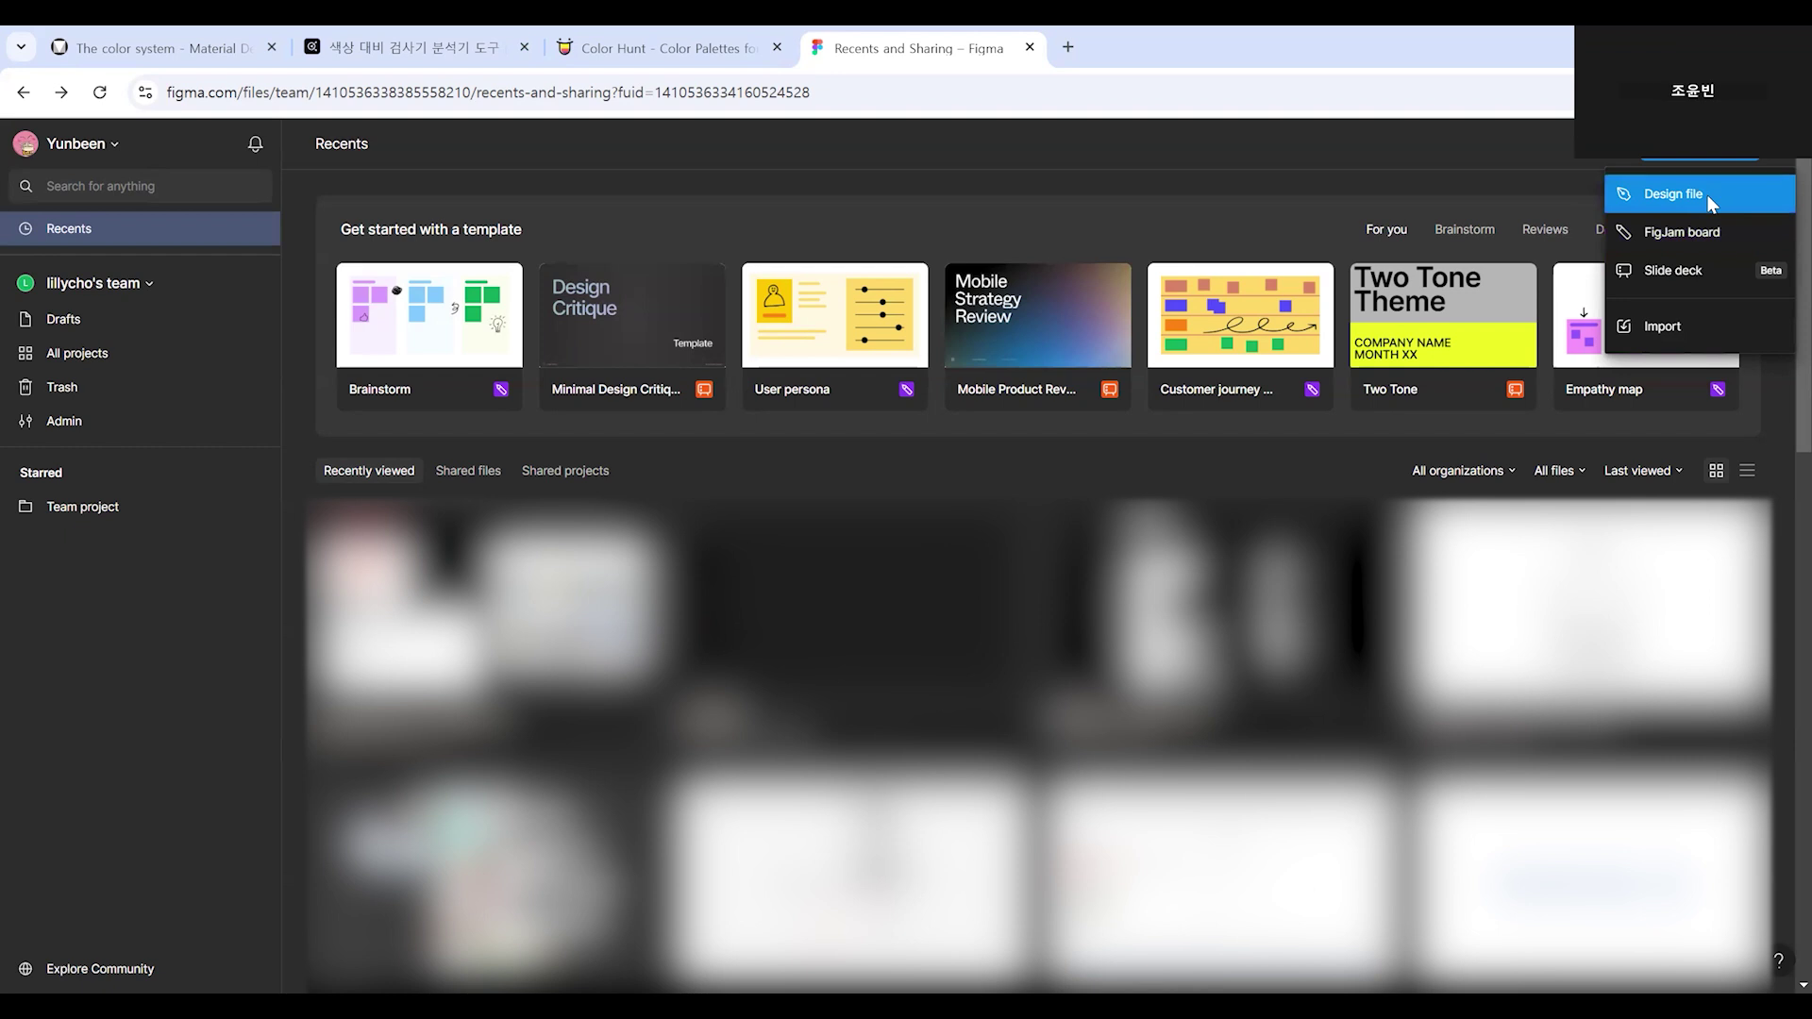
Import the file hurdlethon_10차시_figma기초.fig from the downloads folder.
click(1684, 325)
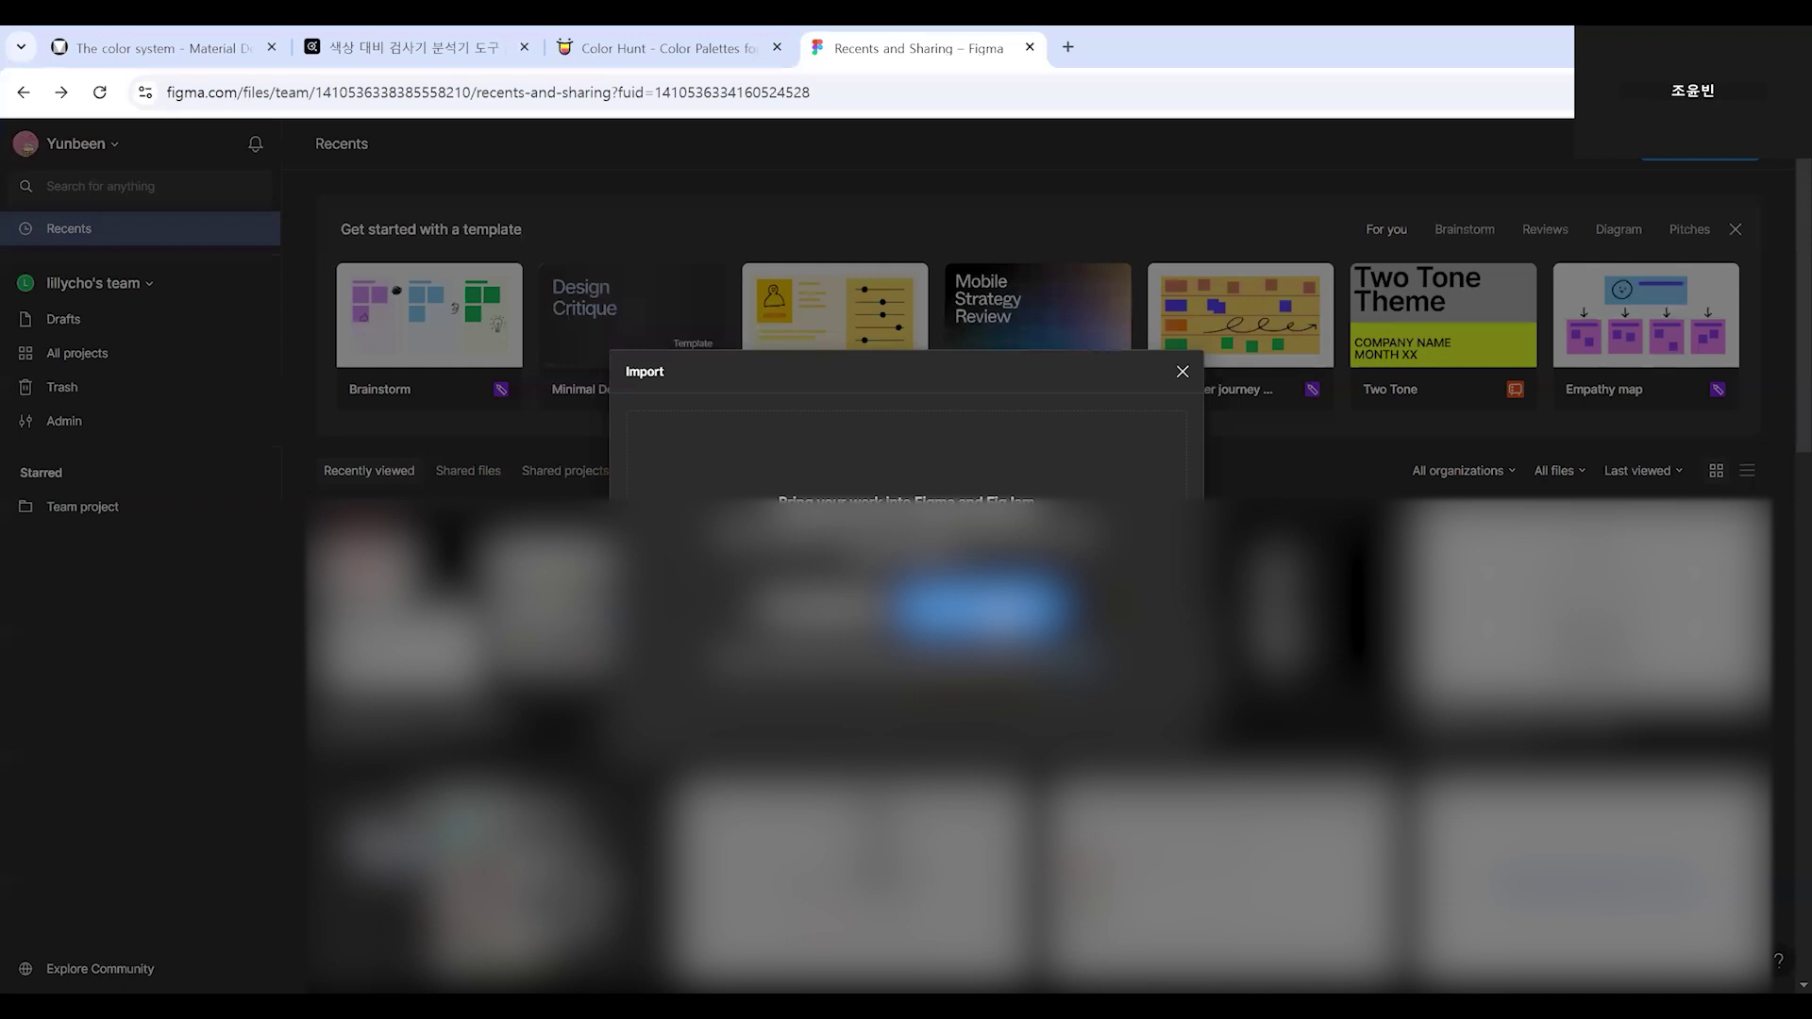
click(982, 604)
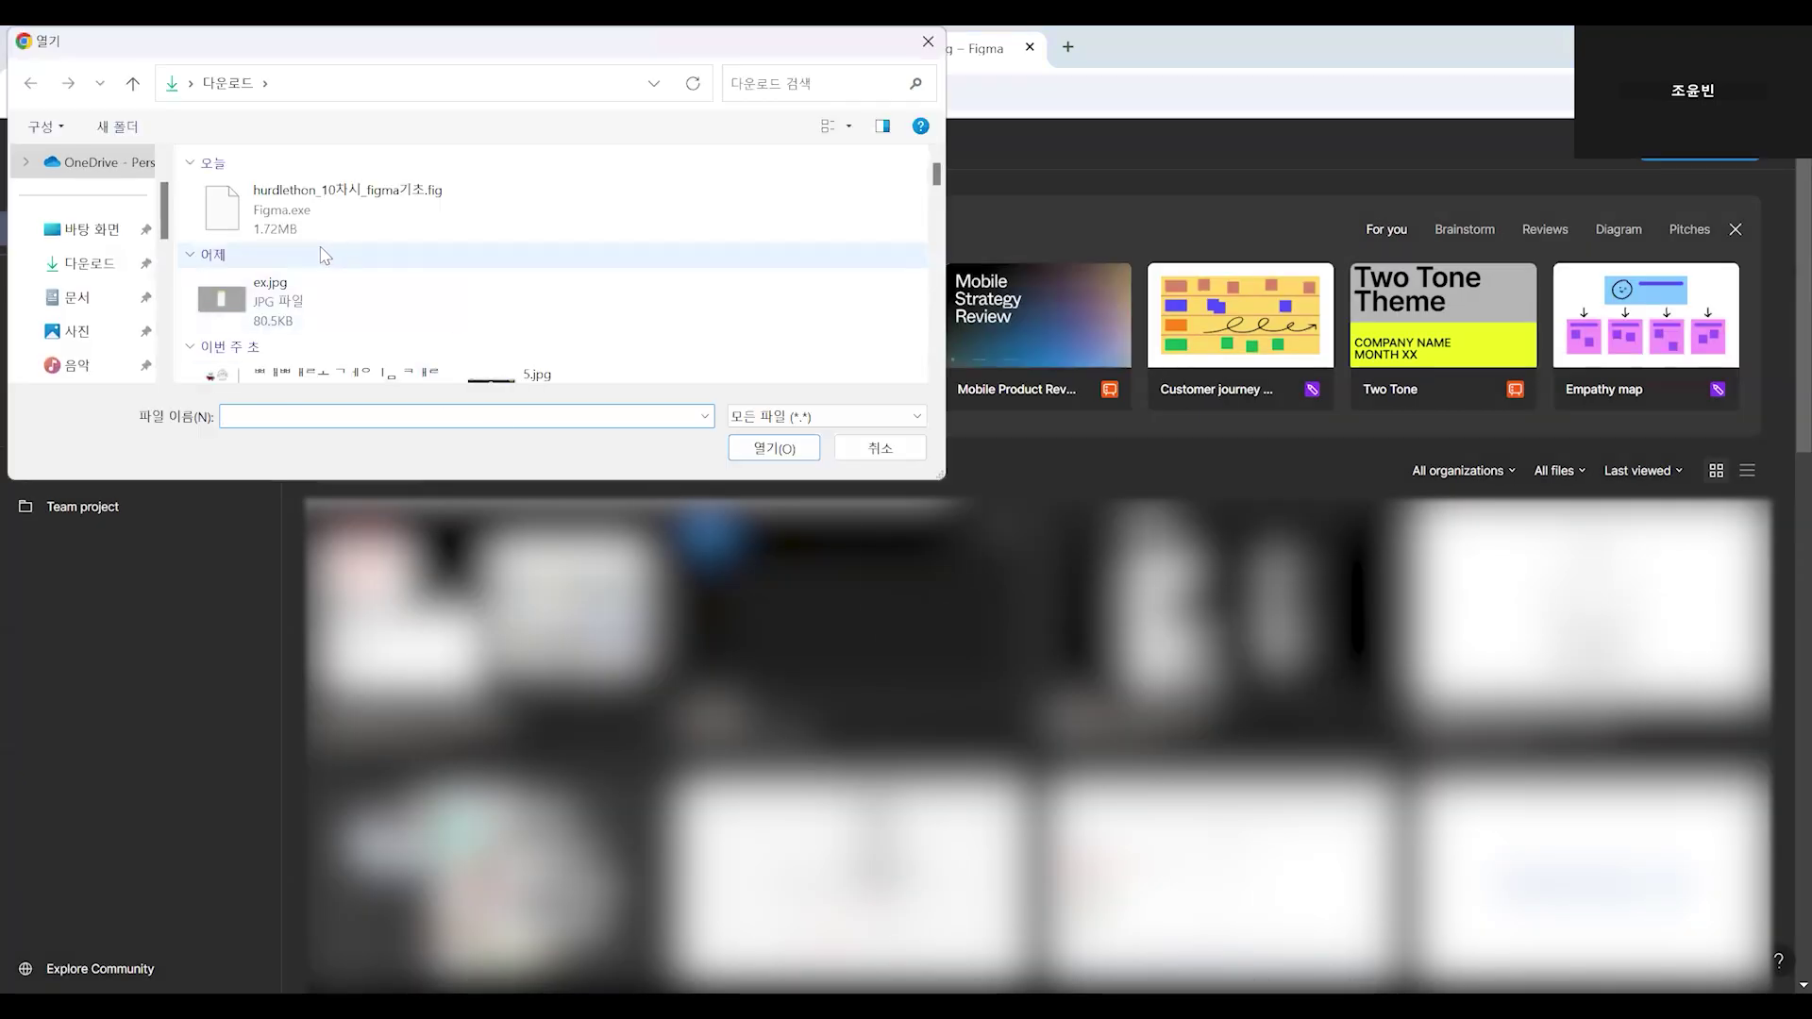
click(292, 205)
click(774, 448)
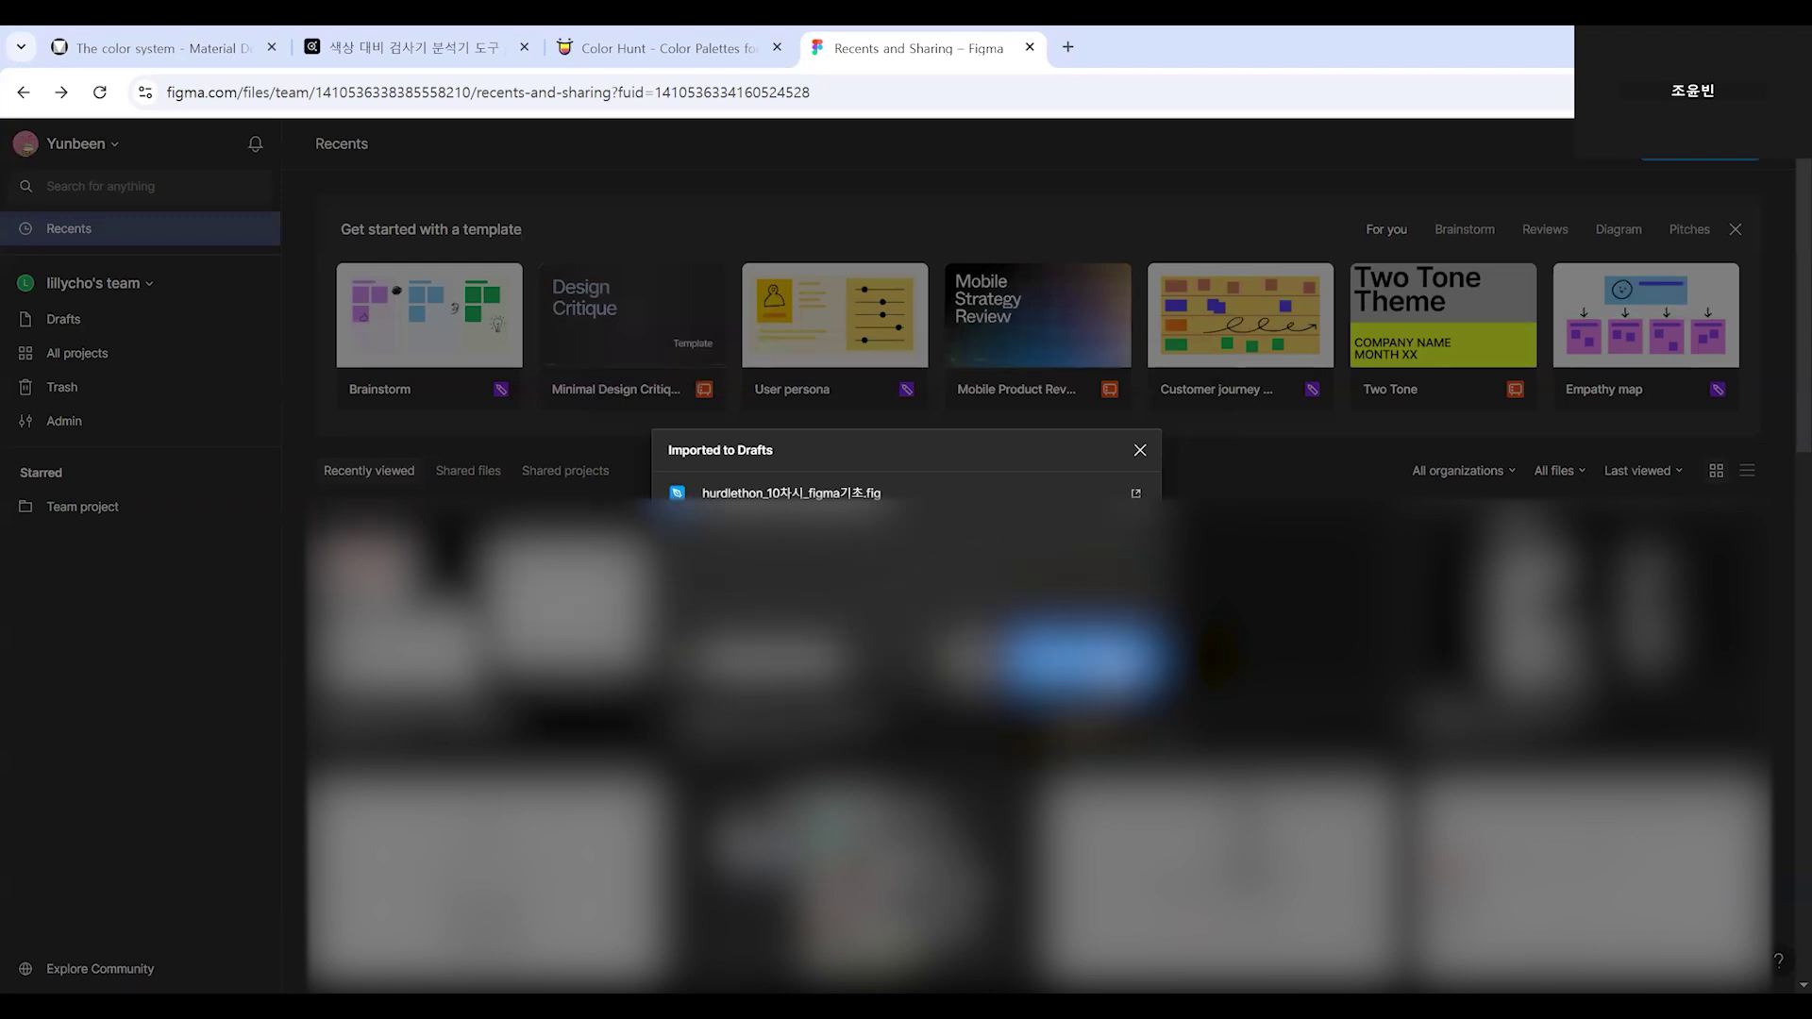
Move the imported hurdlethon_10차시_figma기초 file into Team project and open it.
click(1102, 664)
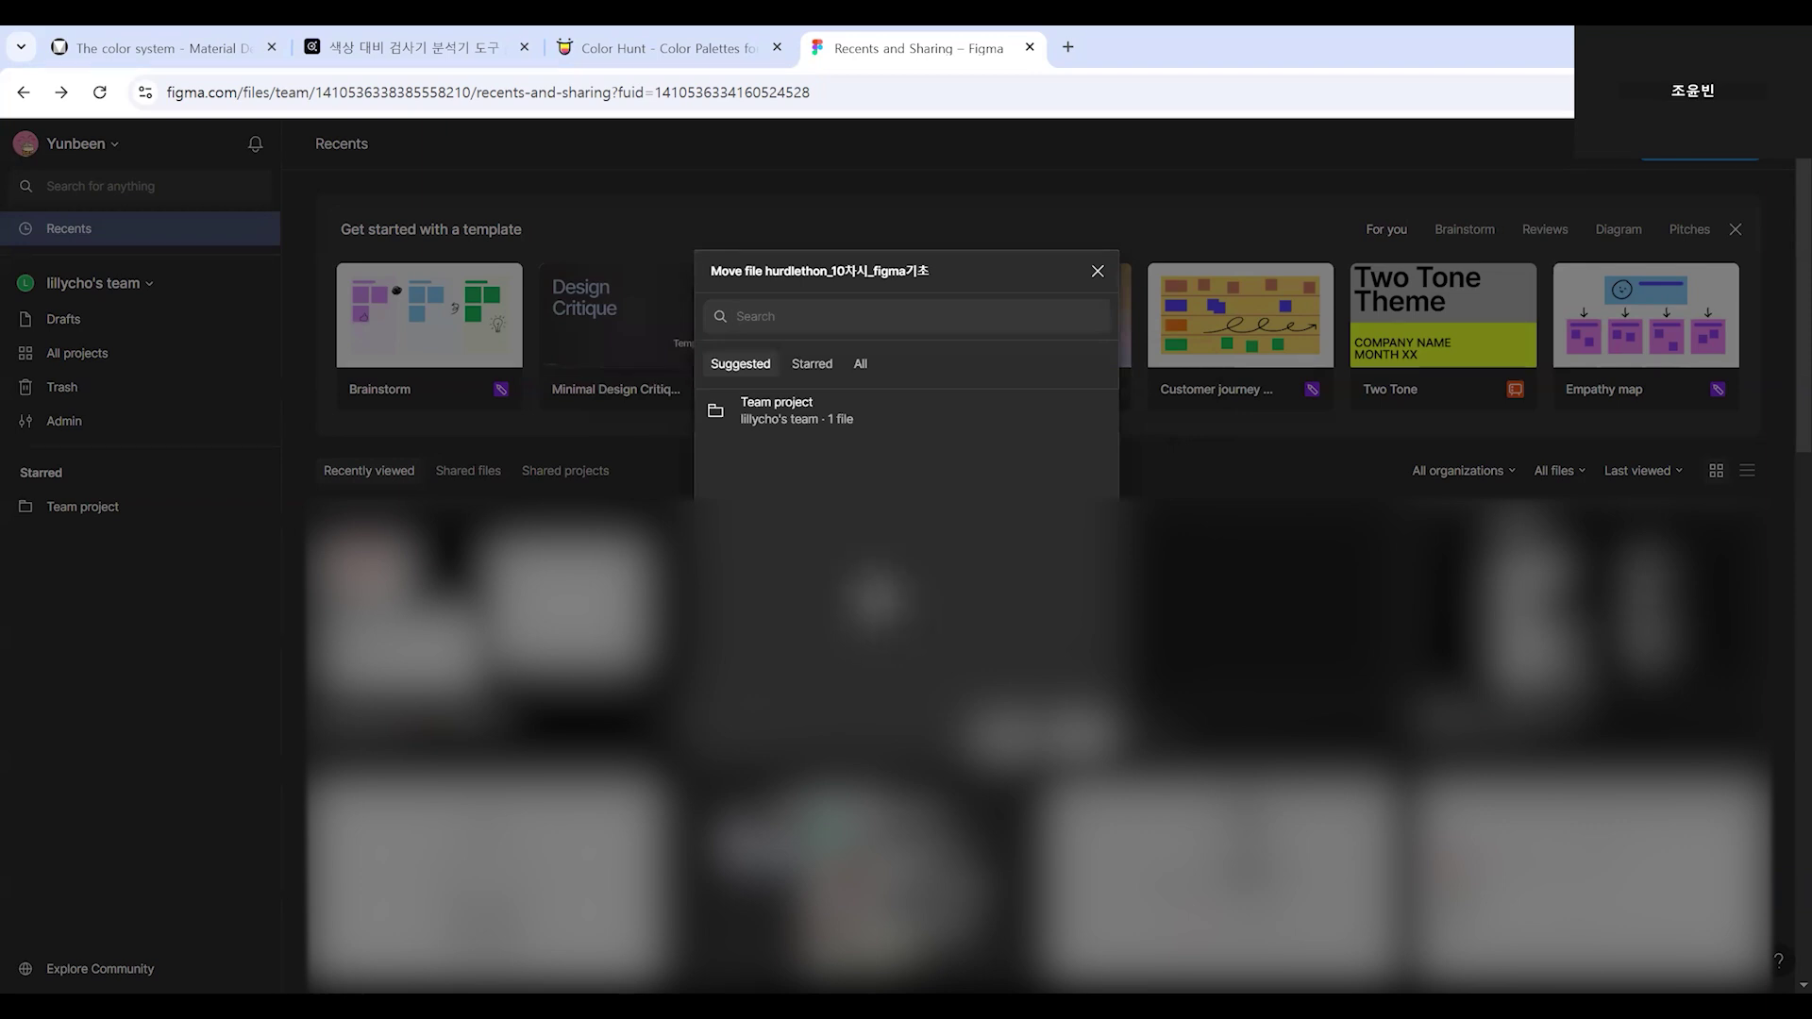
click(818, 425)
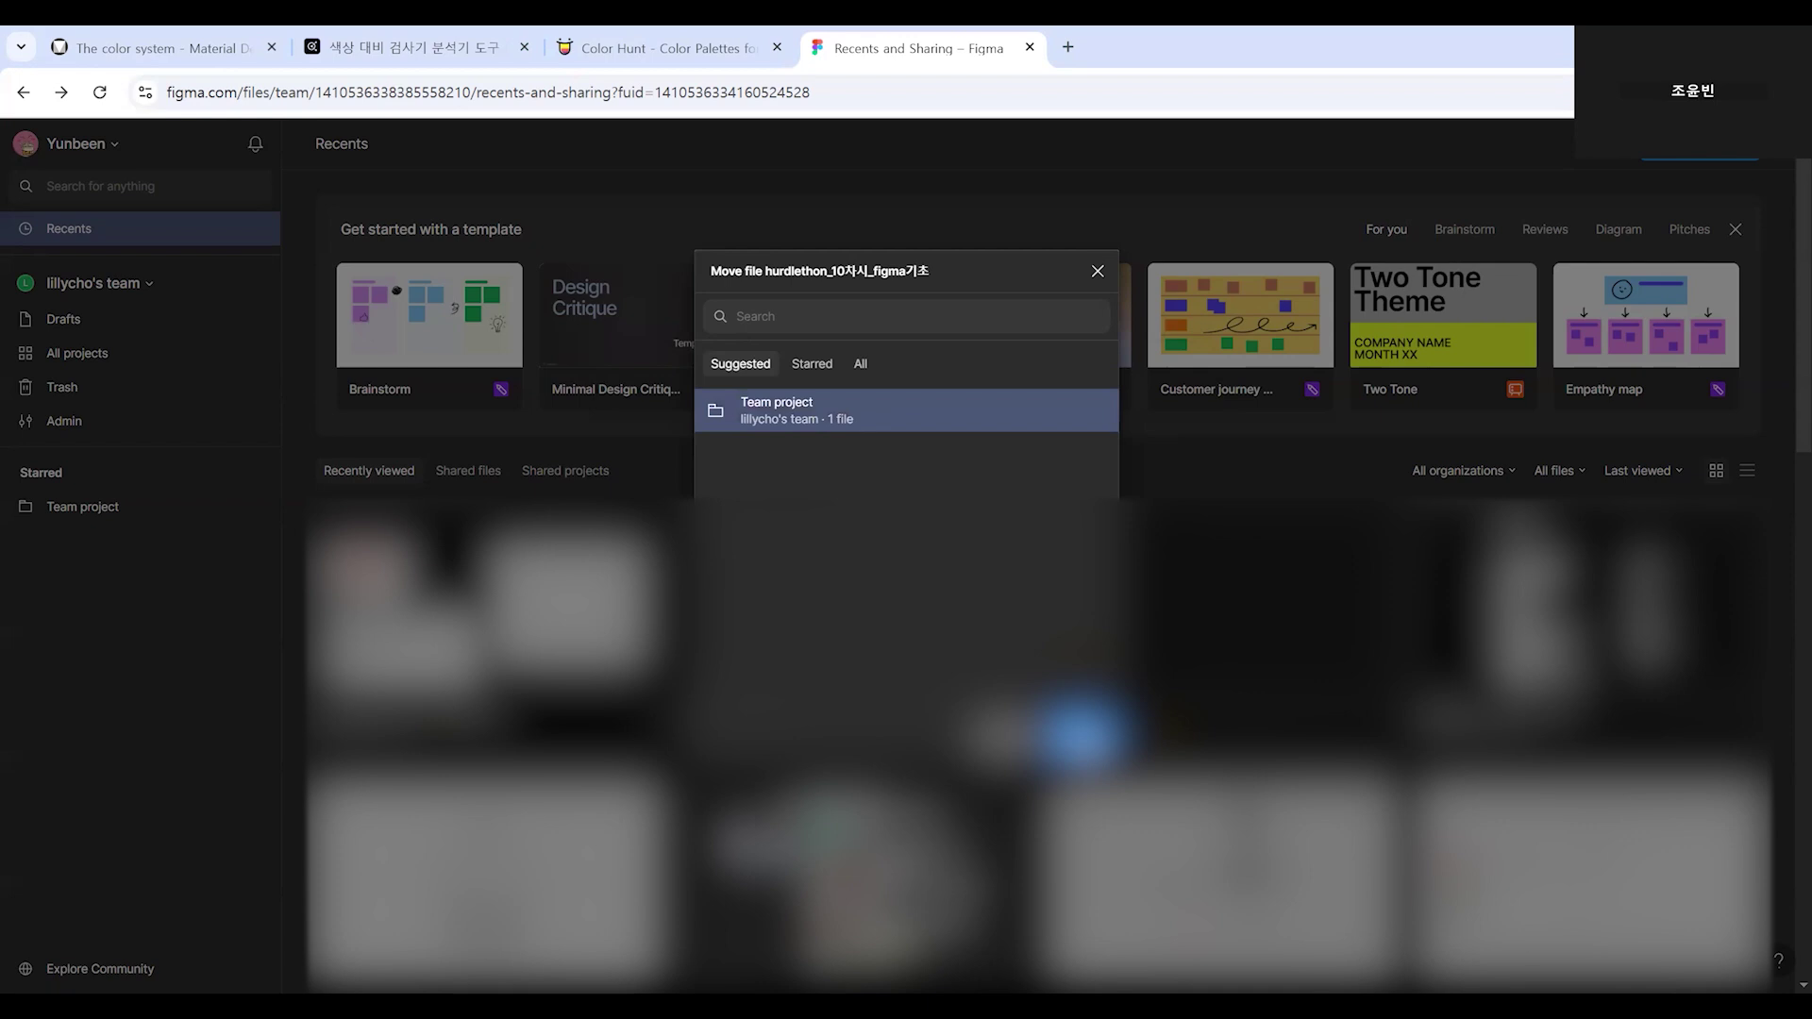
click(1076, 733)
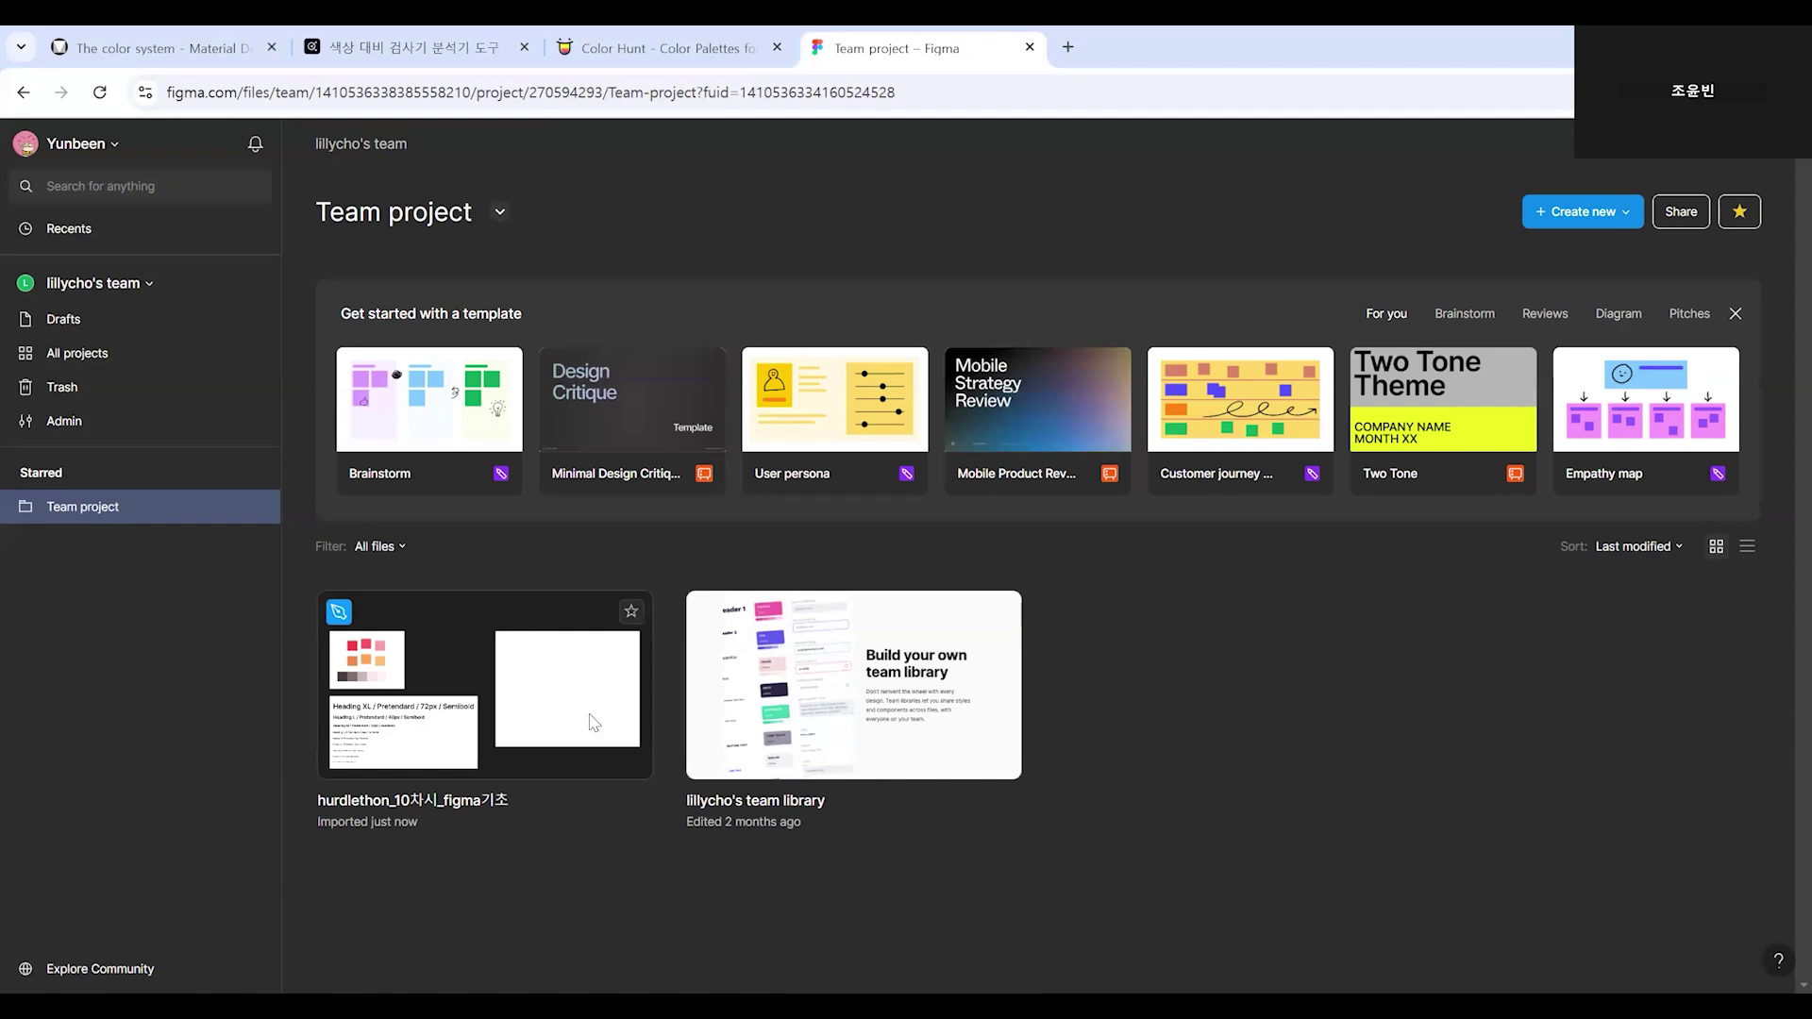
double_click(509, 659)
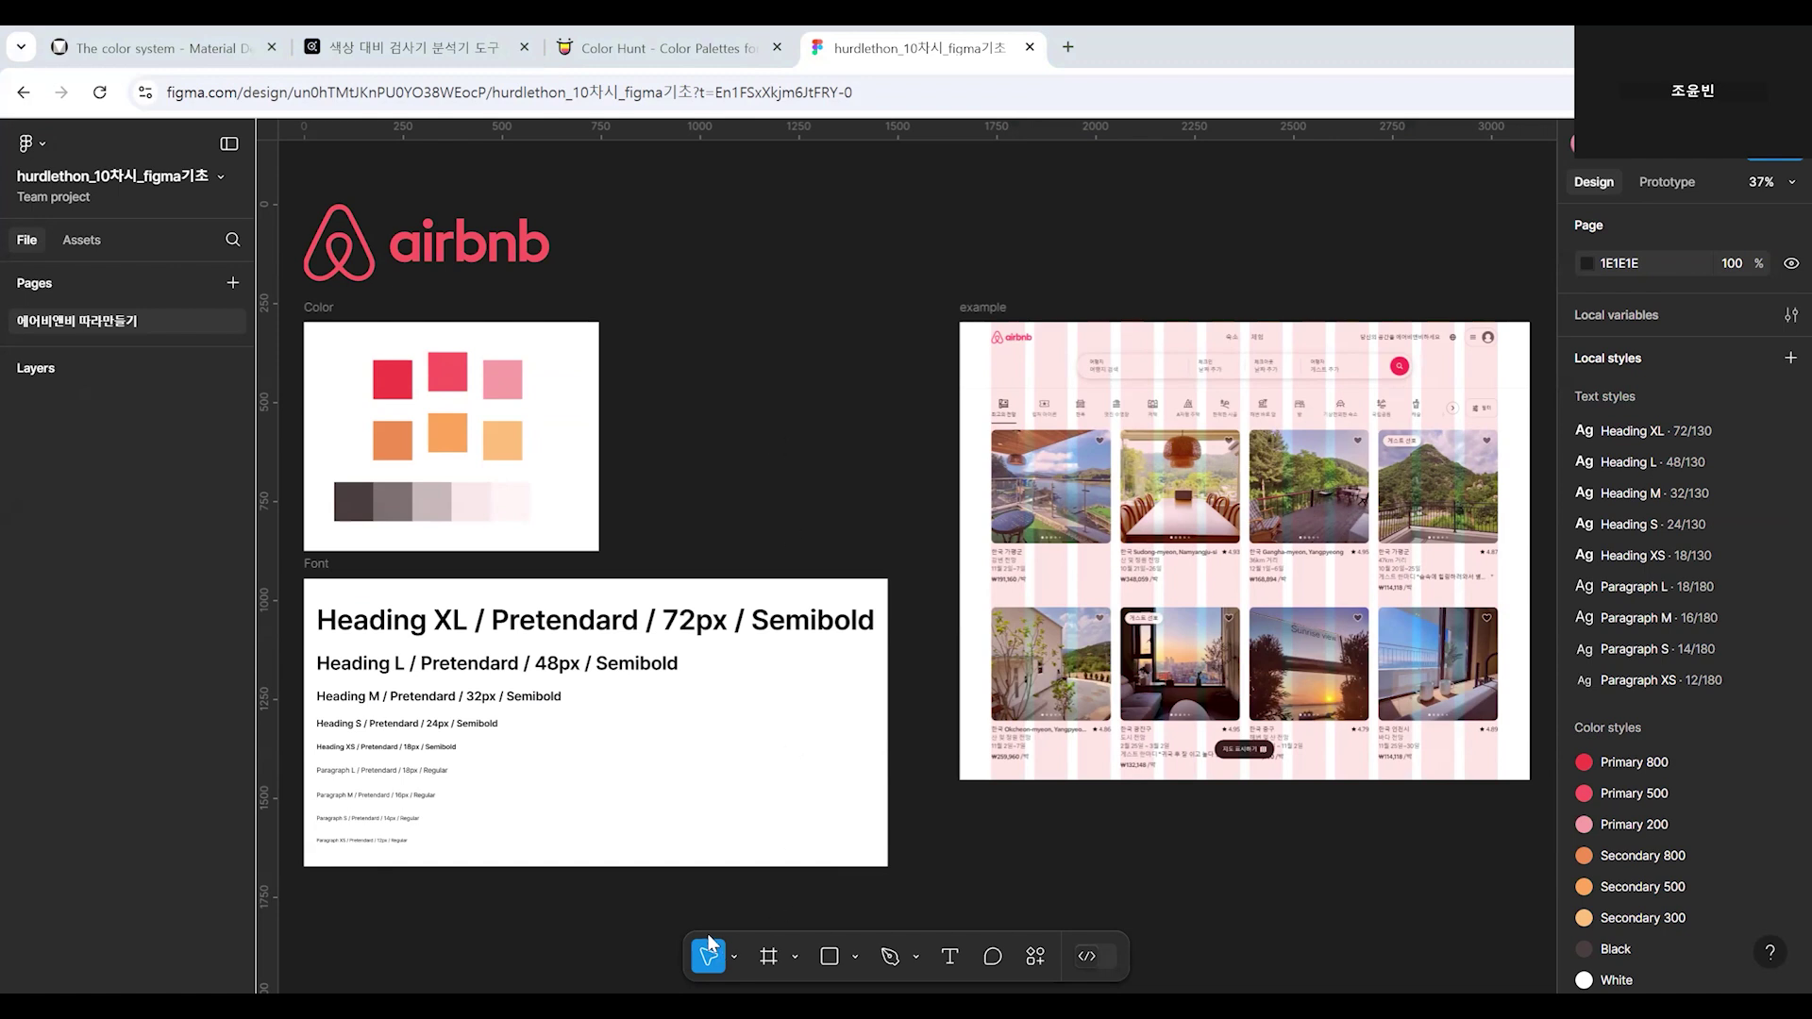
Examine the layer structure of the Airbnb logo and the Font and Color frames, including the text layers inside Font.
click(483, 265)
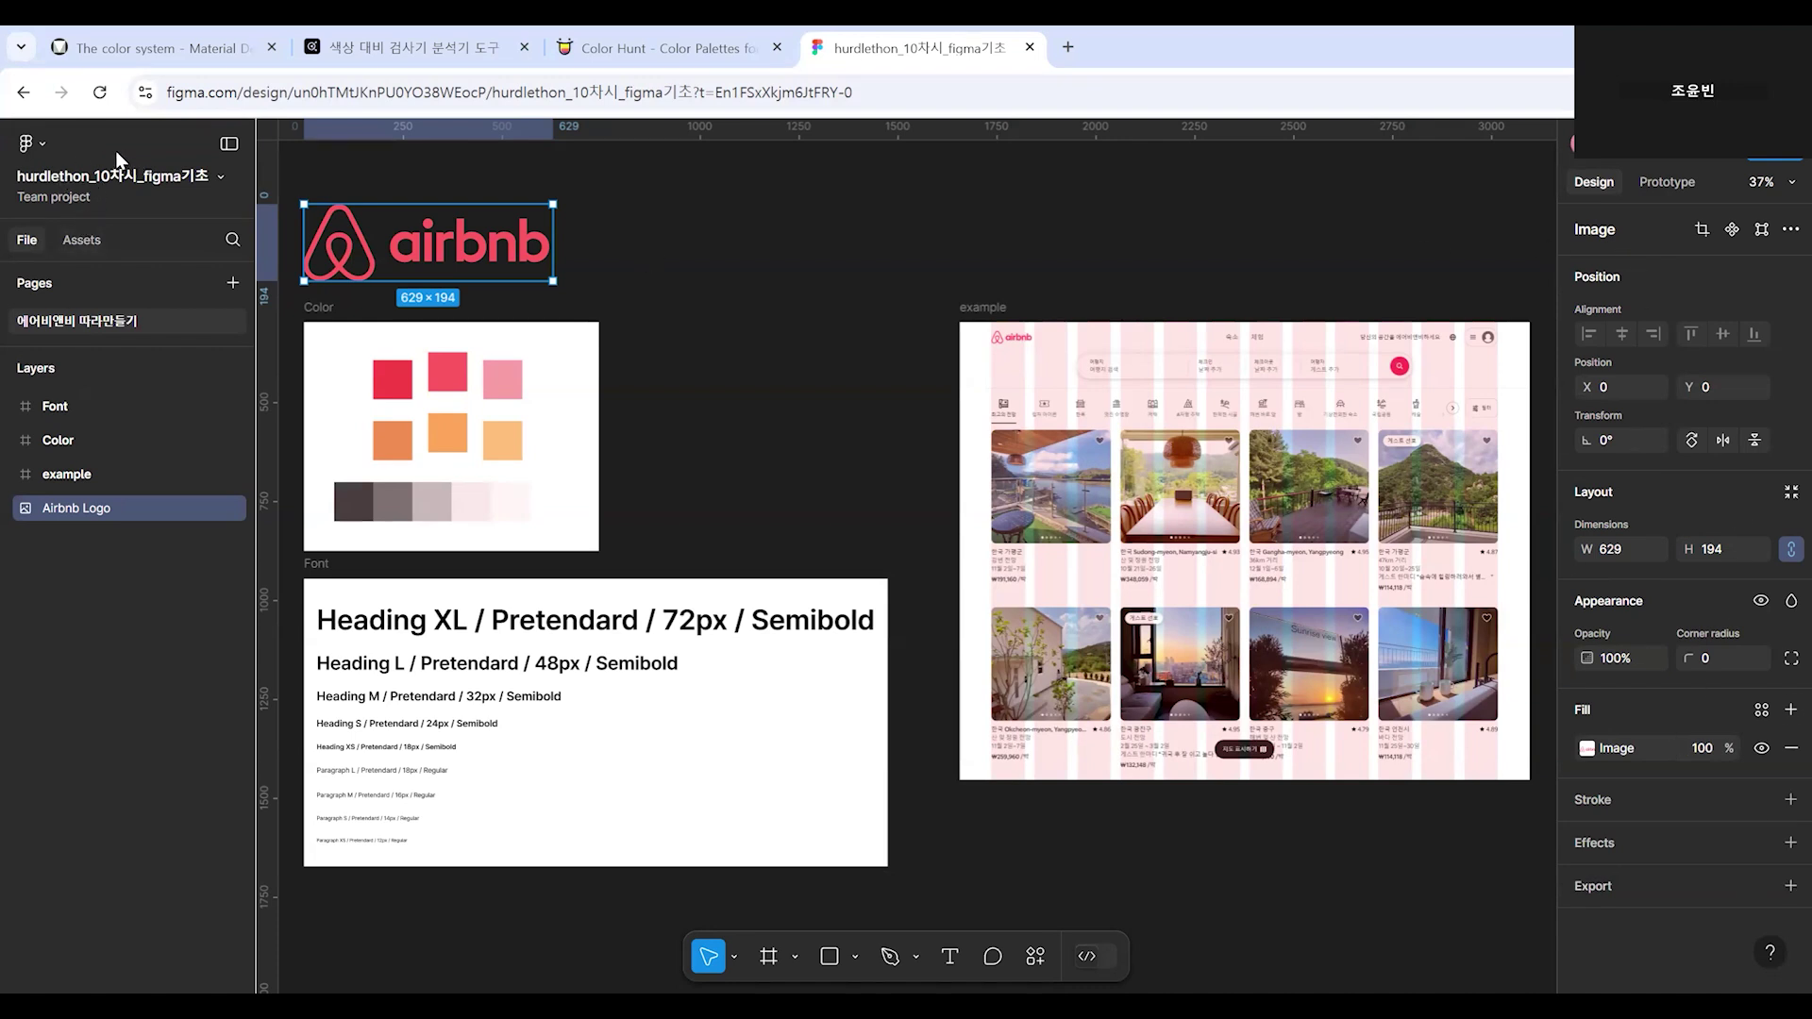
click(89, 416)
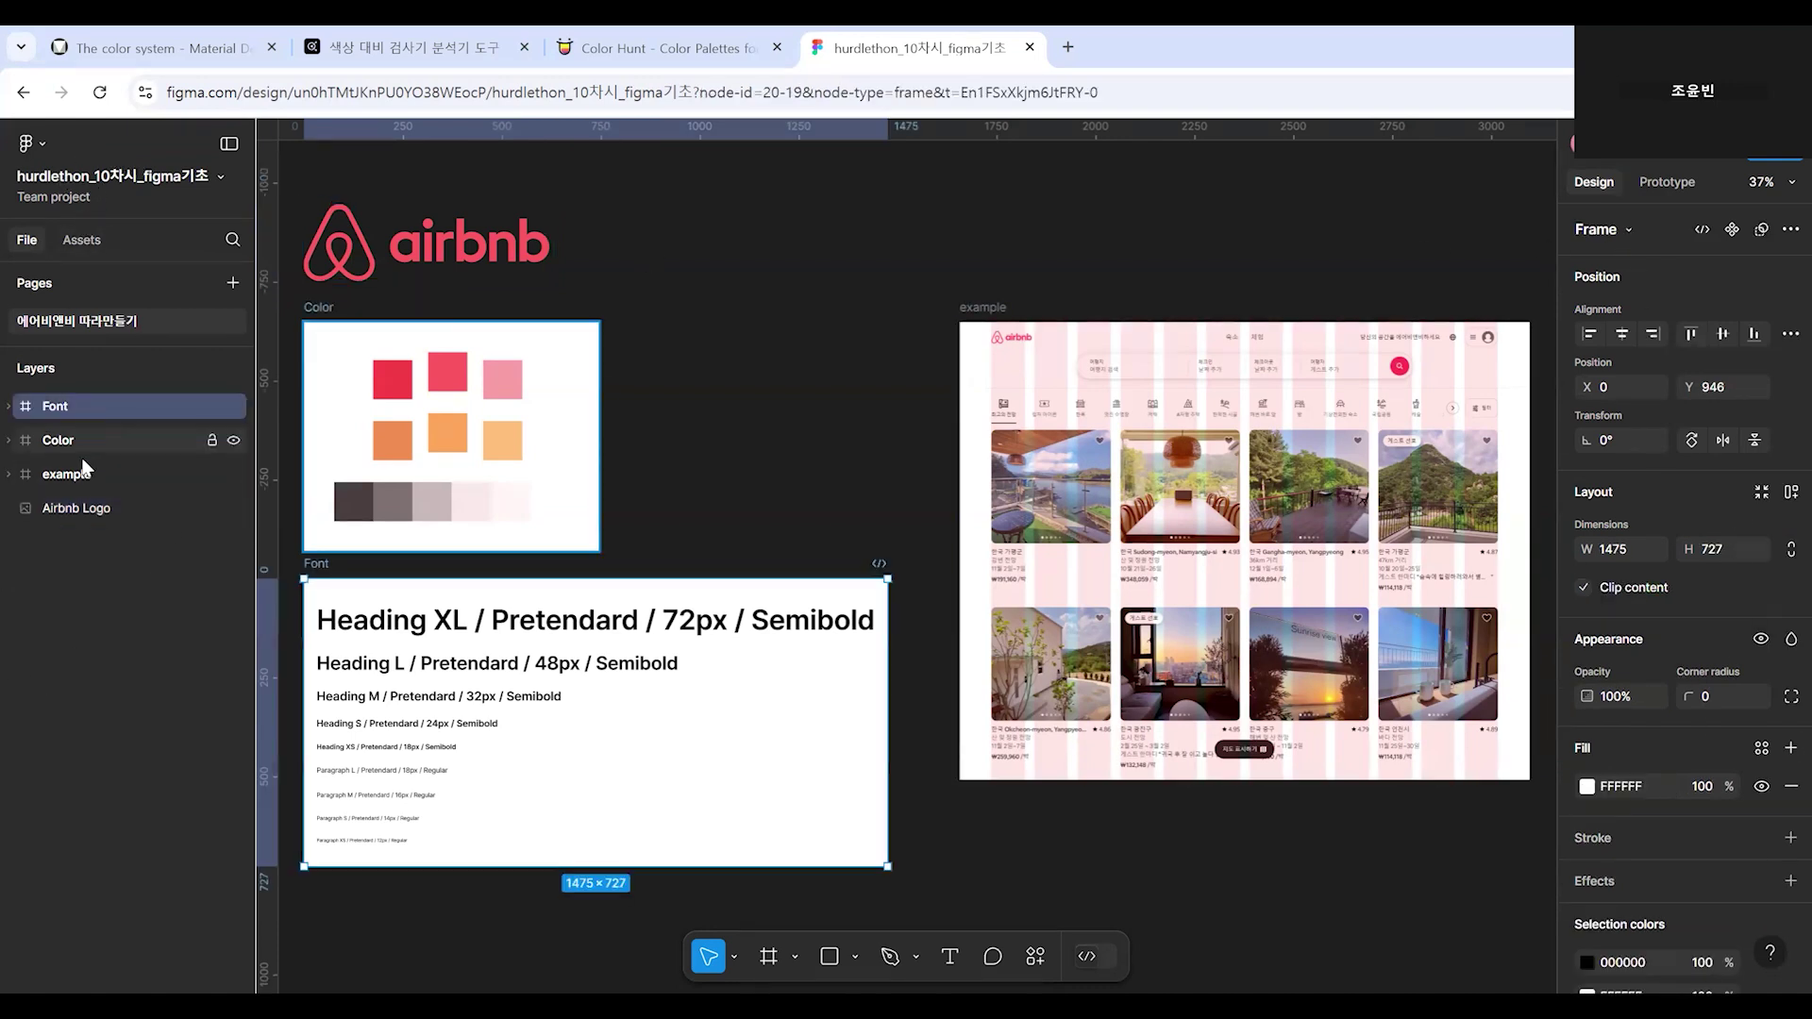
key(Tab)
key(Tab)
key(Tab)
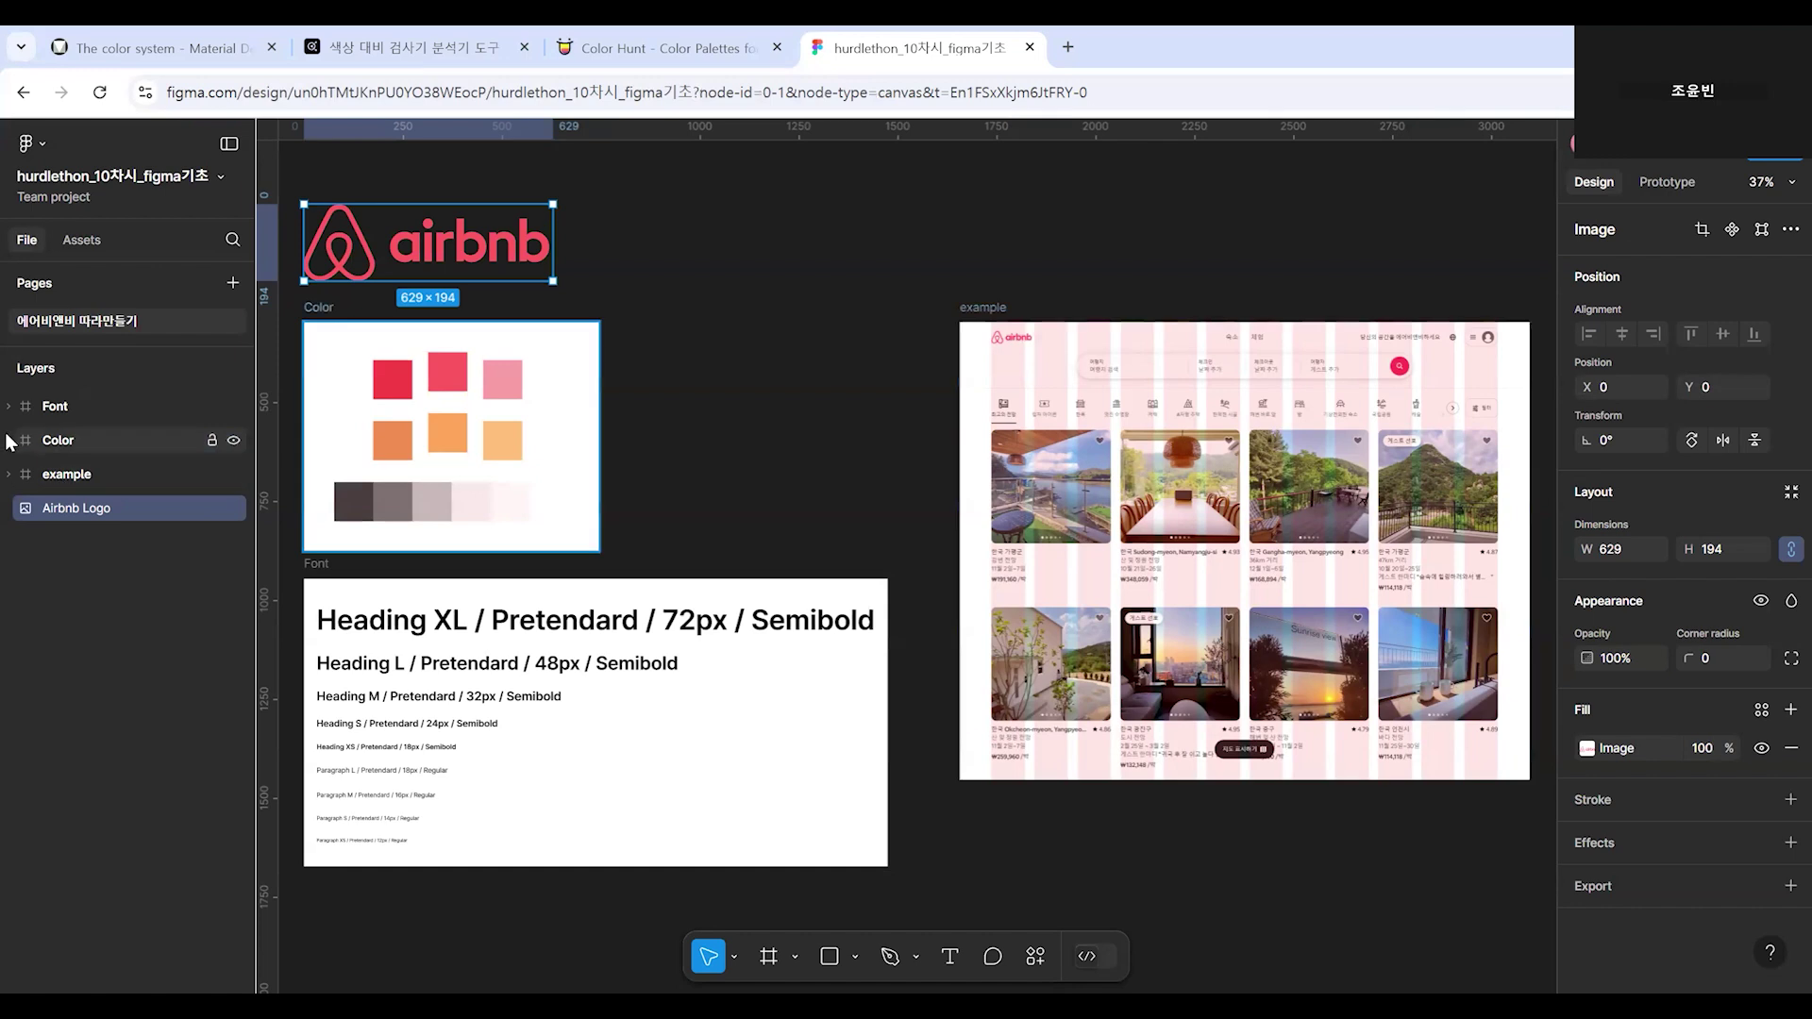
click(8, 440)
click(9, 406)
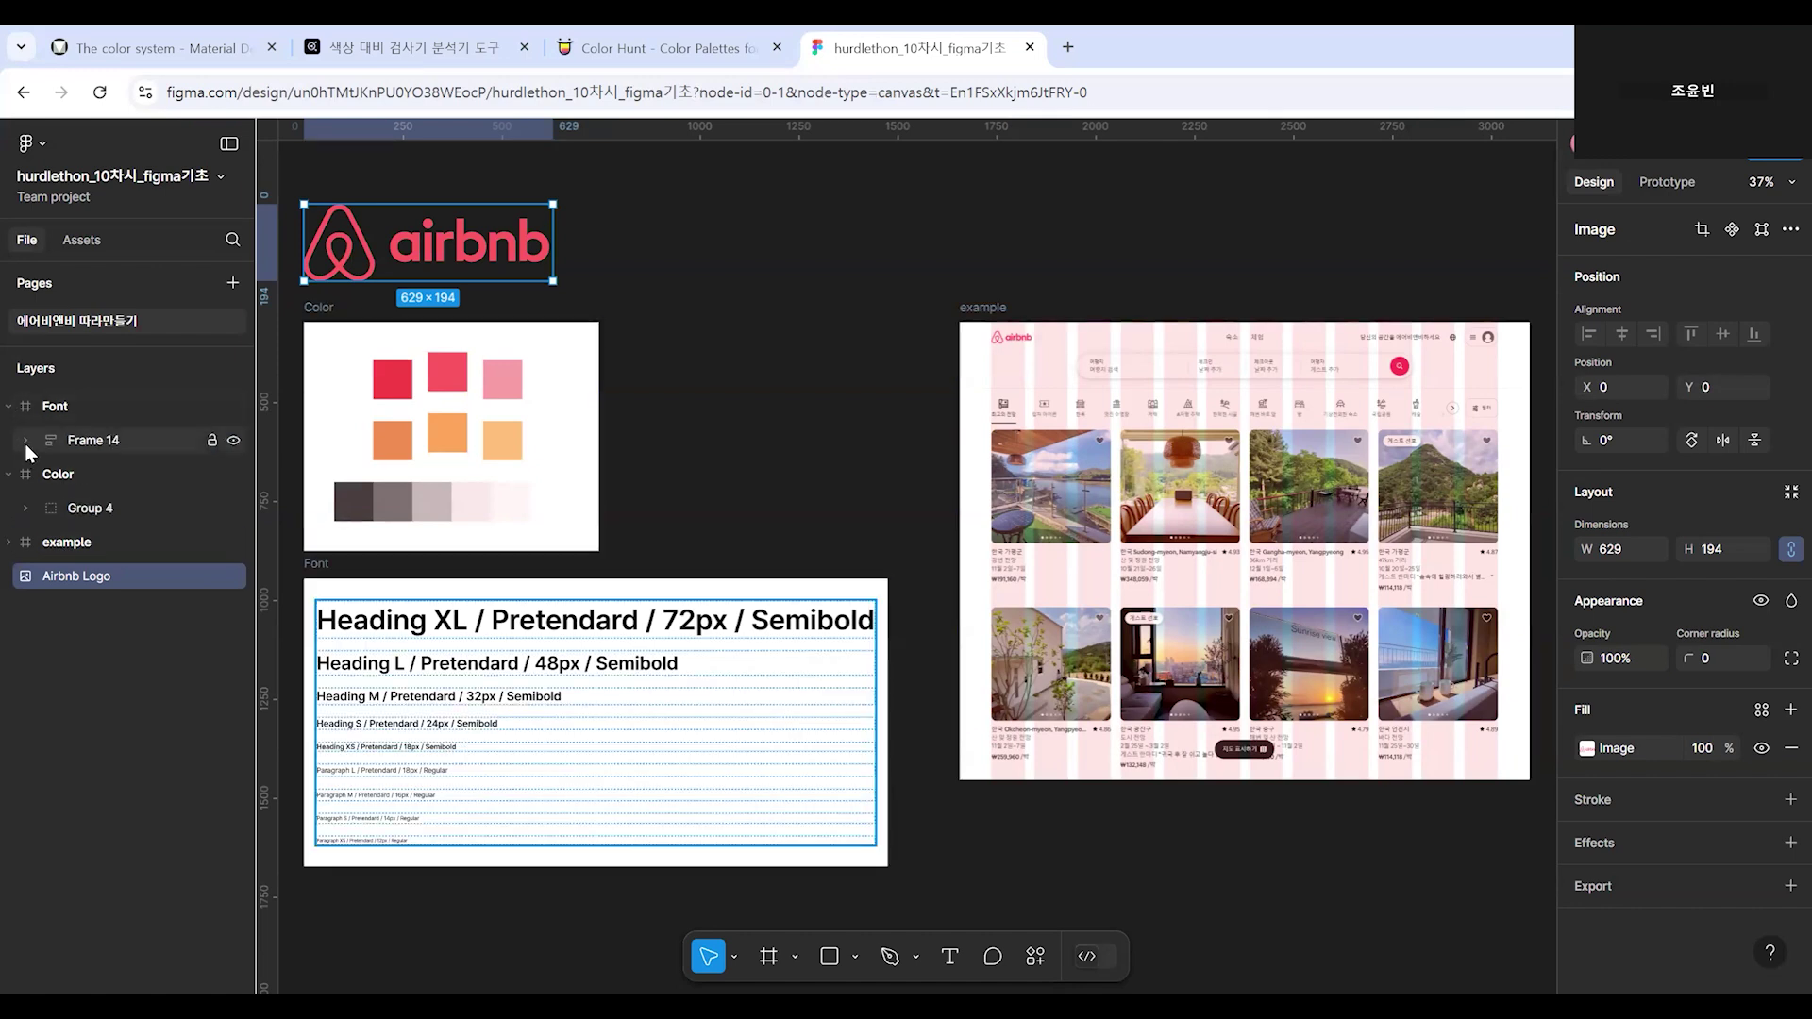
click(24, 440)
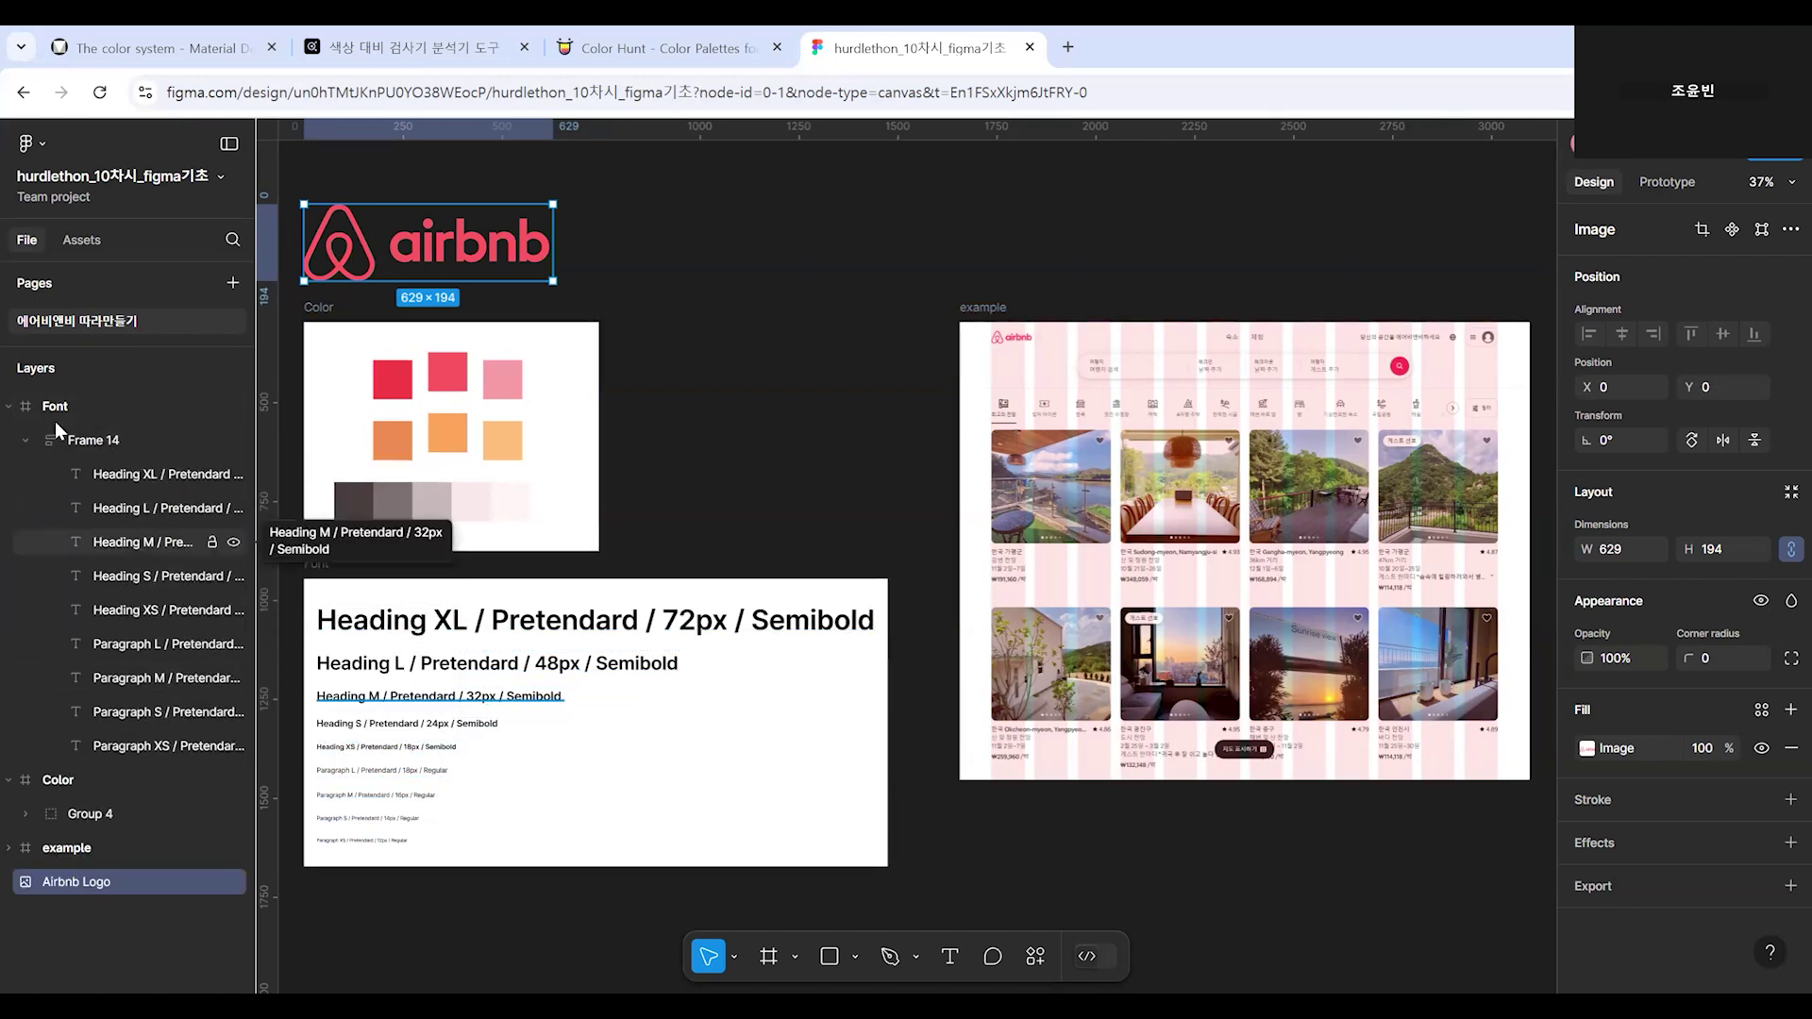
click(8, 405)
click(8, 440)
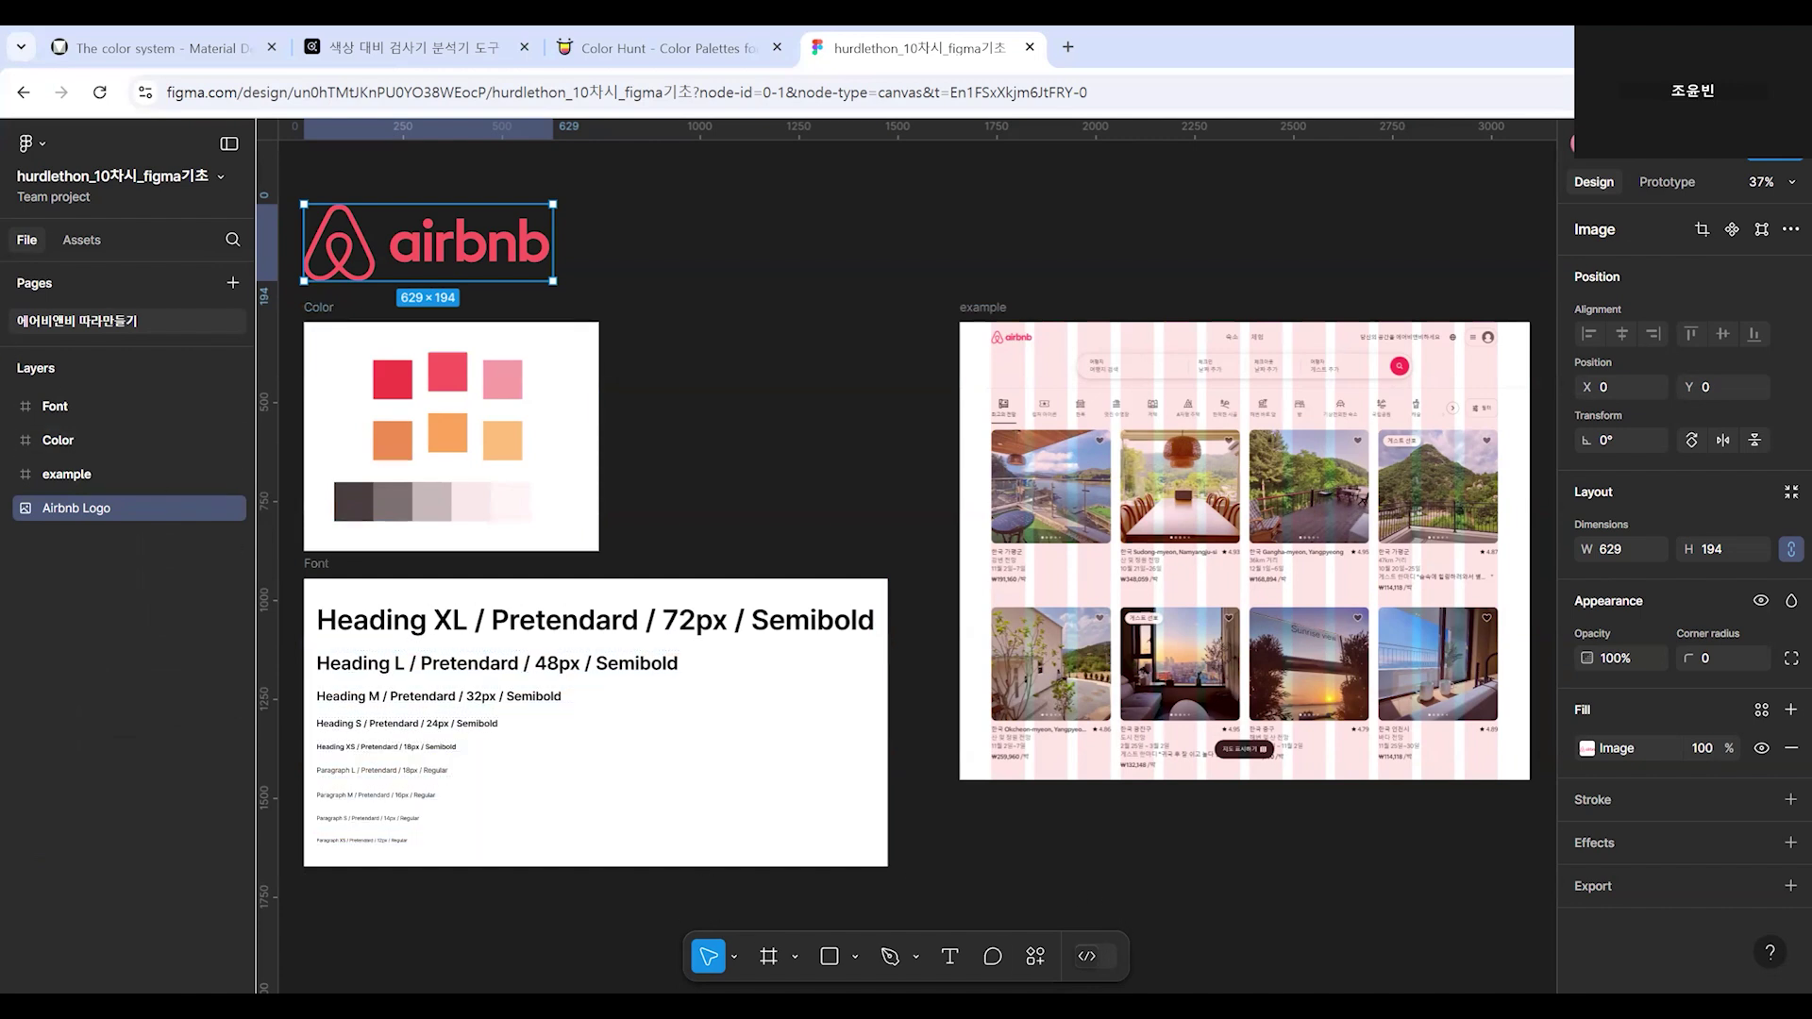
click(769, 956)
click(830, 956)
click(890, 956)
click(950, 956)
click(992, 956)
click(708, 957)
click(791, 486)
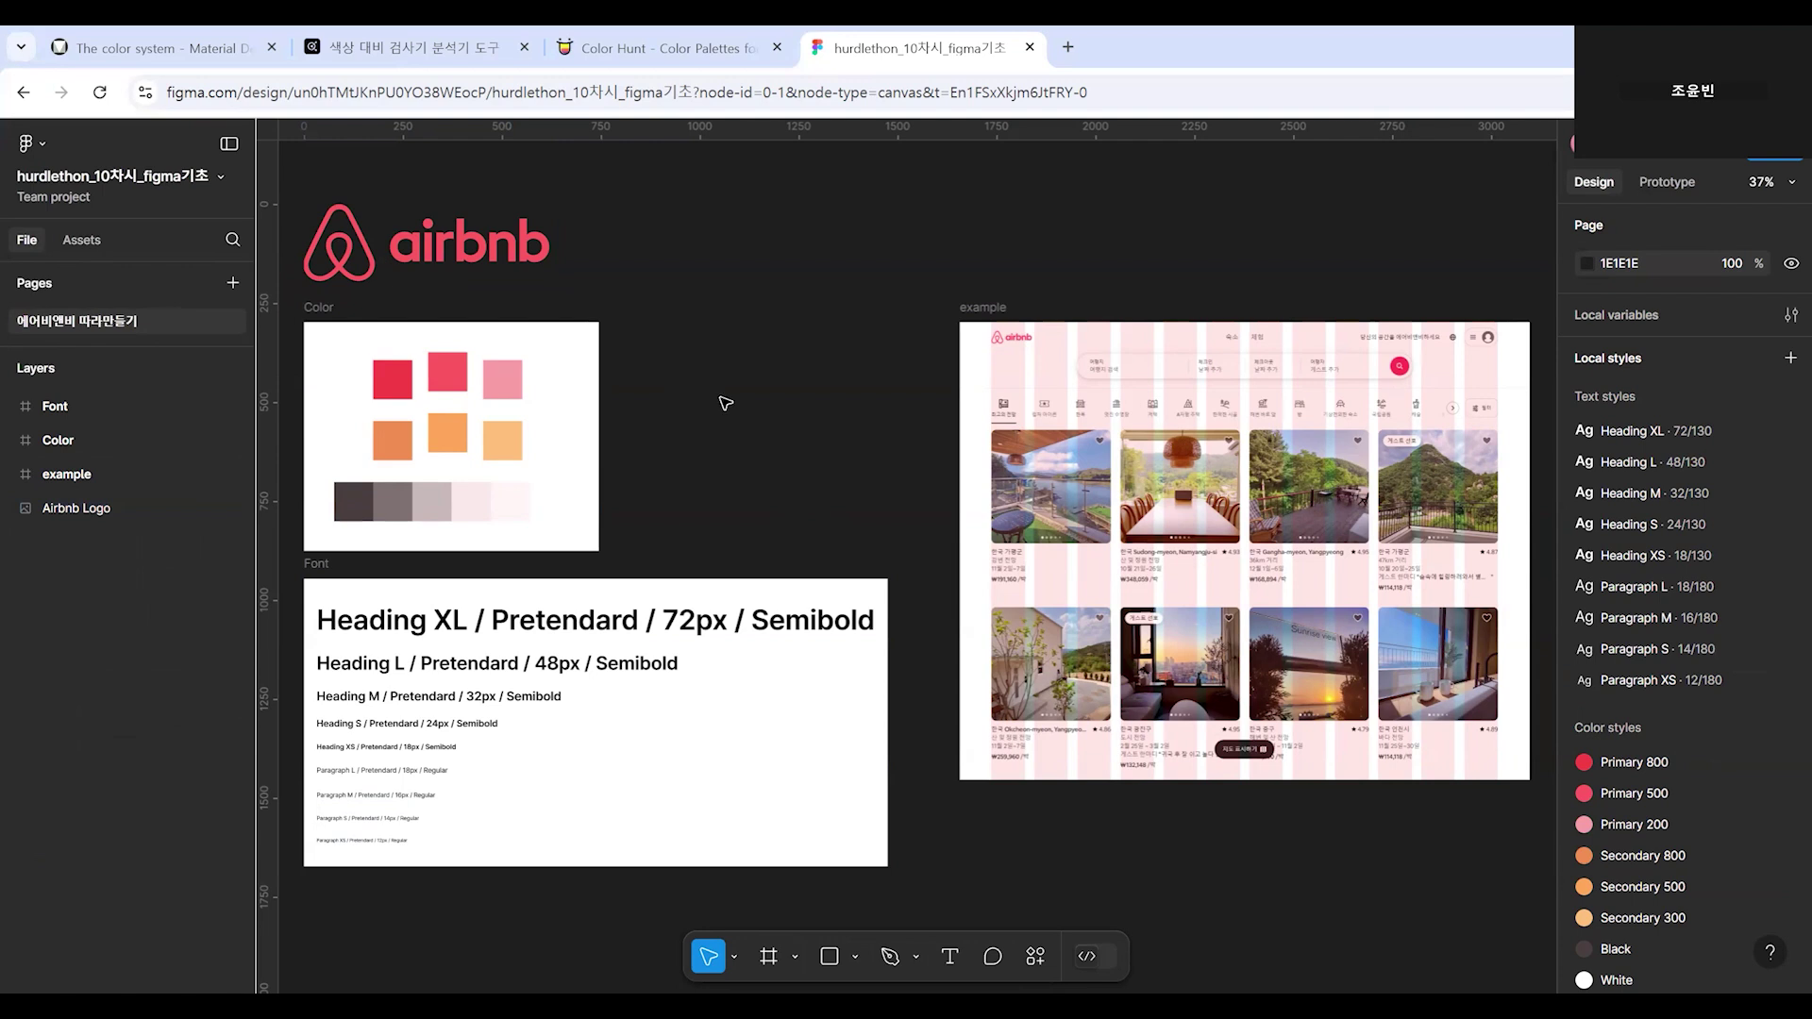
Survey the canvas around the Airbnb logo and the Color, Font and example frames.
drag(698, 447, 963, 583)
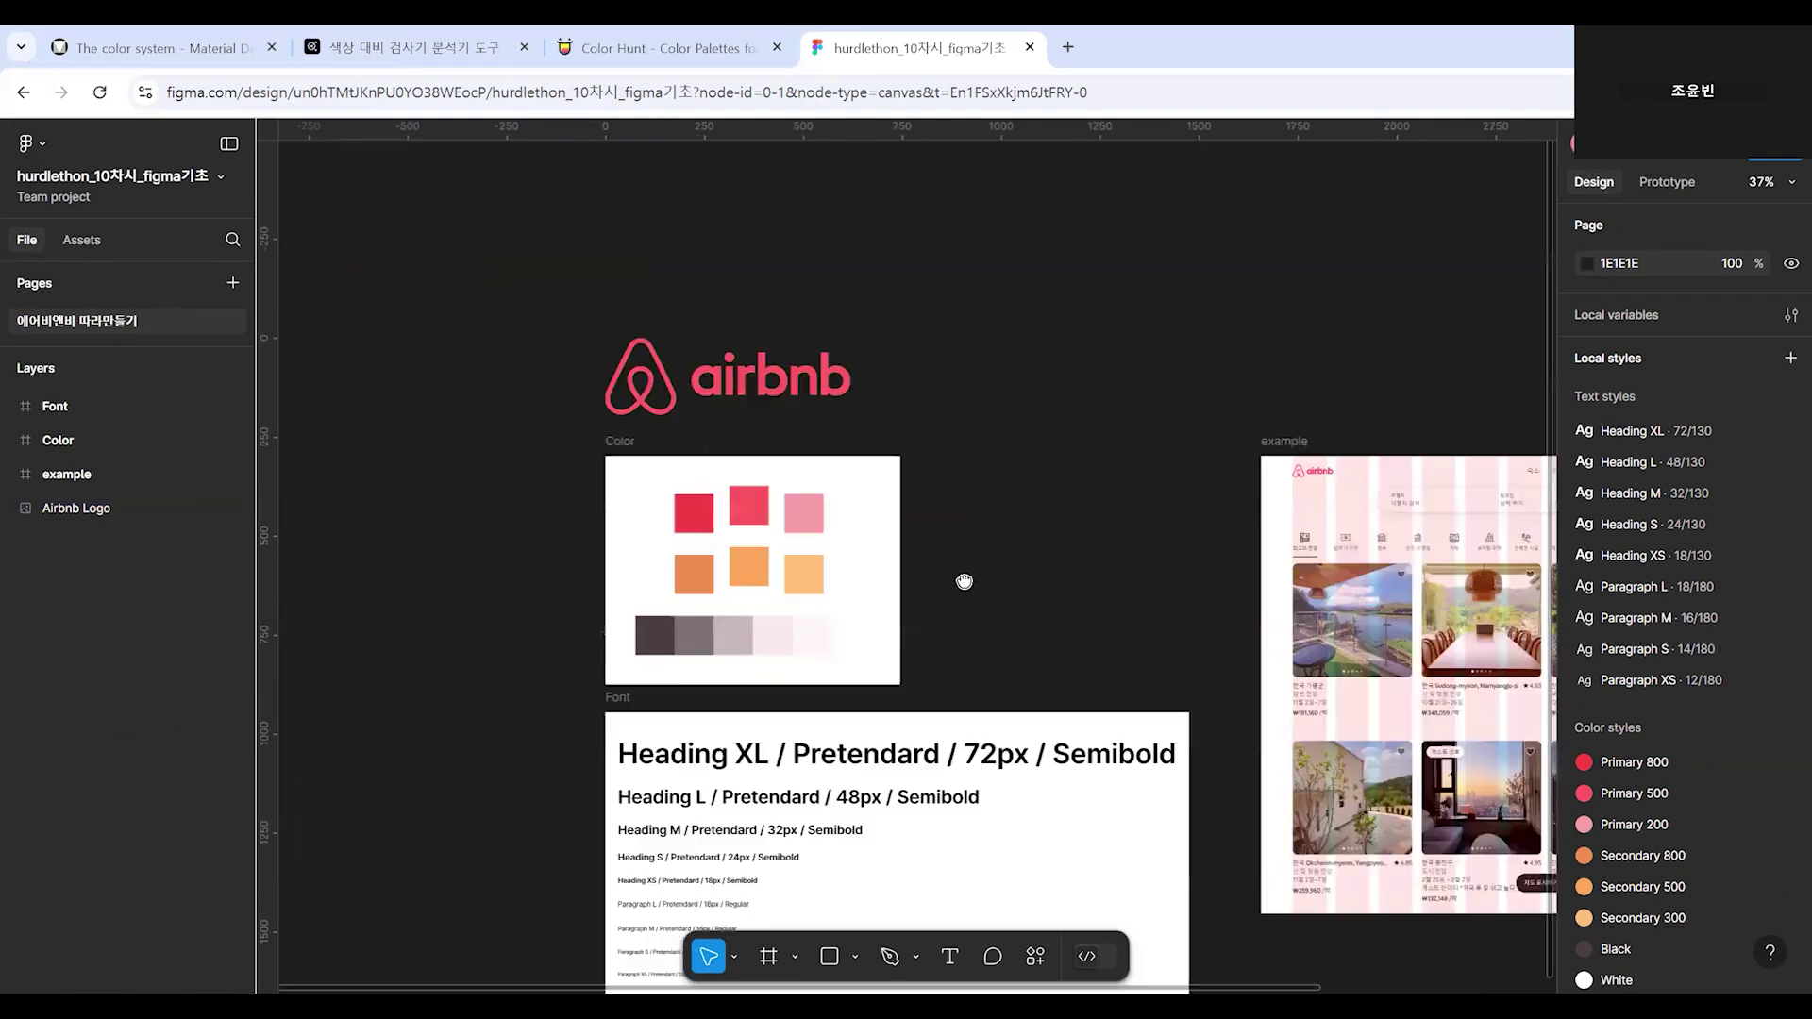
drag(1226, 385, 877, 277)
drag(1431, 286, 701, 402)
drag(361, 820, 940, 490)
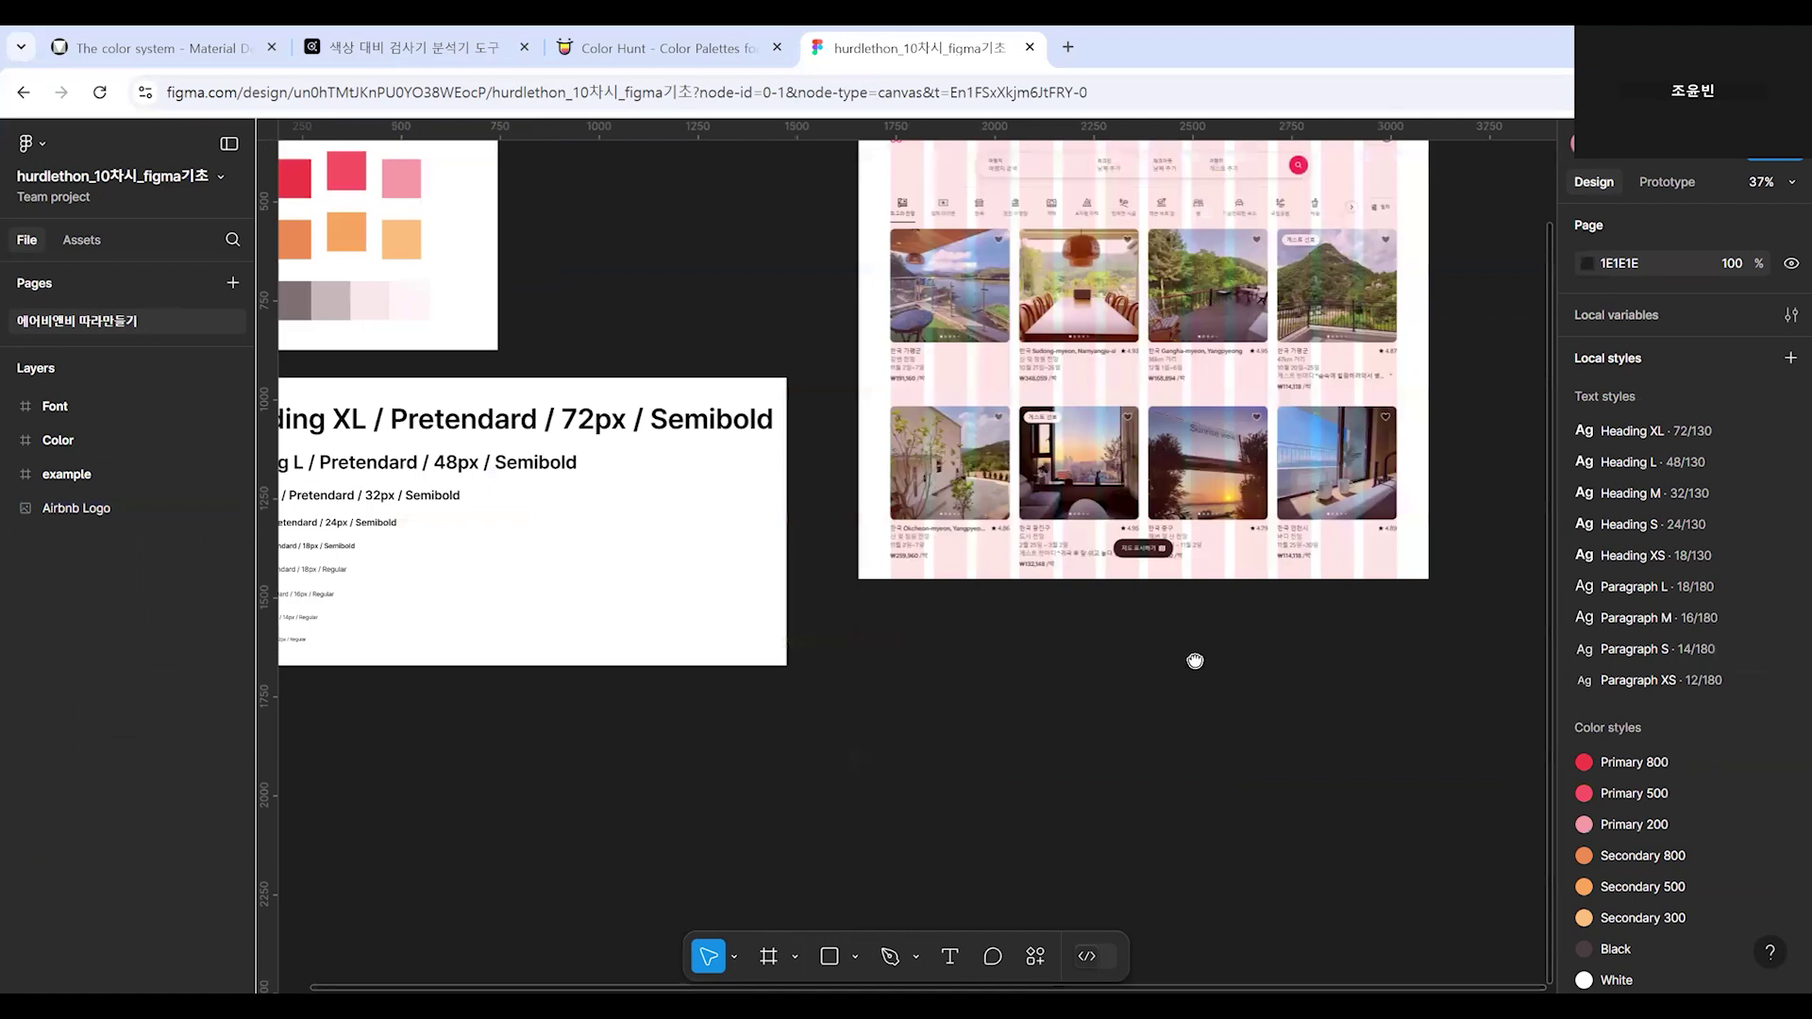
drag(789, 417, 1226, 586)
drag(941, 694, 1195, 641)
drag(1300, 500, 935, 733)
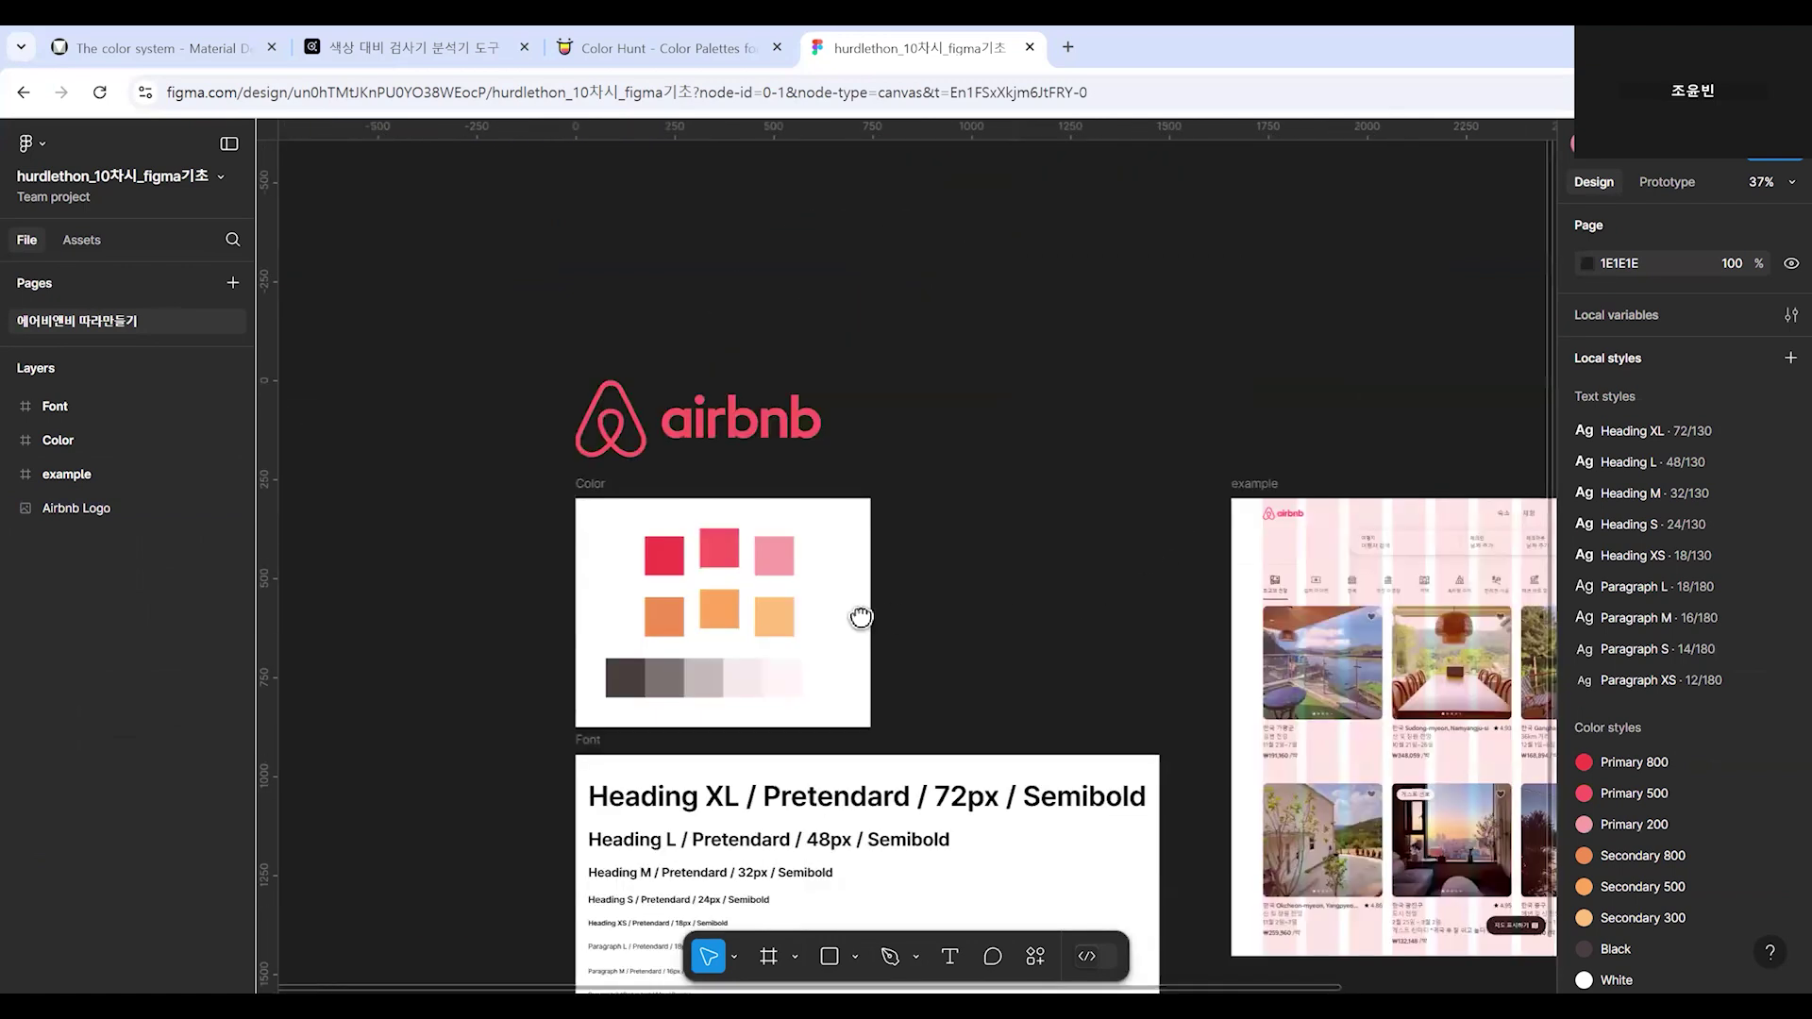
drag(858, 615, 603, 639)
drag(983, 578, 1095, 524)
scroll(832, 676, up, 3)
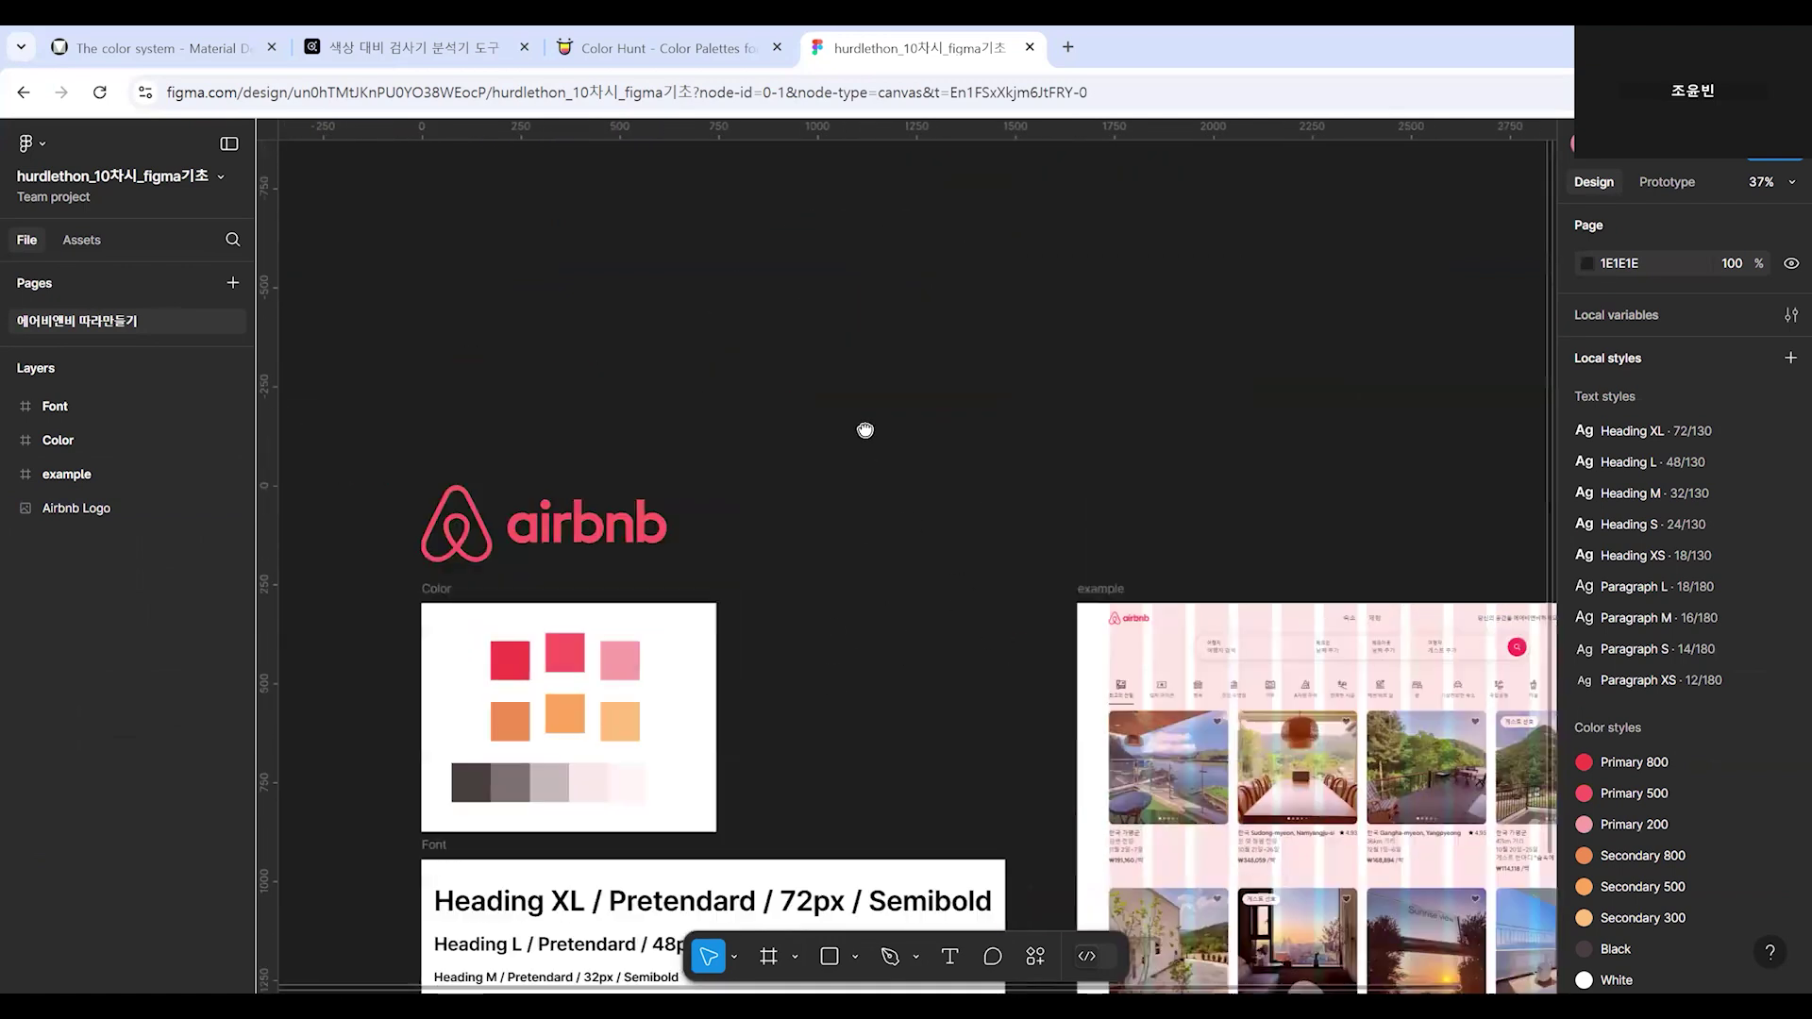
scroll(817, 437, down, 5)
scroll(811, 444, right, 1)
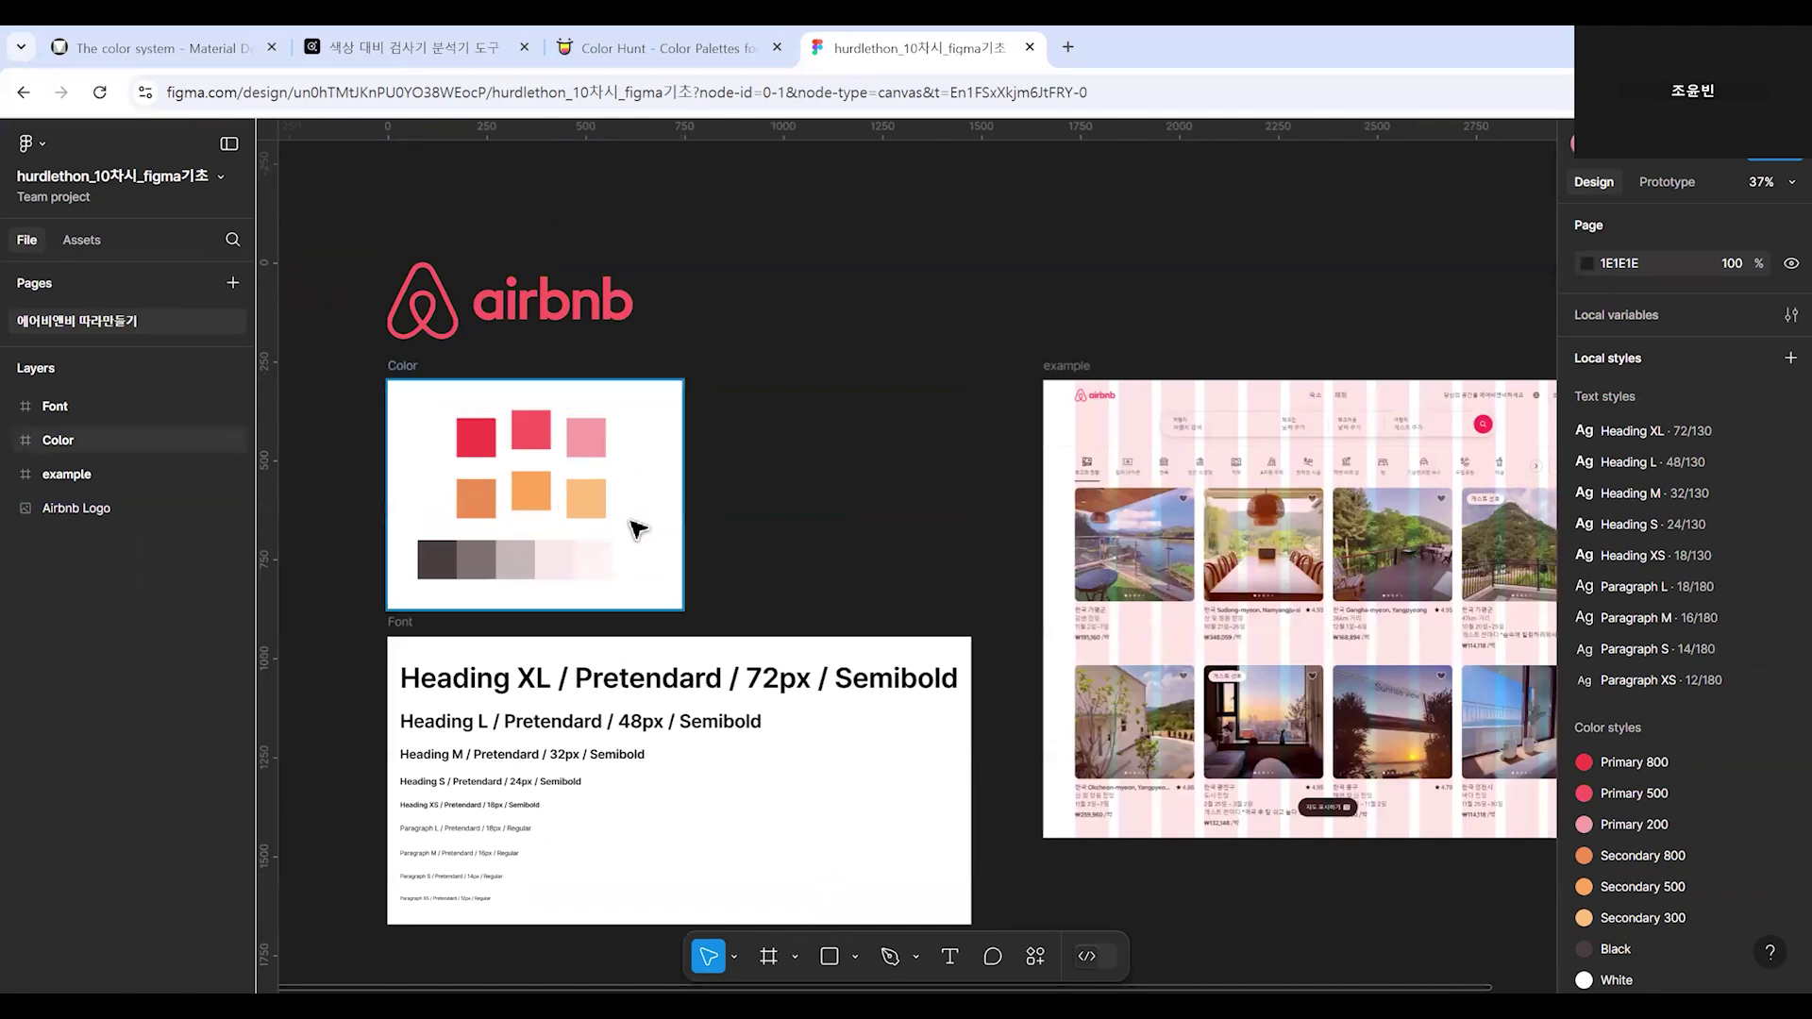
Inspect the swatches in the Color frame up close, then return to an overview of all the frames.
scroll(757, 566, up, 5)
scroll(784, 580, down, 5)
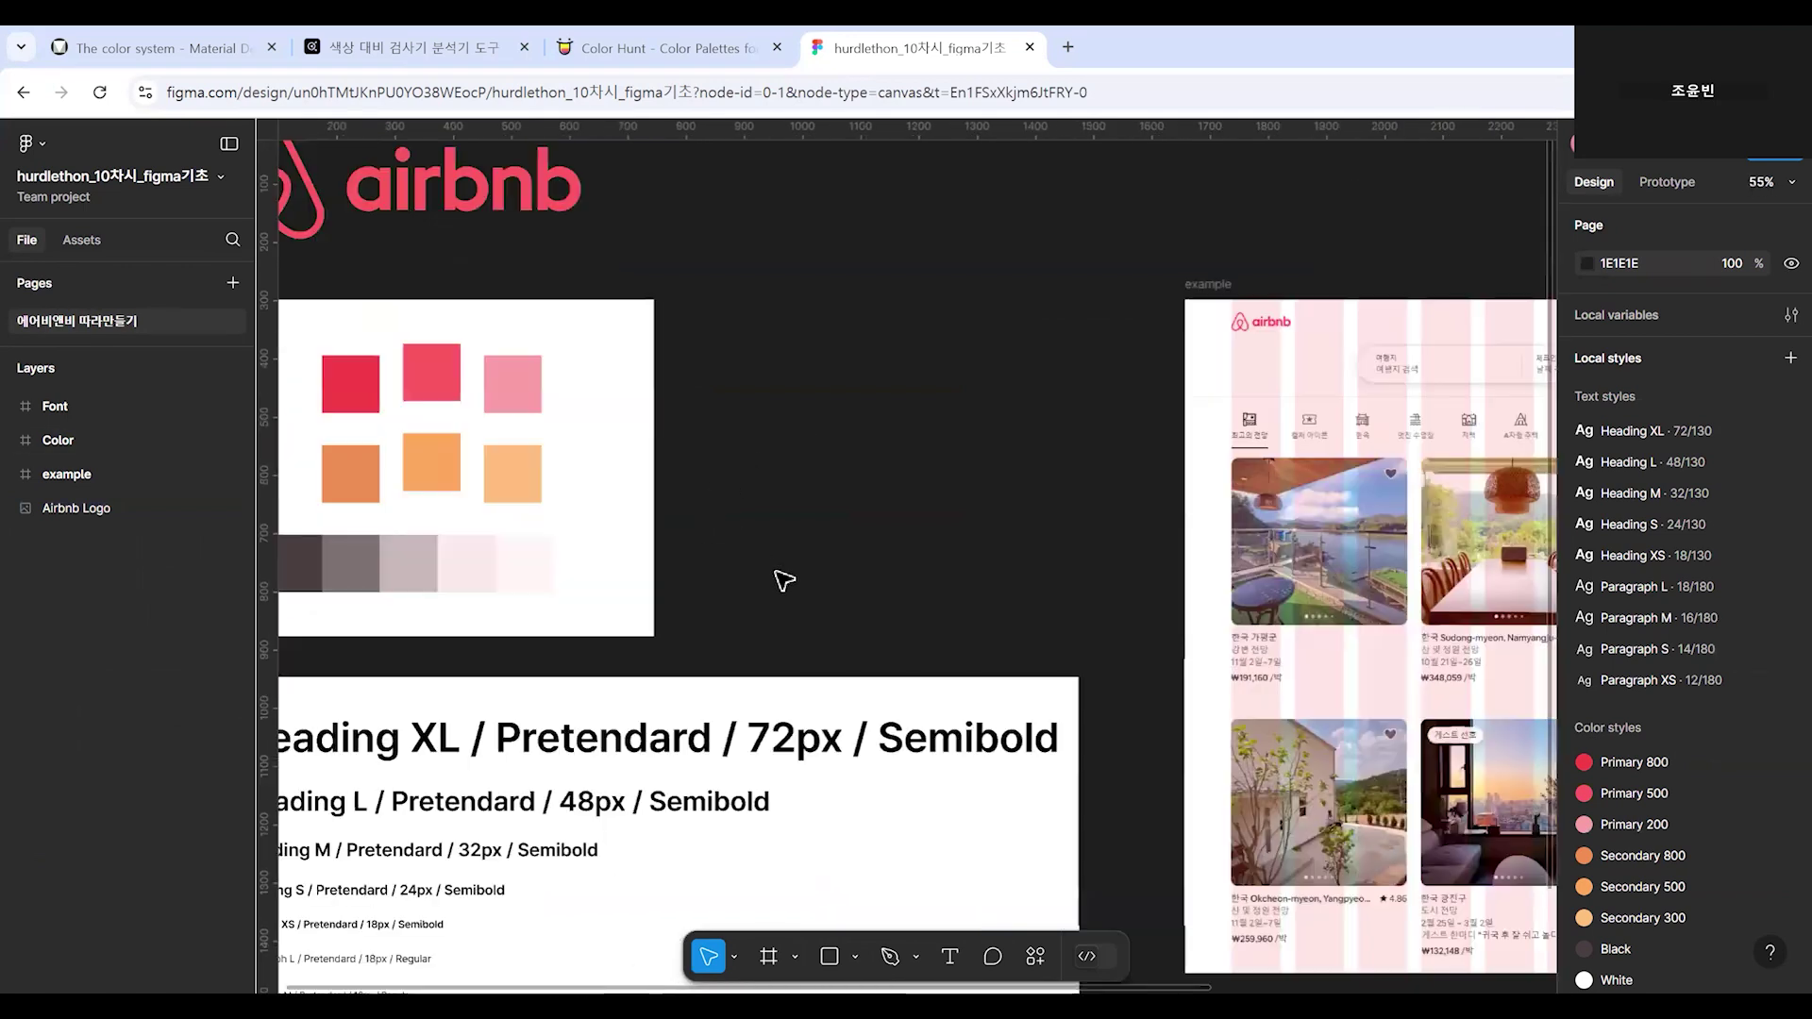
scroll(708, 566, down, 3)
scroll(687, 561, up, 7)
drag(687, 562, 1092, 676)
scroll(1092, 676, up, 2)
scroll(951, 668, right, 5)
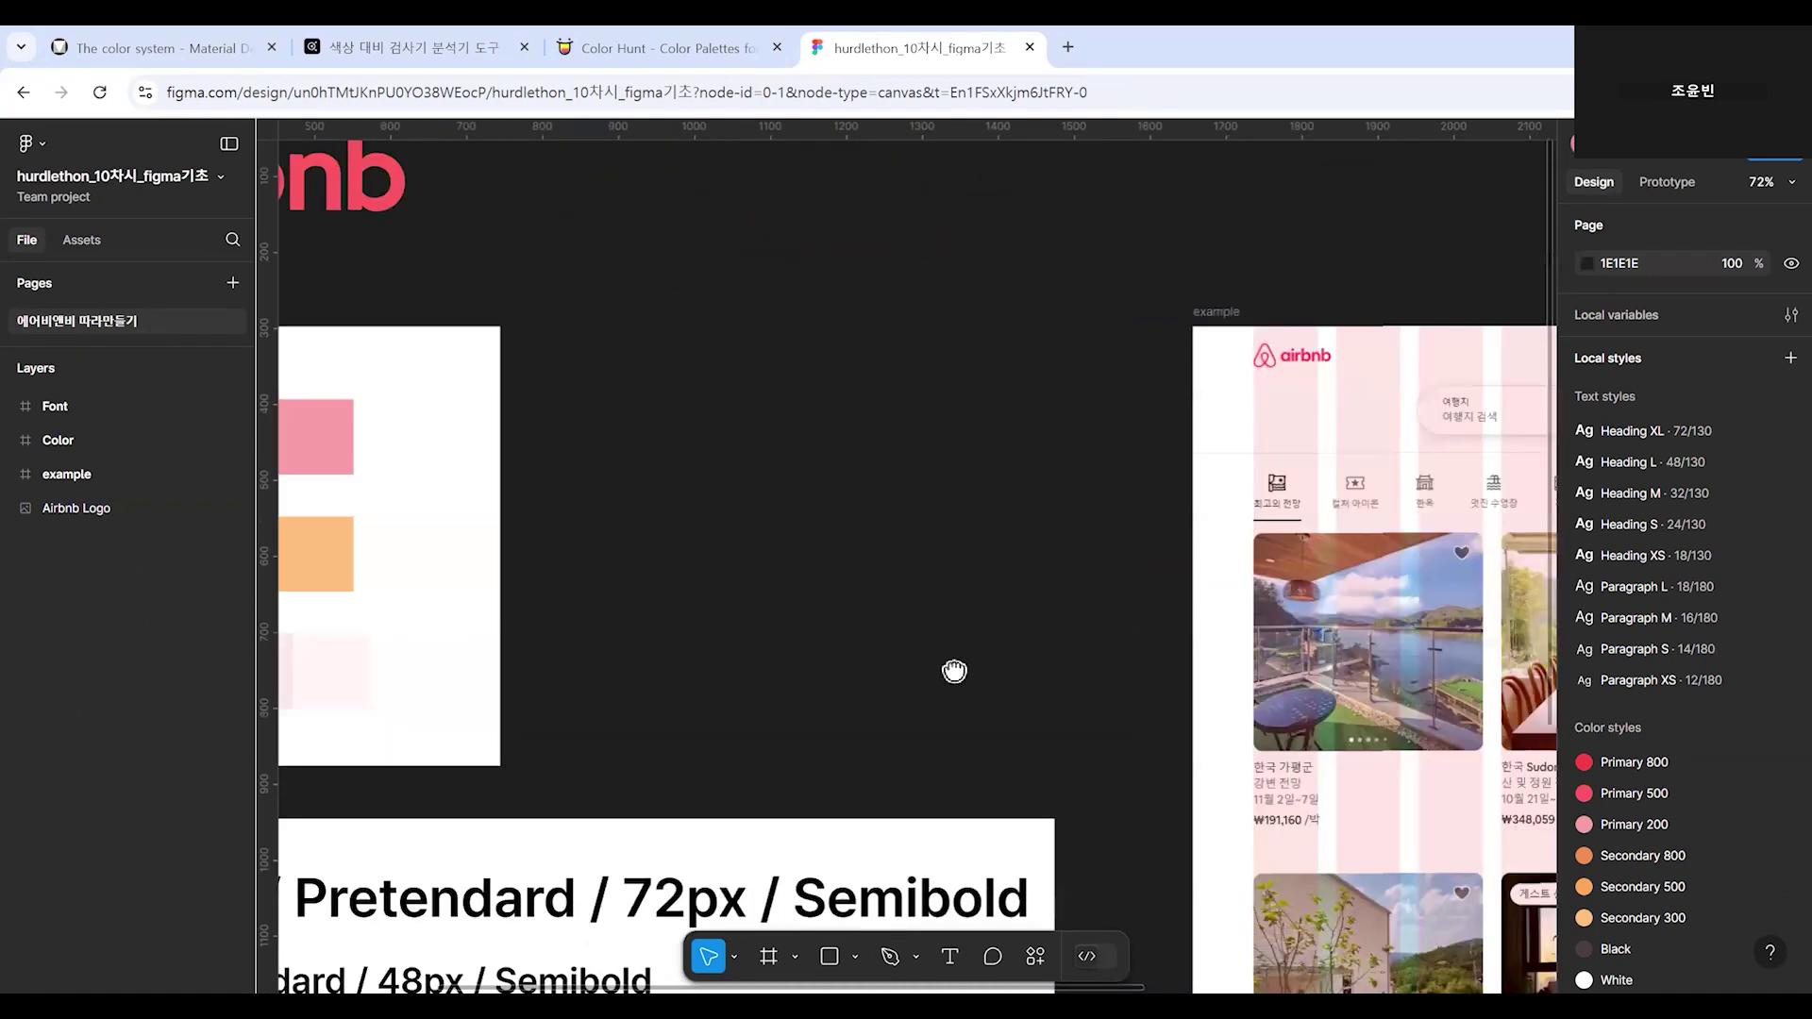
scroll(962, 655, left, 4)
scroll(966, 648, up, 4)
scroll(969, 650, down, 5)
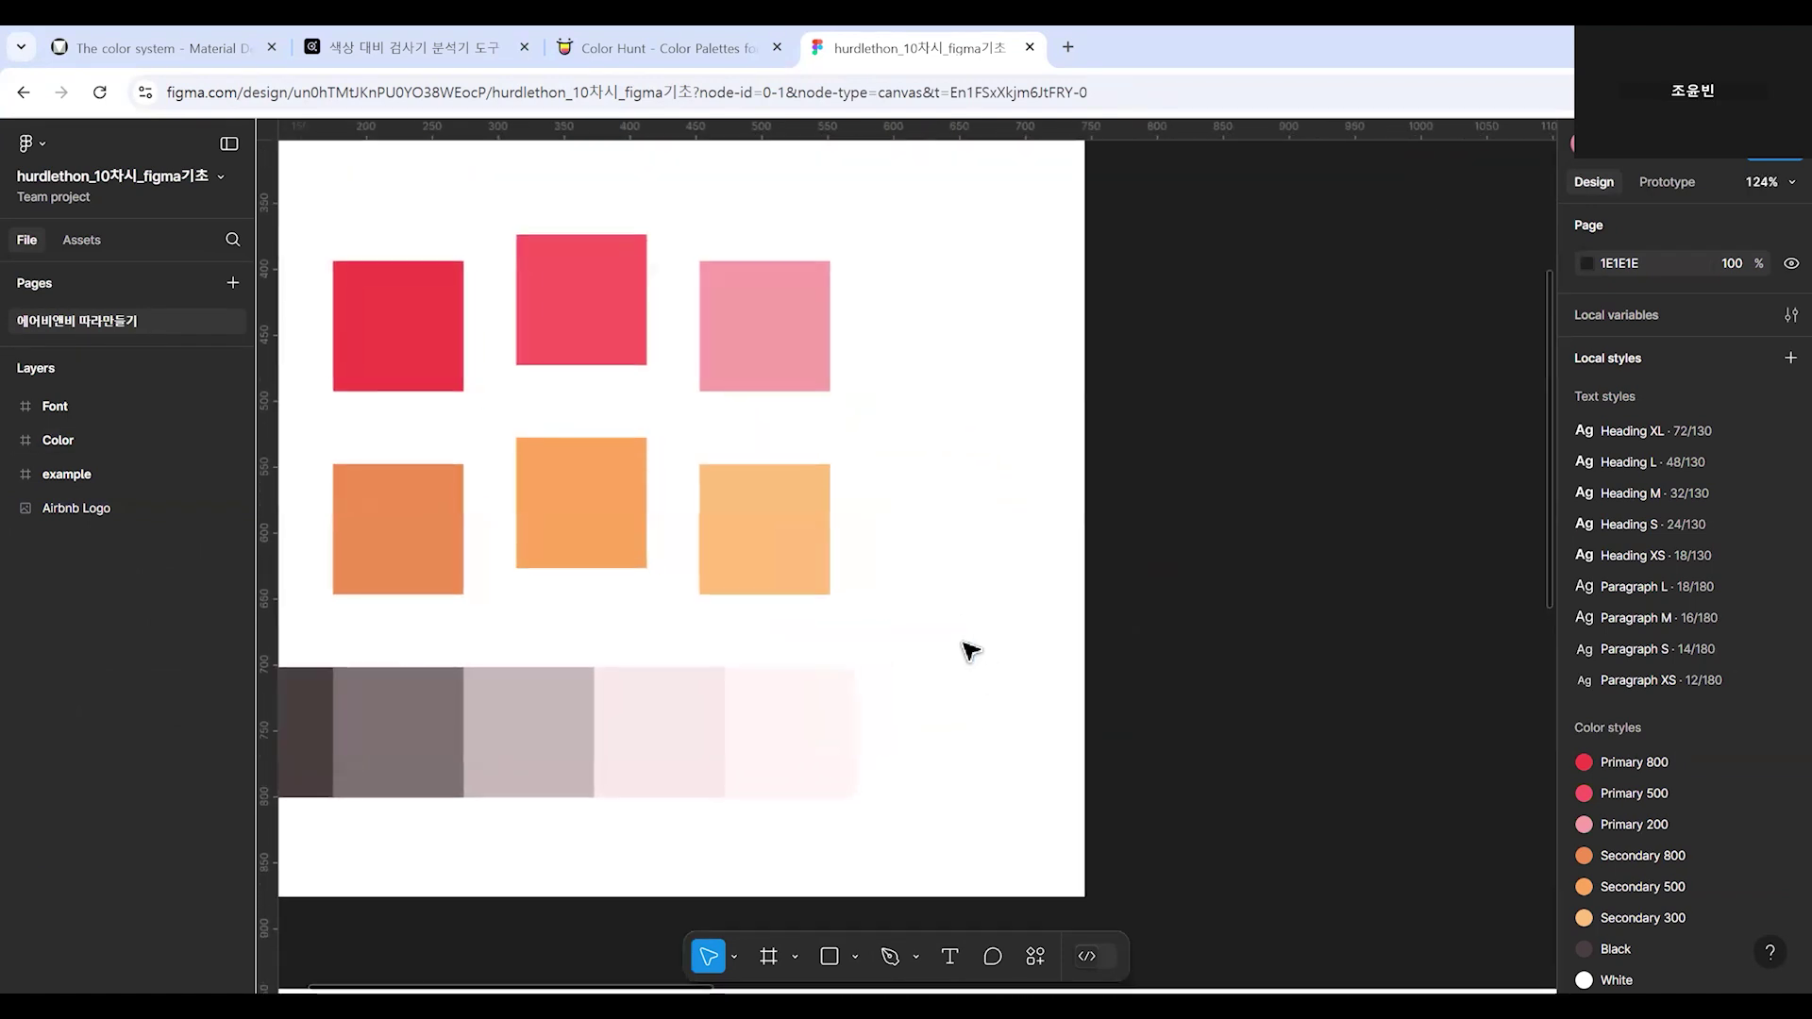
scroll(971, 650, down, 3)
scroll(970, 648, up, 2)
drag(1233, 647, 1114, 573)
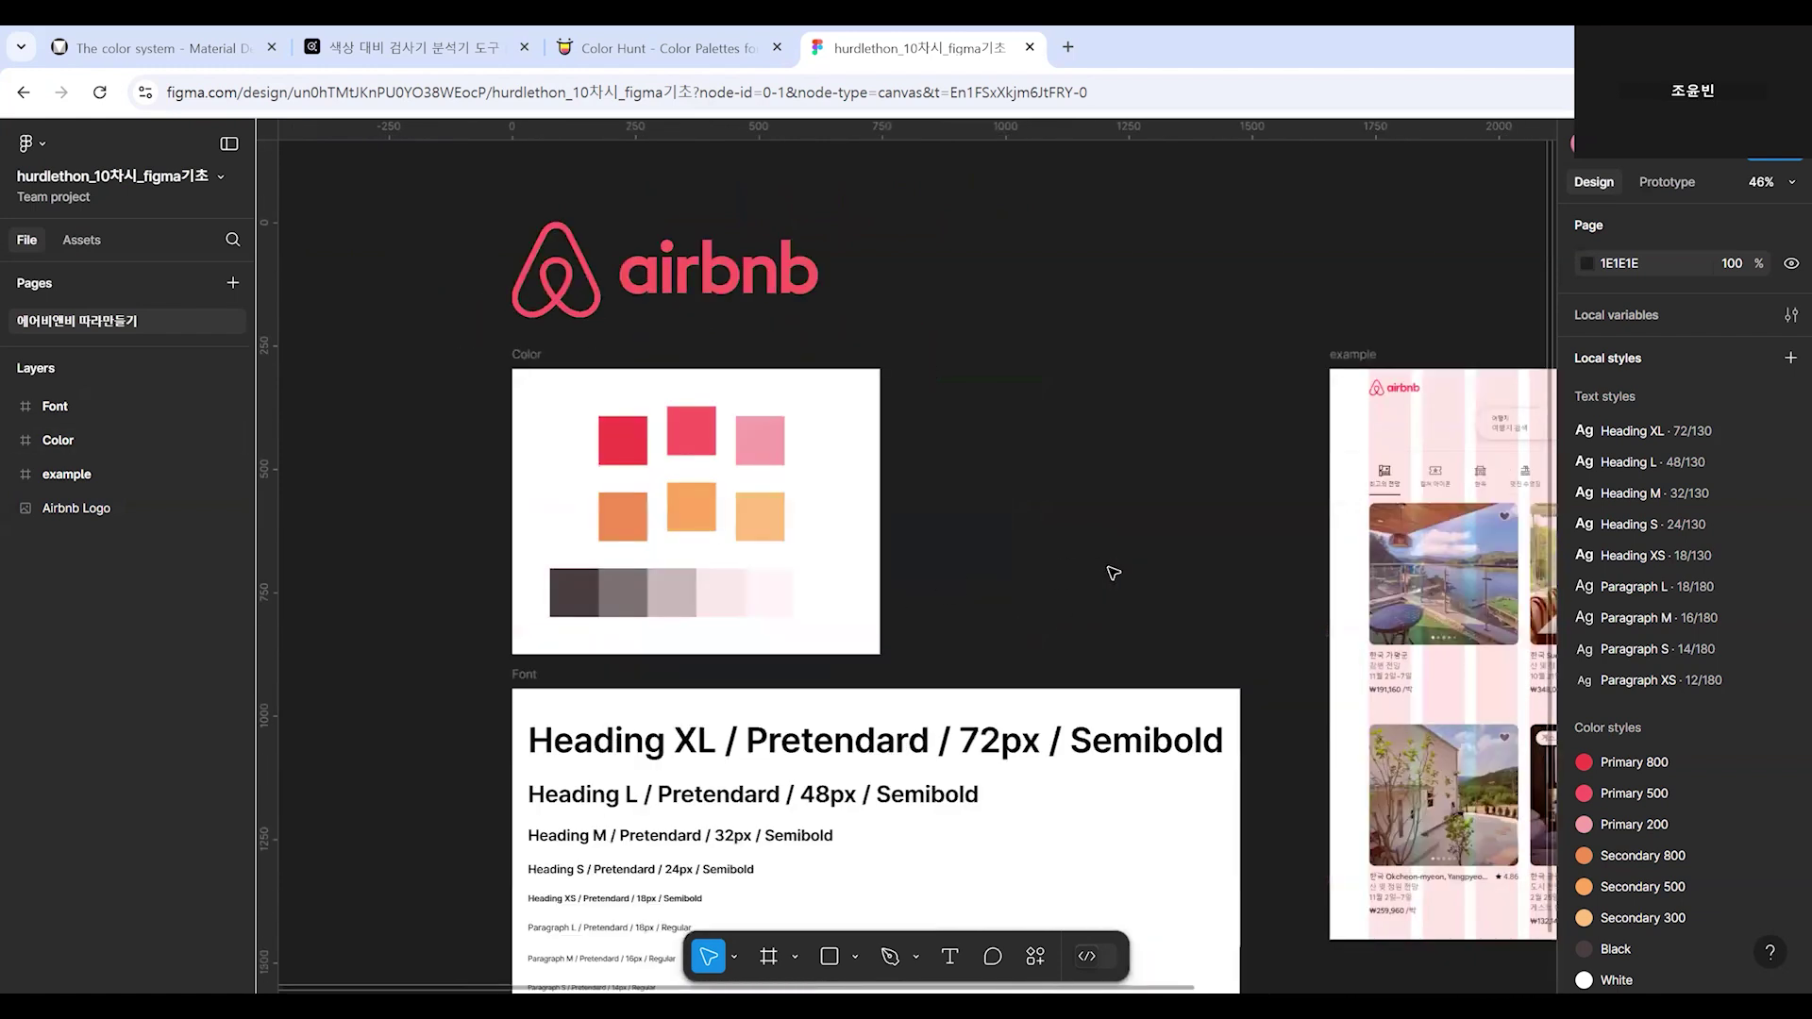
scroll(1112, 570, down, 2)
scroll(925, 557, right, 4)
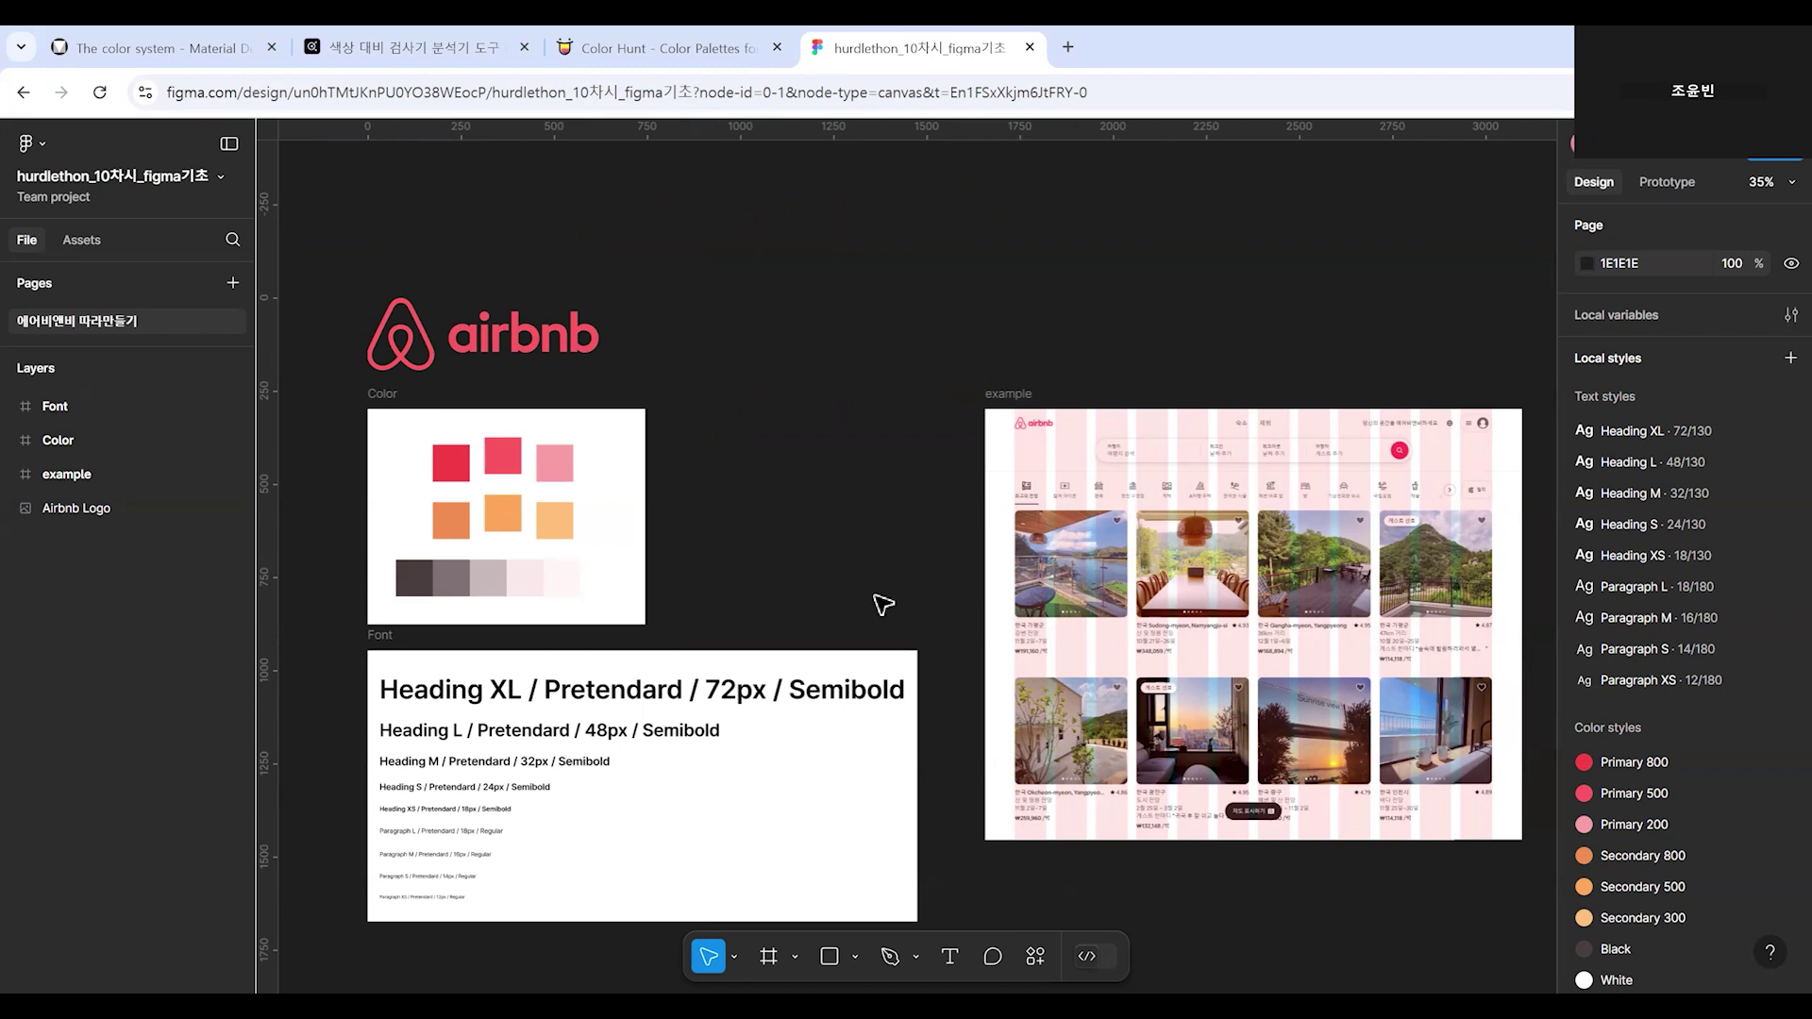
Draw a new frame of about 2270 × 1114 in the empty canvas area above the Airbnb logo.
scroll(807, 557, up, 6)
drag(854, 683, 825, 809)
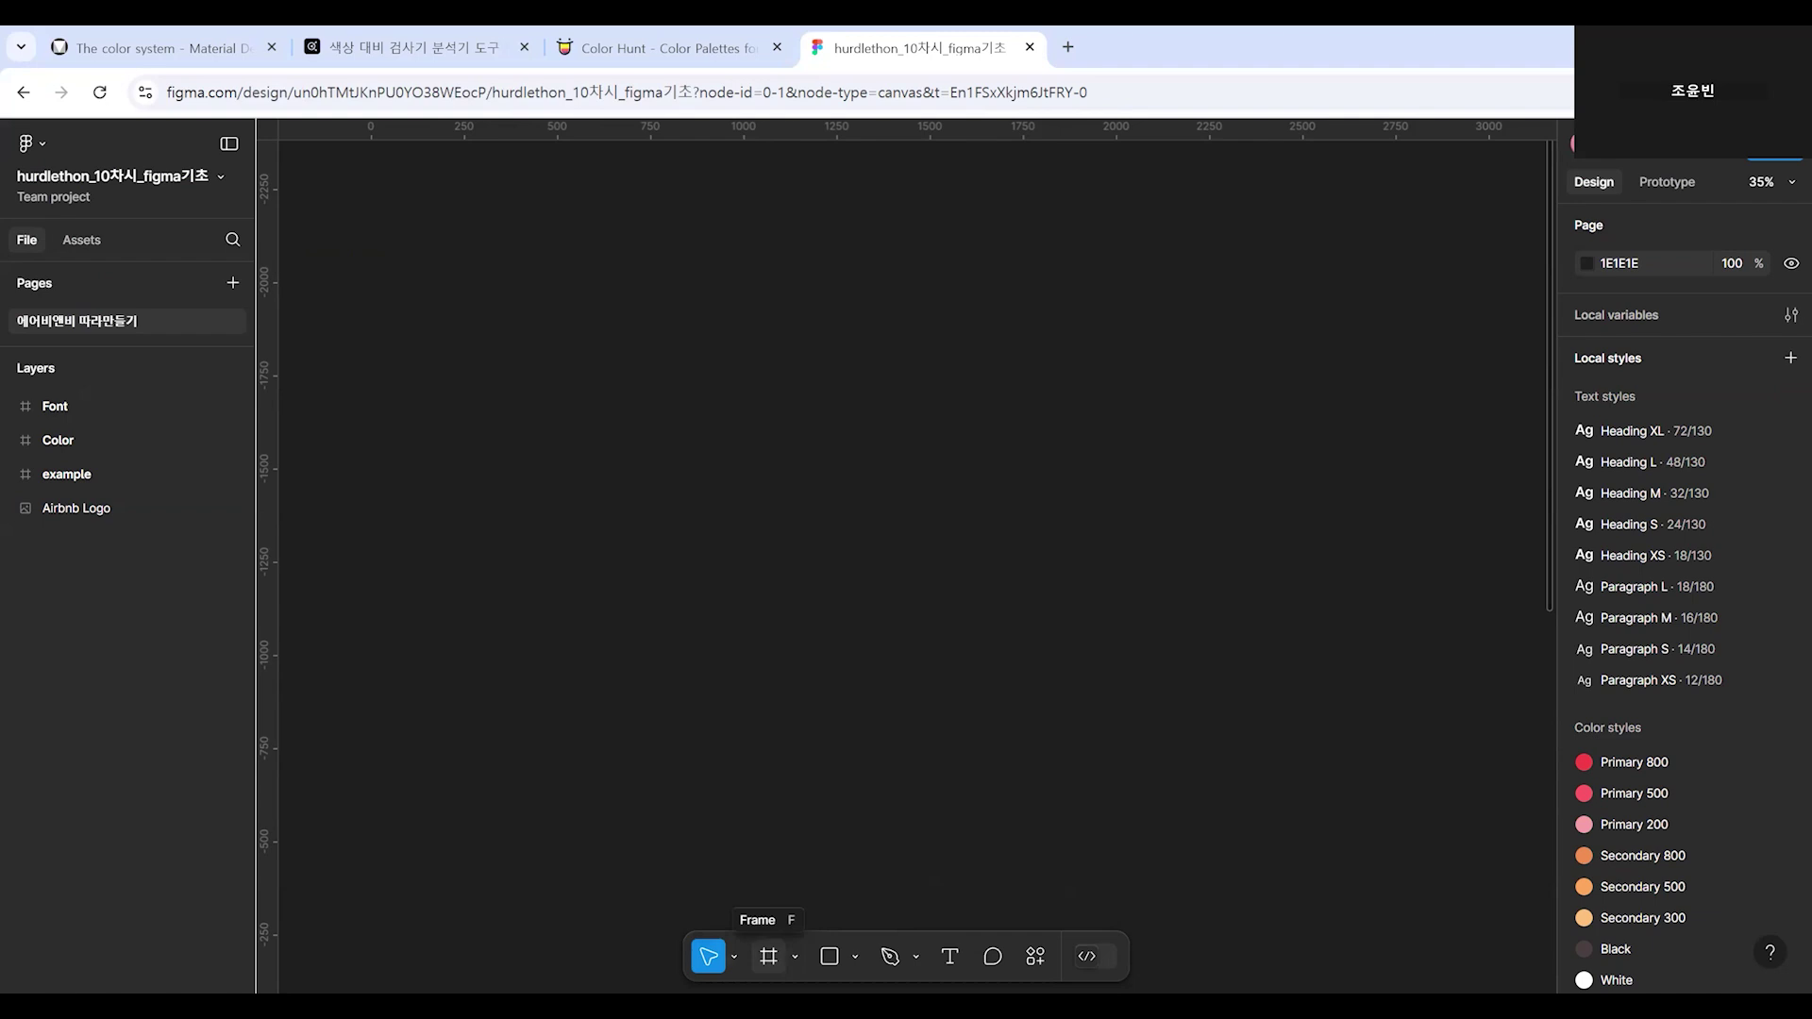
click(770, 957)
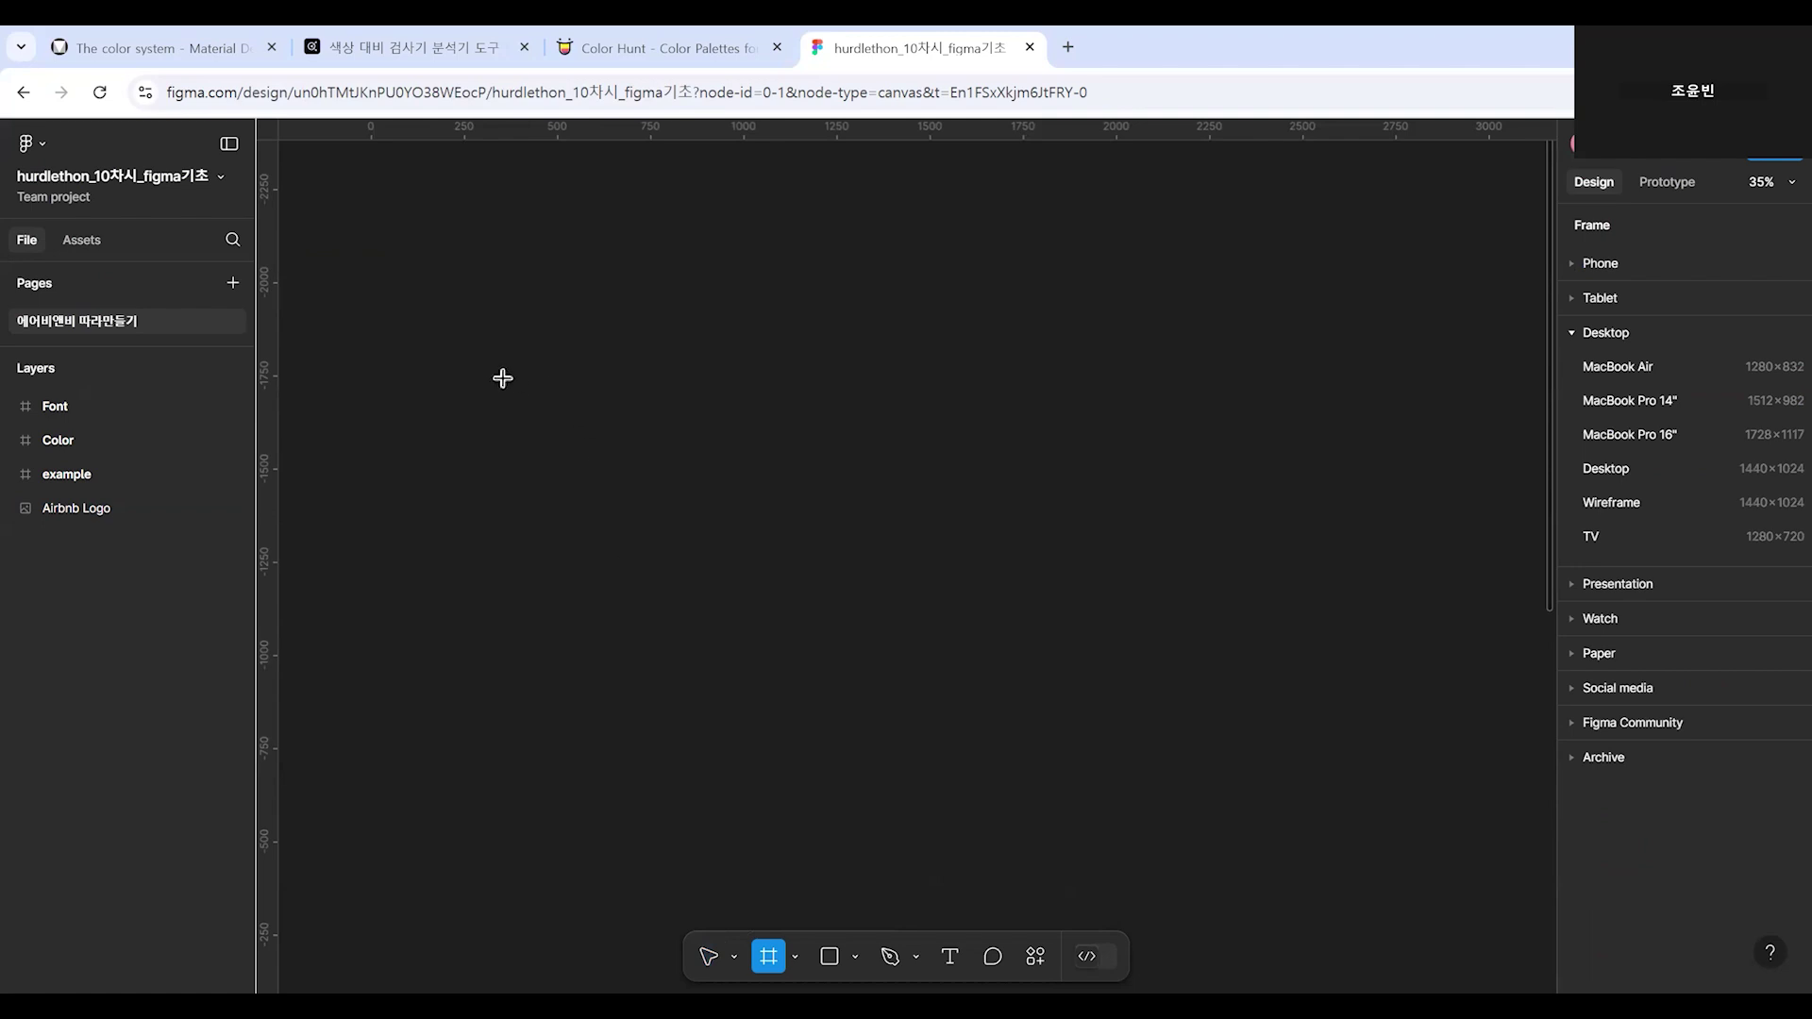
drag(418, 364, 1265, 779)
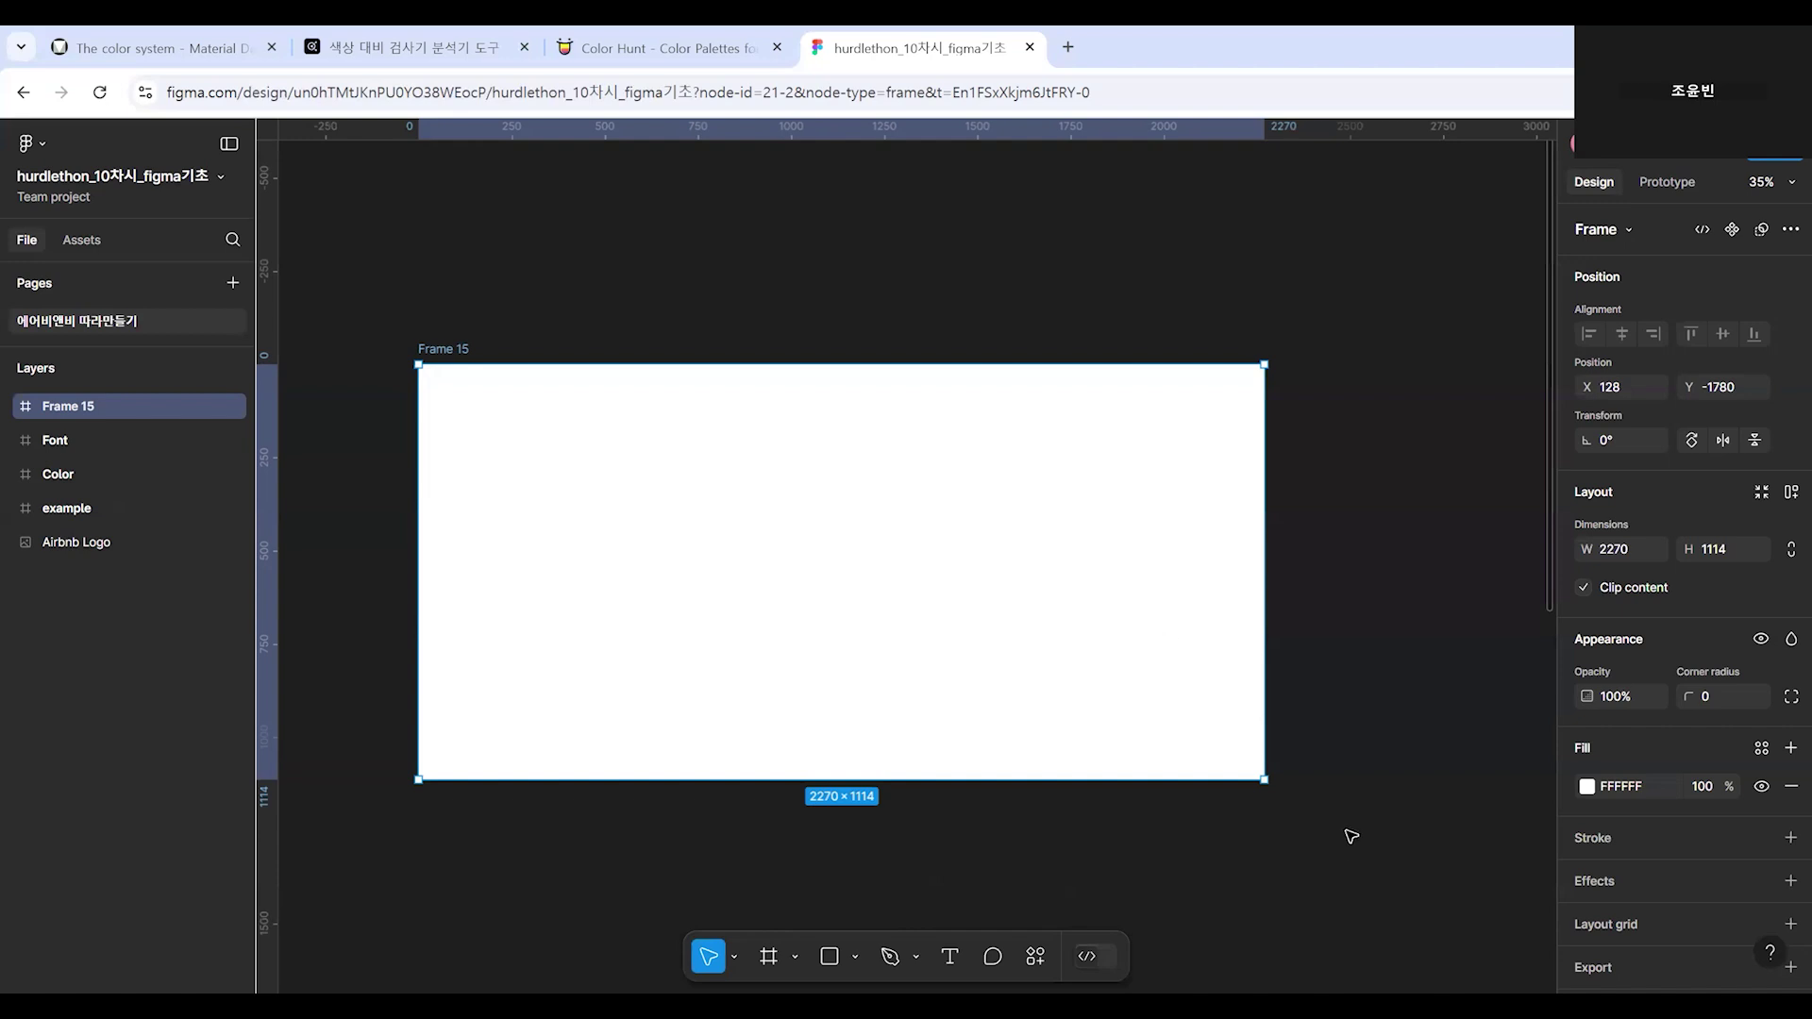
Set the new frame's width to 1440.
click(614, 302)
click(454, 348)
click(488, 323)
click(457, 349)
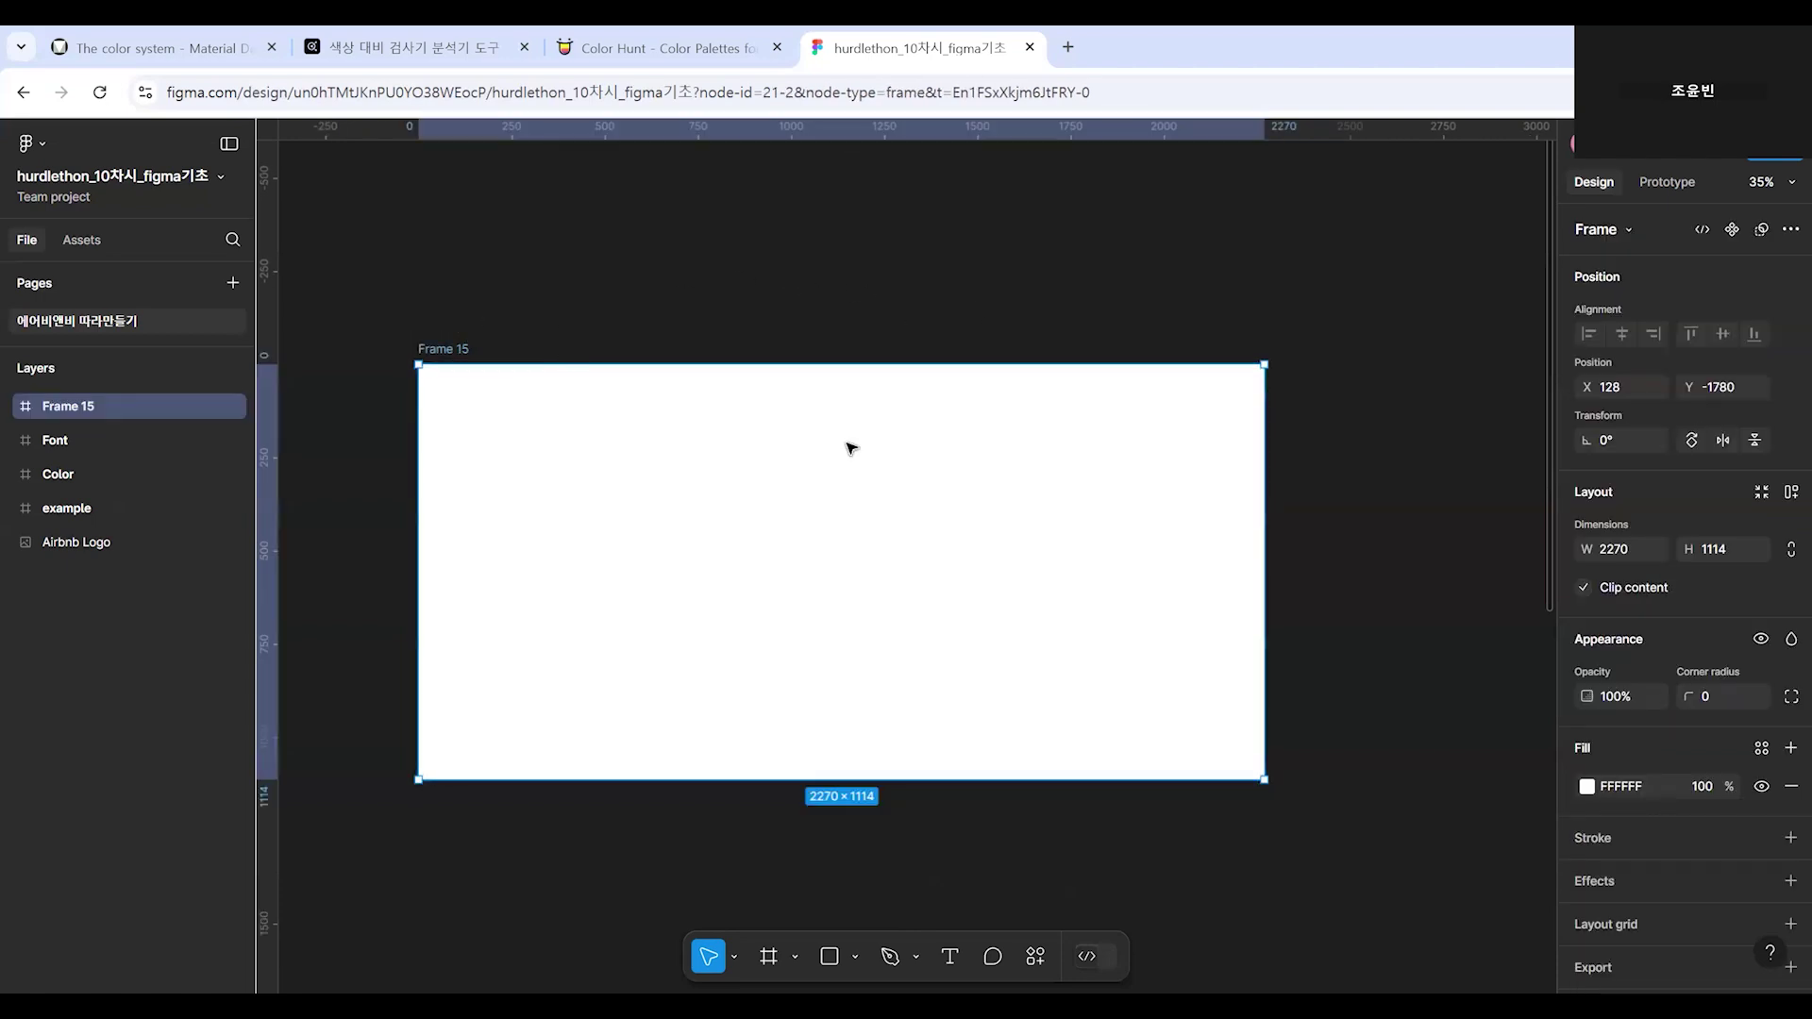
click(1628, 550)
text(1440)
key(Return)
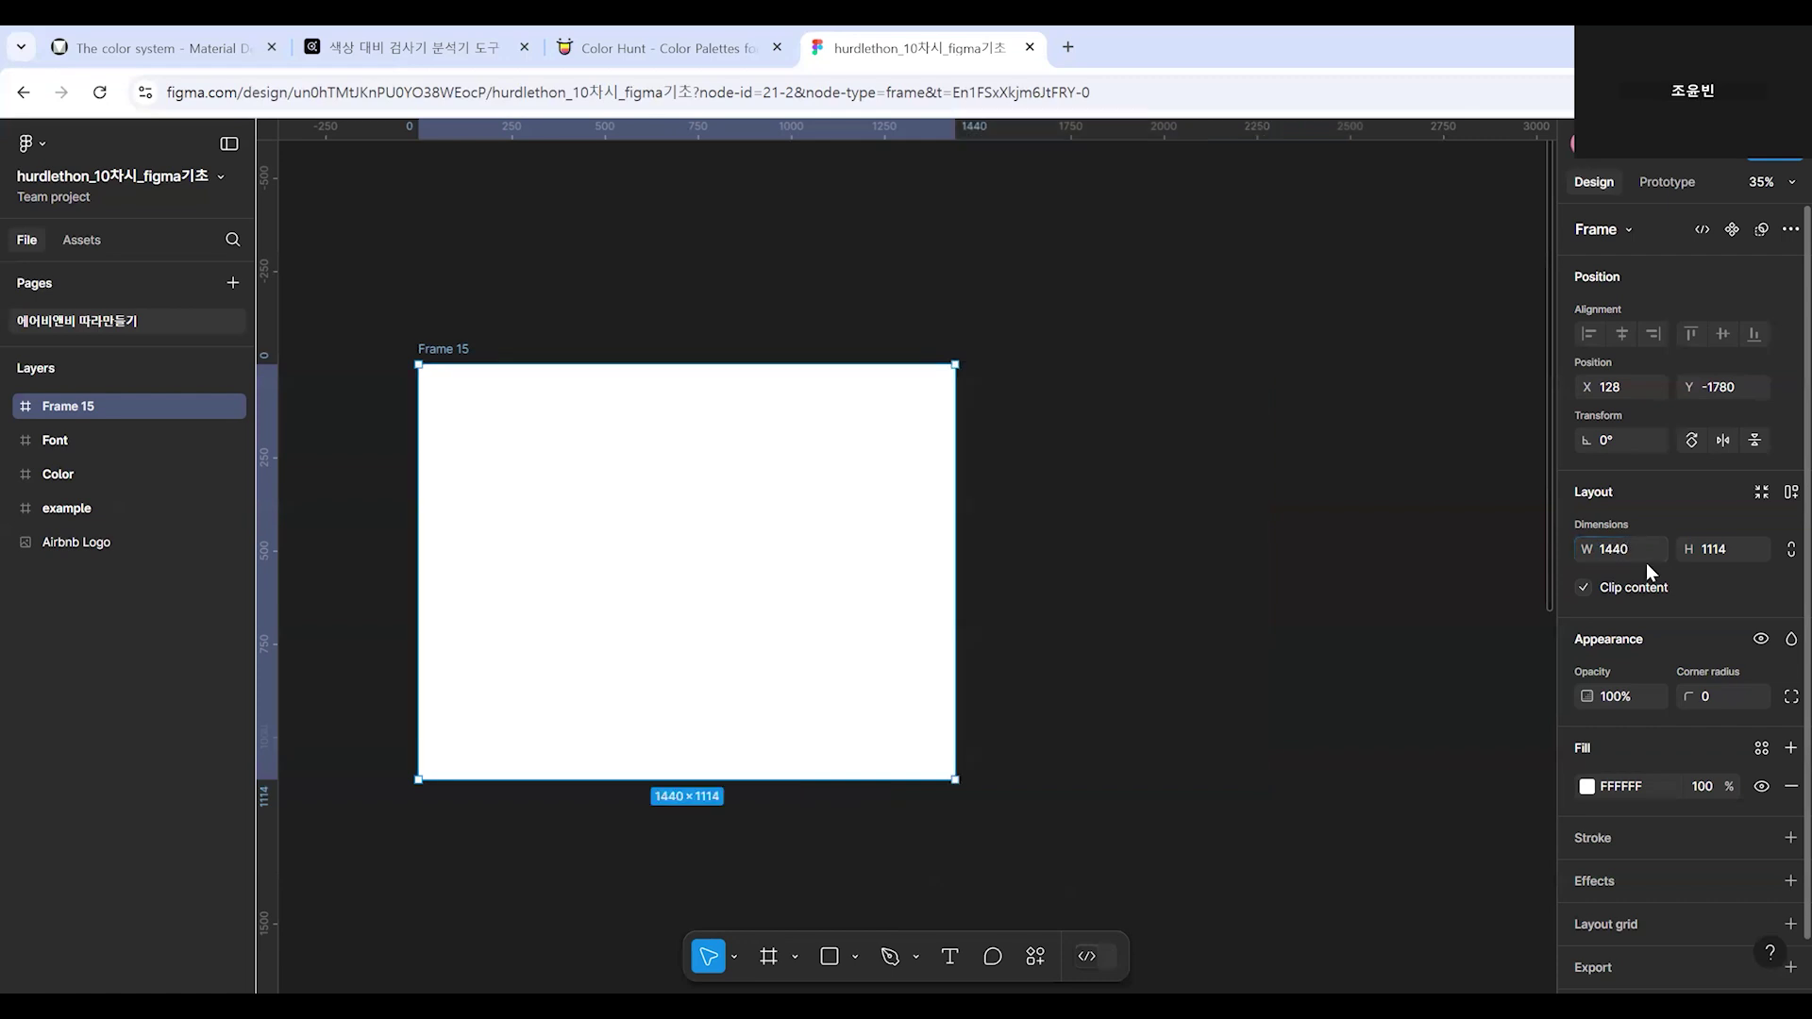
click(1181, 623)
Scale the new frame down proportionally from its lower-right corner to about 1332 × 1030.
drag(563, 327, 805, 347)
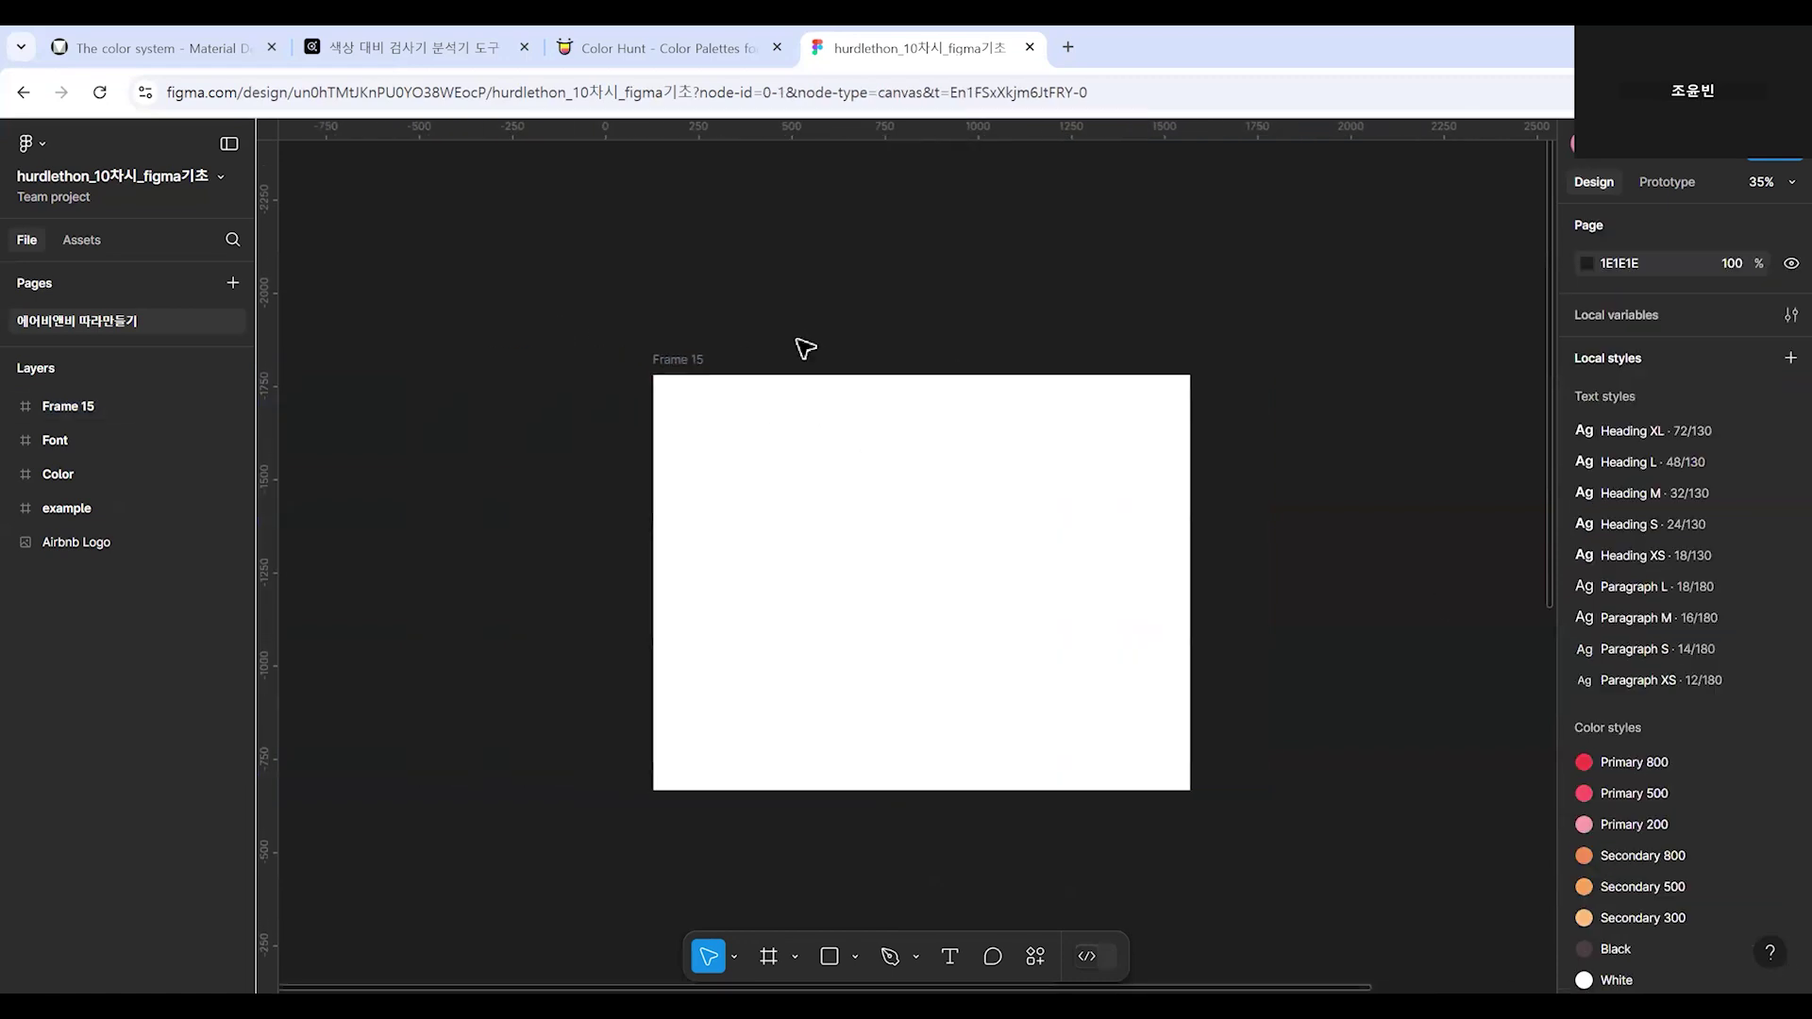
scroll(805, 347, up, 2)
drag(971, 365, 810, 252)
click(500, 277)
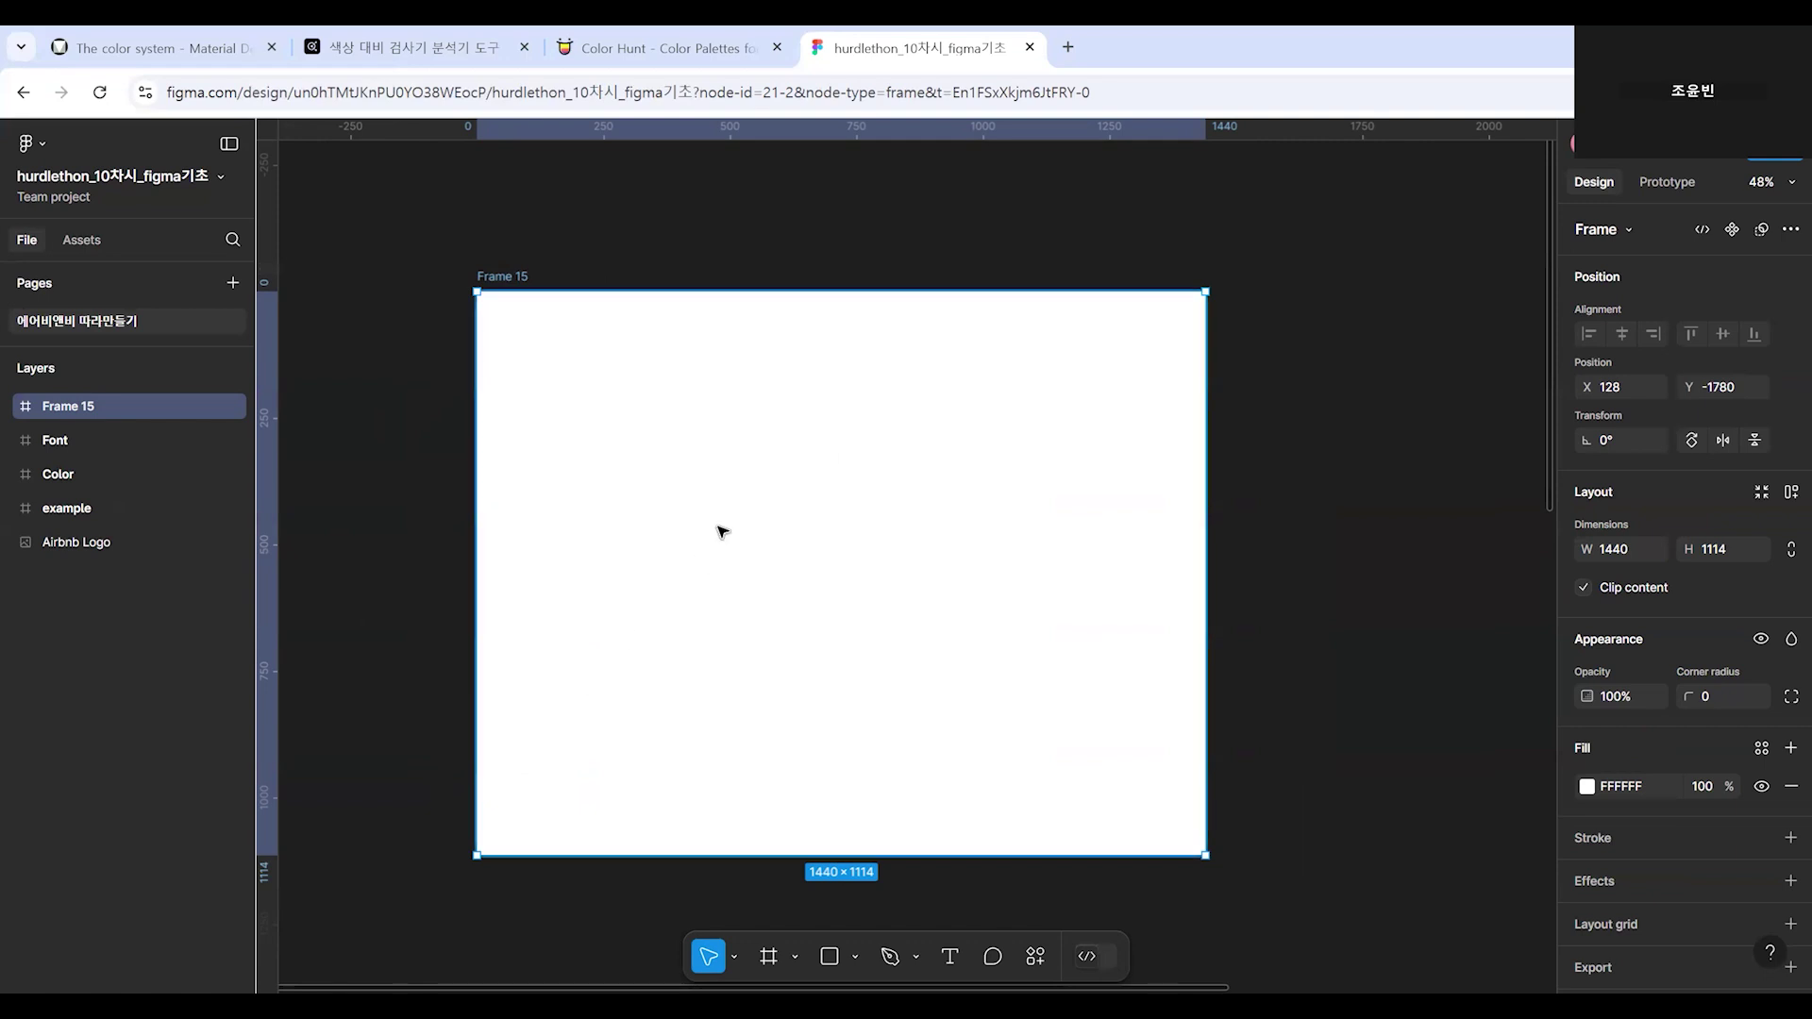
scroll(721, 526, down, 1)
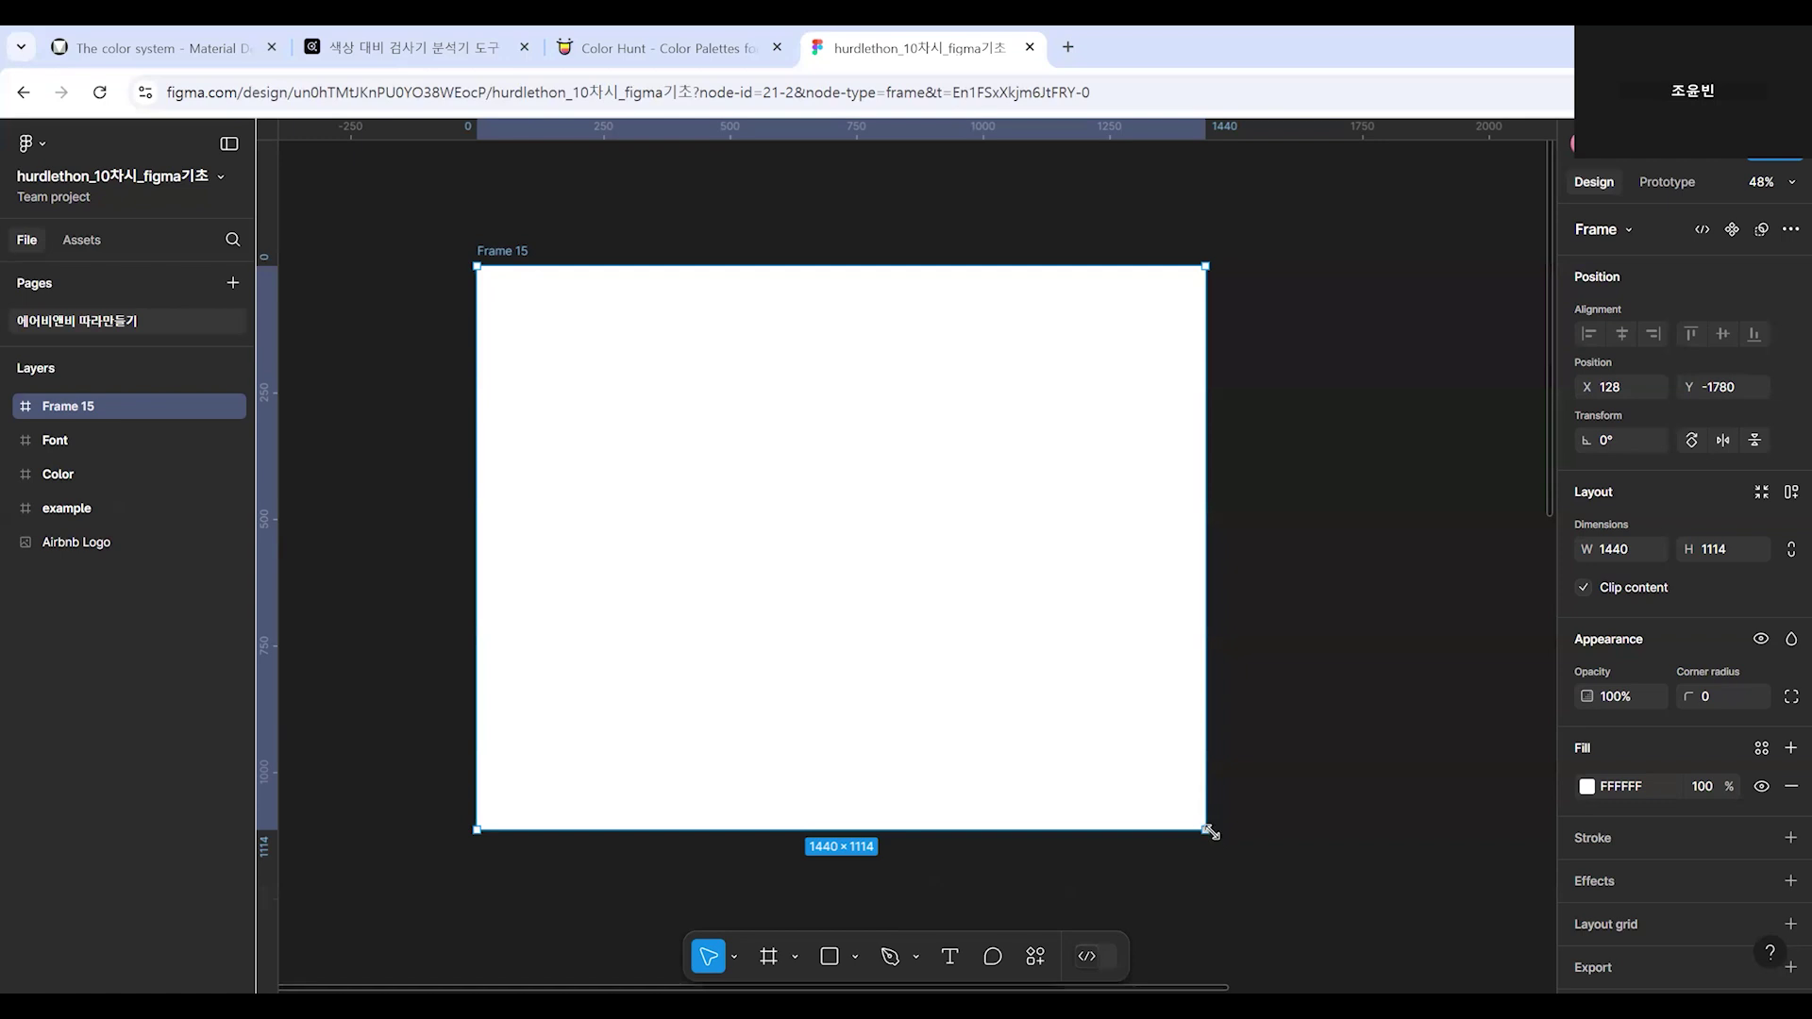
drag(1209, 832, 1028, 688)
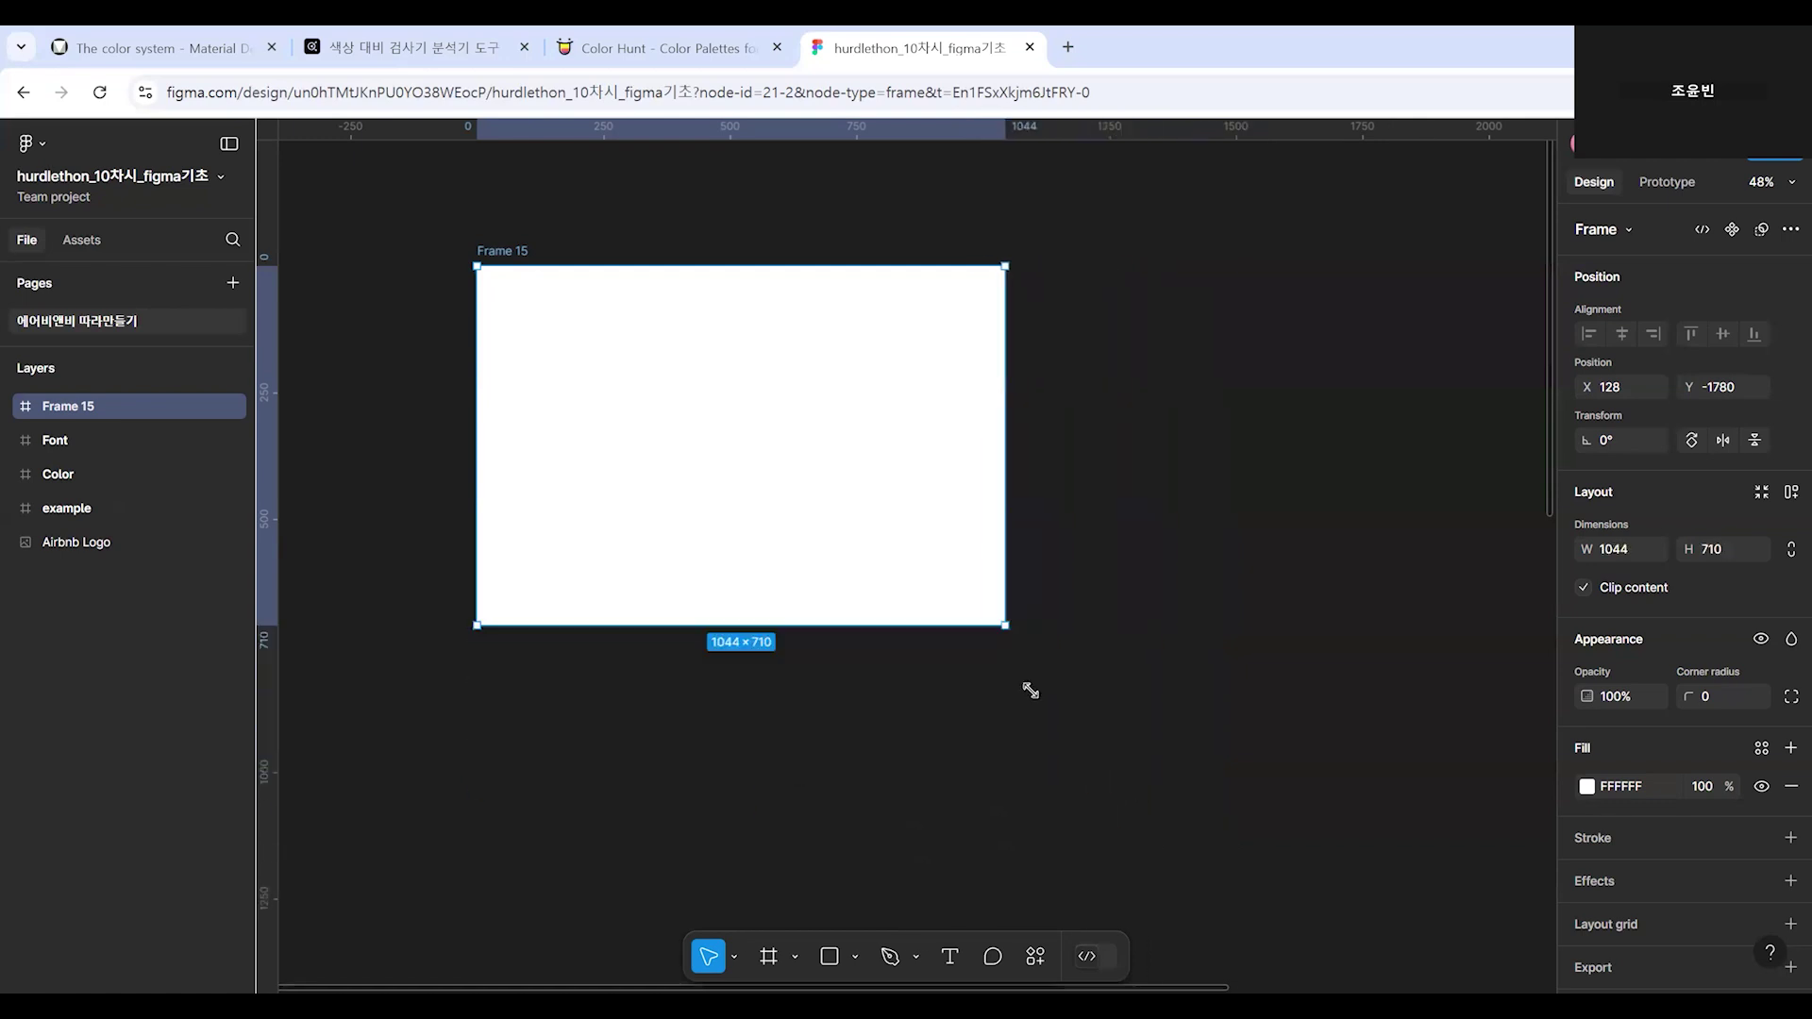
key(ctrl+z)
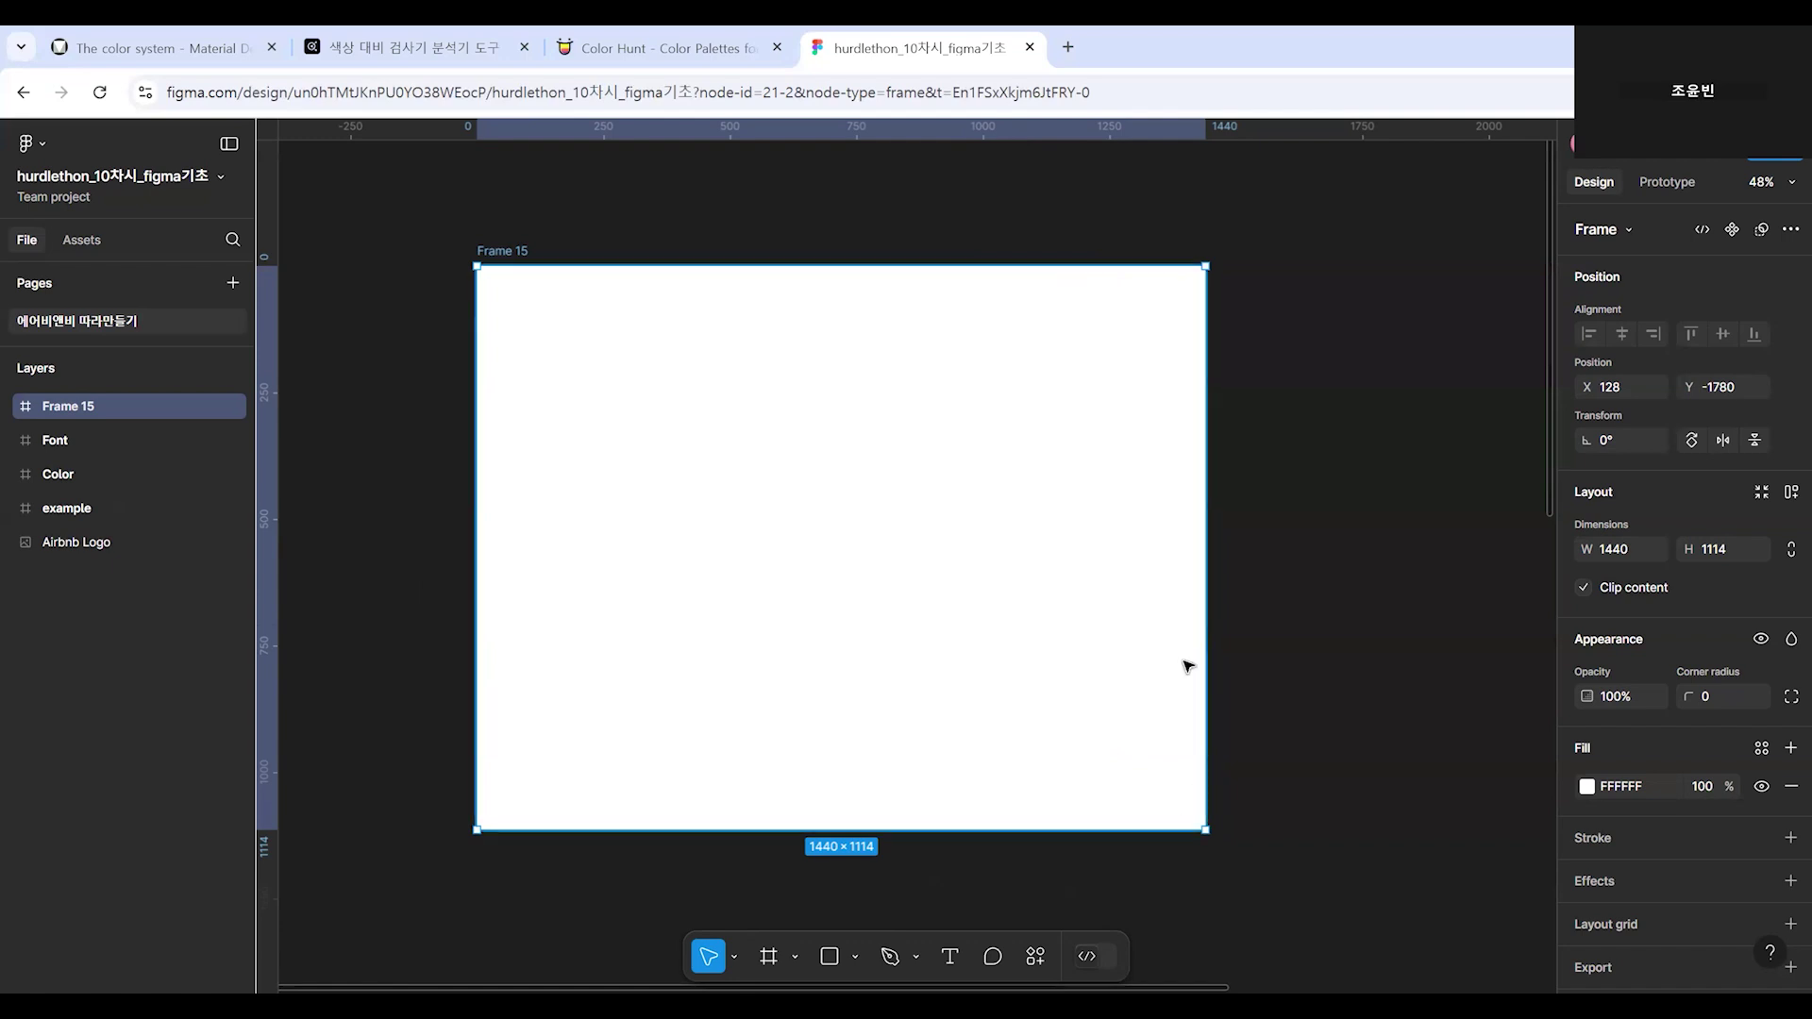
drag(1206, 831, 1166, 678)
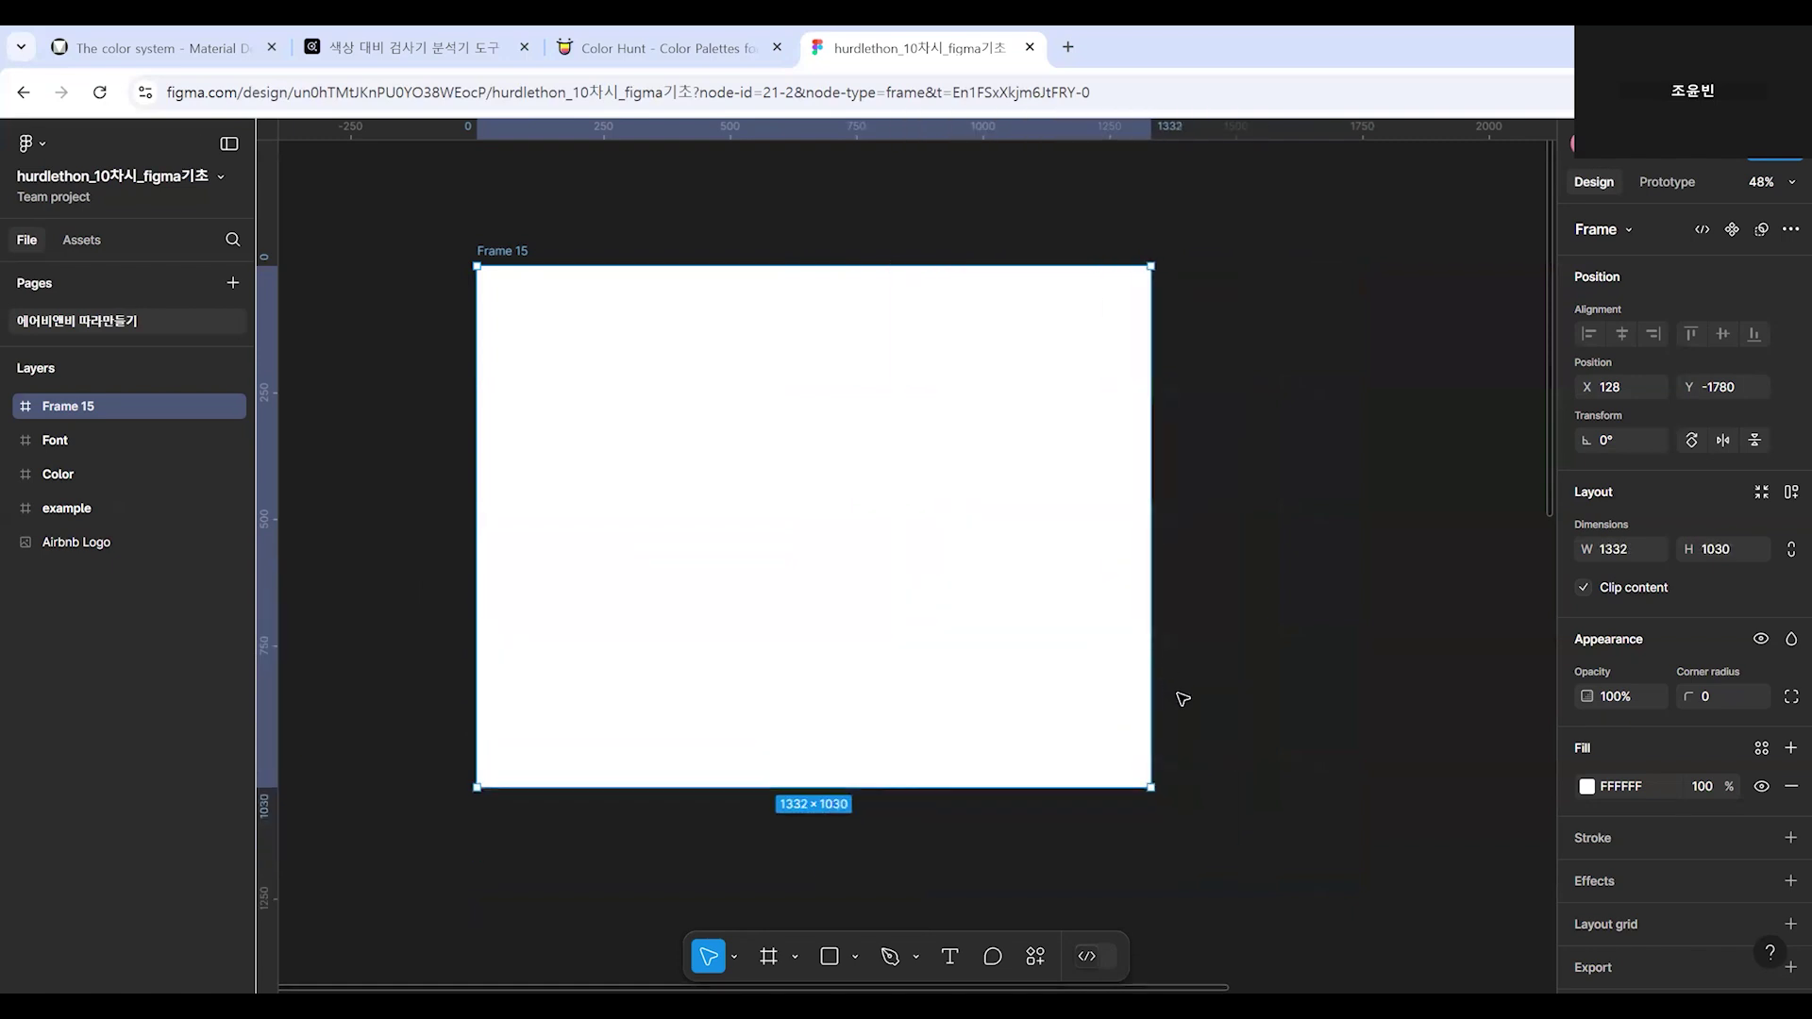
Undo the last proportional scaling and resize the frame freely from its lower-right corner to about 2328 × 1623.
key(ctrl+z)
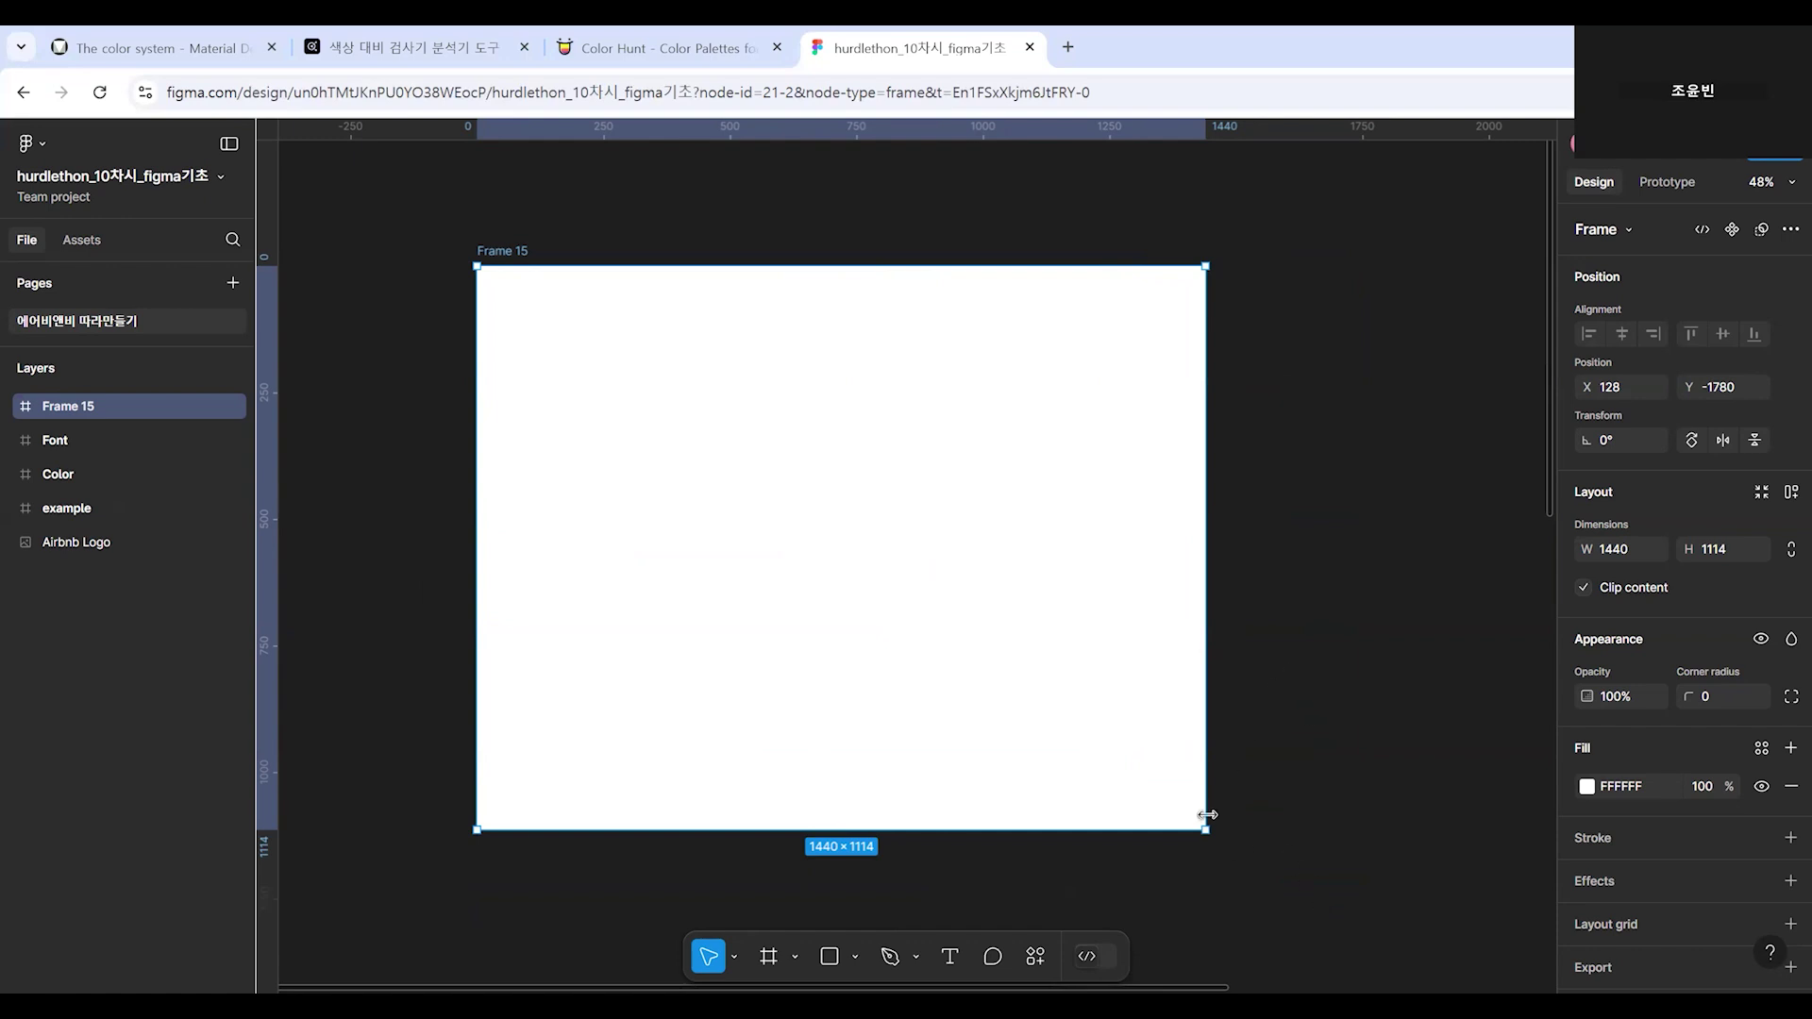
drag(1205, 830, 977, 678)
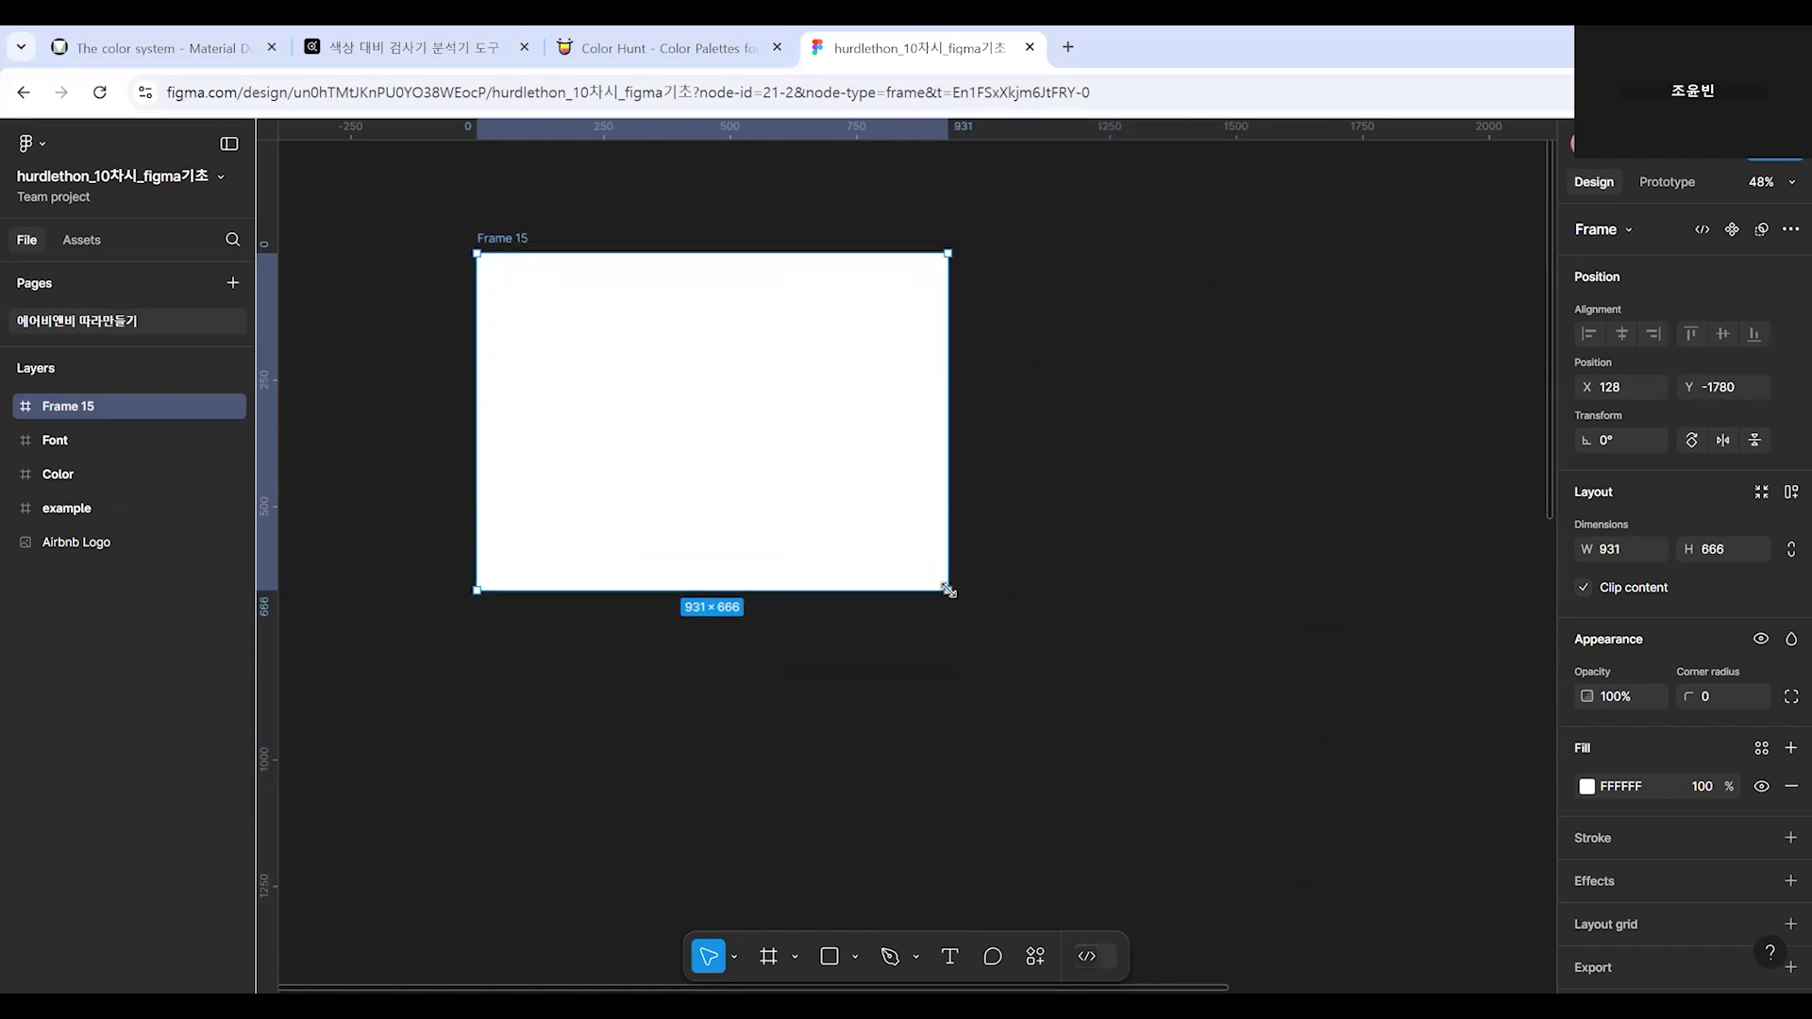
drag(948, 591, 1609, 1014)
scroll(1358, 796, down, 3)
scroll(1217, 700, right, 3)
scroll(1218, 699, down, 2)
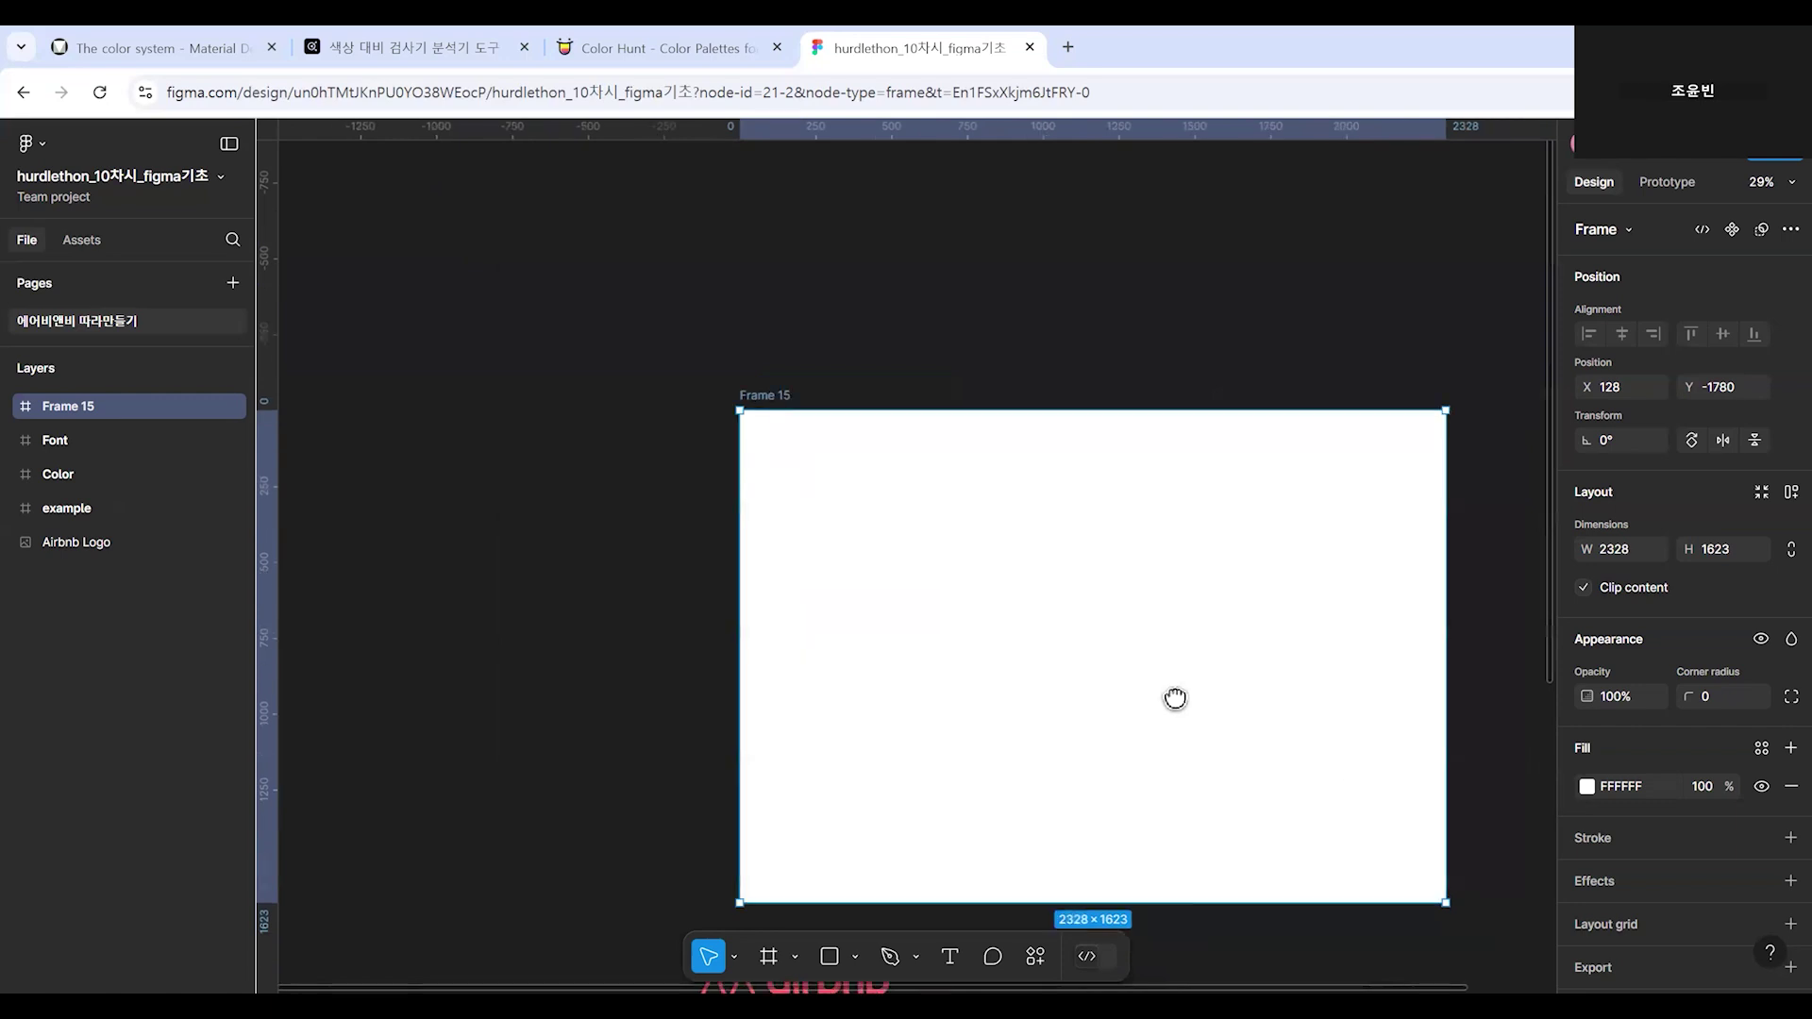
Move the frame up to about X 137, Y -2028 and set its width to 1440.
scroll(1168, 671, up, 1)
scroll(962, 666, up, 3)
drag(962, 667, 966, 577)
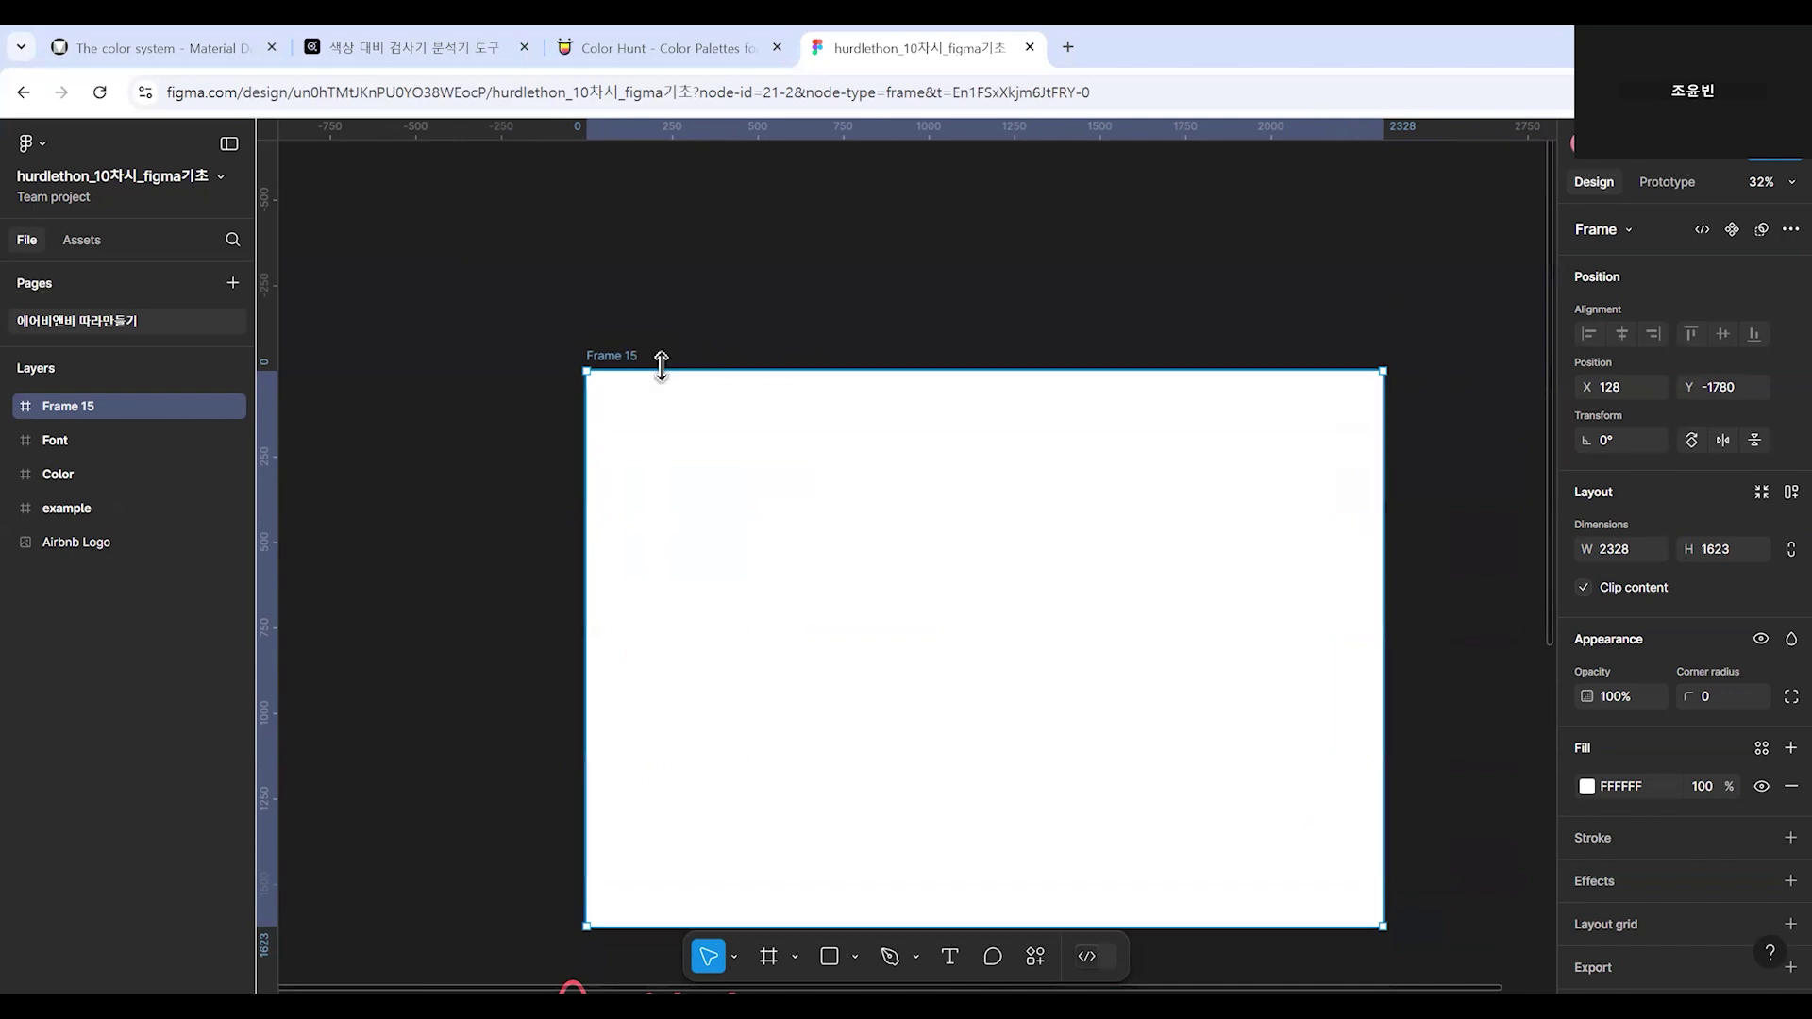
drag(623, 364, 630, 271)
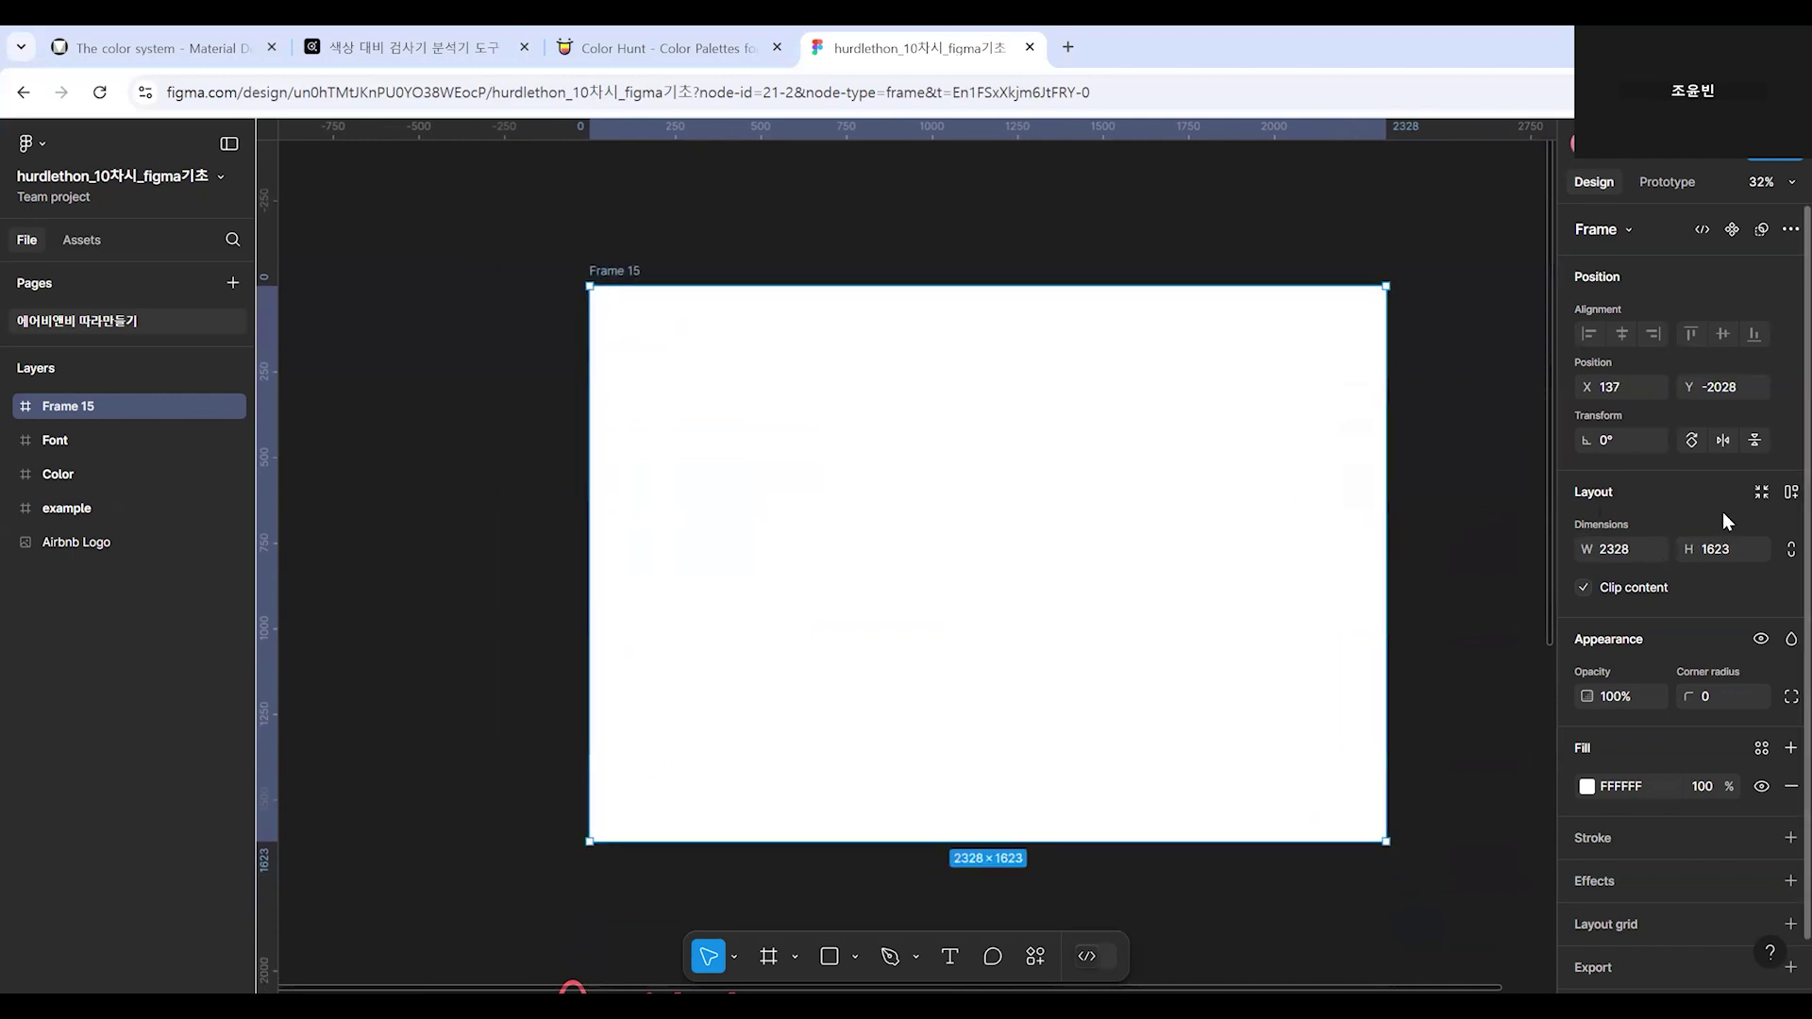
click(1618, 552)
text(1440)
key(Return)
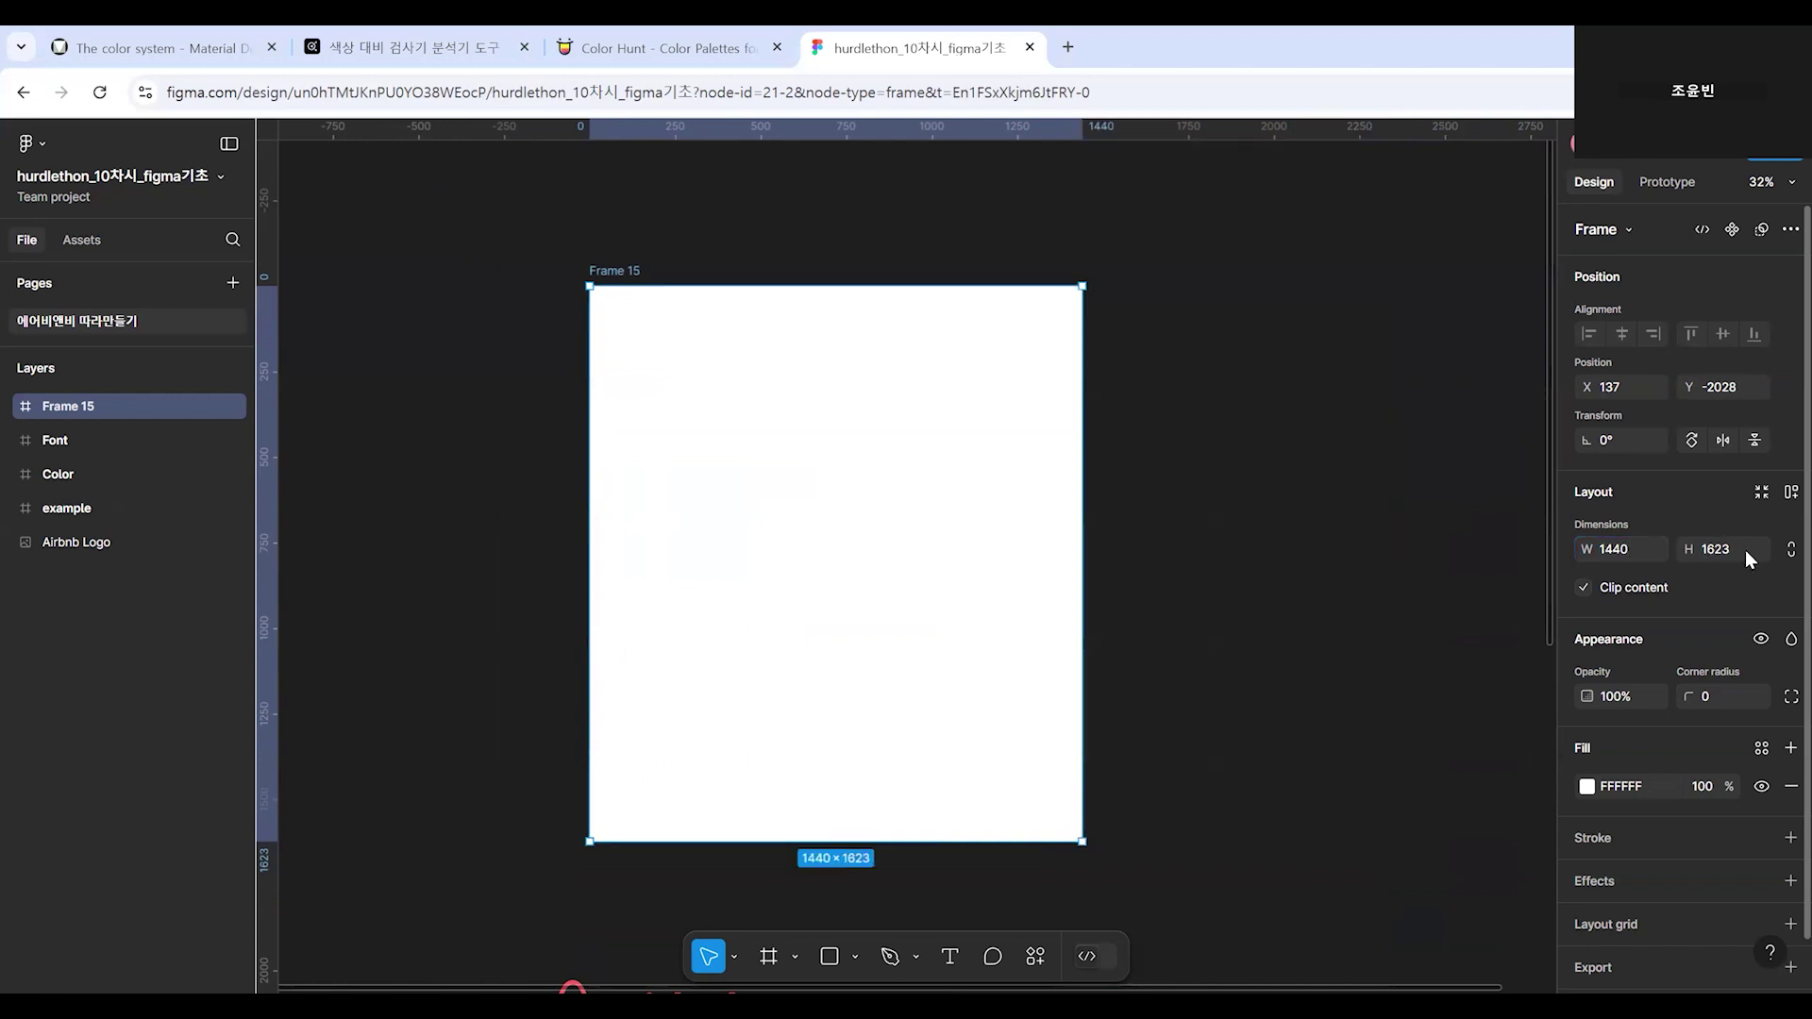
click(1165, 676)
click(613, 271)
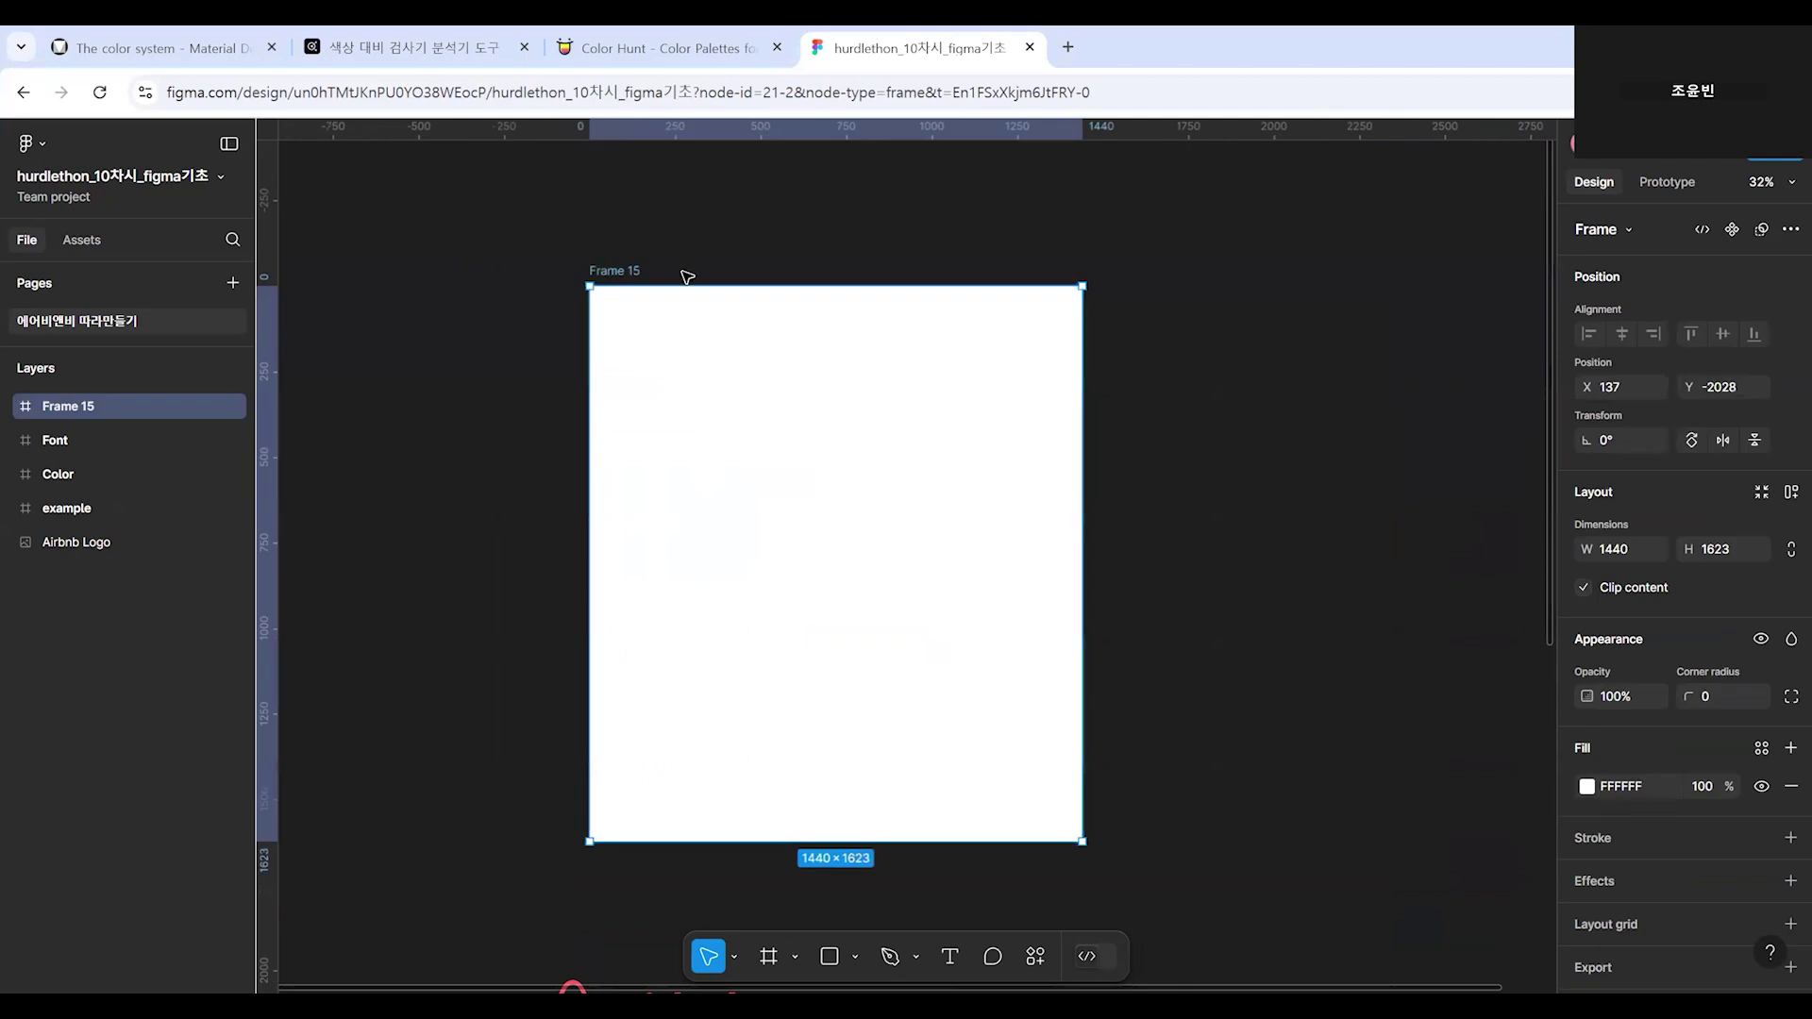
Activate the Frame tool and browse the Phone, Tablet and Desktop size presets.
scroll(727, 428, up, 3)
drag(728, 429, 817, 402)
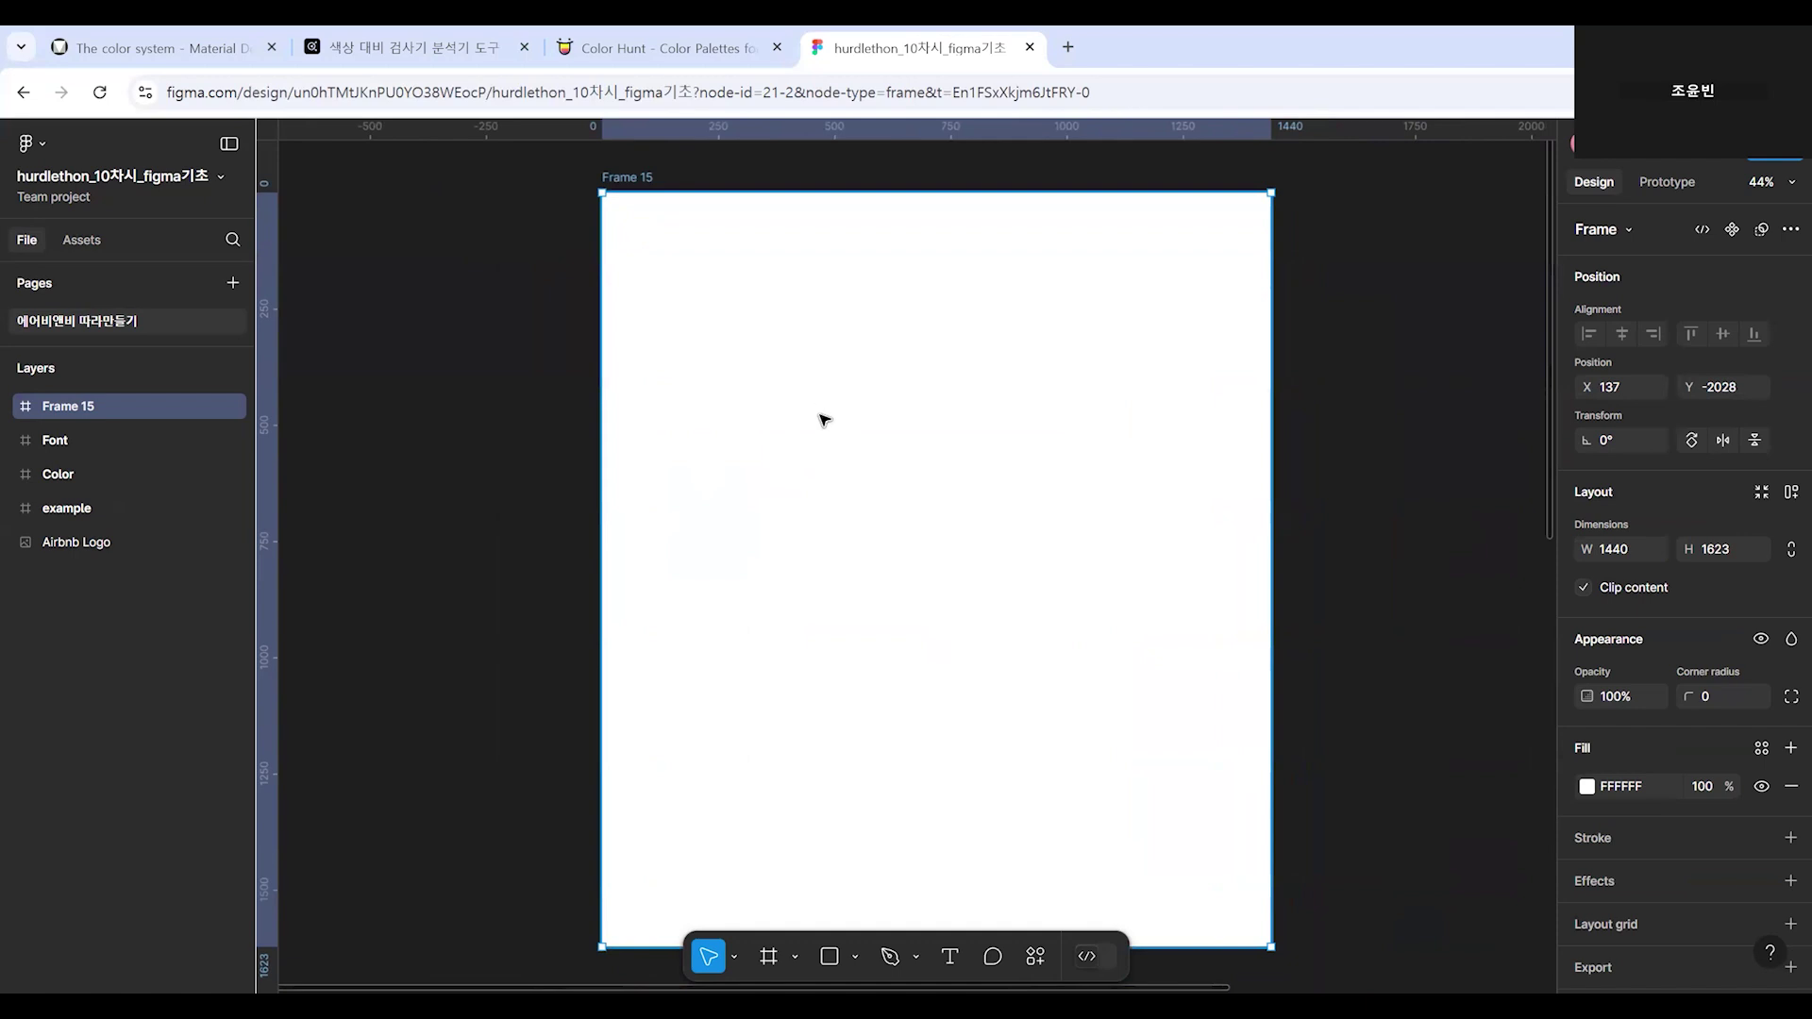
key(f)
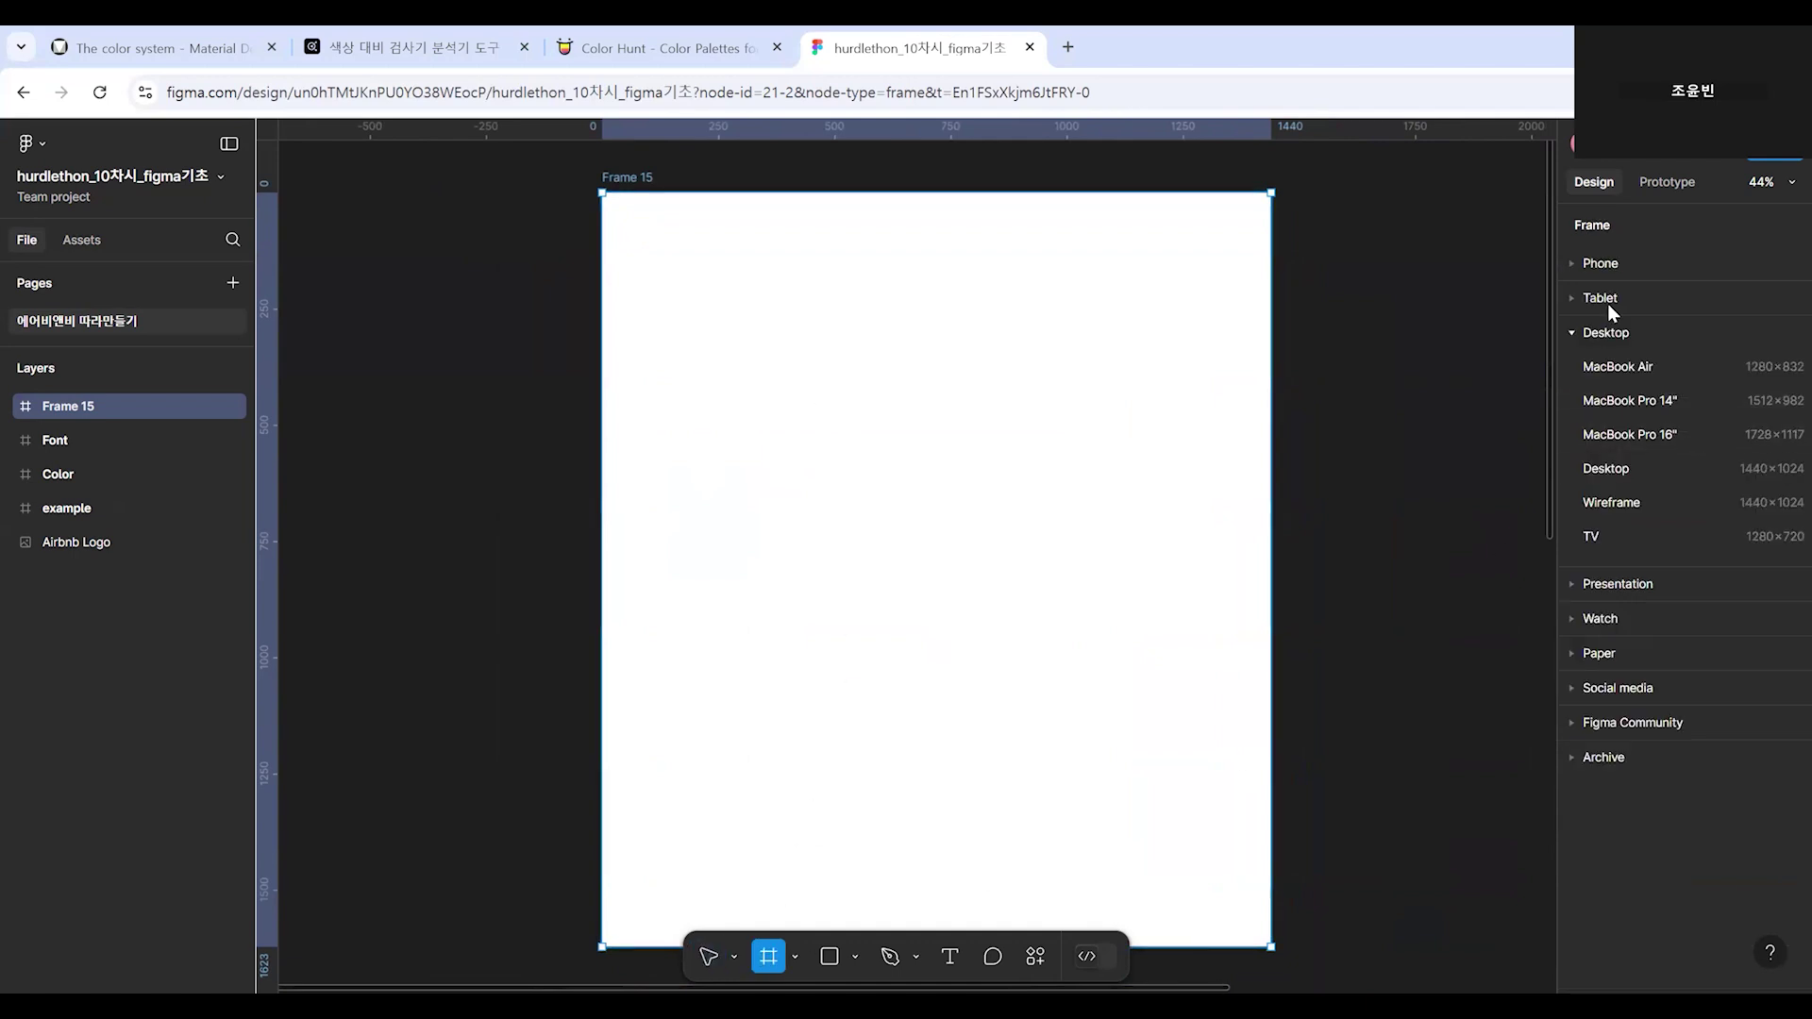
click(1567, 267)
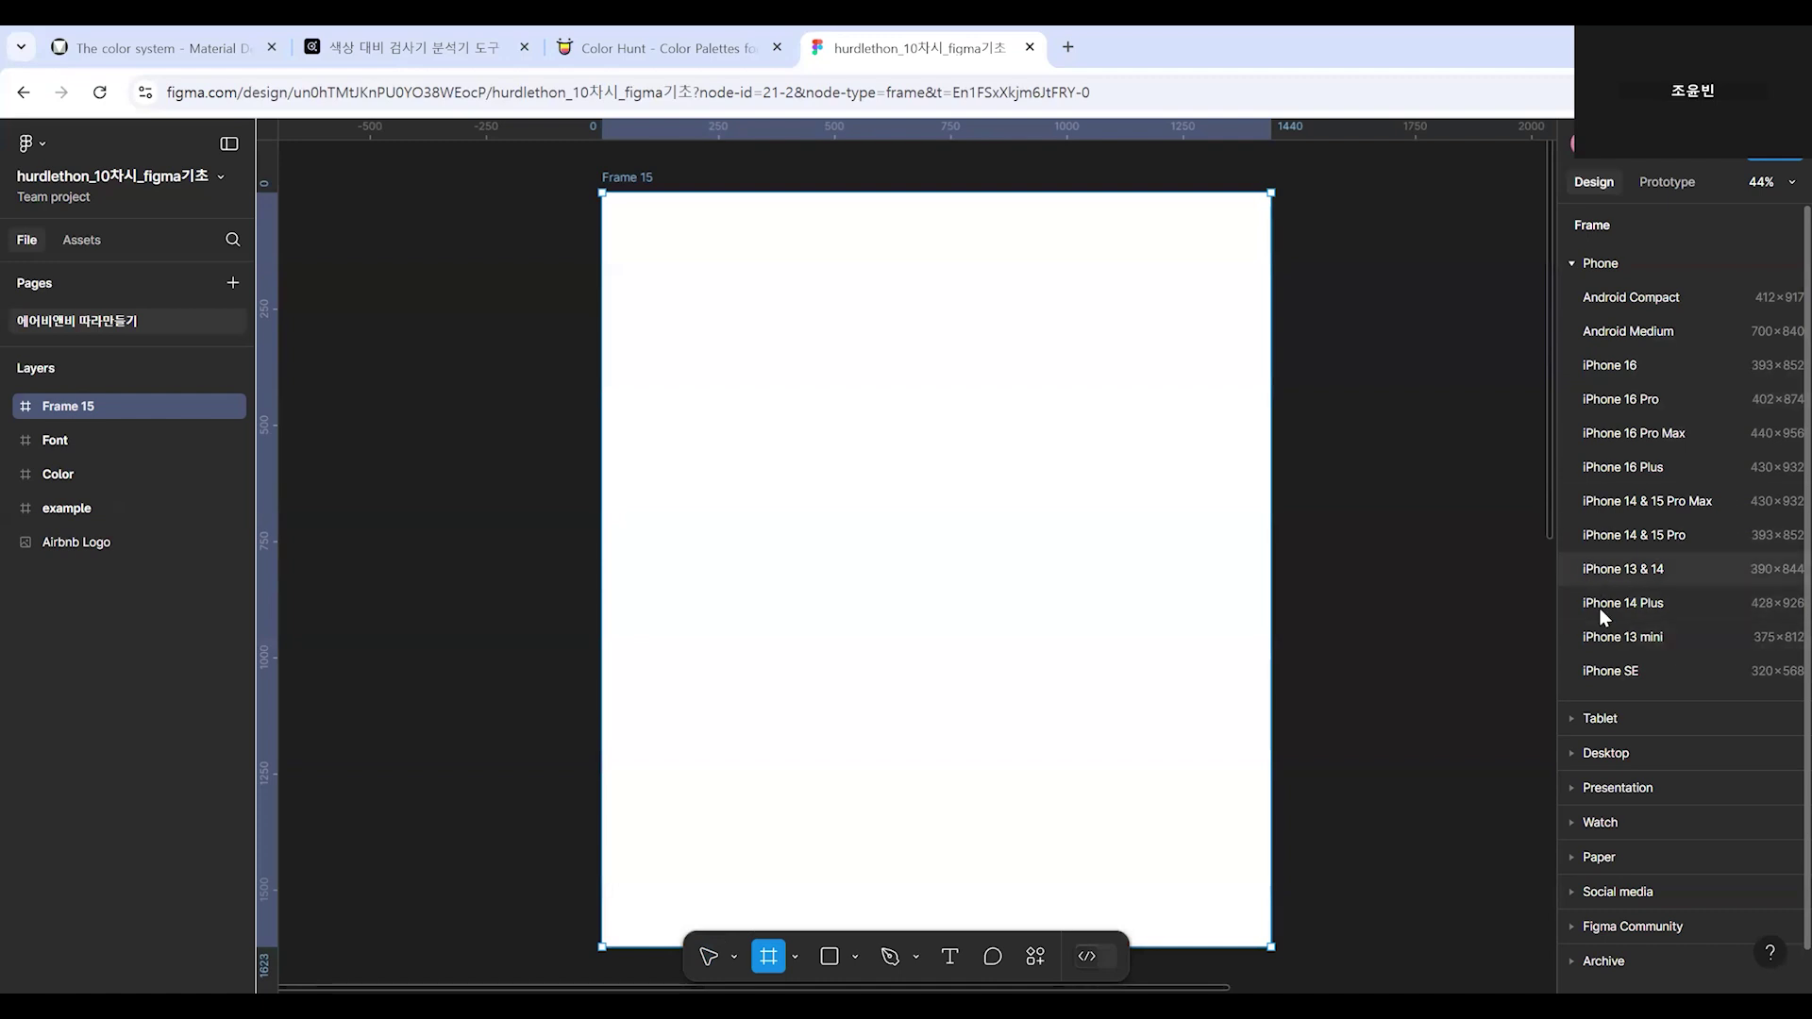
click(1570, 723)
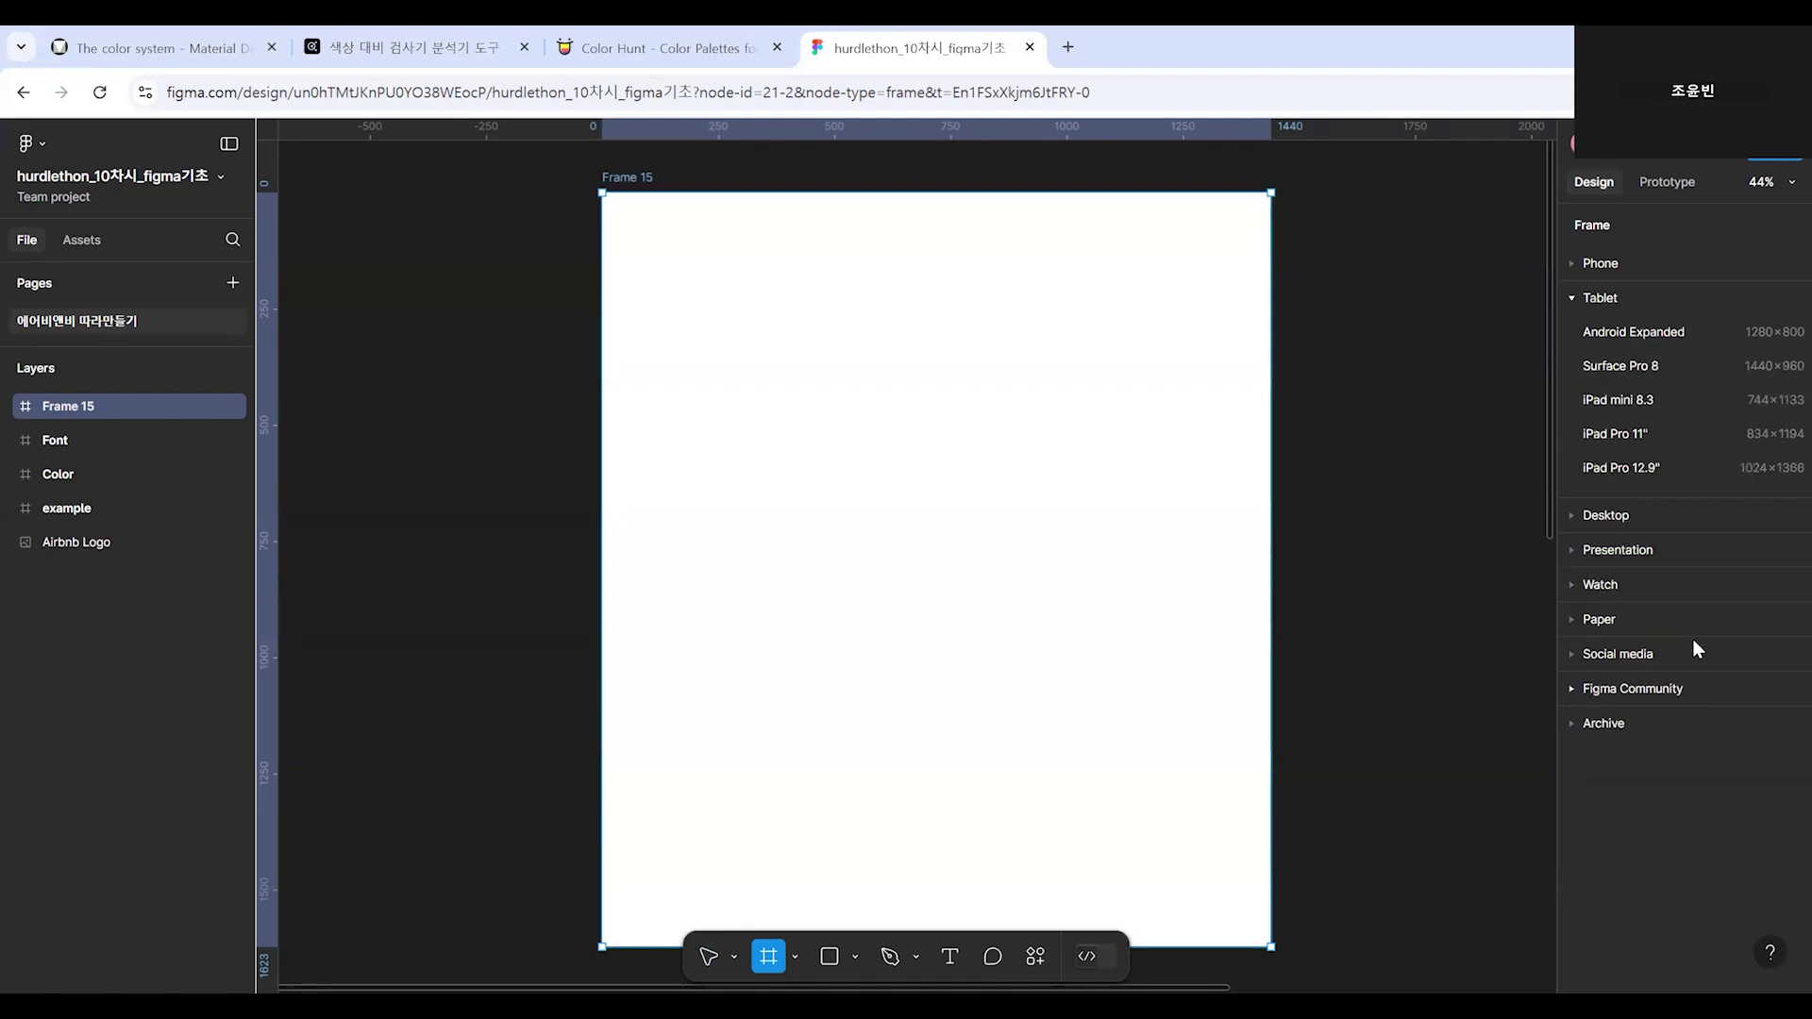
click(1582, 518)
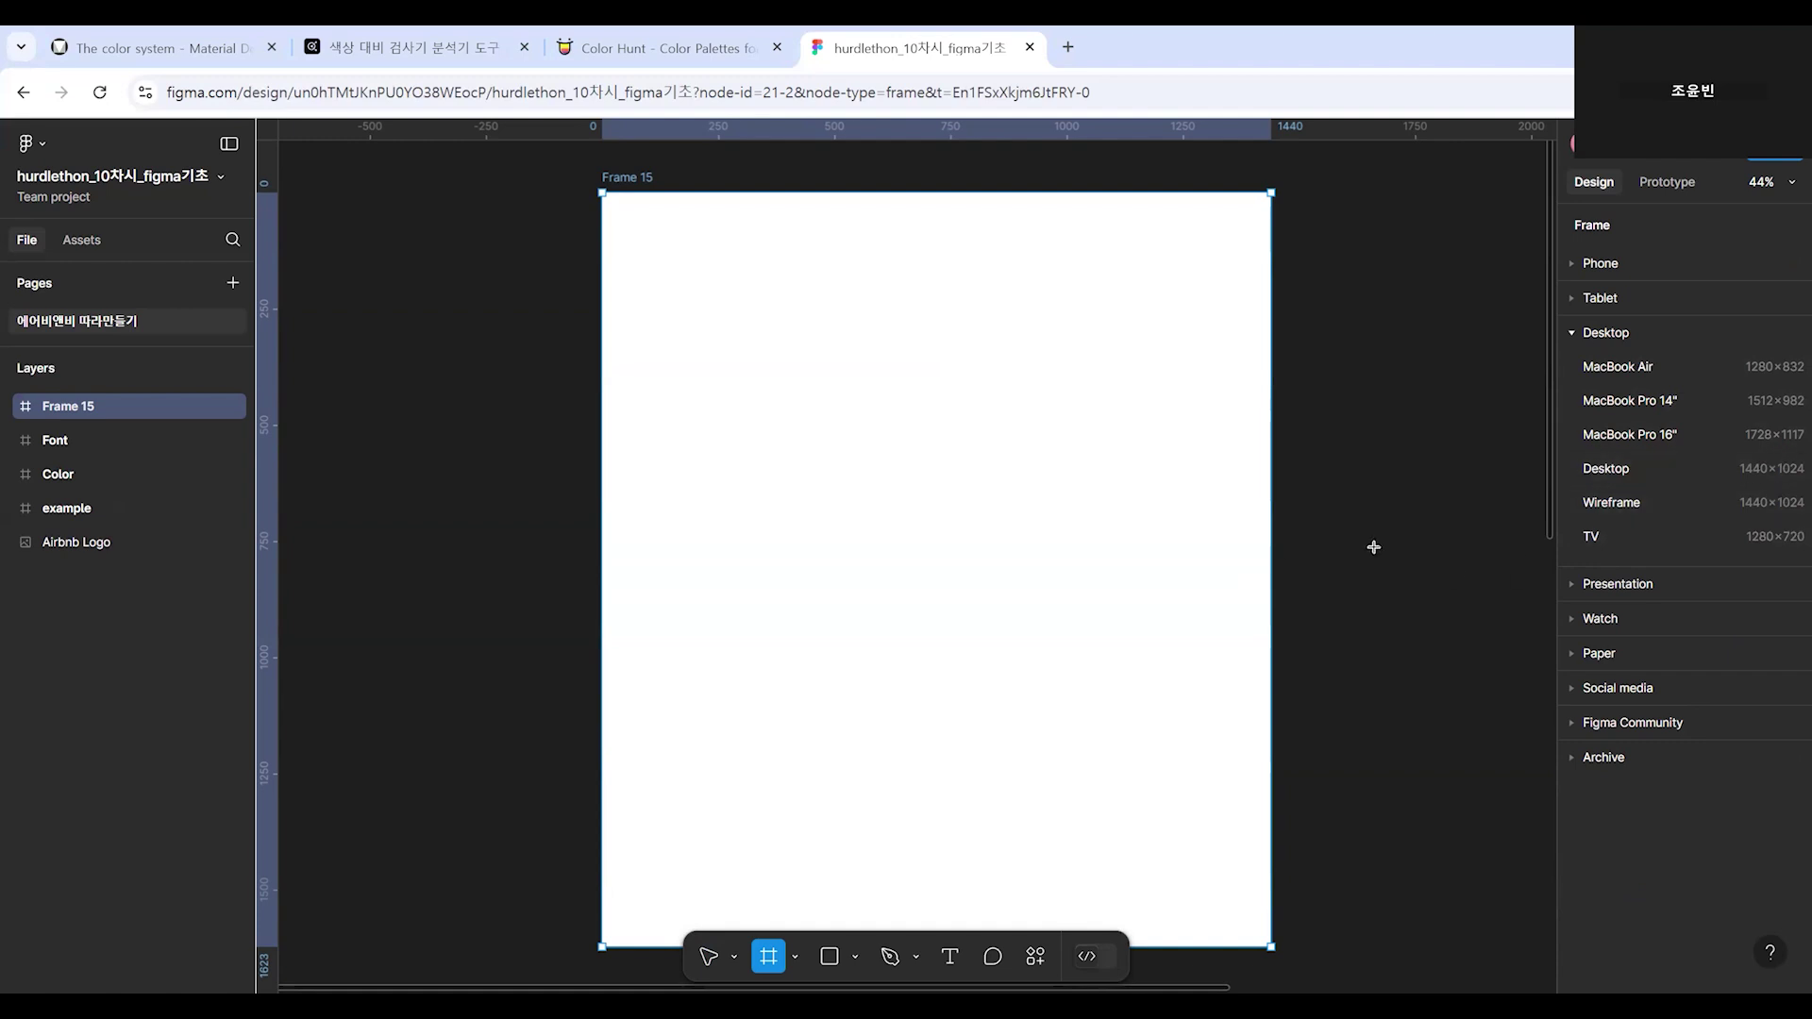
Try out the Desktop 1440 × 1024 frame preset on the empty canvas and delete the resulting frame.
drag(1445, 495, 1063, 570)
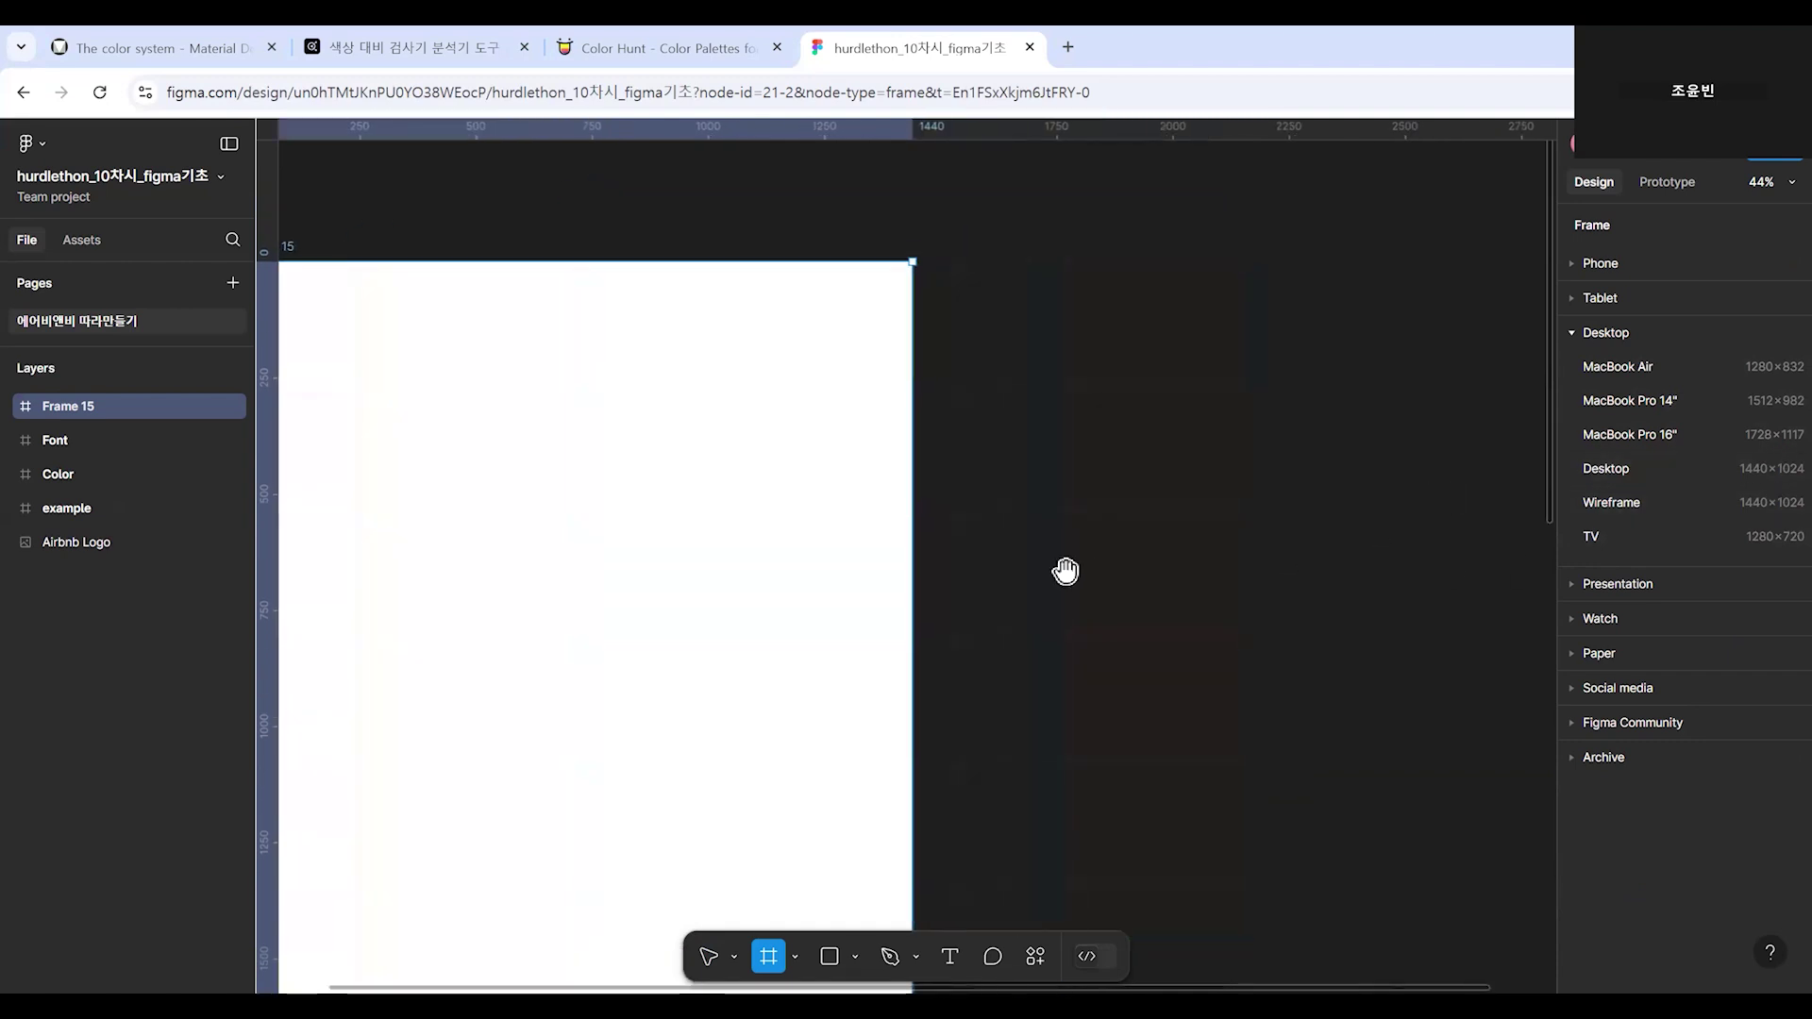
click(1679, 474)
scroll(1214, 510, down, 3)
drag(1210, 513, 1230, 478)
click(1218, 291)
click(1145, 331)
key(Delete)
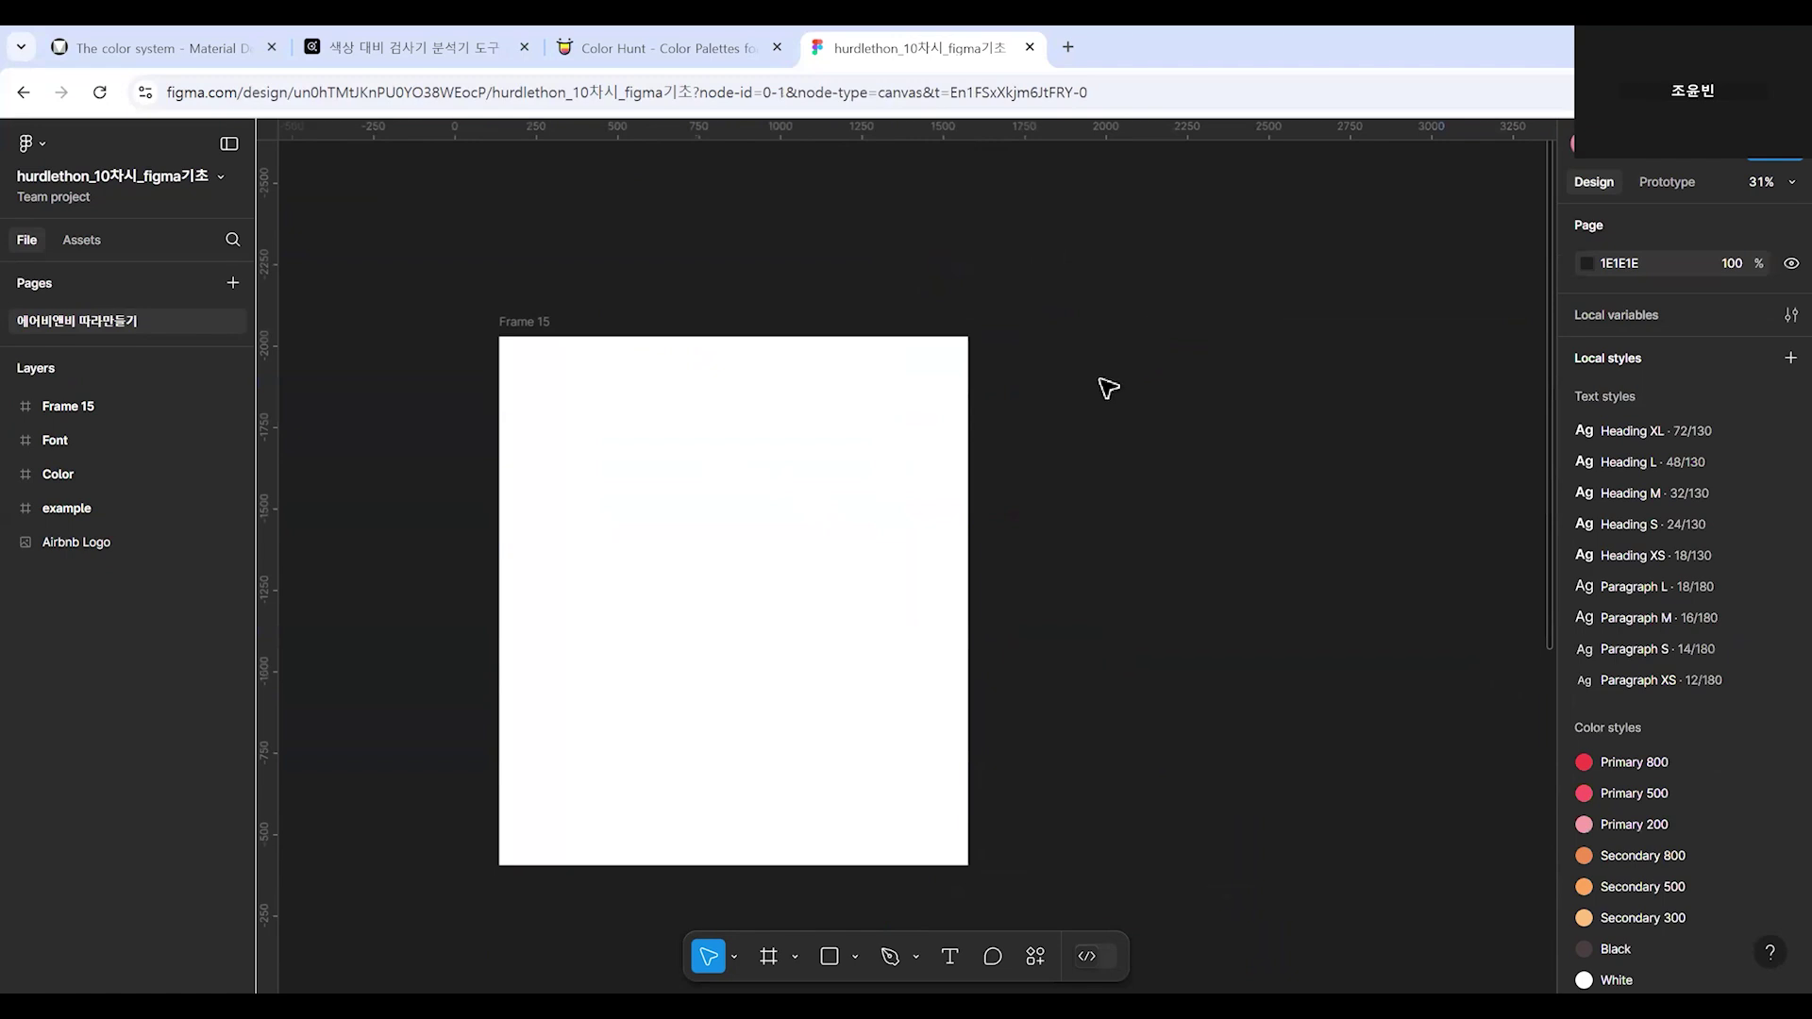
Select the blank 1440-wide frame and add a layout grid to it.
scroll(1066, 491, up, 2)
drag(1015, 632, 1178, 593)
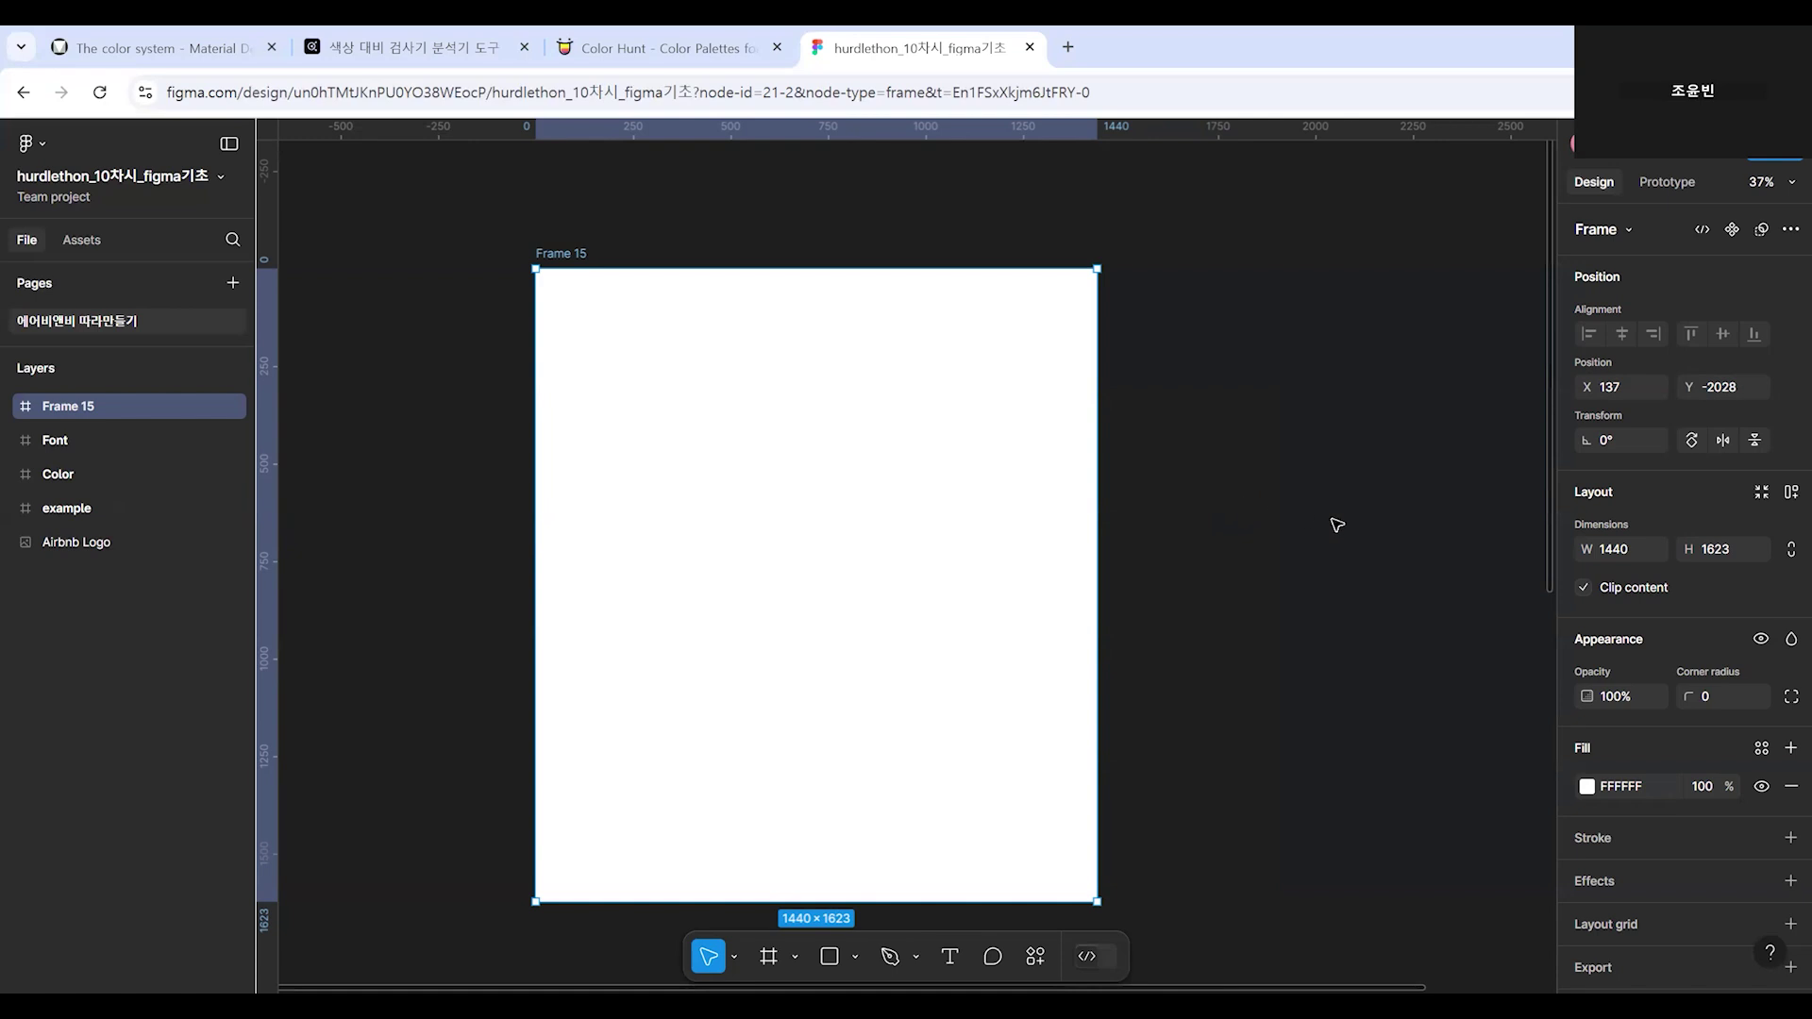
click(597, 189)
click(613, 271)
scroll(1682, 847, down, 1)
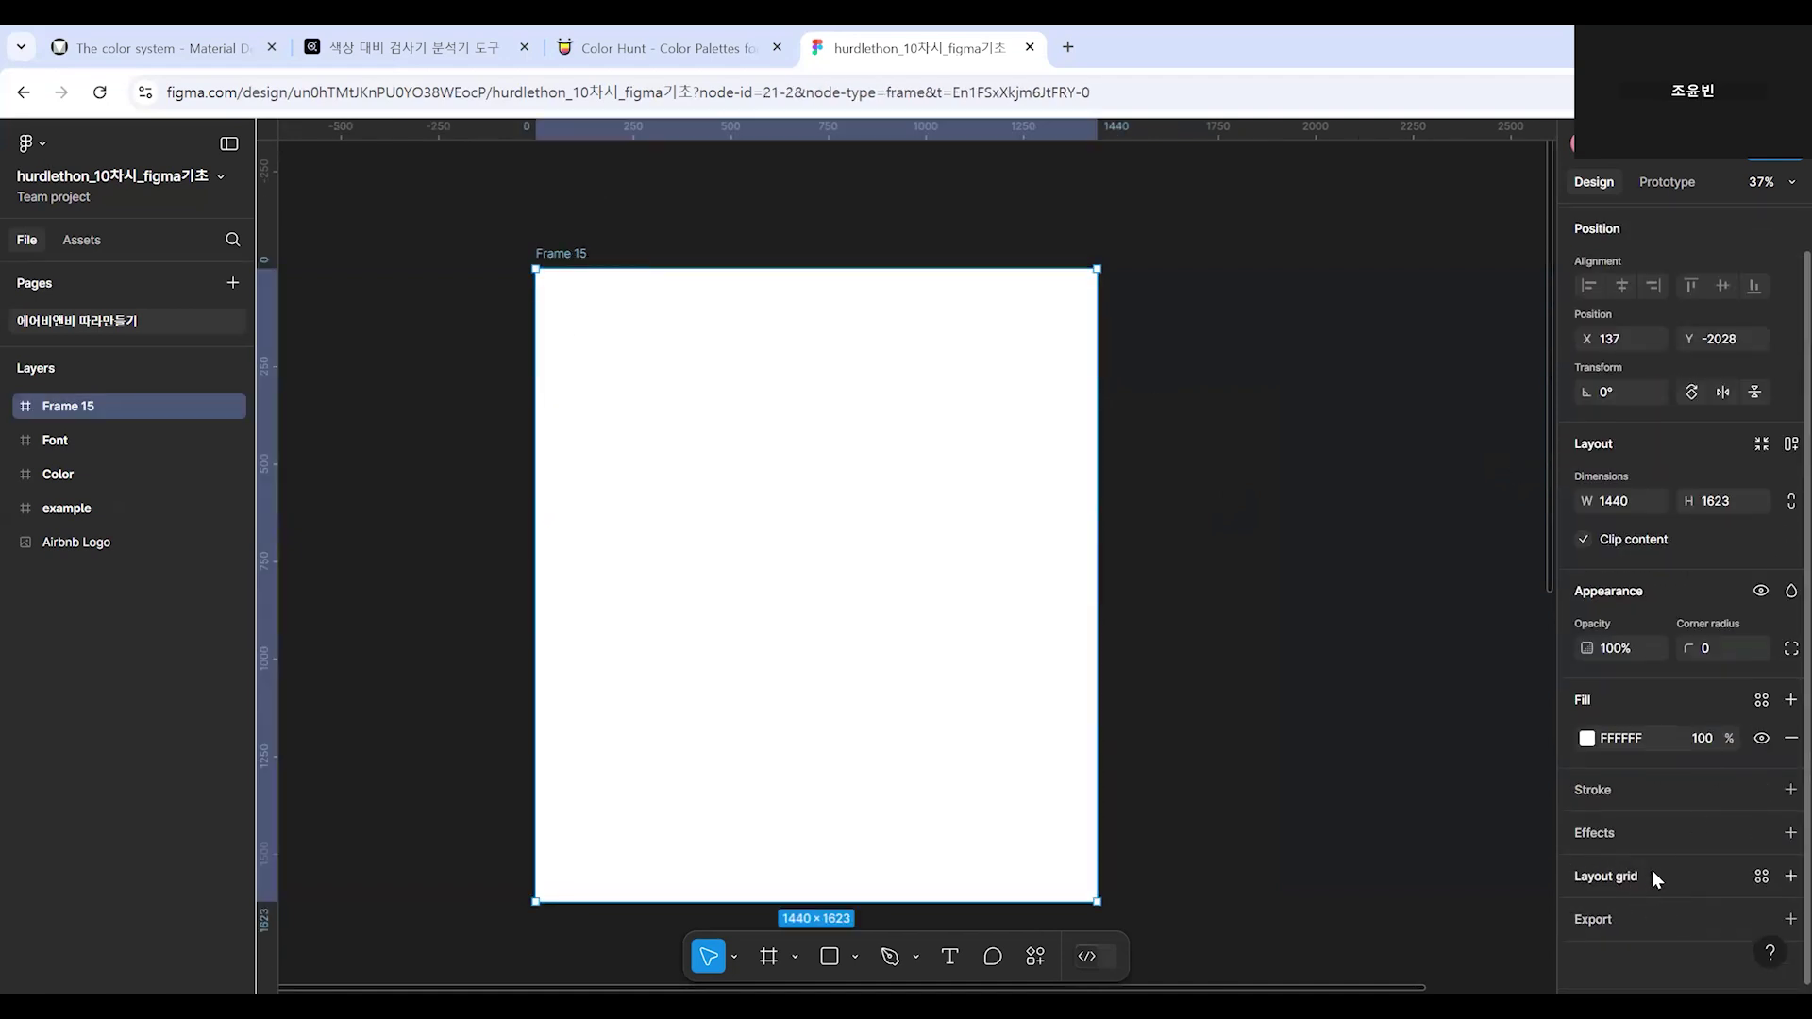
click(1790, 877)
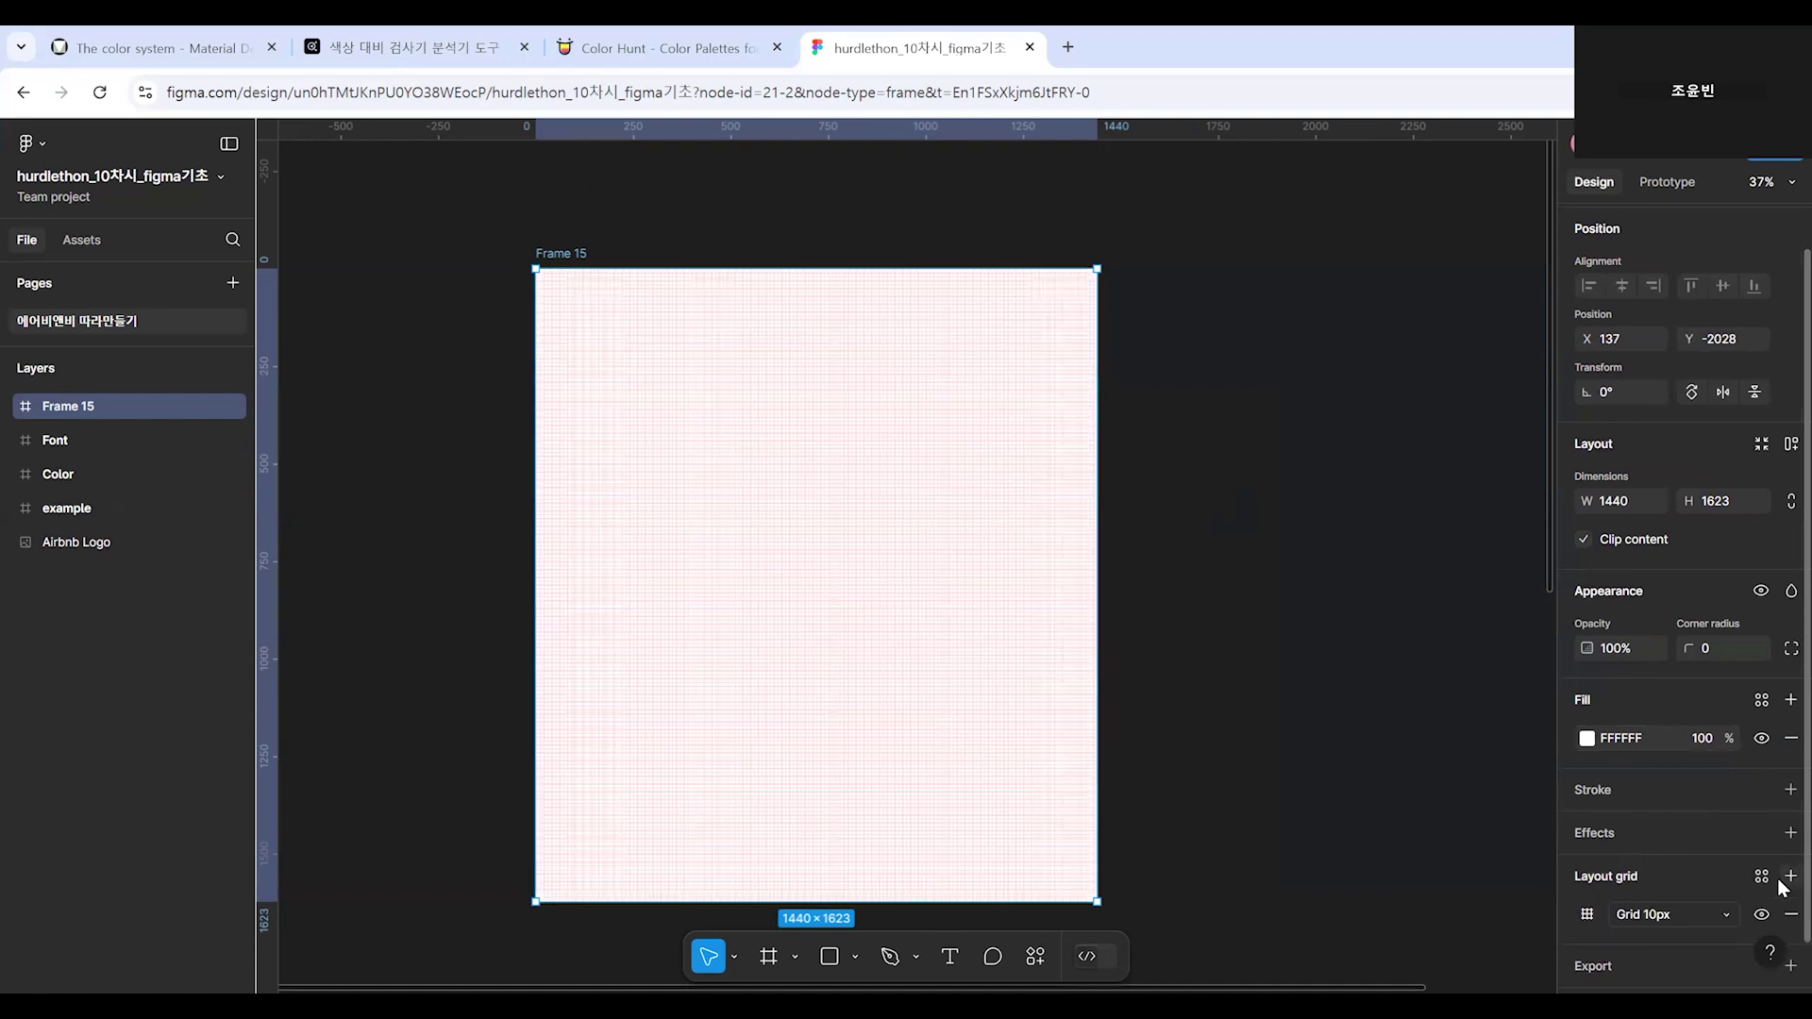
scroll(1782, 888, down, 2)
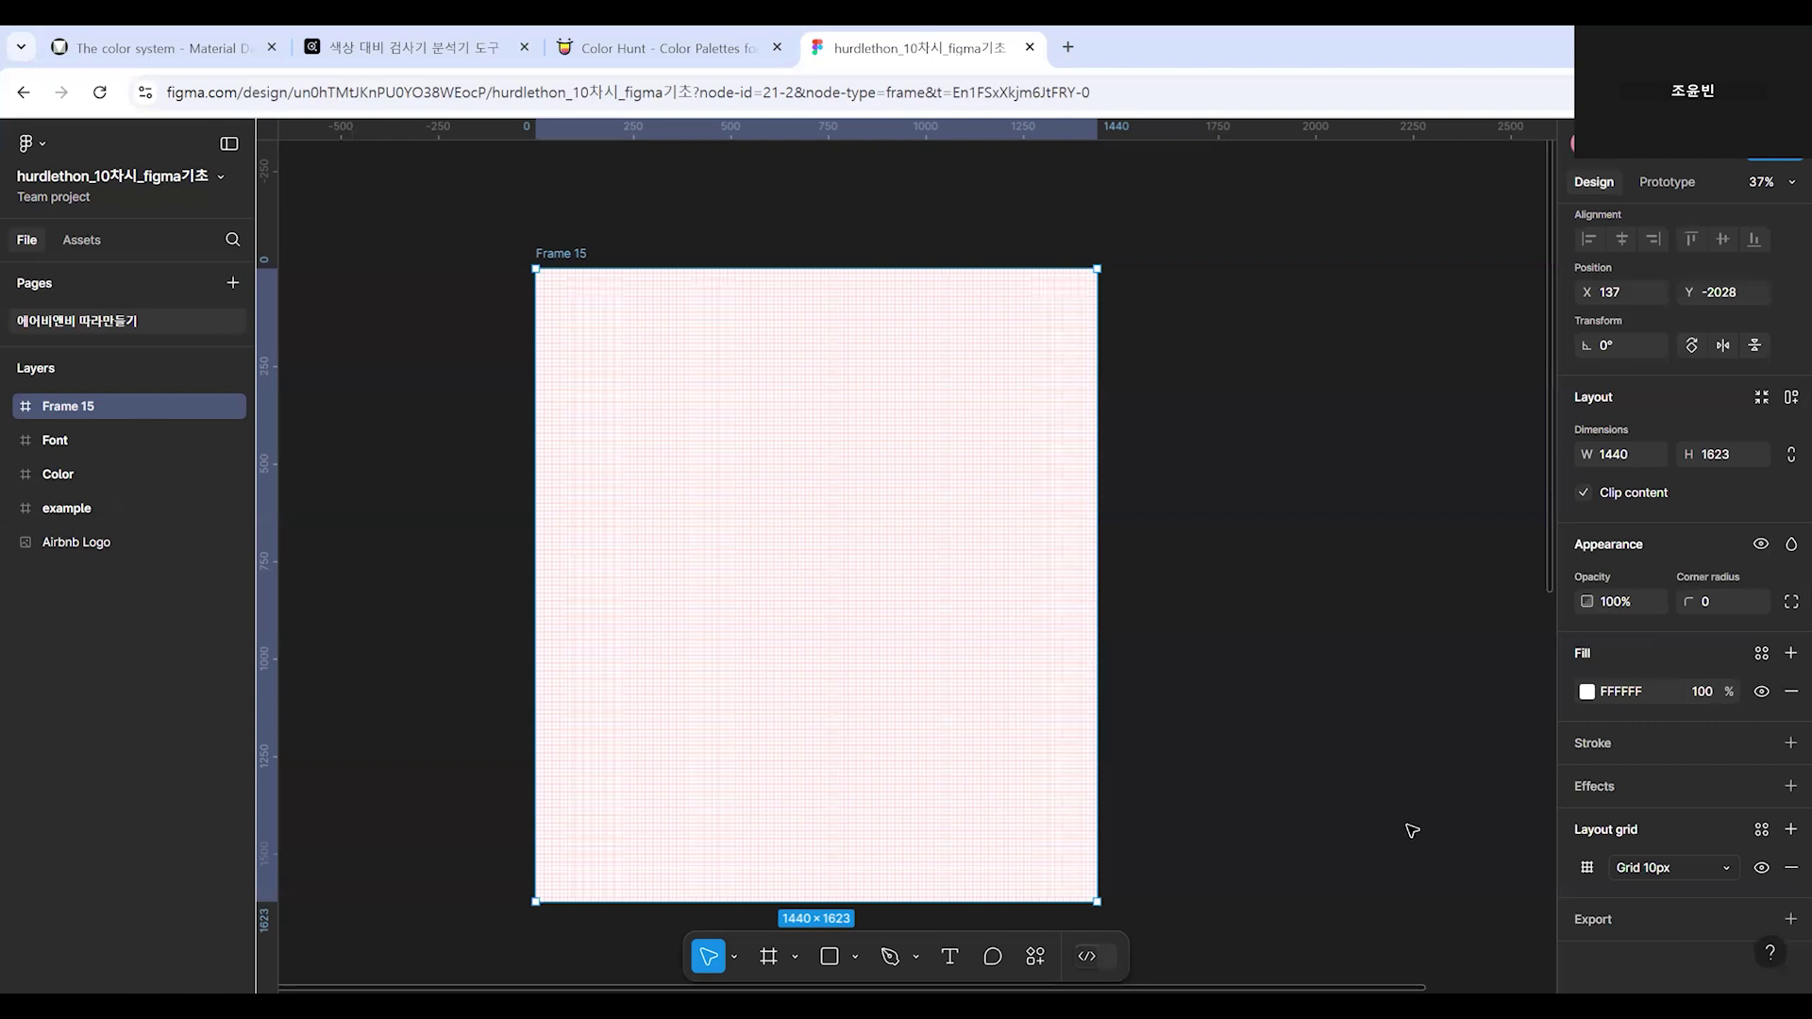
Switch the frame's layout grid from Grid to Columns and set the column count to 12.
click(1590, 869)
drag(1446, 874, 1262, 382)
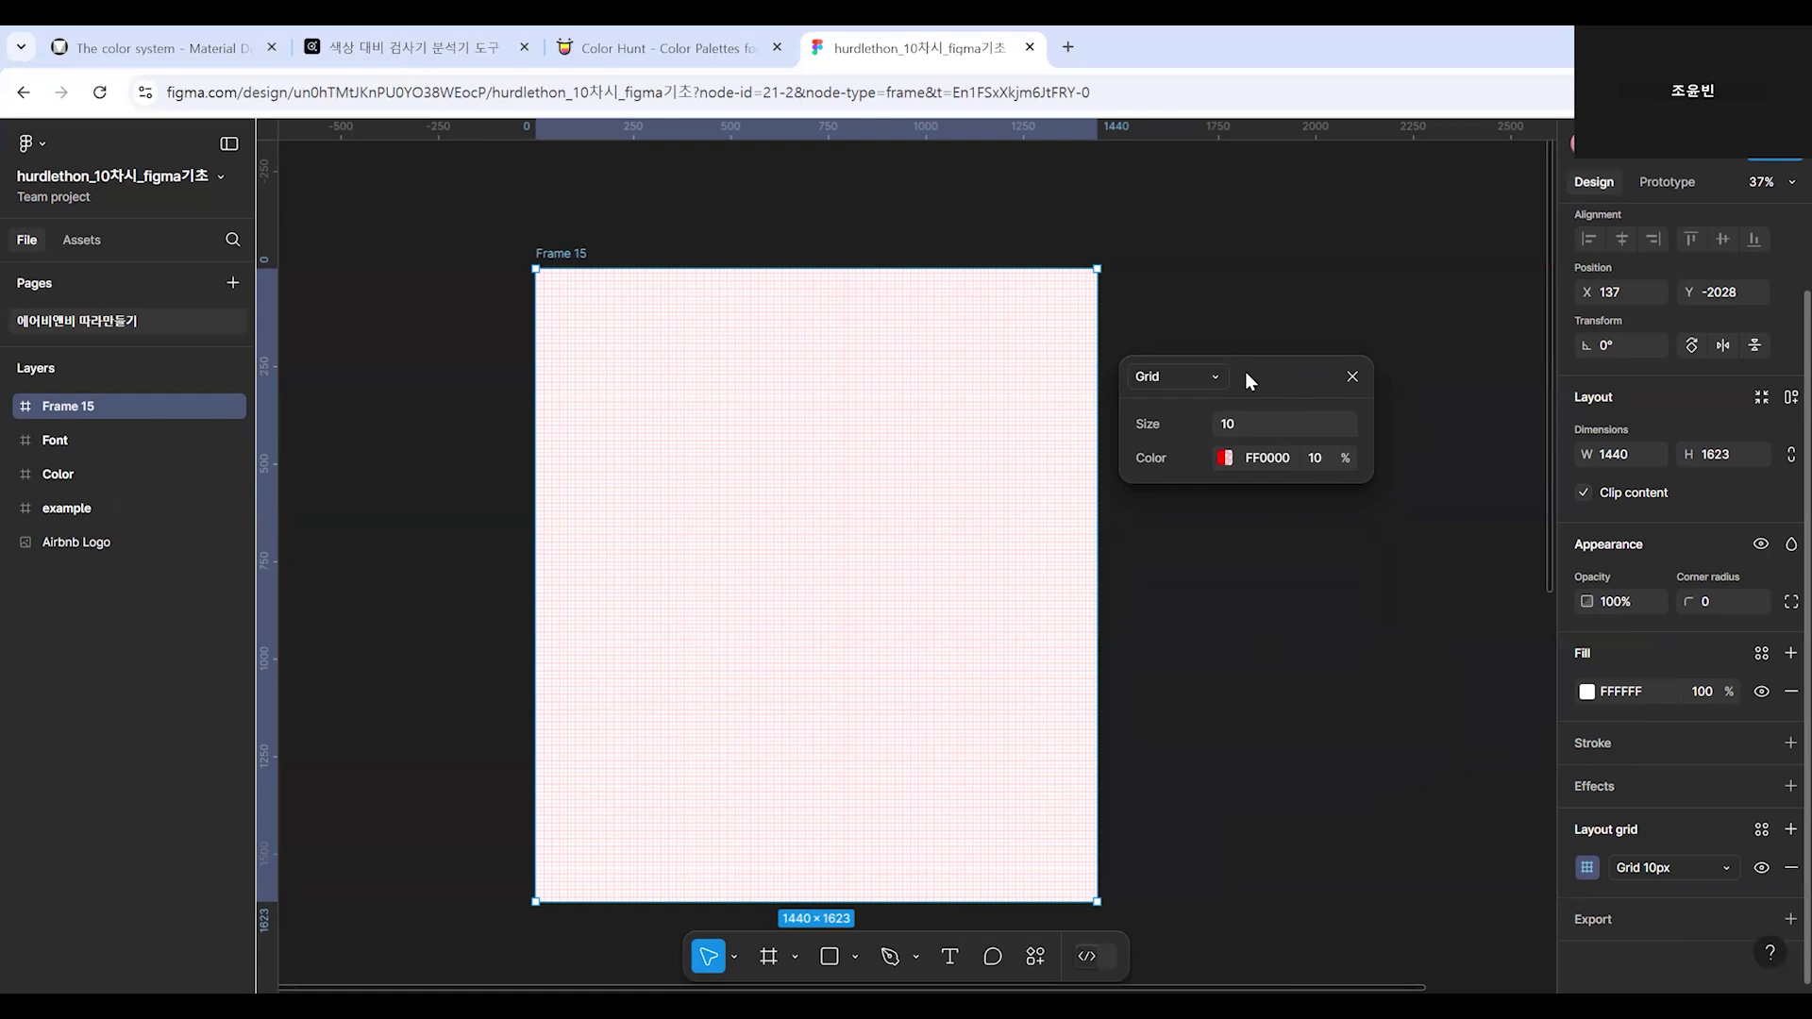
click(1216, 376)
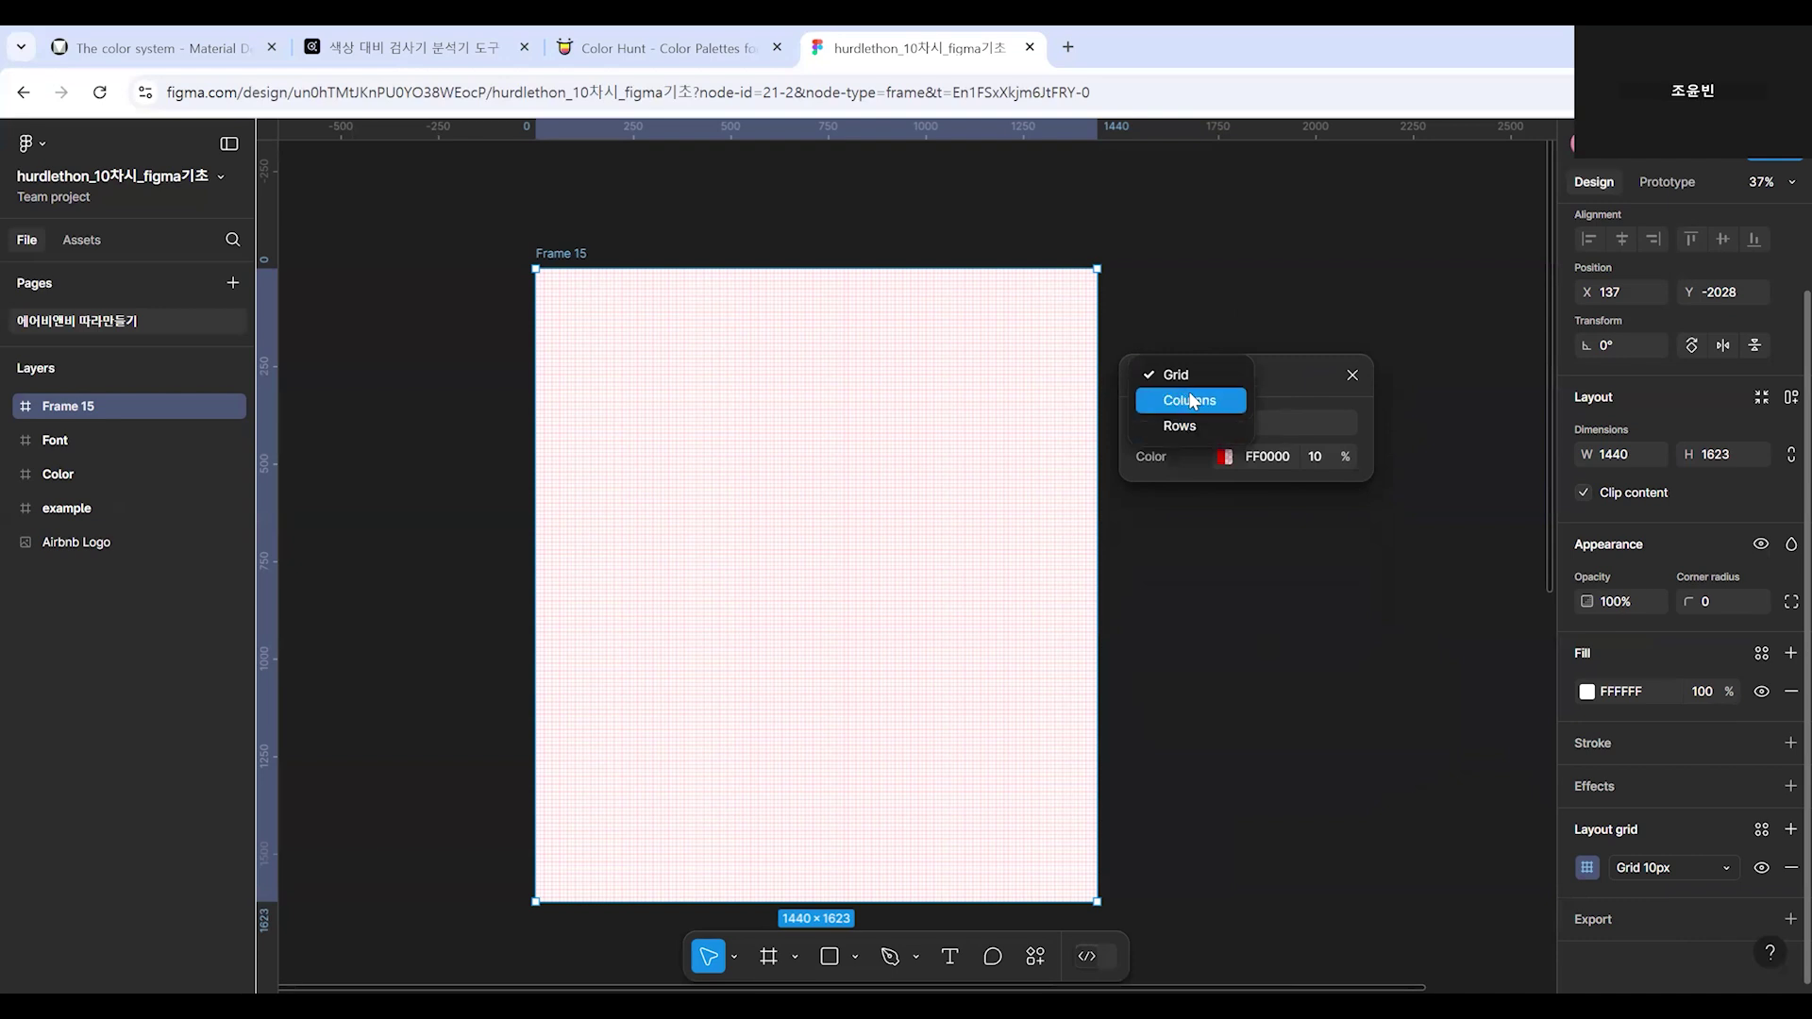
click(1199, 401)
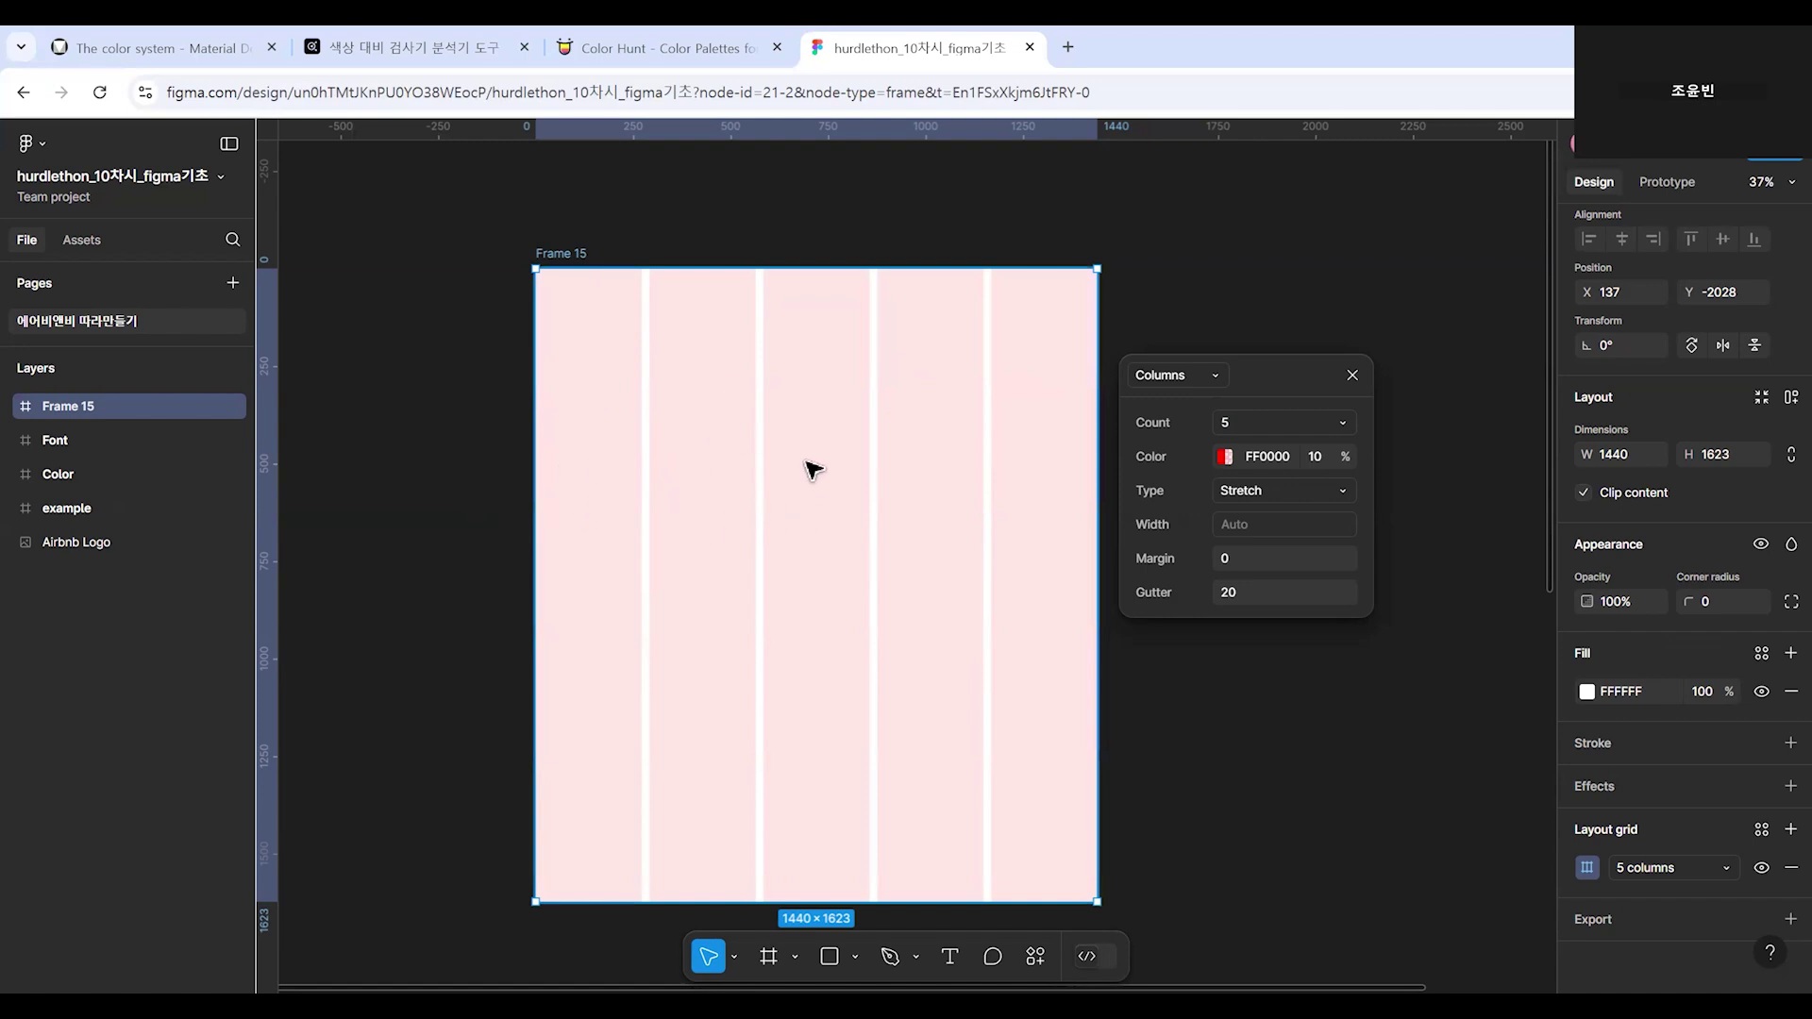
click(1246, 421)
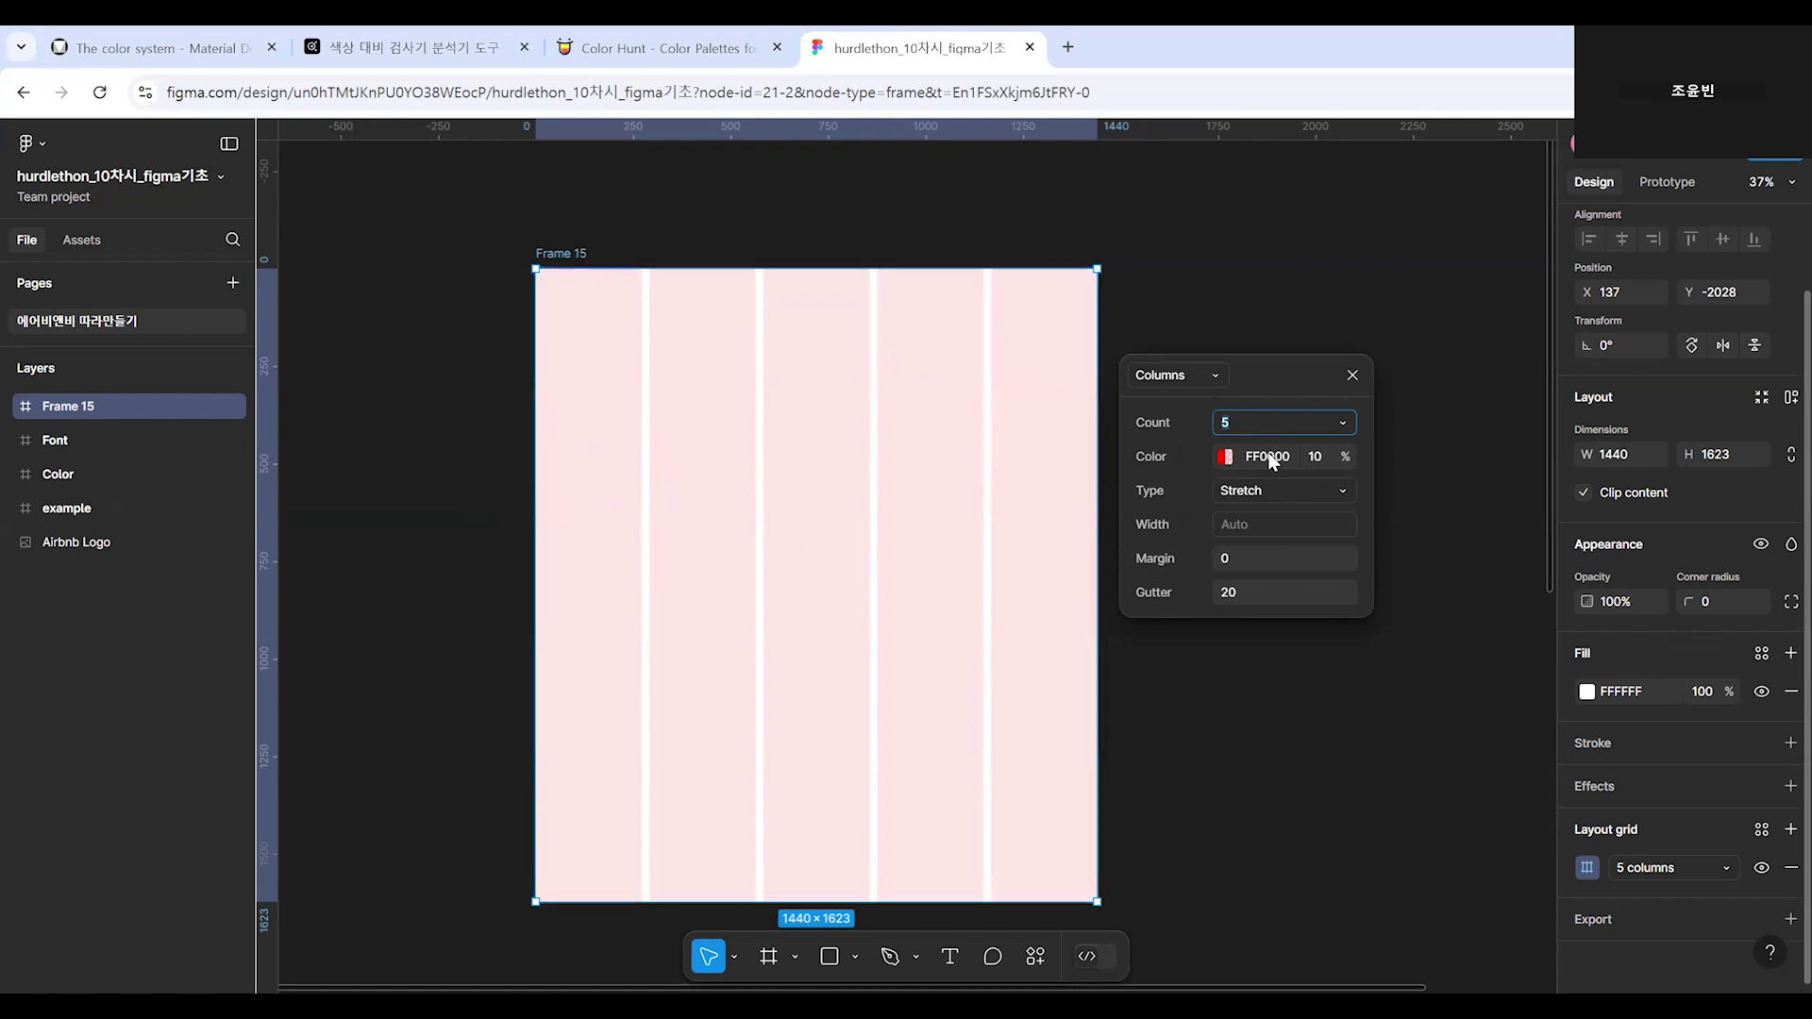
click(1339, 421)
click(1310, 604)
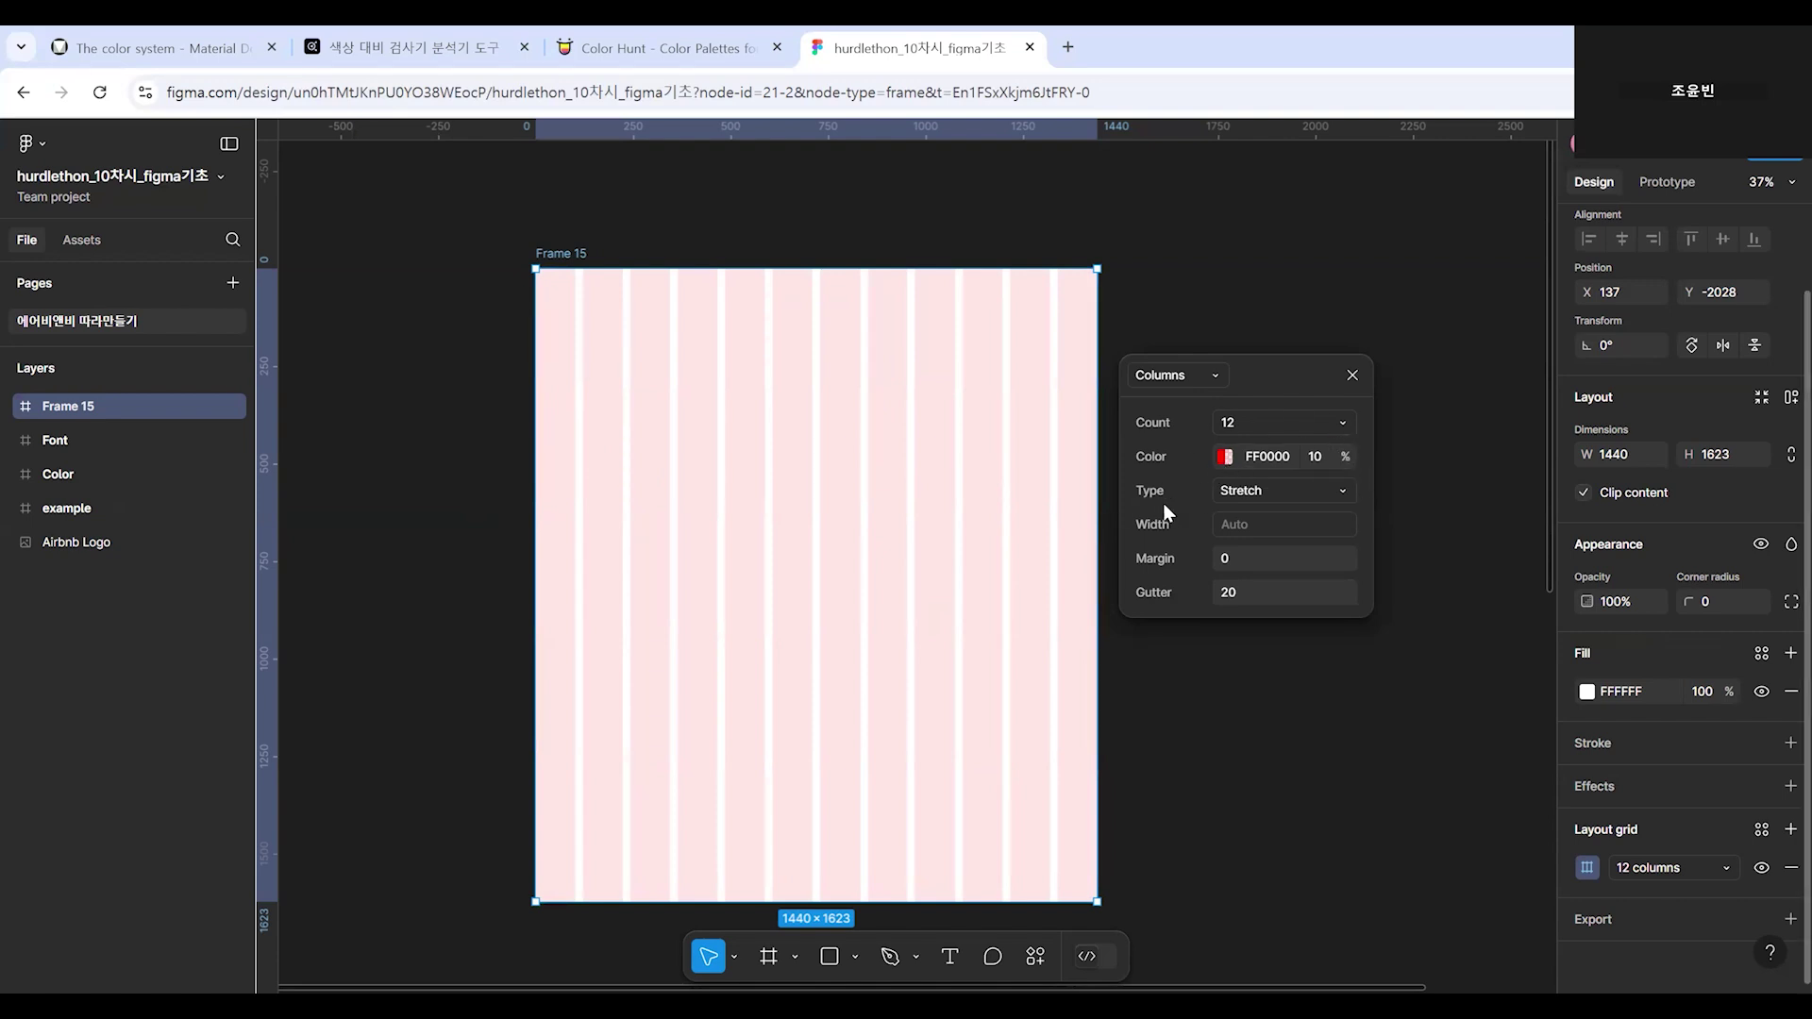
Shorten the frame from its lower edge to a height of 1500 and view the column type options, keeping Stretch.
drag(876, 902, 818, 849)
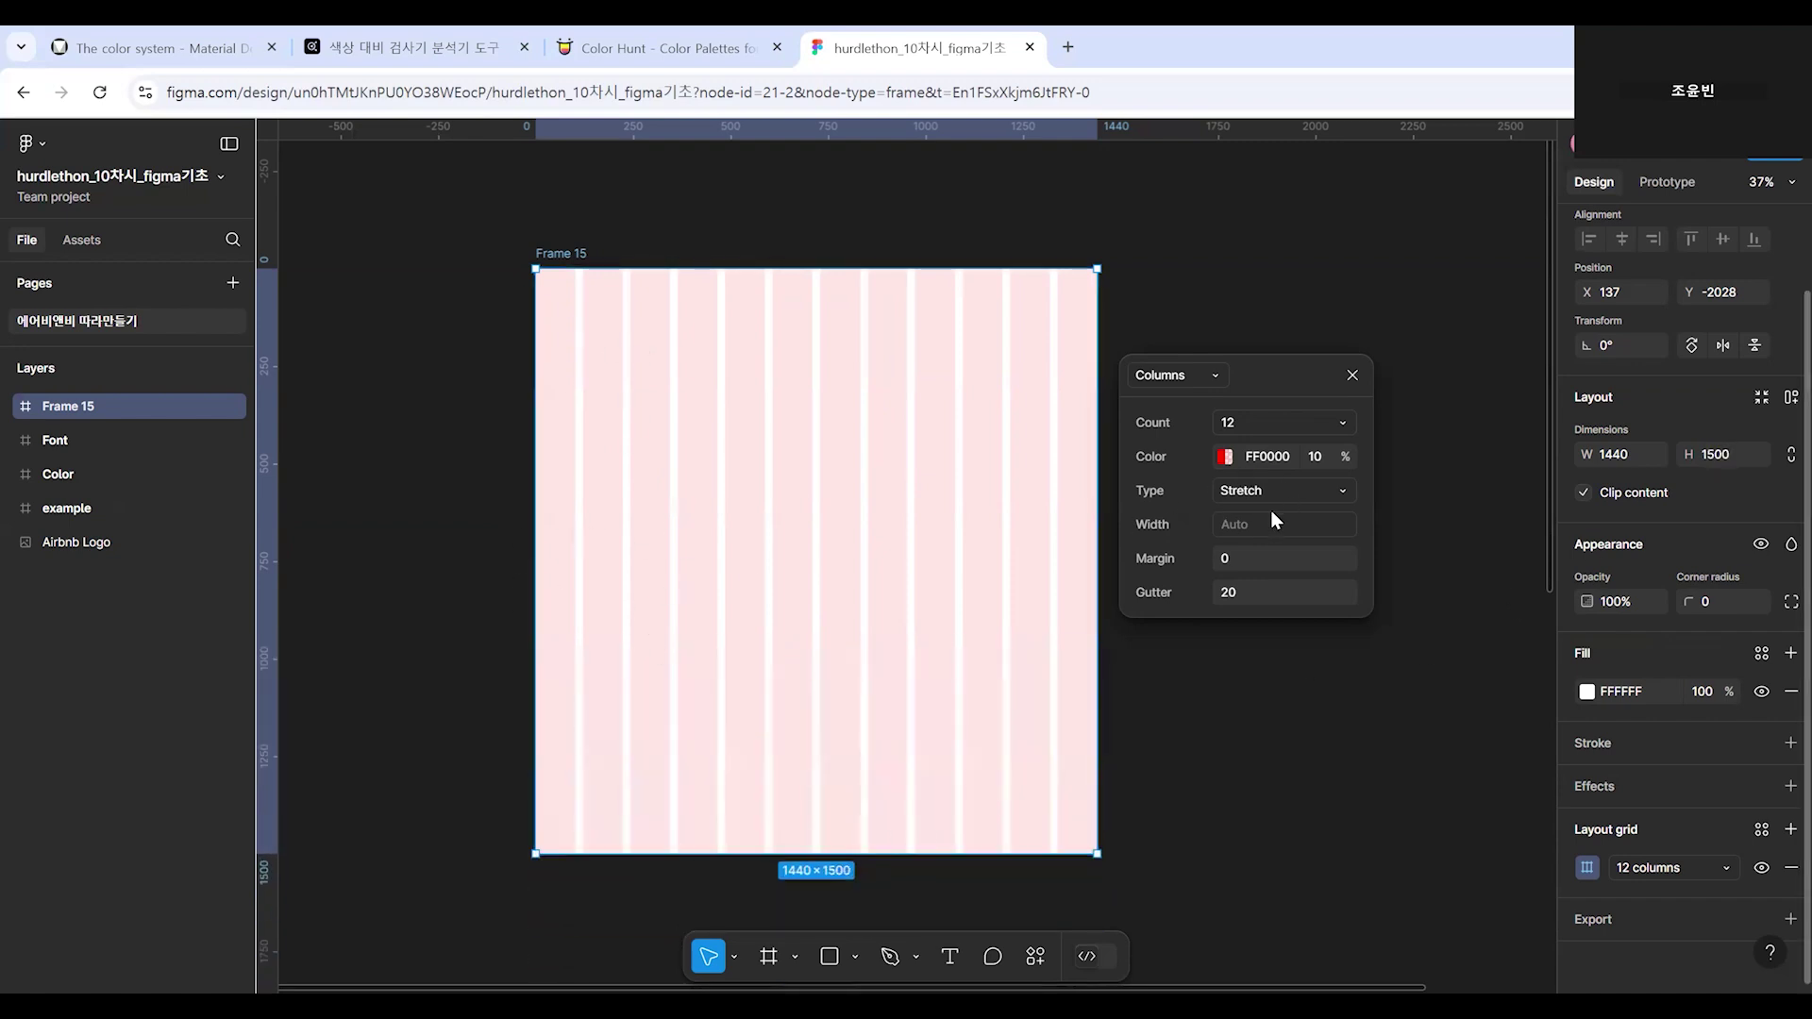
click(1344, 491)
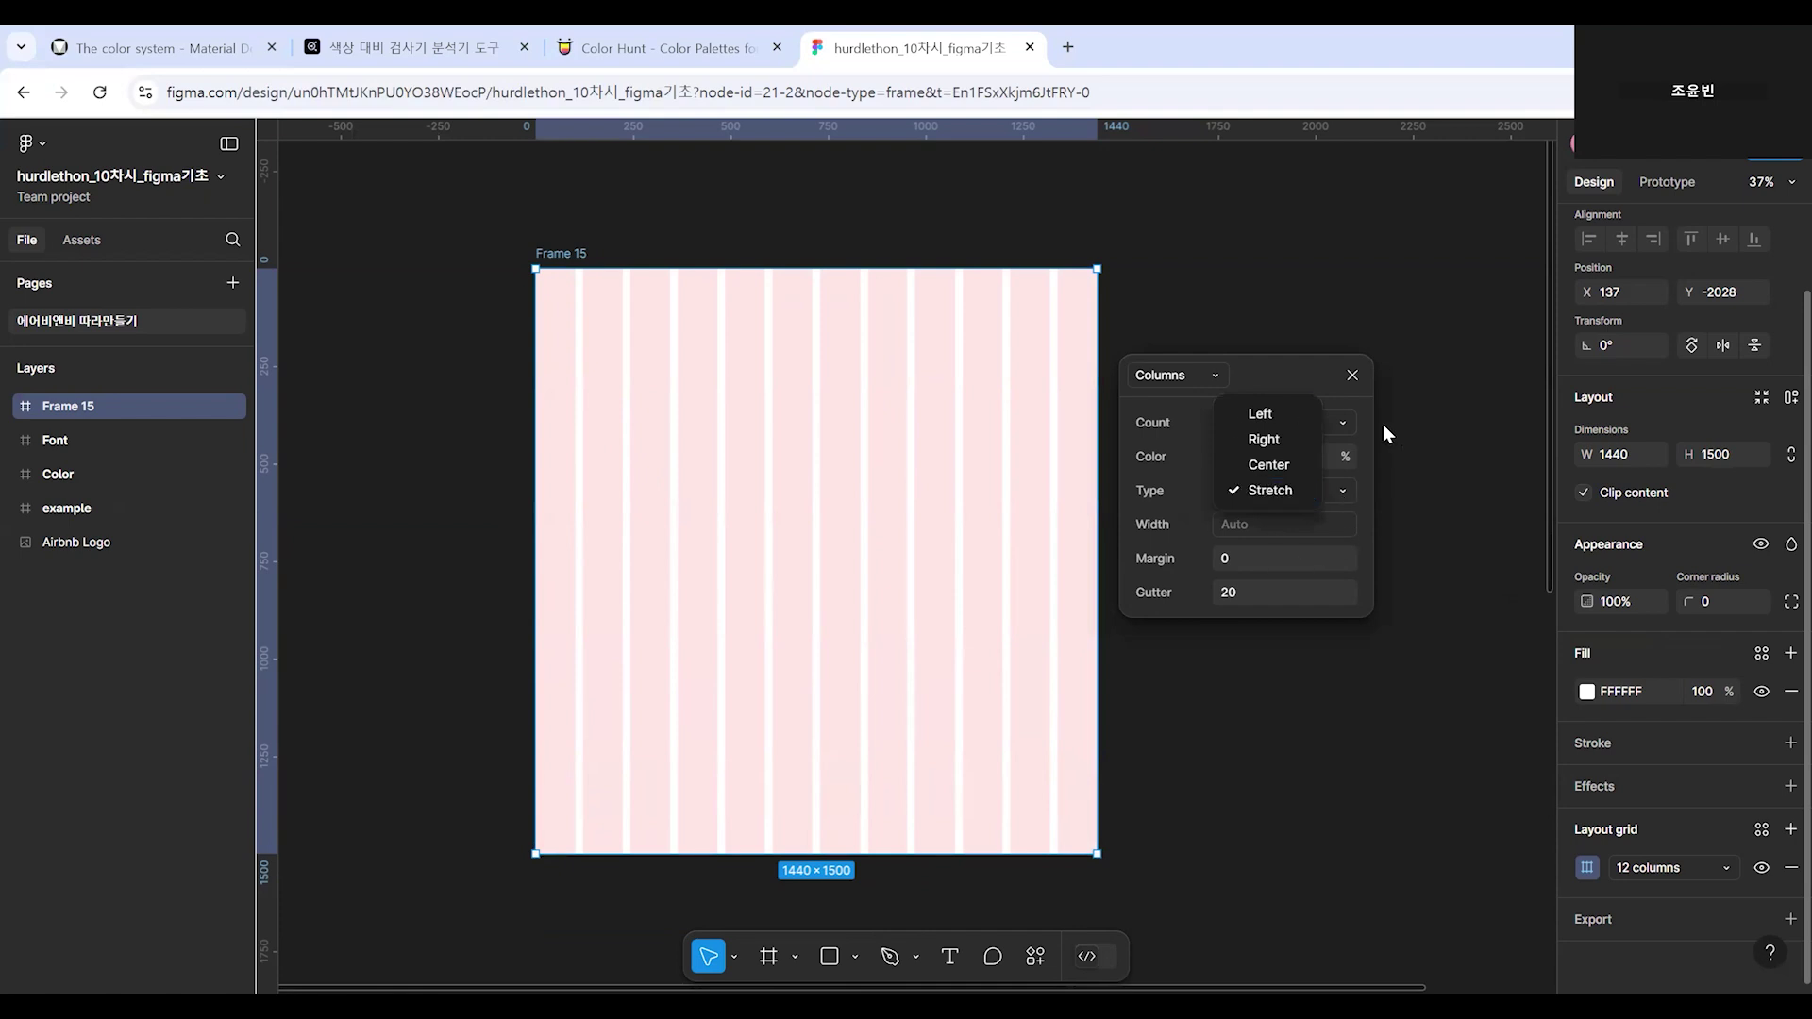
click(1368, 496)
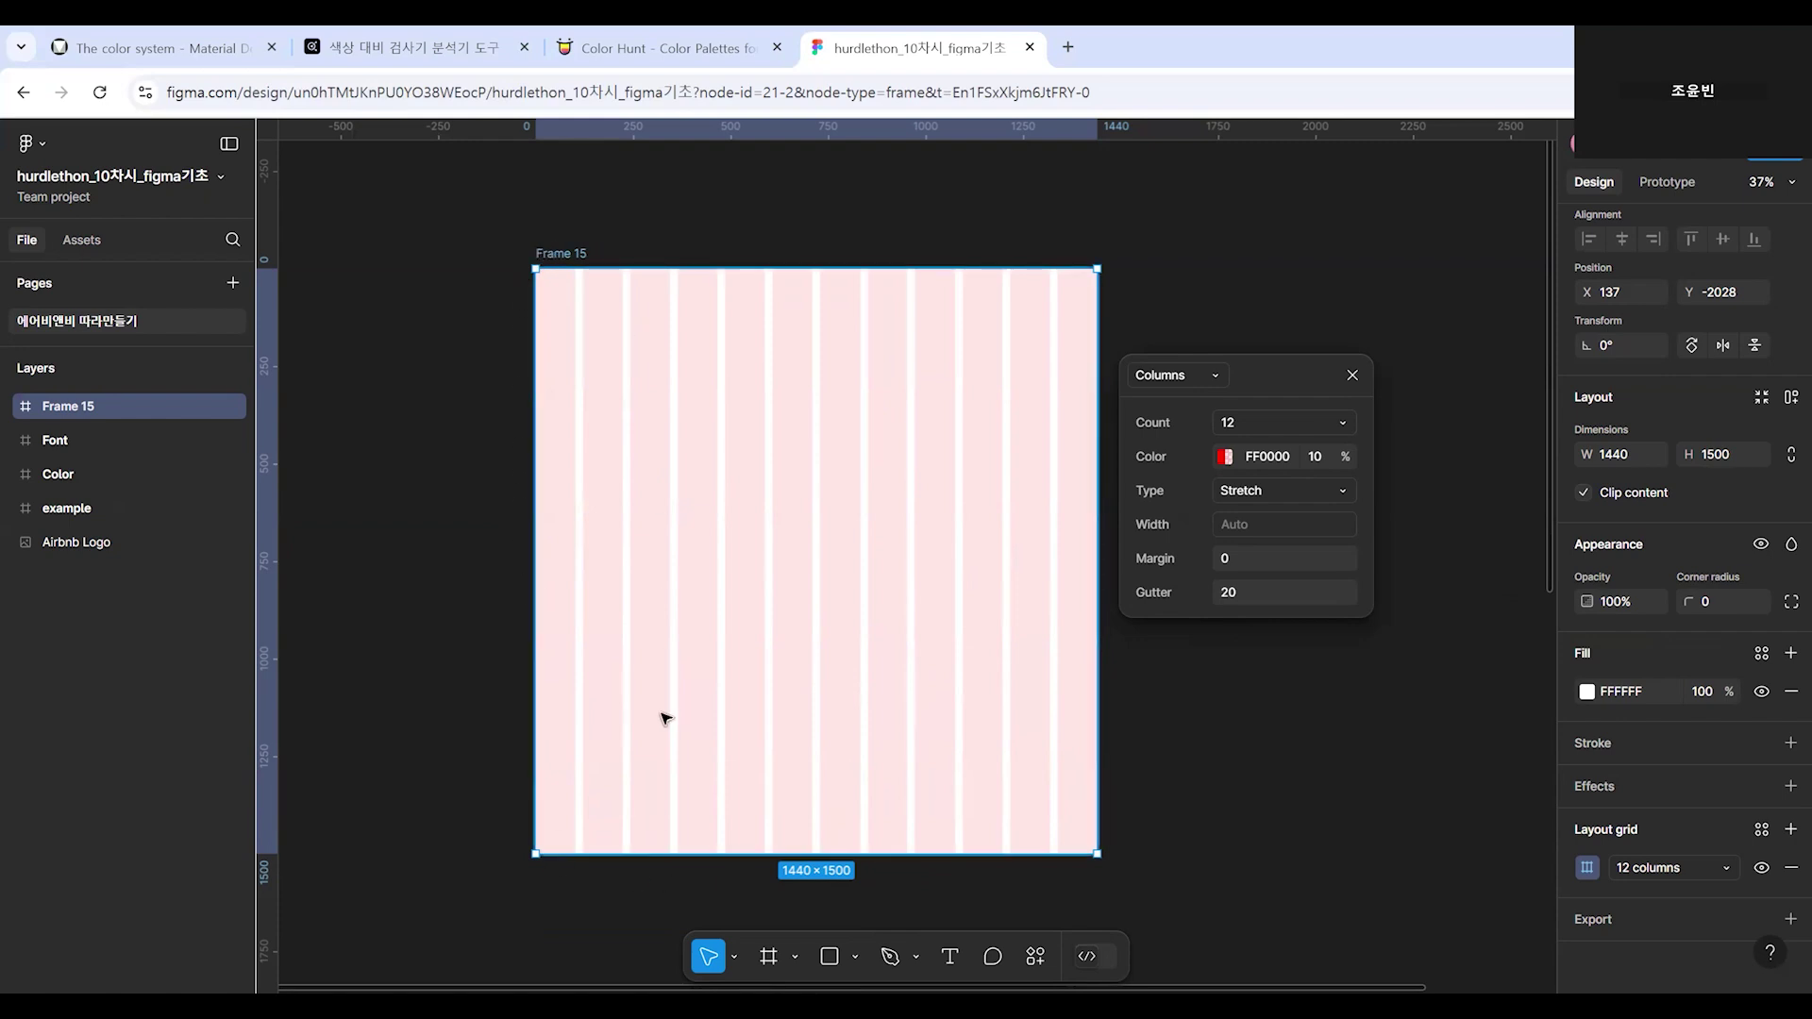
click(1344, 759)
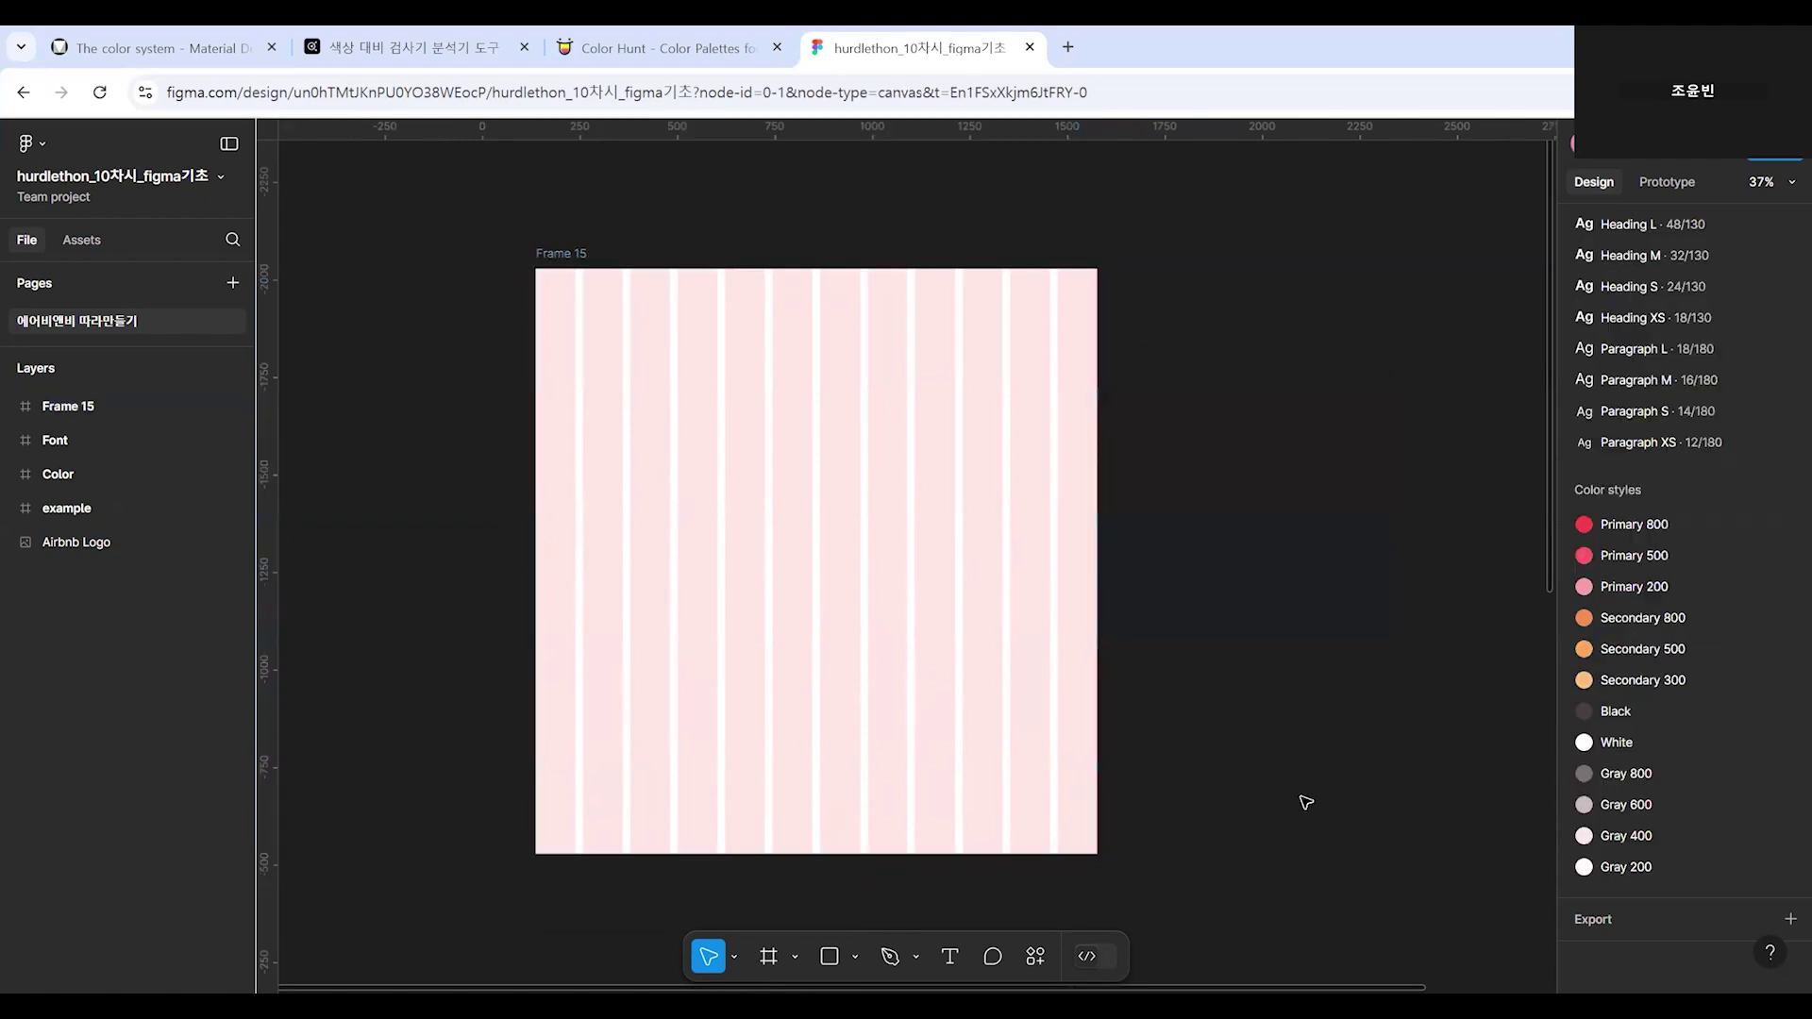
Select the example frame and hide its 12-column layout grid.
drag(1311, 890, 1078, 505)
scroll(1066, 472, down, 5)
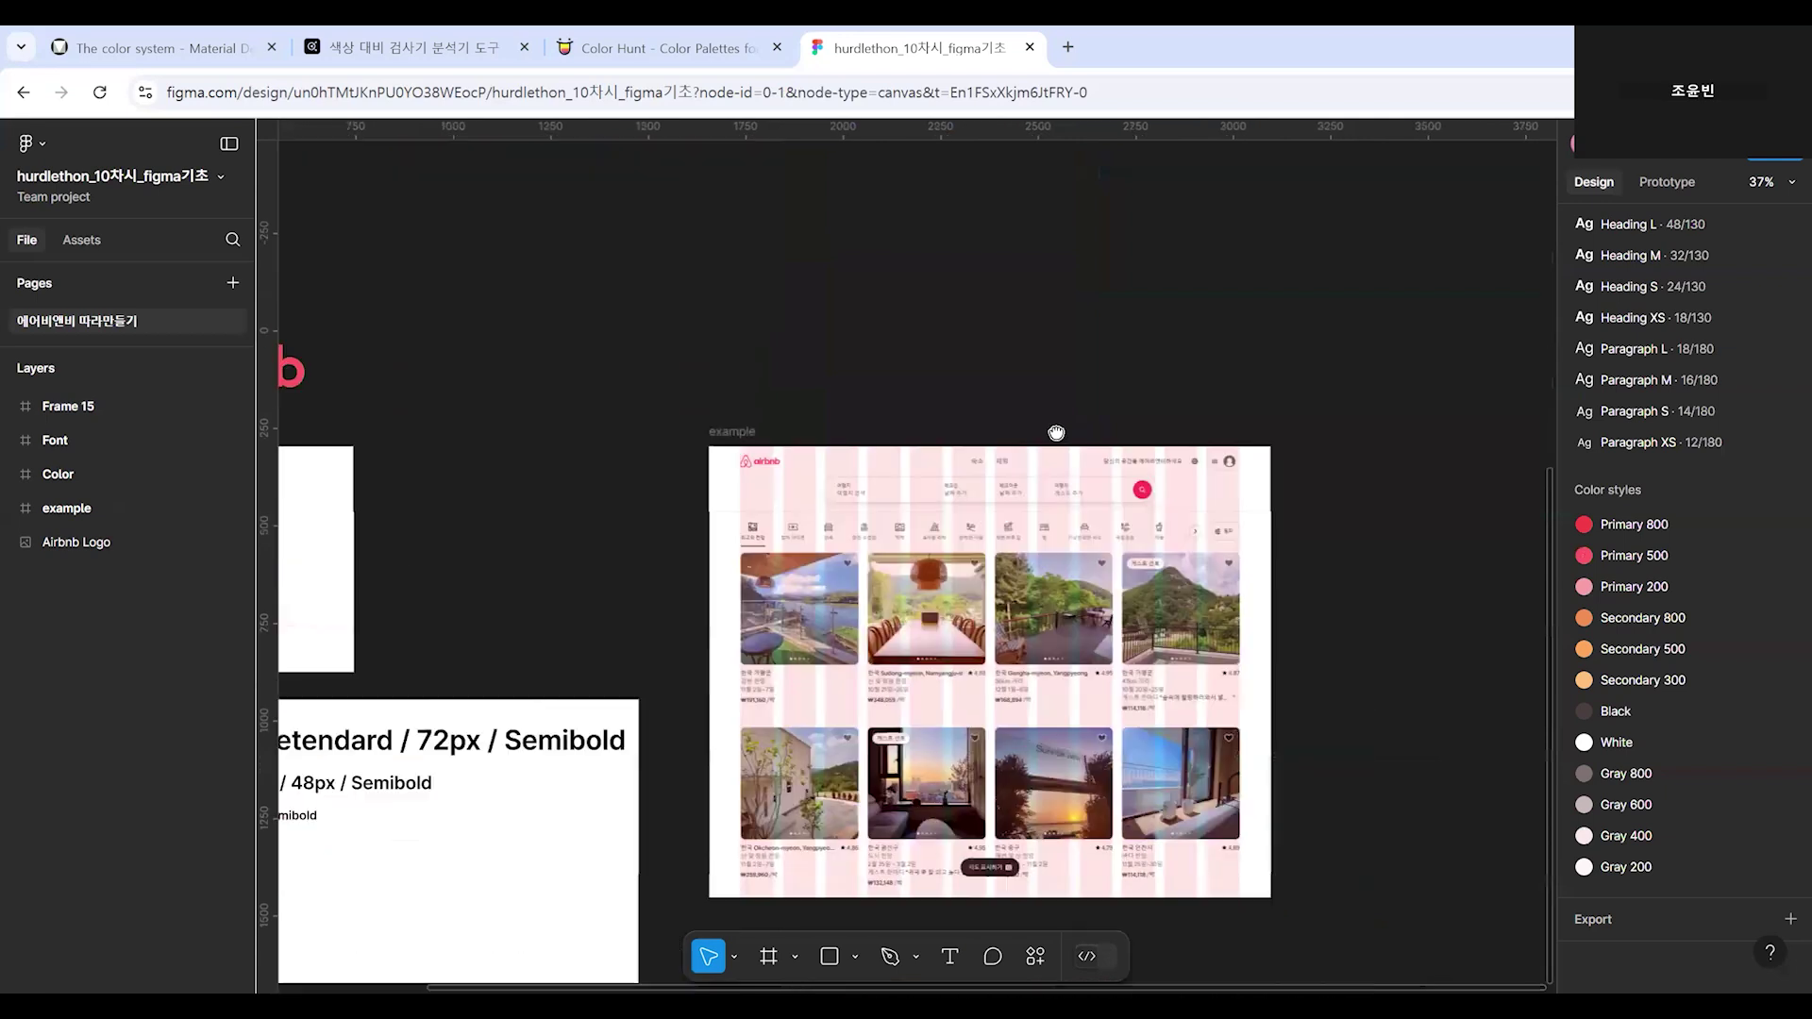
scroll(887, 500, right, 4)
scroll(994, 585, up, 2)
click(413, 492)
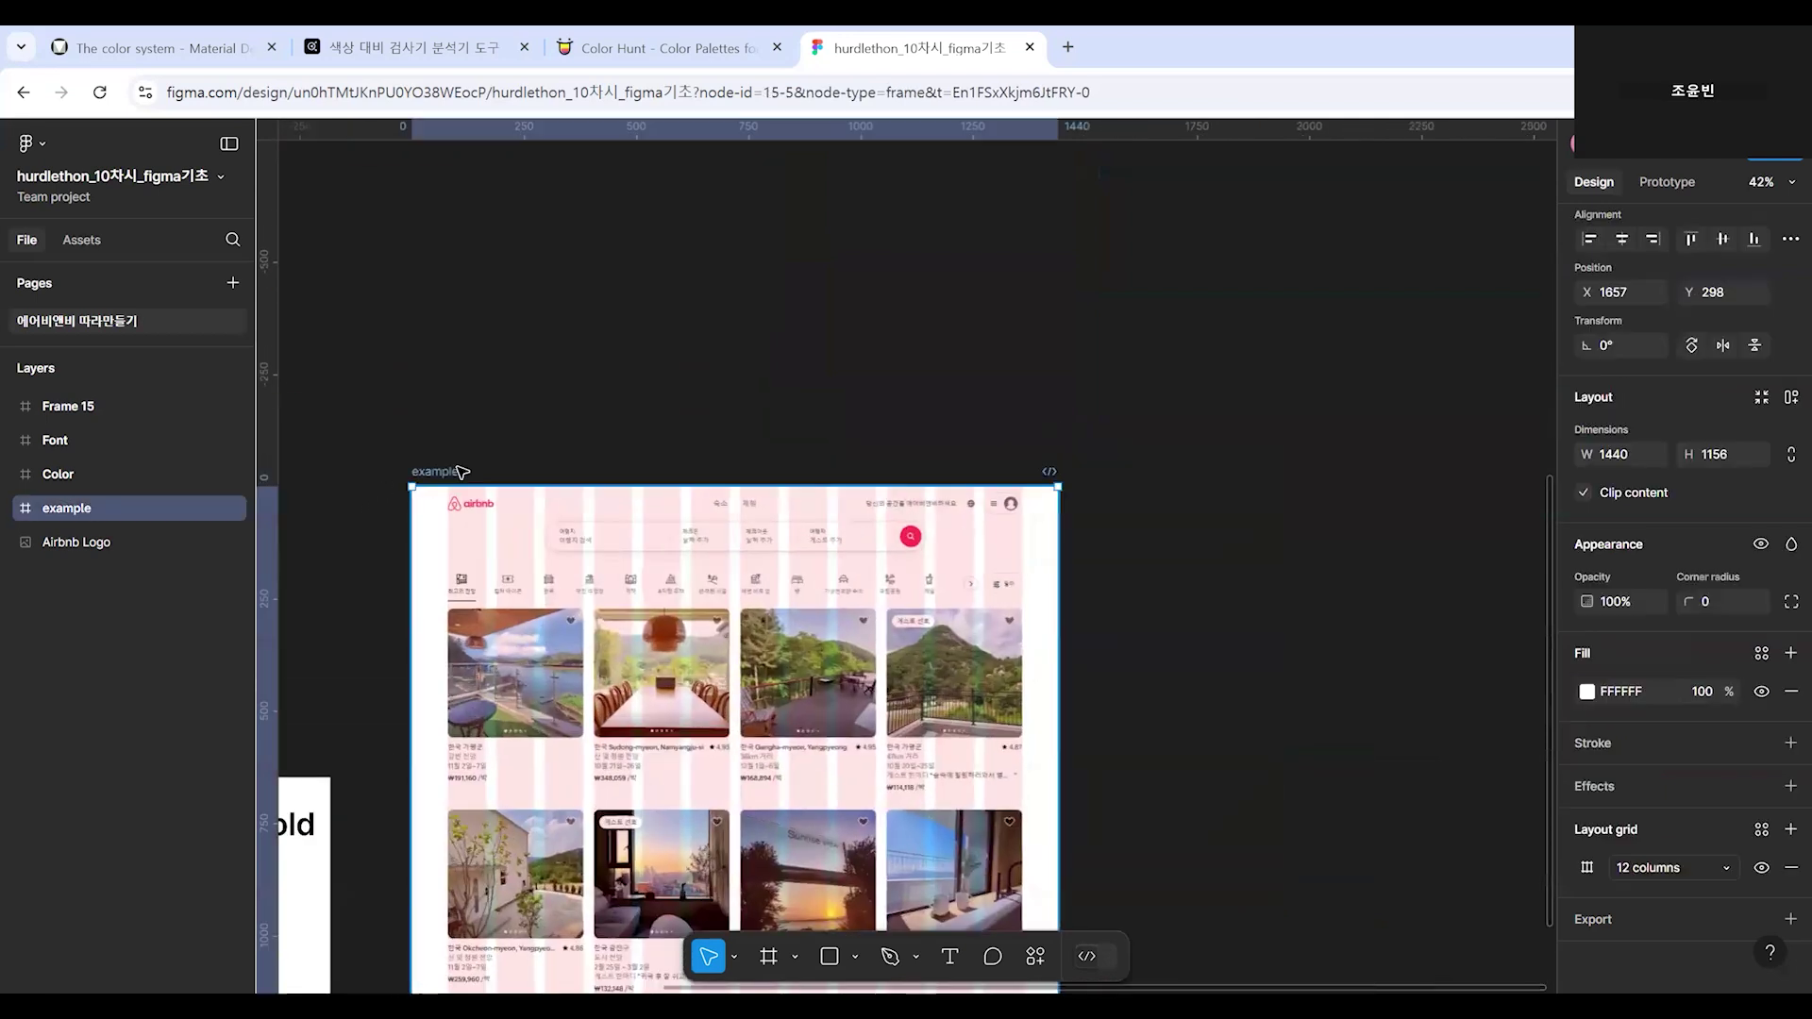
click(1762, 869)
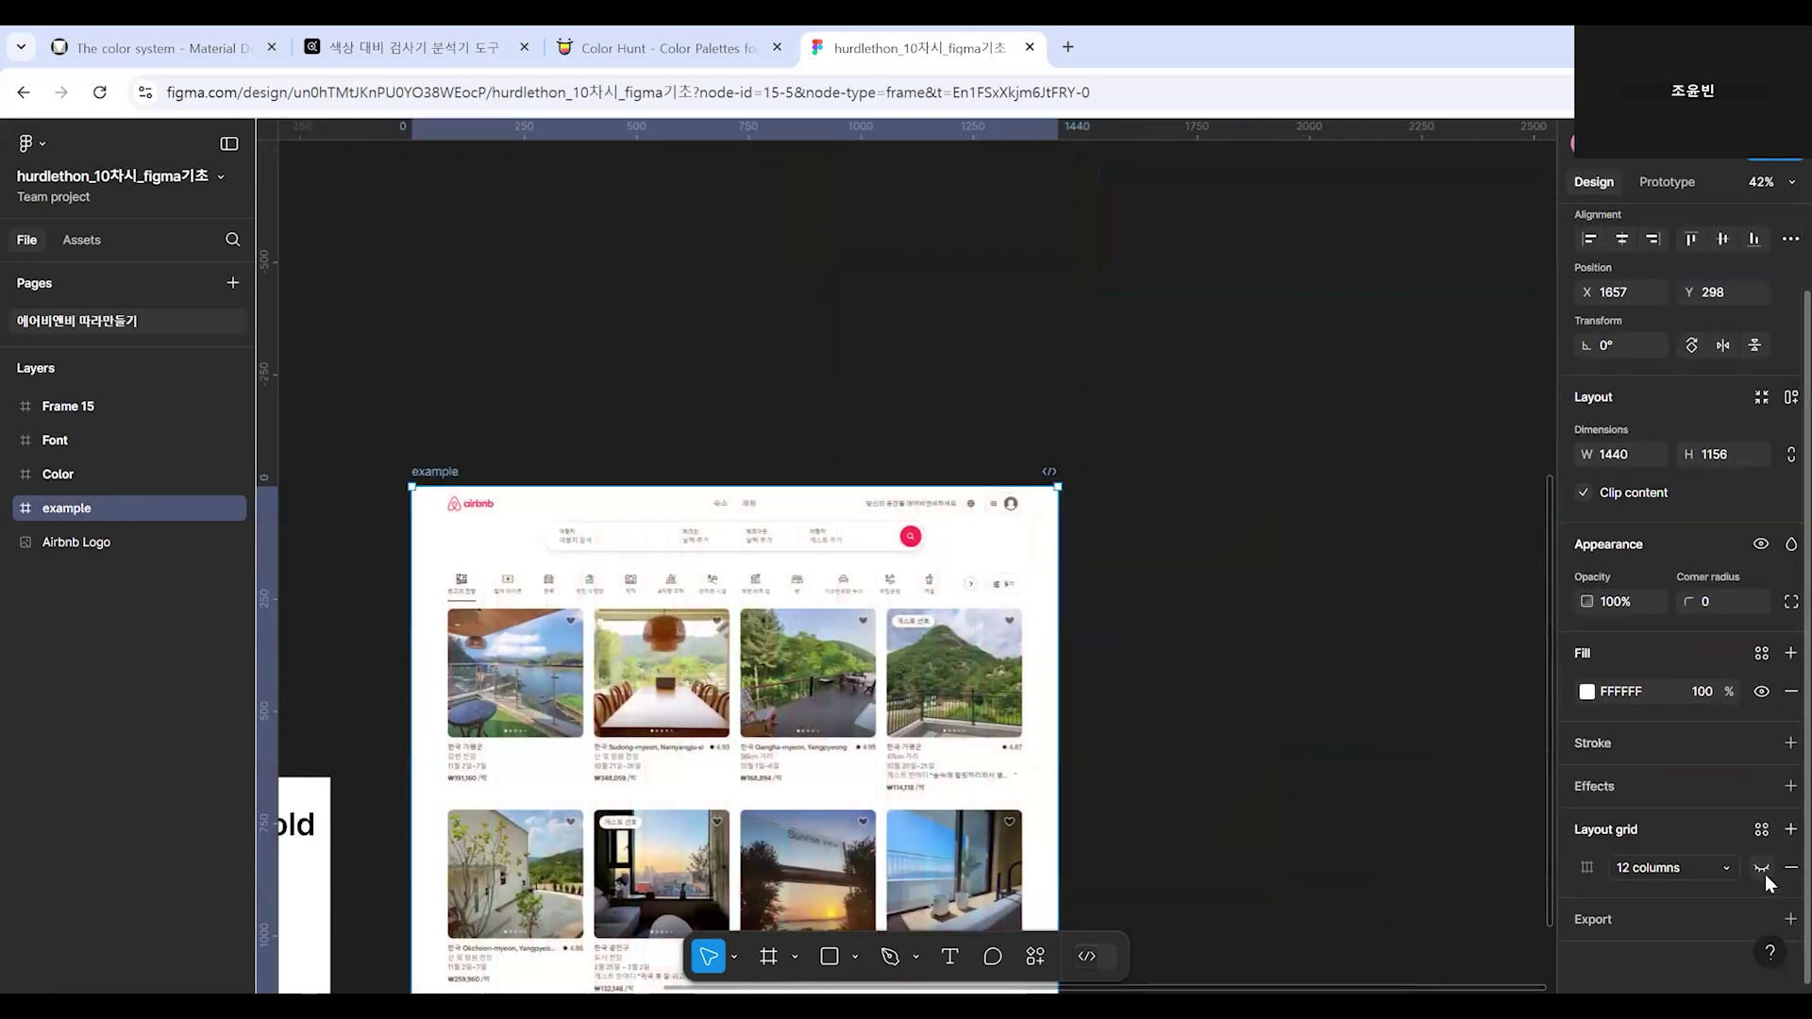
Examine the example frame's page layout, comparing the side margins with the header and the listing cards.
click(1072, 681)
scroll(1071, 687, up, 3)
scroll(479, 522, down, 1)
drag(551, 503, 958, 546)
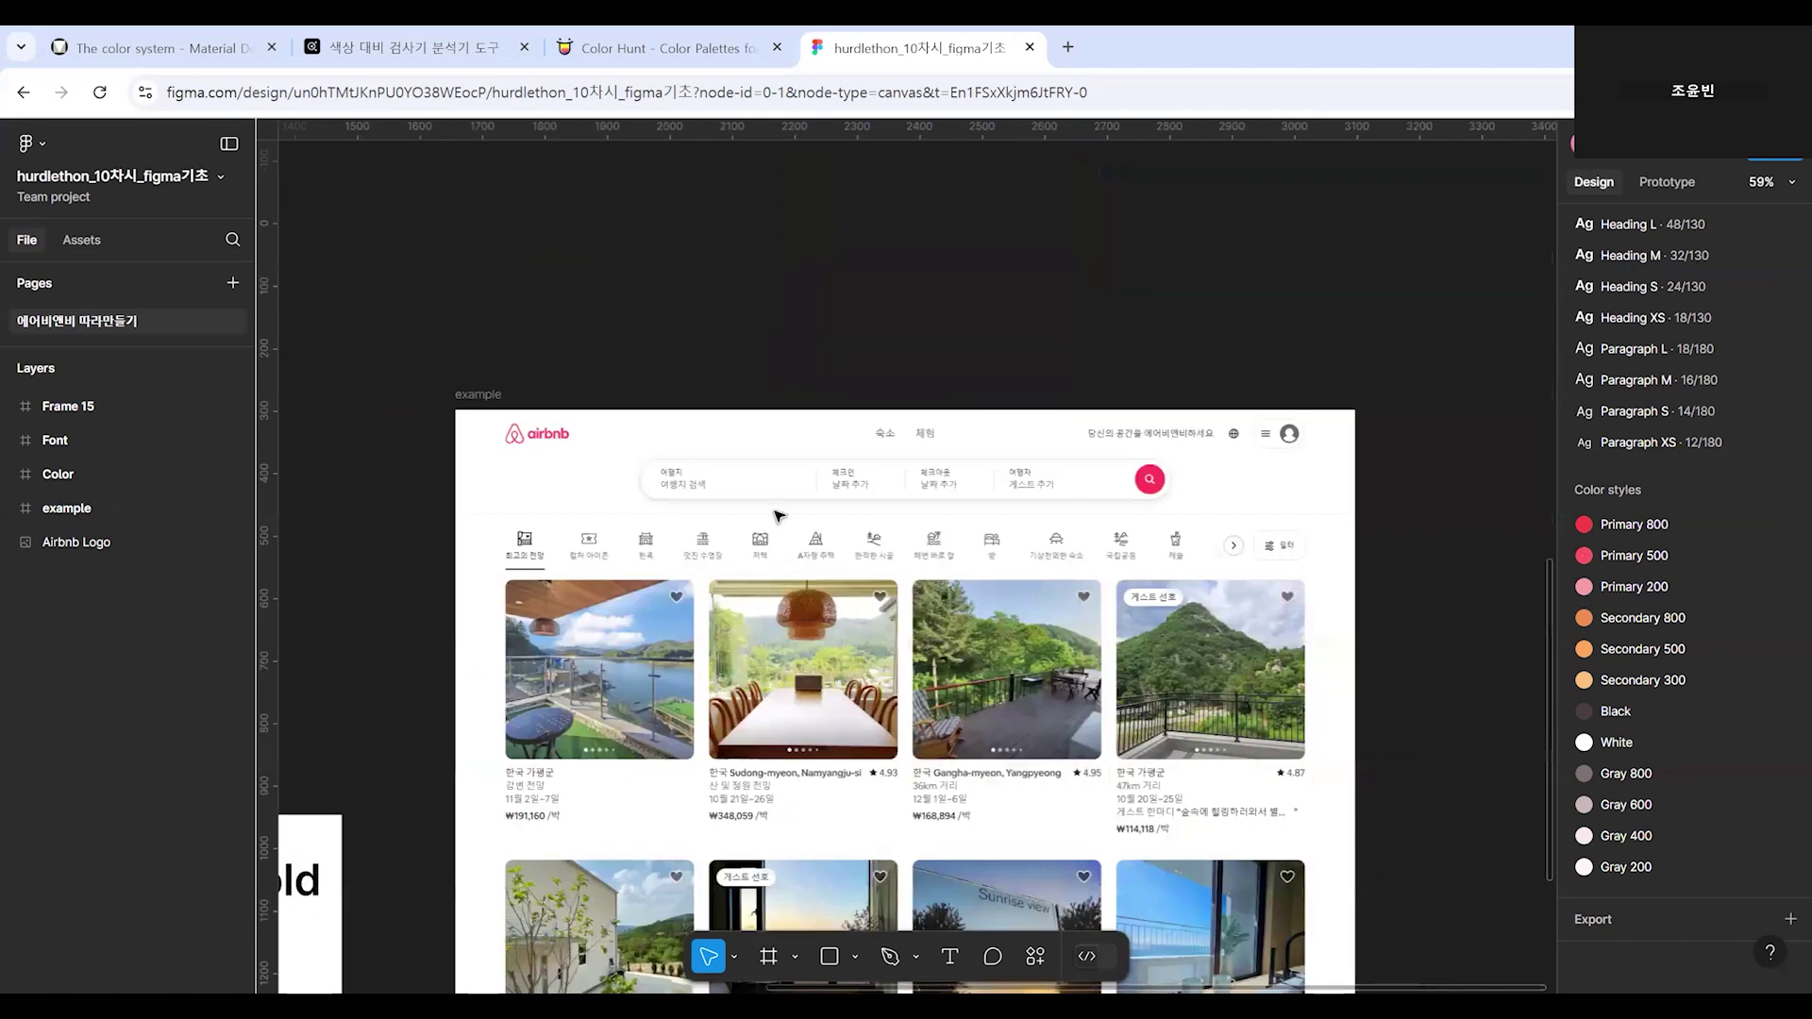
click(479, 394)
drag(1292, 556, 1208, 443)
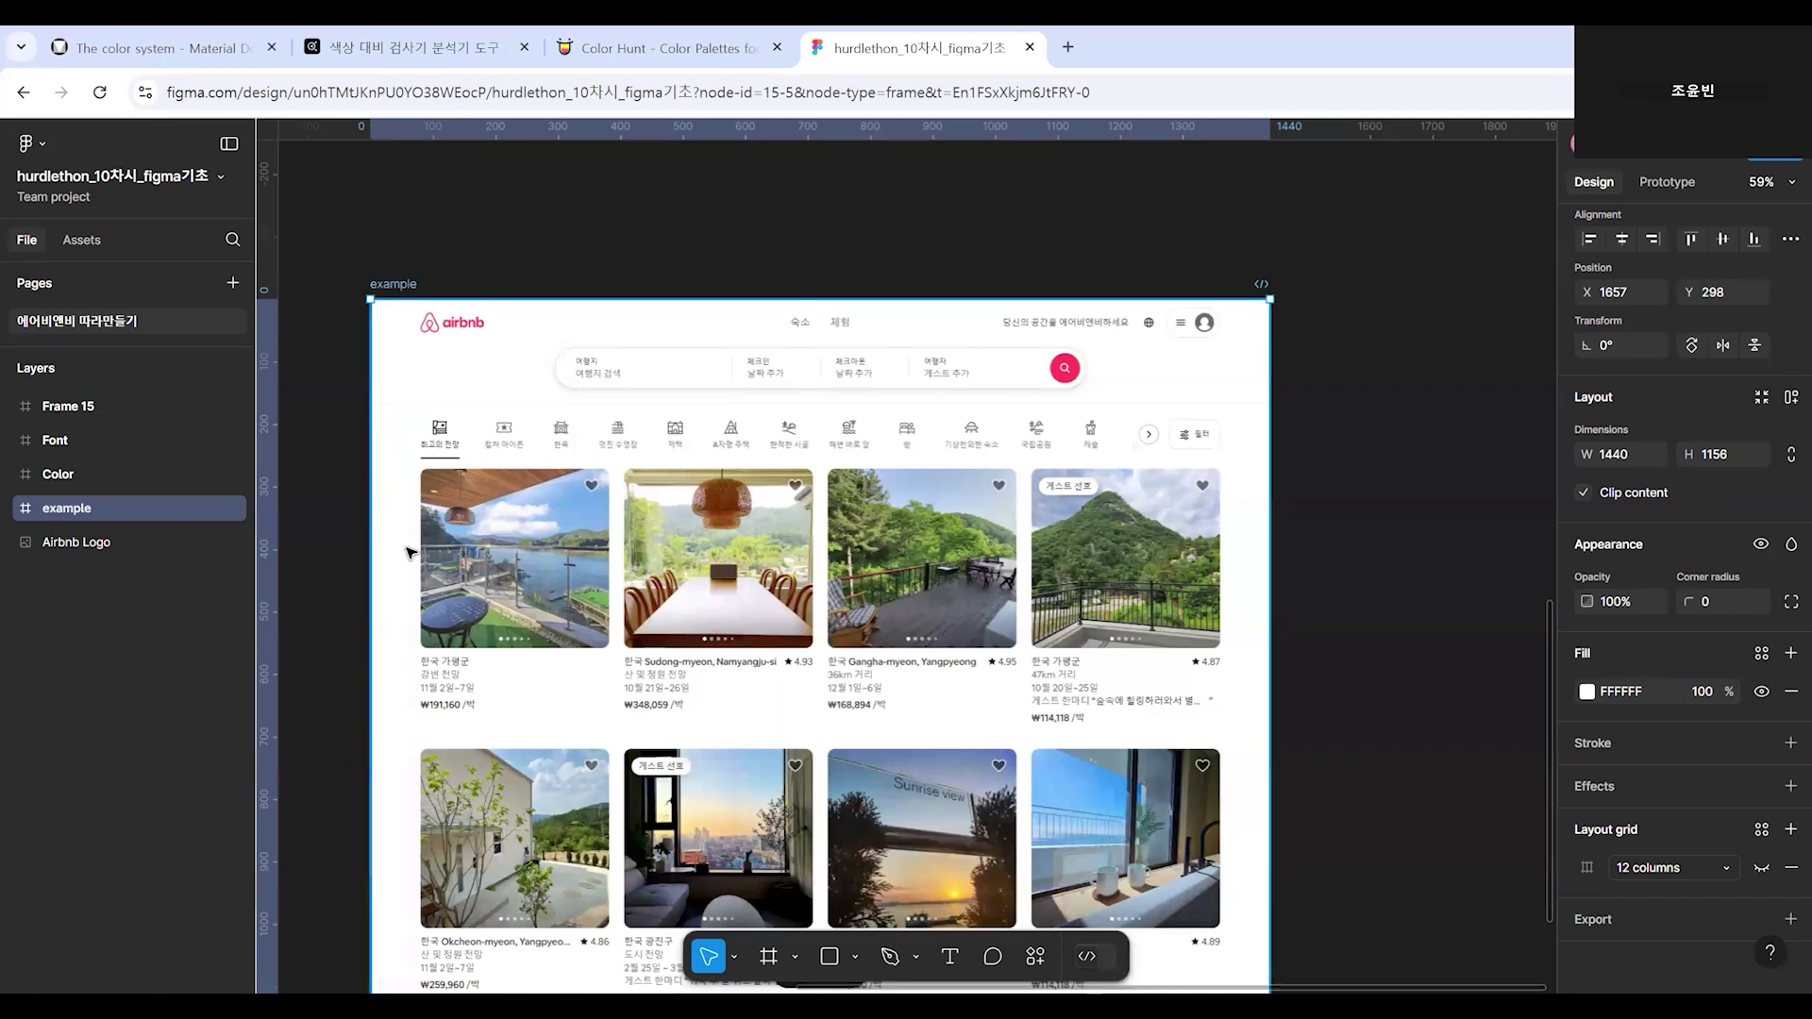
scroll(412, 604, down, 5)
scroll(406, 727, up, 1)
scroll(363, 690, up, 5)
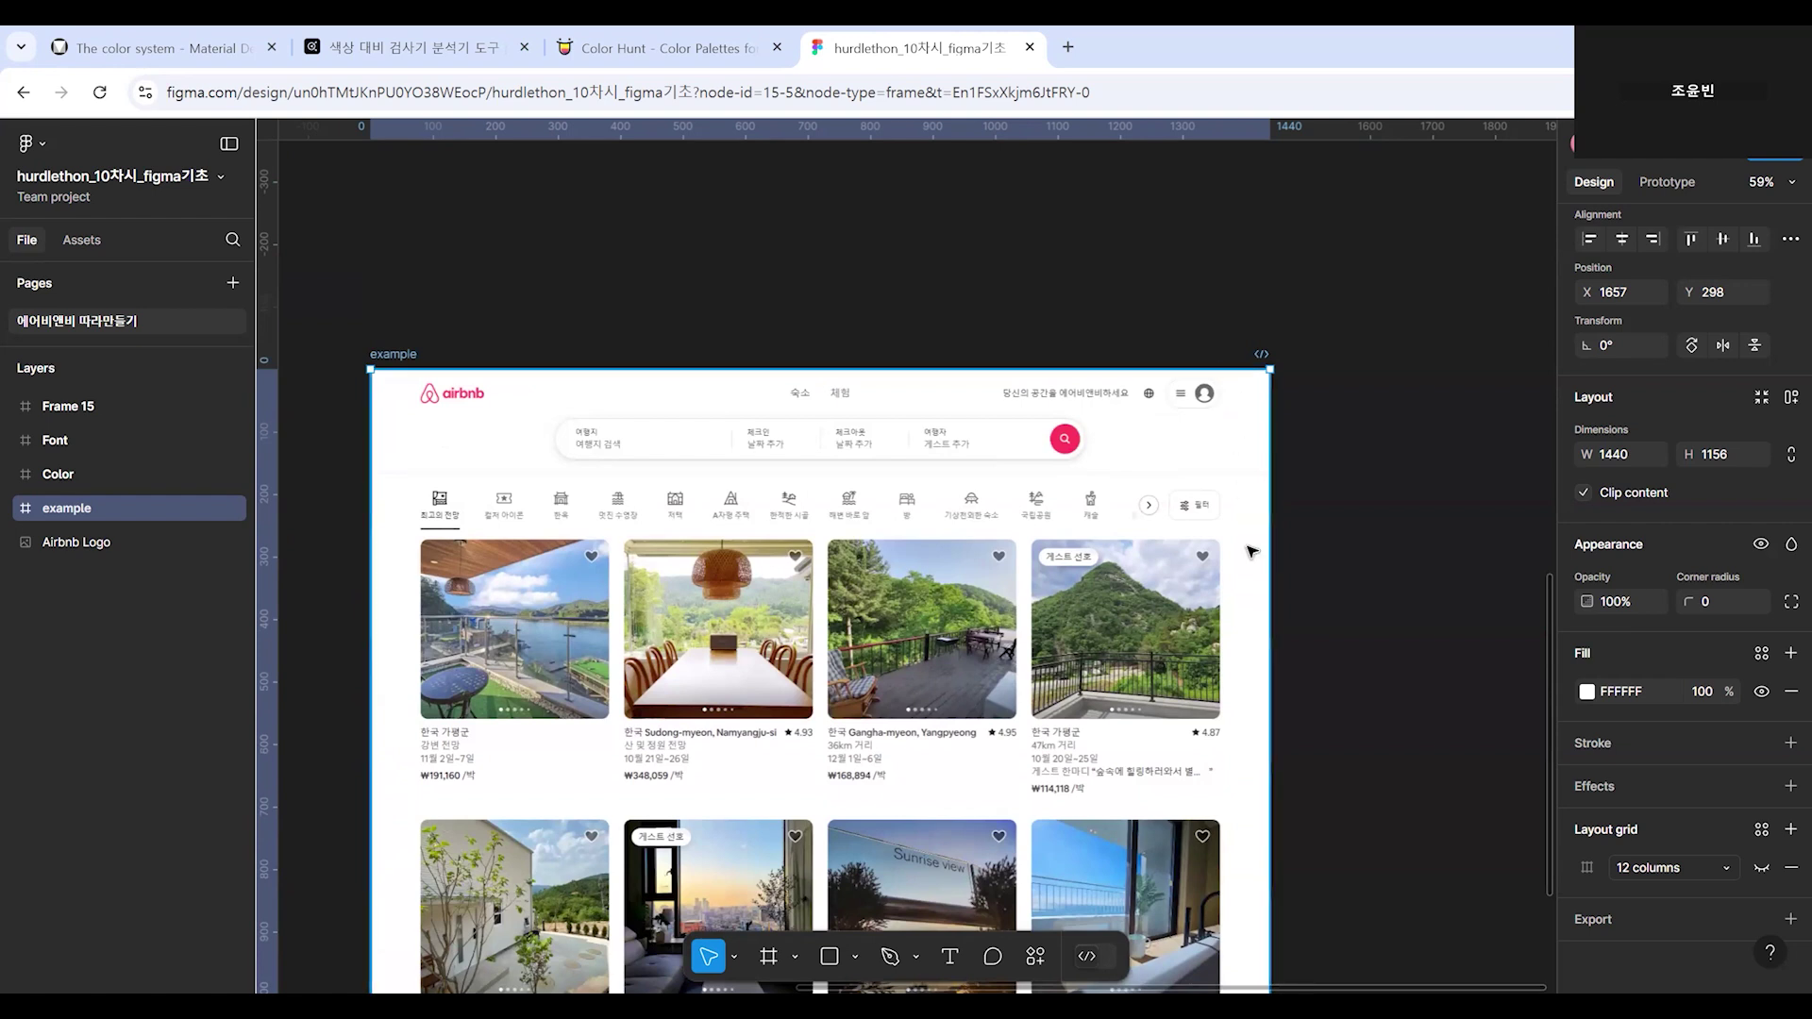
scroll(1238, 444, down, 1)
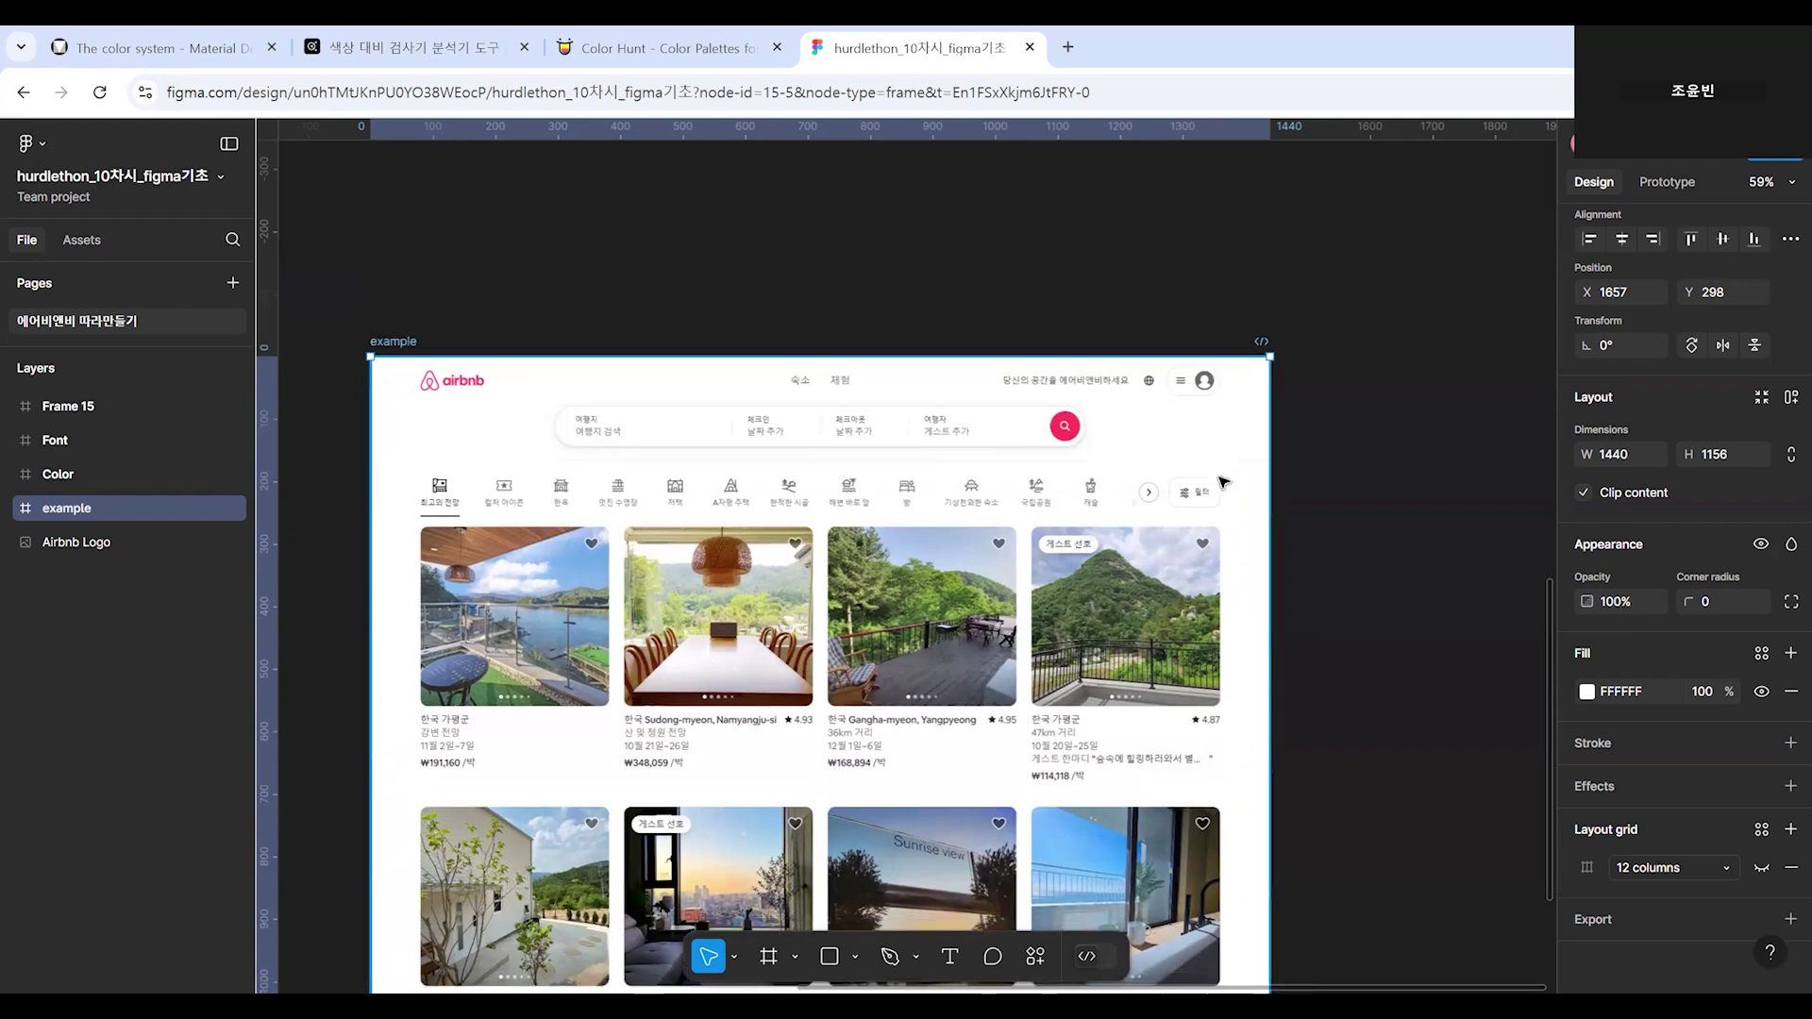
Set the new 1440-wide frame's 12-column layout grid to a margin of 80 and a gutter of 24.
key(ctrl+minus)
drag(481, 347, 914, 589)
drag(692, 494, 829, 991)
click(590, 258)
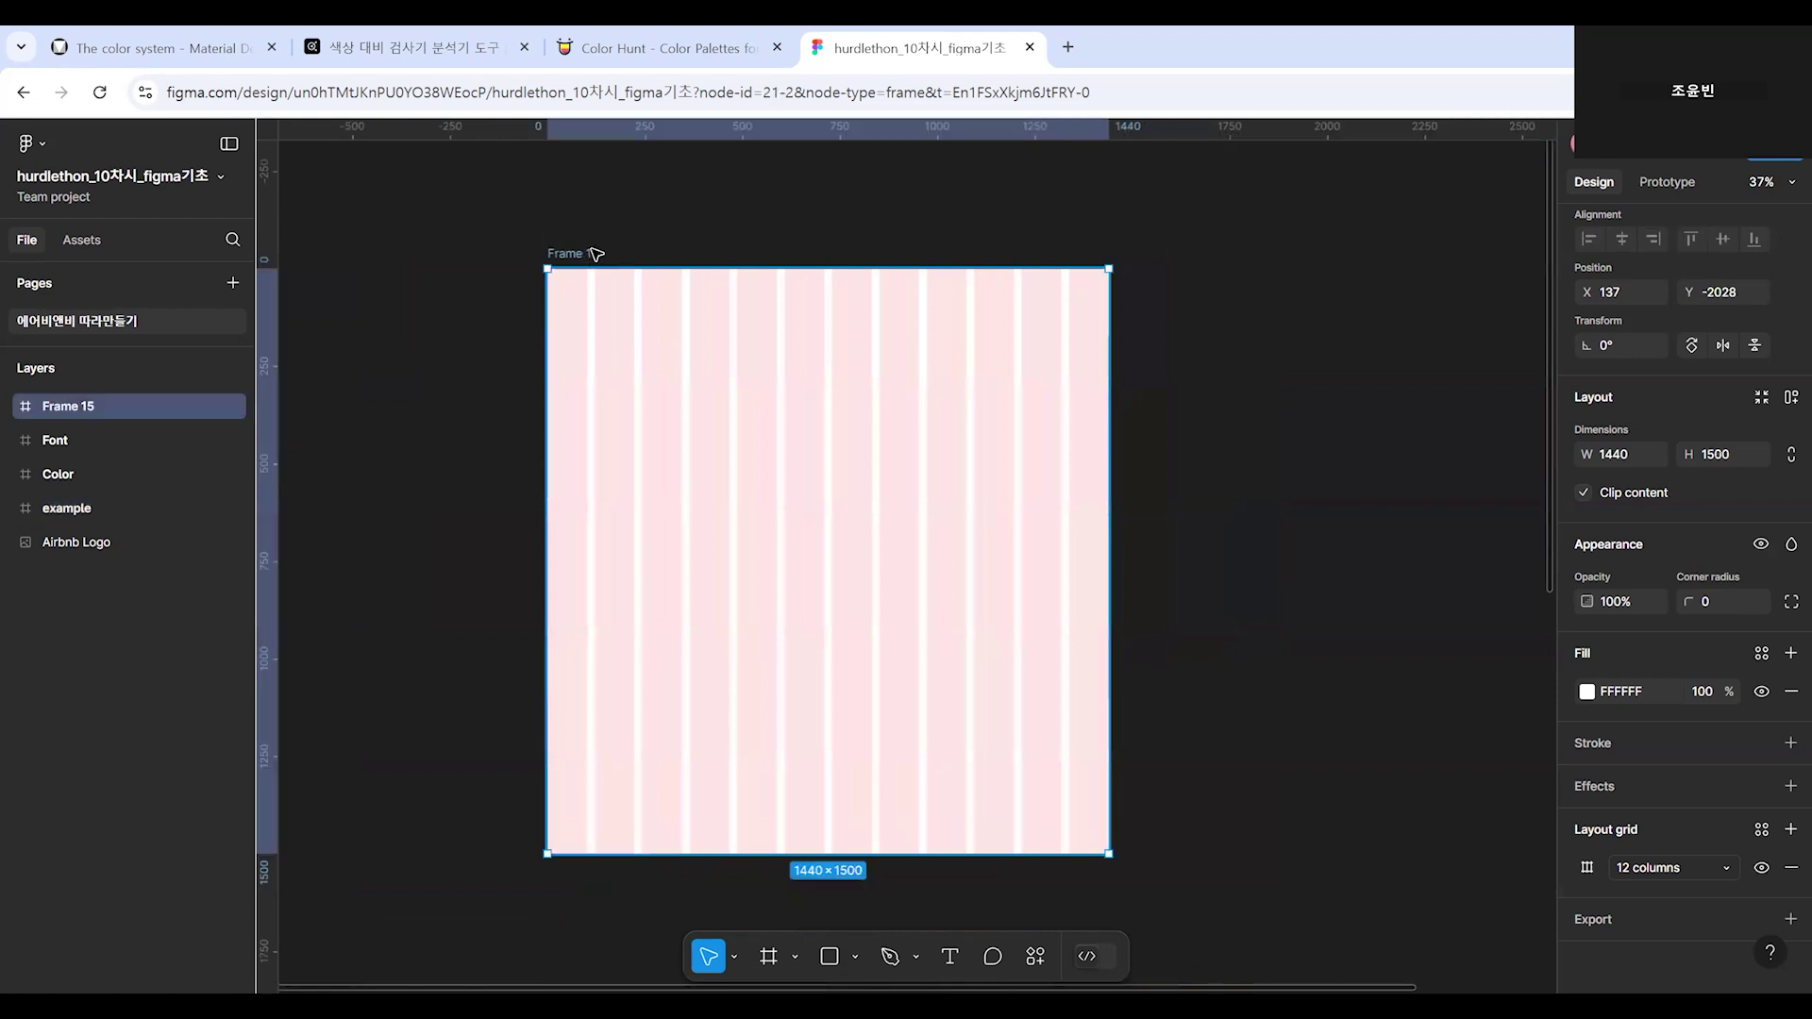
click(1588, 867)
drag(1451, 741, 1297, 380)
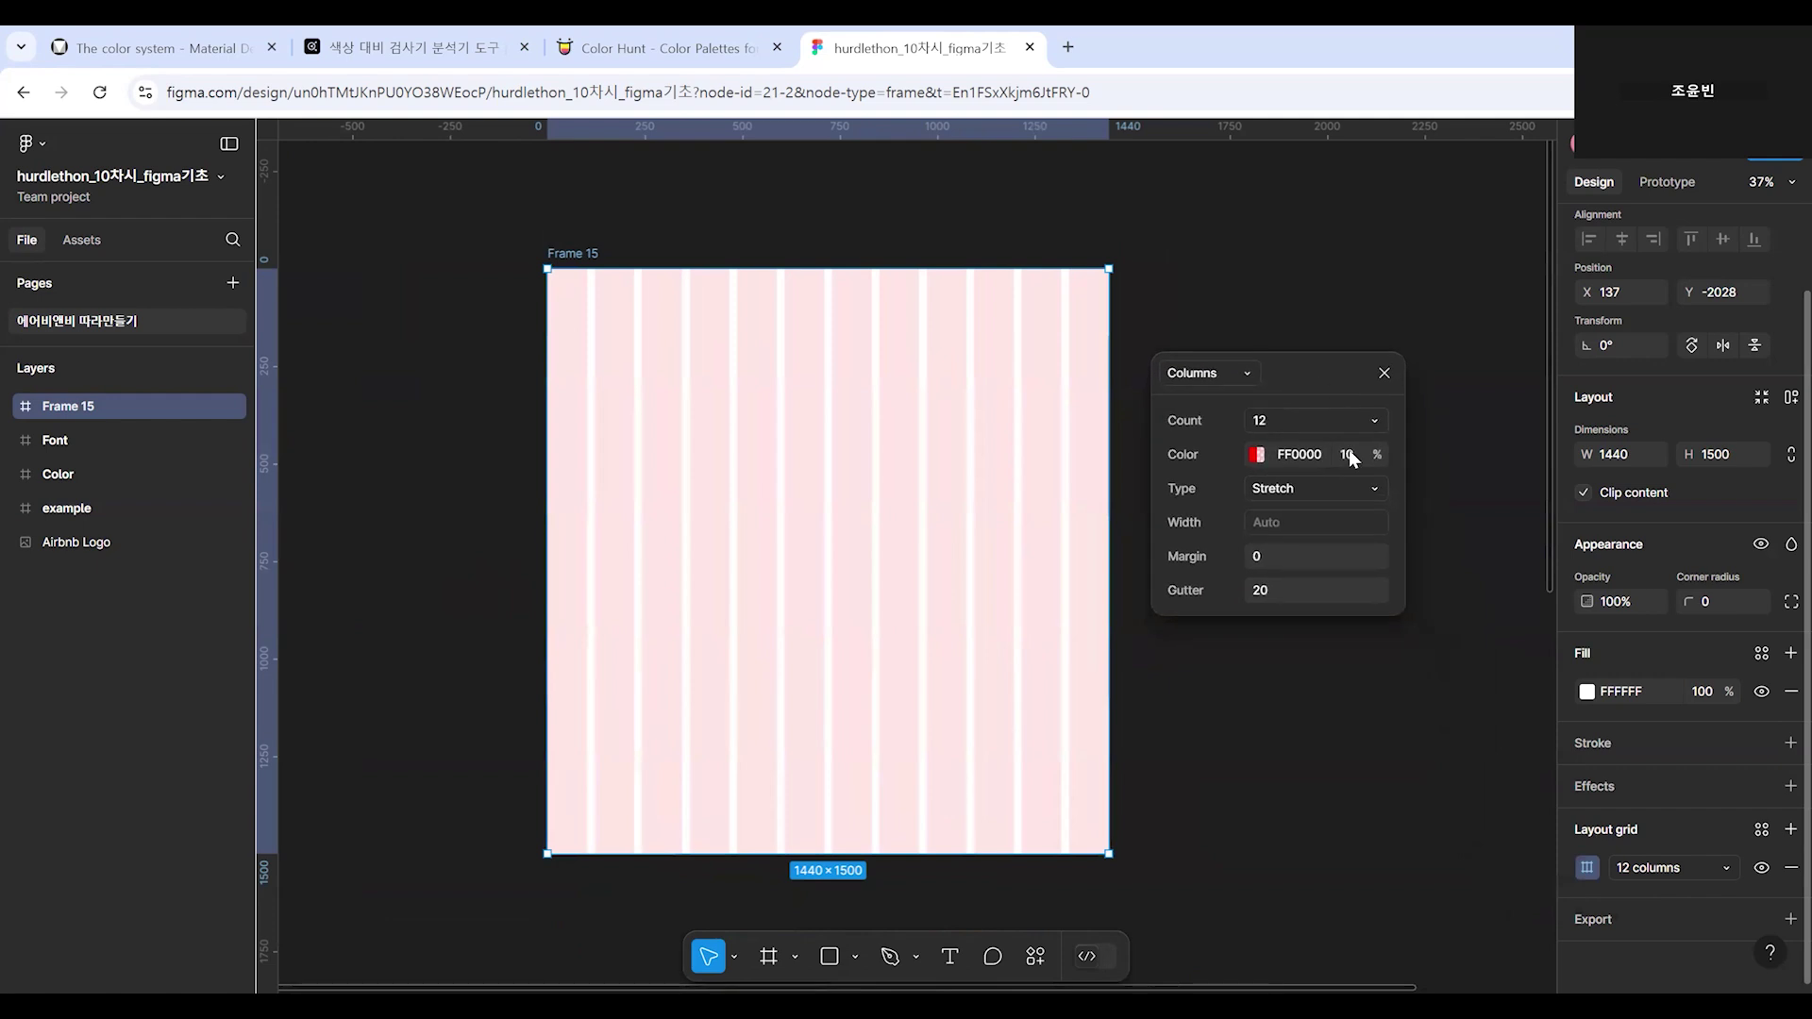
click(1301, 558)
key(Return)
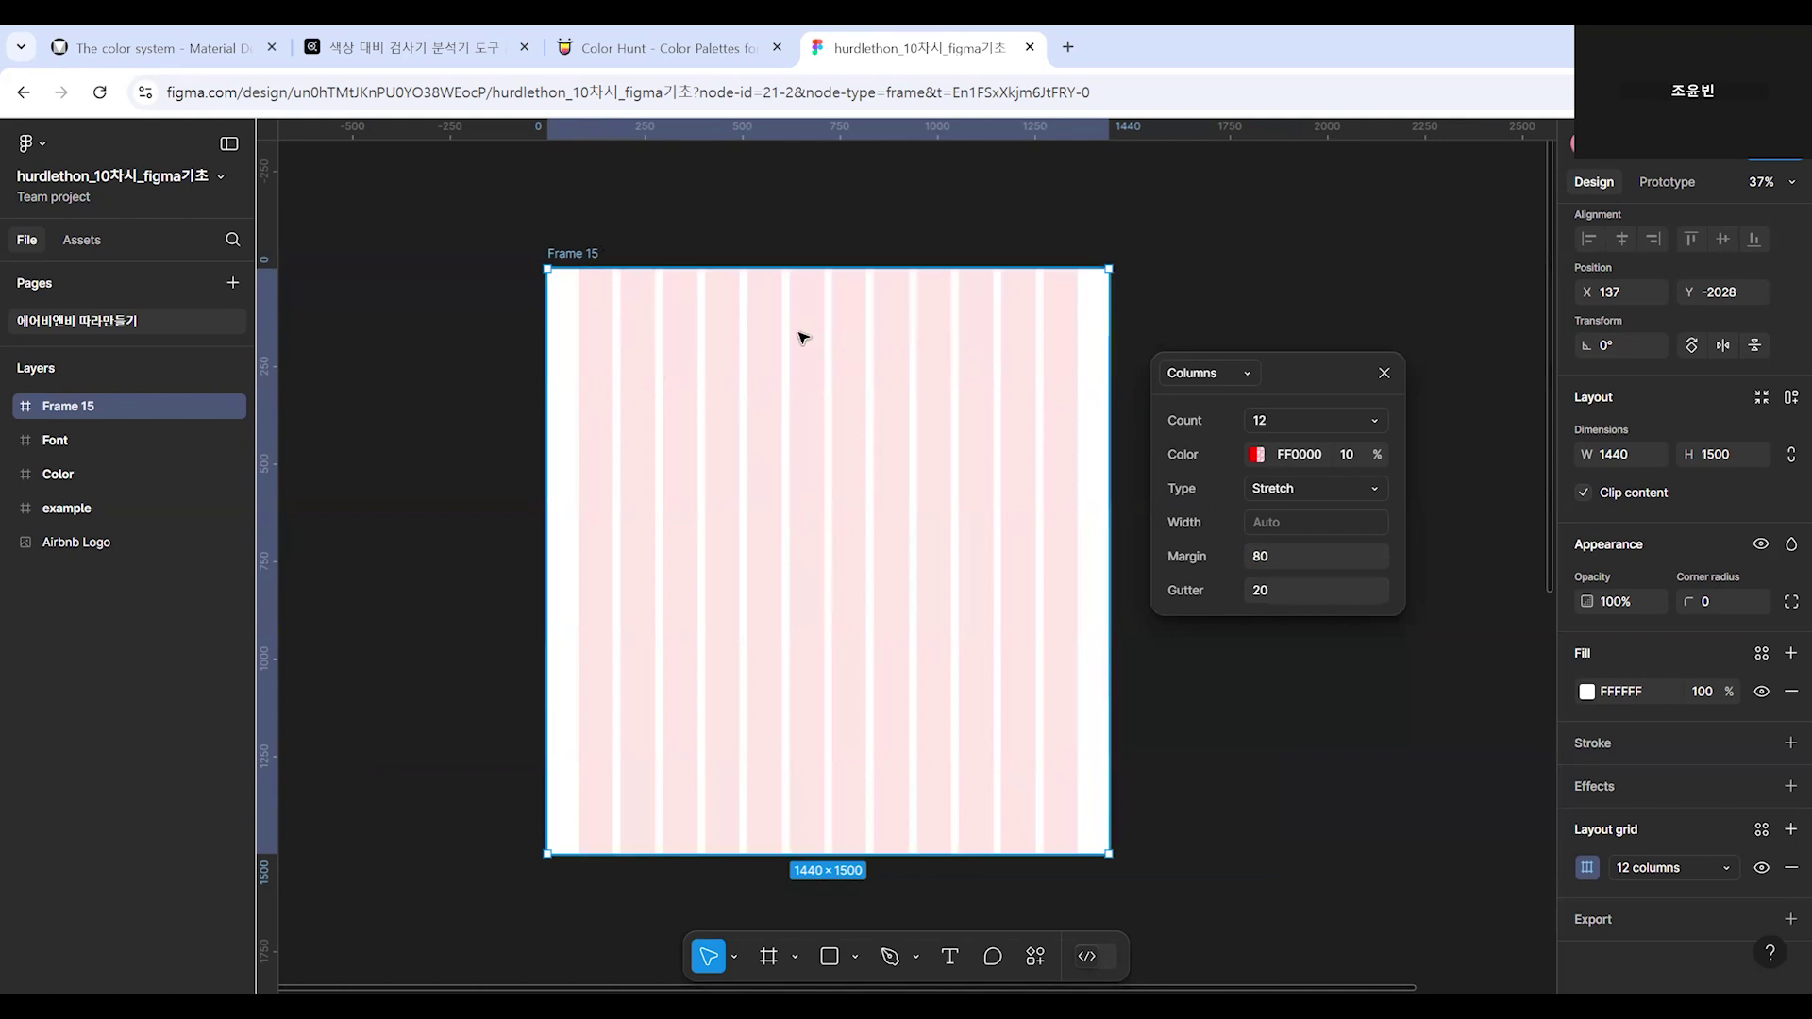
click(1265, 590)
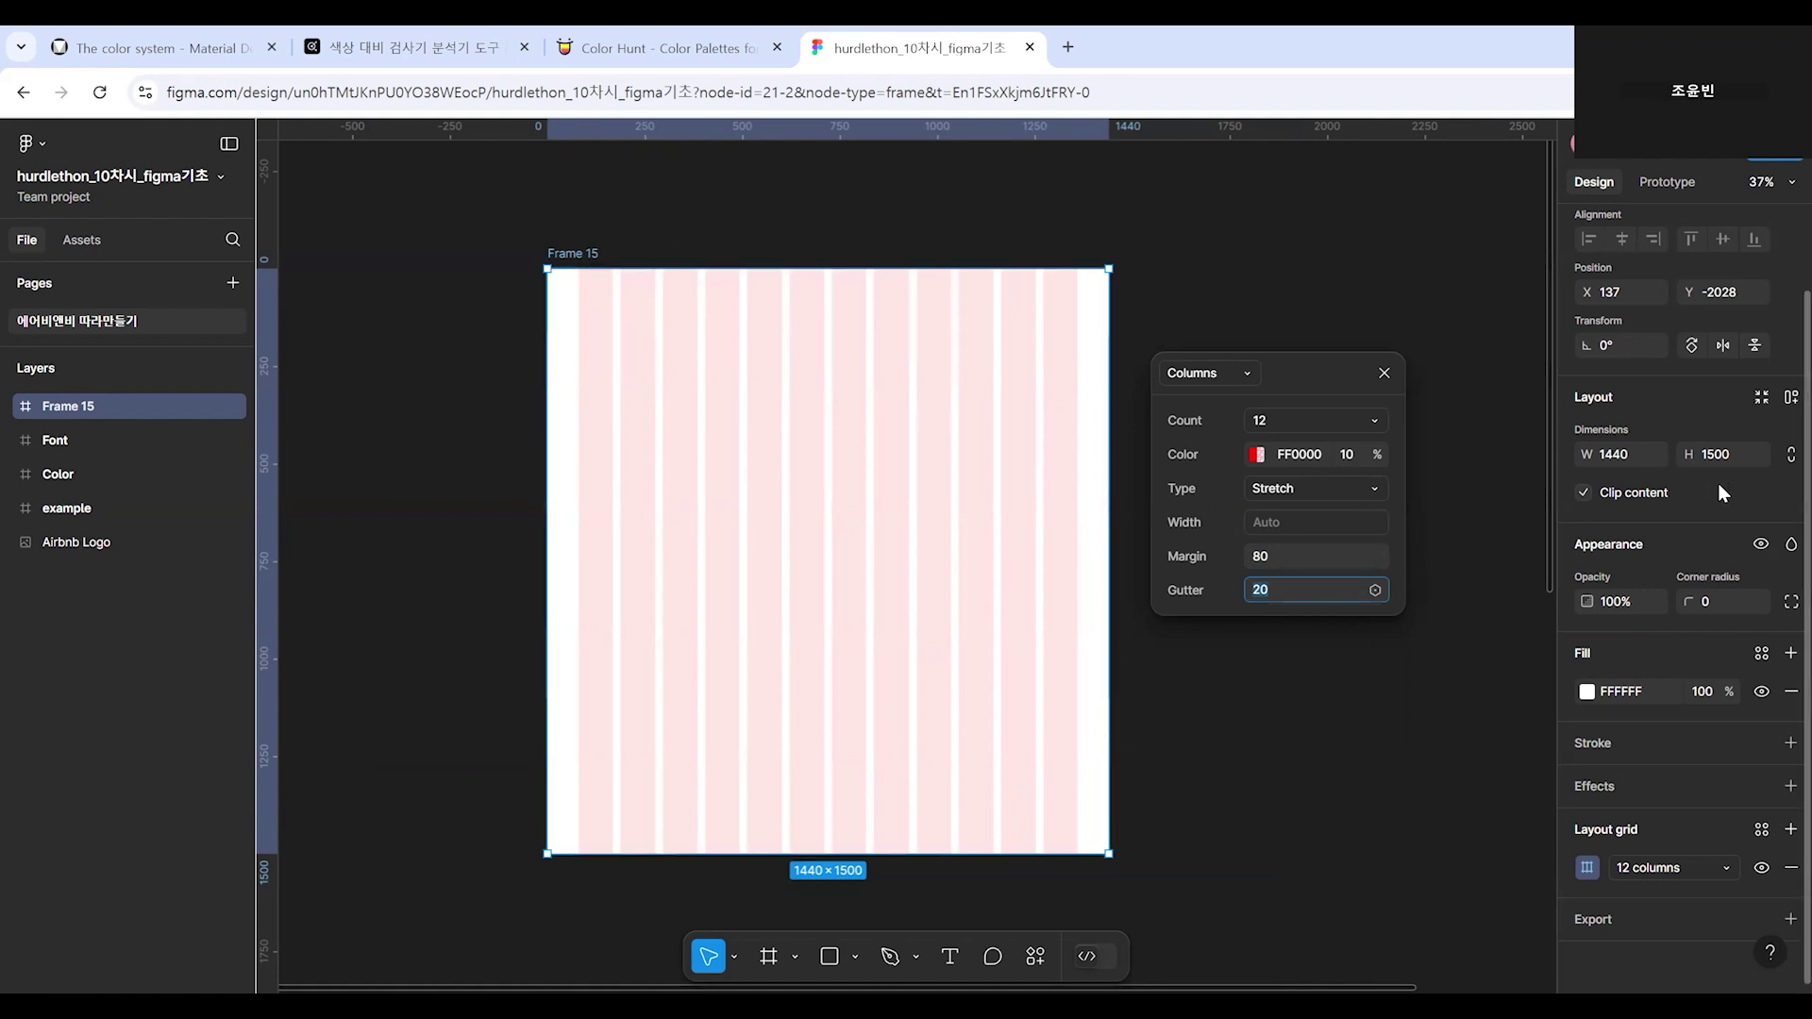
text(2)
Try the Rows and Grid layout types on the frame's layout grid and switch back to Columns.
click(1242, 375)
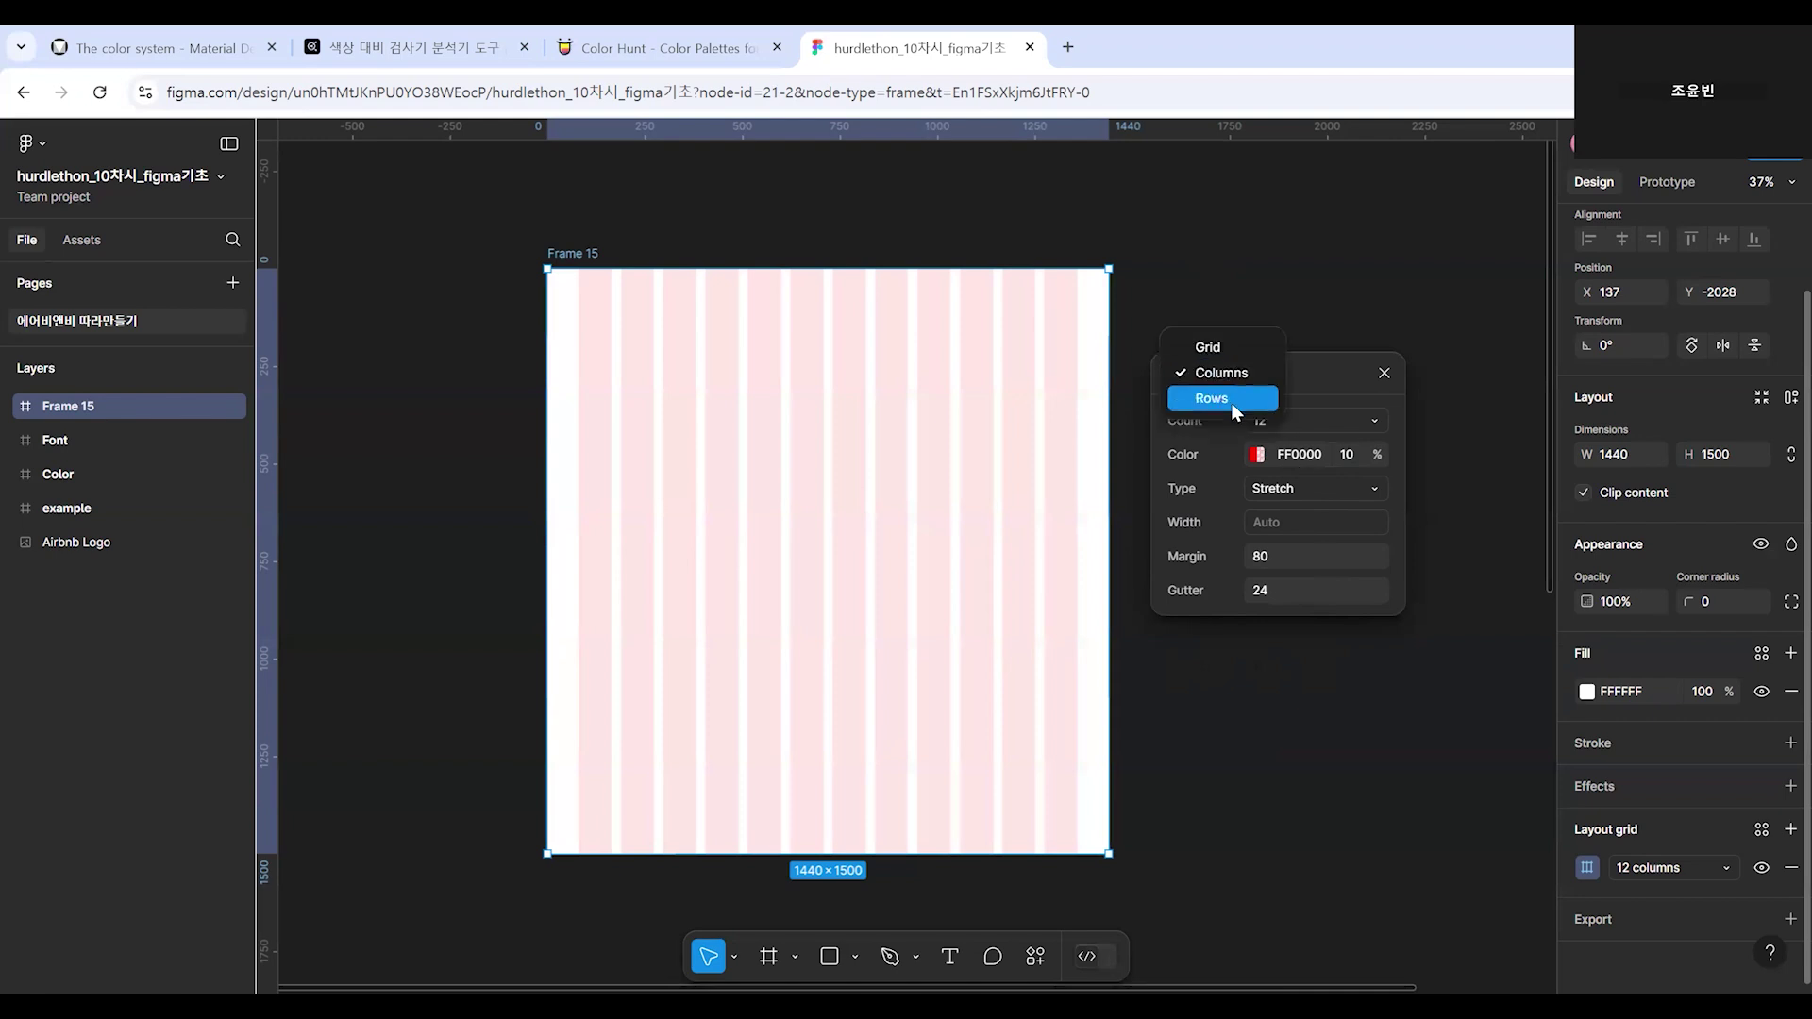
click(1201, 401)
click(1236, 376)
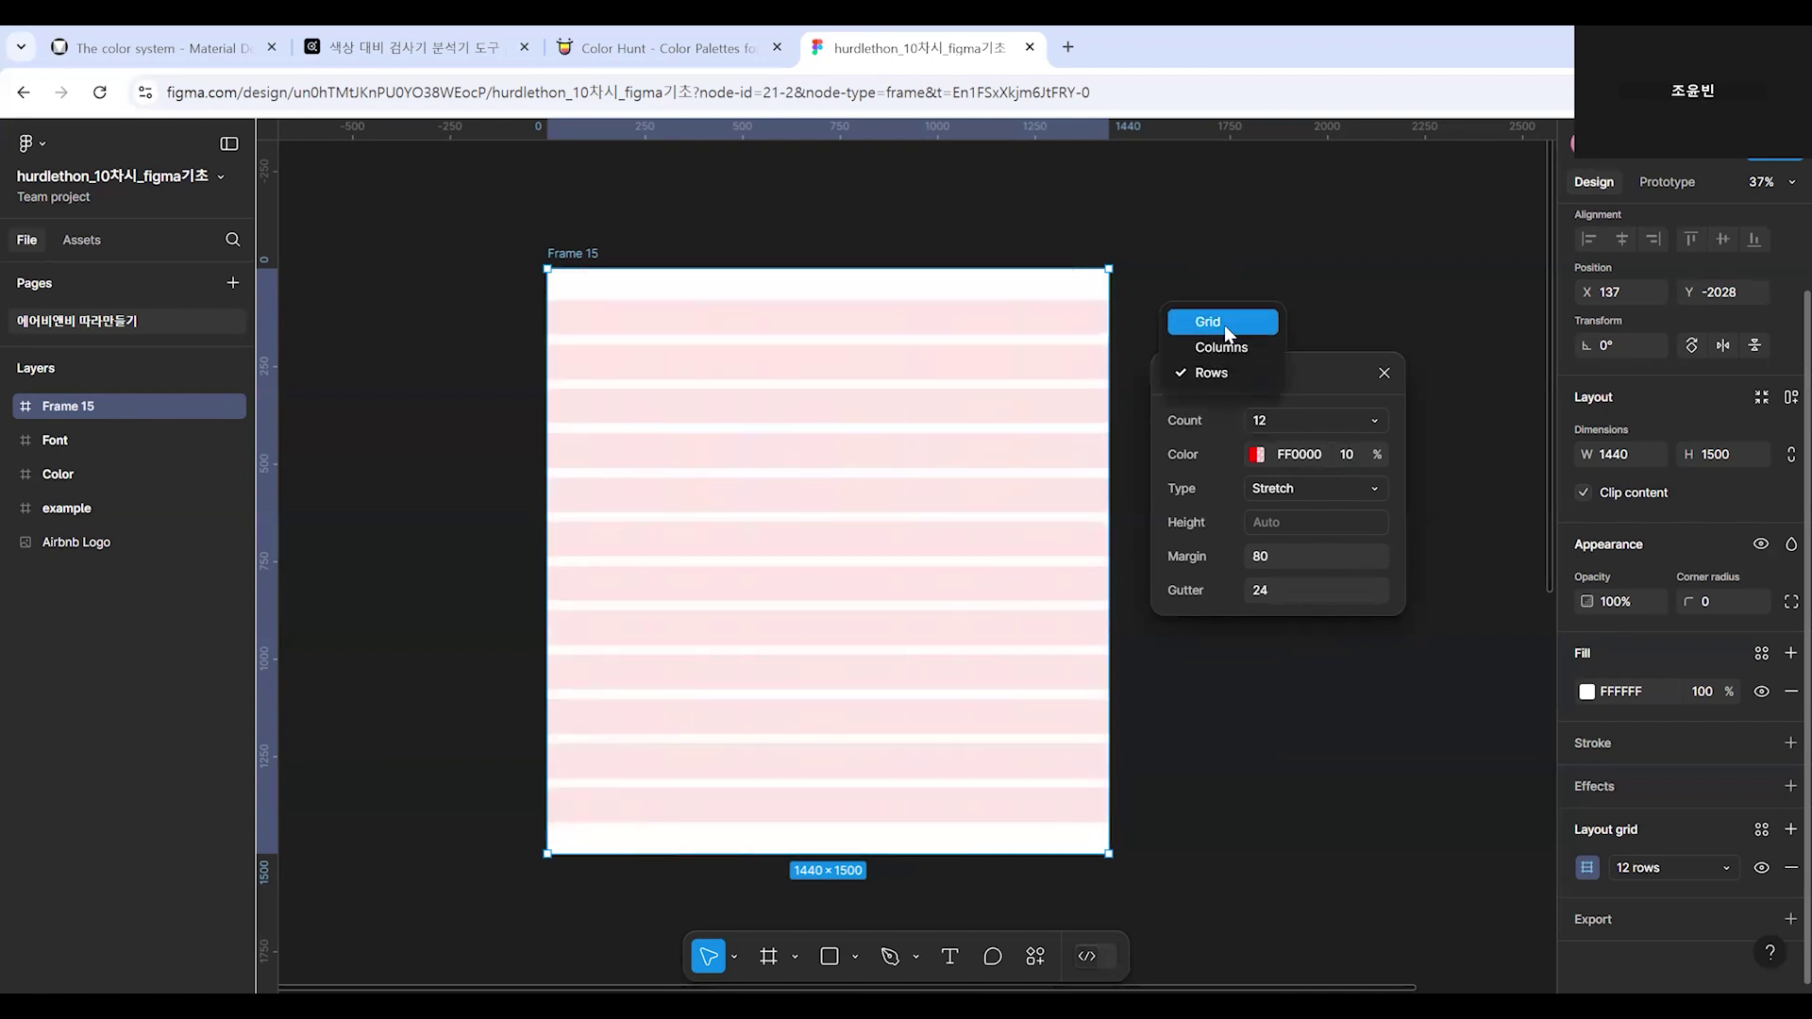
click(1225, 325)
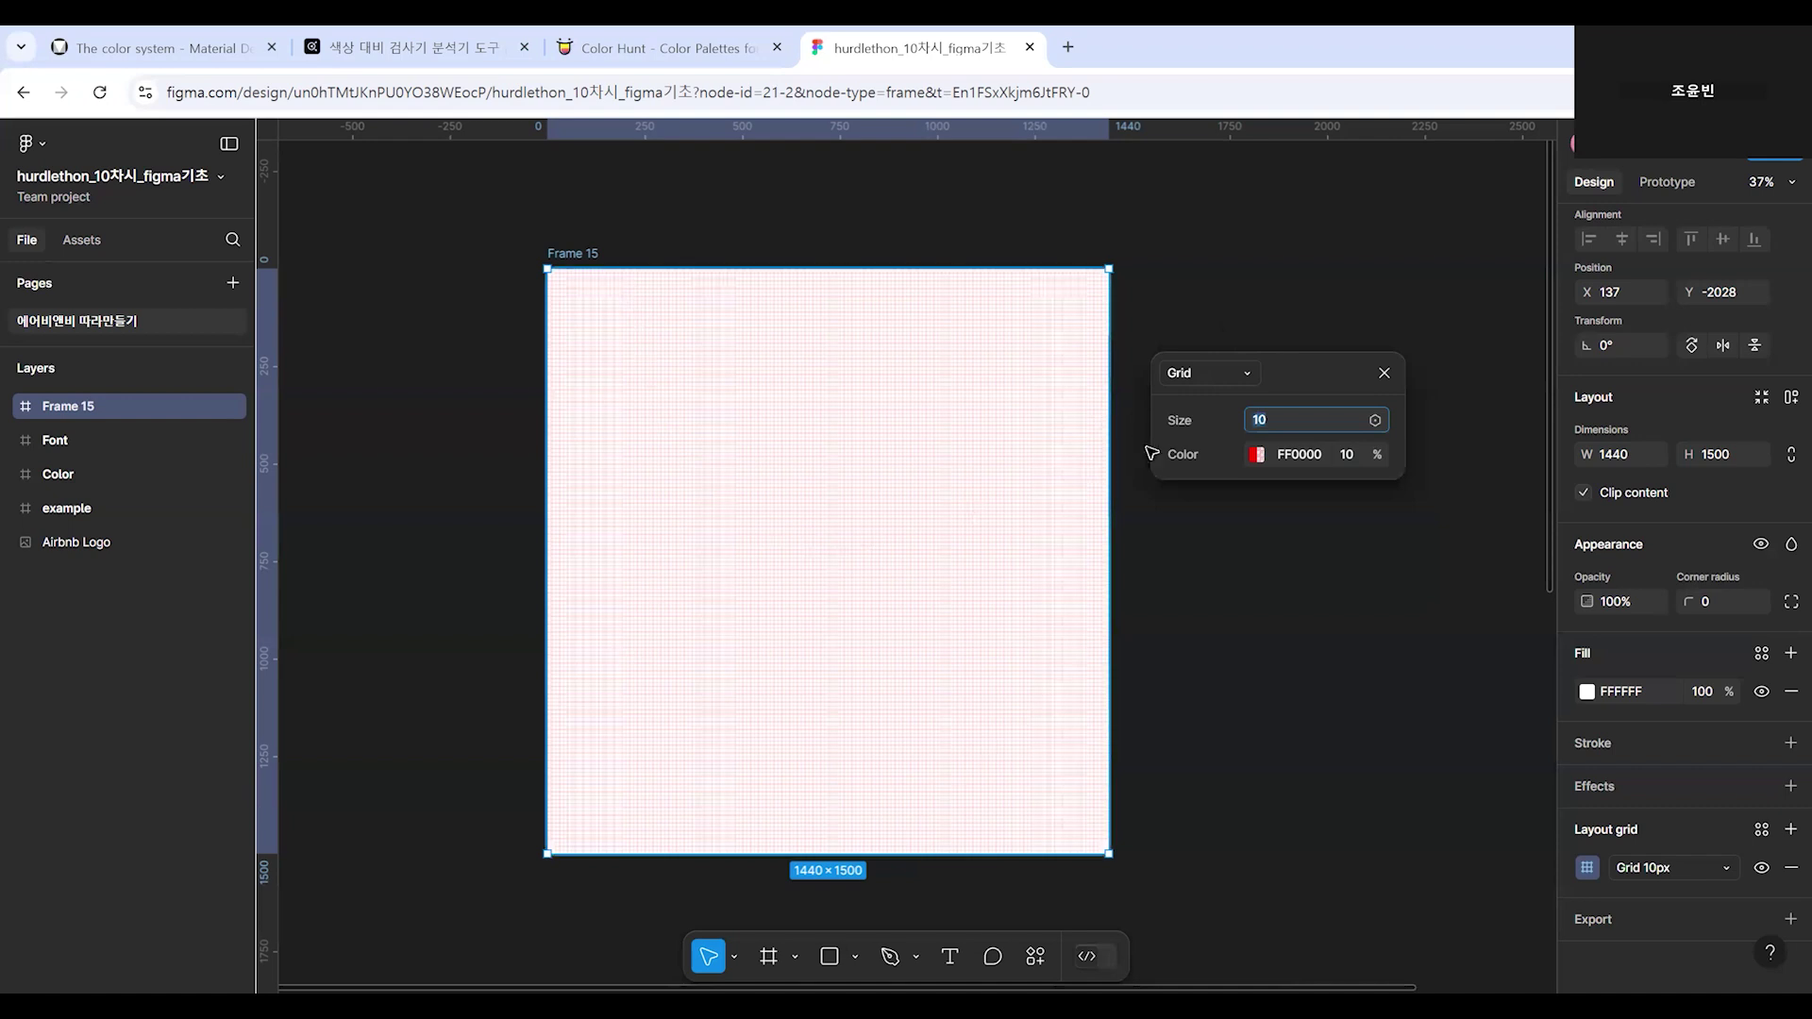
click(1248, 373)
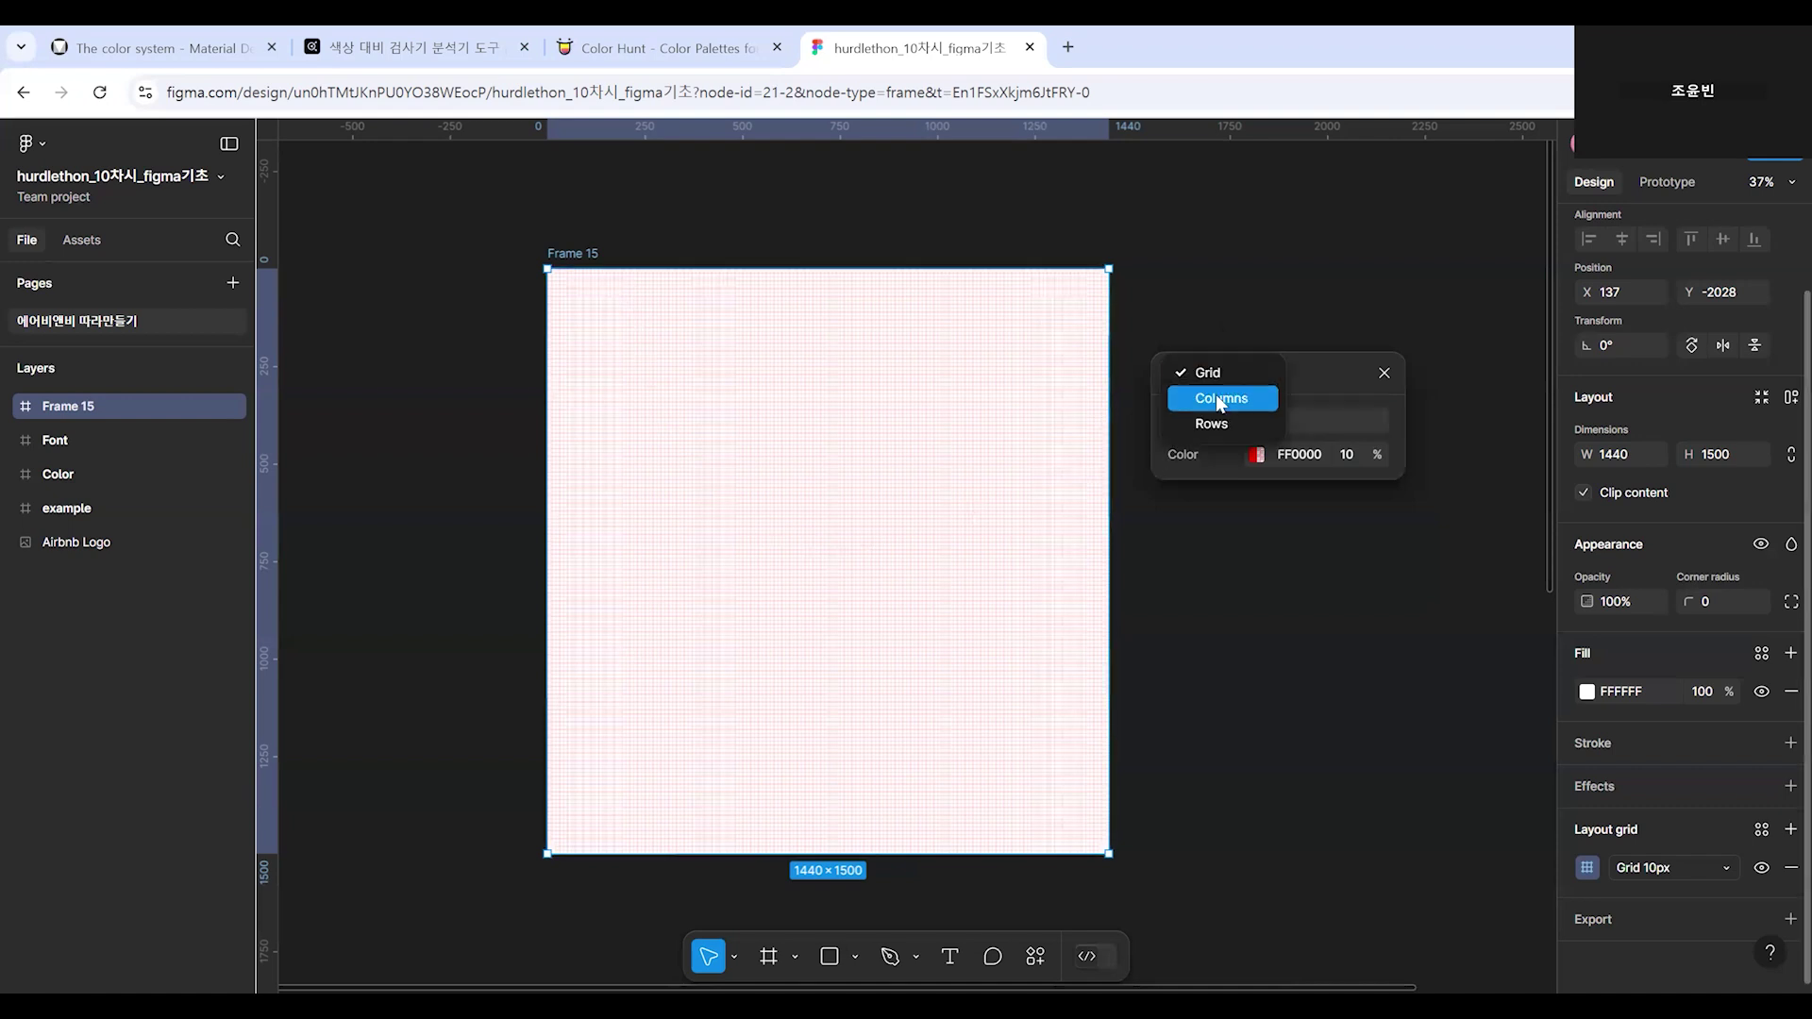
click(1218, 399)
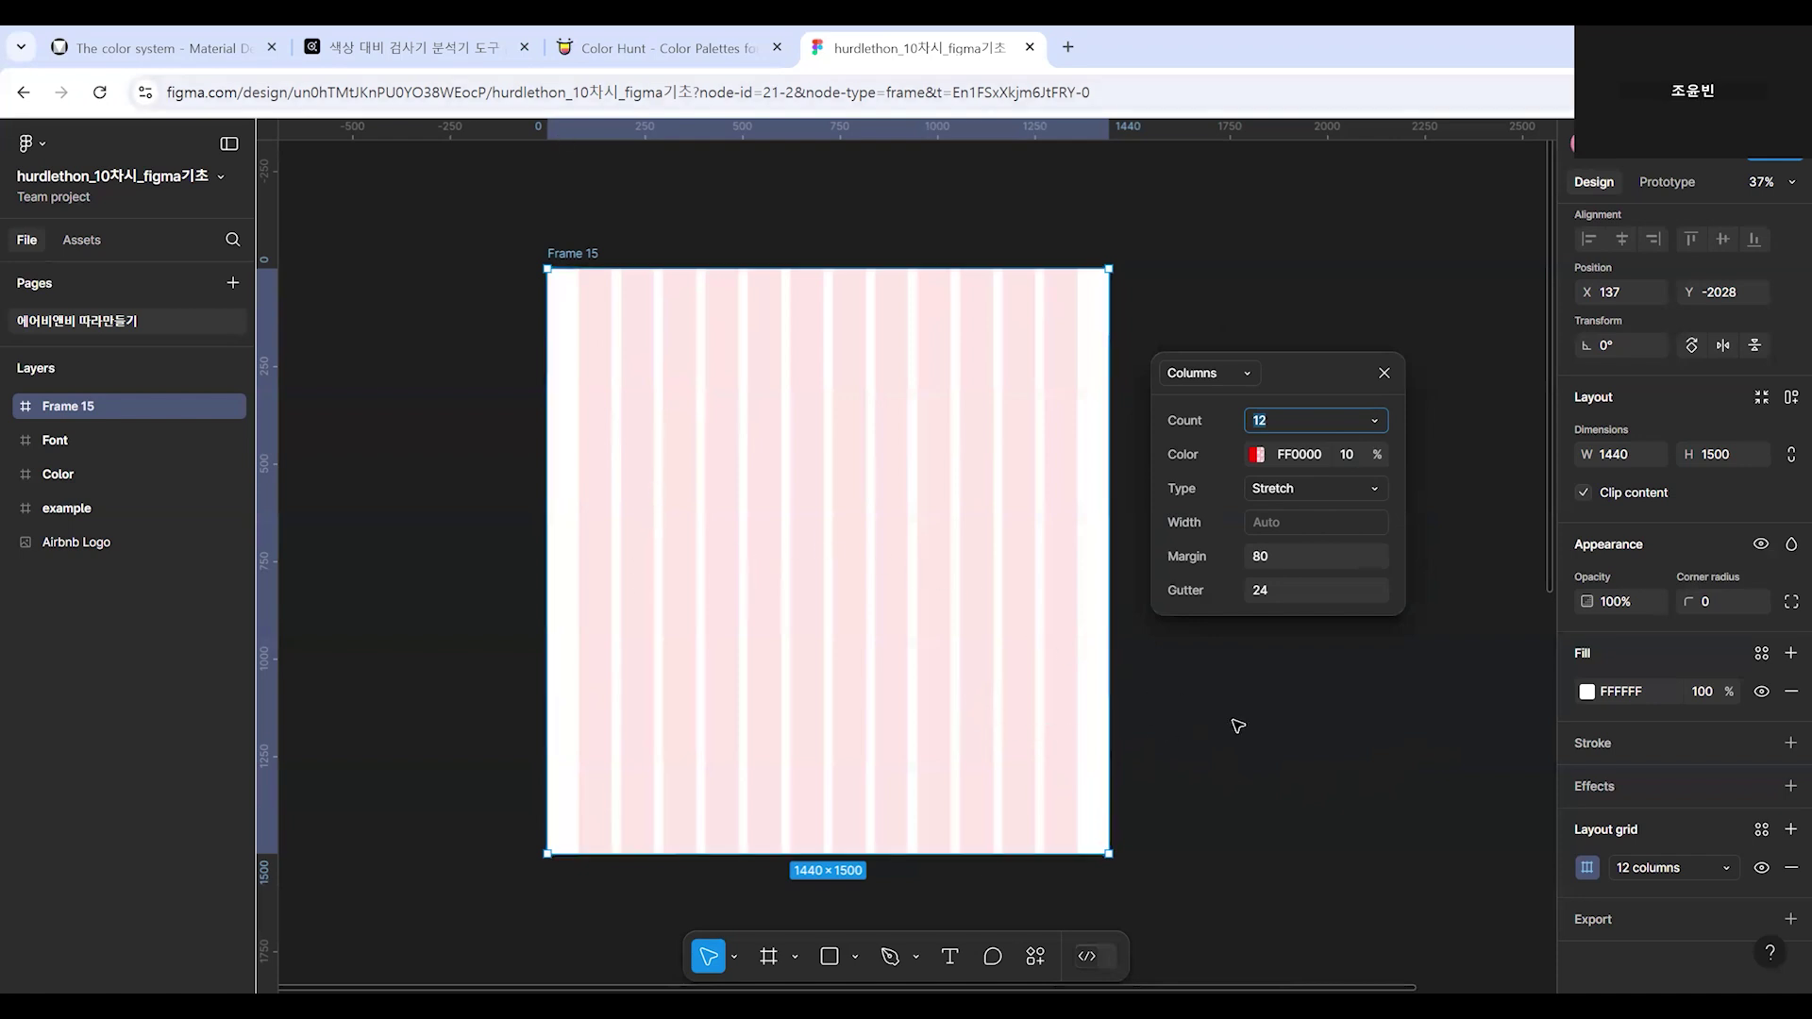
Select the example frame, show its hidden 12-column layout grid and open the grid's settings.
click(1270, 722)
scroll(1145, 567, right, 3)
scroll(1145, 566, down, 5)
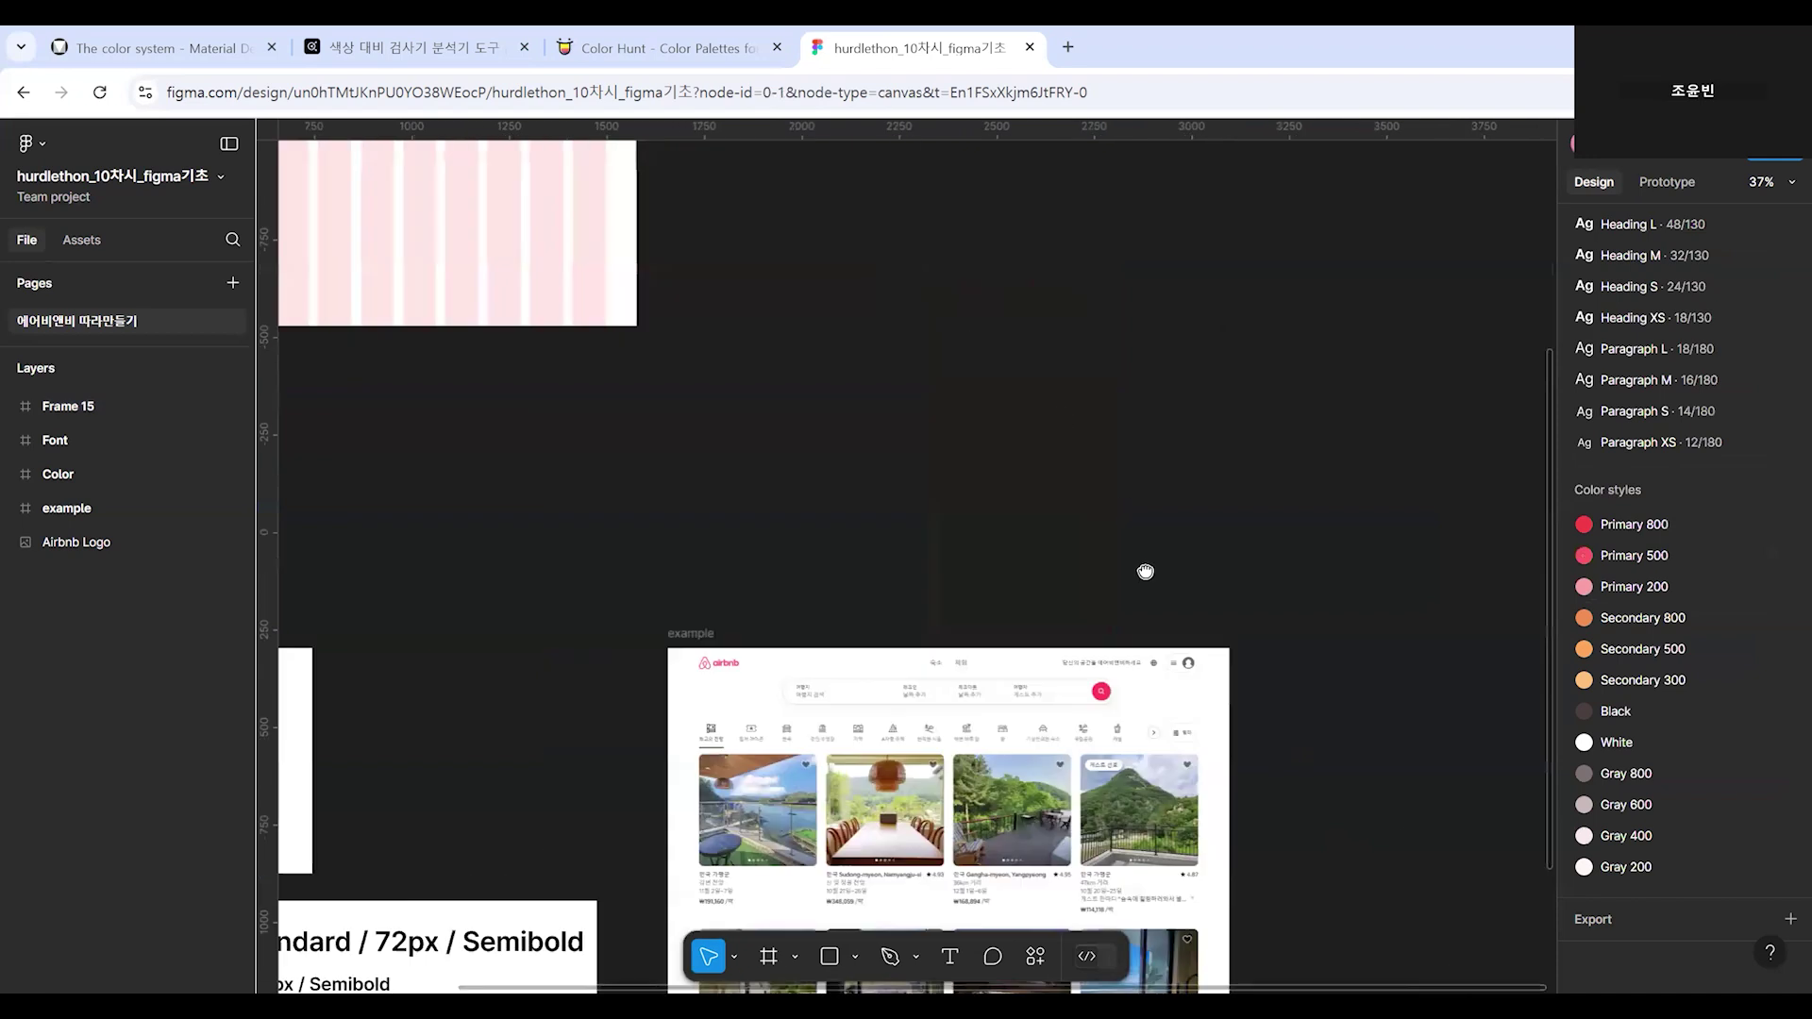
scroll(1117, 410, up, 1)
click(618, 342)
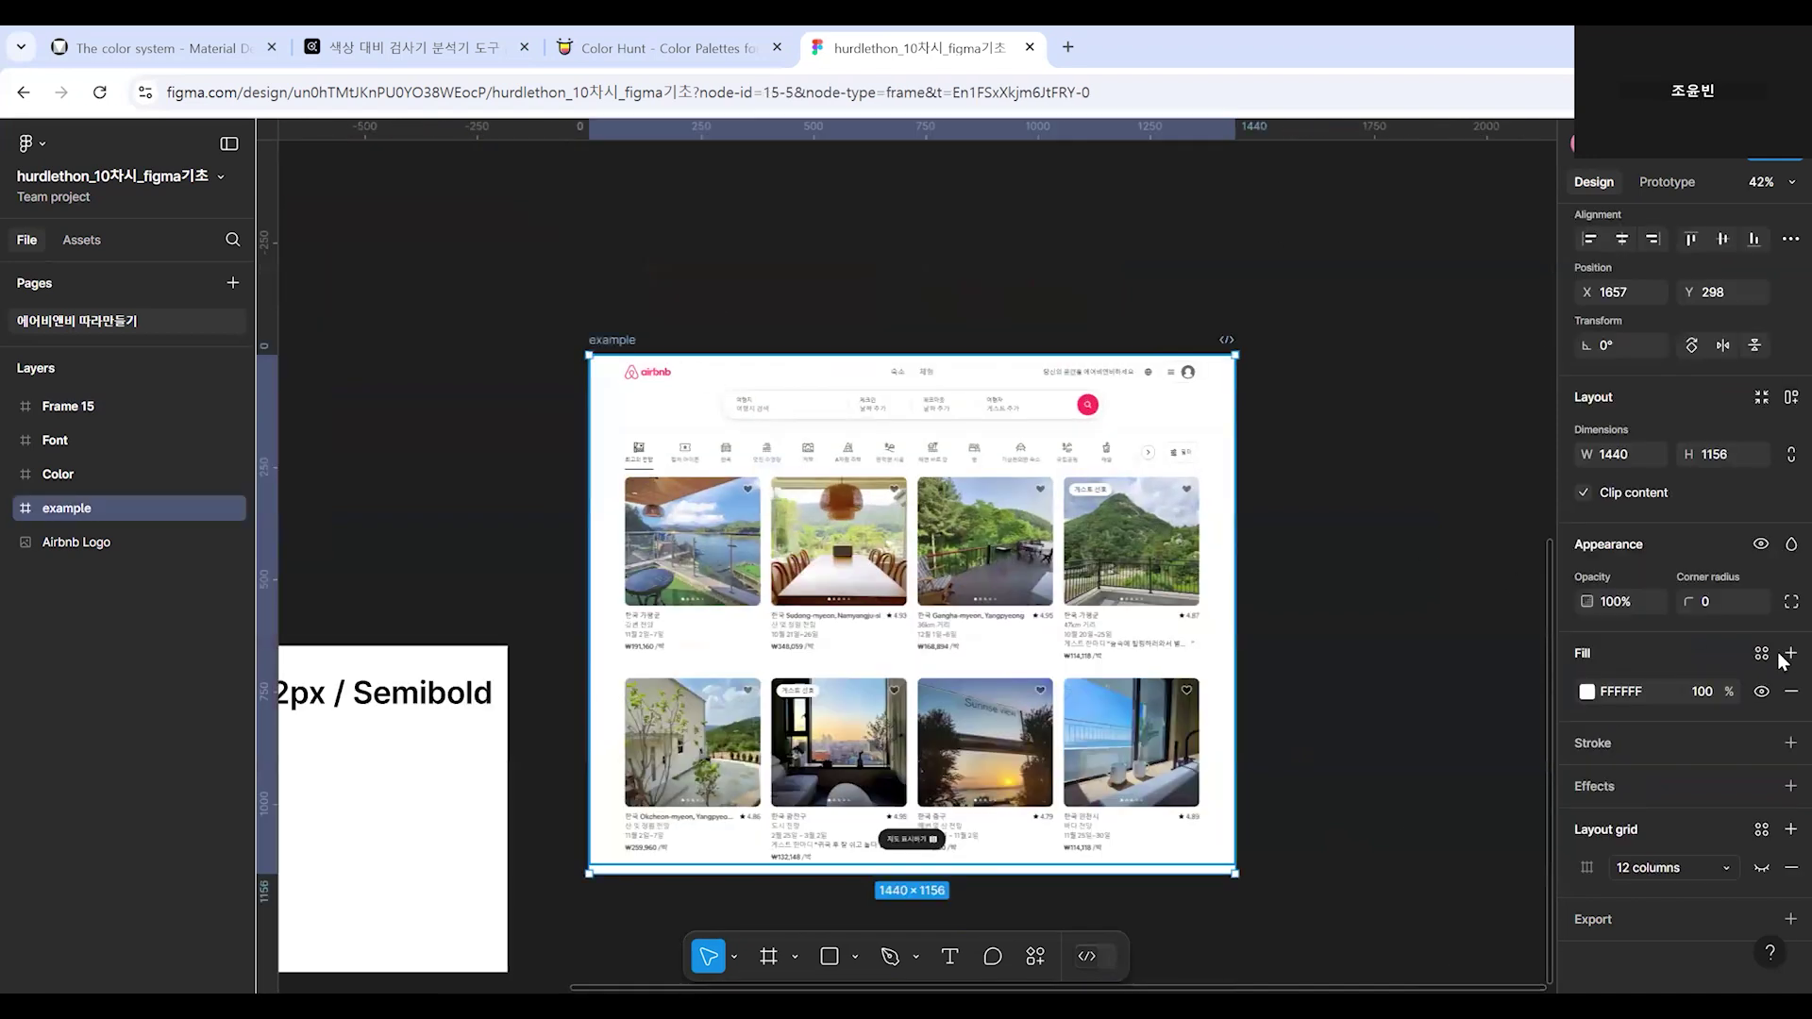
click(1763, 869)
click(1587, 867)
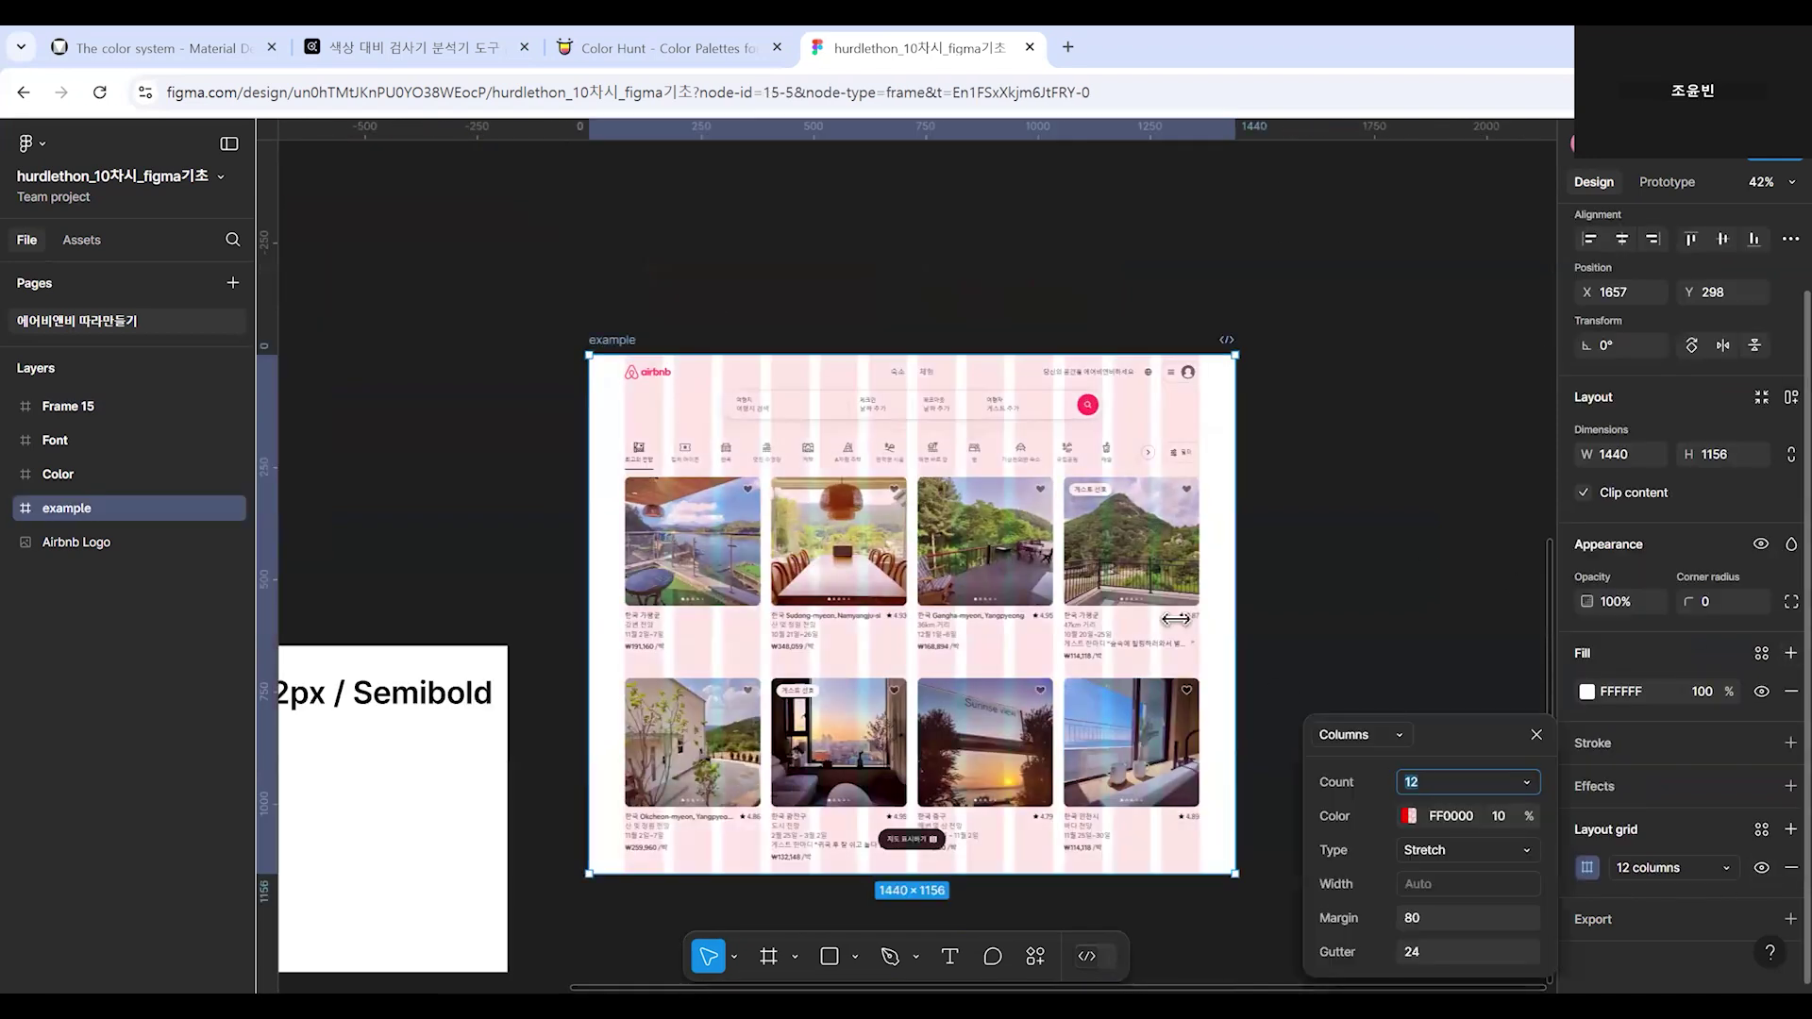
scroll(1262, 591, down, 1)
click(1470, 784)
drag(1473, 747, 1446, 405)
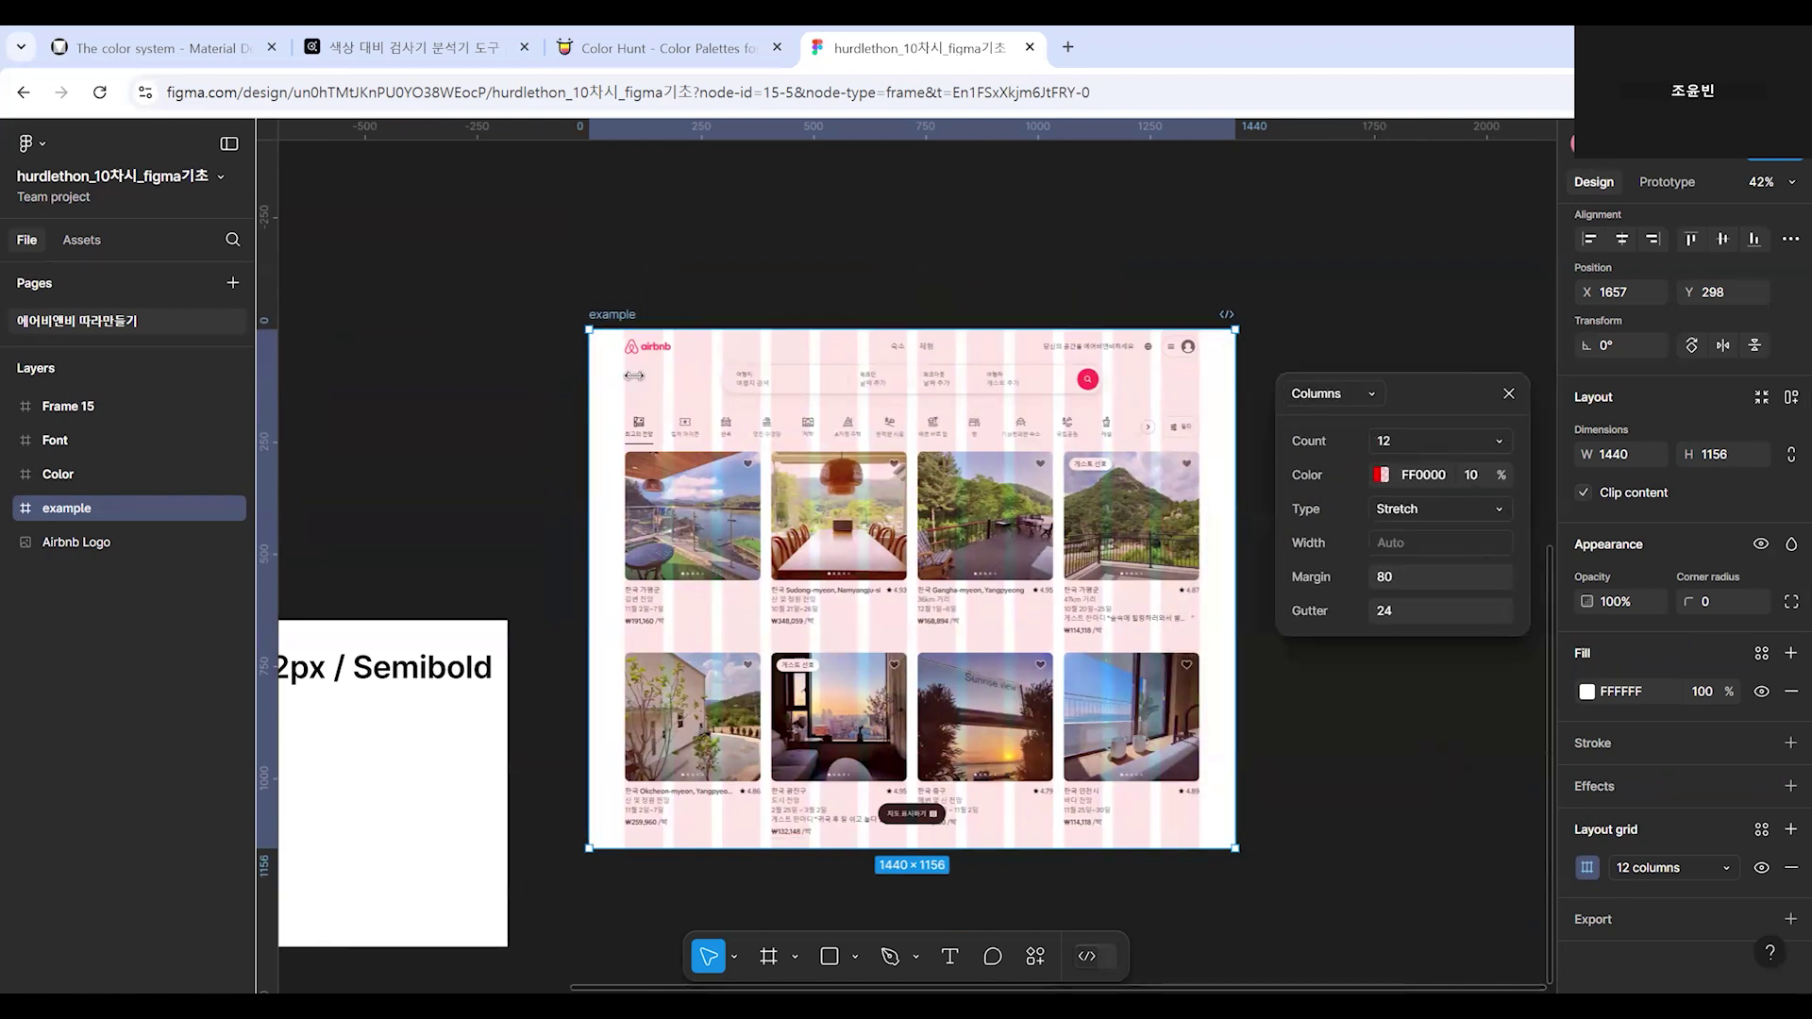
Examine how the example page's header and listing cards line up with the columns, gutters and side margins.
scroll(873, 434, up, 1)
drag(1026, 460, 918, 420)
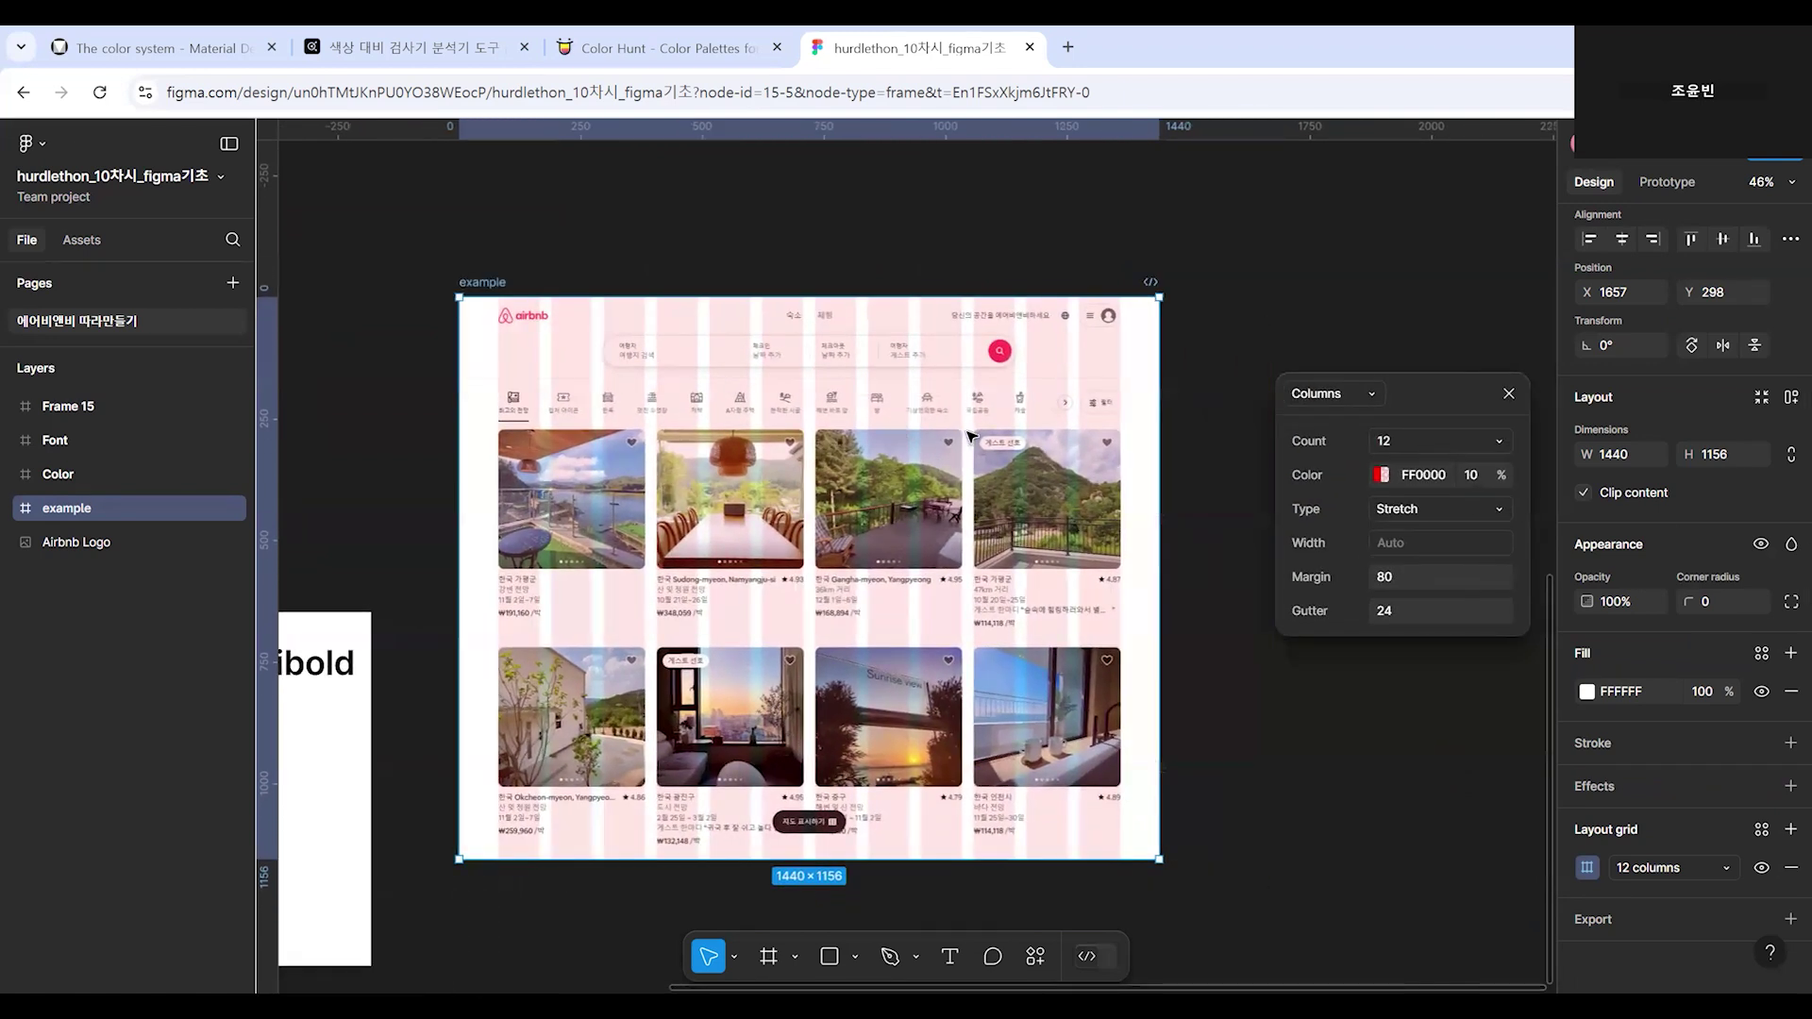
scroll(917, 420, up, 2)
scroll(917, 420, down, 1)
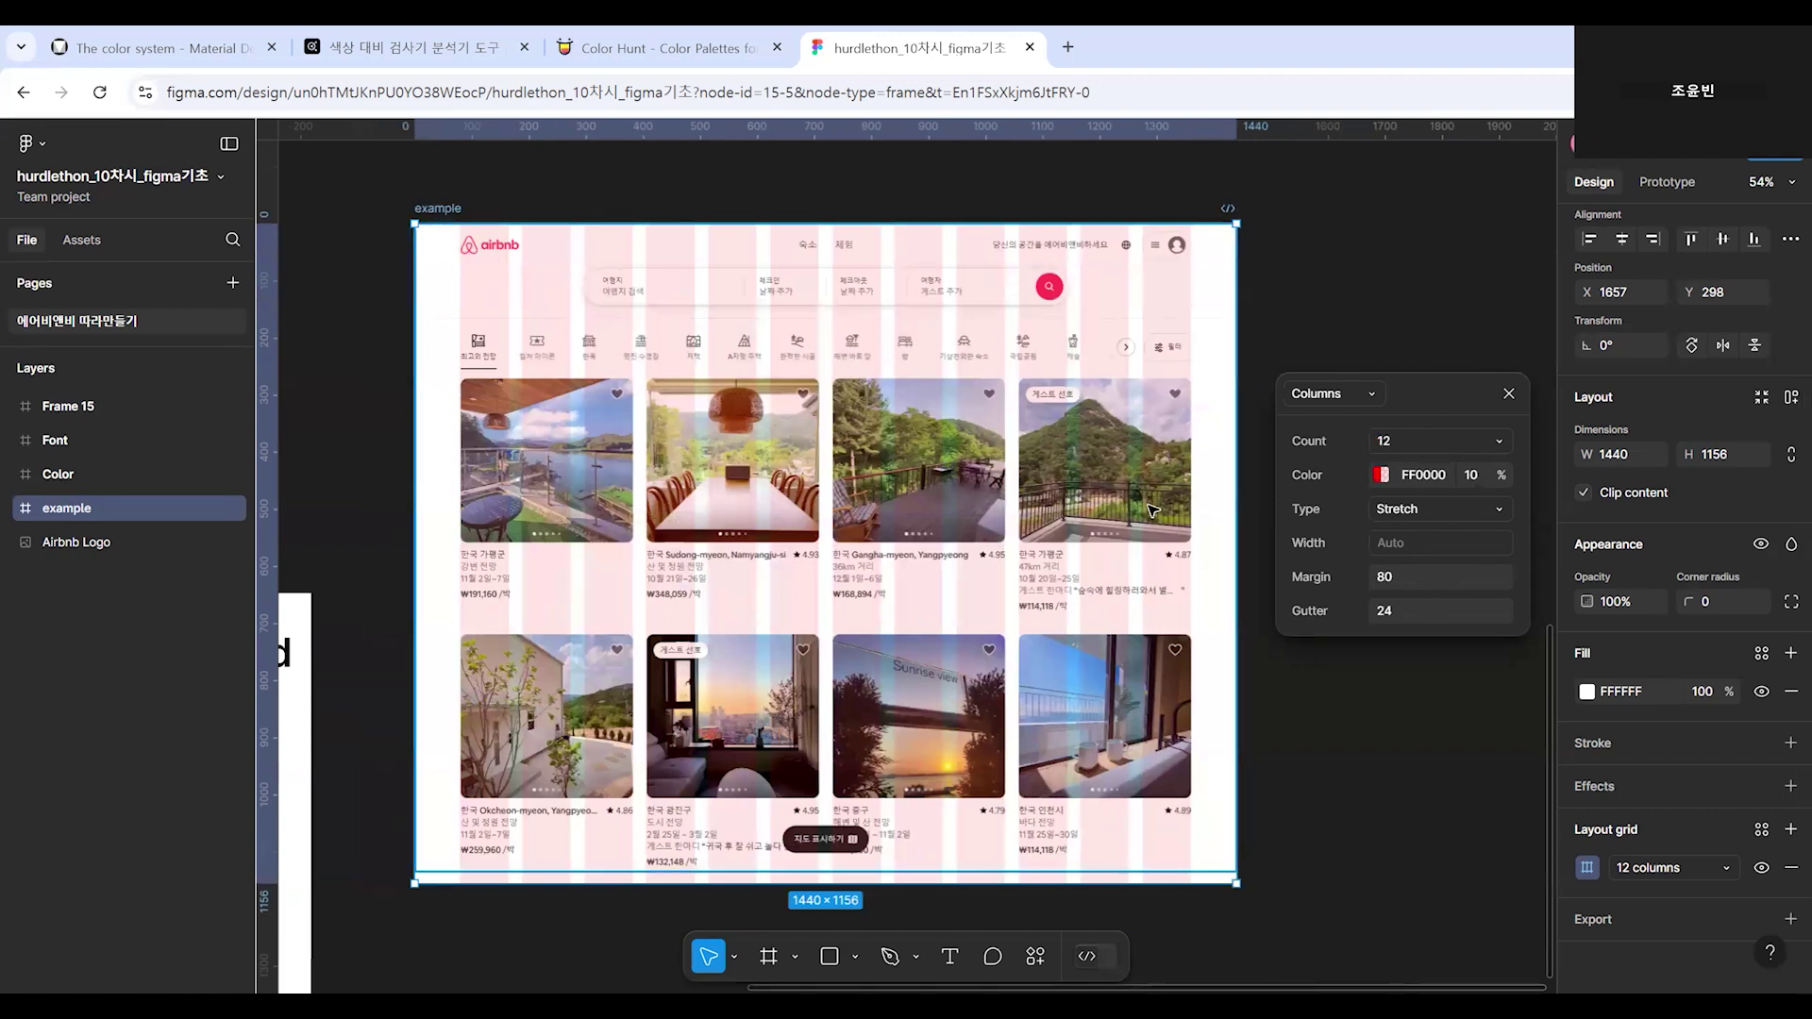
scroll(1156, 510, up, 3)
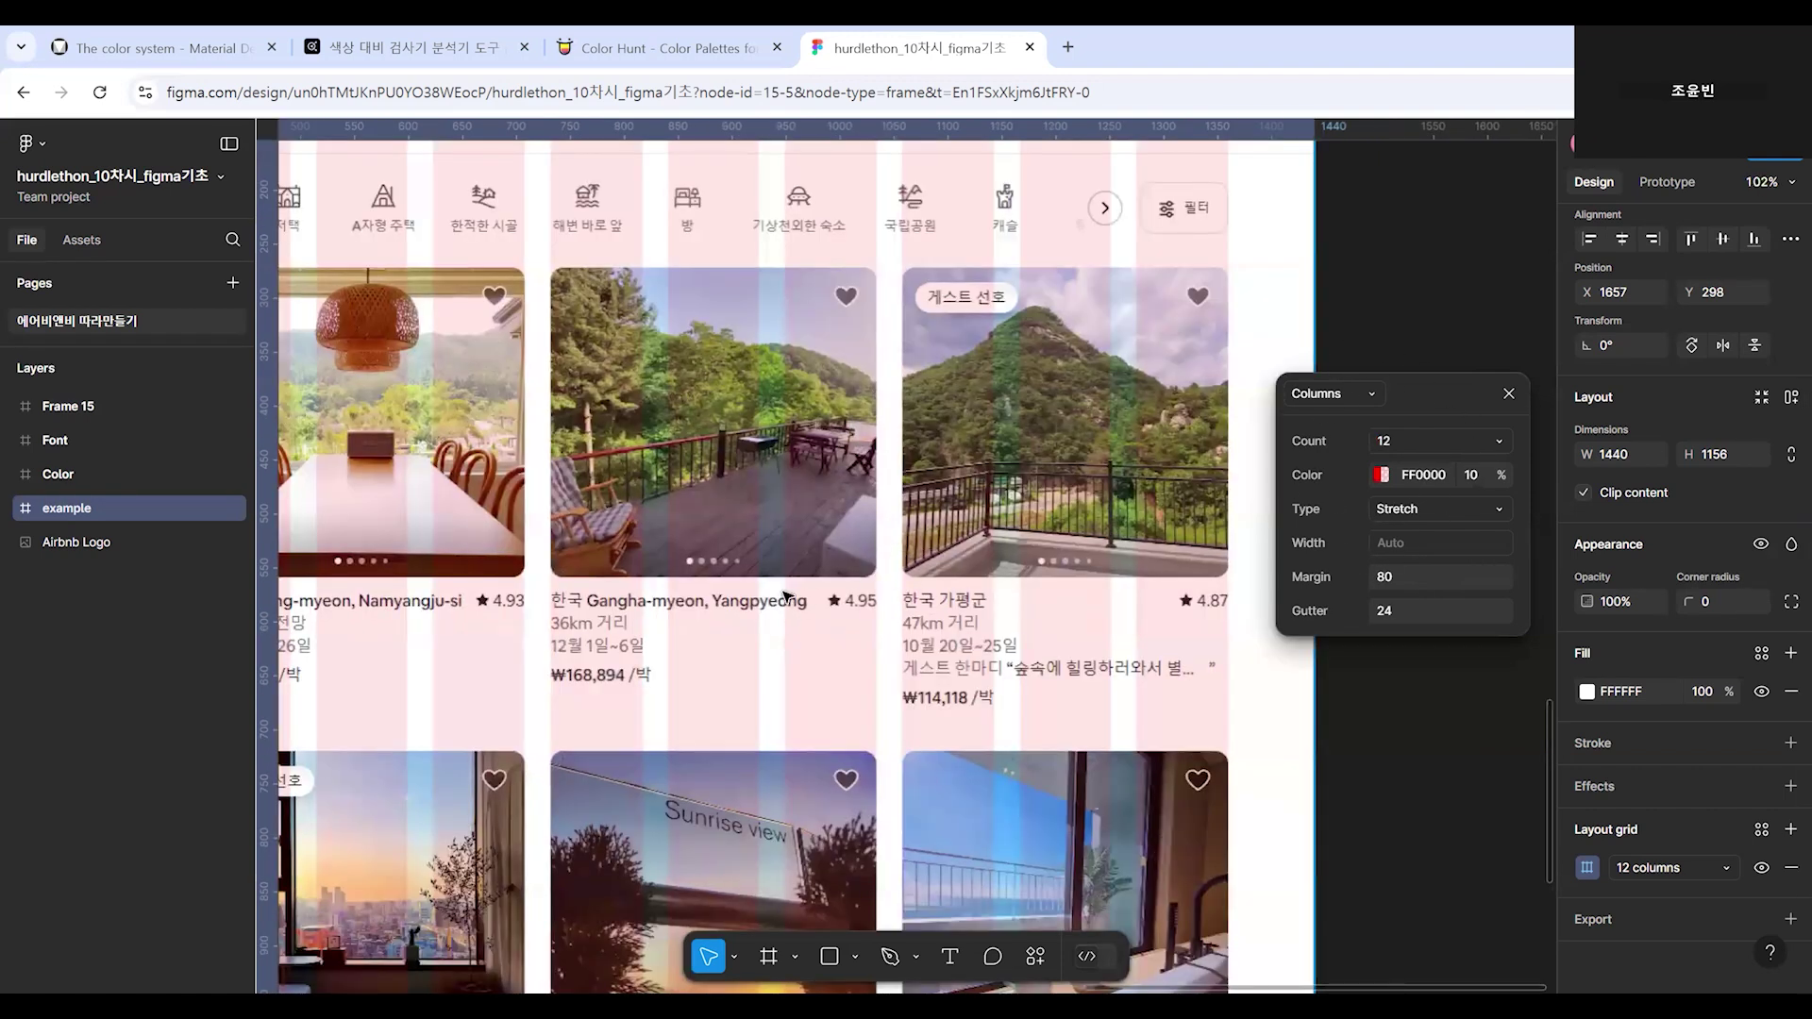
scroll(845, 529, down, 2)
scroll(777, 557, down, 3)
drag(801, 555, 851, 631)
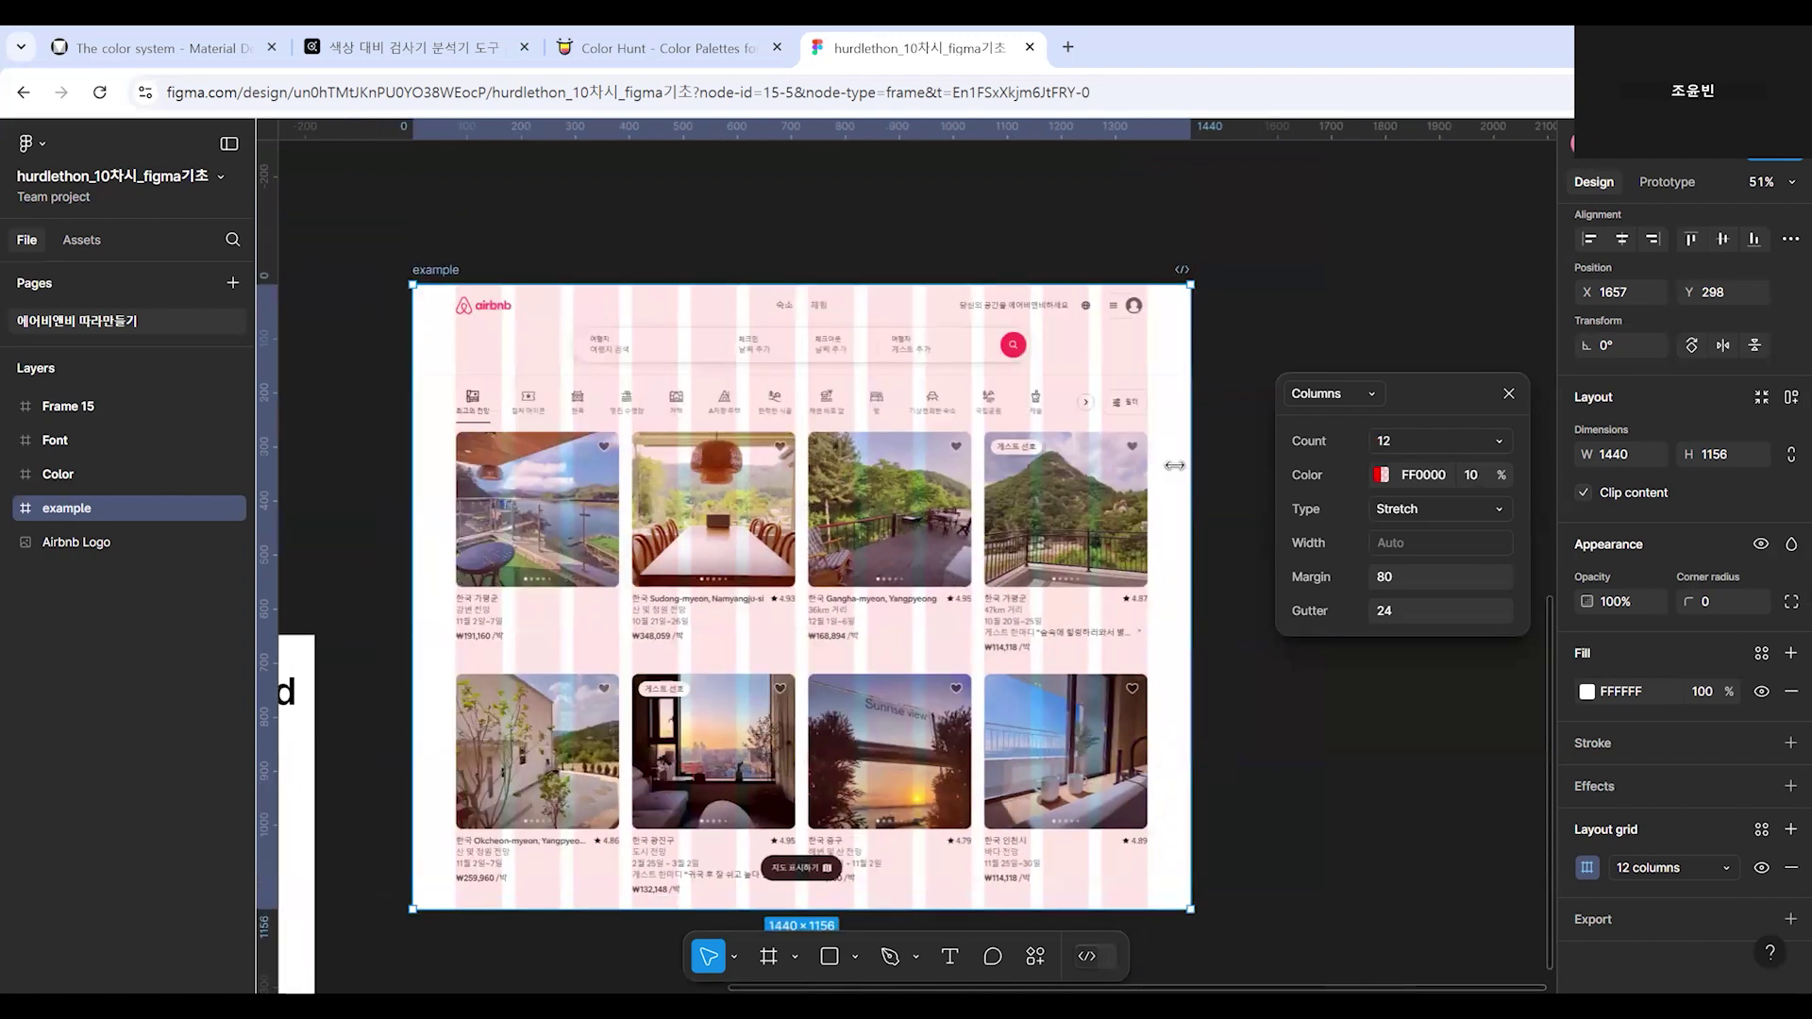
click(1234, 324)
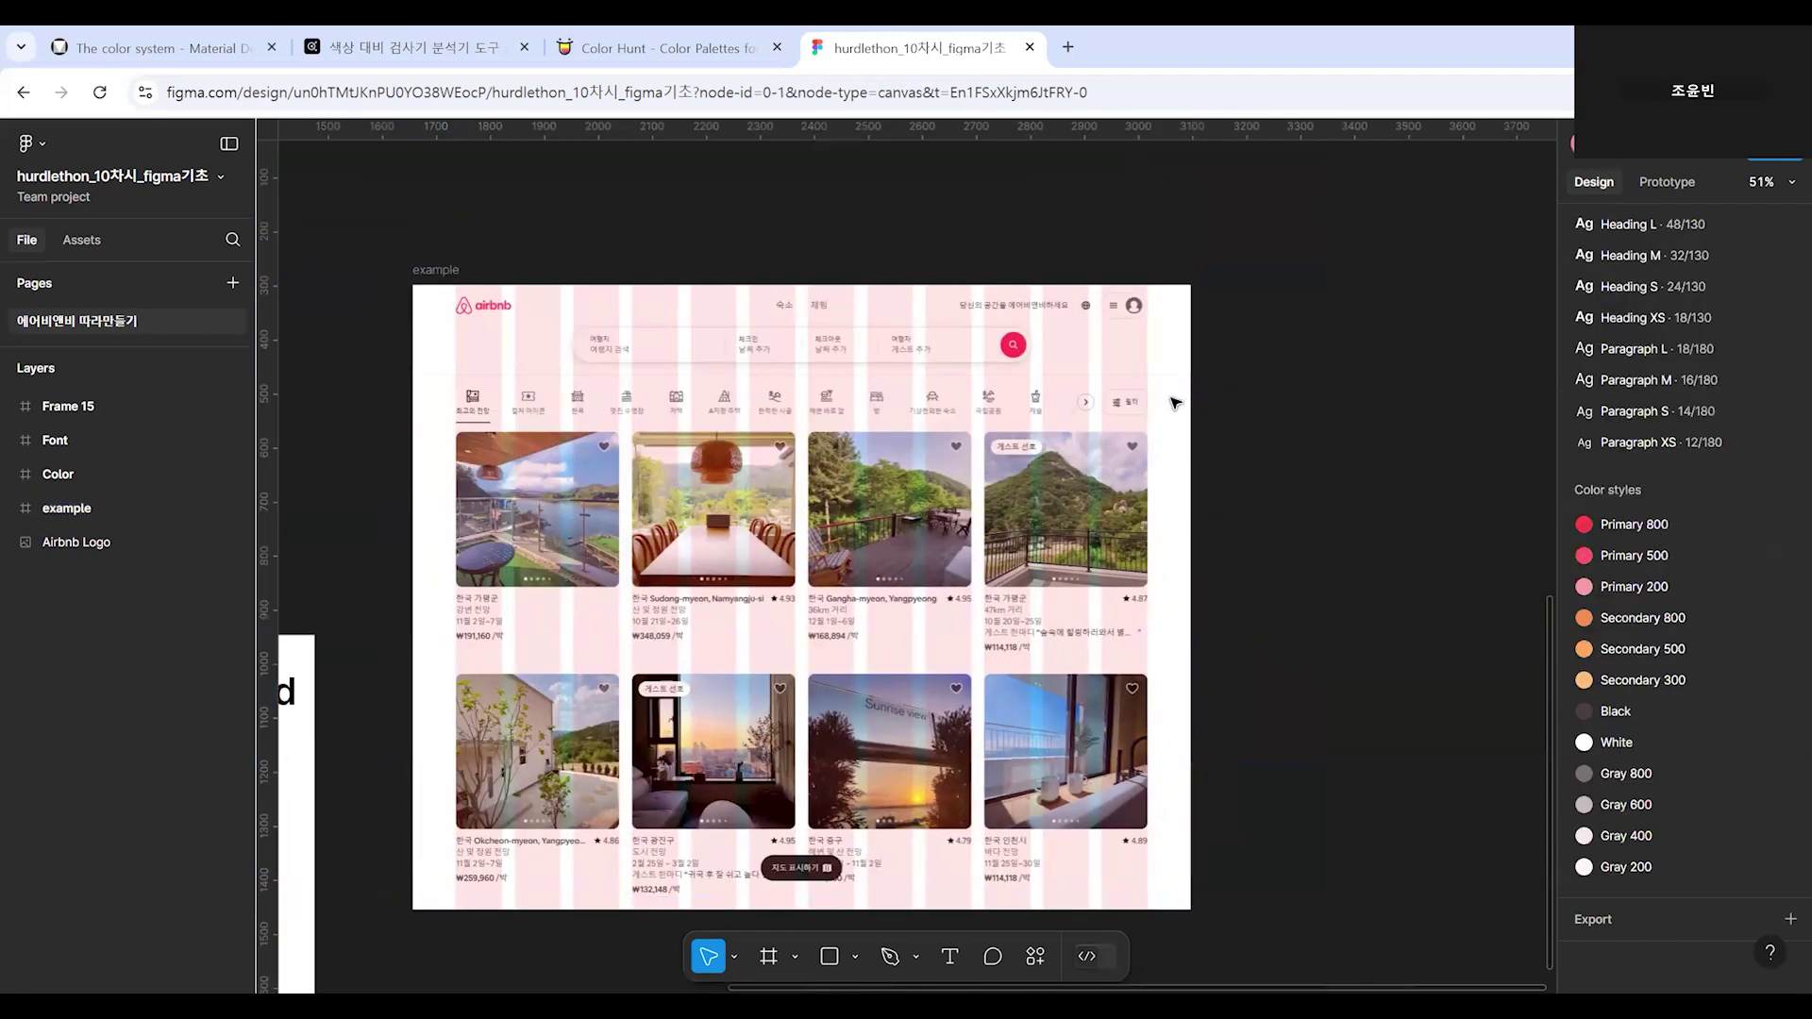
Create a new frame from the iPhone 13 & 14 phone preset.
scroll(1086, 443, right, 5)
scroll(1085, 444, up, 4)
scroll(987, 502, down, 5)
drag(708, 472, 1044, 619)
scroll(930, 570, up, 2)
click(1055, 618)
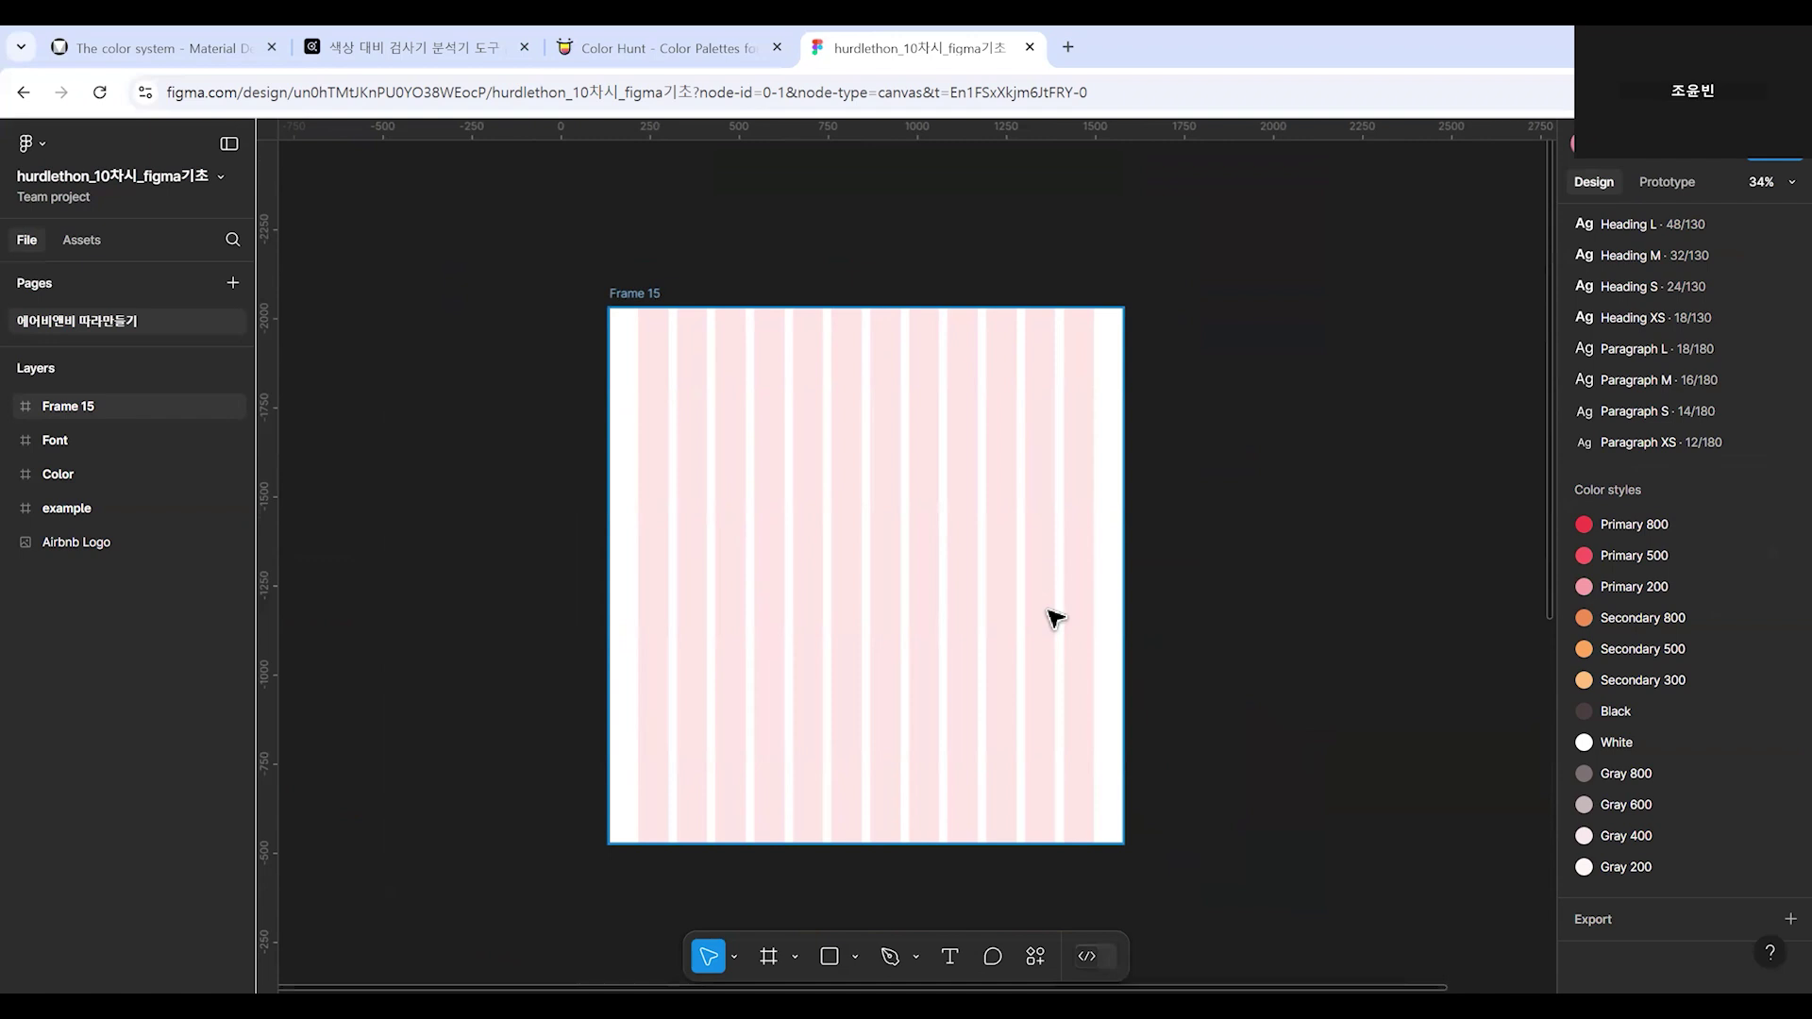
key(Escape)
drag(1356, 494, 1035, 550)
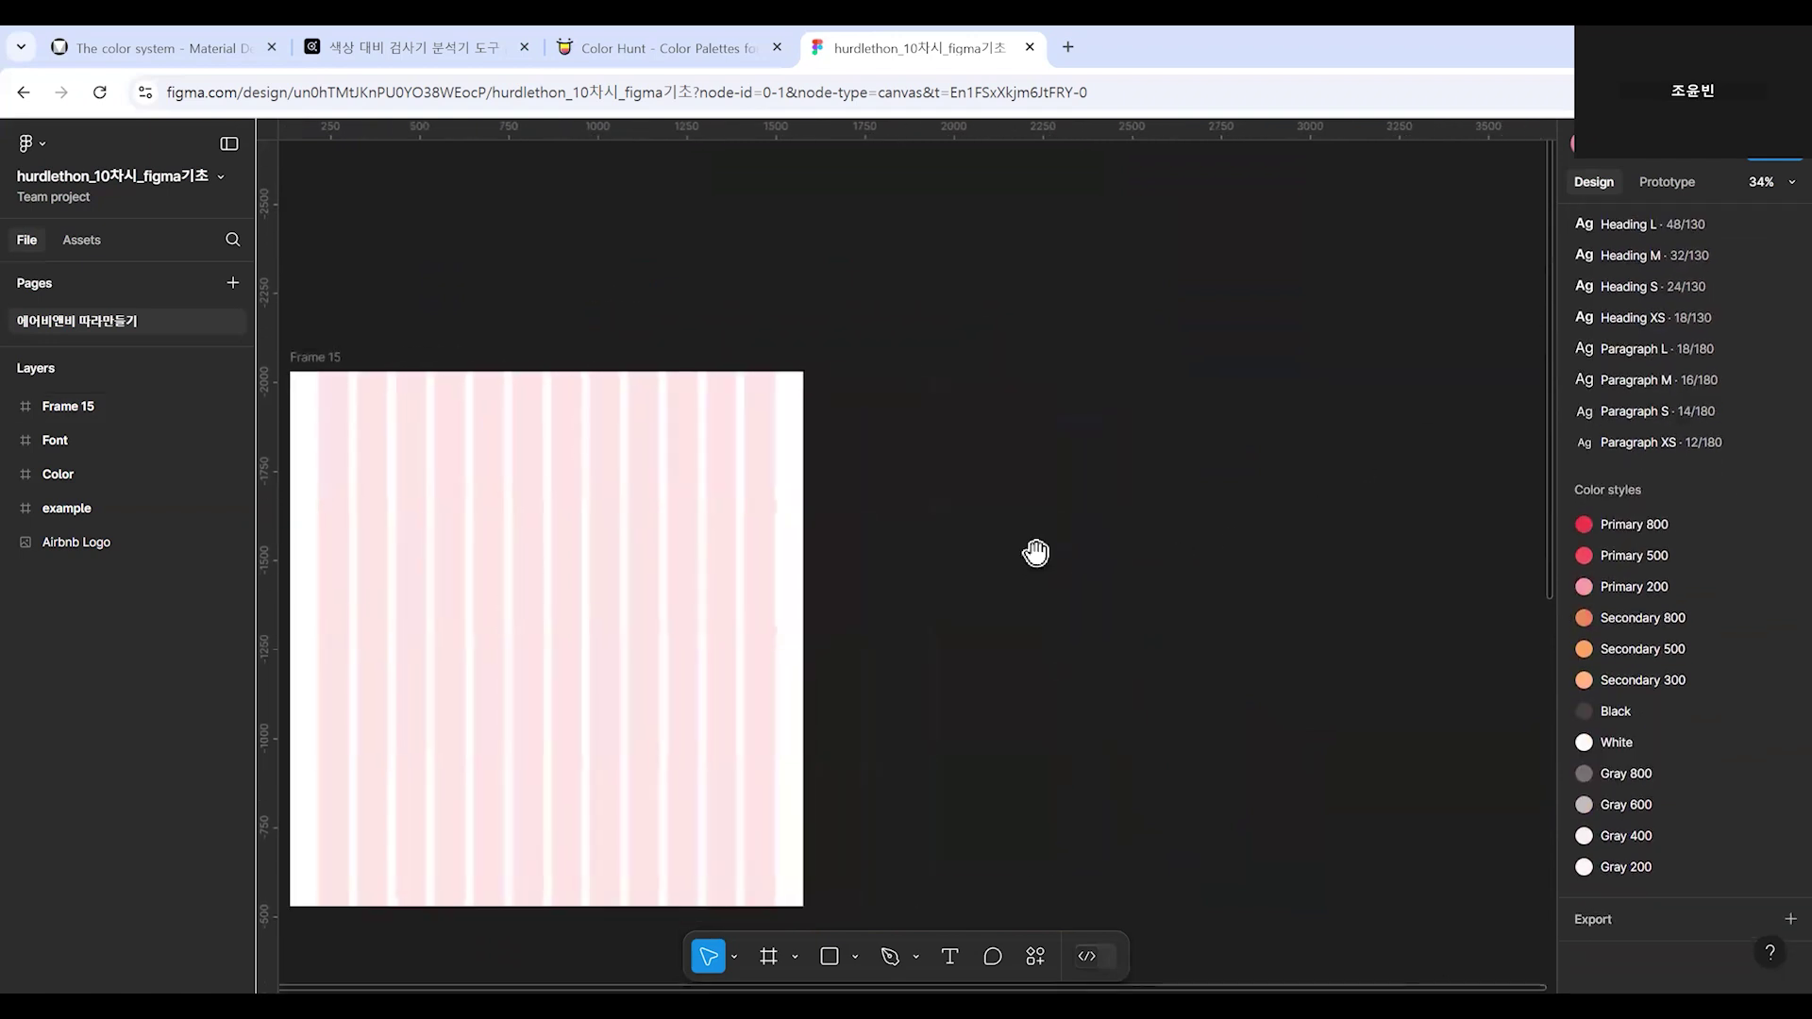
drag(920, 570, 947, 526)
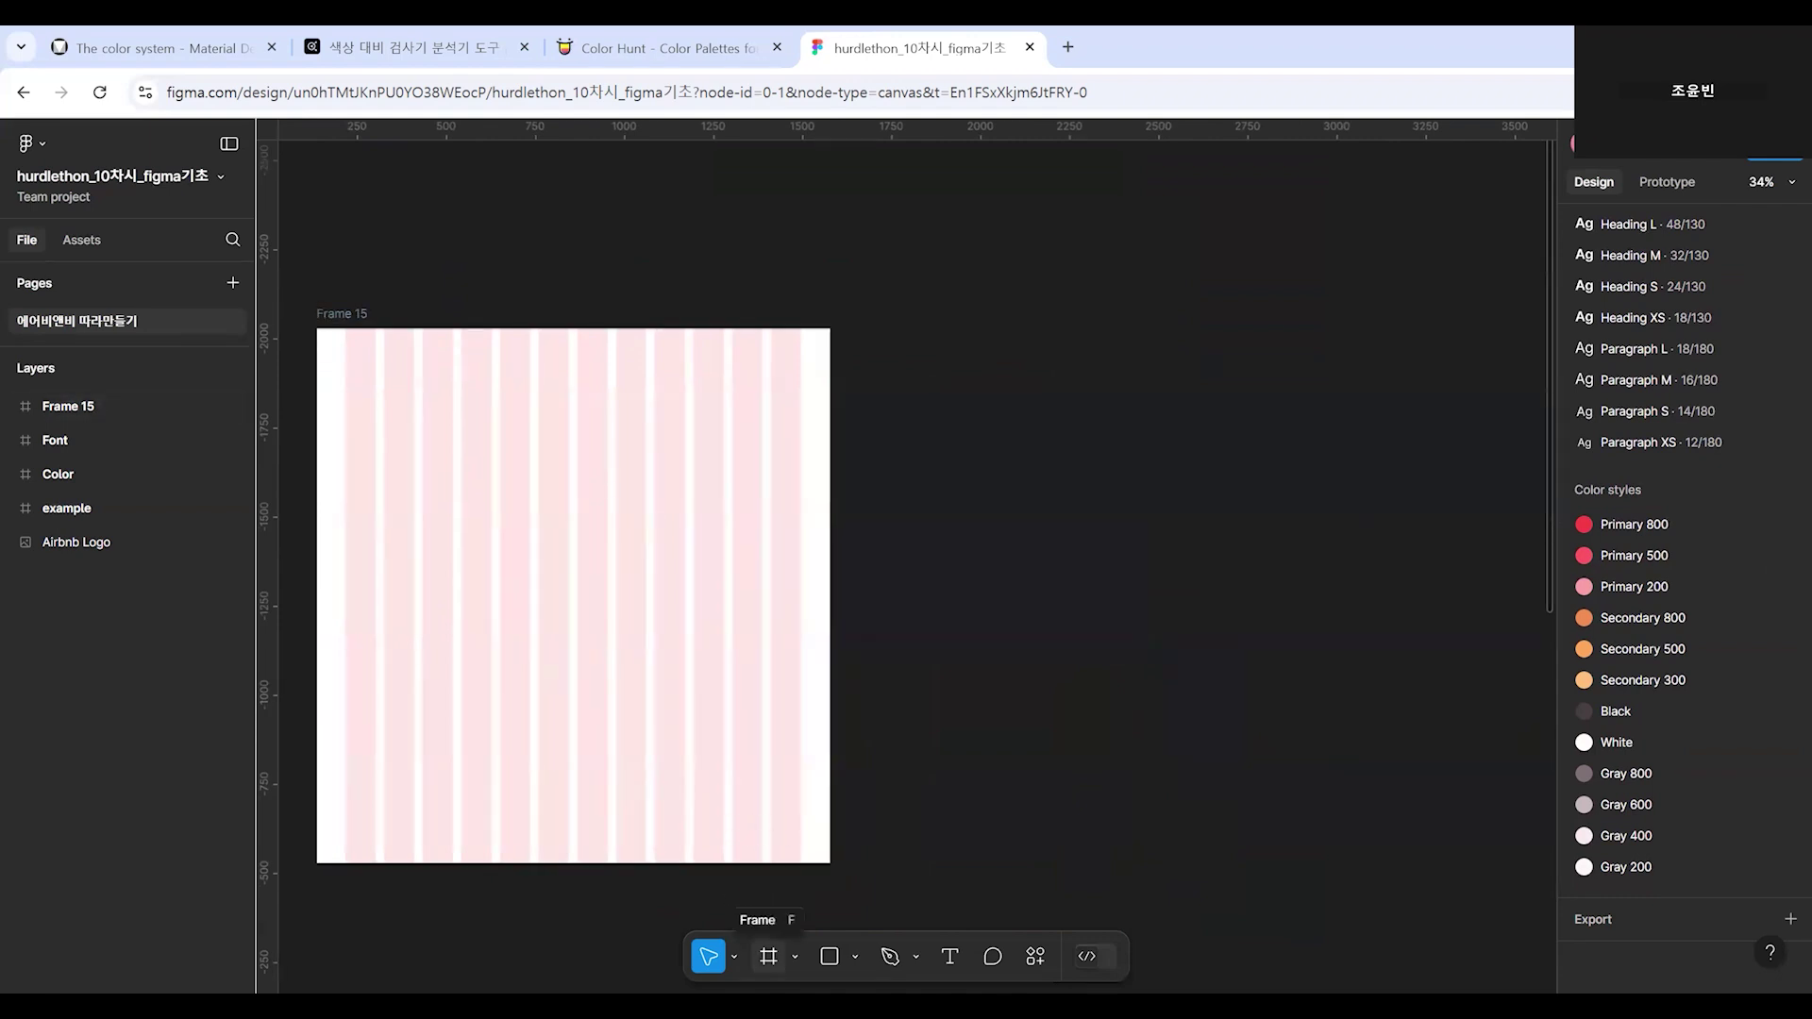
click(769, 956)
click(1569, 264)
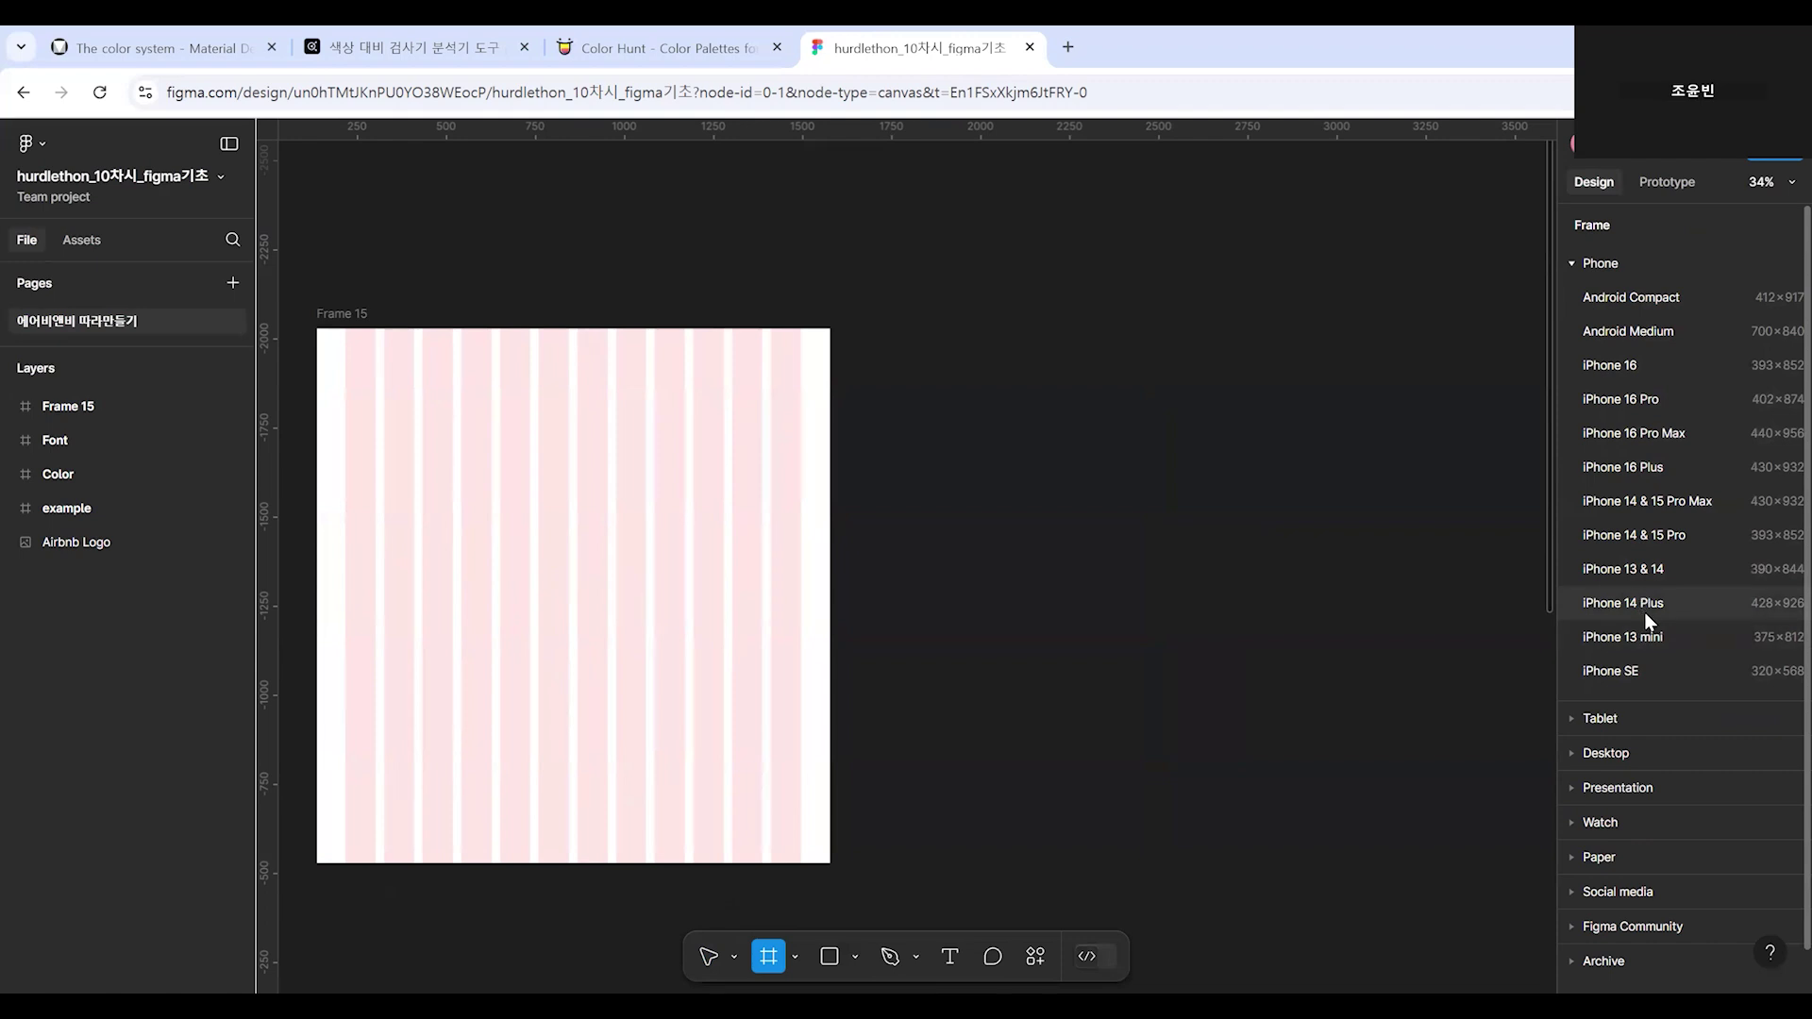
click(1676, 569)
Place the iPhone frame beside the 1440-wide frame with their upper edges aligned, and lengthen it to a height of 994.
drag(915, 396, 958, 319)
drag(942, 630, 984, 683)
click(1136, 646)
click(964, 313)
scroll(1153, 444, up, 2)
drag(1196, 492, 1266, 524)
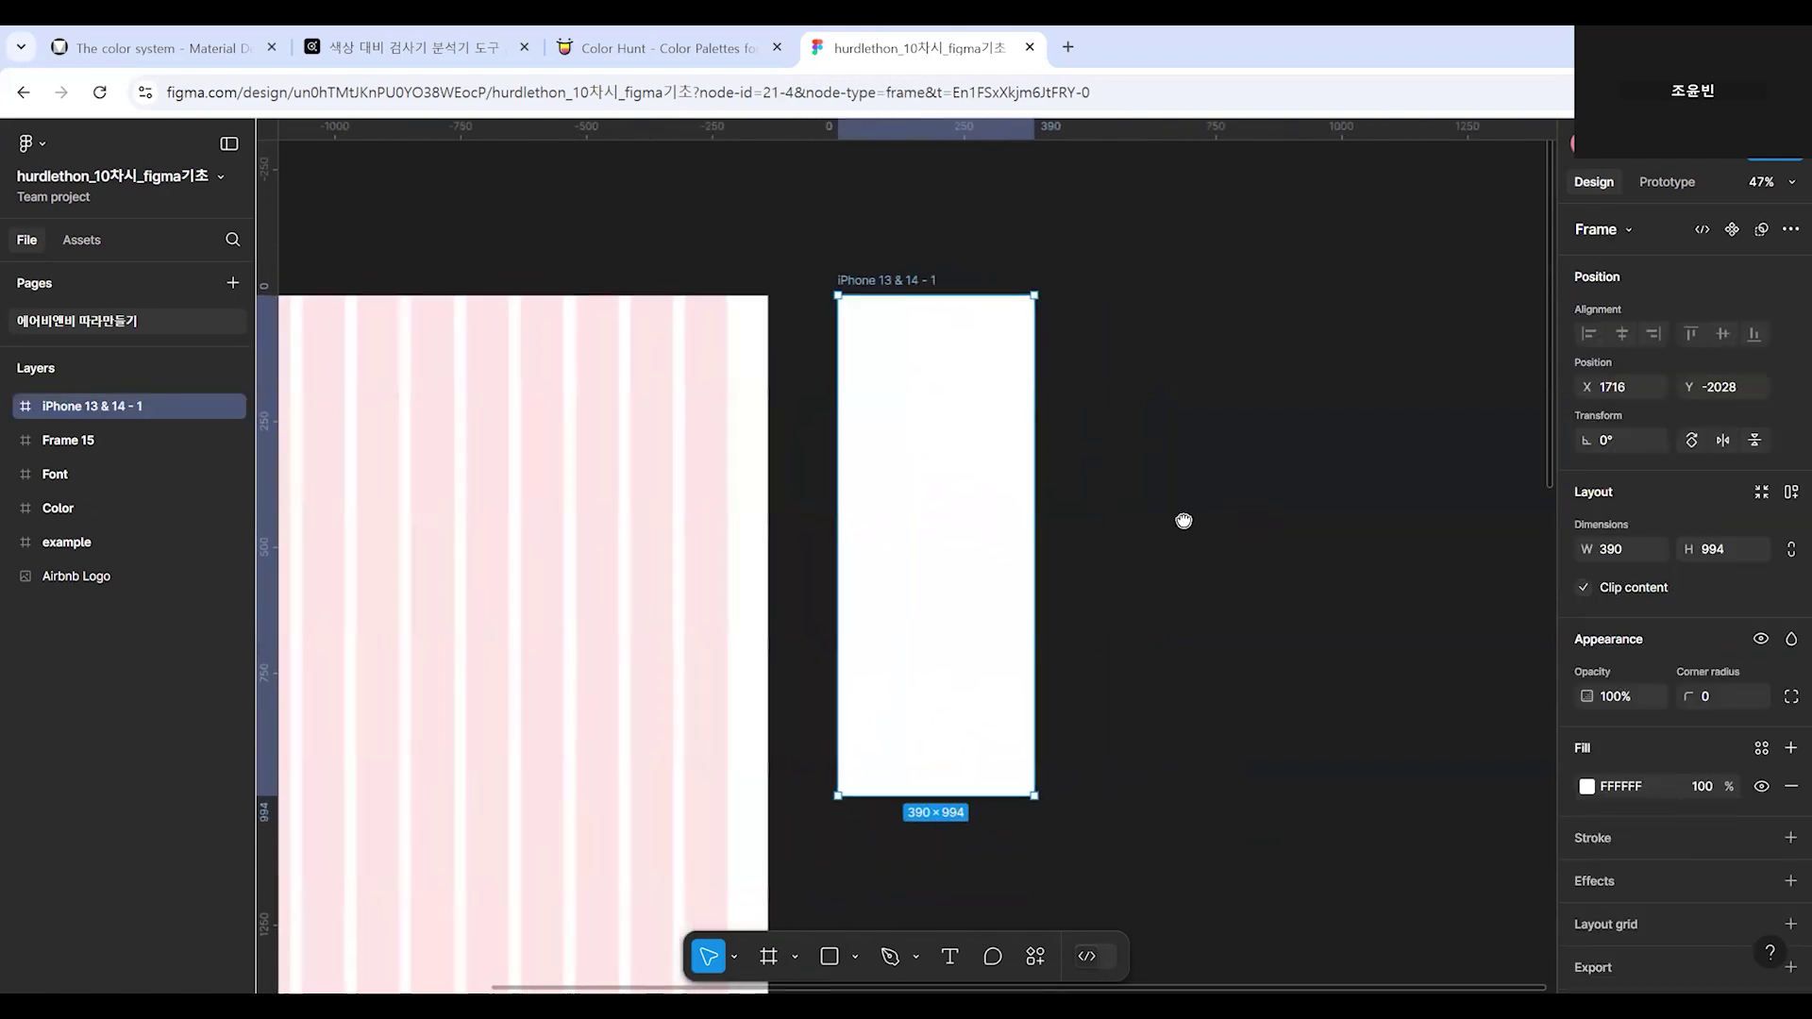
Compare the desktop and iPhone frames by selecting each, and add a layout grid to the iPhone frame.
scroll(1174, 522, down, 2)
click(404, 350)
key(ctrl+z)
click(407, 351)
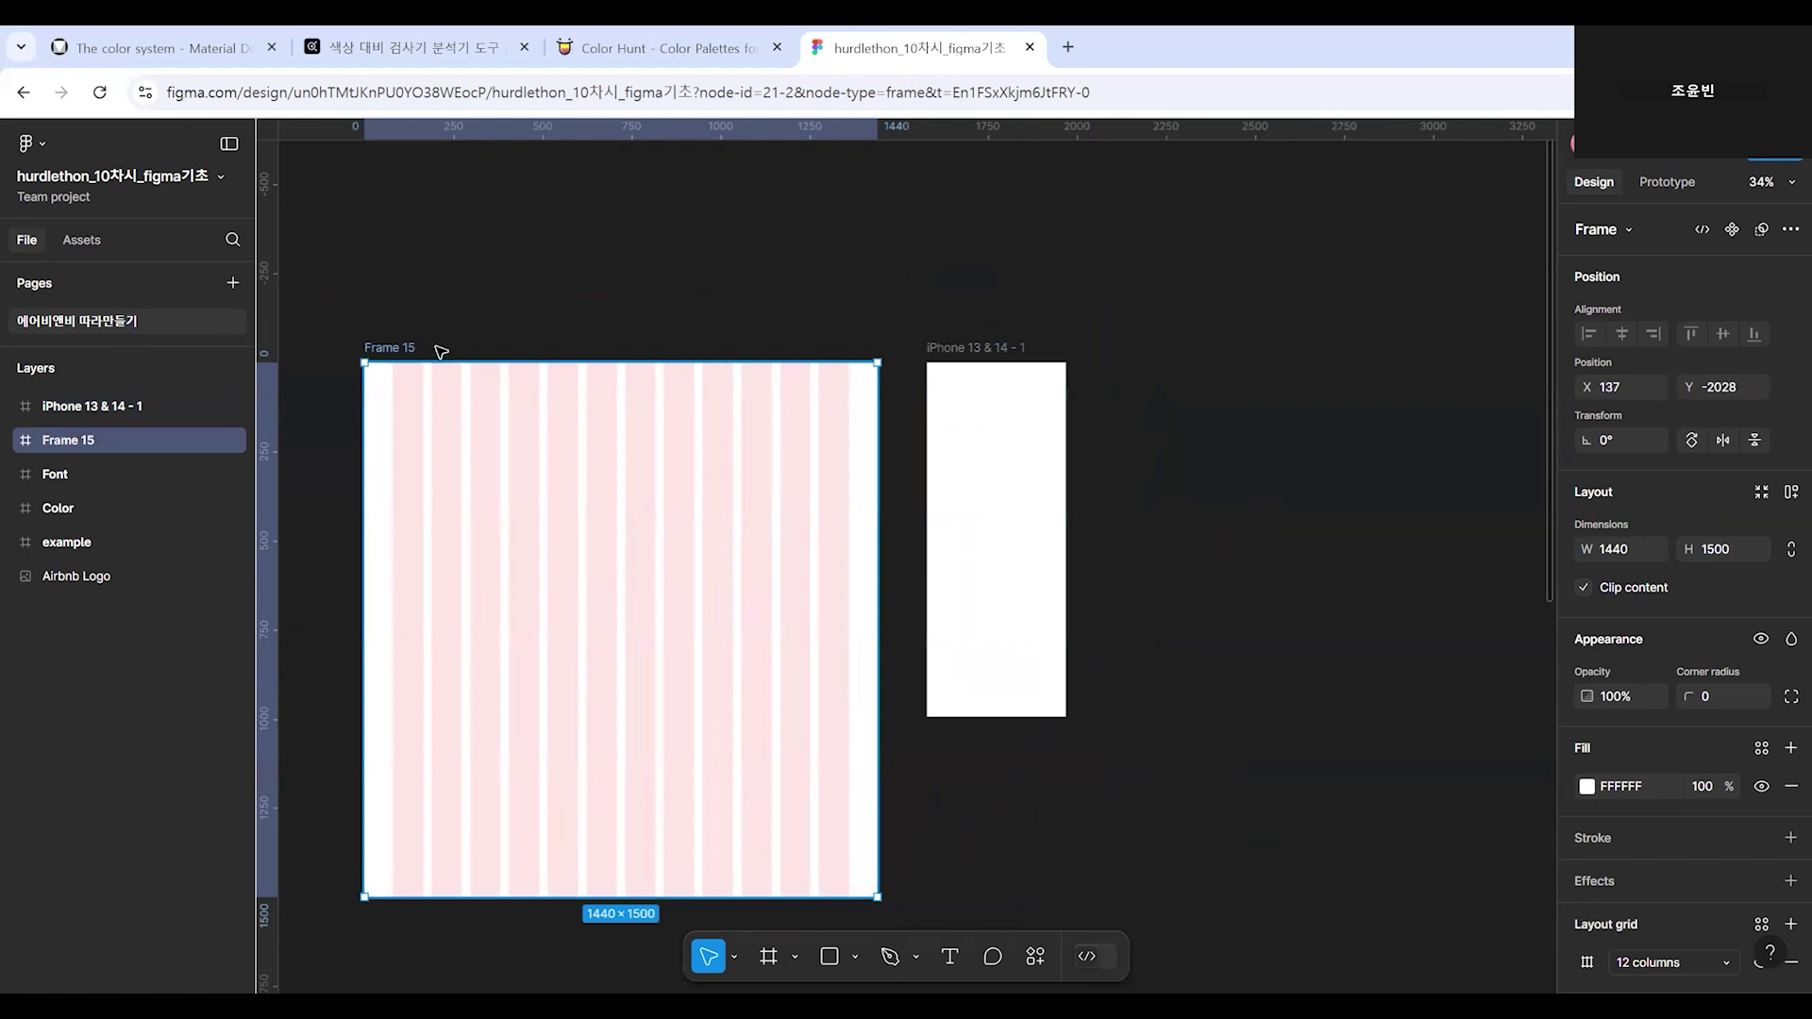
click(987, 357)
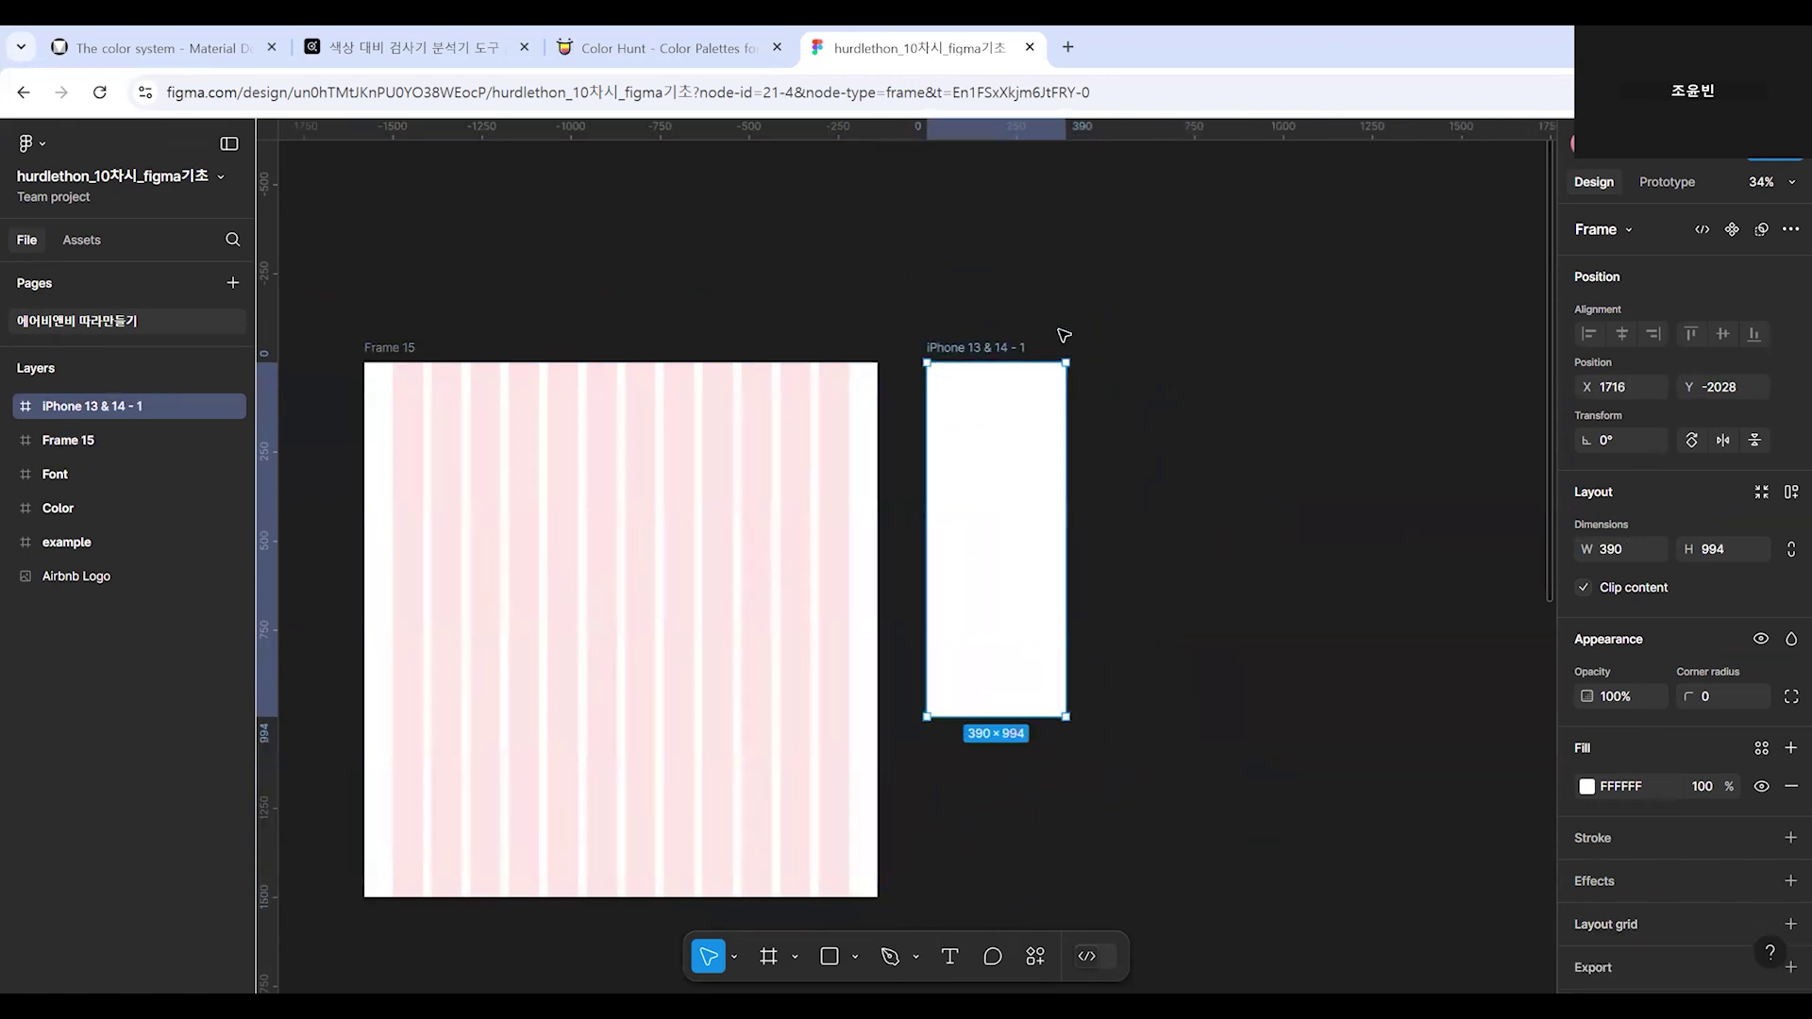
click(1090, 258)
click(1019, 351)
scroll(1642, 830, down, 1)
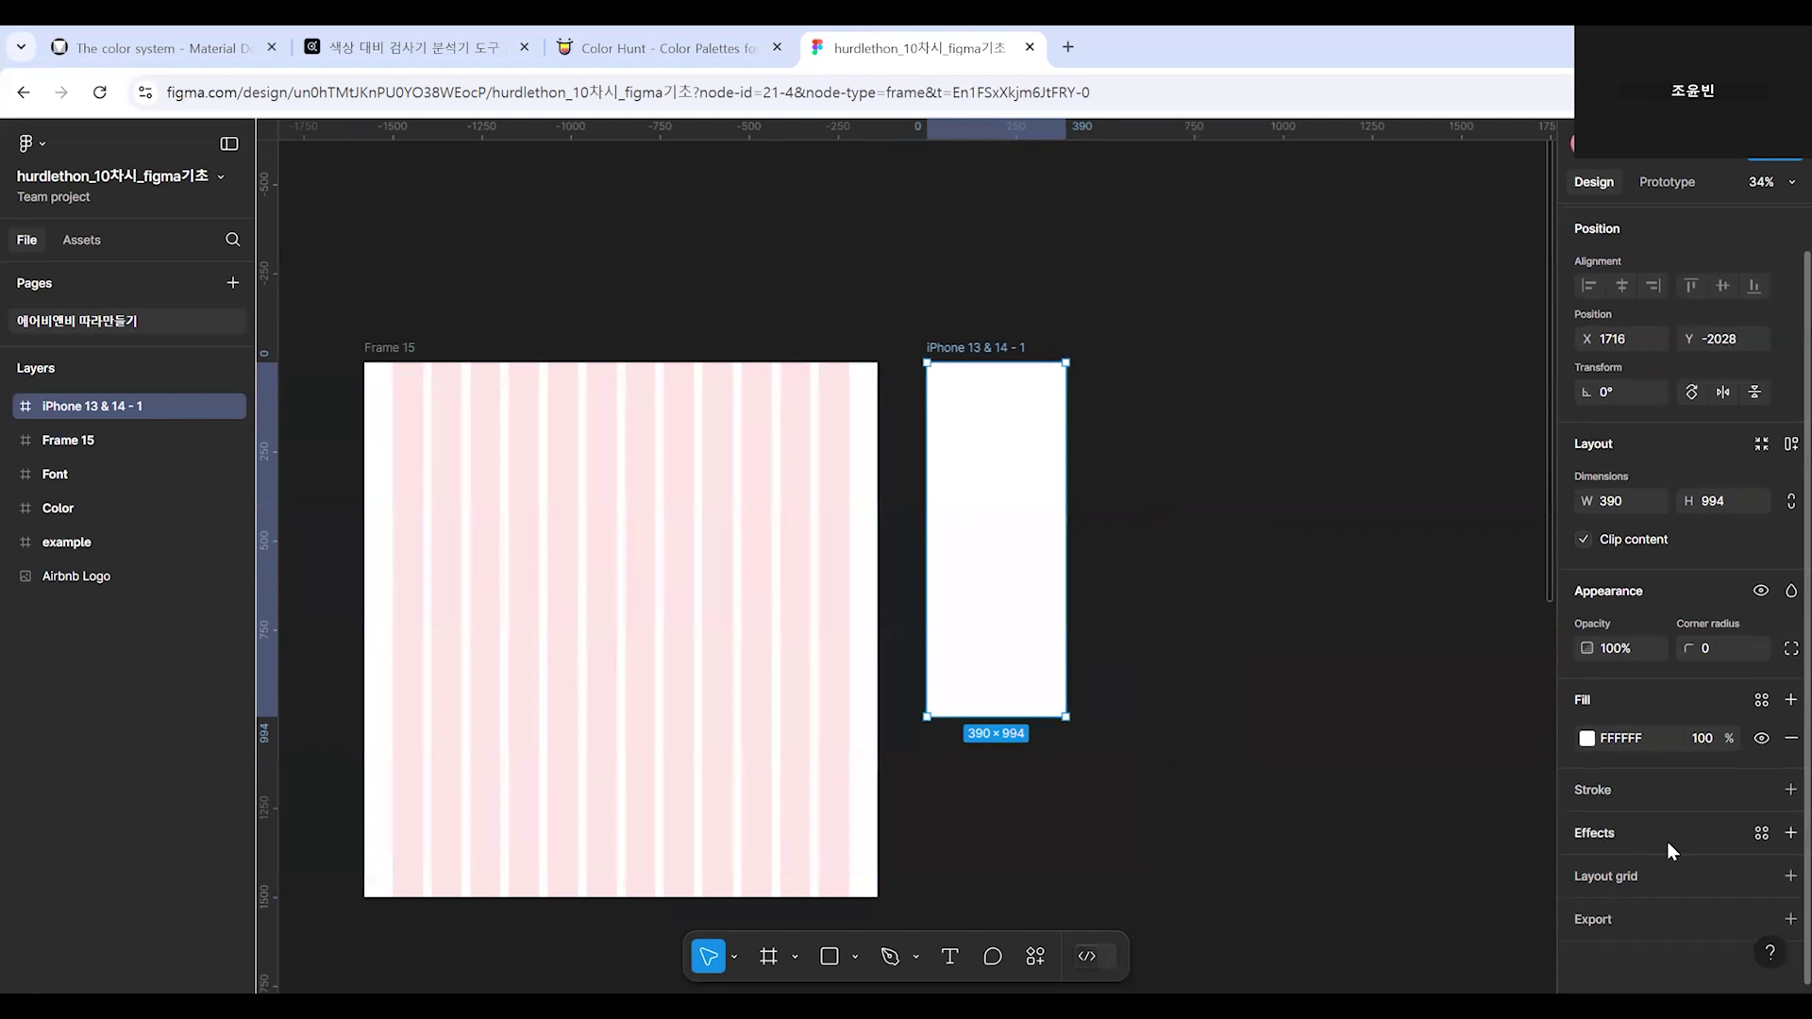
click(1786, 881)
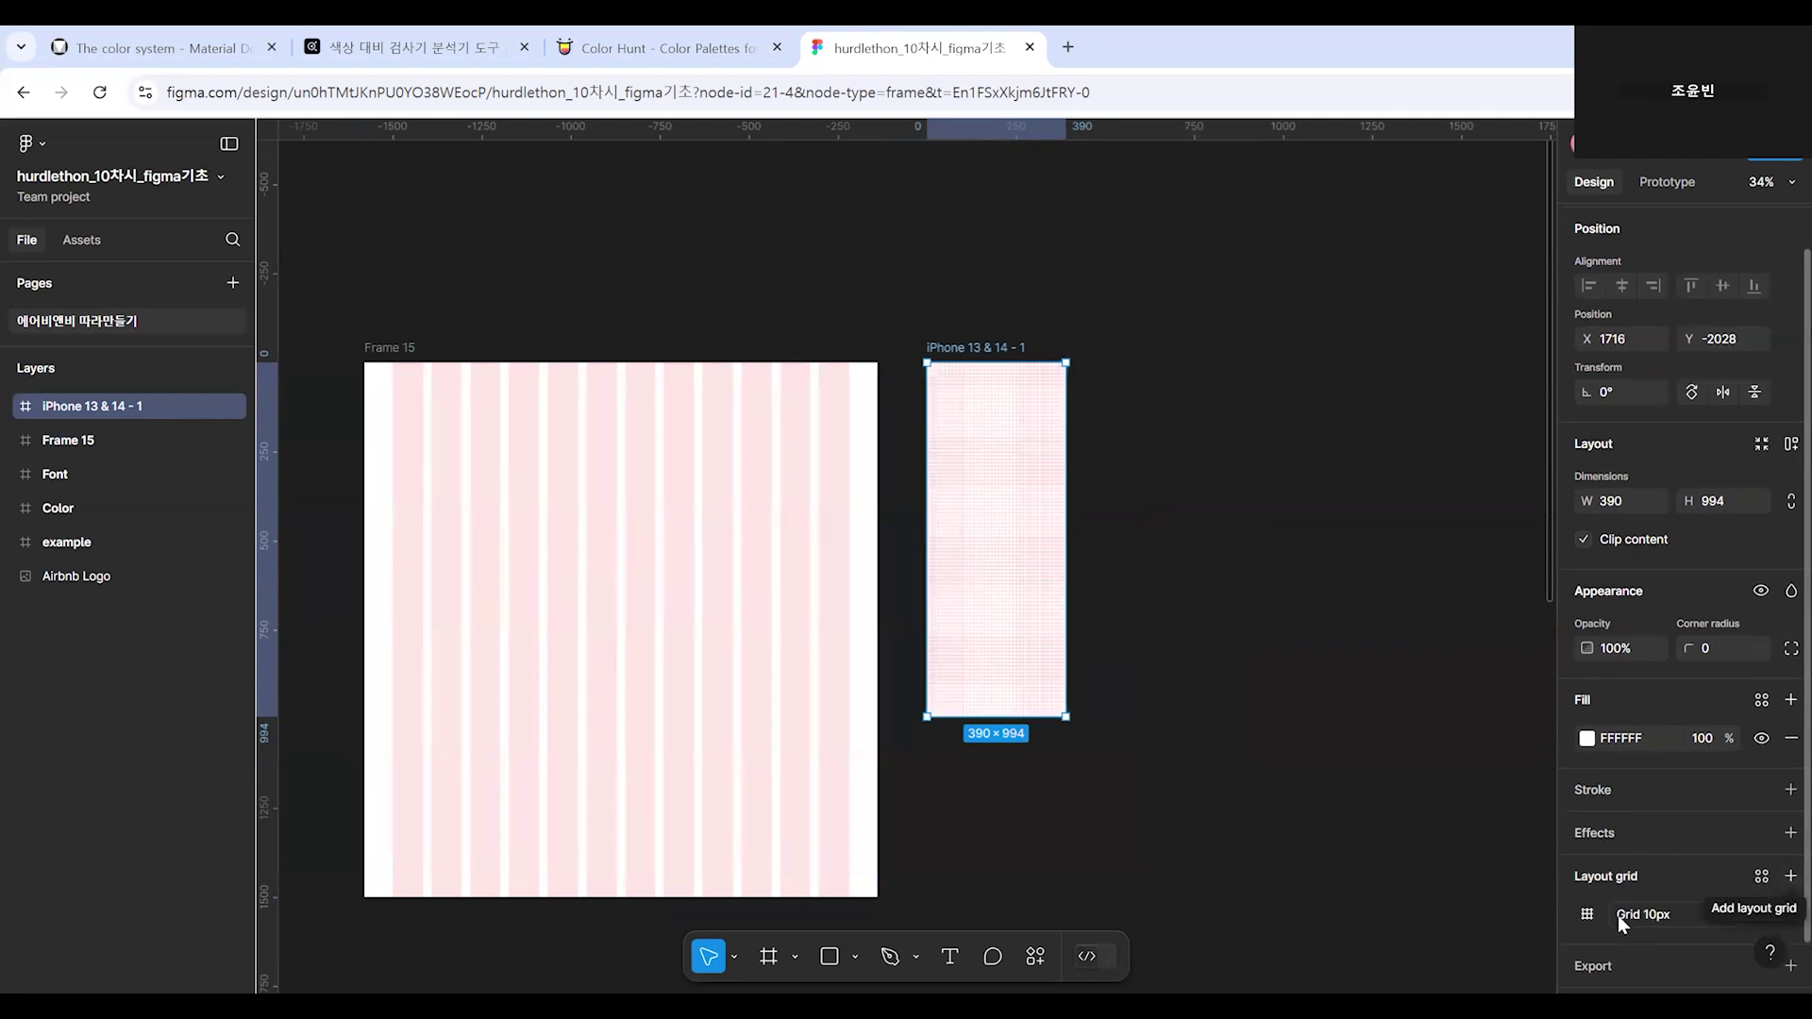
Open the iPhone frame's layout grid settings and switch the grid type from Grid to Columns.
scroll(1236, 514, up, 3)
scroll(1177, 717, up, 1)
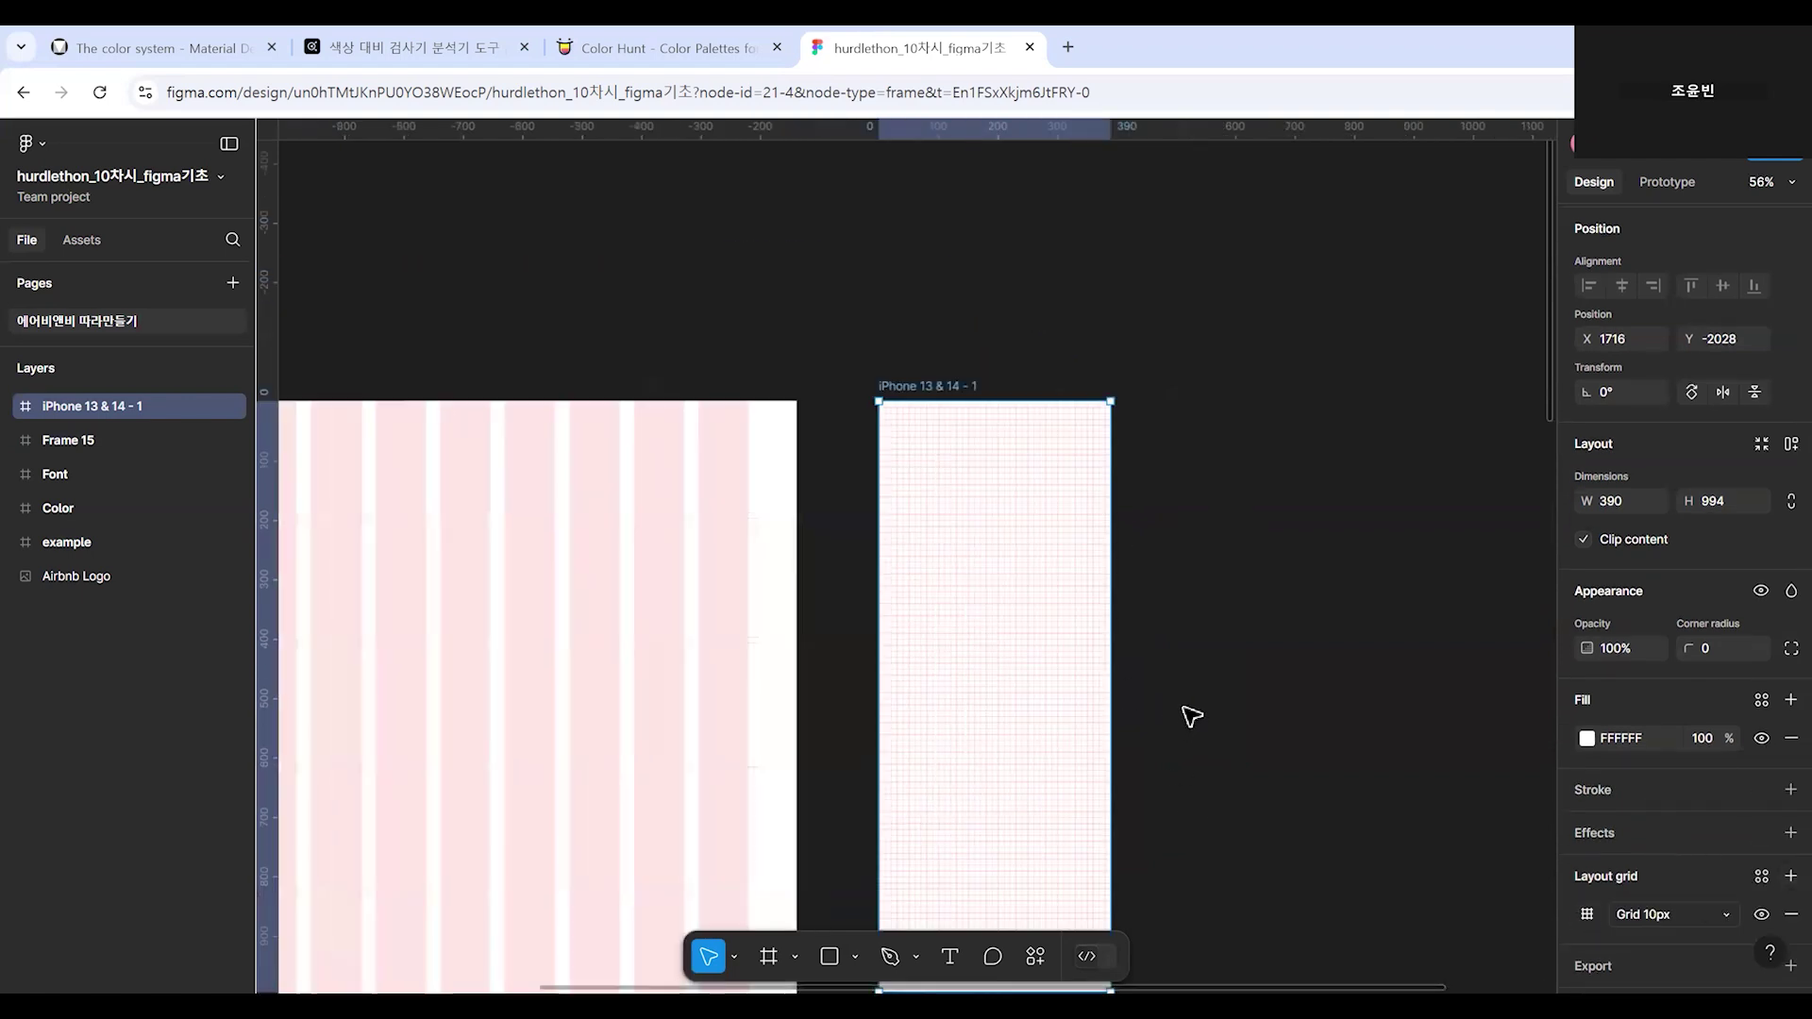
scroll(1511, 849, down, 1)
click(1588, 915)
drag(1480, 880, 1229, 306)
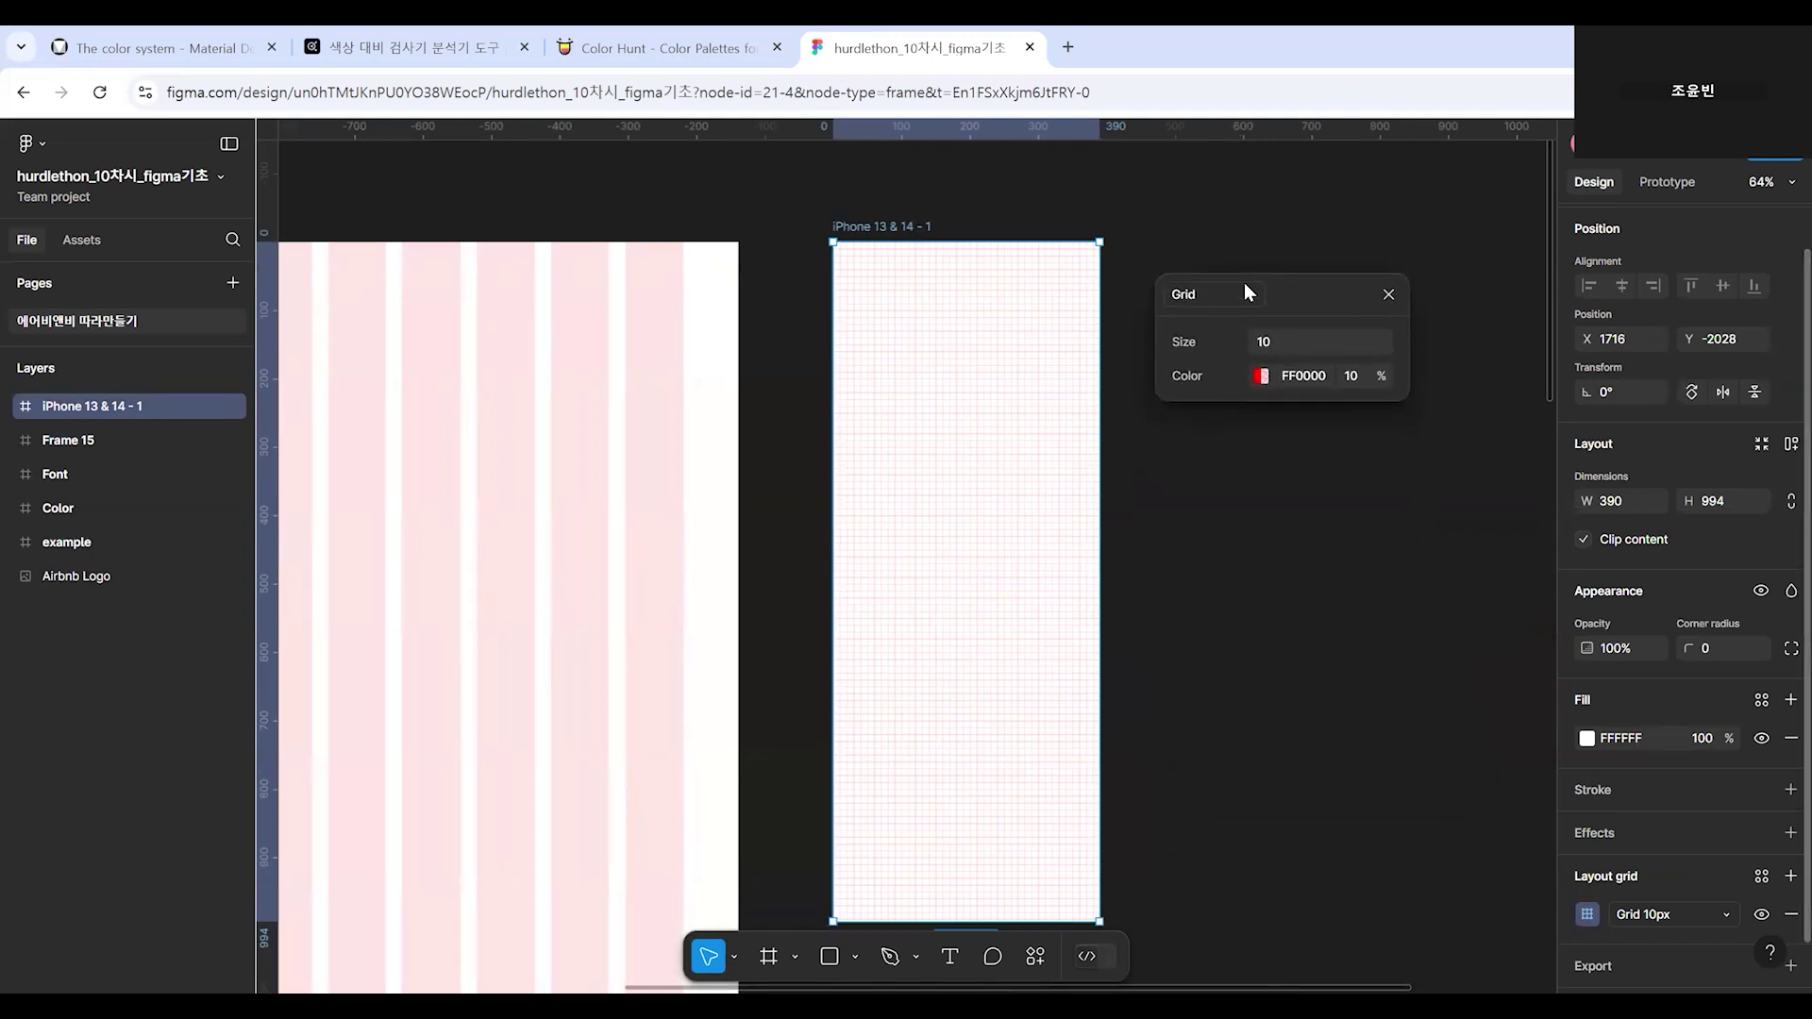
click(1244, 294)
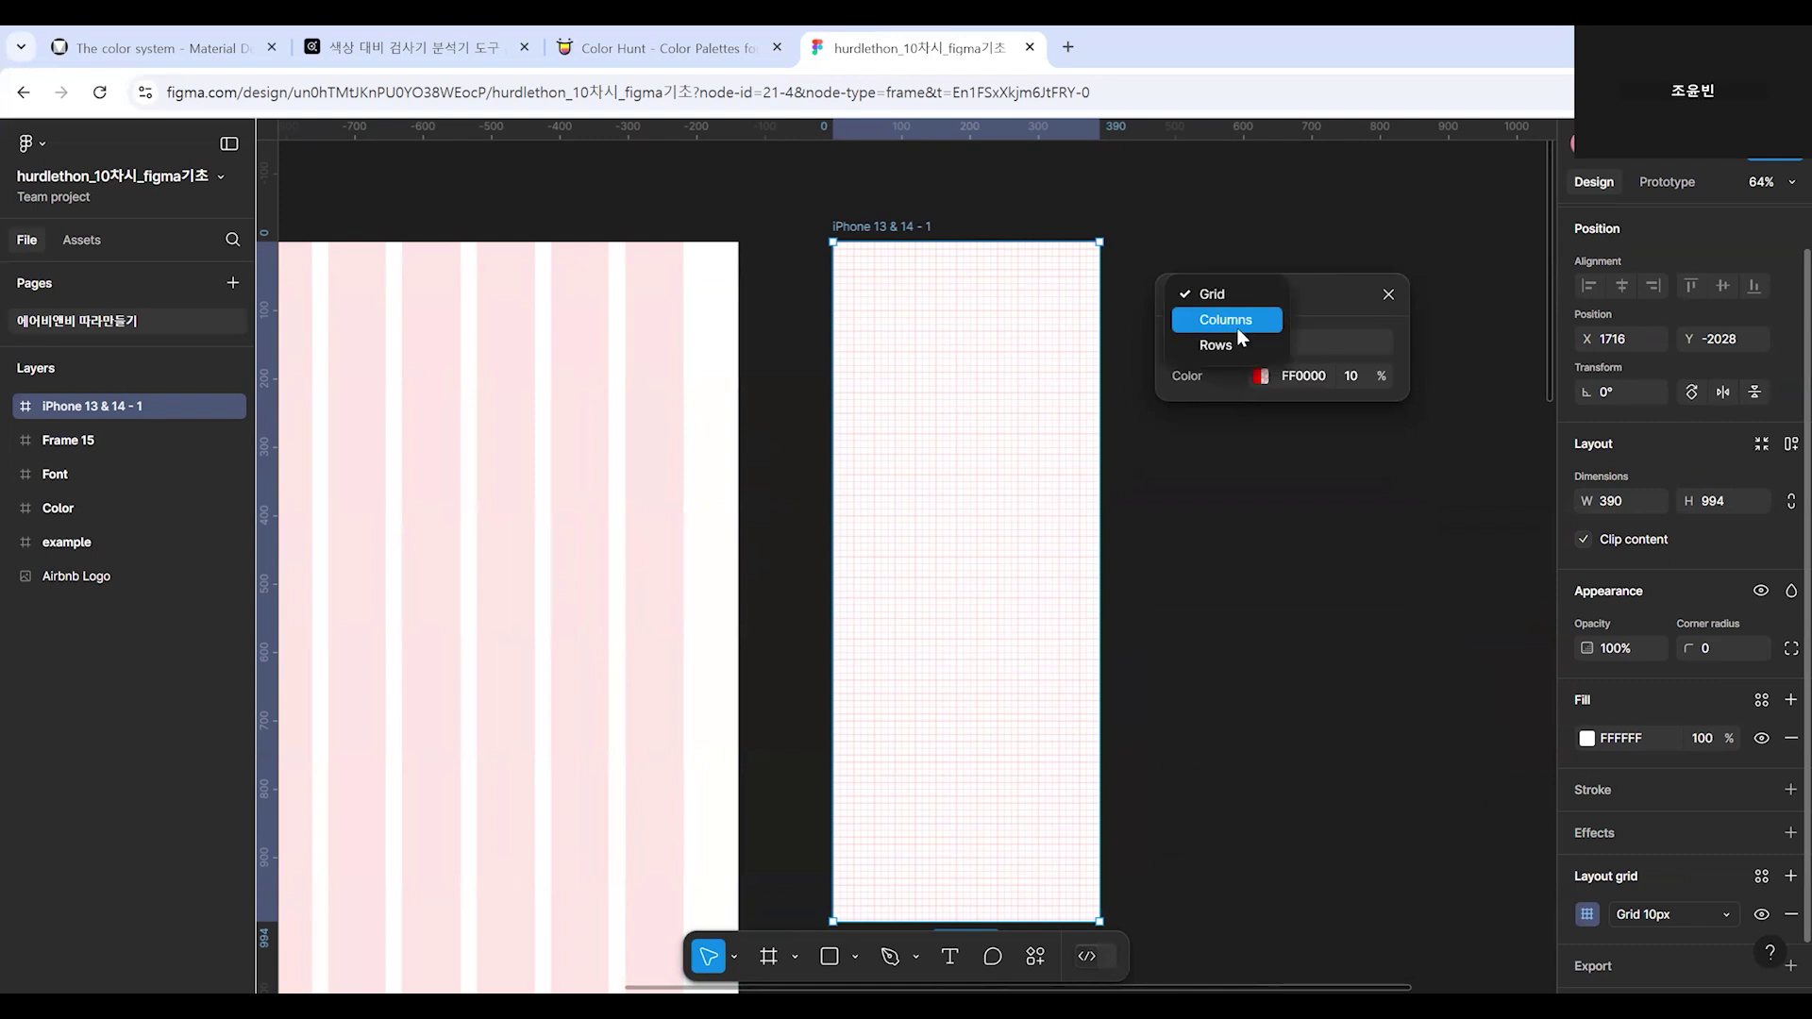
click(1220, 320)
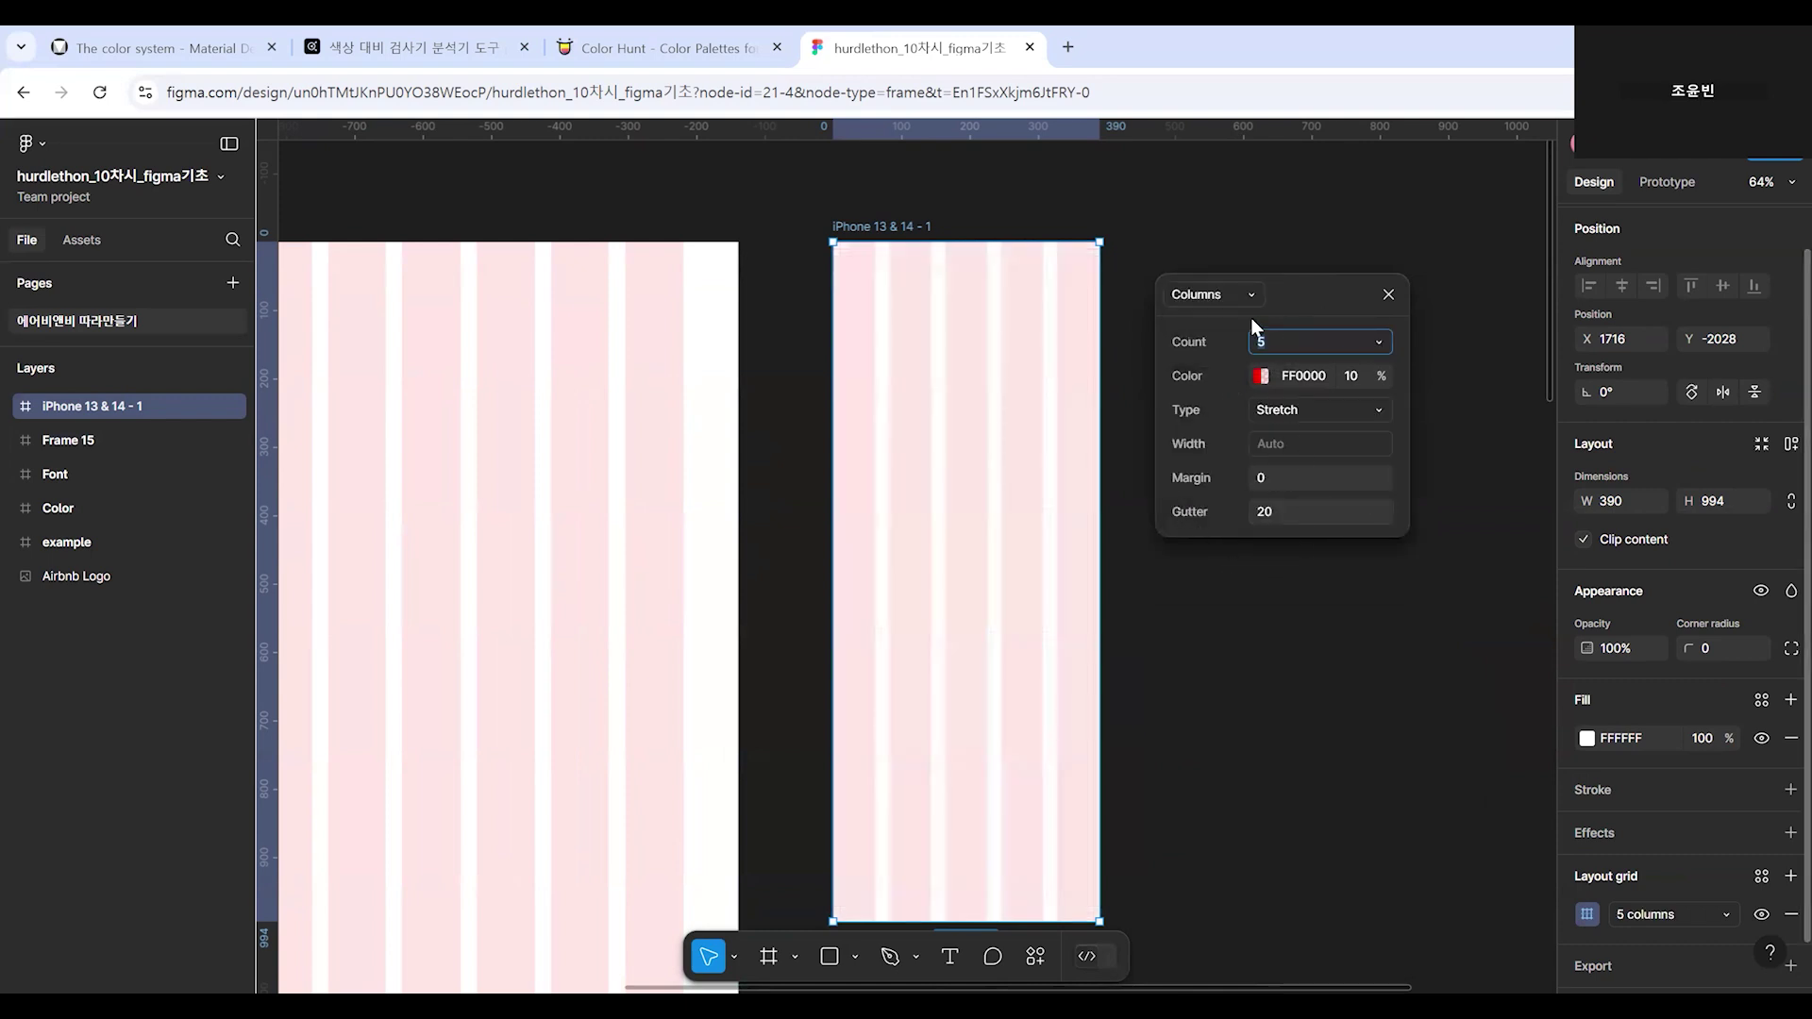
Try a count of 12 columns on the iPhone frame's layout grid.
key(BackSpace)
text(12)
key(Return)
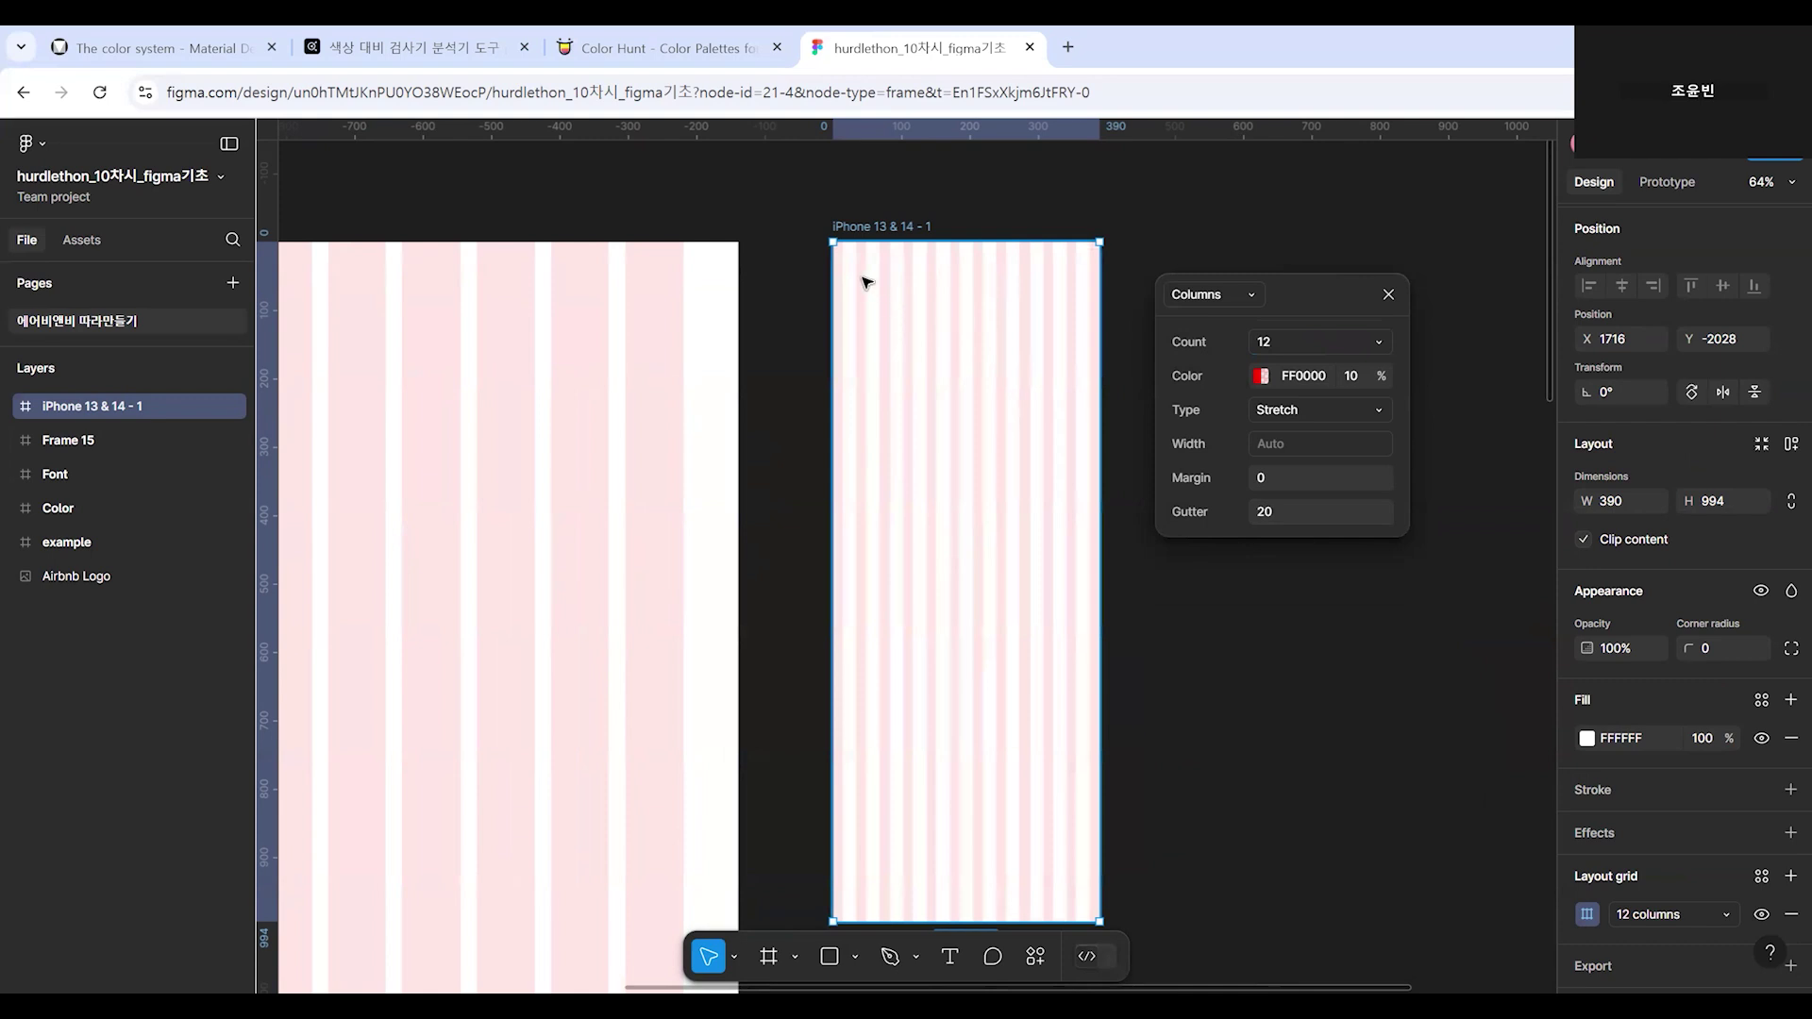
Set the iPhone frame's column count to 6.
click(1293, 340)
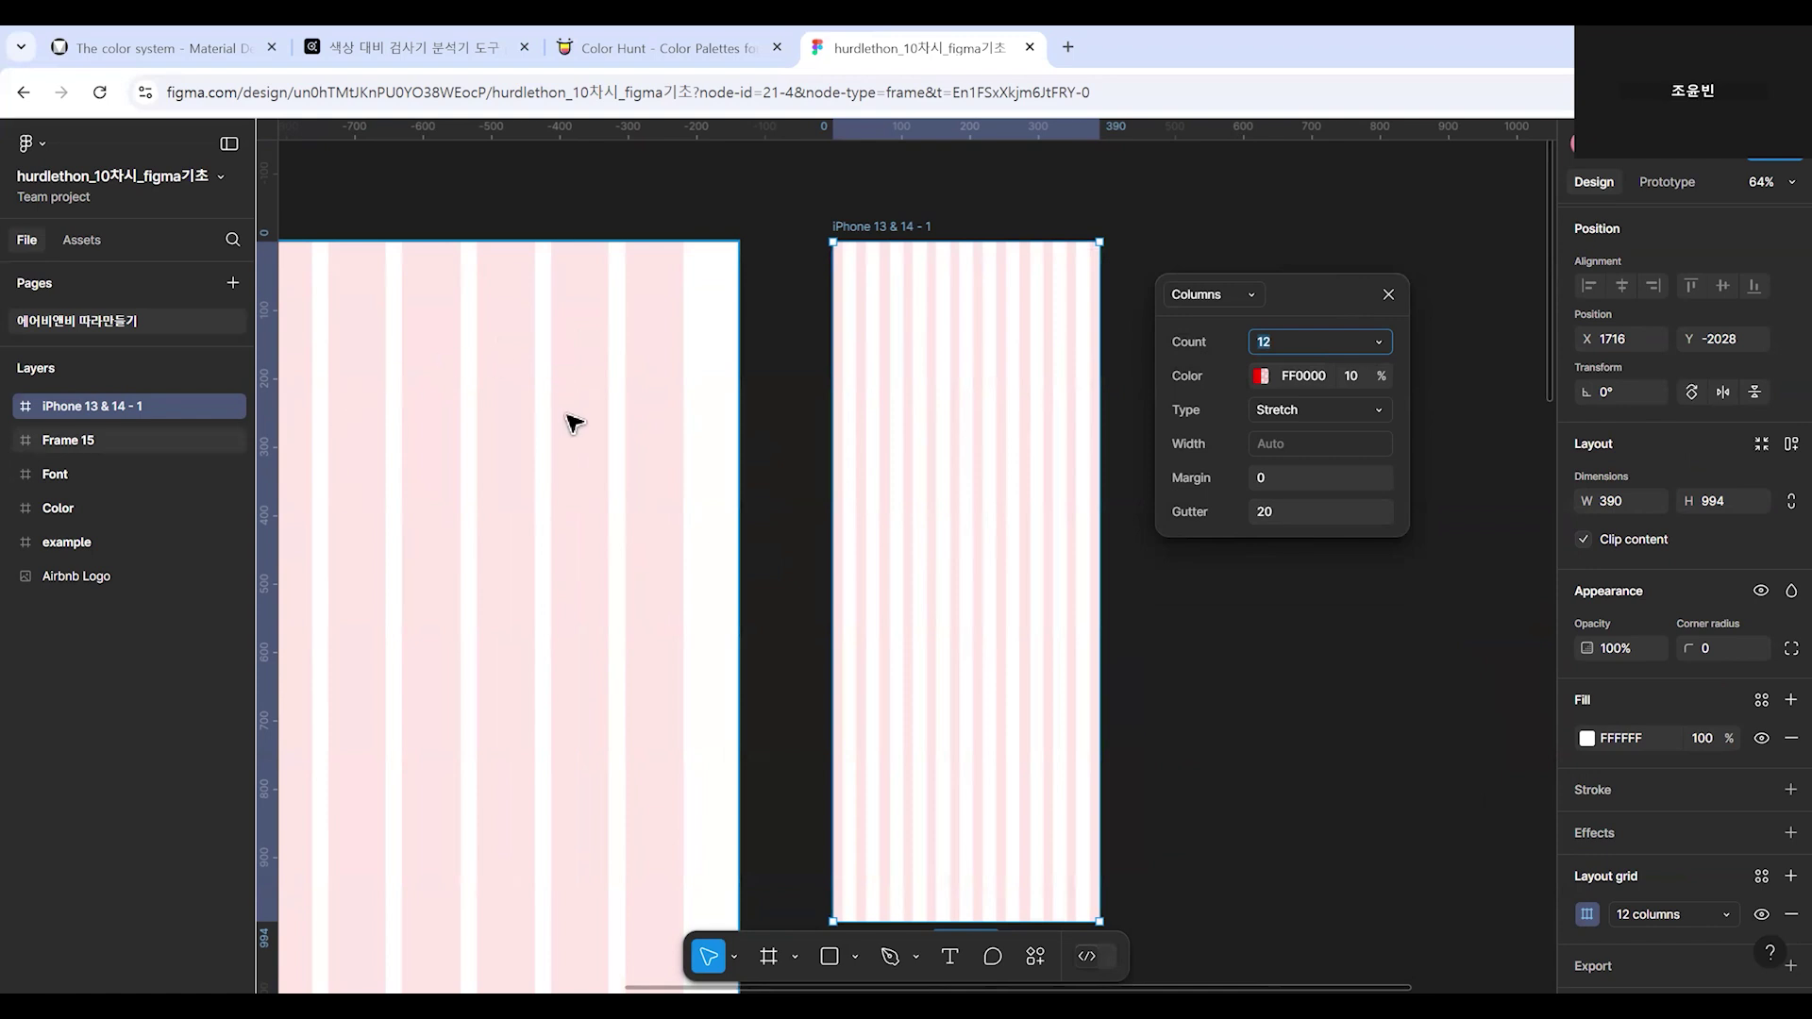
text(6)
key(Return)
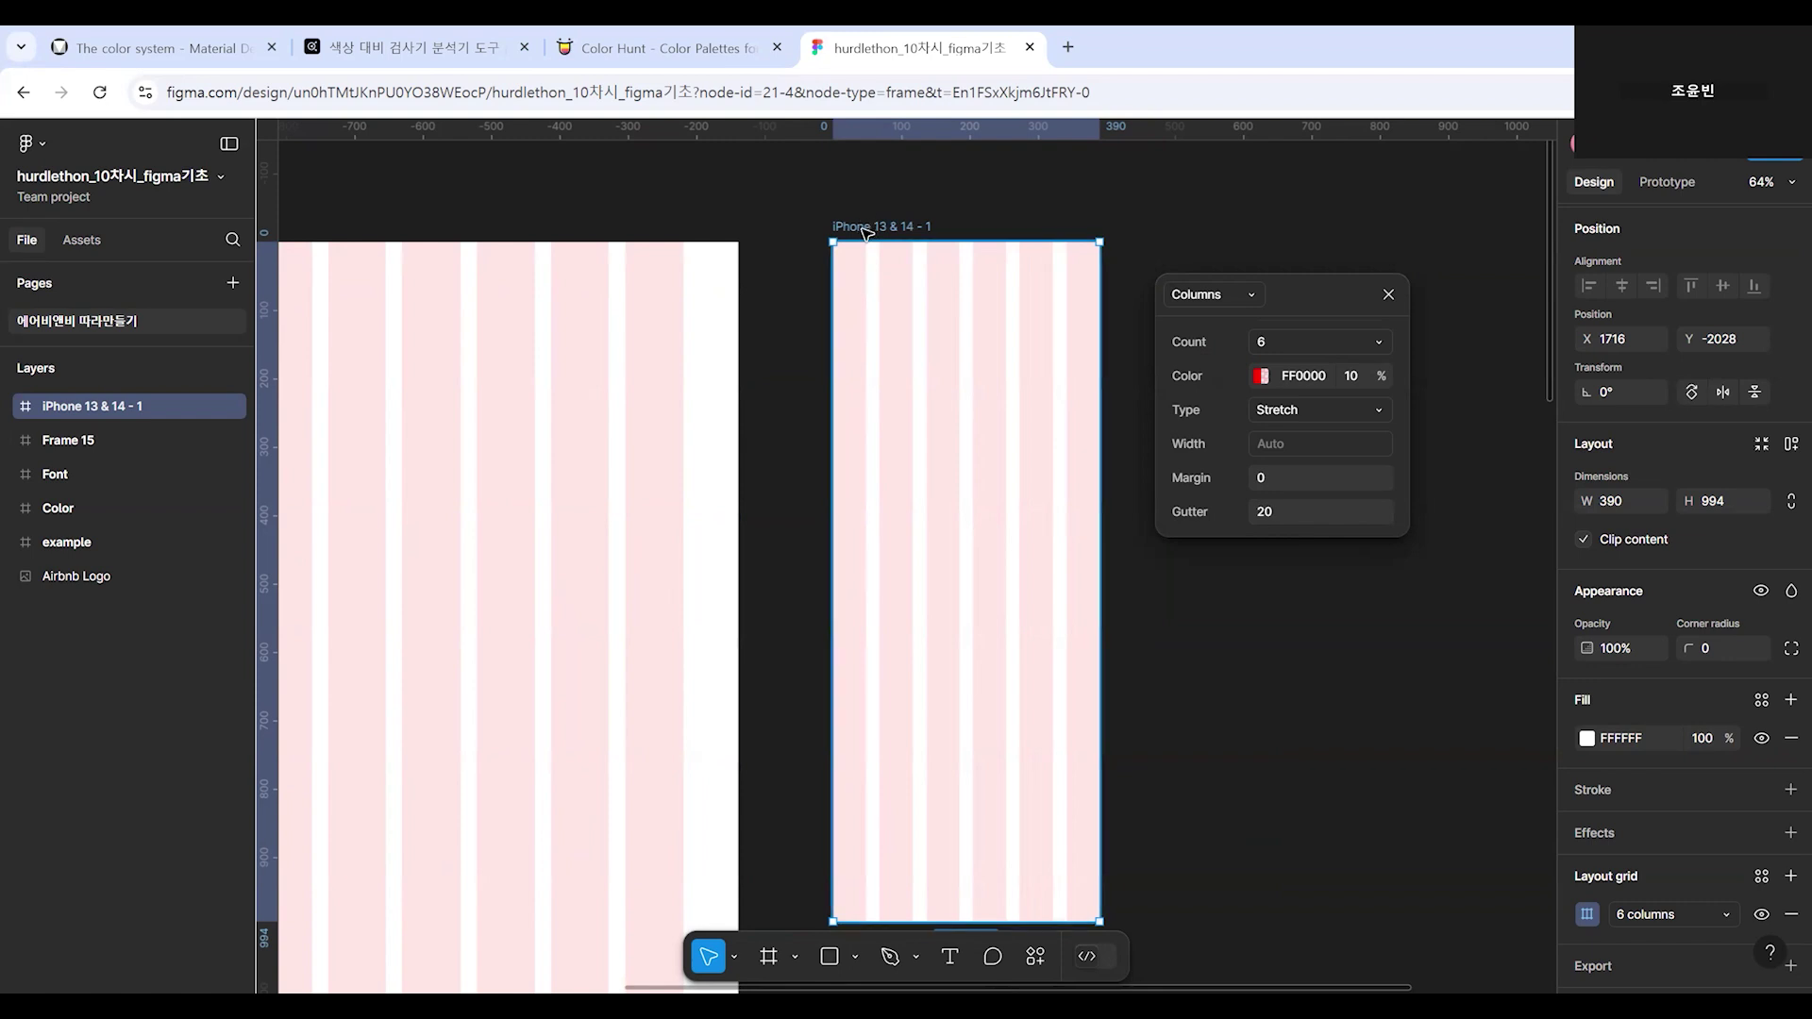
Set both the margin and the gutter of the iPhone frame's column grid to 16.
click(1298, 472)
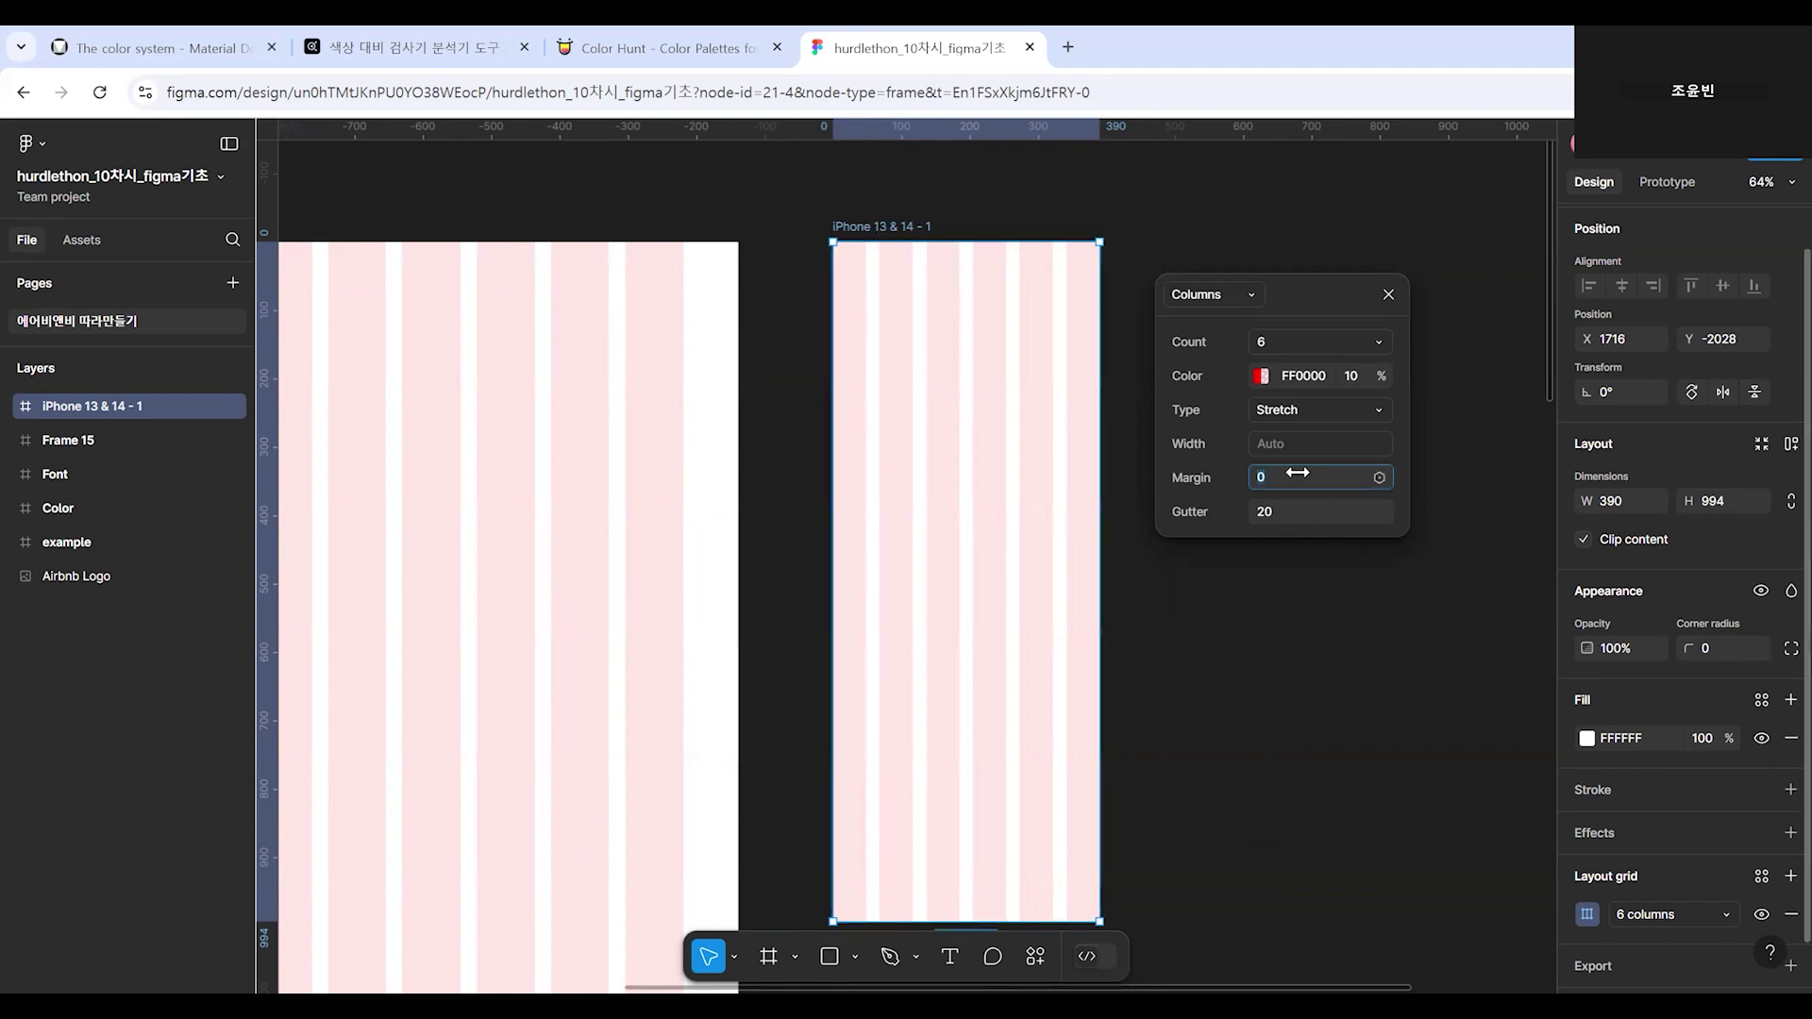
text(16)
key(Return)
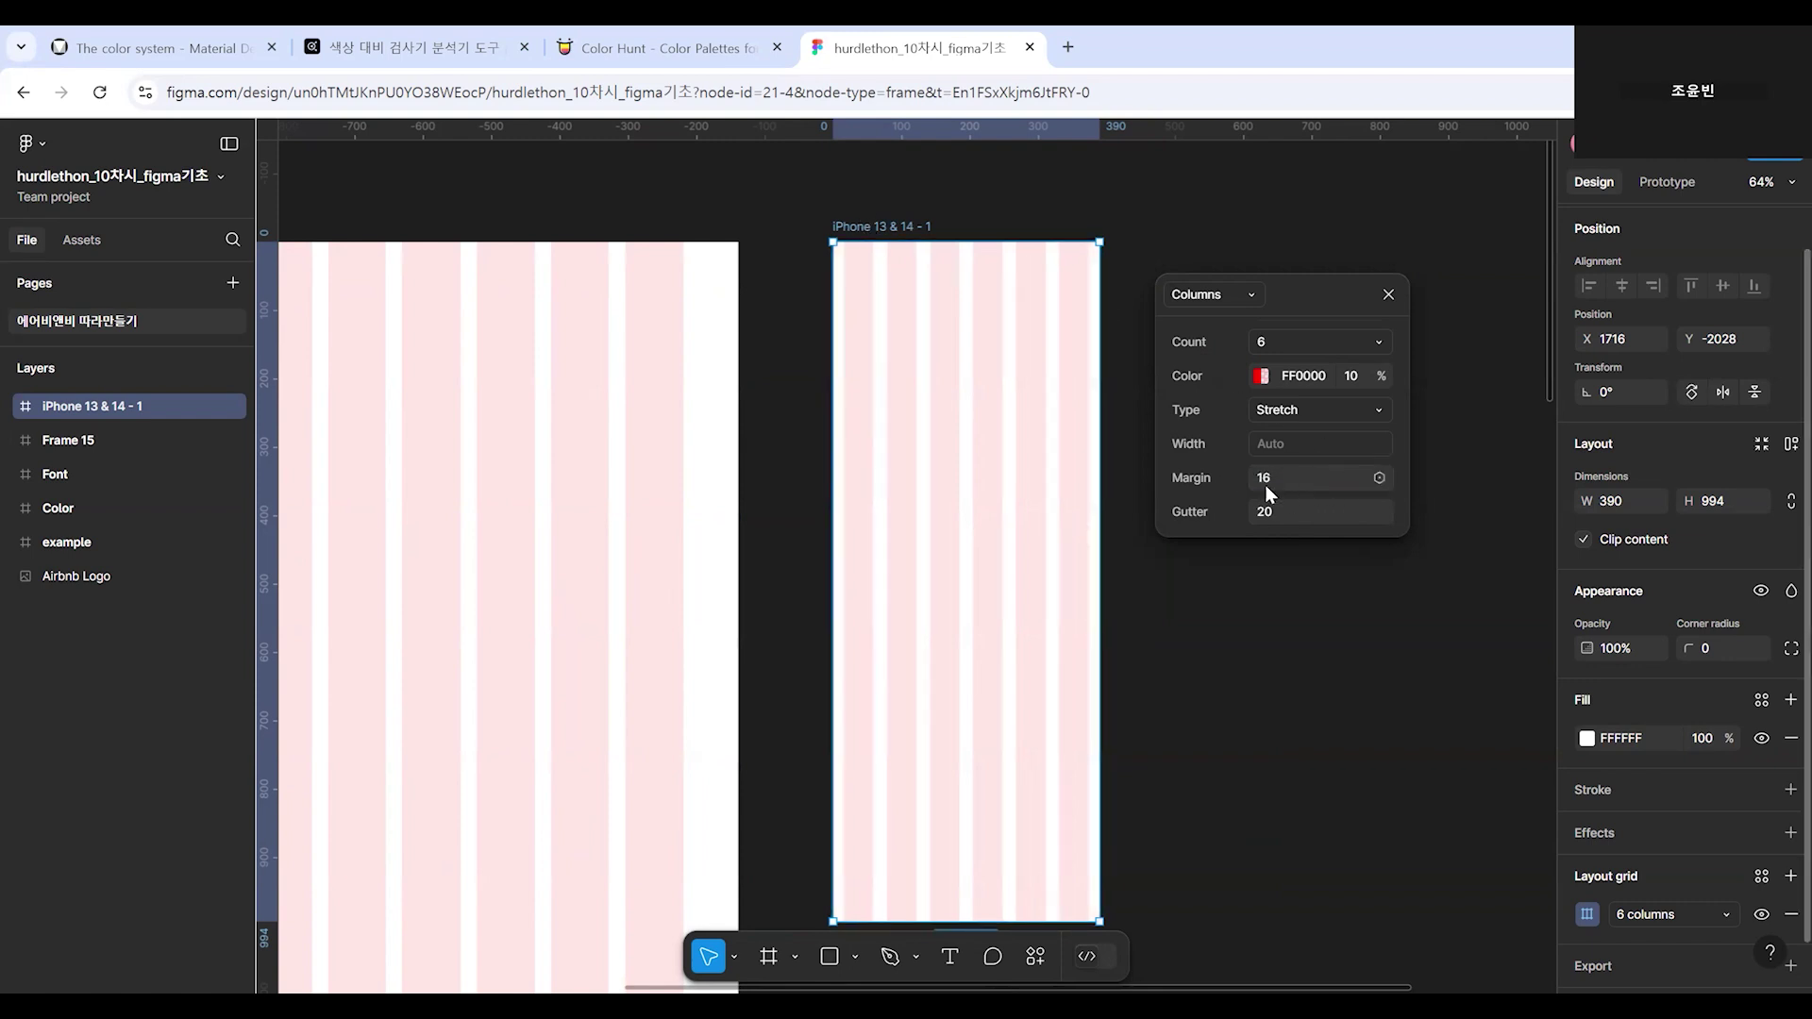
click(1321, 511)
text(16)
key(Return)
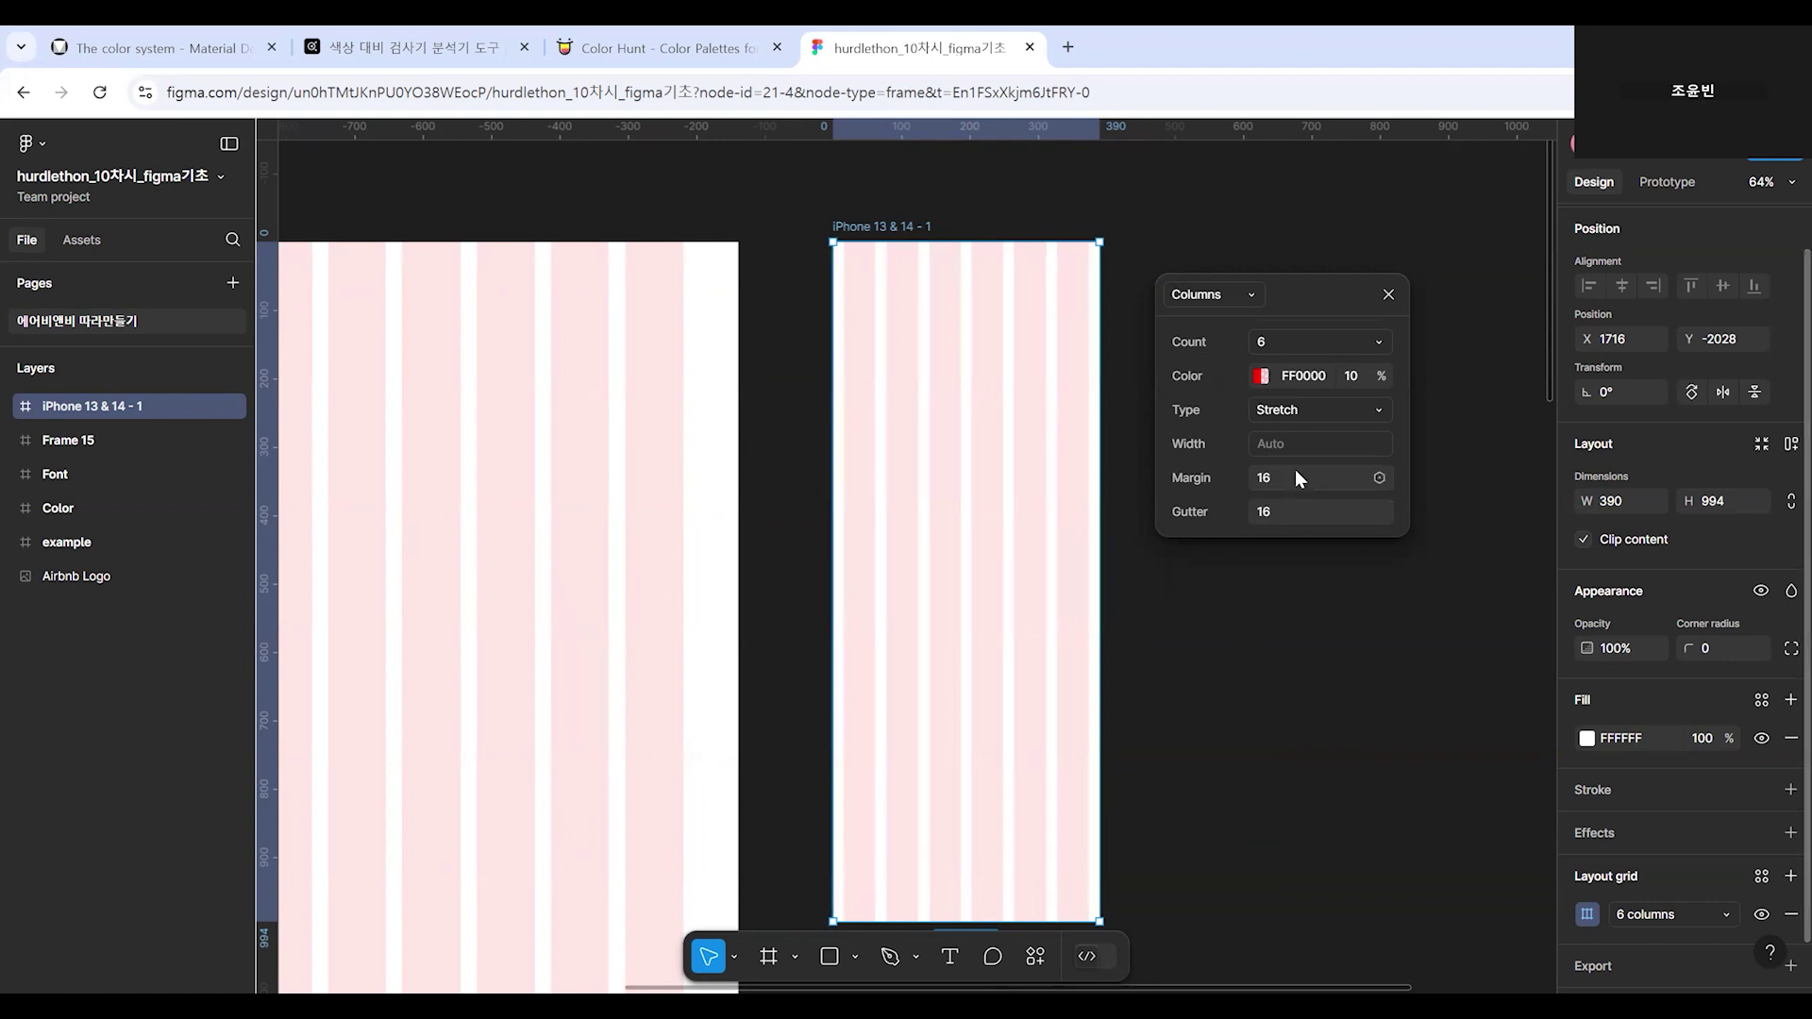
Compare the column grids of the desktop and iPhone frames side by side, selecting each frame in turn.
scroll(1224, 656, down, 3)
scroll(478, 529, down, 3)
drag(831, 584, 1044, 577)
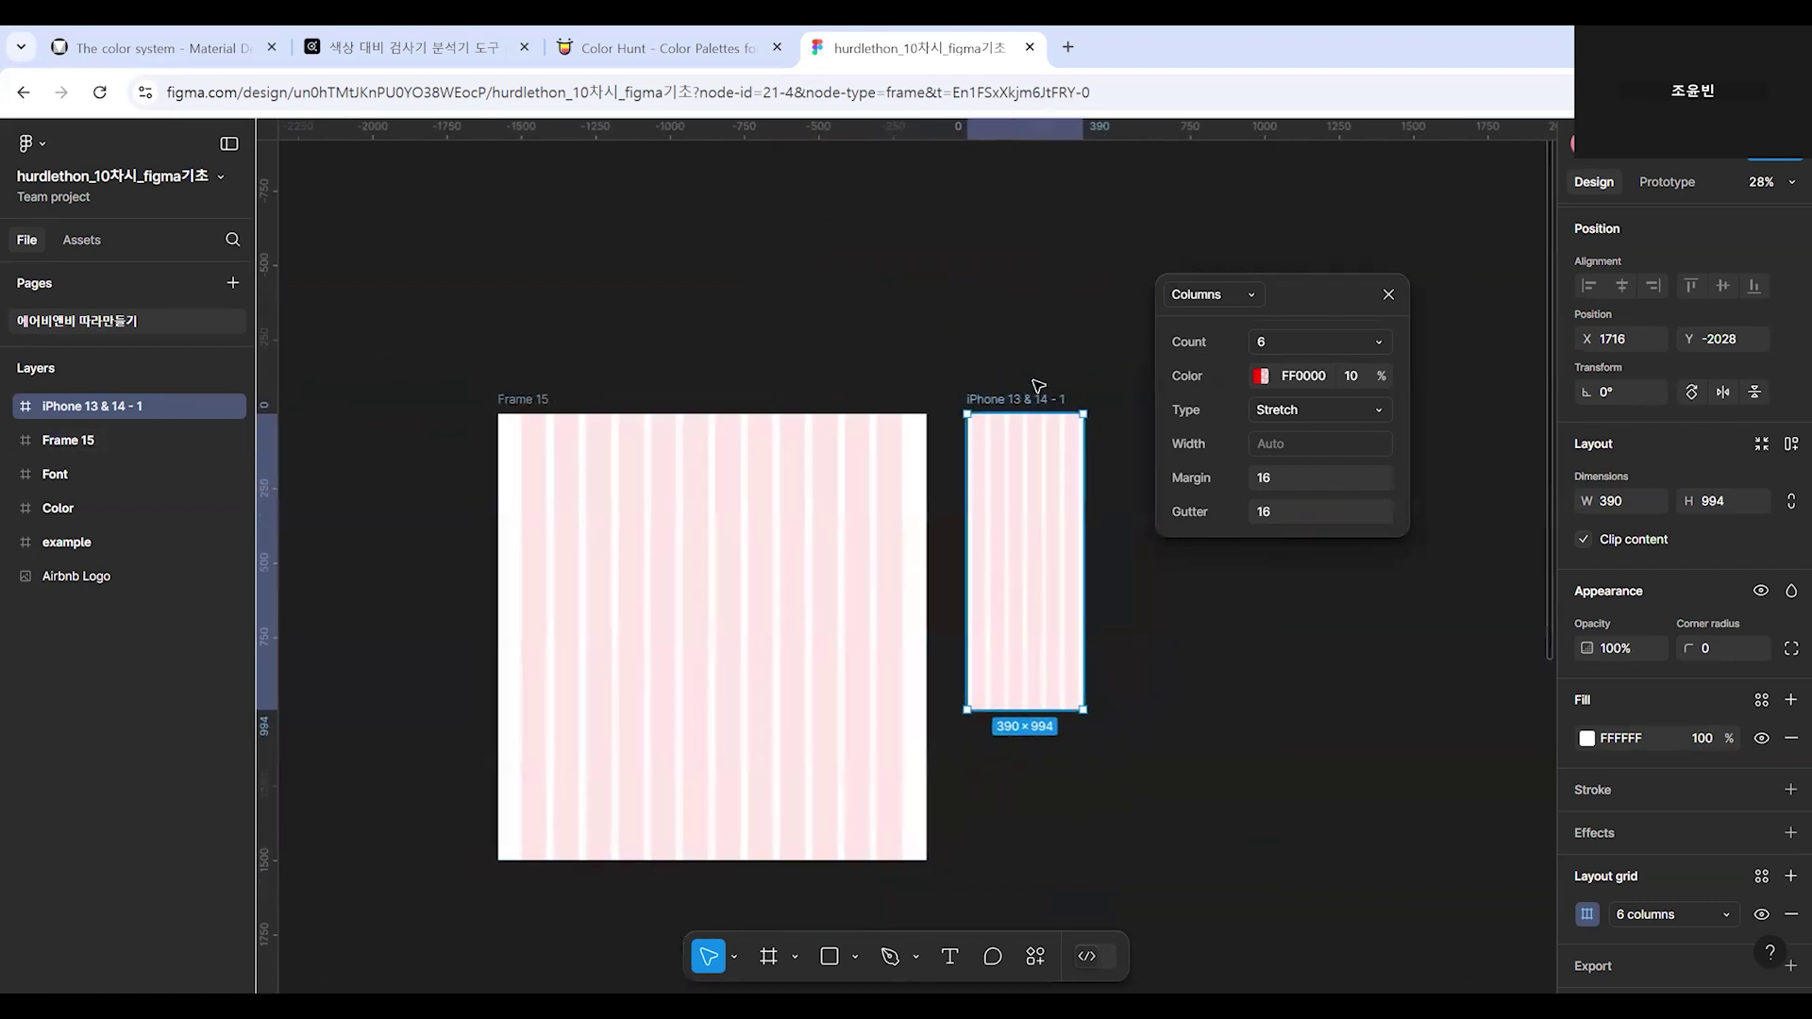
click(1036, 390)
click(1036, 401)
click(536, 401)
click(1265, 351)
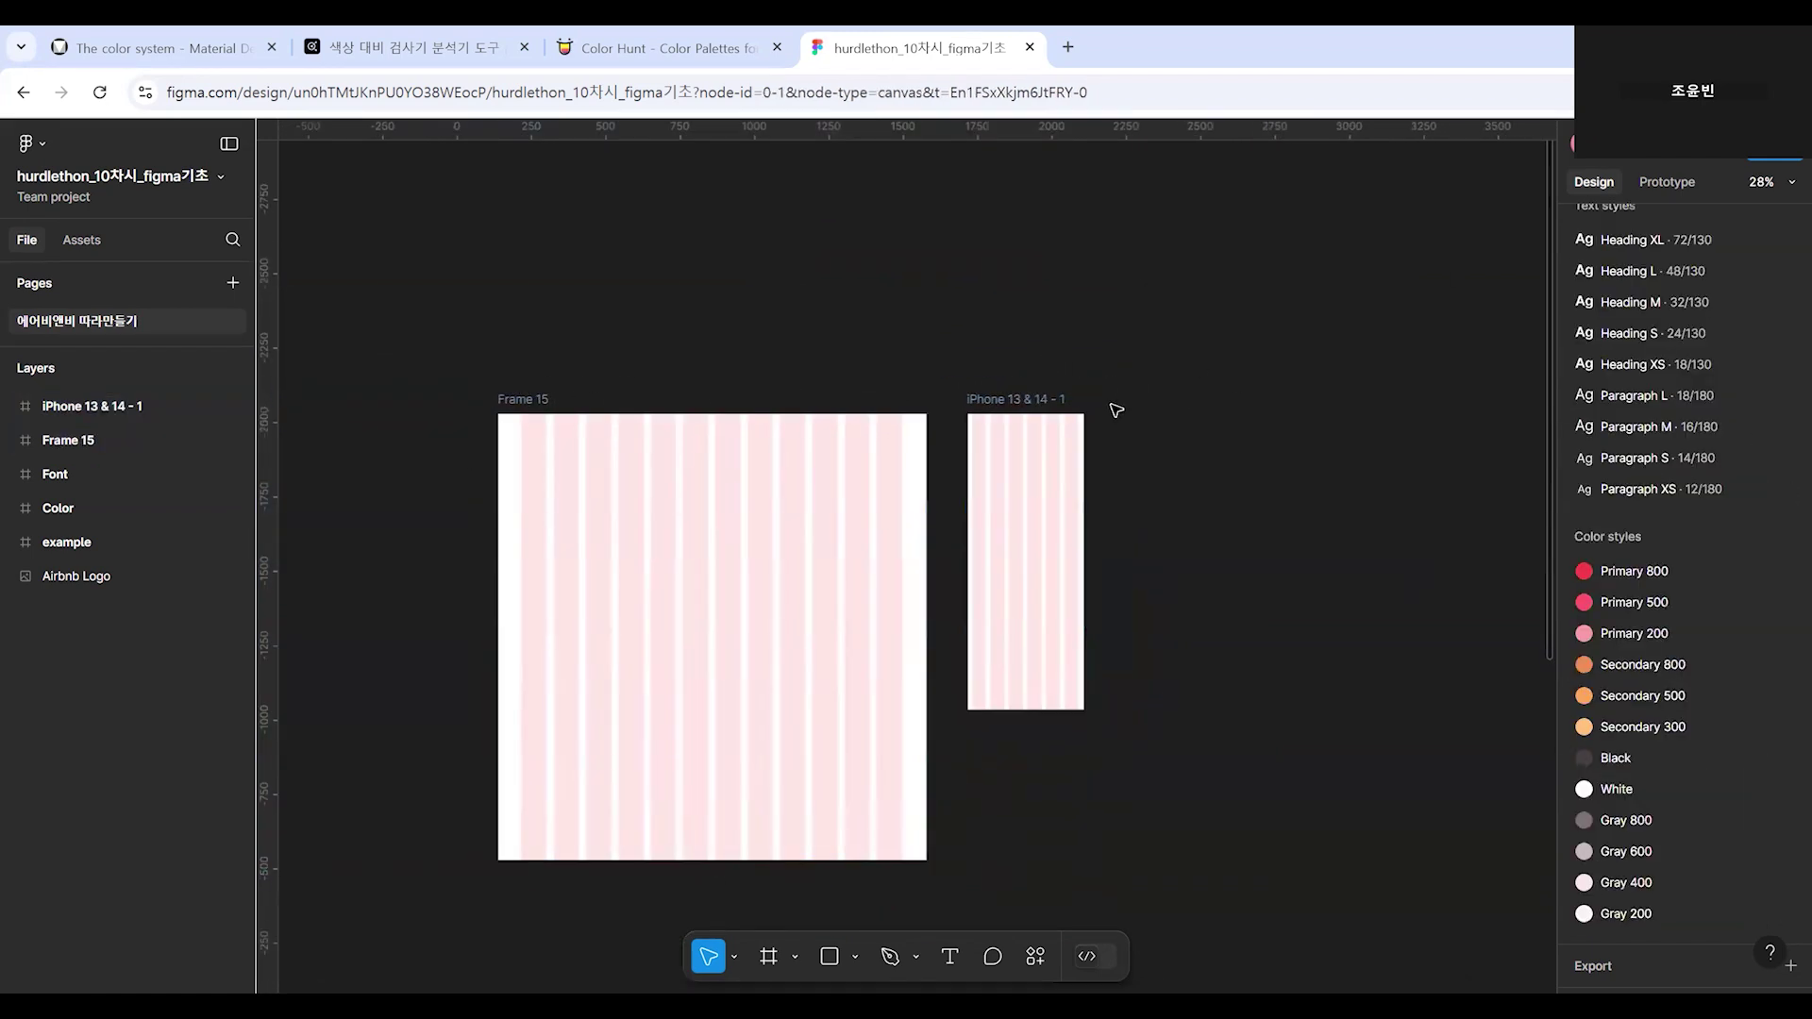
click(1043, 398)
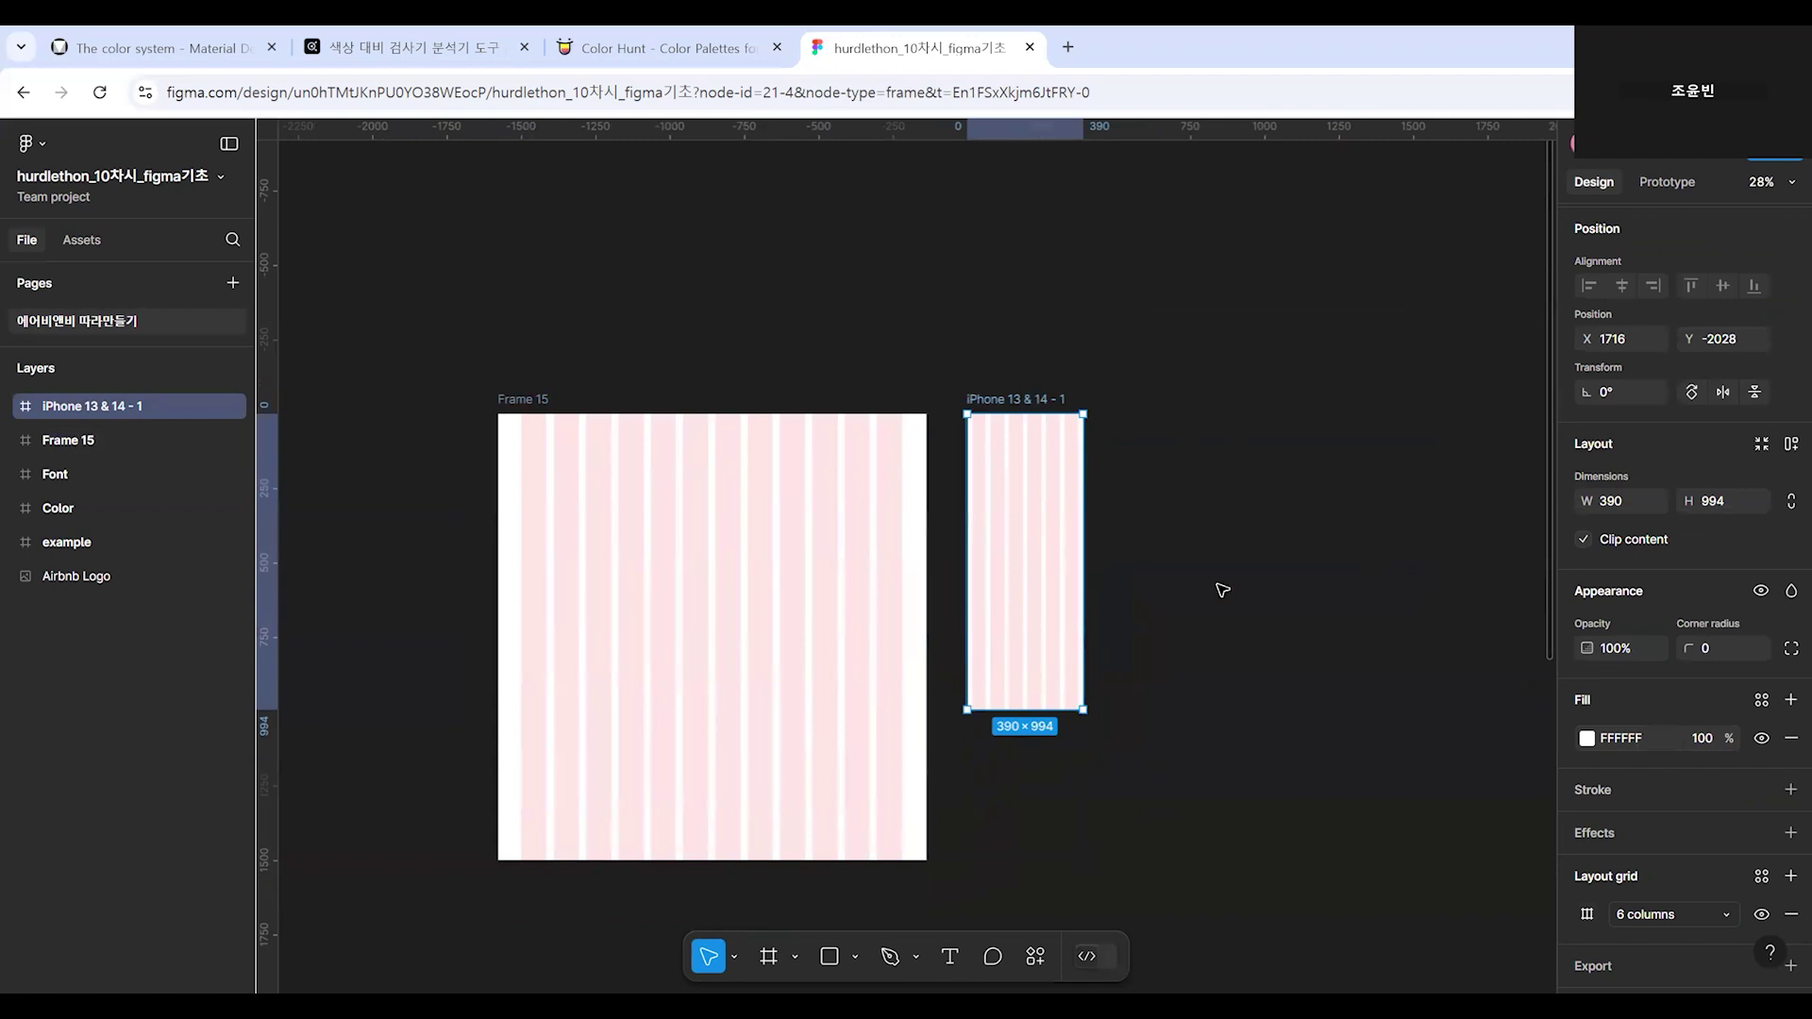
click(1221, 590)
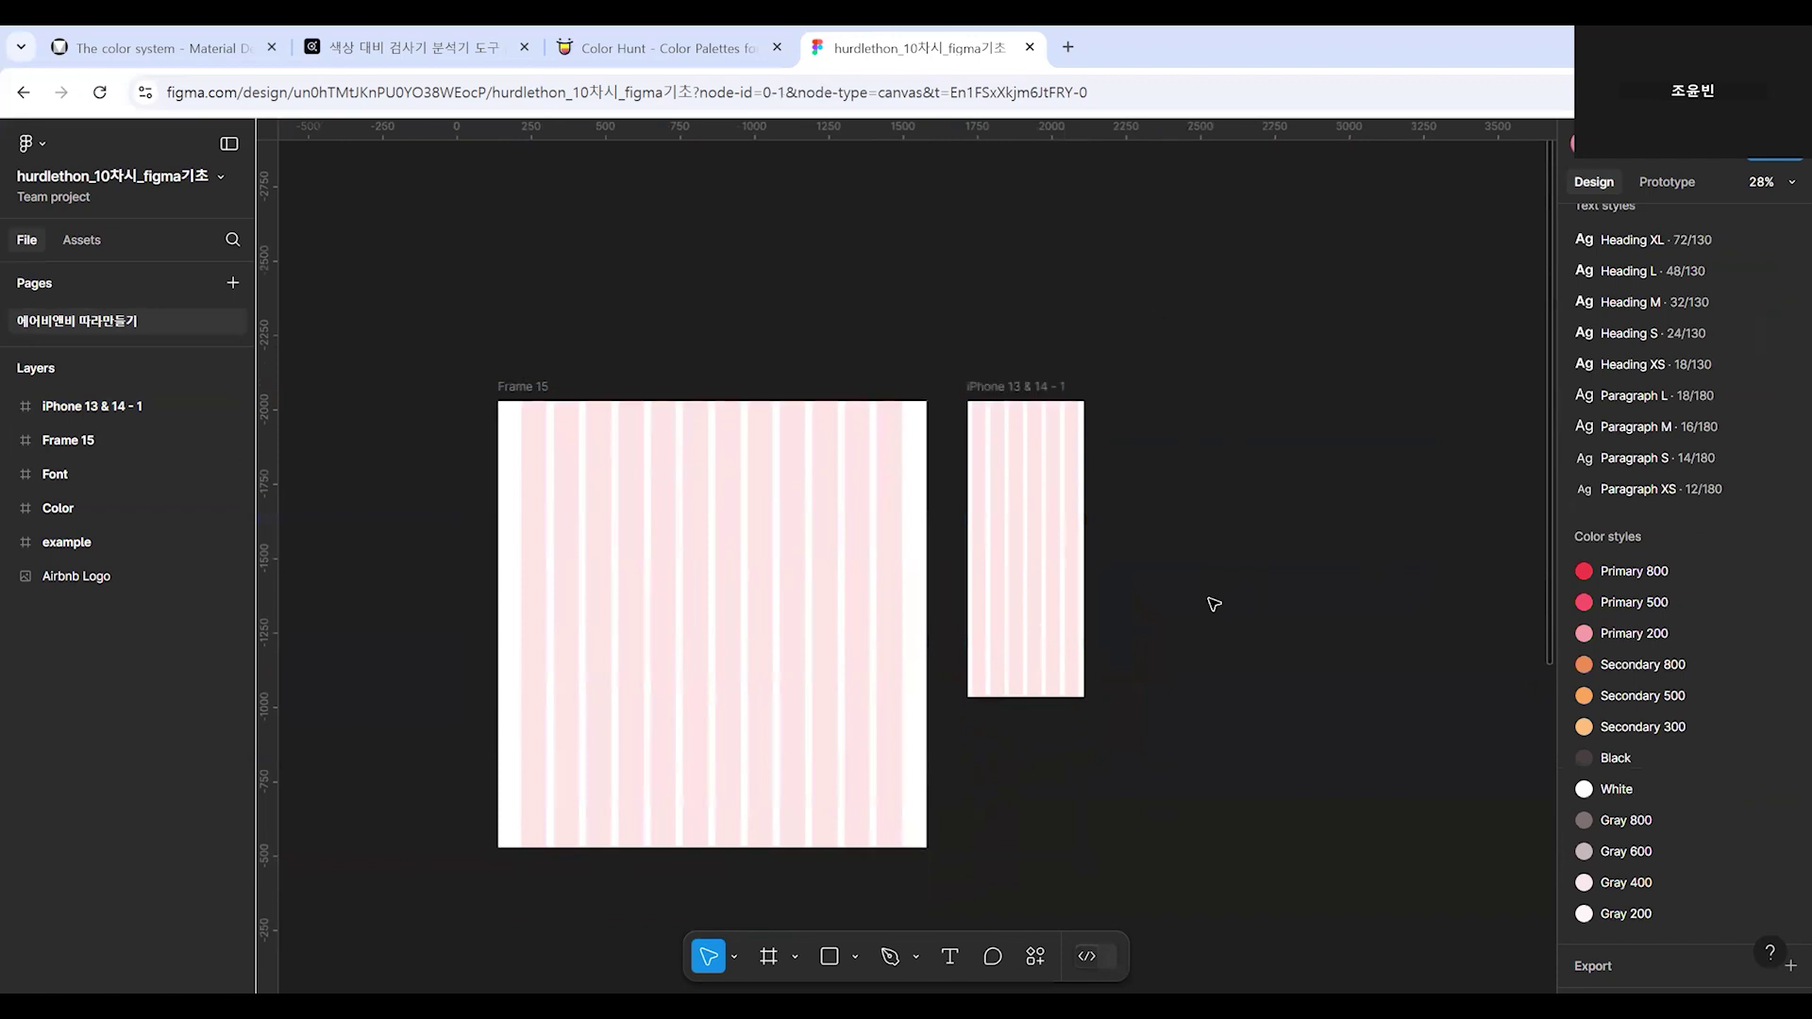
Examine the pink-red swatches in the Color frame, selecting each to check its Primary color style.
scroll(1210, 603, down, 2)
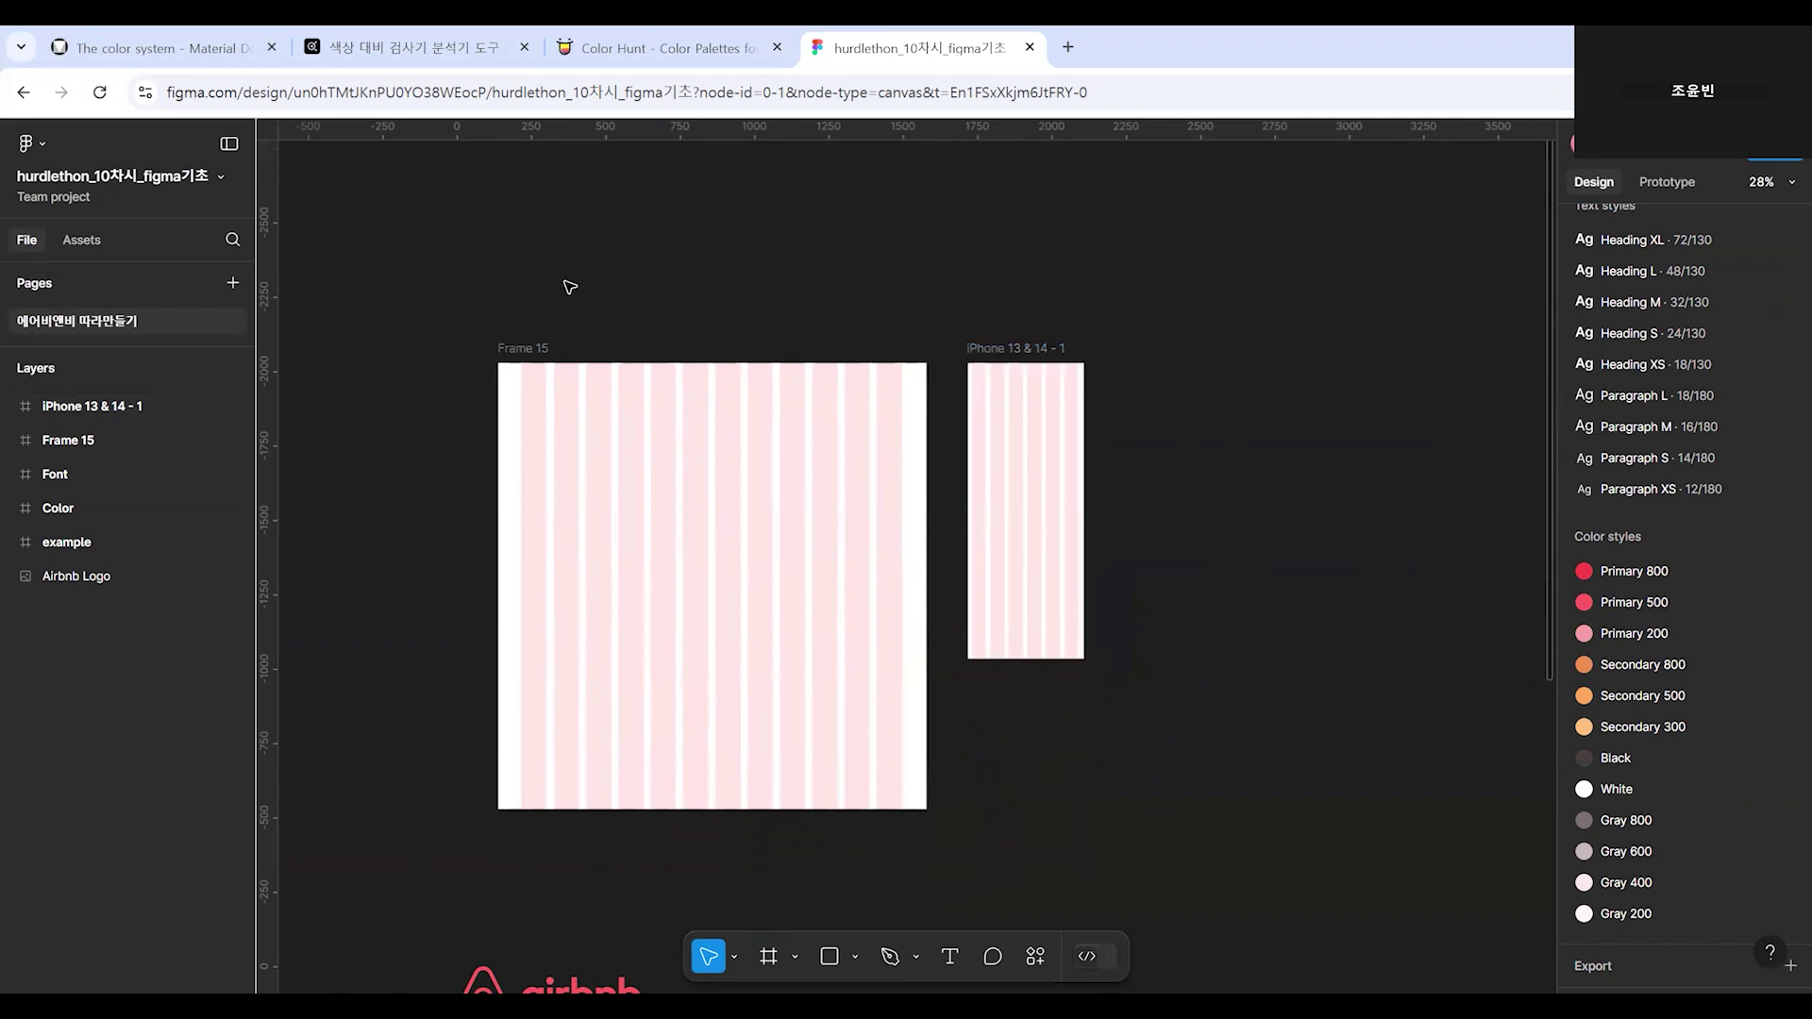
scroll(868, 317, down, 5)
scroll(911, 338, down, 3)
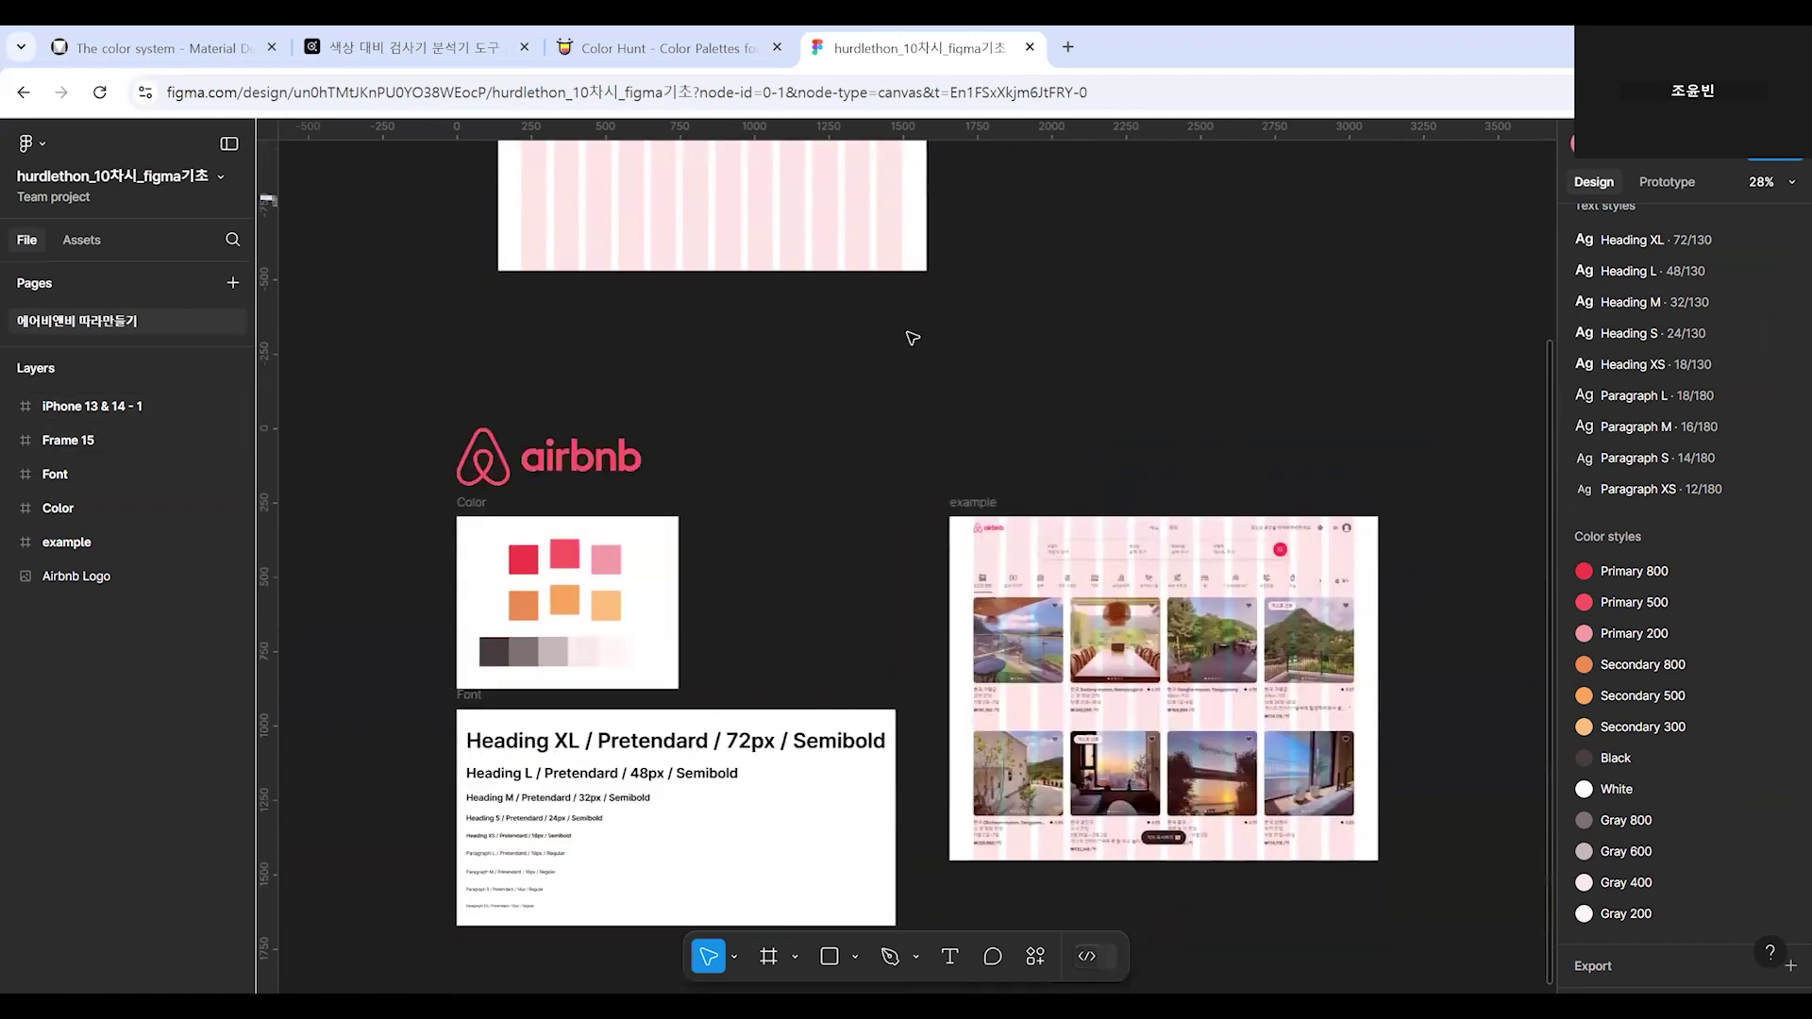
scroll(912, 332, down, 1)
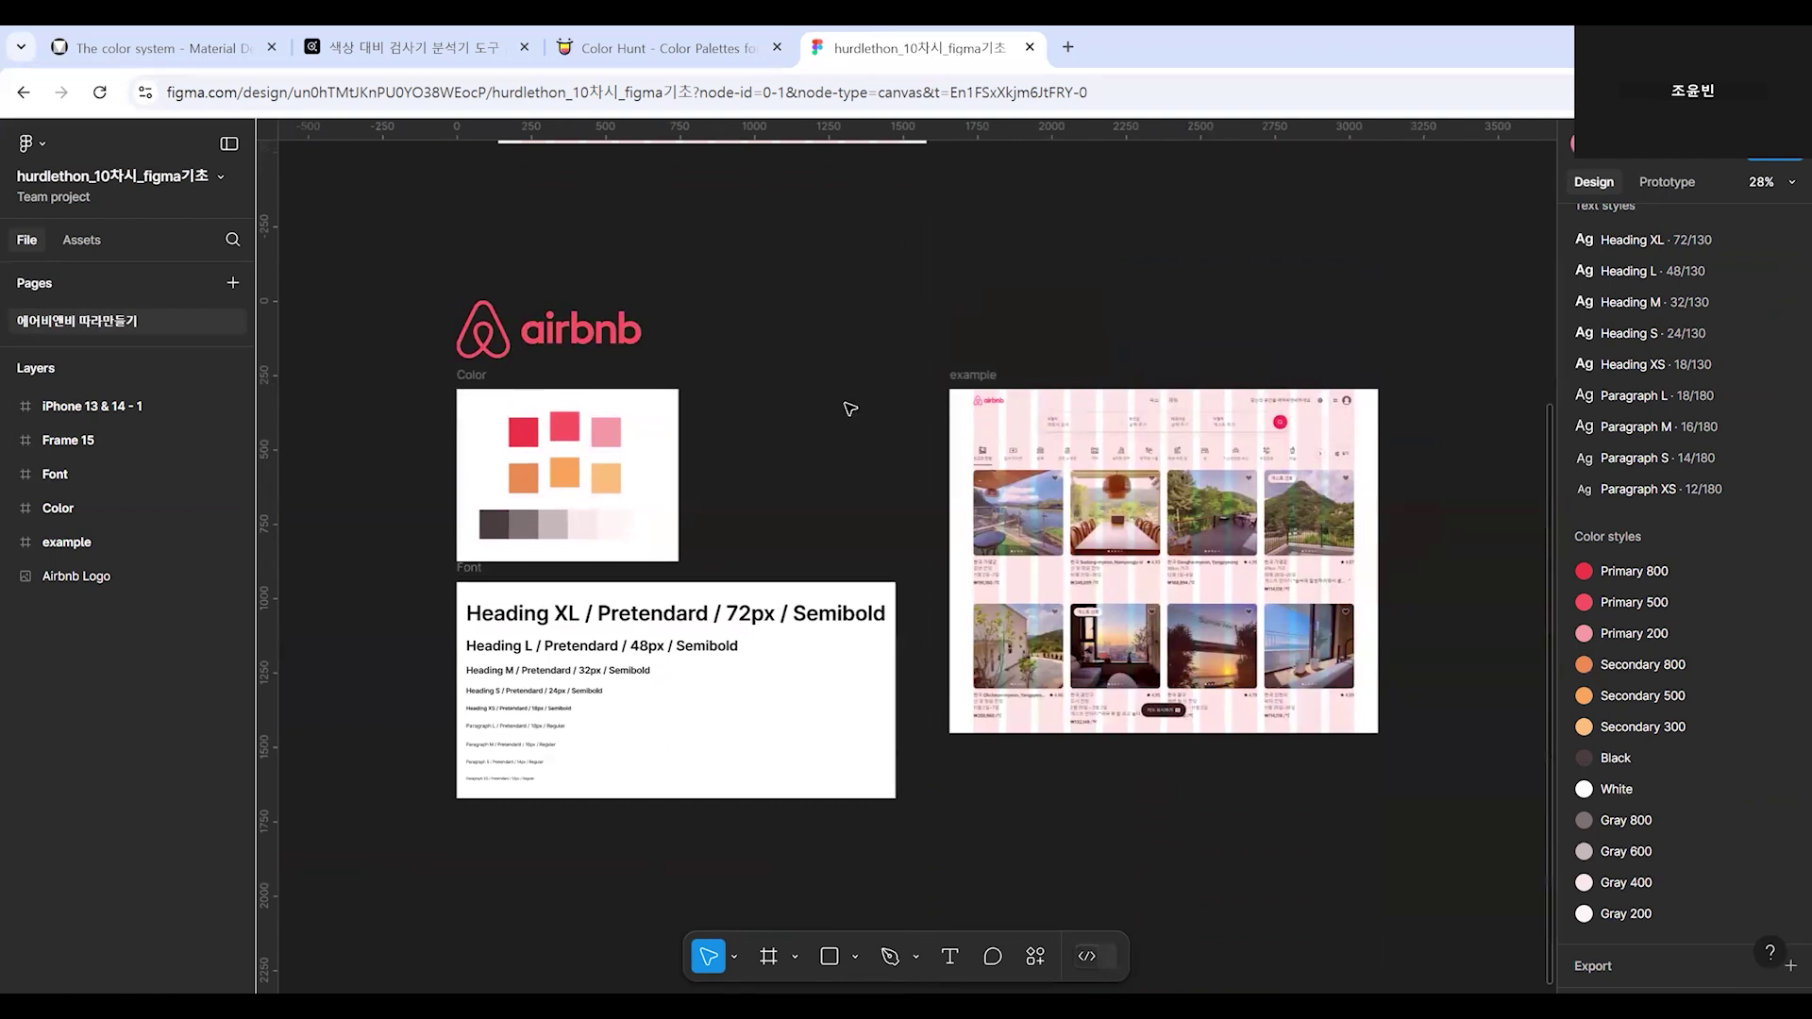
scroll(849, 404, up, 5)
drag(853, 348, 1163, 361)
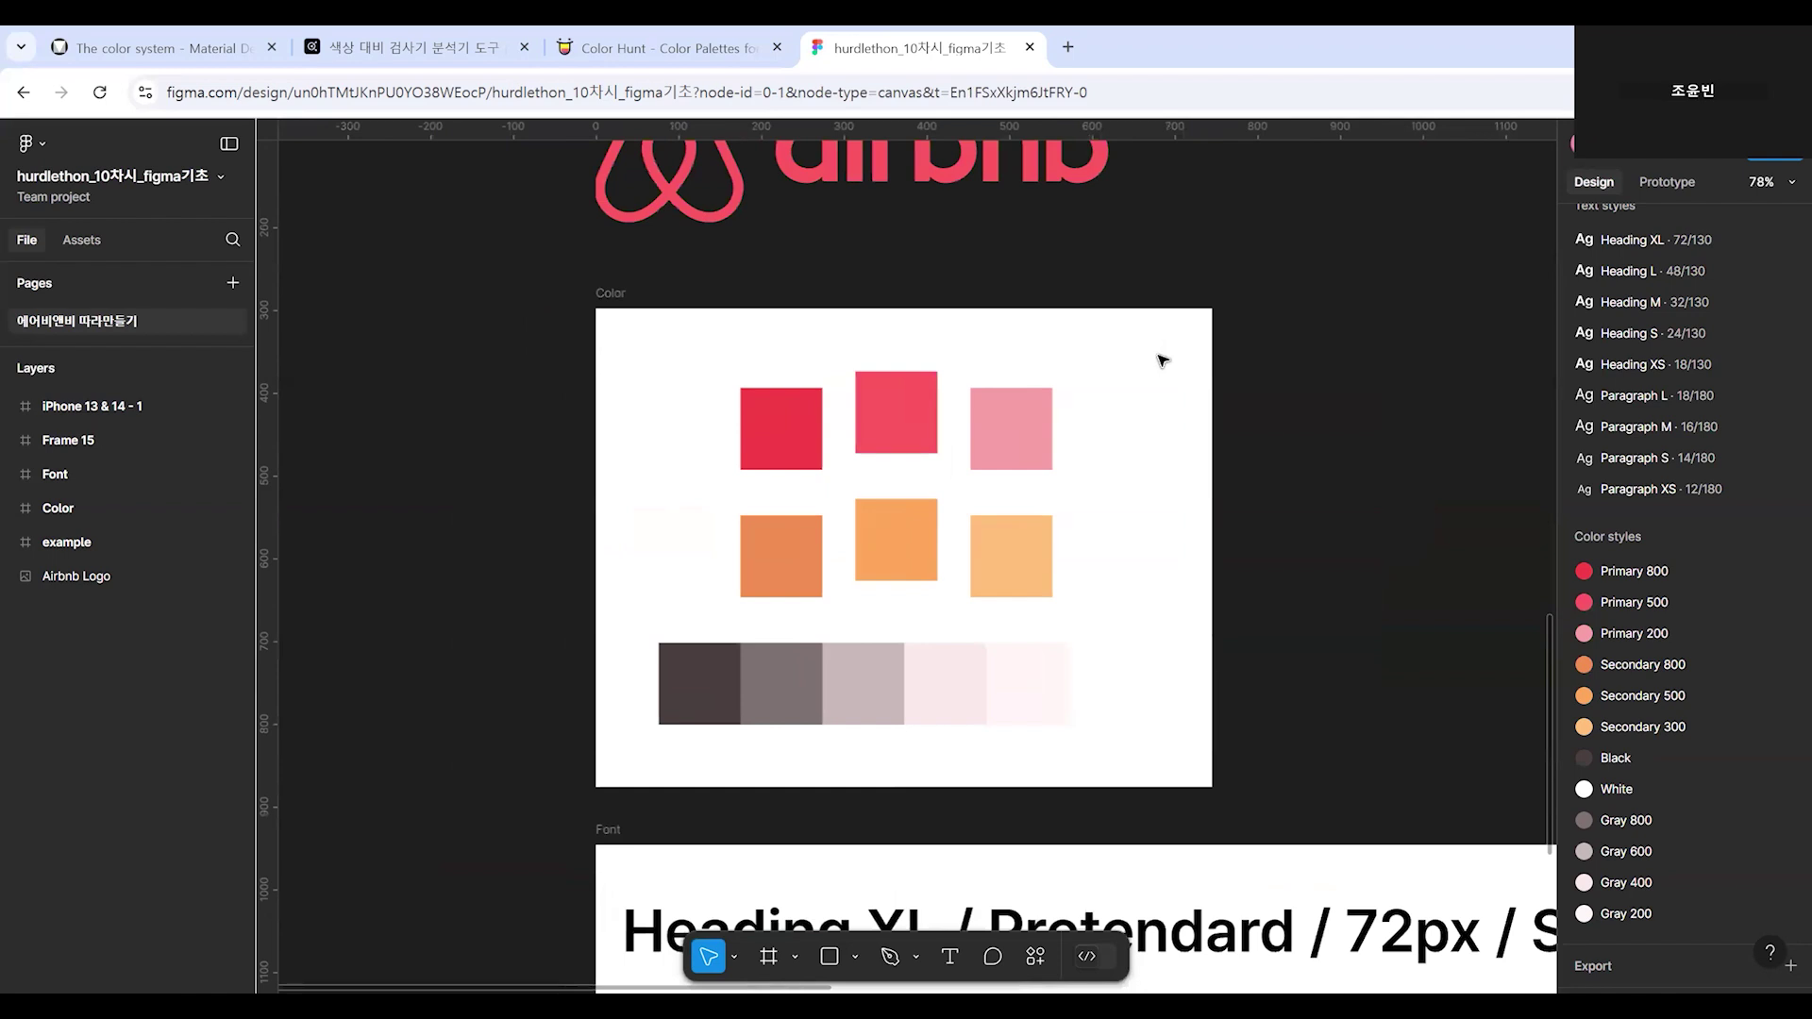
double_click(895, 418)
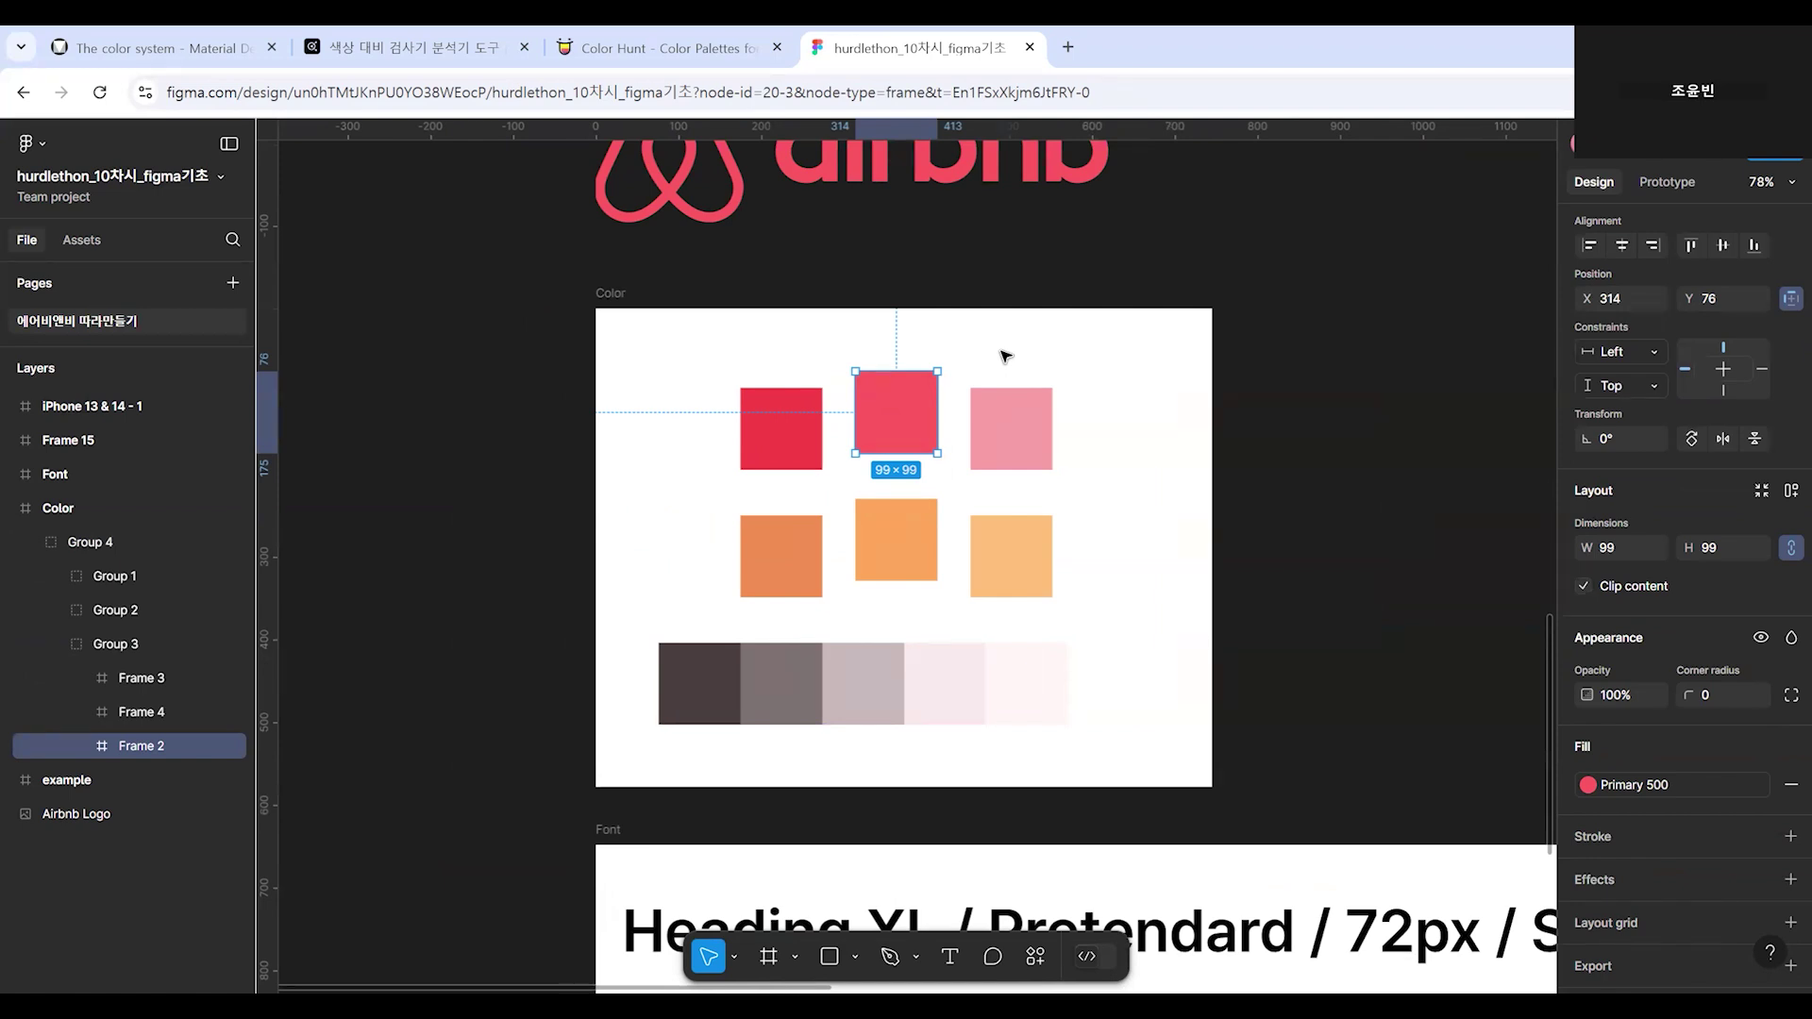
click(992, 411)
click(748, 417)
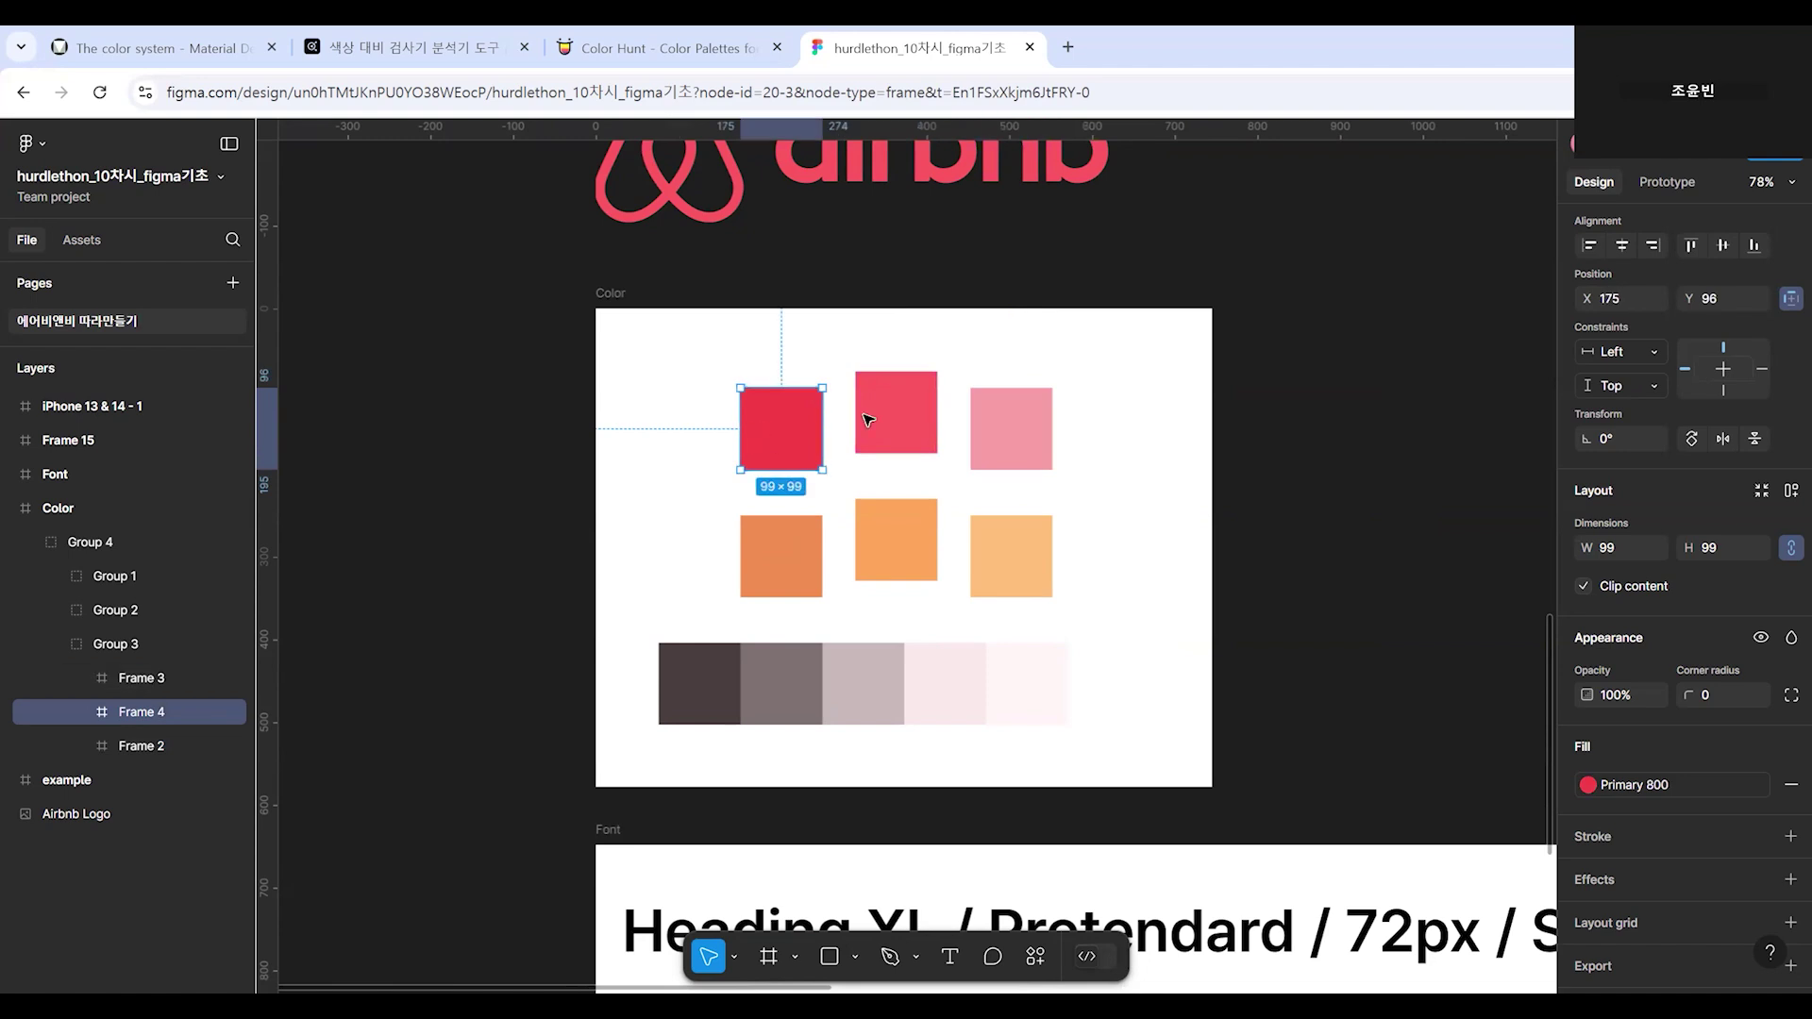
click(1012, 436)
click(783, 444)
click(897, 415)
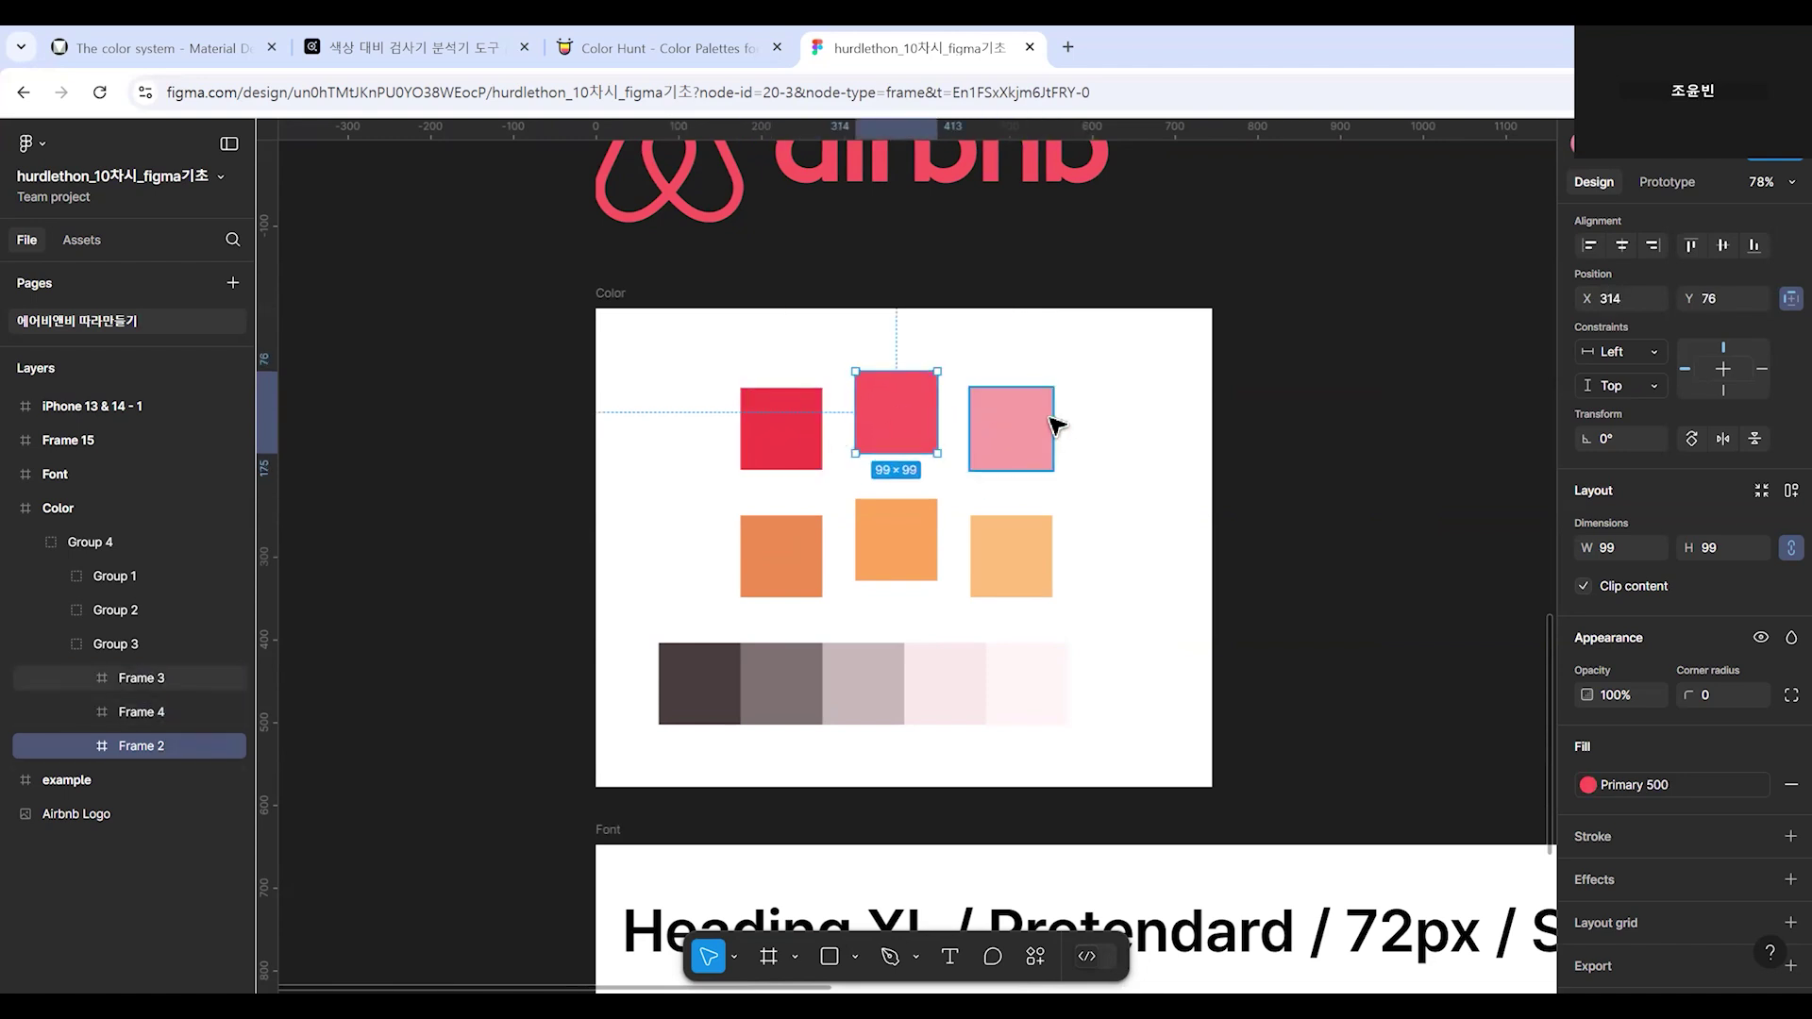
click(1050, 430)
click(798, 437)
click(1025, 427)
click(810, 440)
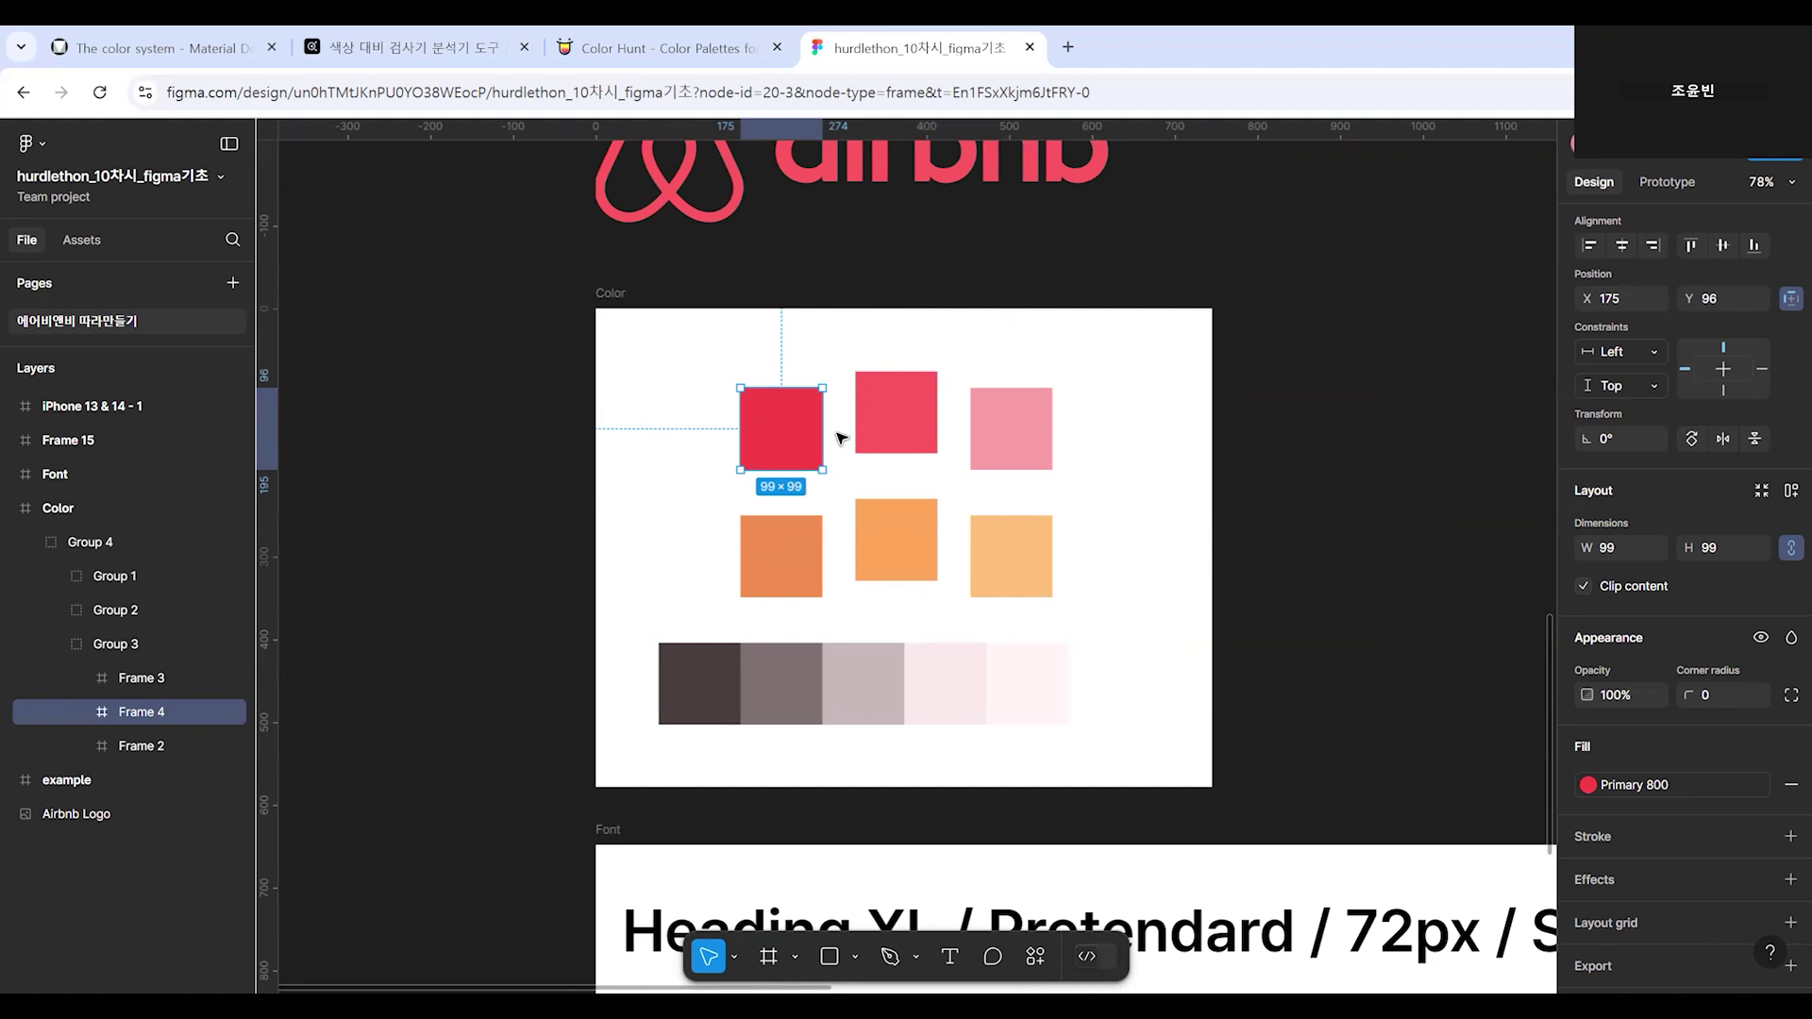
click(897, 400)
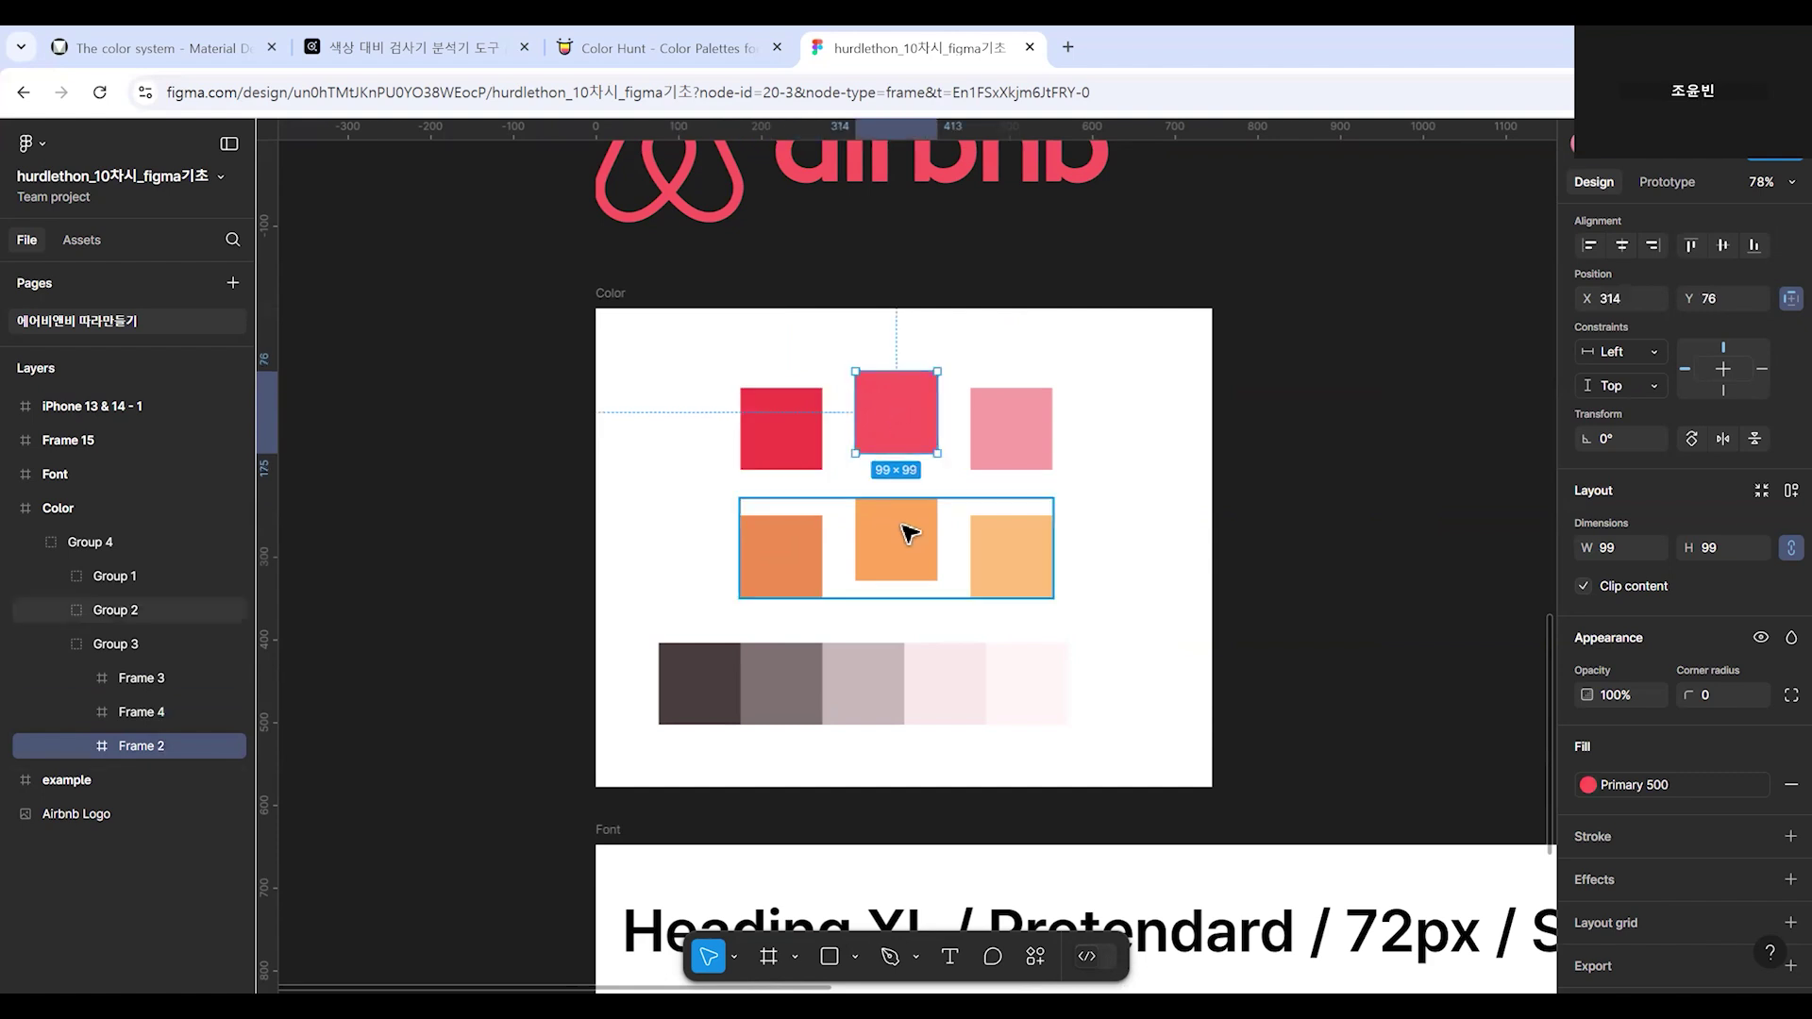
Inspect the three orange swatches in the Color frame to check their Secondary color styles.
click(914, 533)
double_click(913, 533)
click(781, 566)
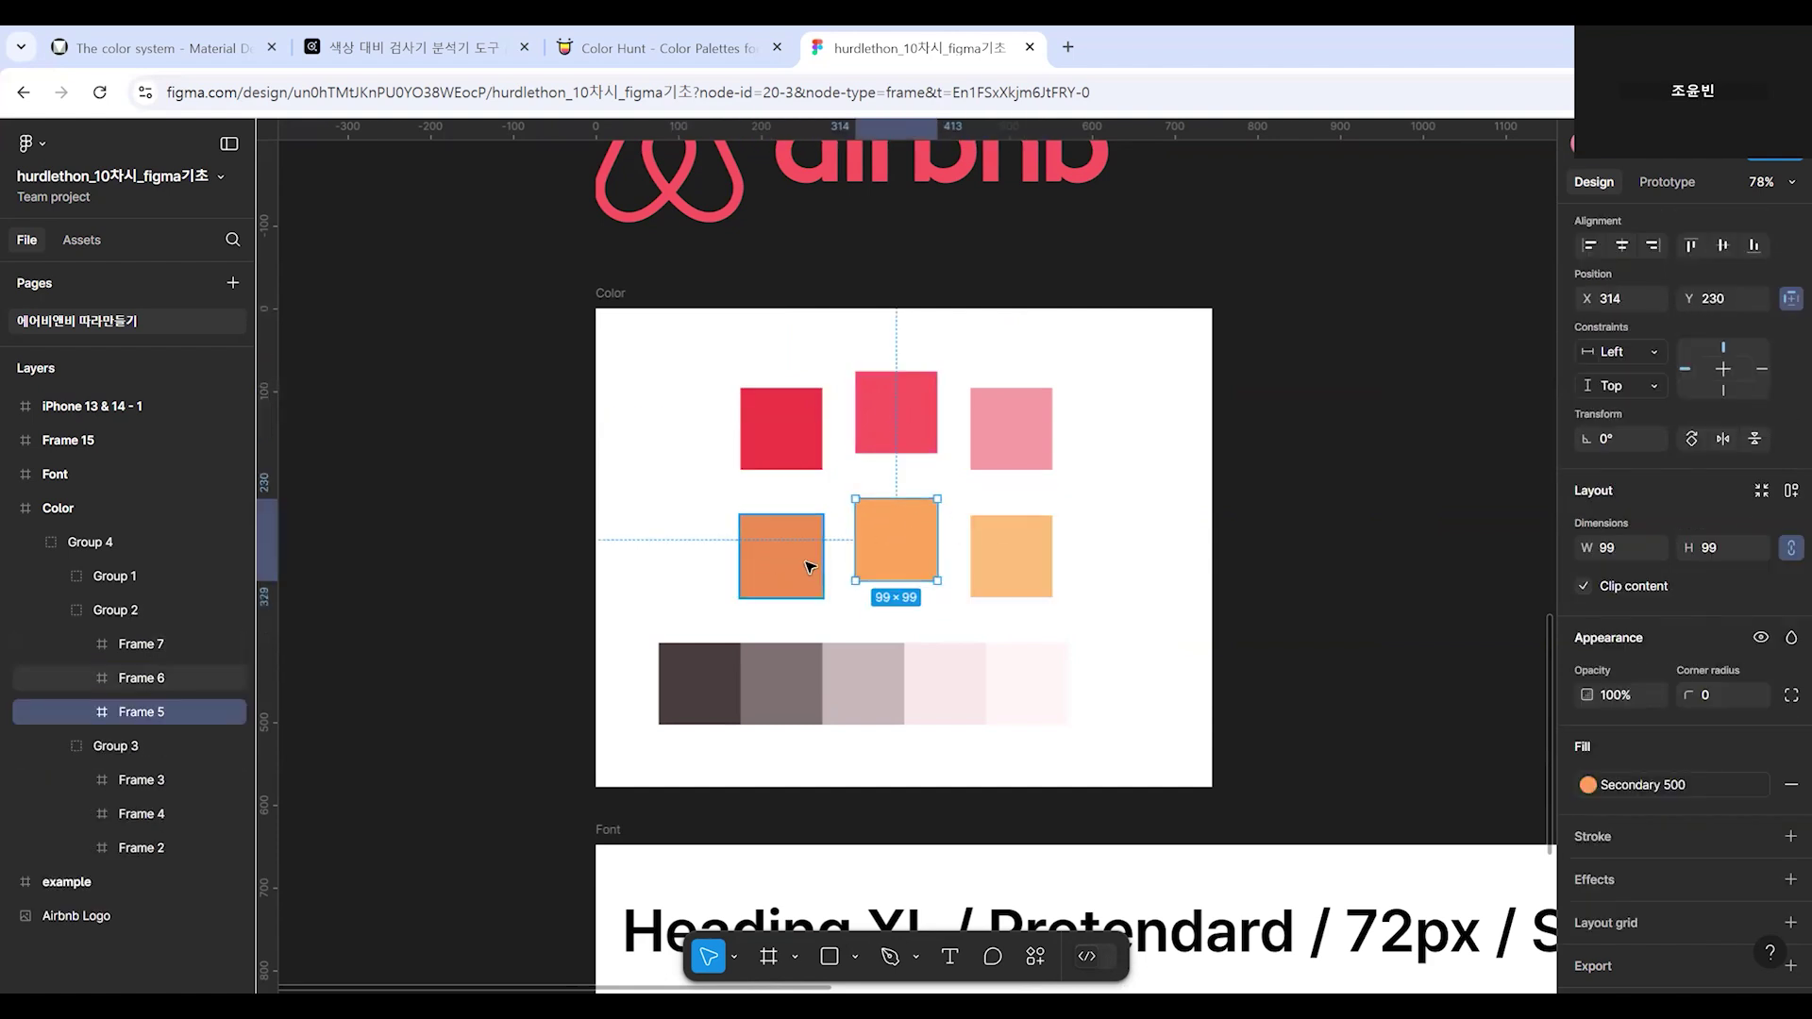
click(1031, 560)
click(894, 538)
click(801, 584)
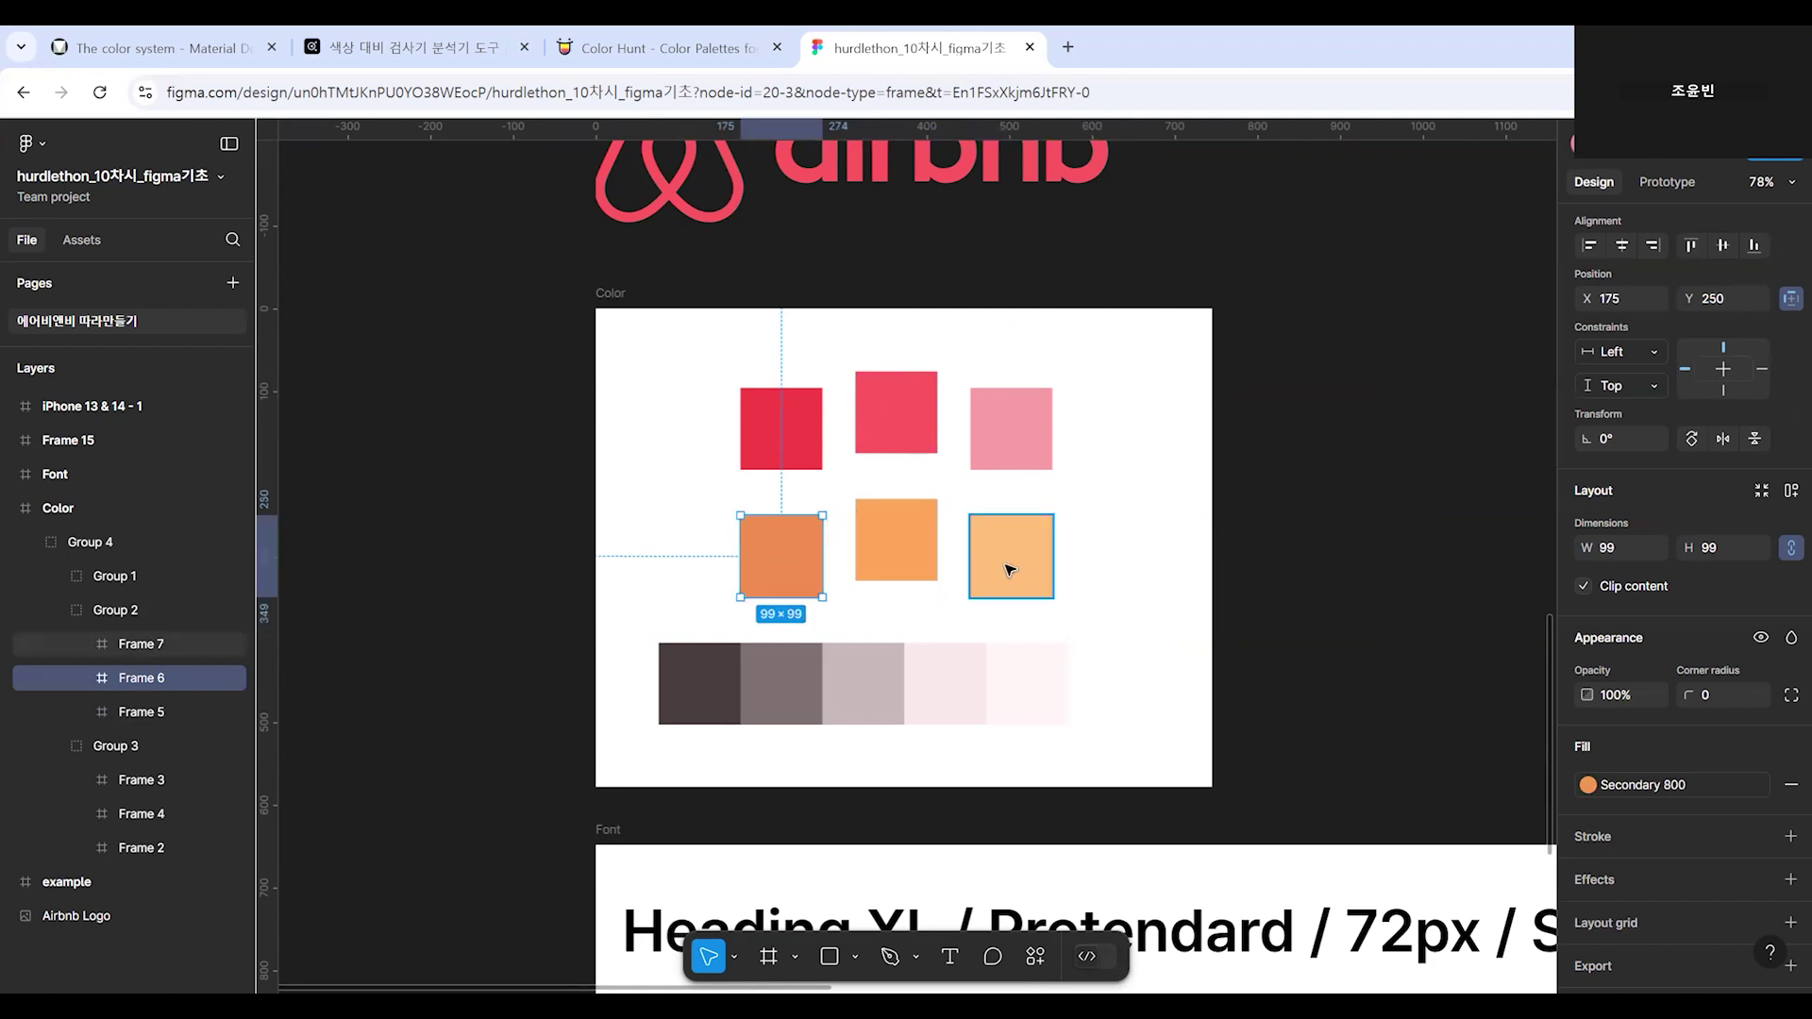
click(996, 572)
click(1285, 520)
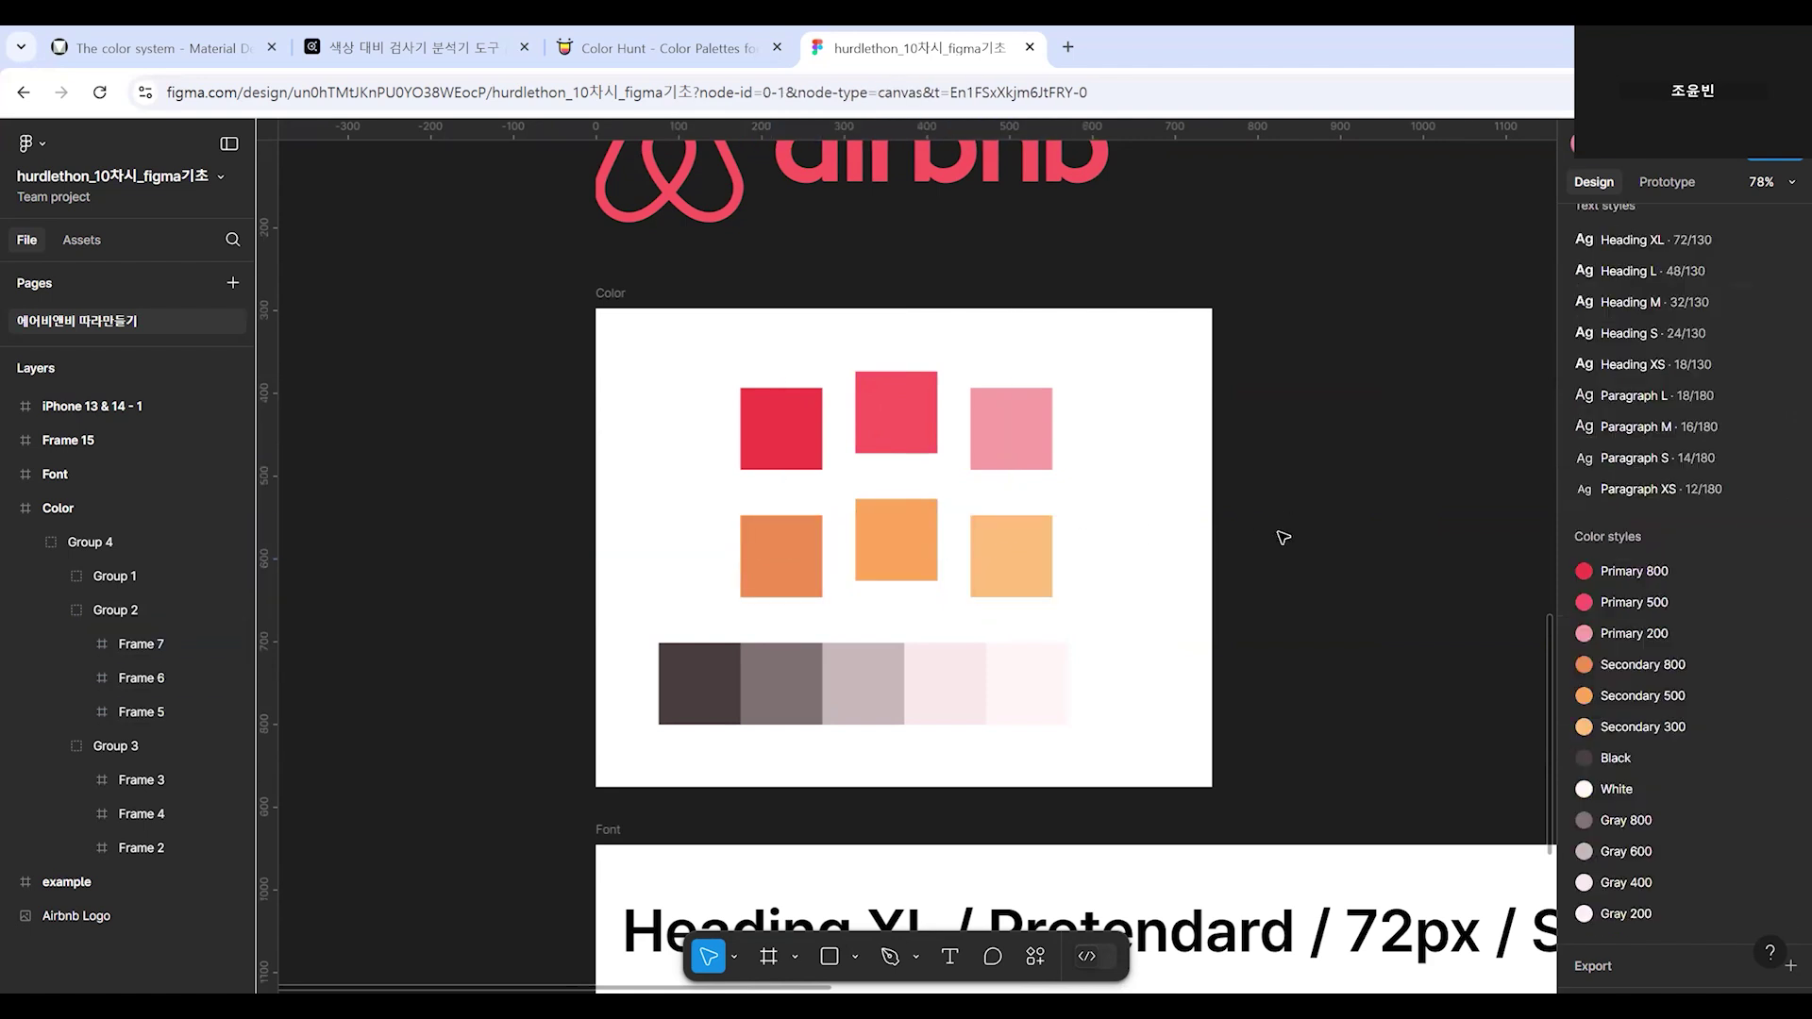
Compare the middle Primary 500 swatch with the middle Secondary 500 swatch in the Color frame.
drag(652, 535, 927, 475)
click(894, 441)
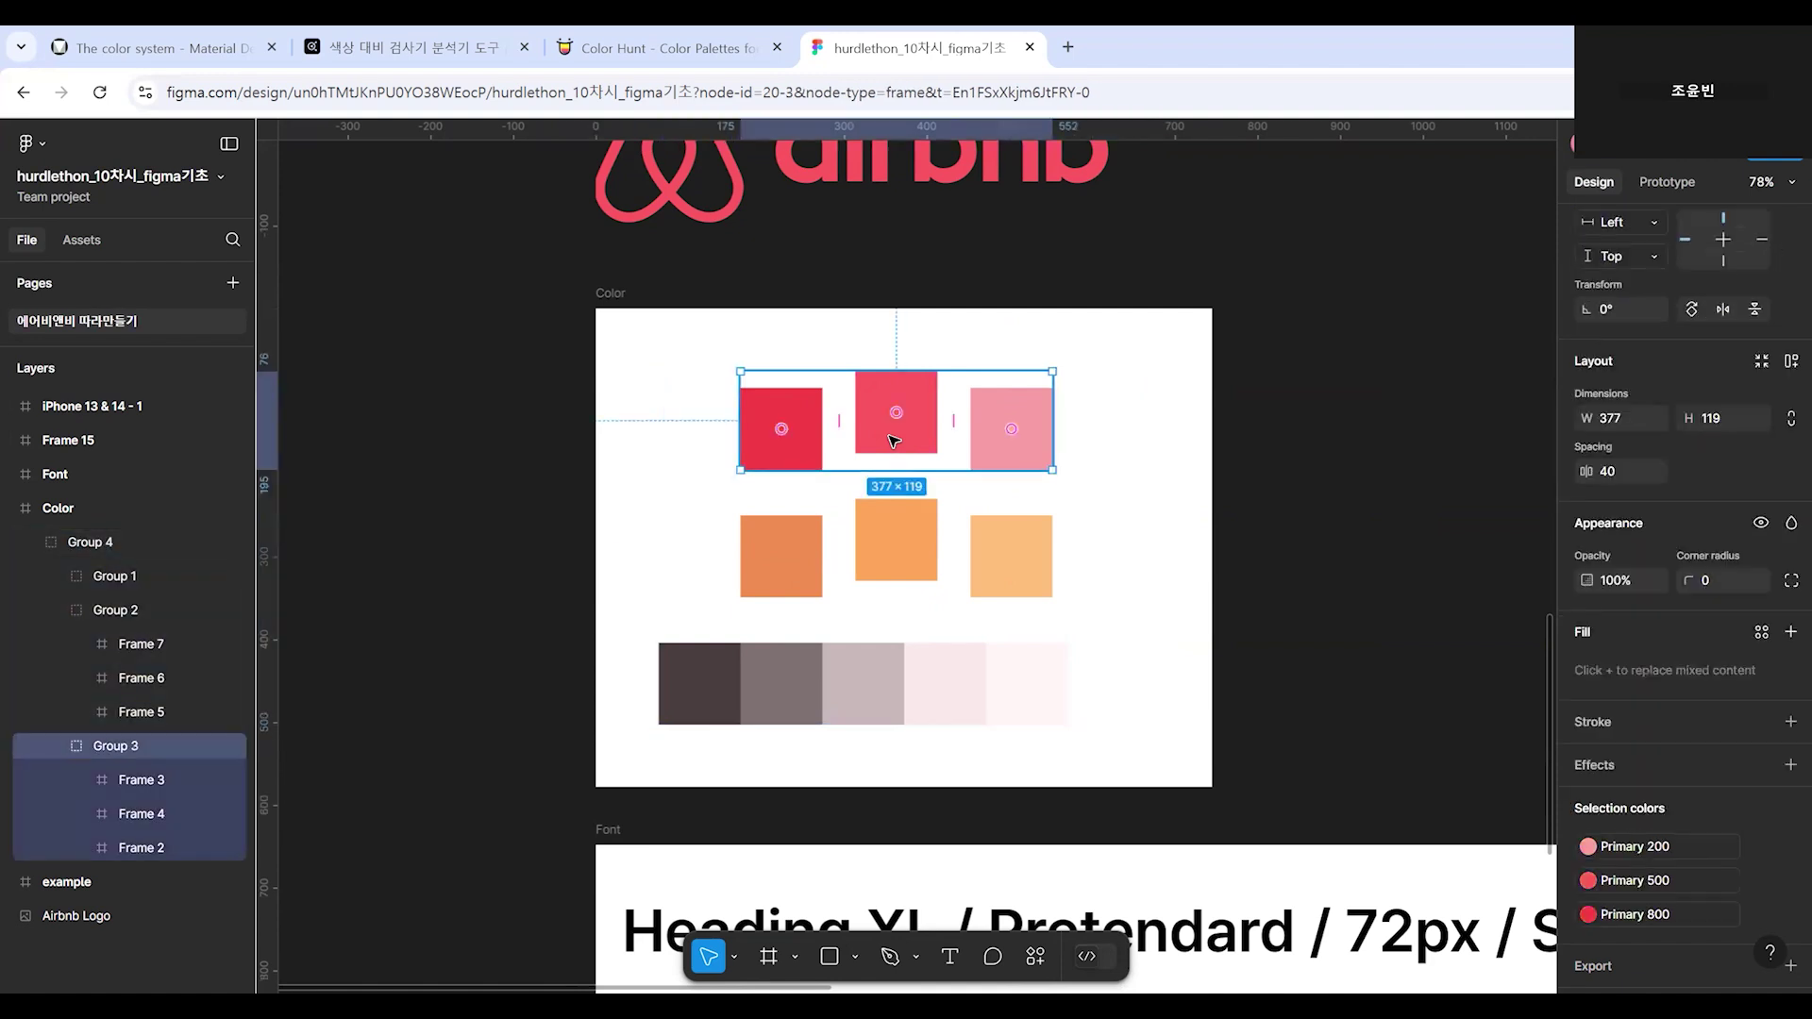
click(930, 425)
click(923, 548)
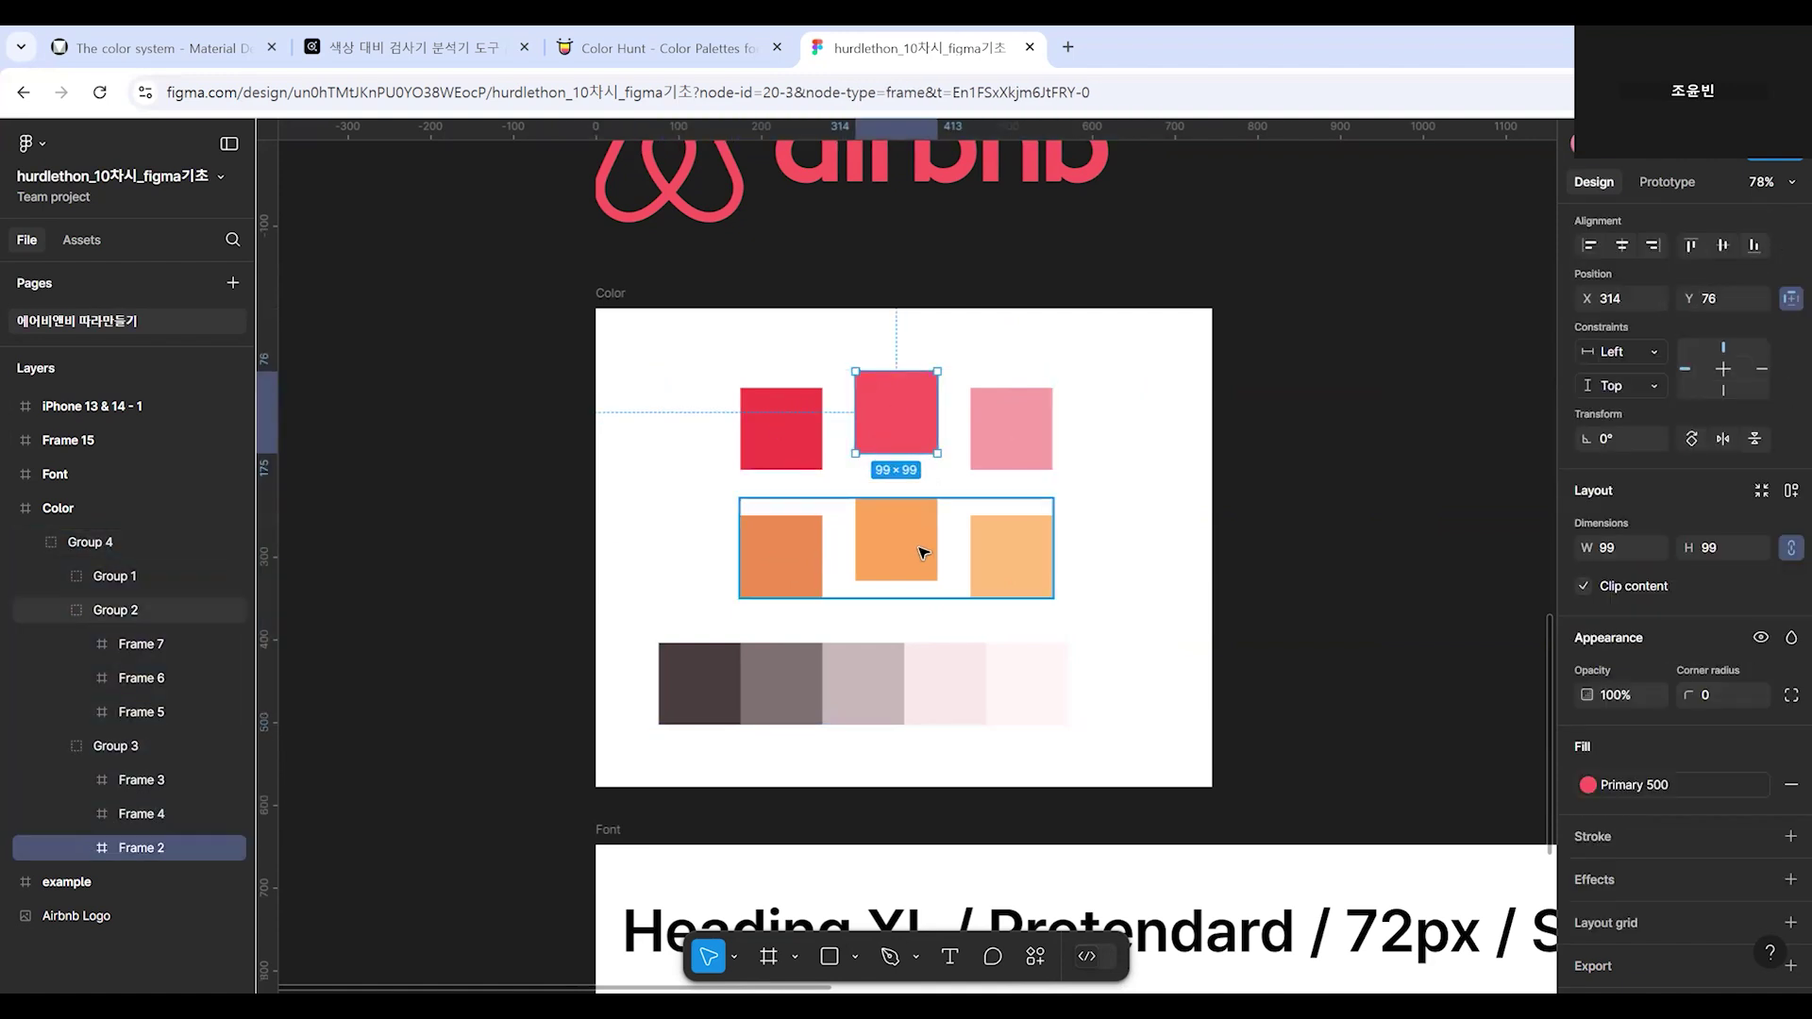
click(925, 550)
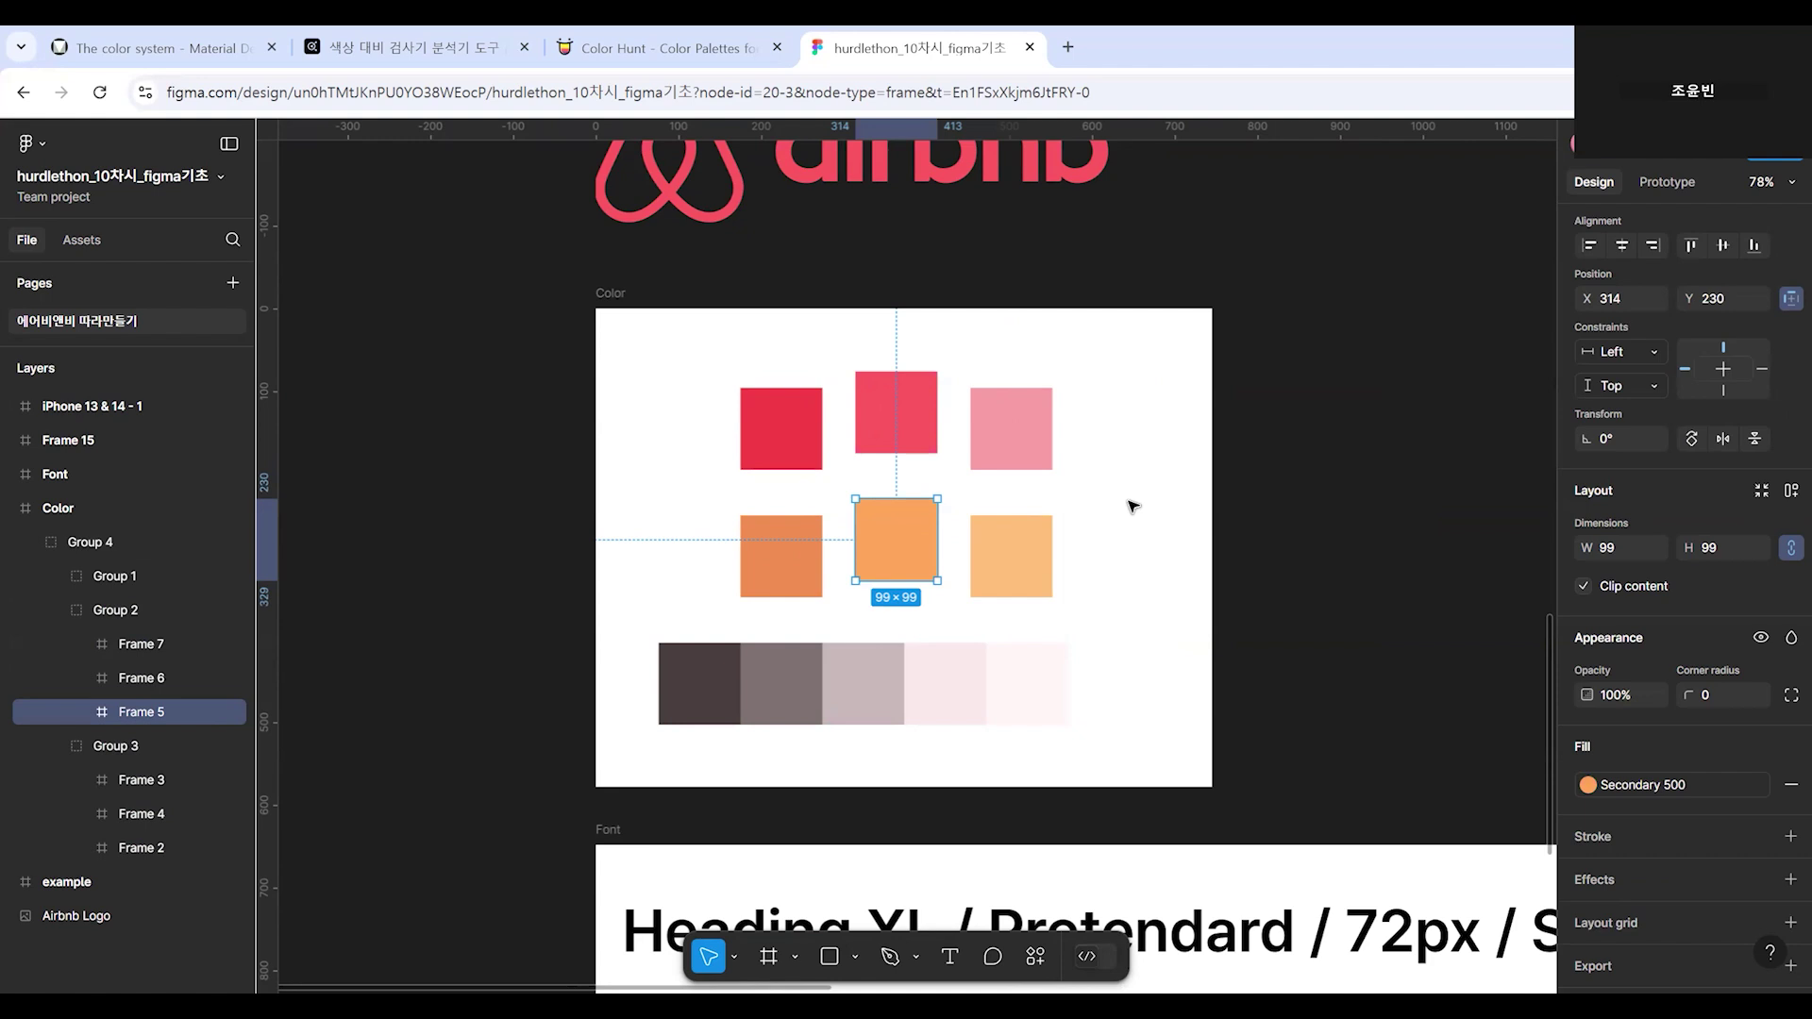
click(912, 427)
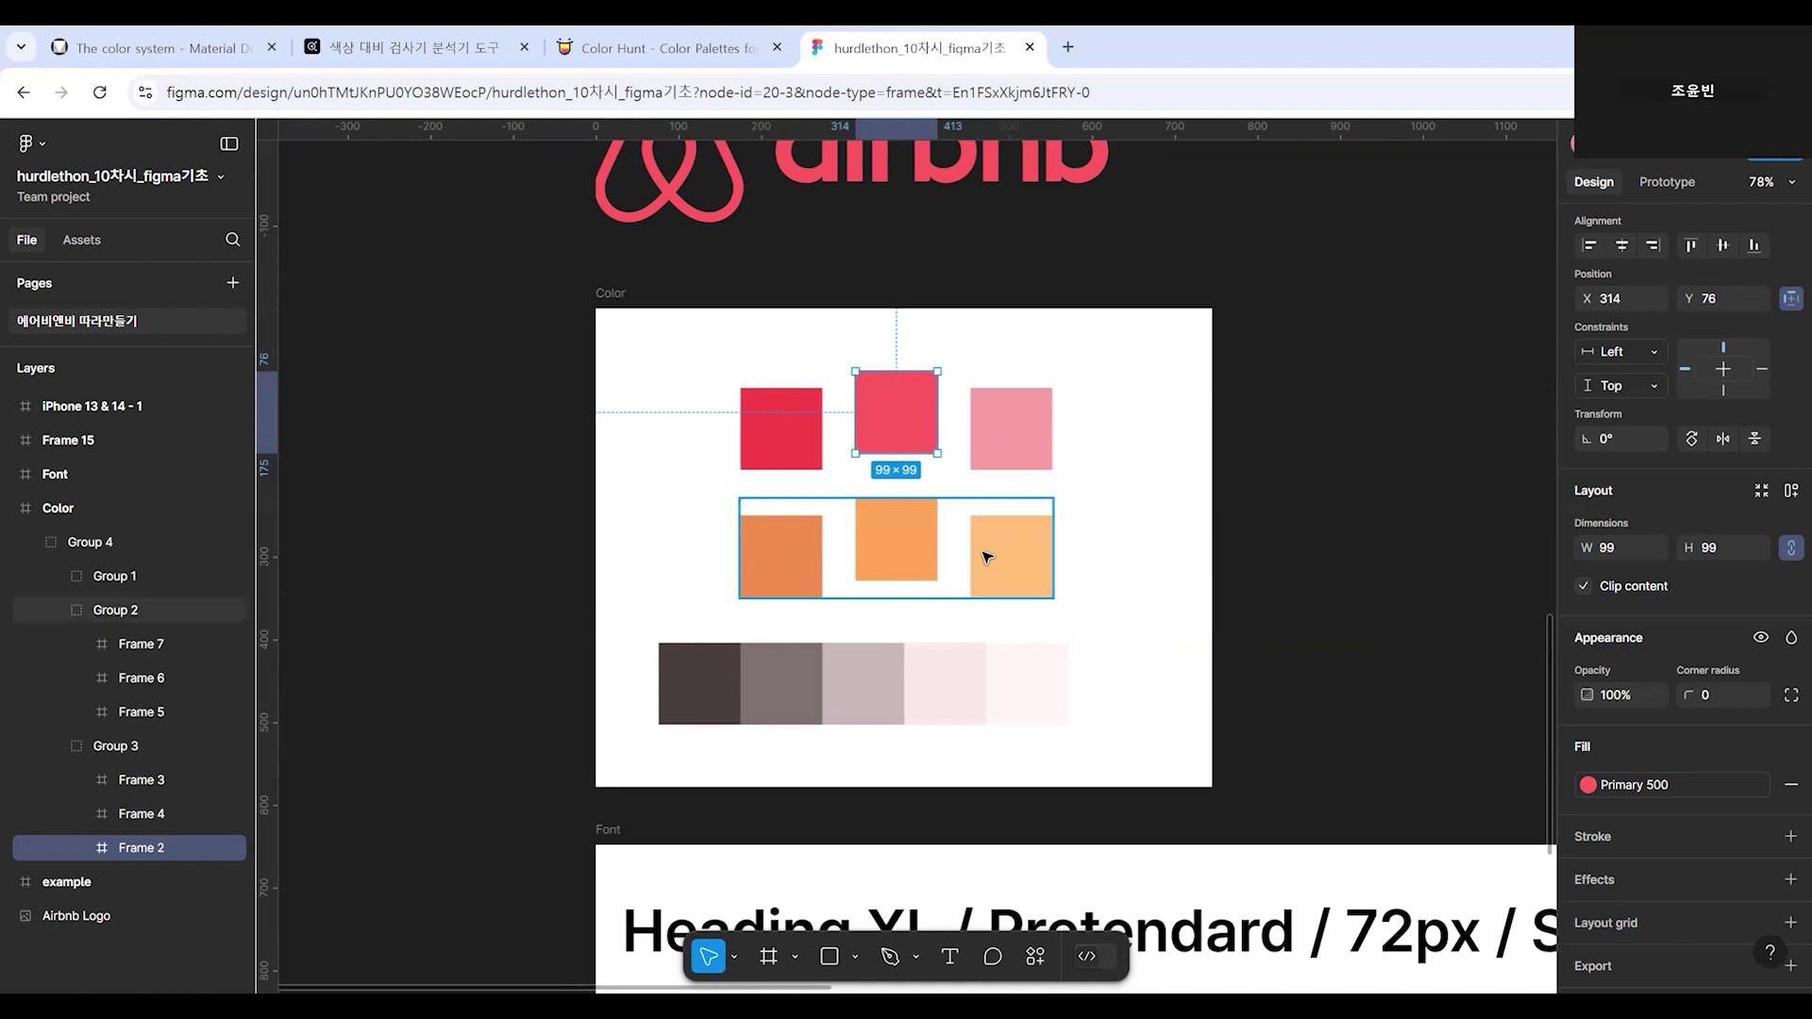
click(906, 541)
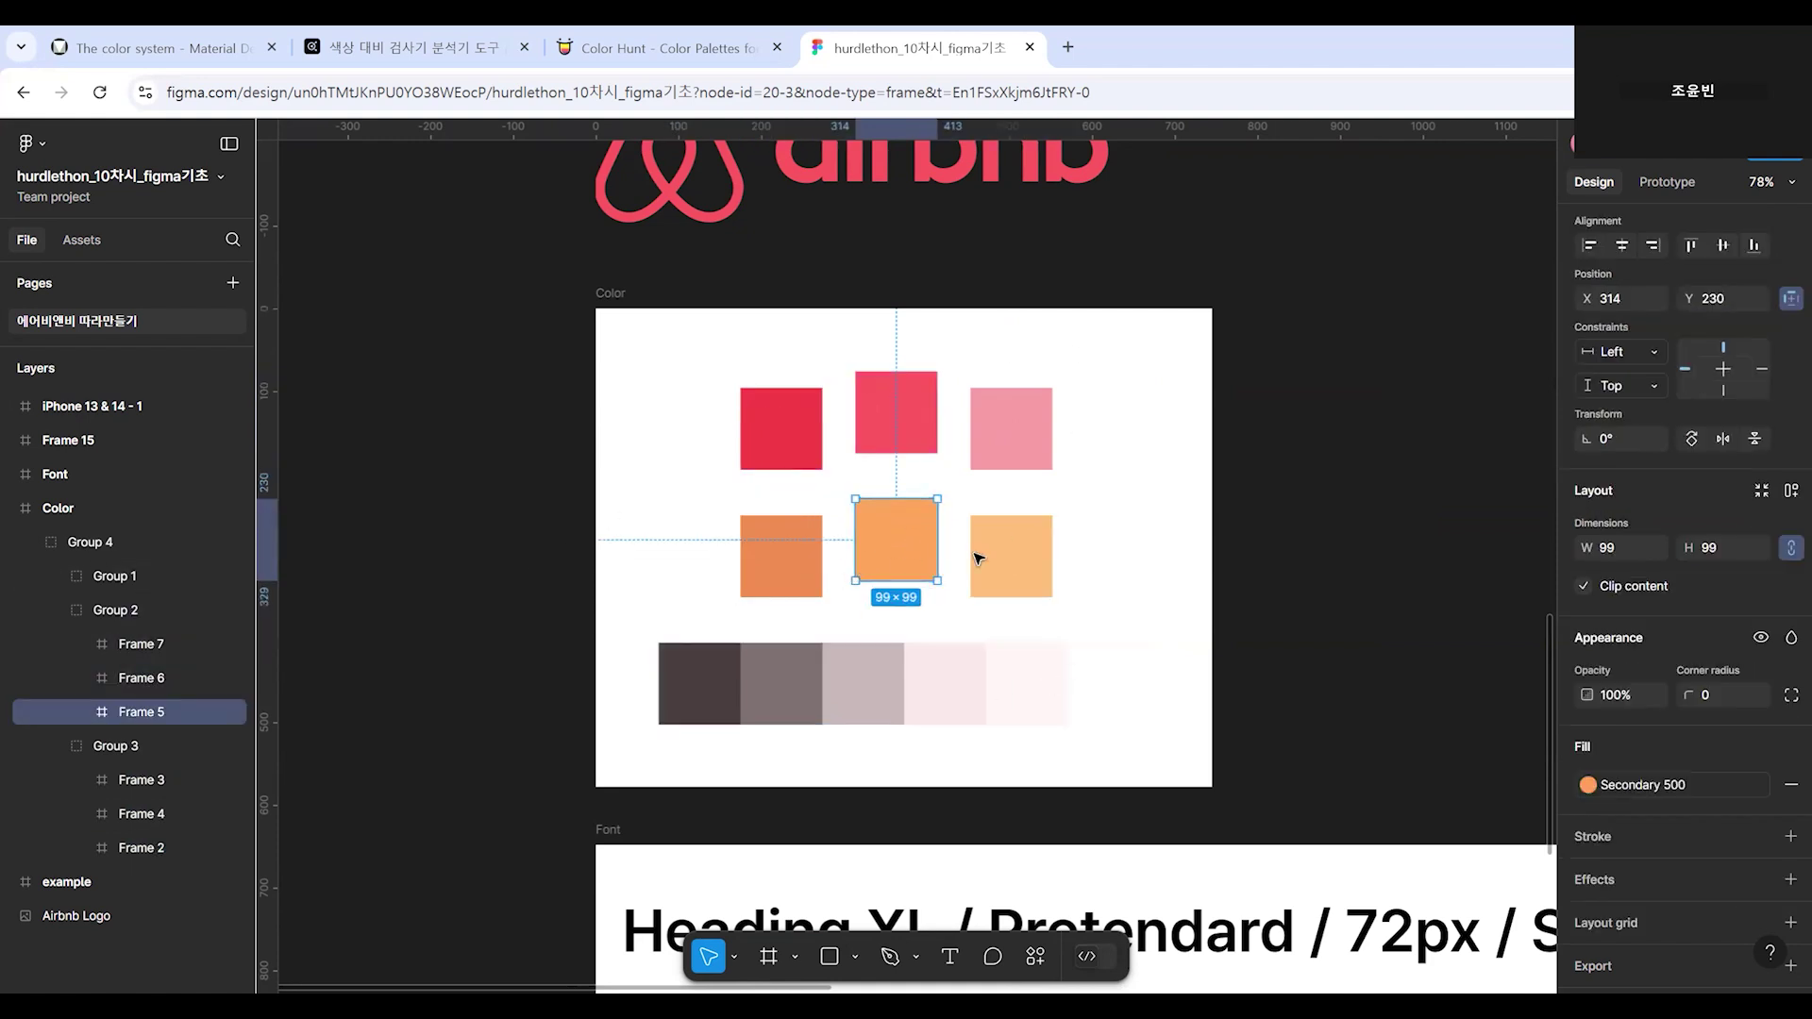
click(1218, 557)
Go through the bottom row of neutral swatches in the Color frame, checking the black, gray and white color styles.
click(897, 649)
click(710, 680)
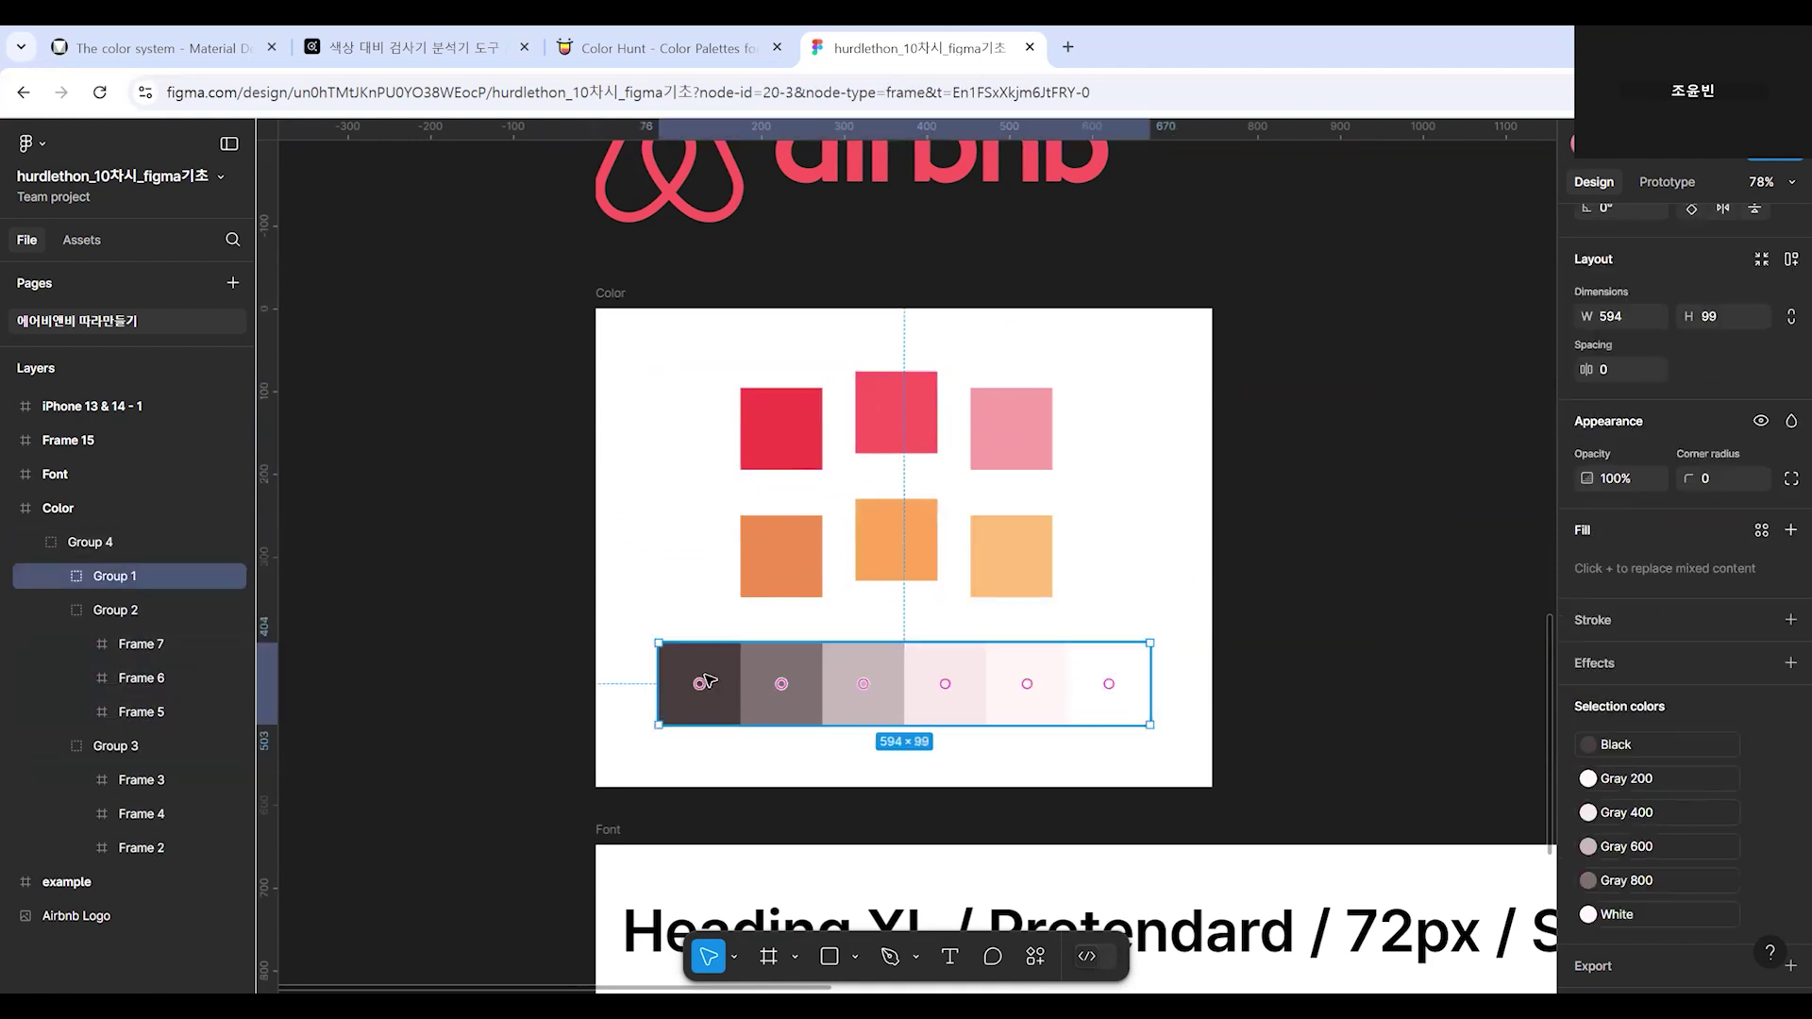
click(710, 681)
click(770, 684)
click(868, 694)
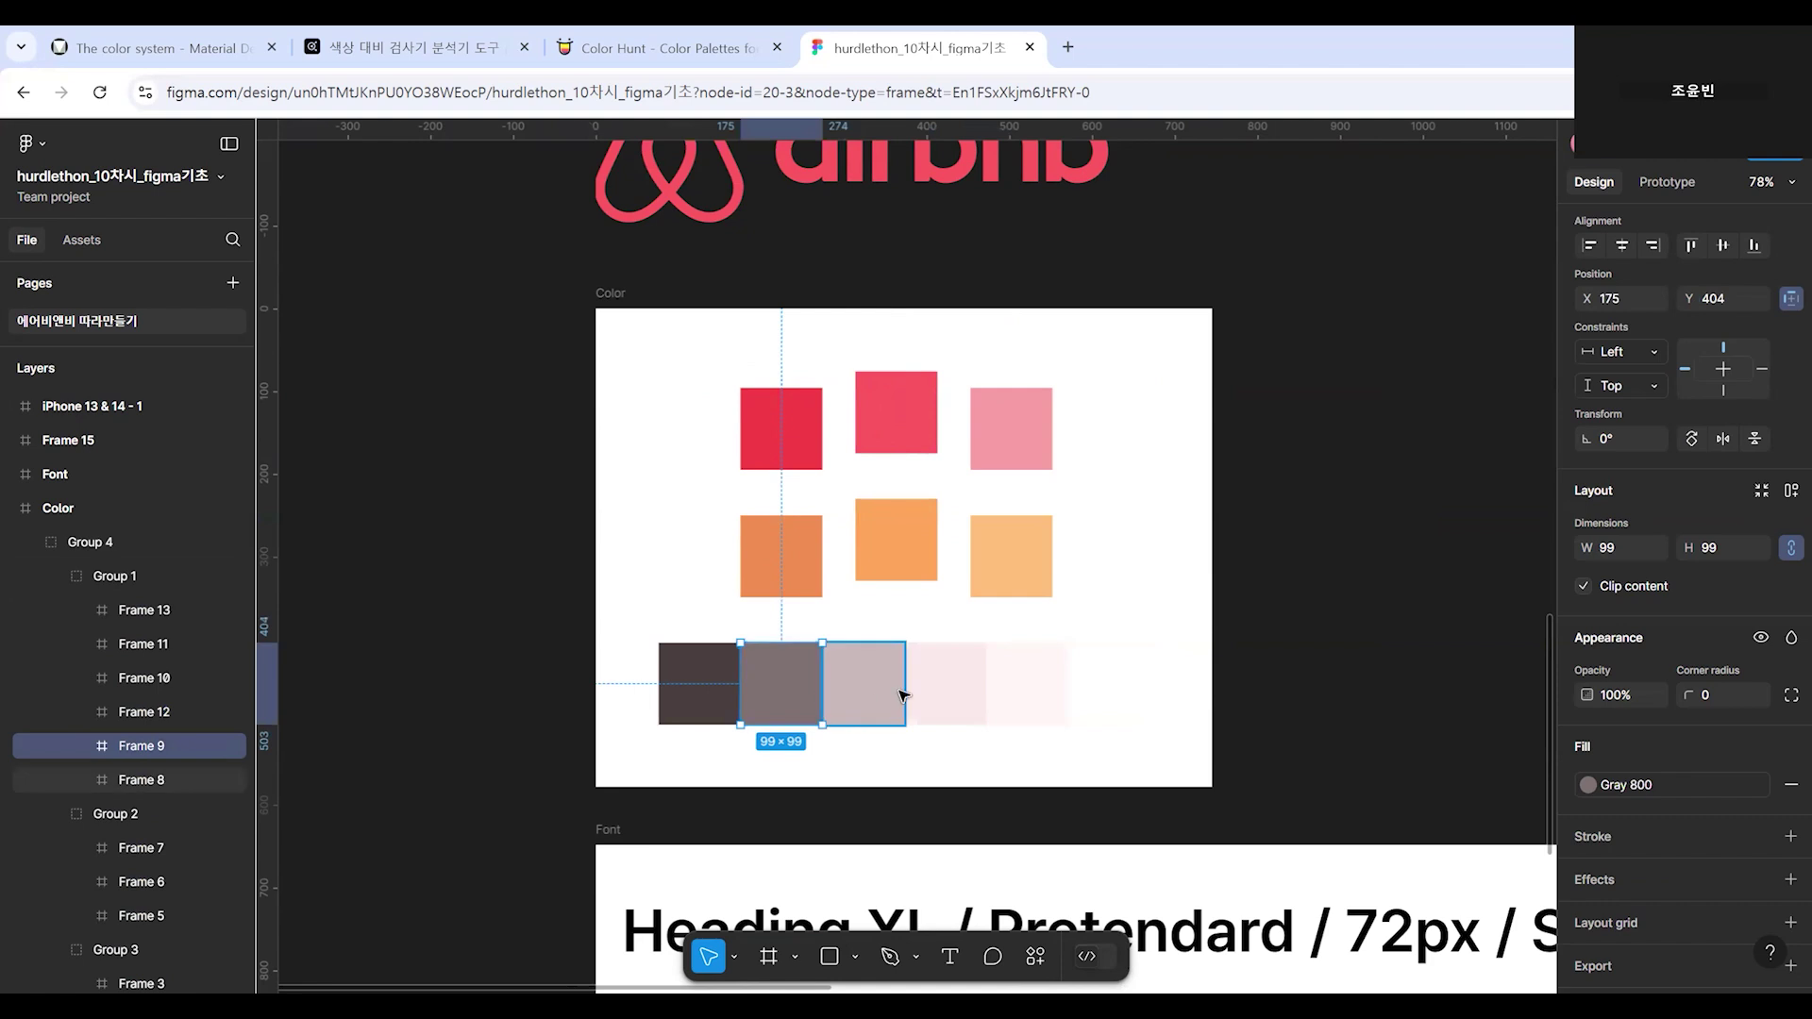
click(978, 700)
click(1046, 696)
click(1110, 692)
click(1026, 699)
click(959, 694)
click(867, 690)
click(804, 689)
click(950, 680)
click(1029, 688)
click(1112, 689)
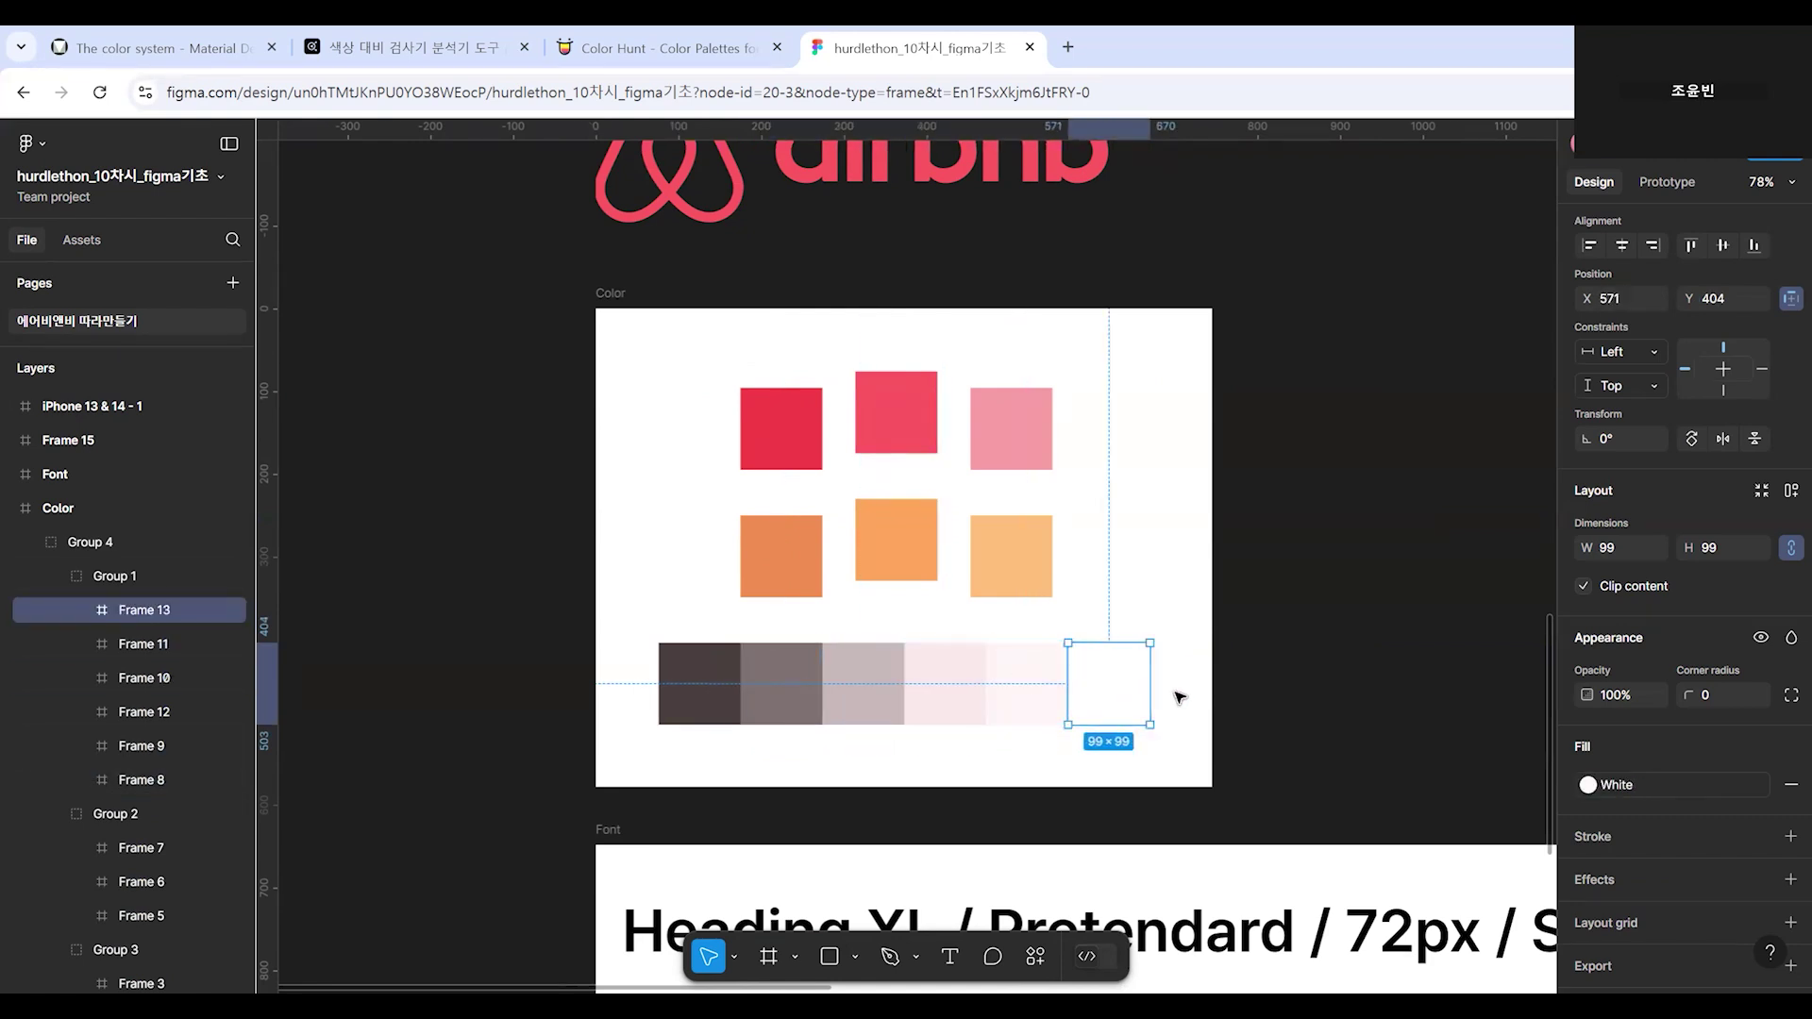
click(1255, 708)
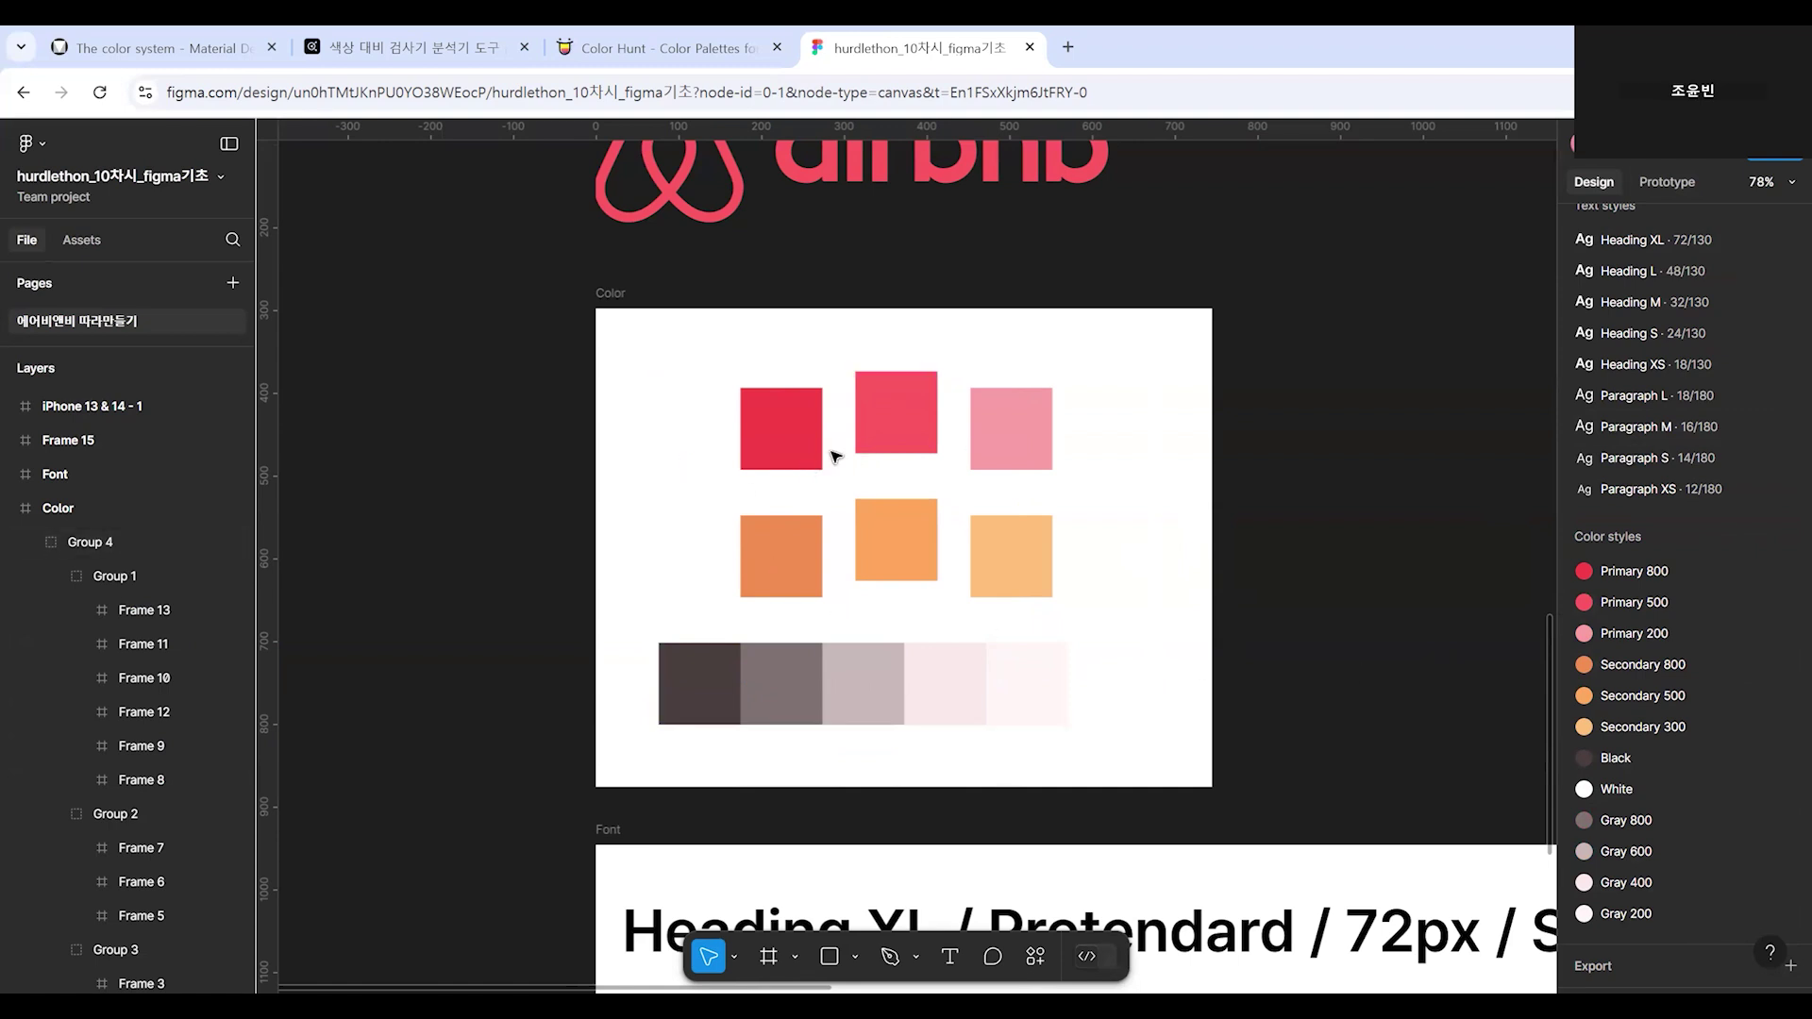
Review the primary and secondary swatch groups in the Color frame beneath the Airbnb logo.
scroll(915, 439, down, 3)
drag(1240, 488, 1111, 562)
scroll(1112, 562, up, 3)
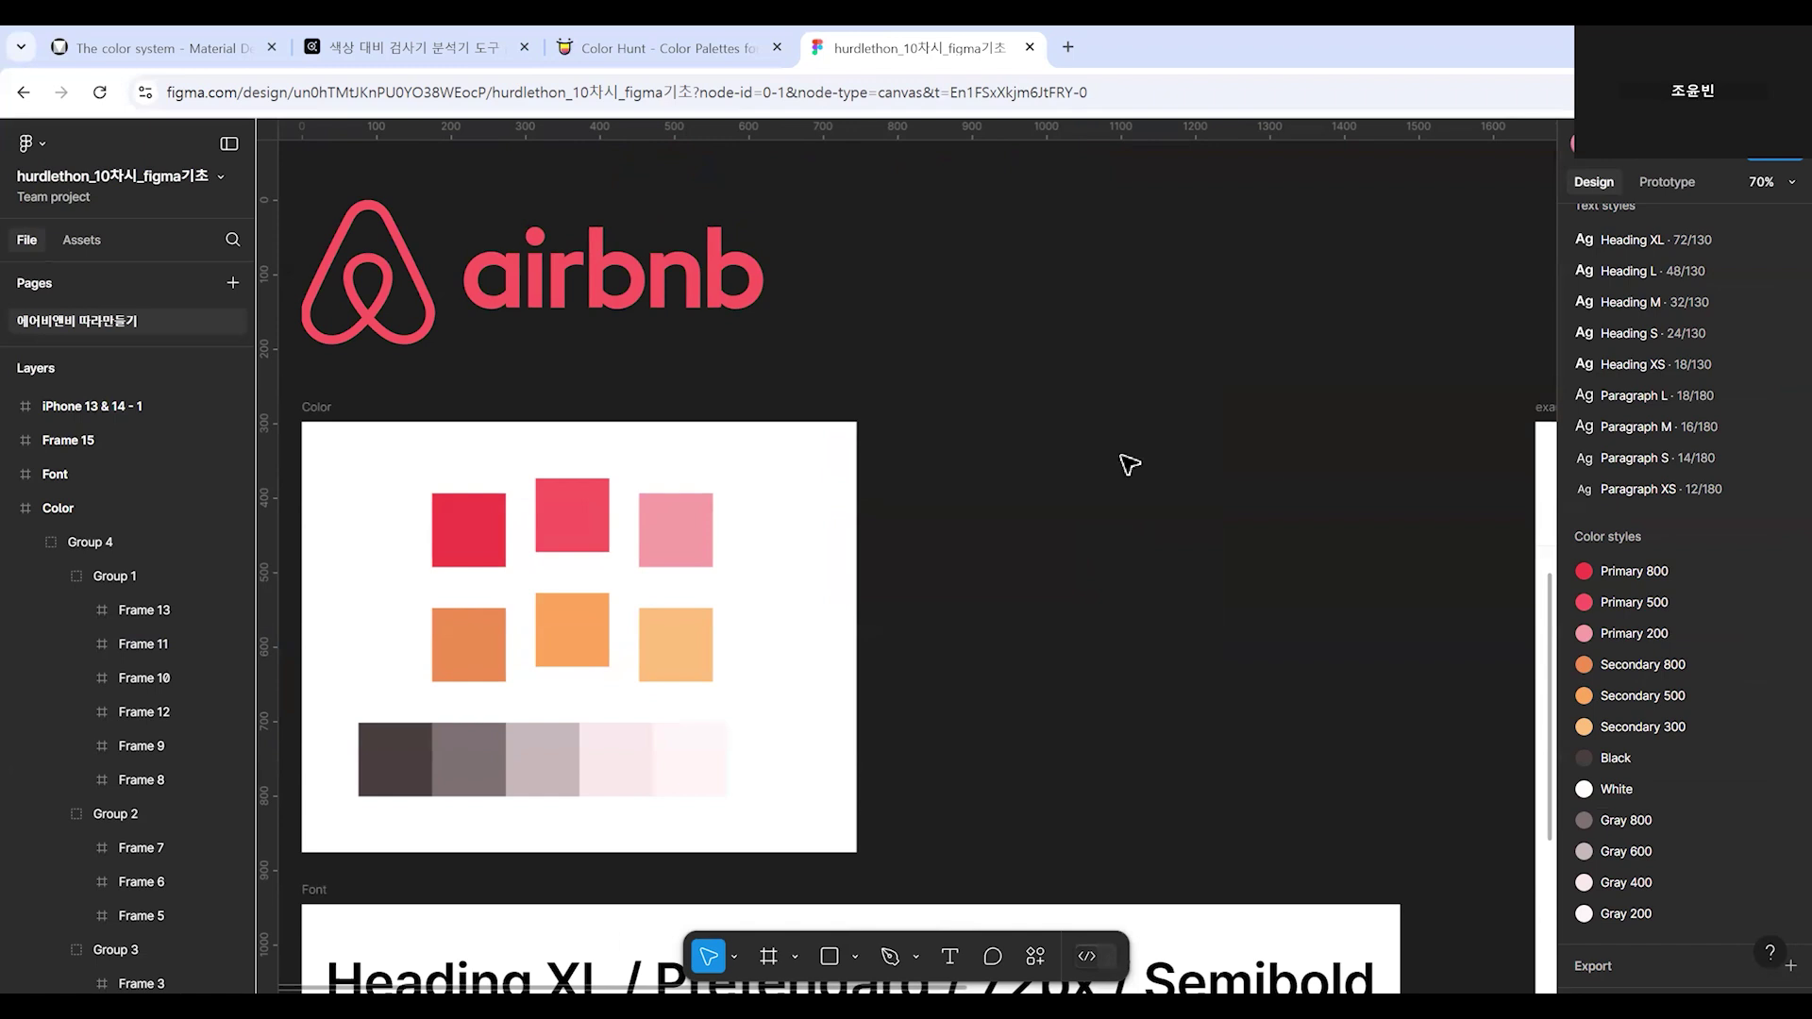
double_click(577, 521)
click(573, 699)
double_click(594, 658)
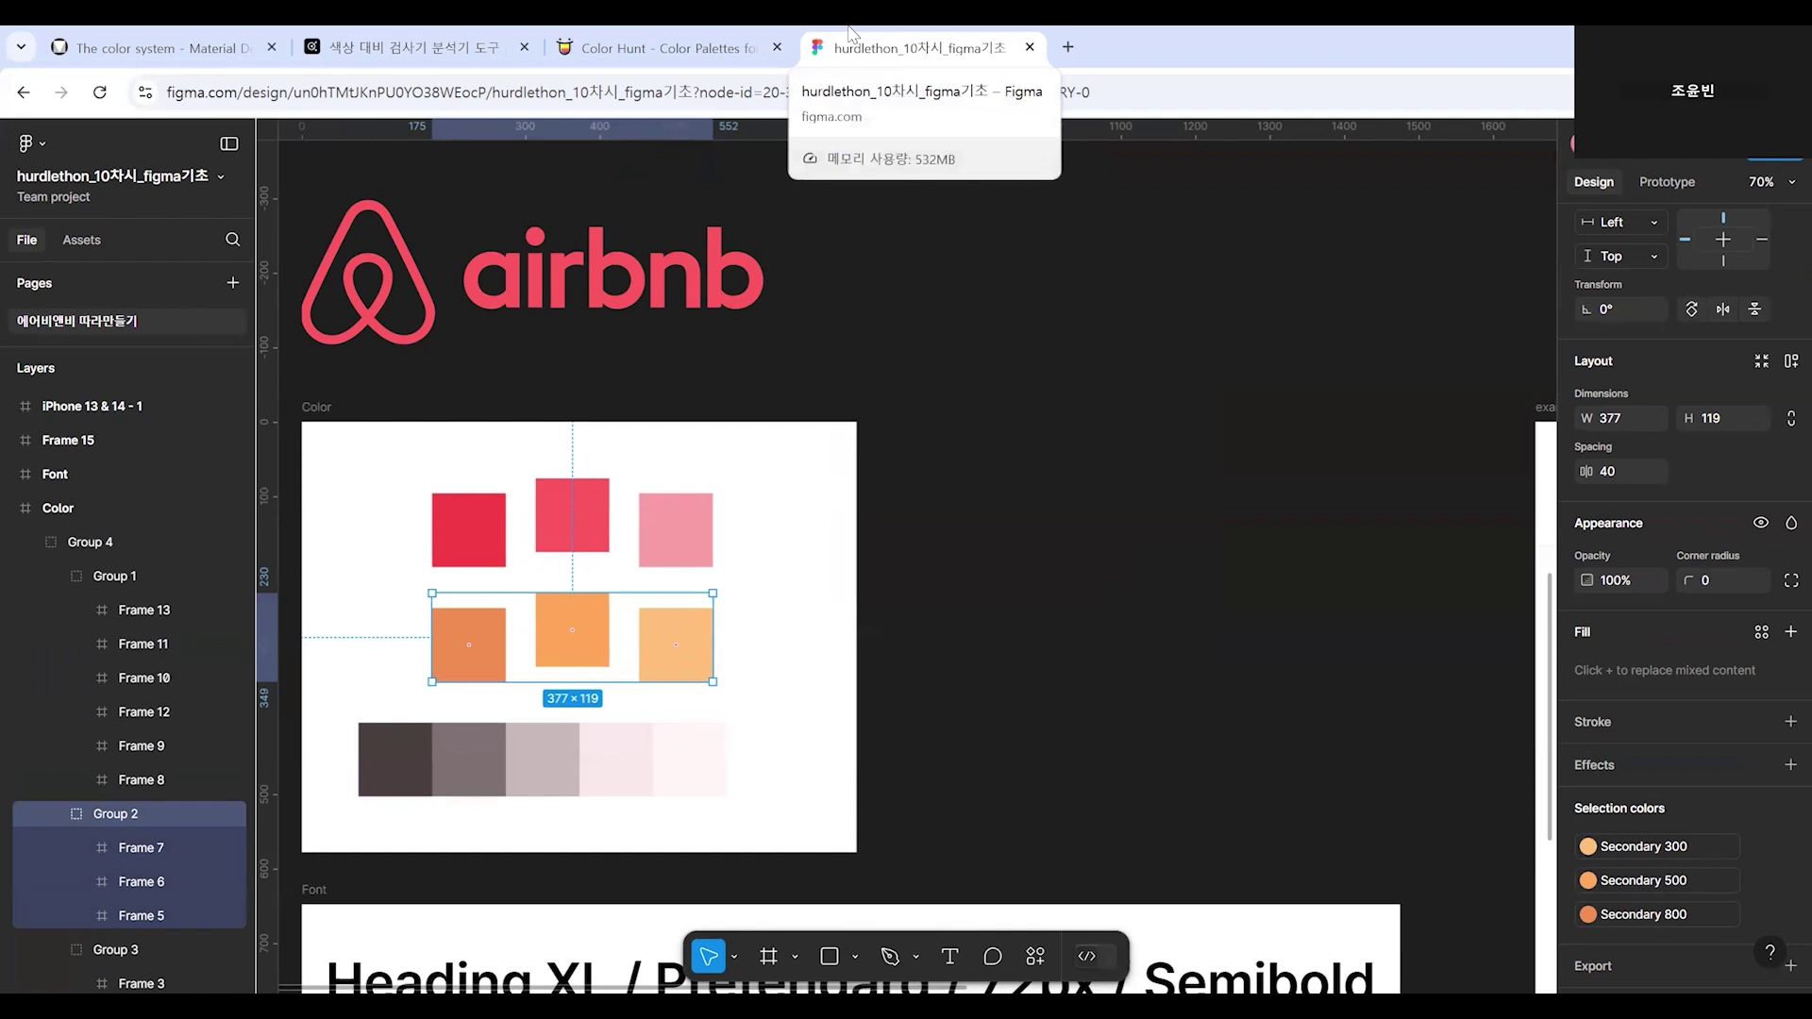
Switch to the Color Hunt site and browse through its newest color palettes.
click(671, 47)
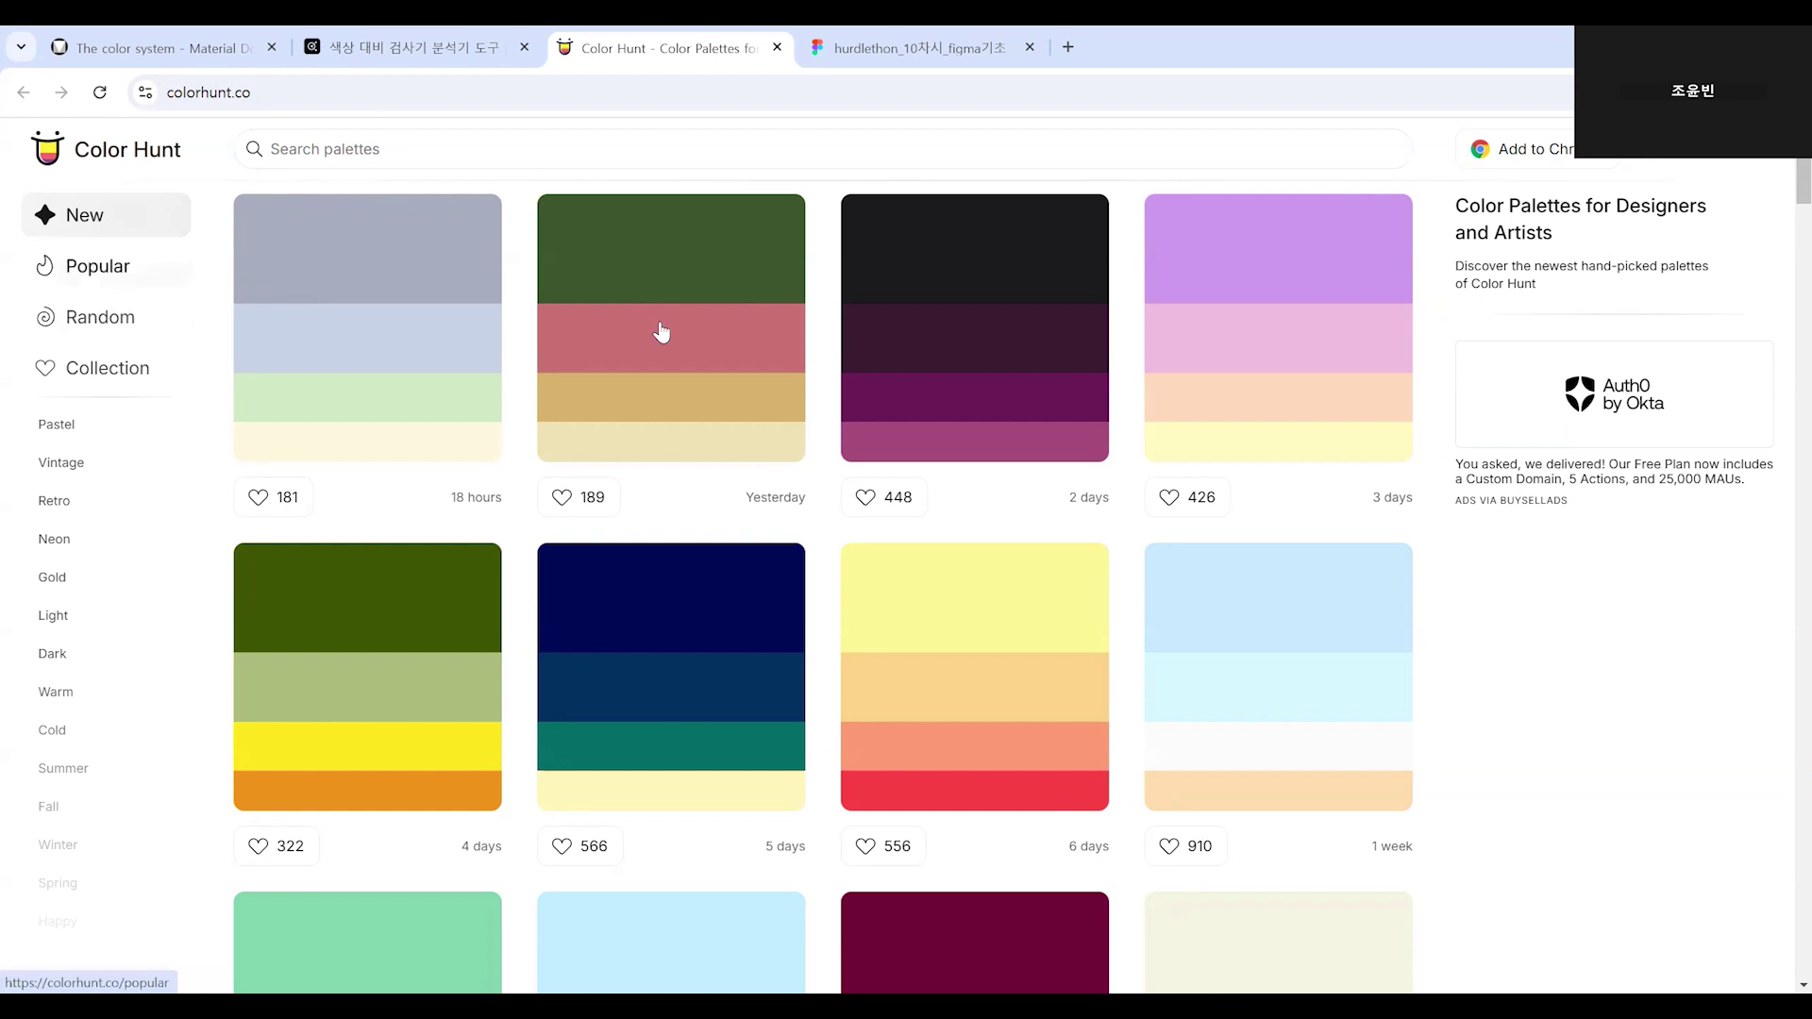
scroll(660, 332, down, 6)
scroll(956, 651, down, 1)
scroll(1076, 613, down, 3)
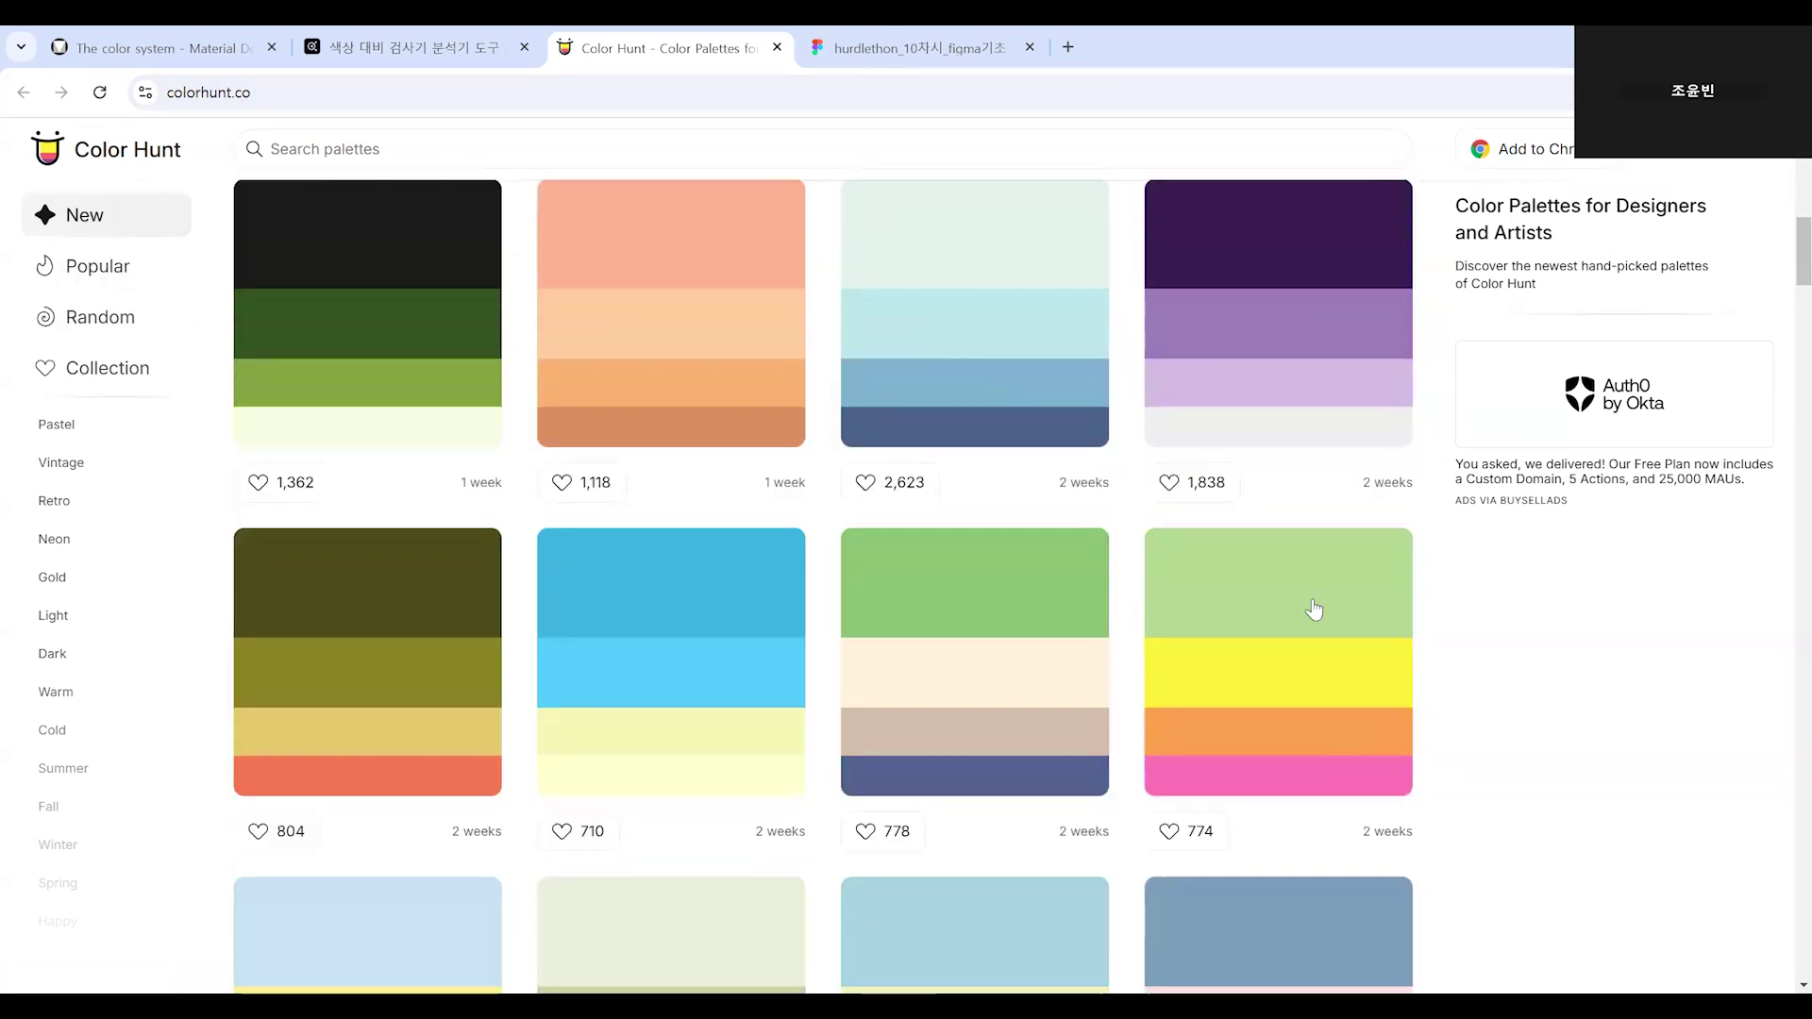
scroll(982, 467, down, 5)
scroll(854, 529, down, 2)
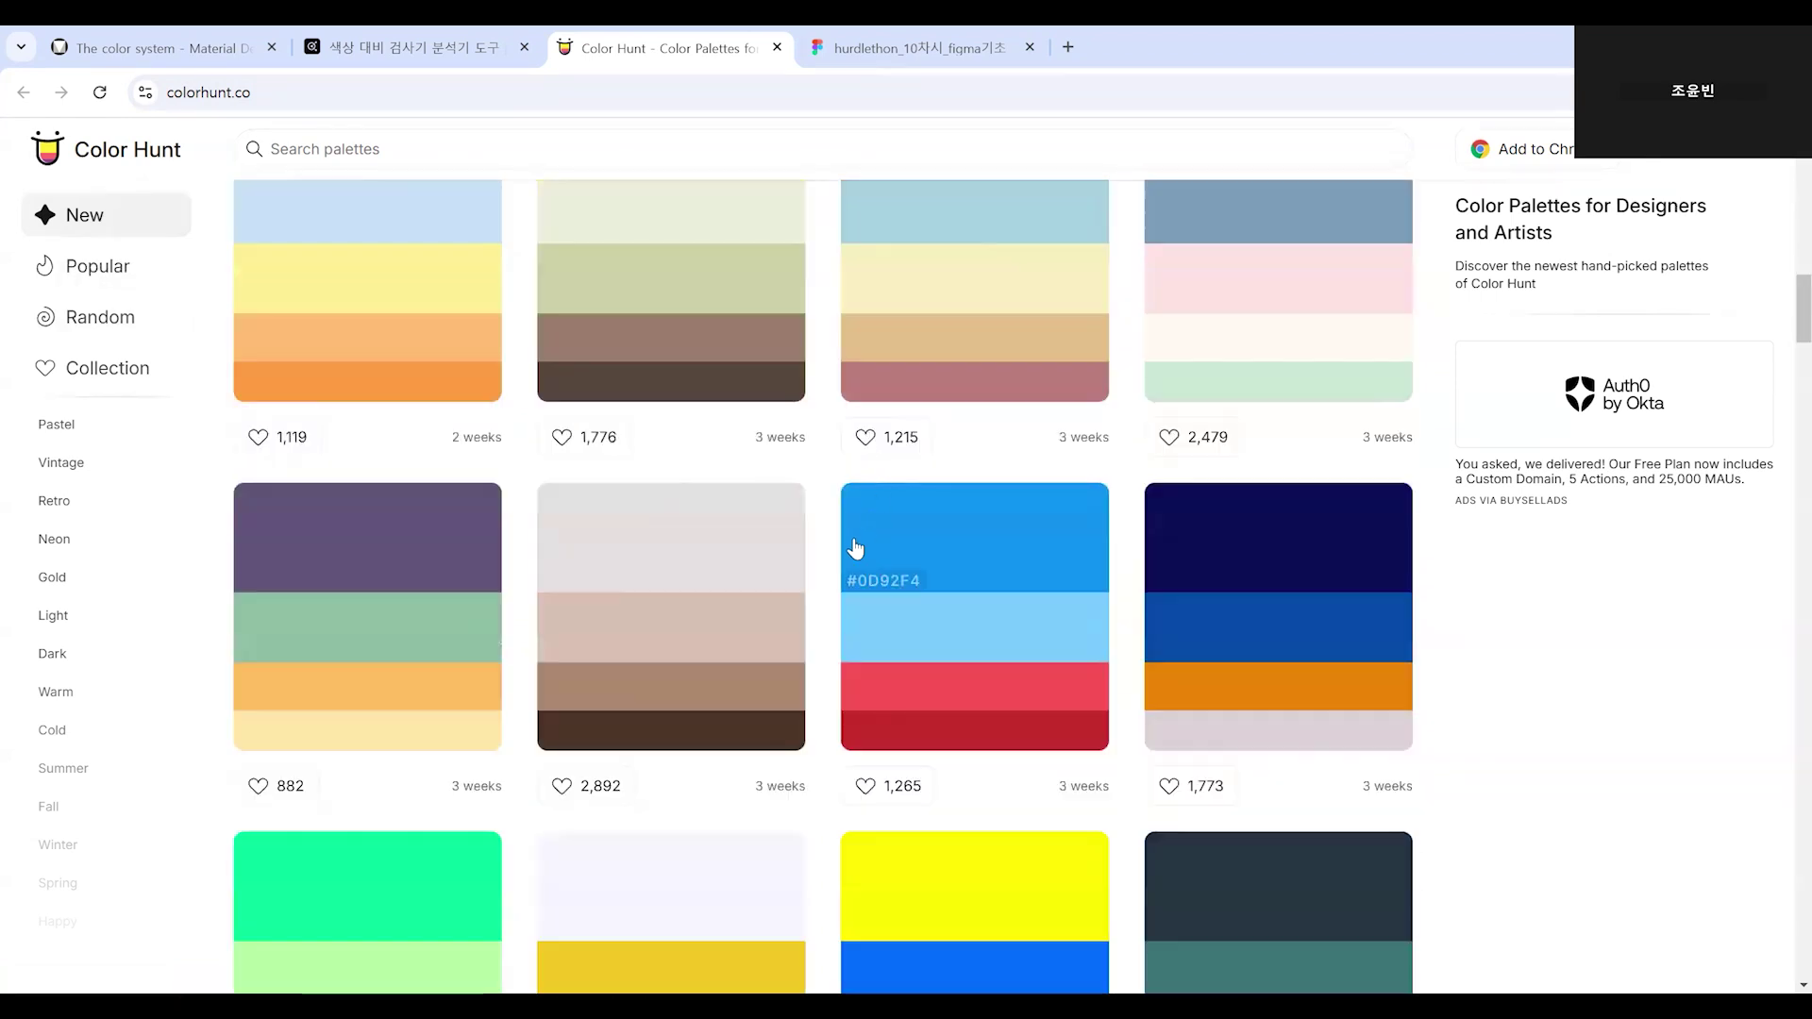
scroll(1039, 514, down, 3)
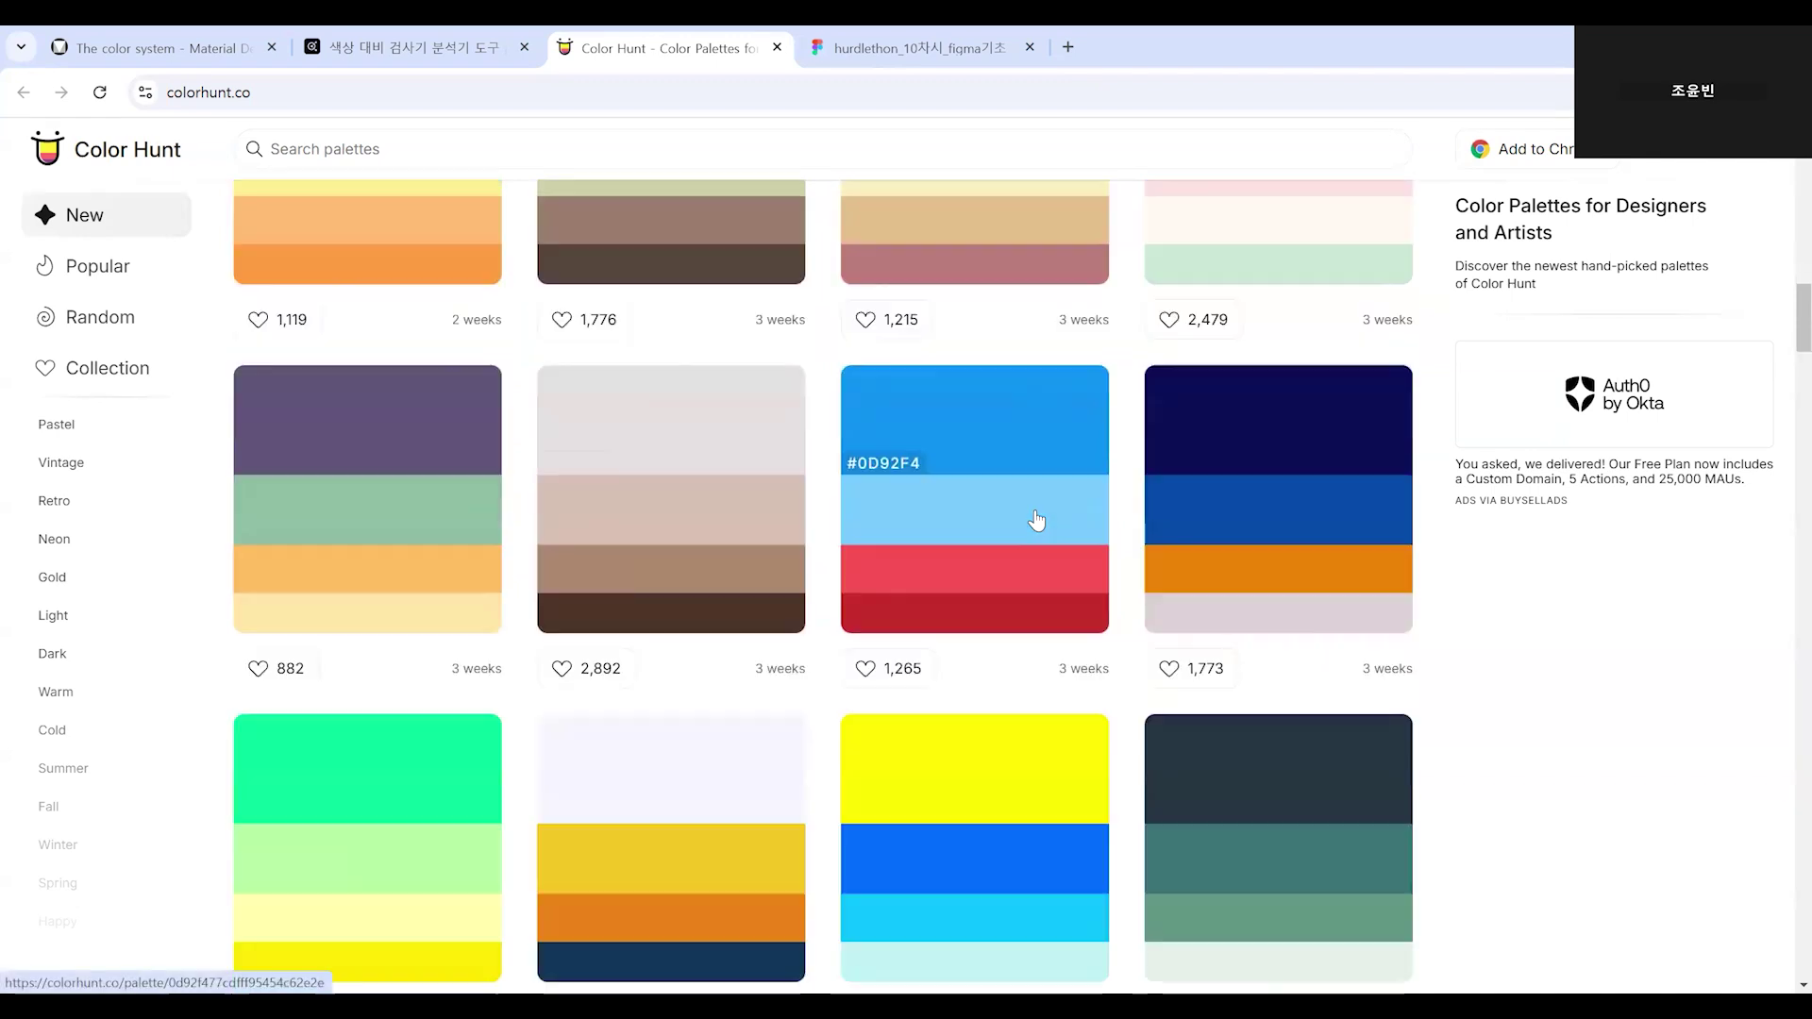
scroll(897, 396, down, 3)
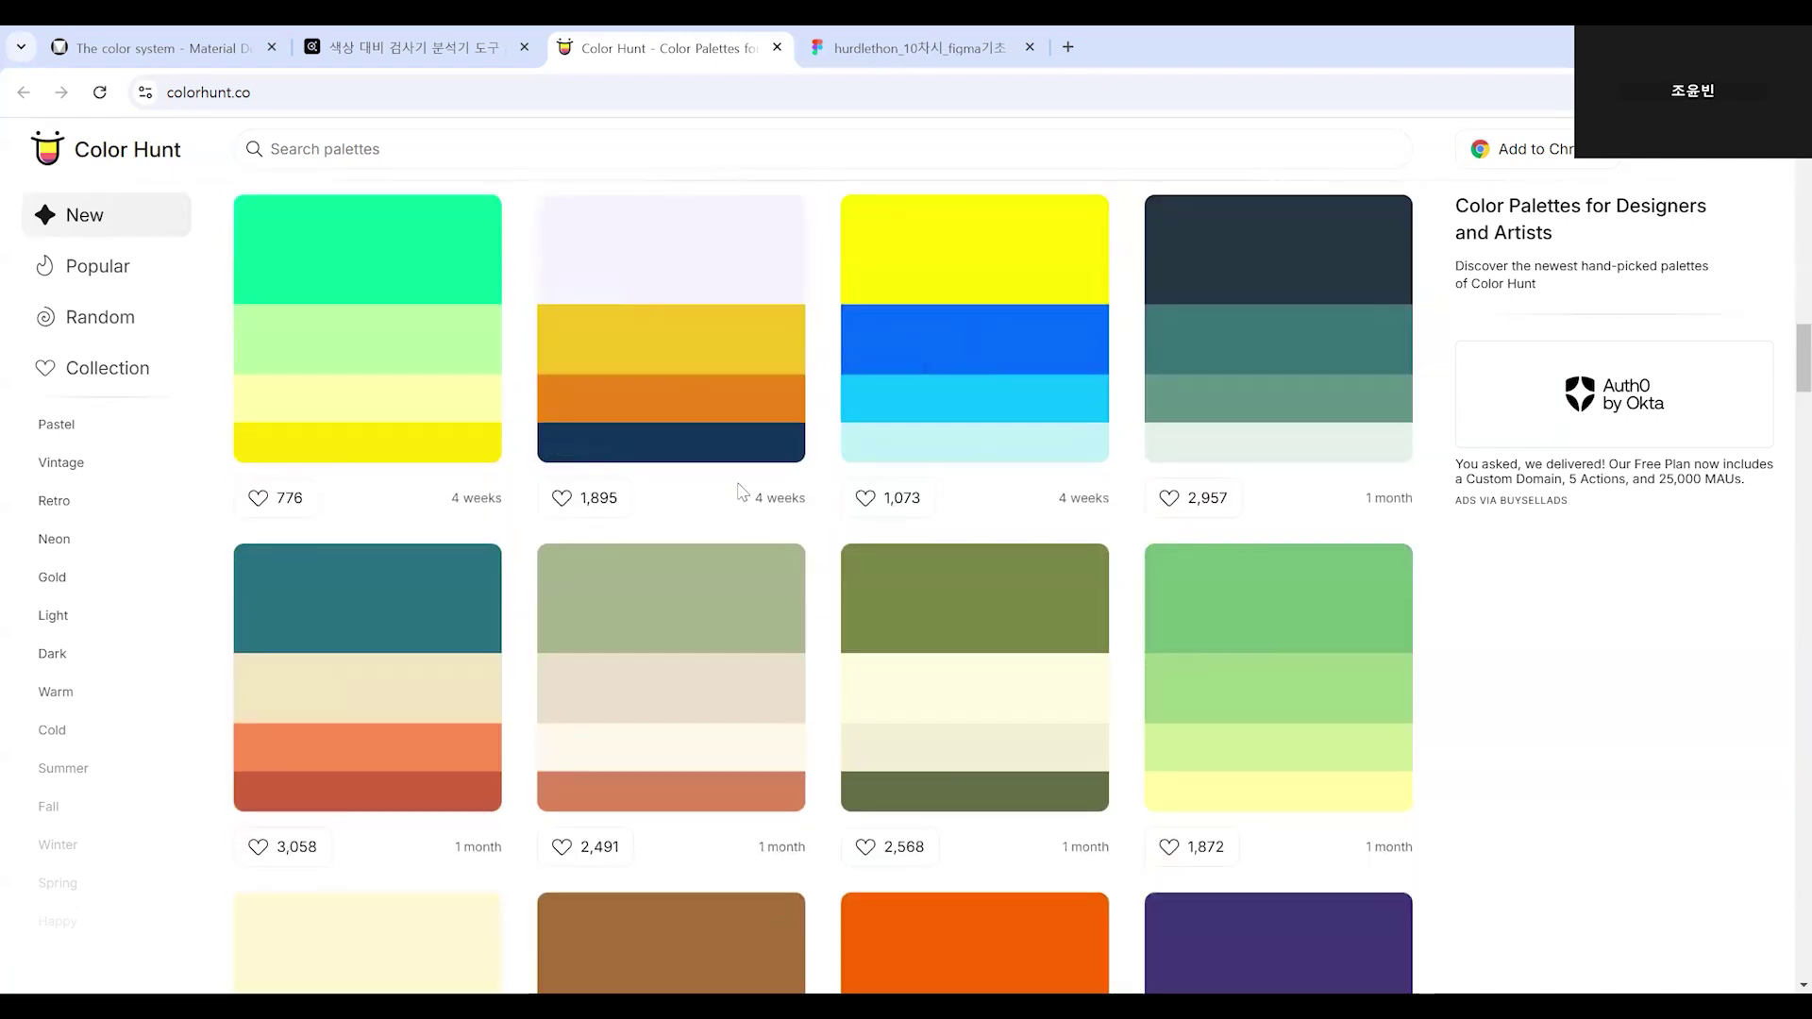
Browse older Color Hunt palettes and compare them with the Airbnb swatches and color styles in the Figma file.
scroll(1367, 741, down, 3)
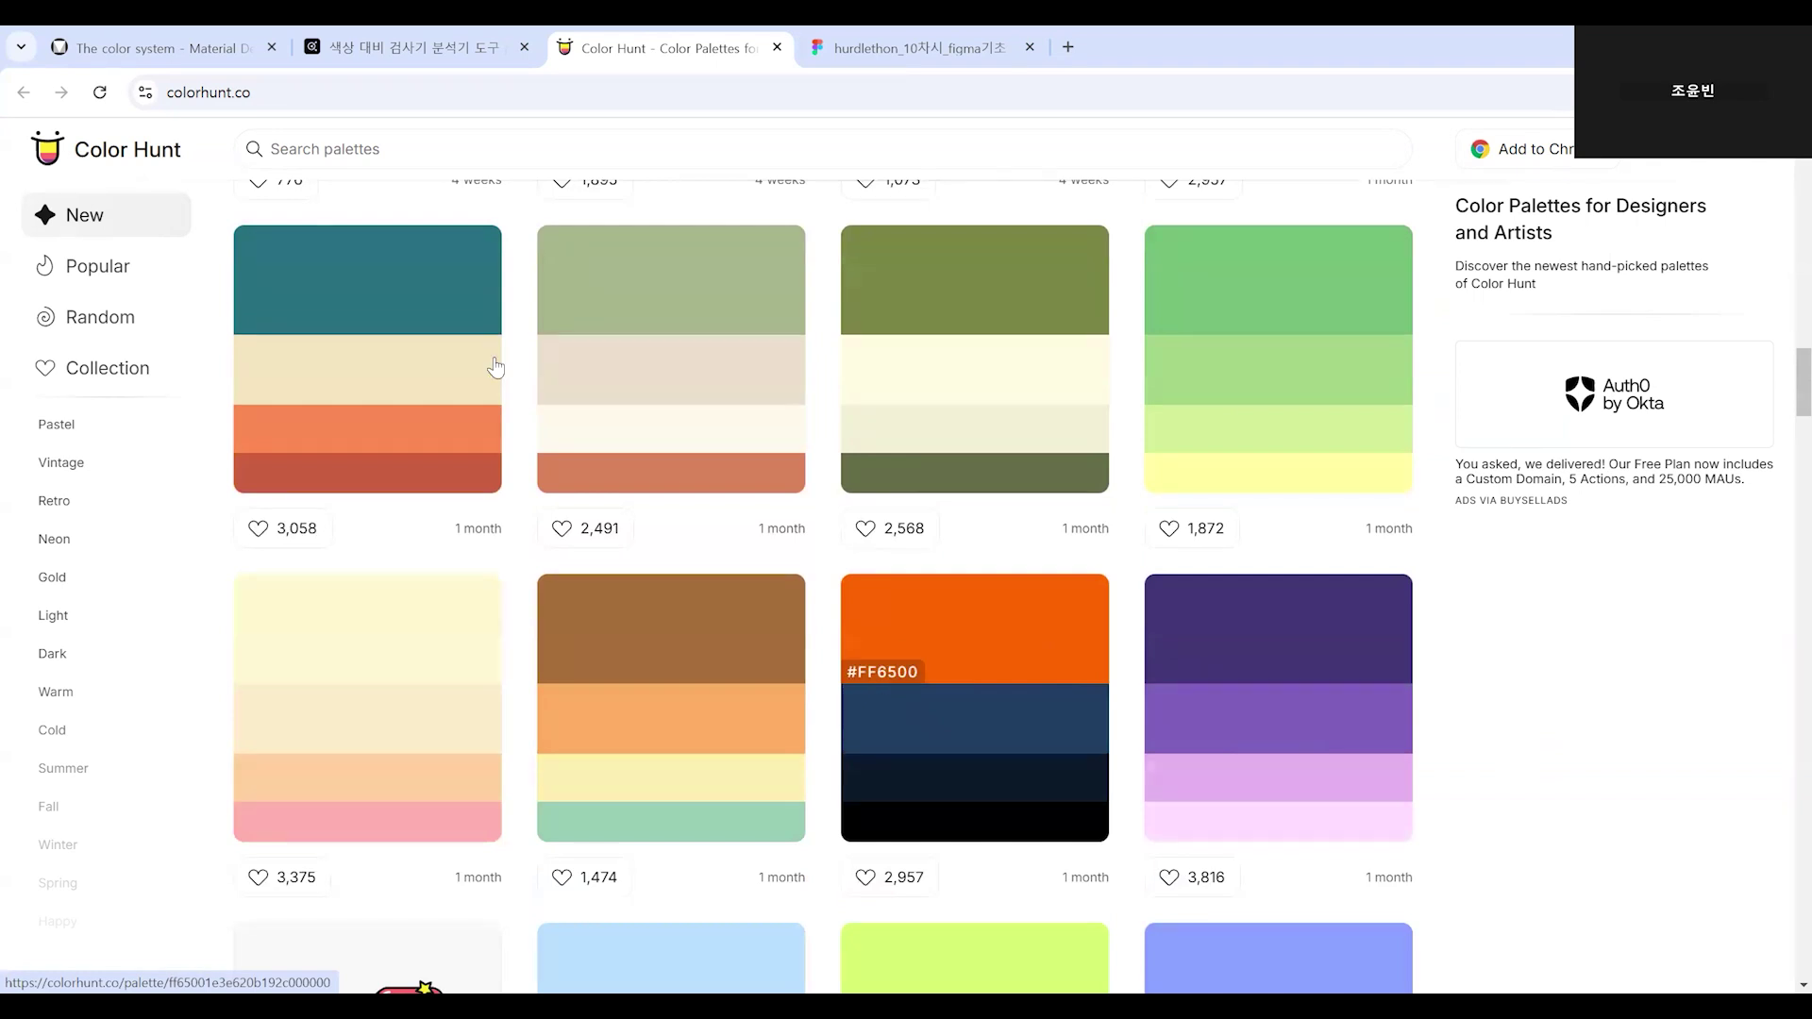
scroll(496, 366, up, 5)
click(978, 38)
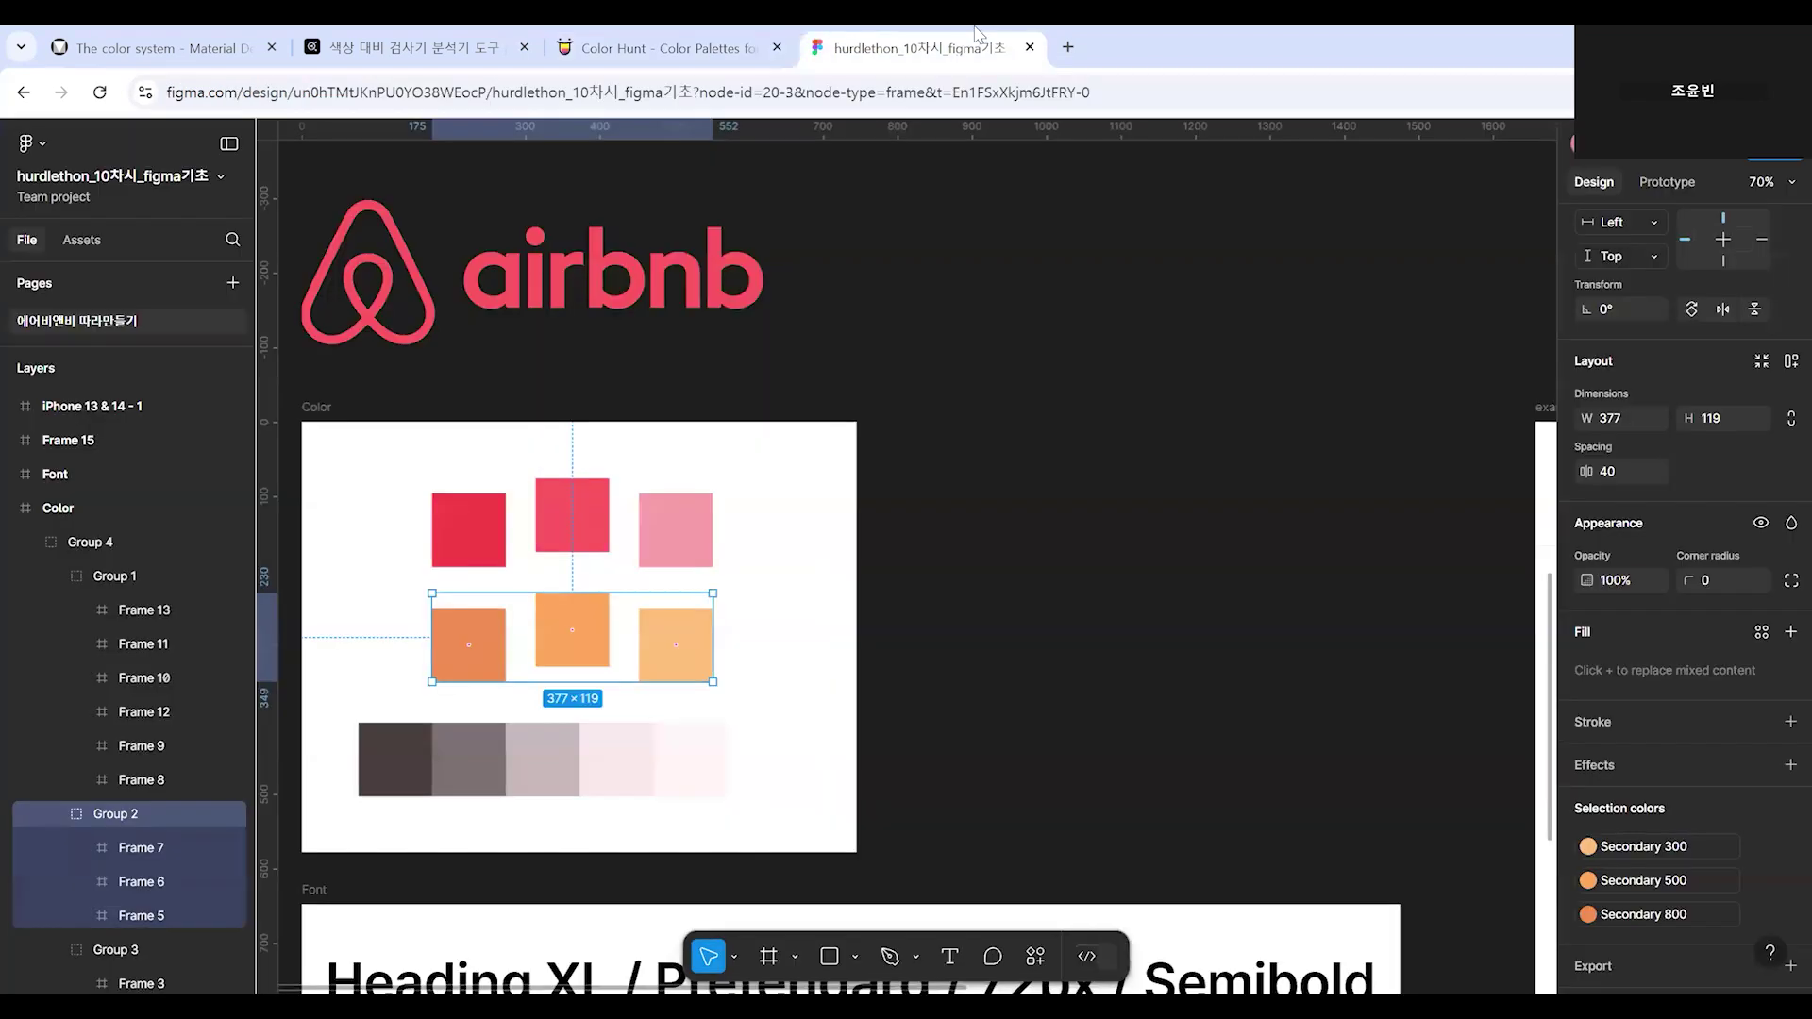
click(1046, 474)
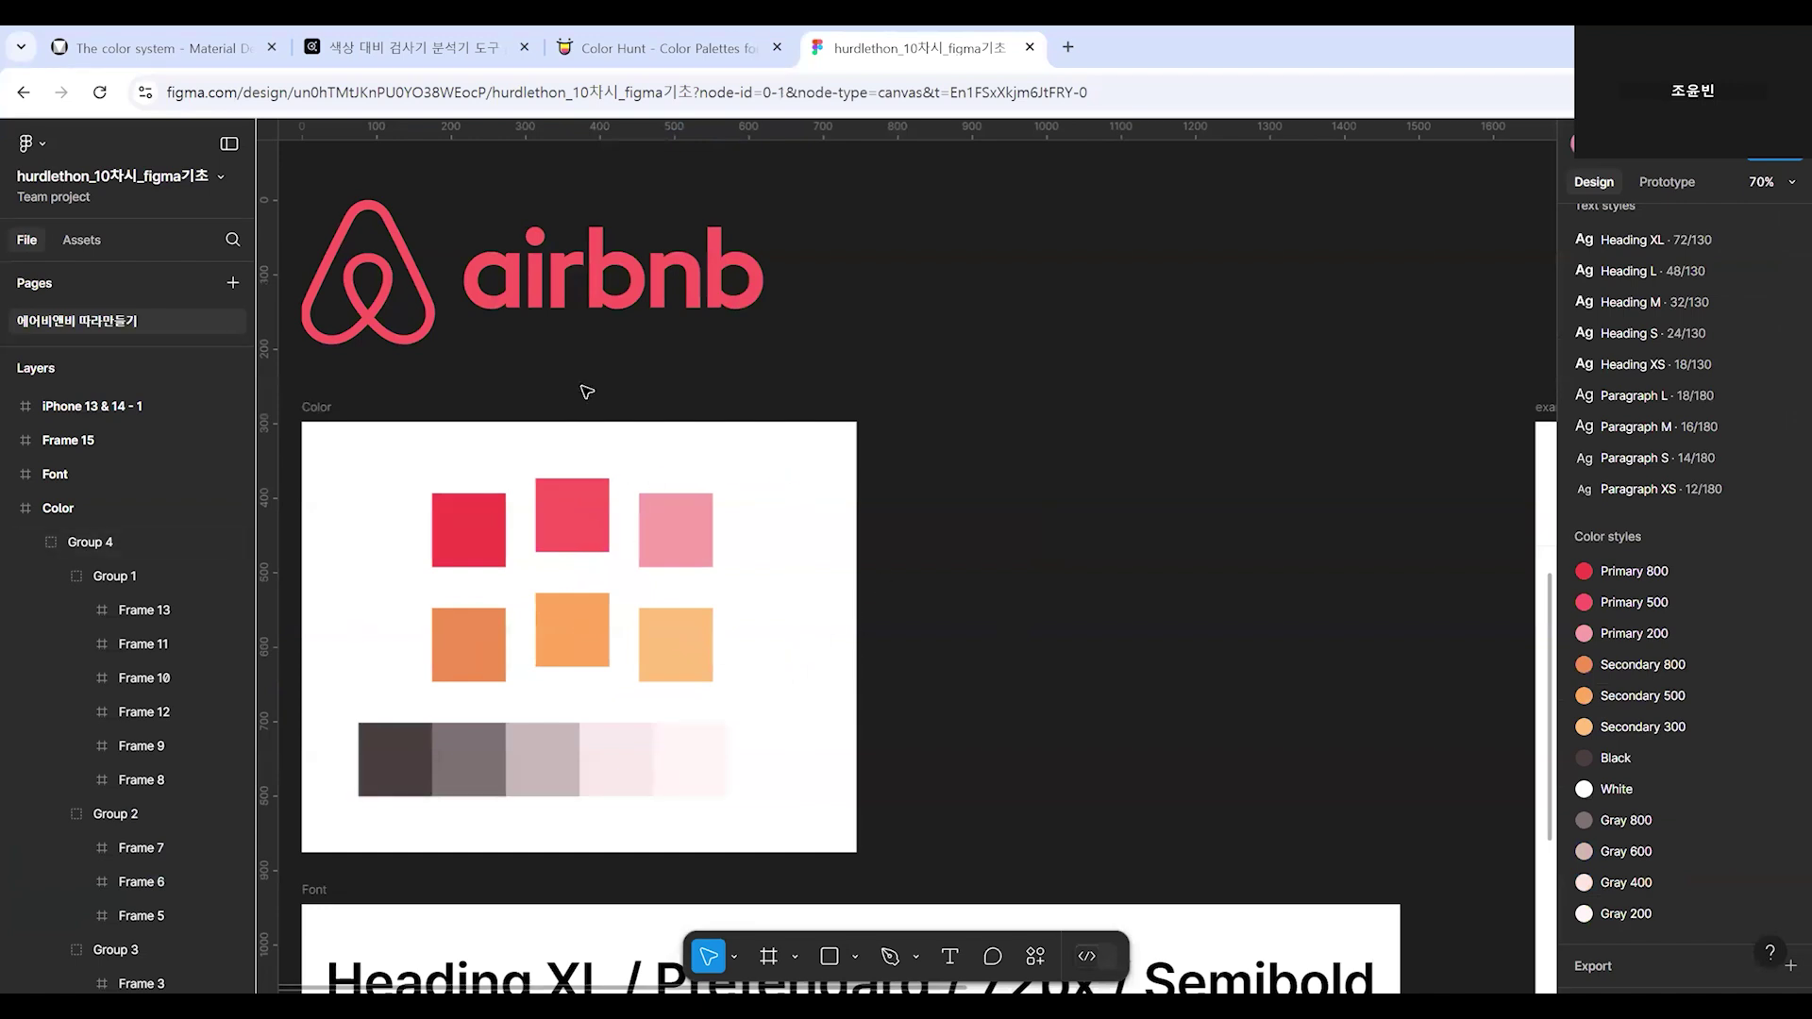
click(658, 38)
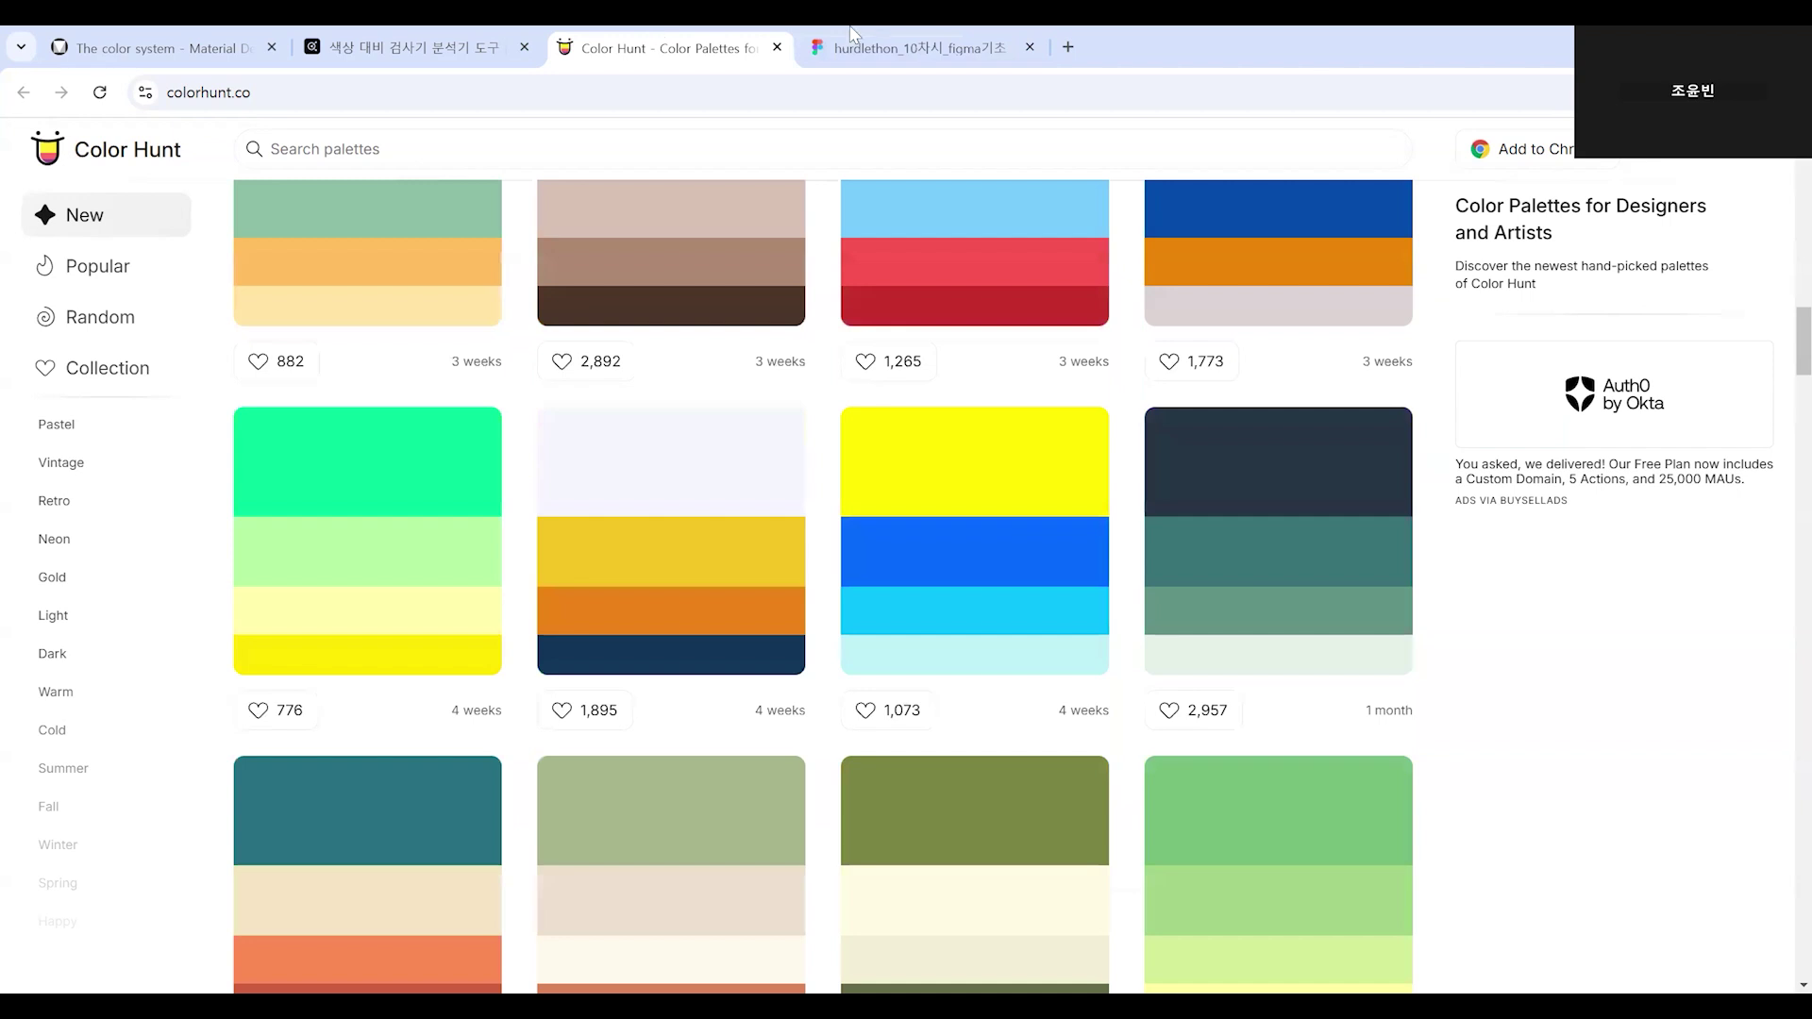
key(ctrl+Tab)
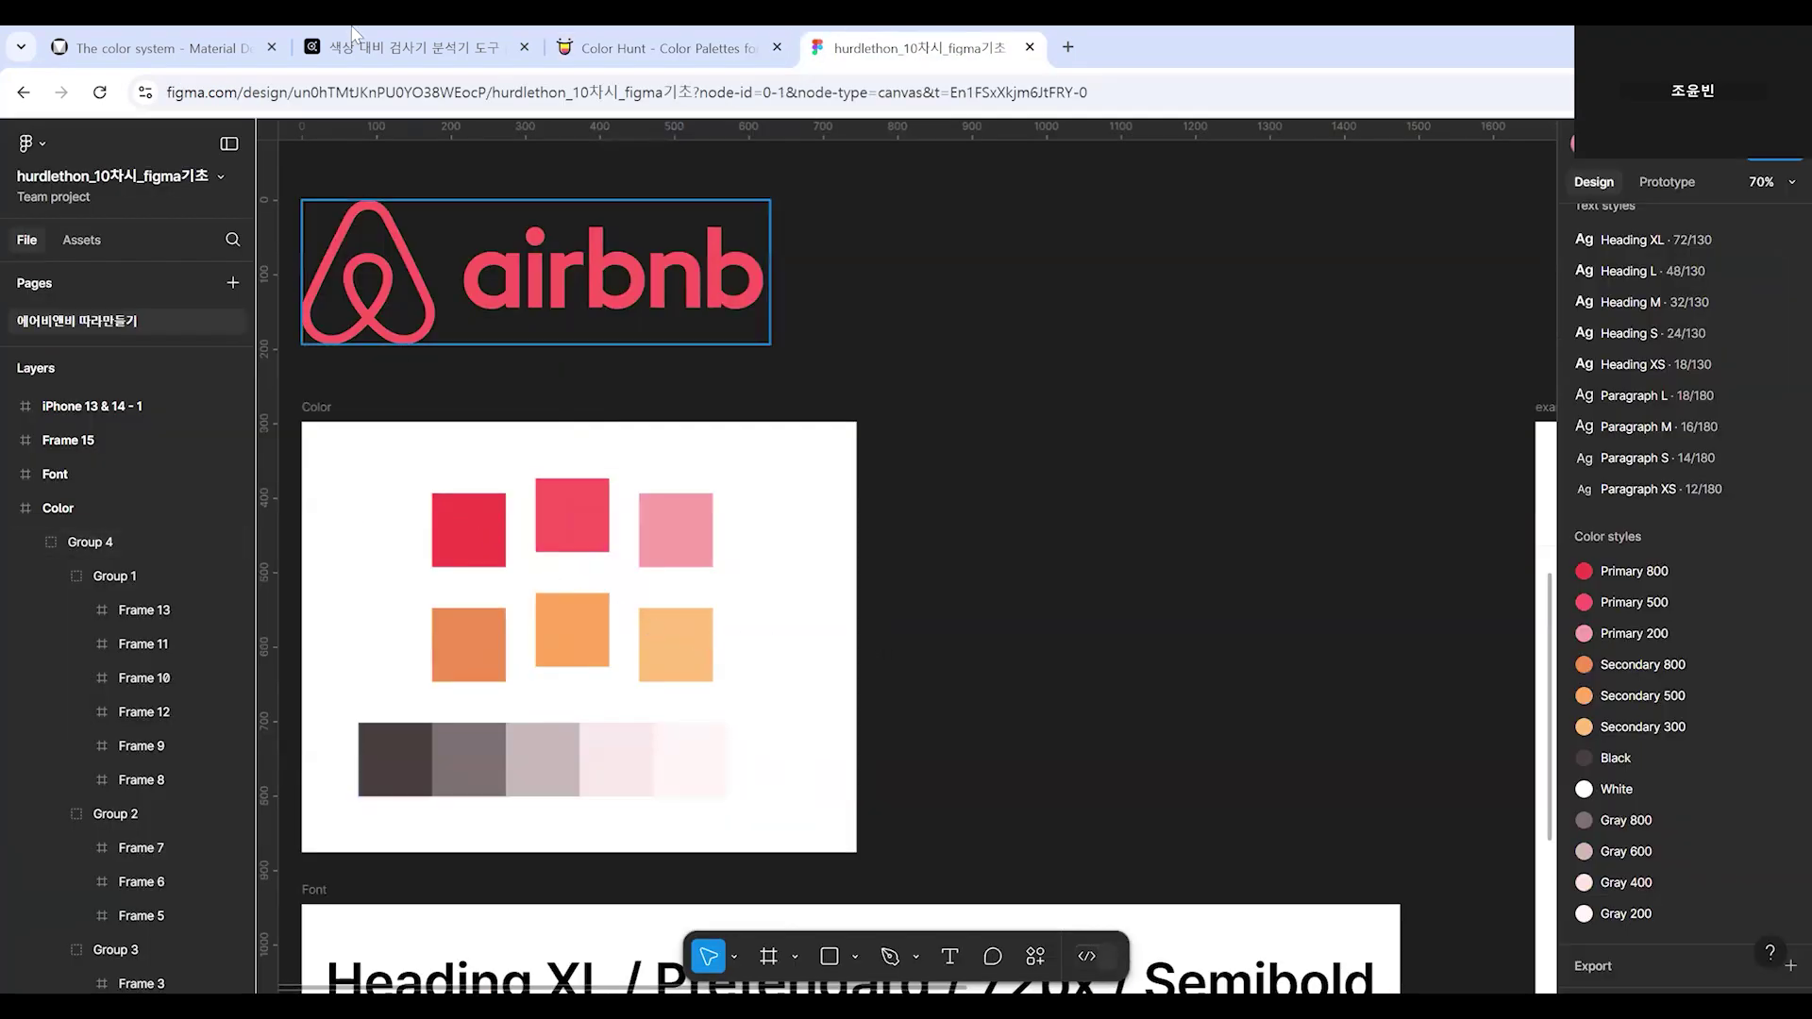
Switch to Adobe Color, set the color wheel's harmony rule to 혼합 (compound), and shift the markers toward blue and yellow-green.
click(316, 47)
click(57, 222)
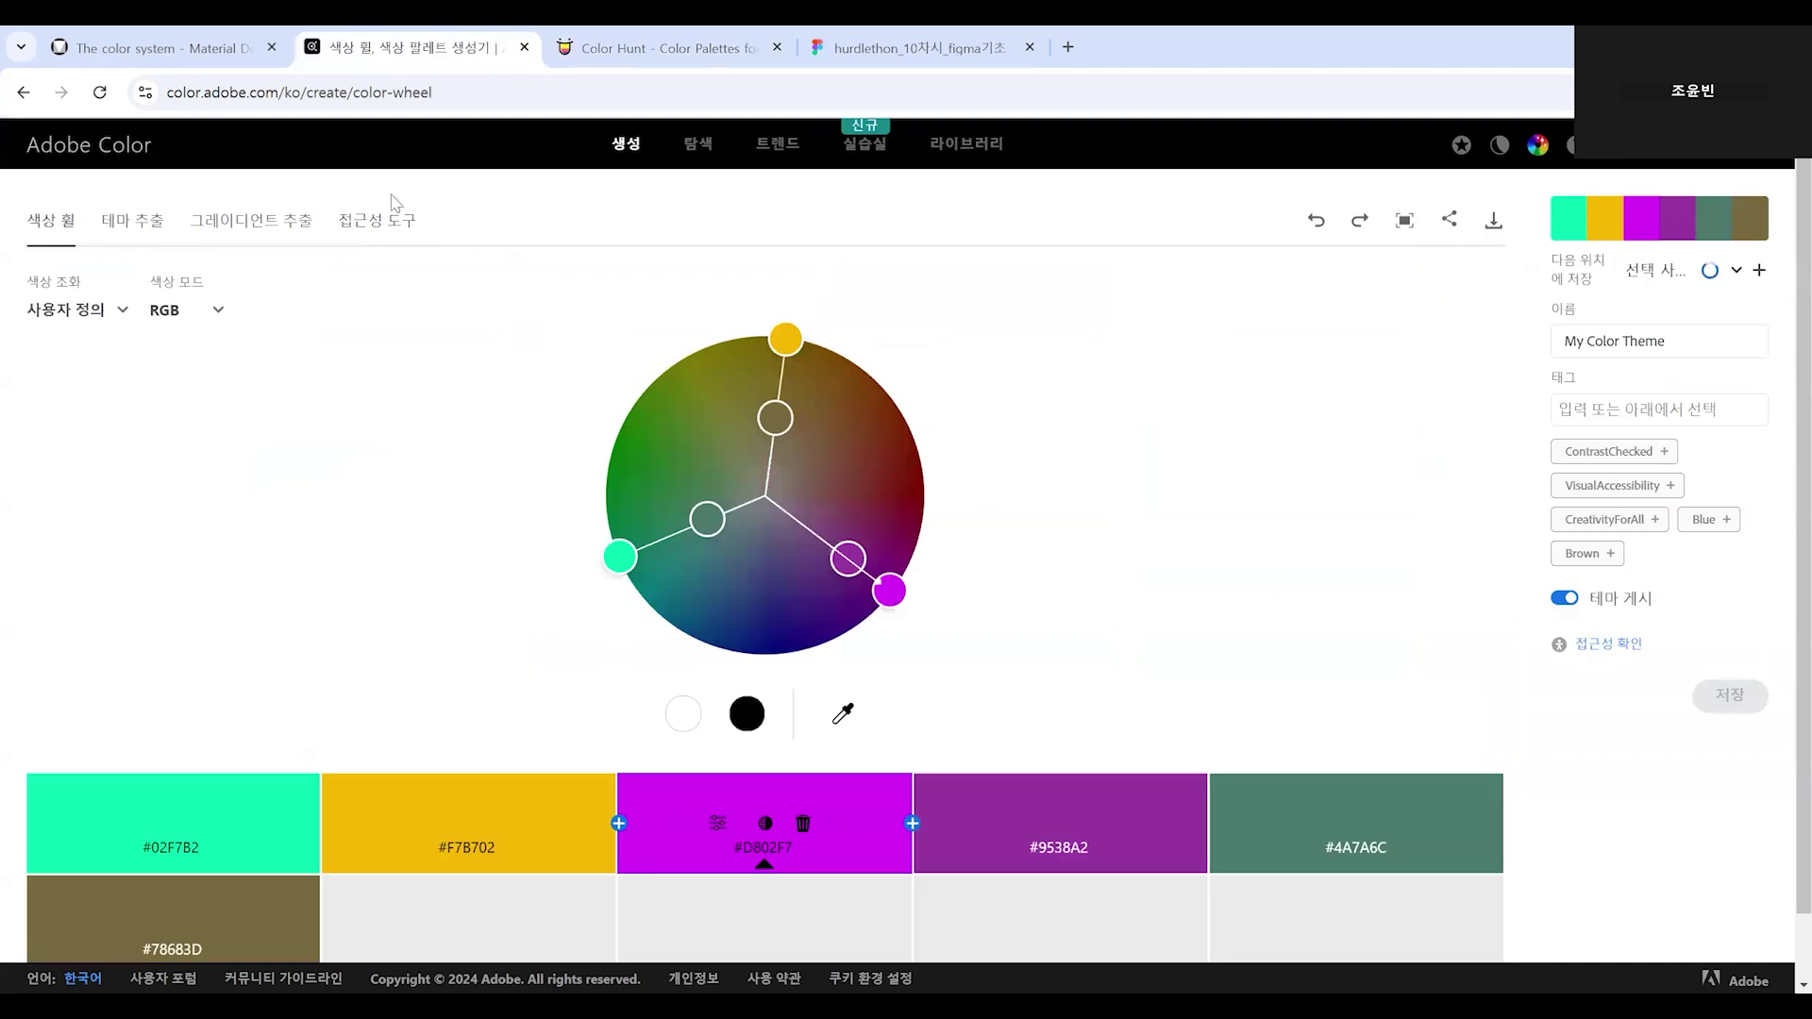
click(116, 315)
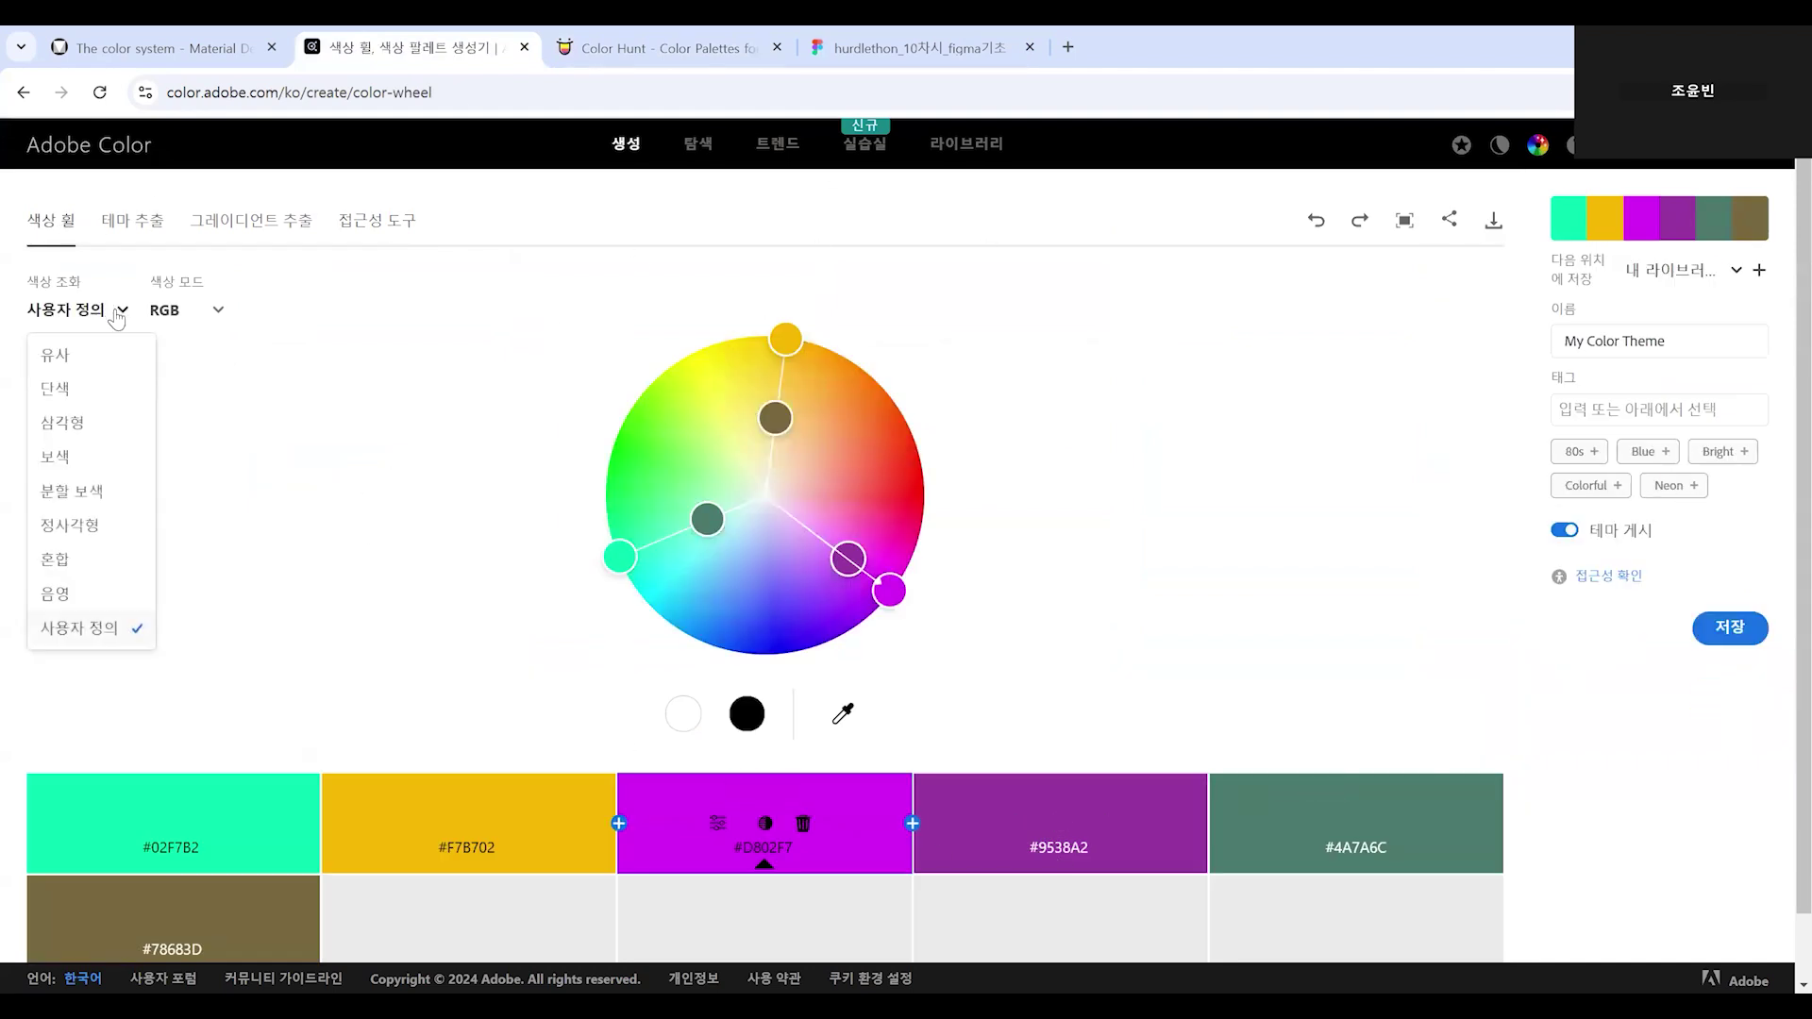
click(80, 567)
drag(643, 401, 765, 451)
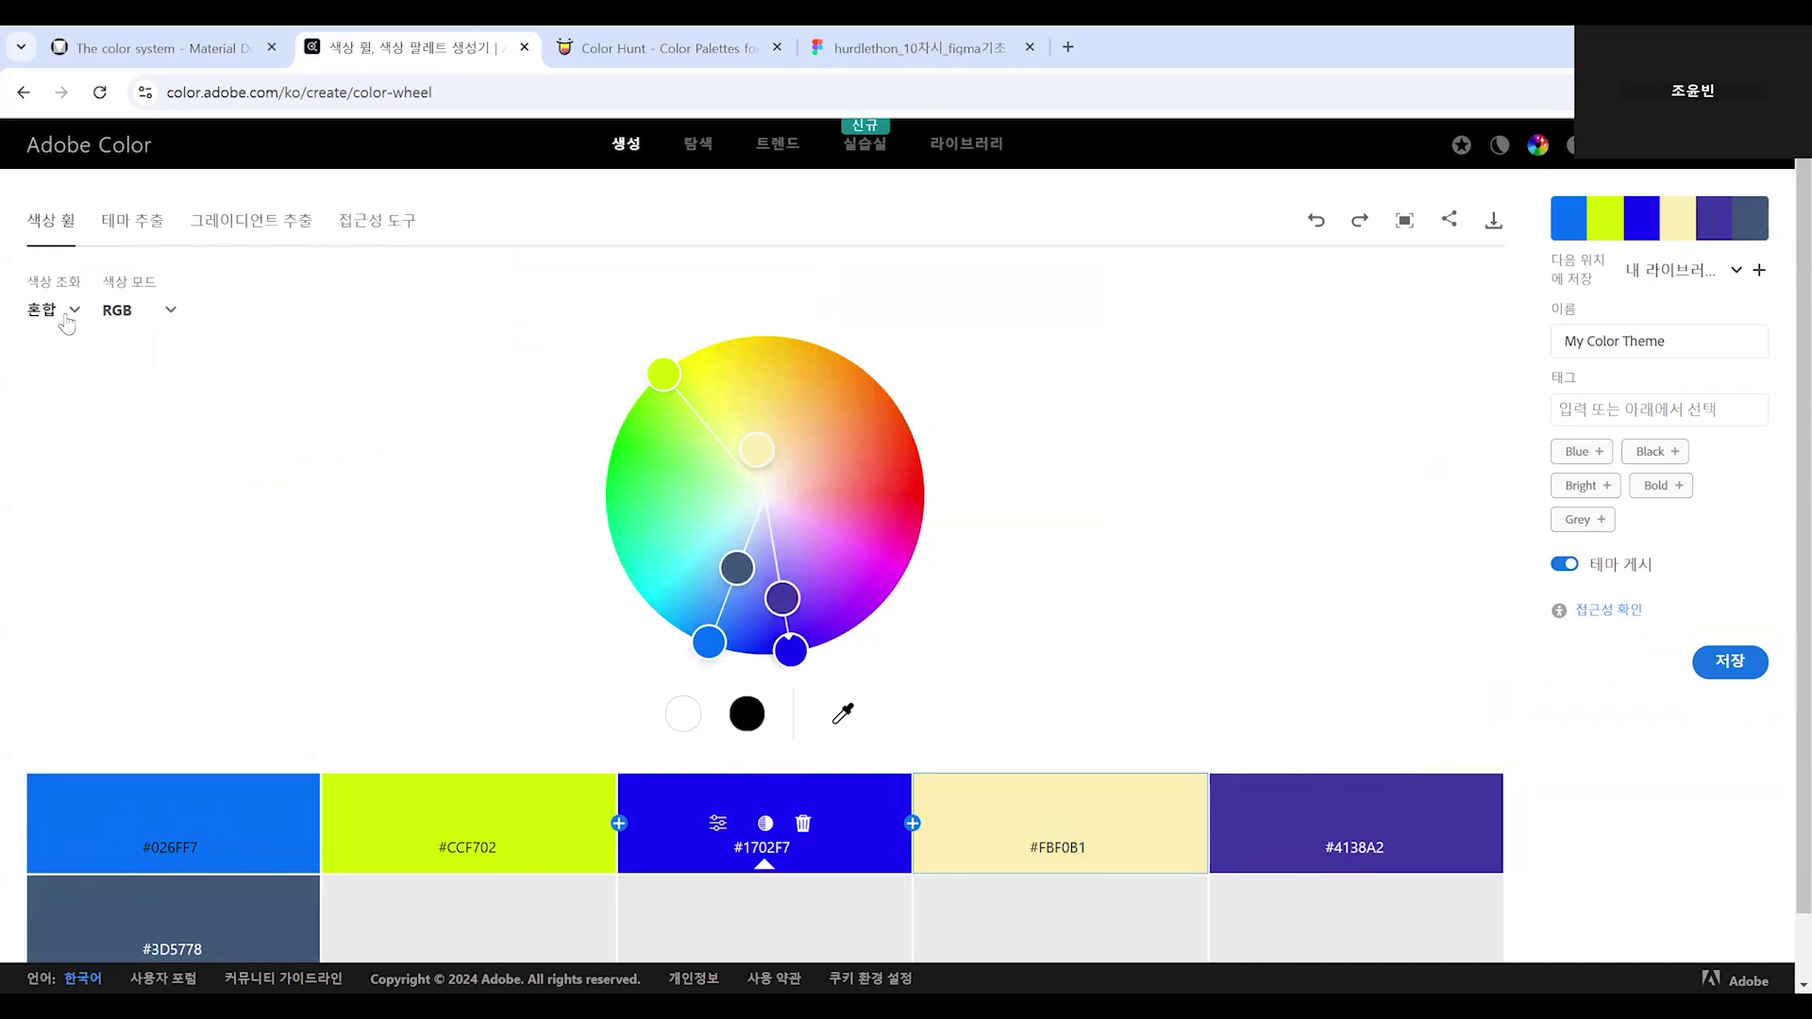
Open Adobe Color's accessibility contrast checker and examine the contrast ratio and the text and graphic previews for #FFFFFF on #DB592A.
click(402, 227)
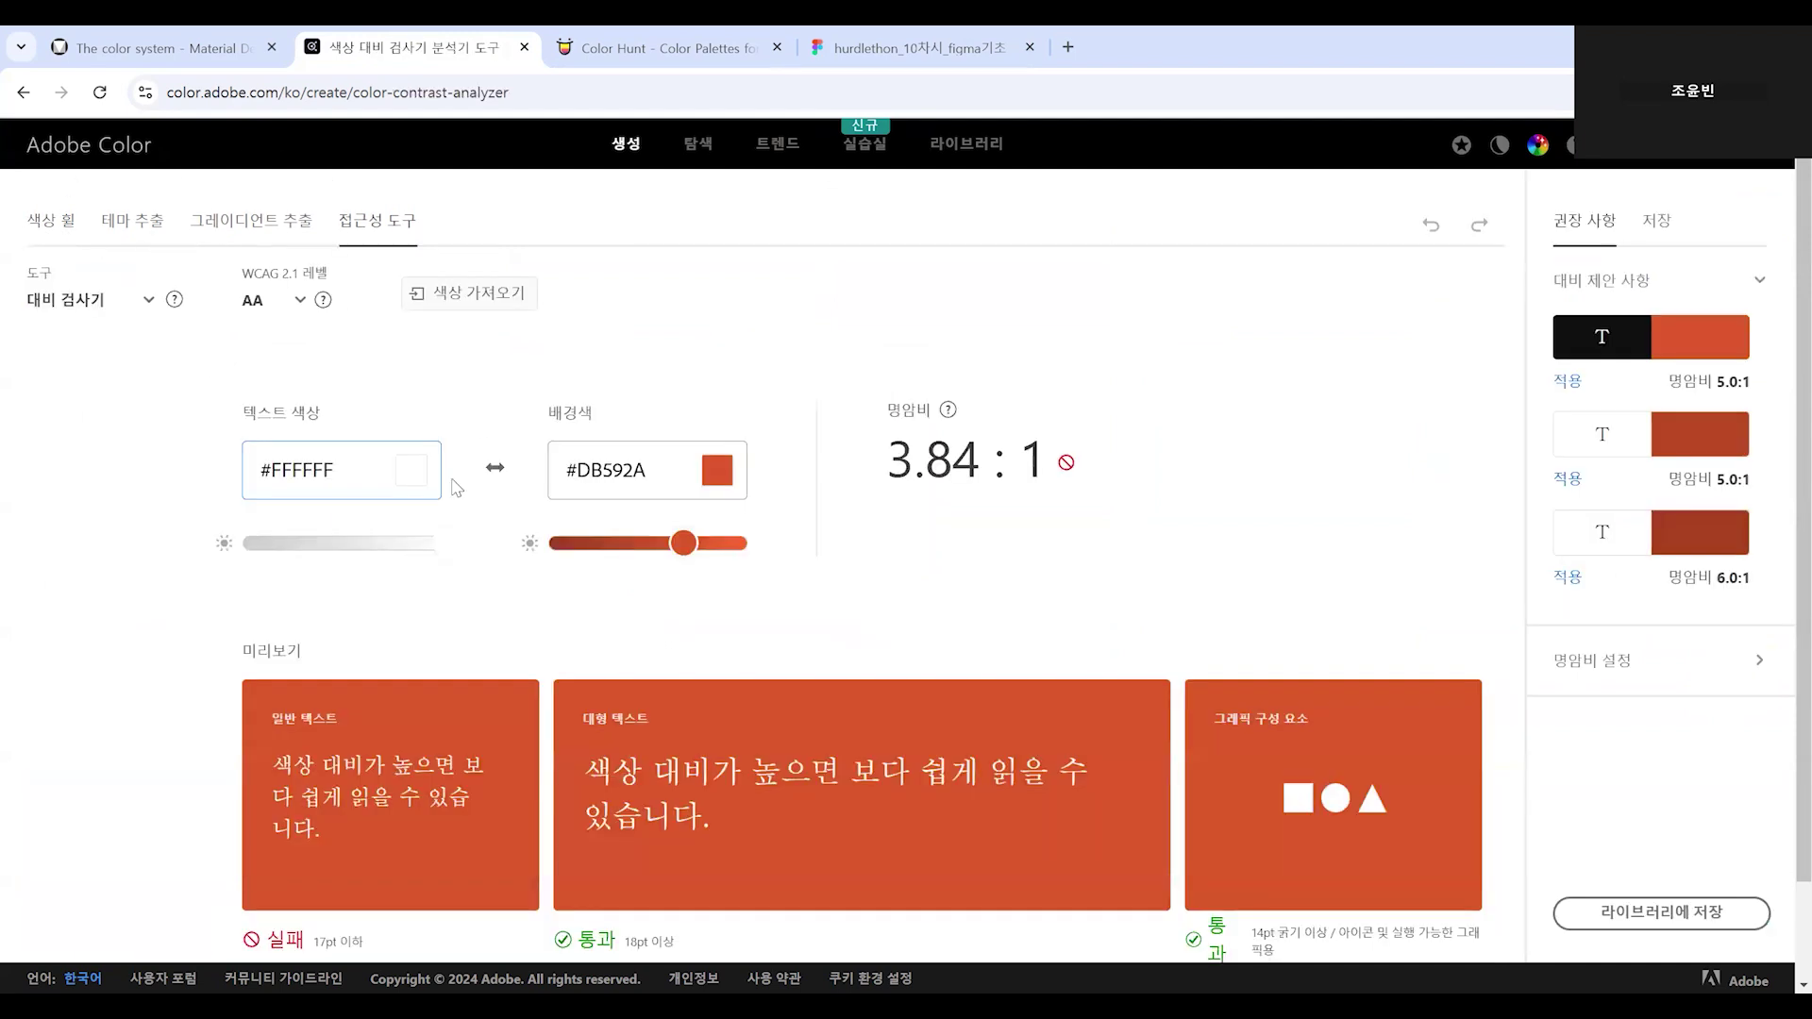
scroll(1318, 829, down, 1)
scroll(1044, 863, up, 1)
scroll(993, 871, down, 1)
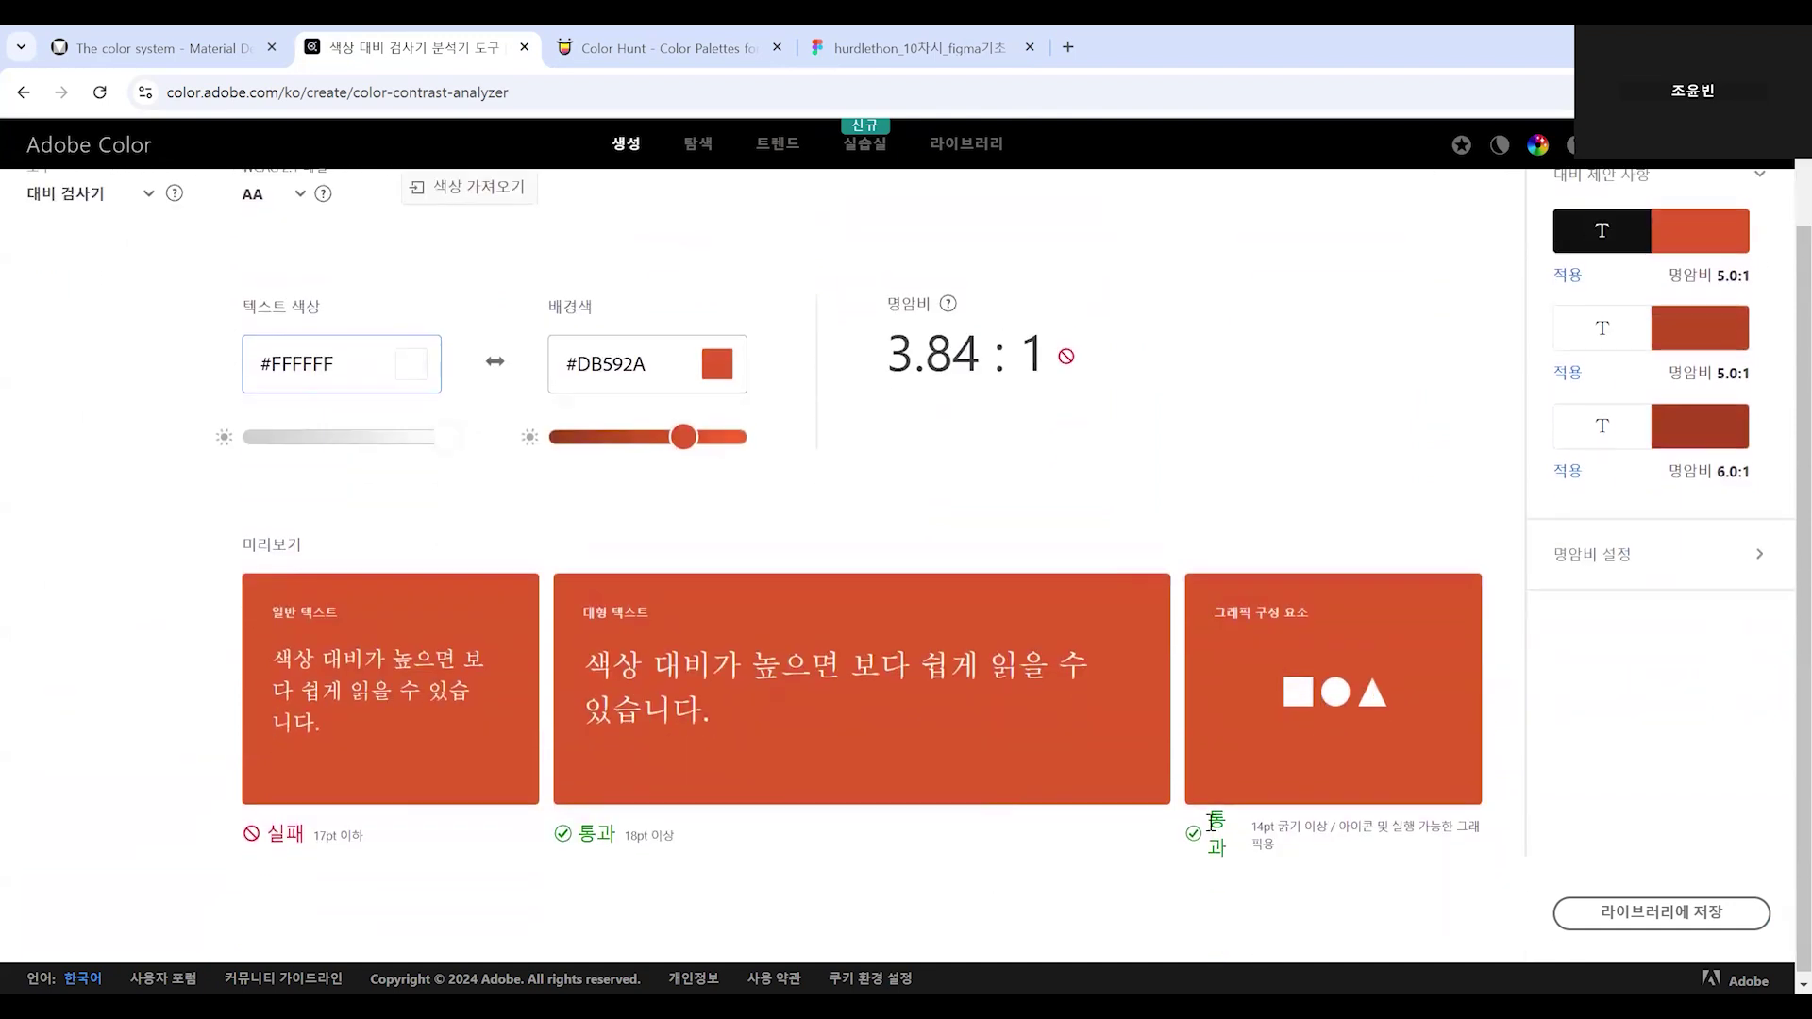
scroll(472, 735, up, 1)
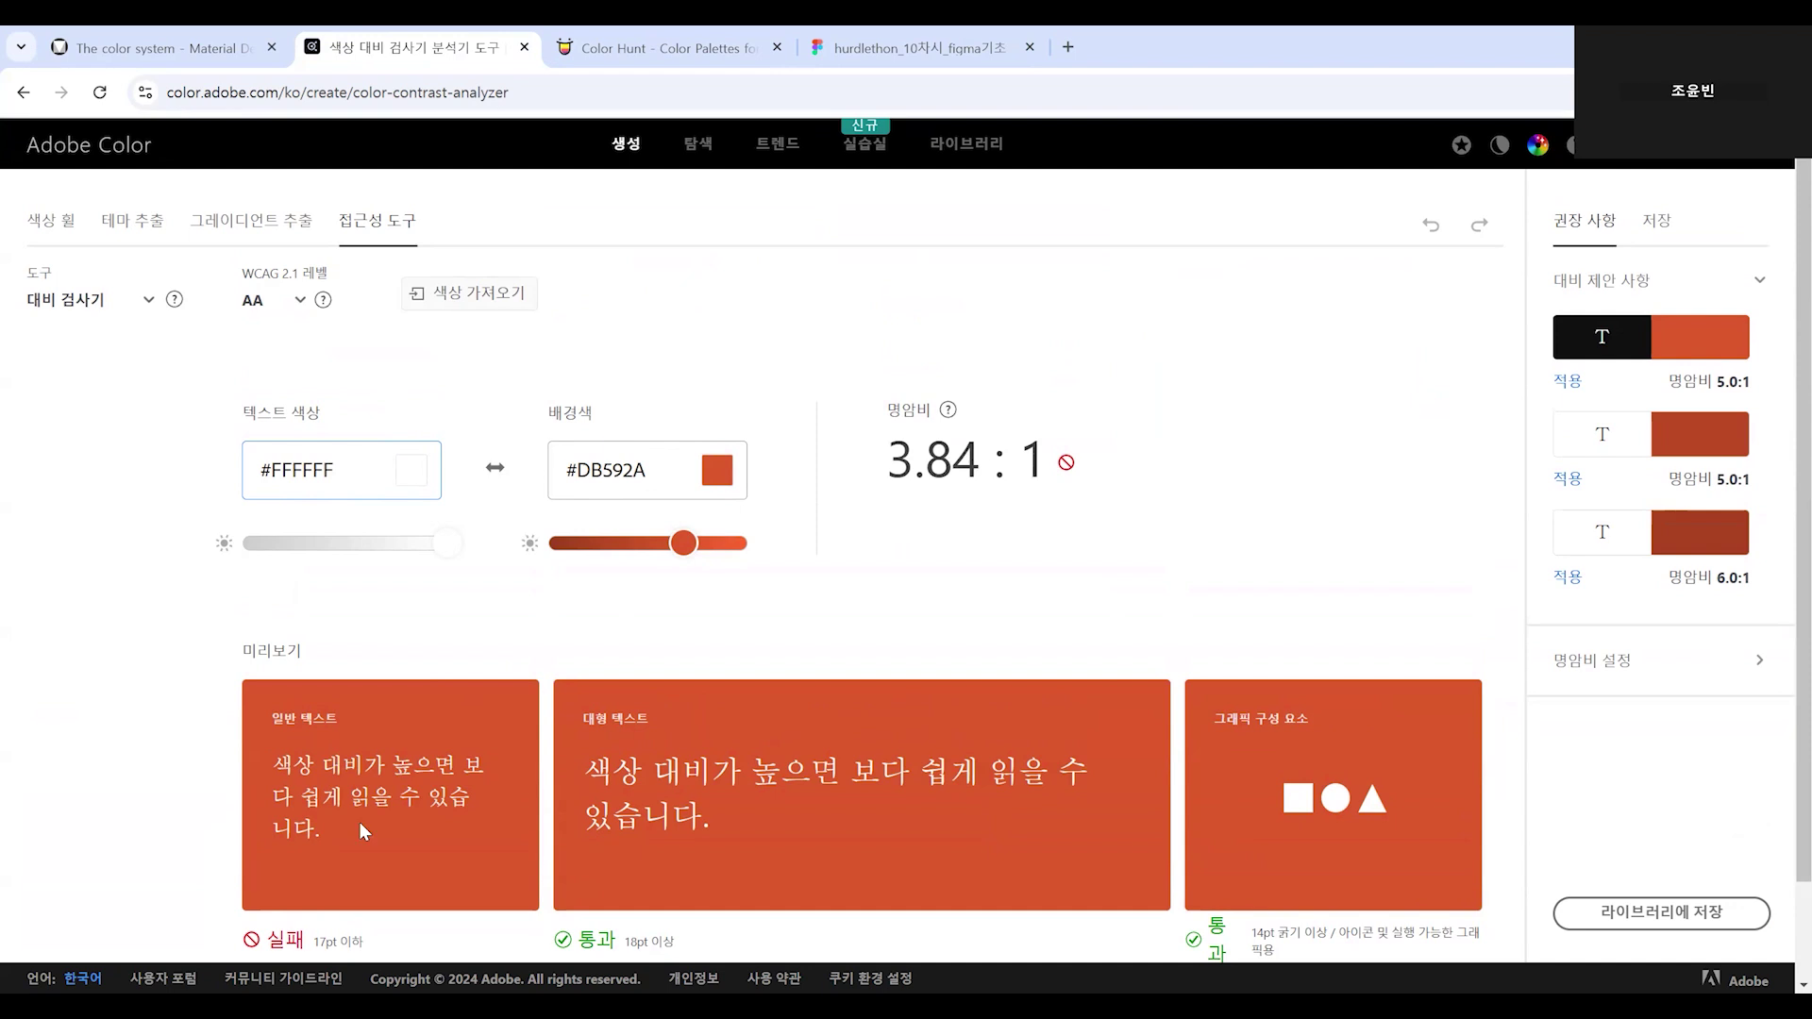
scroll(1380, 805, down, 1)
scroll(927, 859, up, 1)
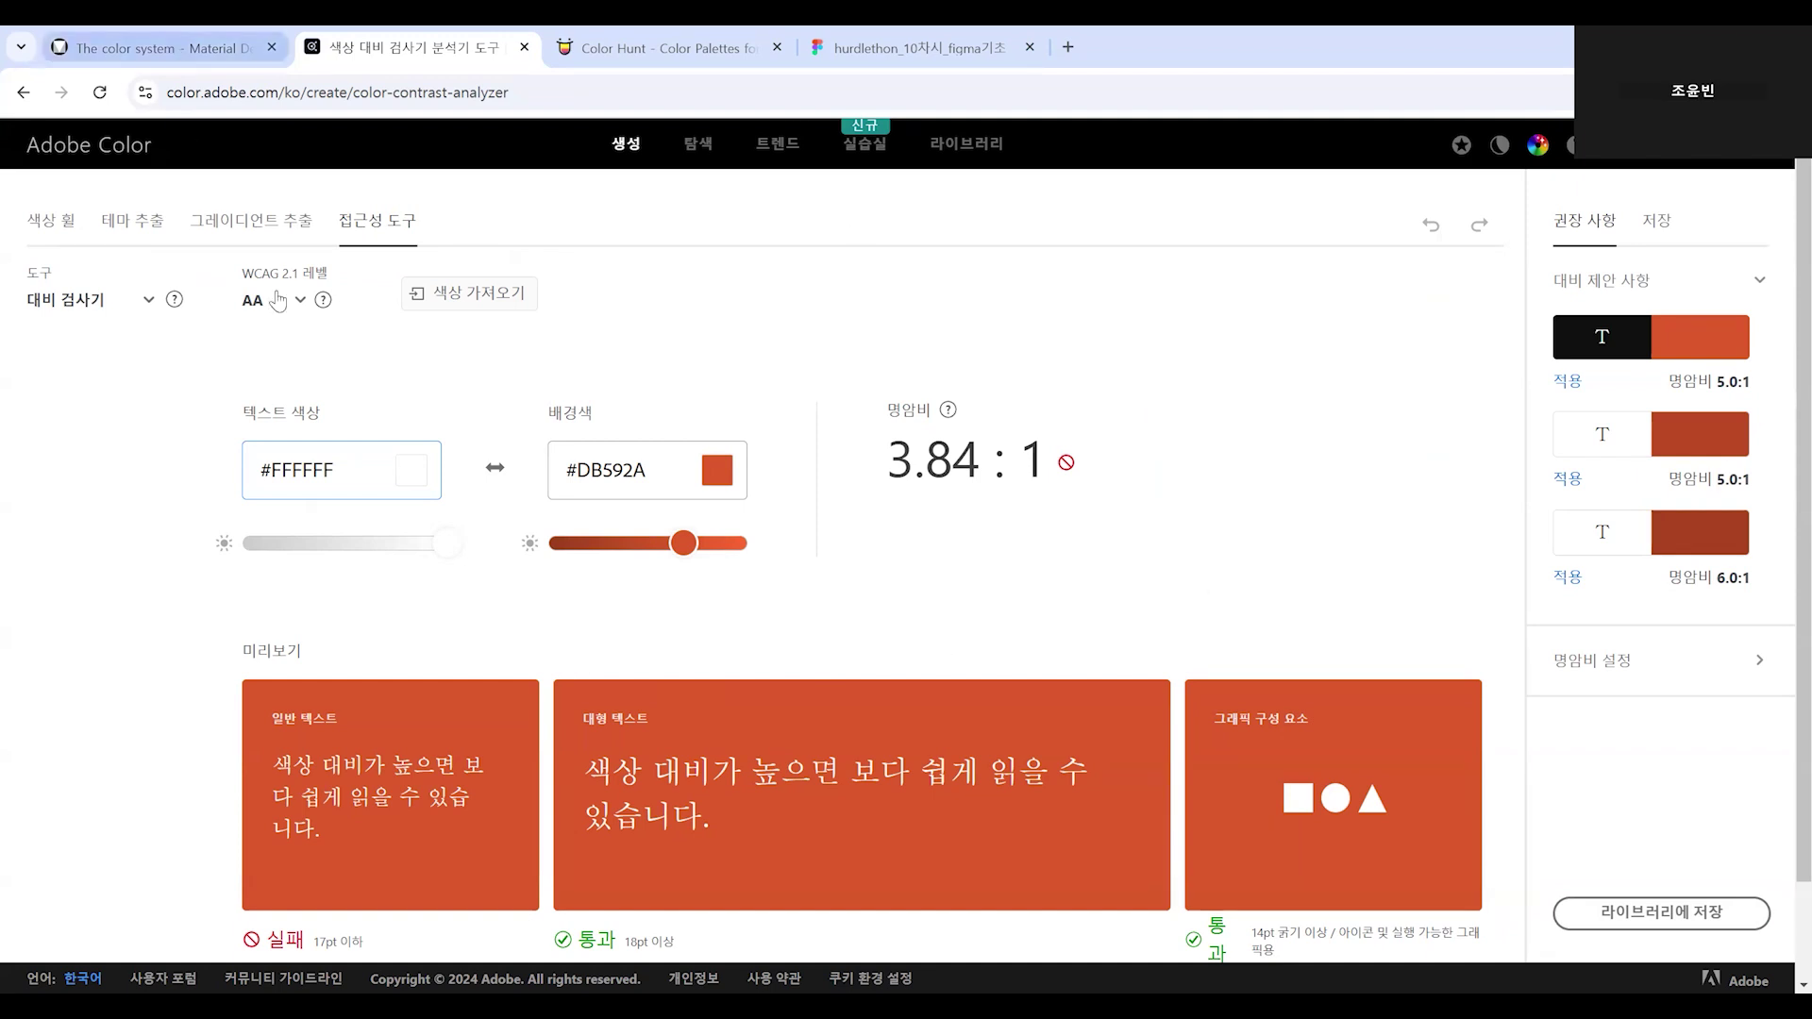
Set the primary color in the Material Design palette tool to 72BF78, taken from a green Color Hunt palette.
click(149, 48)
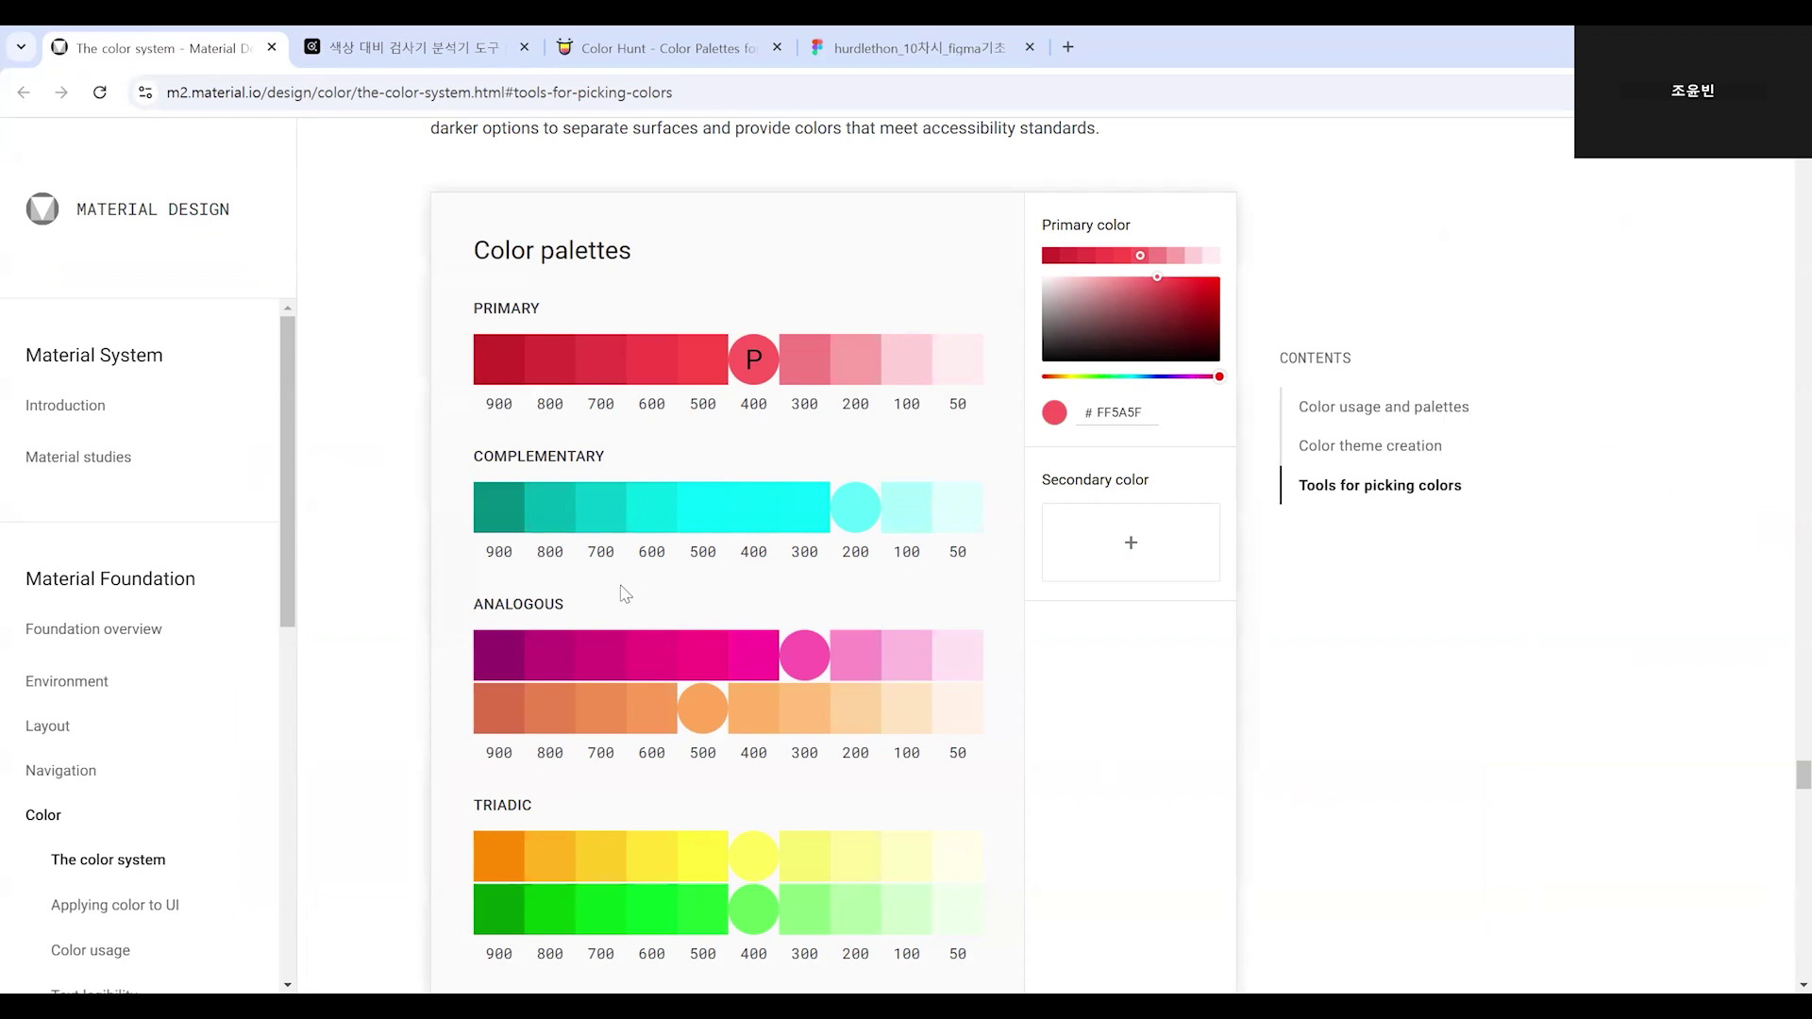
mouse_move(770, 358)
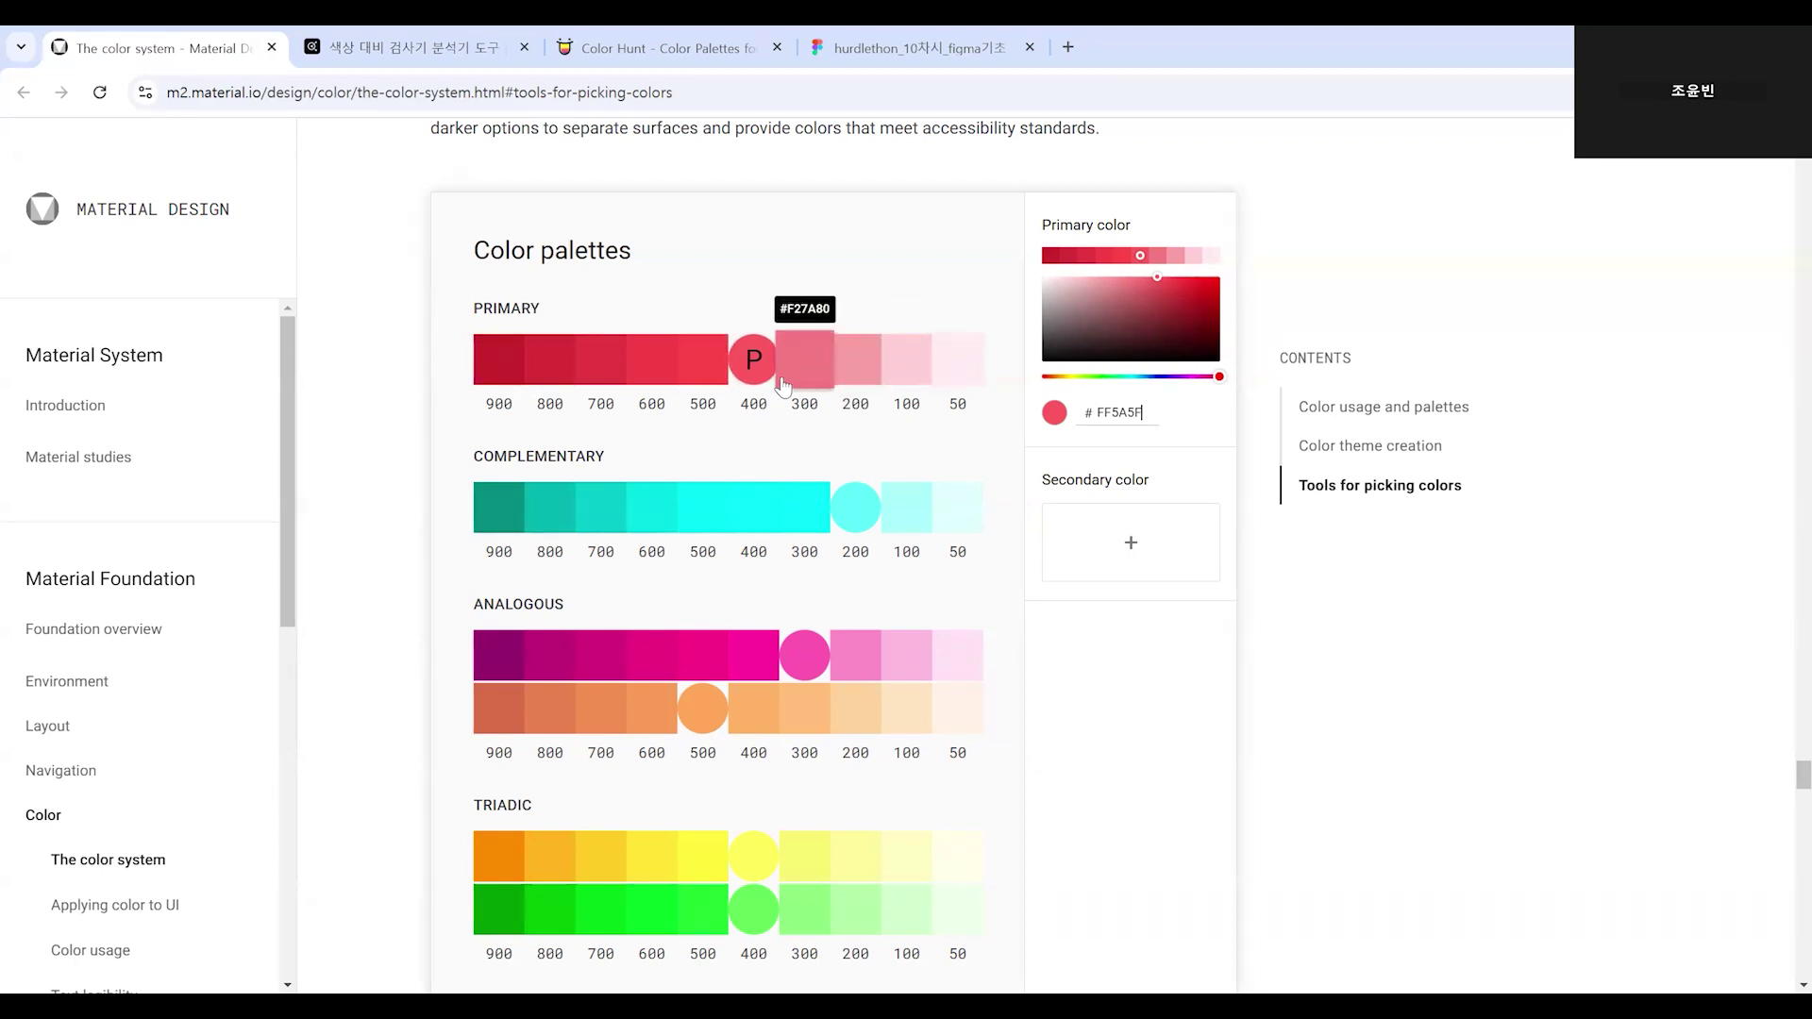
click(670, 47)
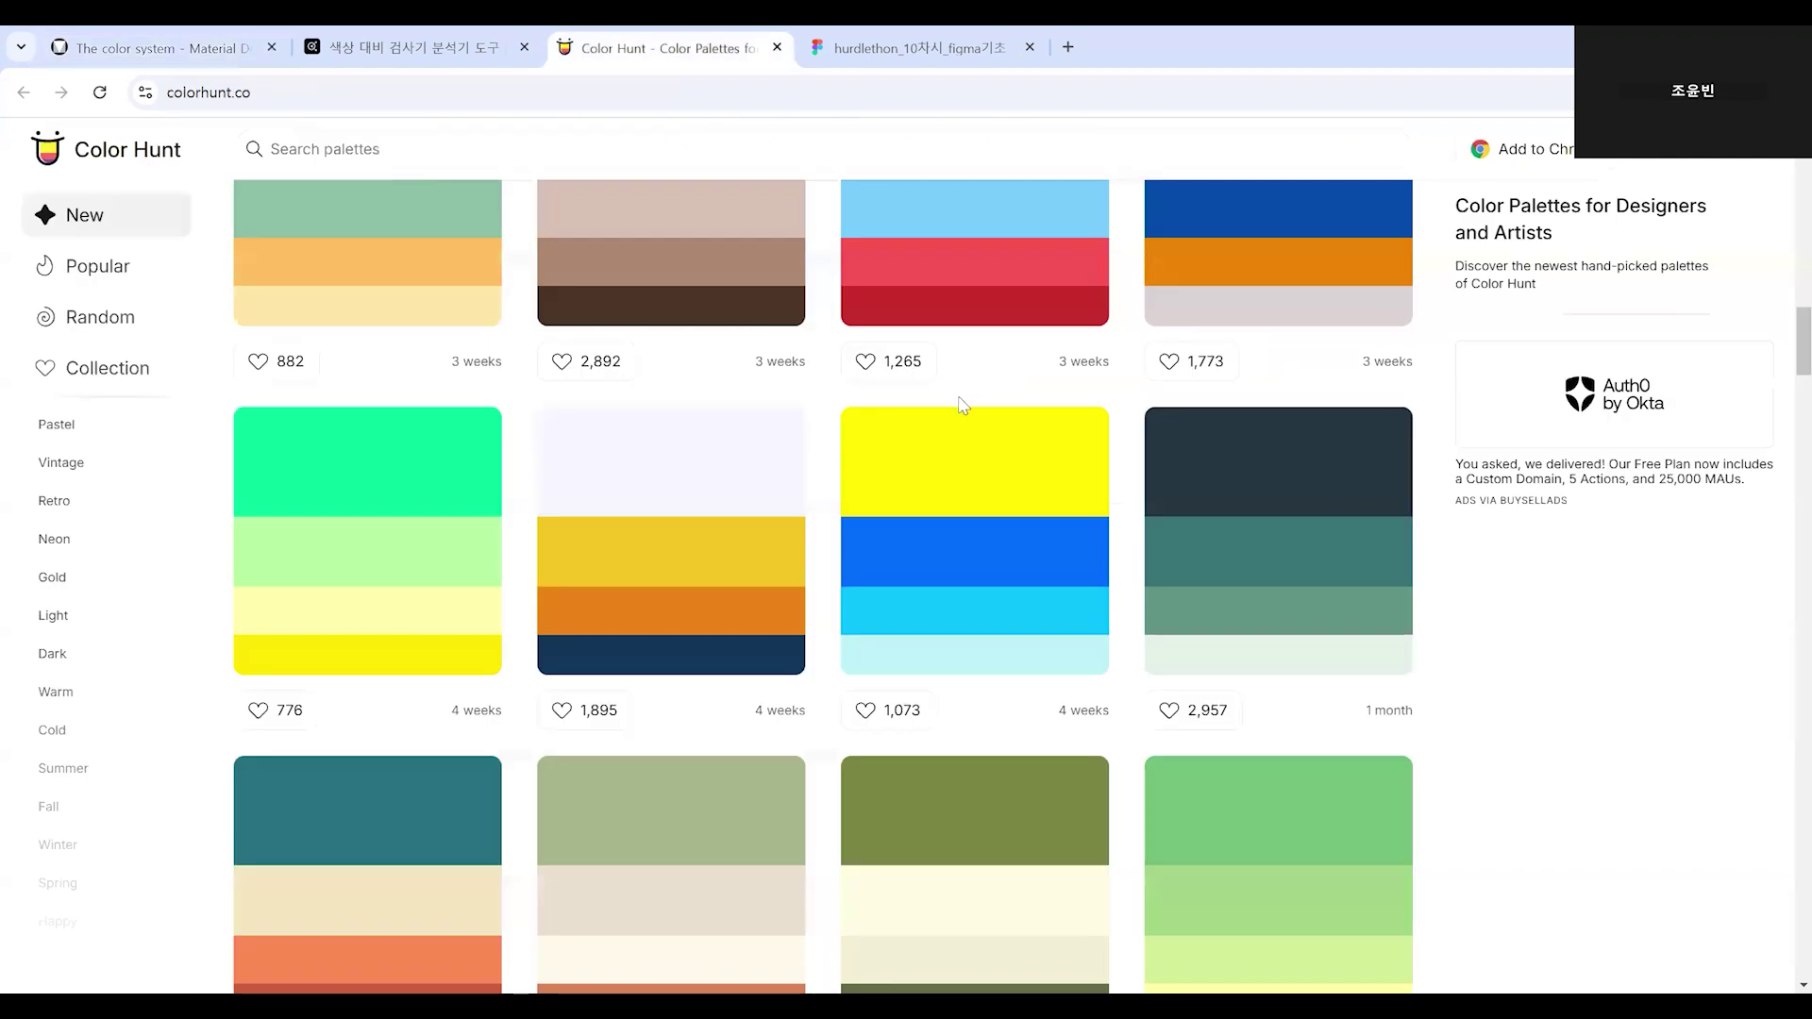
scroll(1132, 566, down, 2)
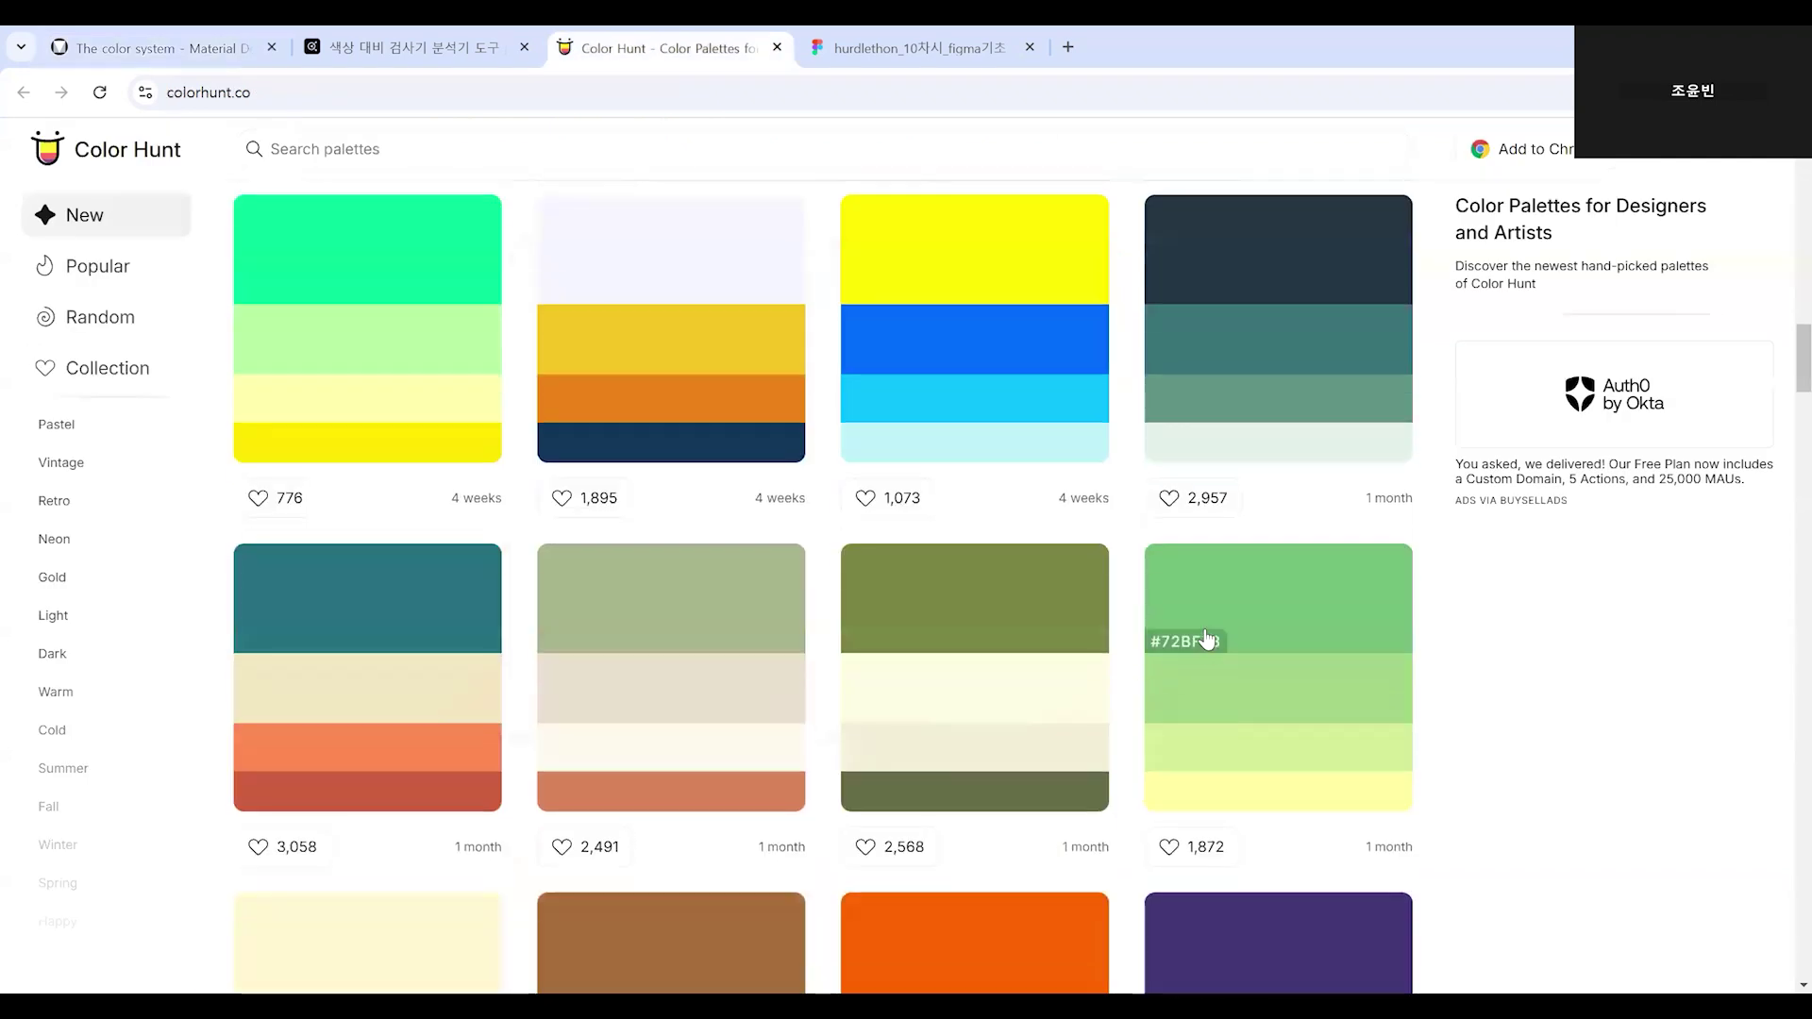
click(142, 47)
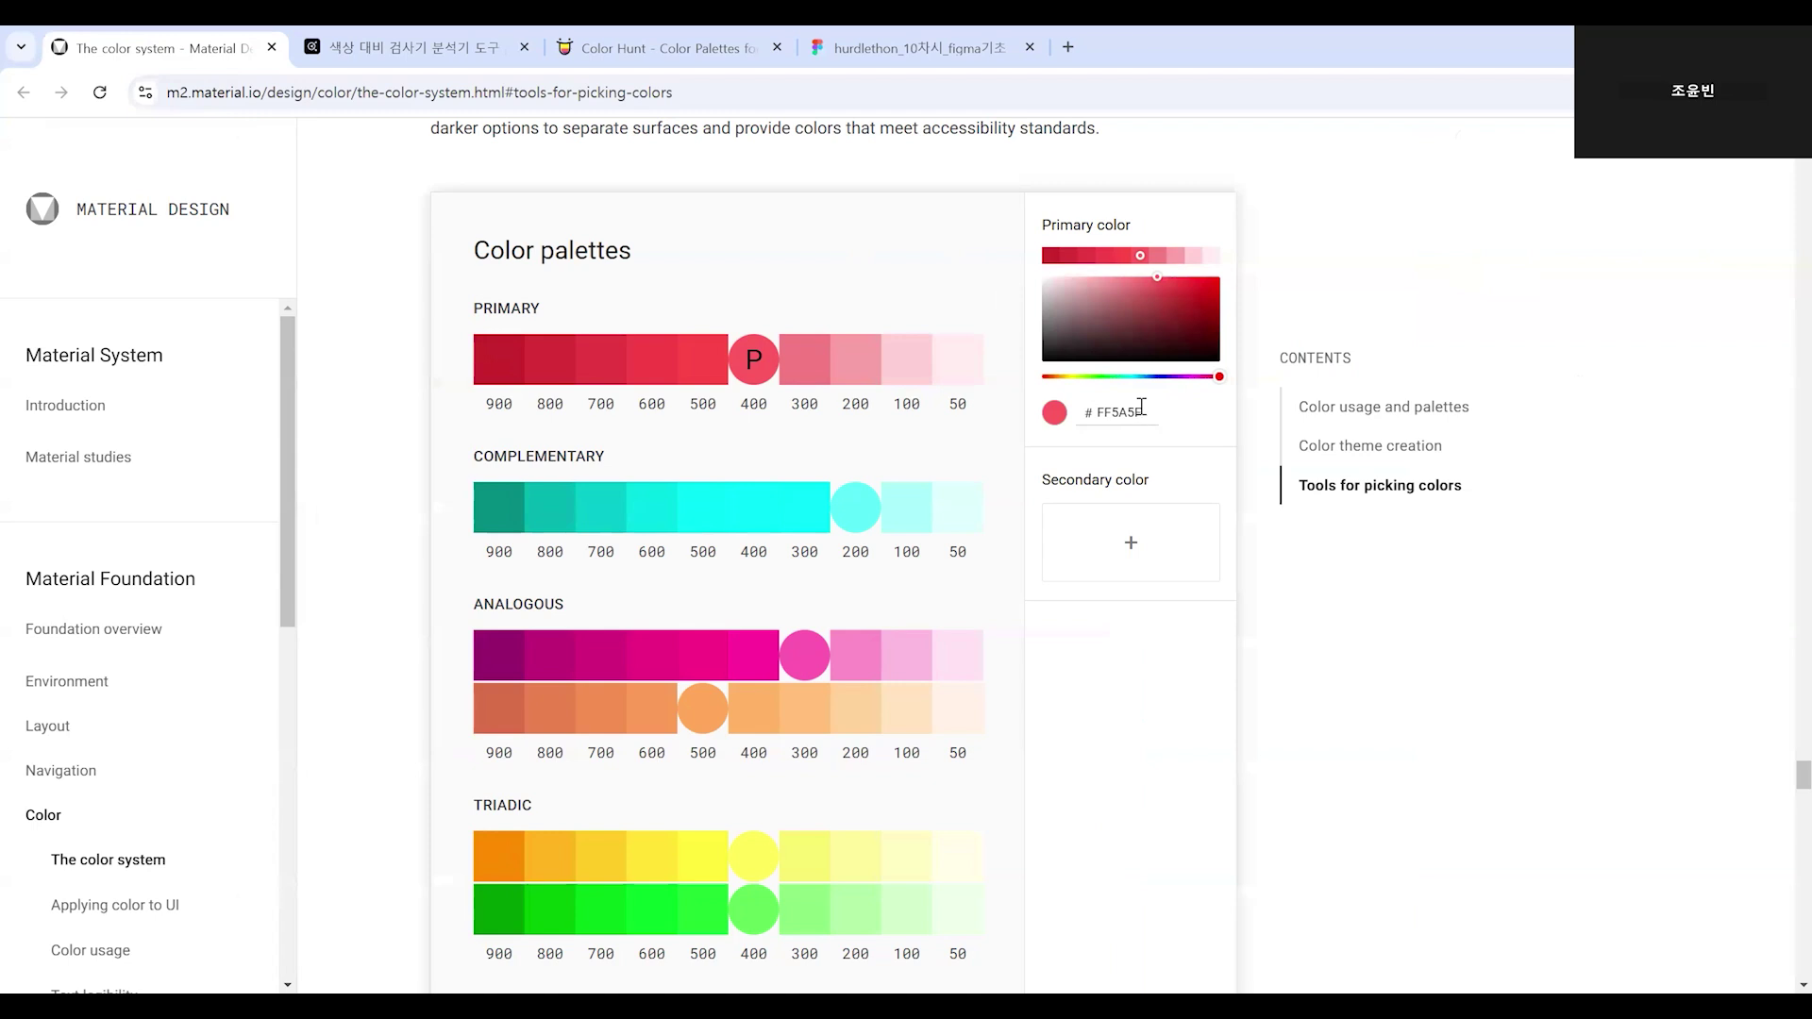
key(ctrl+a)
text(72BF78)
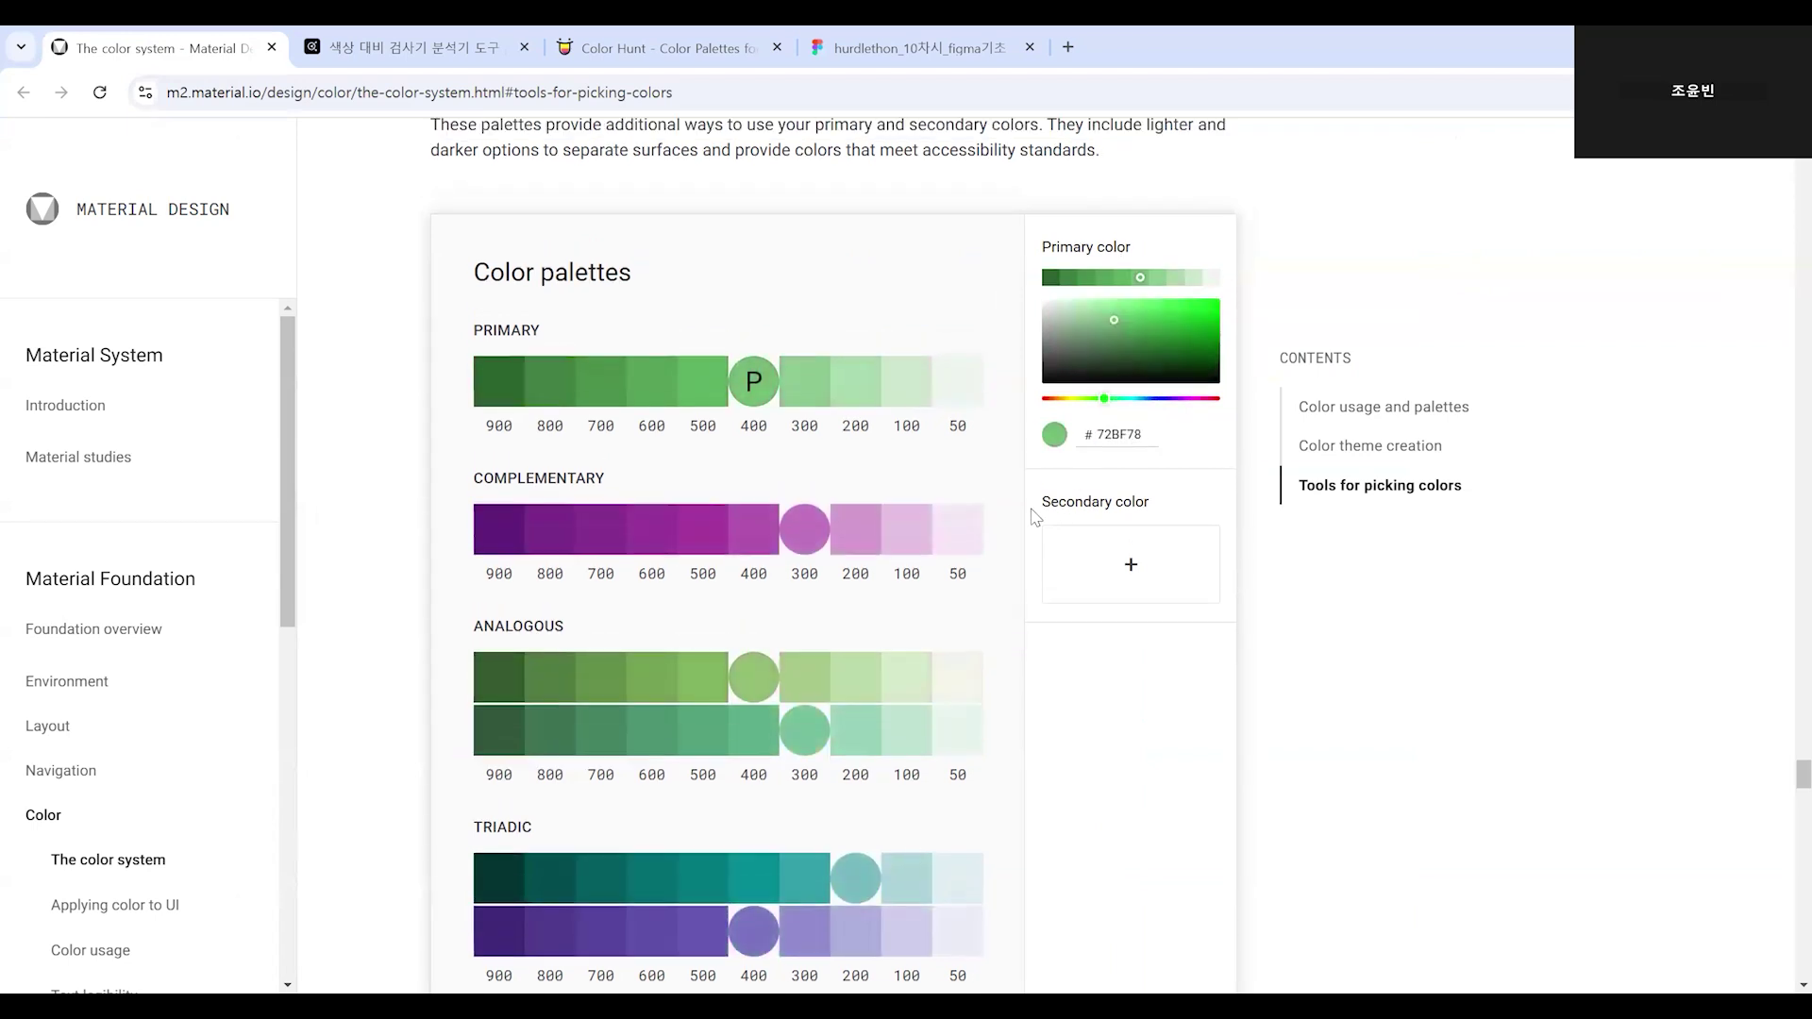
Inspect the green Primary shades in the Material Design palette and compare them with the three-tone swatches in Figma's Color frame.
mouse_move(977, 368)
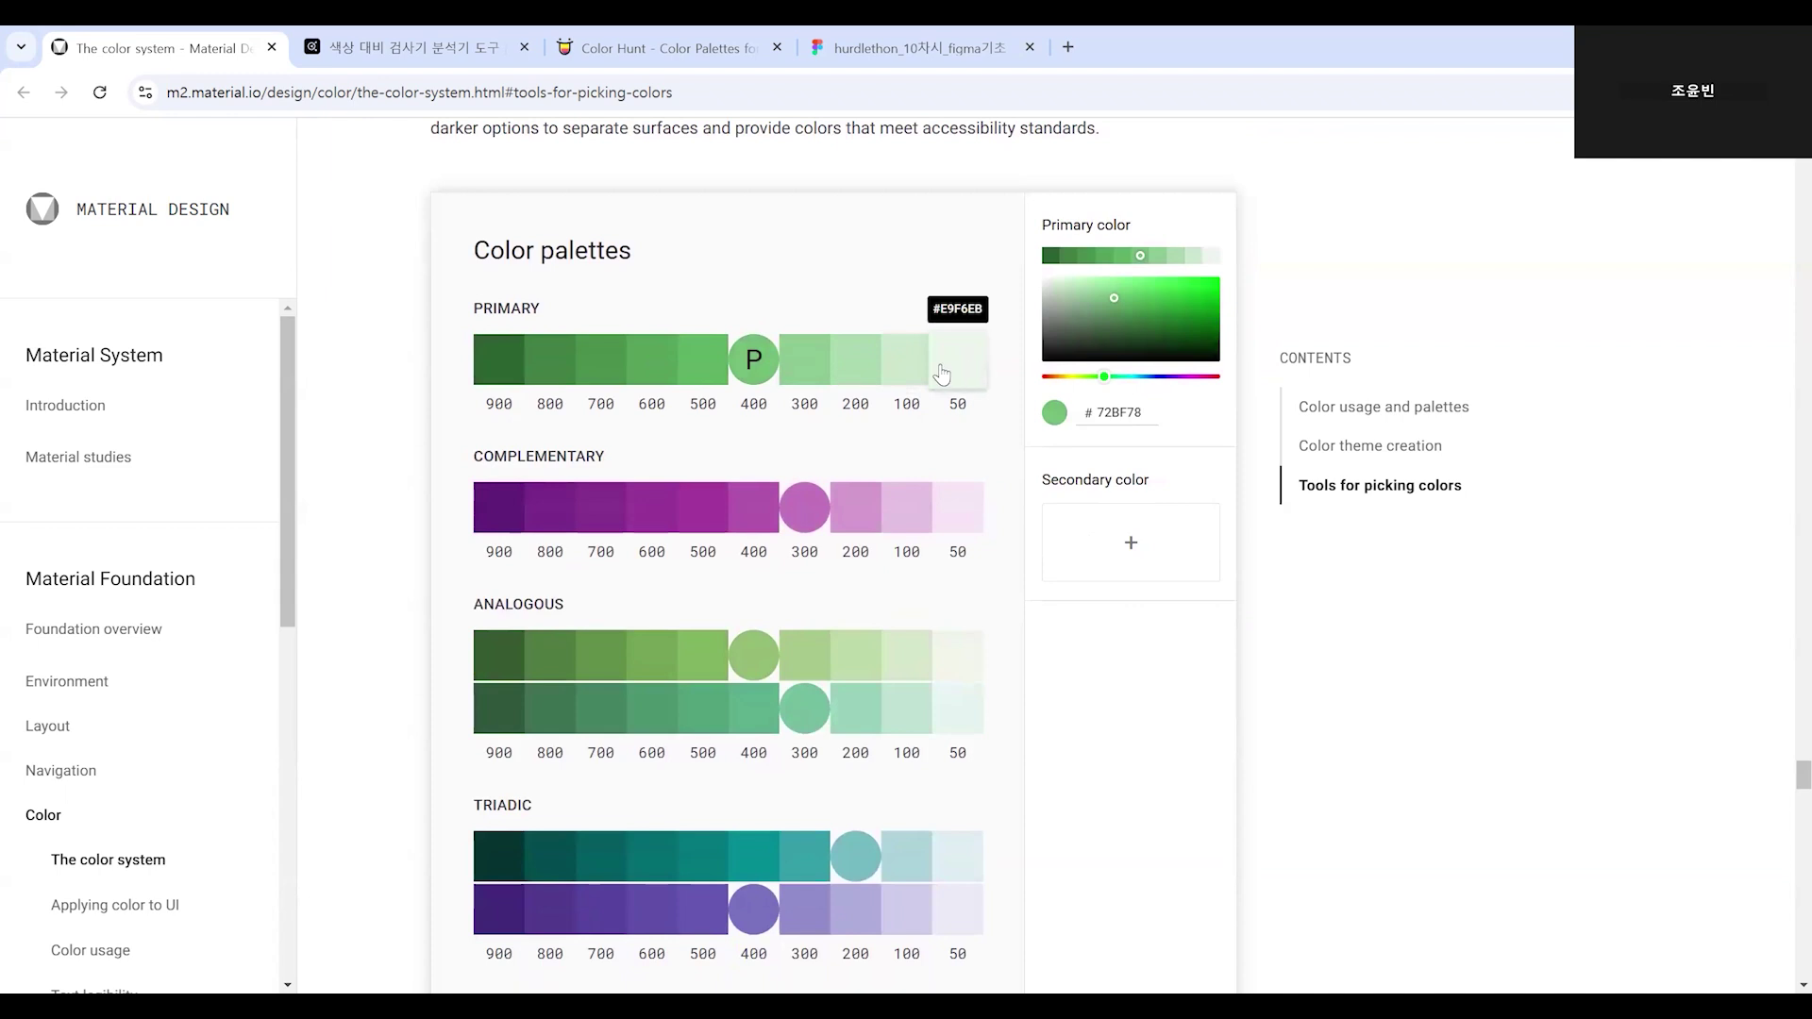
mouse_move(500, 368)
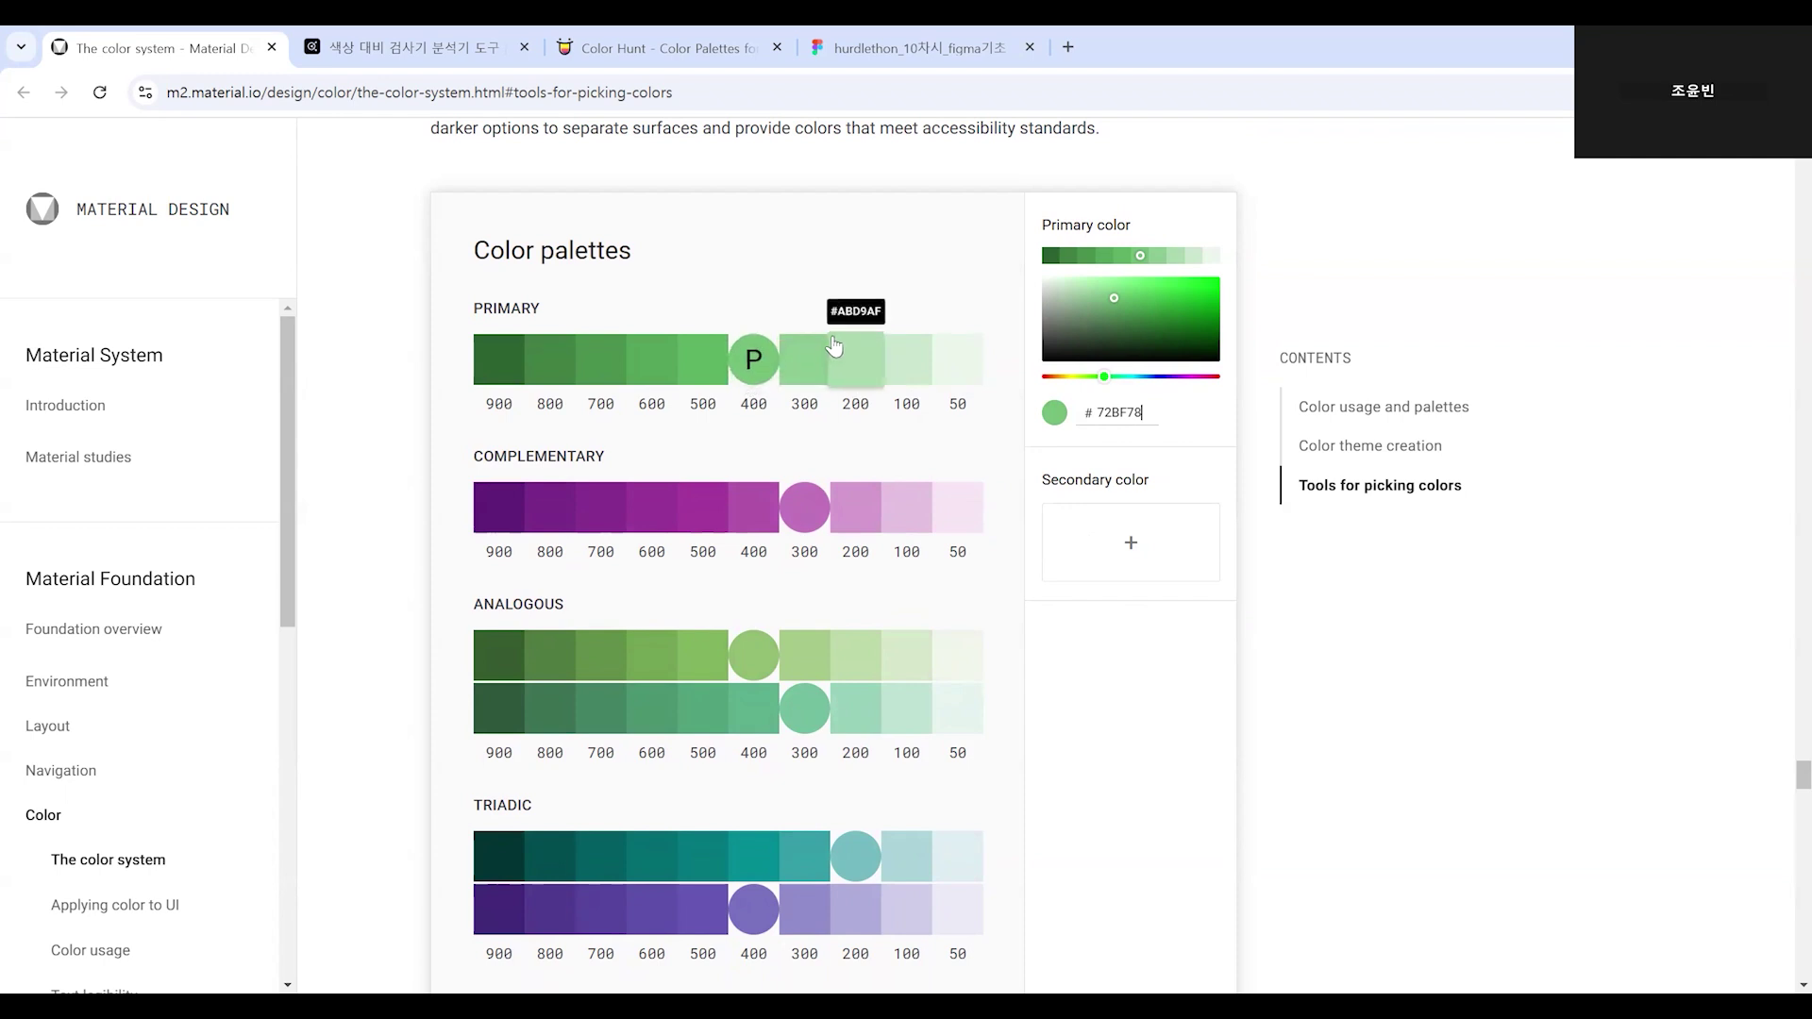
mouse_move(706, 364)
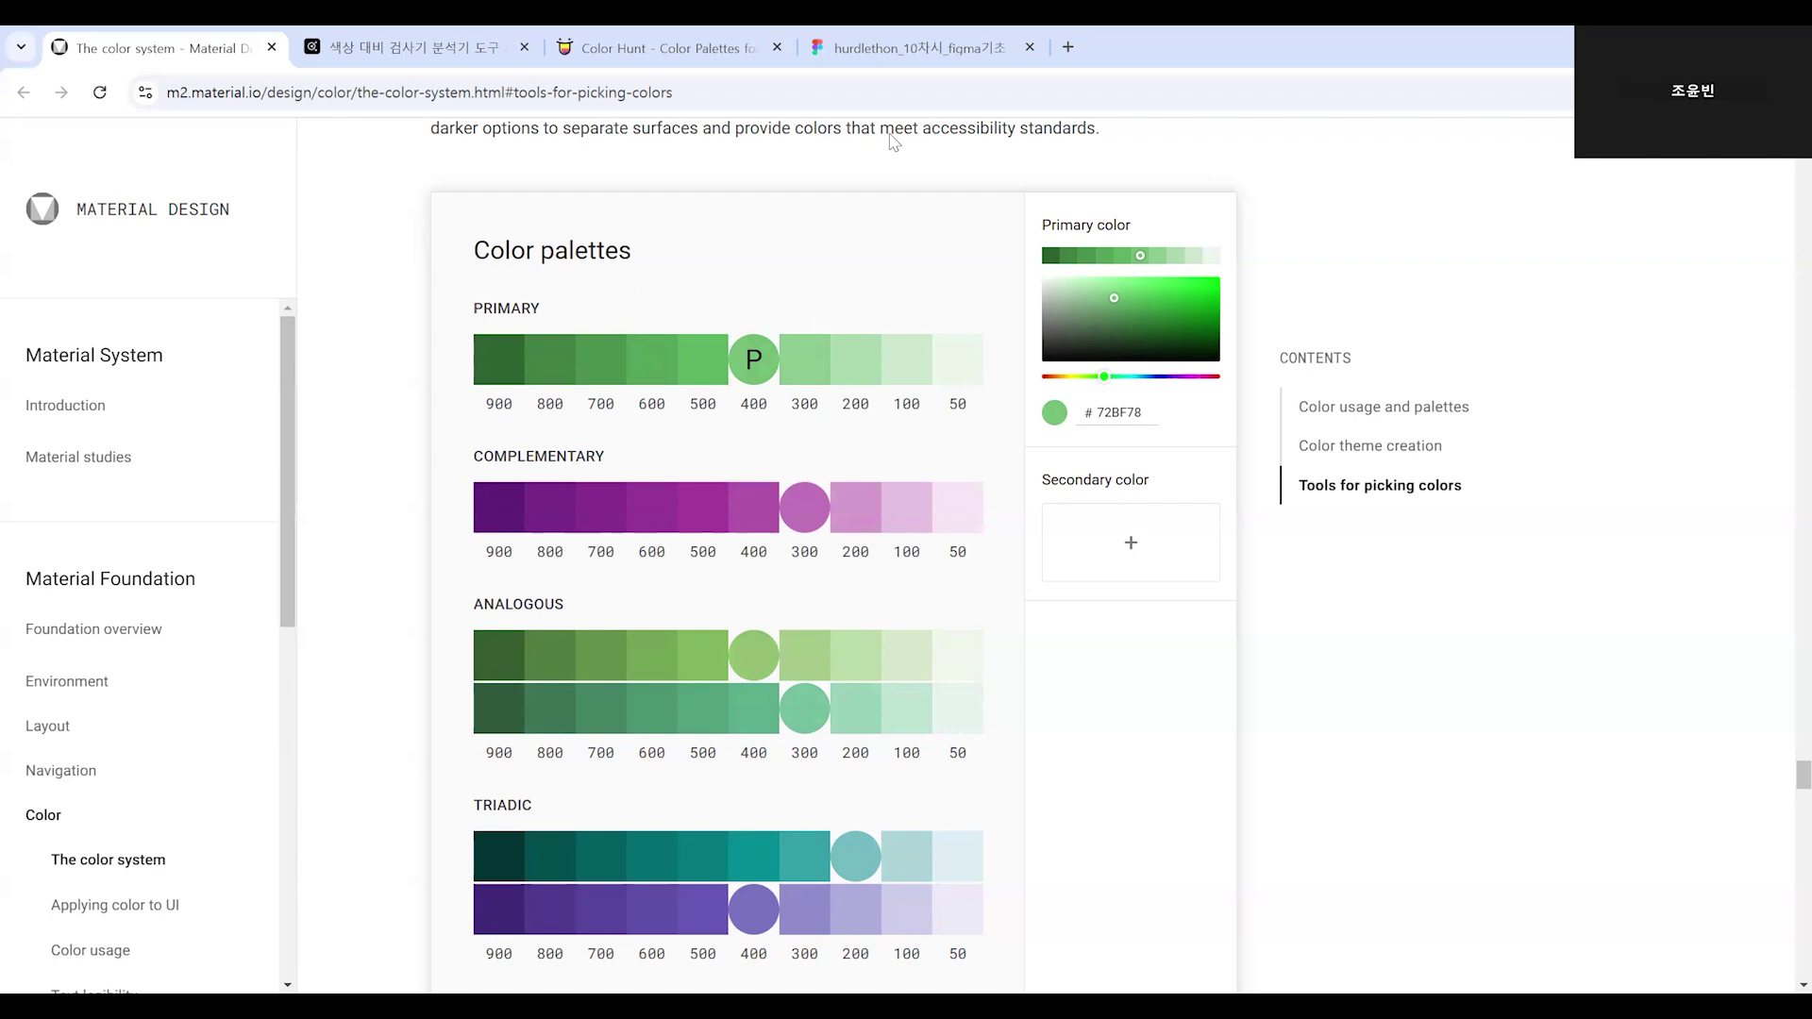
click(911, 33)
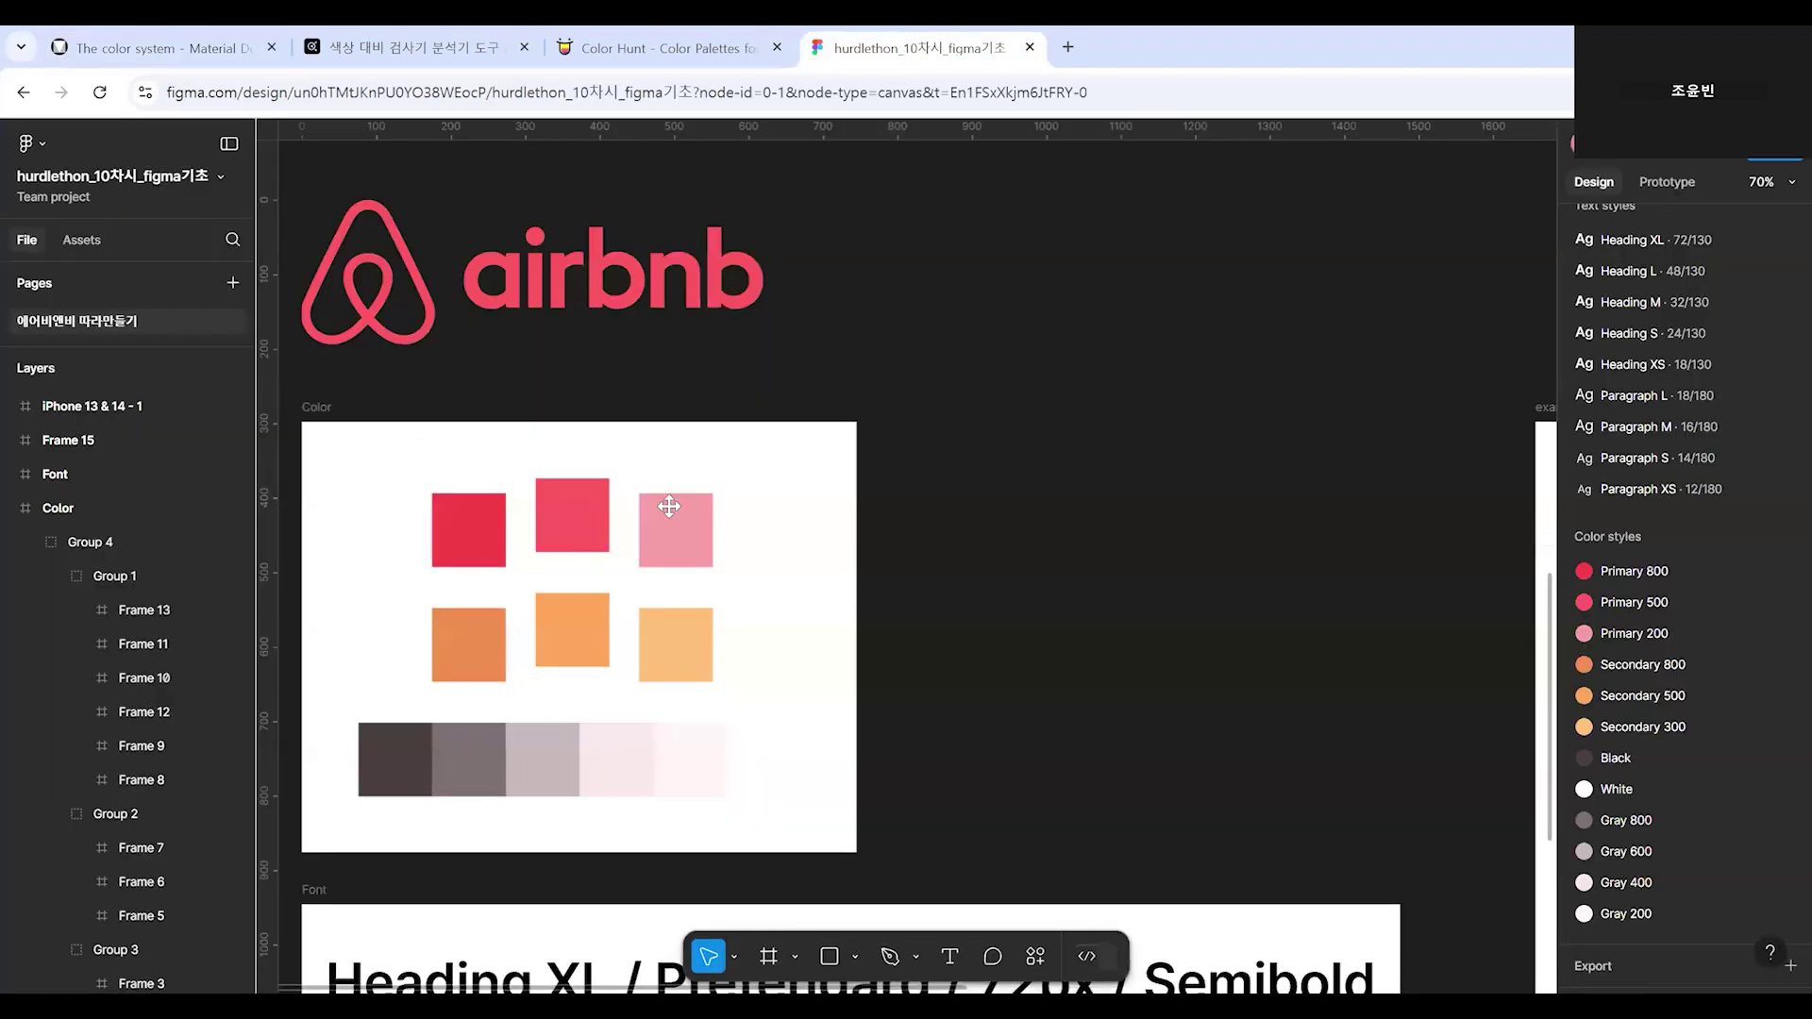
click(189, 40)
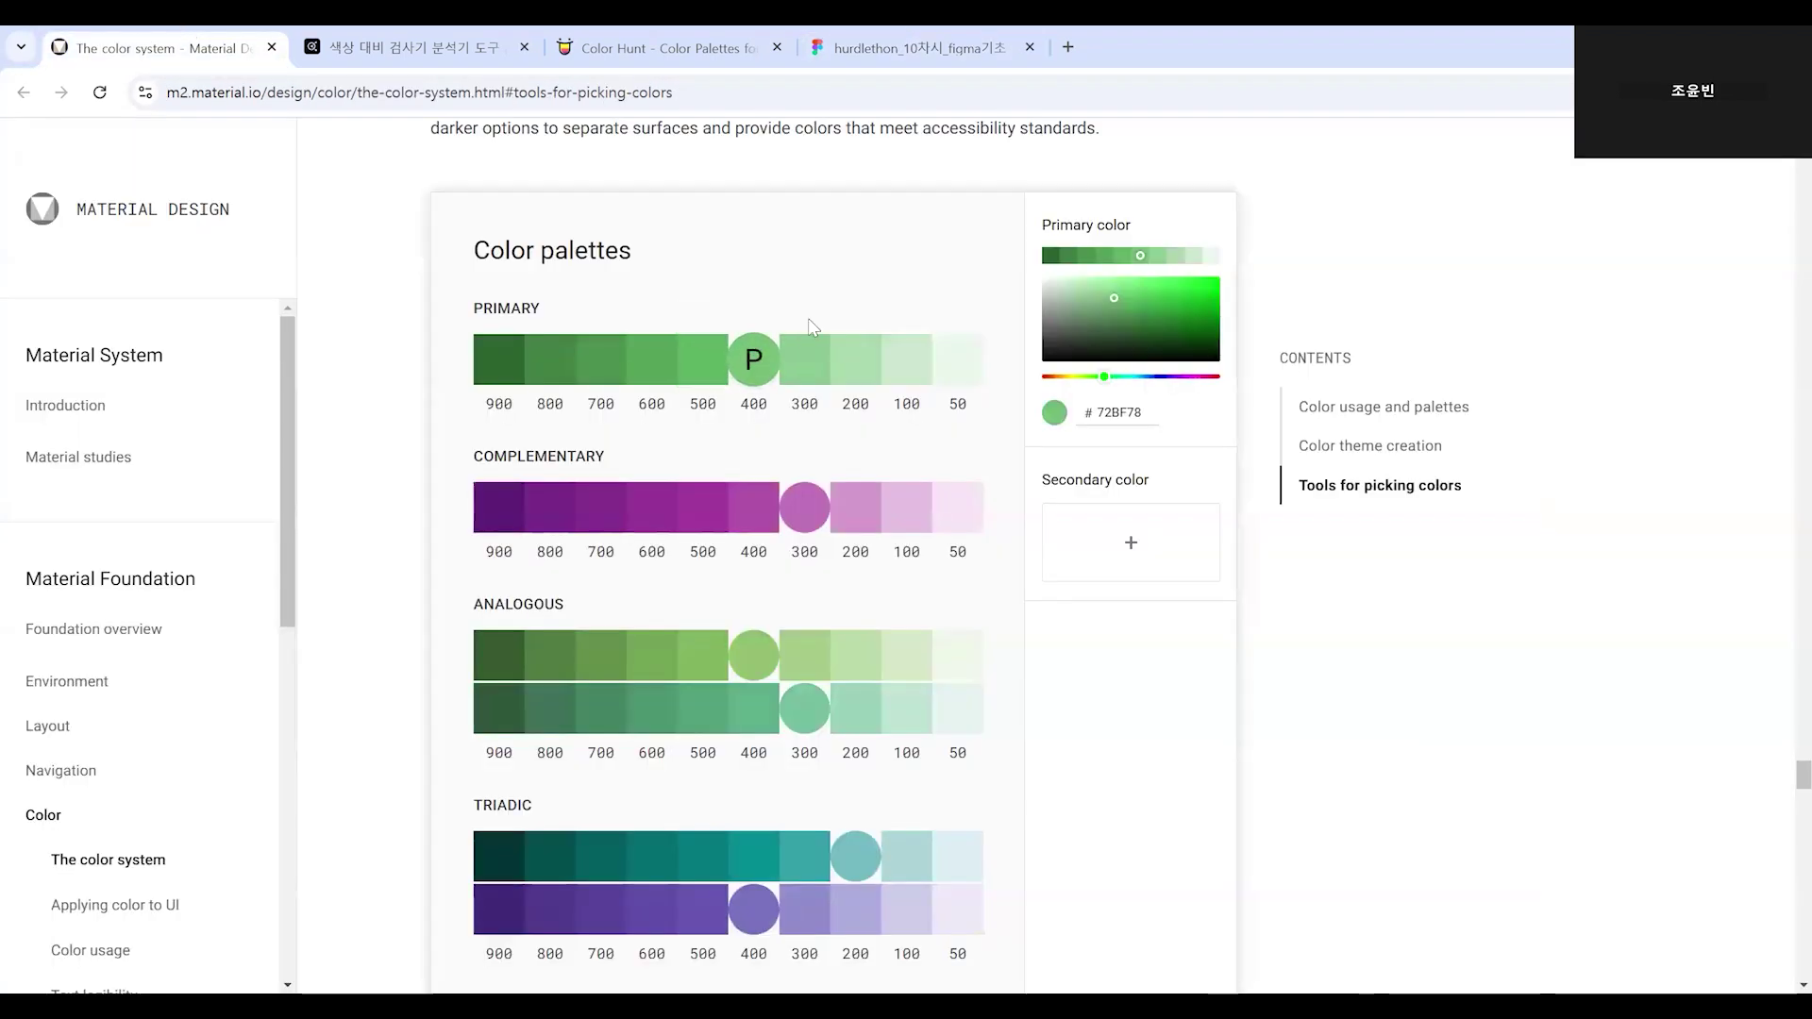
Copy the Primary 200 shade #ABD9AF and then the 600 shade #52A458 from the Material Design palette.
click(859, 363)
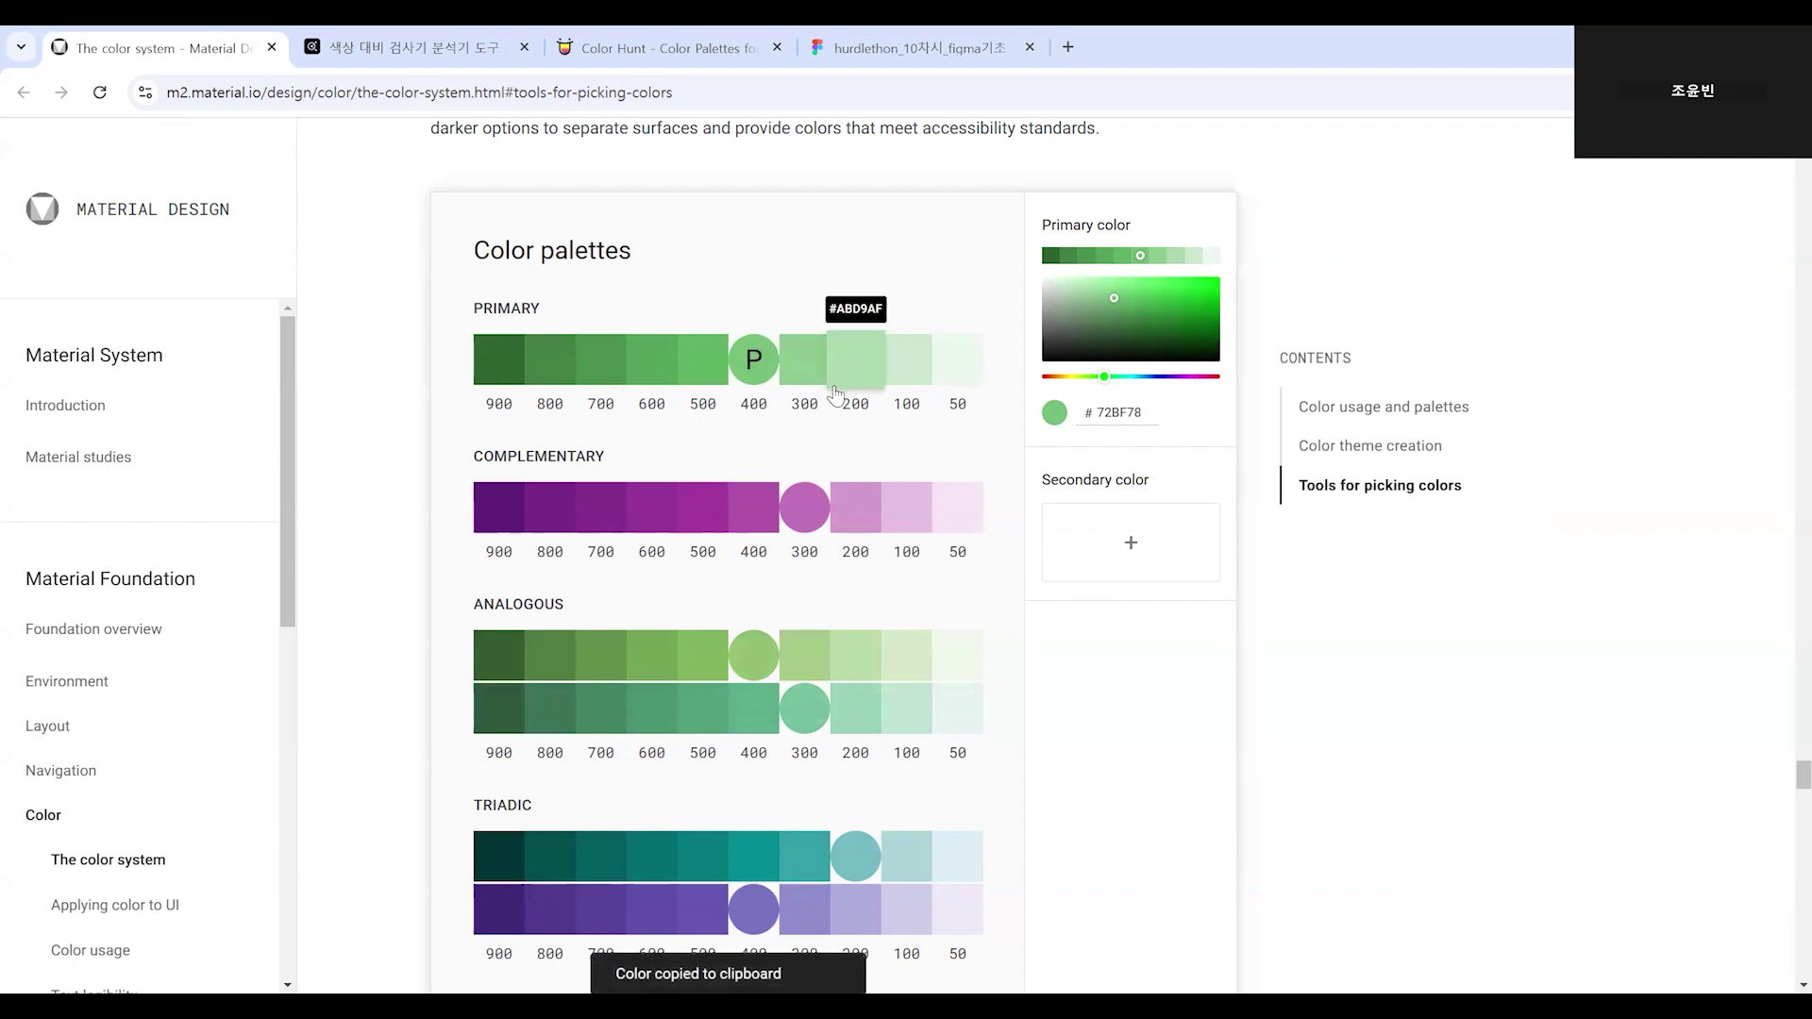
click(852, 368)
click(689, 376)
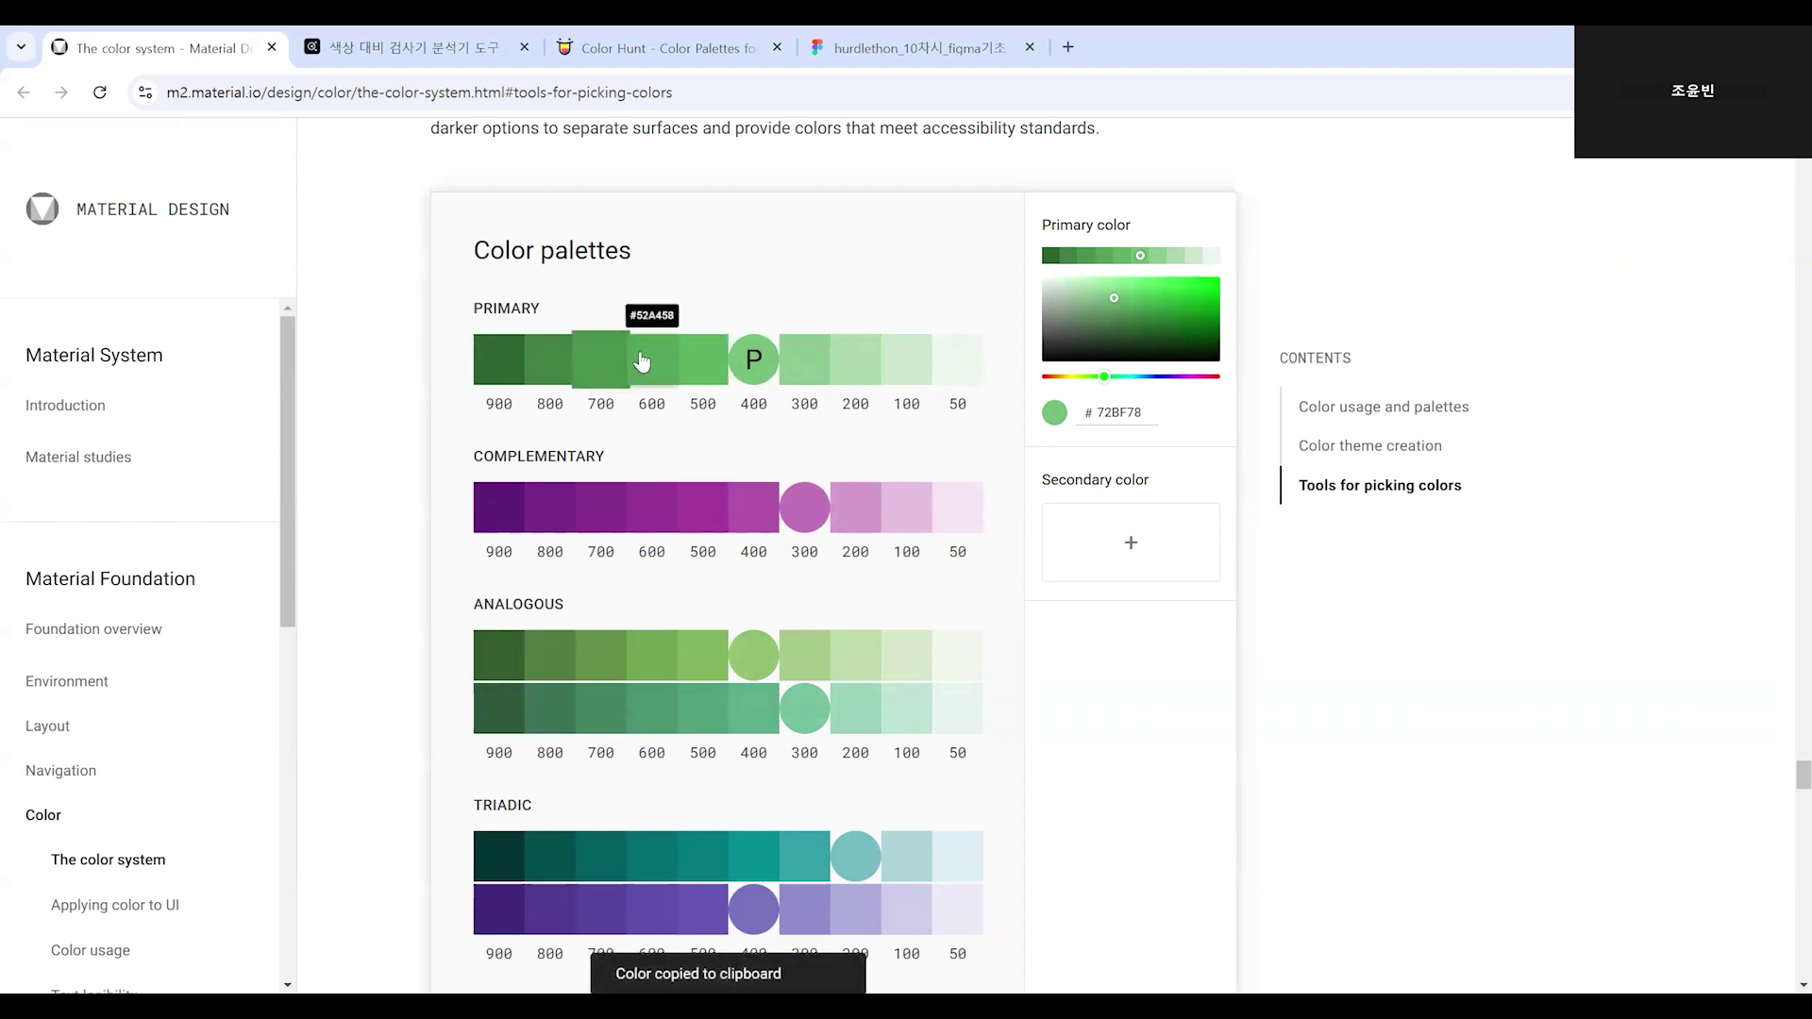
click(660, 375)
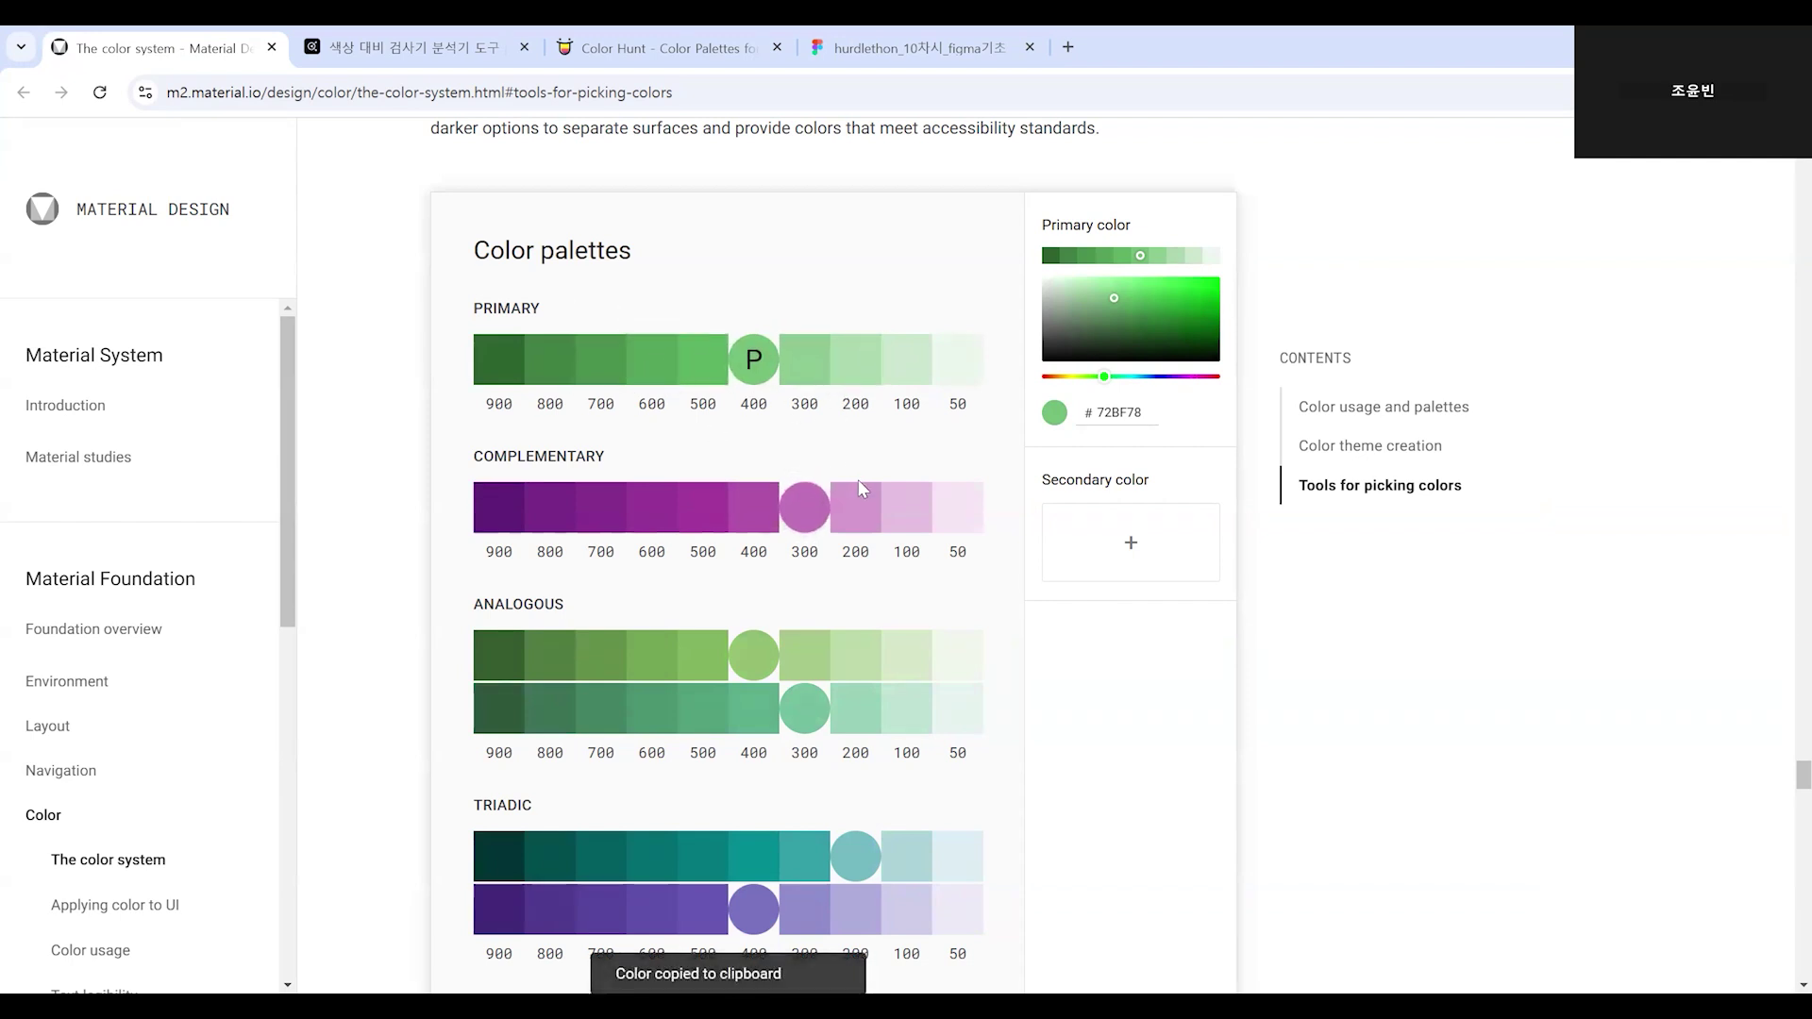
scroll(321, 703, down, 1)
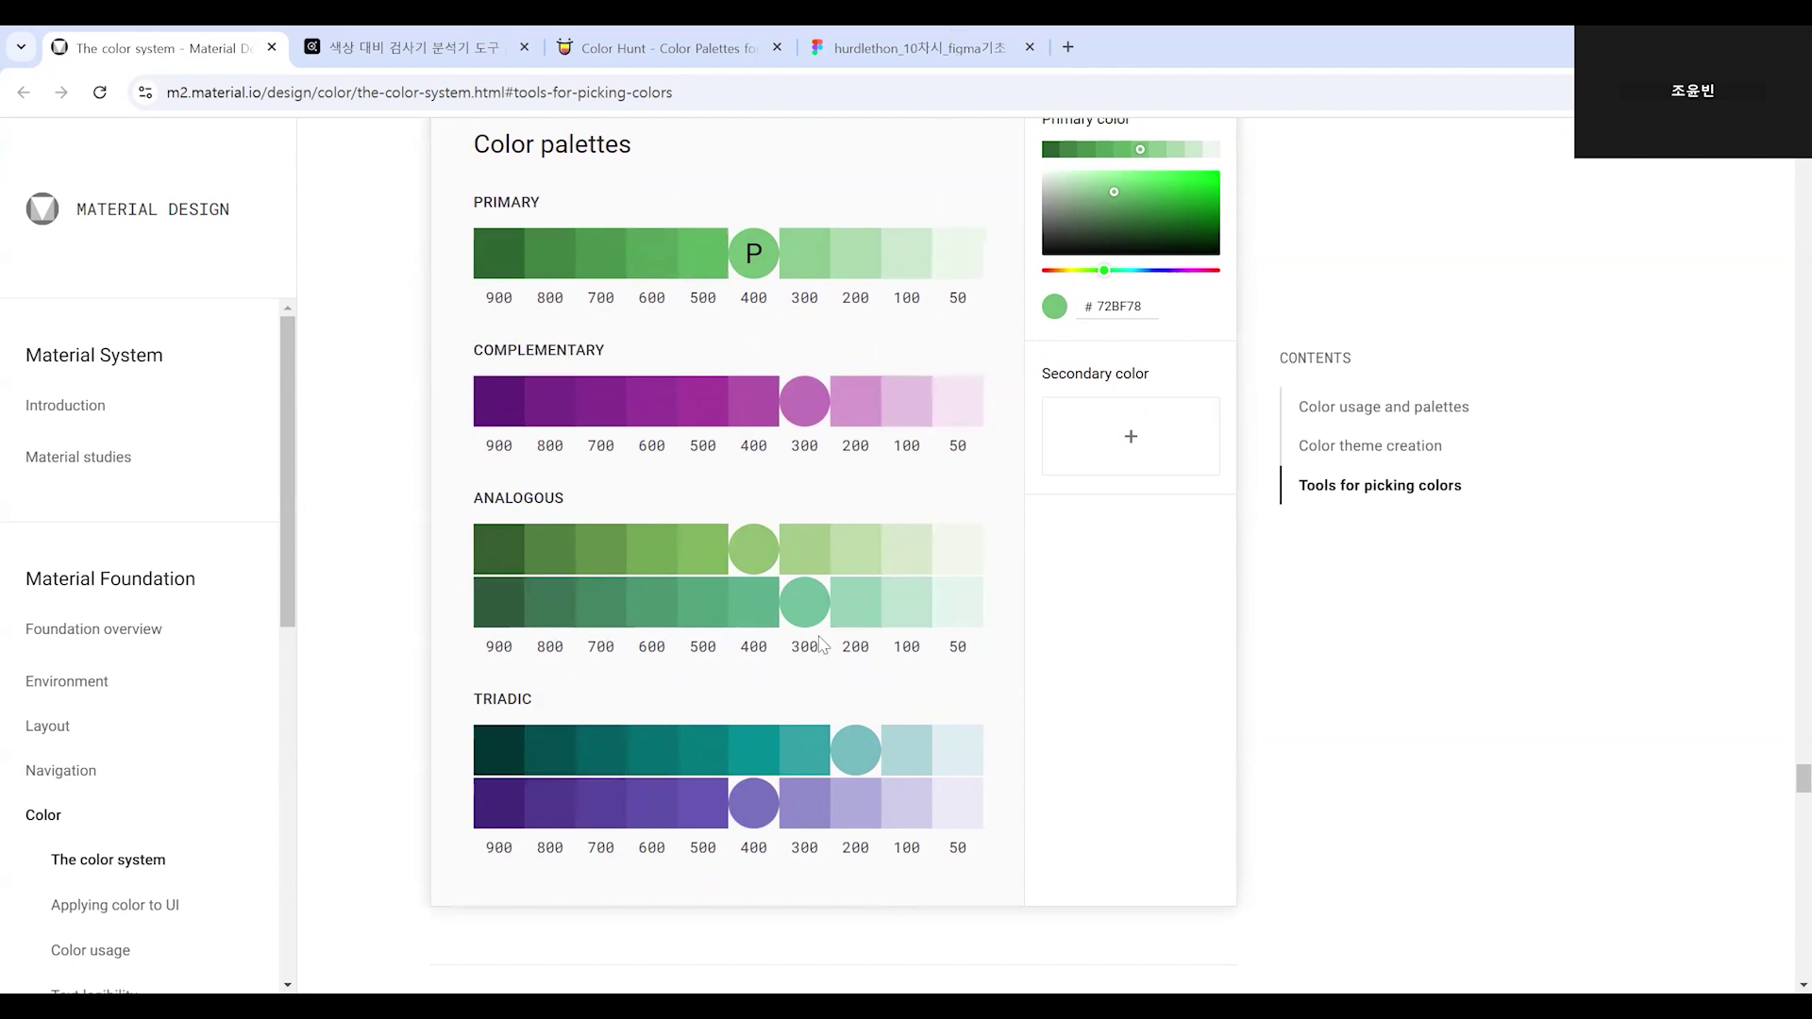
Return to the Figma file and review the Color frame's swatch groups together with the local text and color styles.
click(951, 31)
drag(813, 766, 1100, 679)
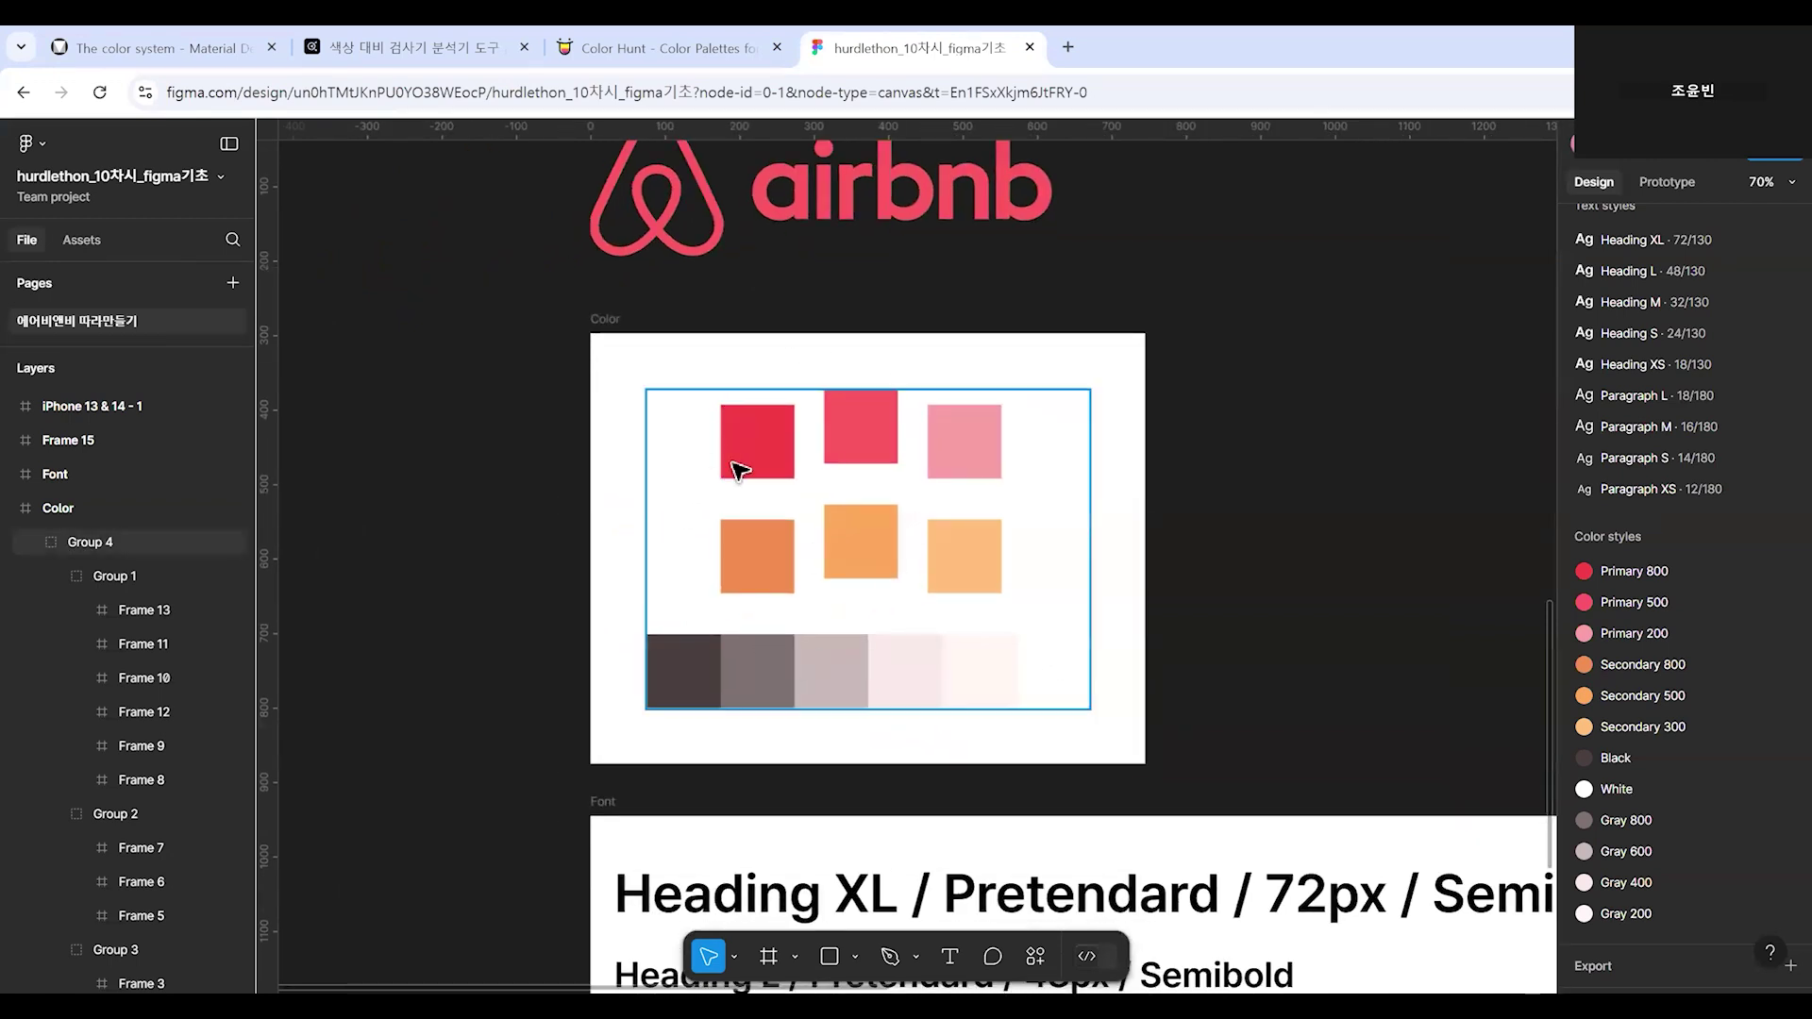
double_click(864, 426)
click(880, 581)
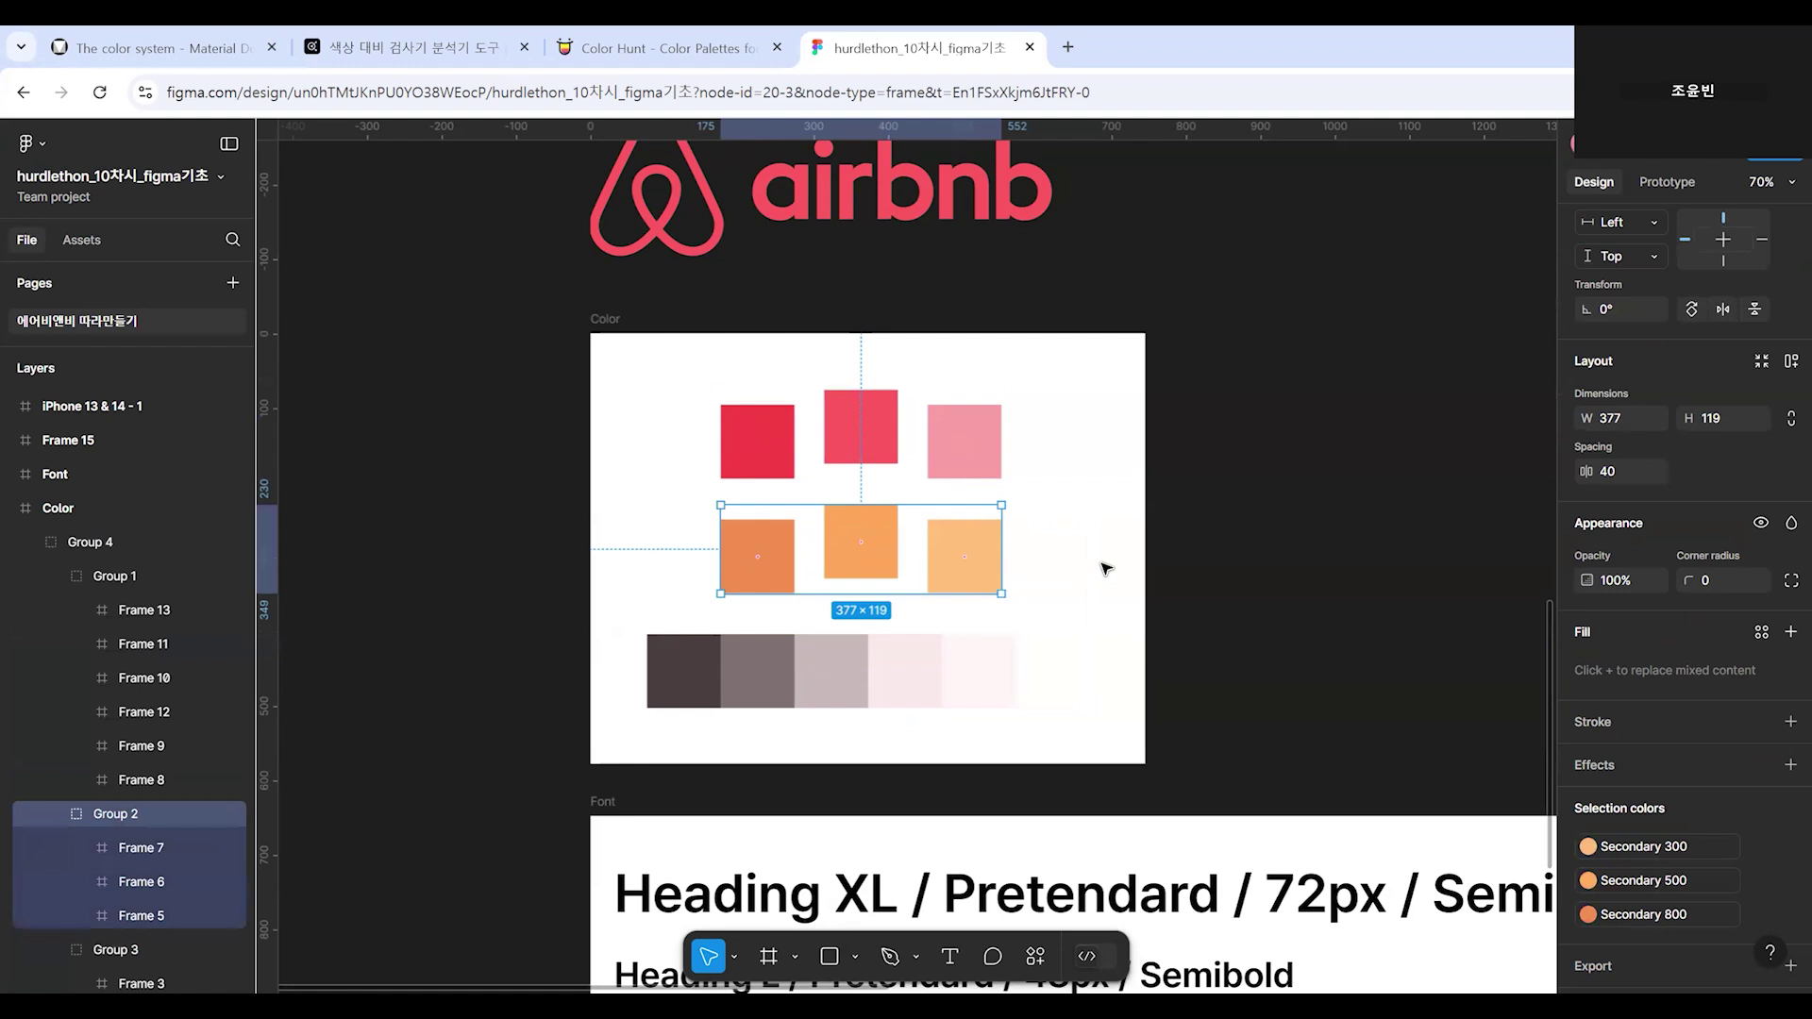
click(1260, 533)
drag(1274, 530, 926, 550)
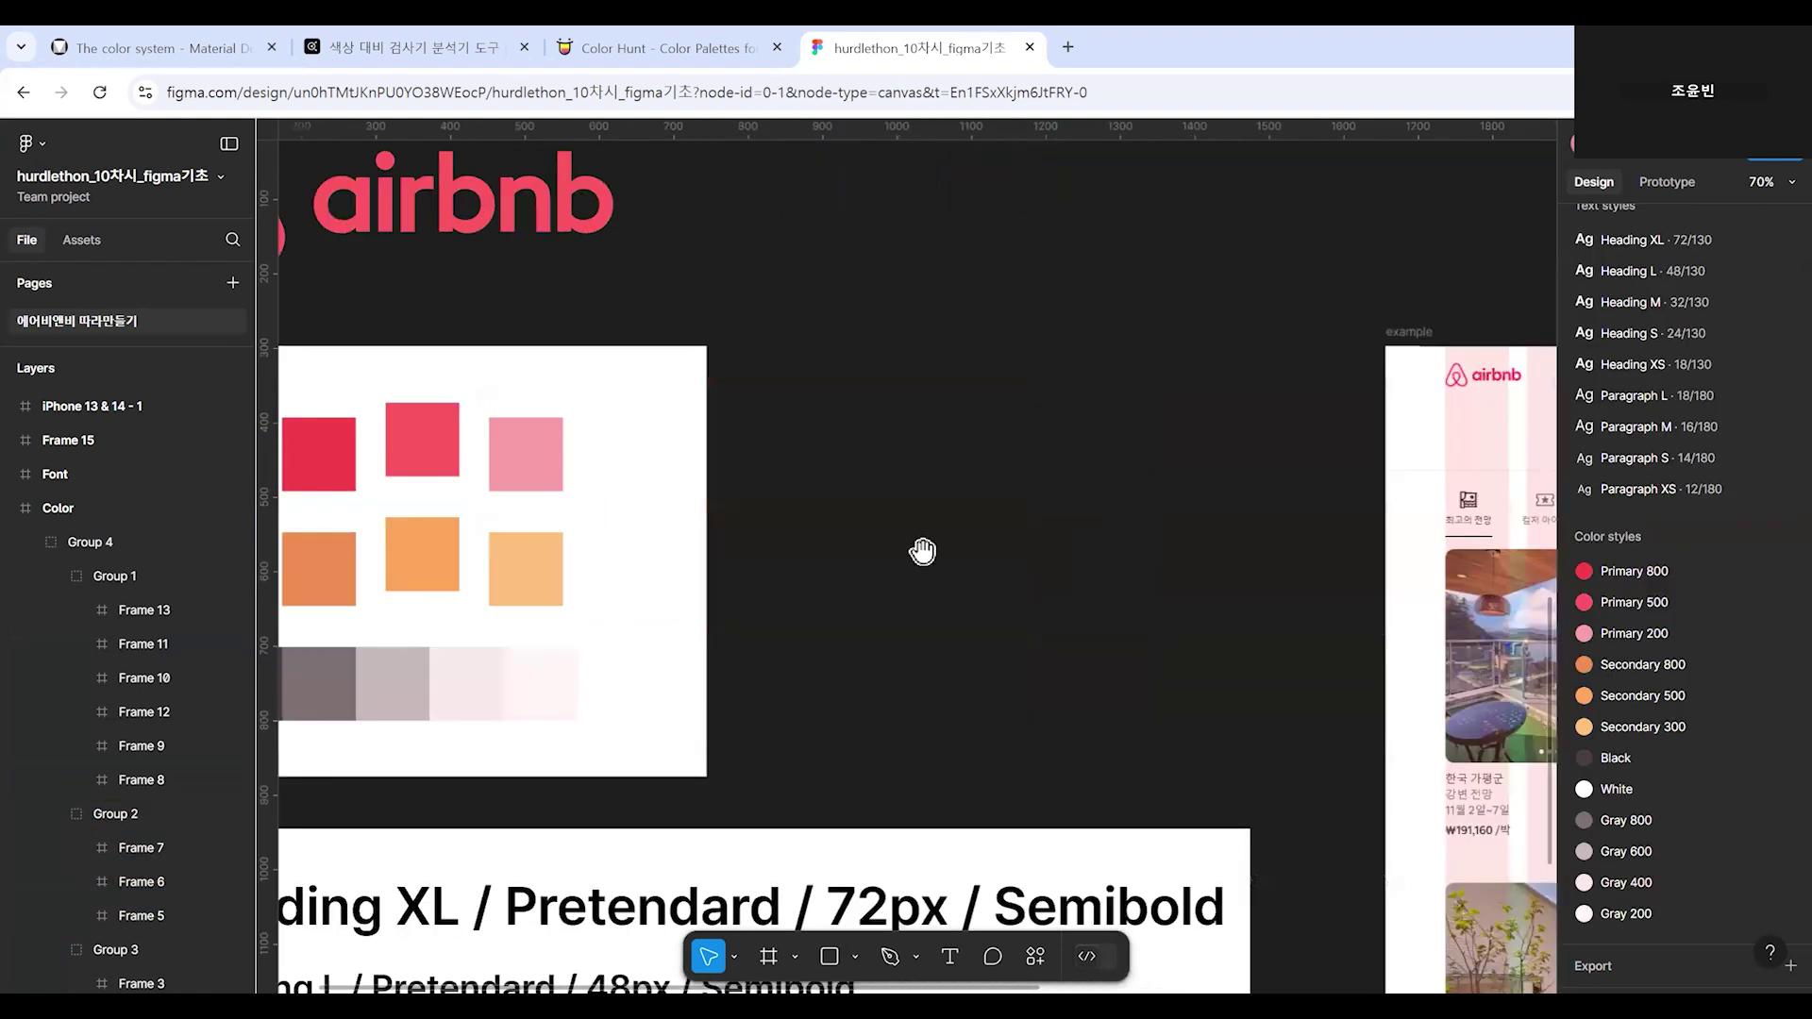
scroll(906, 619, left, 5)
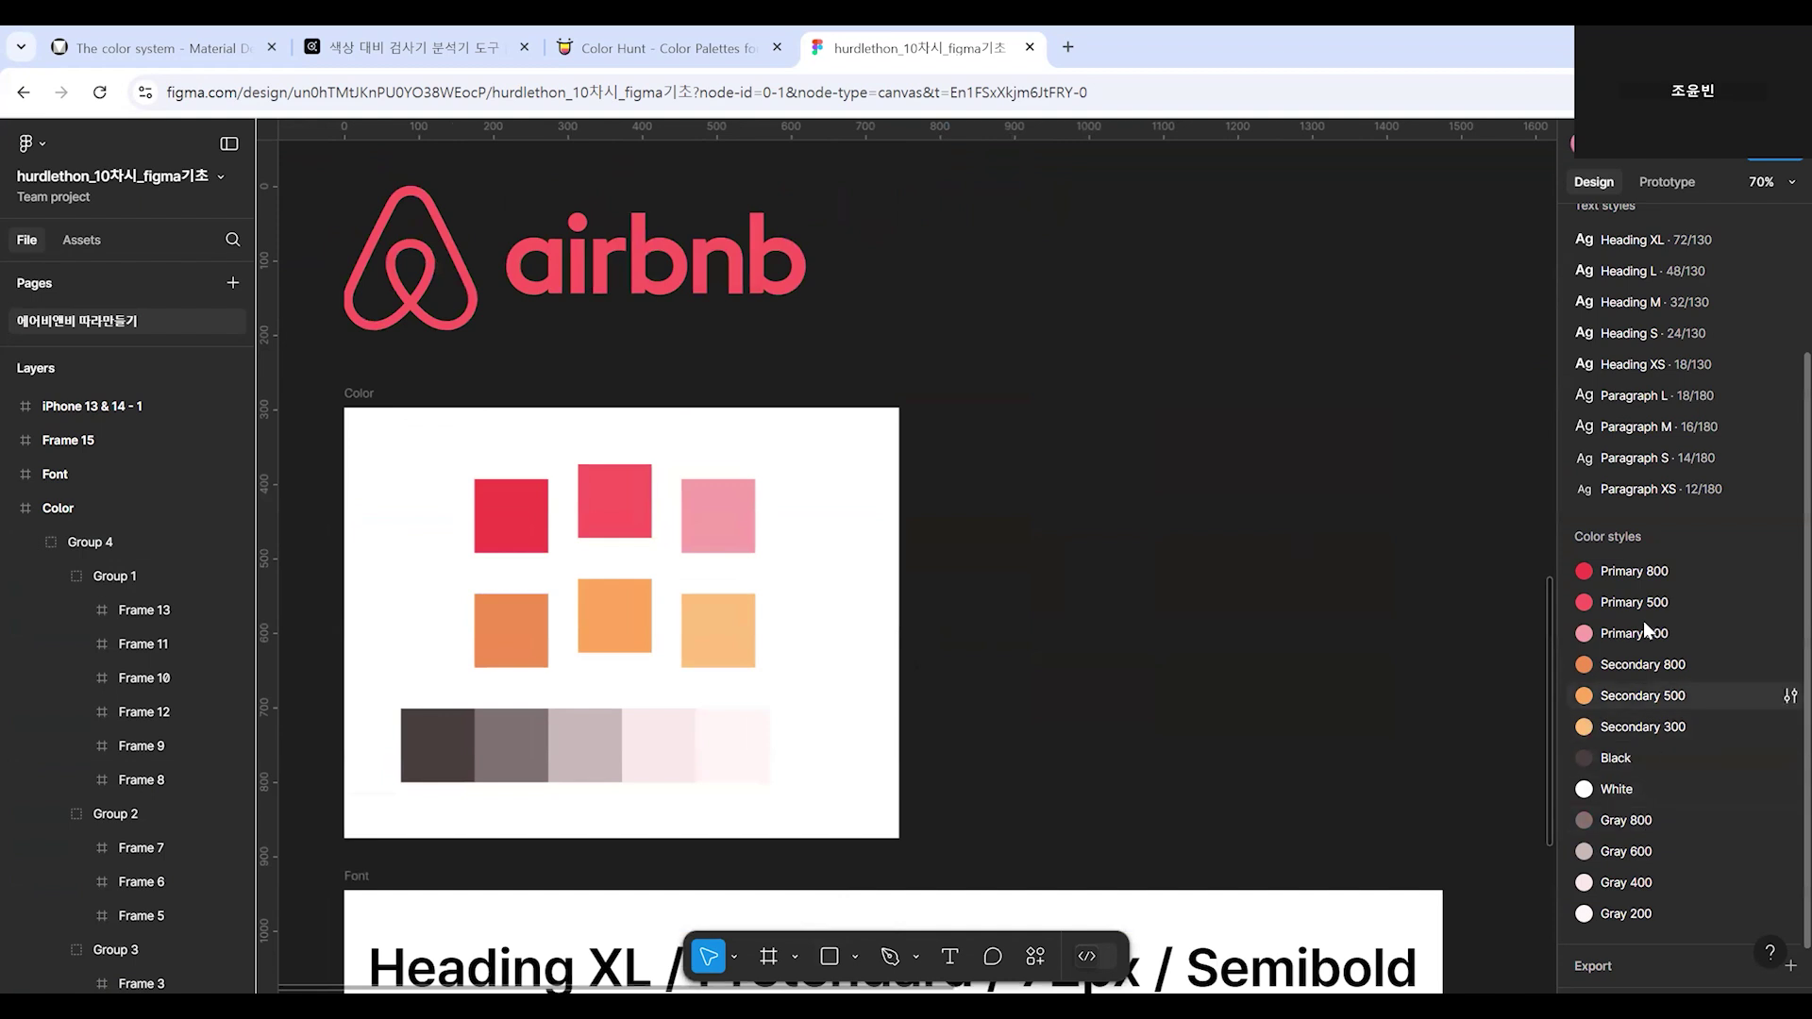
scroll(1644, 443, up, 2)
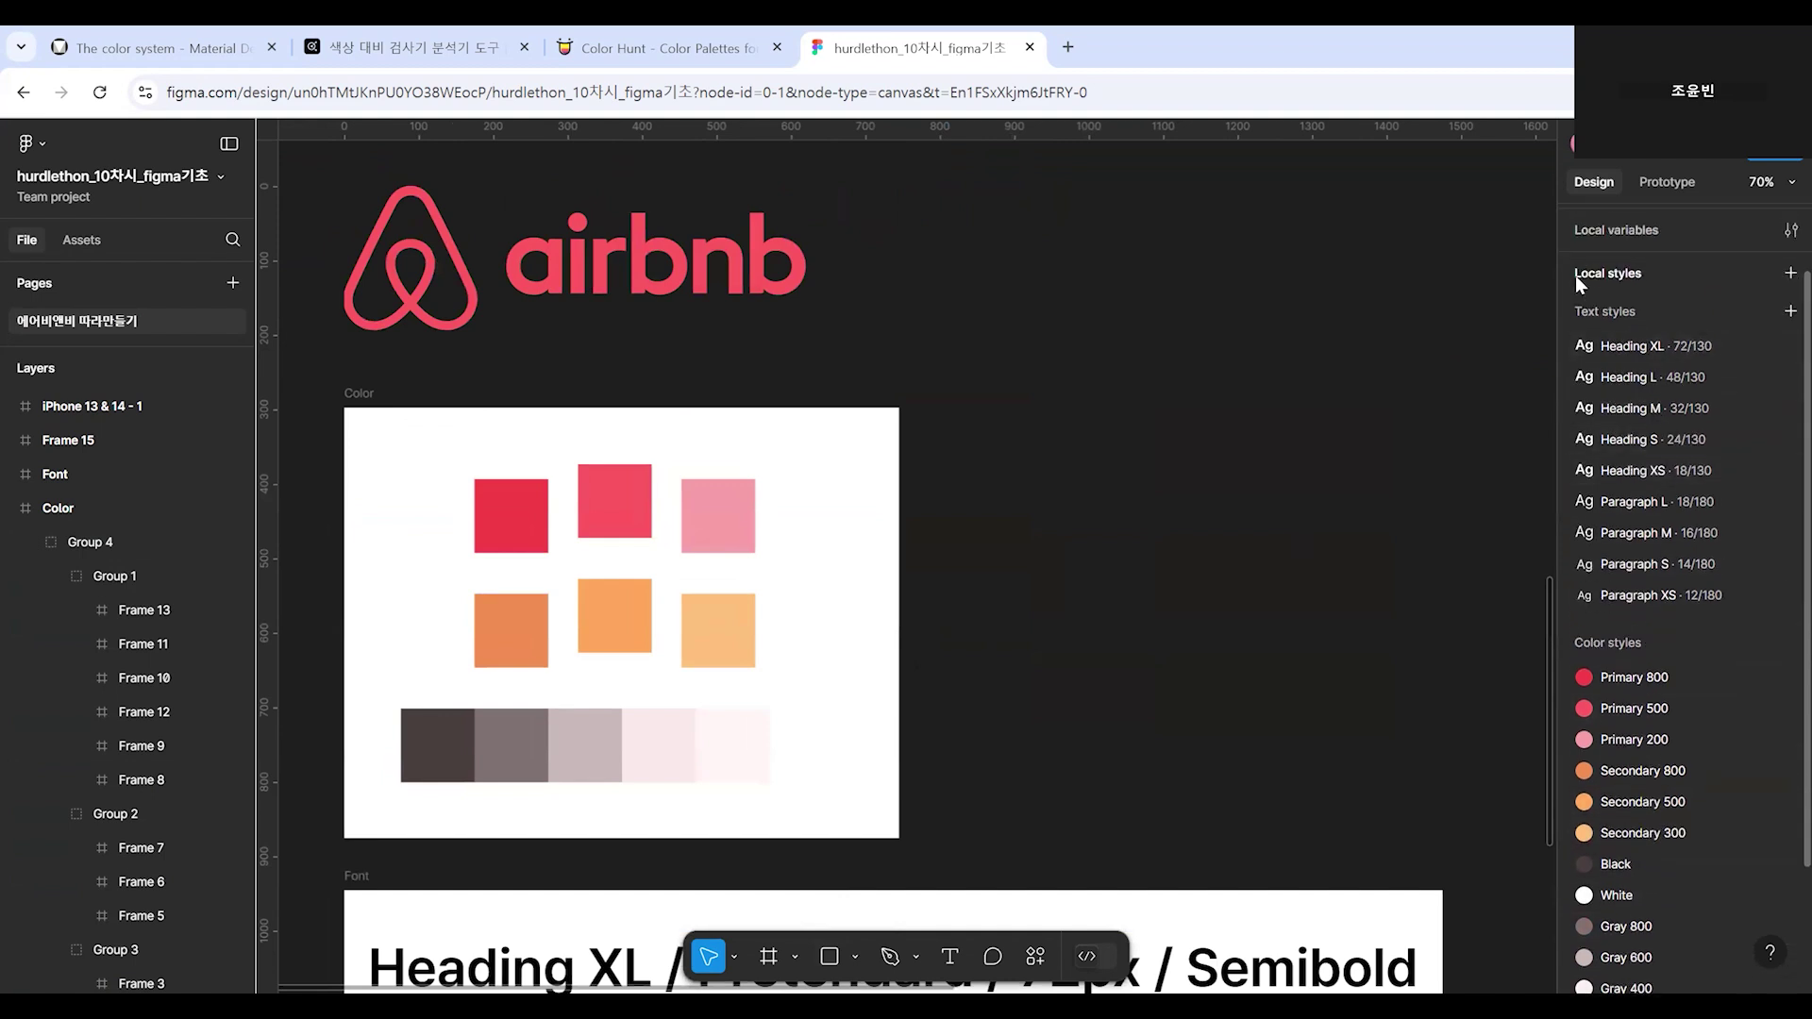
scroll(1681, 405, down, 3)
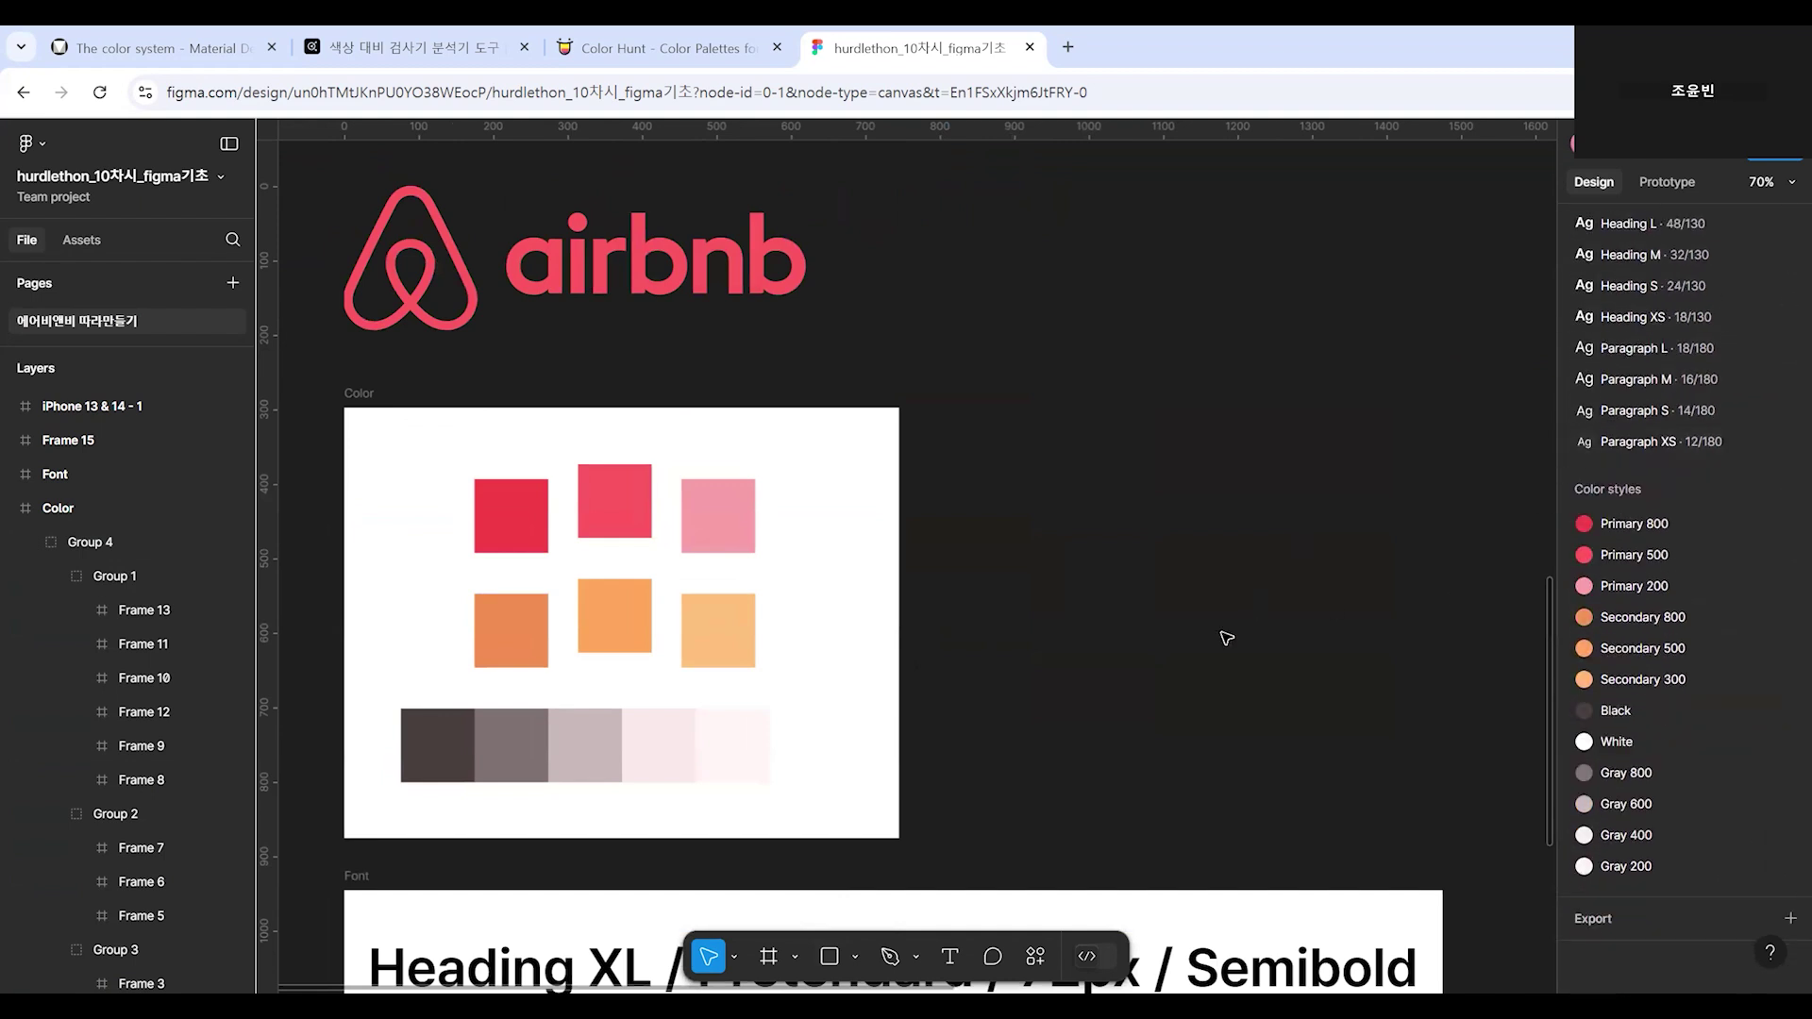
Draw a frame about 459 × 245 in the empty canvas area between the Color and example frames.
click(768, 957)
drag(945, 397, 1292, 583)
scroll(1133, 661, up, 3)
scroll(1133, 661, right, 3)
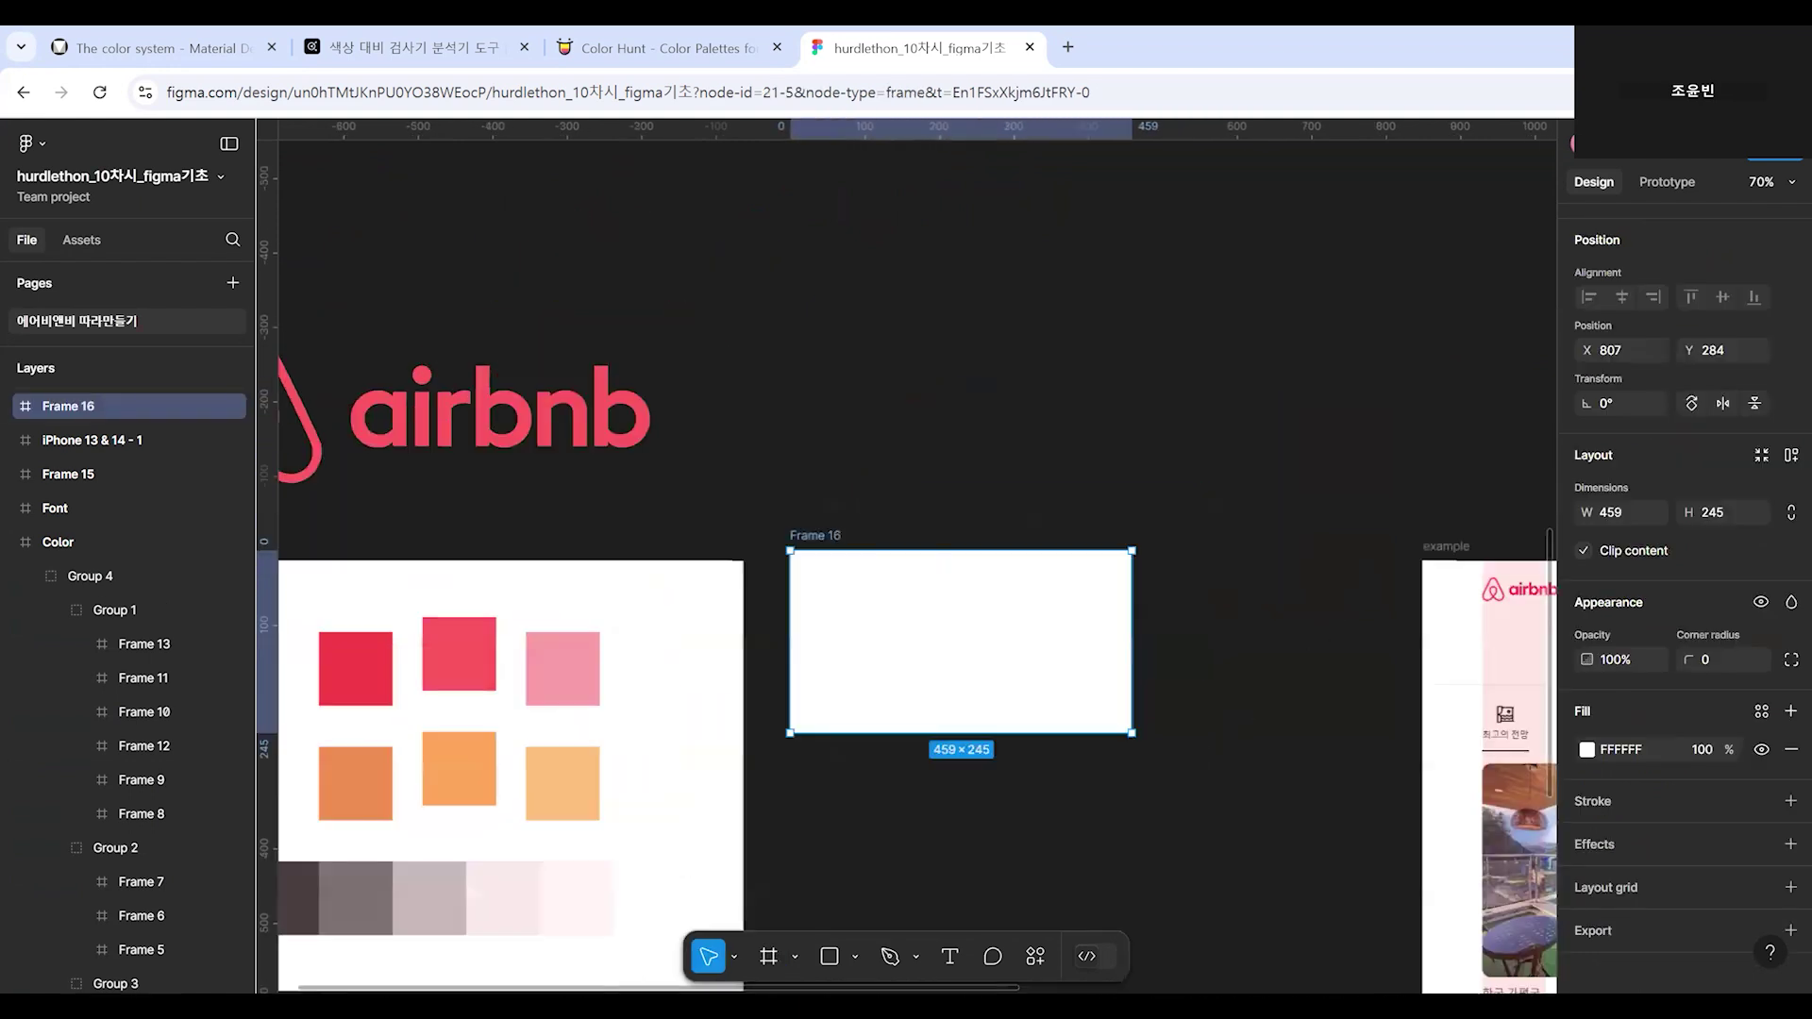
Draw a 76 × 76 square inside the new white frame and fill it with #52A458.
key(r)
mouse_move(878, 565)
mouse_down()
mouse_move(935, 621)
mouse_move(912, 645)
mouse_up()
click(1630, 750)
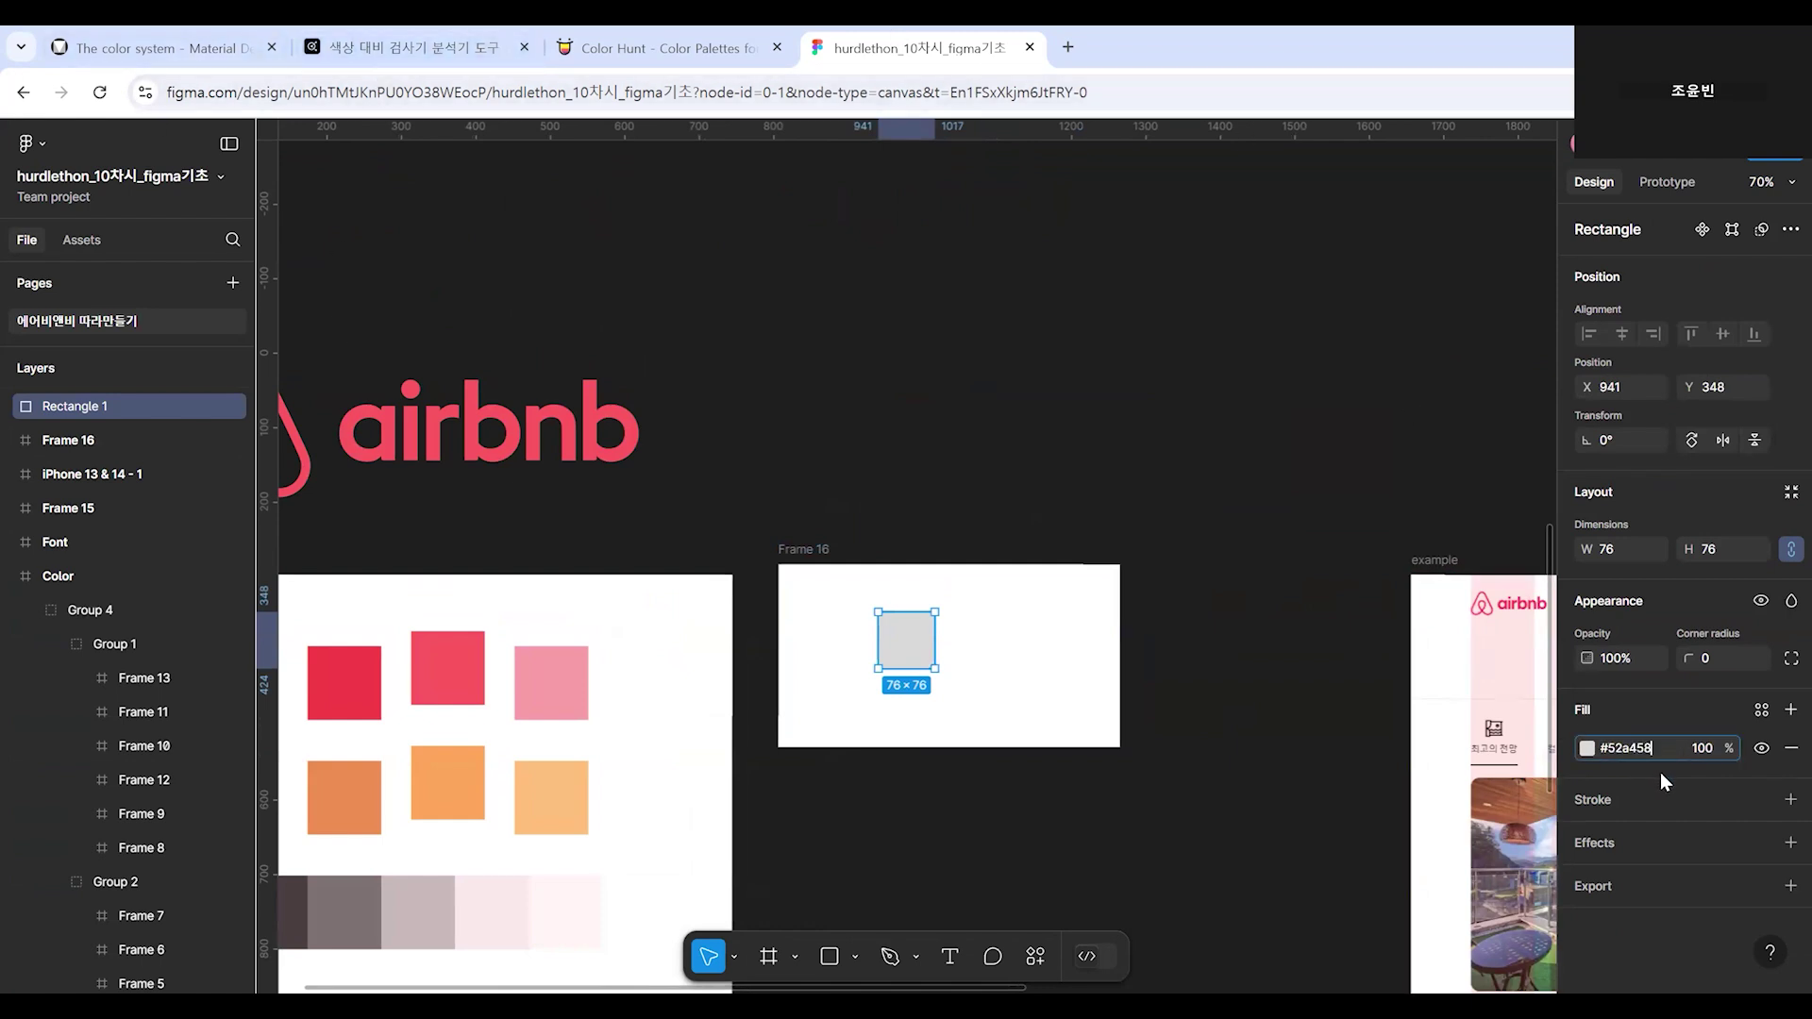
key(Return)
Move the green square to about the middle of the white frame.
click(1003, 667)
drag(919, 666, 963, 682)
click(1171, 612)
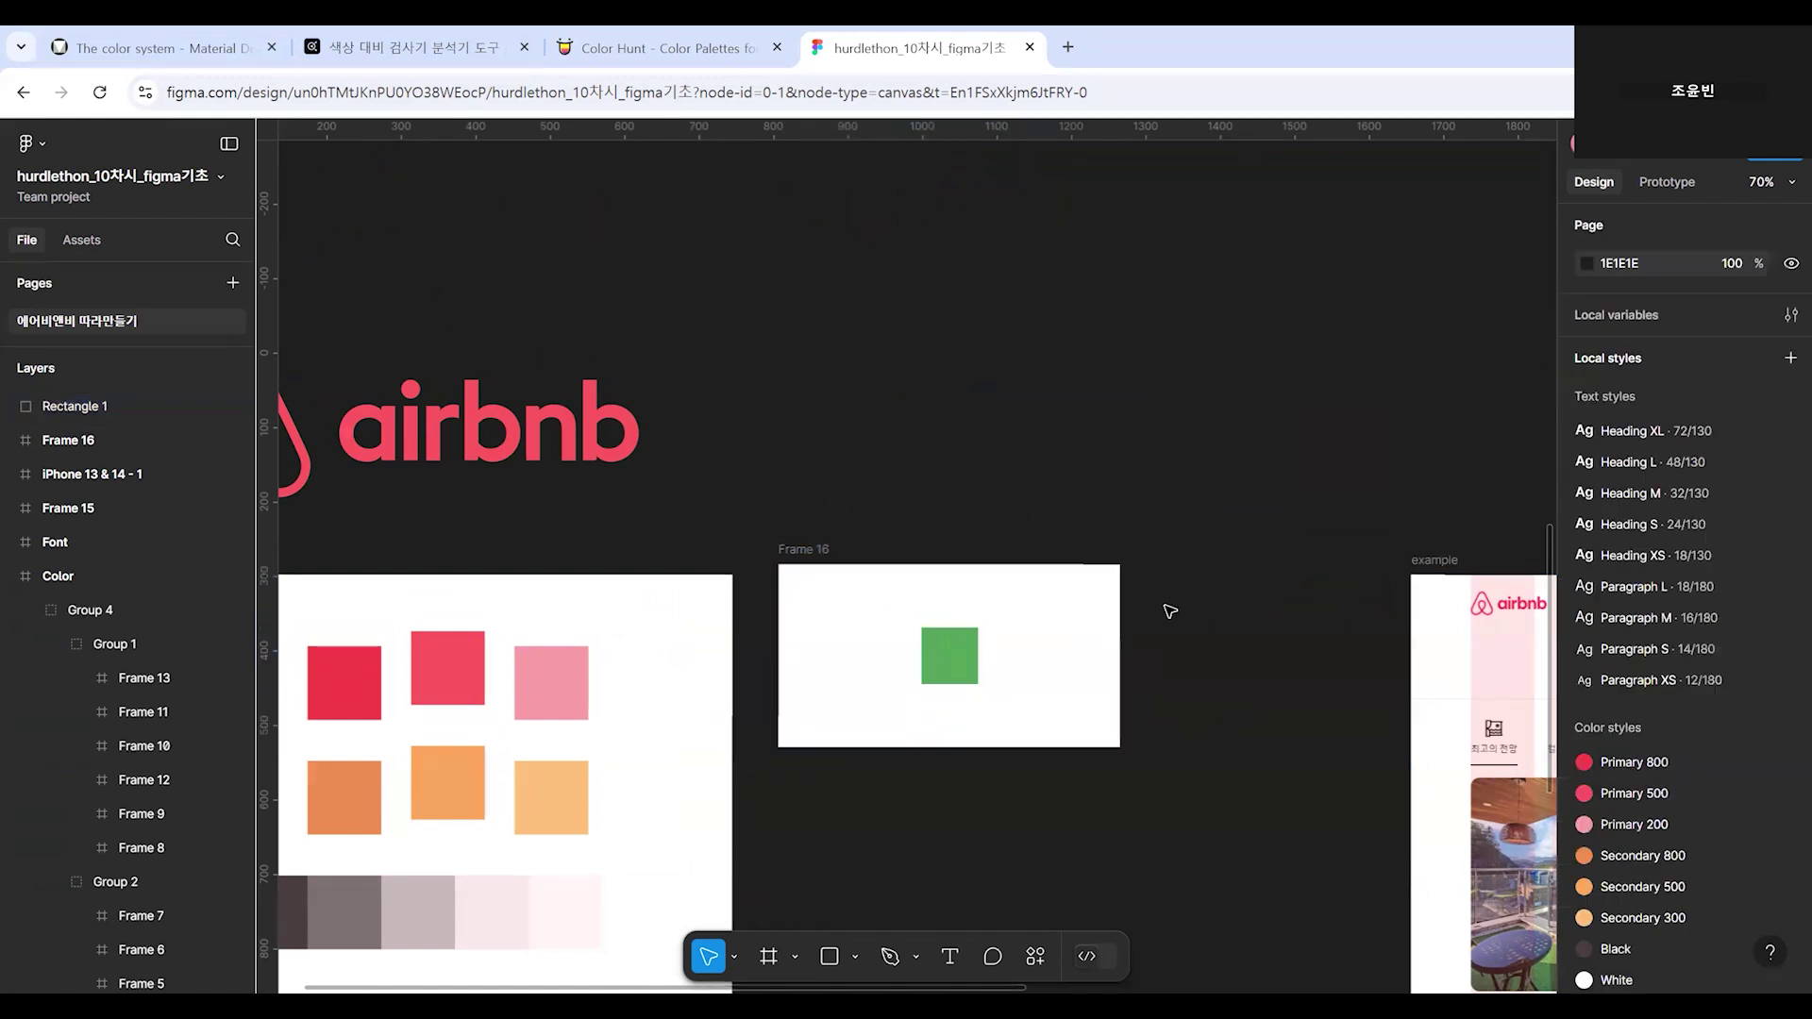
Examine the red, orange and gray swatch groups in the Color frame one after another.
scroll(1072, 629, down, 1)
click(419, 642)
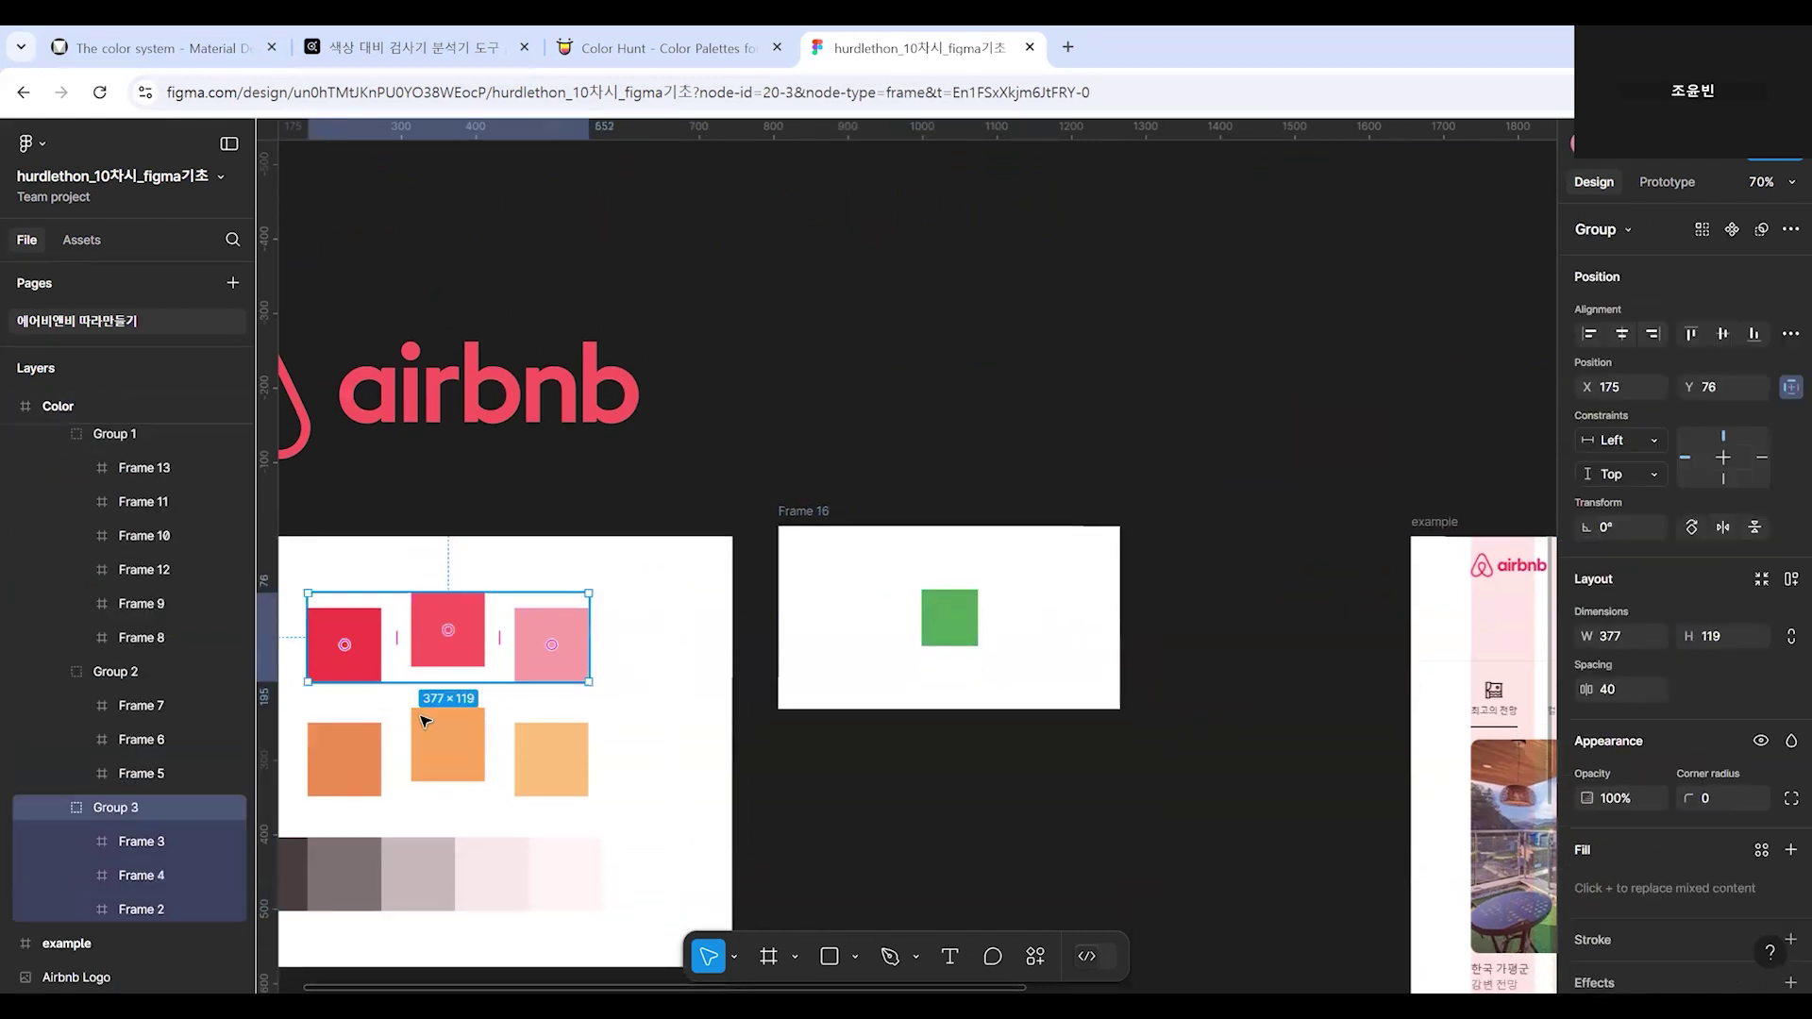
click(433, 740)
click(395, 863)
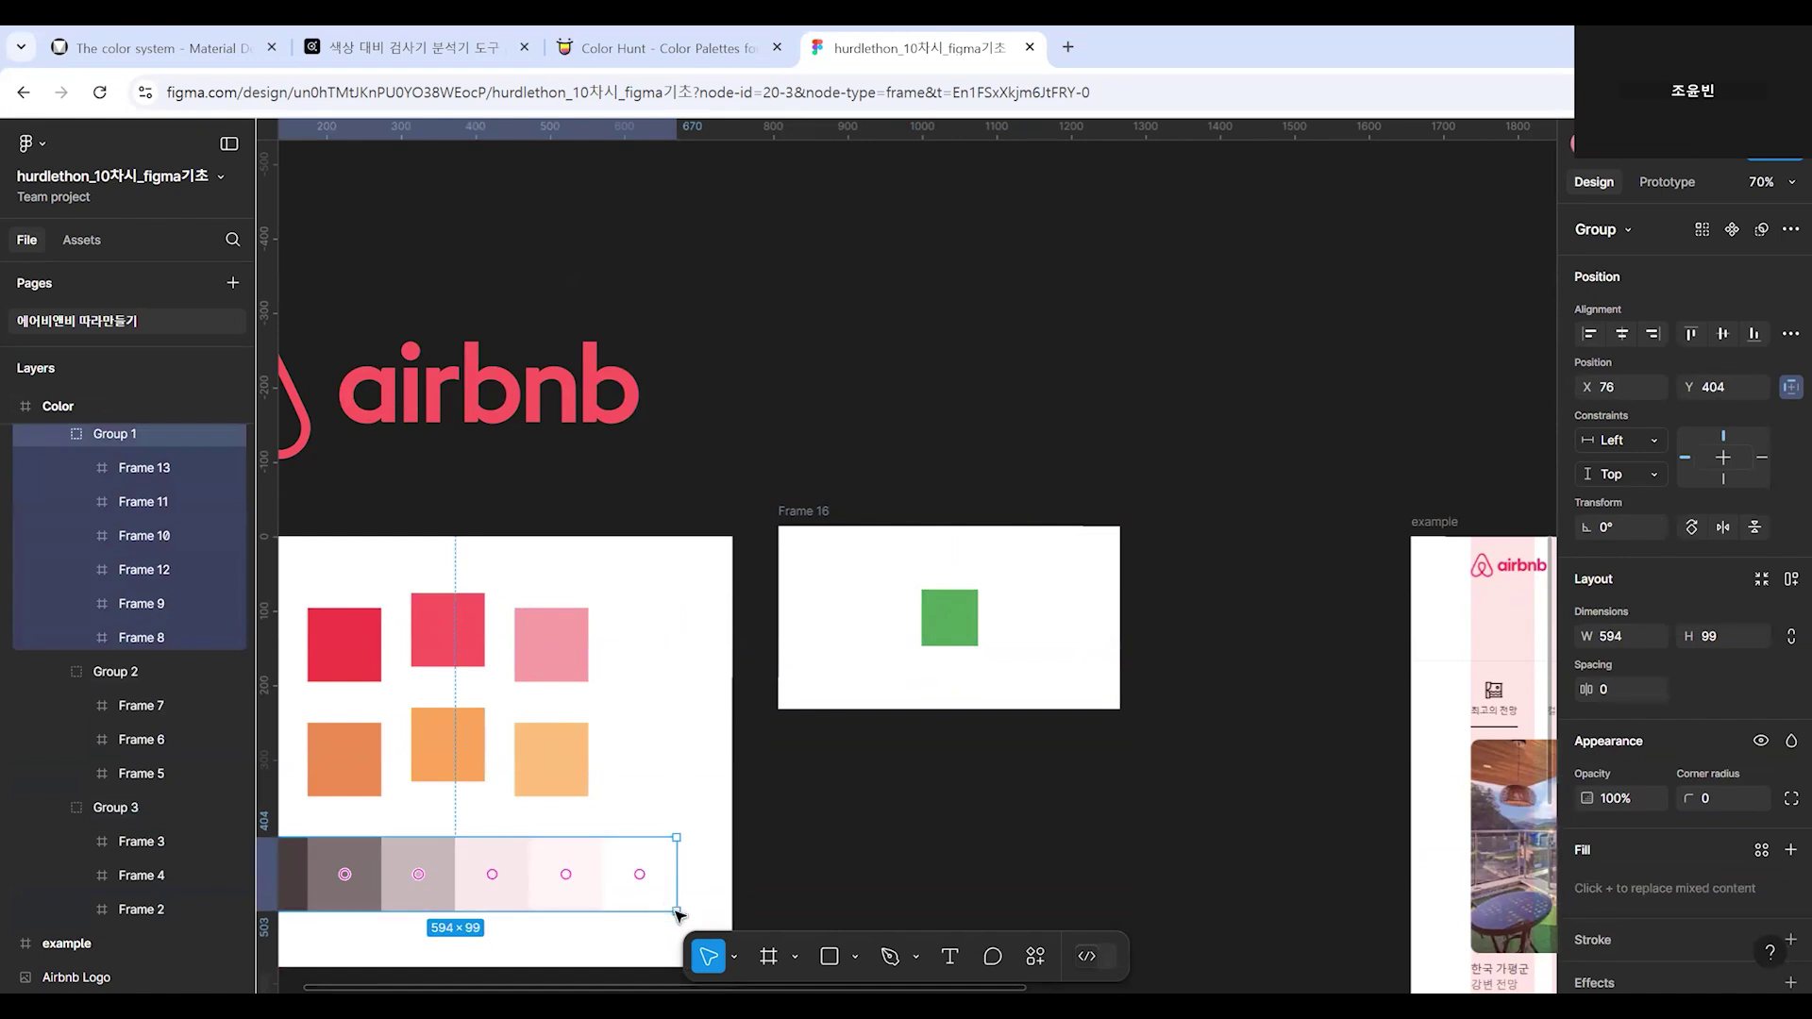
click(1055, 837)
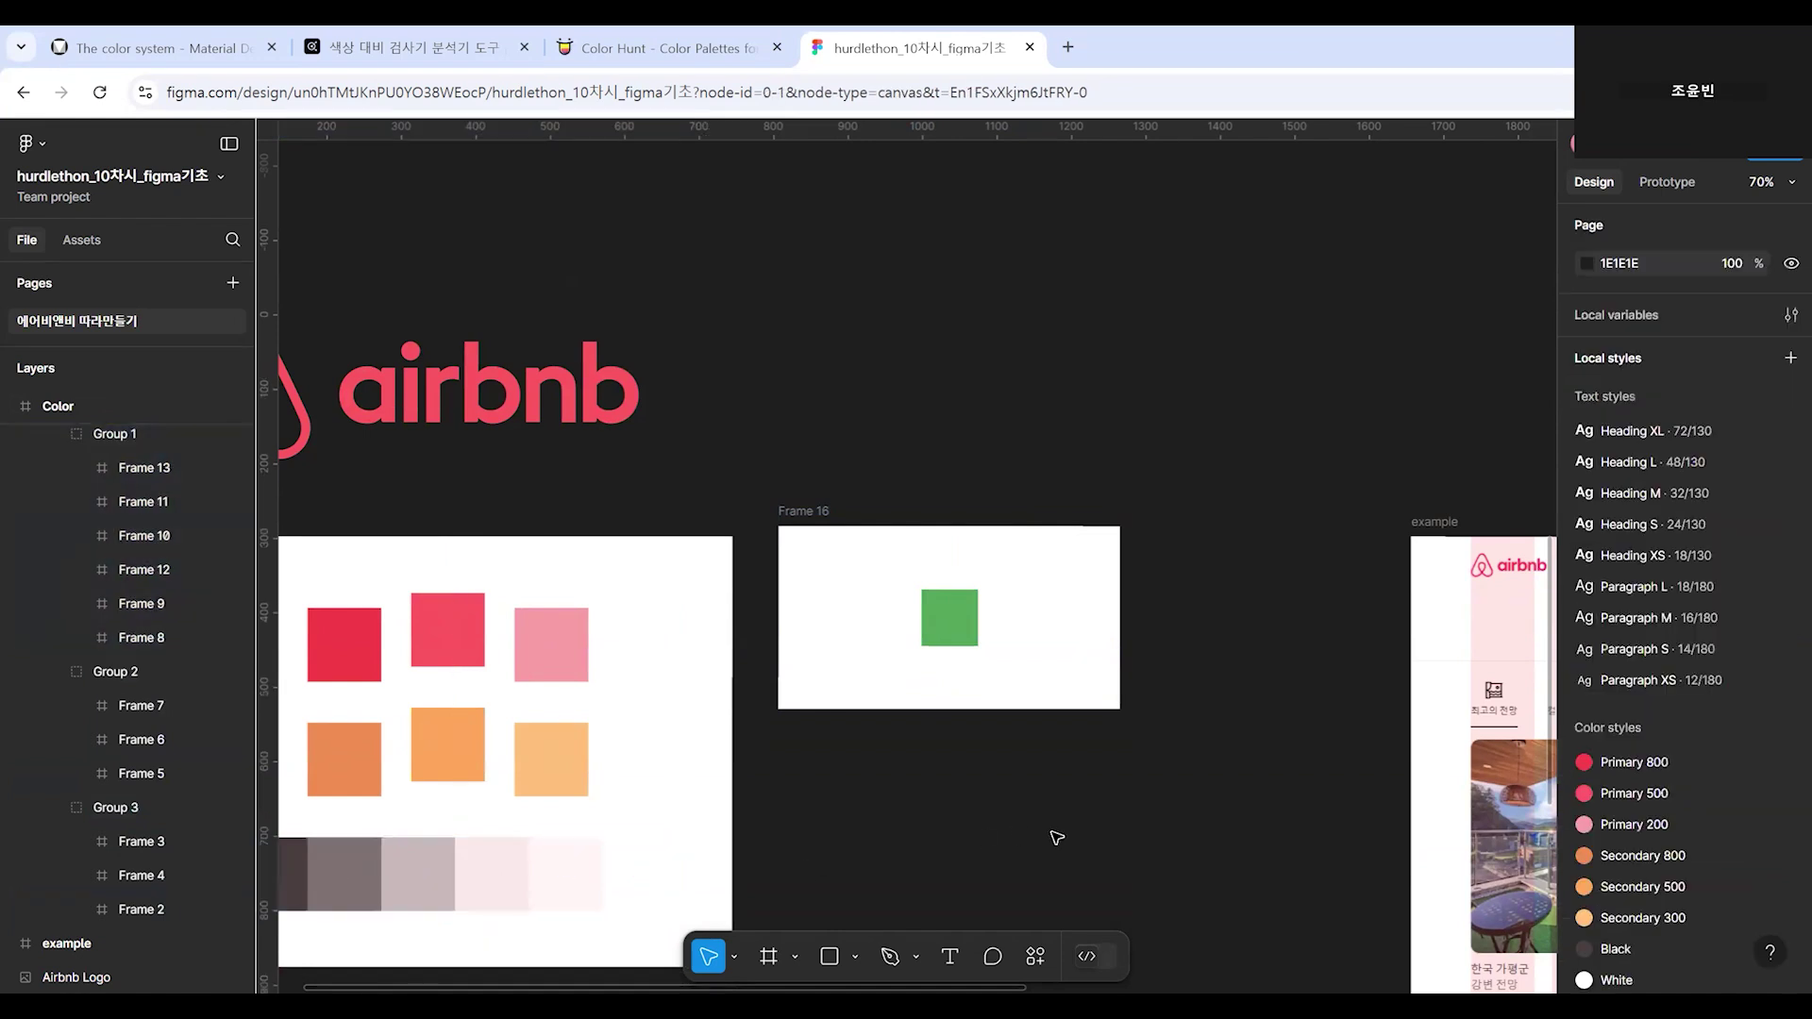
click(462, 878)
click(462, 878)
click(481, 722)
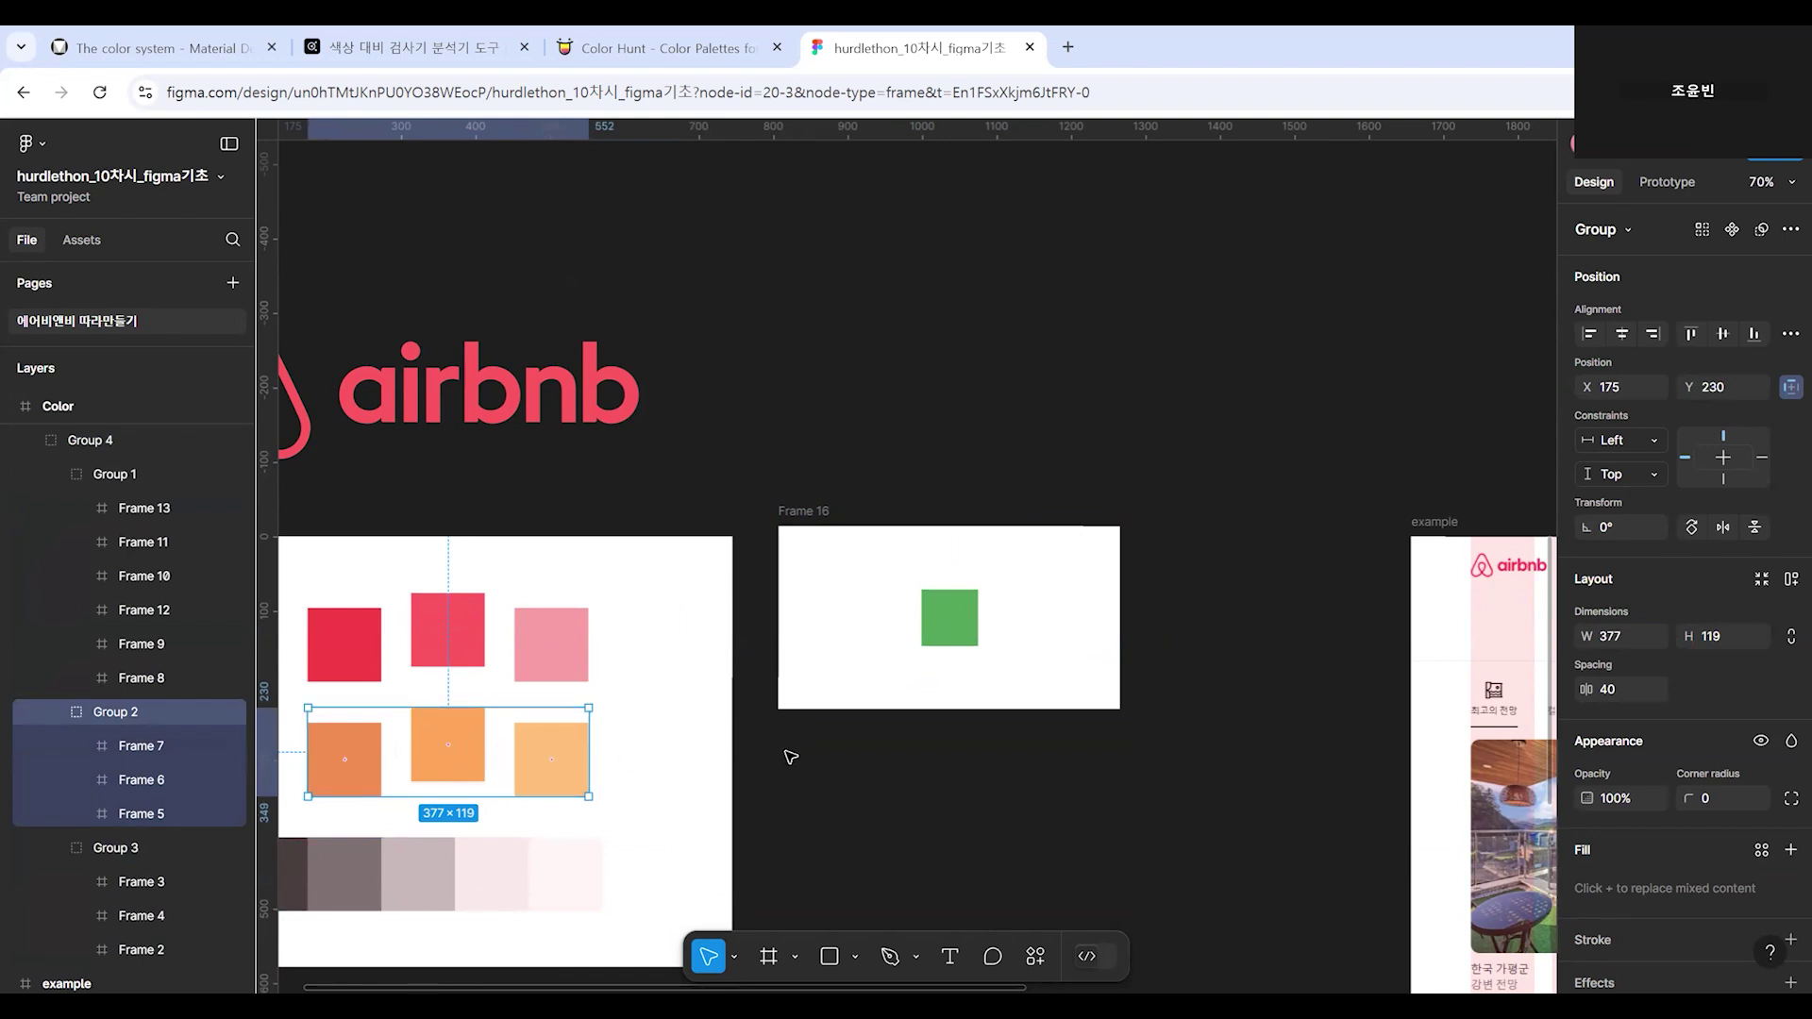
click(720, 789)
click(455, 768)
click(455, 769)
Review the existing library color styles available for the green square's fill.
click(972, 638)
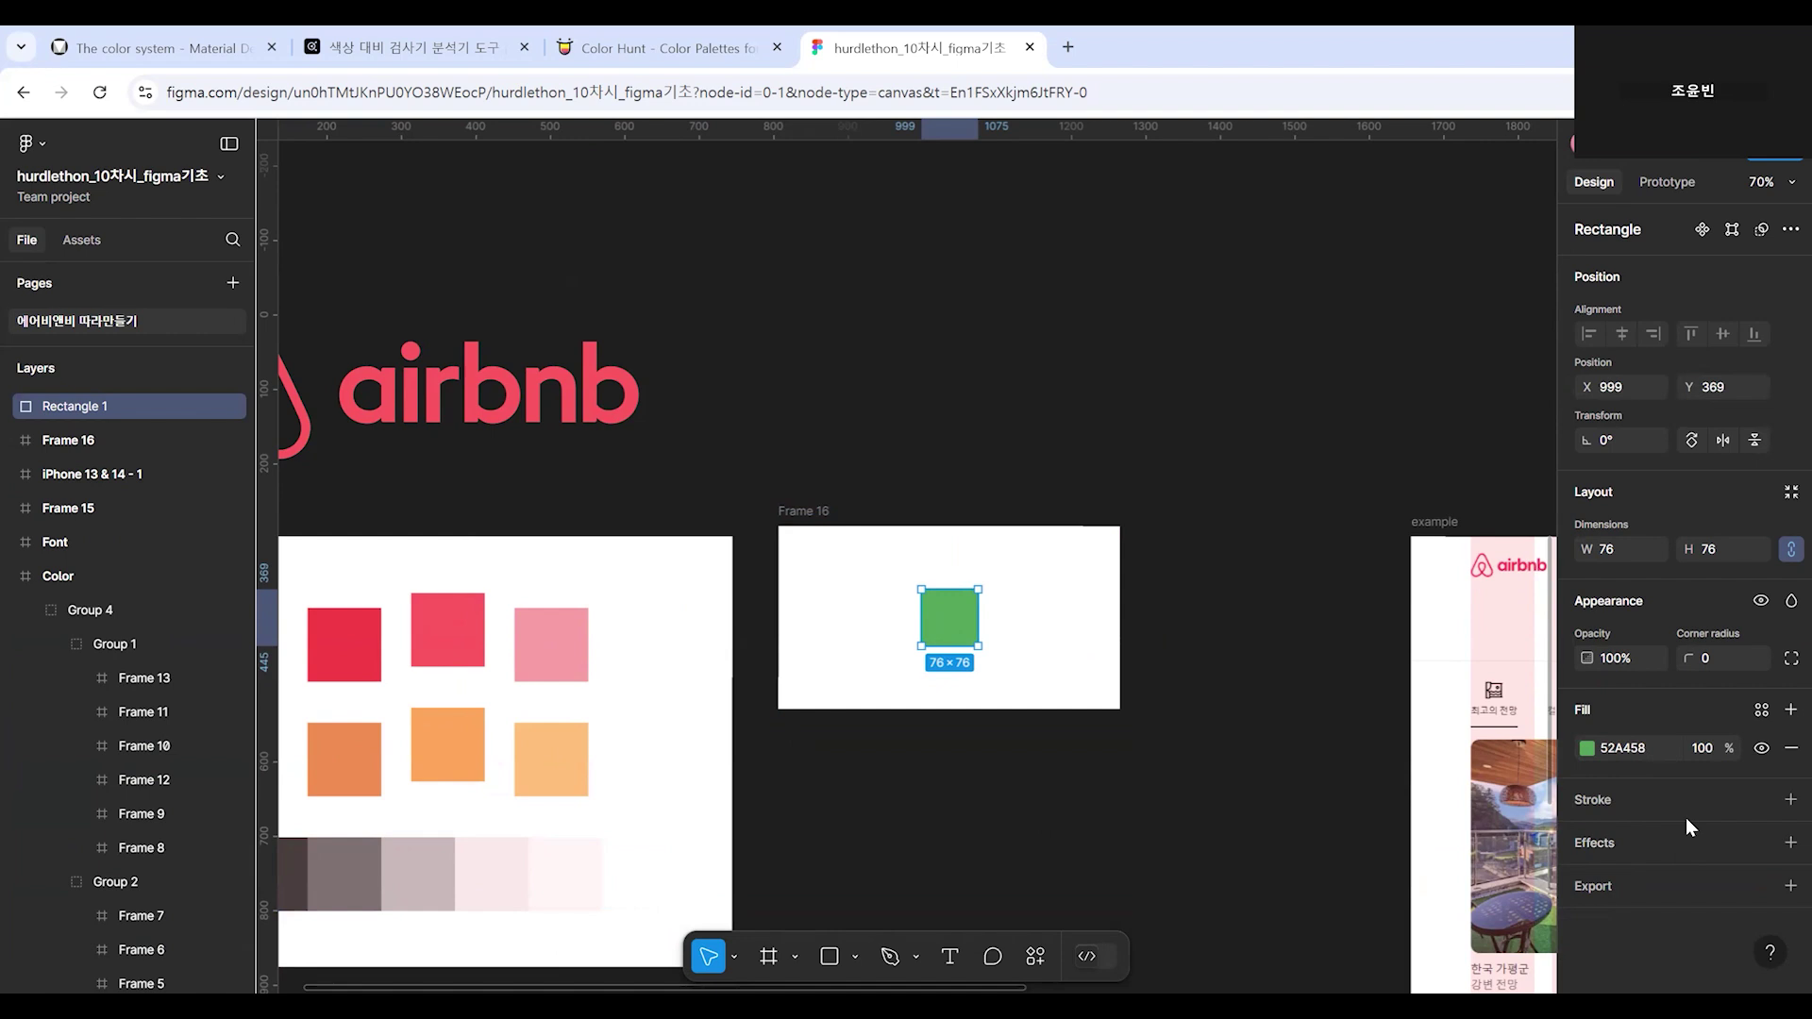
click(1762, 711)
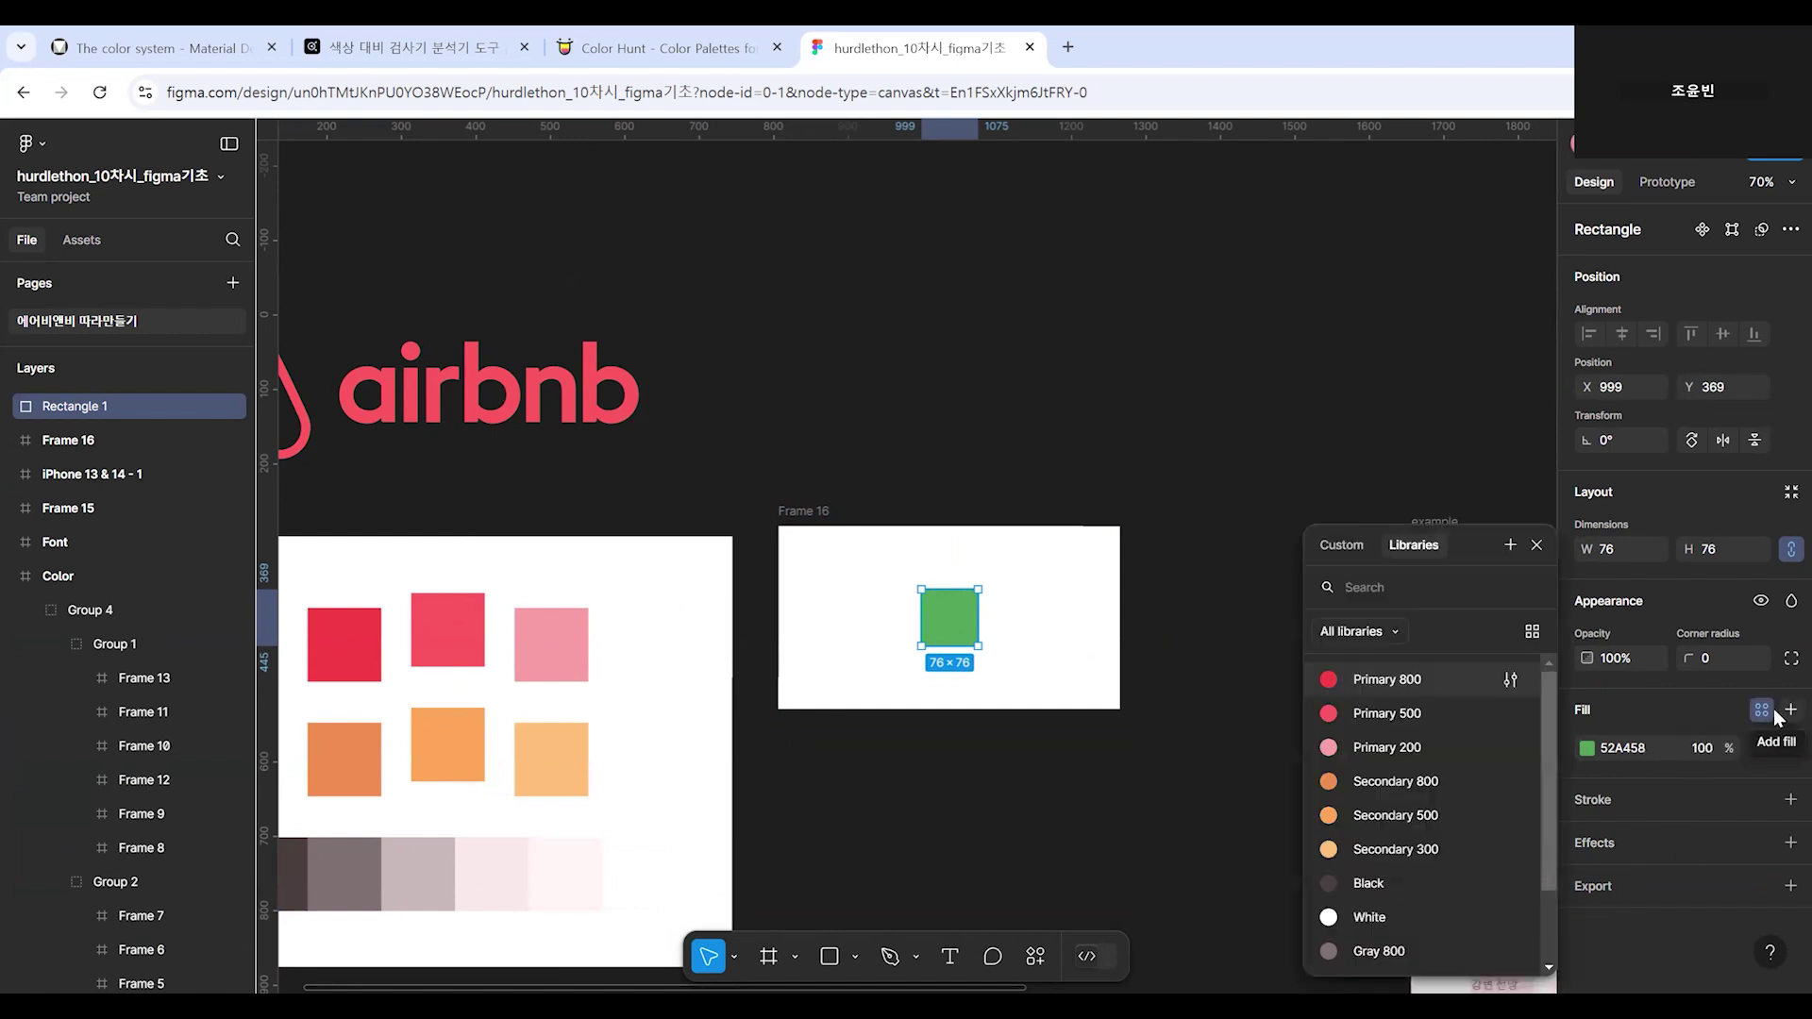
click(1756, 715)
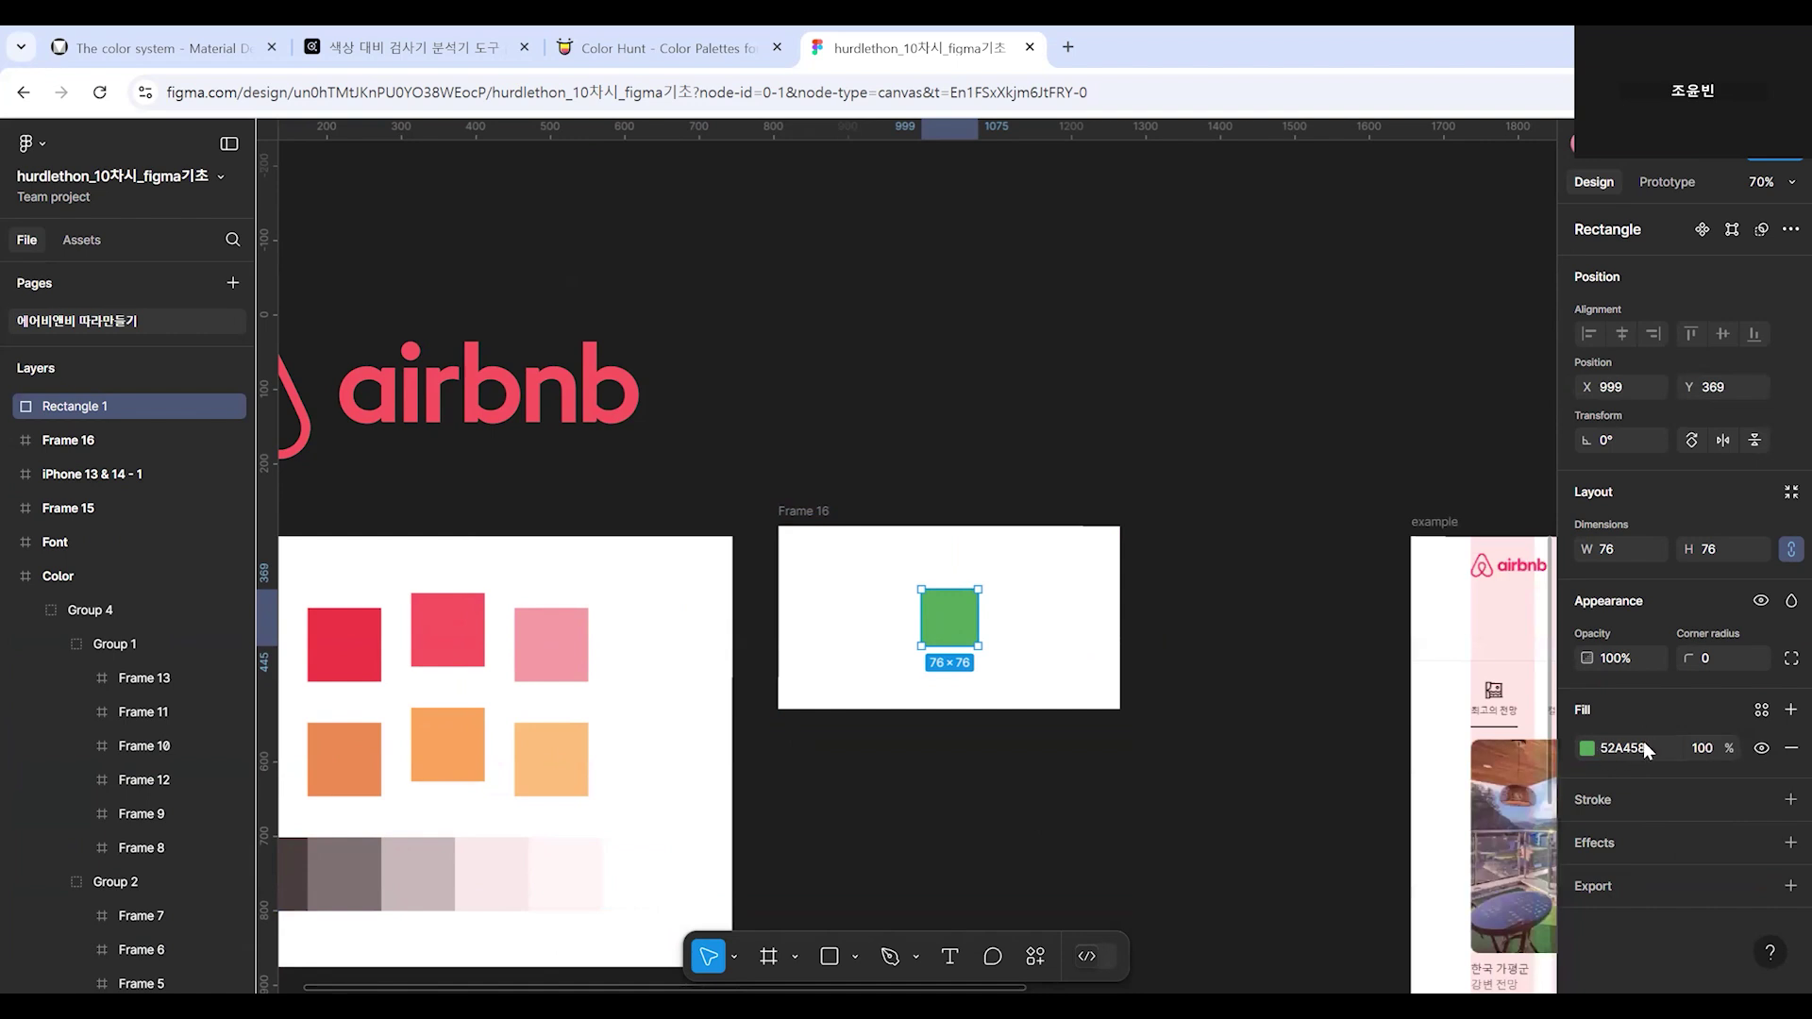
click(1003, 649)
click(949, 612)
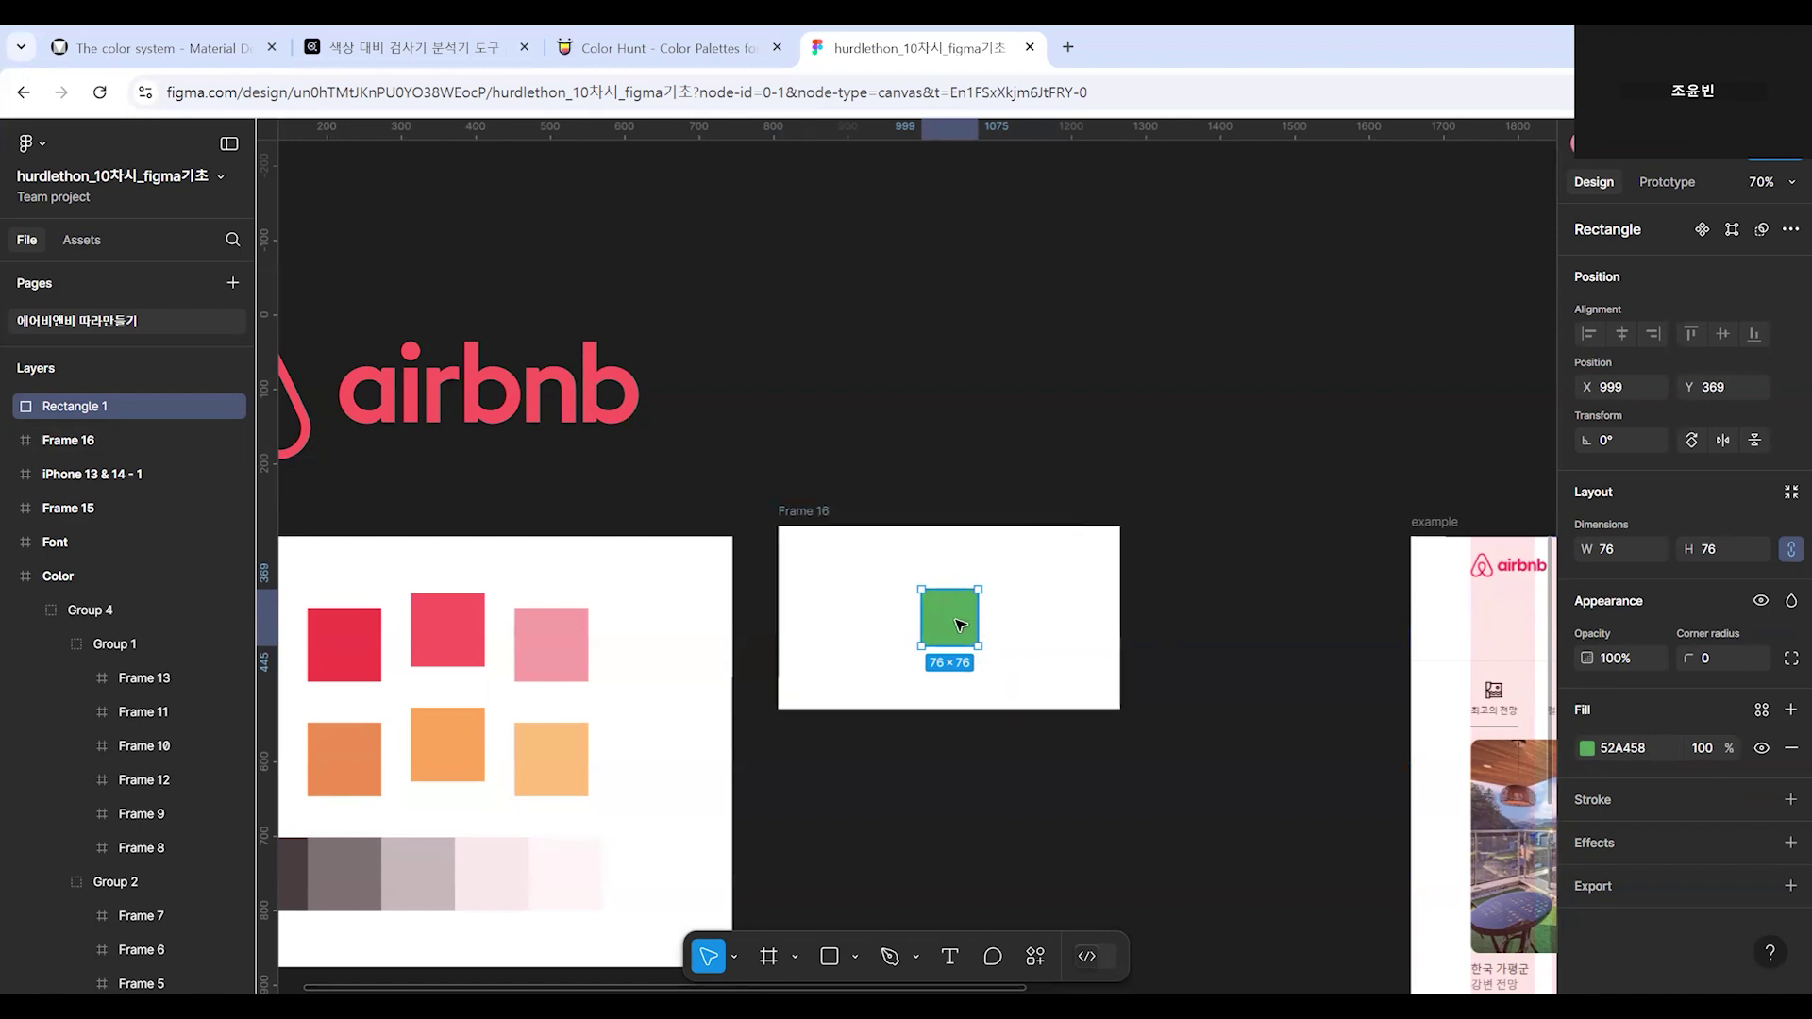
click(1761, 711)
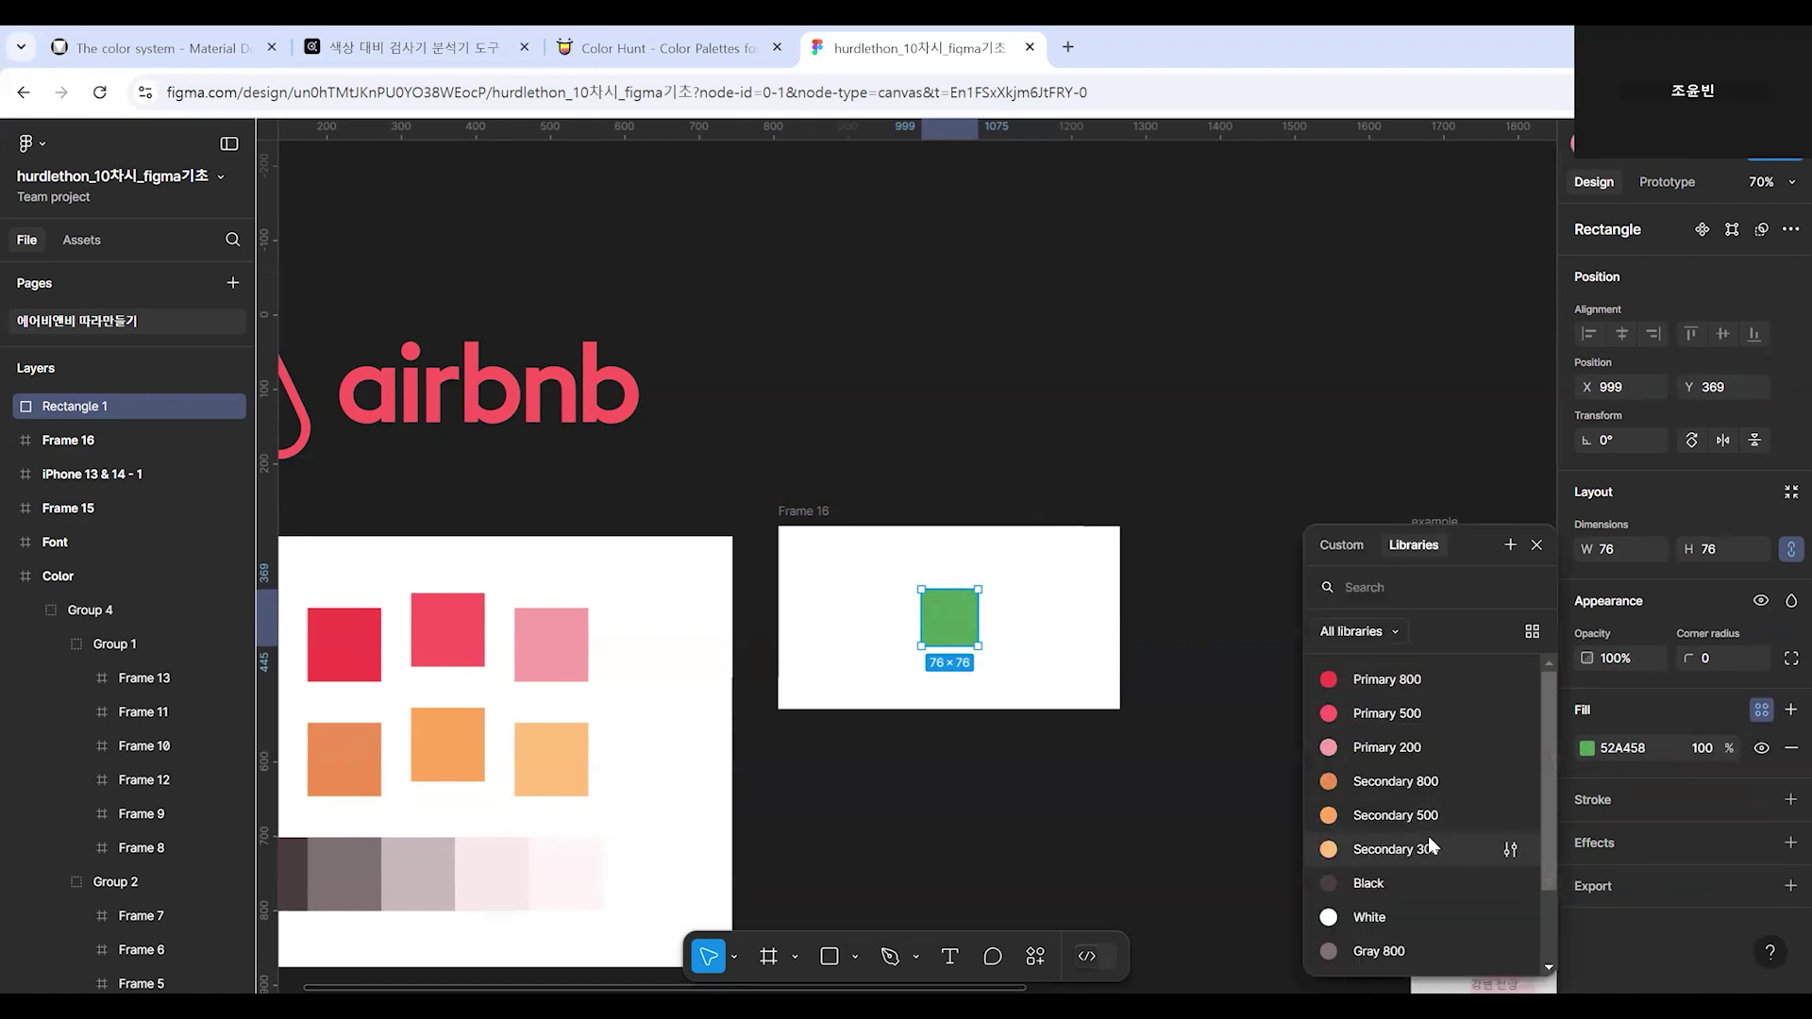
scroll(1380, 736, down, 1)
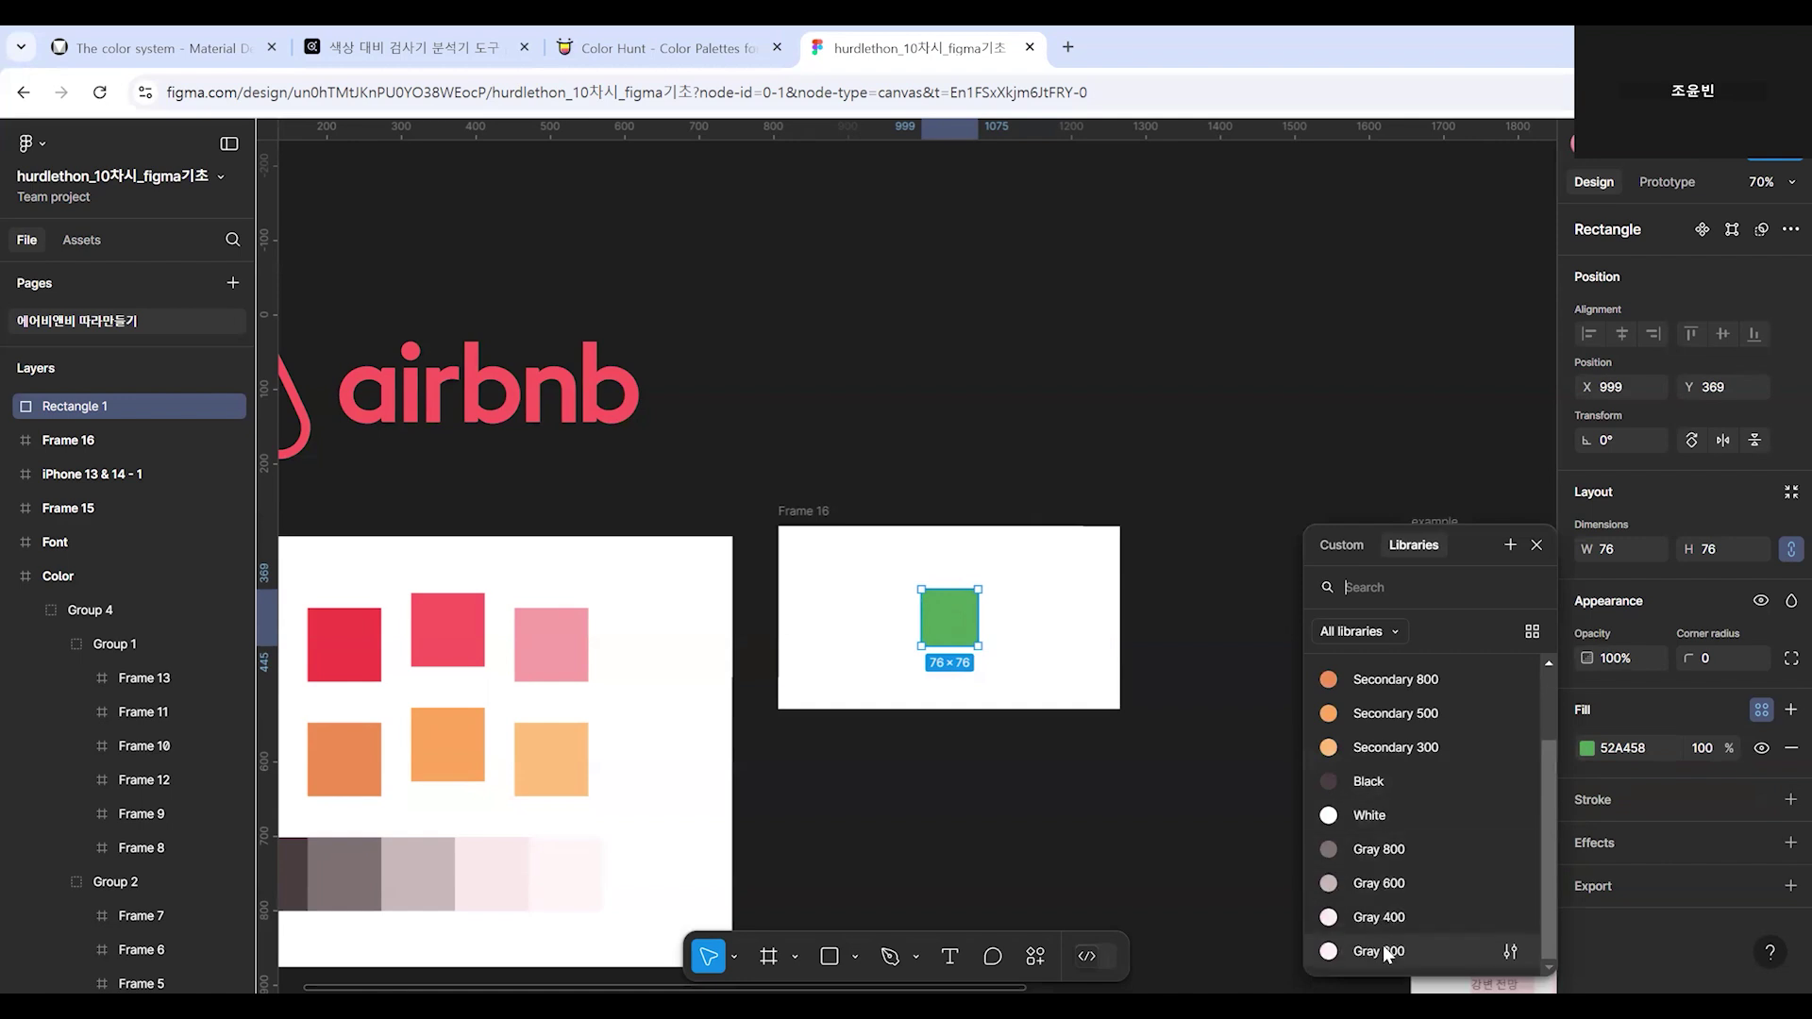
scroll(1384, 944, up, 1)
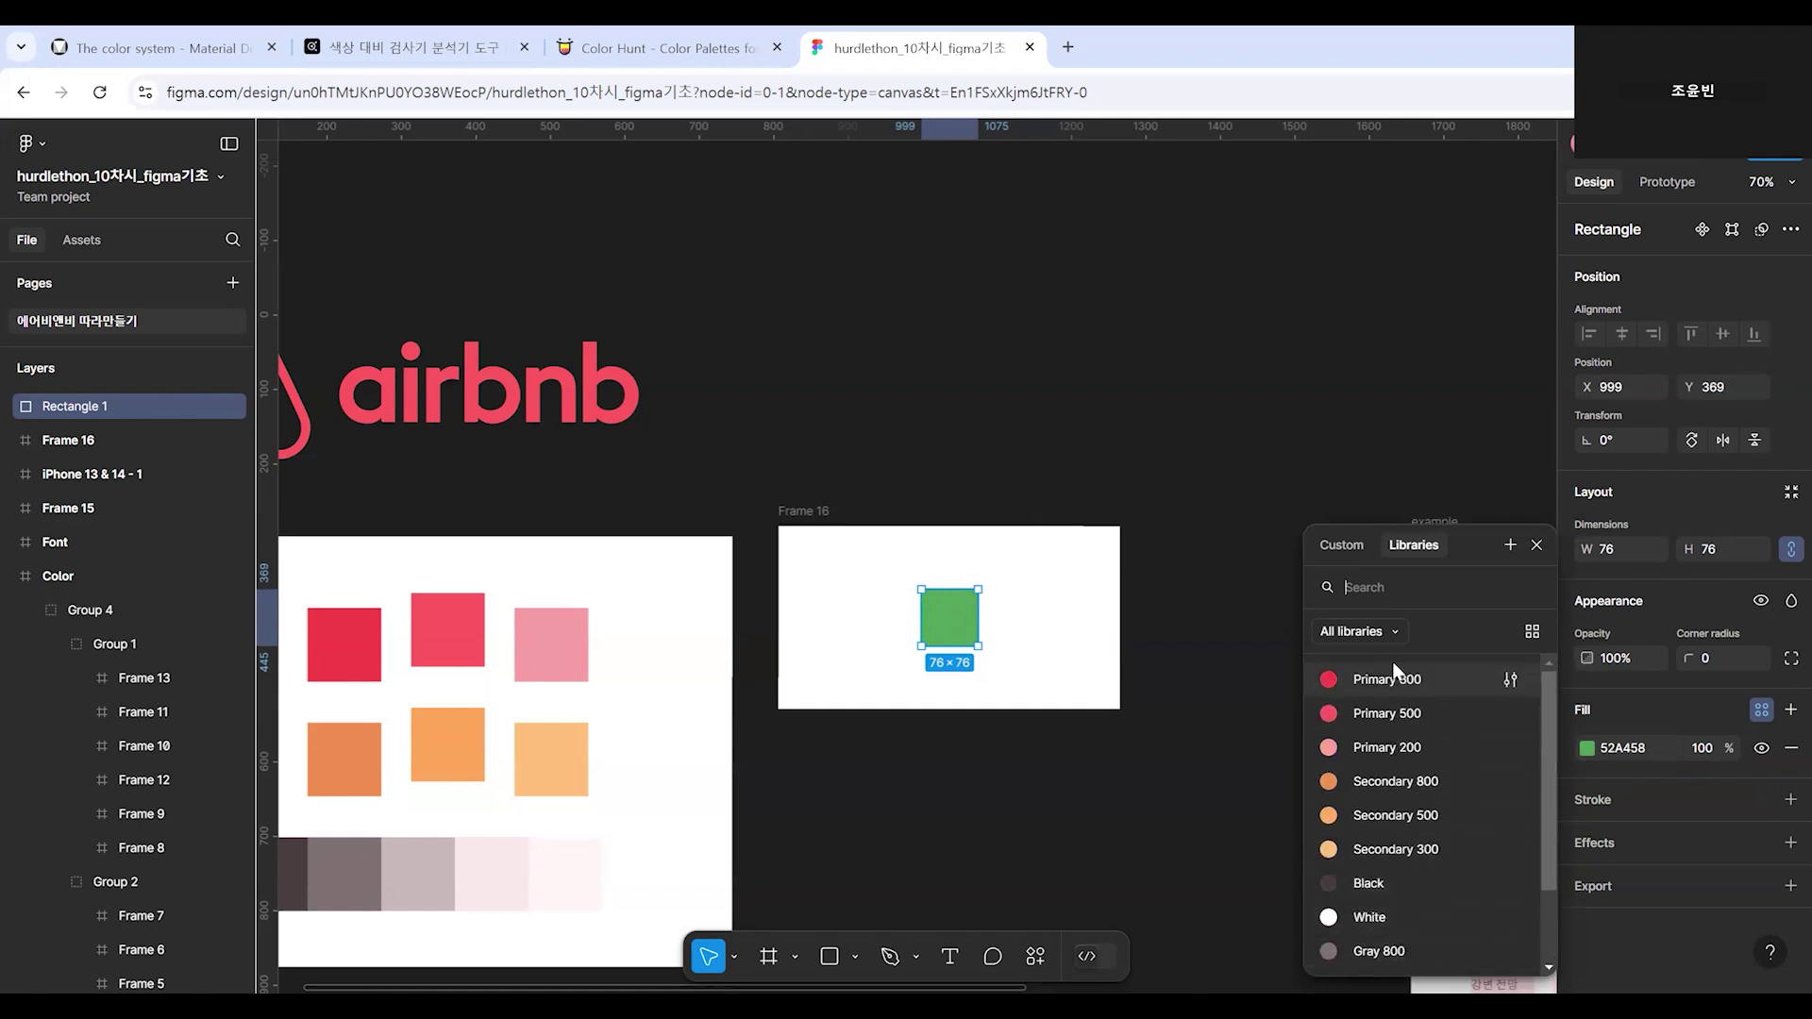
Create a color style named Primary 400 from the green square's fill, checking the shade number in the Material Design primary palette.
click(1510, 548)
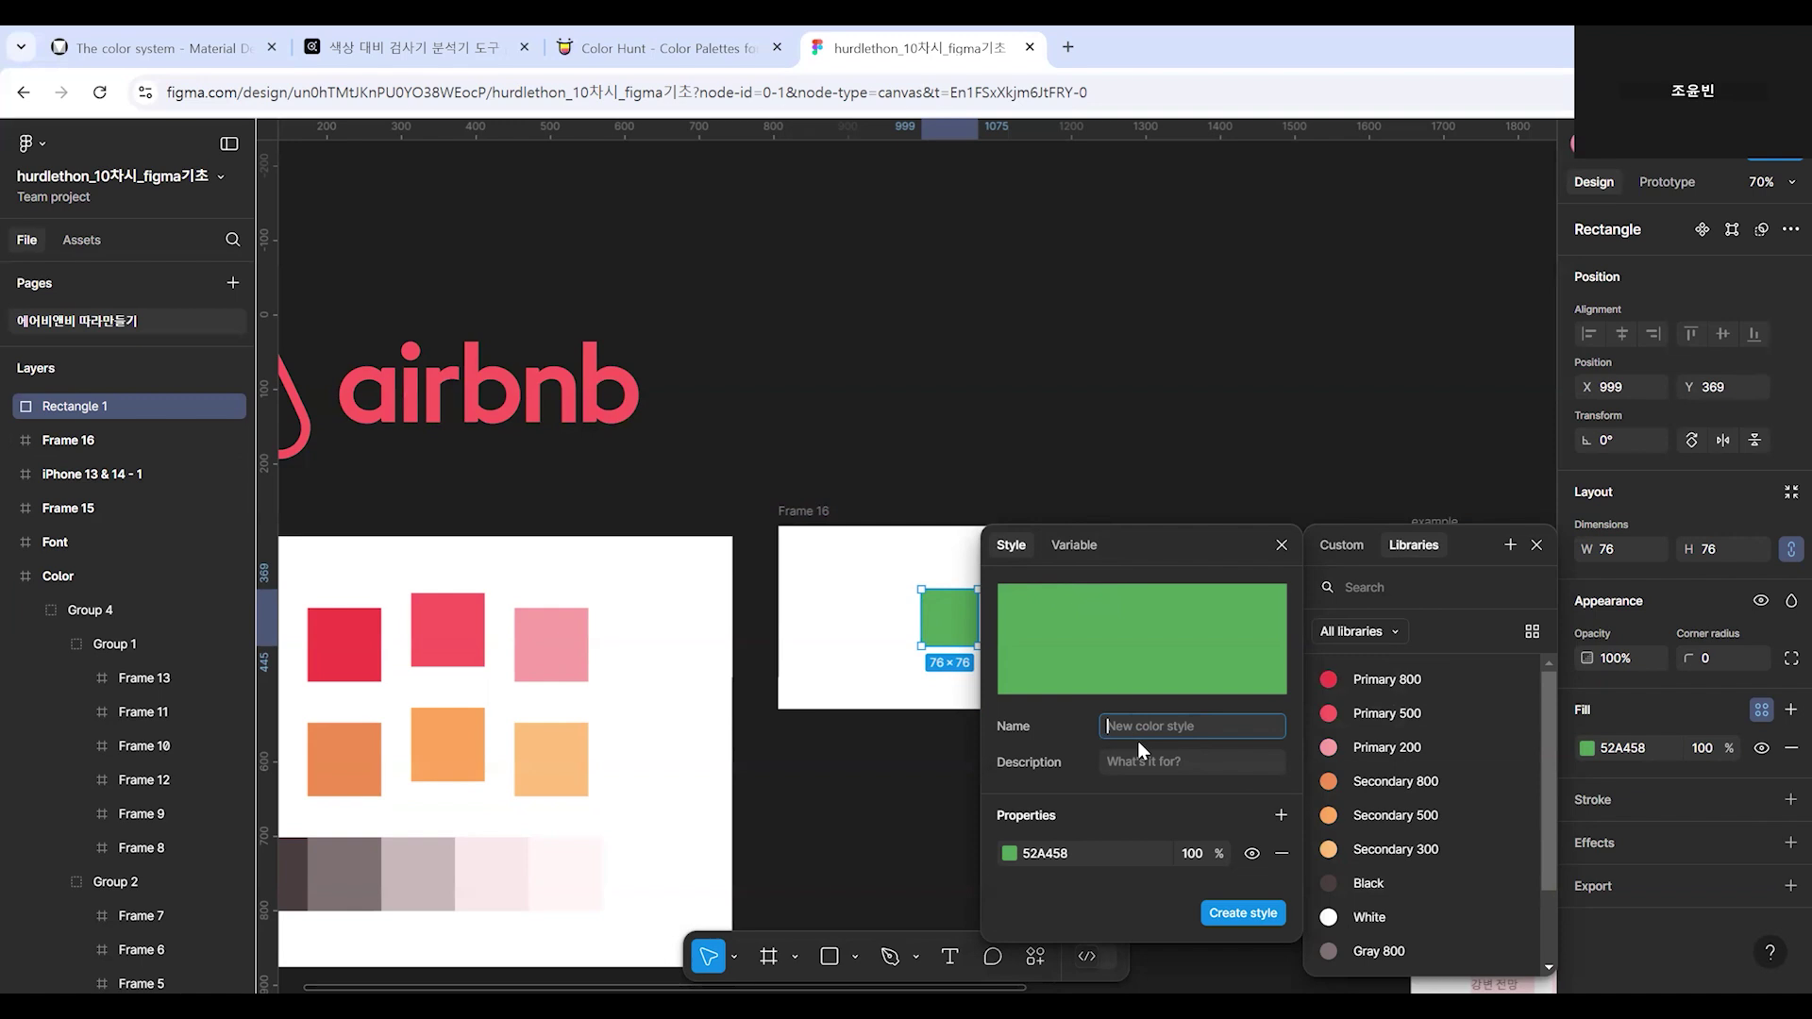
text(Primary)
click(151, 47)
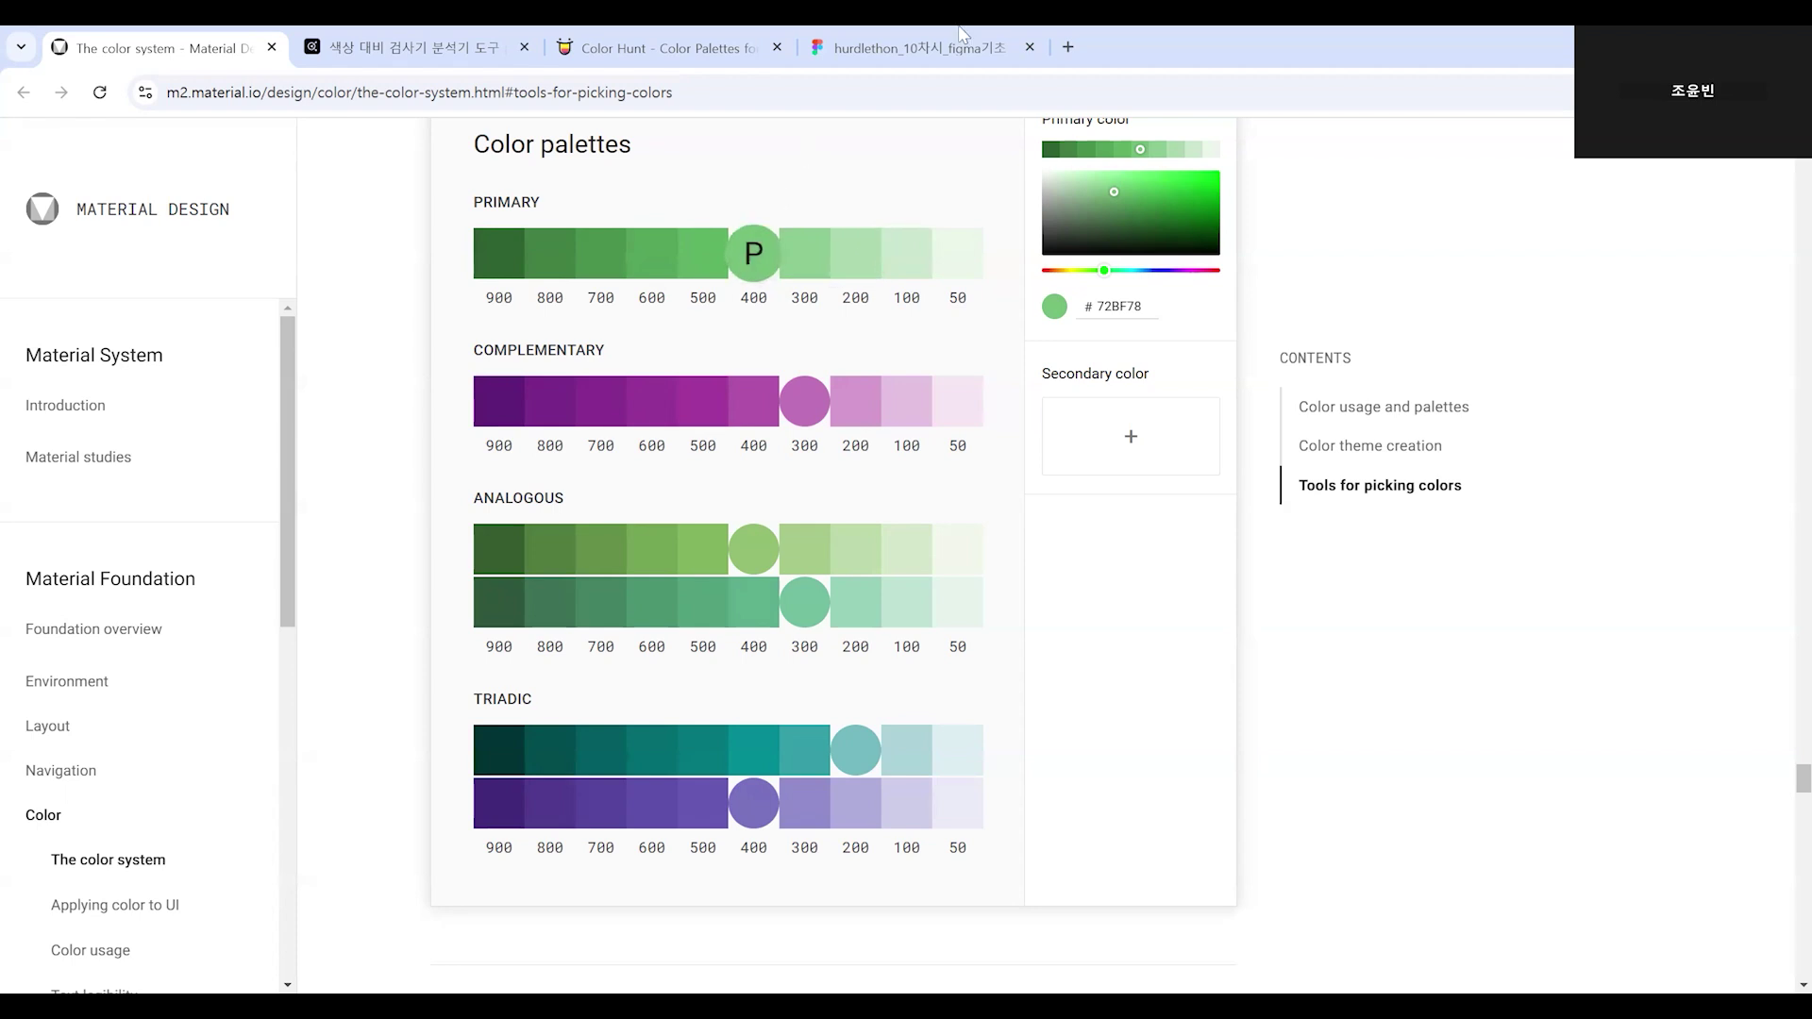
key(ctrl+4)
text(400)
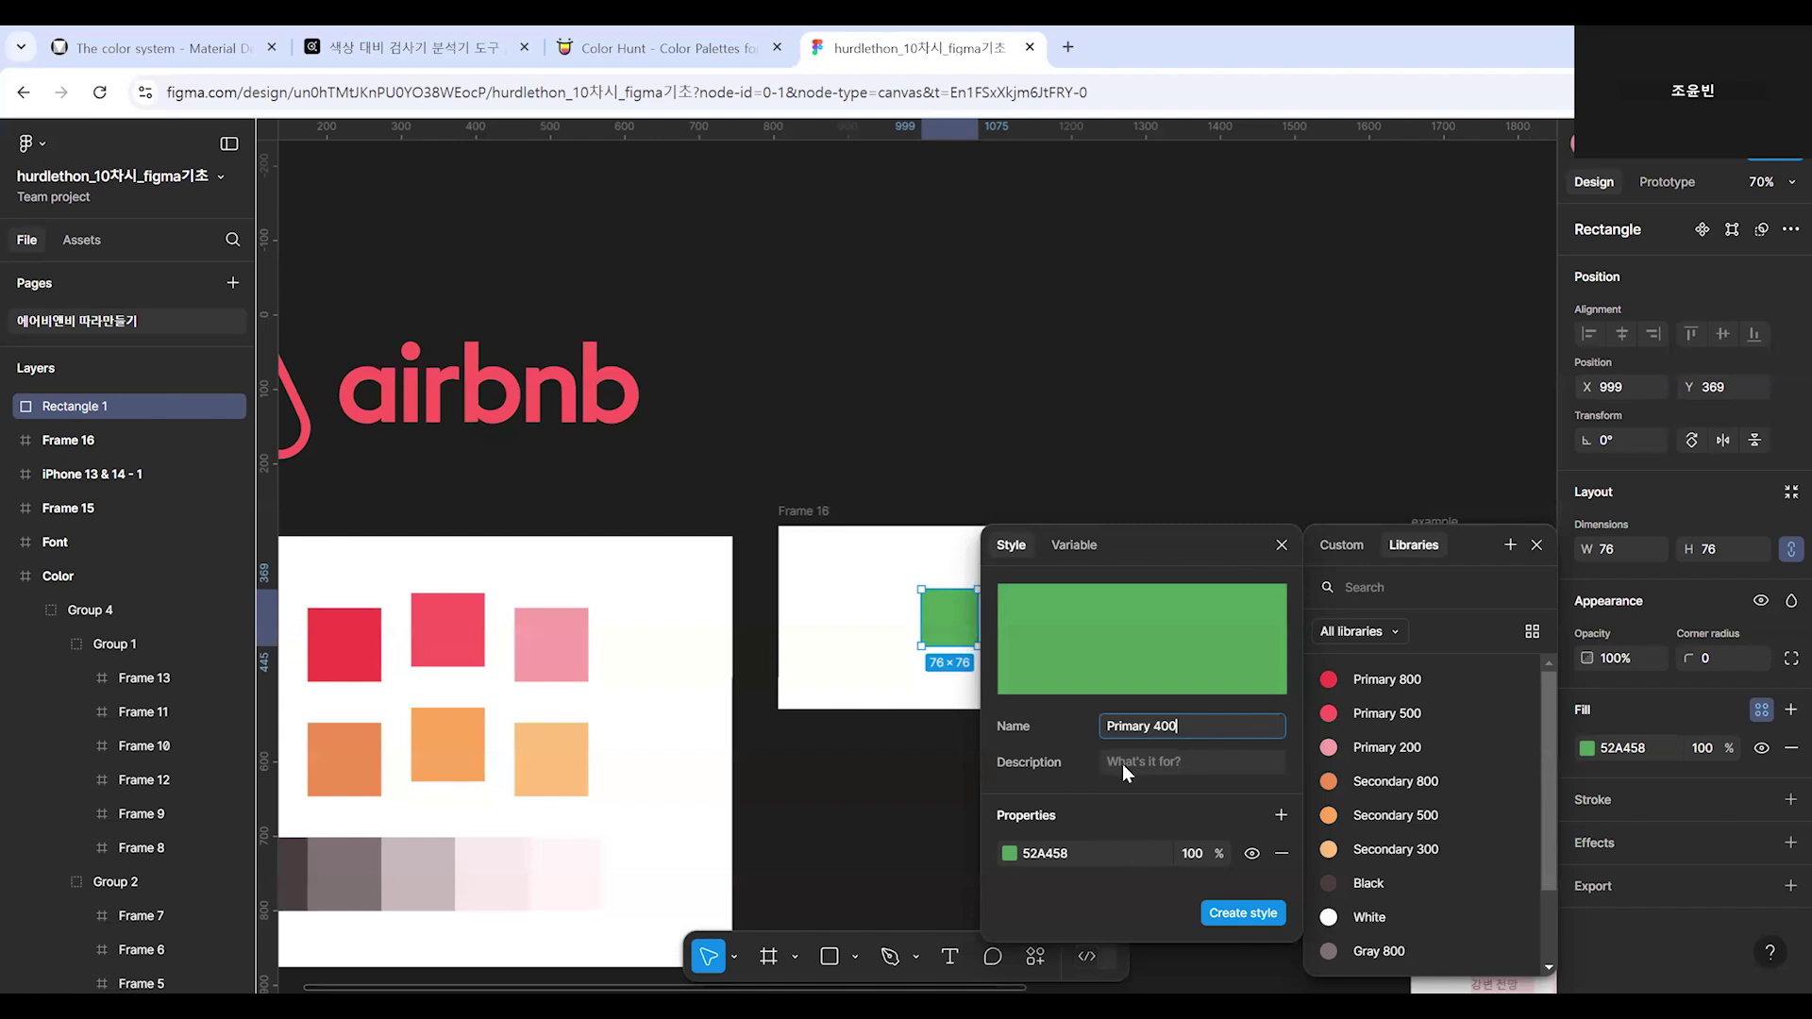
click(1146, 763)
click(1119, 802)
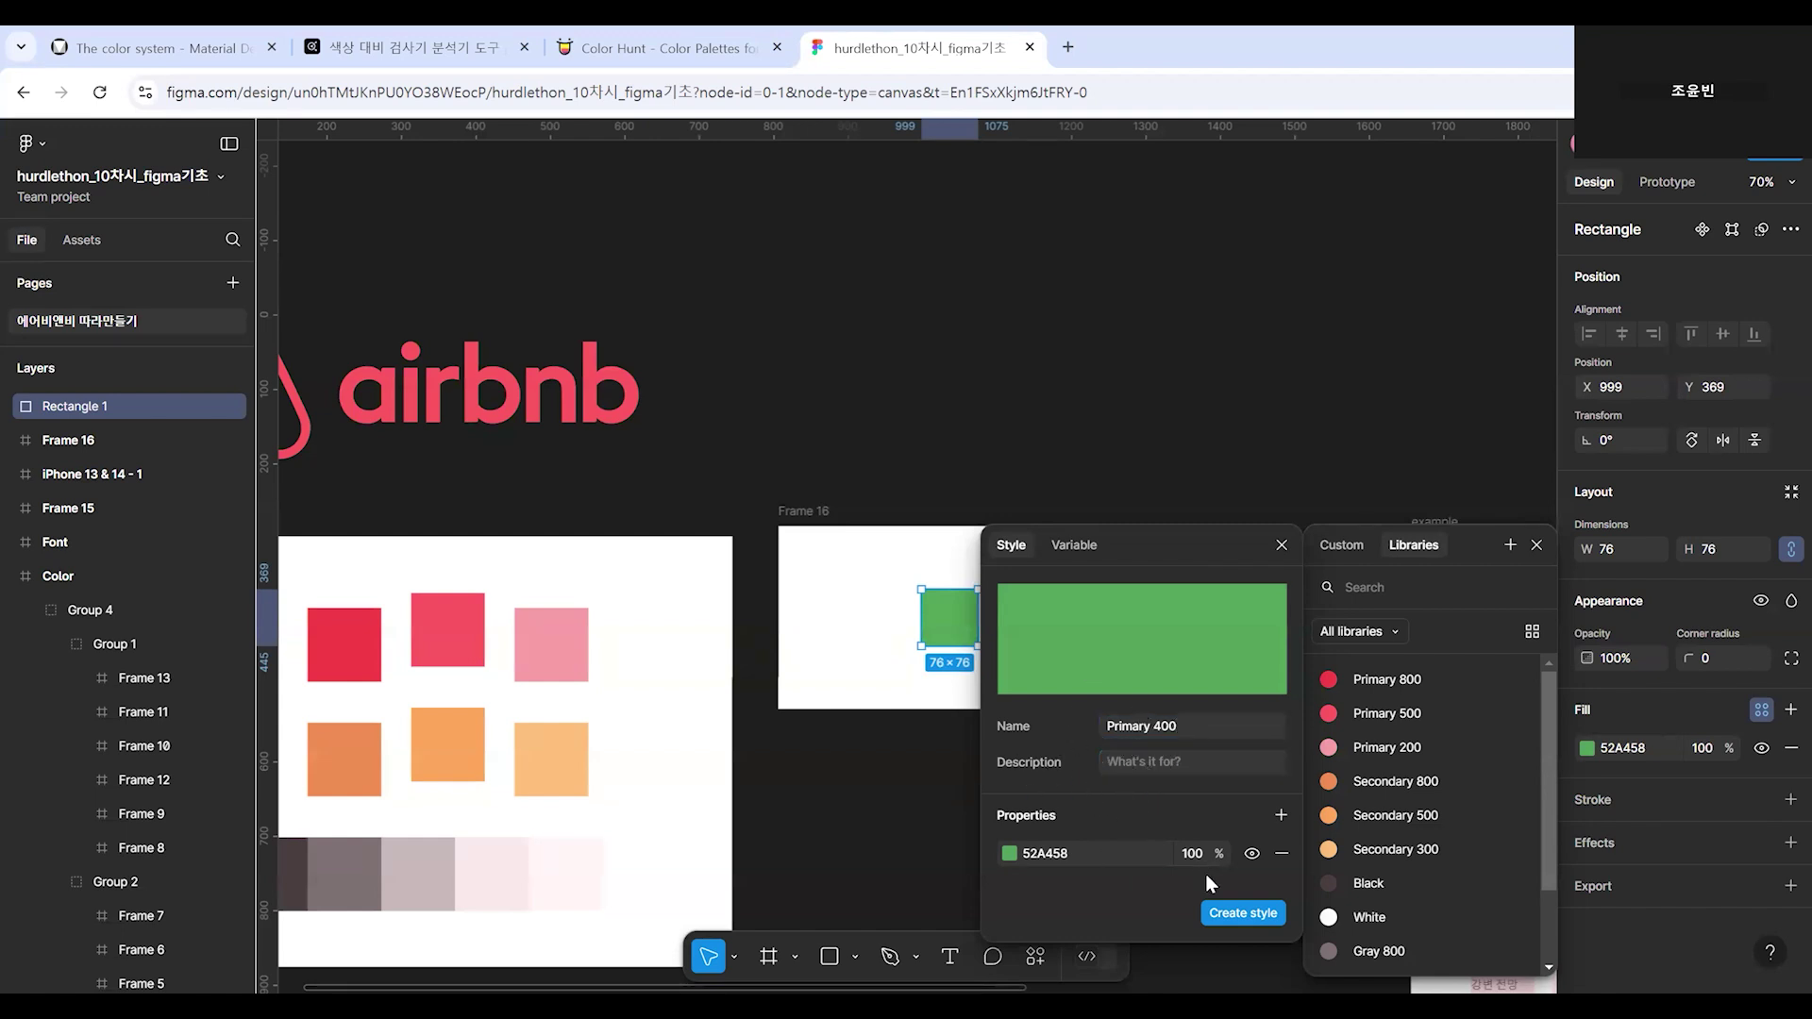
click(1244, 910)
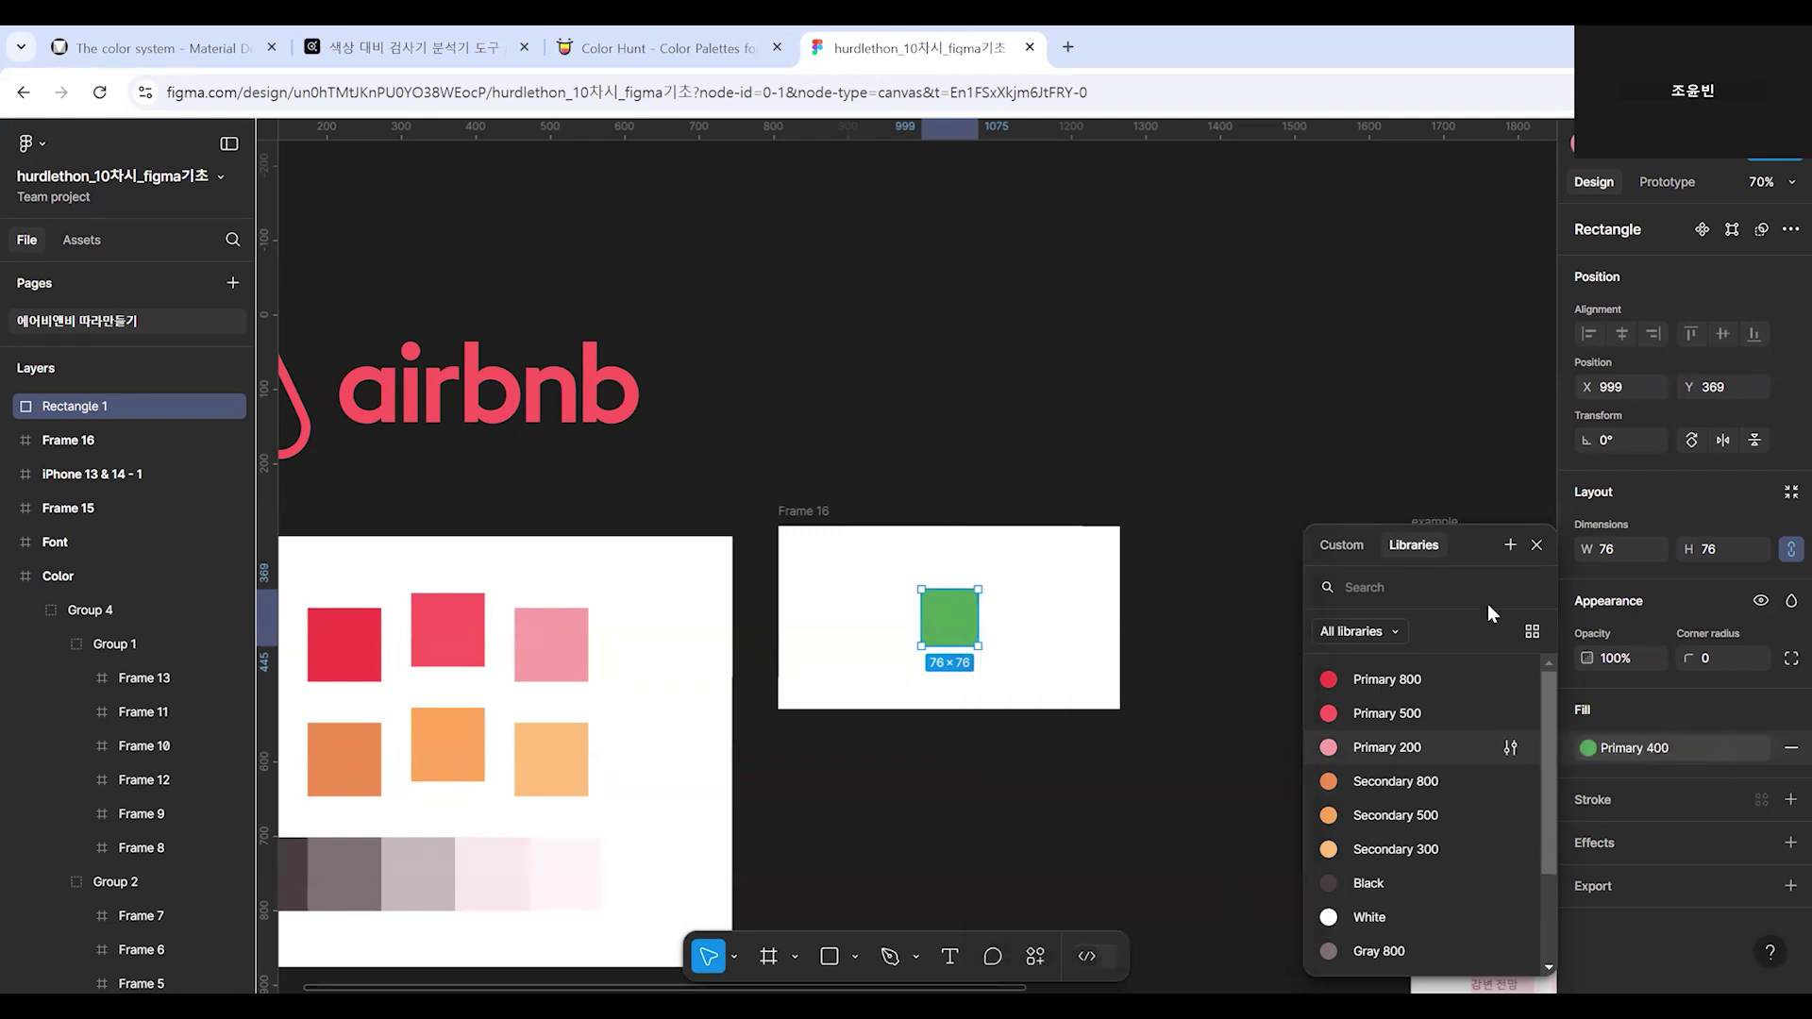
click(1673, 733)
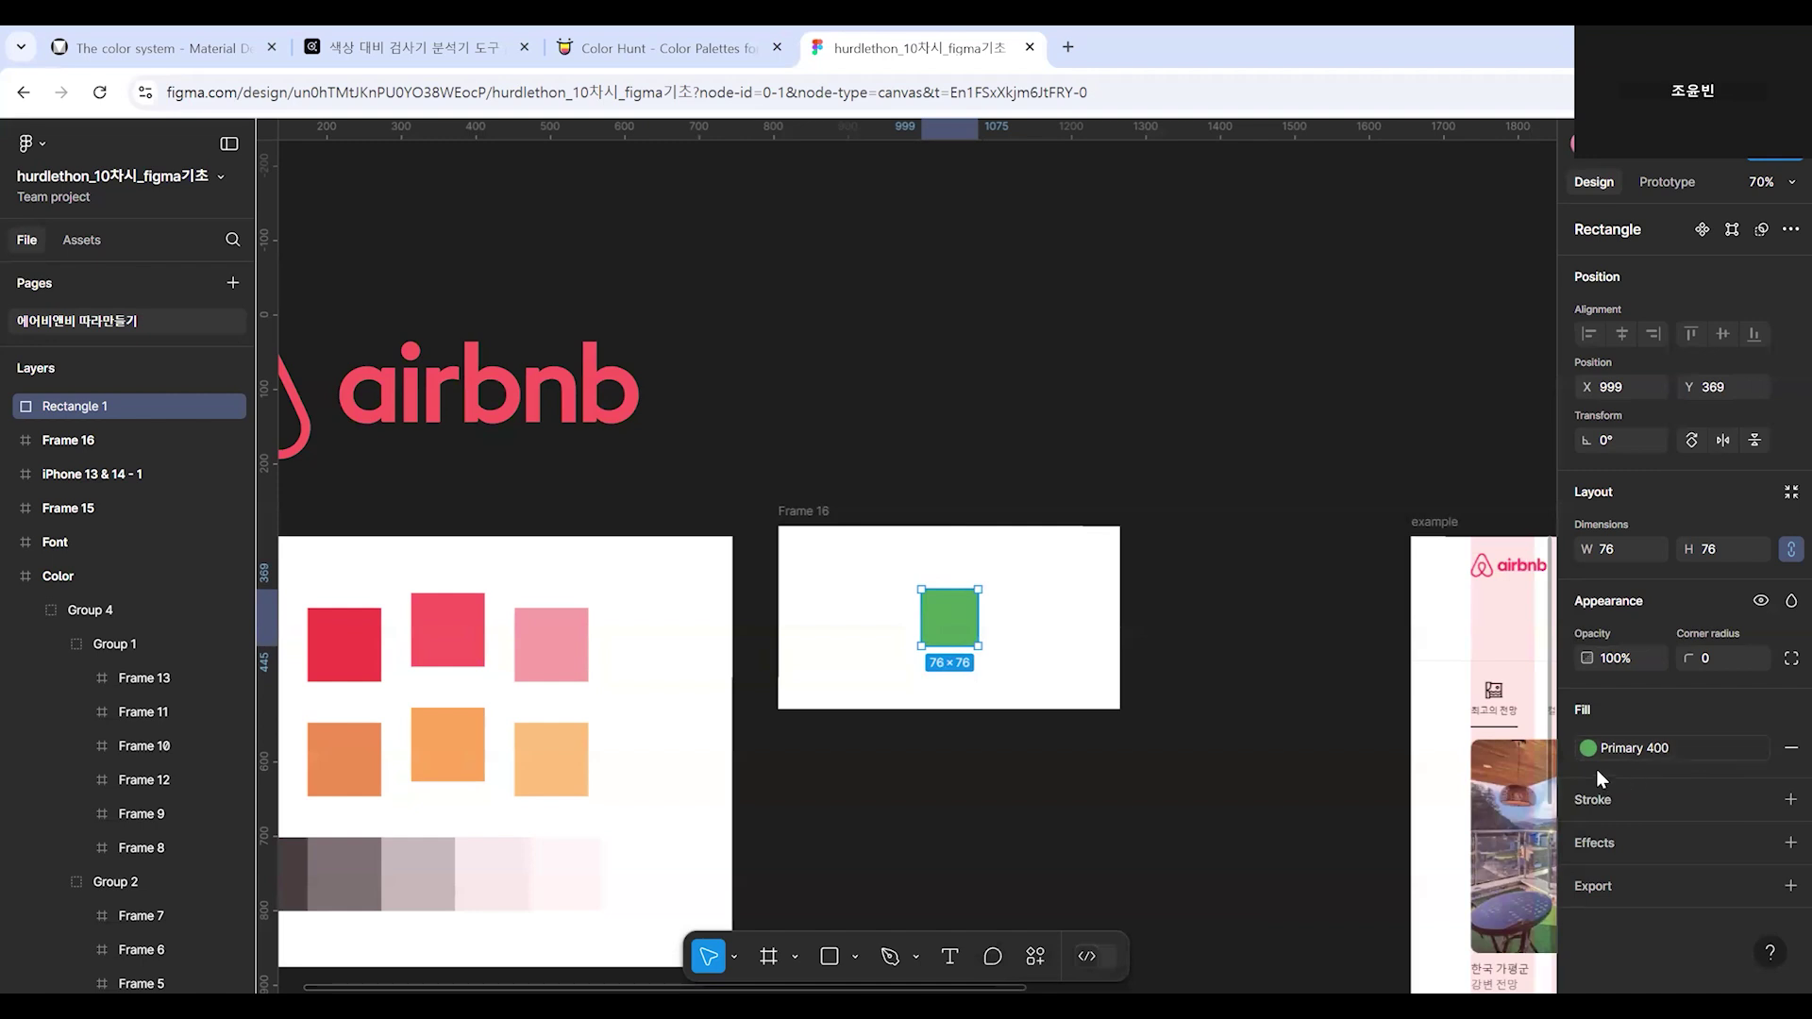
click(1018, 668)
click(947, 624)
click(1095, 826)
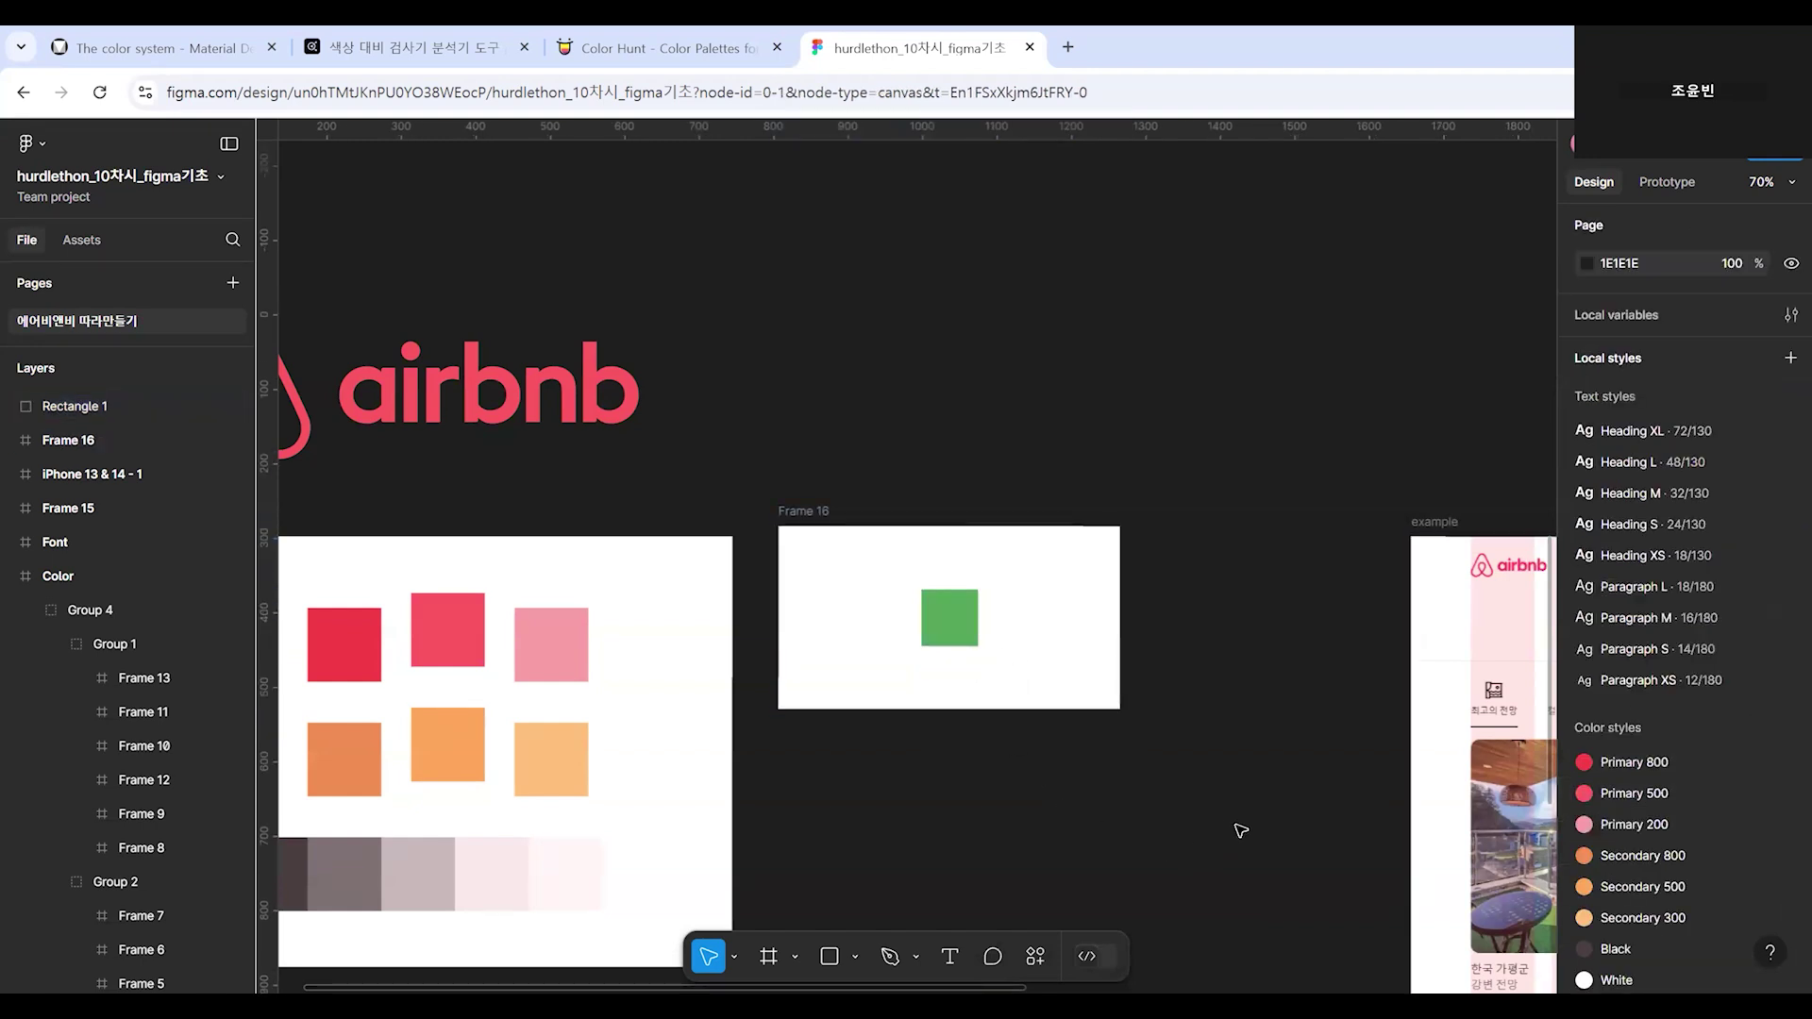
Draw two more squares in the white frame, 49 × 49 to the upper right and 60 × 60 to the lower left of the green one.
scroll(1080, 722, down, 2)
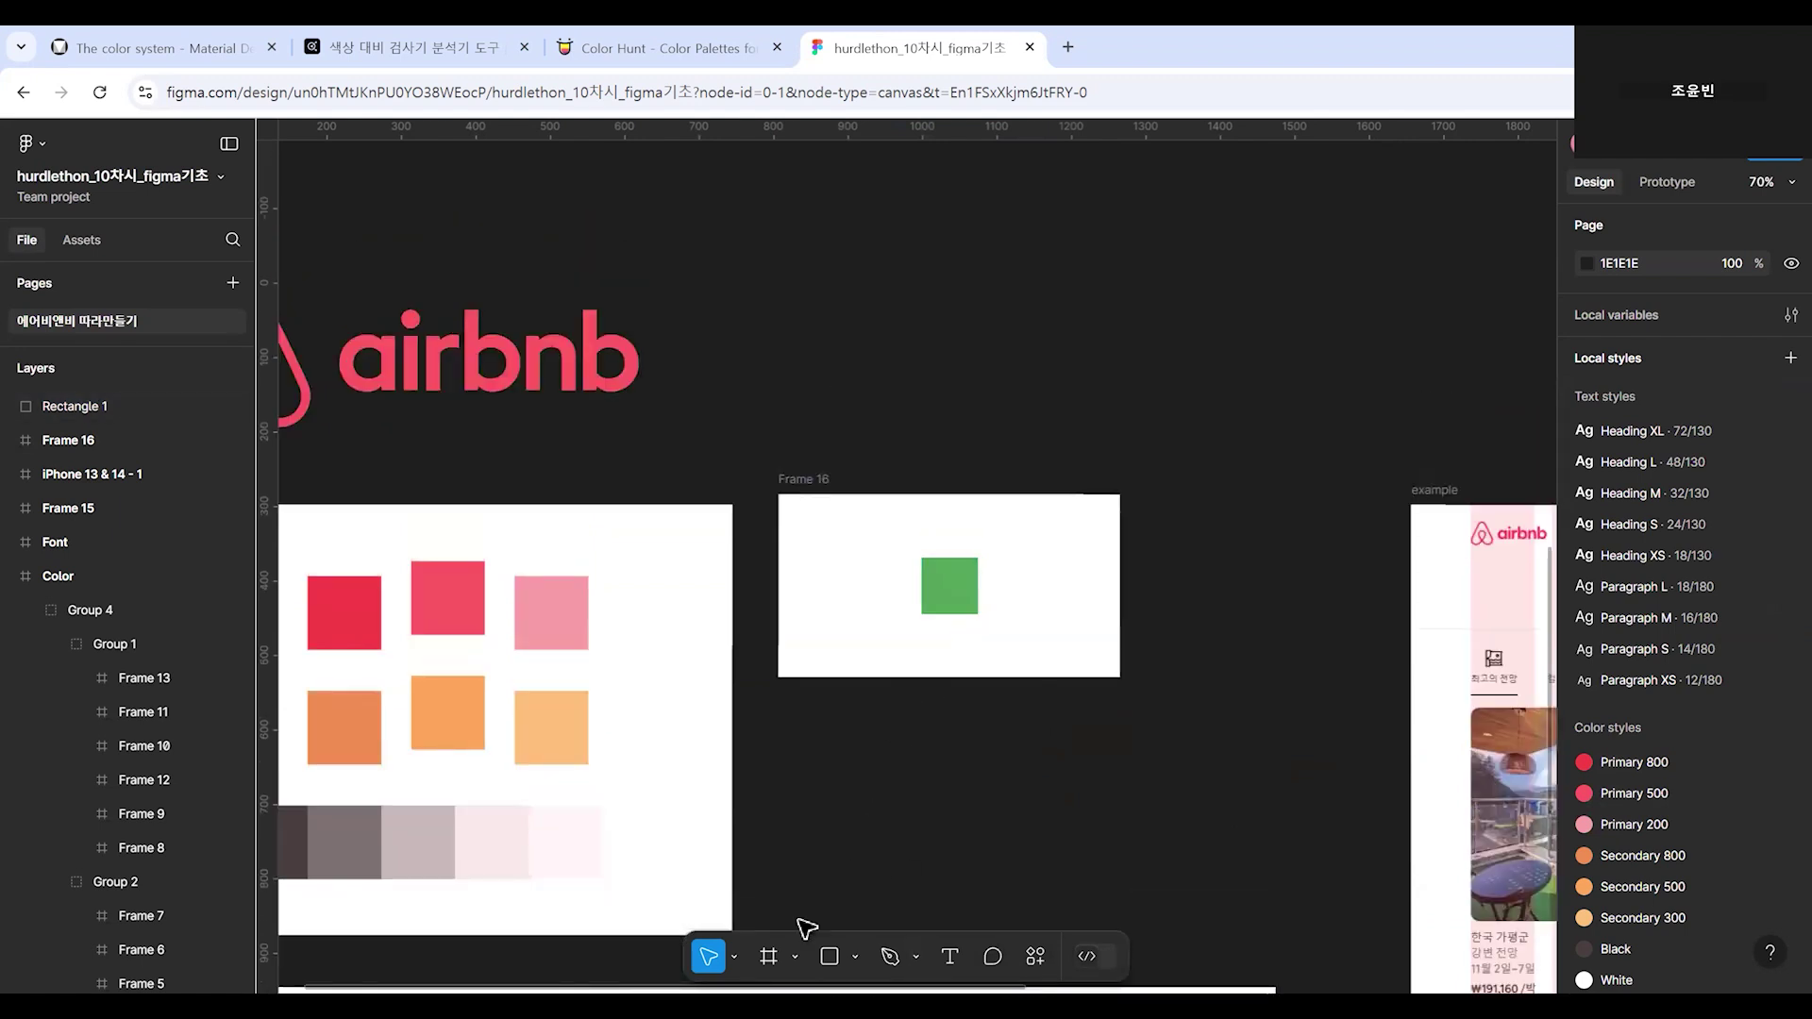
click(830, 957)
drag(1022, 530, 1057, 566)
click(830, 957)
drag(816, 585, 860, 630)
click(1012, 621)
Apply the Primary 400 color style to the fill of the 49 × 49 square.
click(1038, 547)
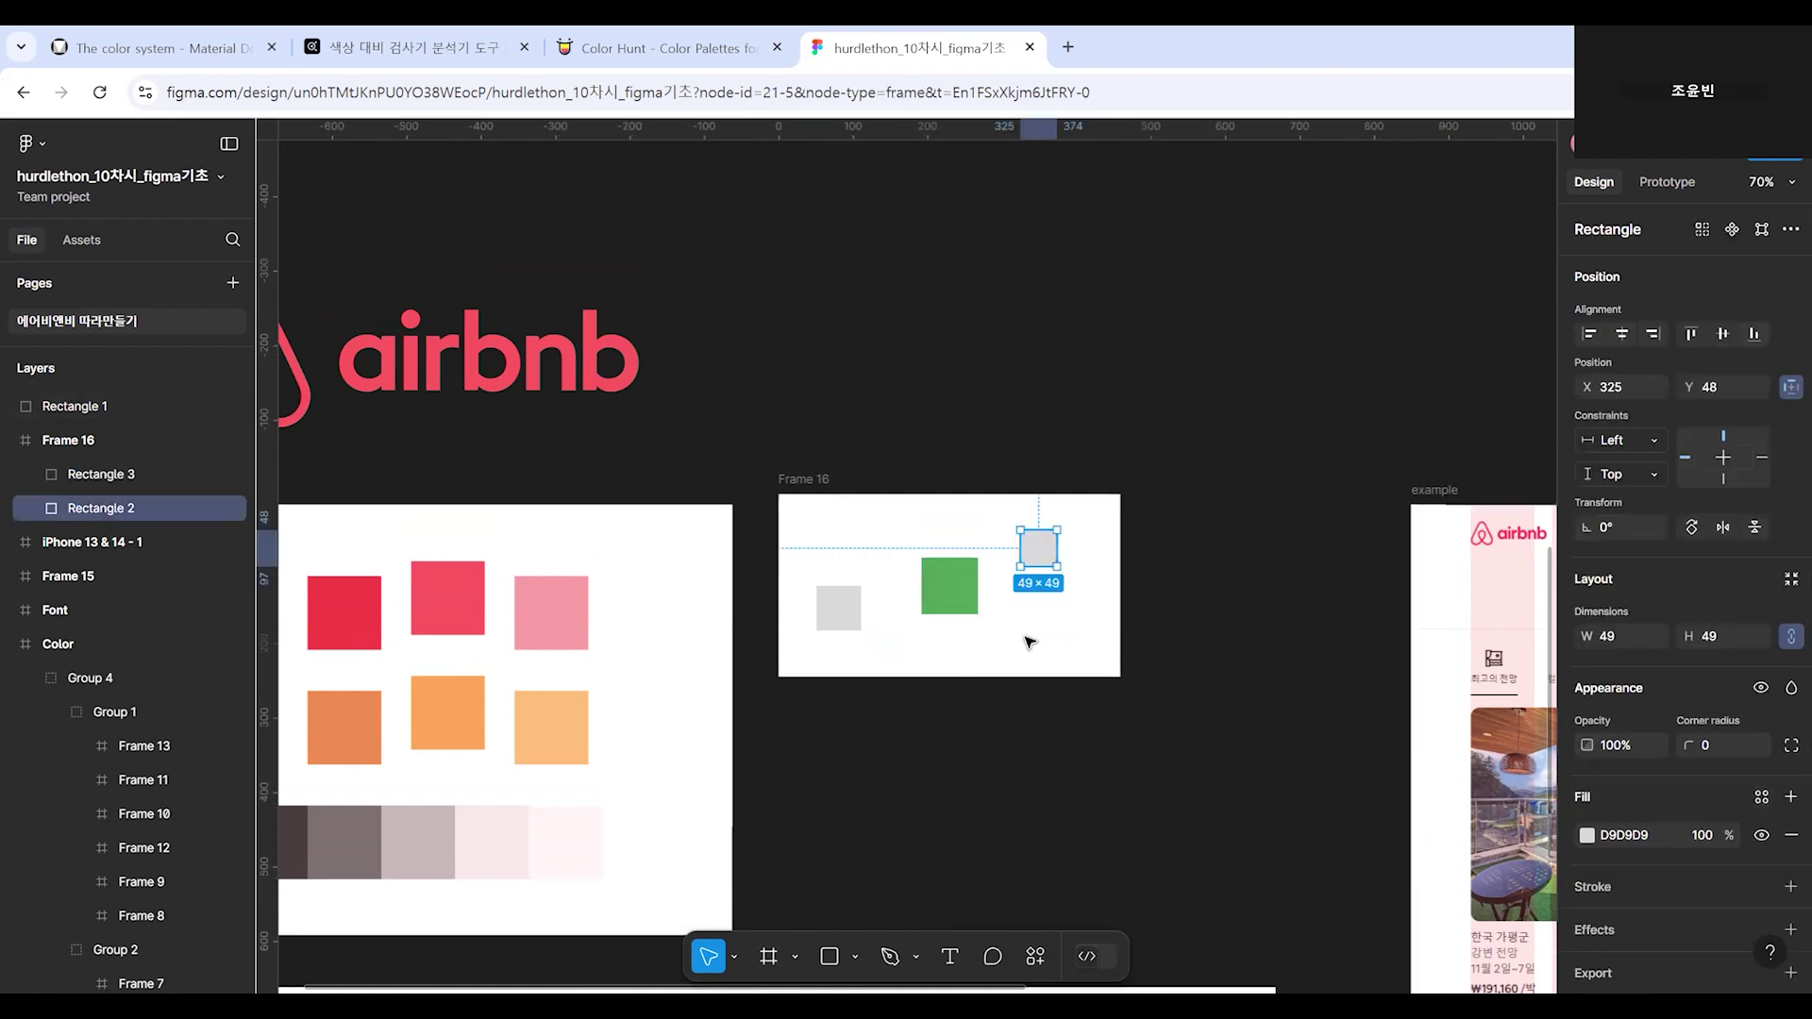
click(1031, 647)
click(1032, 550)
scroll(1088, 604, down, 2)
scroll(1088, 604, up, 1)
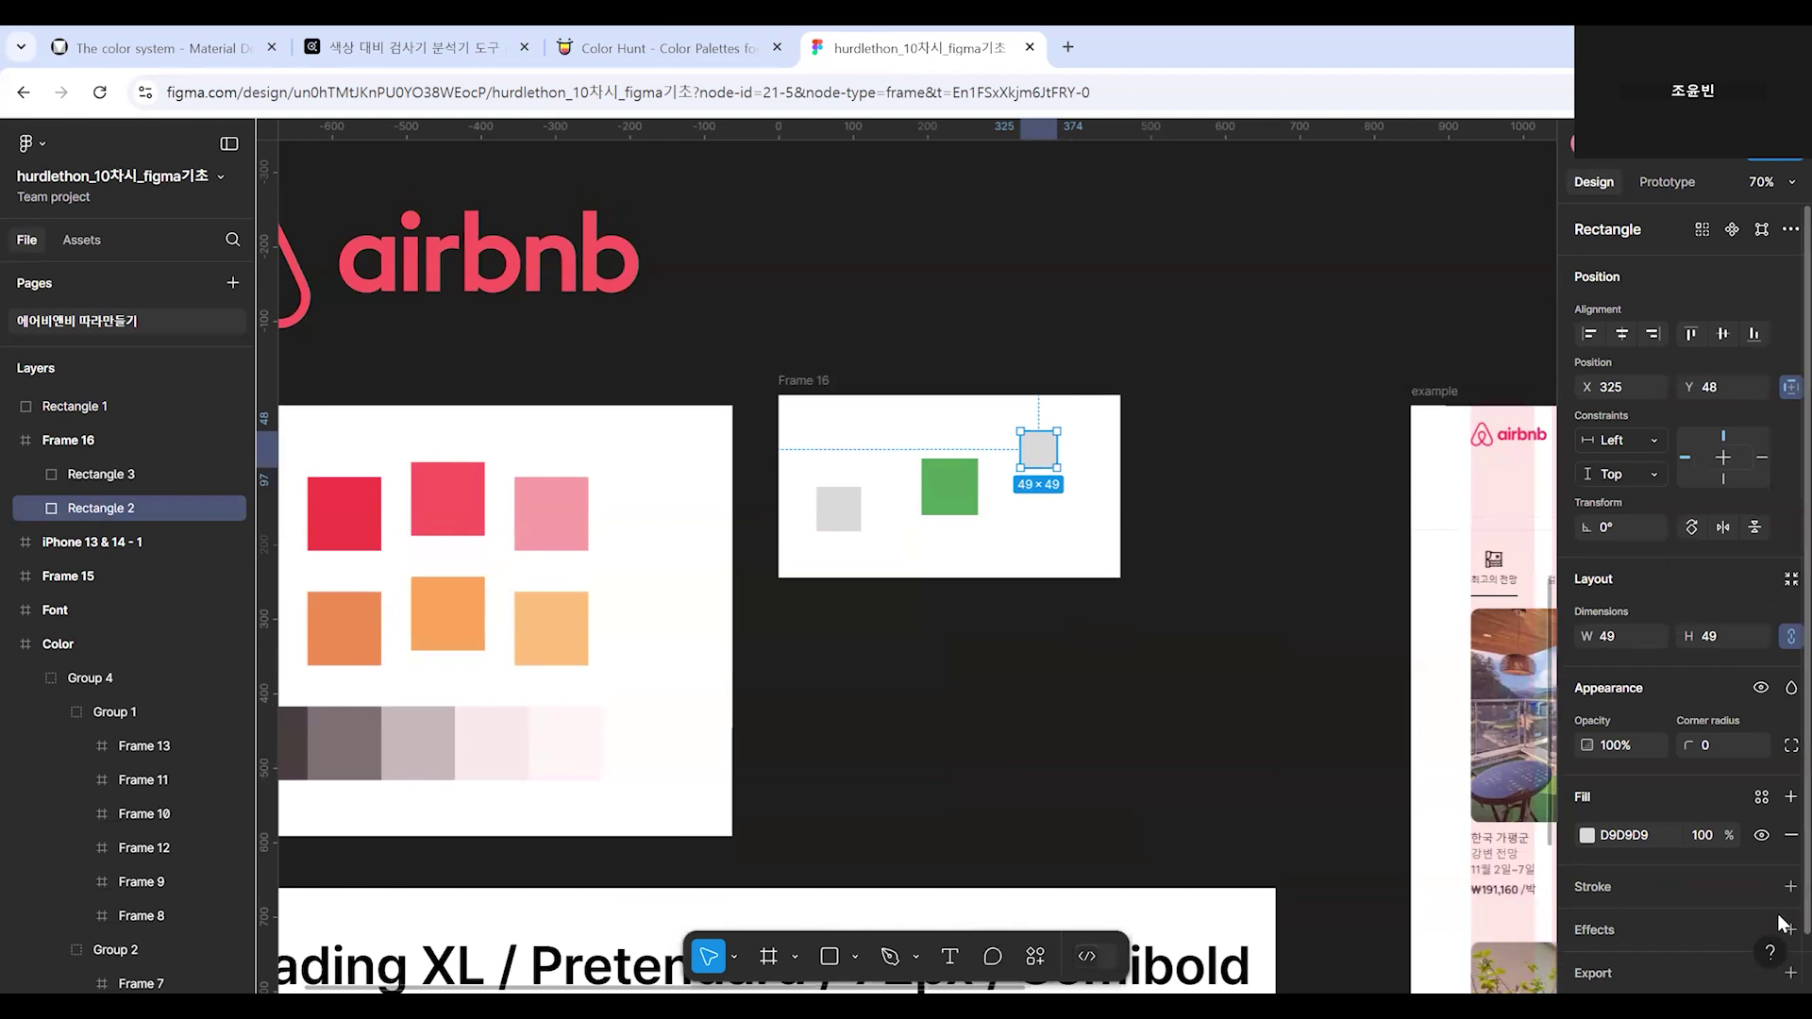
click(1054, 485)
click(1041, 450)
click(1761, 797)
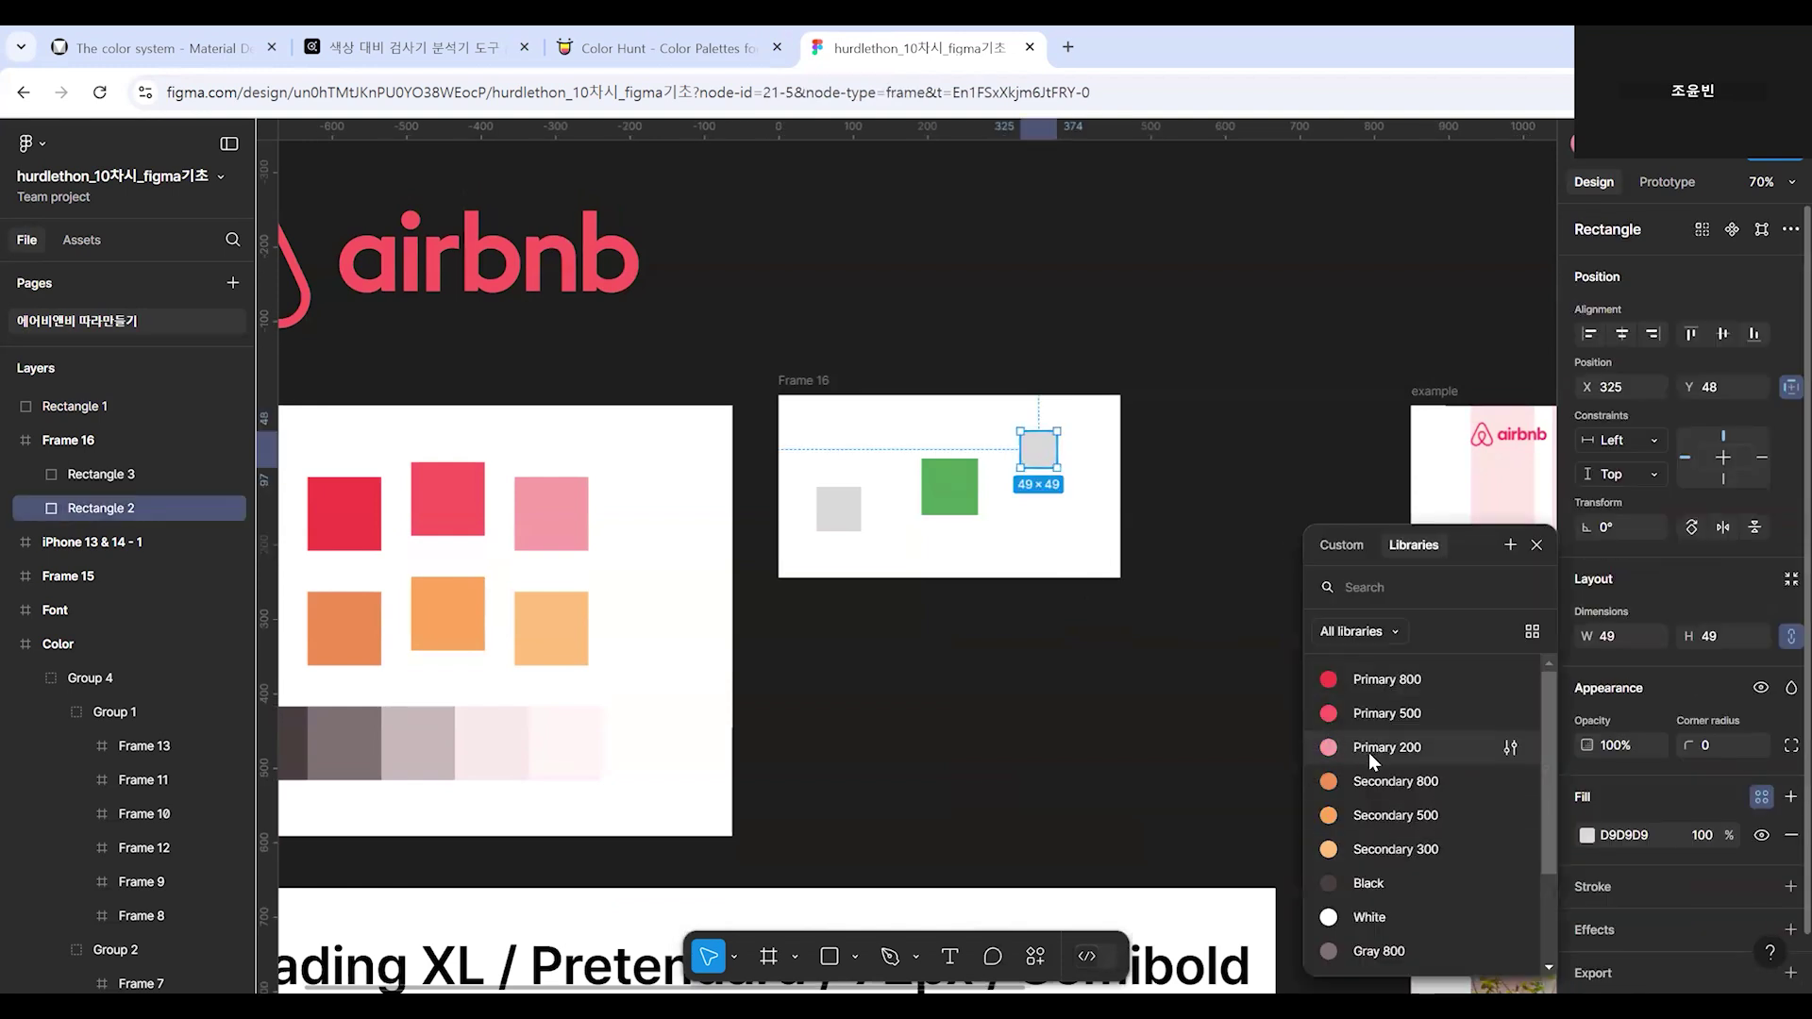
scroll(1372, 768, down, 3)
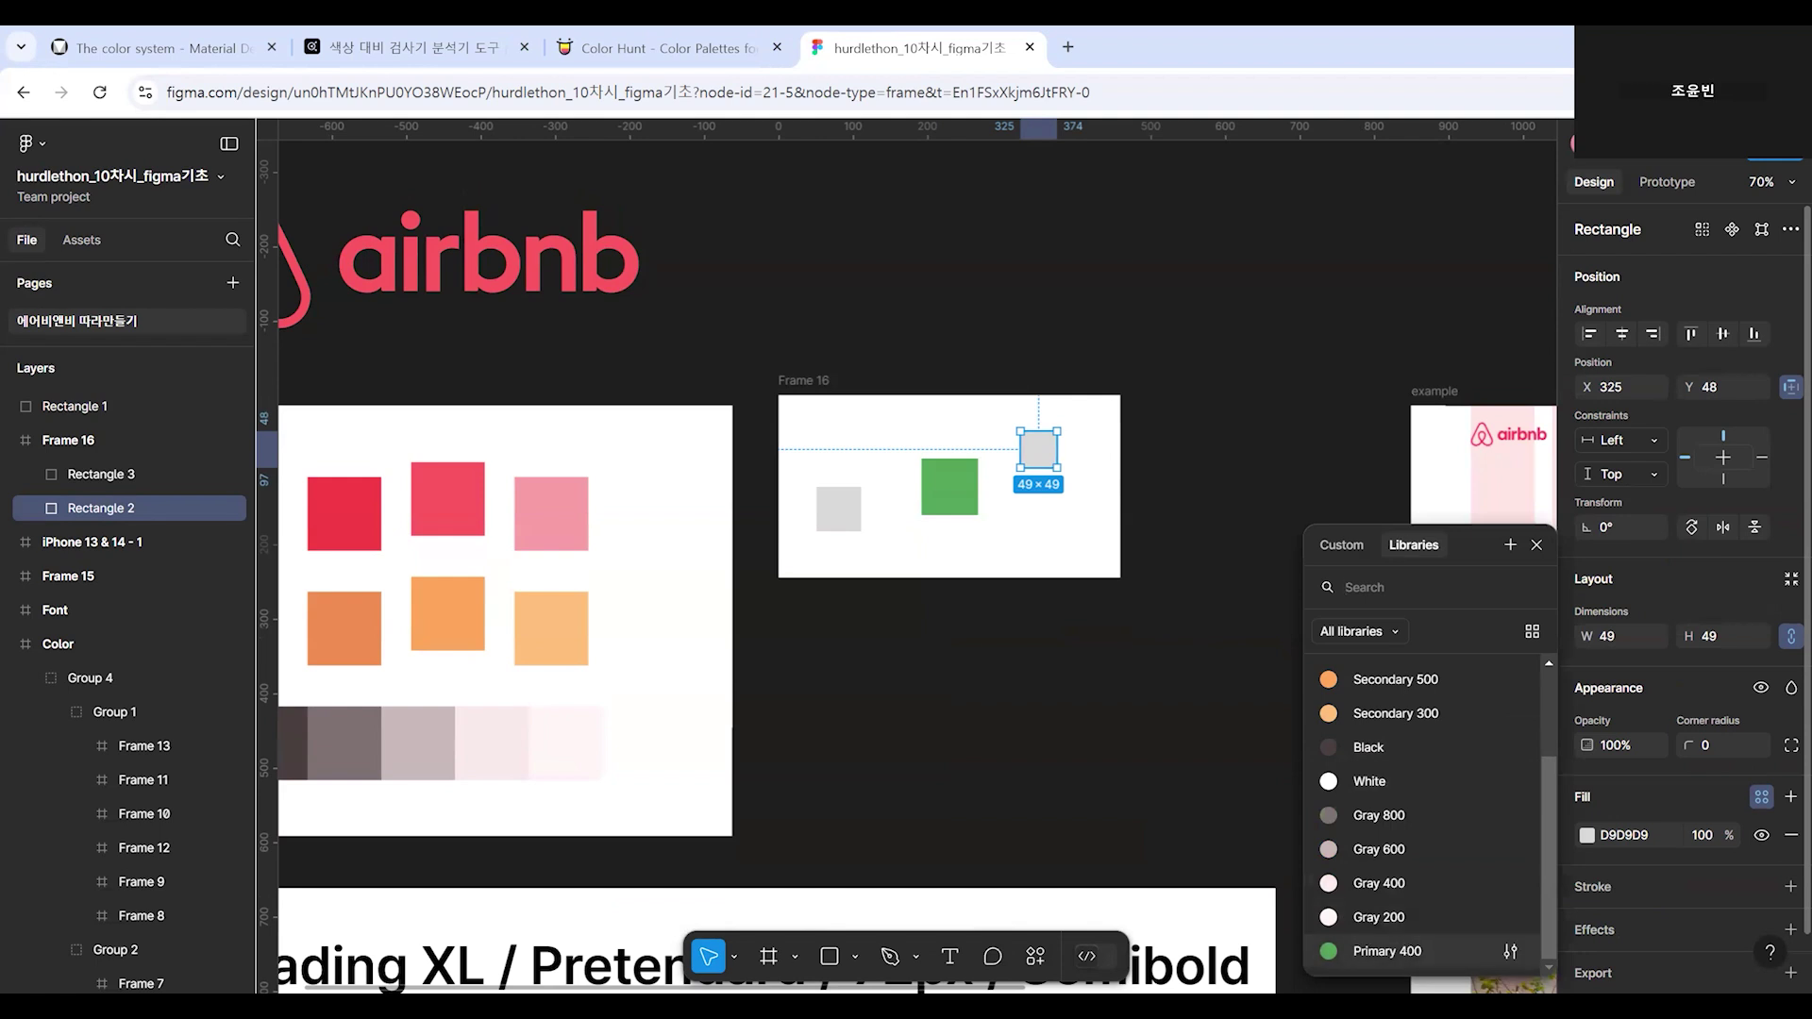
click(1397, 954)
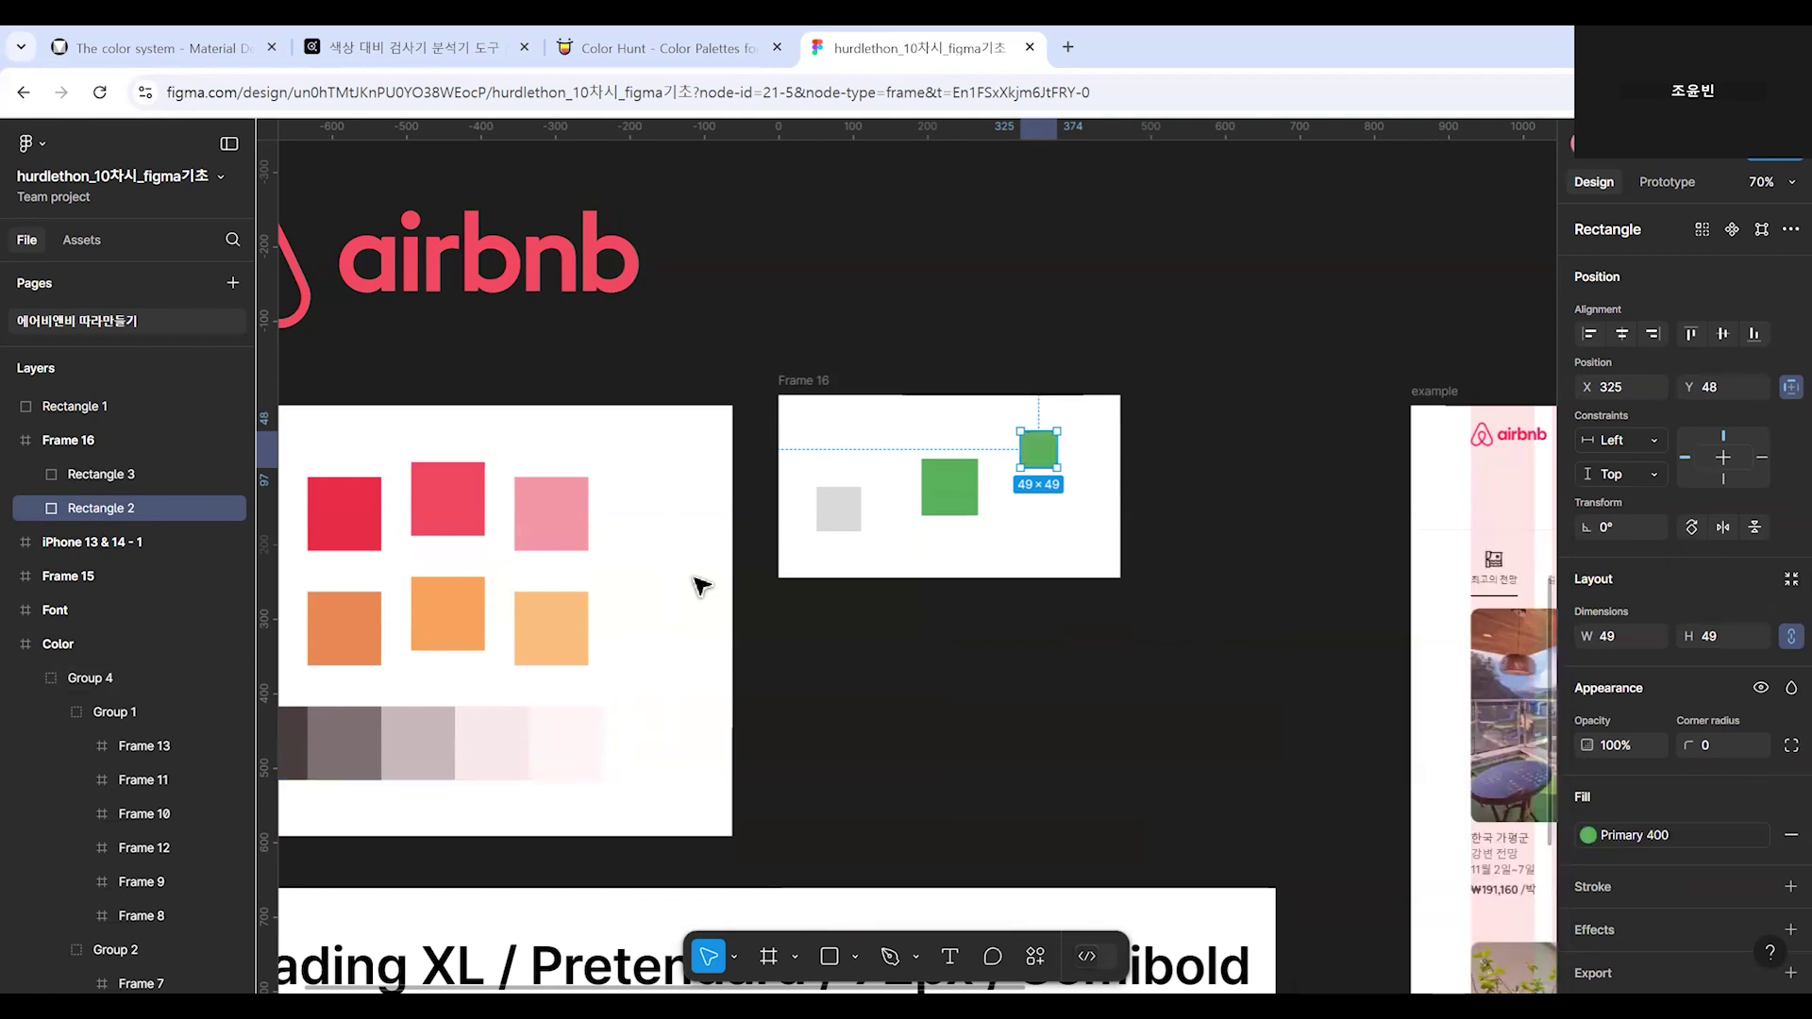
Apply the Primary 400 color style to the fill of the 60 × 60 square.
click(838, 518)
click(1761, 797)
scroll(1372, 768, down, 3)
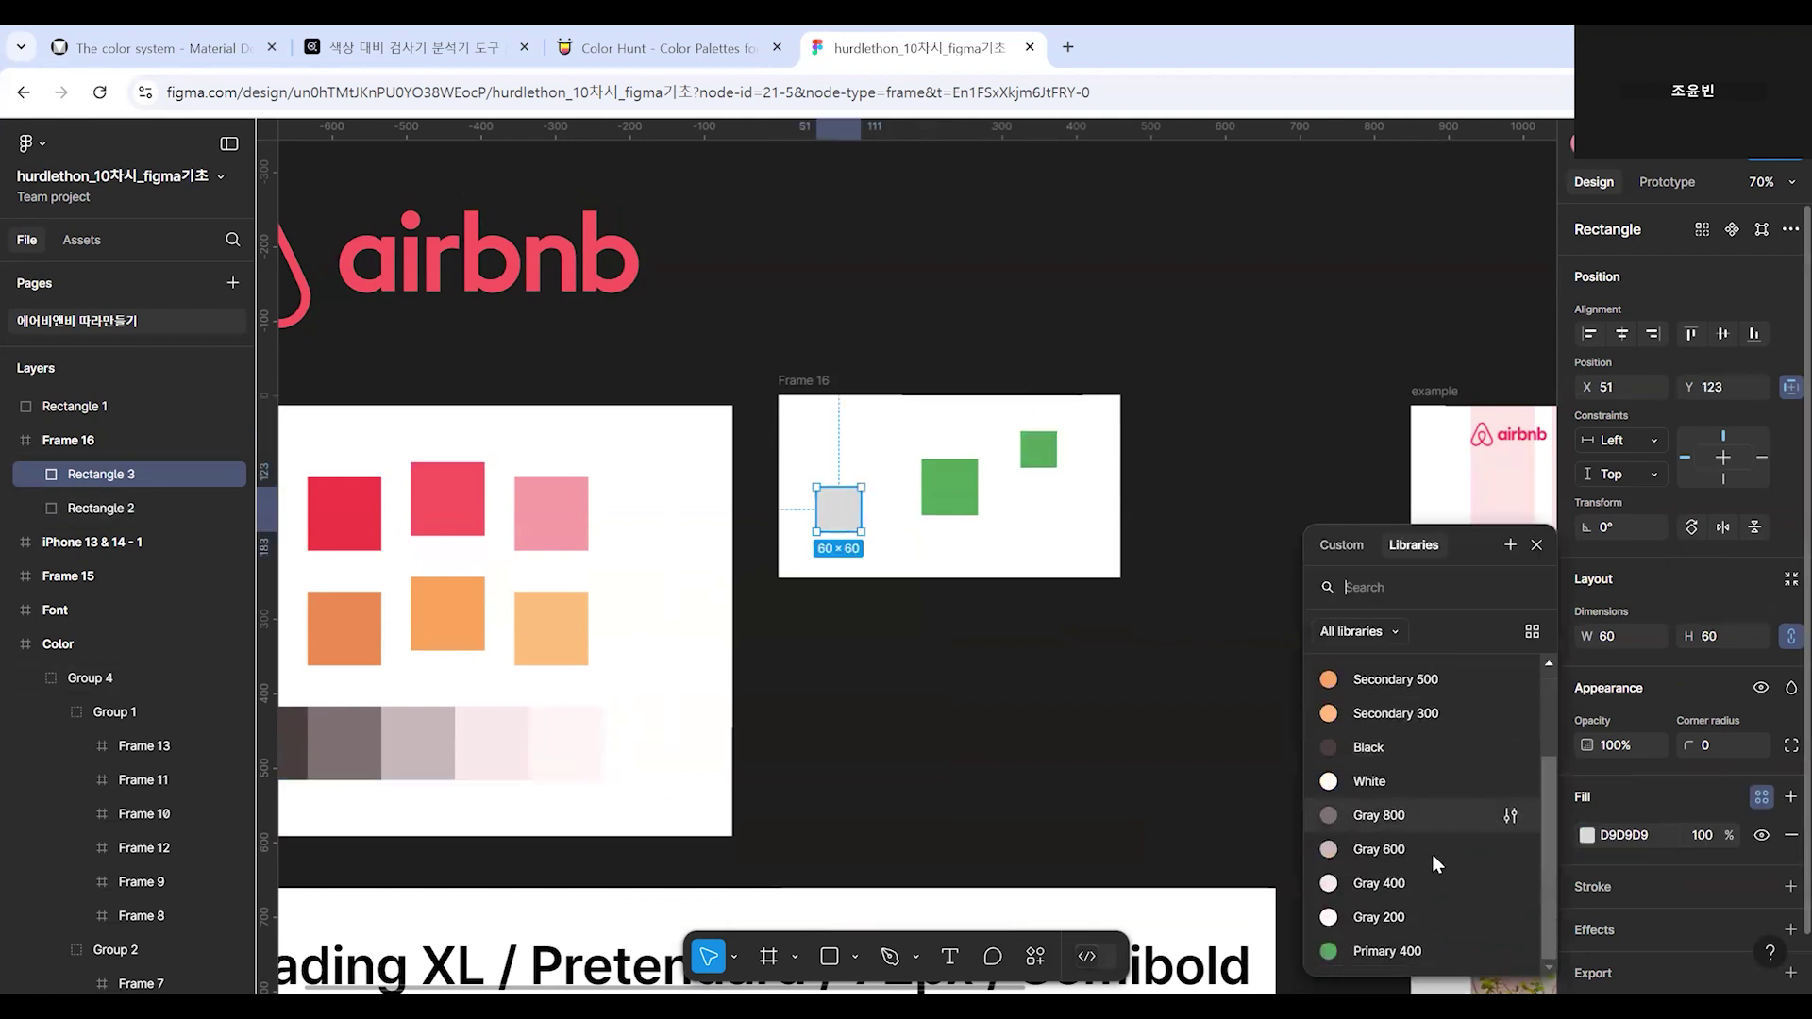
click(1397, 953)
Check the 60 × 60 square's fill style and look for Primary 400 in the page's local color styles.
scroll(1535, 976, down, 2)
scroll(1198, 676, down, 3)
scroll(1198, 675, up, 4)
click(1223, 683)
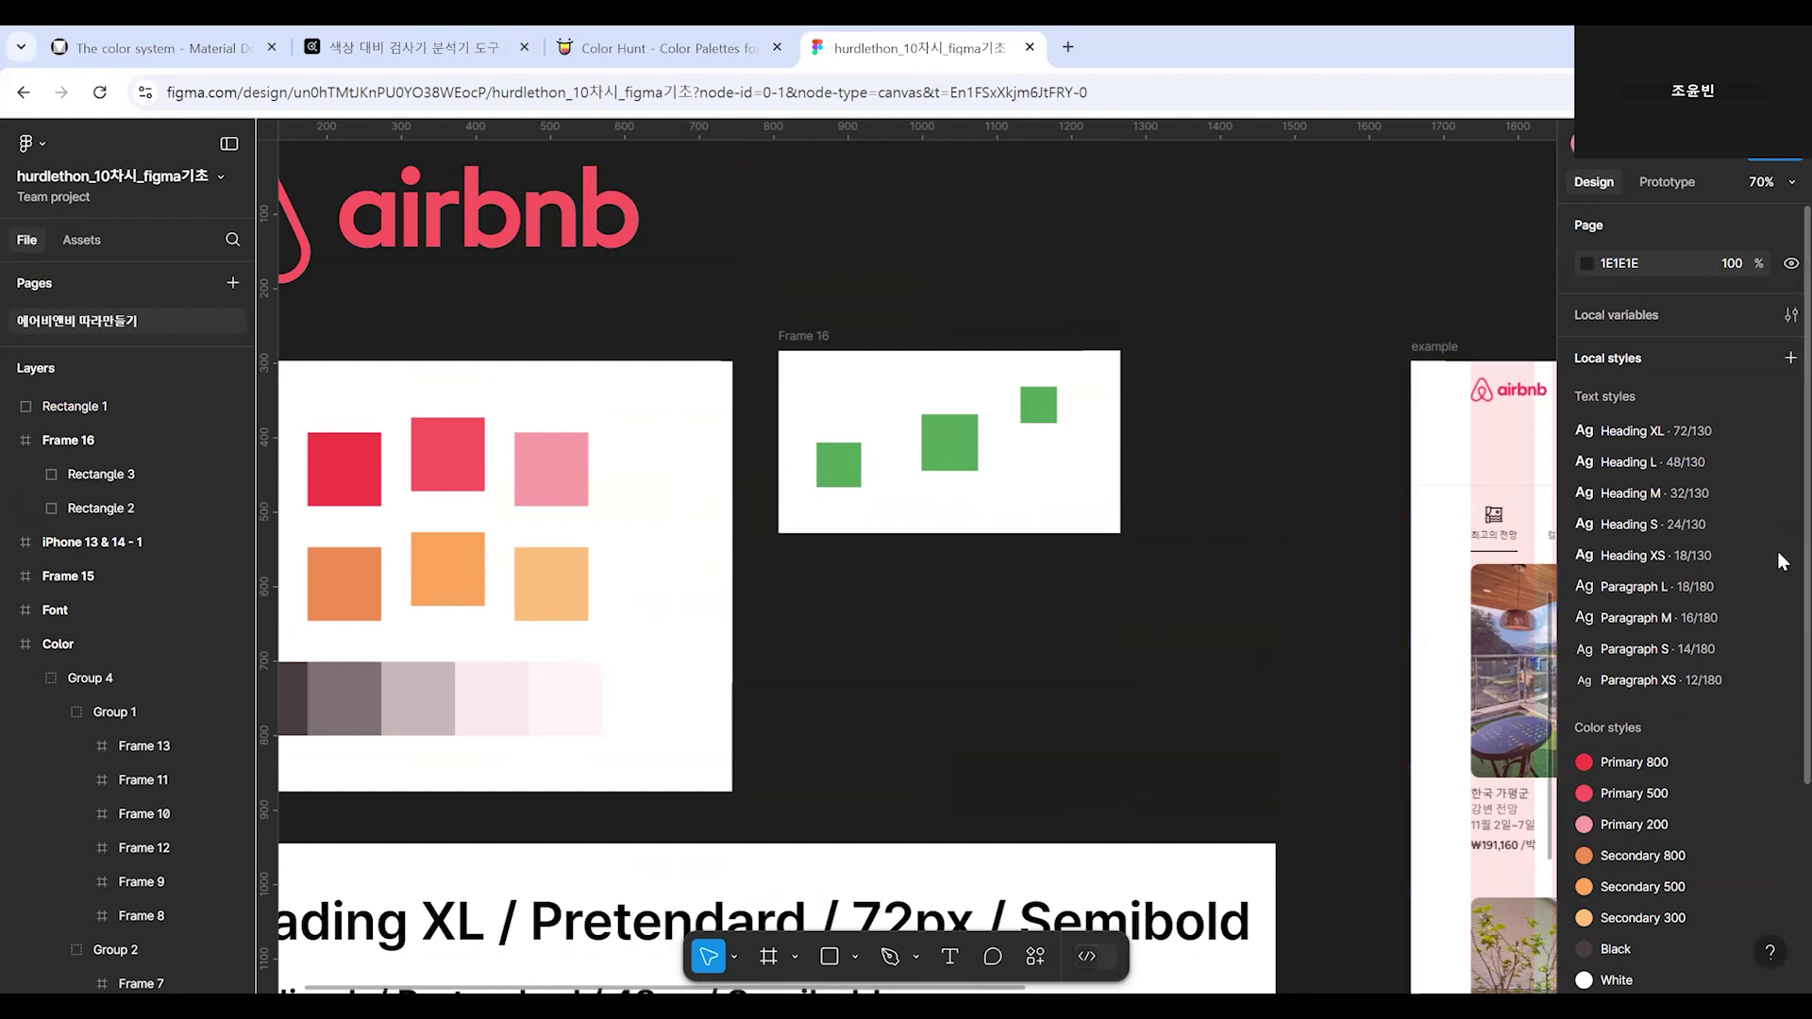
scroll(1735, 651, down, 3)
click(824, 460)
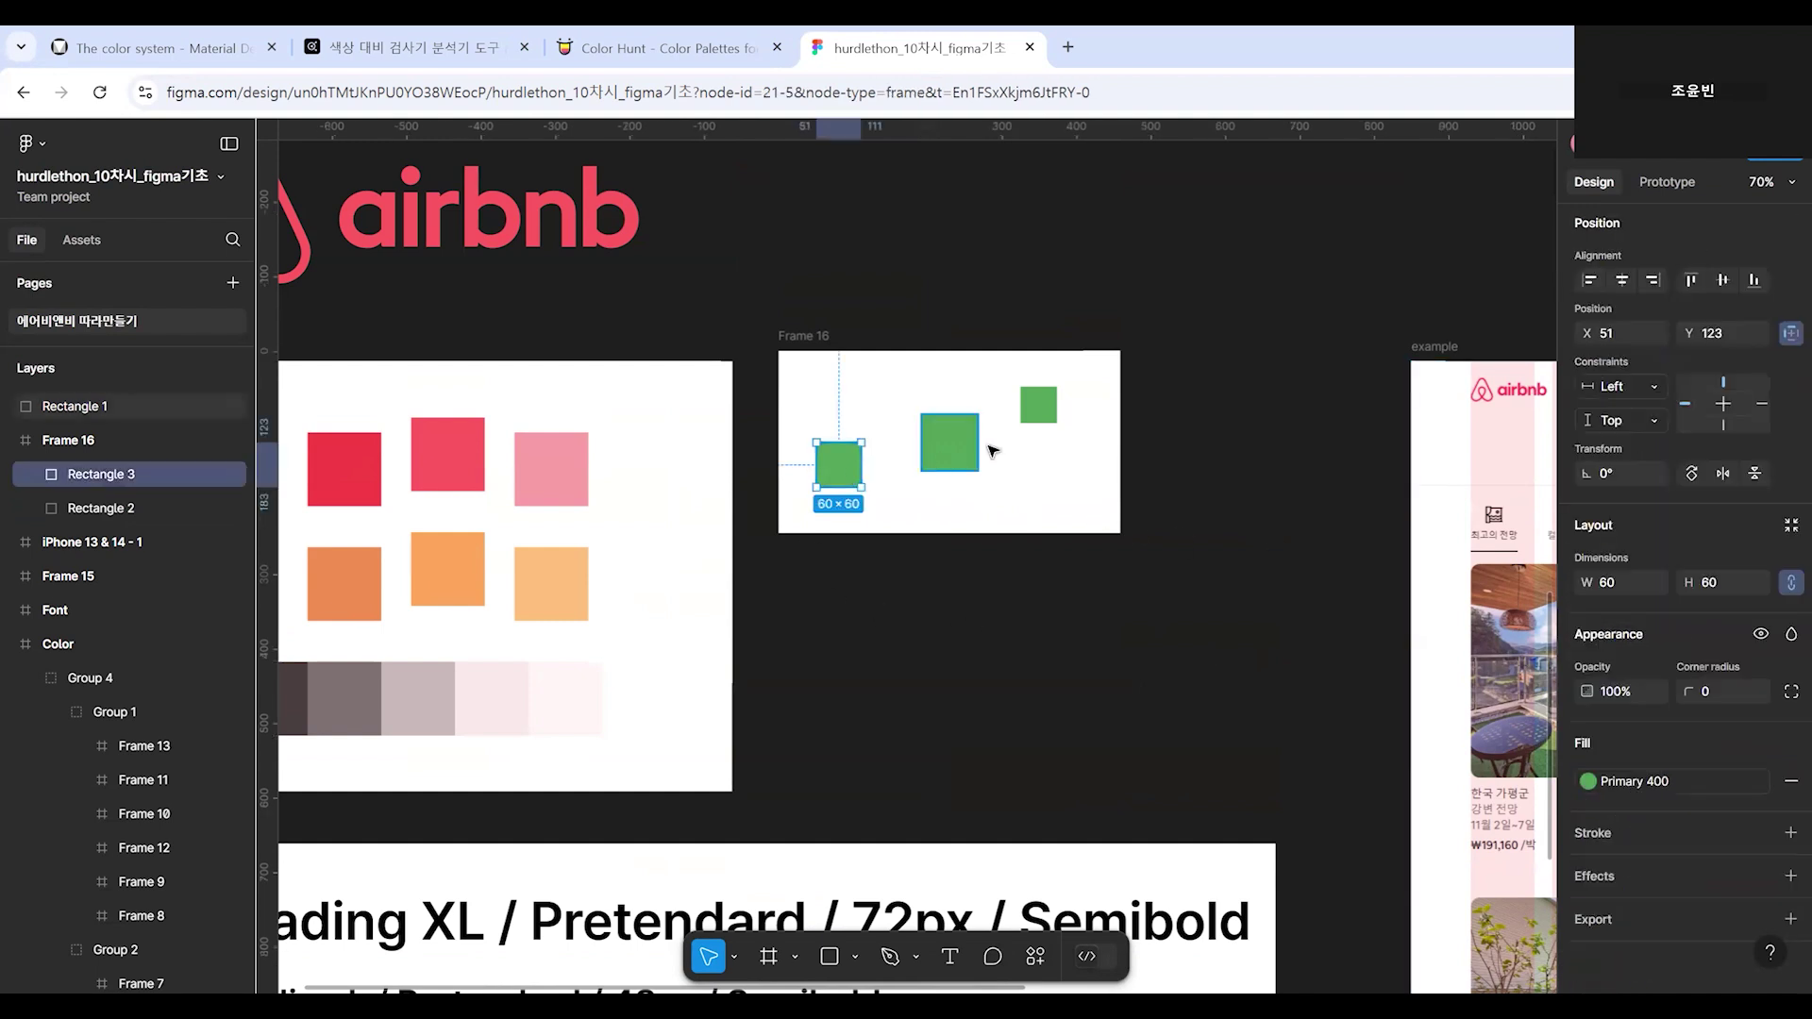
click(1226, 538)
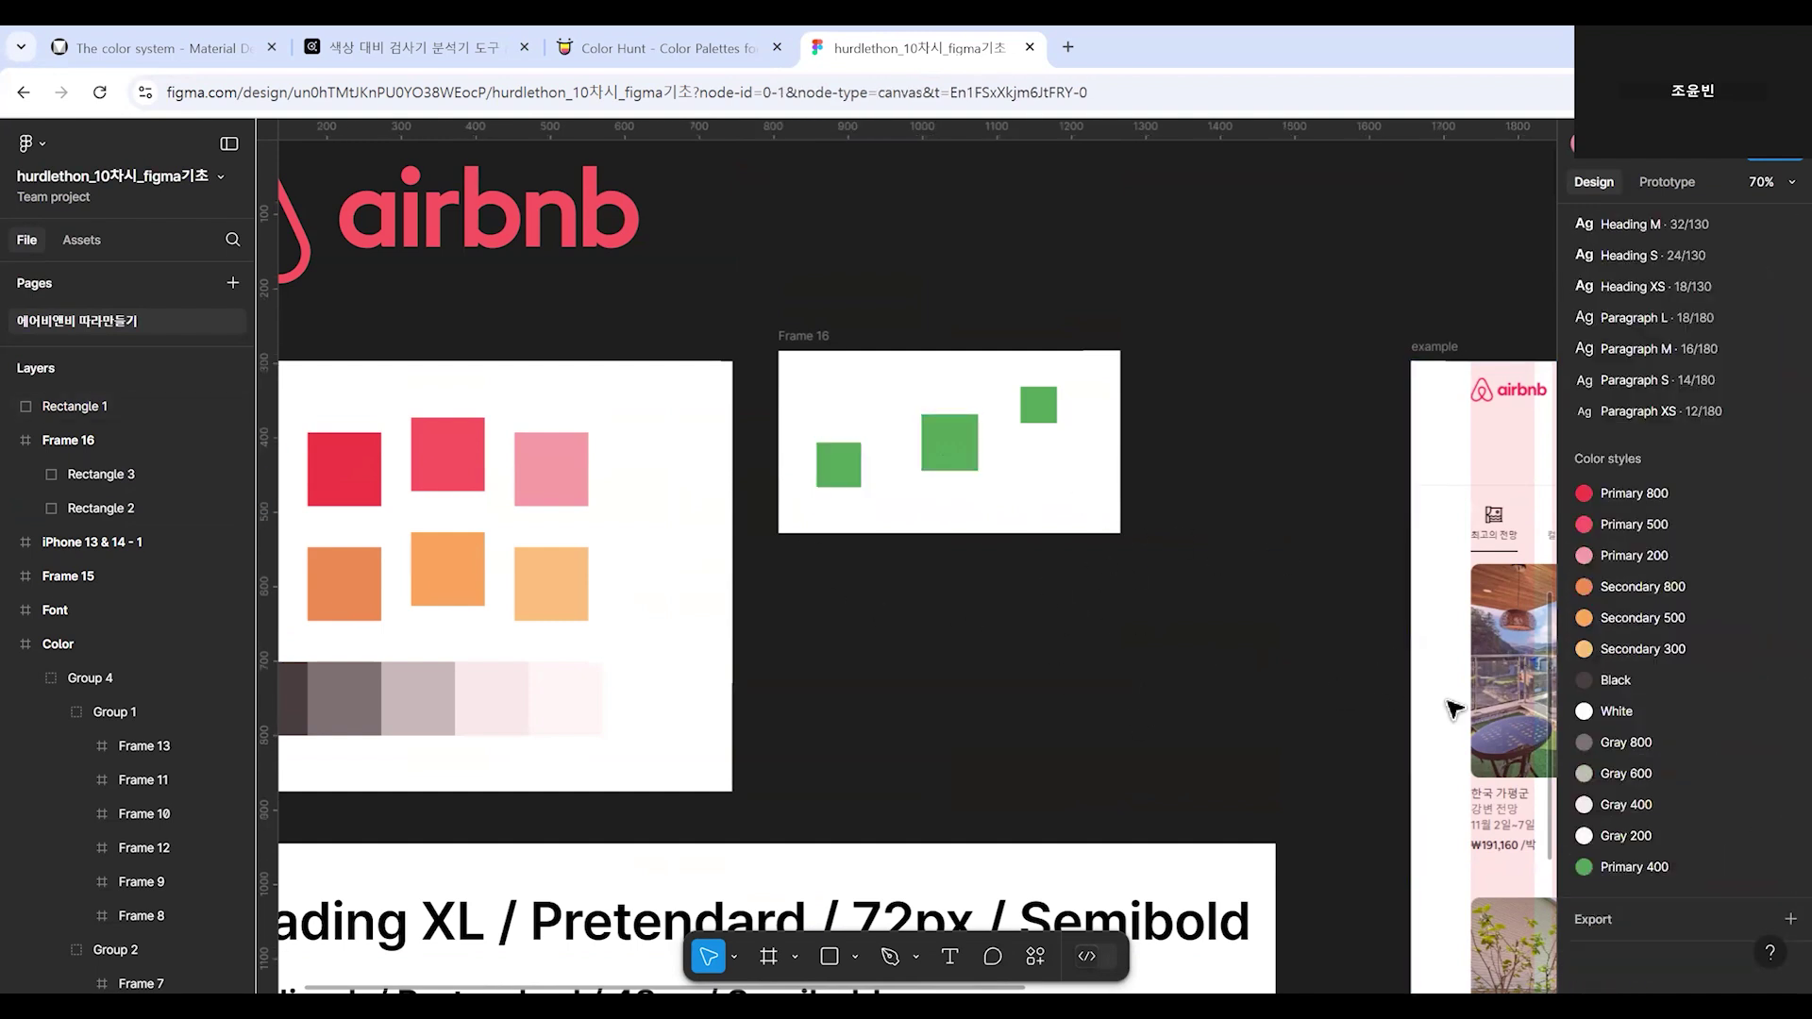
scroll(1604, 746, up, 2)
scroll(1171, 625, up, 1)
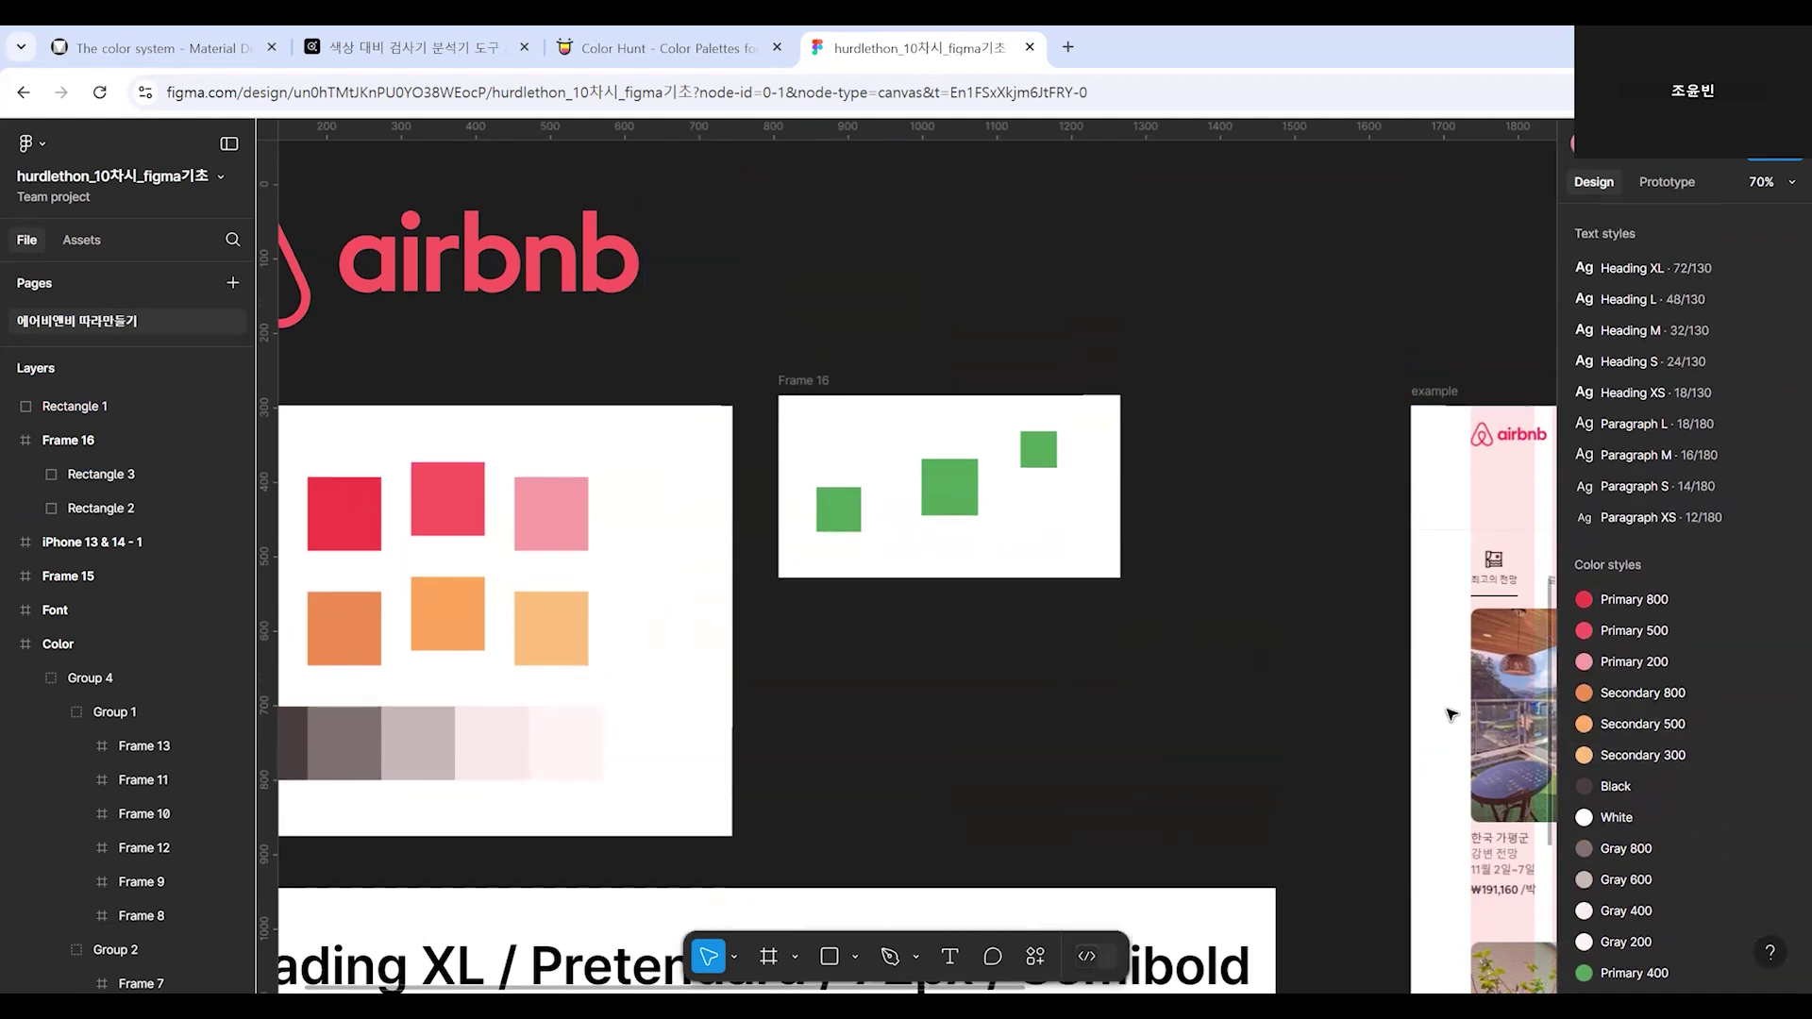
scroll(1652, 262, down, 2)
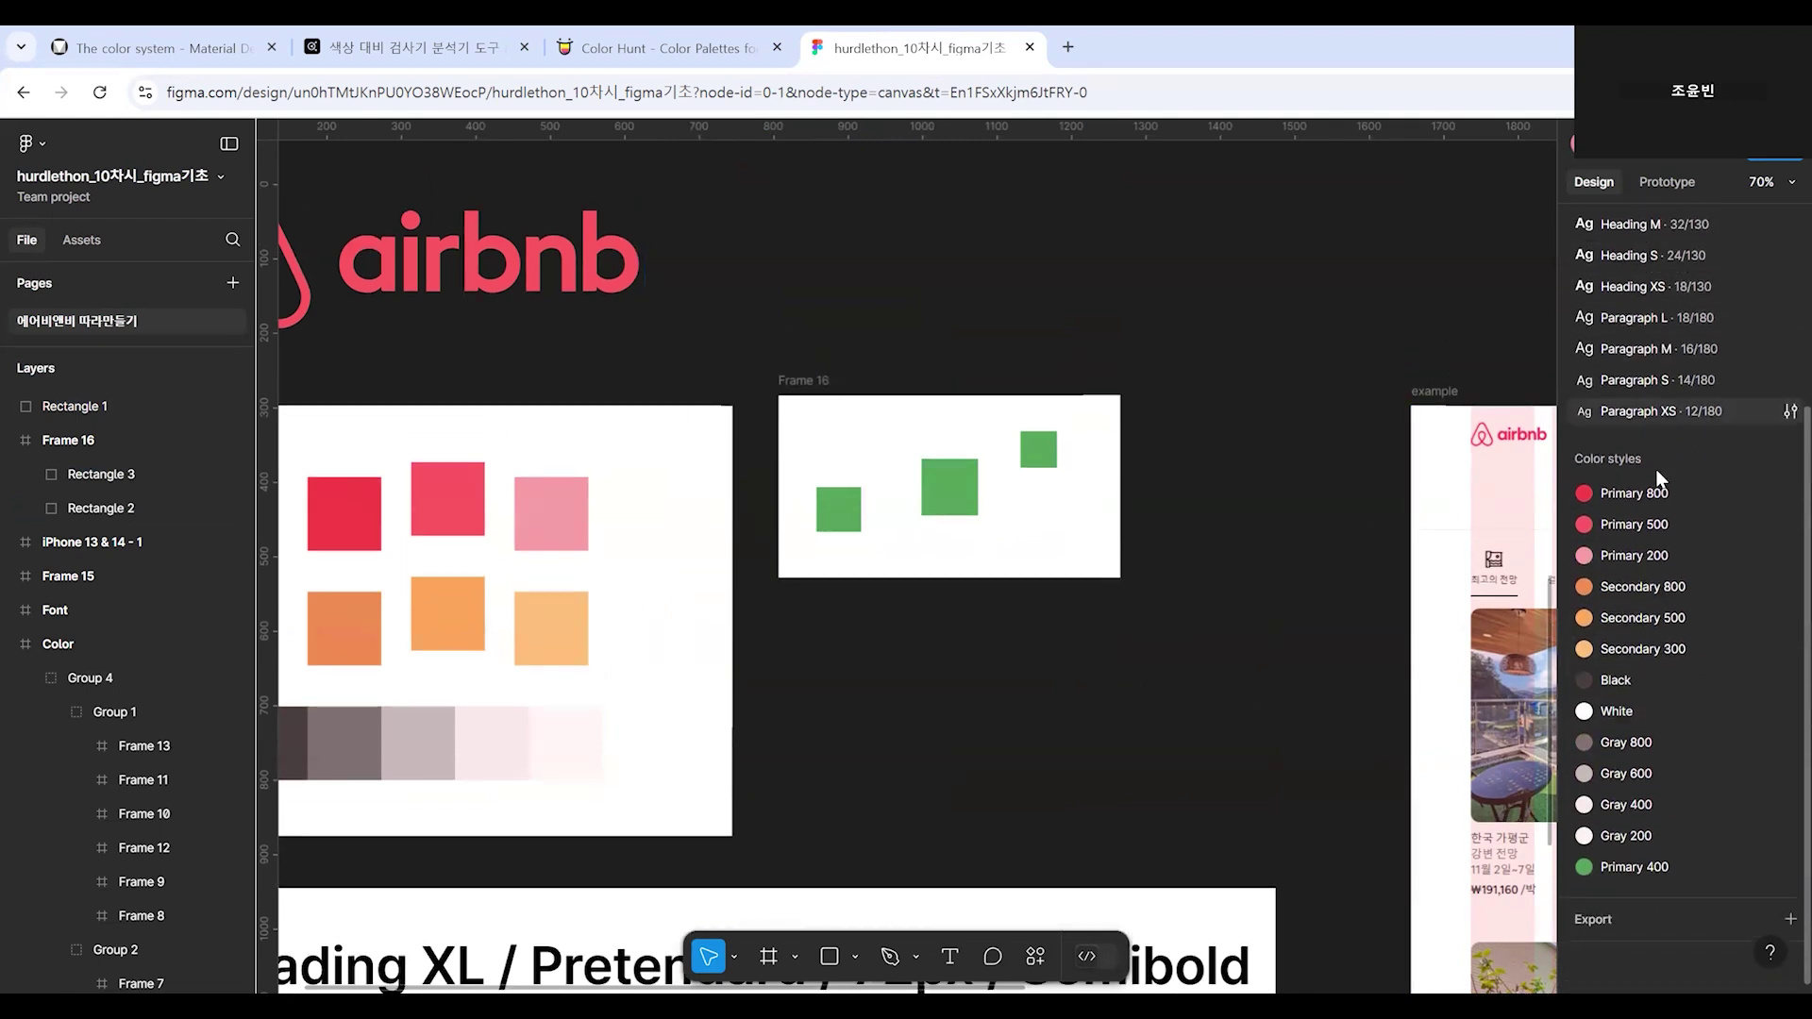
Edit the Primary 400 color style, shifting its hue slightly to the green 52A465.
click(1624, 870)
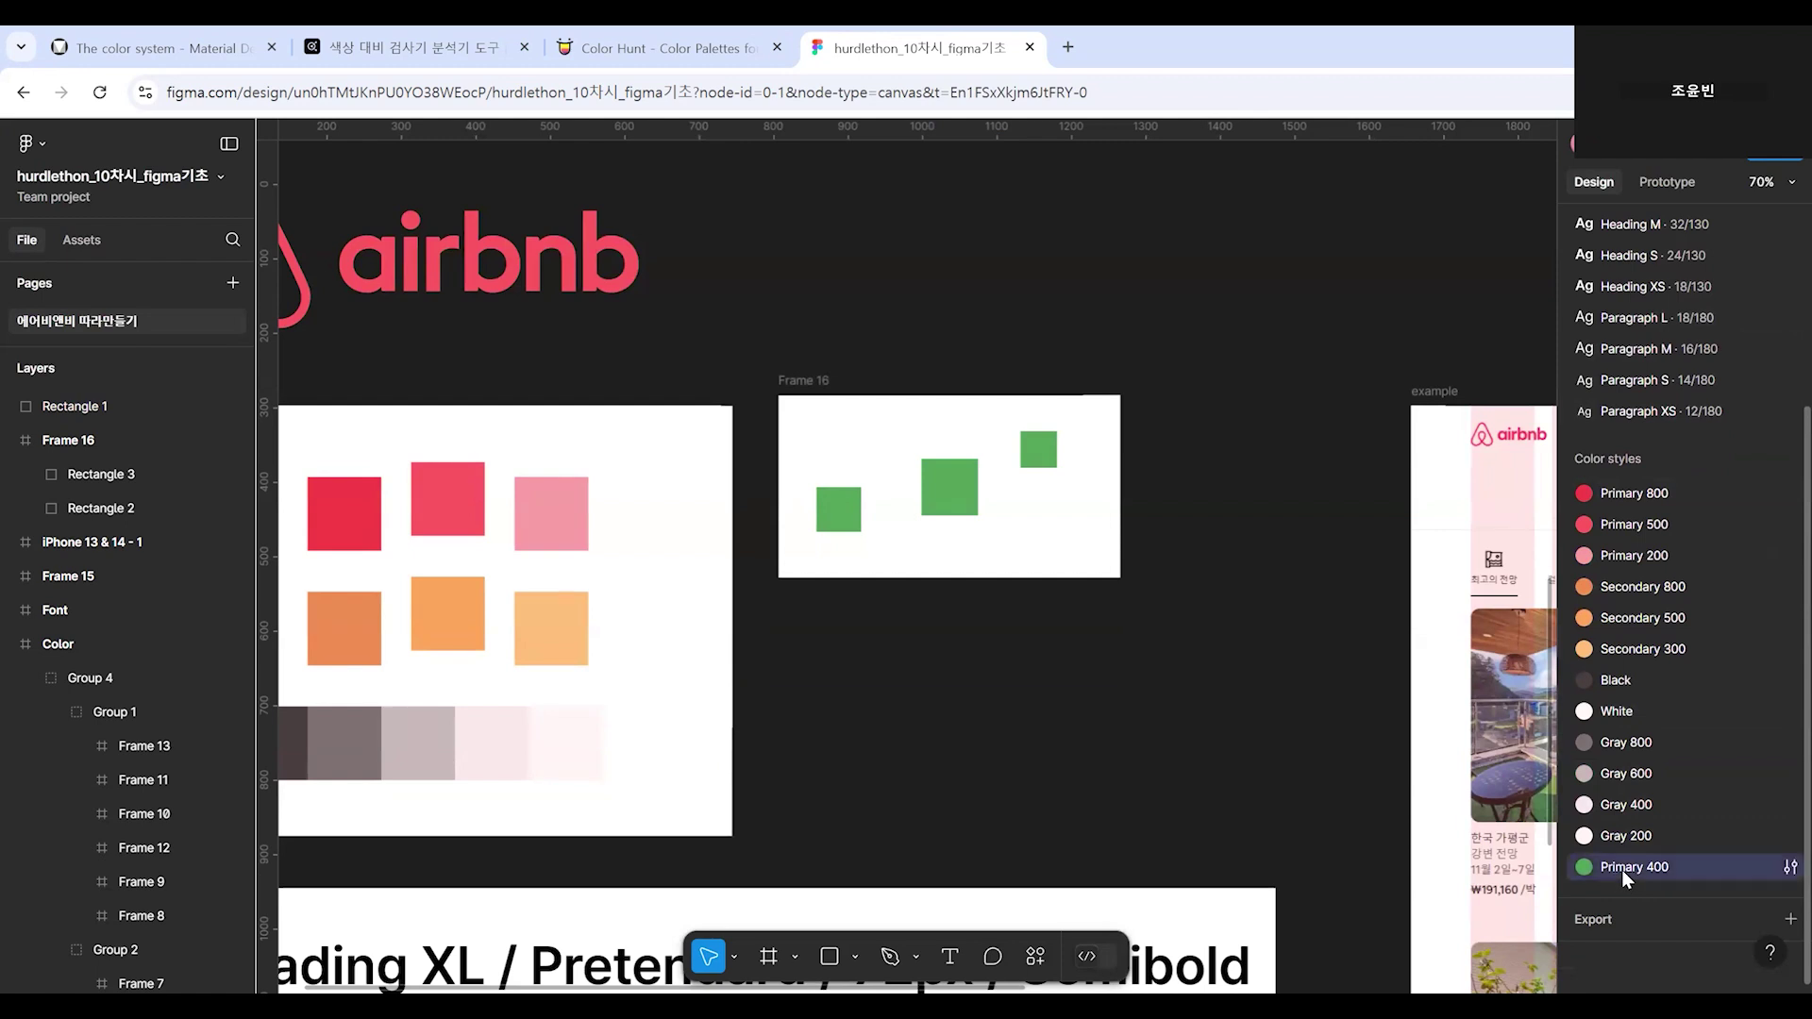
click(1790, 866)
drag(1414, 641, 1395, 459)
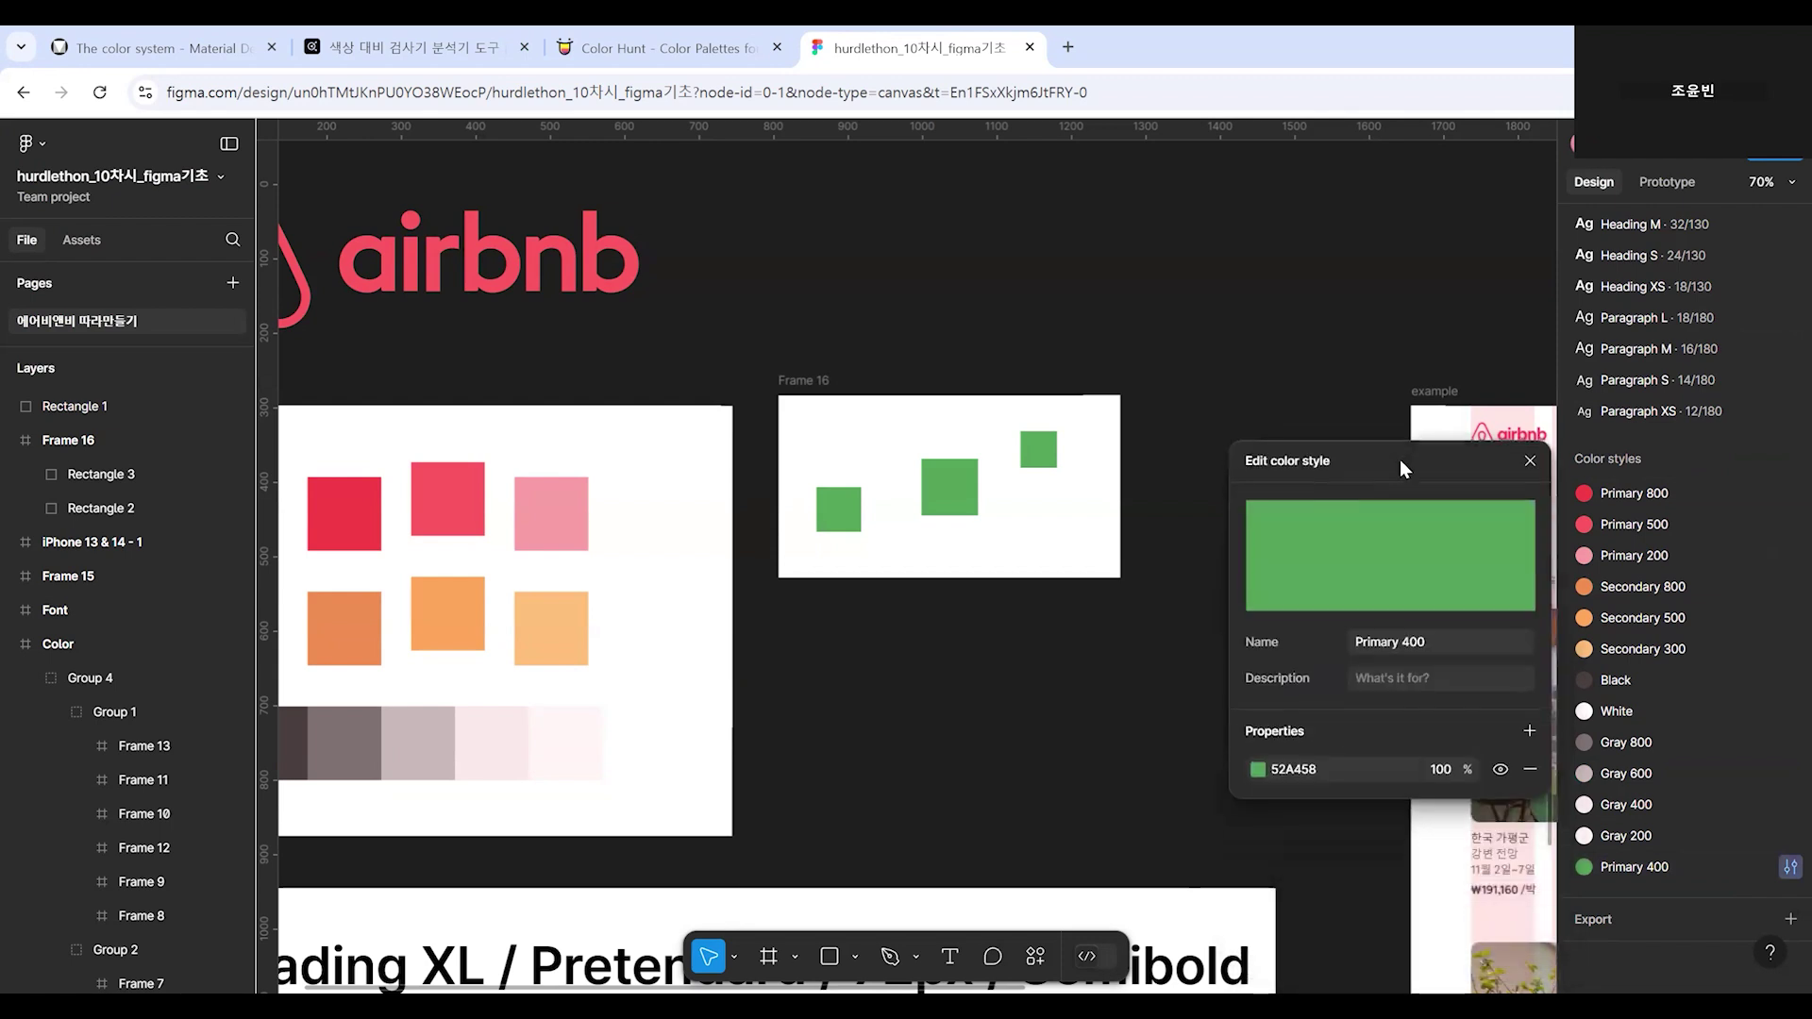
click(1254, 765)
drag(1134, 395, 1378, 316)
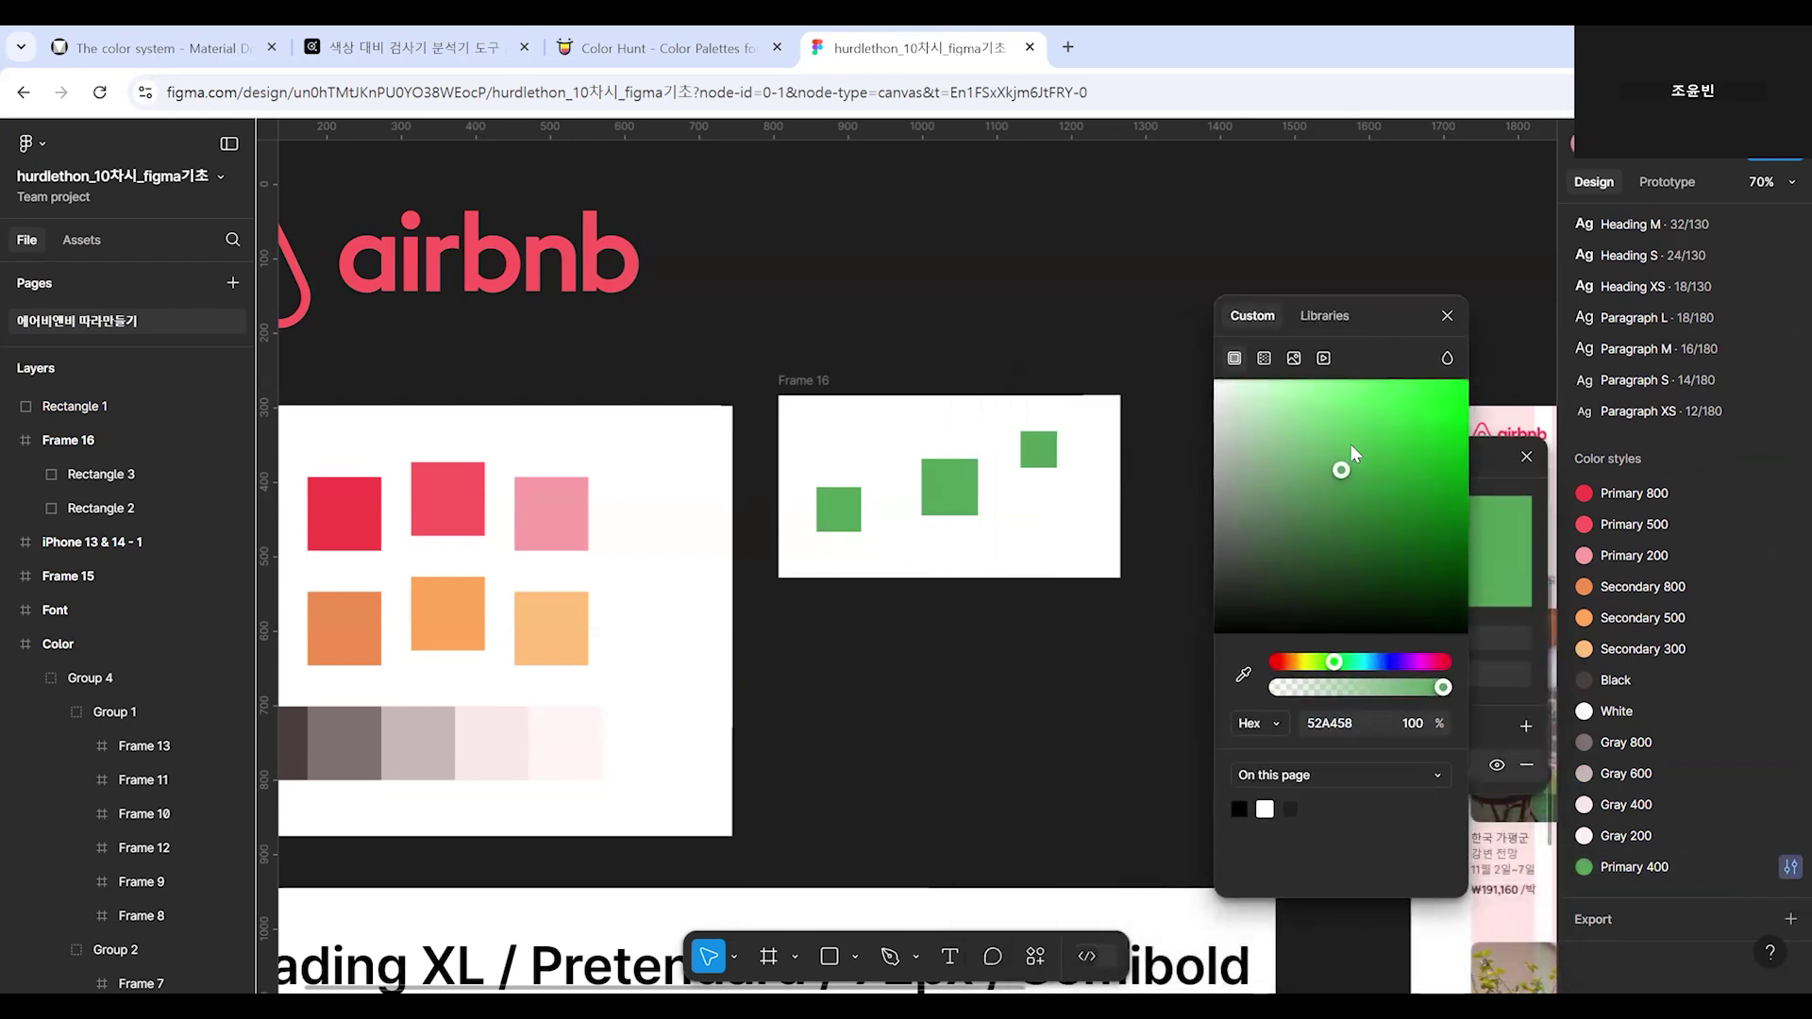
mouse_move(1334, 668)
mouse_down()
mouse_move(1228, 670)
mouse_move(1457, 666)
mouse_move(1236, 673)
mouse_move(1434, 685)
mouse_move(1260, 689)
mouse_move(1345, 689)
mouse_up()
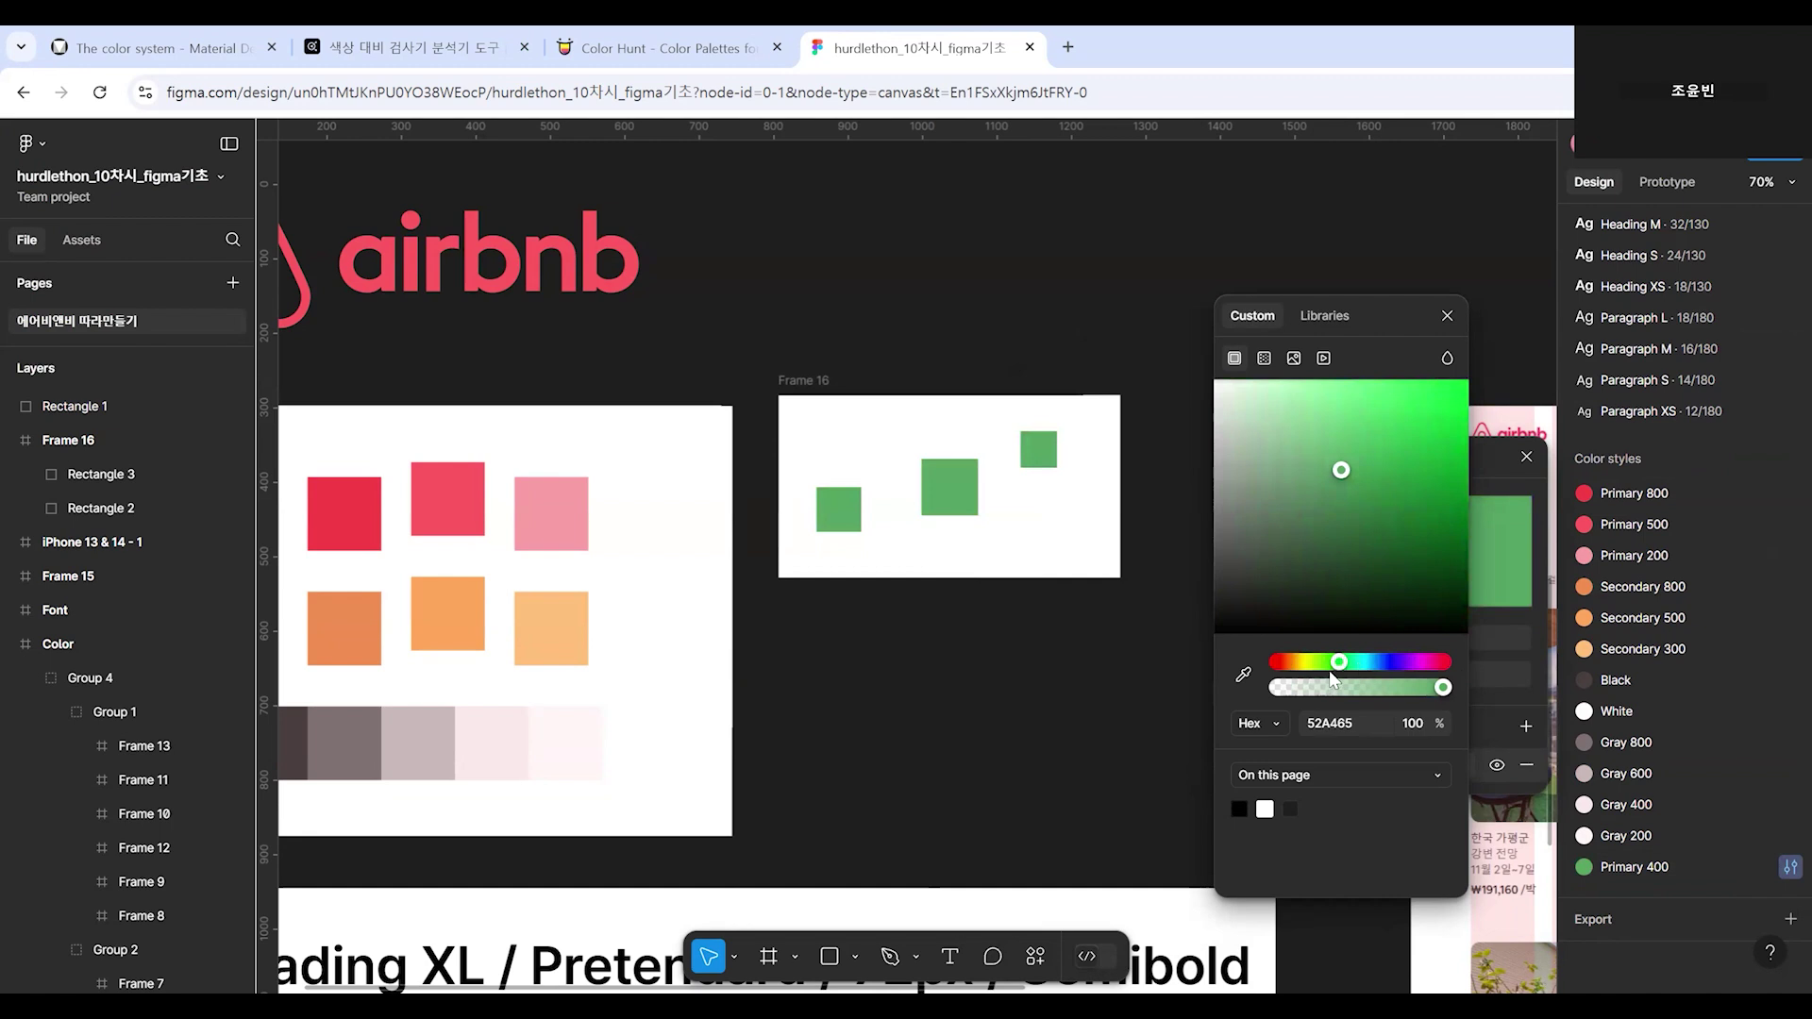
click(1445, 321)
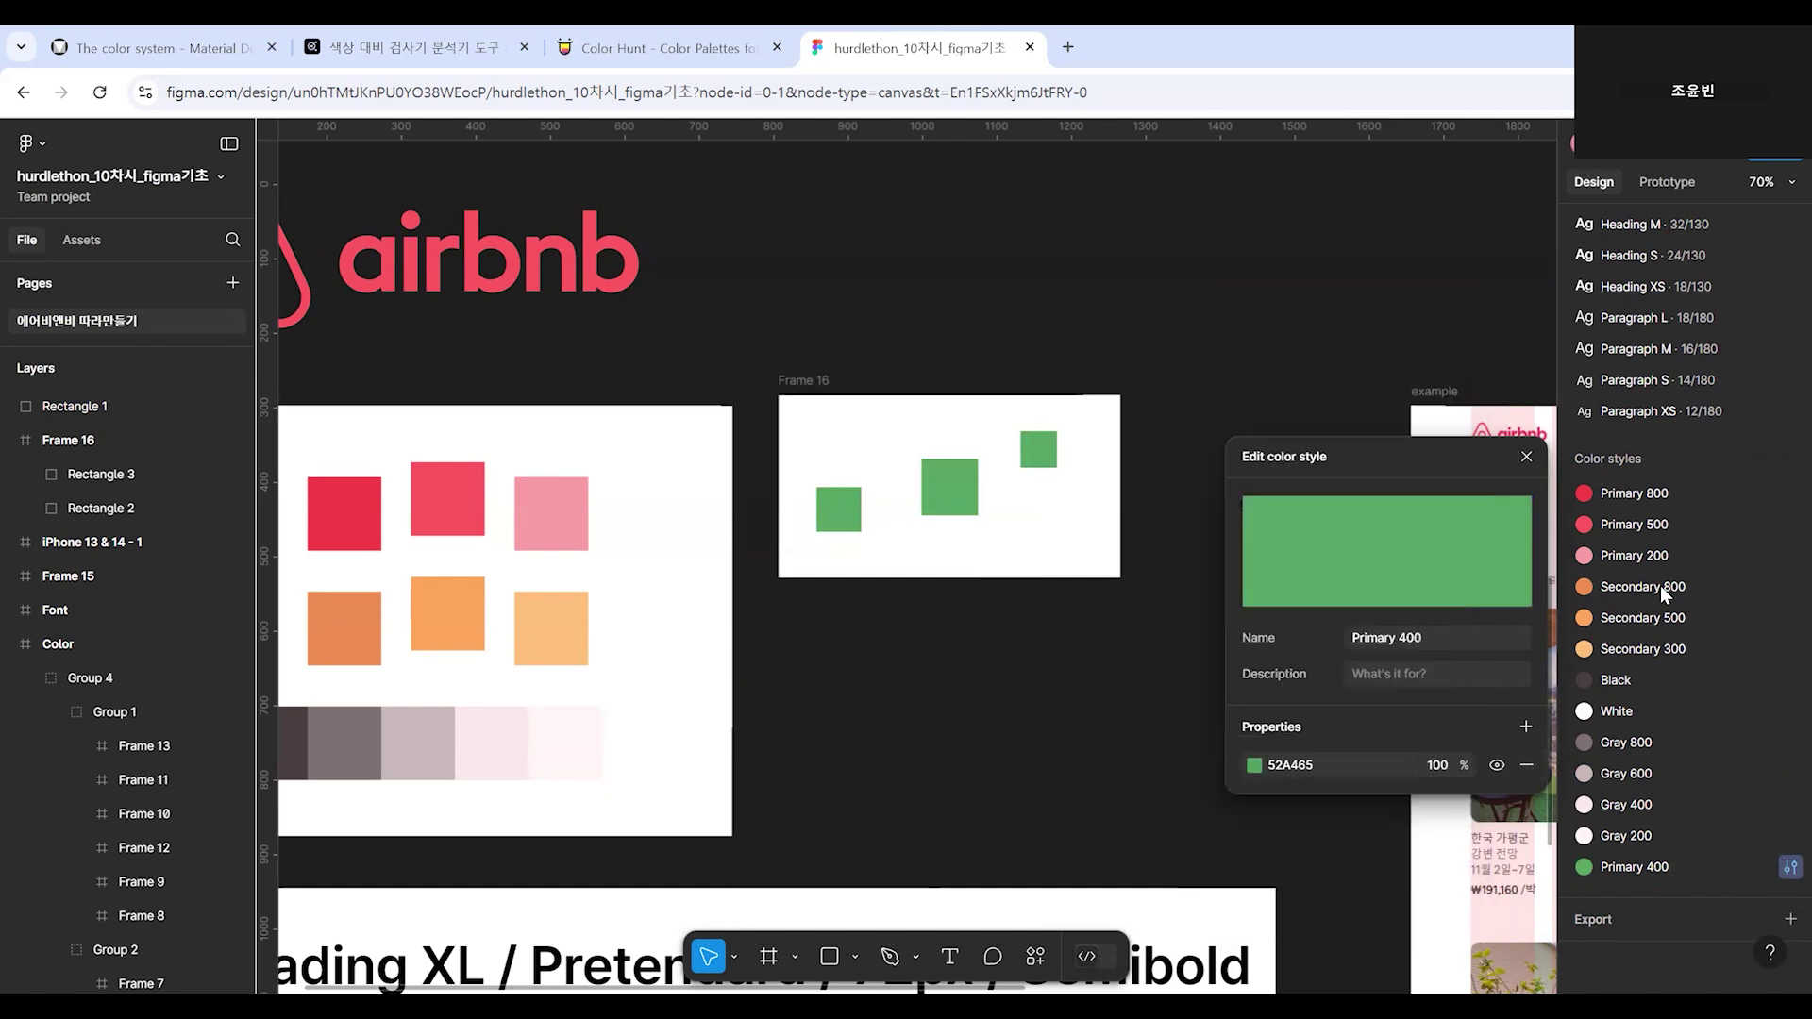
click(1109, 695)
Delete the white practice frame to the right of the Color board together with its three green squares.
scroll(1701, 723, up, 4)
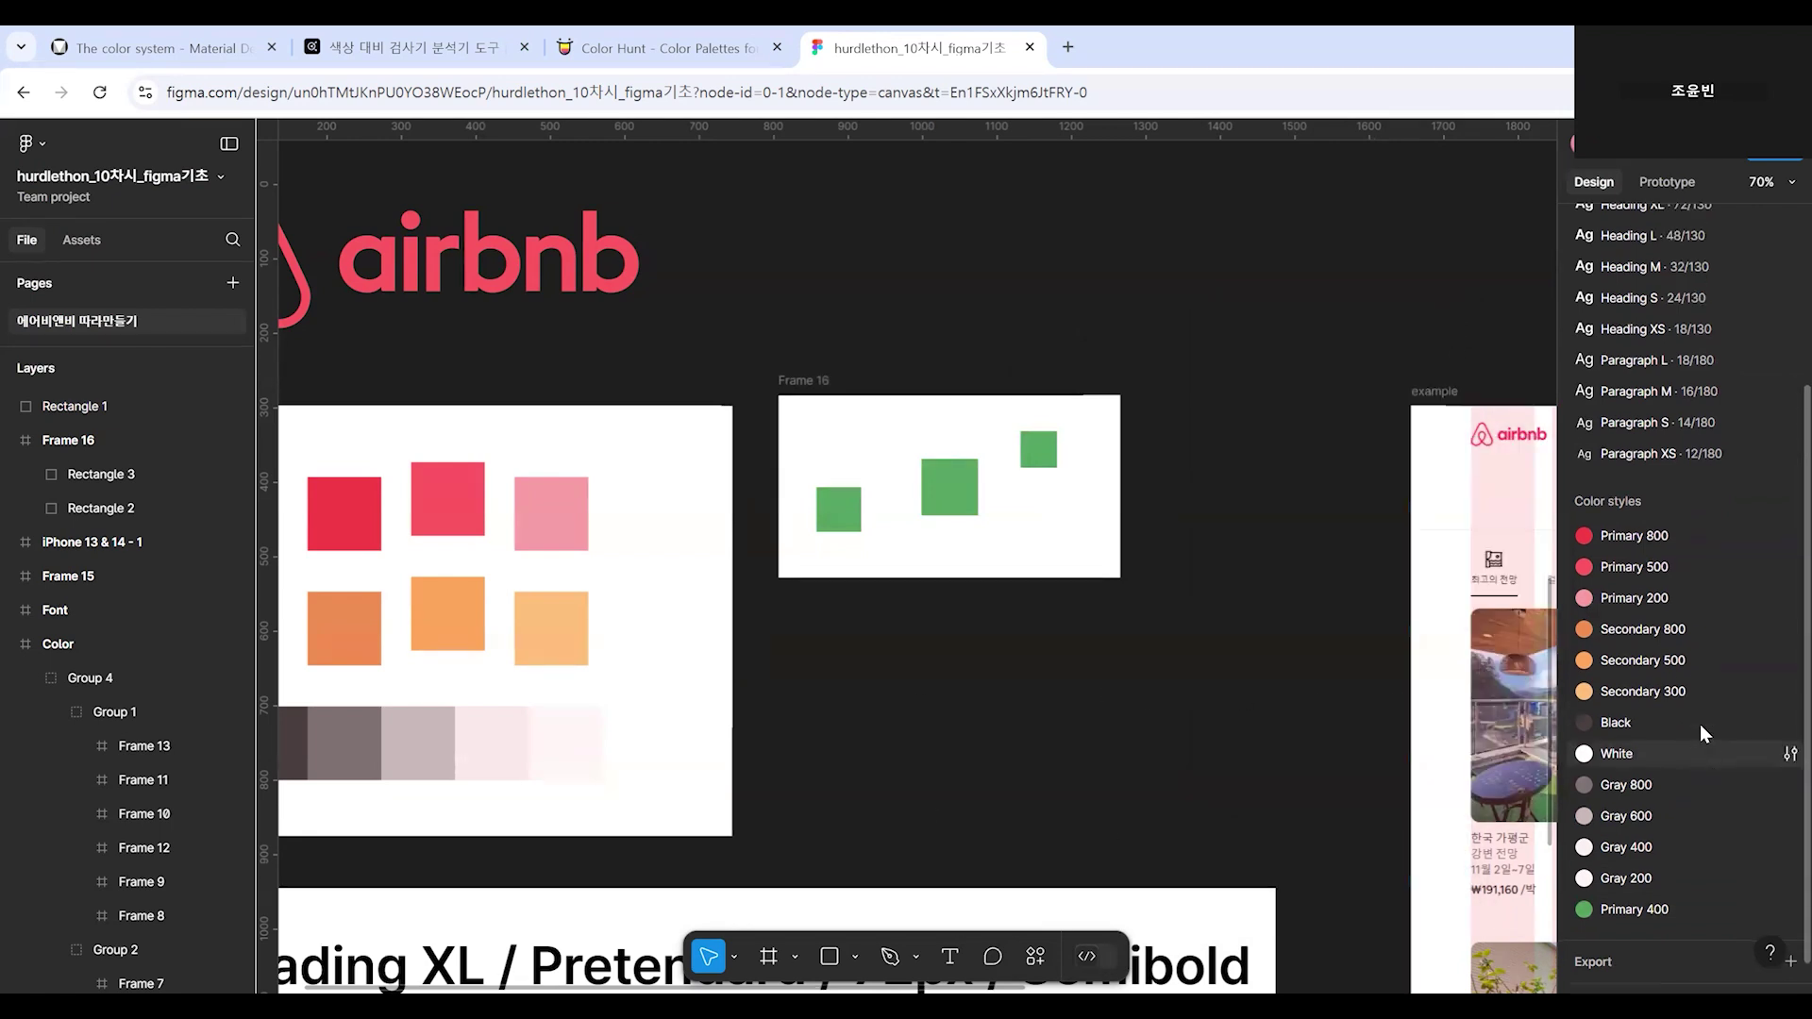
scroll(1694, 774, down, 3)
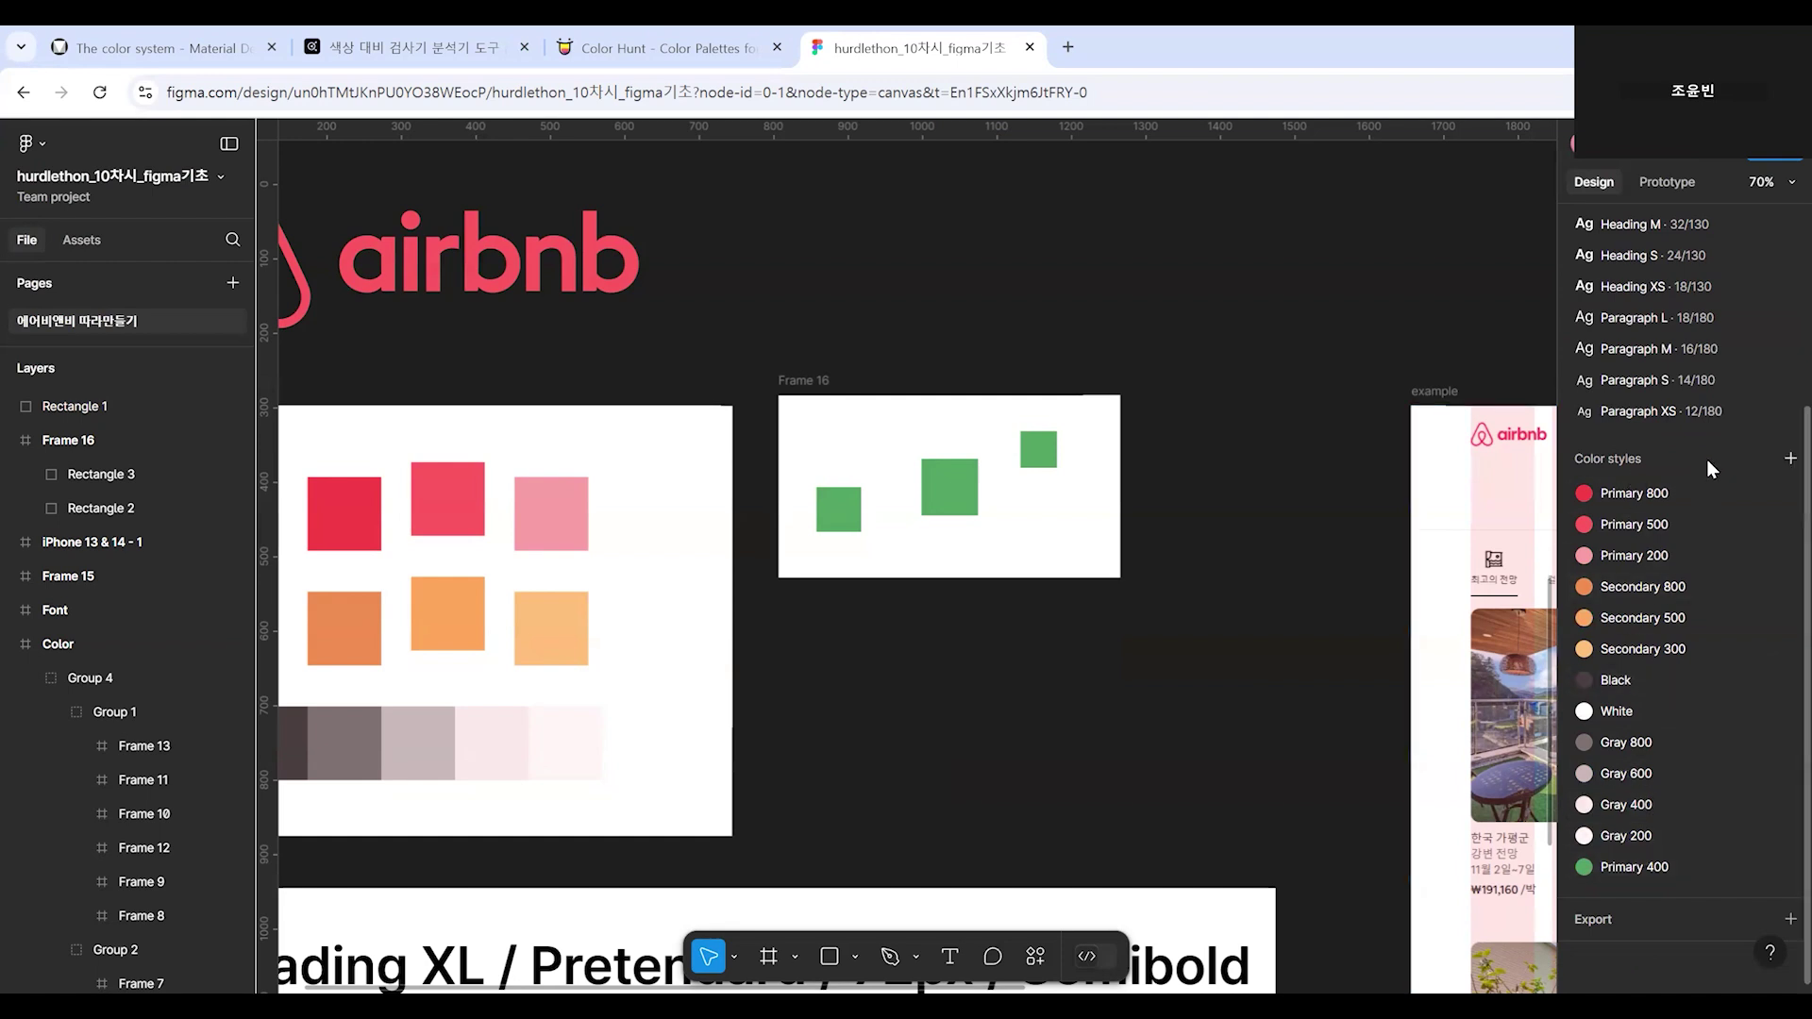
scroll(1387, 809, up, 1)
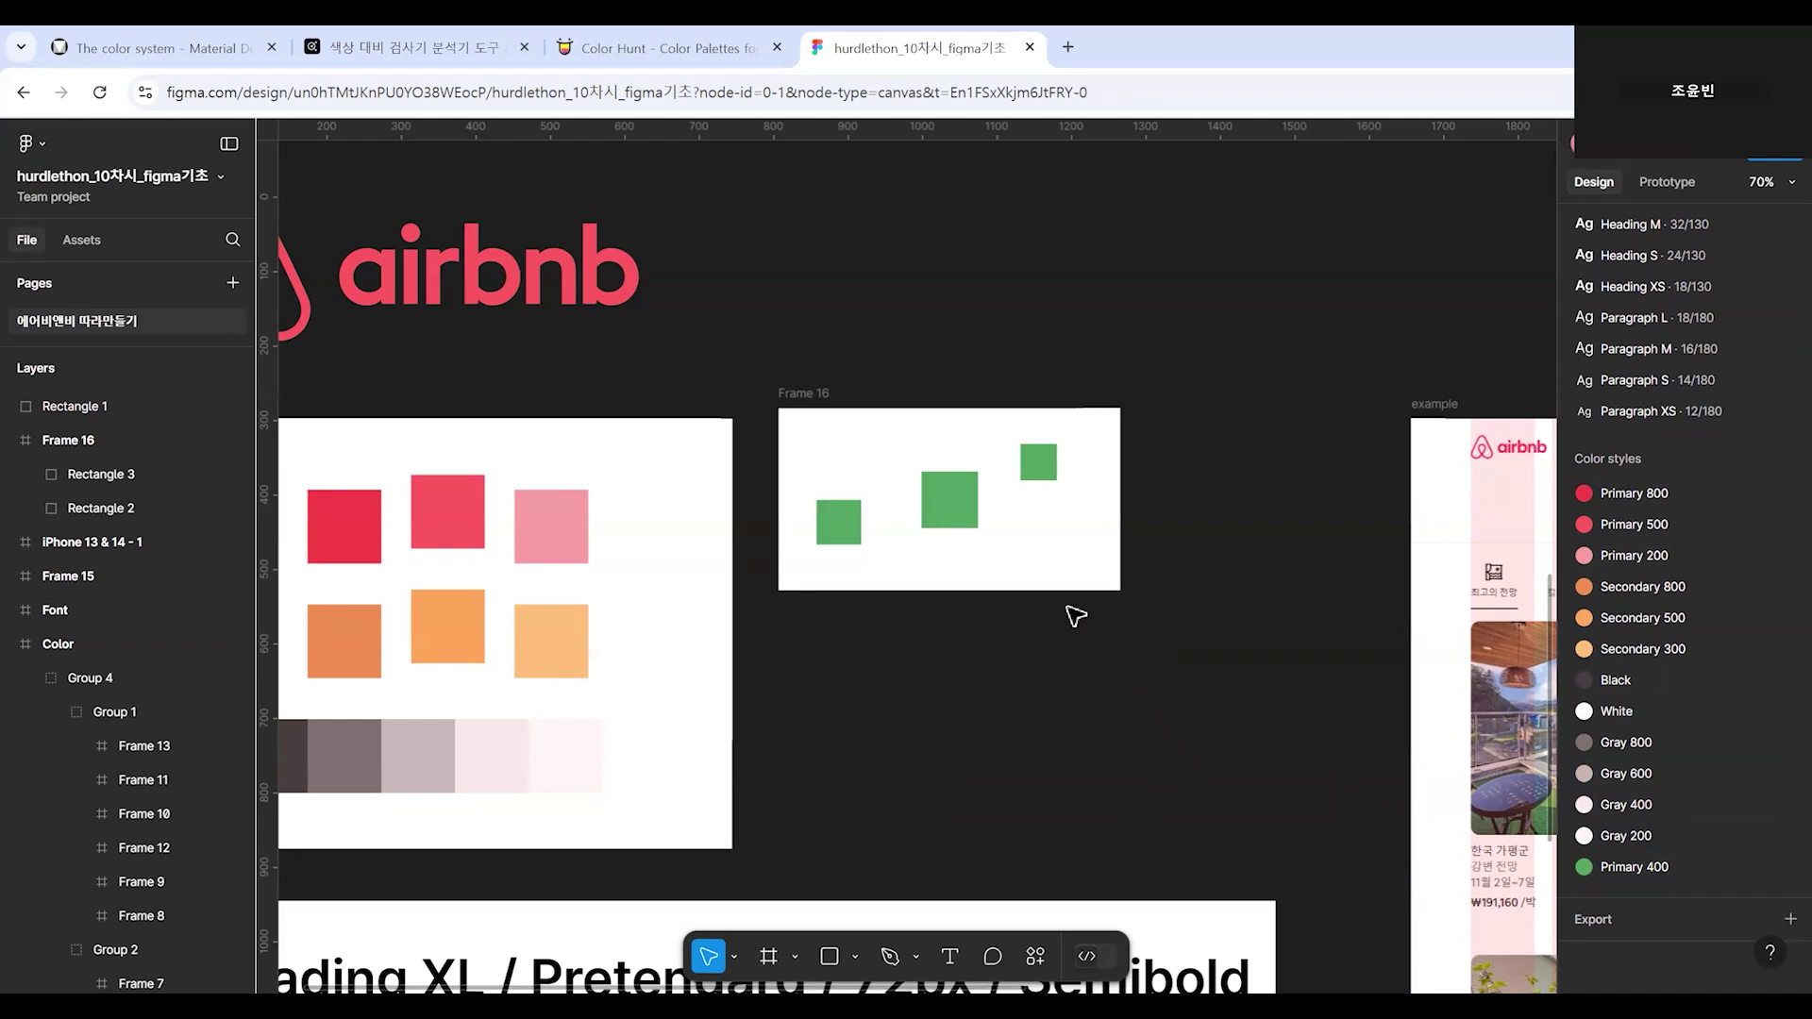
drag(1161, 660, 789, 354)
key(Delete)
Delete the Primary 400 color style from the local color styles.
scroll(1714, 774, down, 5)
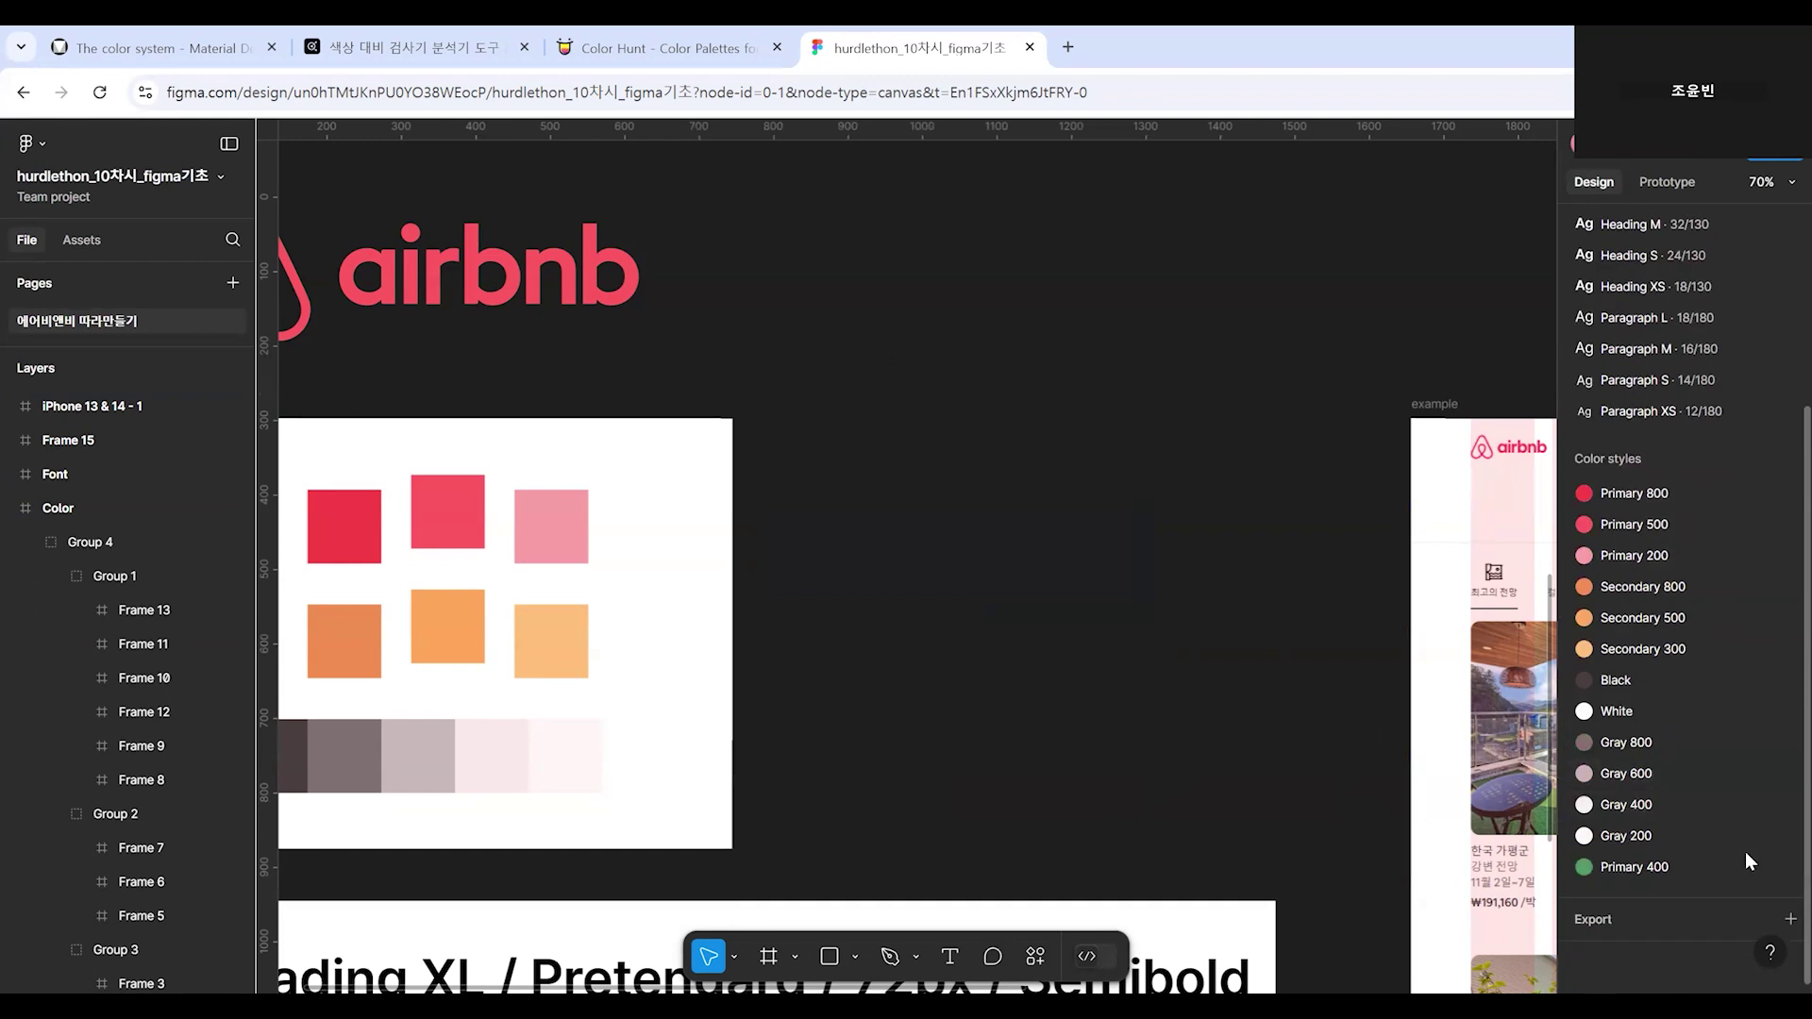
right_click(1656, 866)
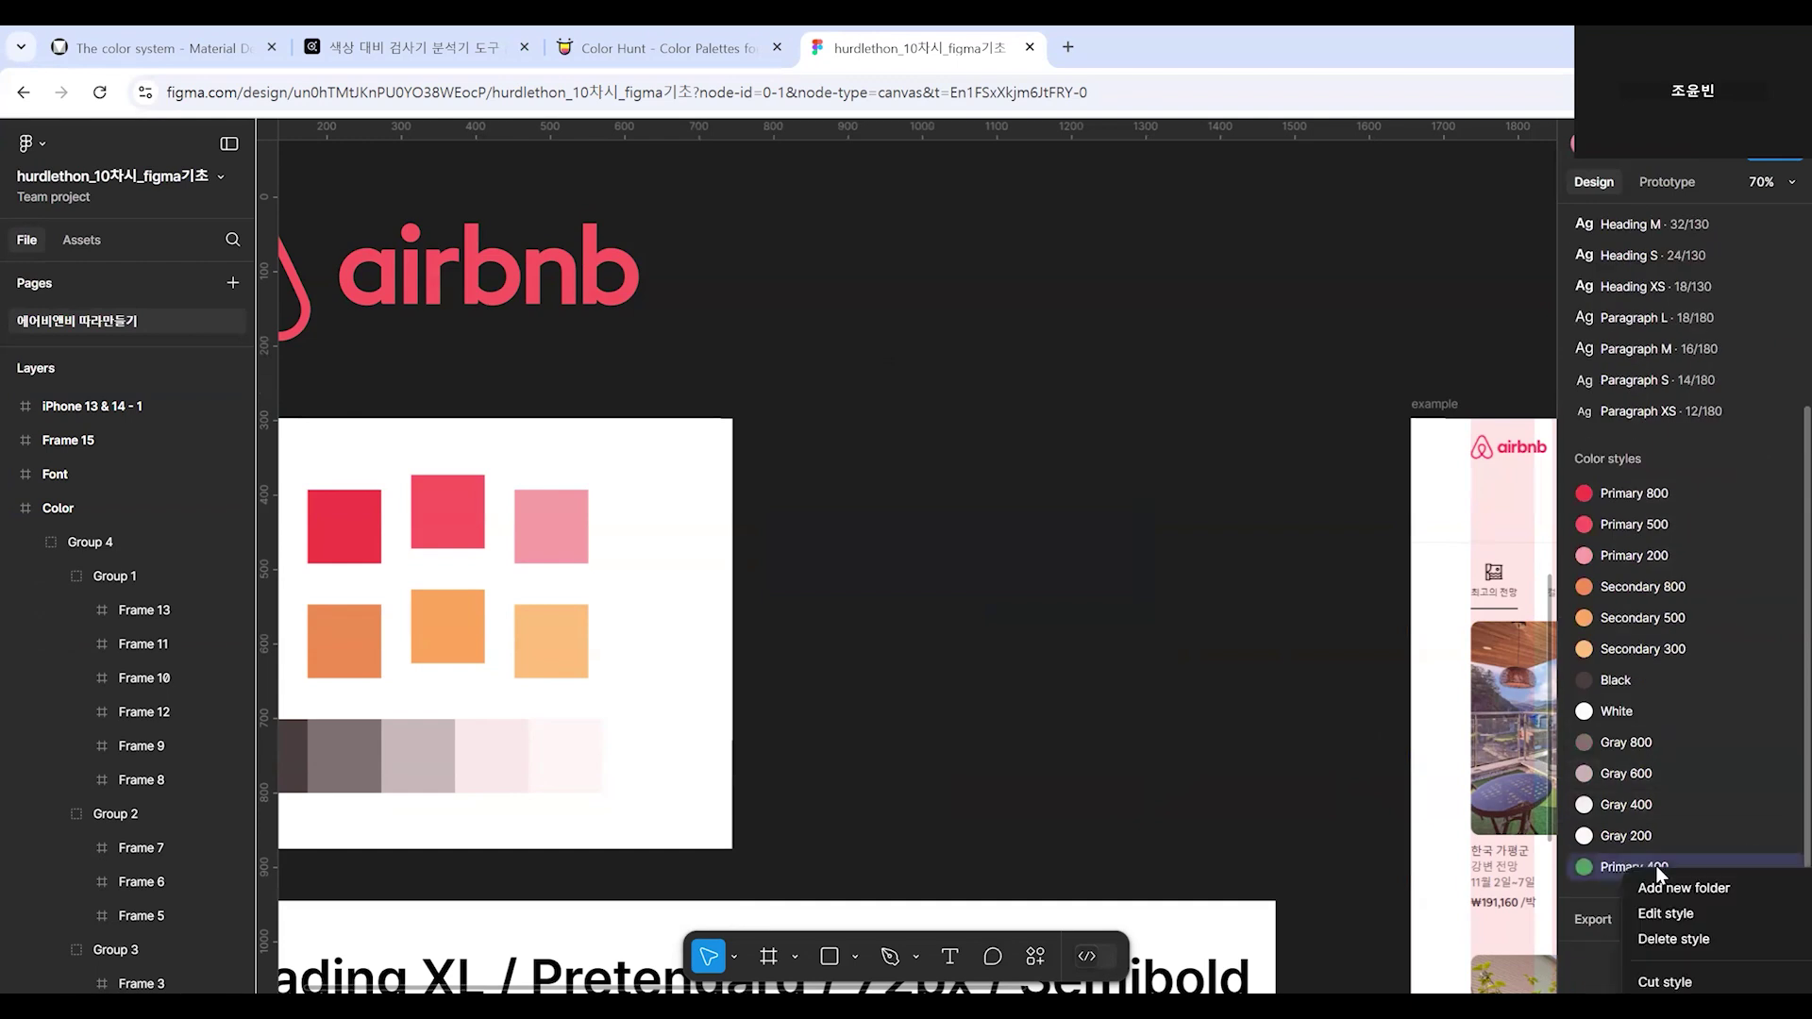
click(1695, 940)
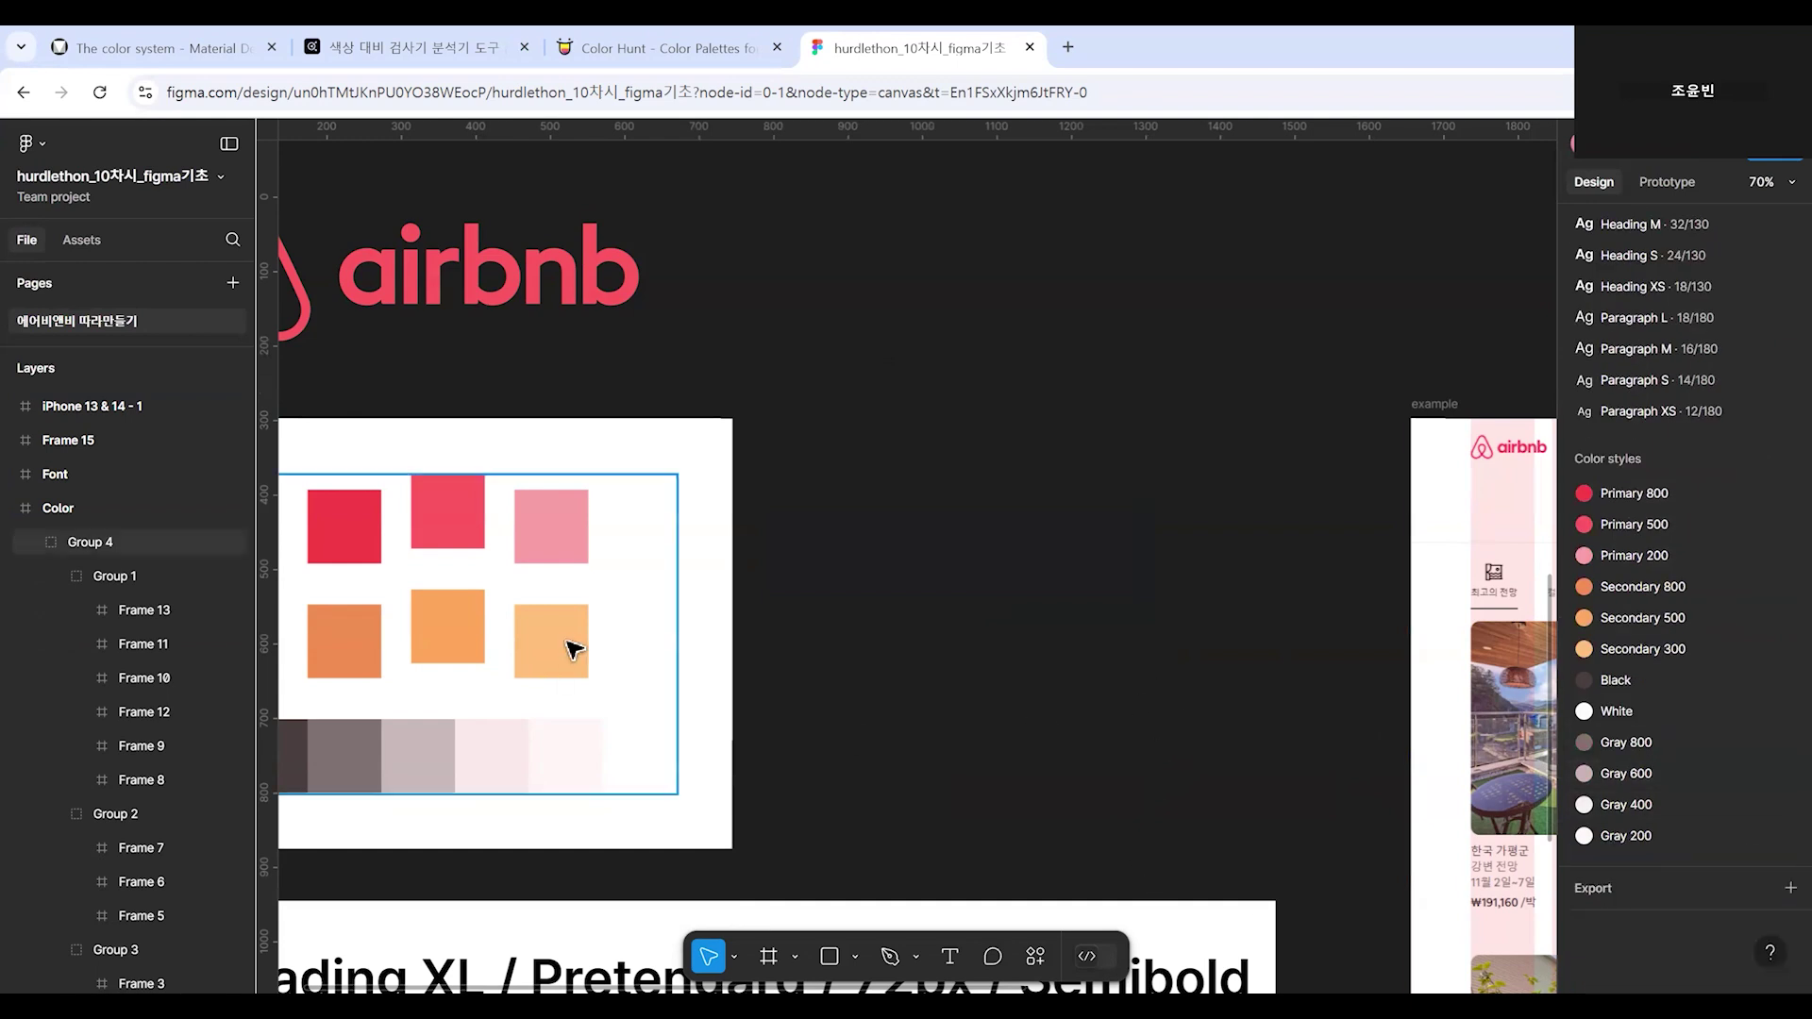
Inspect the fill color style of each of the three primary red and pink swatches on the Color board.
scroll(799, 615, left, 5)
scroll(1221, 440, down, 3)
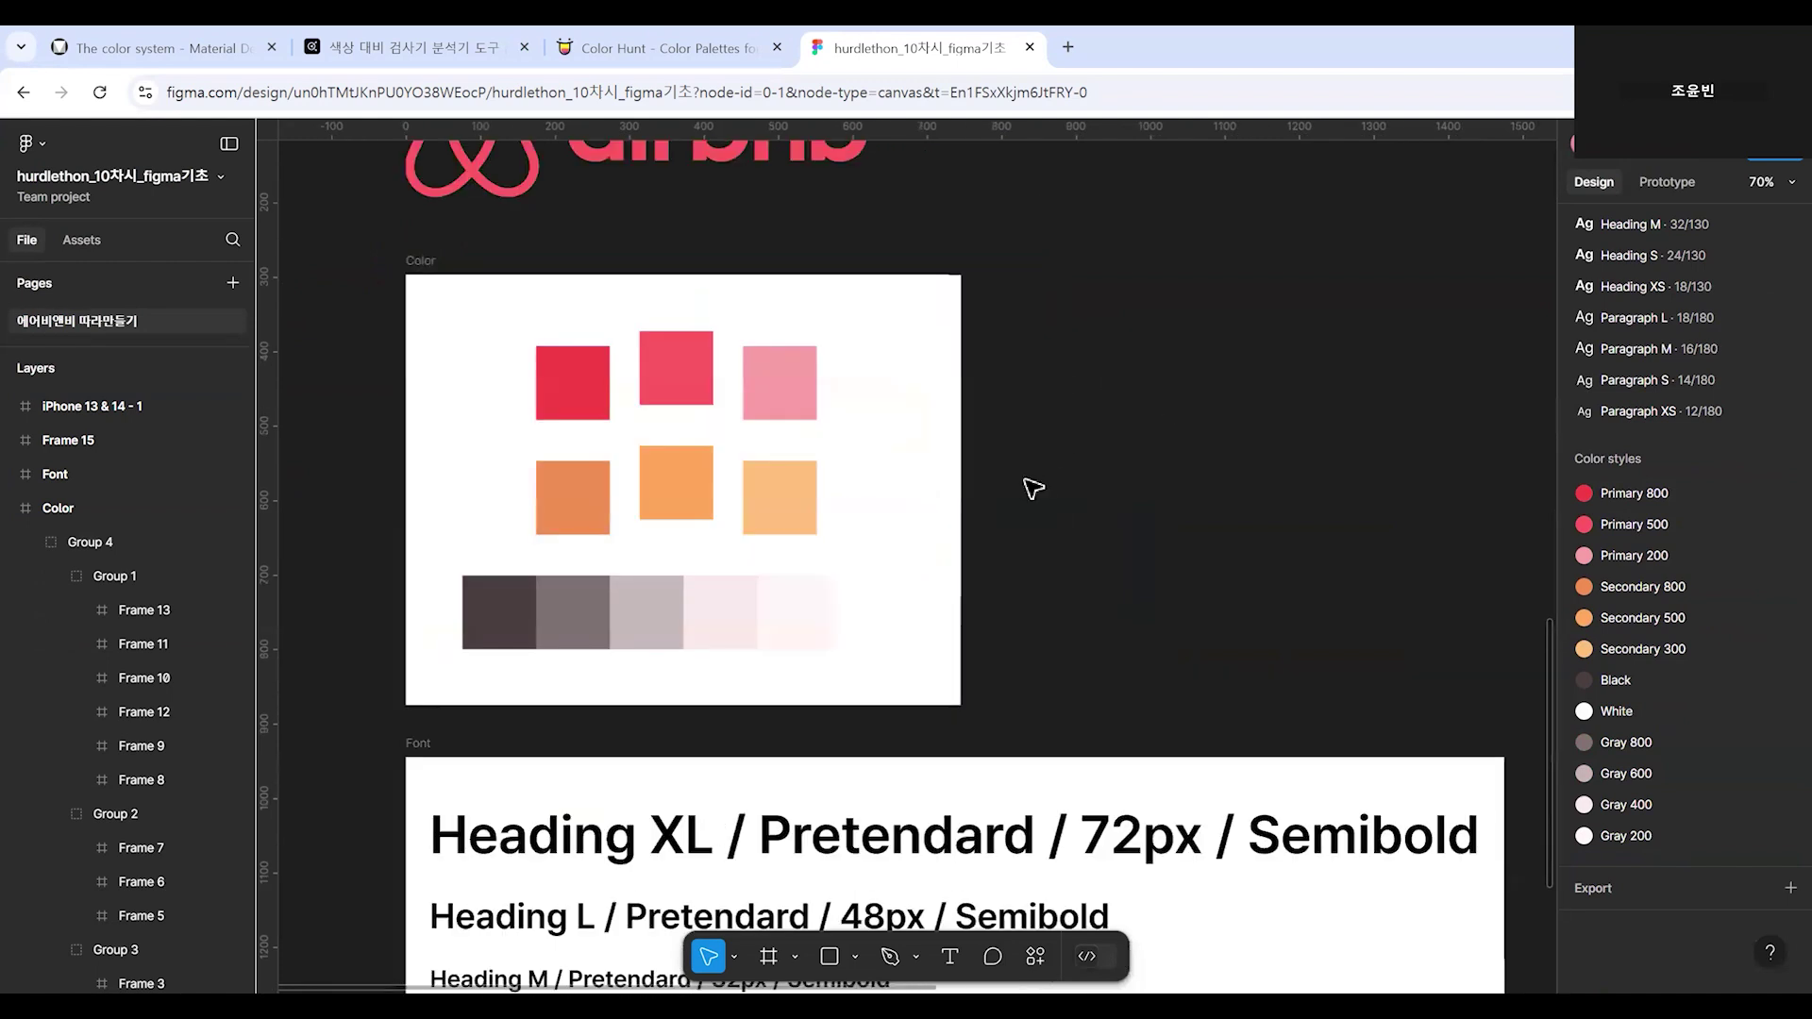
click(695, 360)
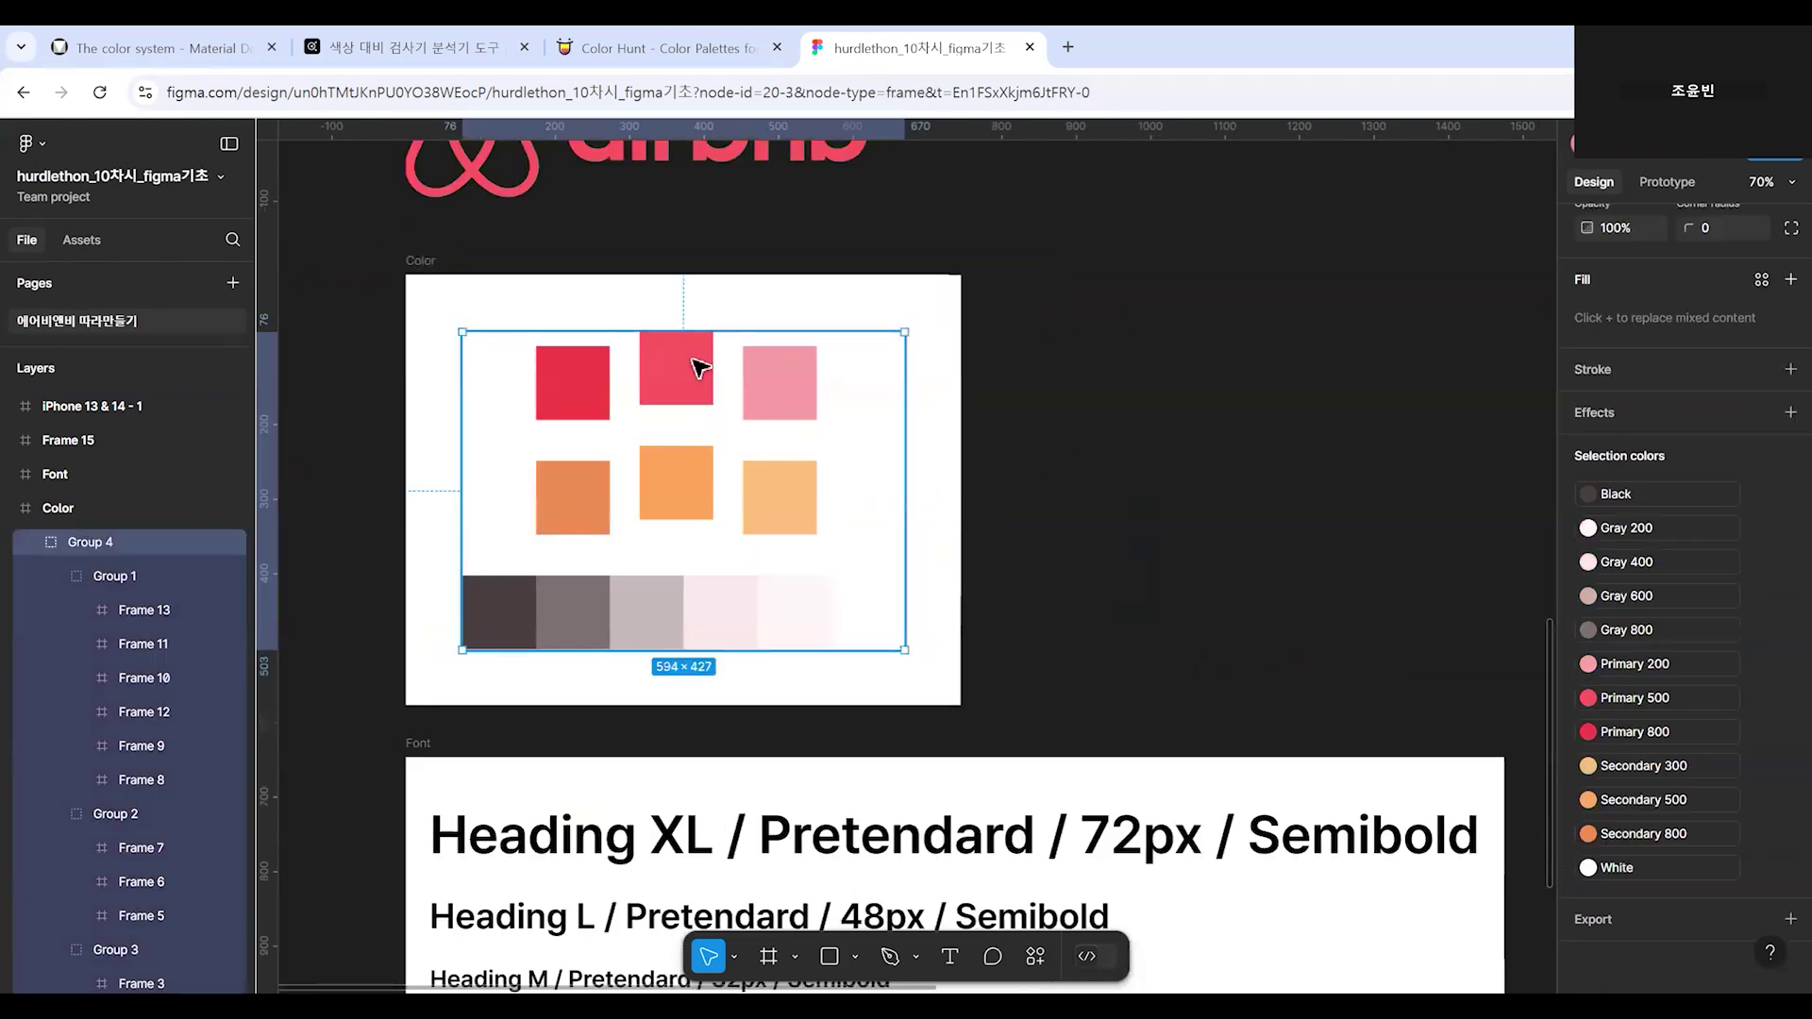
double_click(707, 356)
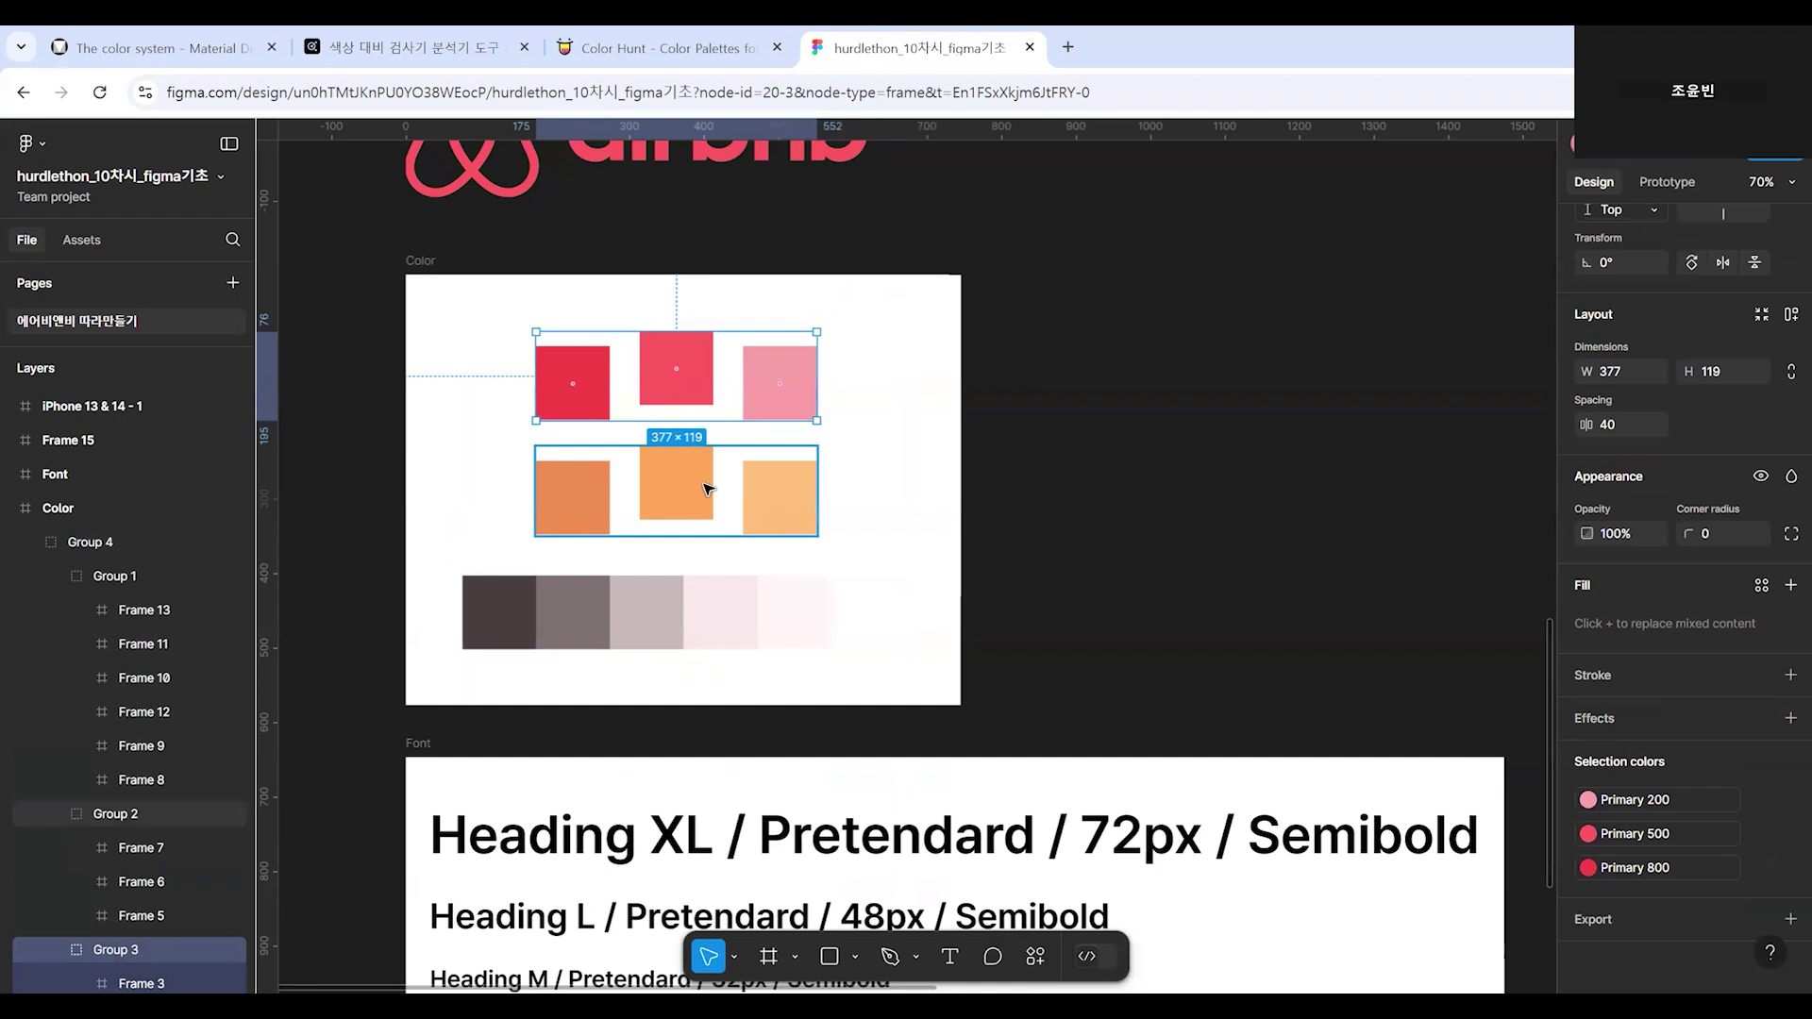
click(707, 488)
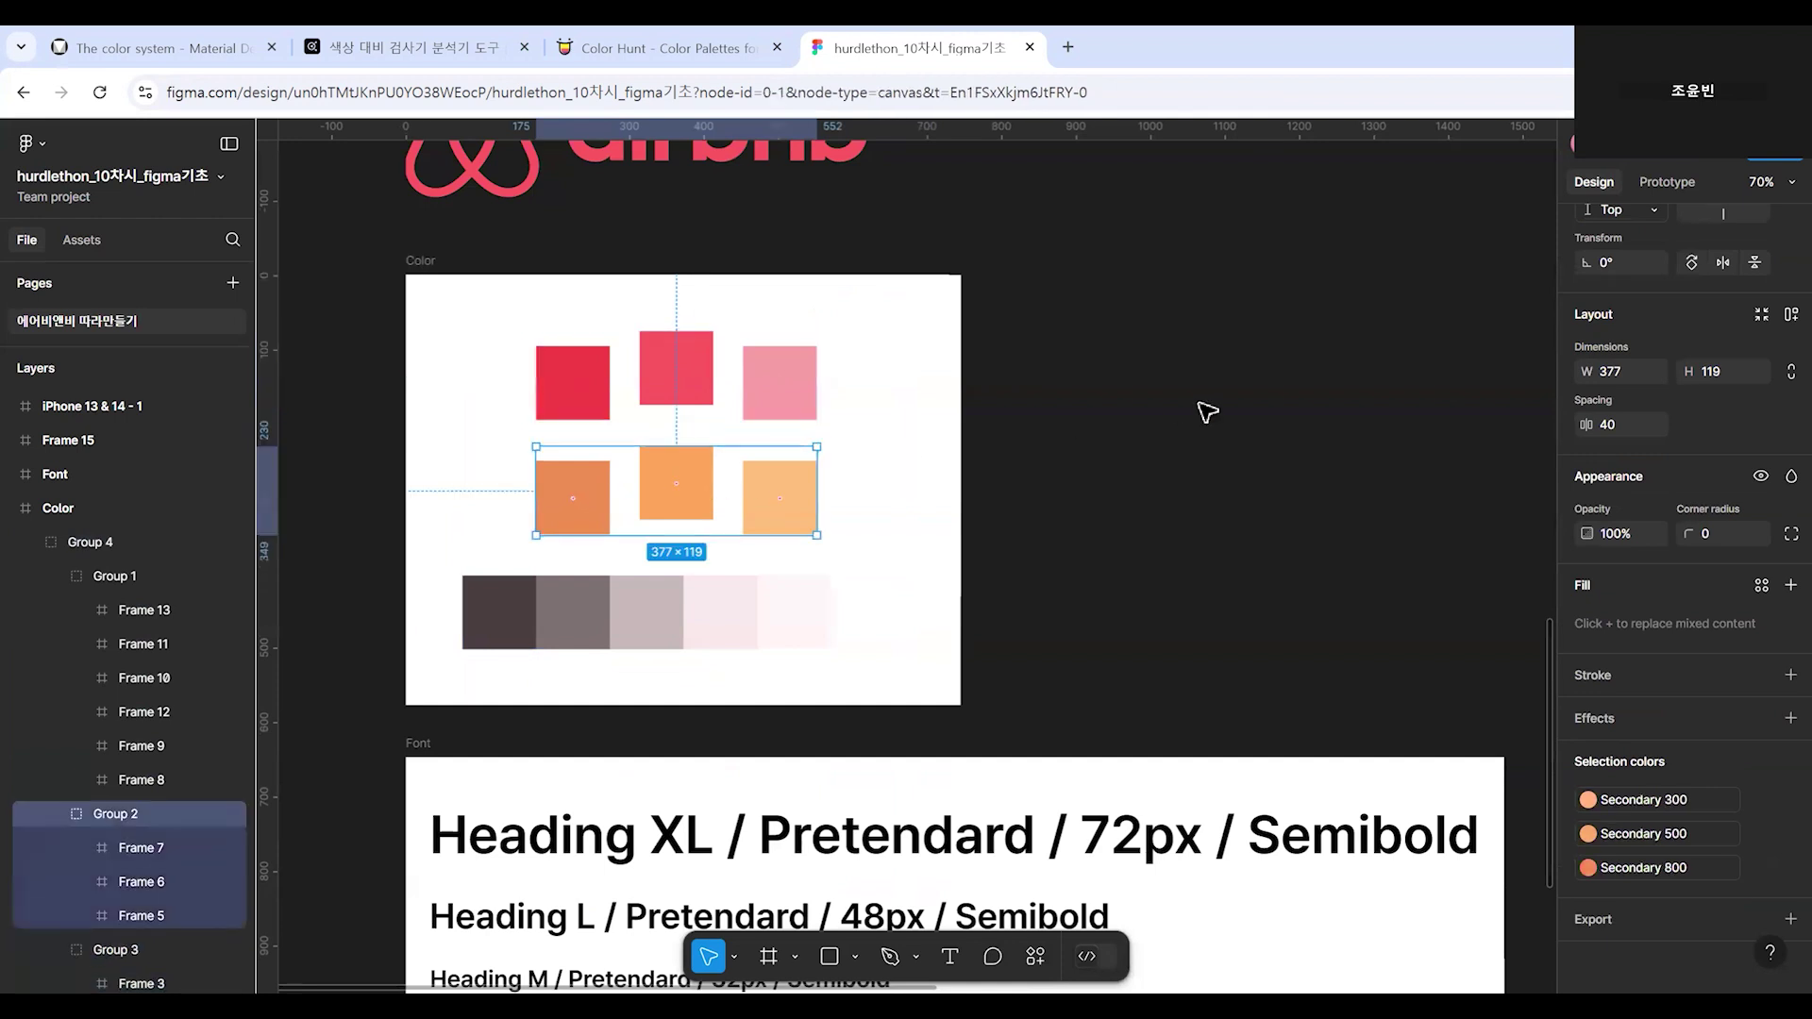
click(700, 393)
double_click(699, 393)
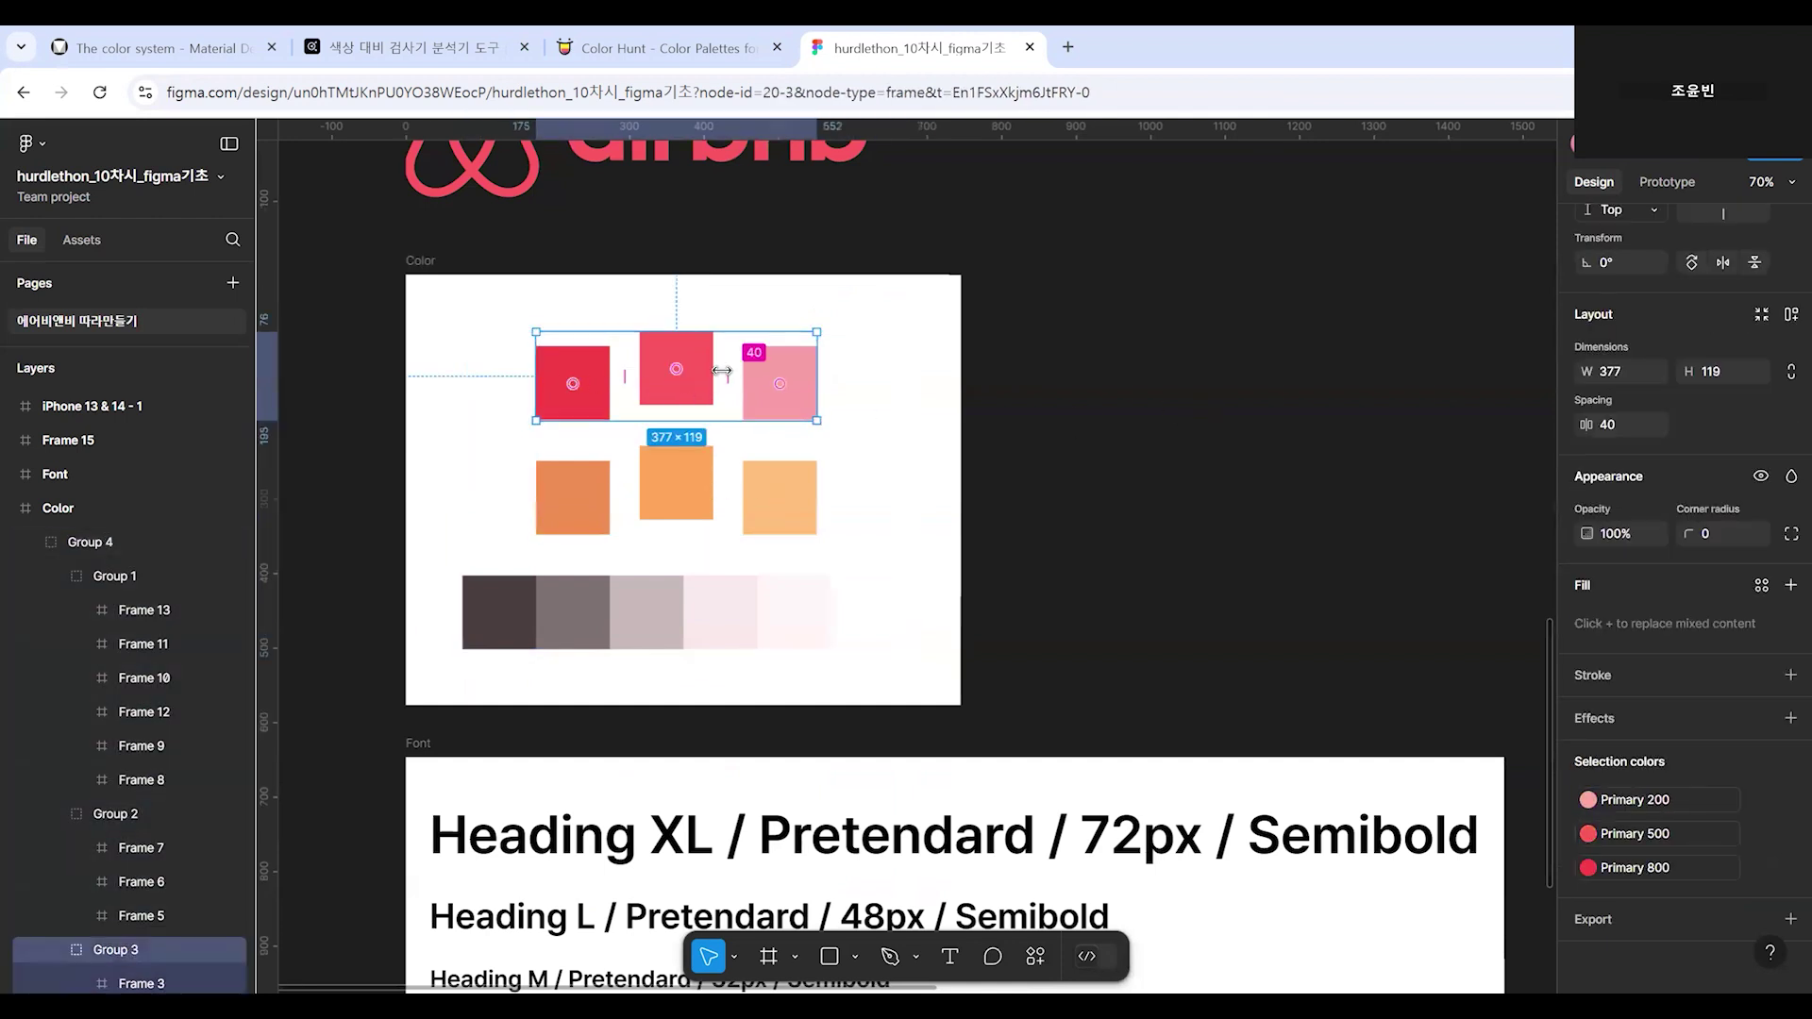
click(693, 359)
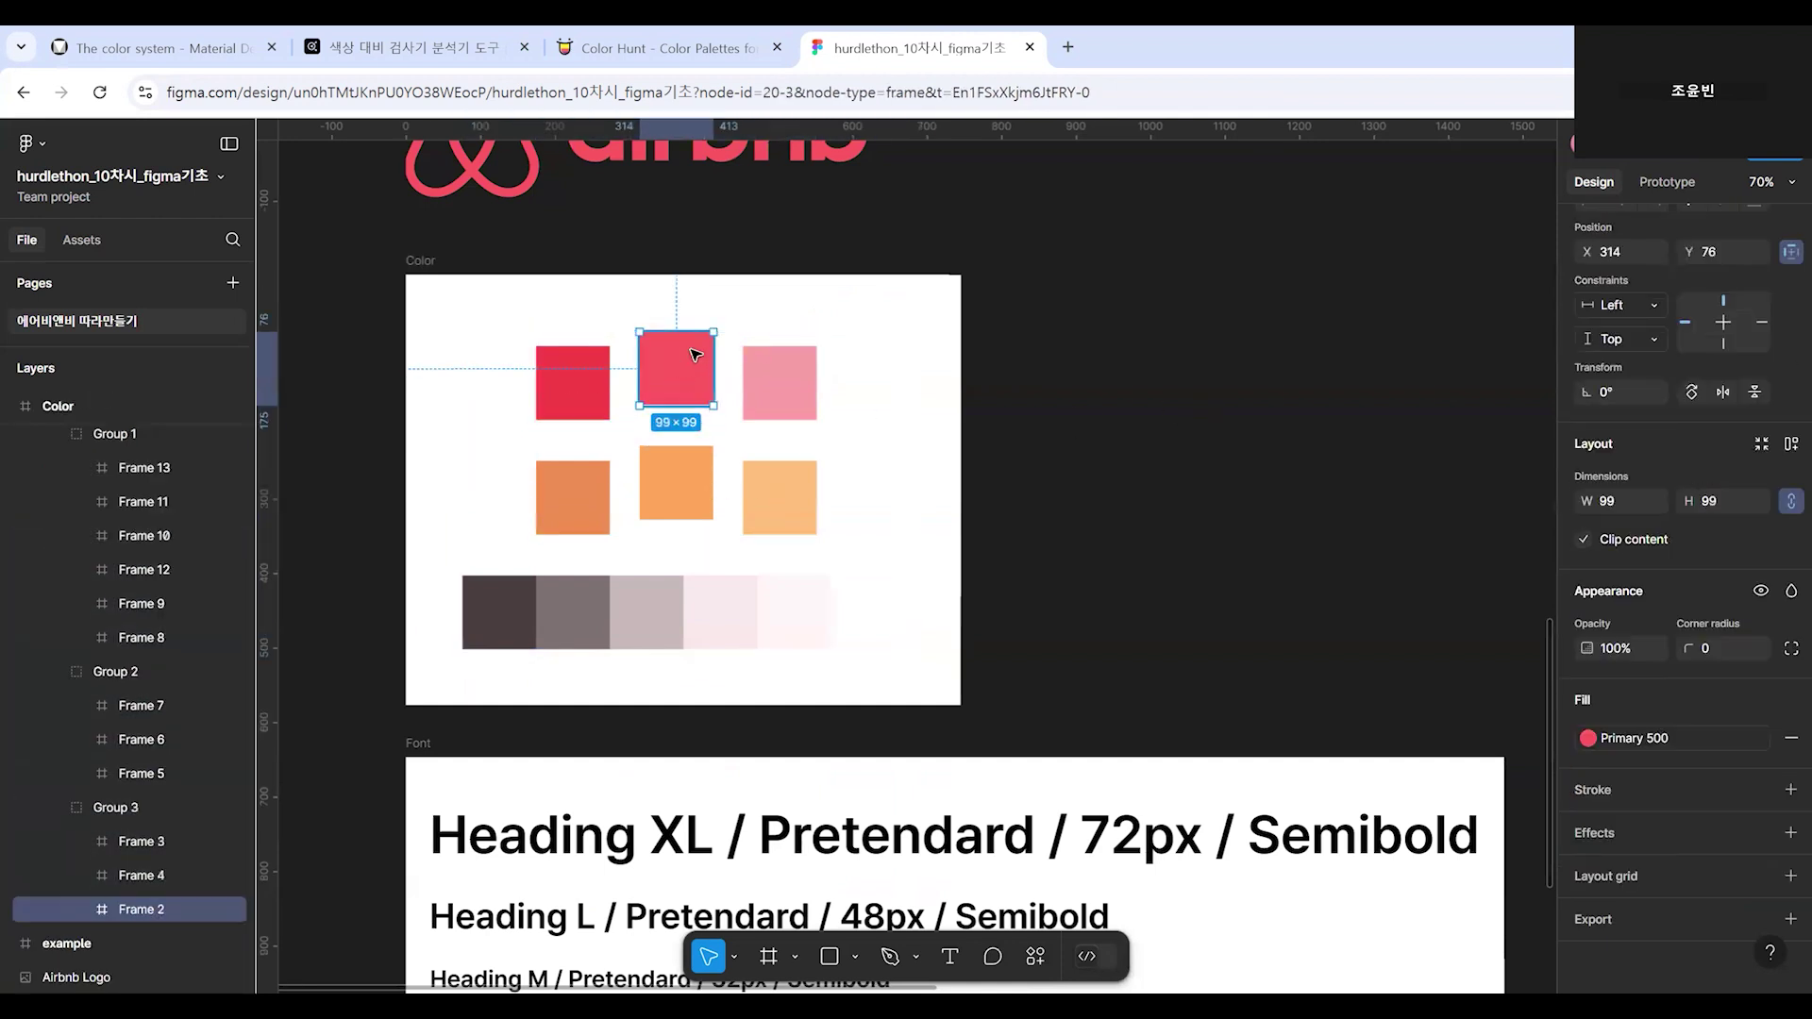
click(791, 380)
click(573, 382)
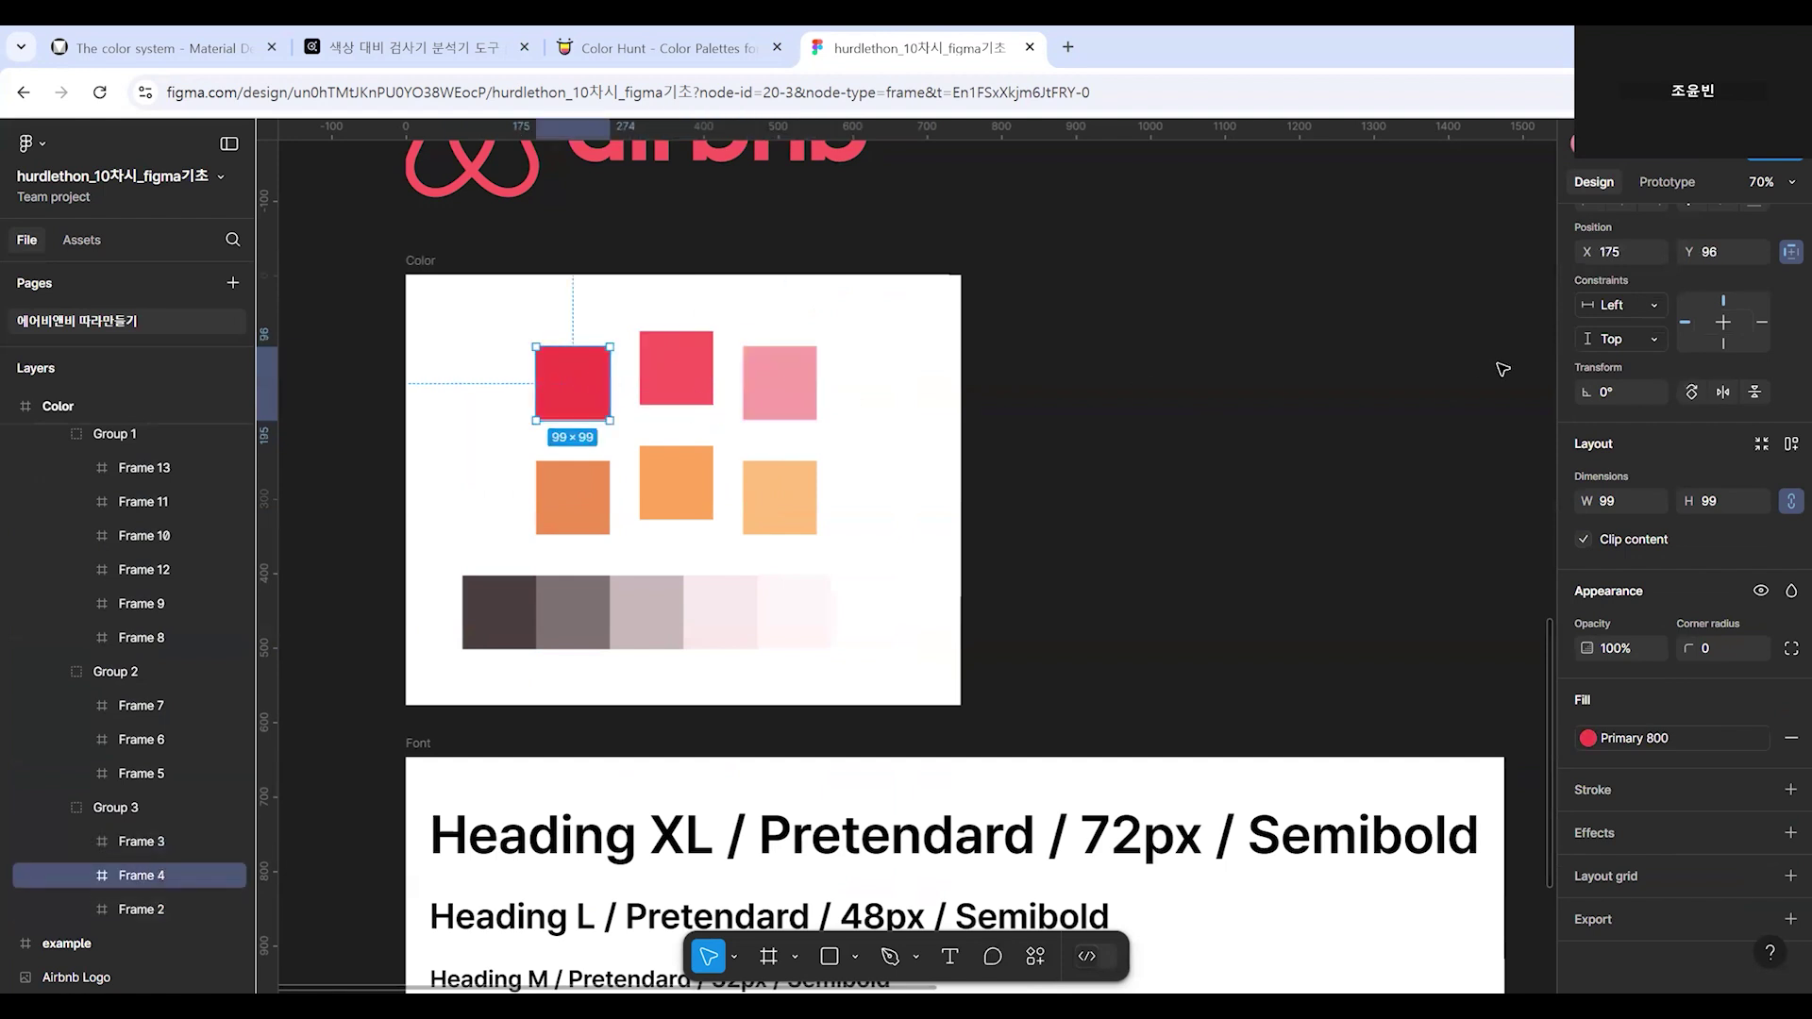
click(1413, 410)
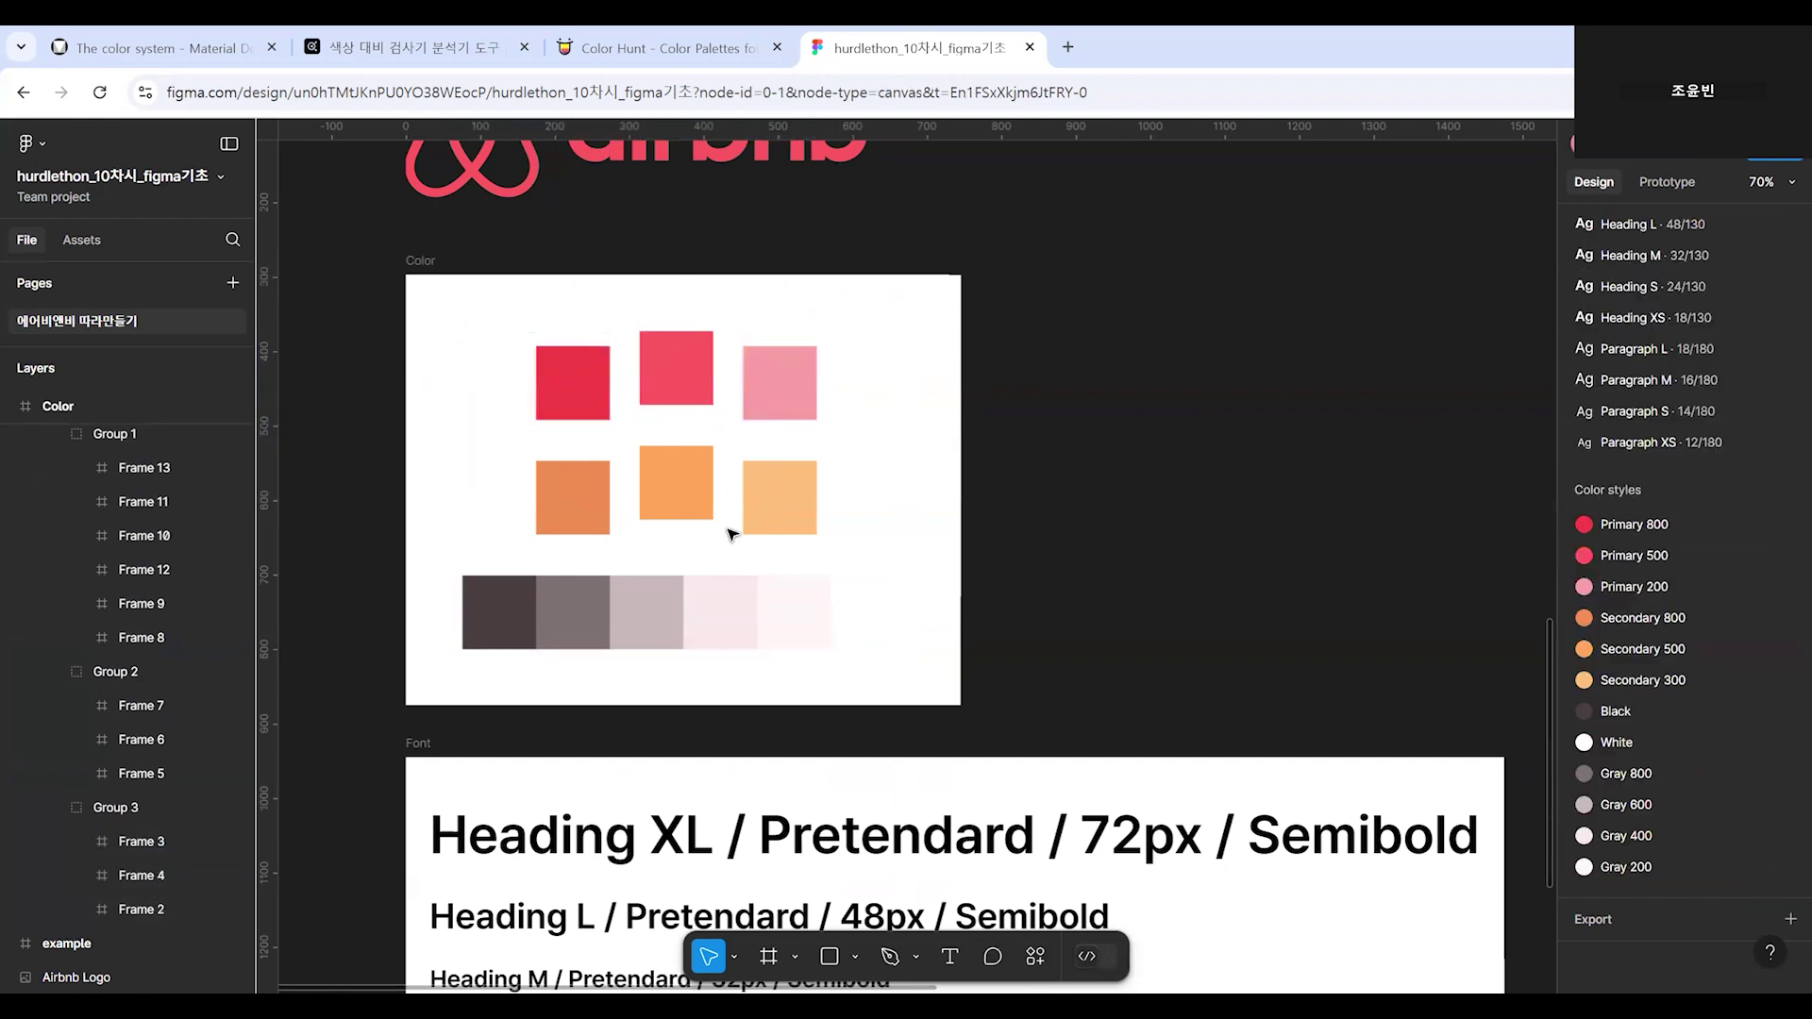
Inspect the fill styles of the three secondary orange swatches and the colors of the grayscale row on the Color board.
click(660, 491)
click(661, 492)
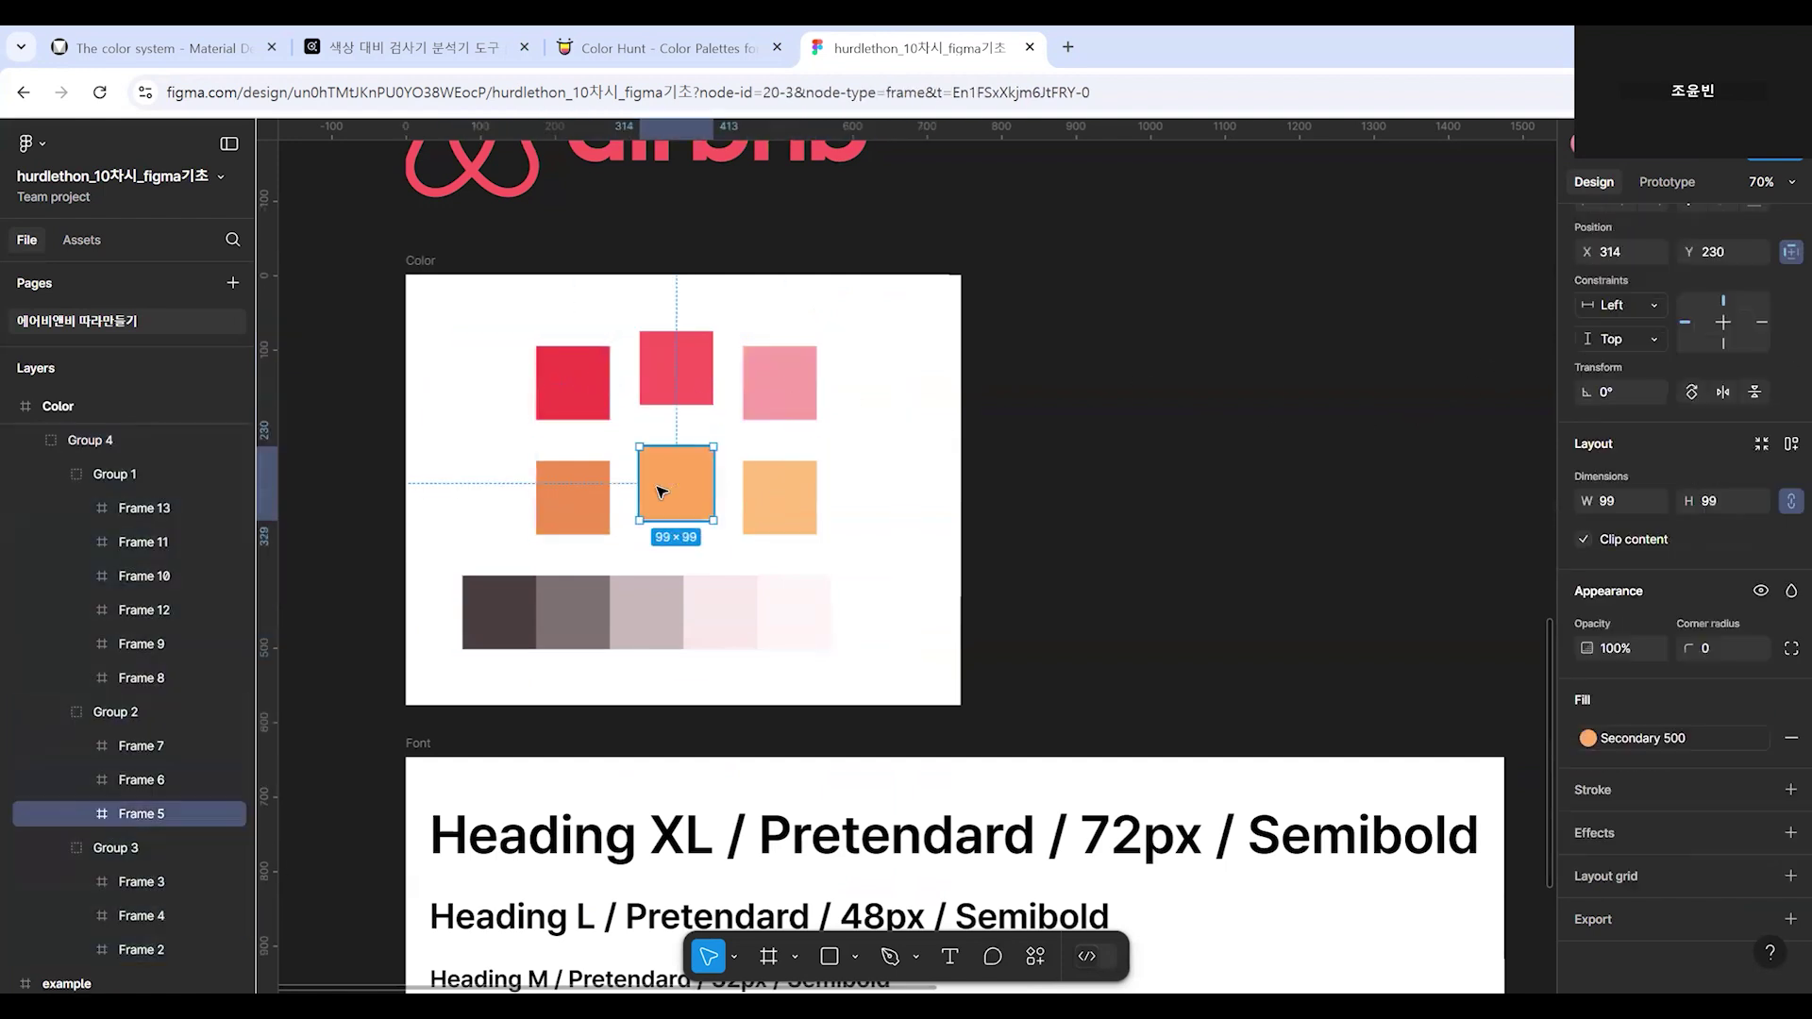
click(776, 503)
click(547, 510)
click(1264, 486)
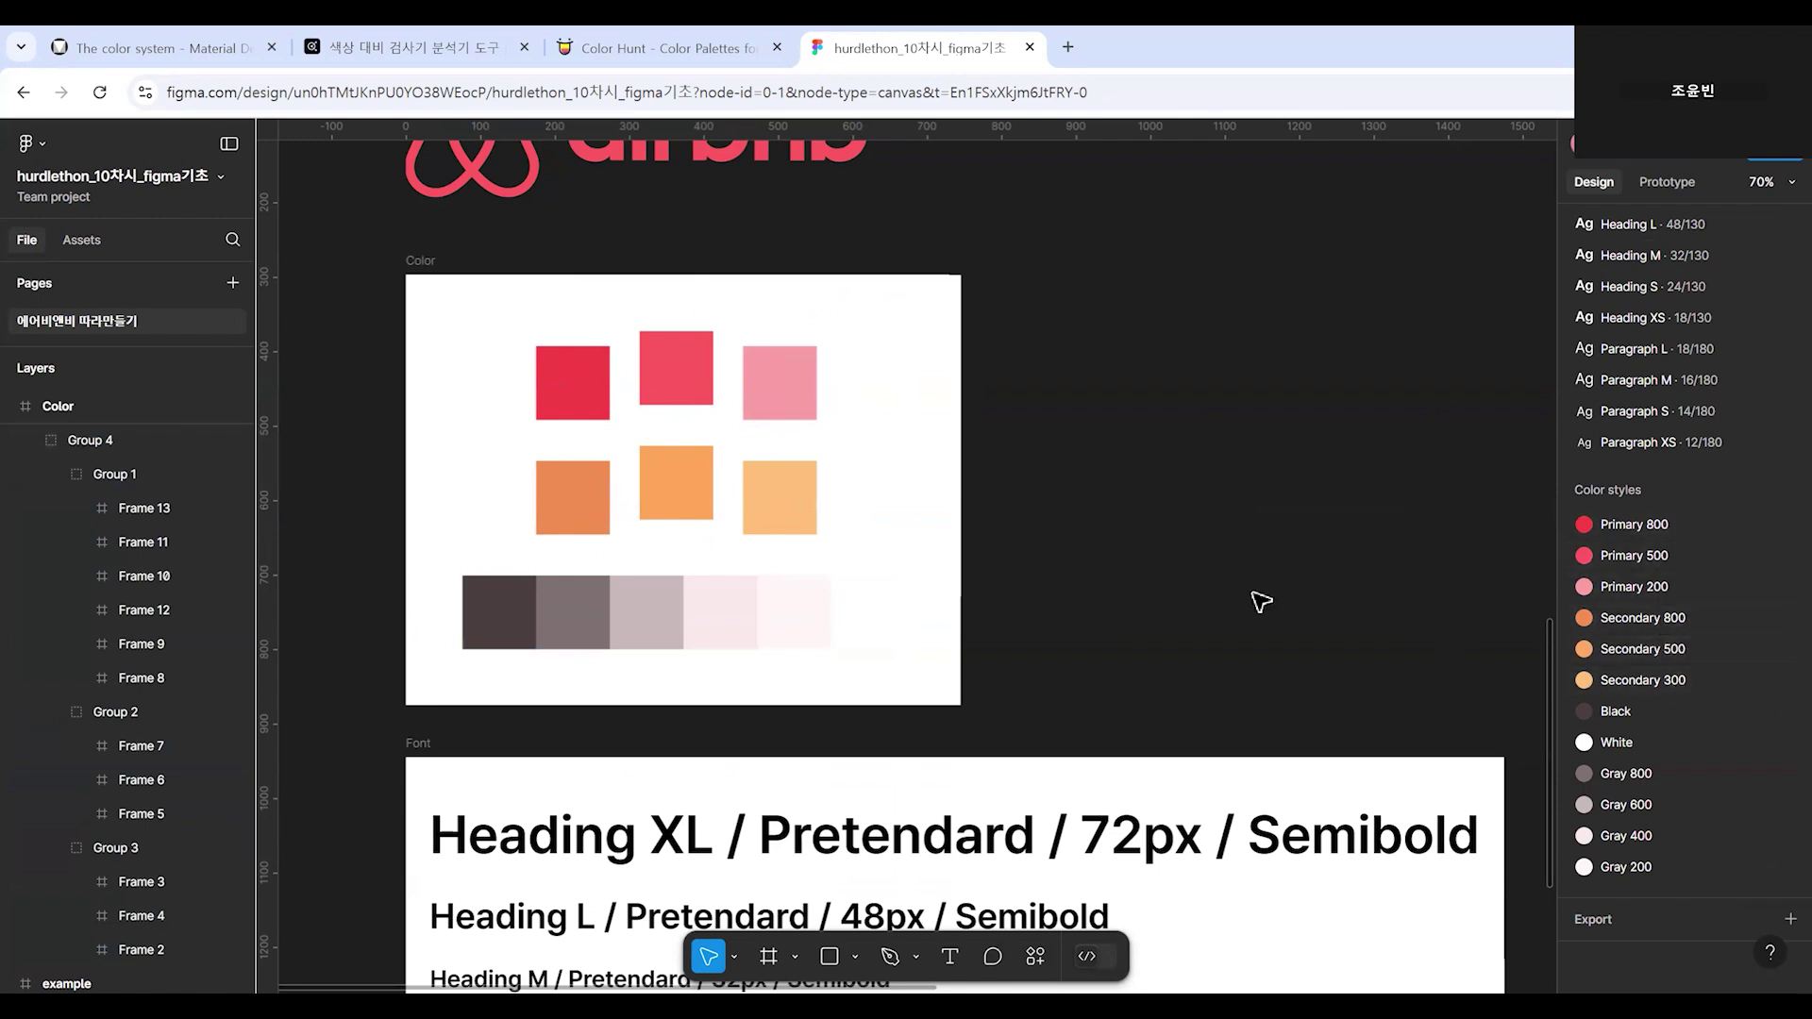
double_click(714, 616)
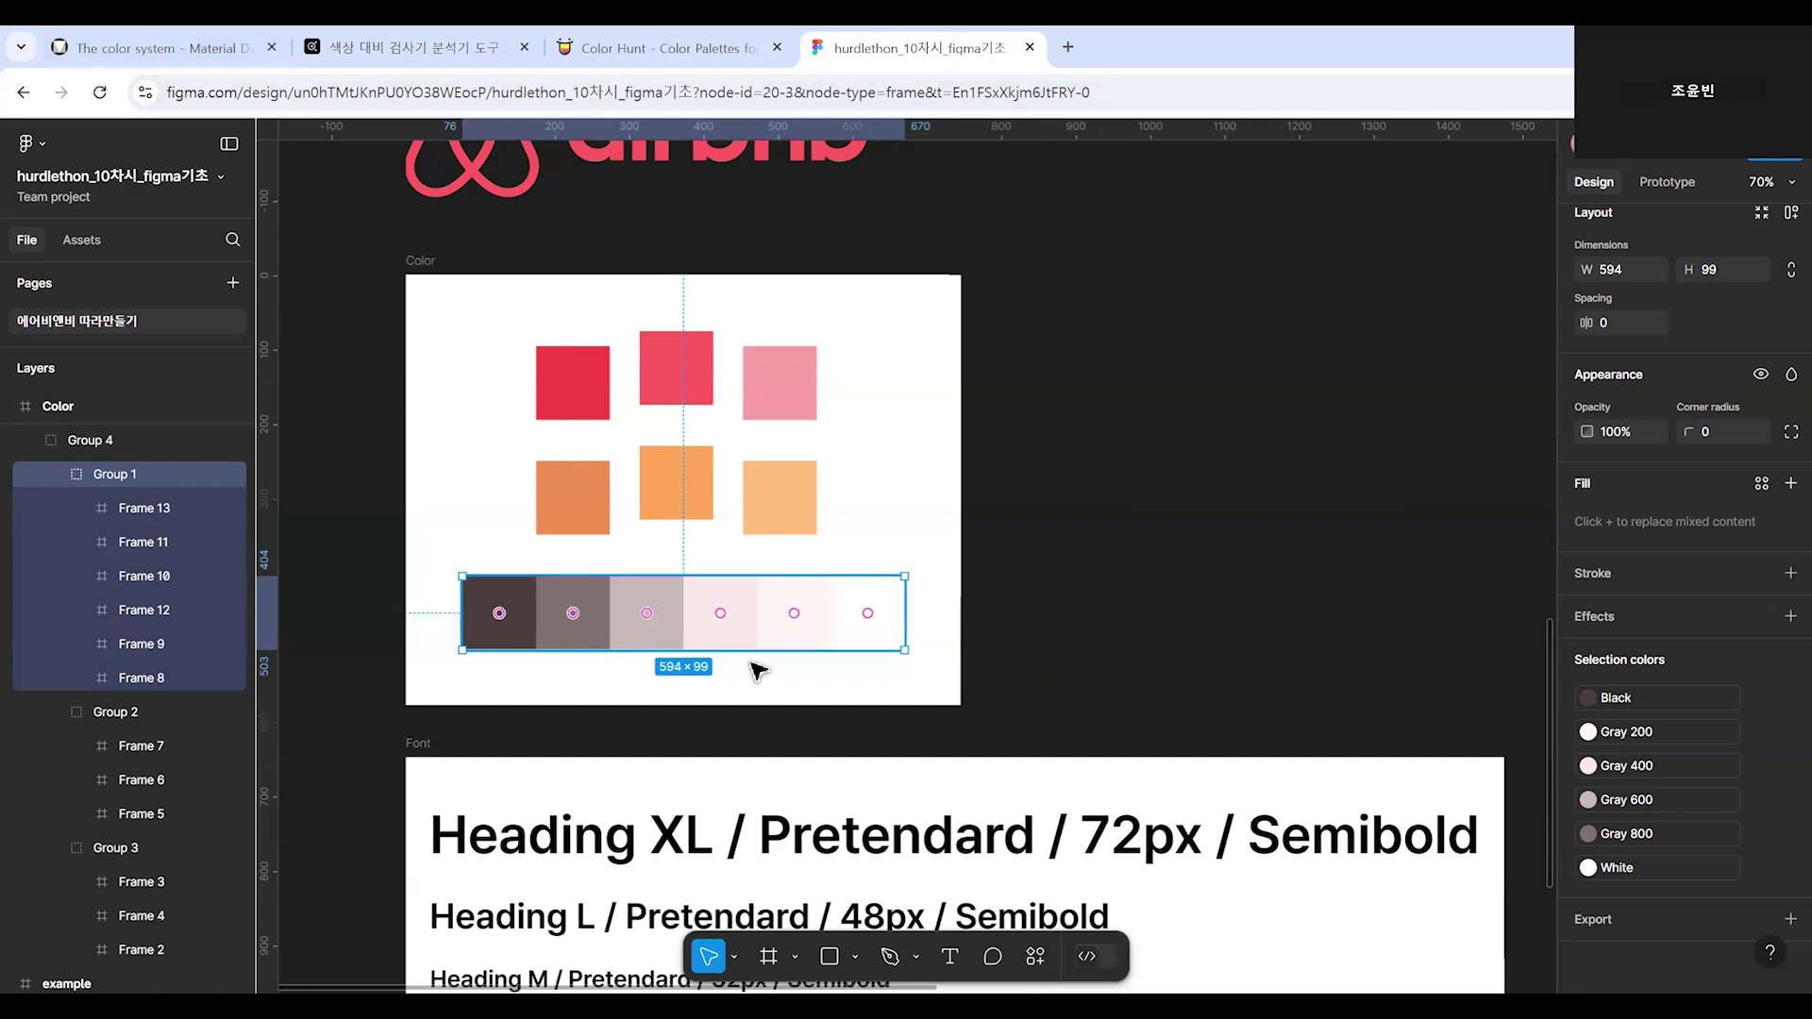
Switch to the Material Design color system page and set the palette tool's primary color to the bluish gray 5E6774.
click(160, 47)
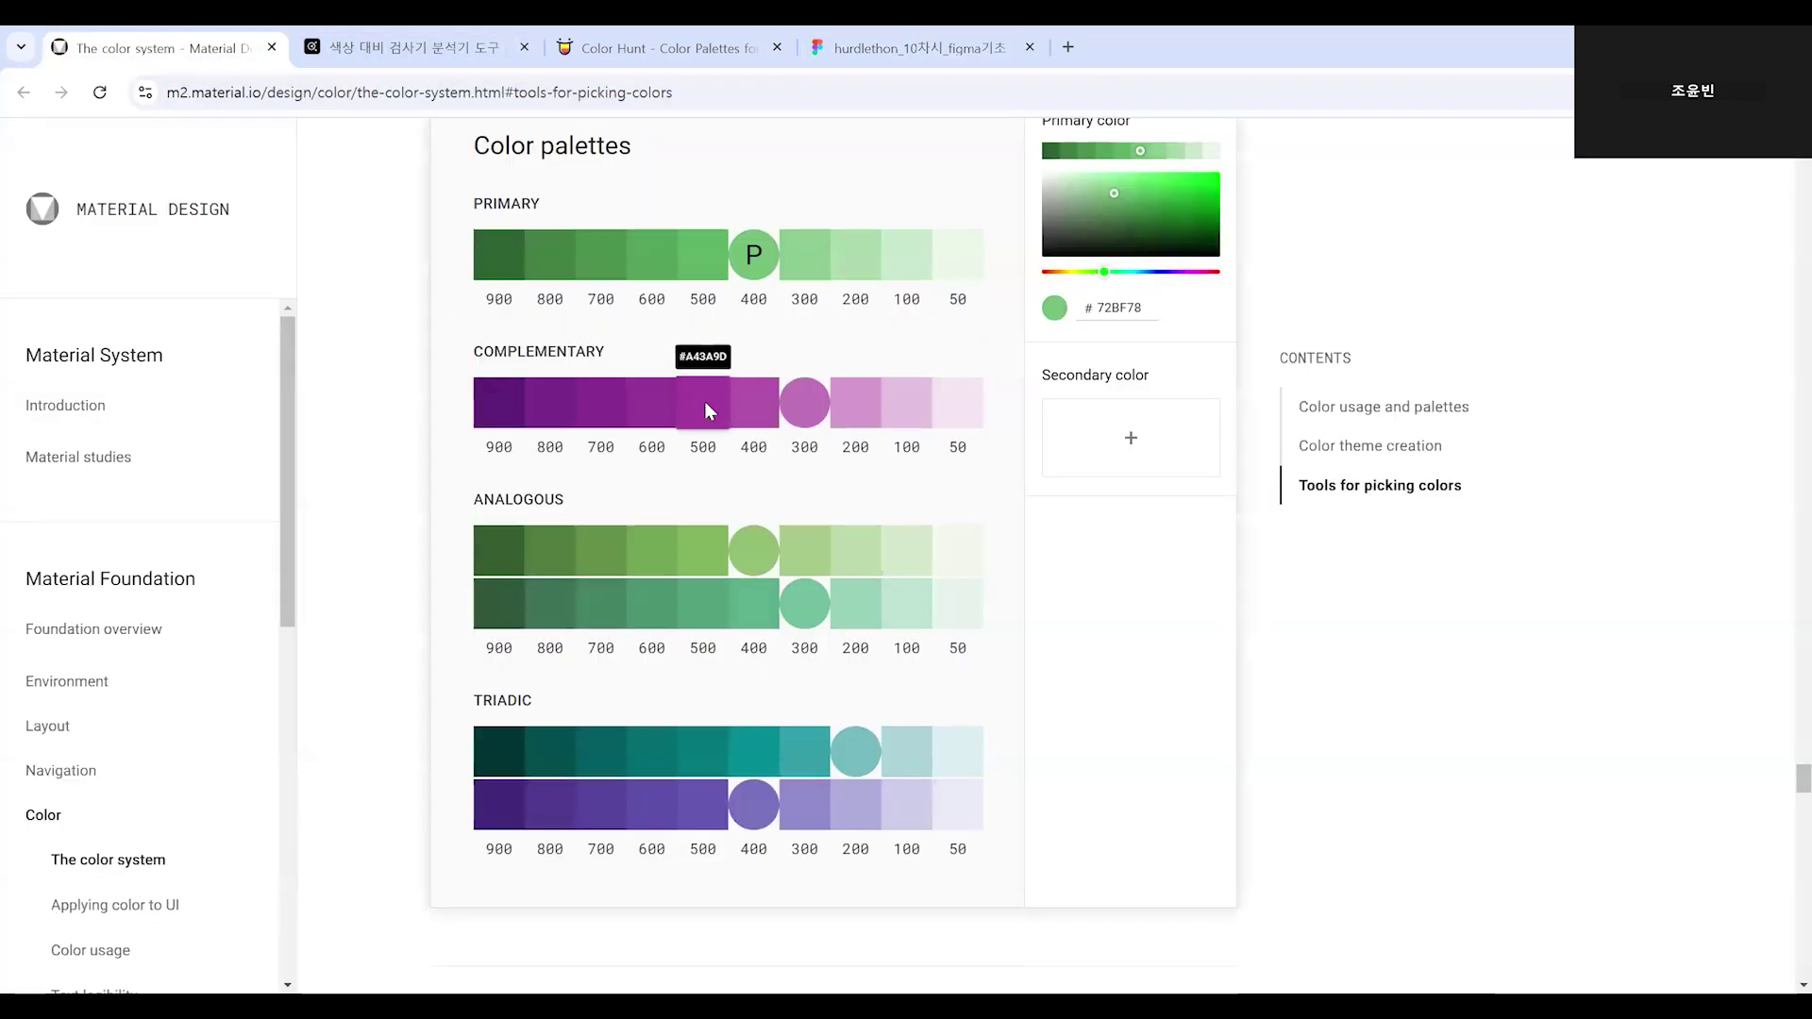
scroll(1081, 514, up, 2)
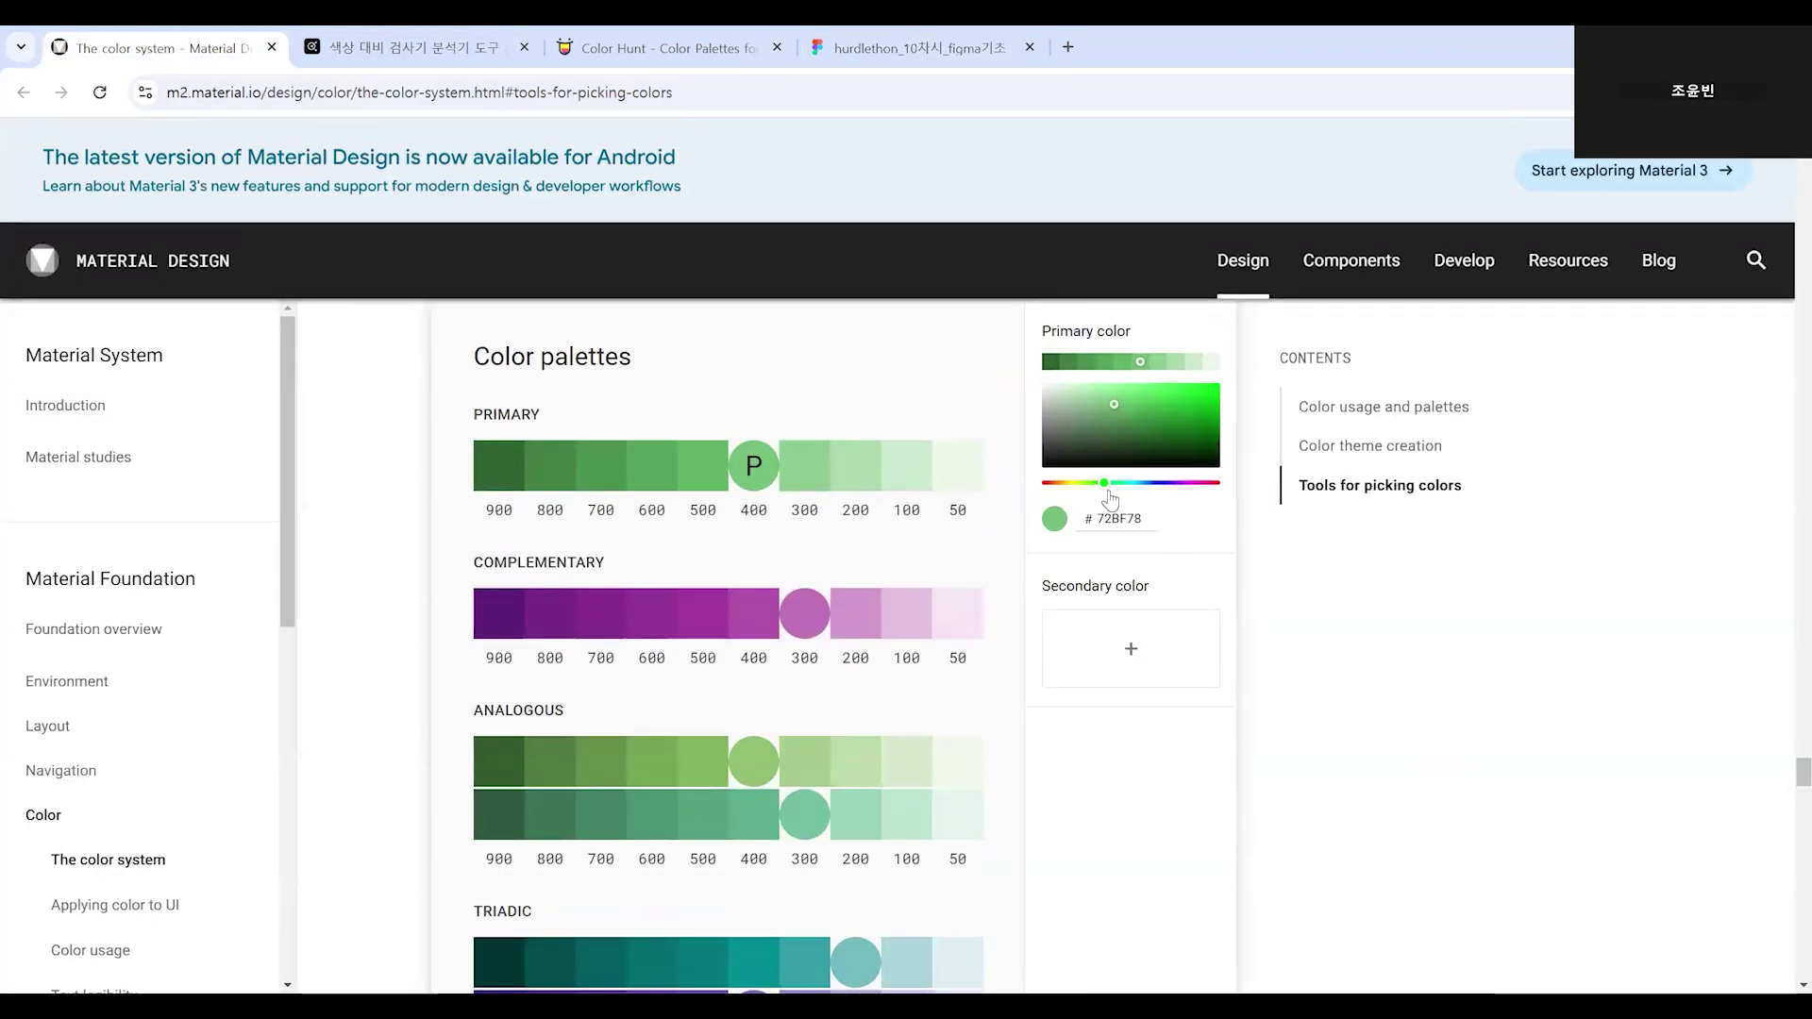
drag(1109, 487, 1149, 483)
mouse_move(1109, 408)
mouse_down()
mouse_move(1068, 442)
mouse_move(1075, 428)
mouse_up()
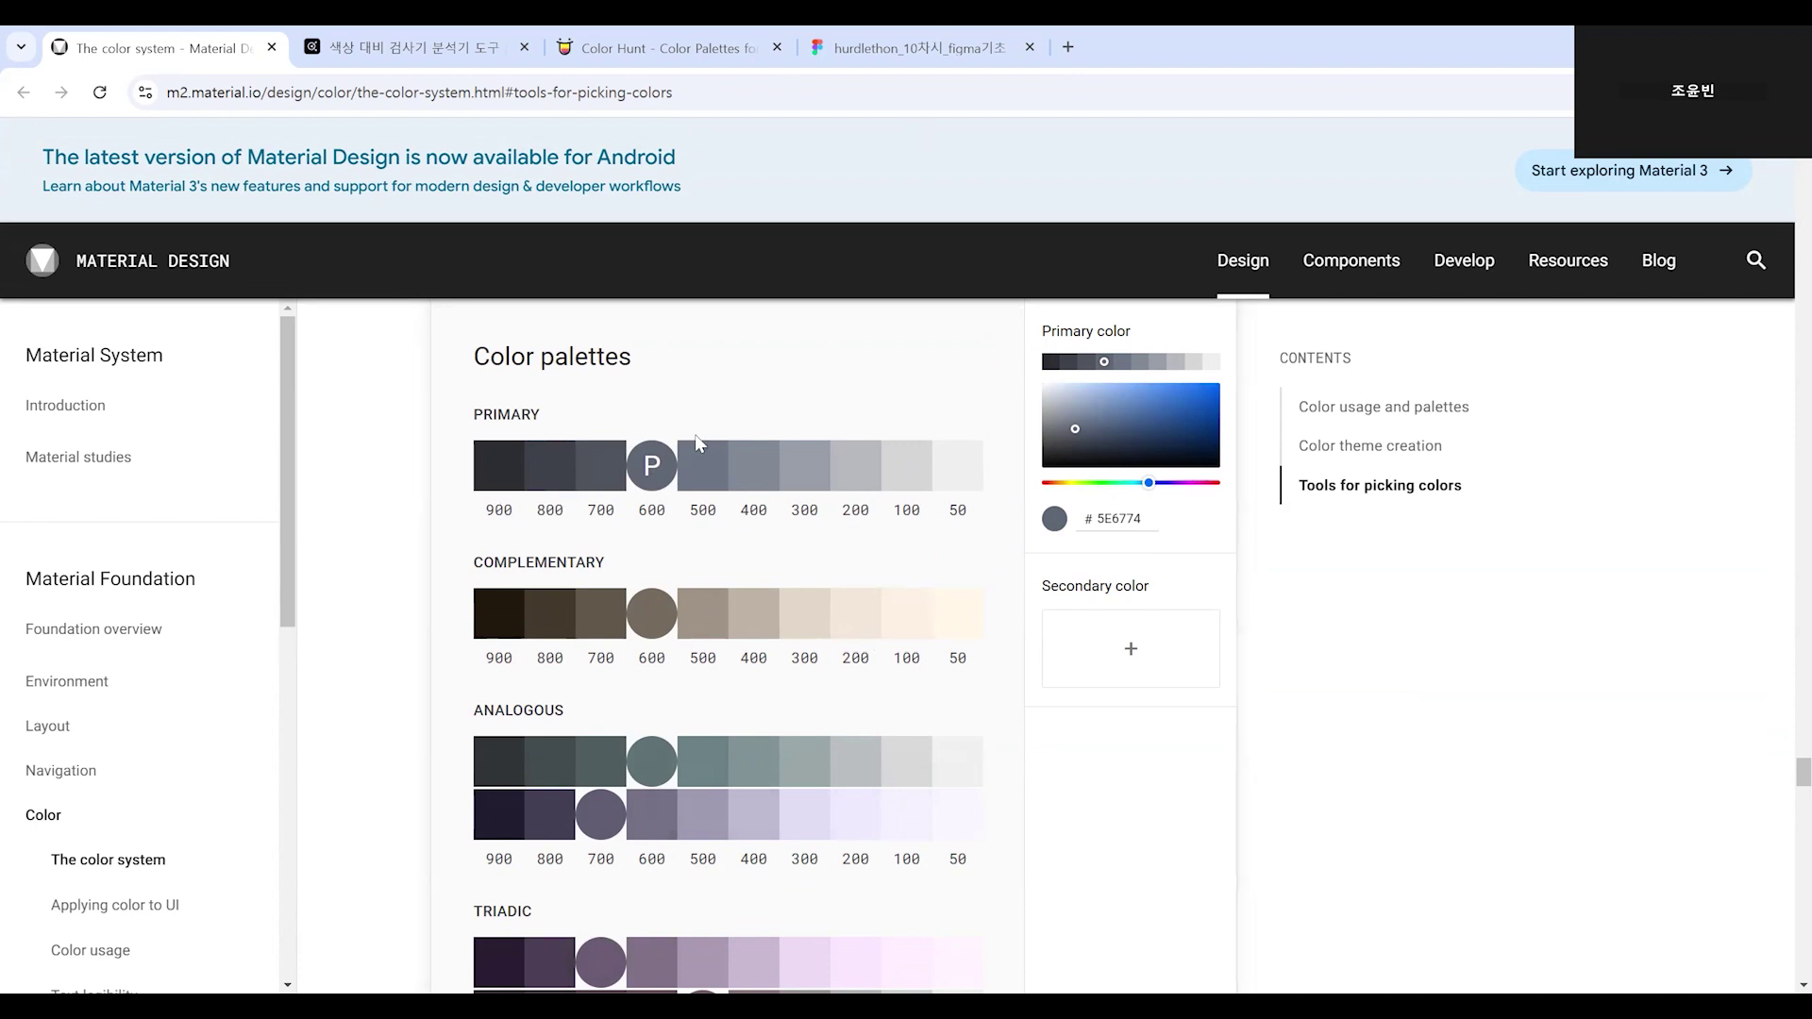
Switch back to the Figma file and check the fill color style of each swatch in the grayscale row.
key(ctrl+shift+Tab)
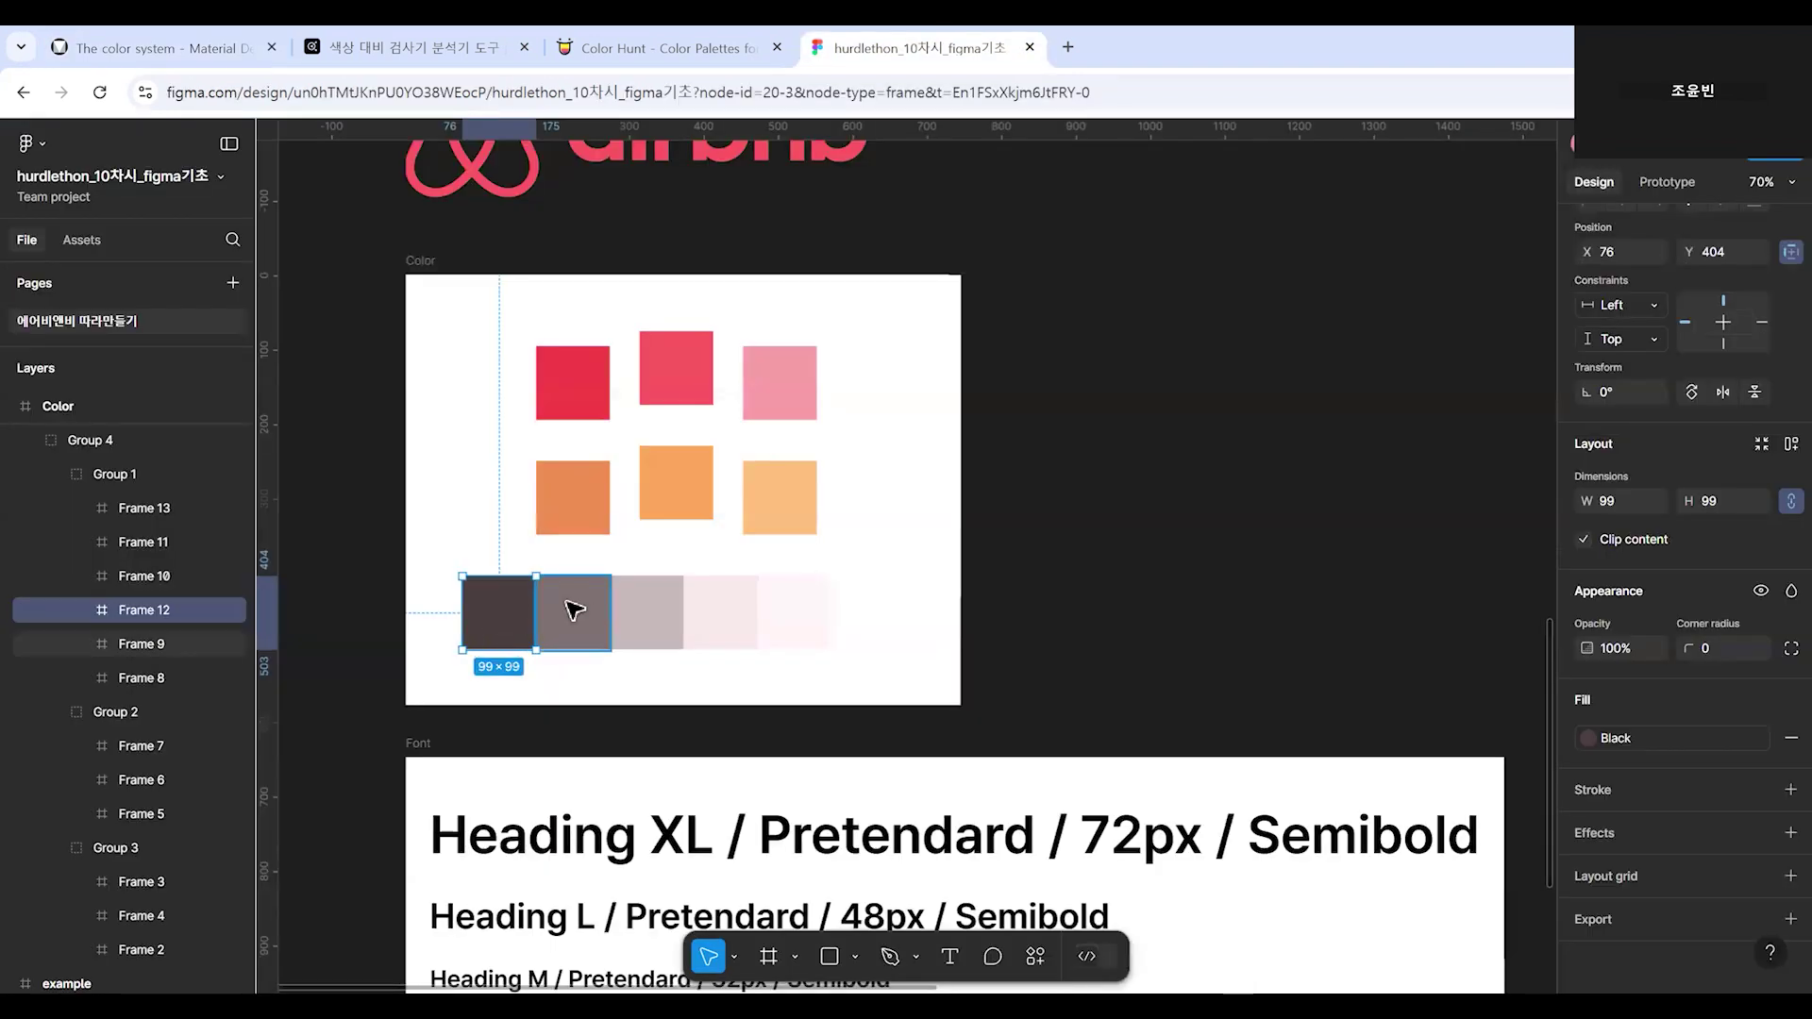
click(575, 610)
click(897, 613)
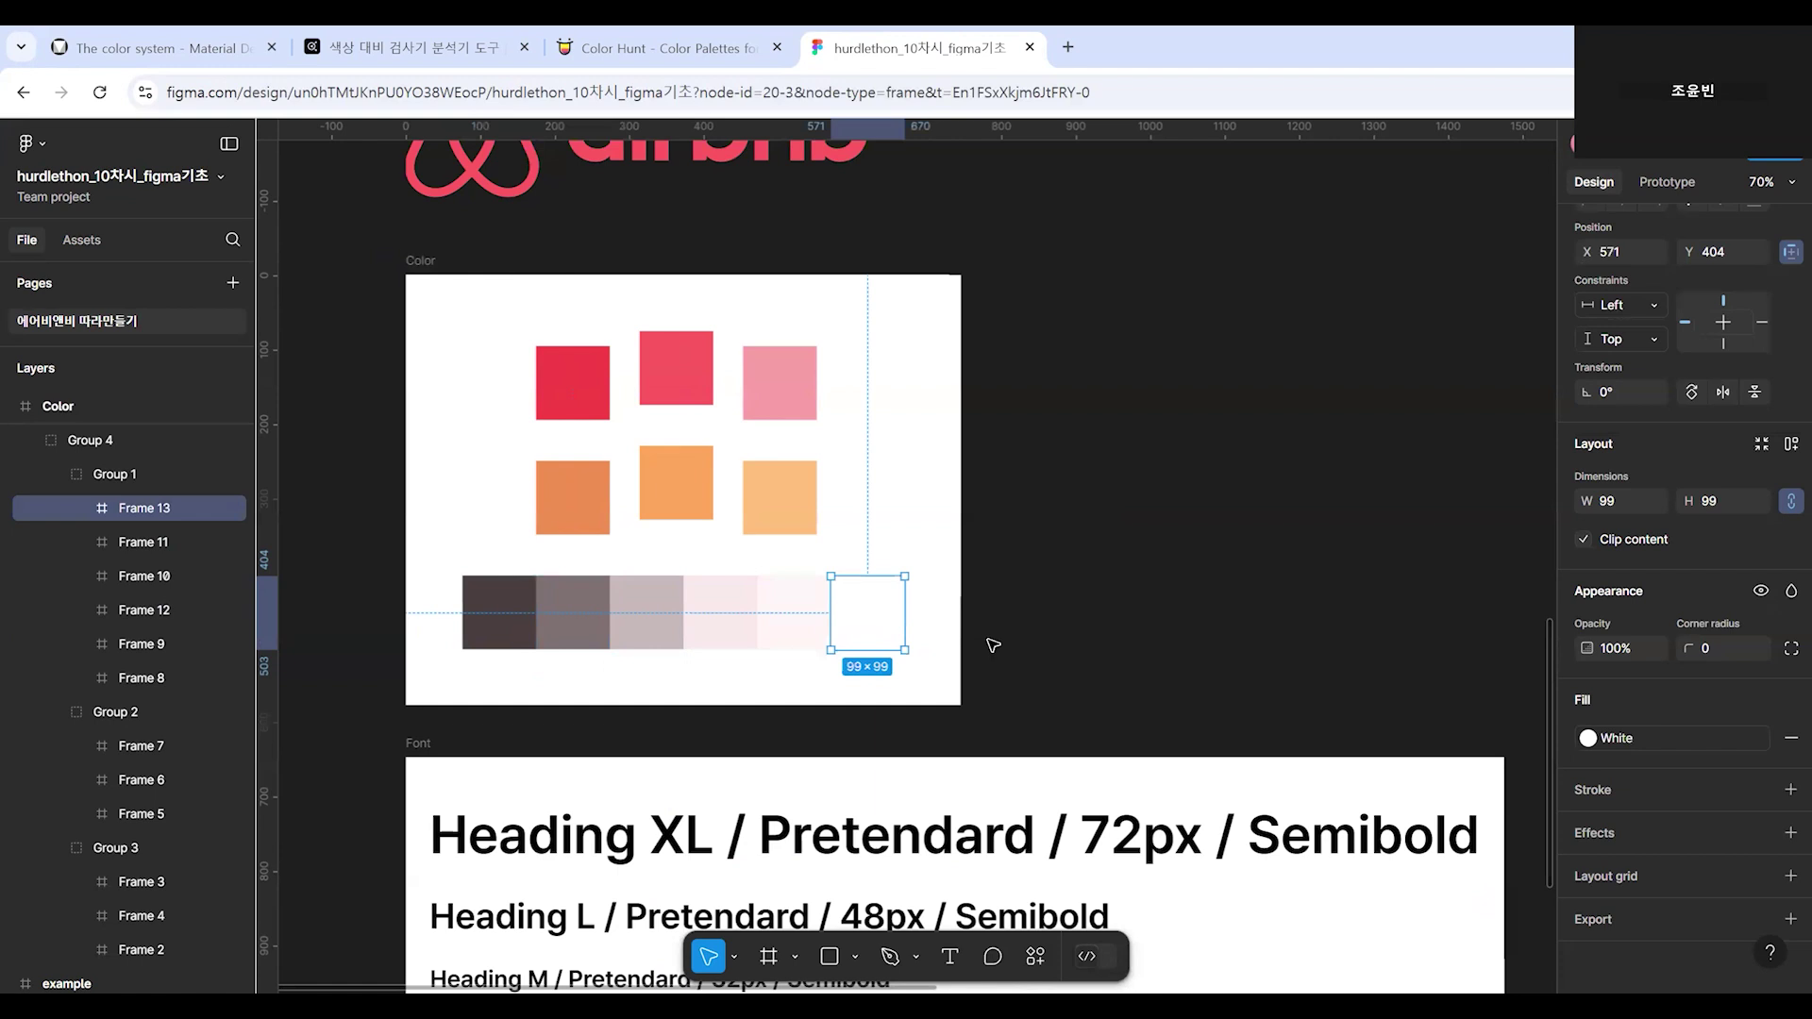
click(498, 618)
click(574, 640)
click(648, 643)
click(722, 614)
click(798, 618)
click(869, 614)
click(1186, 607)
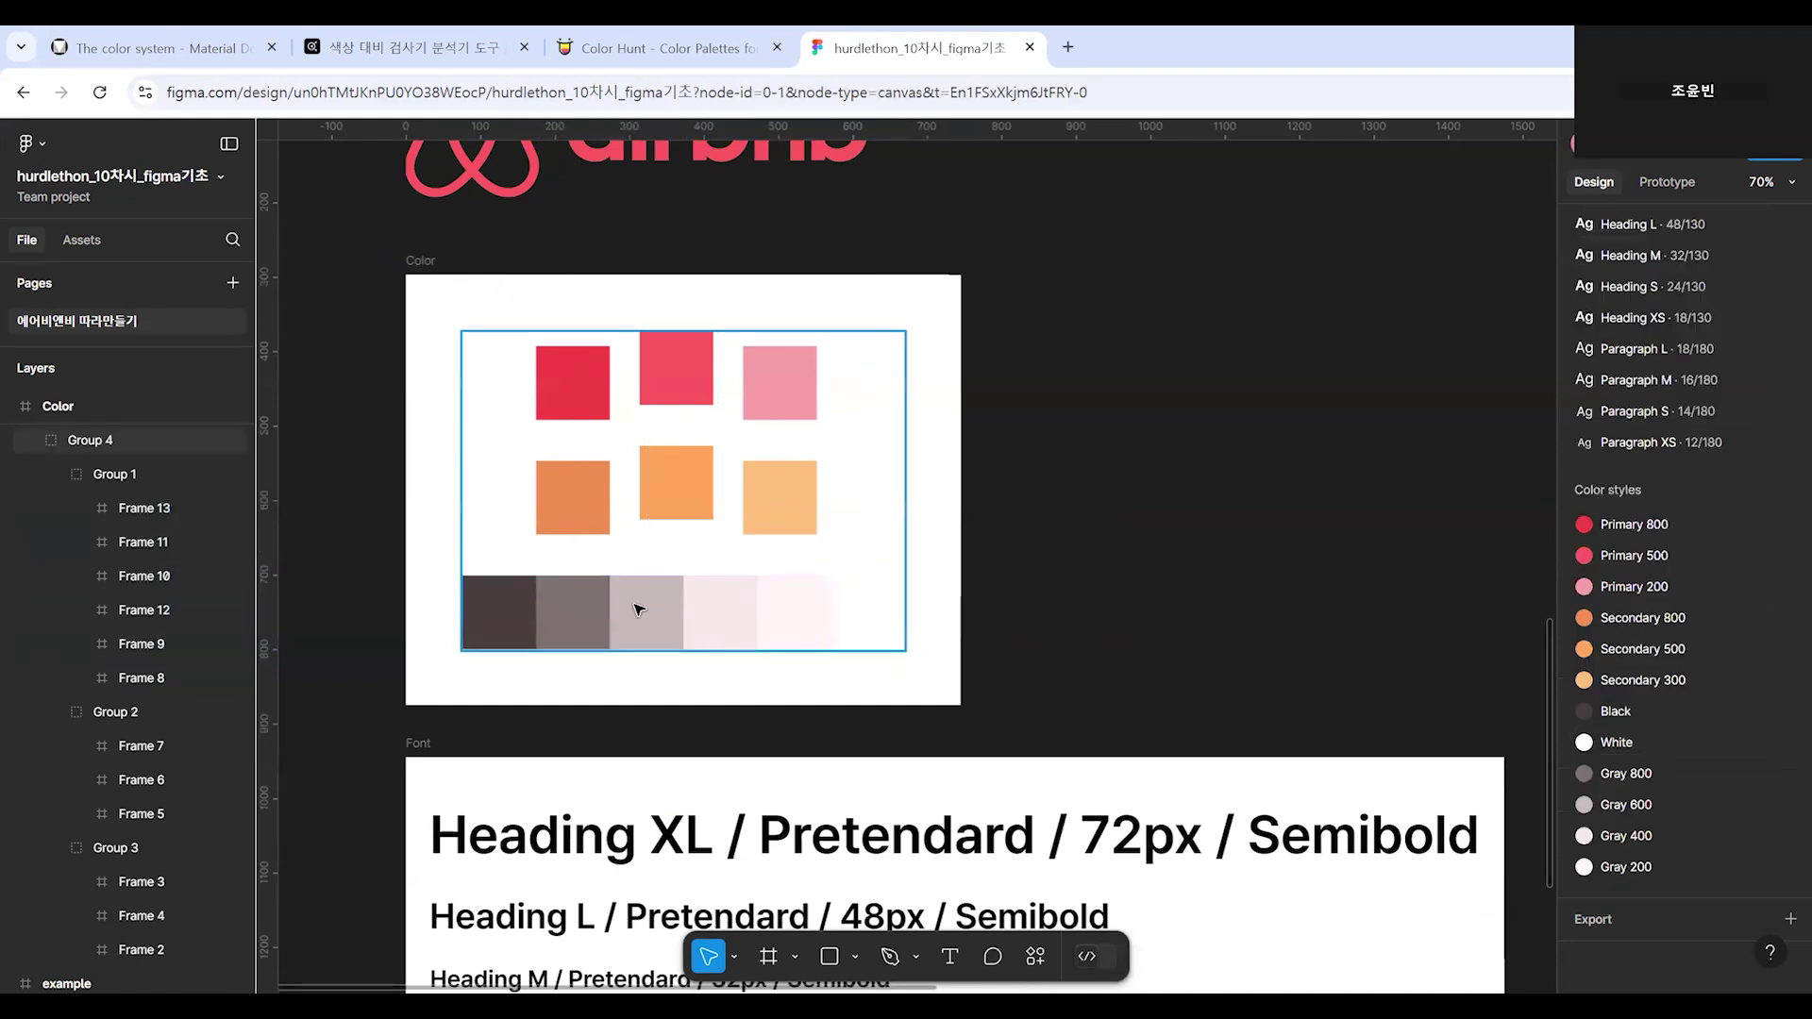
Recheck the black, white and dark gray swatches' fill styles and compare them with the Material Design gray palette.
click(501, 607)
double_click(501, 607)
double_click(507, 607)
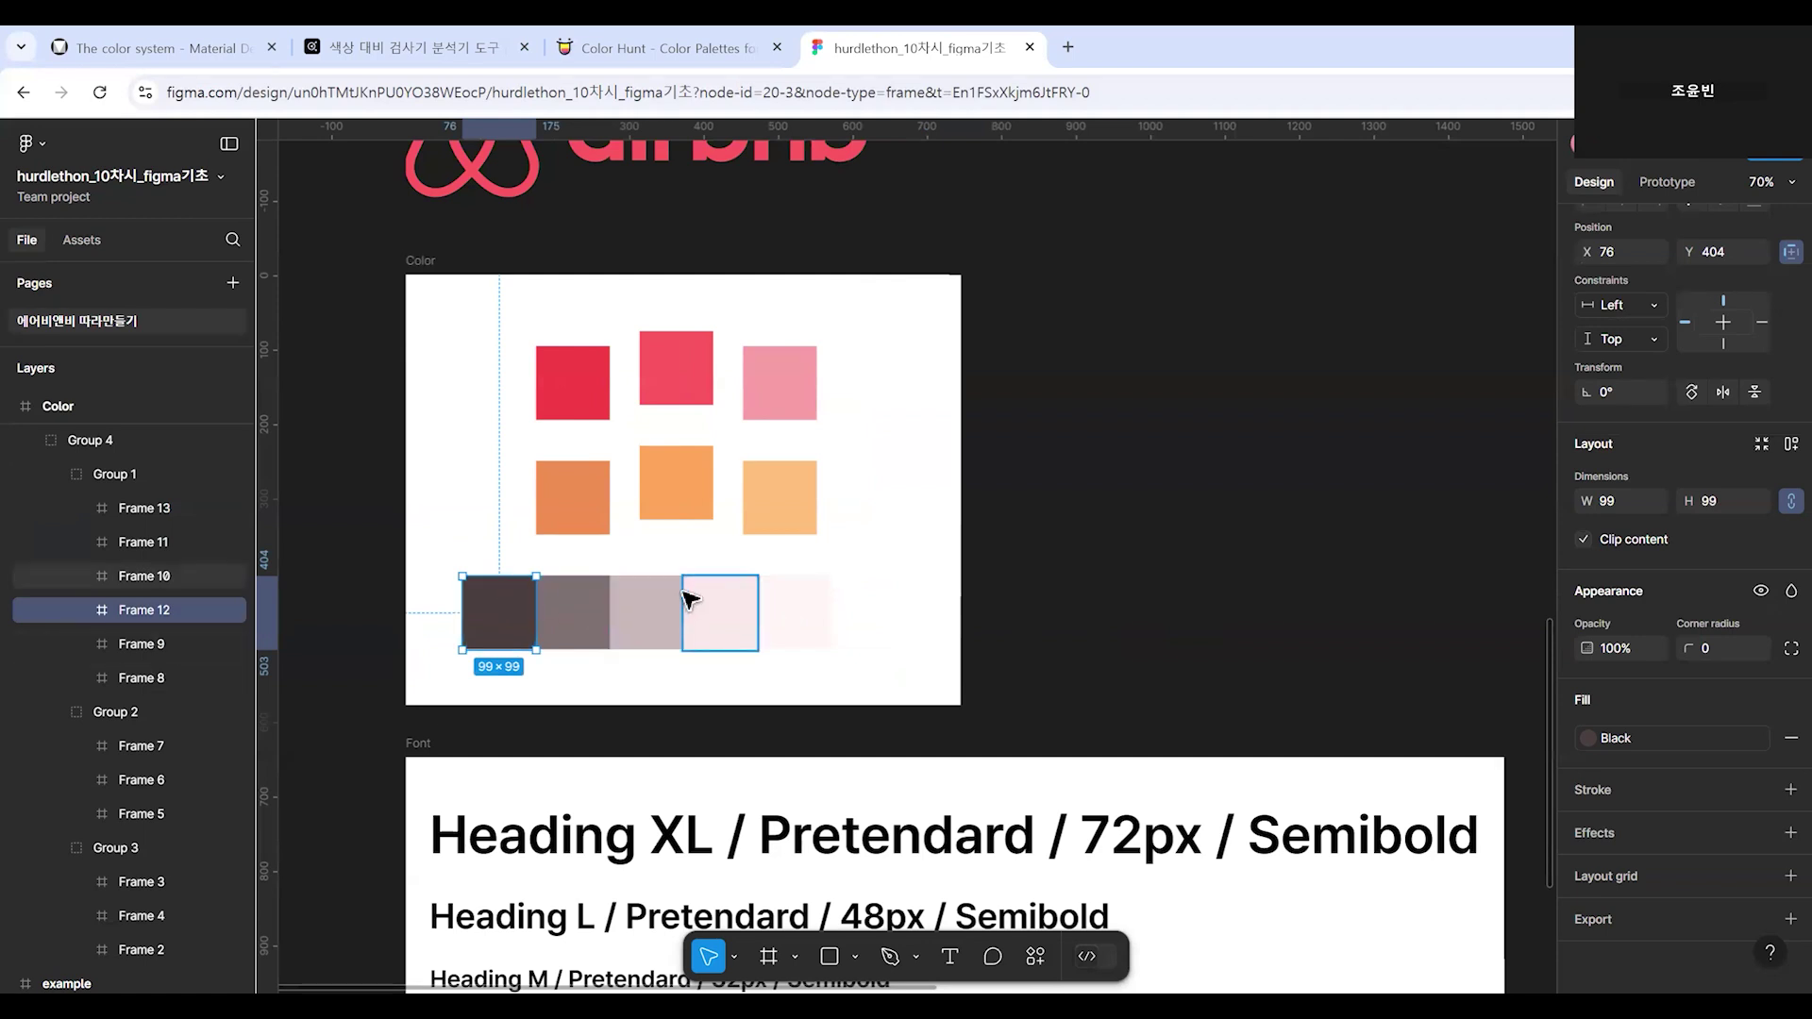
click(1111, 630)
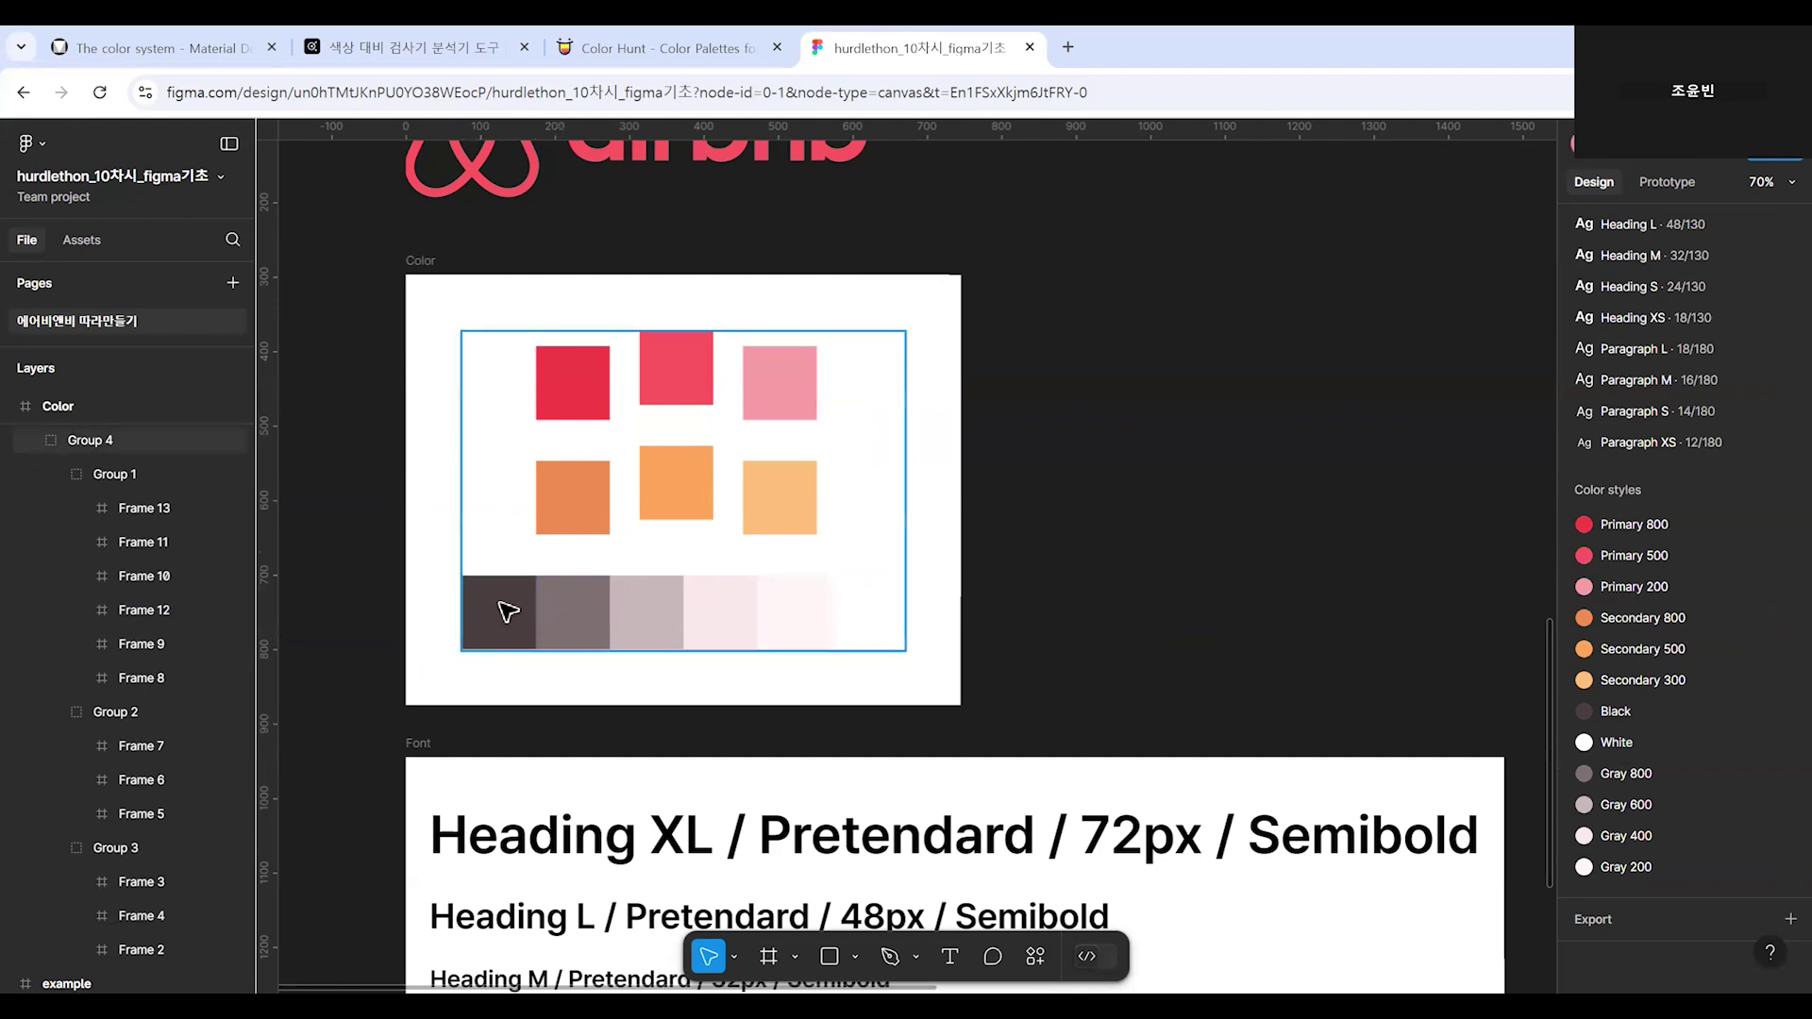
double_click(502, 607)
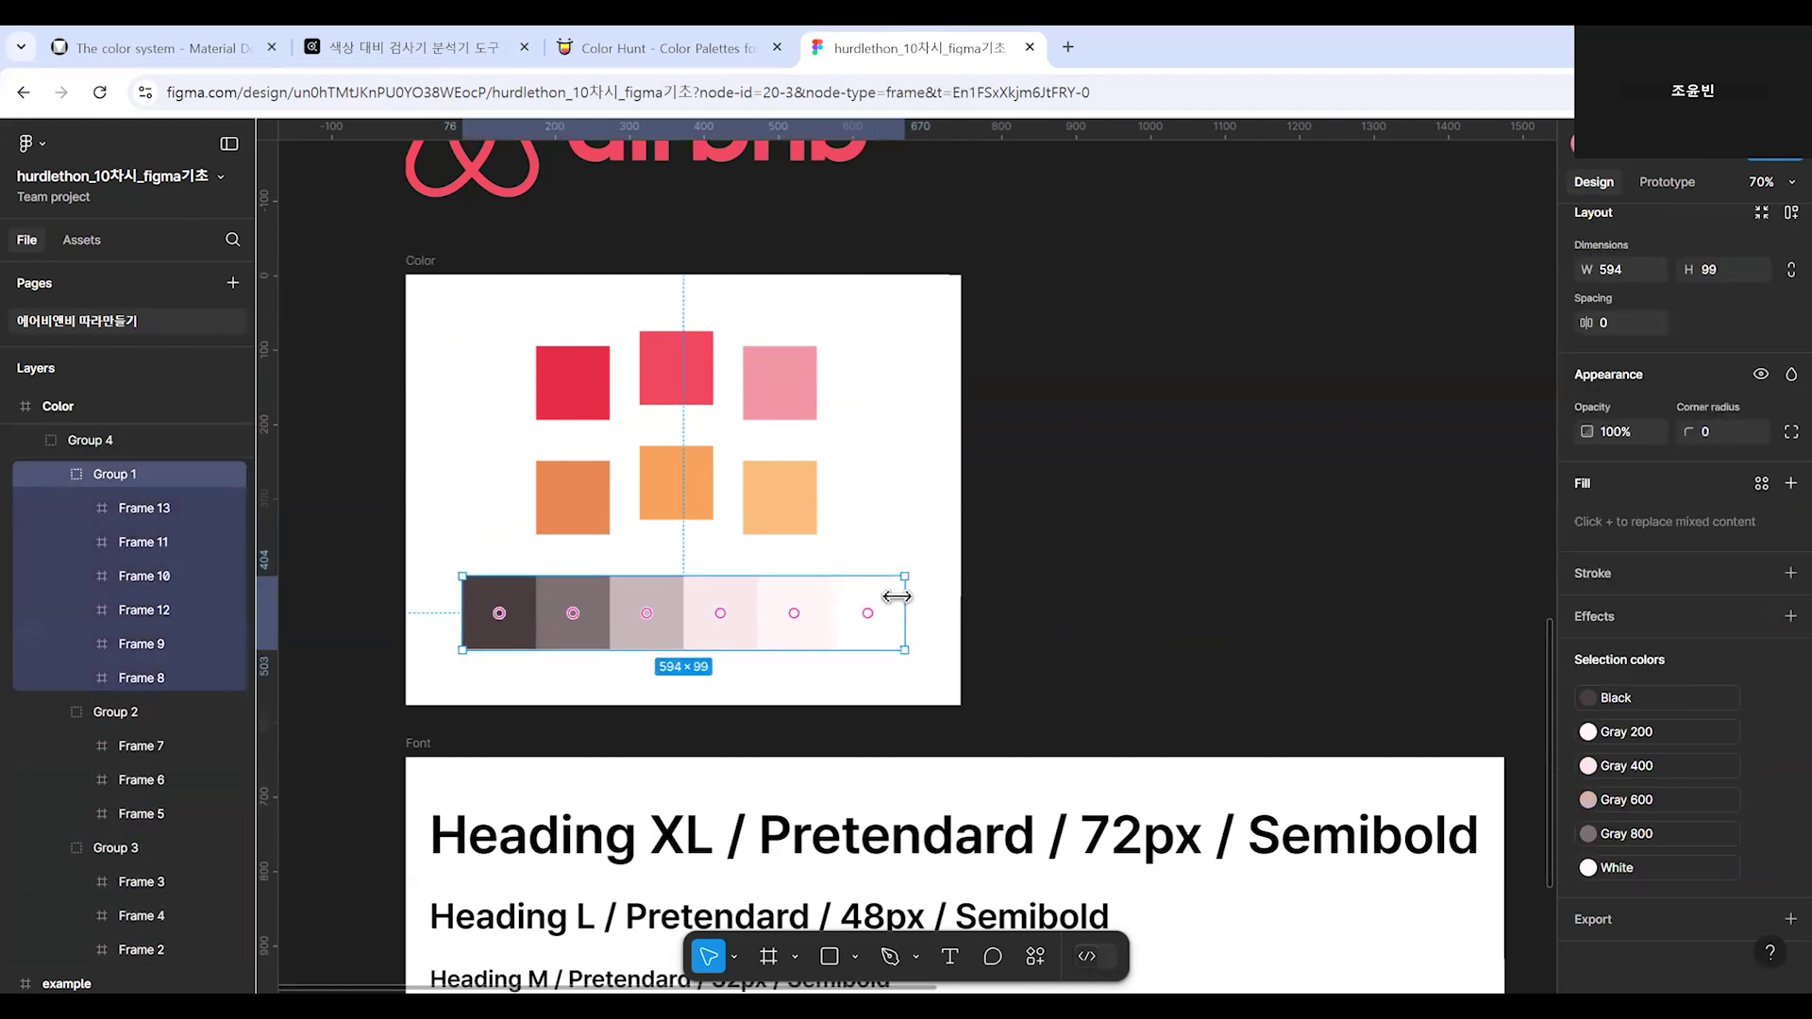
click(872, 613)
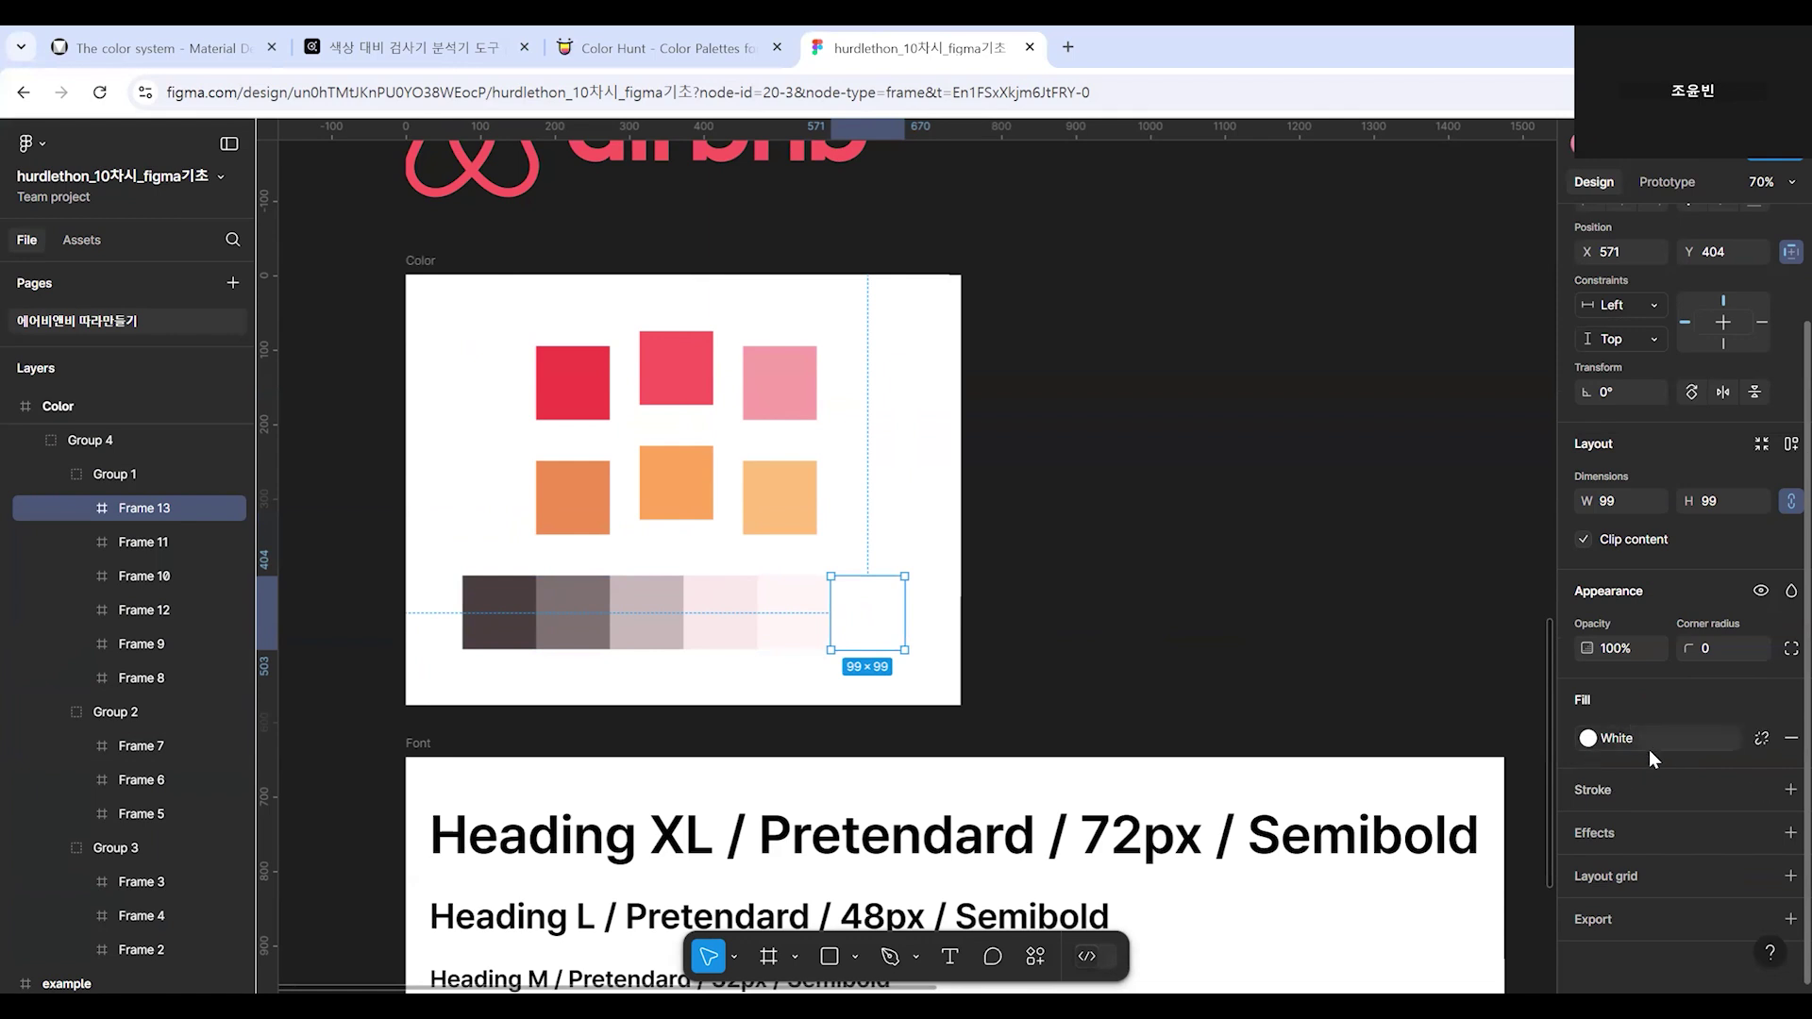
click(579, 625)
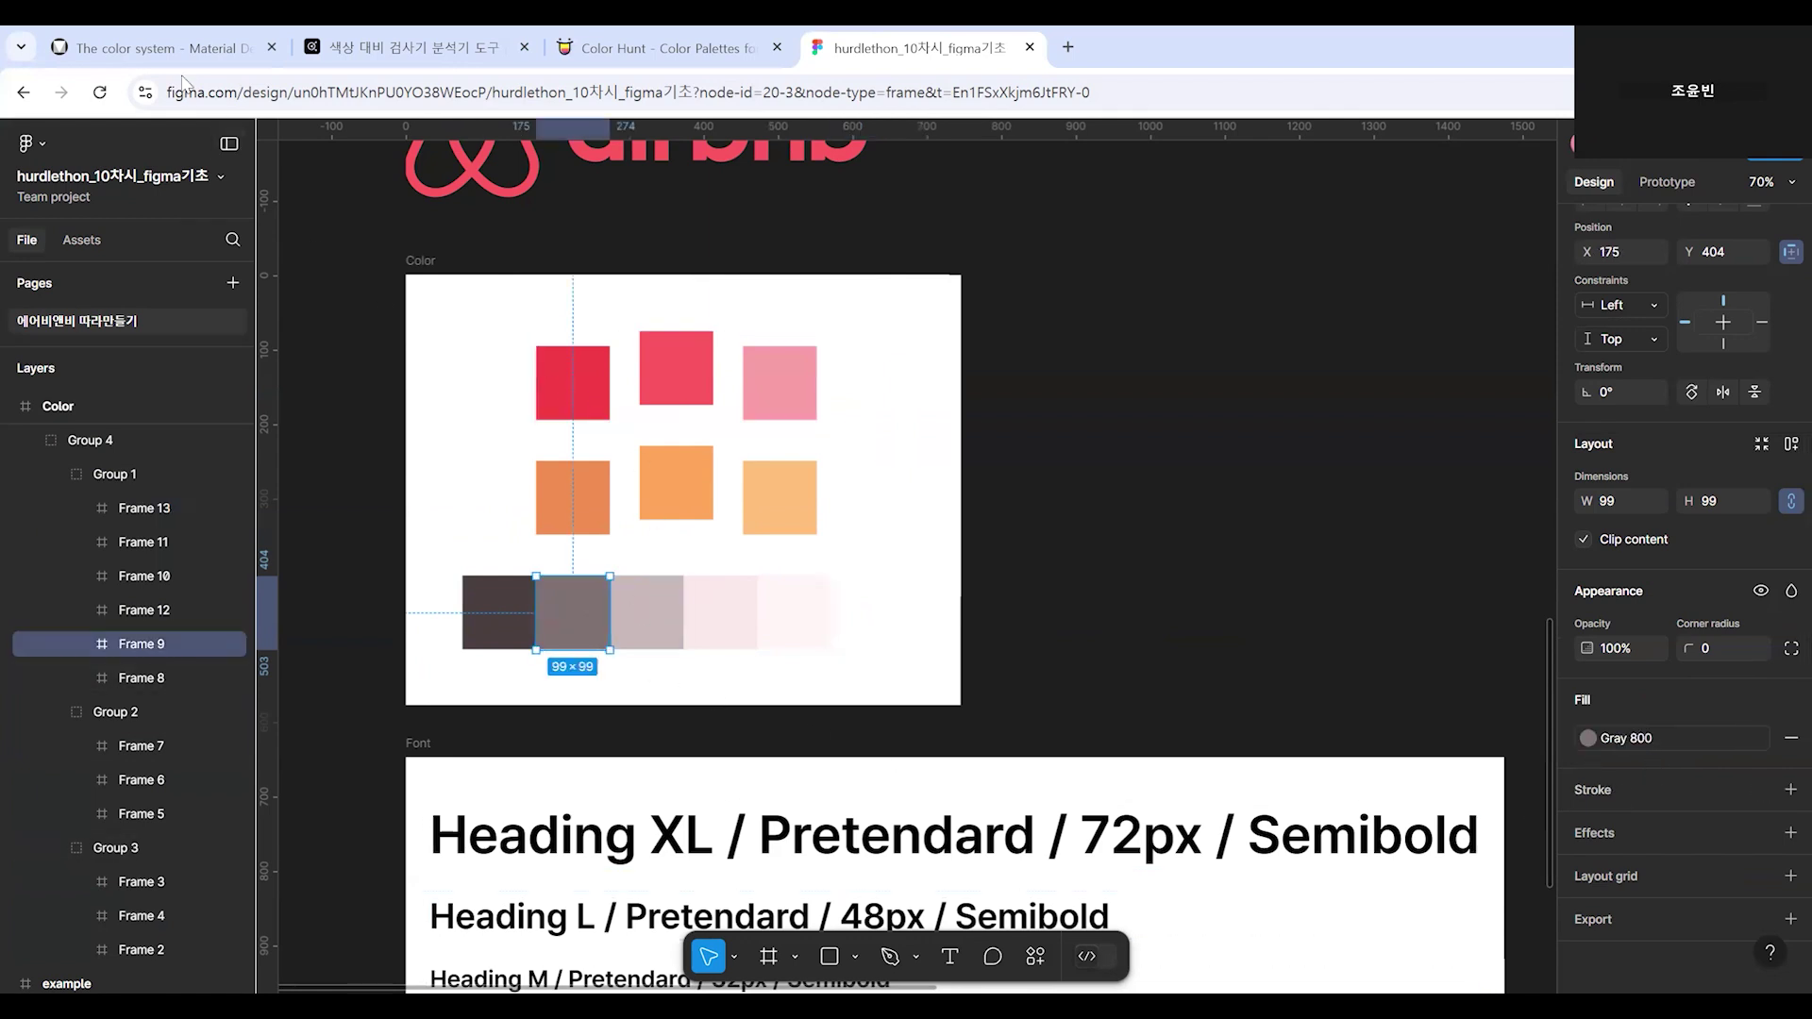
click(167, 38)
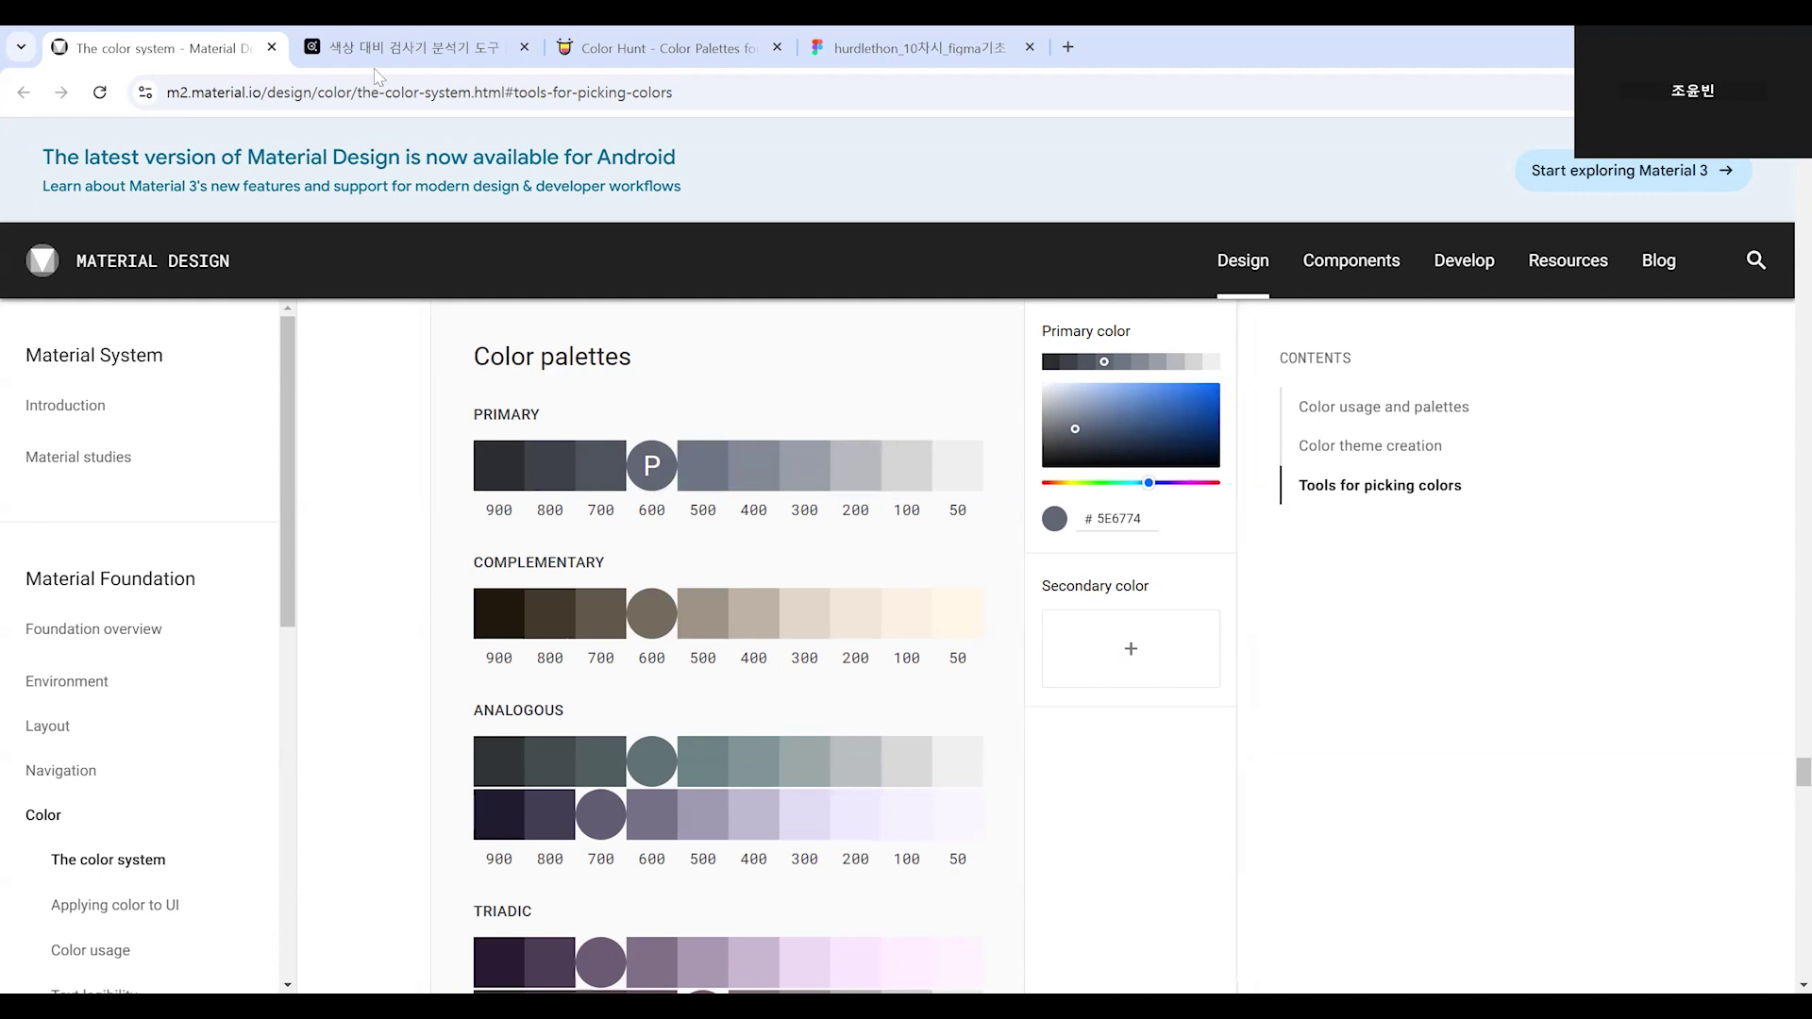
click(877, 35)
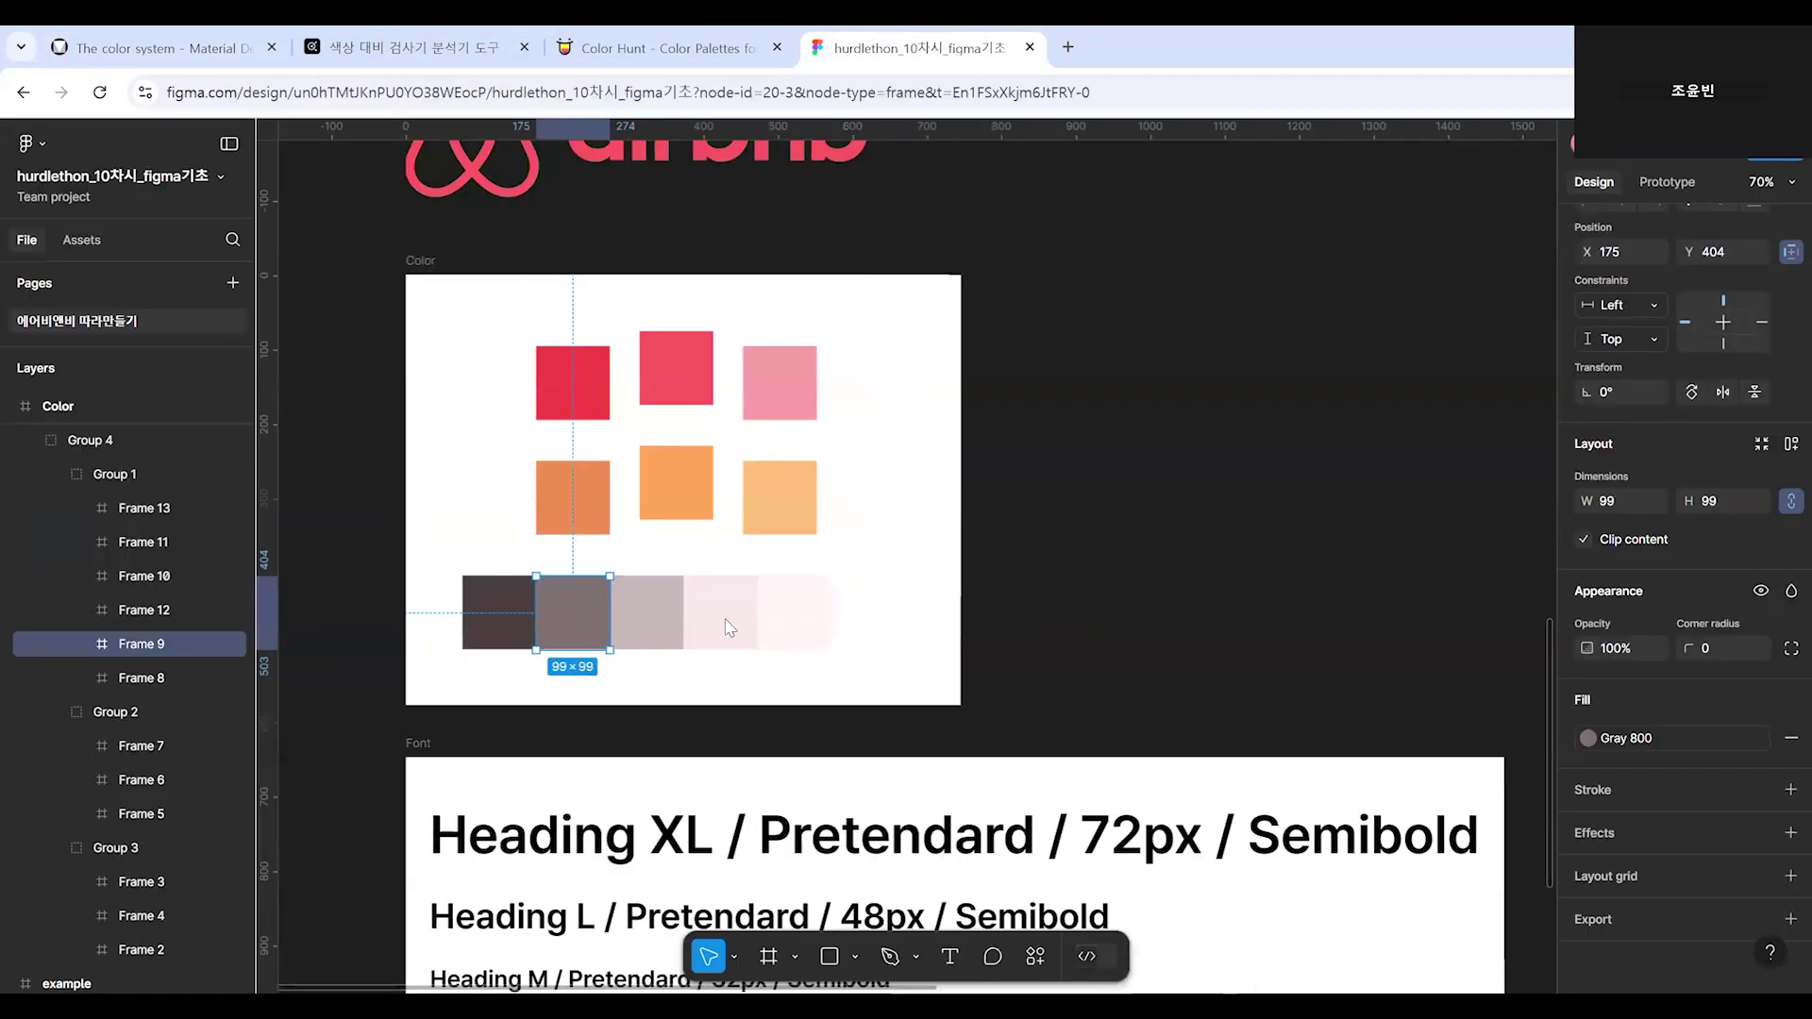
Check the fill color styles of the individual swatches in the Color board's grayscale row.
click(793, 614)
click(864, 613)
click(720, 618)
click(469, 630)
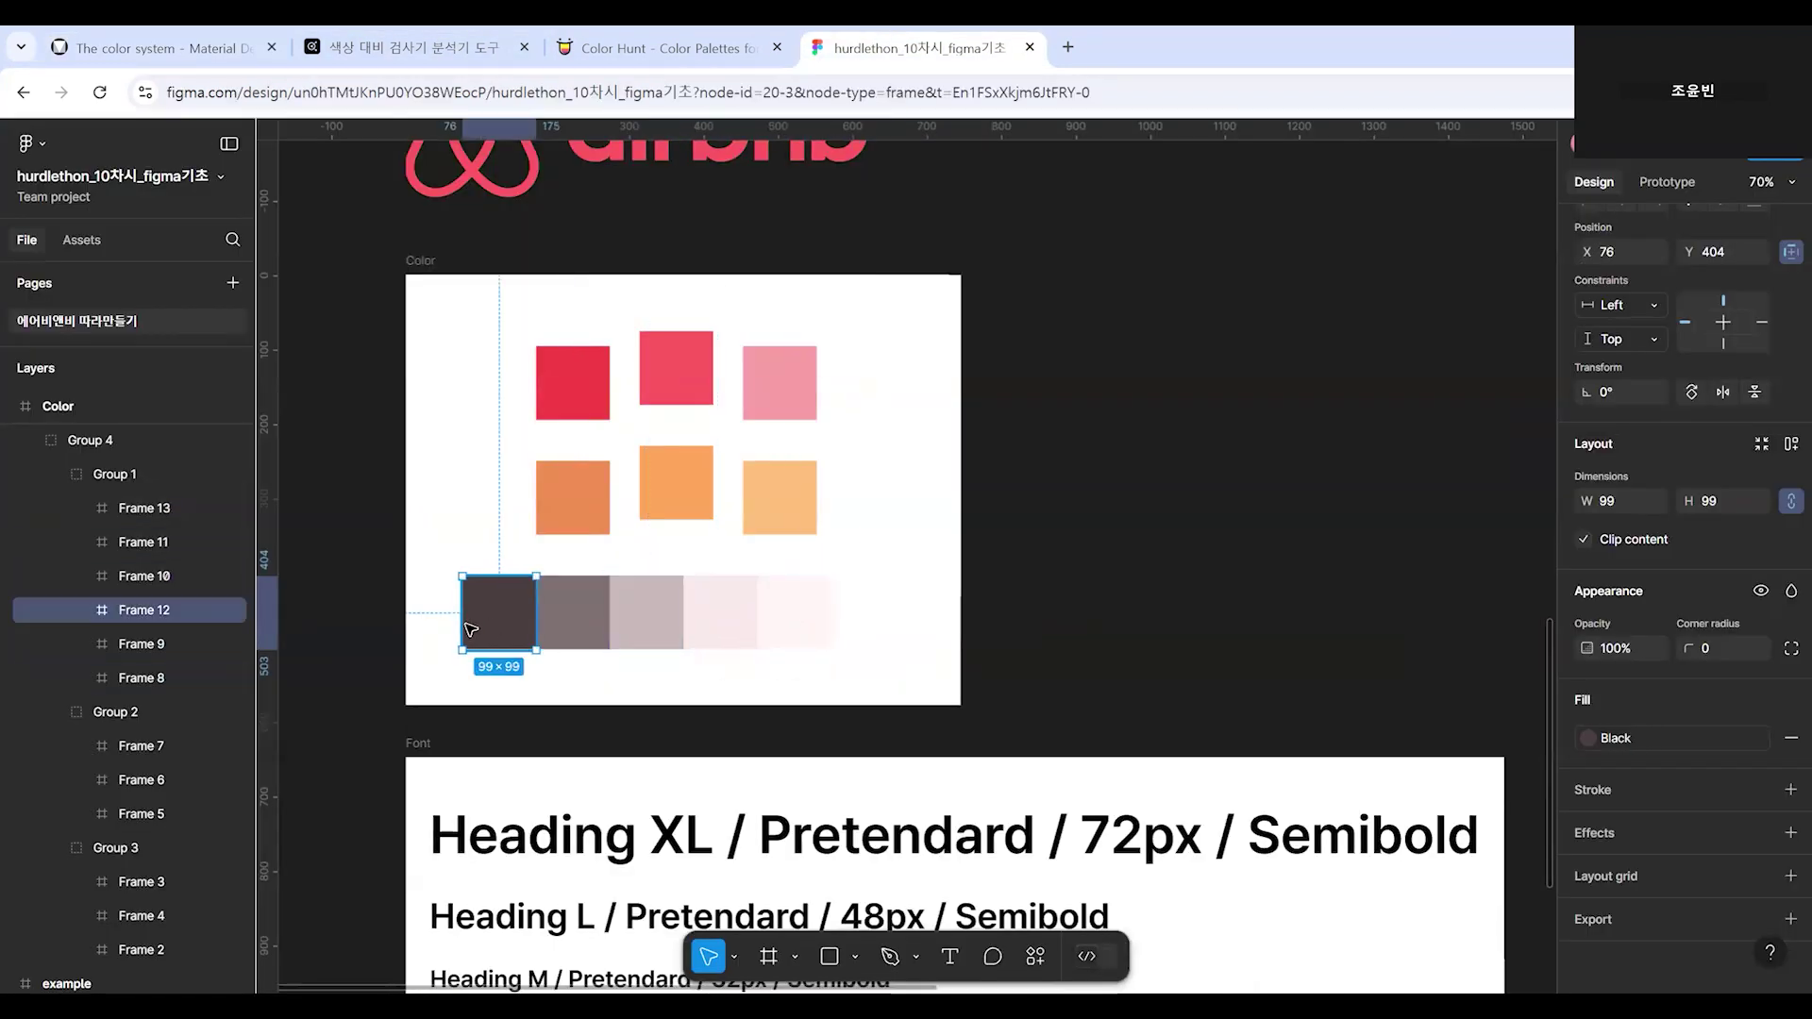
drag(397, 614, 431, 600)
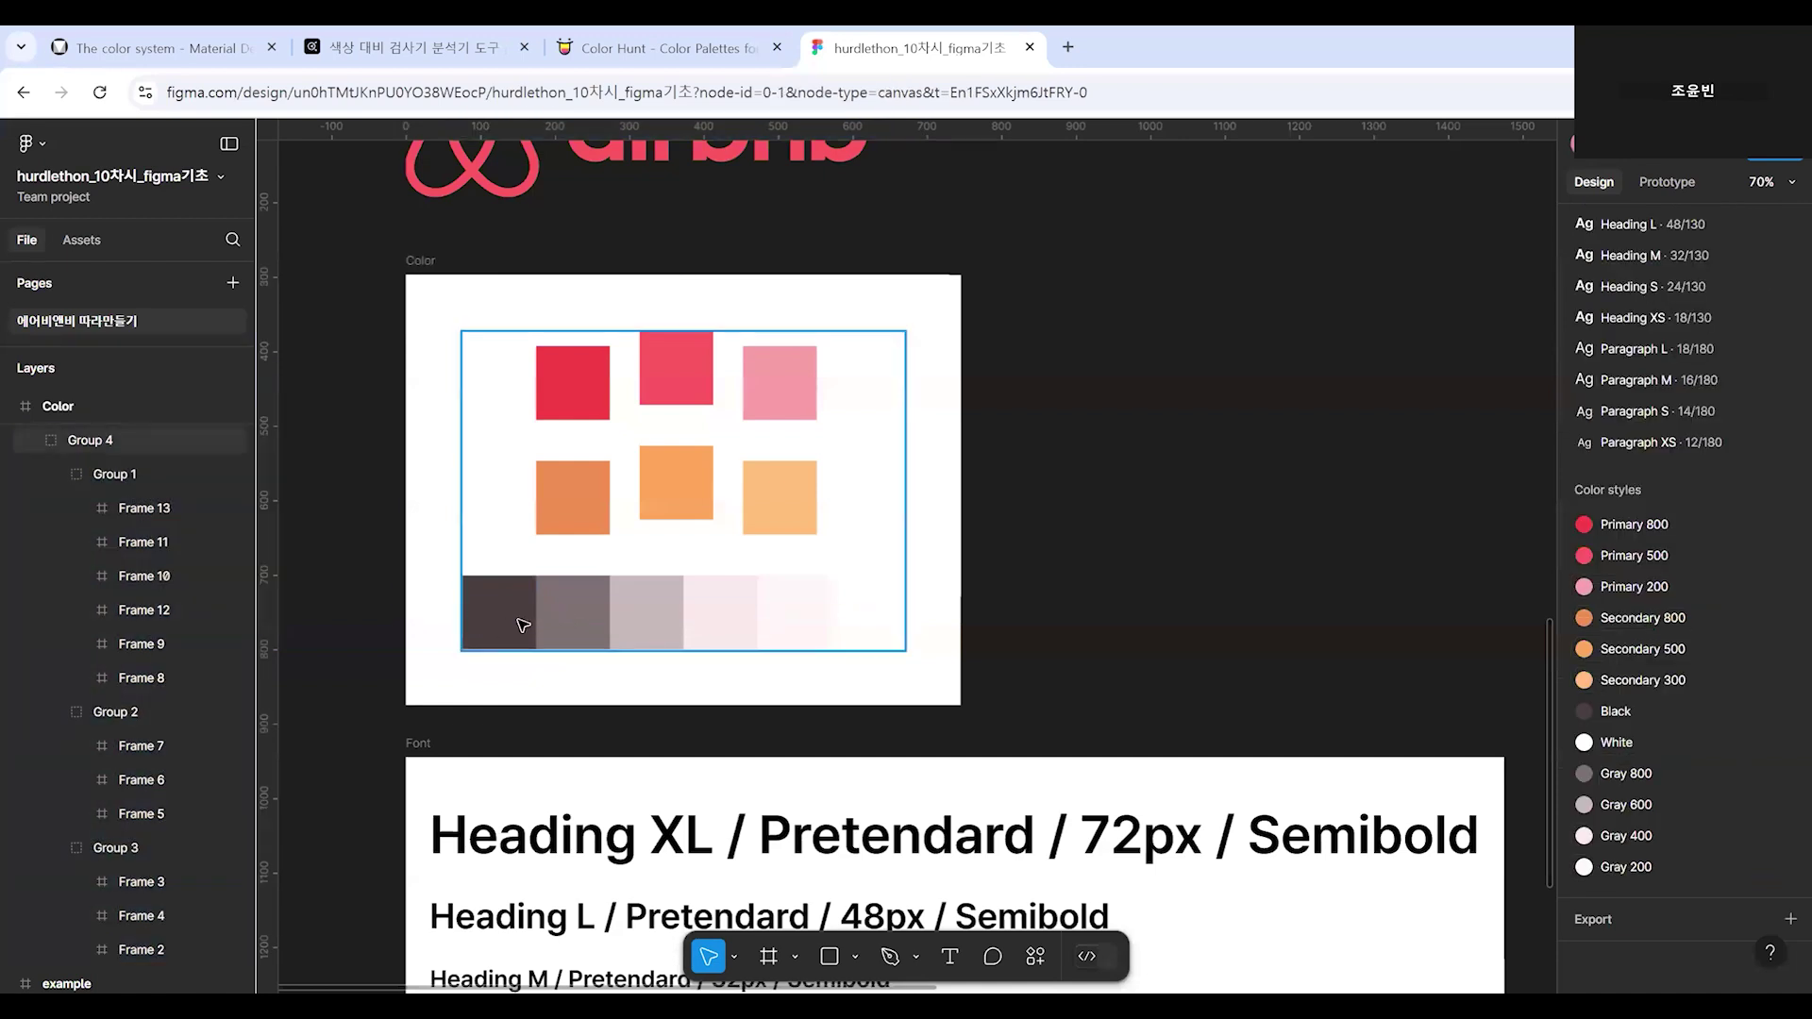
Inspect the selection colors of the grayscale, orange and whole swatch groups on the Color board.
click(566, 609)
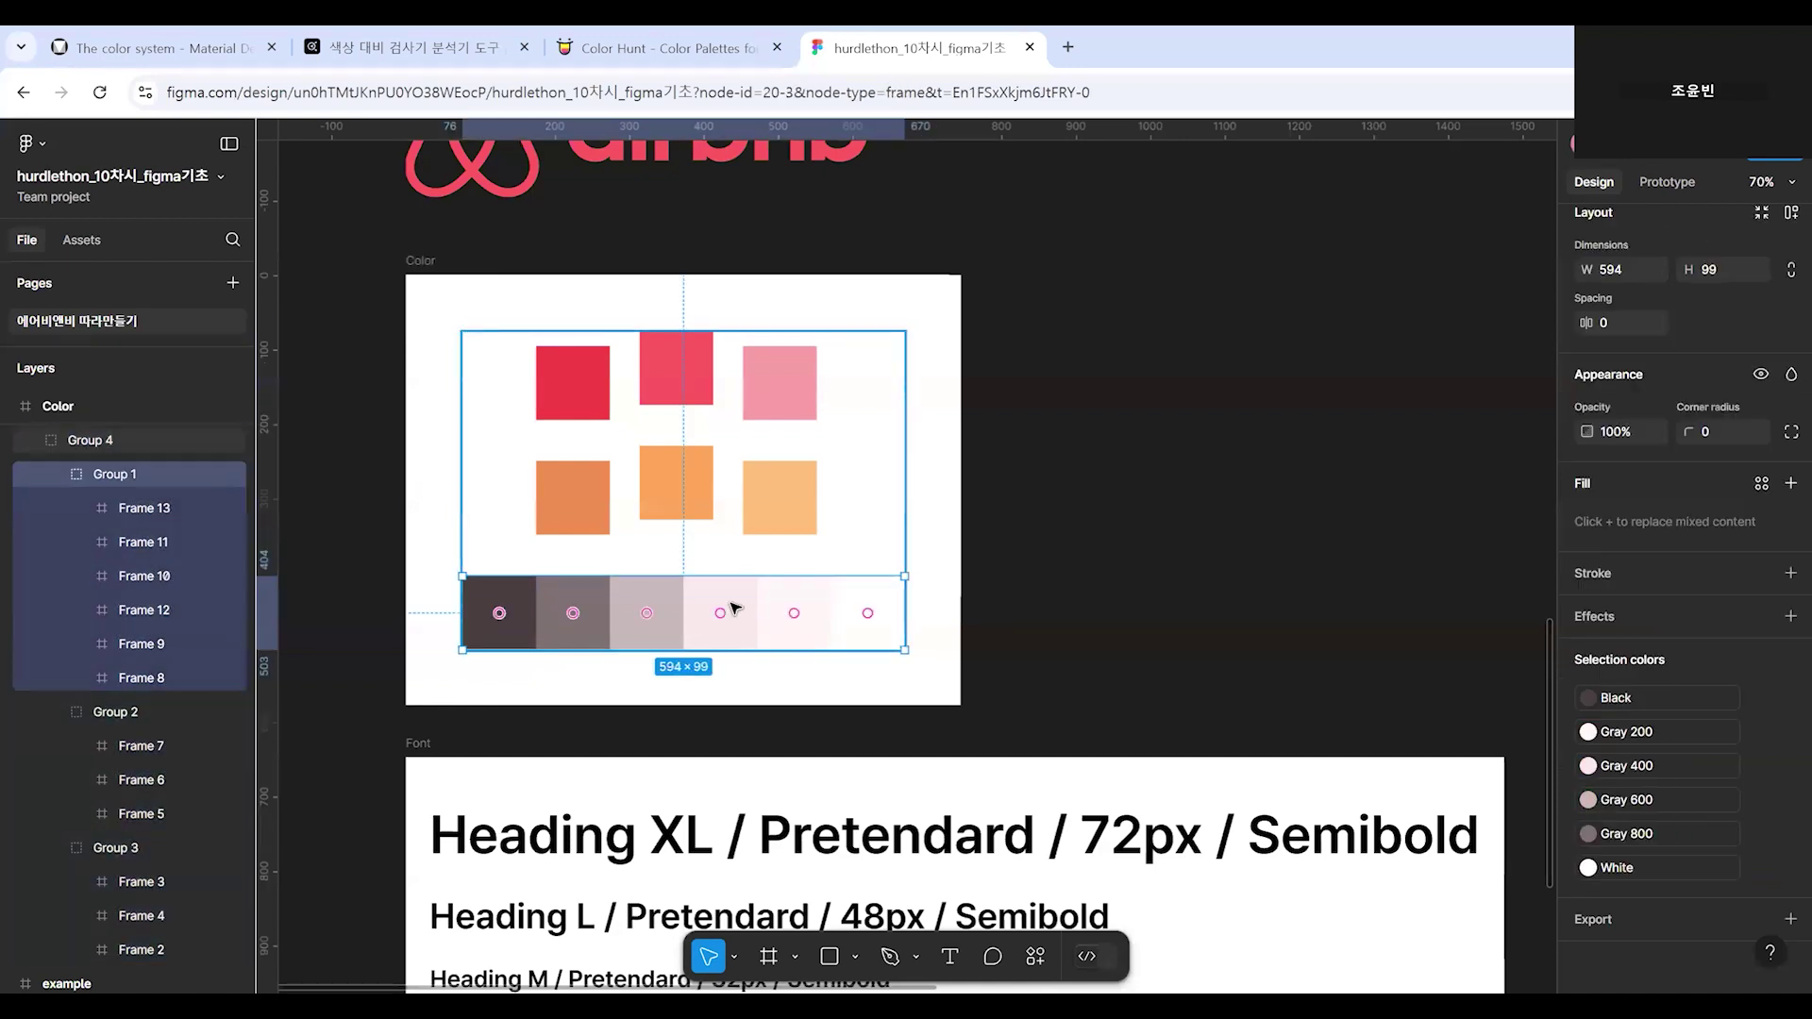
click(1061, 573)
click(733, 639)
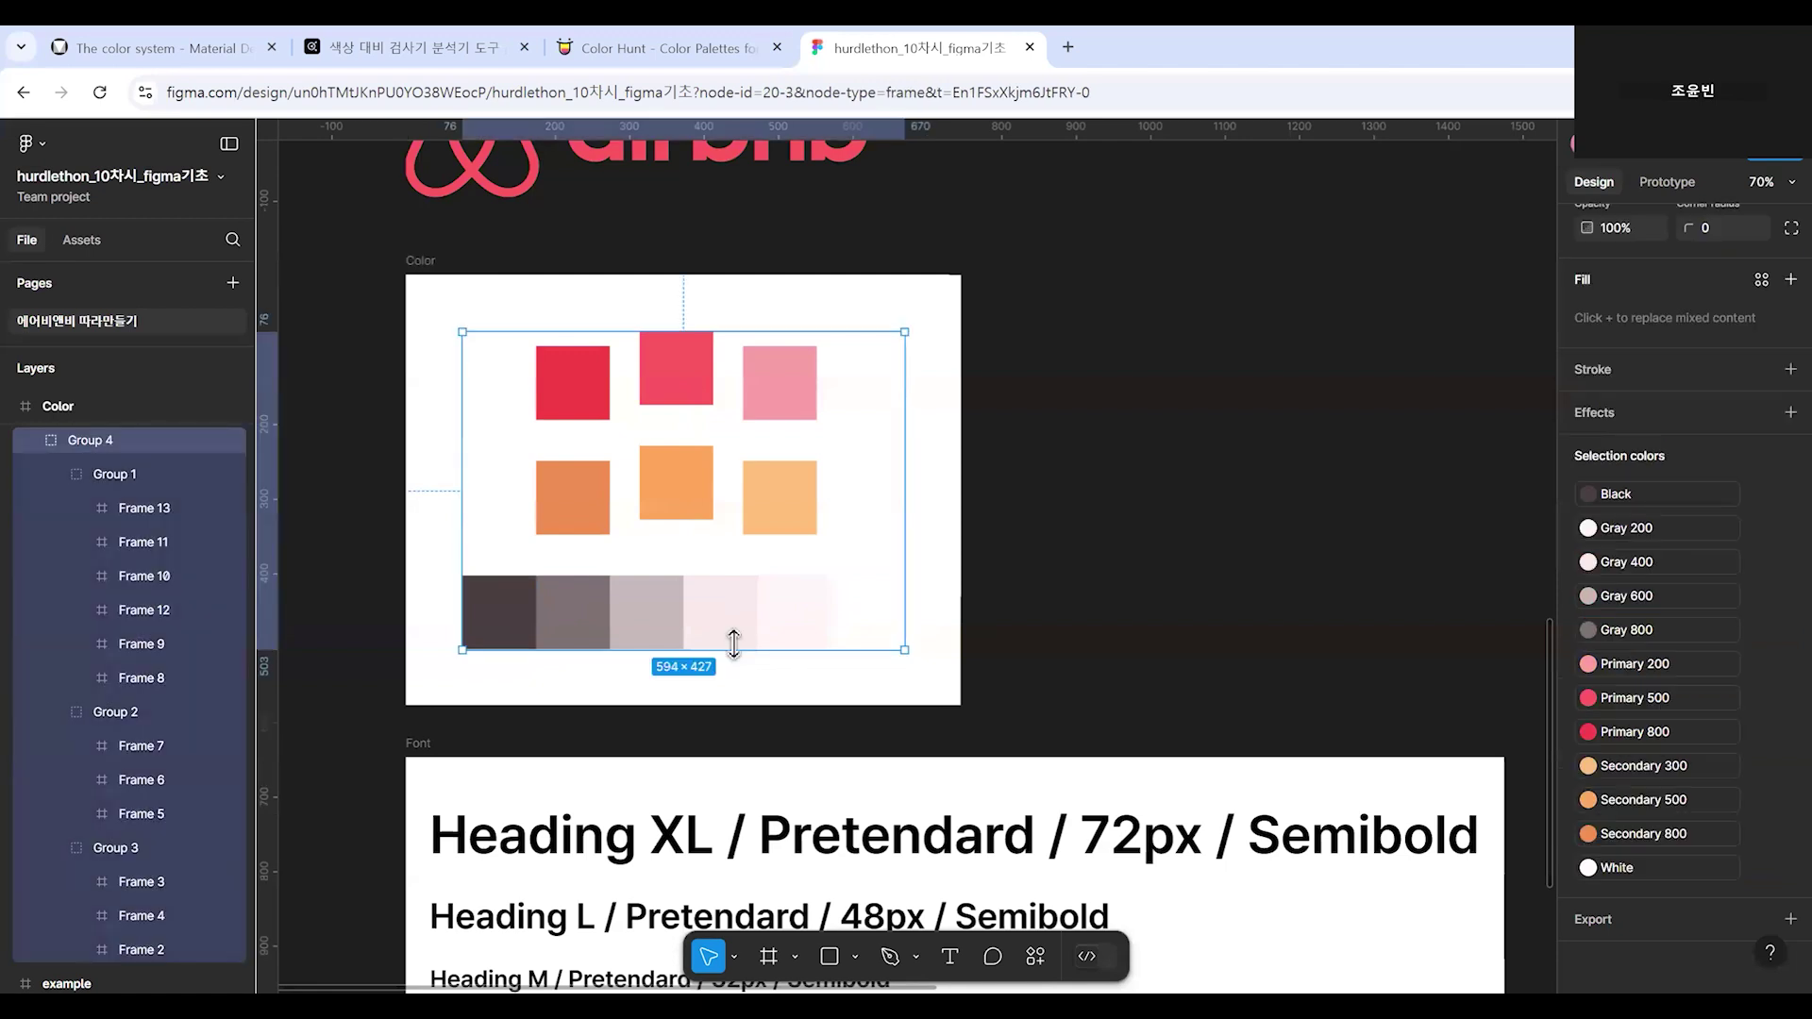
click(758, 622)
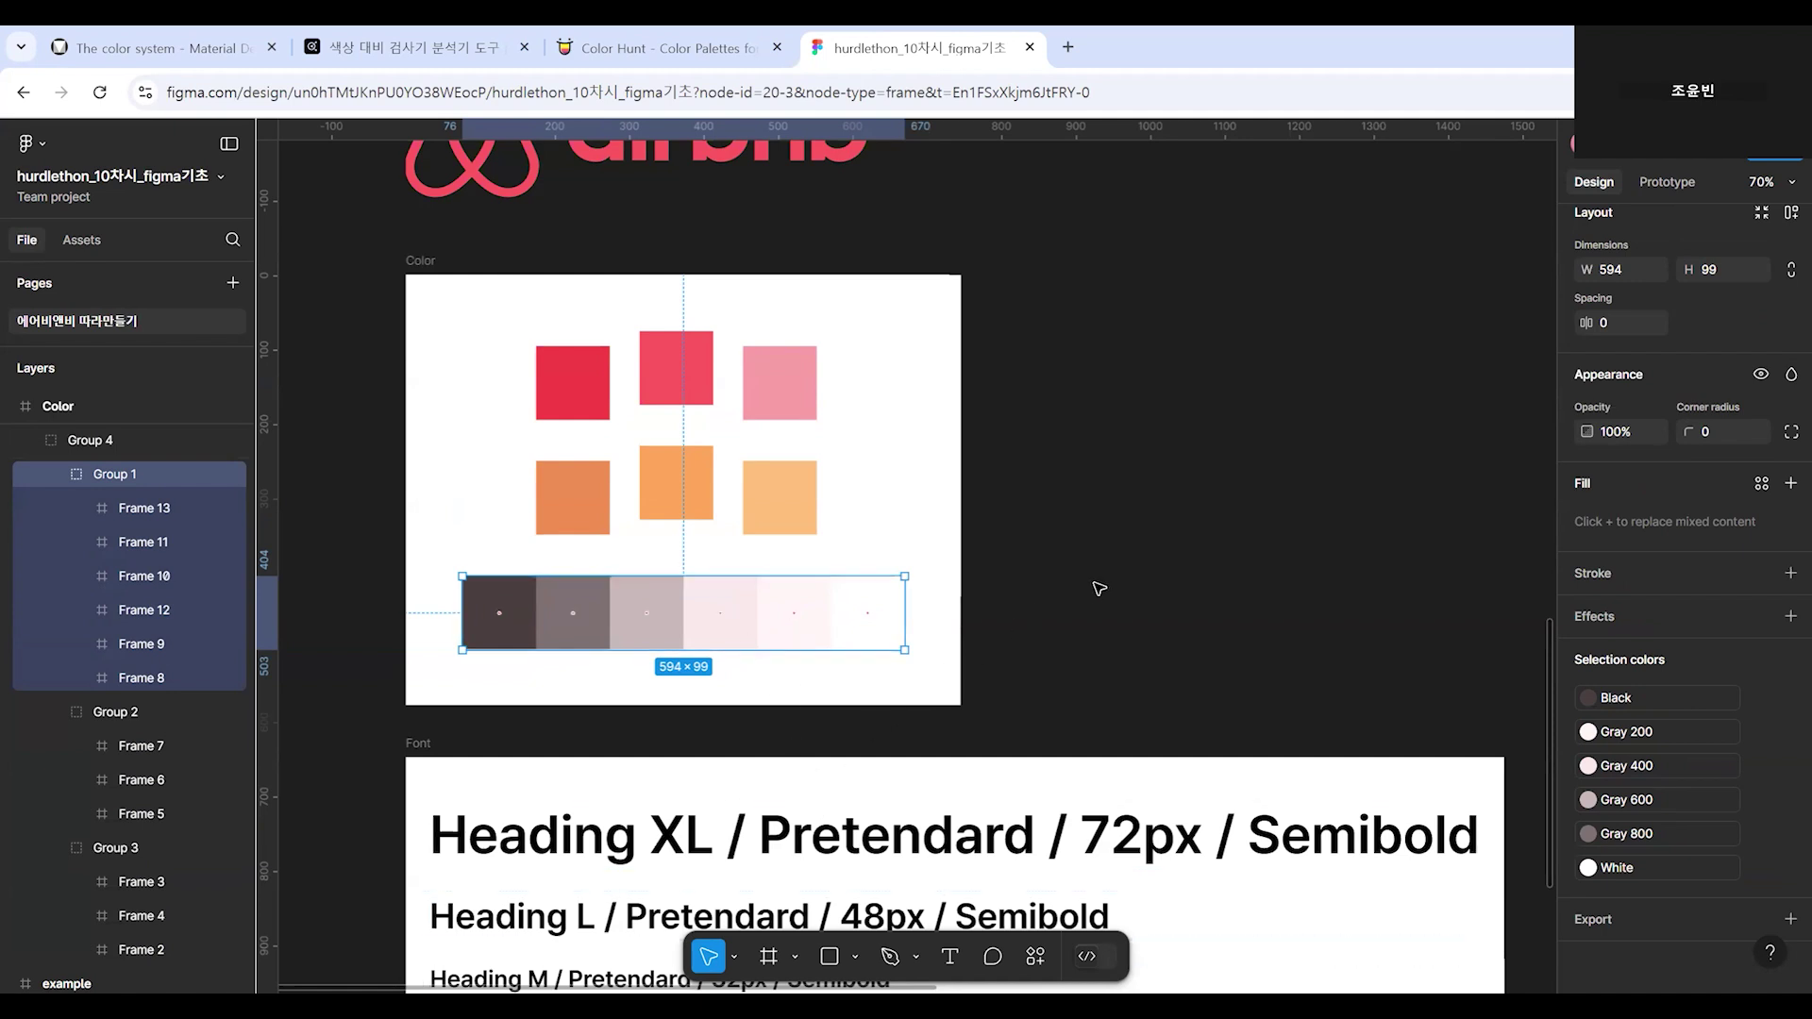
click(710, 367)
click(703, 489)
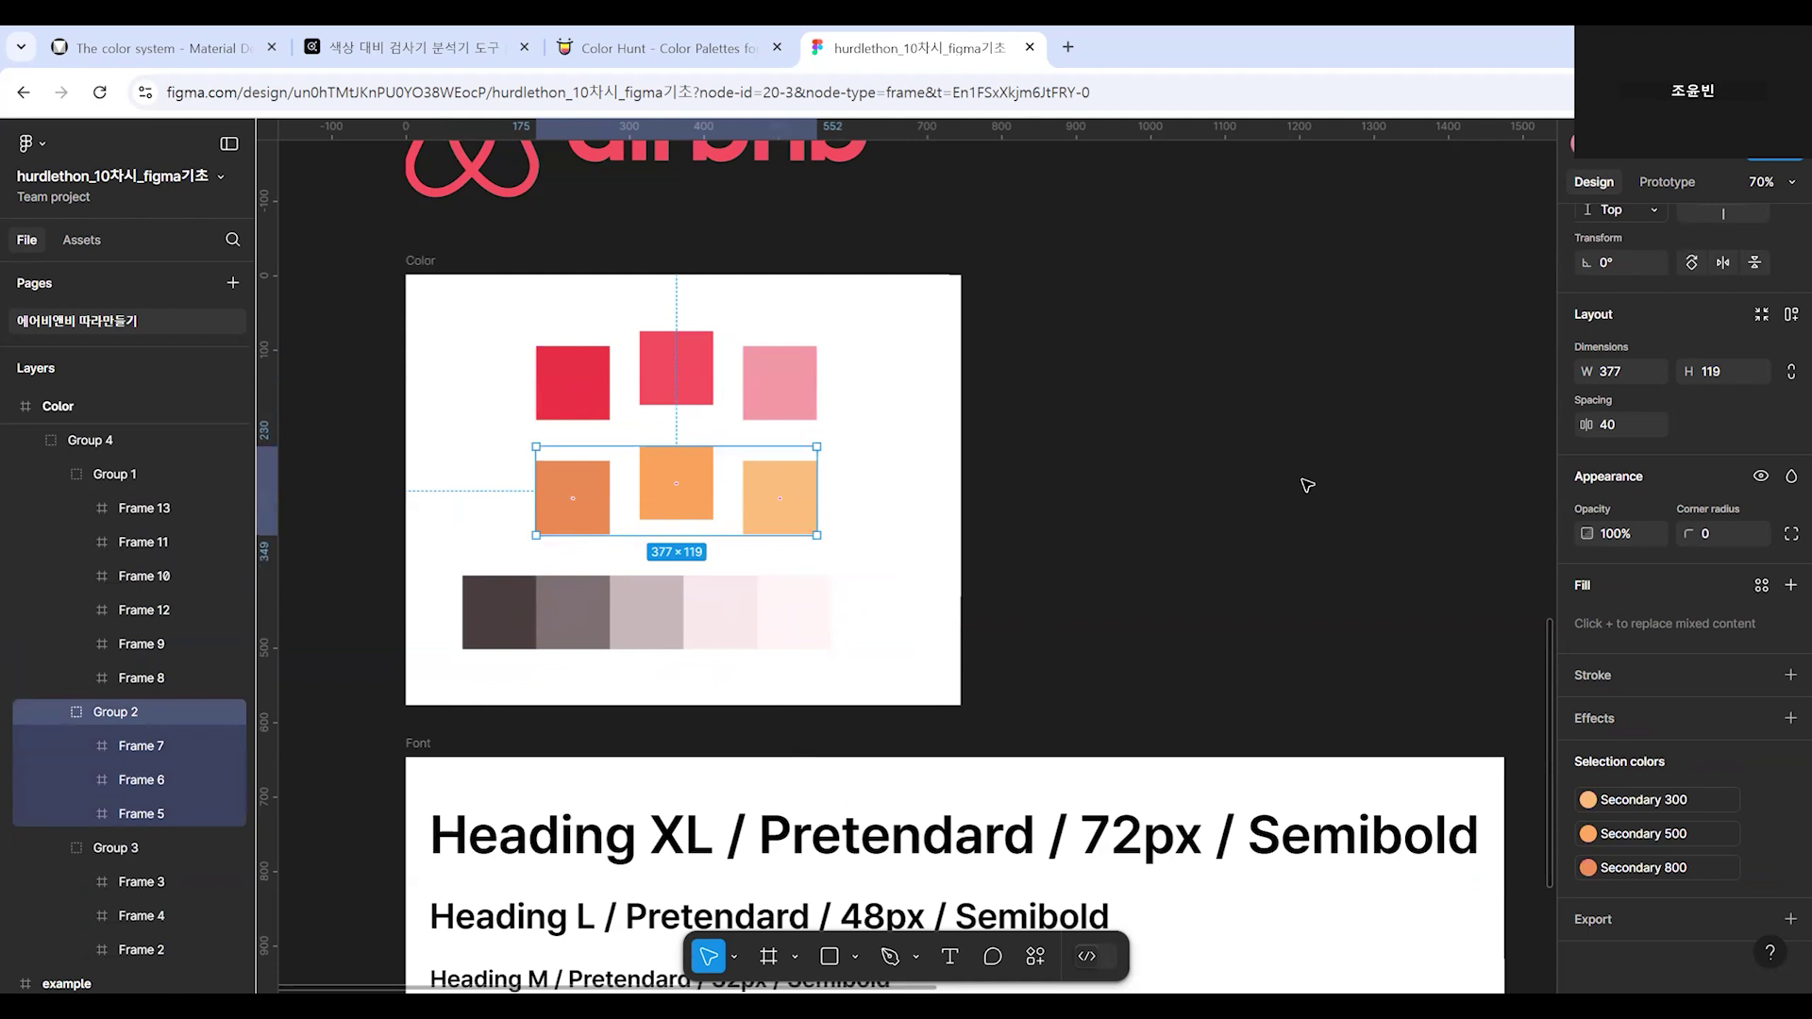
drag(481, 325, 1064, 668)
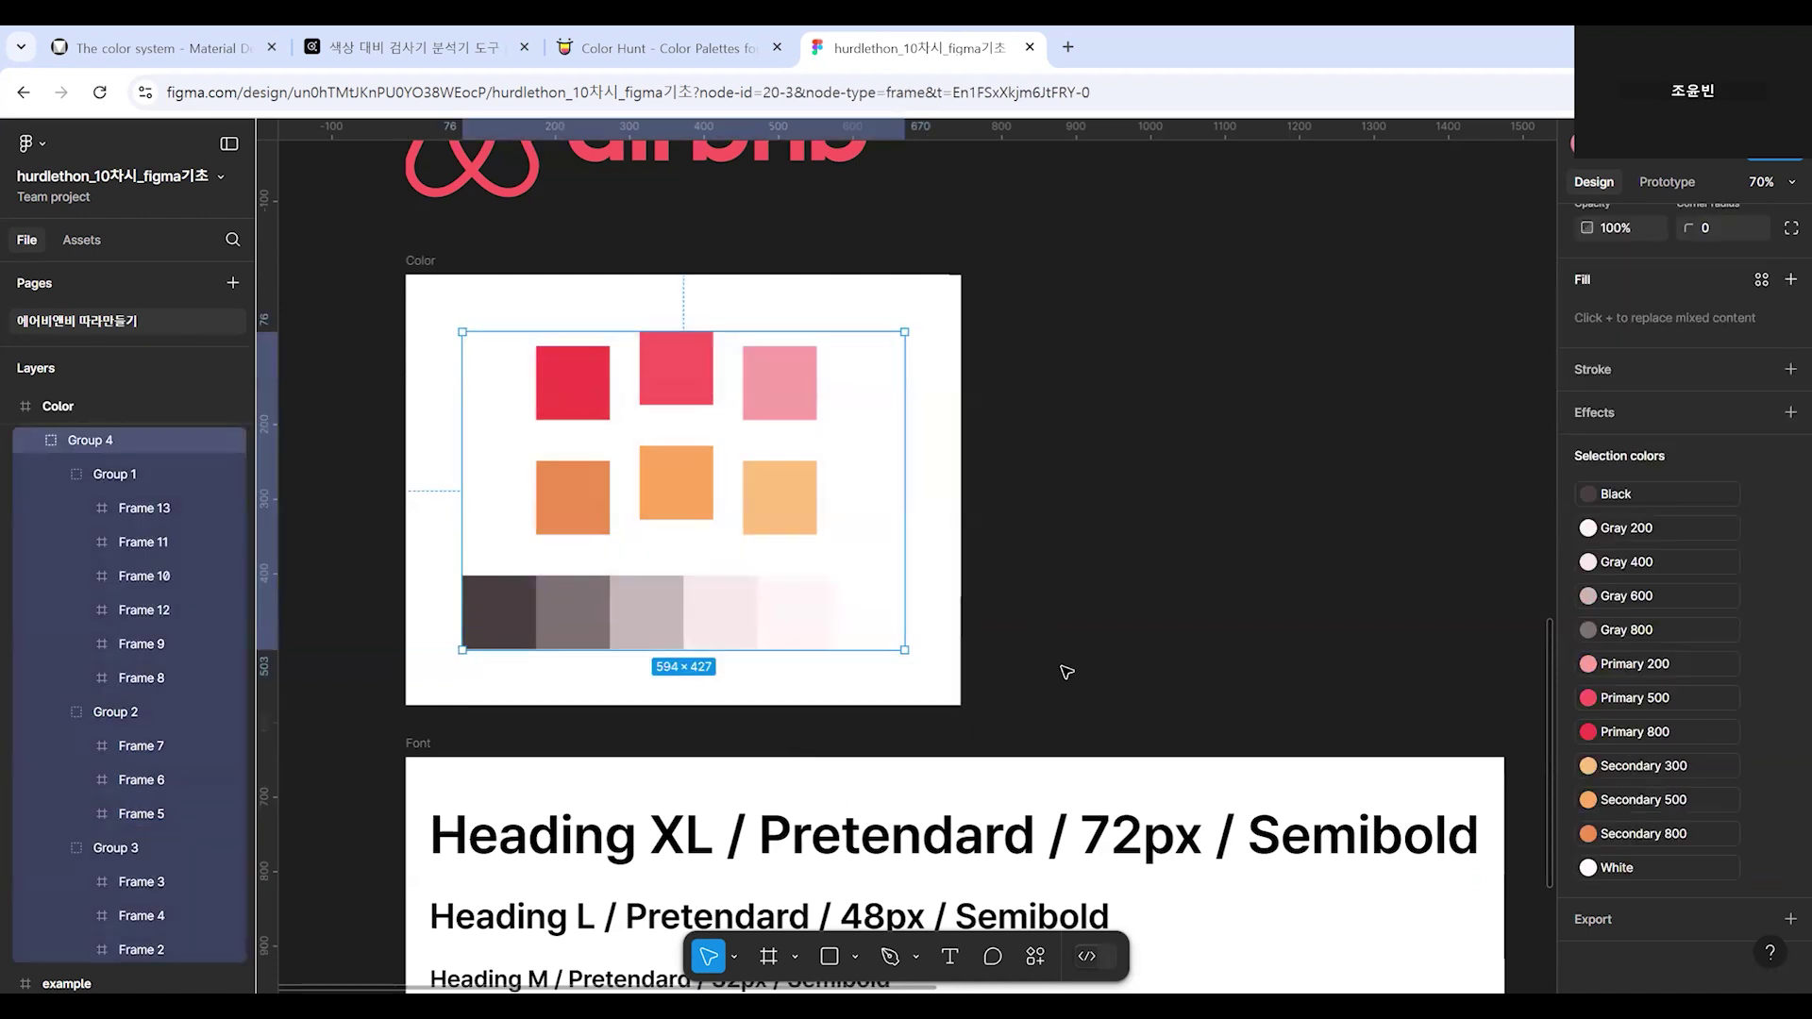
click(1089, 579)
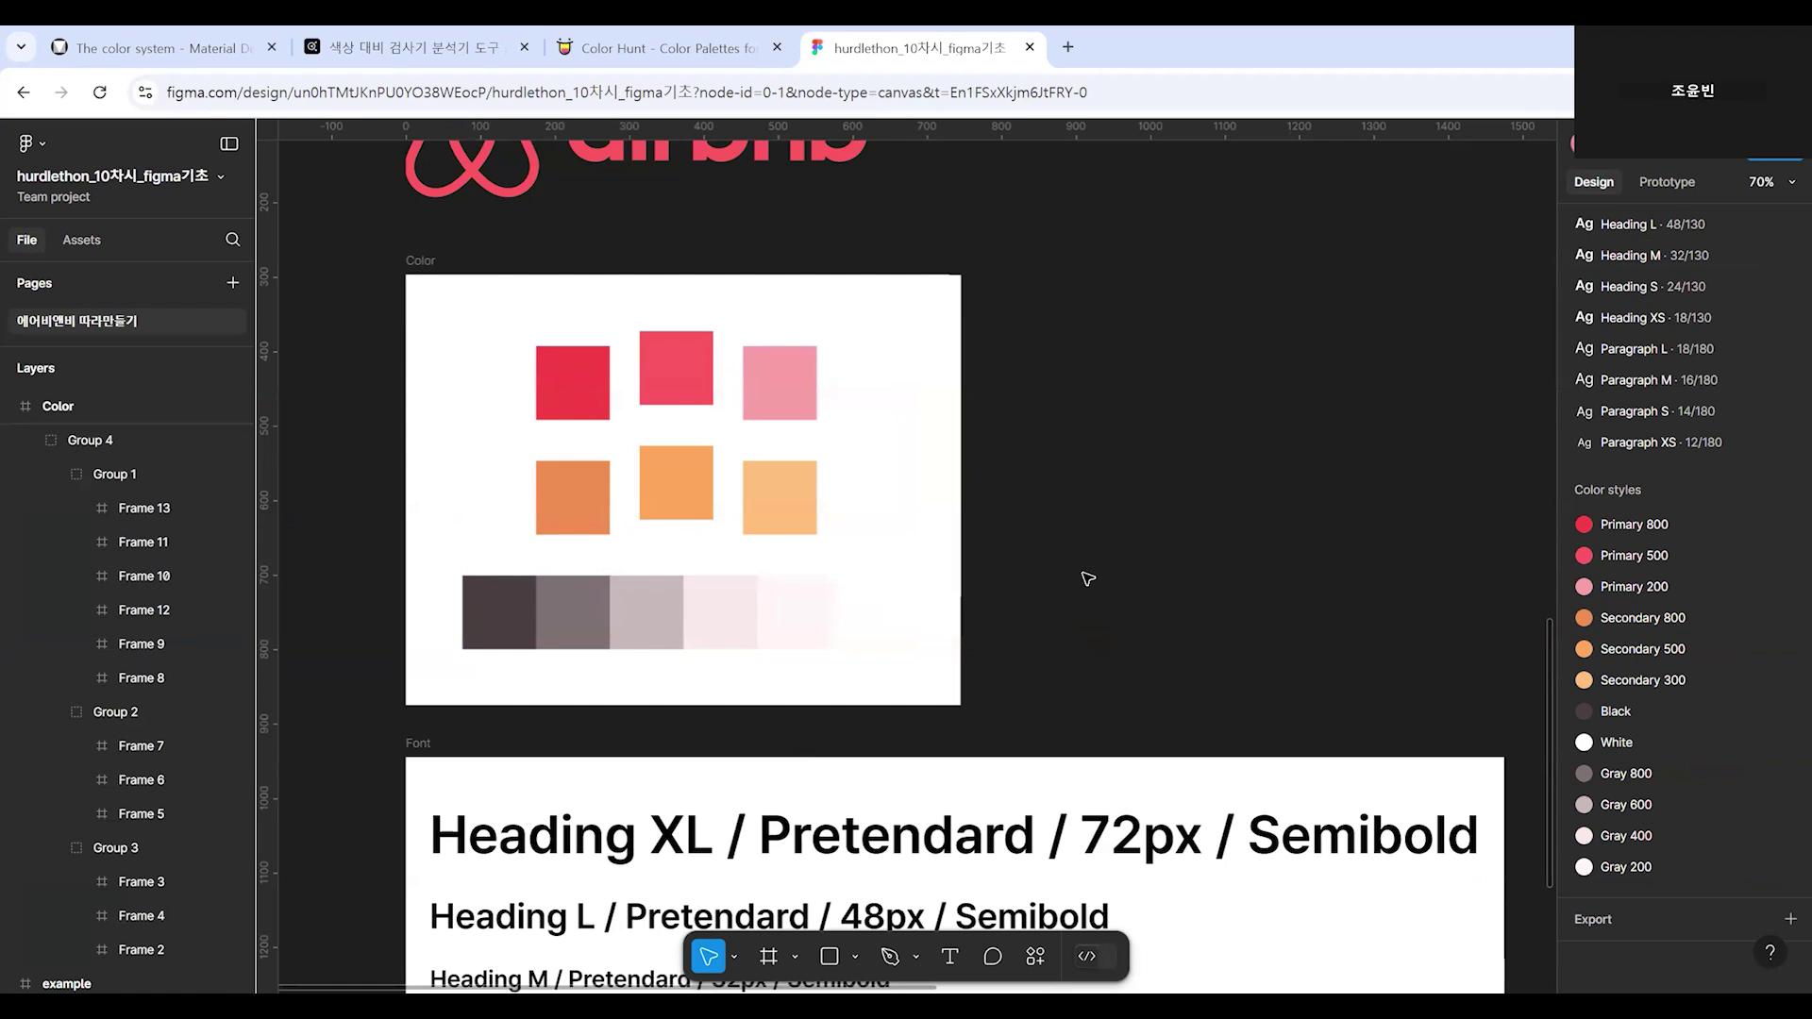
Review the five heading lines on the Font board, from Heading XL to Heading XS, by selecting them together.
scroll(1089, 578, down, 5)
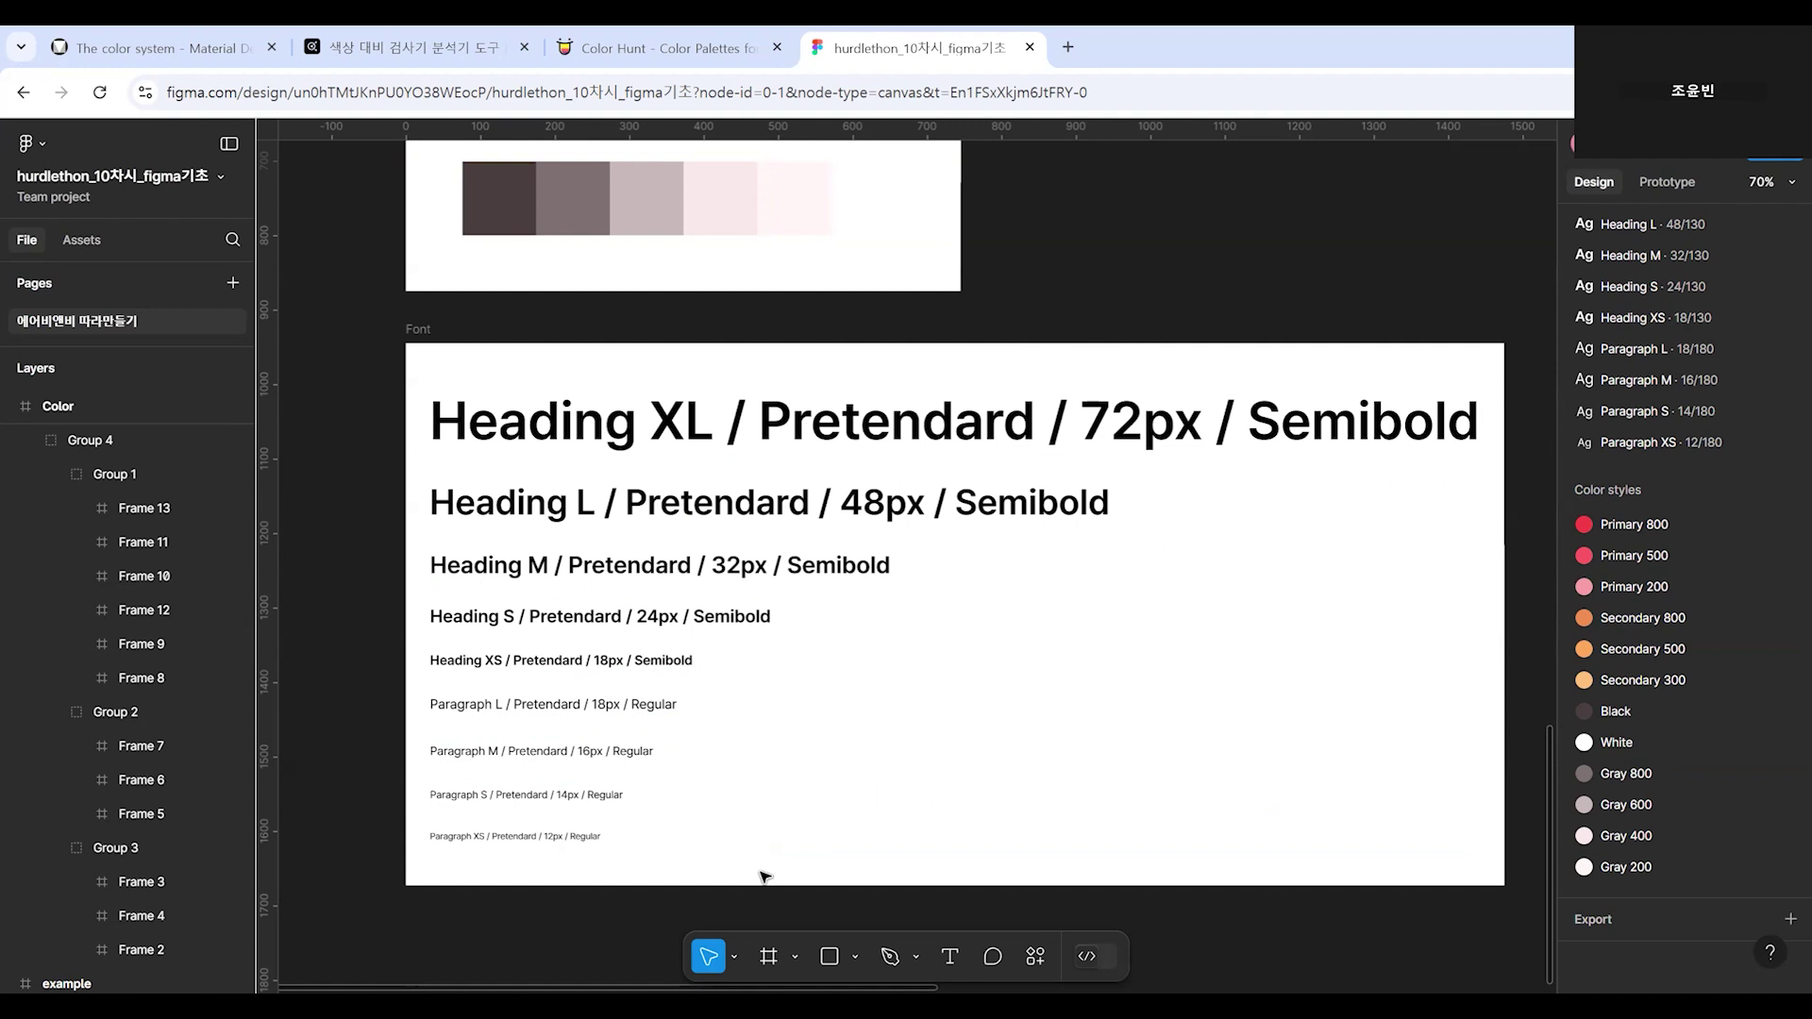
scroll(764, 877, up, 2)
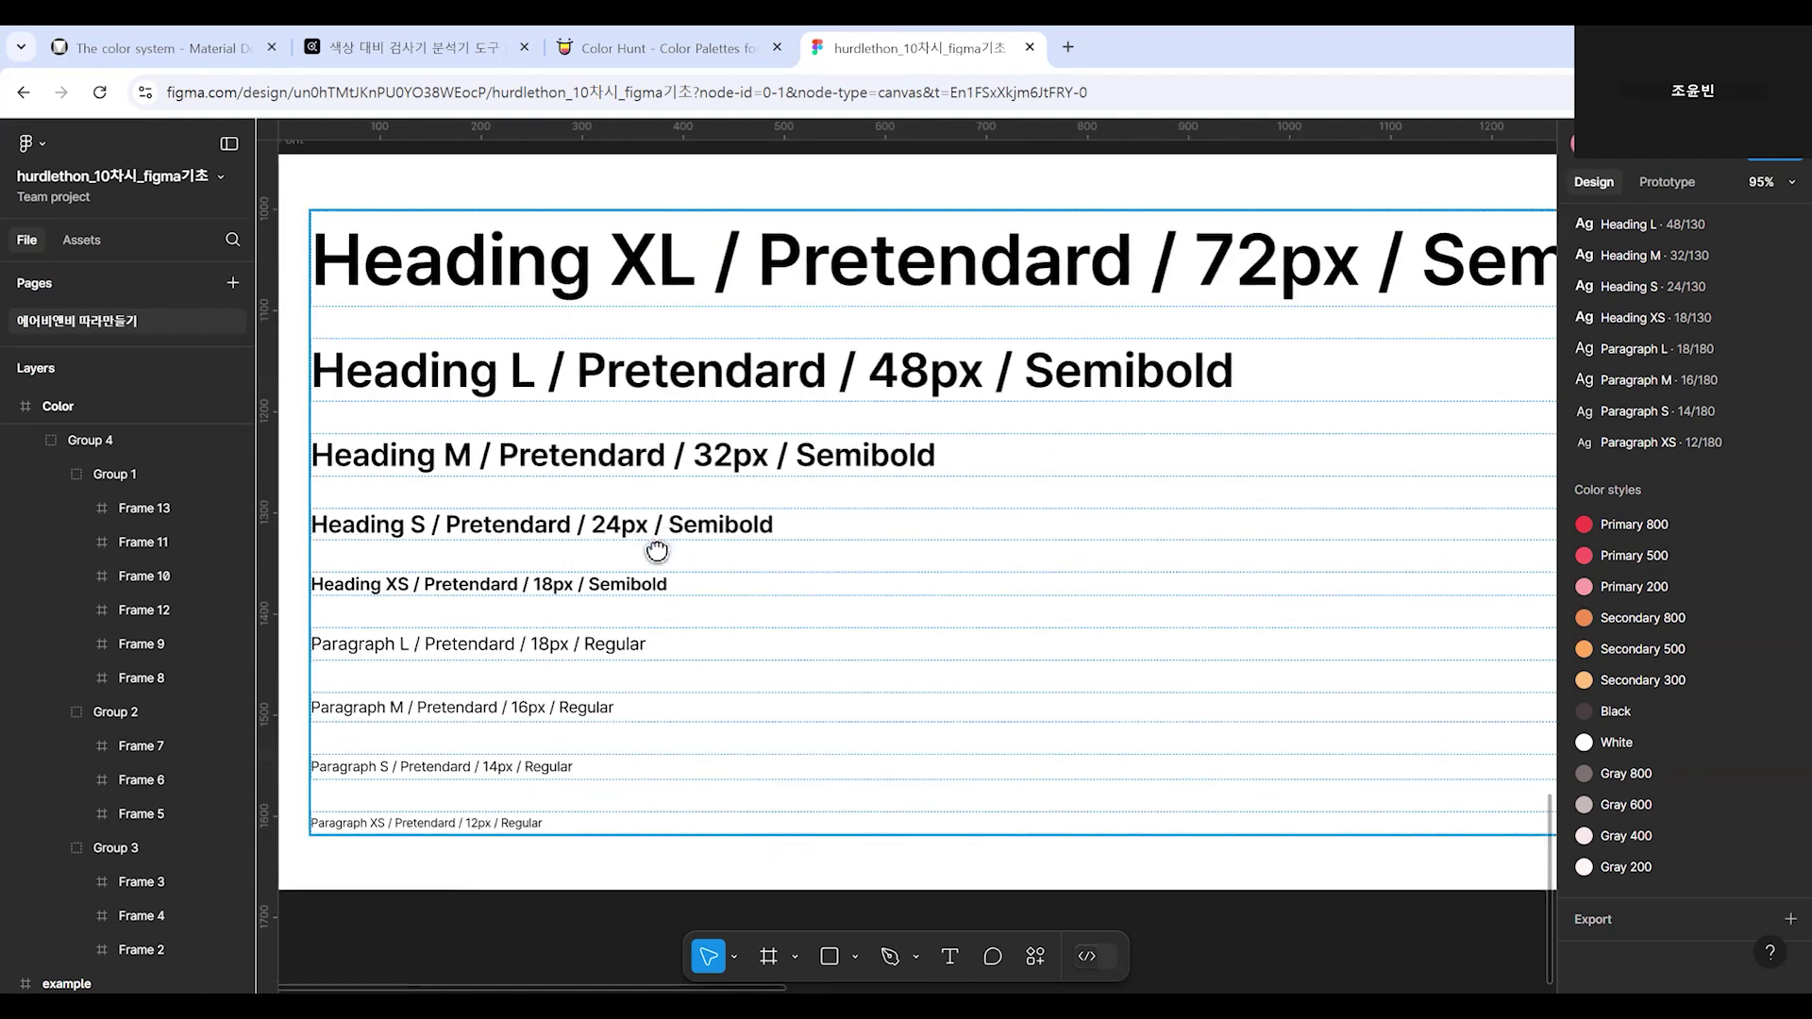
scroll(672, 552, up, 1)
scroll(672, 552, down, 2)
click(583, 357)
click(561, 373)
shift+click(514, 439)
shift+click(490, 500)
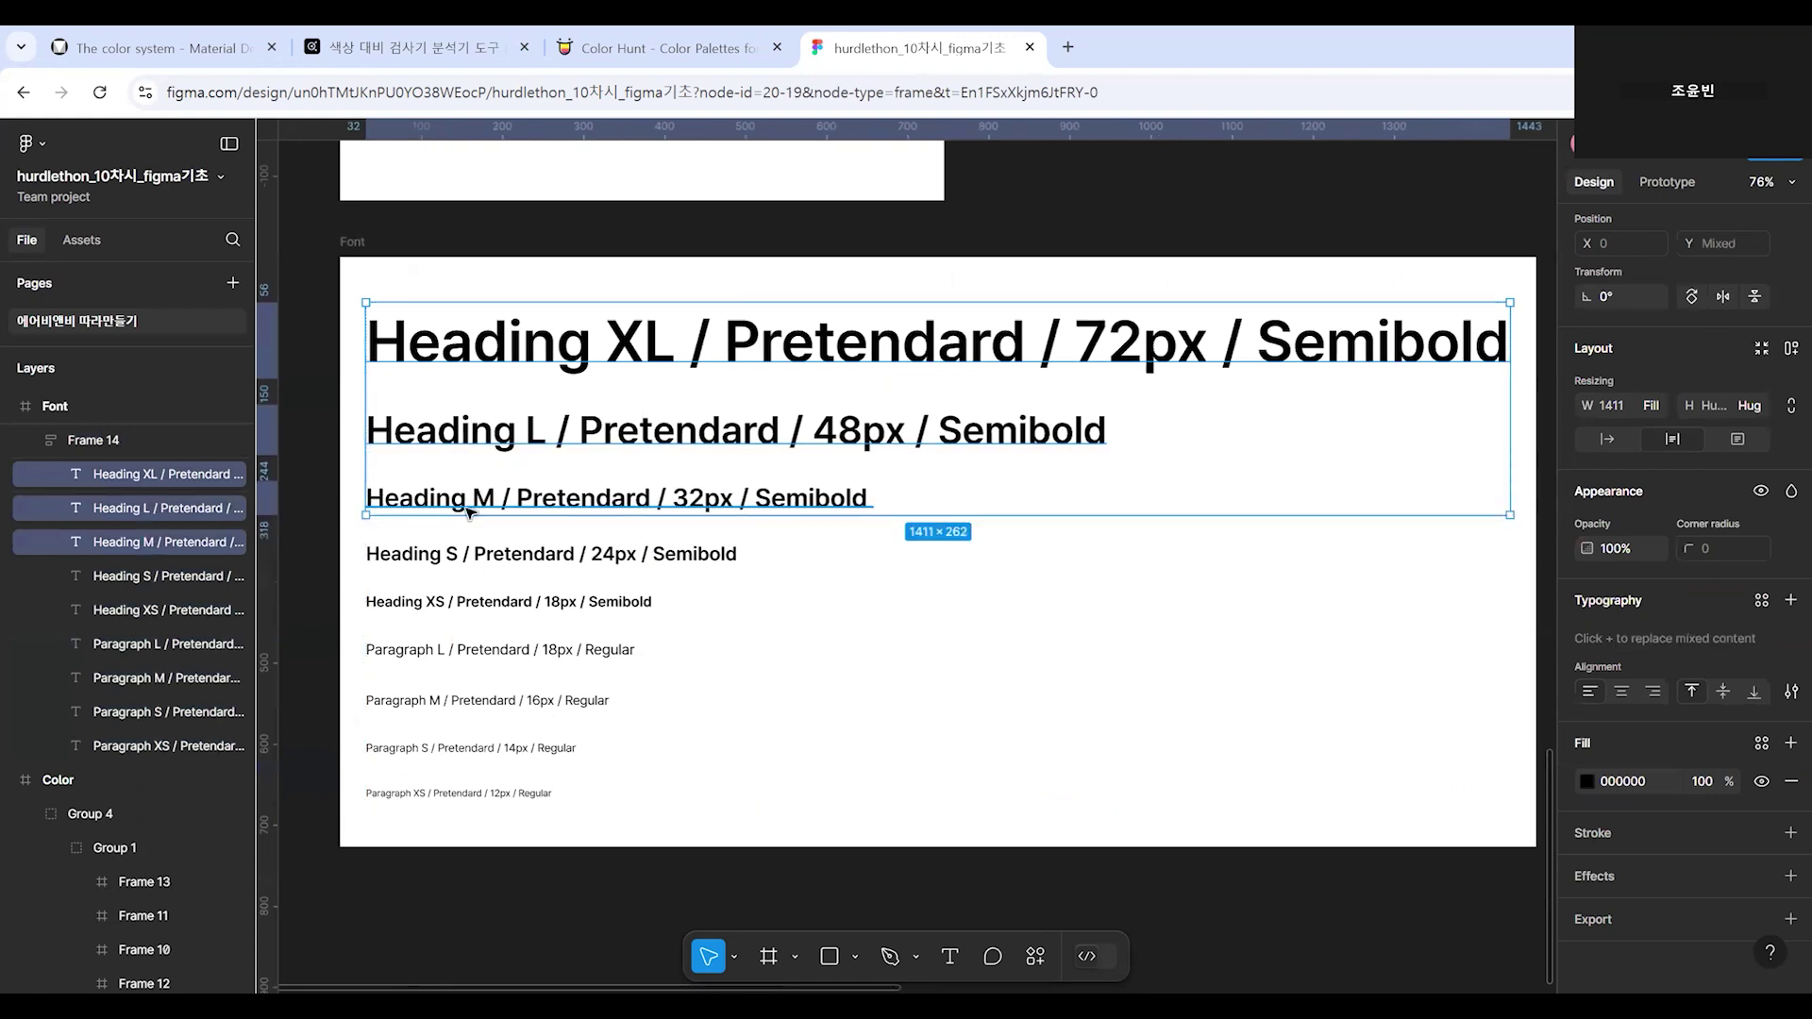
shift+click(453, 557)
shift+click(423, 600)
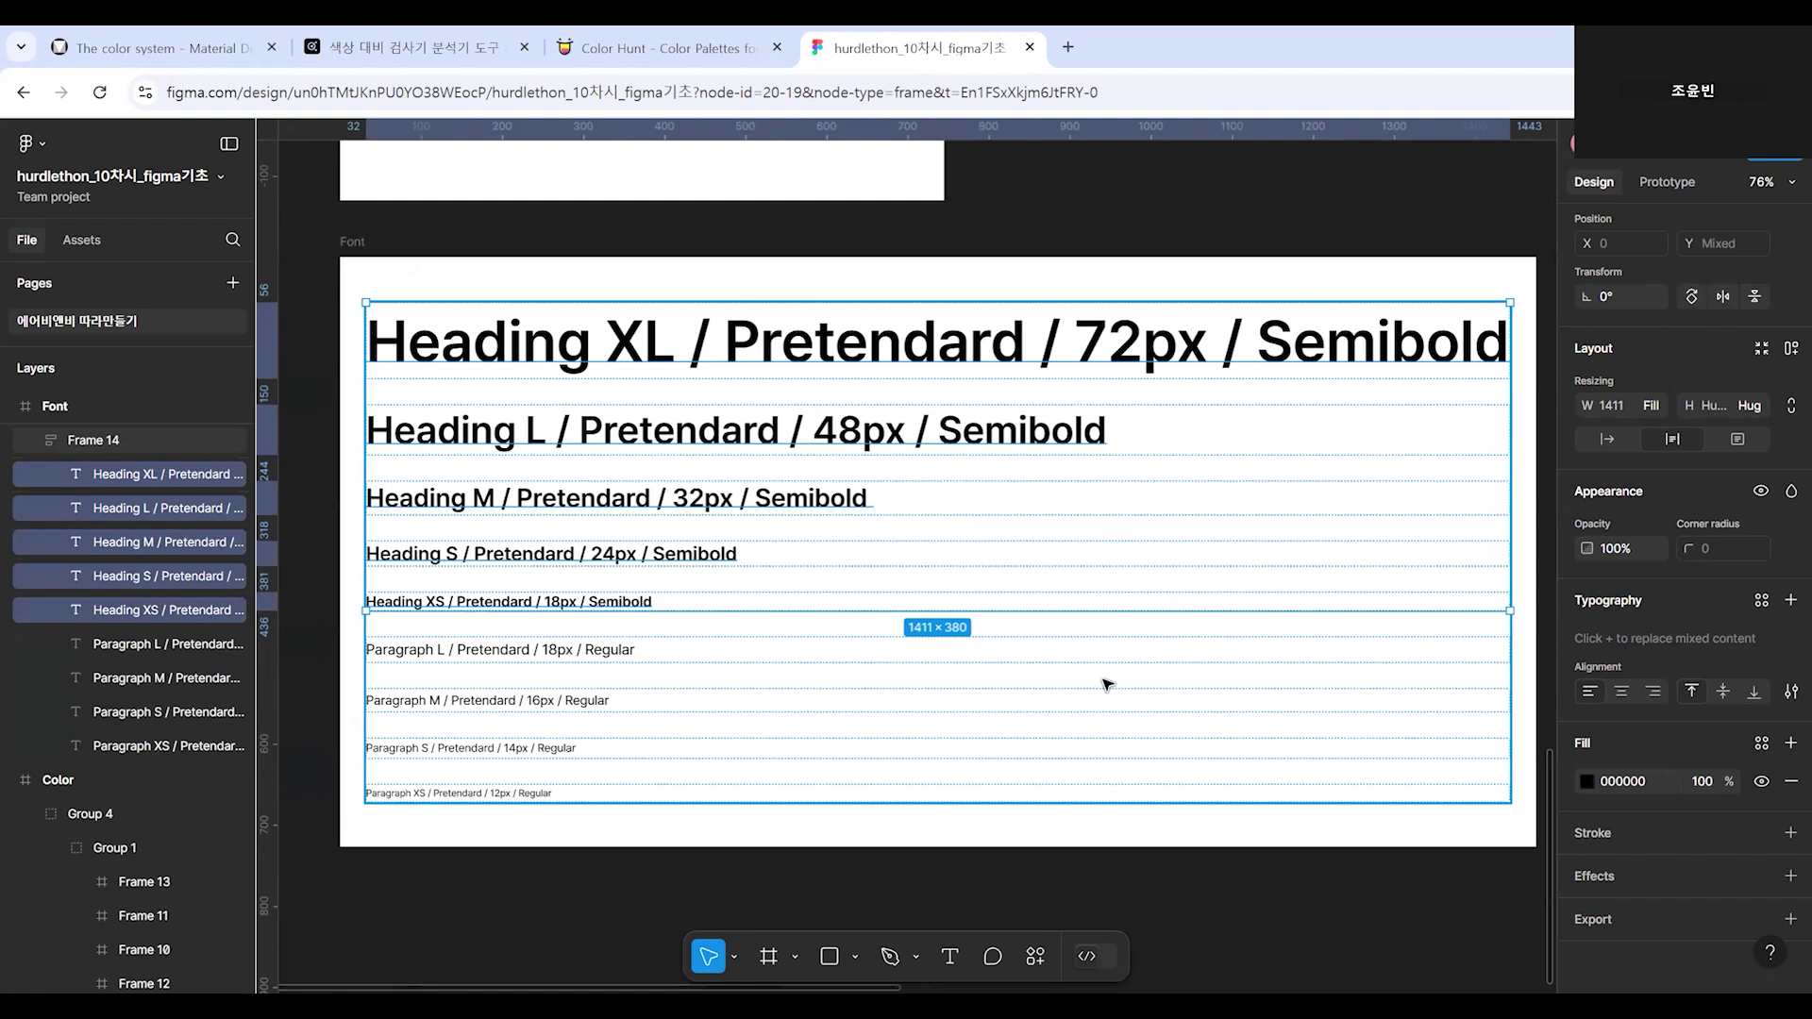
click(1161, 213)
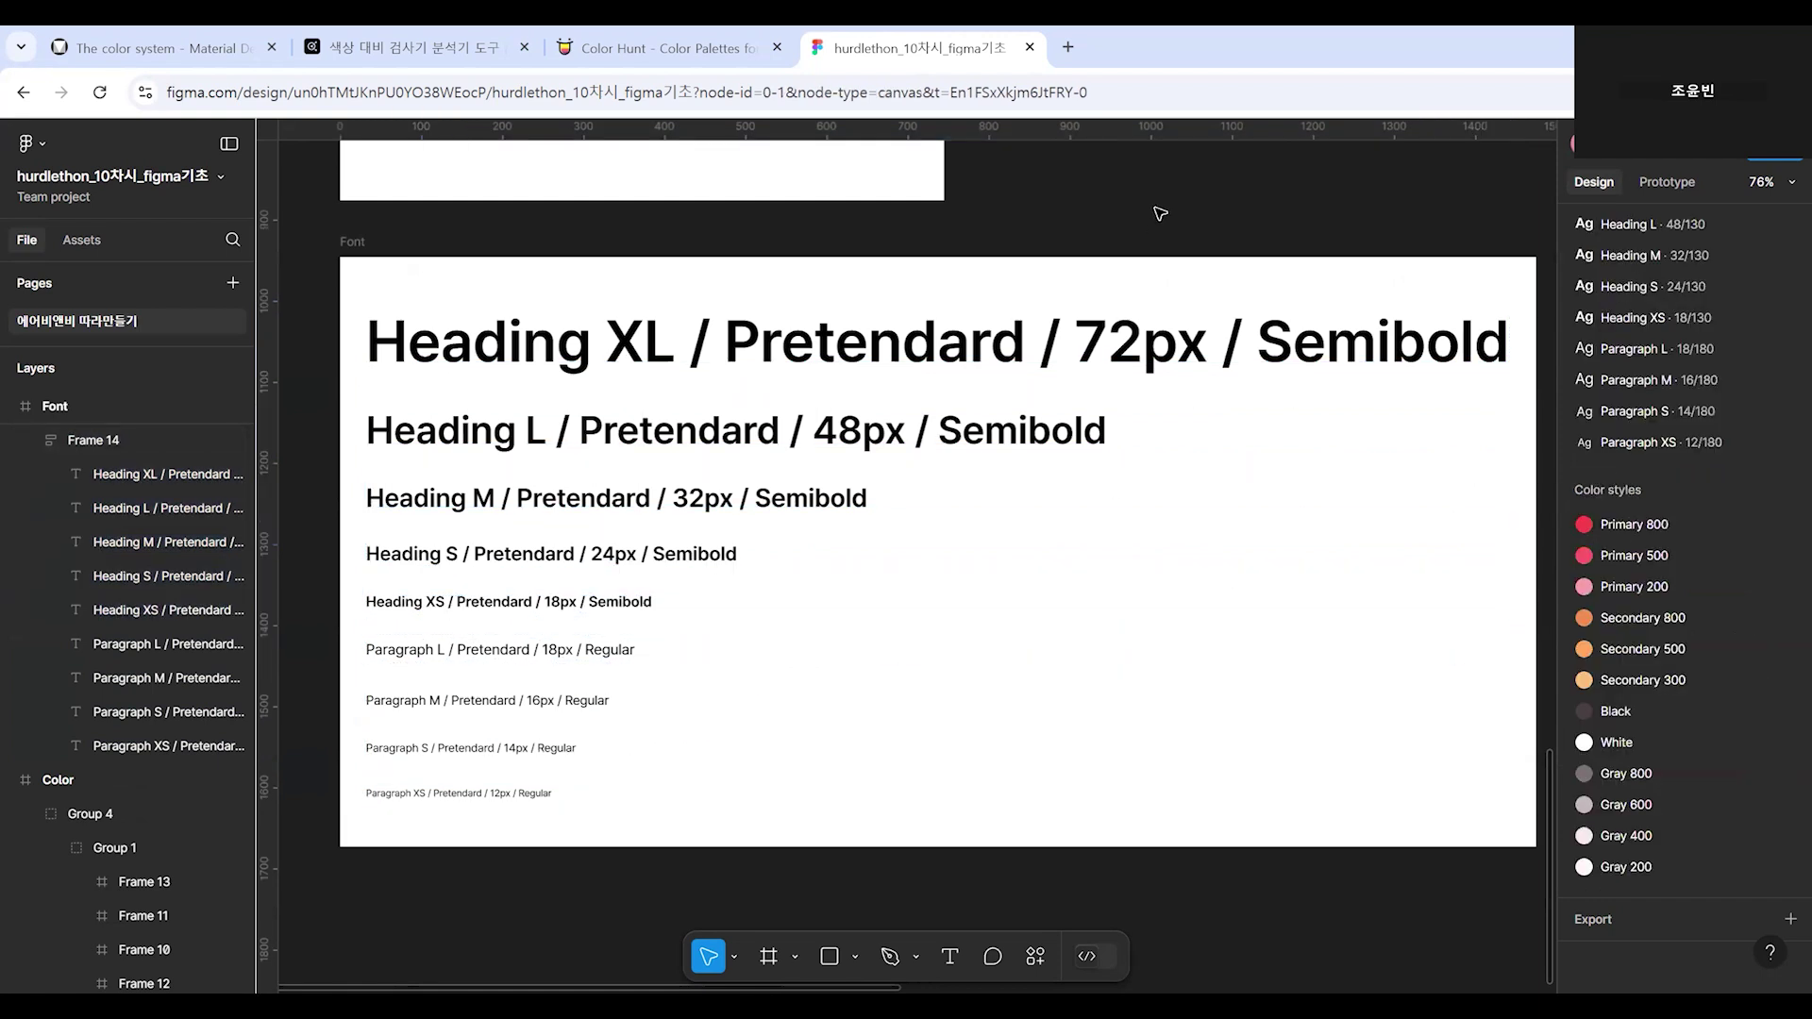
Inspect the typography style of the Heading XL line on the Font board.
double_click(852, 344)
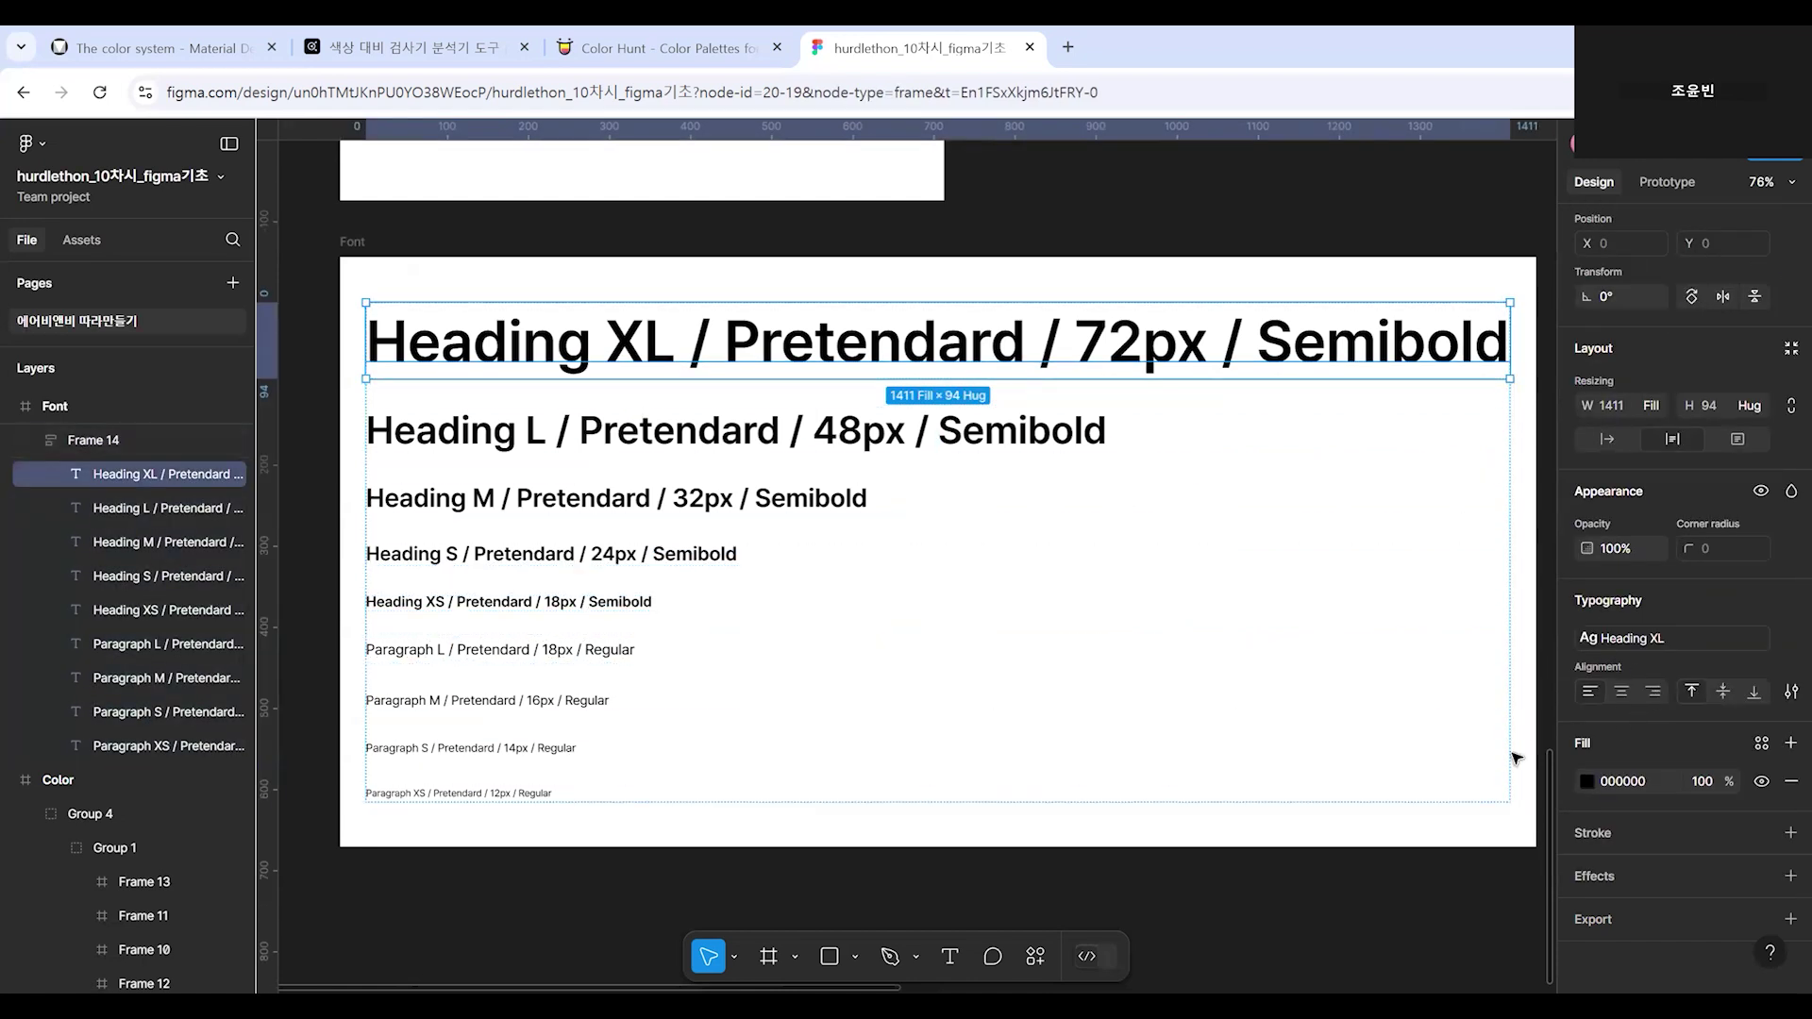
click(1260, 267)
click(1136, 332)
click(1132, 335)
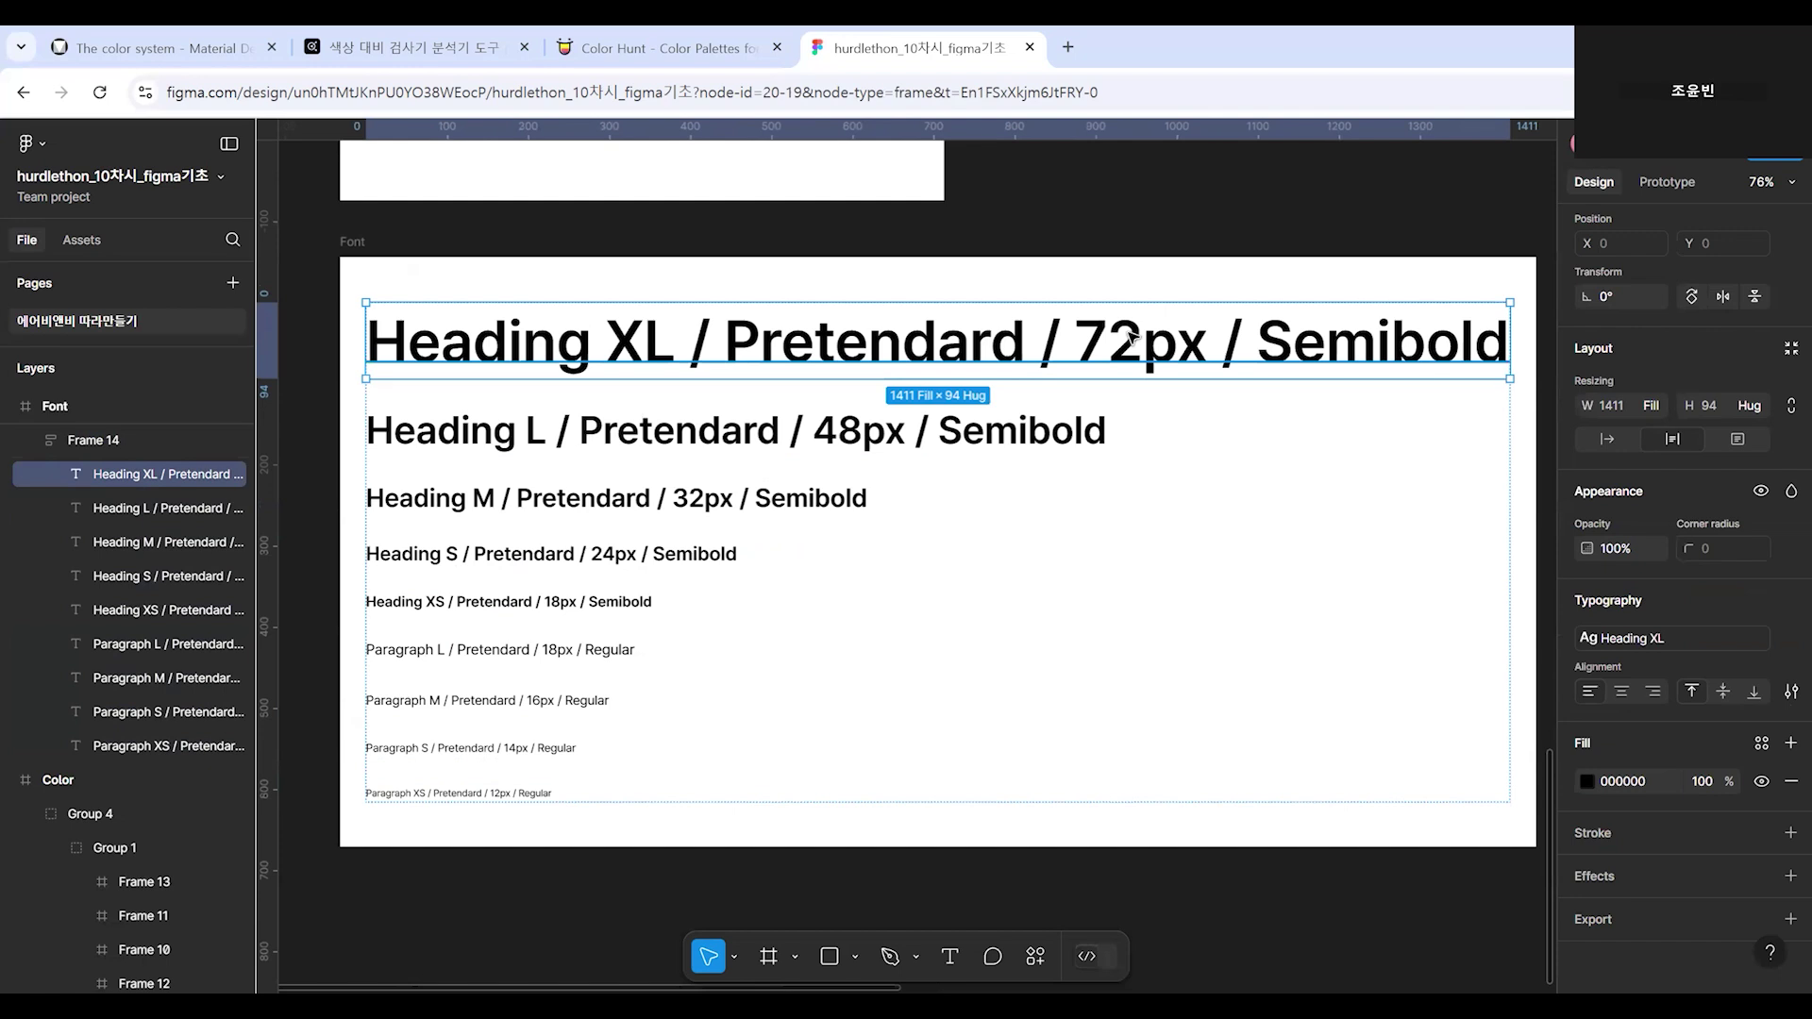
click(1216, 214)
double_click(1167, 342)
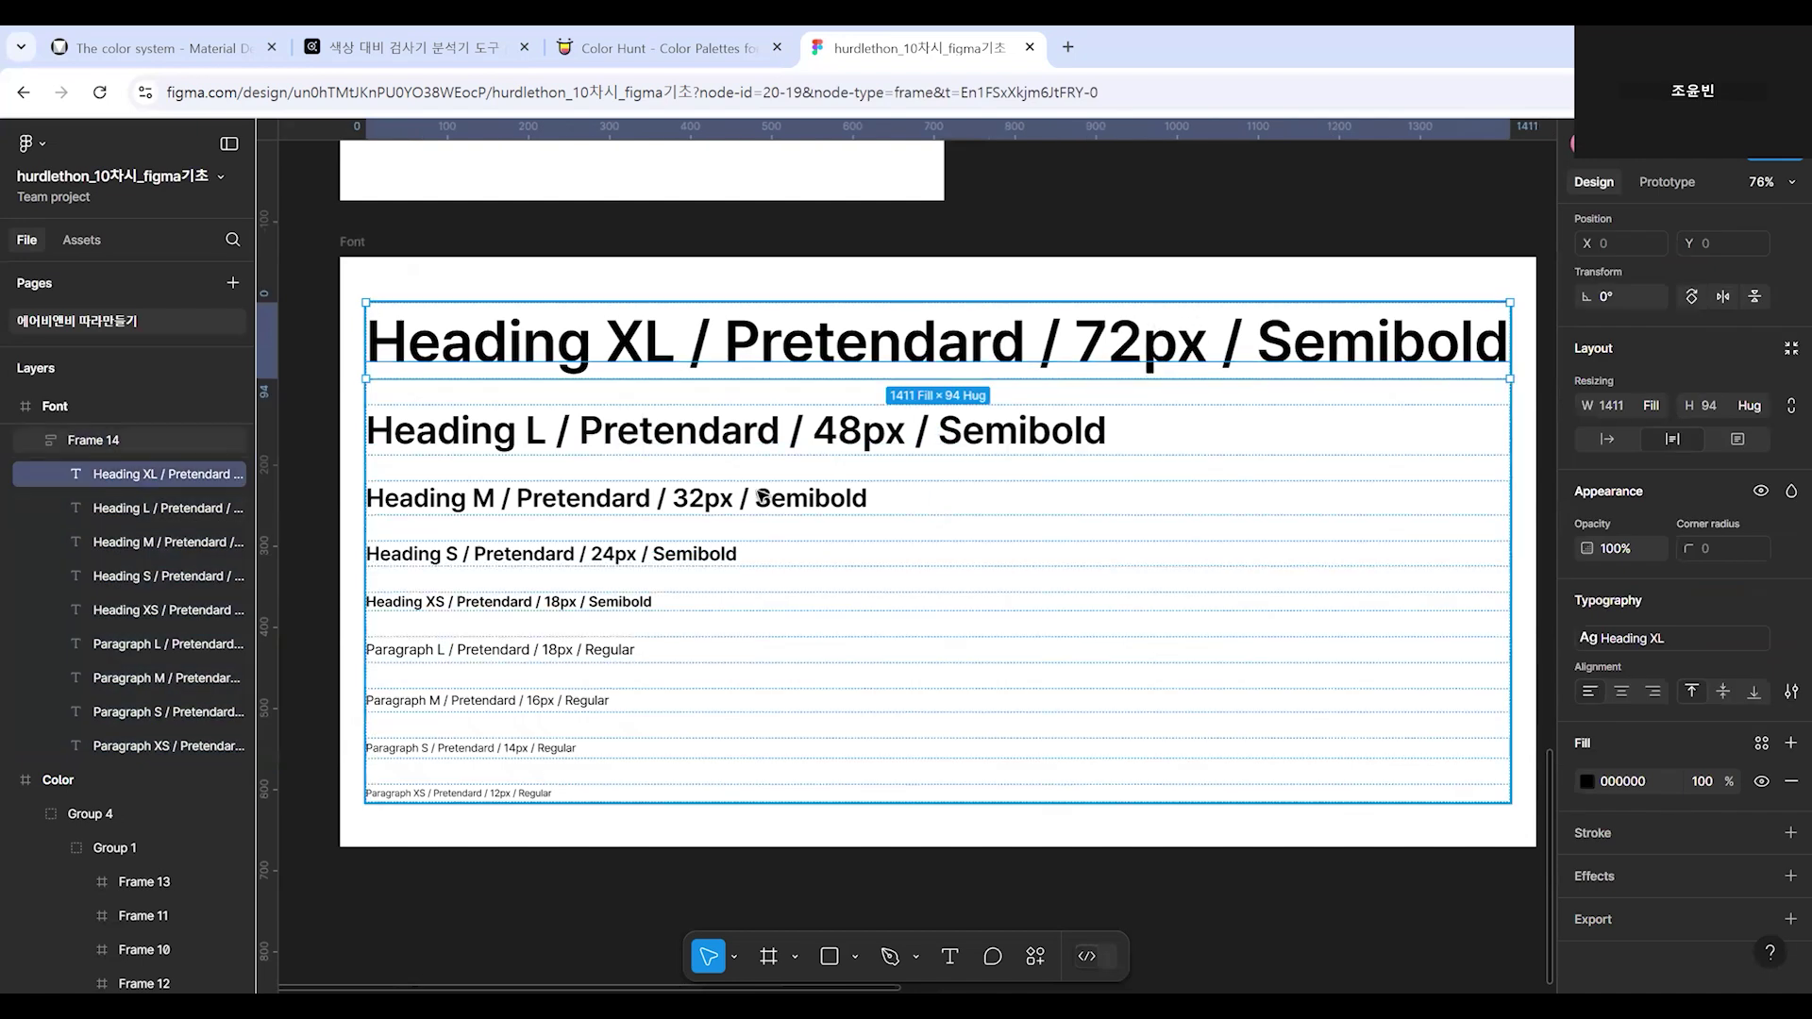
Examine the typography styles and stated pixel sizes of the Heading S and Heading M lines.
key(Tab)
key(Tab)
key(Tab)
double_click(614, 559)
key(Escape)
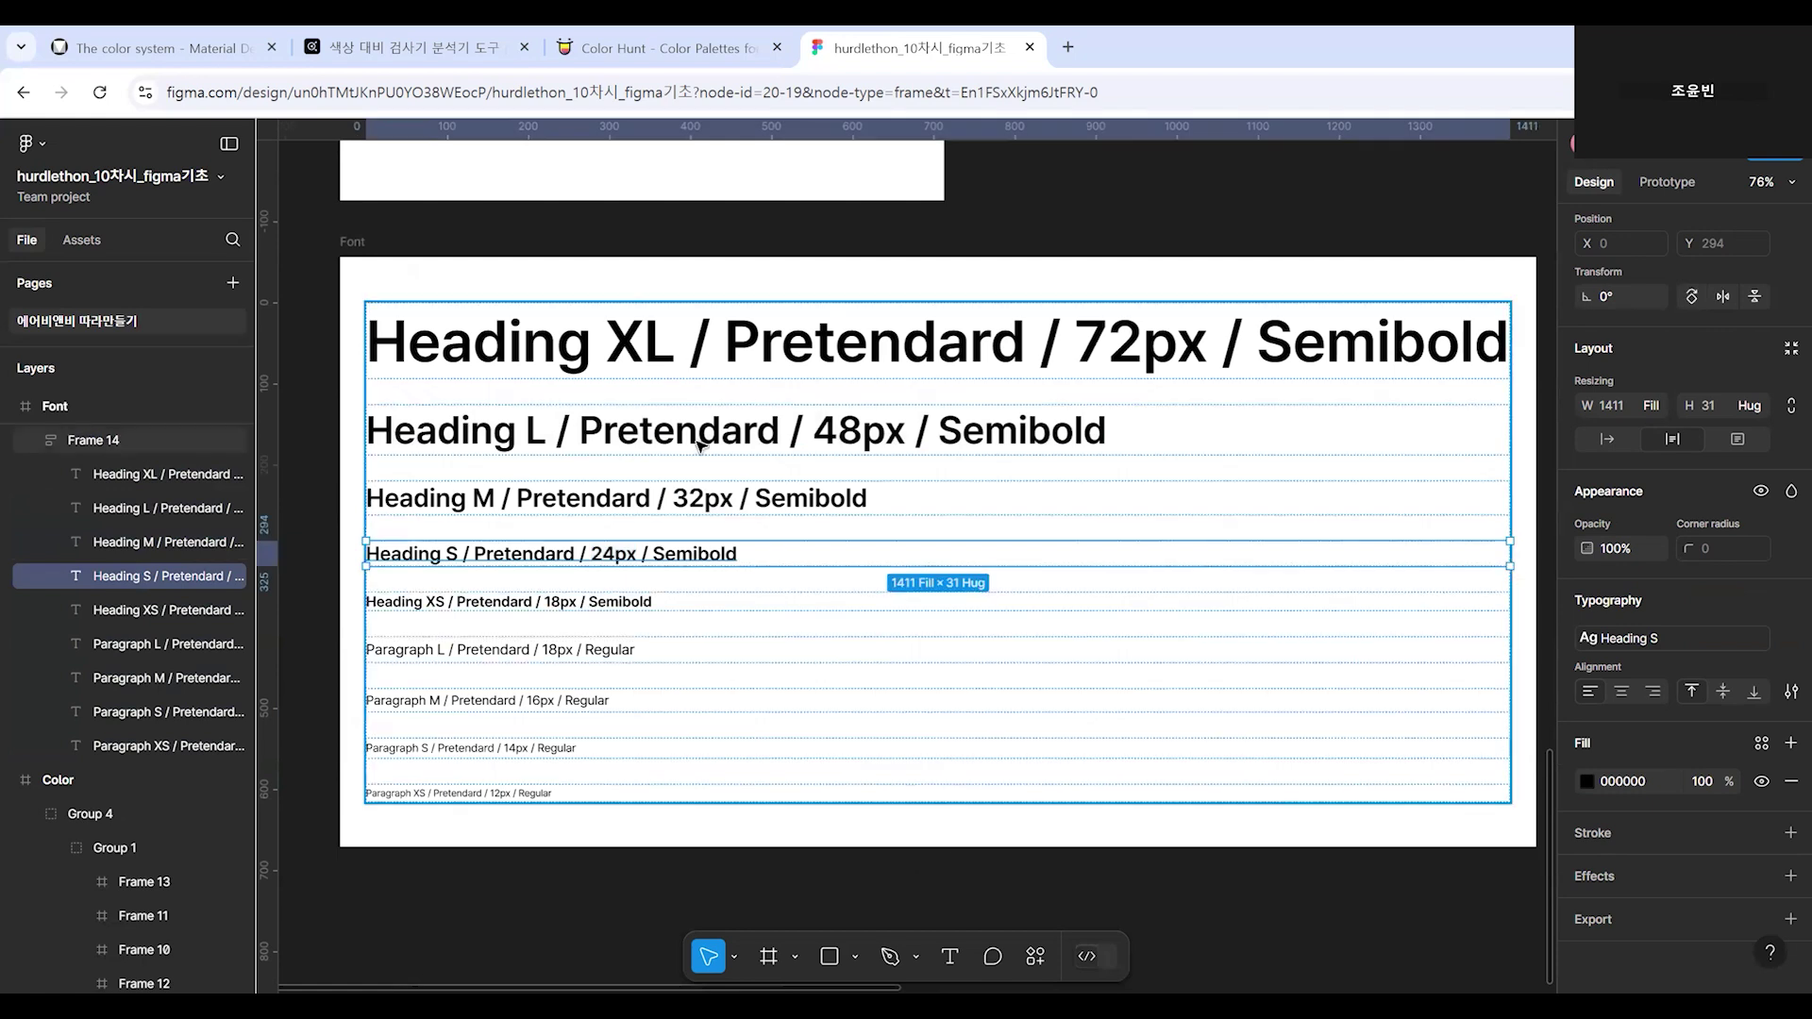
double_click(733, 497)
click(734, 498)
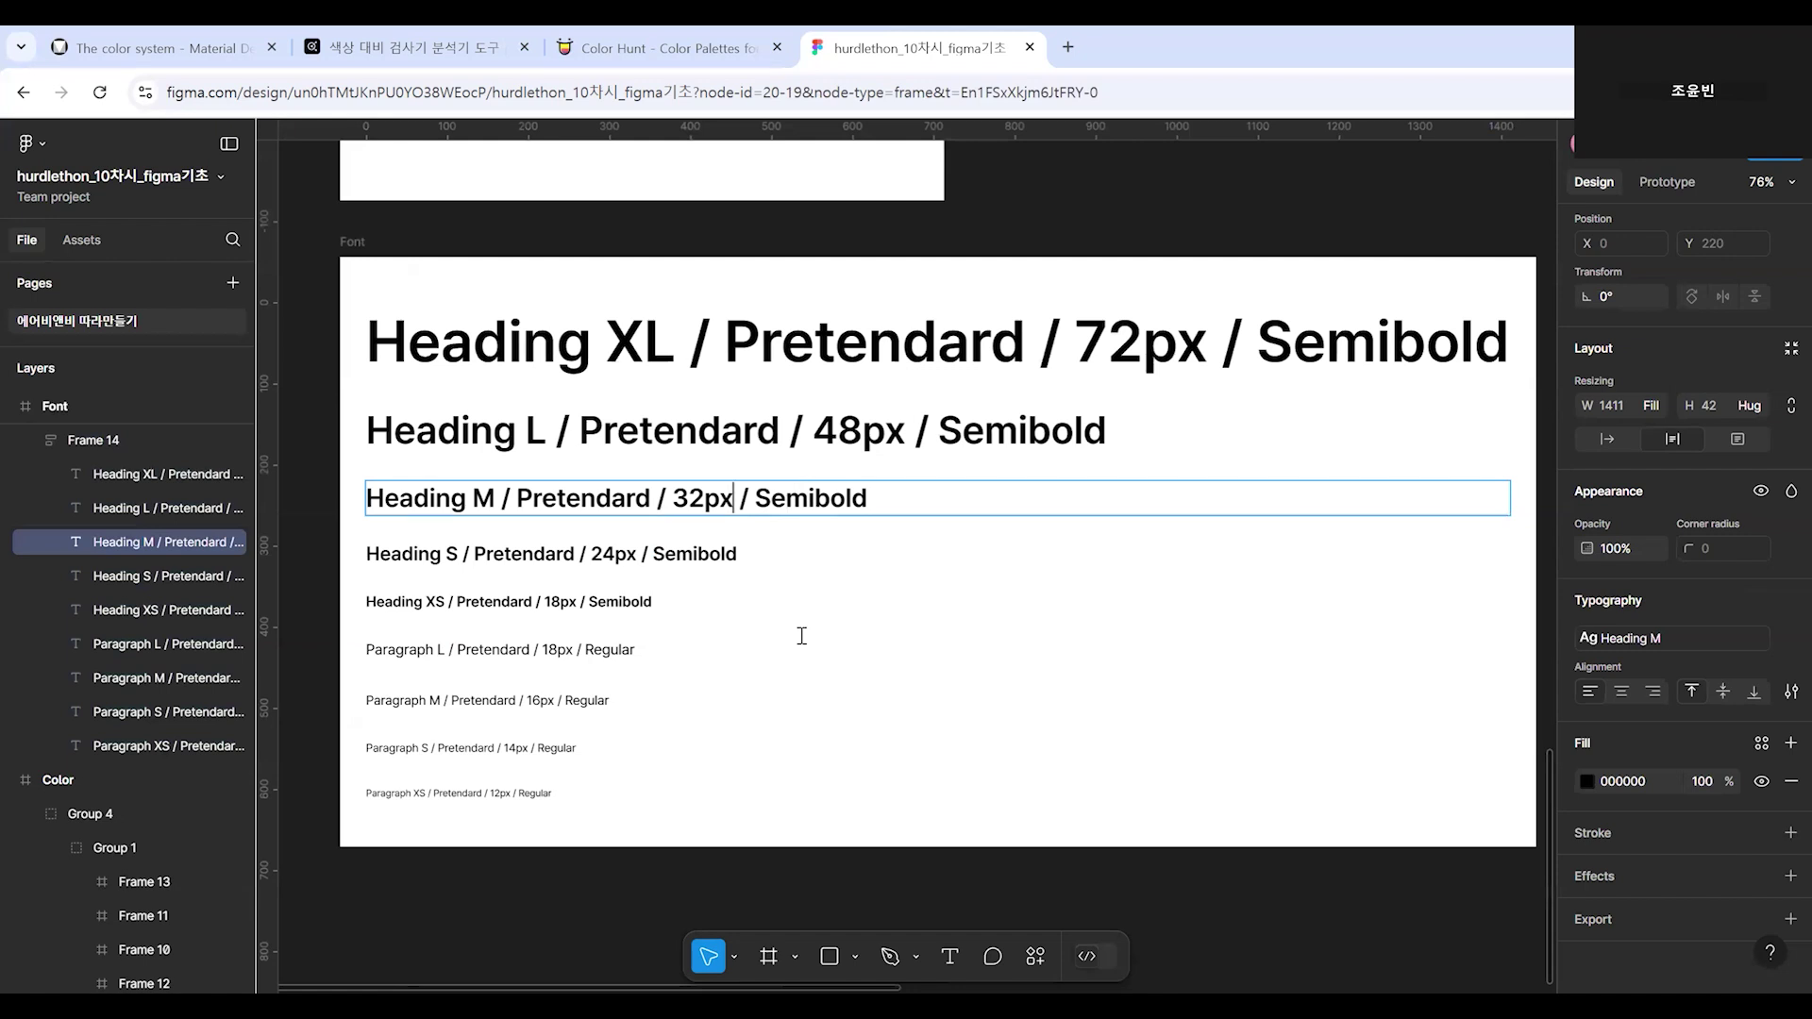
key(Escape)
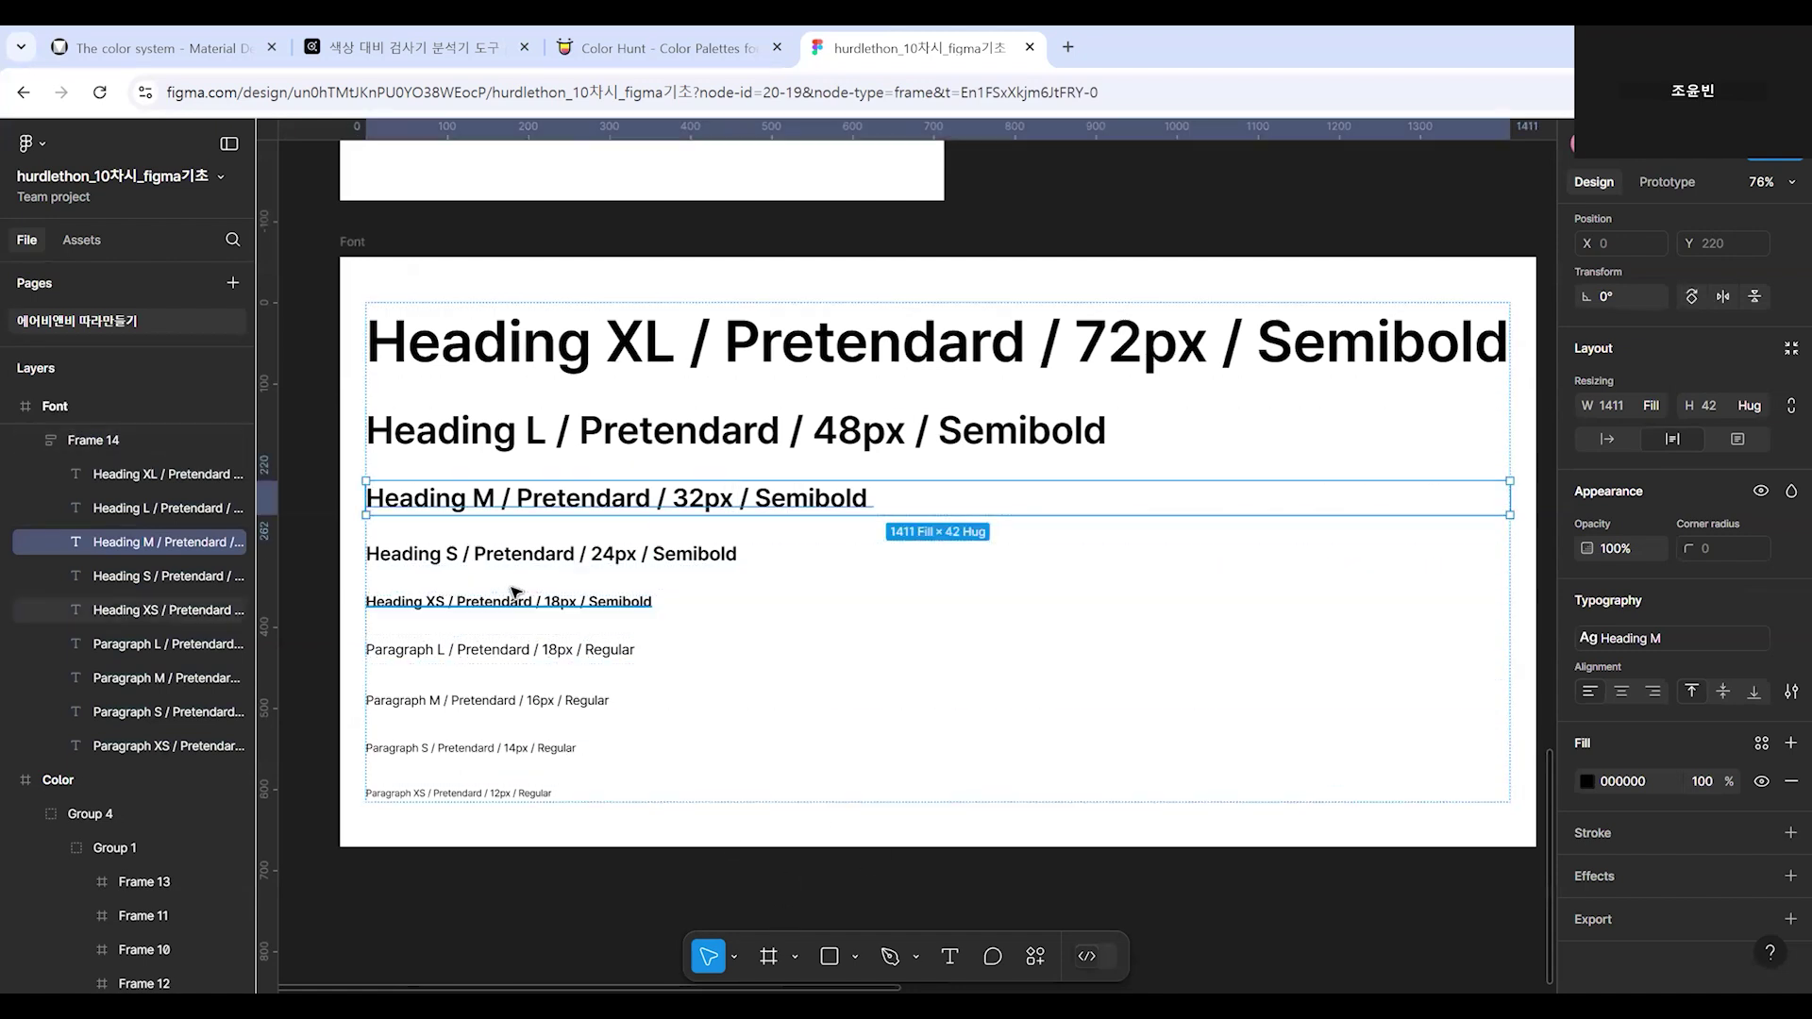
Examine the Heading XS line and the Paragraph L, M and XS lines, highlighting the pixel sizes of Paragraph M and XS.
click(567, 605)
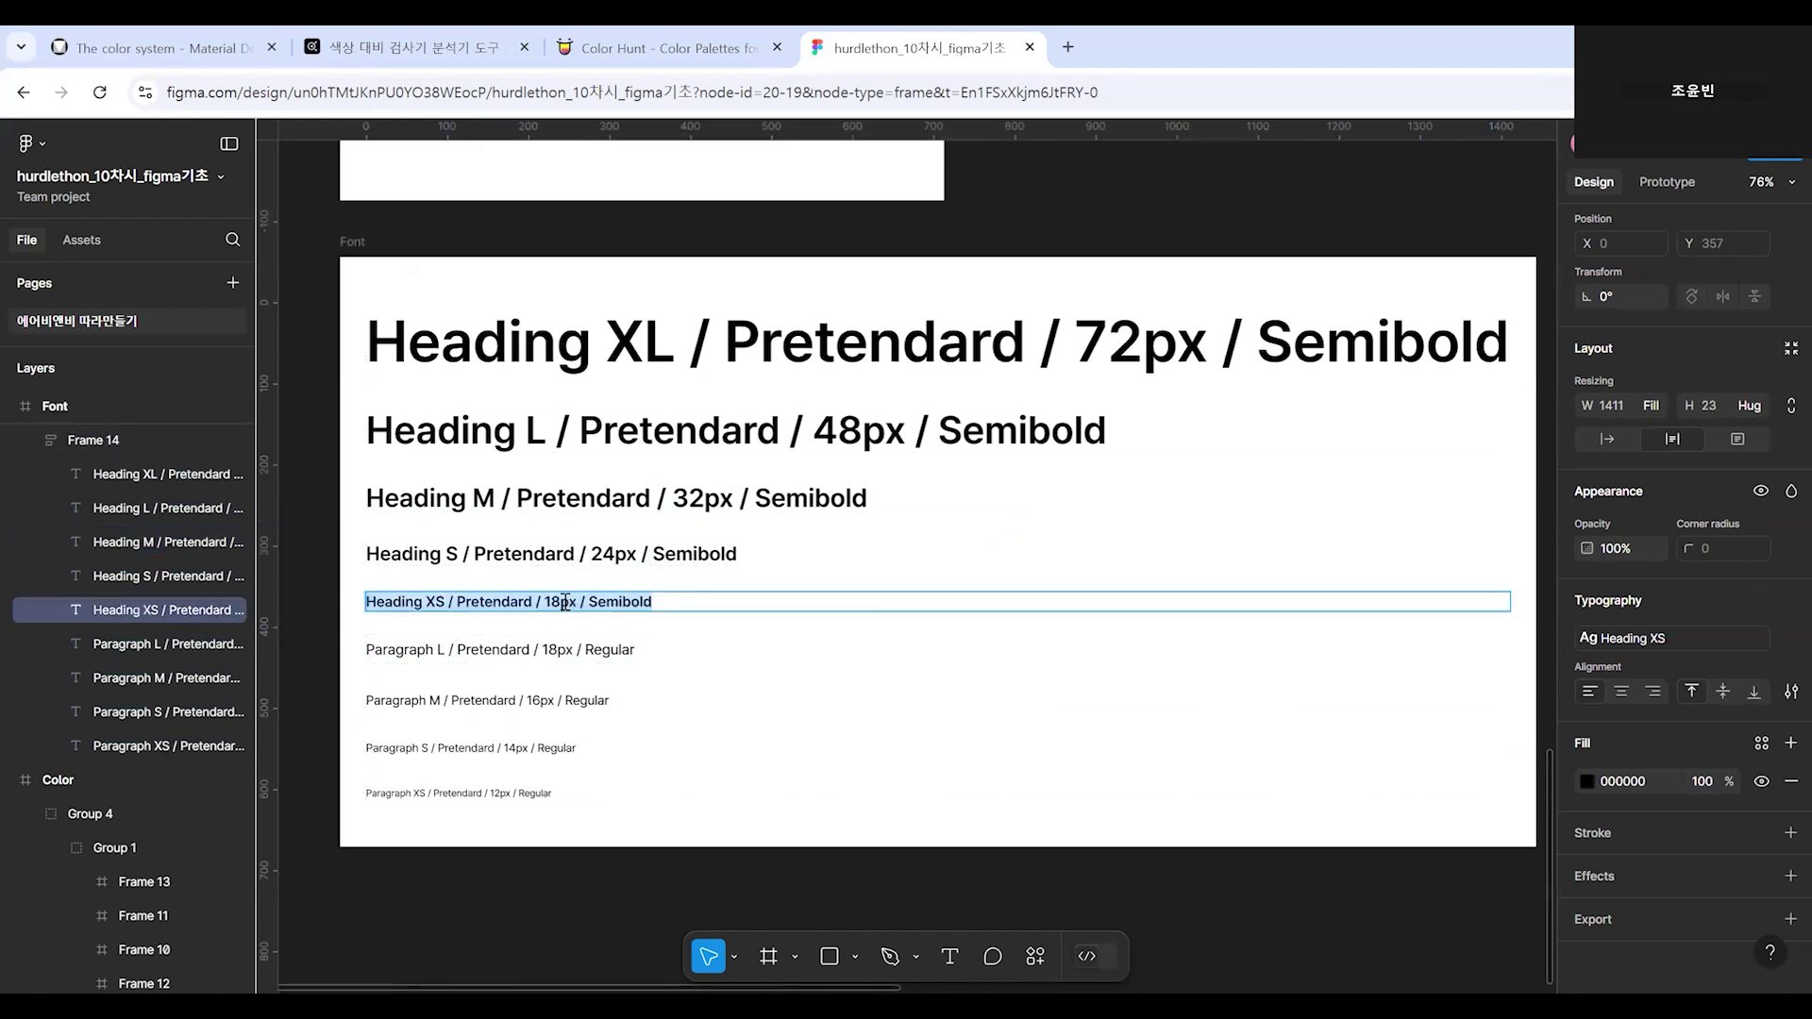
click(560, 651)
double_click(545, 703)
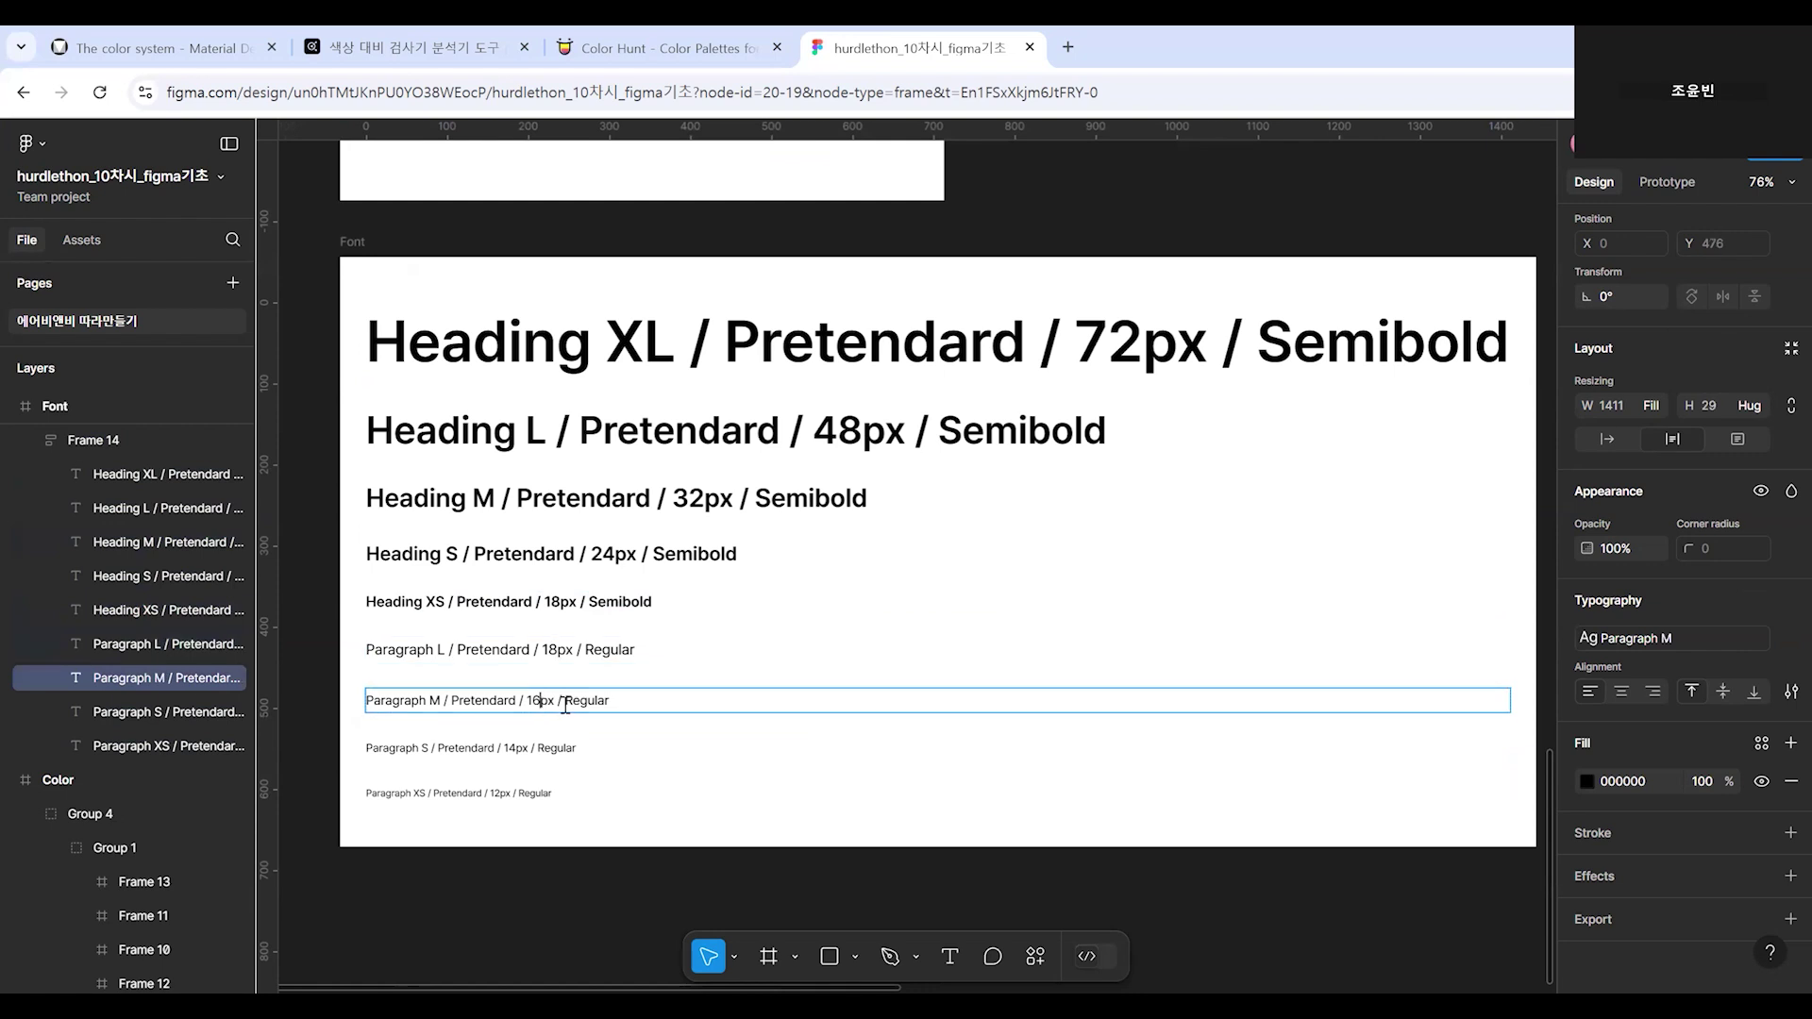
drag(555, 703, 526, 708)
drag(535, 708, 526, 715)
key(Escape)
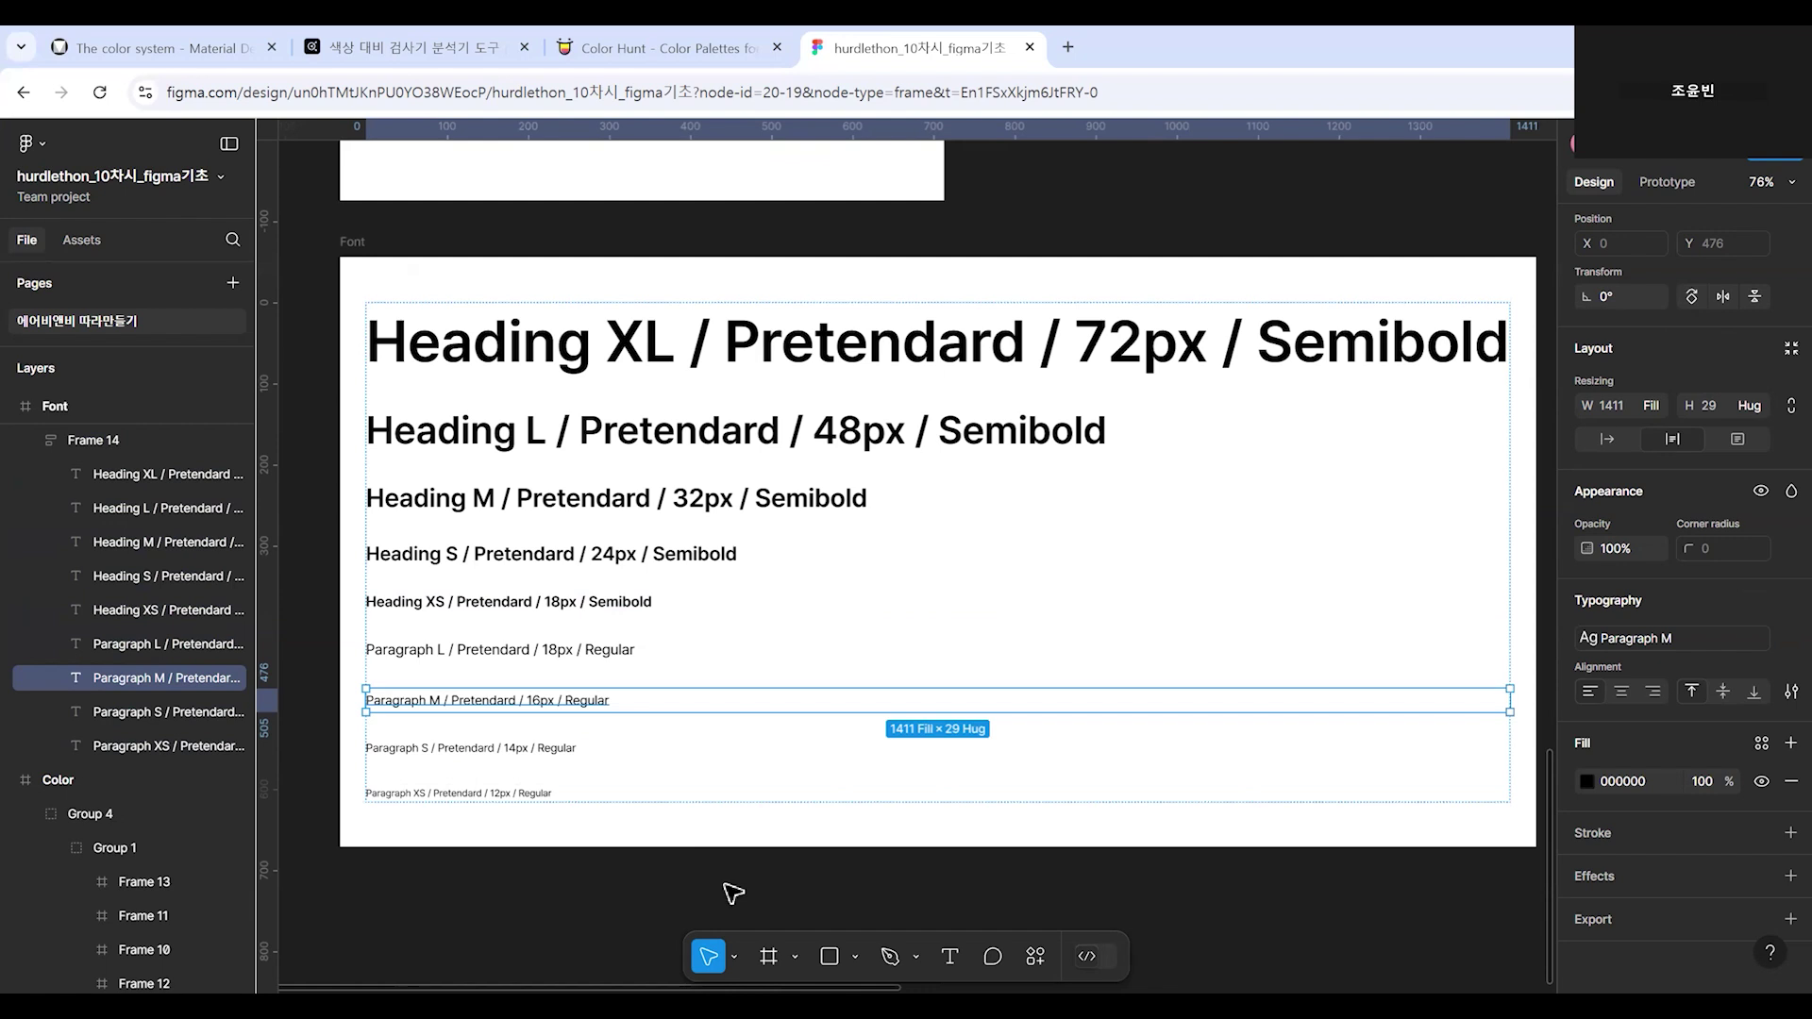
double_click(511, 793)
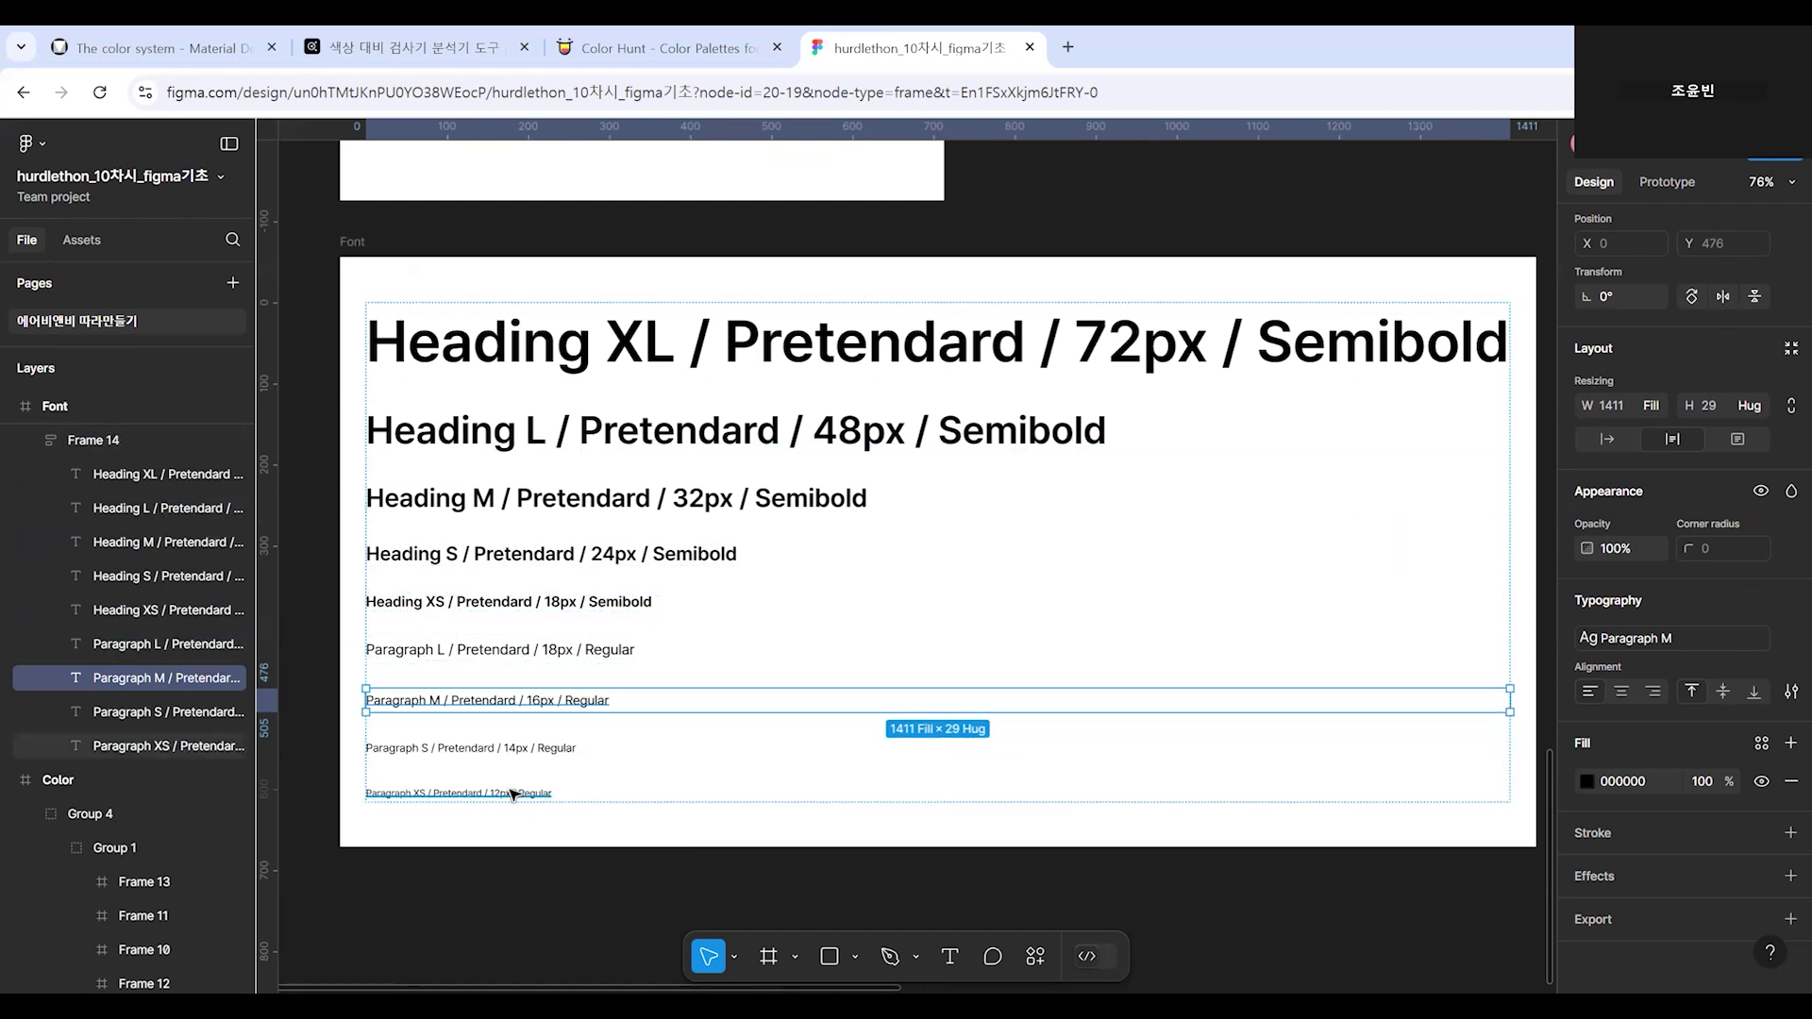
click(510, 793)
drag(491, 794, 503, 793)
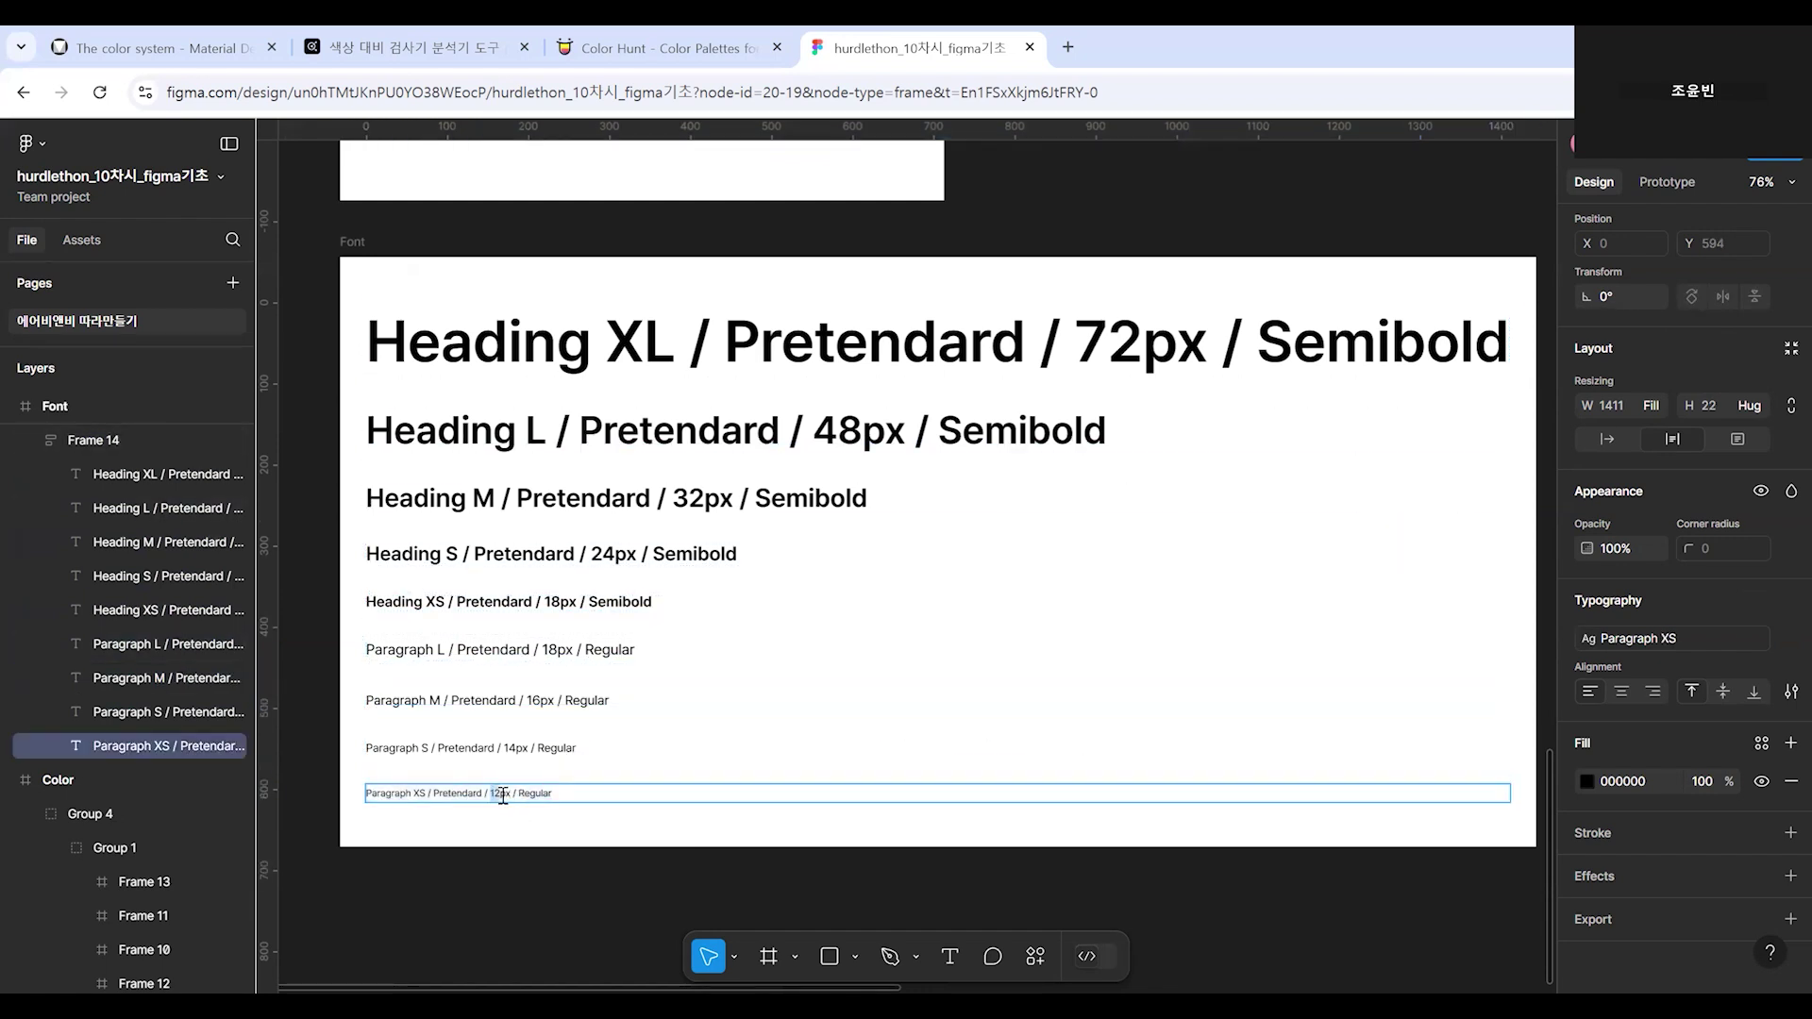
click(492, 879)
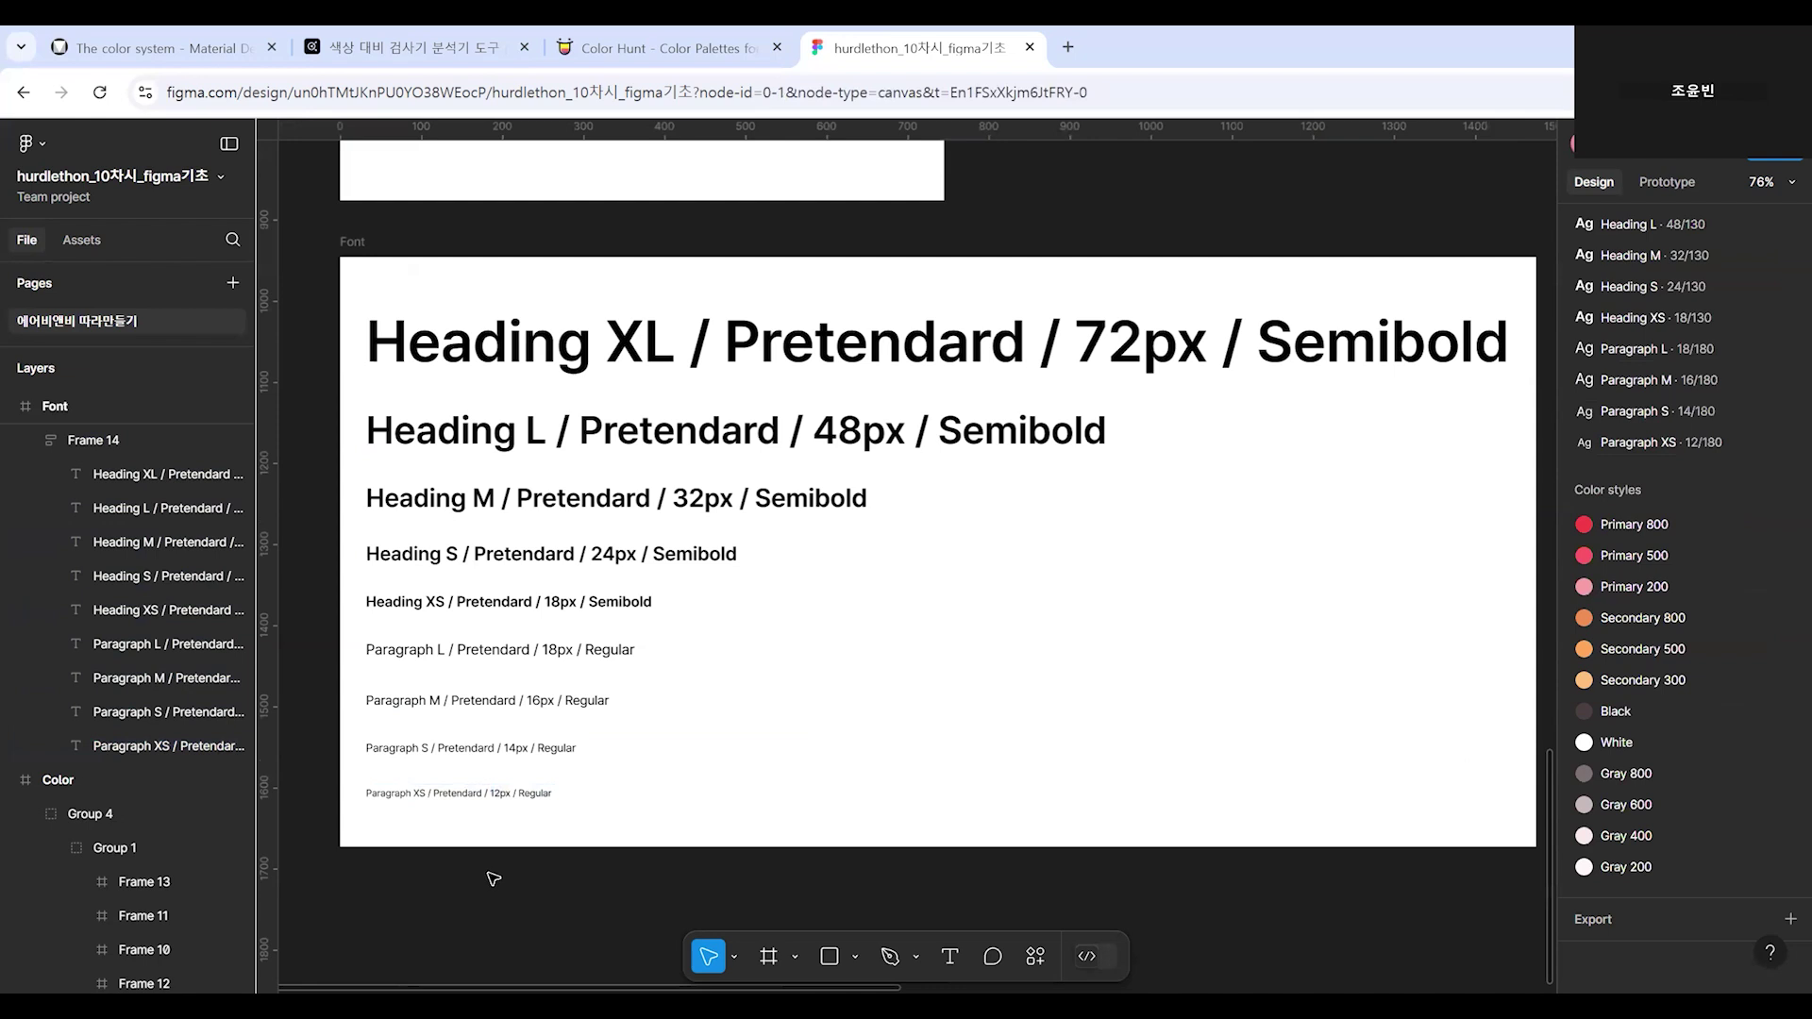
Compare the pixel sizes of Paragraph M and Heading M again, and check the Paragraph S typography style.
click(584, 701)
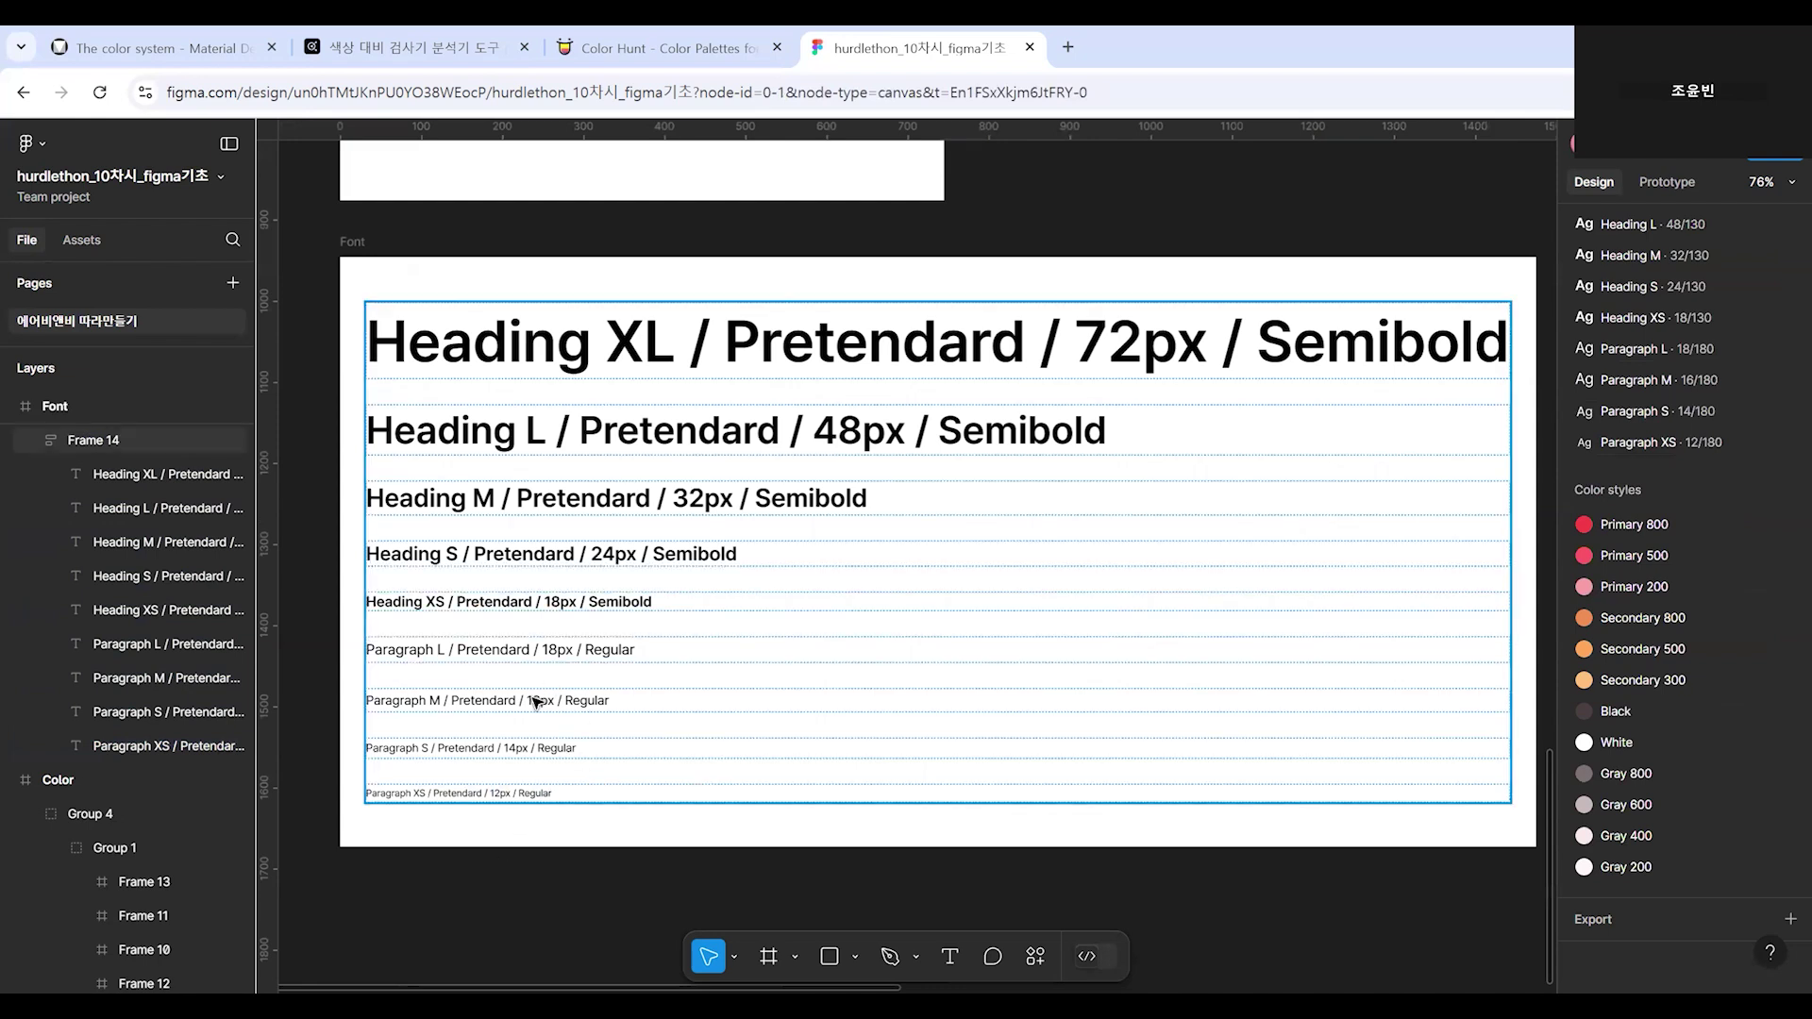
click(536, 701)
double_click(538, 701)
click(557, 700)
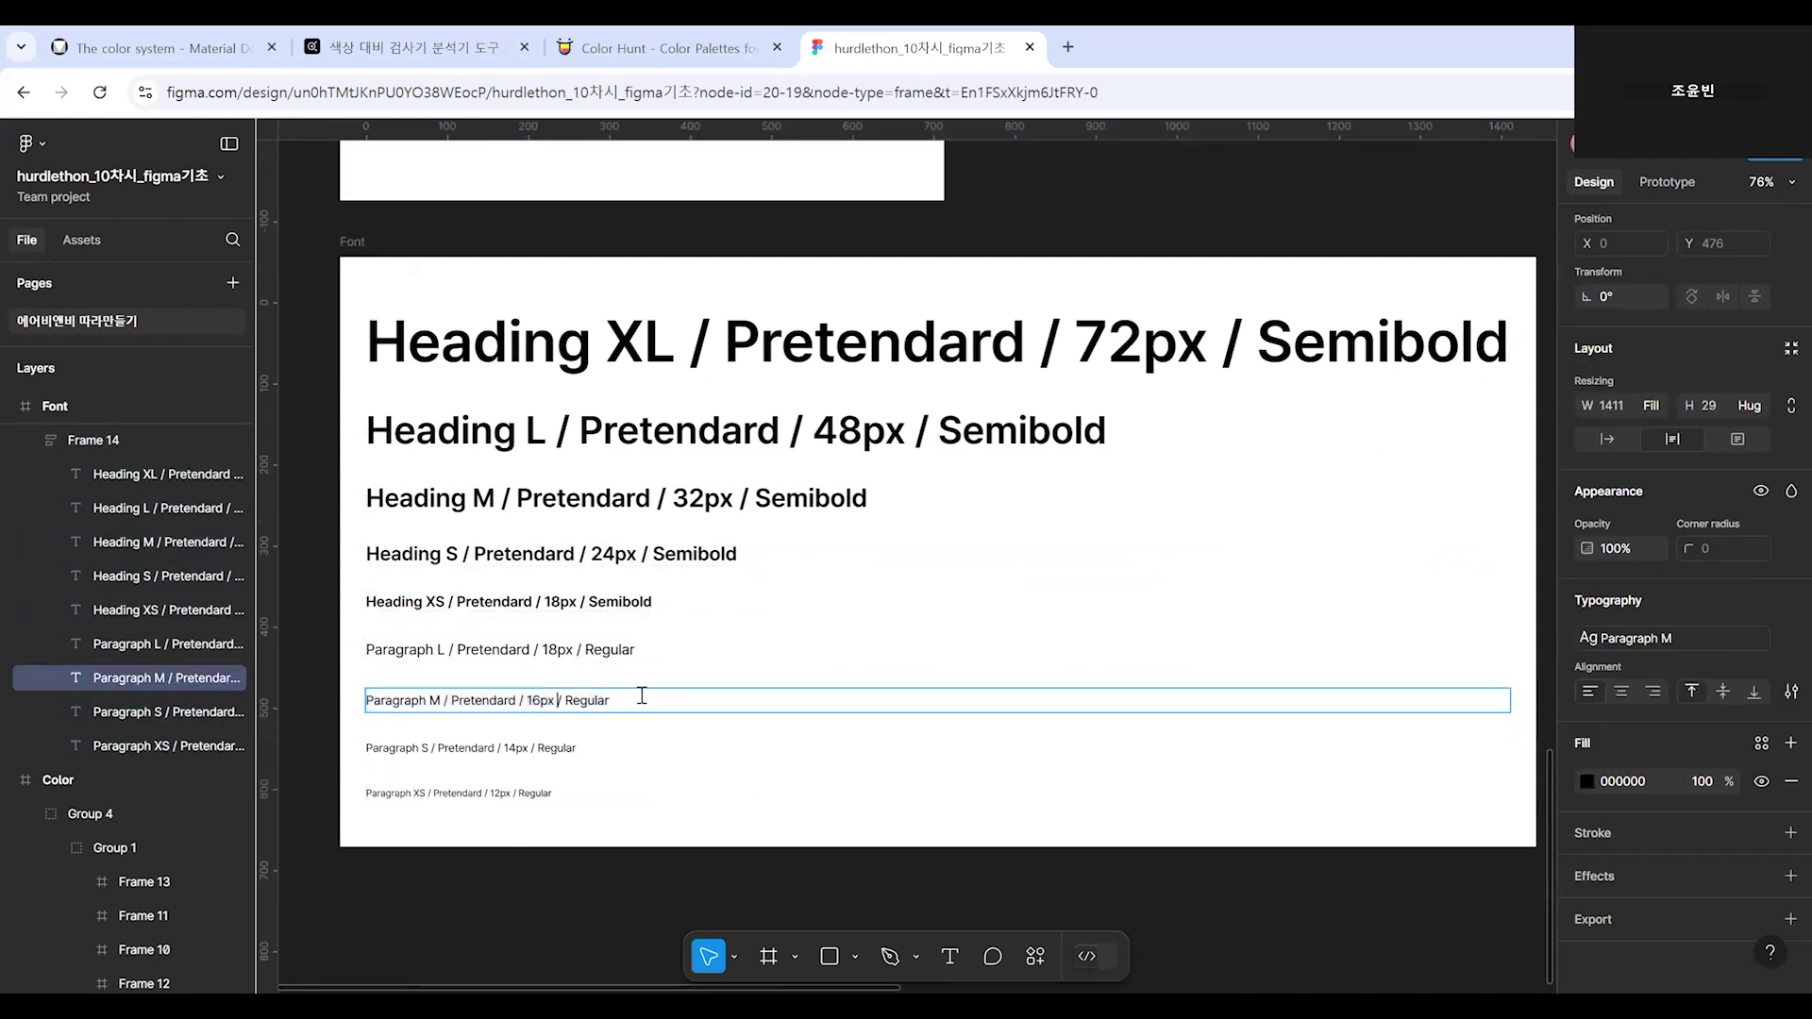
click(652, 540)
double_click(697, 497)
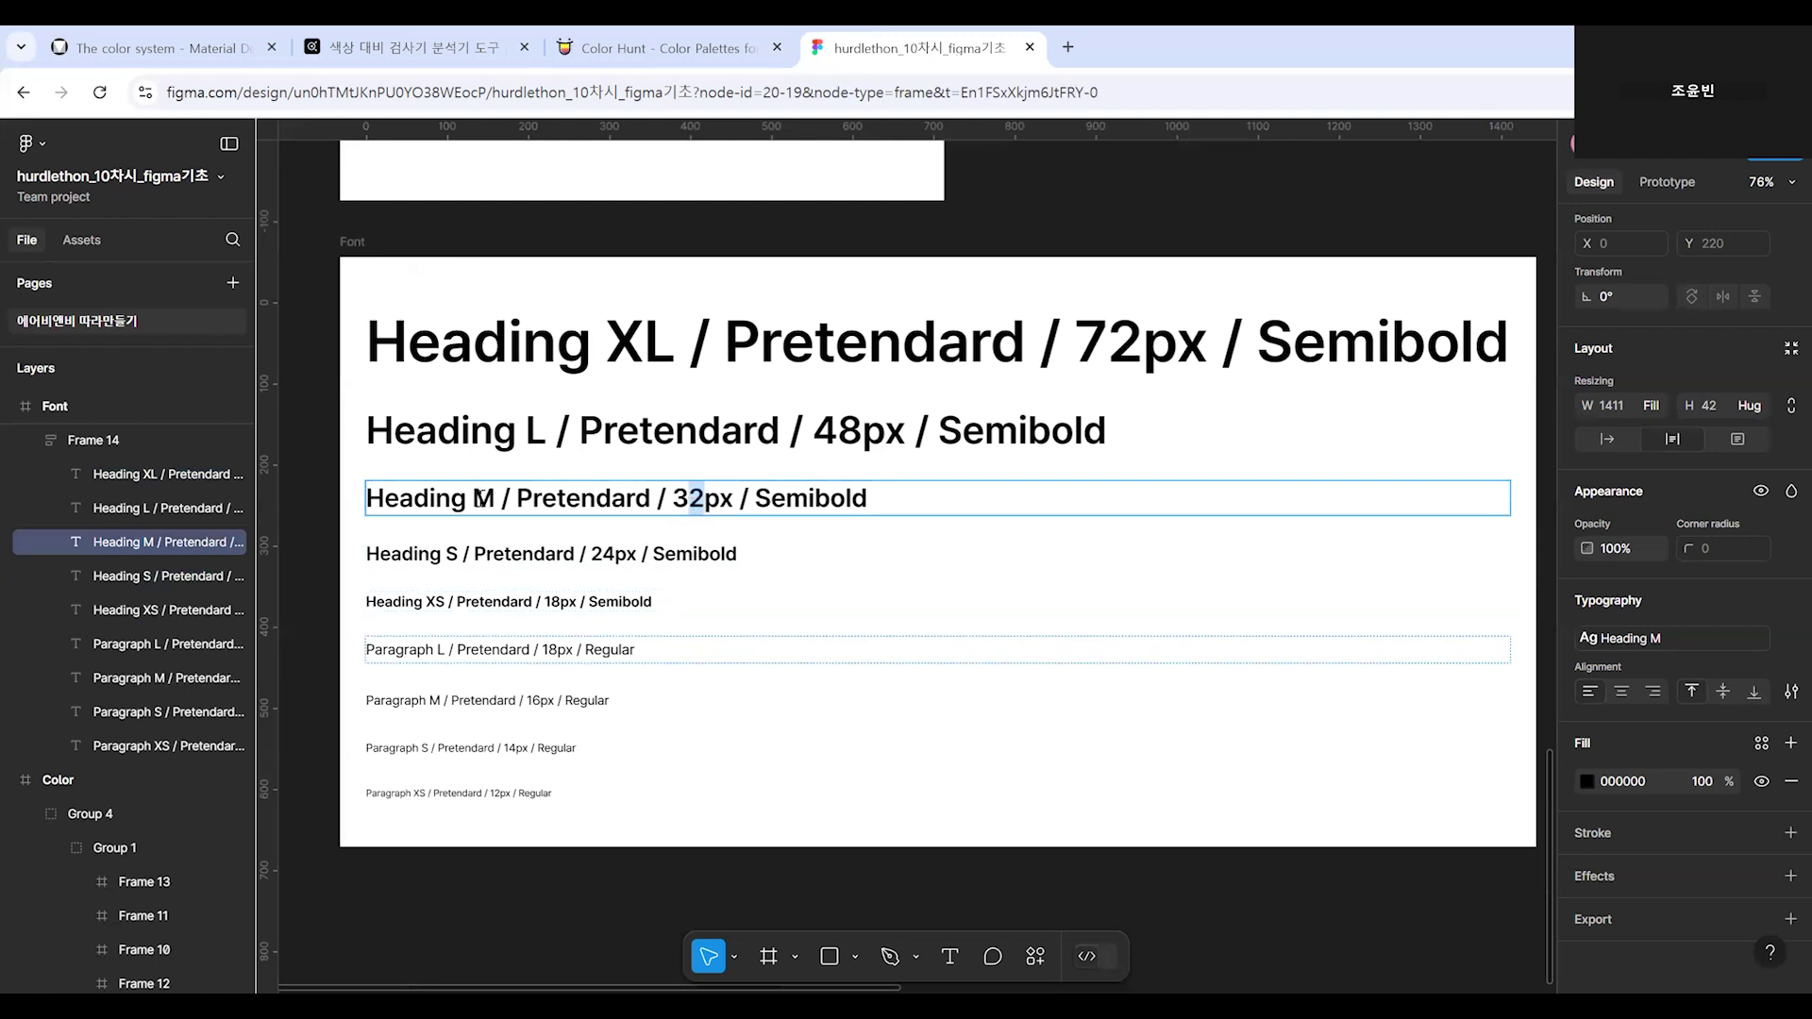
click(699, 885)
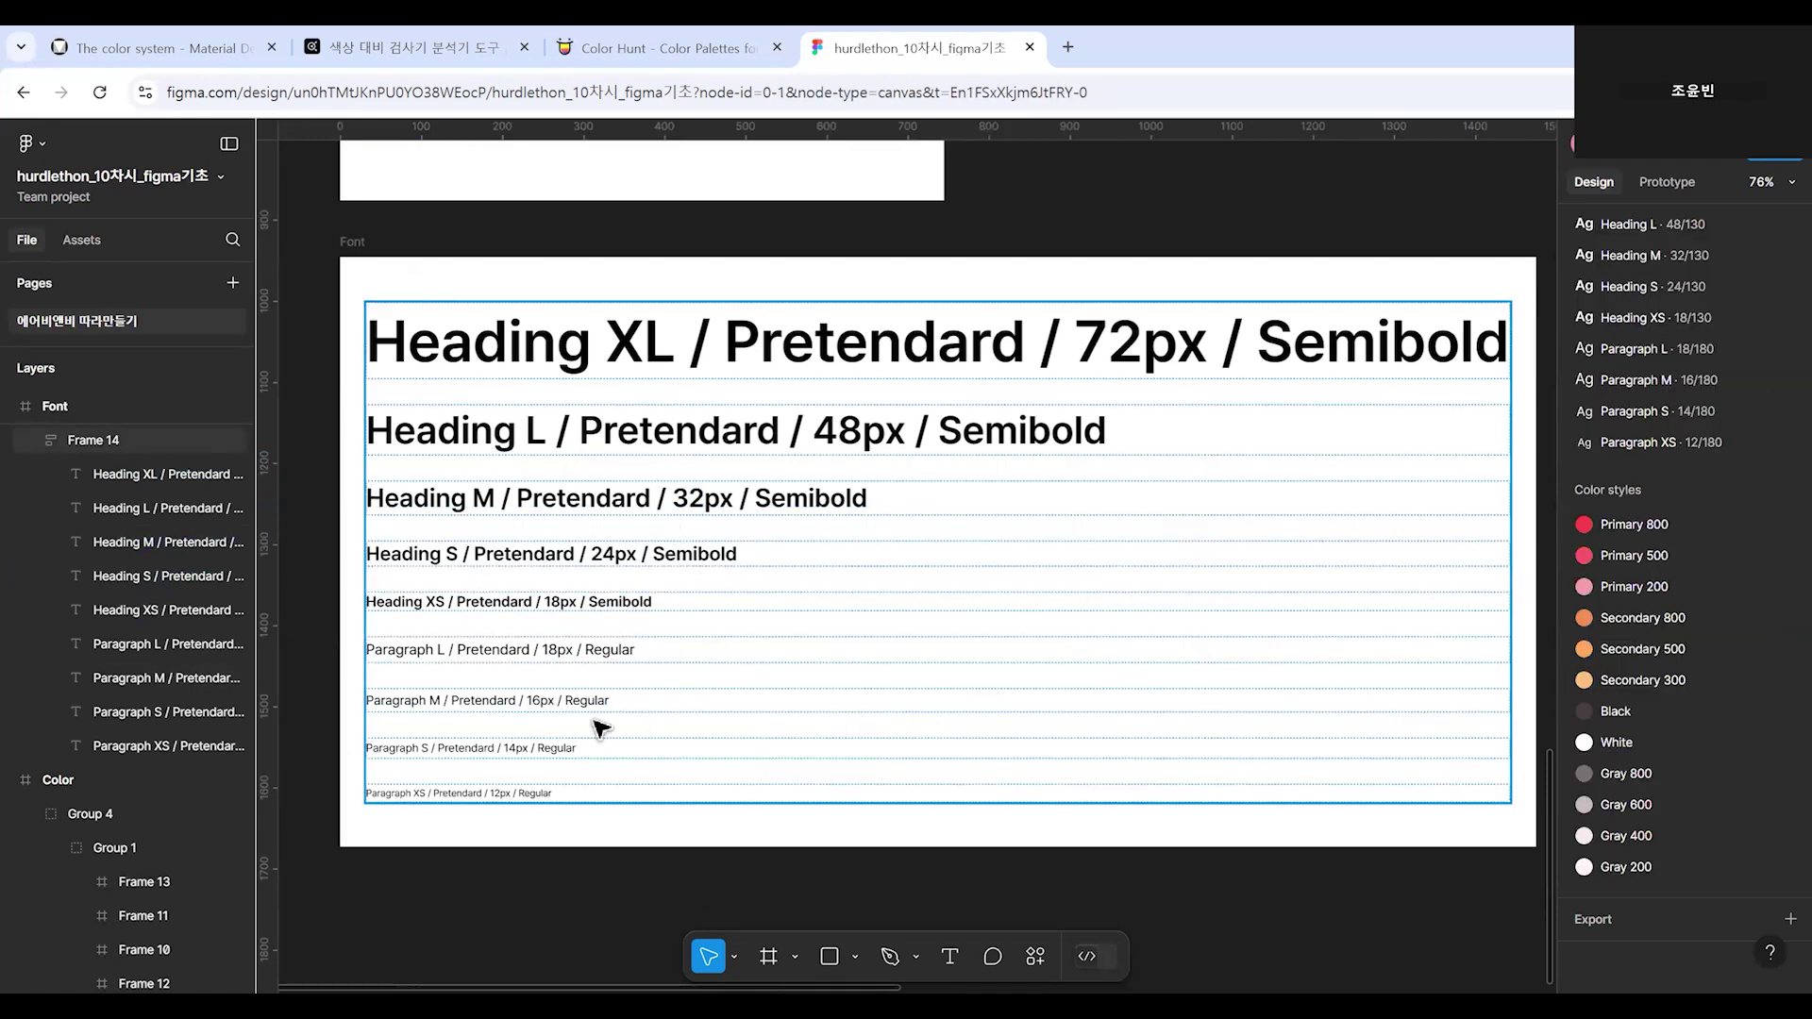
click(535, 795)
click(555, 749)
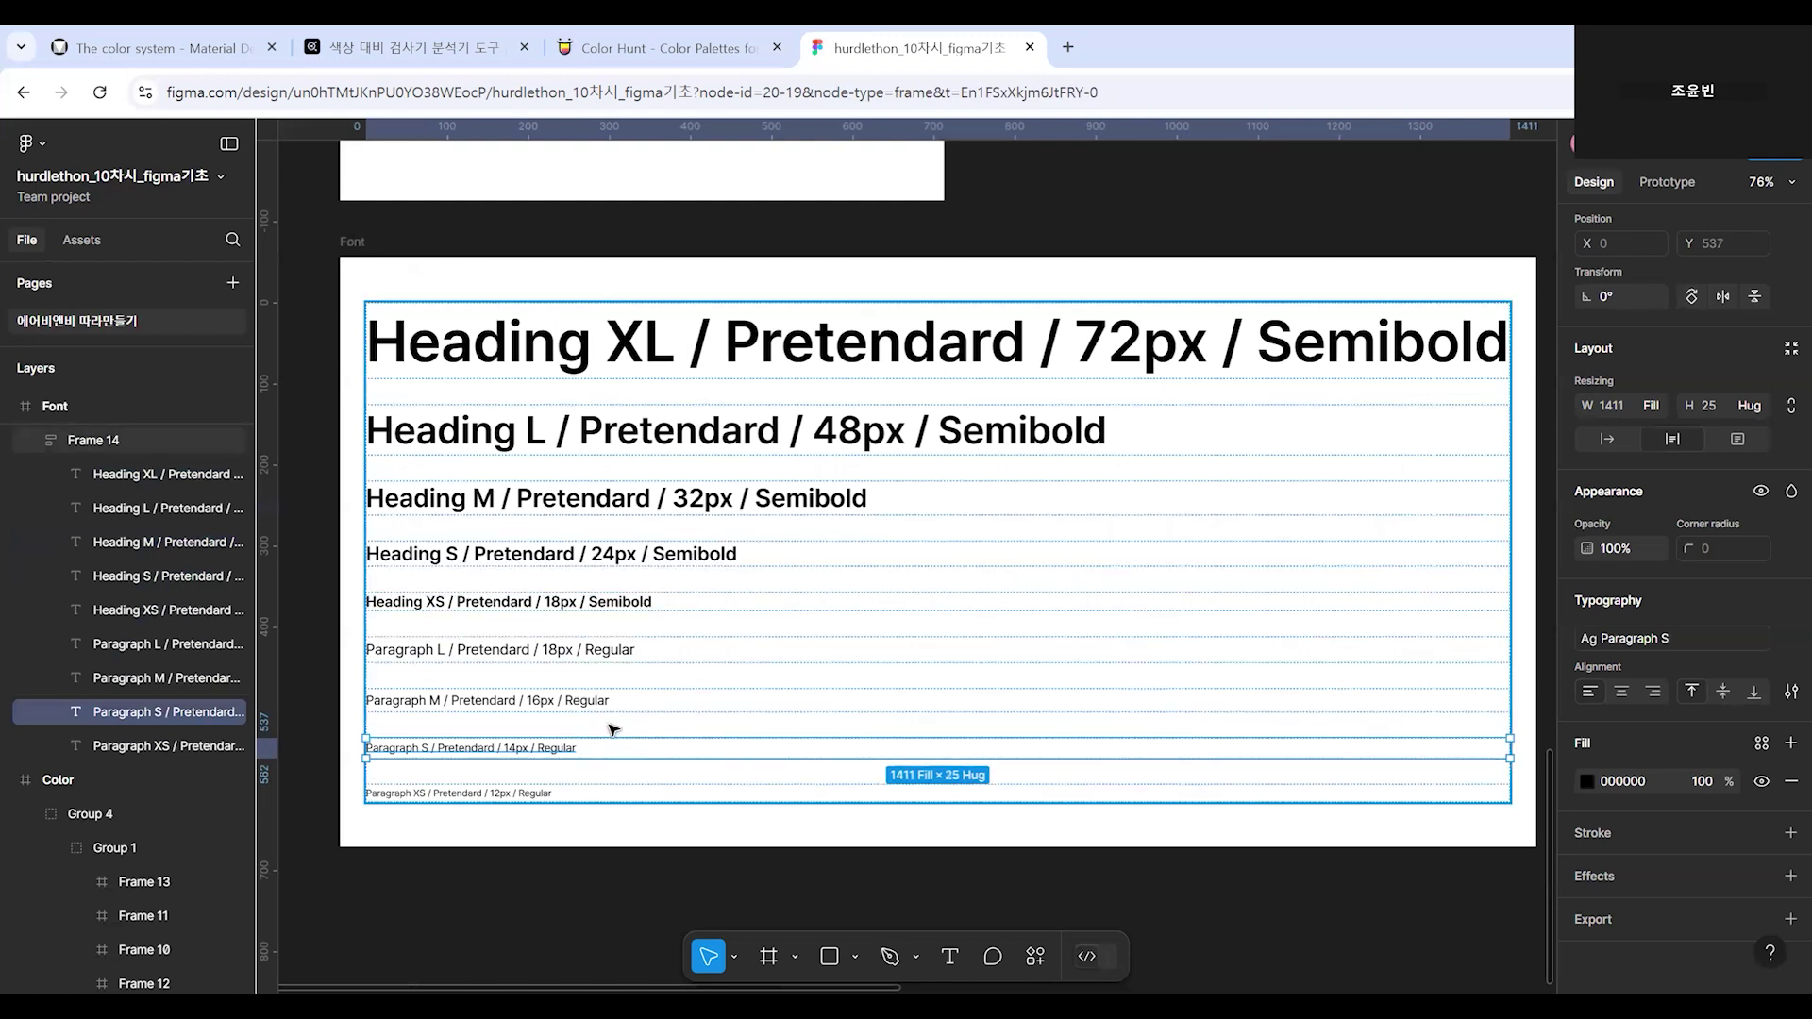
click(542, 840)
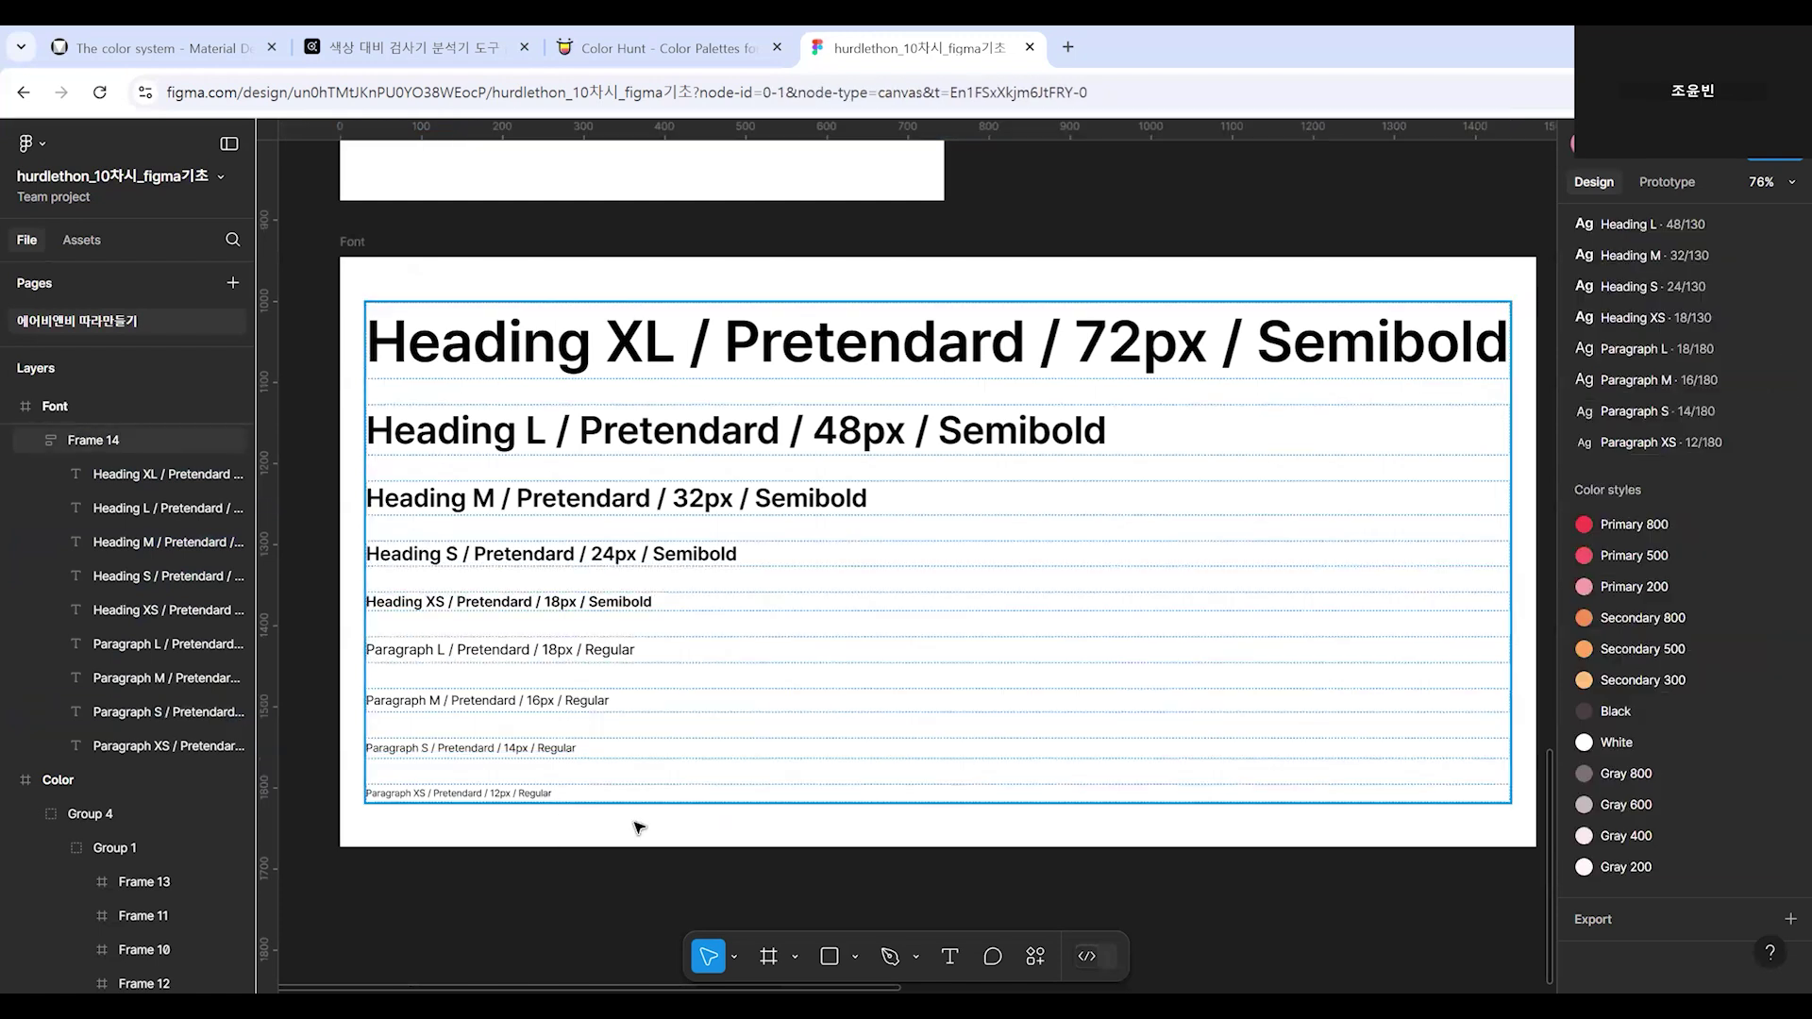
Draw a frame about 911 × 464 below the Font board and align its left edge with the board at X 0.
scroll(1286, 902, down, 3)
scroll(1460, 453, down, 5)
scroll(1460, 453, right, 4)
scroll(1151, 807, left, 6)
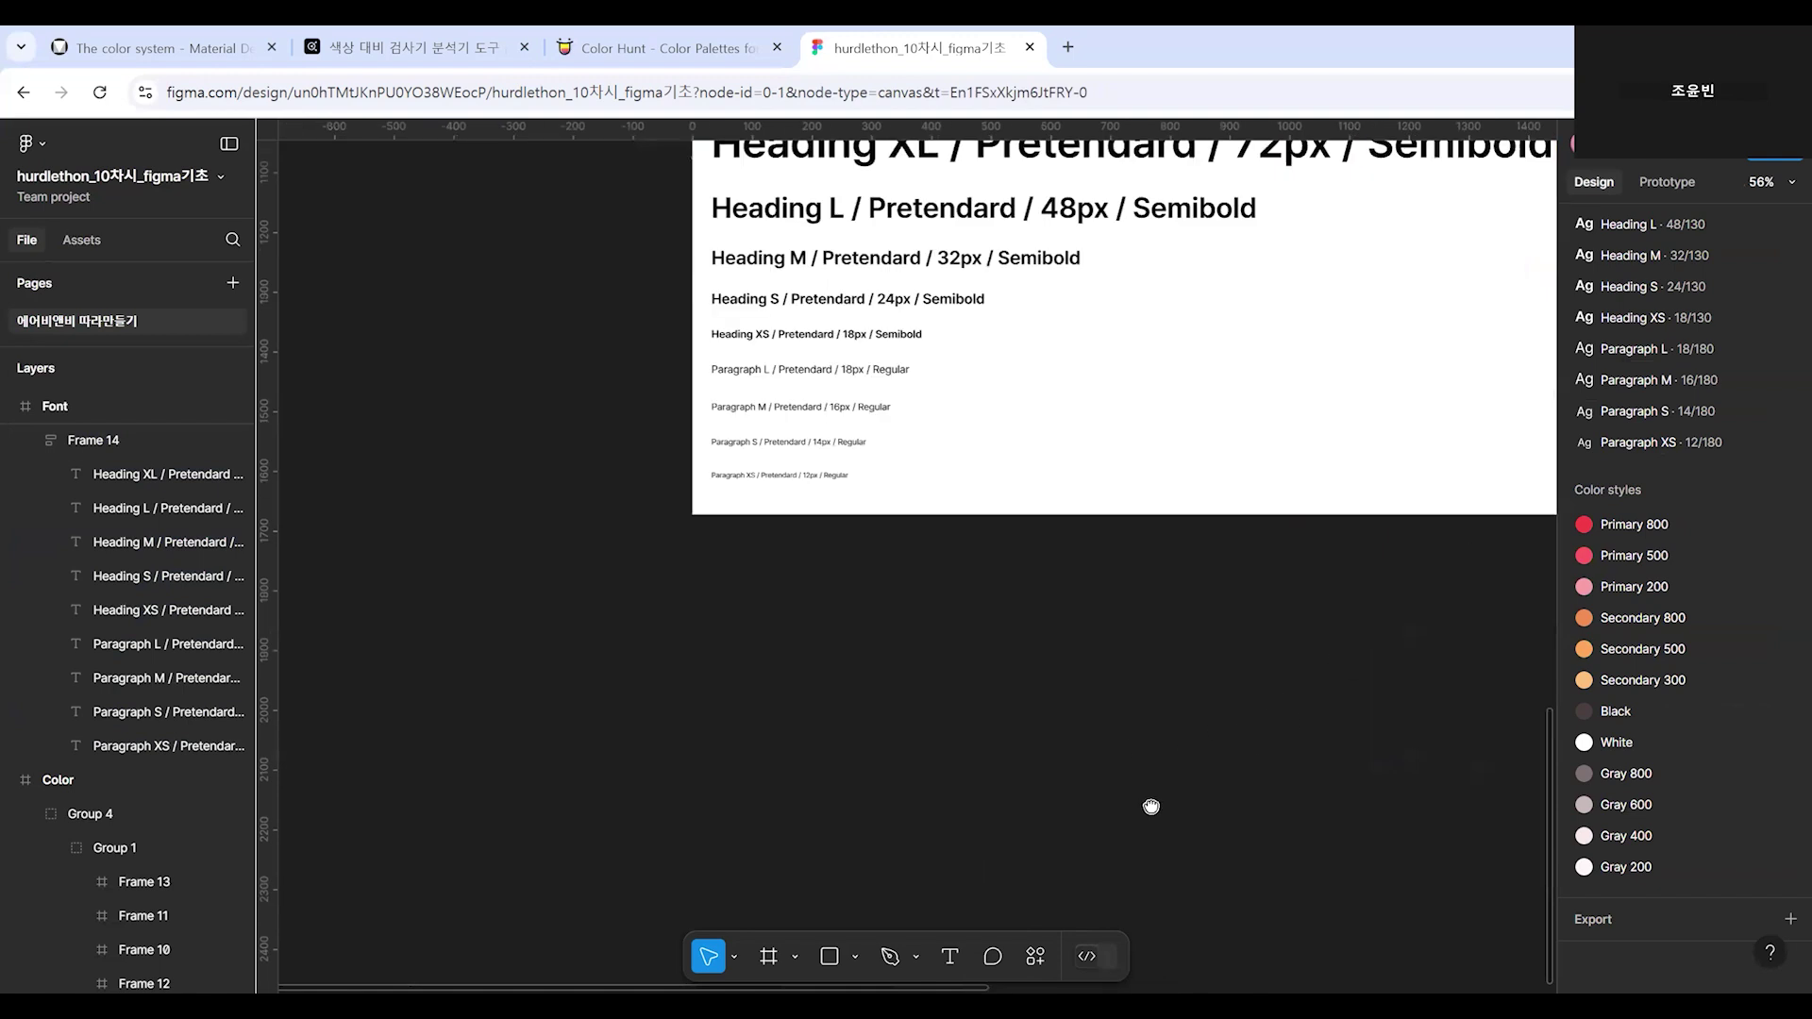
drag(1151, 807, 1162, 895)
key(f)
drag(742, 676, 1269, 941)
key(Escape)
scroll(788, 581, down, 1)
drag(778, 572, 717, 607)
Add the text "안녕하세요" in the upper-left area of the new frame, at about X 155, Y 117.
key(t)
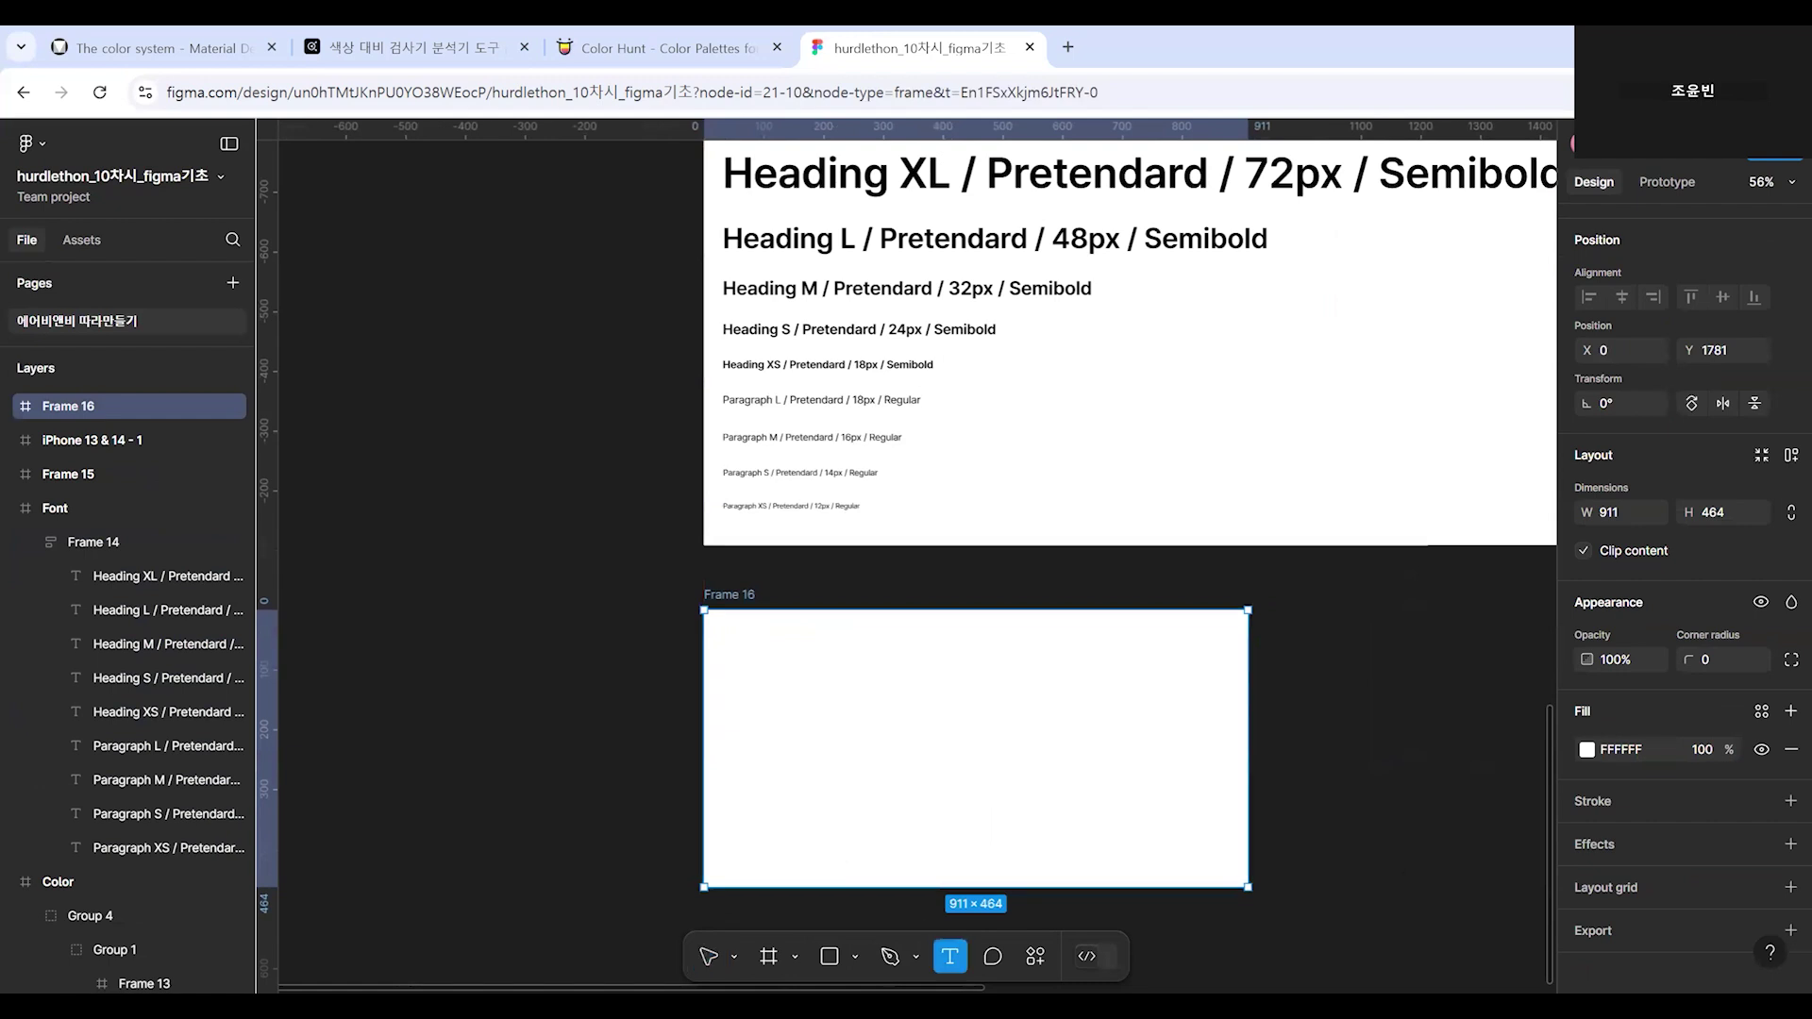
click(797, 679)
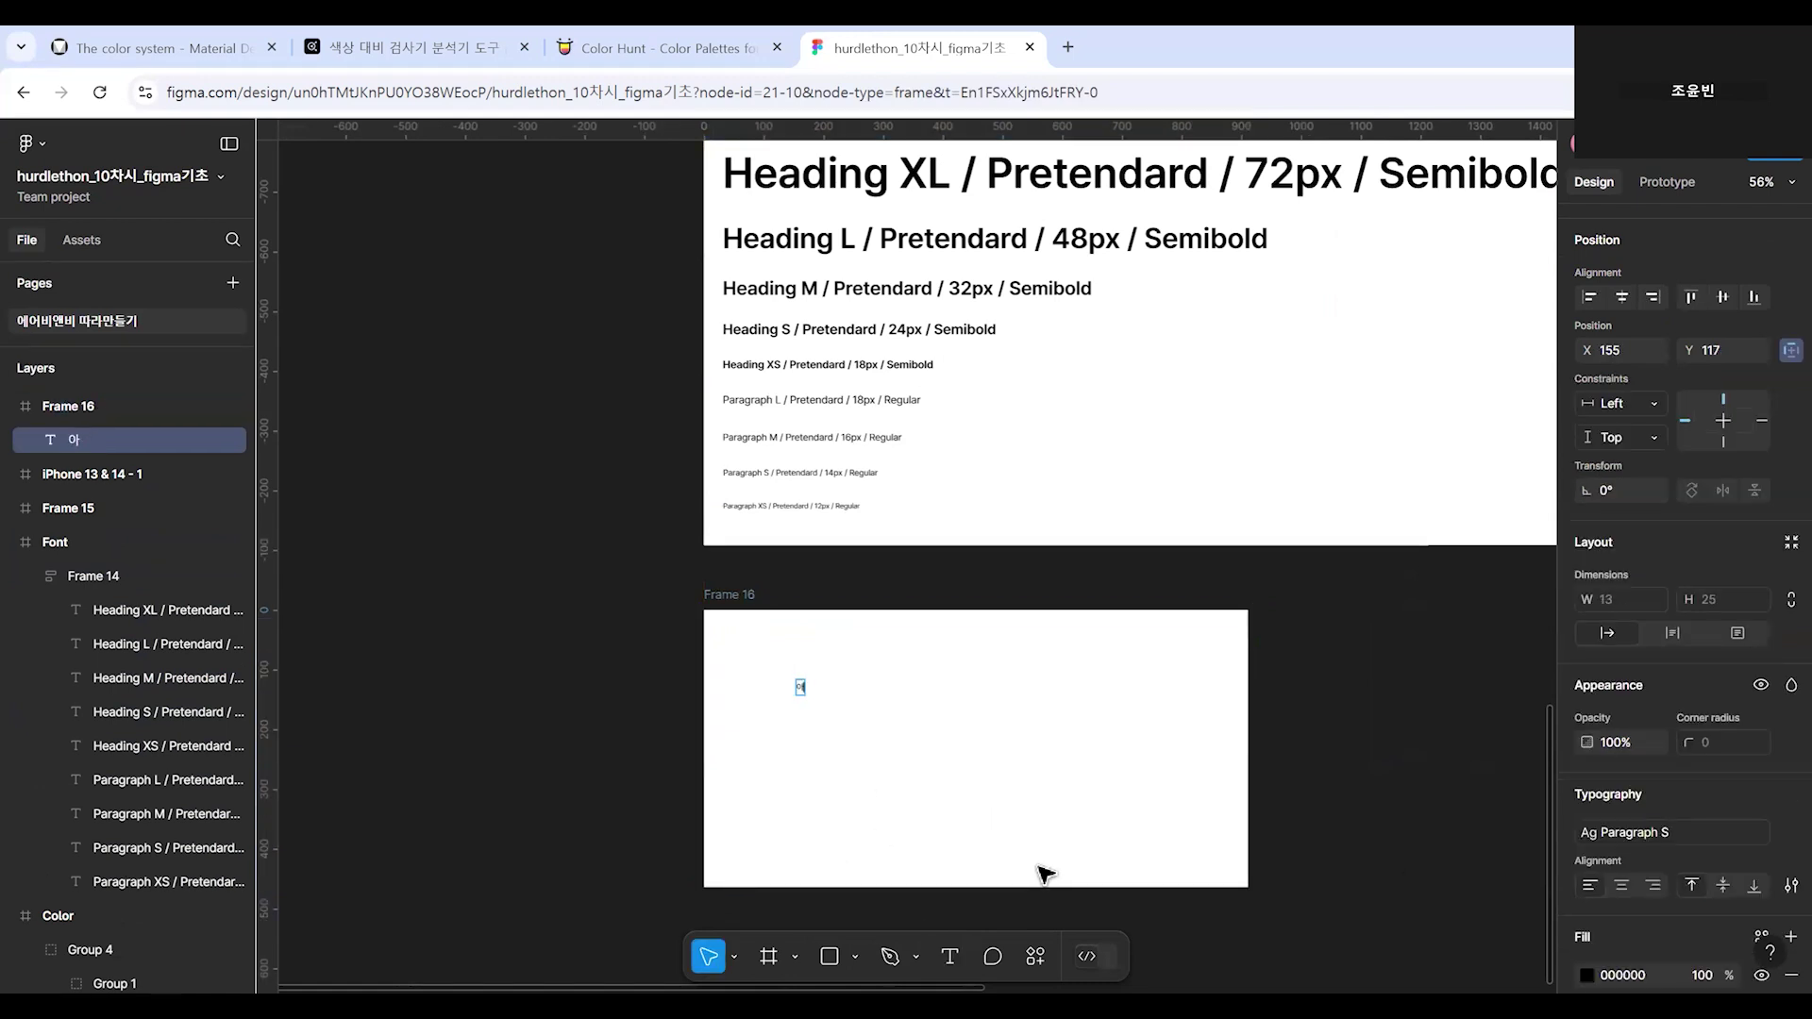
text(안녕하세요)
key(Escape)
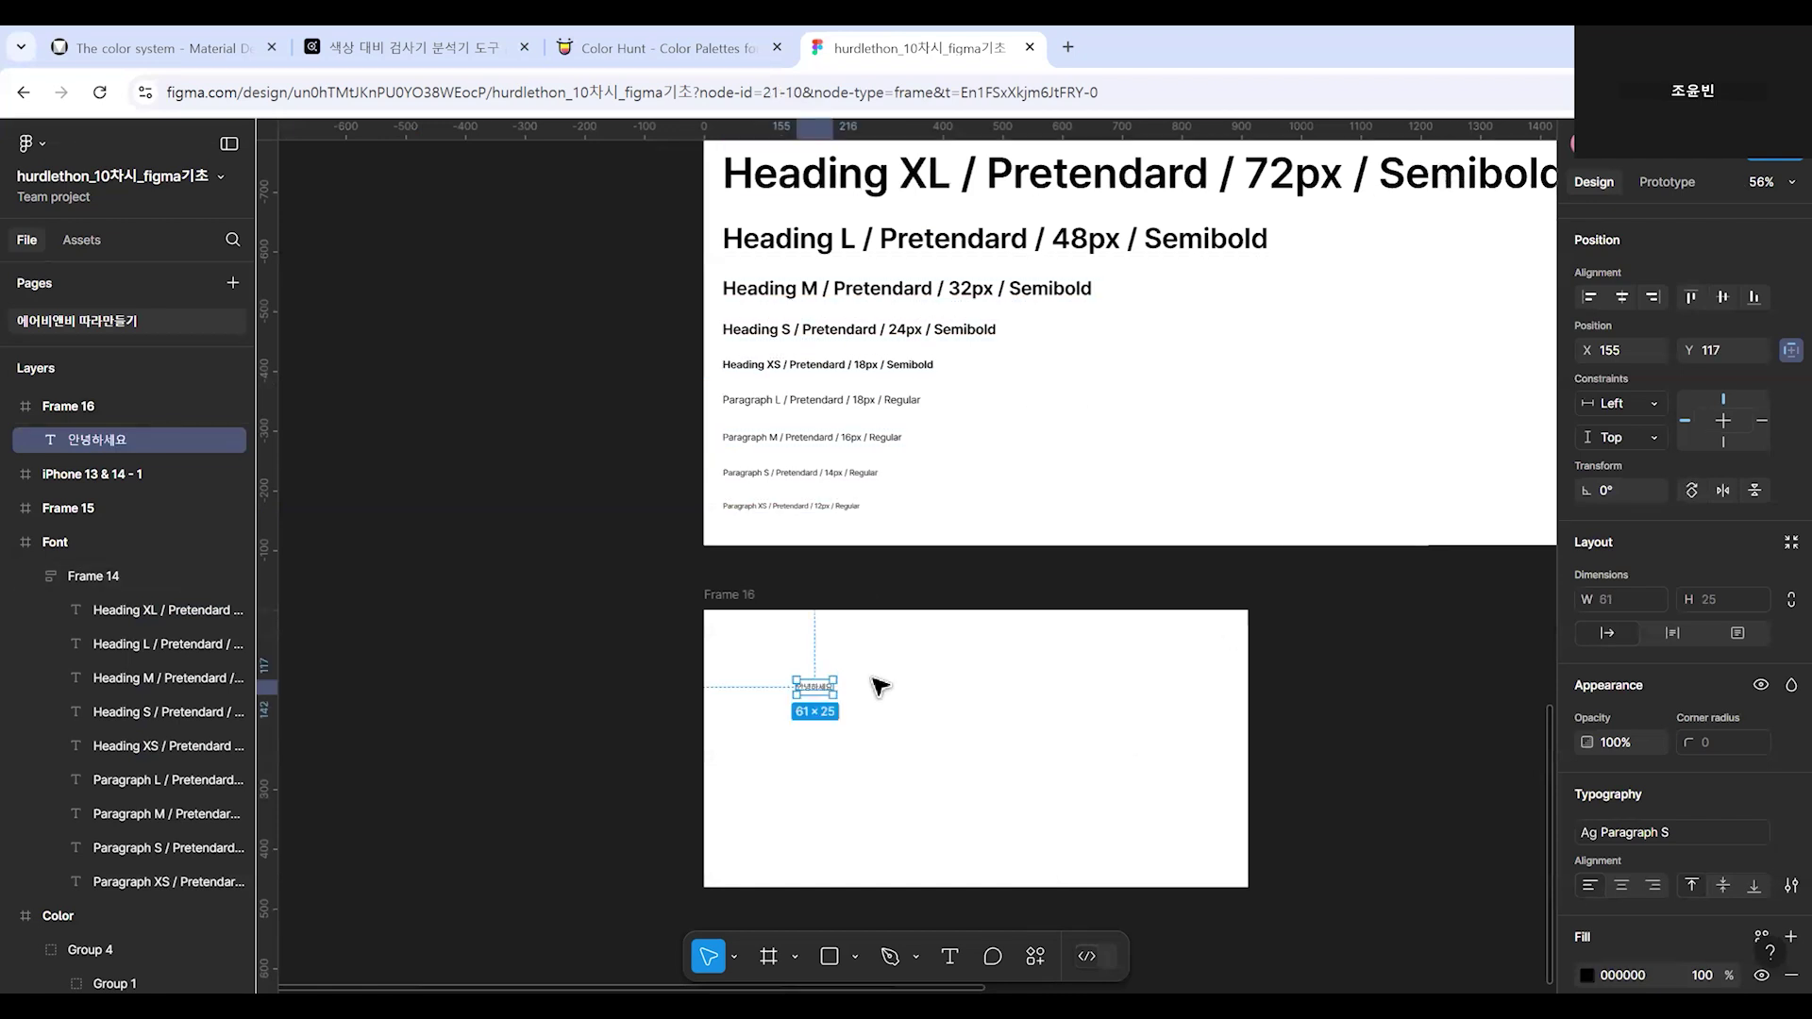
Detach the Paragraph S text style from the "안녕하세요" text.
scroll(783, 724, up, 5)
scroll(773, 689, up, 3)
scroll(1193, 518, down, 2)
scroll(1193, 519, left, 2)
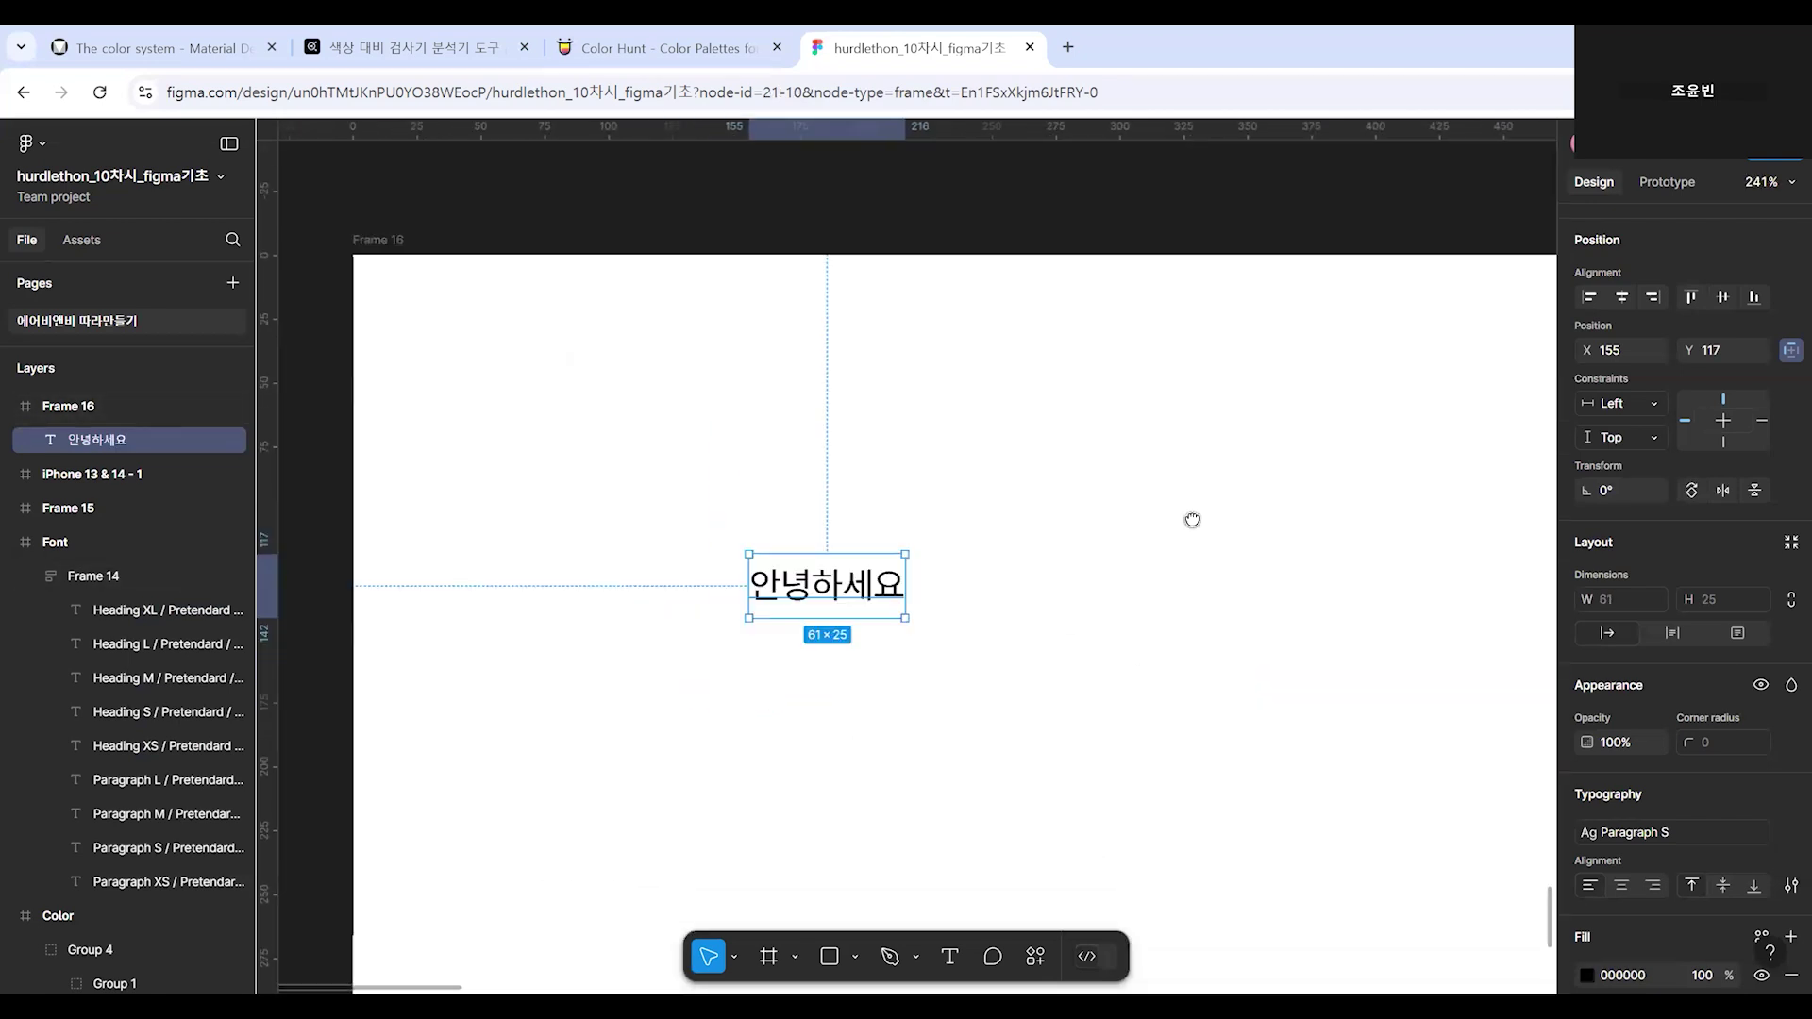
scroll(1095, 655, up, 2)
scroll(1095, 655, right, 1)
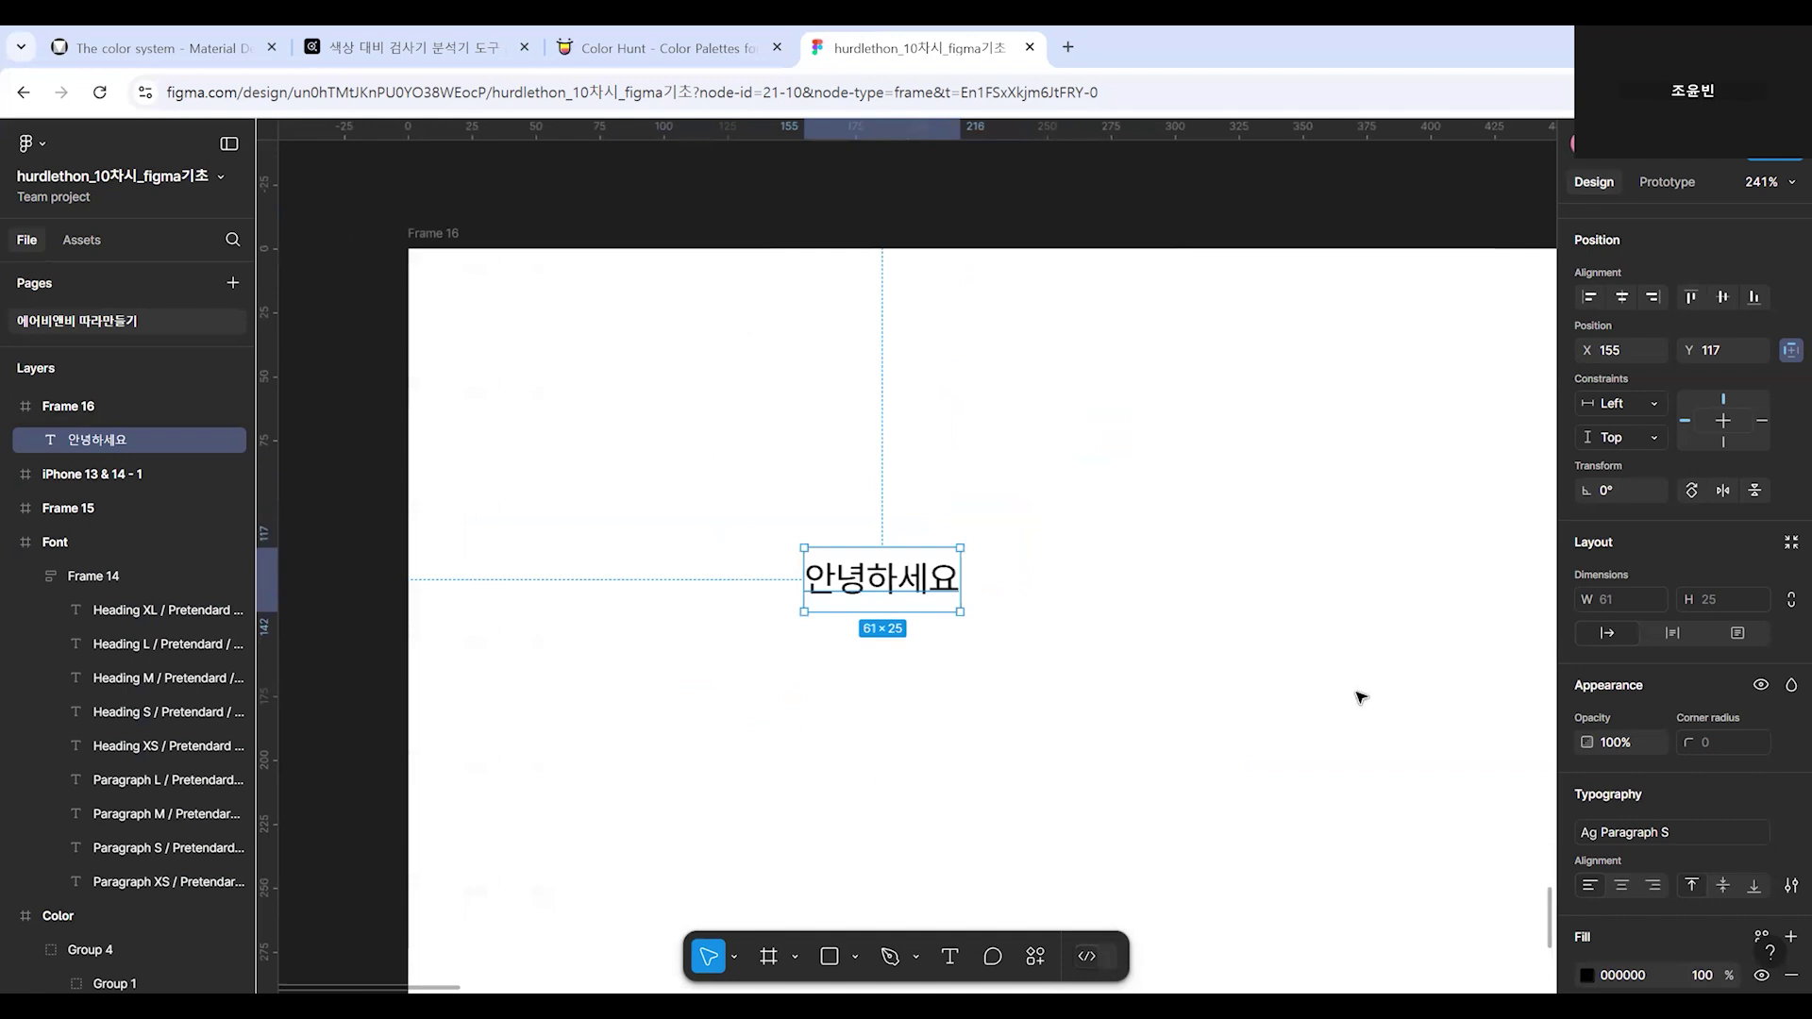
scroll(1689, 717, down, 2)
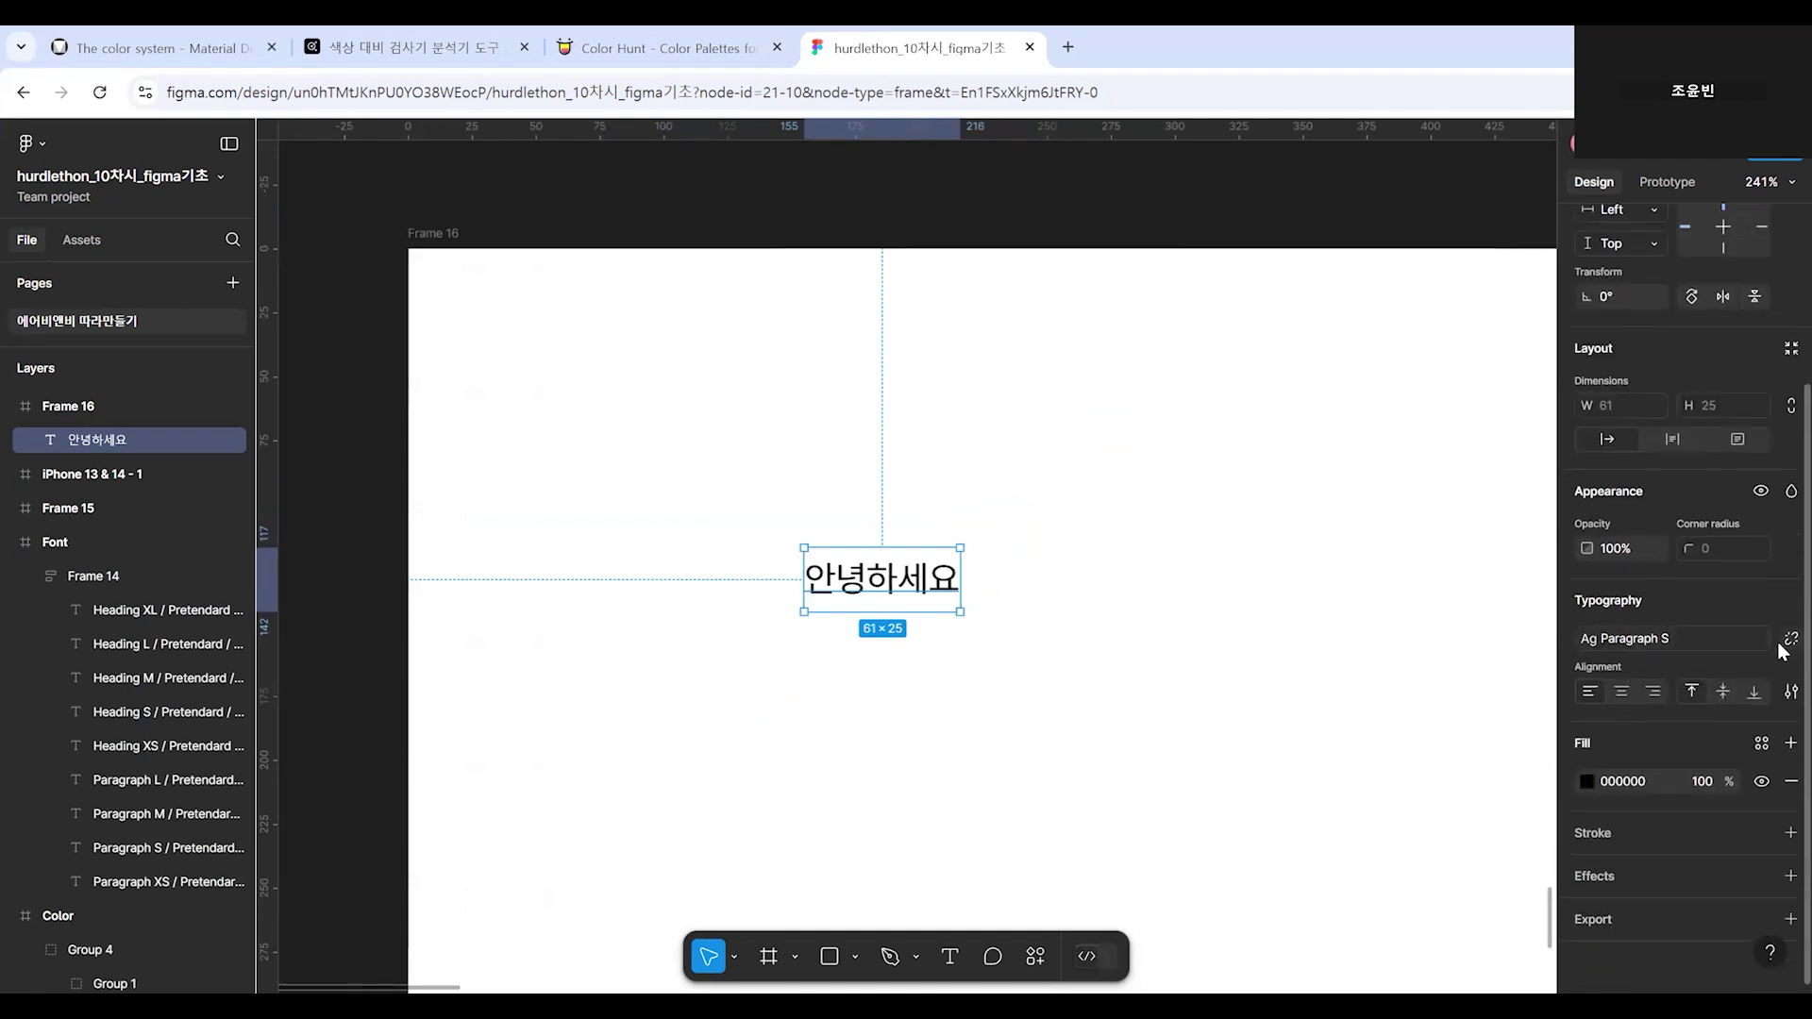
click(1788, 641)
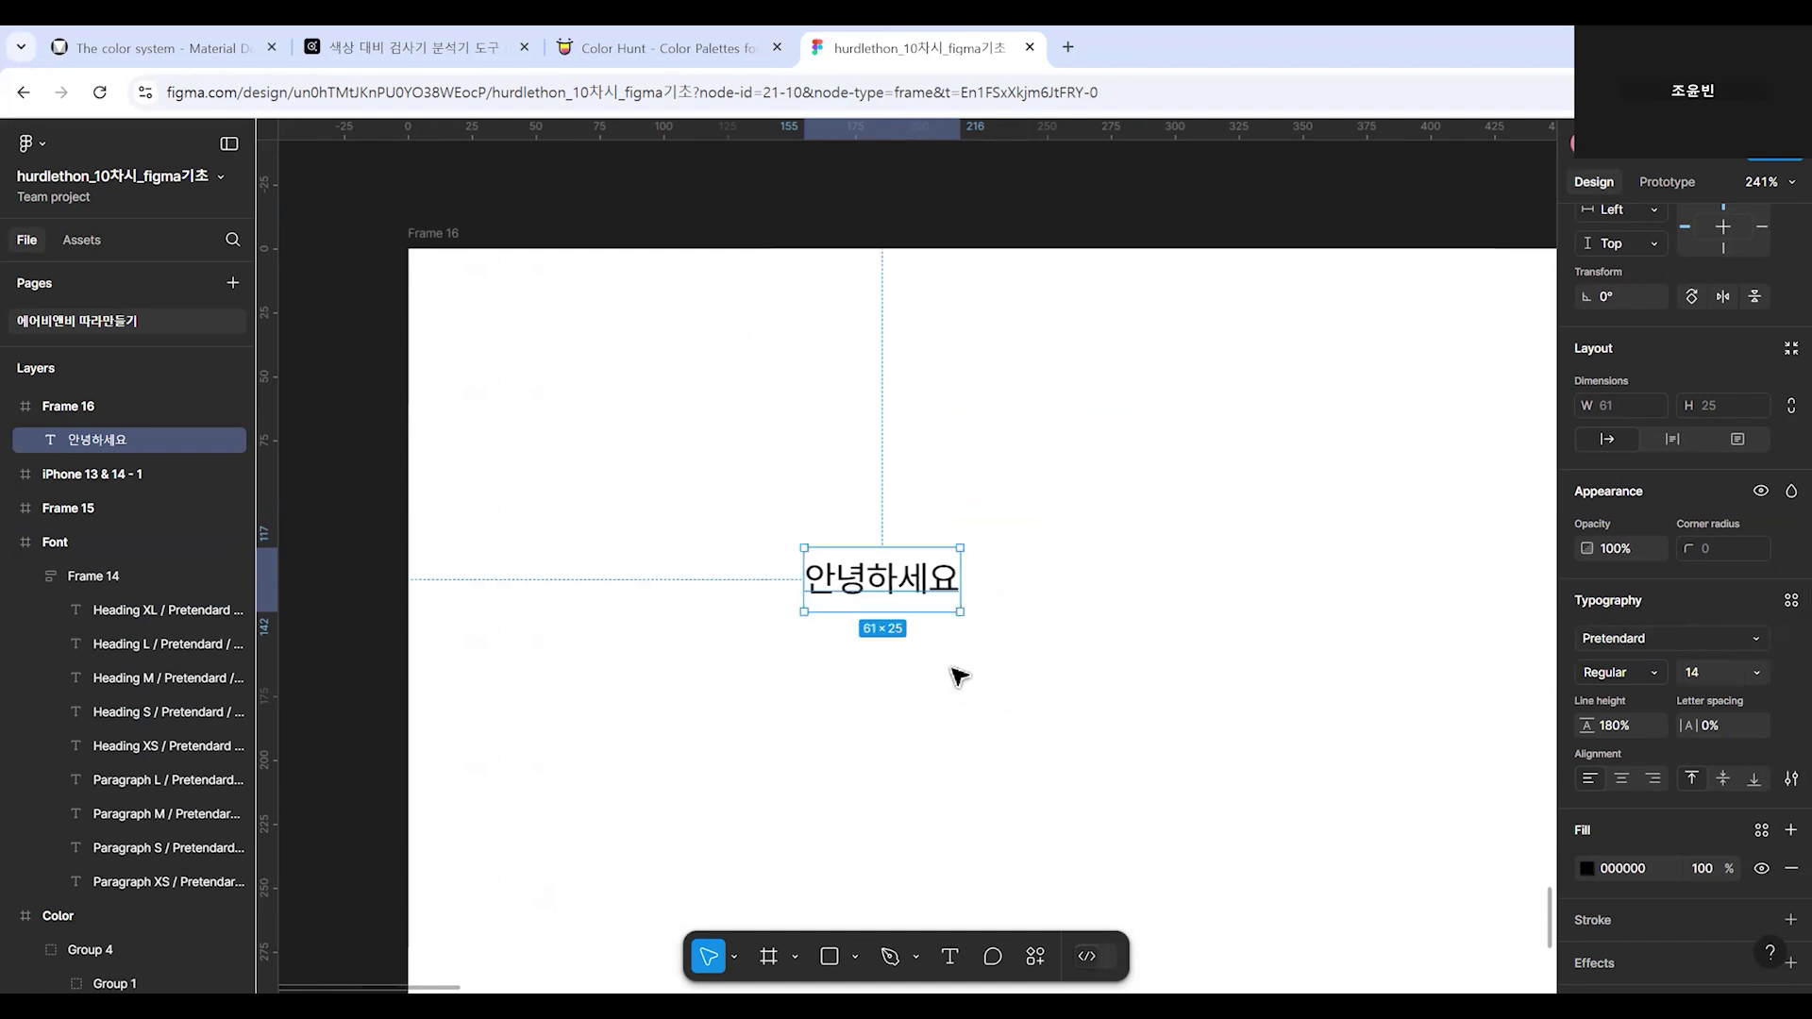
Set the "안녕하세요" text to weight SemiBold and font size 24.
click(1079, 580)
click(878, 589)
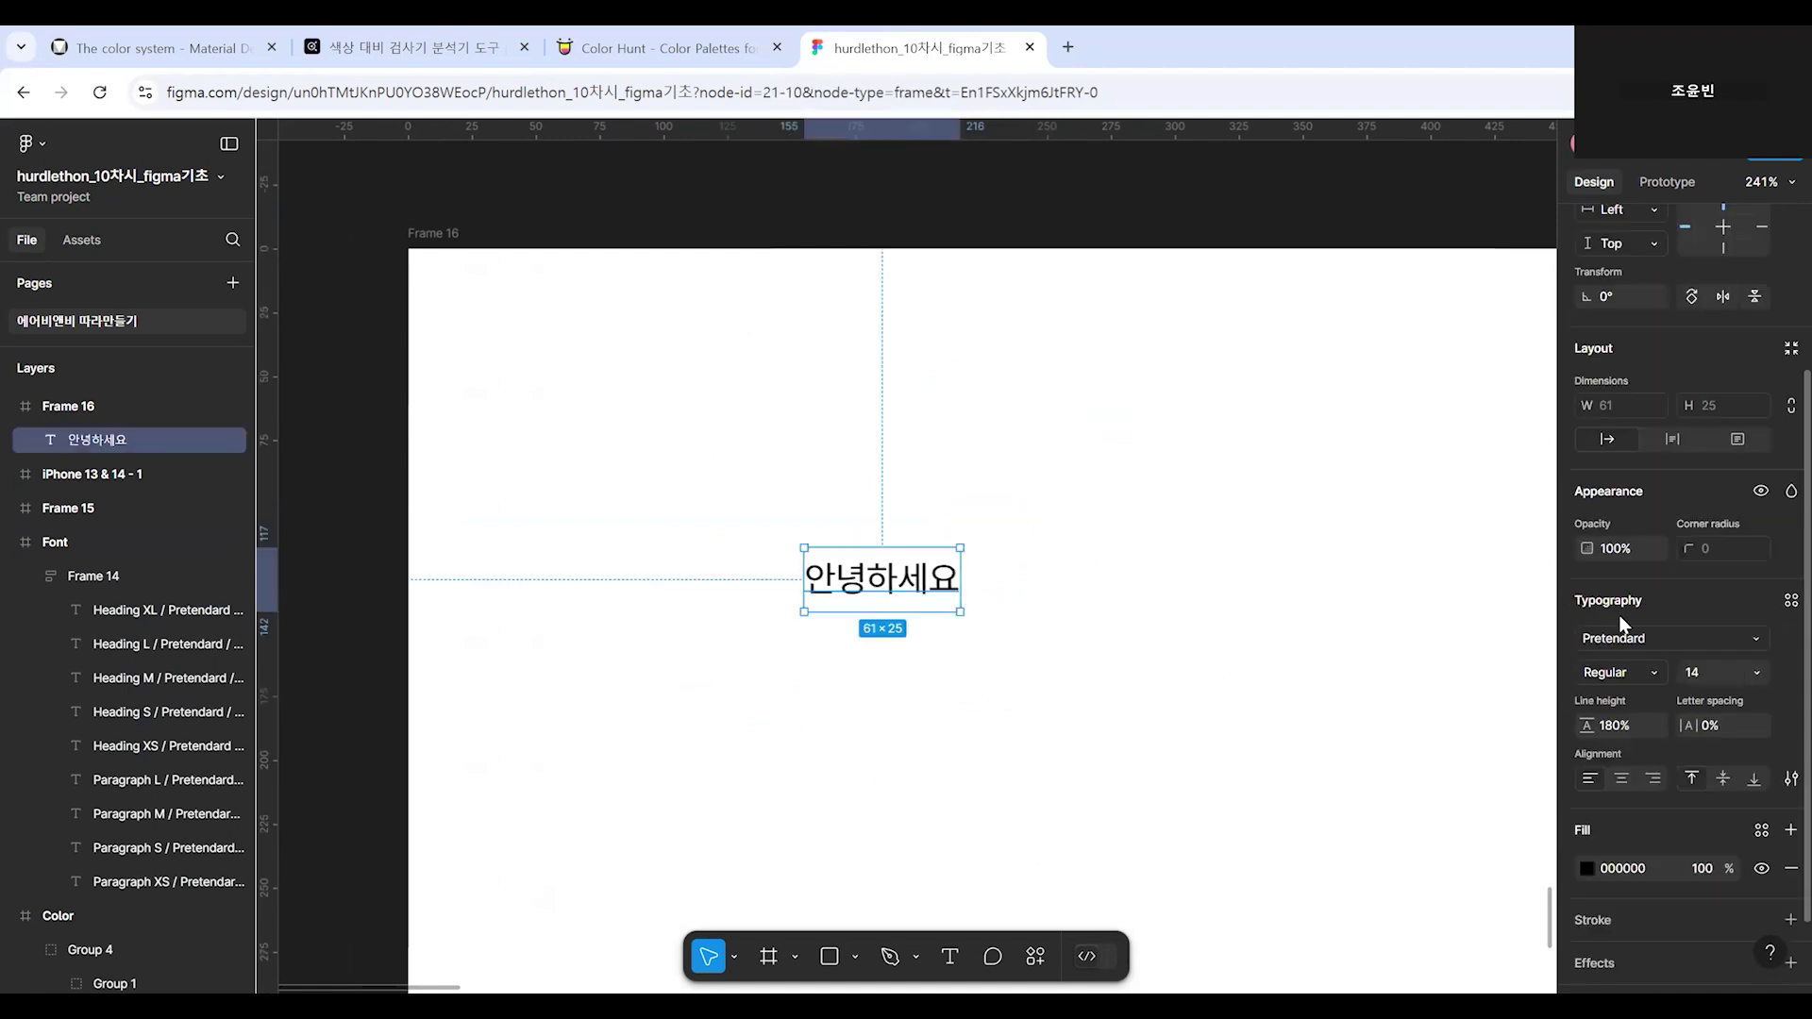
click(1710, 639)
click(1442, 659)
key(Escape)
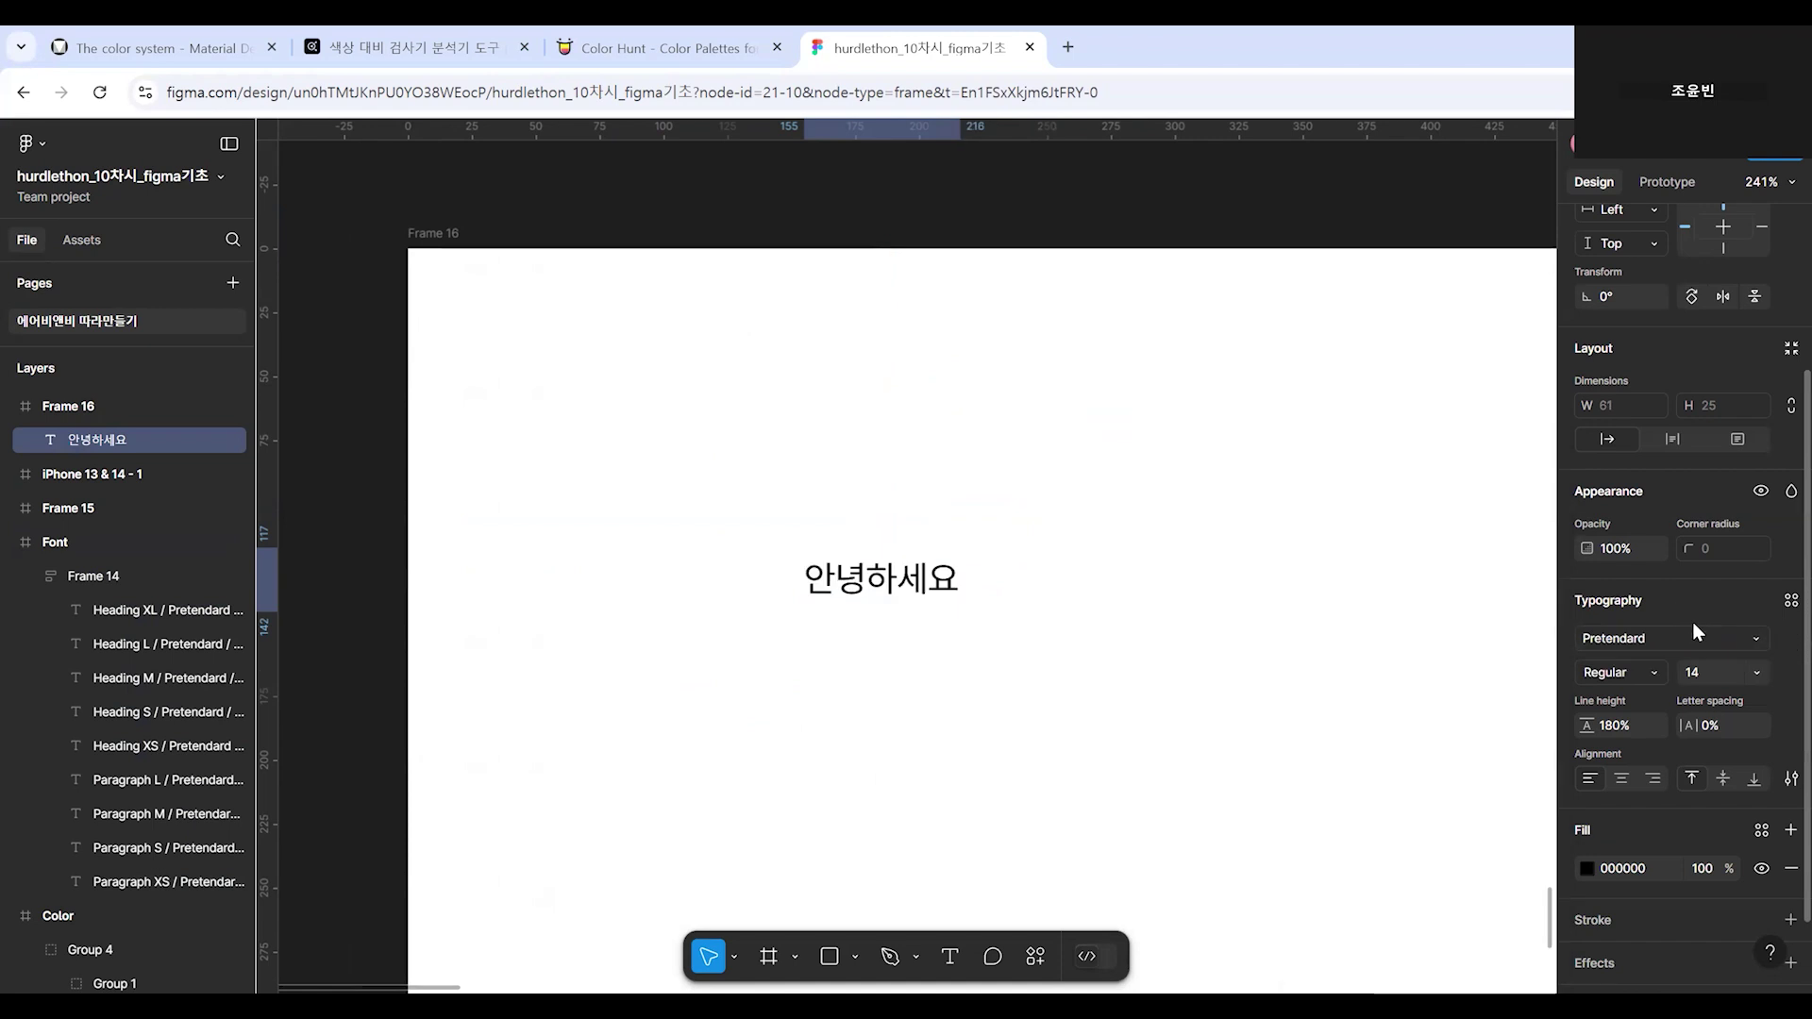
click(1658, 667)
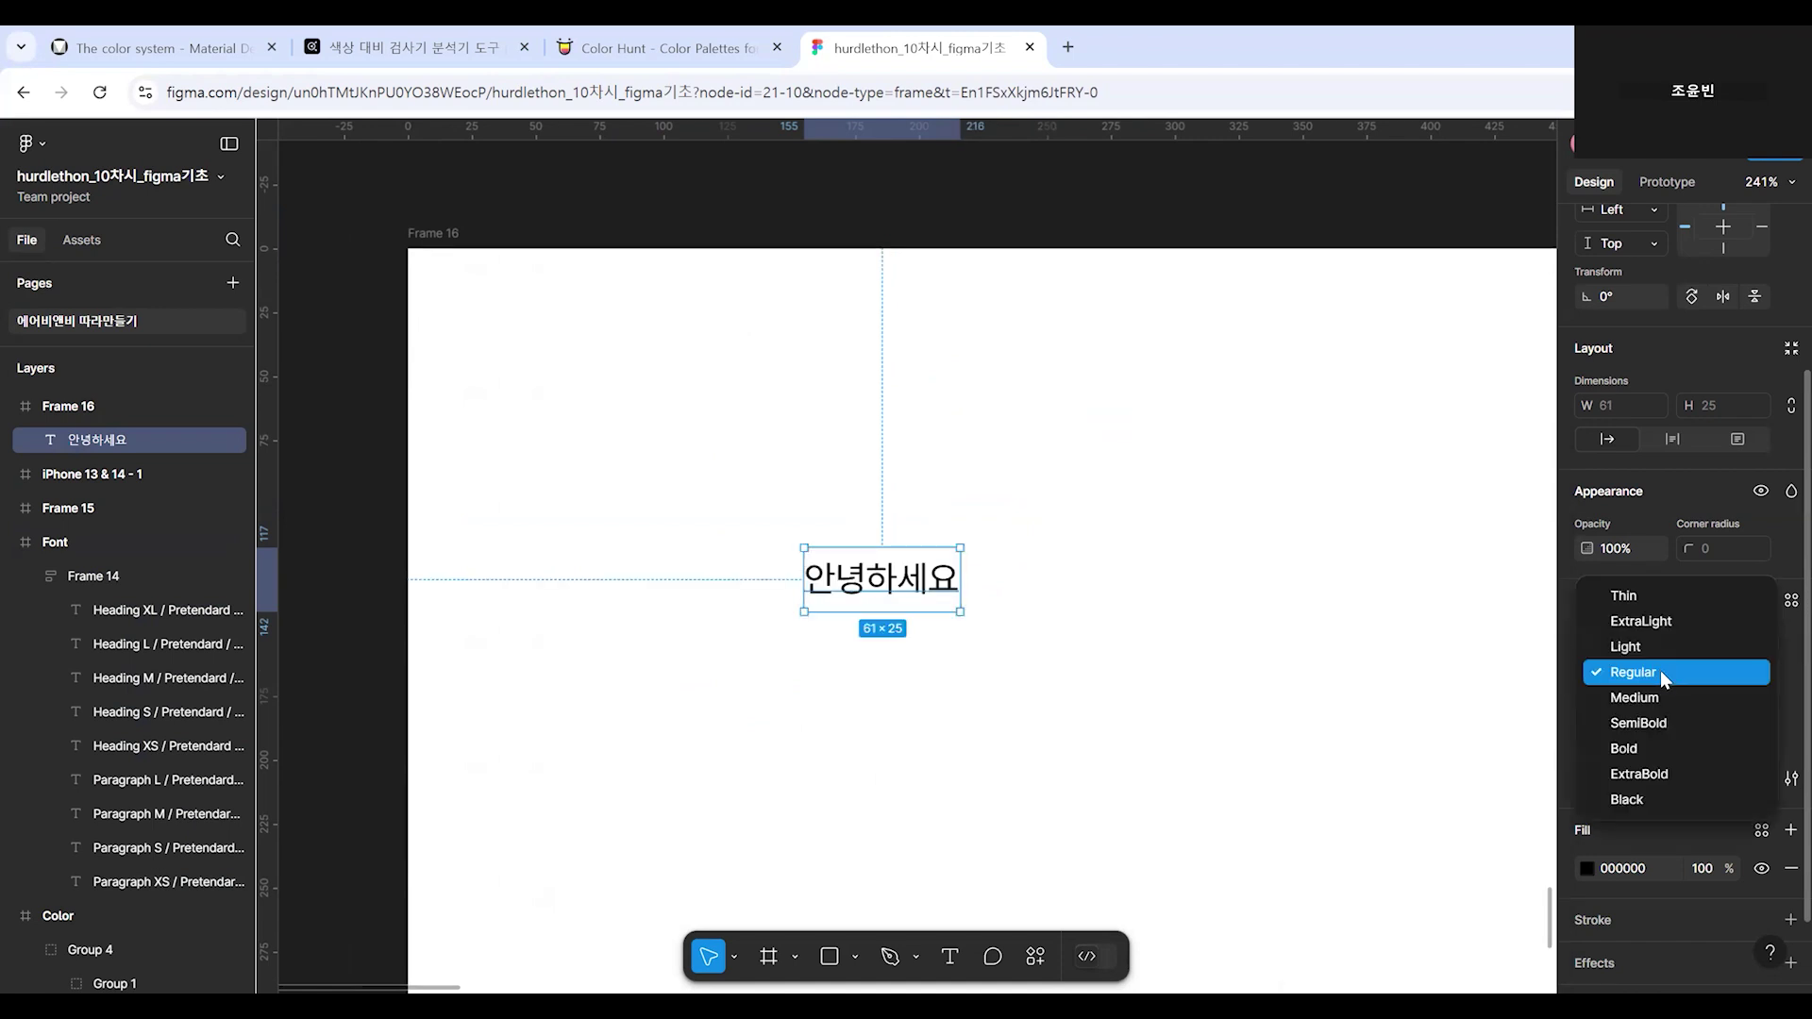
click(1652, 723)
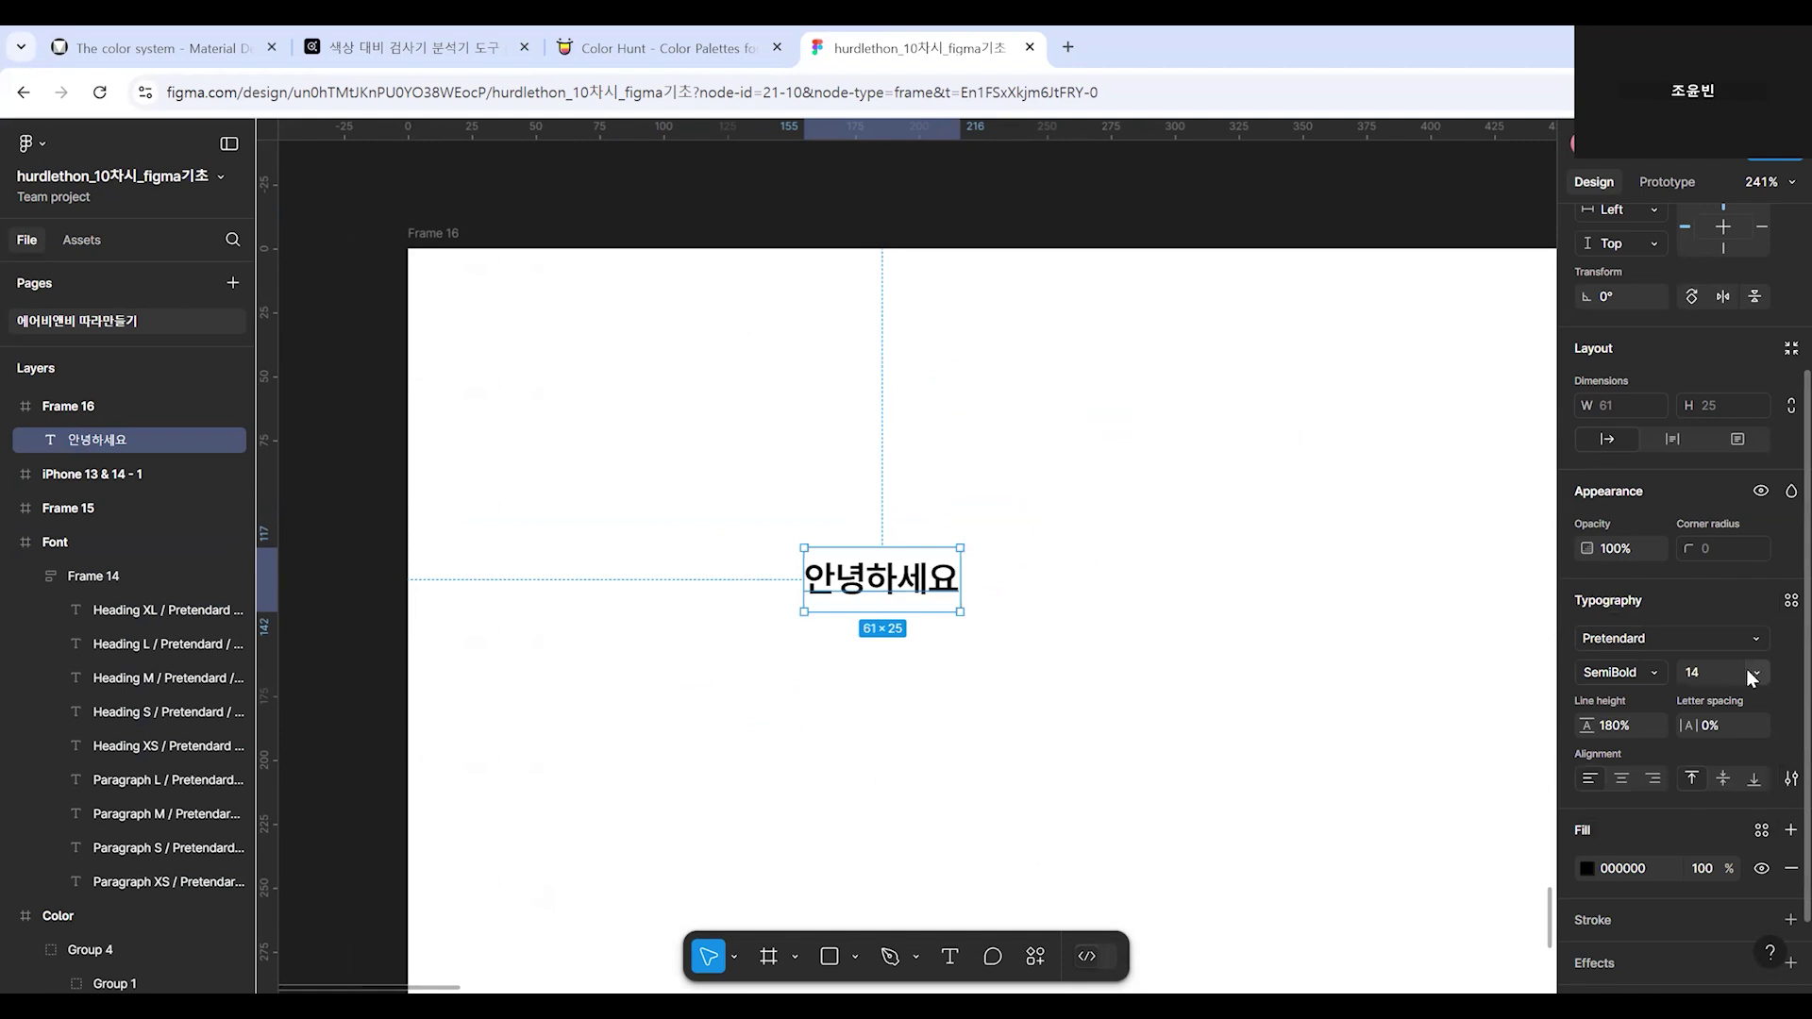
text(24)
key(Return)
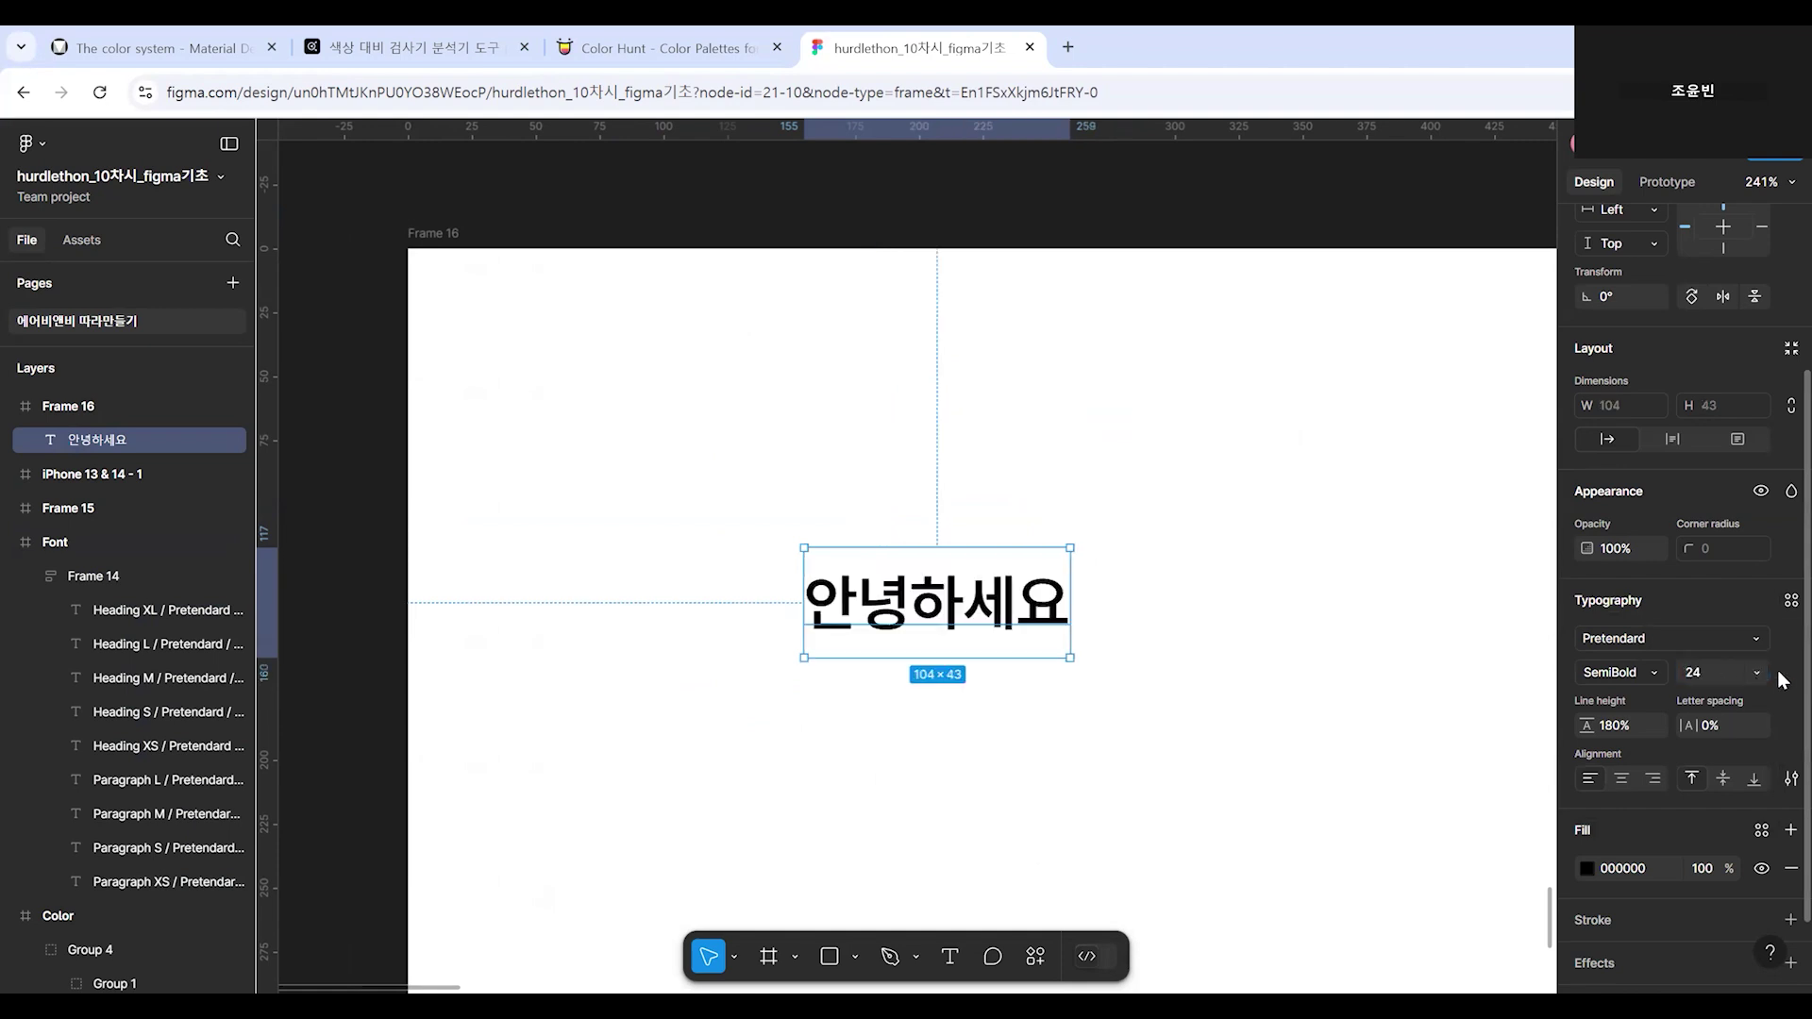
Set the line height of the "안녕하세요" text to 160%.
scroll(983, 676, down, 2)
drag(1277, 760, 1208, 650)
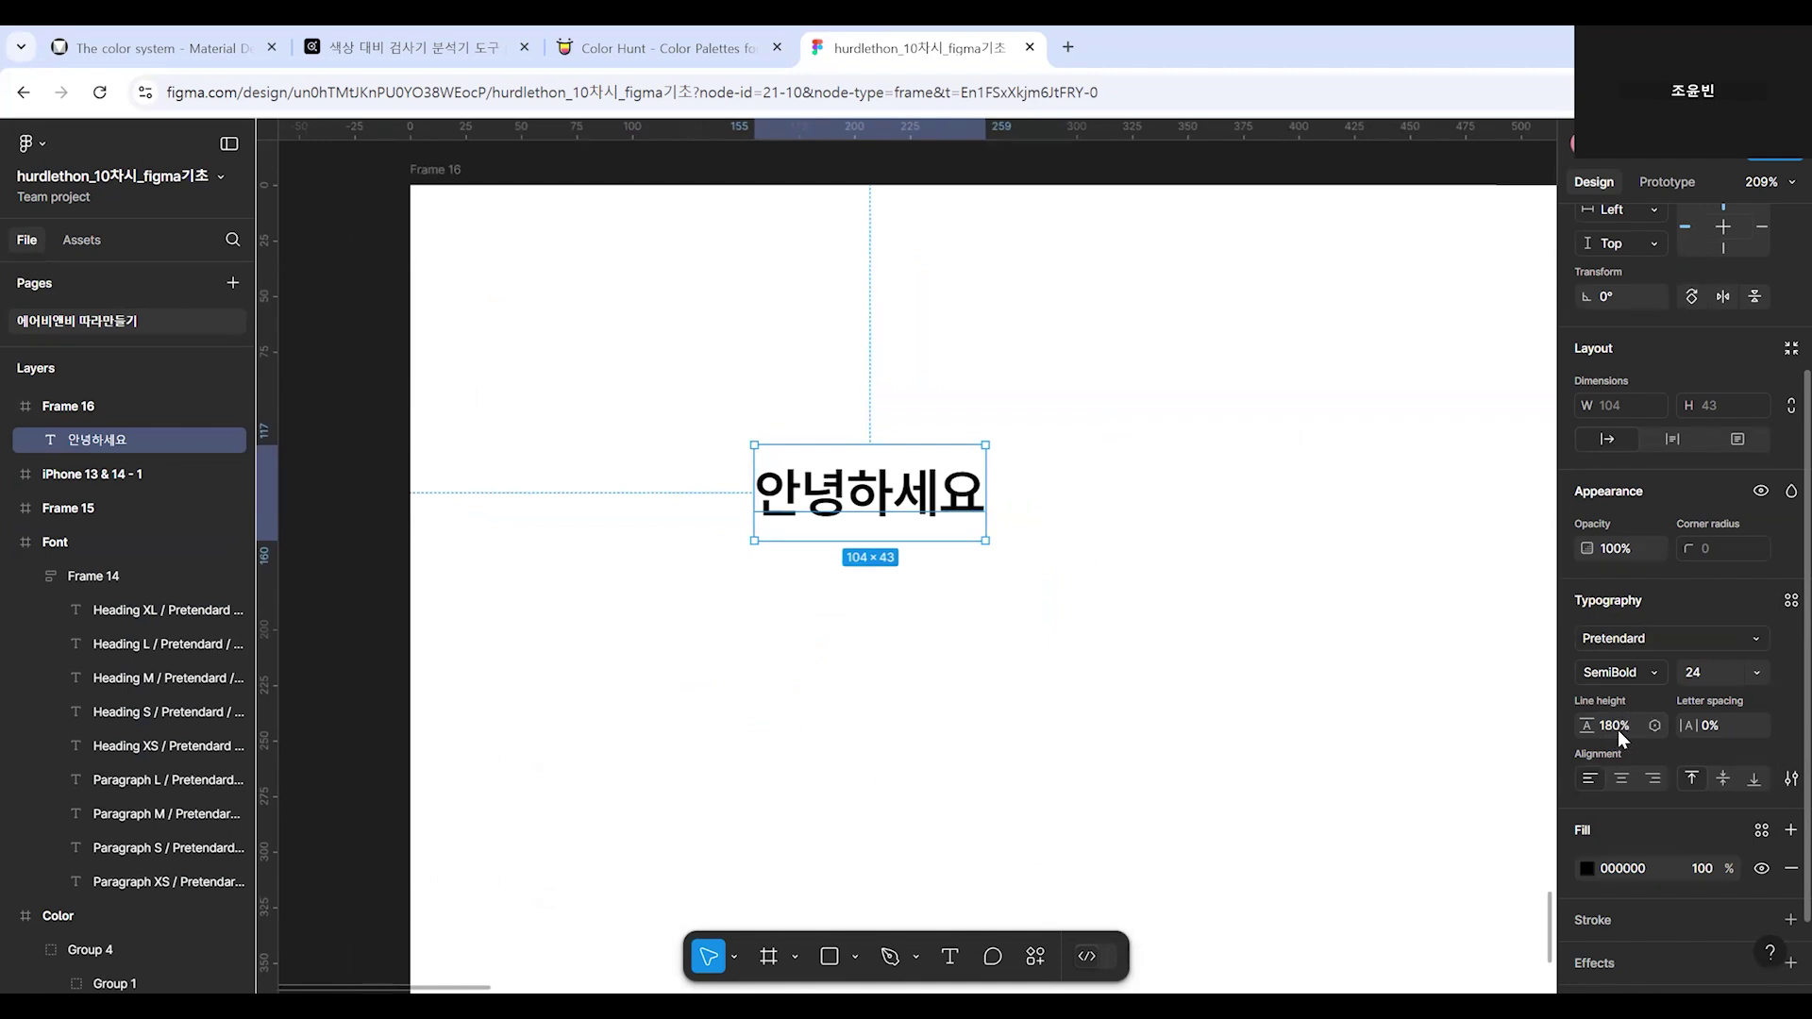
click(1625, 729)
key(Return)
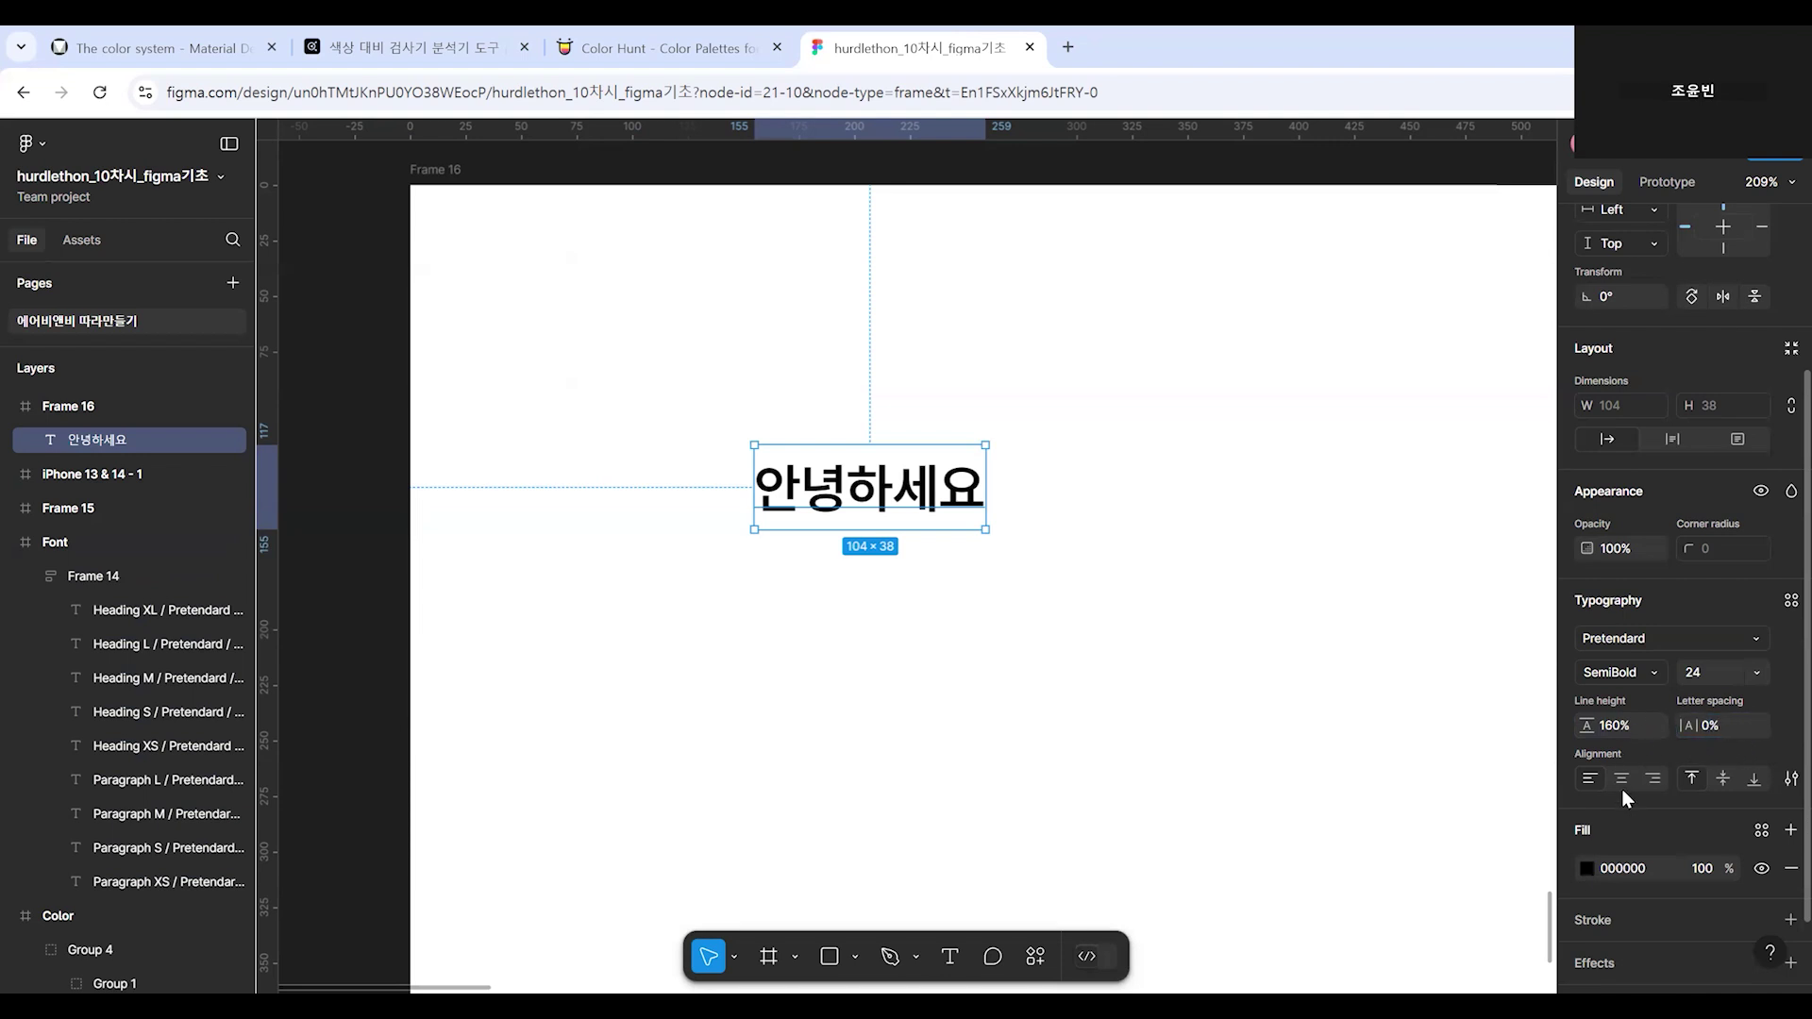
Review the Basics options in the additional type settings of the "안녕하세요" text.
scroll(1773, 767, down, 1)
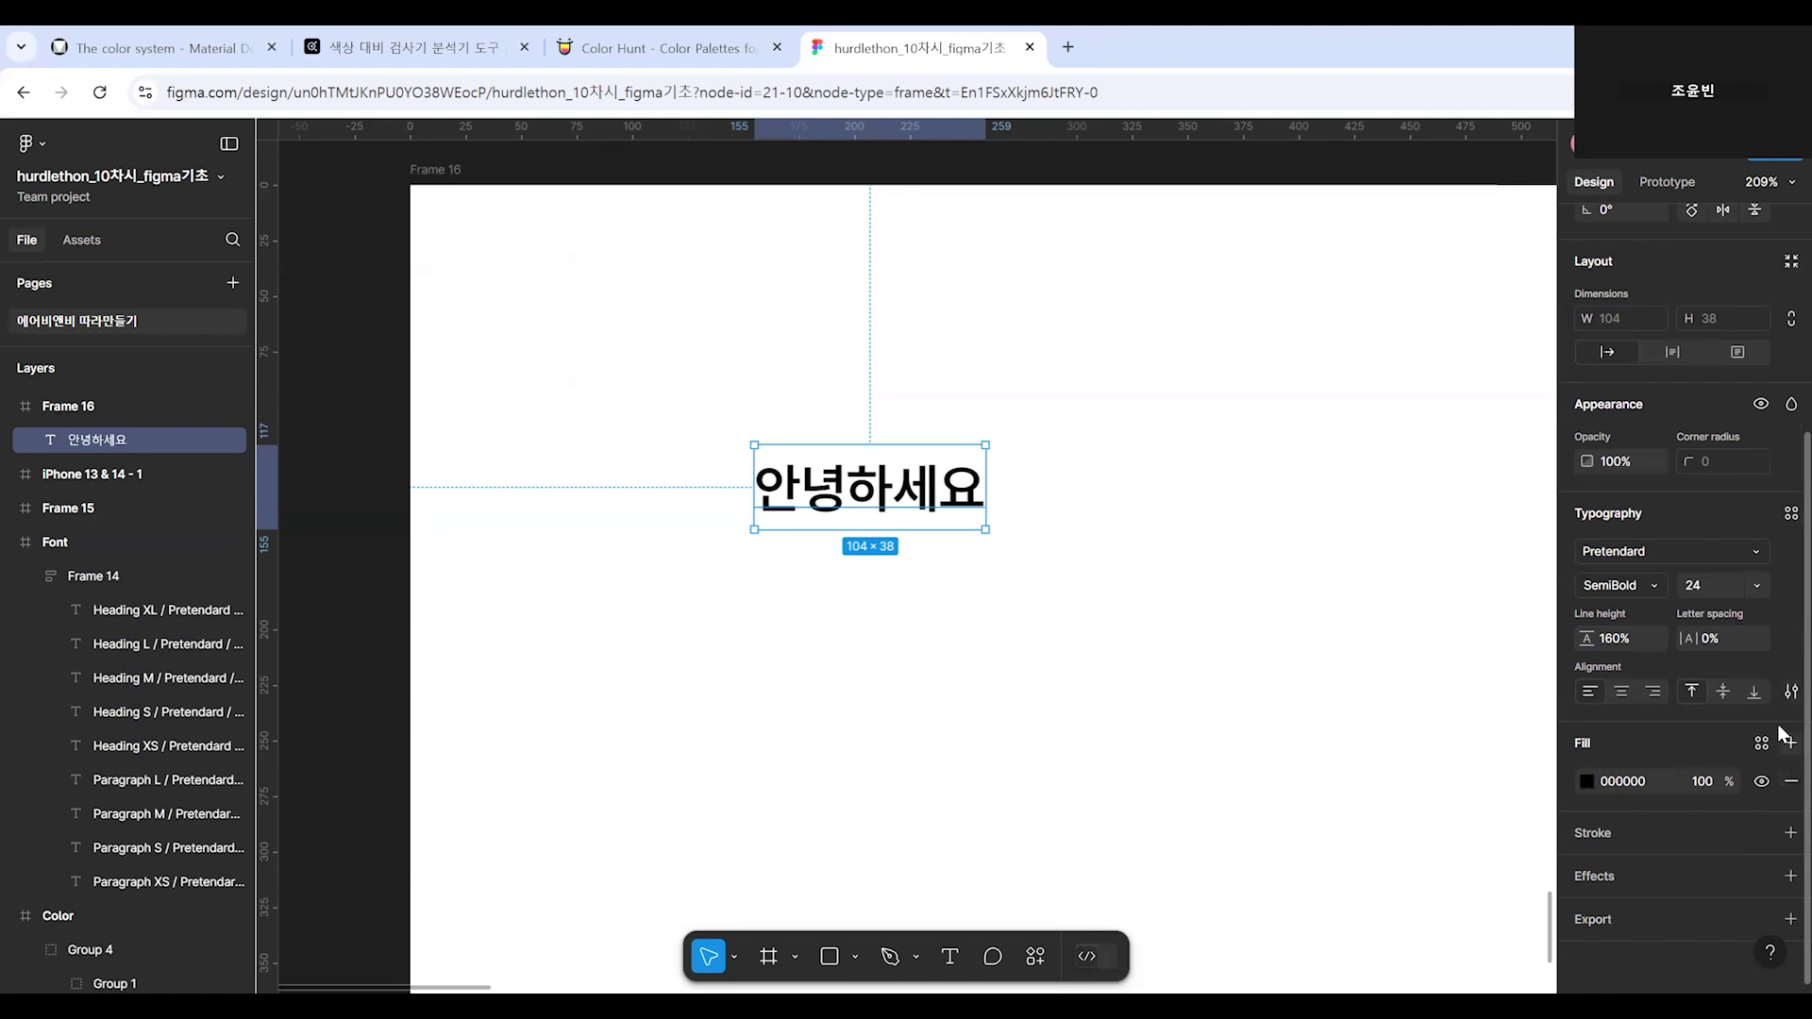
click(1791, 691)
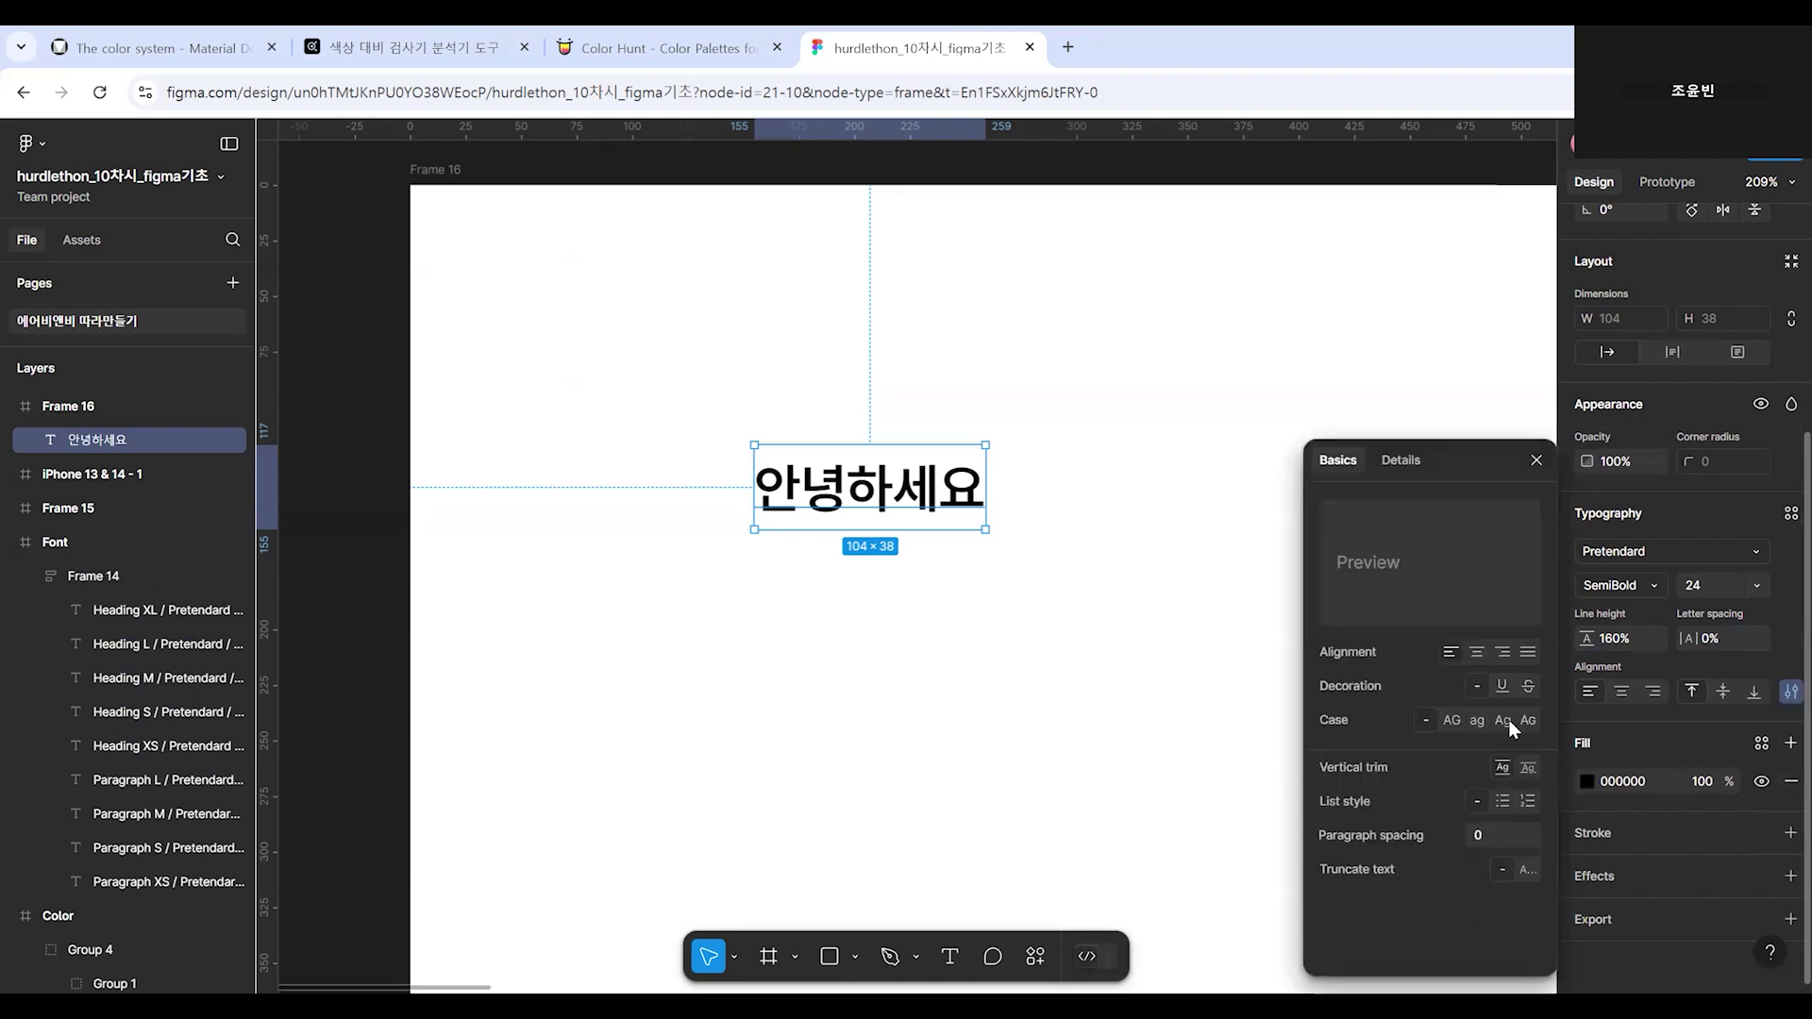
click(1537, 460)
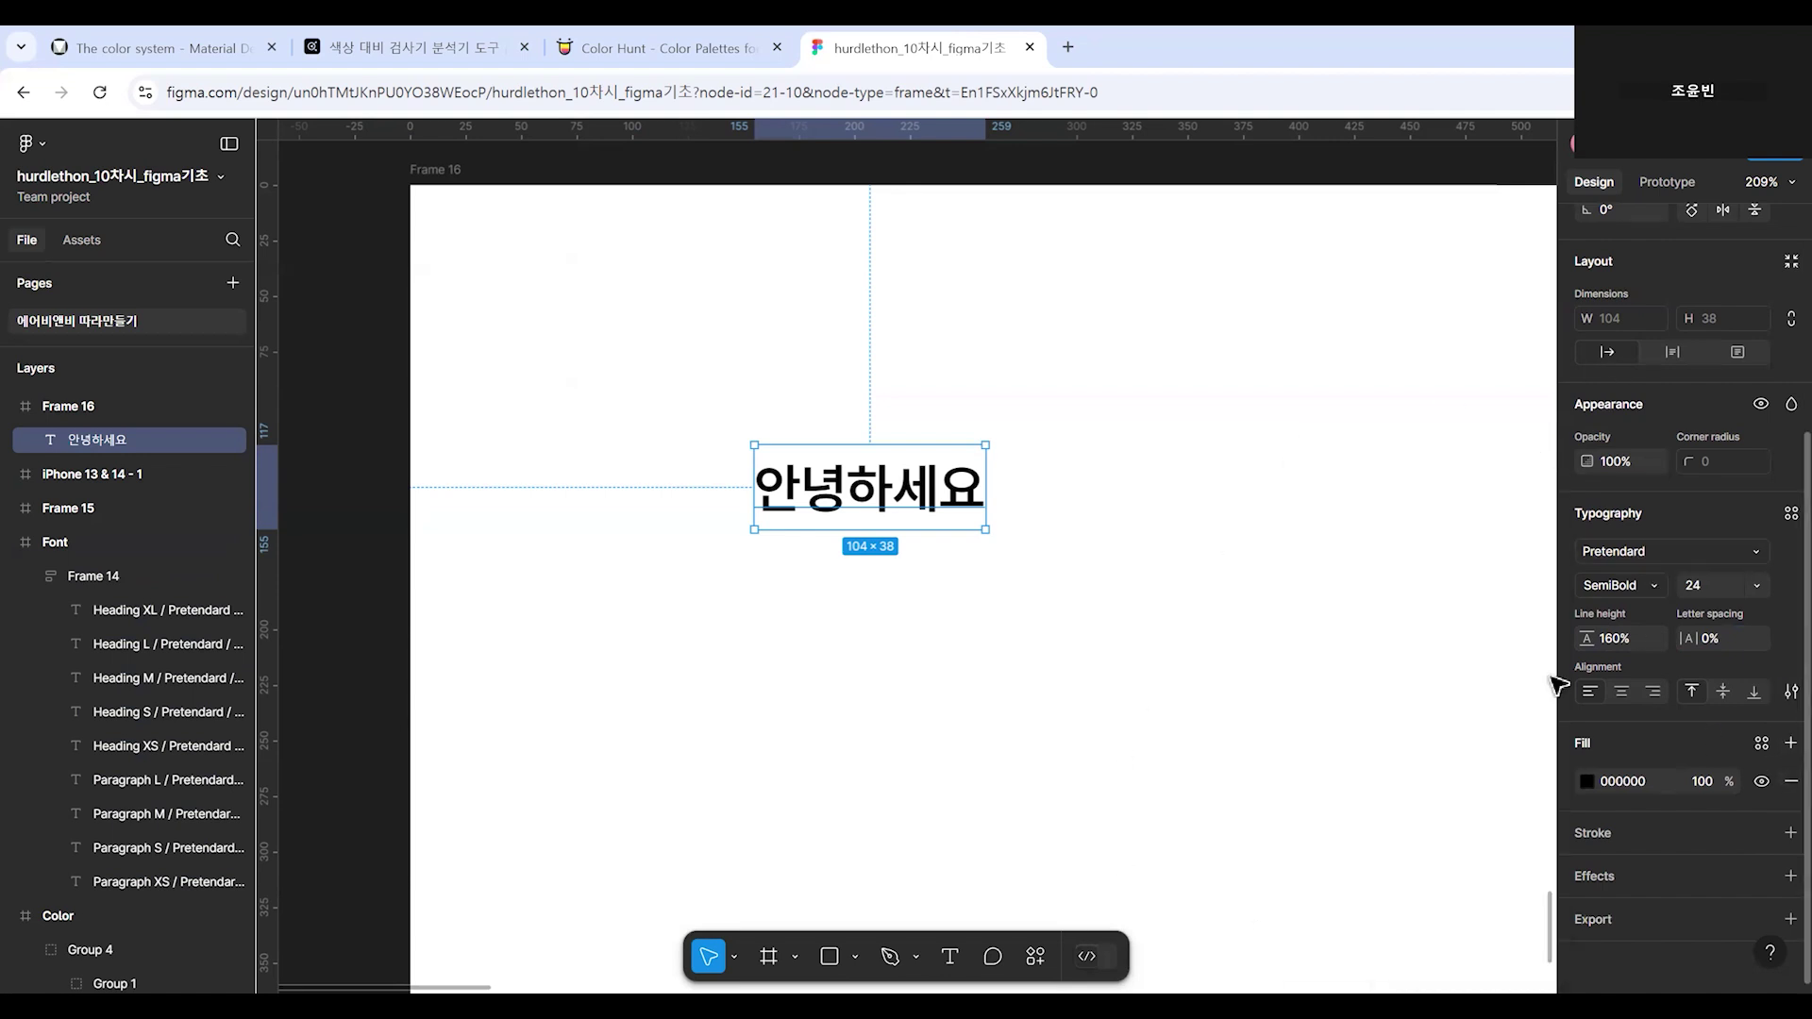
click(1161, 590)
click(838, 518)
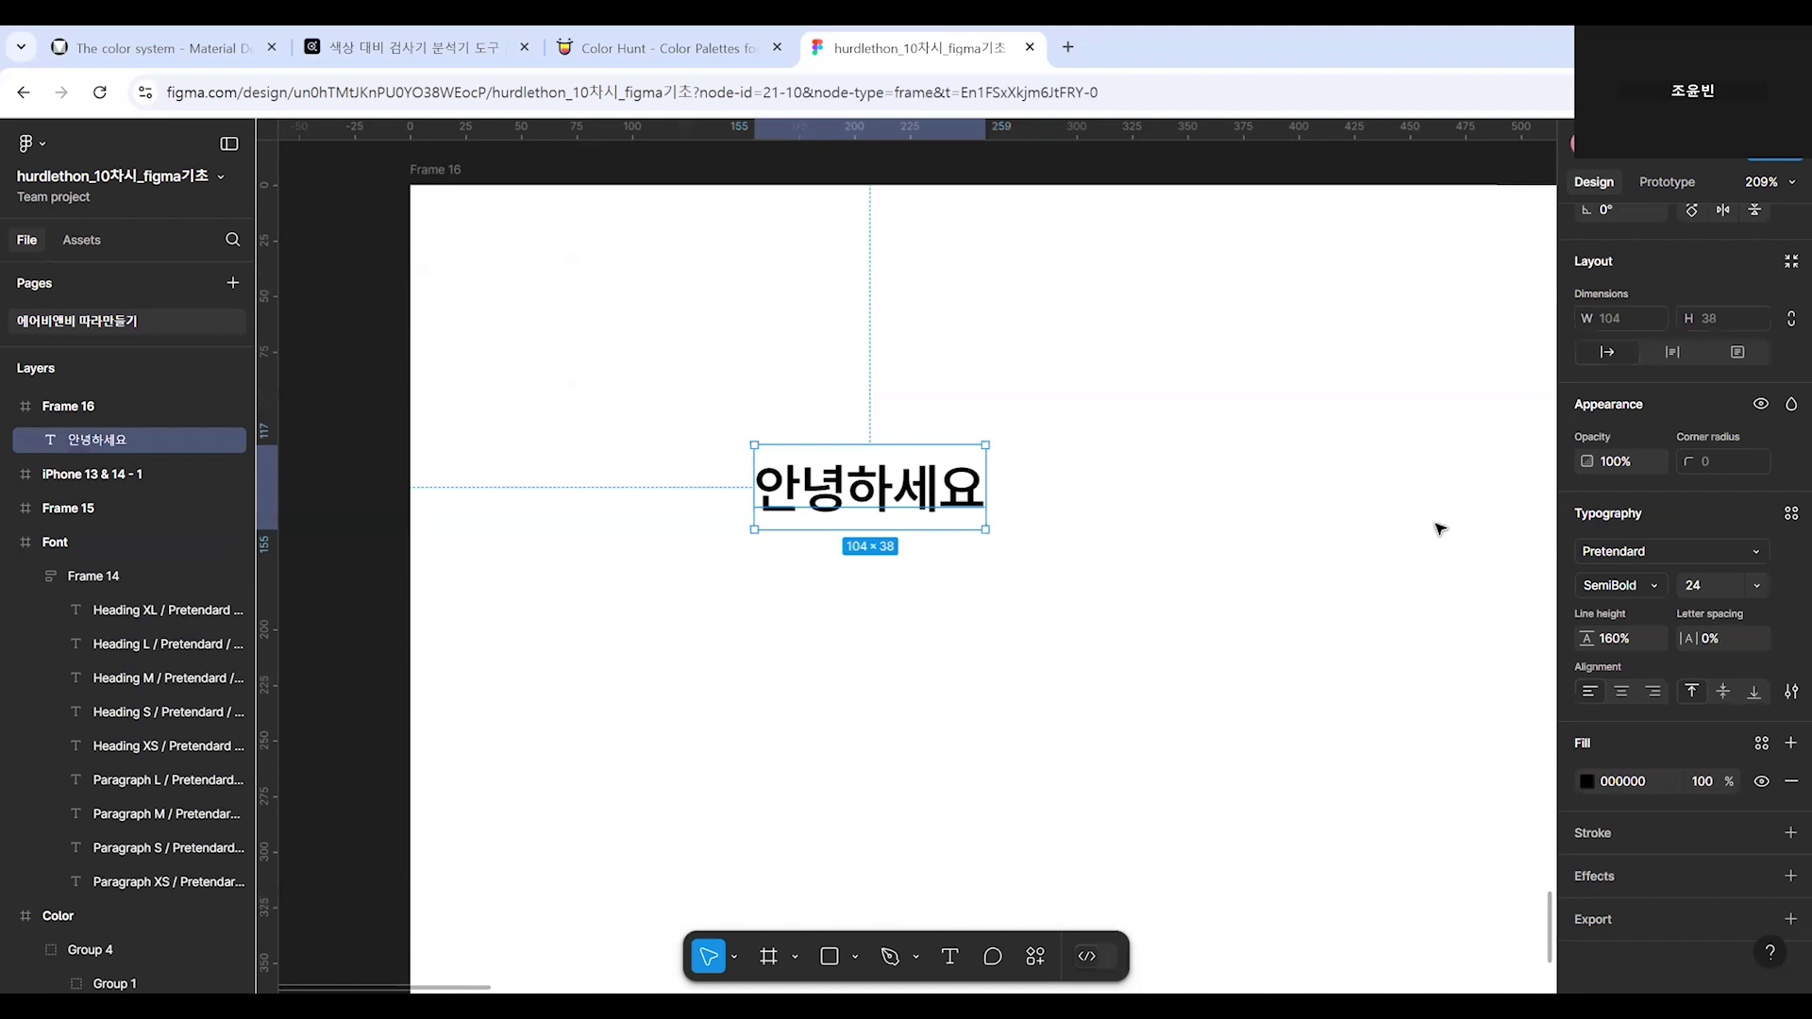
Check the text styles list and the dialog for creating a new text style, leaving without creating one.
click(1790, 514)
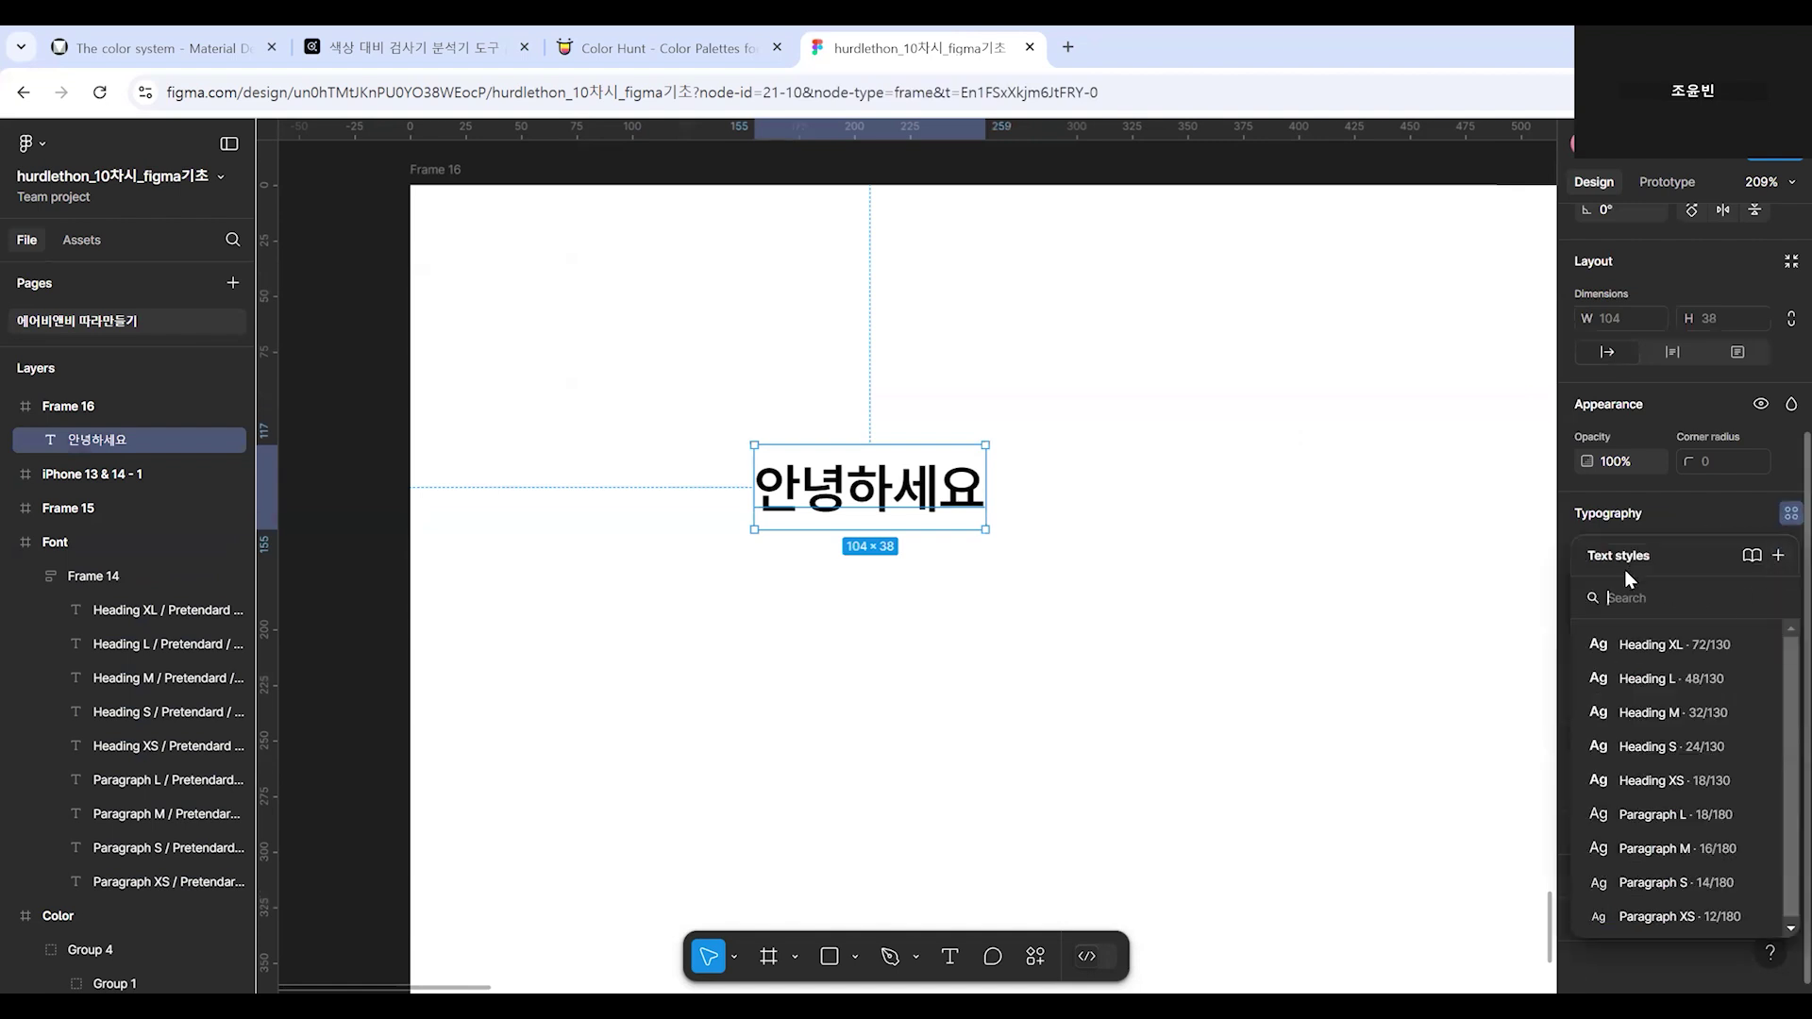
click(1778, 555)
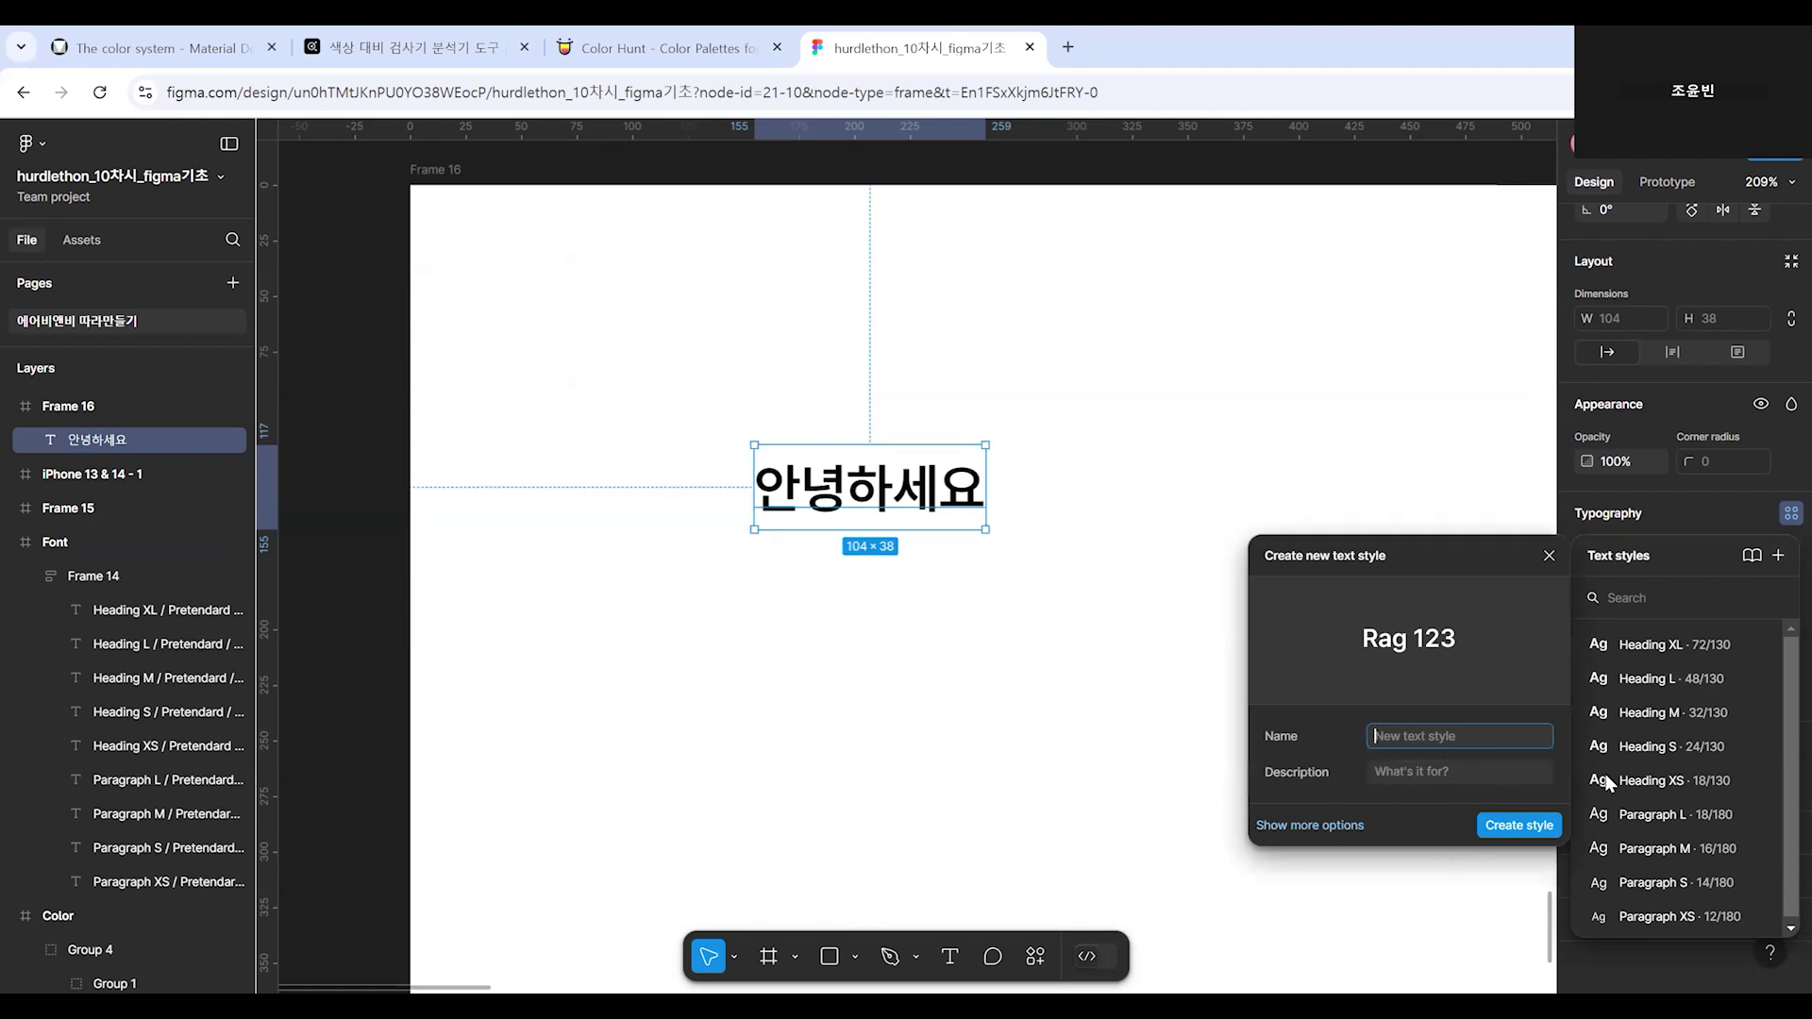
click(1551, 559)
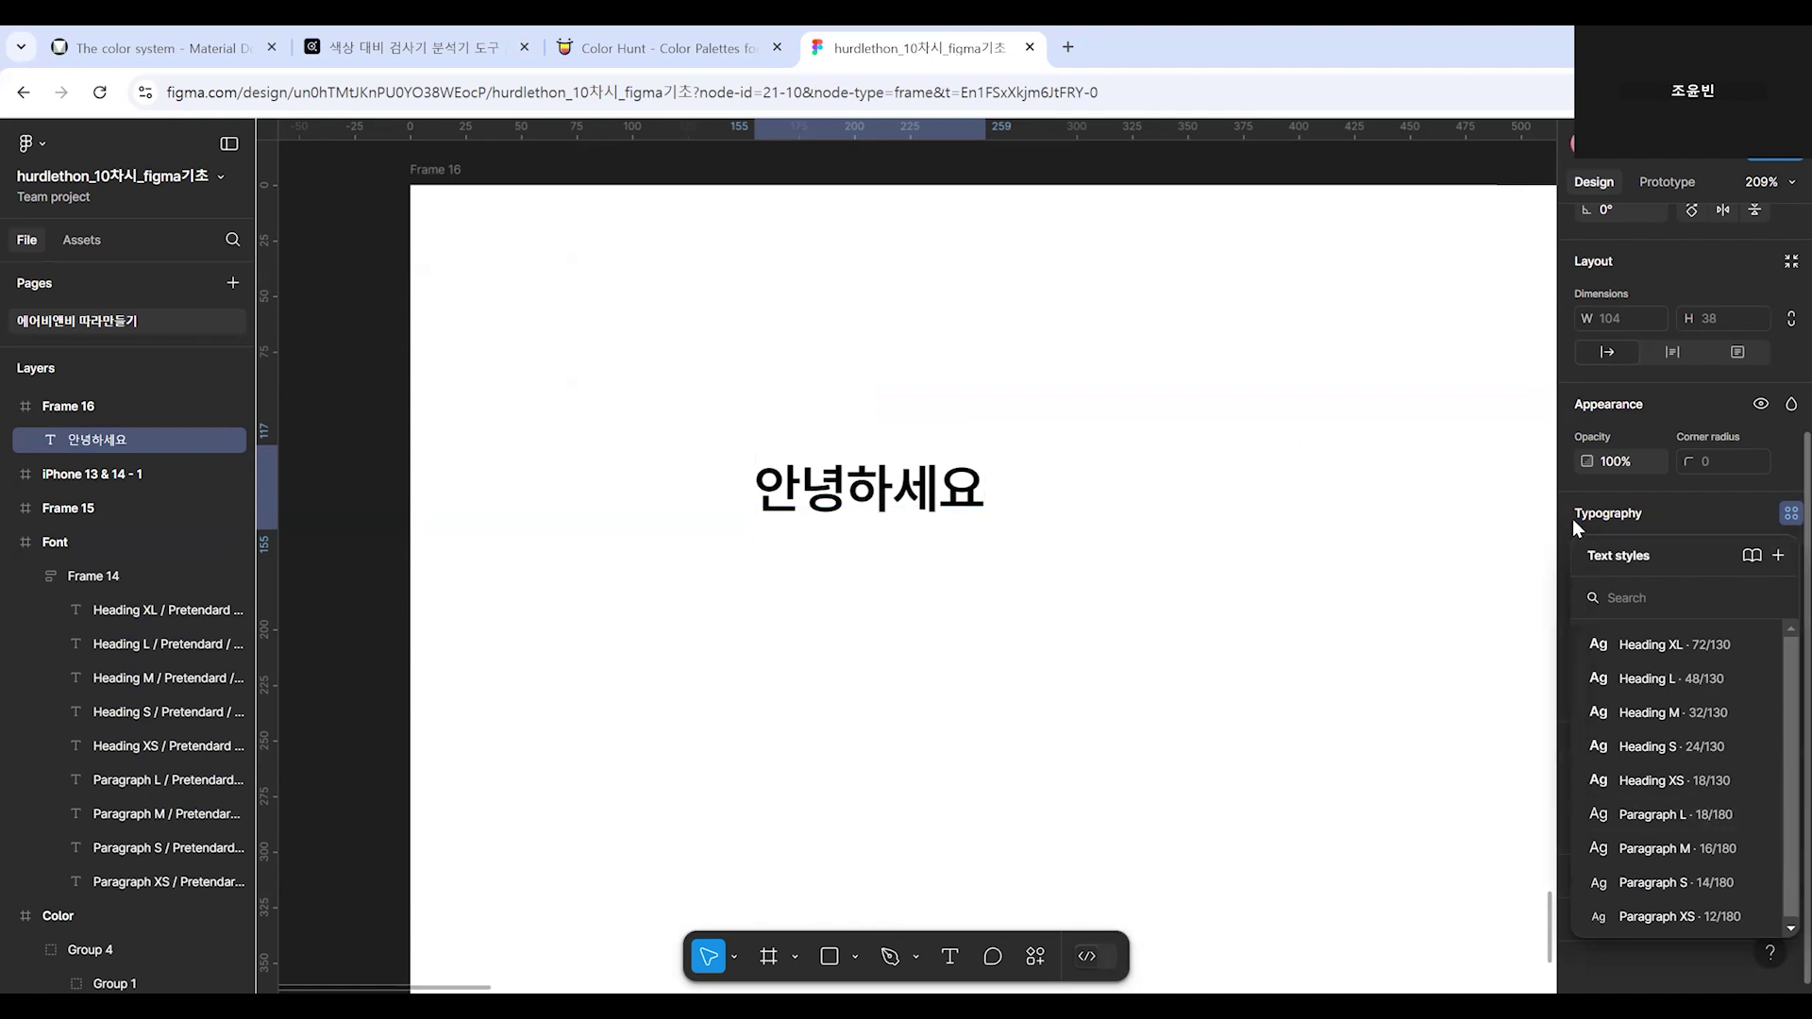
Delete the "안녕하세요" text and the empty Frame 16 below the Font board.
click(1044, 570)
click(831, 498)
key(Delete)
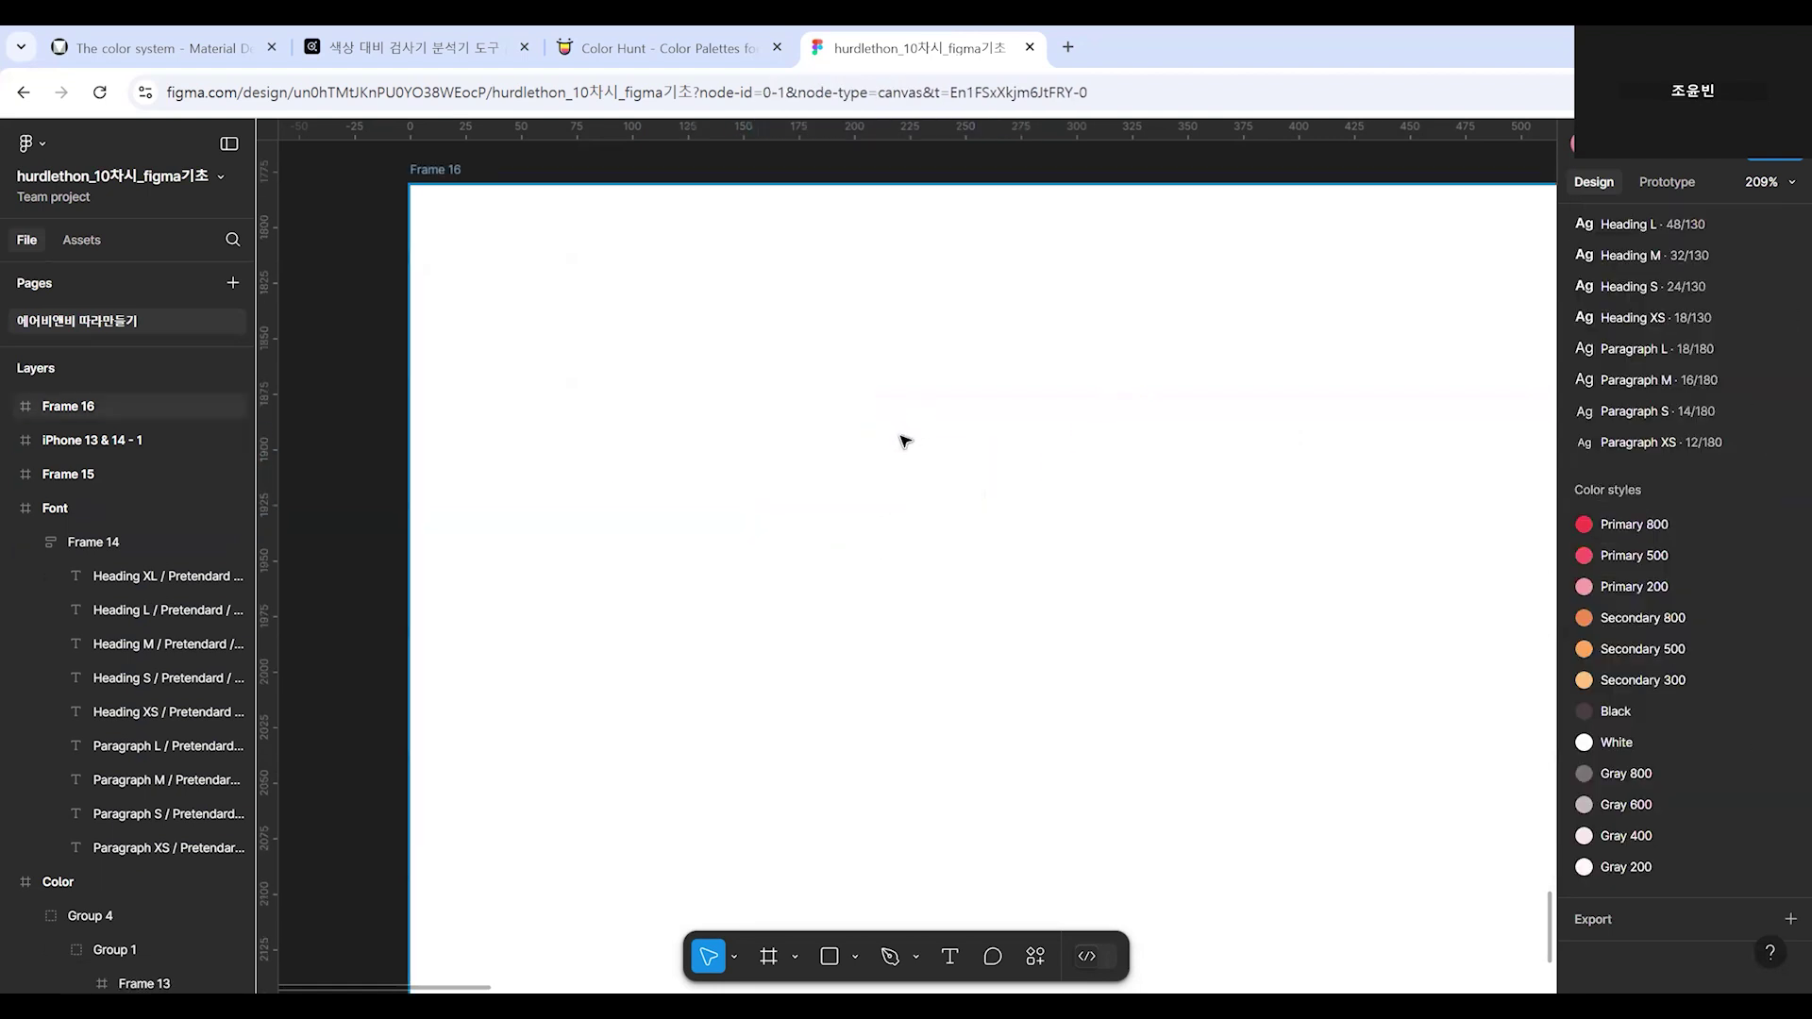
scroll(902, 437, down, 5)
click(683, 300)
key(Delete)
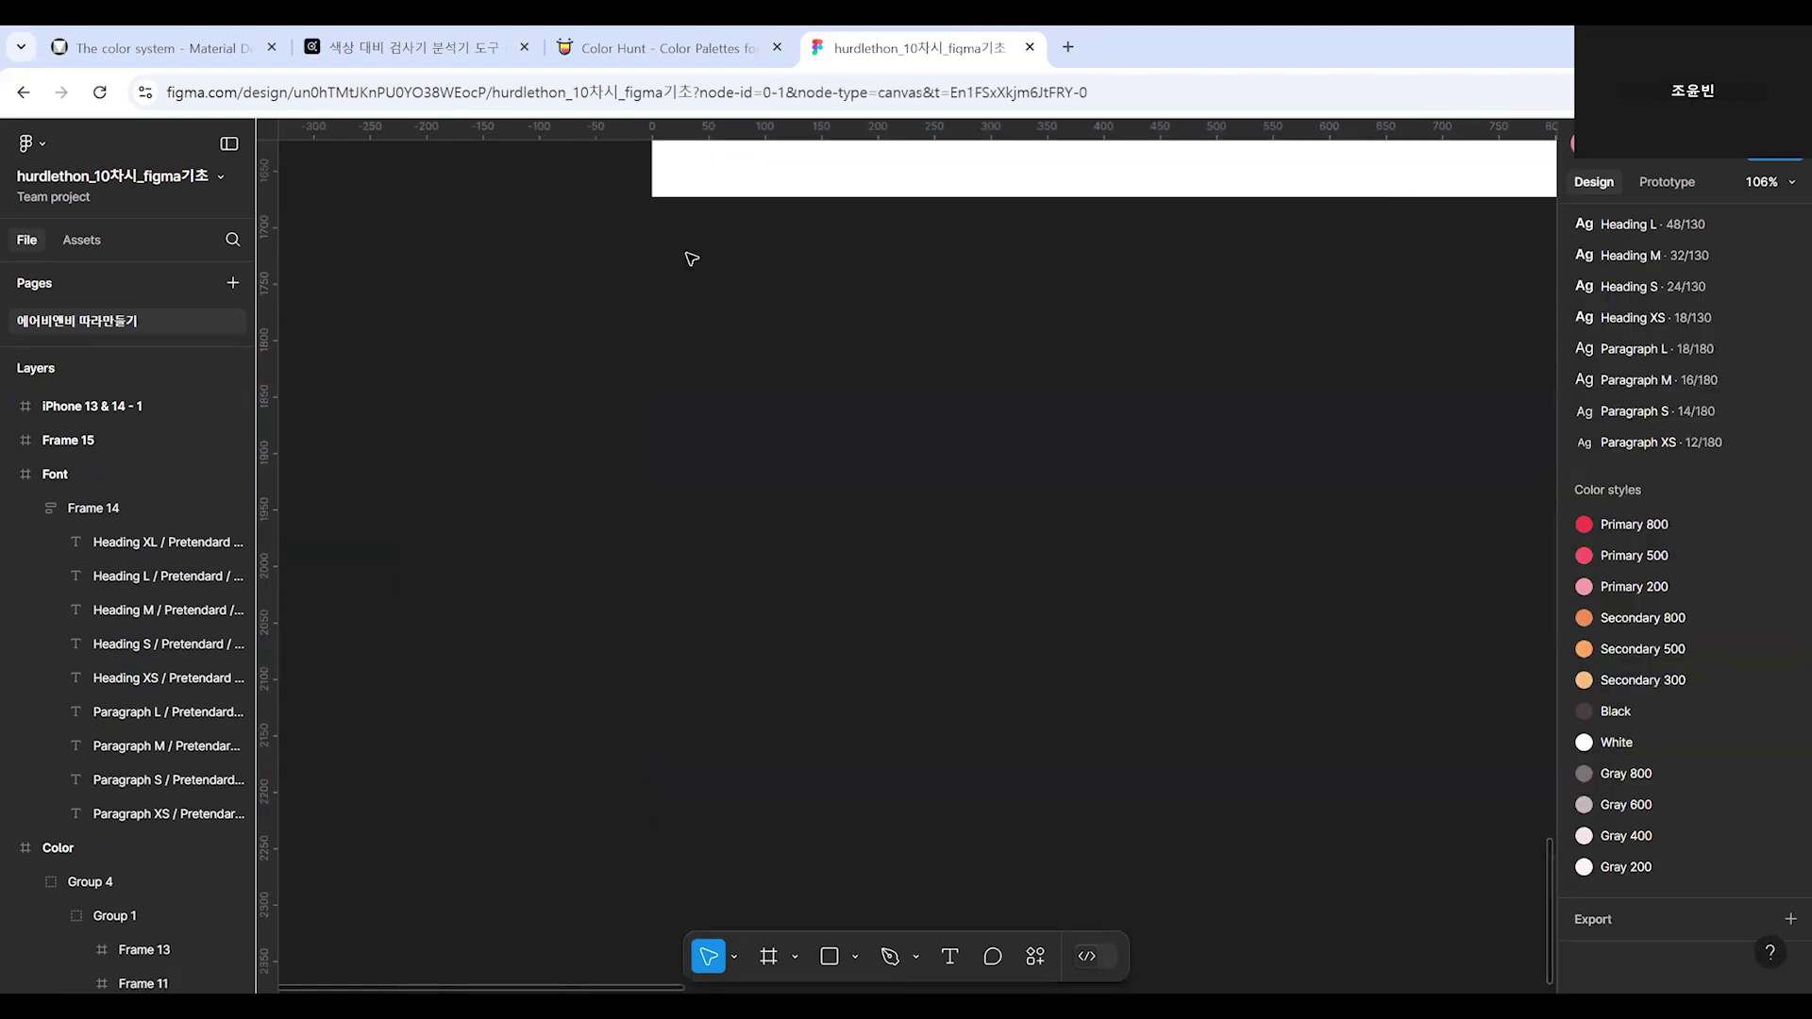
Review the local text and color styles together with the Color and Font boards.
scroll(841, 546, up, 2)
scroll(1175, 732, down, 3)
scroll(1679, 749, up, 1)
scroll(1661, 755, down, 1)
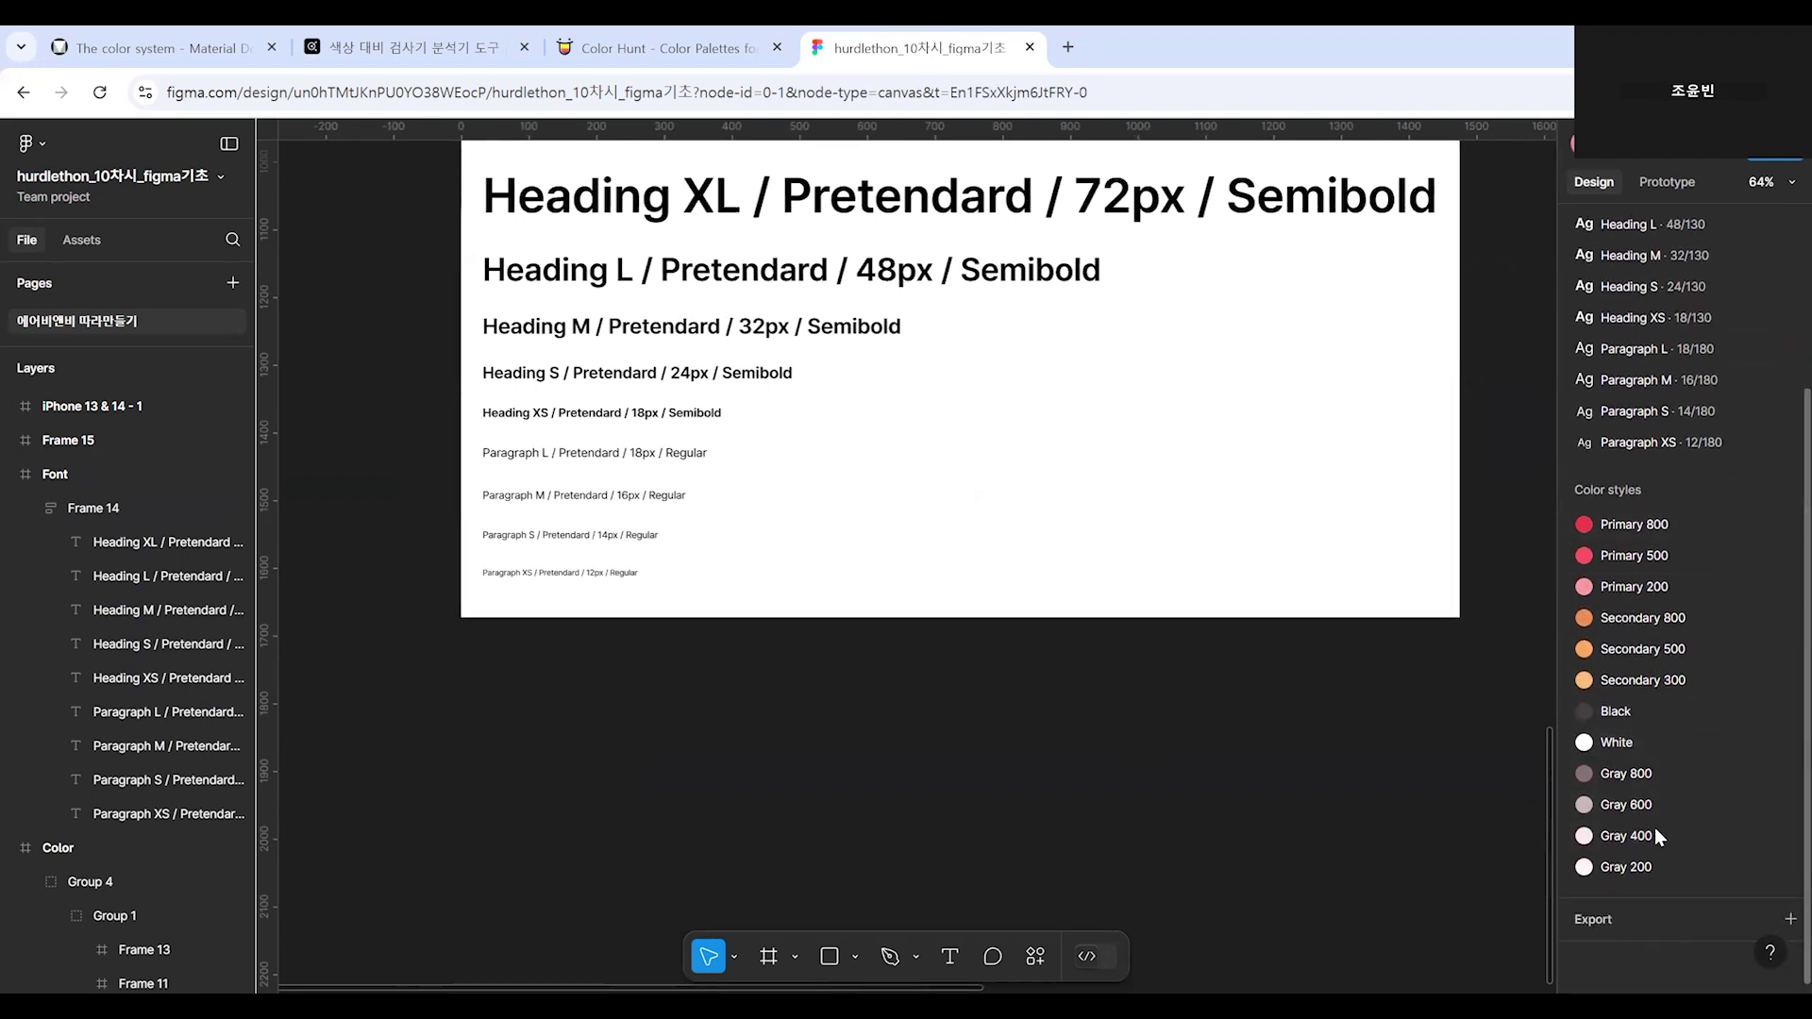
scroll(1666, 615, up, 3)
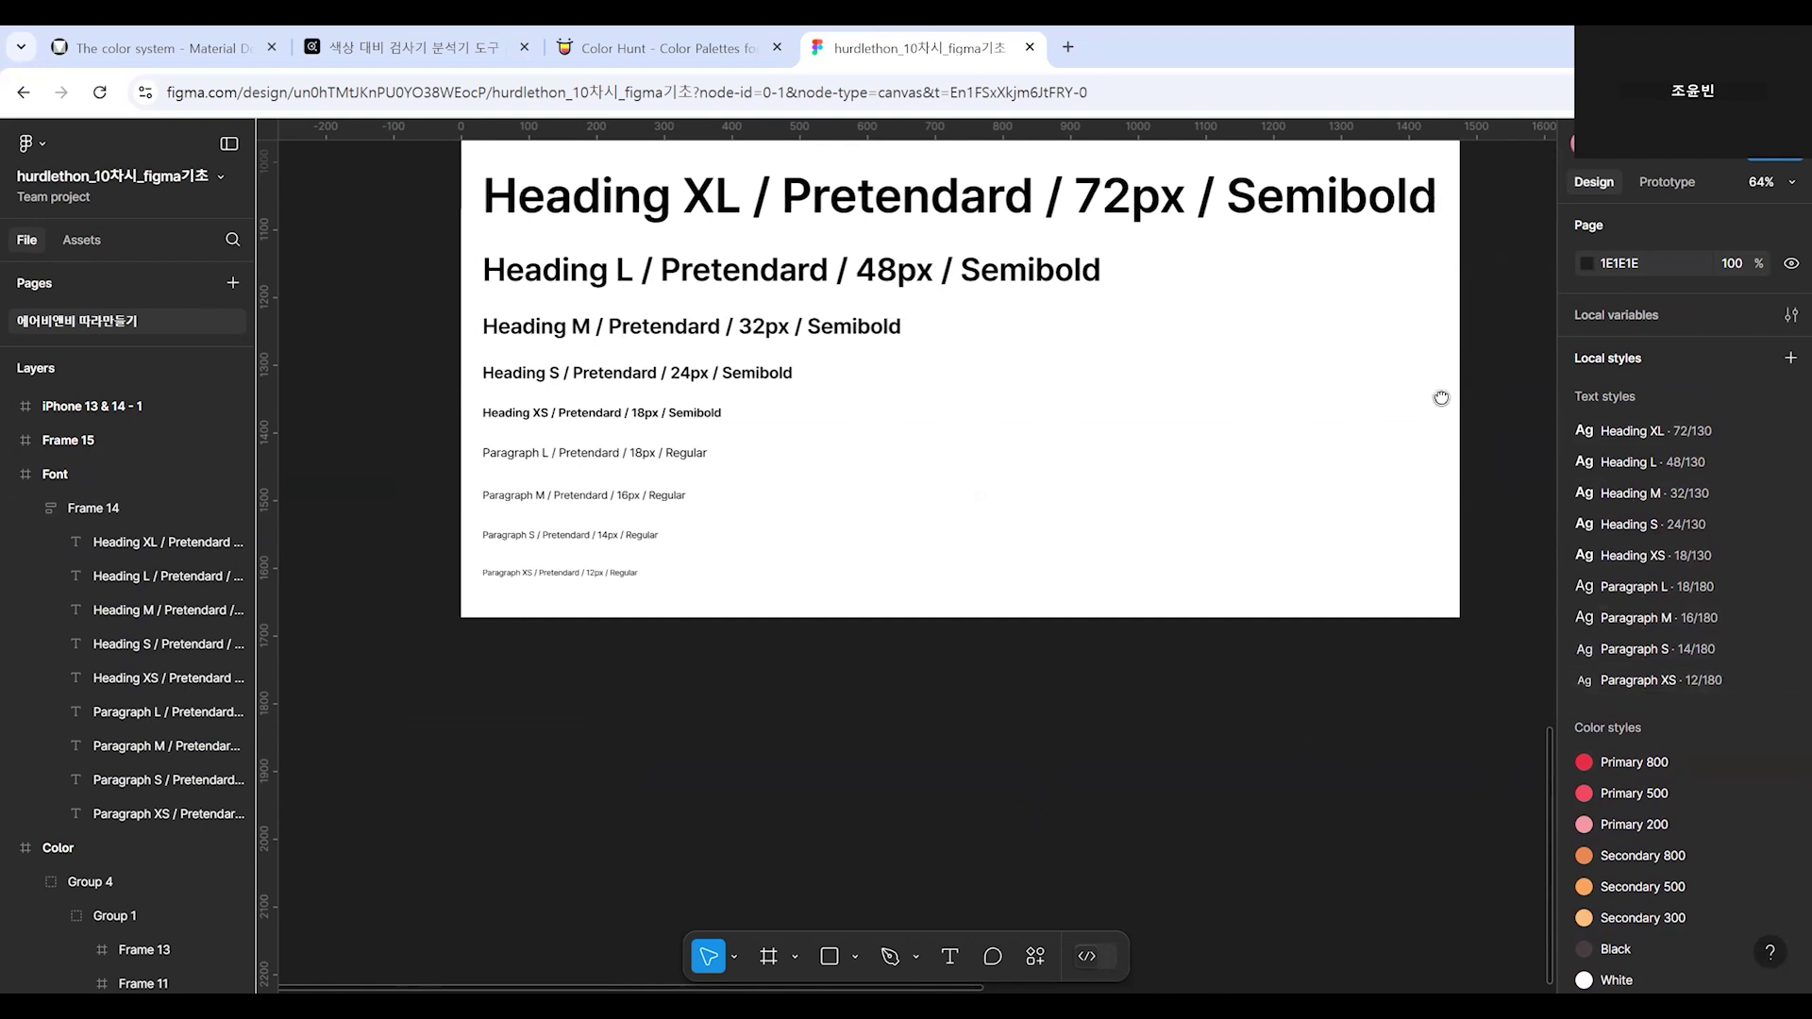
drag(1441, 396, 1354, 559)
scroll(1227, 642, down, 5)
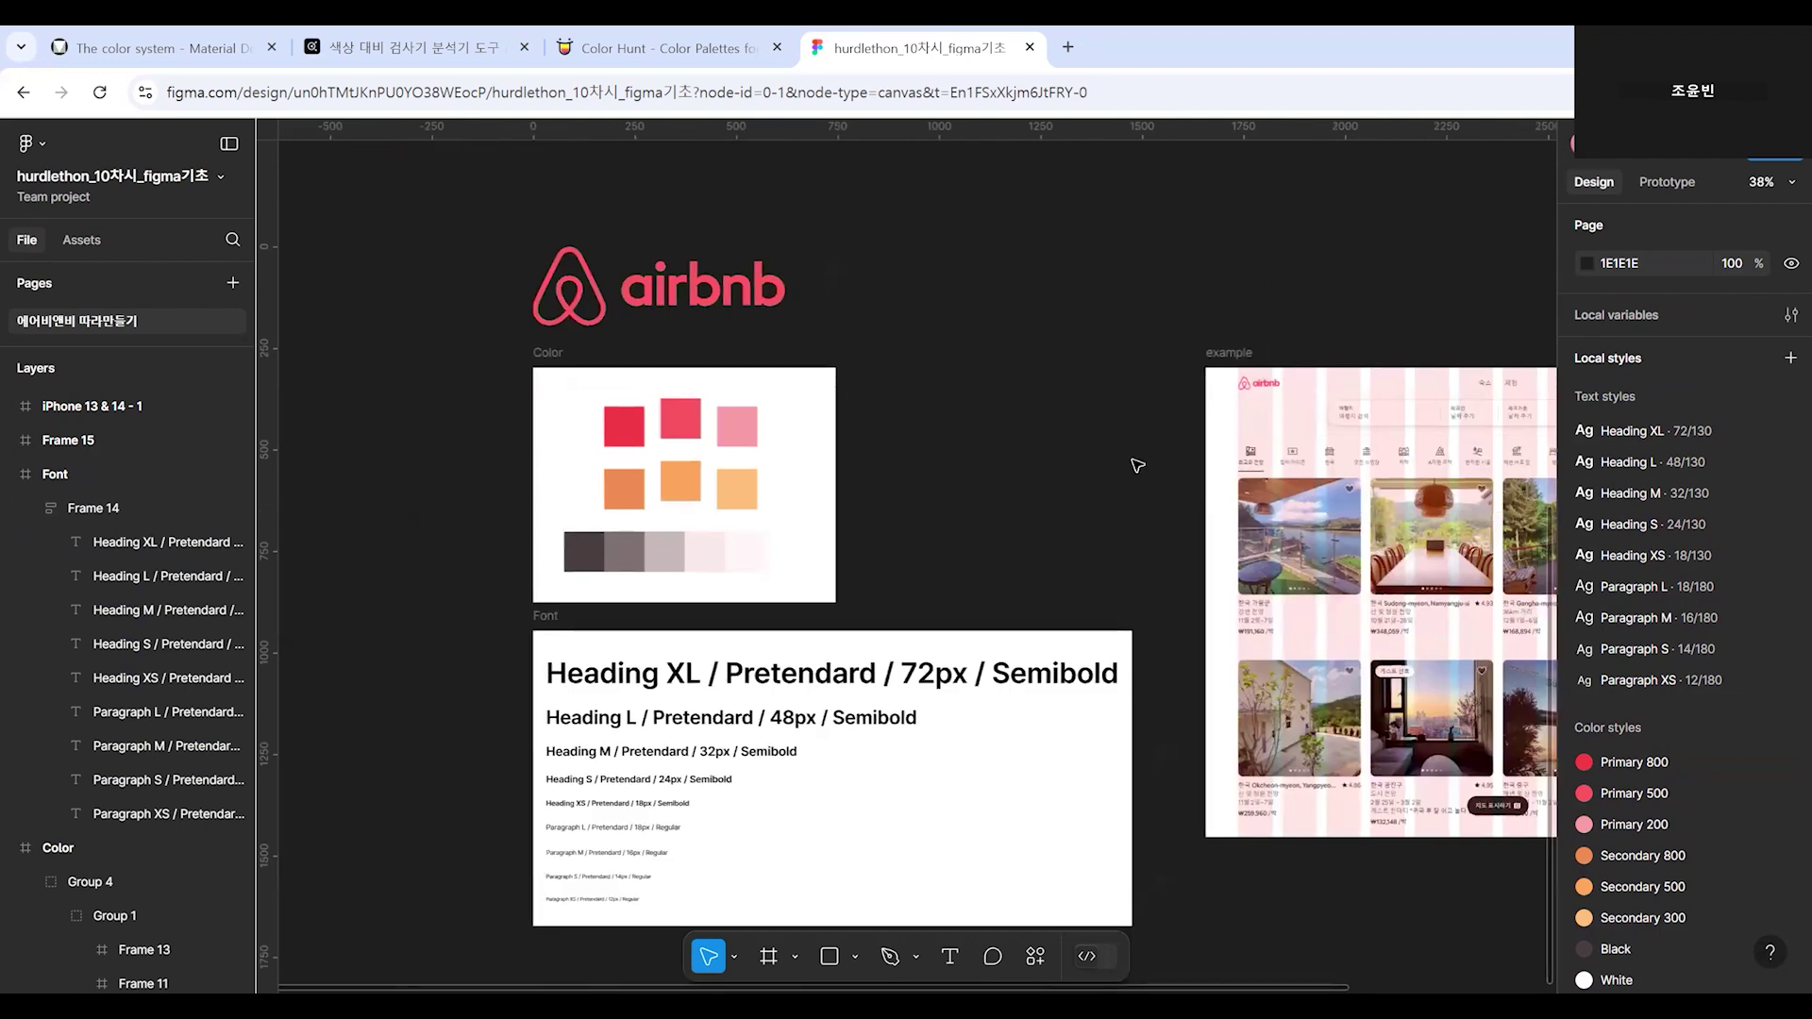
scroll(1133, 585, right, 5)
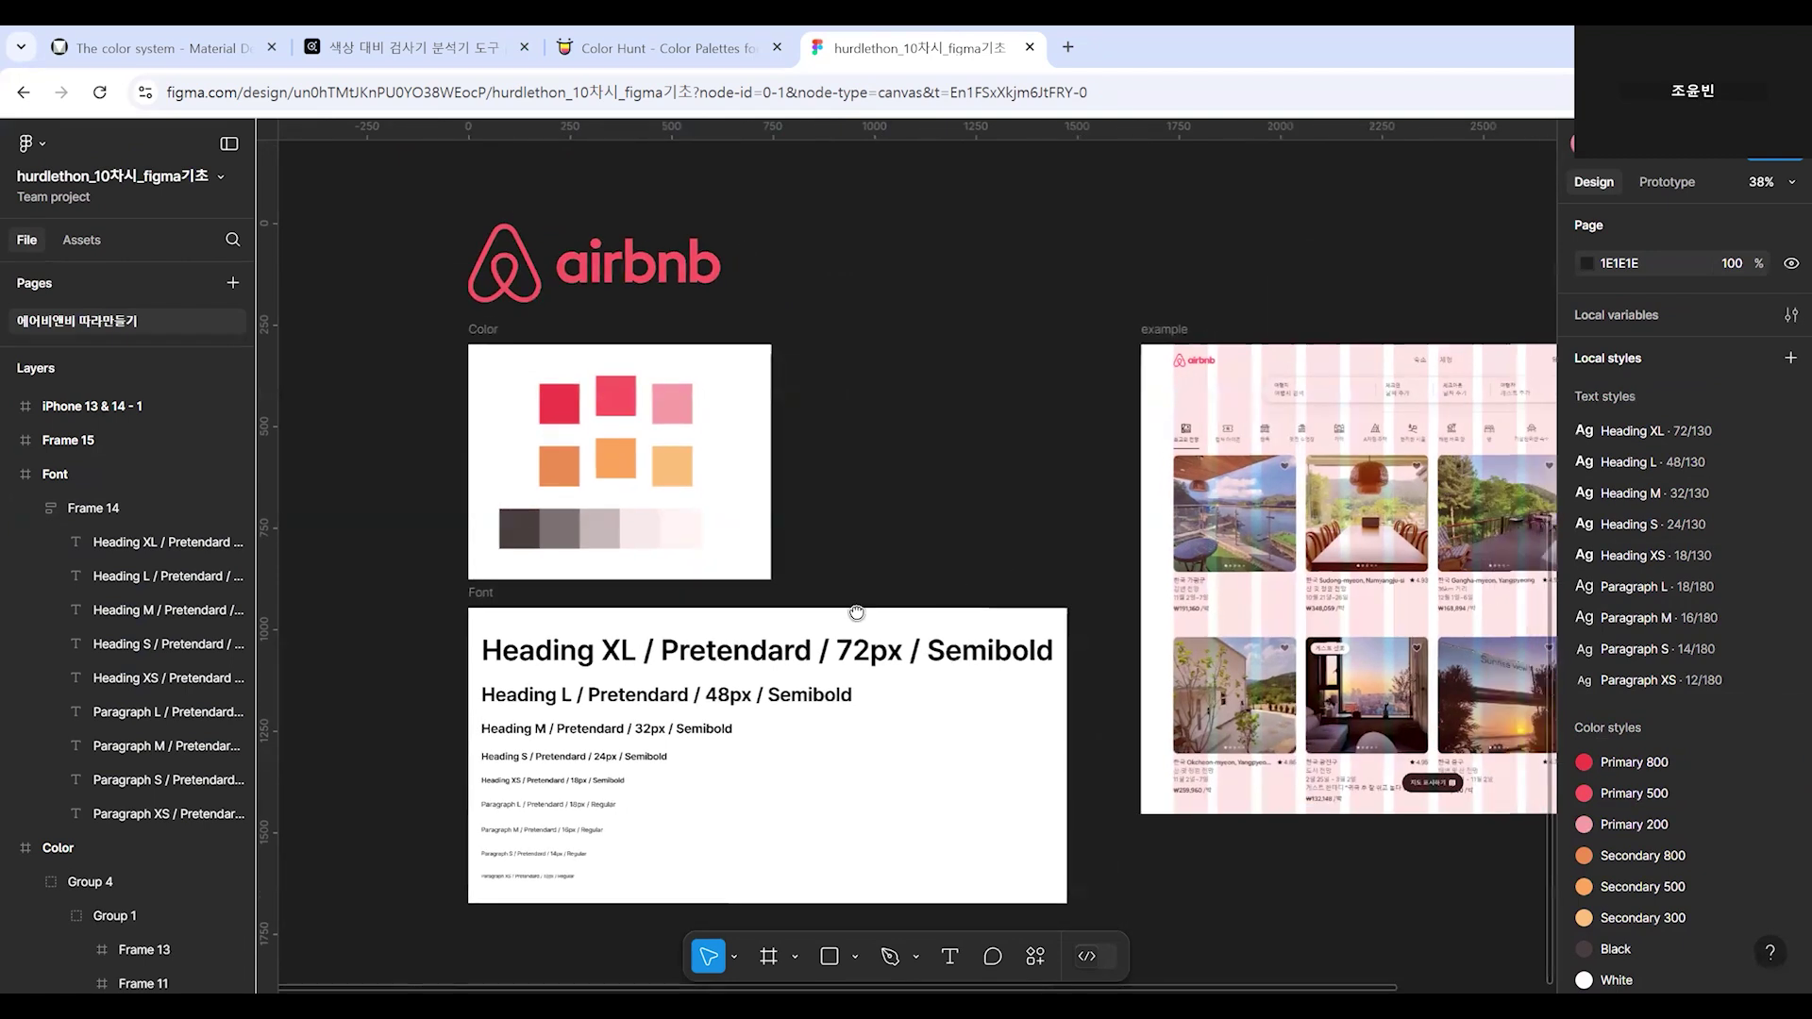
scroll(878, 283, left, 3)
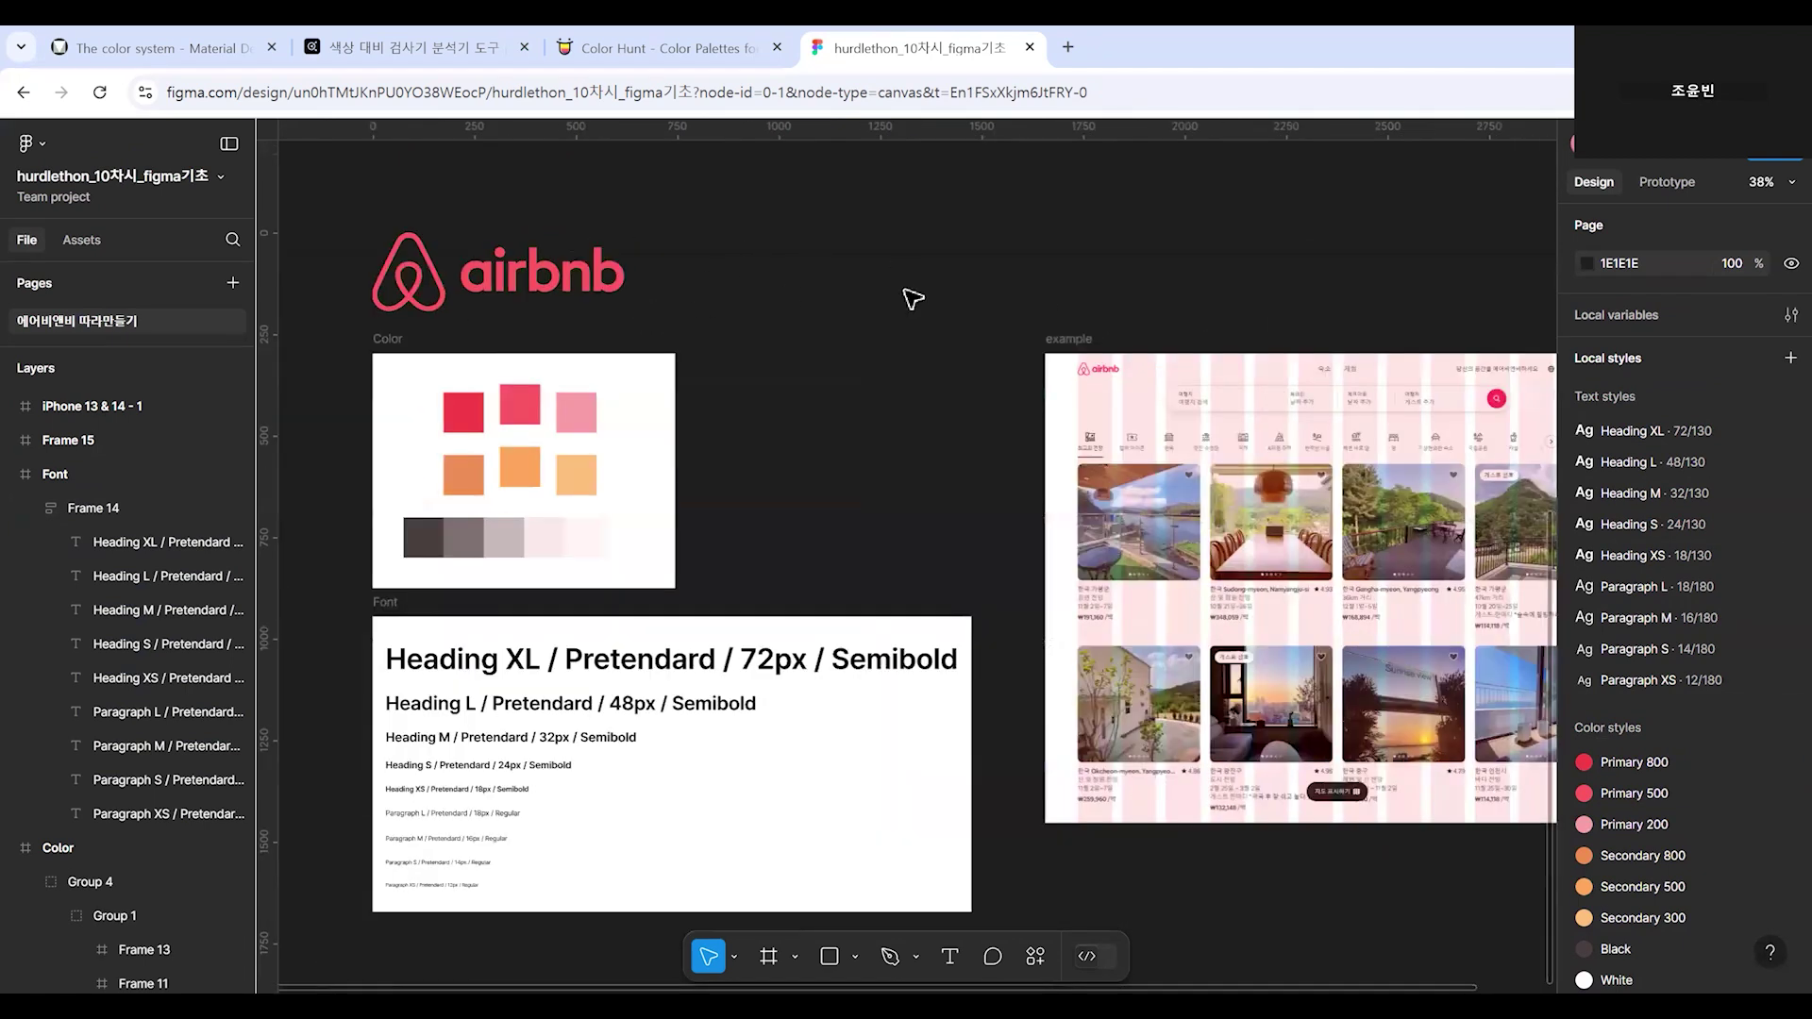
scroll(910, 297, left, 1)
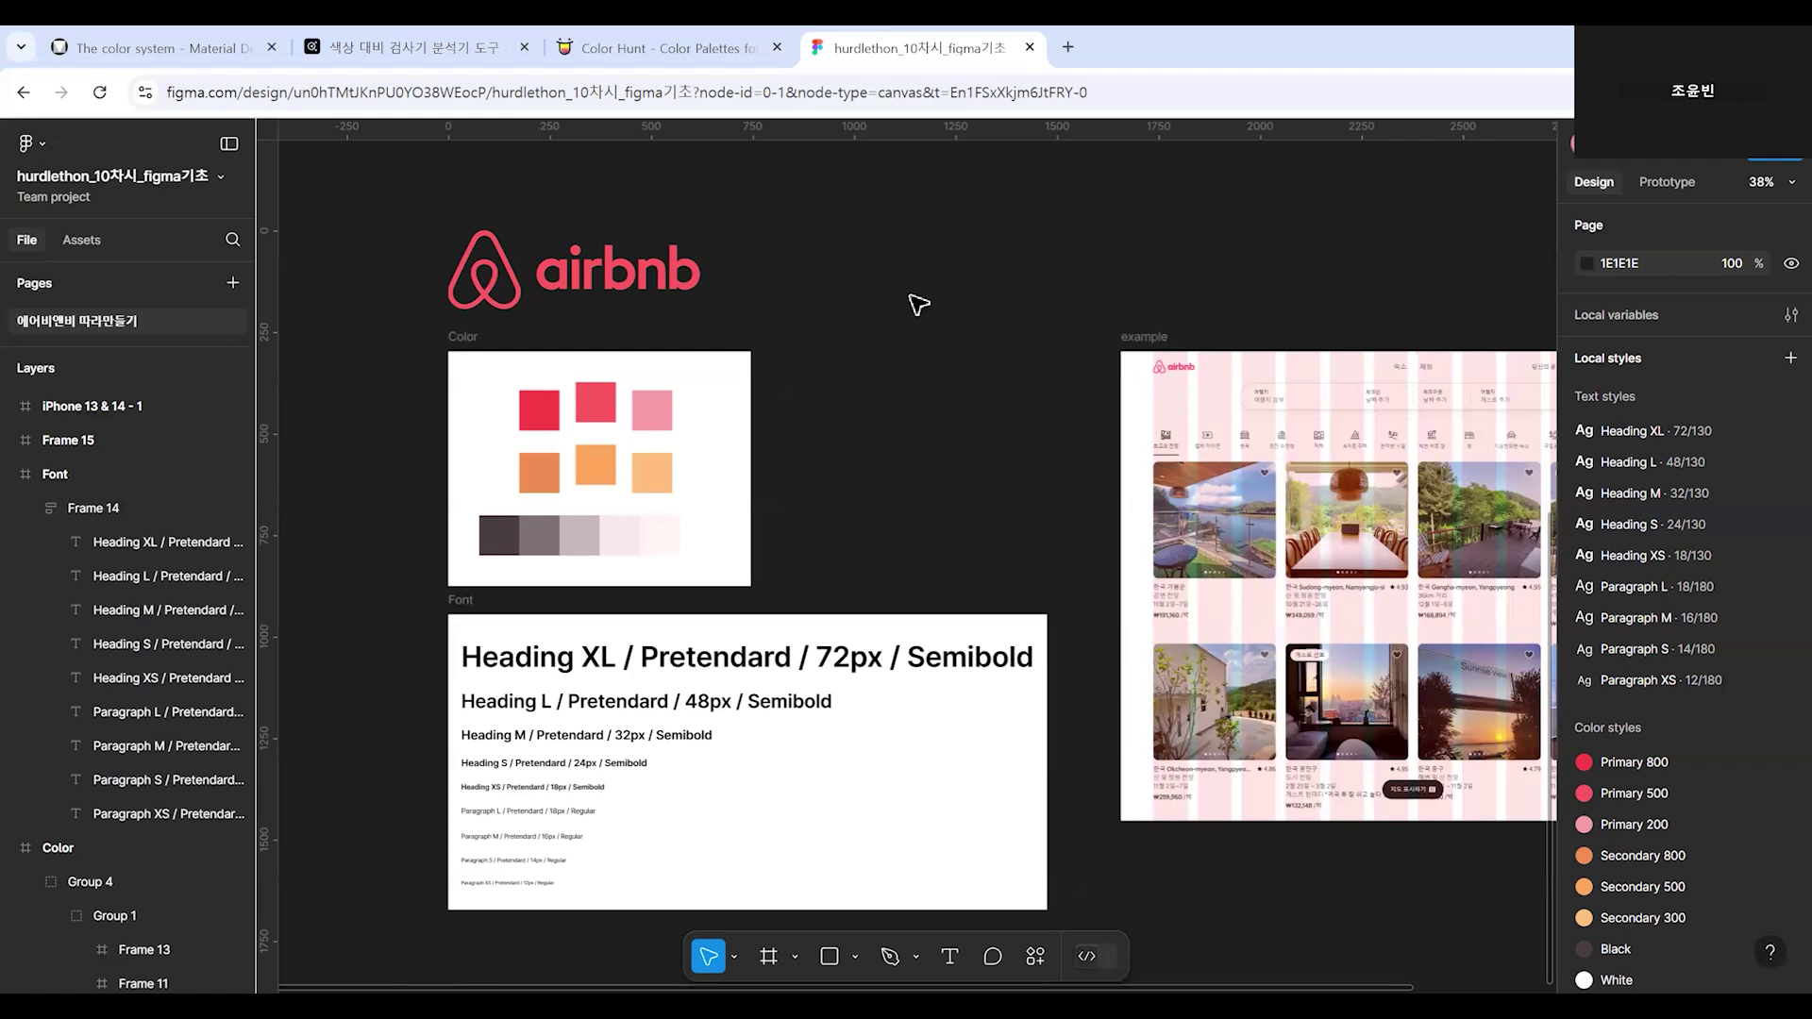
Add a 1440 × 1024 Desktop preset frame in the empty canvas area beside the example frame.
ctrl+scroll(961, 450, up, 5)
drag(1060, 478, 388, 526)
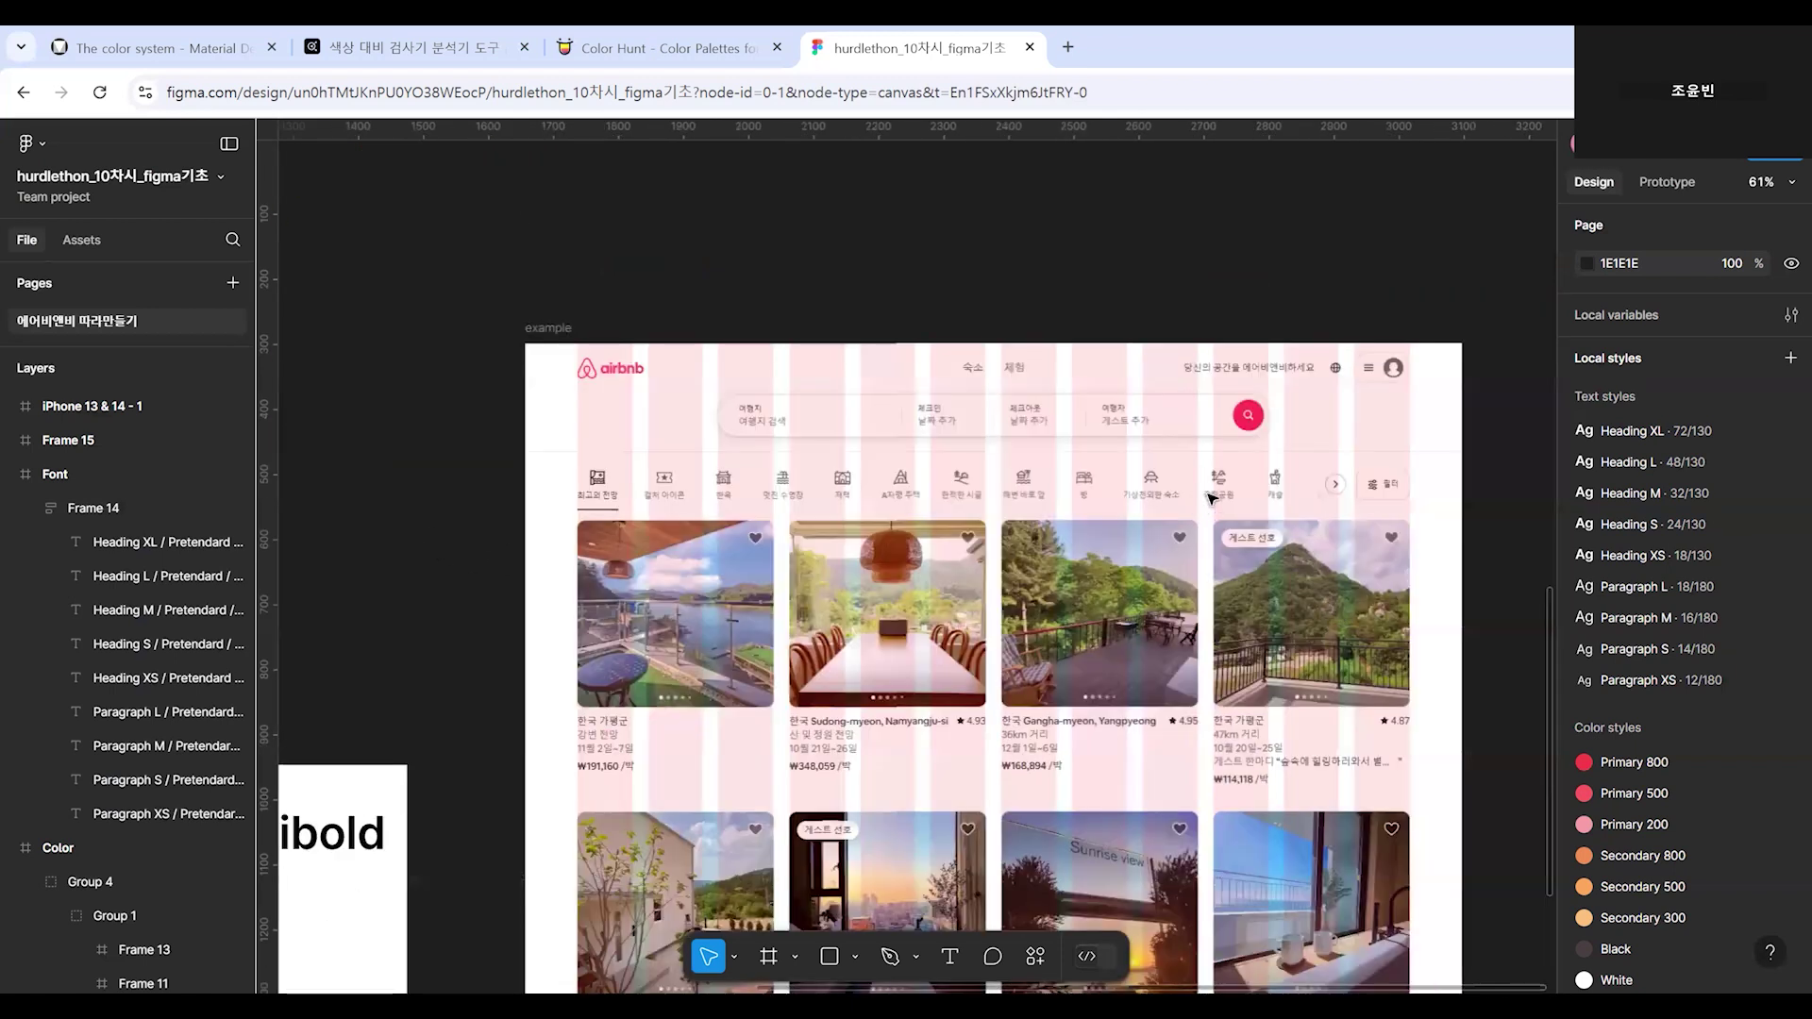
scroll(1212, 498, down, 2)
scroll(1285, 495, right, 2)
ctrl+scroll(1299, 498, down, 5)
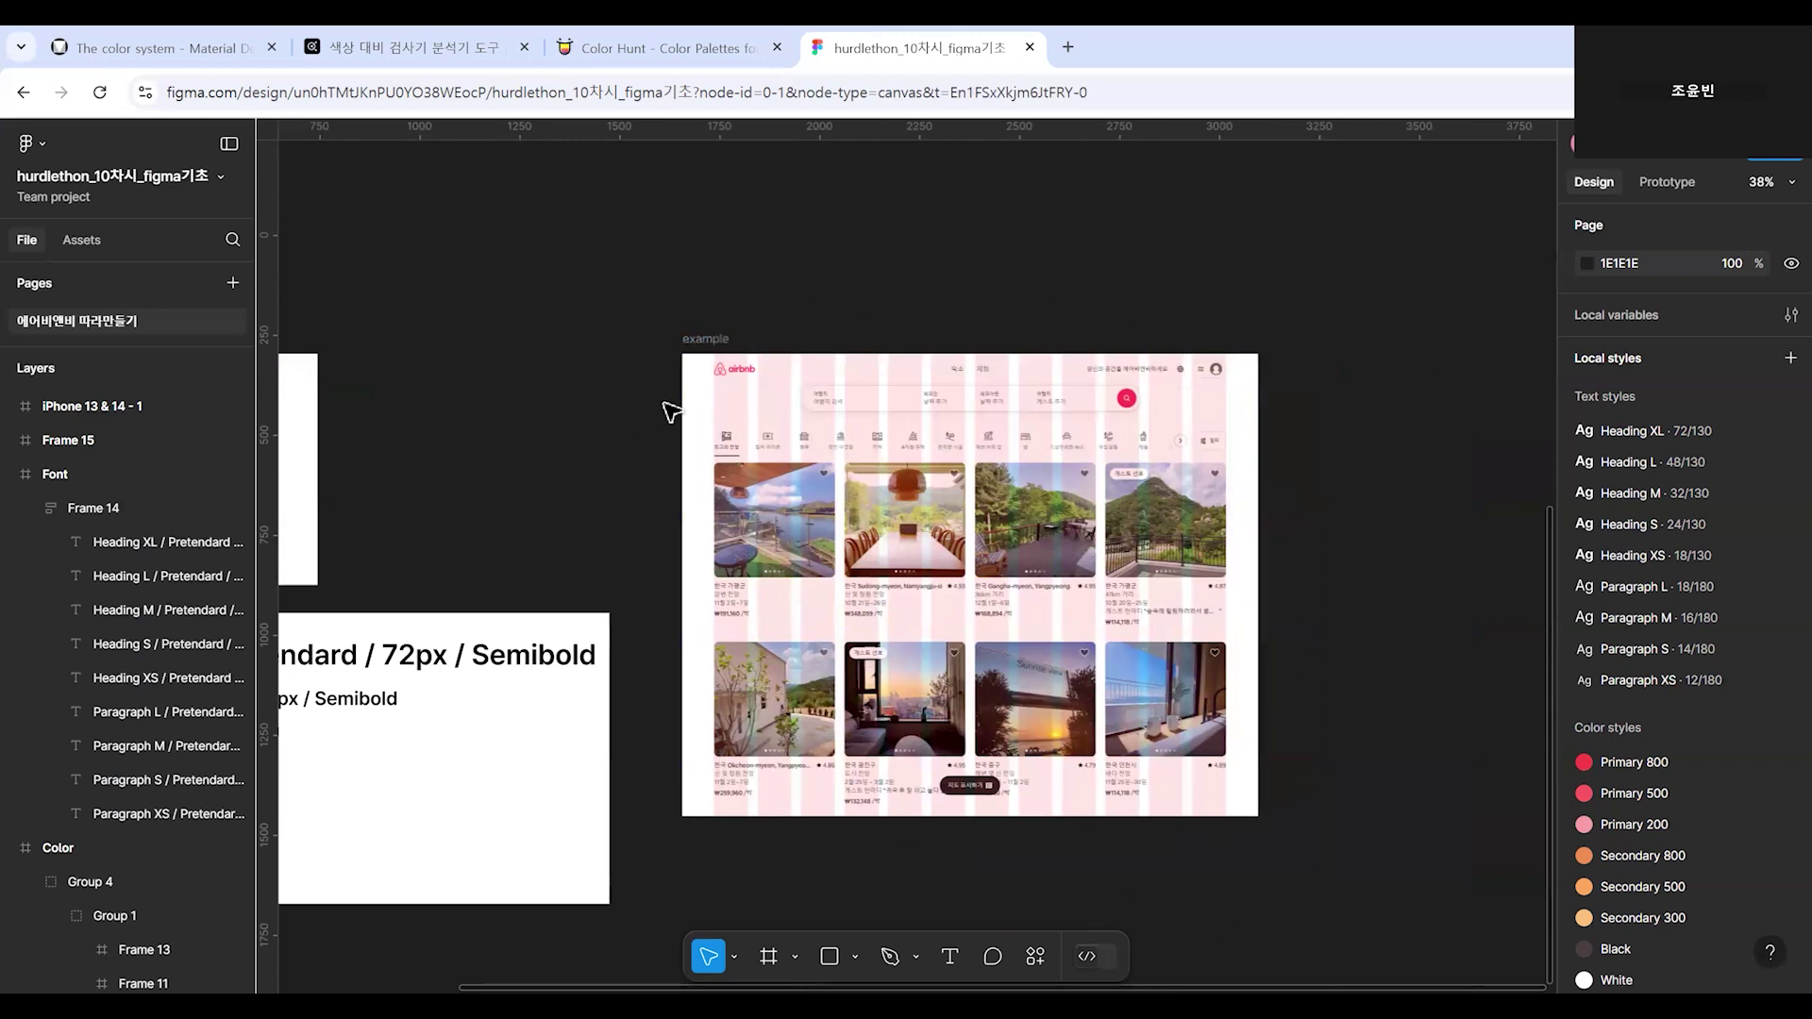
drag(1509, 733, 1095, 751)
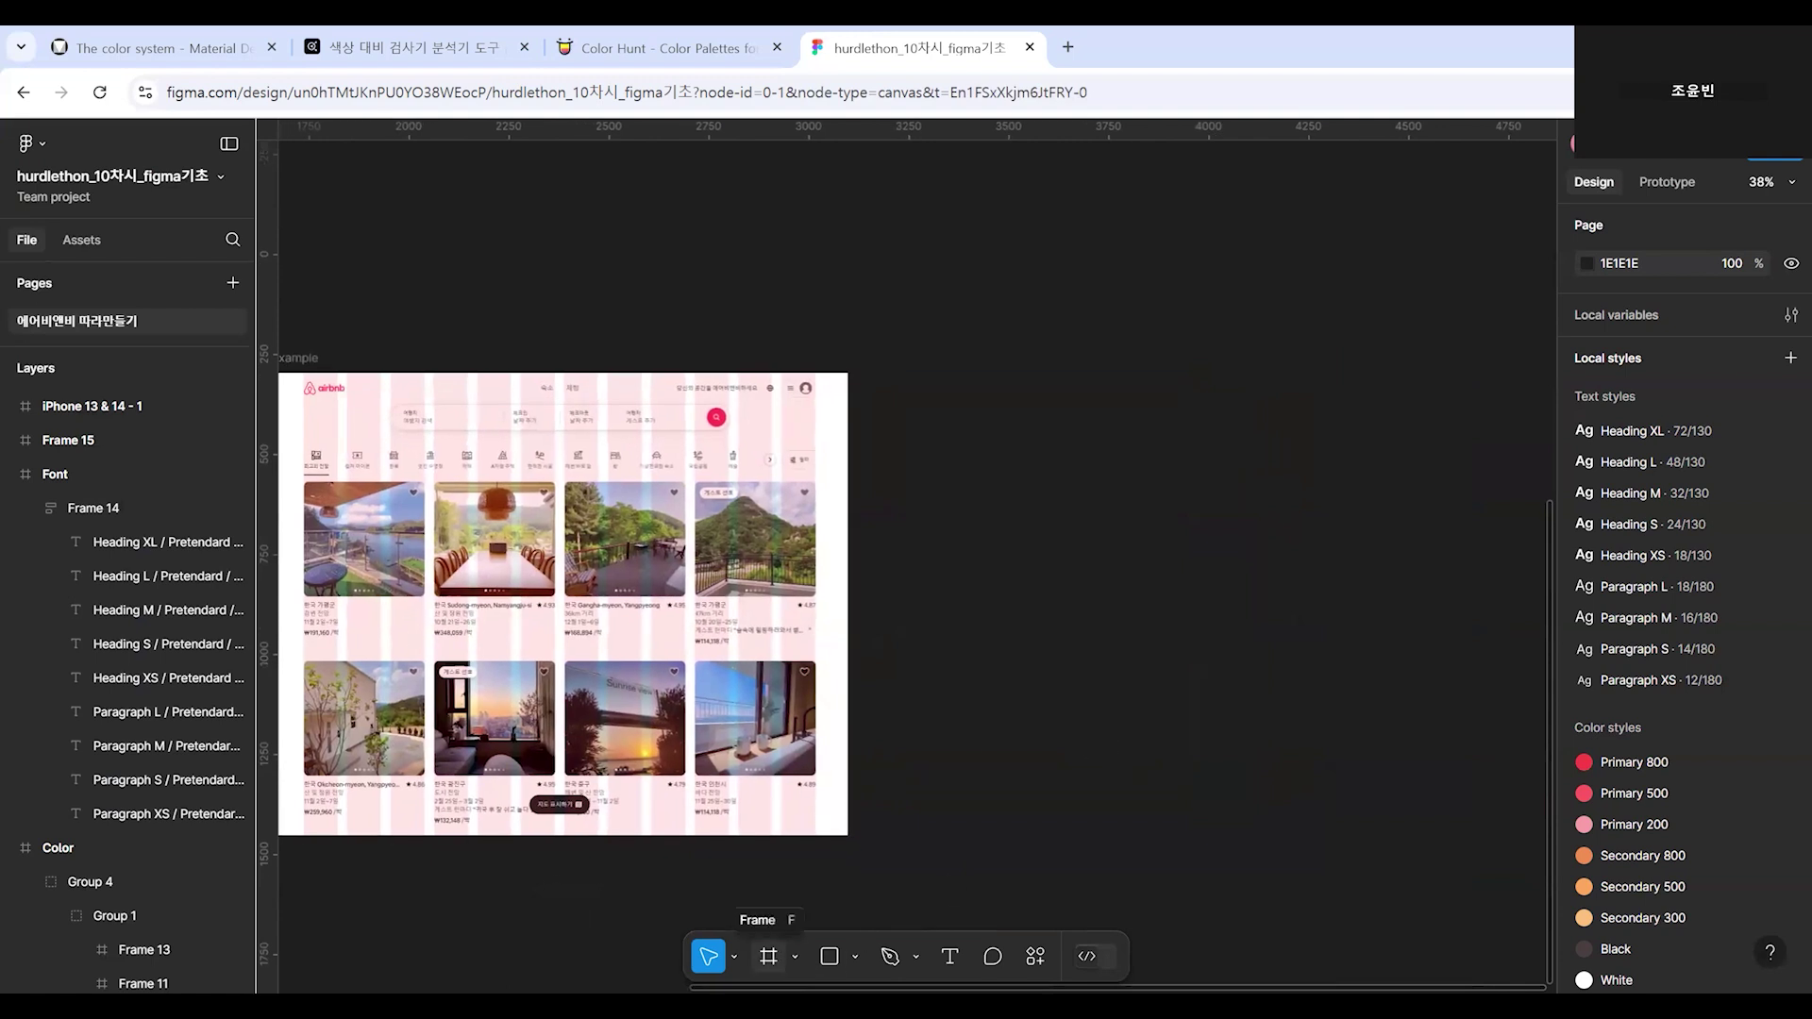
click(769, 956)
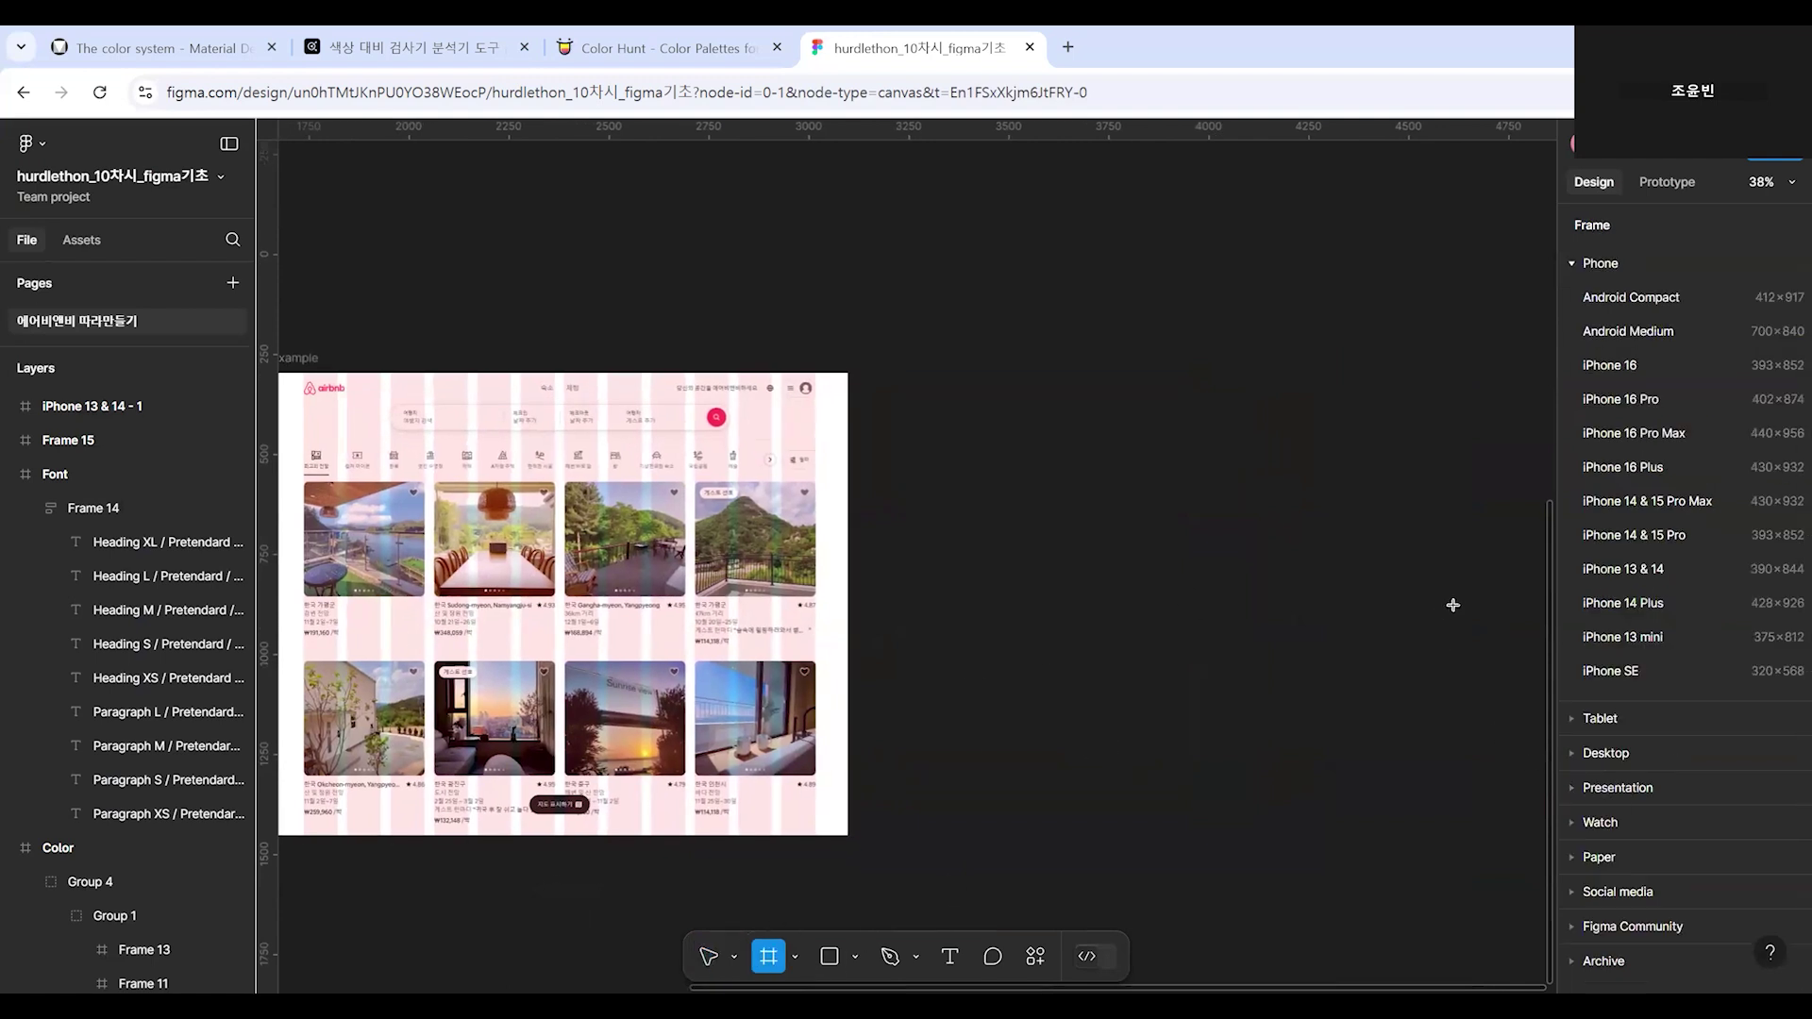
click(1574, 752)
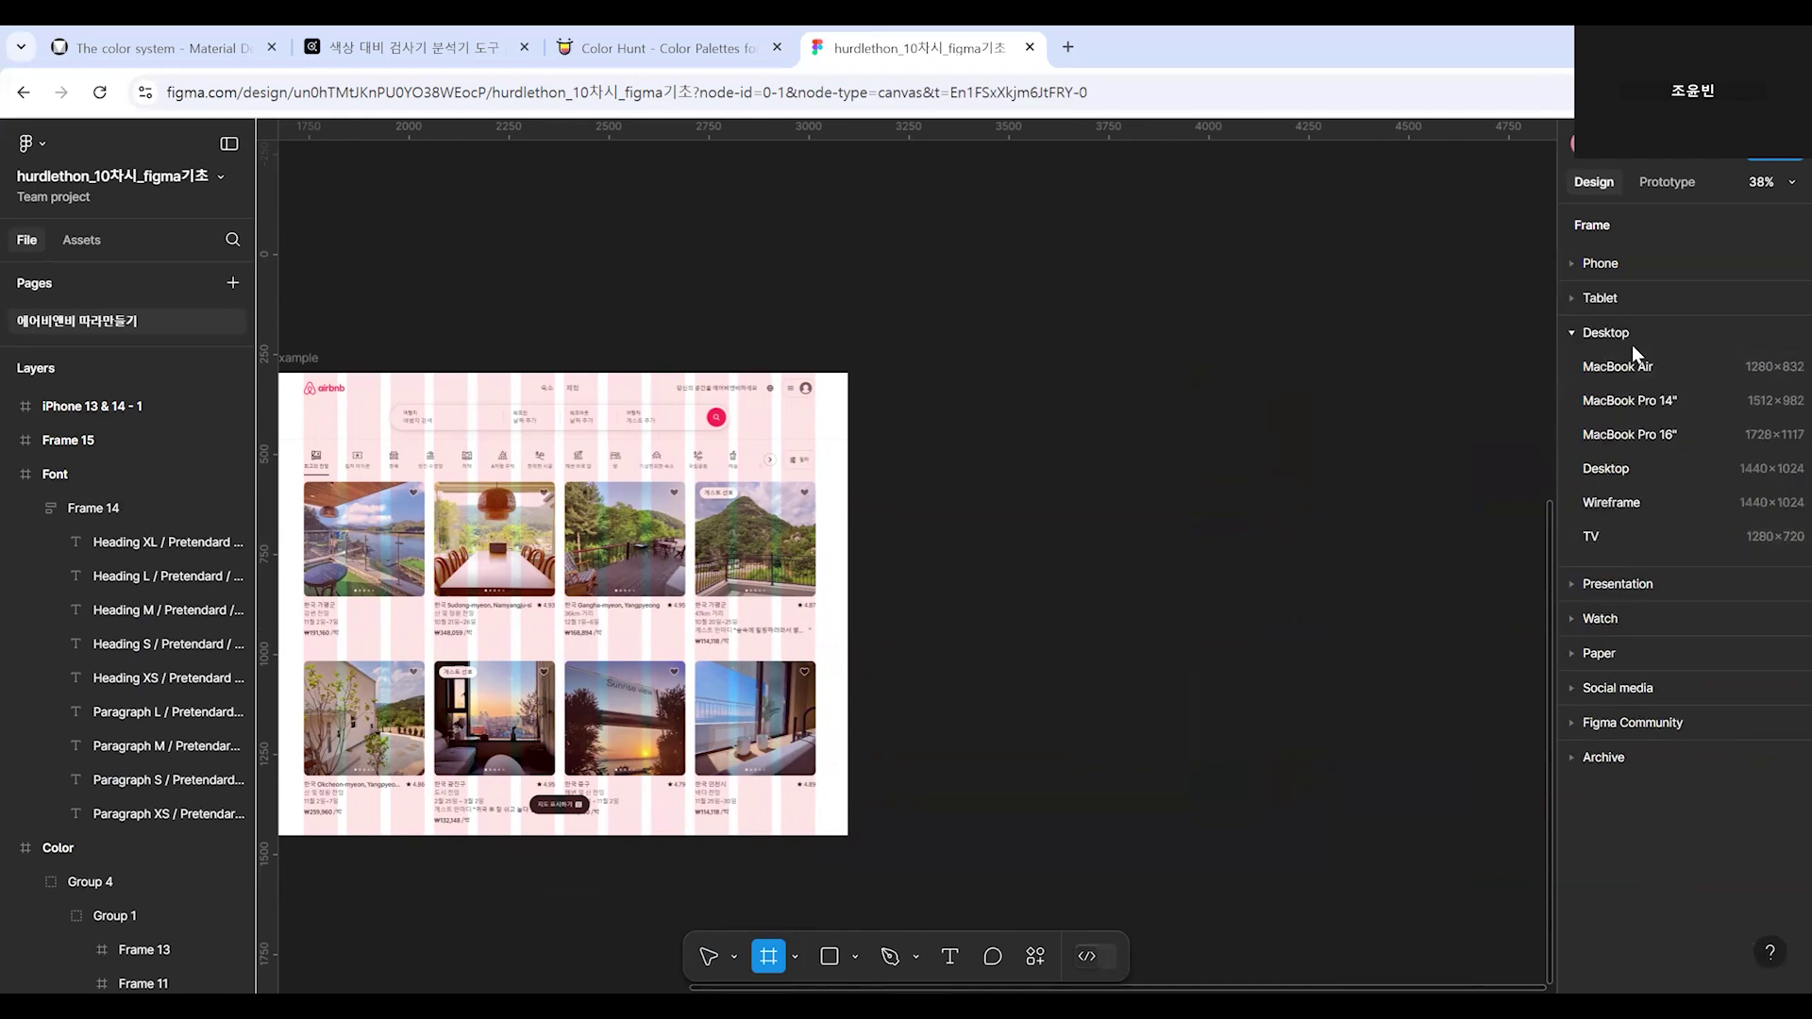
click(1639, 473)
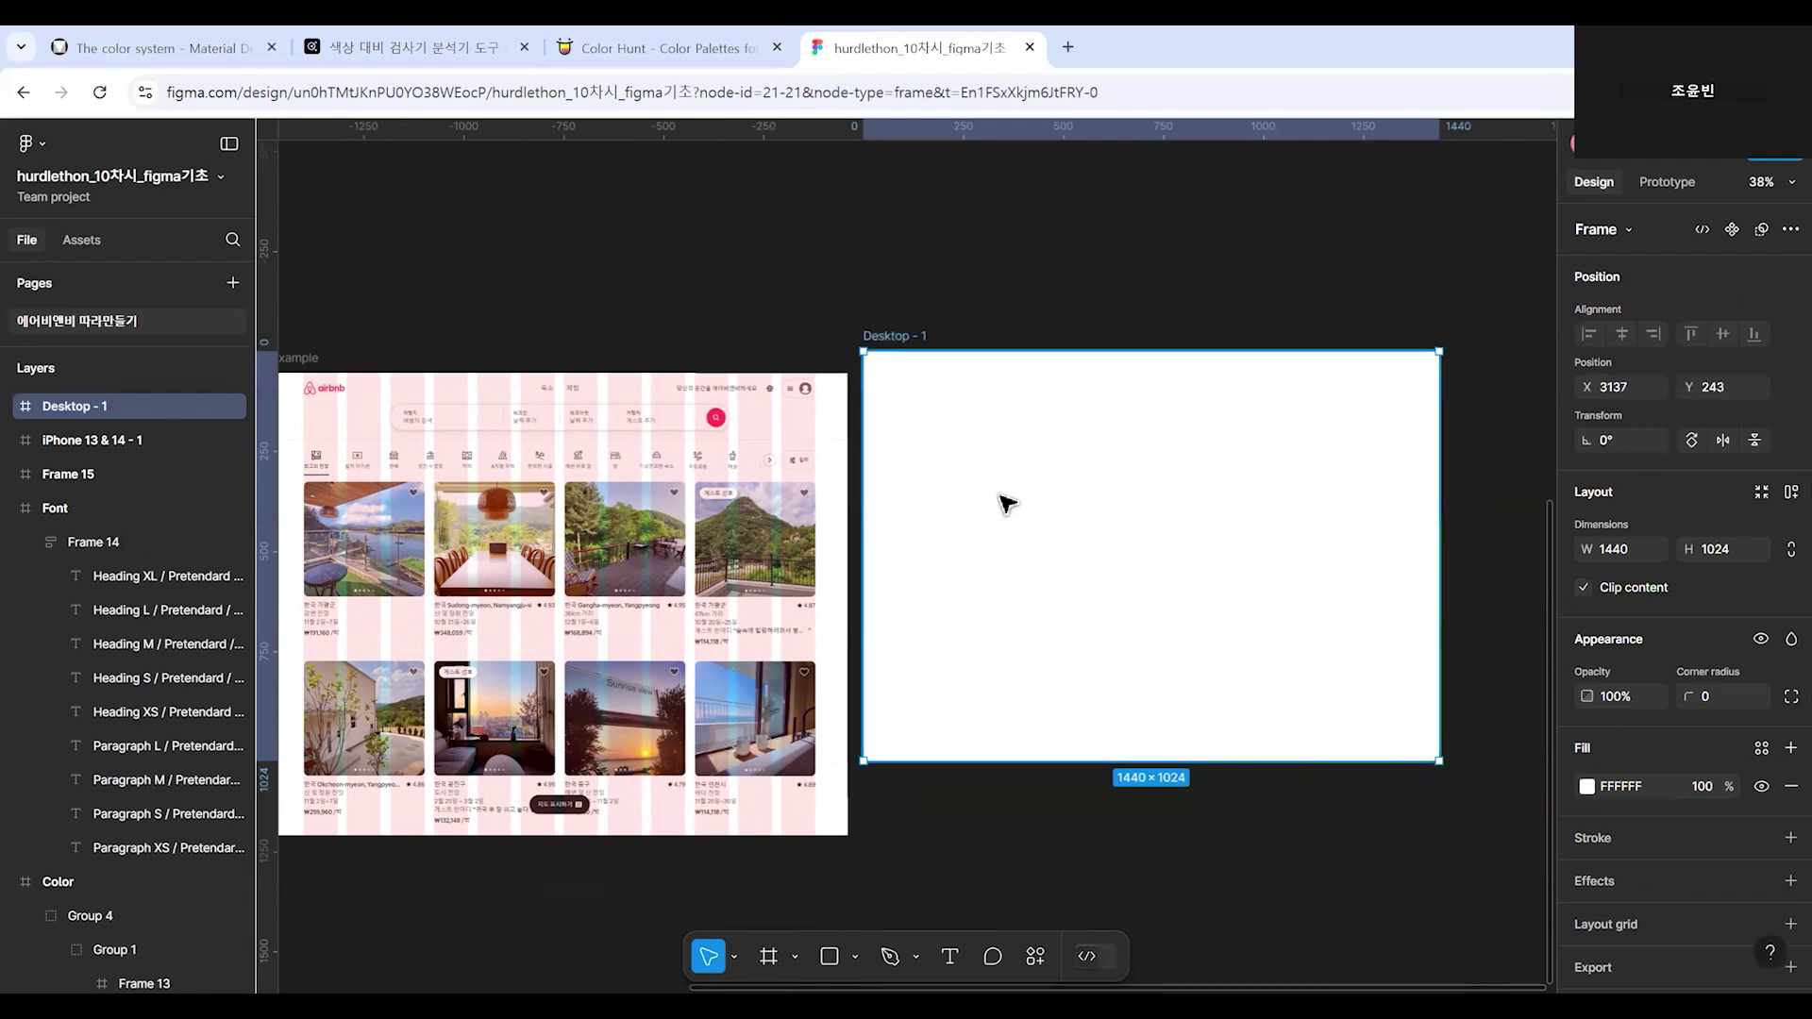
click(1137, 308)
scroll(1055, 420, down, 3)
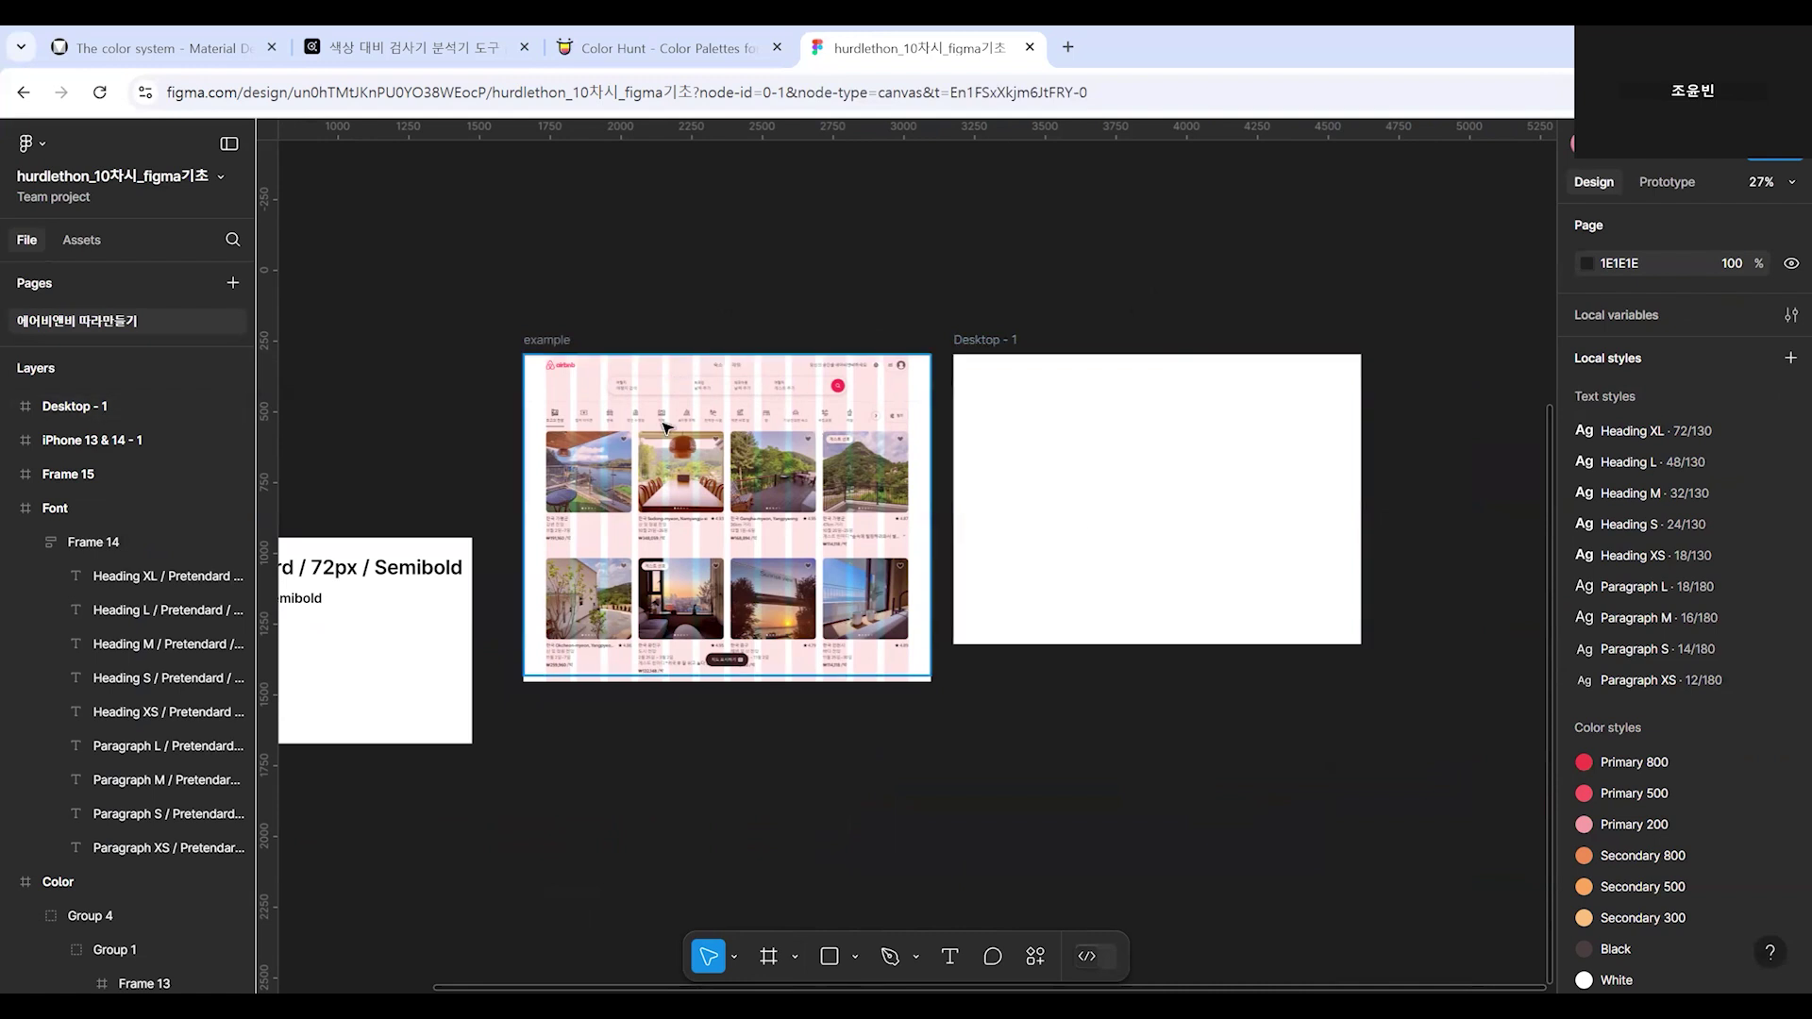
scroll(1149, 349, up, 3)
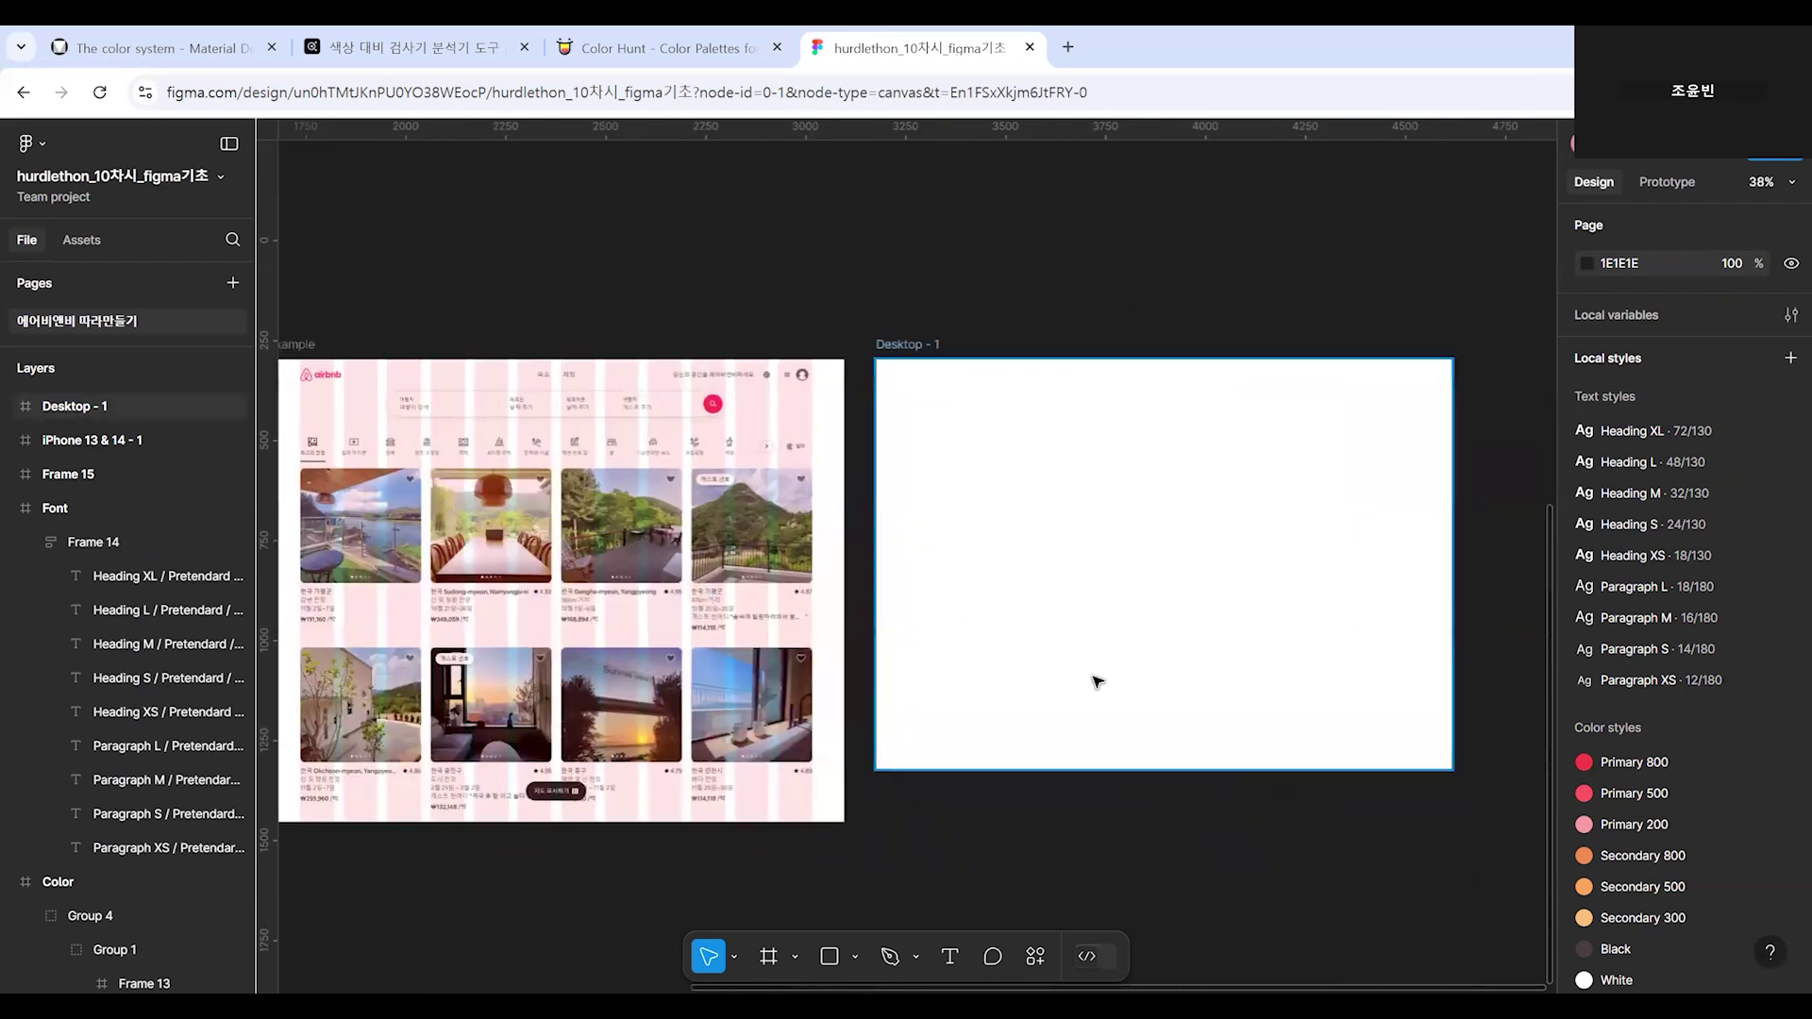
Extend the blank Desktop - 1 frame's height to 1156 so it matches the neighbouring example frame.
click(961, 764)
drag(958, 769, 965, 820)
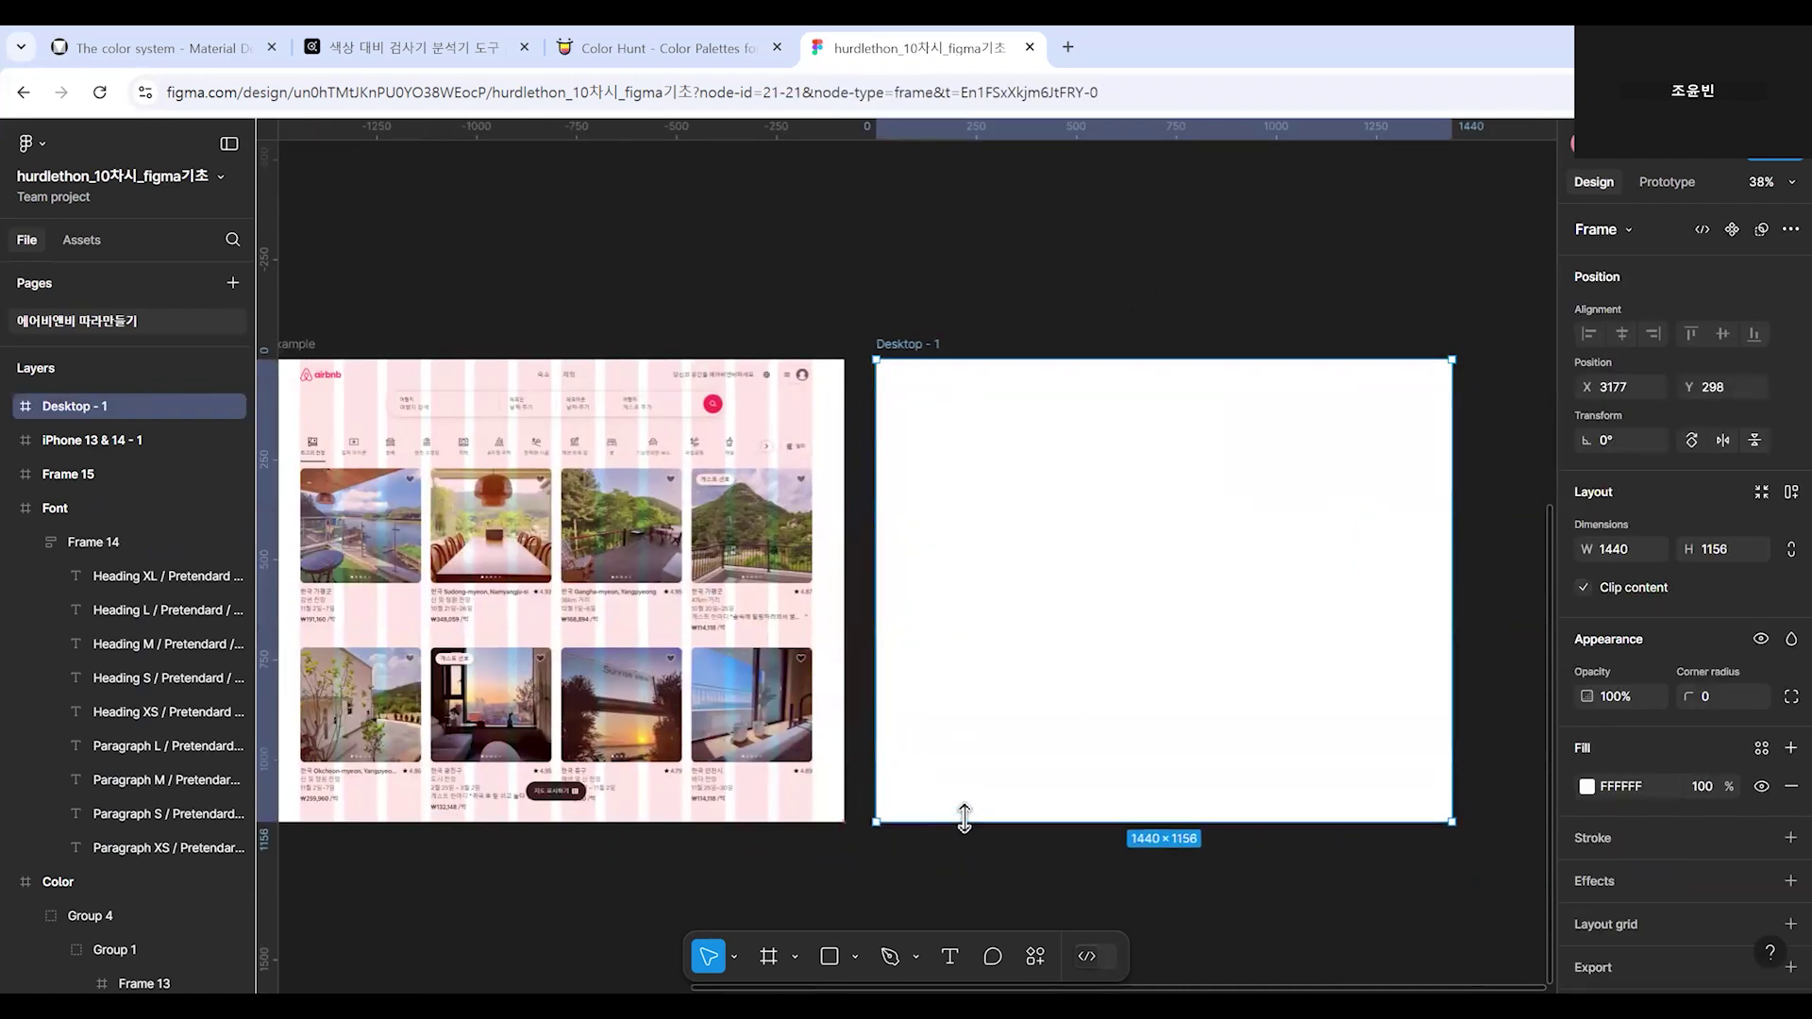
click(1137, 343)
scroll(1085, 392, up, 2)
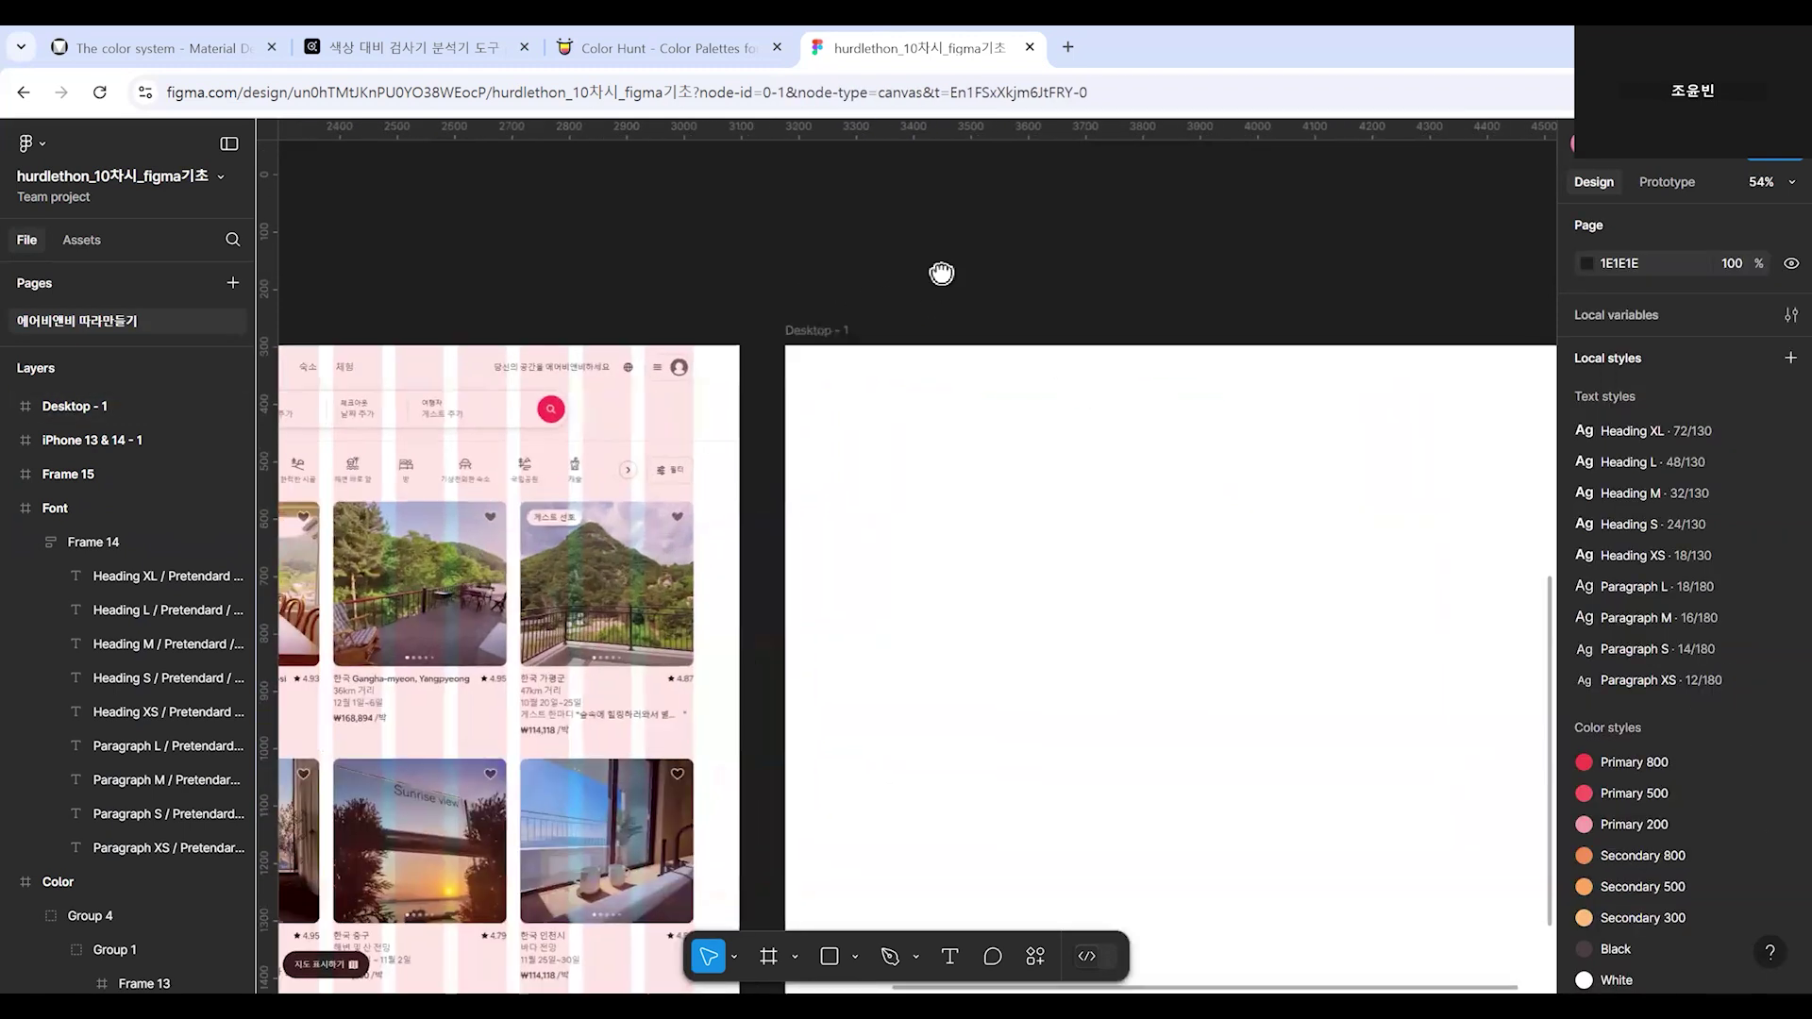
drag(942, 274, 1338, 290)
scroll(991, 802, down, 3)
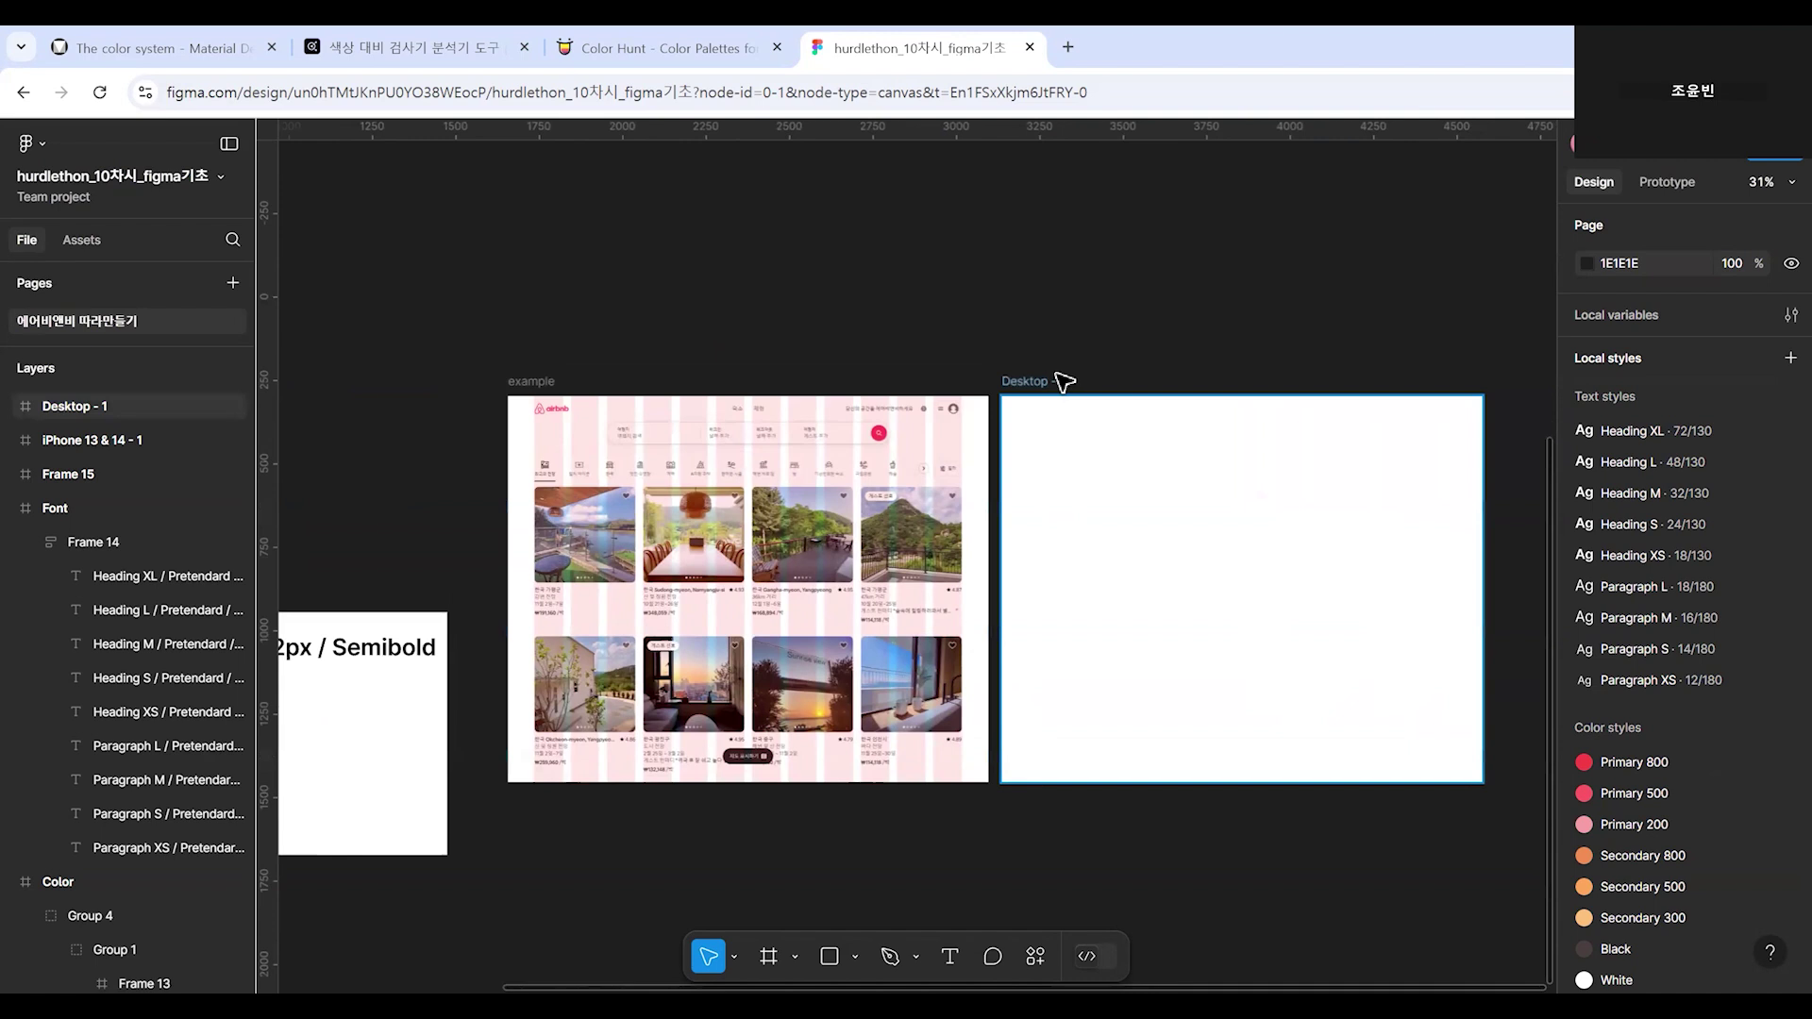
Review the column layout grid settings of the example frame, including count, margin and gutter.
click(570, 396)
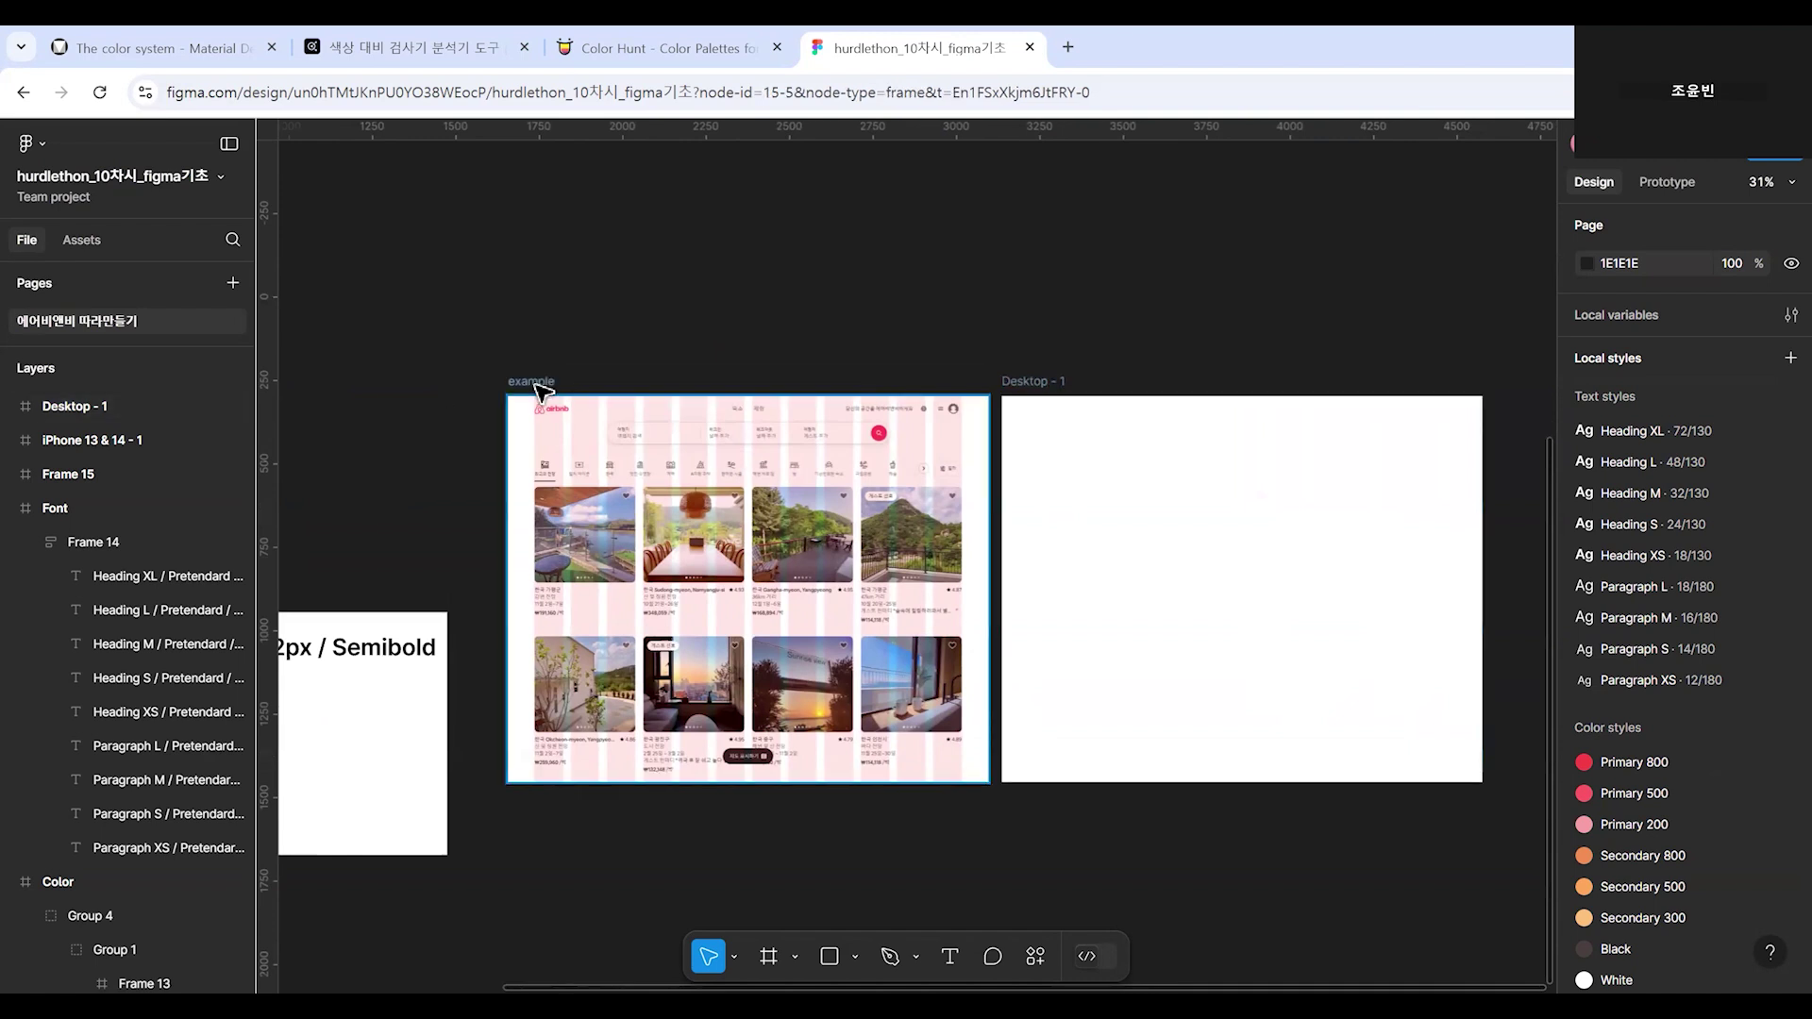
scroll(1681, 859, down, 1)
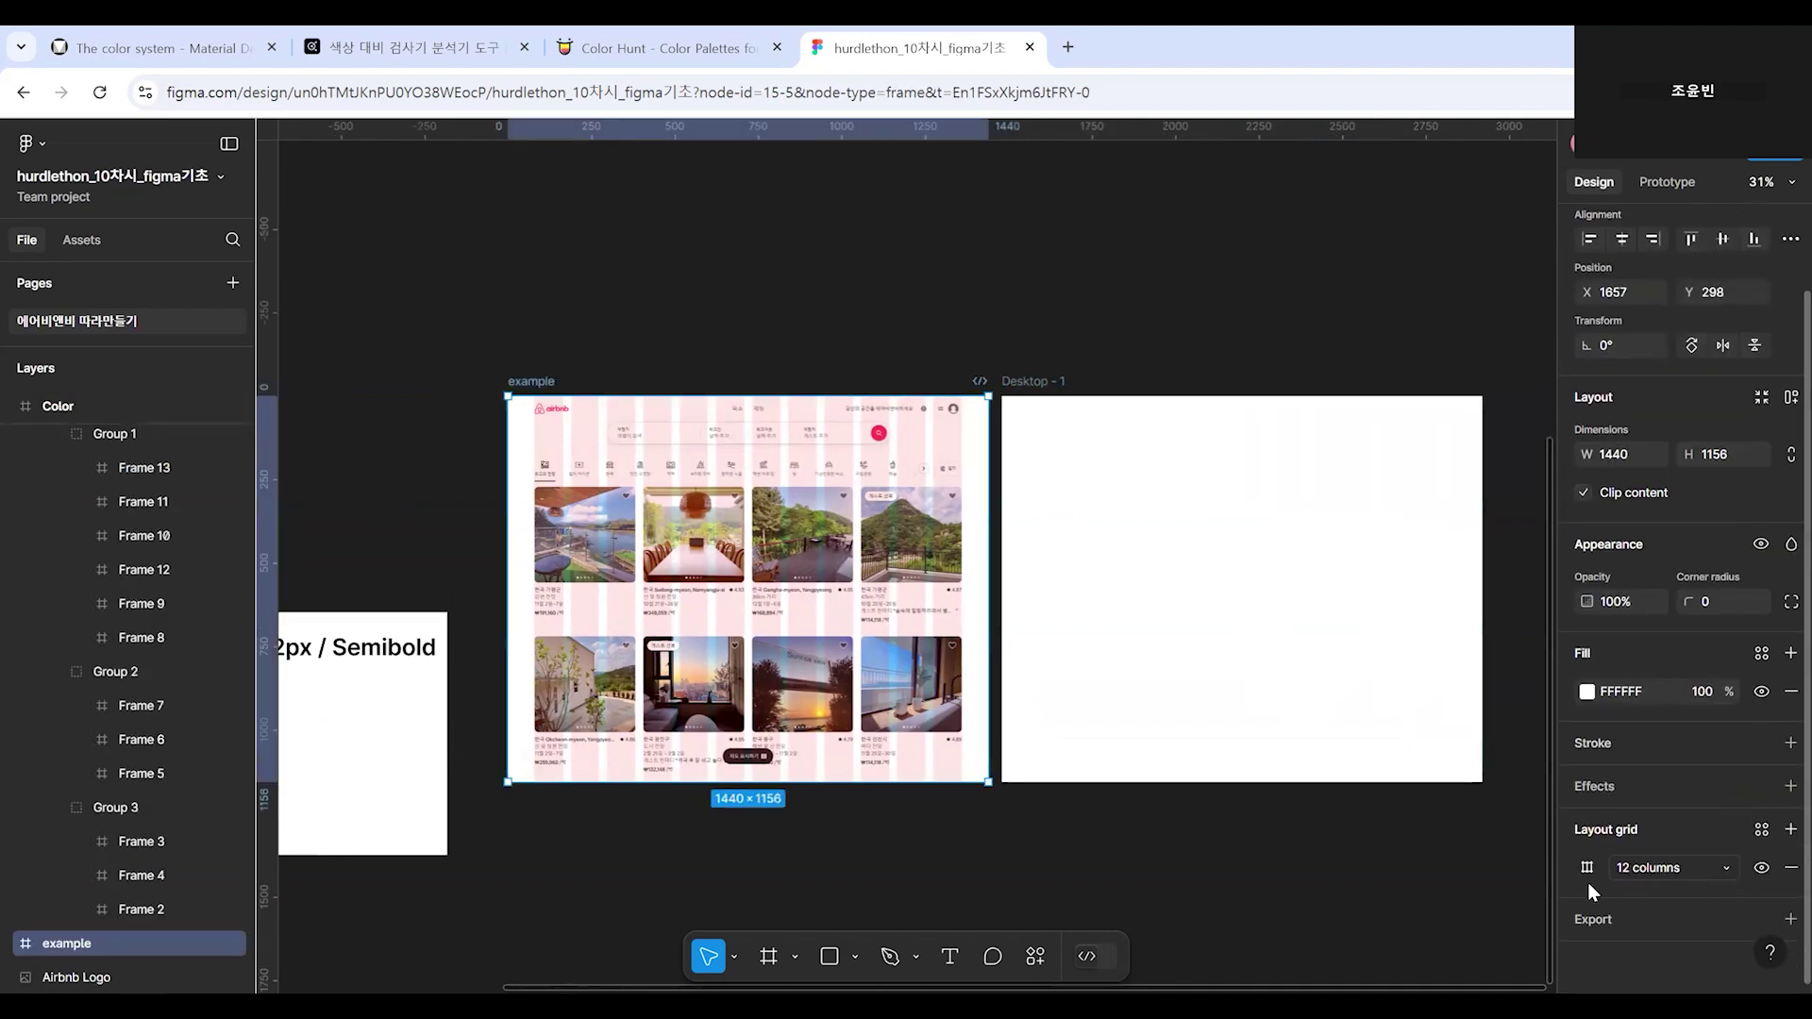
click(1587, 869)
drag(1435, 744, 1155, 429)
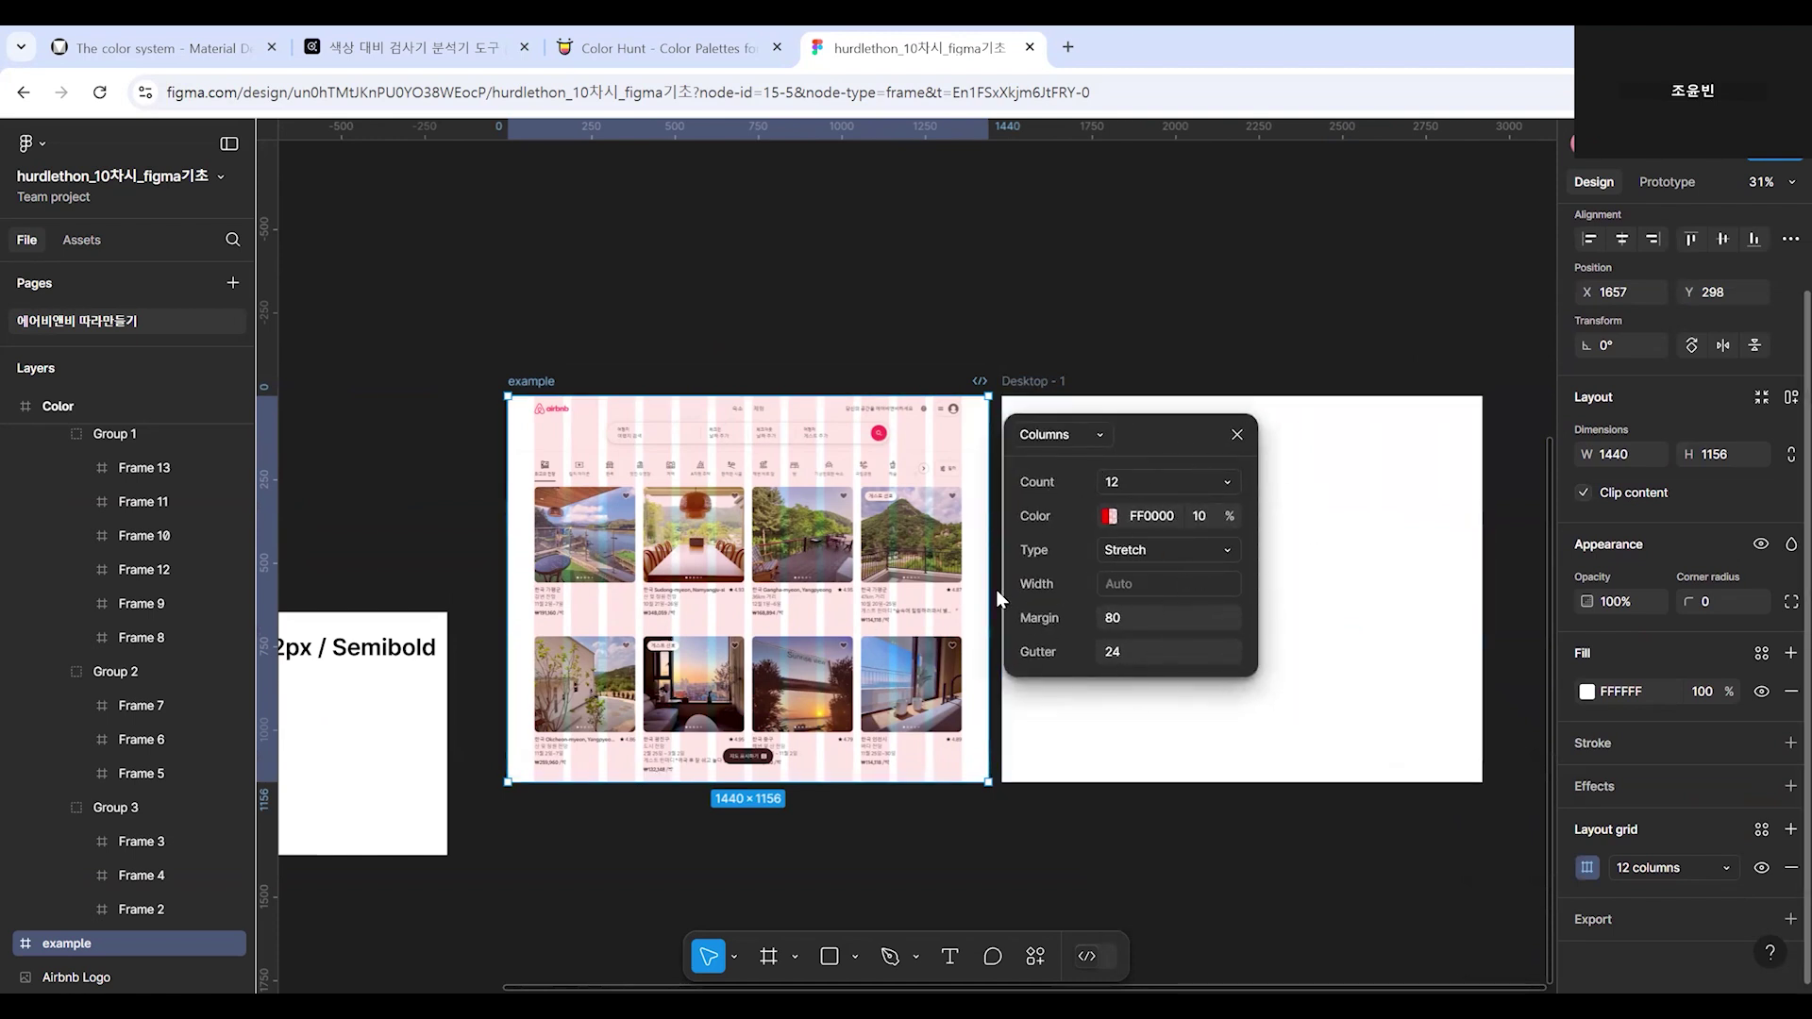
click(1236, 434)
Copy the 12-column layout grid from the example frame and paste it onto the Desktop - 1 frame.
click(607, 331)
click(830, 453)
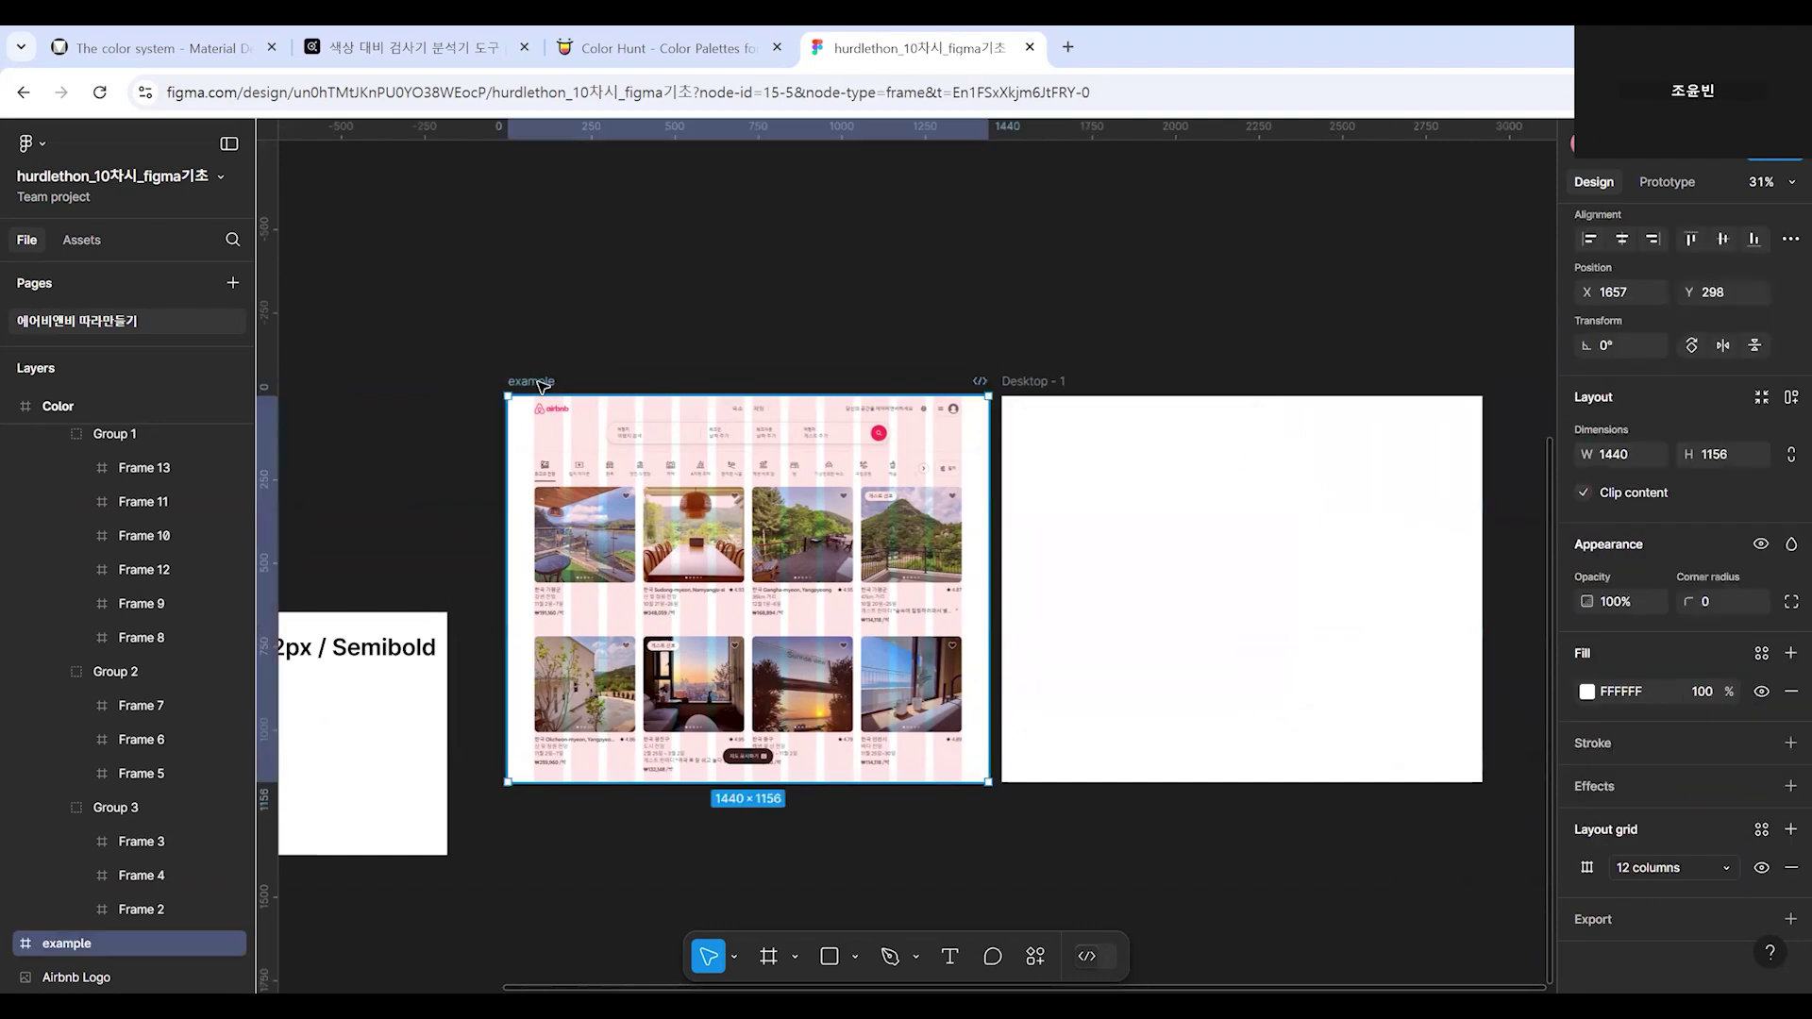
click(1569, 867)
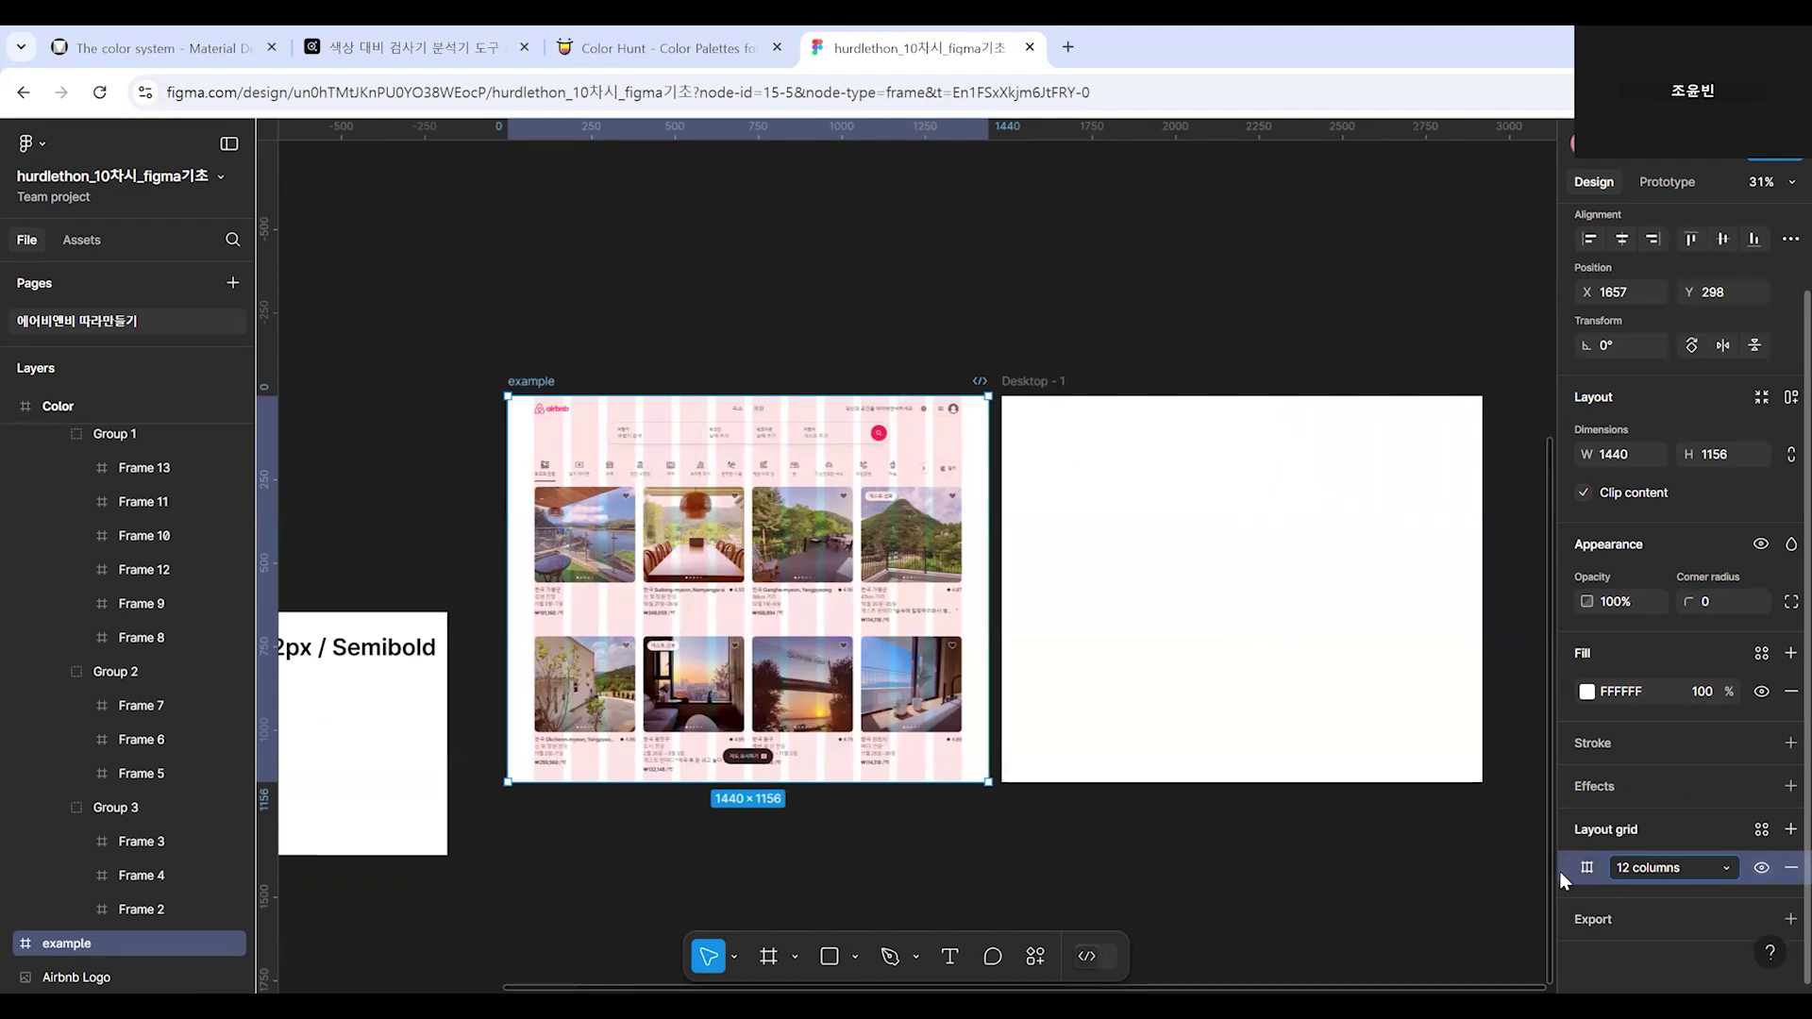
click(1047, 387)
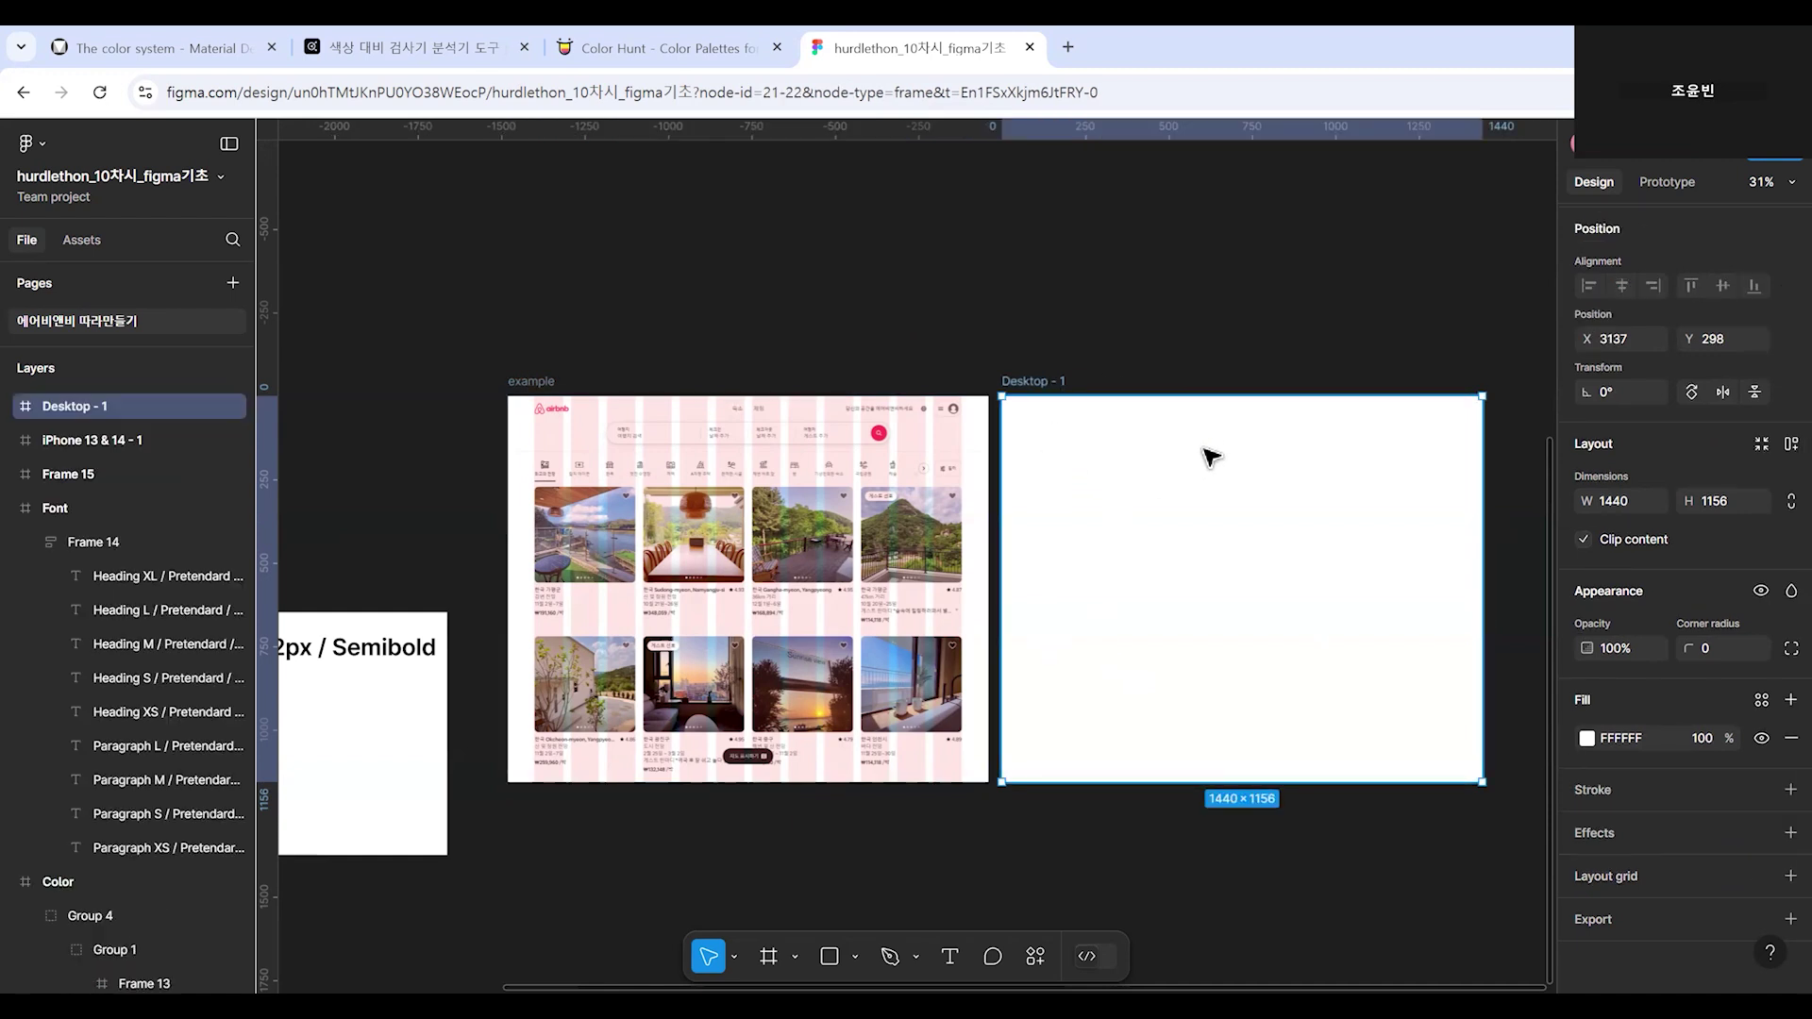
key(ctrl+alt+v)
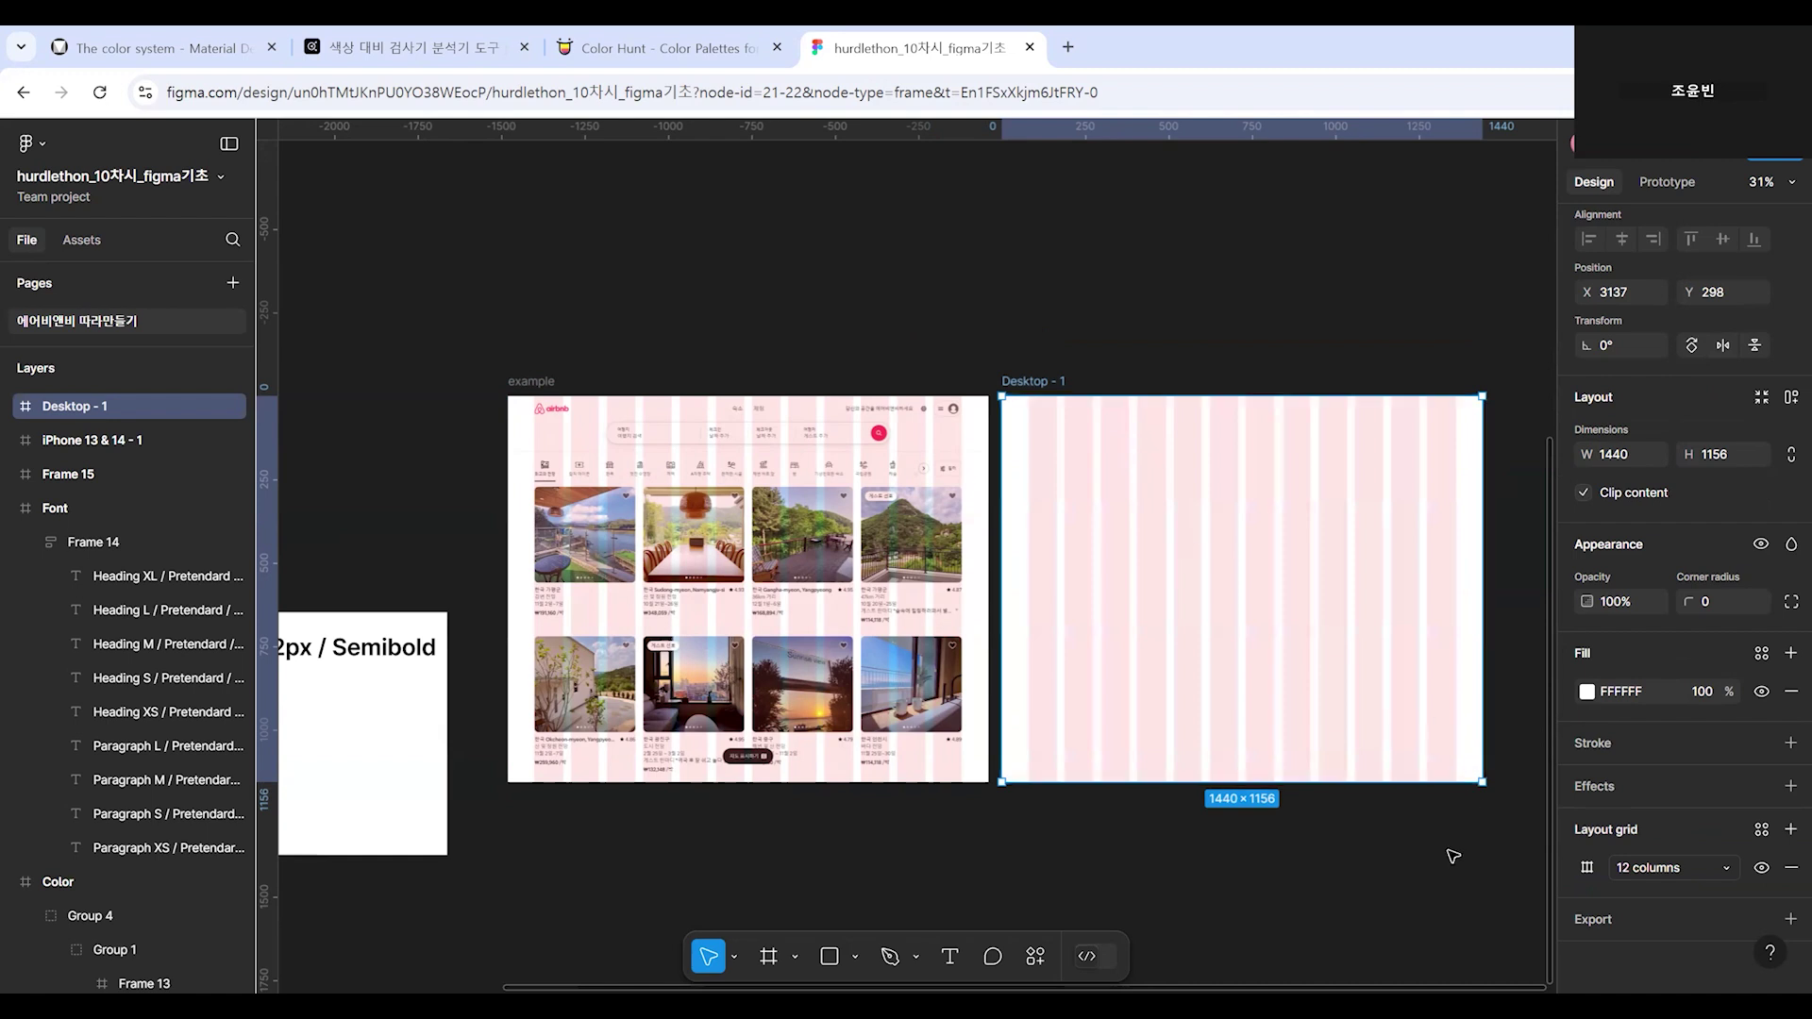
click(1257, 893)
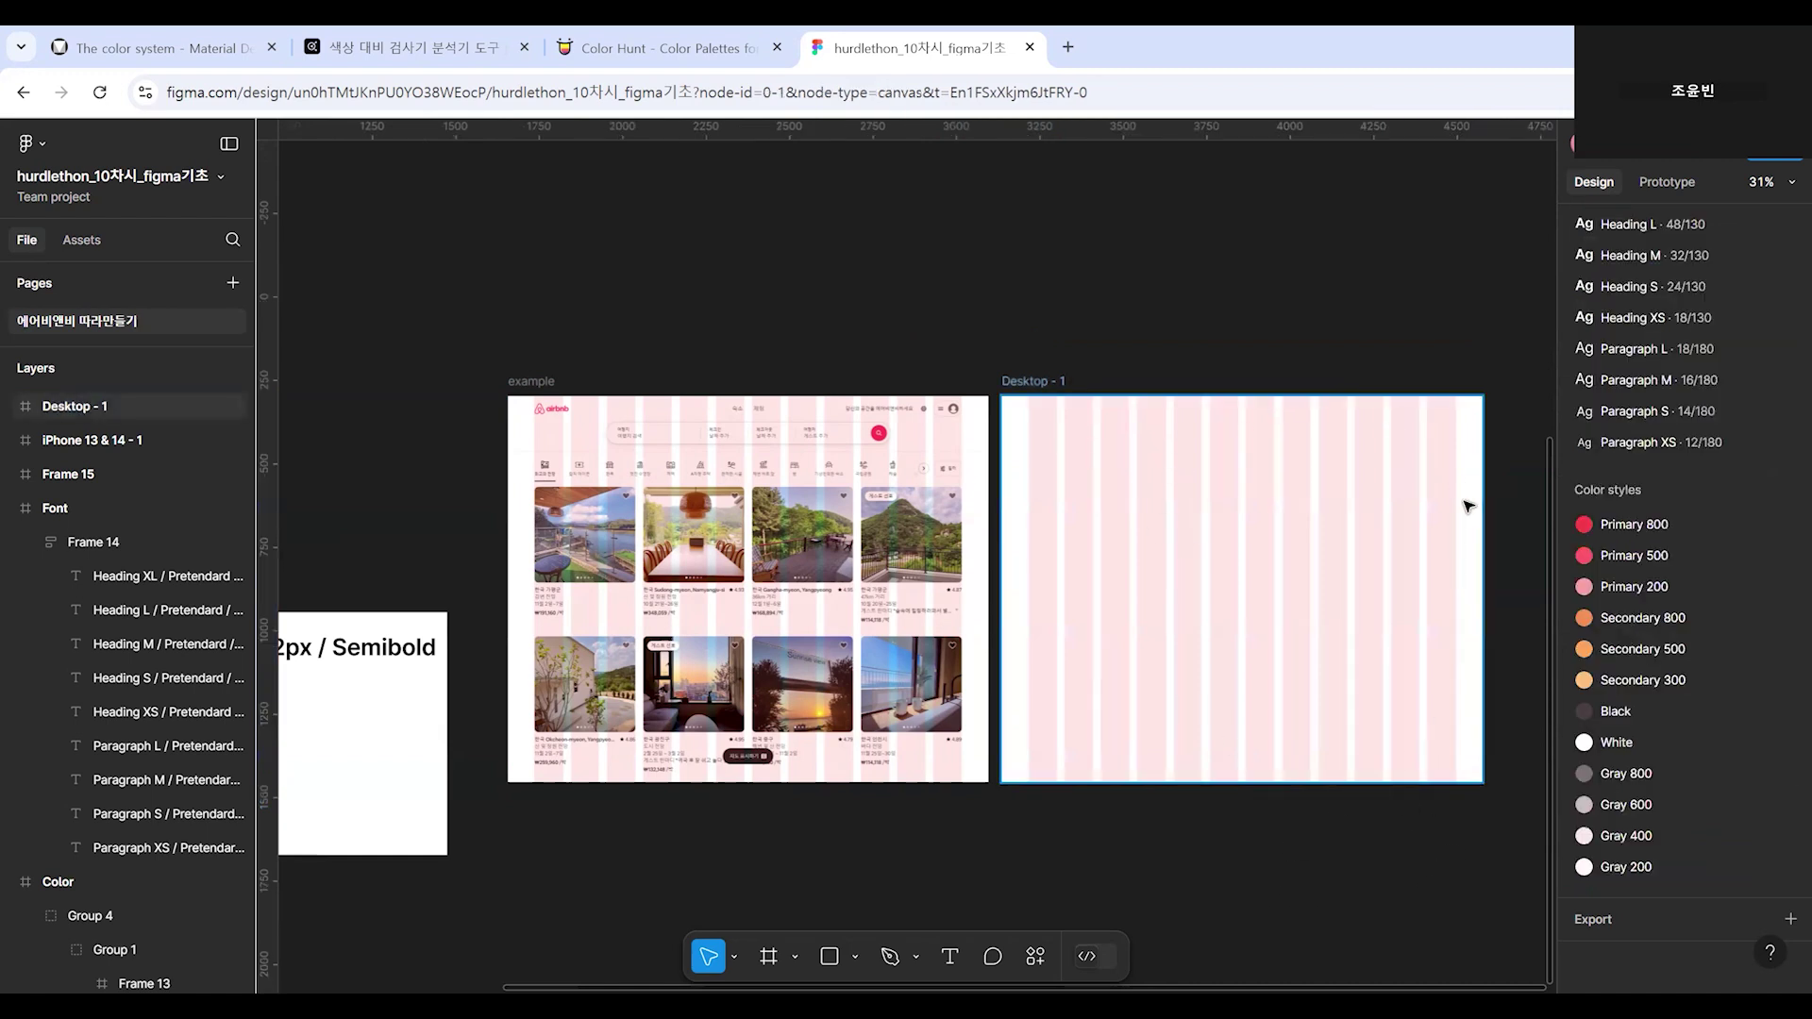
Compare the example frame's layout with the blank gridded Desktop - 1 frame.
scroll(1062, 463, up, 5)
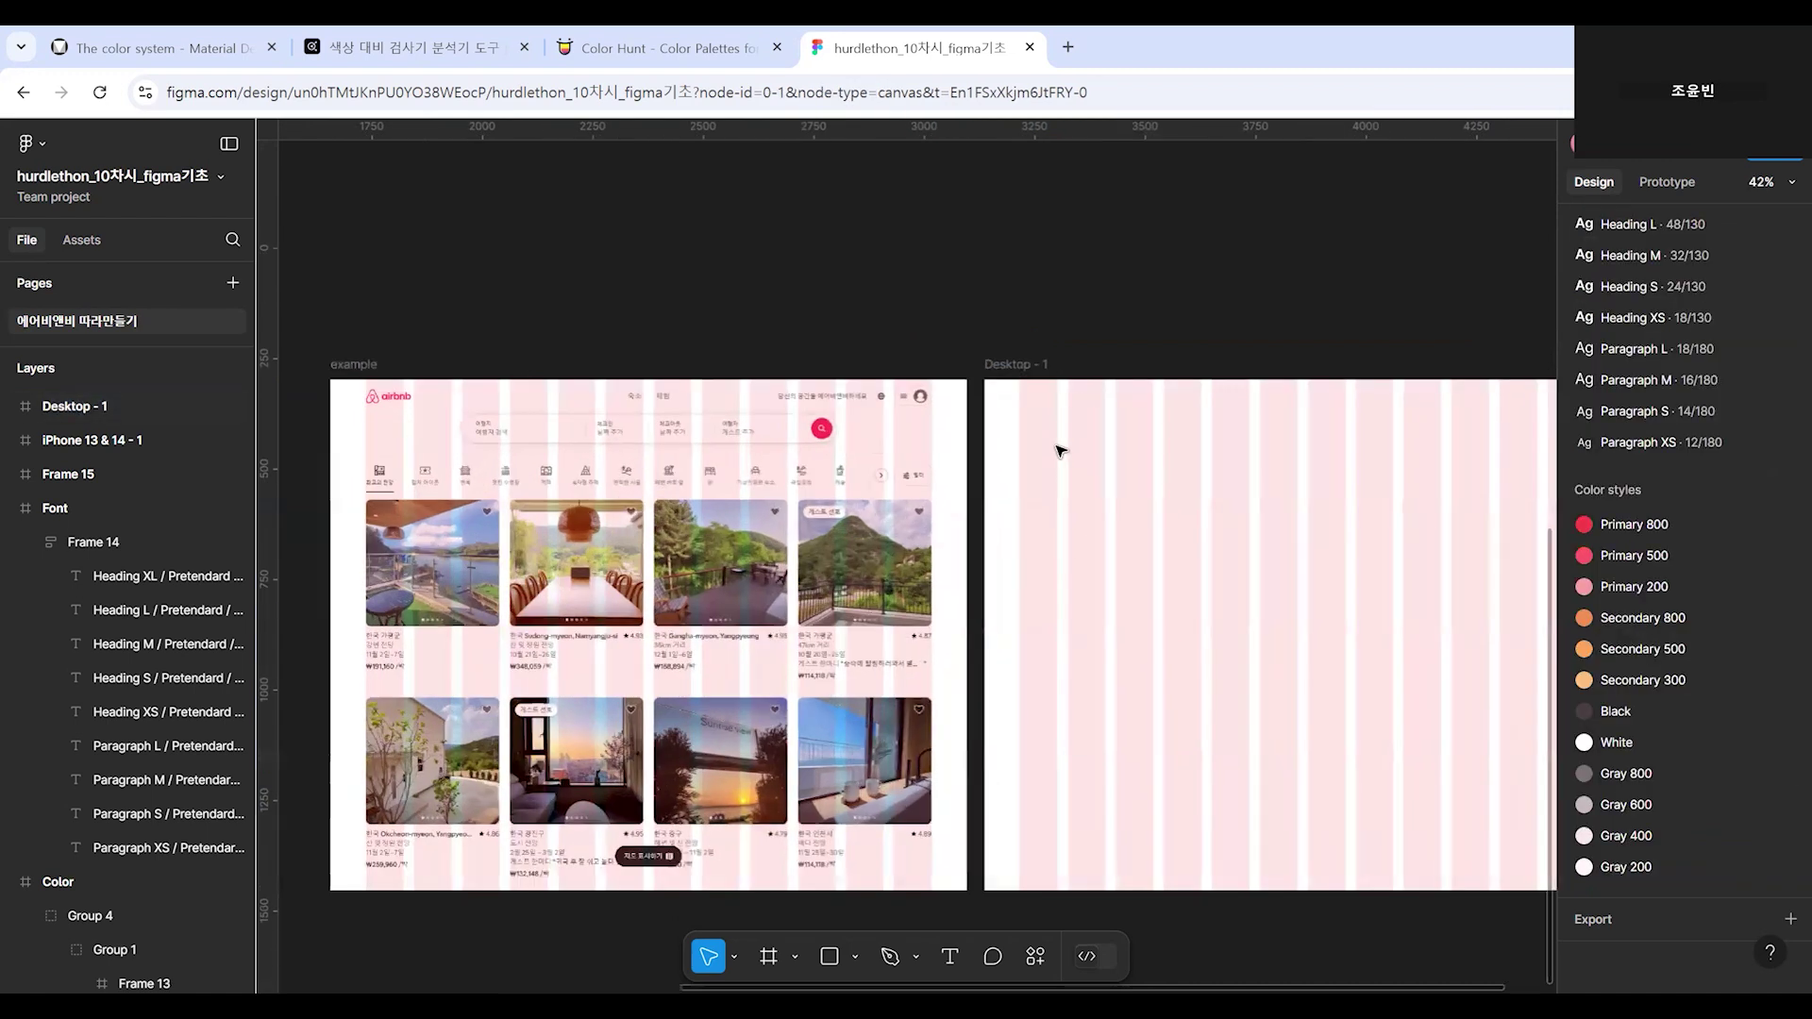
scroll(1060, 451, down, 2)
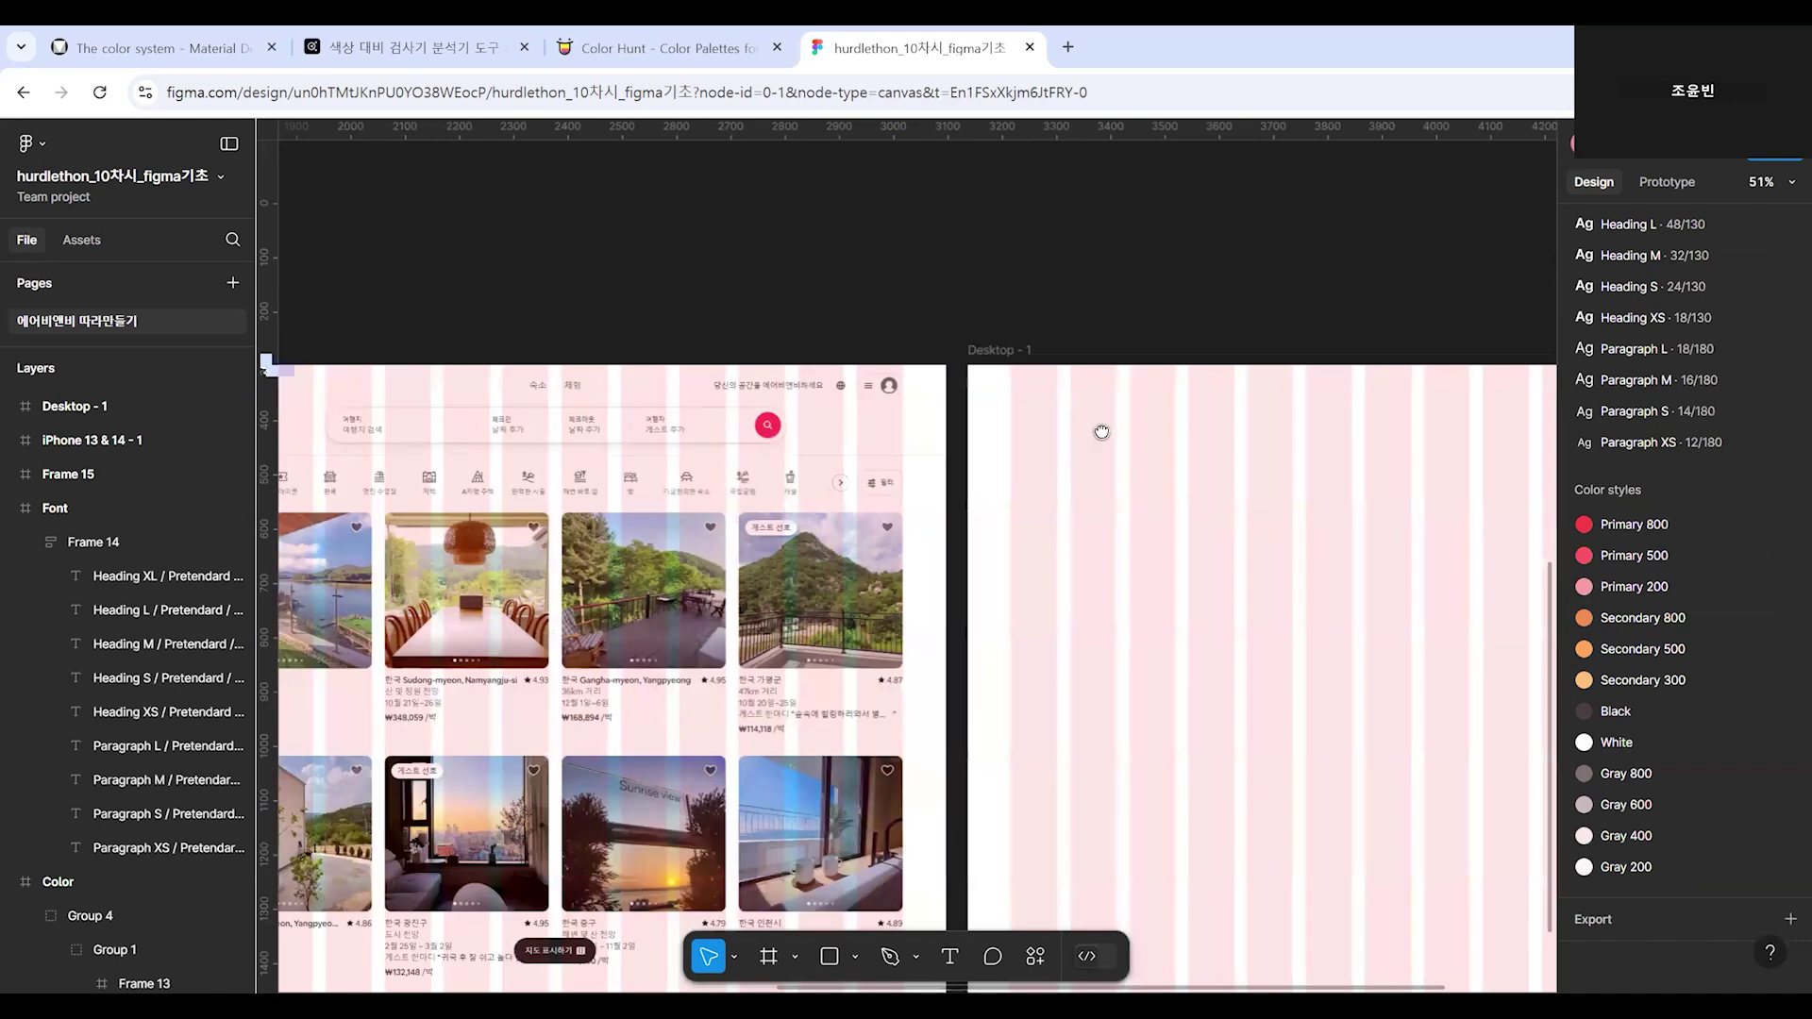
scroll(1495, 373, up, 2)
scroll(1494, 373, right, 1)
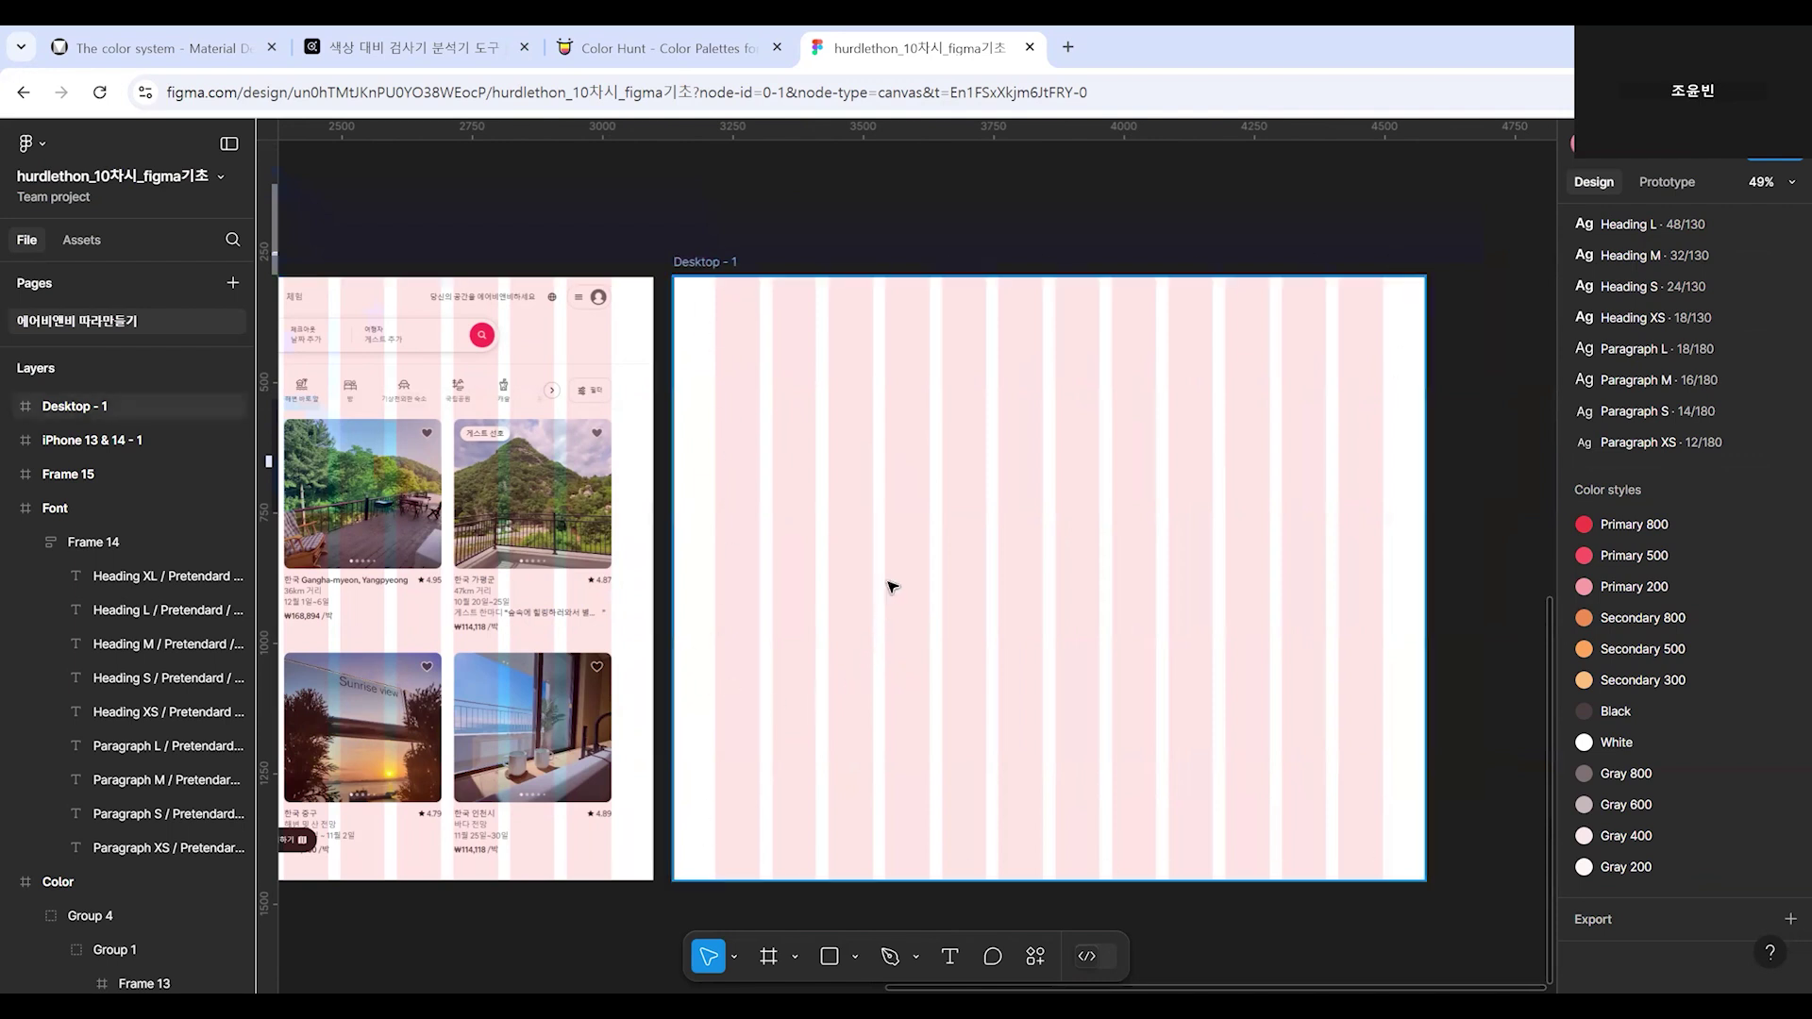
drag(880, 289, 1291, 243)
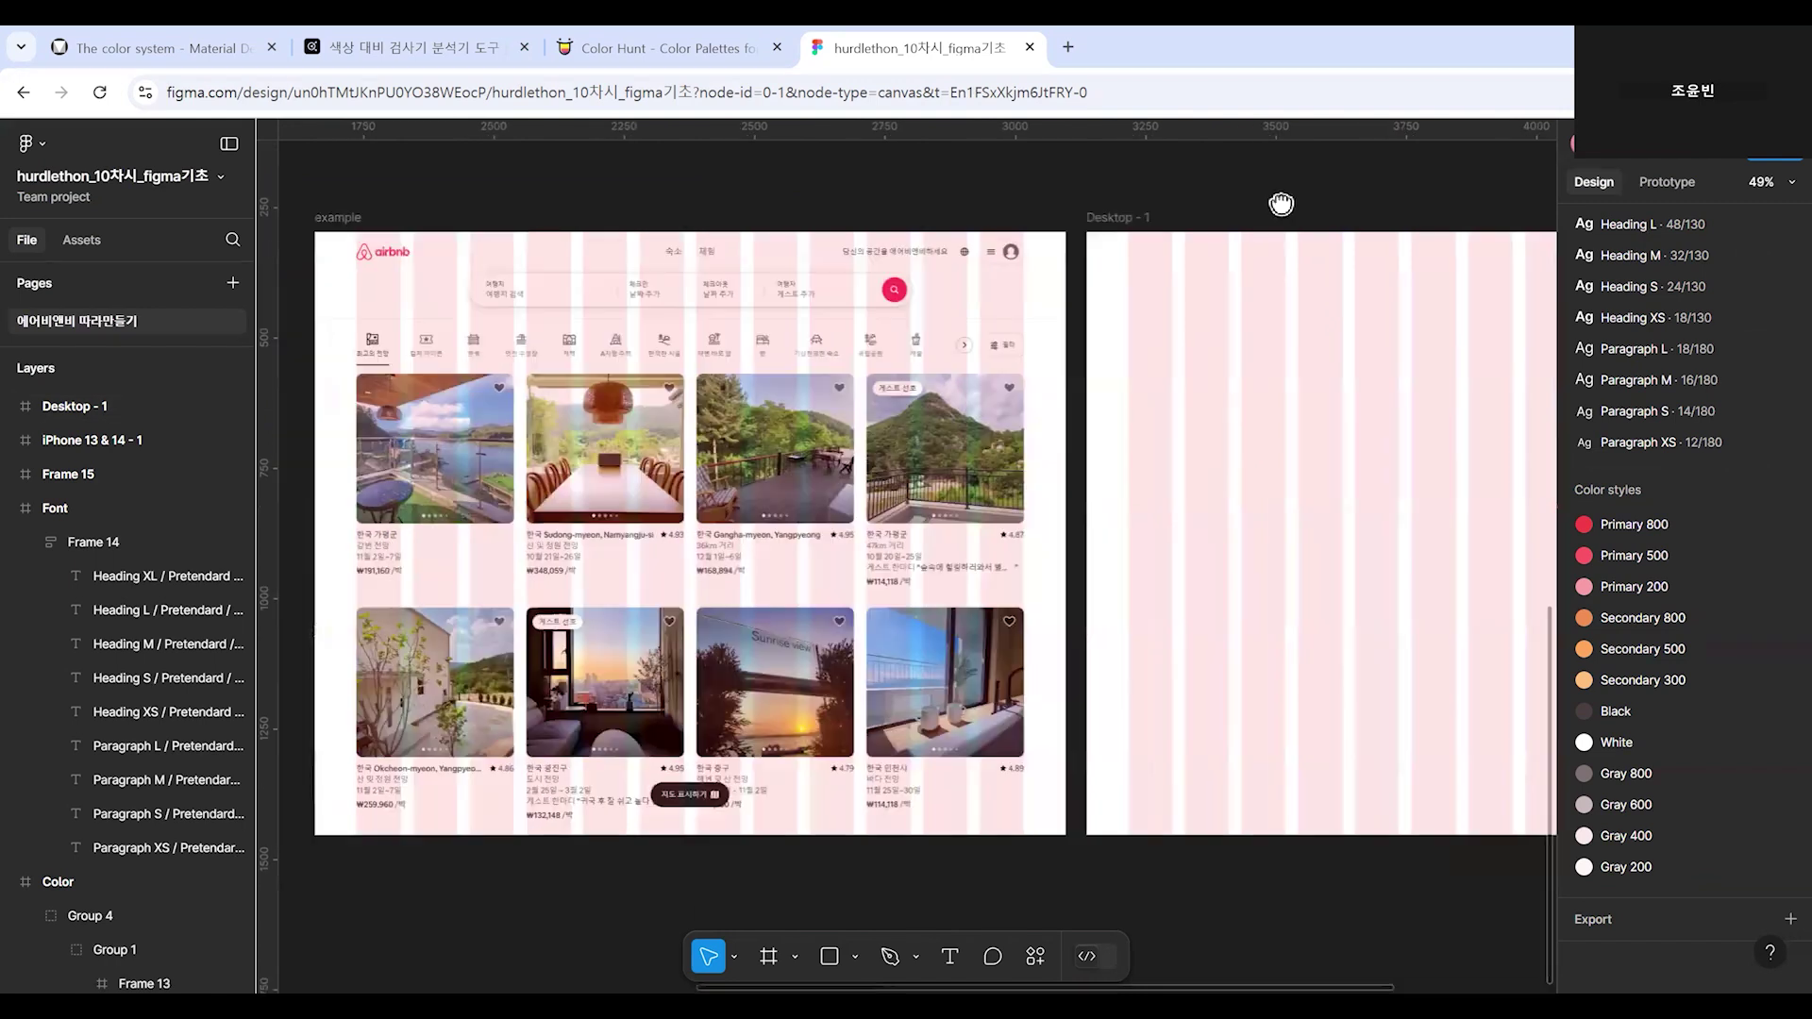
scroll(1301, 351, down, 2)
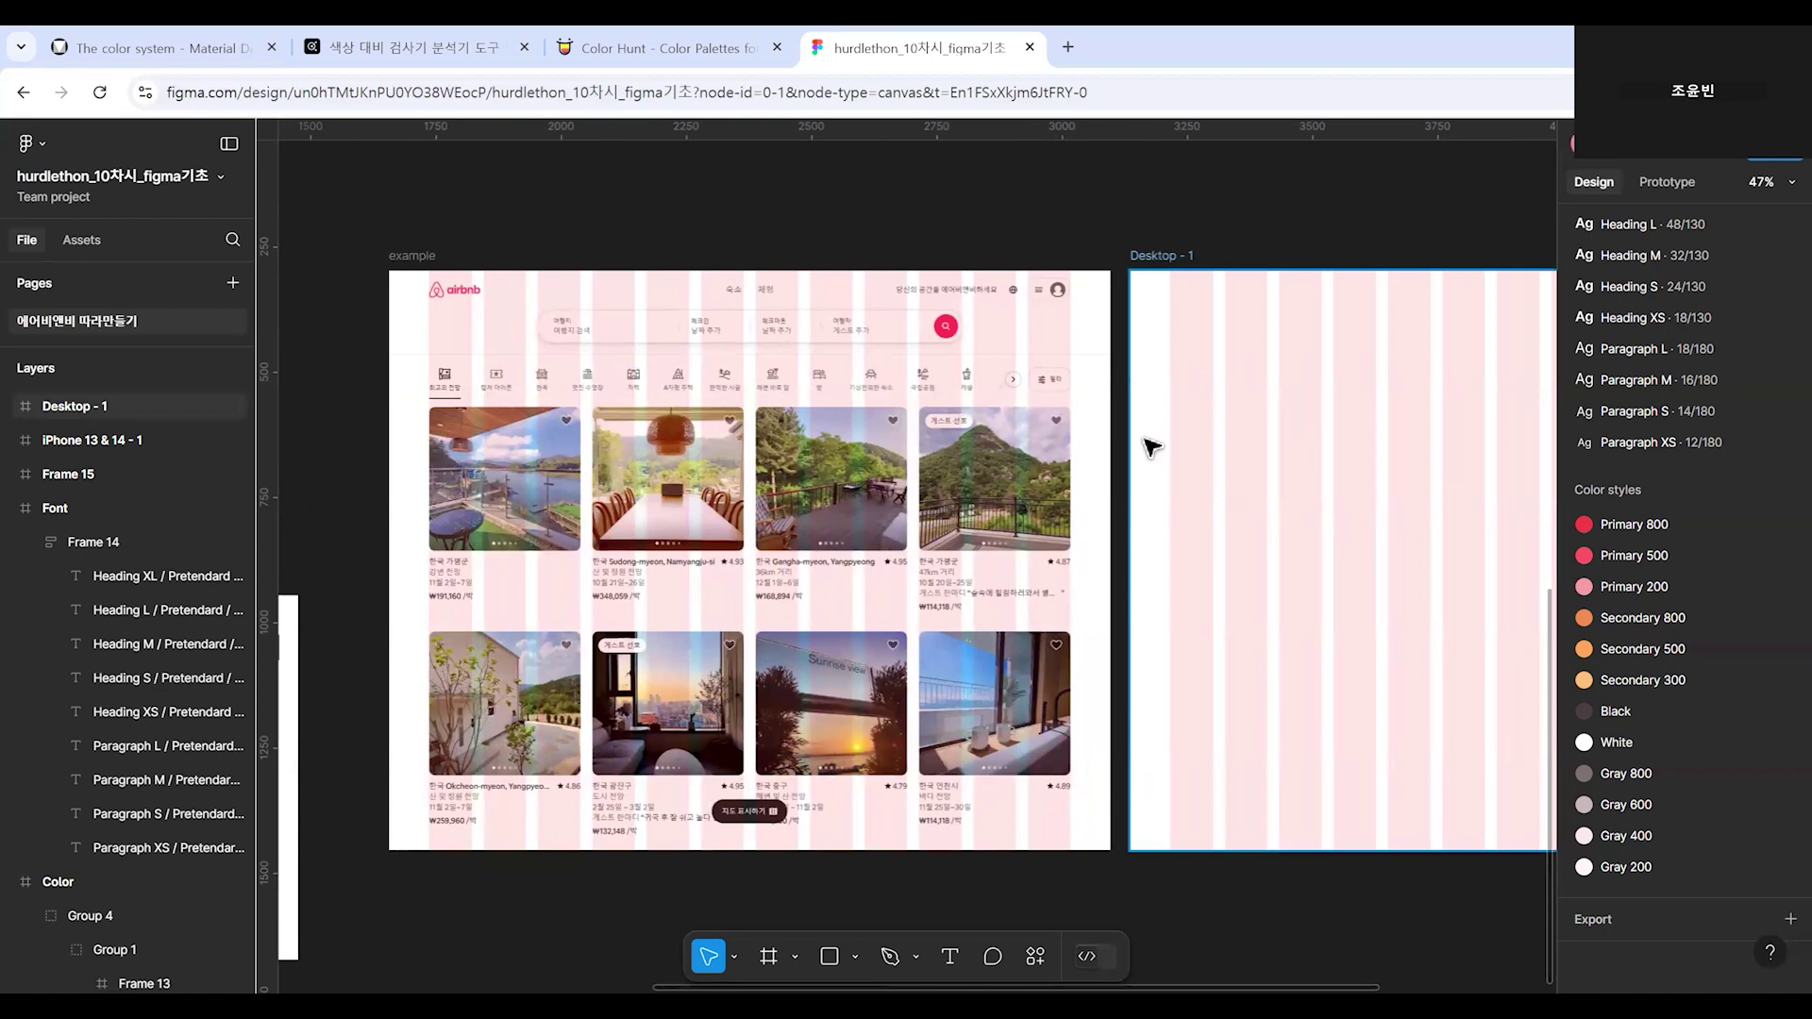
scroll(783, 340, down, 1)
drag(755, 189, 837, 258)
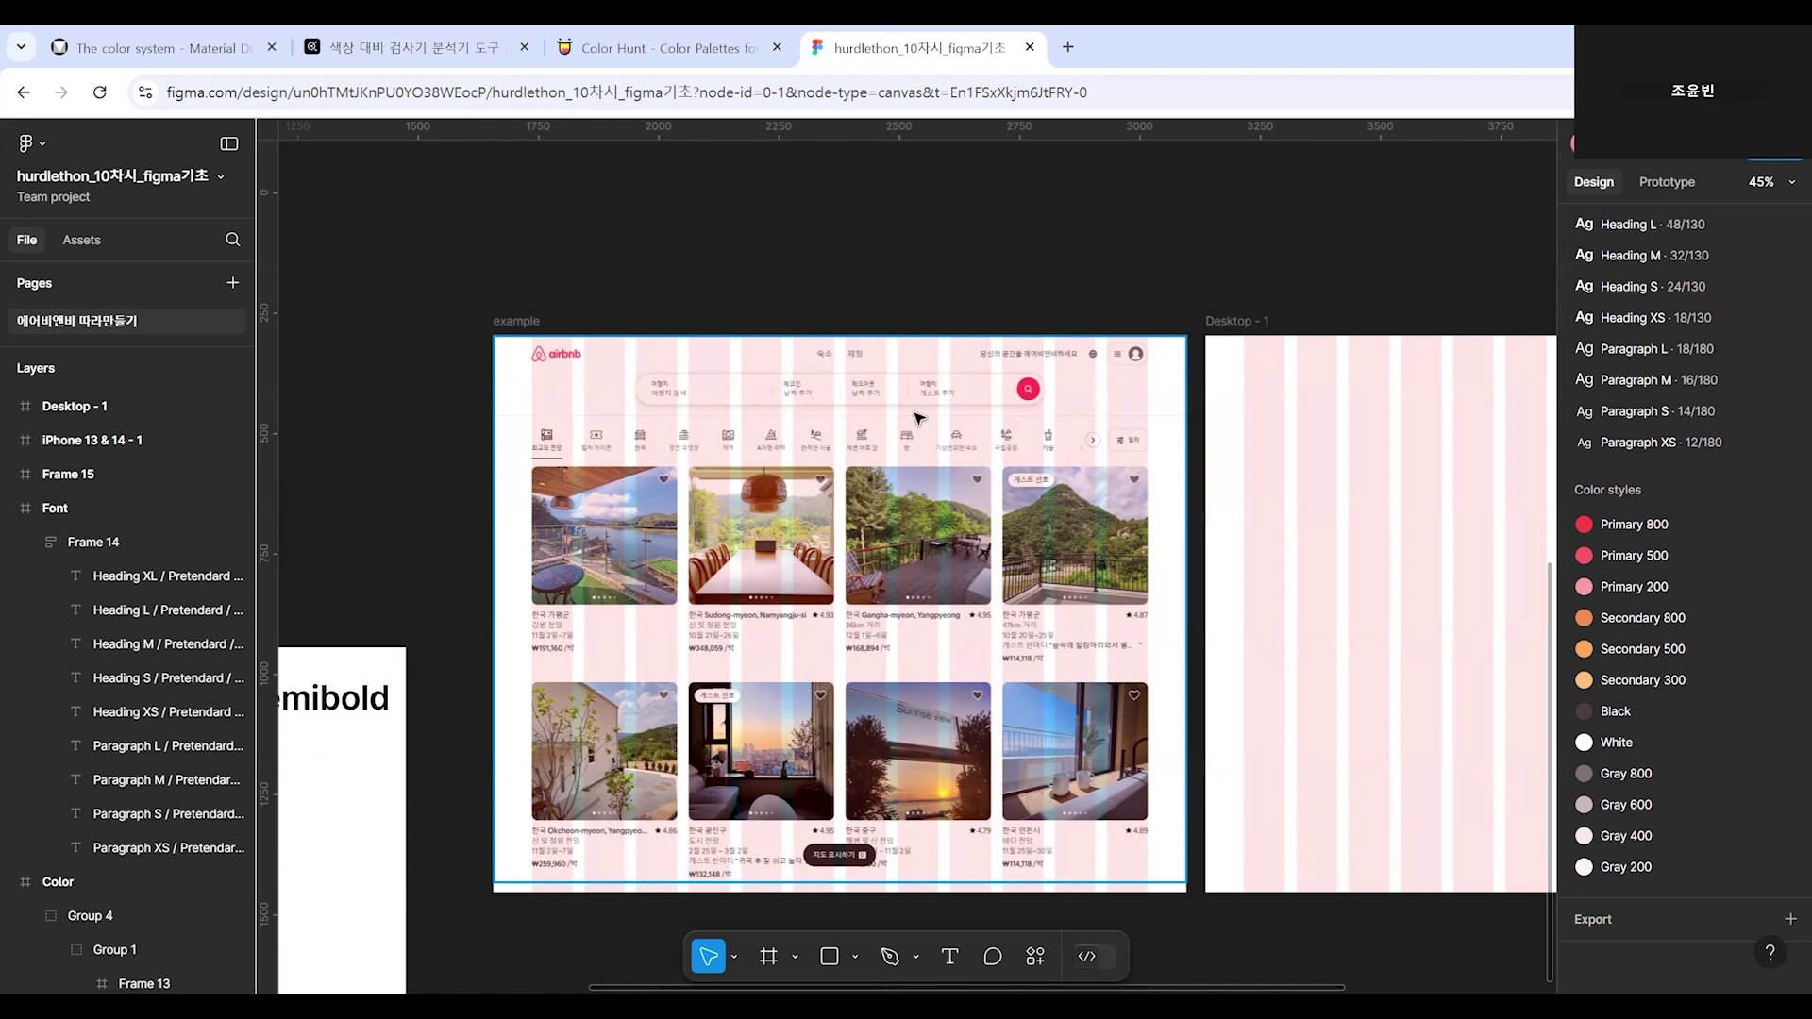
Examine the header search bar in the example frame closely, including its labels, placeholder texts and dividers.
scroll(751, 398, up, 5)
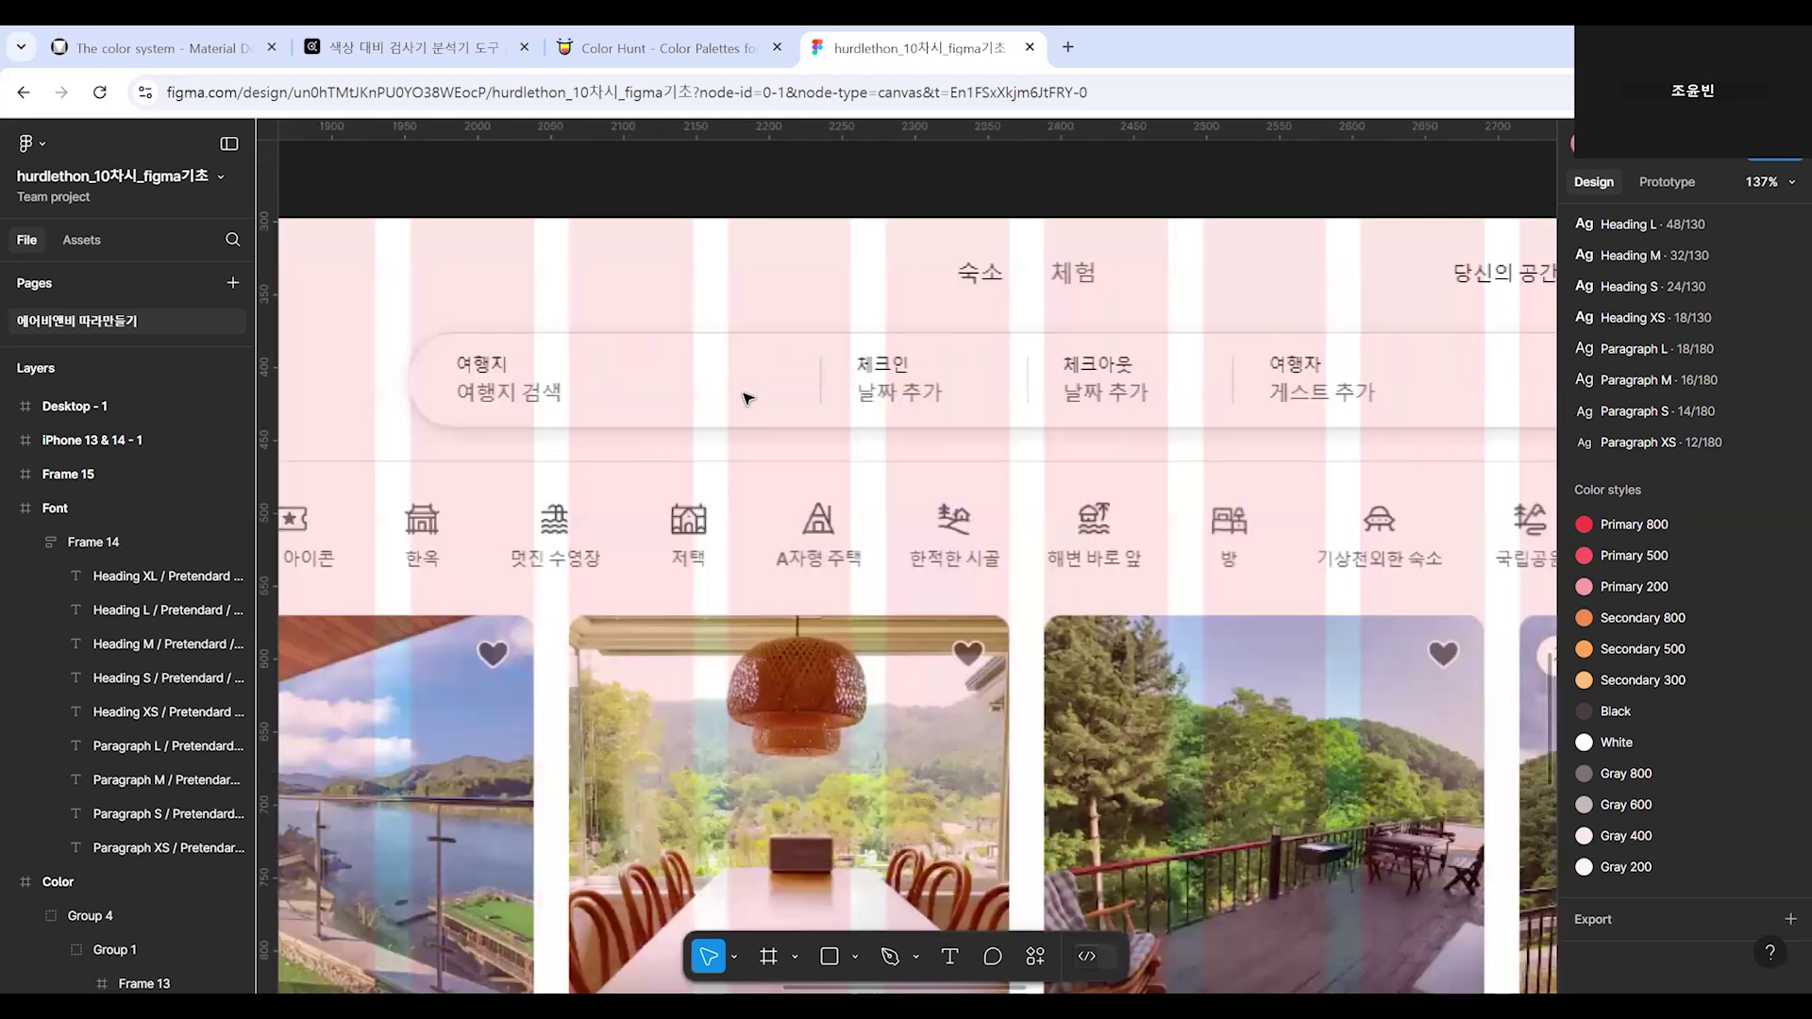
scroll(755, 594, up, 3)
scroll(779, 602, left, 1)
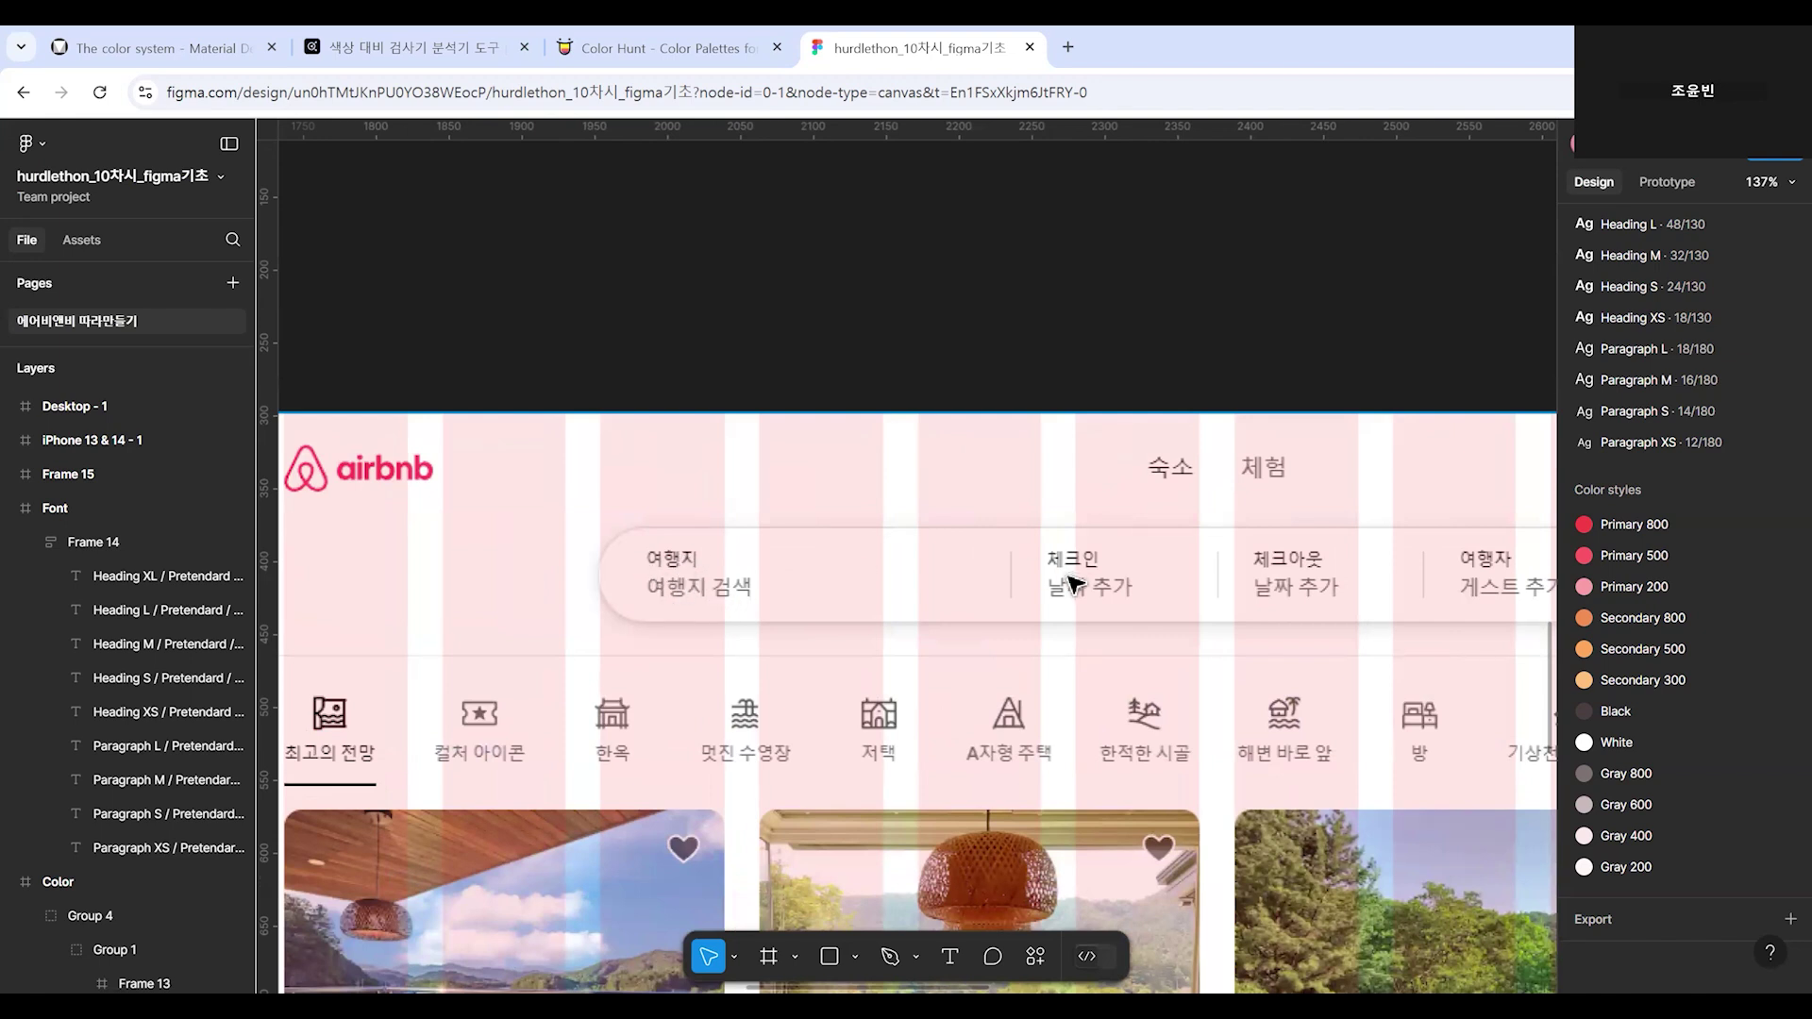
scroll(1289, 585, right, 3)
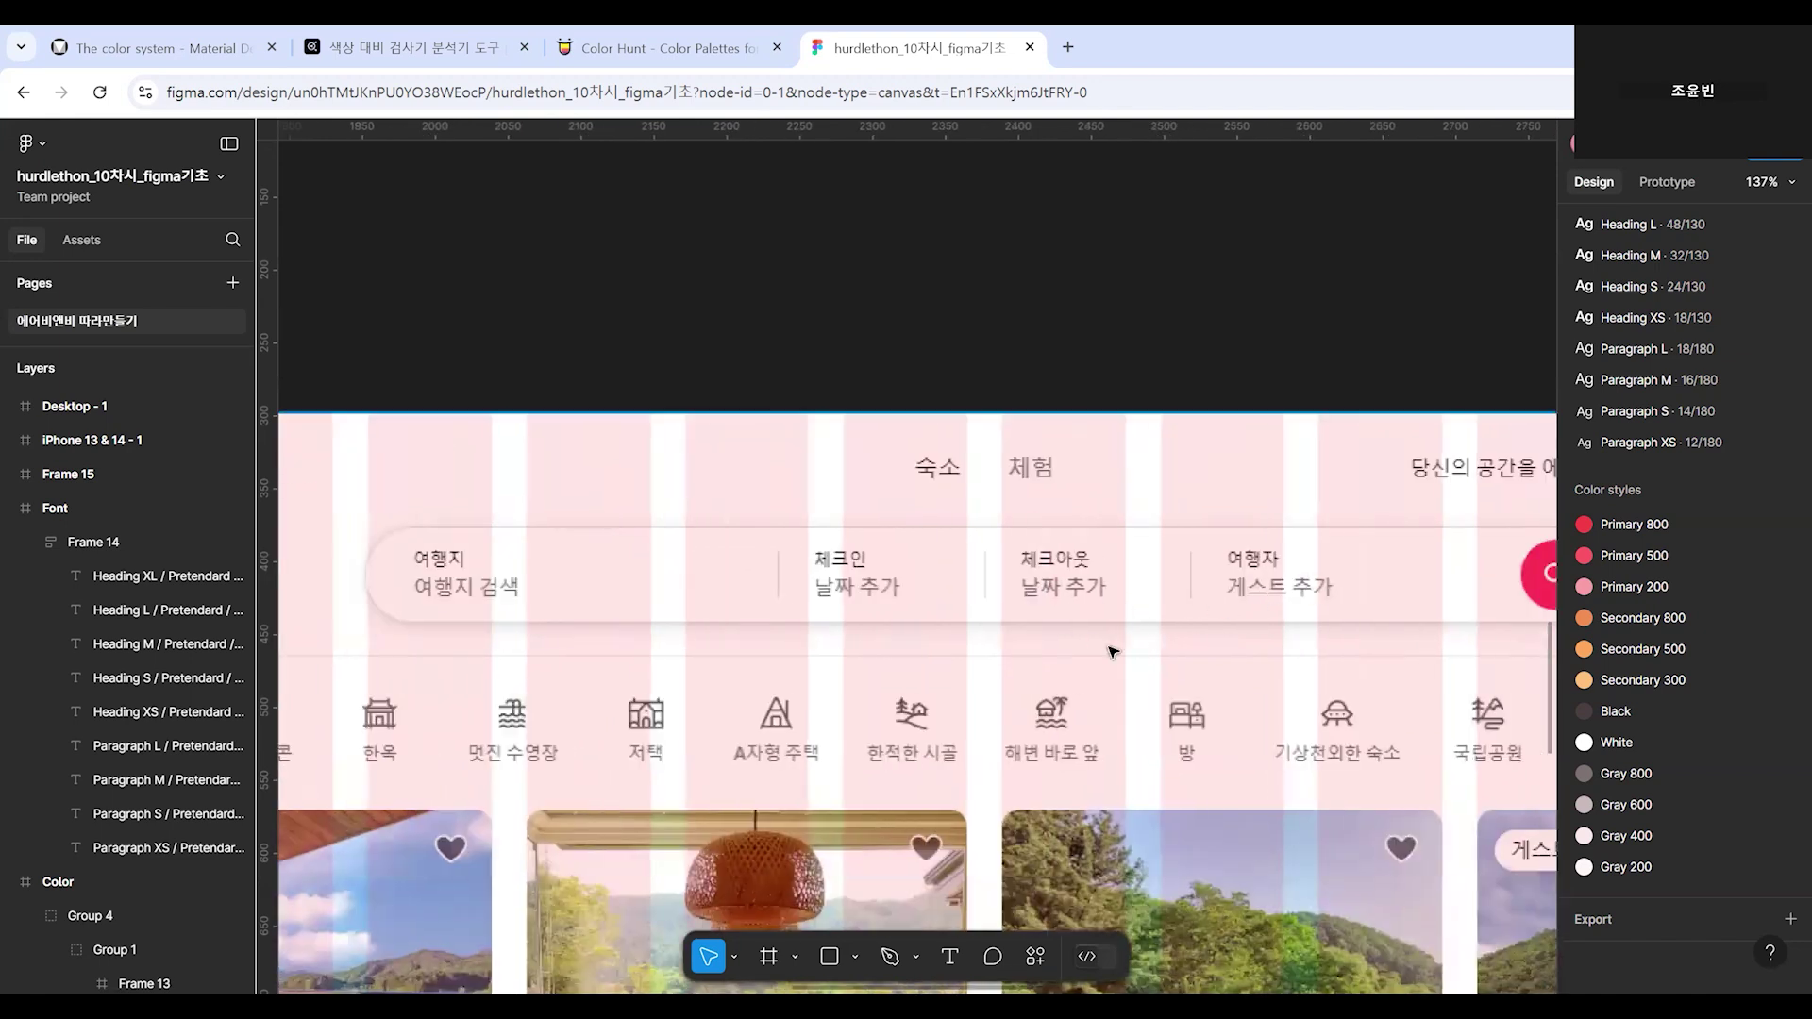
scroll(732, 651, left, 2)
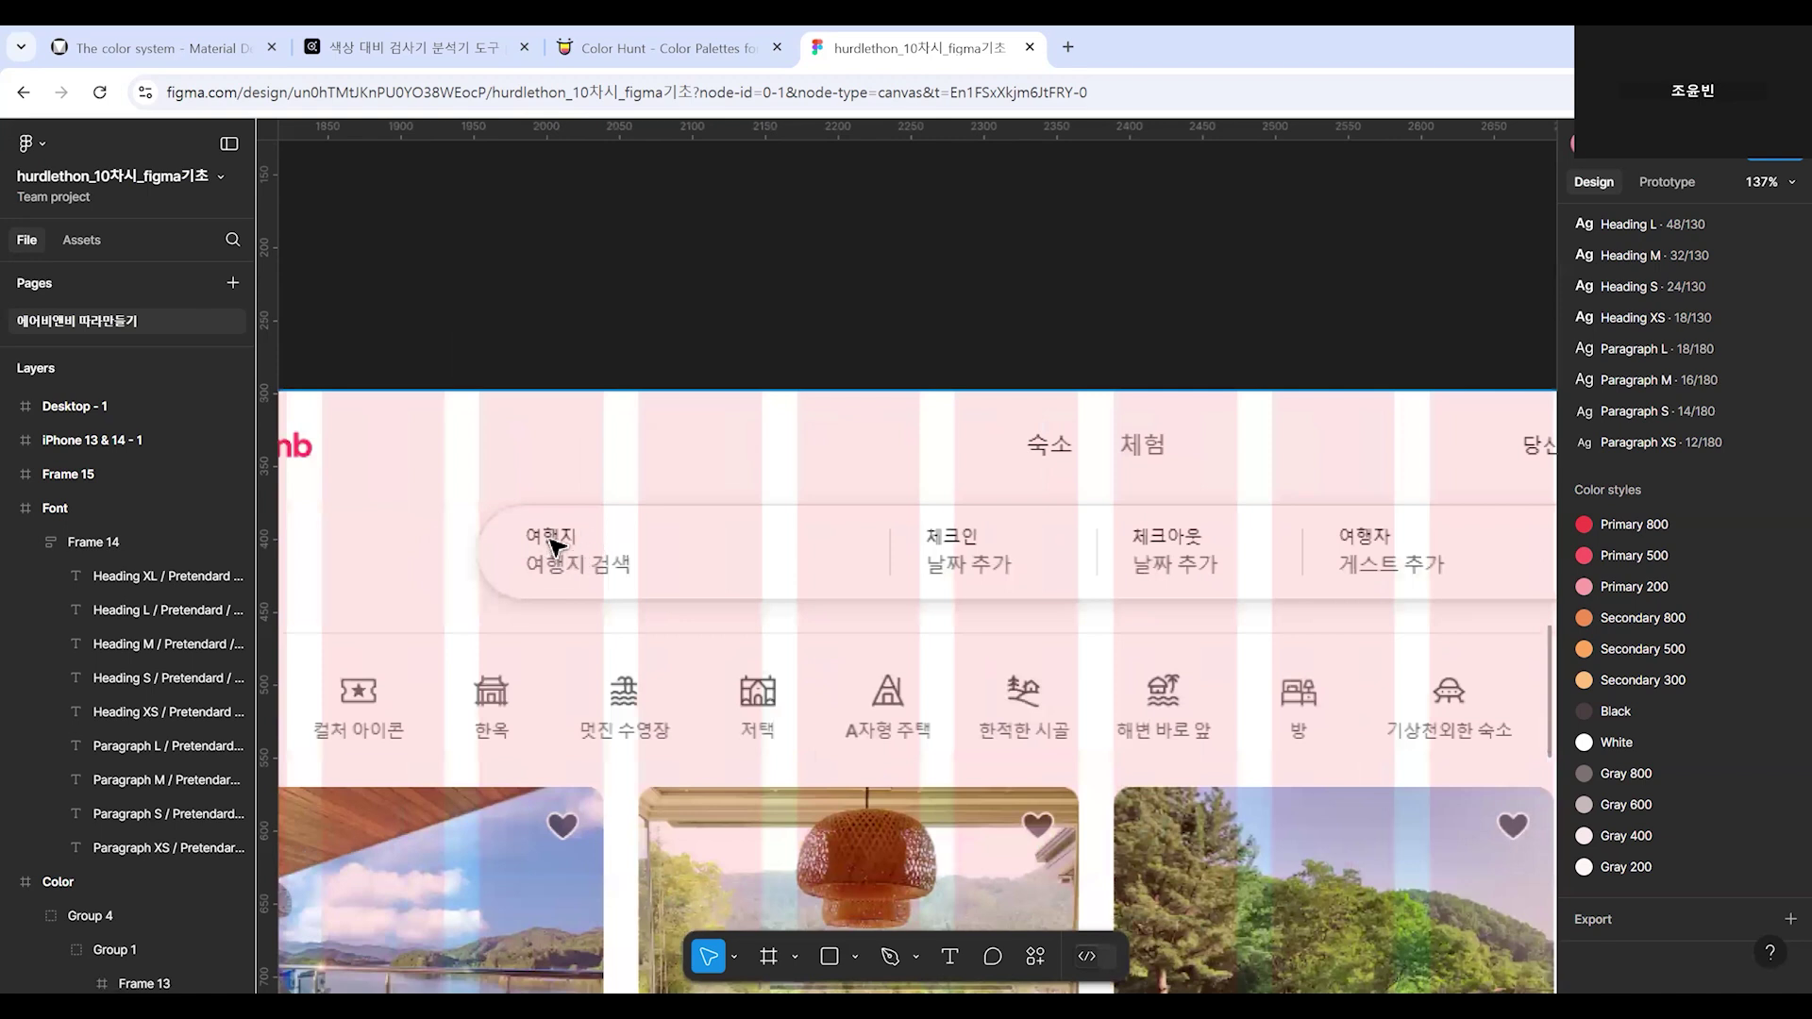
ctrl+scroll(661, 567, down, 2)
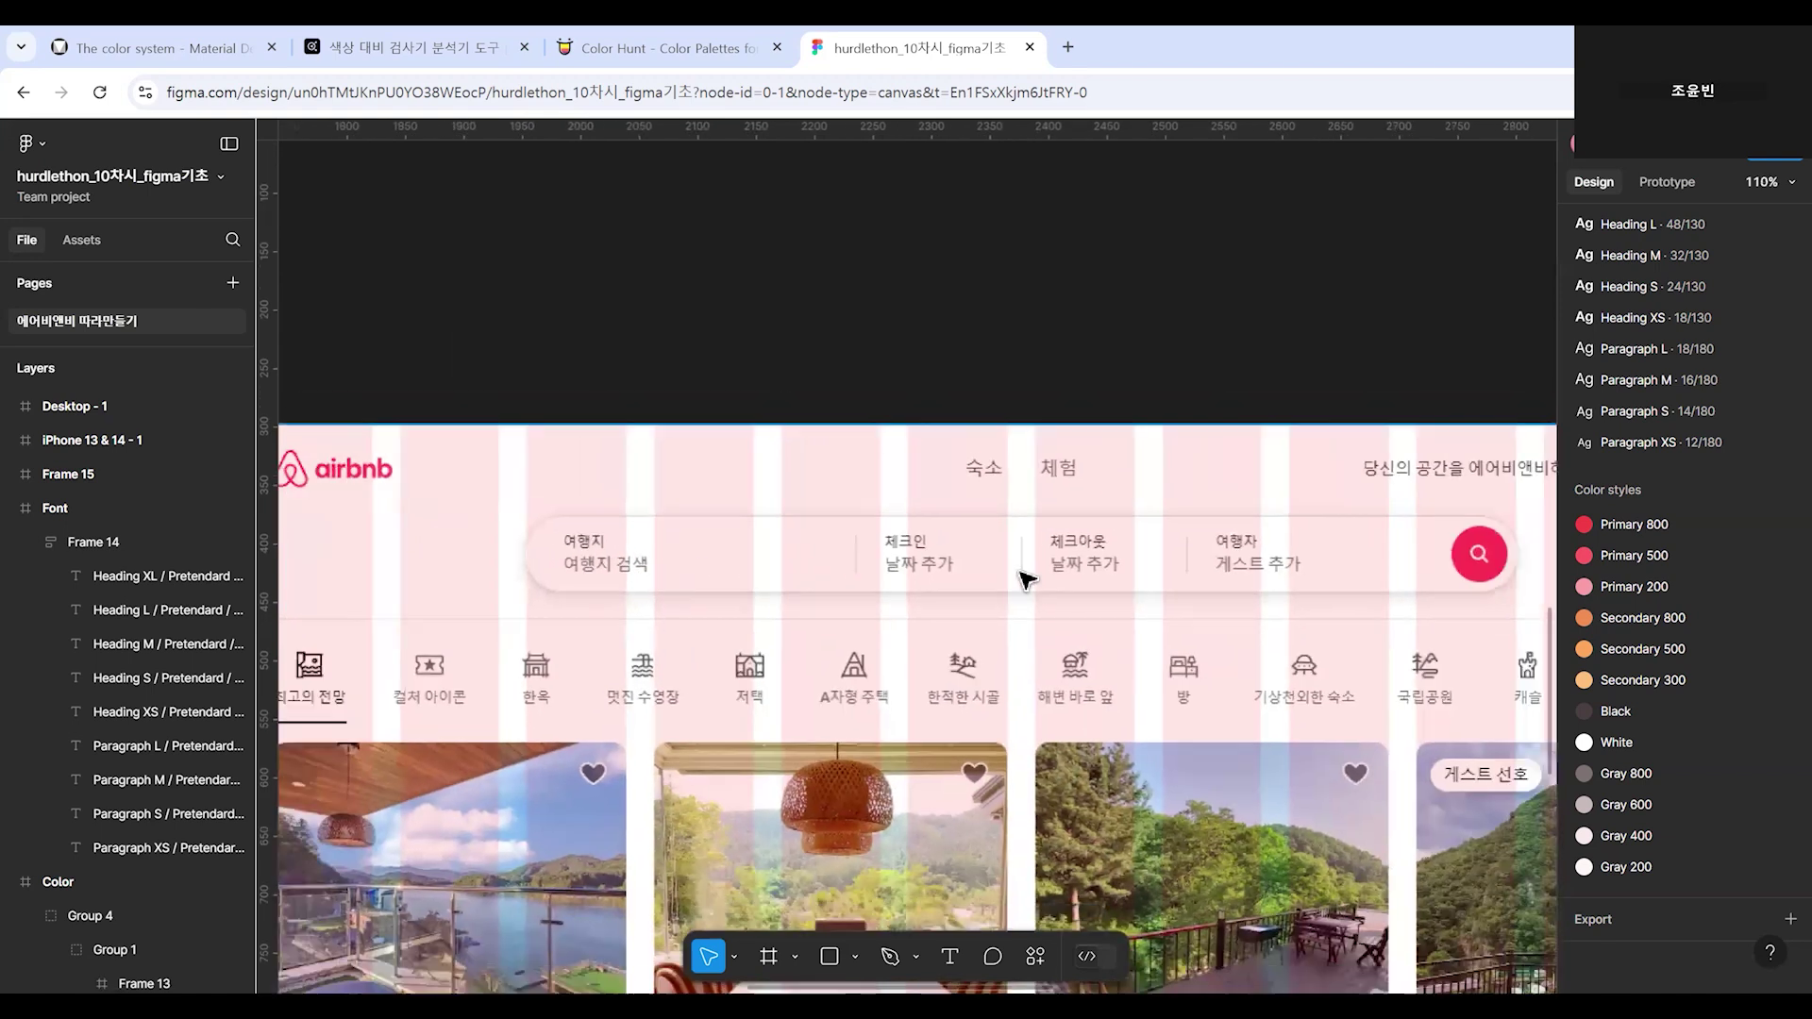
ctrl+scroll(620, 579, up, 3)
drag(1024, 675, 538, 713)
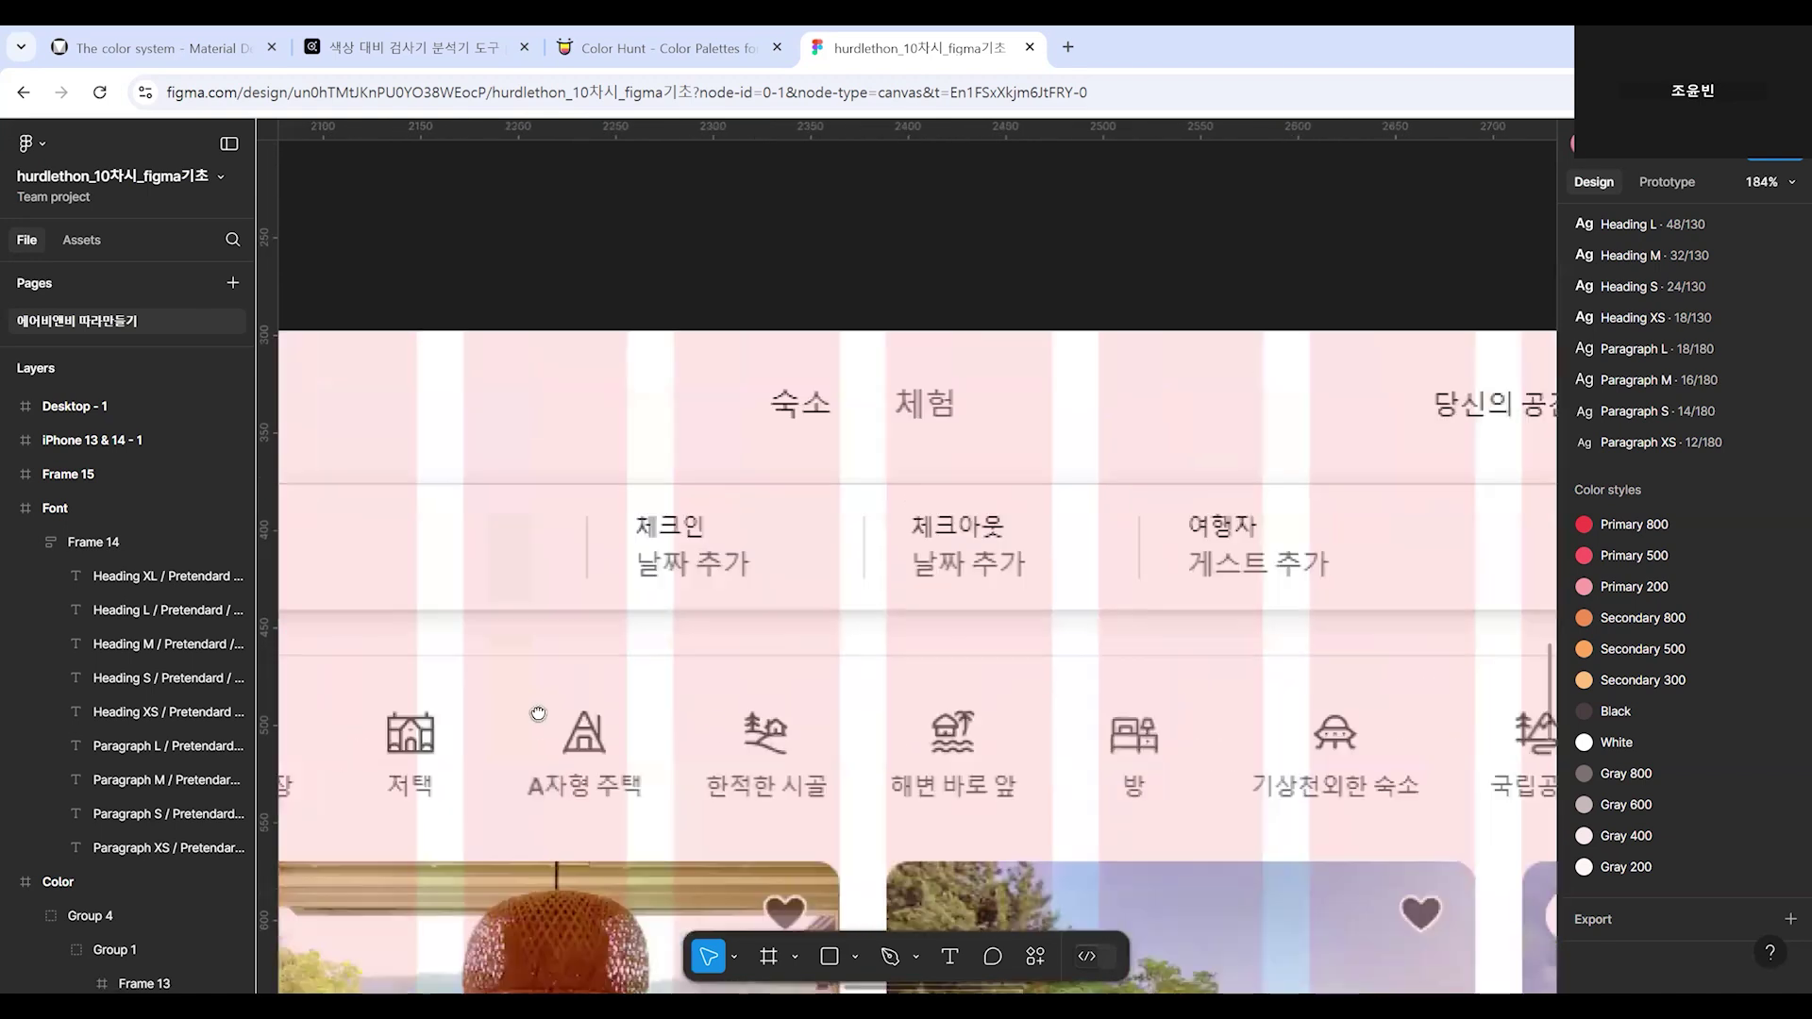
Add the text "여행지" in the upper part of the Desktop - 1 frame.
ctrl+scroll(660, 688, down, 5)
scroll(829, 570, right, 5)
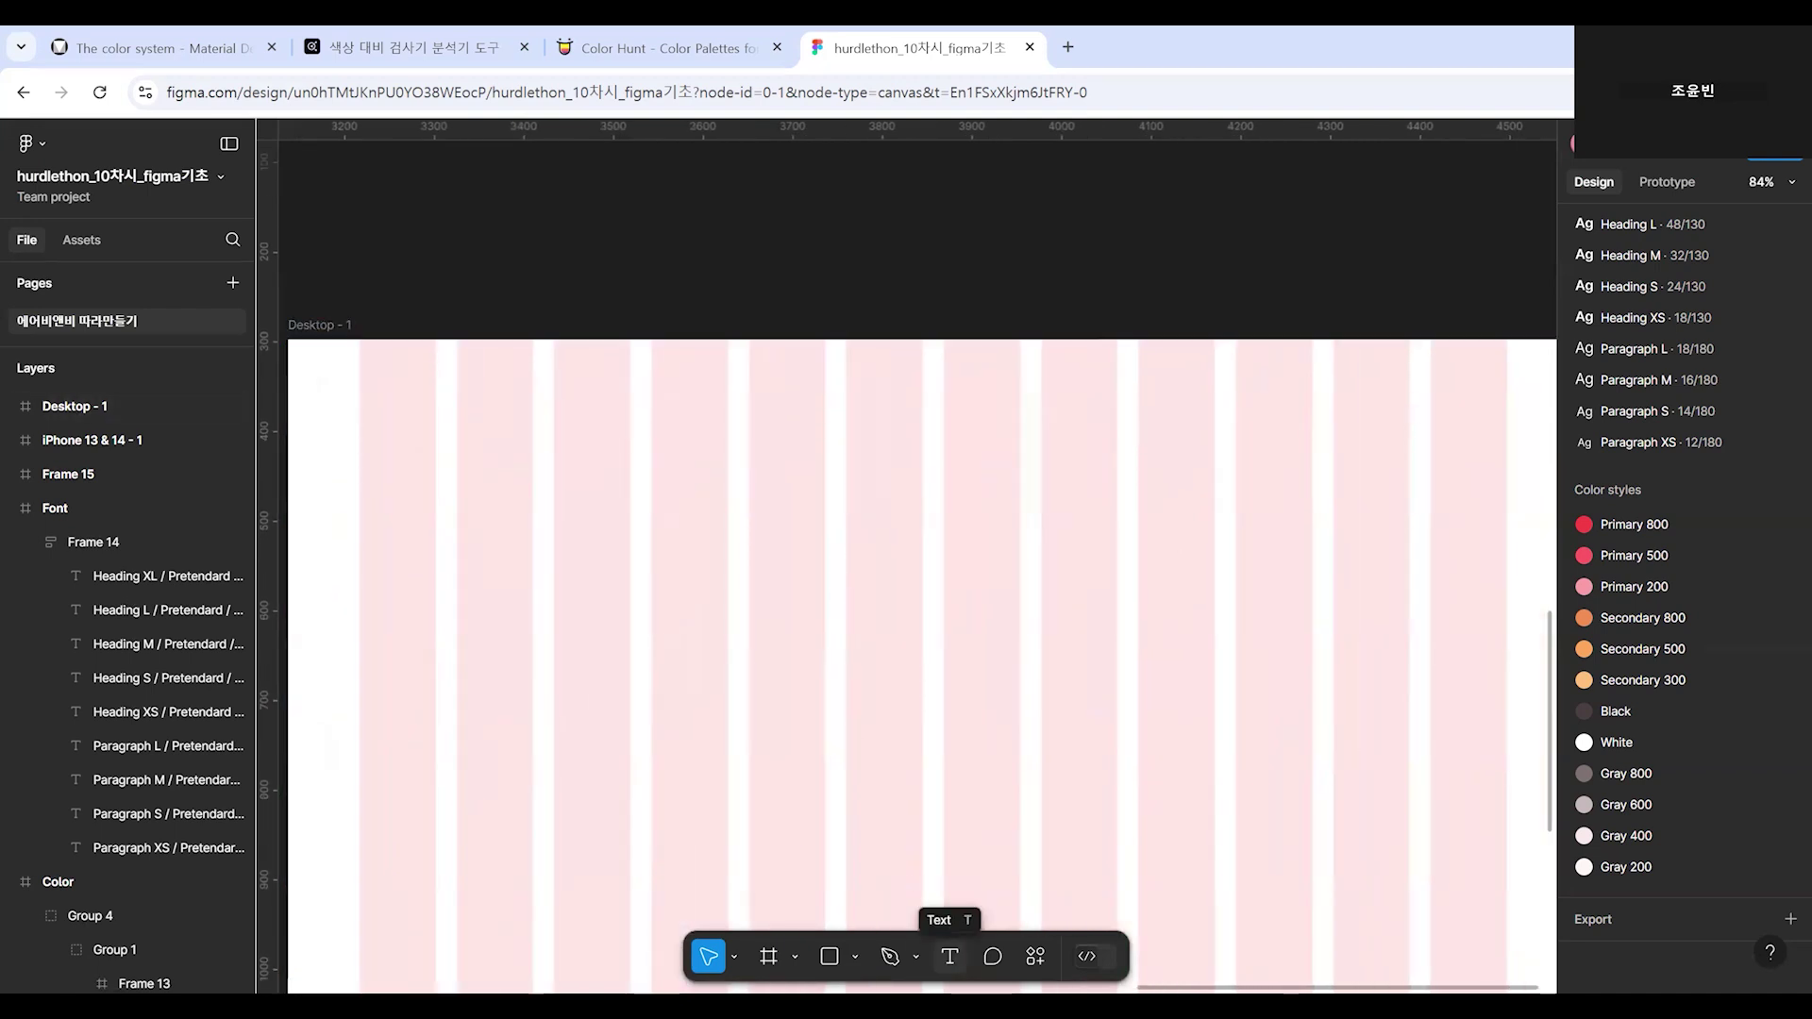
key(t)
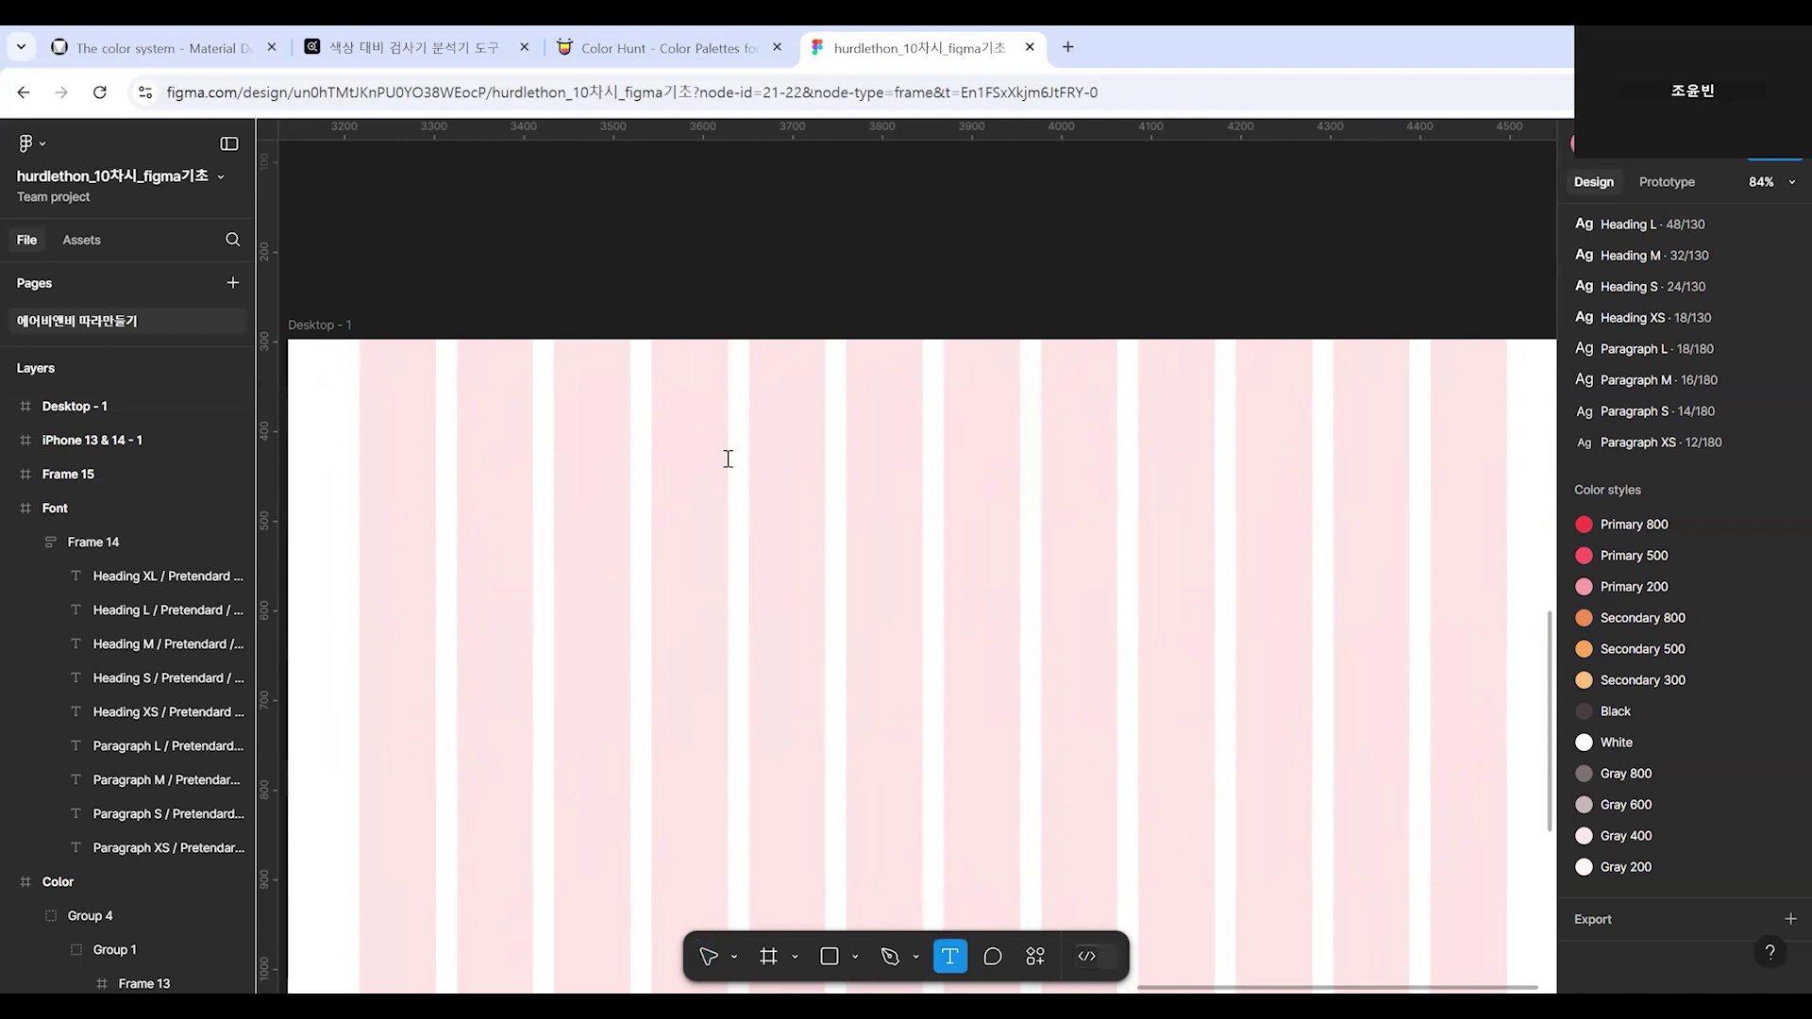
click(728, 458)
text(여행지)
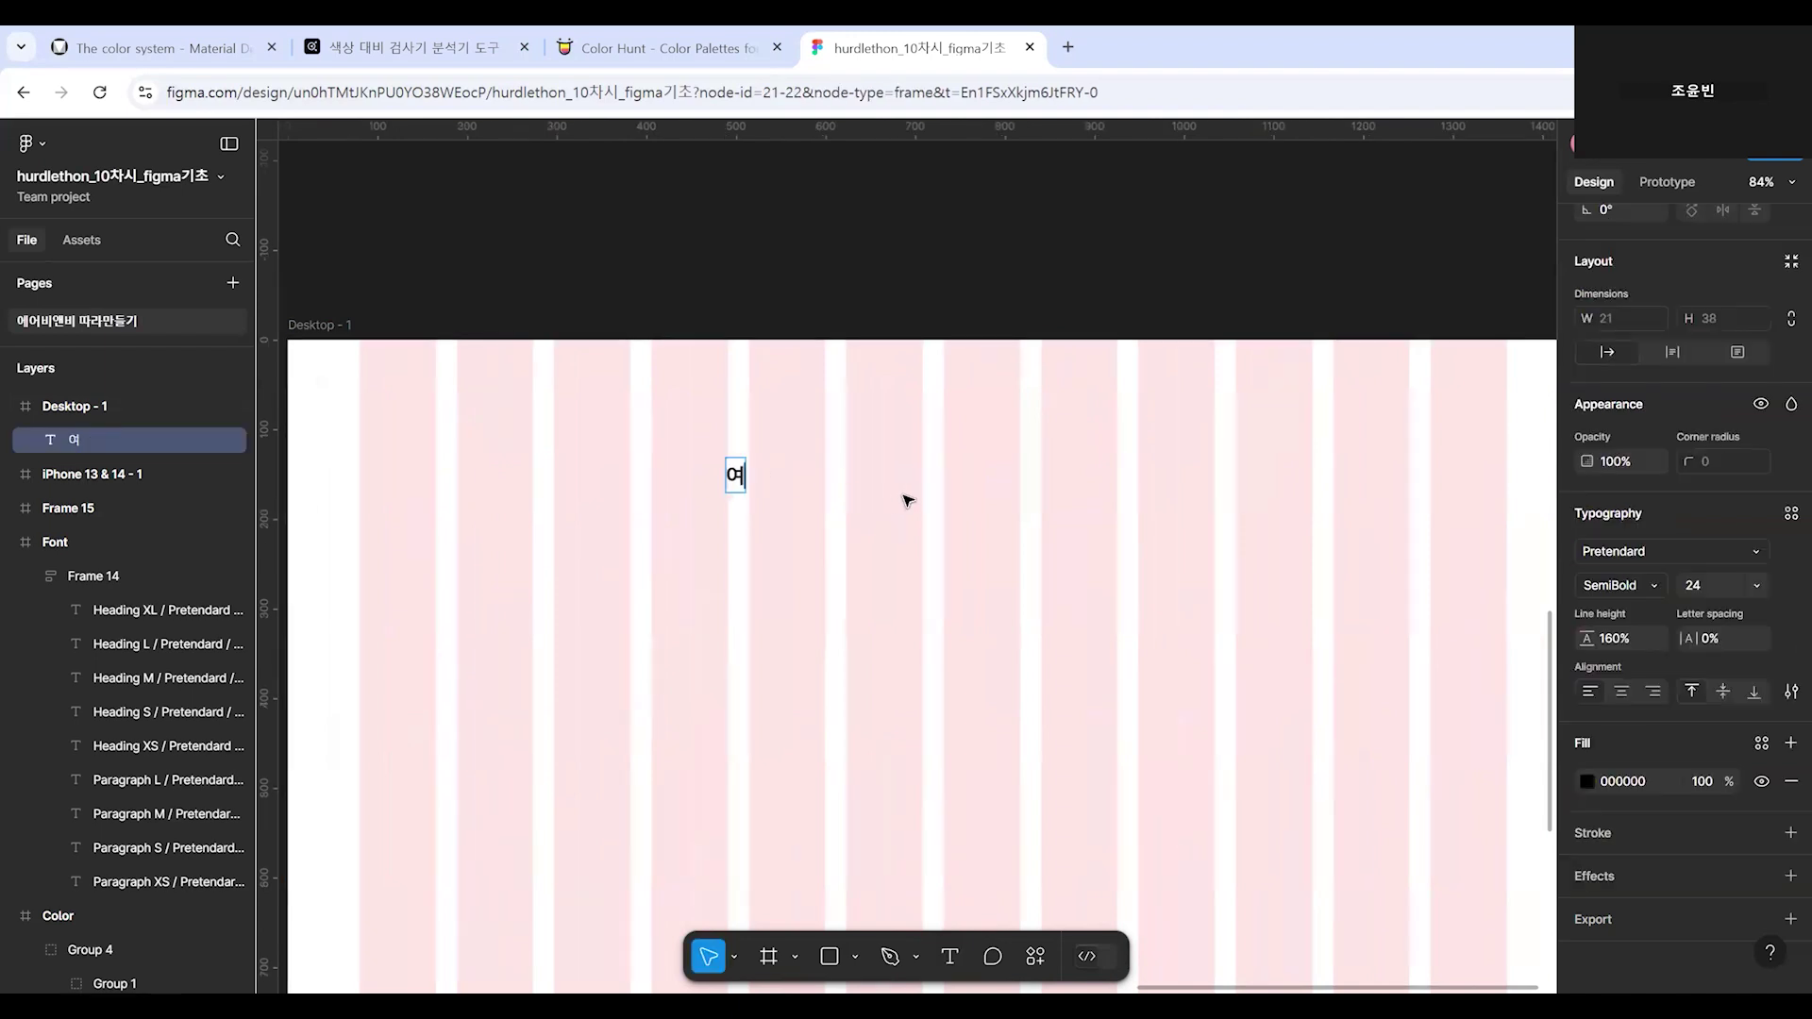
key(Escape)
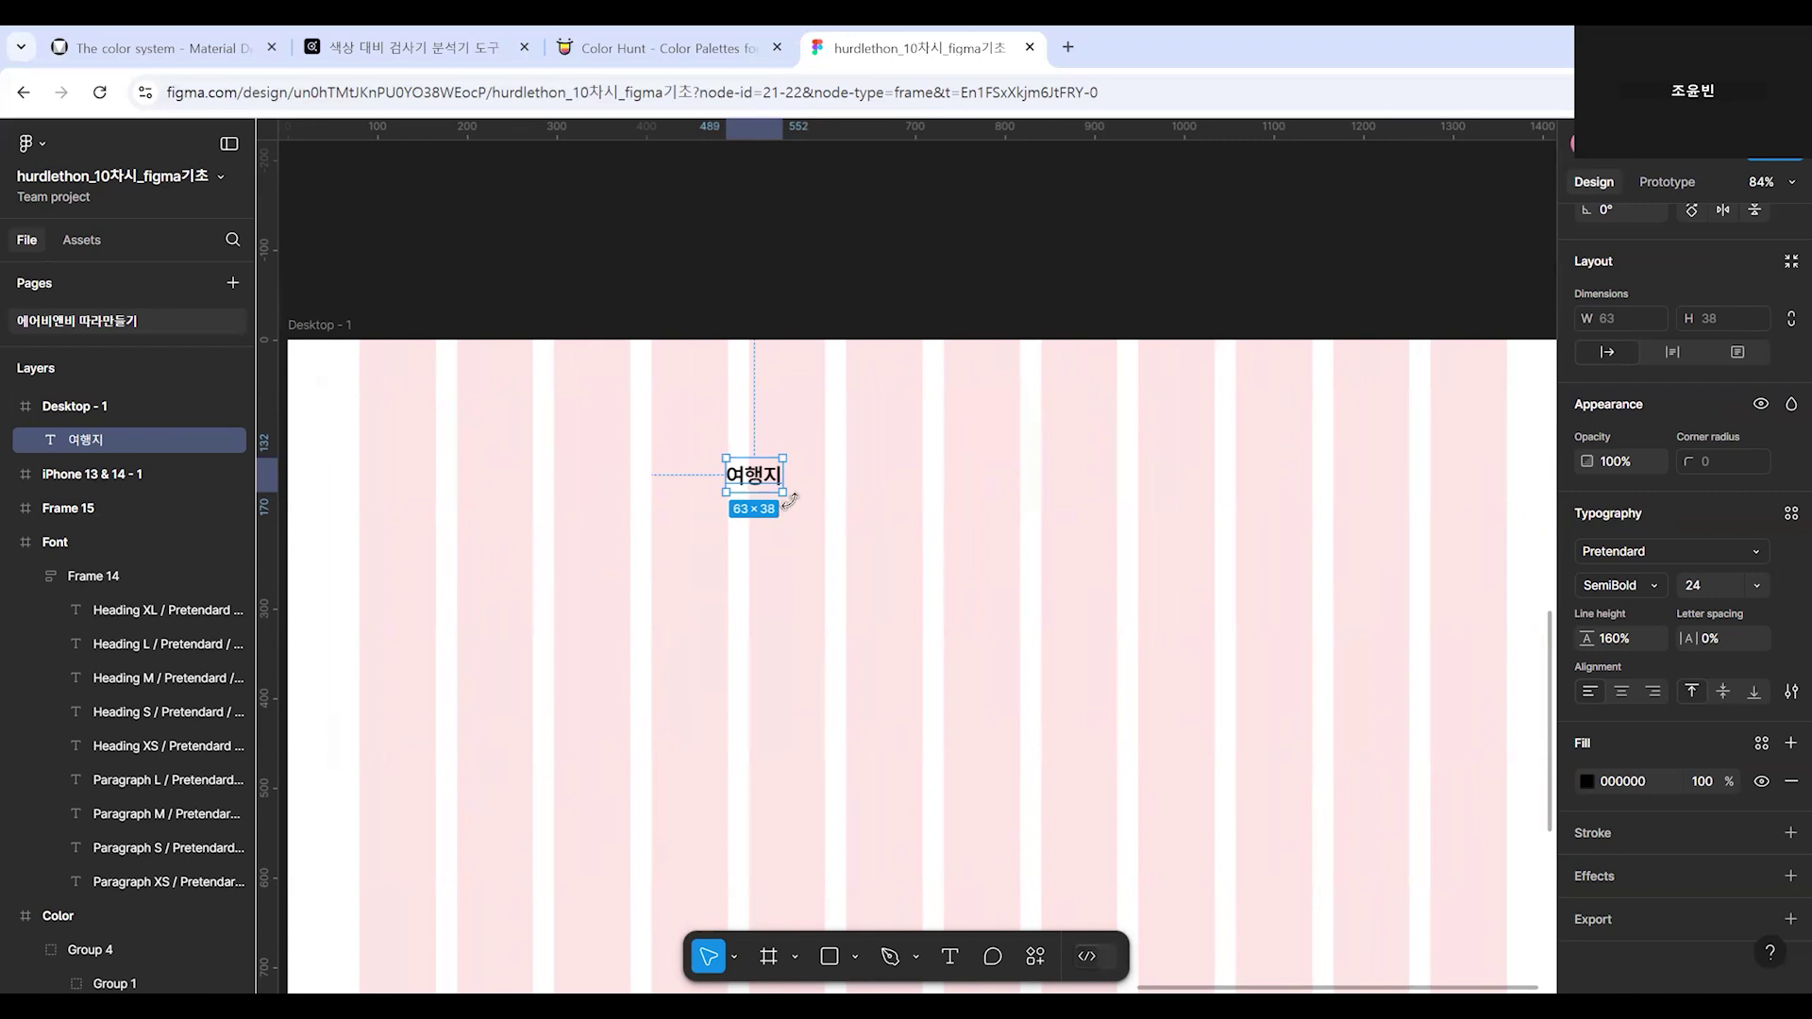
Apply the Paragraph XS text style (12/180) to the "여행지" text.
click(1788, 515)
key(Escape)
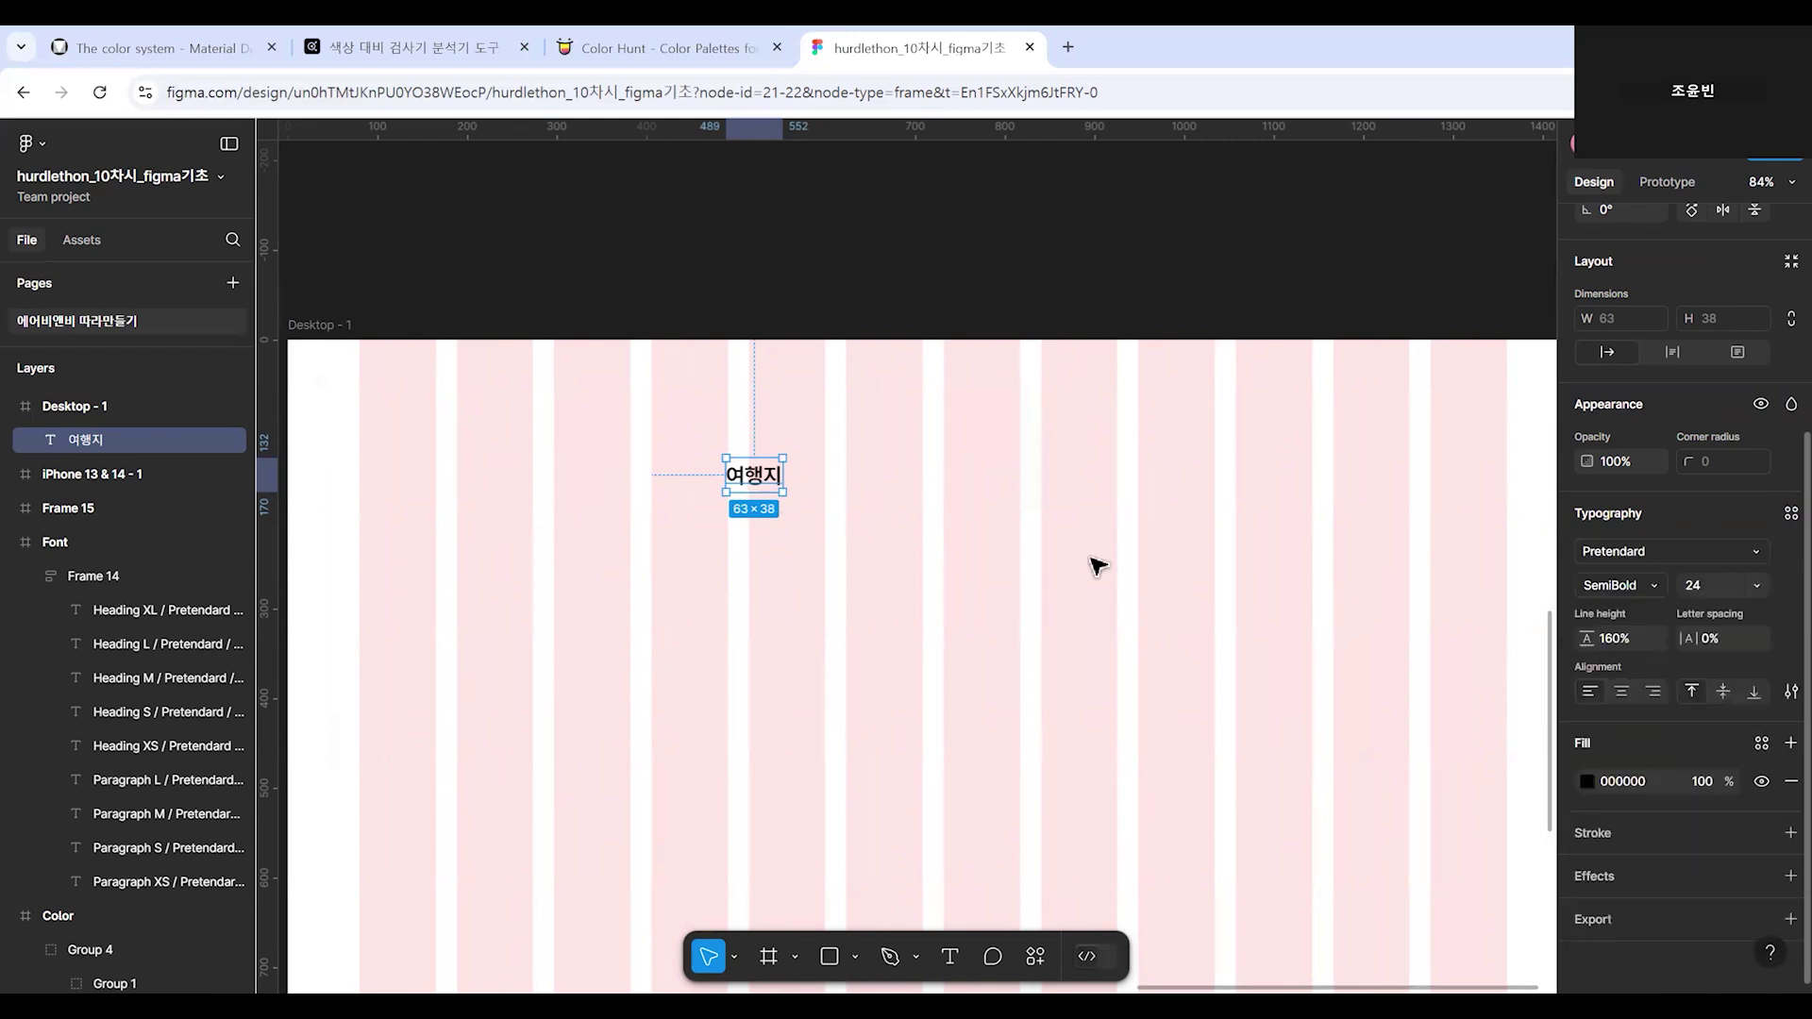
click(1789, 514)
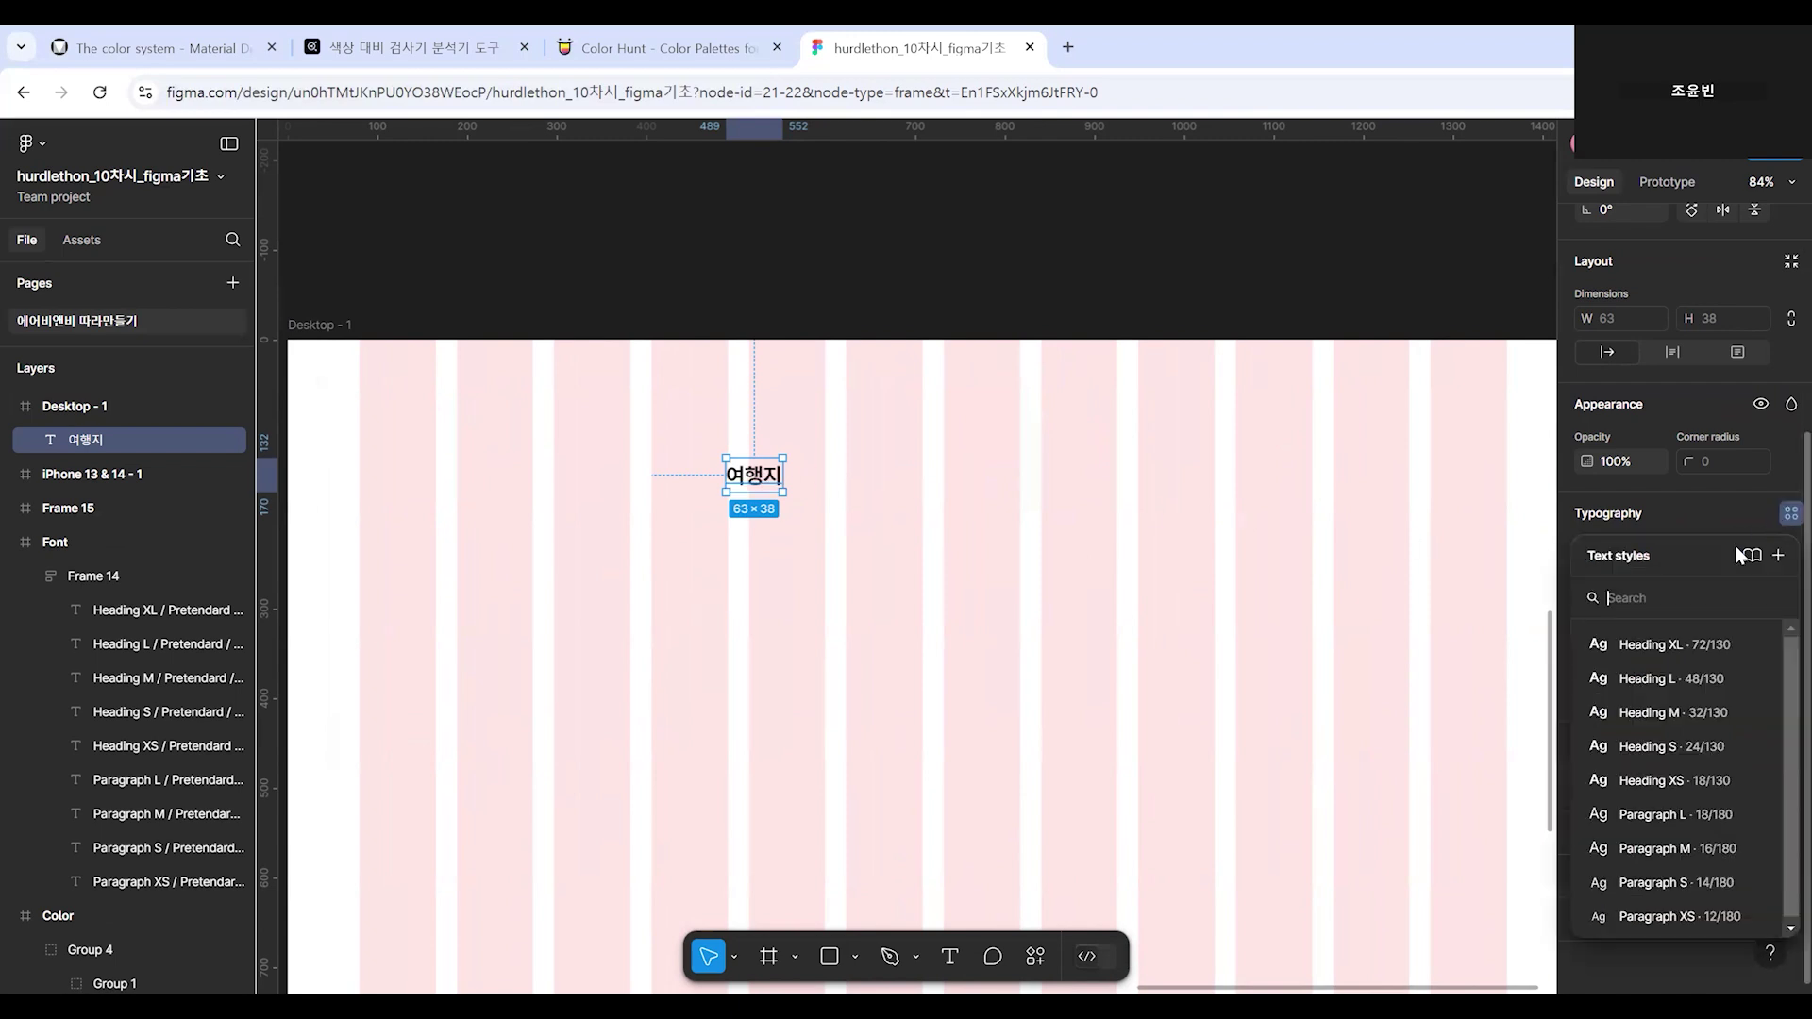
click(1661, 912)
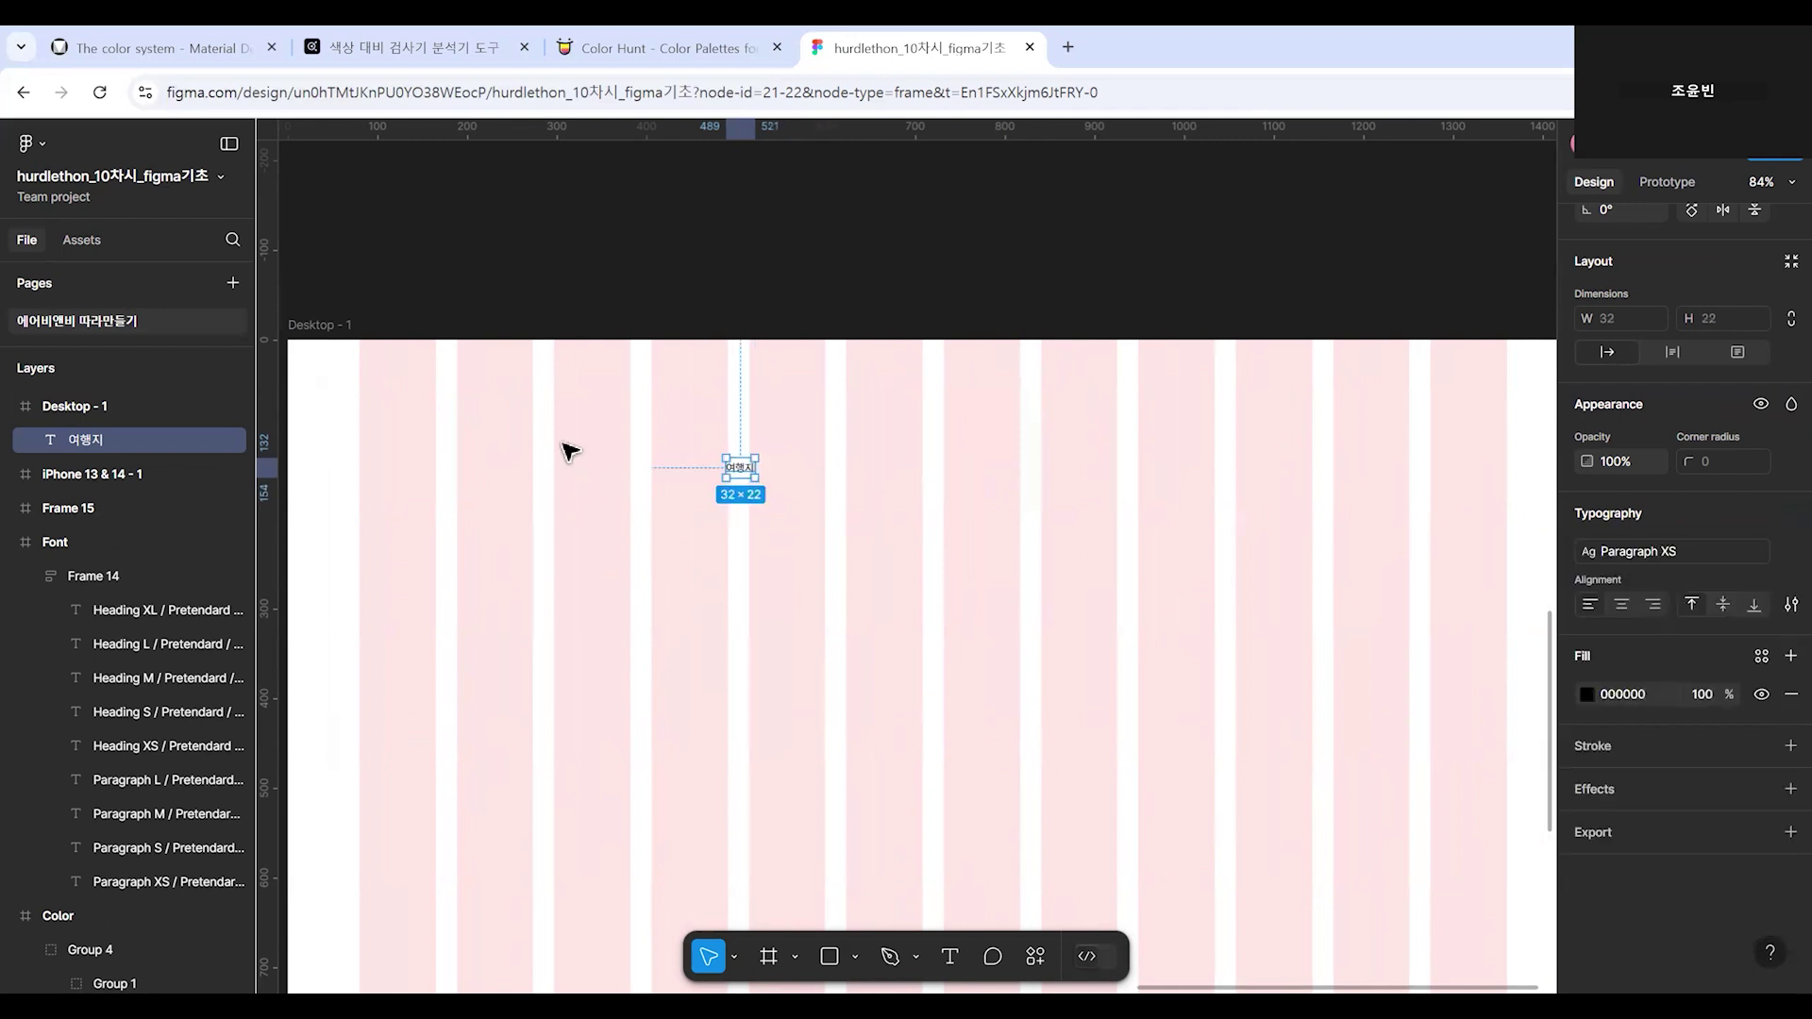
Inspect the "여행지" text on Desktop - 1 up close and compare it with the example frame.
scroll(761, 538, left, 10)
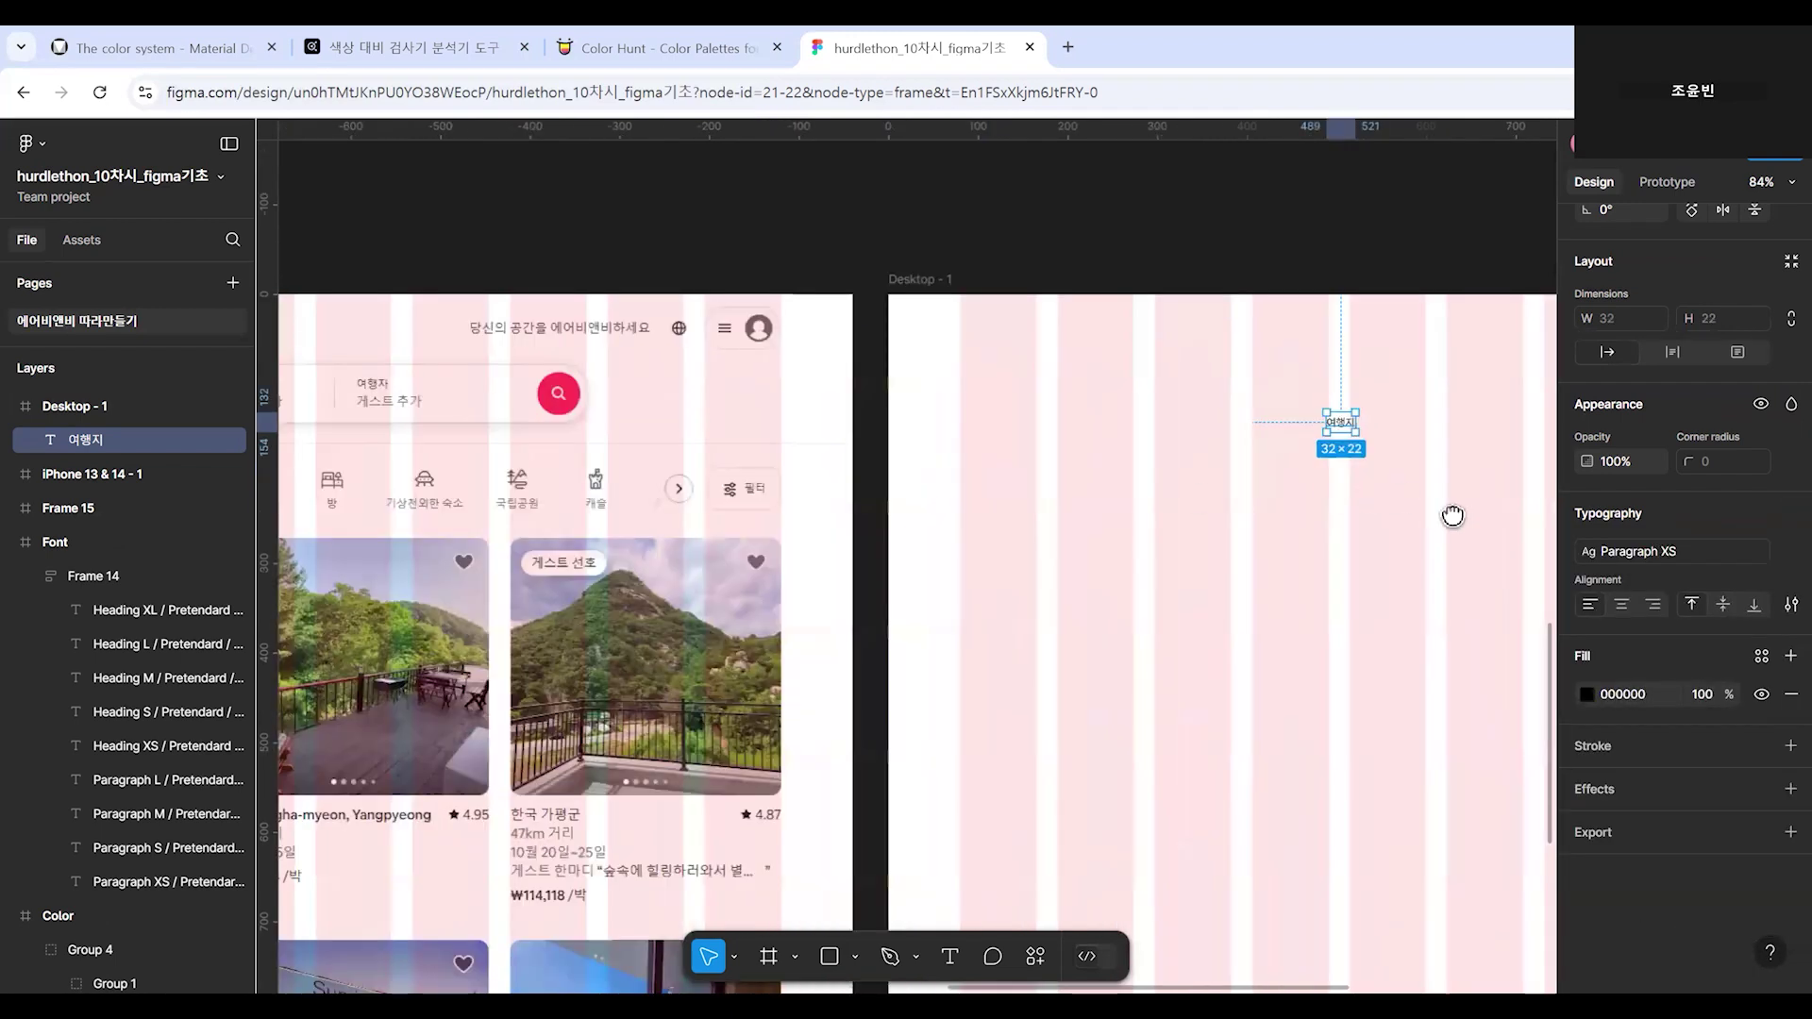
scroll(1227, 586, right, 5)
click(1359, 579)
scroll(1359, 579, up, 5)
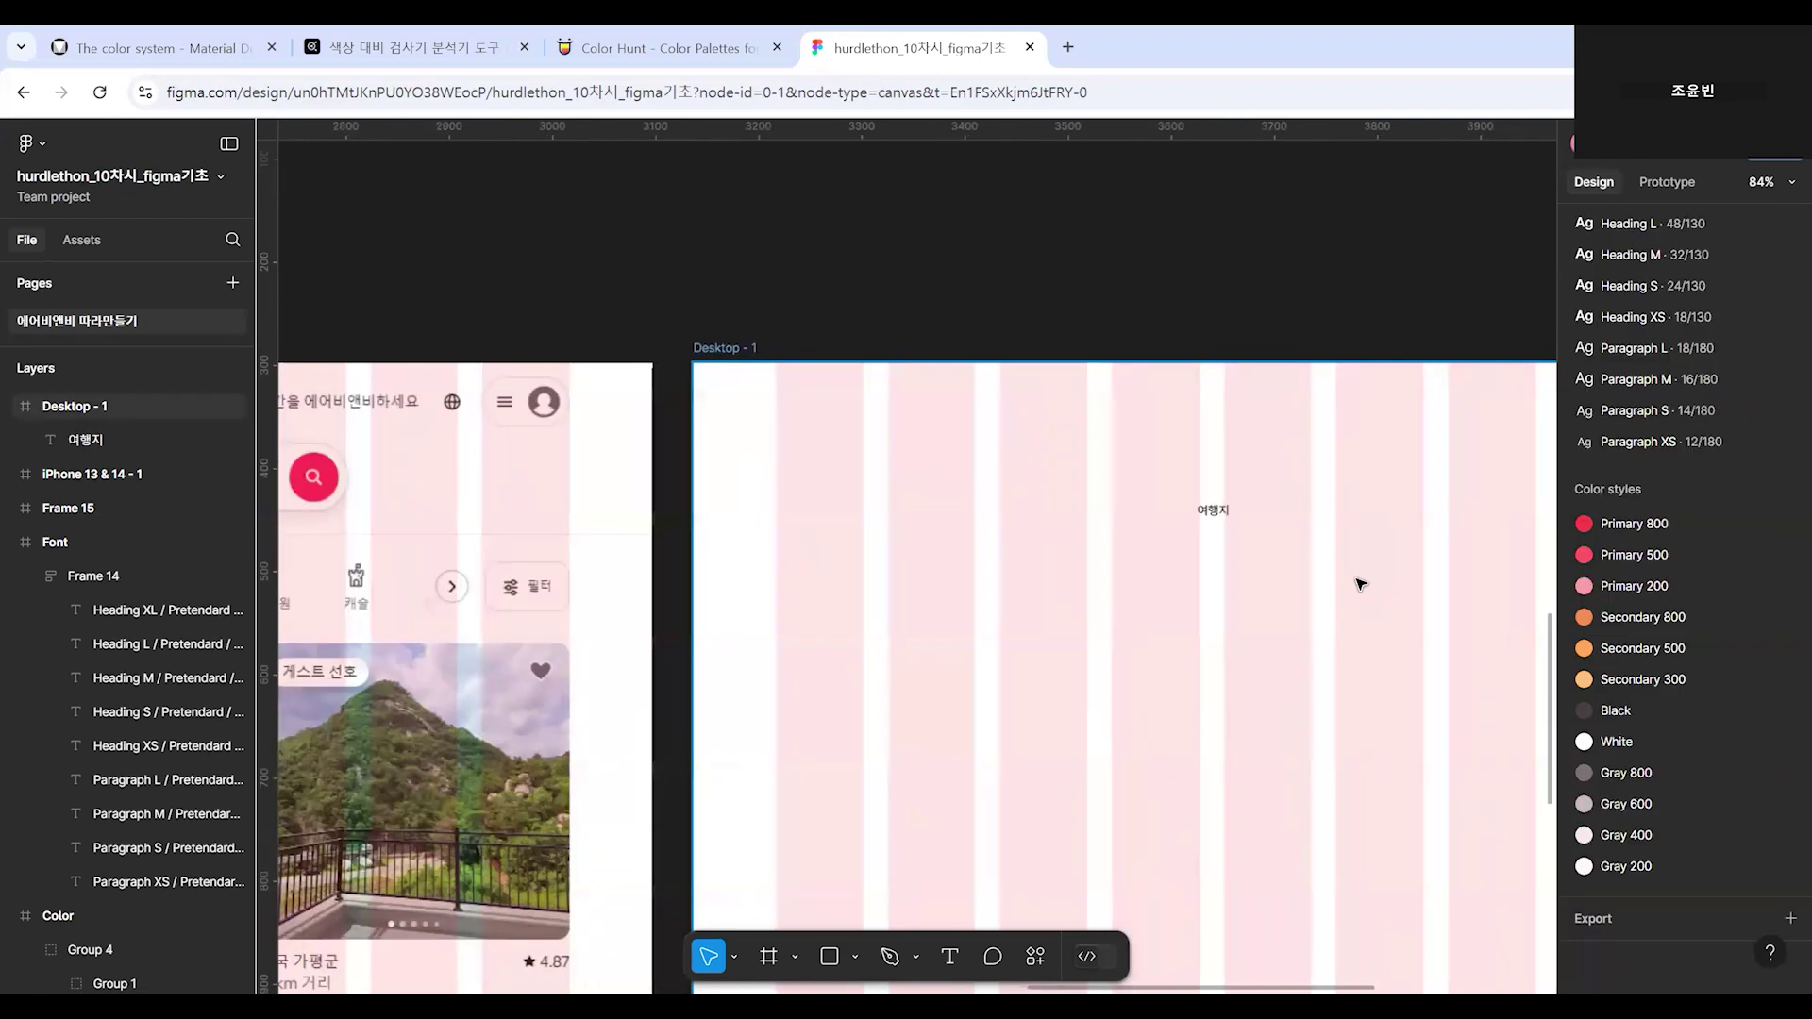
click(1082, 457)
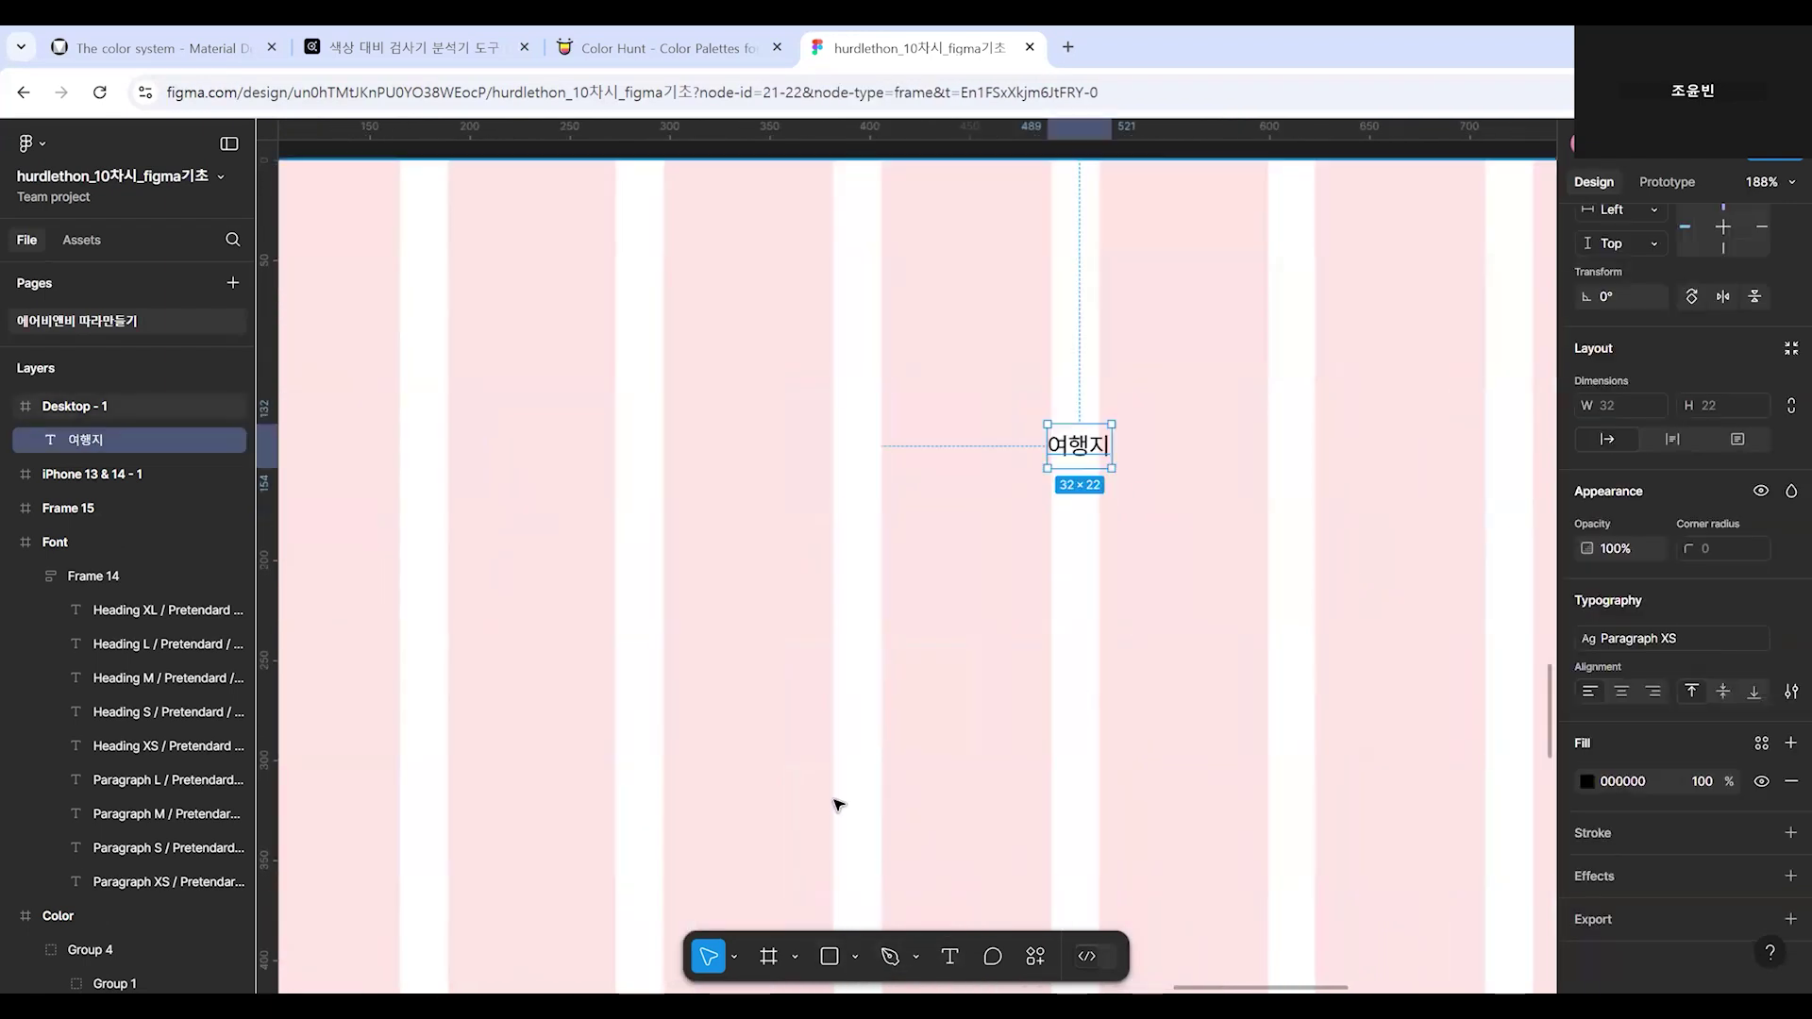
scroll(969, 913, down, 5)
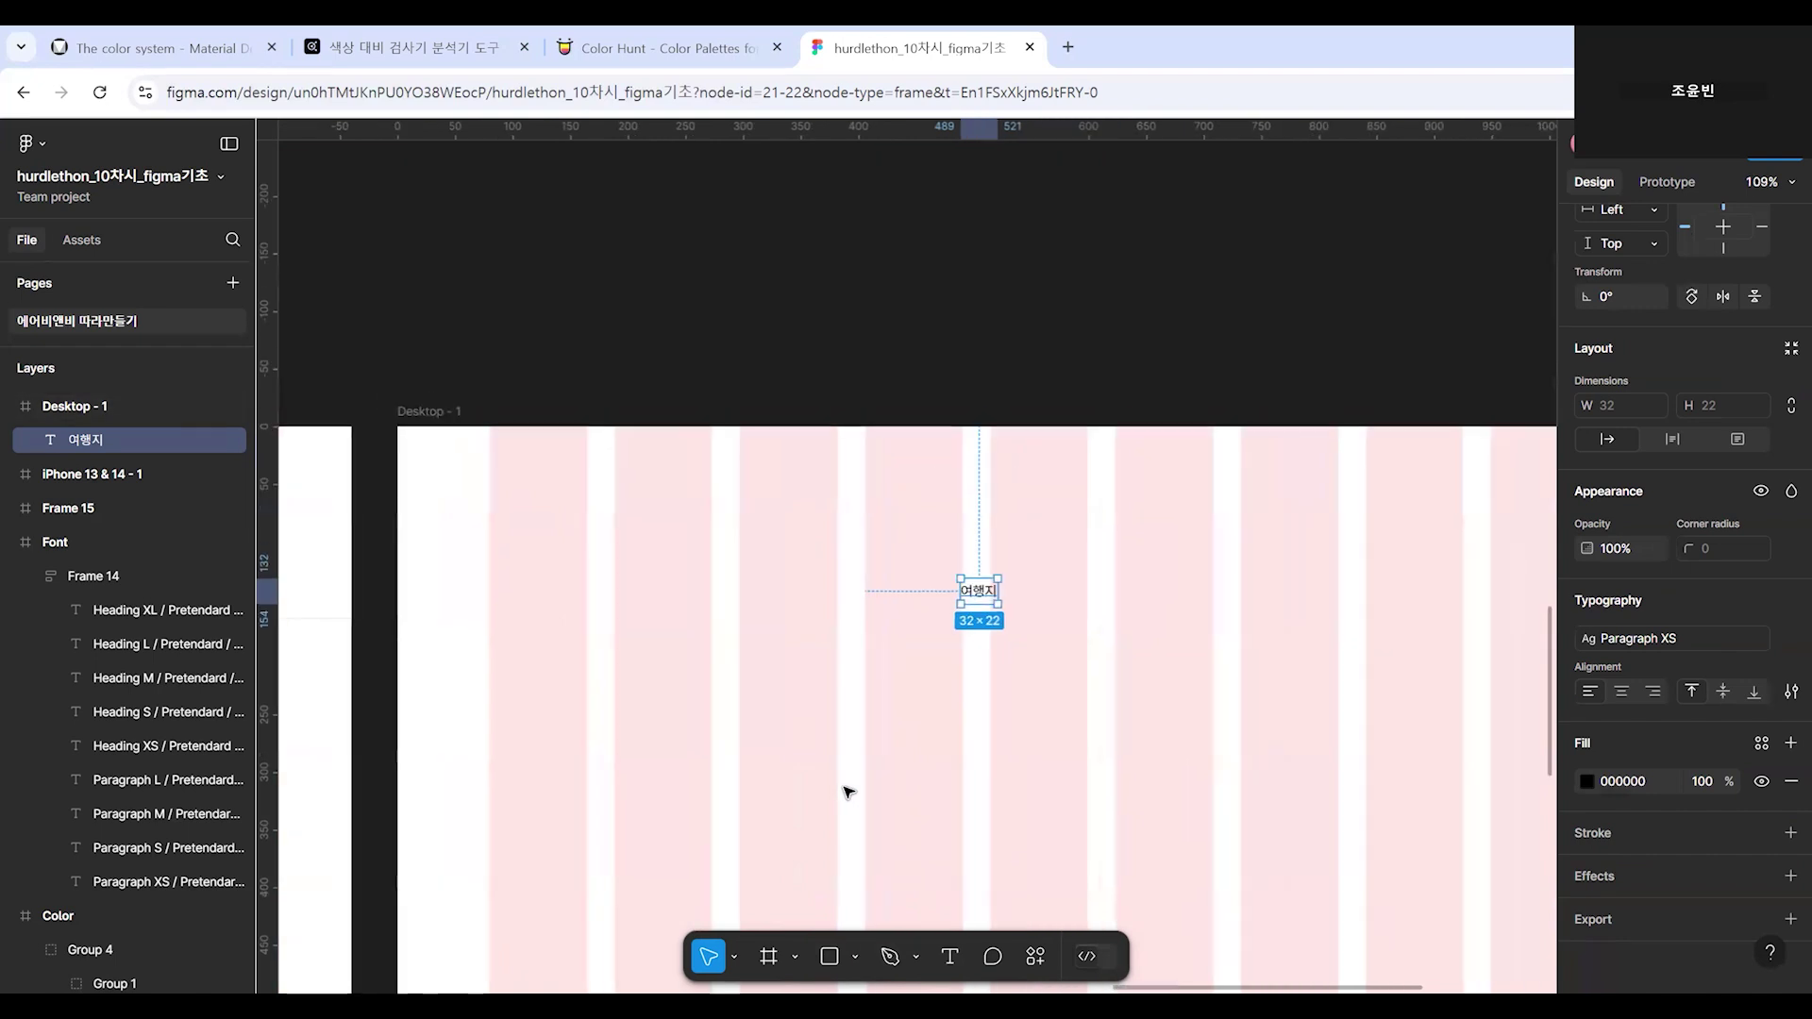
scroll(845, 789, left, 10)
scroll(1286, 754, right, 8)
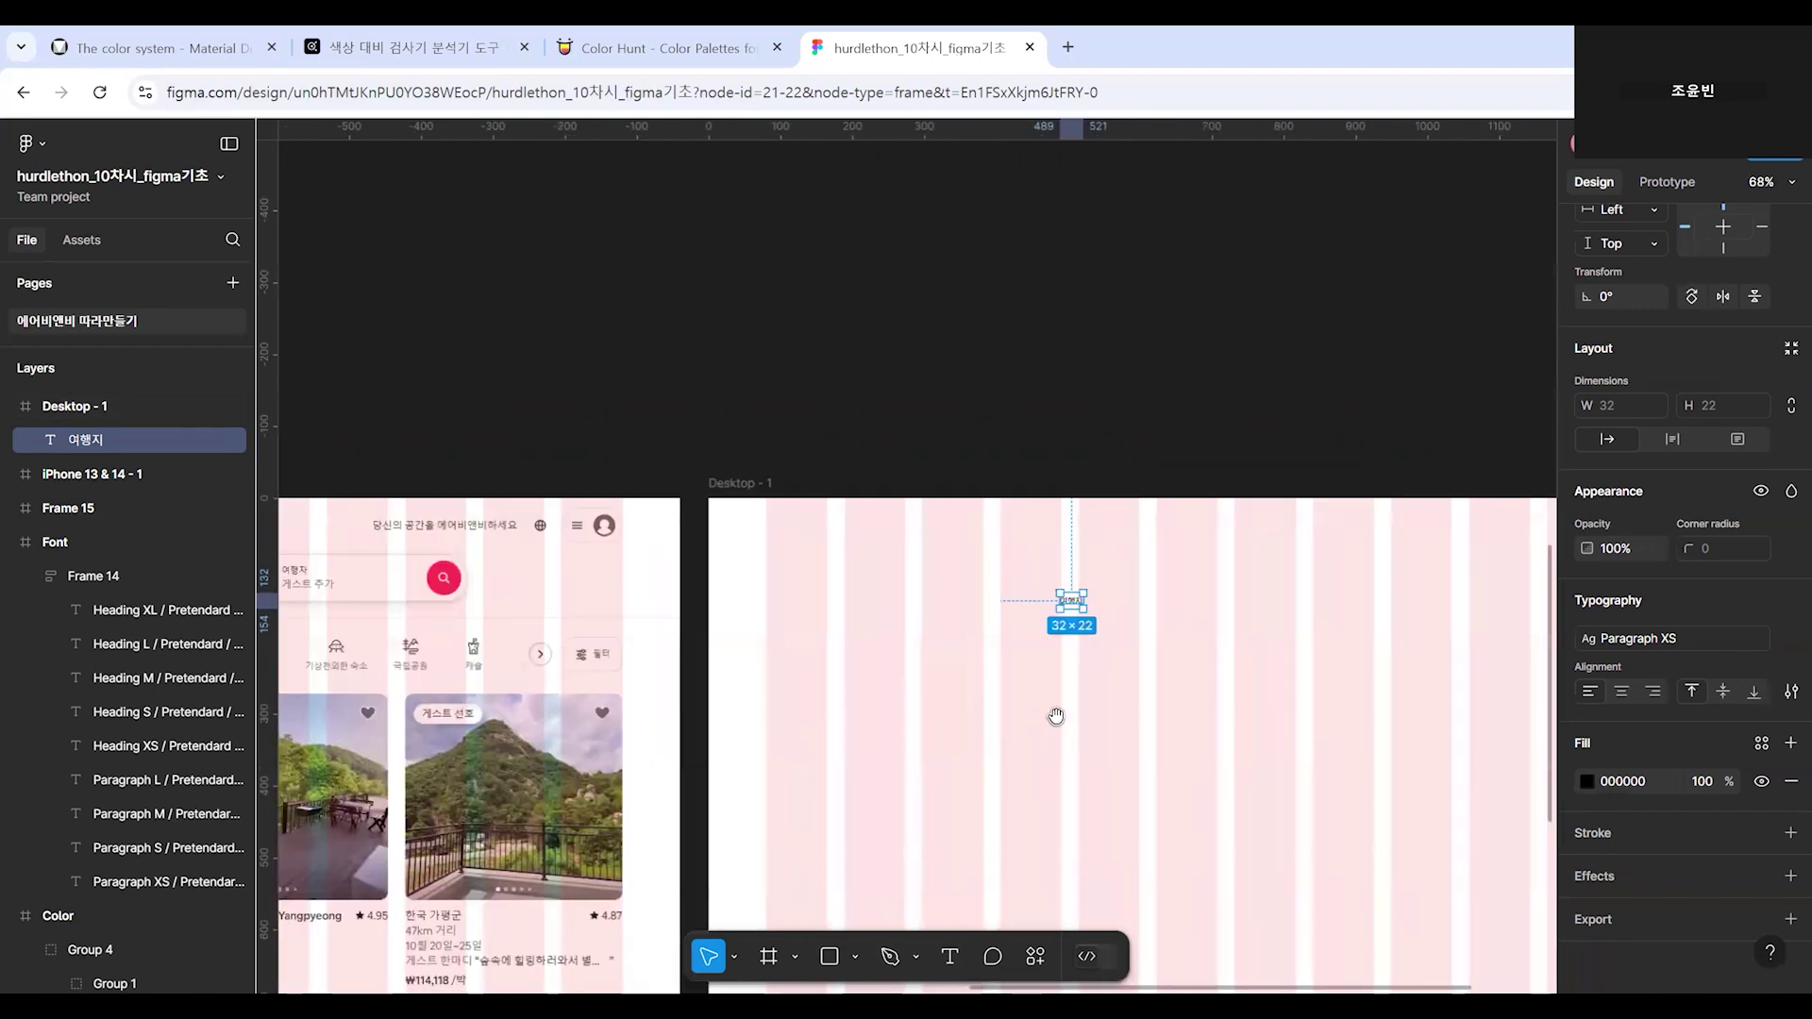
Add the text "여행지 검색" below the "여행지" text on Desktop - 1.
scroll(1056, 716, up, 4)
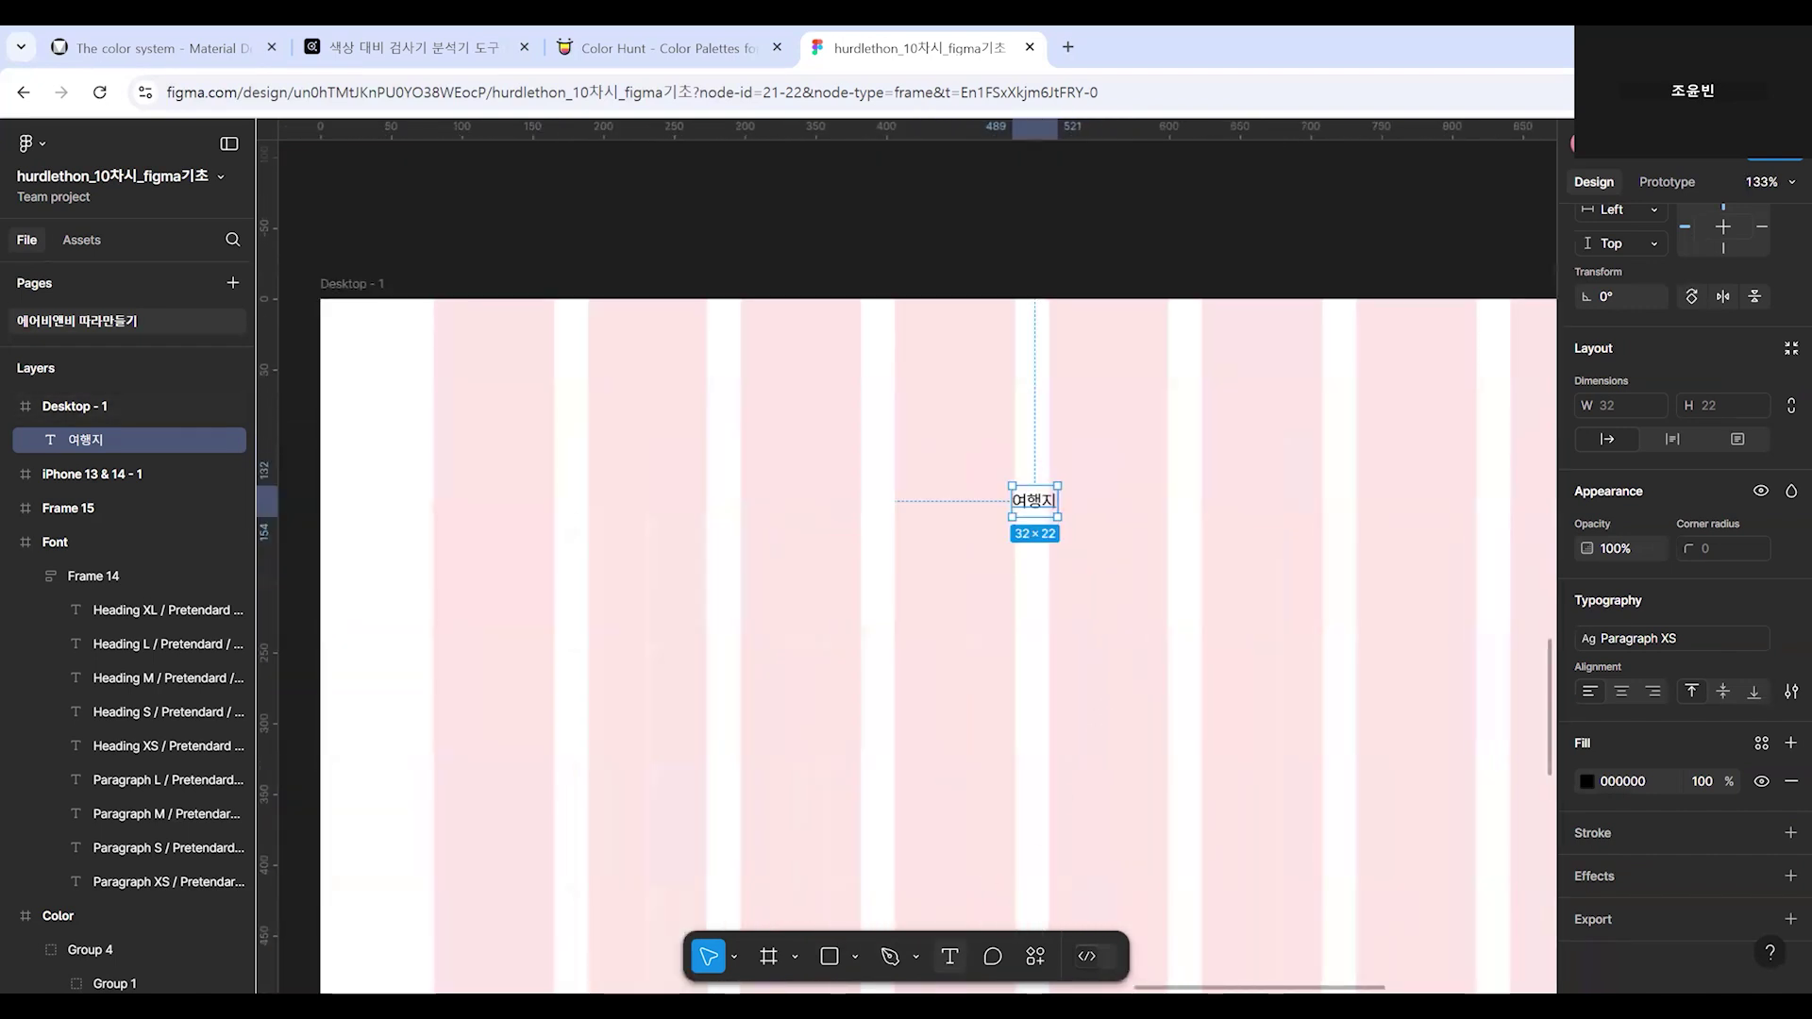
click(950, 959)
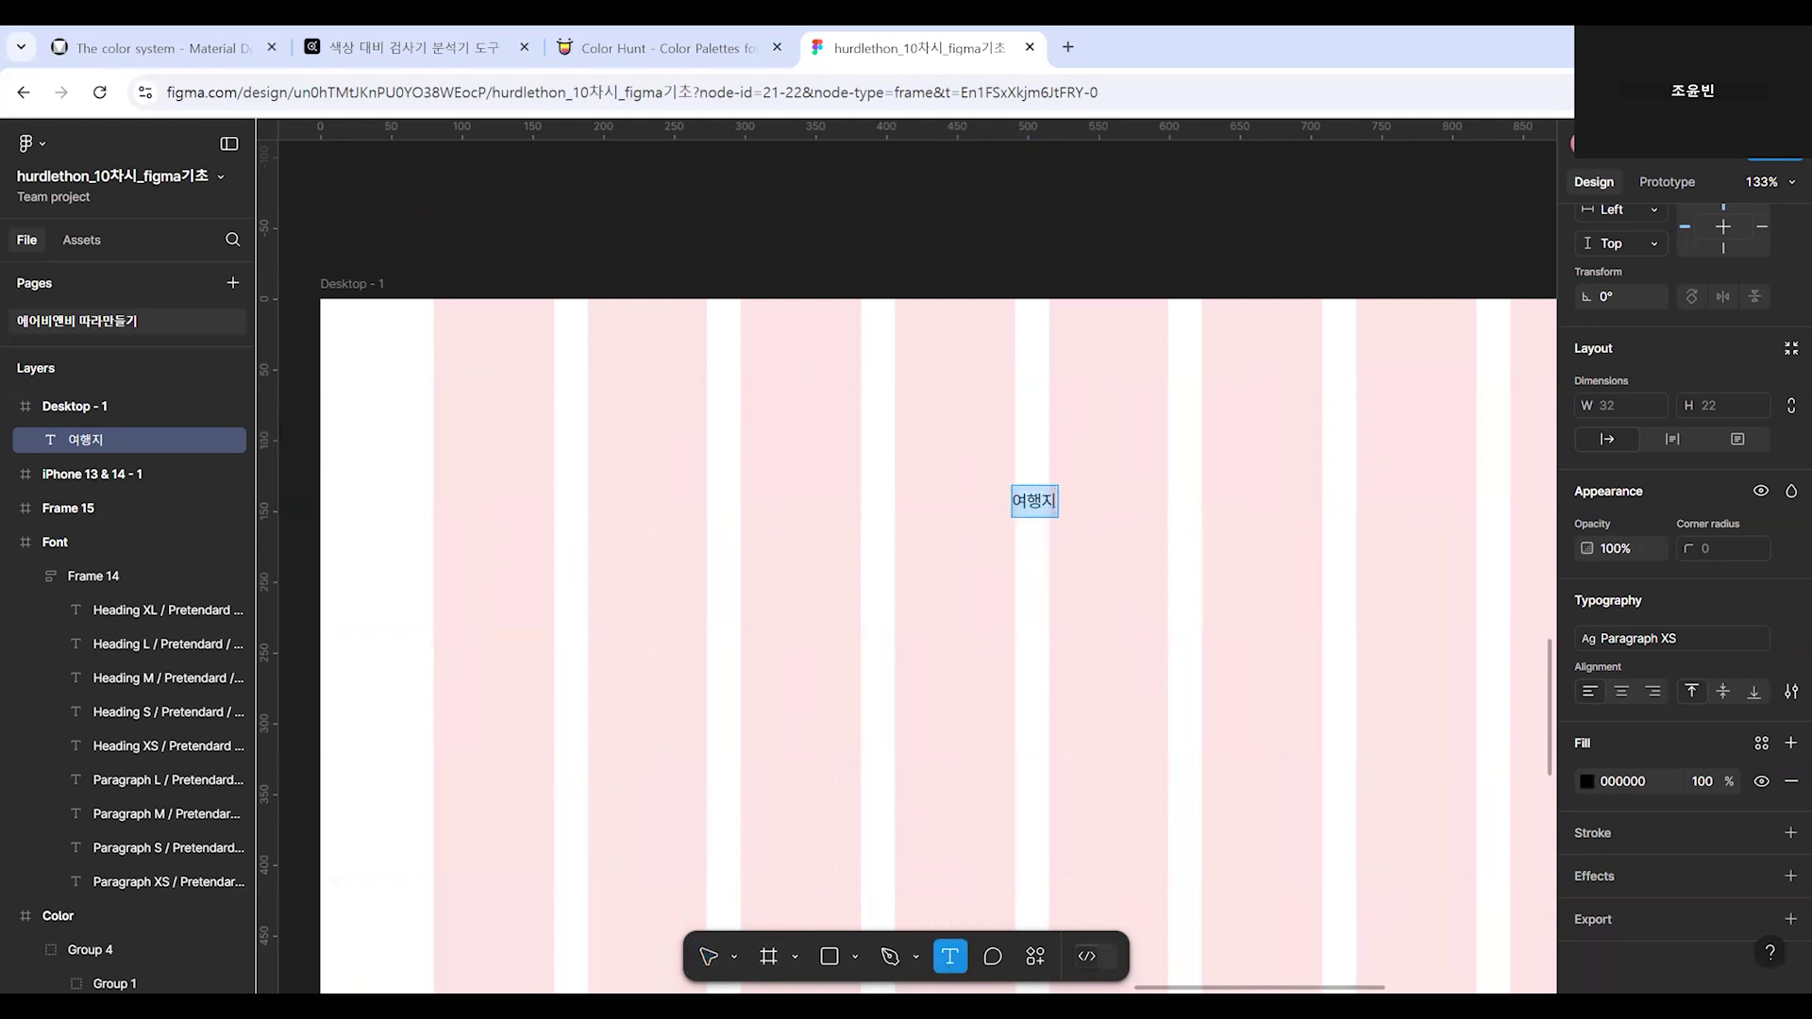
click(1011, 549)
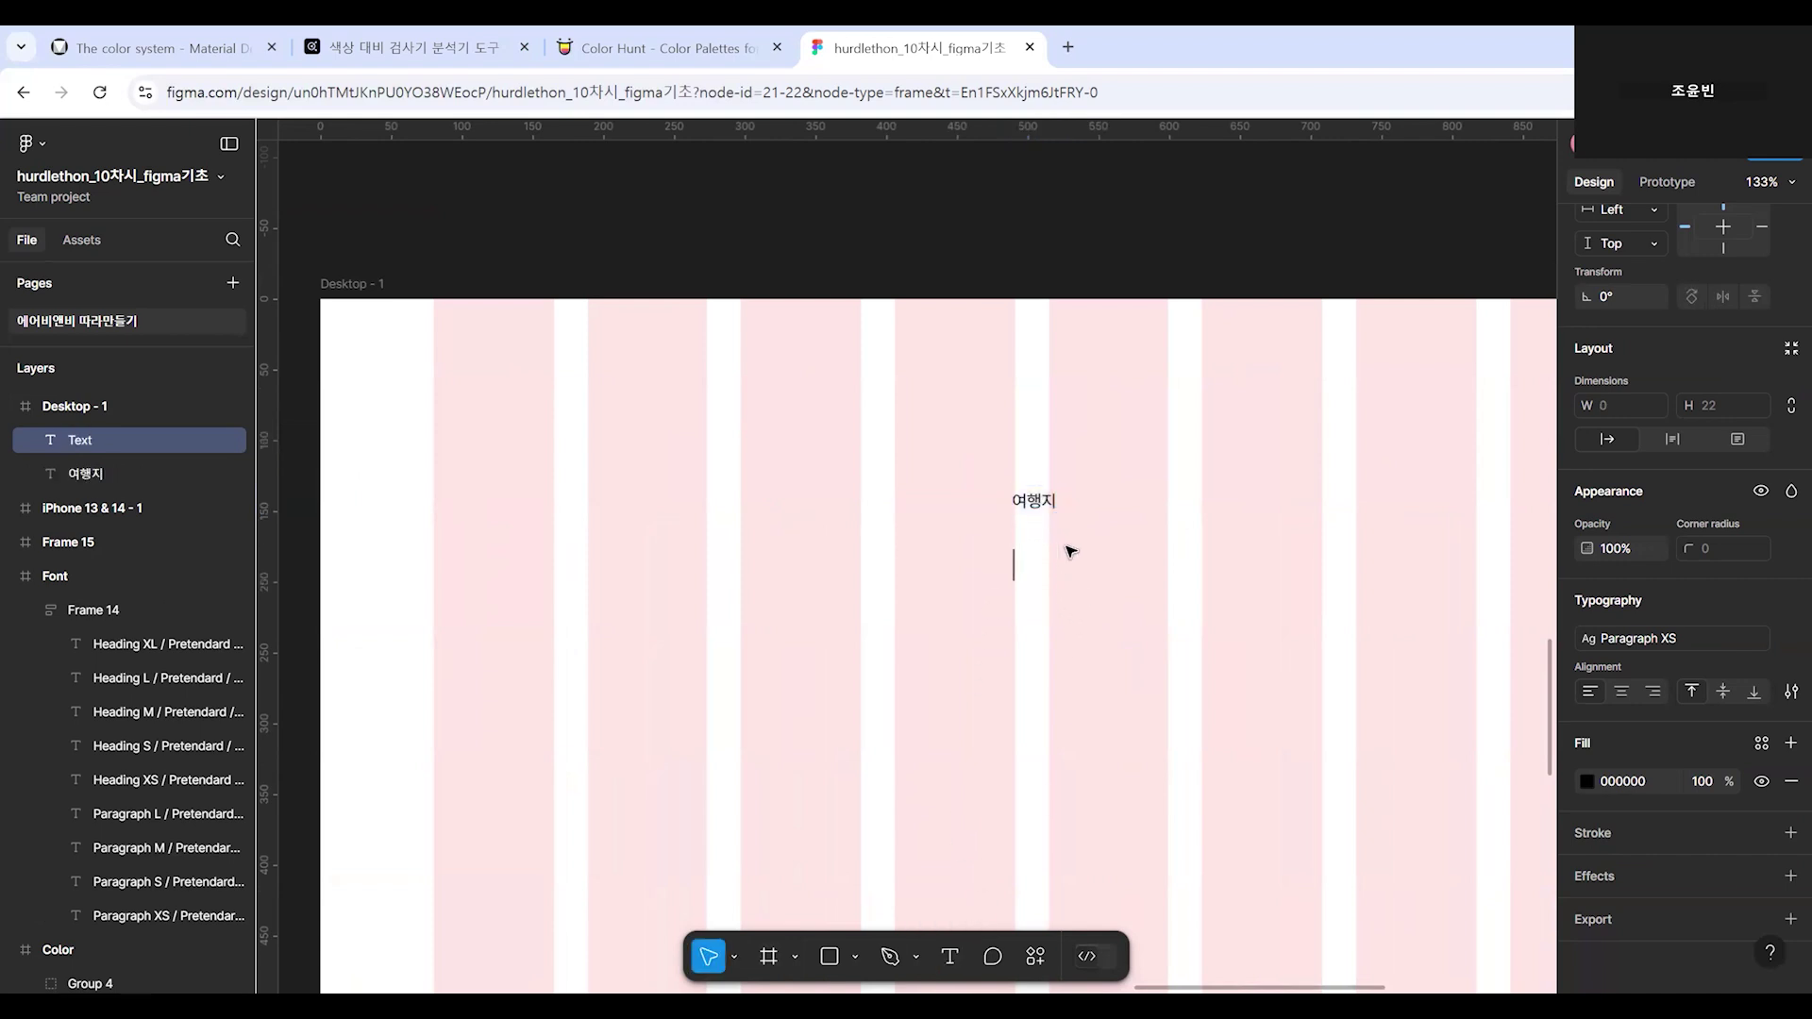
text(여행지 검색)
key(Escape)
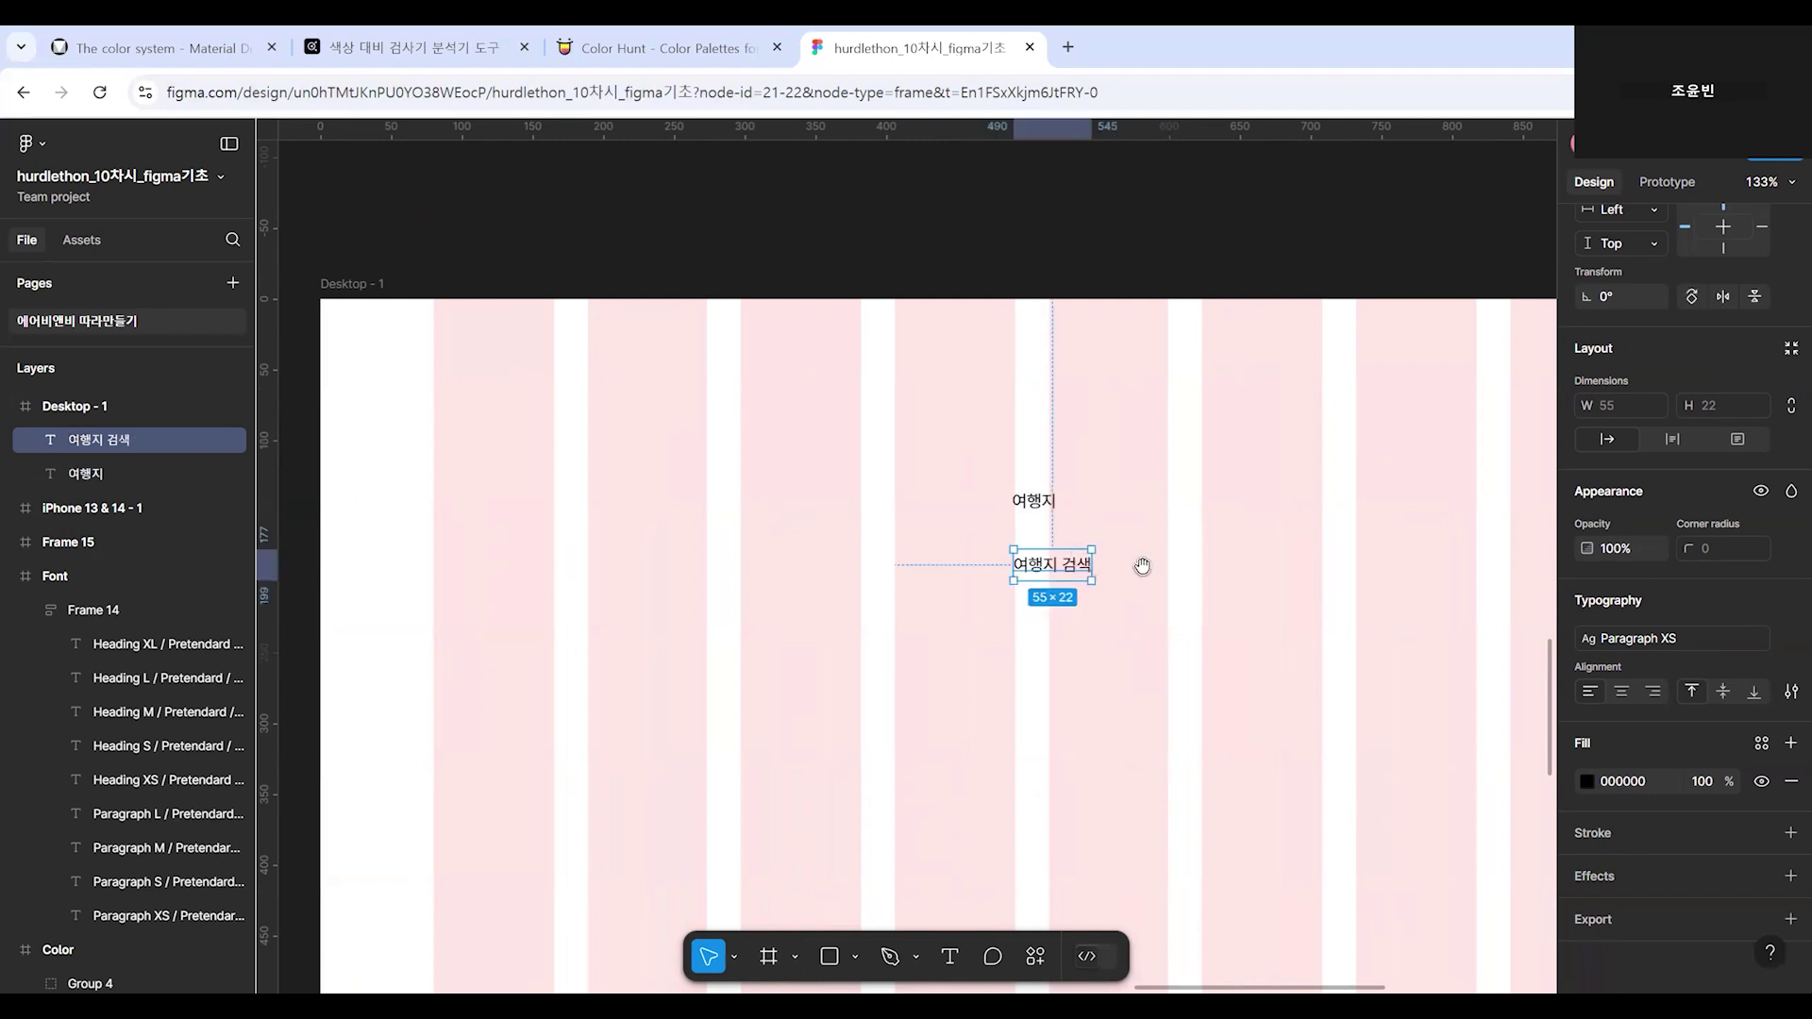
Apply the Paragraph S text style (14/180) to "여행지 검색" and move it directly beneath "여행지", left-aligned with it.
click(1039, 507)
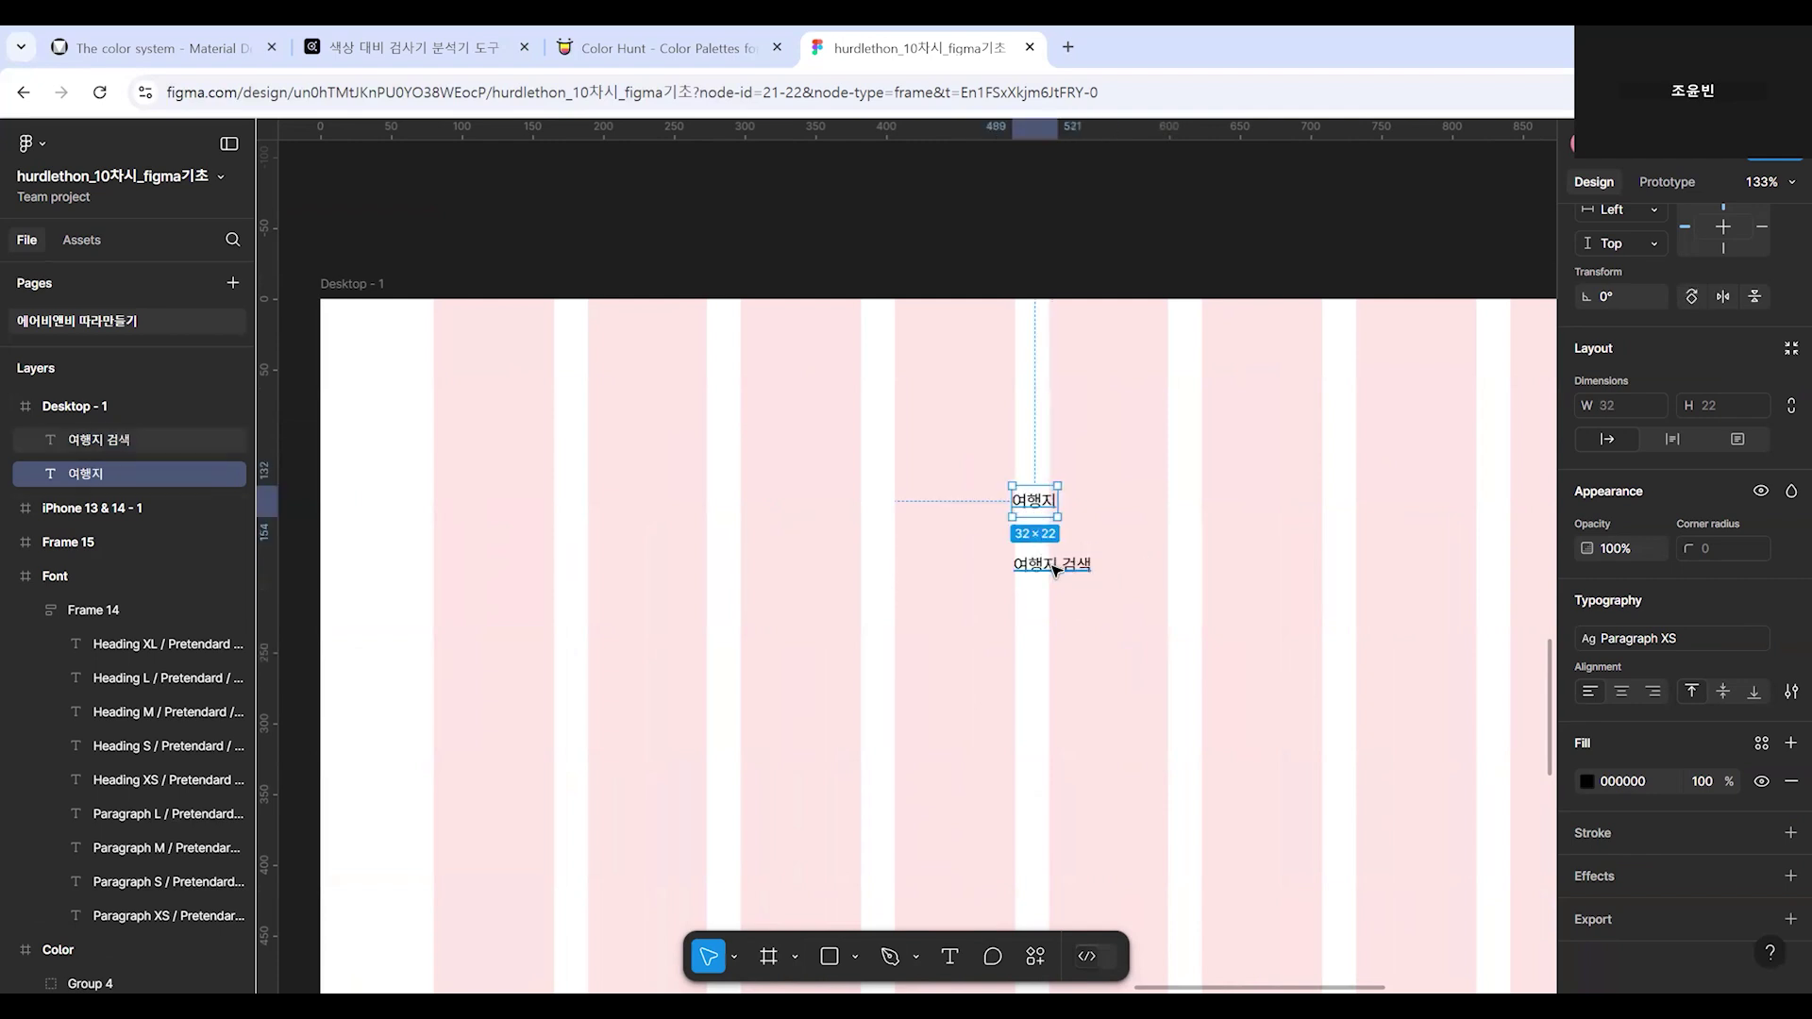
click(1058, 567)
click(1652, 638)
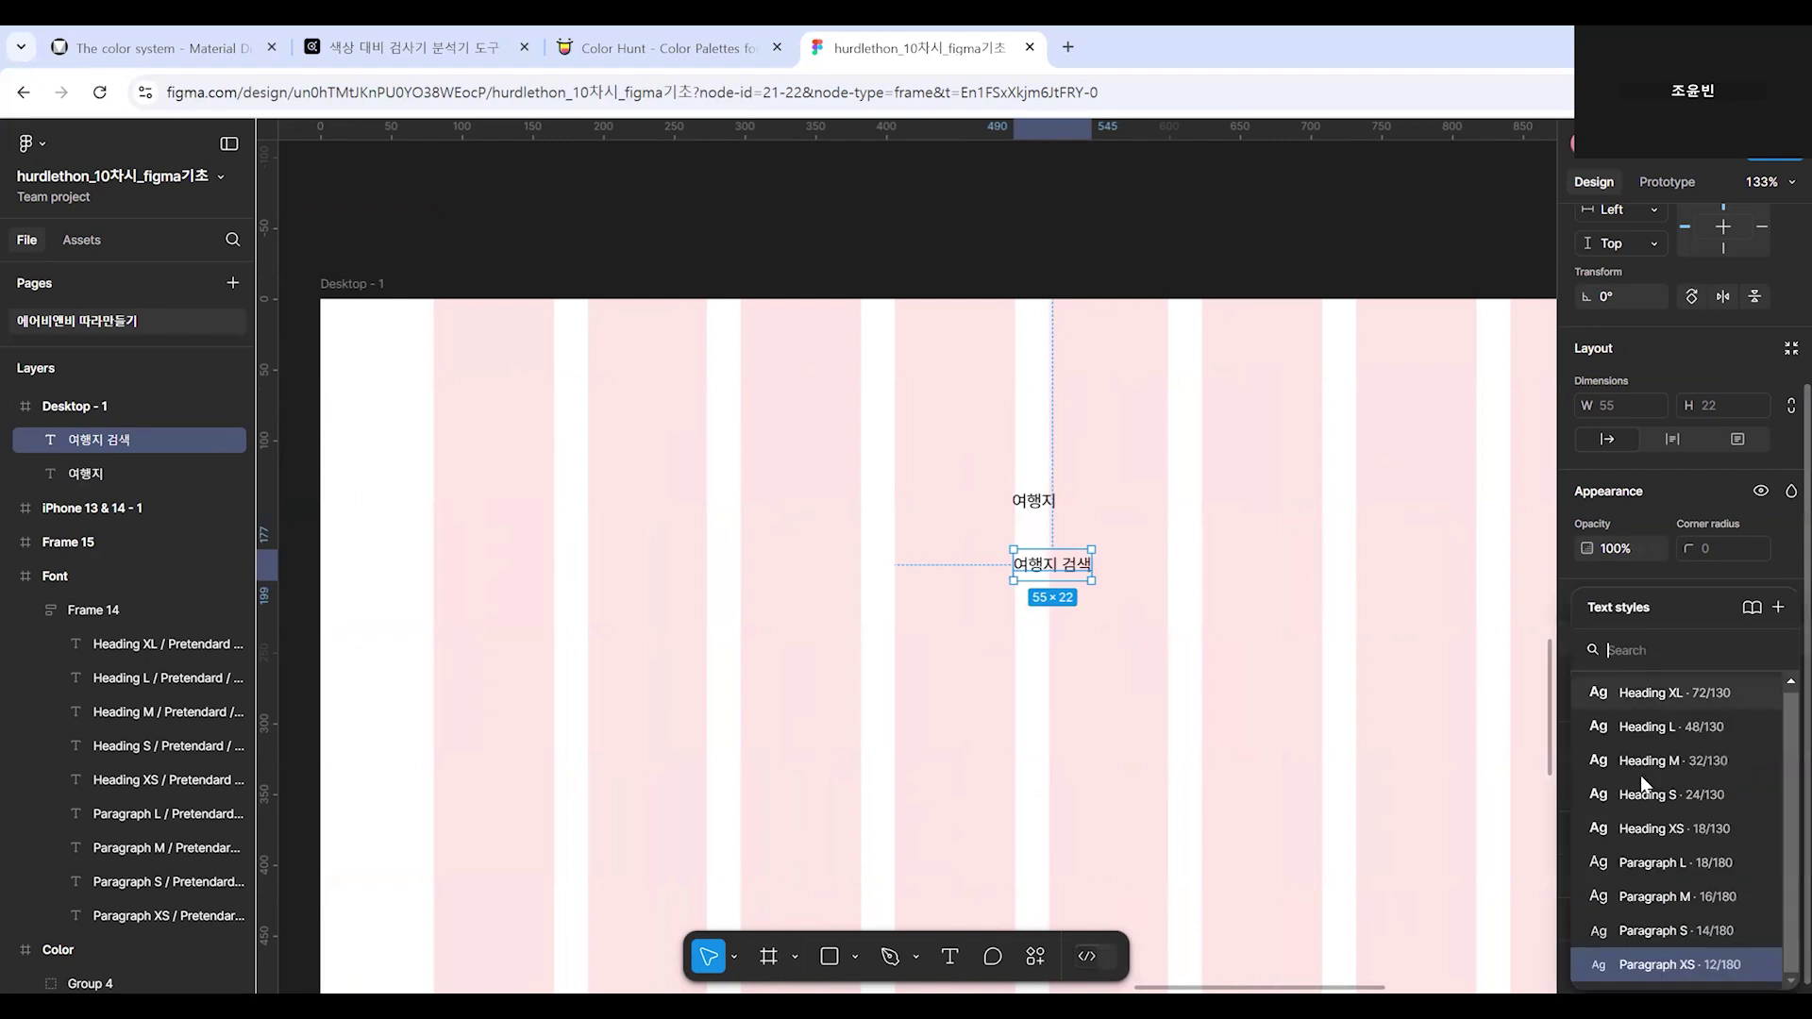
click(1687, 929)
drag(1046, 570, 1042, 537)
click(1185, 470)
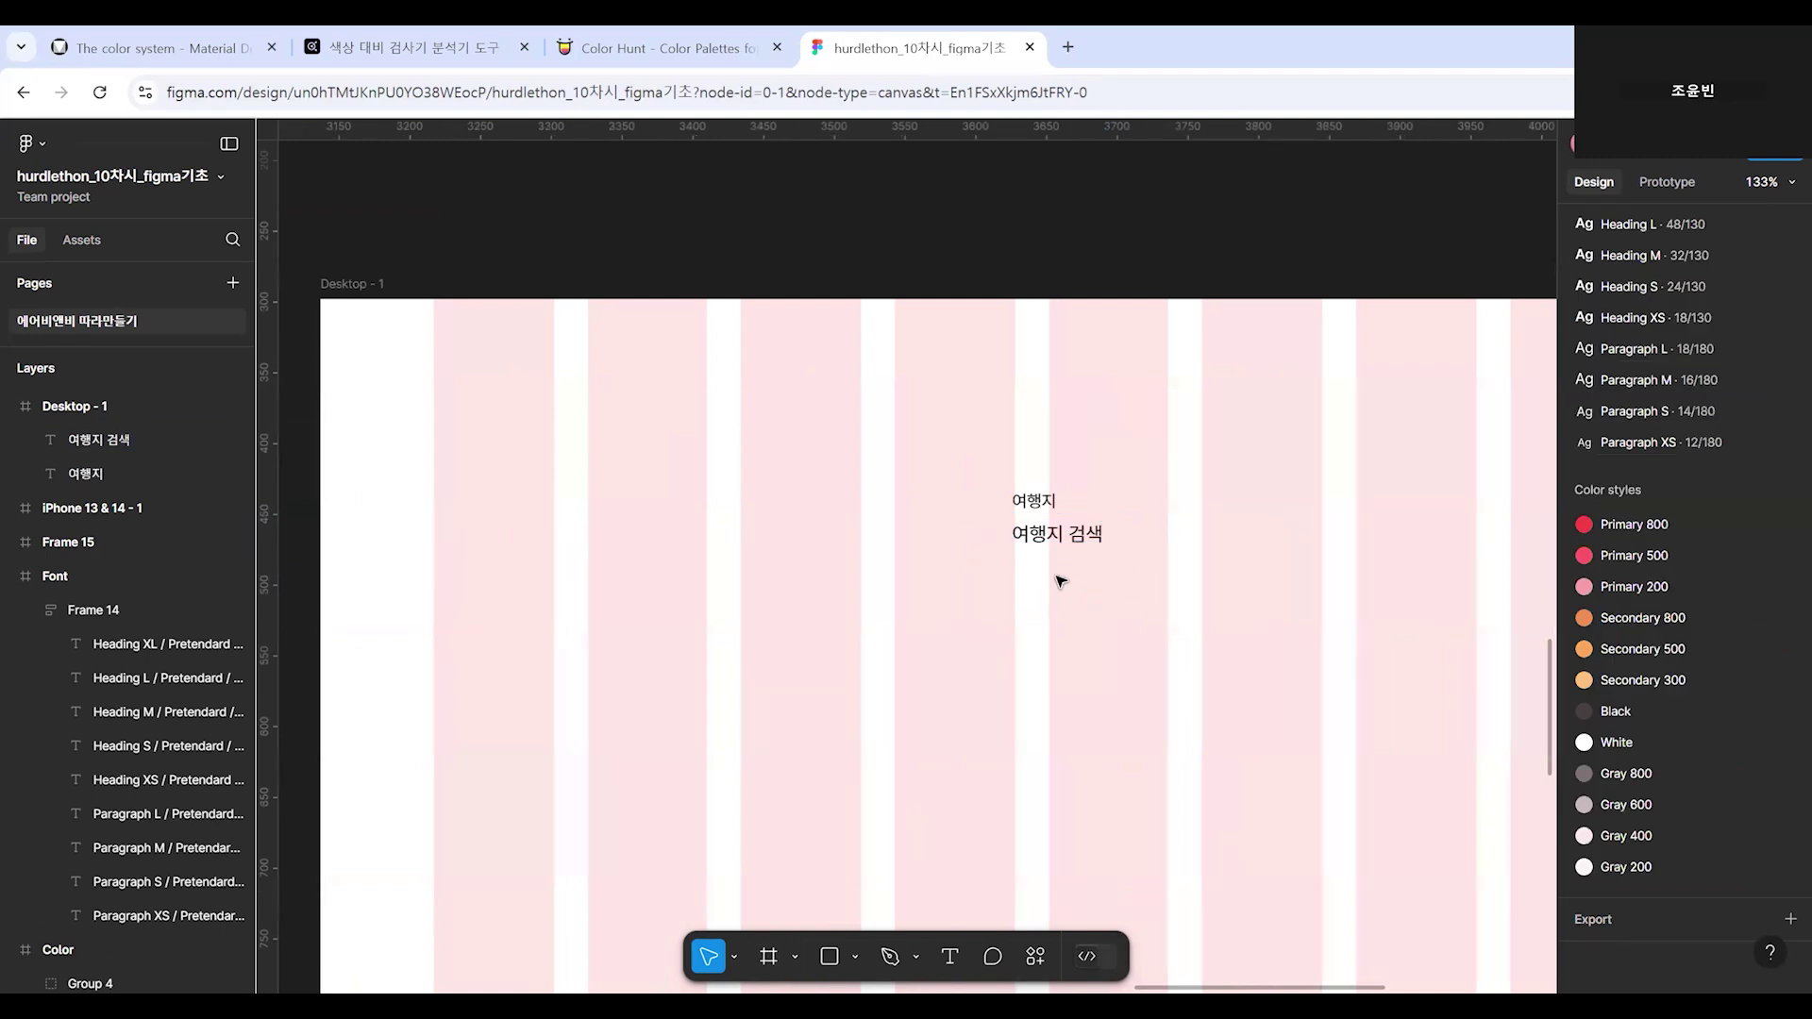
Apply the Black color style to the fill of the "여행지" text.
click(1045, 502)
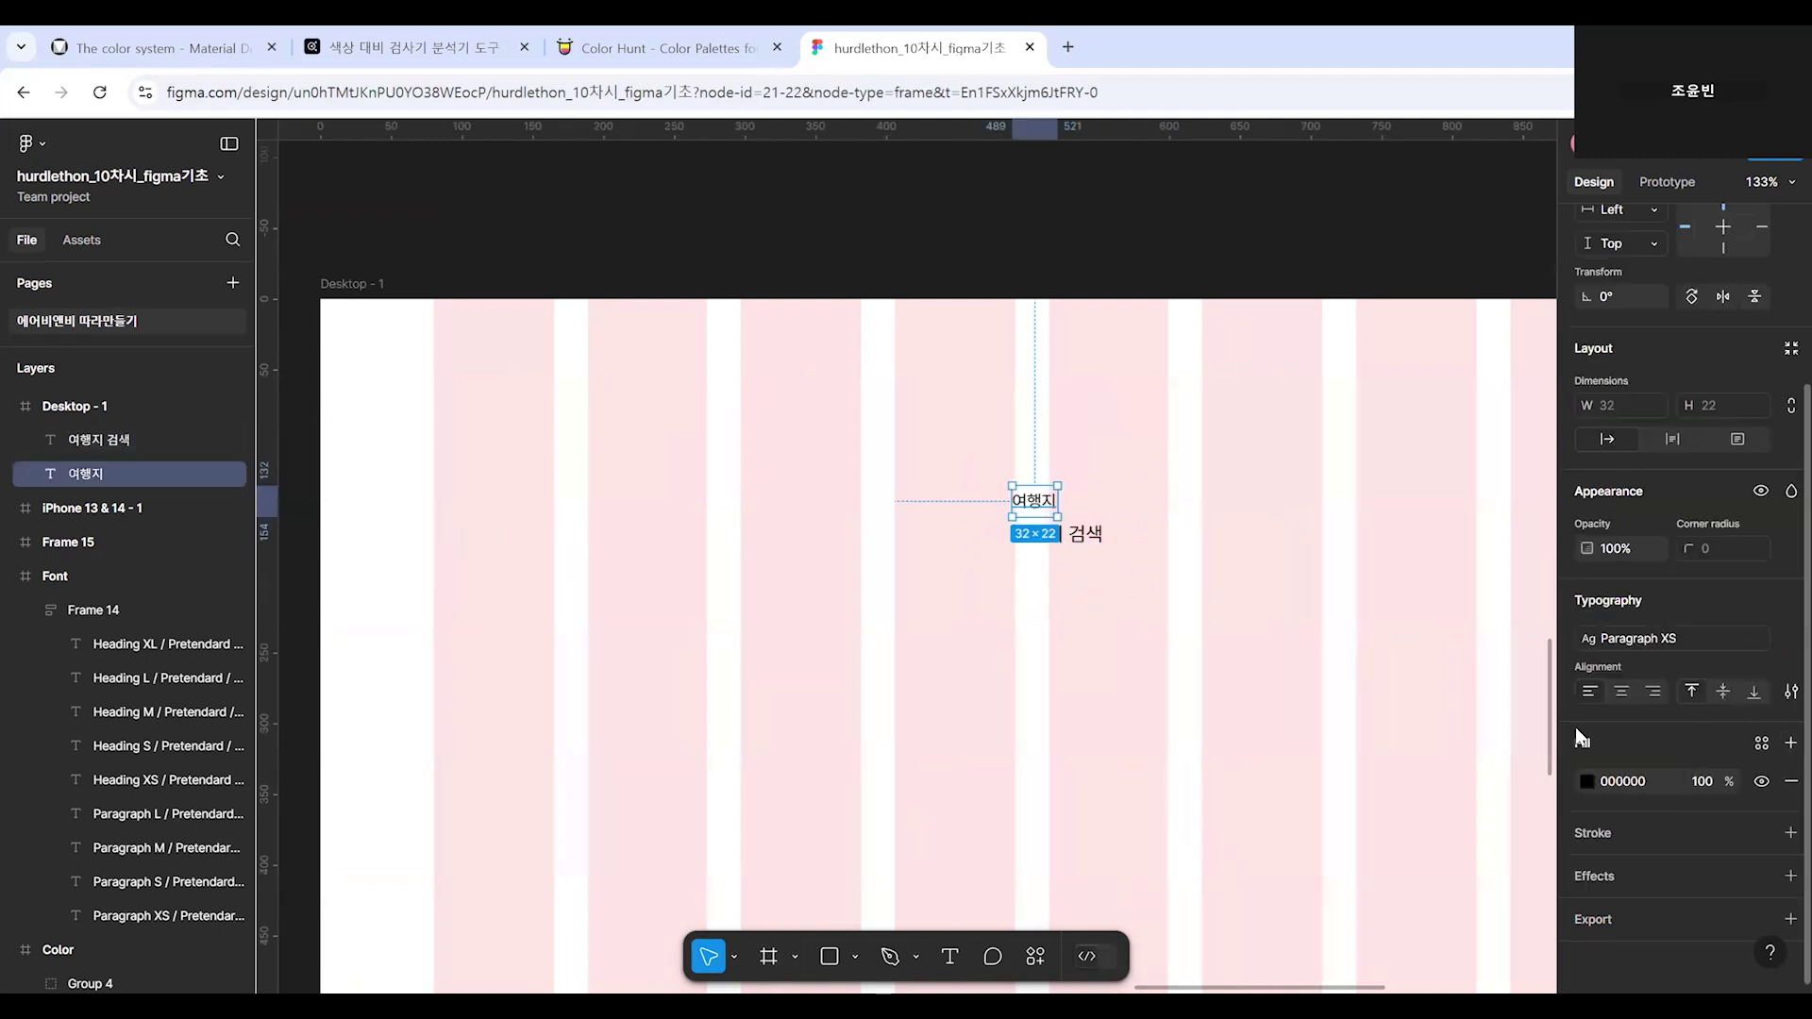
click(1761, 745)
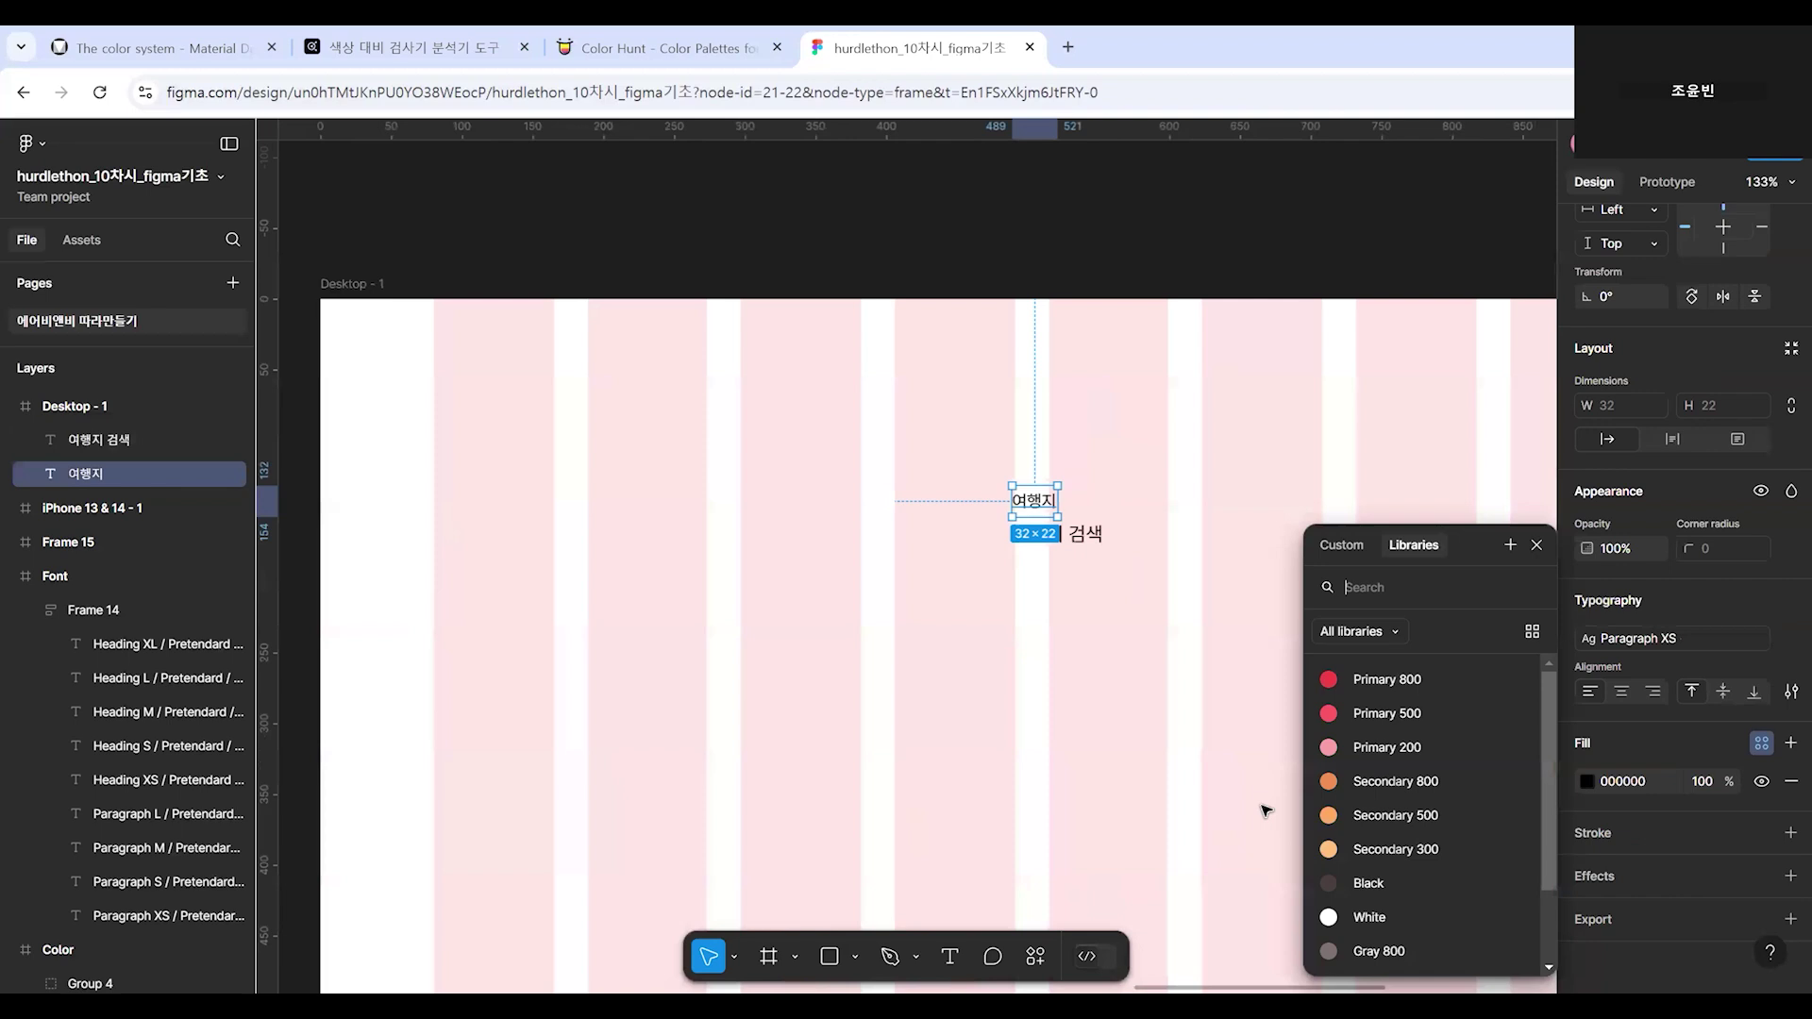
click(1384, 879)
Apply the Gray 800 color style to the fill of the "여행지 검색" text.
click(1085, 533)
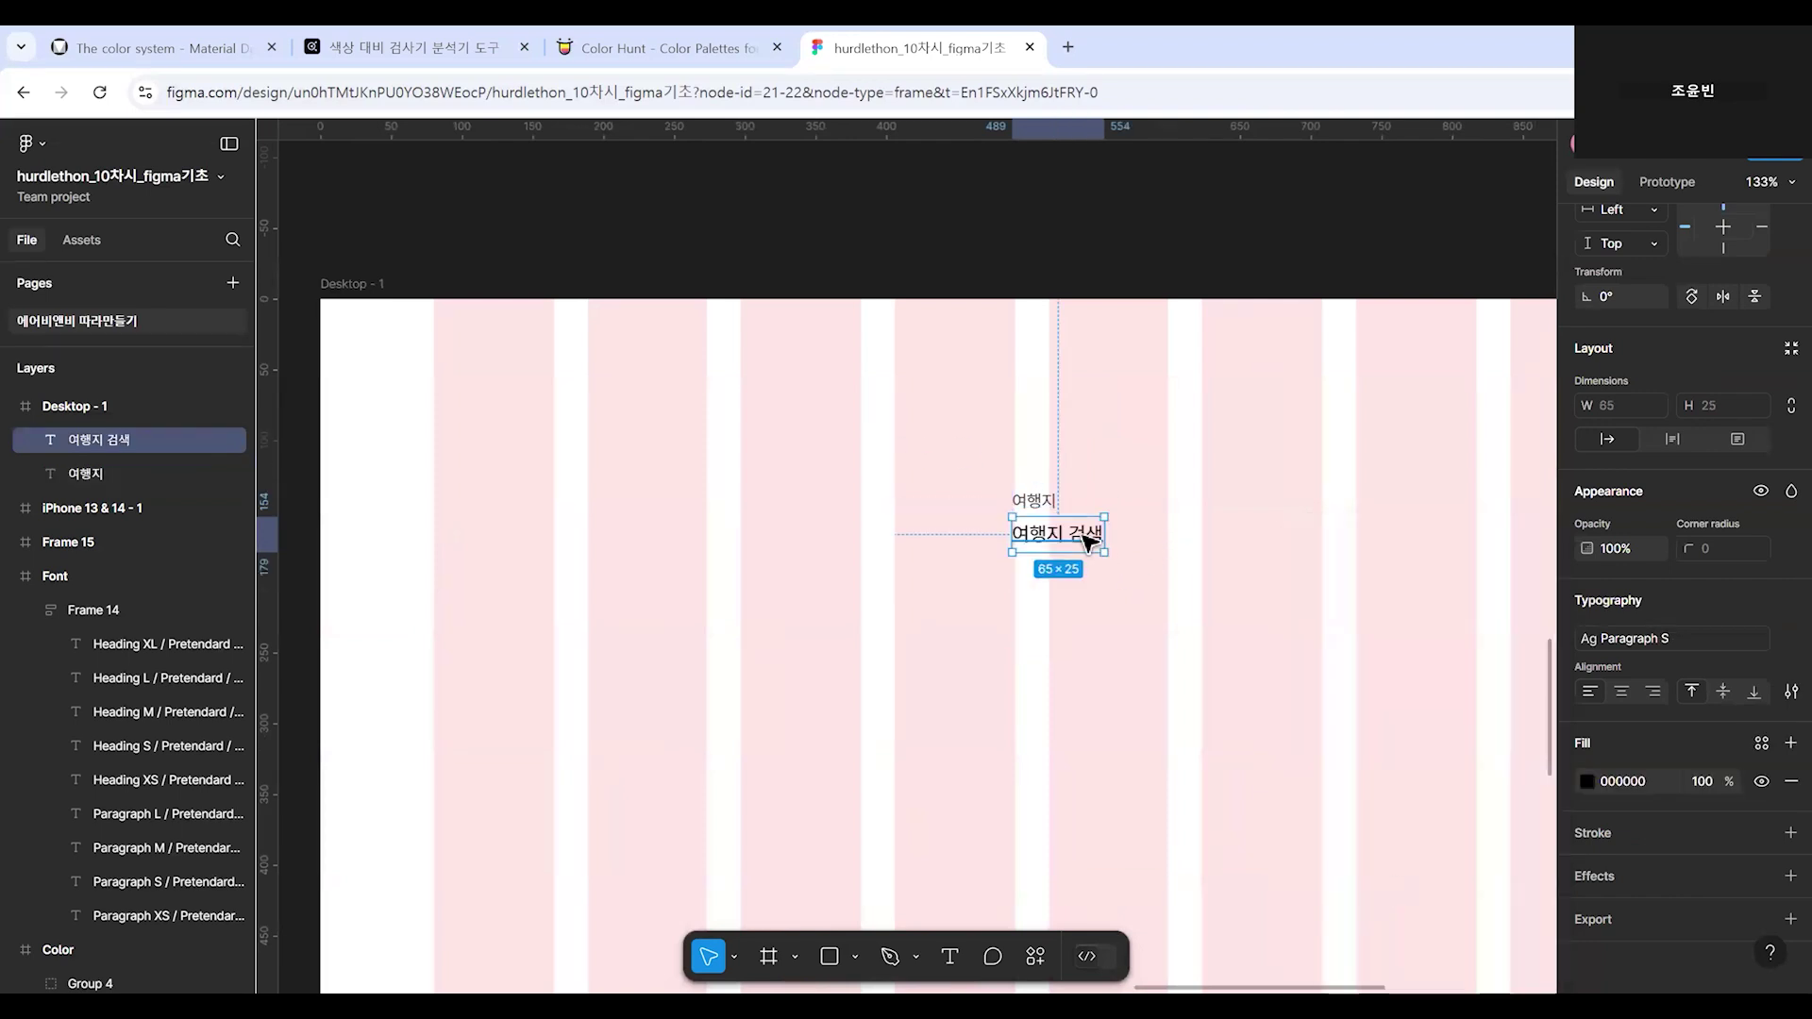
click(1762, 745)
scroll(1406, 783, down, 2)
click(1389, 855)
click(1083, 700)
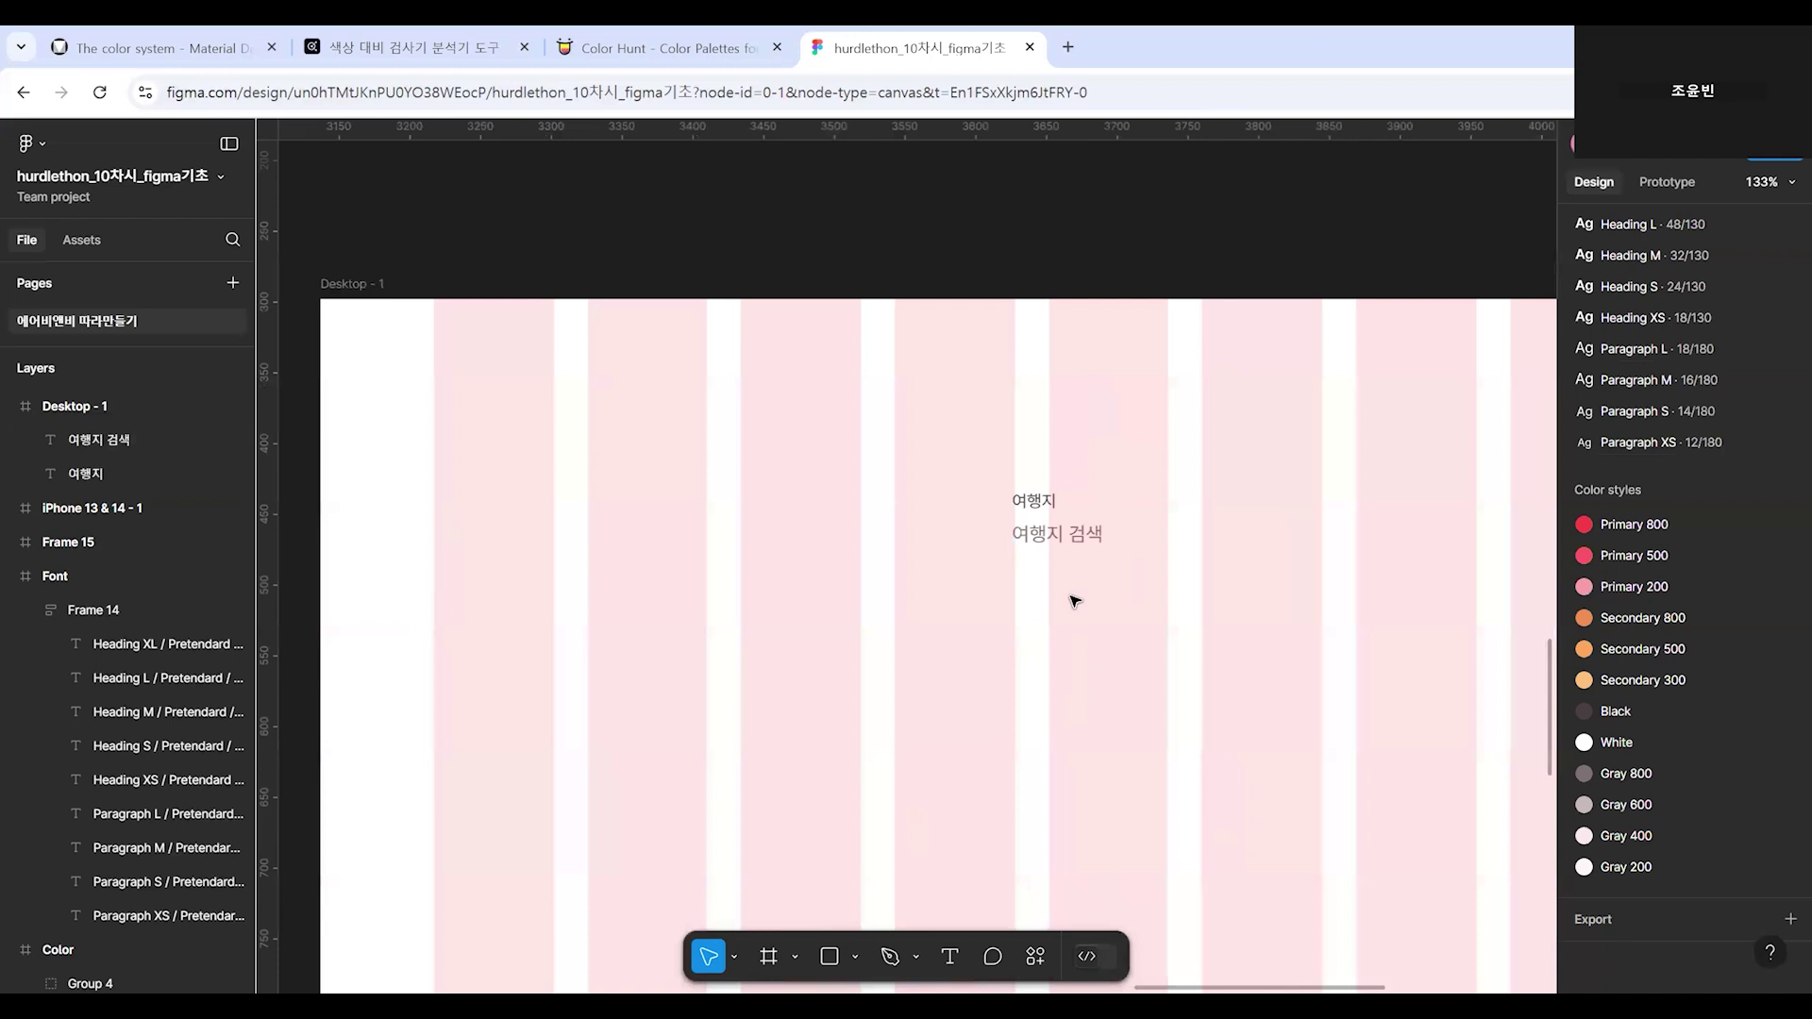
Group the "여행지" and "여행지 검색" texts and expand the group in the layer list.
scroll(1076, 601, down, 4)
scroll(1035, 648, left, 3)
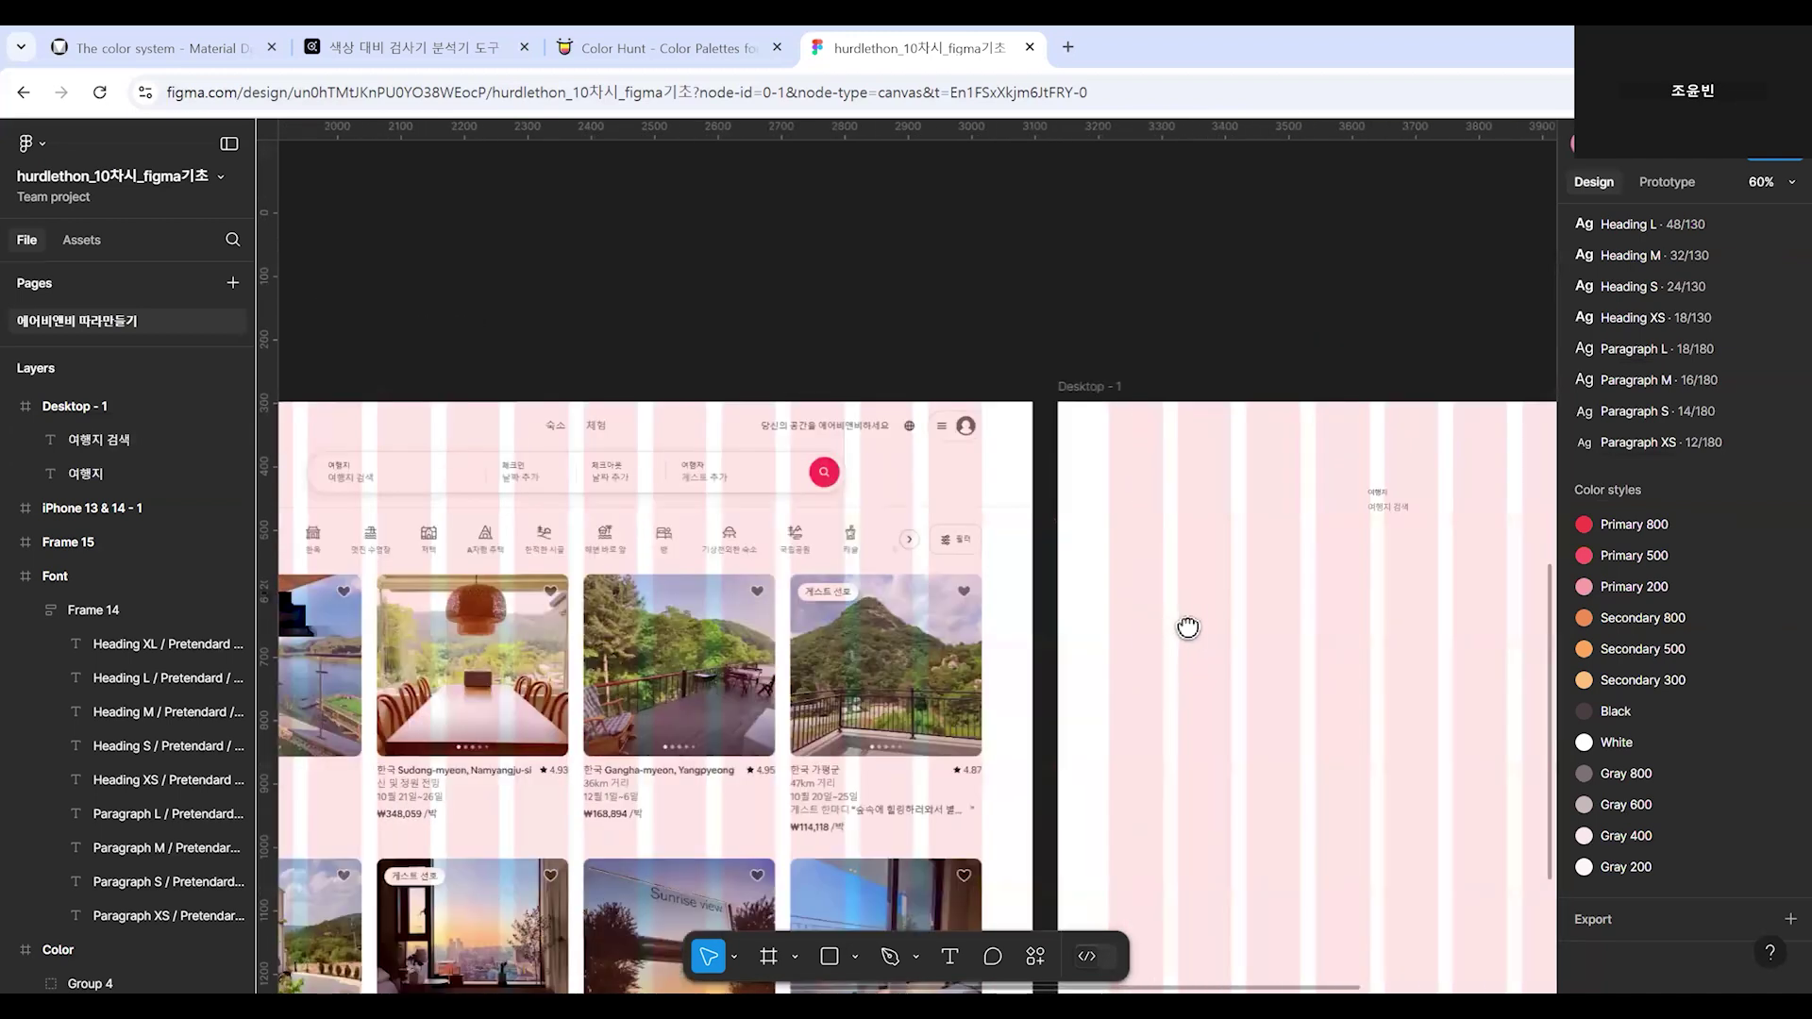
scroll(1170, 633, up, 1)
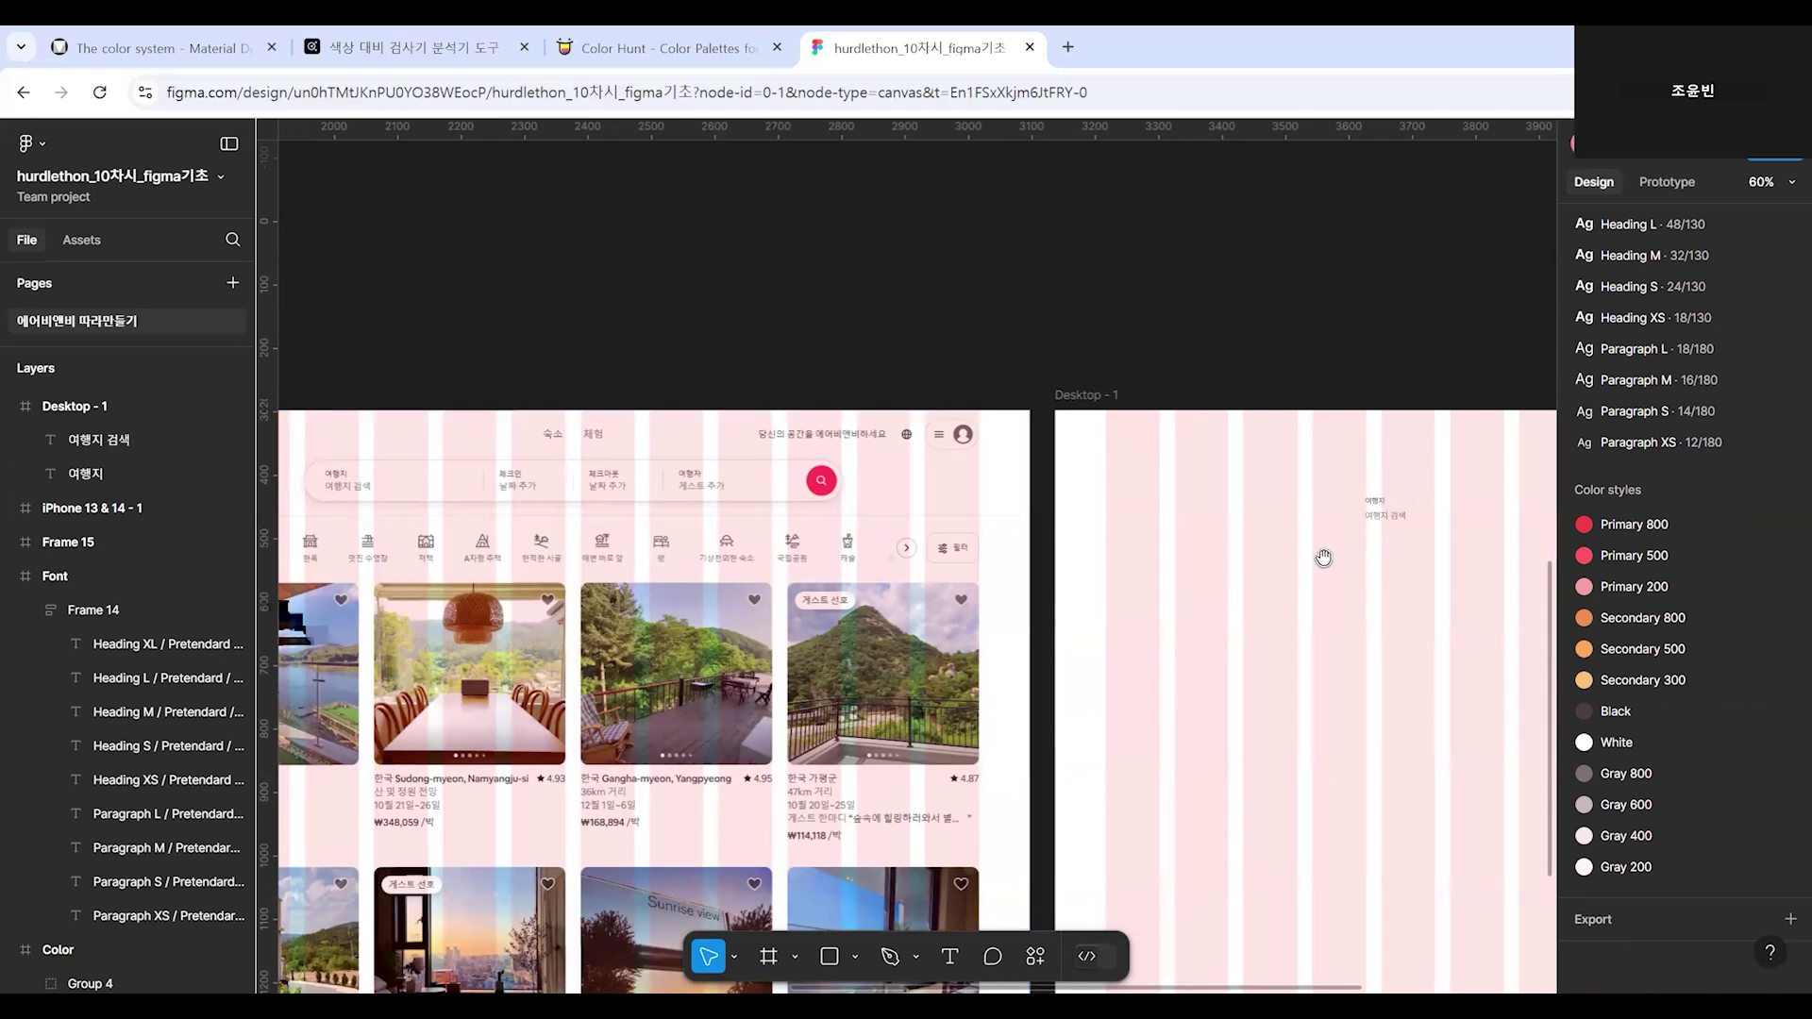
scroll(995, 611, up, 5)
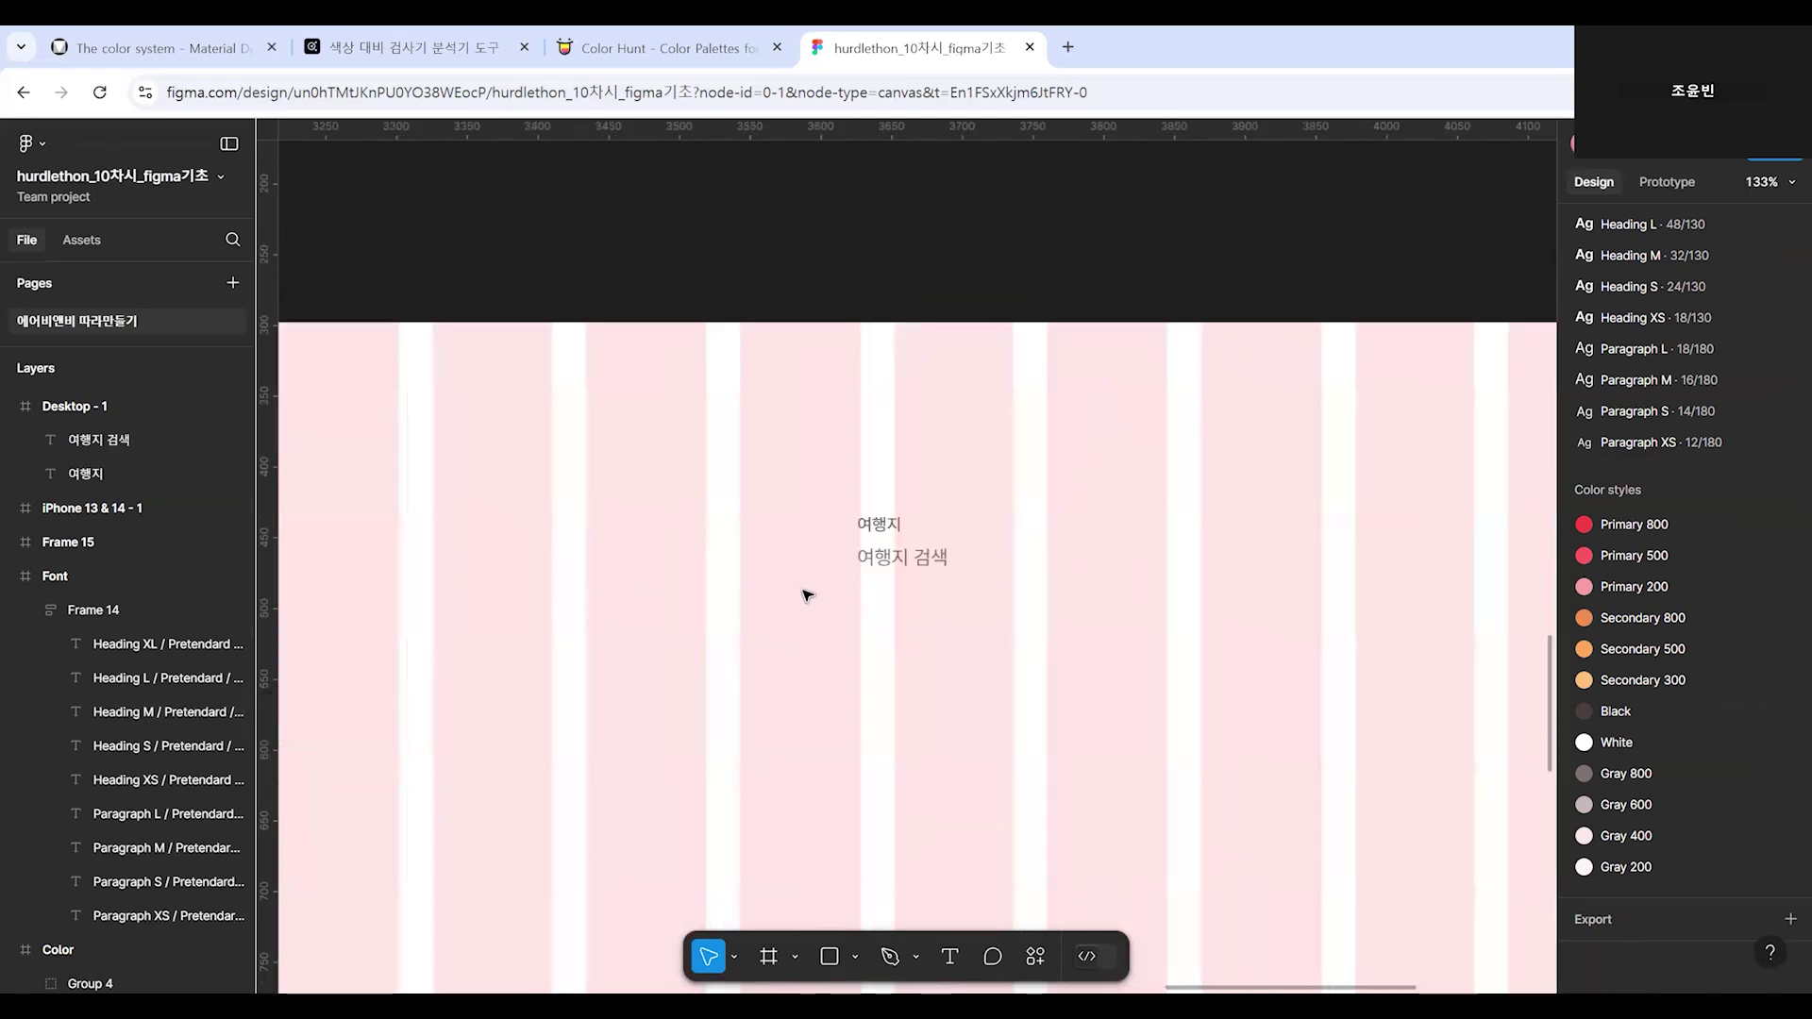
click(888, 565)
shift+click(891, 524)
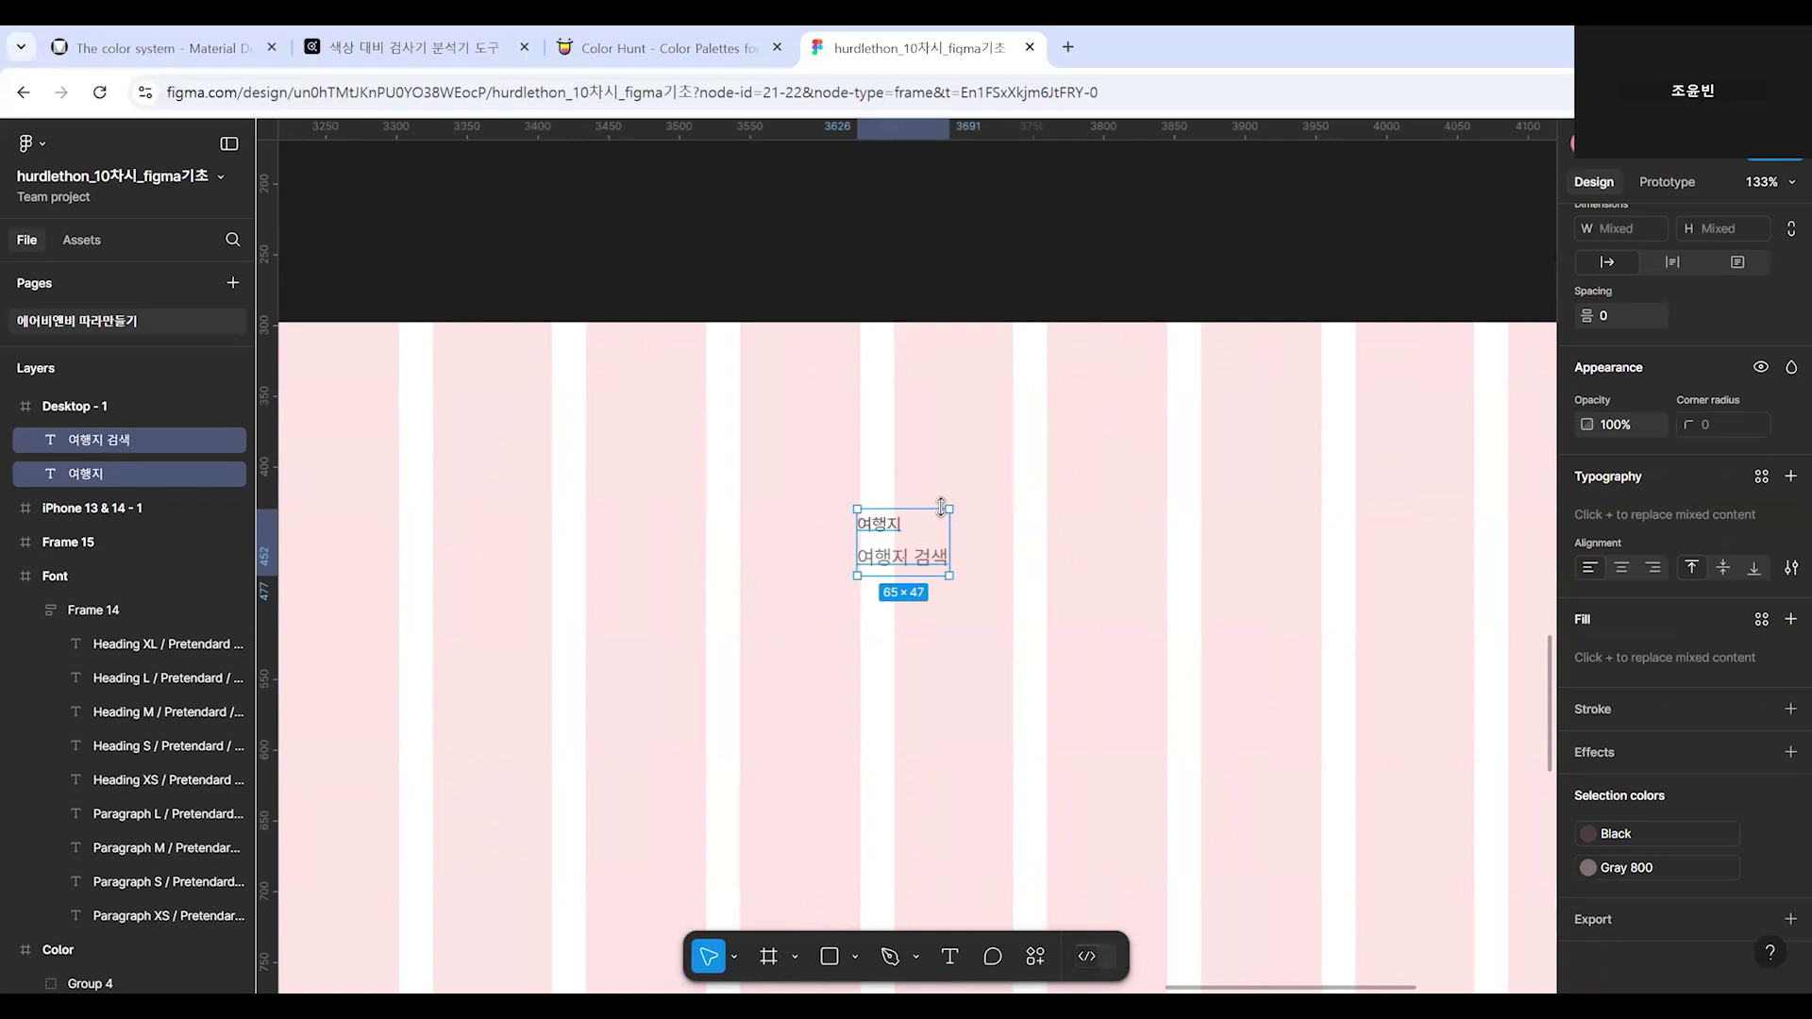
click(1046, 464)
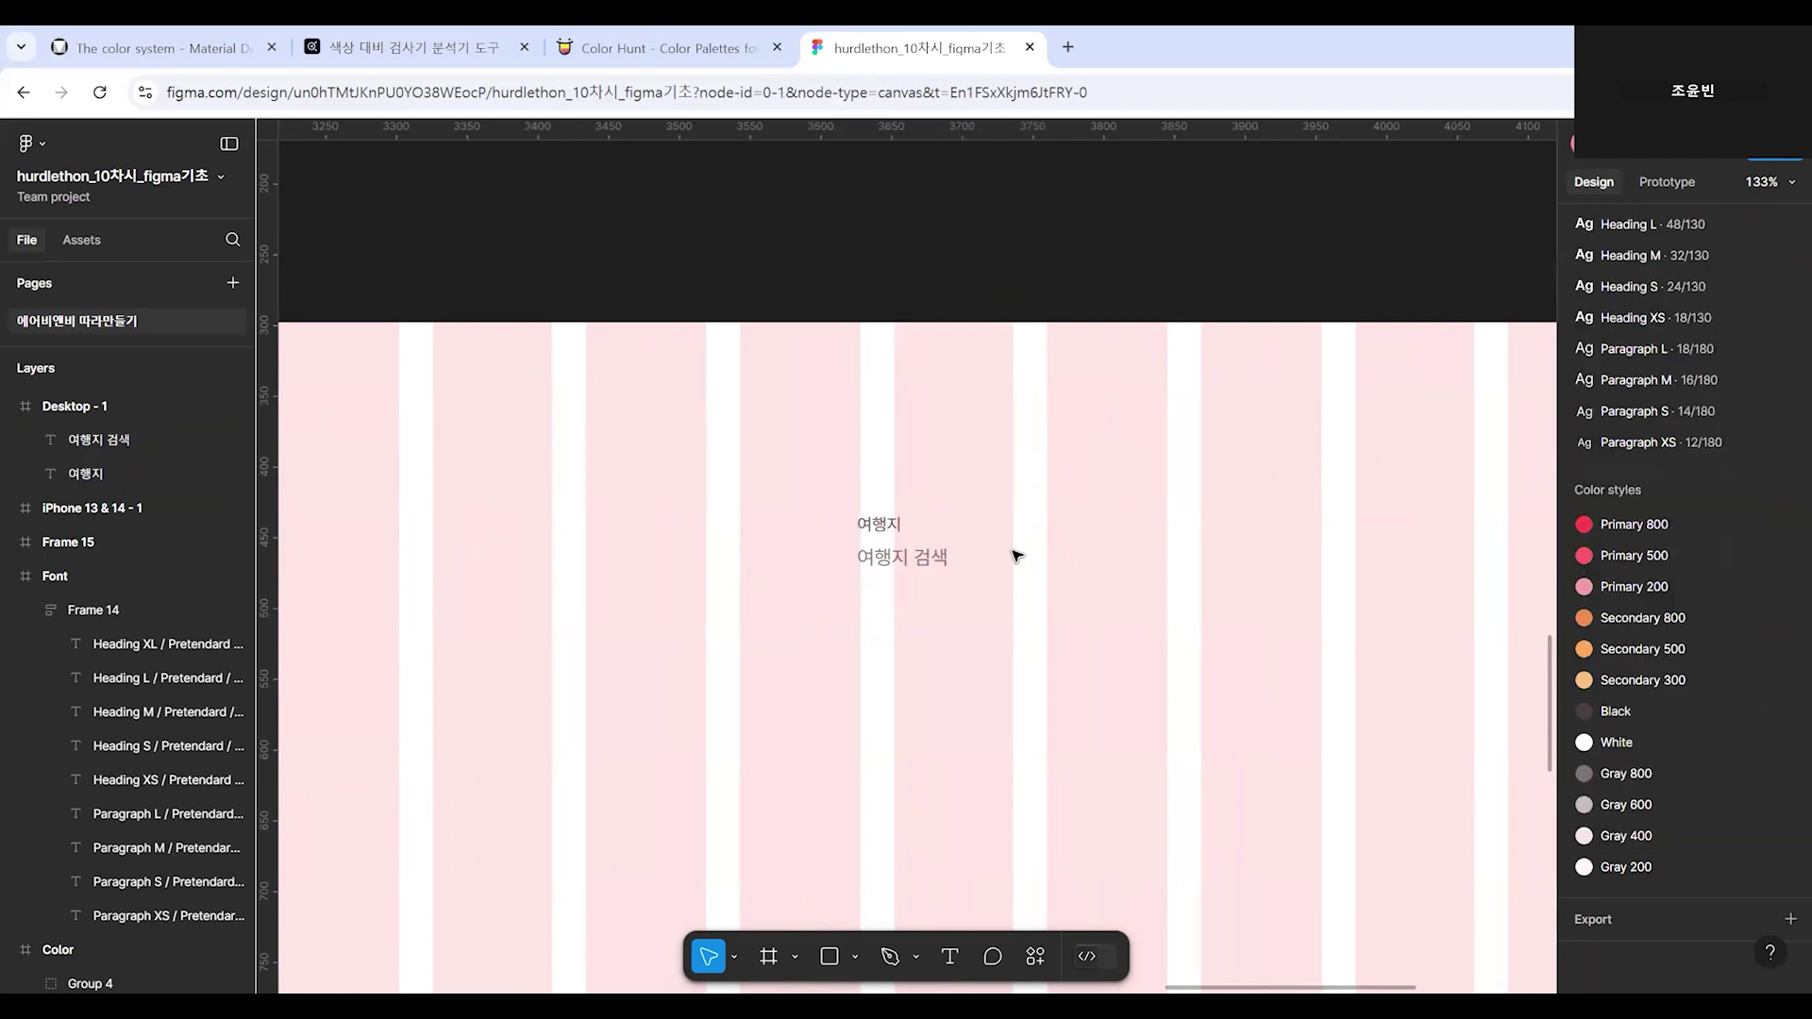
click(894, 564)
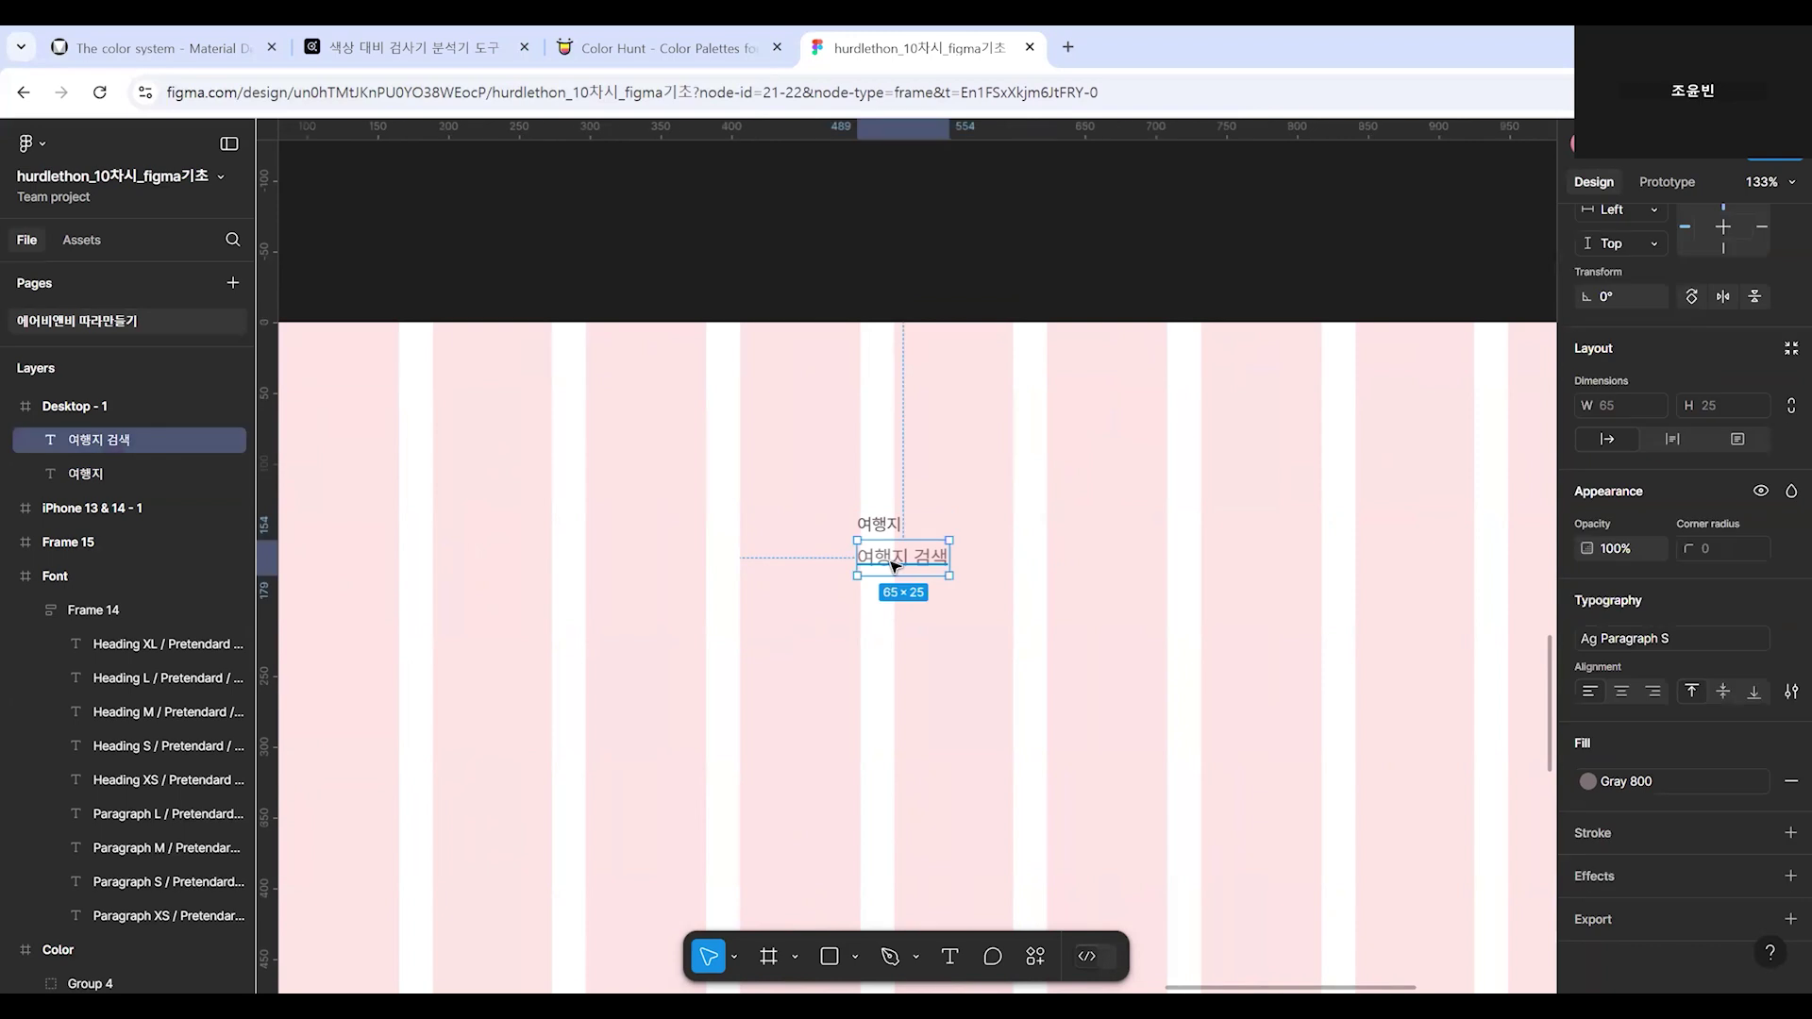
shift+click(890, 530)
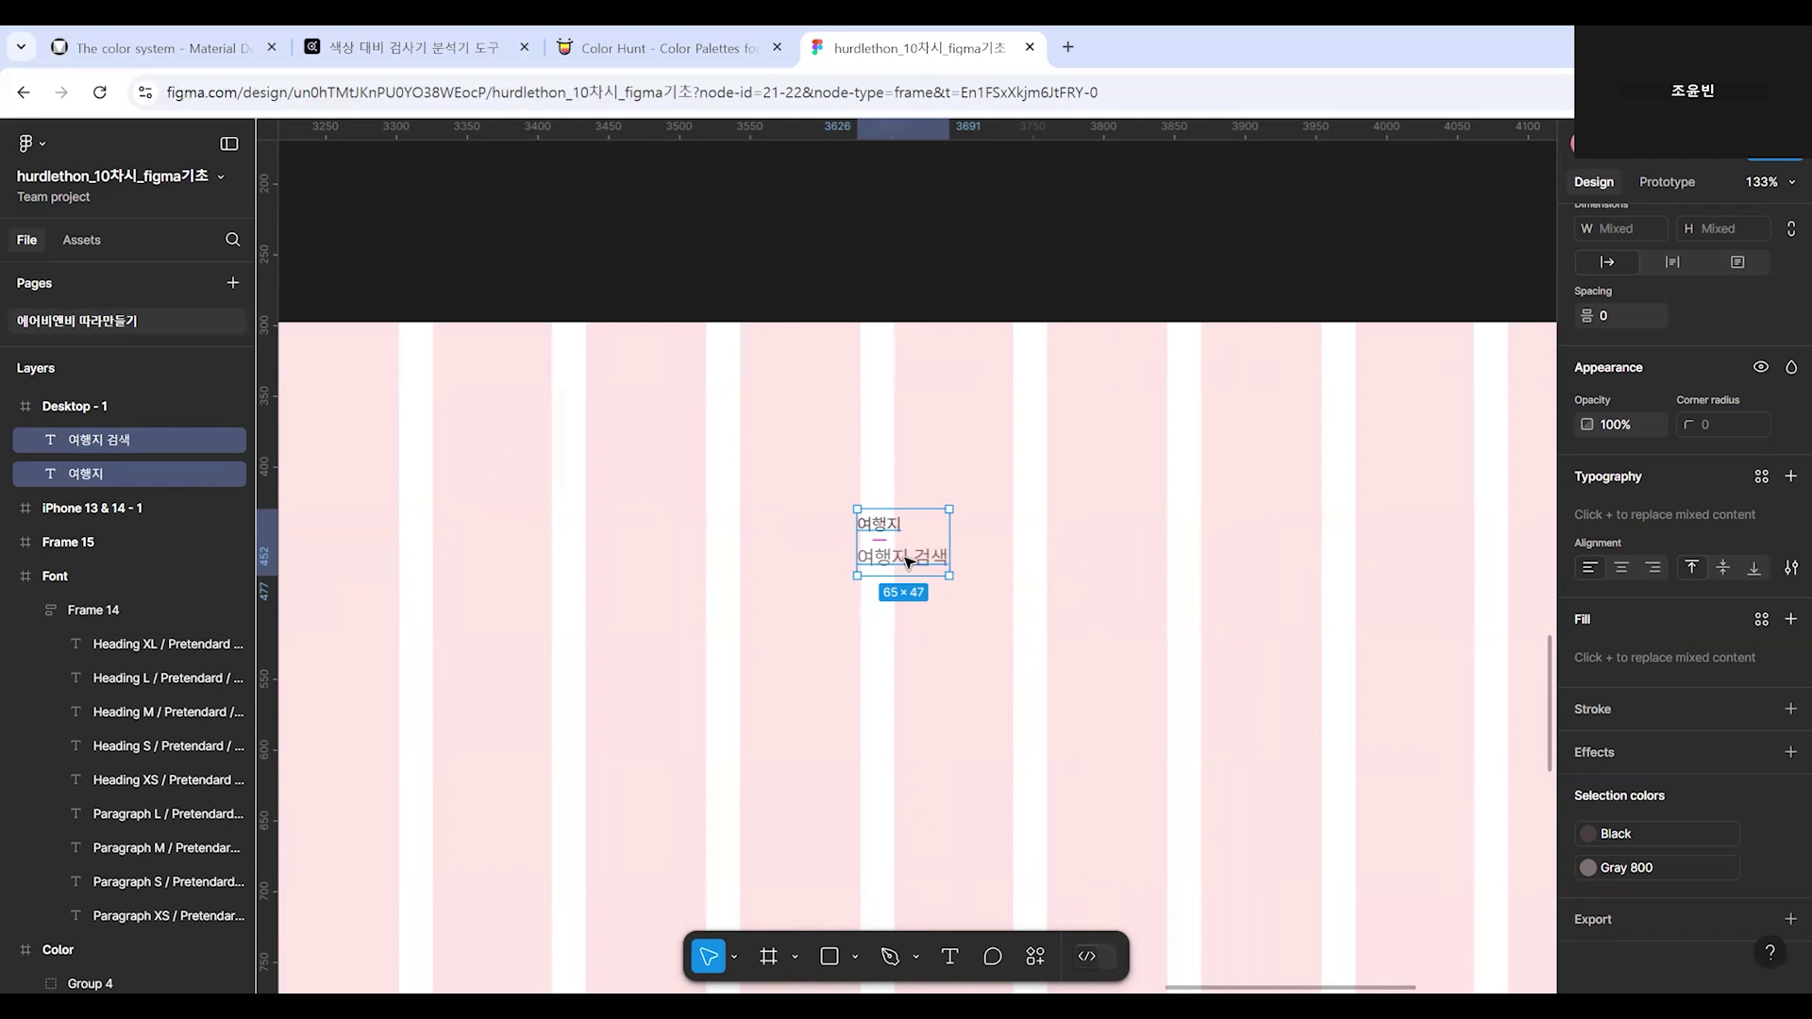
key(ctrl+g)
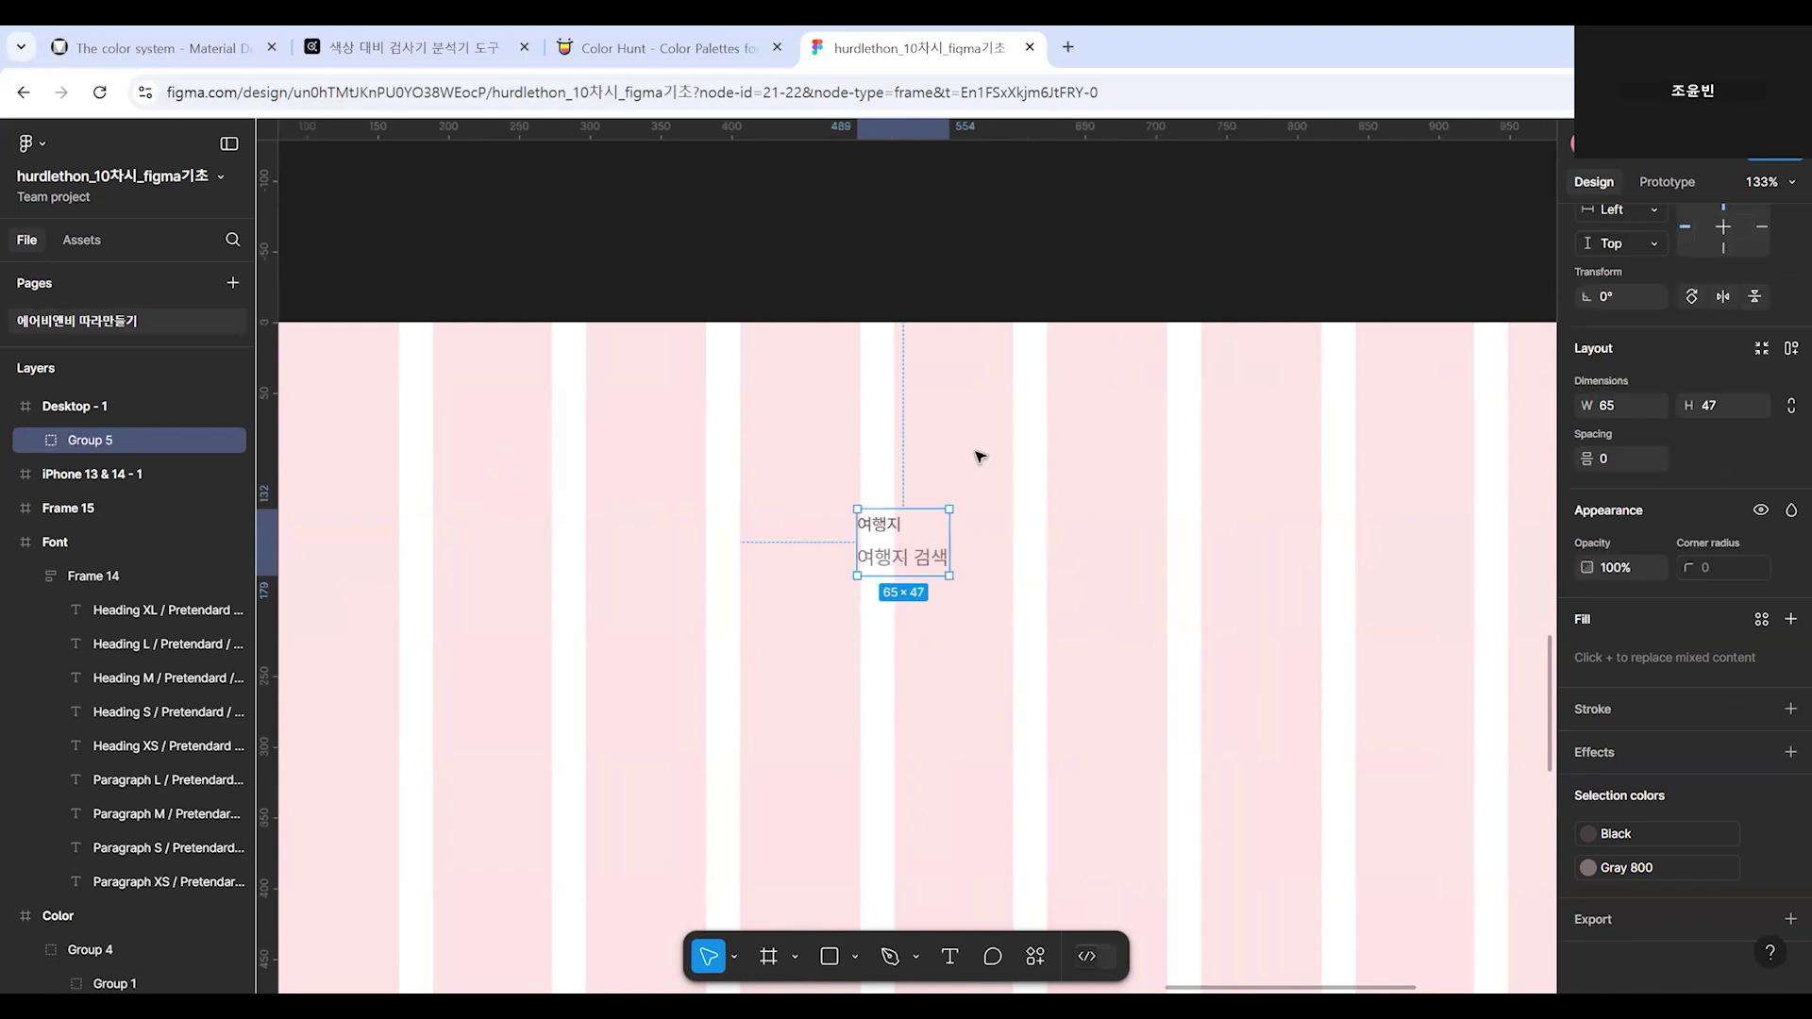
click(26, 441)
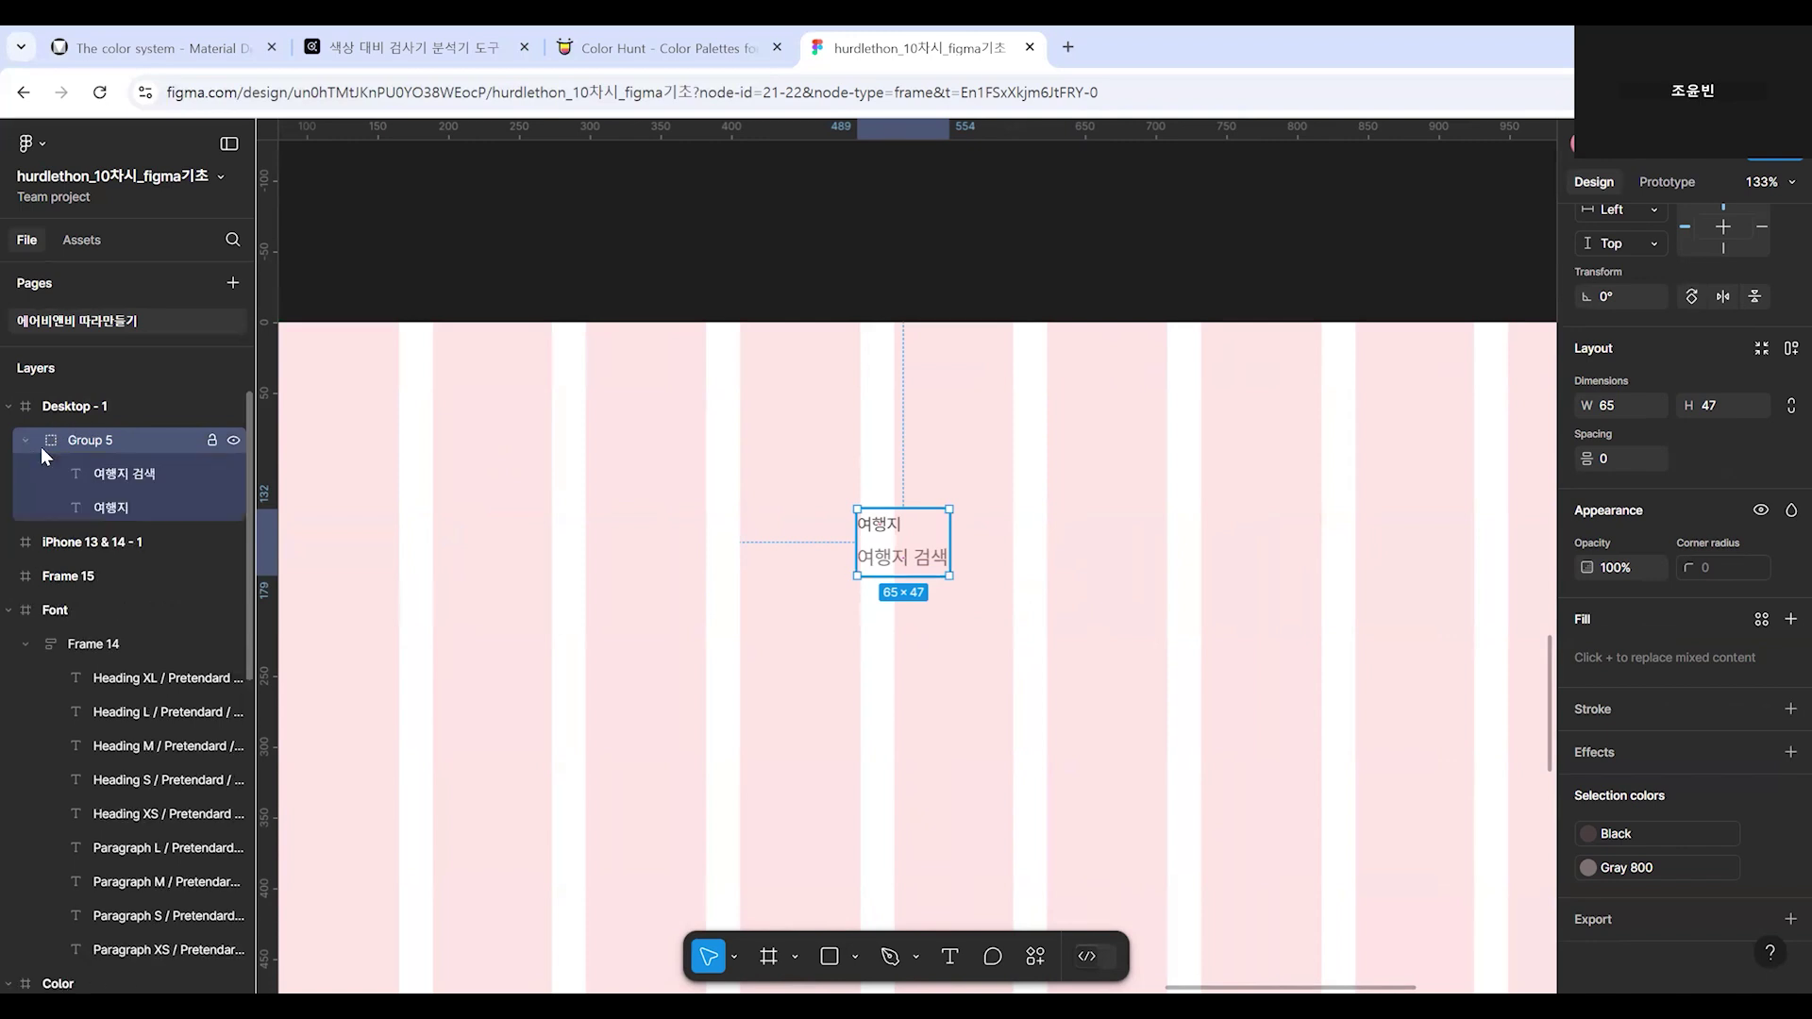
Move the grouped "여행지" texts to about X 317, Y 102 on Desktop - 1.
click(500, 576)
click(906, 557)
drag(906, 557, 794, 643)
drag(635, 604, 919, 613)
scroll(1064, 605, down, 4)
drag(878, 782, 1095, 680)
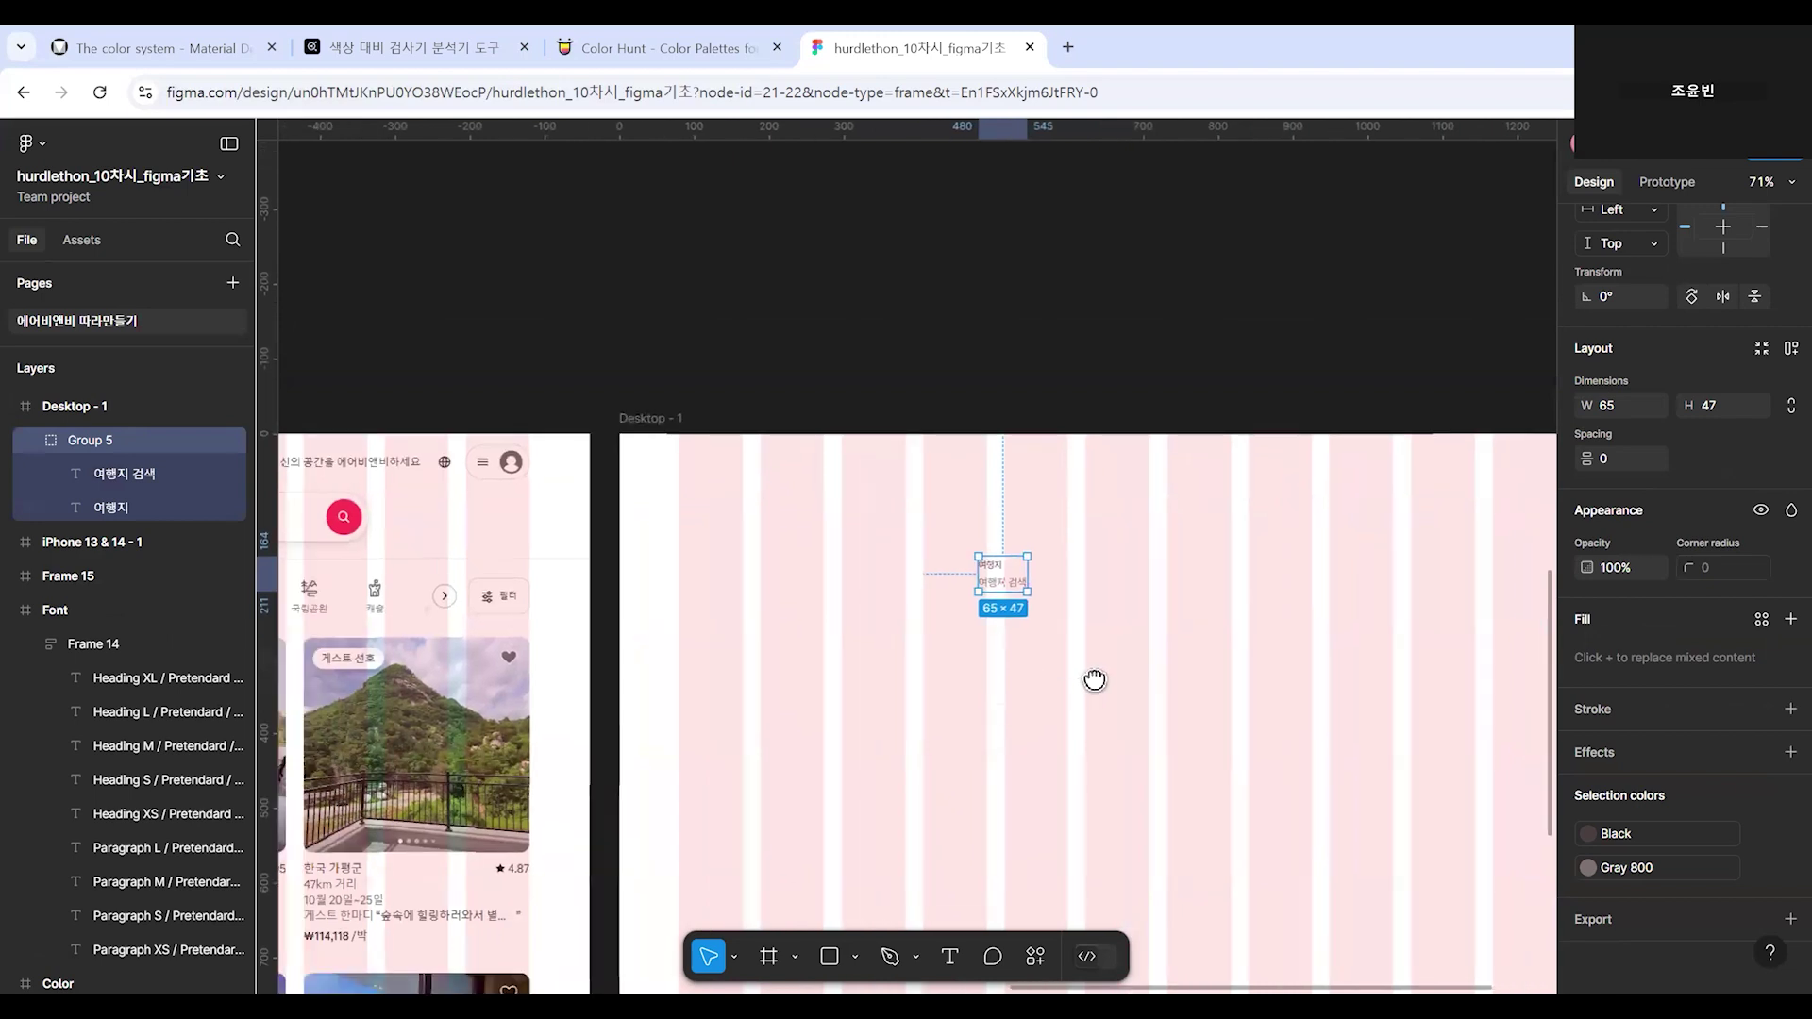
drag(1254, 517, 1116, 490)
Add the text "체크인" on Desktop - 1 to the right of the grouped "여행지" texts.
scroll(925, 670, left, 5)
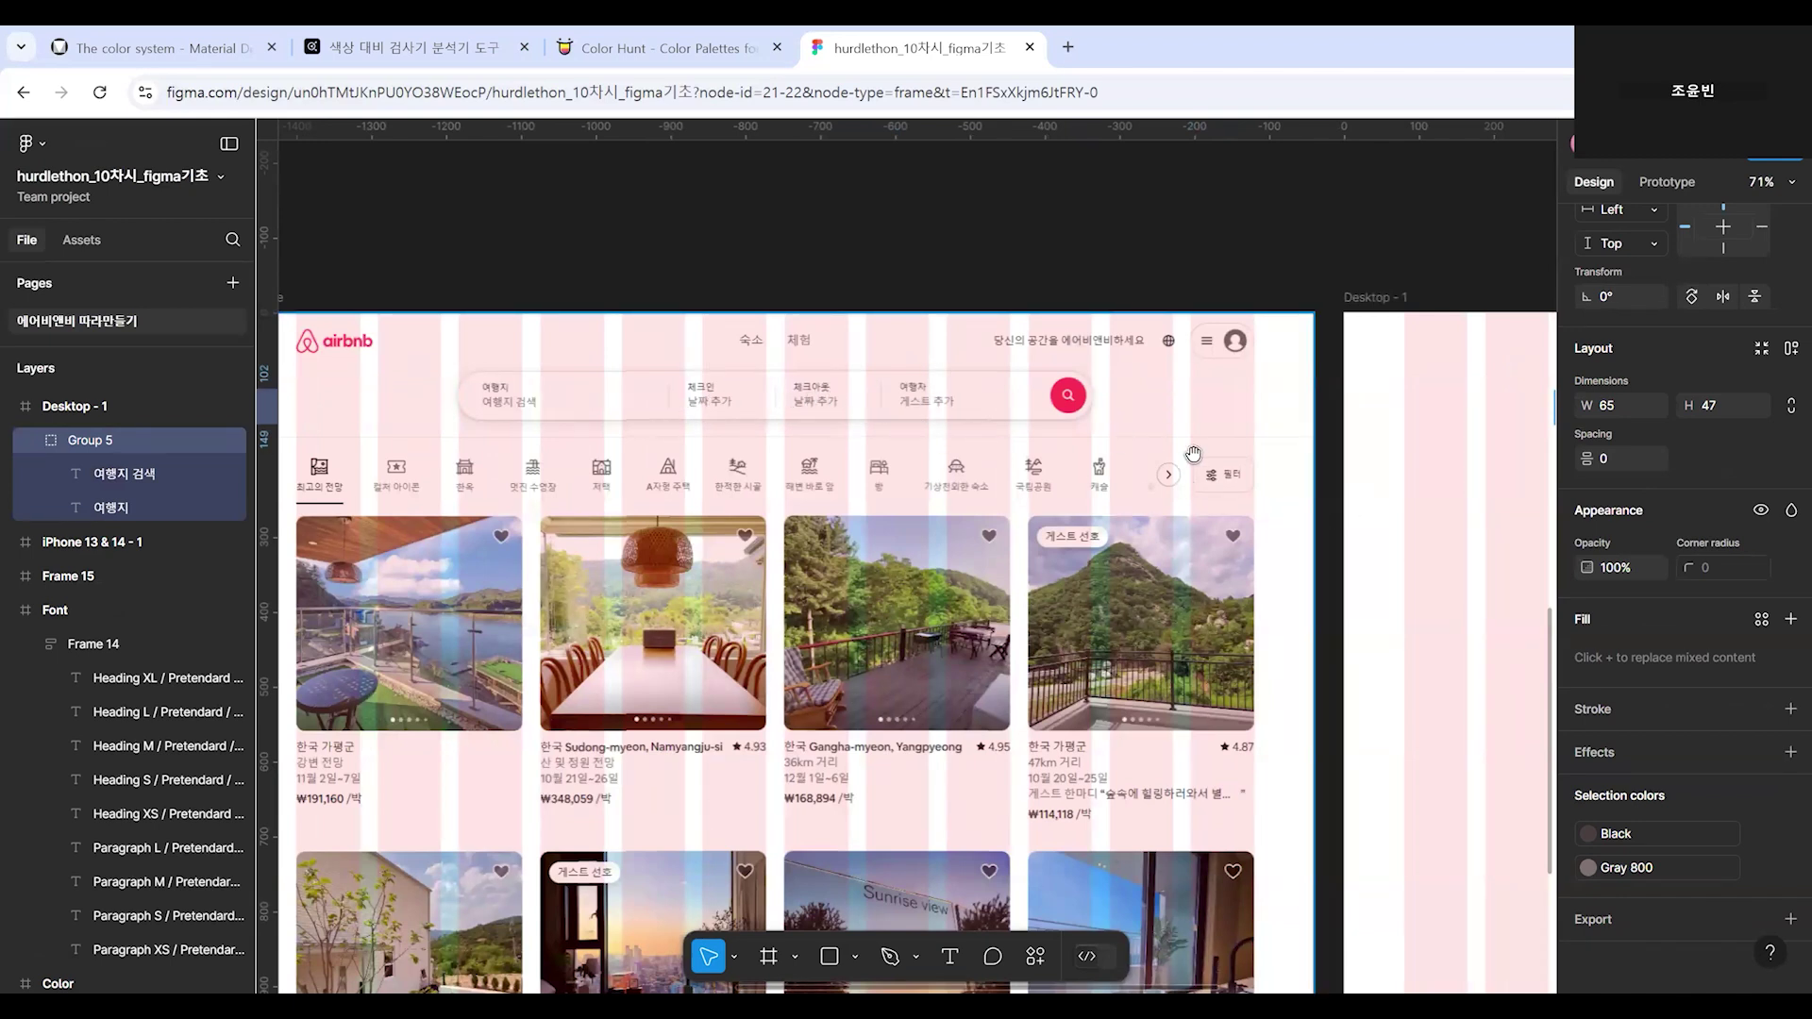
scroll(1242, 529, right, 5)
scroll(1225, 534, right, 5)
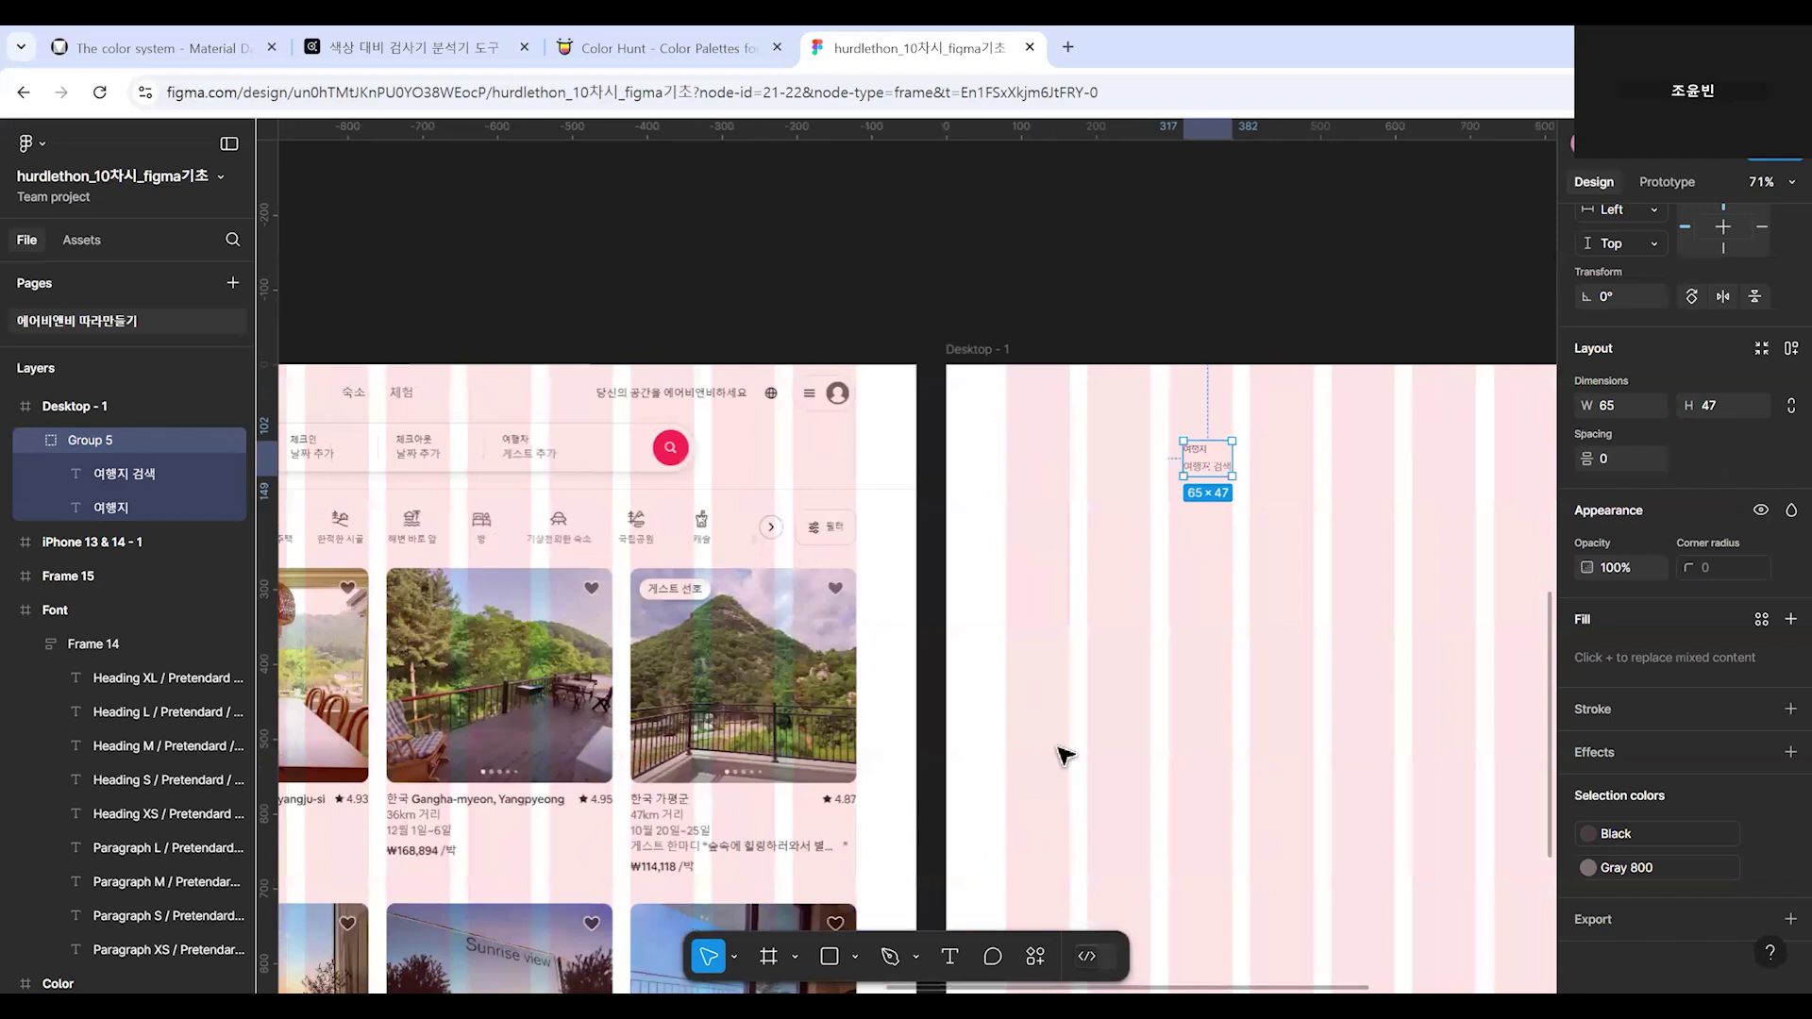
scroll(1065, 755, right, 5)
click(949, 959)
click(945, 488)
text(책)
scroll(1003, 482, up, 1)
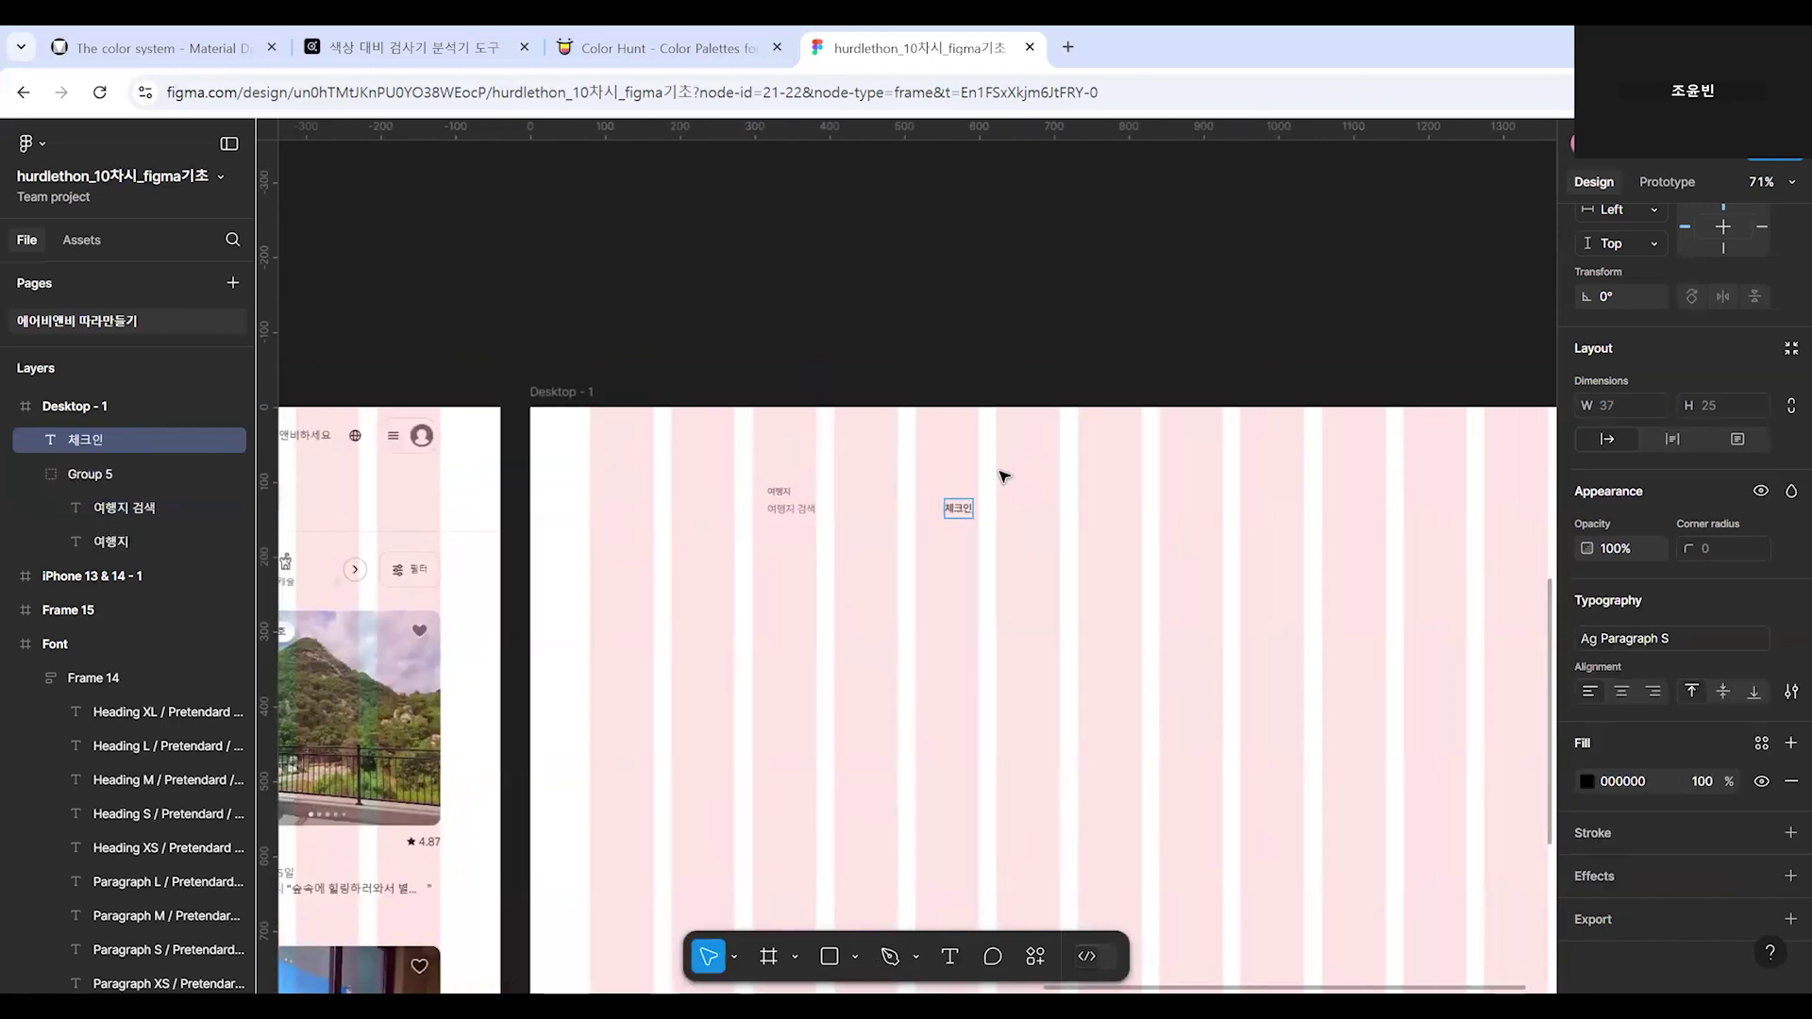
key(Escape)
Add the text "날짜 추가" below the "체크인" text.
click(951, 956)
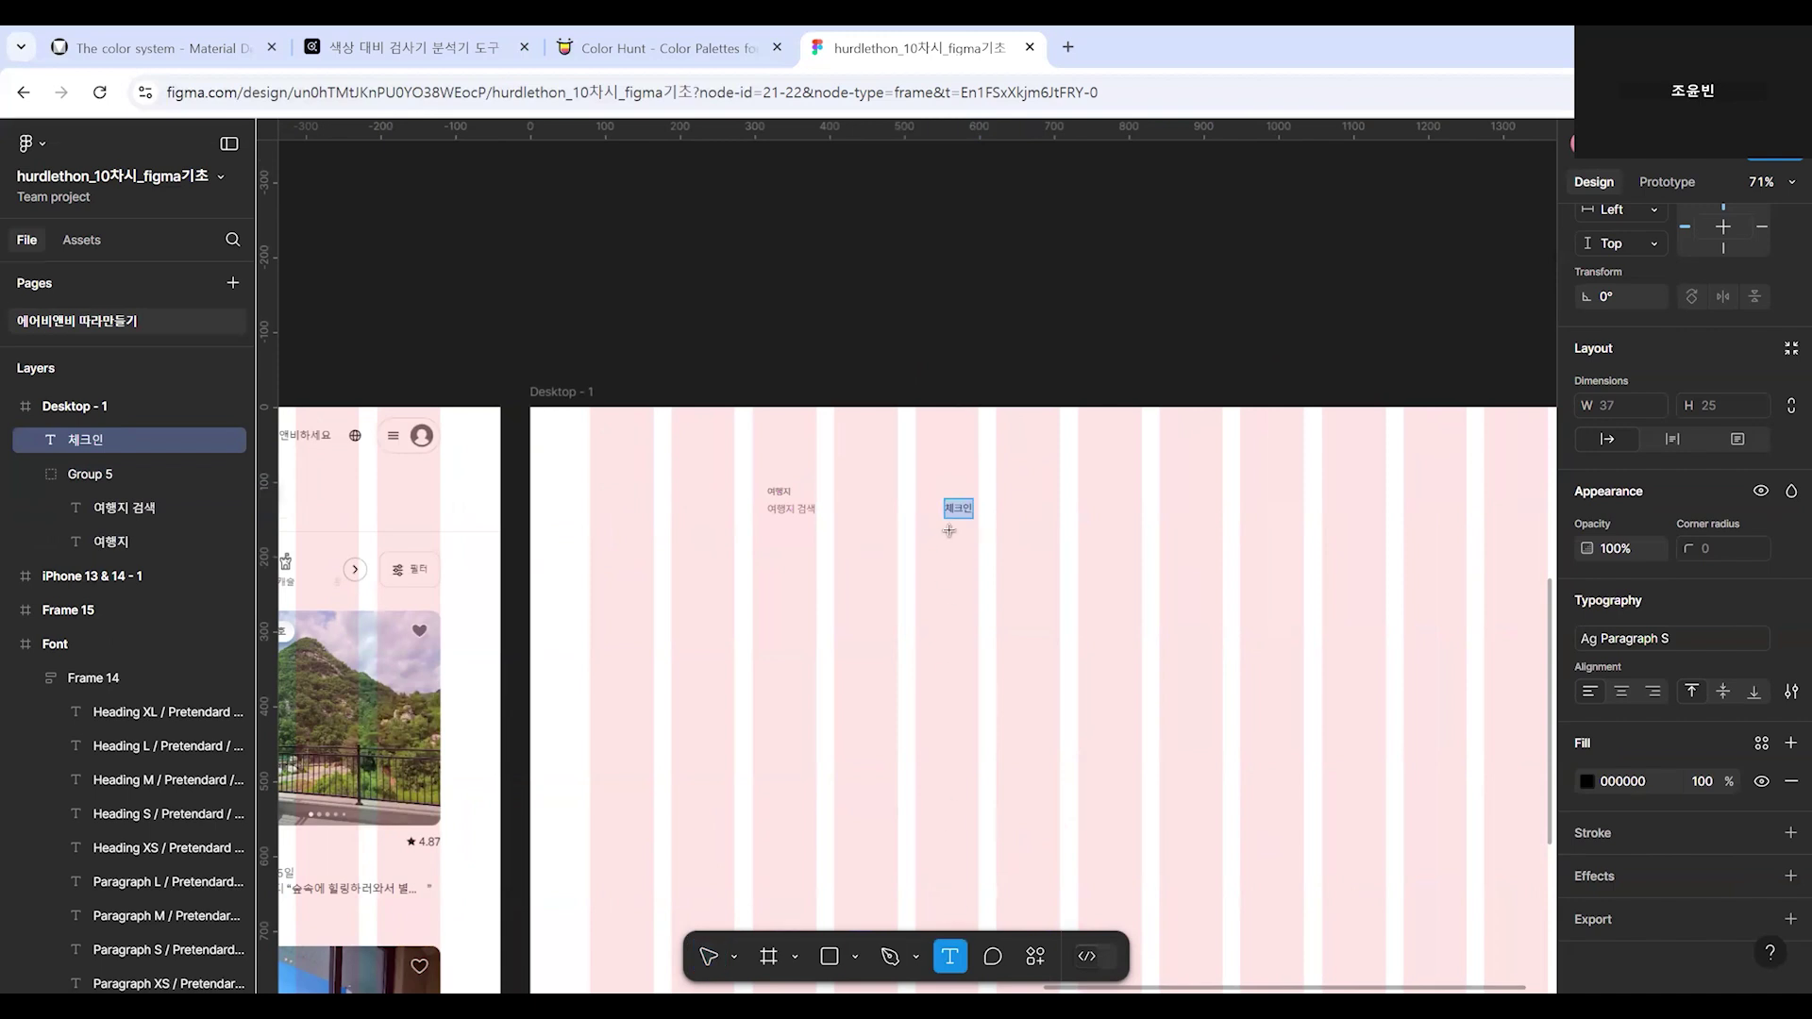
click(947, 541)
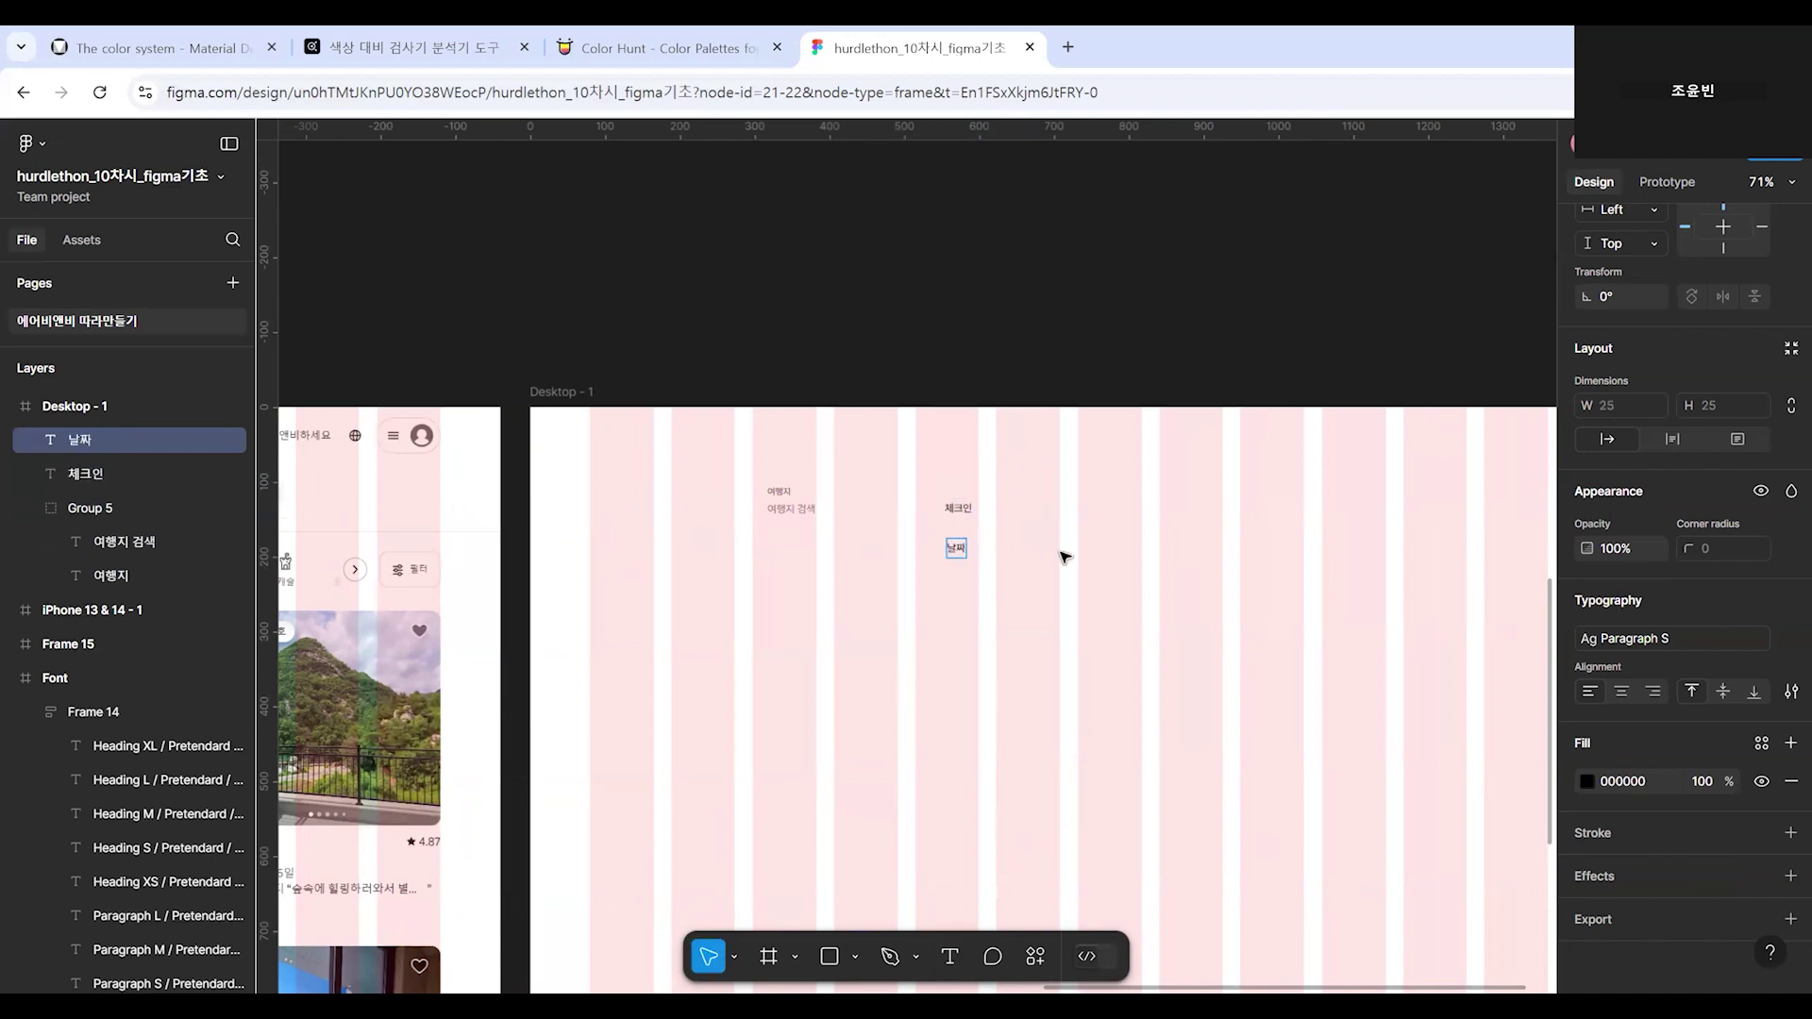
key(Escape)
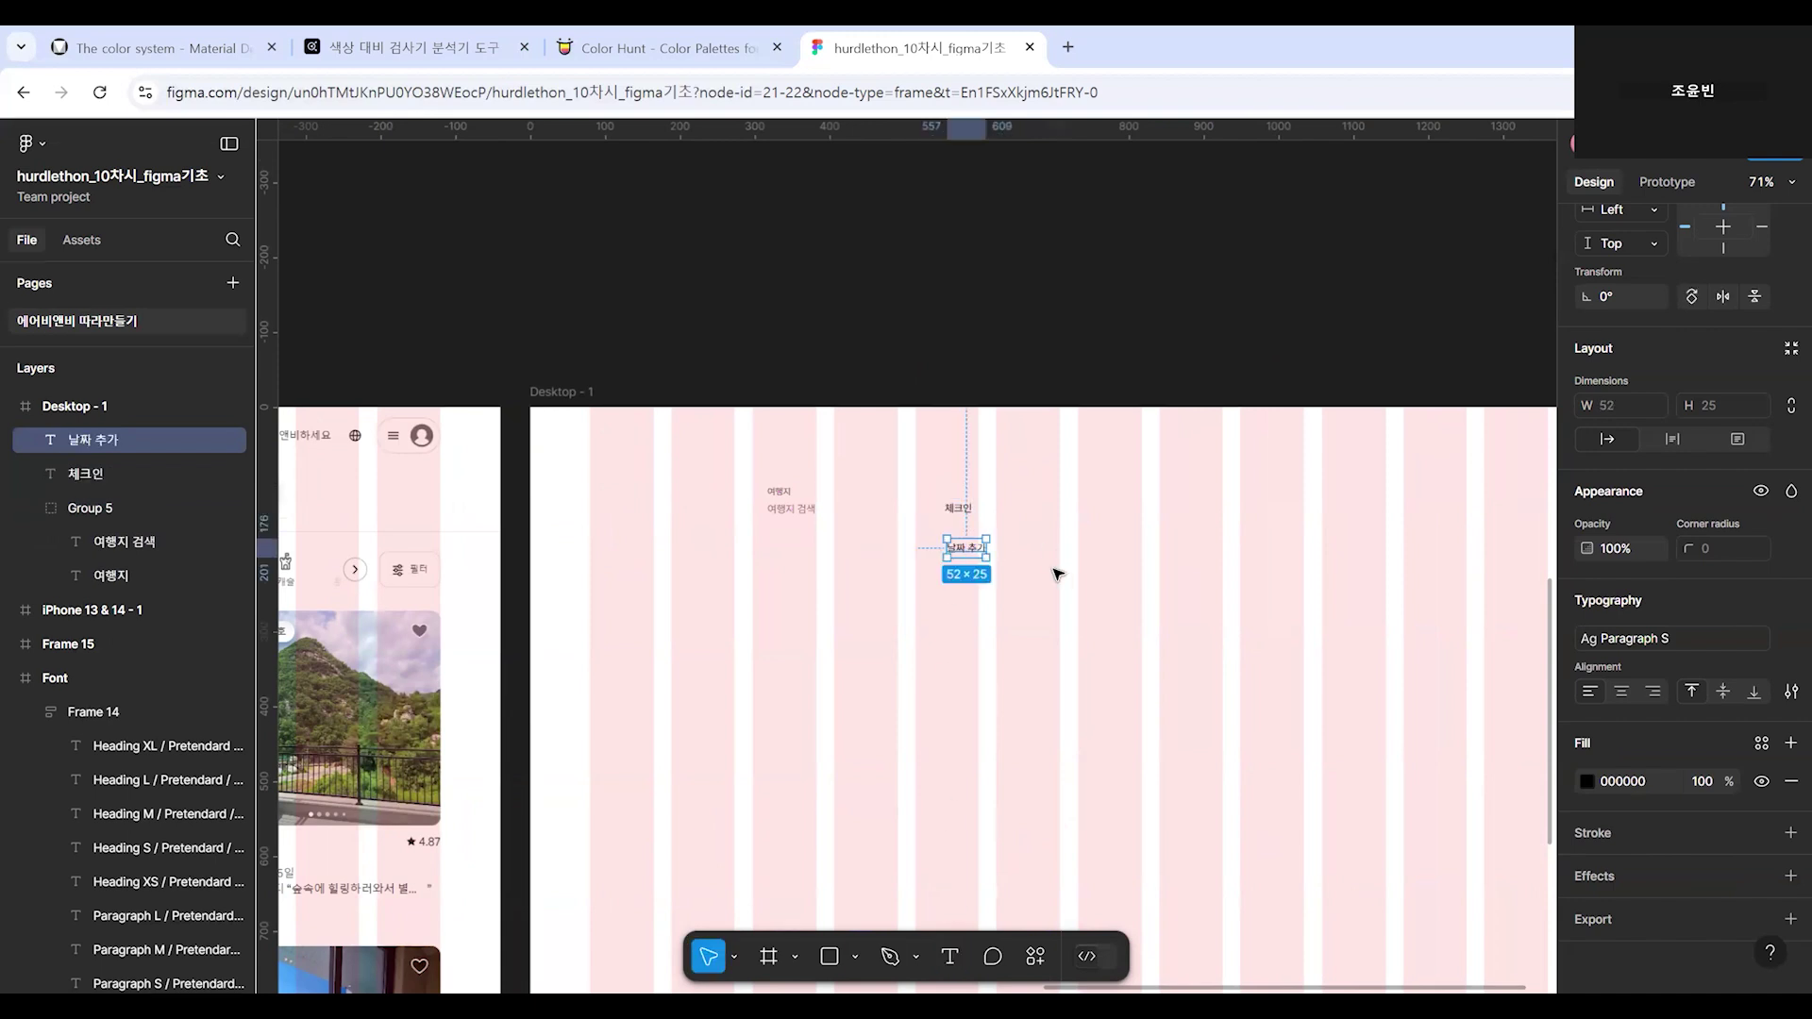
Add the text "체크아웃" to the right of "체크인", with a "날짜 추가" text below it.
click(948, 958)
click(1093, 498)
text(체크앙)
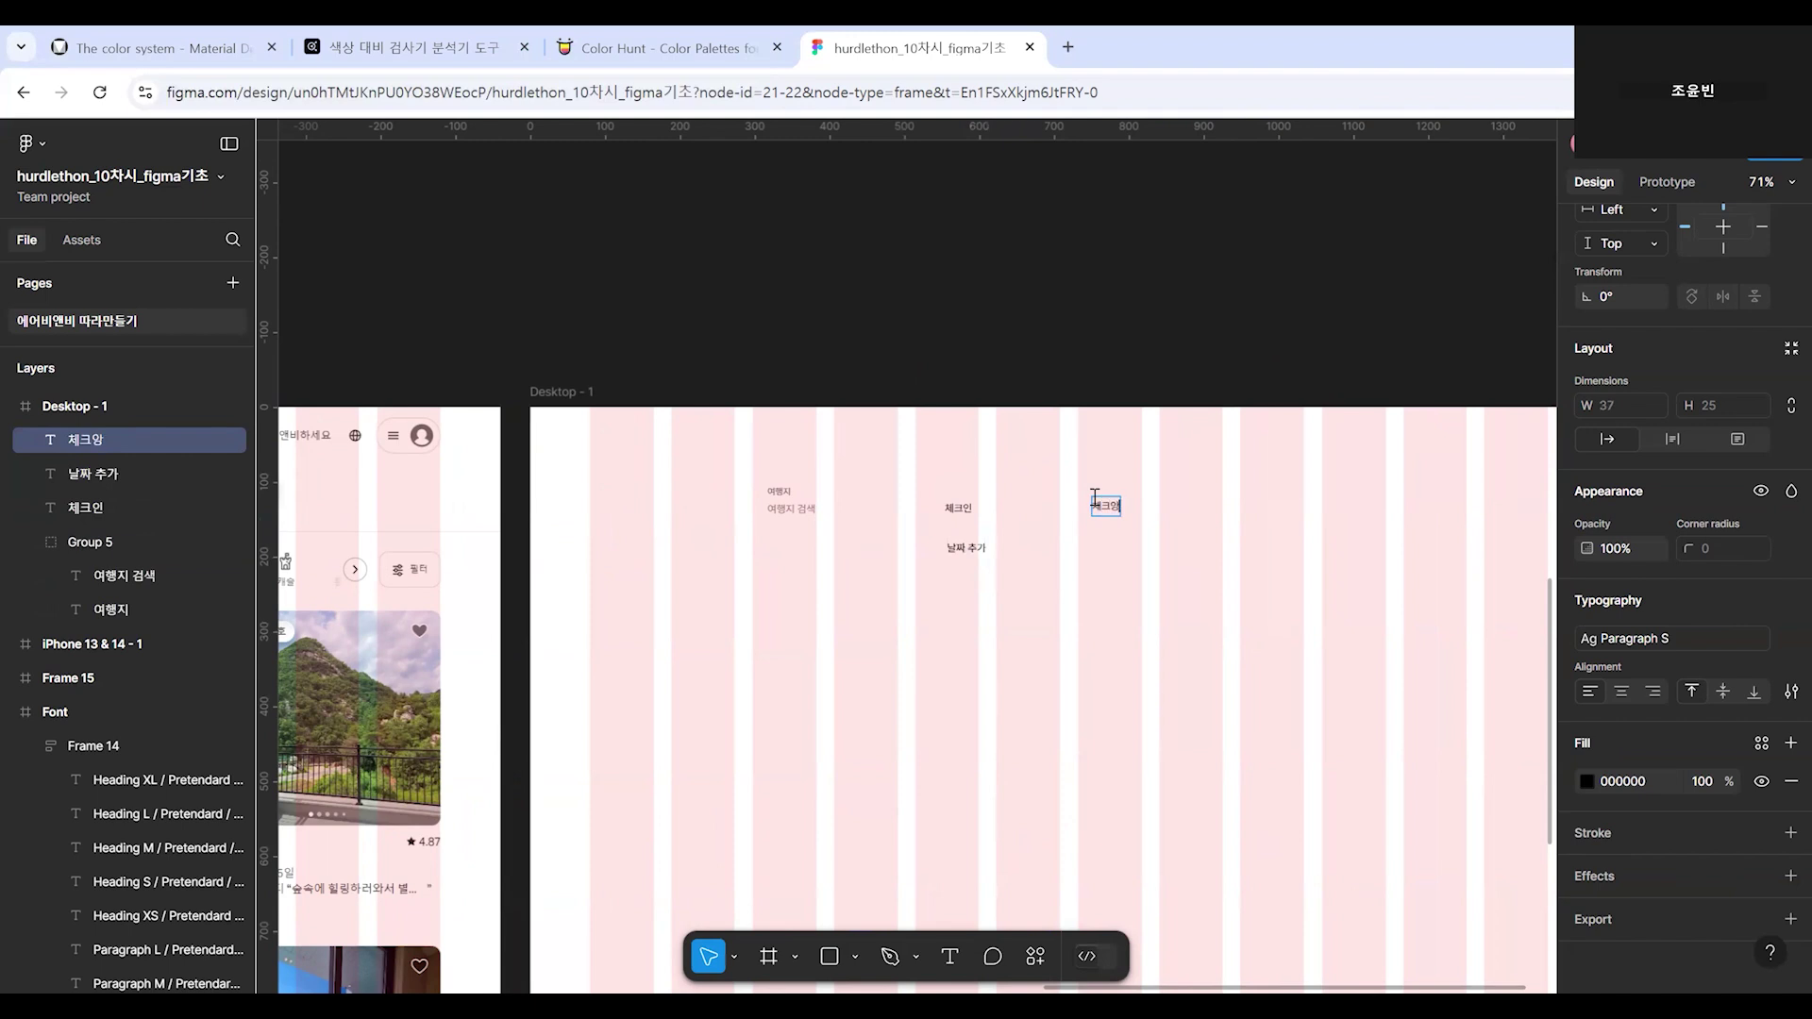
key(Return)
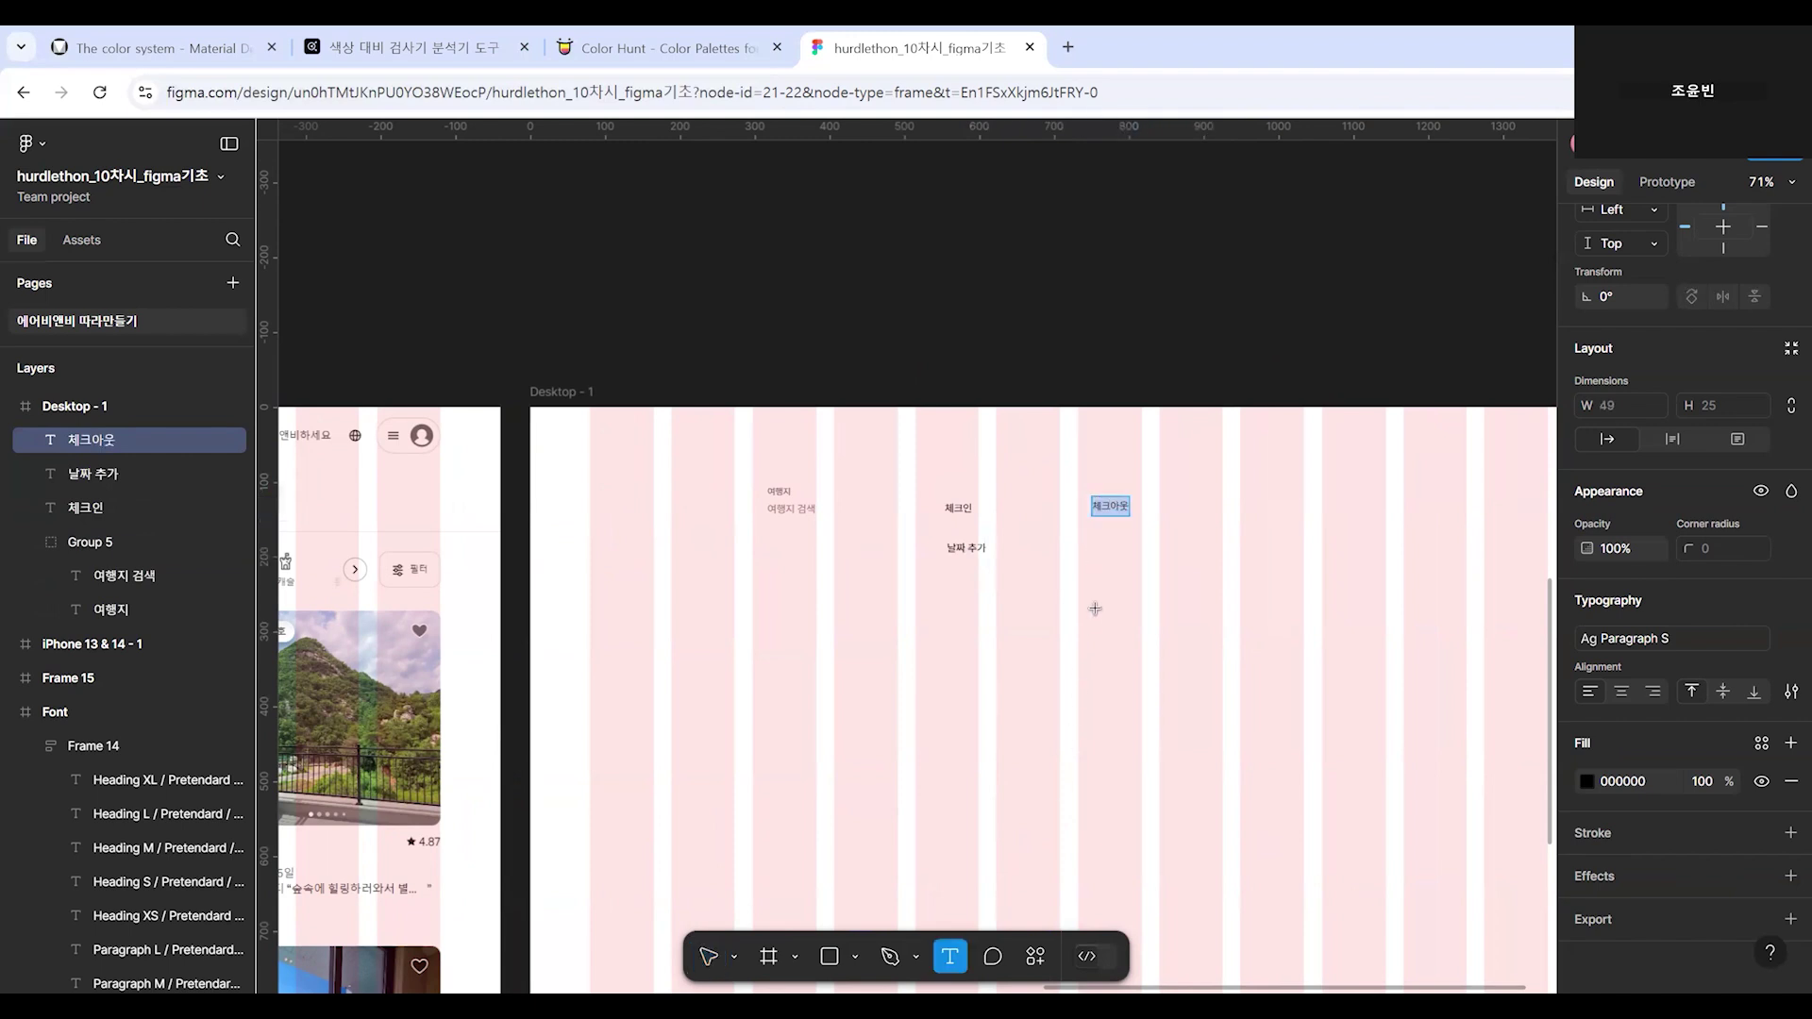
click(1096, 527)
text(날짜 추가)
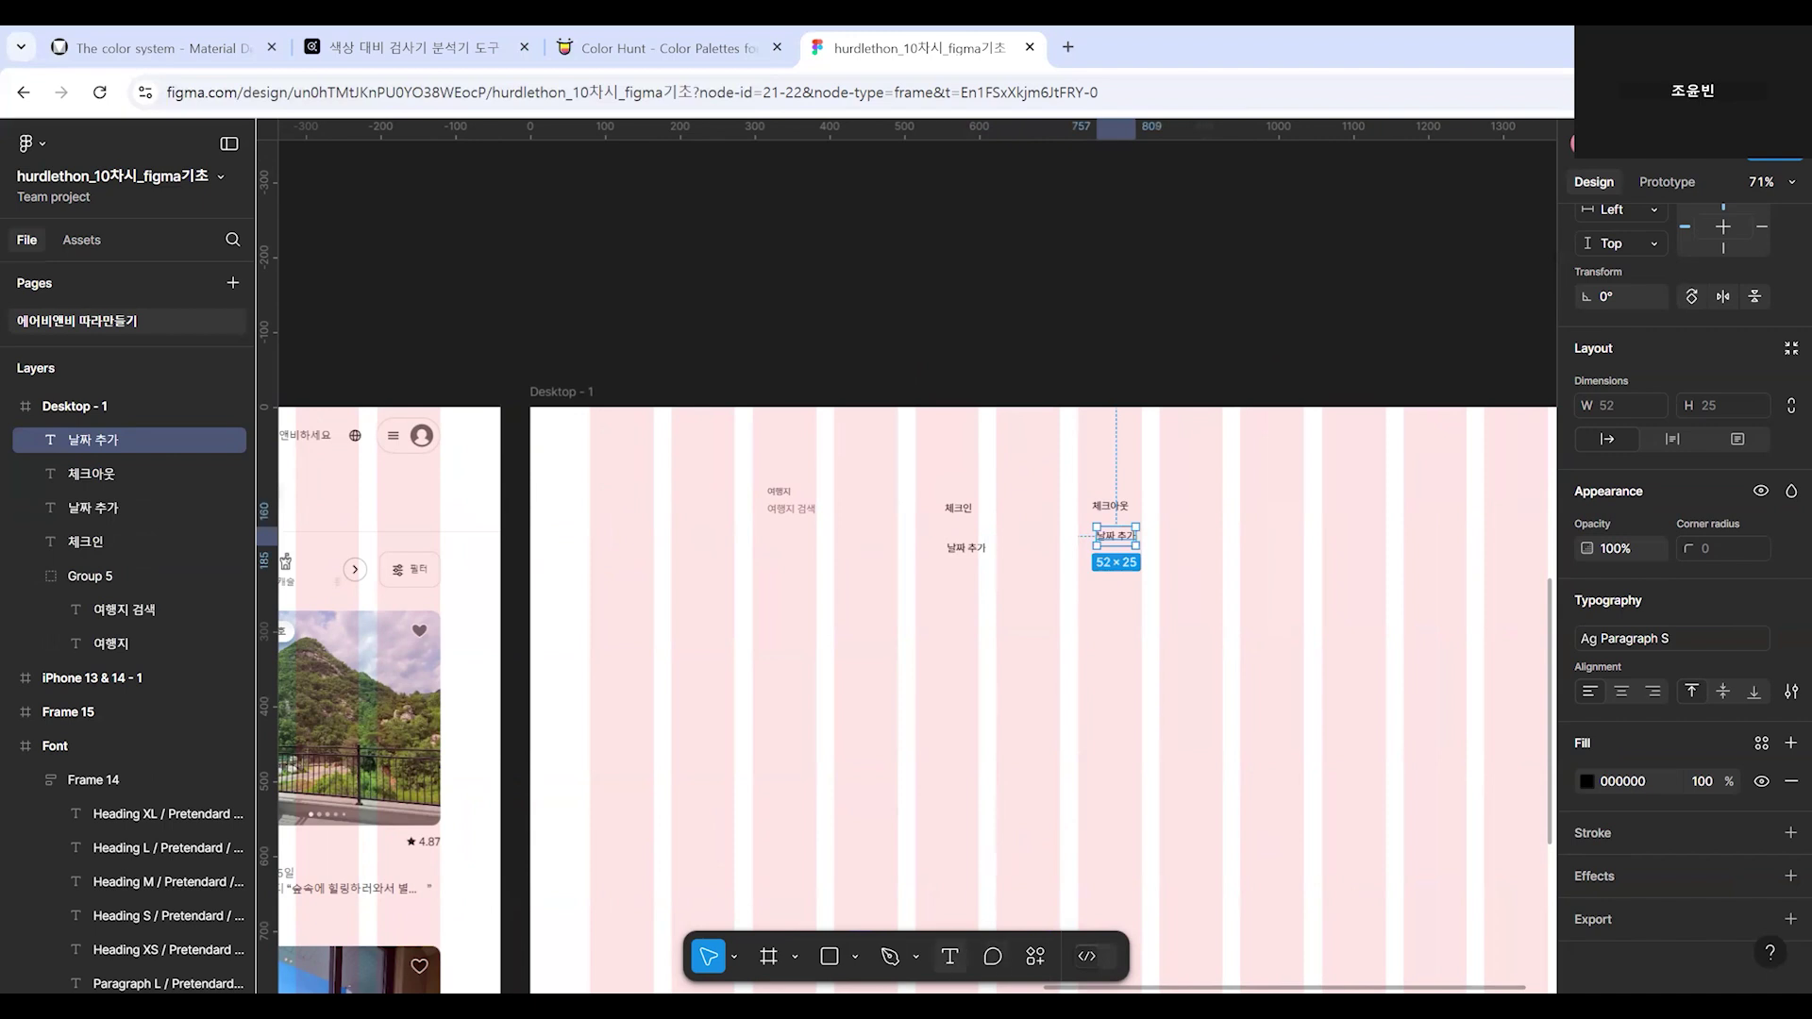
Add the text "여행자" to the right of "체크아웃", with a "게스트 추가" text below it.
key(Return)
click(1217, 513)
text(여행자)
key(Escape)
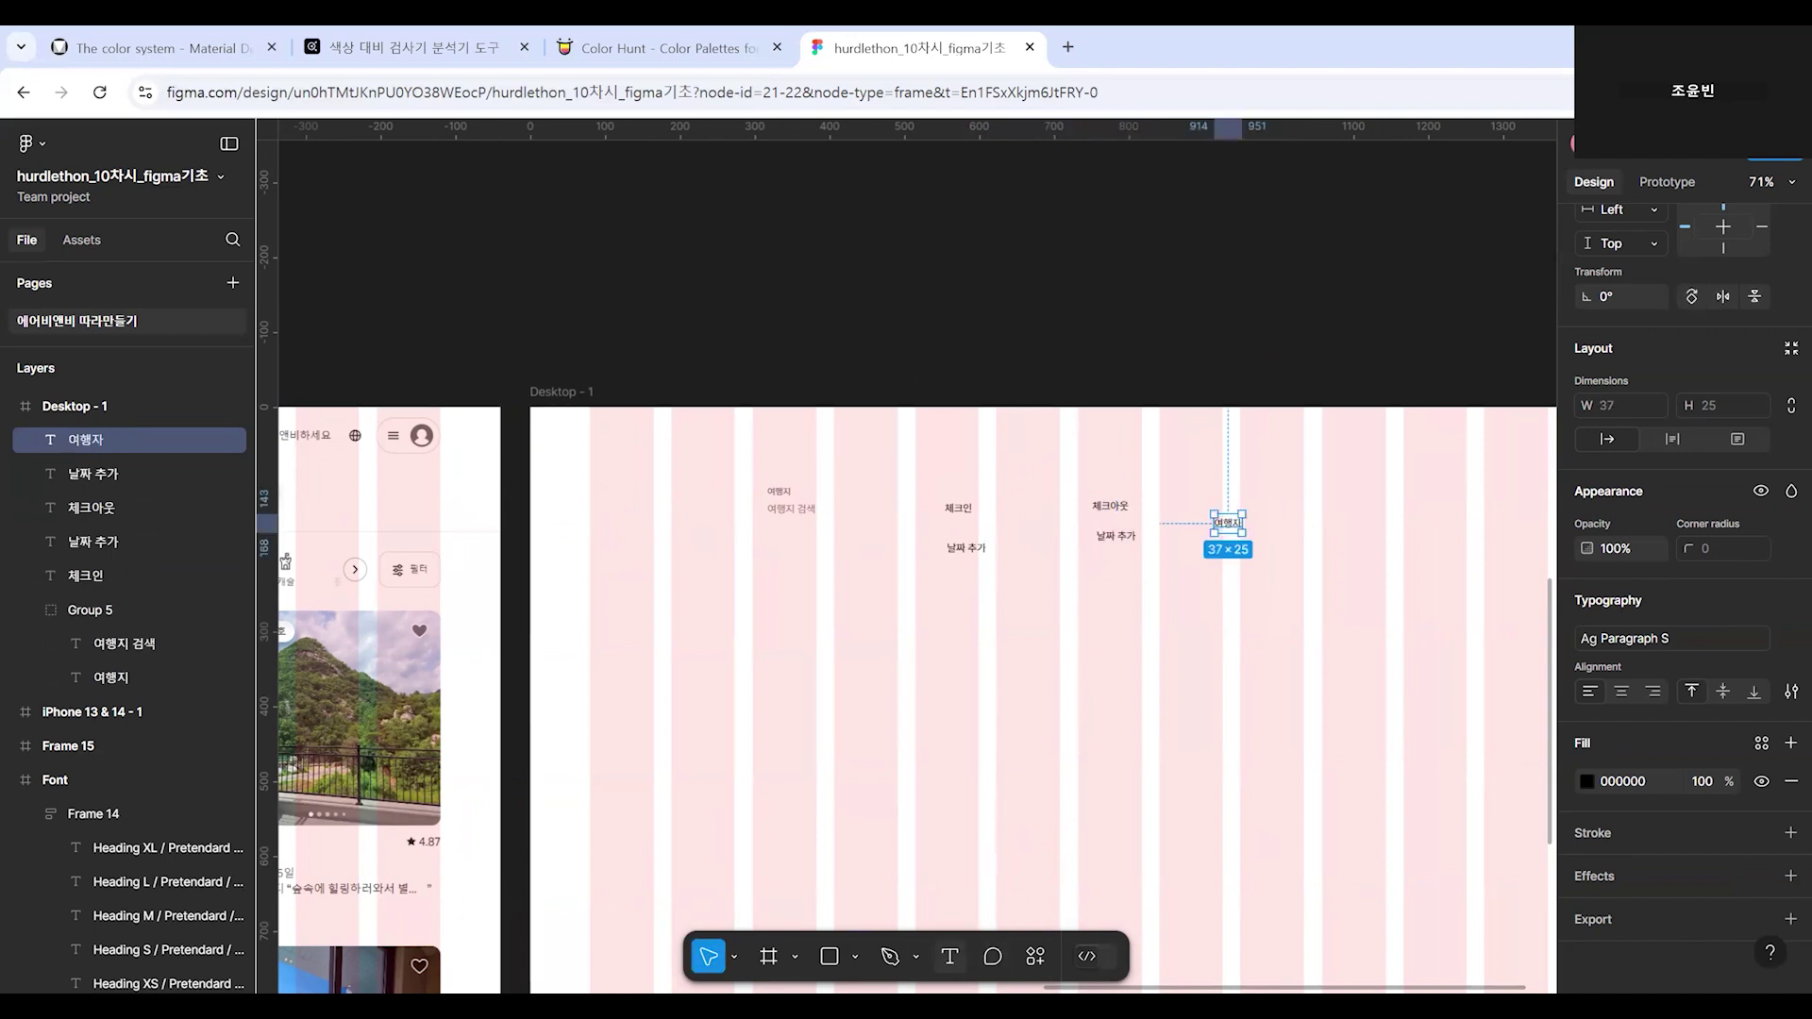
key(t)
click(1220, 559)
text(게스트 추가)
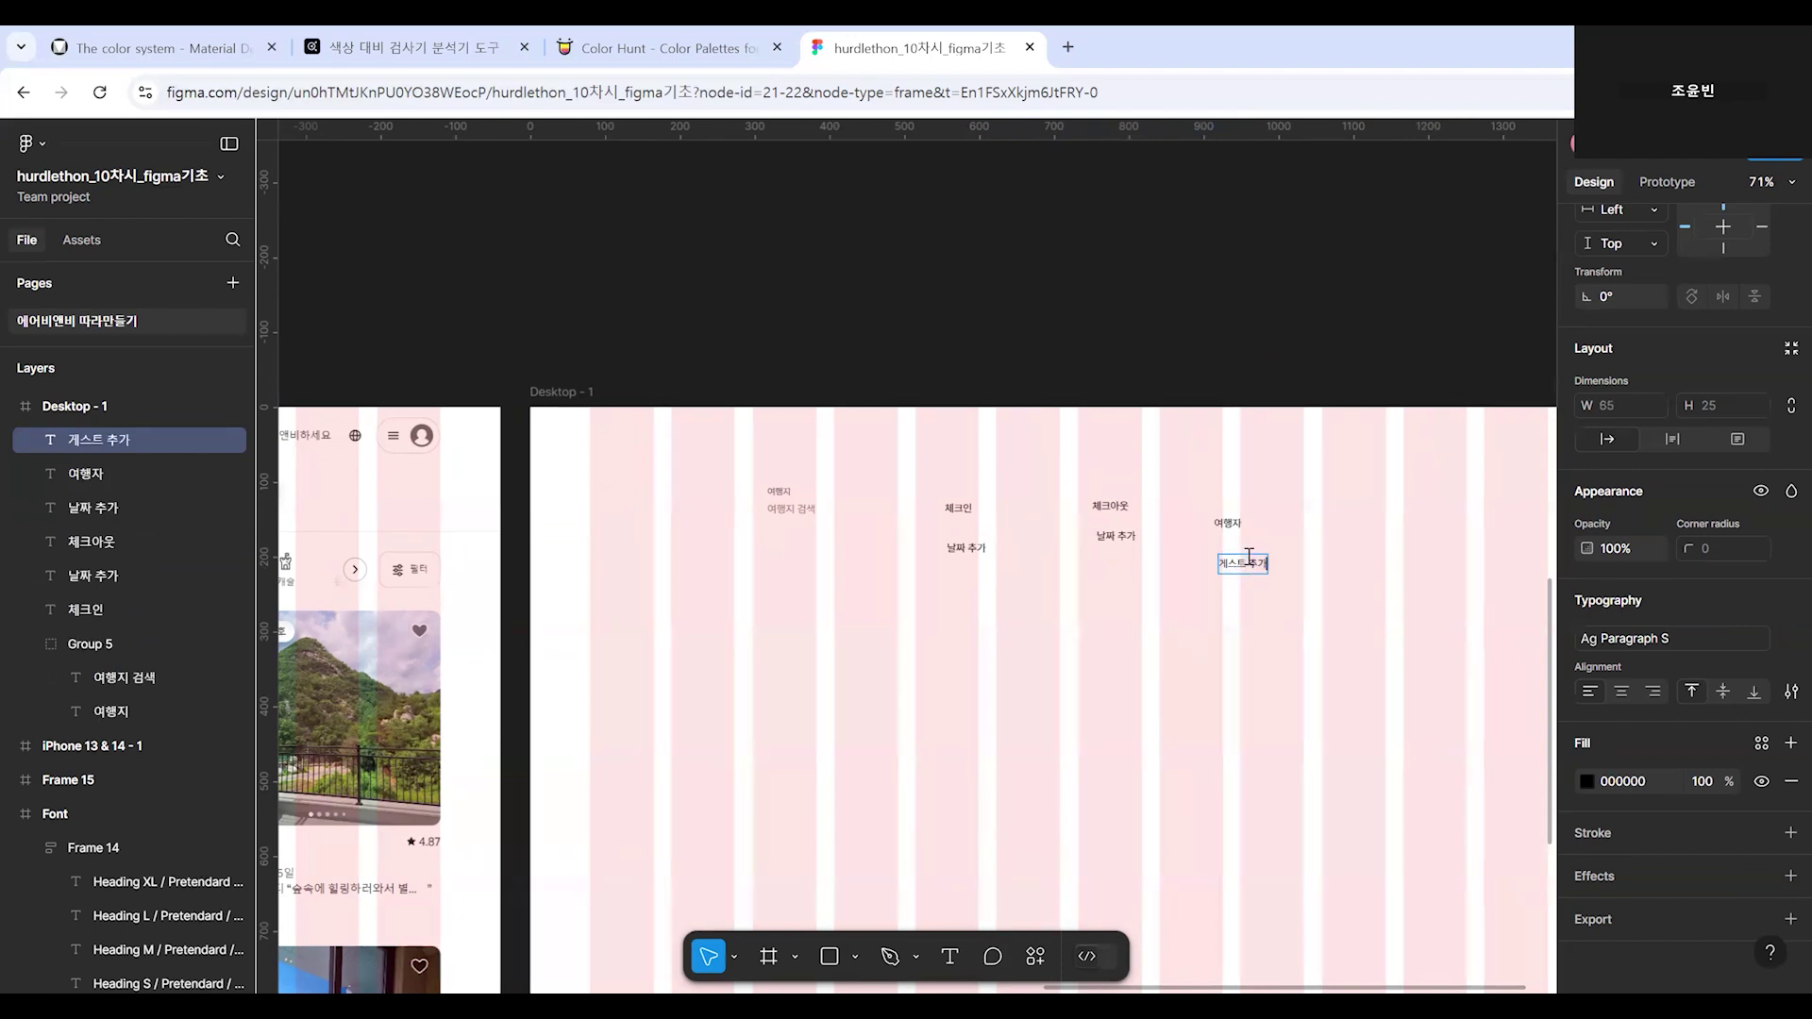
key(Escape)
Move the grouped "여행지" texts closer to "체크인", to about X 438, Y 123.
scroll(708, 529, up, 5)
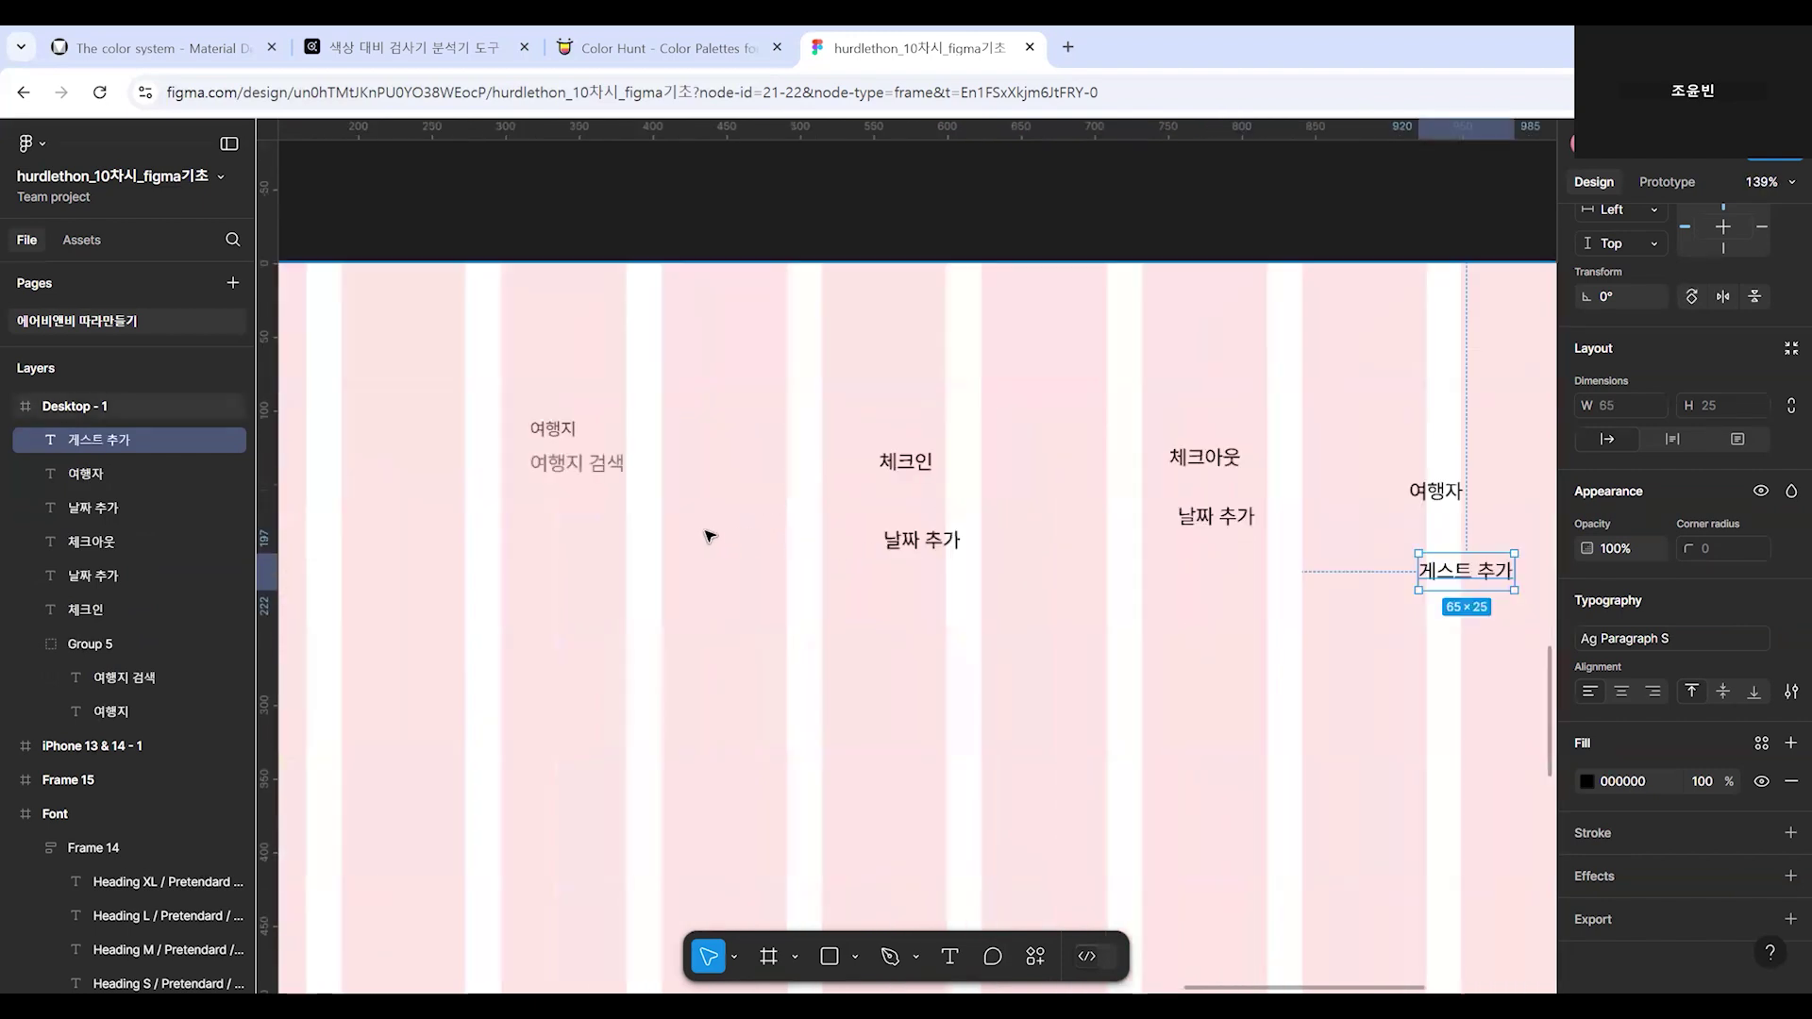
click(531, 453)
drag(527, 451, 750, 488)
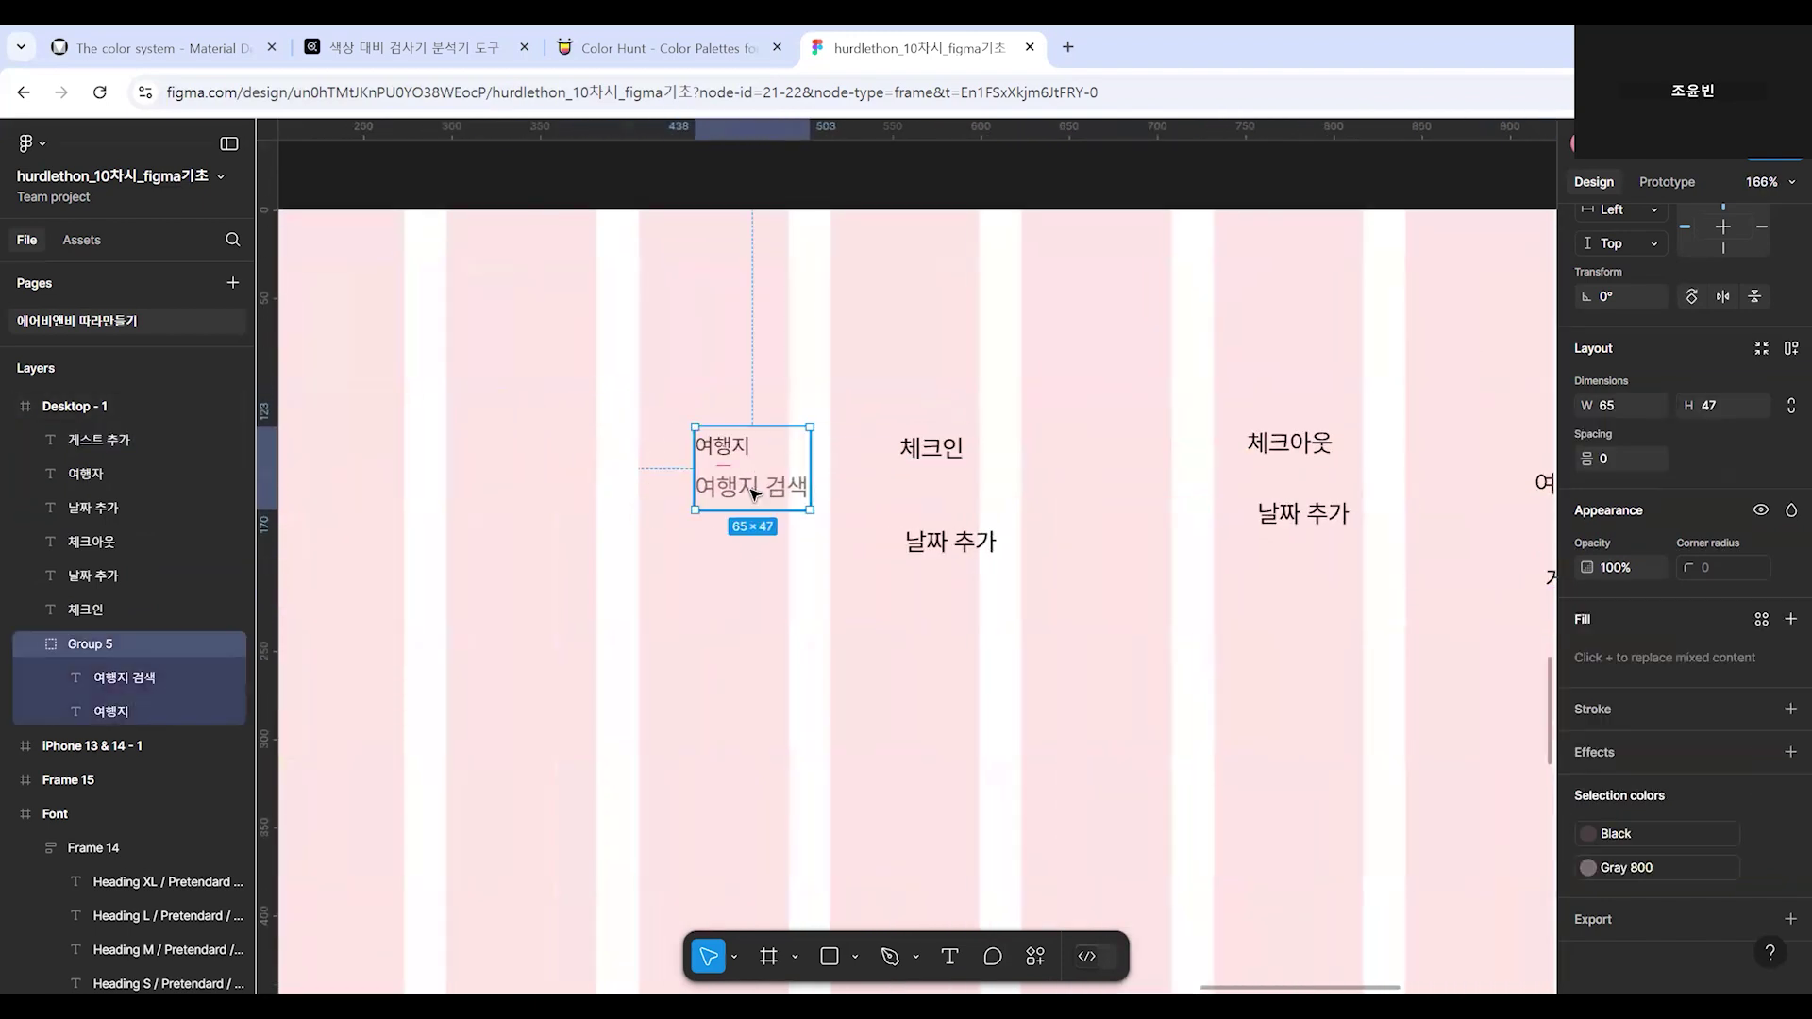
Apply the Paragraph XS text style to "체크인" and move its "날짜 추가" text directly below it, left-aligned.
click(930, 447)
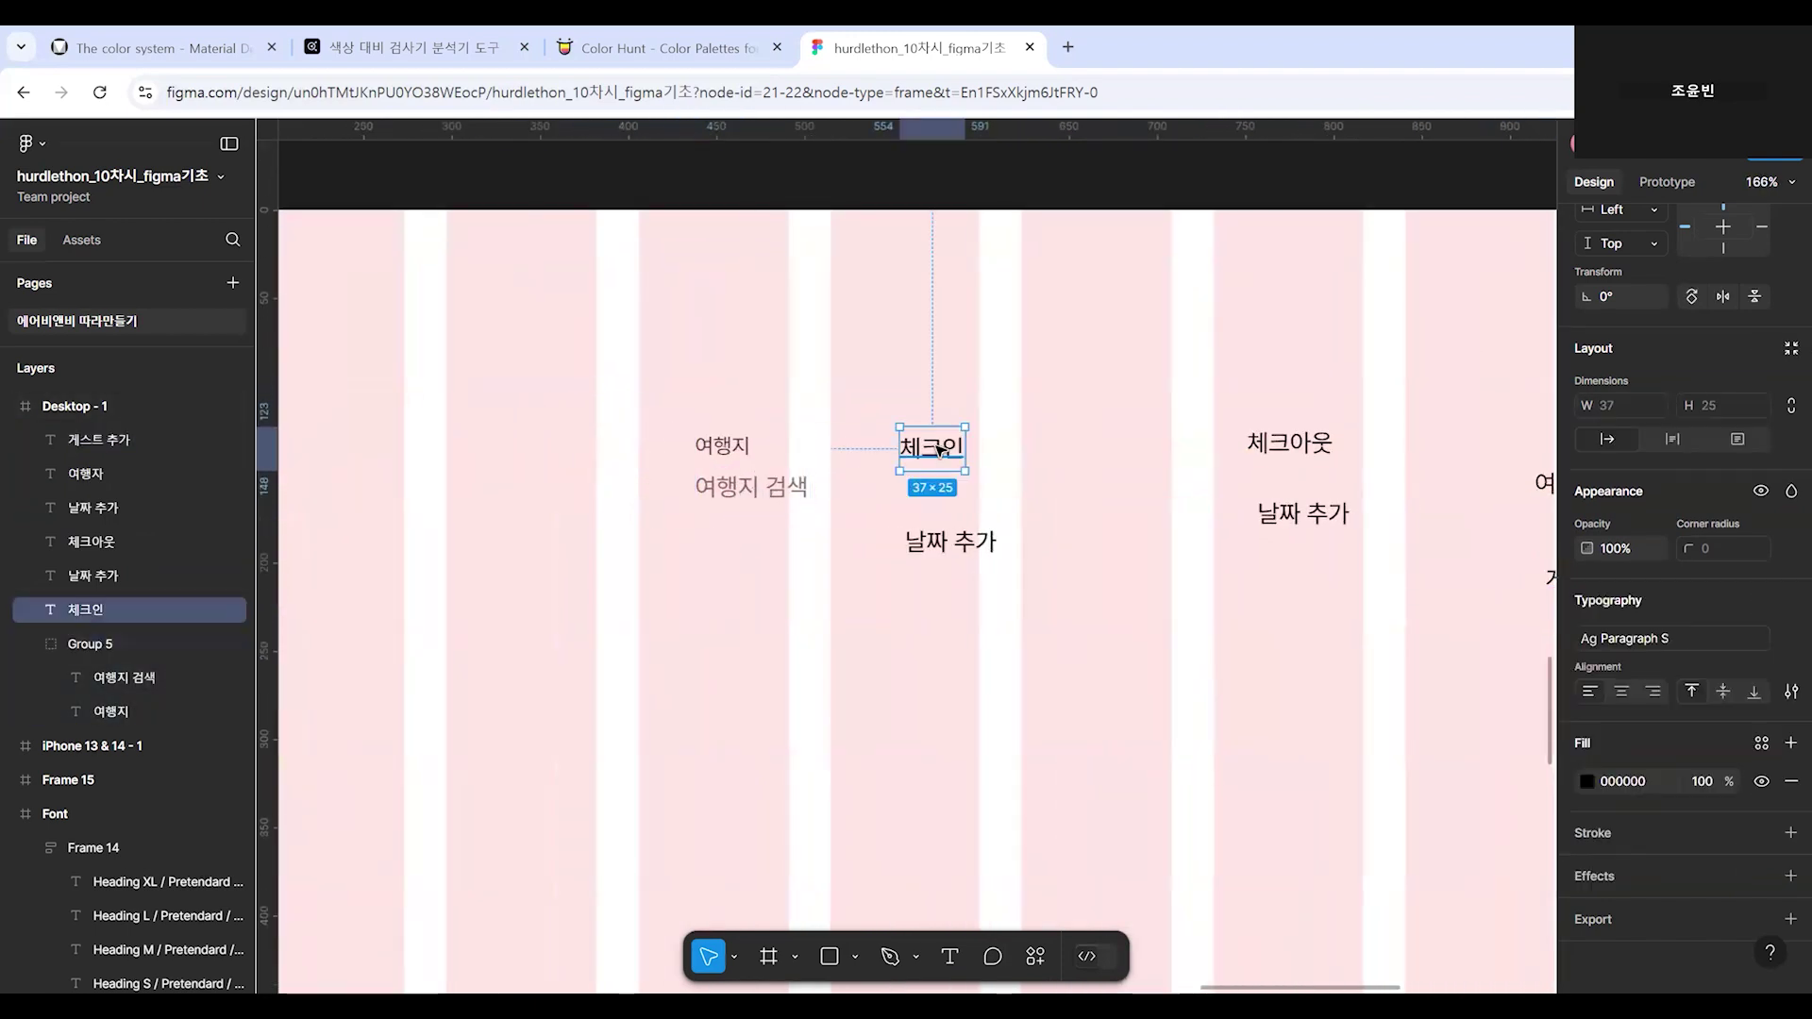
click(1678, 638)
click(1681, 930)
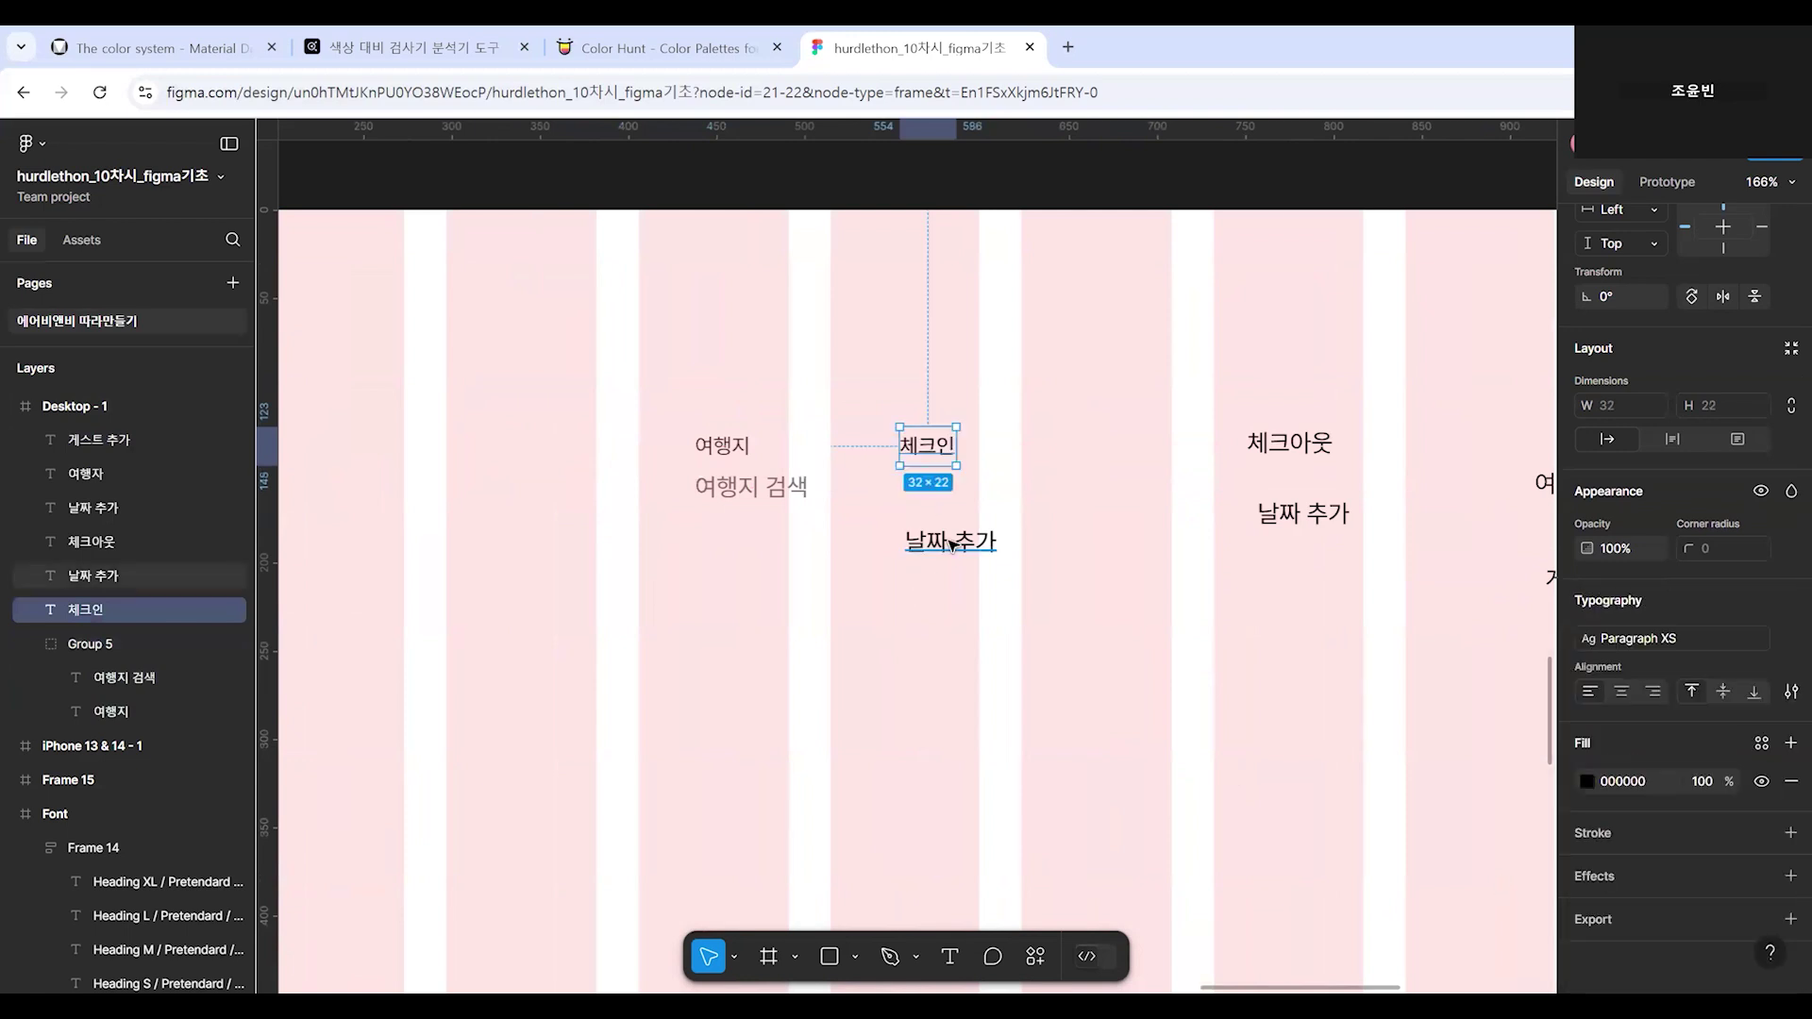
click(946, 536)
drag(946, 555, 929, 453)
Check the spacing between the two texts inside the "여행지" group.
click(725, 456)
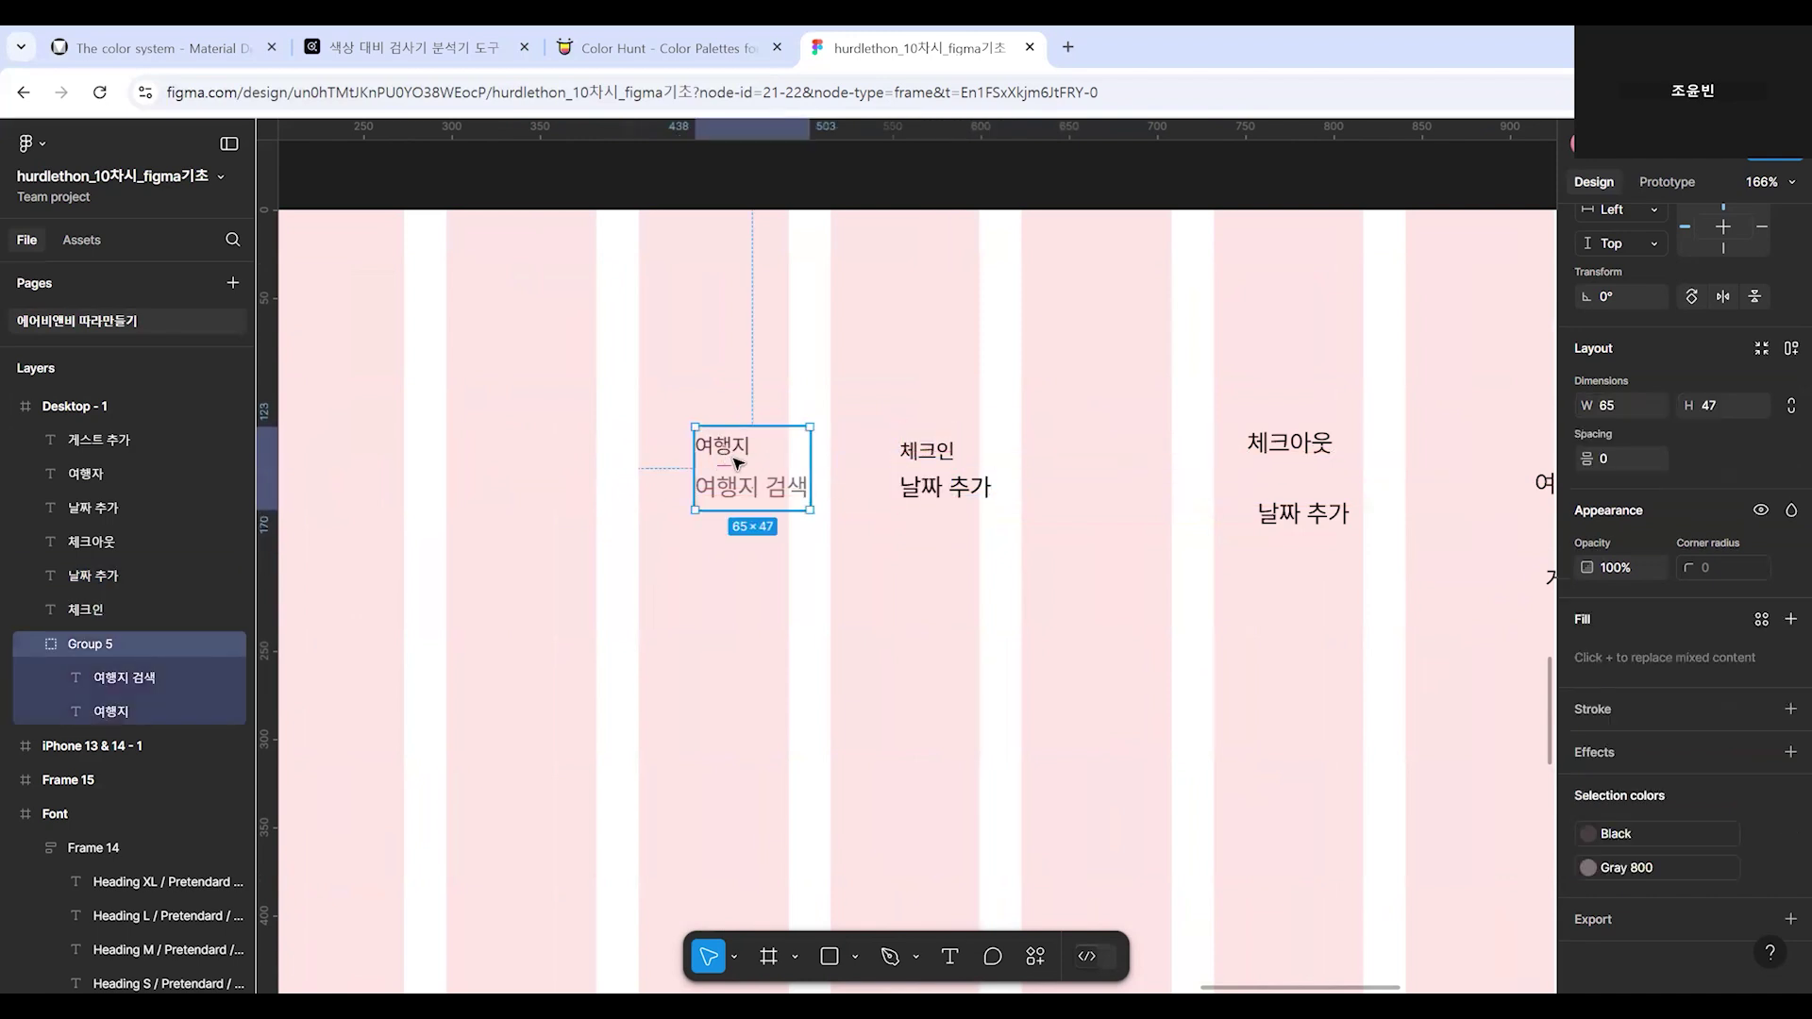
click(797, 604)
click(725, 505)
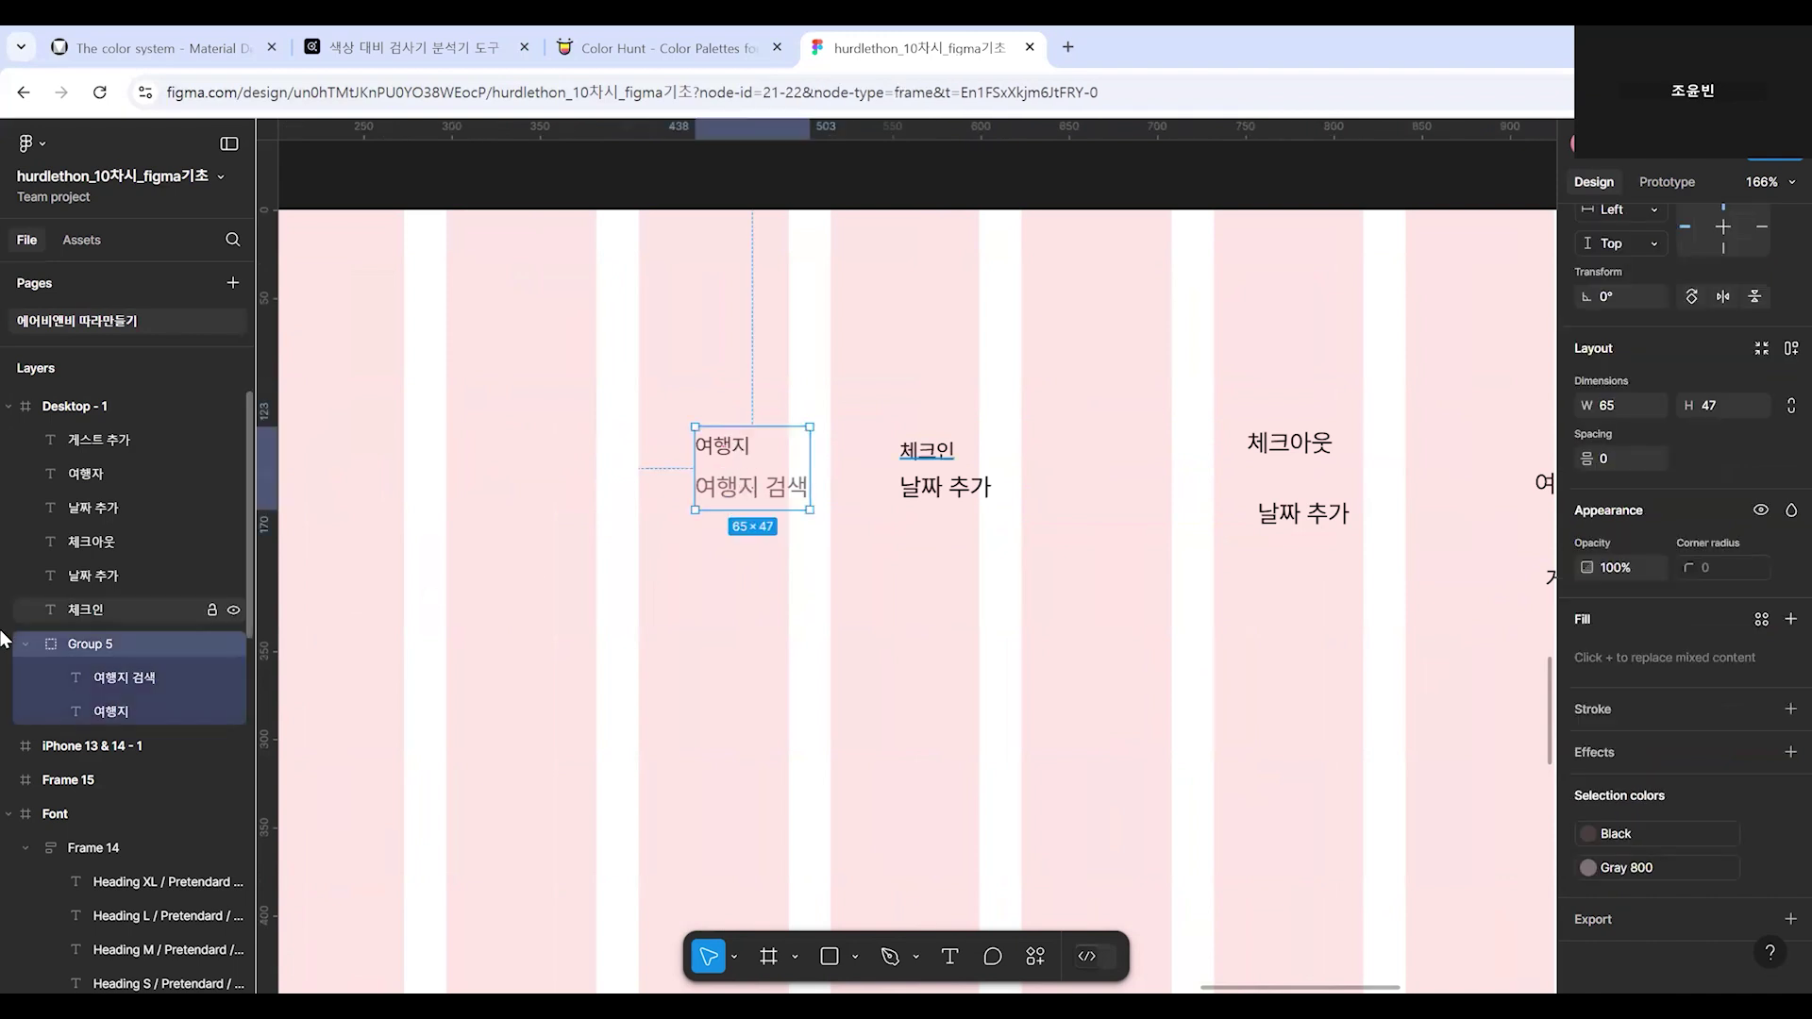
click(105, 671)
click(109, 649)
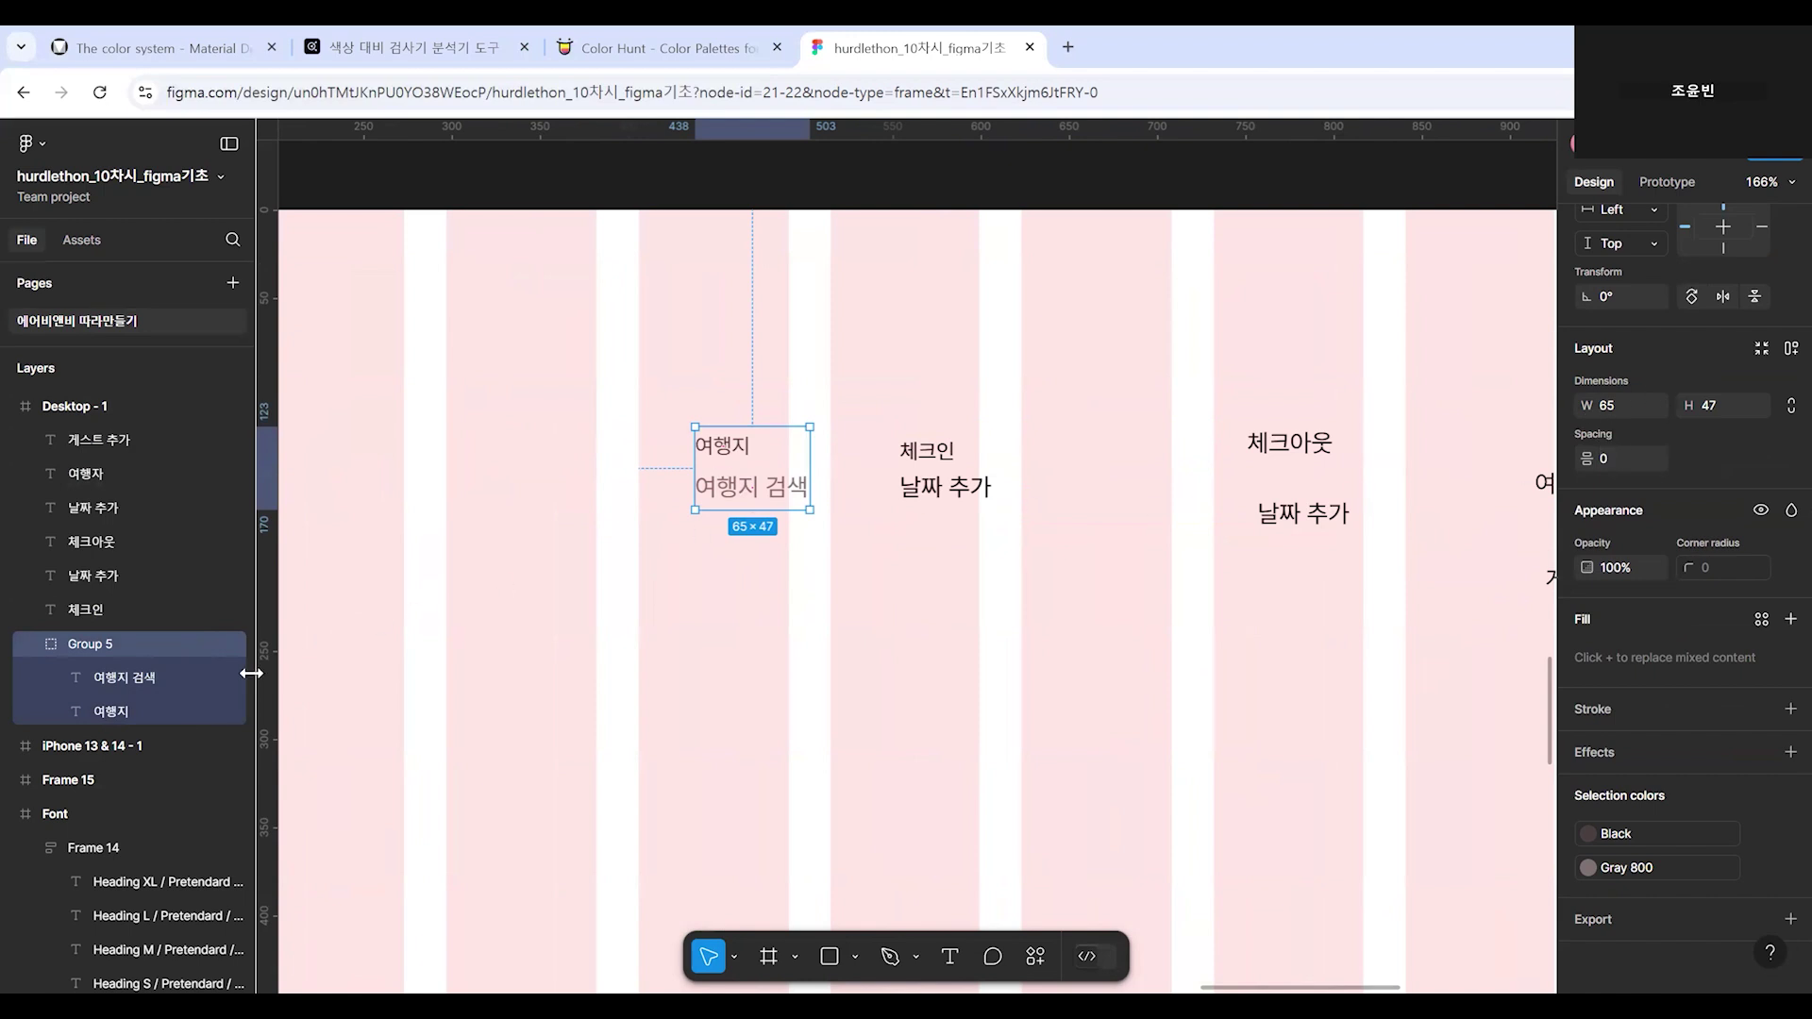
click(146, 715)
shift+click(140, 679)
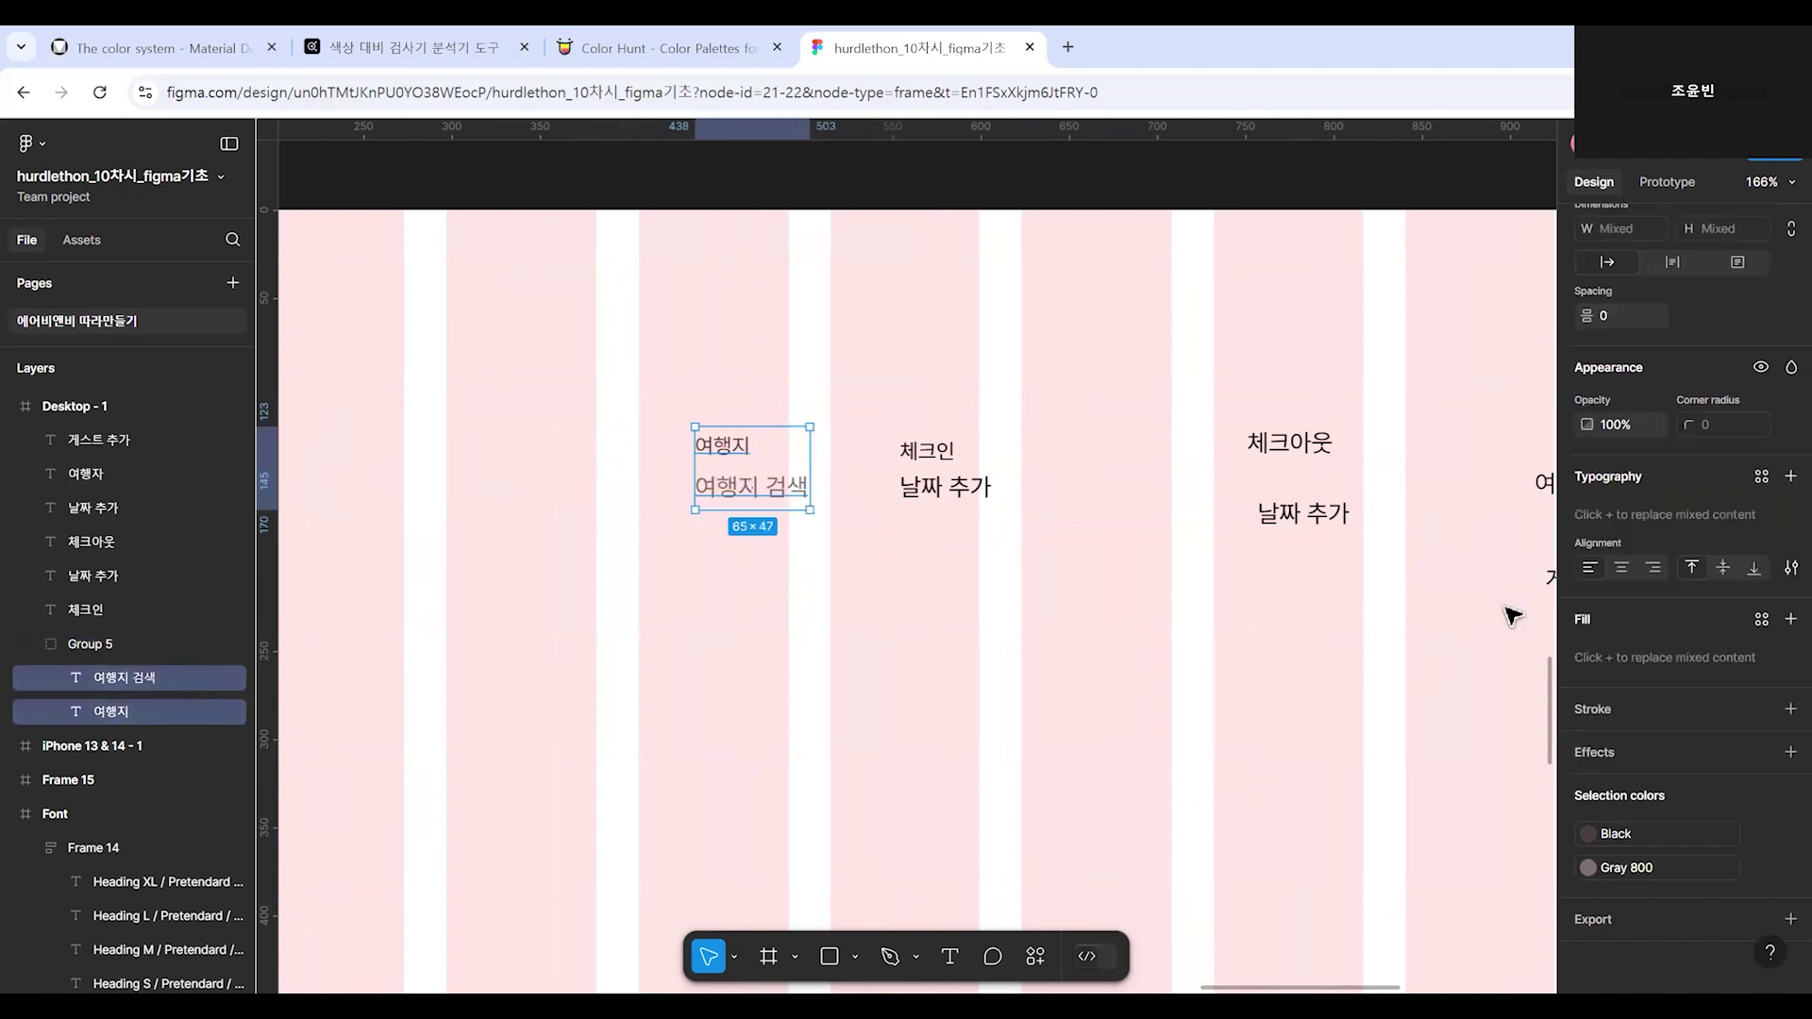
click(862, 644)
click(740, 493)
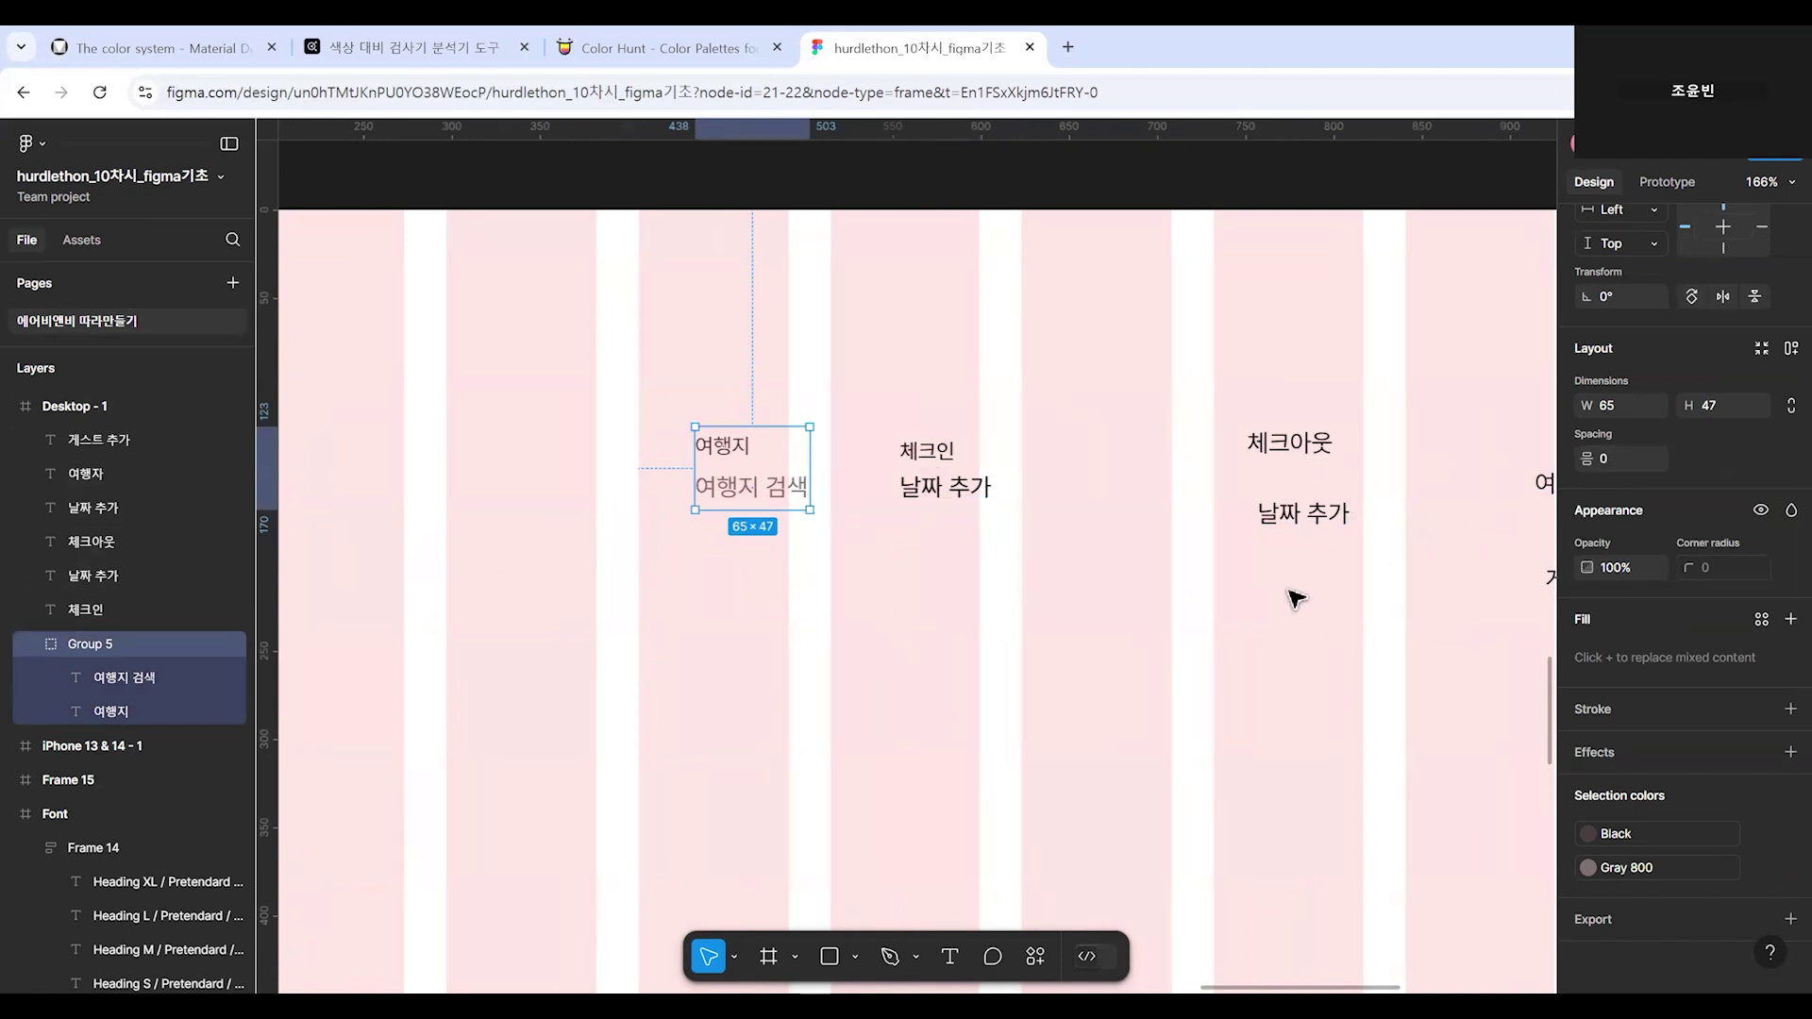
click(938, 642)
Apply the Gray 800 color style to the "날짜 추가" text under "체크인" and Black to "체크인".
click(944, 487)
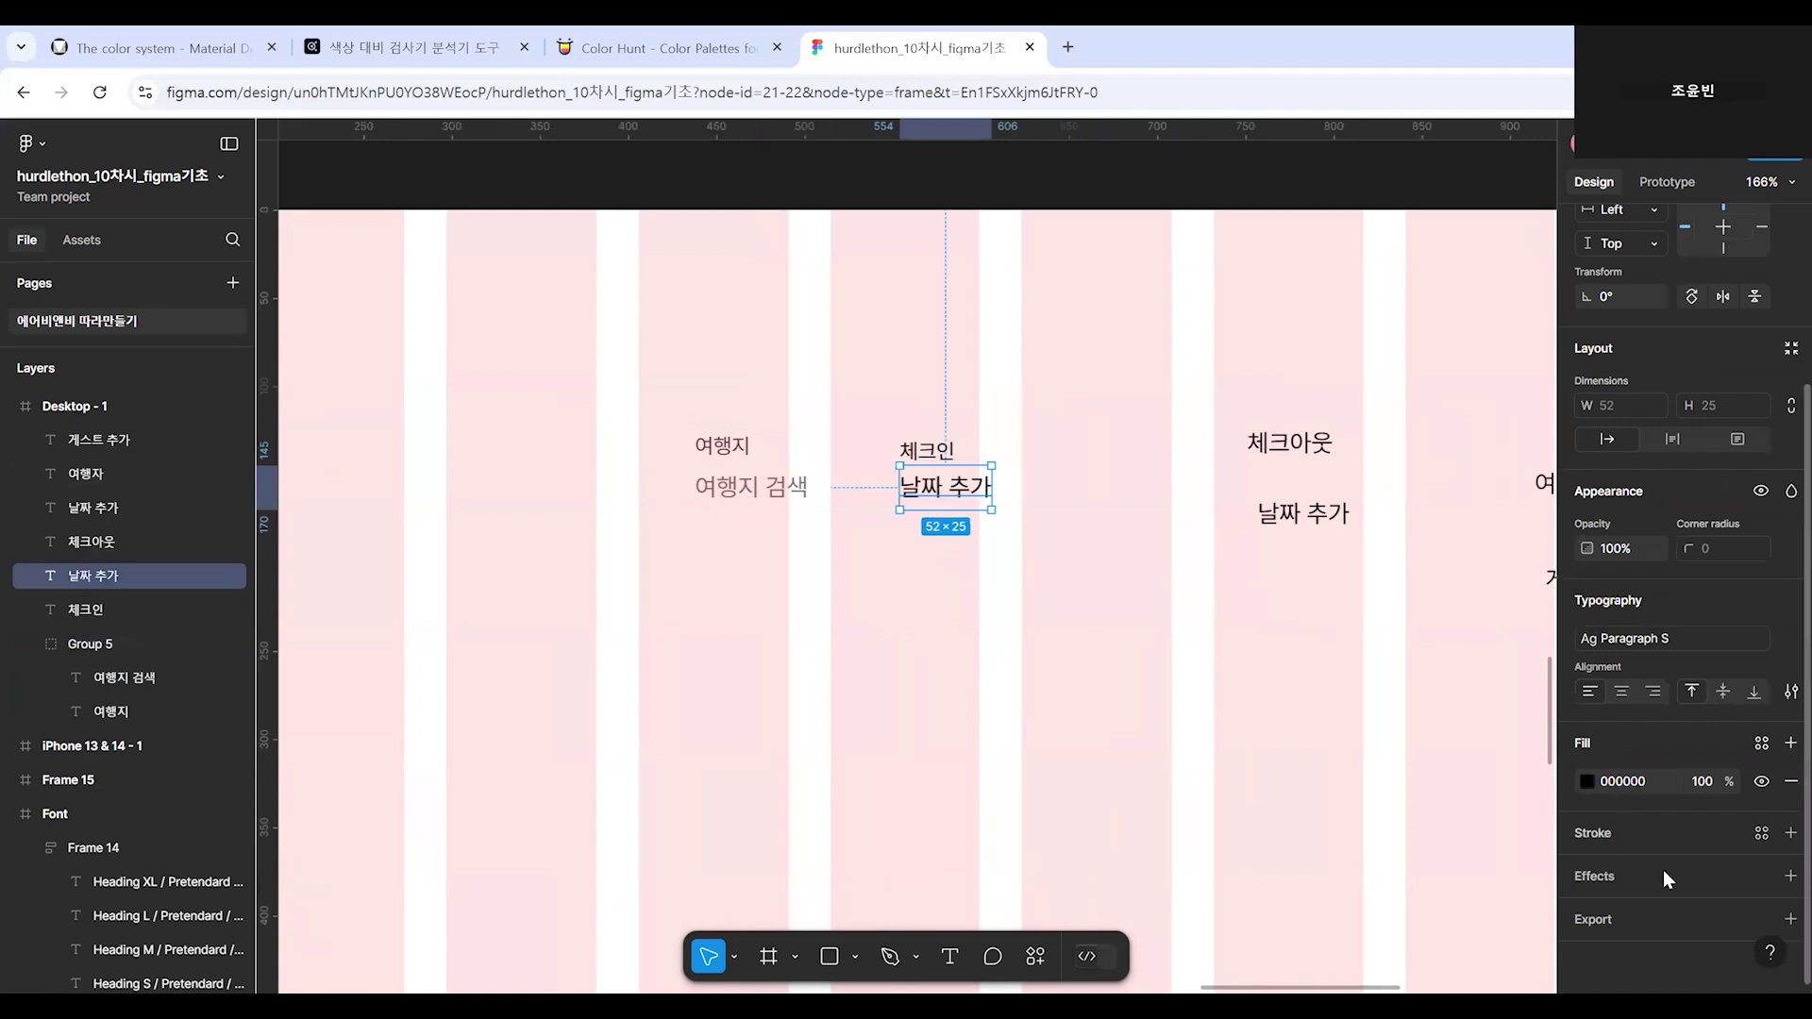
click(1762, 746)
scroll(1363, 857, down, 3)
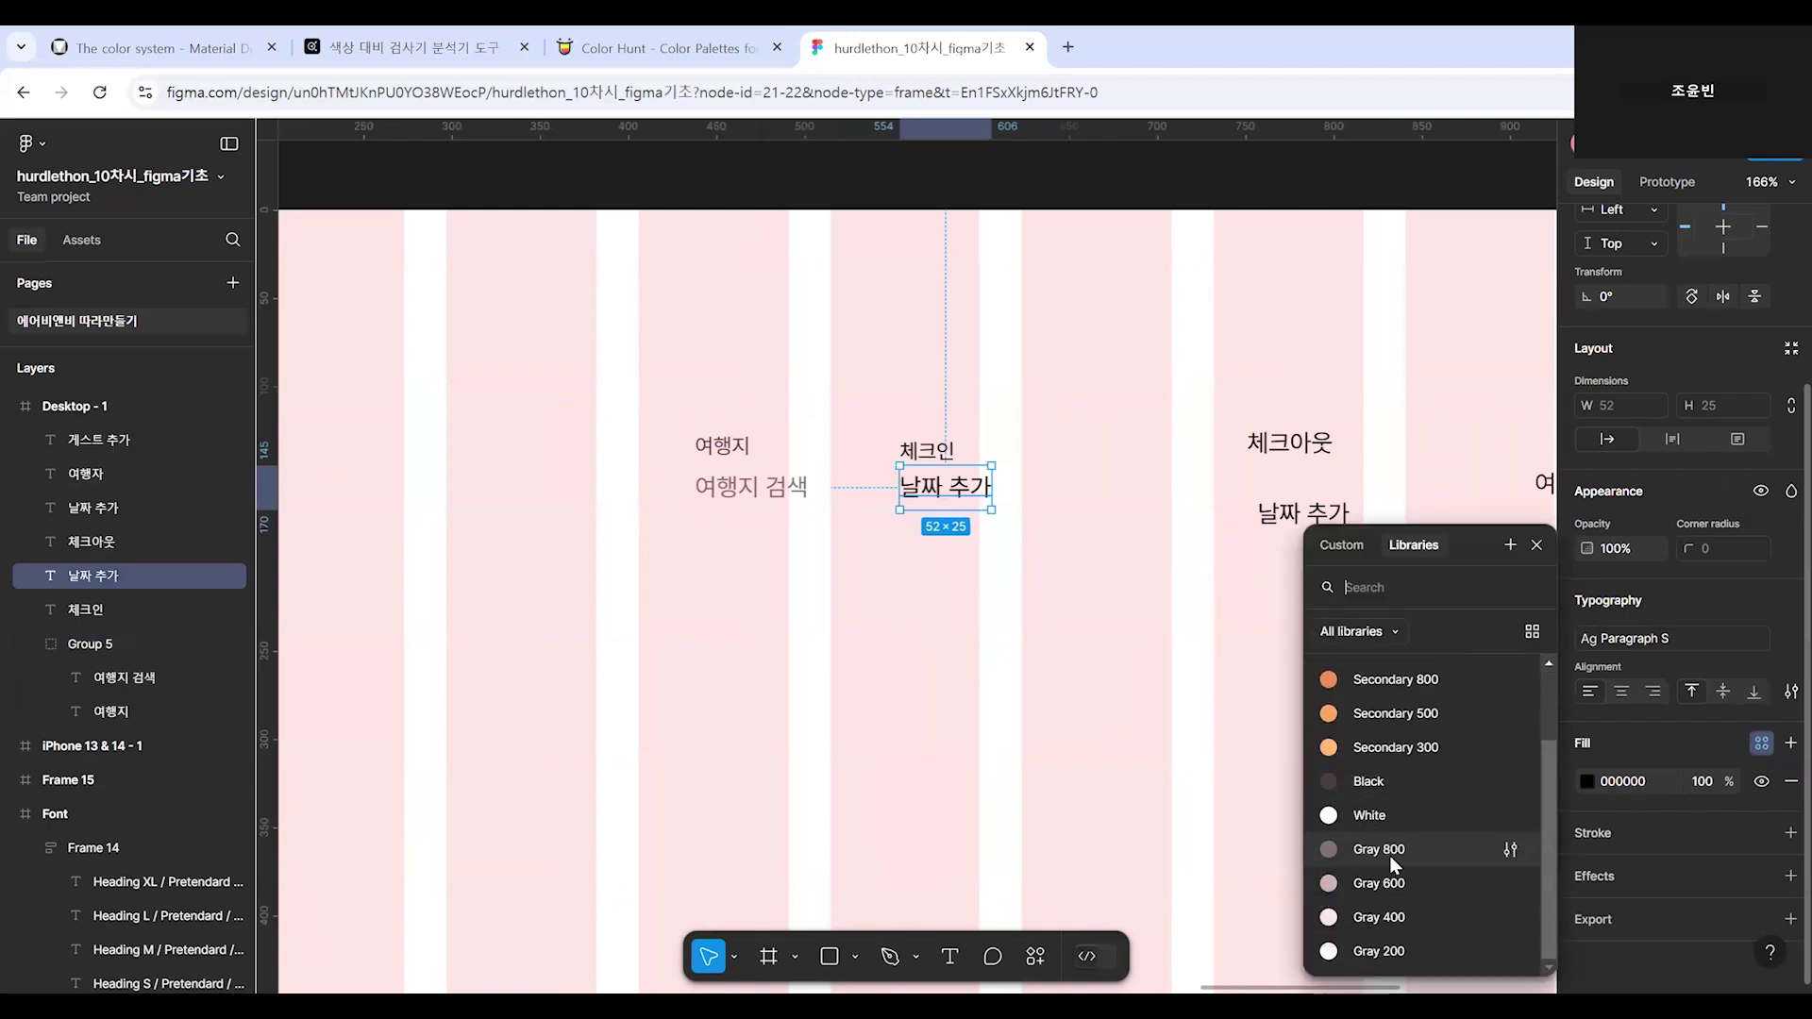
click(1389, 855)
click(934, 453)
click(1764, 752)
click(1436, 889)
click(1120, 739)
Group "체크인" with its "날짜 추가" text at a spacing of 0 and move the group closer to "여행지".
click(935, 486)
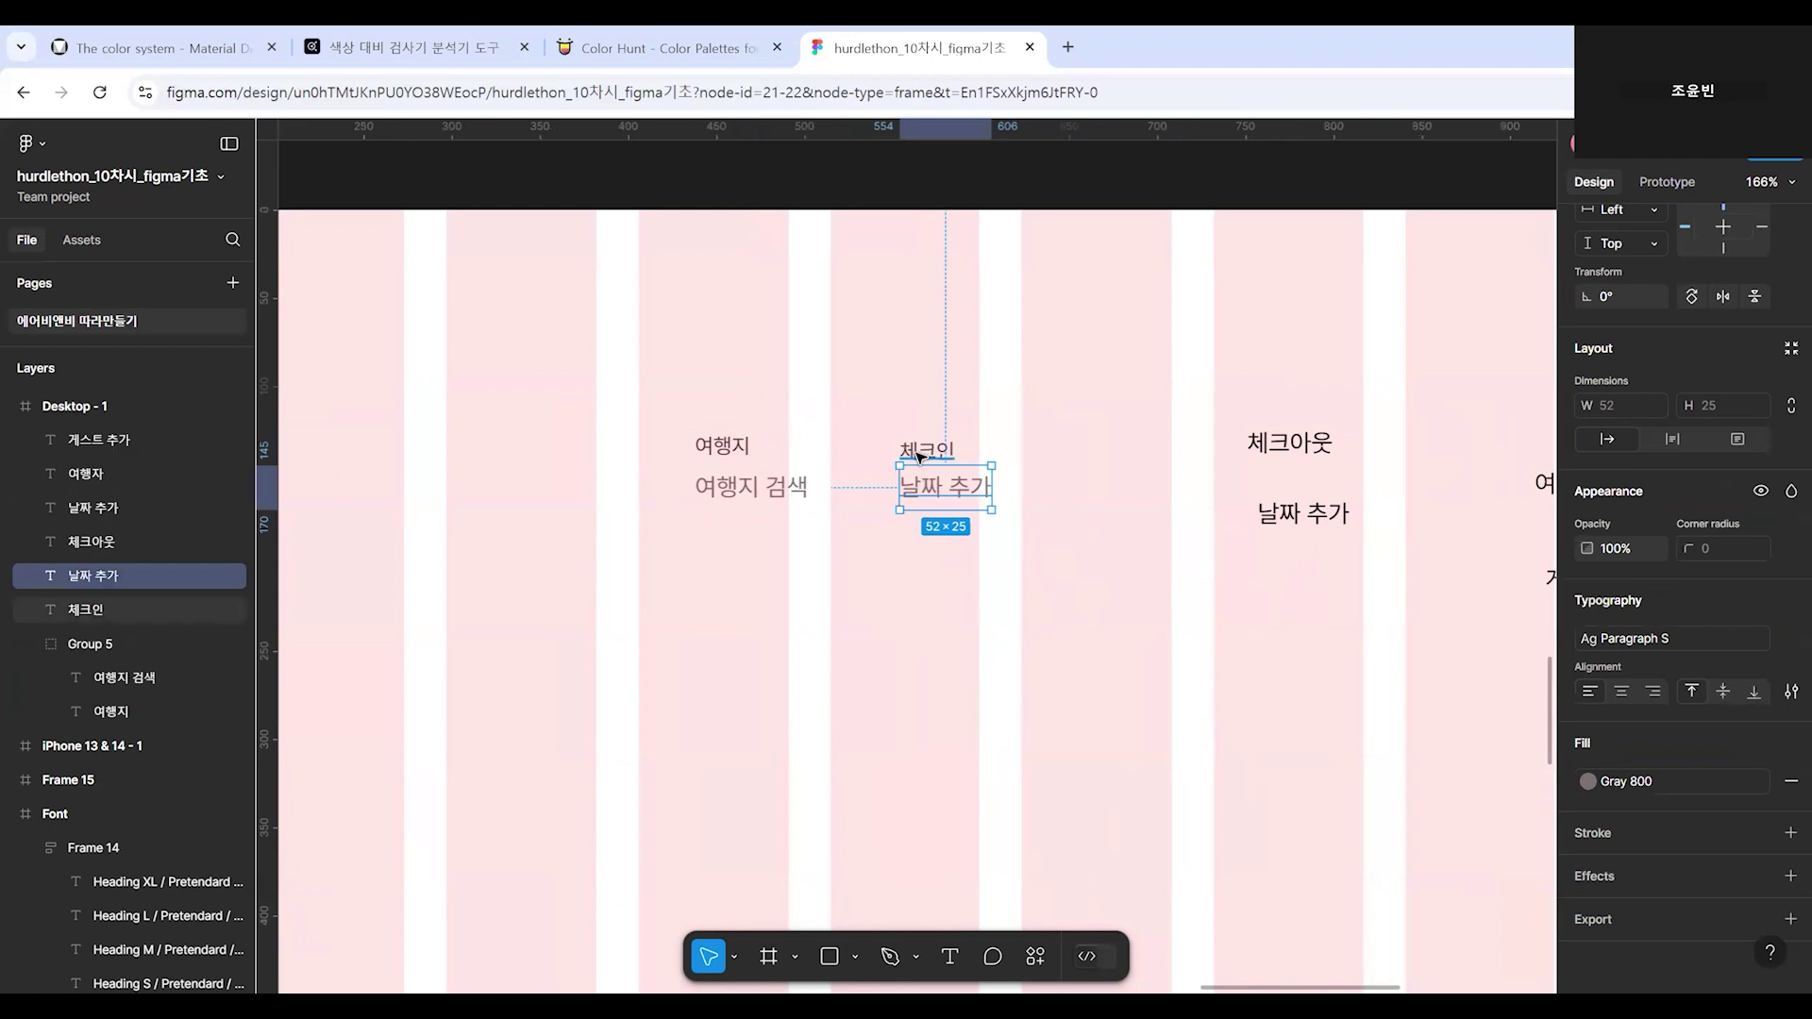
shift+click(916, 448)
key(ctrl+g)
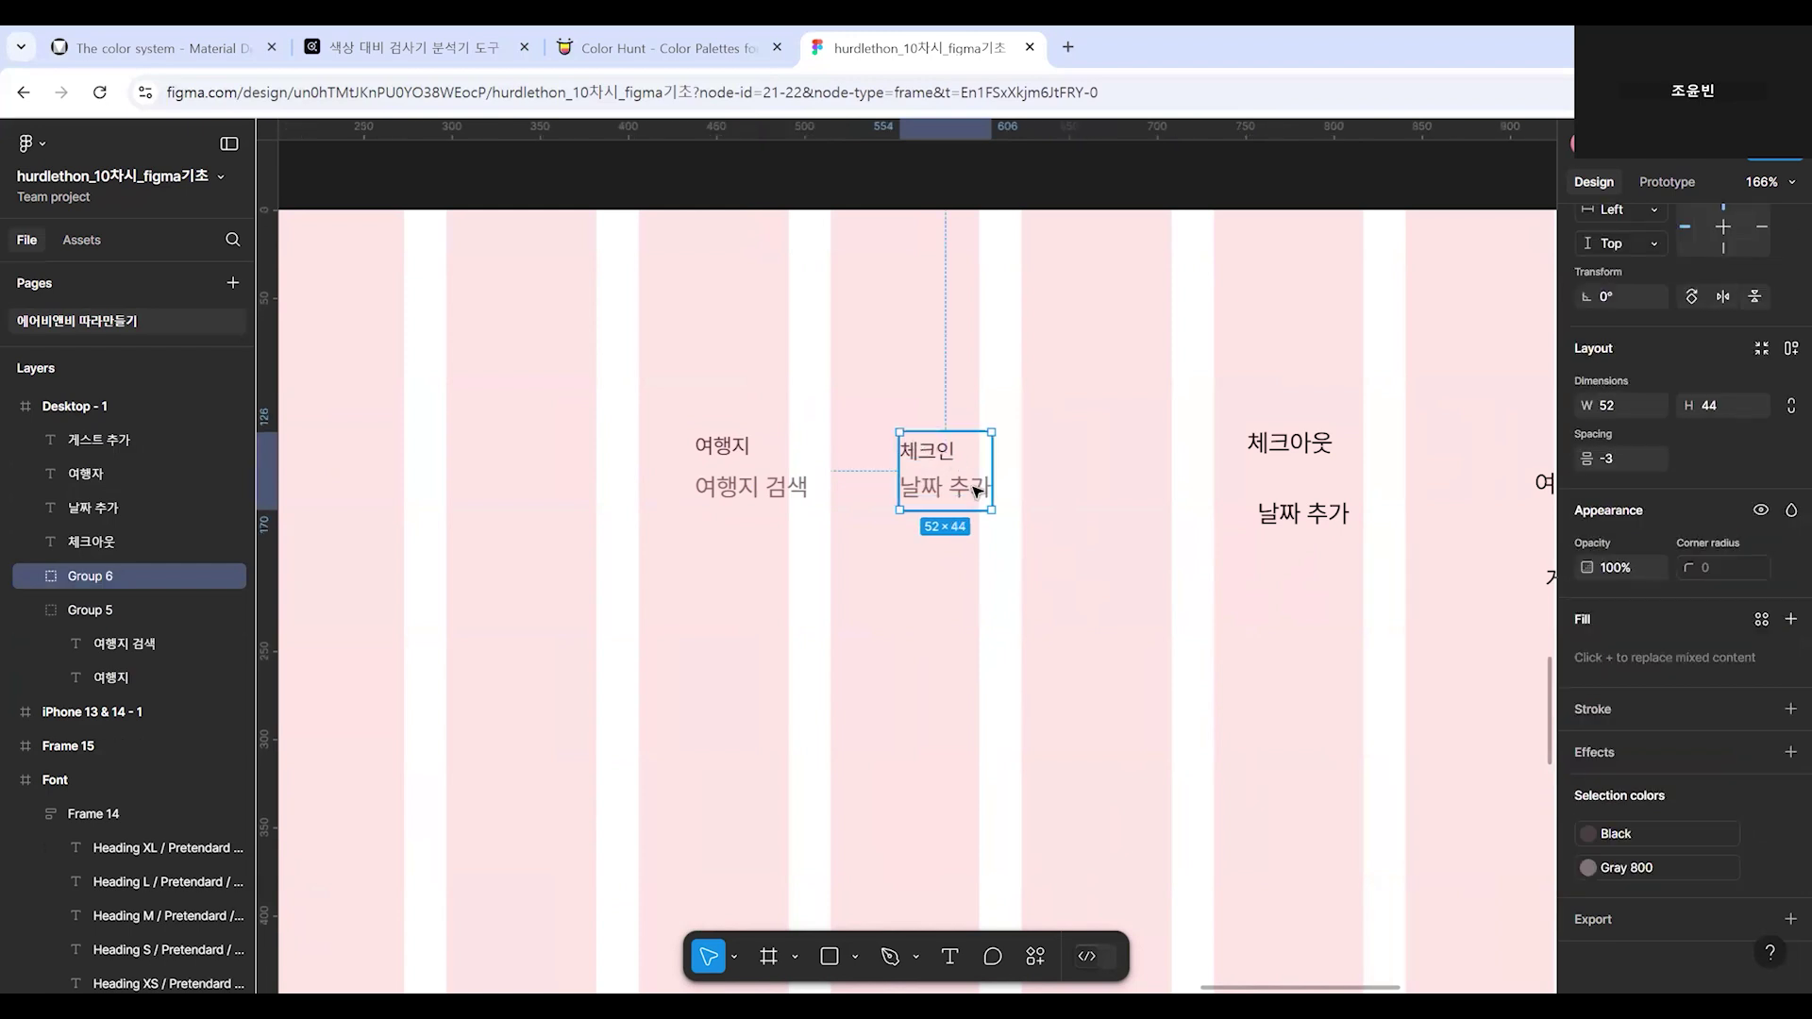
click(1610, 459)
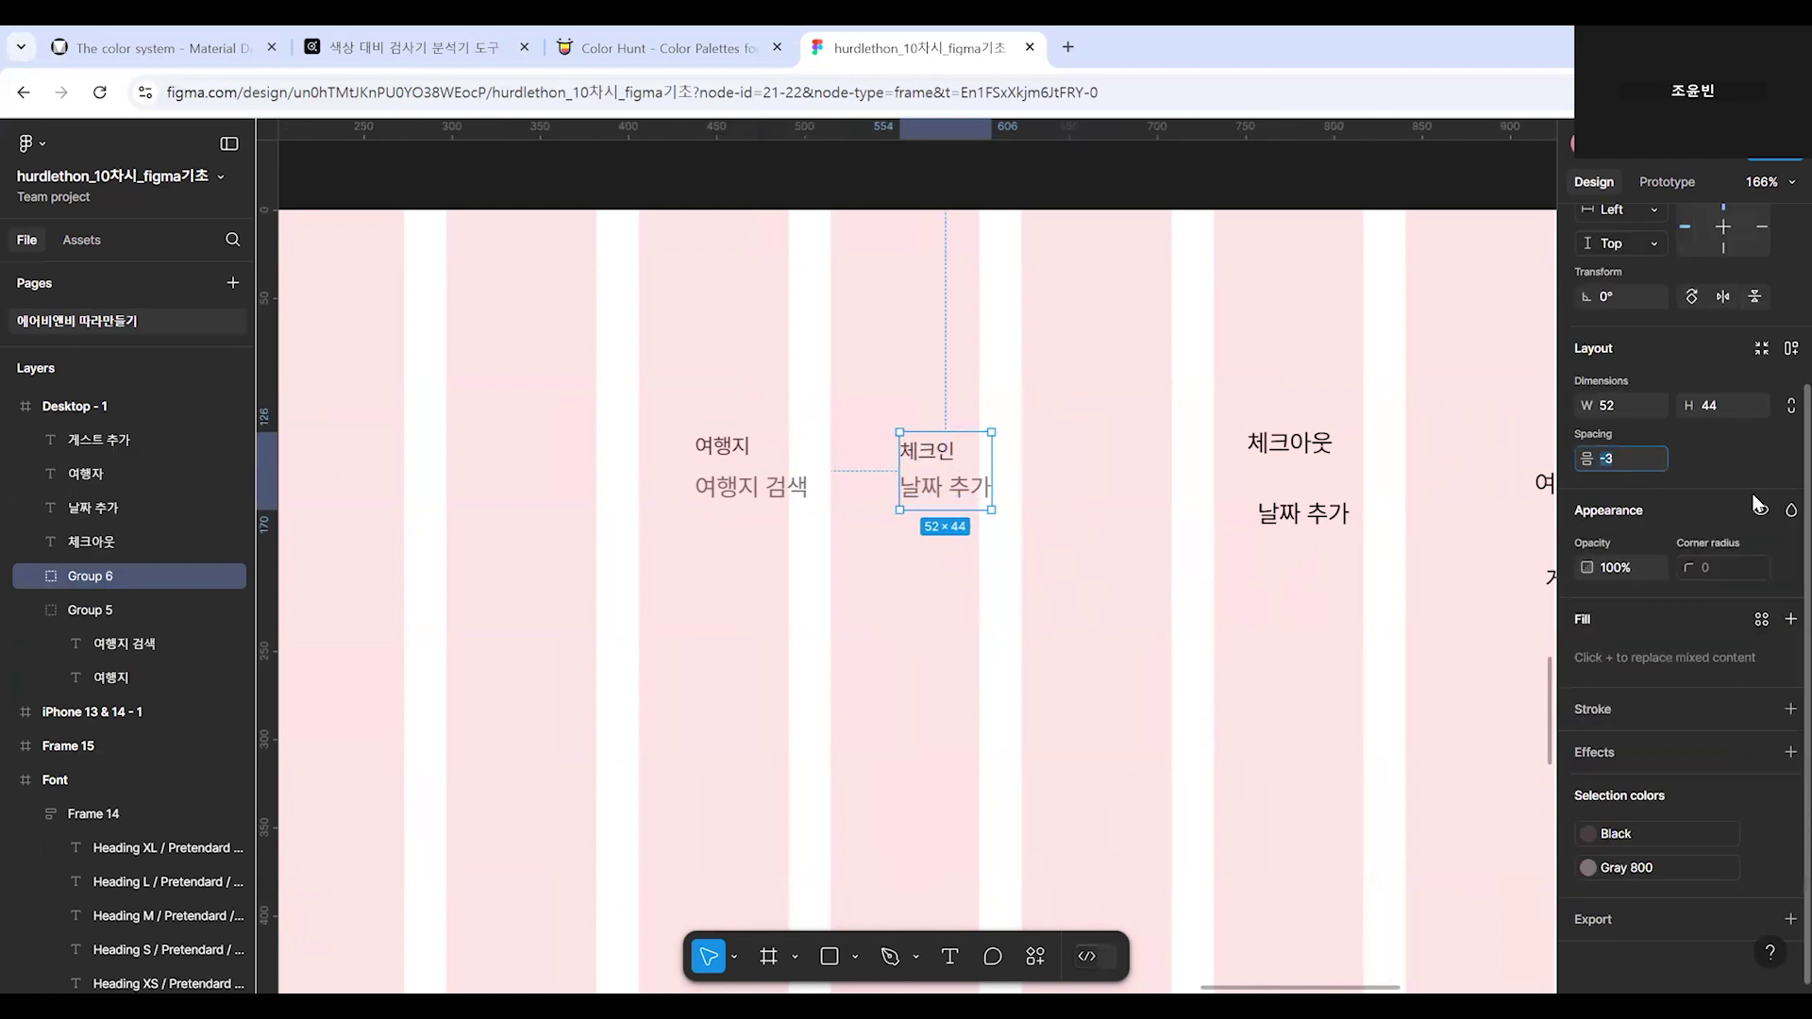
key(Return)
click(1180, 576)
mouse_move(935, 521)
mouse_down()
mouse_move(930, 474)
mouse_move(914, 514)
mouse_up()
click(1040, 551)
Apply the Paragraph XS text style to "체크아웃".
scroll(944, 566, right, 5)
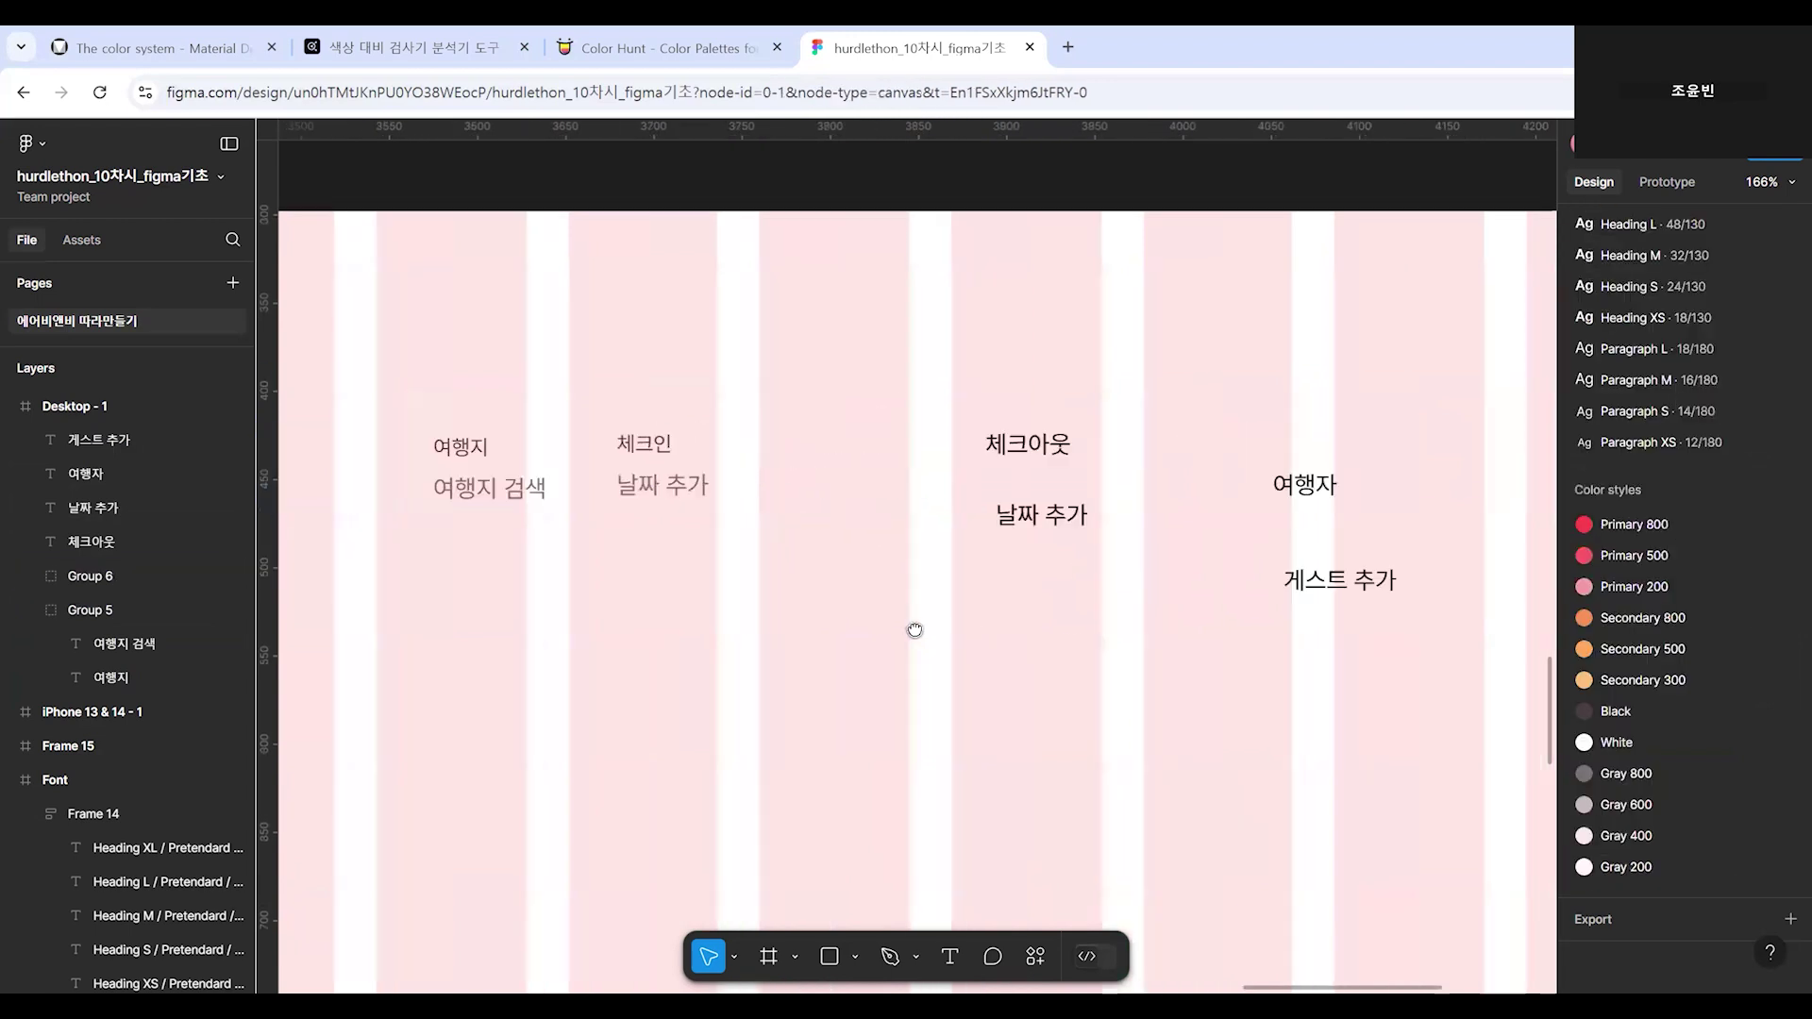
click(939, 461)
click(1651, 635)
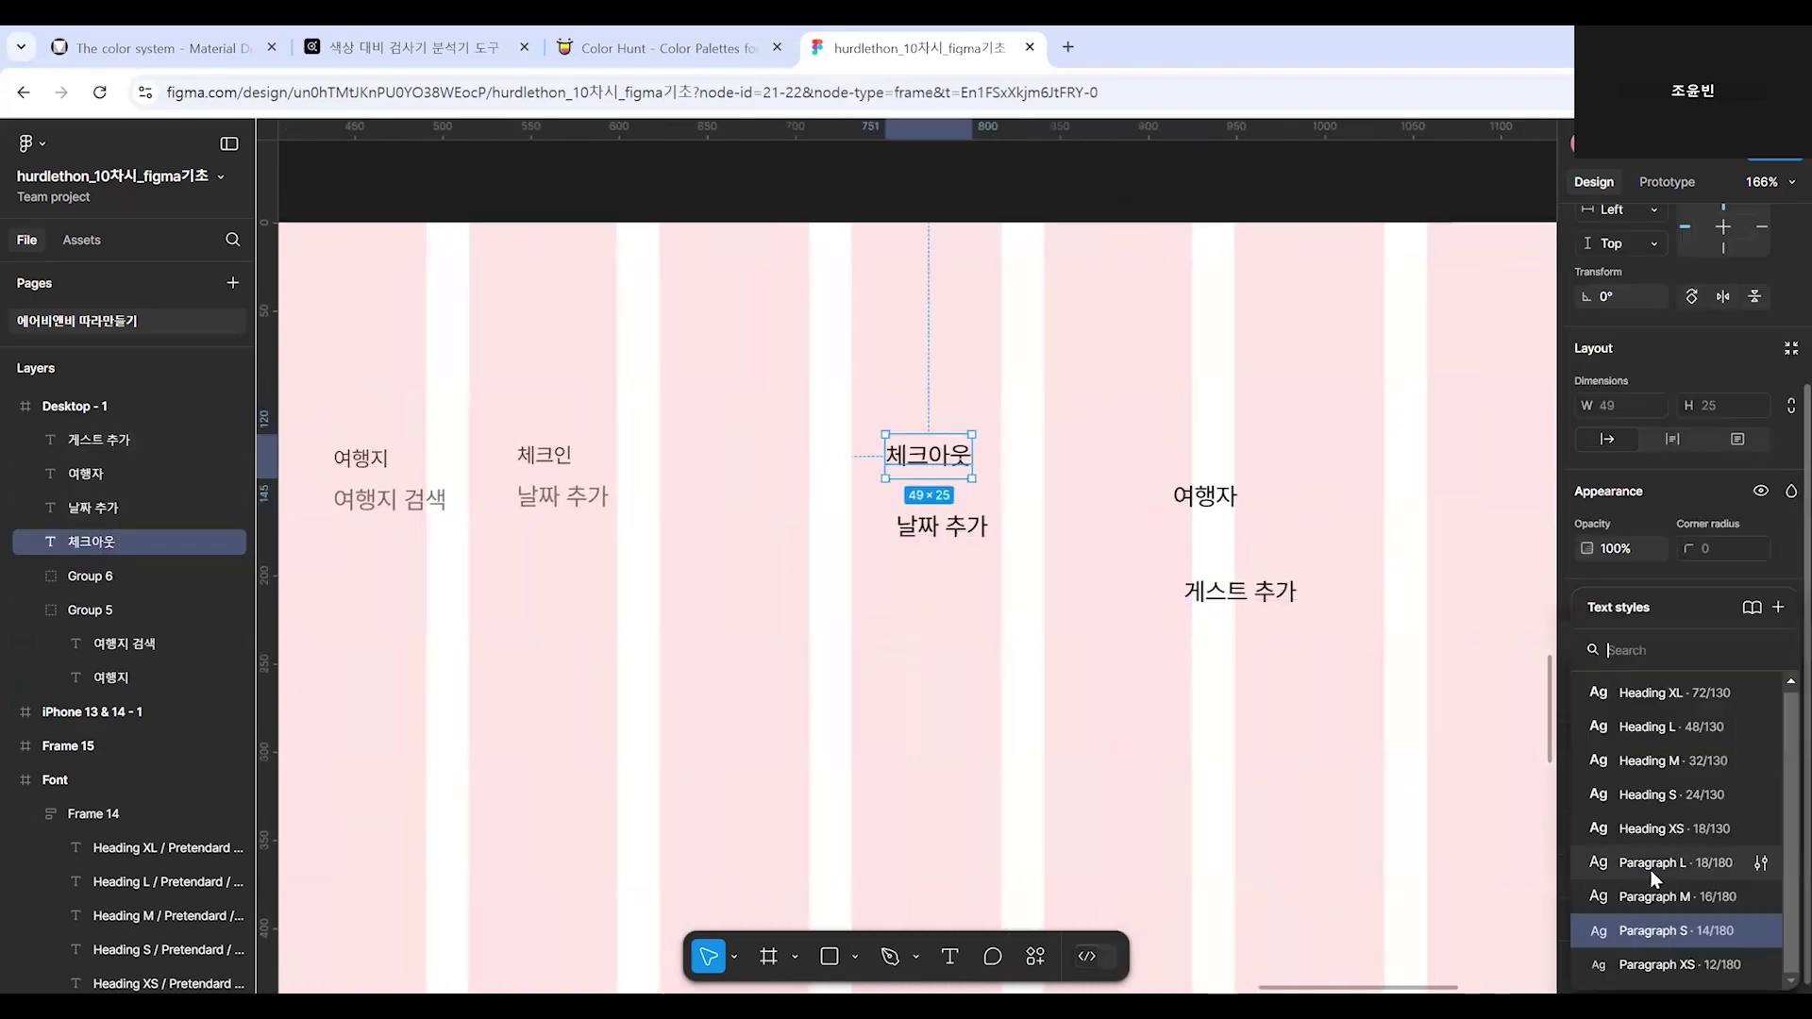
click(1028, 614)
click(942, 526)
click(1651, 635)
click(1055, 733)
Apply the Black color style to "체크아웃" and Gray 800 to the "날짜 추가" text below it.
click(922, 453)
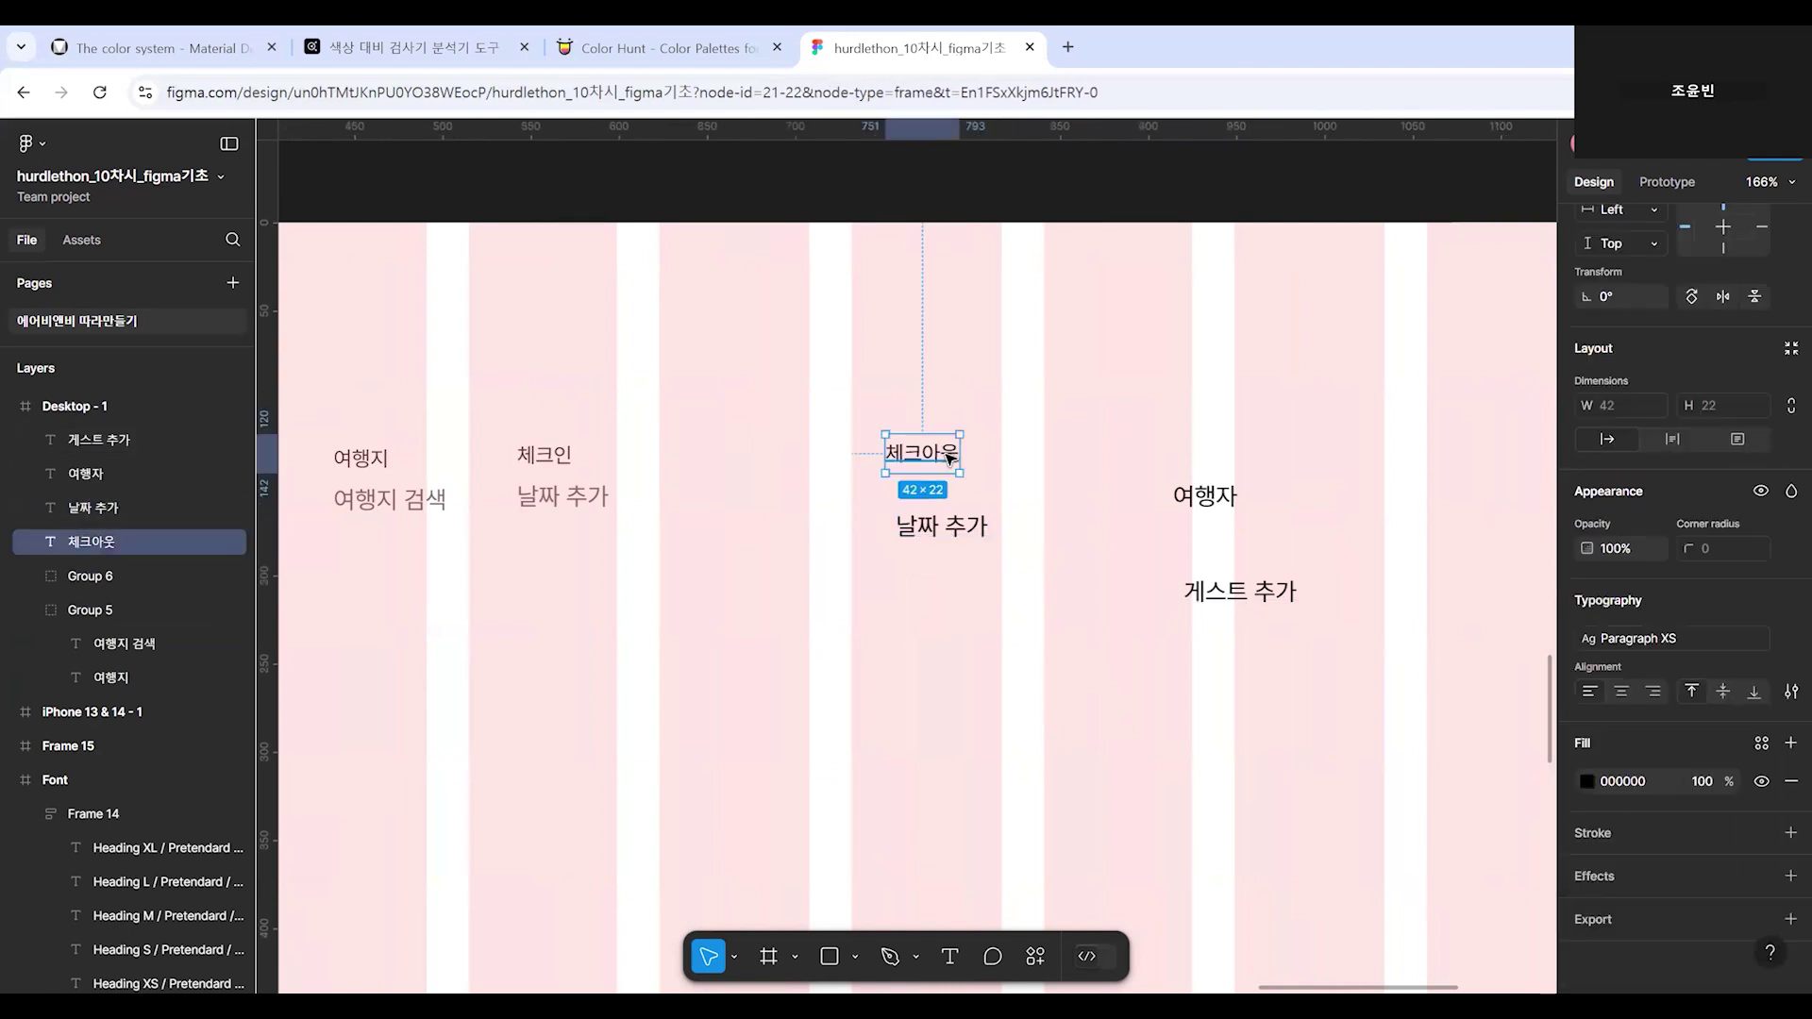
click(1761, 743)
click(941, 524)
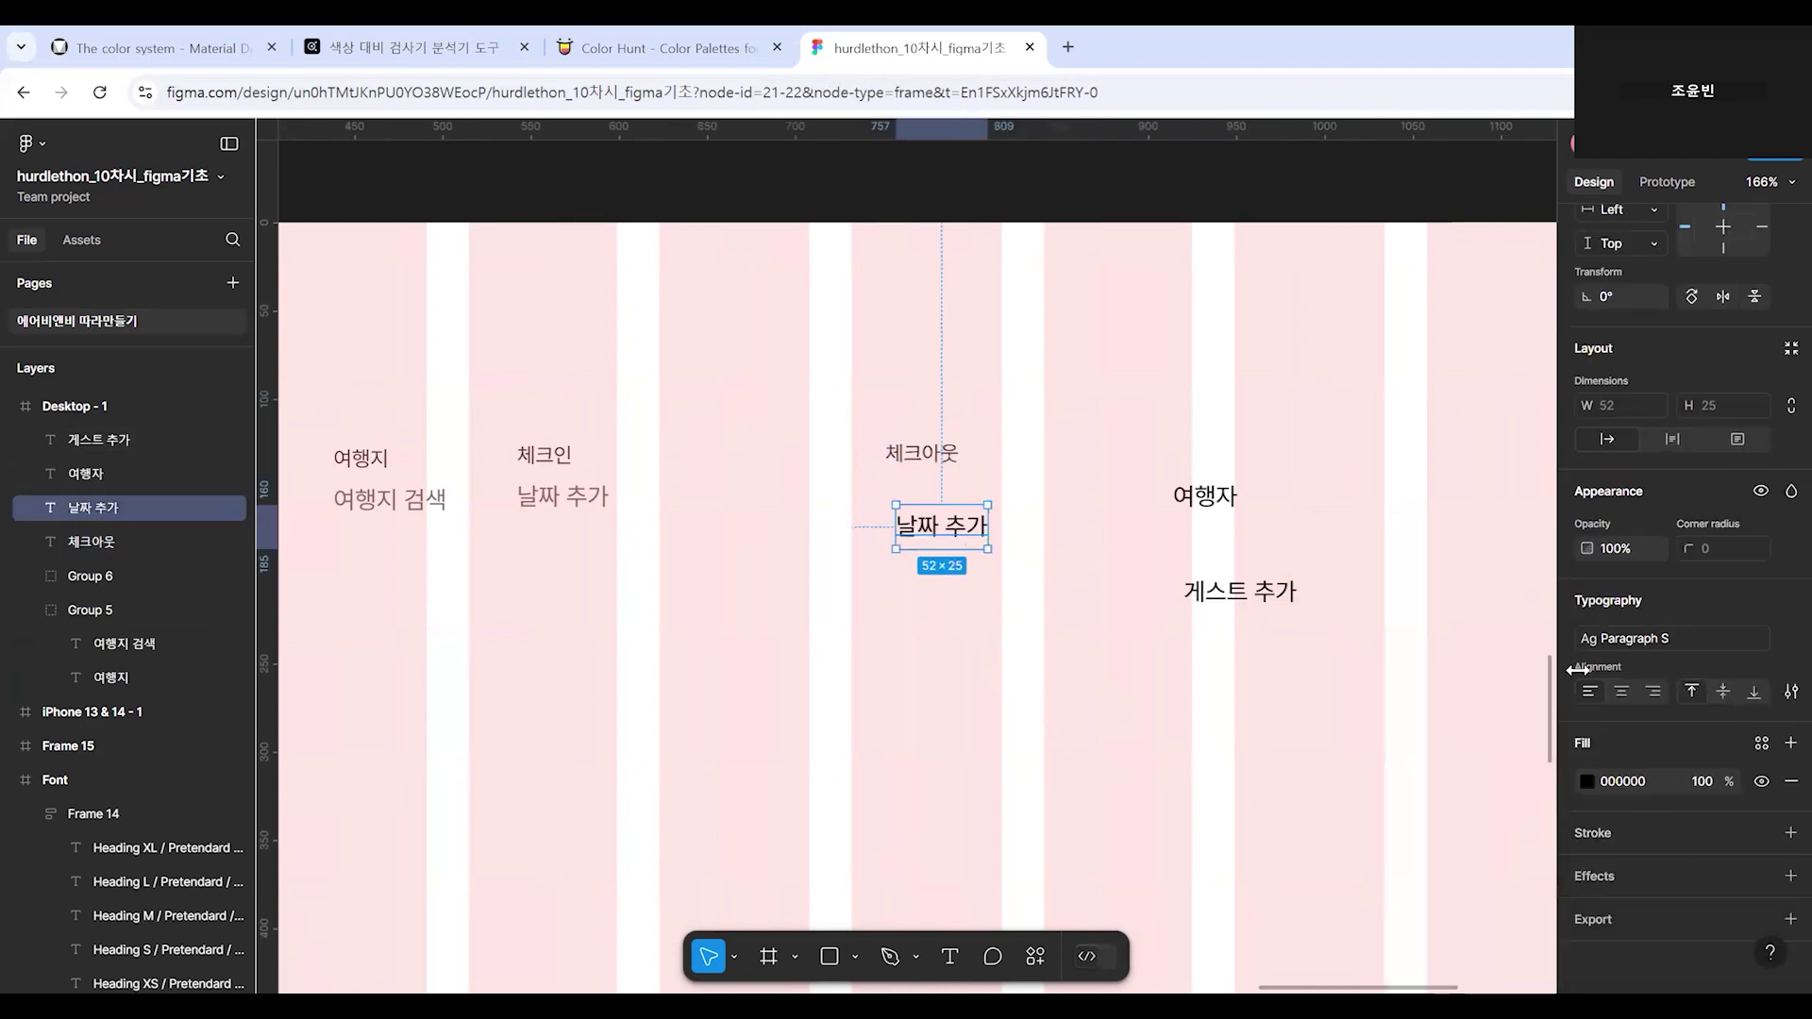
click(1762, 743)
click(1395, 948)
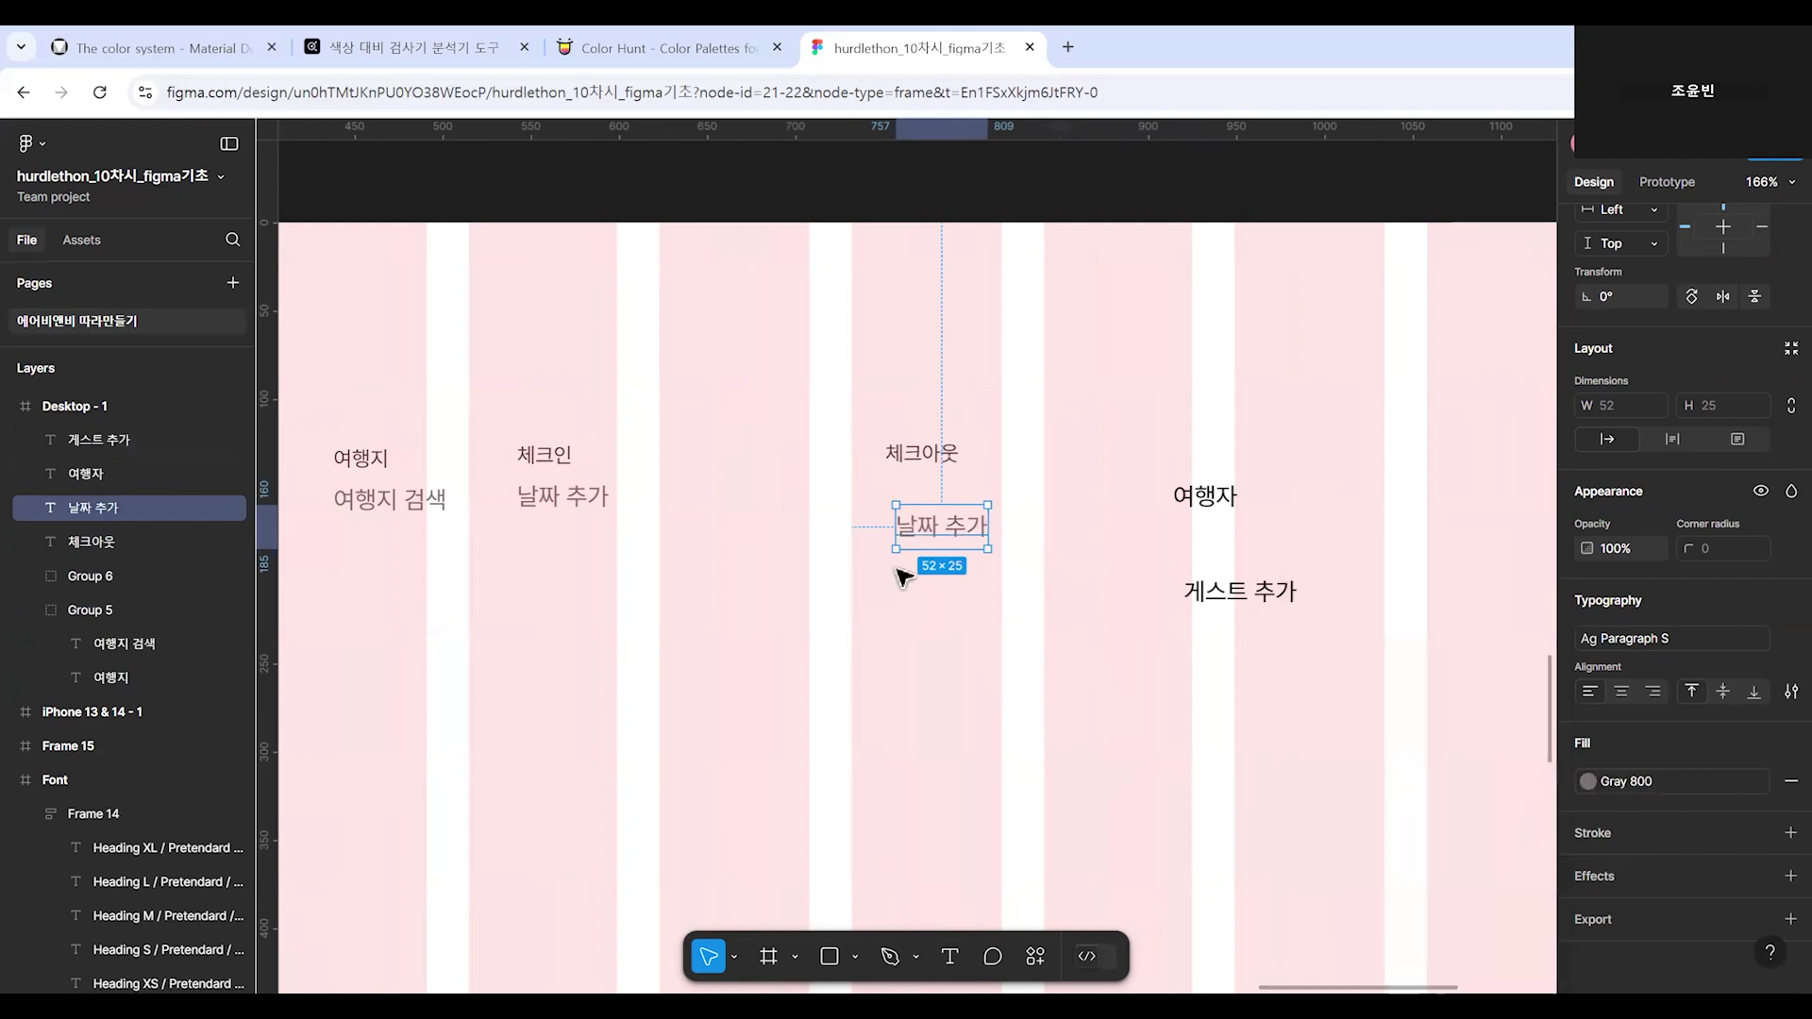
Left-align the "날짜 추가" text directly under "체크아웃" and group the two texts.
drag(934, 524, 924, 496)
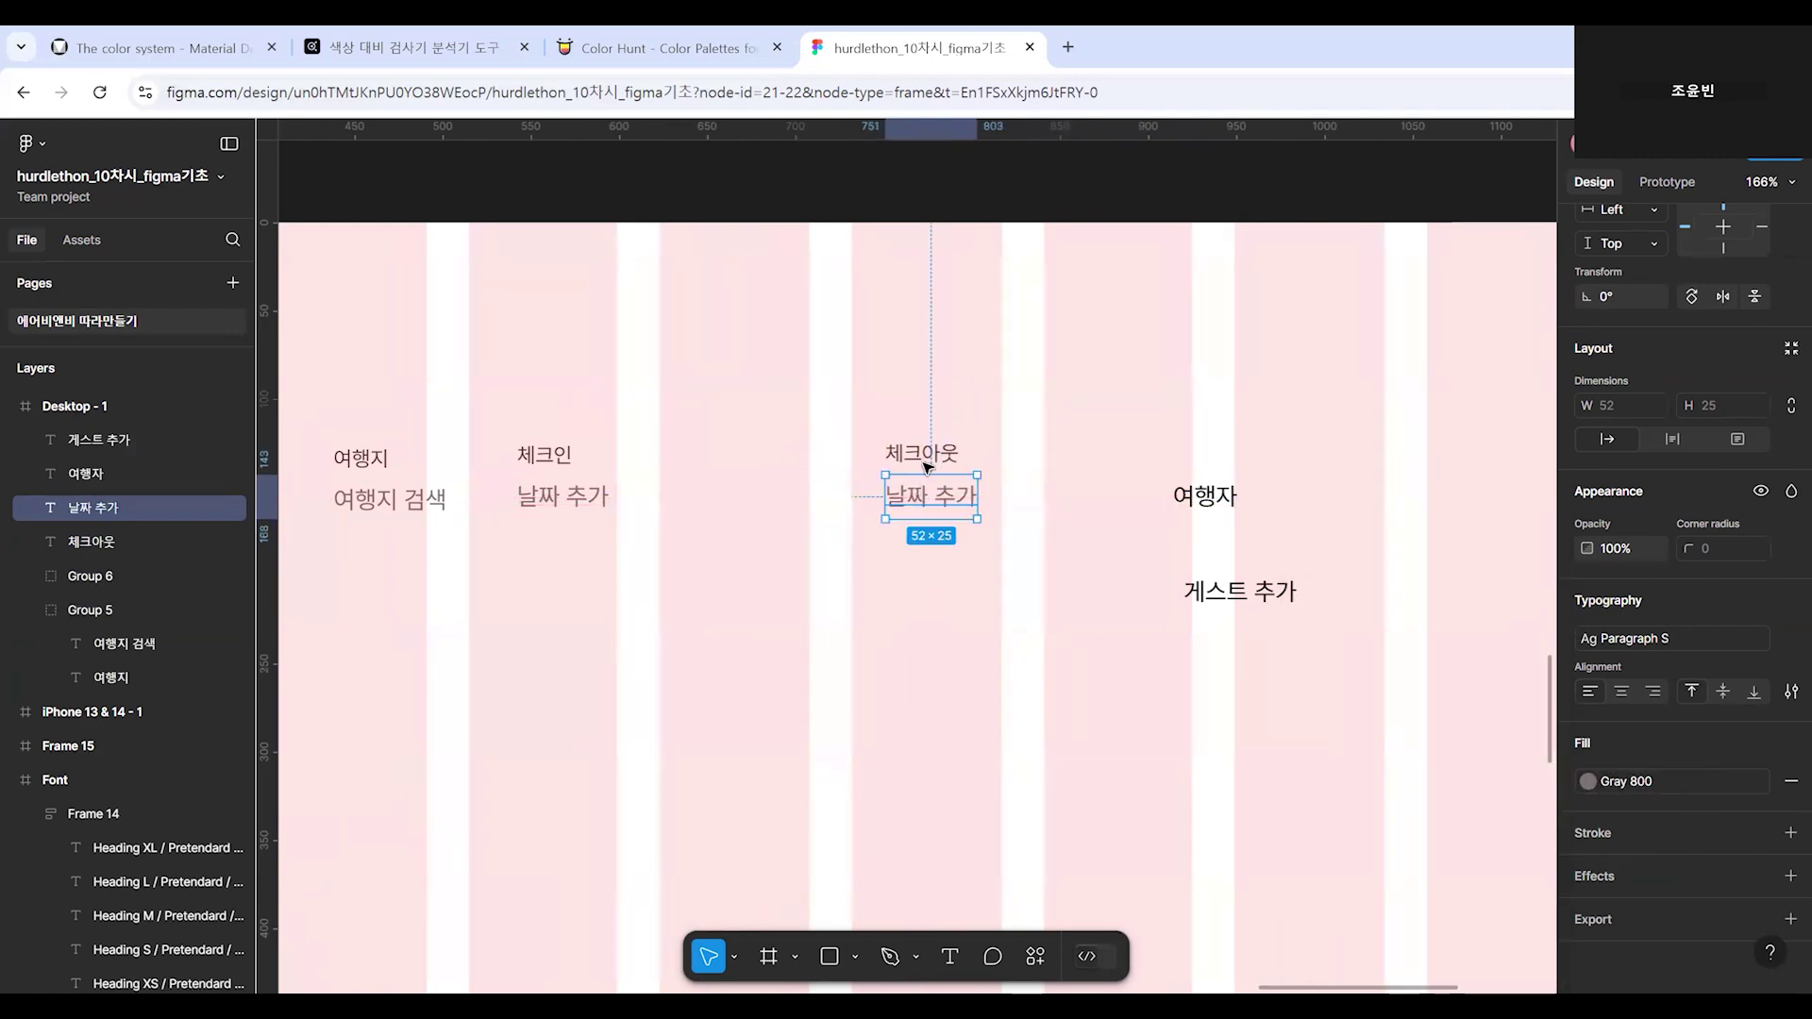
shift+click(921, 454)
key(ctrl+g)
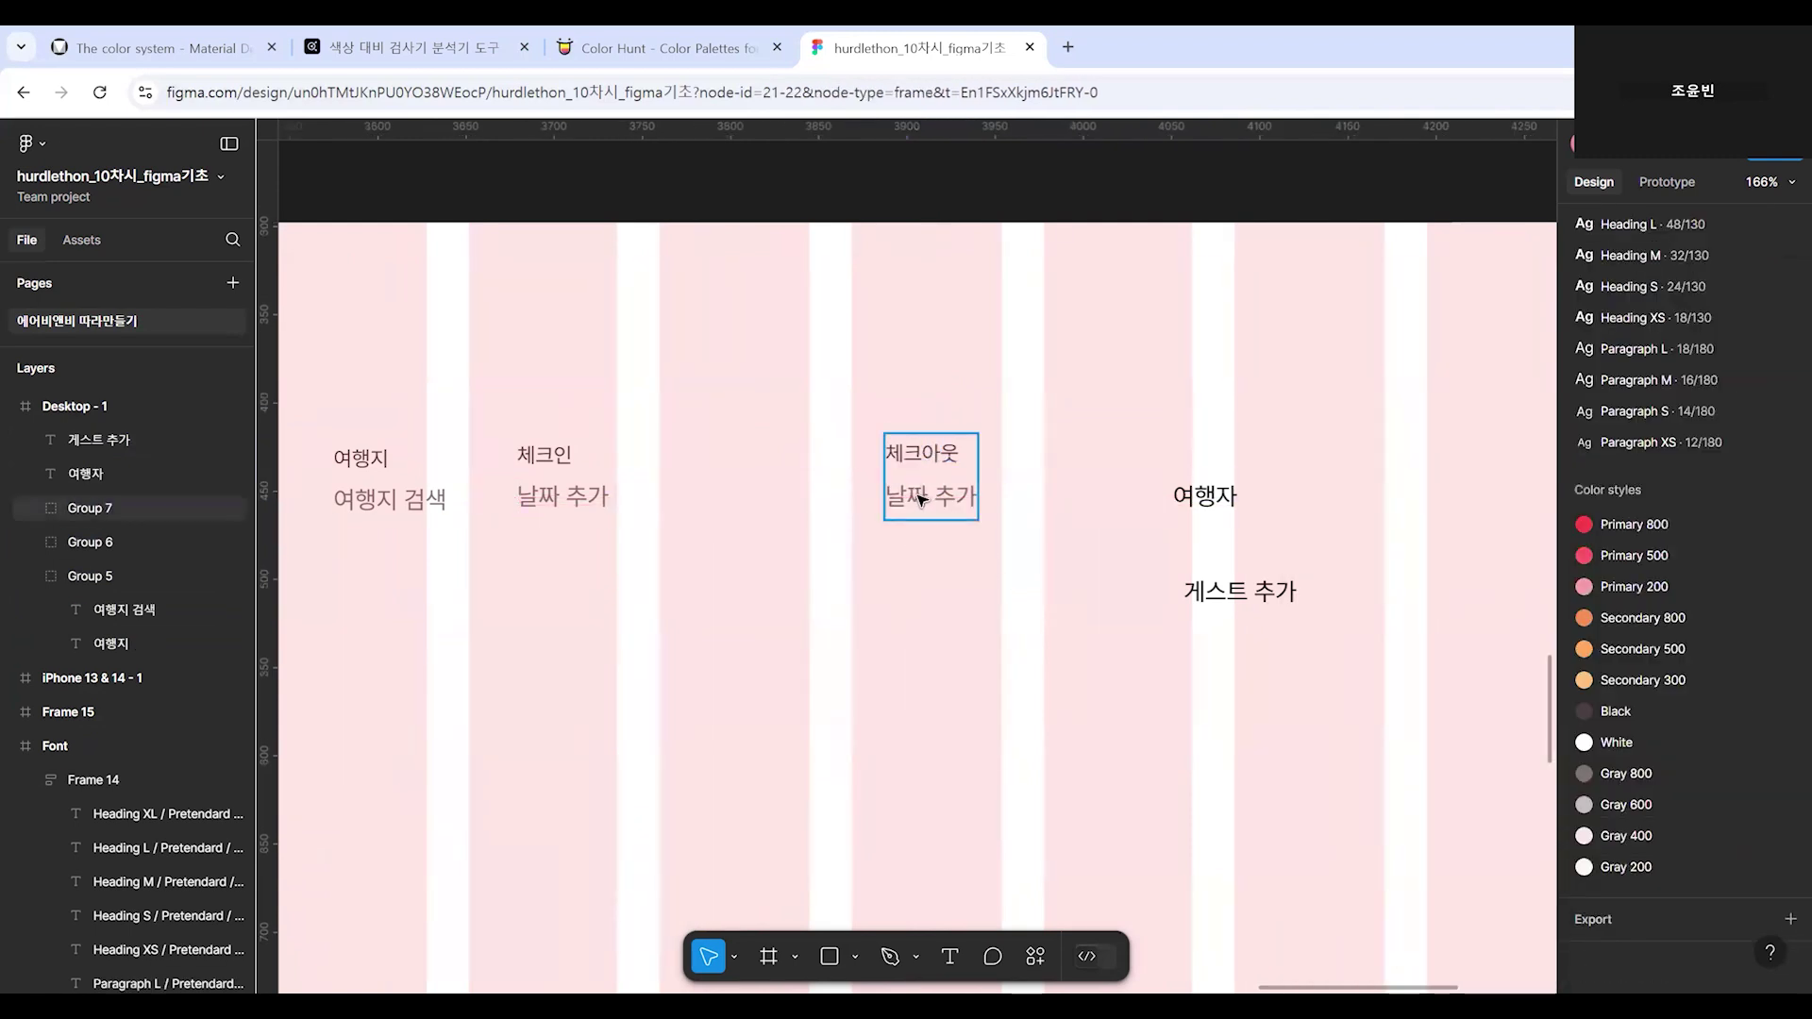
Set the "체크아웃" group's spacing to 0 and move the group next to the "체크인" group at the same height.
text(0)
key(Return)
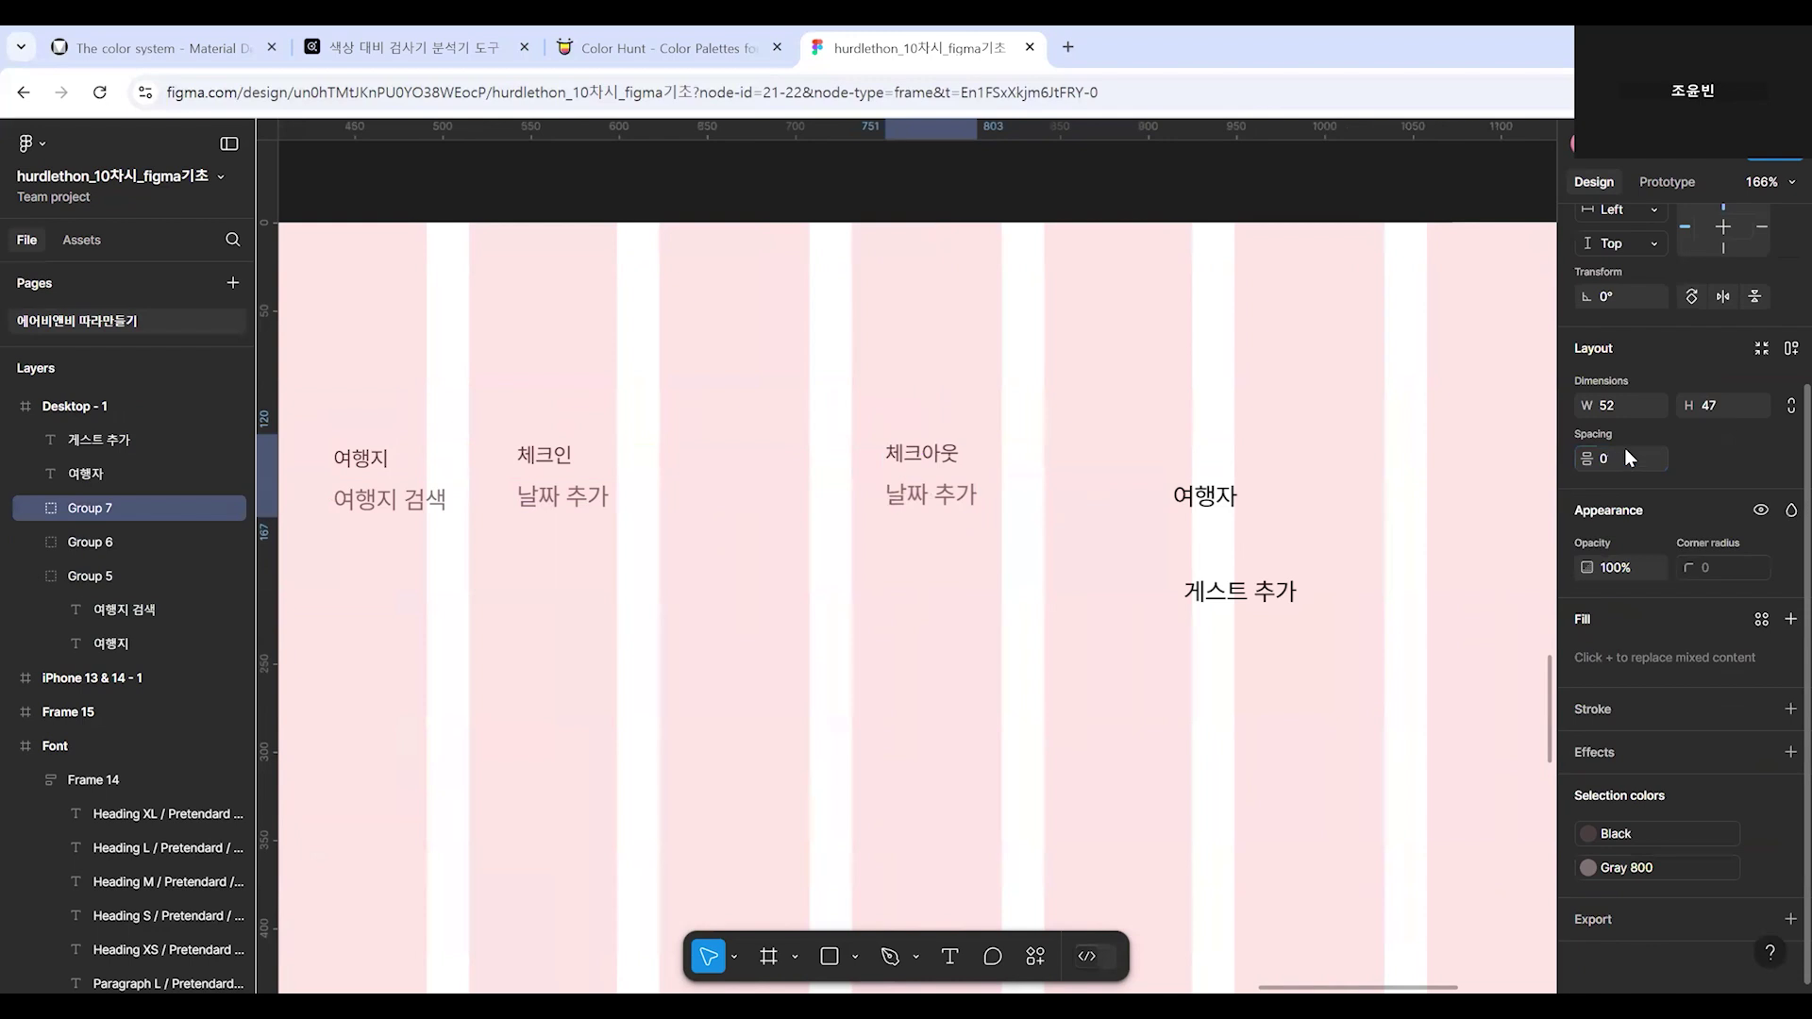
drag(945, 508, 753, 508)
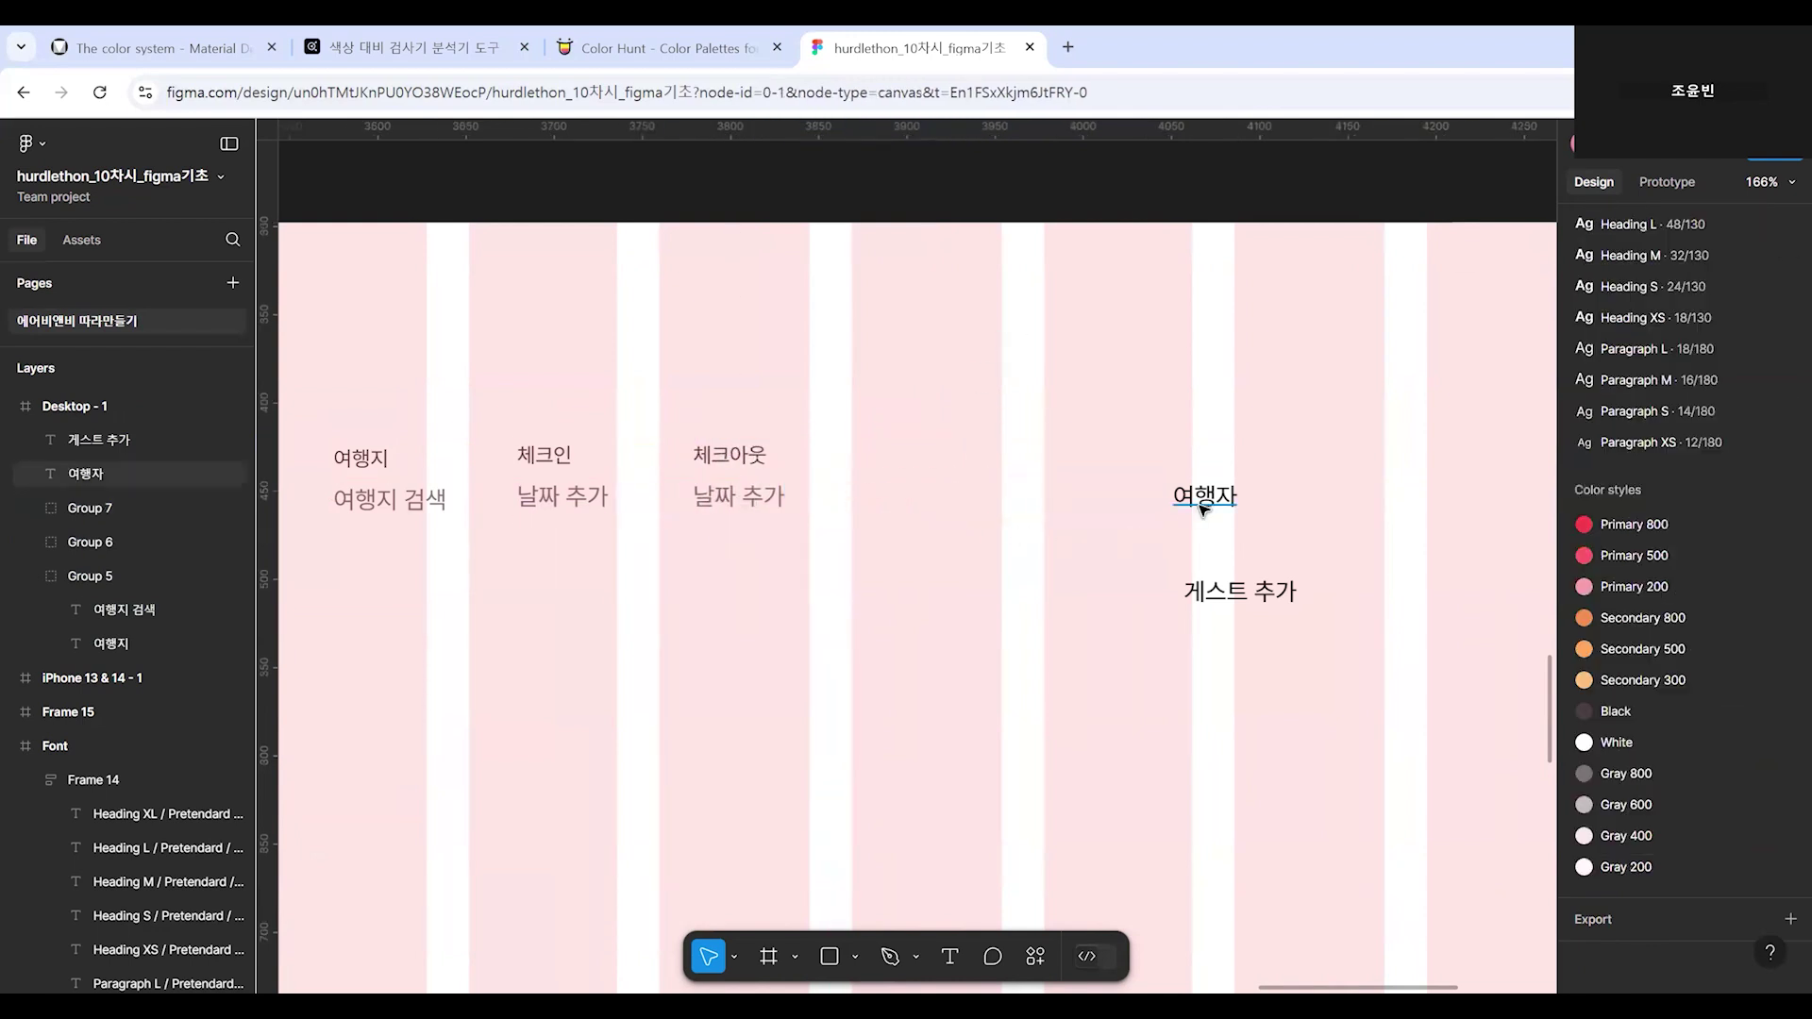
Apply the Paragraph XS text style and the Black color style to "여행자".
click(1204, 496)
click(1663, 642)
click(1230, 769)
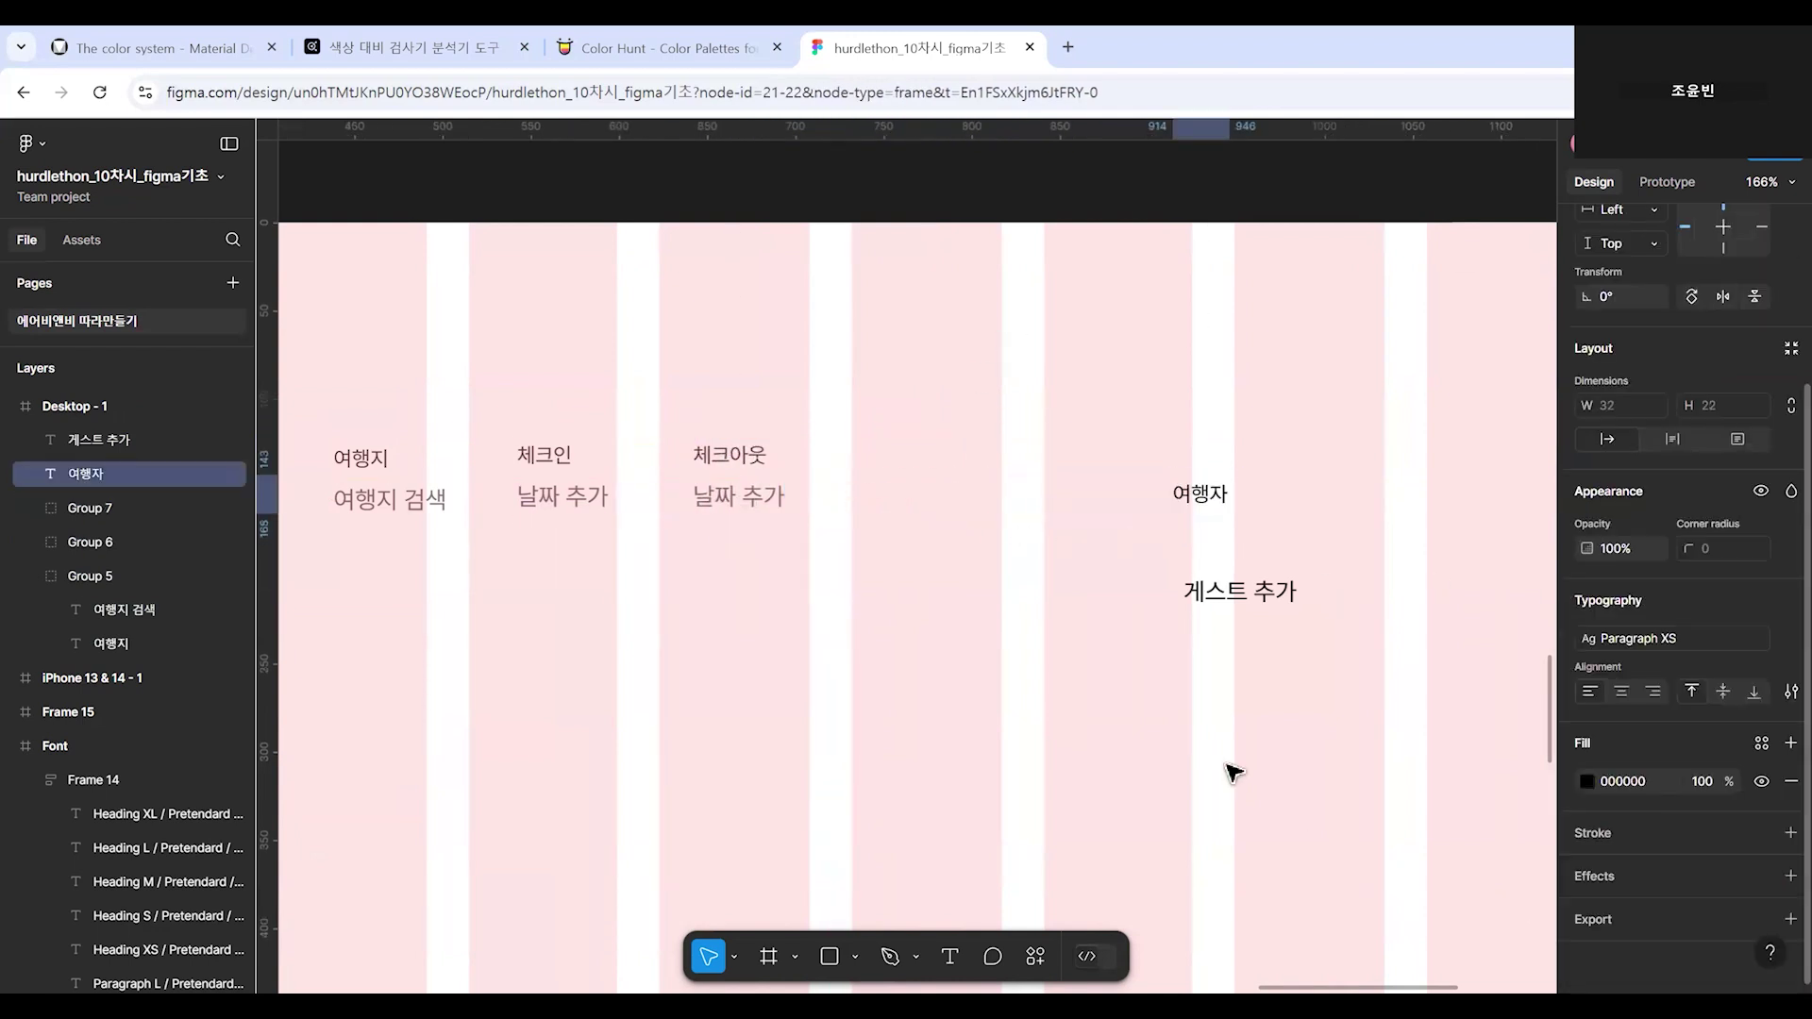
click(1210, 520)
click(1208, 507)
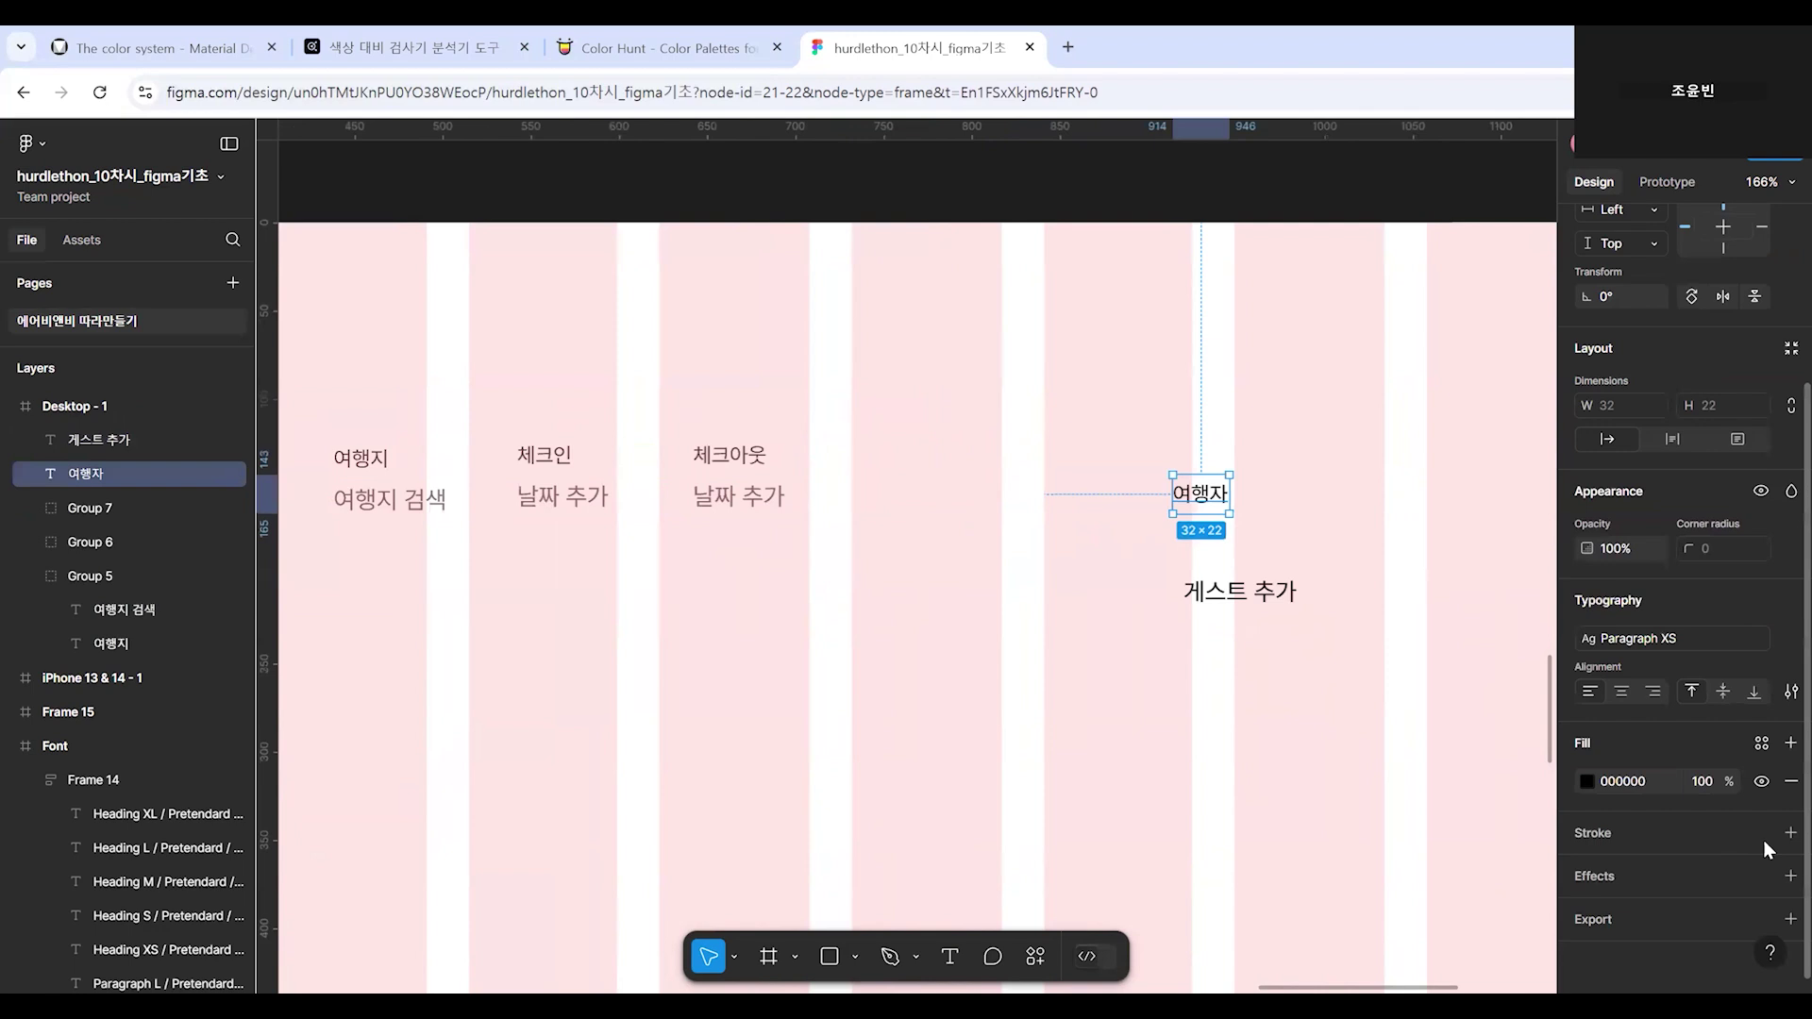
click(1761, 744)
click(1397, 885)
Apply the Gray 800 color style to the "게스트 추가" text.
click(1257, 597)
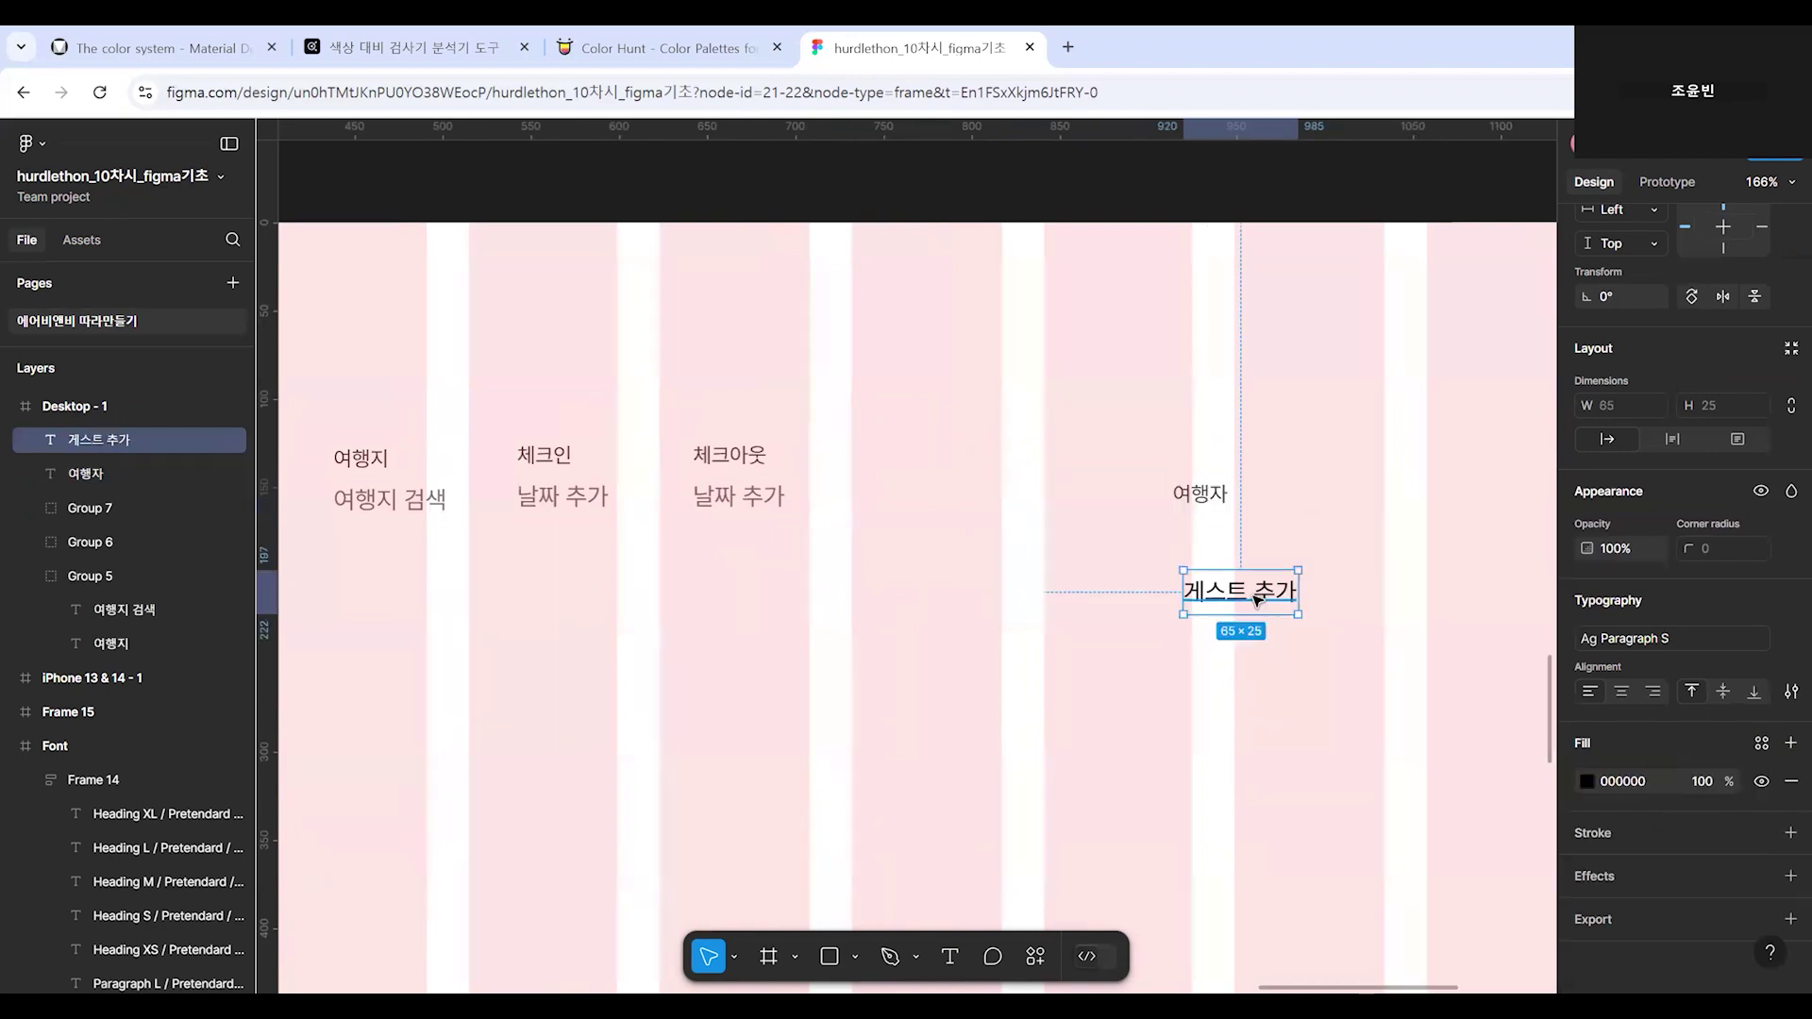
click(1762, 745)
click(1343, 888)
click(1223, 551)
Move "게스트 추가" directly below "여행자" with no gap and group the two texts.
click(1232, 596)
shift+click(1199, 498)
click(1359, 538)
drag(1256, 595, 1242, 536)
shift+click(1199, 493)
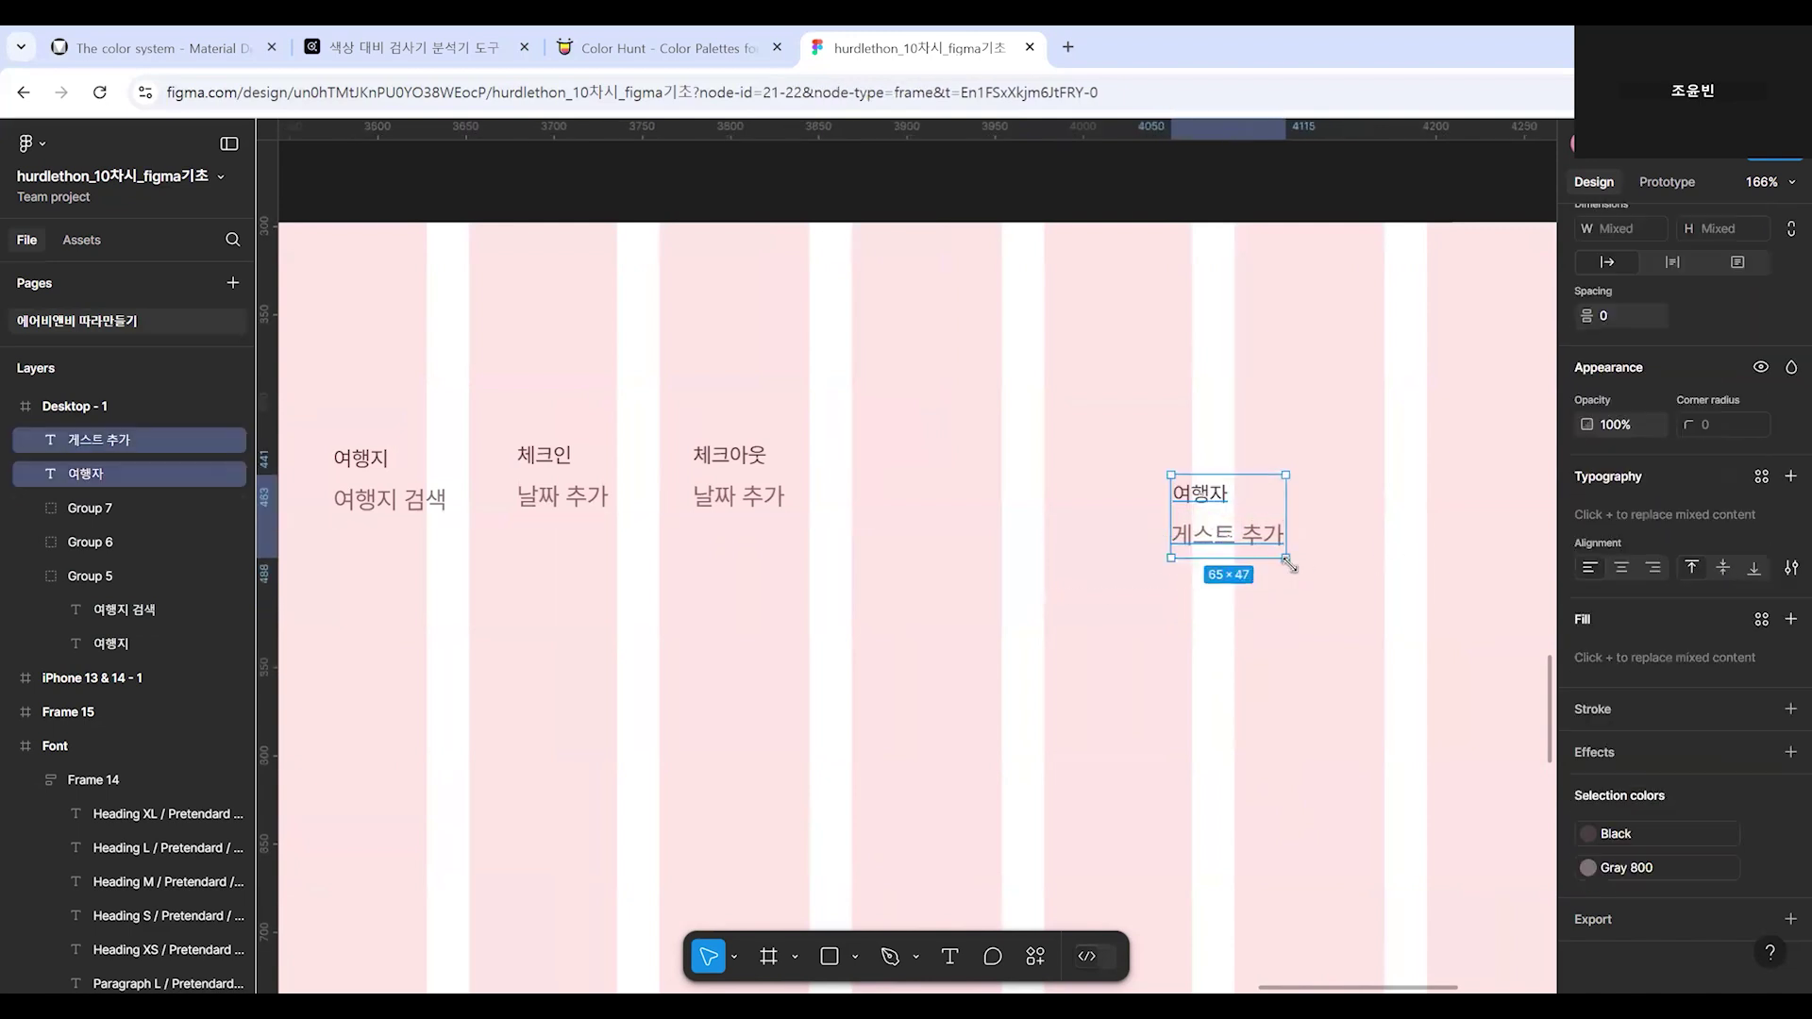
key(ctrl+g)
Move the "여행자" group next to the "체크아웃" group, aligned at the same height.
click(1288, 608)
click(1217, 529)
drag(1218, 529, 898, 490)
click(1057, 571)
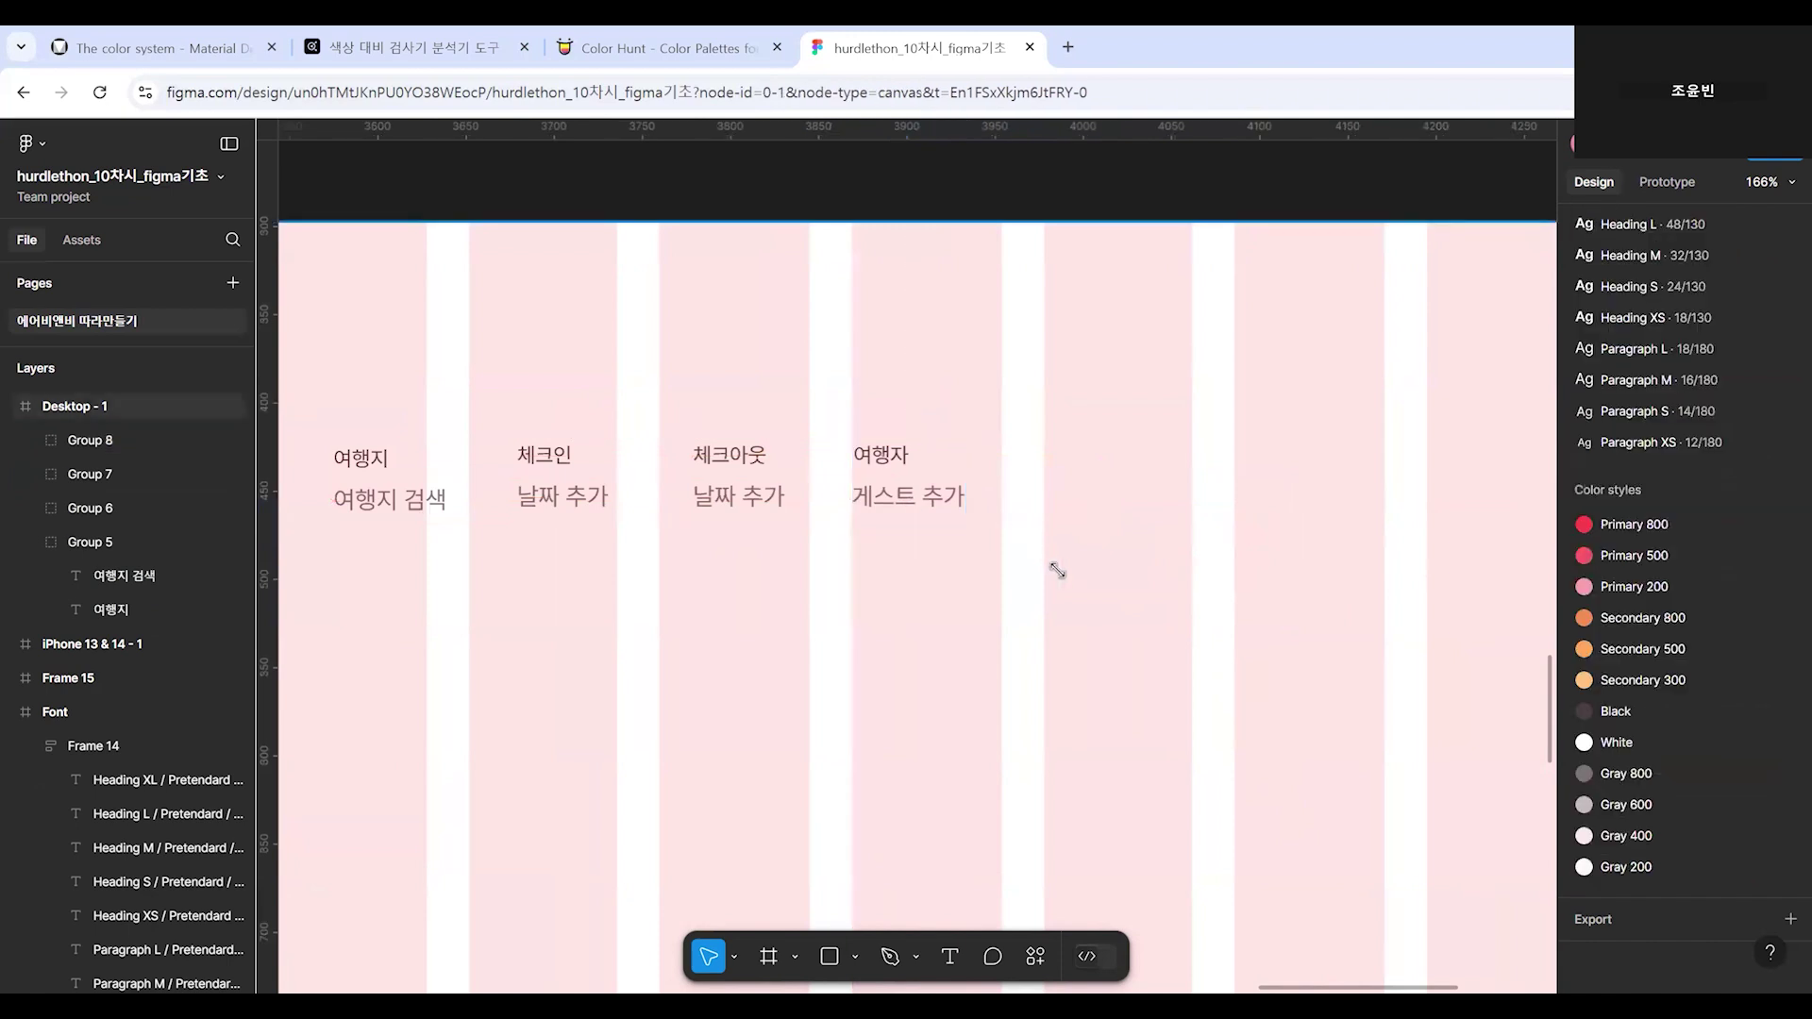
Examine the search bar in the example frame to compare its layout with the text groups in Desktop - 1.
scroll(1058, 571, down, 3)
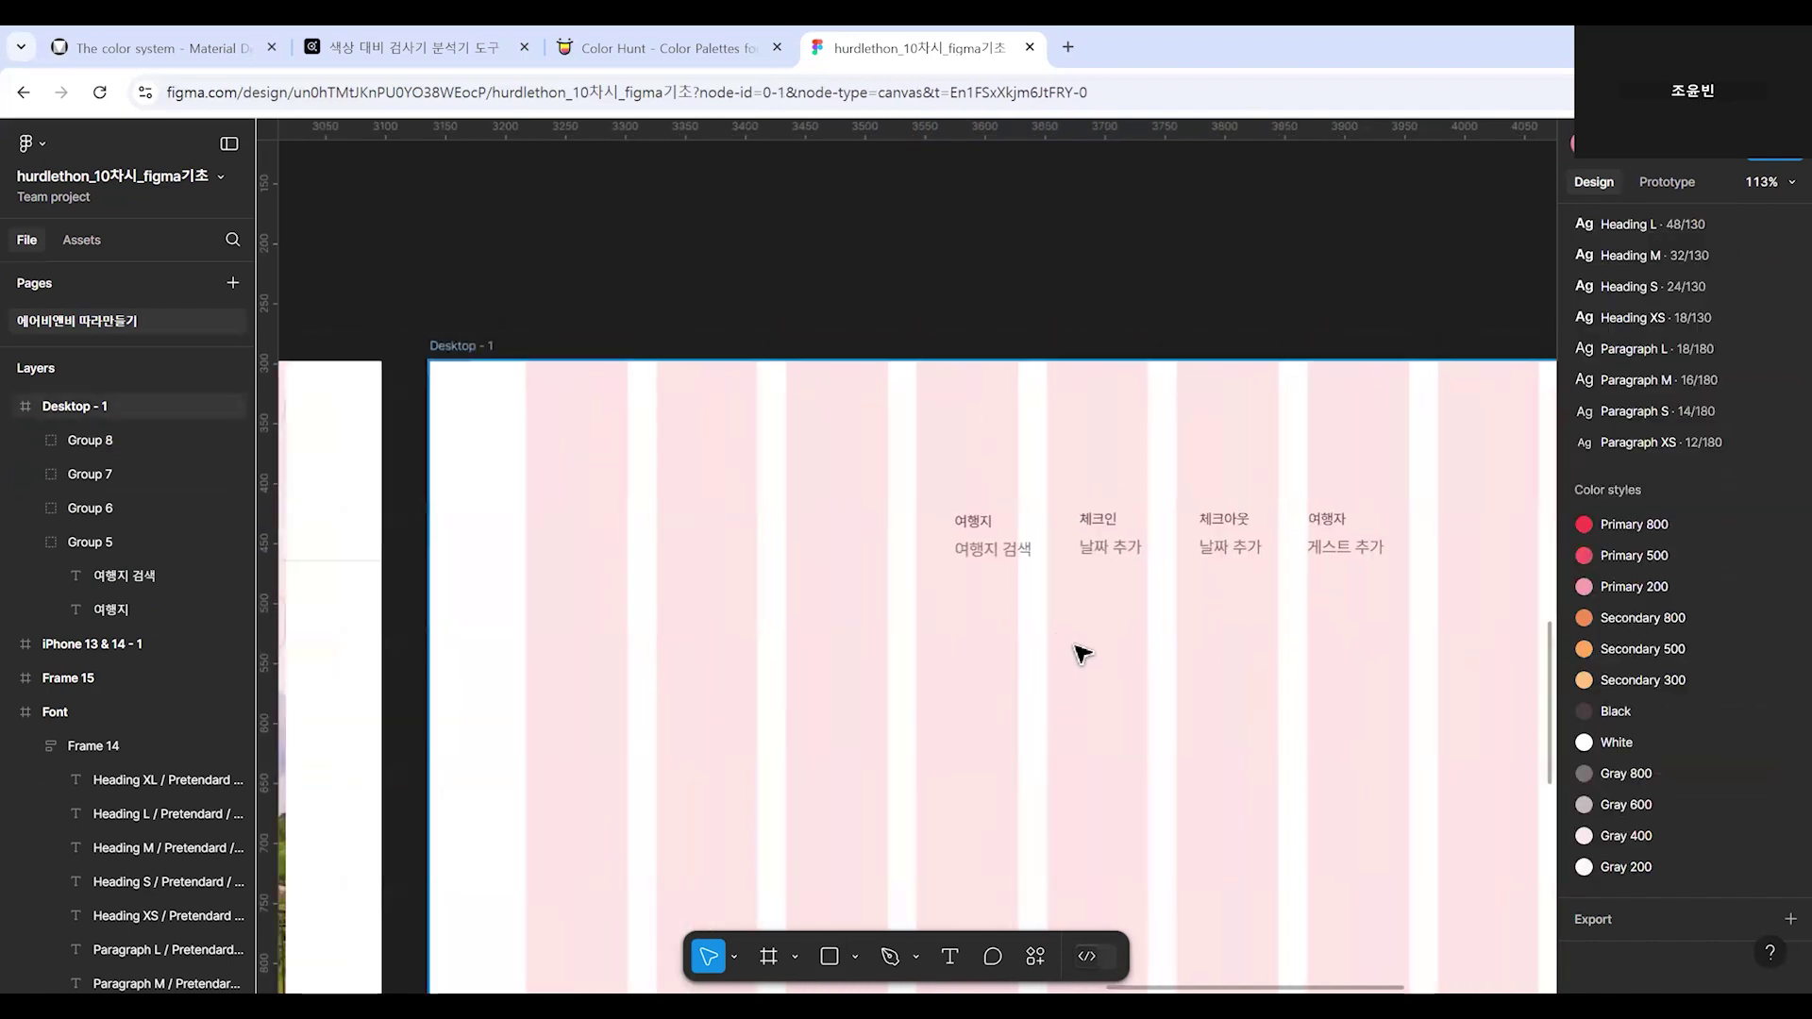
scroll(781, 728, left, 3)
scroll(1359, 680, left, 5)
scroll(954, 696, down, 2)
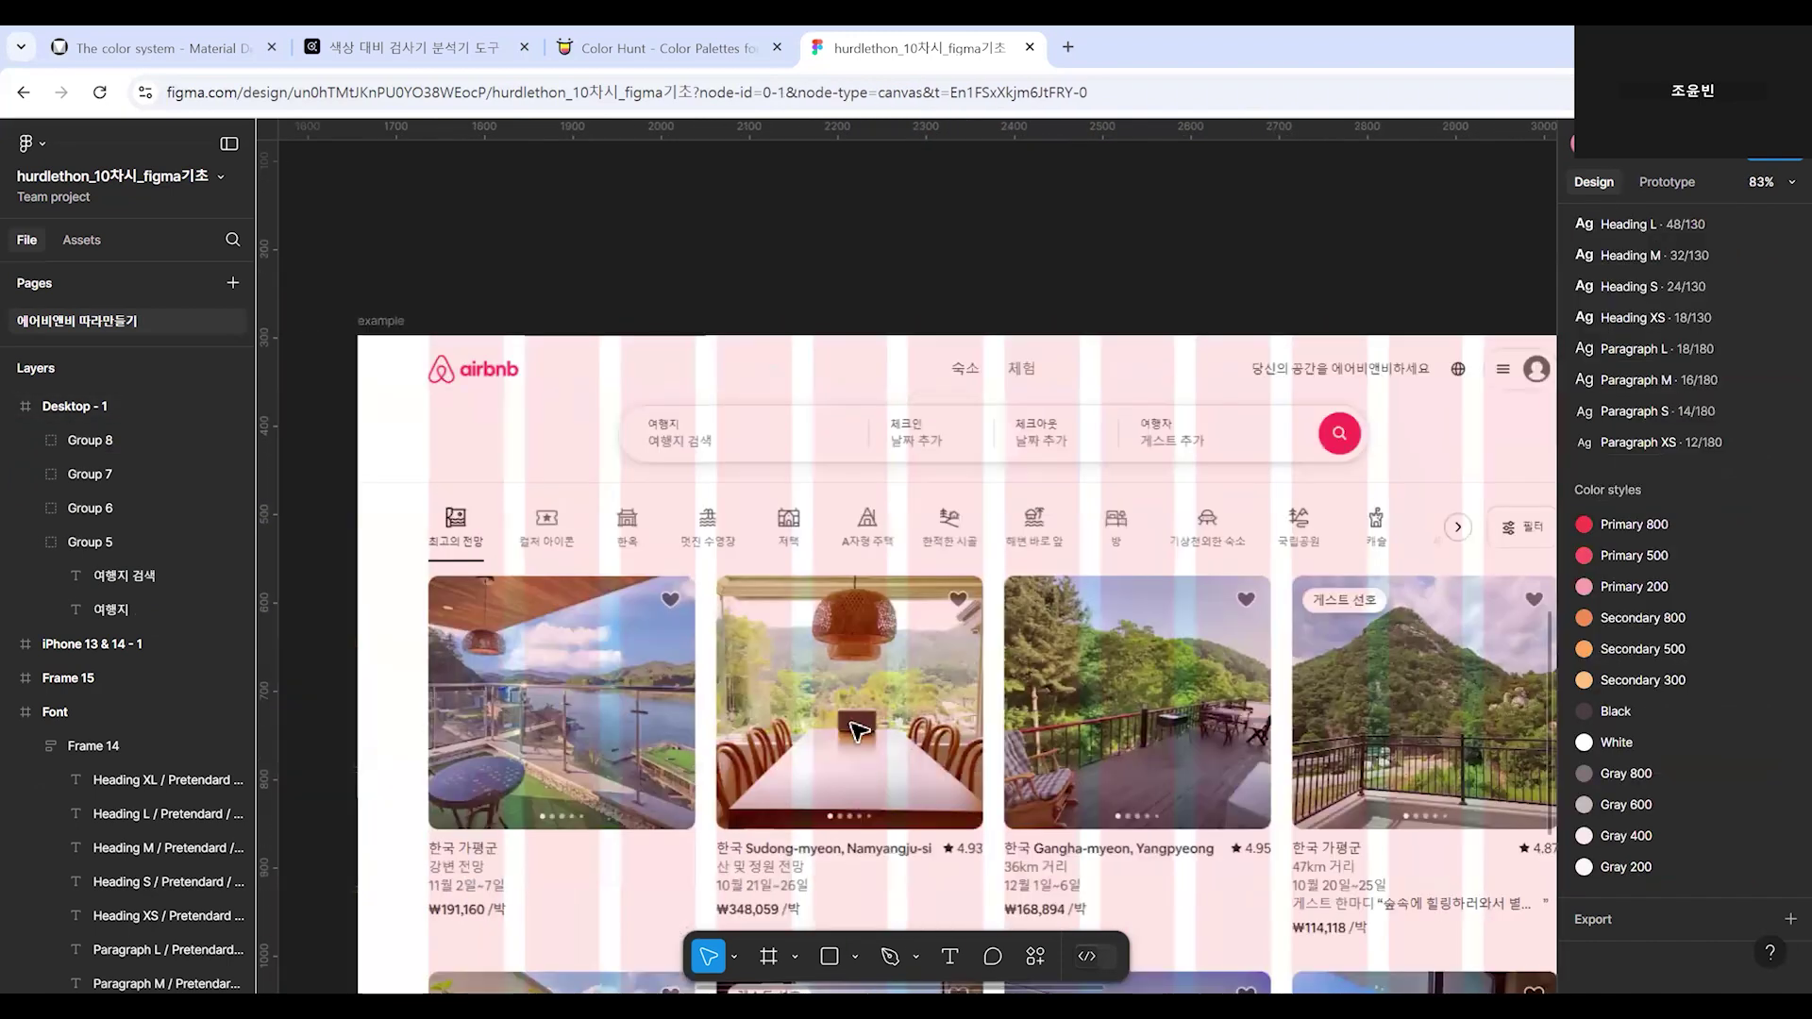
scroll(859, 723, right, 2)
scroll(859, 723, up, 1)
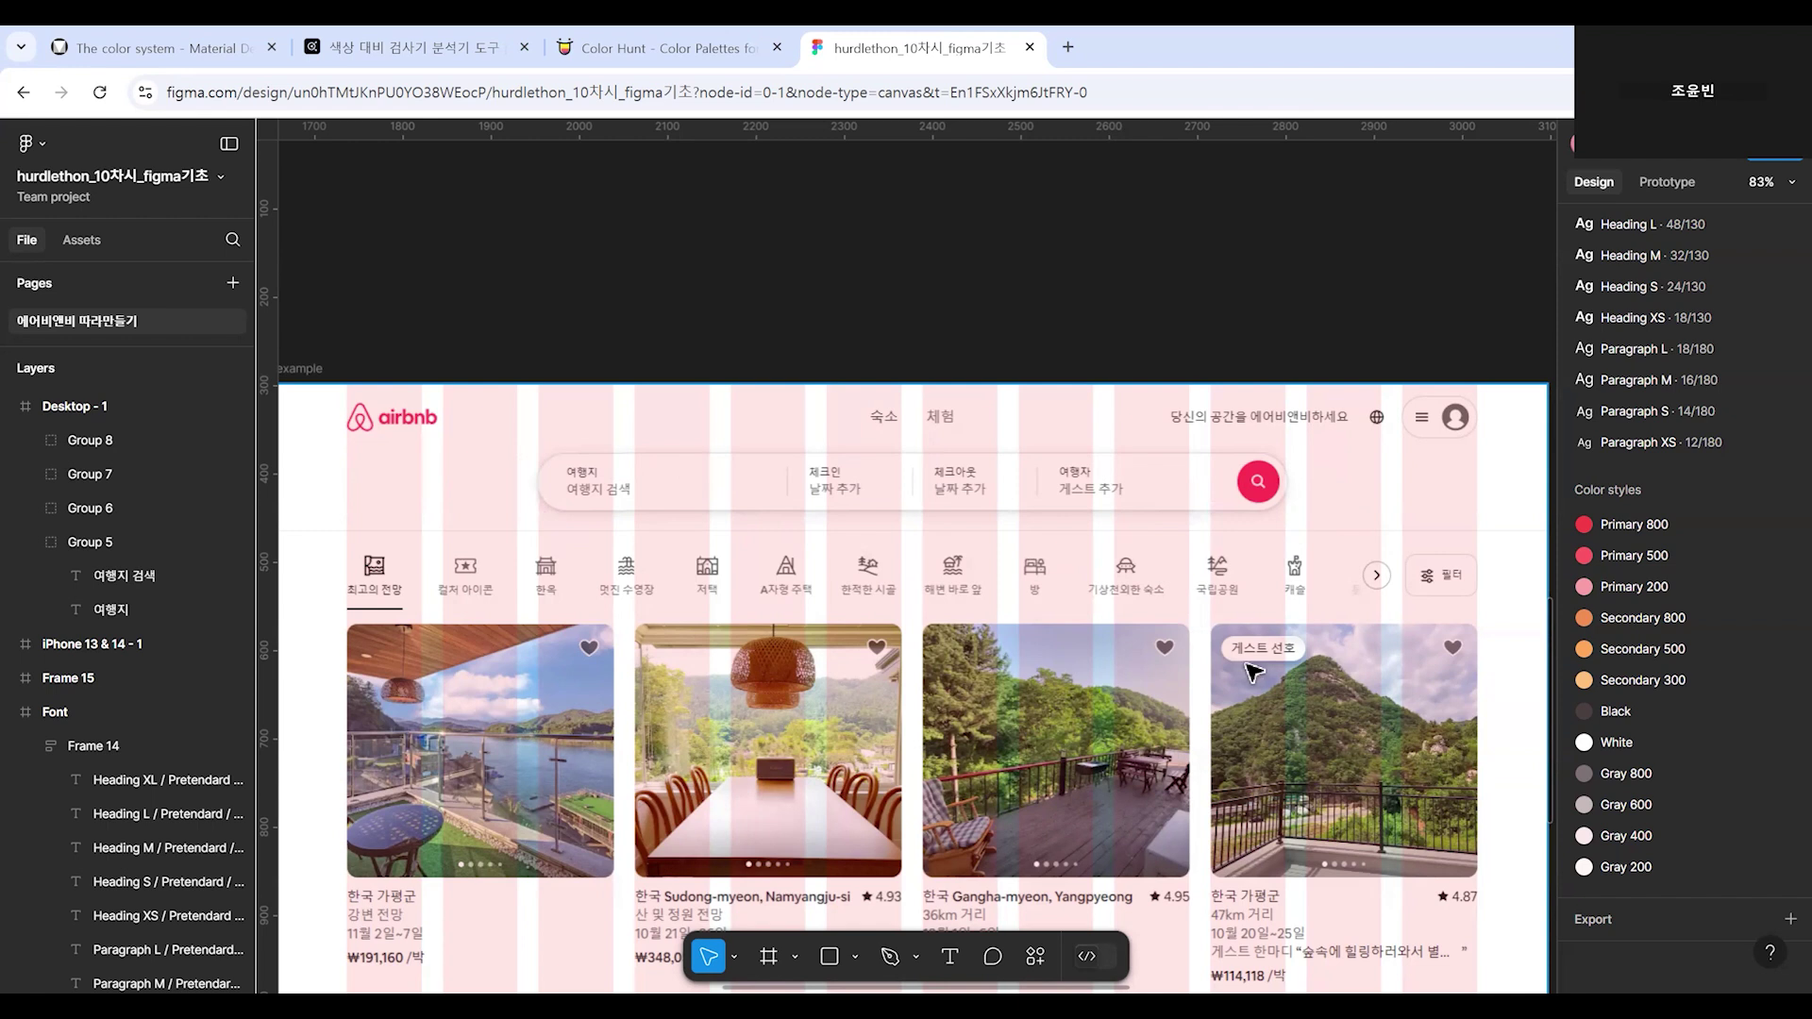
scroll(1253, 672, right, 10)
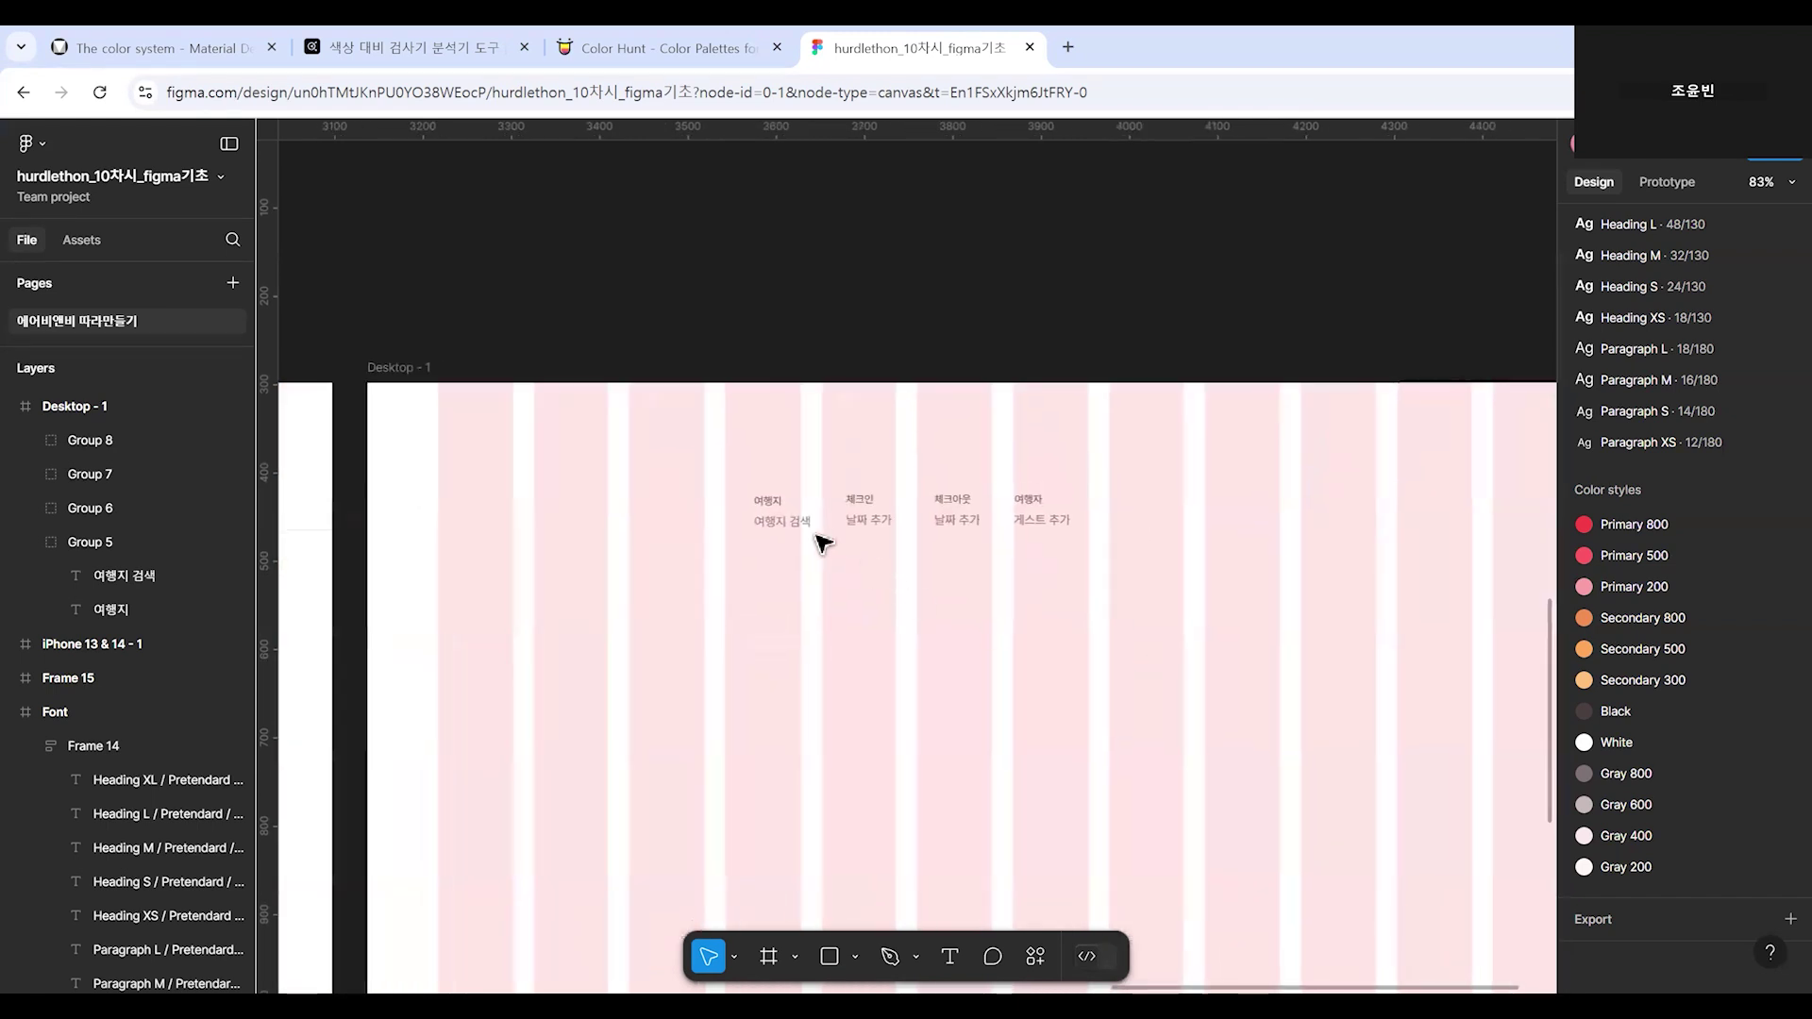
Move the "여행지", "체크인", "체크아웃" and "여행자" groups together farther down in the Desktop - 1 frame.
click(783, 519)
shift+click(869, 519)
shift+click(957, 520)
shift+click(1044, 519)
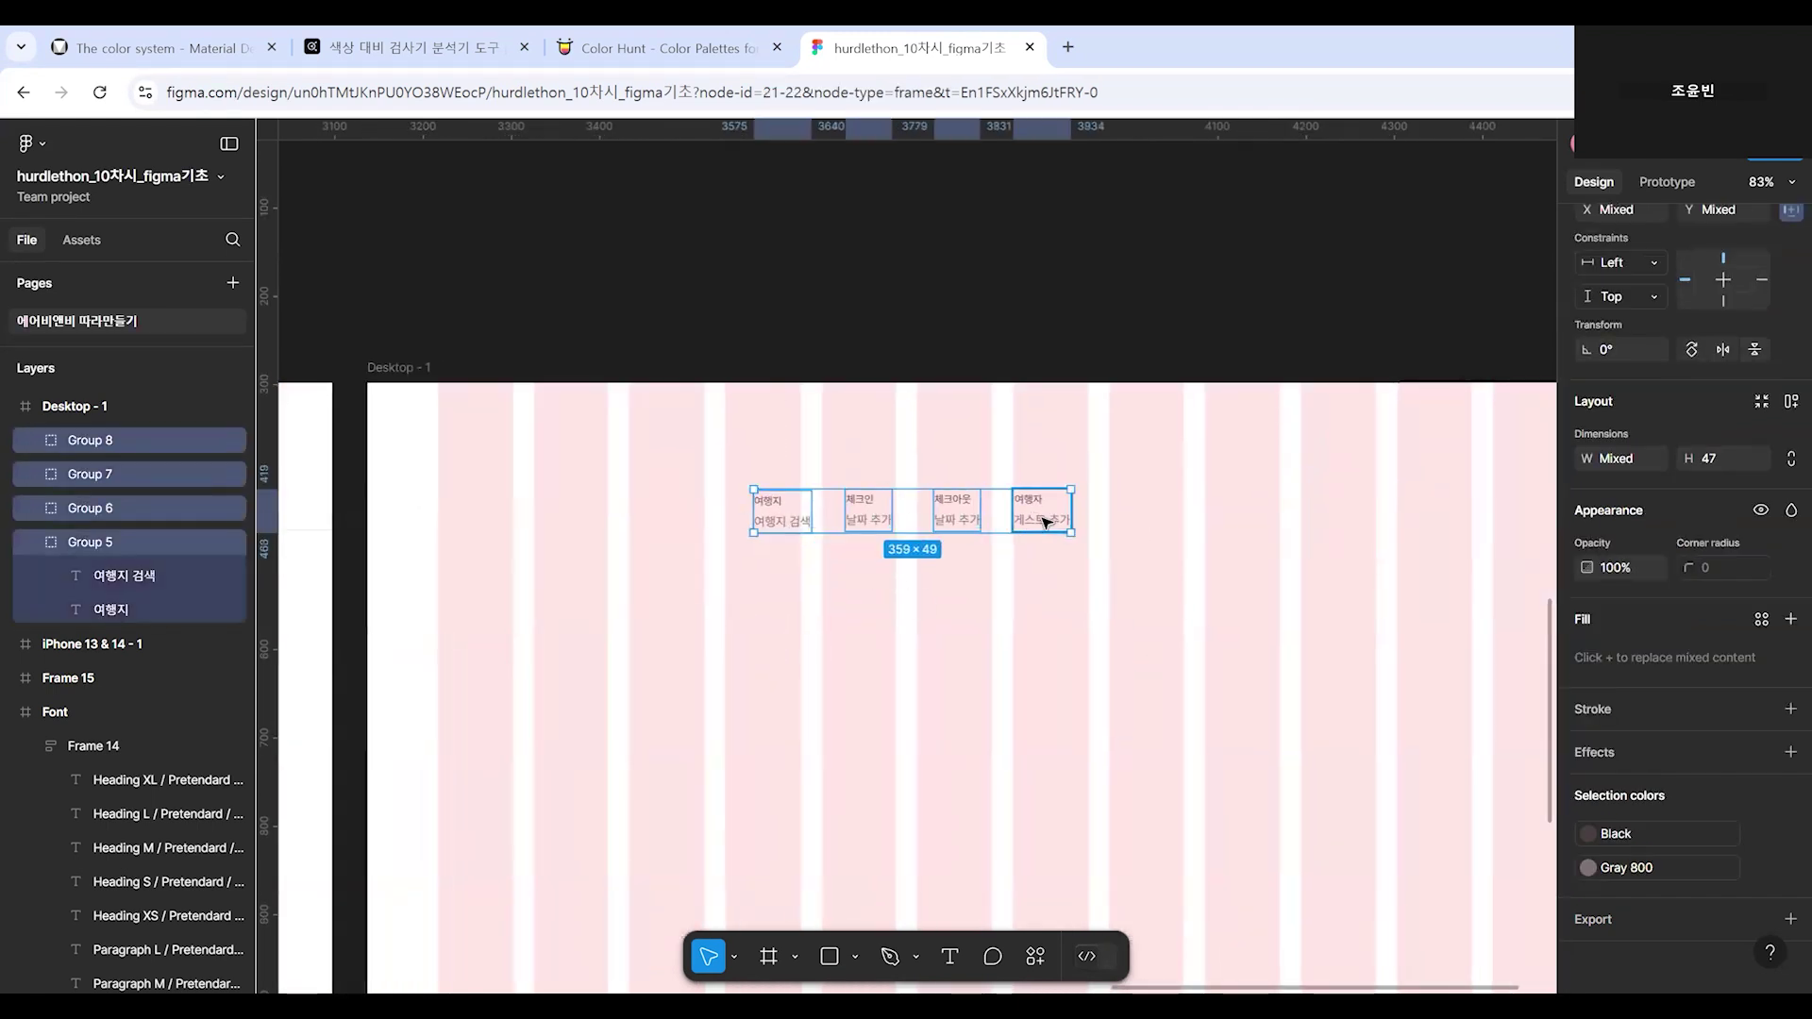
drag(963, 518, 981, 655)
click(1184, 780)
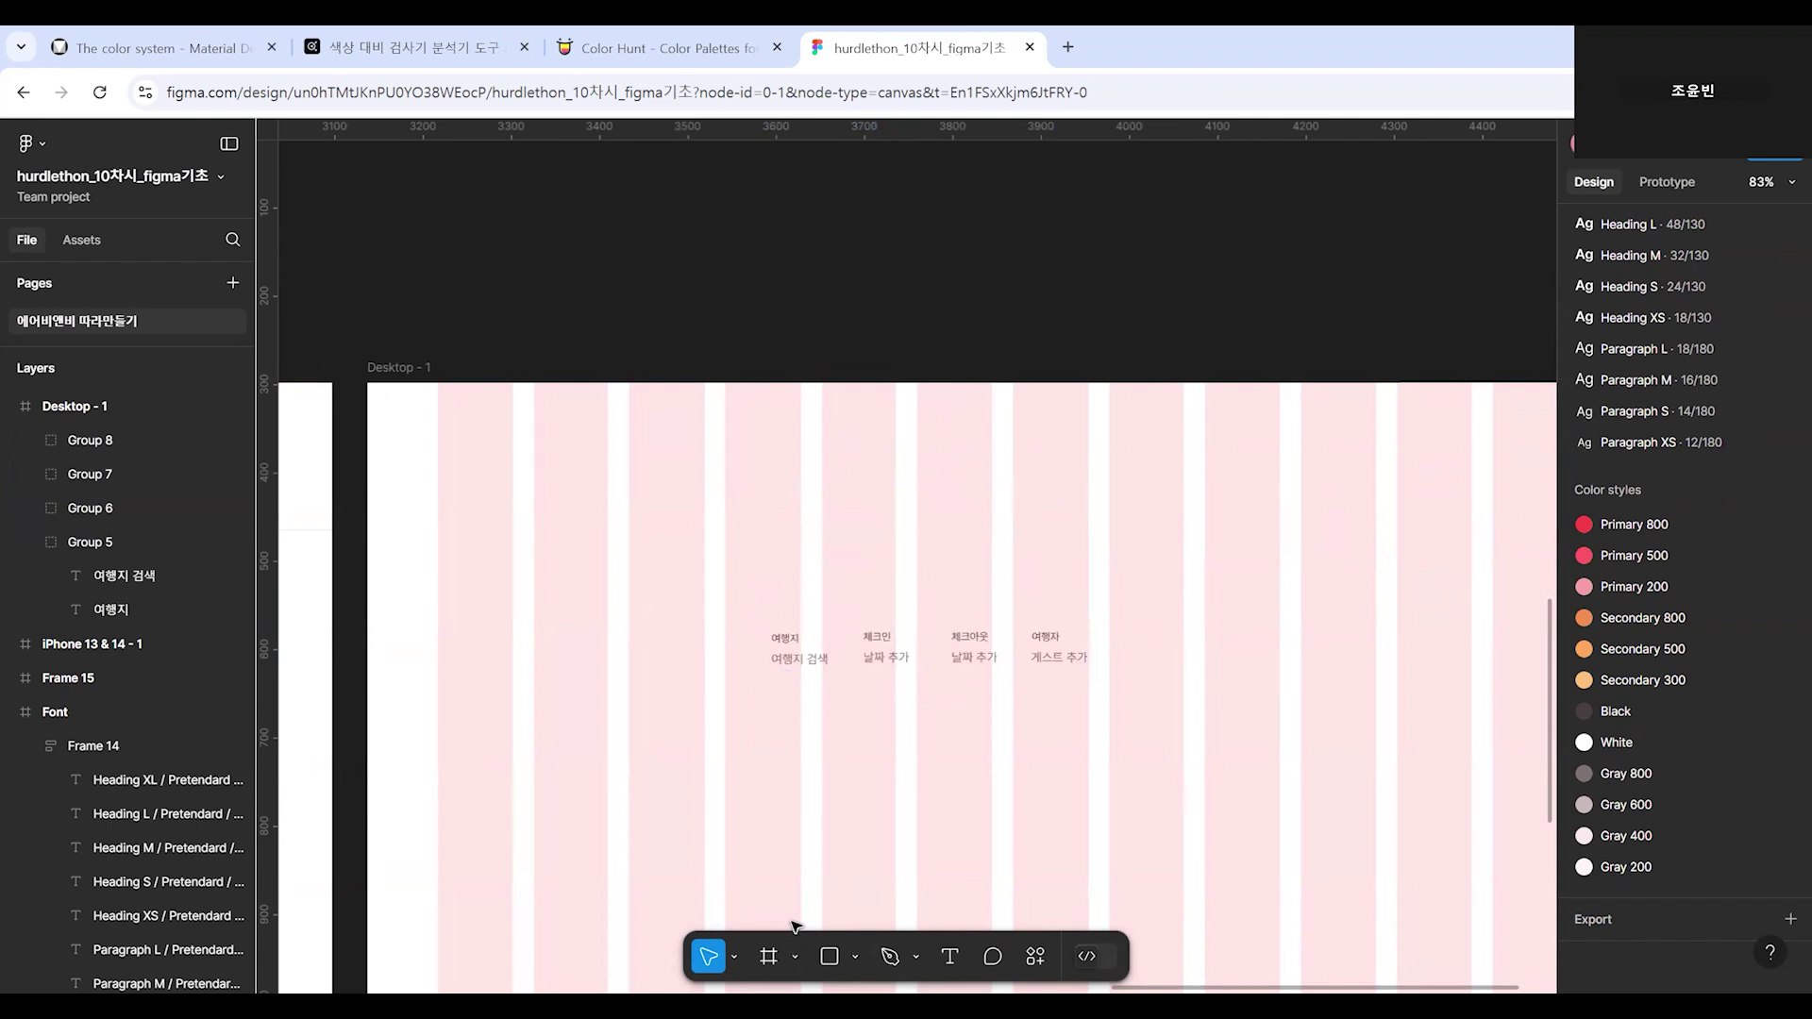
scroll(843, 805, up, 2)
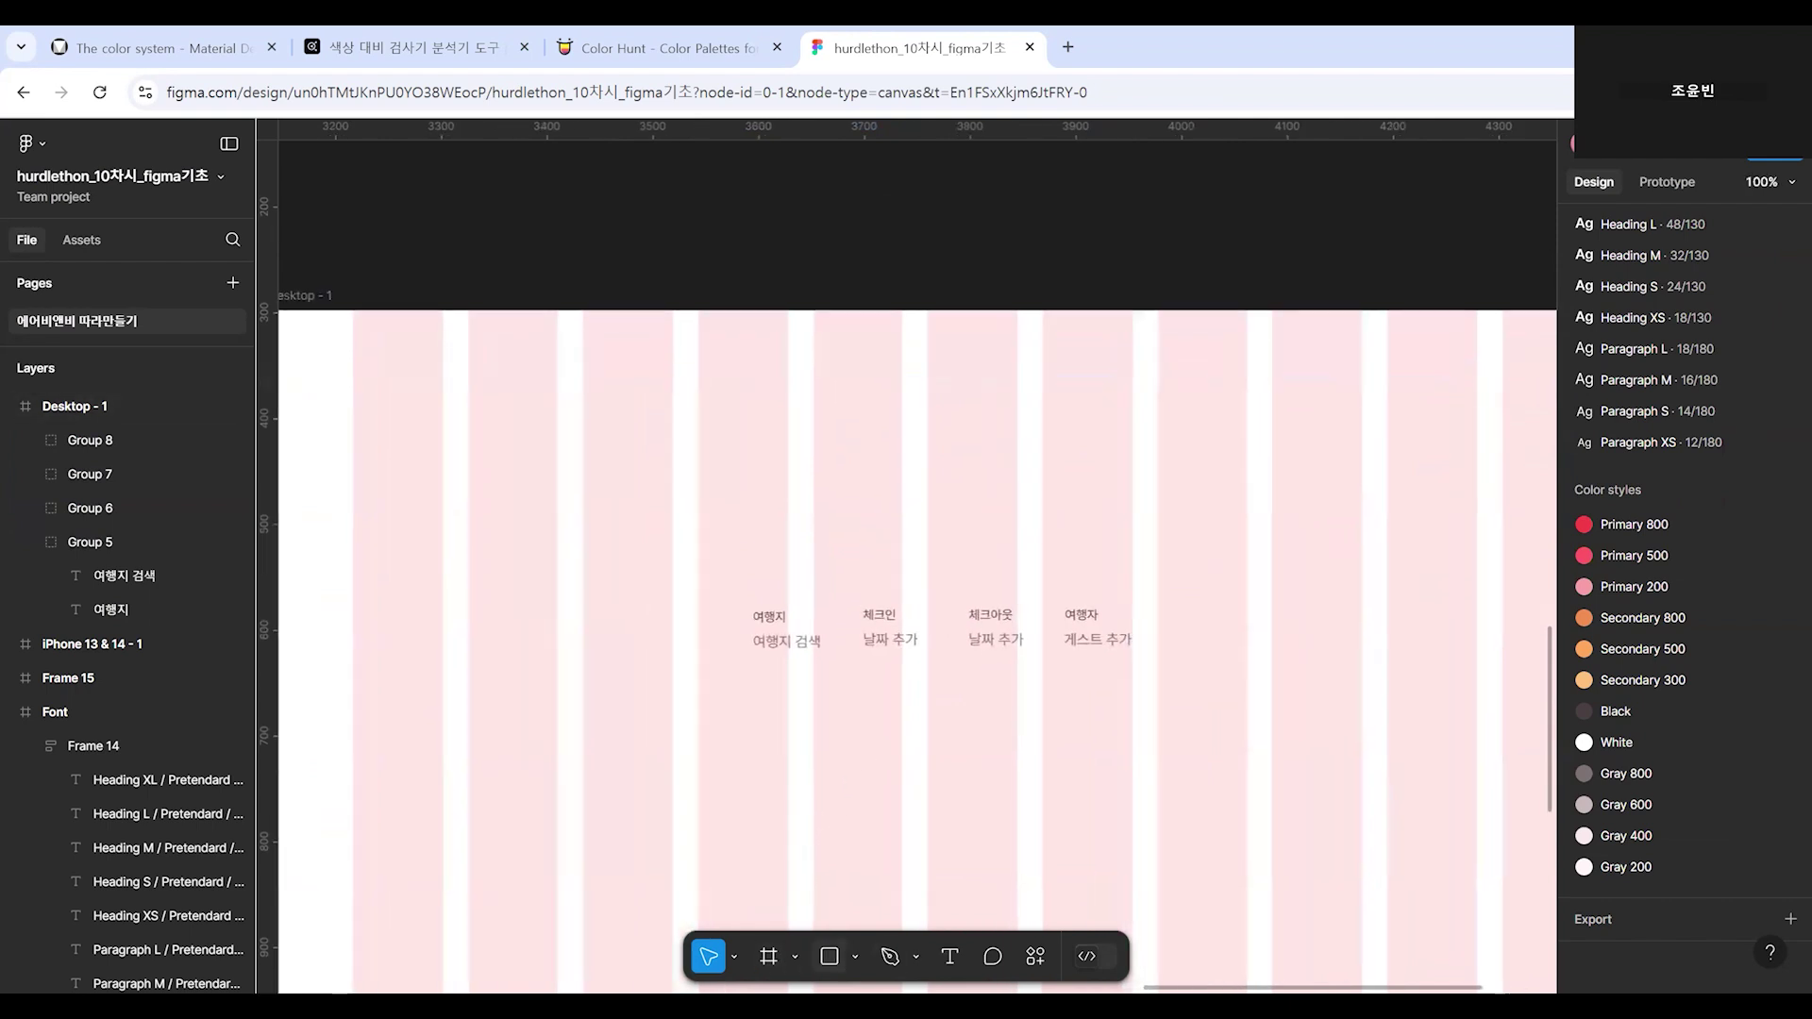
click(768, 956)
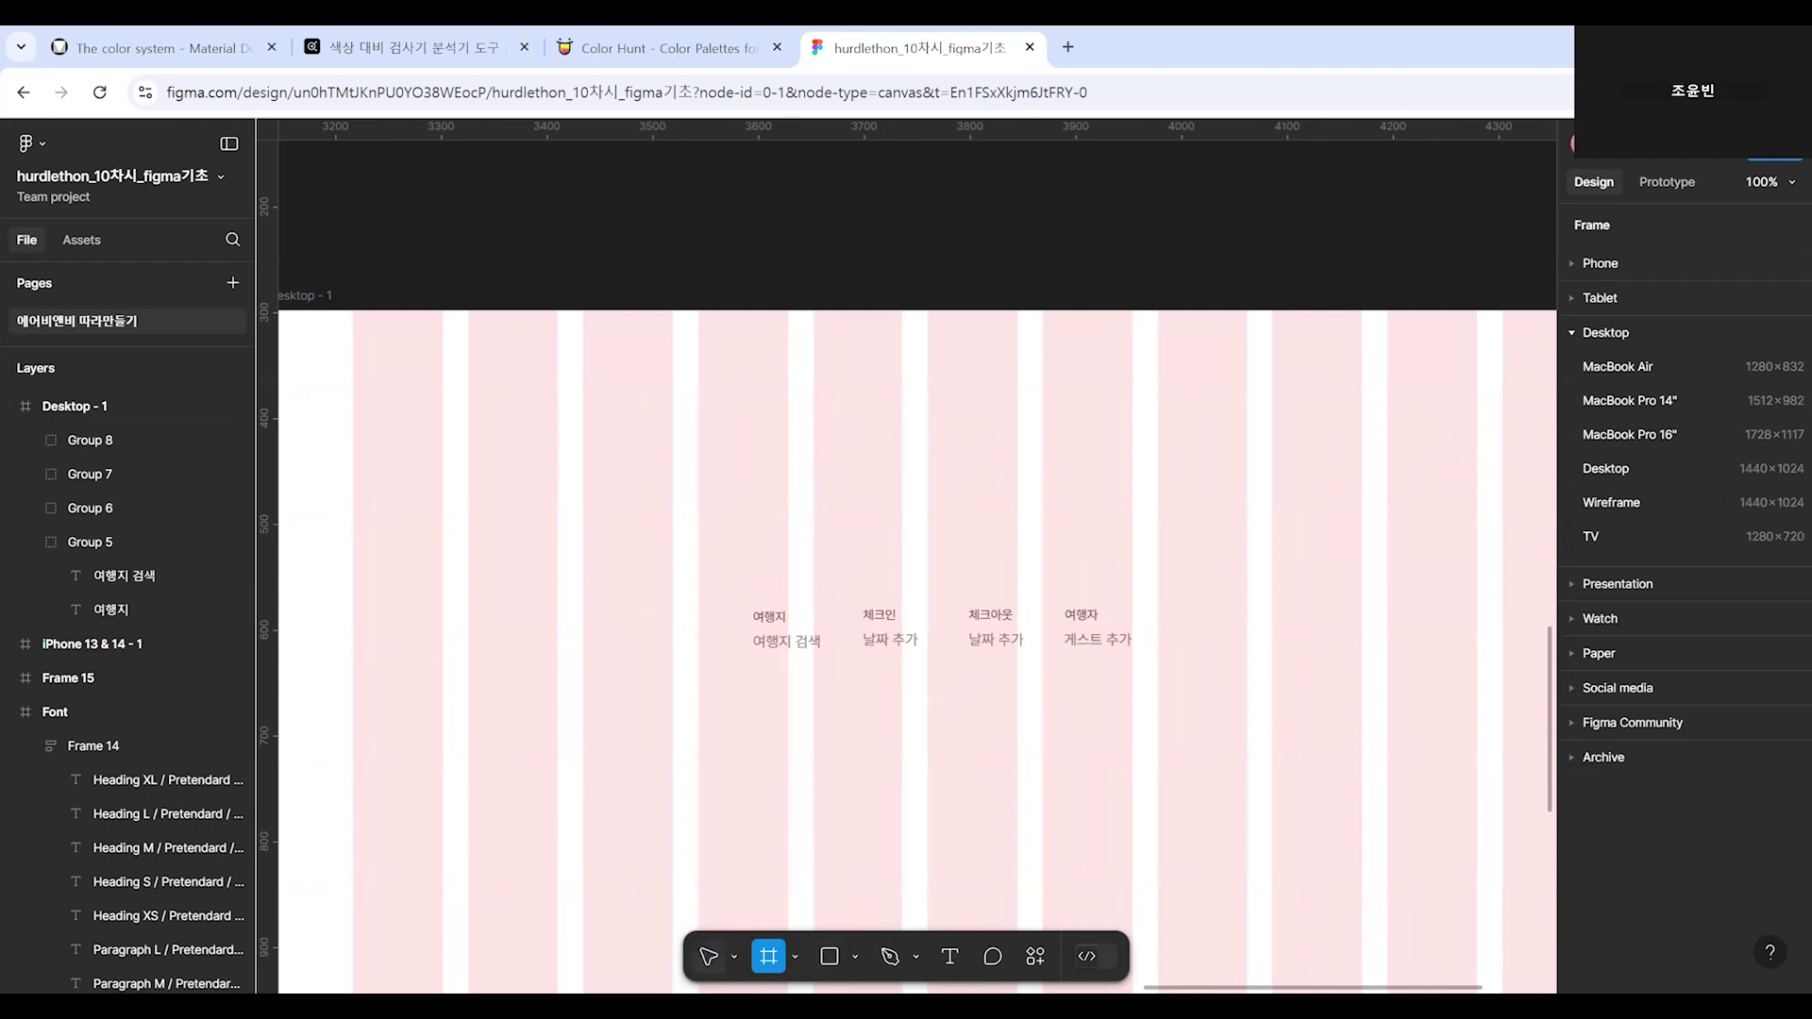
key(Escape)
scroll(821, 696, down, 2)
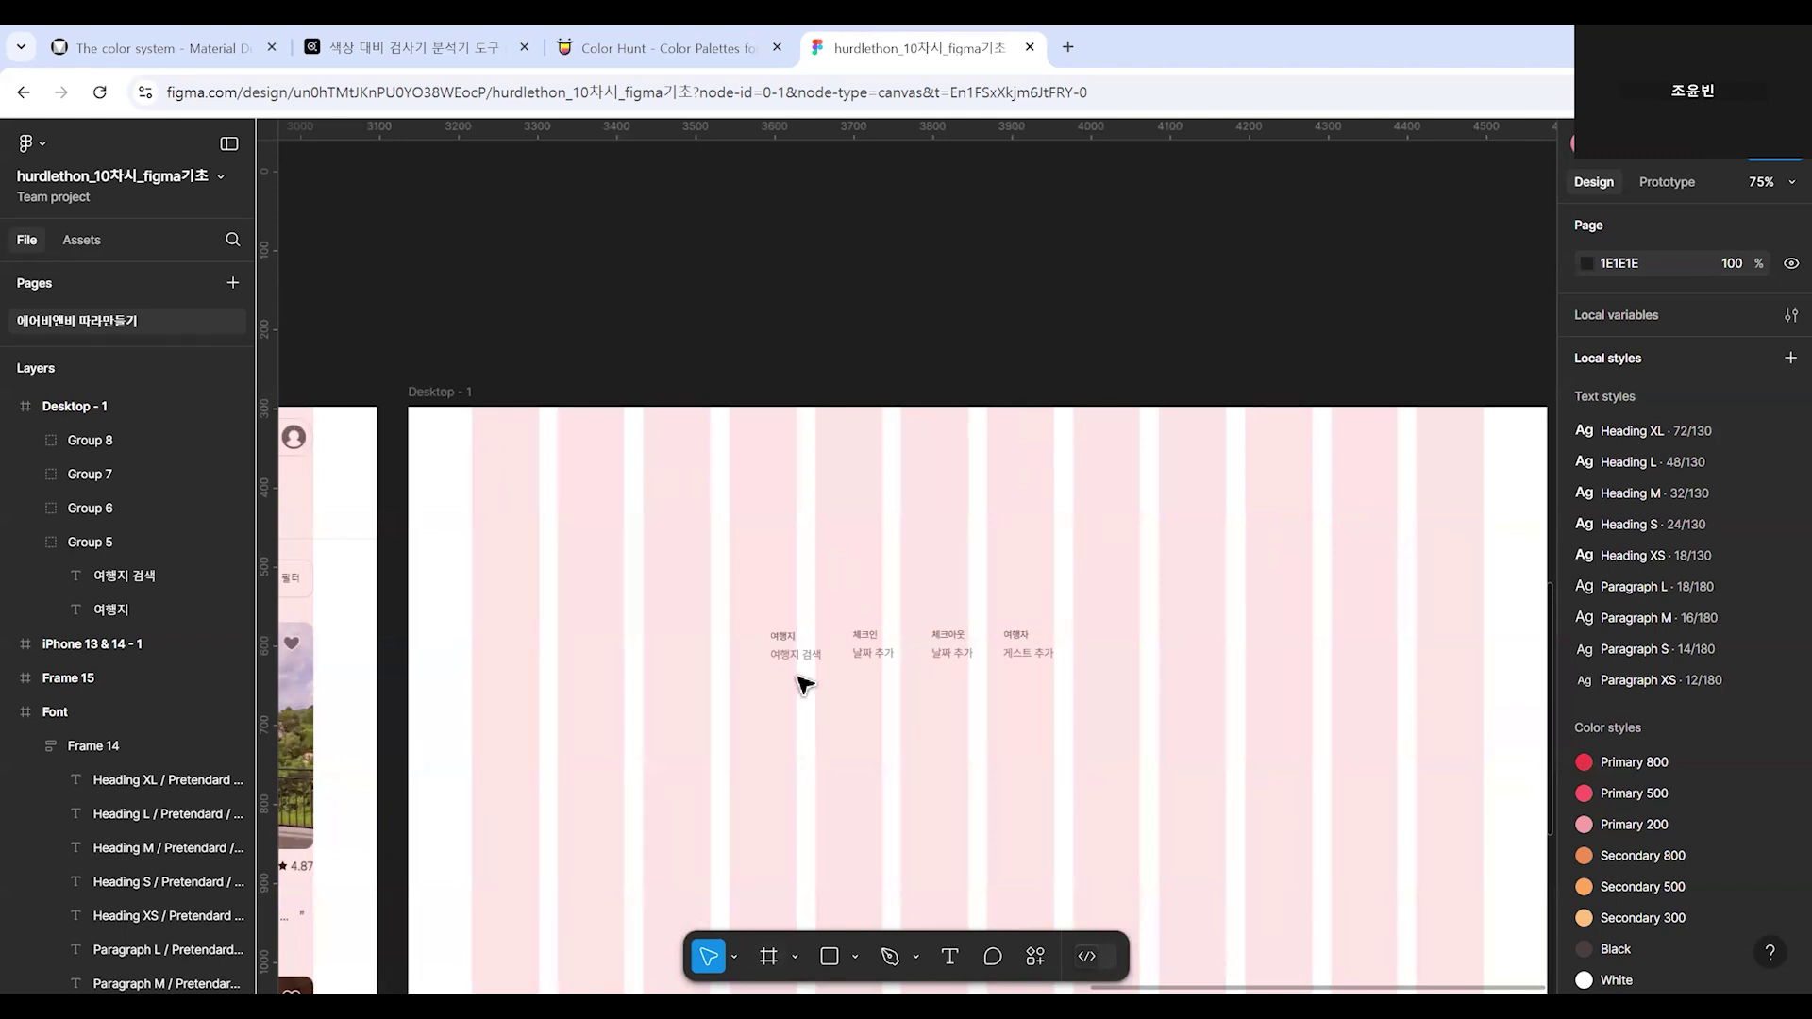
Draw a frame about 846 × 73 above the four text groups in Desktop - 1, around X 297, Y 115.
click(768, 956)
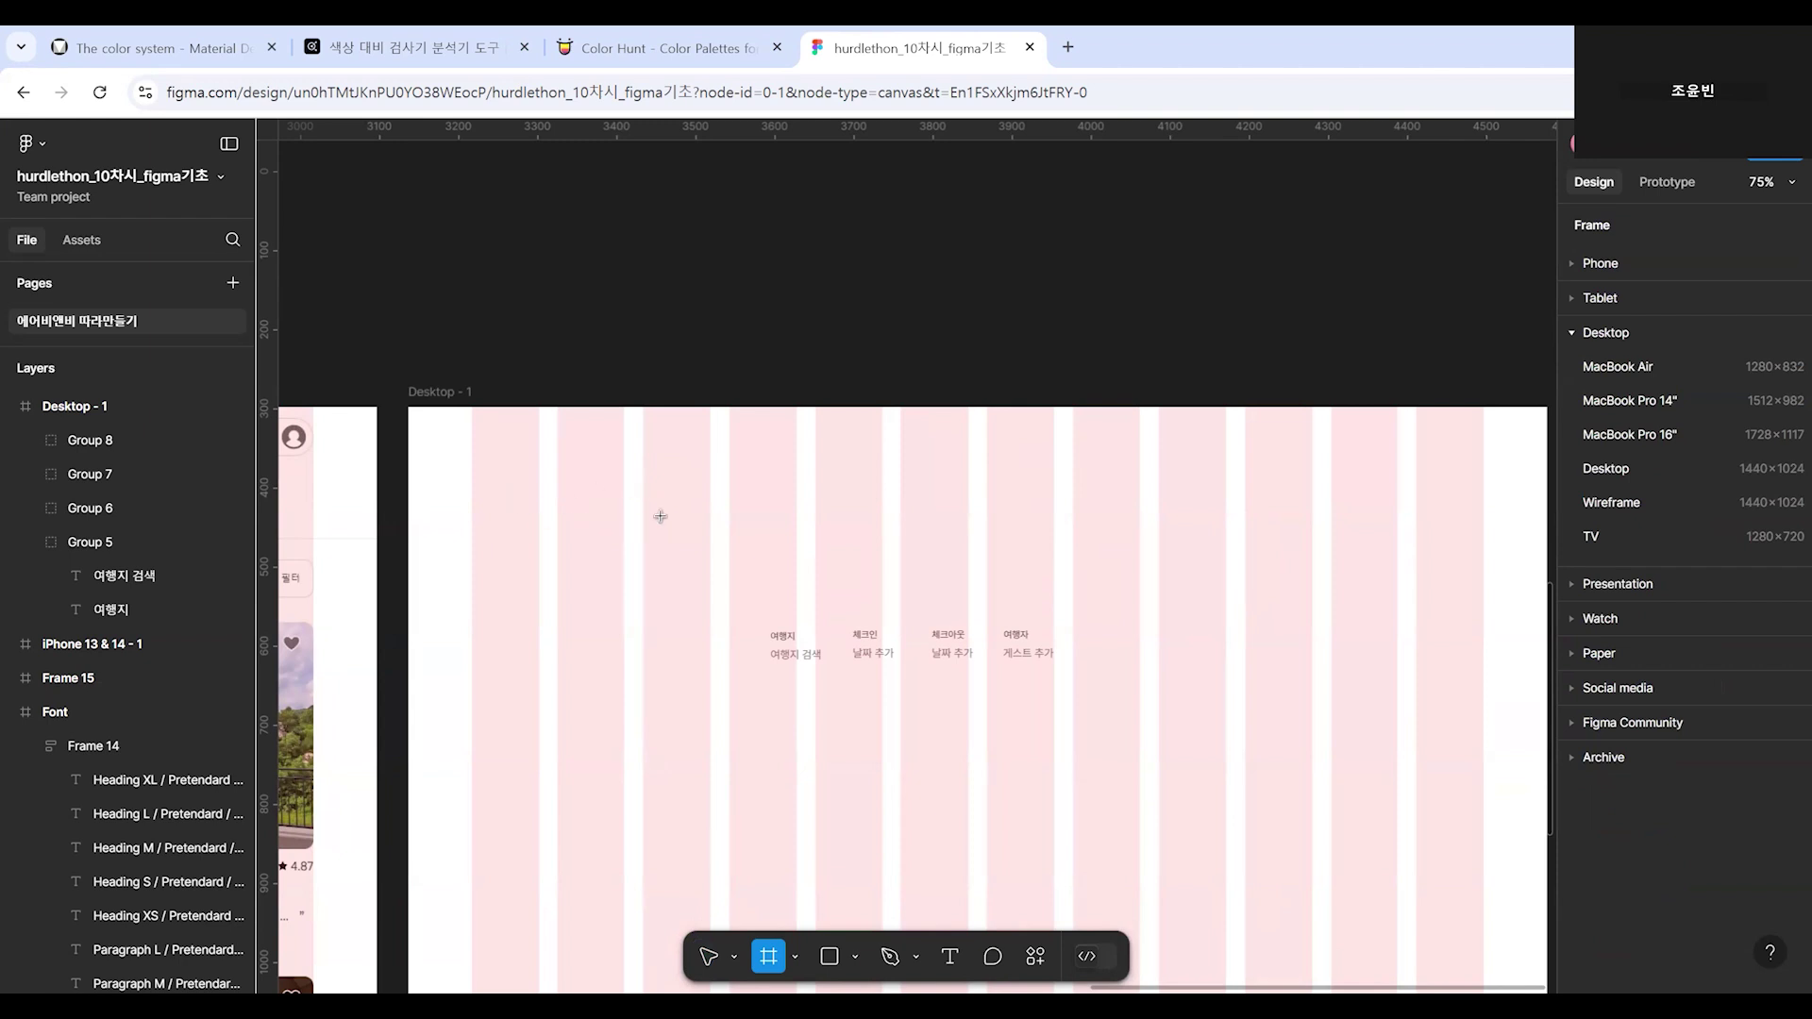
drag(645, 499, 1308, 556)
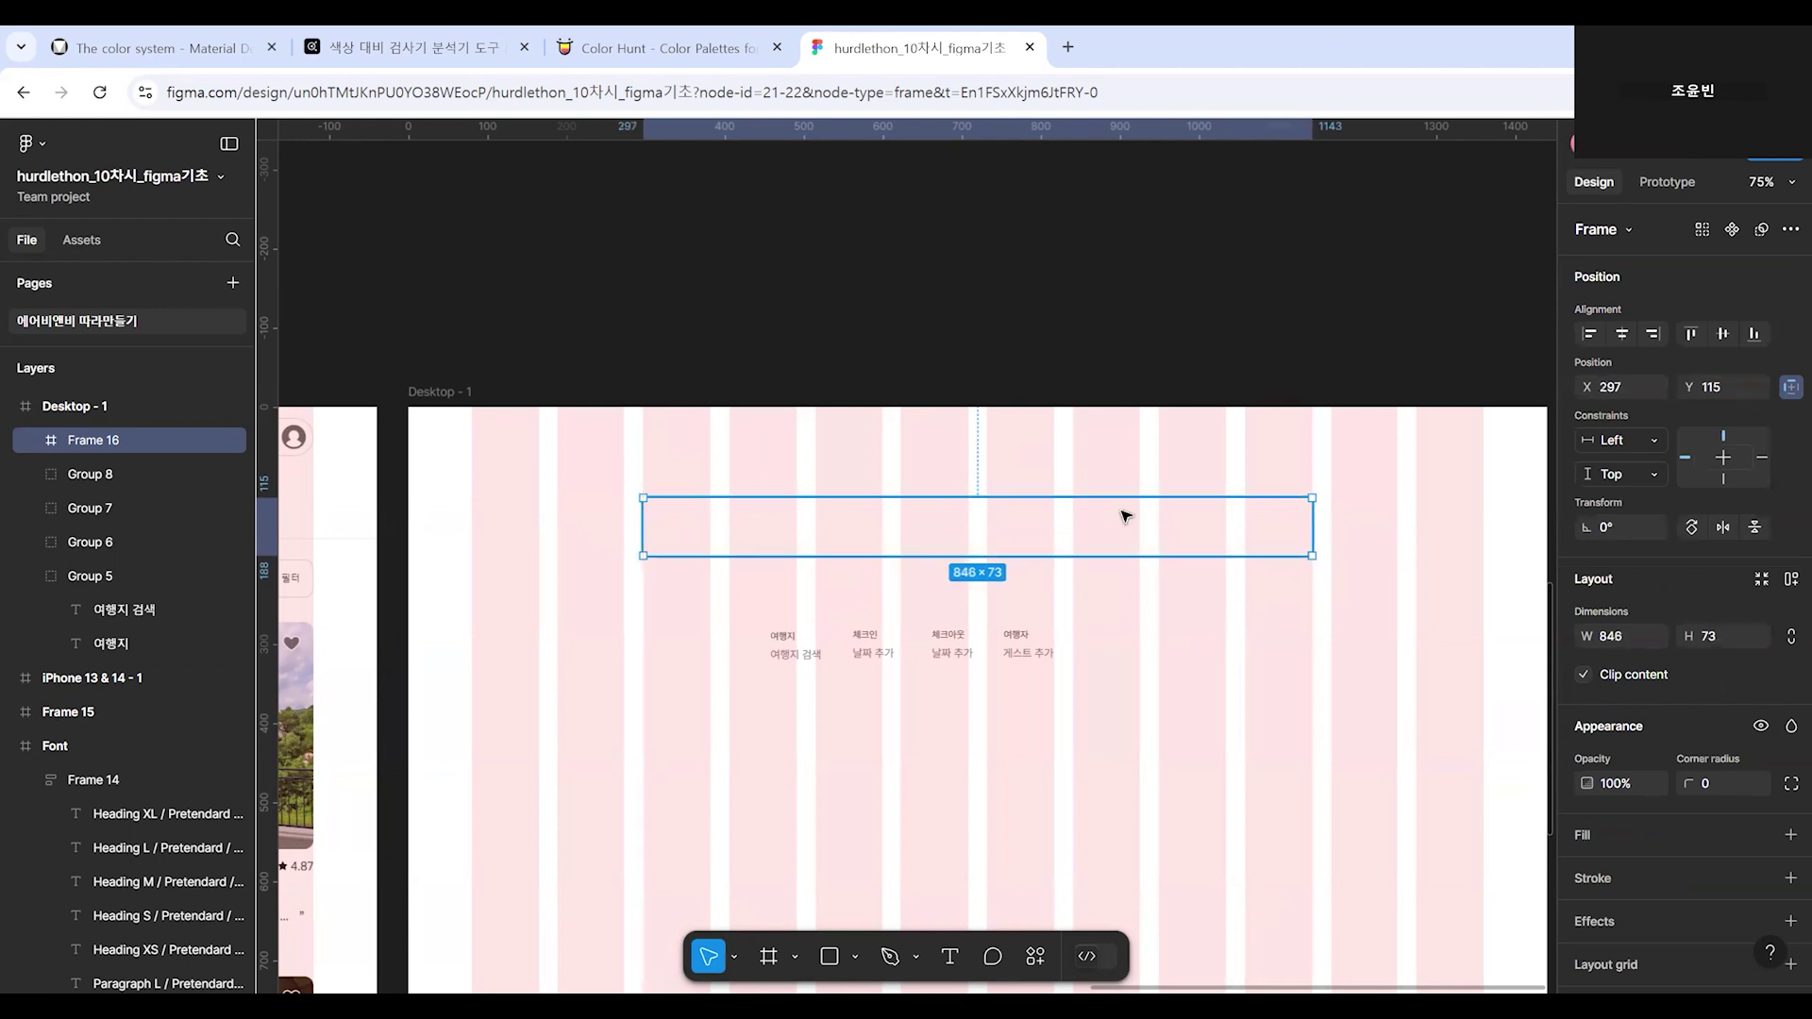
drag(1311, 536, 1312, 536)
key(Escape)
click(967, 530)
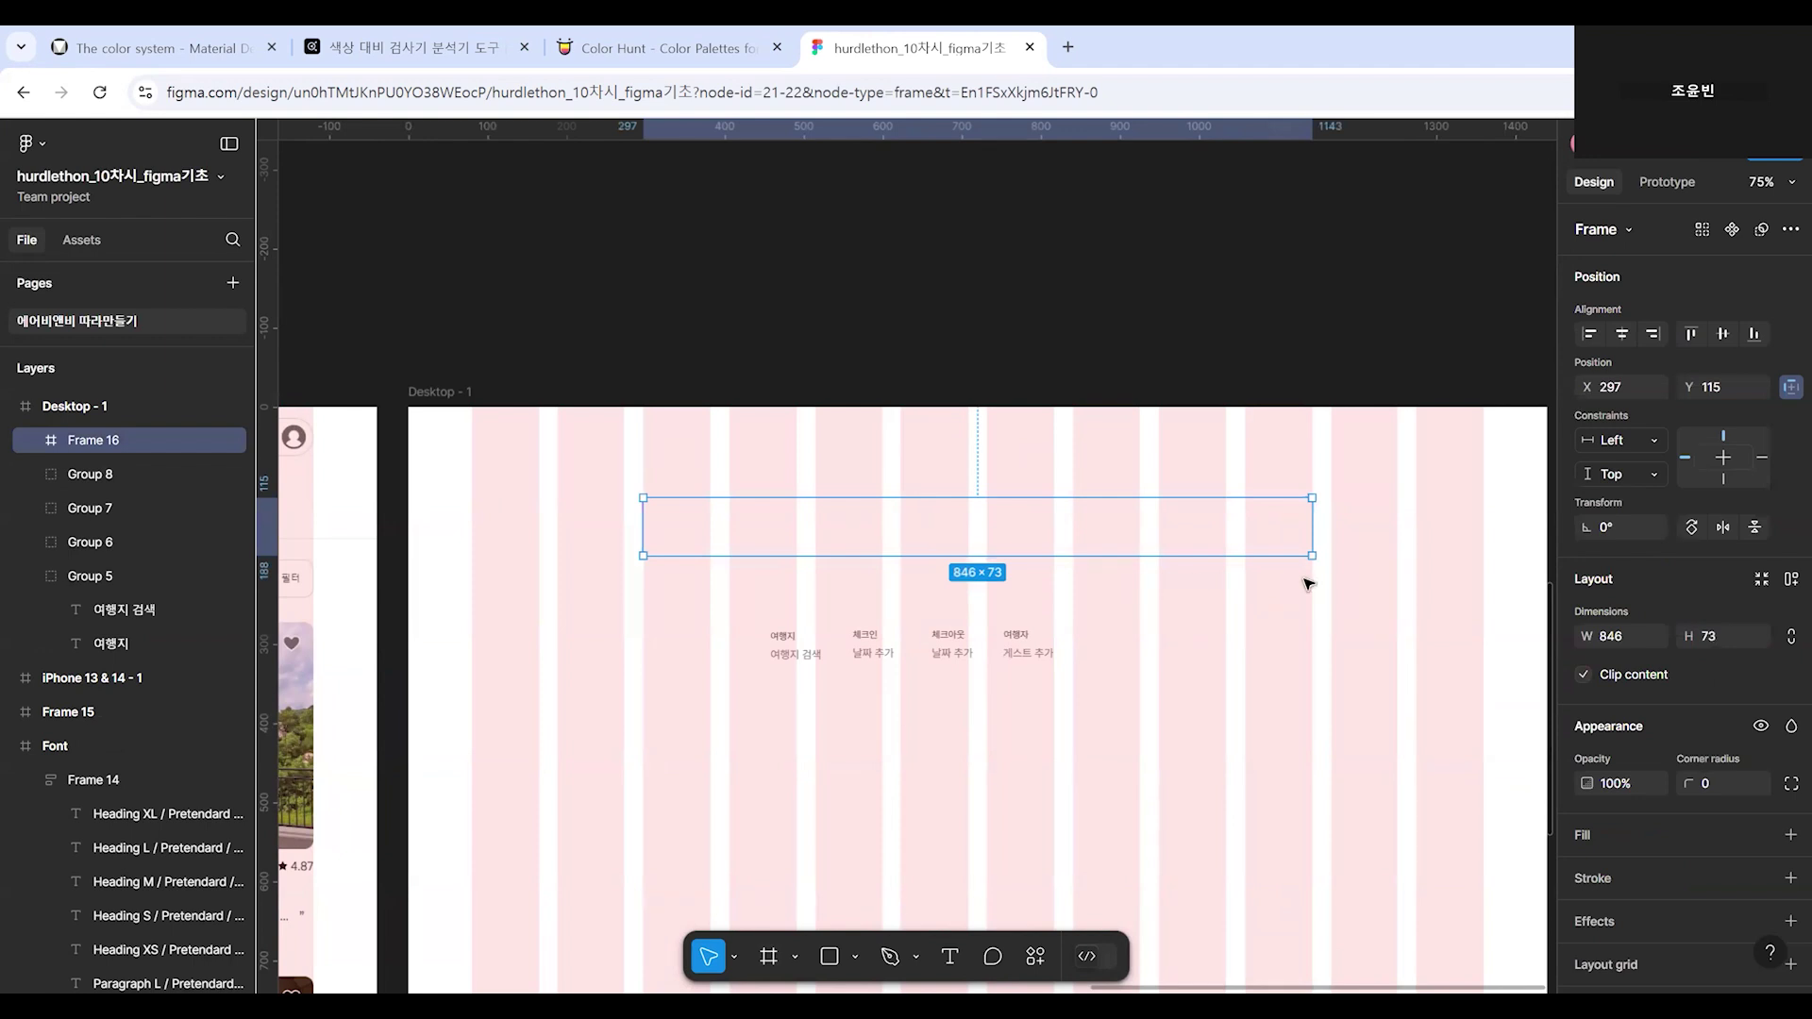
Compare the new frame with the example's search bar and set its height to 72.
drag(526, 696, 777, 712)
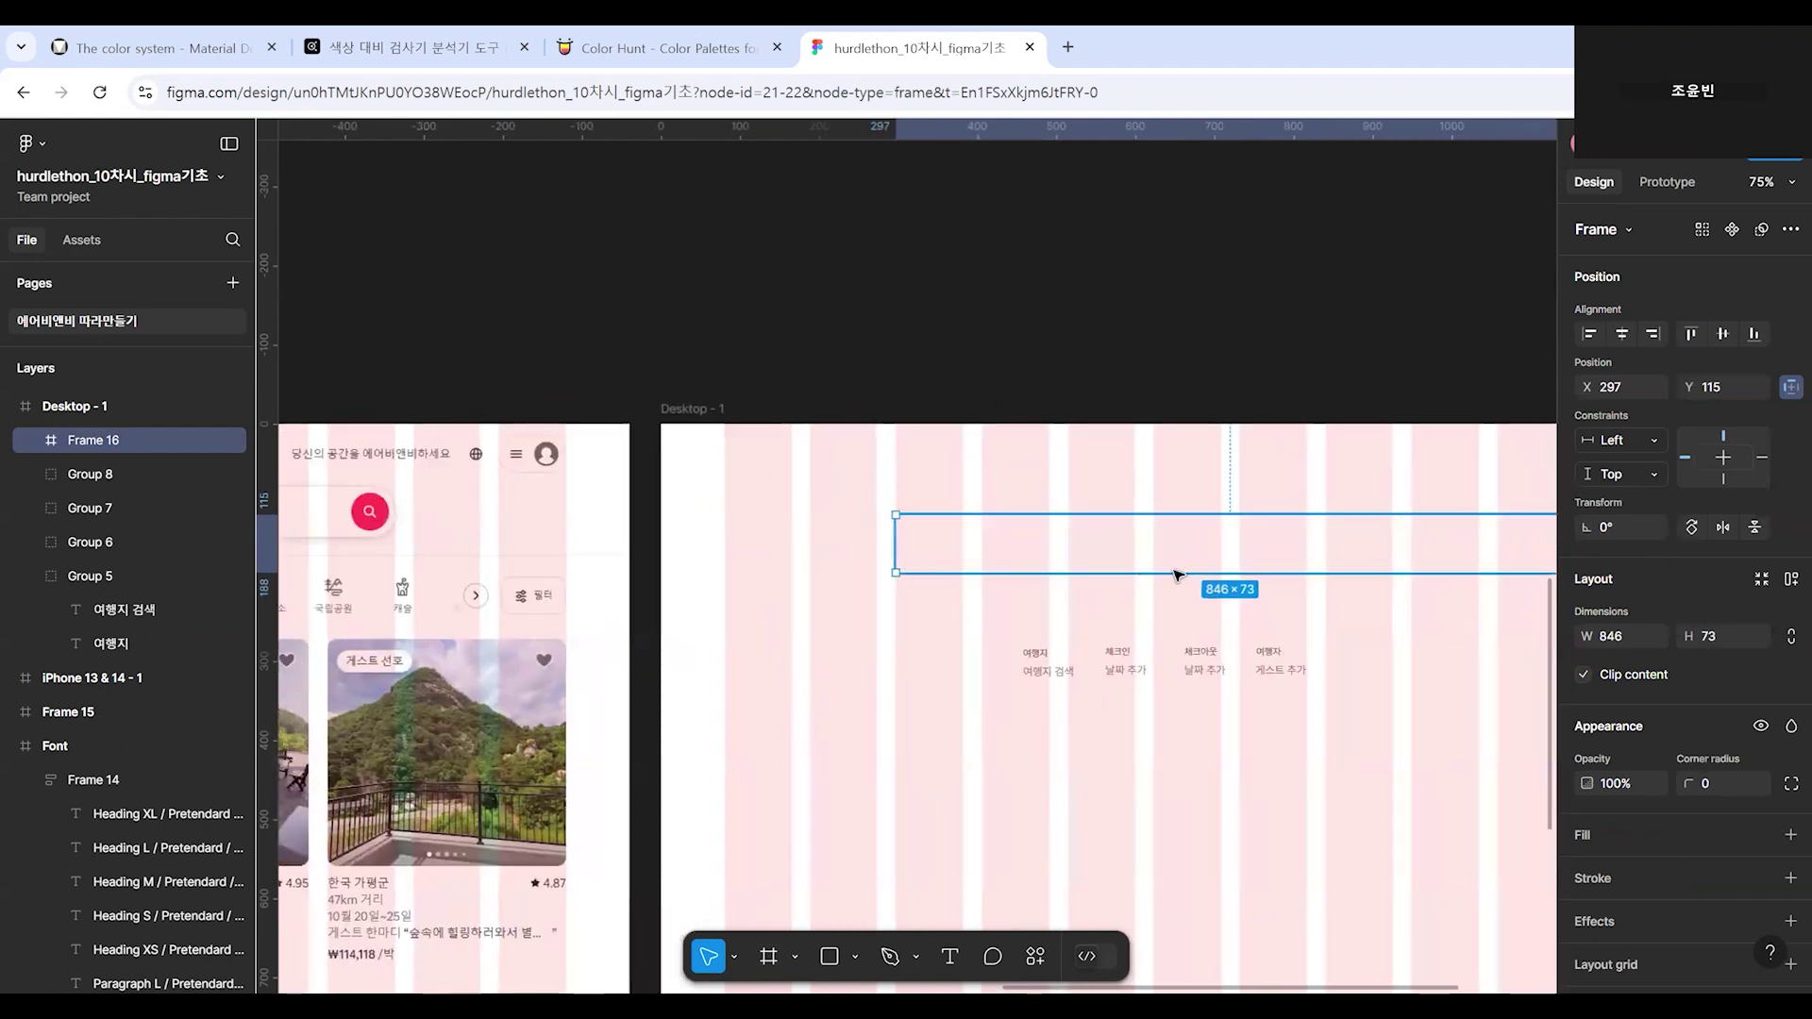
scroll(768, 676, left, 6)
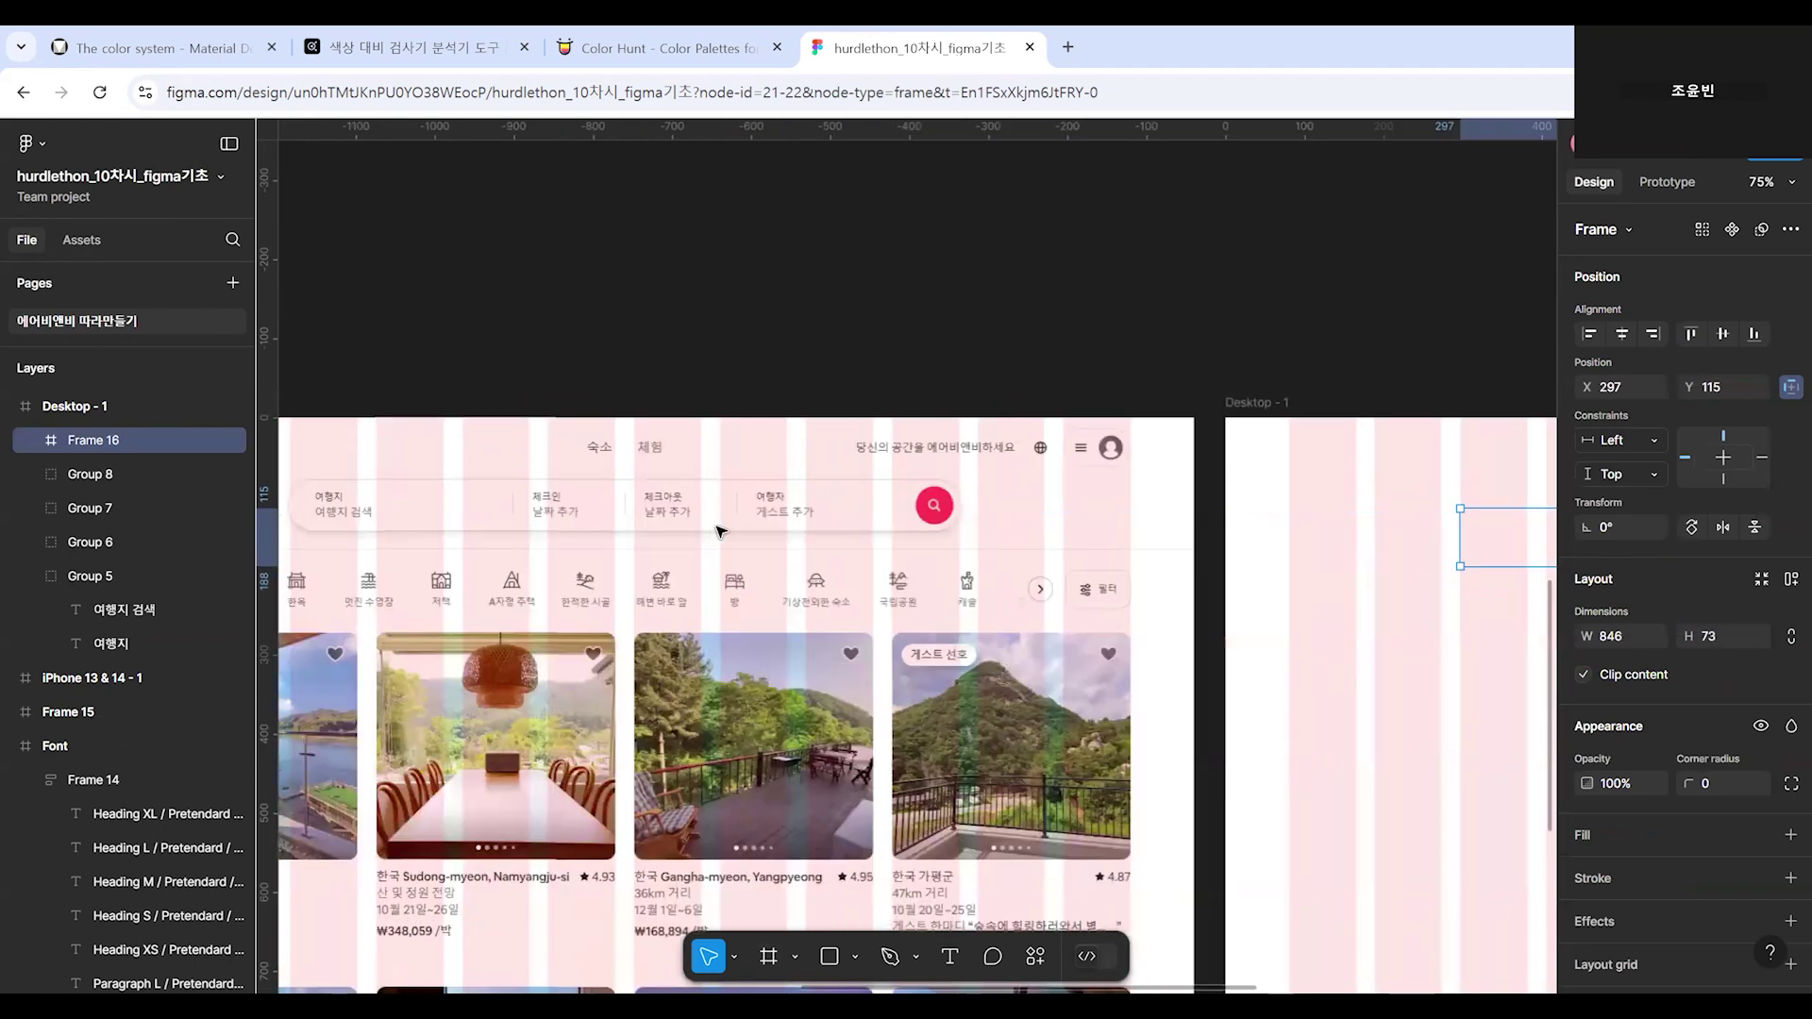
scroll(821, 509, right, 1)
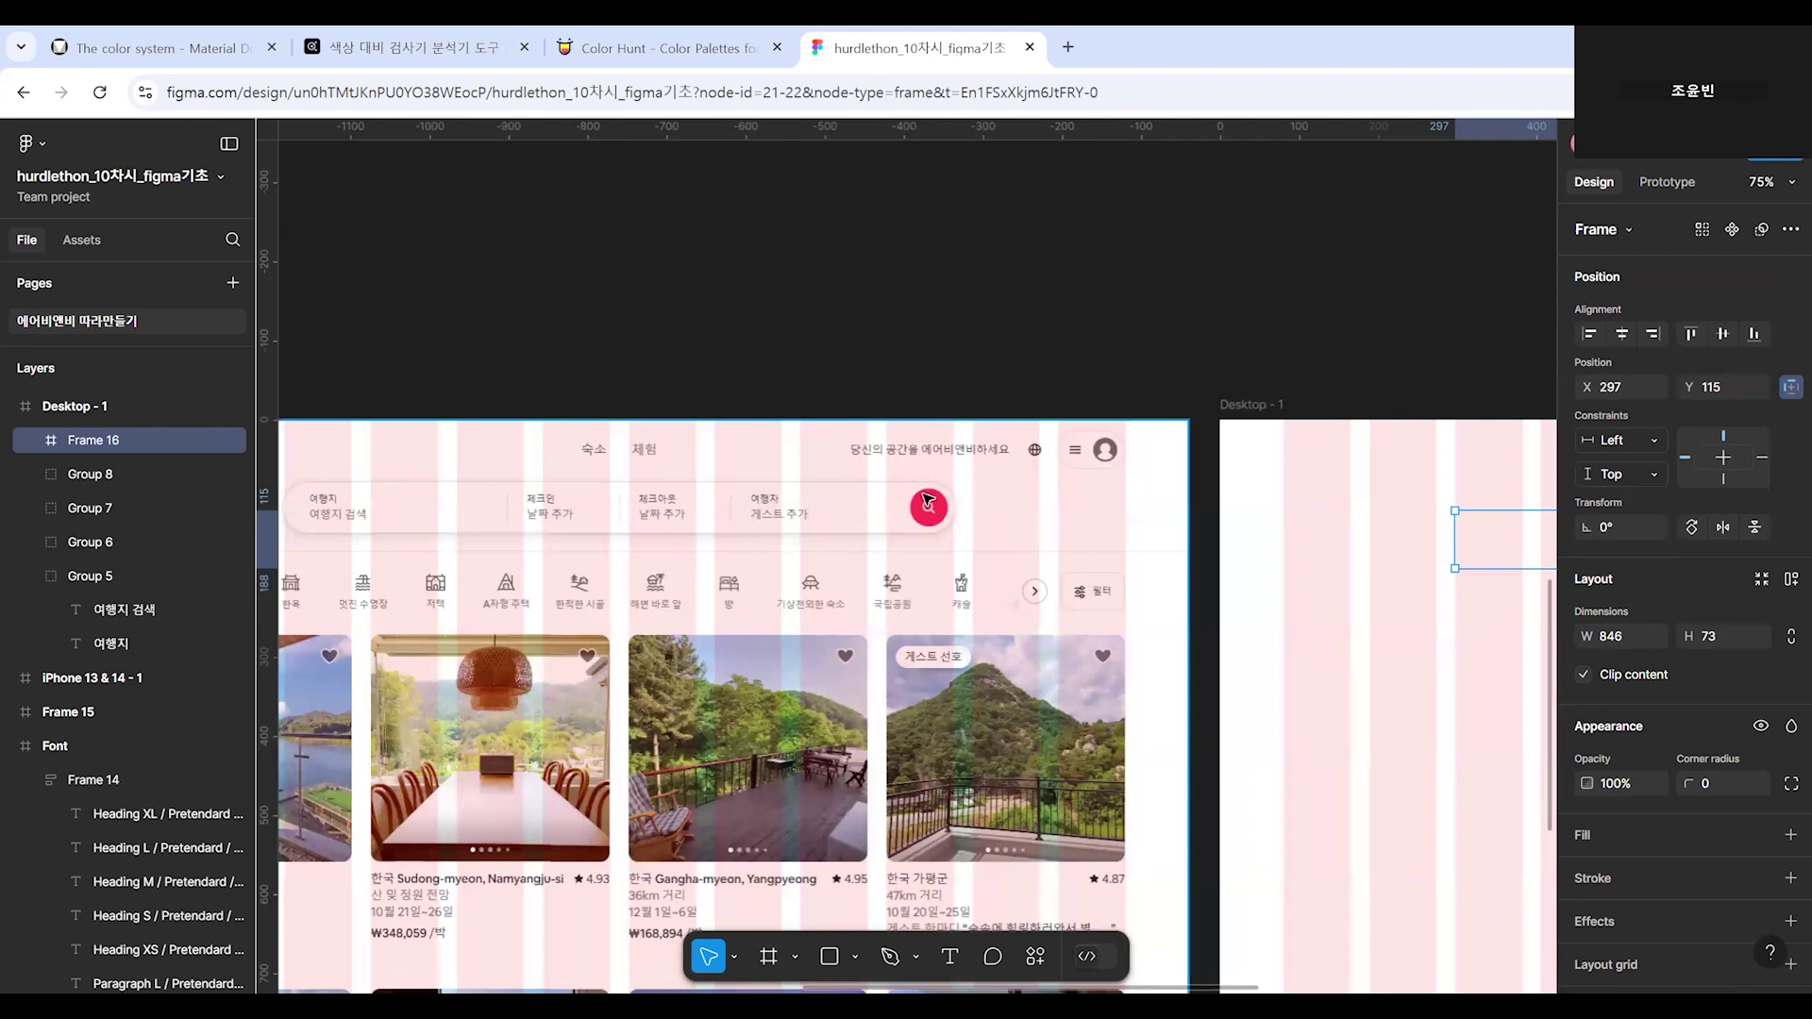
scroll(1201, 591, right, 6)
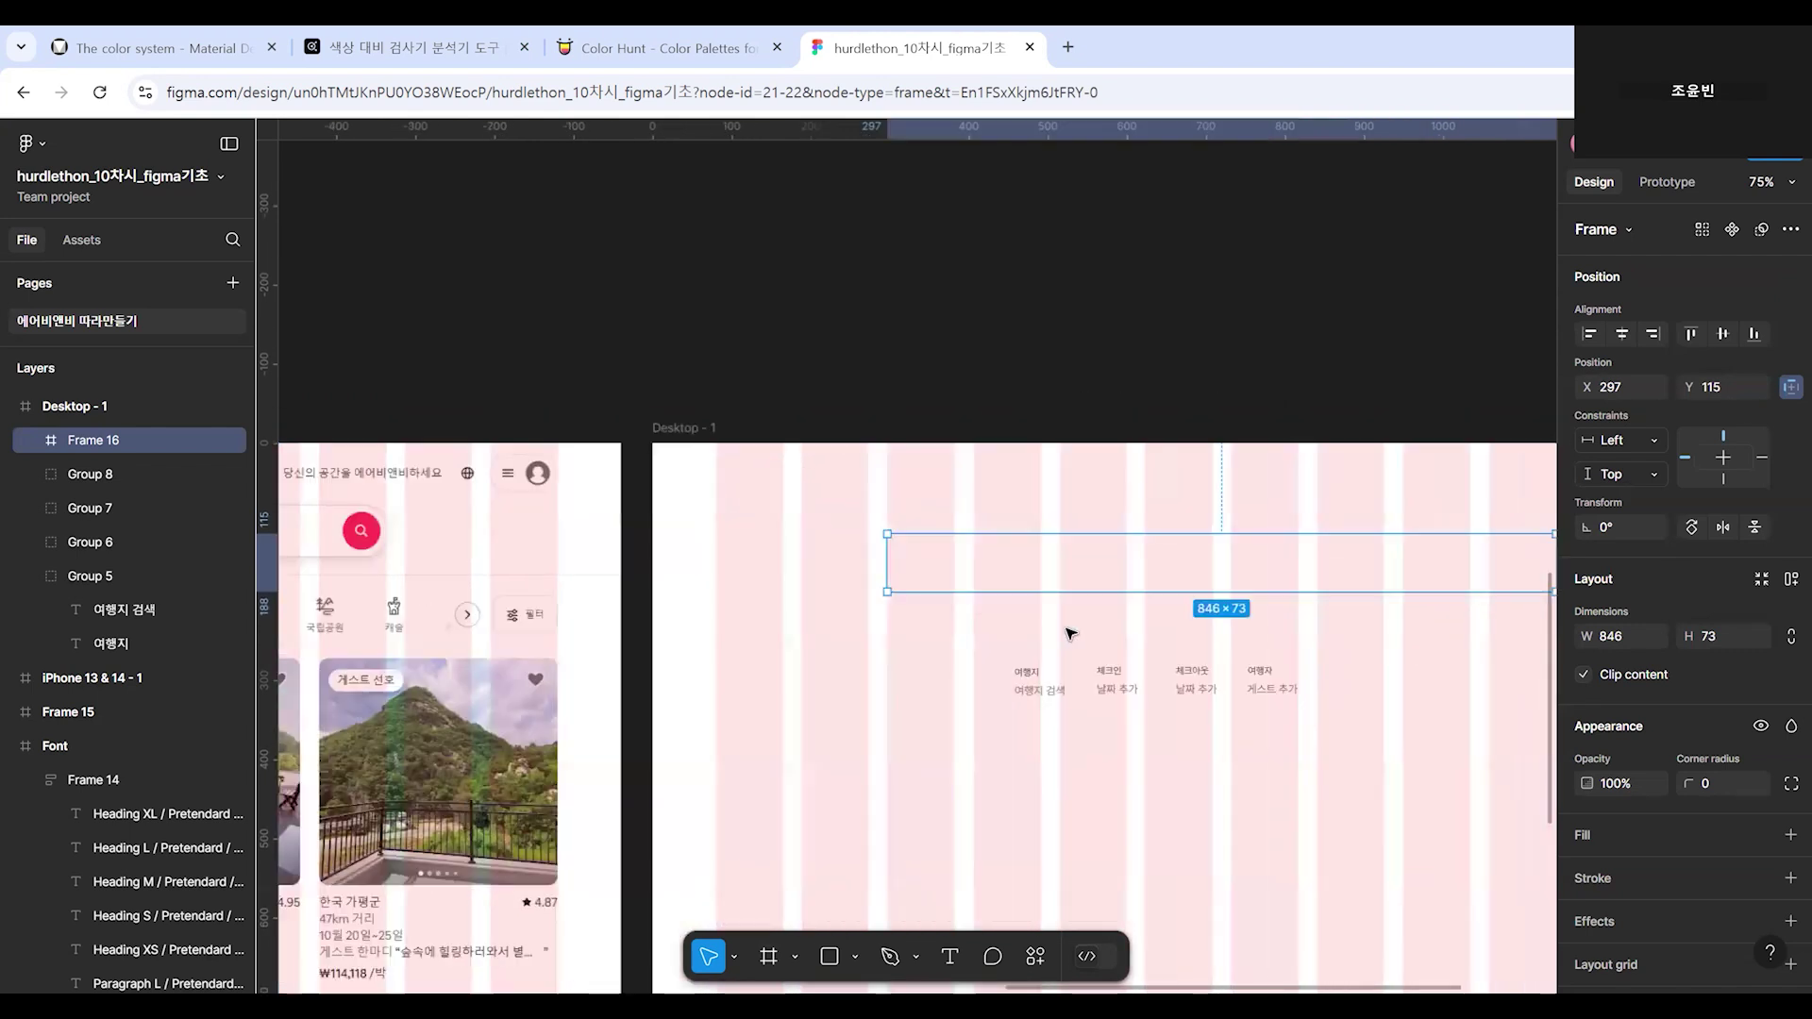
scroll(1029, 623, right, 2)
scroll(1029, 623, down, 1)
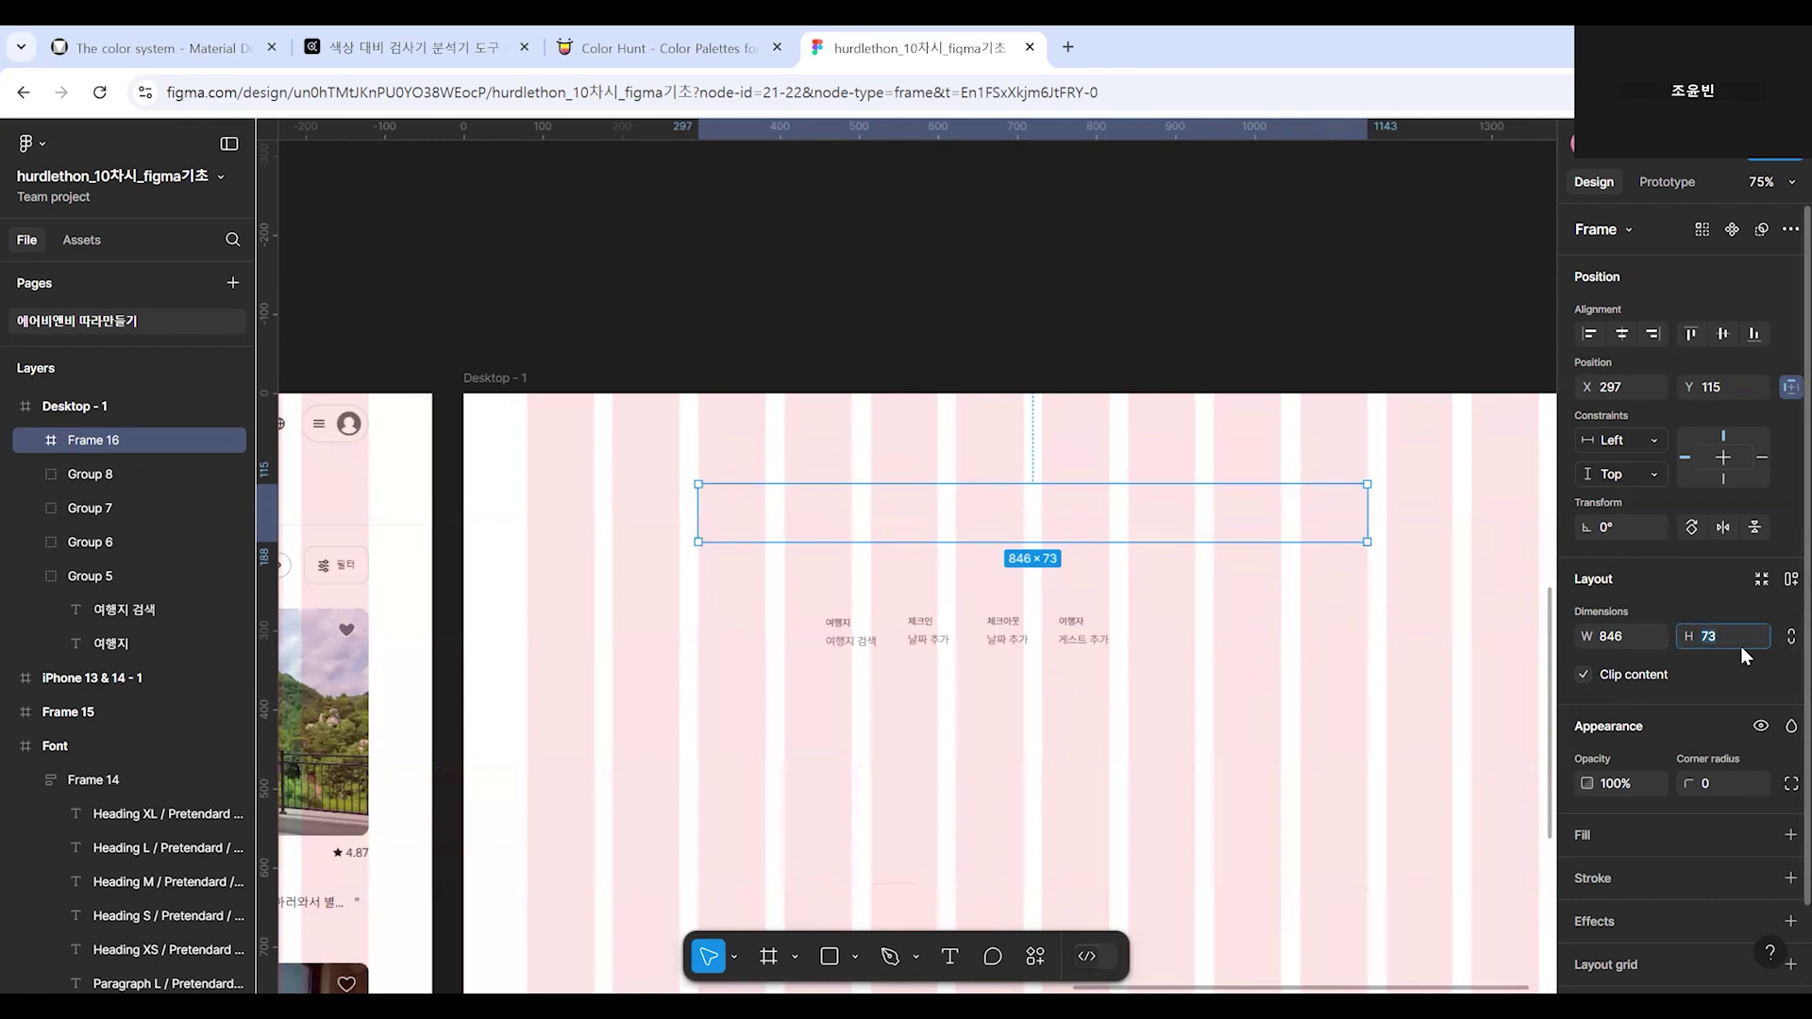
key(Return)
mouse_move(704, 672)
mouse_down()
mouse_move(840, 679)
mouse_move(704, 683)
mouse_up()
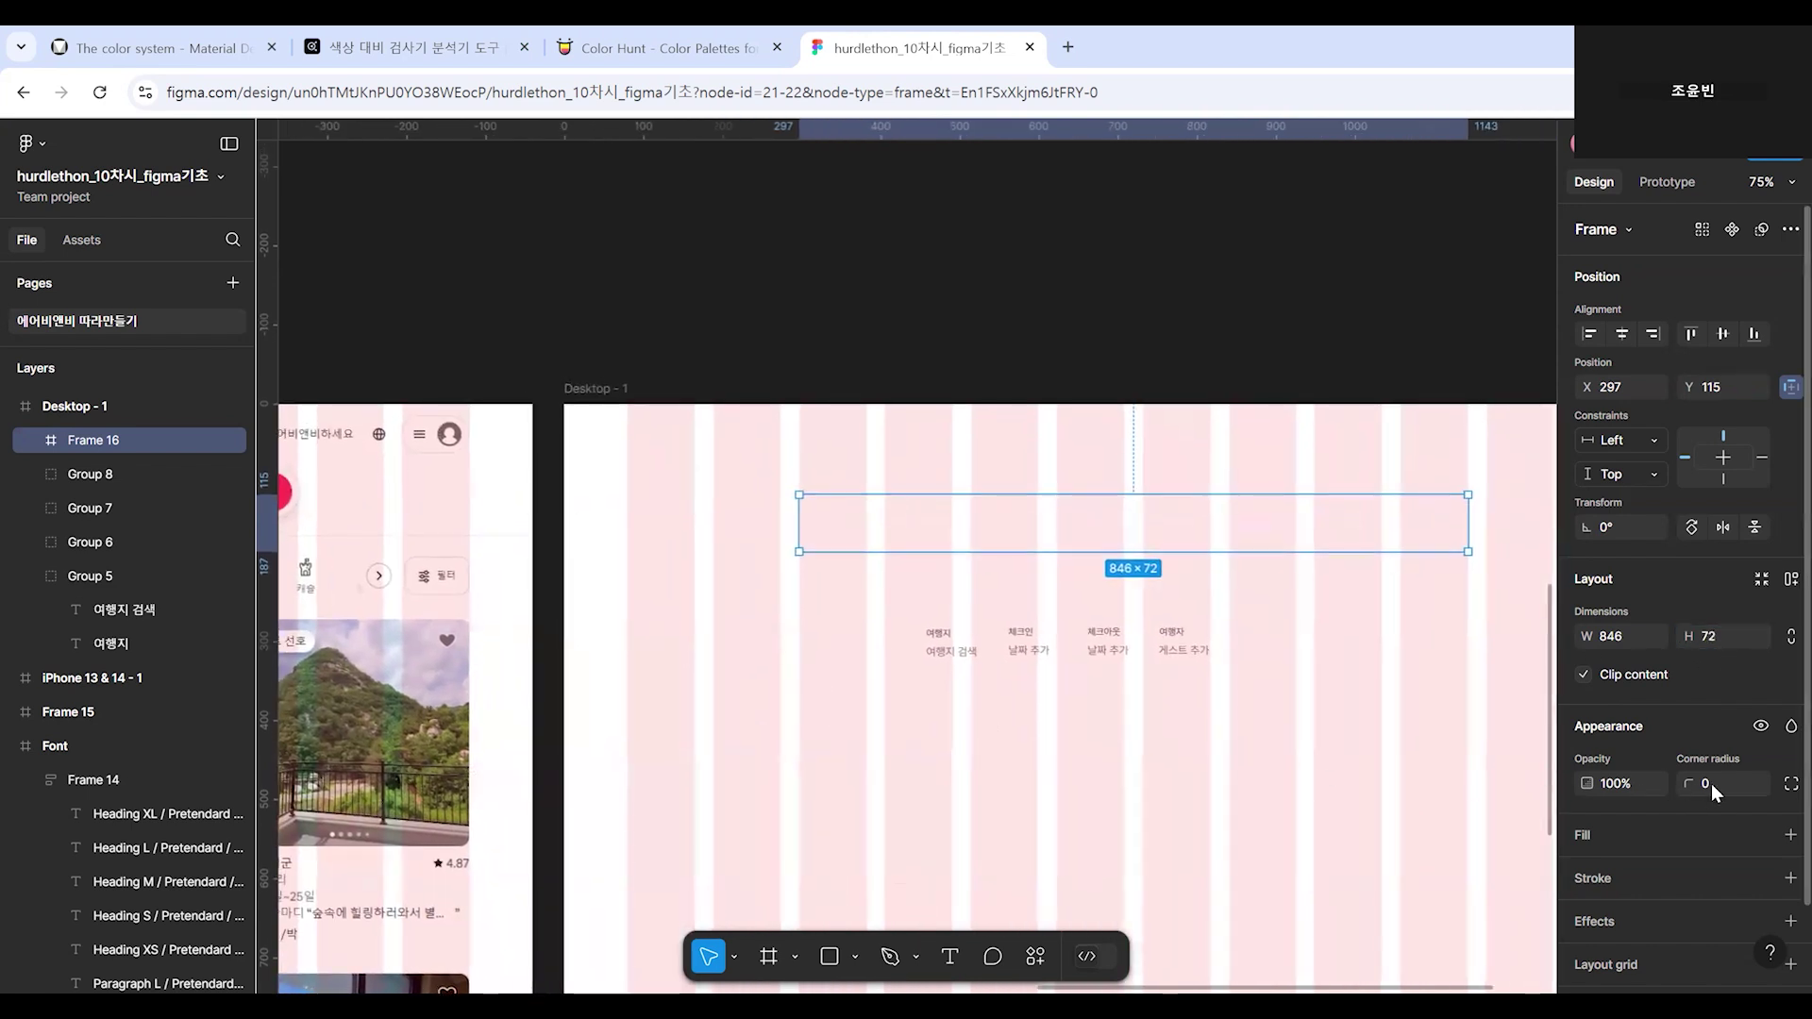
Add a bright red FF0000 fill to the 846 × 72 search bar frame.
drag(1709, 785, 1375, 792)
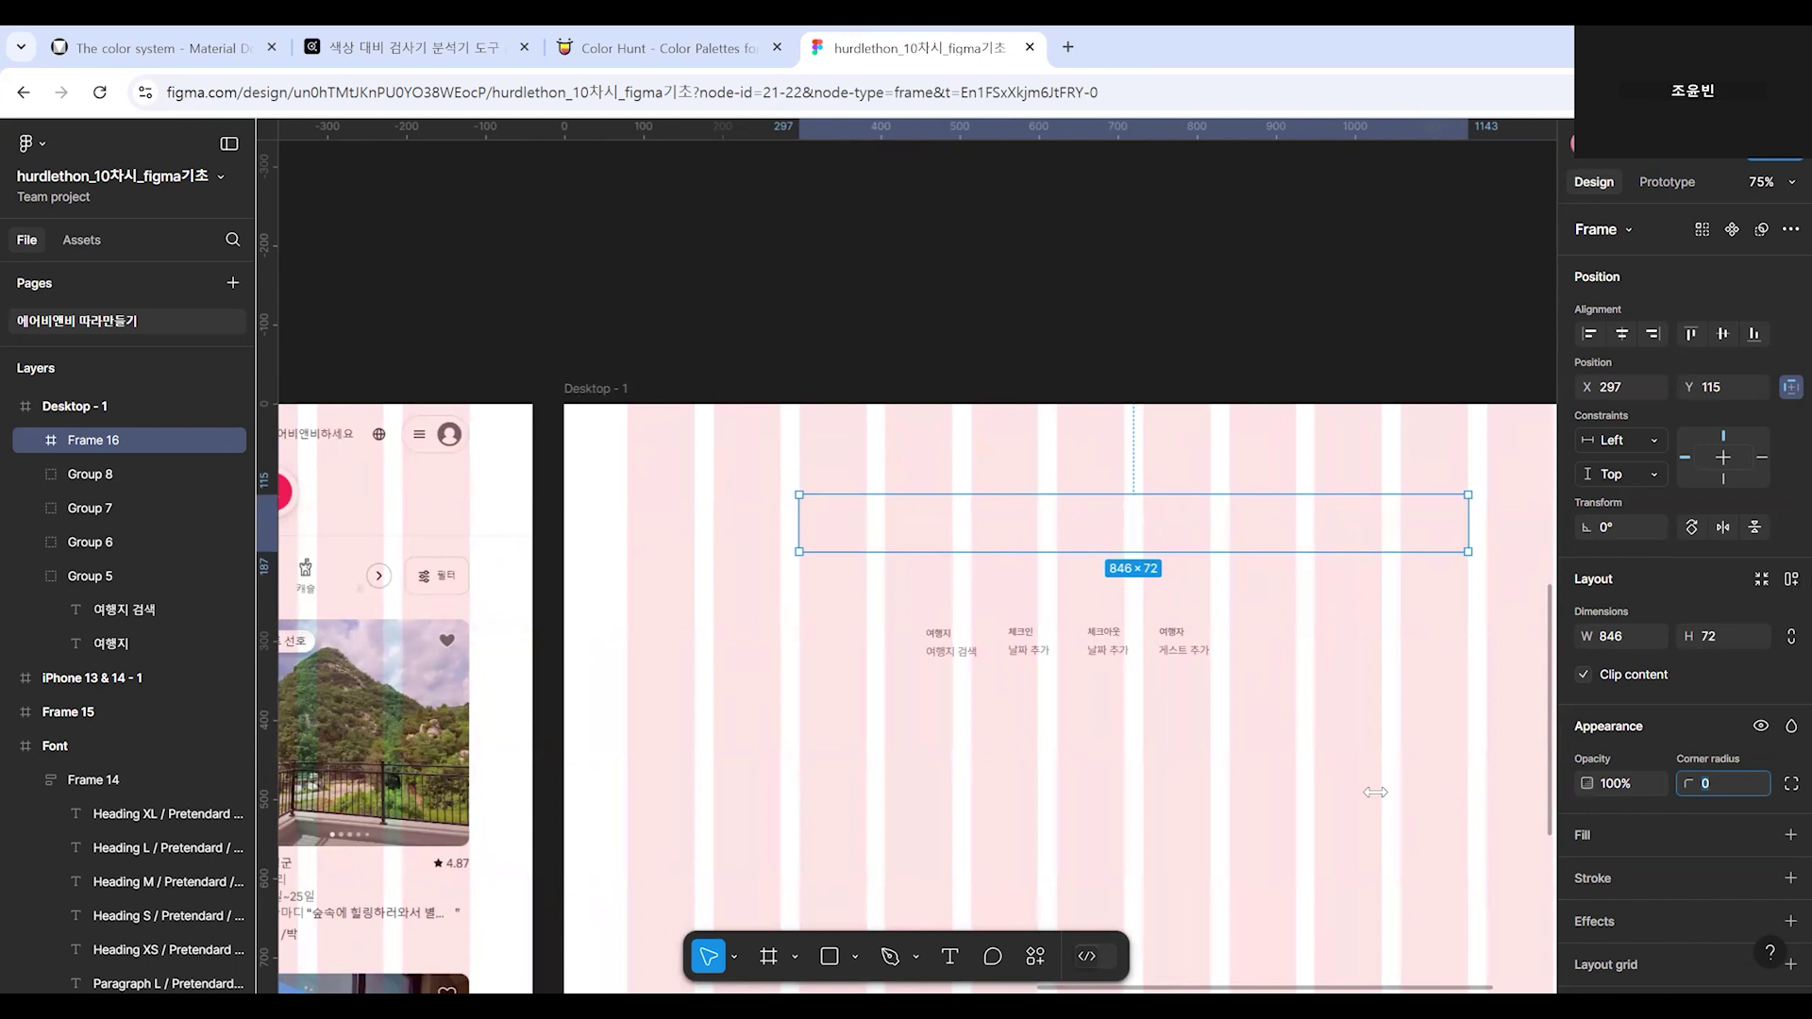
key(Escape)
click(967, 518)
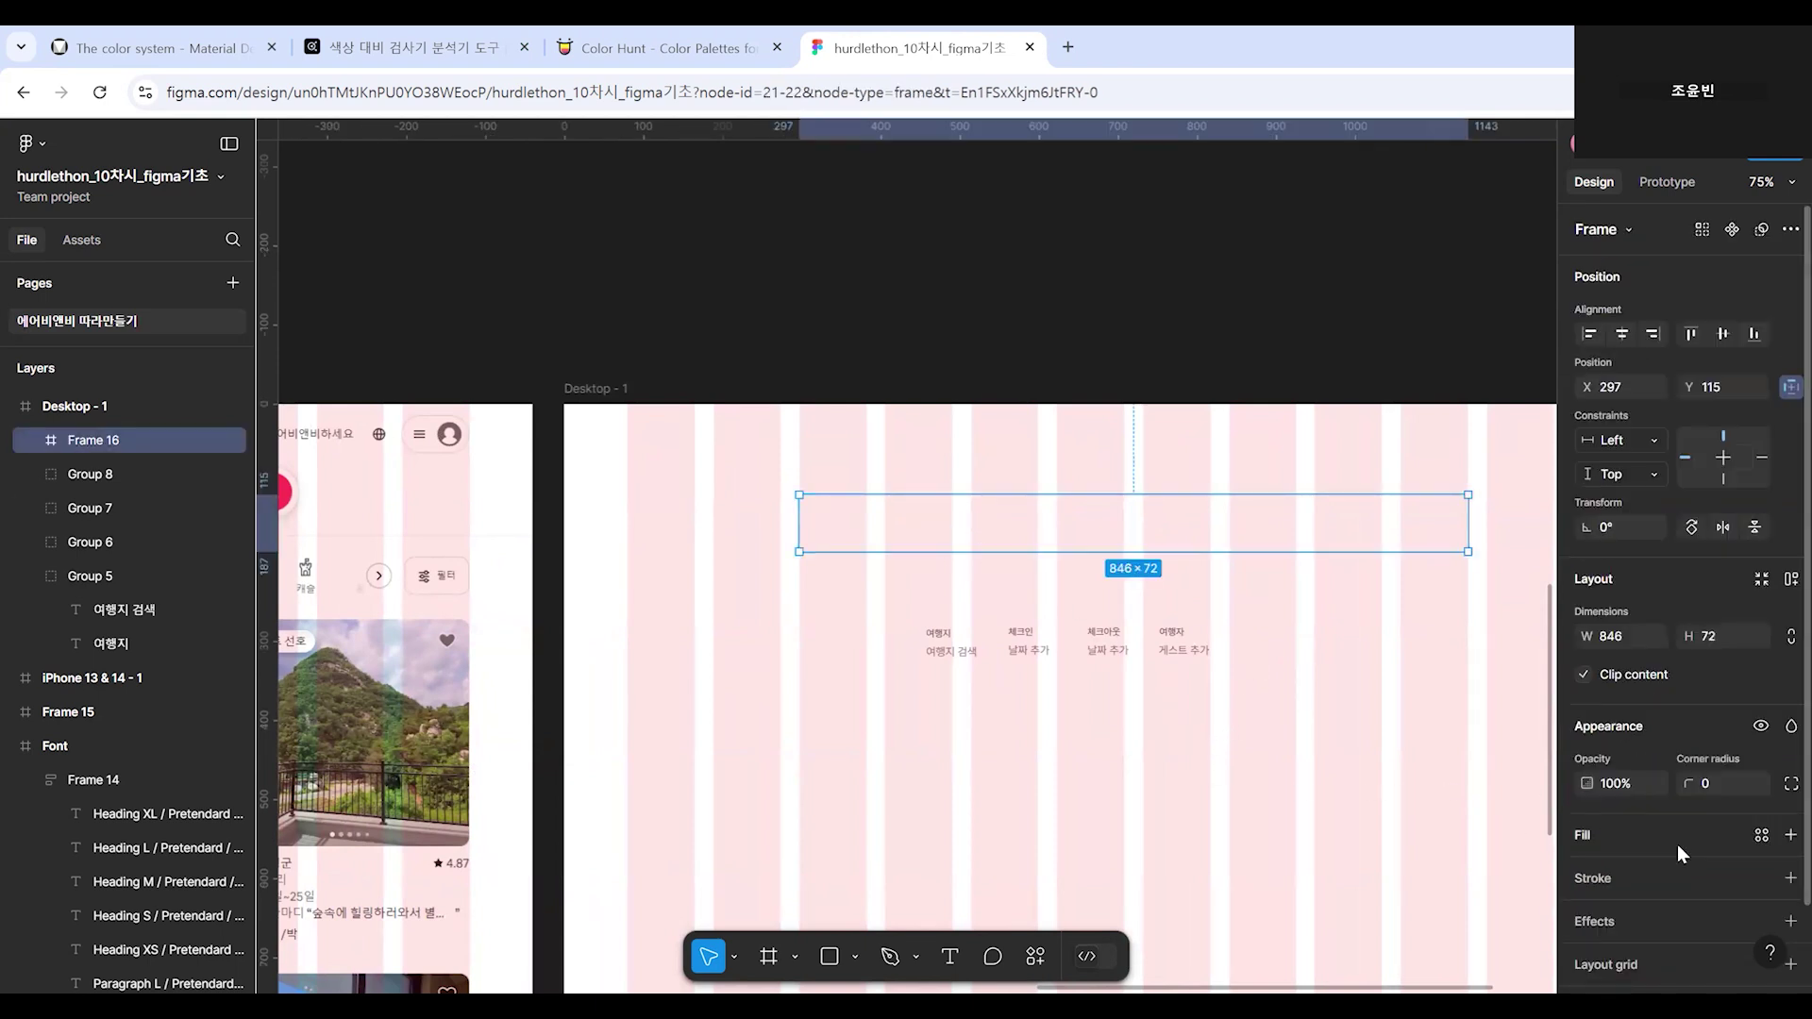
click(1789, 837)
click(1587, 874)
drag(1432, 595, 1554, 457)
key(Escape)
key(Escape)
drag(1263, 740, 1165, 786)
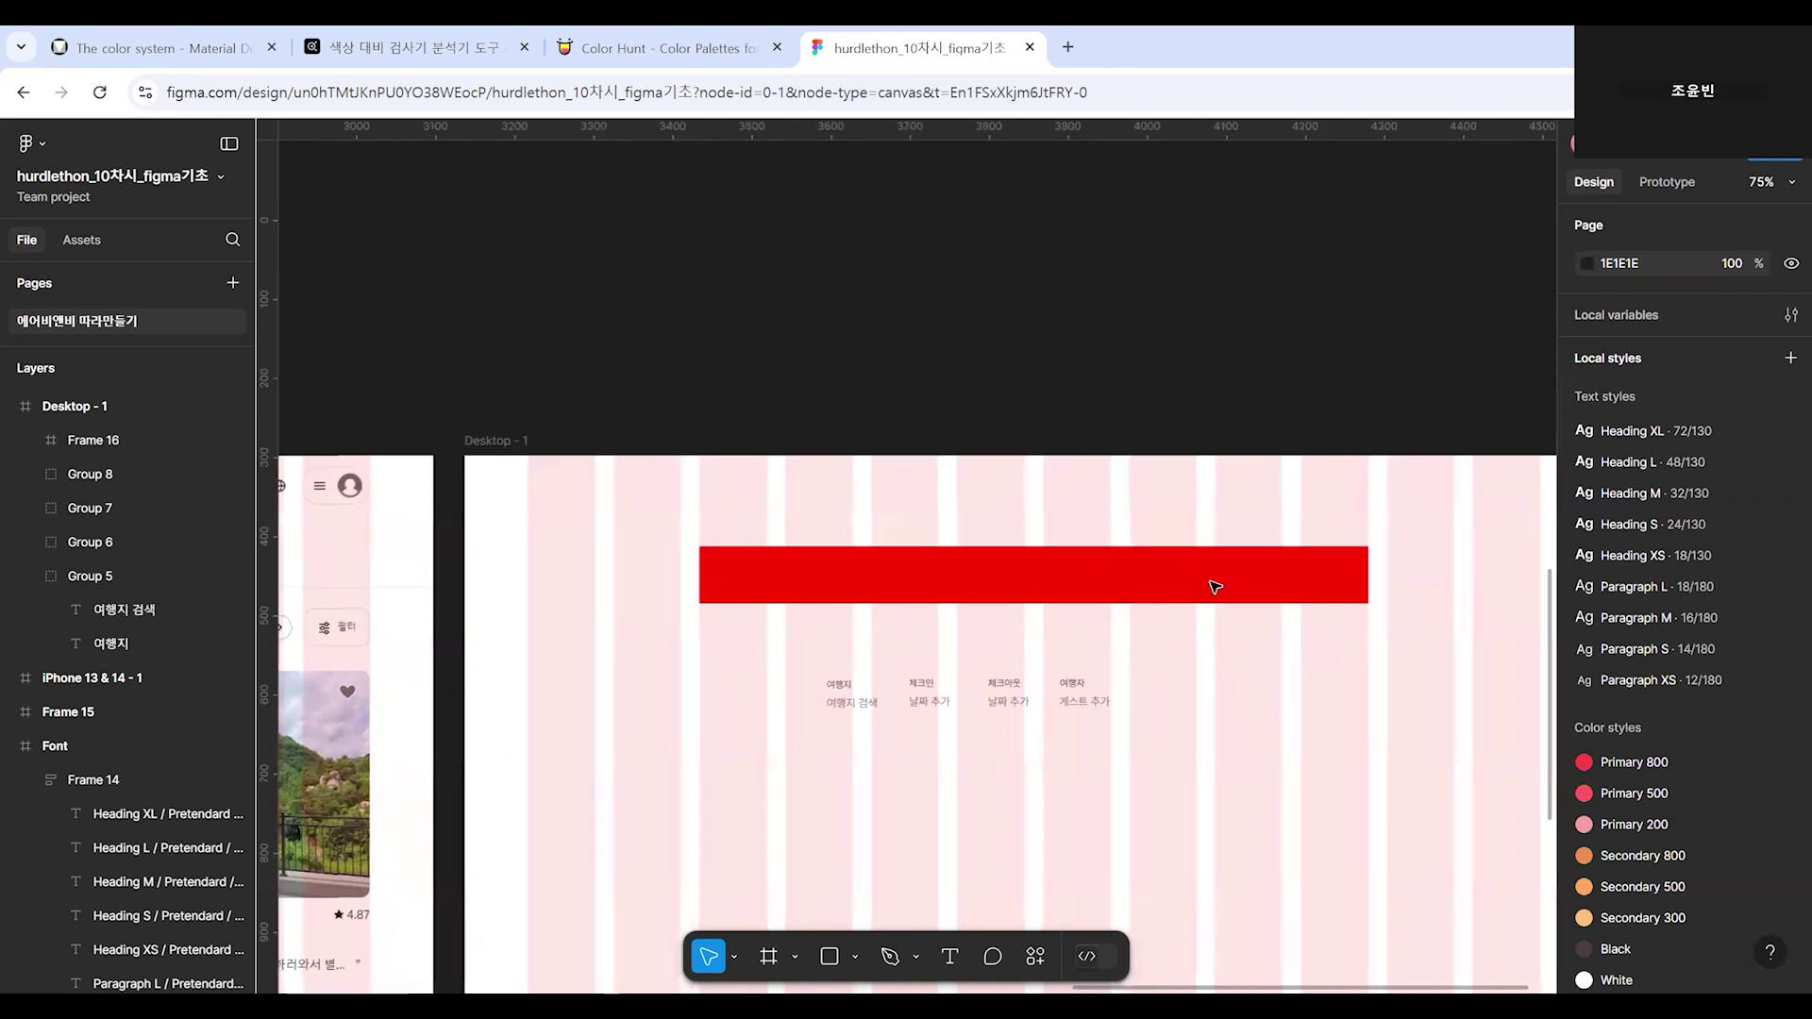
Try corner radii of 16 and 40 on the red search bar frame.
click(1214, 585)
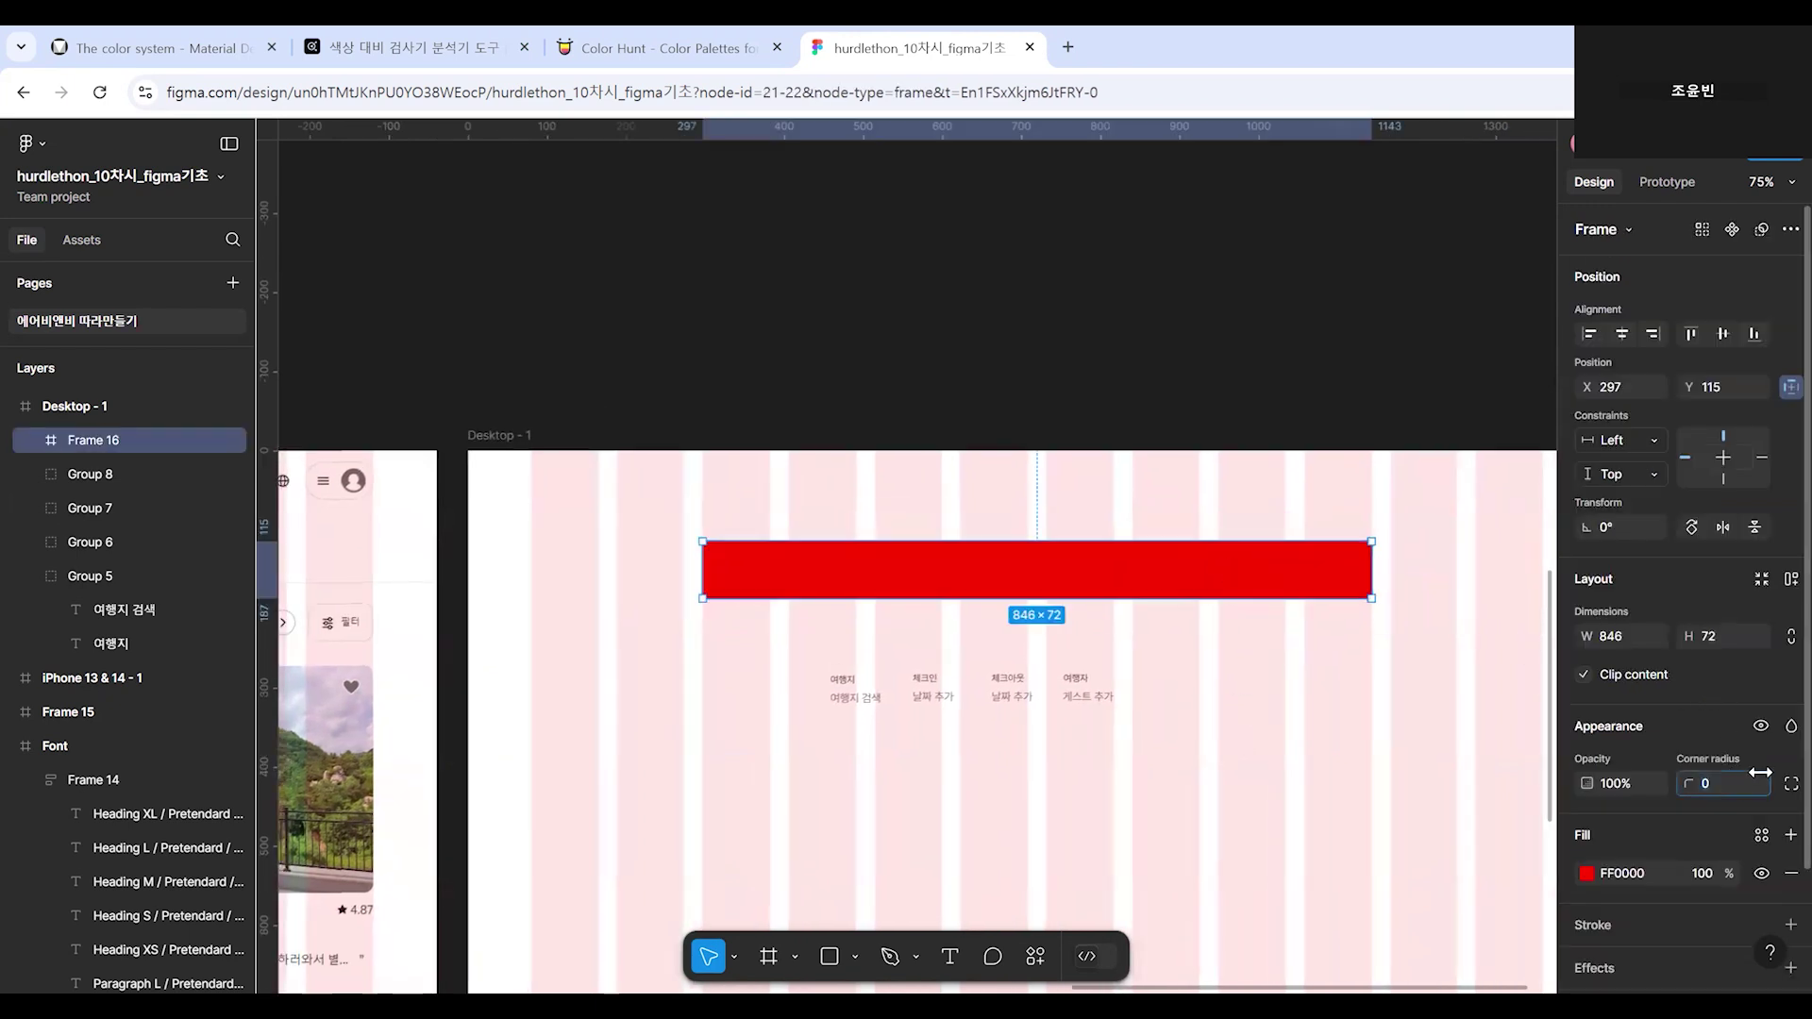
key(Escape)
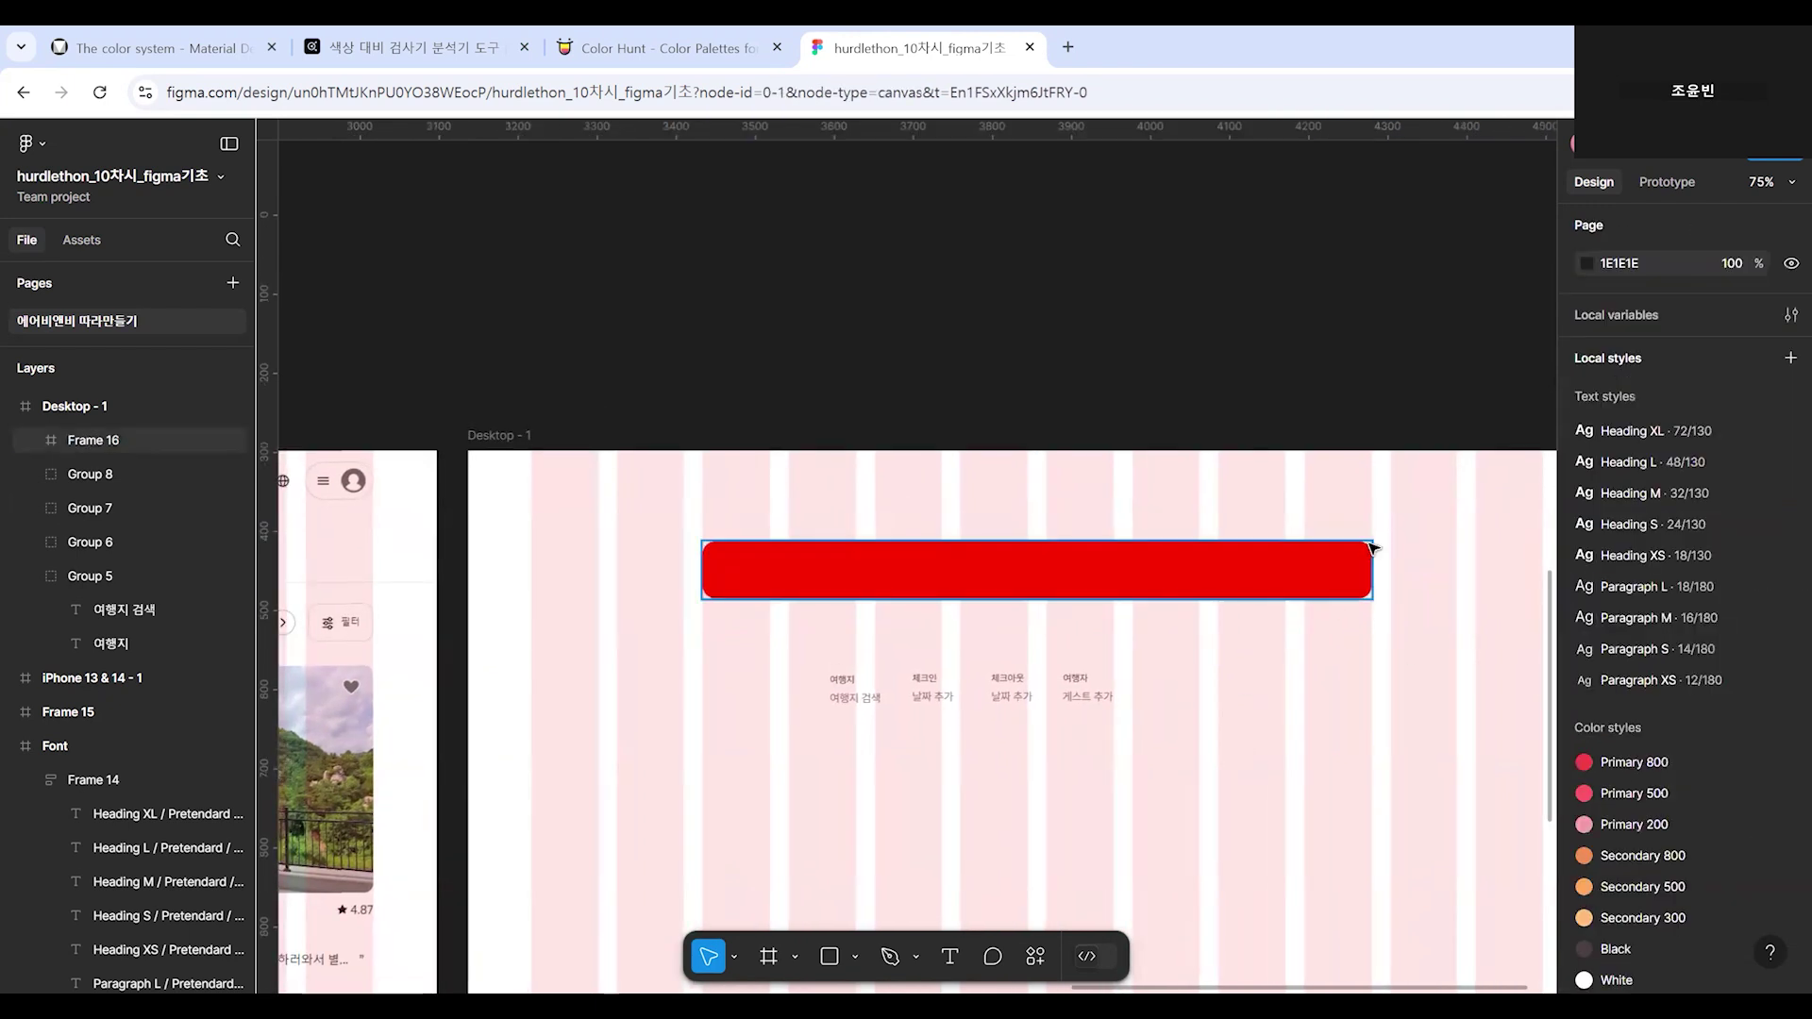
click(1348, 548)
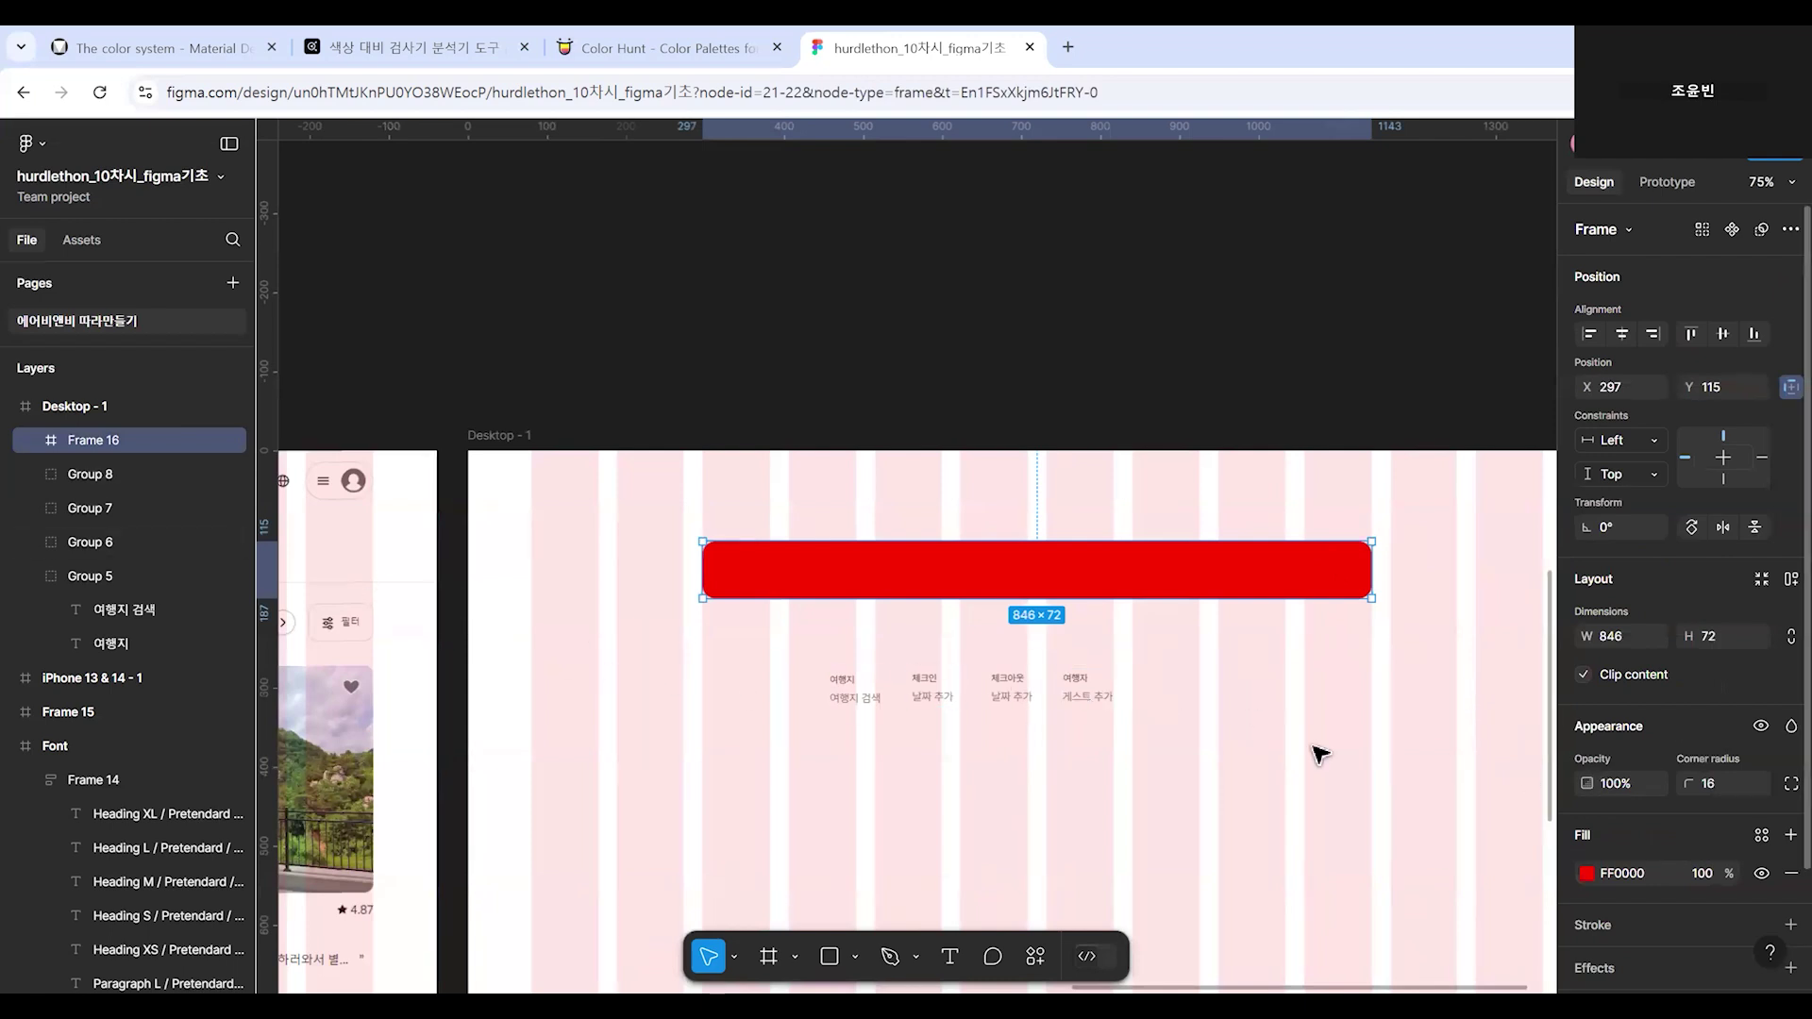
click(1729, 785)
text(40)
key(Return)
click(890, 826)
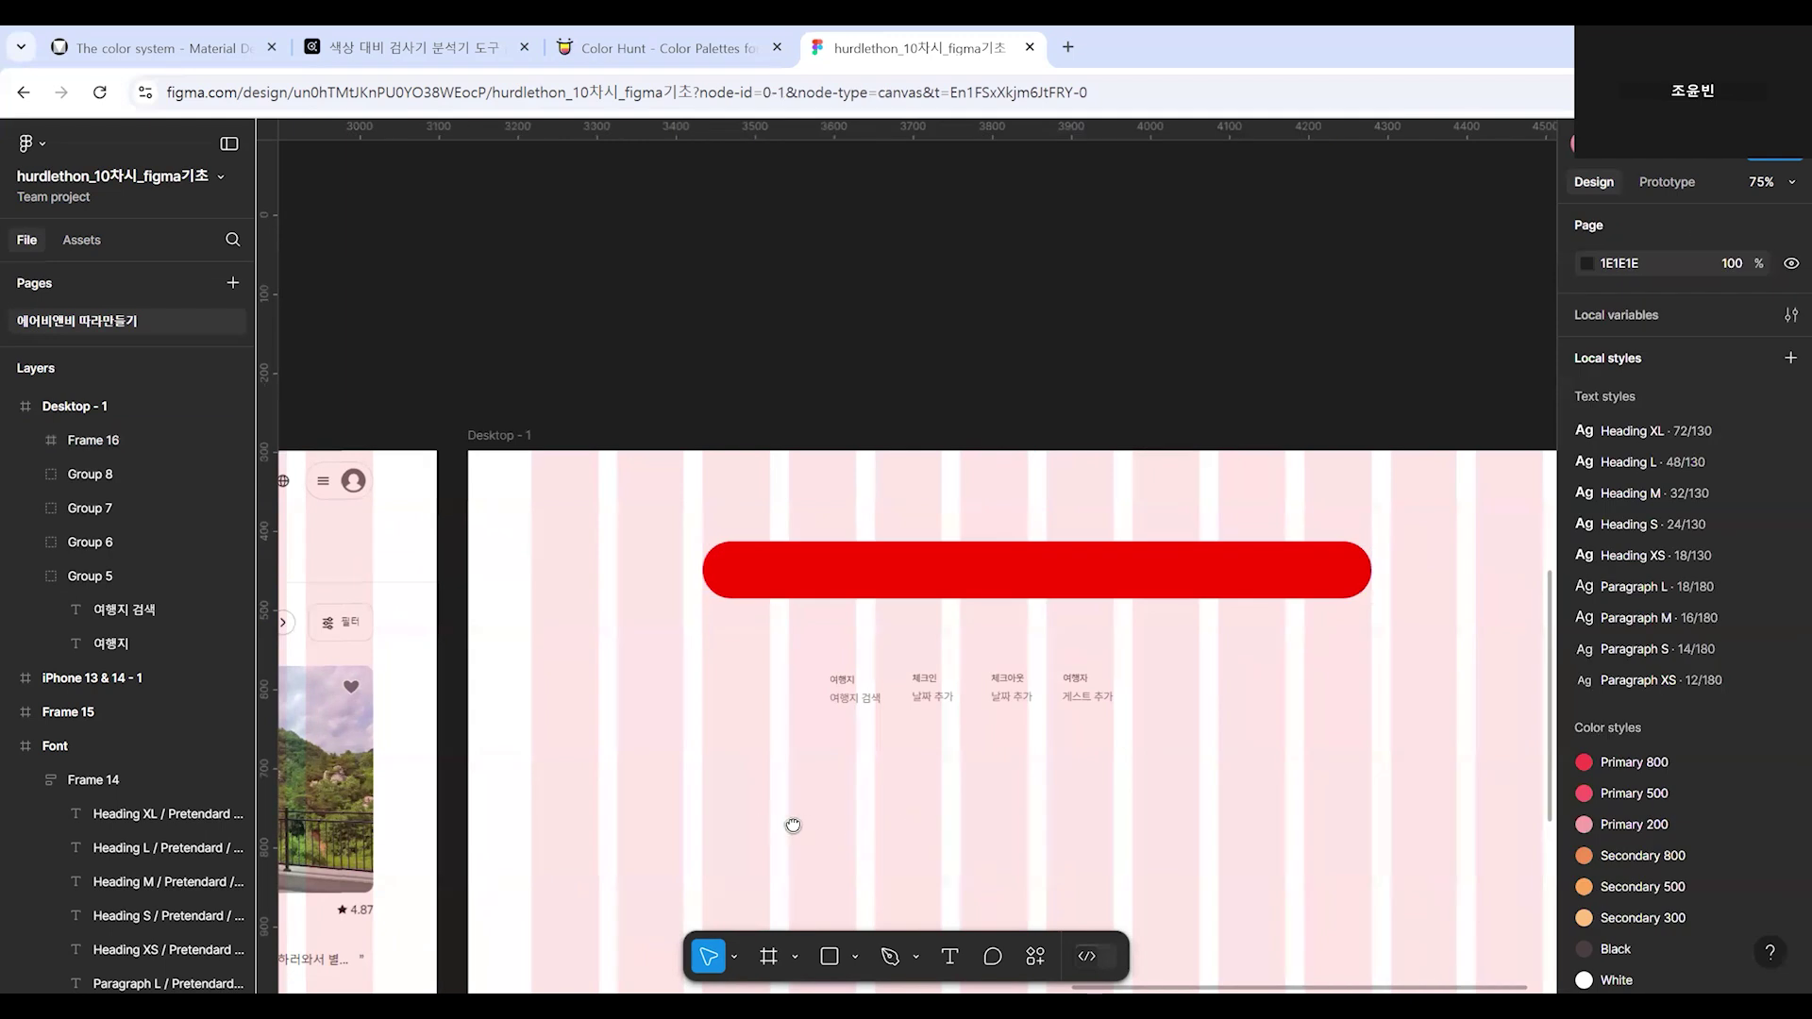
scroll(849, 822, left, 3)
scroll(926, 815, down, 2)
scroll(1007, 747, up, 5)
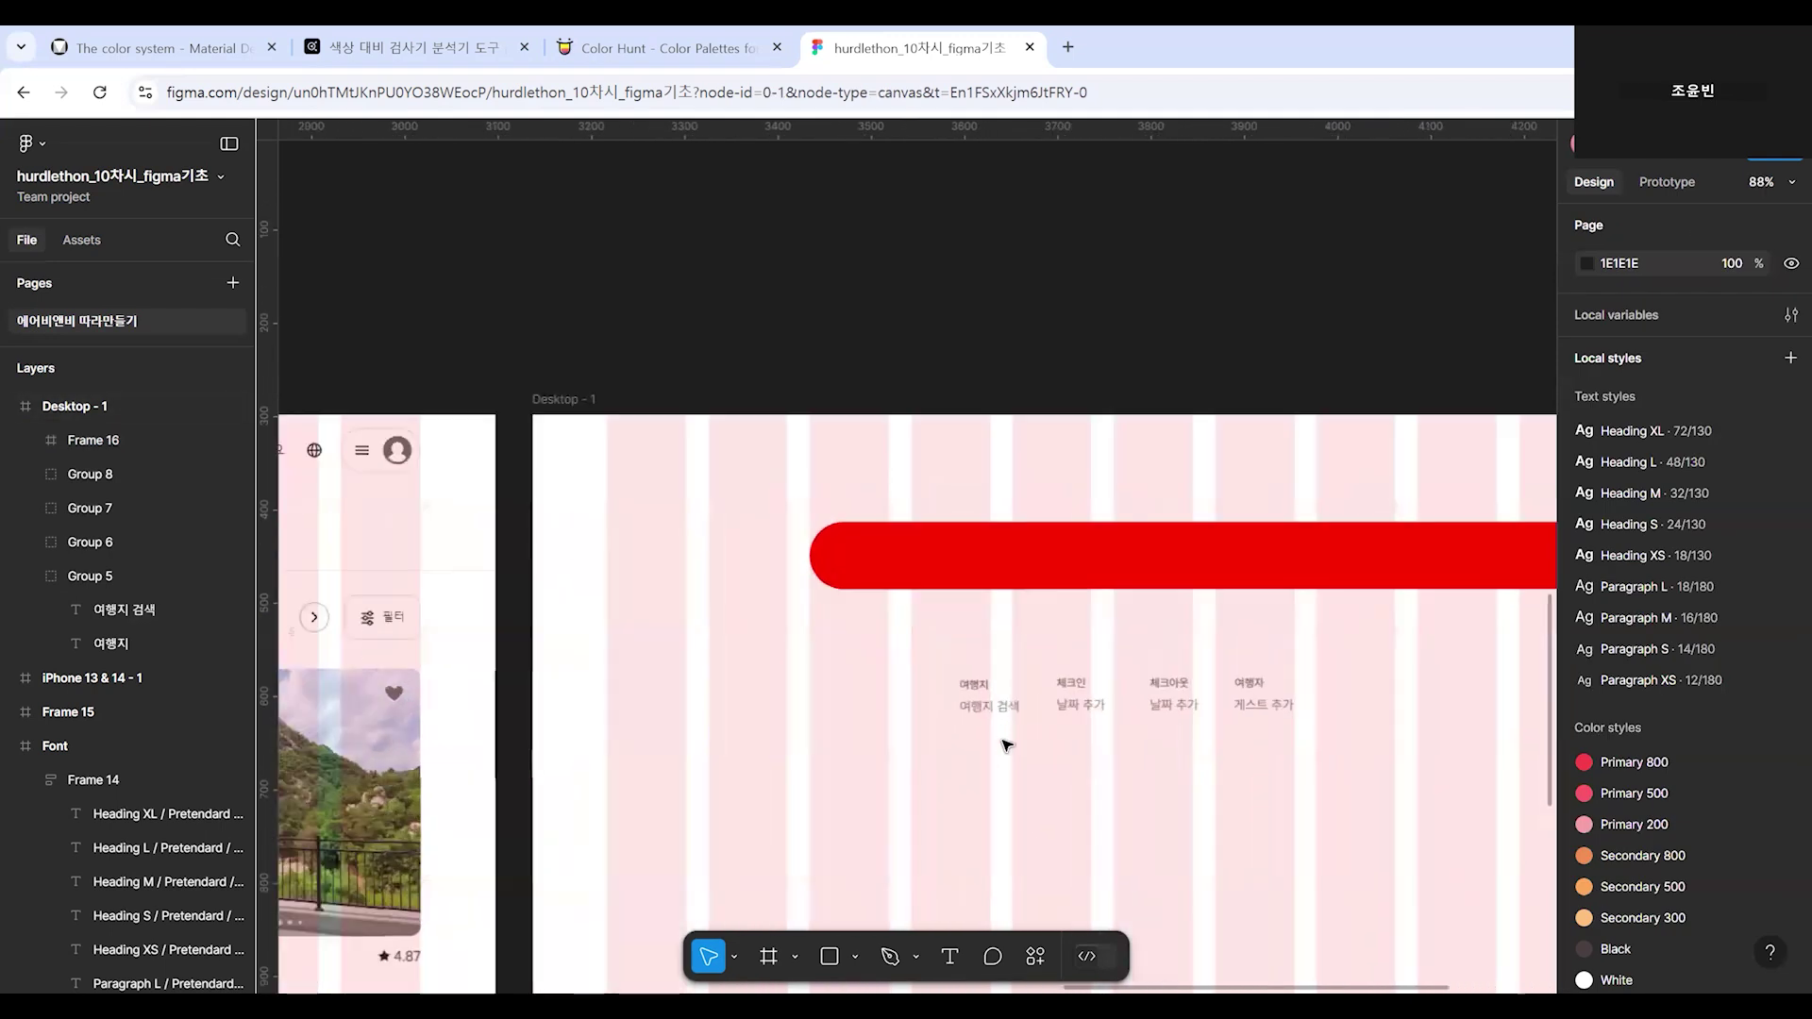
scroll(953, 666, down, 2)
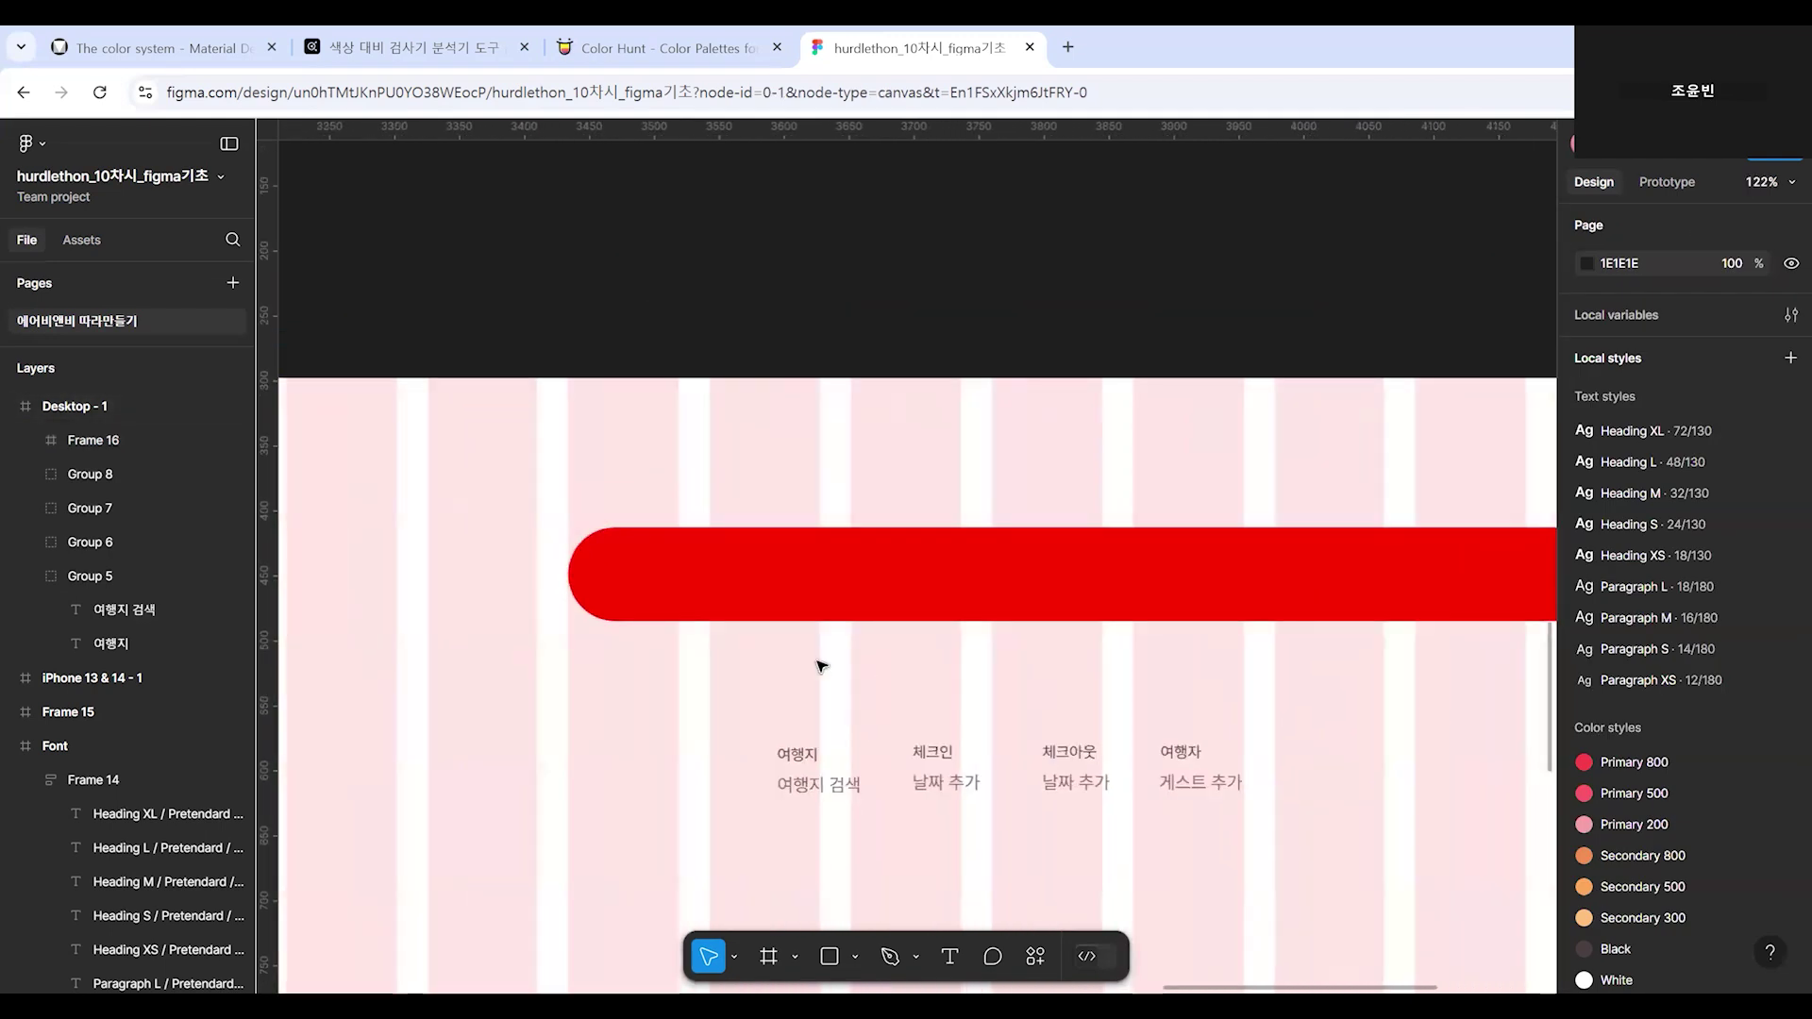
Set the search bar frame's corner radius to 36, half of its height.
click(757, 592)
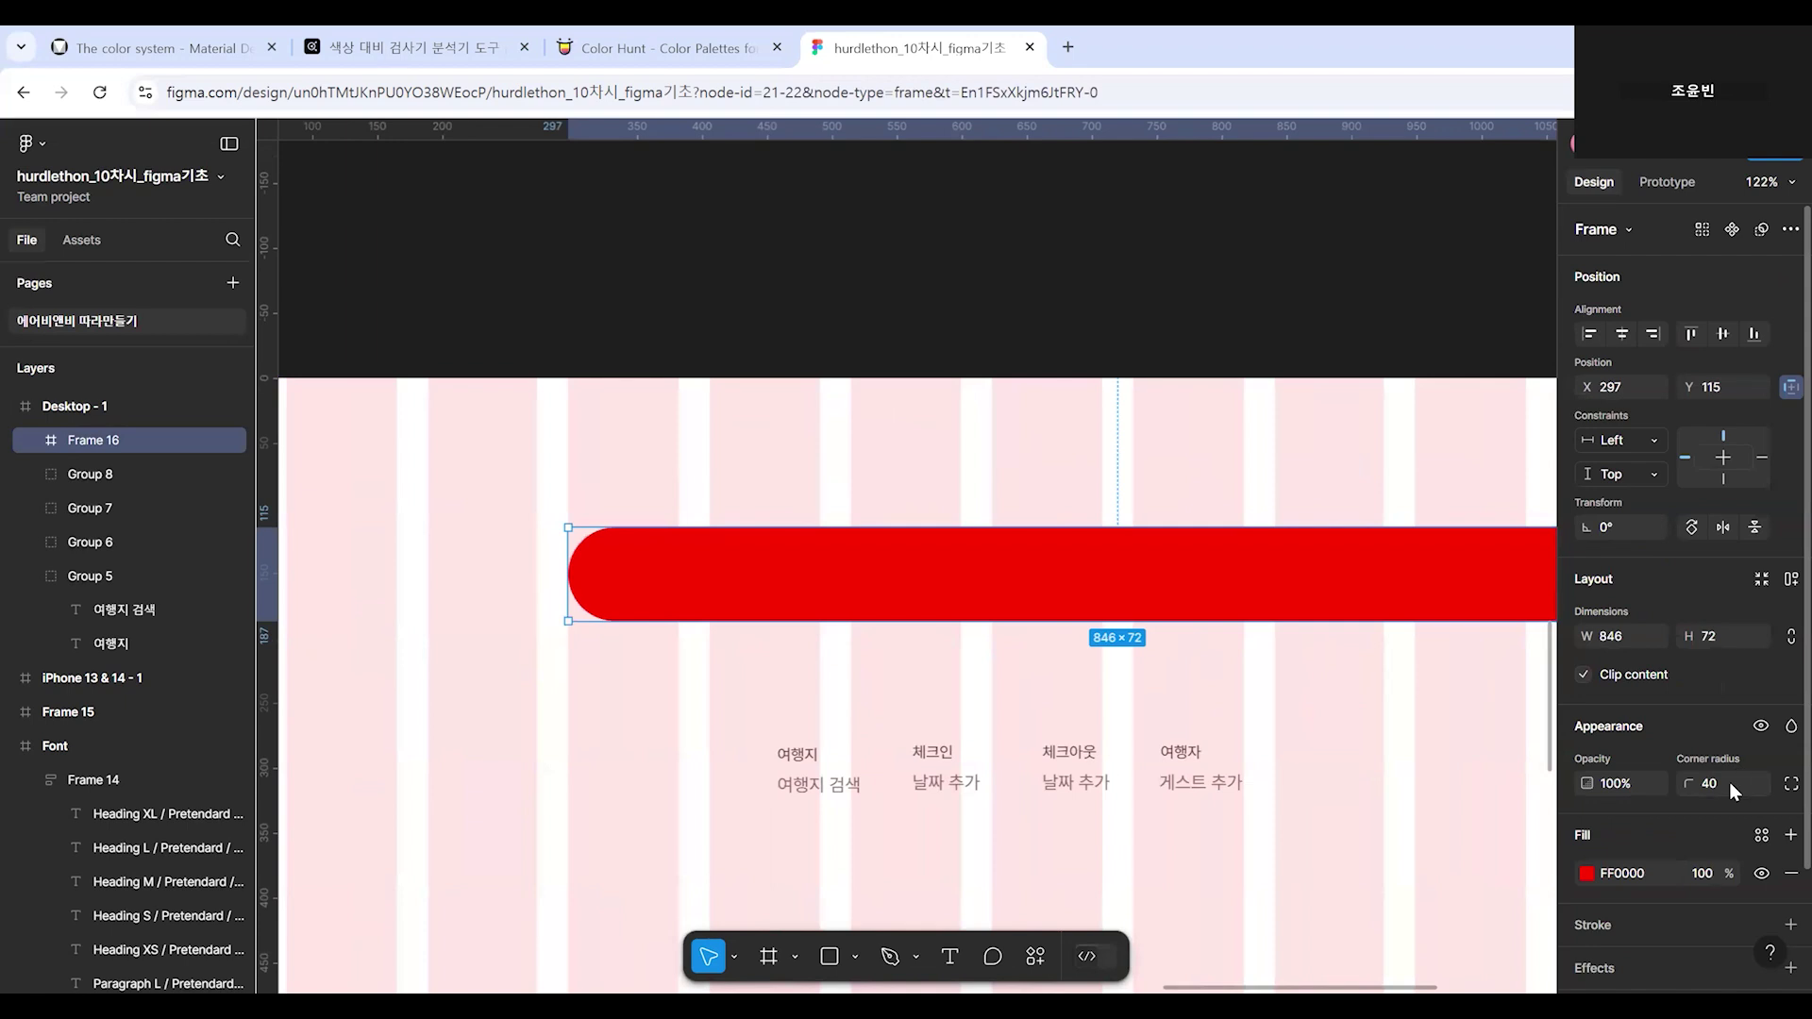
text(36)
key(Return)
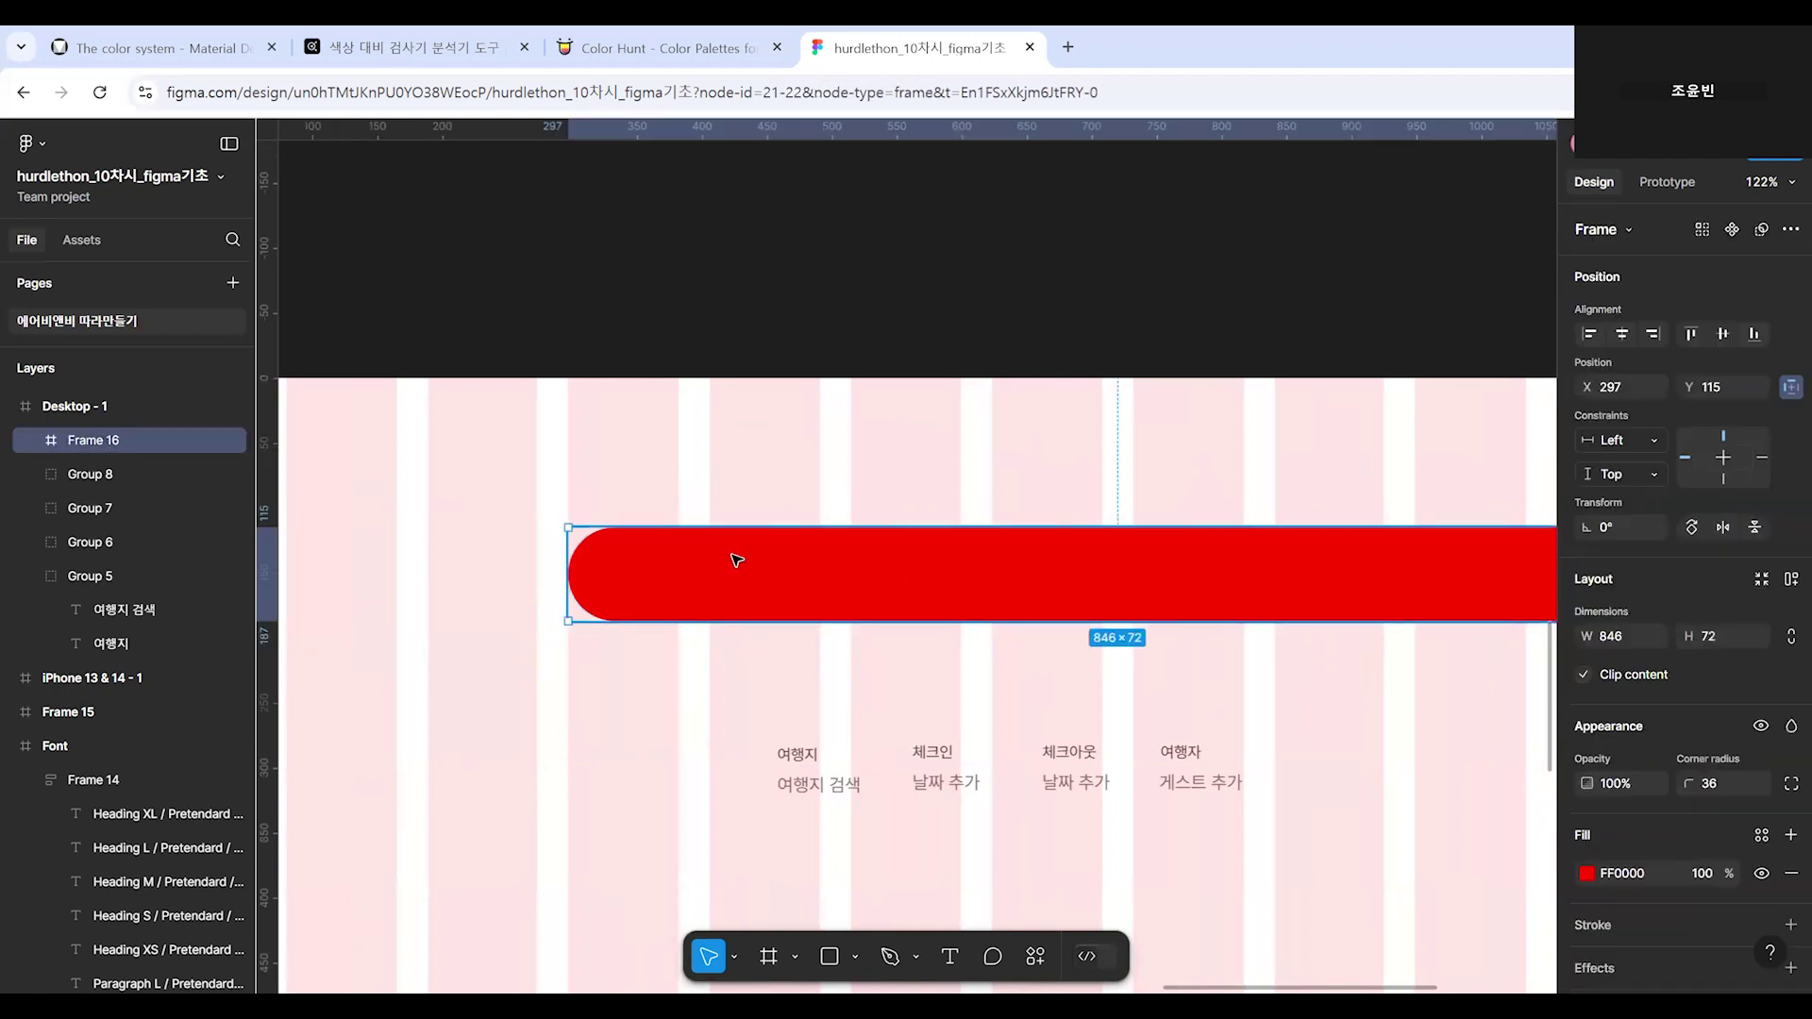
scroll(748, 688, down, 3)
key(Escape)
drag(797, 703, 771, 698)
click(793, 575)
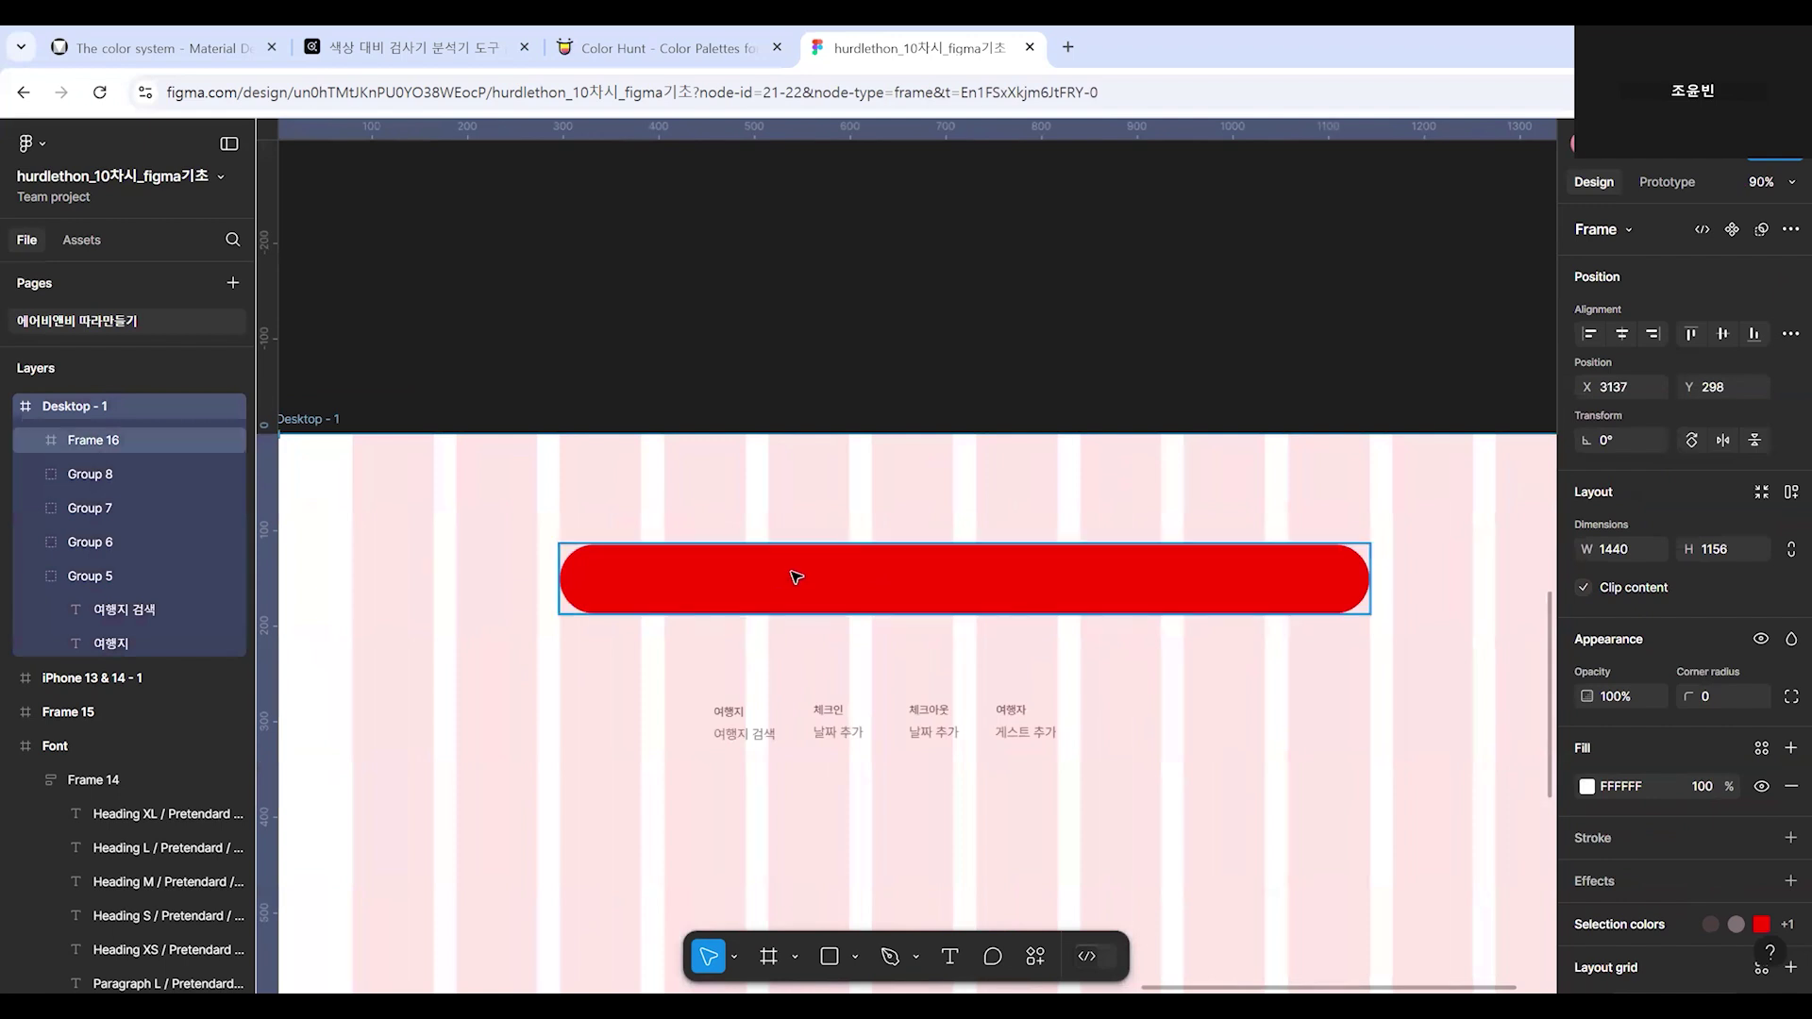
Examine the example frame's search bar with the 12-column layout grid hidden, and show the grid again.
scroll(766, 796, left, 15)
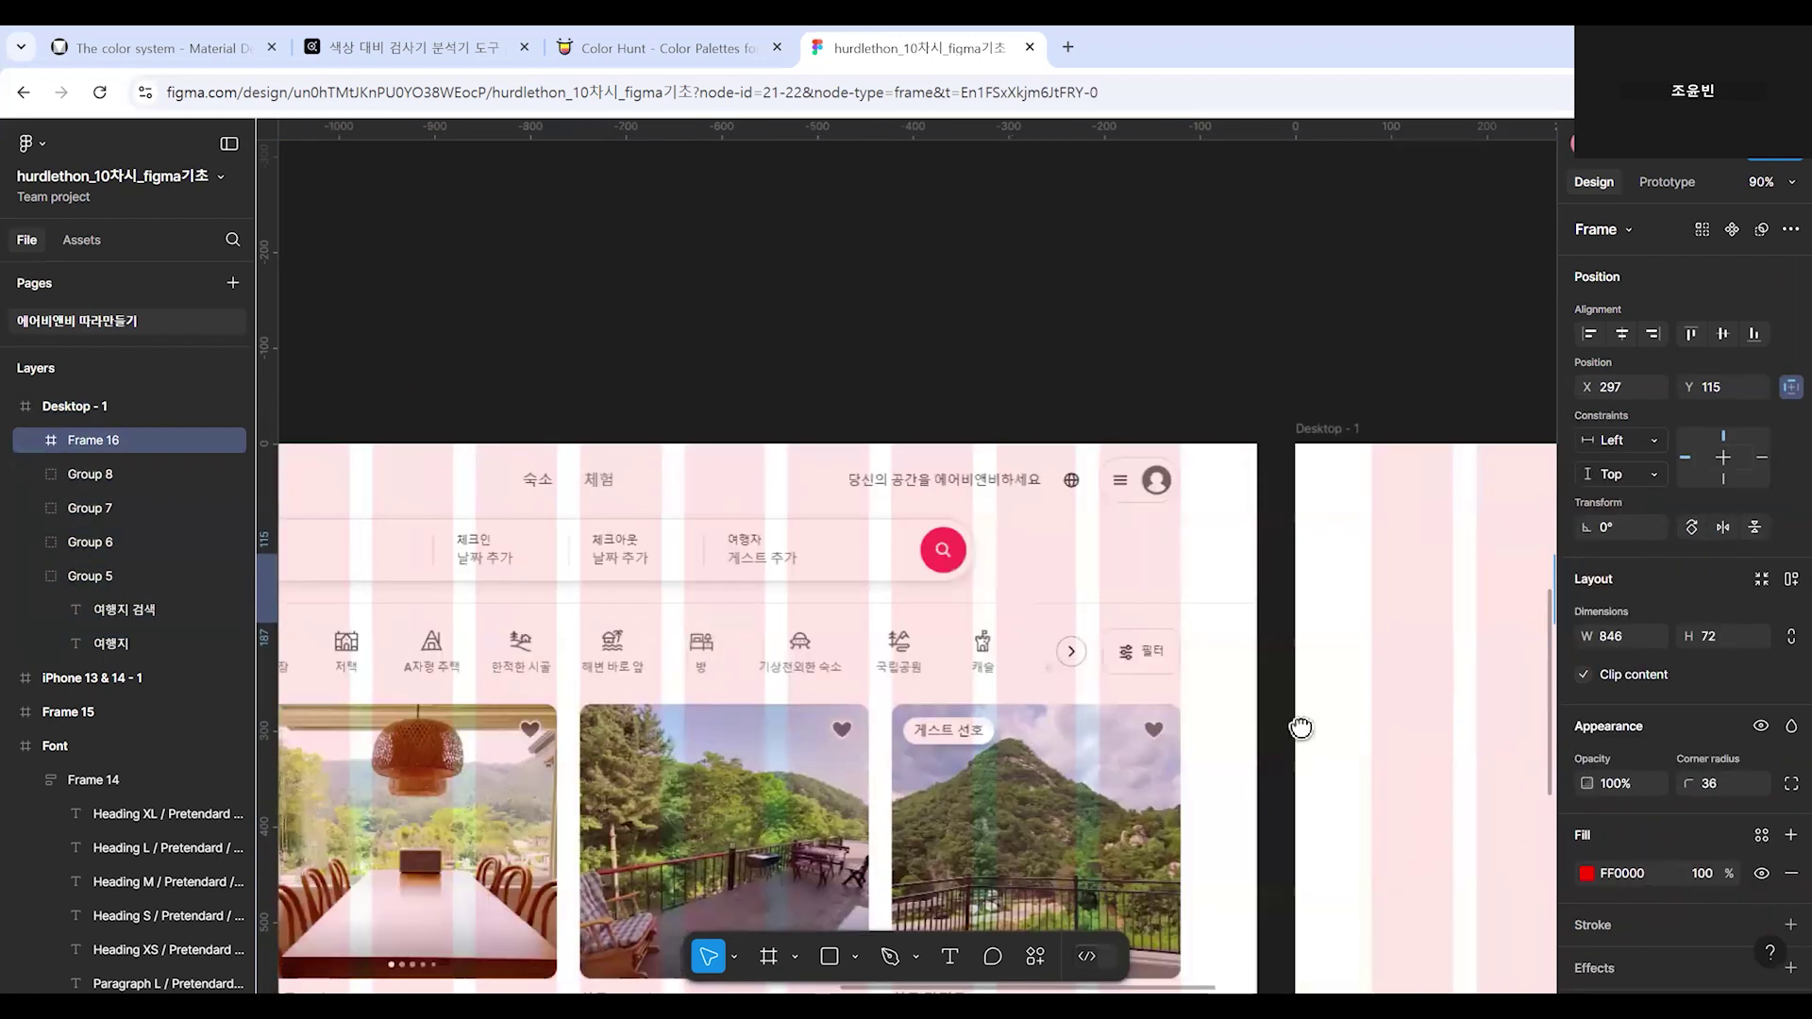
scroll(1081, 642, down, 2)
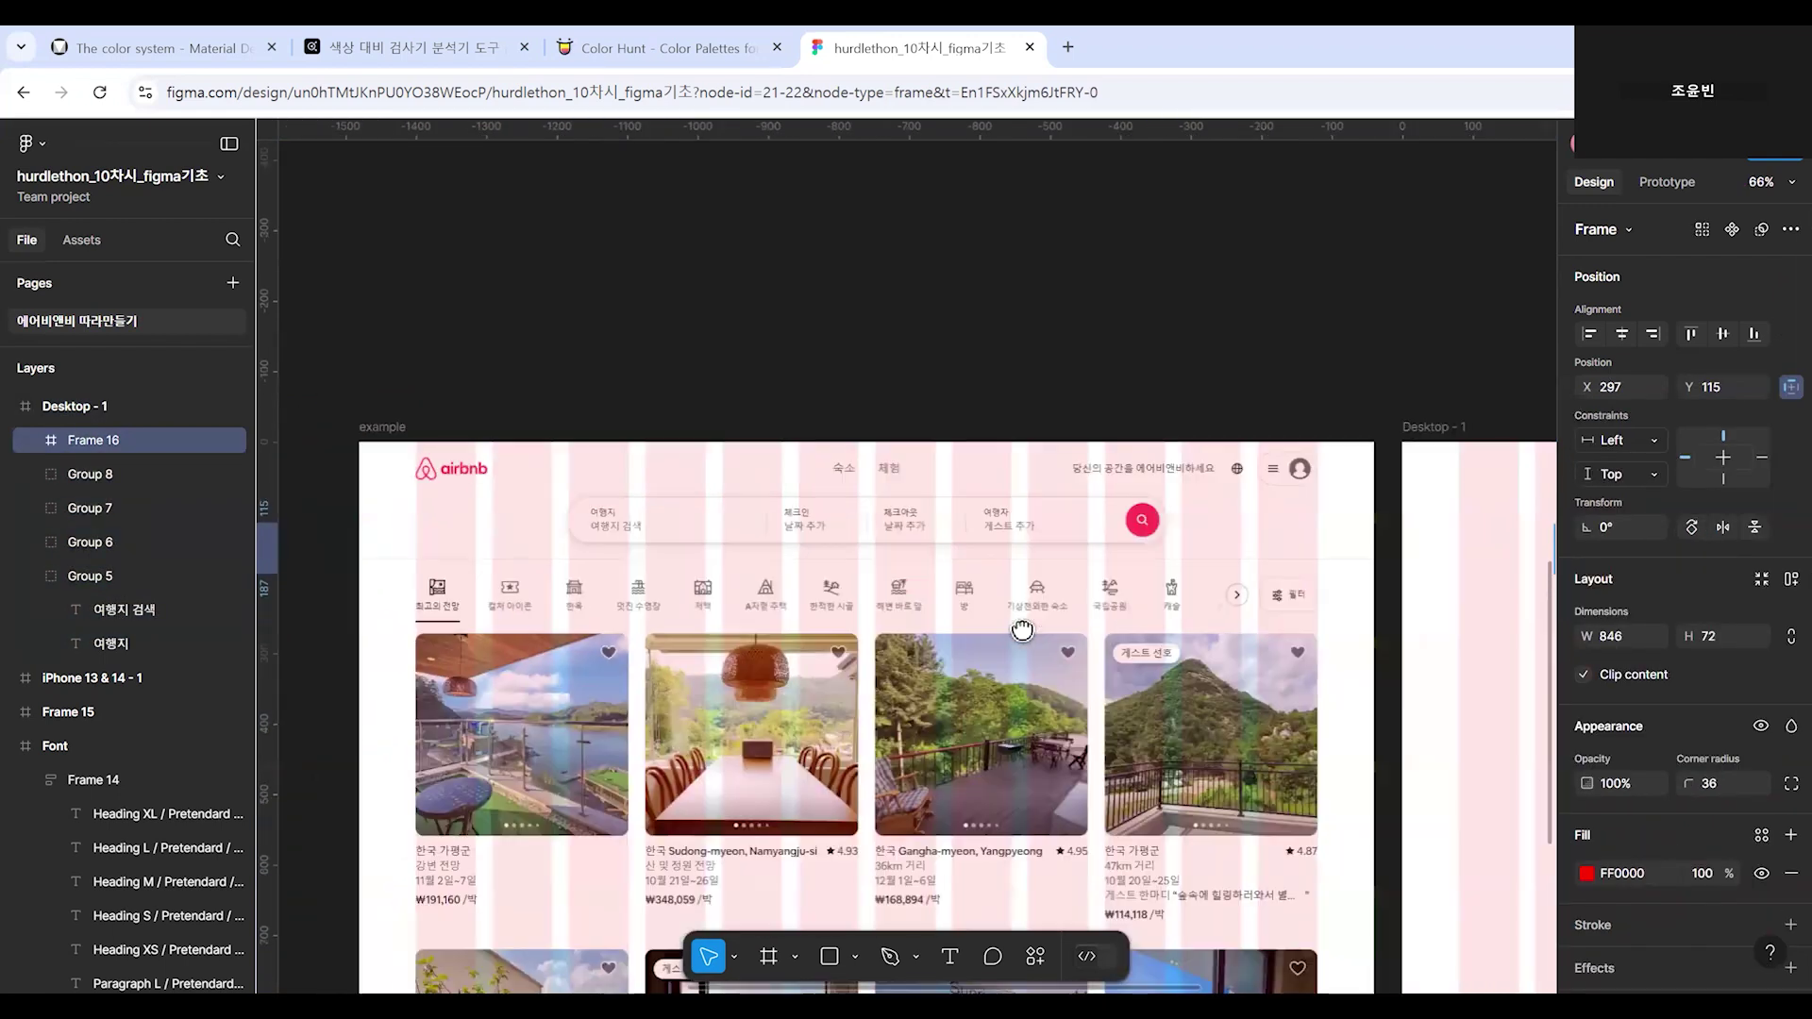
click(355, 423)
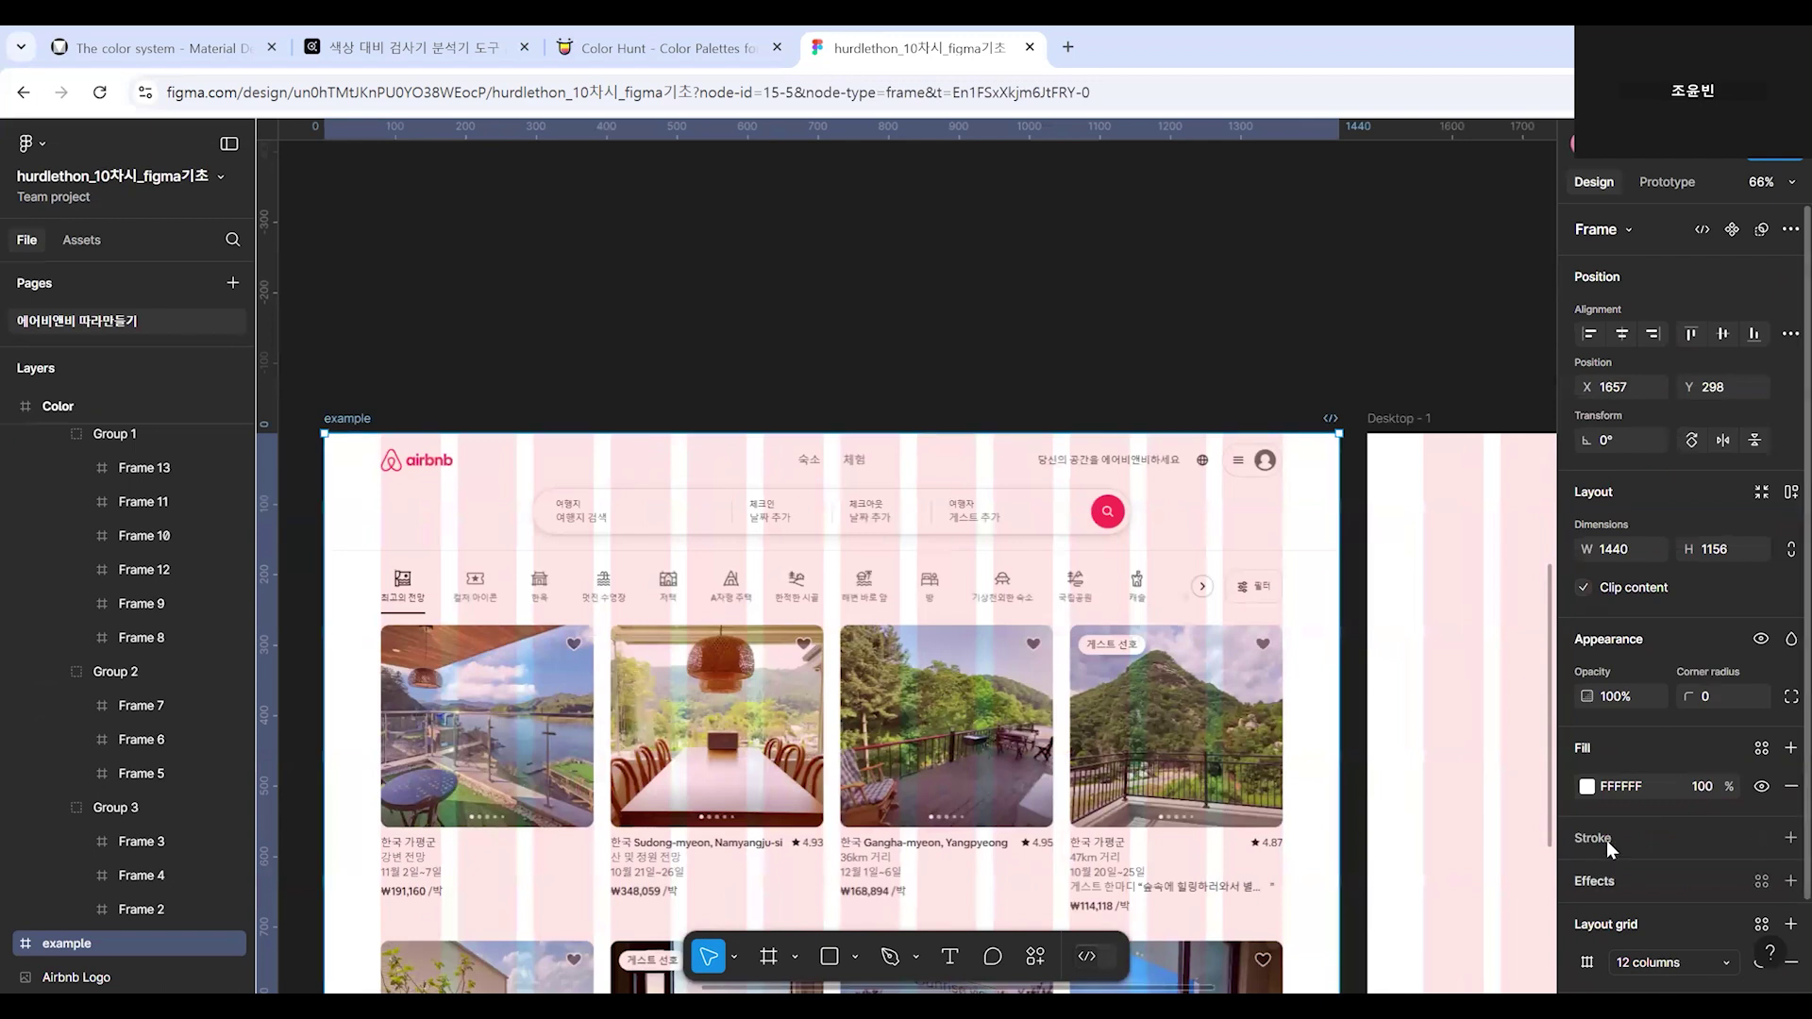
scroll(1643, 831, down, 2)
click(1760, 870)
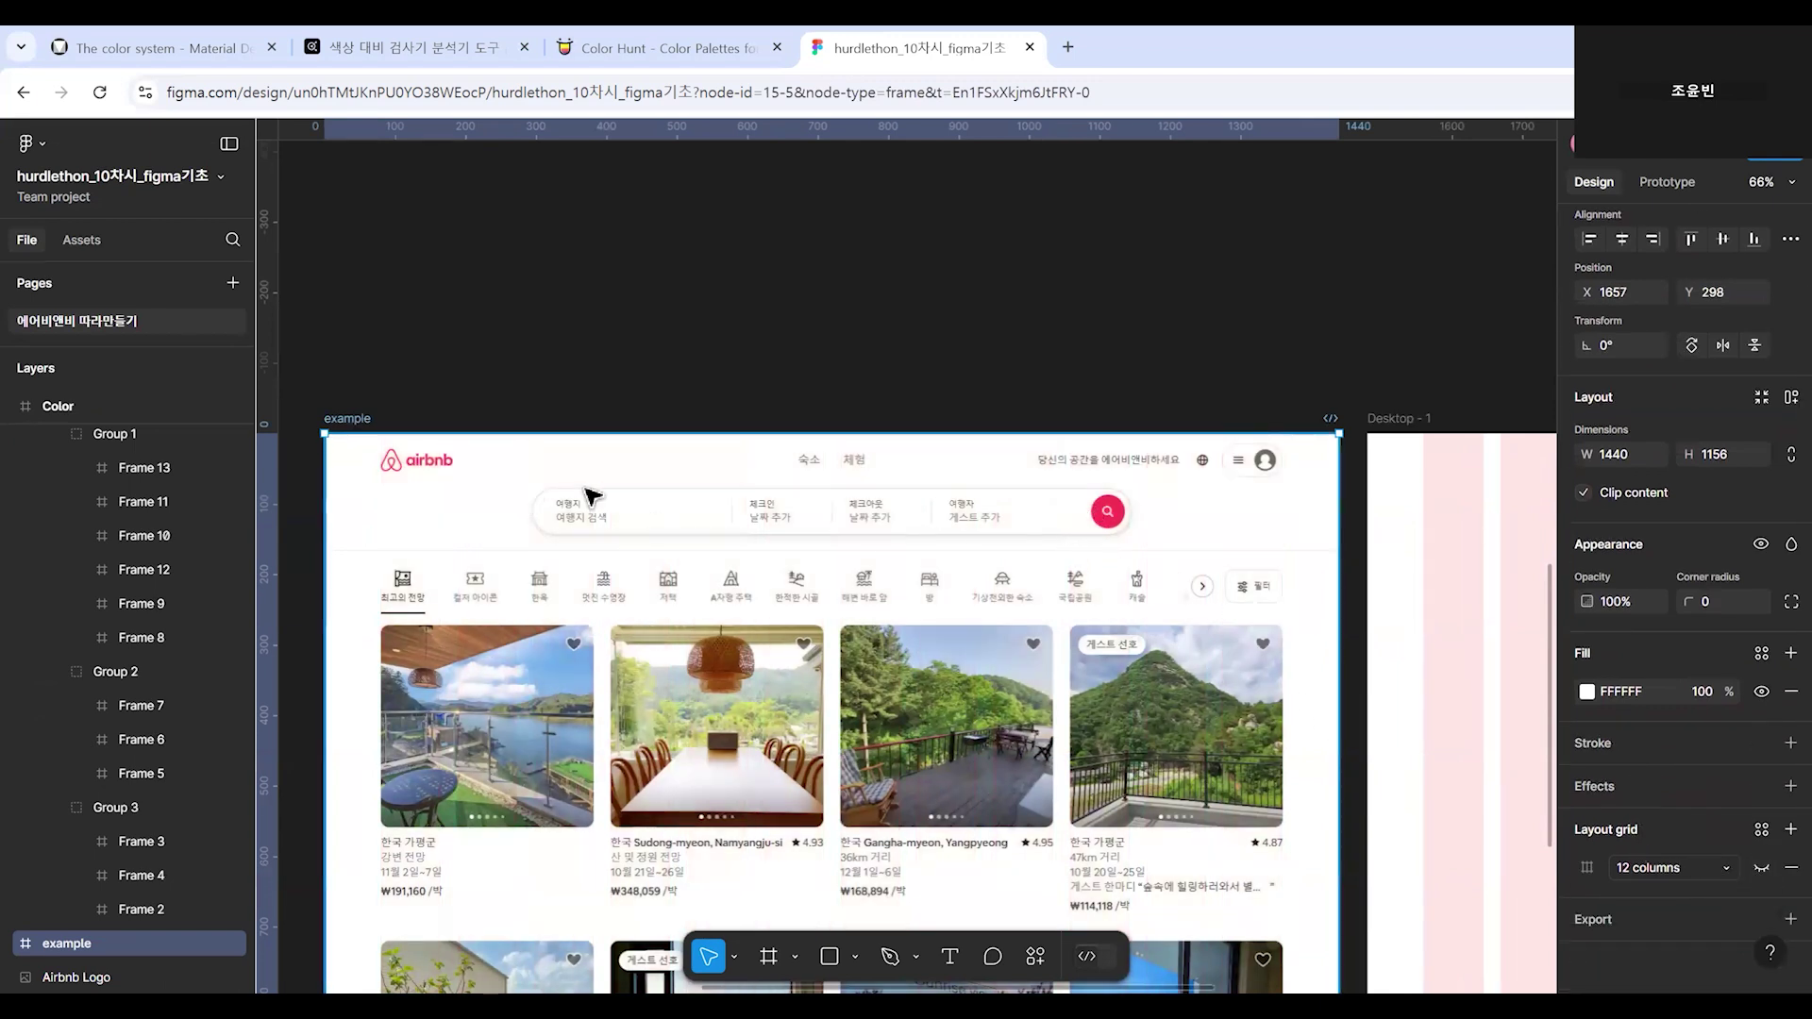
click(1762, 870)
click(732, 364)
scroll(944, 566, right, 5)
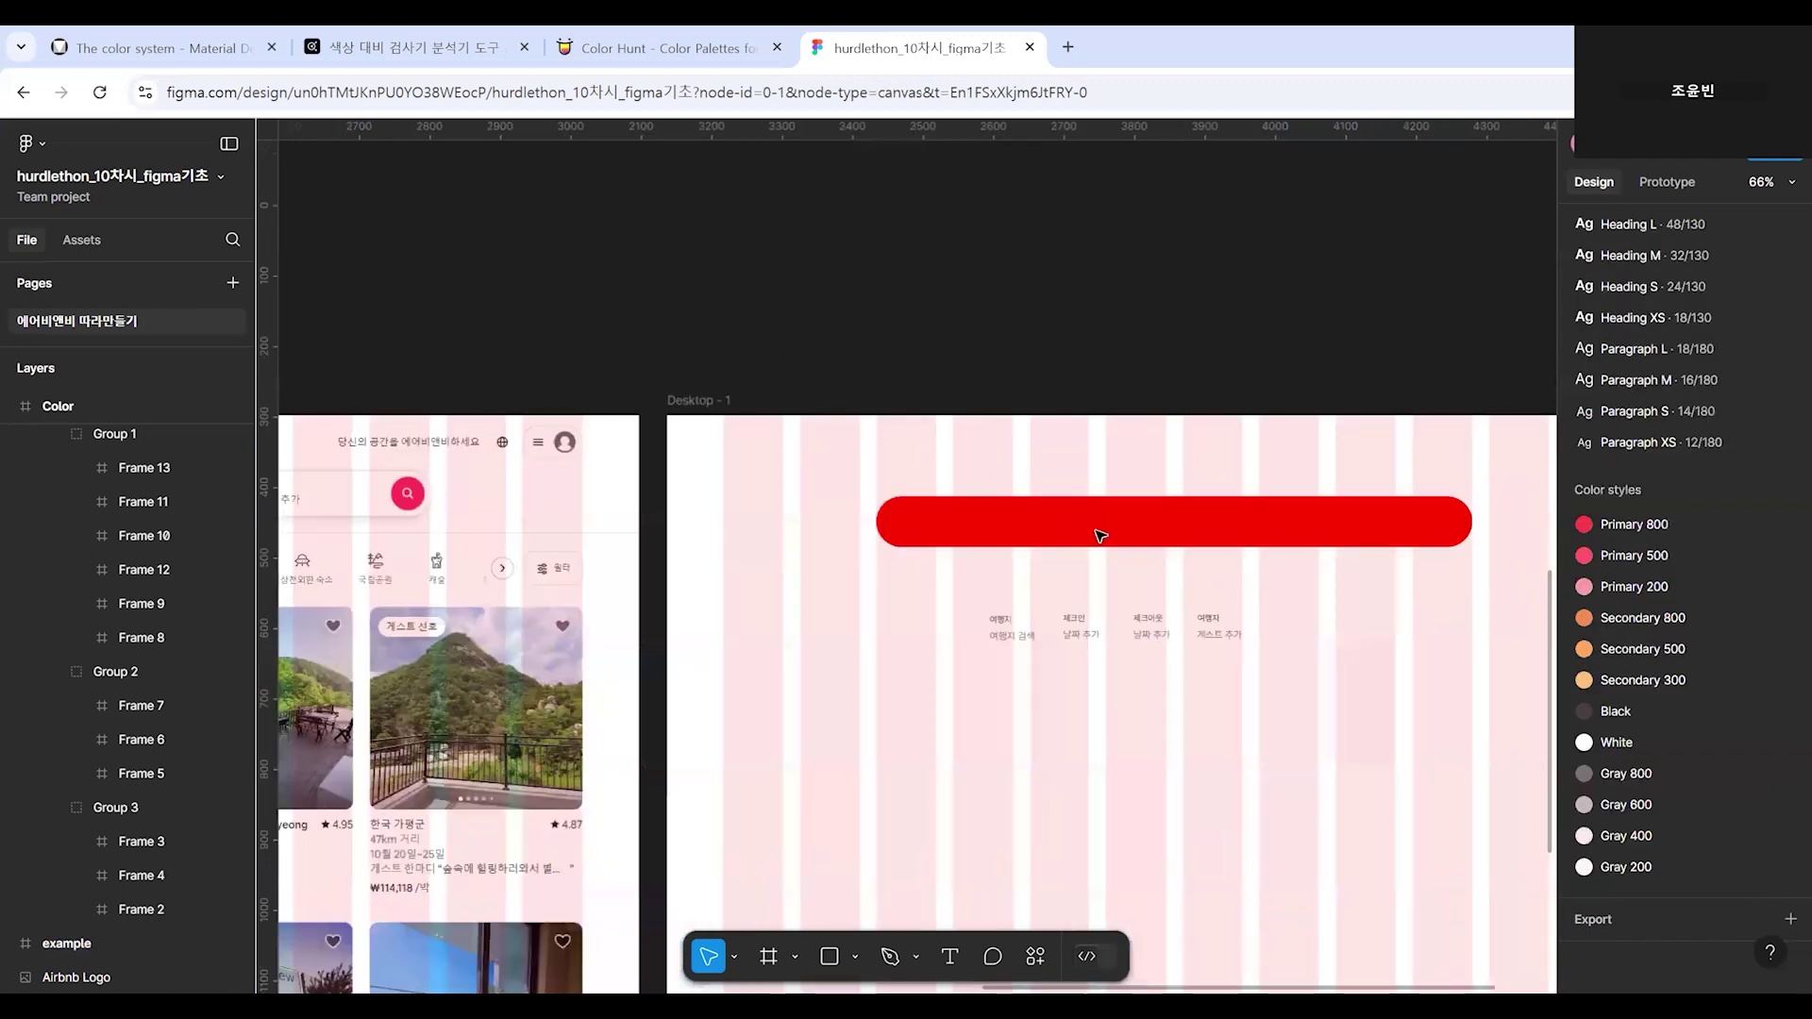
Apply the White color style to the fill of the search bar frame in Desktop - 1.
click(1227, 521)
click(1762, 699)
scroll(1397, 878, down, 4)
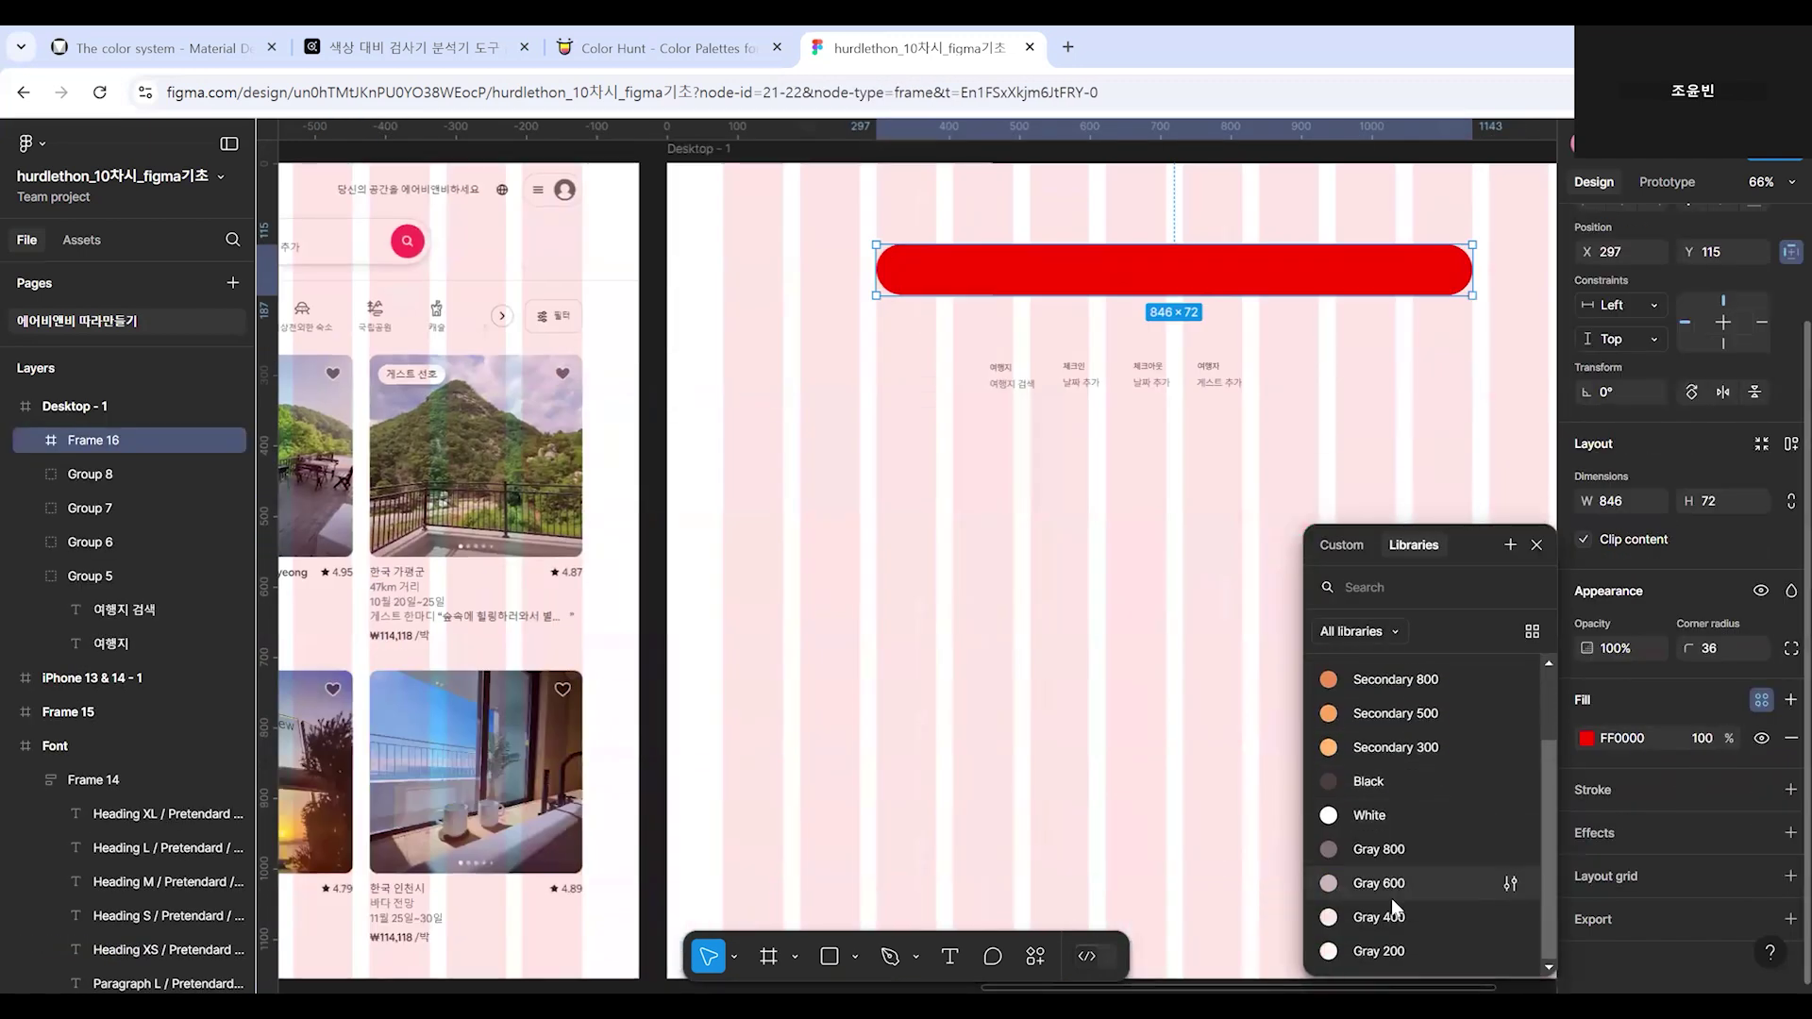
click(1423, 828)
scroll(1270, 642, up, 1)
click(1314, 628)
scroll(1342, 467, up, 2)
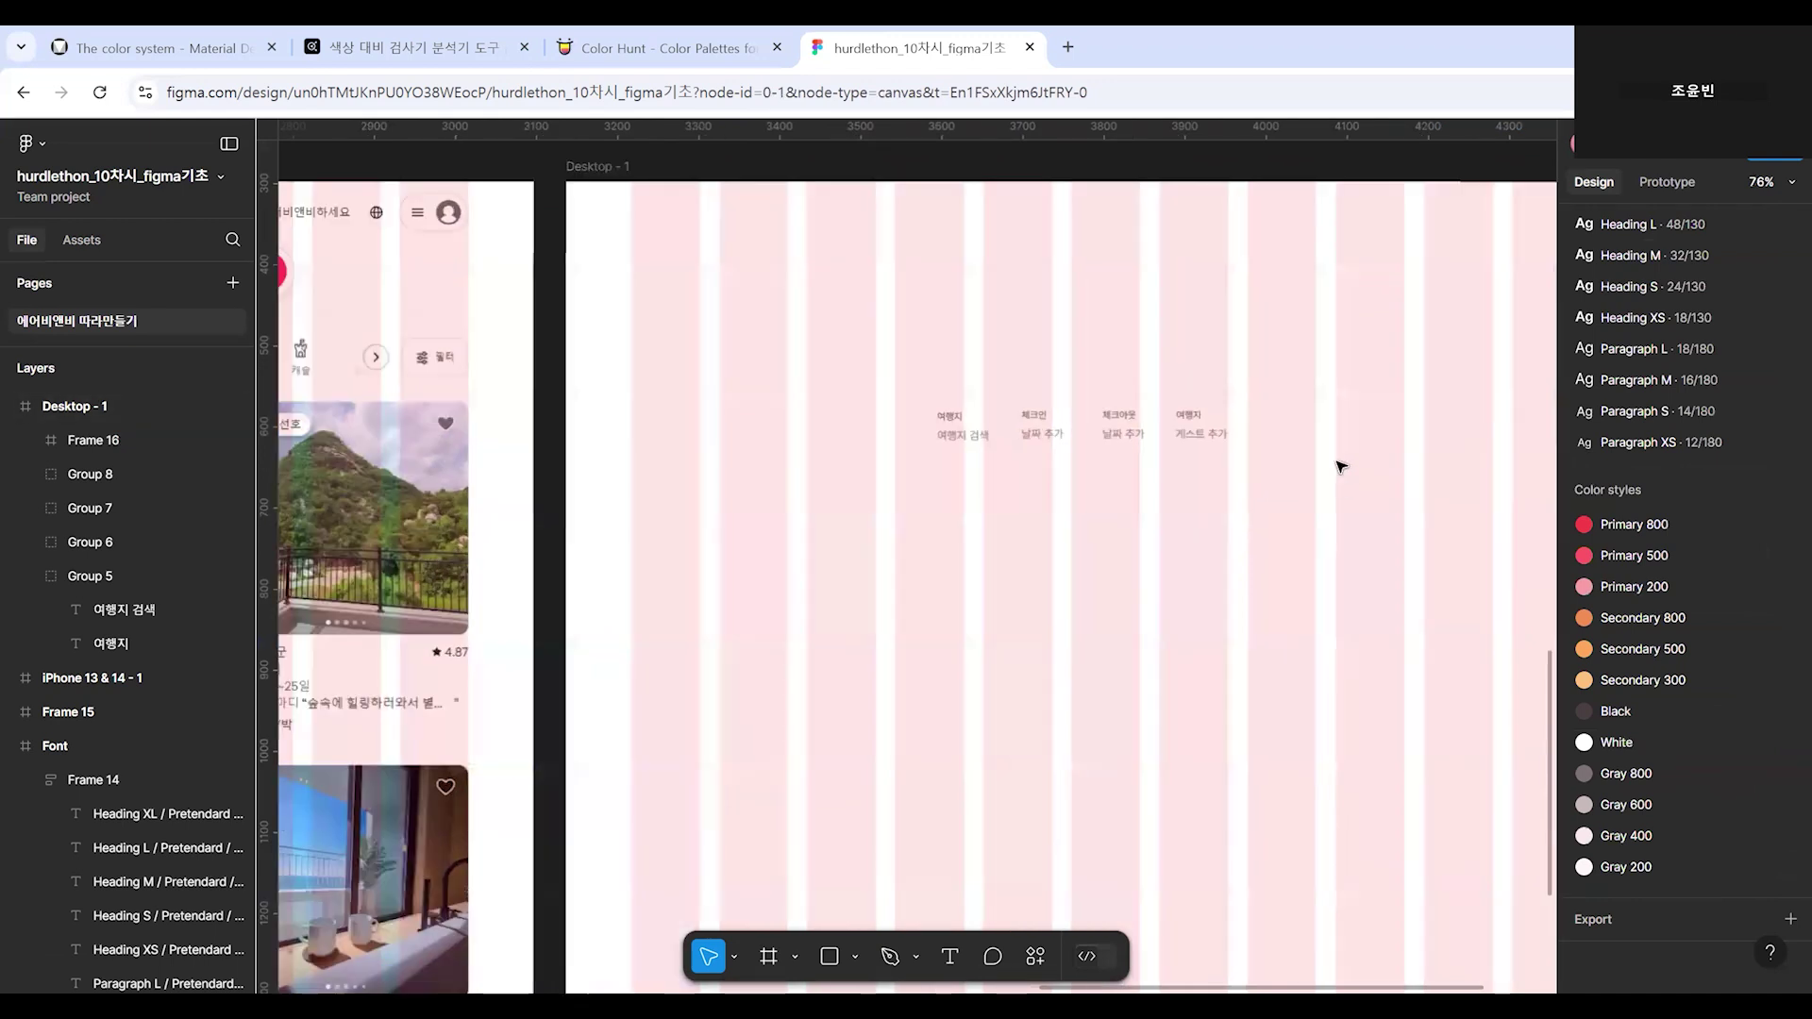
Examine the outline and shadow of the example's search bar up close, comparing them with the white frame.
click(1239, 270)
scroll(983, 535, down, 3)
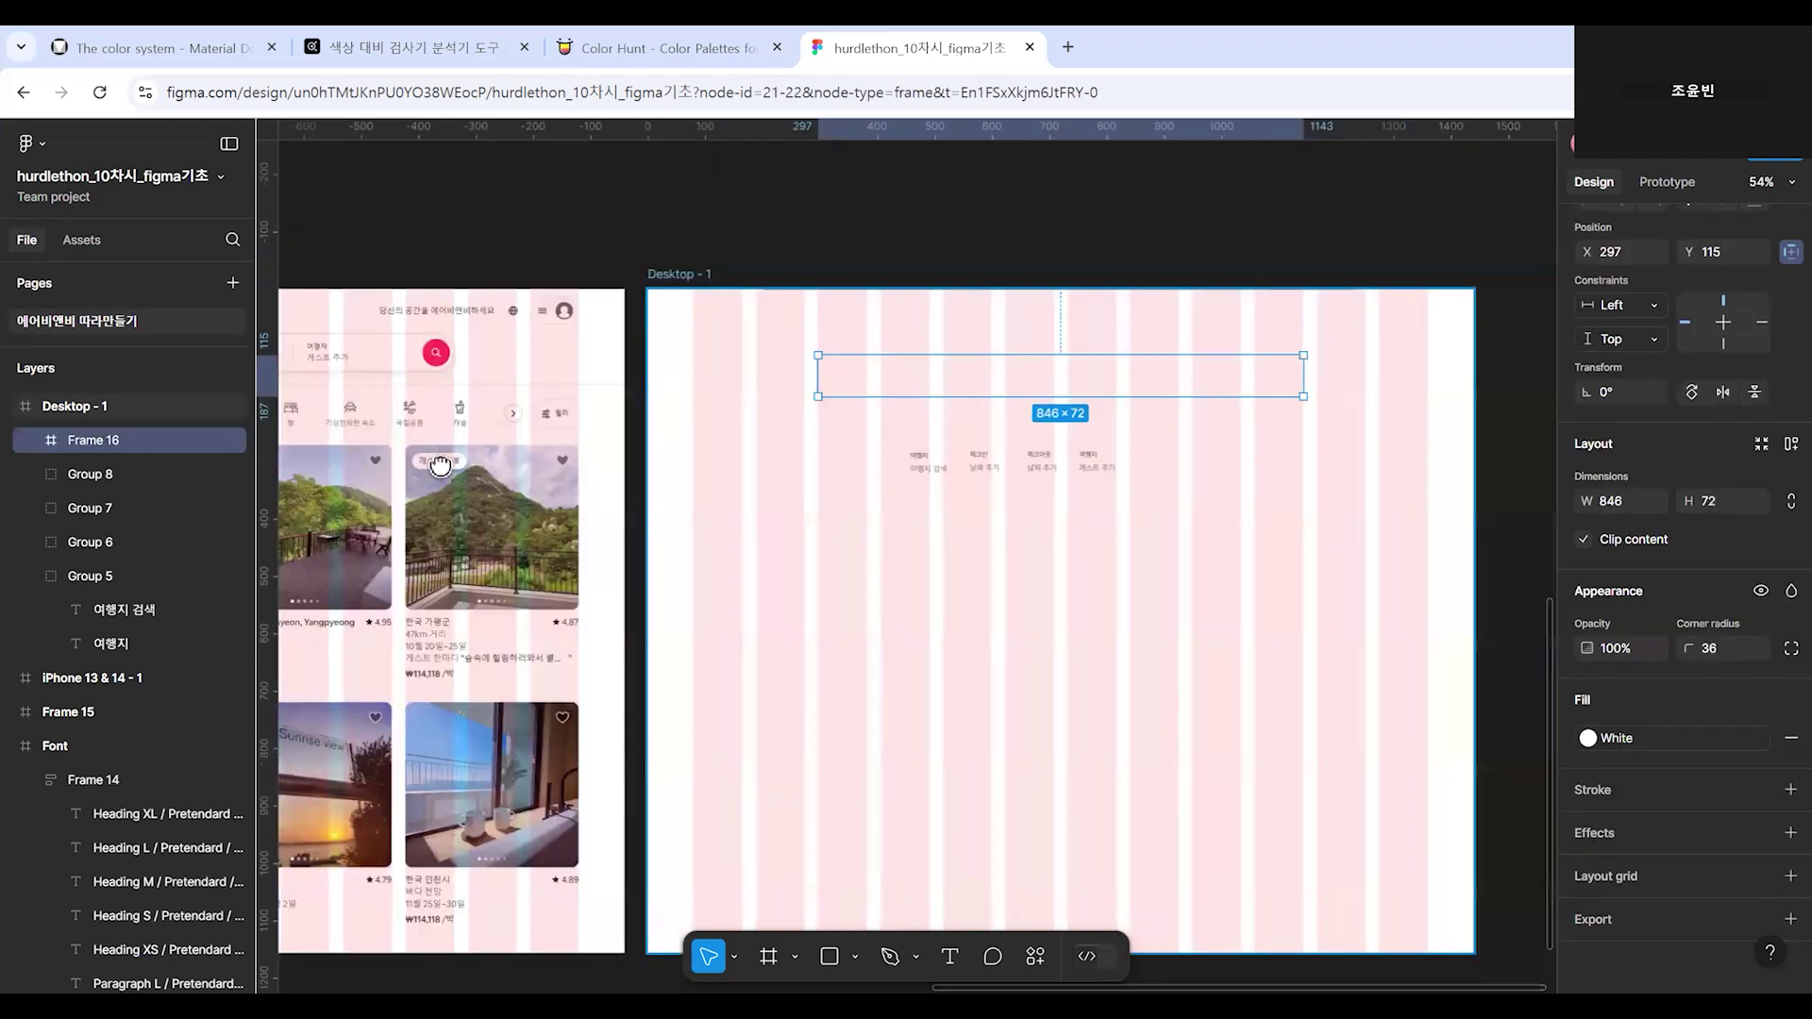
scroll(743, 563, up, 4)
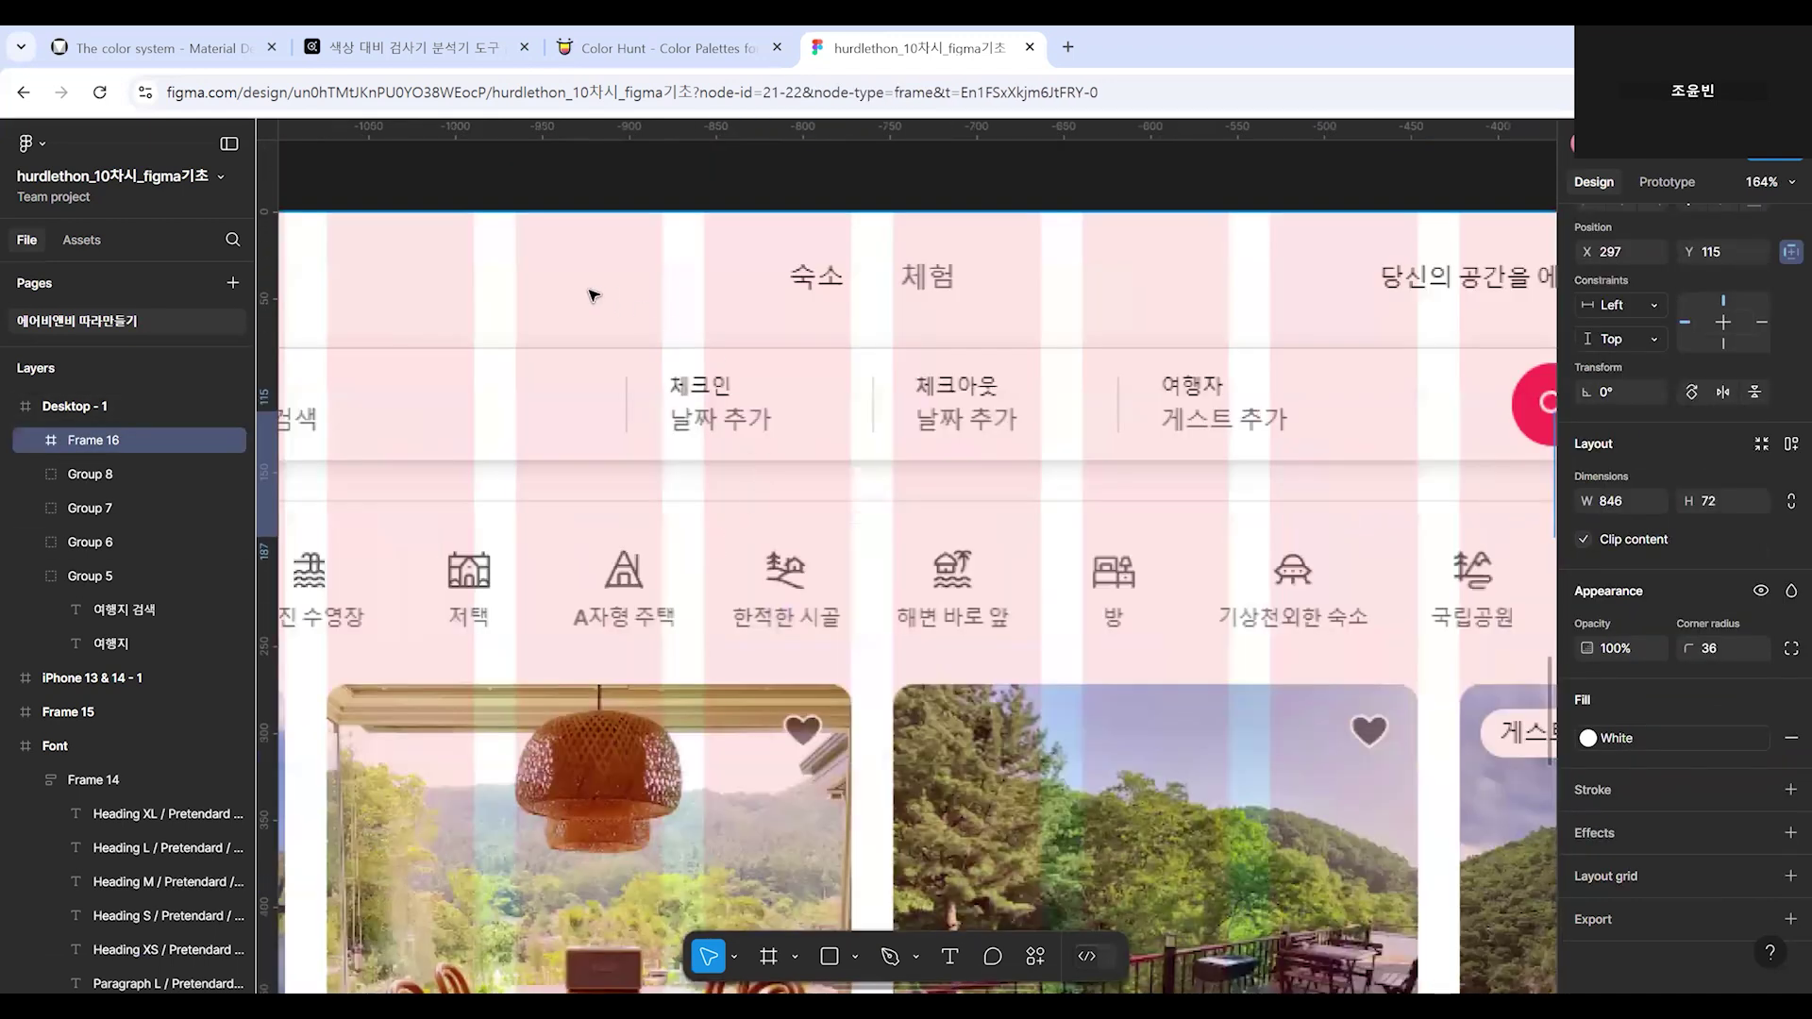
scroll(580, 280, up, 2)
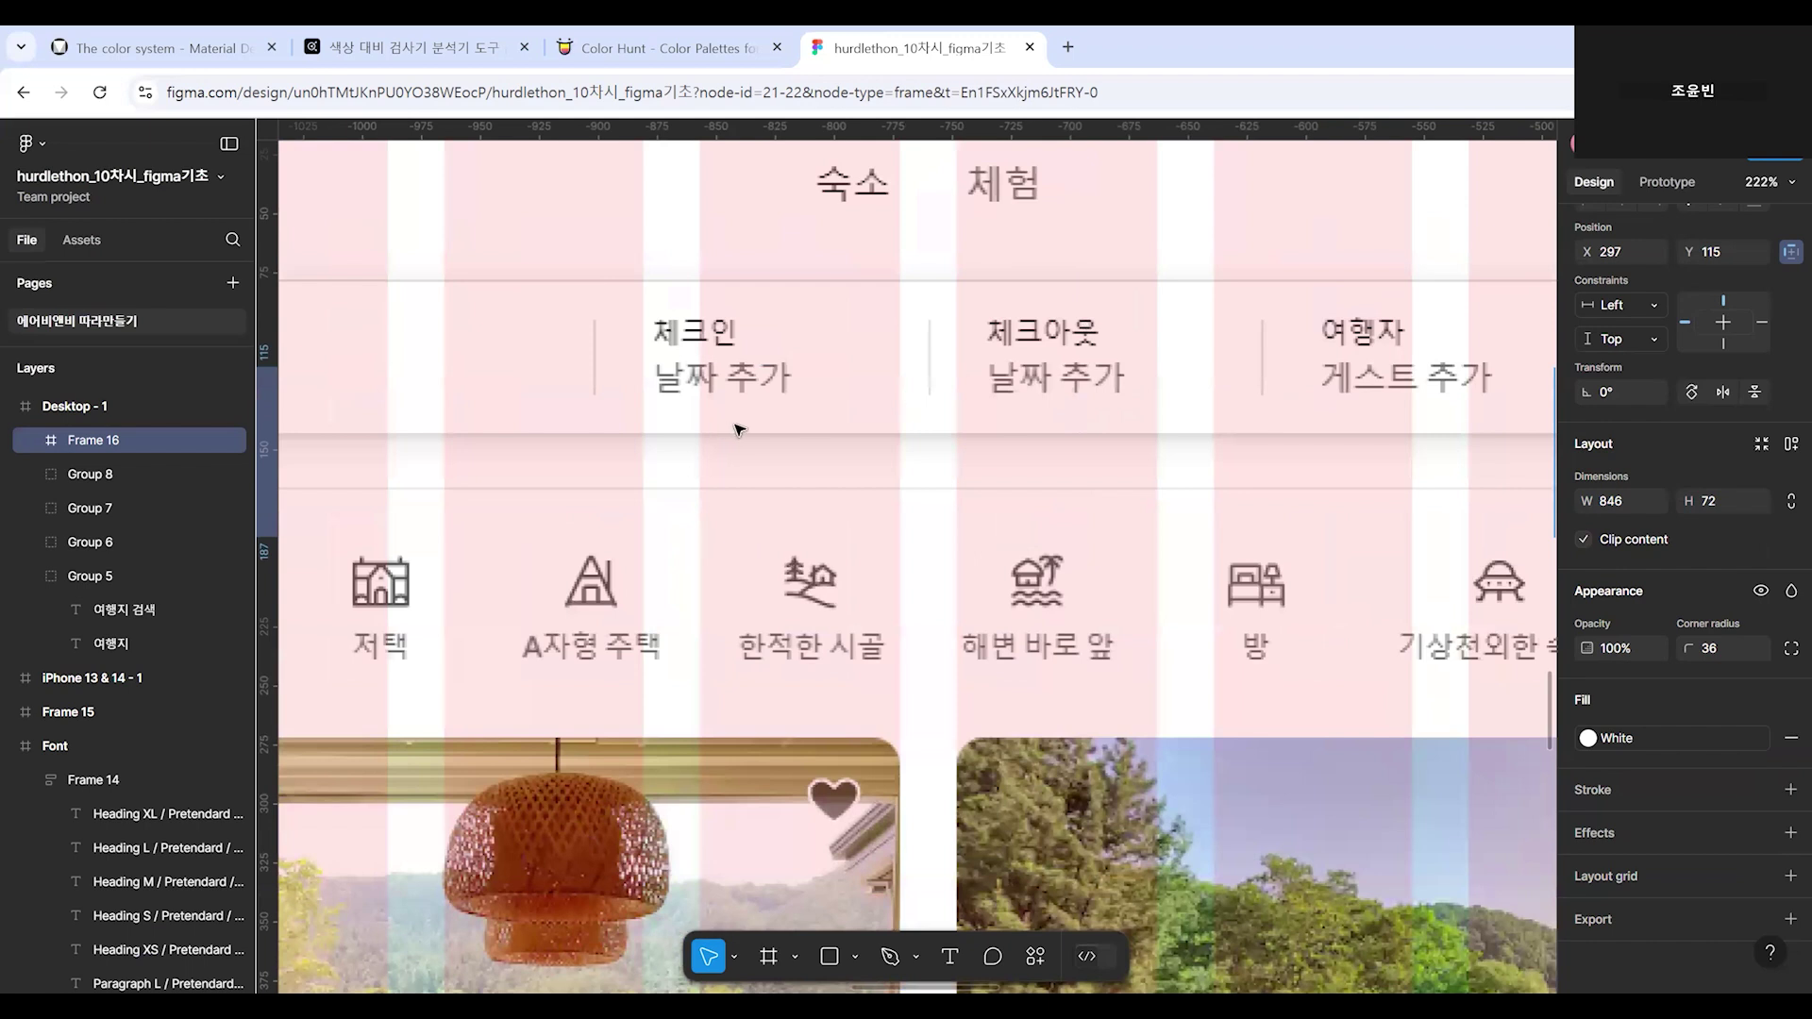
scroll(1010, 420, down, 1)
drag(1461, 547, 797, 530)
drag(1025, 566, 664, 566)
drag(793, 567, 210, 596)
drag(463, 543, 594, 560)
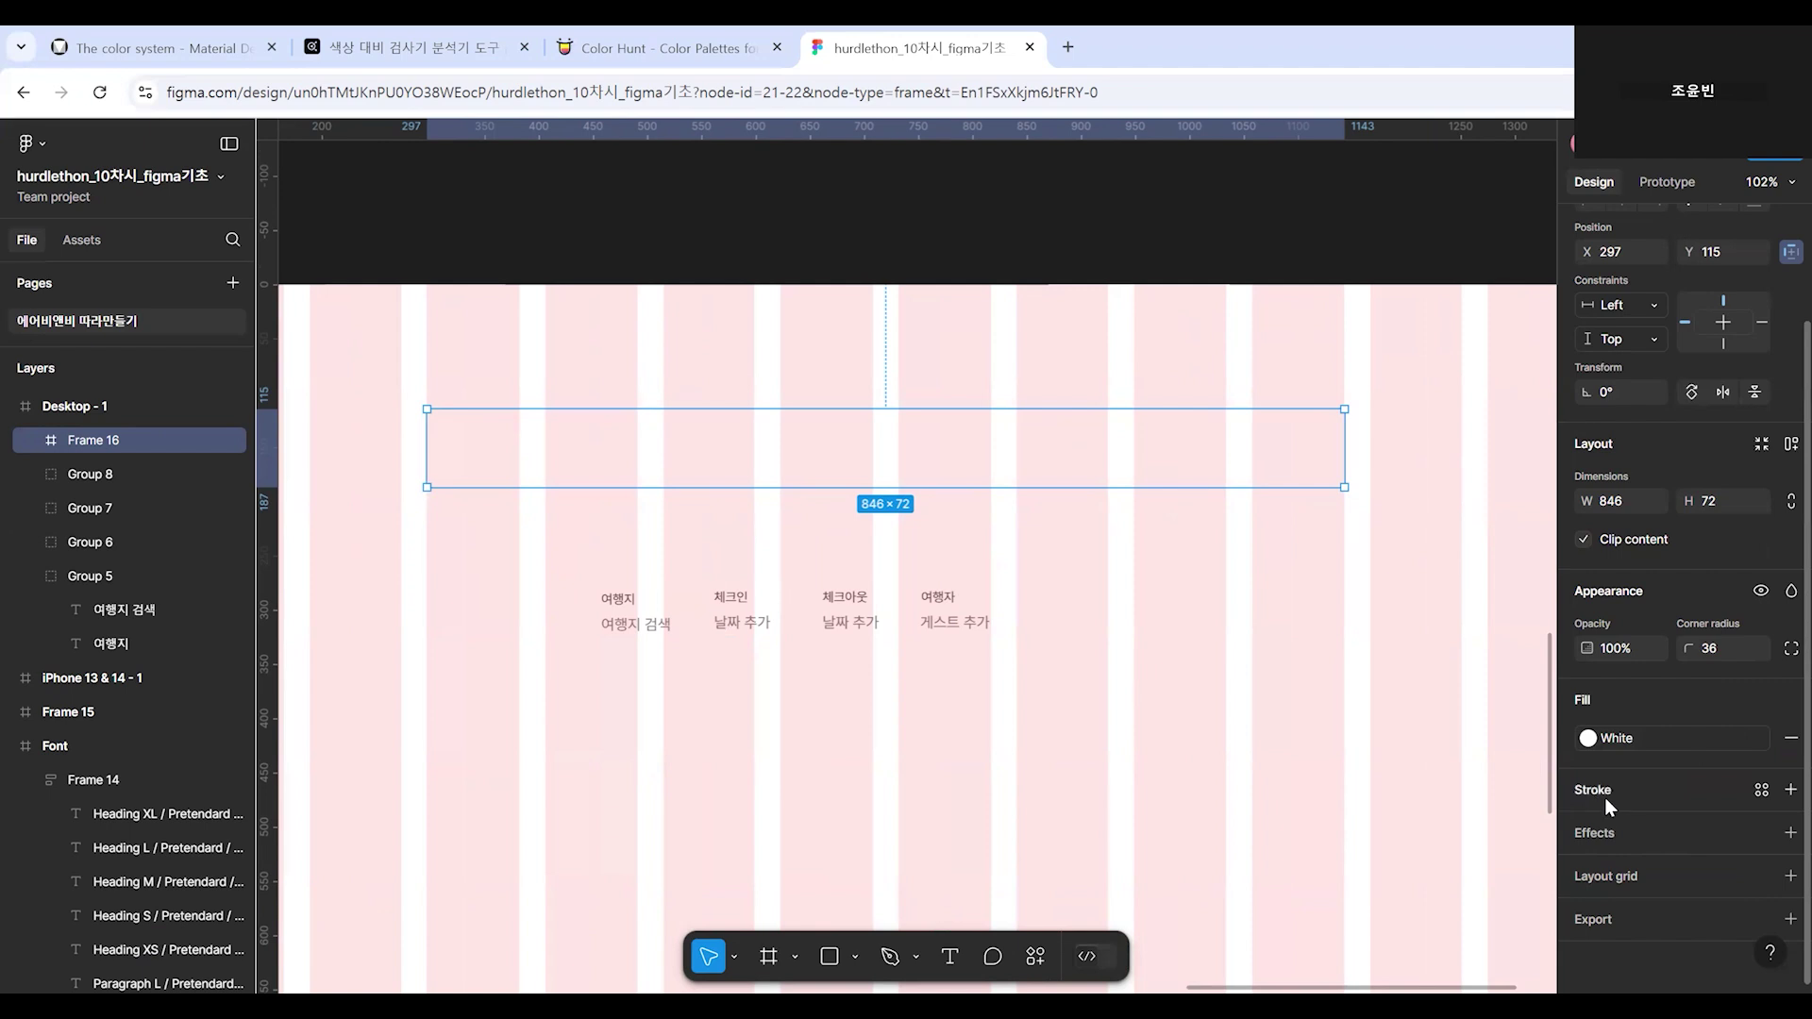
Add a black 000000 inside stroke of weight 1 to the search bar frame and keep the frame selected.
click(1789, 791)
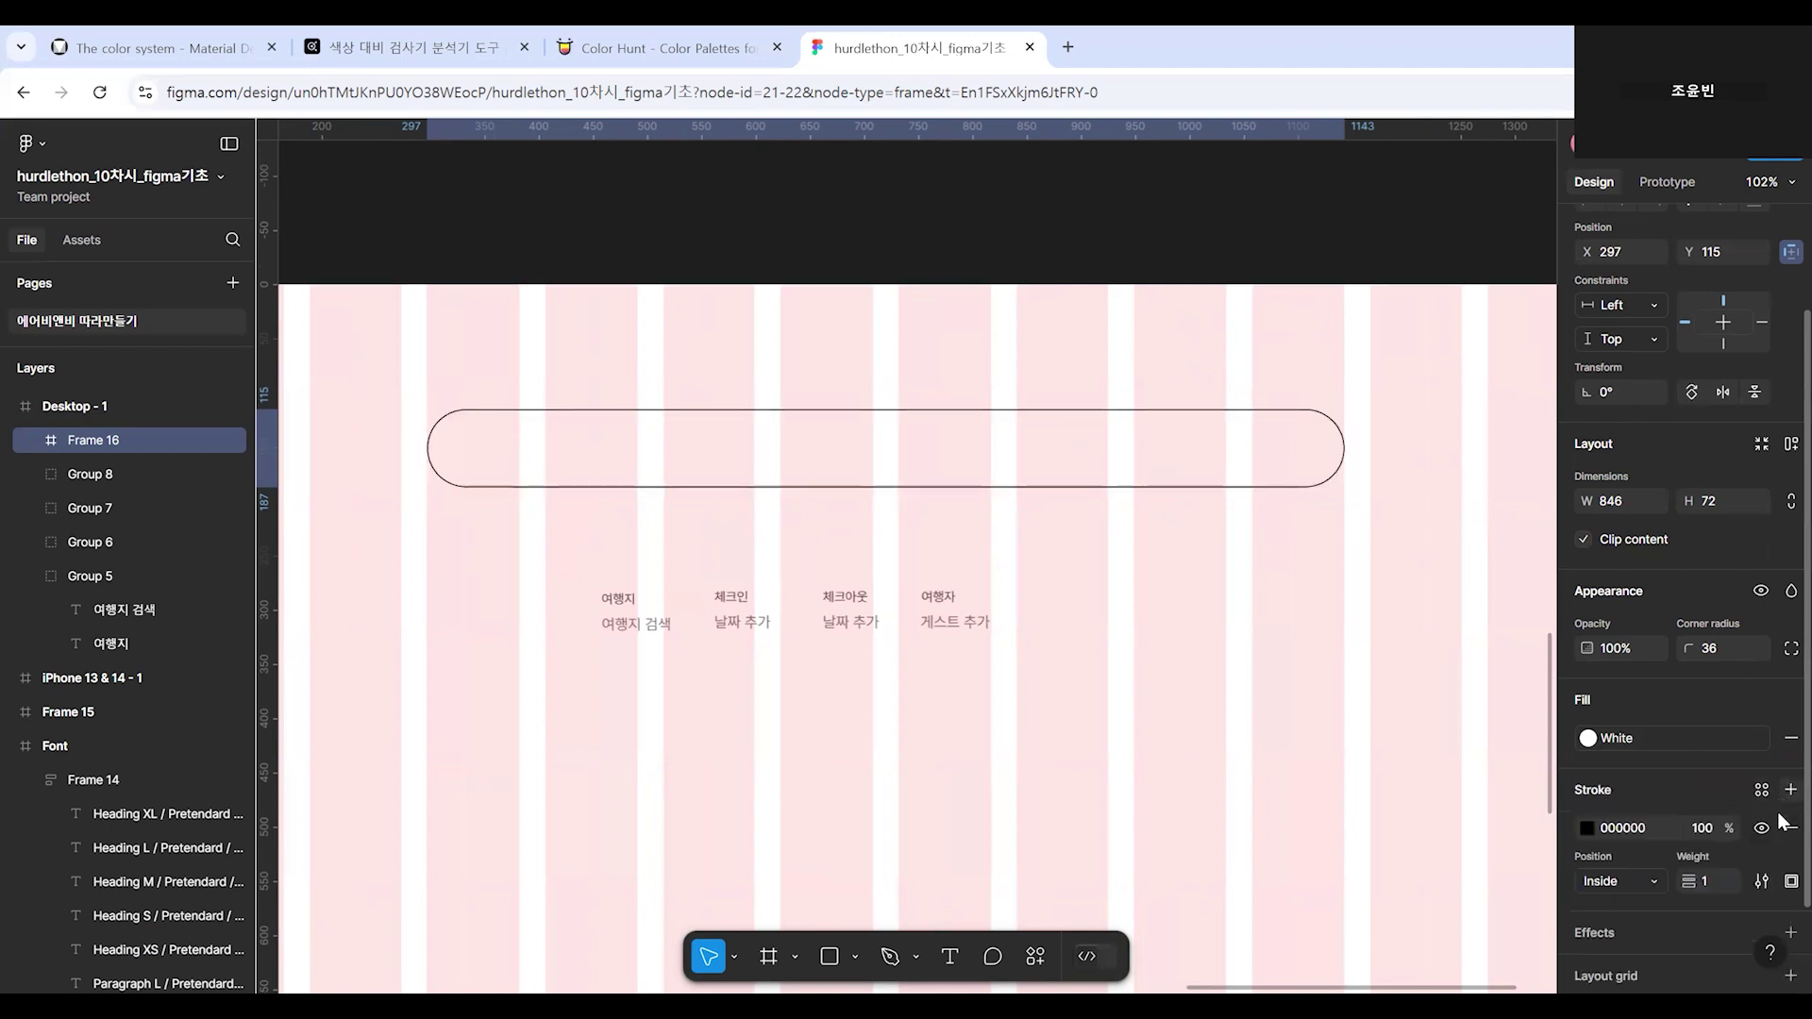
click(601, 599)
scroll(602, 518, down, 2)
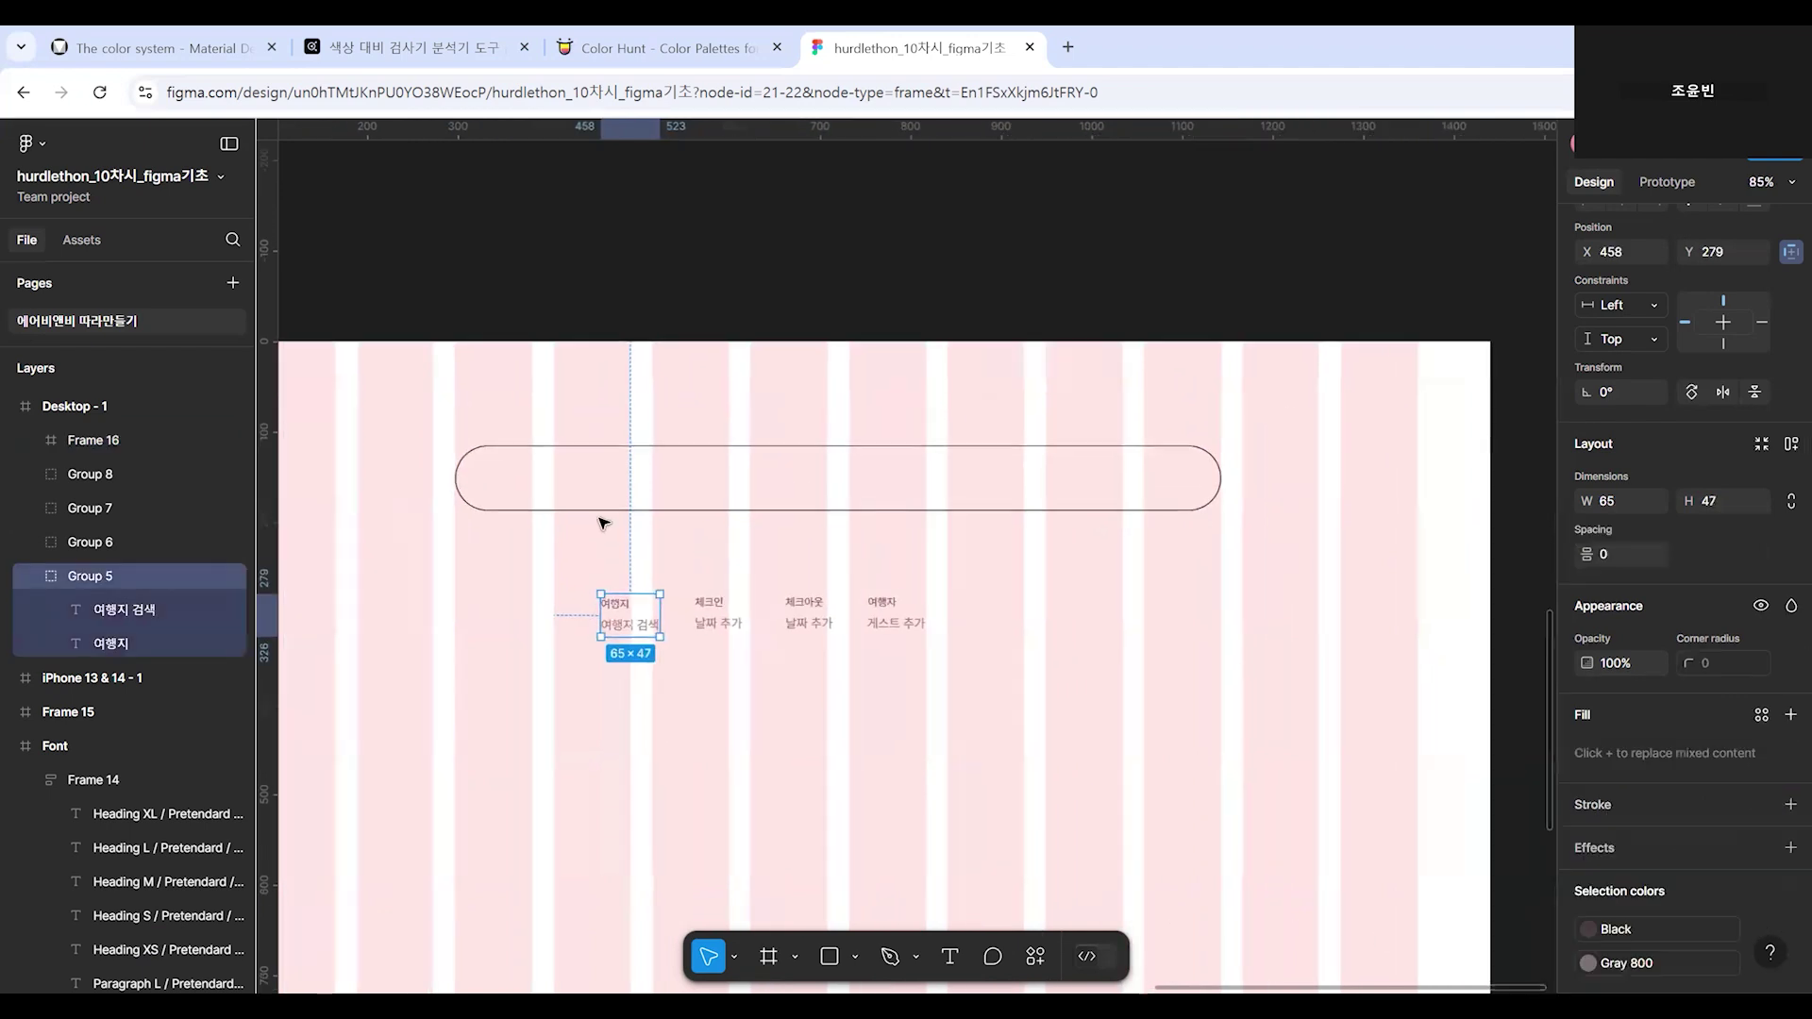
click(603, 507)
drag(513, 608, 700, 569)
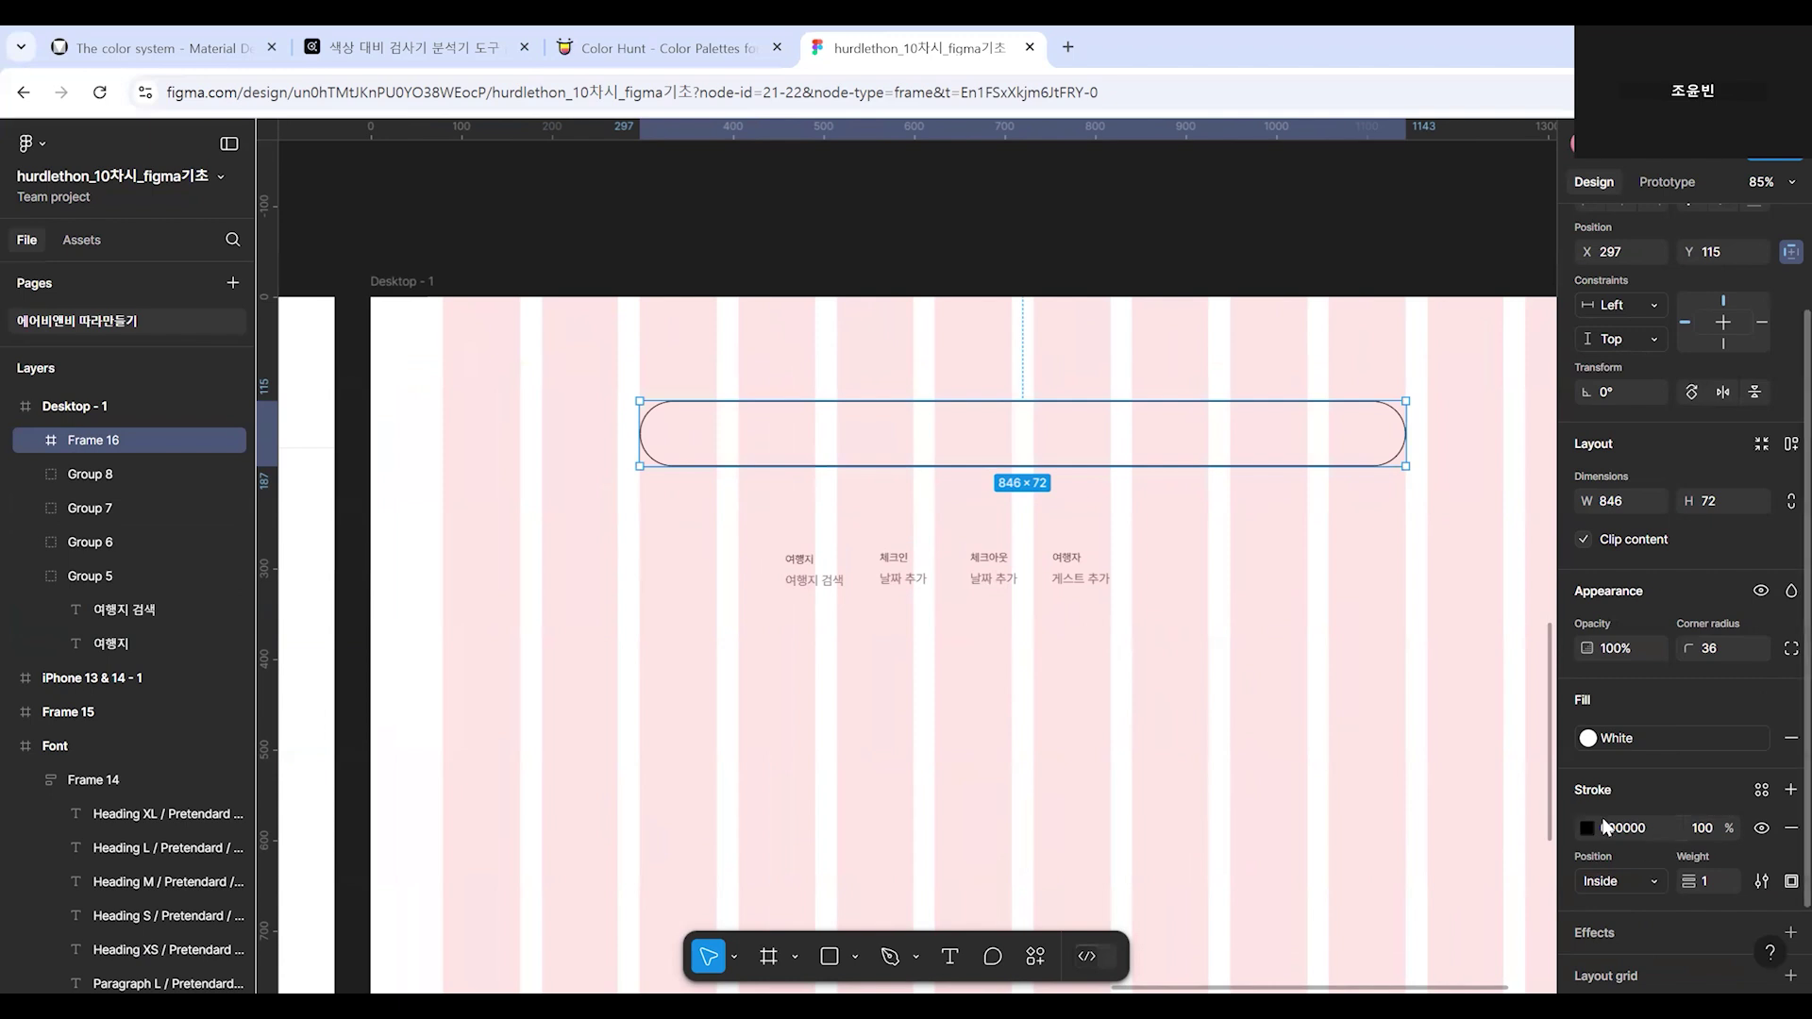
Apply the Gray 600 color style to the stroke of the search bar frame in Desktop - 1.
click(1762, 793)
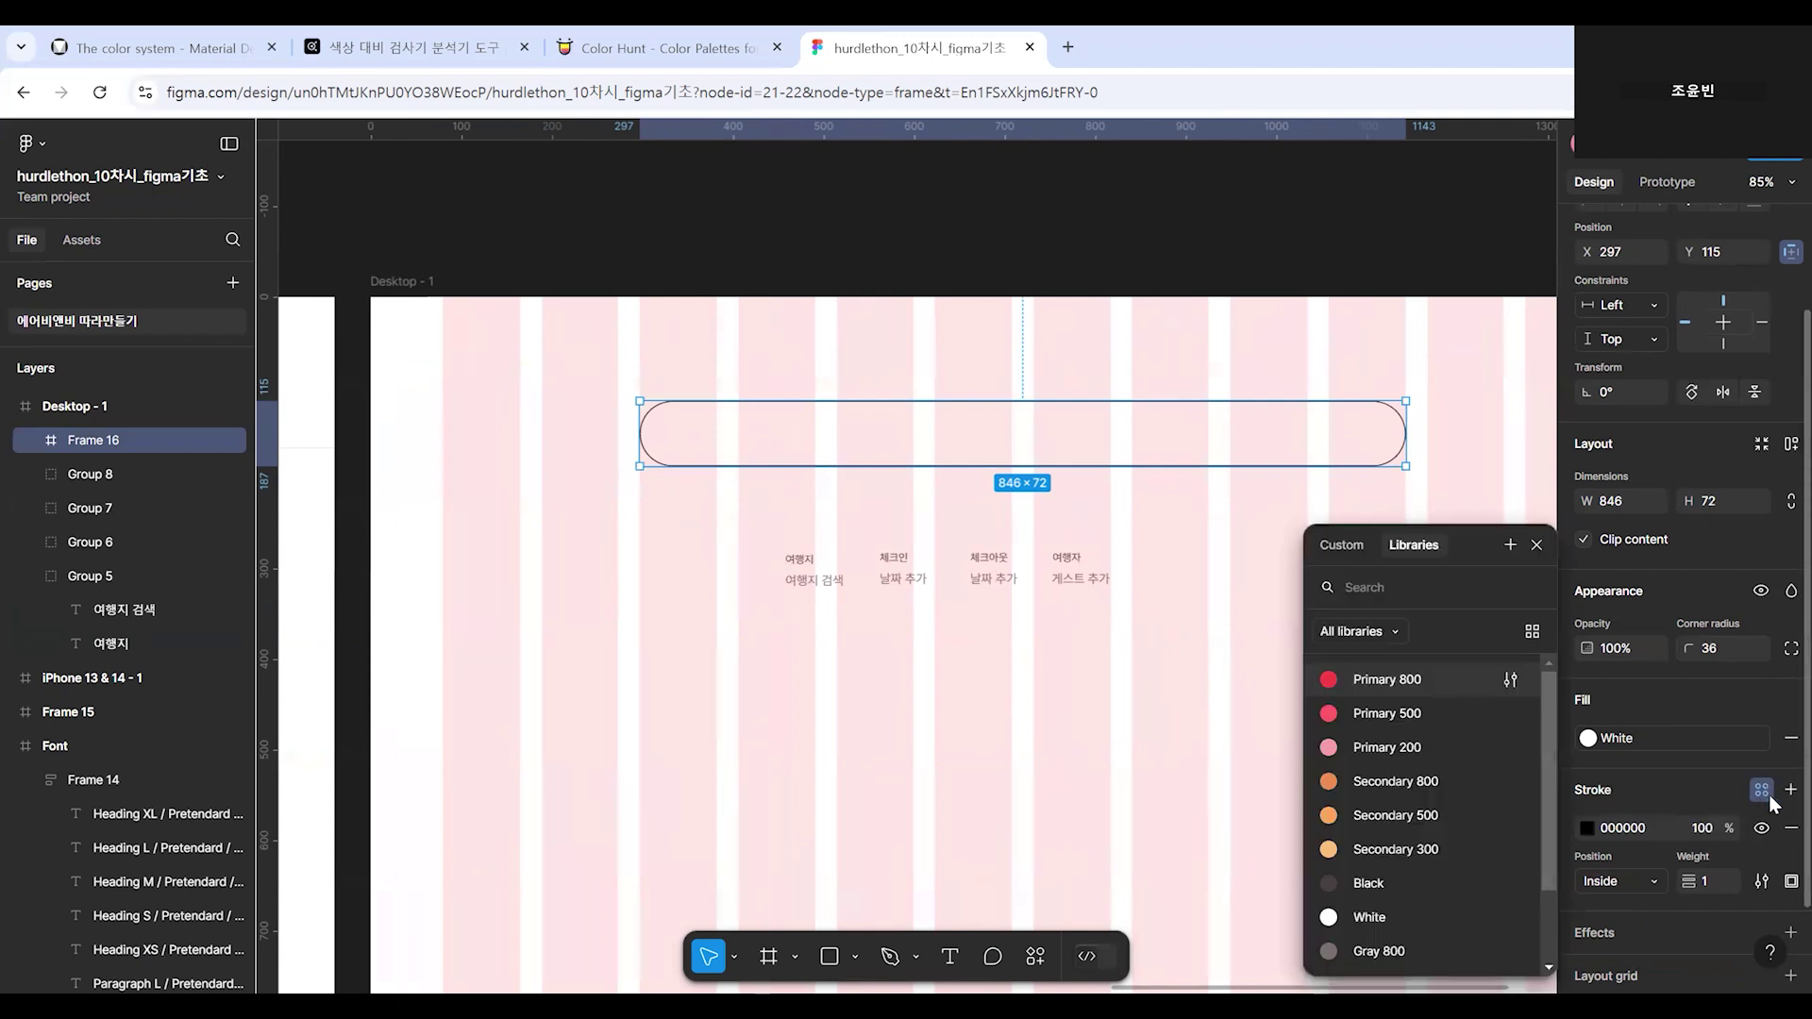
scroll(1425, 814, down, 2)
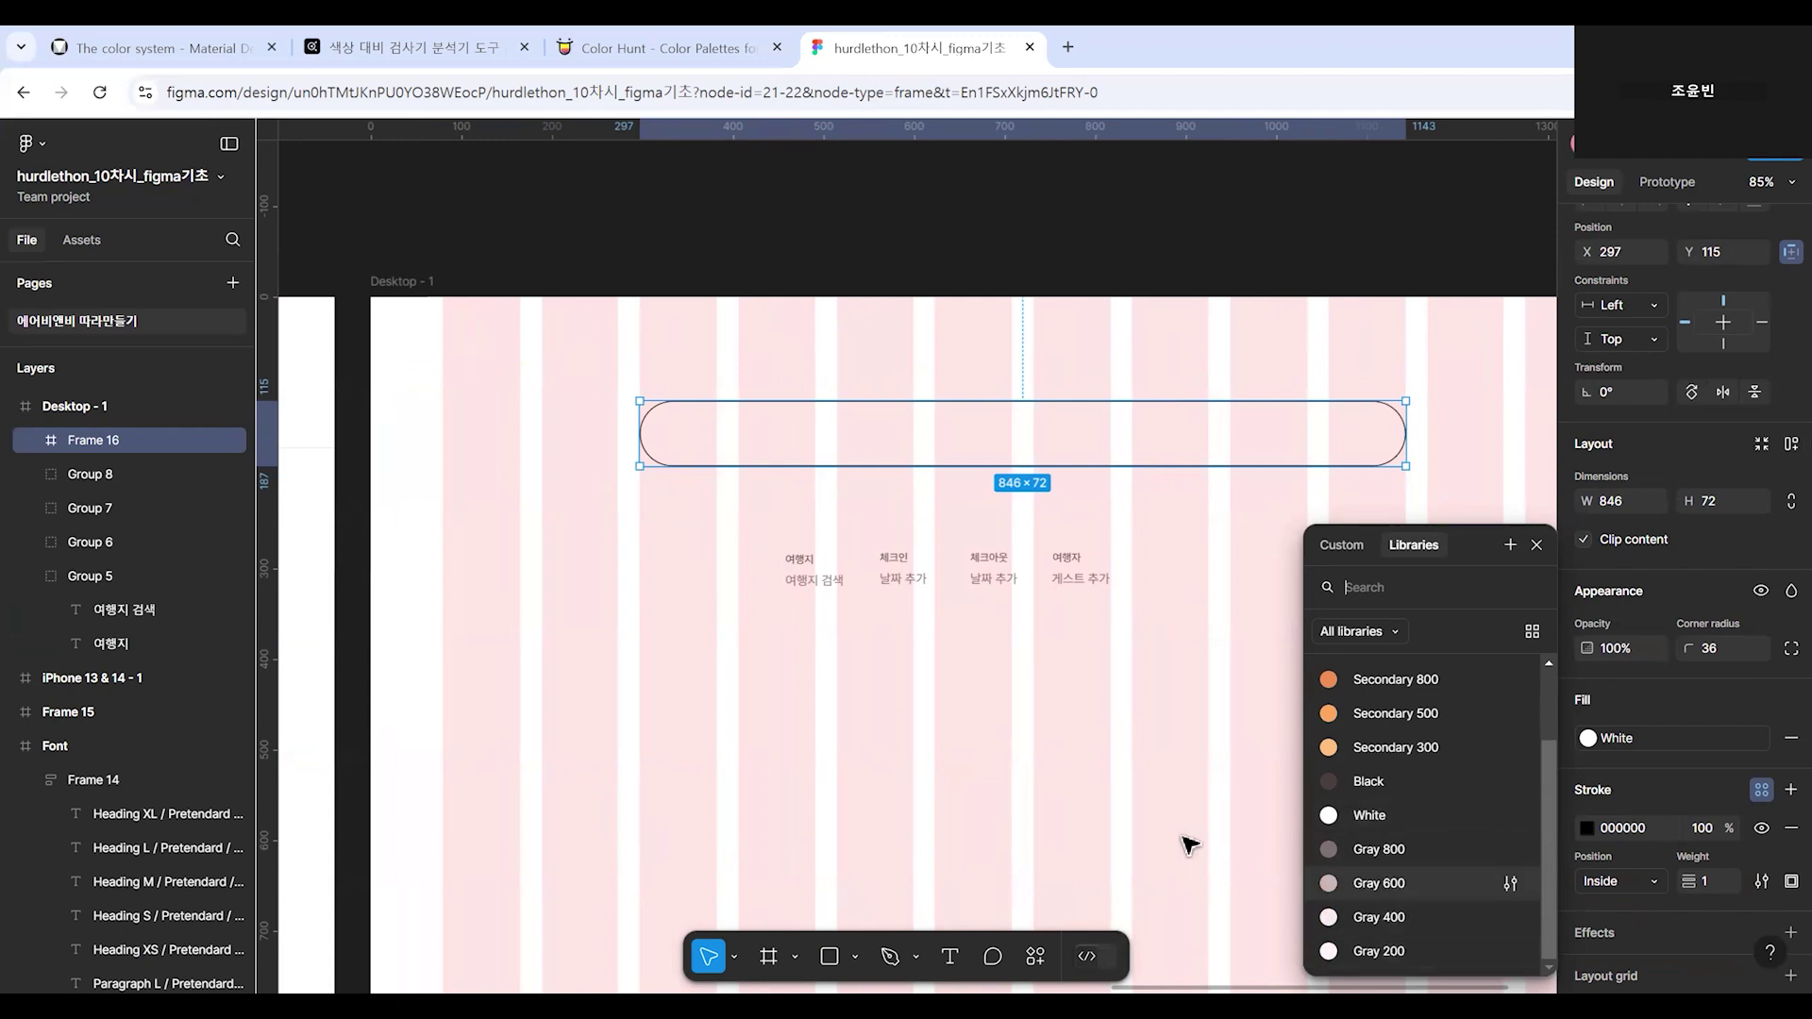
click(1386, 887)
click(1331, 760)
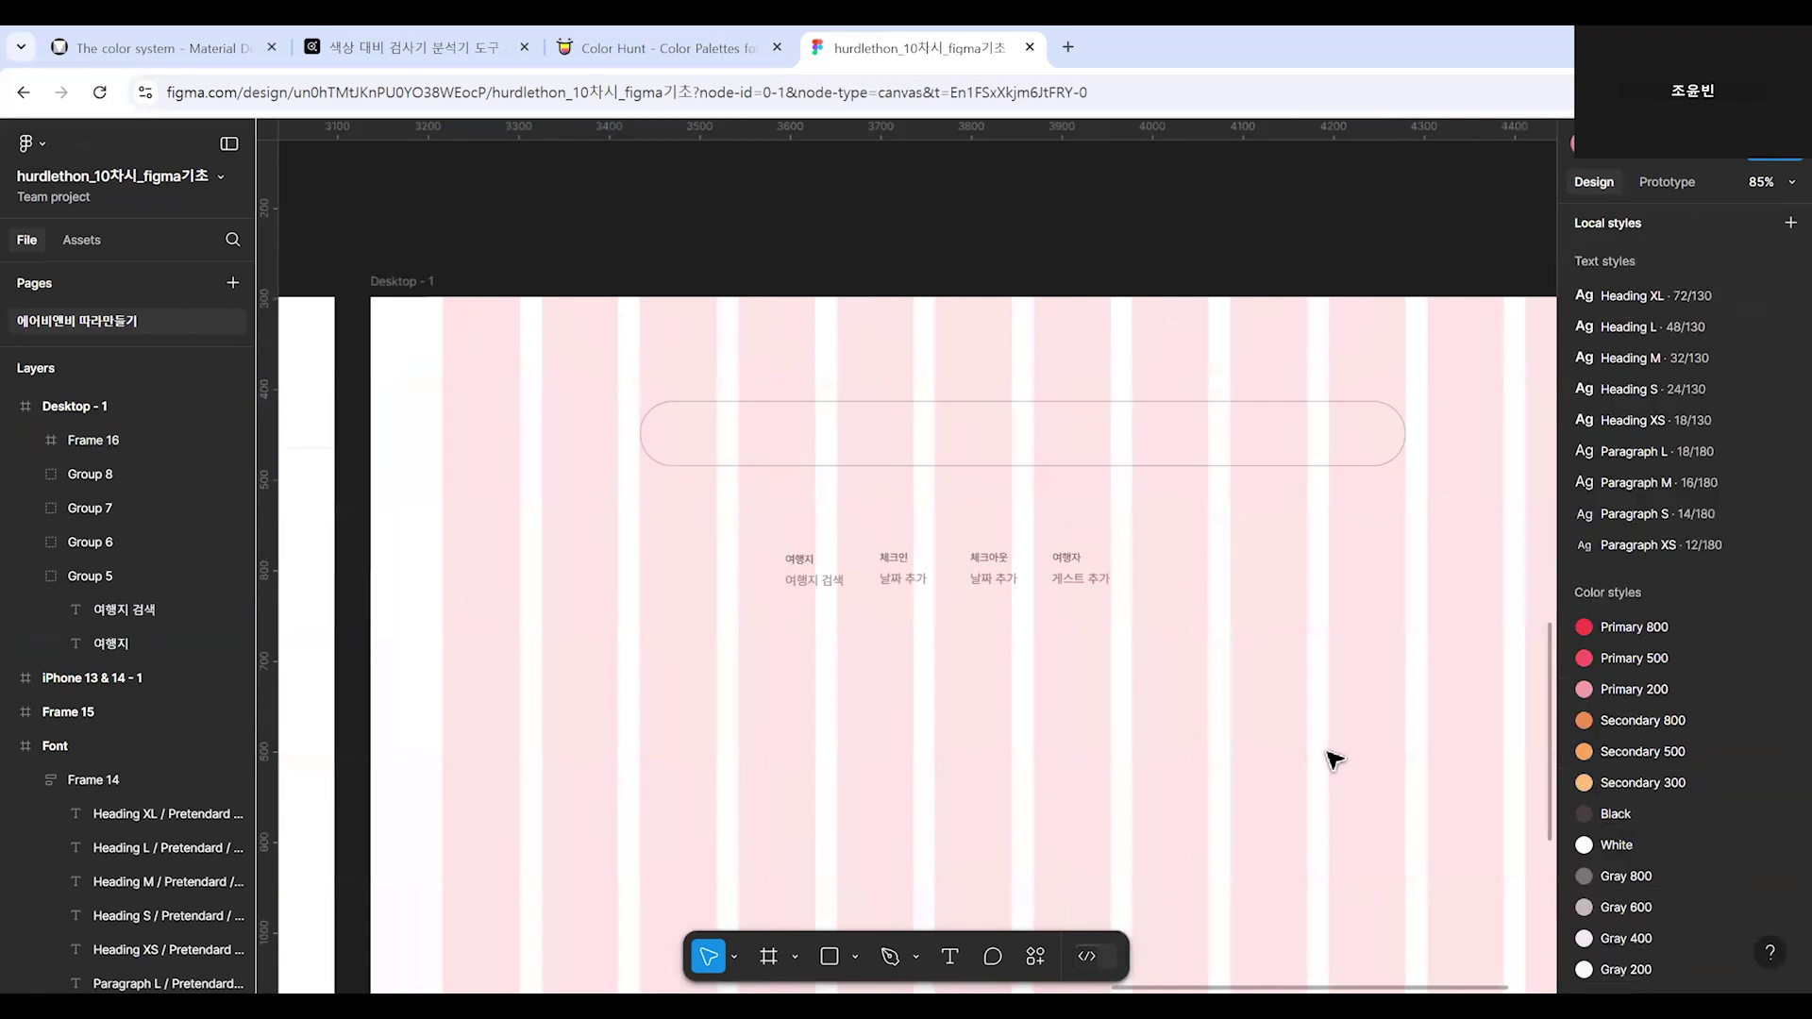
drag(777, 655, 1313, 760)
drag(1002, 692, 757, 624)
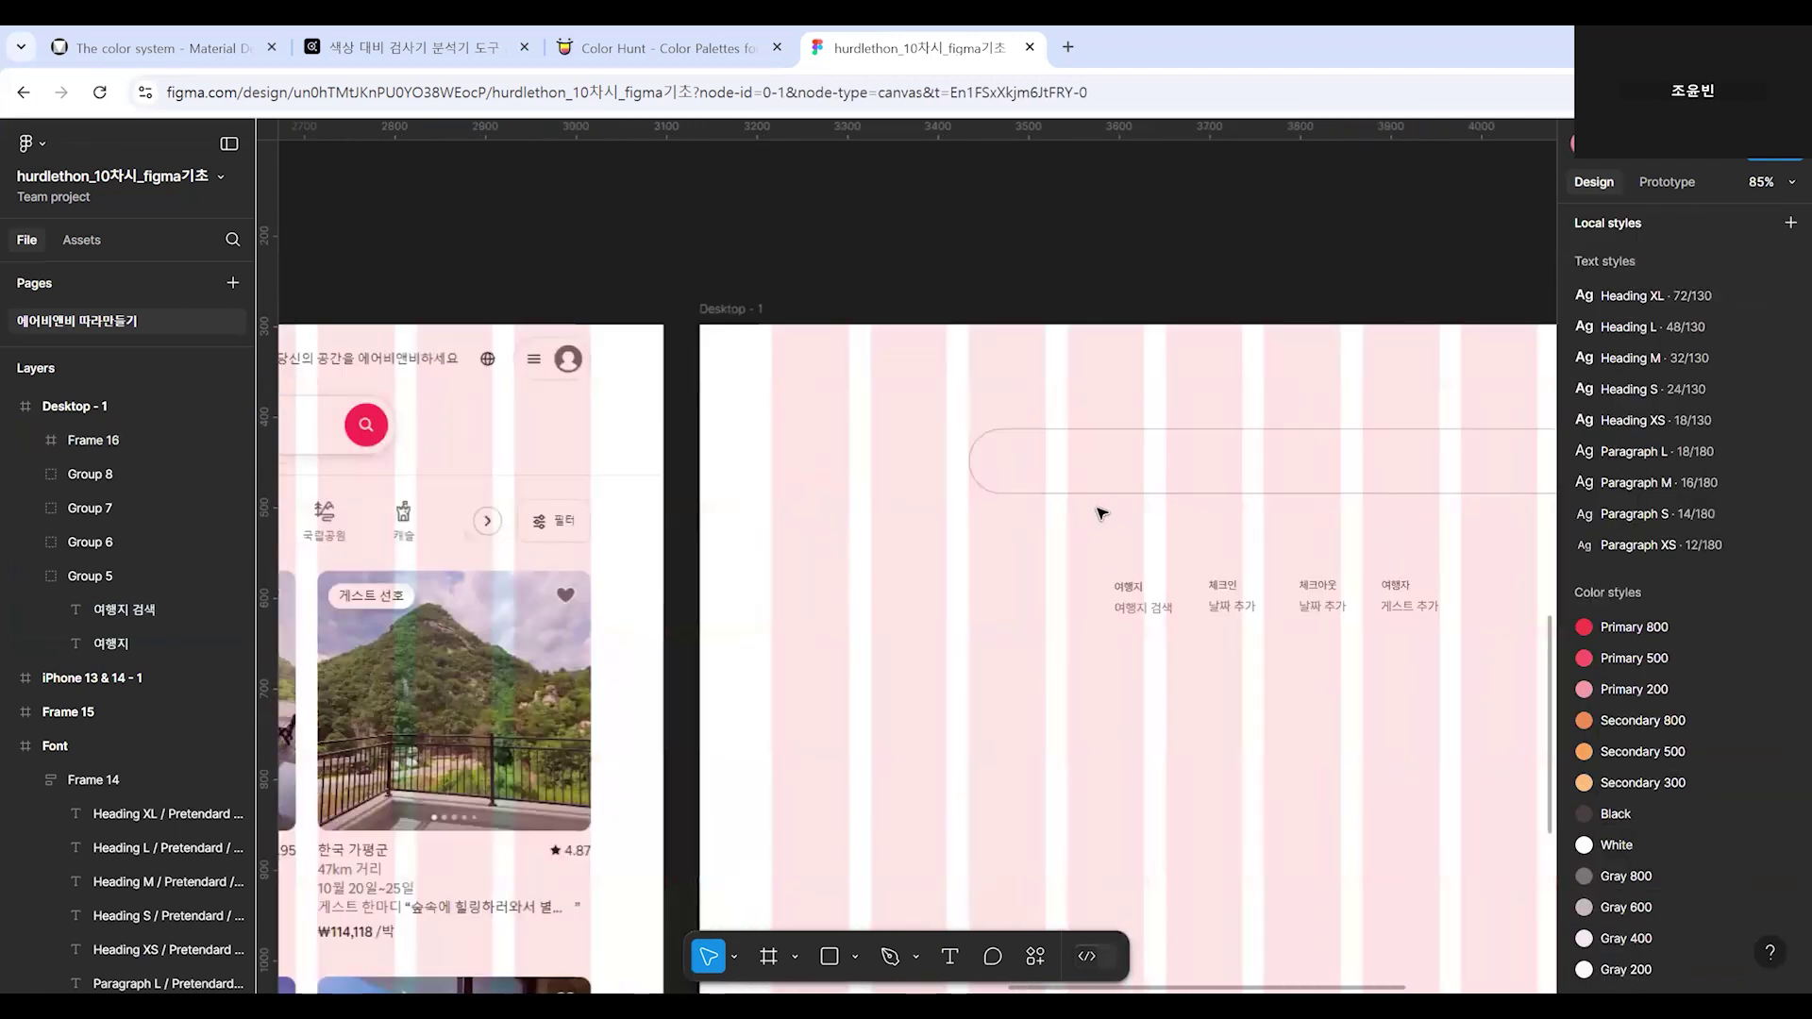
Move the search bar frame up to Y 86 in Desktop - 1, keeping it horizontally centered at X 297.
click(1098, 482)
drag(959, 627, 1060, 639)
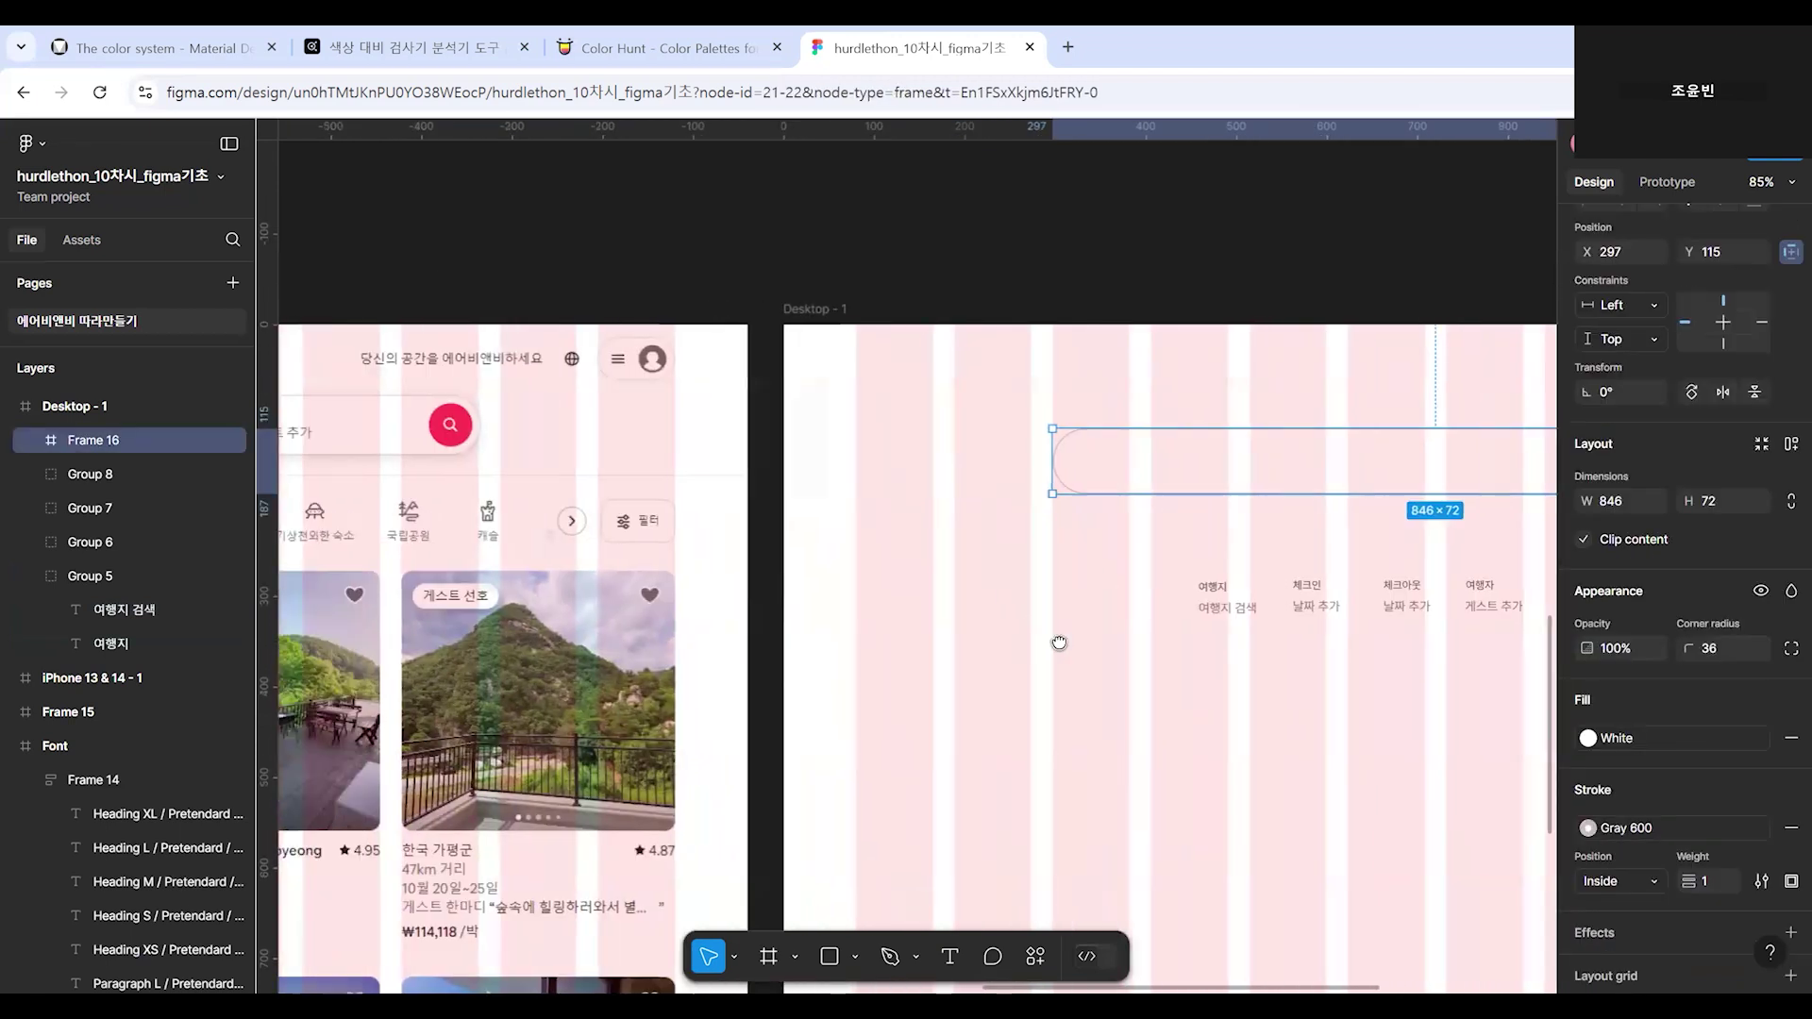
drag(928, 639, 906, 680)
scroll(835, 669, down, 5)
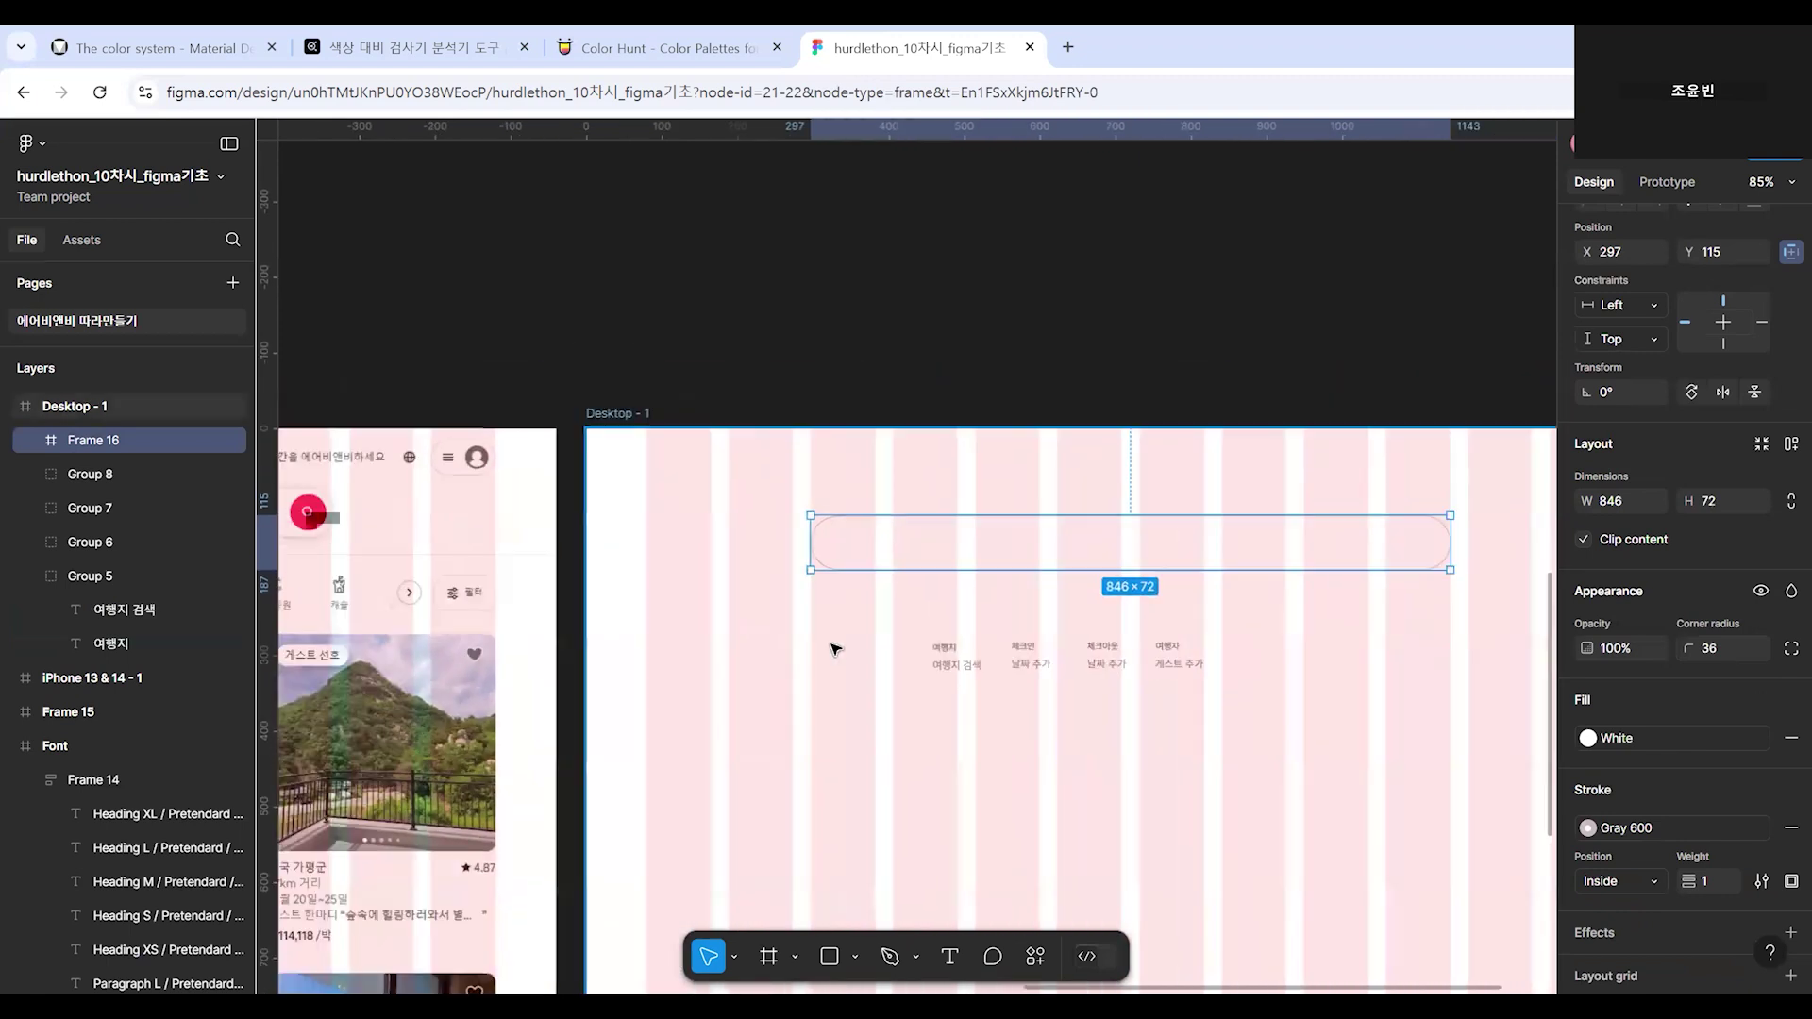
mouse_move(869, 570)
mouse_down()
mouse_move(868, 540)
mouse_move(876, 555)
mouse_up()
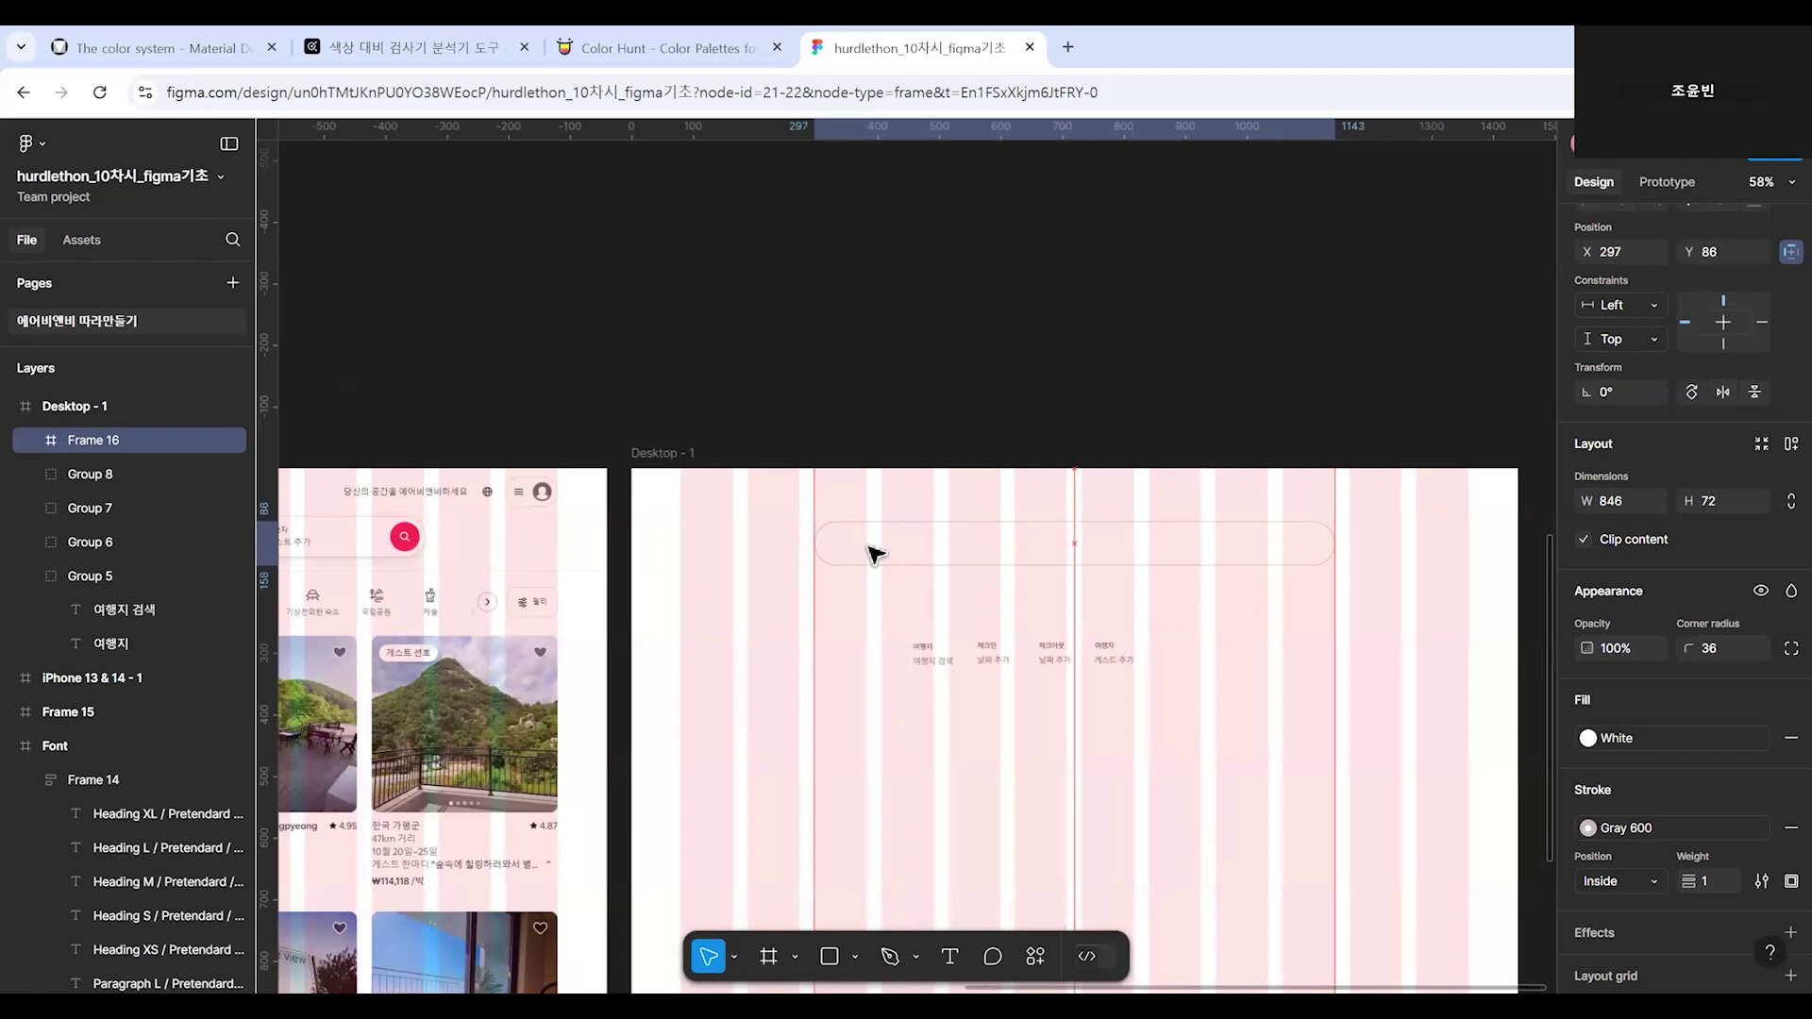
click(1416, 699)
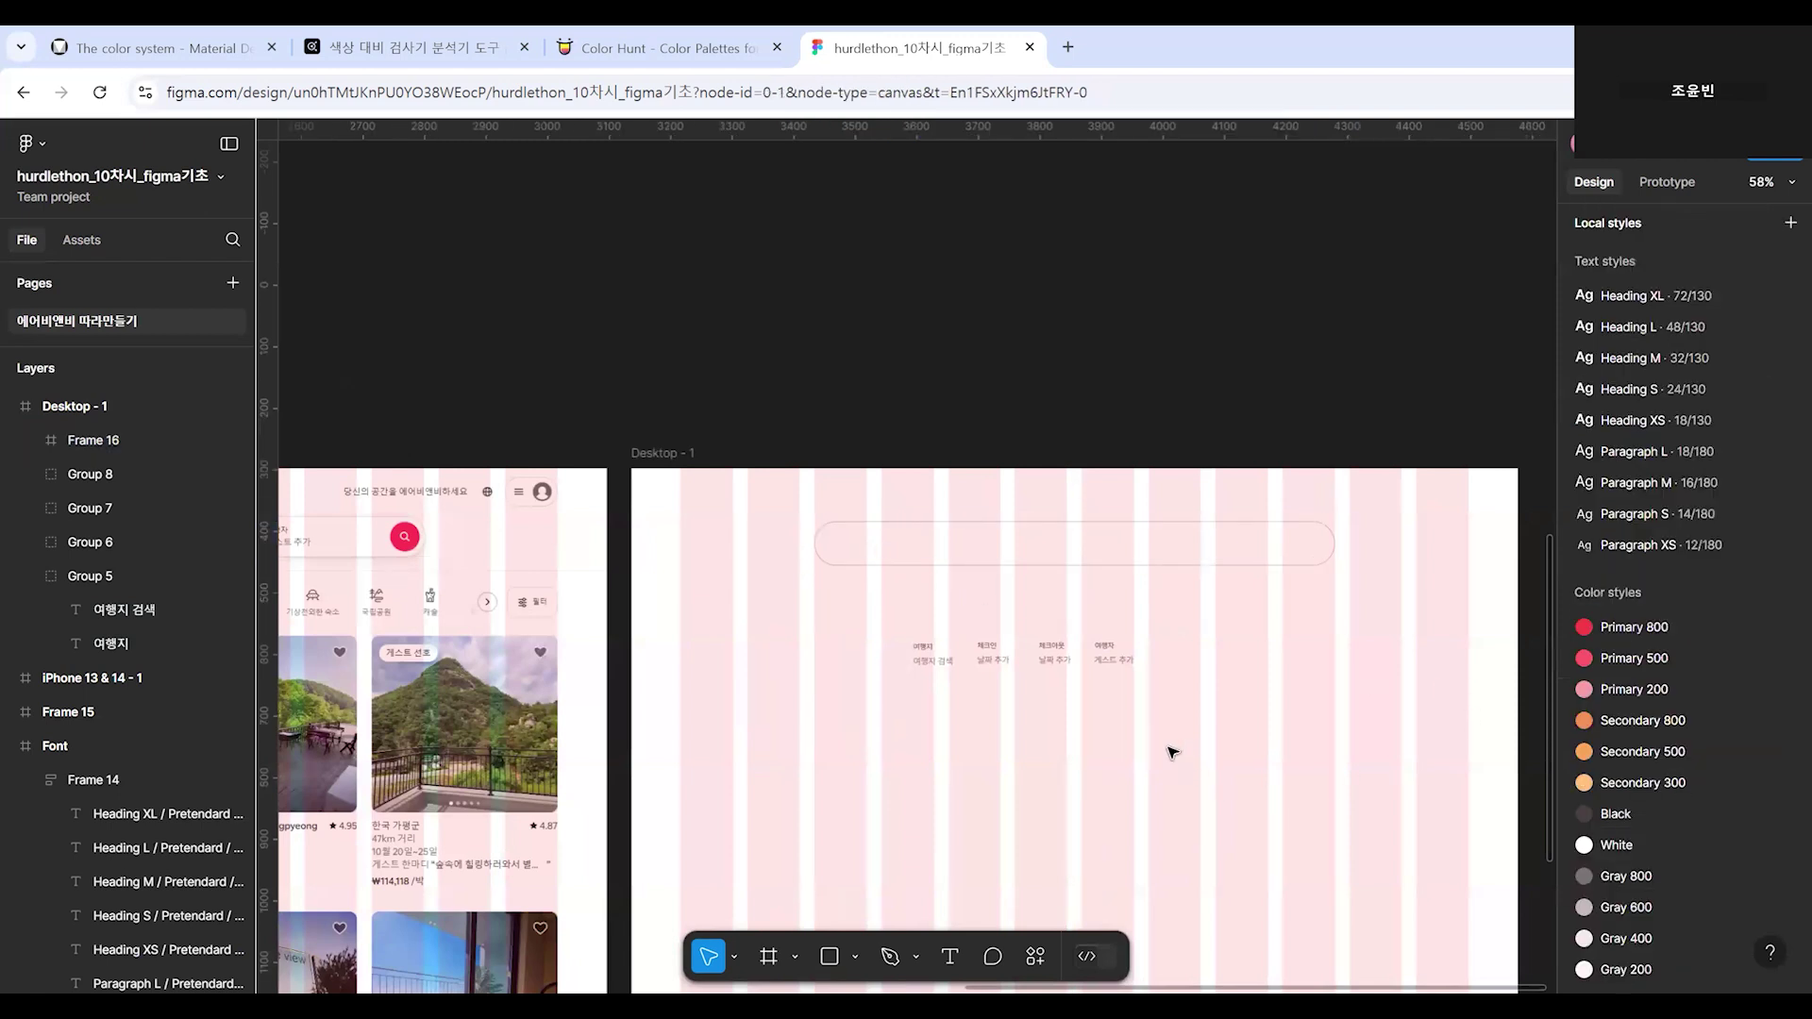
Move the four label groups into the search bar frame at X 38, 307, 446 and 598, all at Y 12.
drag(810, 758, 1168, 768)
scroll(1253, 722, down, 1)
drag(1285, 682, 1231, 589)
drag(1339, 679, 1367, 598)
scroll(1395, 787, right, 2)
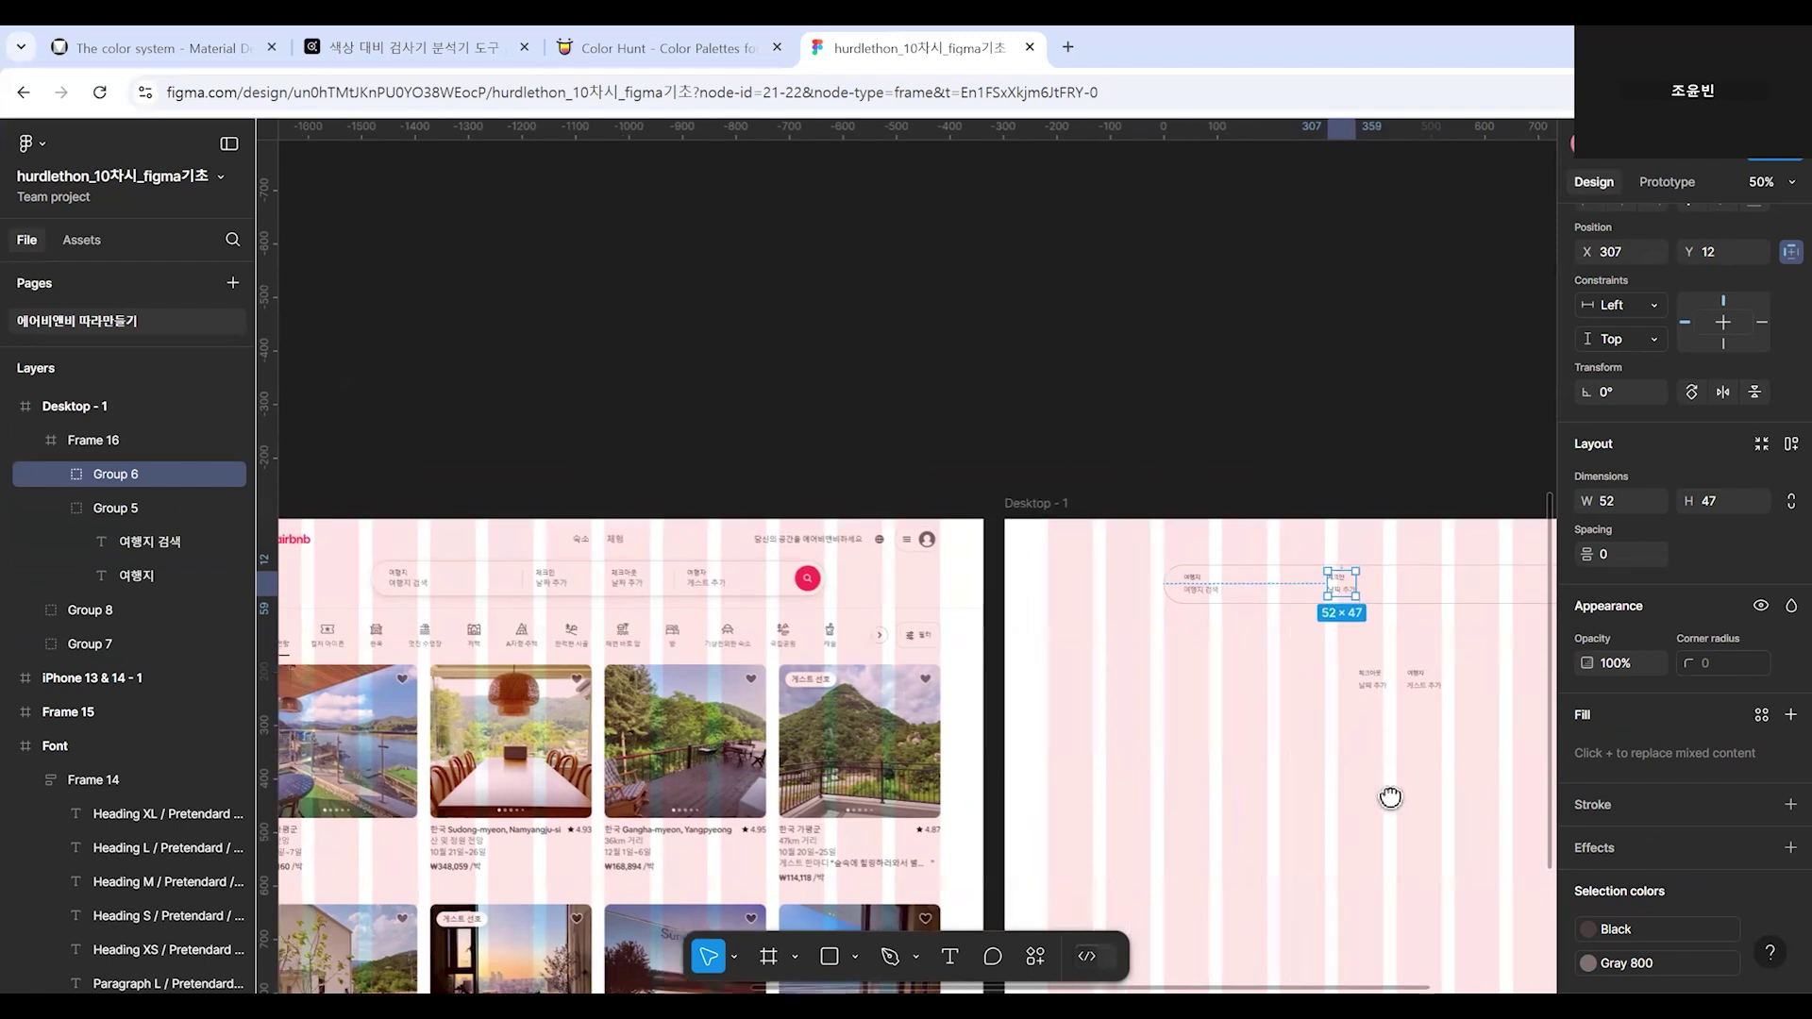
drag(1338, 694, 1380, 595)
drag(1445, 733, 1321, 590)
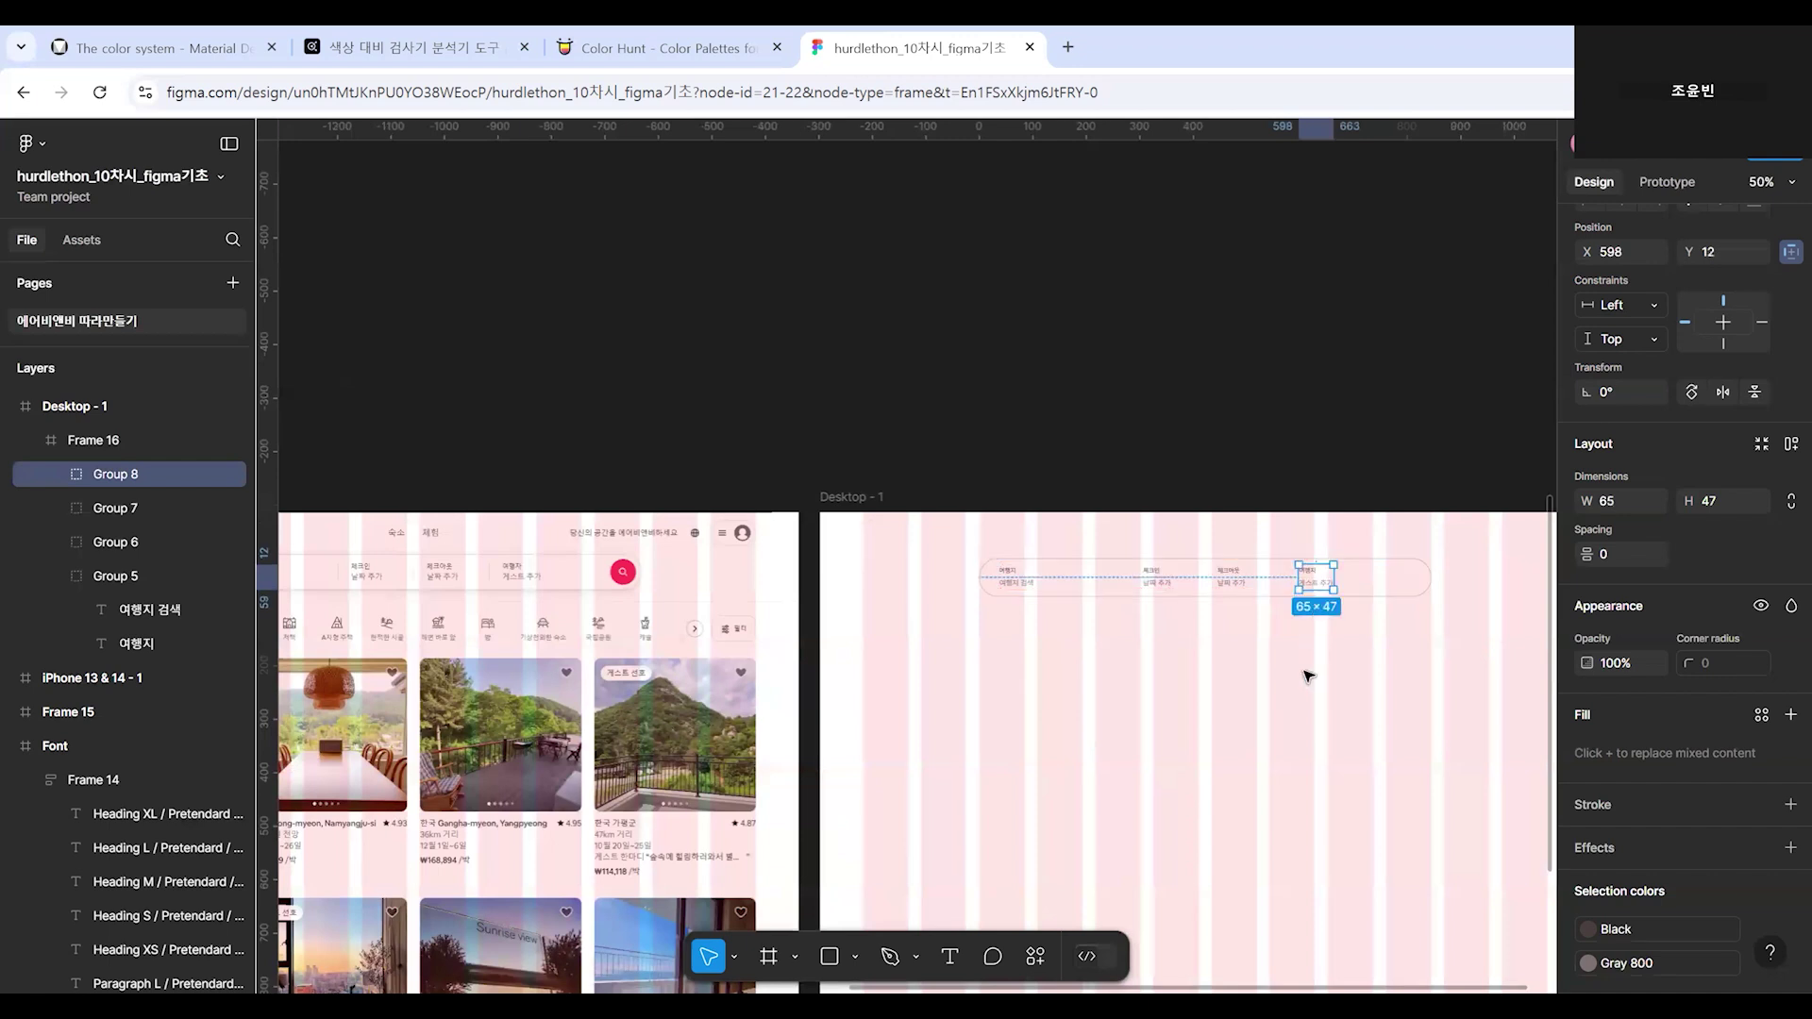
click(1311, 682)
Examine how the four label groups are nested inside the search bar frame in the layer hierarchy.
scroll(1237, 689, up, 5)
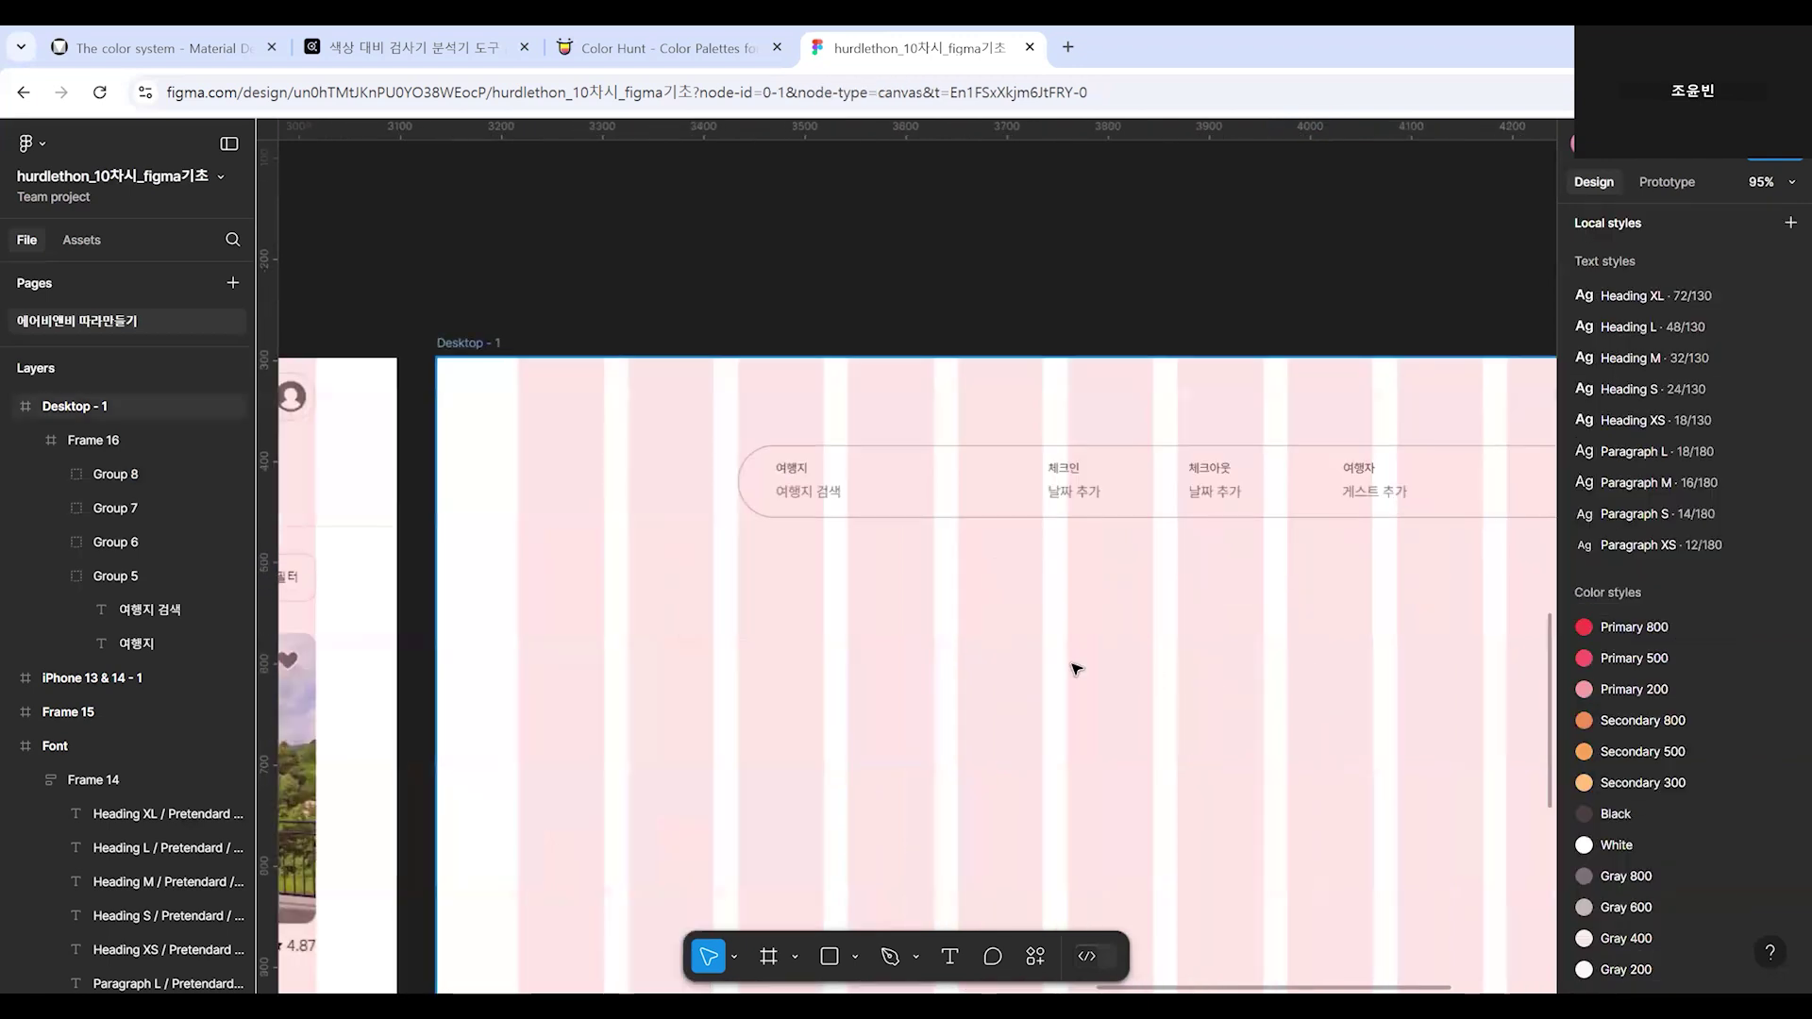
scroll(1072, 663, down, 2)
scroll(974, 653, up, 3)
scroll(975, 654, right, 3)
click(769, 676)
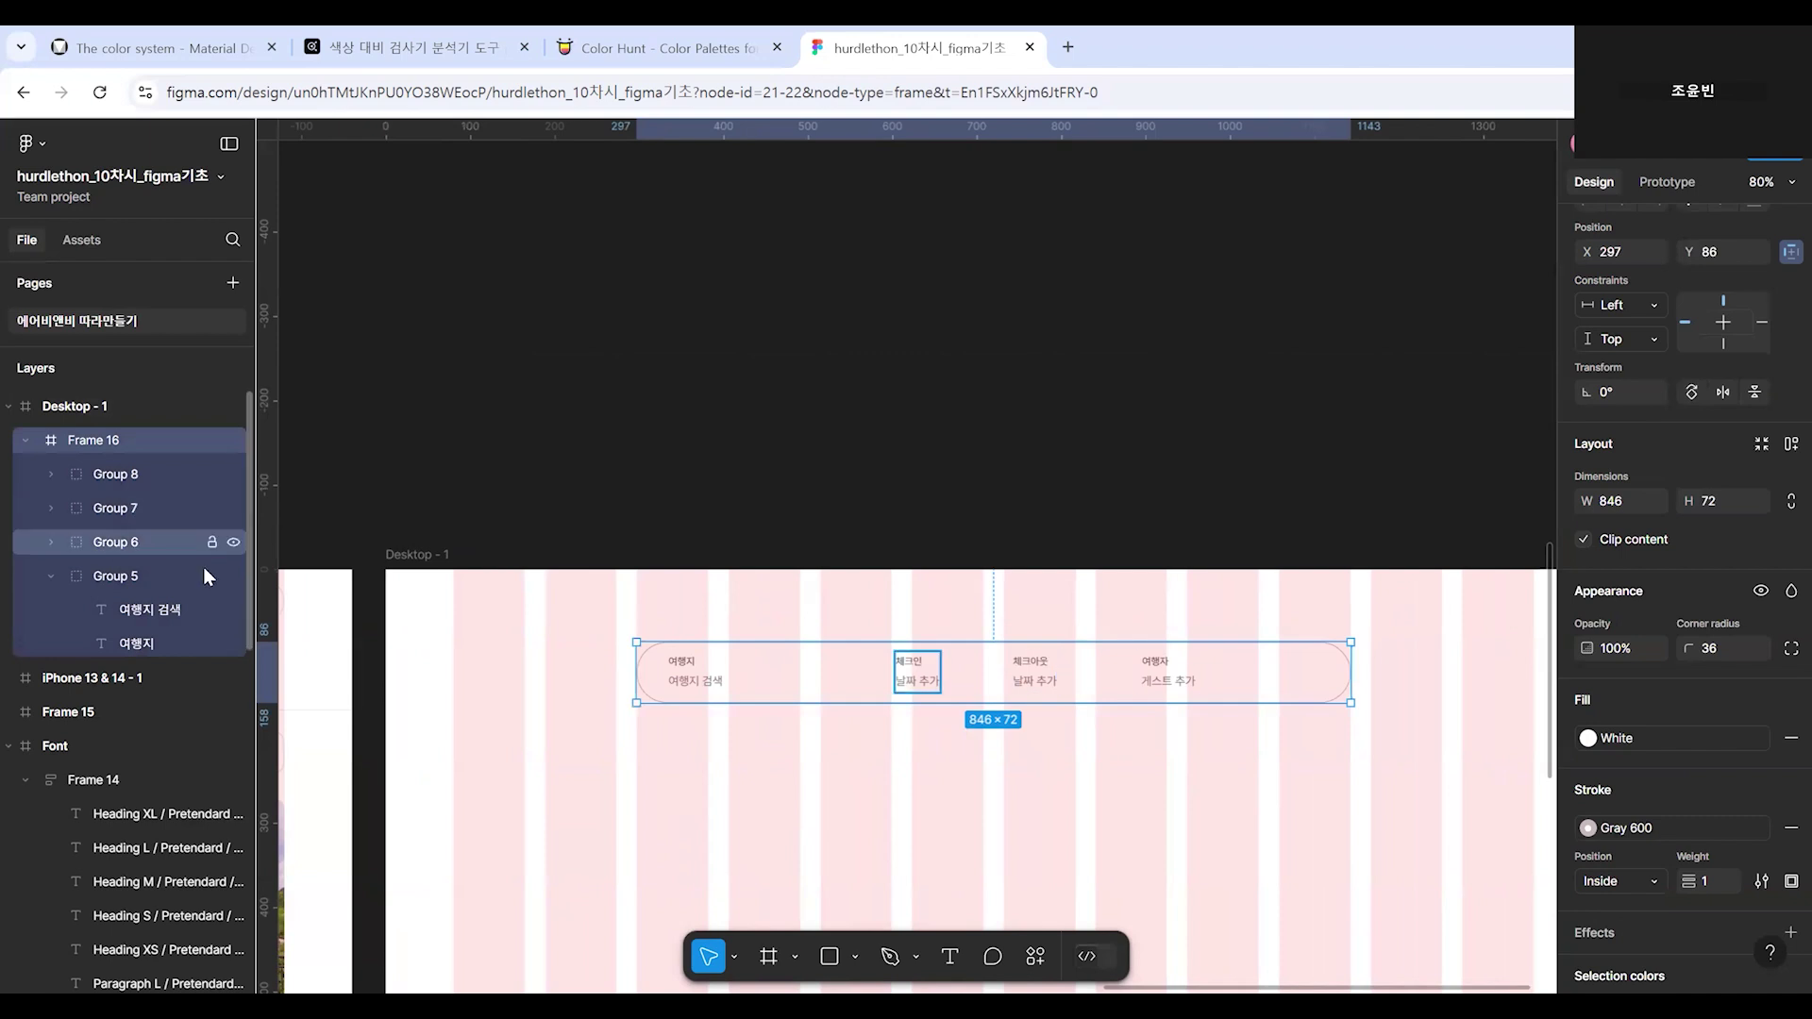
click(144, 459)
click(135, 502)
click(128, 442)
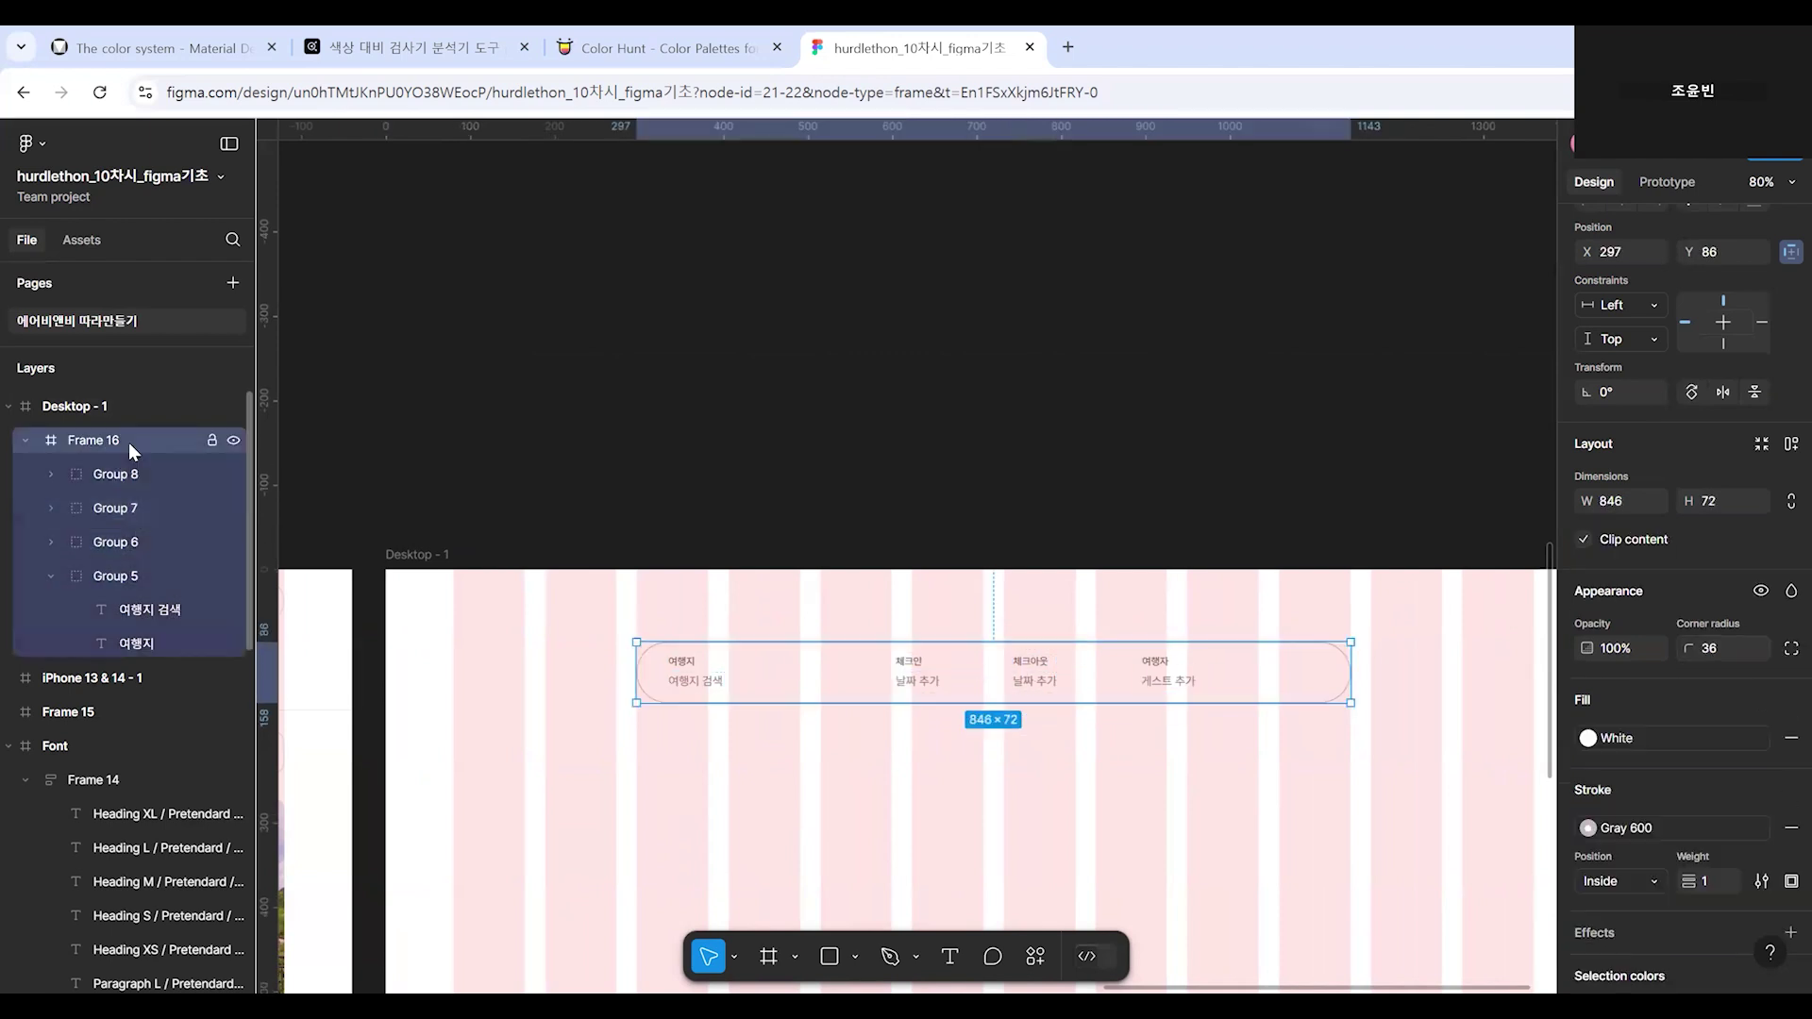
click(132, 474)
shift+click(168, 578)
click(722, 823)
click(121, 438)
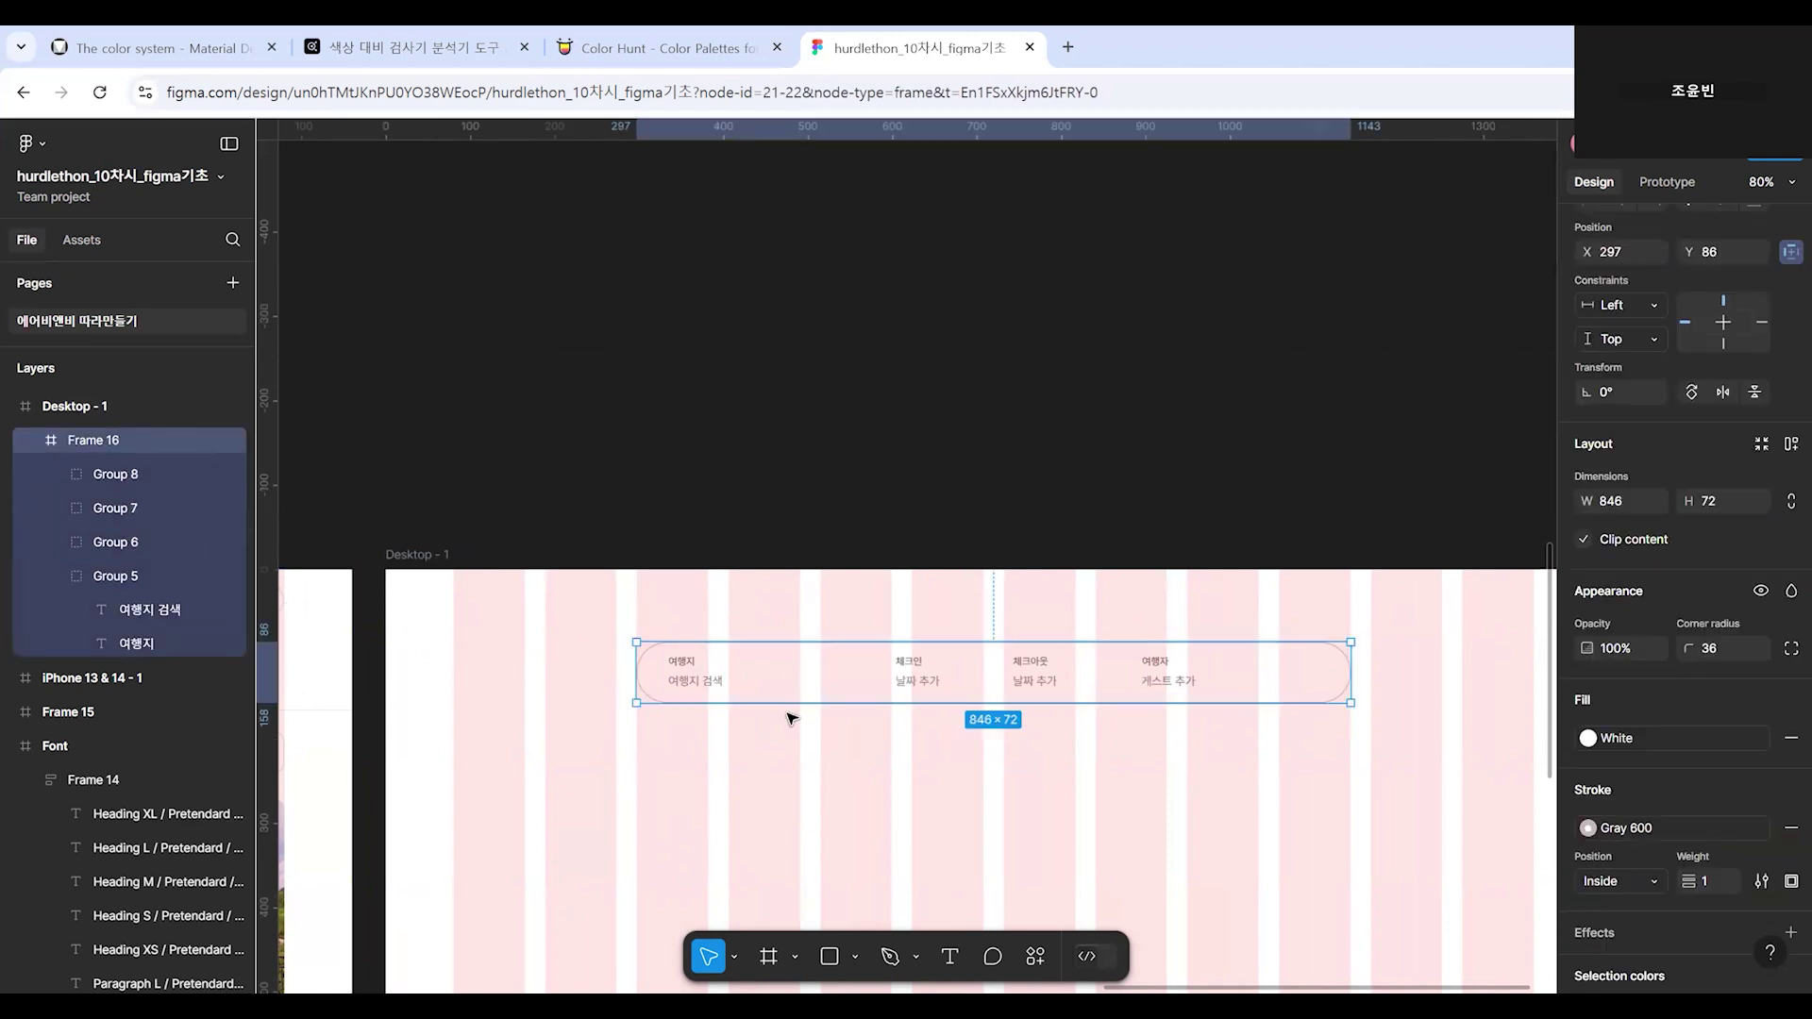
Select the 여행지 label group inside the search bar and examine its position and alignment settings.
scroll(789, 715, up, 5)
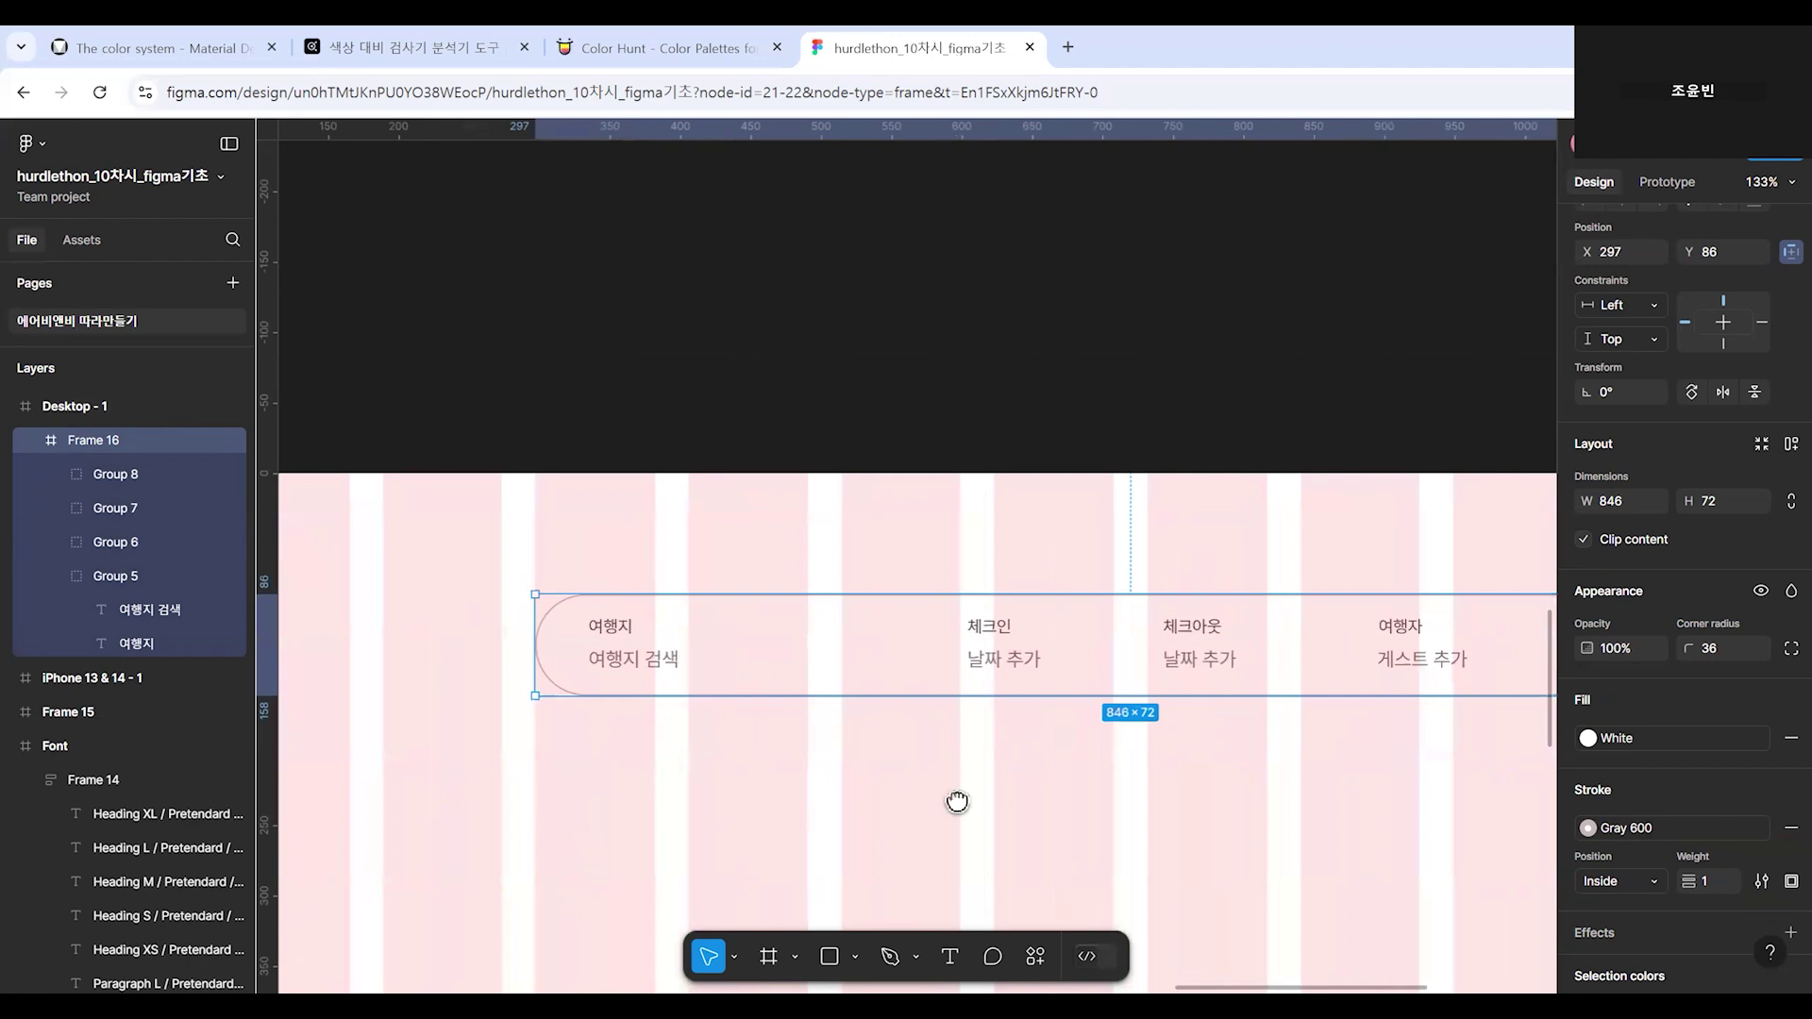
scroll(955, 805, left, 8)
scroll(1114, 814, right, 4)
click(977, 634)
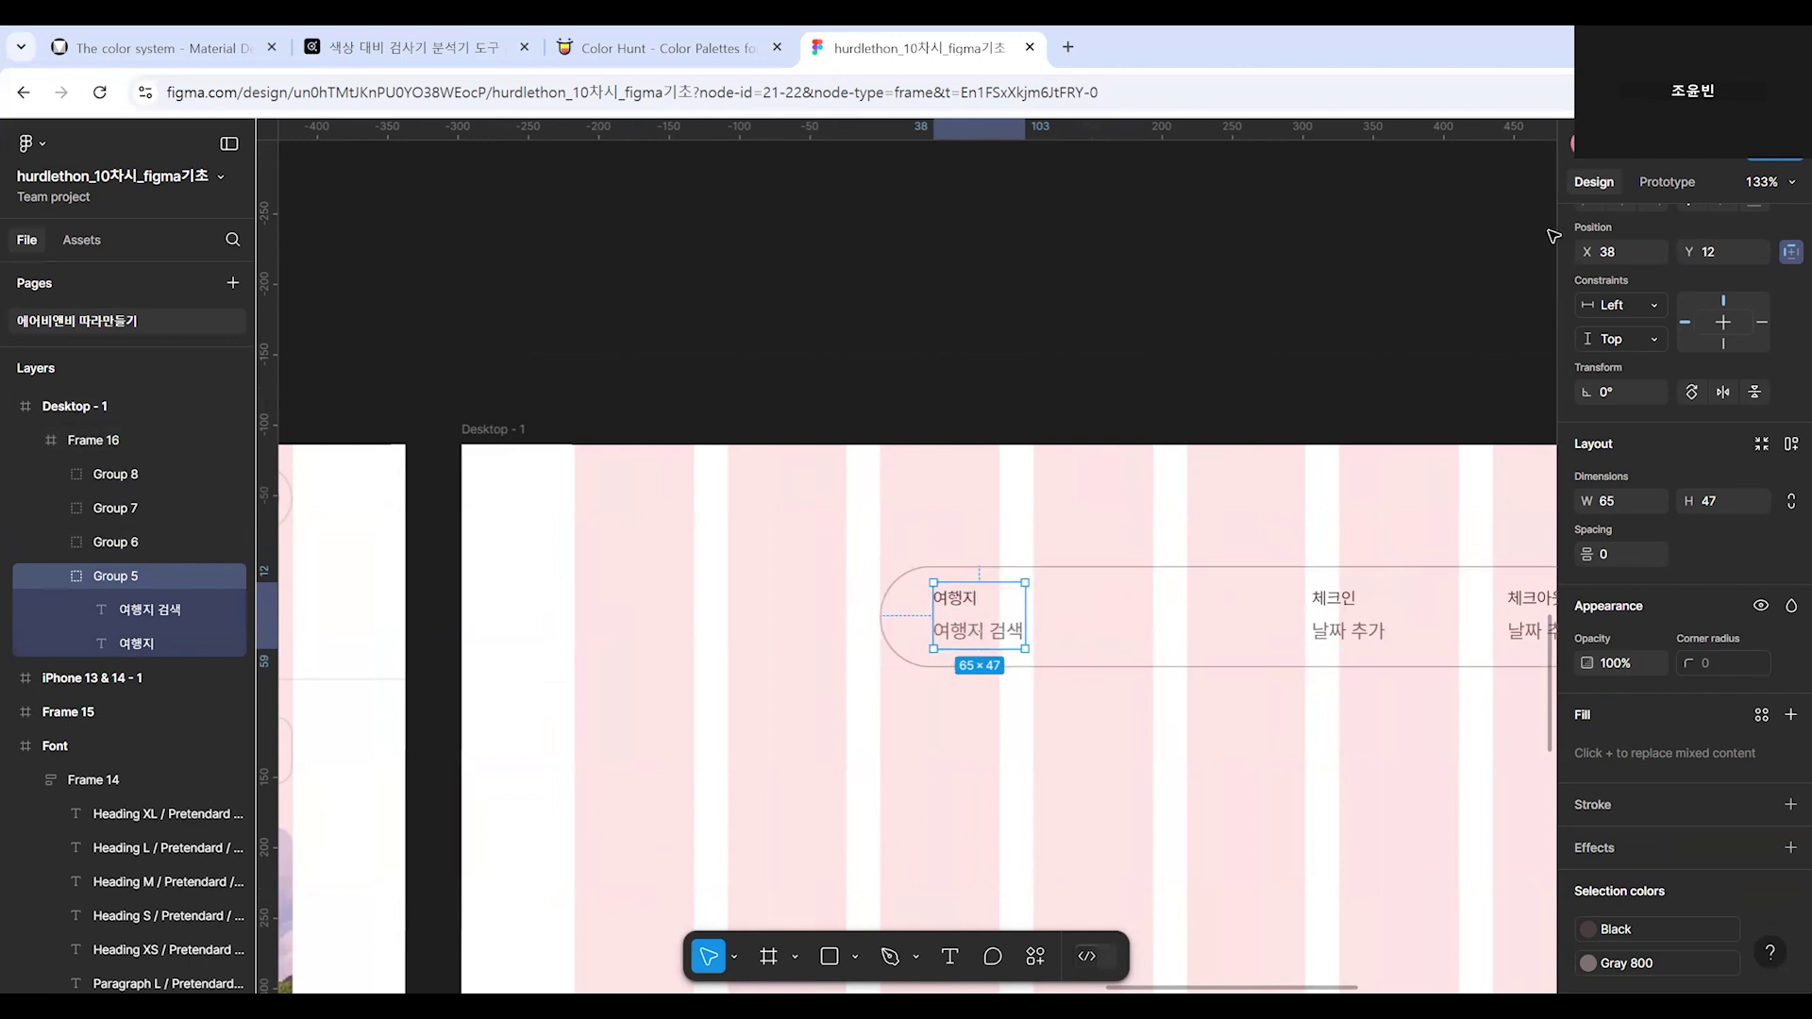
scroll(1045, 776, up, 3)
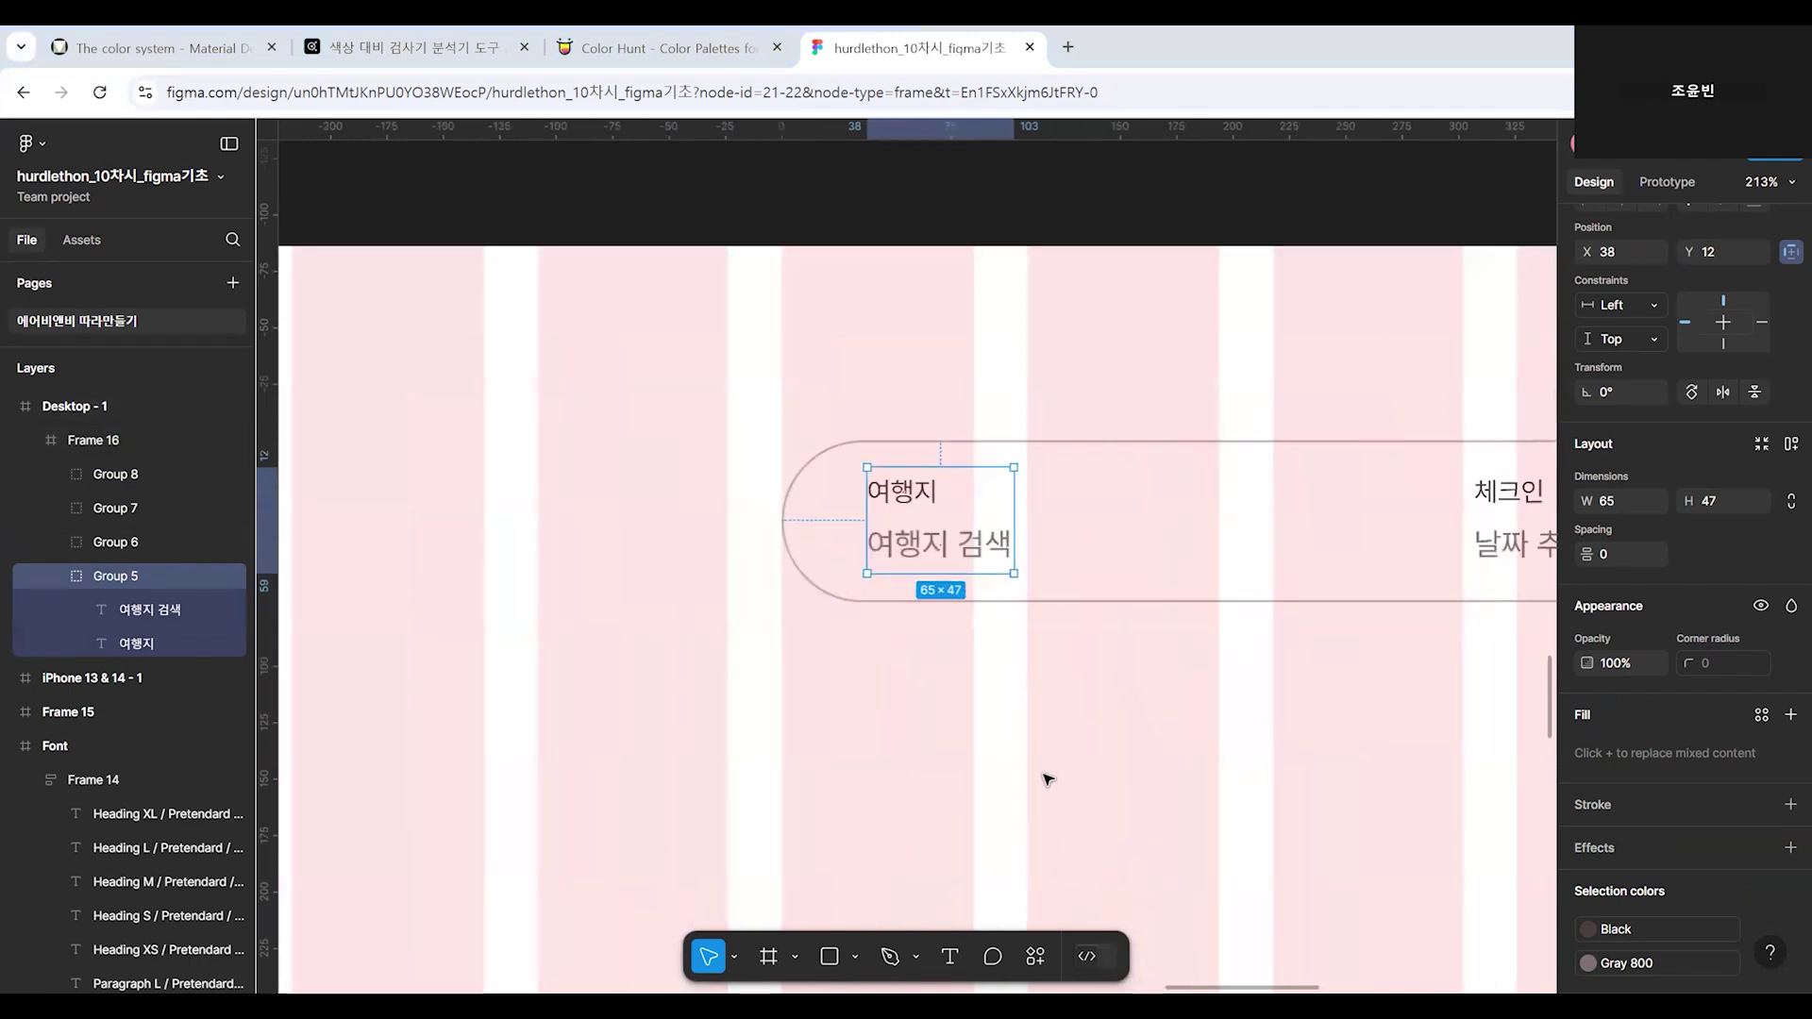
click(1102, 695)
scroll(1003, 660, down, 2)
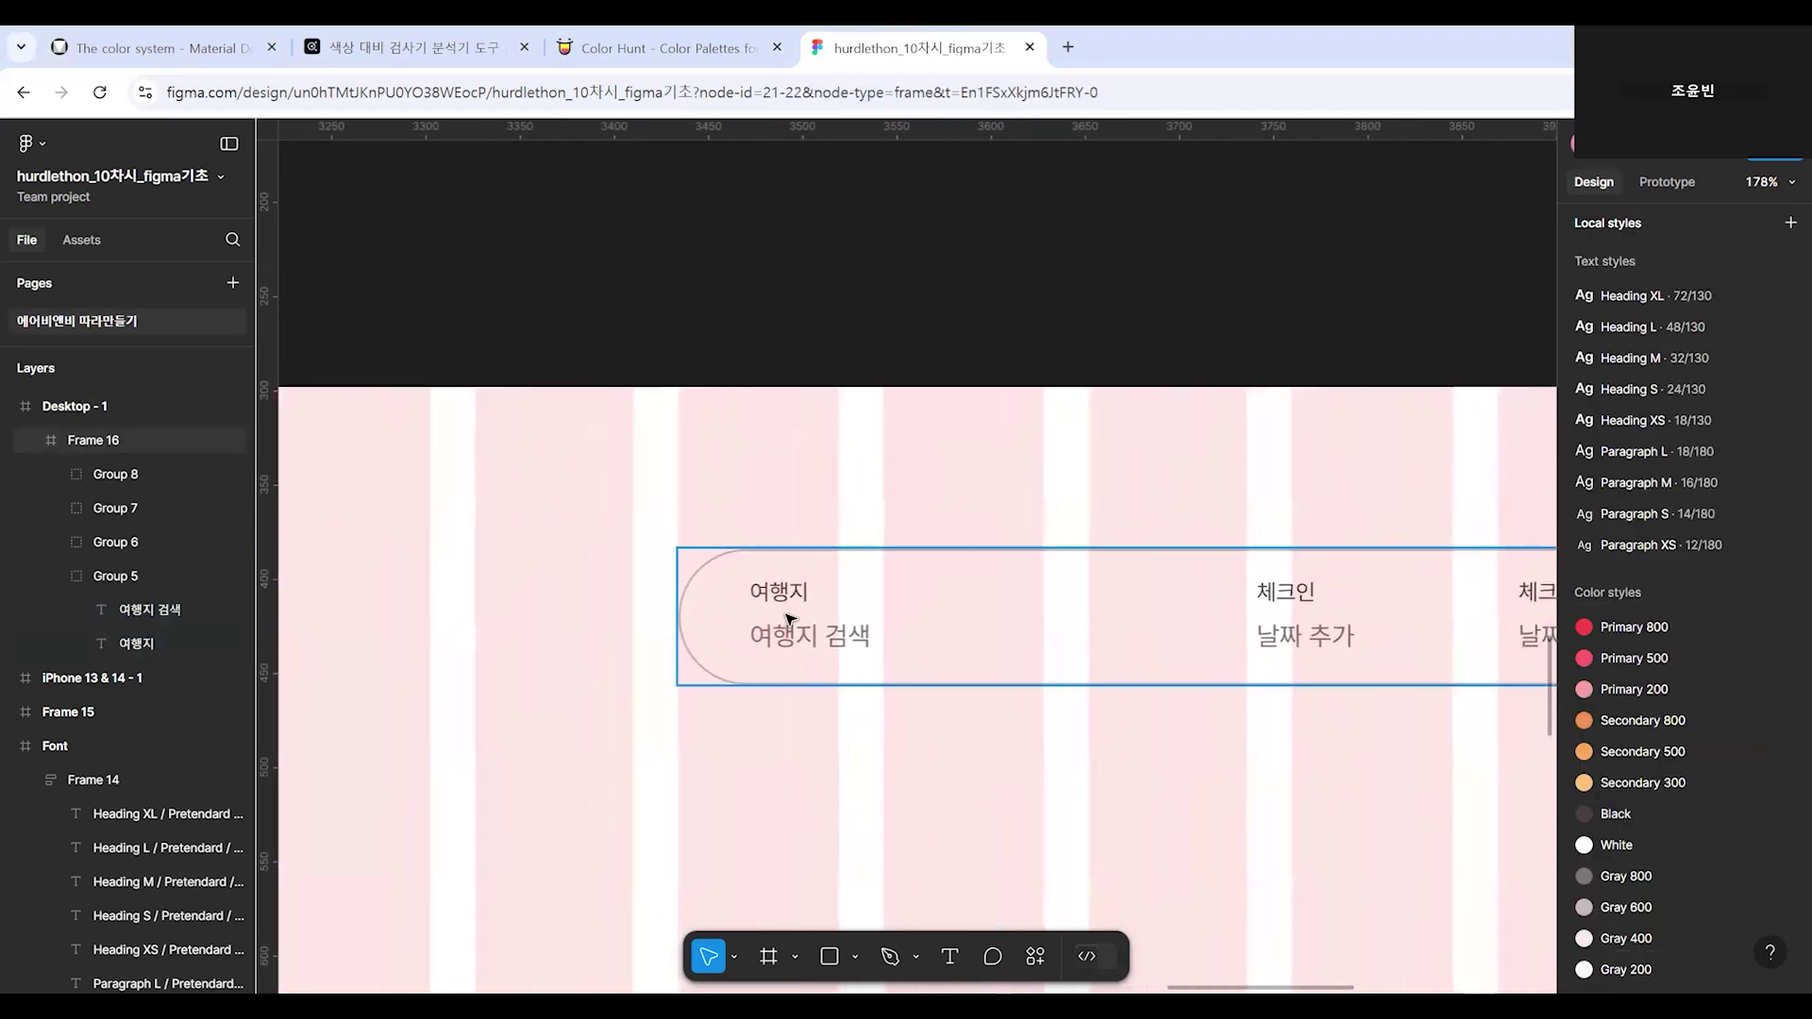
click(790, 619)
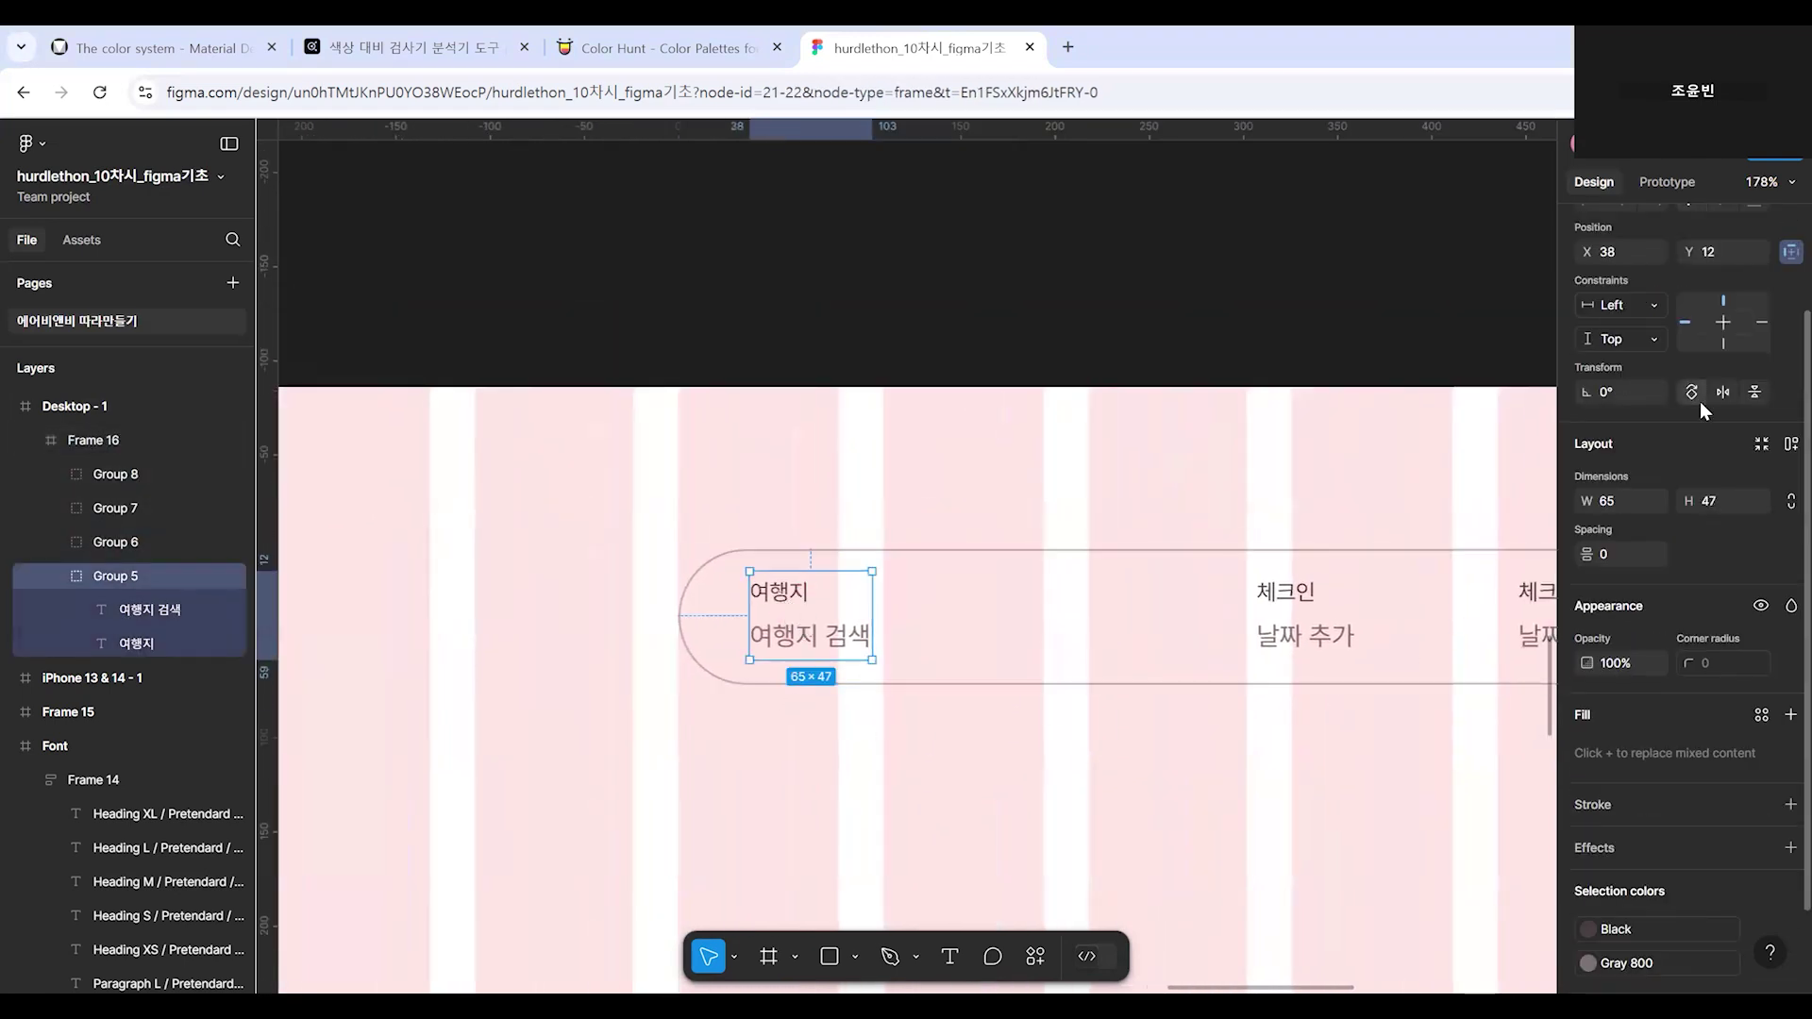
scroll(1695, 408, up, 2)
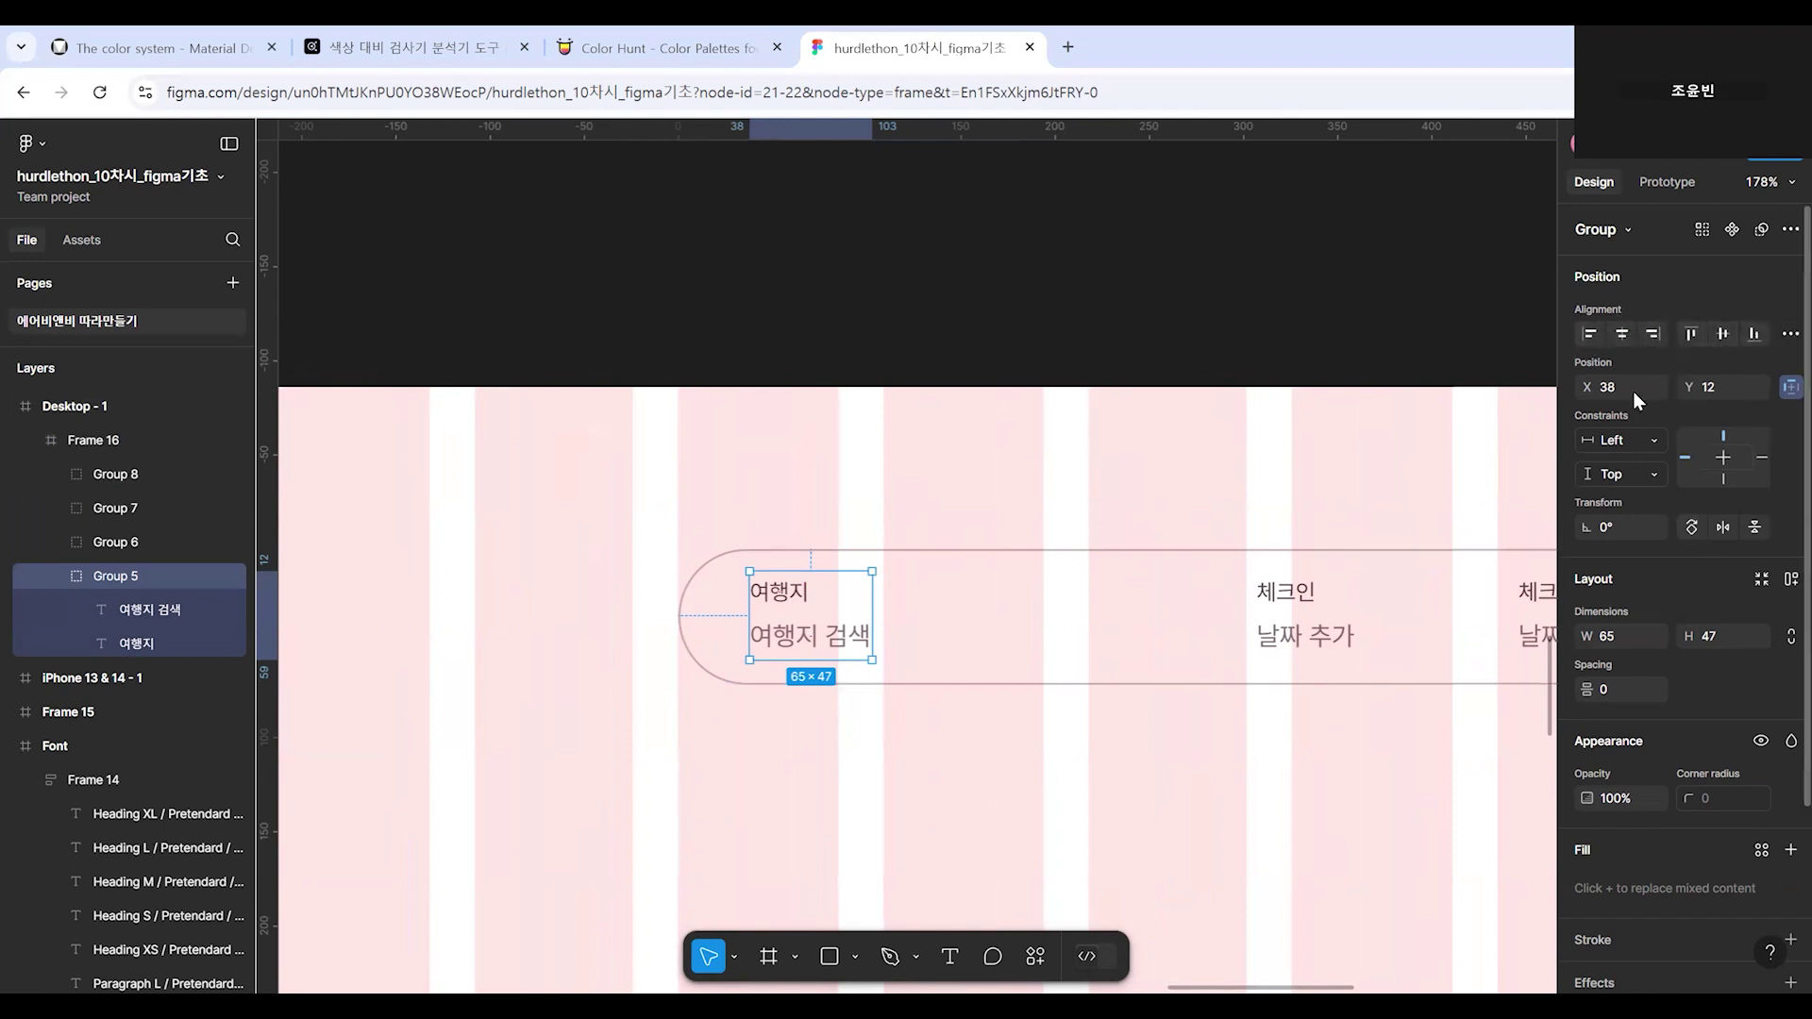
scroll(1224, 697, down, 5)
scroll(1132, 691, right, 4)
scroll(1029, 686, down, 1)
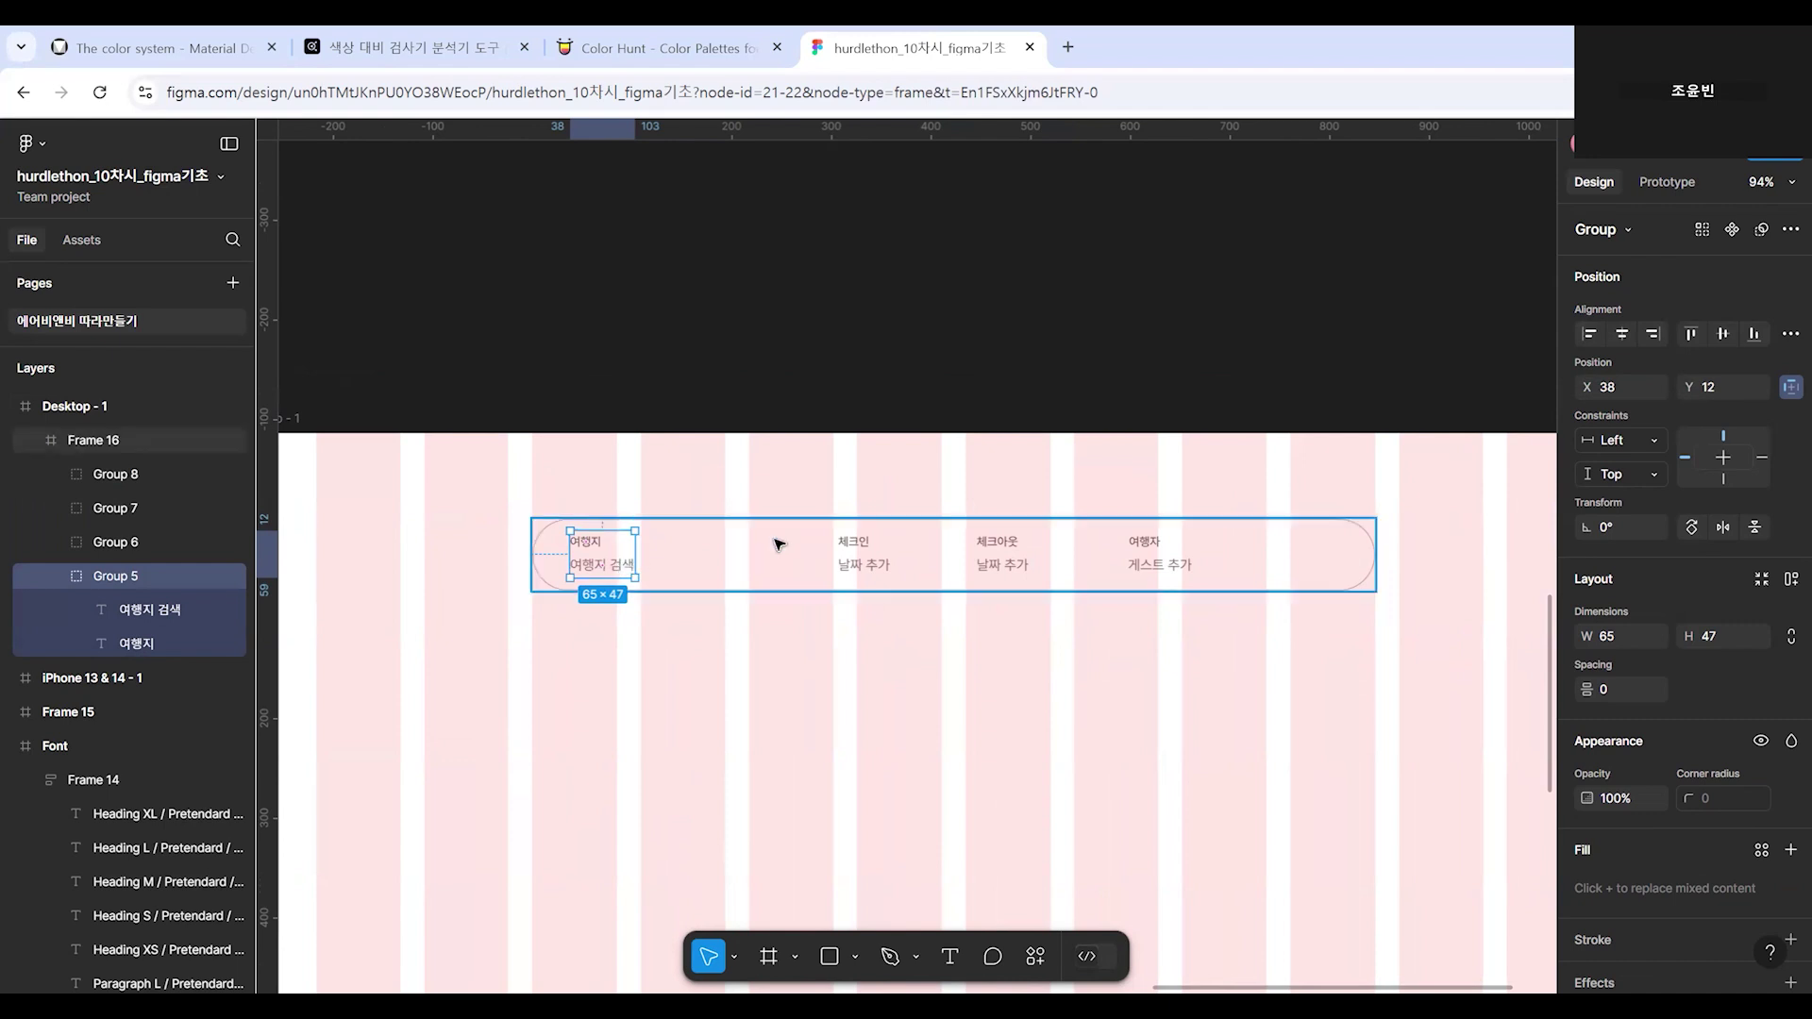
Try the left, horizontal-center and right alignments on the 여행지 label group within the search bar, and undo them.
click(1591, 336)
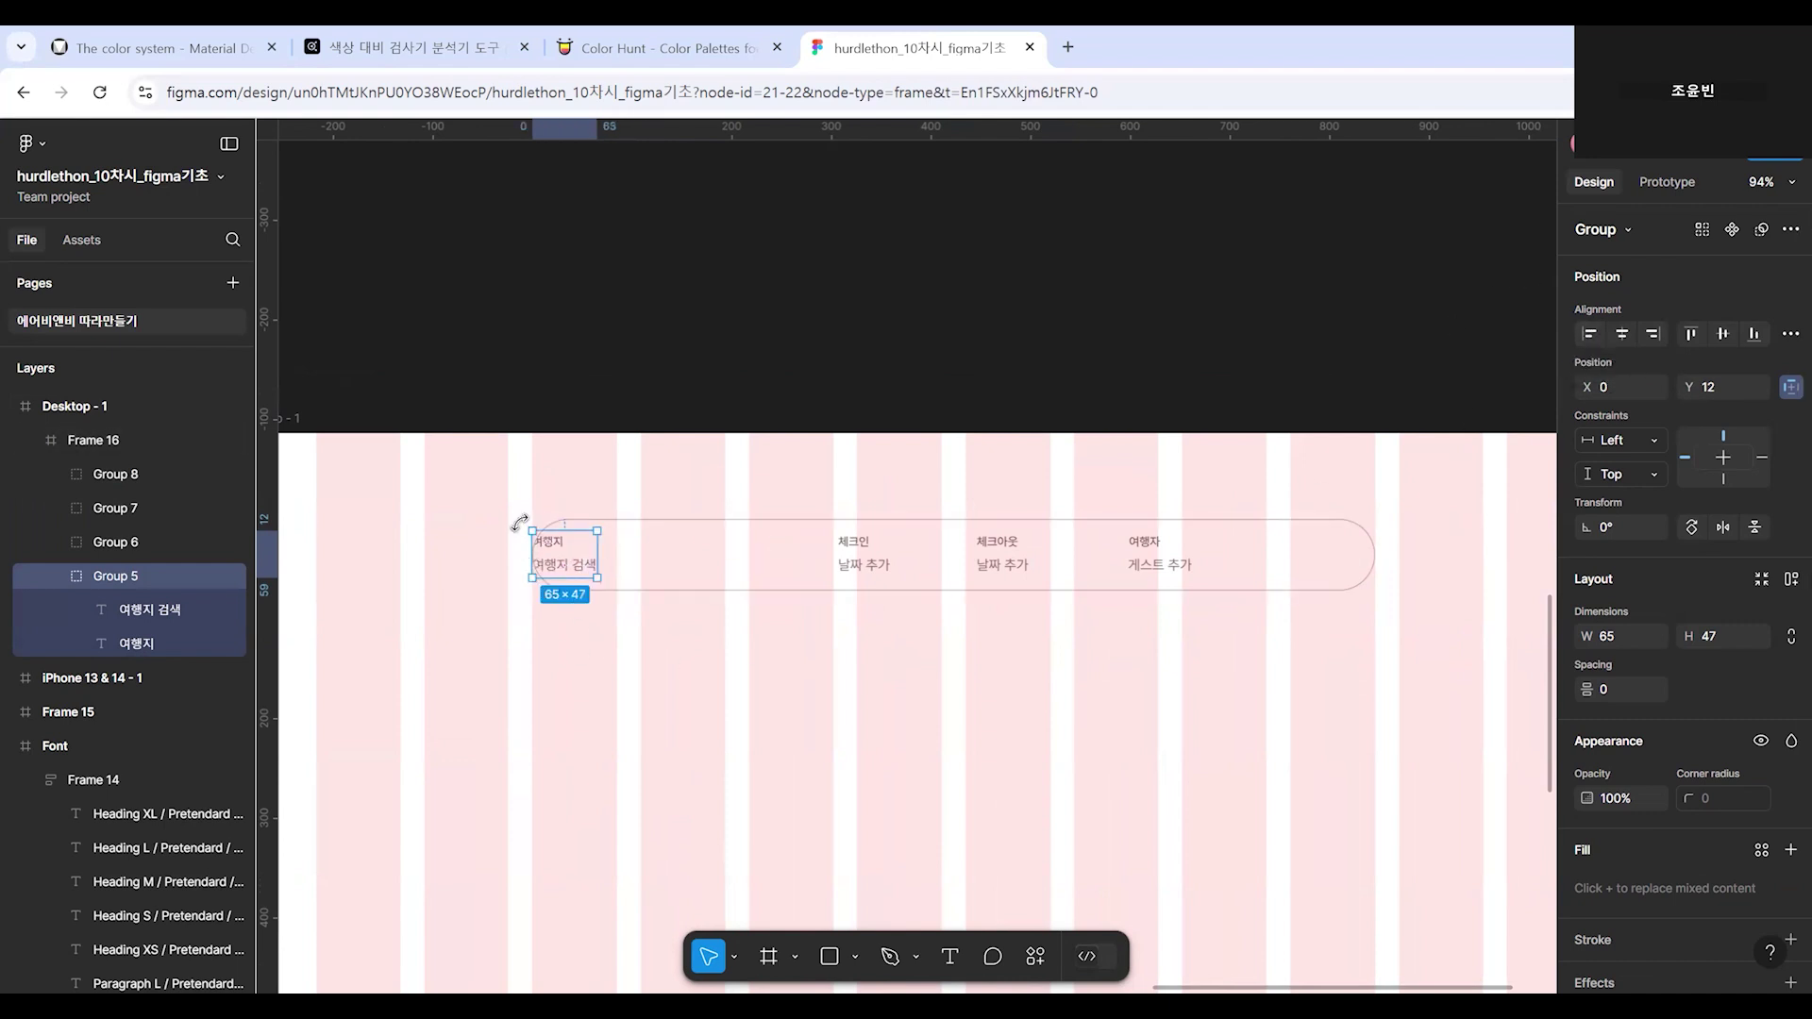
key(ctrl+z)
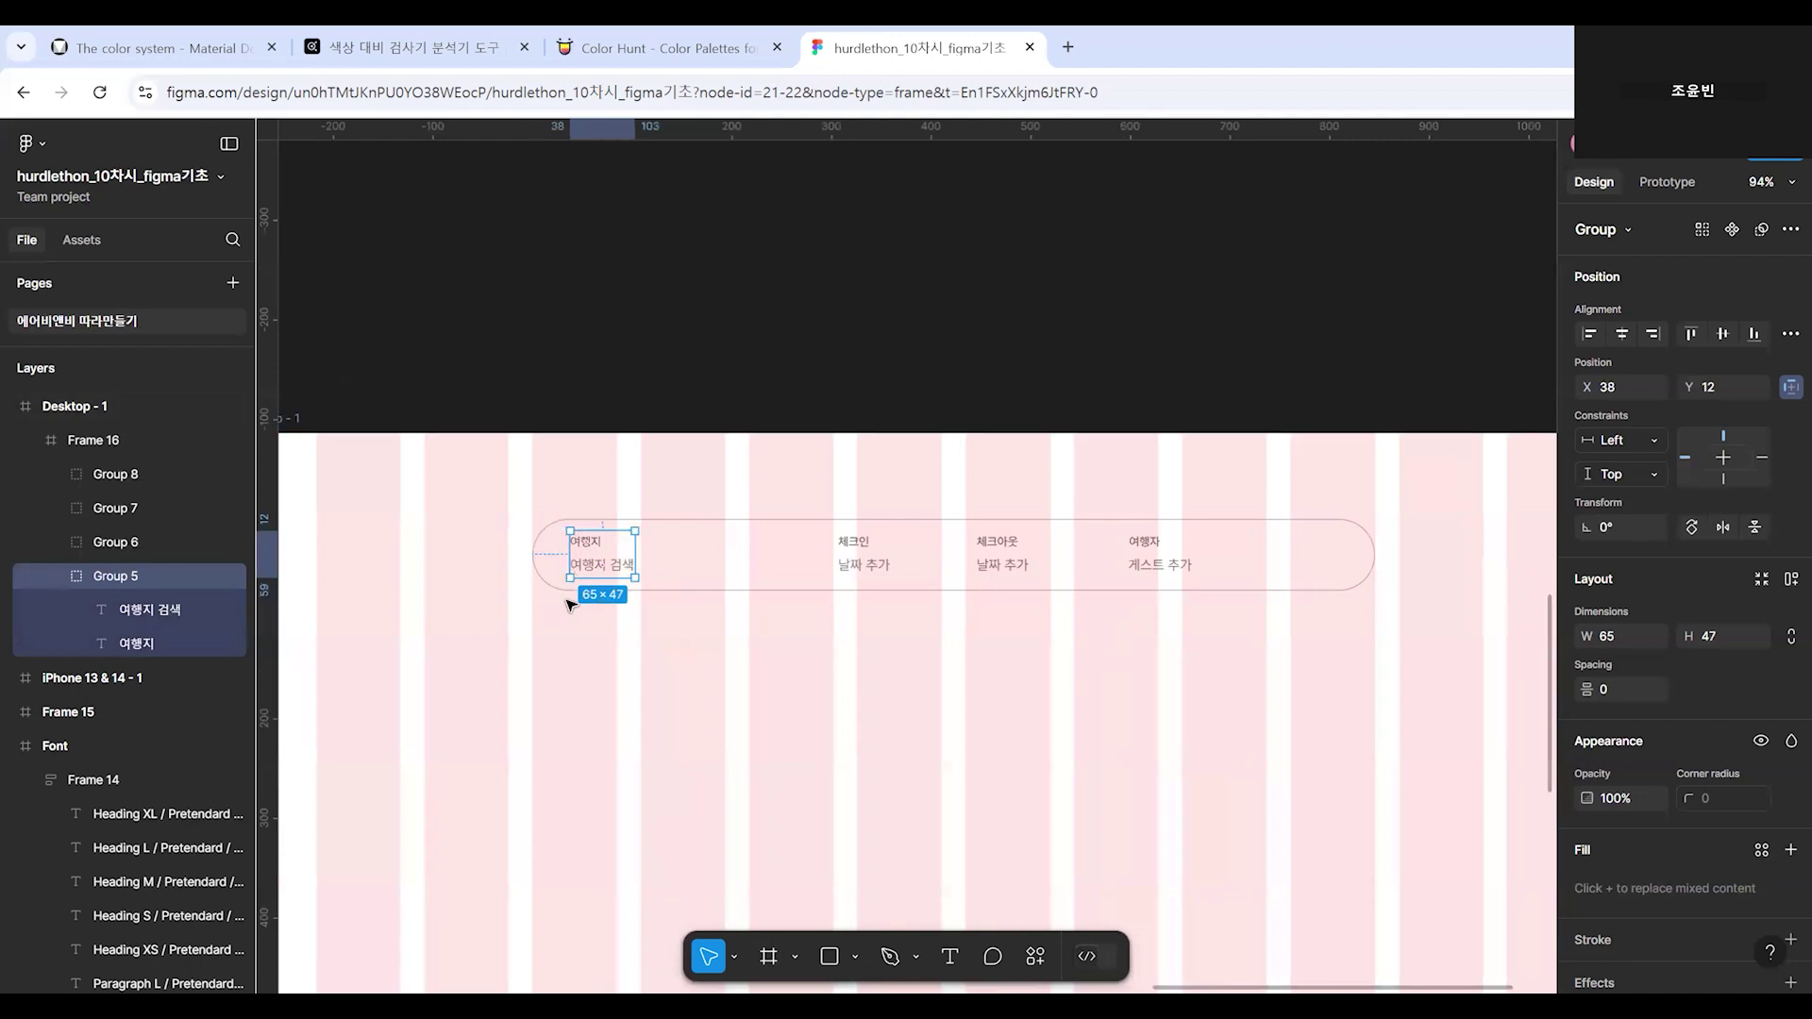
click(1622, 337)
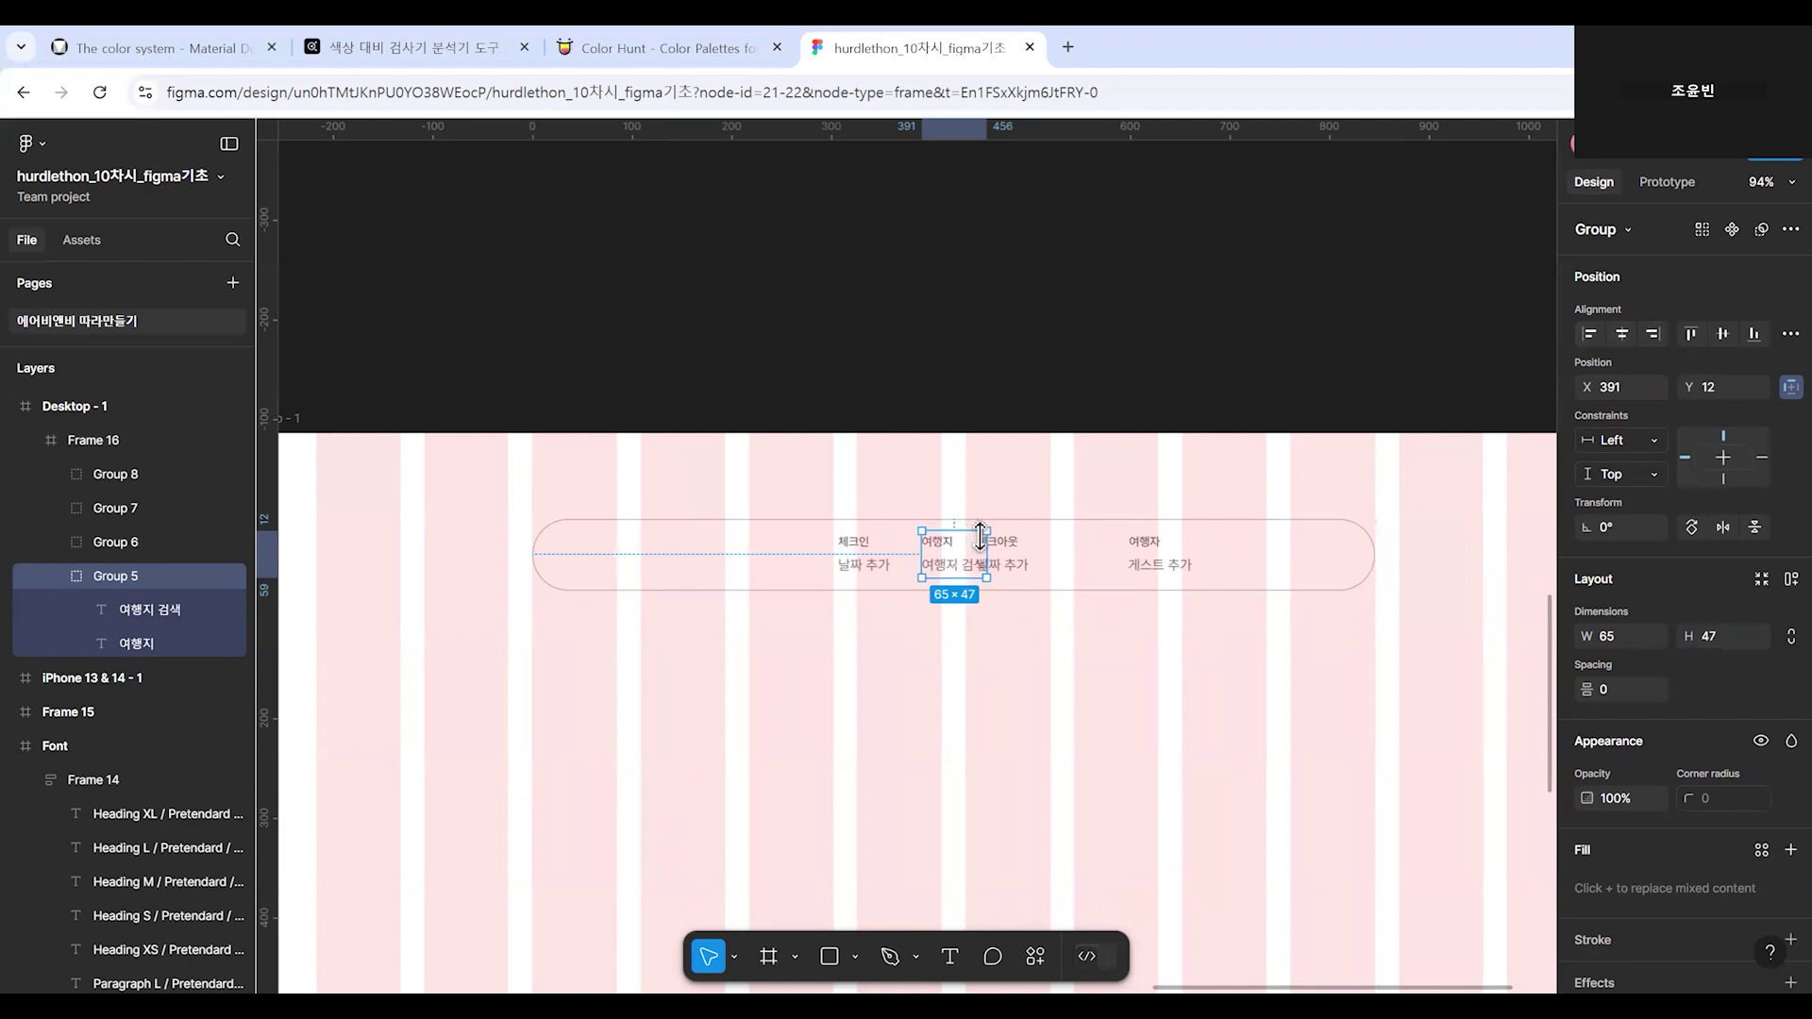
click(1652, 334)
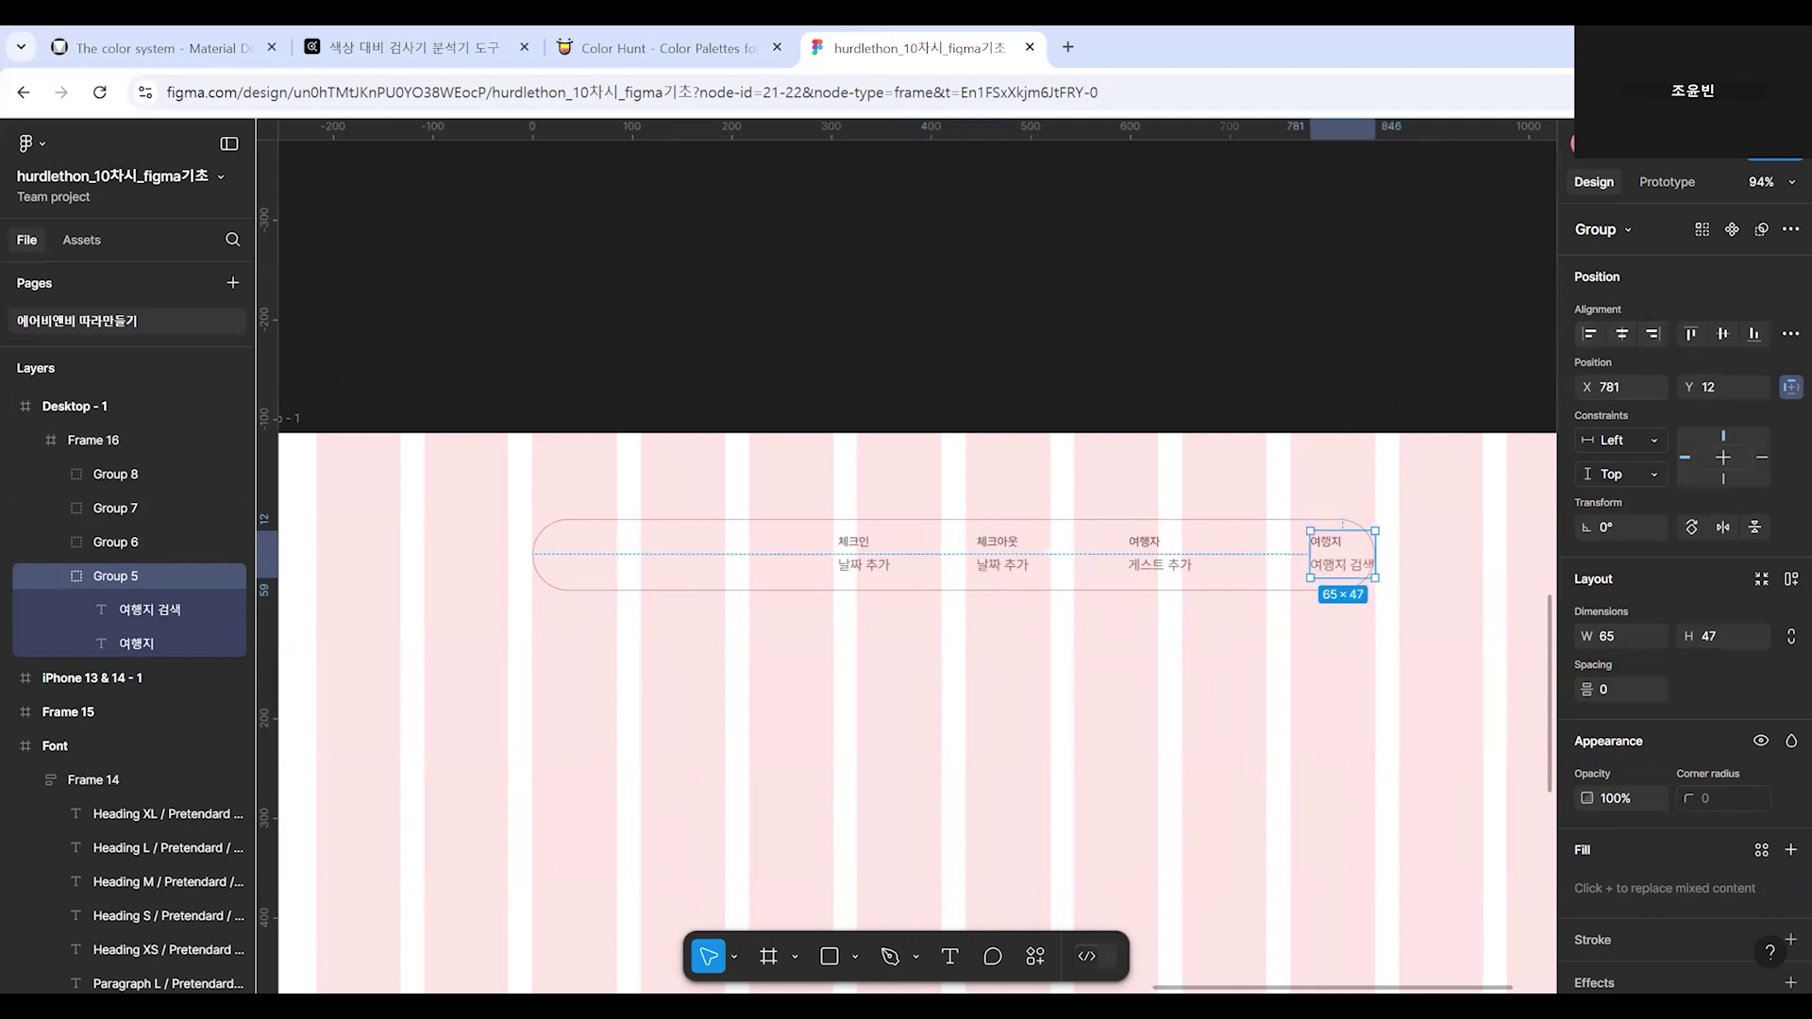
key(ctrl+z)
key(ctrl+z)
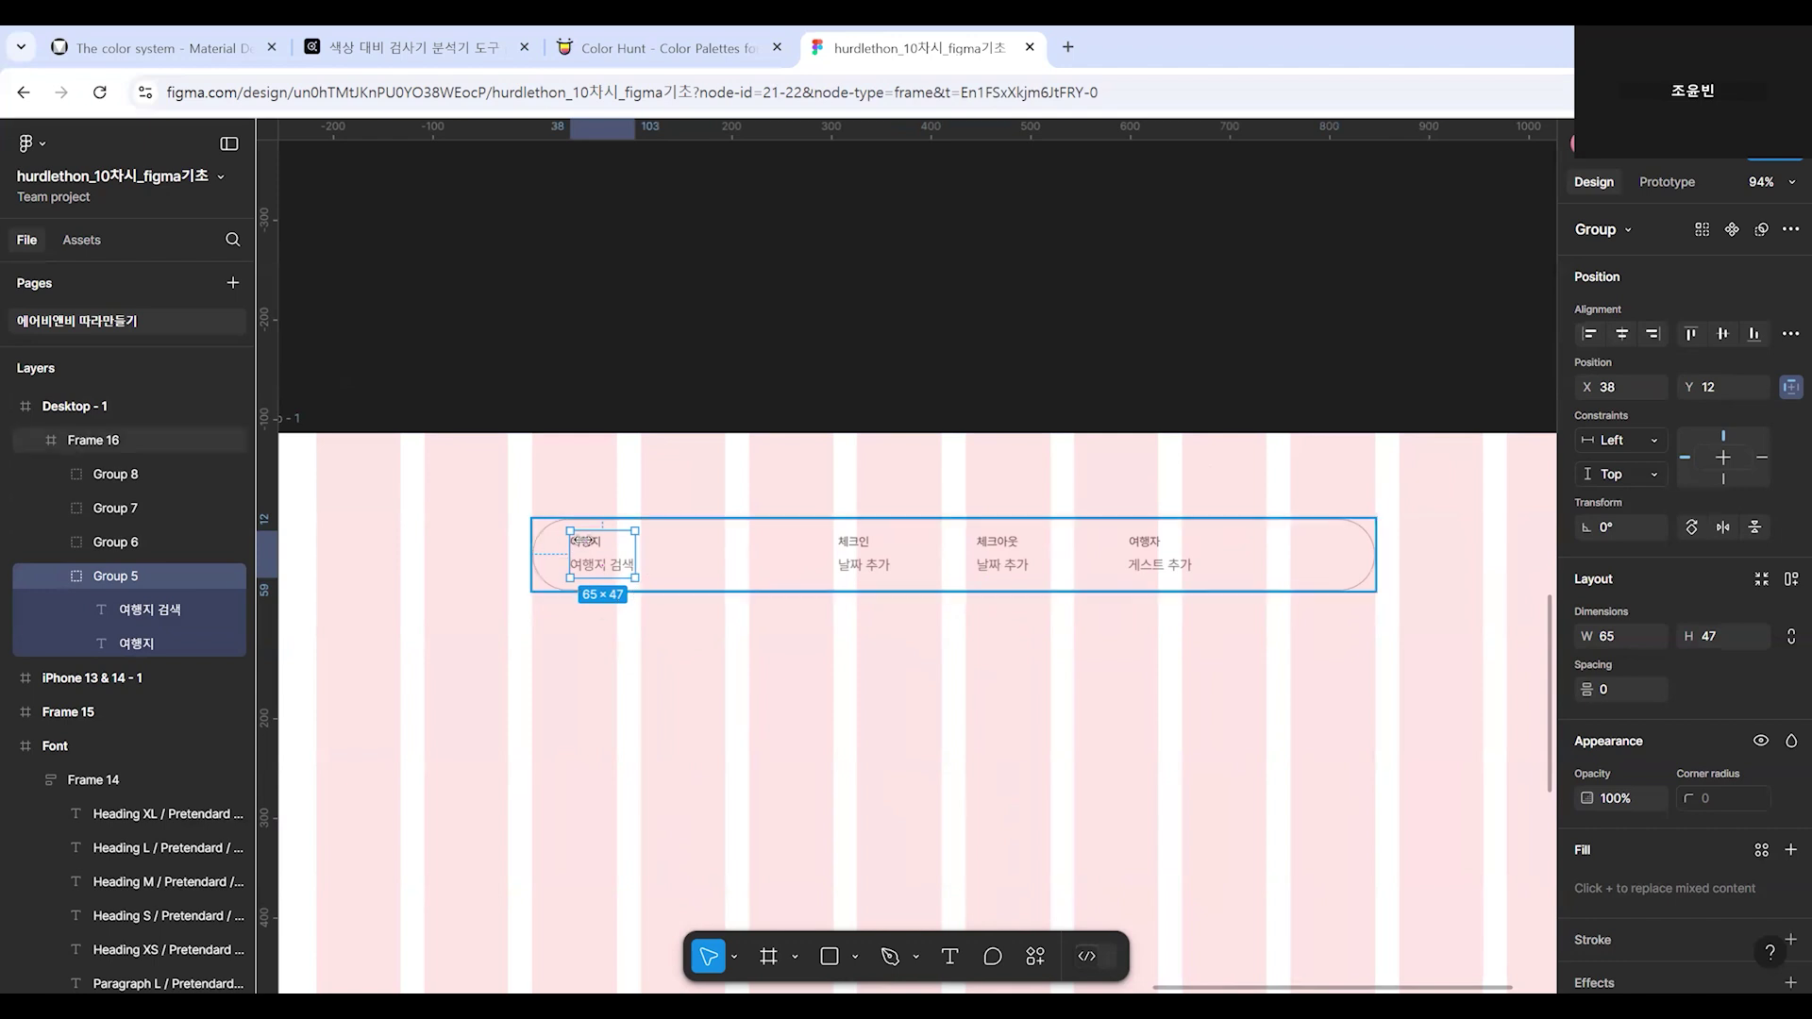
Try the top and bottom alignments on the 여행지 label group and settle on vertical centering within the search bar.
click(1691, 336)
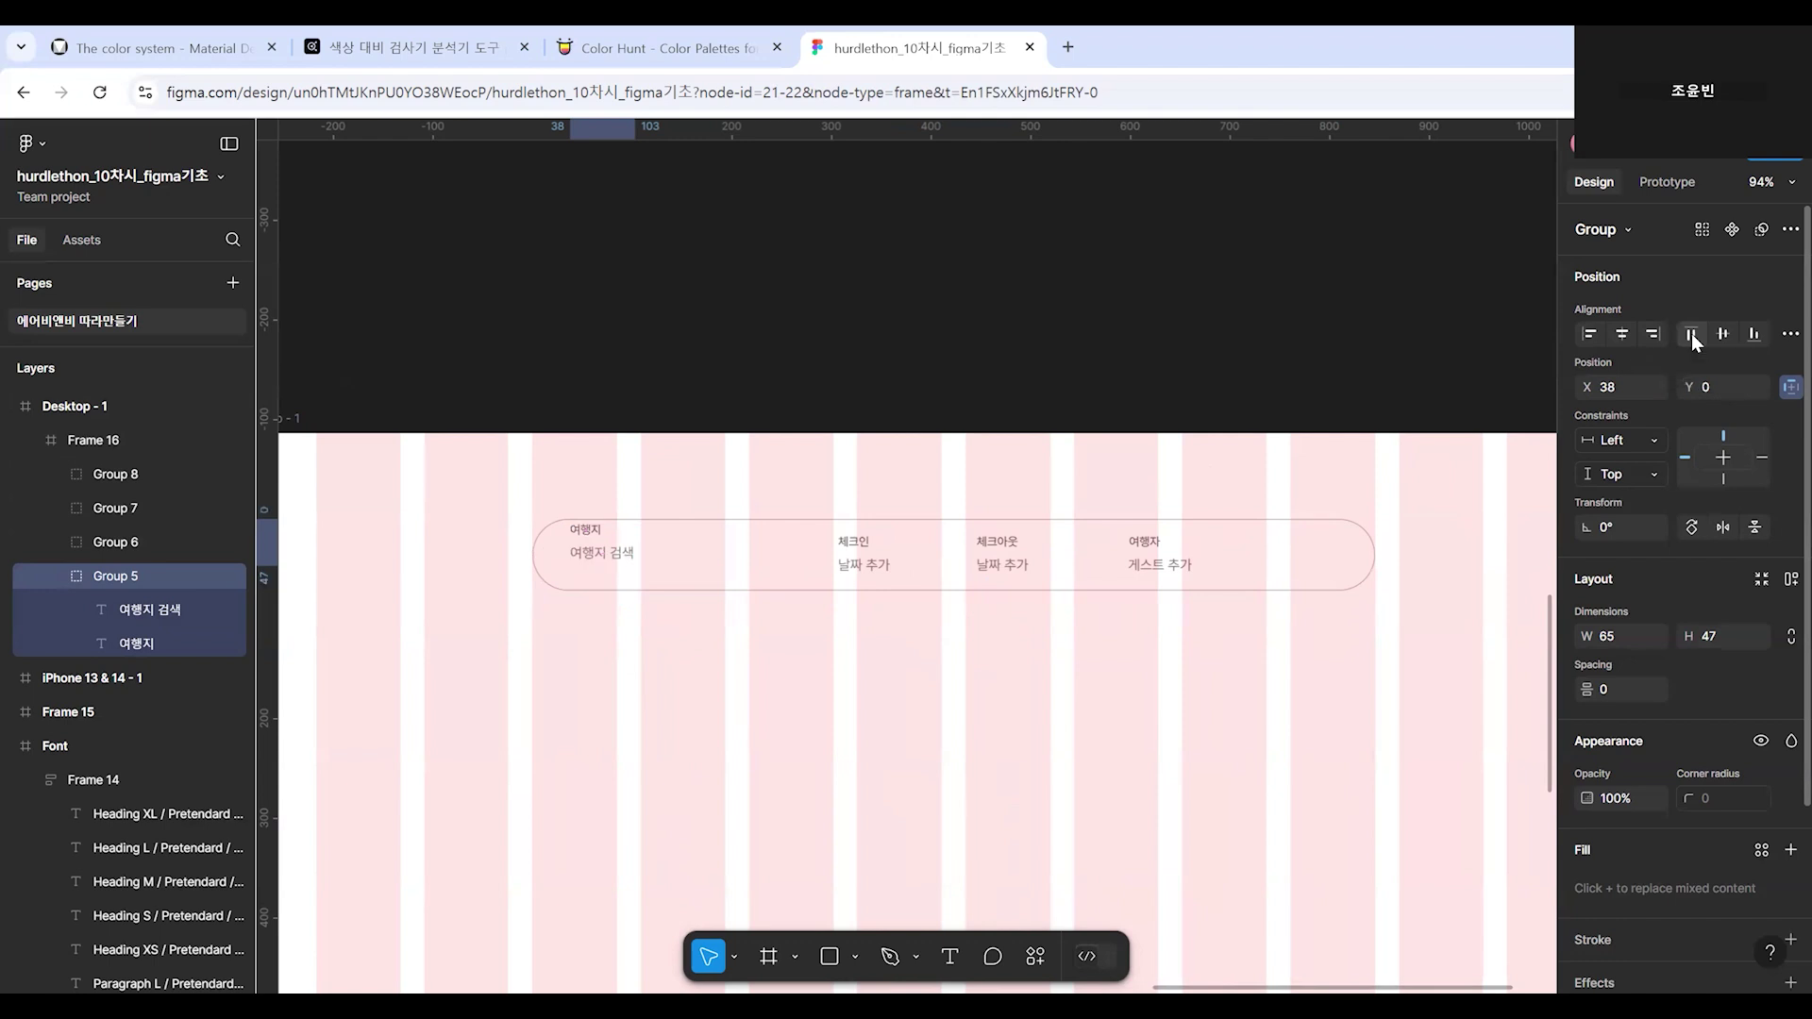
click(1723, 335)
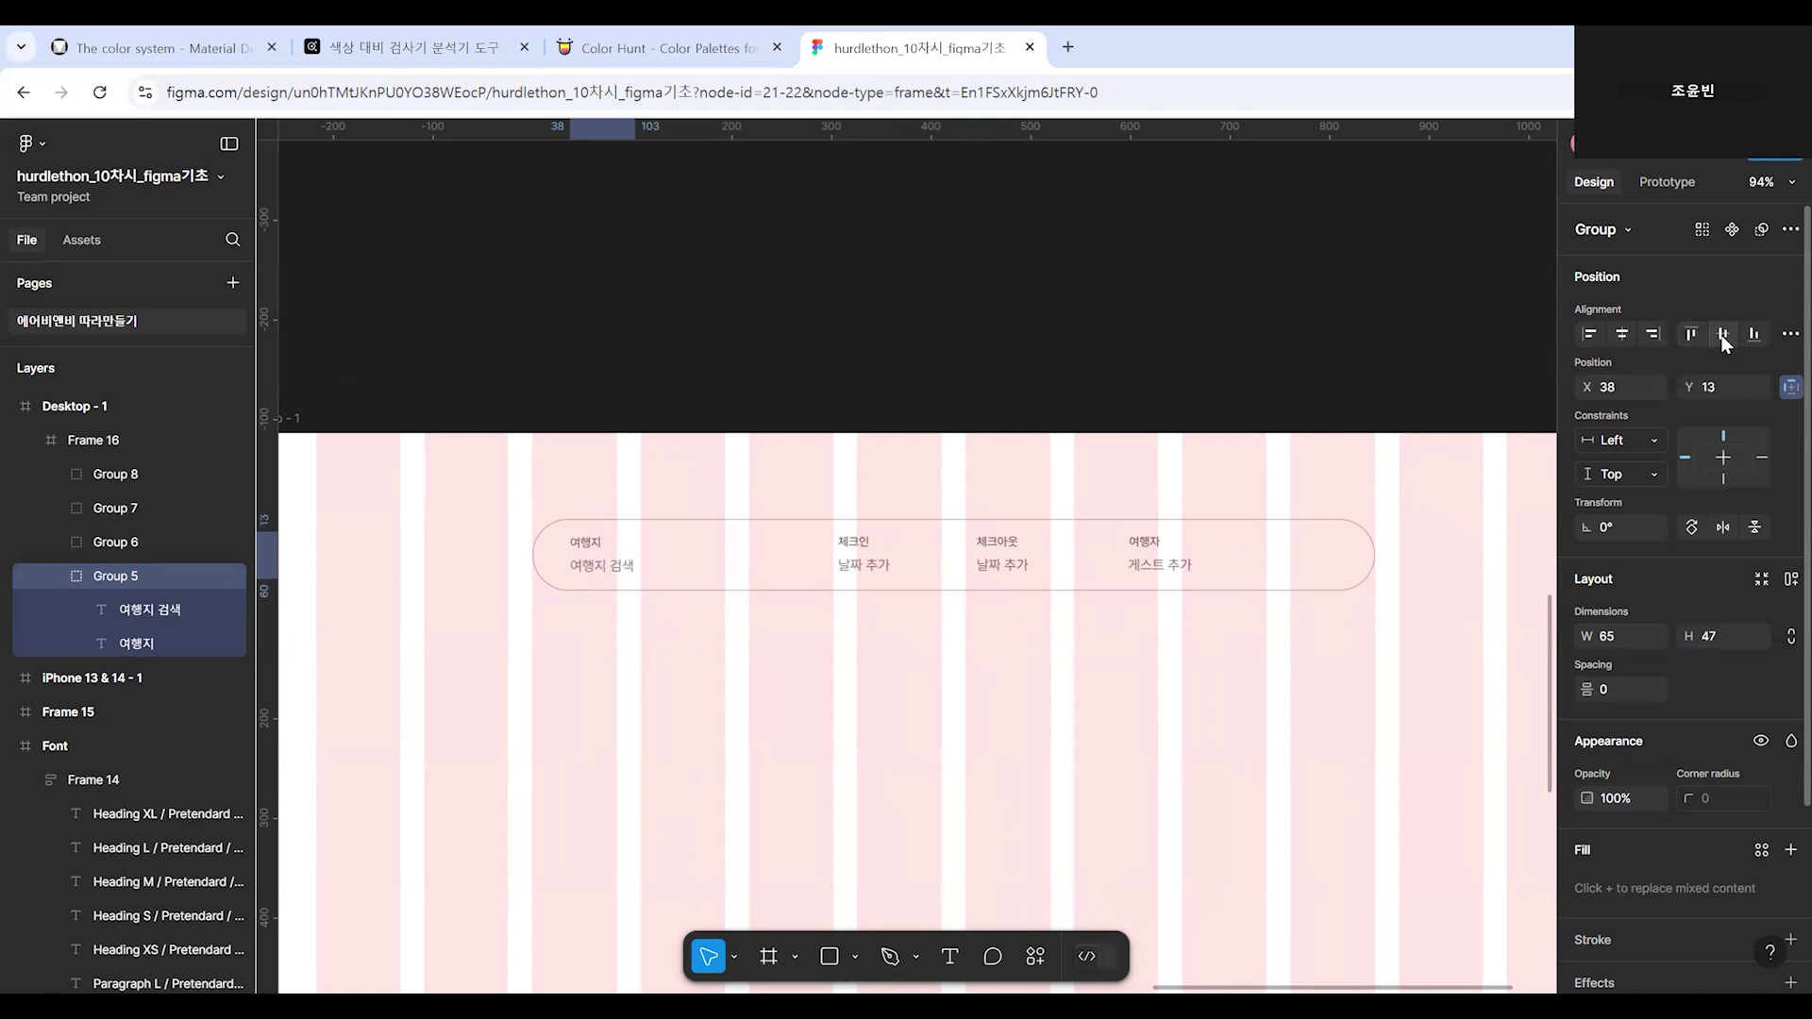
click(1755, 336)
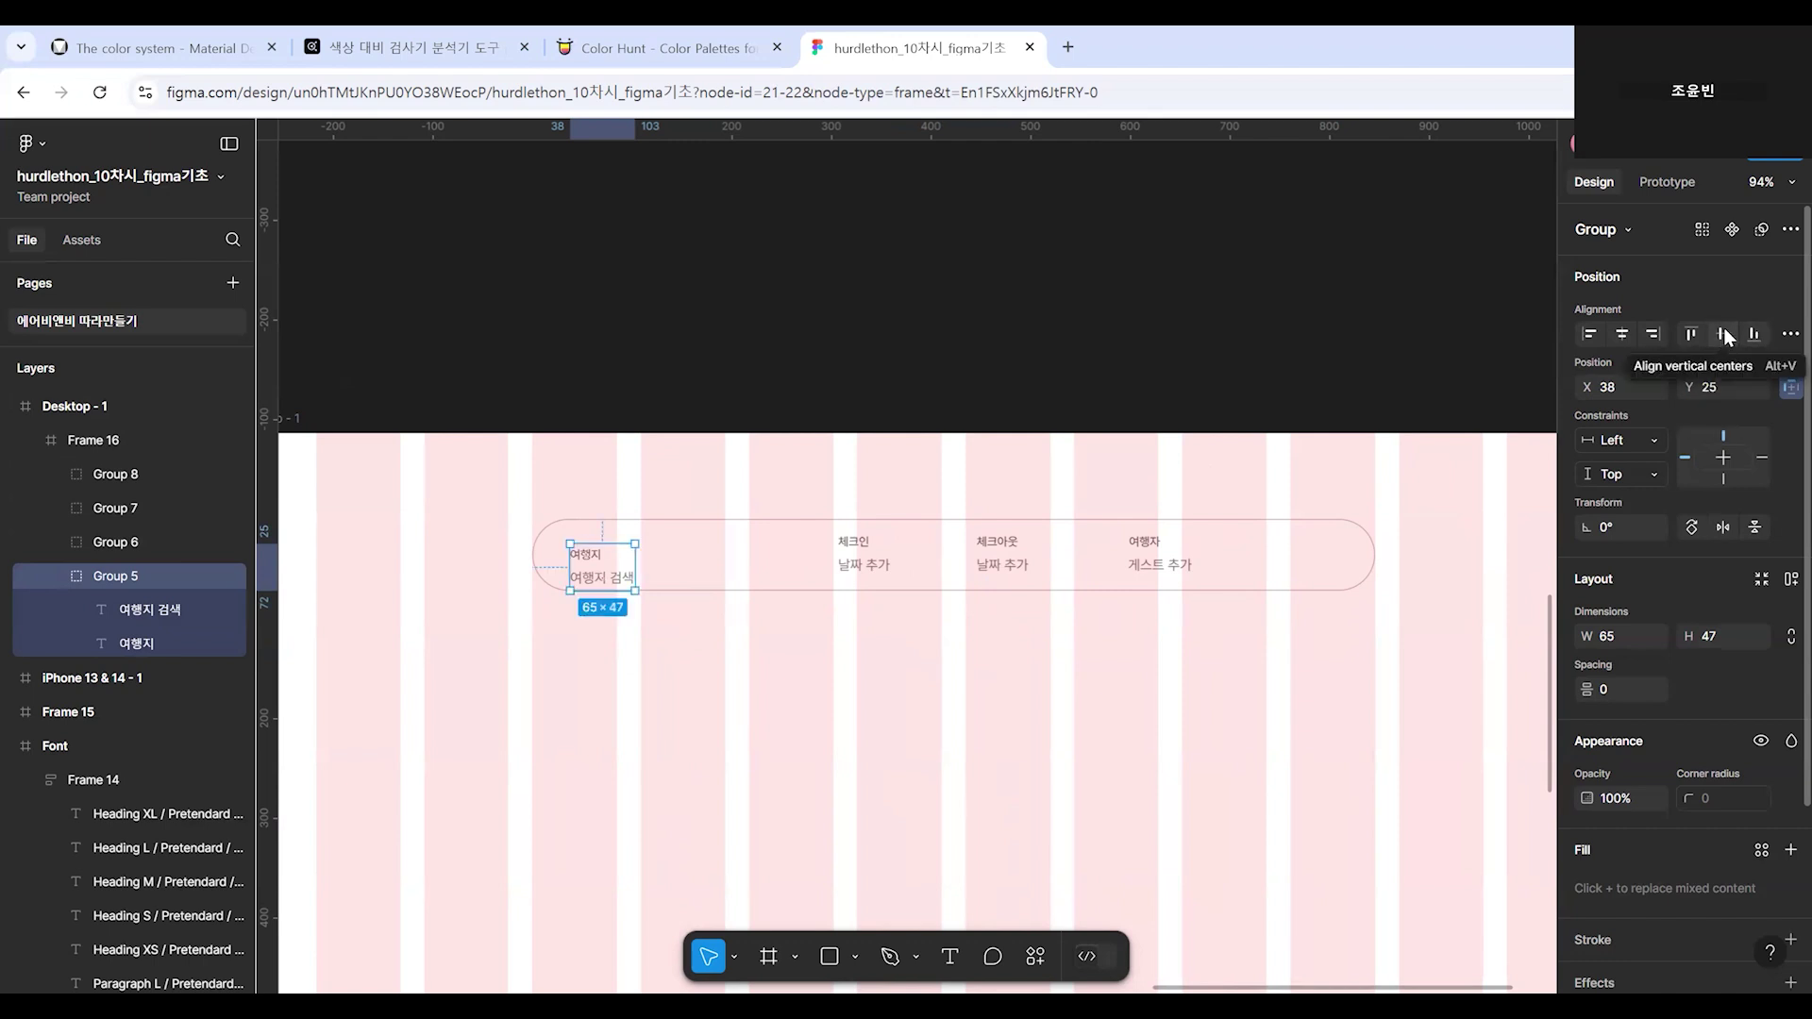
click(1722, 333)
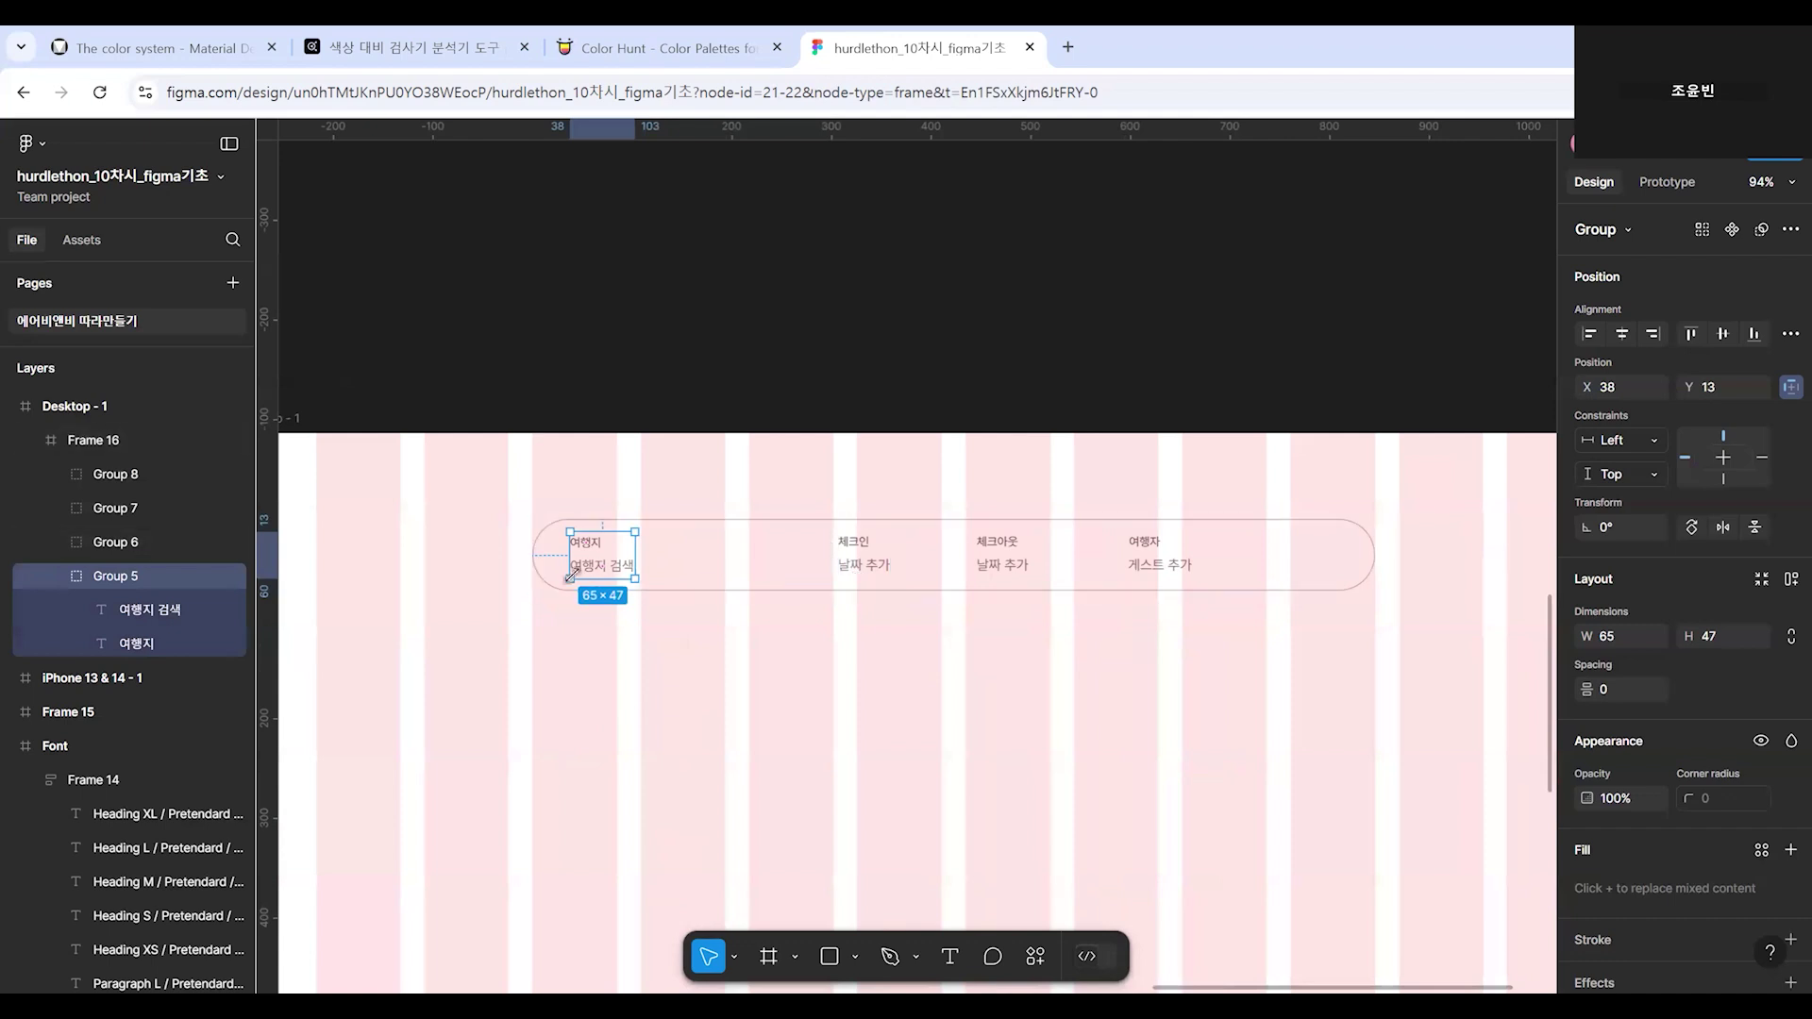
Align the 체크인, 체크아웃 and 여행자 label groups to the vertical center of the search bar frame.
click(861, 555)
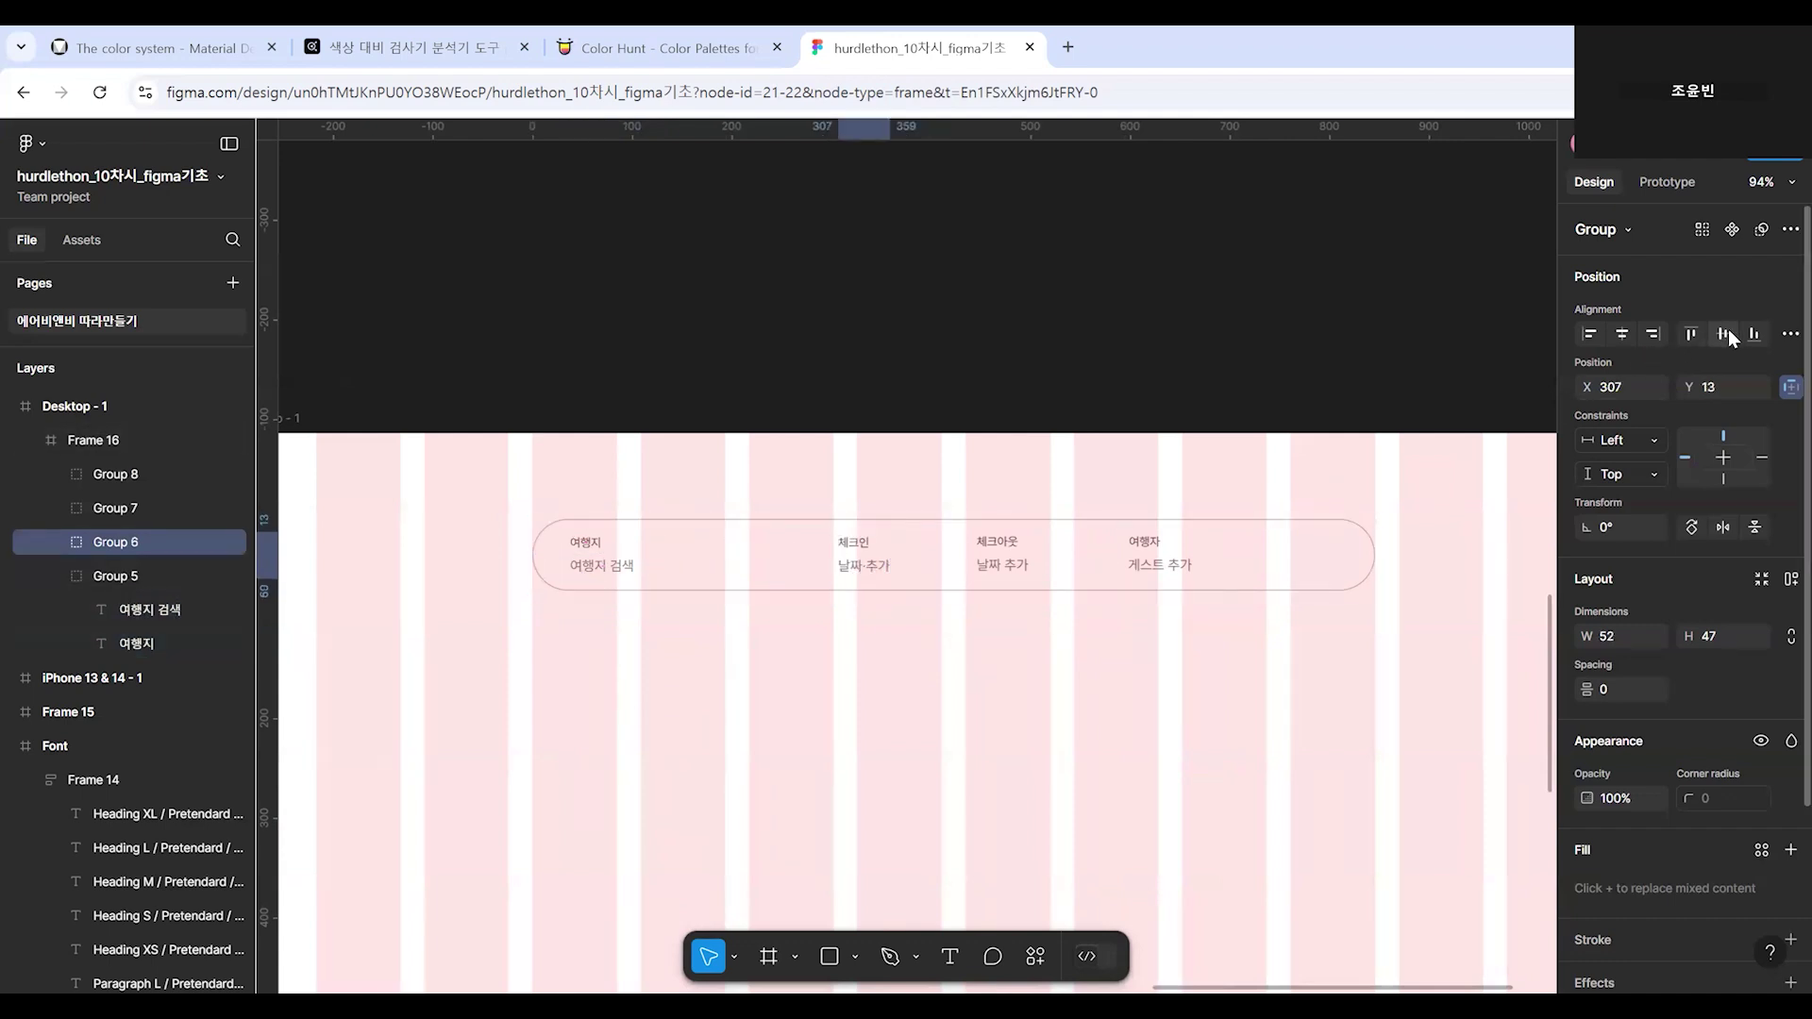
click(1002, 557)
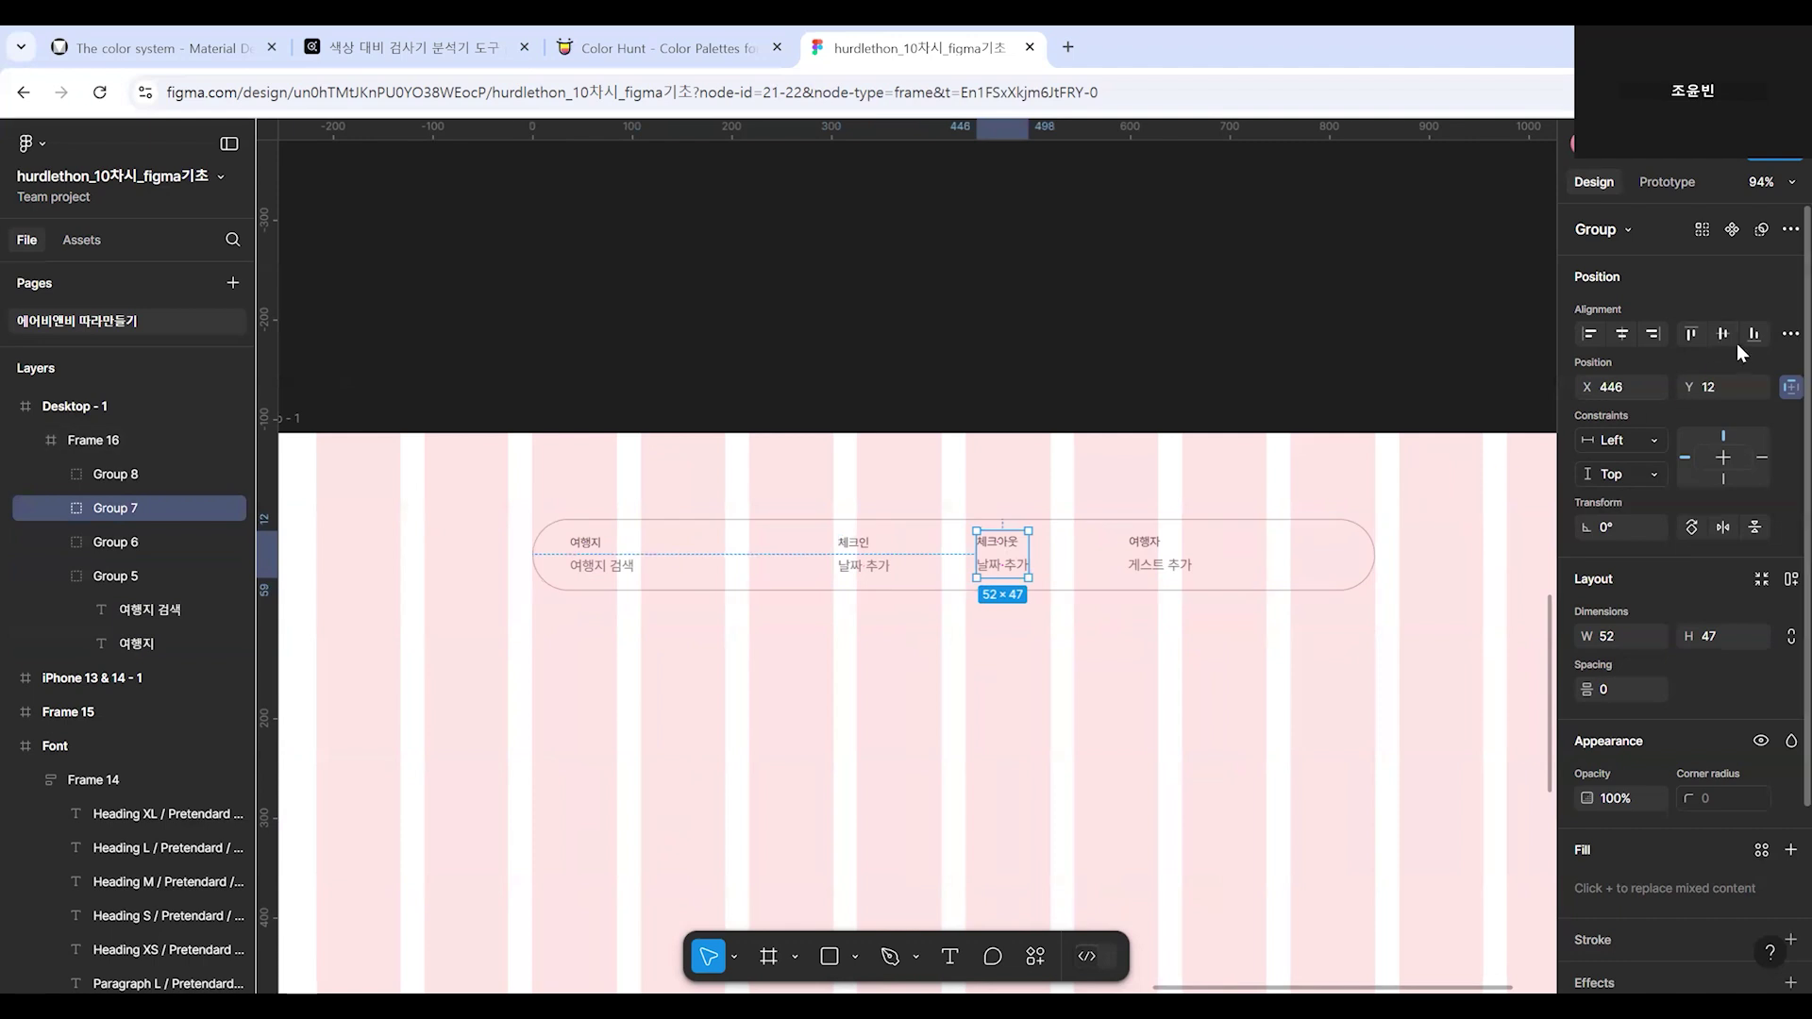
click(1166, 555)
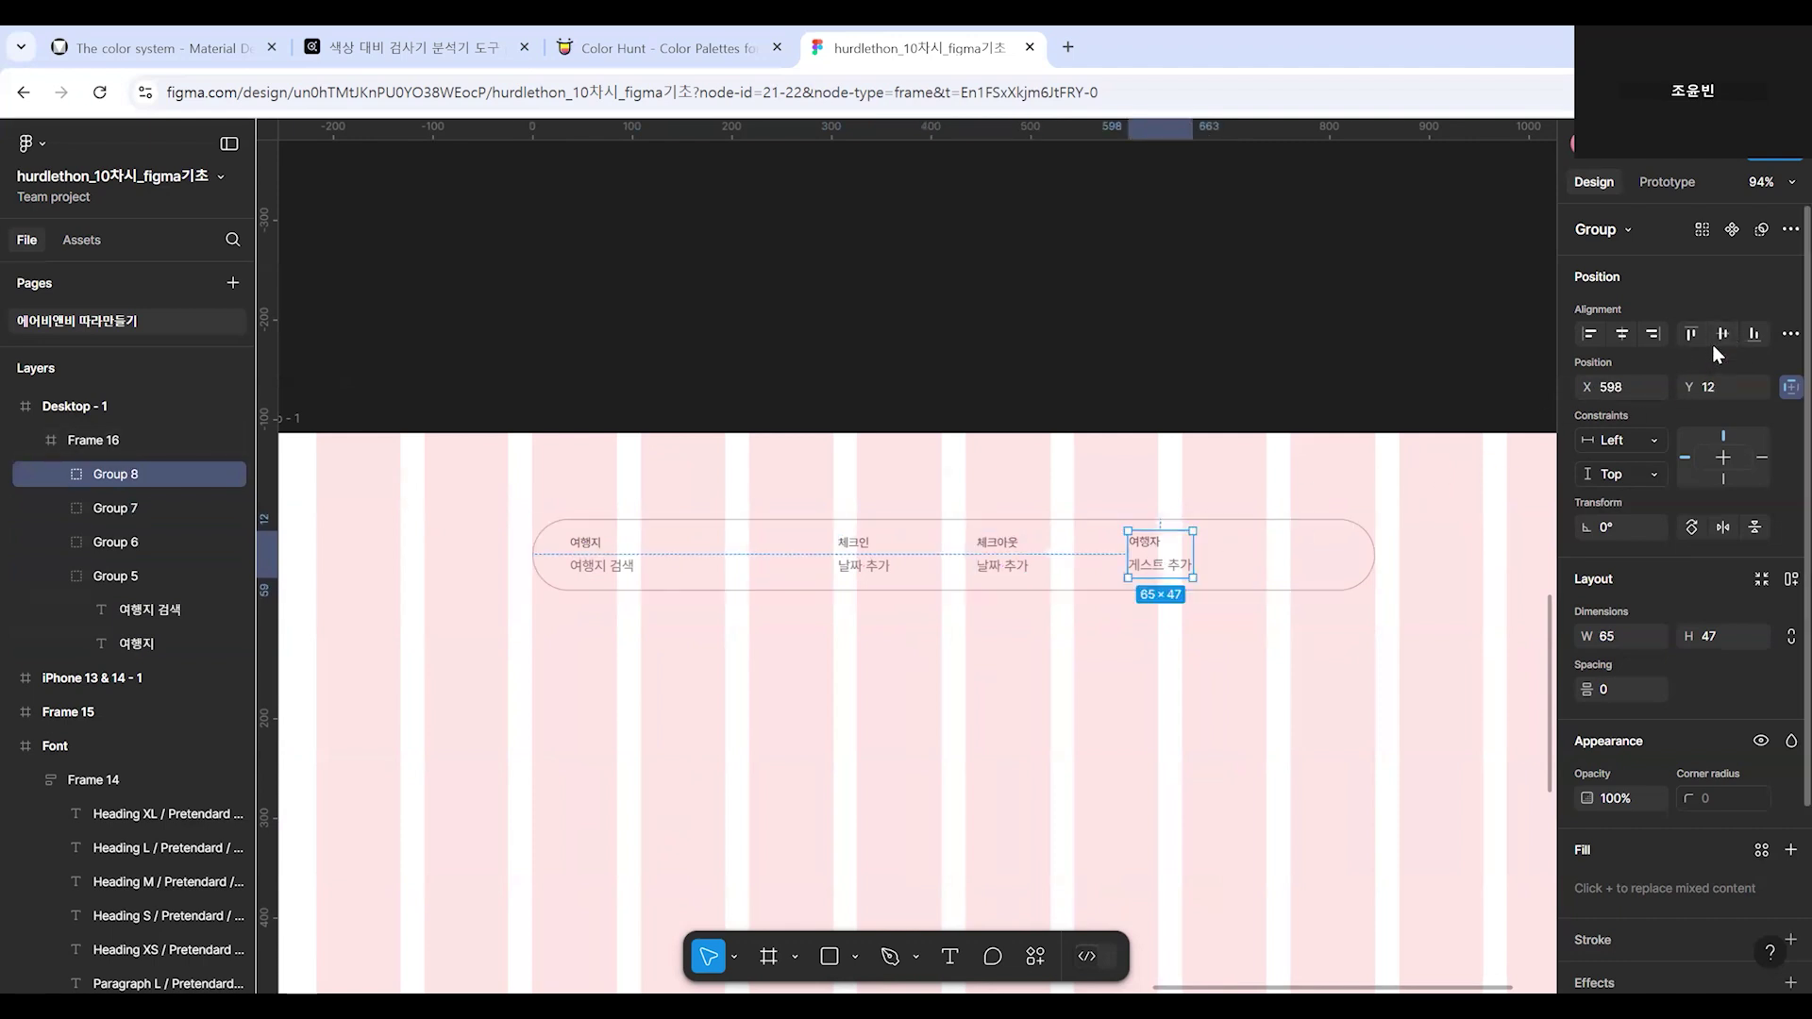
click(1157, 768)
Compare the labelled search bar in Desktop - 1 with the search bar of the example page.
scroll(903, 690, down, 5)
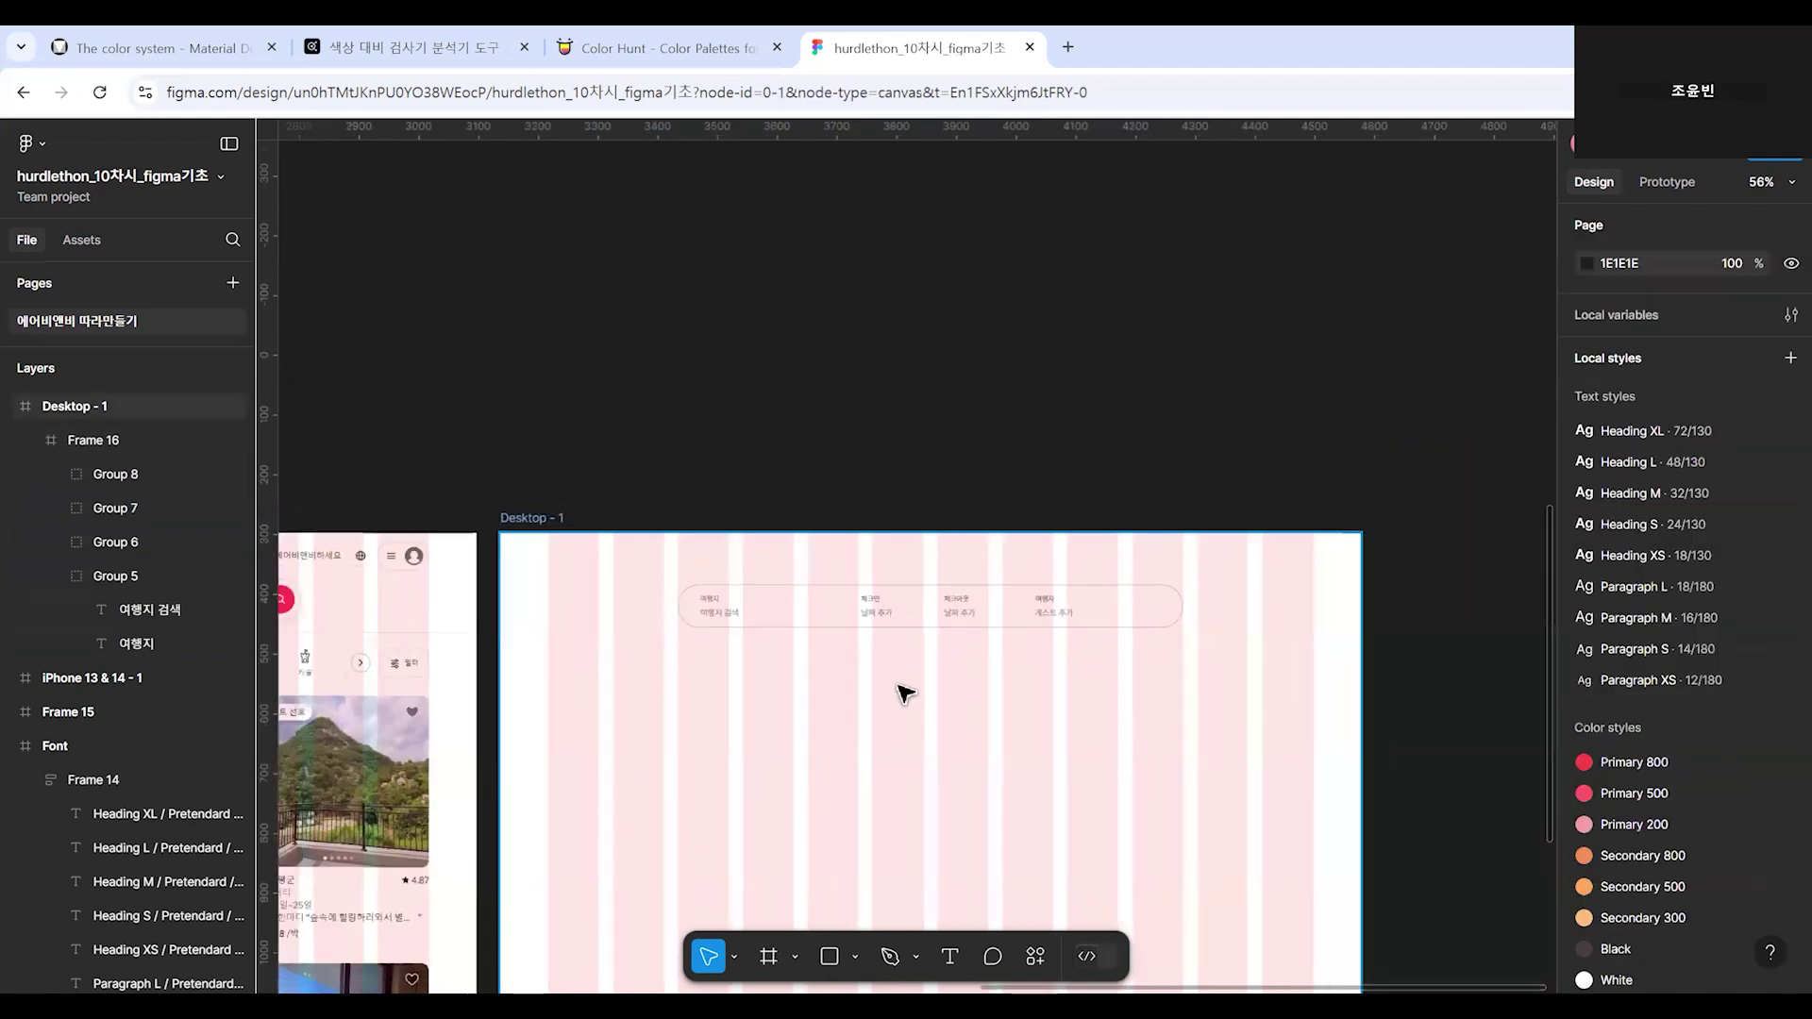
scroll(837, 708, left, 3)
click(1247, 536)
key(Escape)
drag(718, 599, 1124, 665)
scroll(1124, 664, left, 3)
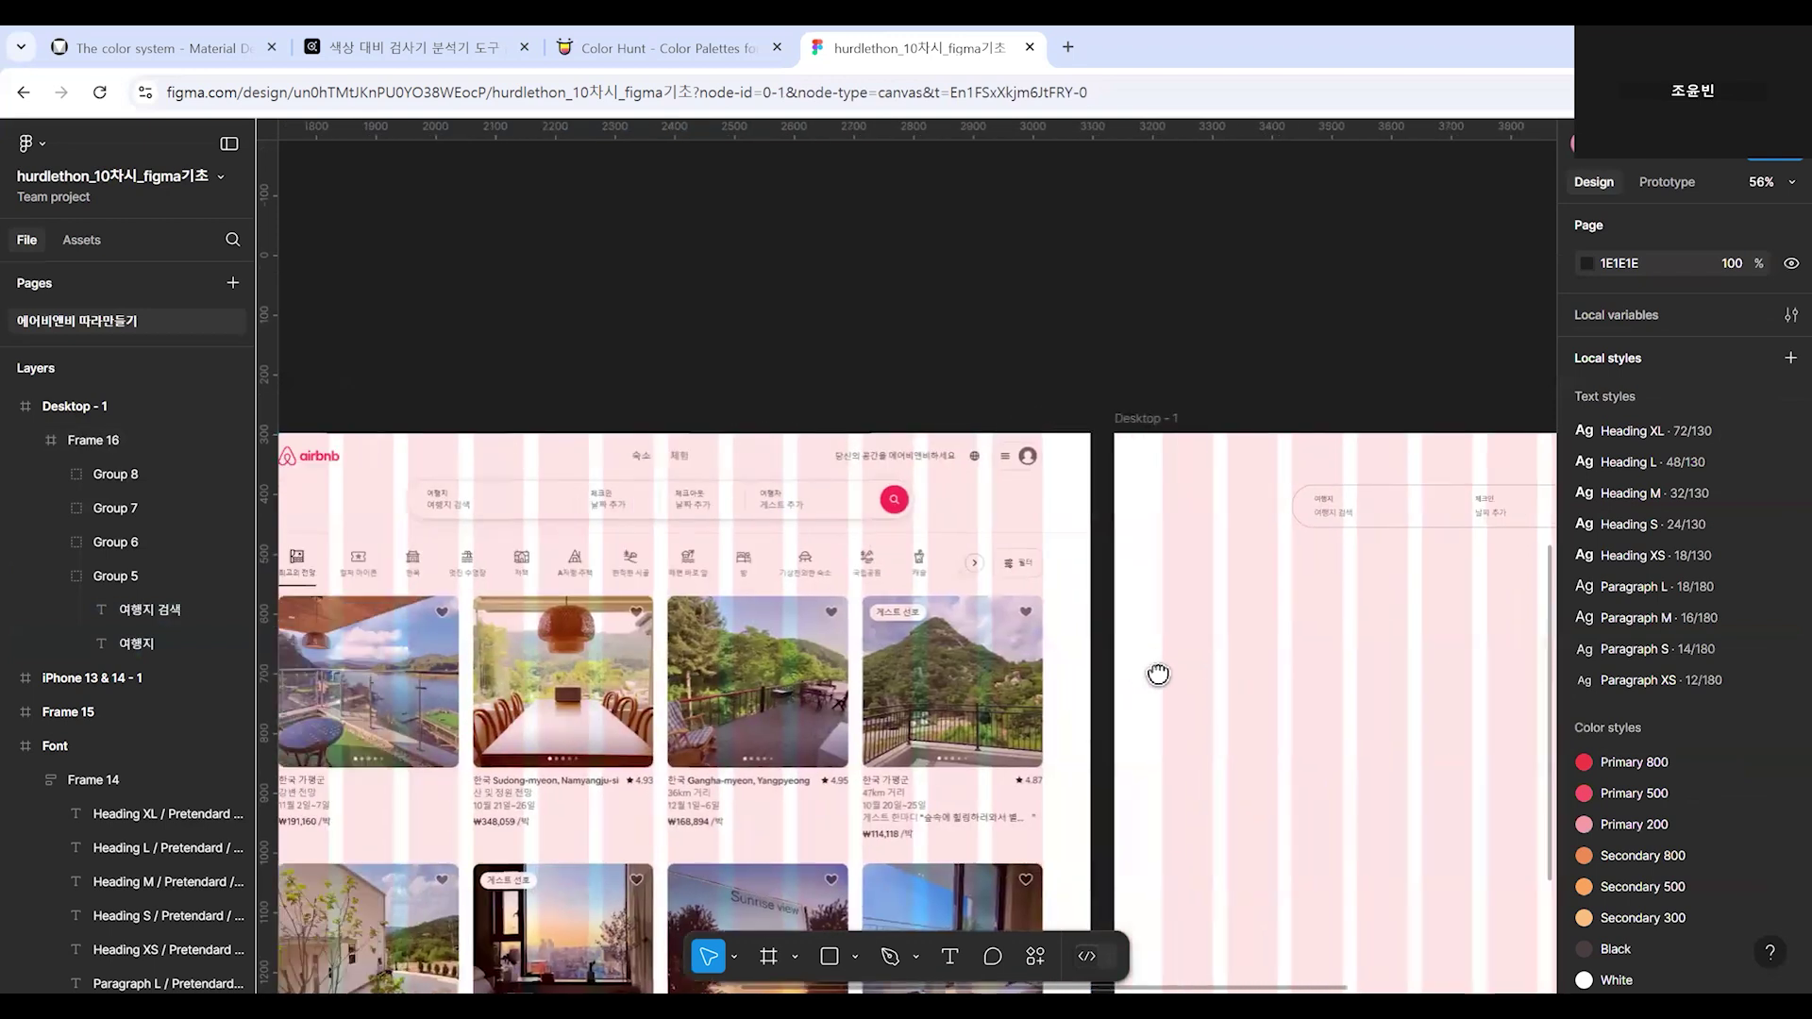
Examine the divider lines between the label groups in the example page's search bar.
scroll(1266, 749, up, 1)
scroll(869, 630, up, 2)
scroll(868, 631, up, 4)
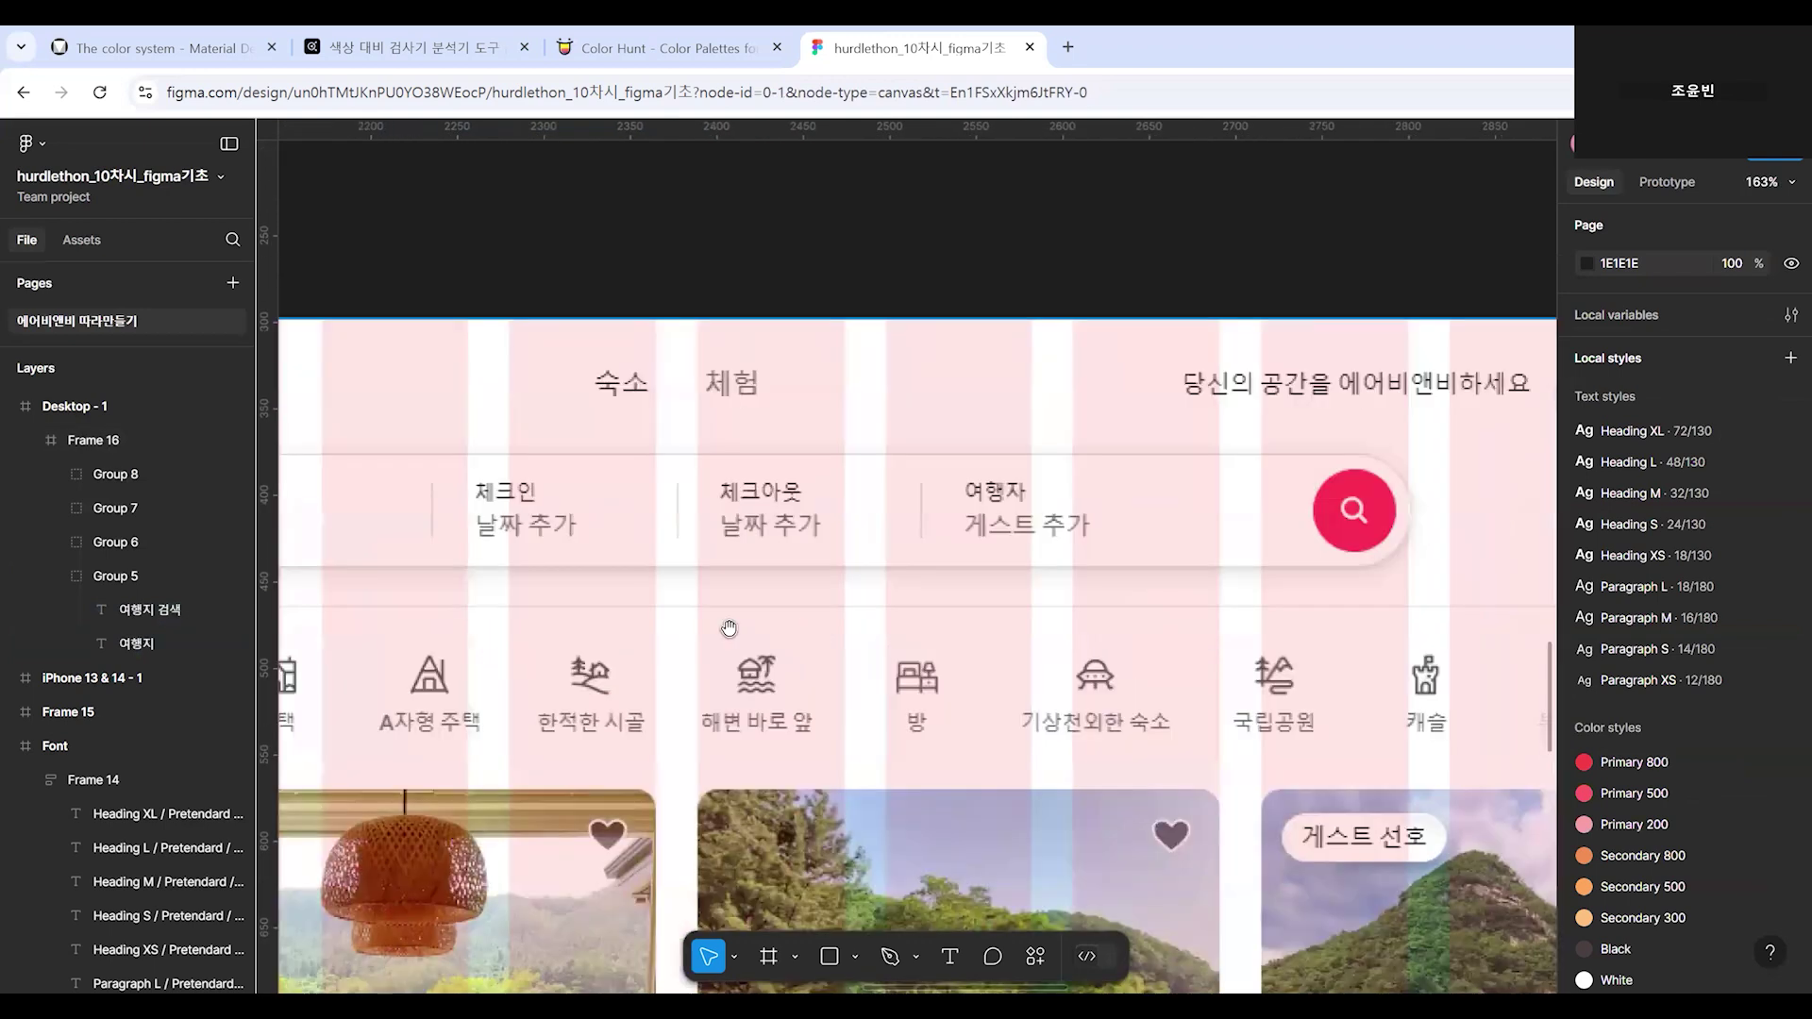
scroll(971, 679, left, 2)
scroll(721, 561, up, 1)
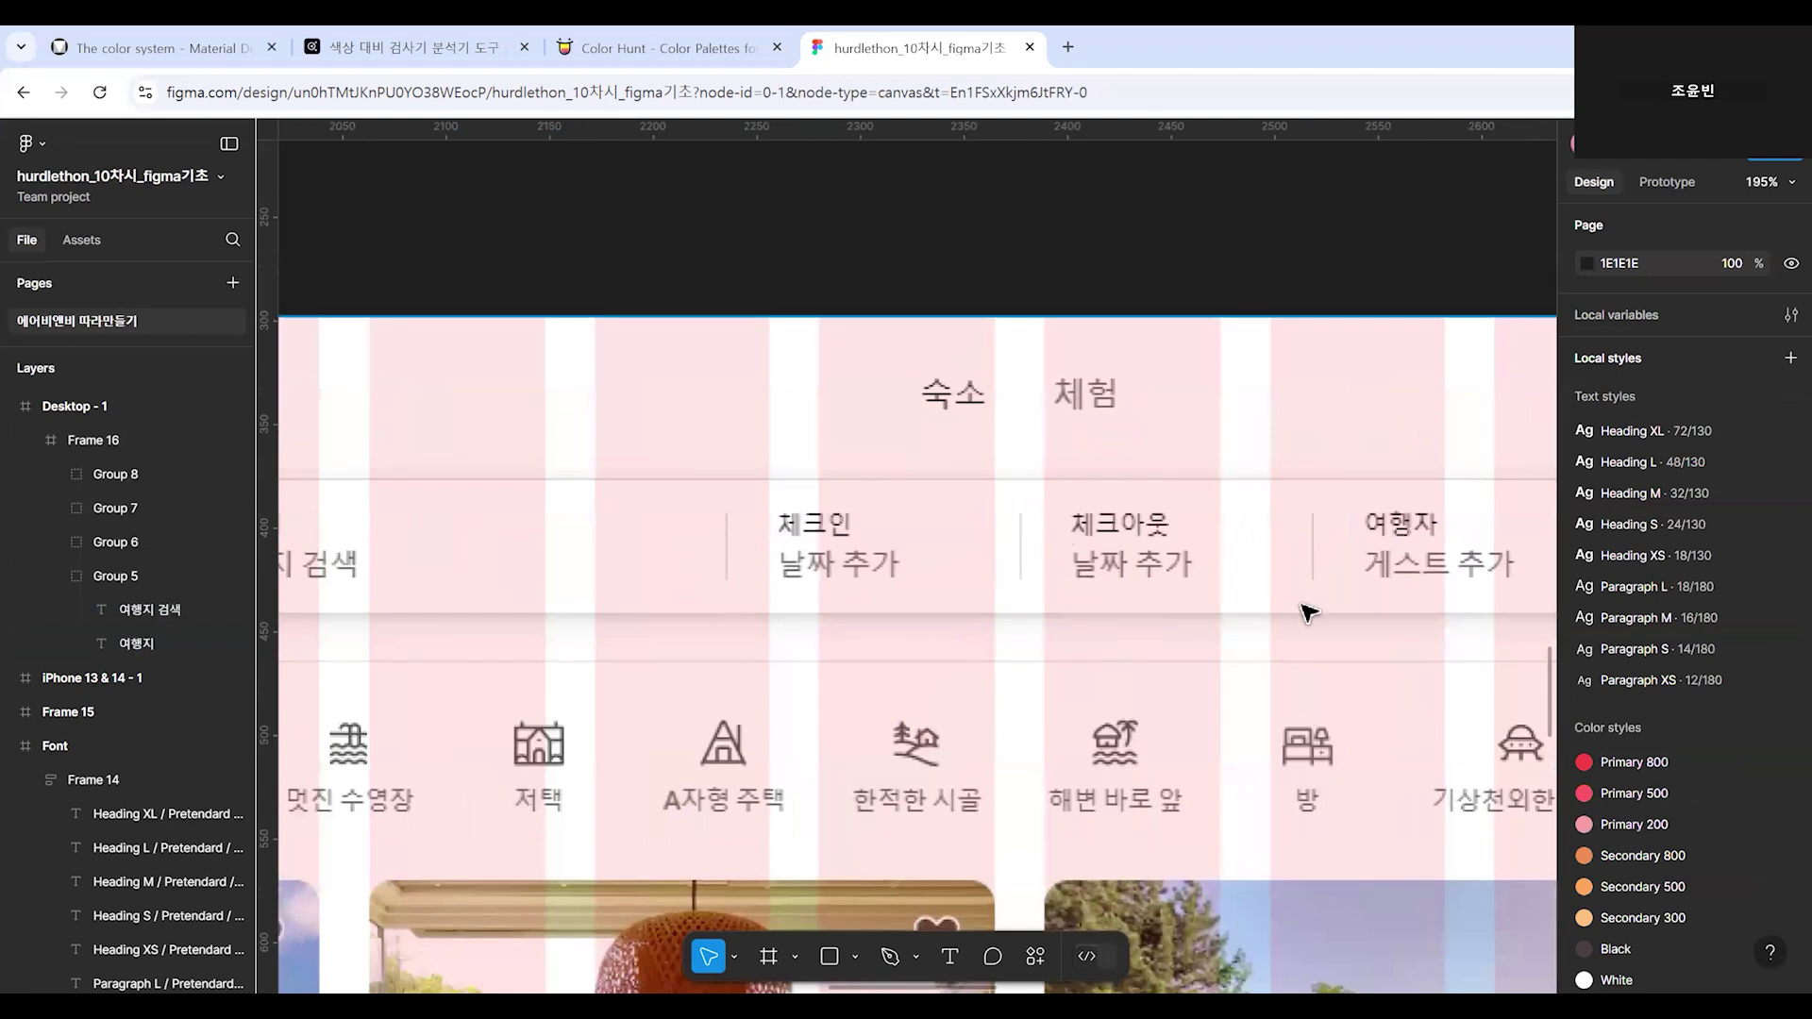
scroll(1286, 707, down, 4)
scroll(526, 720, right, 5)
scroll(1069, 701, right, 3)
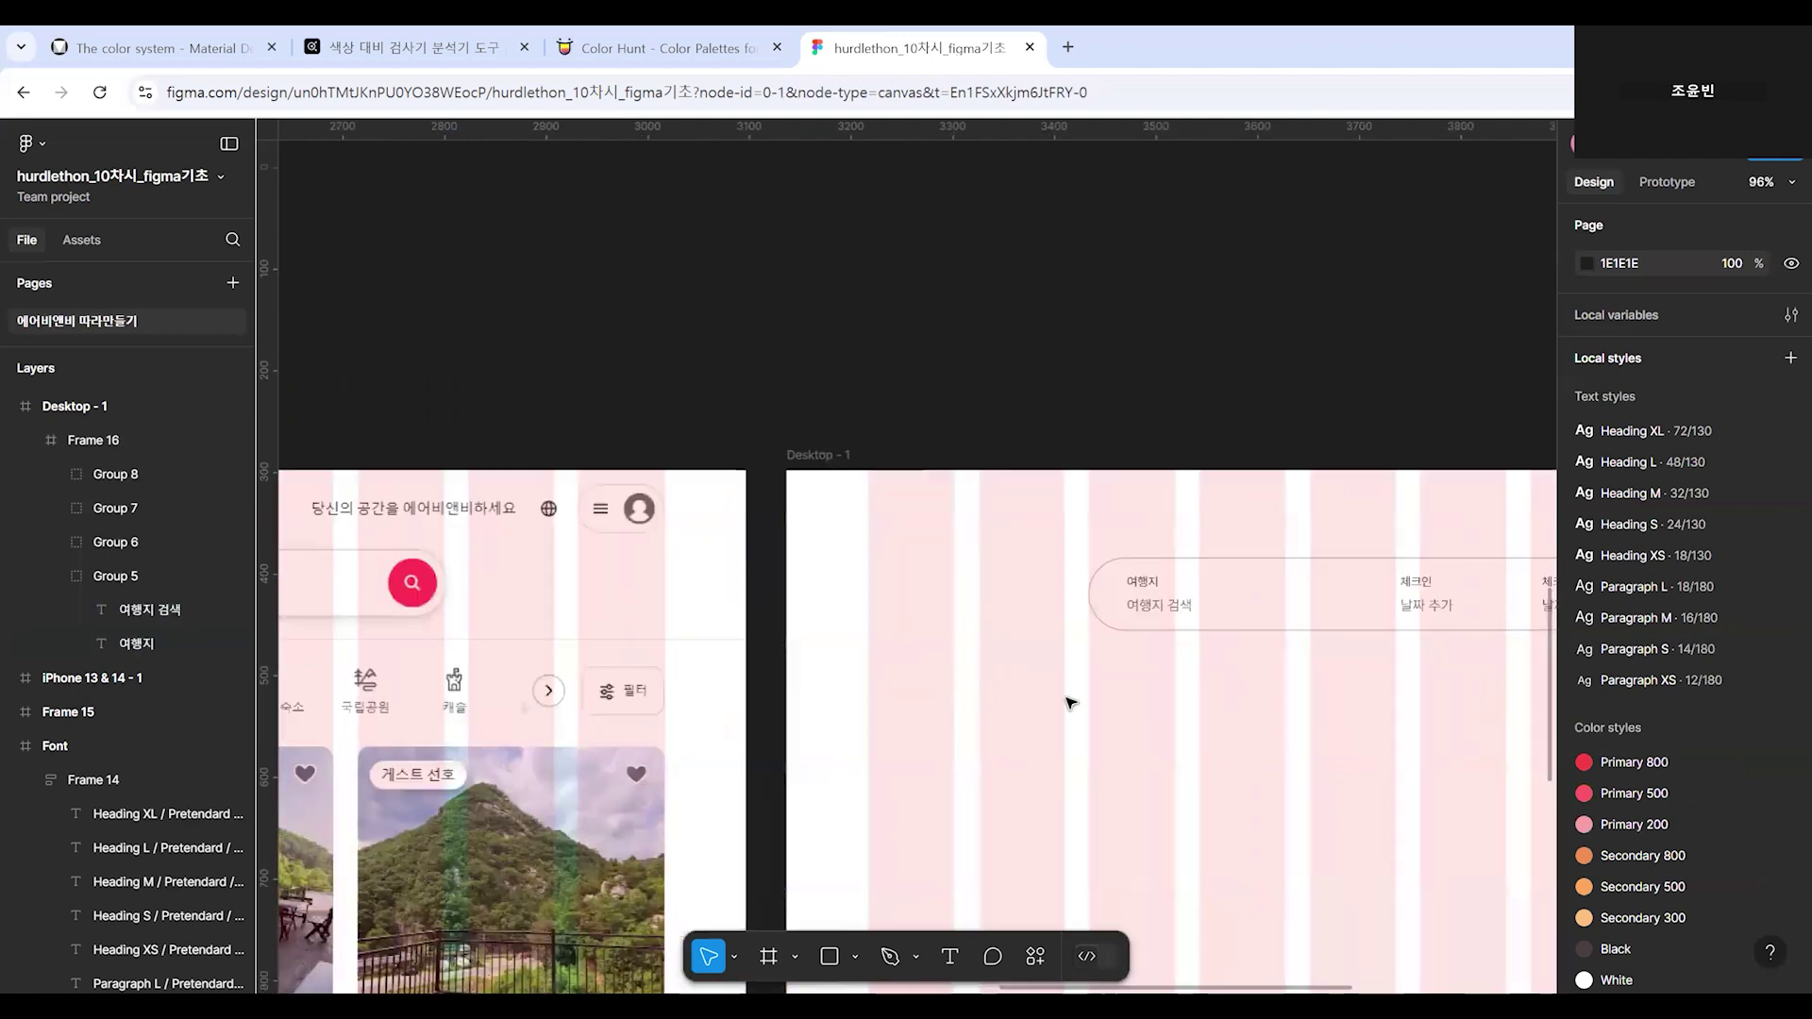
Draw a 24 px vertical divider line between the 여행지 and 체크인 groups in the search bar, at about X 282, Y 24.
scroll(931, 688, up, 3)
scroll(1076, 751, up, 3)
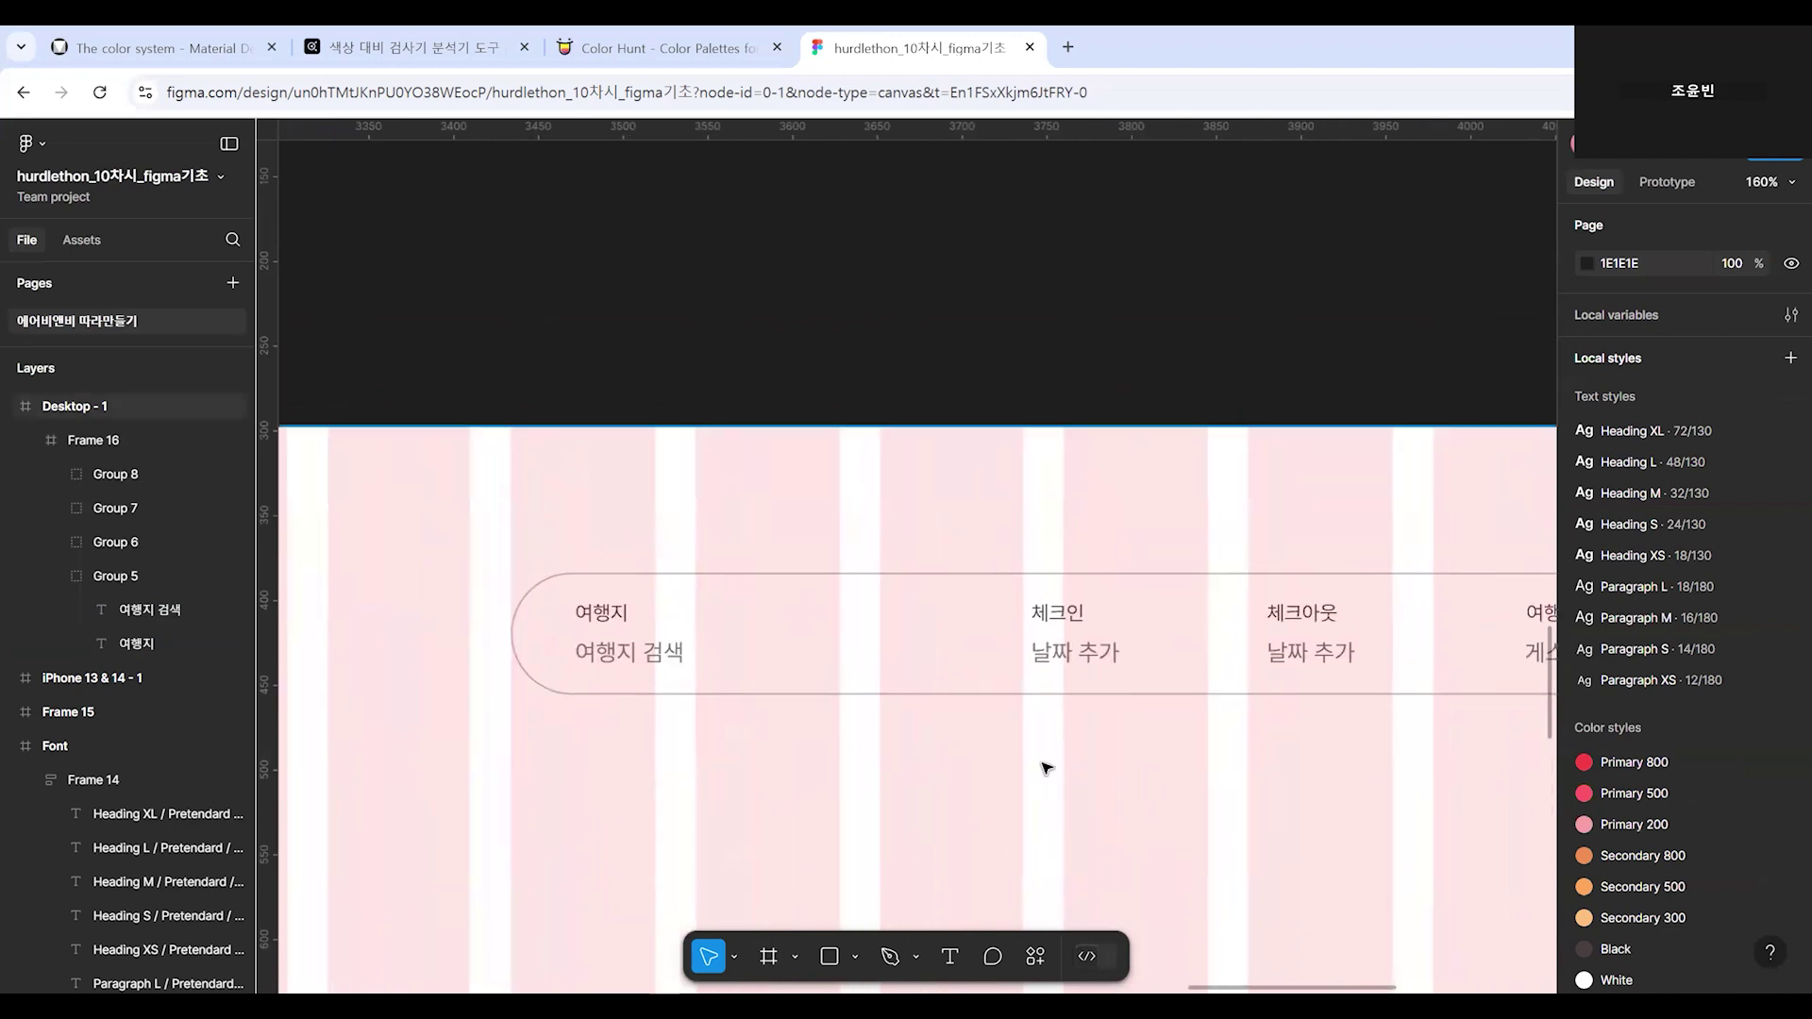
click(853, 957)
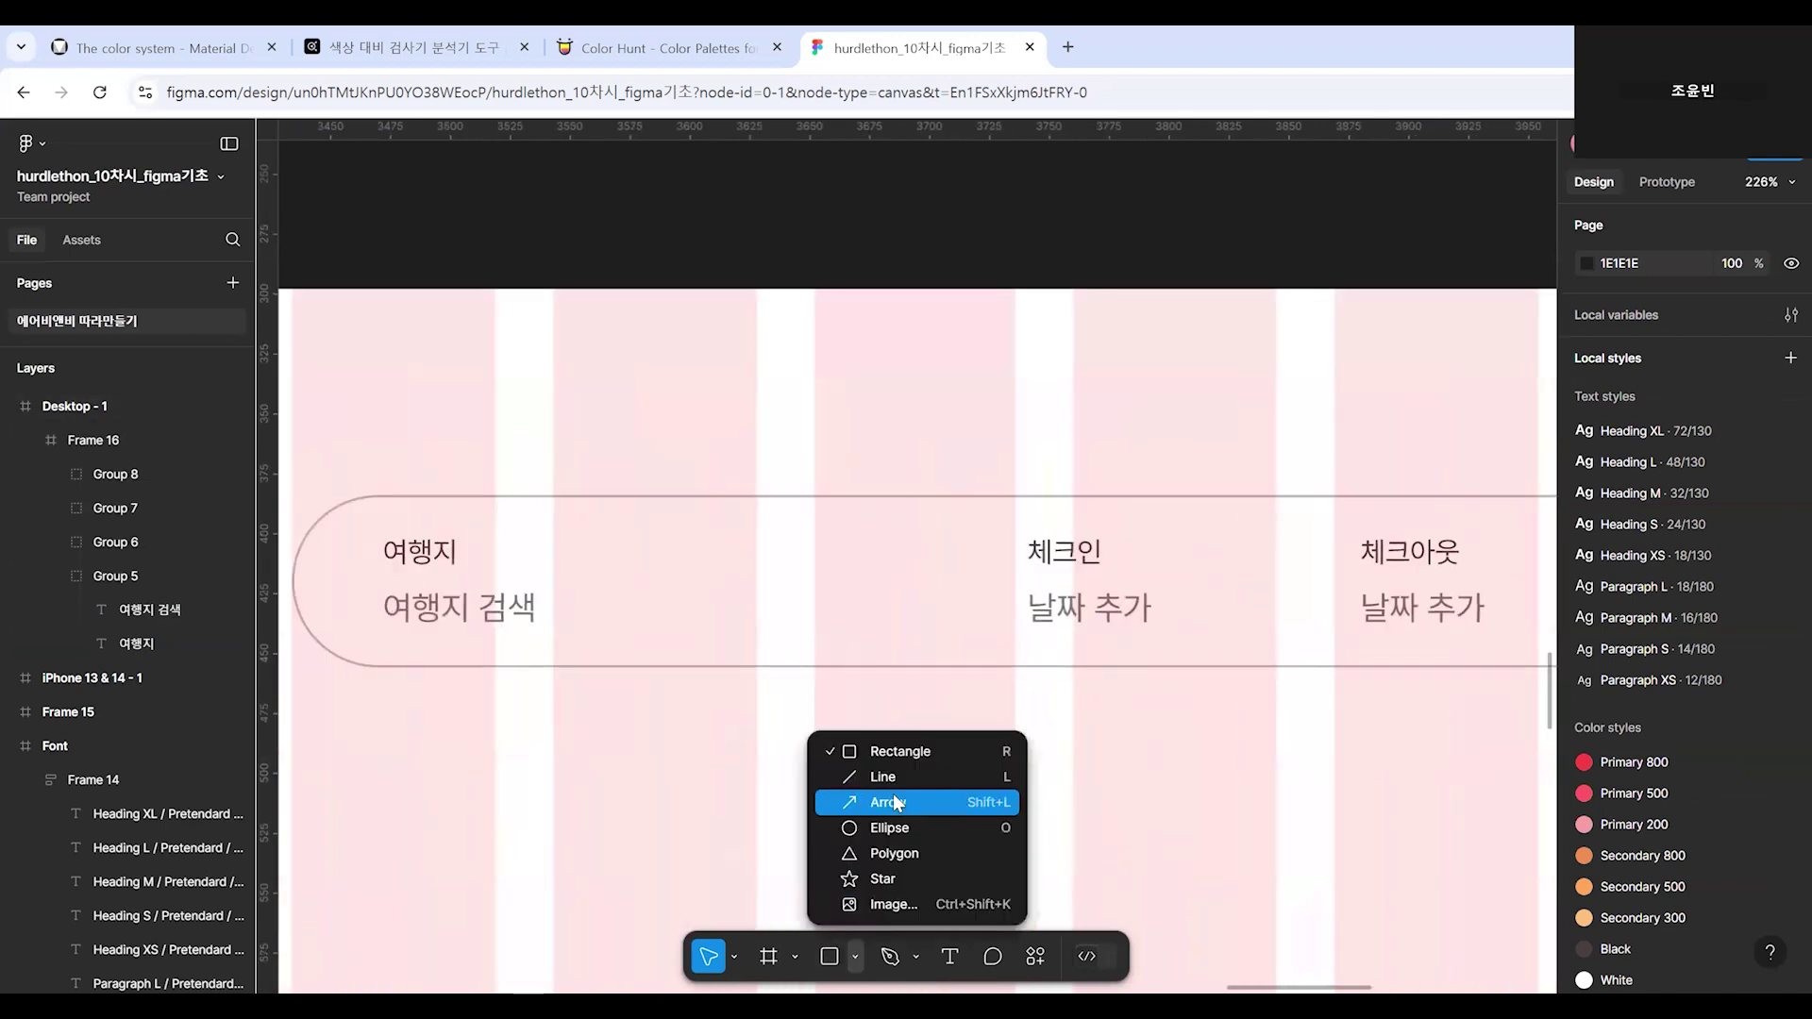
click(1200, 865)
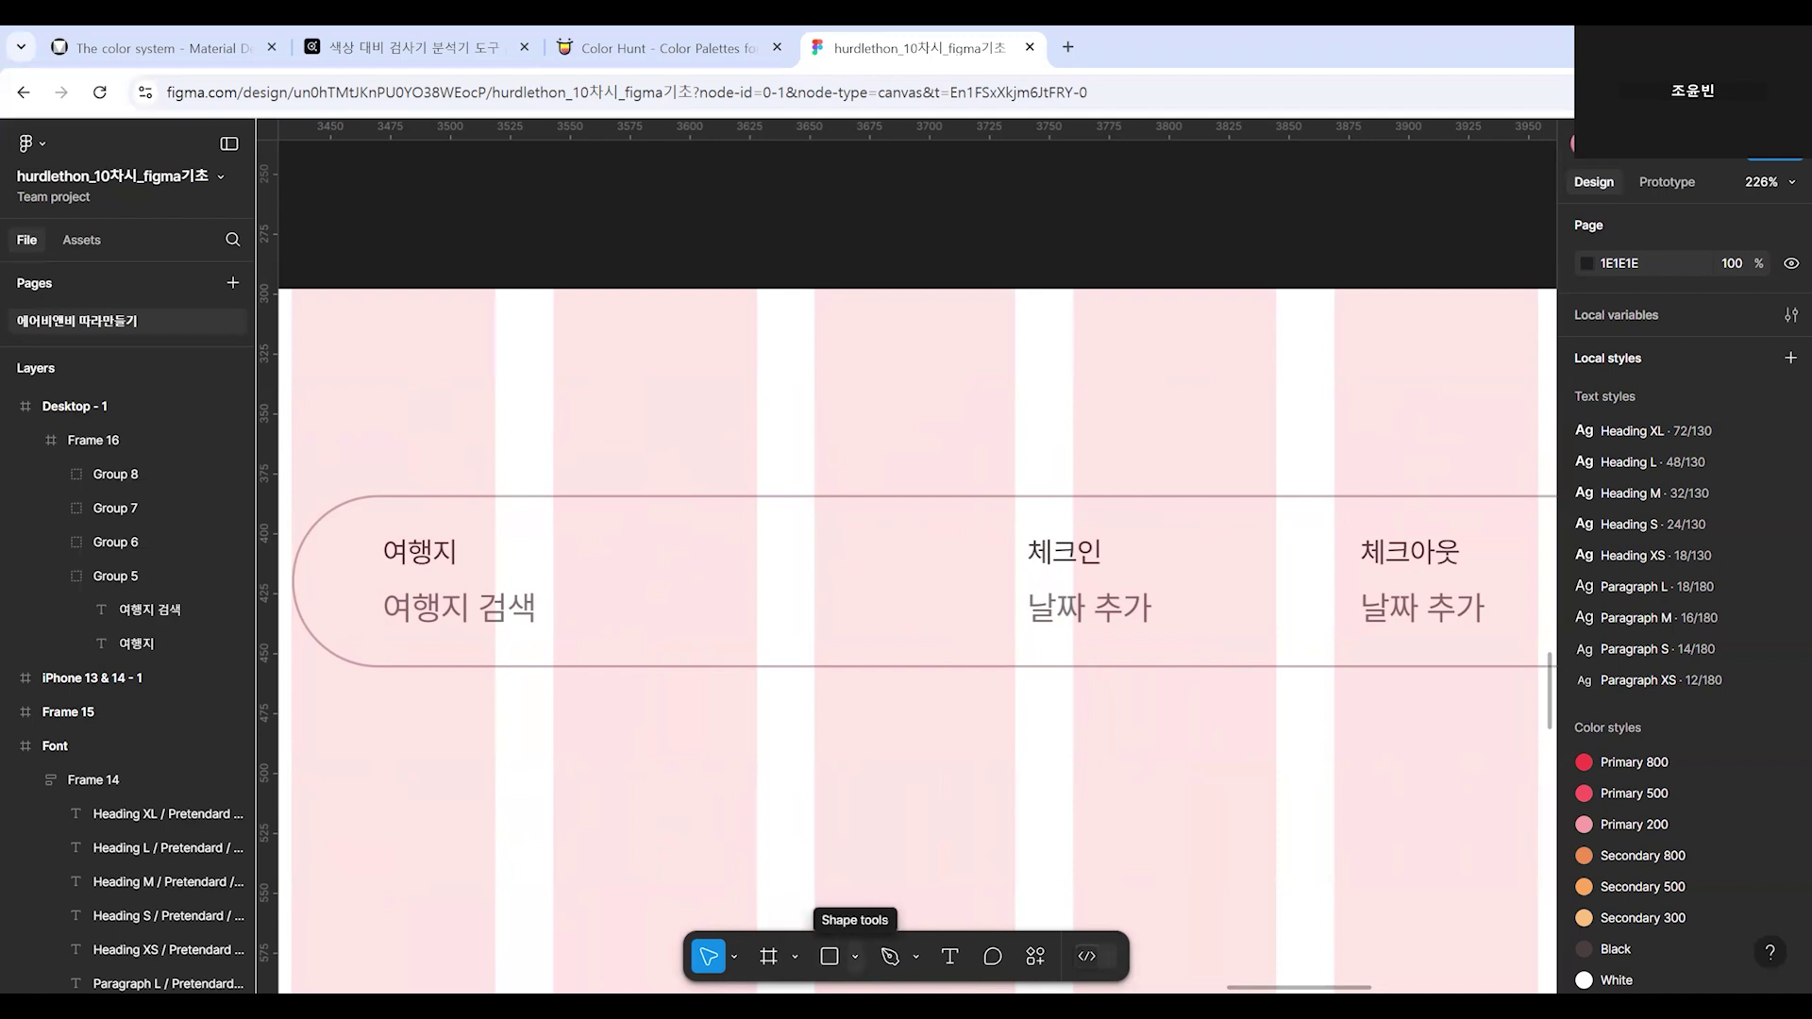
click(855, 956)
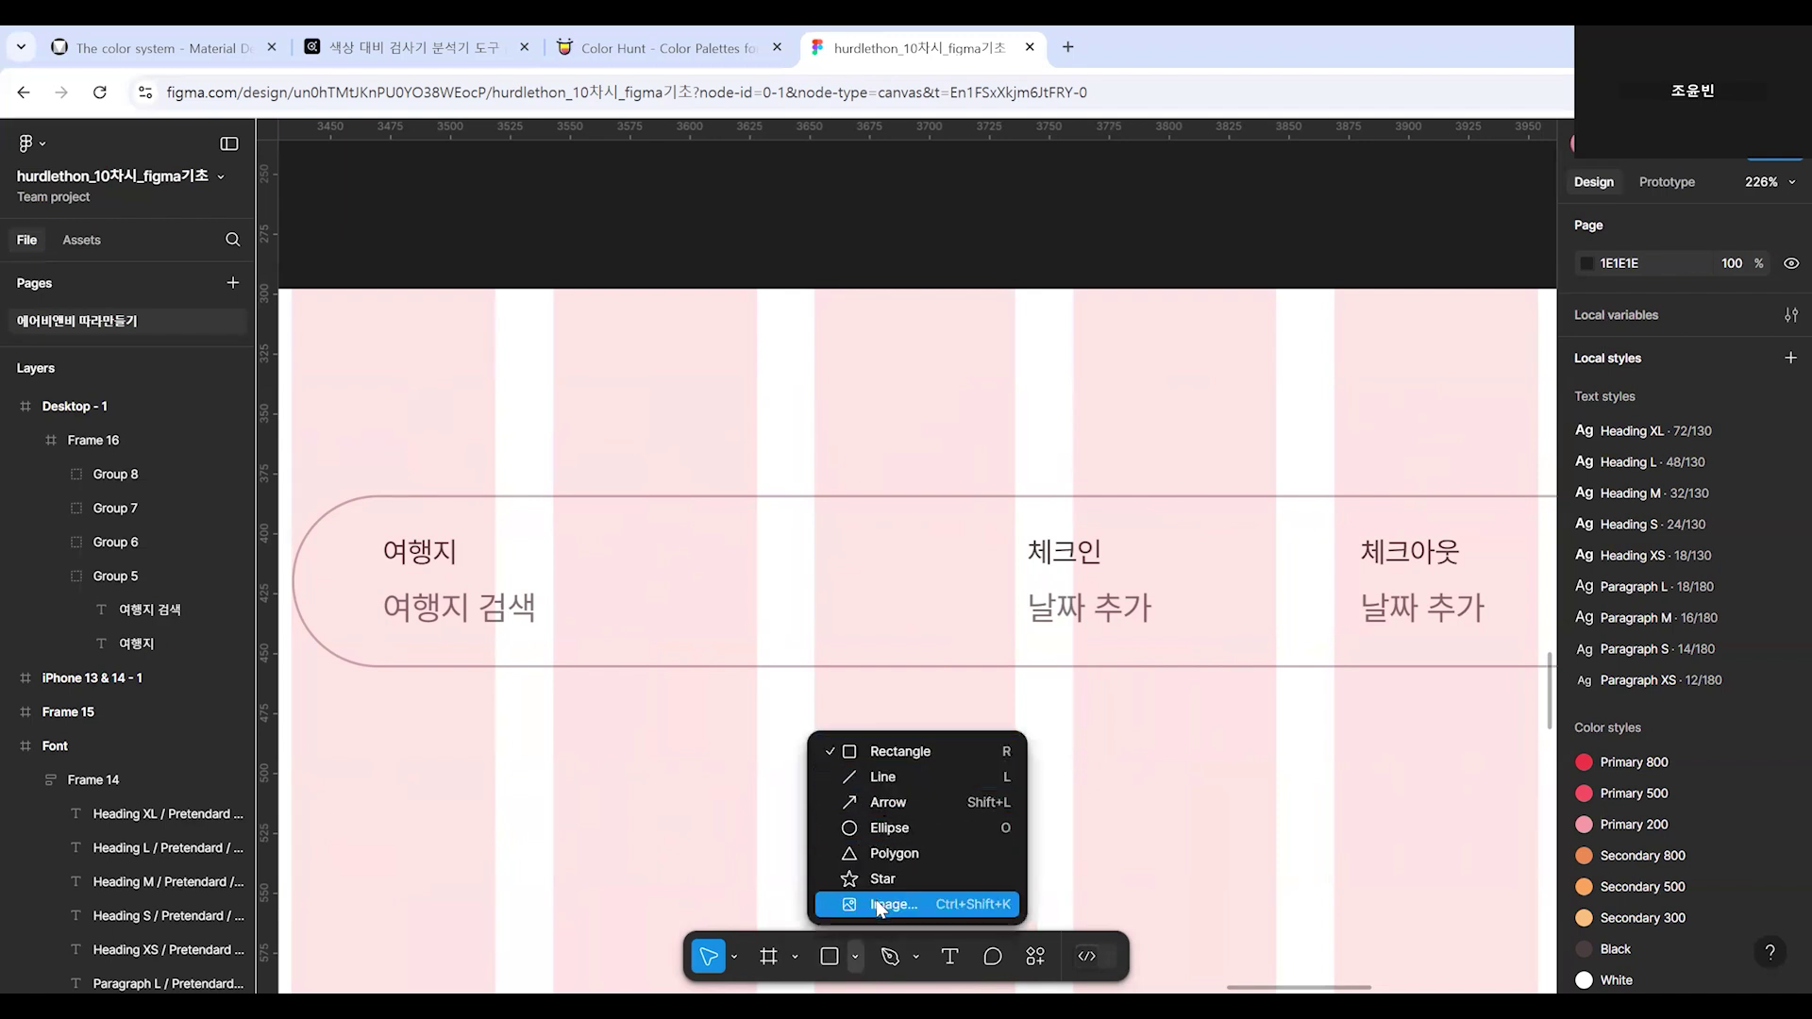
click(883, 777)
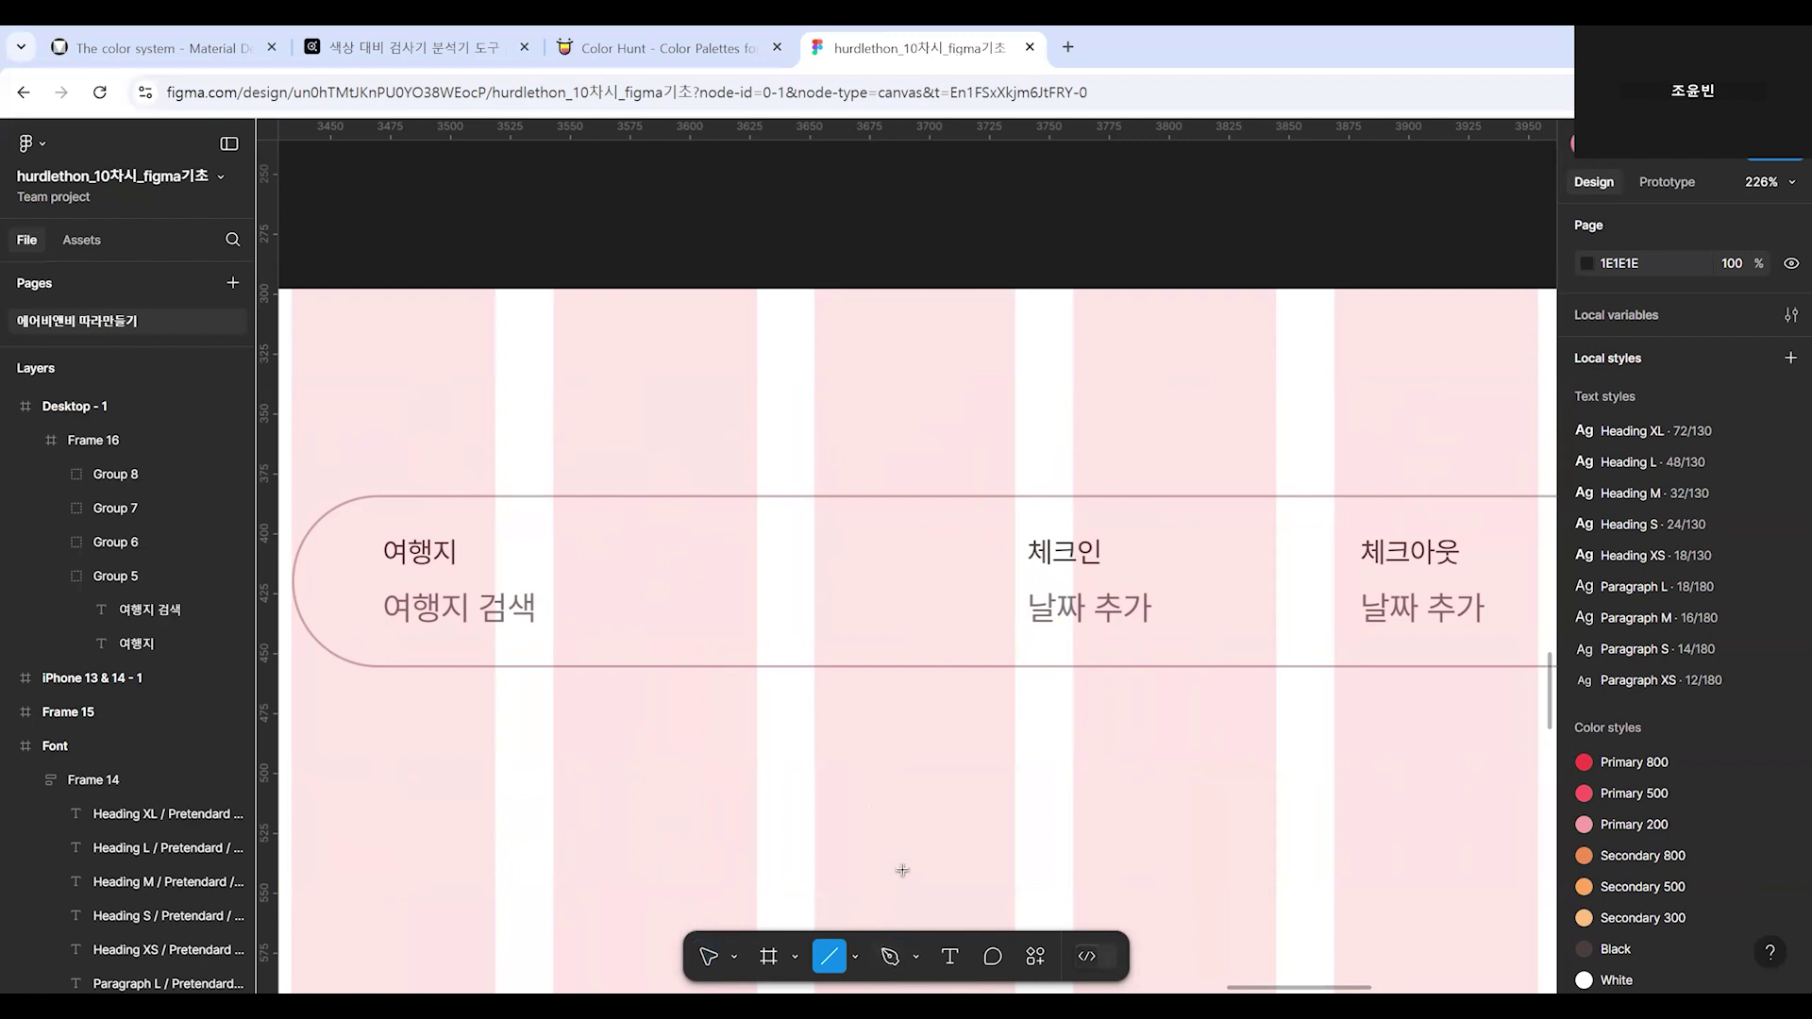
mouse_move(954, 546)
mouse_down()
mouse_move(855, 625)
mouse_move(923, 521)
mouse_move(991, 612)
mouse_move(788, 536)
mouse_move(908, 503)
mouse_move(939, 614)
mouse_up()
key(Delete)
key(l)
drag(962, 541, 962, 555)
drag(961, 585, 963, 598)
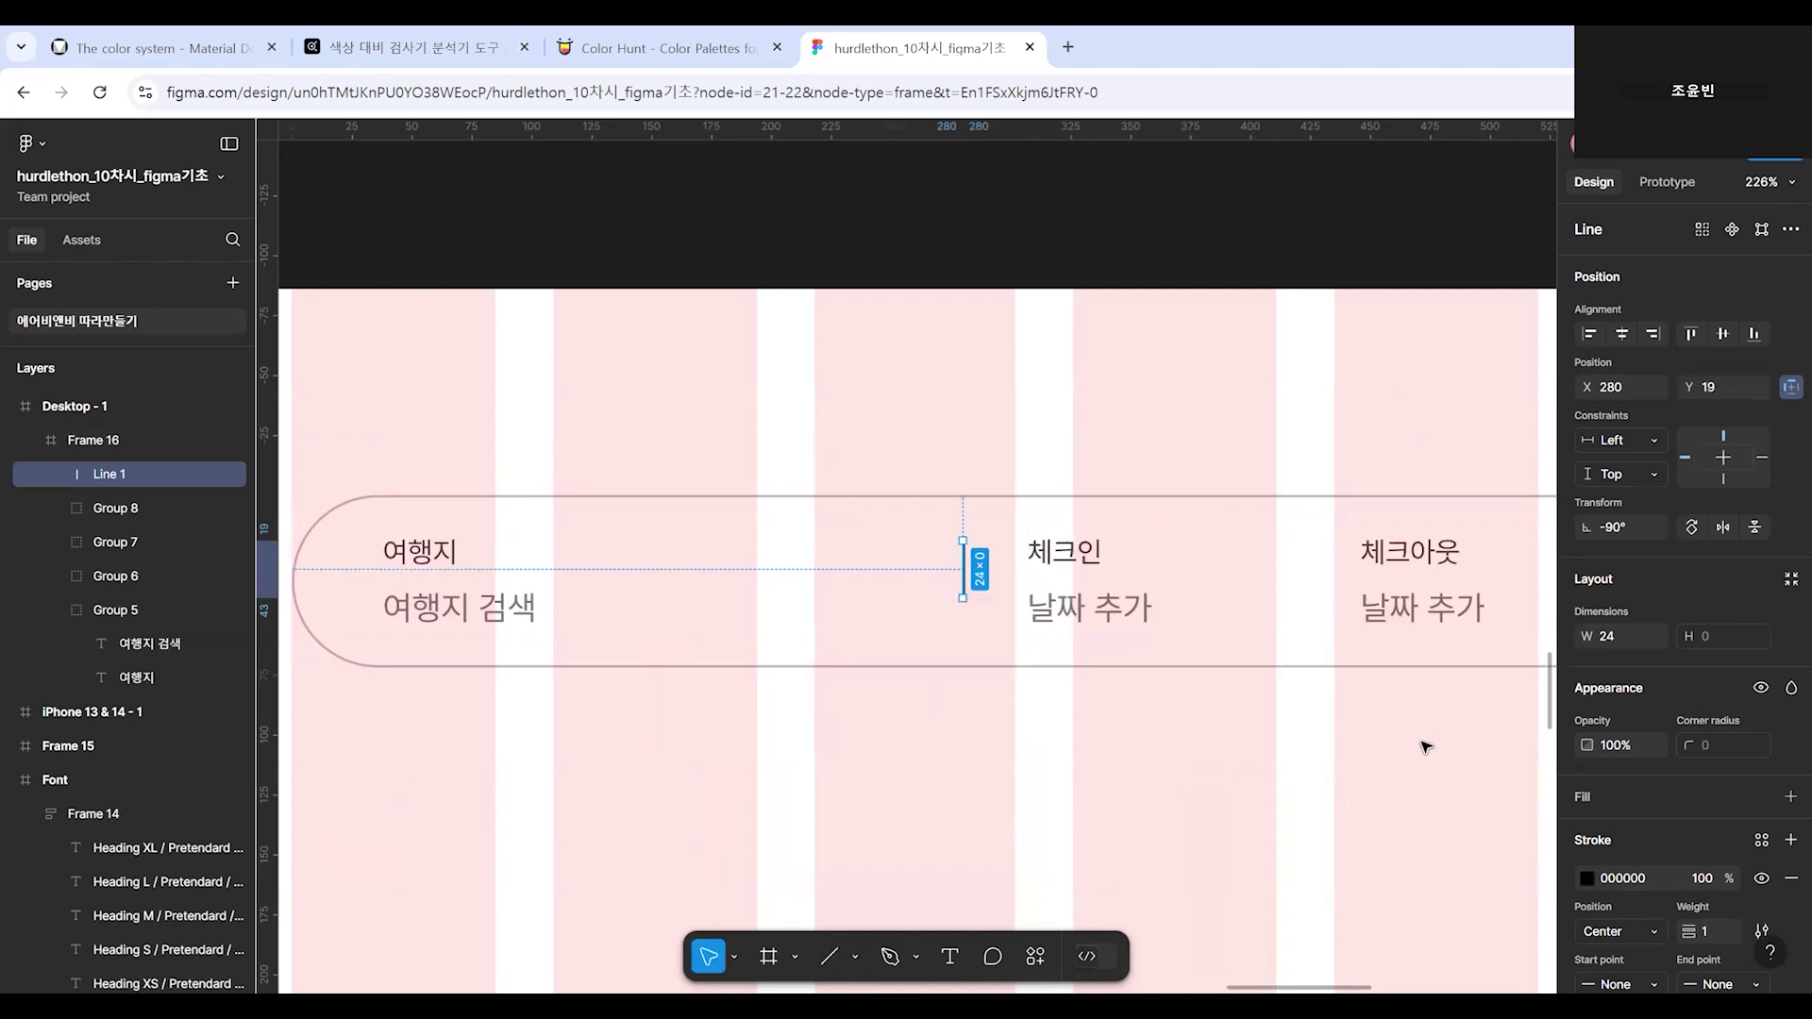
mouse_move(965, 560)
mouse_down()
mouse_move(975, 585)
mouse_move(971, 569)
mouse_up()
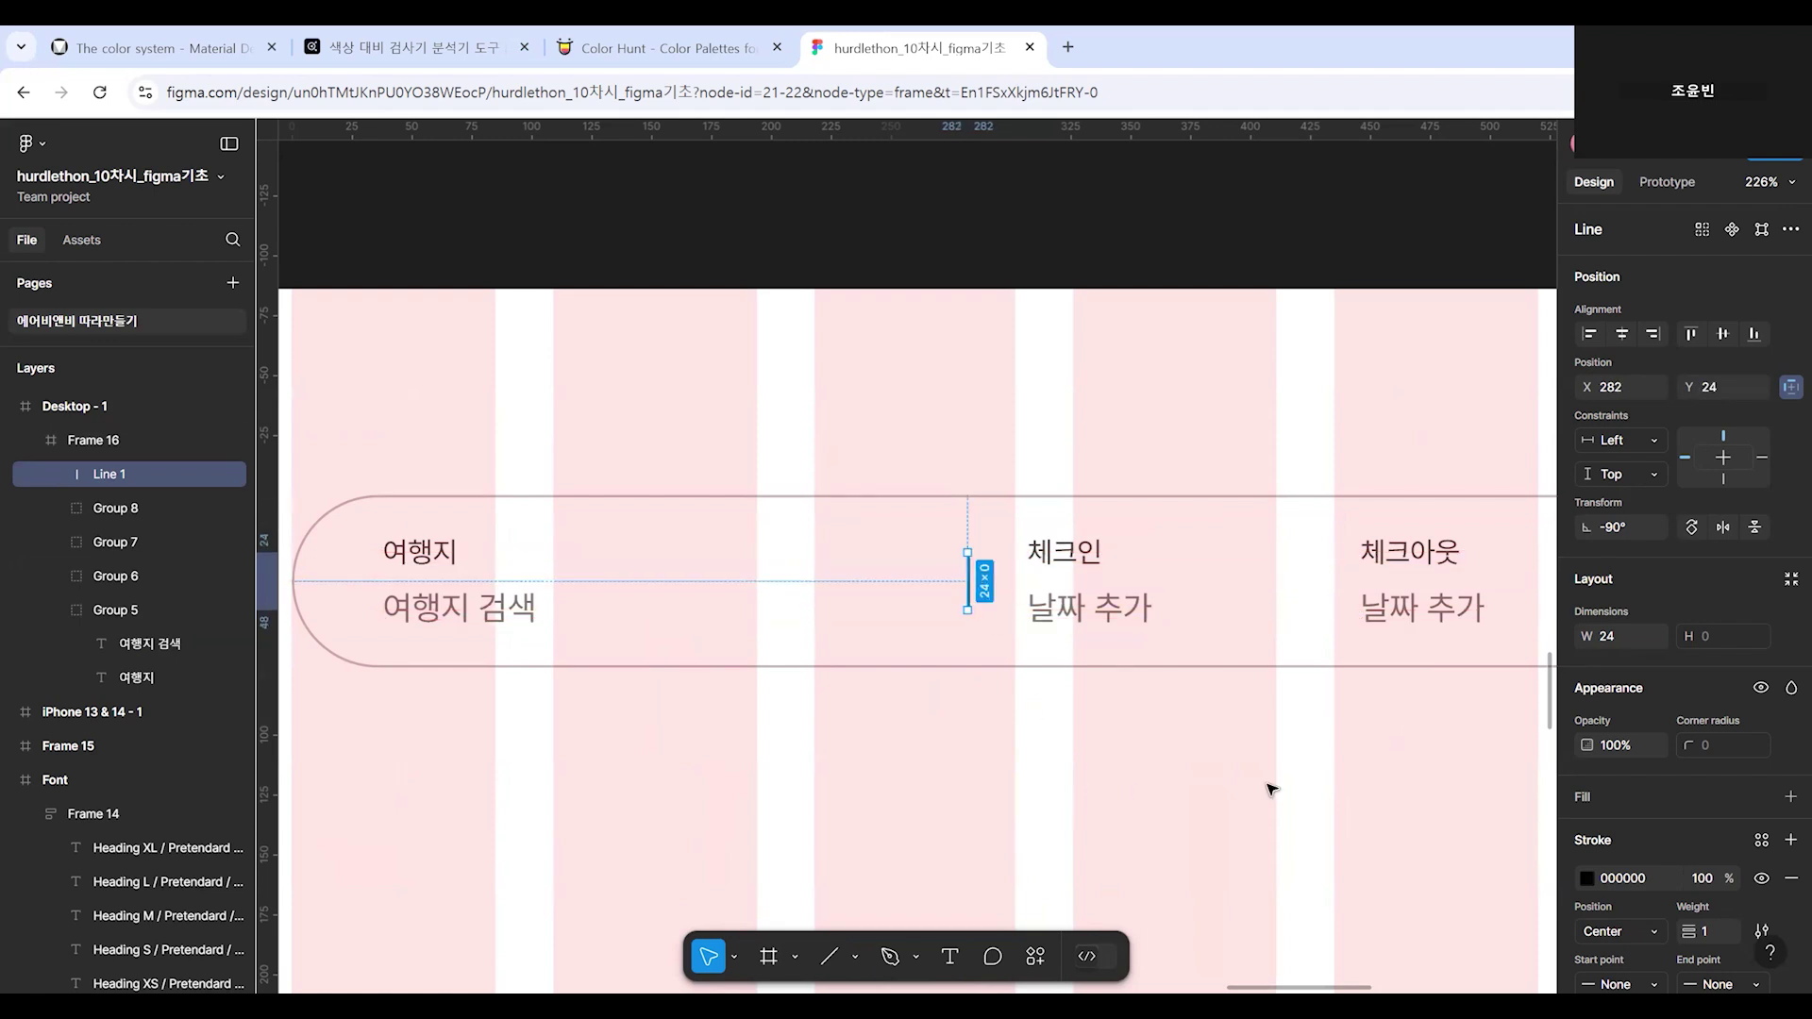
Try the Gray 400 color style on the divider line's stroke.
ctrl+scroll(1047, 825, down, 3)
scroll(1723, 746, down, 3)
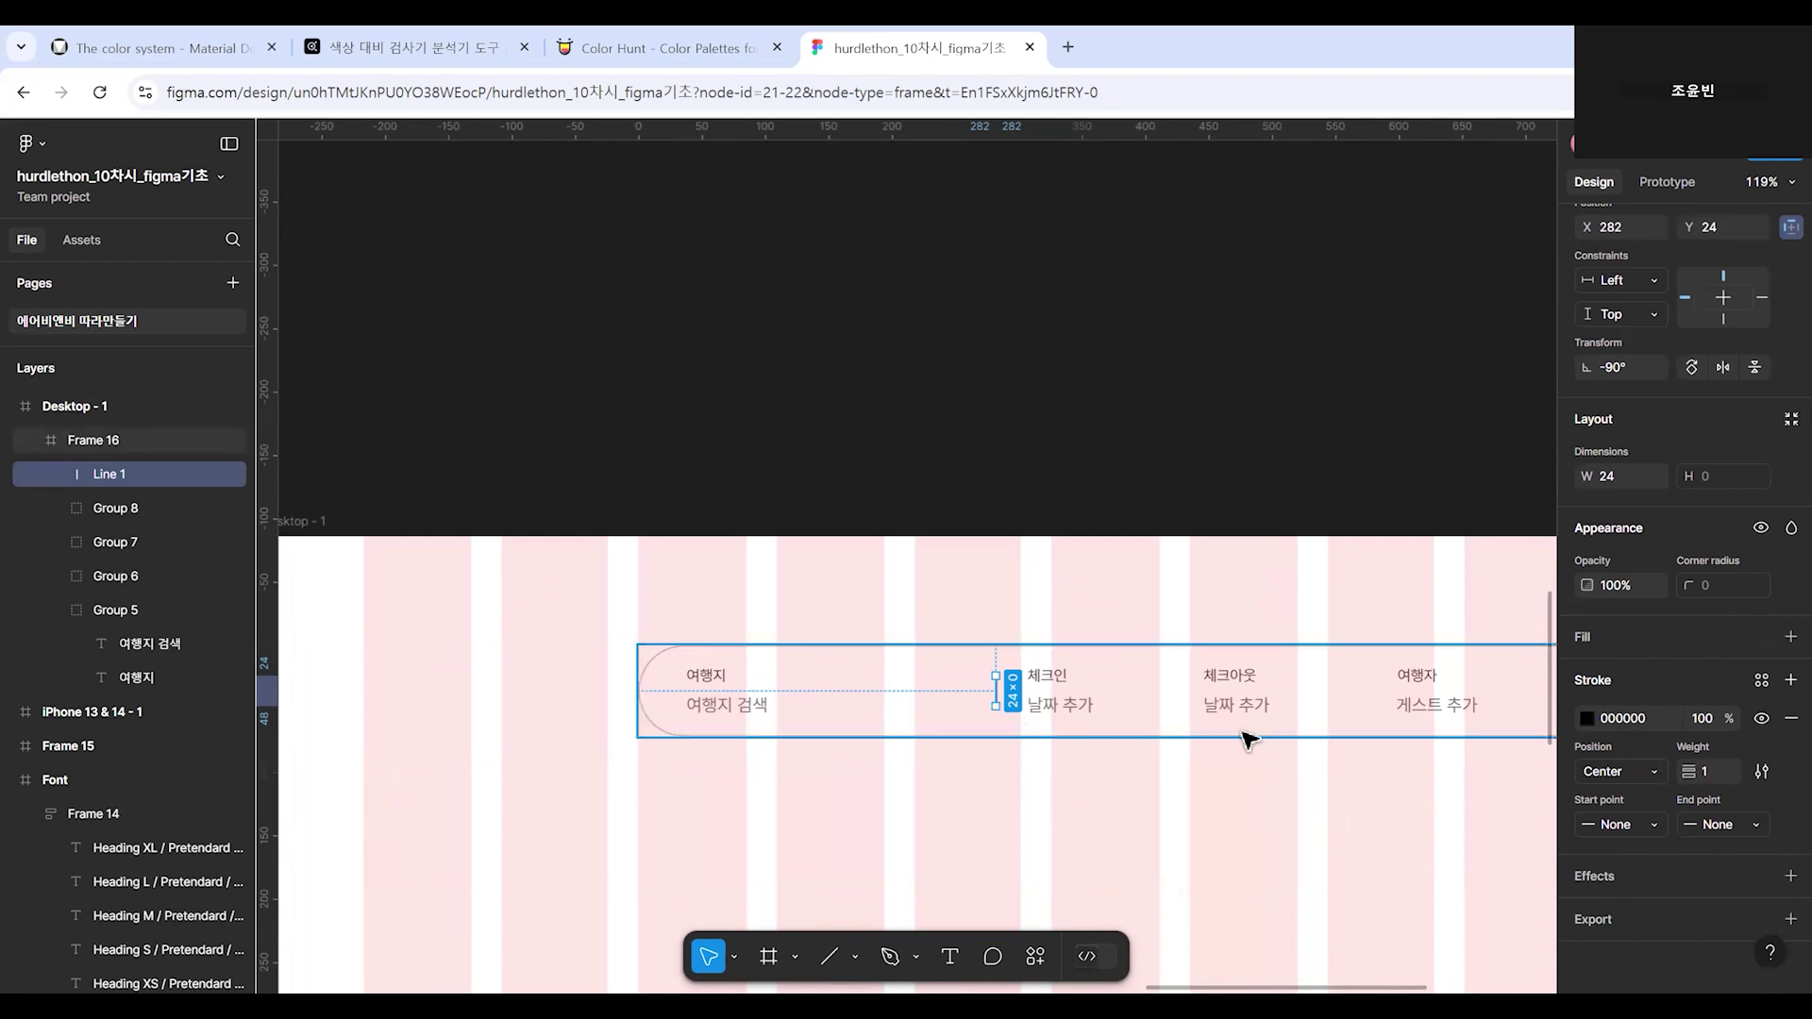
ctrl+scroll(1246, 769, up, 3)
ctrl+scroll(1246, 769, up, 1)
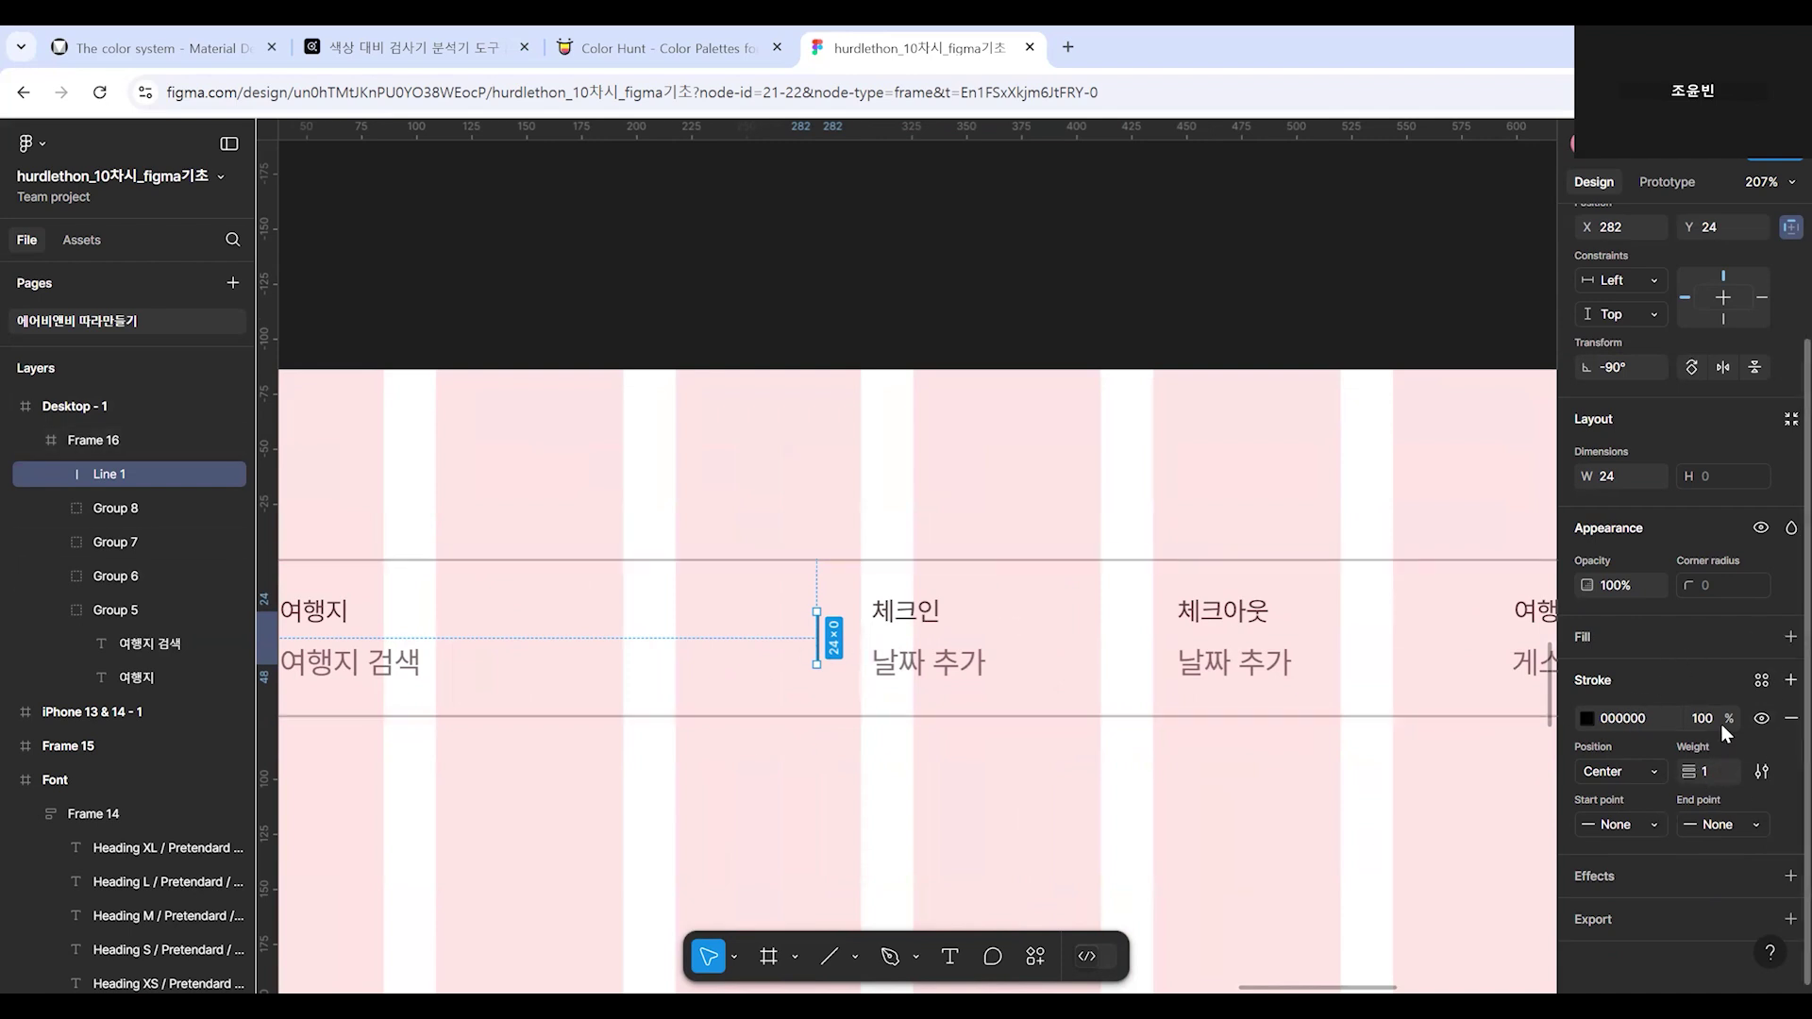
click(1761, 679)
scroll(1433, 780, down, 1)
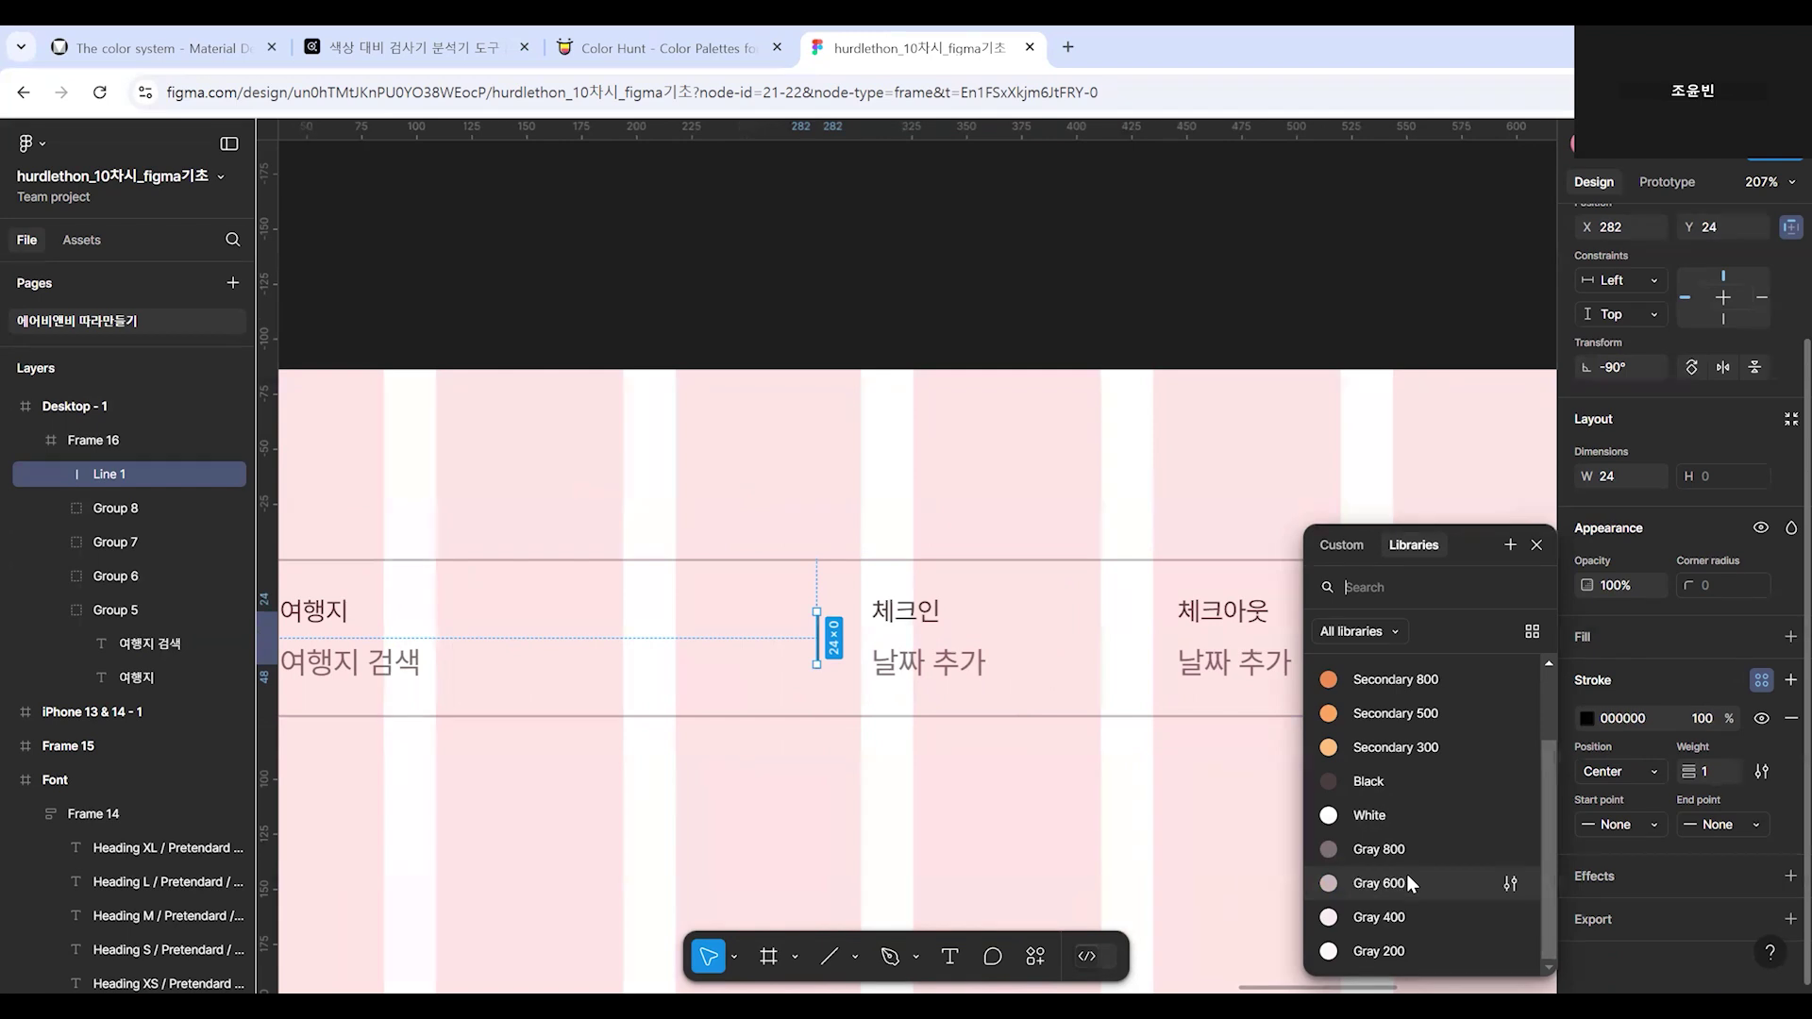
click(1387, 916)
click(905, 840)
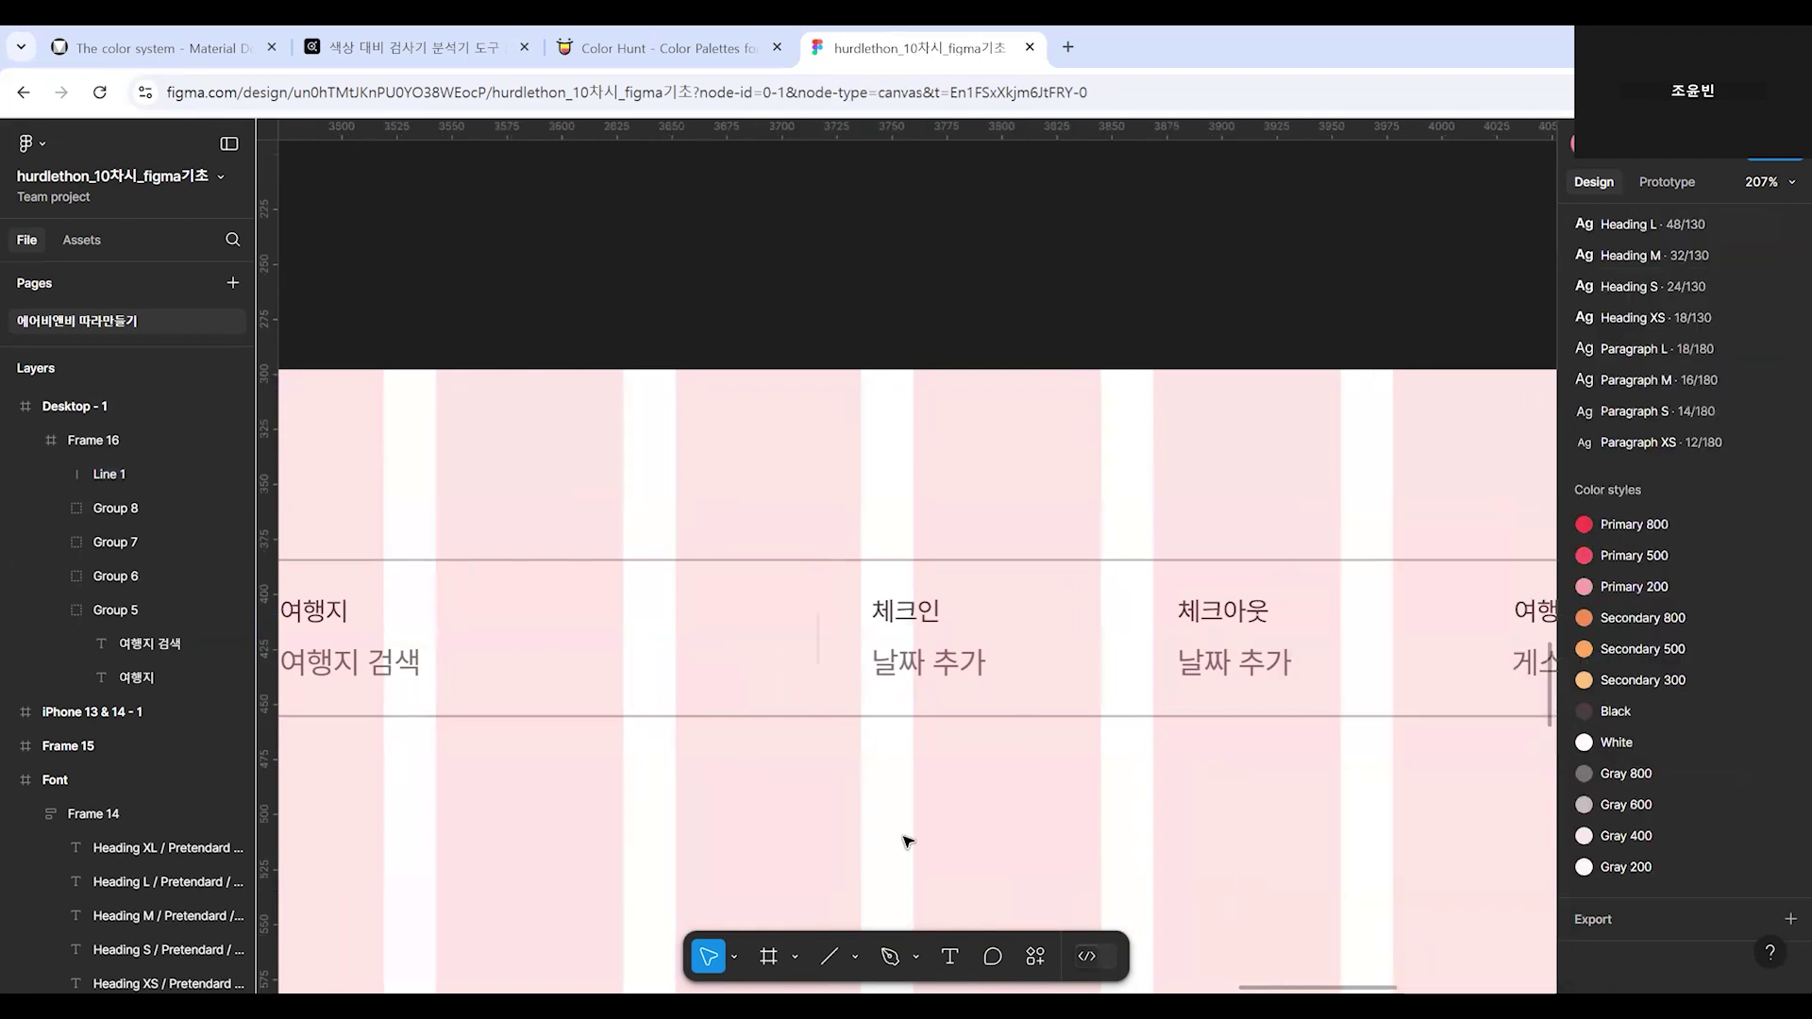
Hide the 12-column layout grid of Desktop - 1 to check the divider, and show it again.
scroll(982, 480, down, 5)
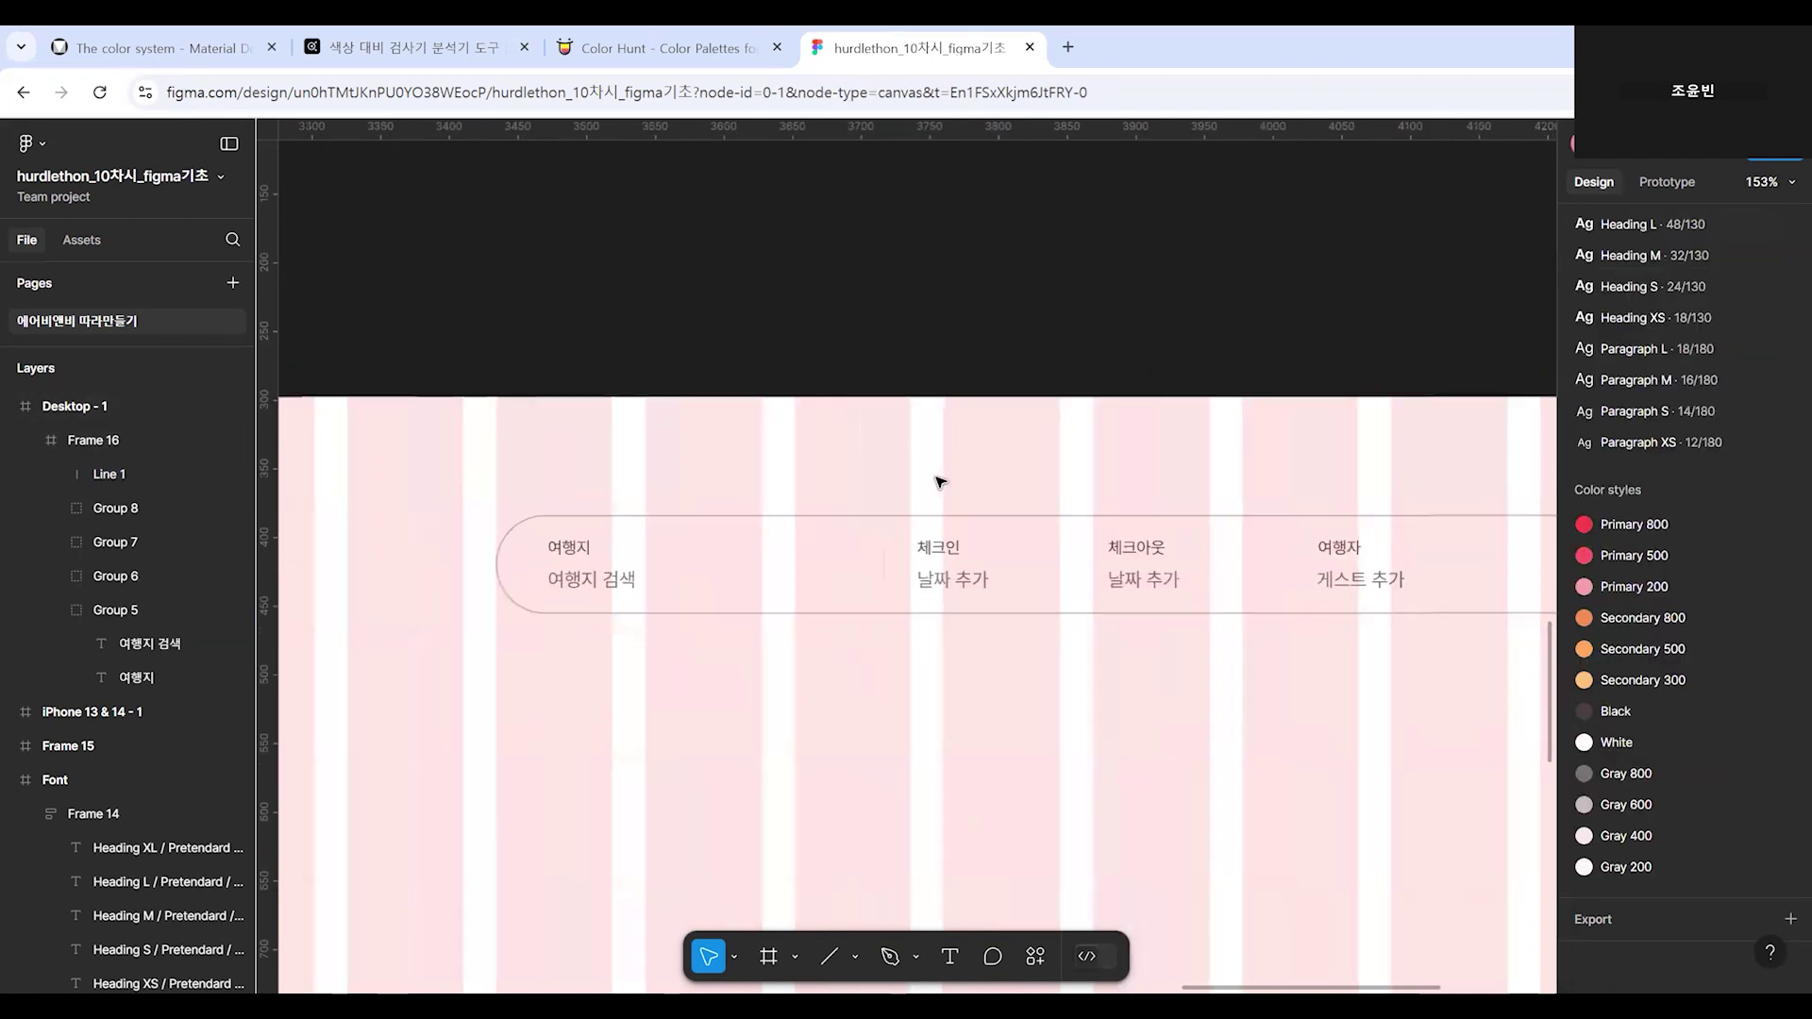
click(359, 421)
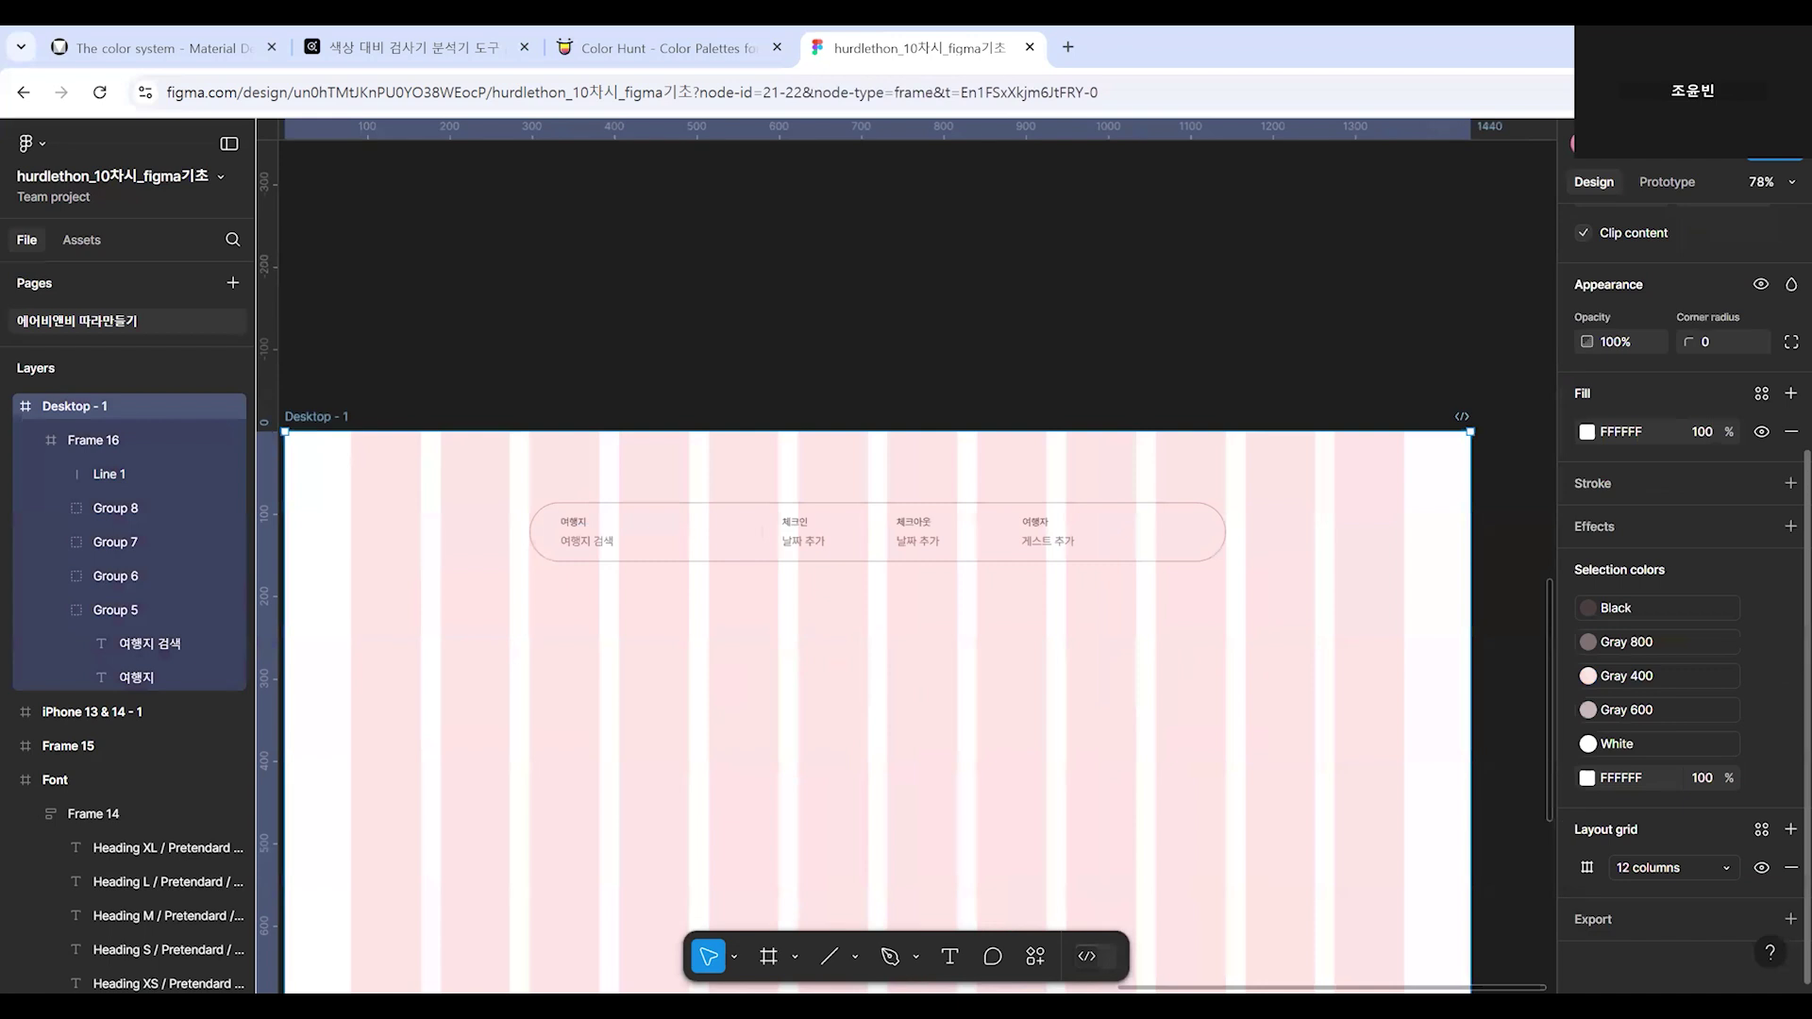
click(1761, 869)
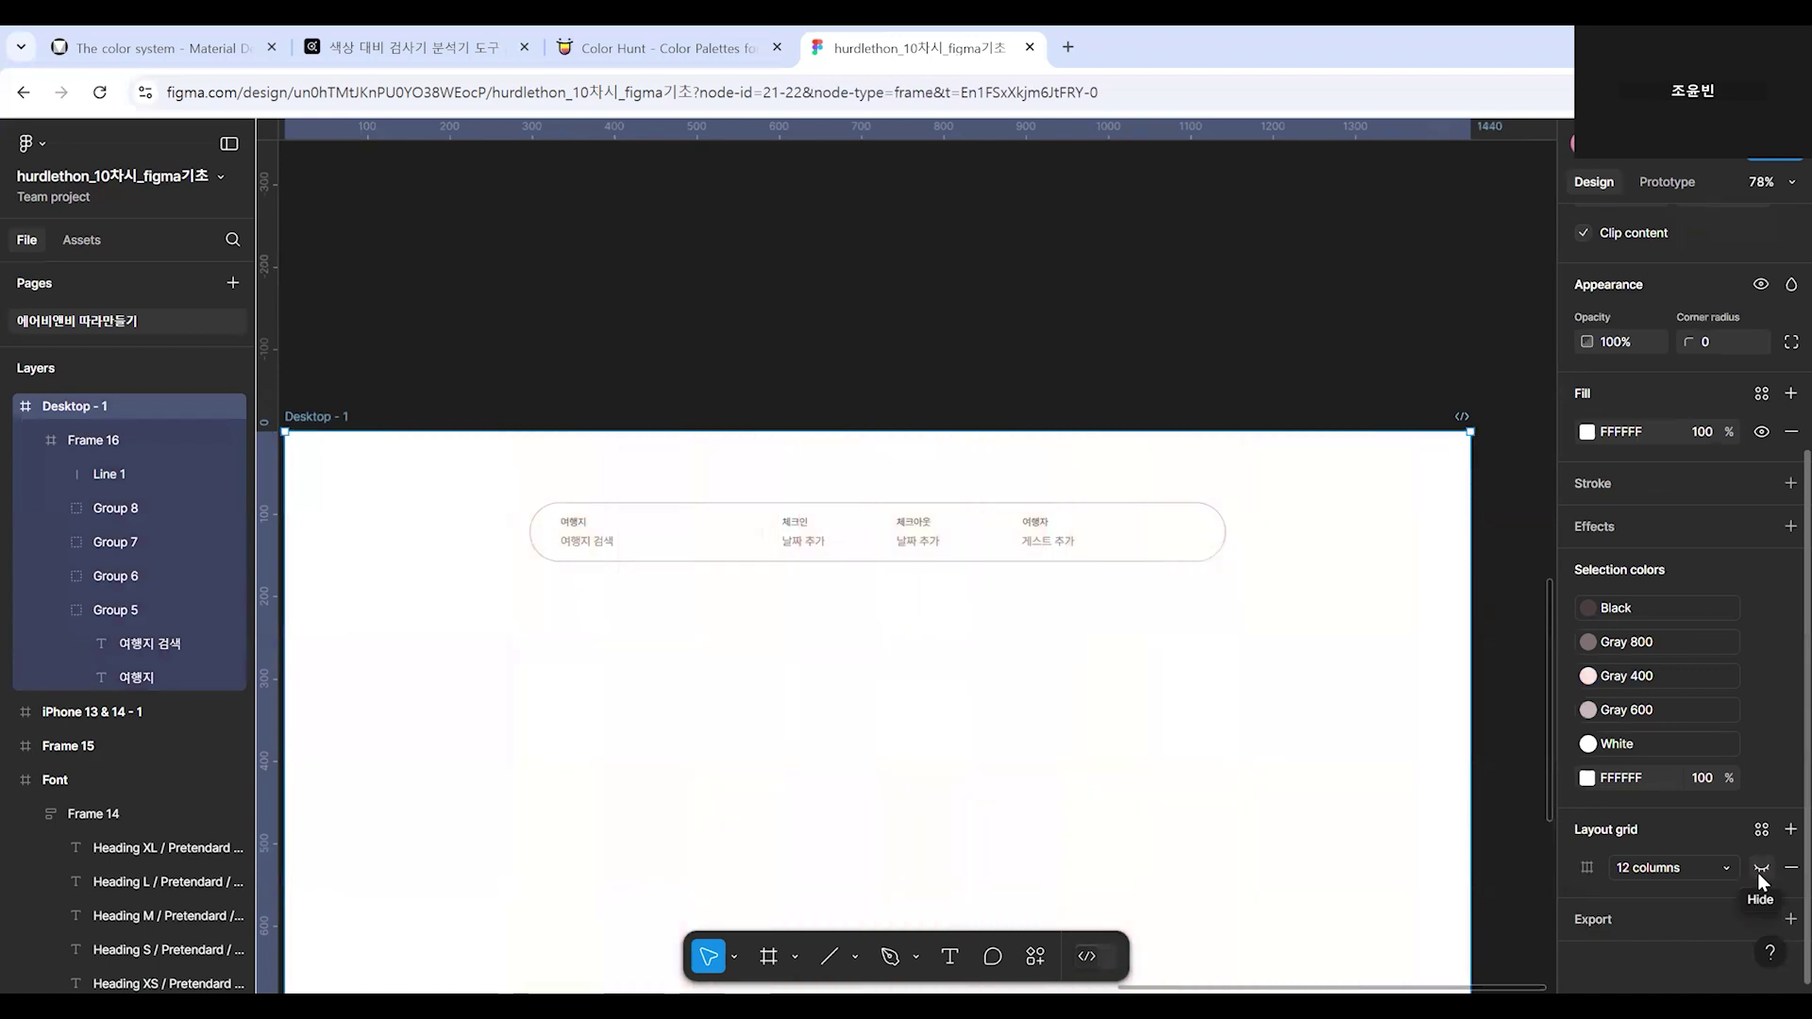
click(1762, 869)
Change the divider line's stroke to the Gray 600 color style.
scroll(698, 515, up, 4)
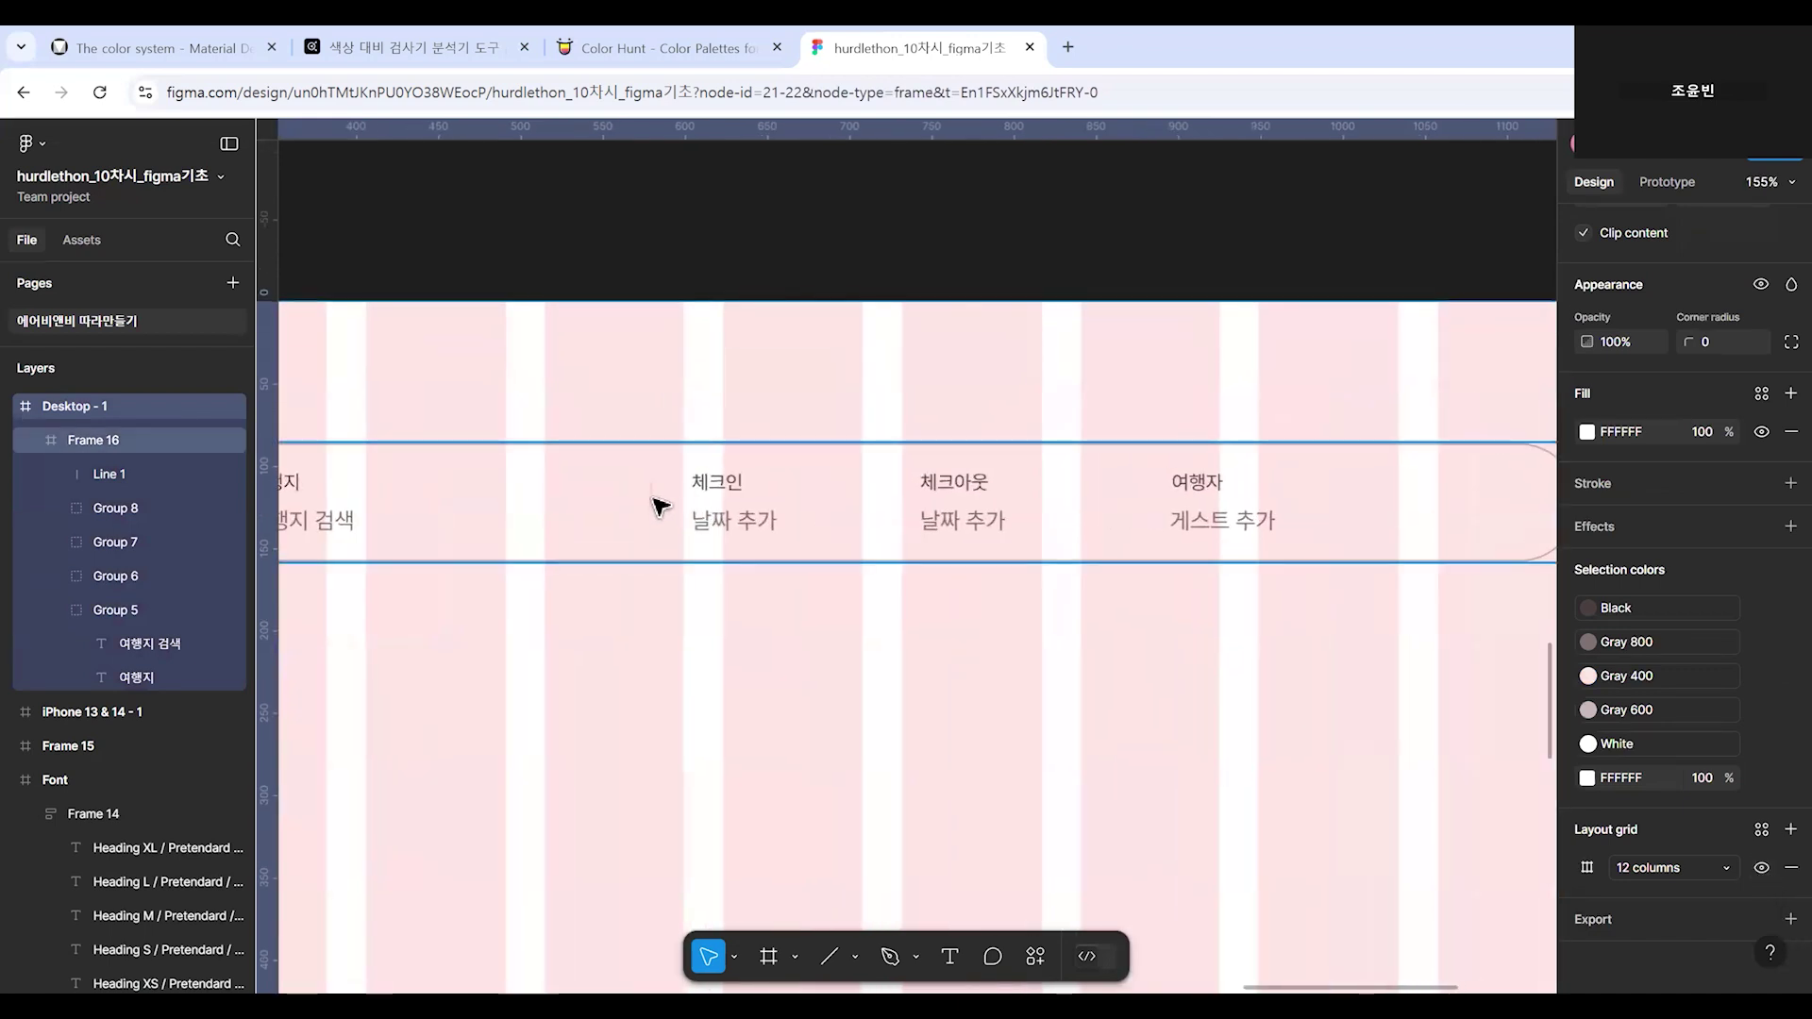
click(653, 499)
click(1626, 721)
click(1409, 904)
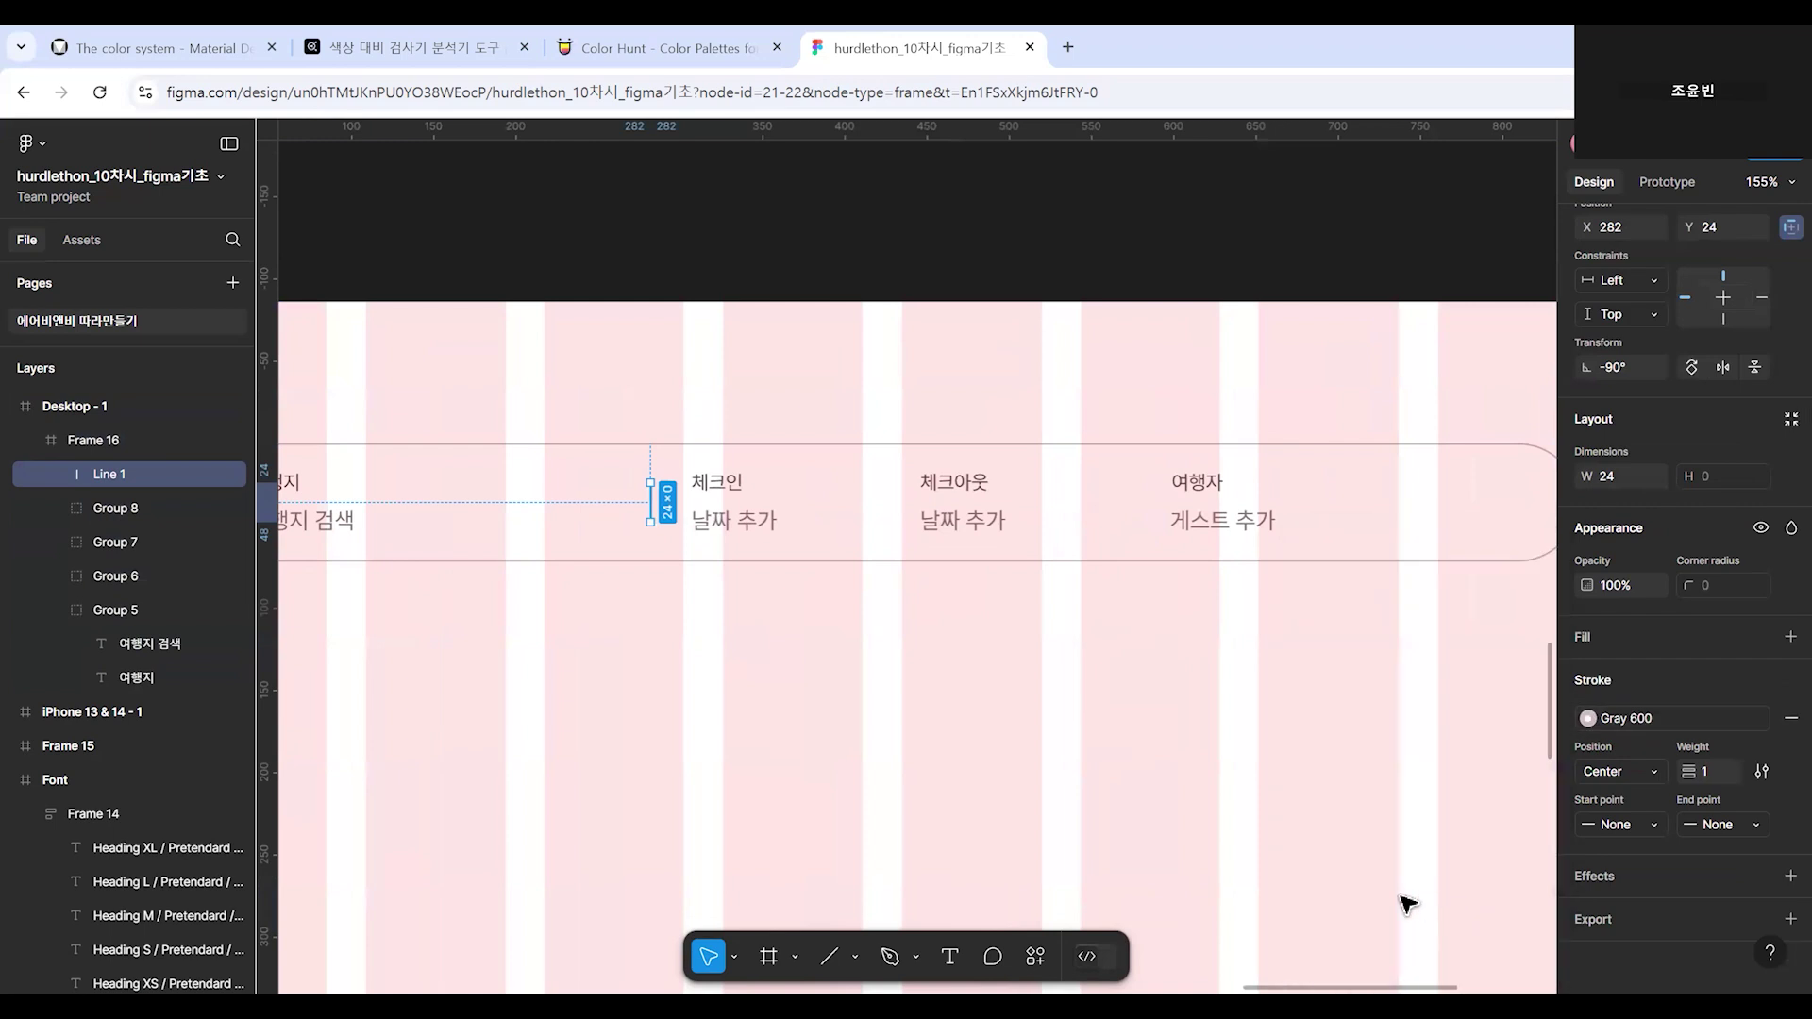
scroll(727, 716, down, 2)
click(648, 647)
scroll(724, 478, up, 4)
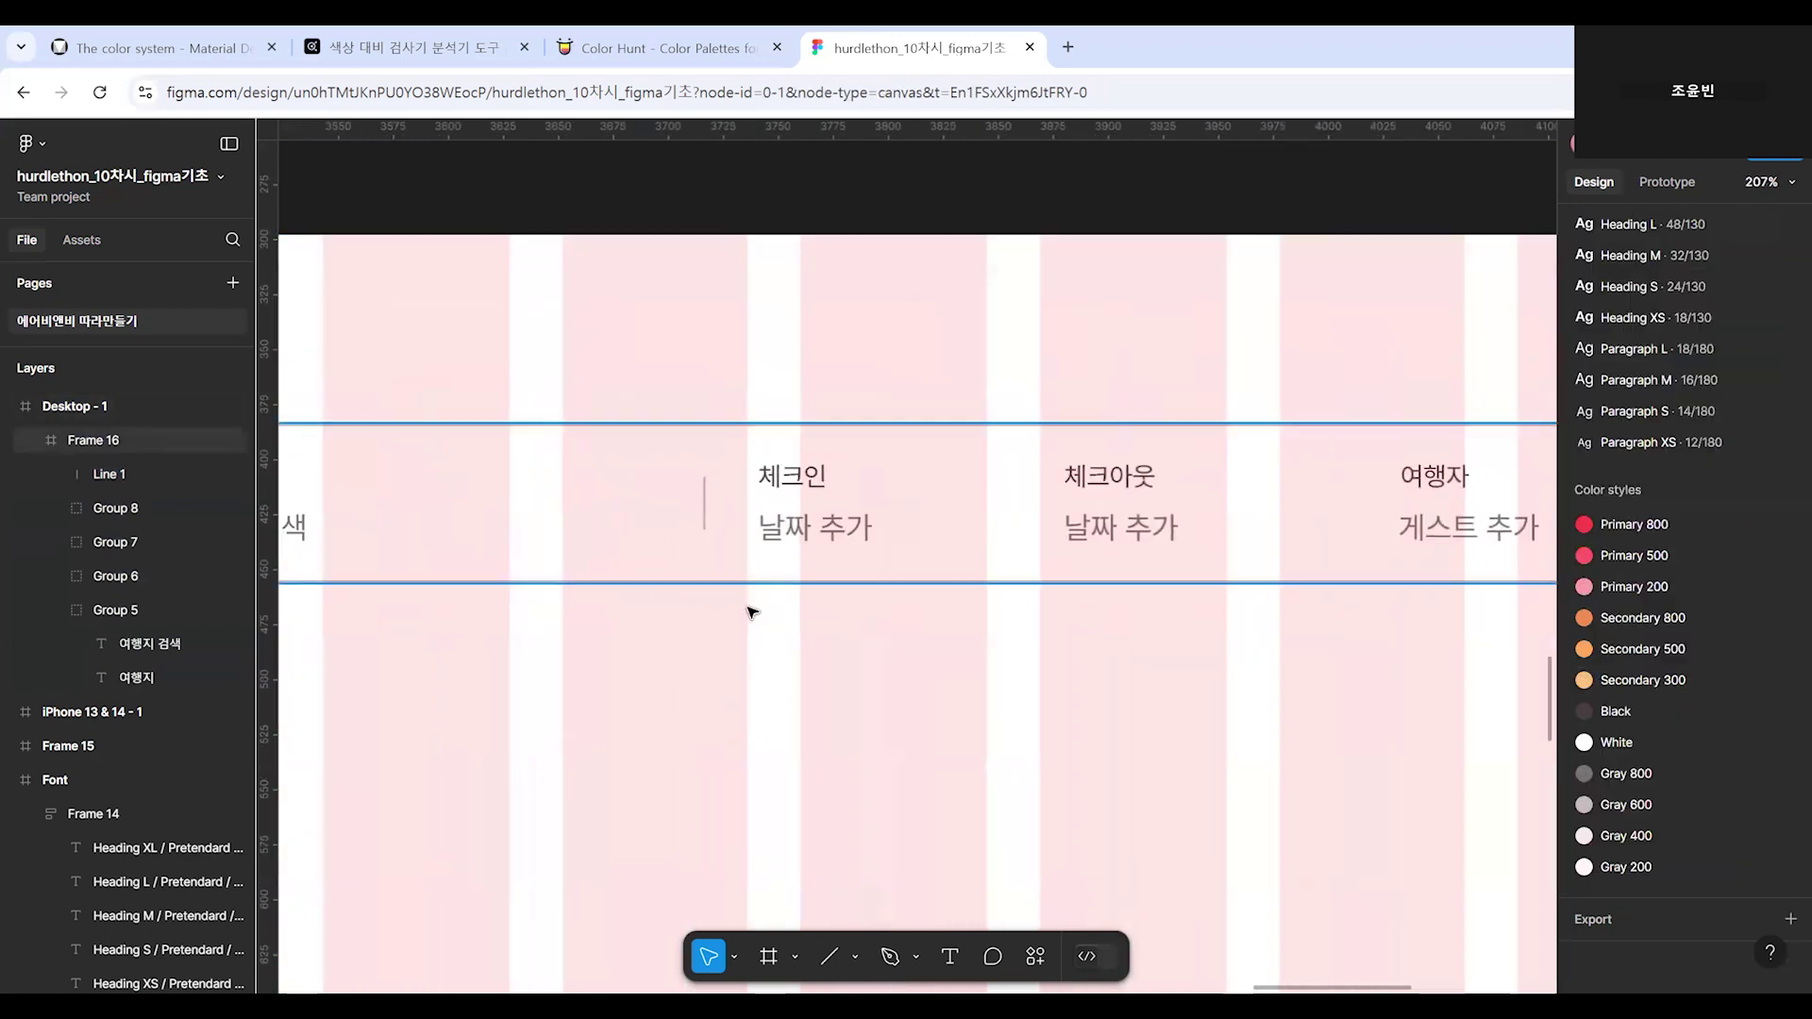
Check the divider against the example page and align it to the vertical center of the search bar frame.
scroll(706, 625, down, 4)
drag(683, 712, 1273, 668)
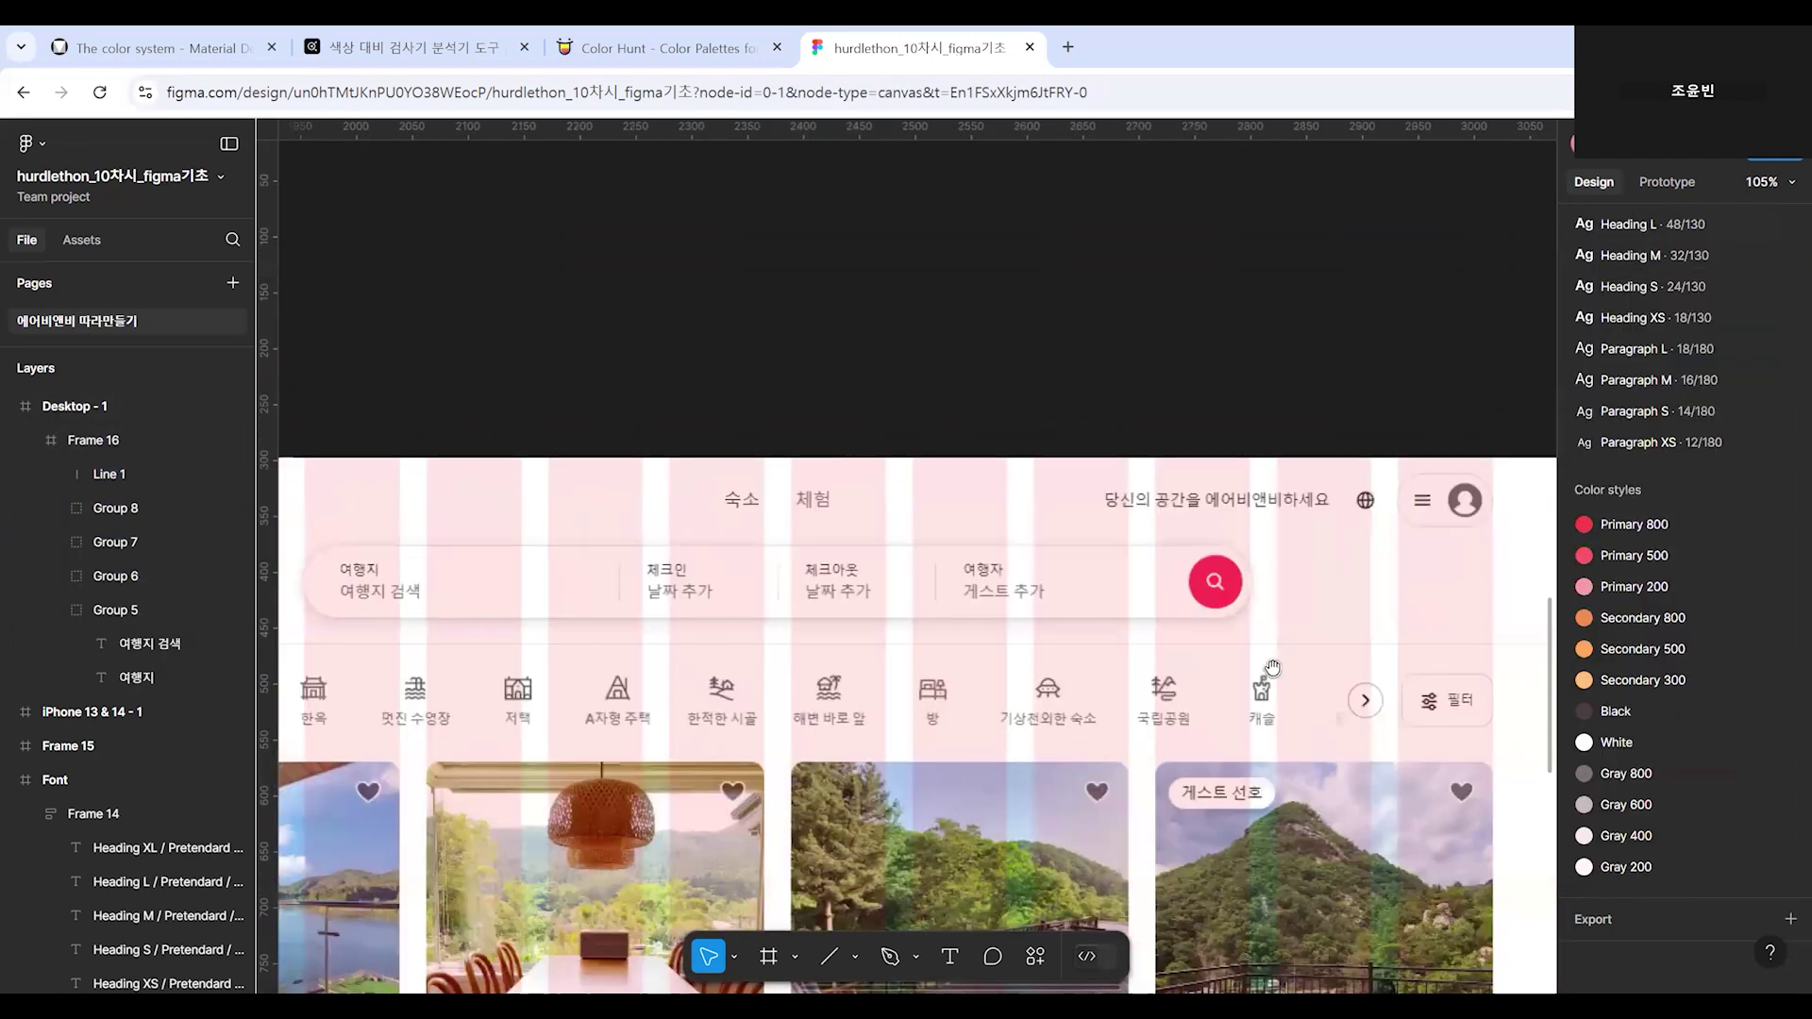
drag(808, 589, 885, 583)
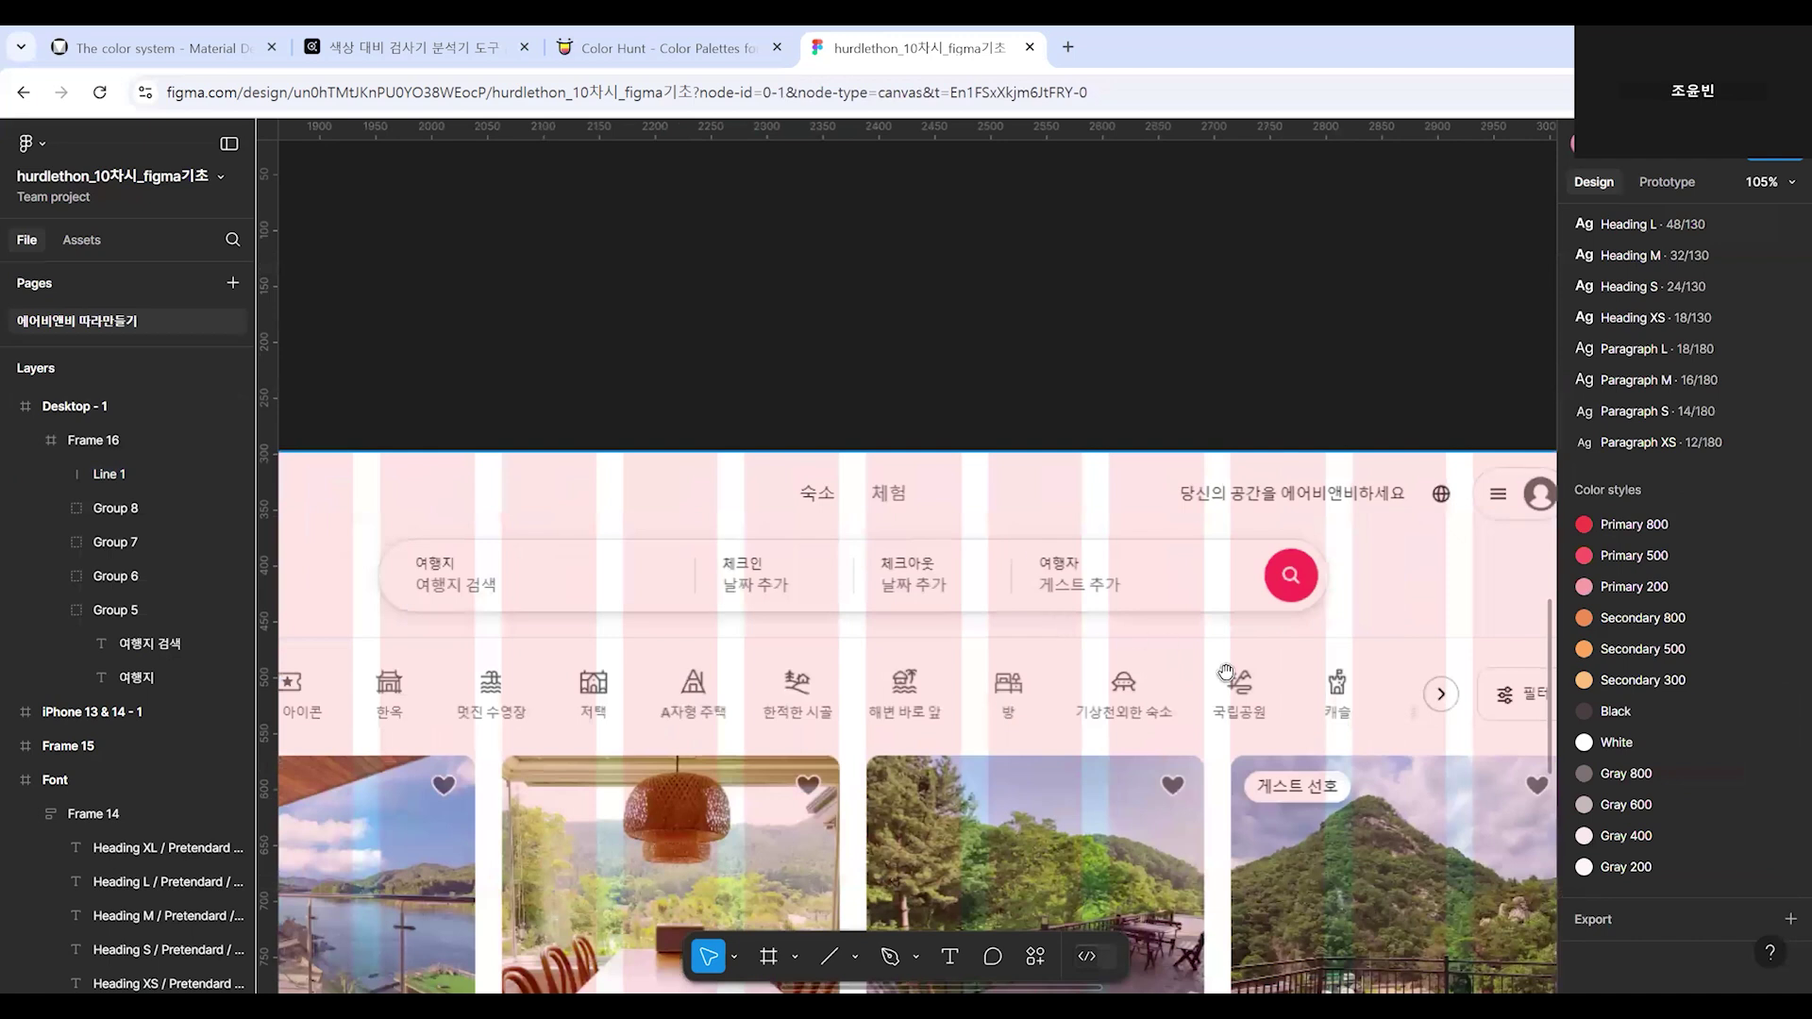
scroll(1388, 636, right, 2)
scroll(934, 678, up, 4)
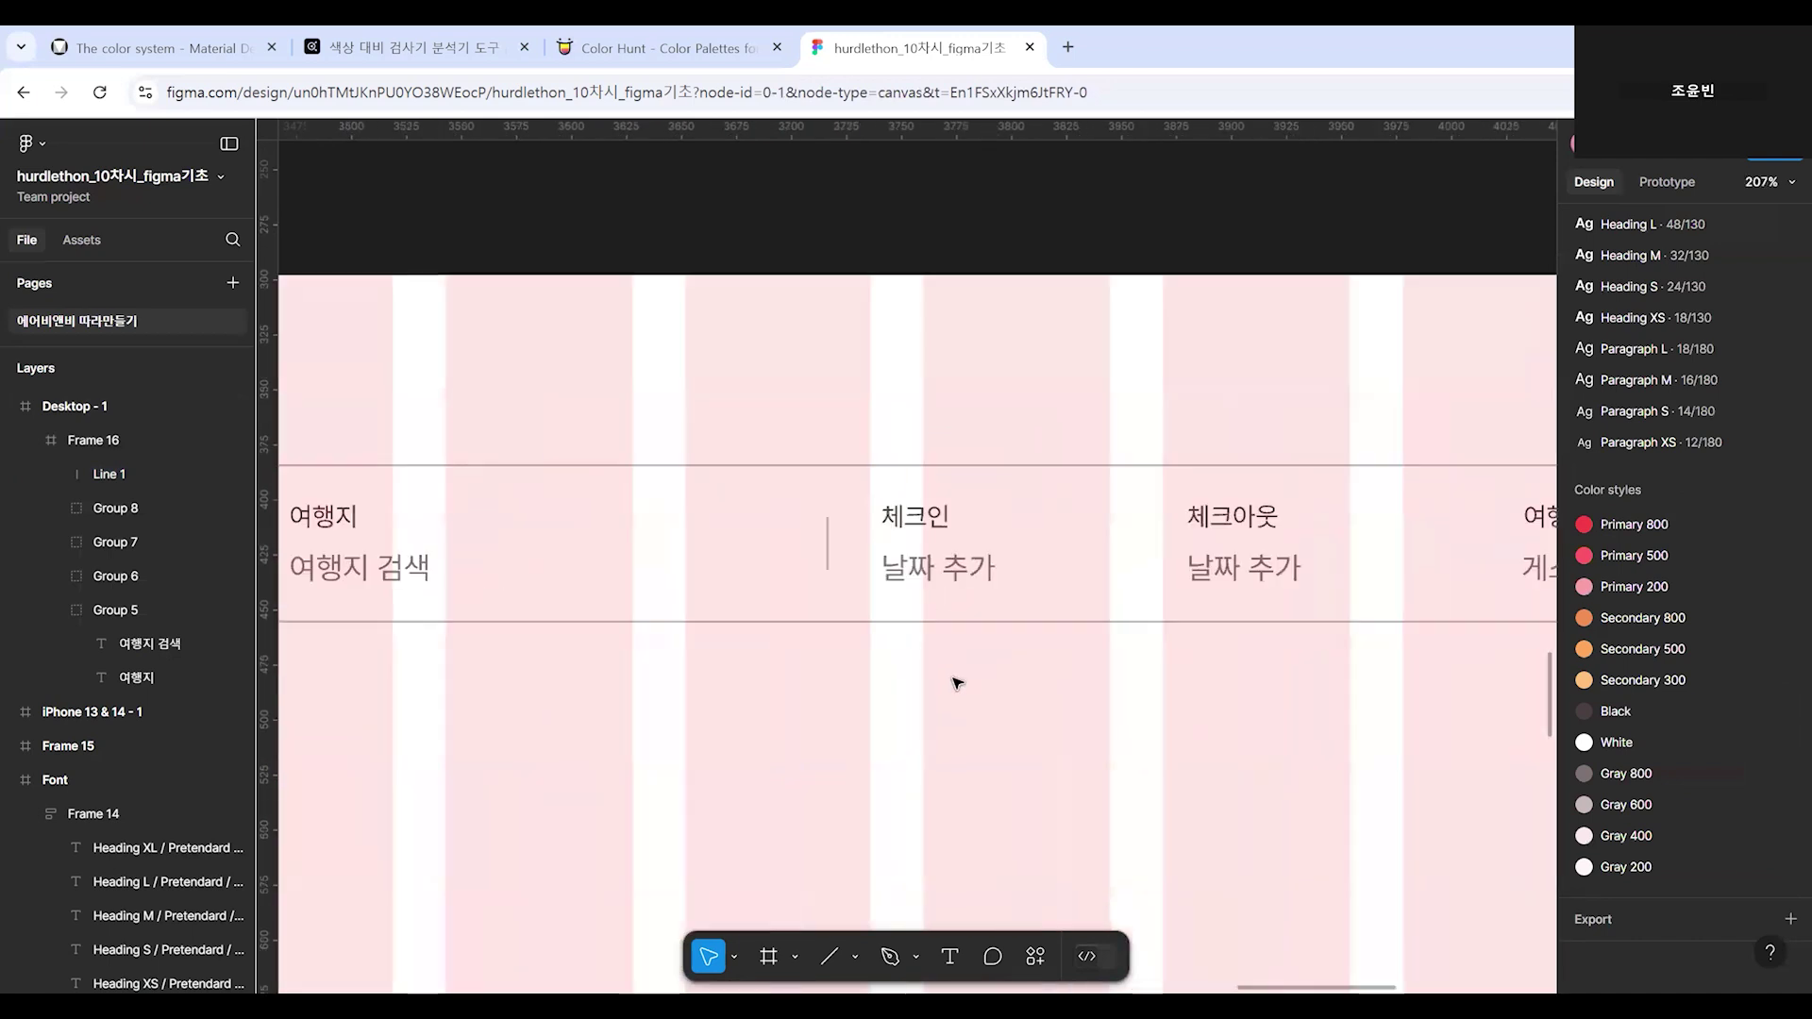
click(828, 552)
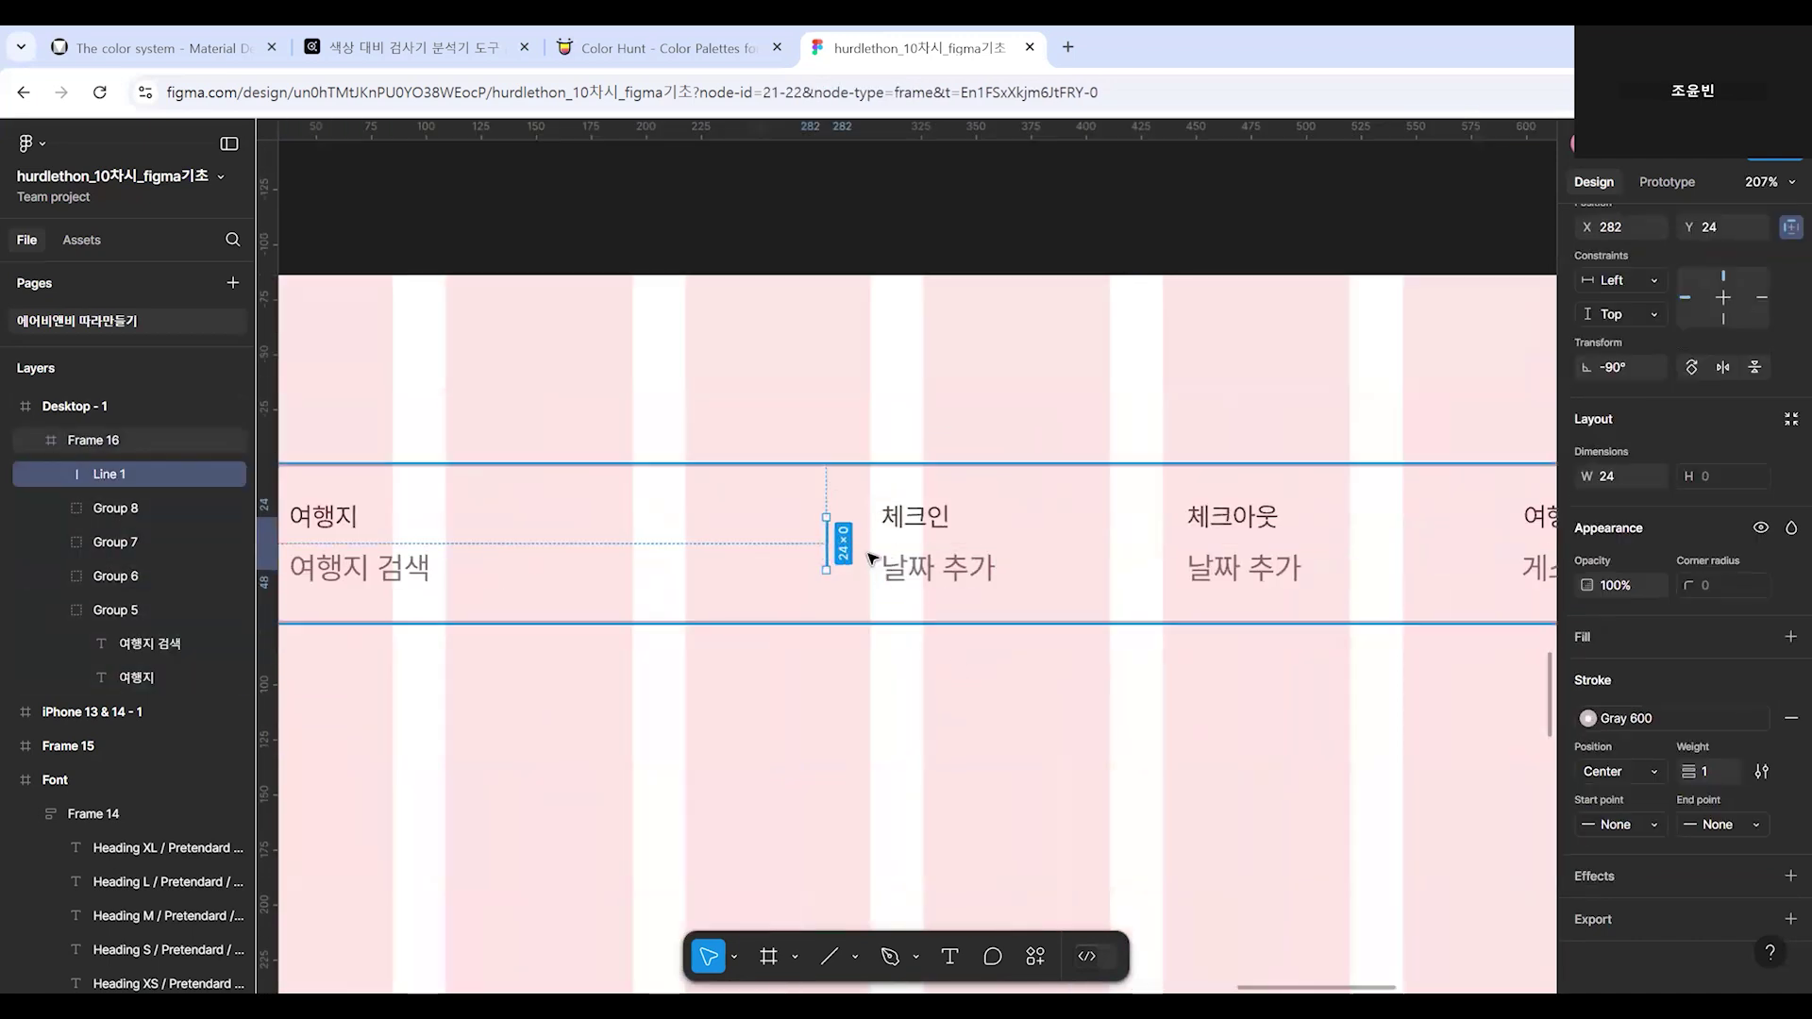
scroll(893, 660, right, 3)
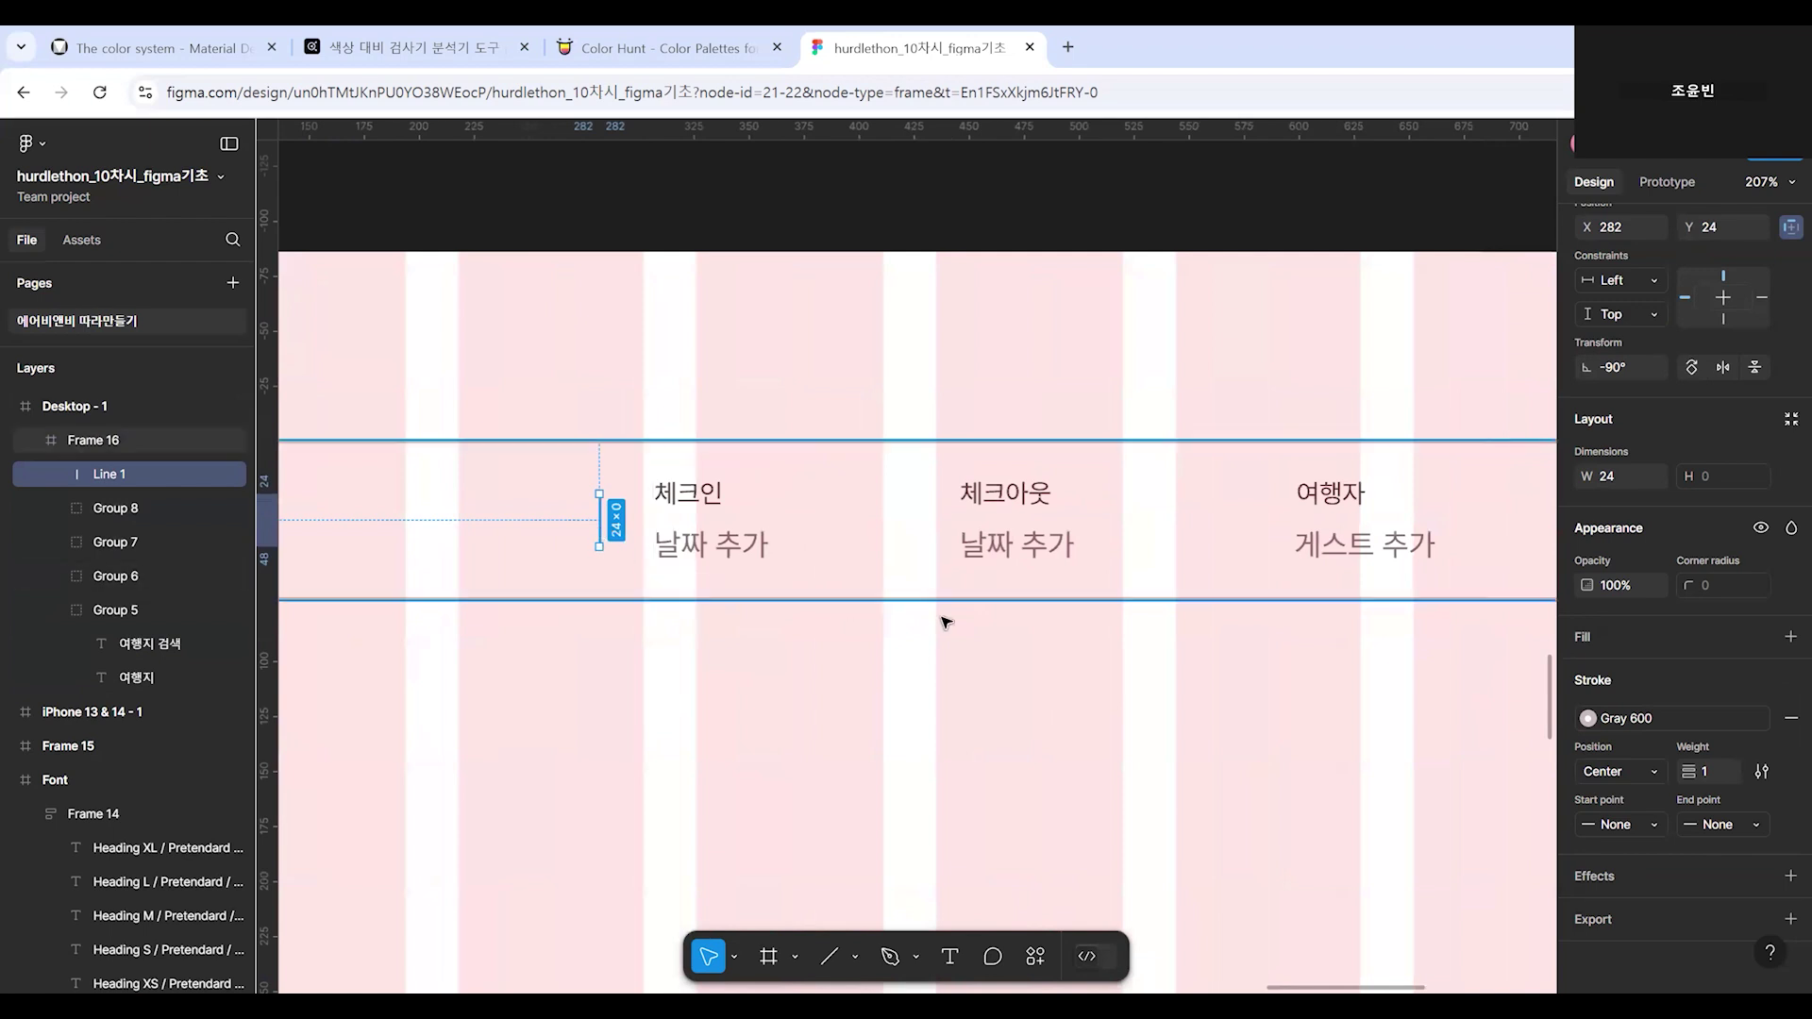
scroll(1741, 321, up, 2)
click(1724, 333)
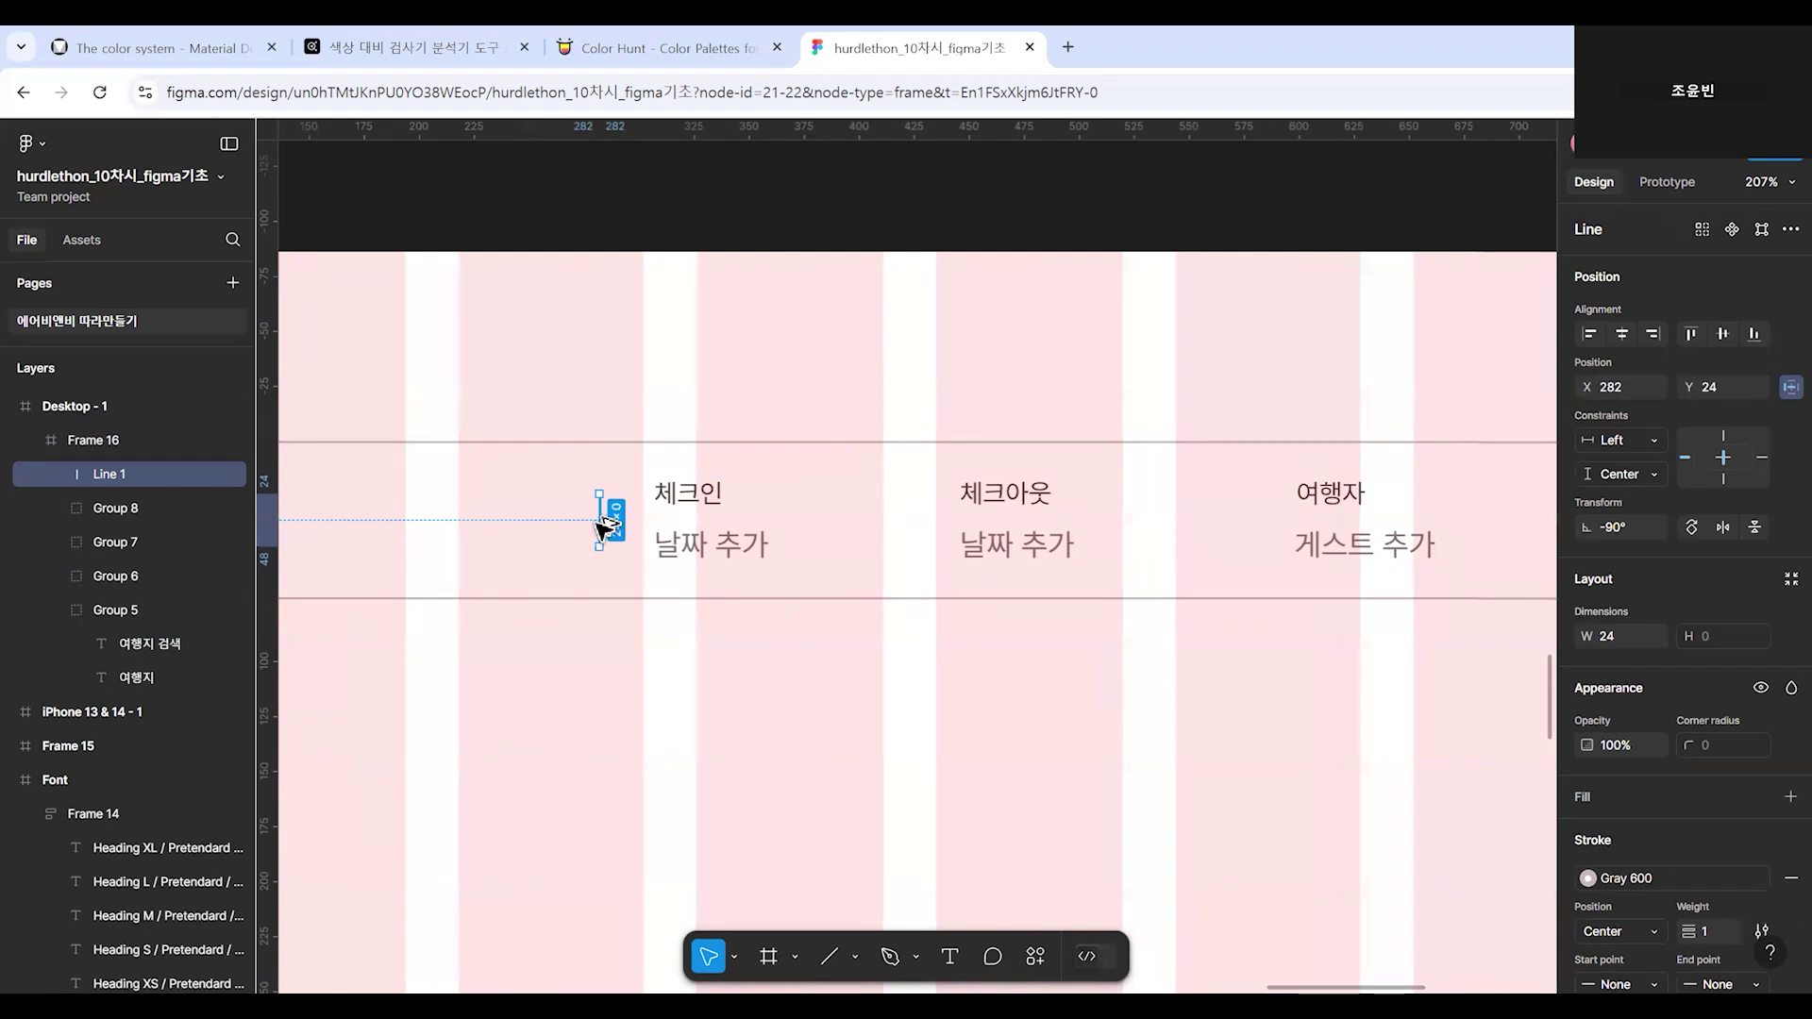
Try duplicating the divider line above and beside its original place near the 체크인 label, and undo the copies.
drag(604, 529, 756, 425)
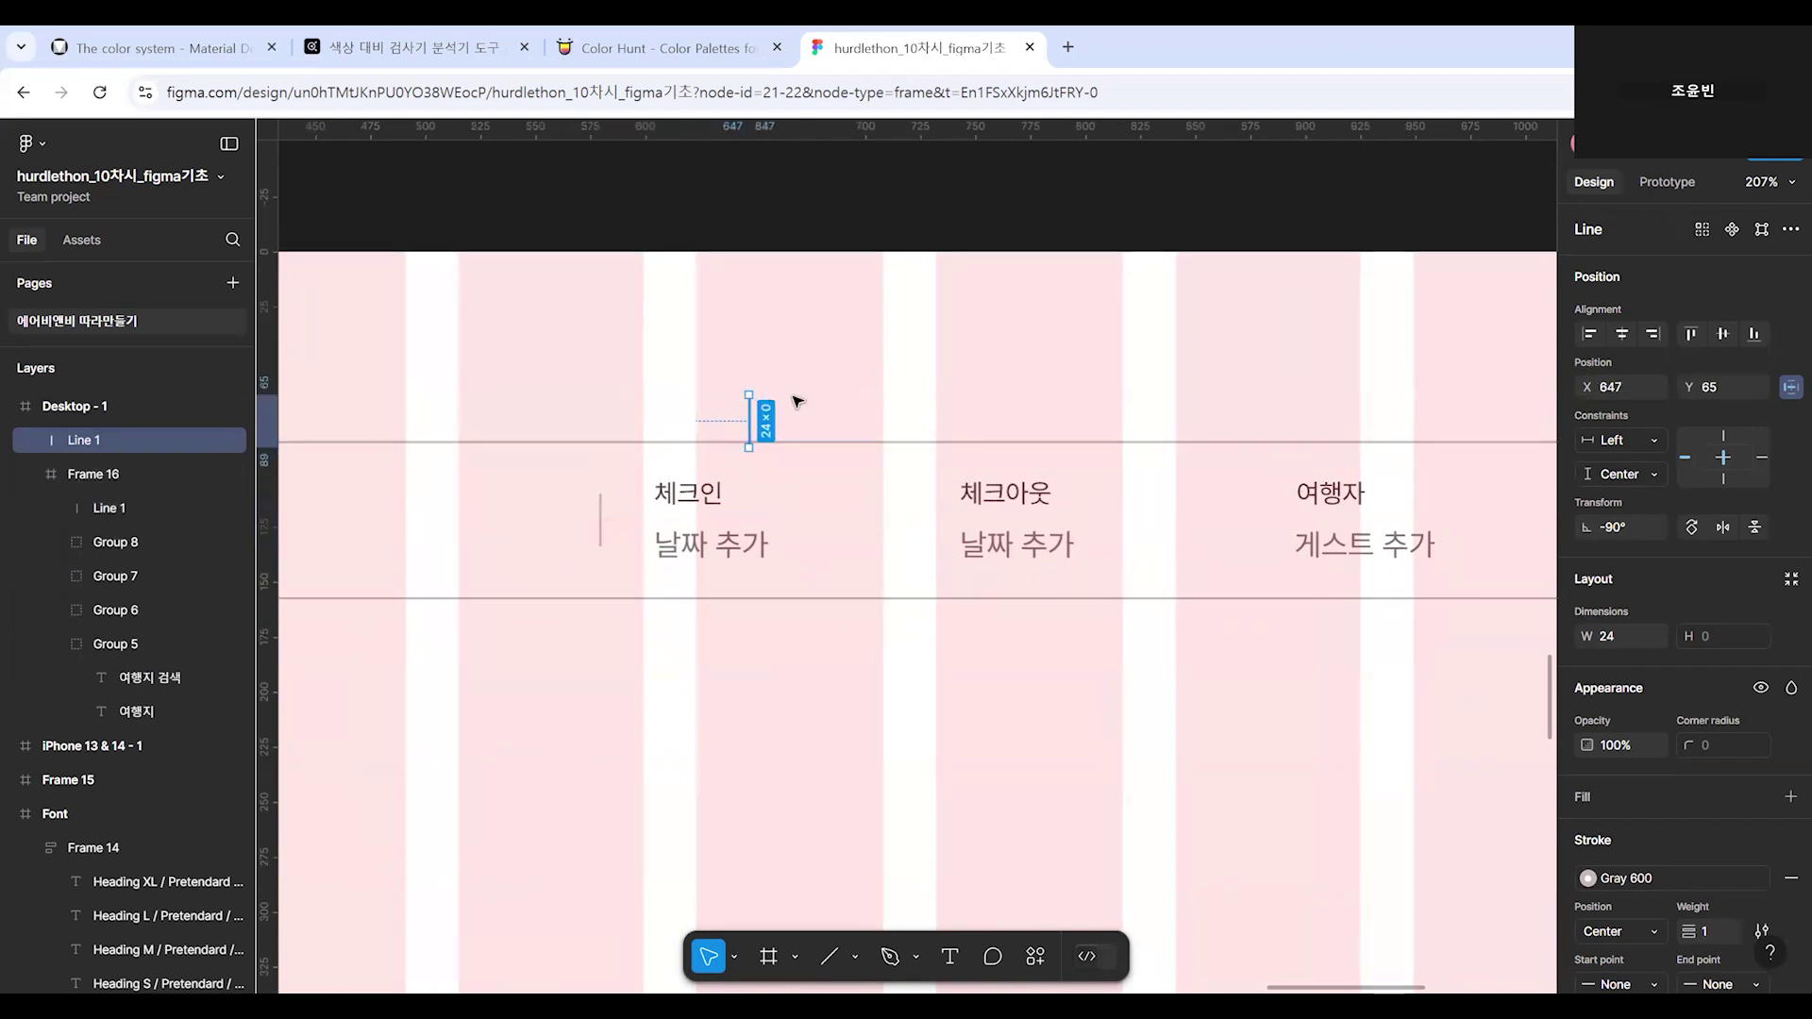
click(791, 414)
key(ctrl+z)
key(ctrl+z)
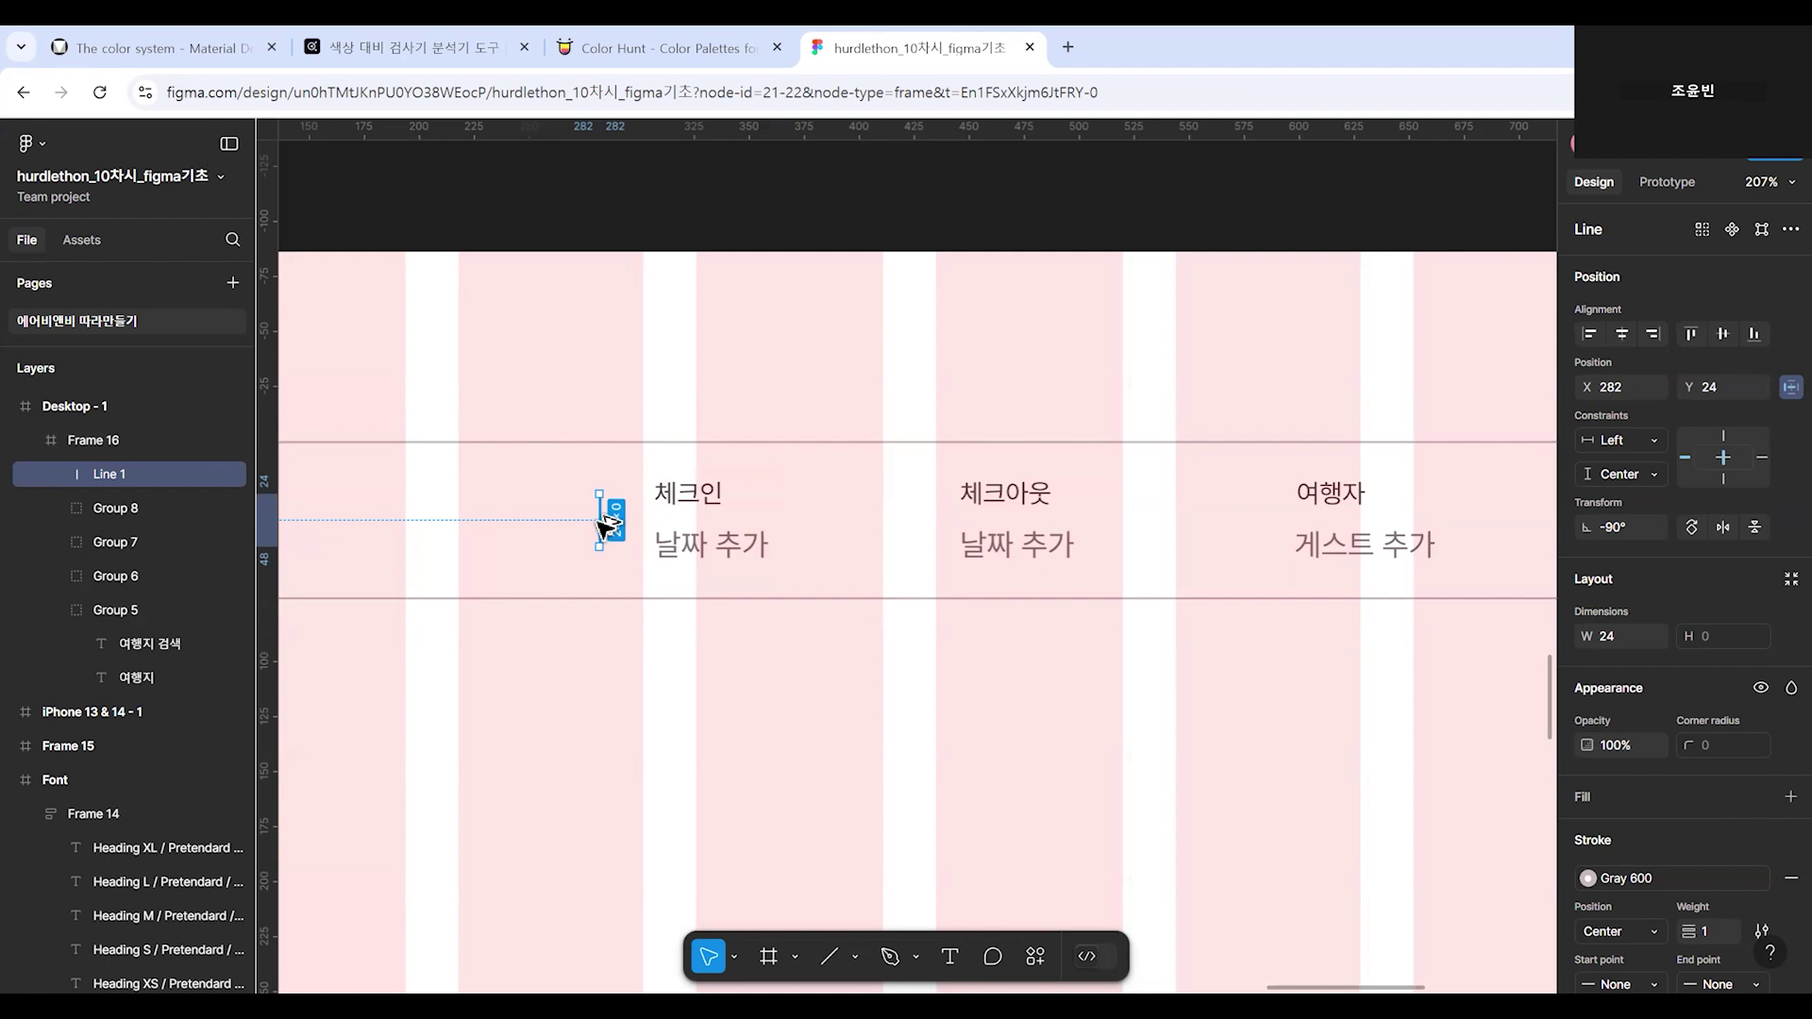
key(alt)
drag(598, 520, 623, 522)
key(ctrl+z)
Duplicate the divider line between the 체크인 and 체크아웃 groups and again between the 체크아웃 and 여행자 groups.
drag(607, 530, 918, 540)
click(1043, 710)
drag(1133, 710, 927, 688)
click(728, 513)
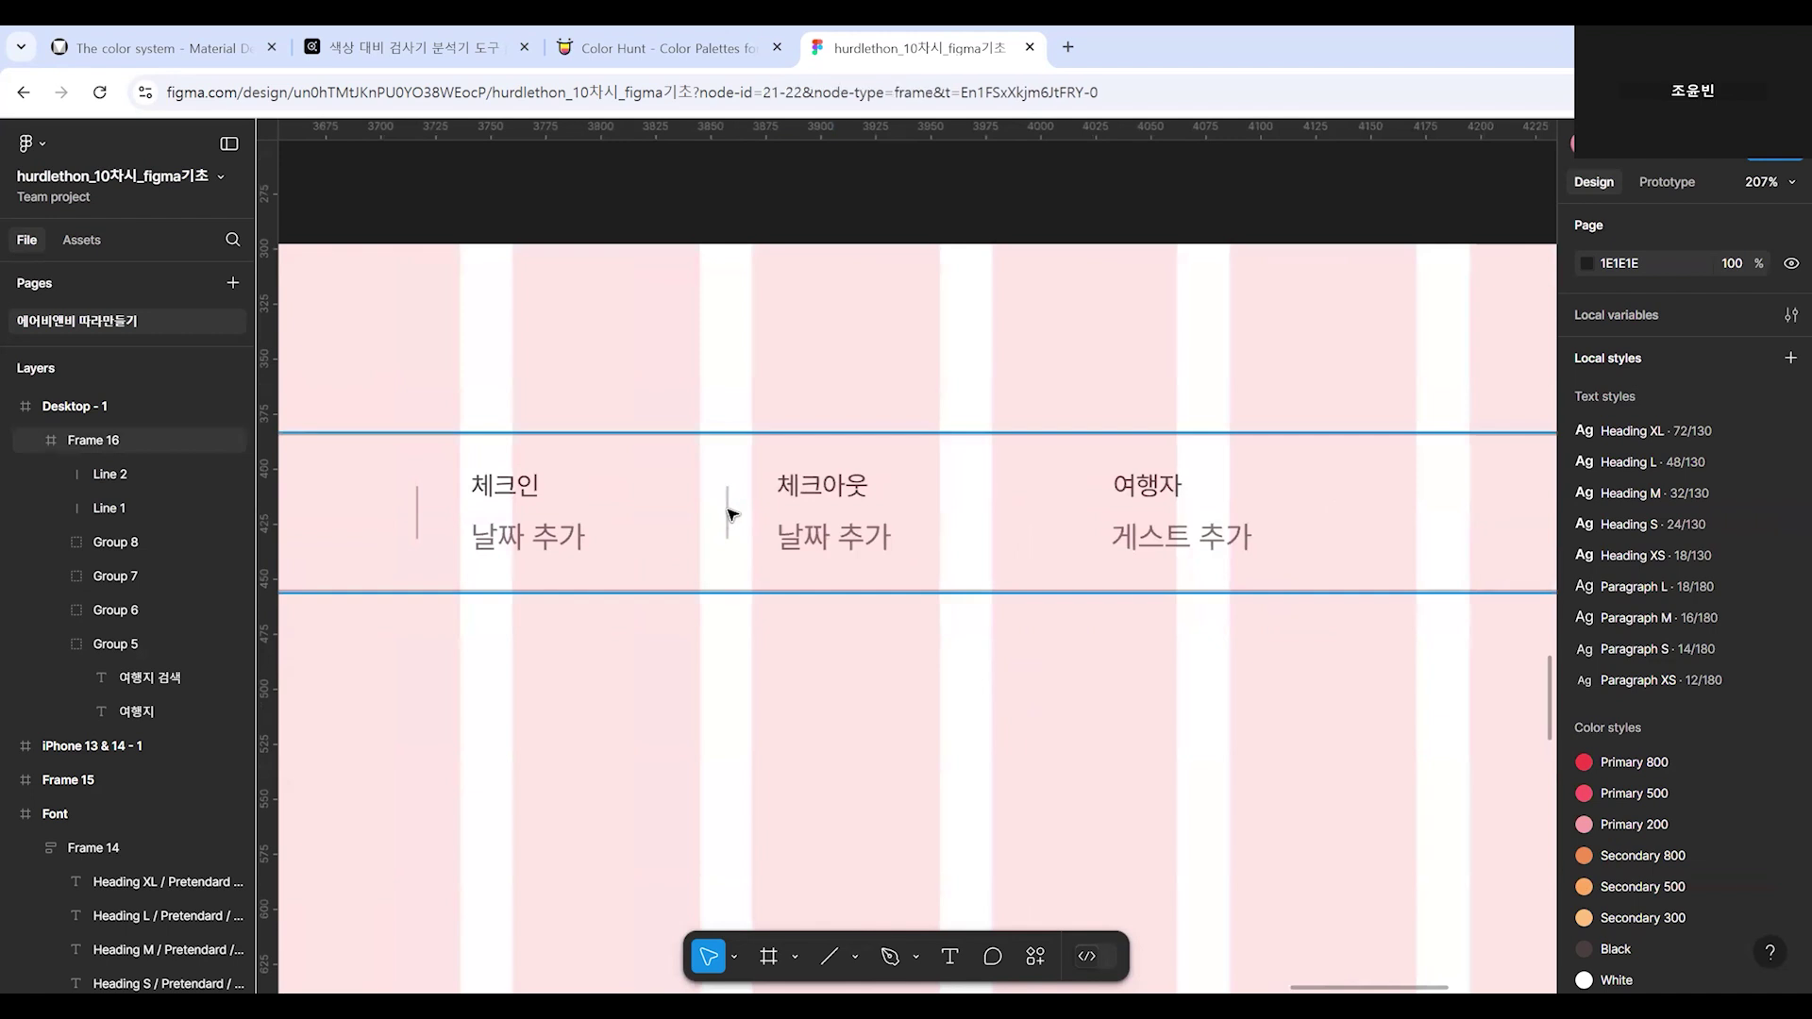
drag(733, 525, 1064, 526)
key(Escape)
click(1145, 695)
Compare the divided search bar in Desktop - 1 with the example page and examine the example's round red search button.
scroll(1145, 720, down, 5)
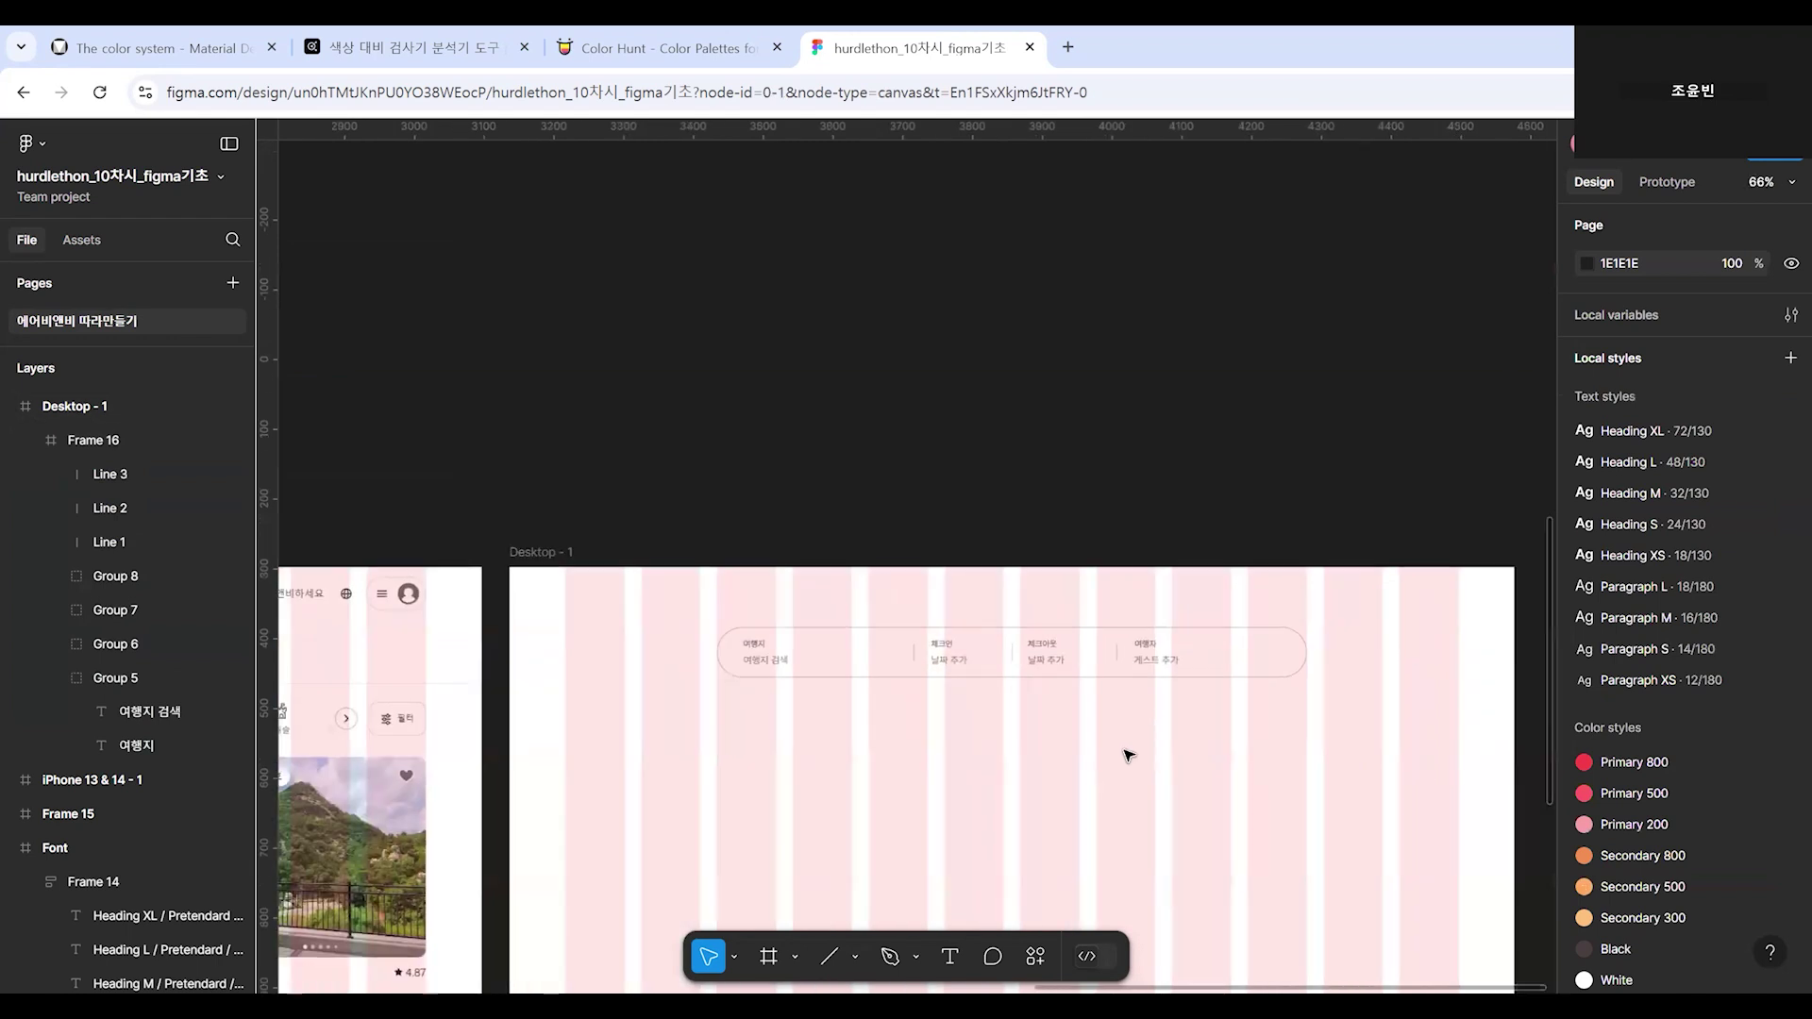
scroll(1175, 616, down, 2)
scroll(1174, 615, left, 5)
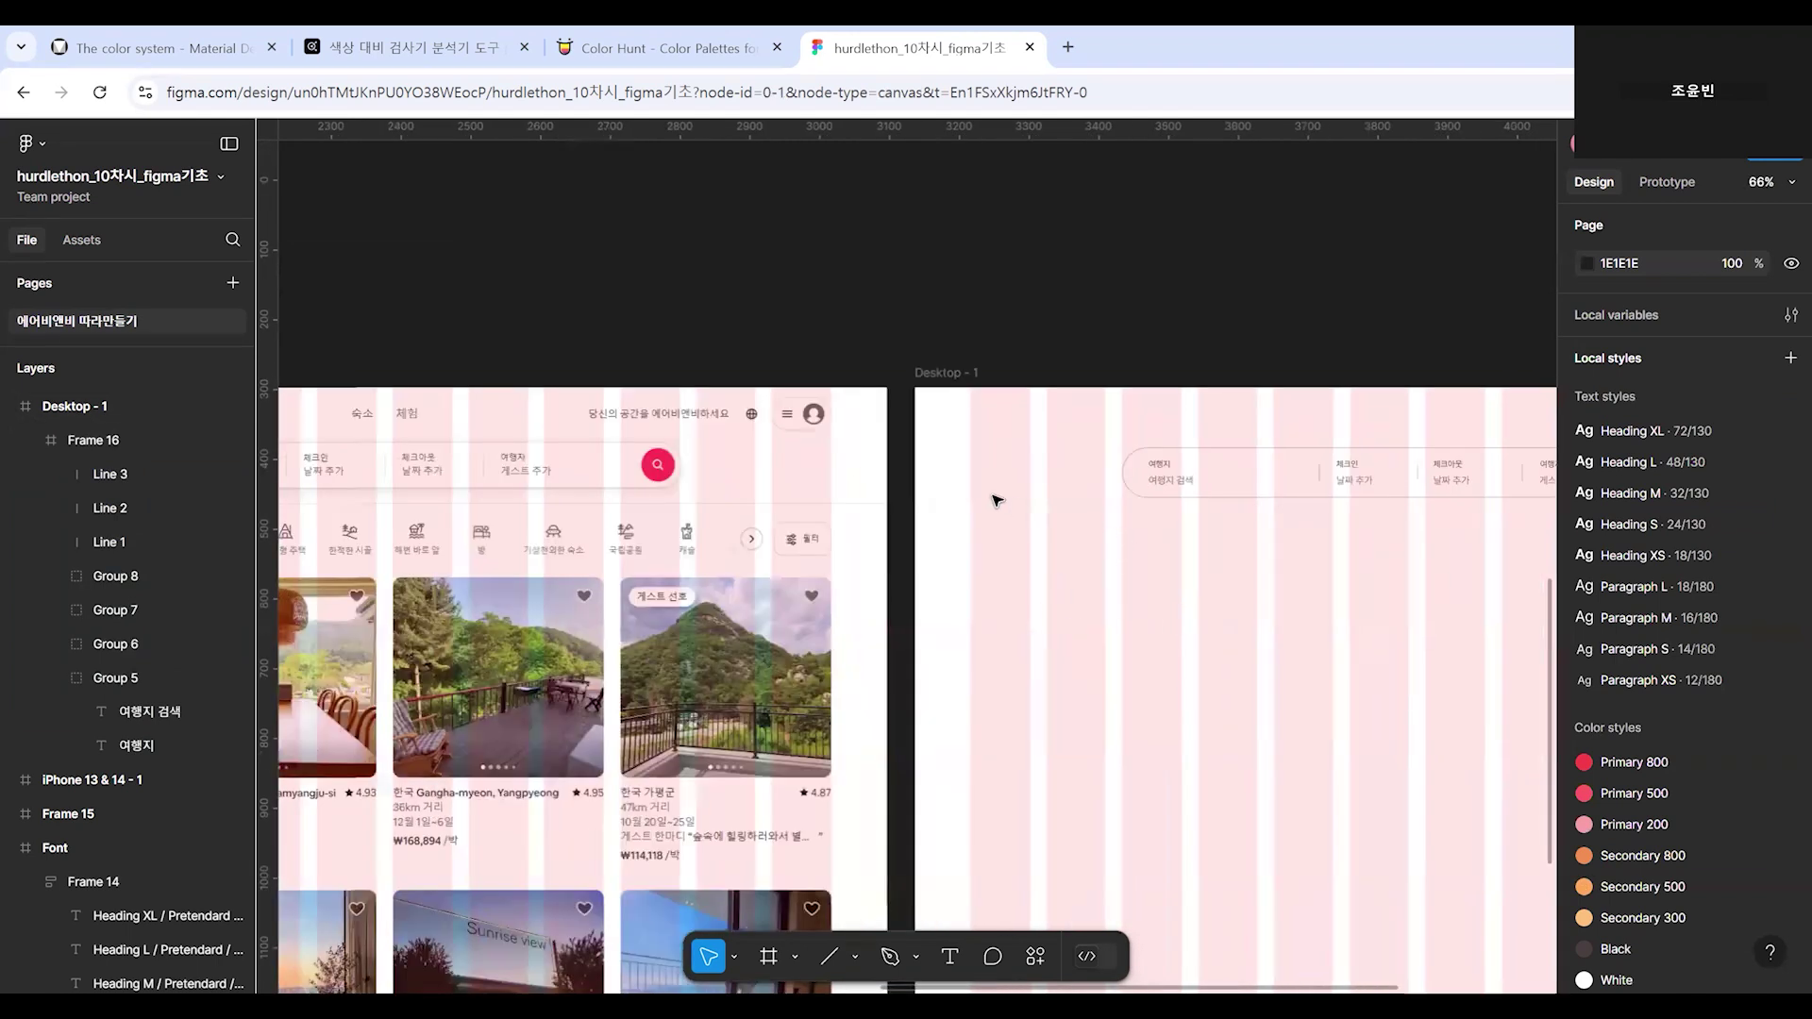
scroll(997, 500, right, 3)
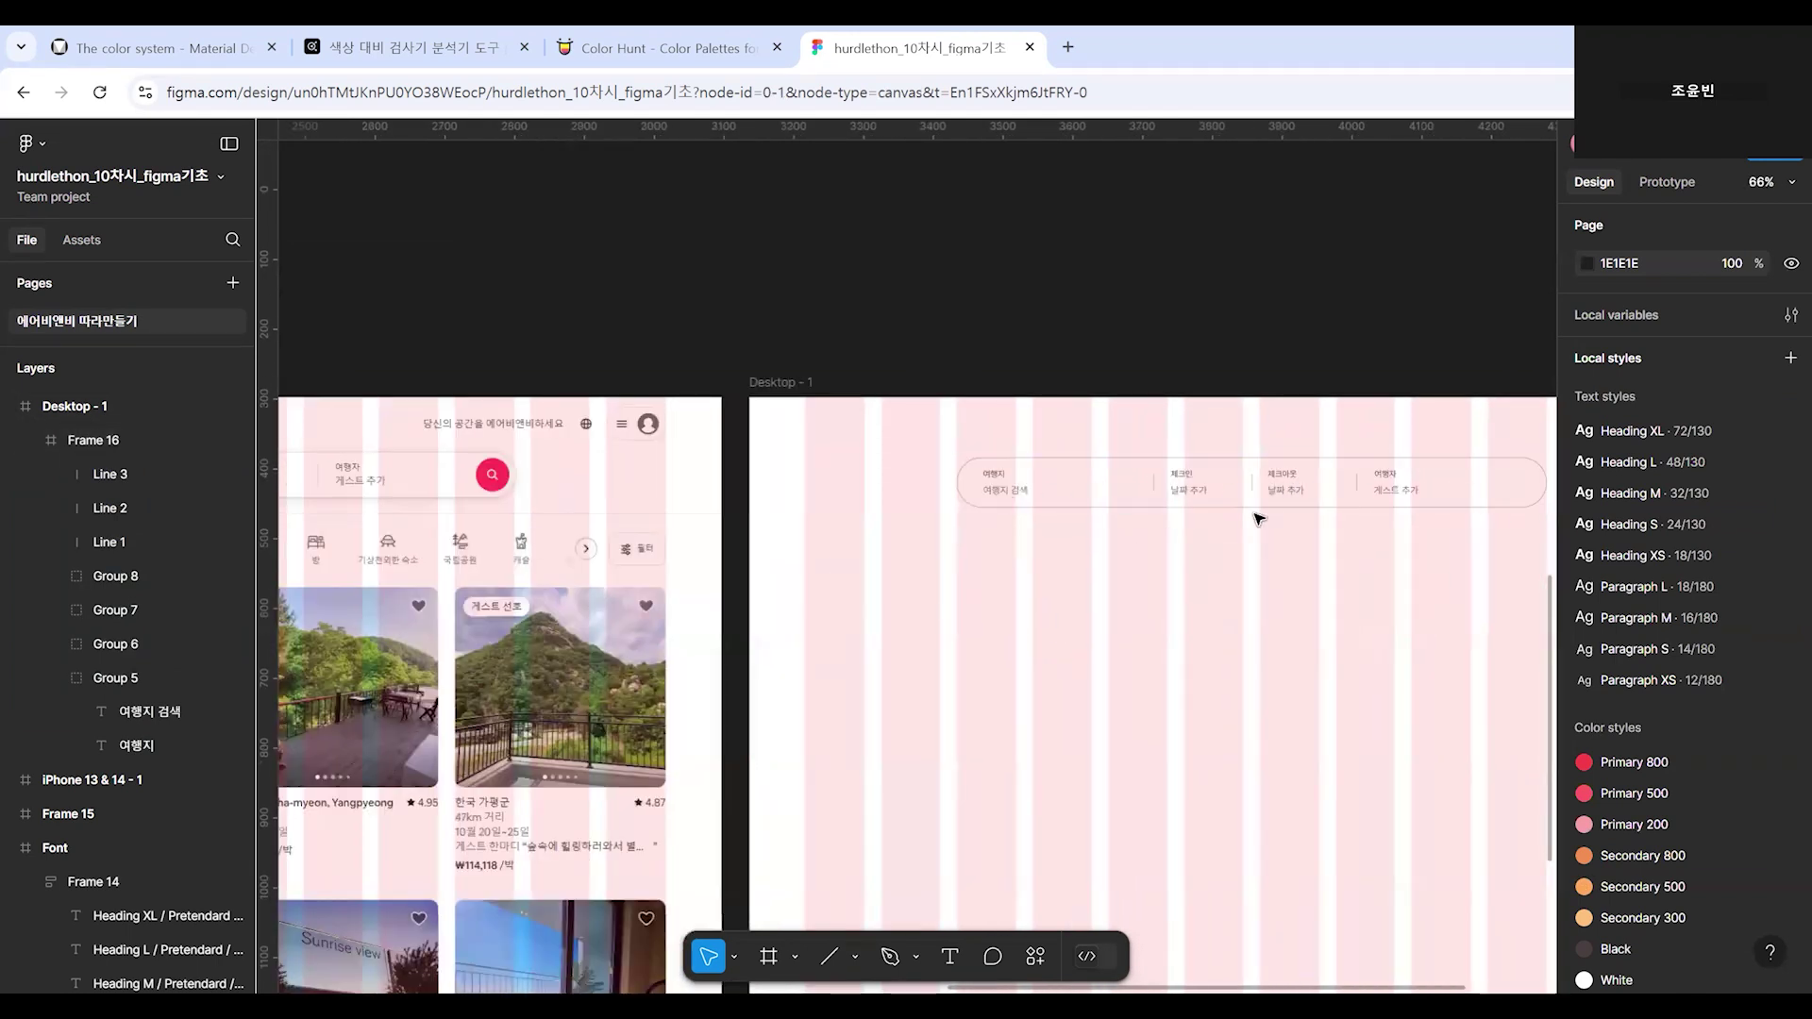
scroll(1004, 635, right, 2)
scroll(943, 619, up, 5)
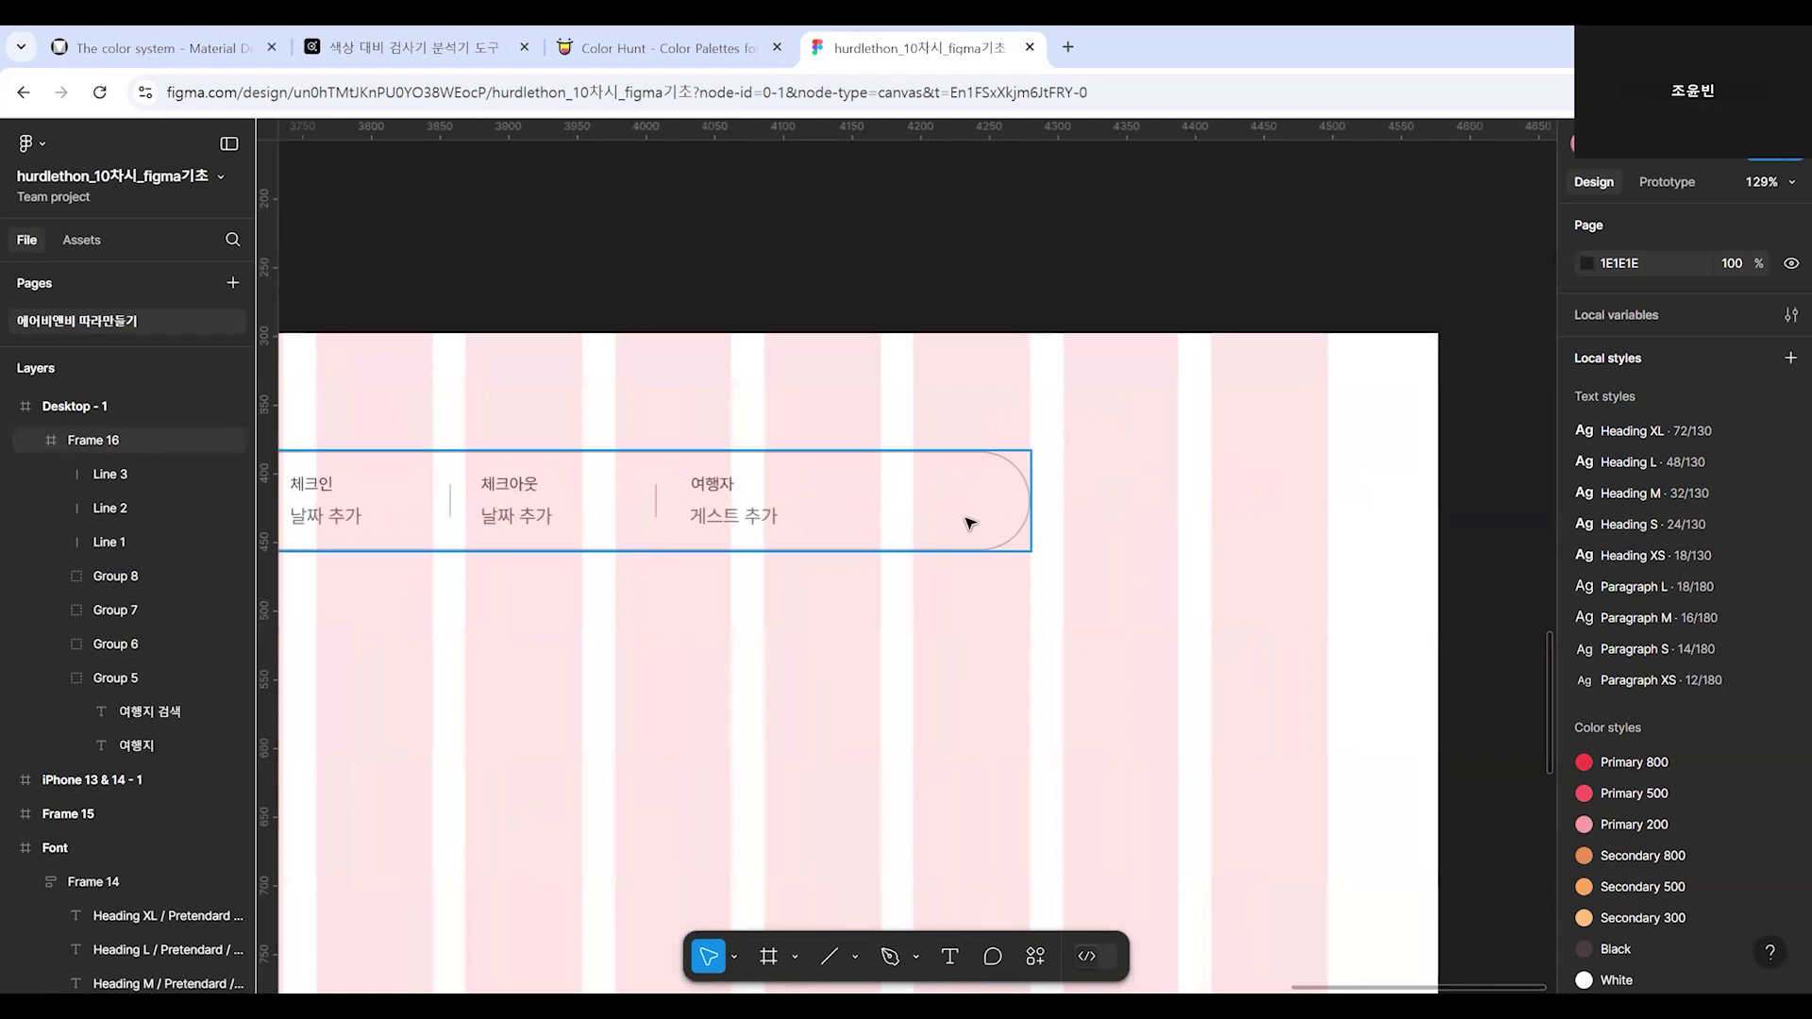
scroll(547, 752, down, 2)
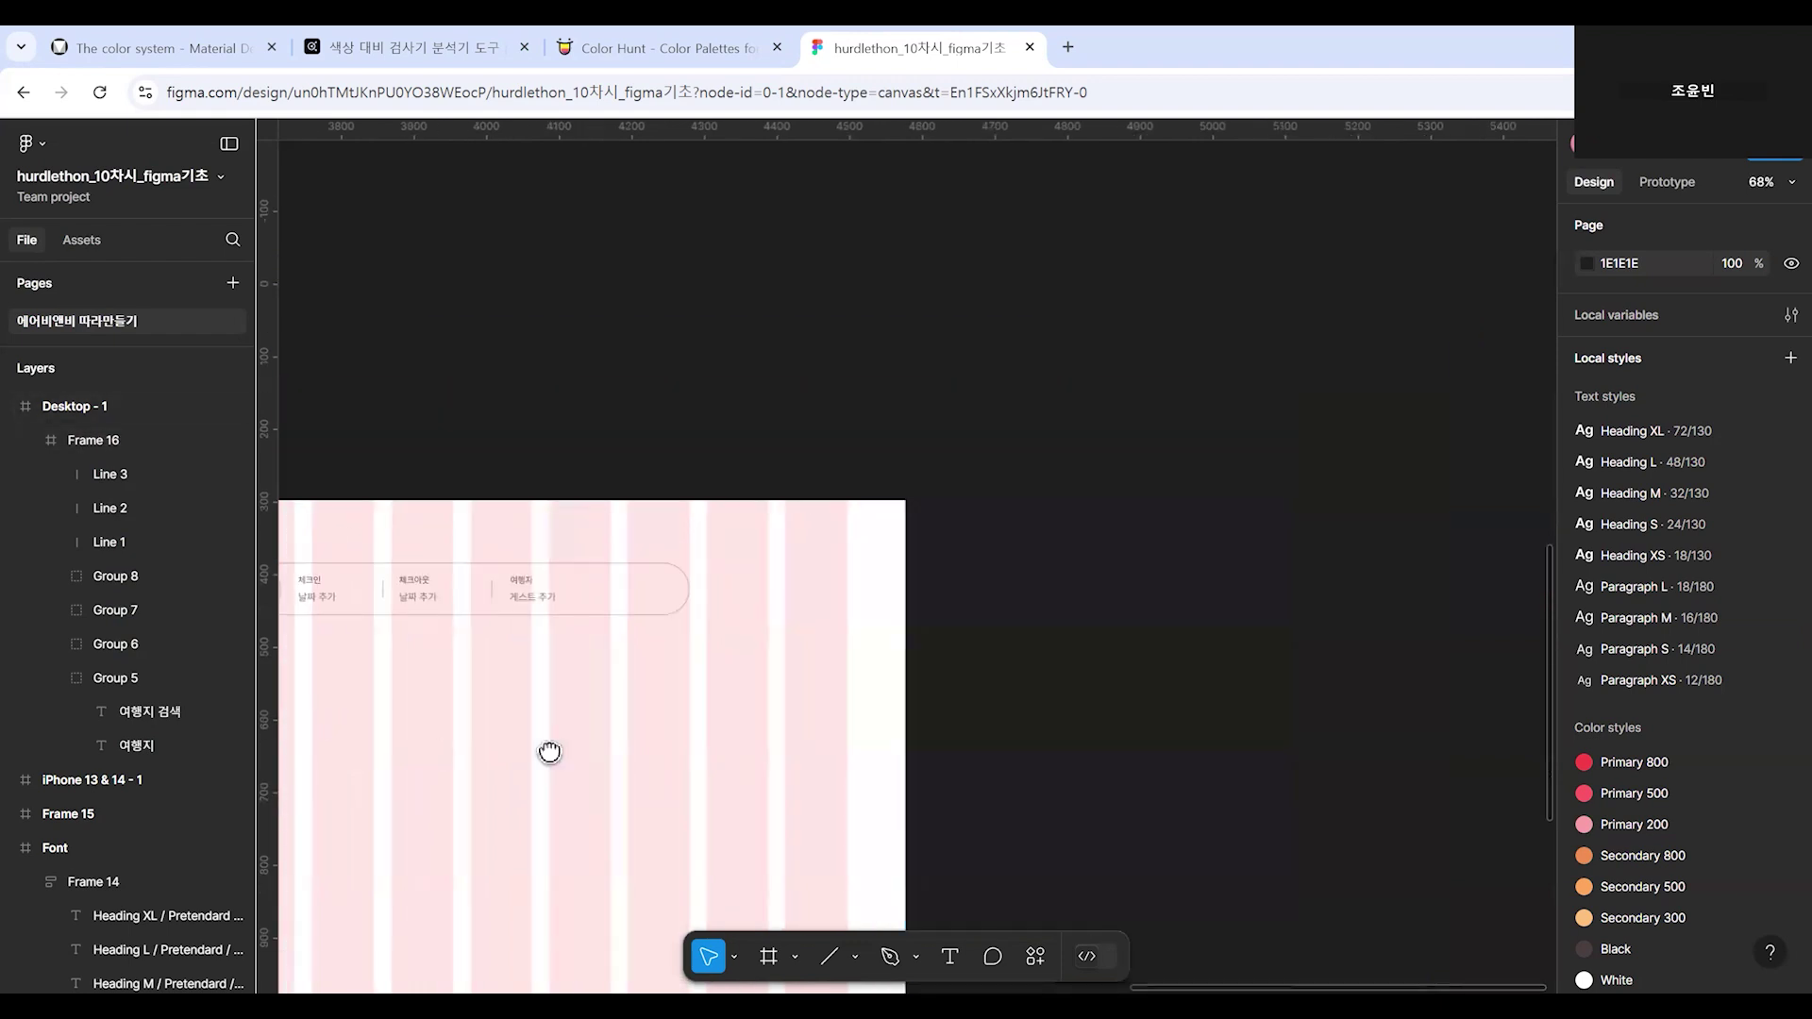
scroll(1157, 736, left, 10)
scroll(812, 552, up, 5)
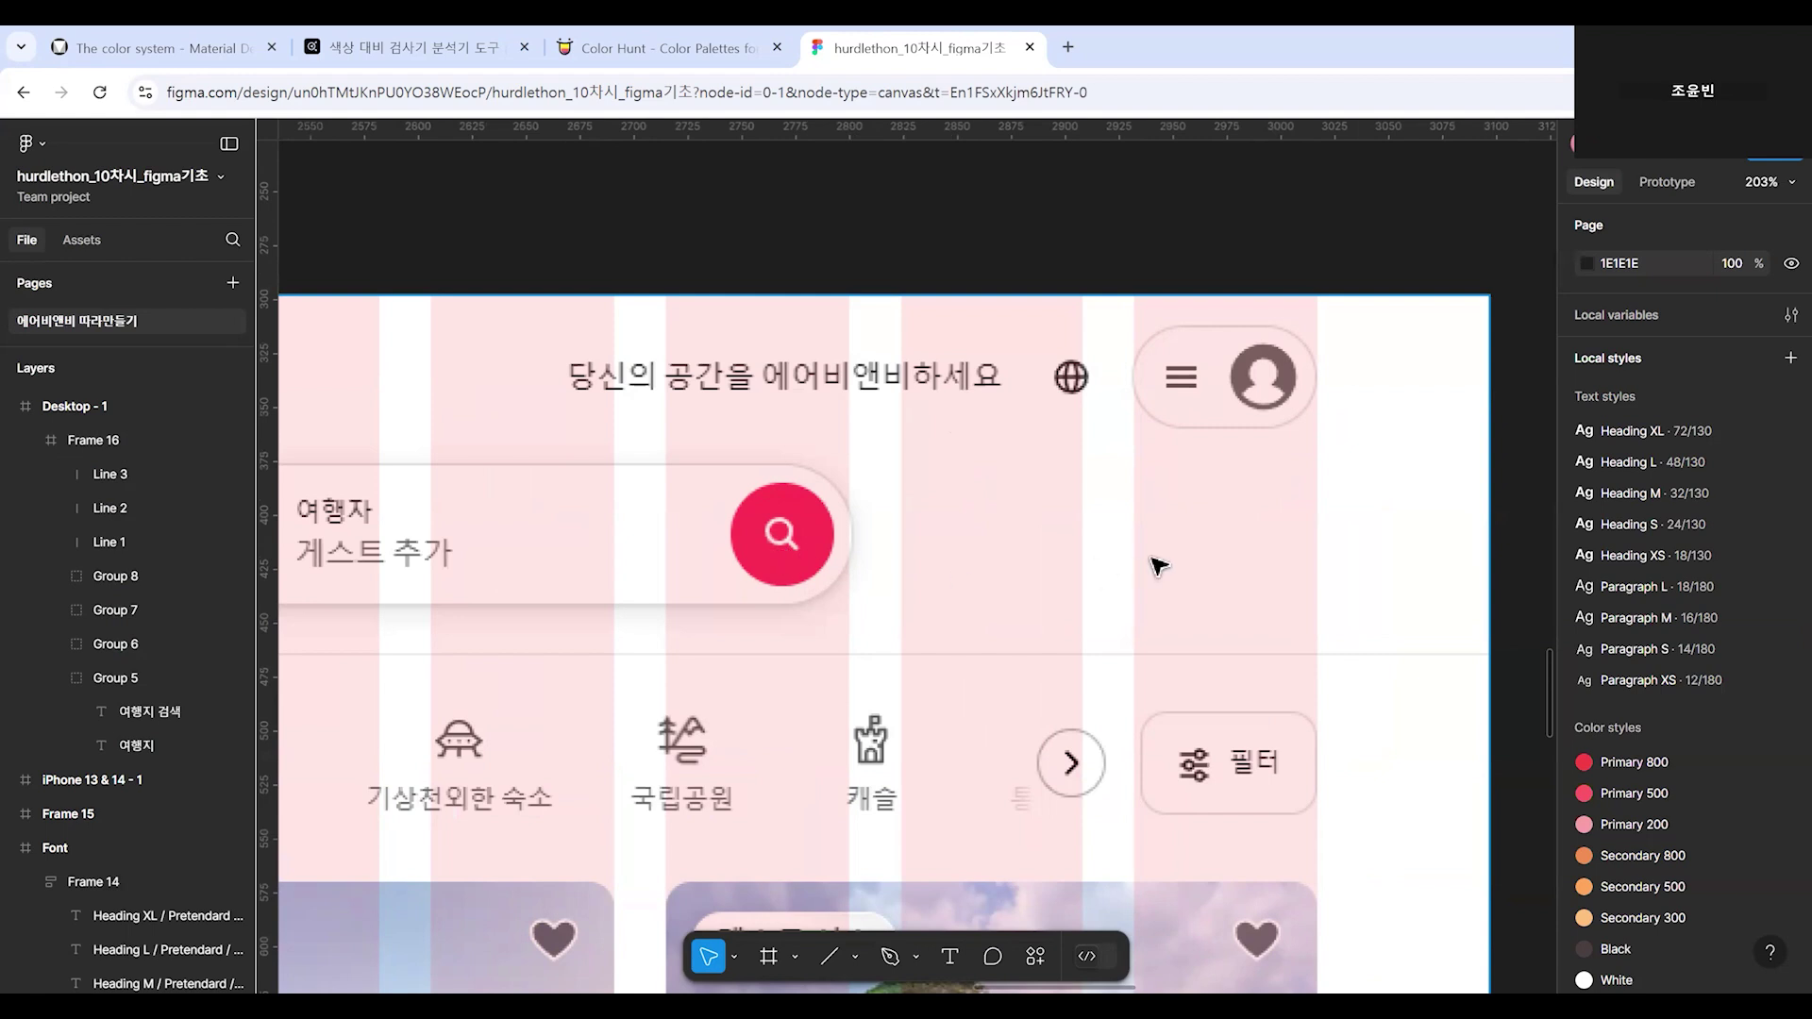
Find the Iconify plugin among the plugins and widgets and run it.
scroll(1399, 732, down, 5)
scroll(1484, 724, right, 10)
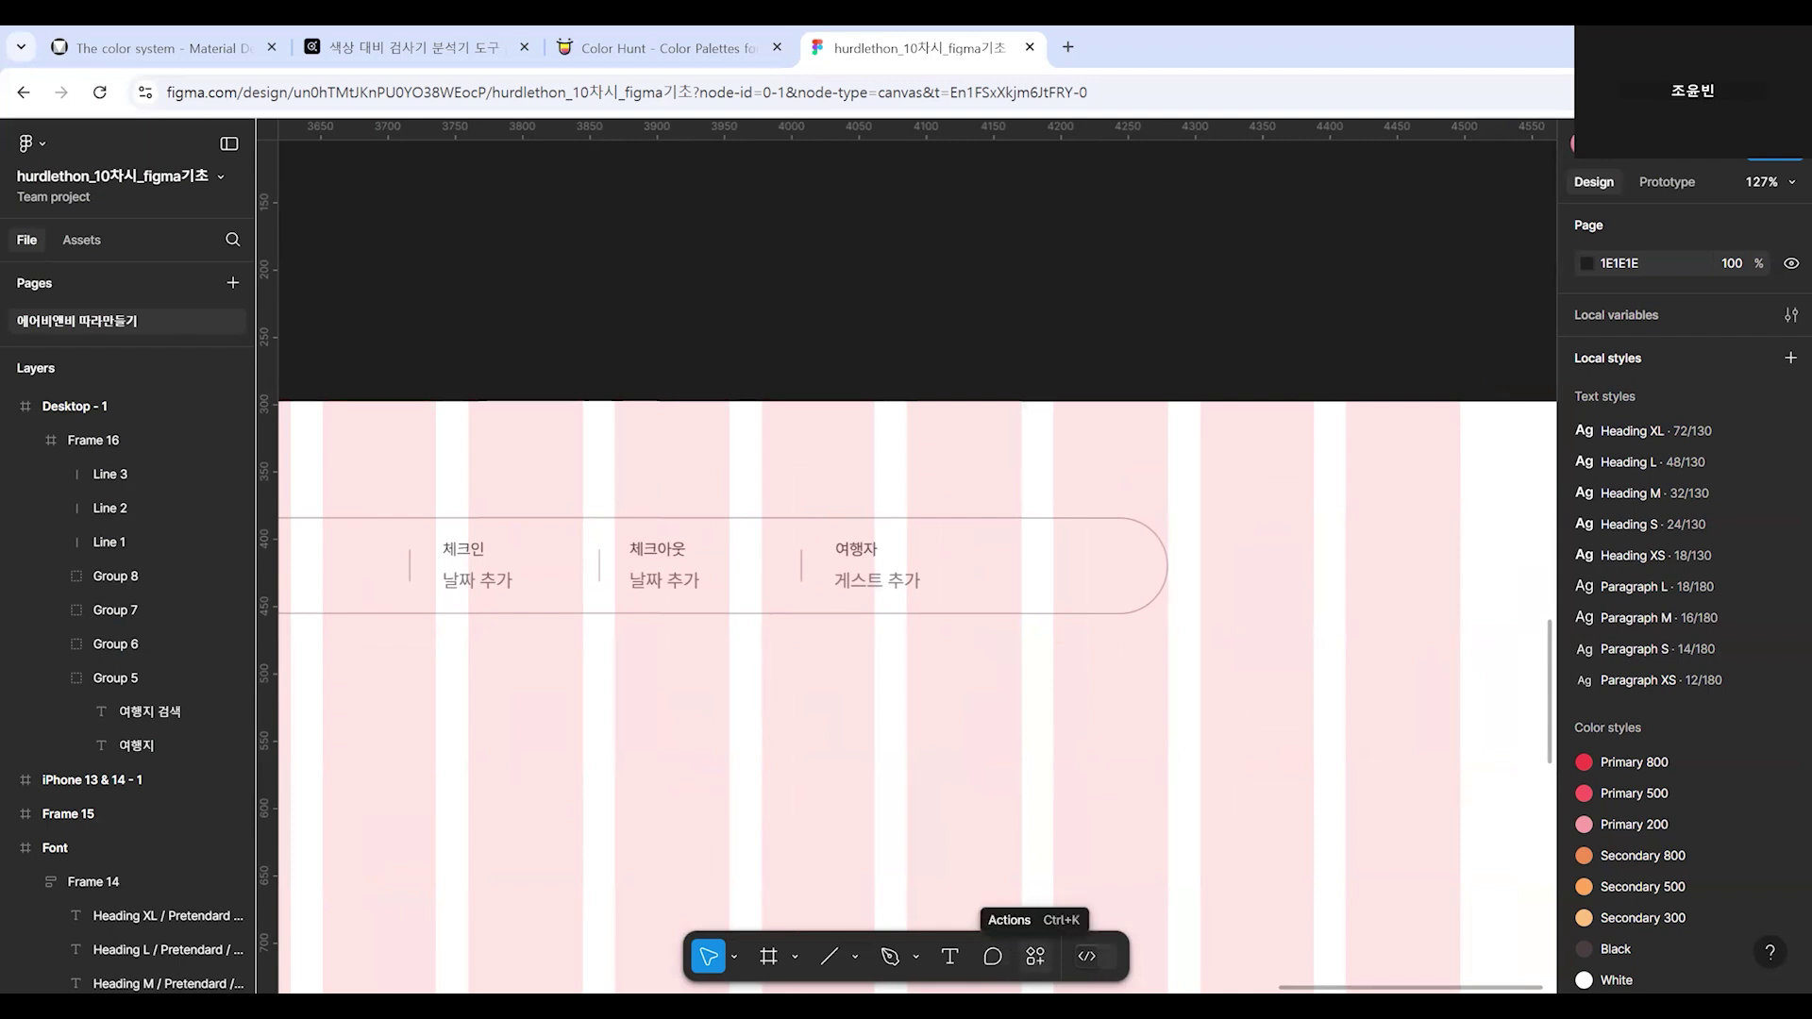
click(1036, 957)
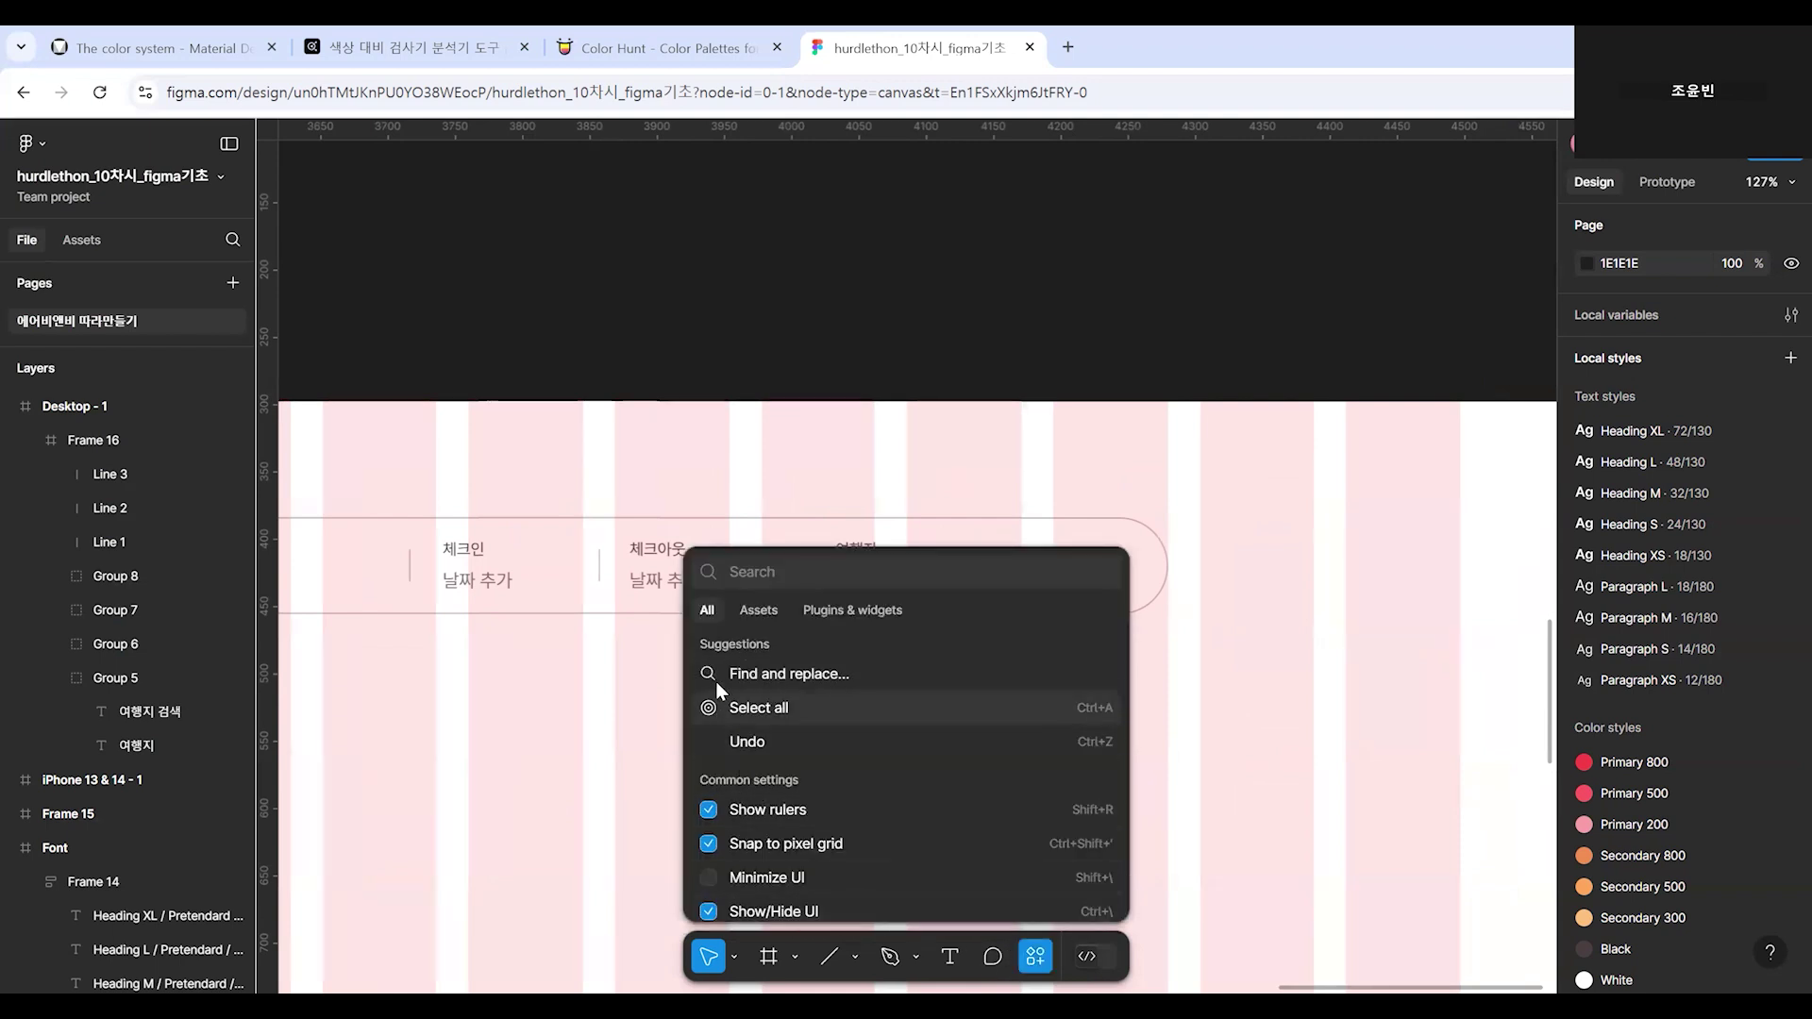
click(844, 614)
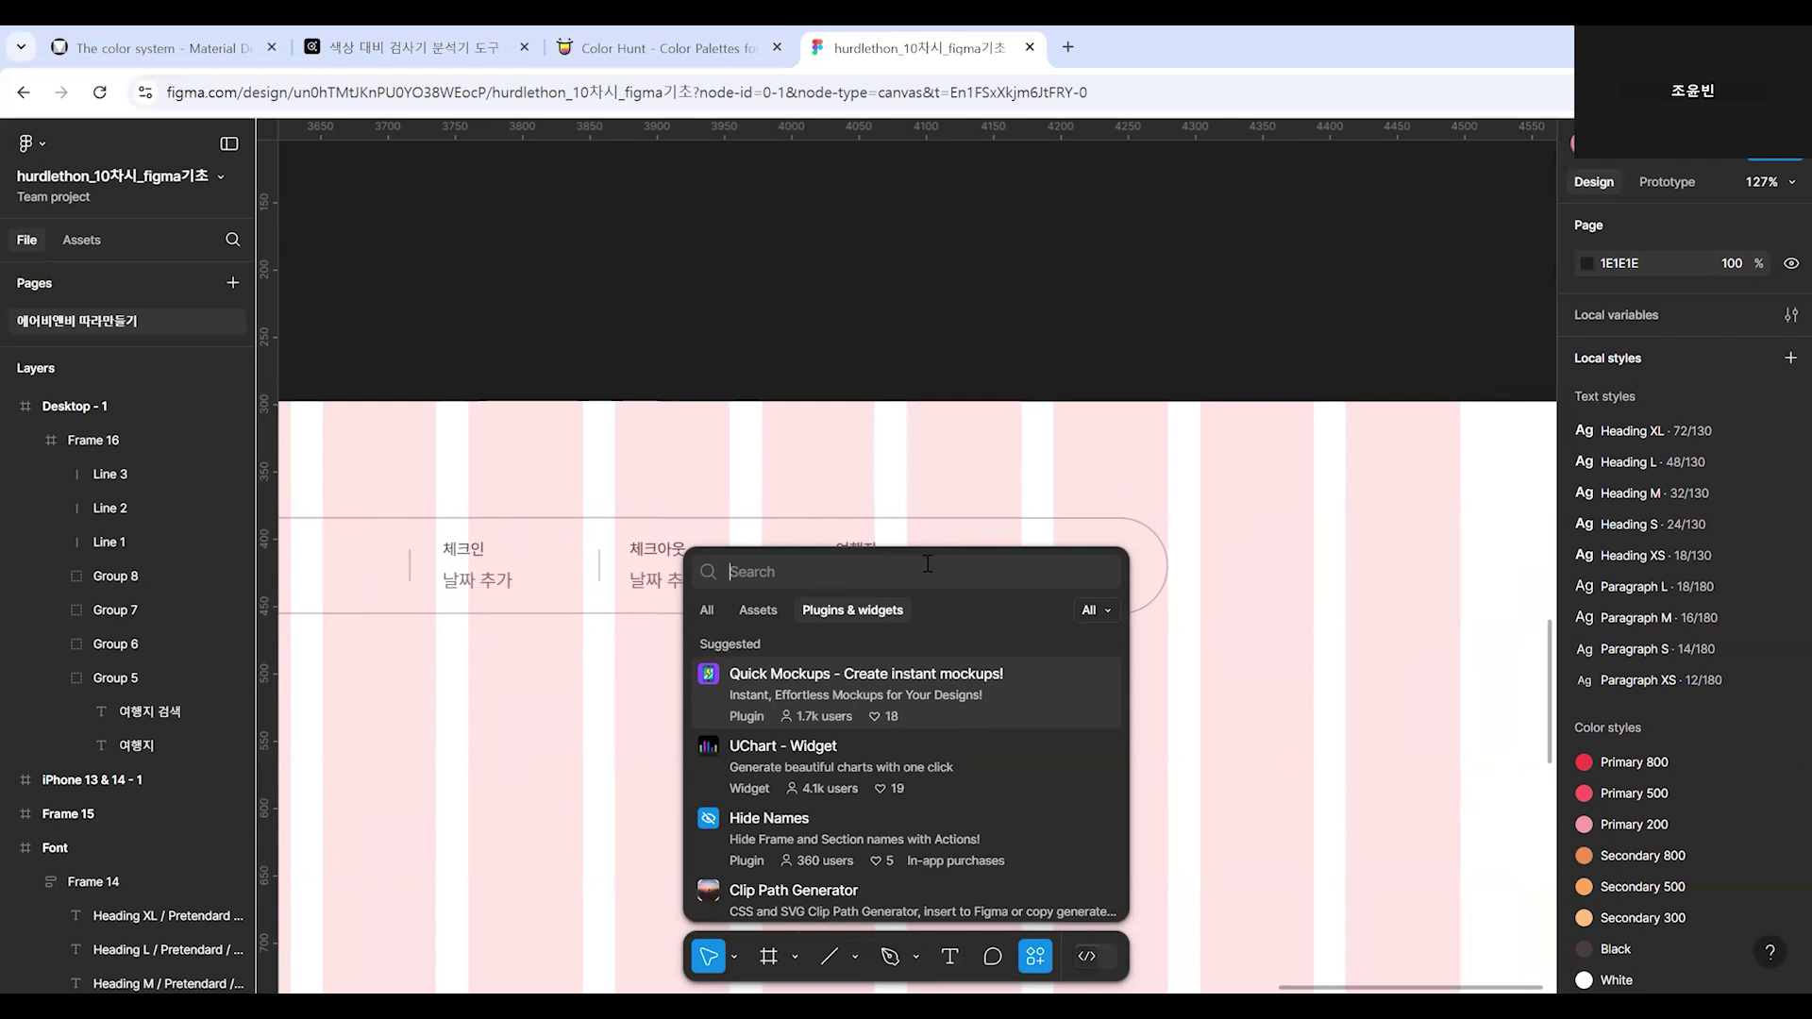
text(ㅑ채)
key(BackSpace)
key(BackSpace)
key(BackSpace)
text(iconify)
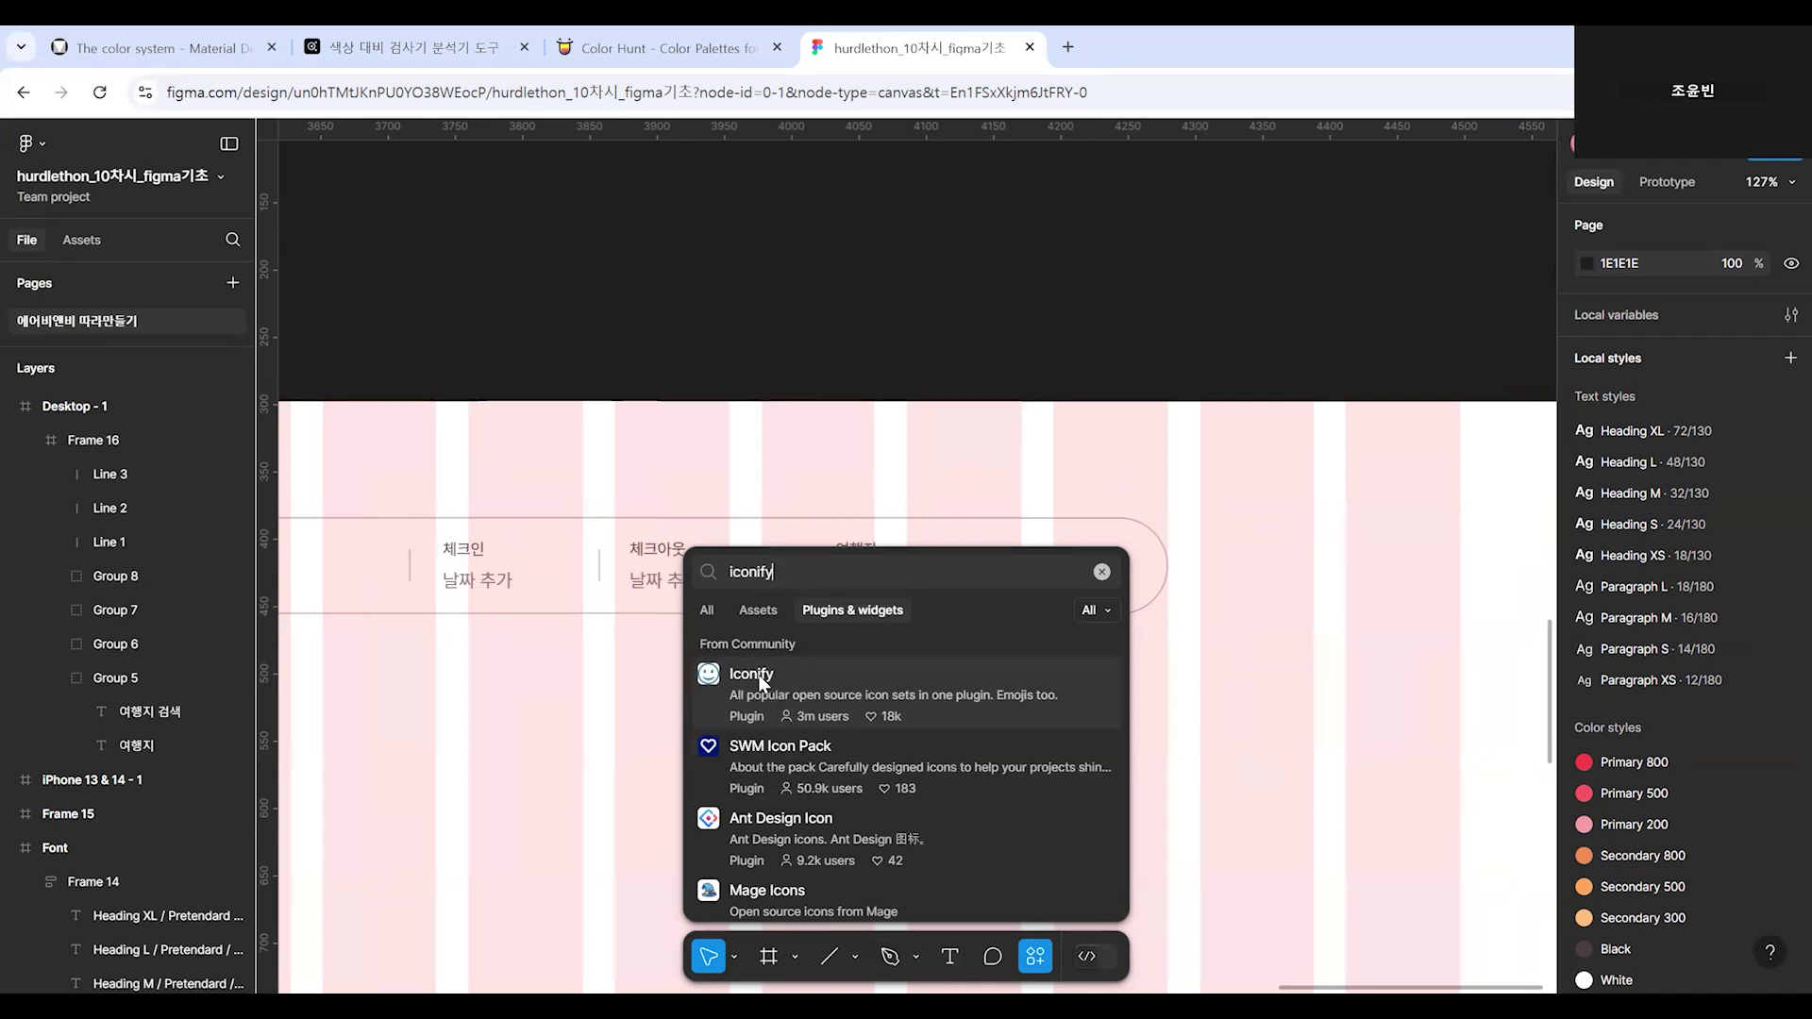
click(761, 682)
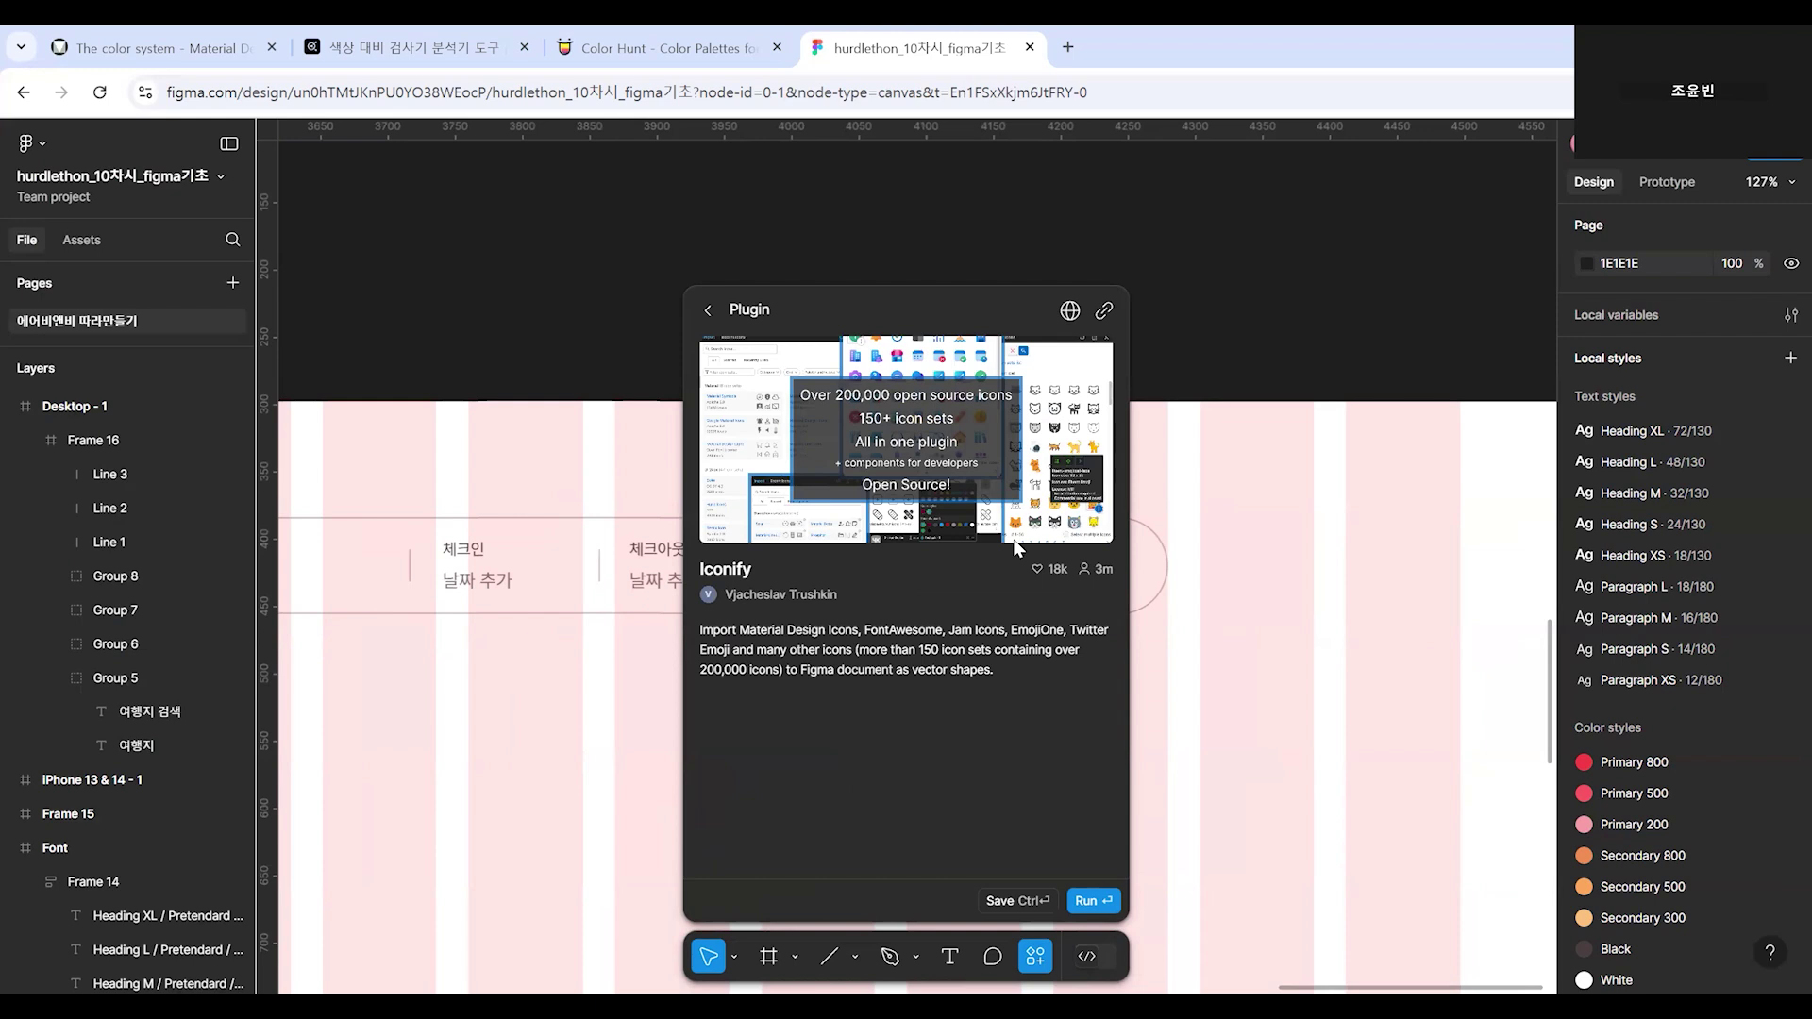
click(1101, 899)
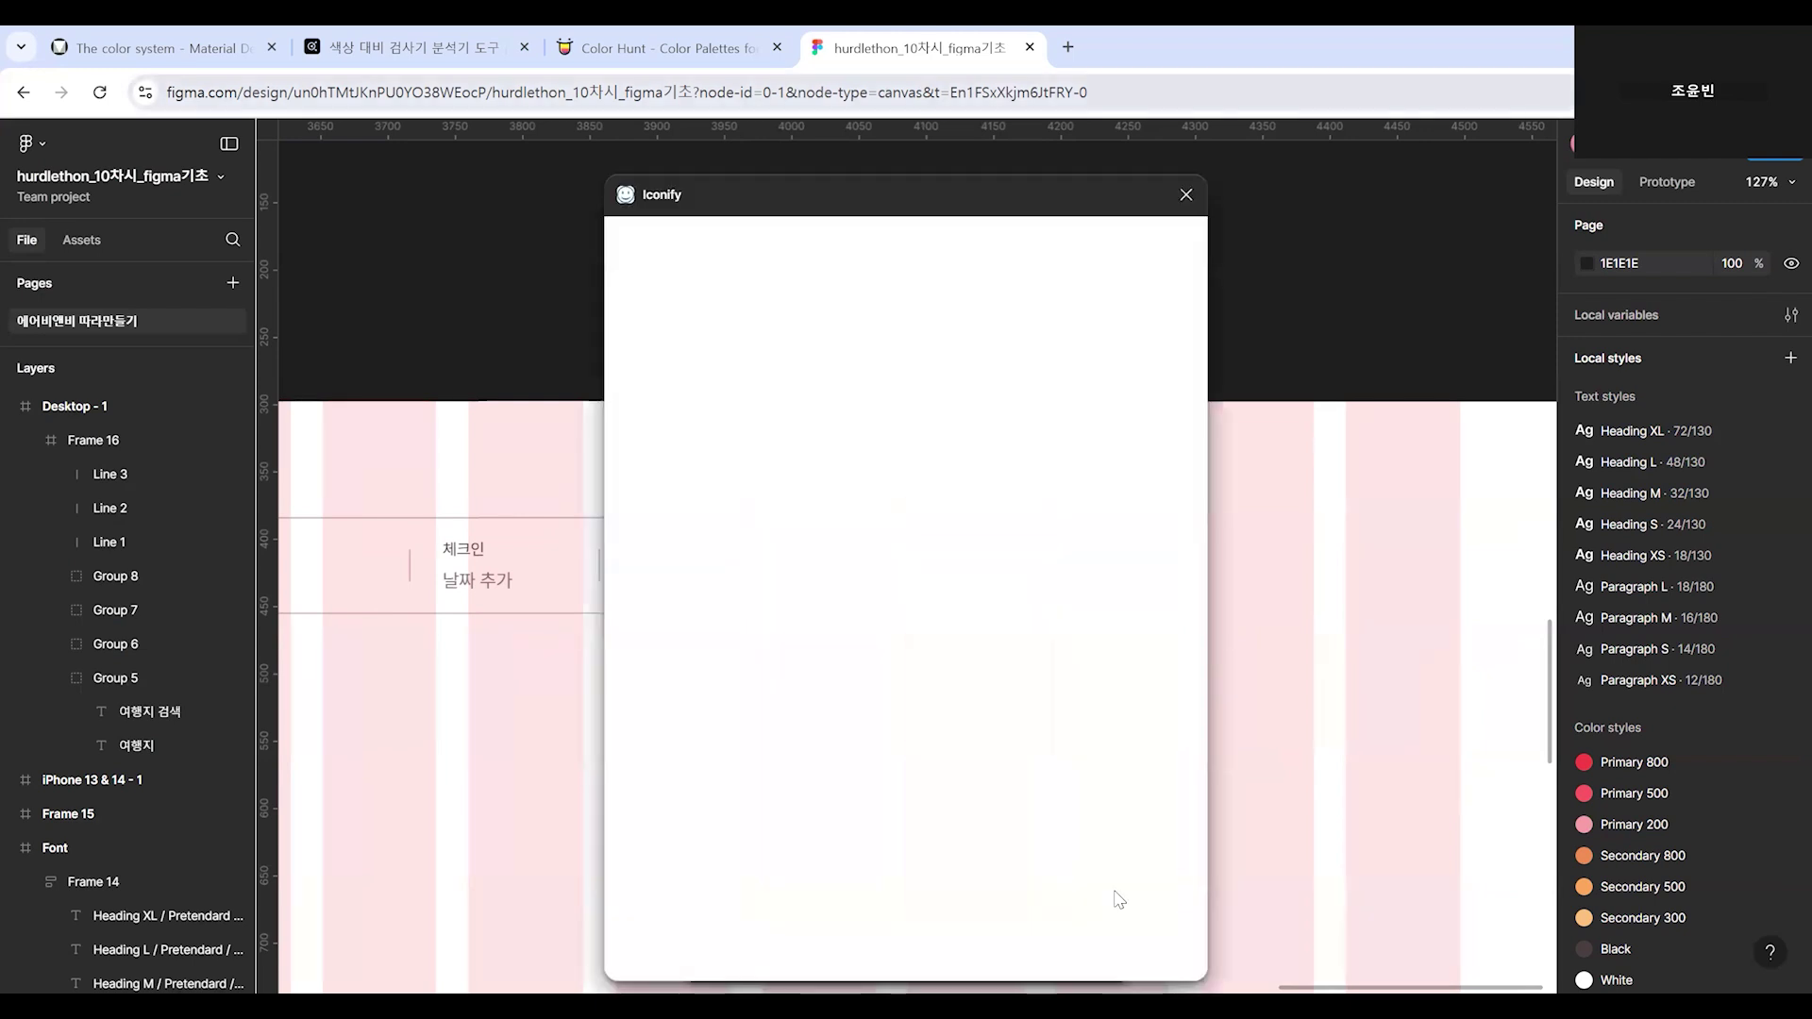
Move the Iconify window clear of the search bar and search its icon sets for "search".
drag(715, 197, 178, 181)
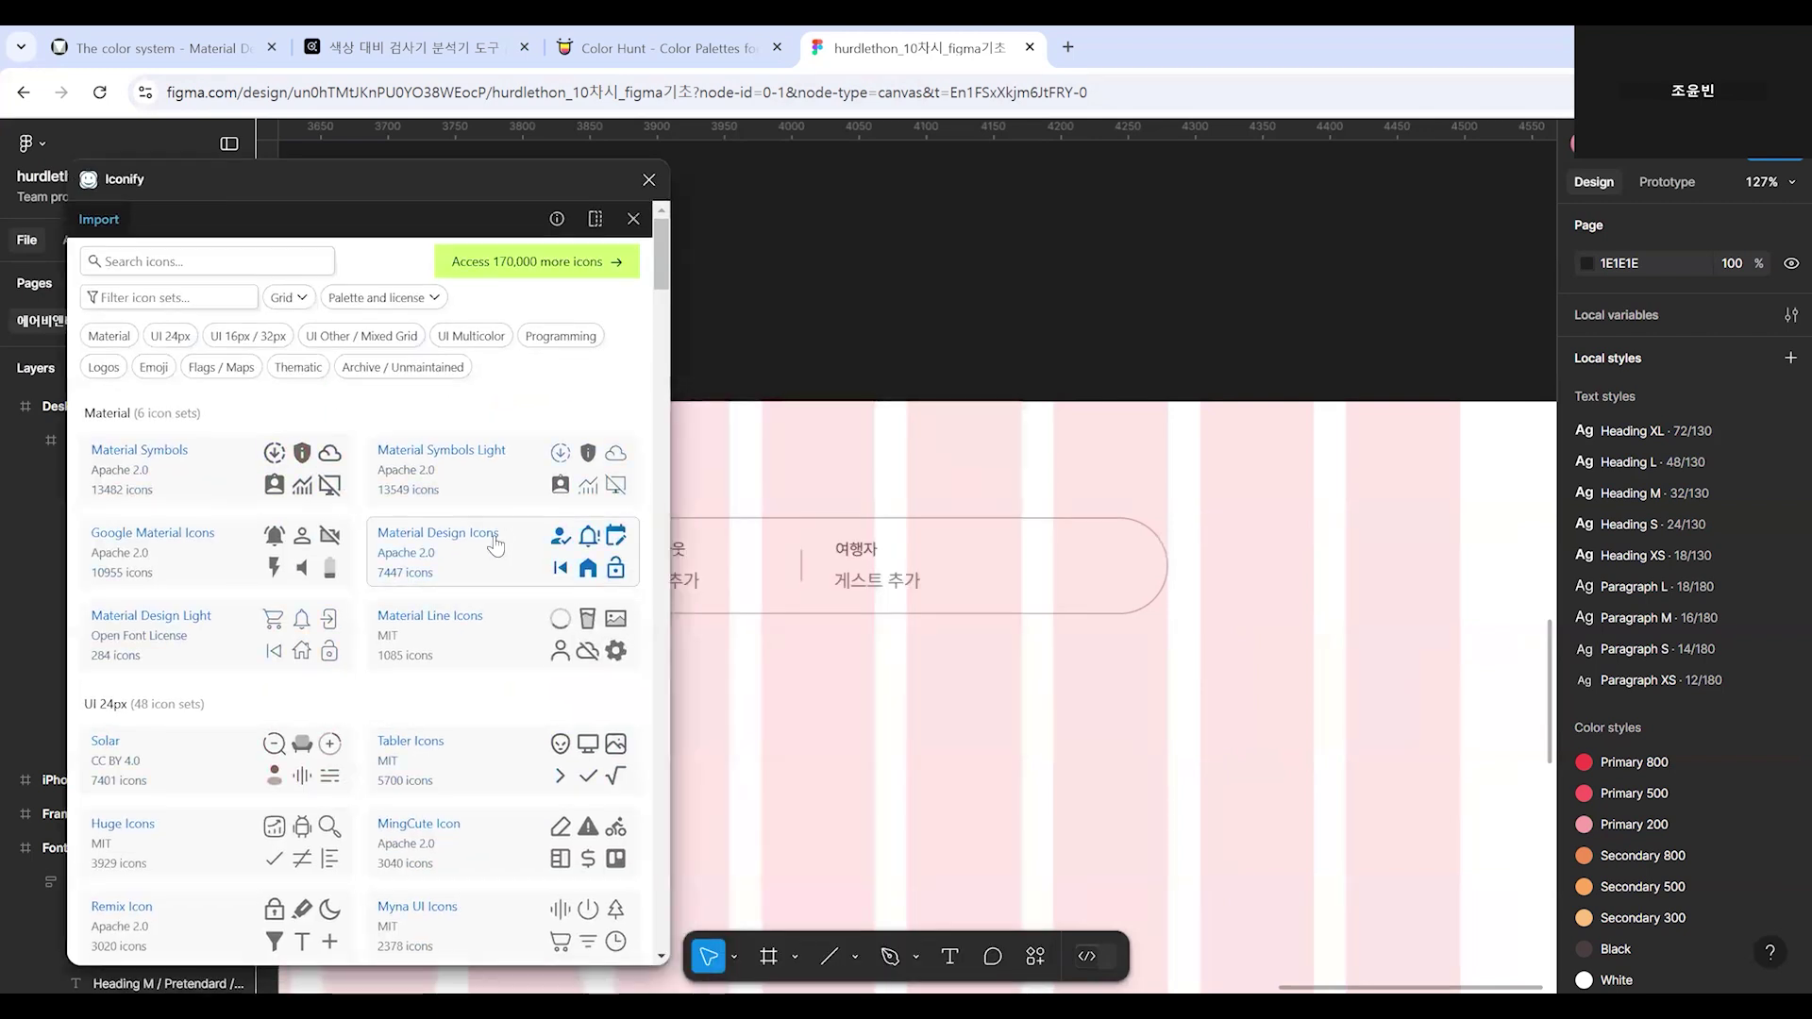
scroll(442, 526, down, 7)
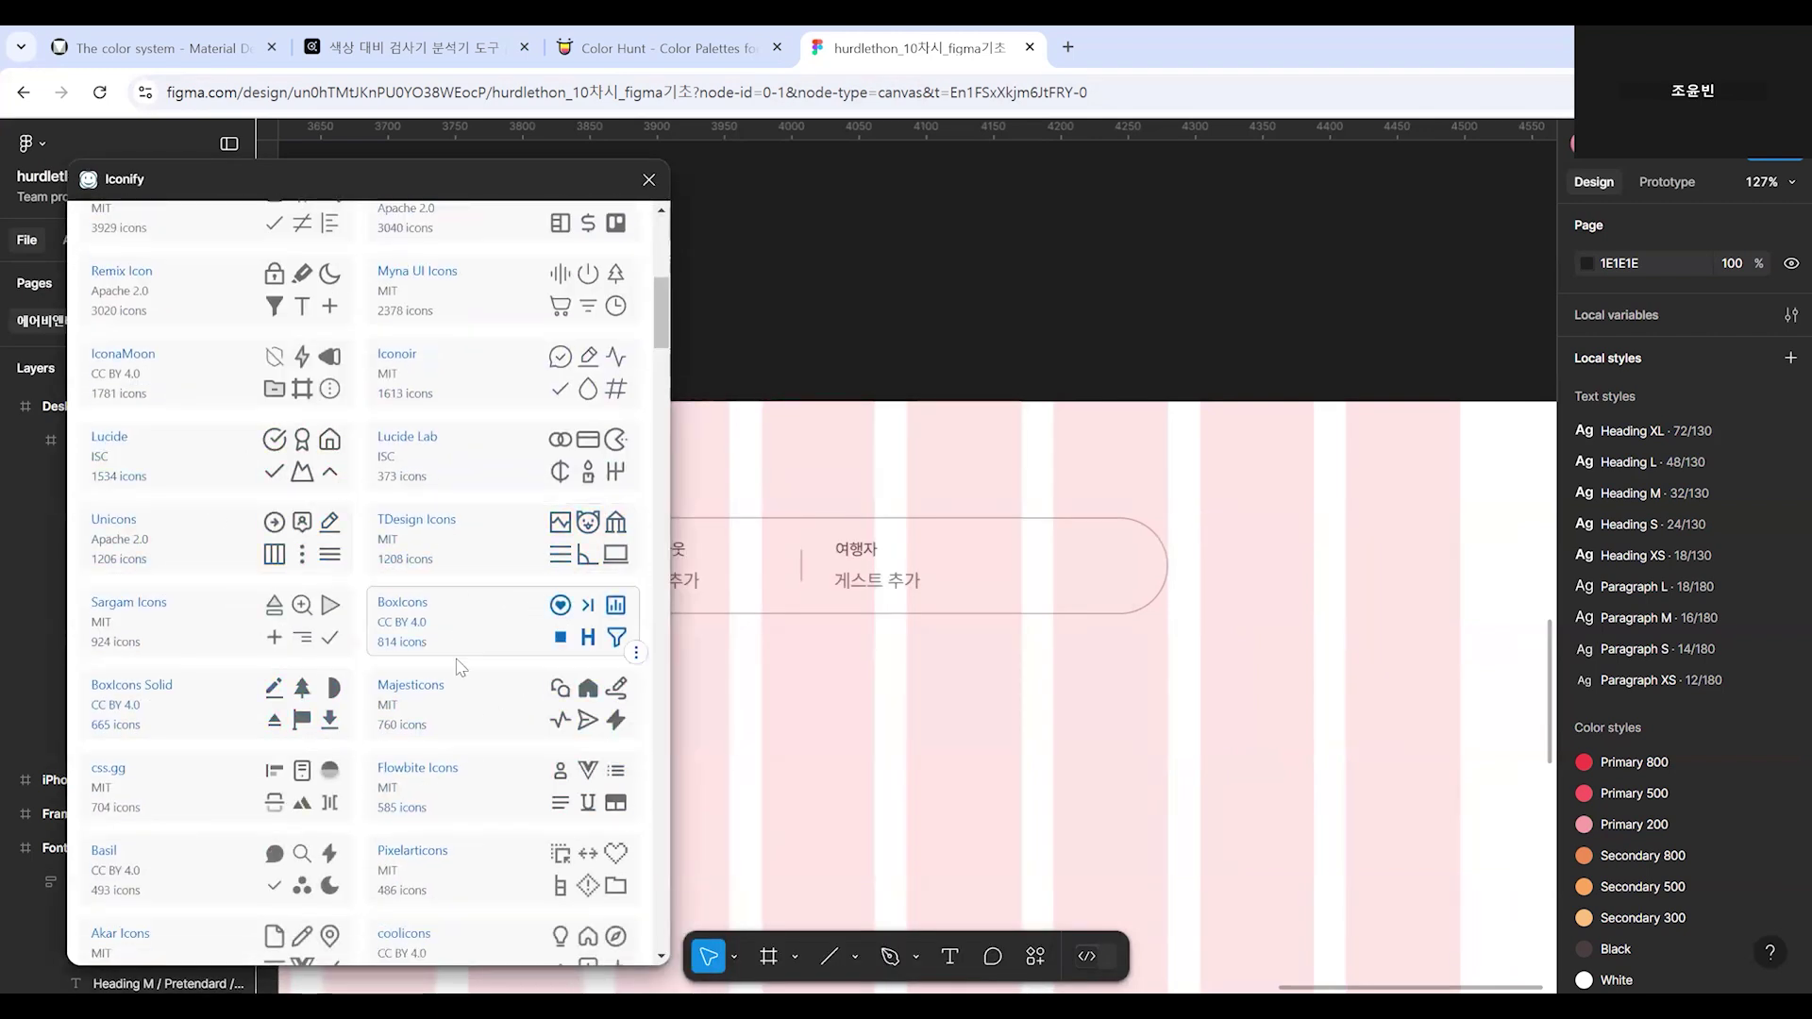
scroll(387, 638, down, 6)
scroll(387, 639, up, 13)
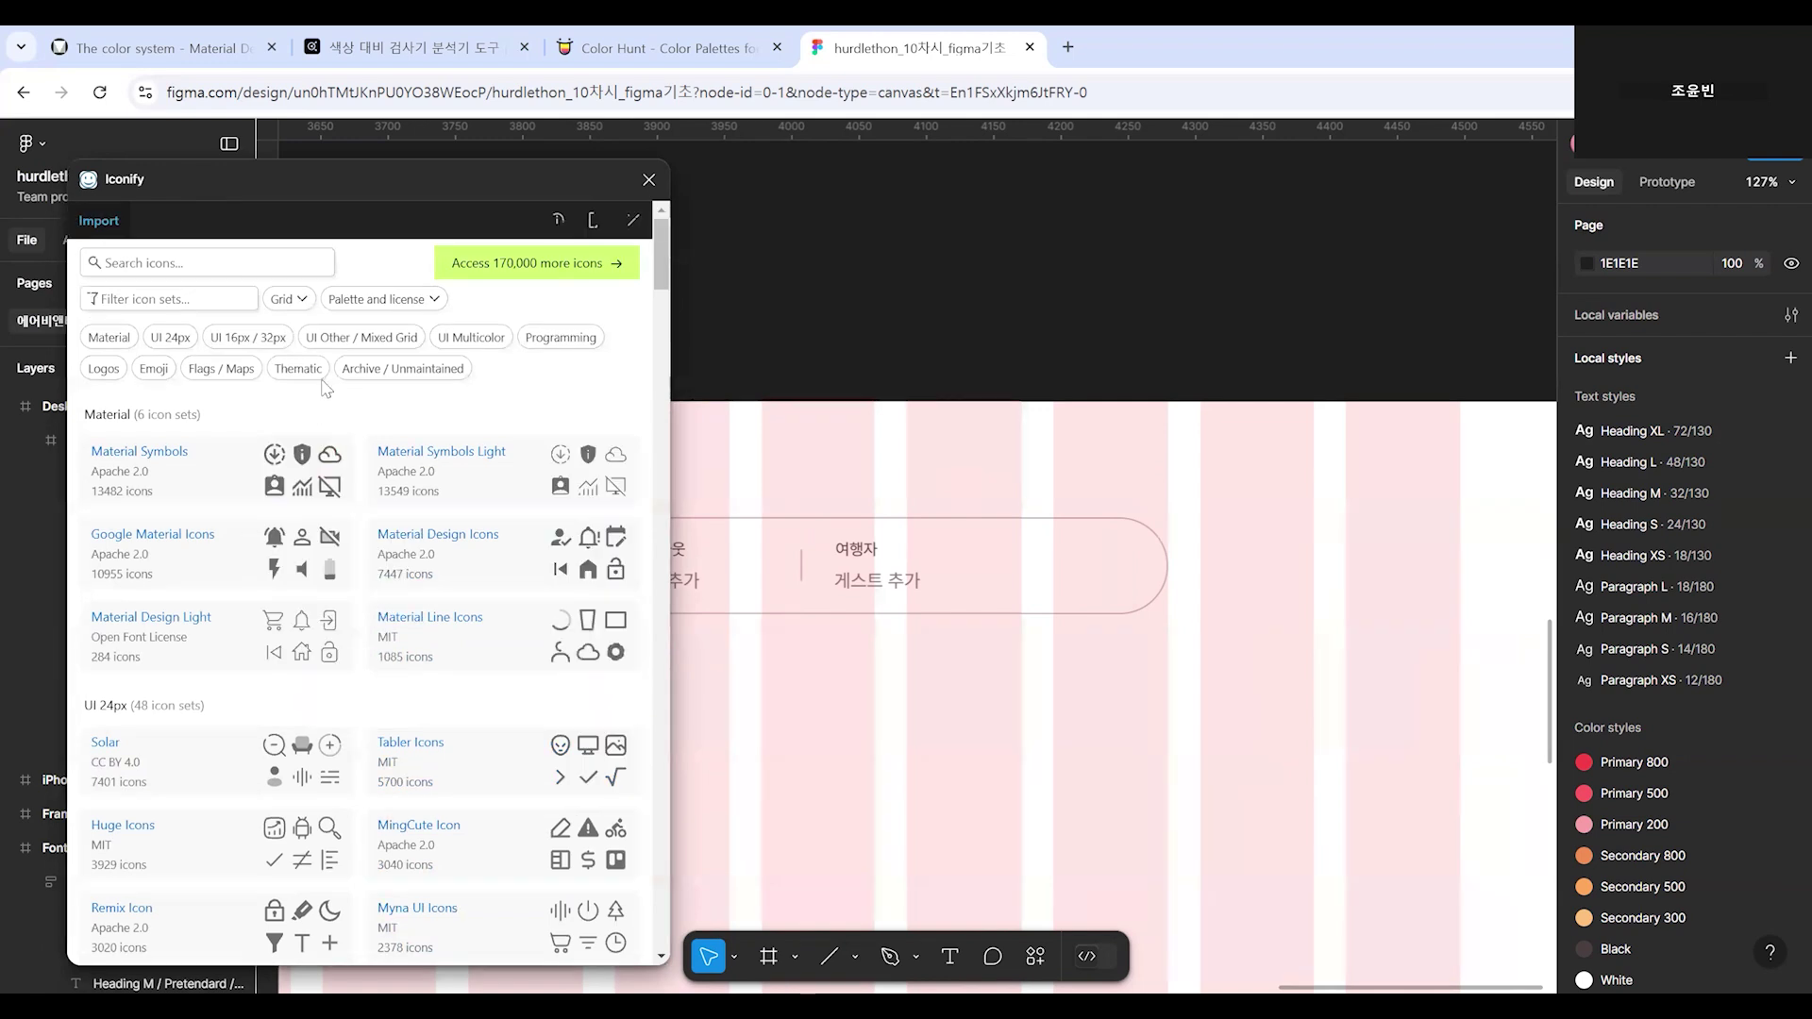
click(242, 255)
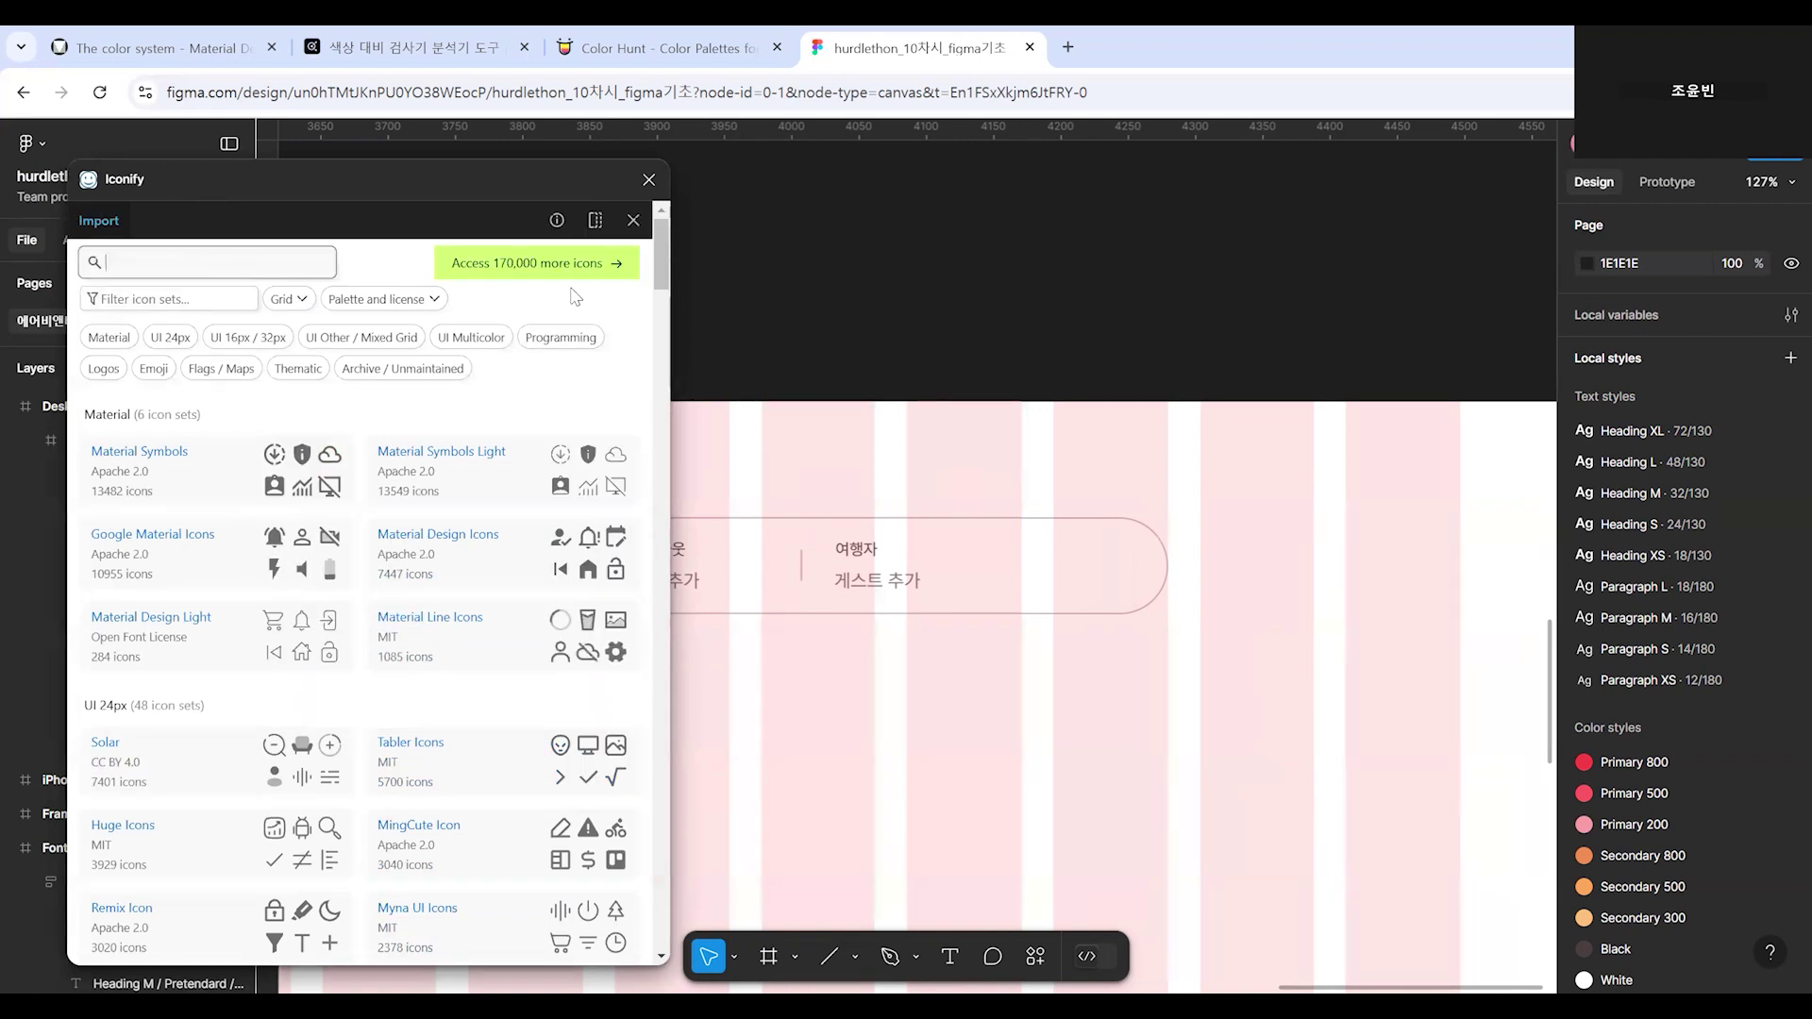
text(search)
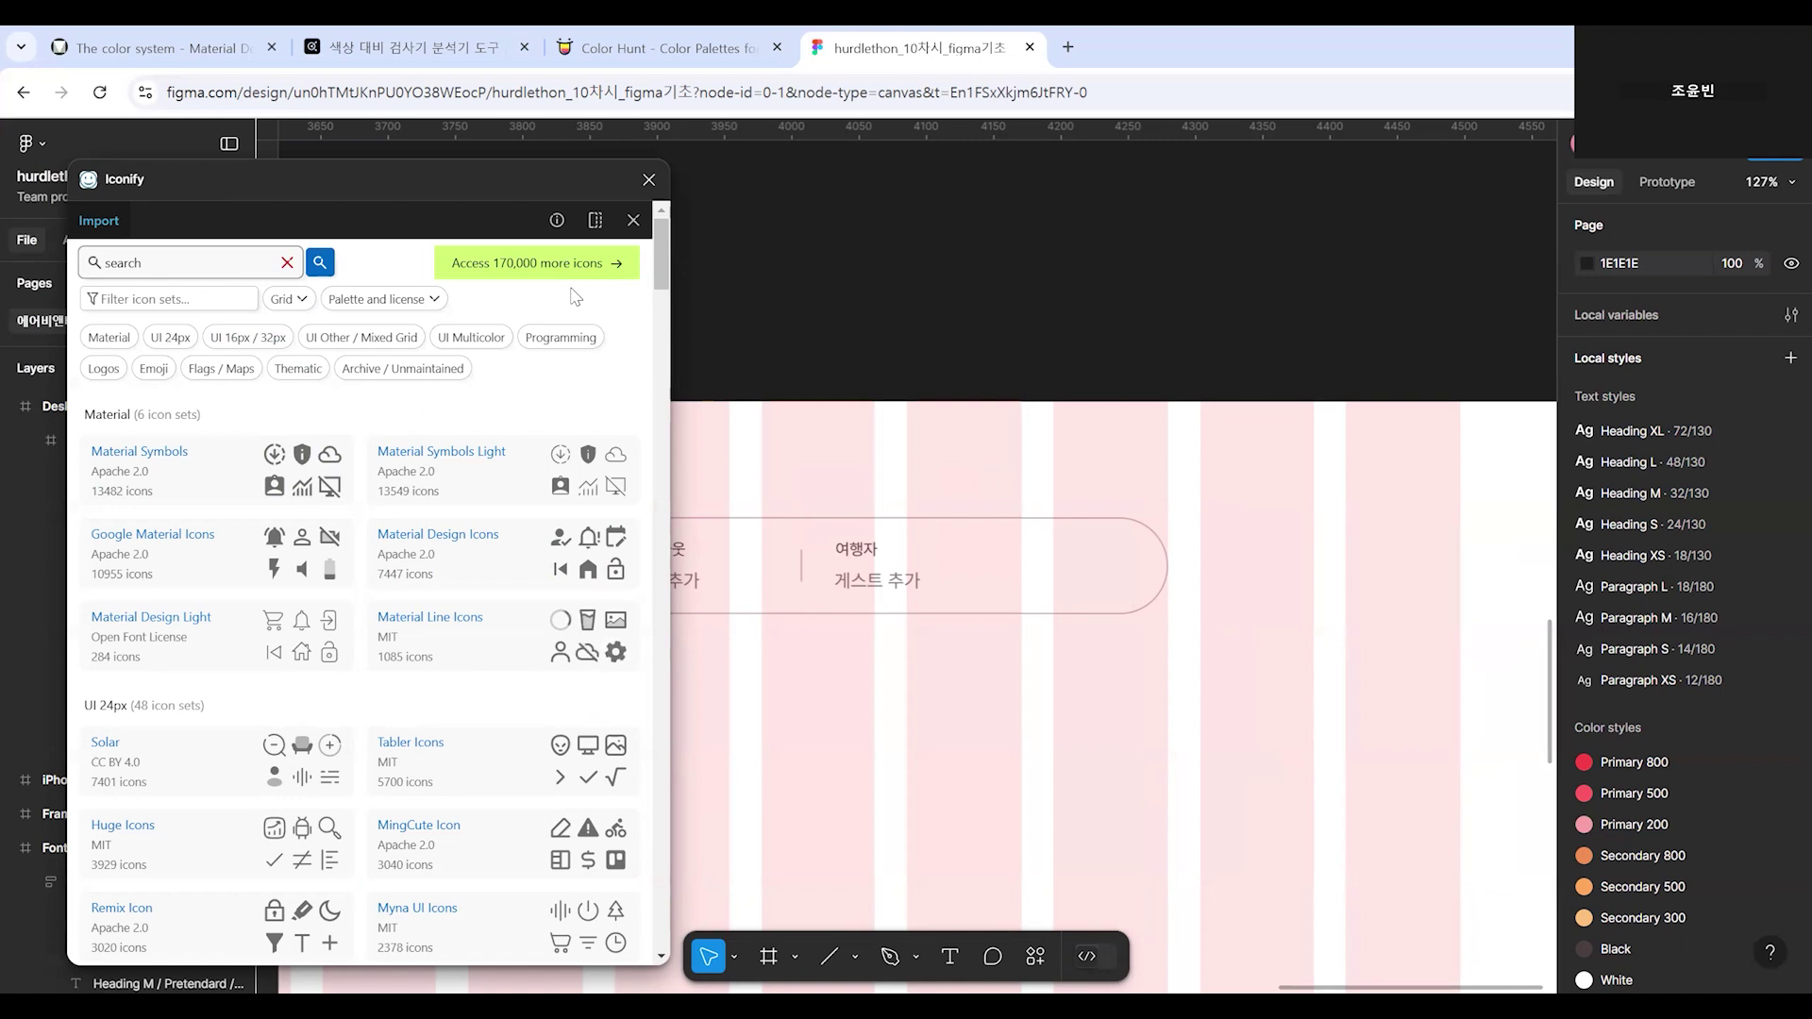
key(Return)
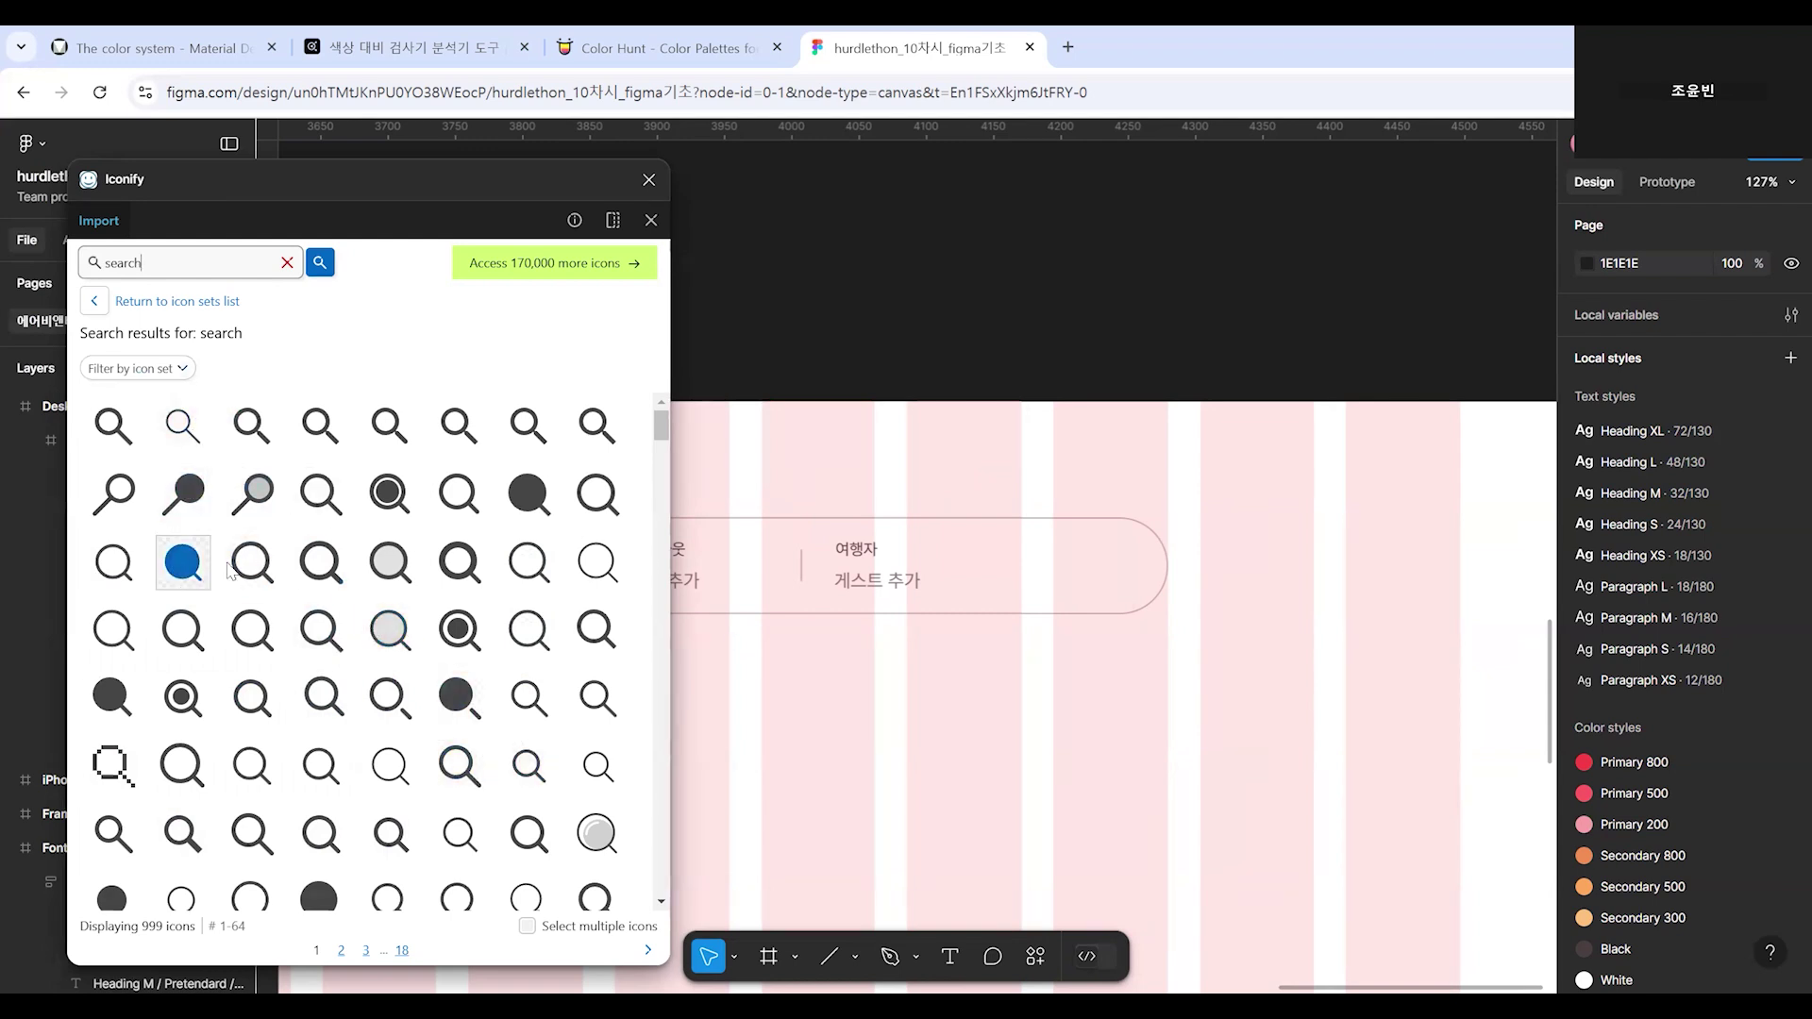
Import a thin outlined magnifier icon as a frame at 24 × 24 and place it in Desktop - 1 just outside the search bar's right end.
drag(116, 650, 118, 696)
click(114, 630)
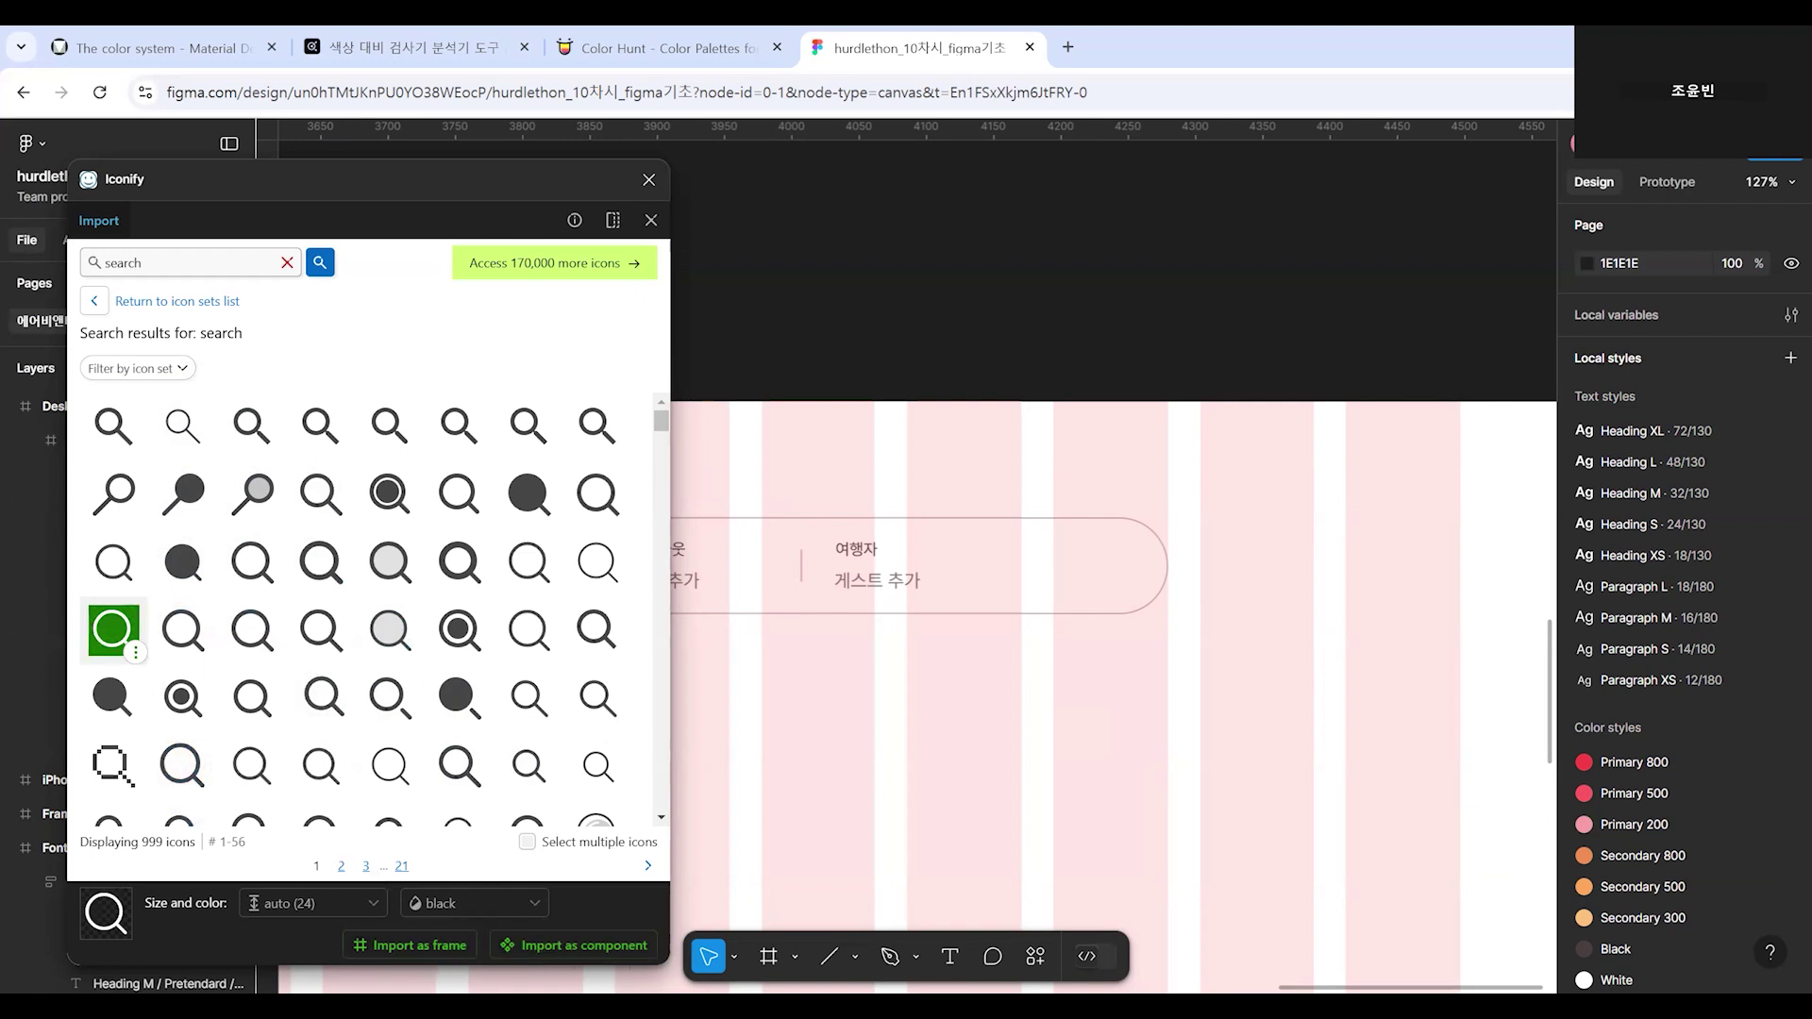
click(421, 947)
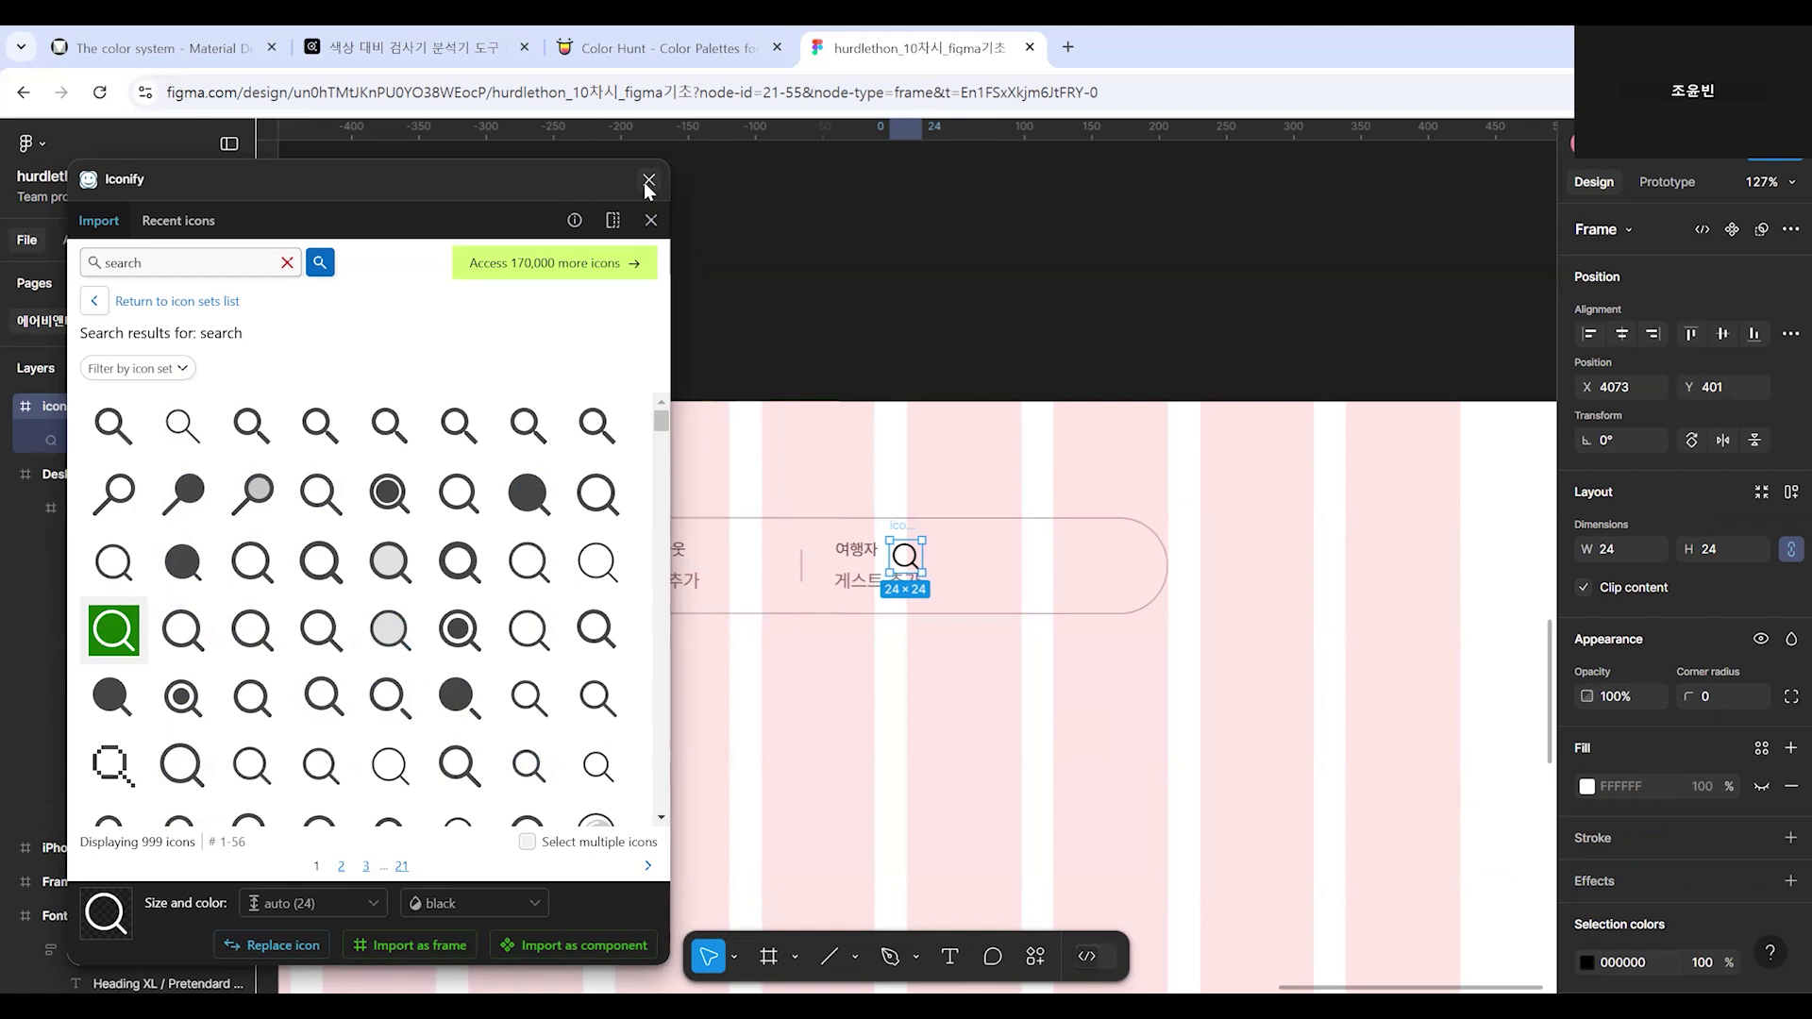
drag(598, 189, 572, 291)
click(623, 281)
drag(916, 564, 1245, 649)
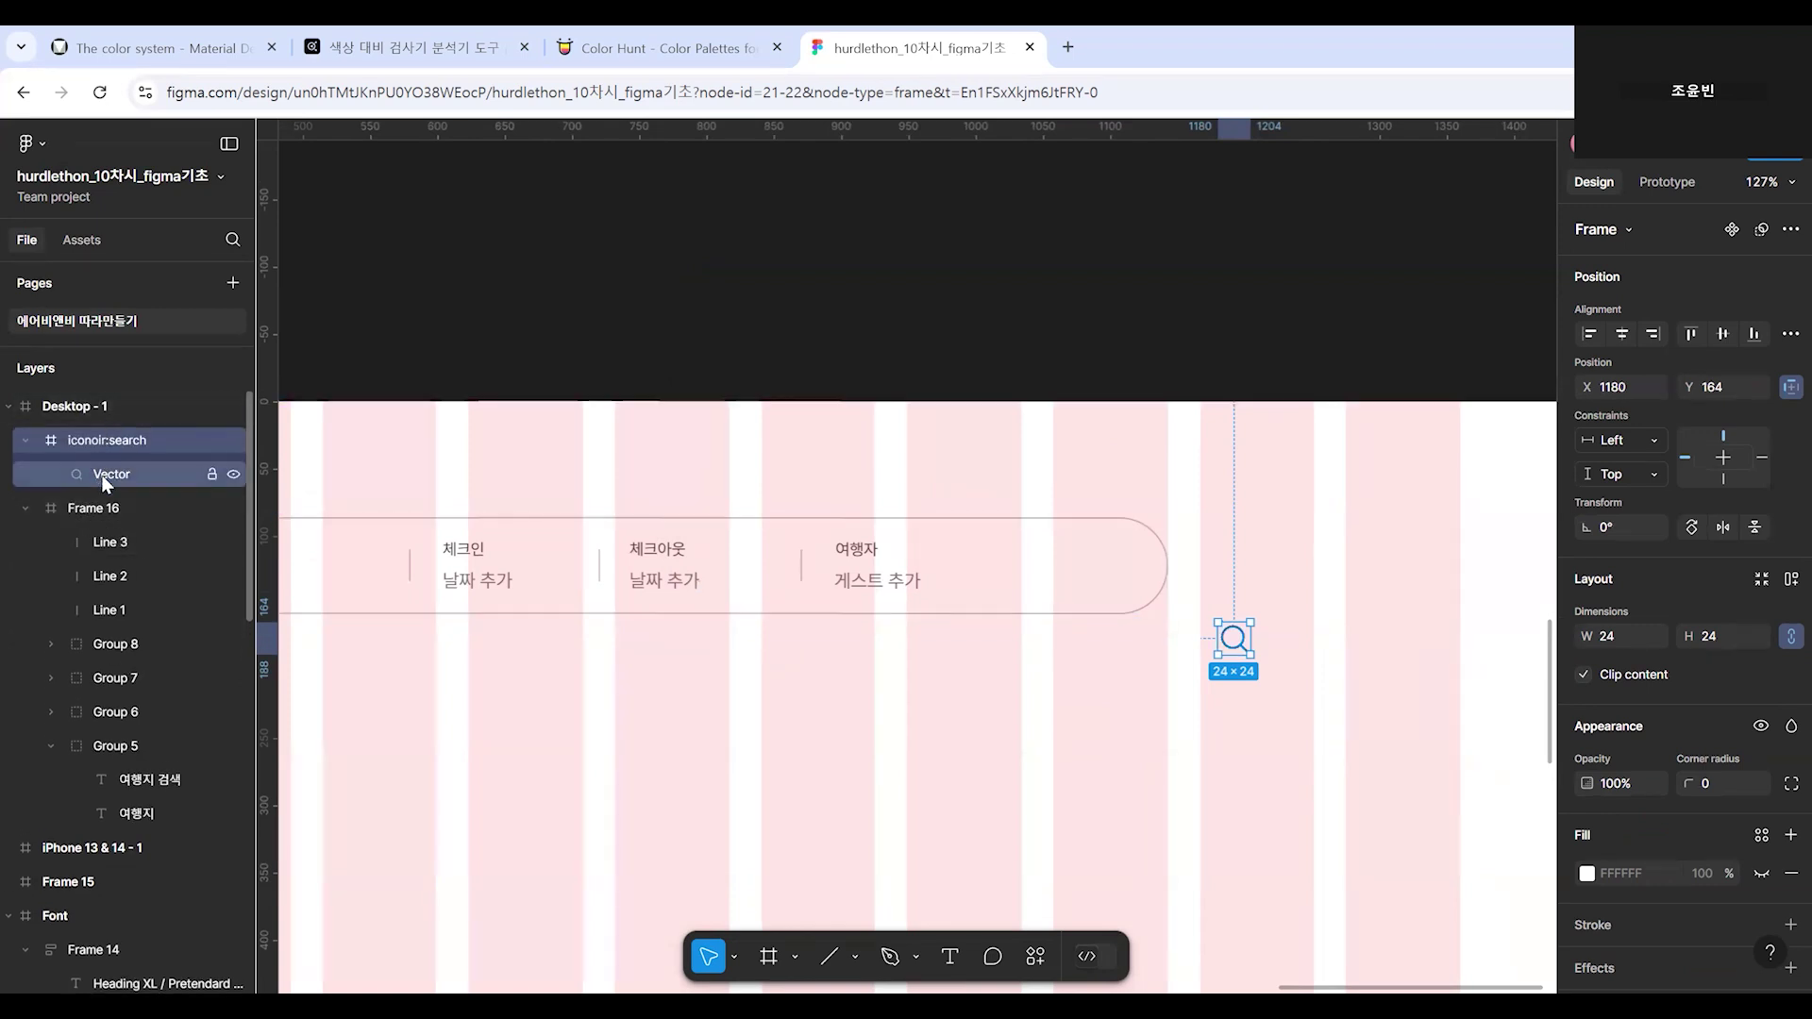
Set the stroke weight of the magnifier icon's vector to 1.
click(104, 474)
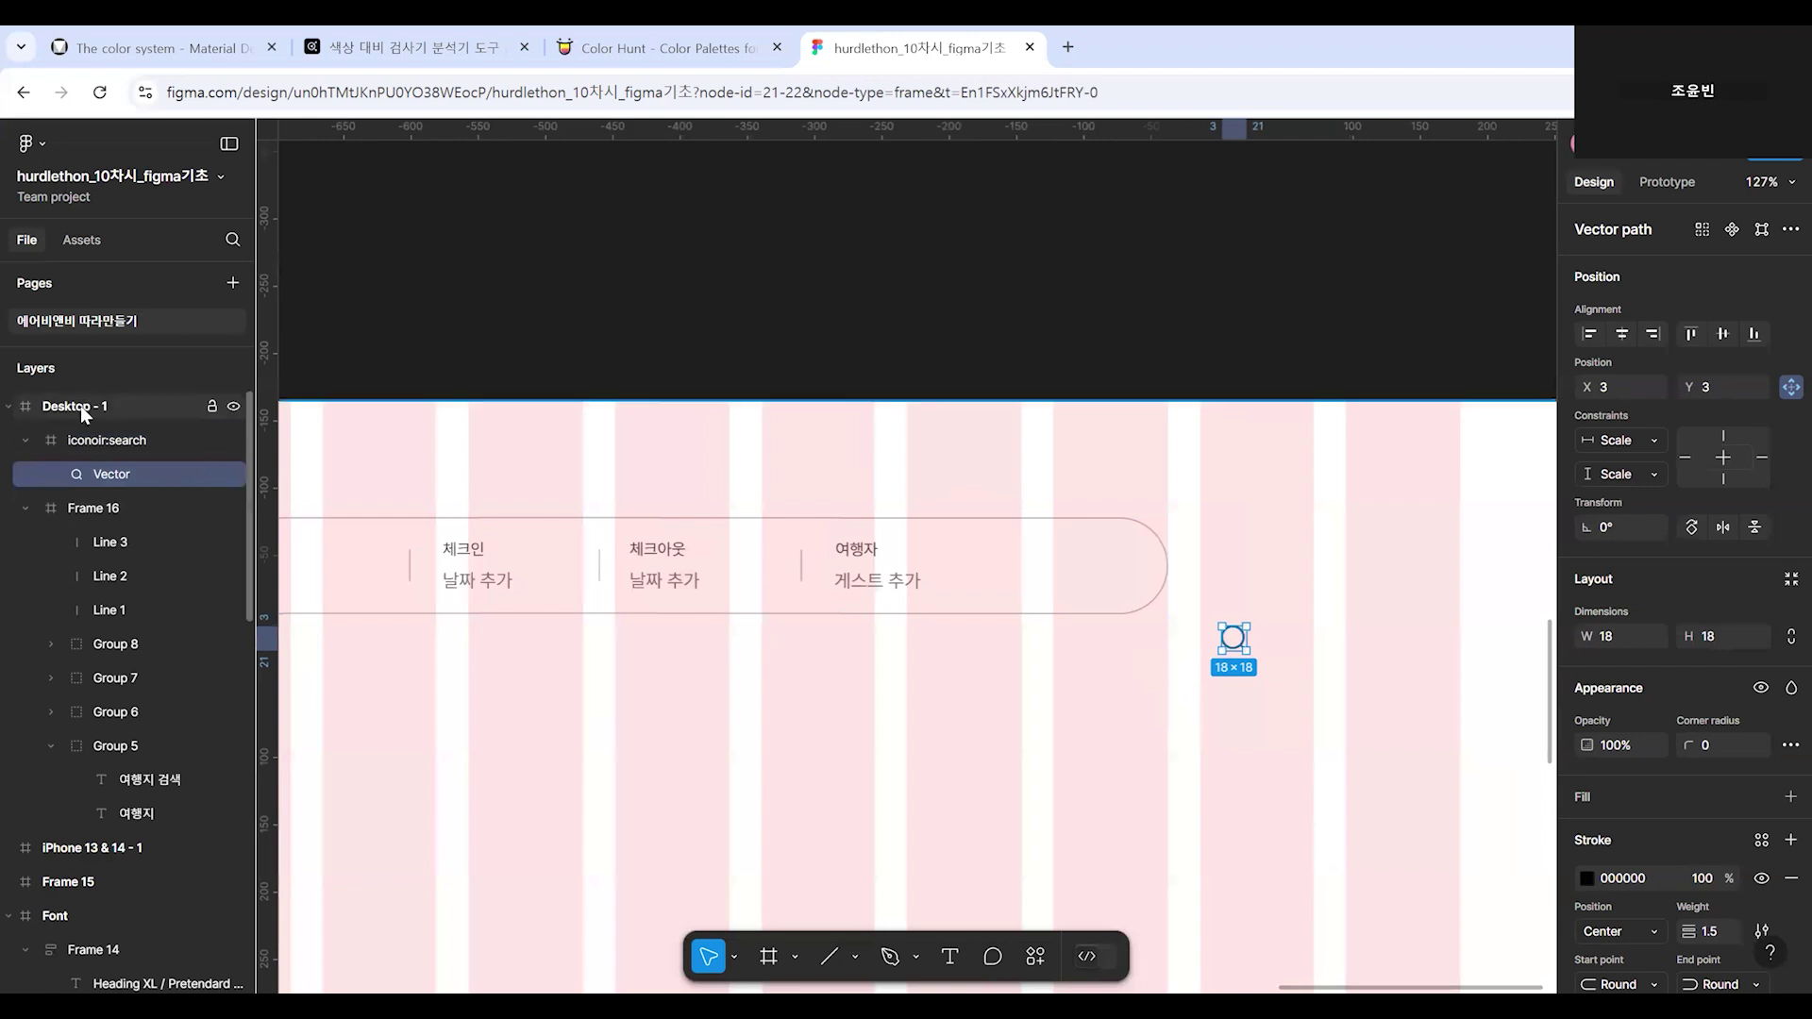
click(83, 445)
click(91, 466)
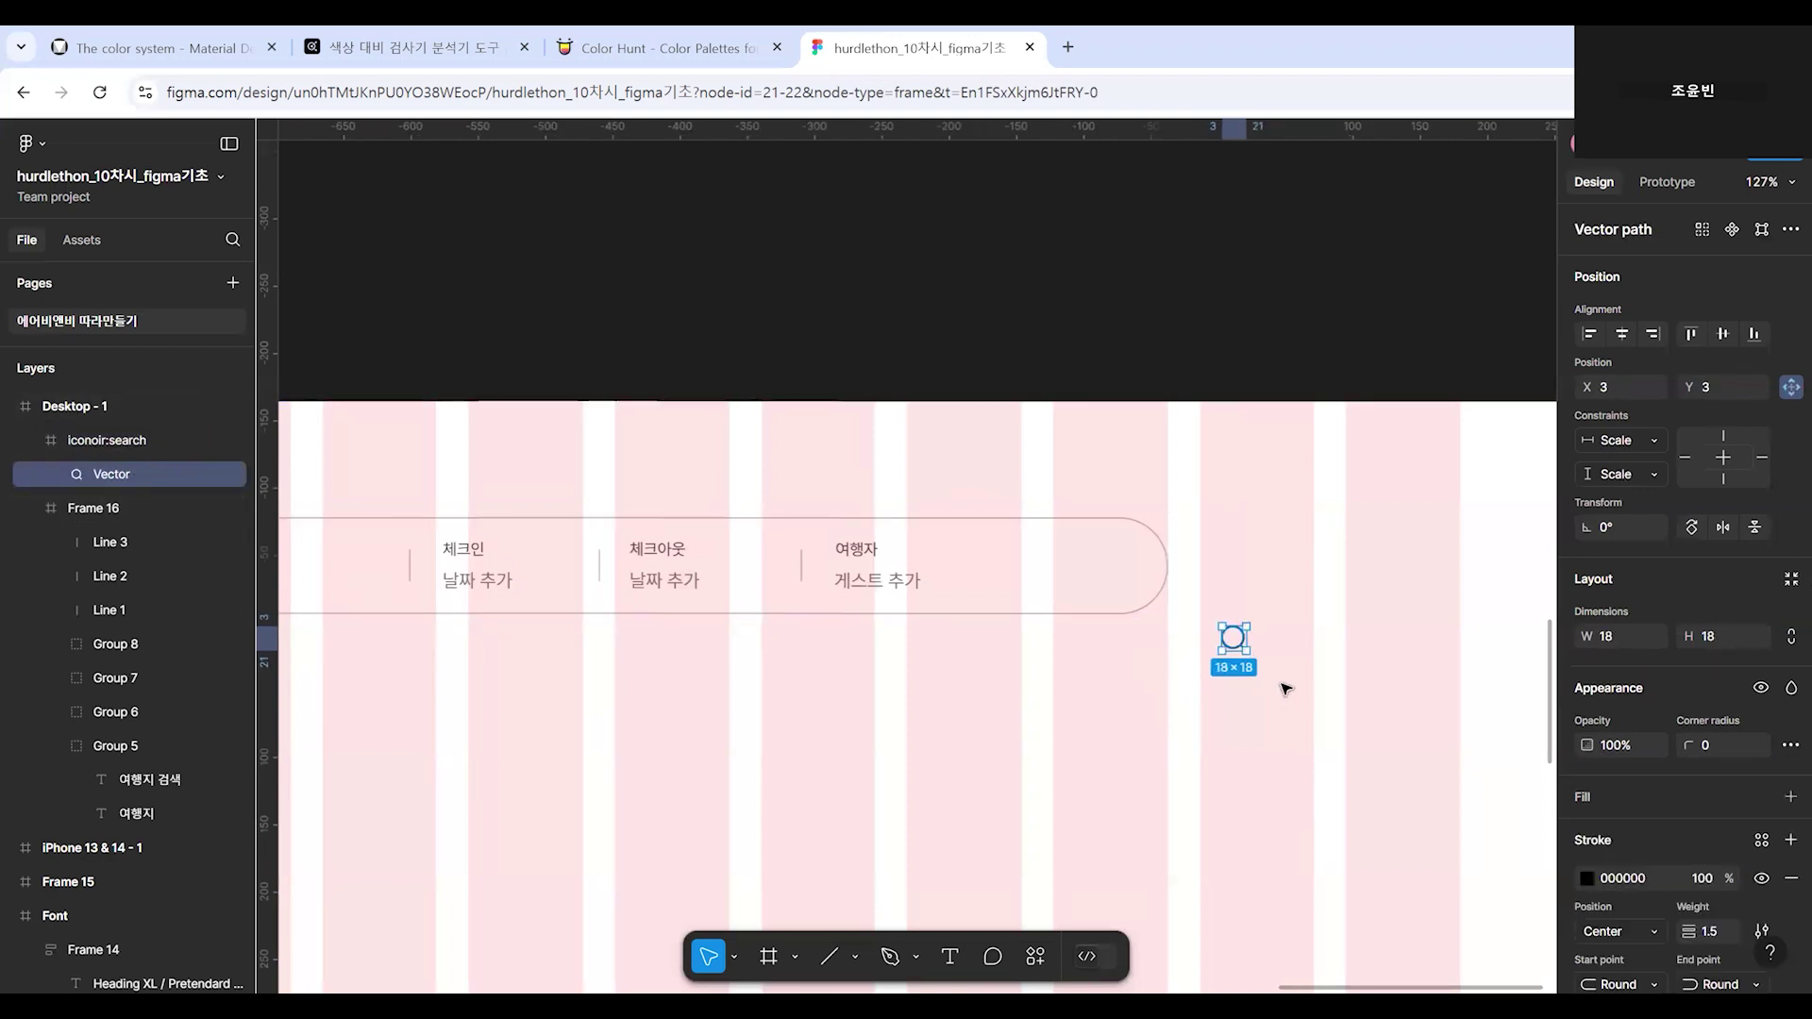
scroll(1689, 798, down, 3)
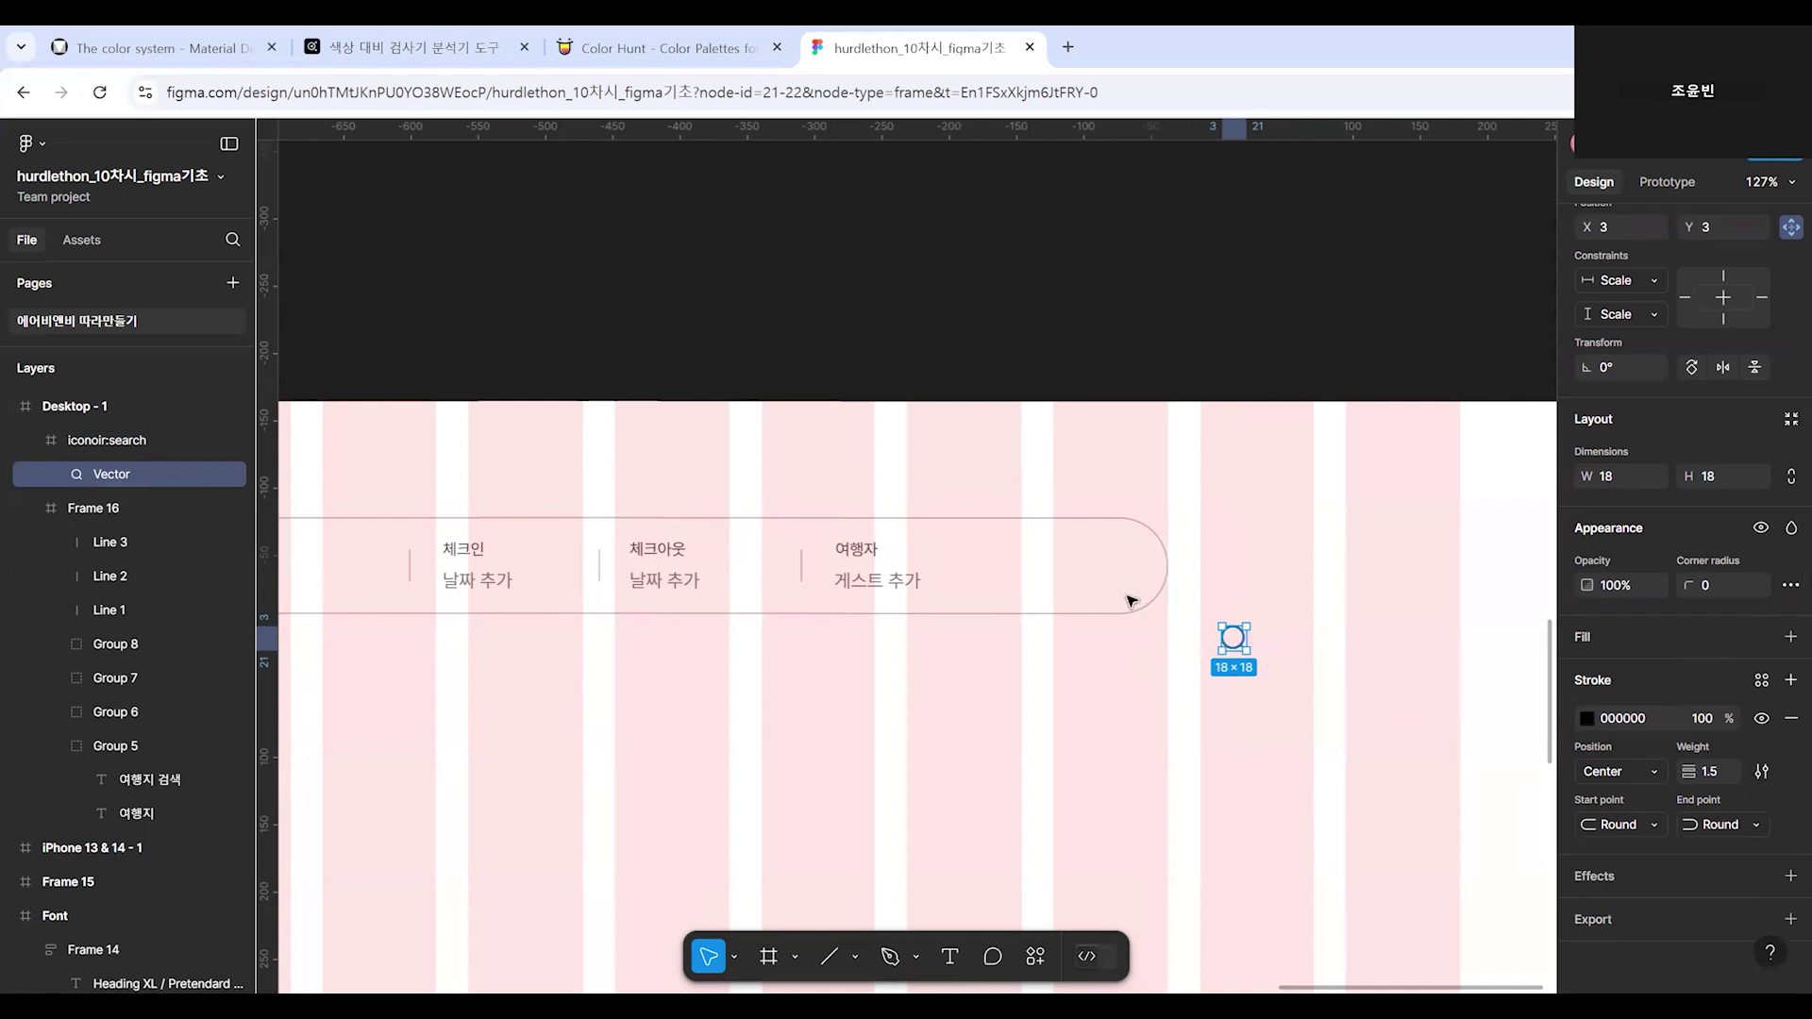
scroll(1227, 641, up, 5)
scroll(1366, 698, up, 3)
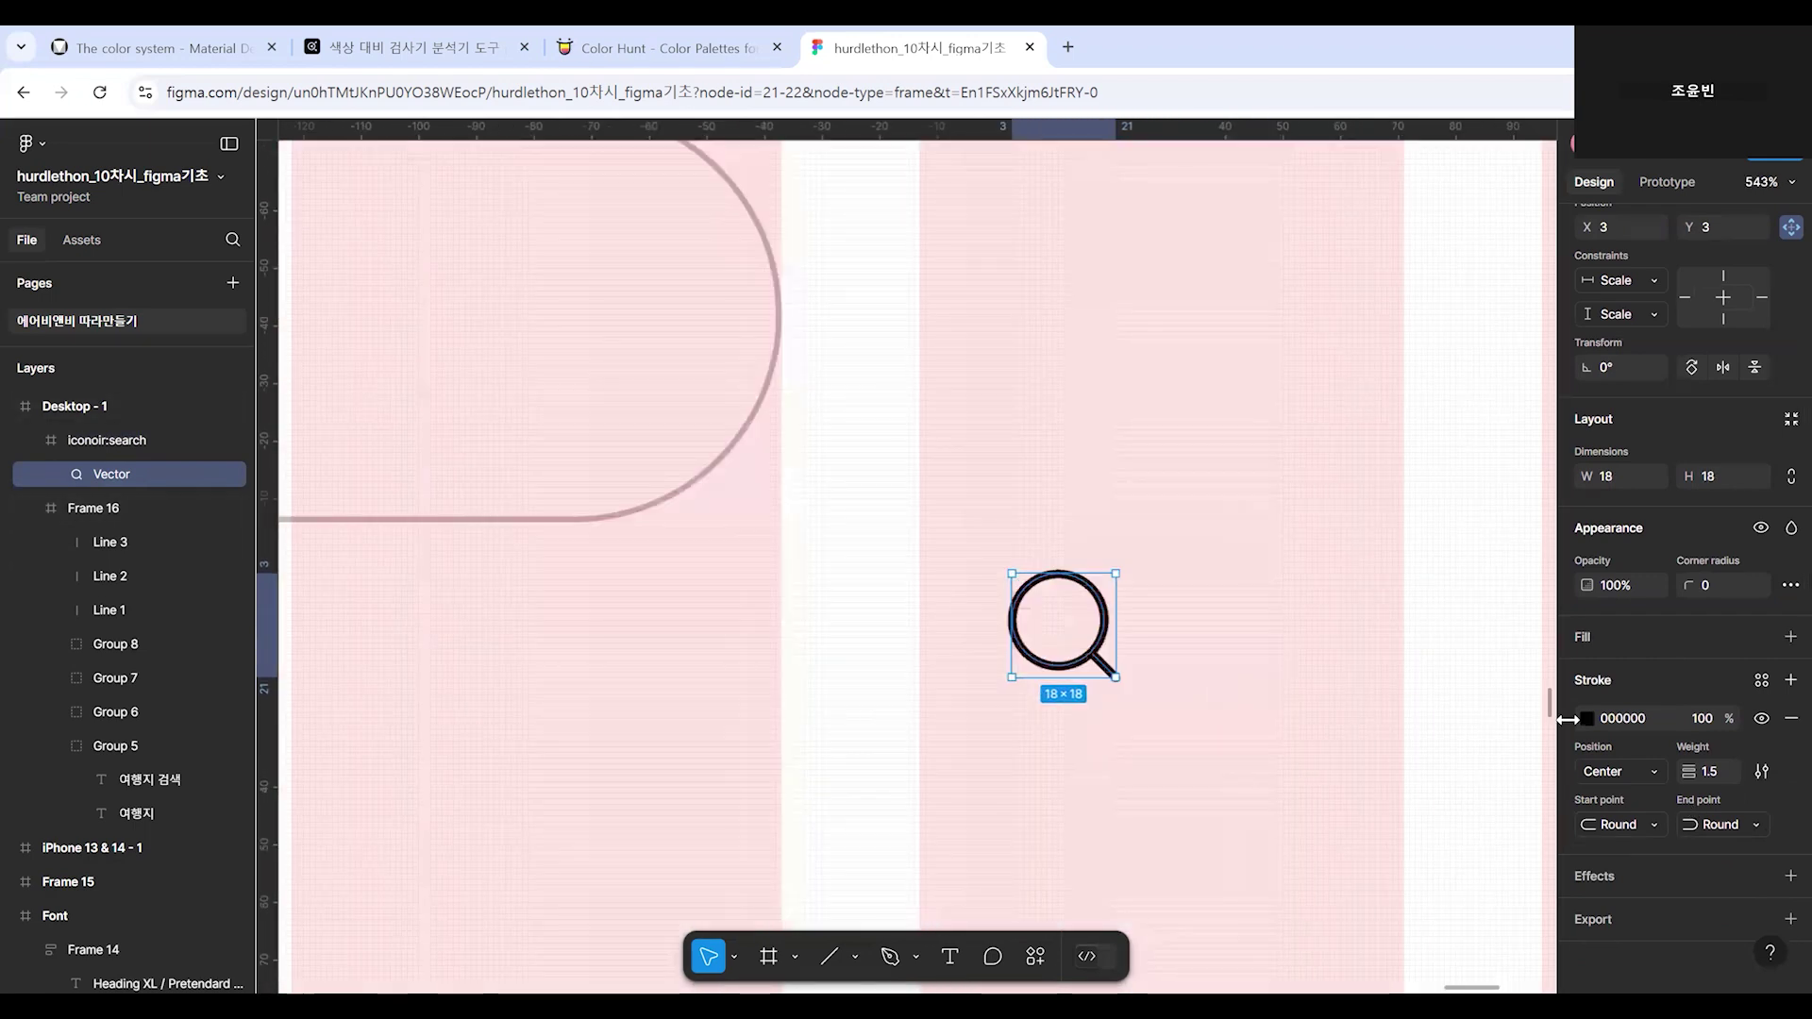
scroll(1595, 705, up, 1)
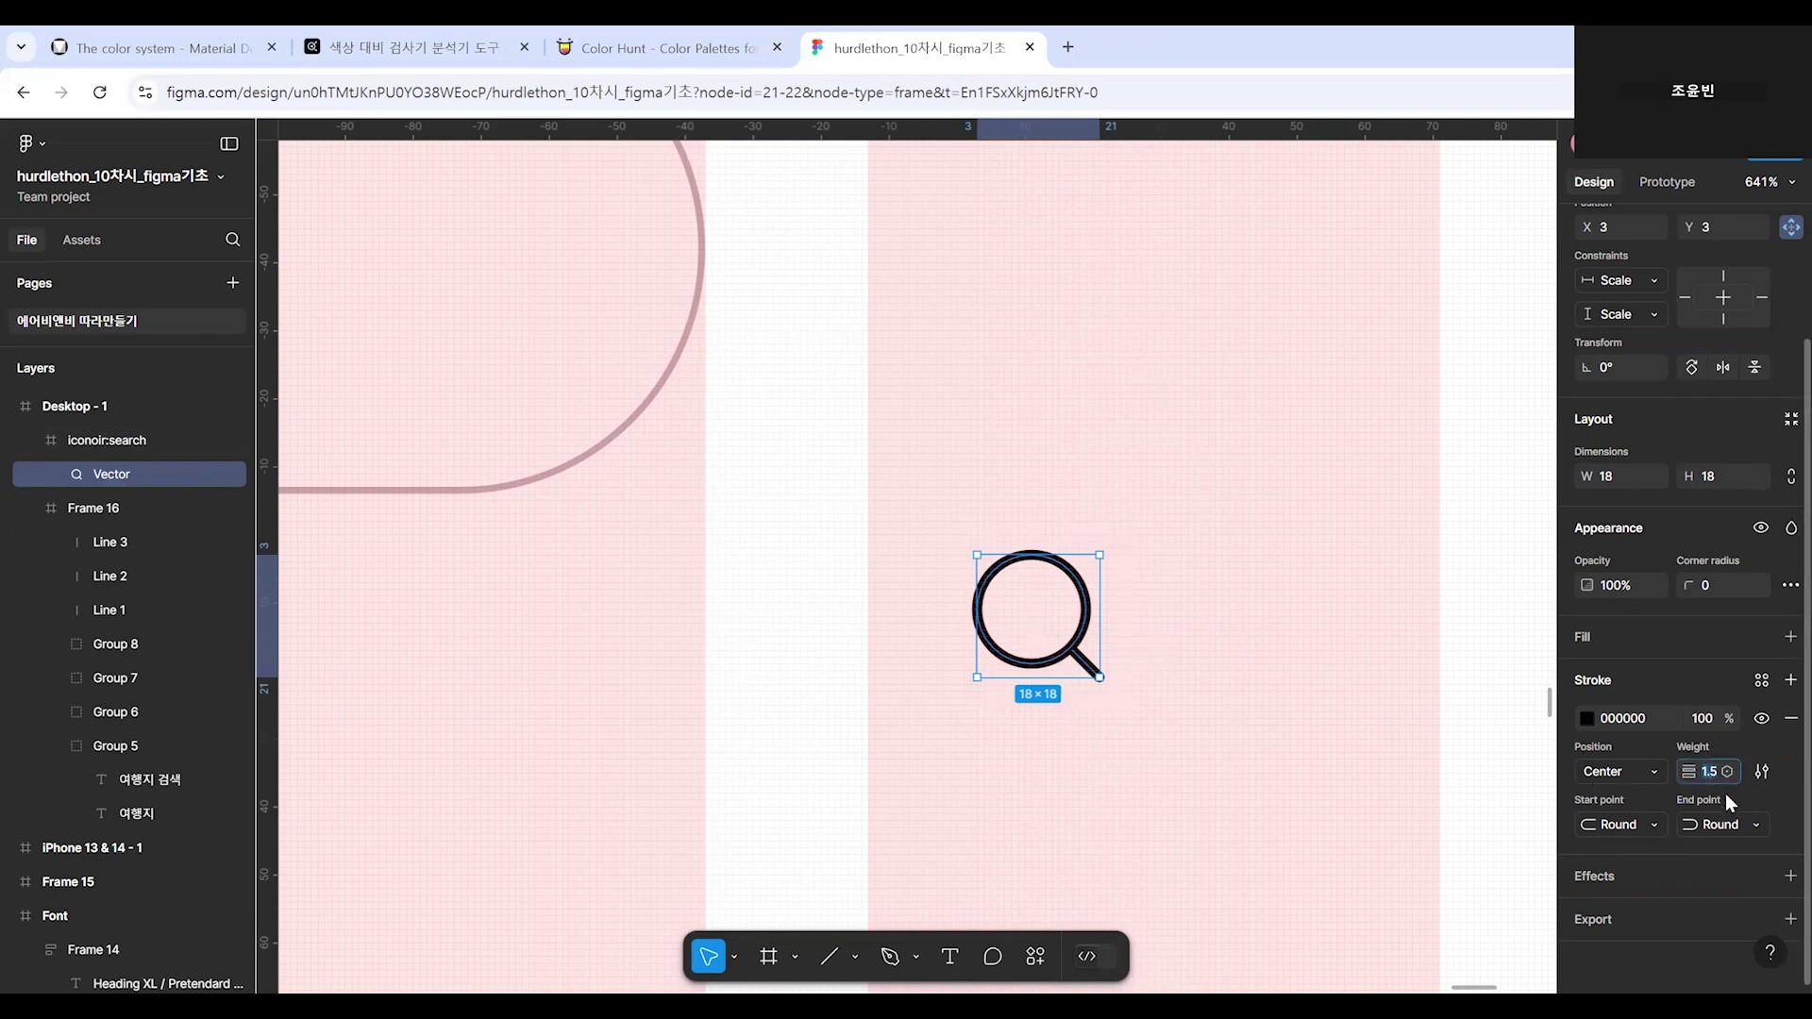
text(1)
key(Return)
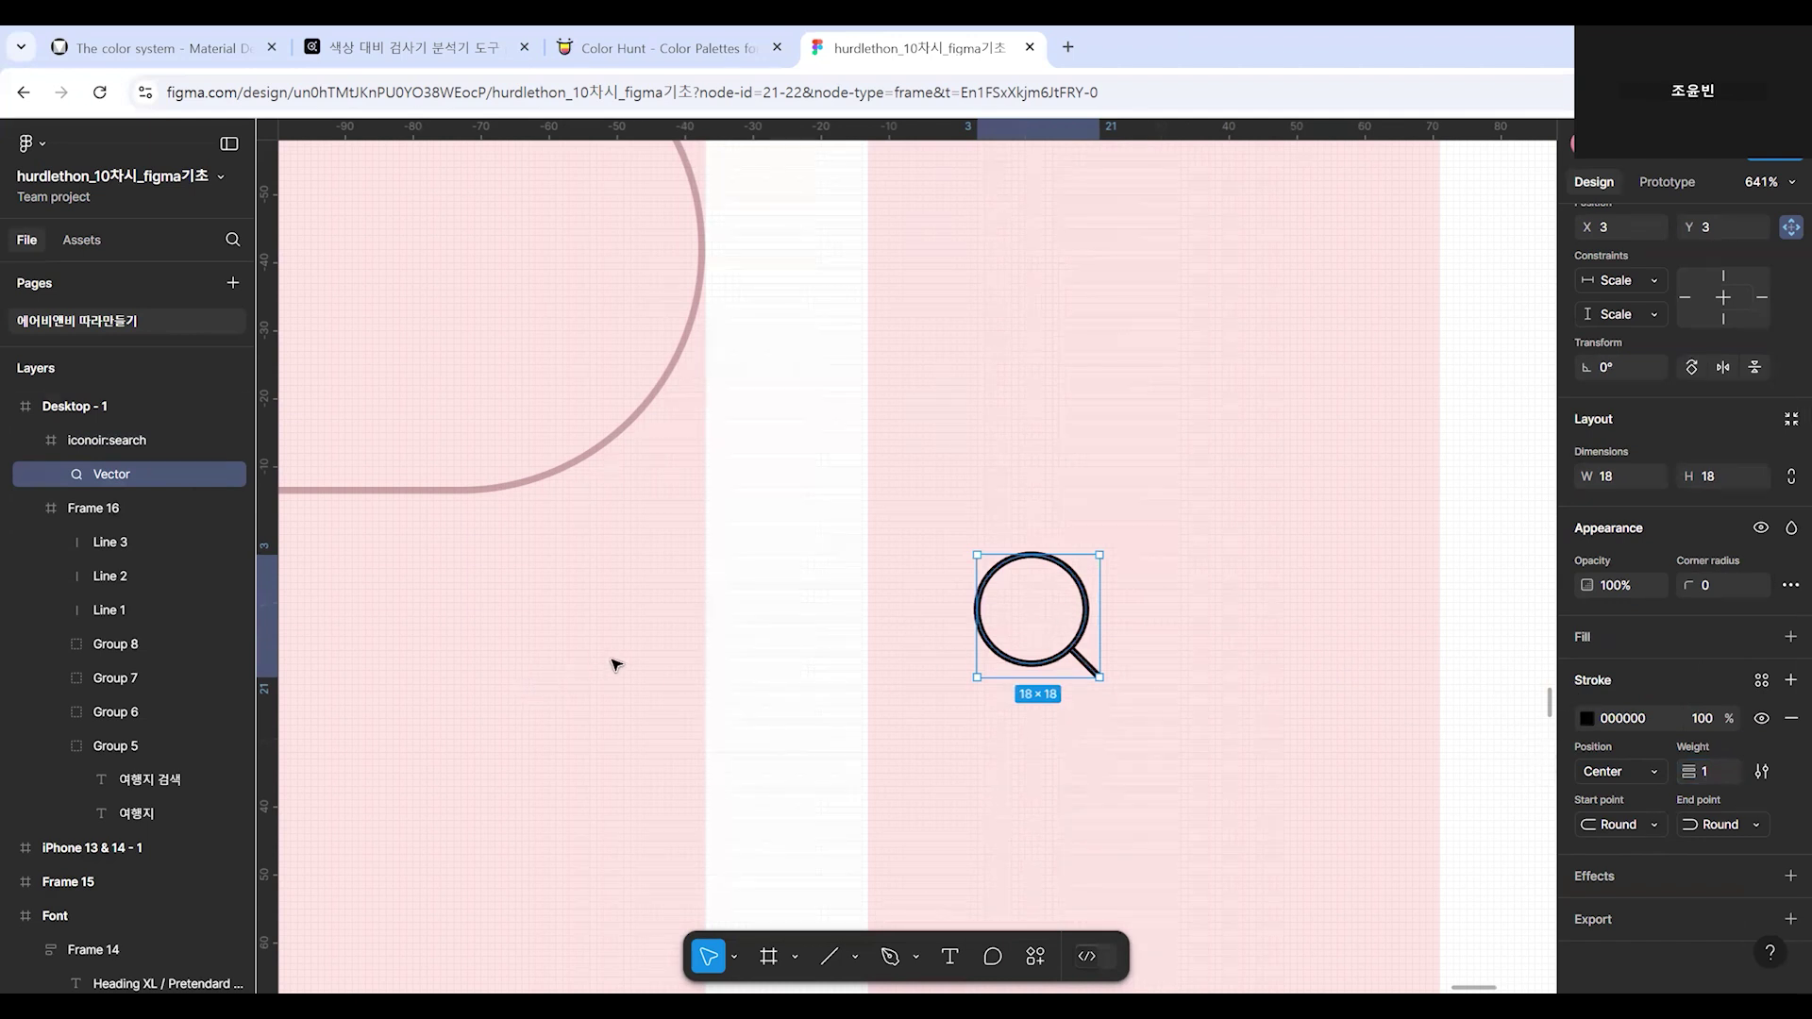
Compare the thinner magnifier icon and search bar in Desktop - 1 with the example page's round red search button.
scroll(613, 677, down, 1)
scroll(888, 722, down, 5)
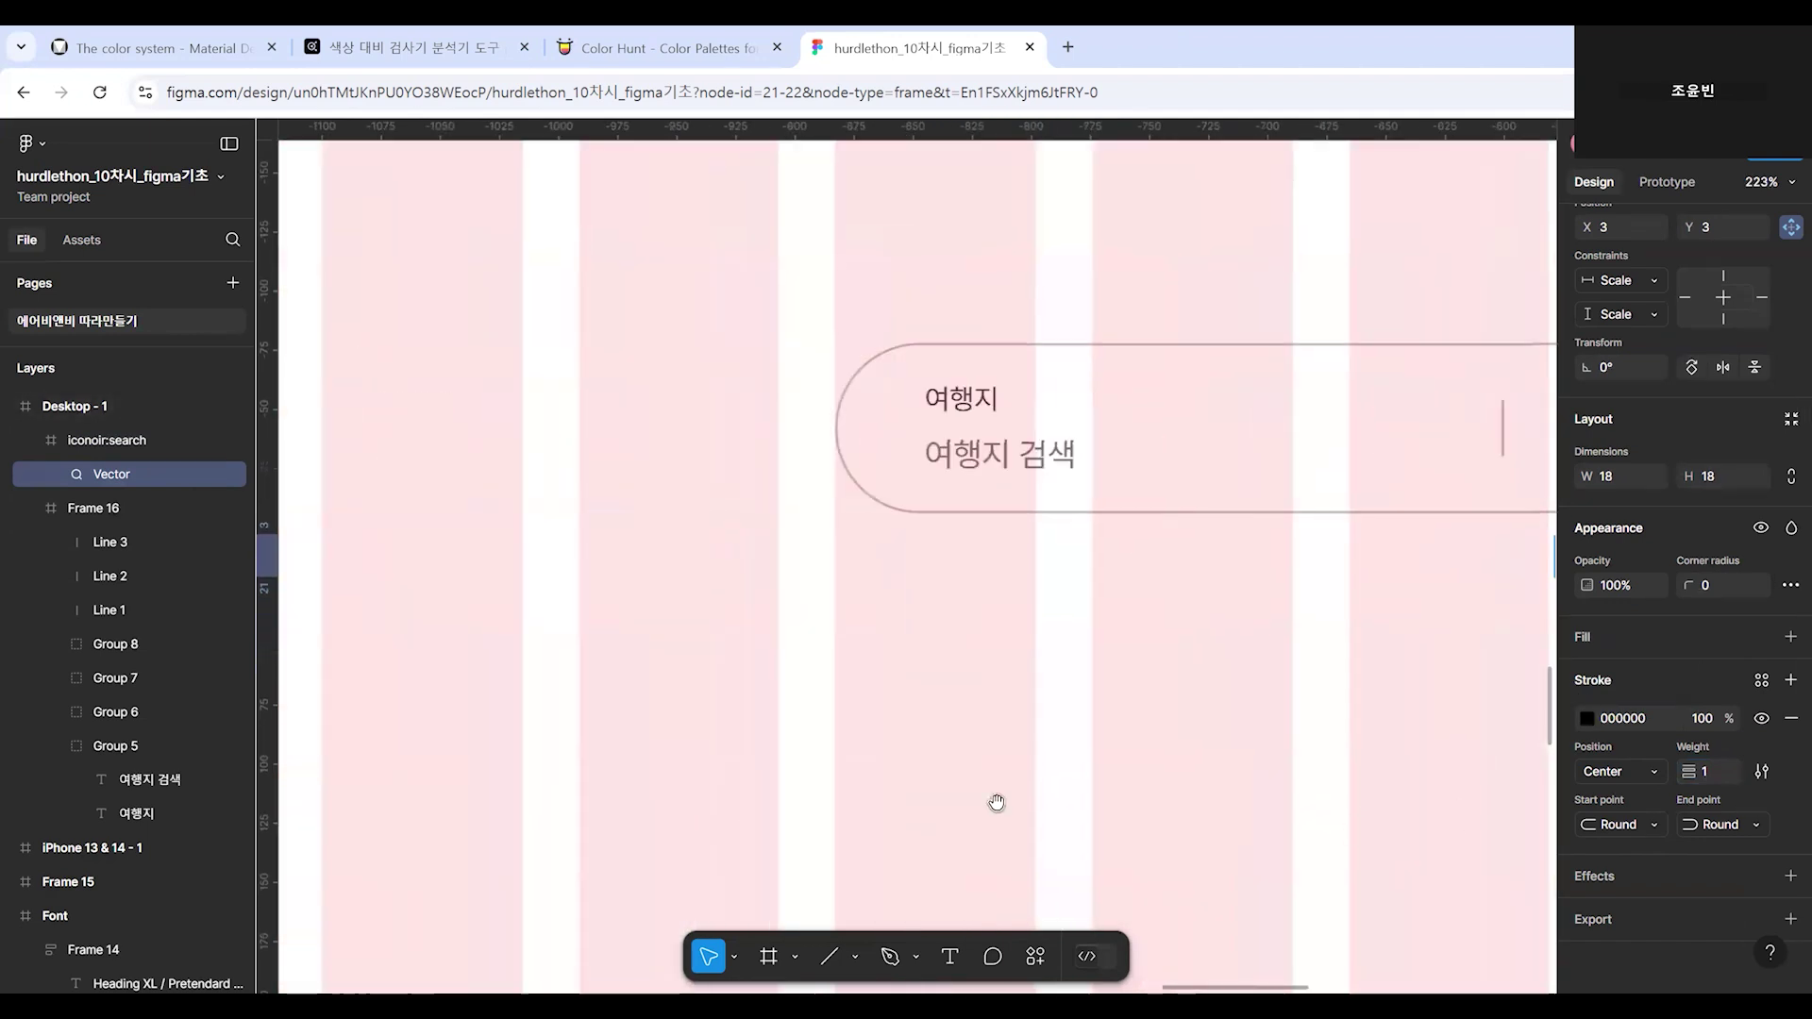
scroll(996, 802, up, 5)
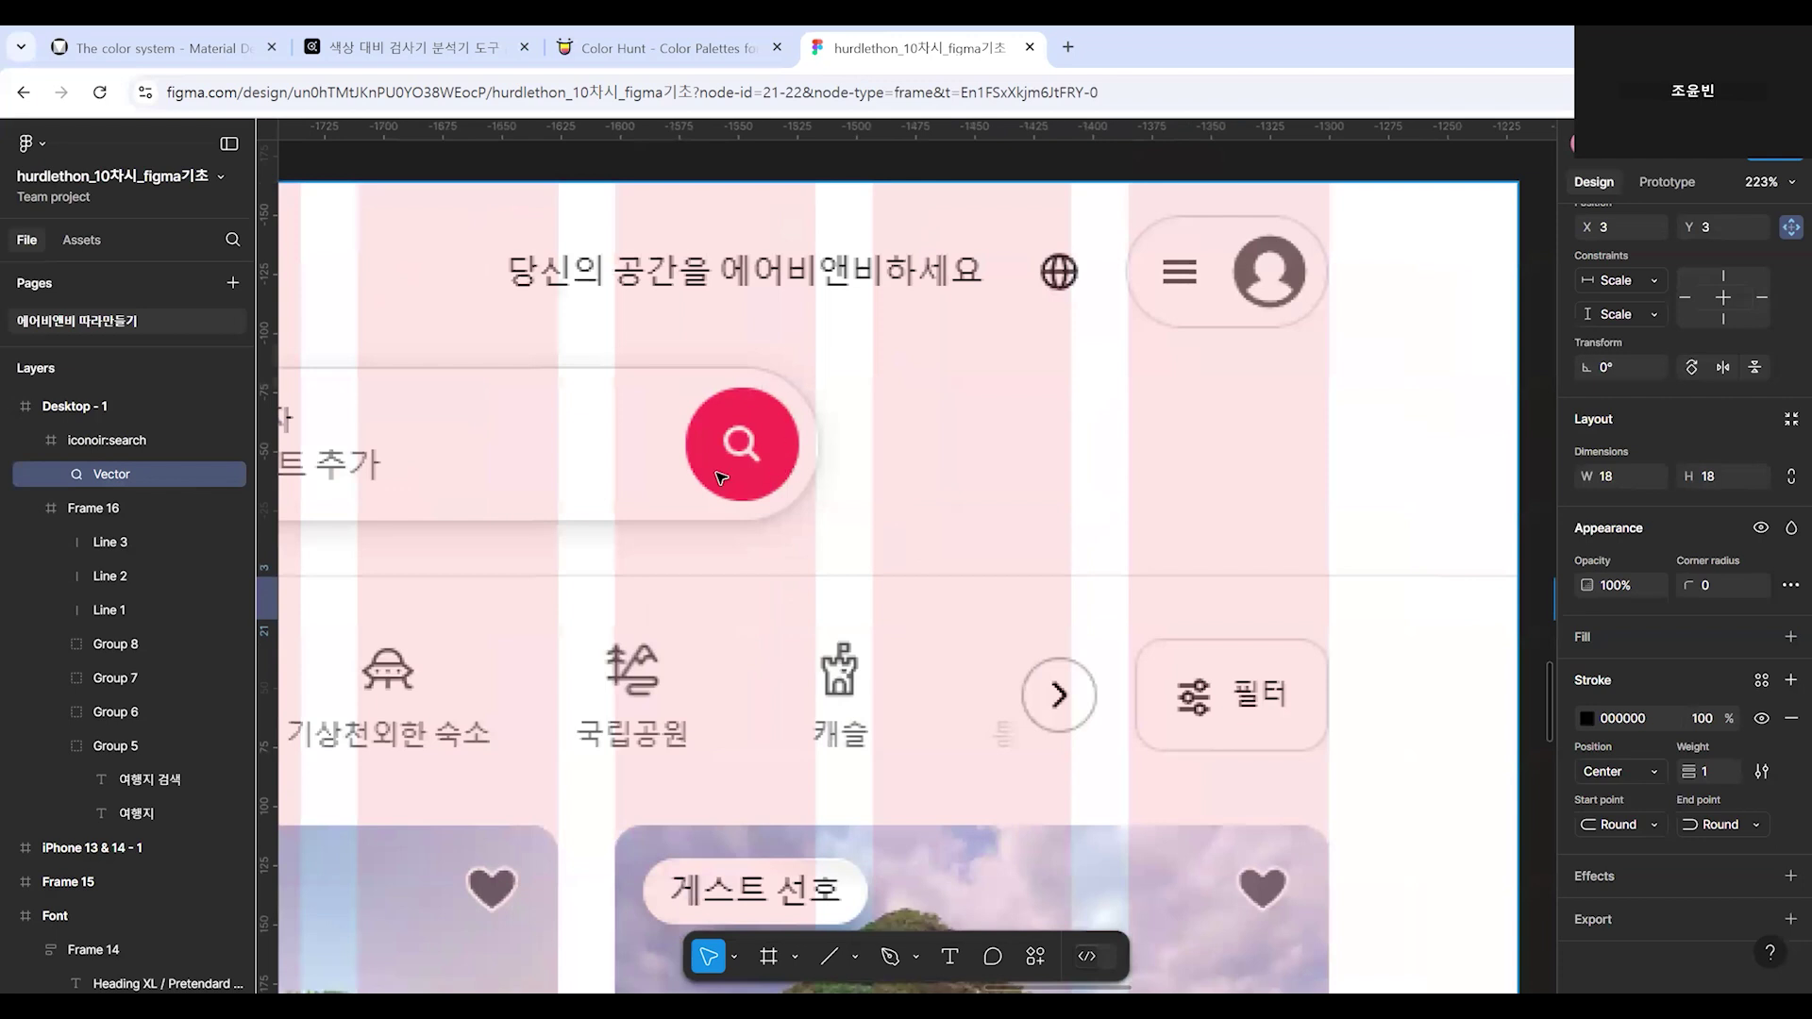
drag(1510, 596, 635, 642)
drag(1482, 726, 967, 677)
drag(1501, 694, 631, 683)
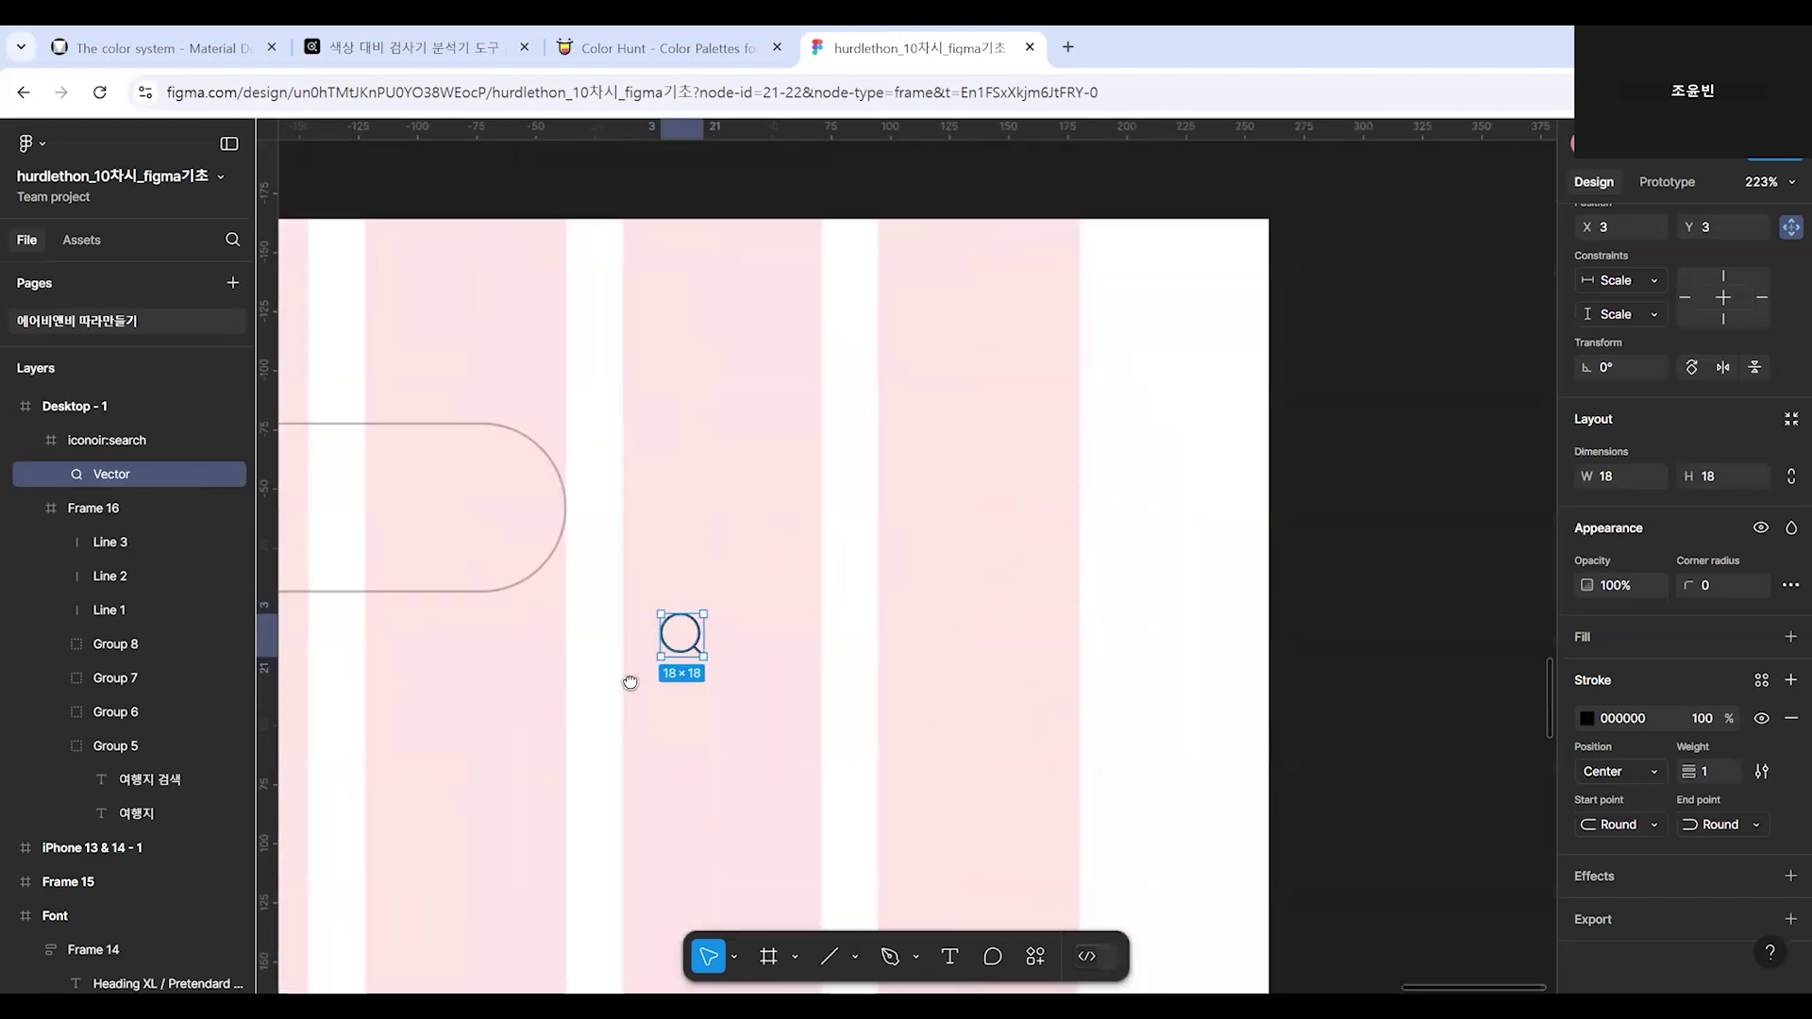
scroll(1060, 692, down, 5)
click(1031, 696)
scroll(1031, 696, down, 2)
scroll(988, 695, up, 2)
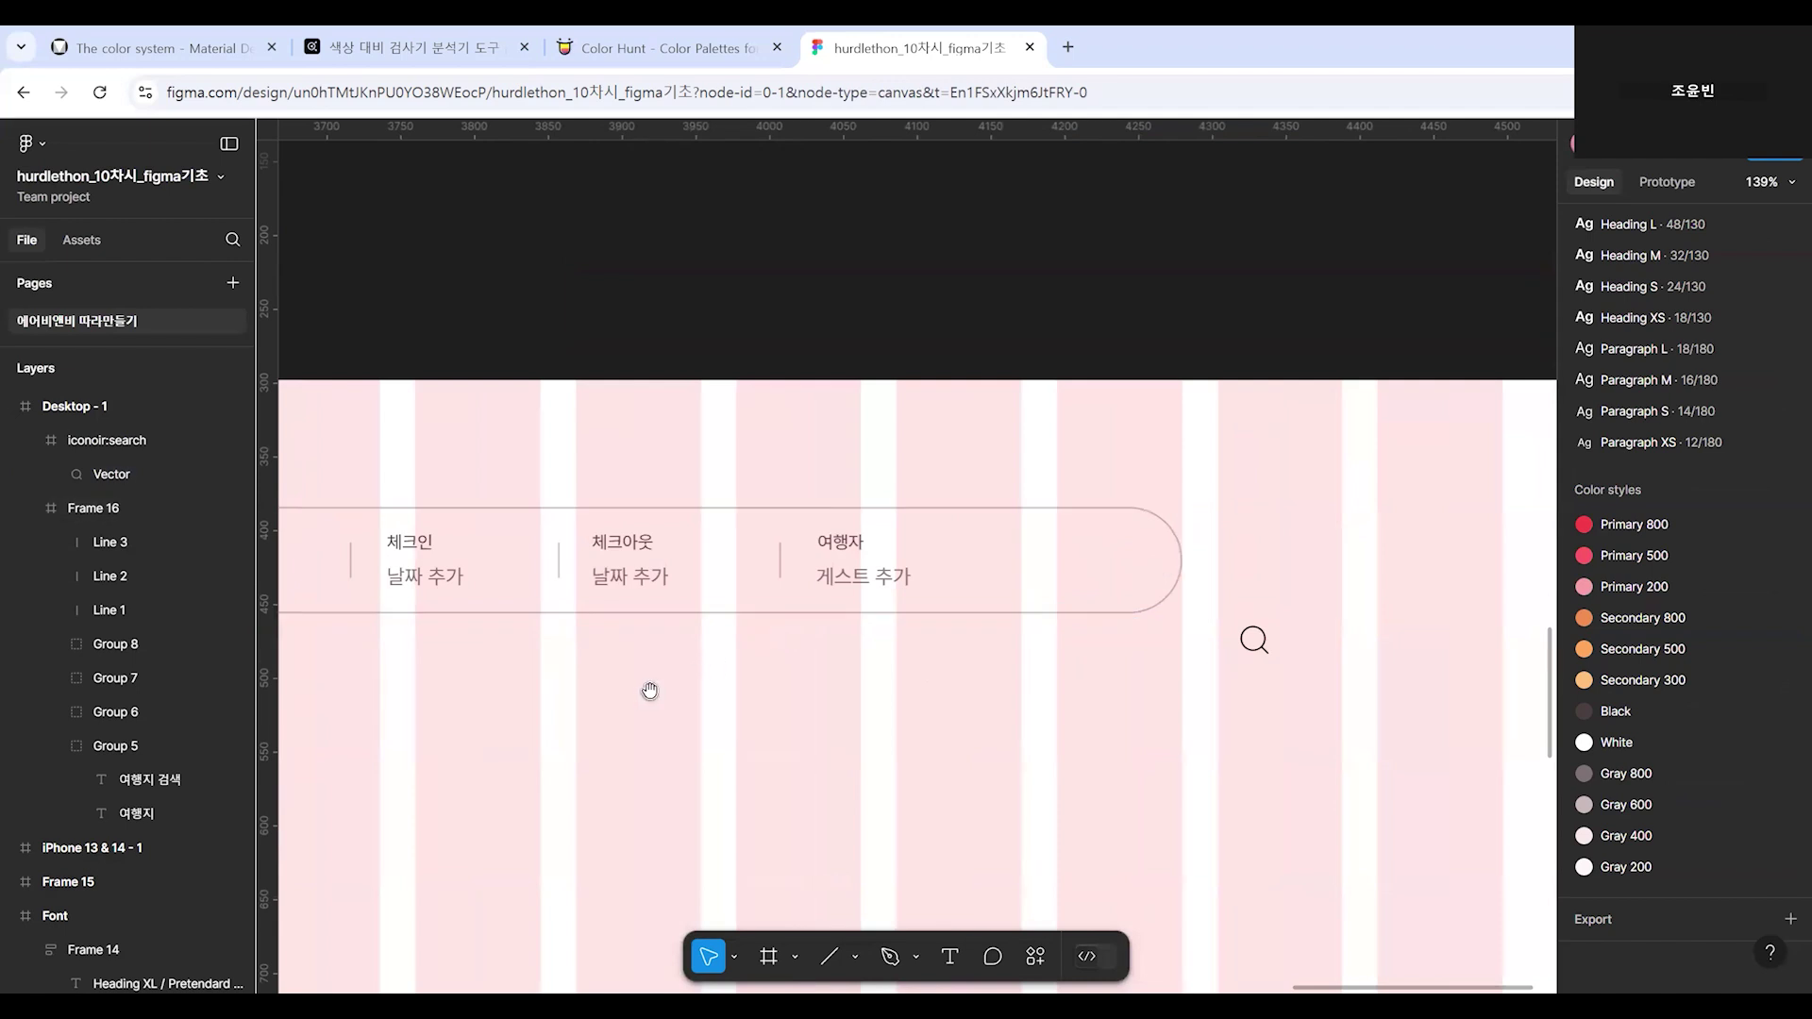
drag(548, 741, 1549, 711)
drag(335, 691, 1156, 722)
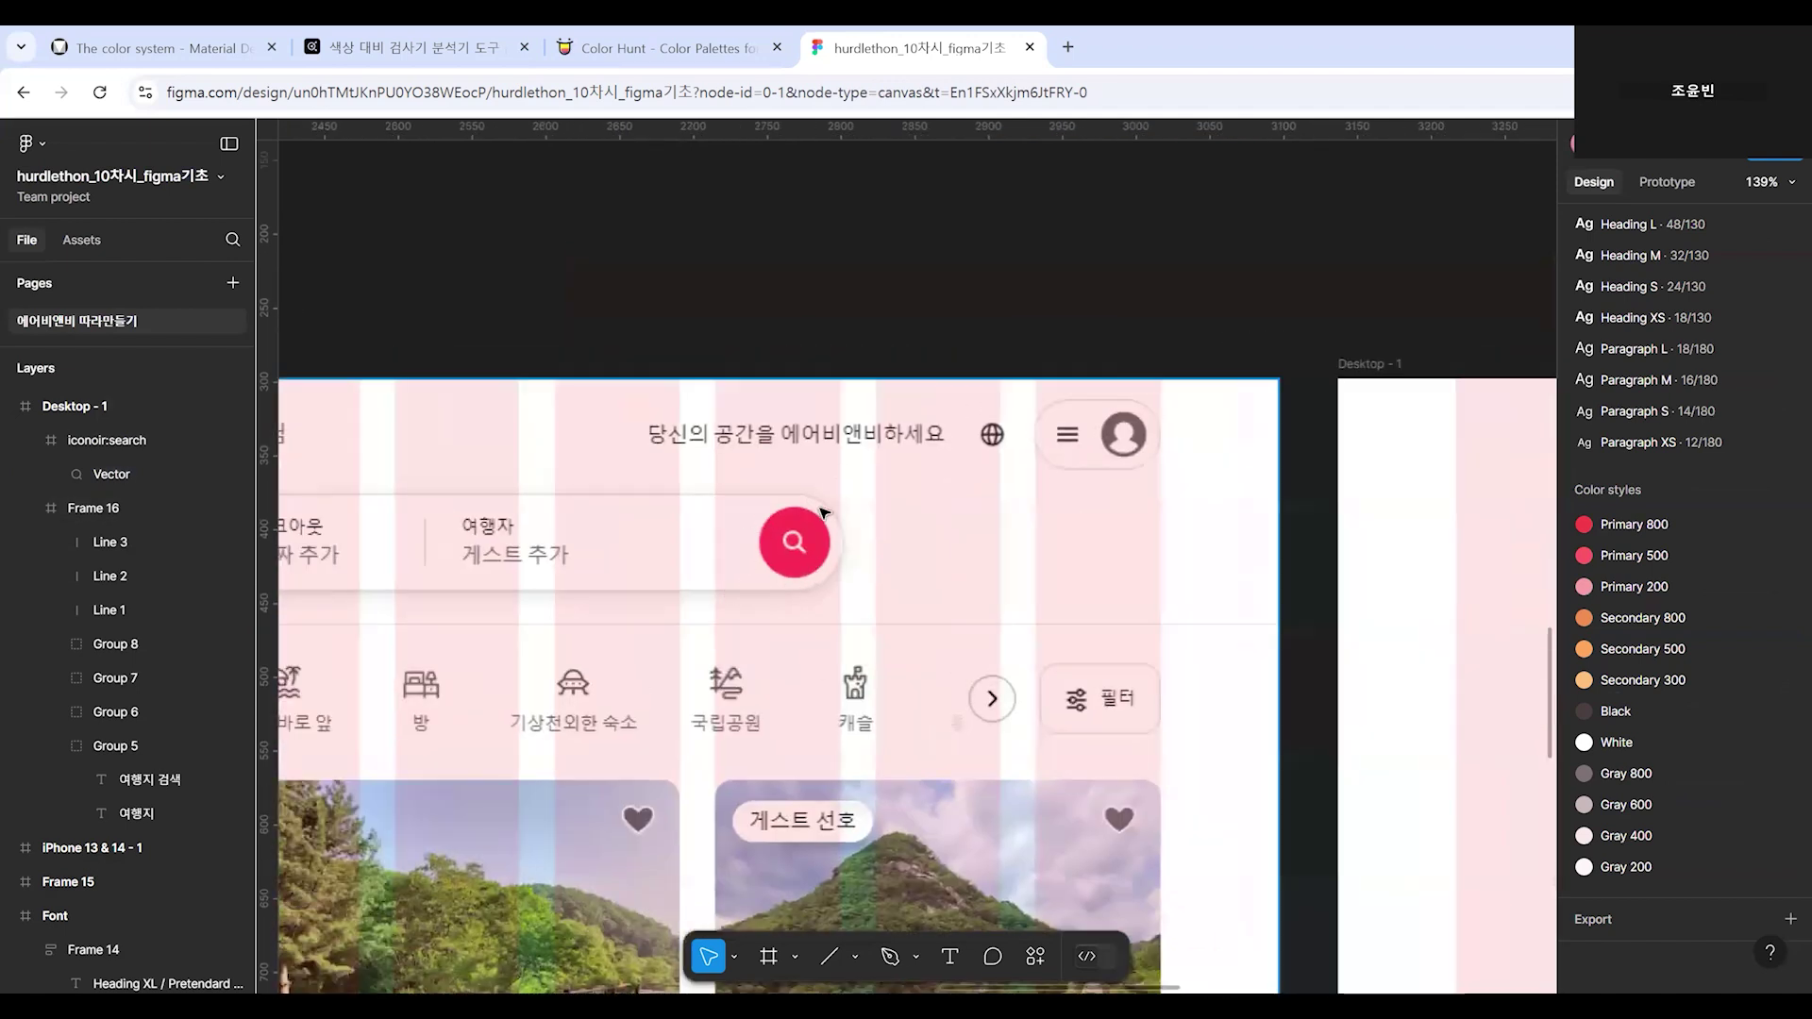
scroll(1315, 708, right, 10)
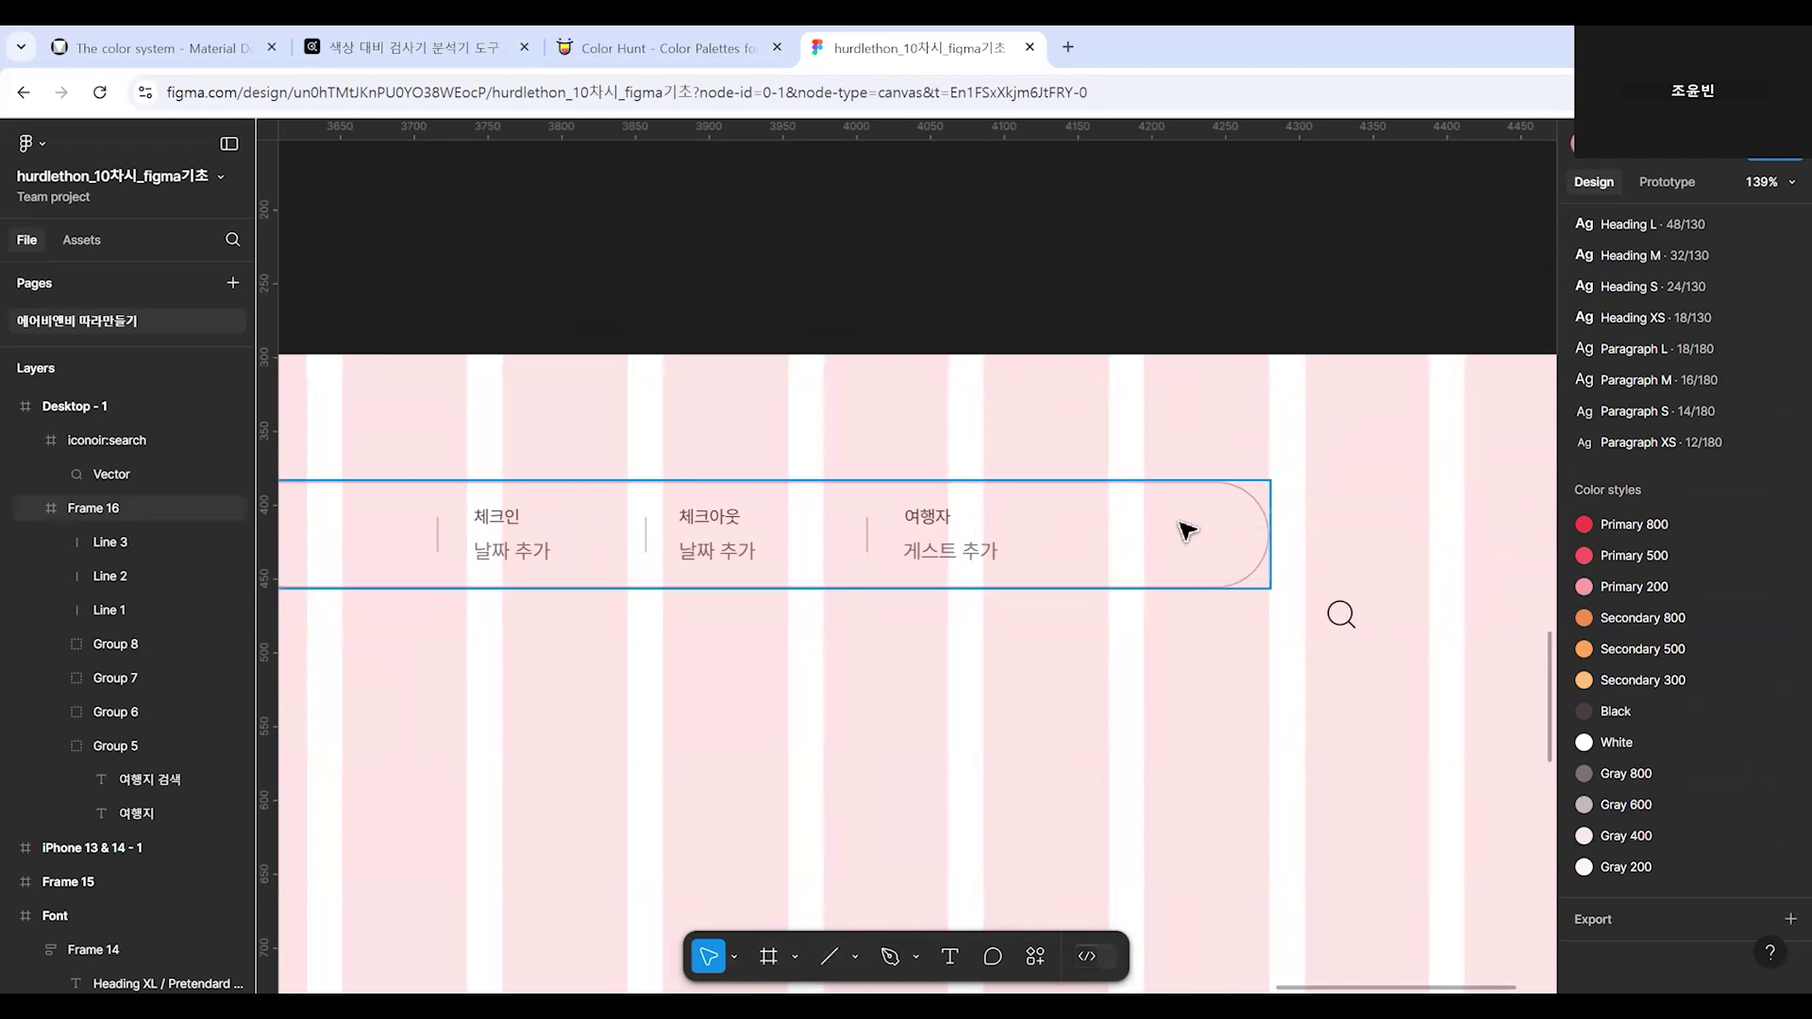
click(855, 957)
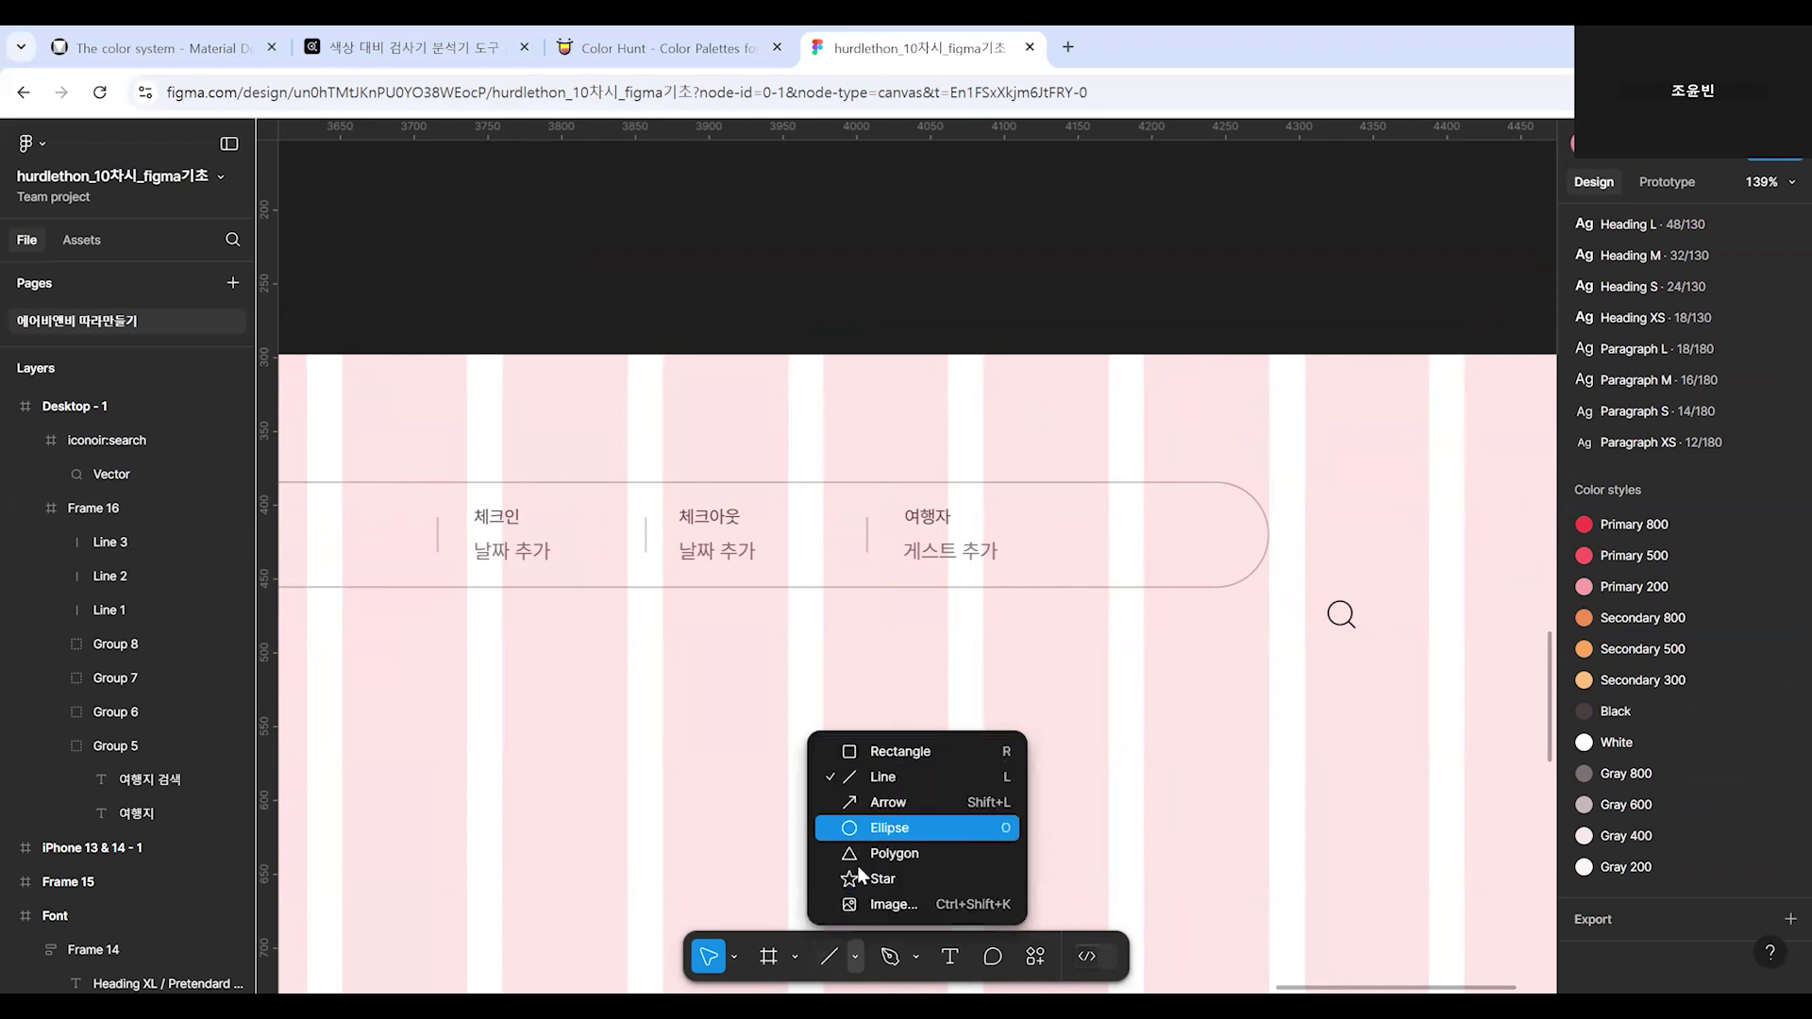
click(882, 828)
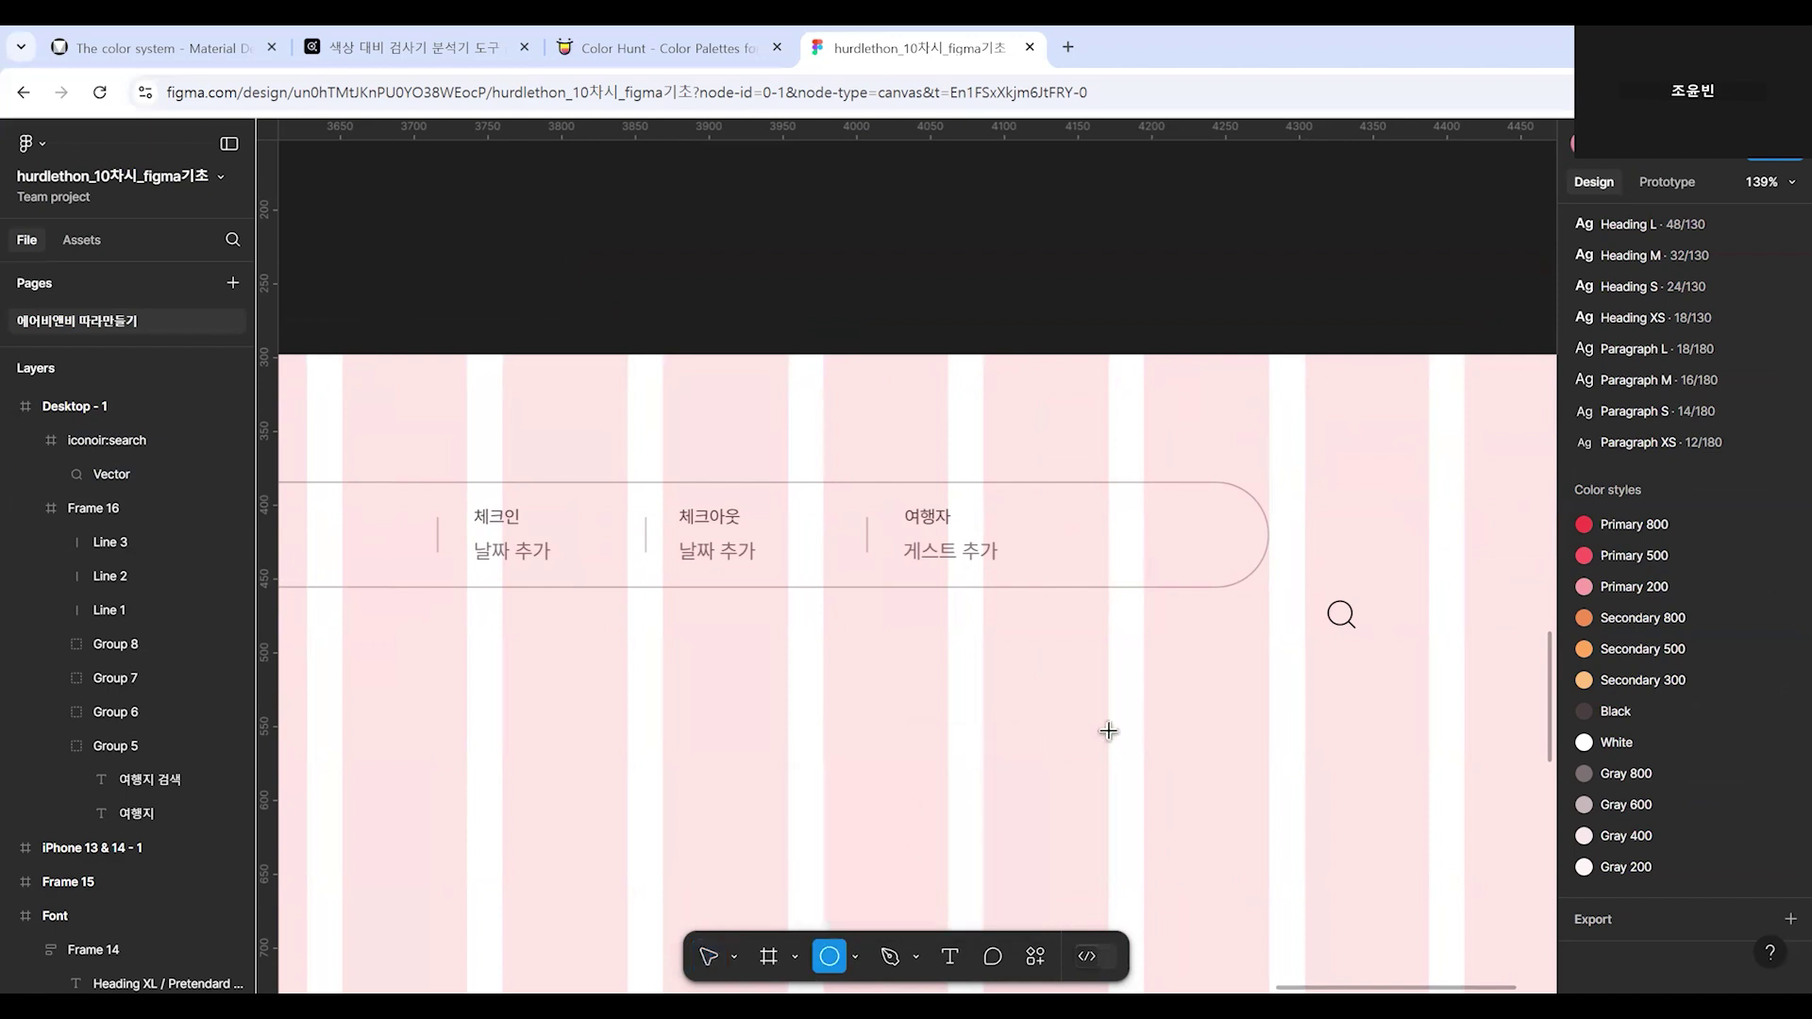
scroll(1258, 695, up, 3)
scroll(1227, 651, up, 3)
drag(921, 767, 1060, 906)
key(ctrl+z)
scroll(1095, 795, down, 1)
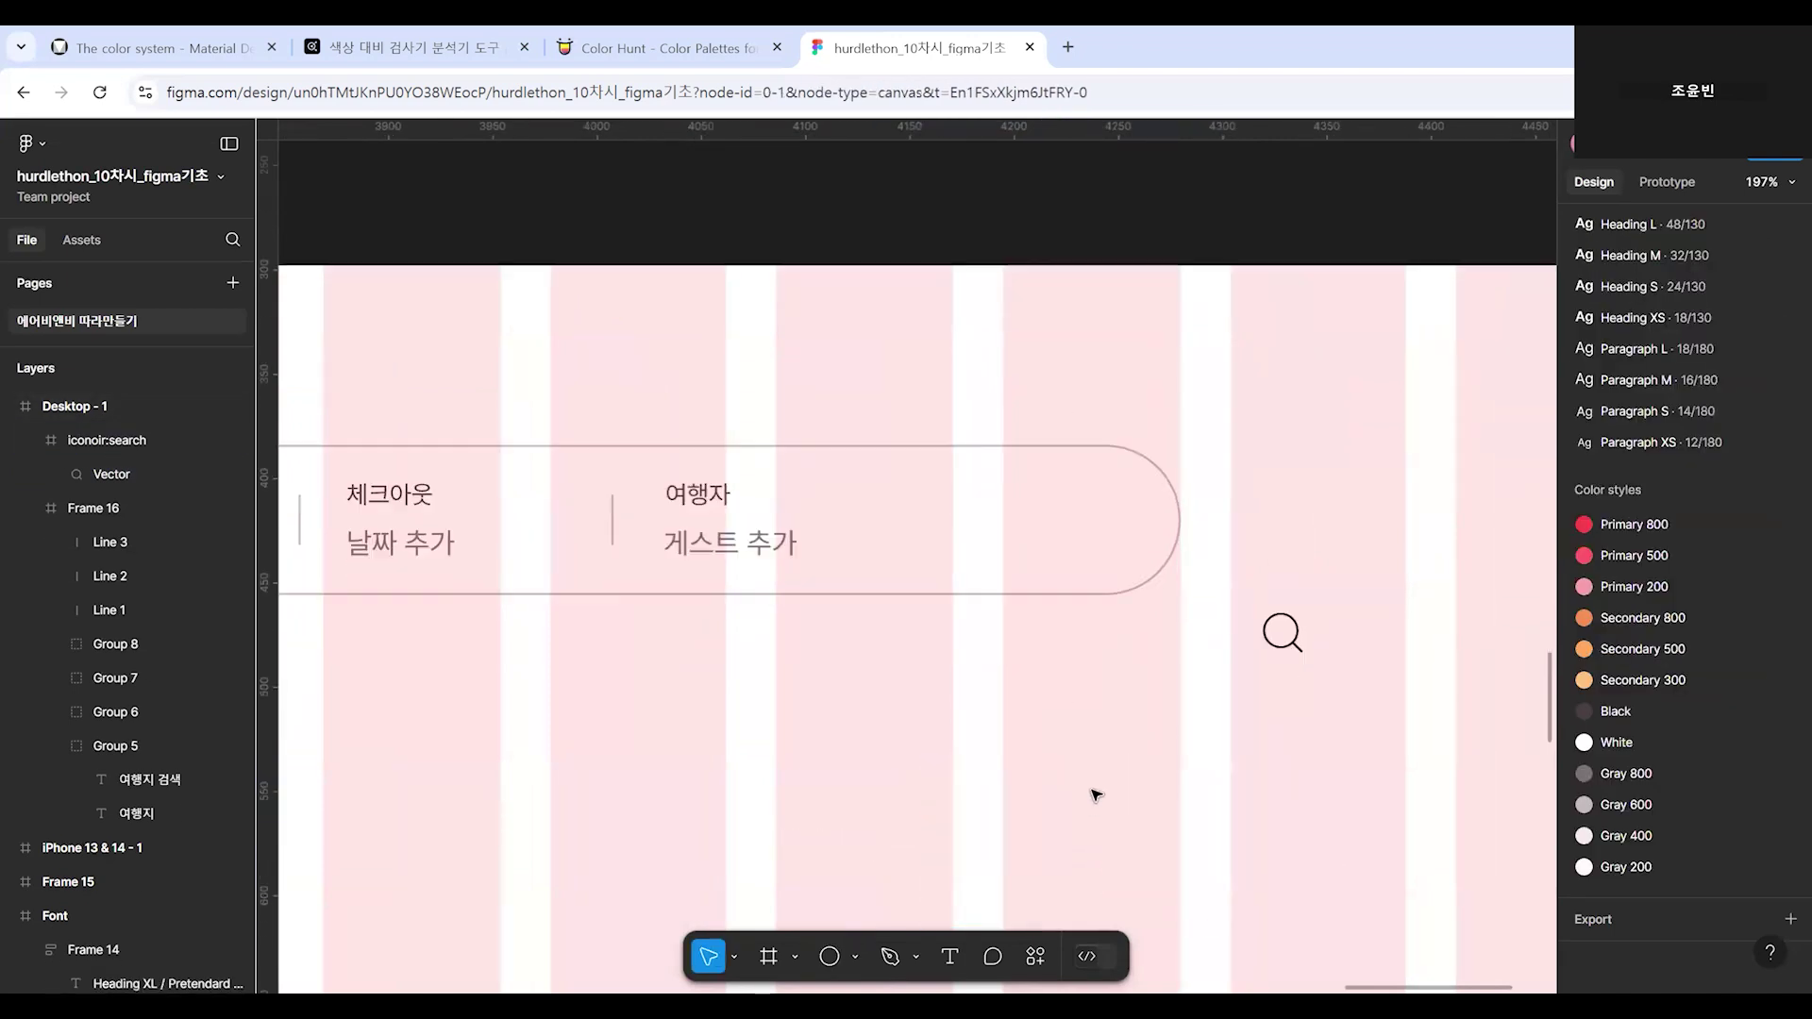
Draw a circle of about 50 × 50 with the Ellipse tool and place it inside the search bar's rounded right end at about X 784, Y 13.
scroll(1096, 796, down, 1)
scroll(1094, 774, down, 1)
scroll(1039, 788, up, 1)
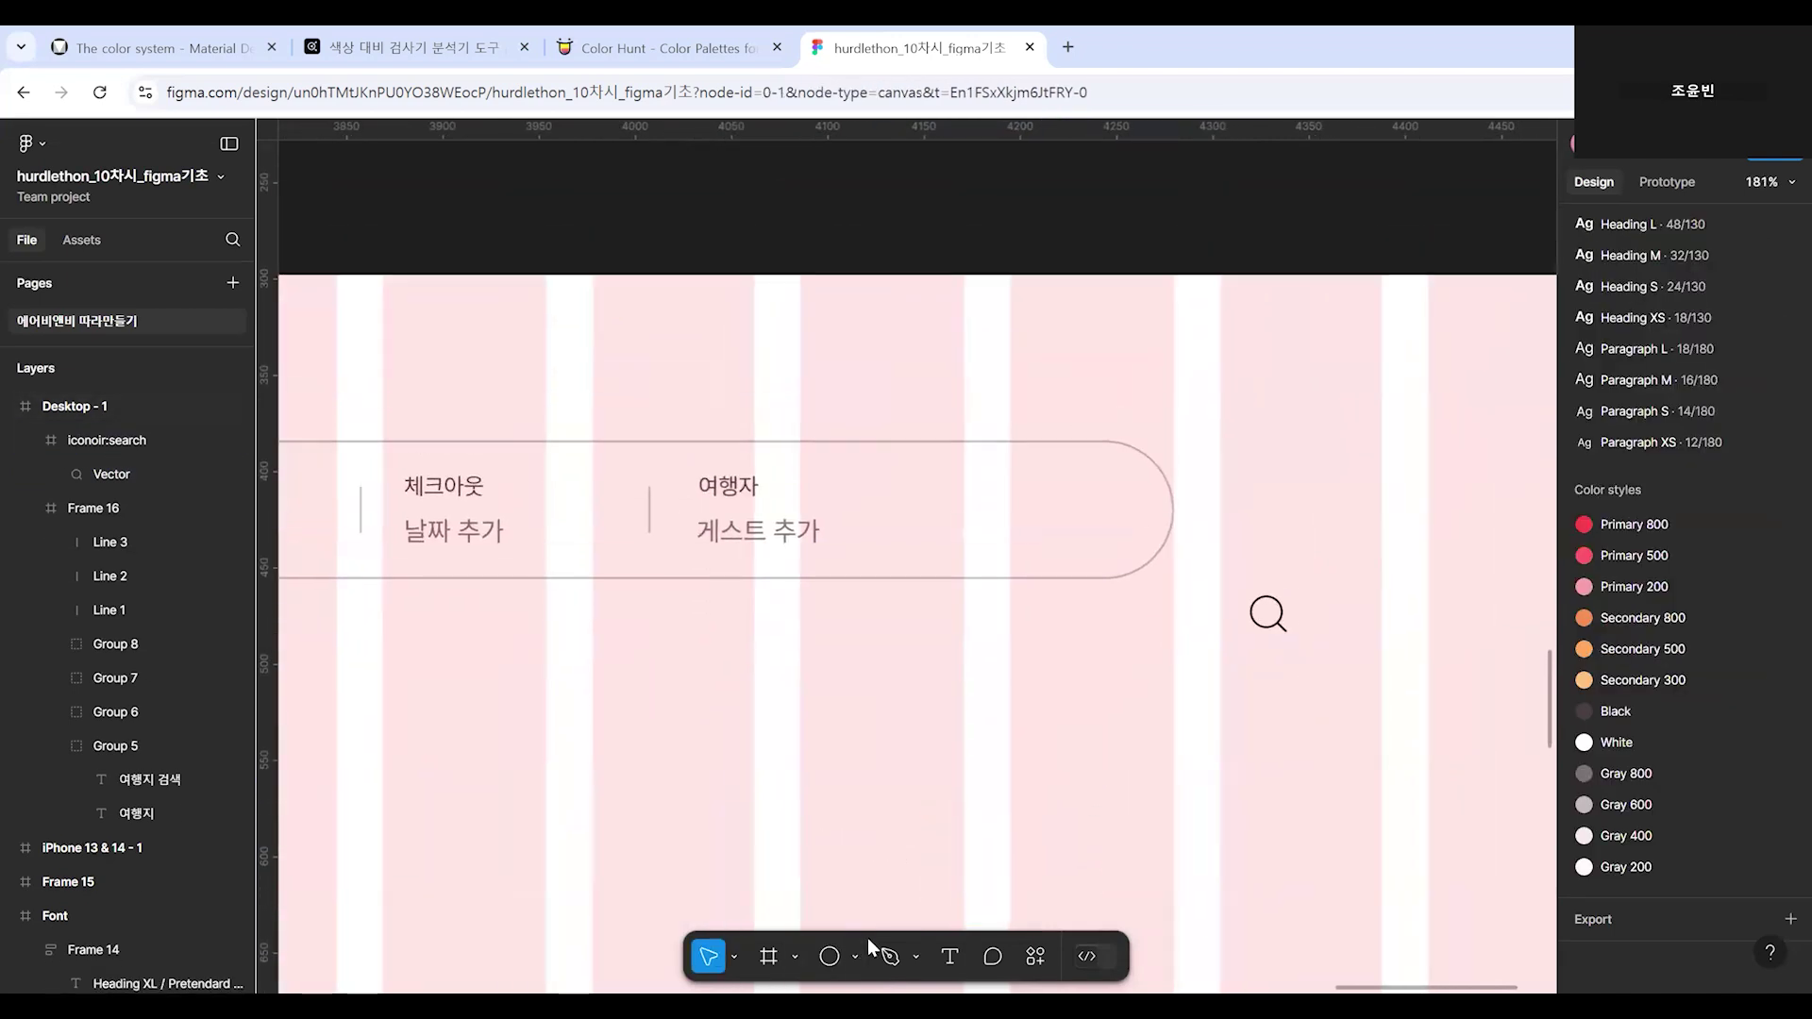
key(o)
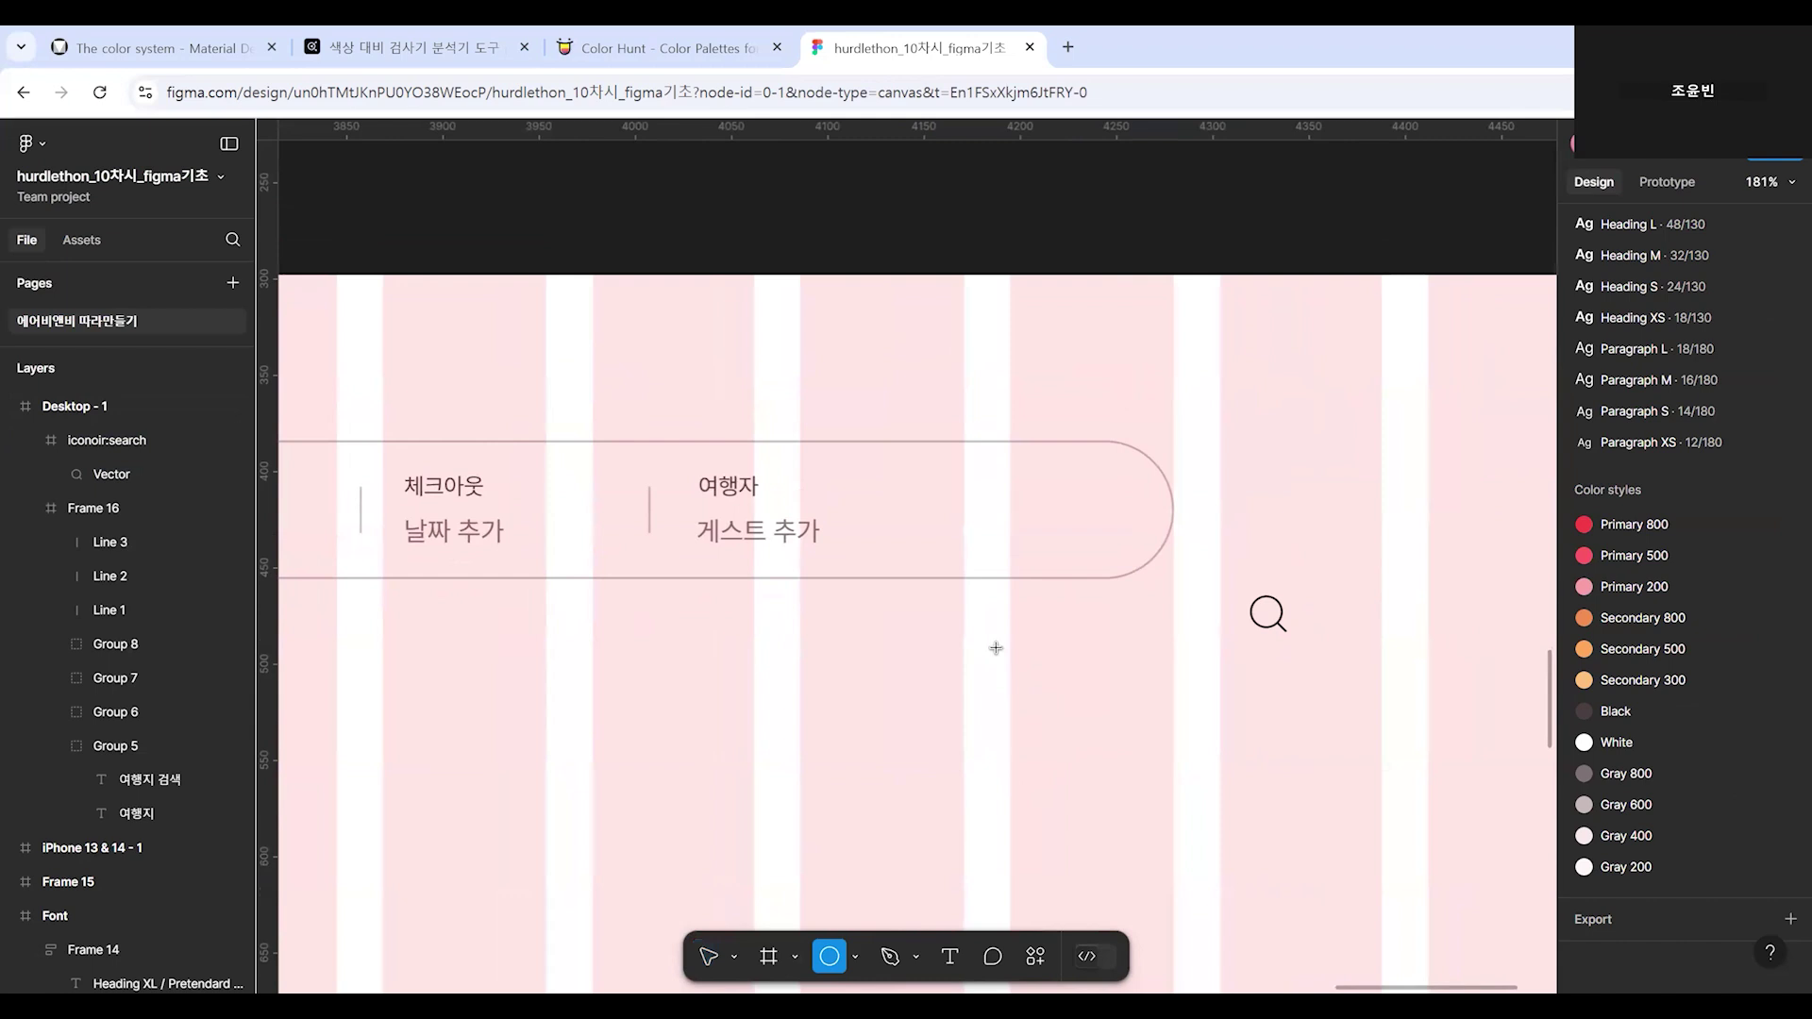
drag(981, 630, 1123, 543)
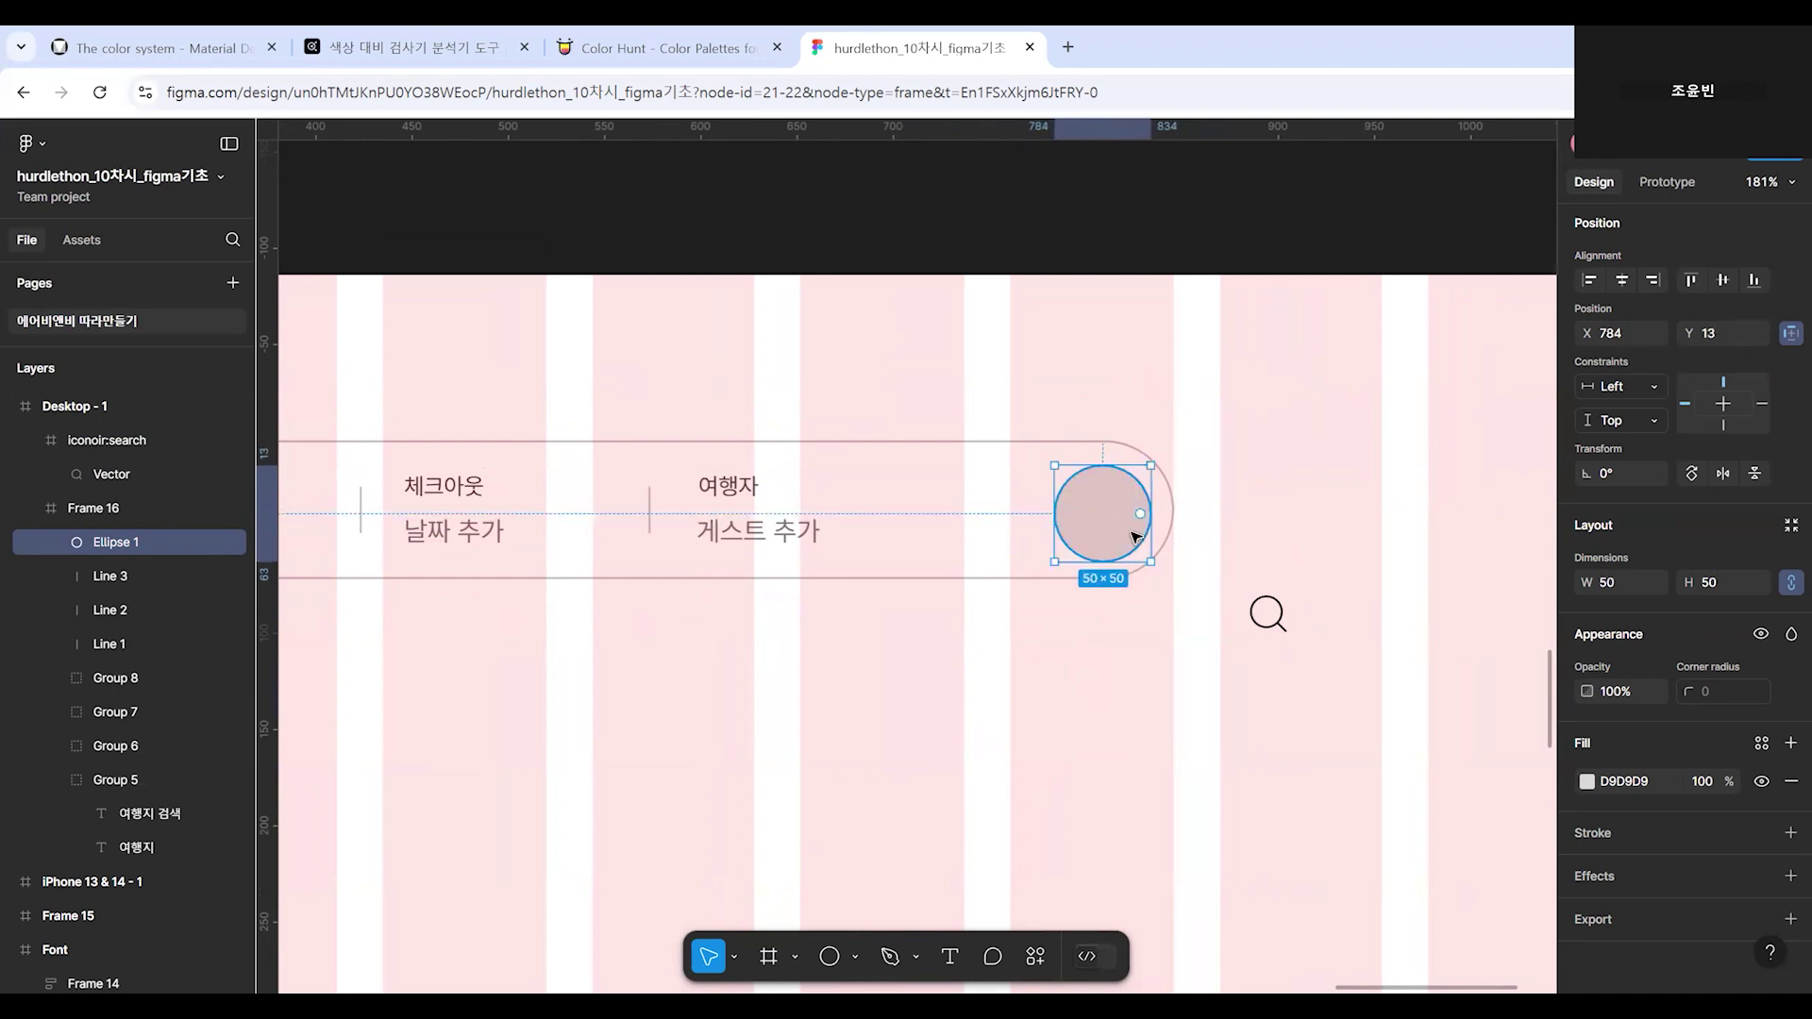
Fill the 50 × 50 circle in the search bar with the Primary 500 color style, following the example page's red search button.
scroll(1134, 641, up, 1)
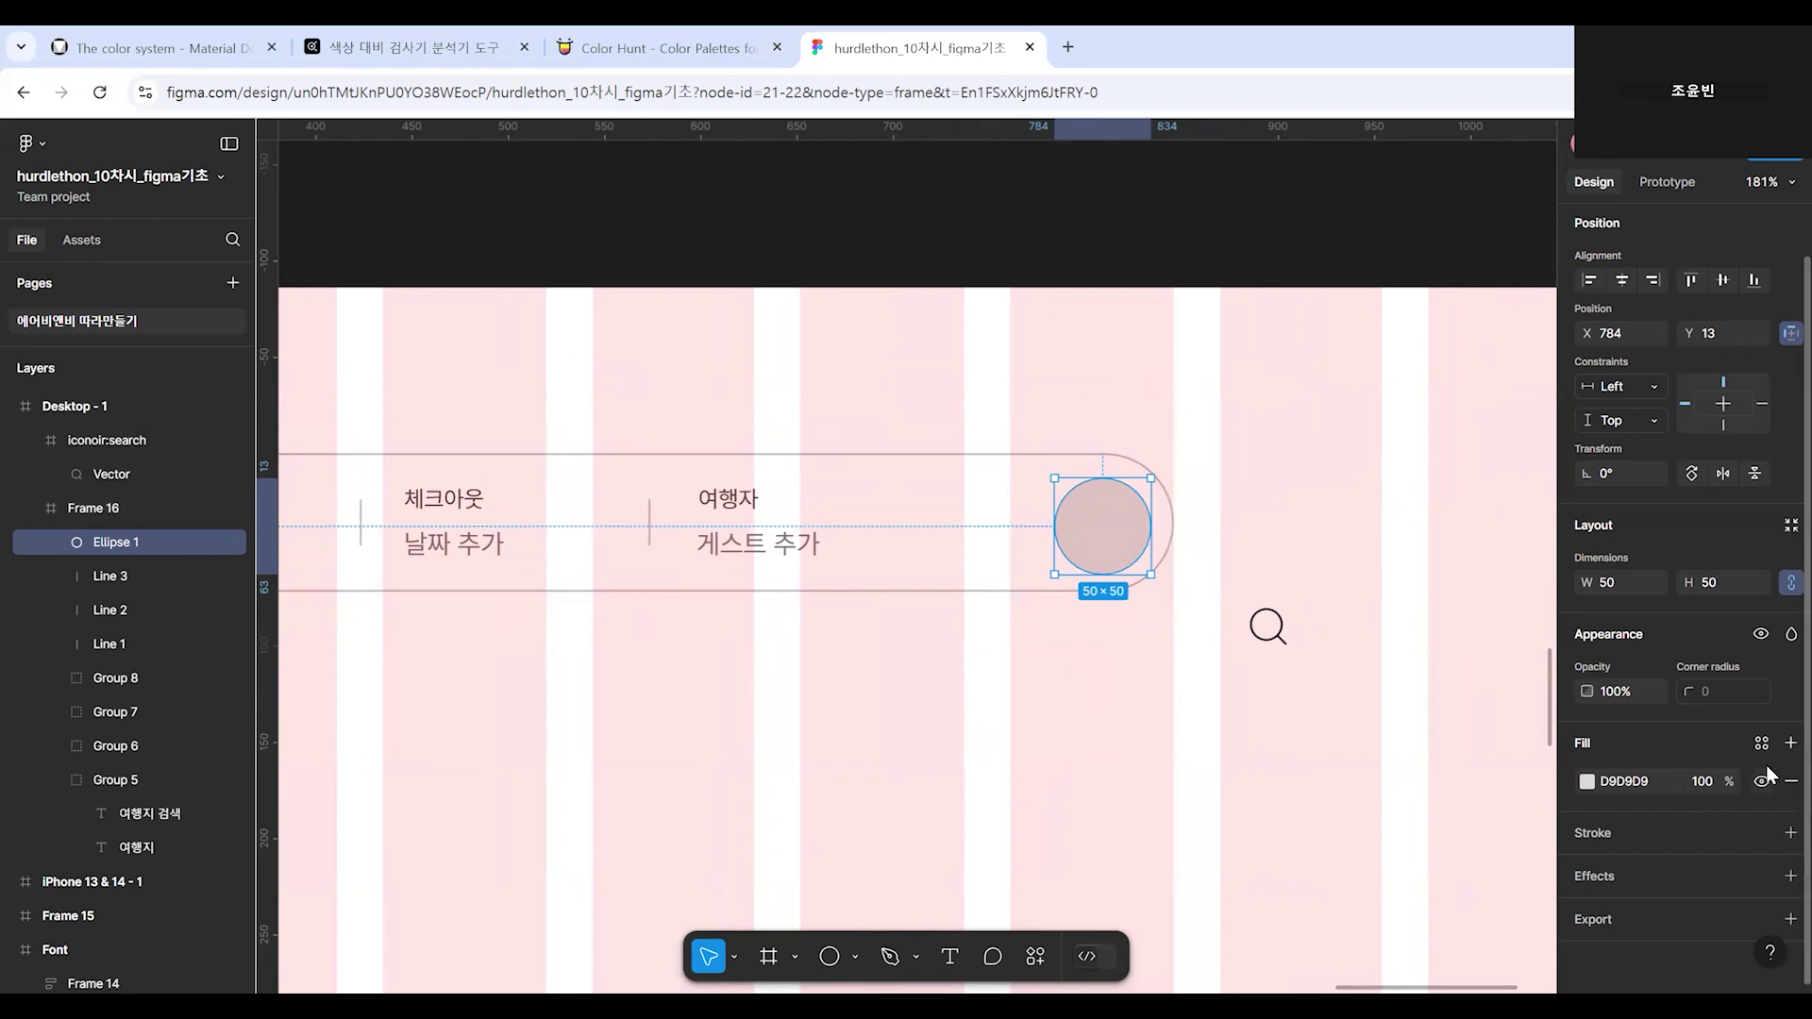
scroll(1112, 740, down, 5)
scroll(1412, 676, left, 5)
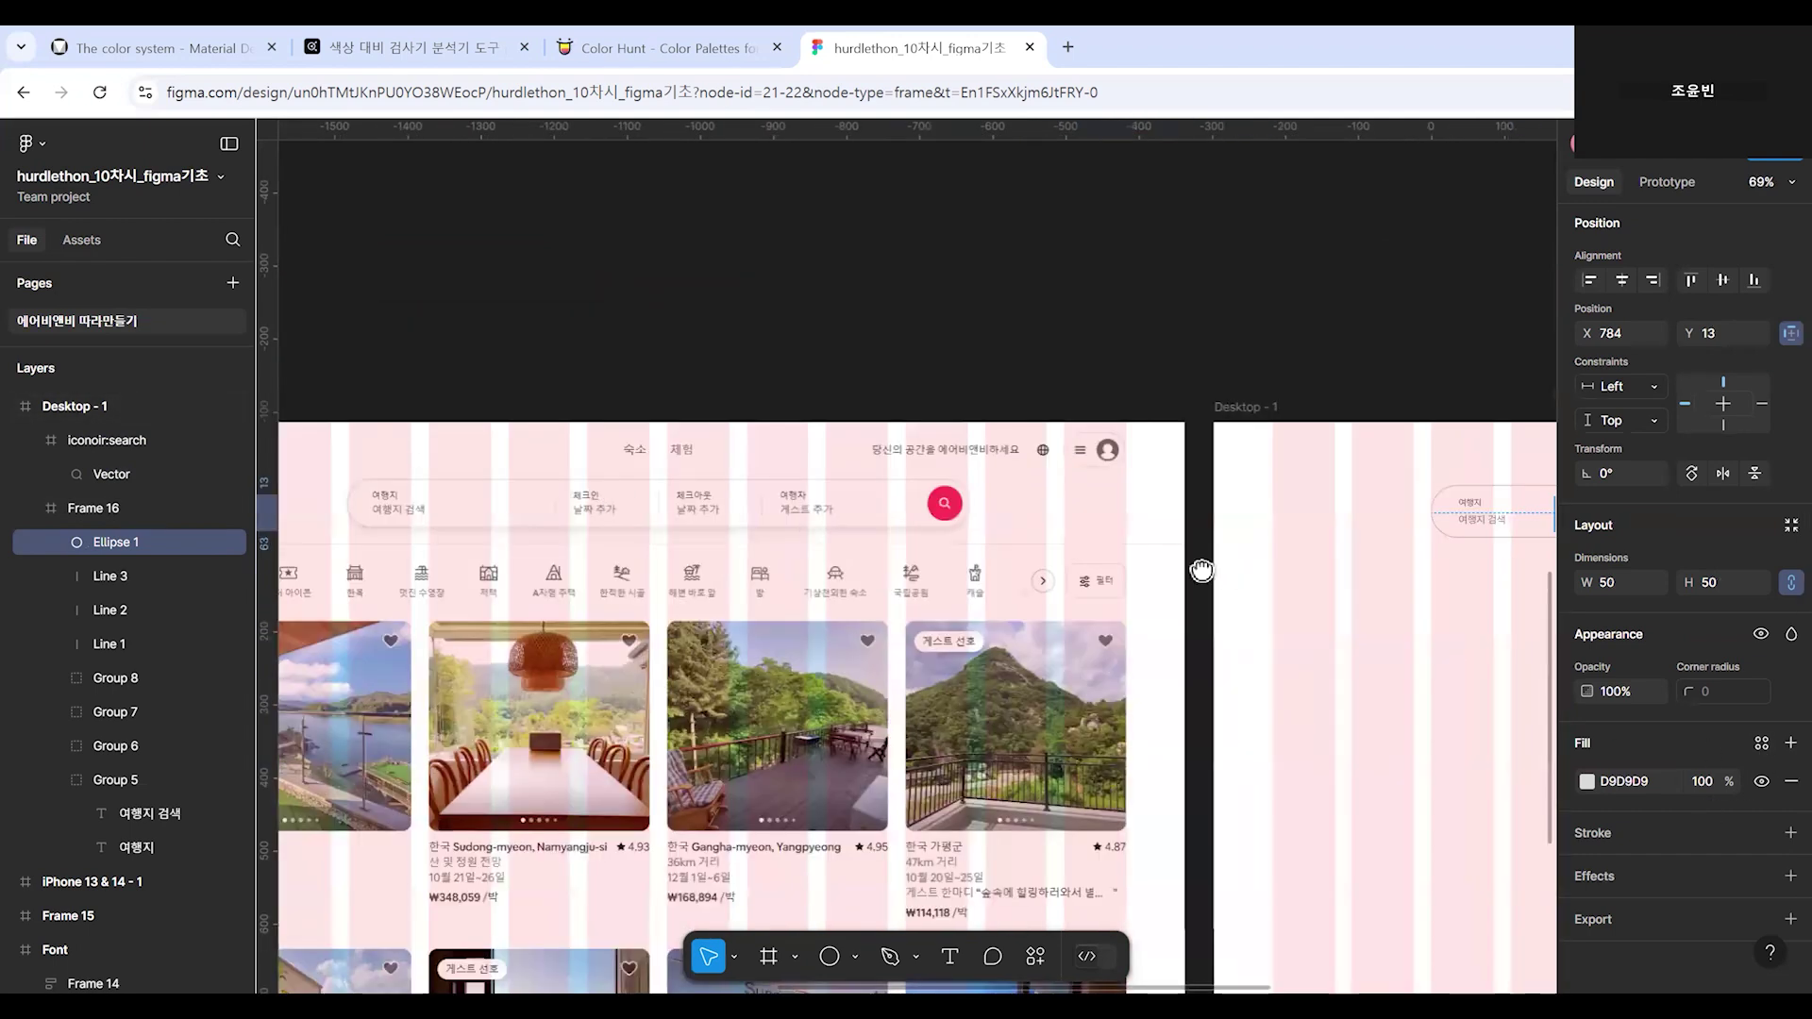
scroll(1170, 566, up, 3)
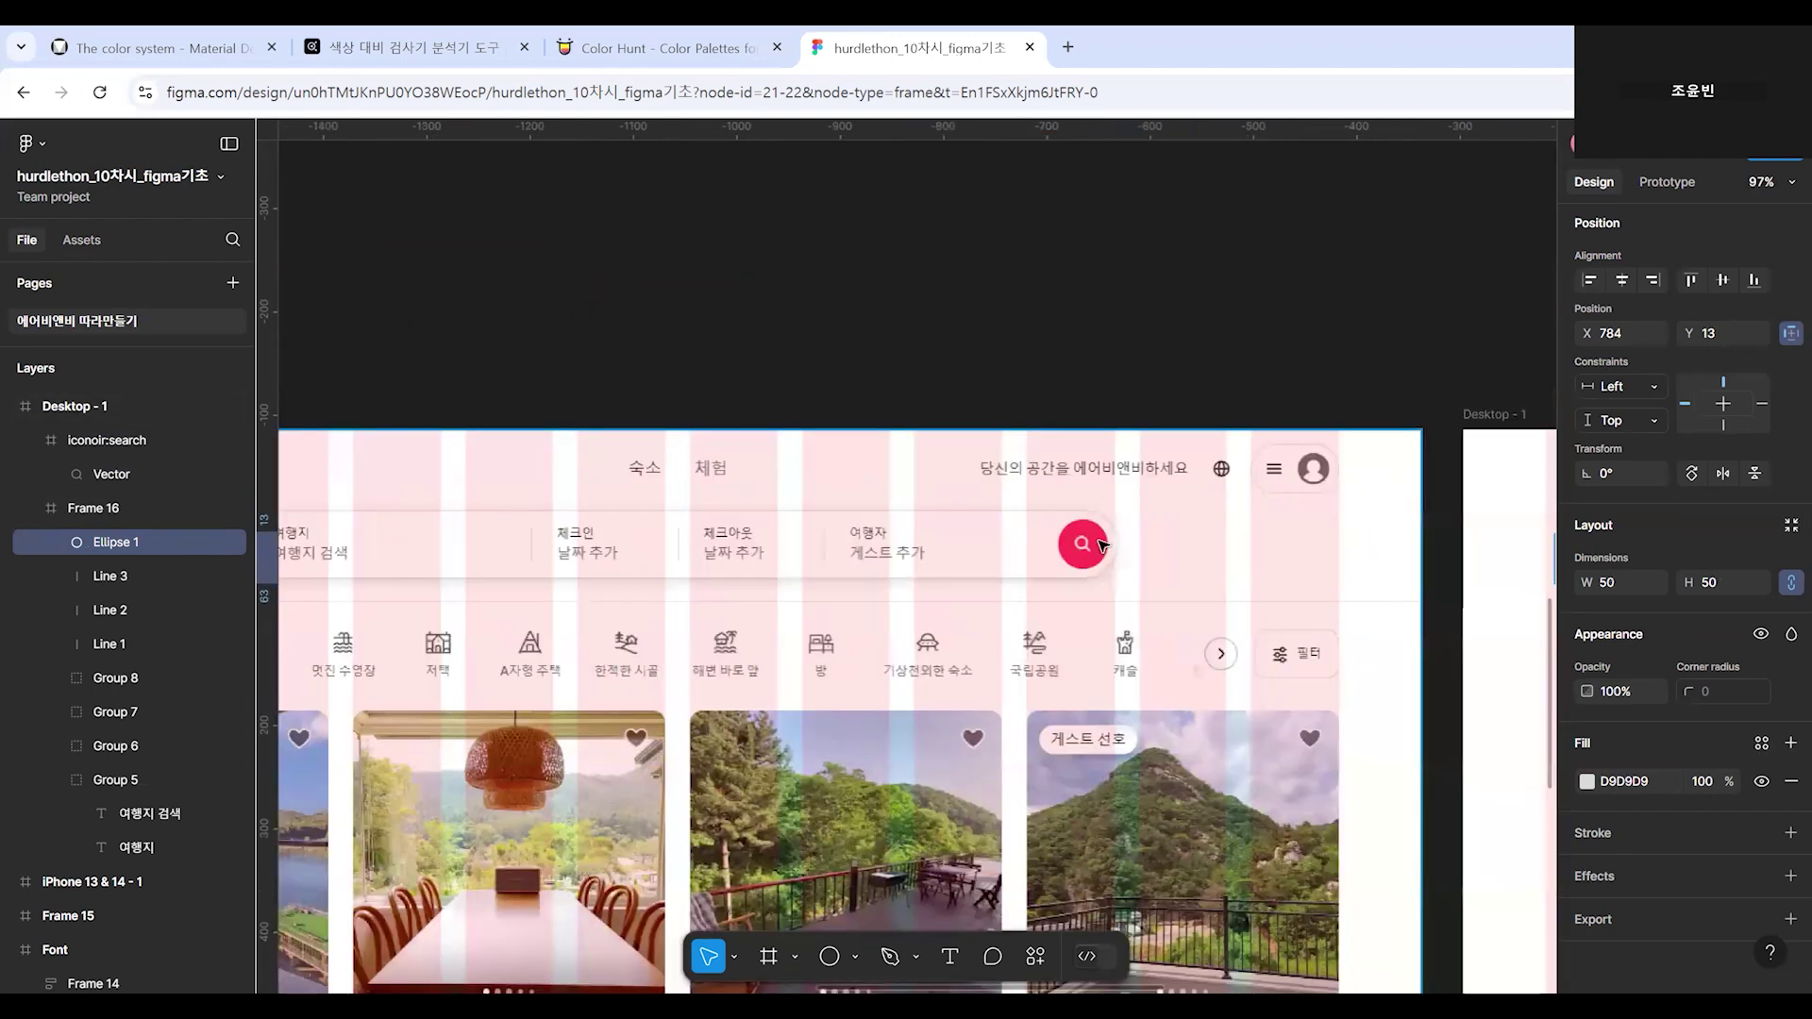
scroll(1258, 740, right, 10)
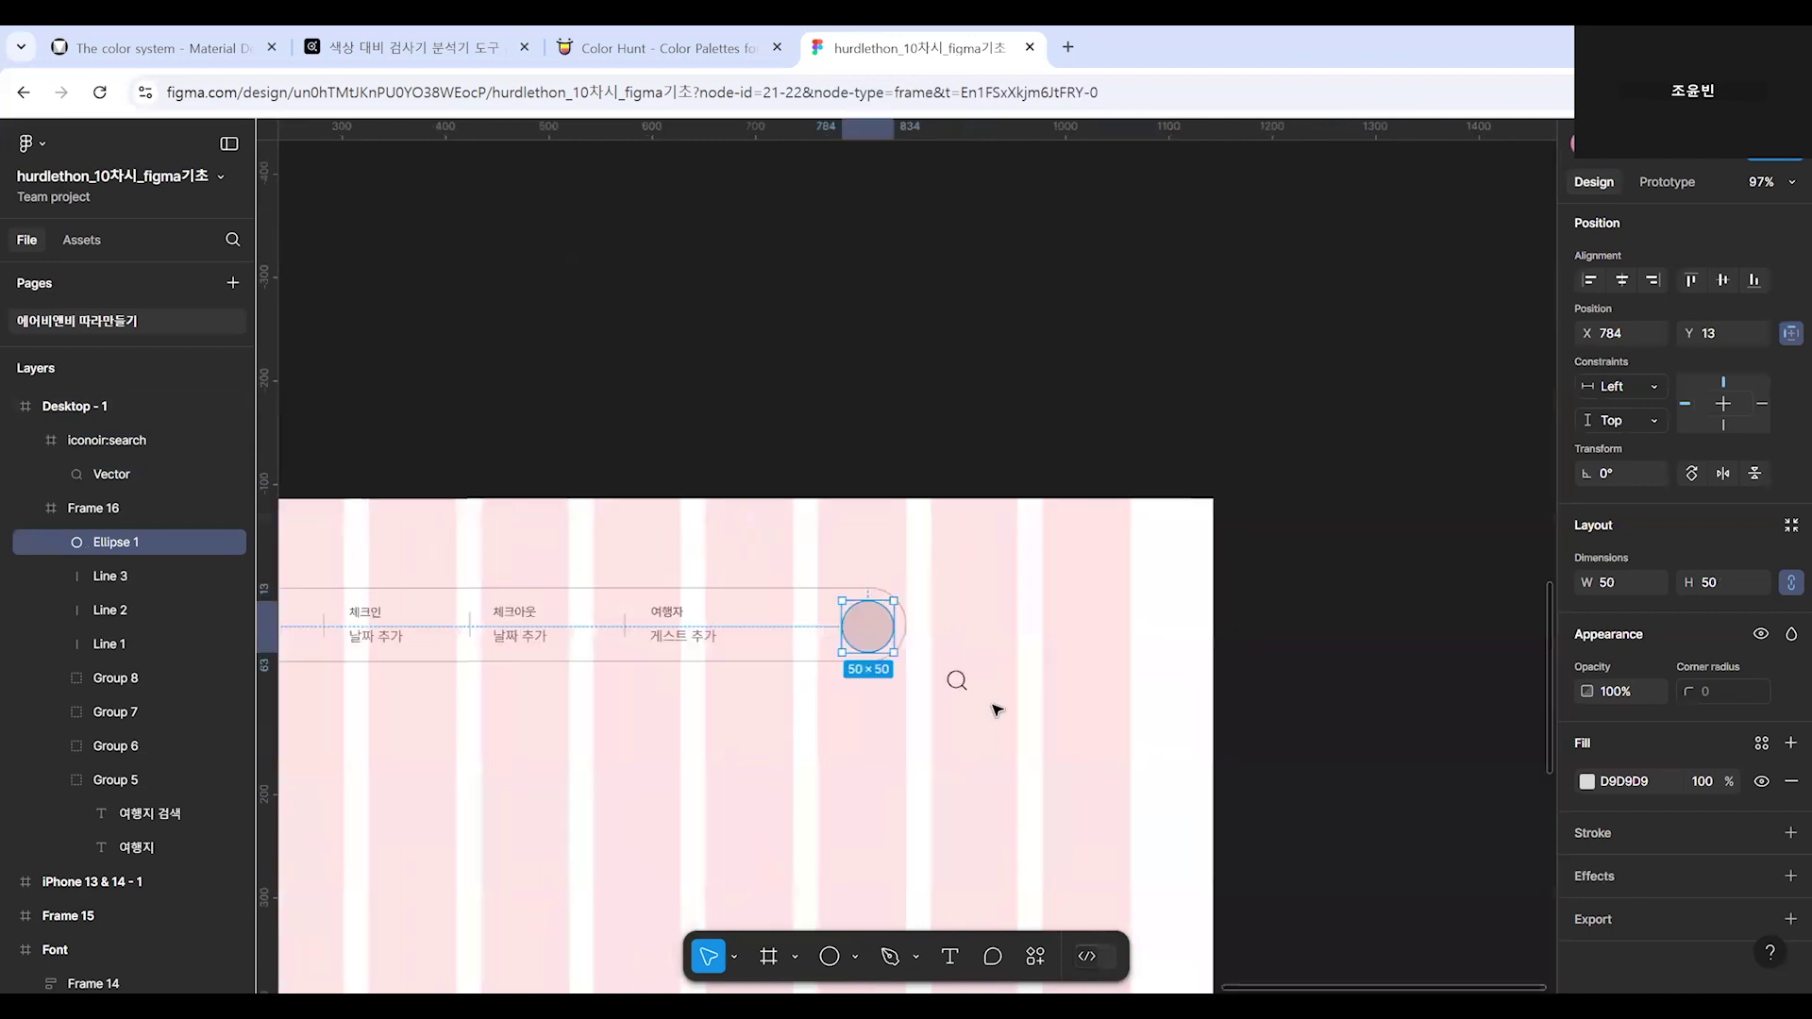
scroll(998, 710, up, 5)
click(1762, 744)
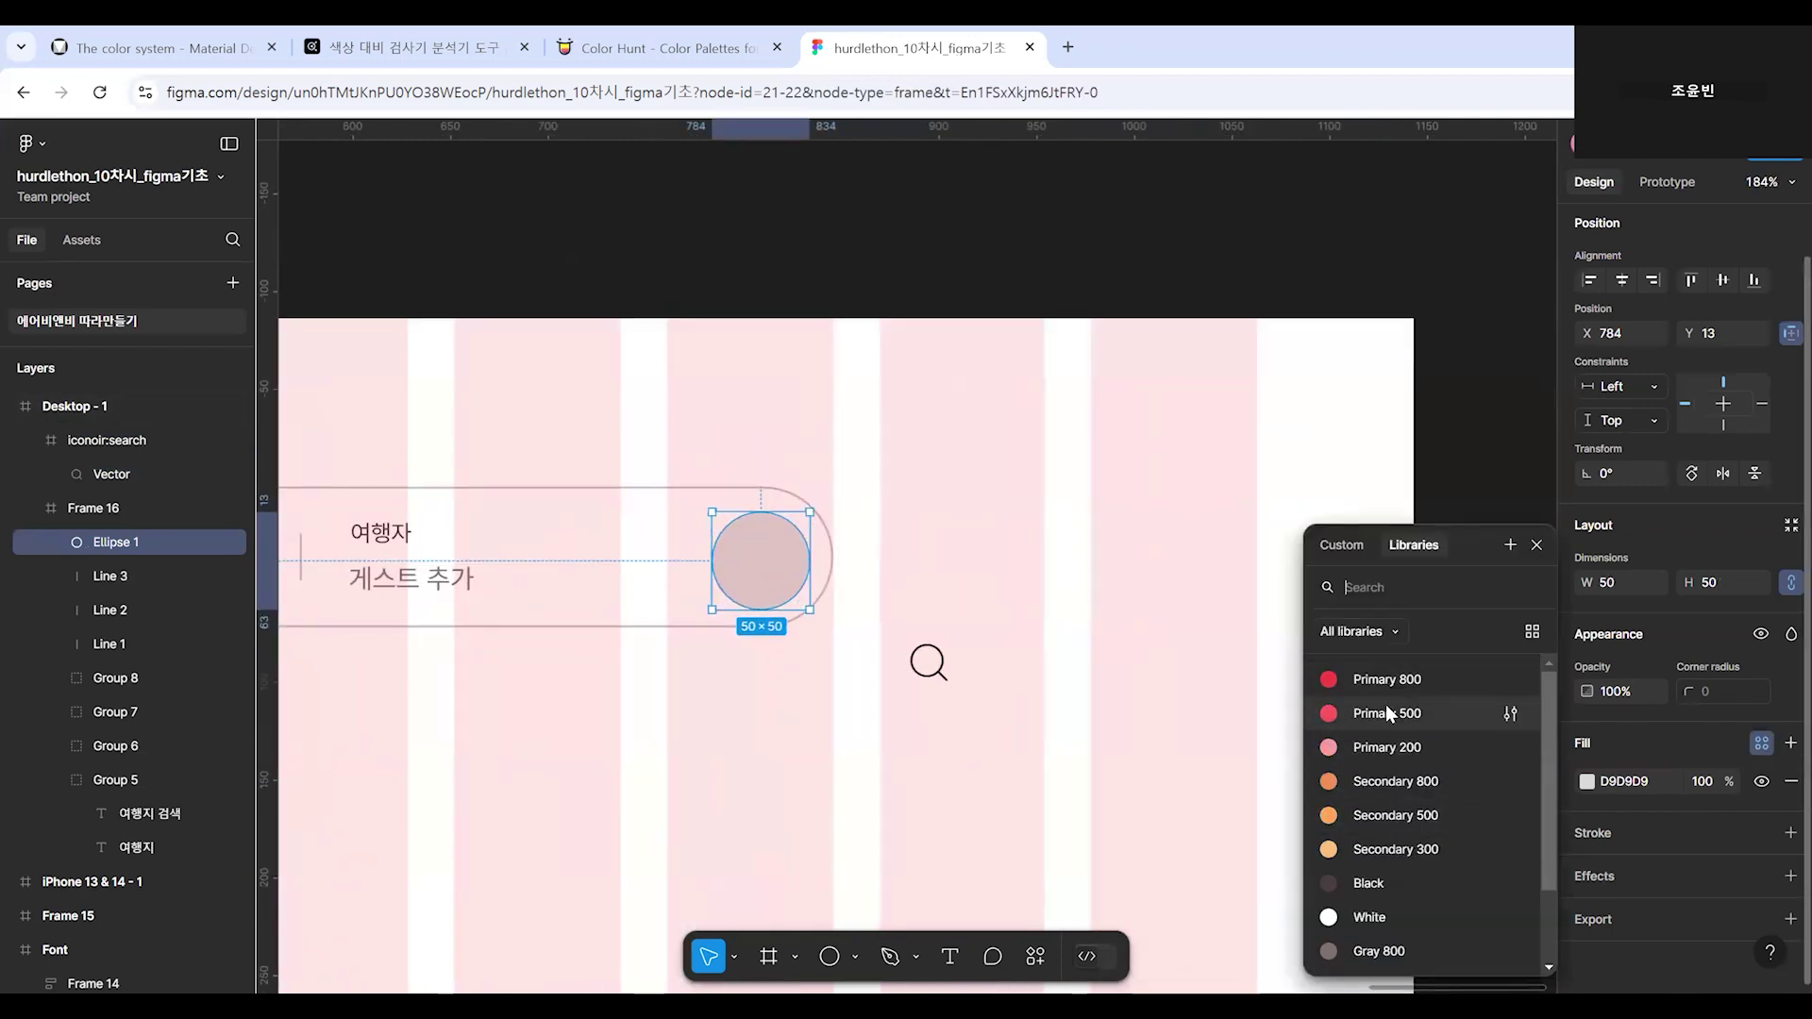
click(1359, 714)
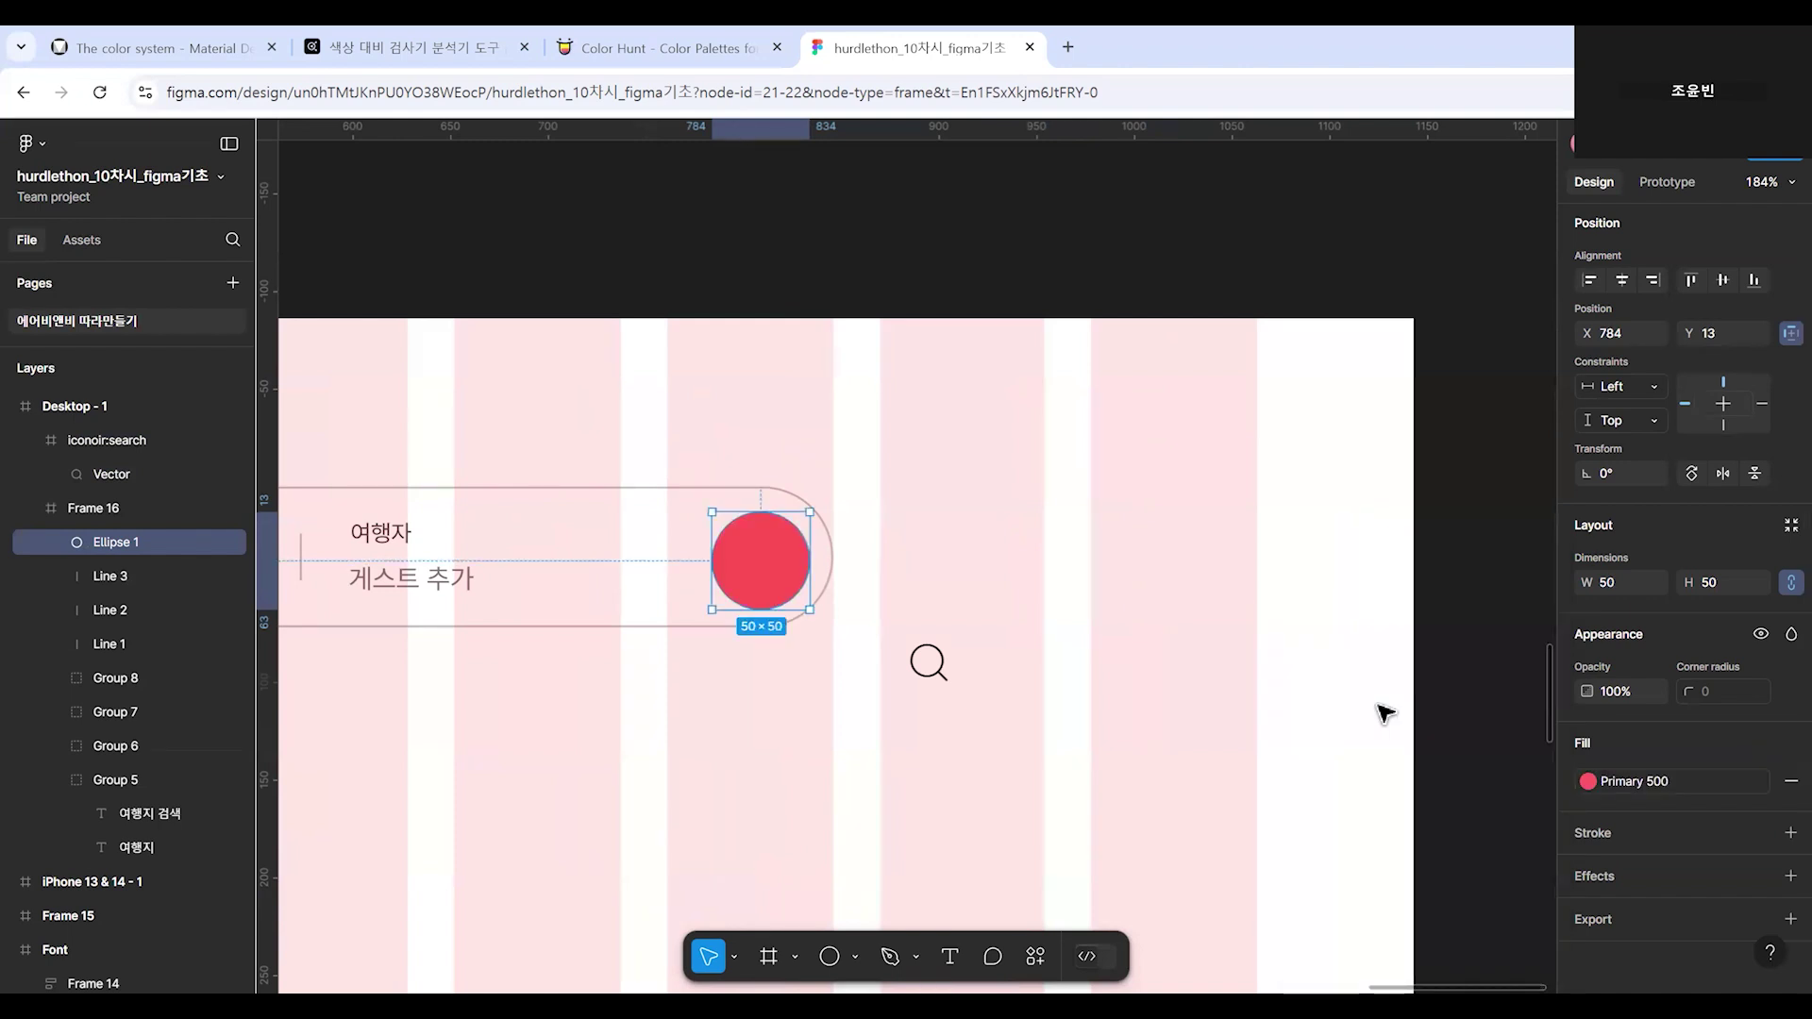
Center the red circle vertically within the search bar frame.
click(669, 704)
drag(720, 712, 908, 774)
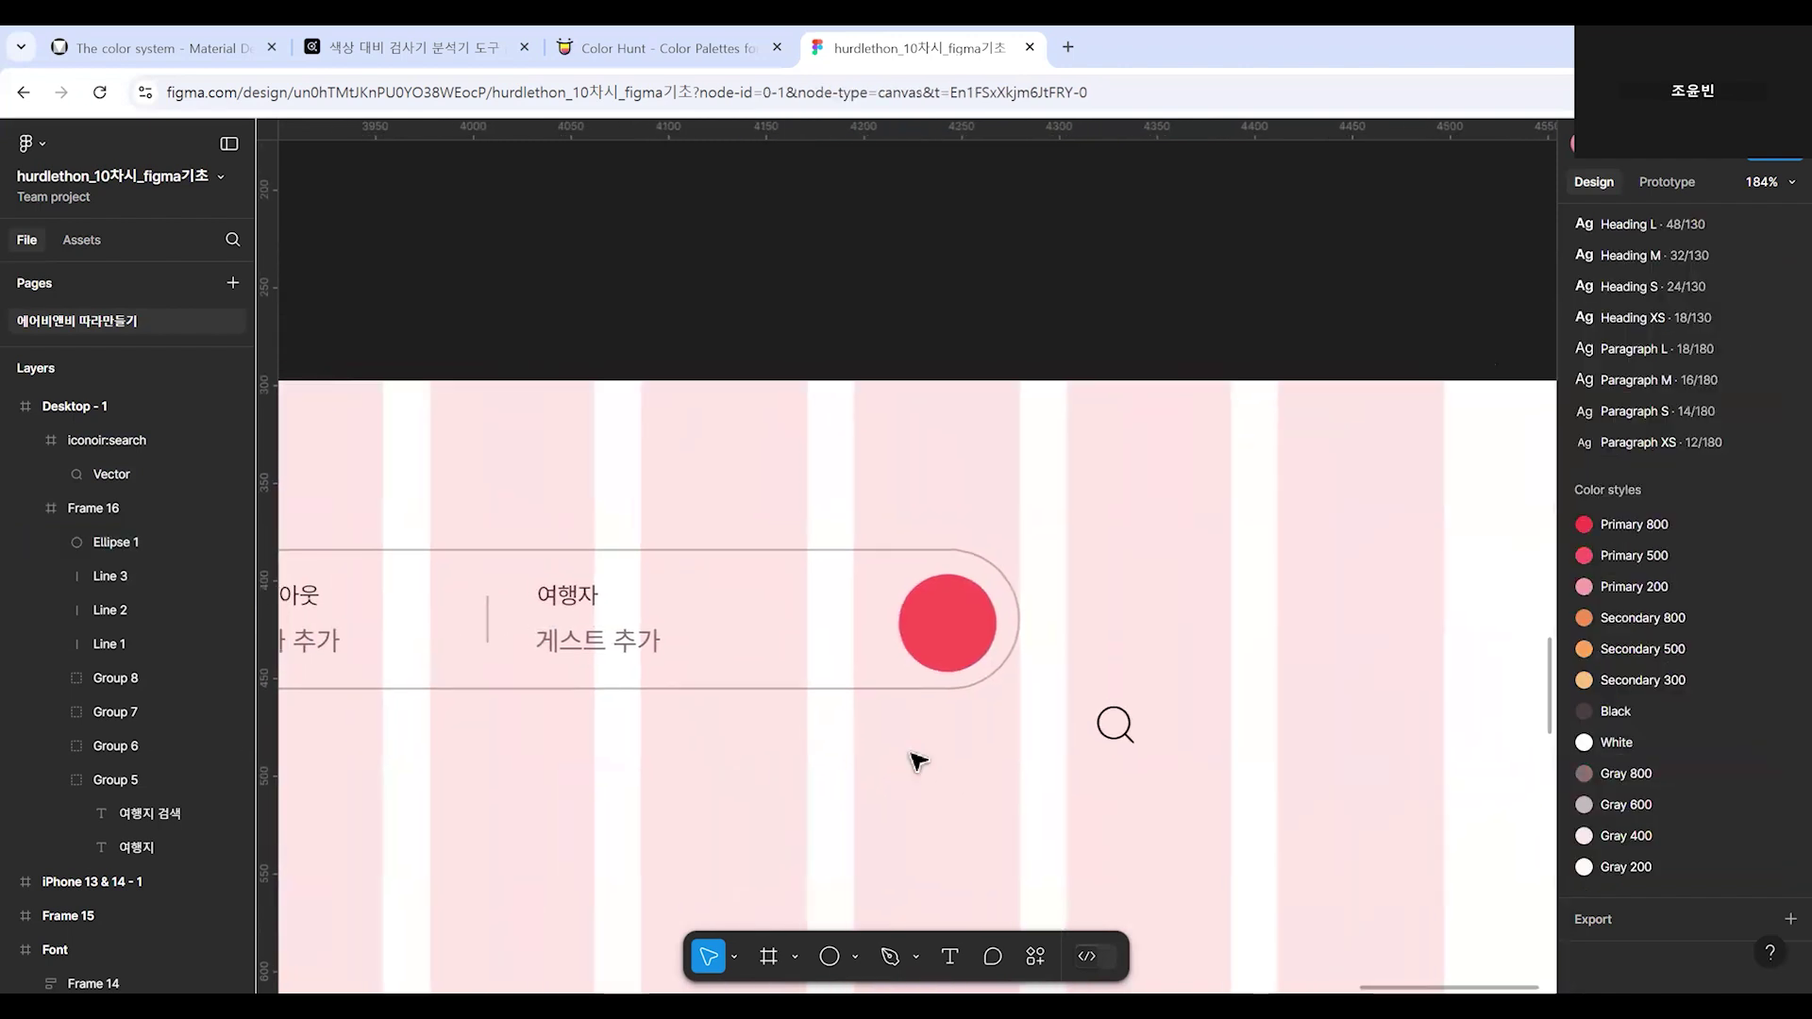
click(970, 640)
click(970, 640)
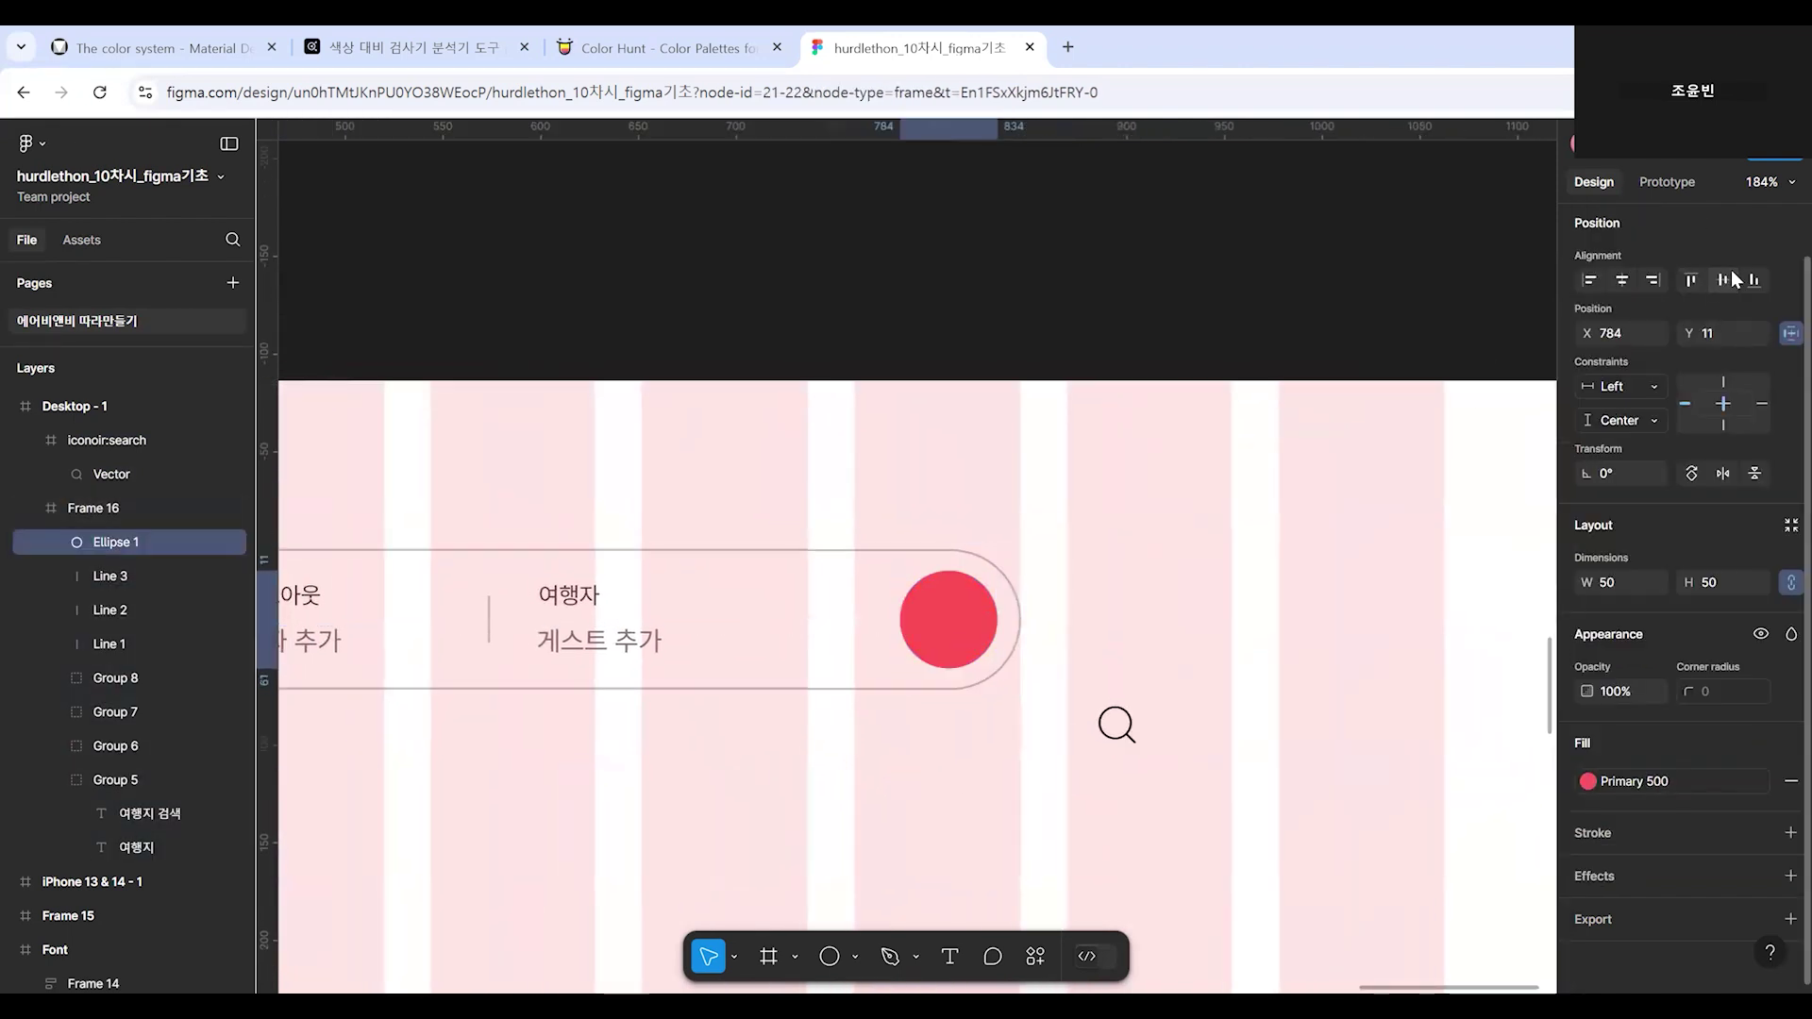
click(1082, 608)
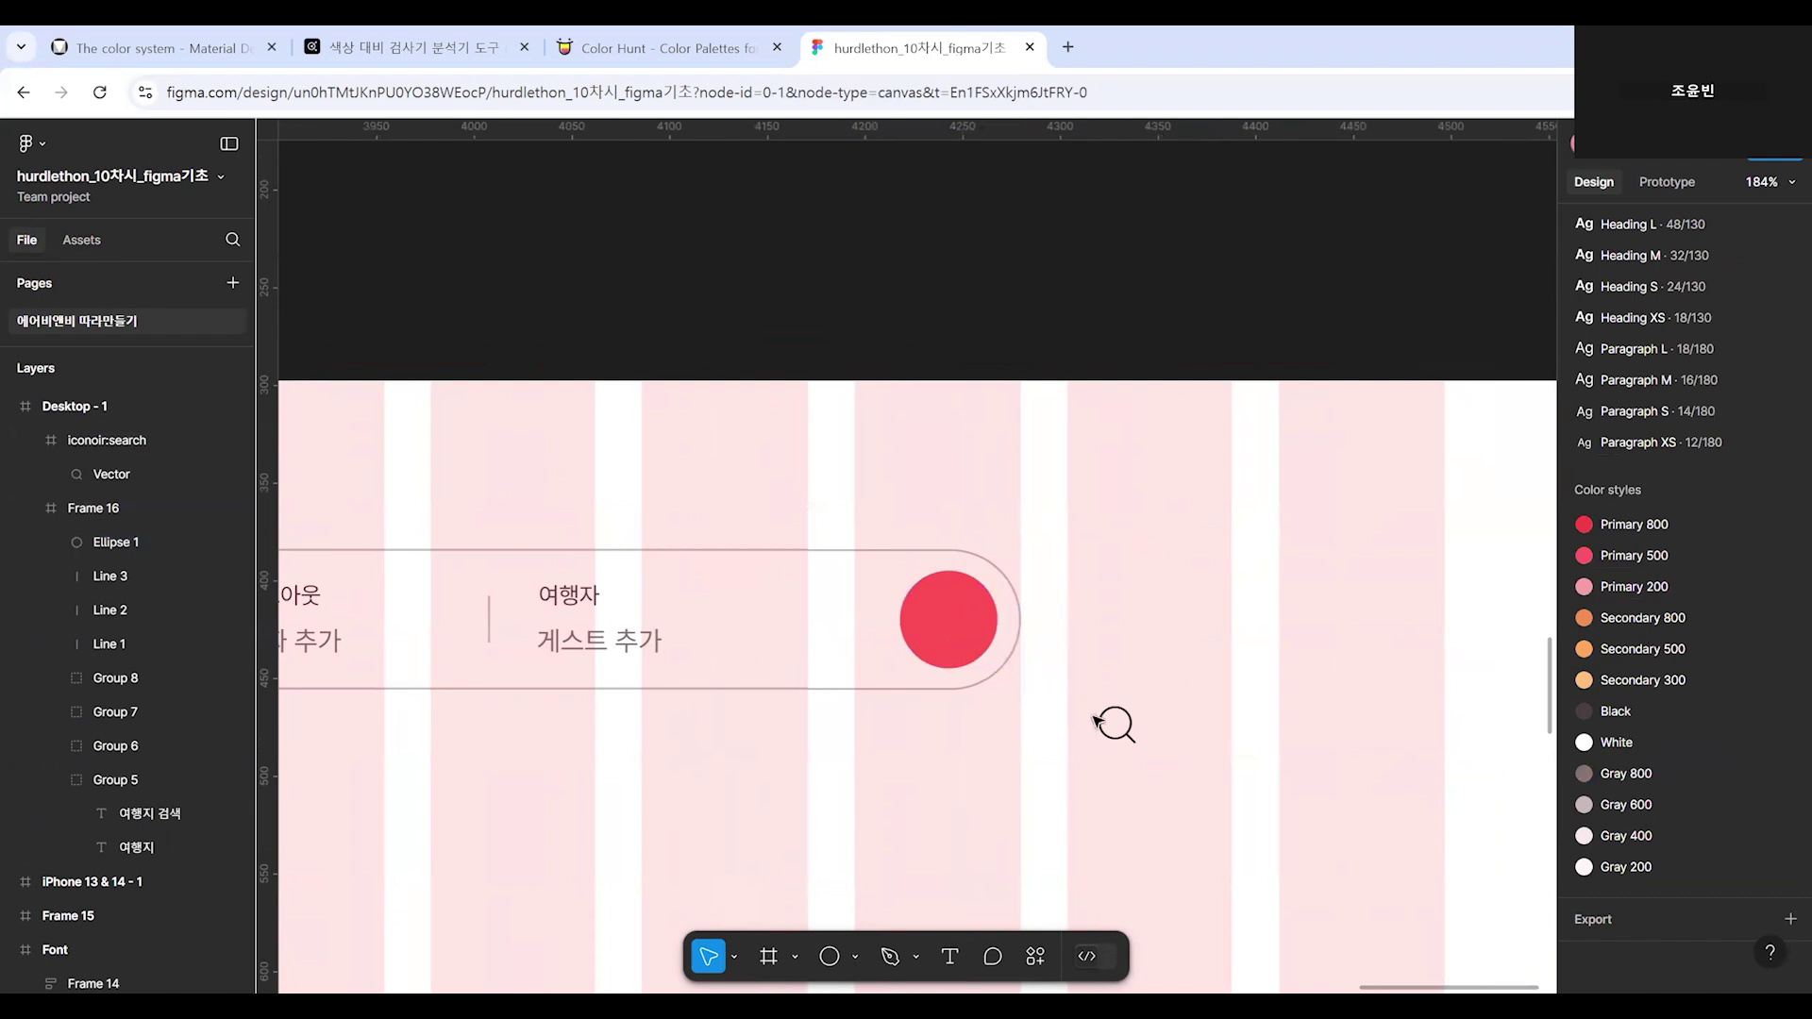
Move the magnifier icon onto the middle of the red circle and group the icon with the circle.
click(1125, 741)
drag(1130, 738, 955, 630)
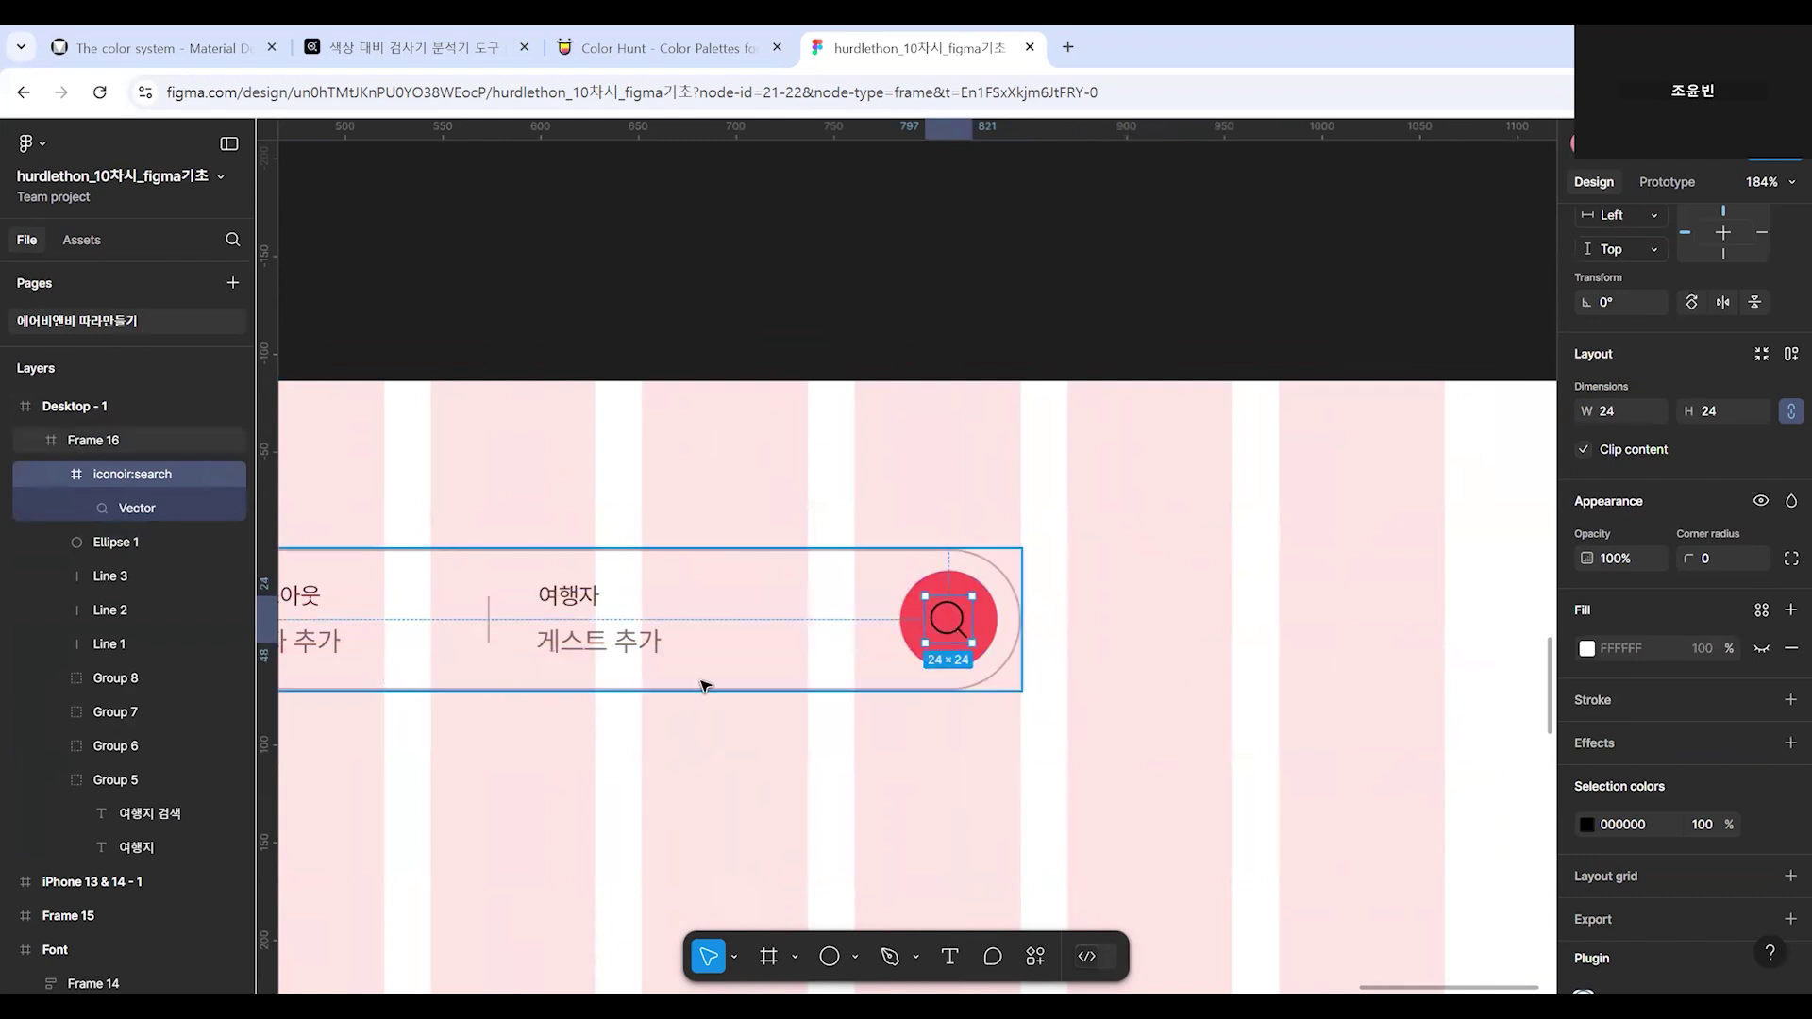
scroll(988, 671, up, 5)
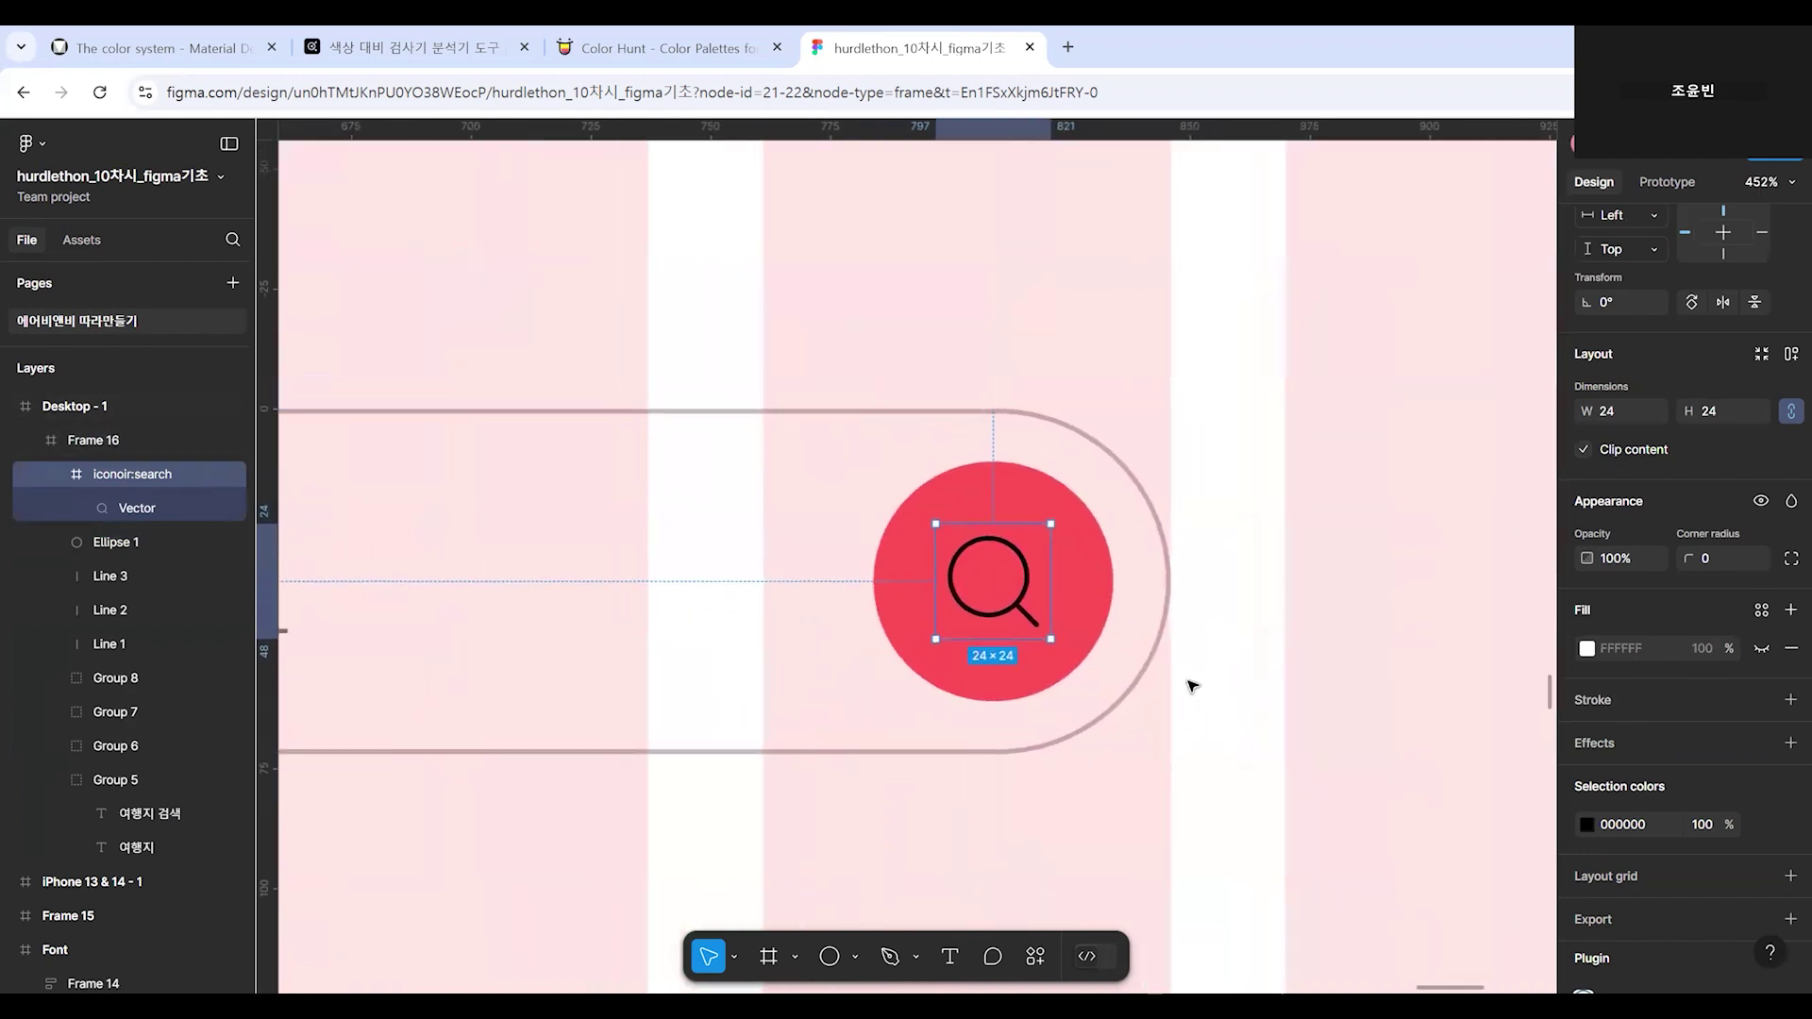
click(1081, 571)
shift+click(1006, 601)
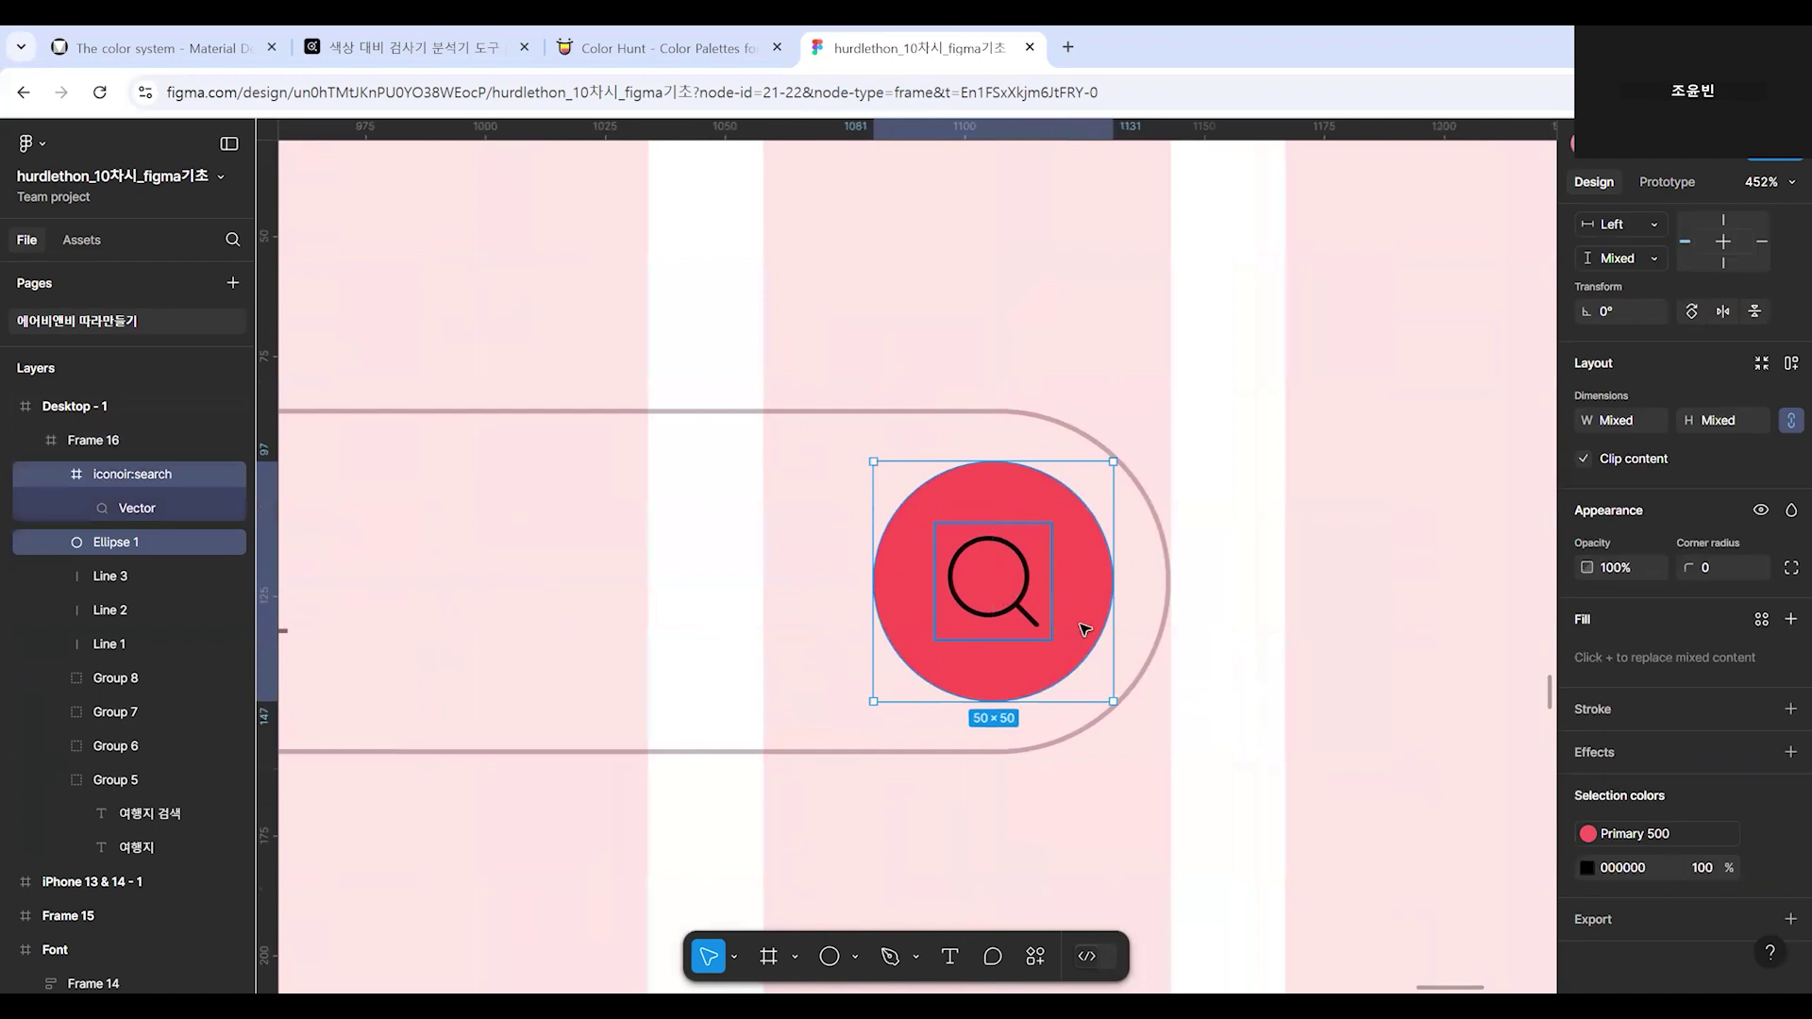
key(ctrl+g)
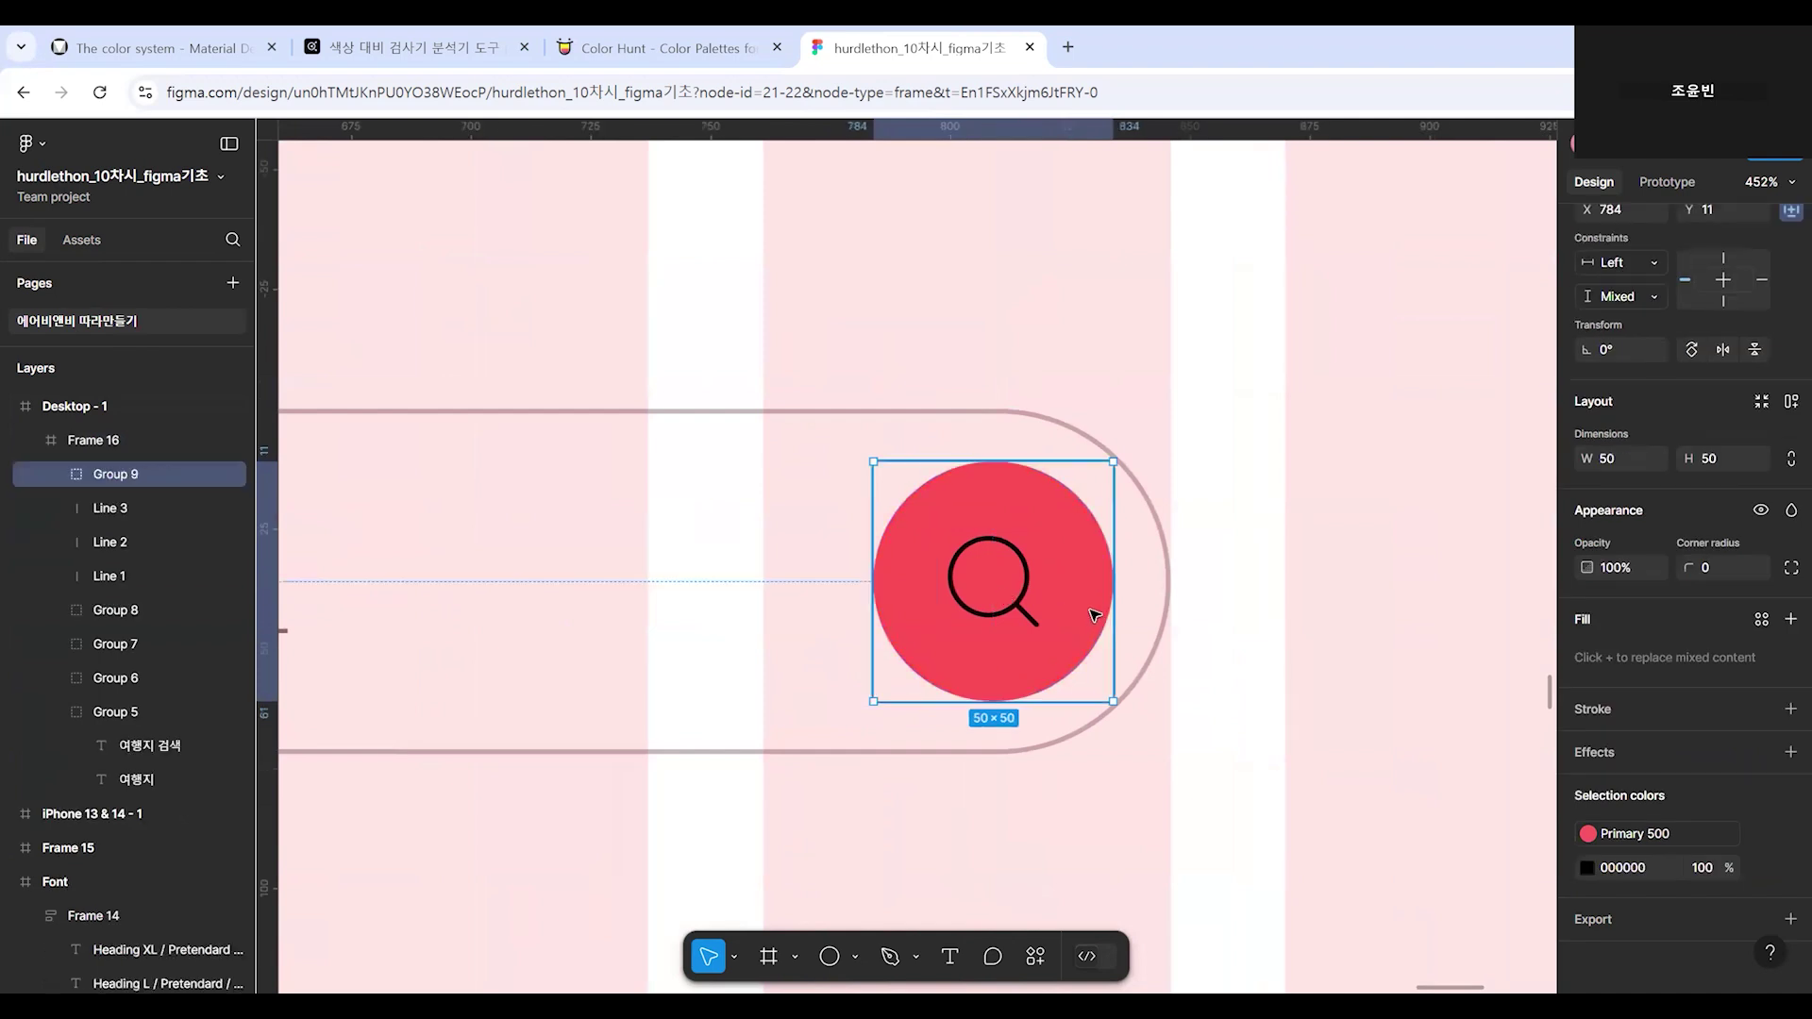
Center the magnifier icon horizontally and vertically within the search button group.
double_click(985, 611)
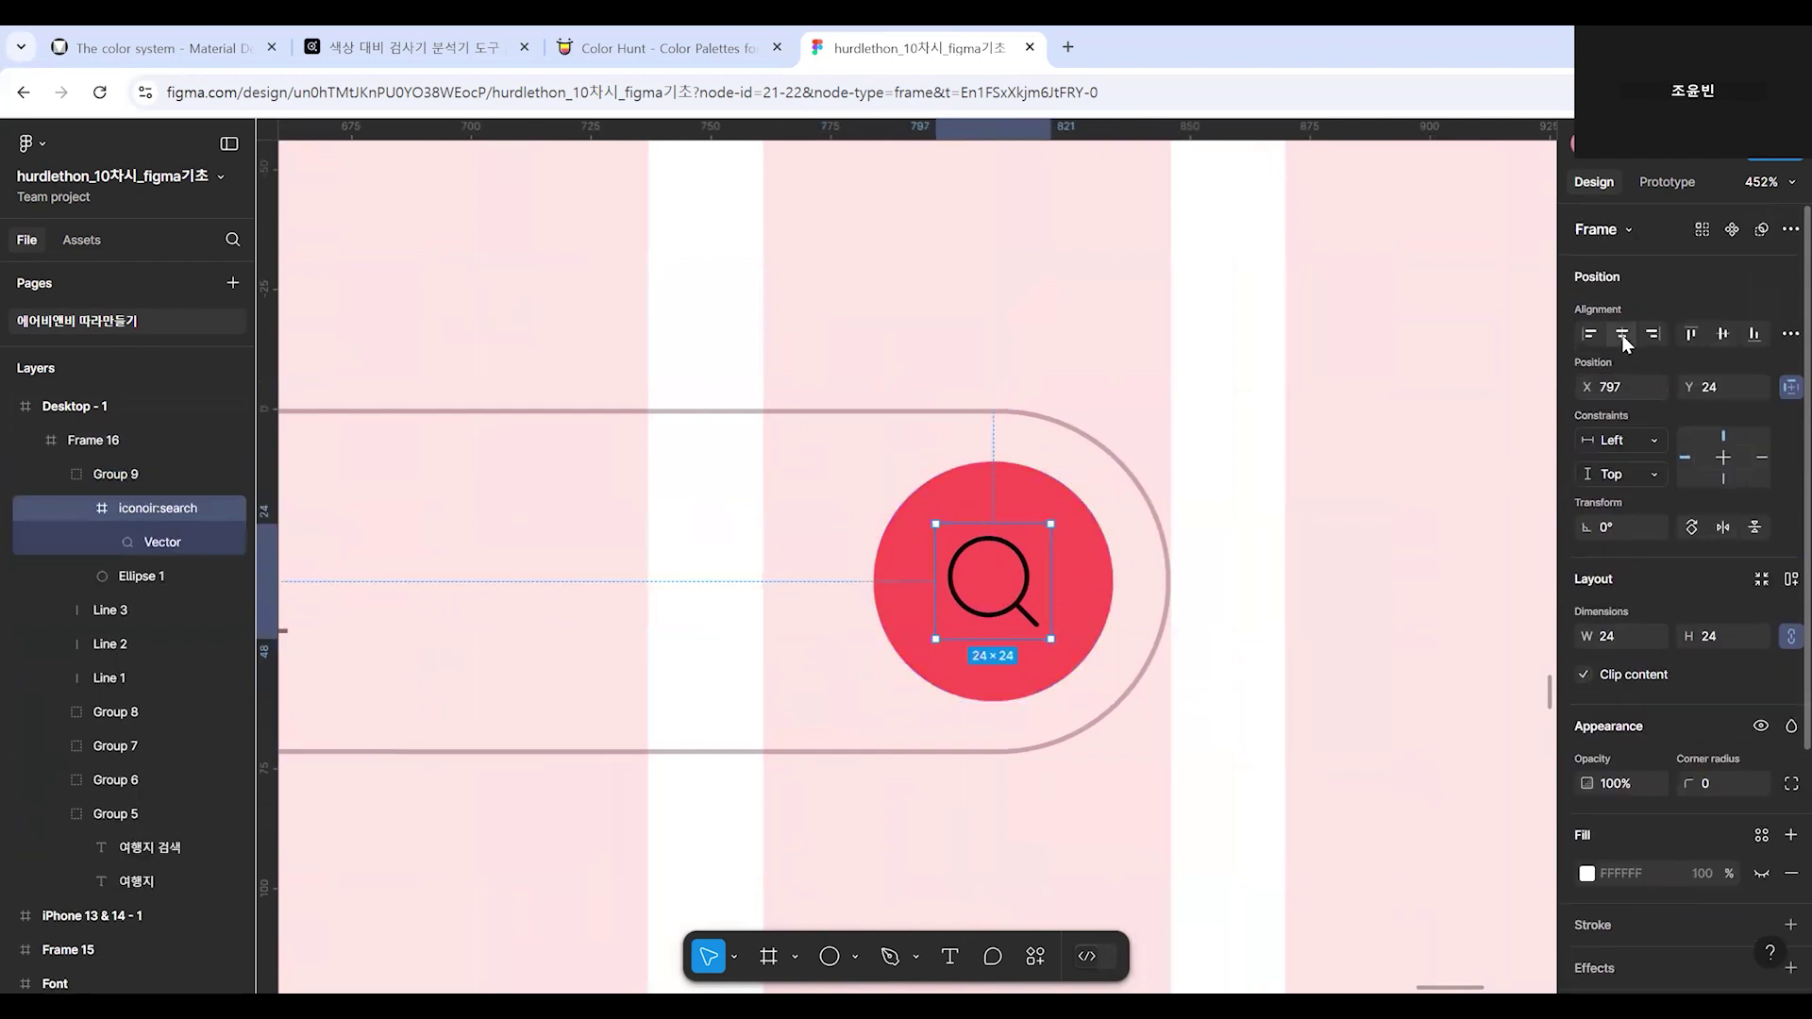
click(1622, 332)
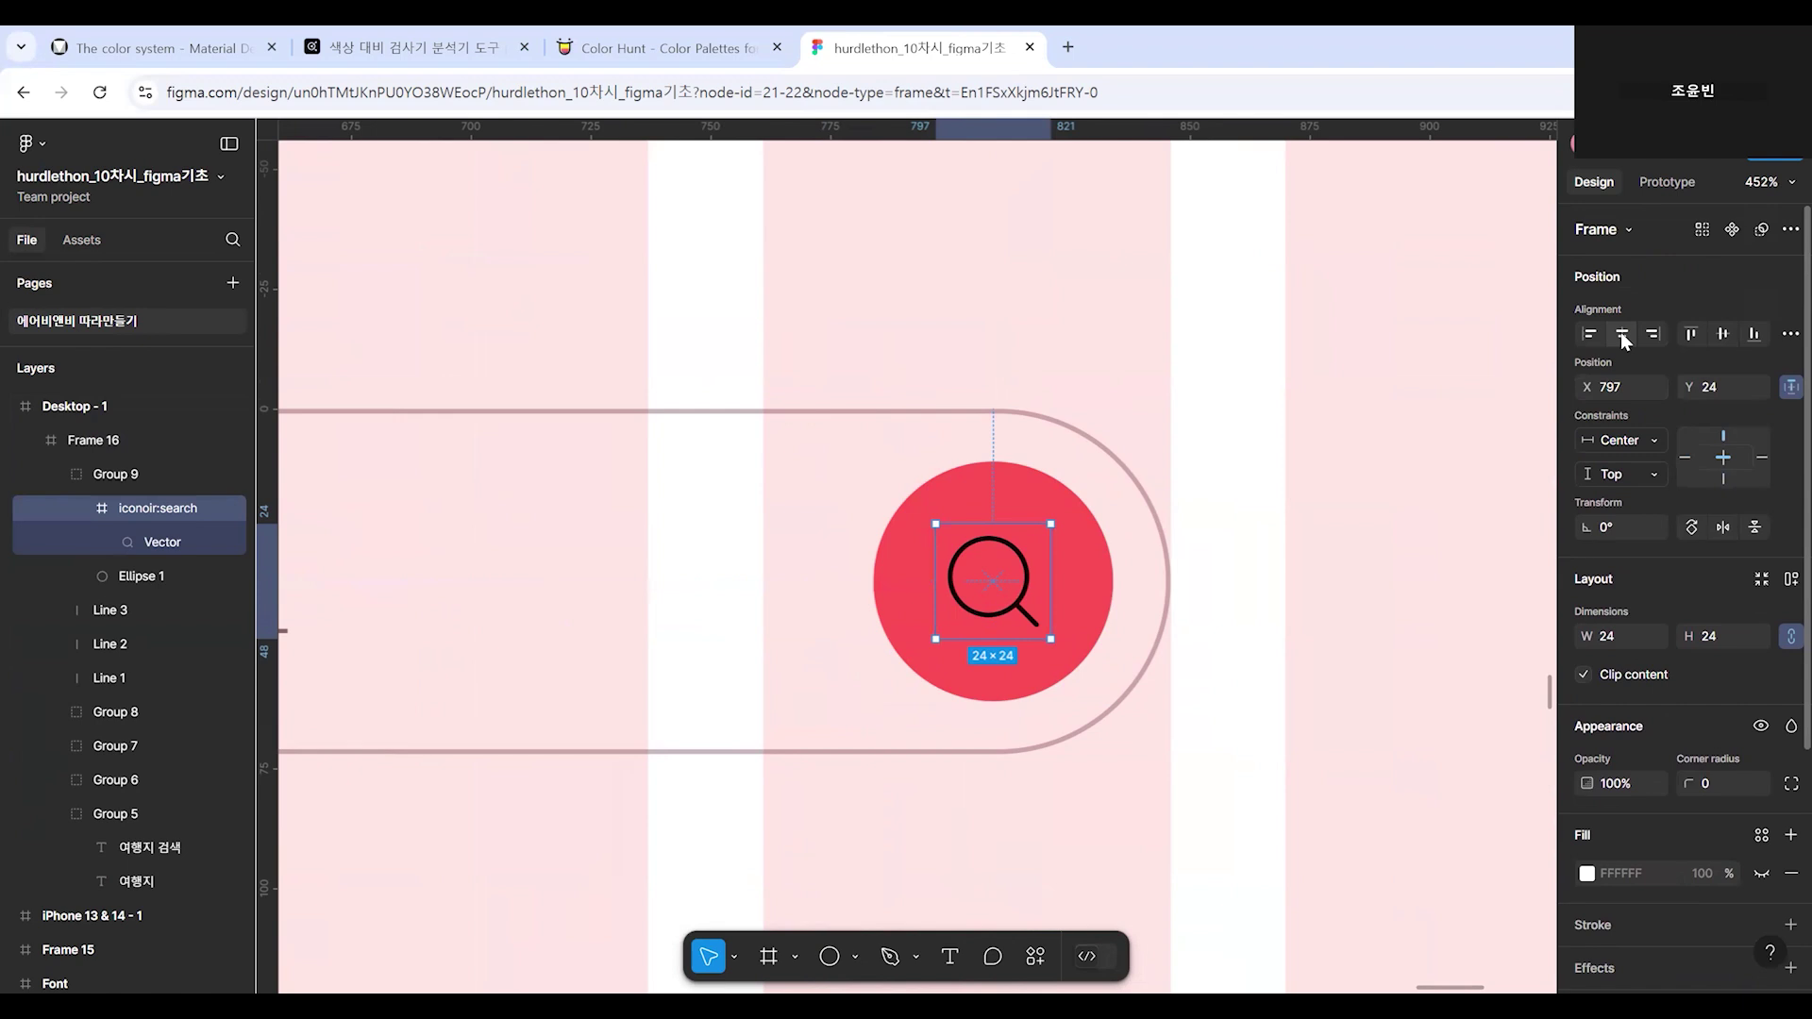
click(1726, 338)
click(1227, 734)
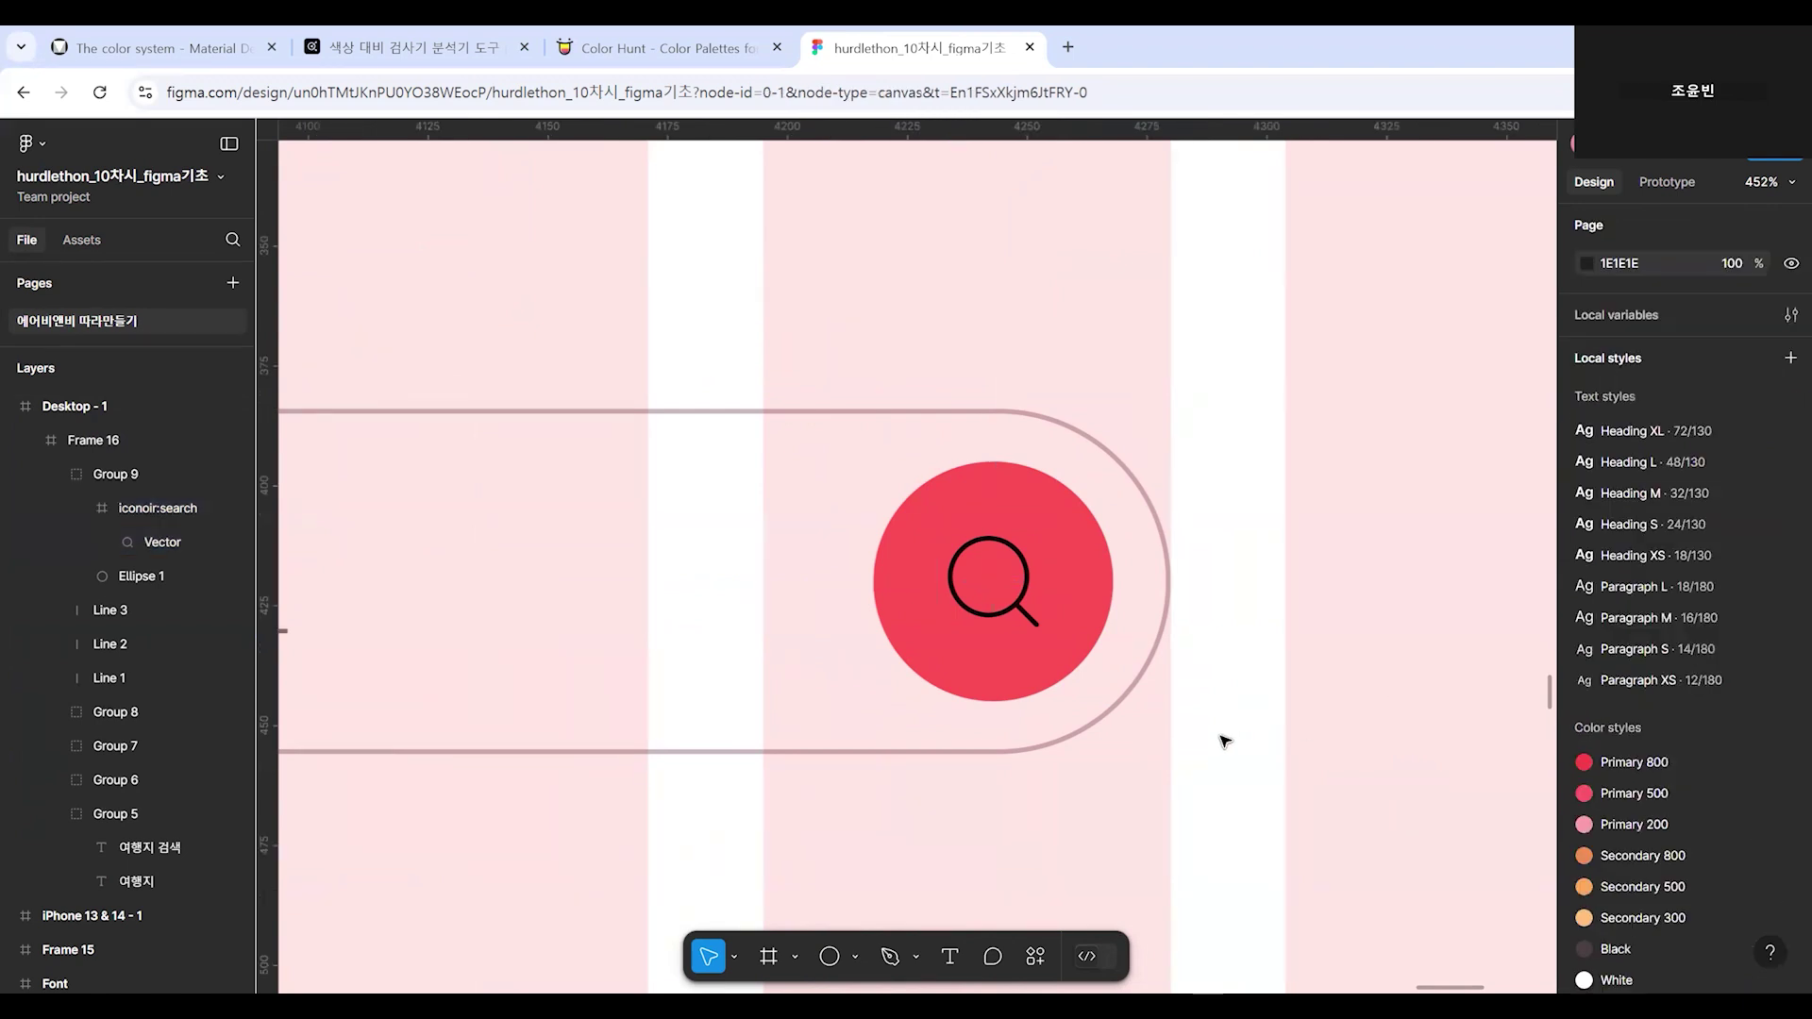
Apply the White color style to the stroke of the magnifier icon's vector.
click(1029, 592)
click(1029, 592)
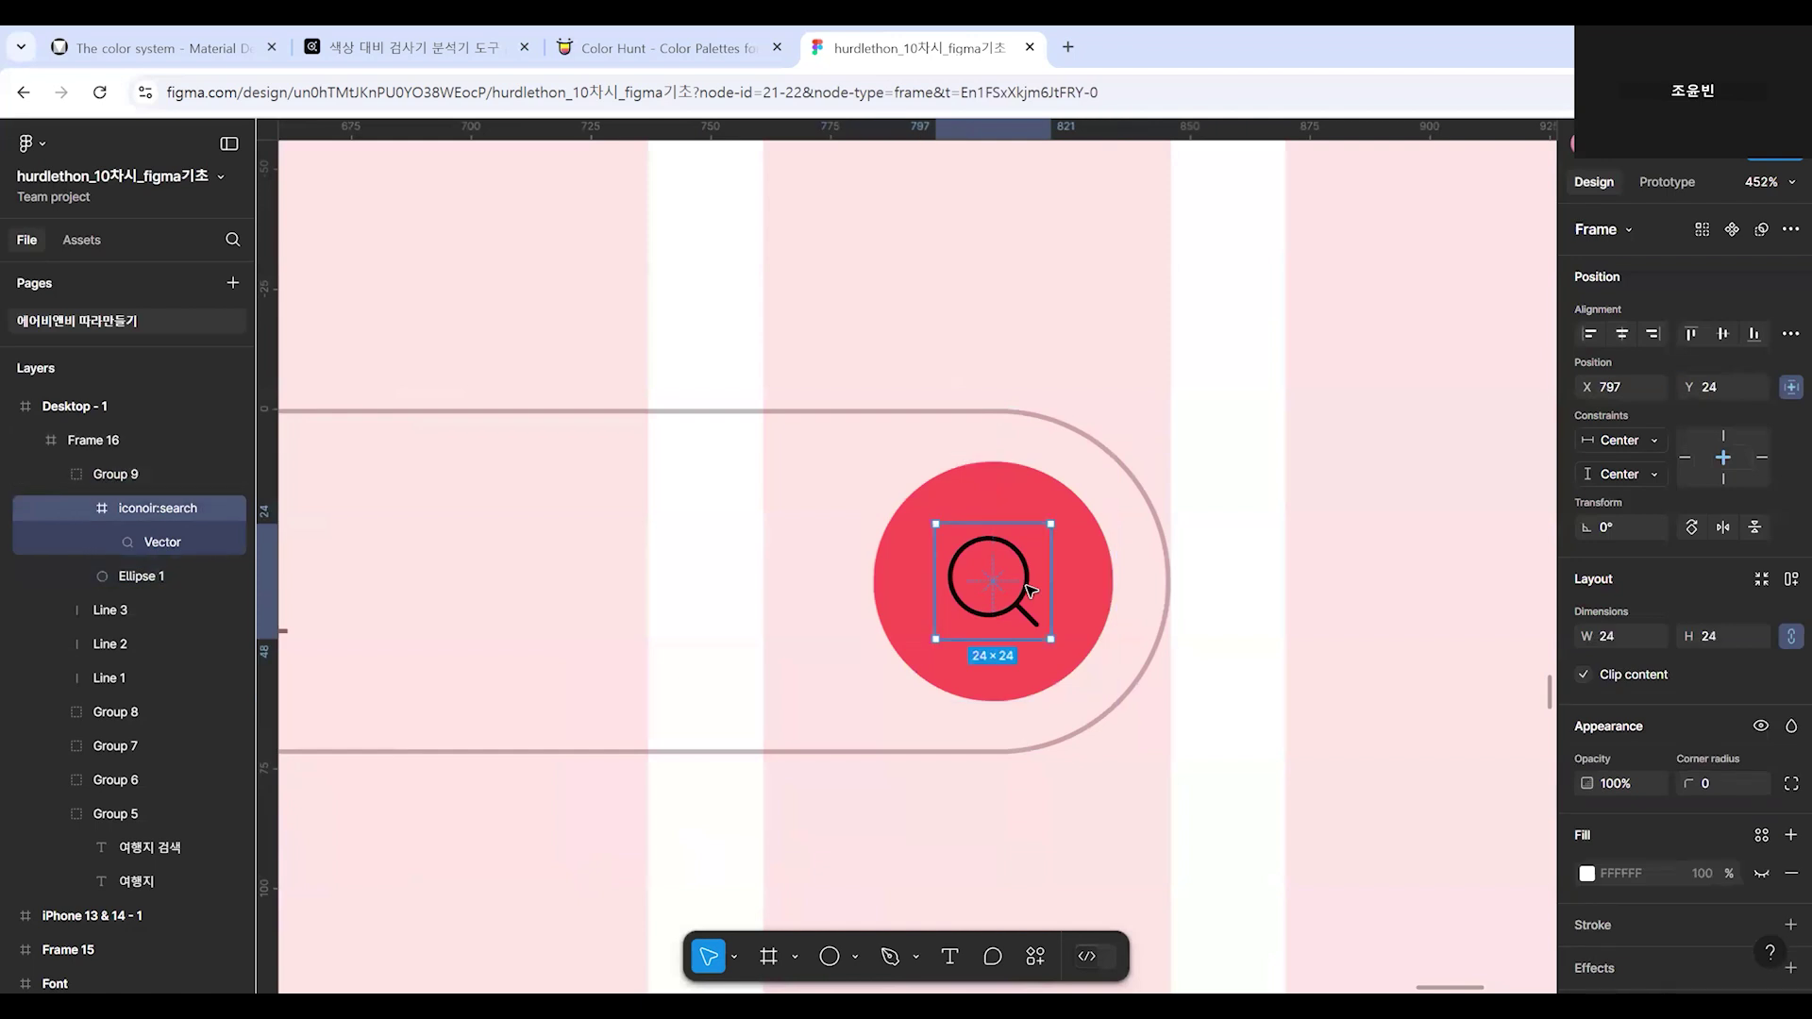
click(161, 544)
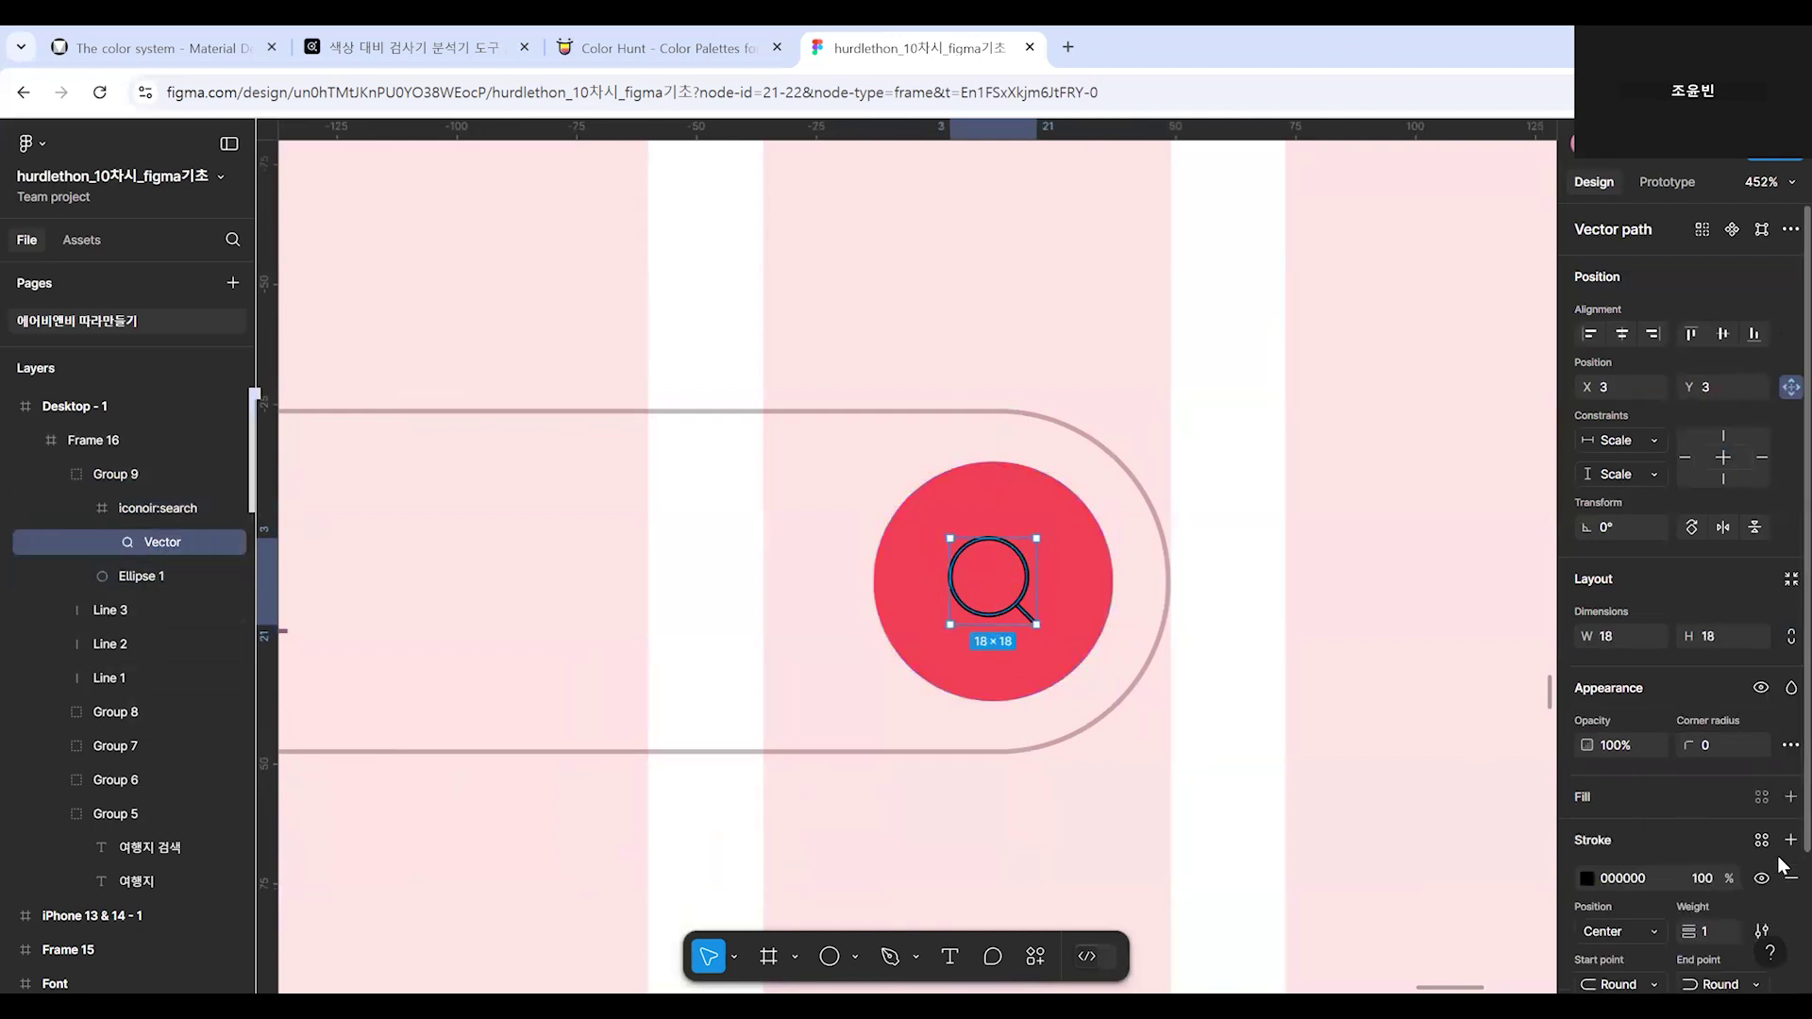
scroll(1607, 858, down, 3)
click(1758, 682)
scroll(1435, 812, down, 2)
click(1381, 810)
click(1338, 760)
scroll(1337, 760, down, 5)
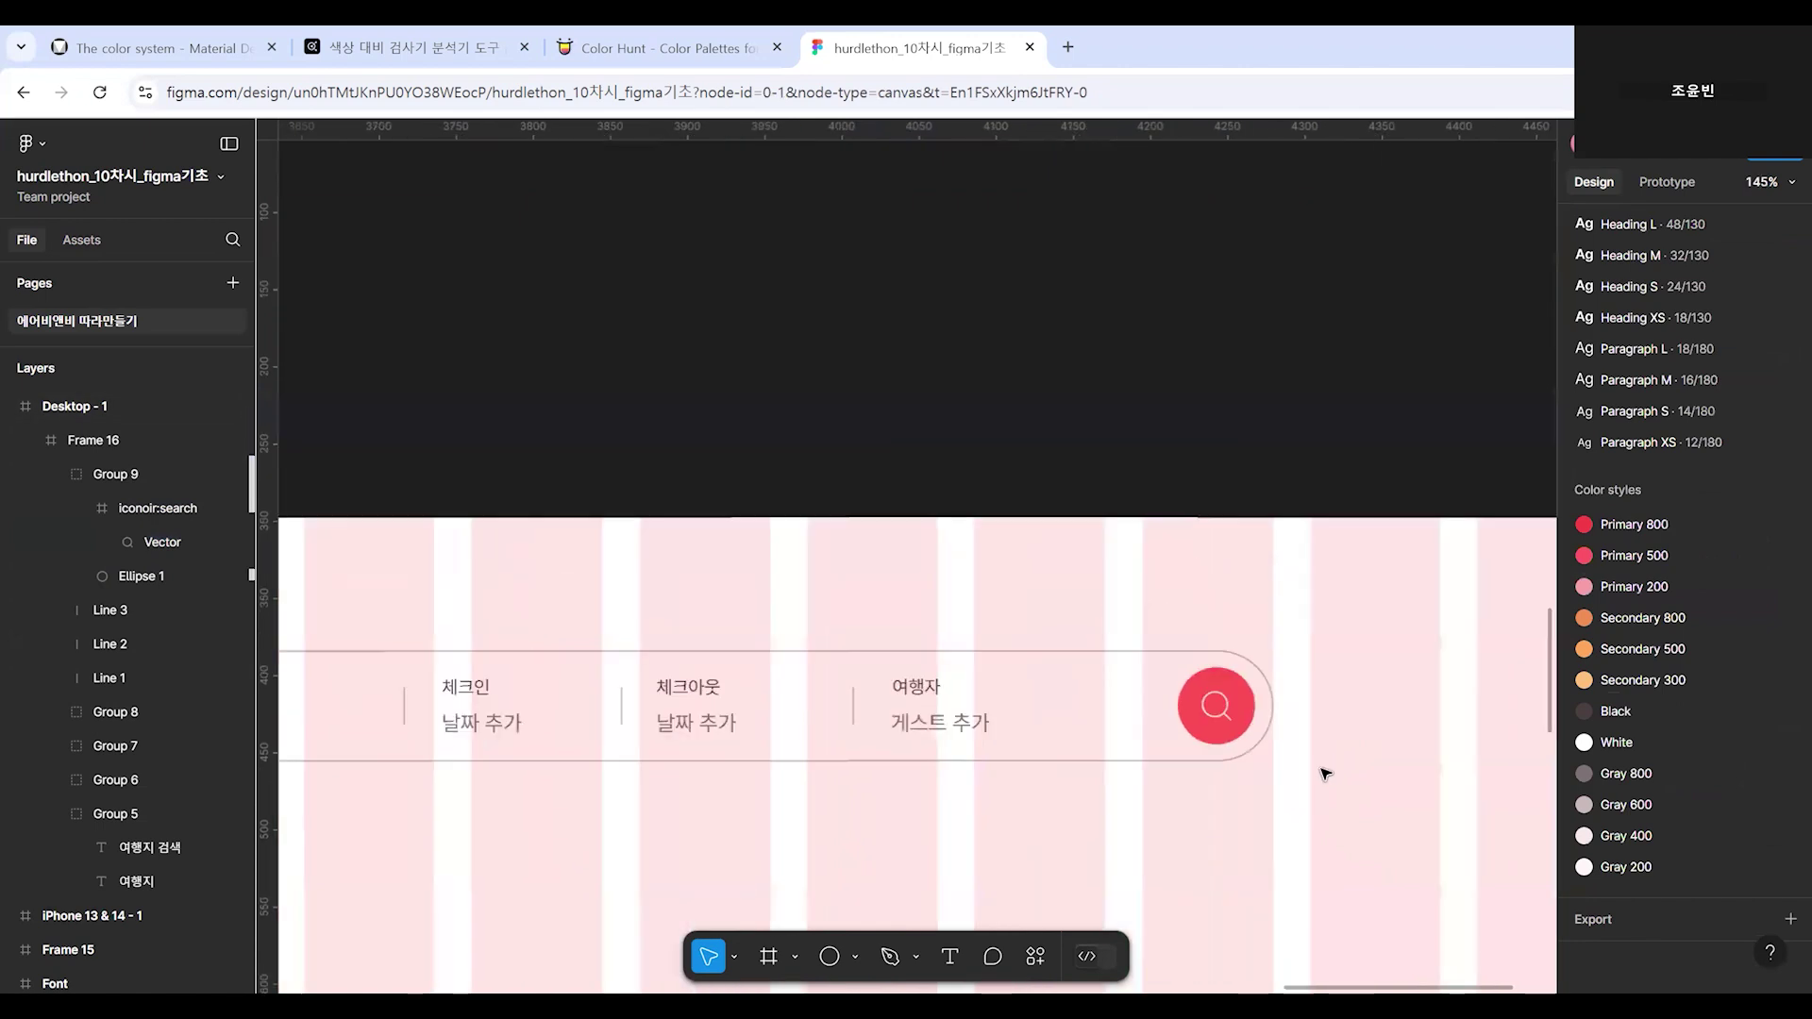
Compare the finished search bar in Desktop - 1 with the search bar on the example page.
click(1164, 898)
scroll(1153, 882, down, 3)
drag(1152, 881, 1312, 640)
scroll(473, 563, down, 1)
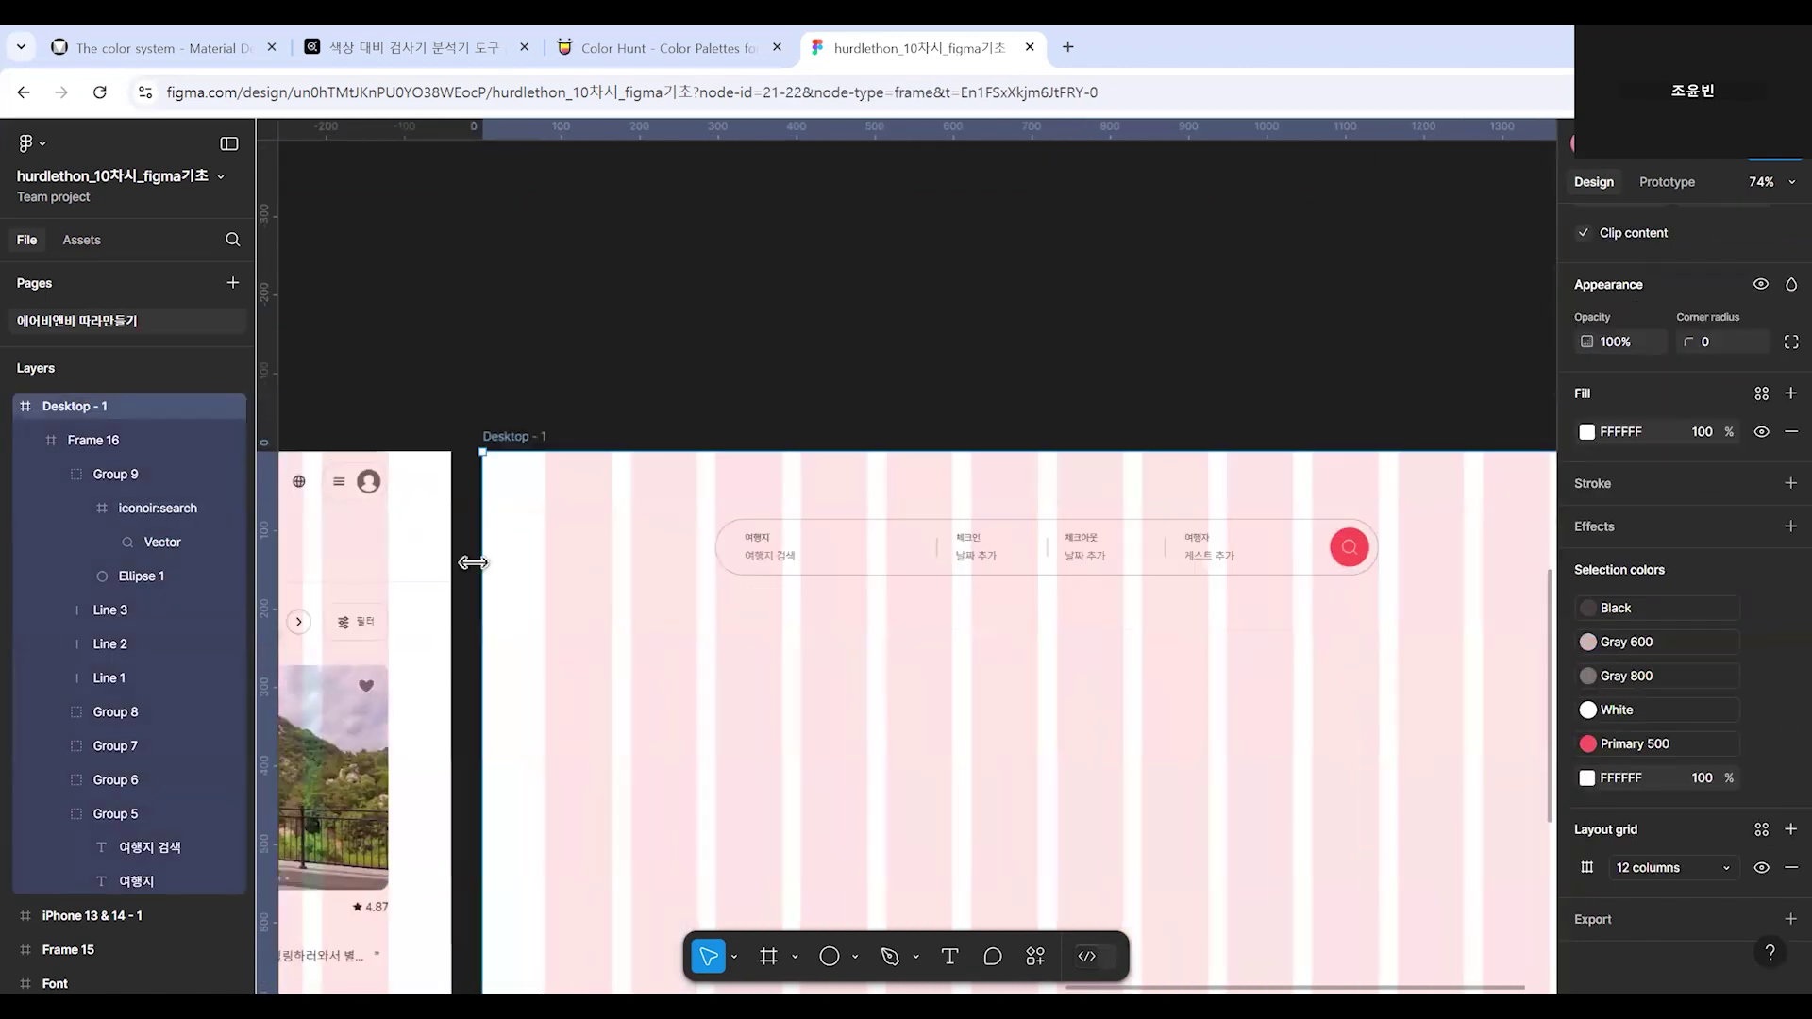
scroll(1052, 728, left, 2)
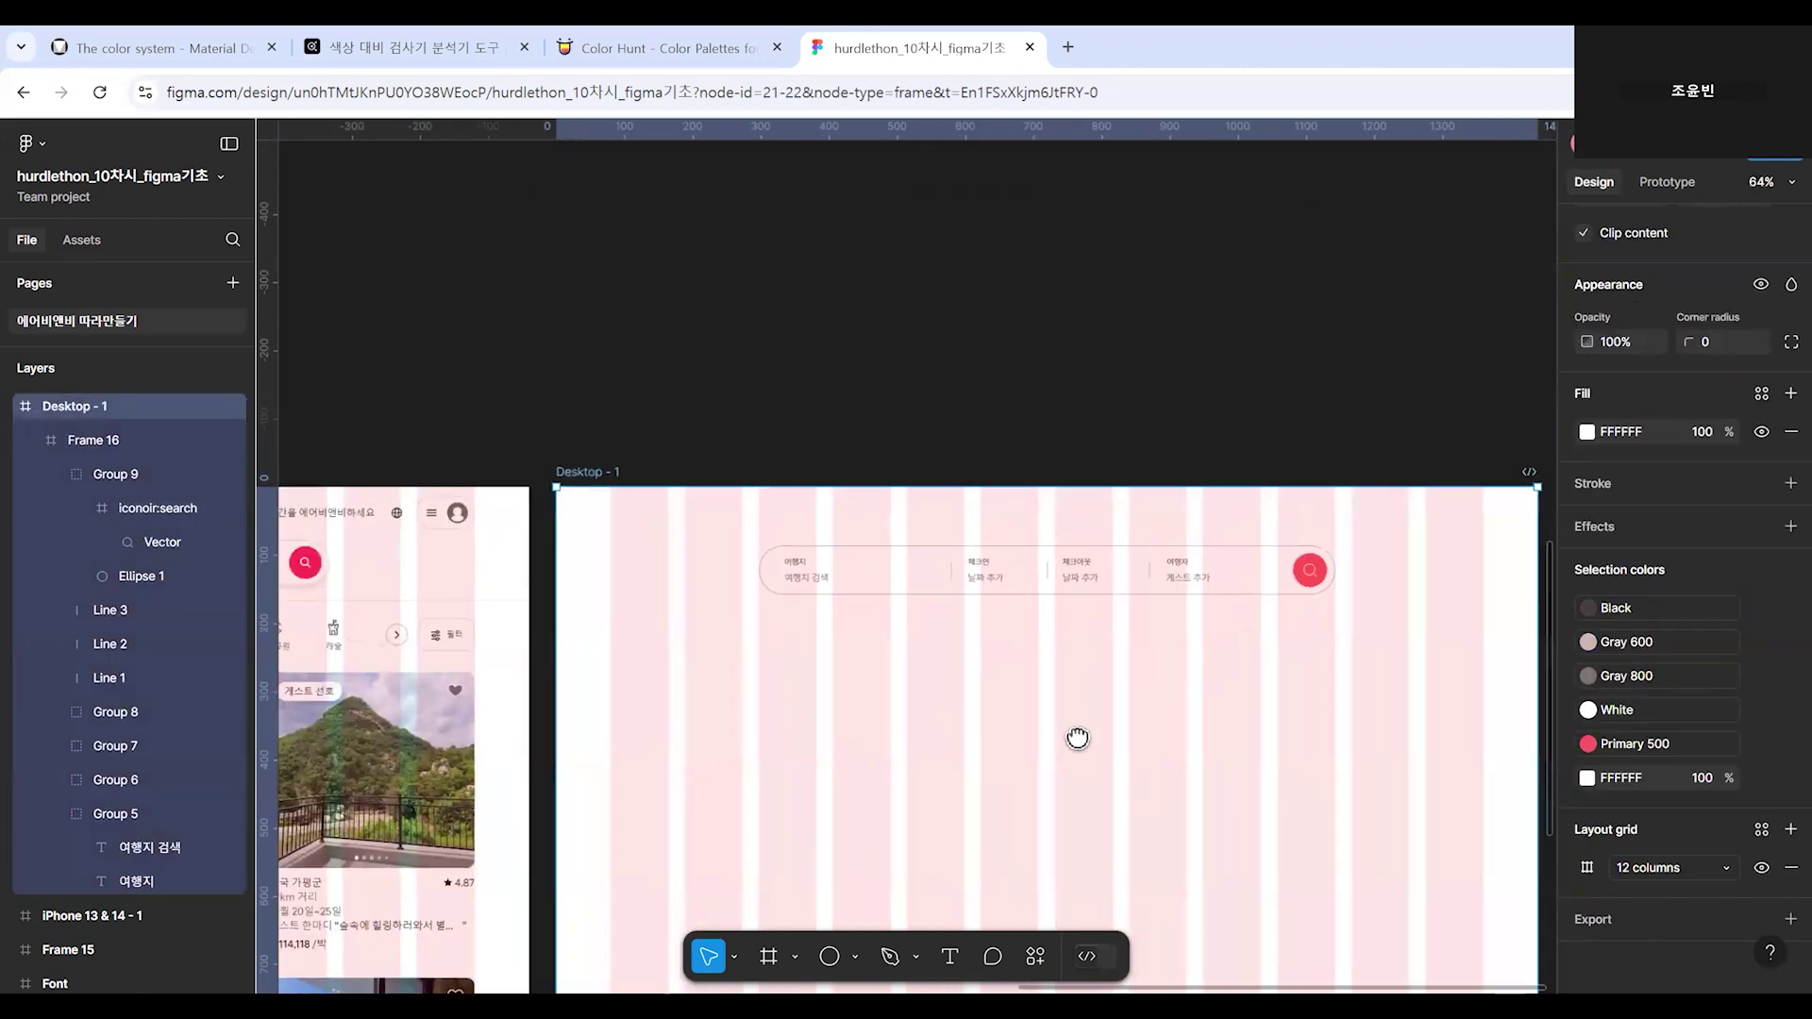
scroll(1101, 745, down, 2)
scroll(1367, 735, left, 3)
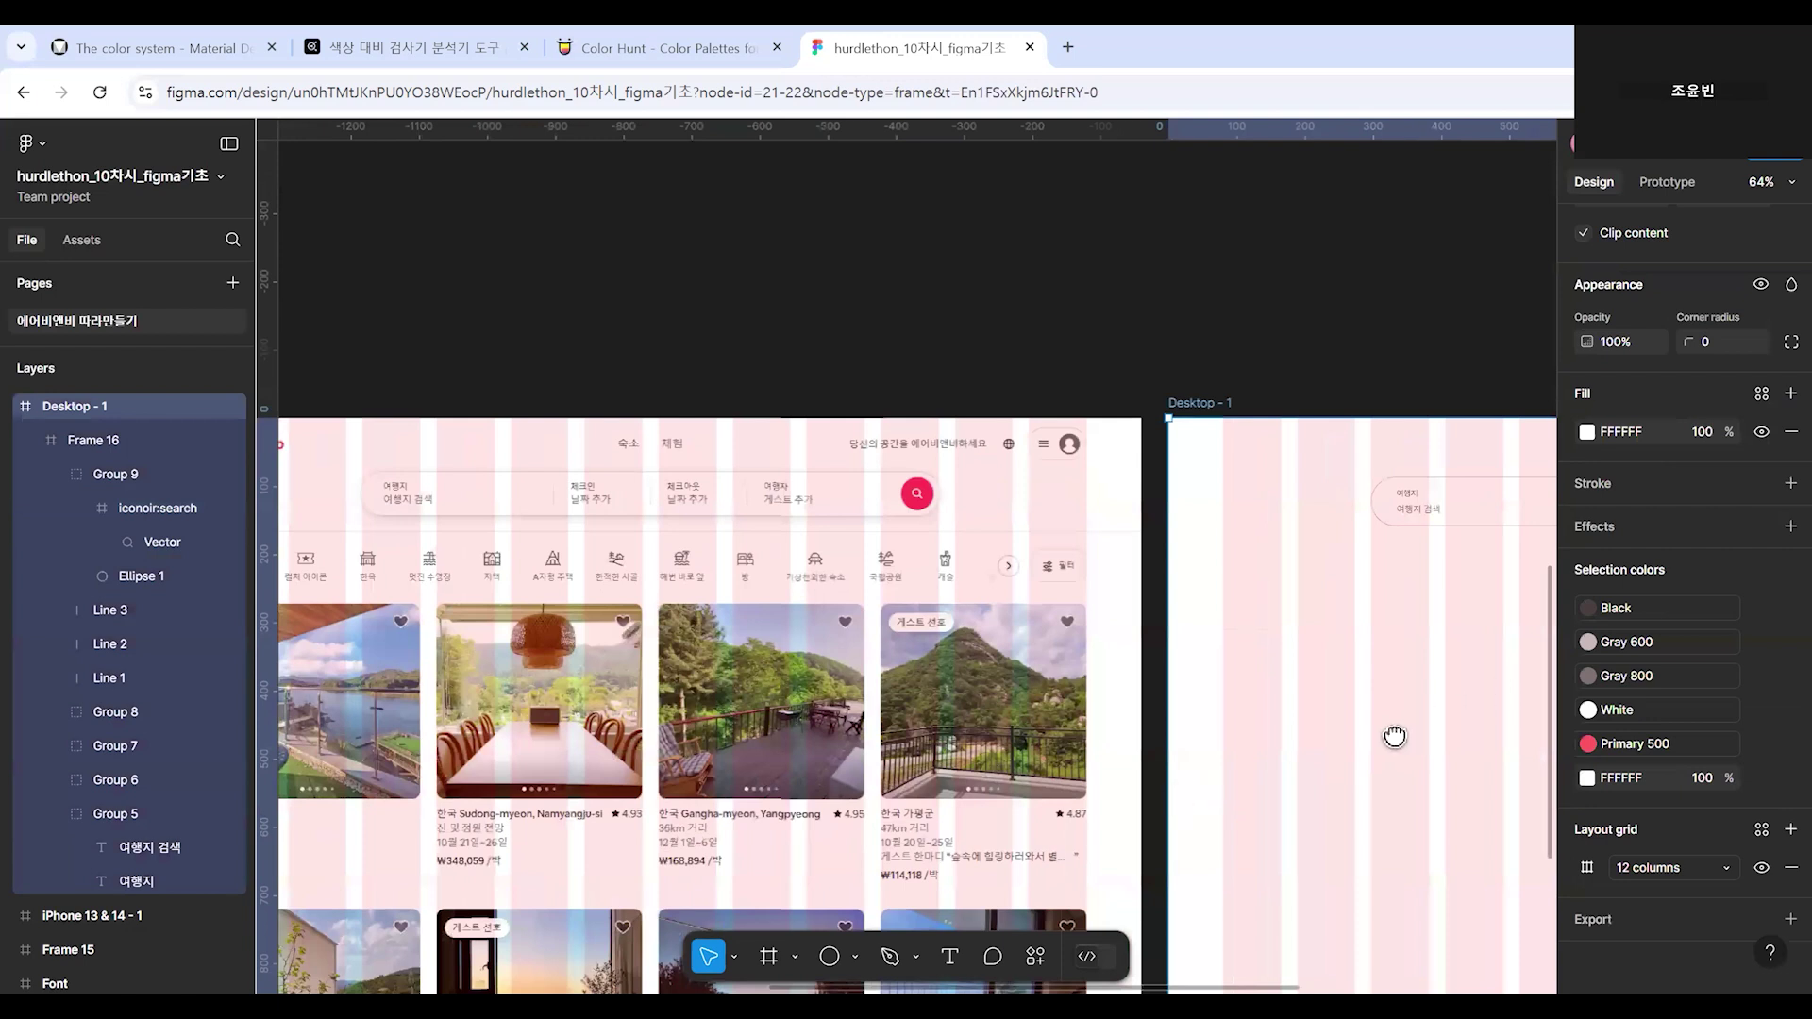
scroll(1391, 736, right, 3)
scroll(1391, 736, up, 1)
scroll(1181, 740, left, 2)
scroll(1039, 739, right, 3)
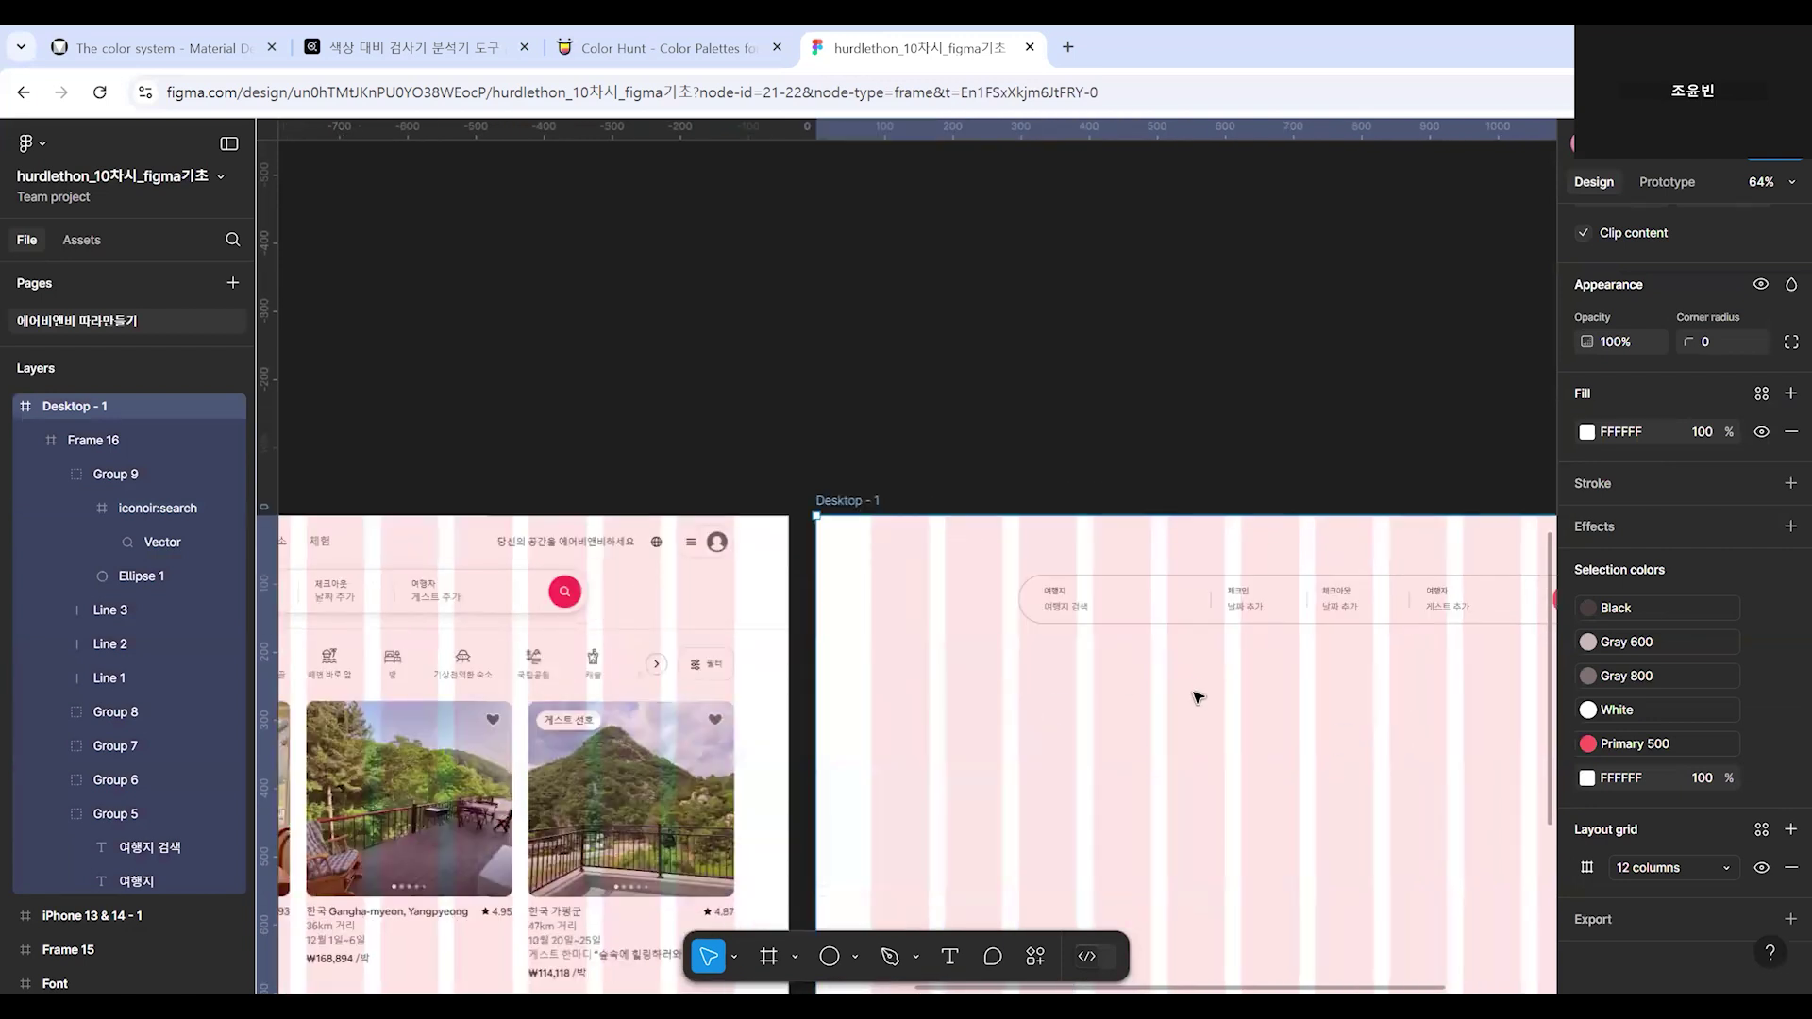
scroll(1180, 704, up, 3)
scroll(680, 669, down, 5)
drag(881, 724, 1012, 735)
scroll(704, 687, up, 5)
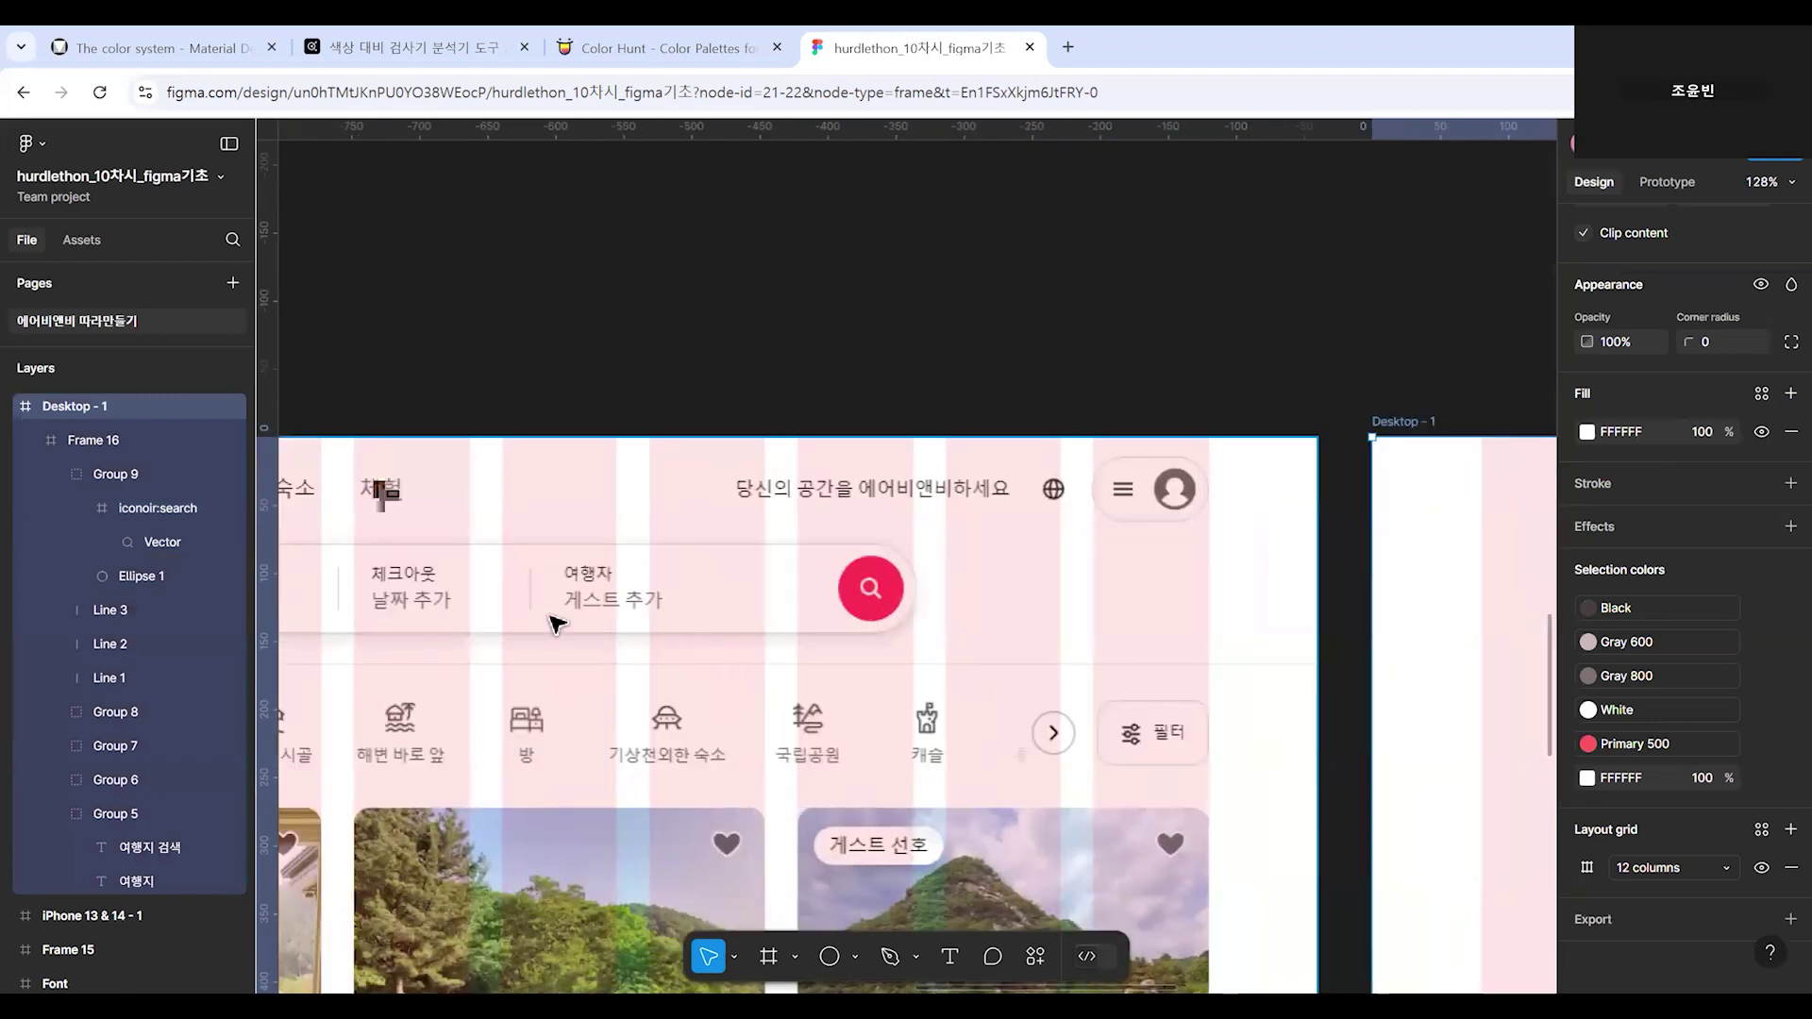
Temporarily hide the example frame's layout grid to examine its search bar, and show the grid again.
scroll(1023, 652, down, 2)
scroll(319, 514, down, 1)
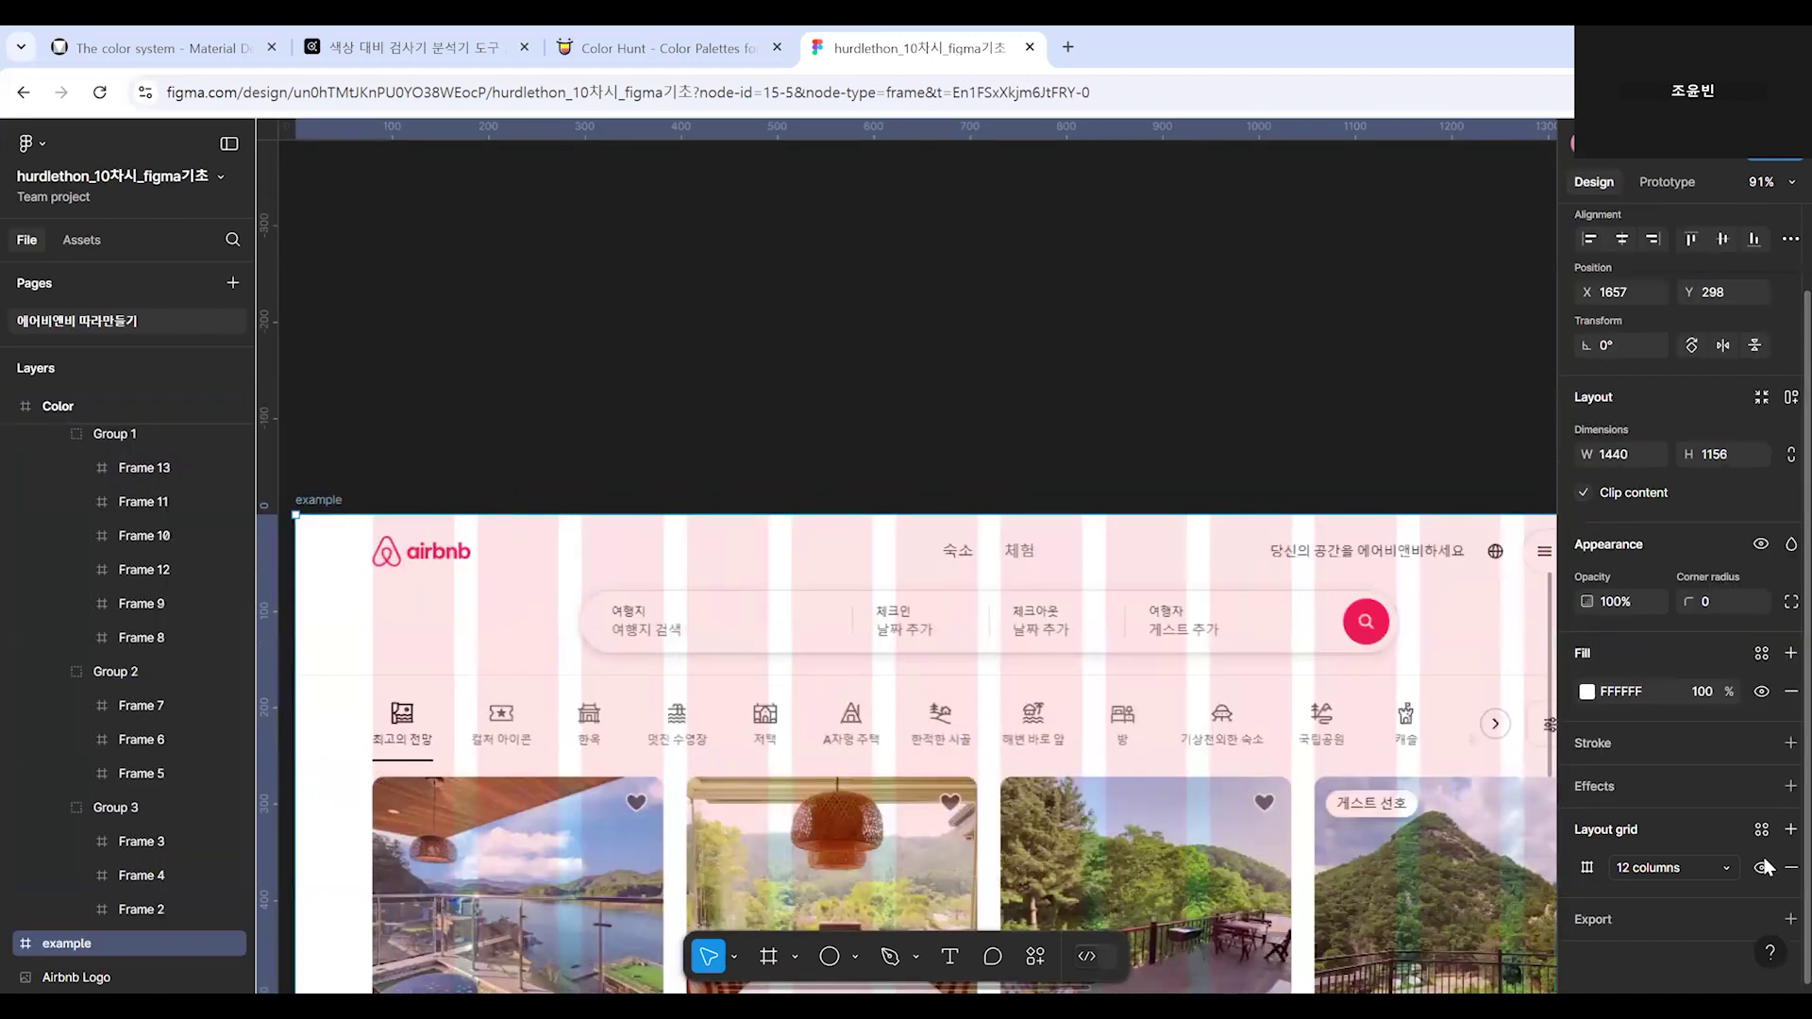
click(1762, 868)
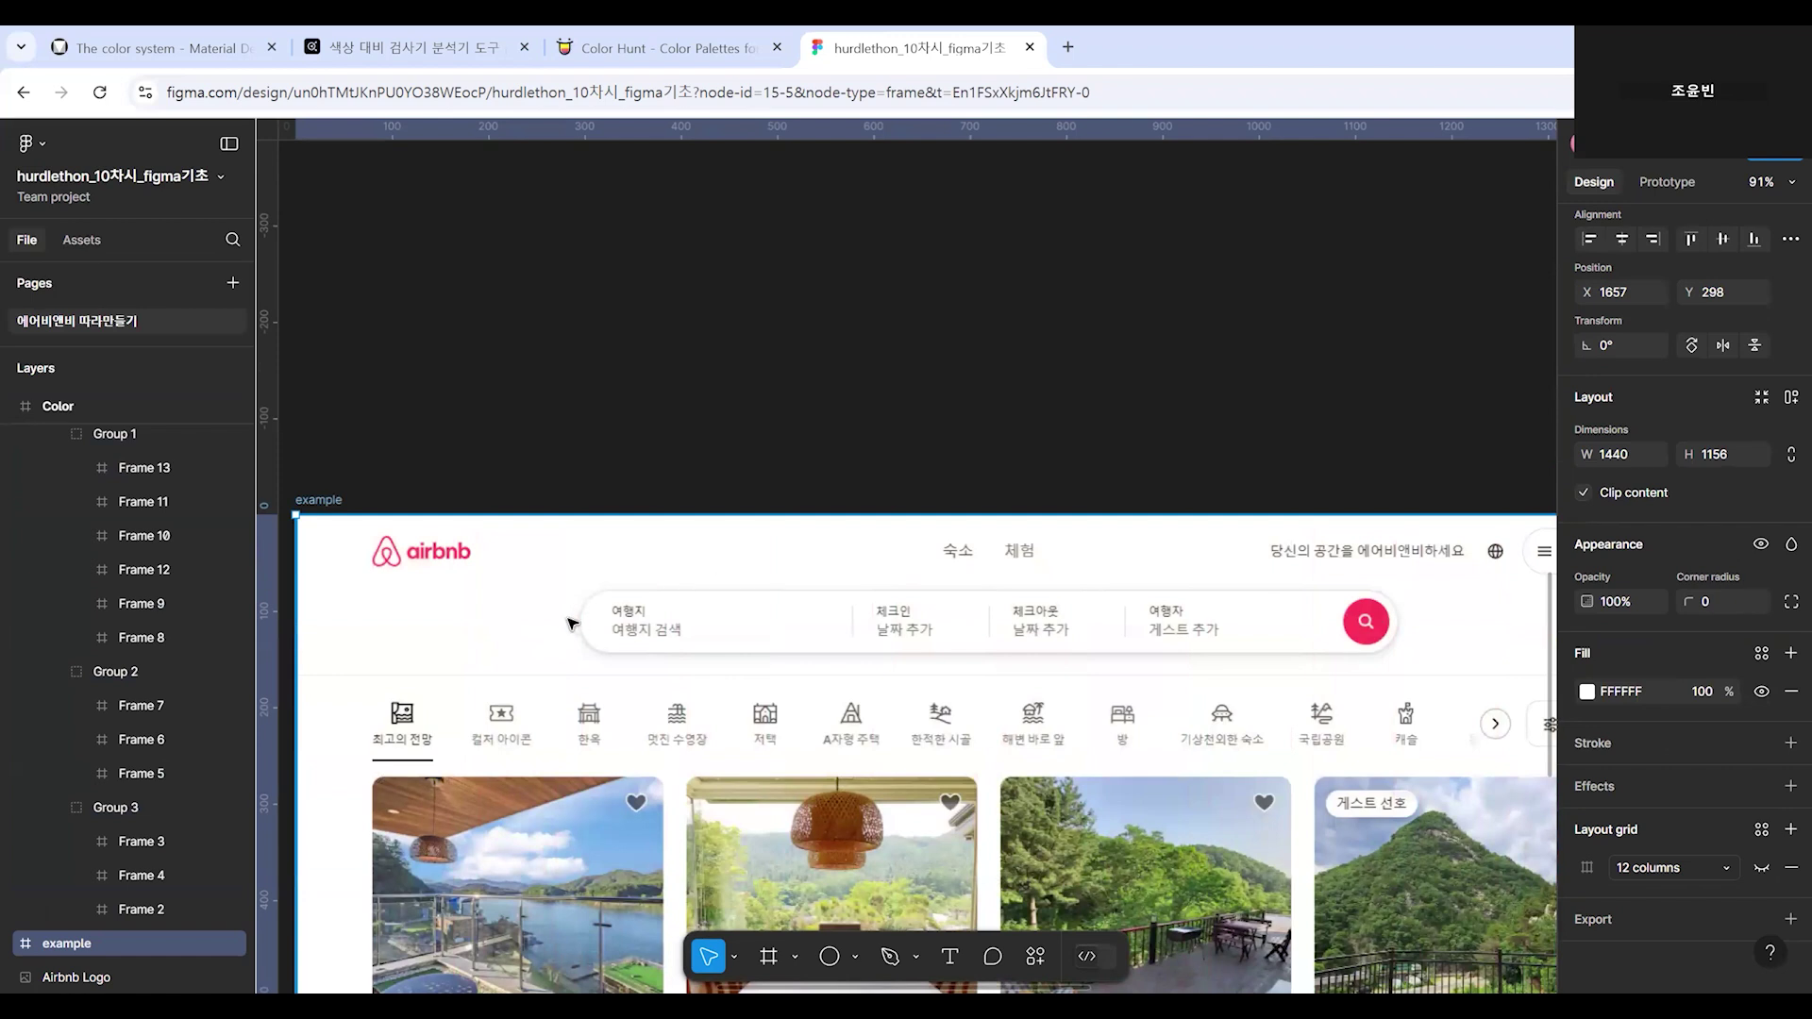
click(1761, 867)
scroll(1024, 728, right, 10)
scroll(1024, 727, right, 3)
scroll(1085, 717, up, 1)
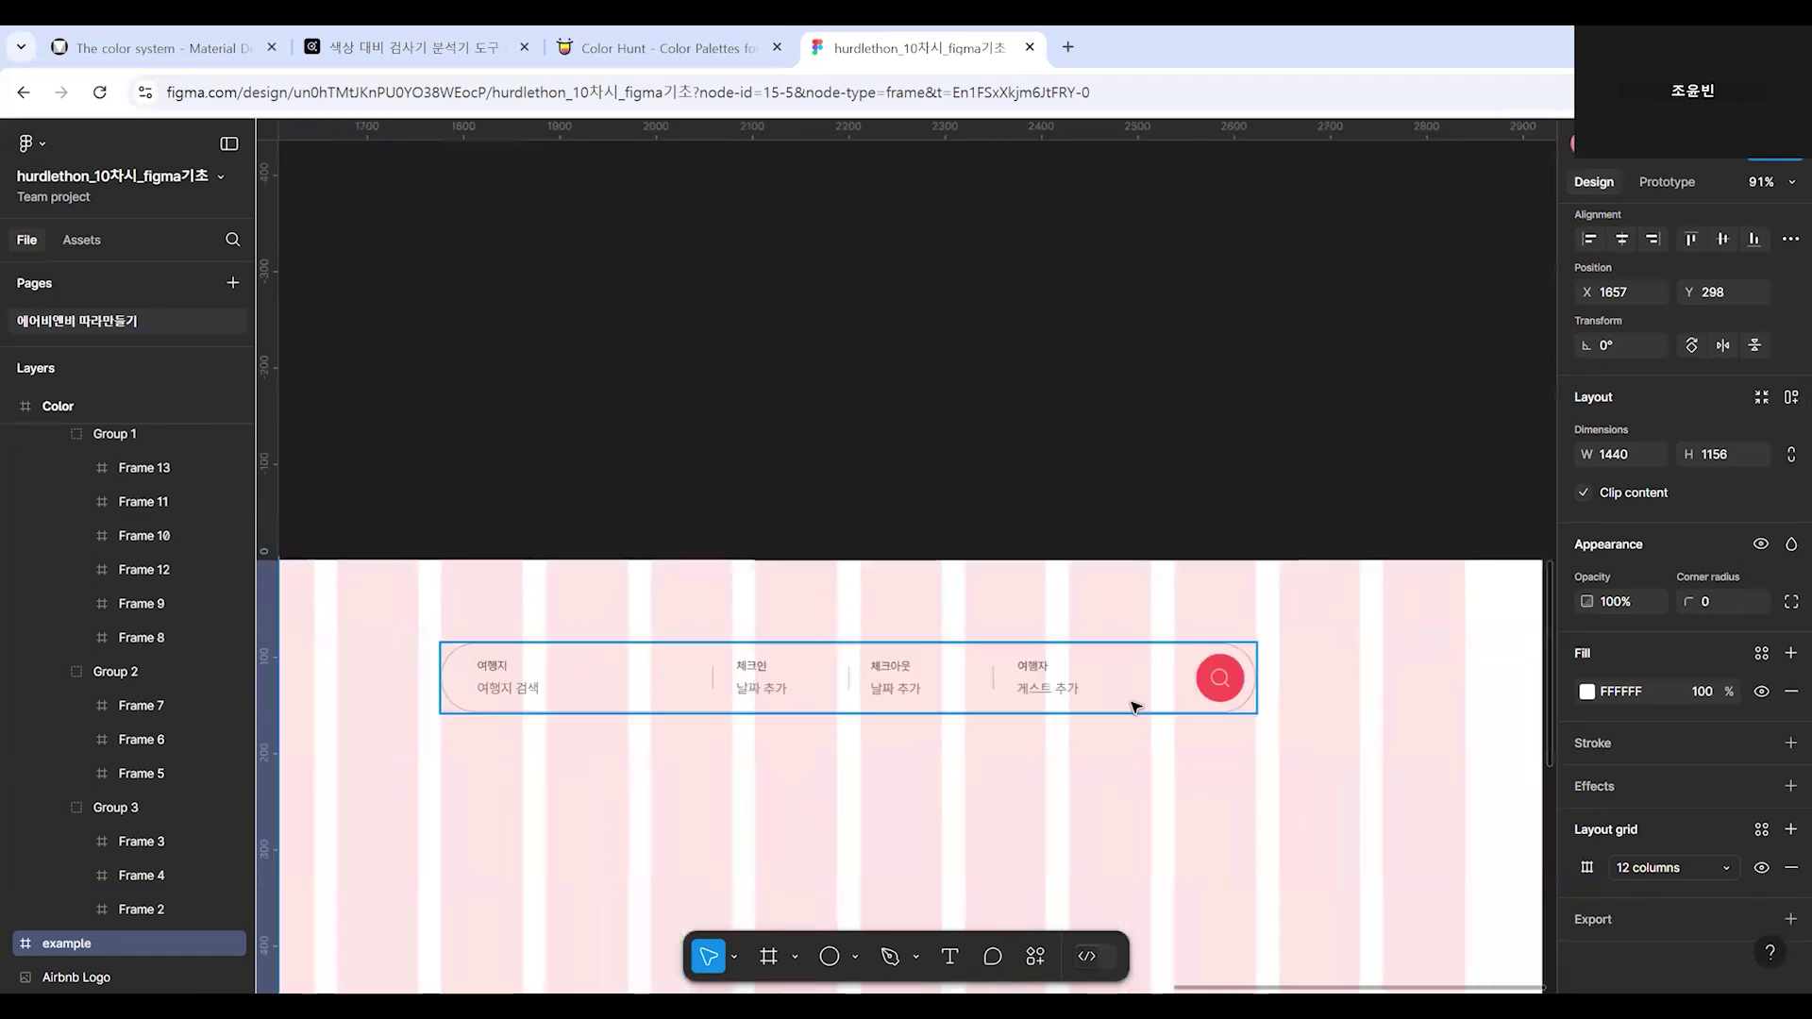
Add a Drop shadow effect to the search bar frame in Desktop - 1.
click(561, 708)
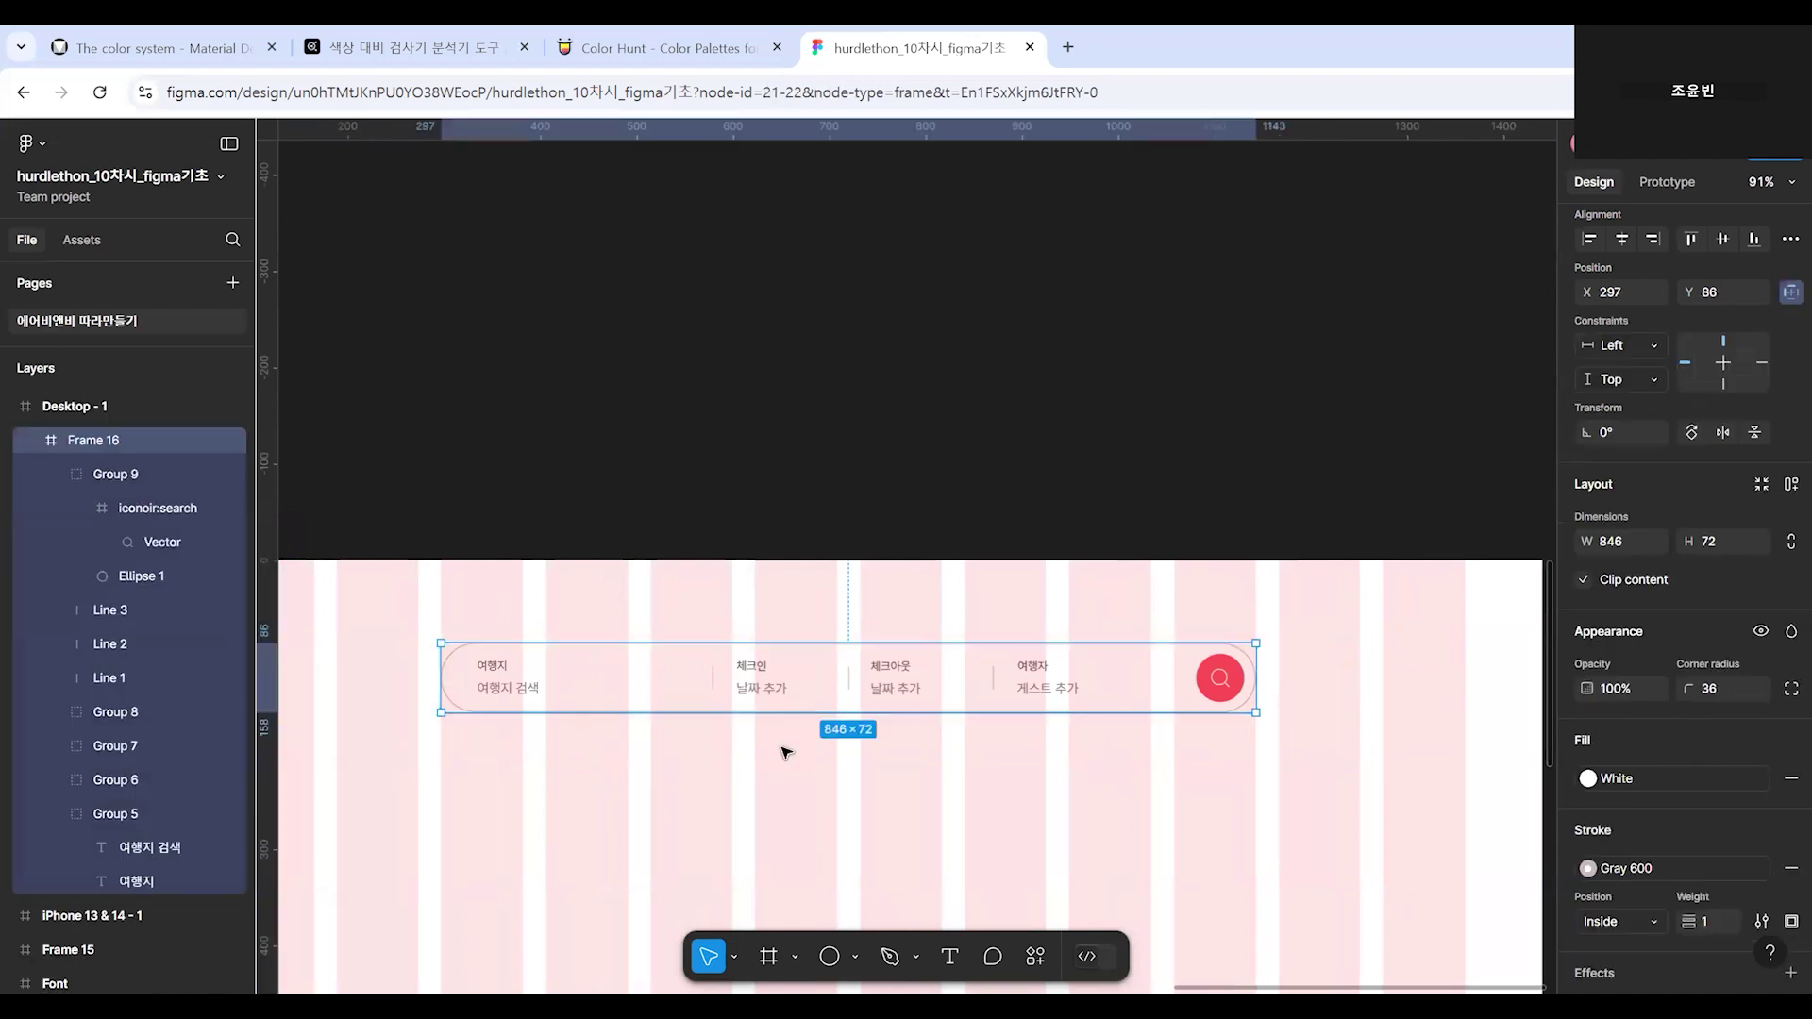
scroll(1657, 711, down, 4)
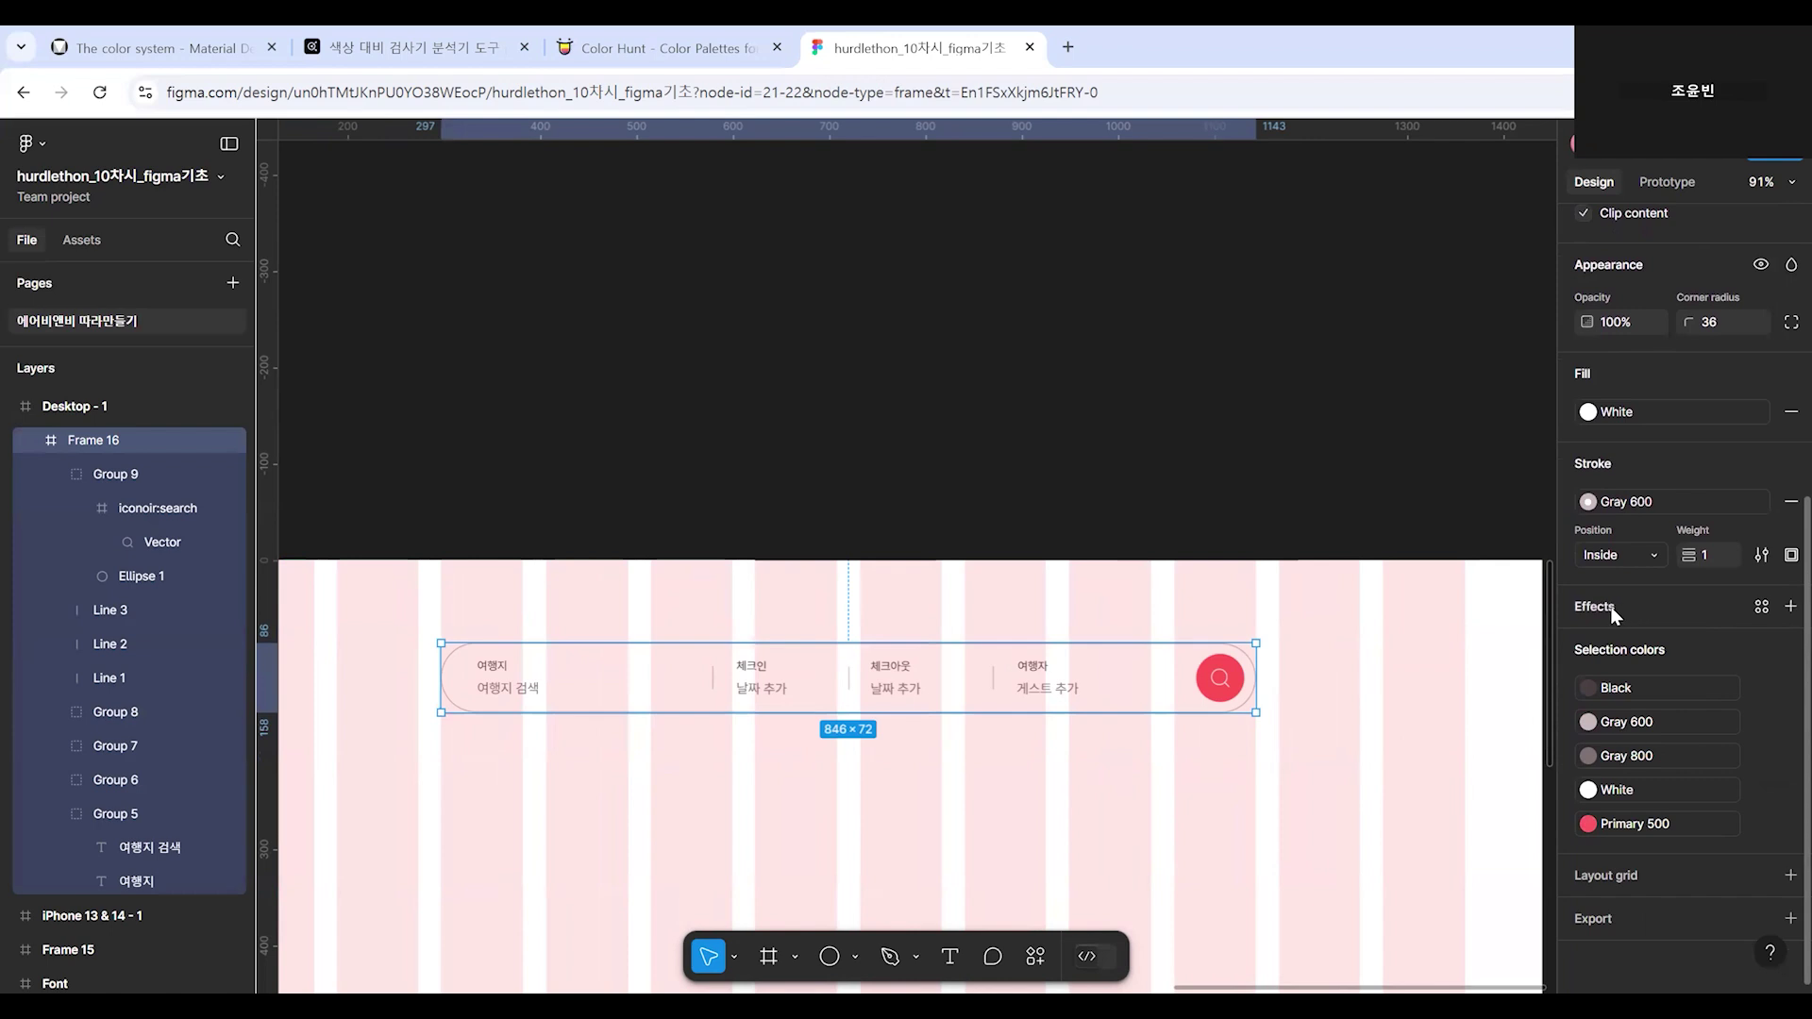
click(1781, 614)
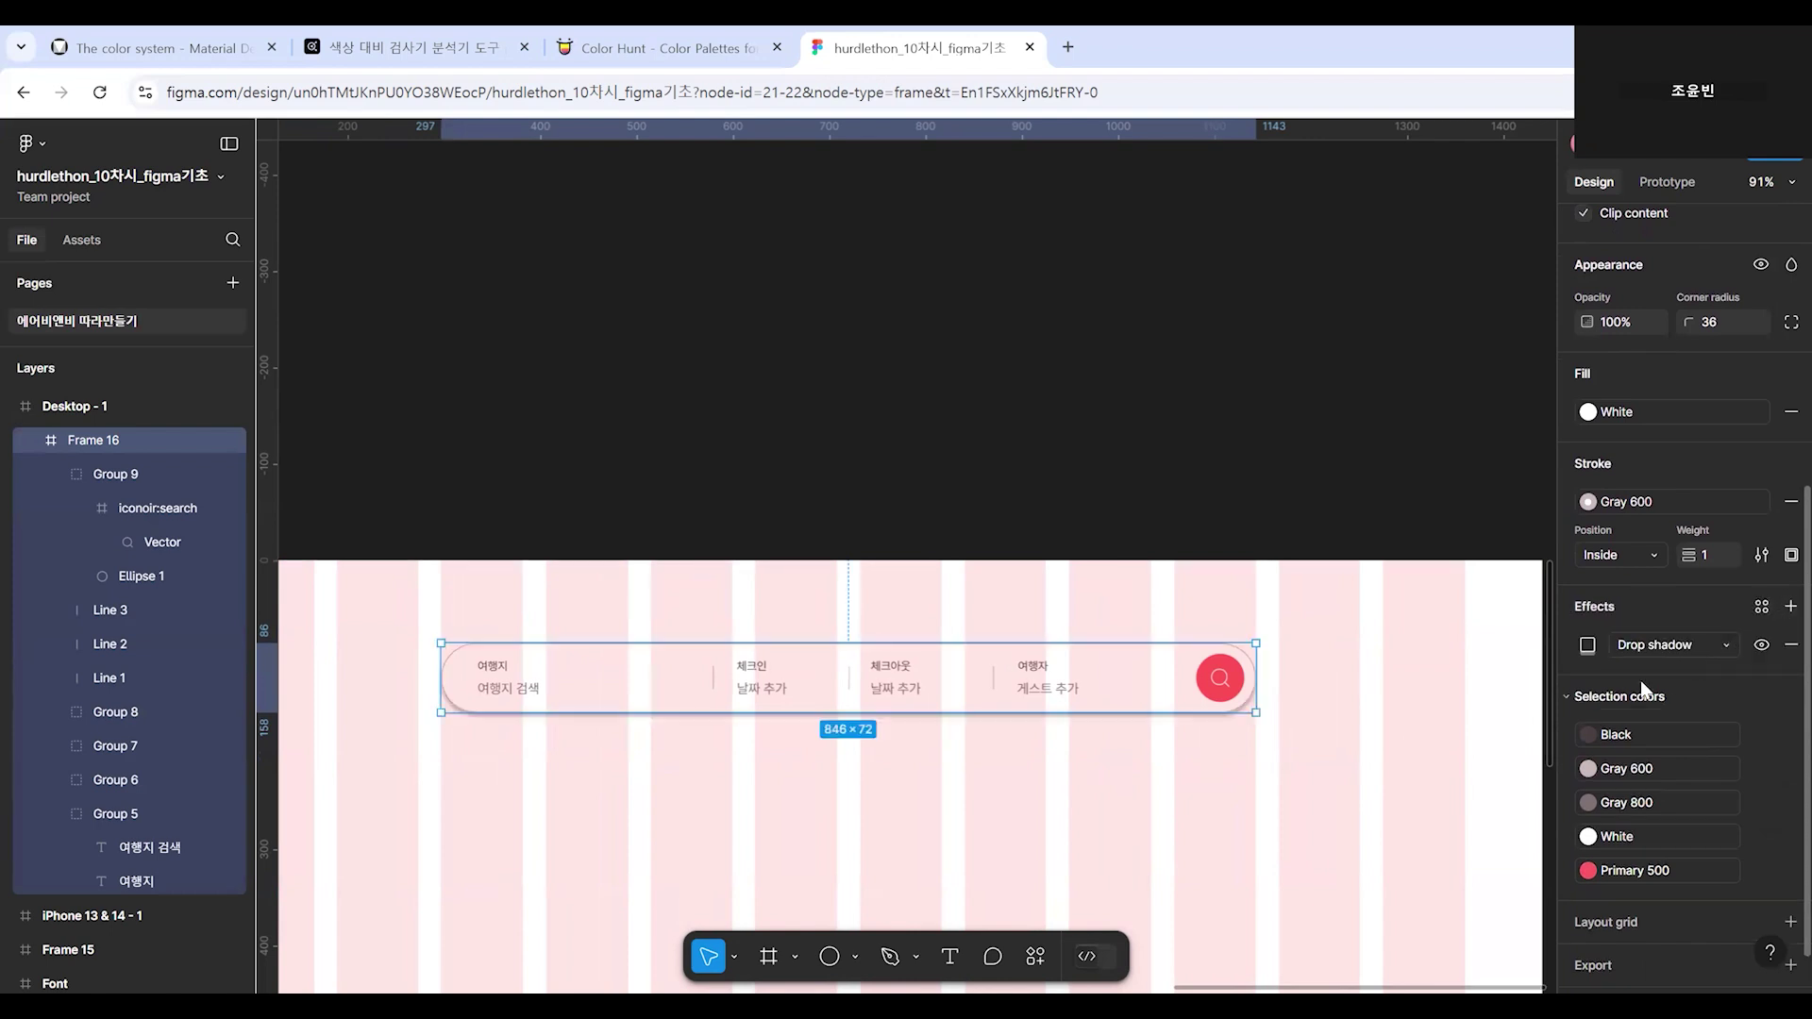
click(1720, 645)
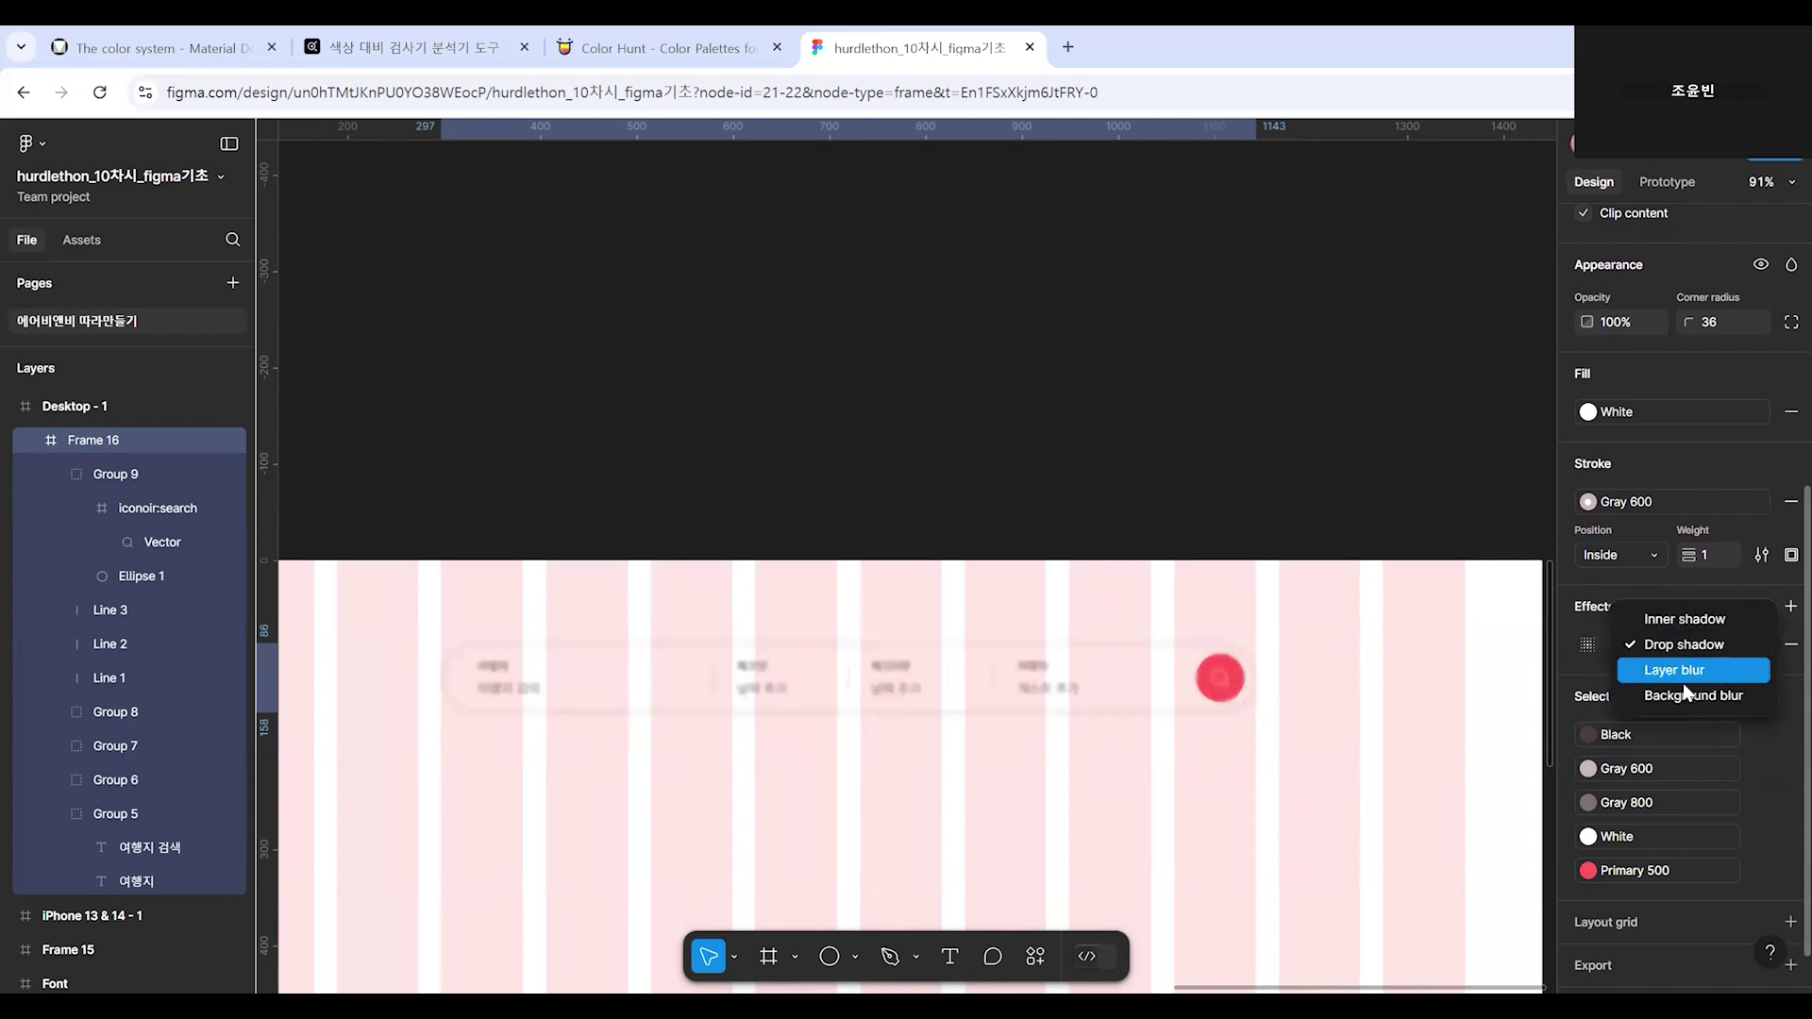
click(1777, 723)
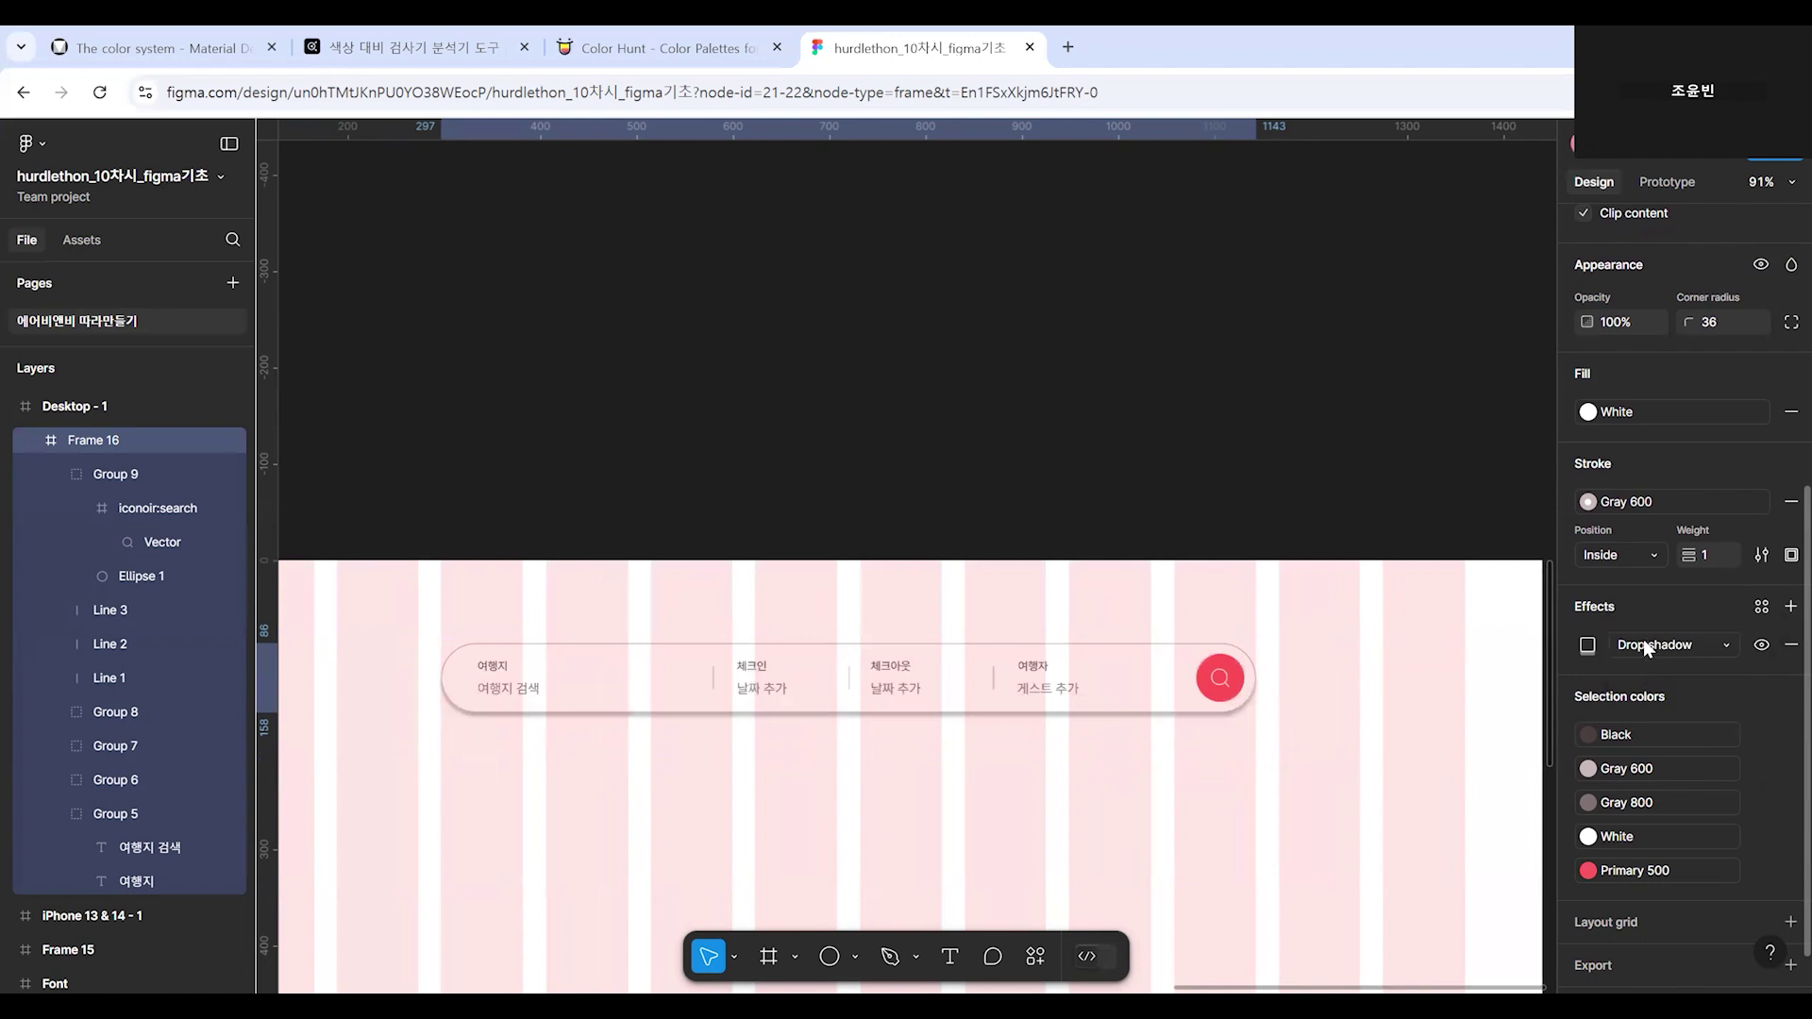
Set the search bar's drop shadow position to X 4 and Y 4.
click(1589, 647)
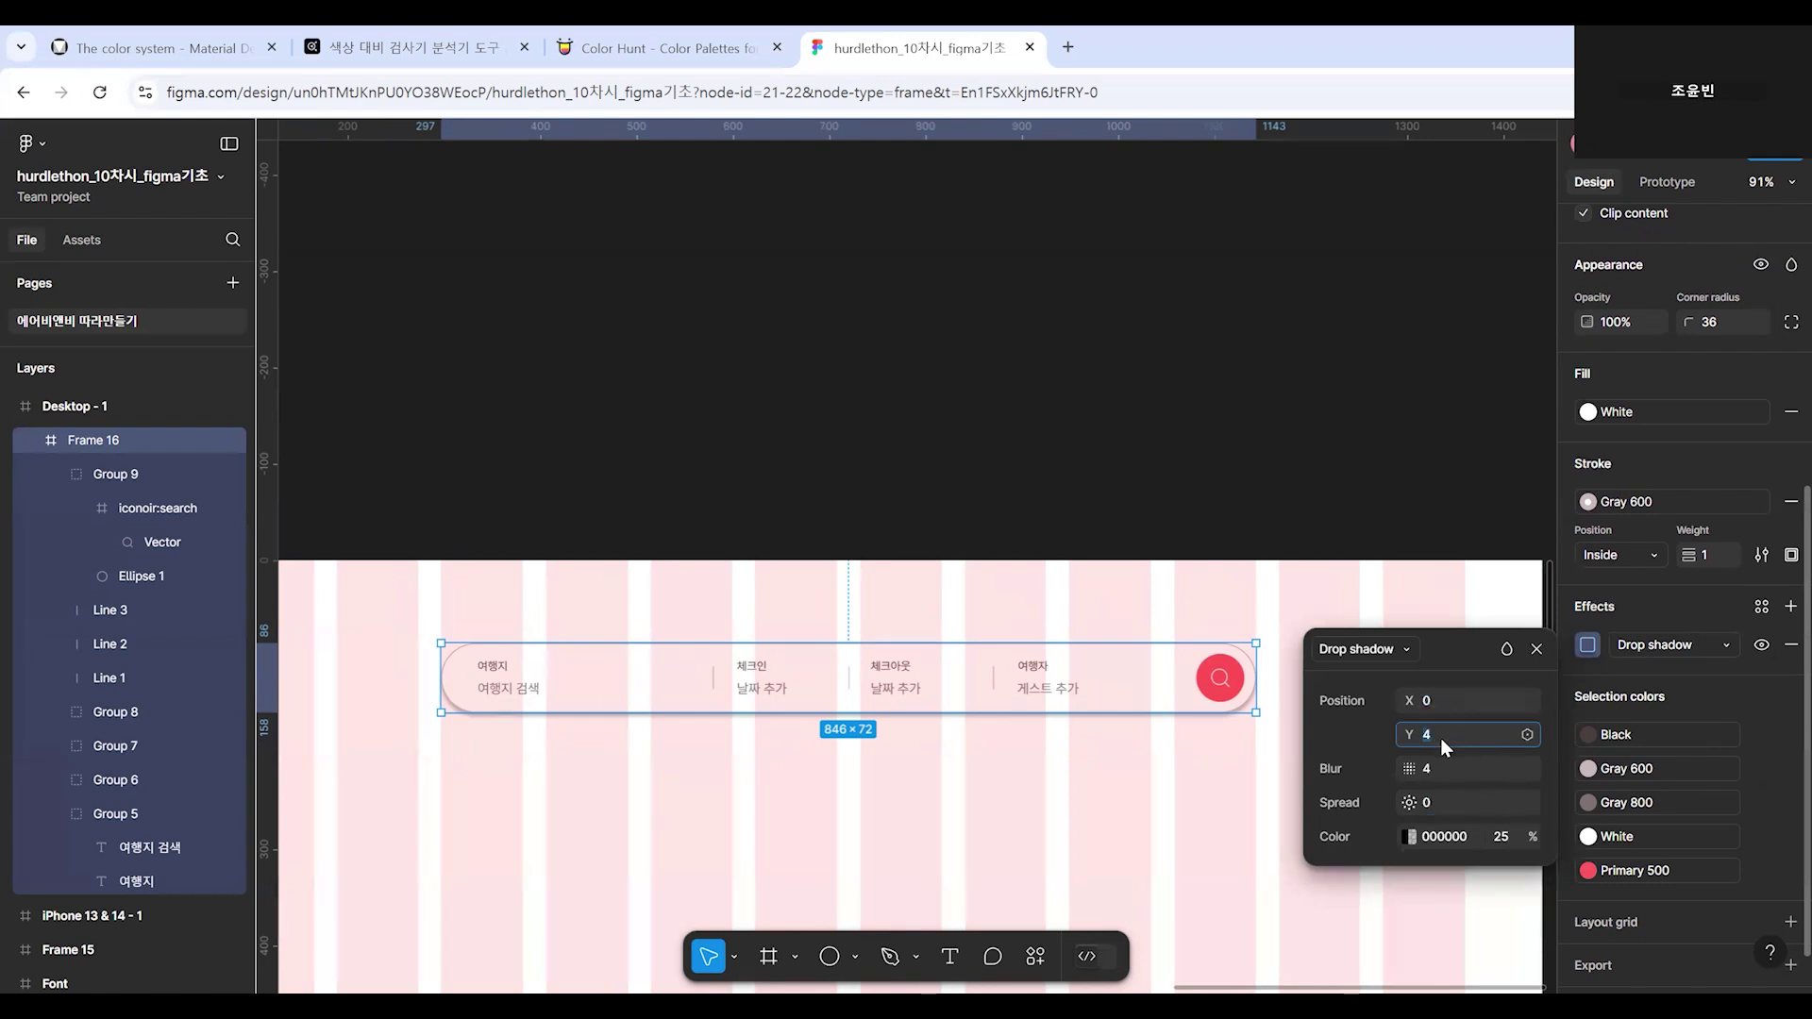
text(0)
key(shift+Tab)
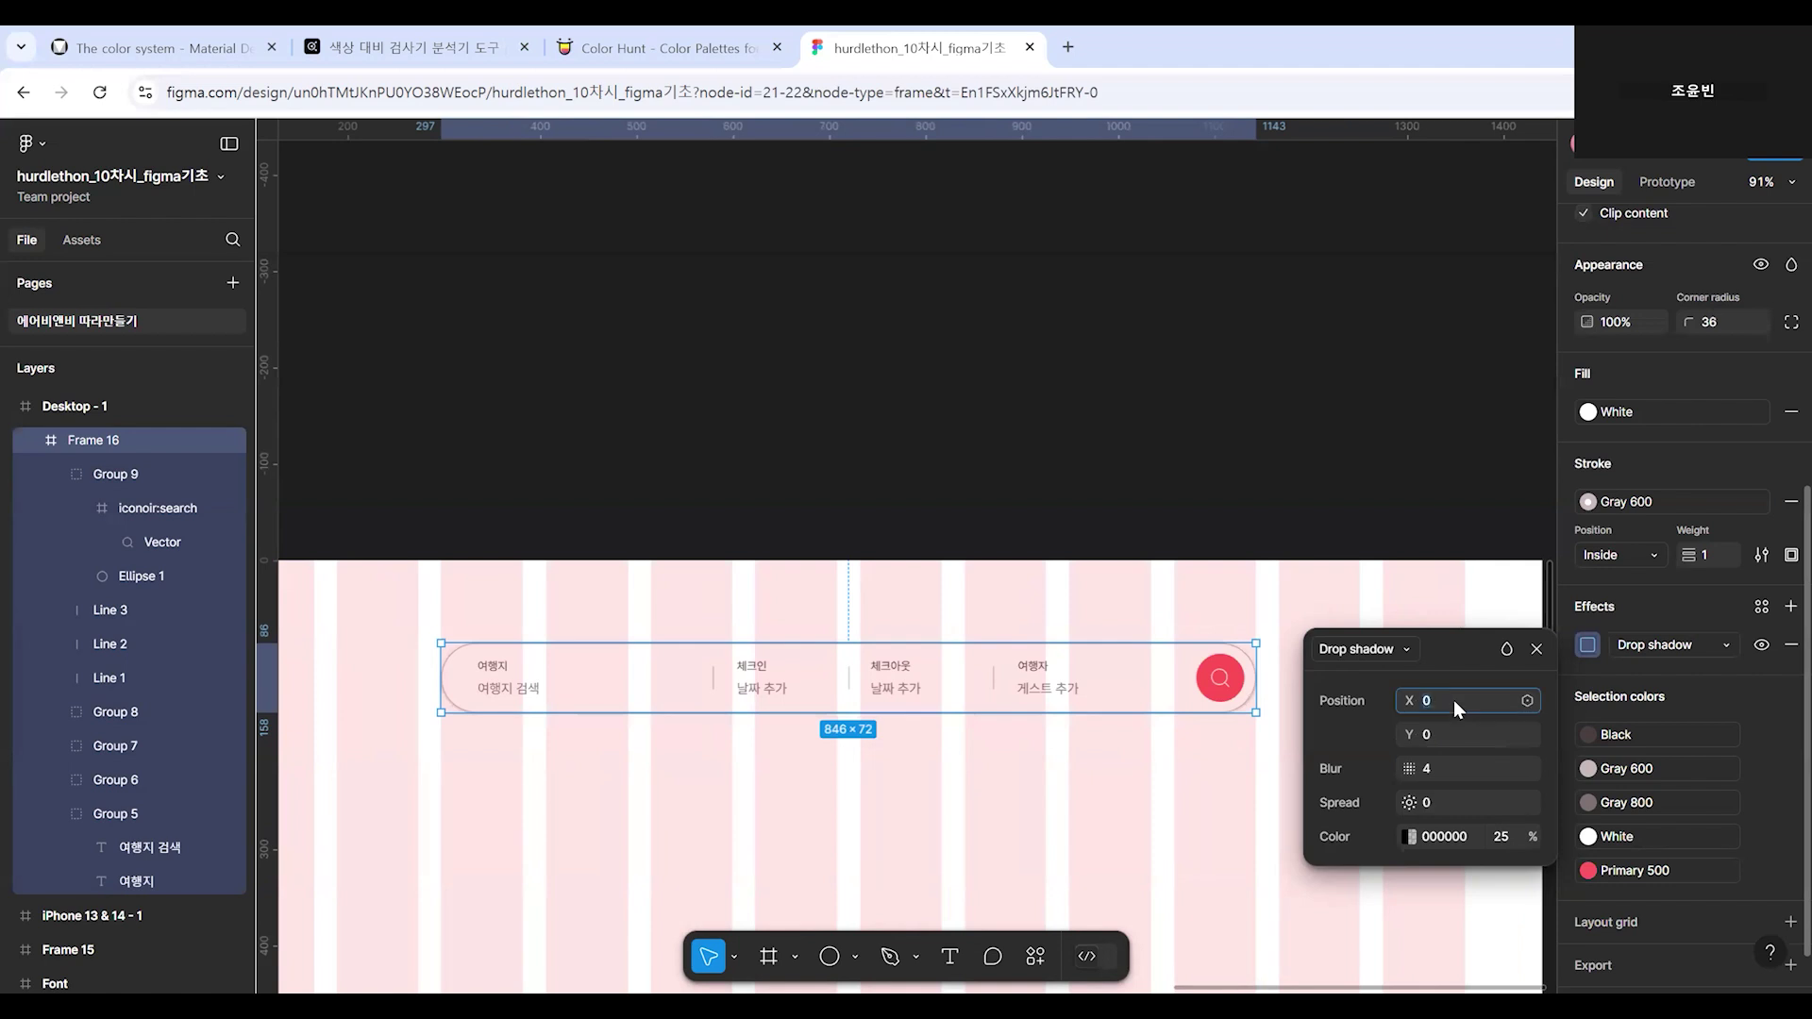
text(4)
key(Tab)
text(4)
key(Return)
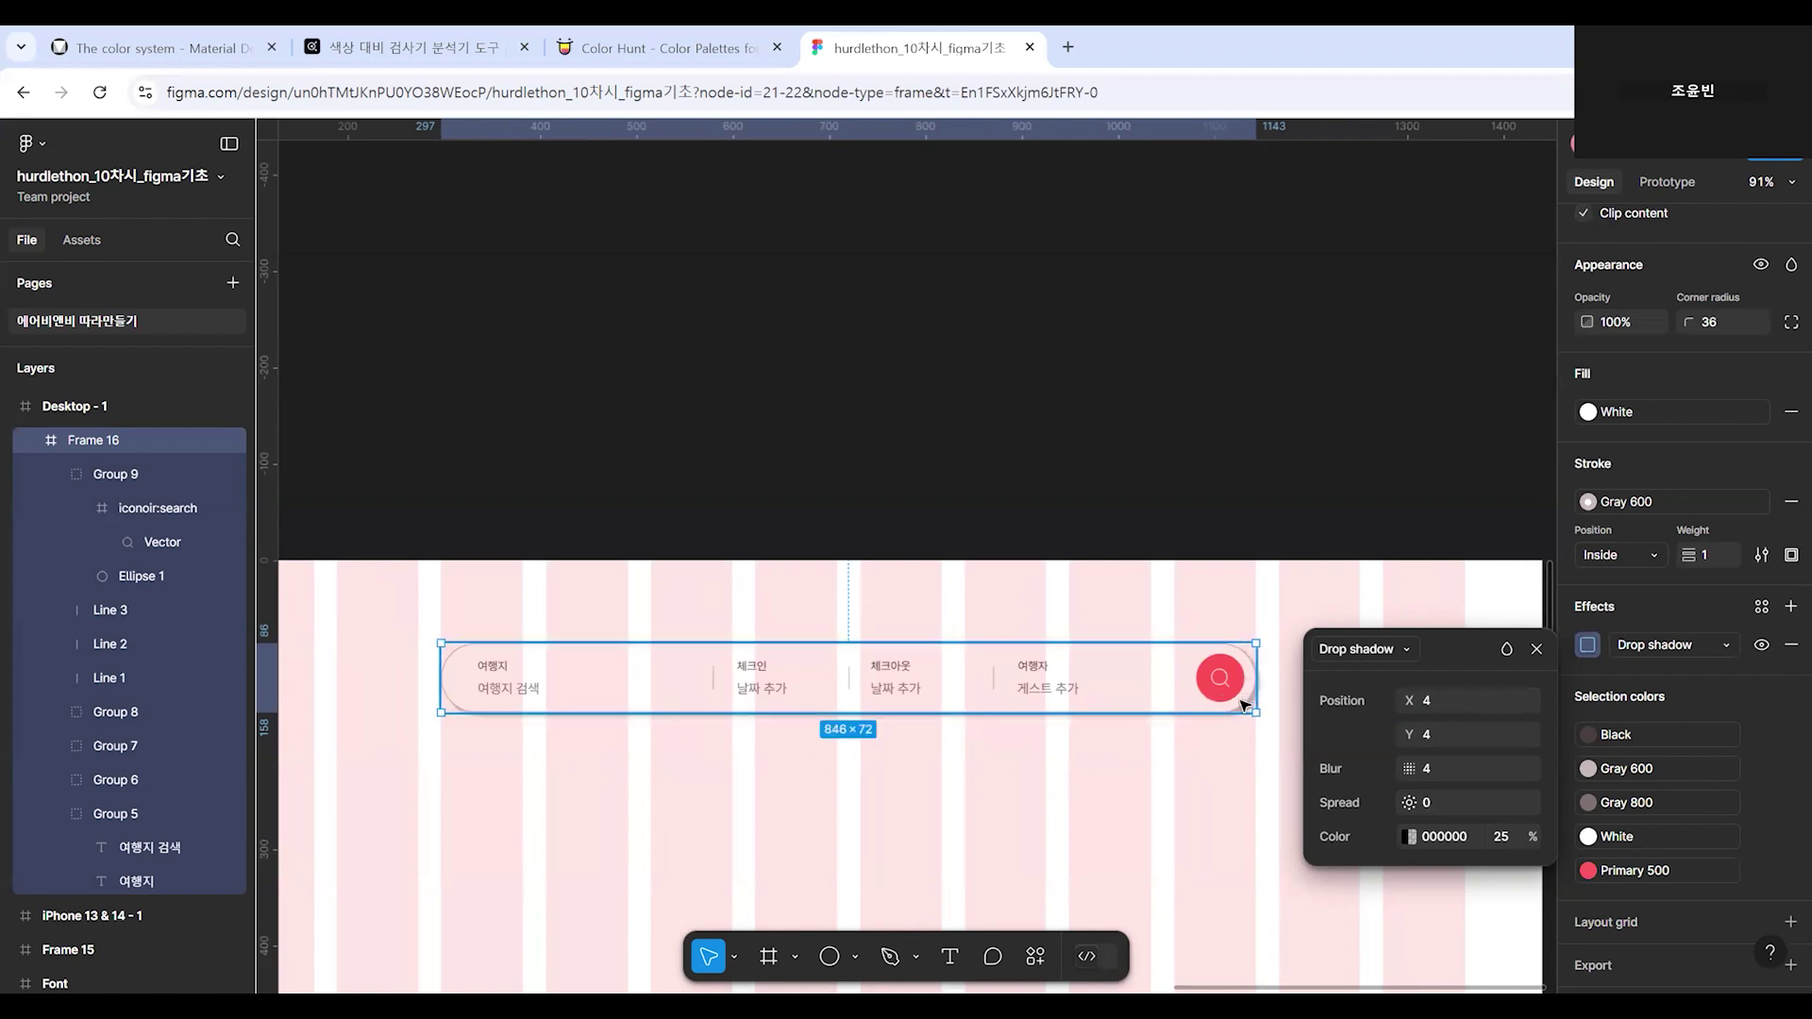
Keep the search bar's drop shadow position at X 4 and Y 4, and set its blur to 16.
text(0)
text(4)
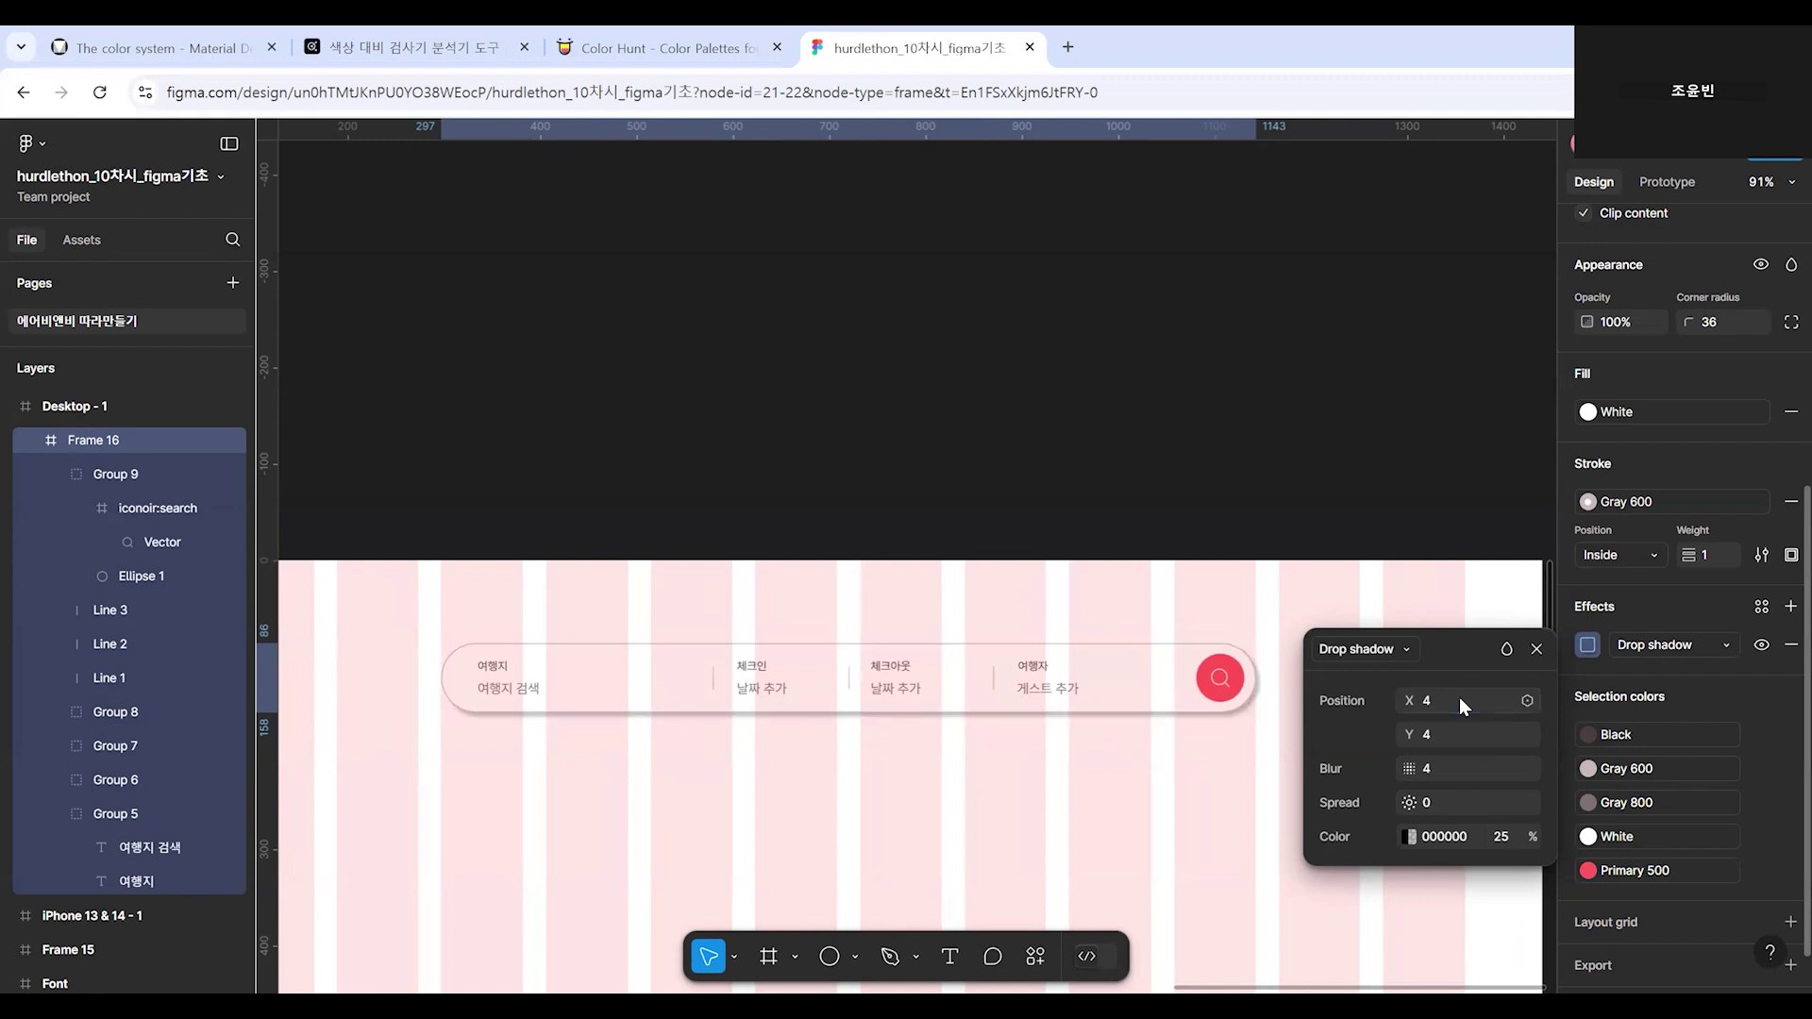
click(1437, 762)
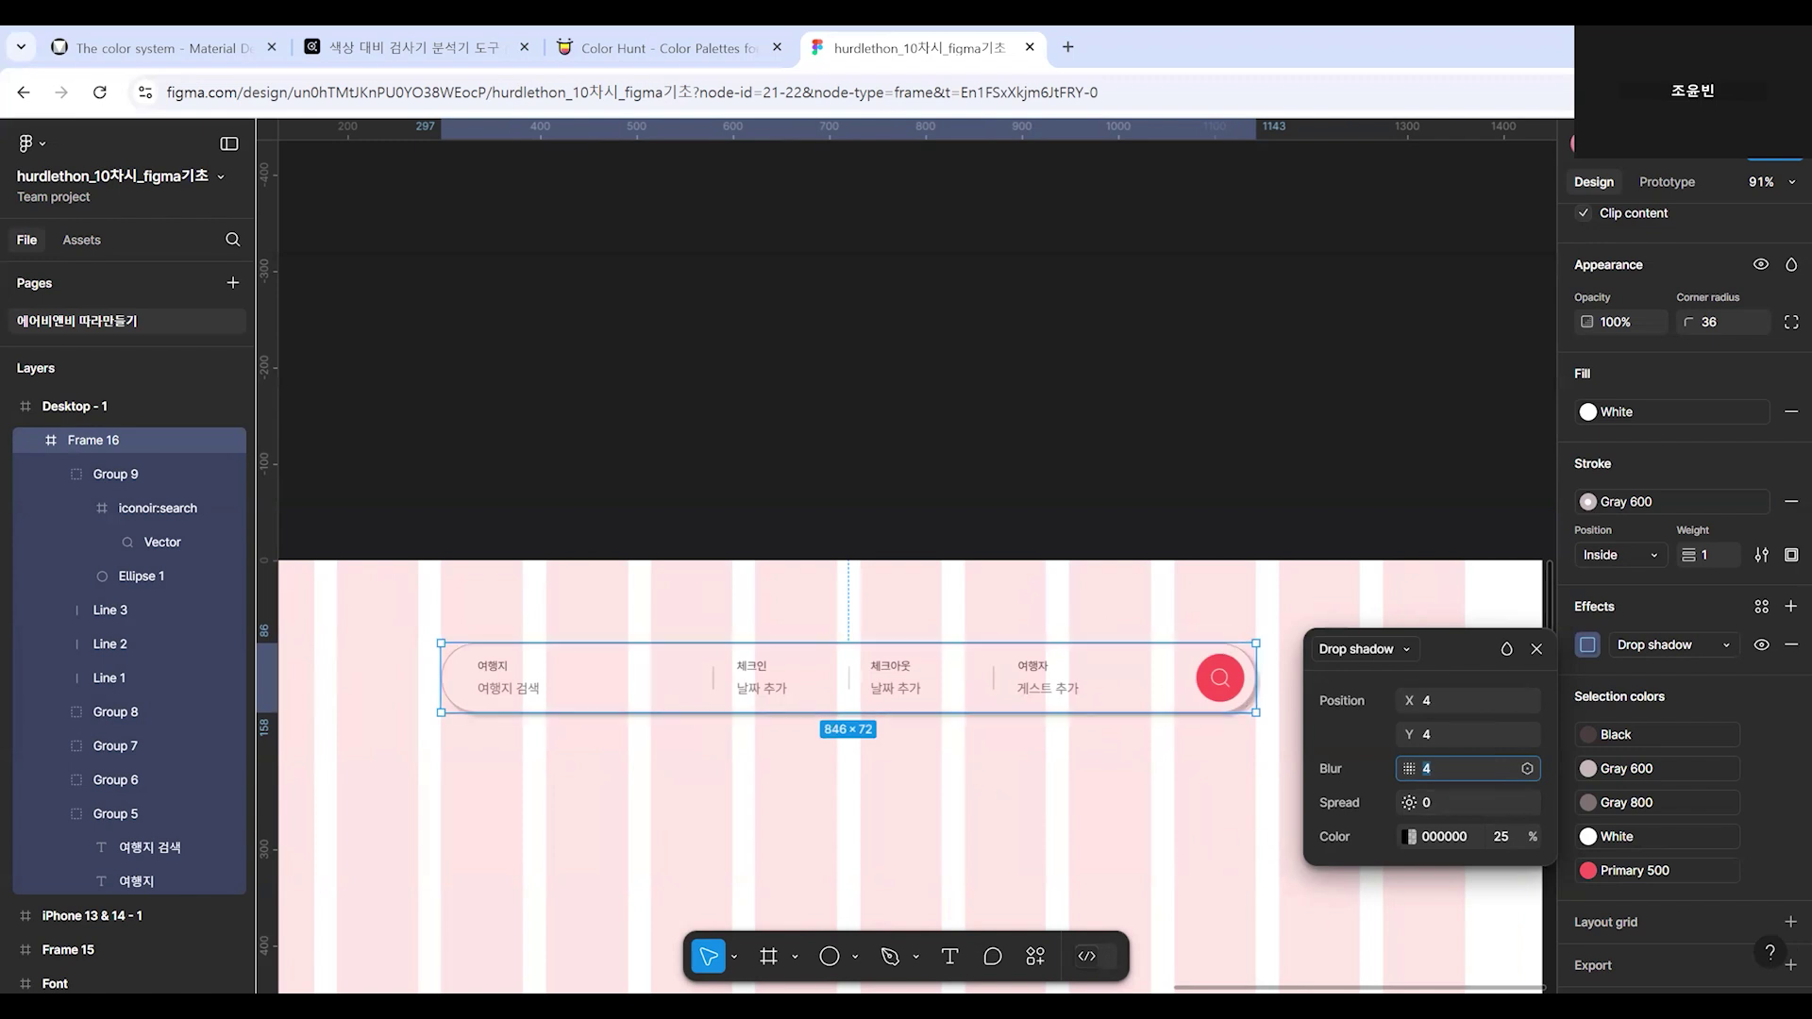
key(Return)
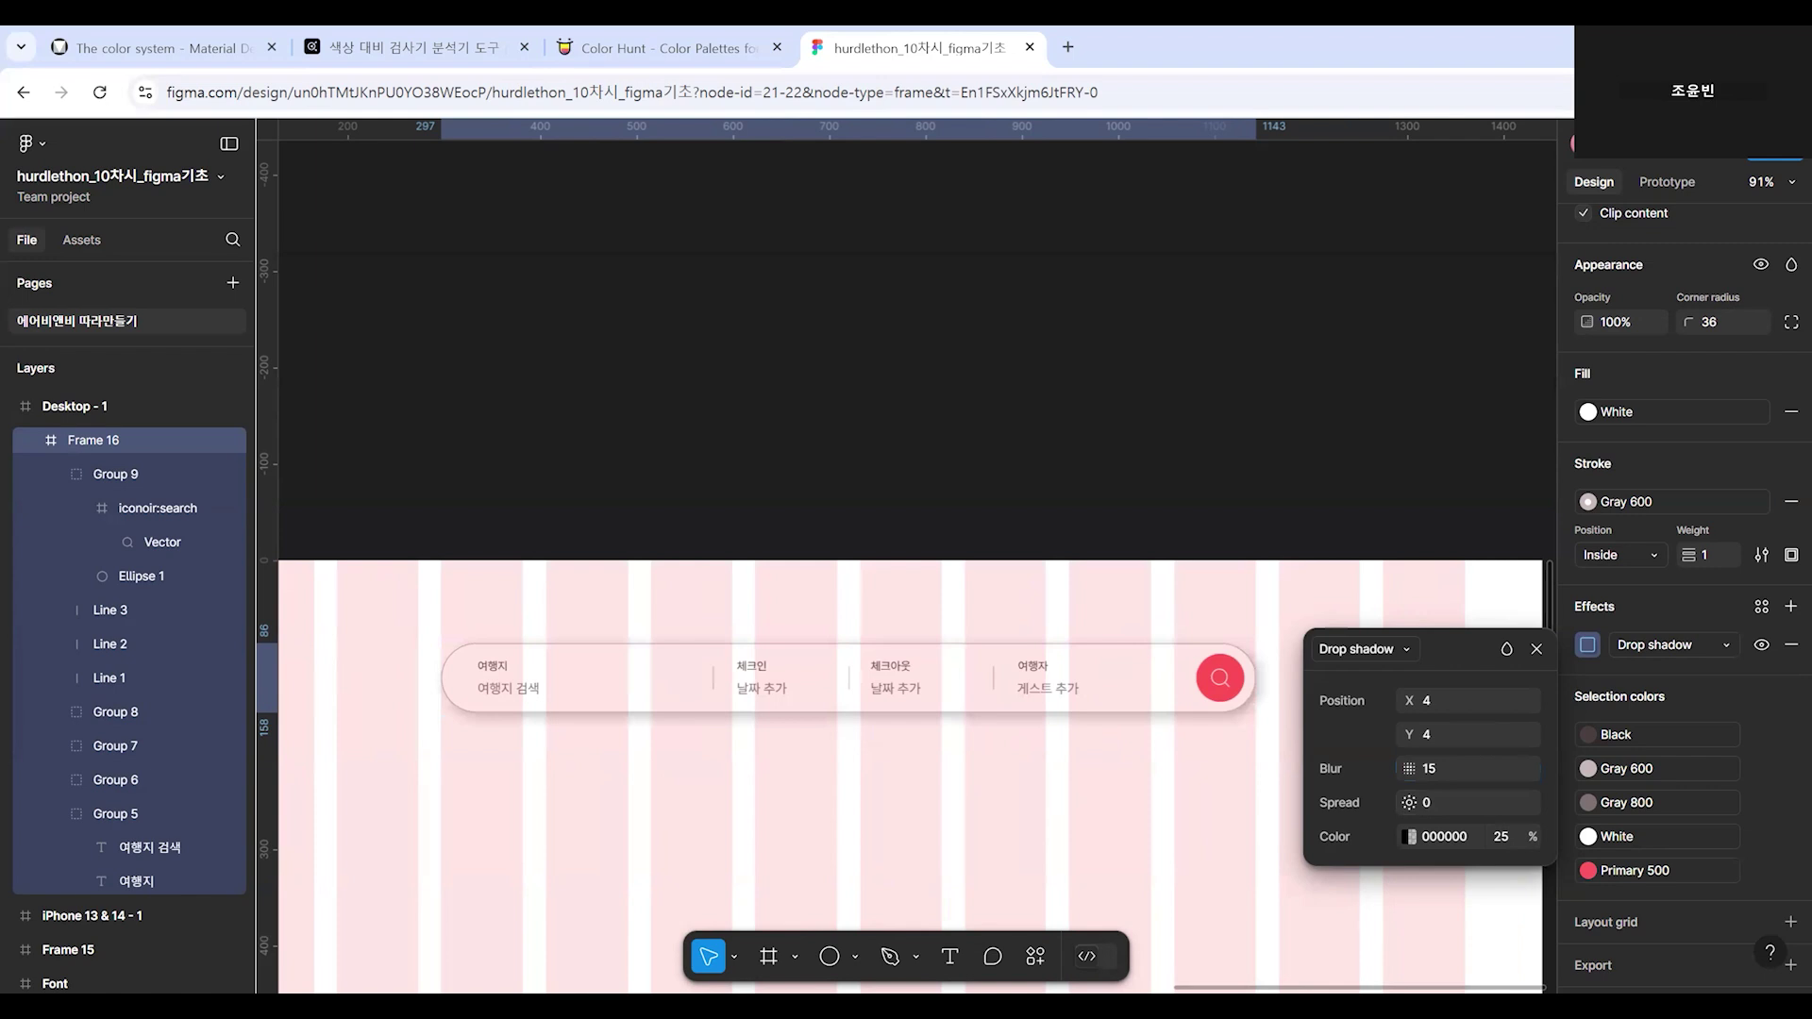
text(16)
key(Return)
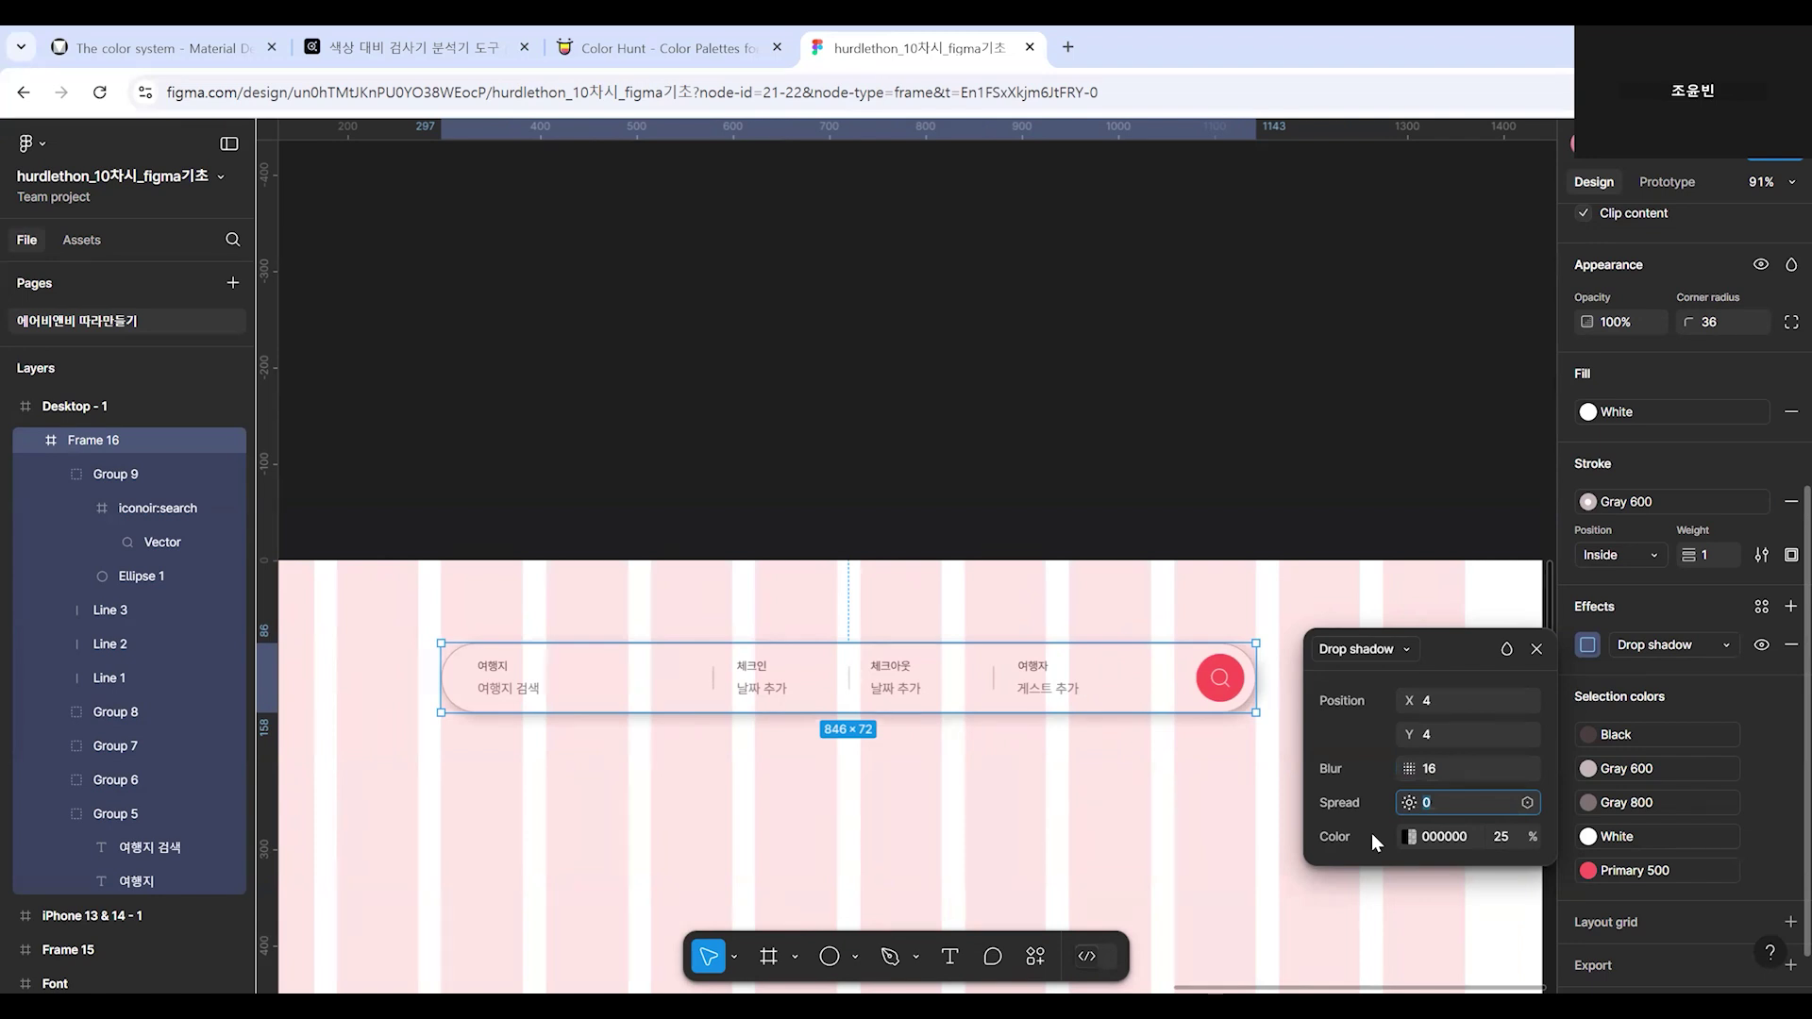
Set the opacity of the search bar's drop shadow color to 15%.
click(1208, 609)
click(1153, 689)
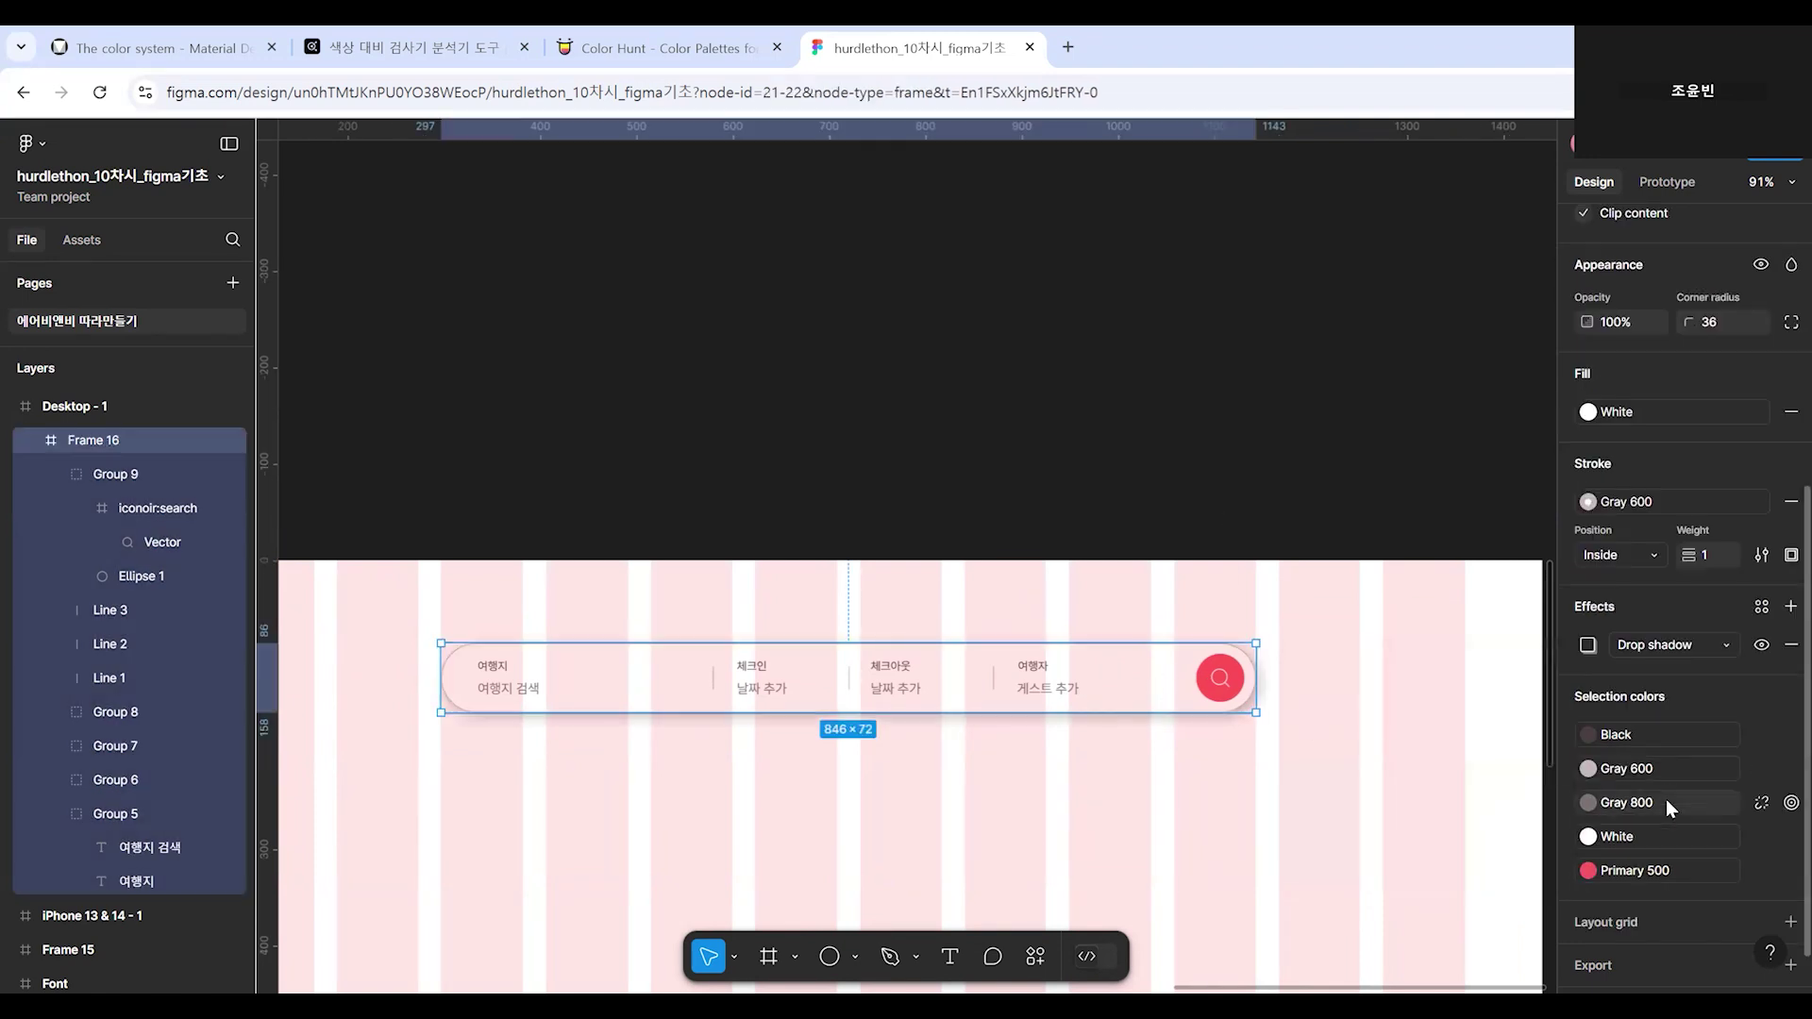
click(1588, 644)
click(1500, 846)
text(15)
key(Return)
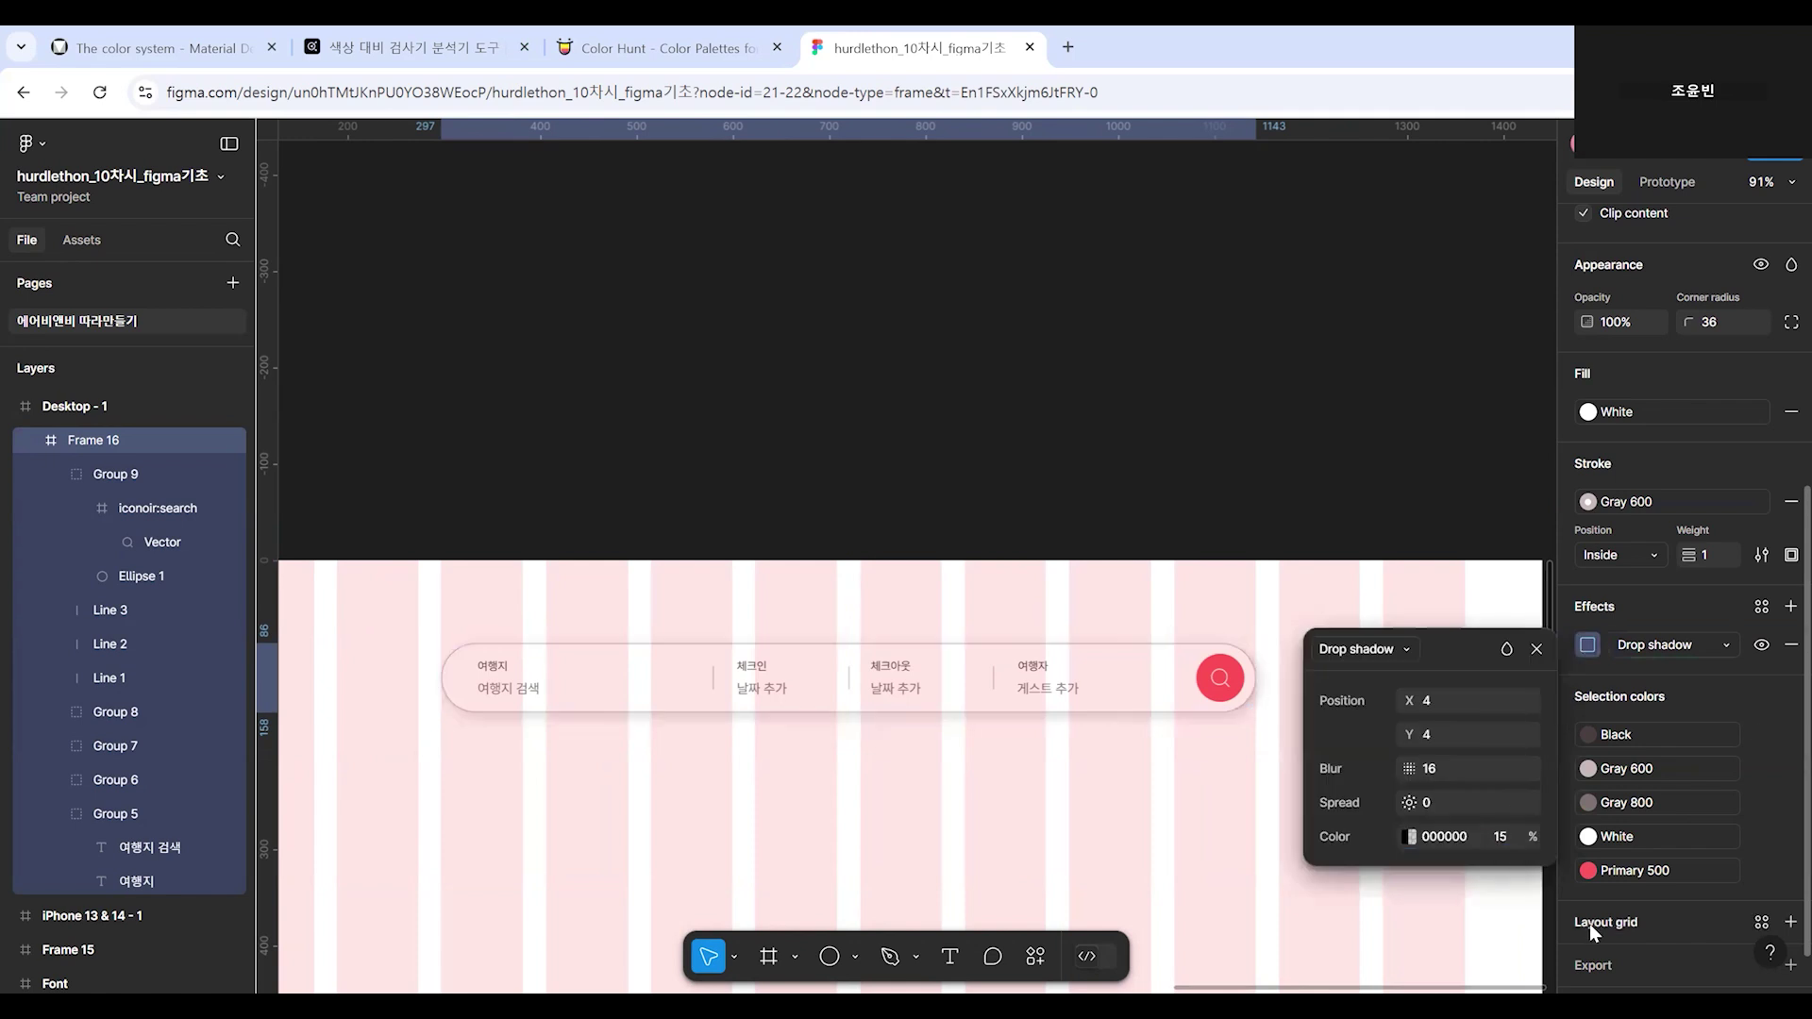
Hide the 12-column layout grid of the Desktop - 1 frame.
click(1019, 553)
scroll(1019, 562, down, 3)
drag(825, 736, 1179, 797)
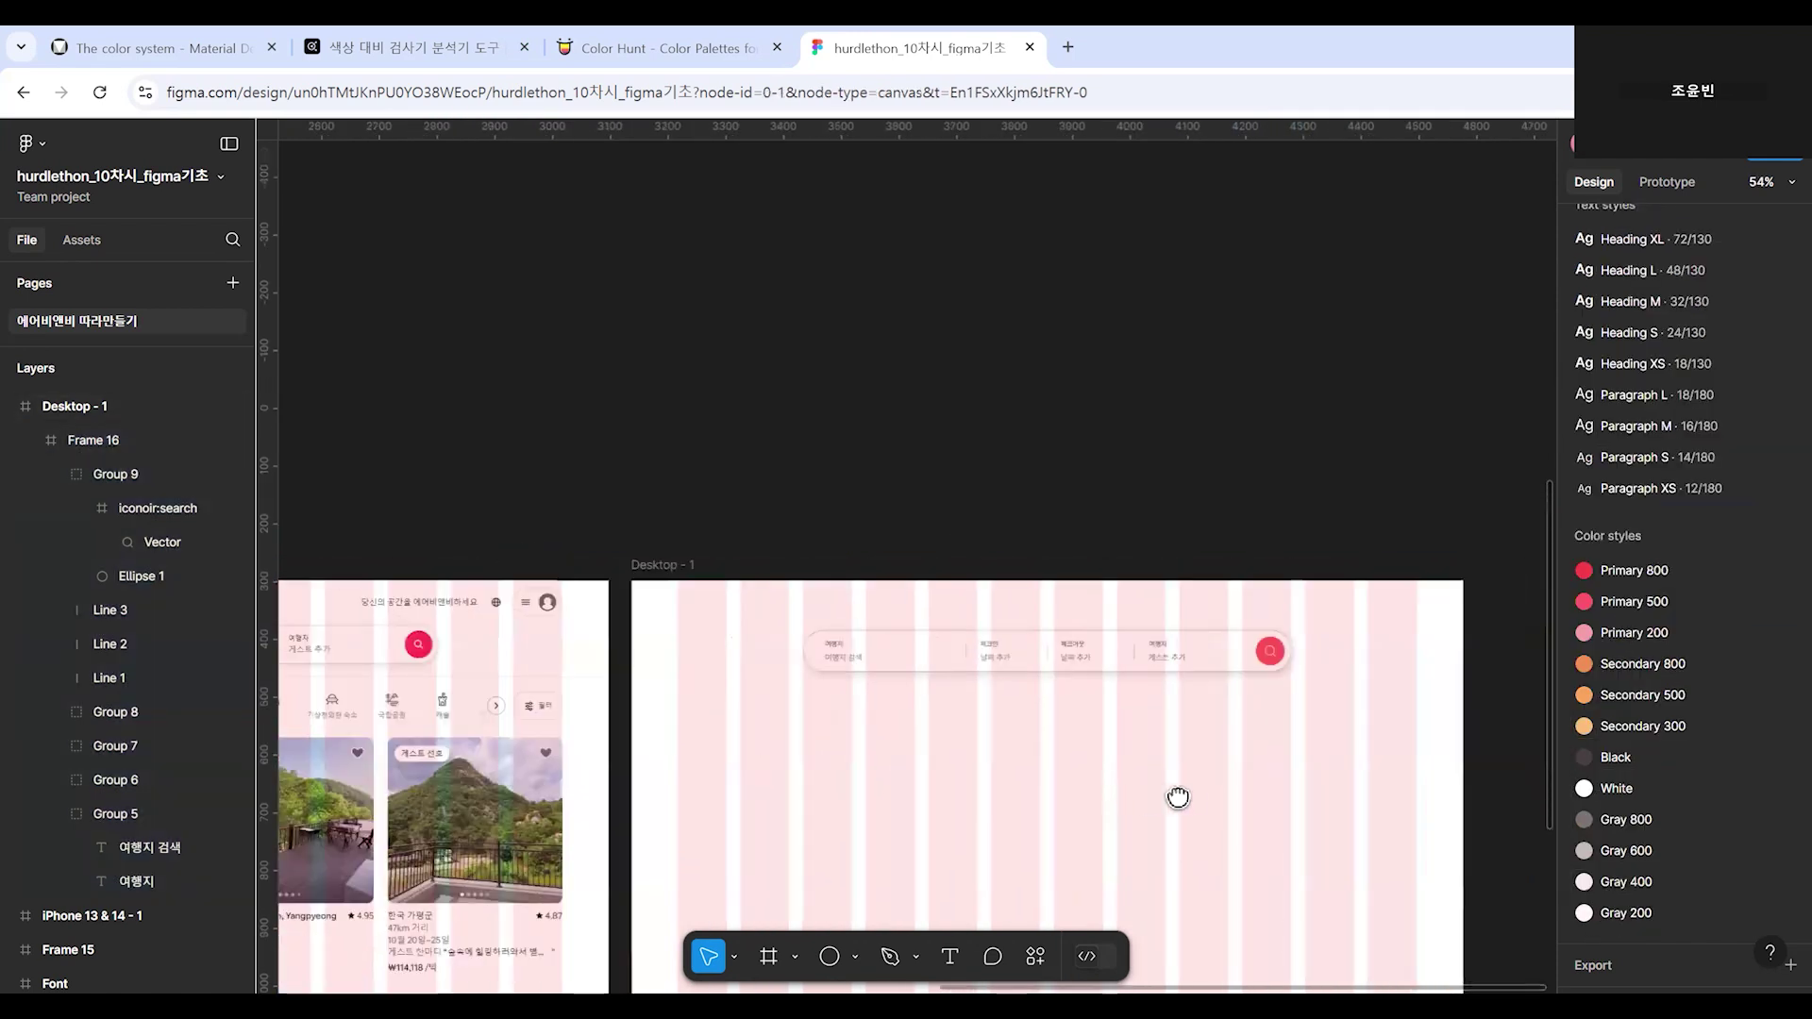
scroll(1179, 797, left, 5)
scroll(590, 684, right, 1)
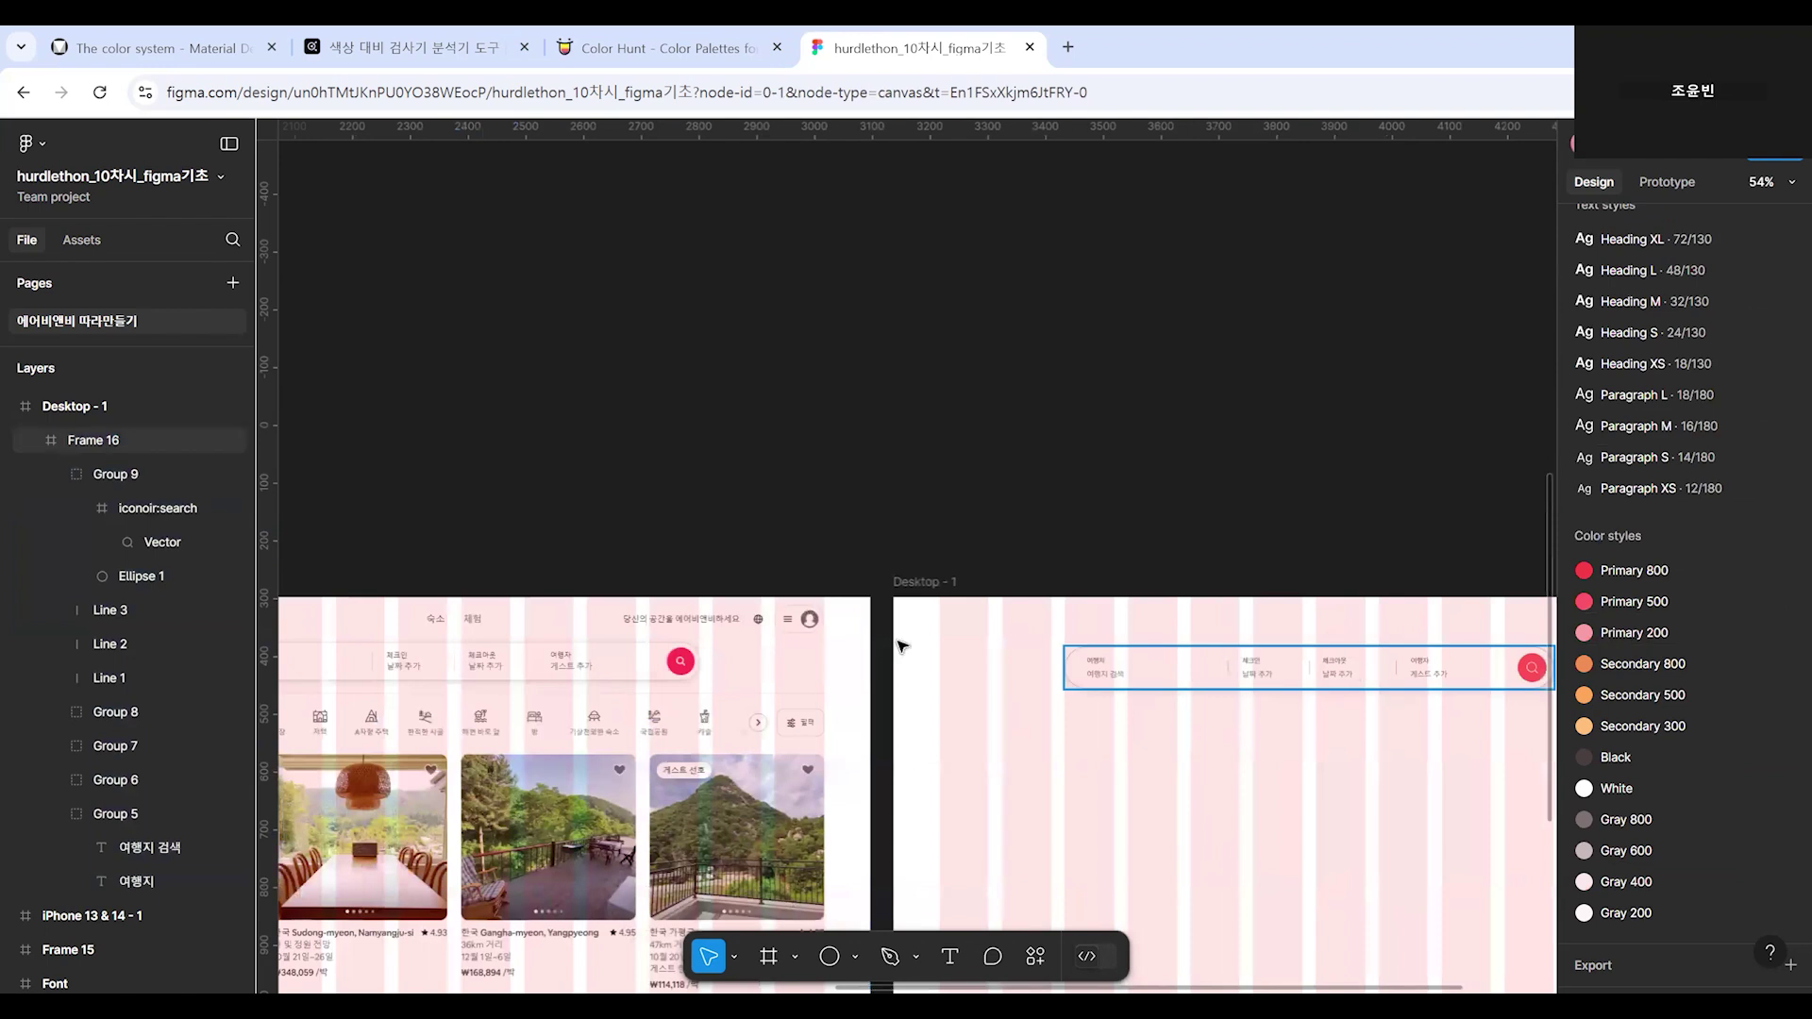
scroll(1246, 679, up, 3)
click(651, 526)
click(652, 526)
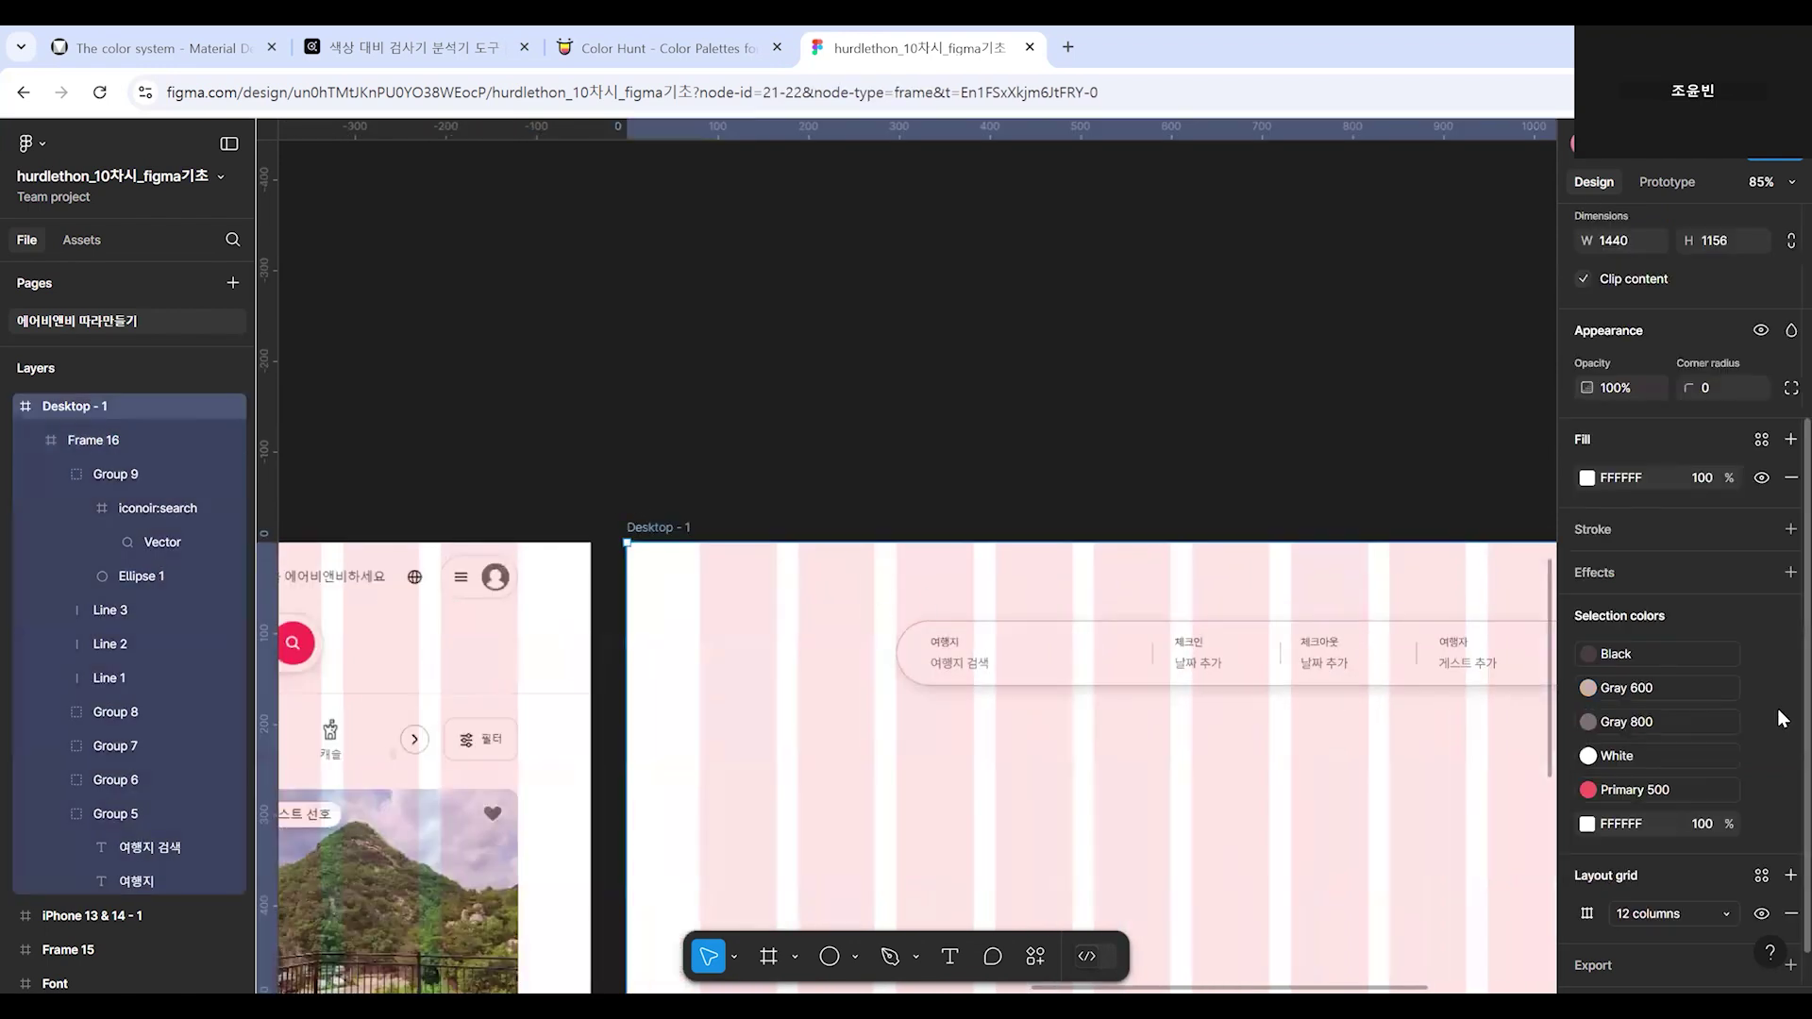
scroll(1741, 874, down, 1)
click(1759, 867)
click(1432, 837)
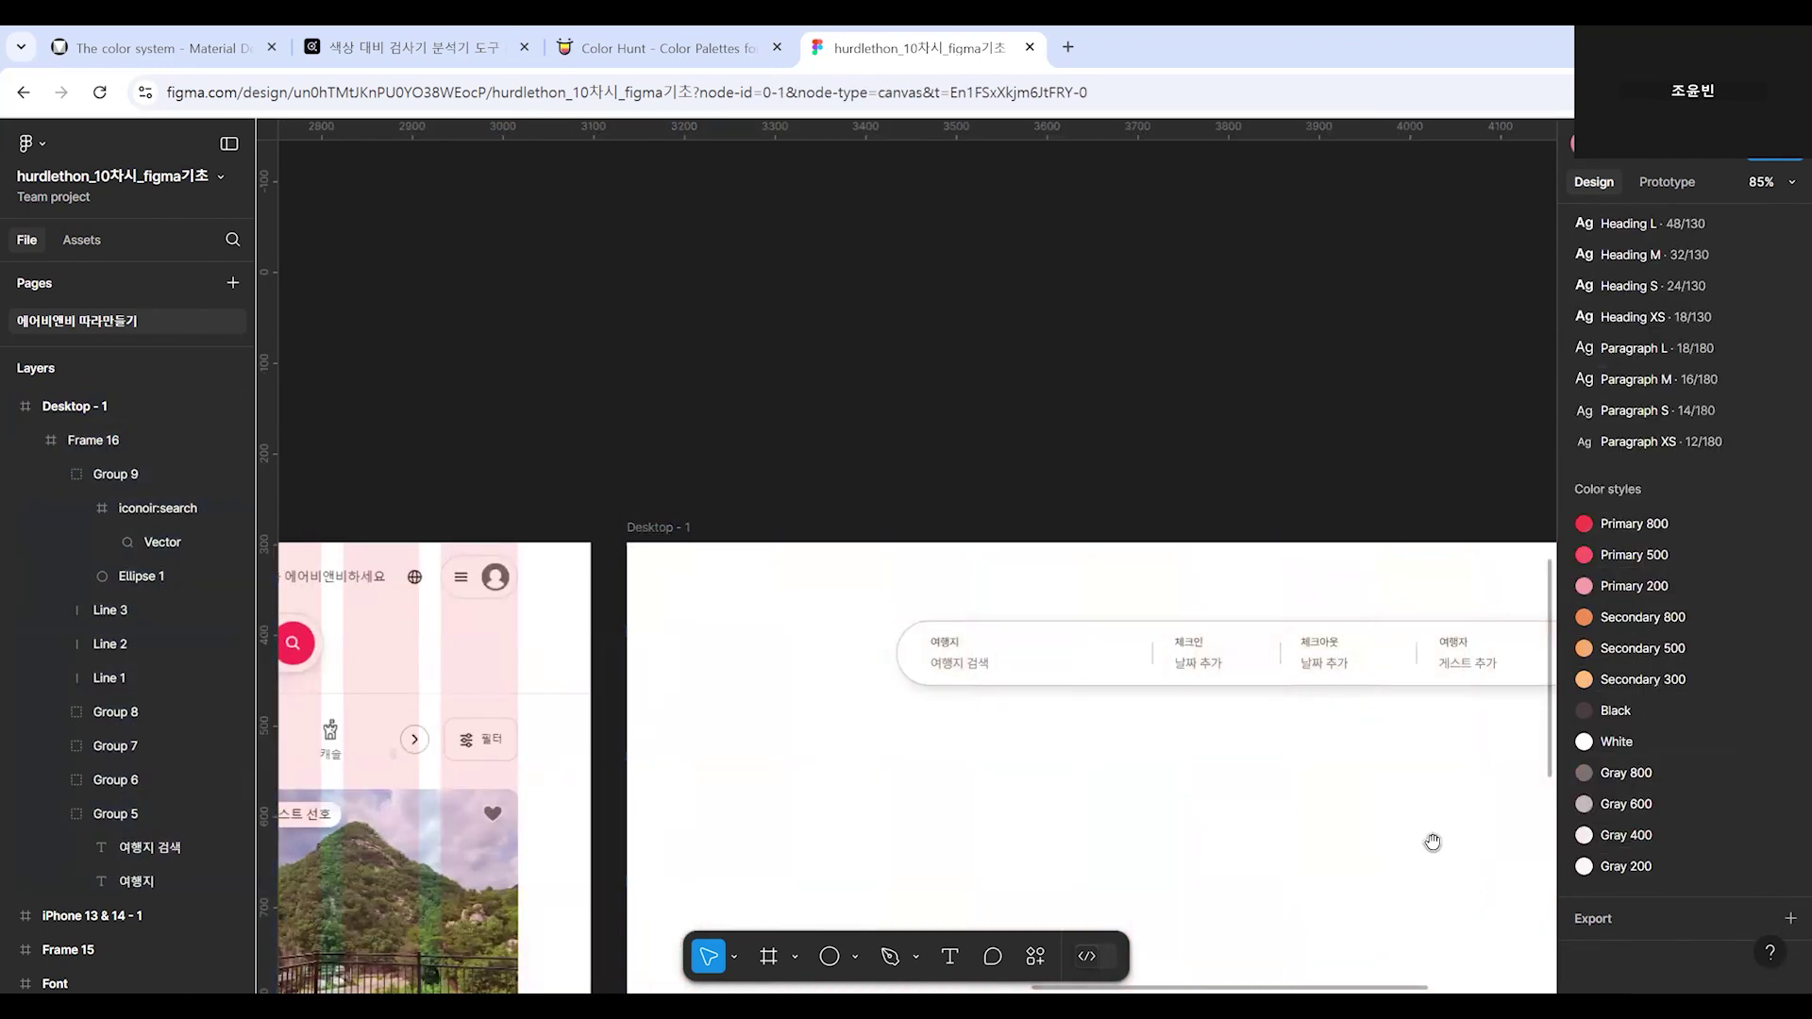
Compare the shadowed search bar in Desktop - 1, without its grid, with the search bar on the example page.
scroll(1227, 793, right, 3)
scroll(1227, 793, down, 1)
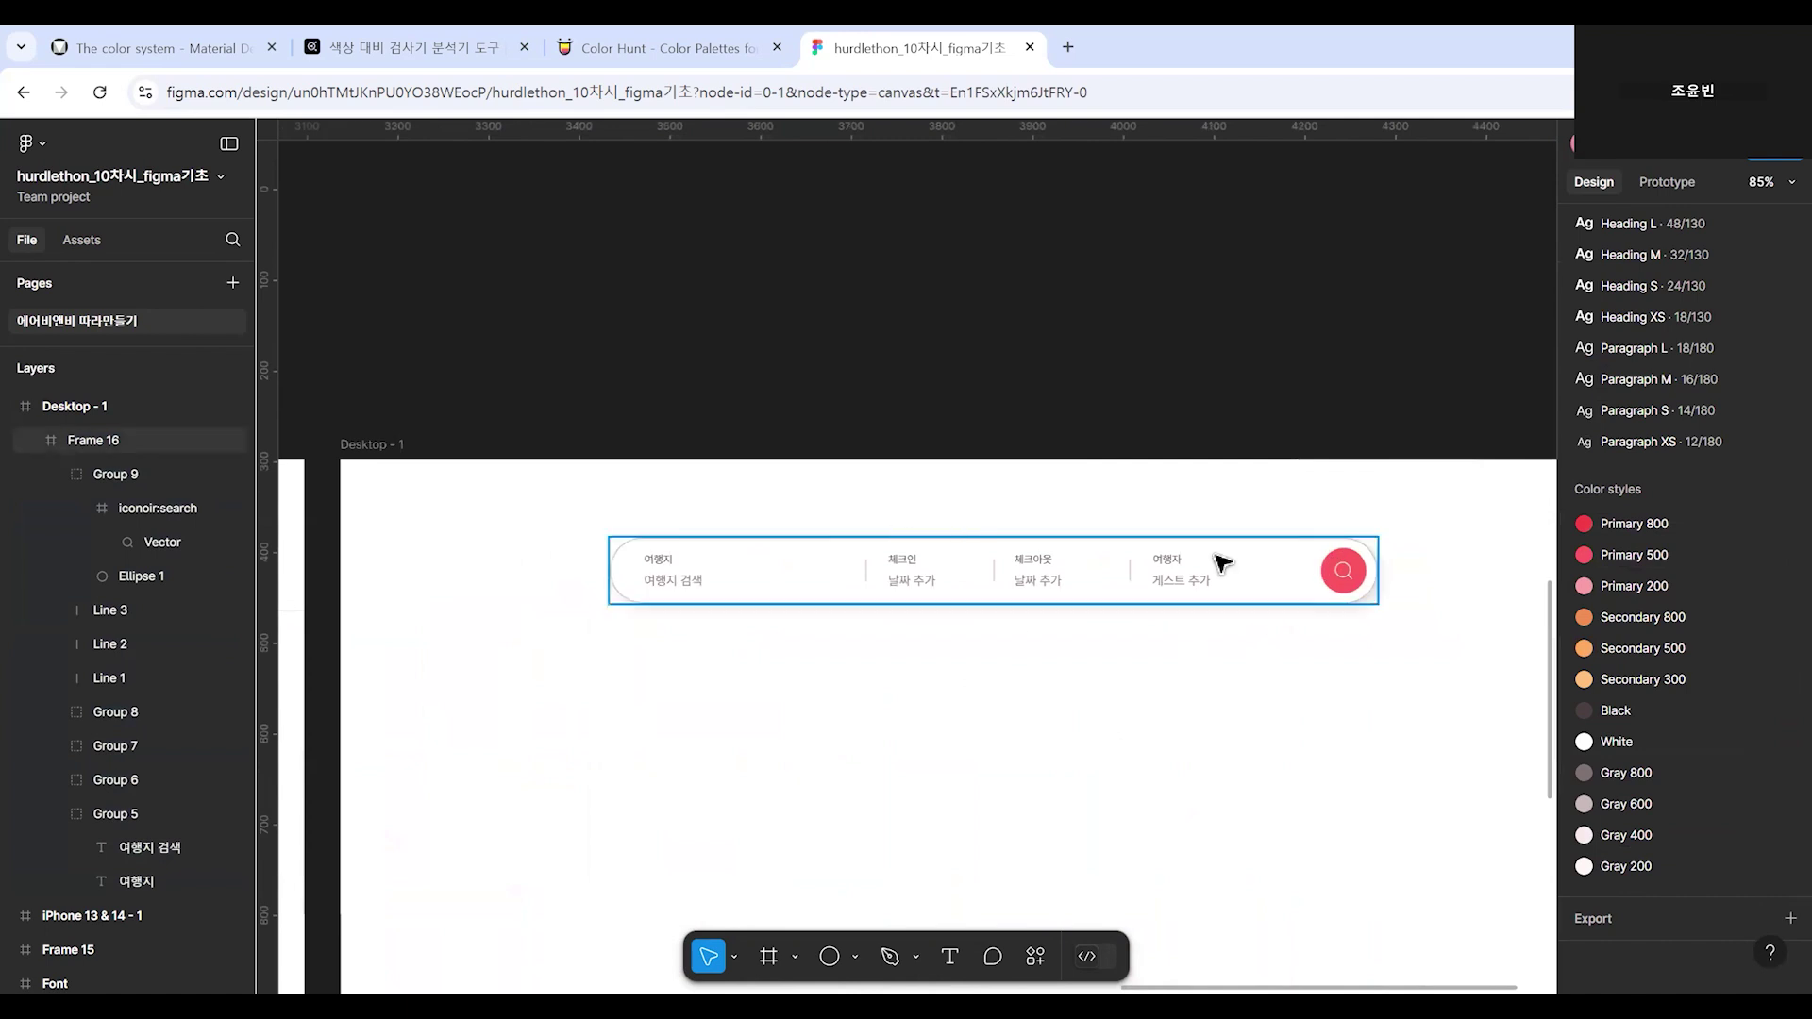
click(373, 448)
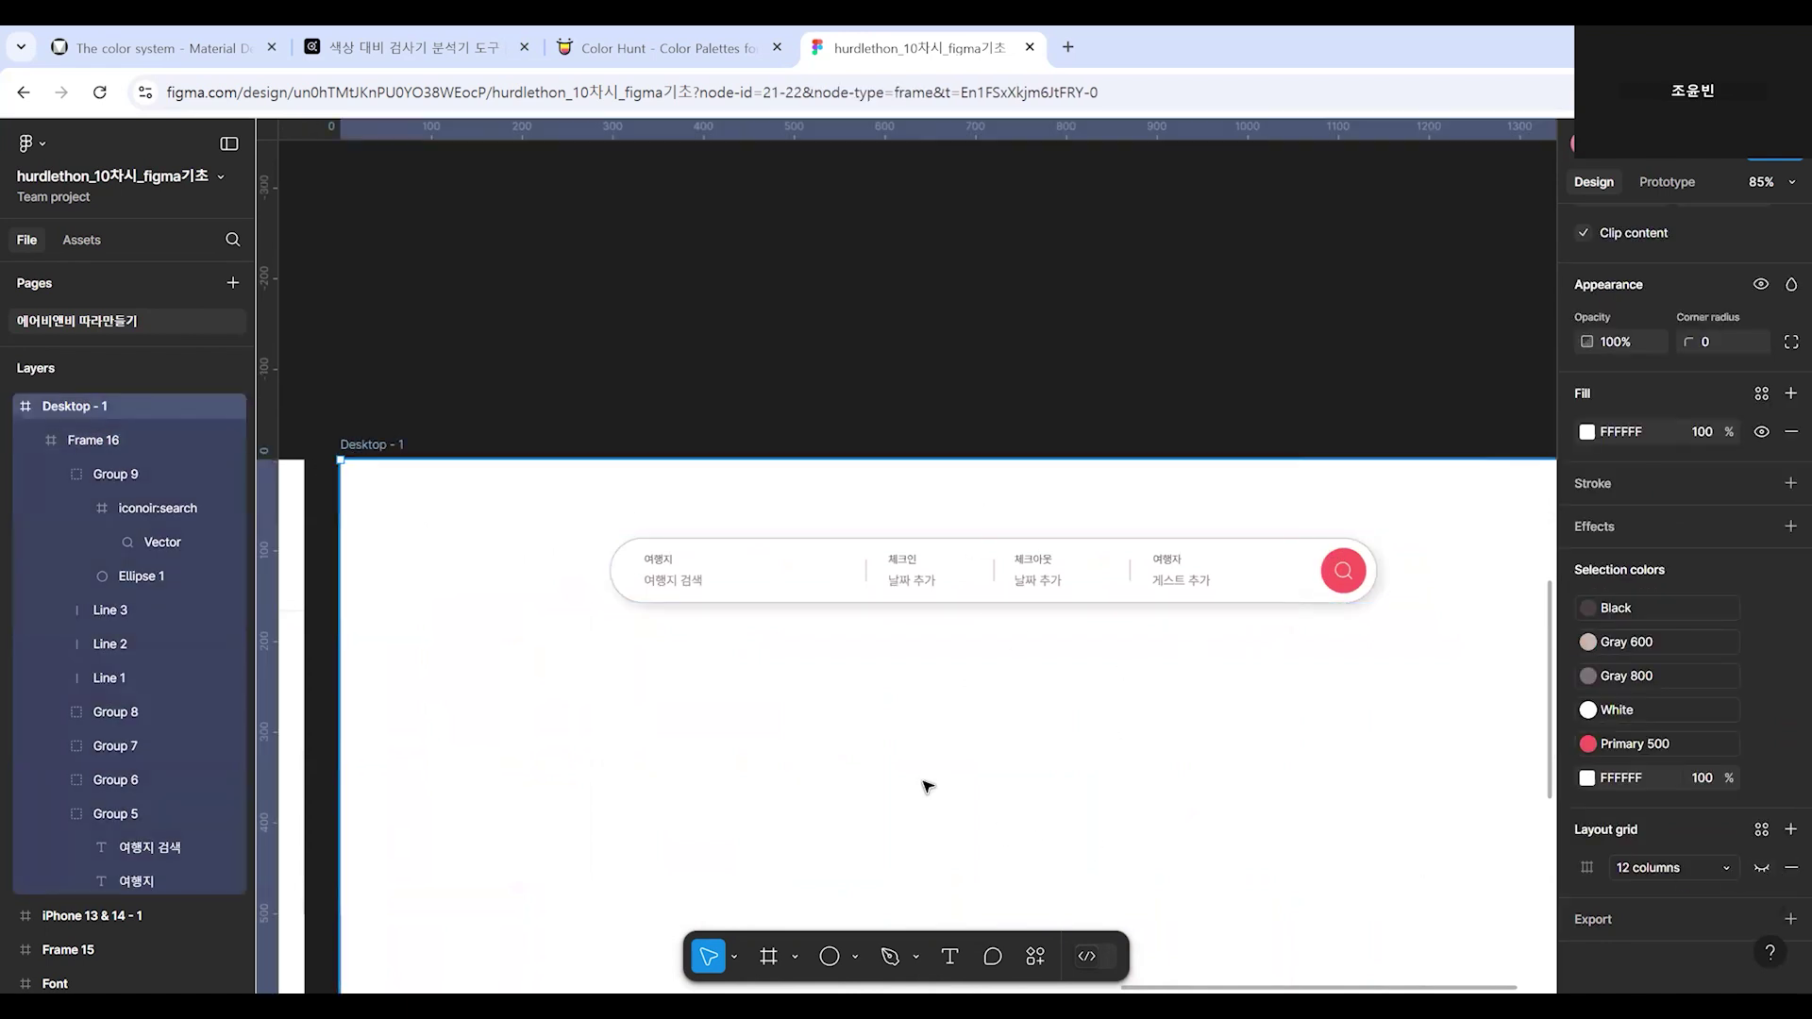
scroll(897, 731, down, 2)
scroll(1050, 760, left, 6)
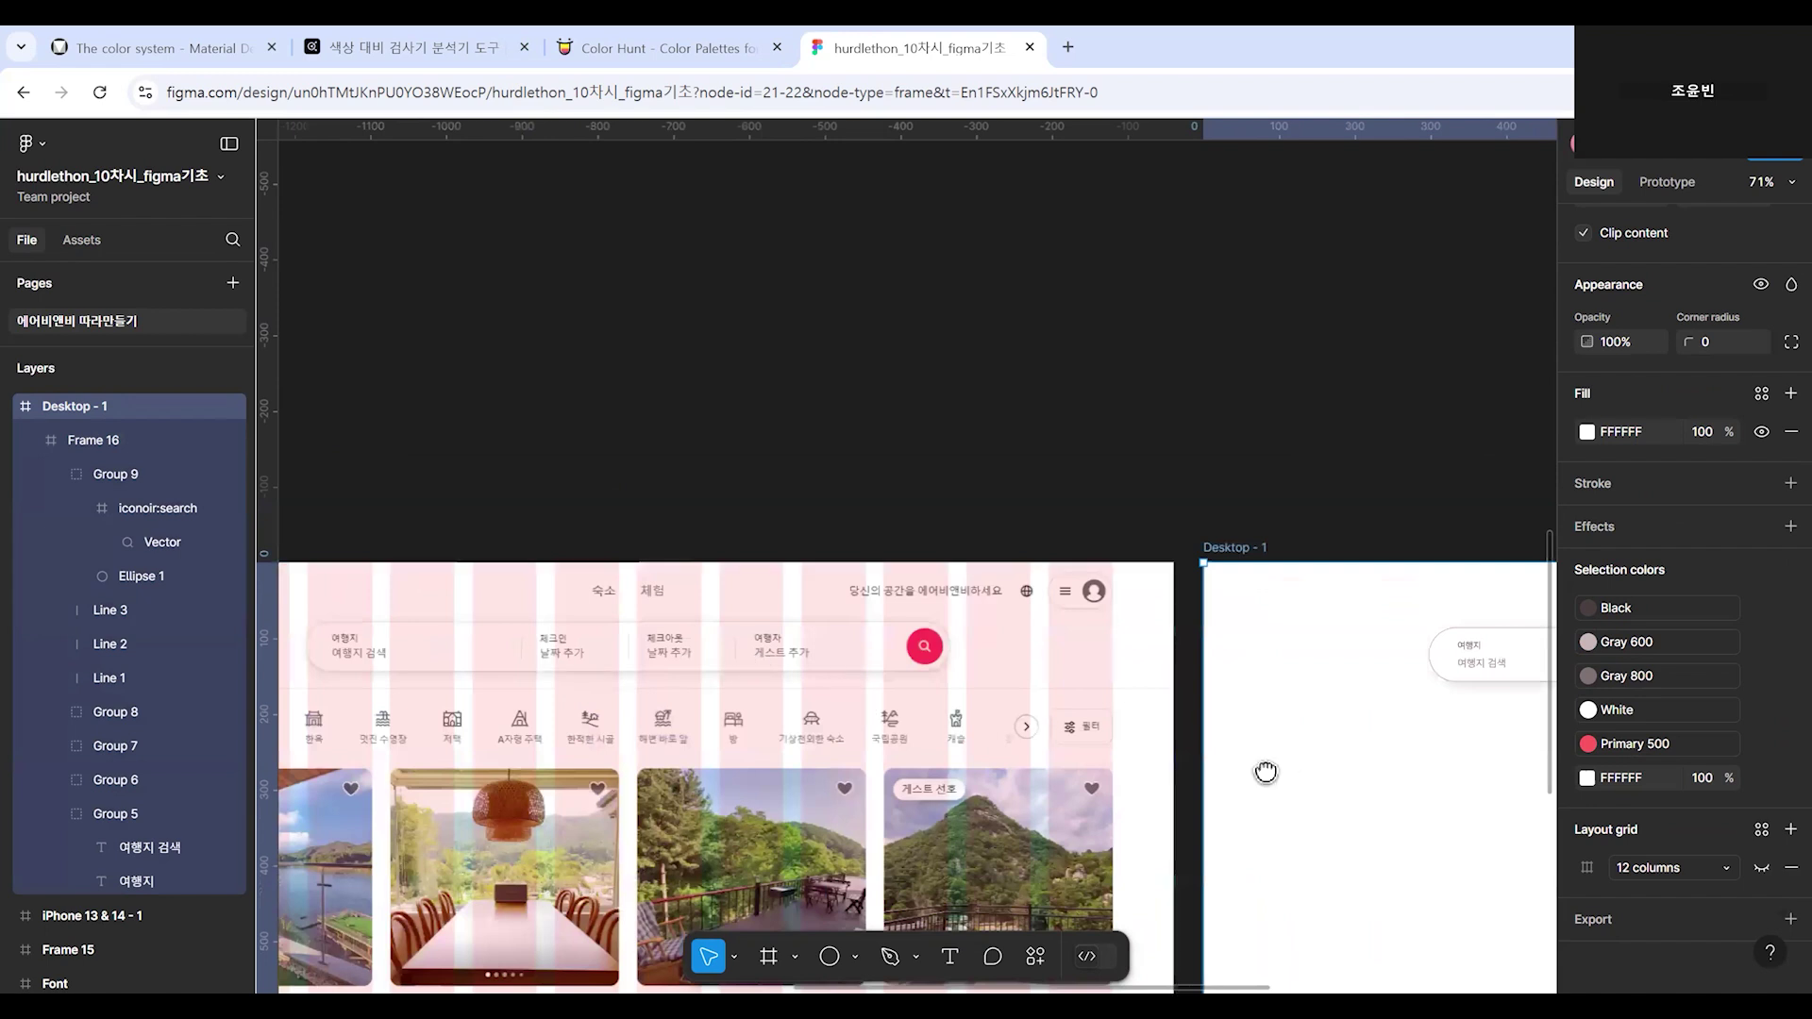
scroll(1266, 768, right, 8)
drag(746, 772, 755, 758)
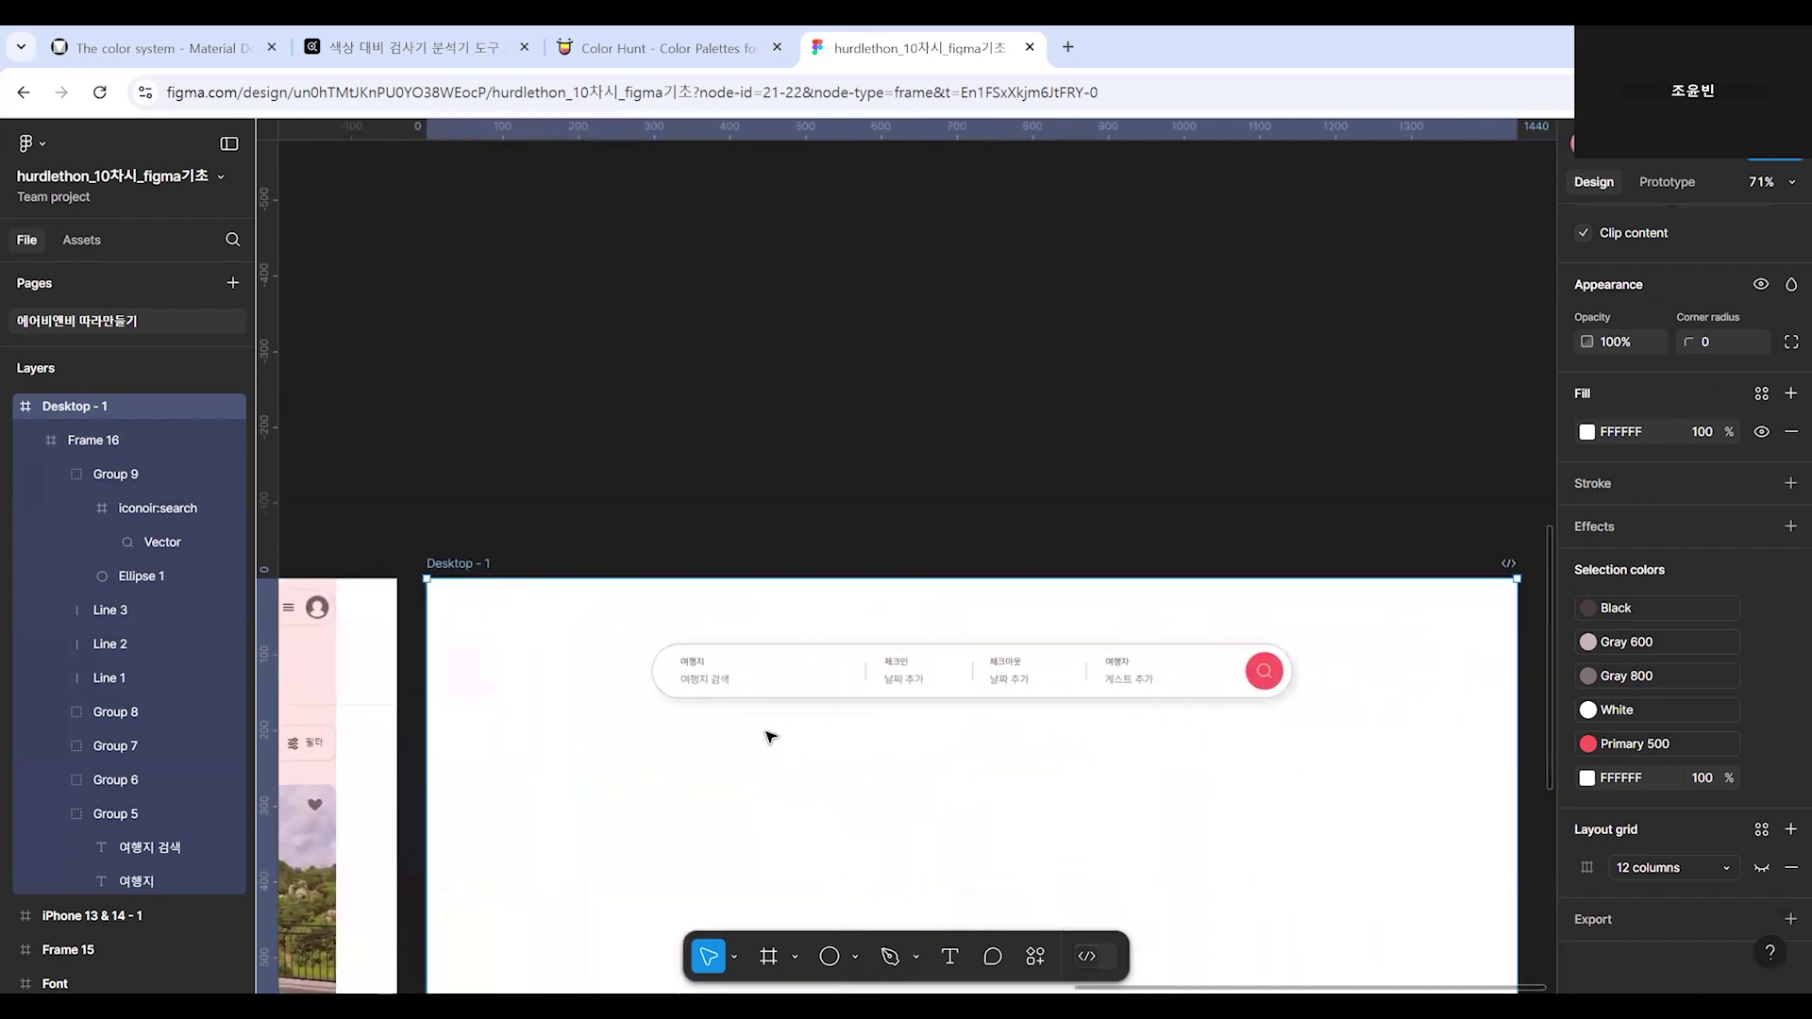
scroll(733, 773, down, 1)
scroll(708, 761, left, 10)
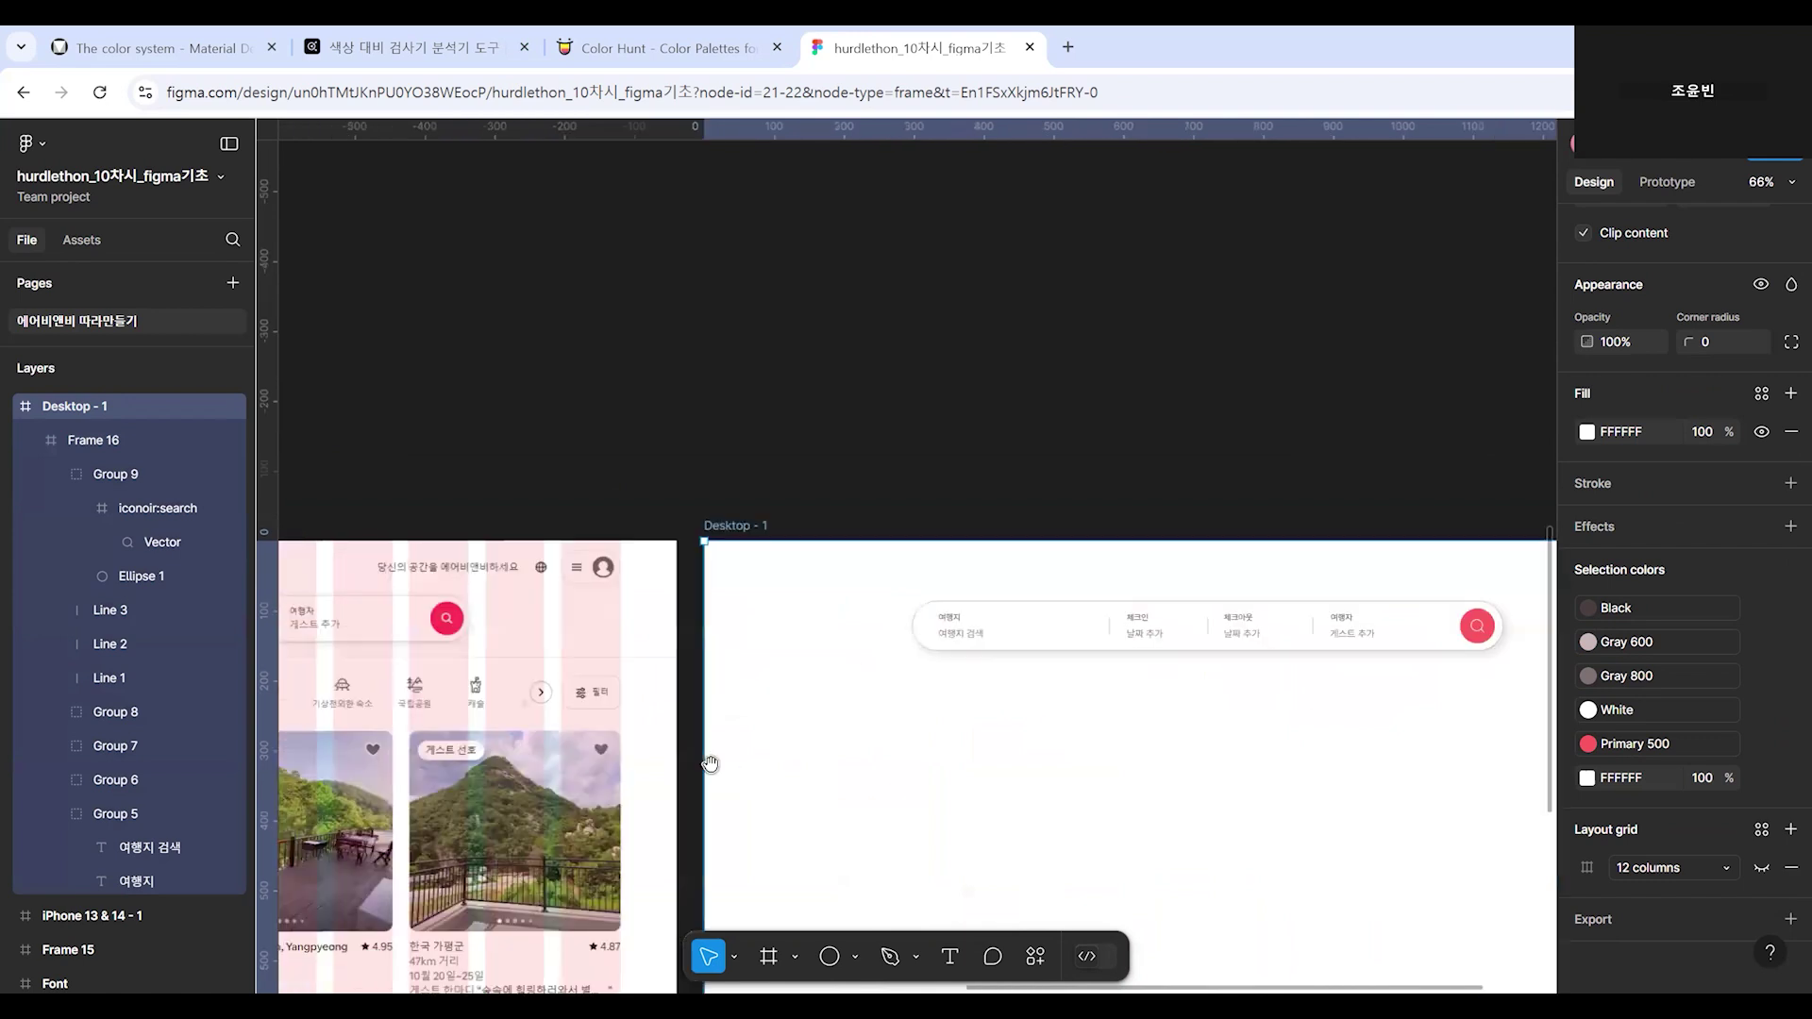
scroll(1226, 776, right, 8)
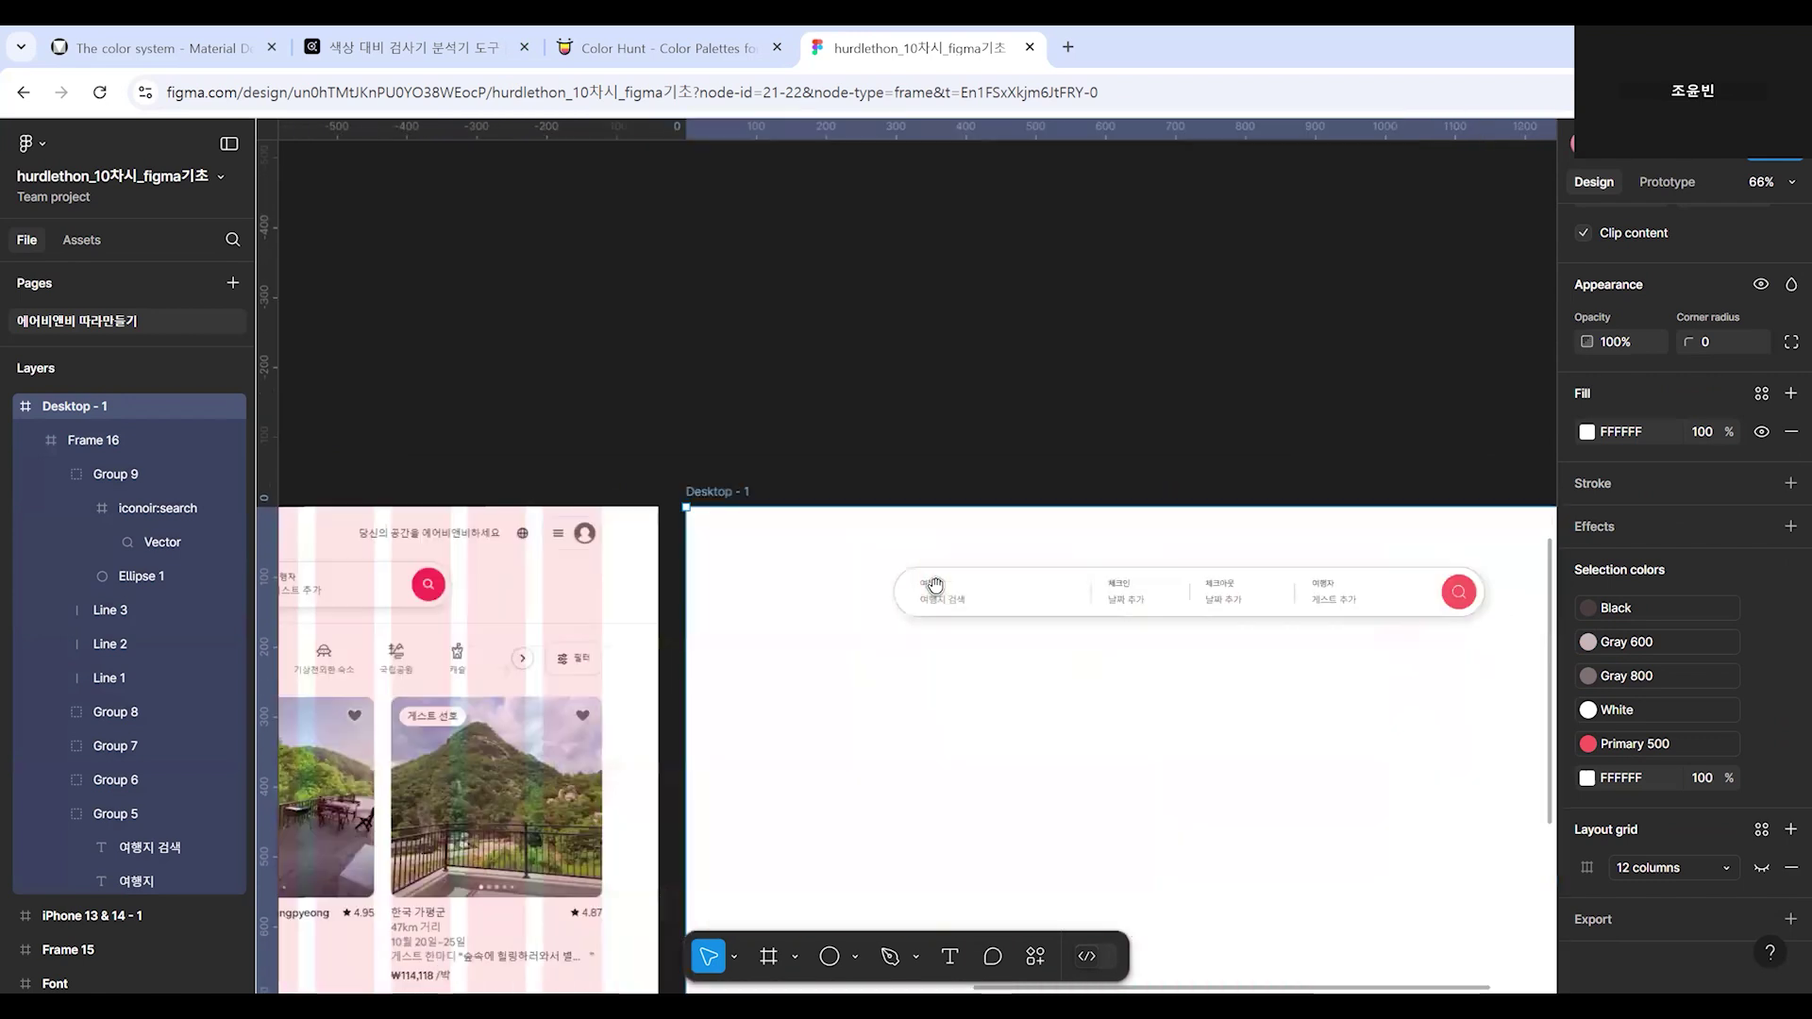
Show the 12-column layout grid of the Desktop - 1 frame again.
click(1181, 615)
click(933, 547)
click(1790, 829)
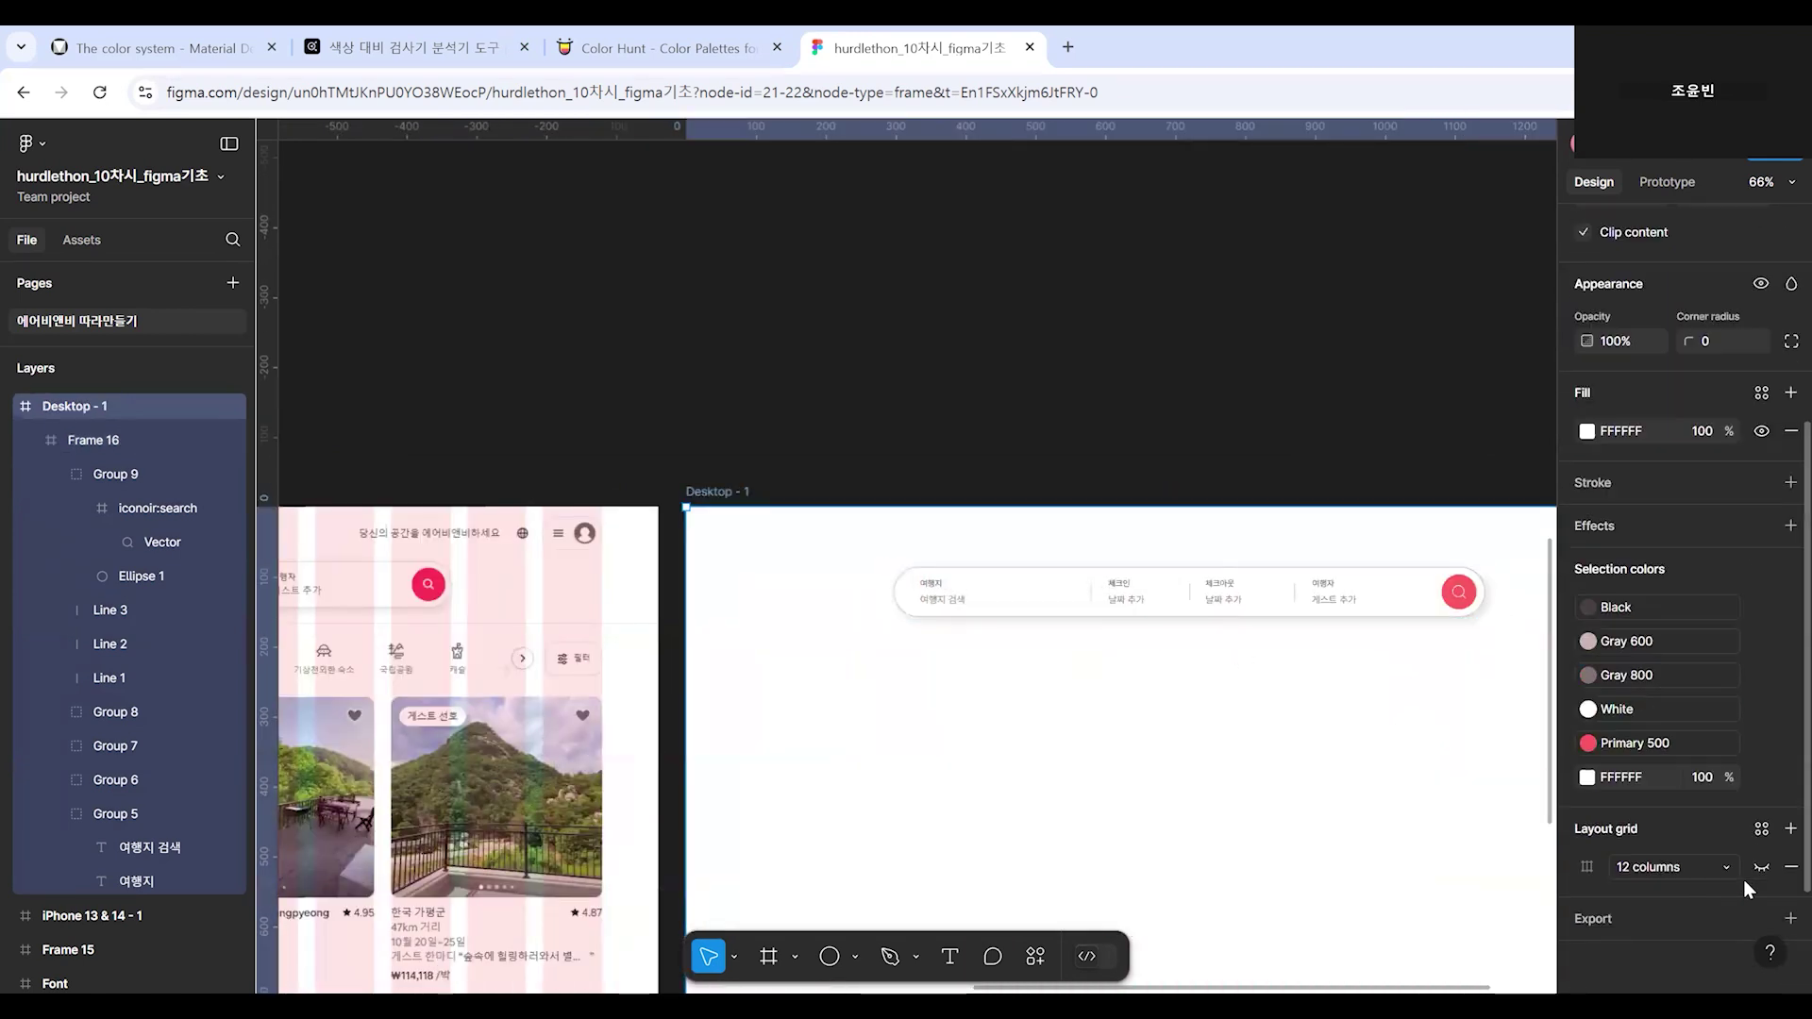
click(1762, 867)
click(1112, 785)
Copy the Airbnb logo image from above the Color frame and paste it into the Desktop - 1 frame.
drag(774, 734, 1155, 738)
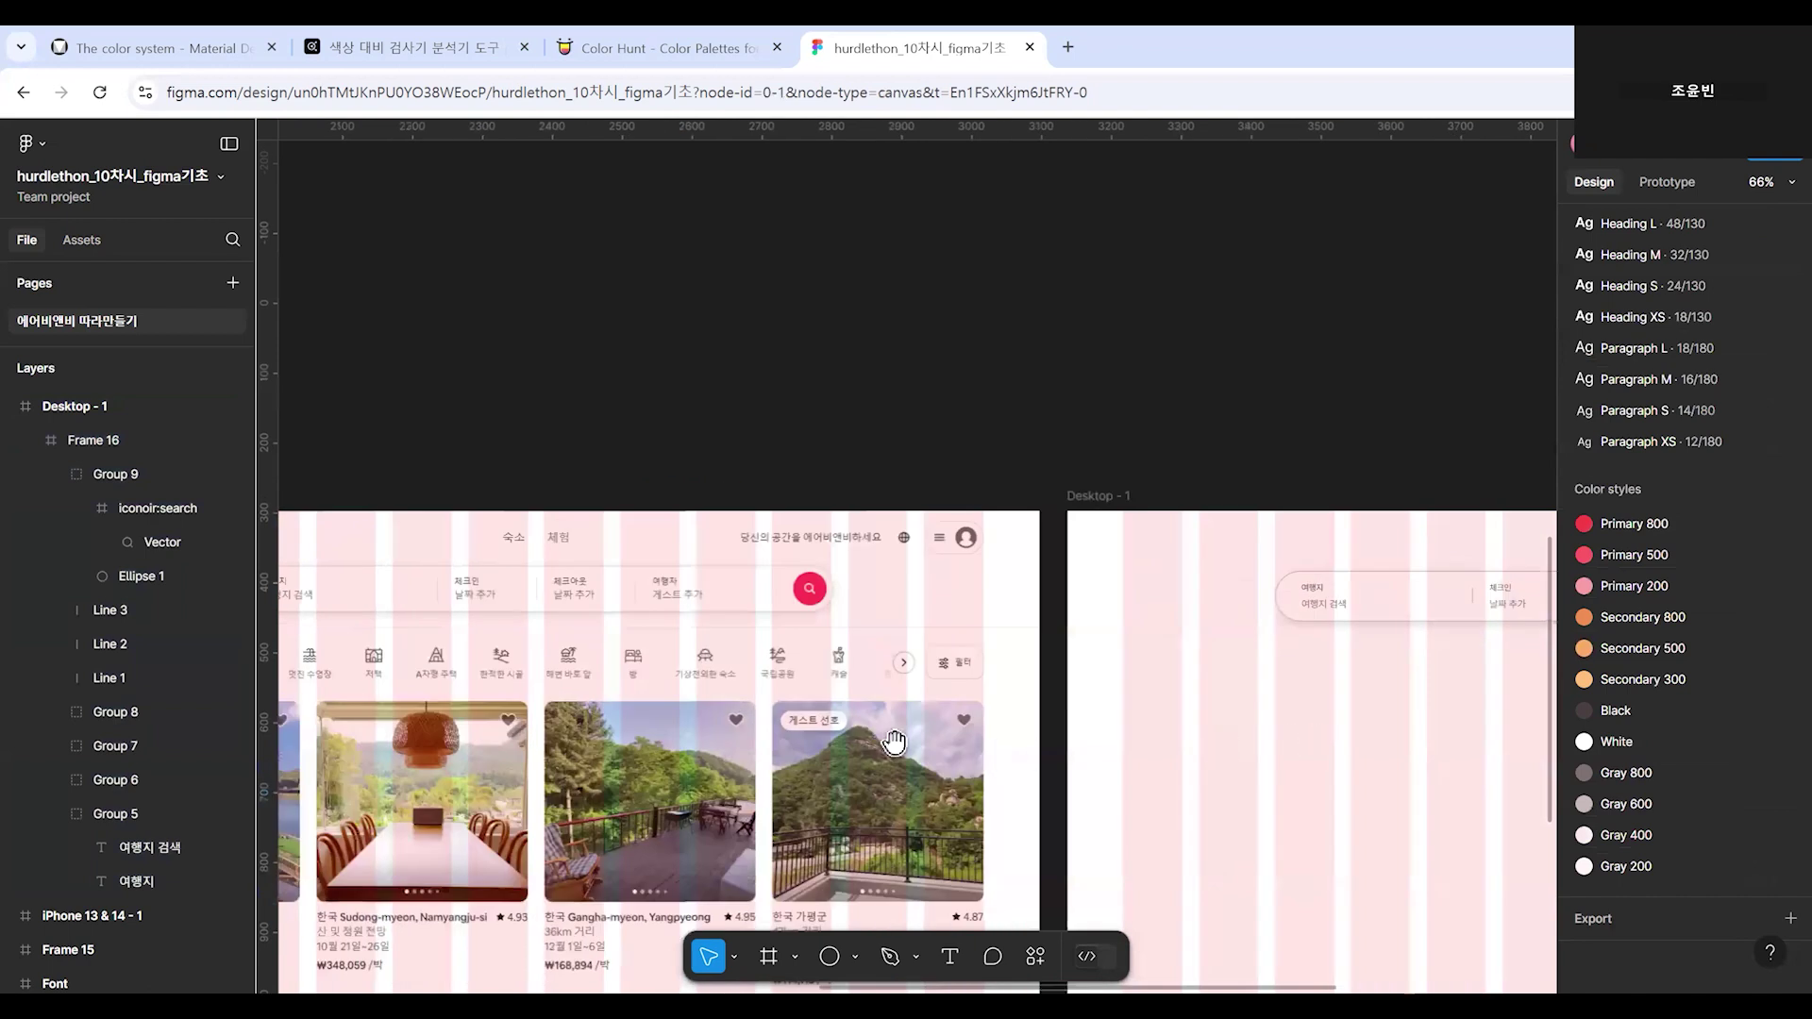
drag(893, 744, 1181, 746)
drag(1072, 724, 337, 767)
drag(1208, 668, 980, 674)
drag(1373, 580, 1340, 578)
drag(416, 645, 946, 664)
scroll(642, 540, left, 7)
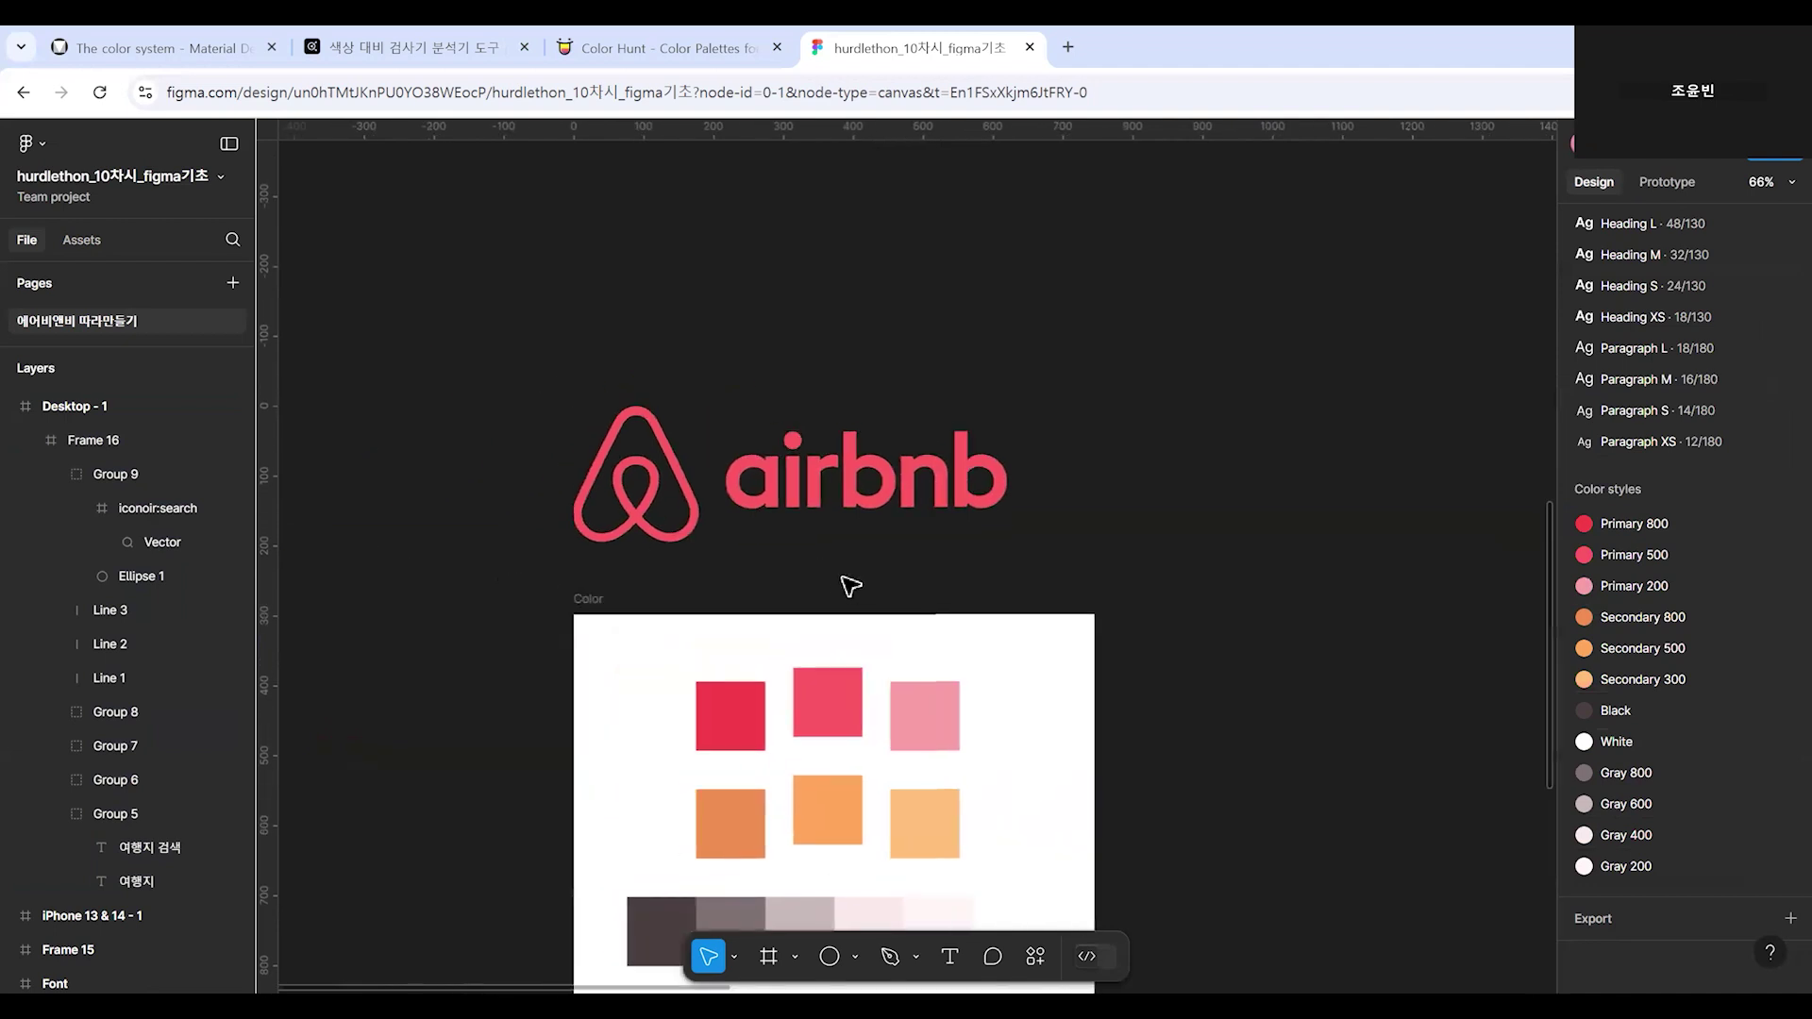
click(798, 502)
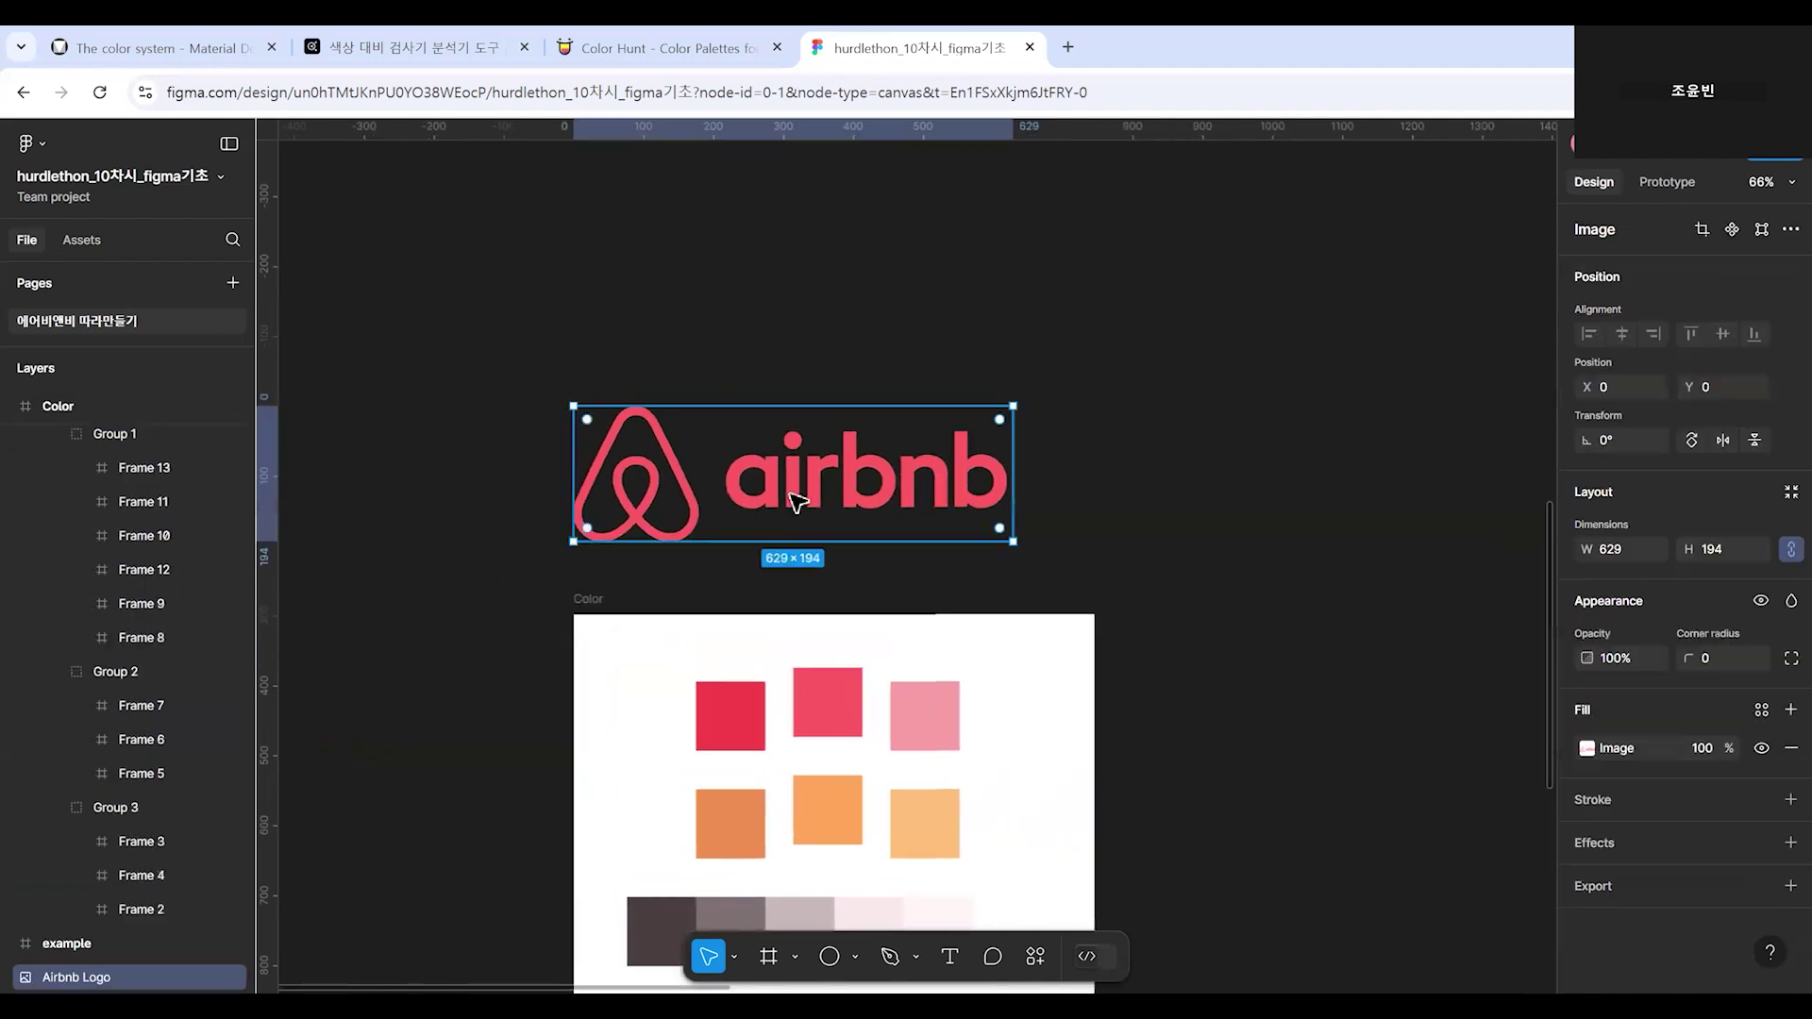
click(958, 580)
scroll(457, 865, right, 20)
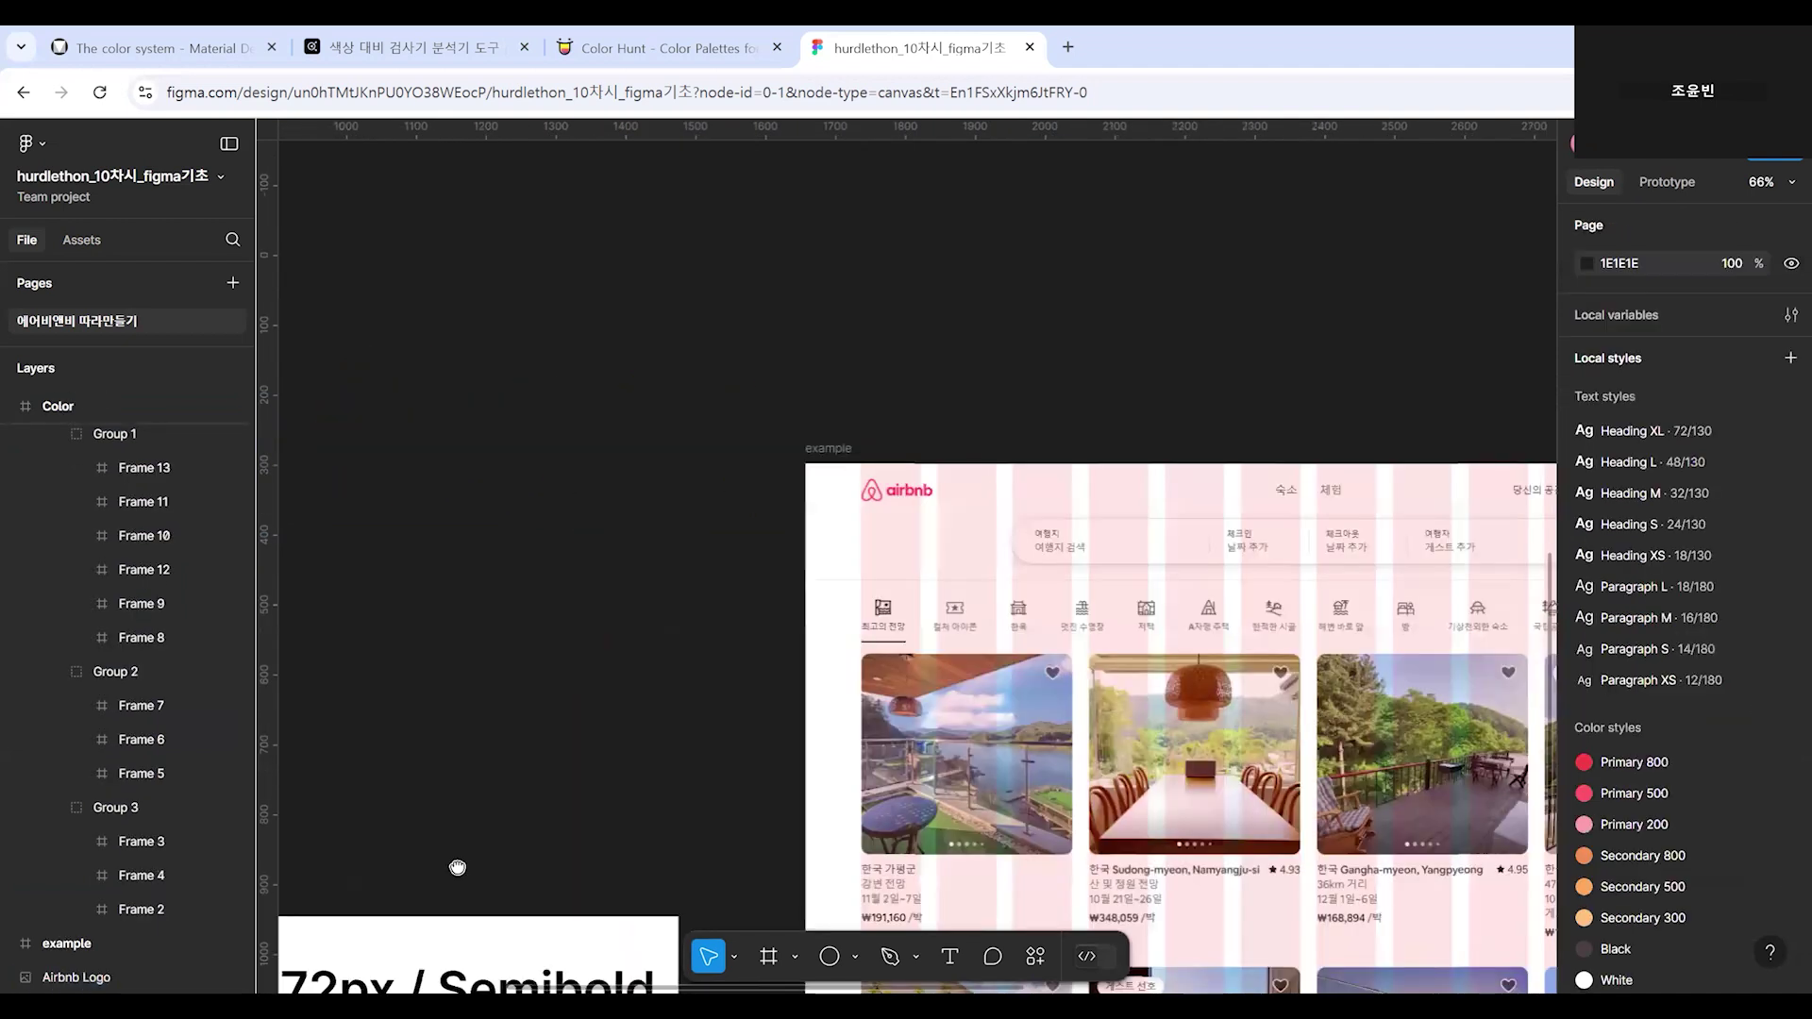
scroll(647, 513, left, 2)
click(627, 484)
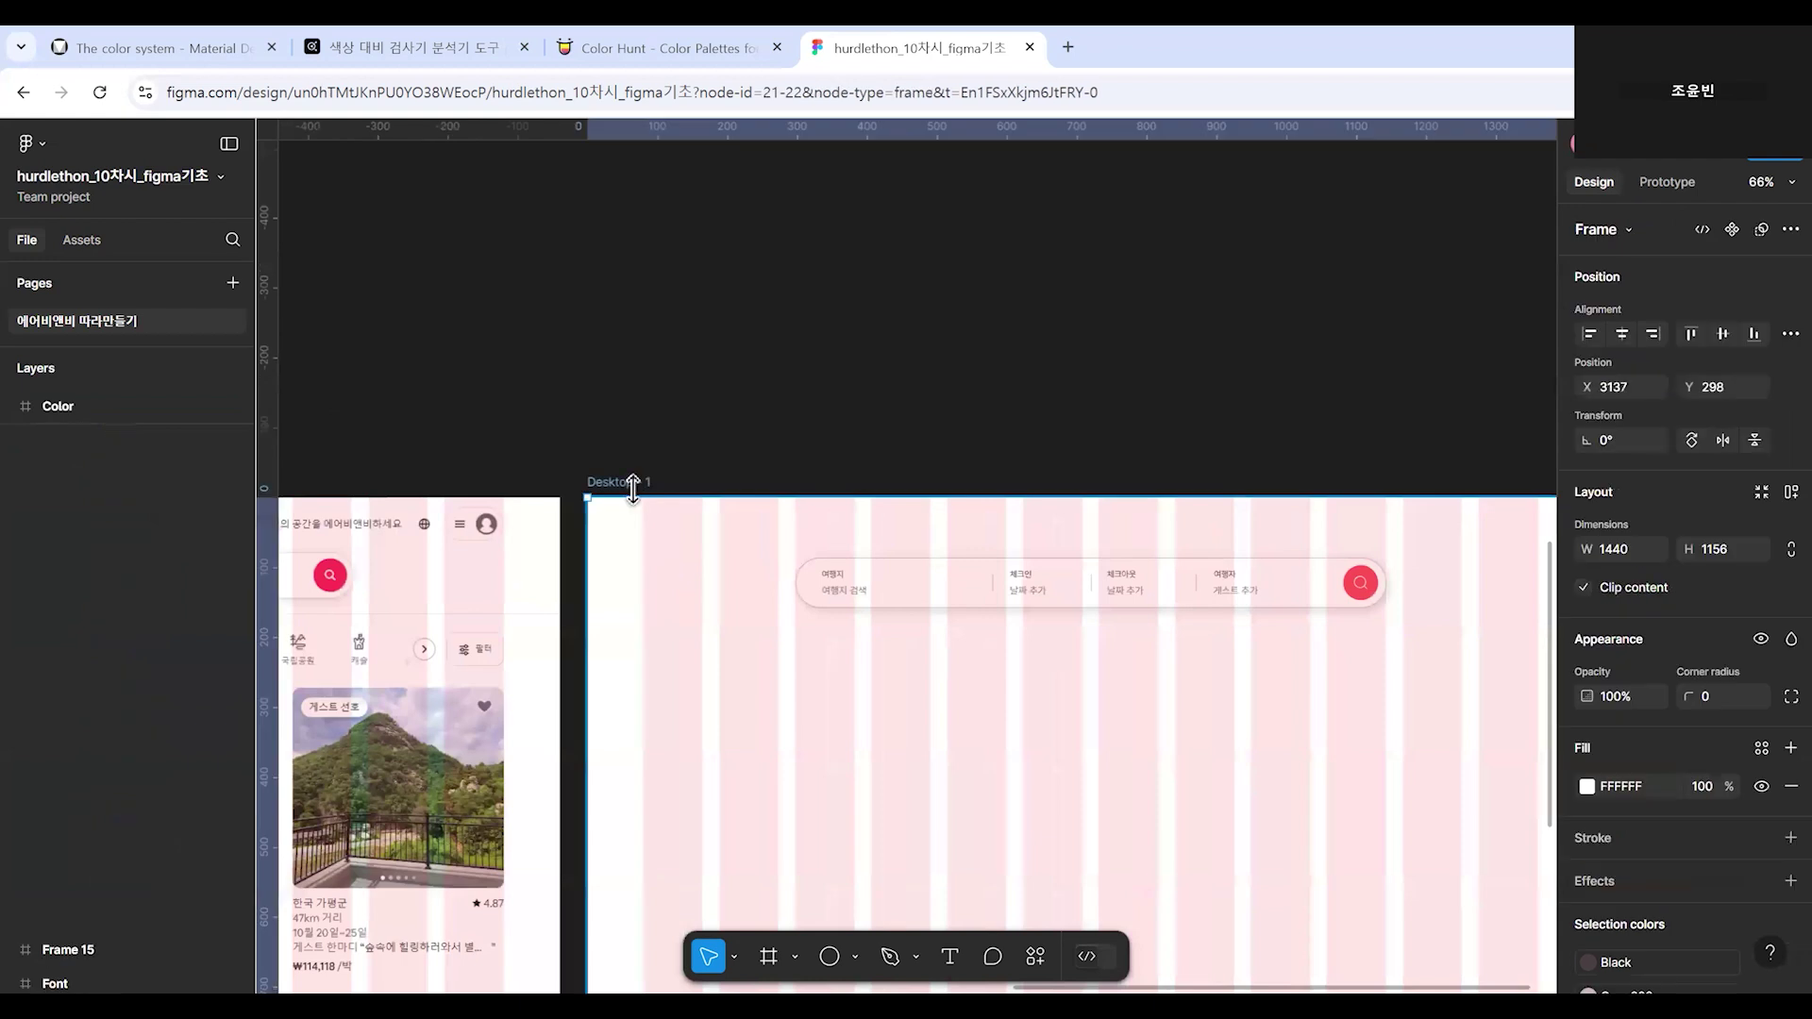
key(ctrl+v)
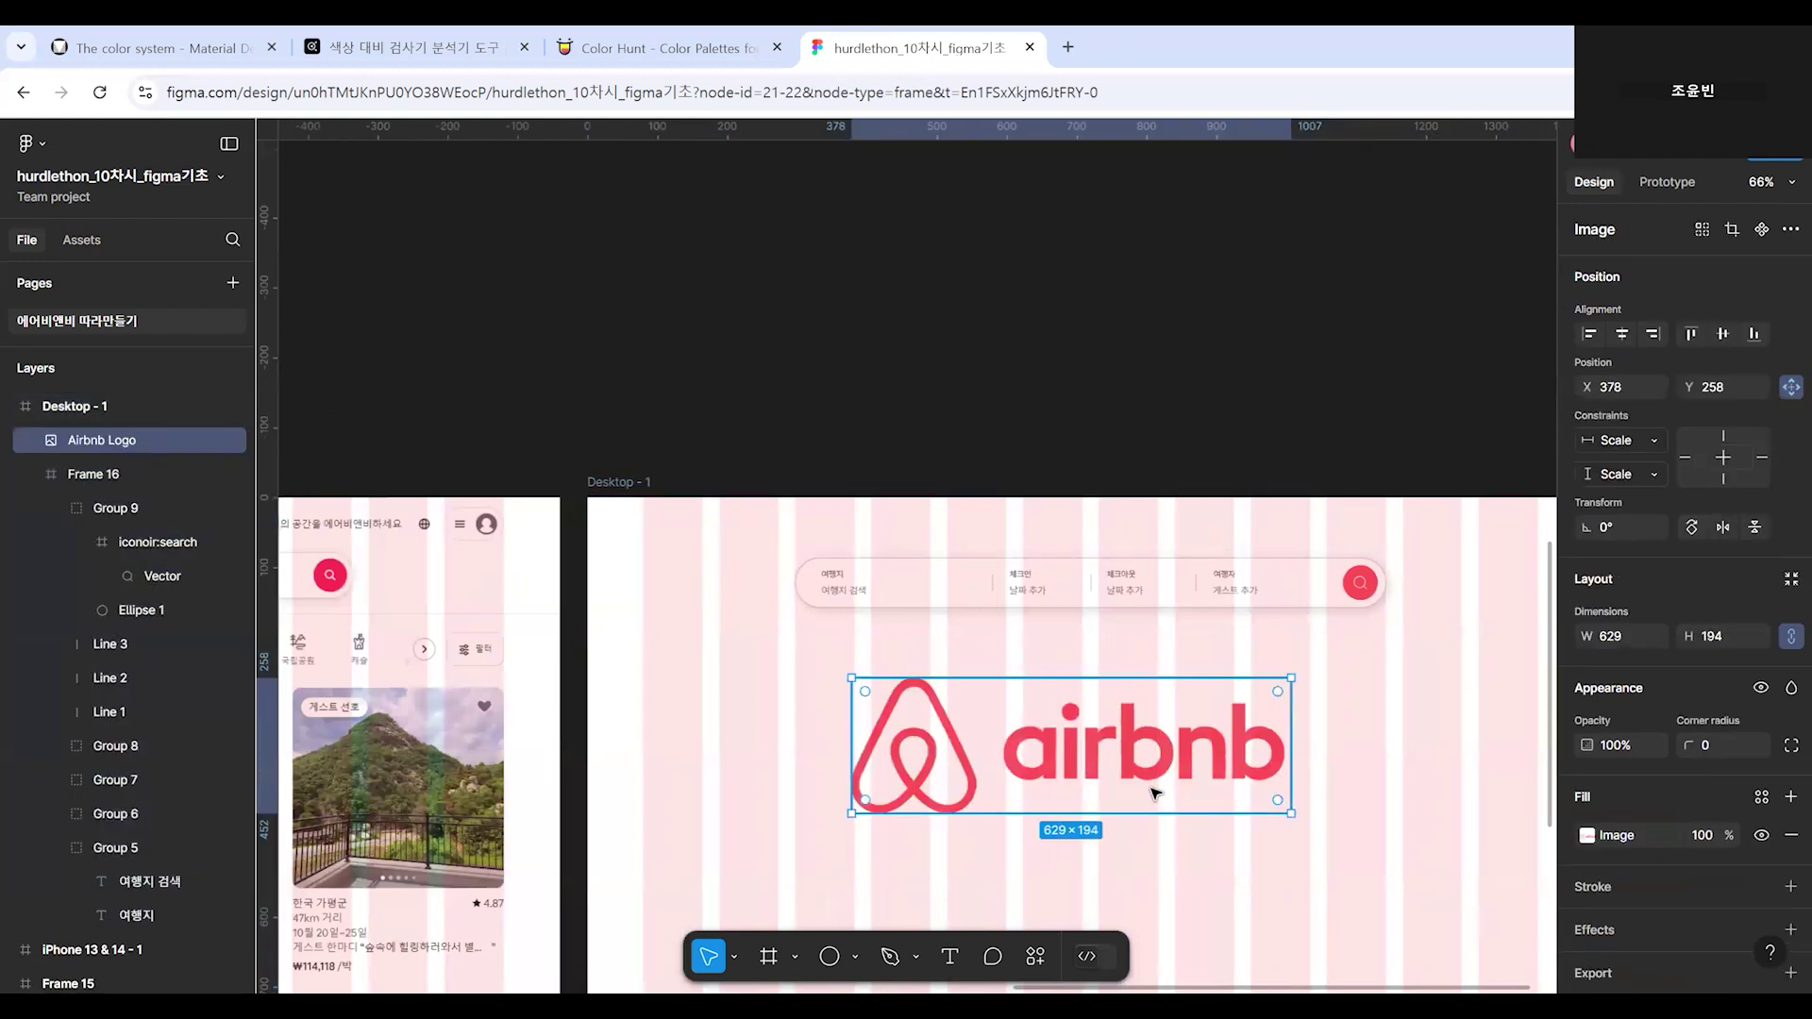
Scale the pasted Airbnb logo down to 103 × 32 and place it at X 80, Y 28 in Desktop - 1.
drag(1247, 800, 1313, 577)
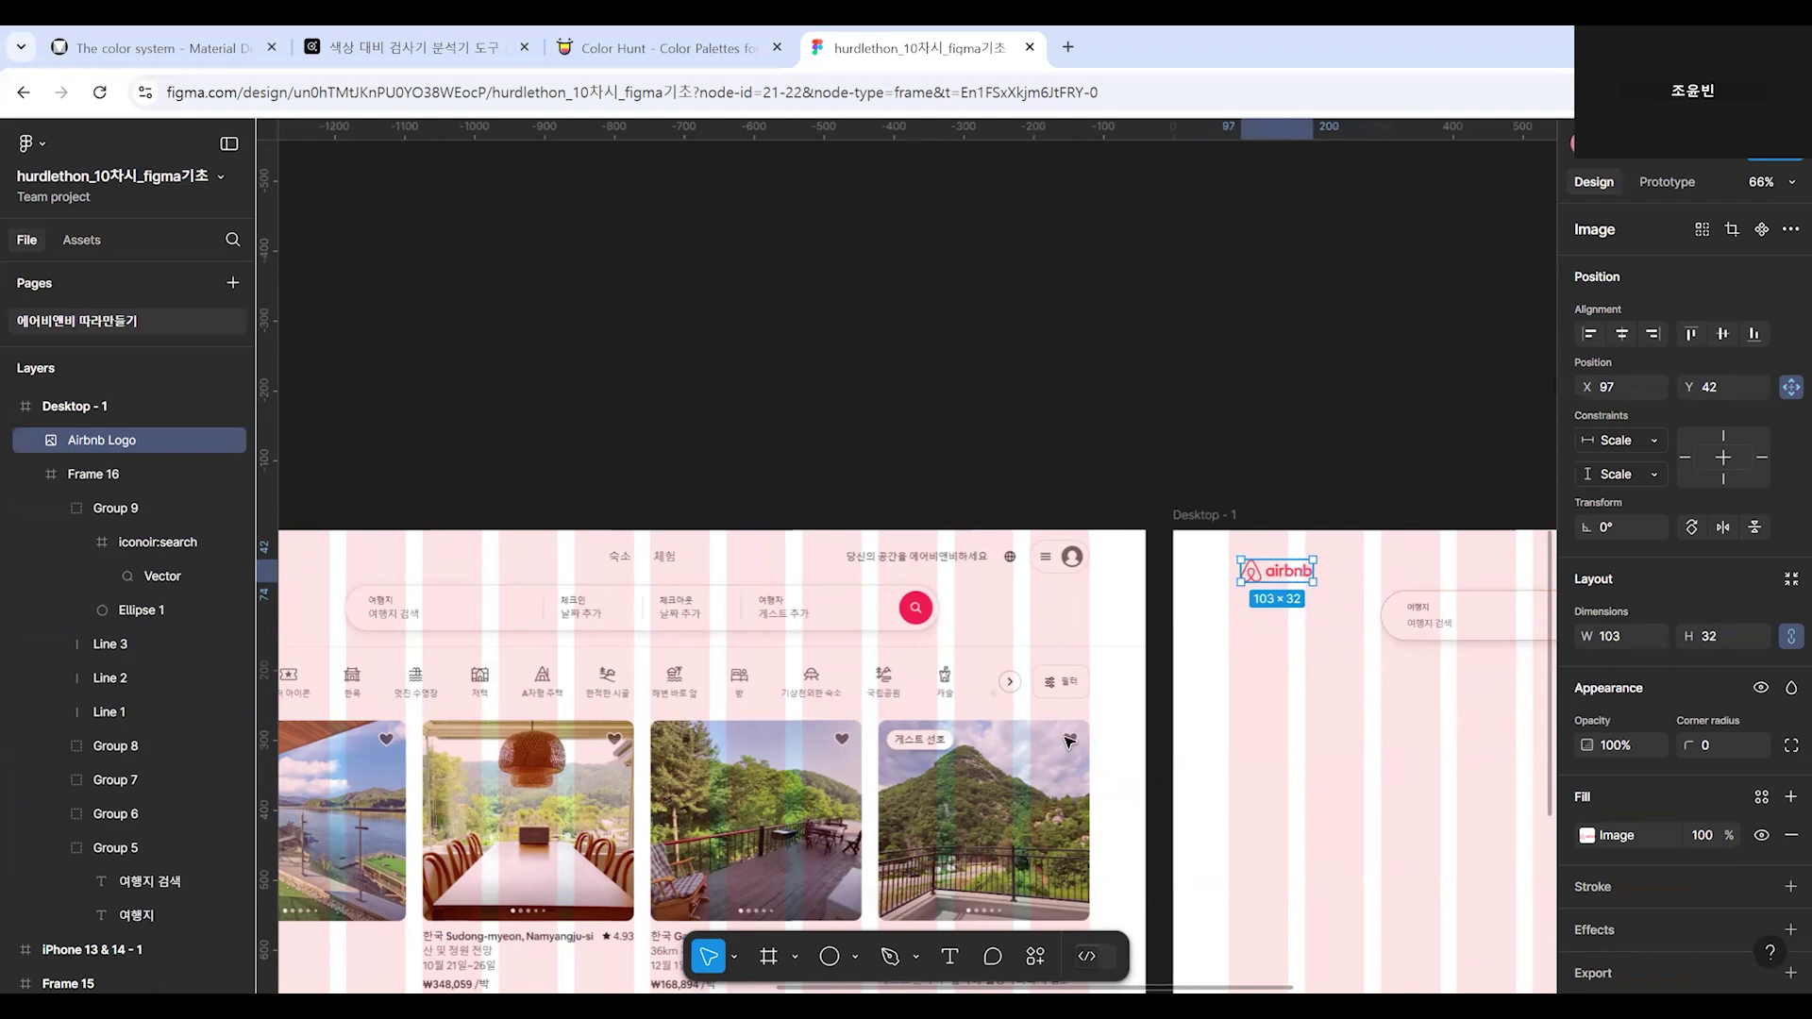
scroll(1069, 742, right, 3)
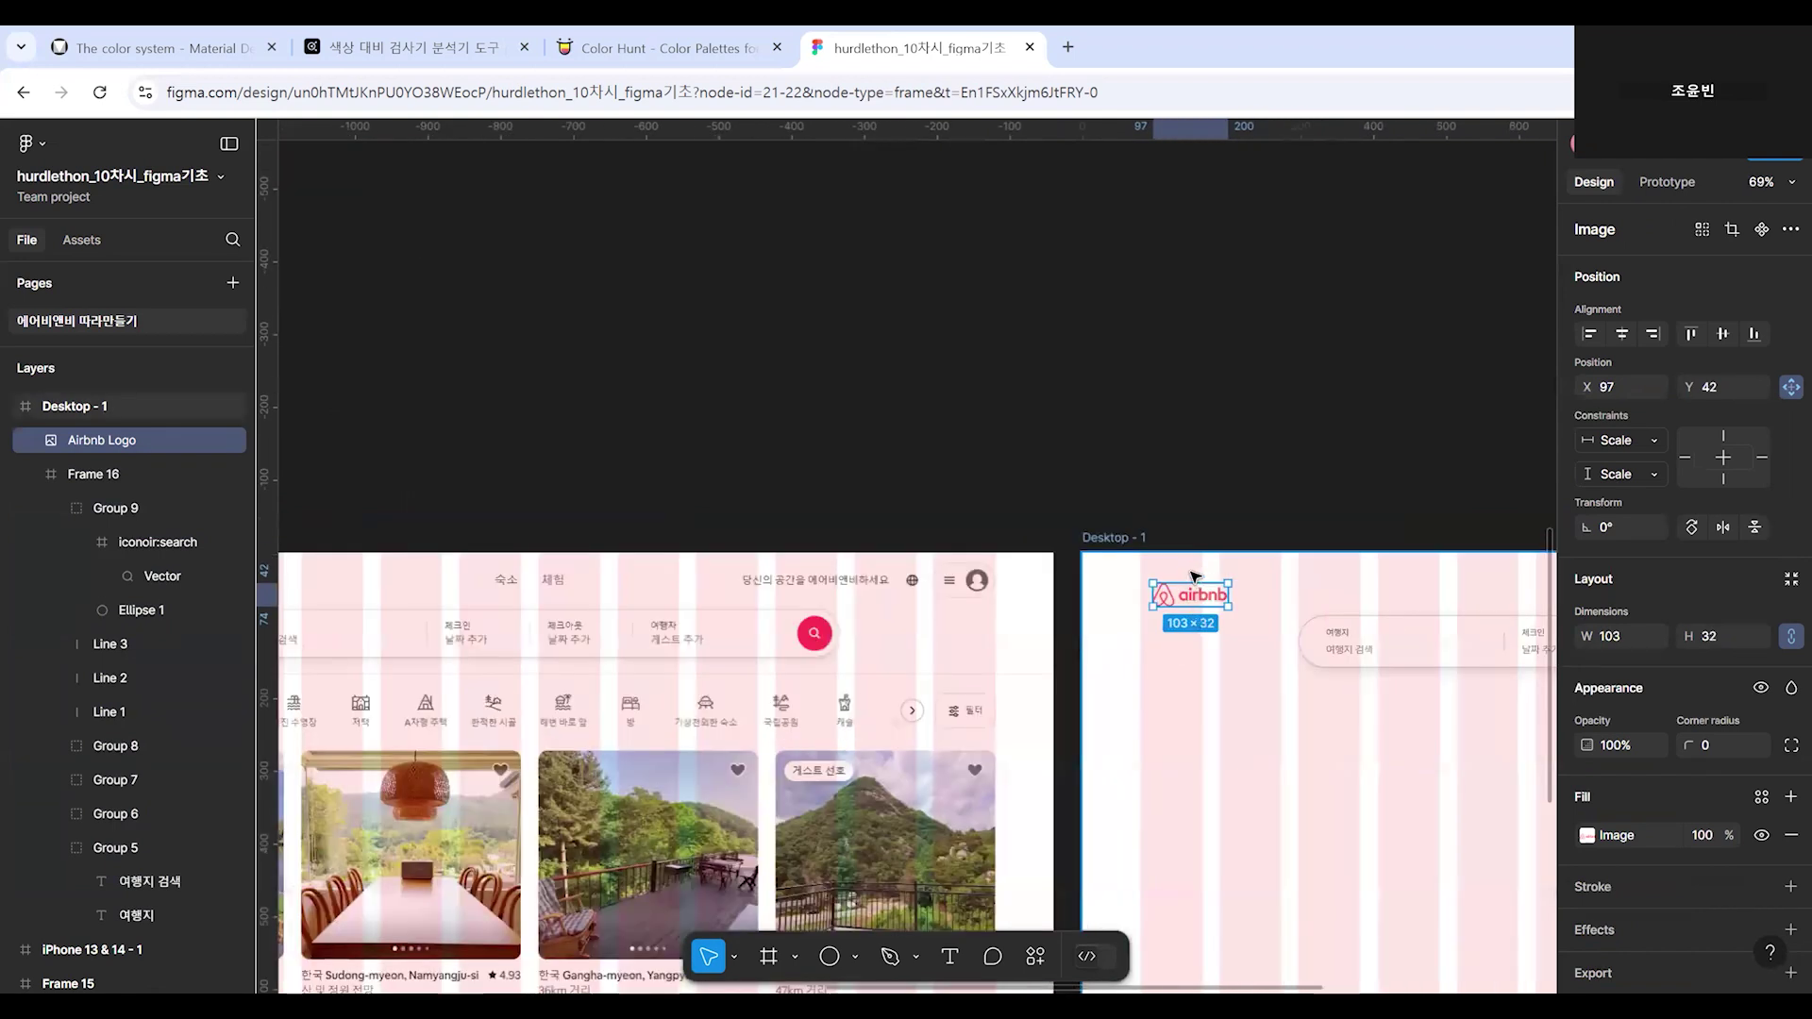
scroll(1194, 576, down, 2)
drag(1191, 569, 1183, 571)
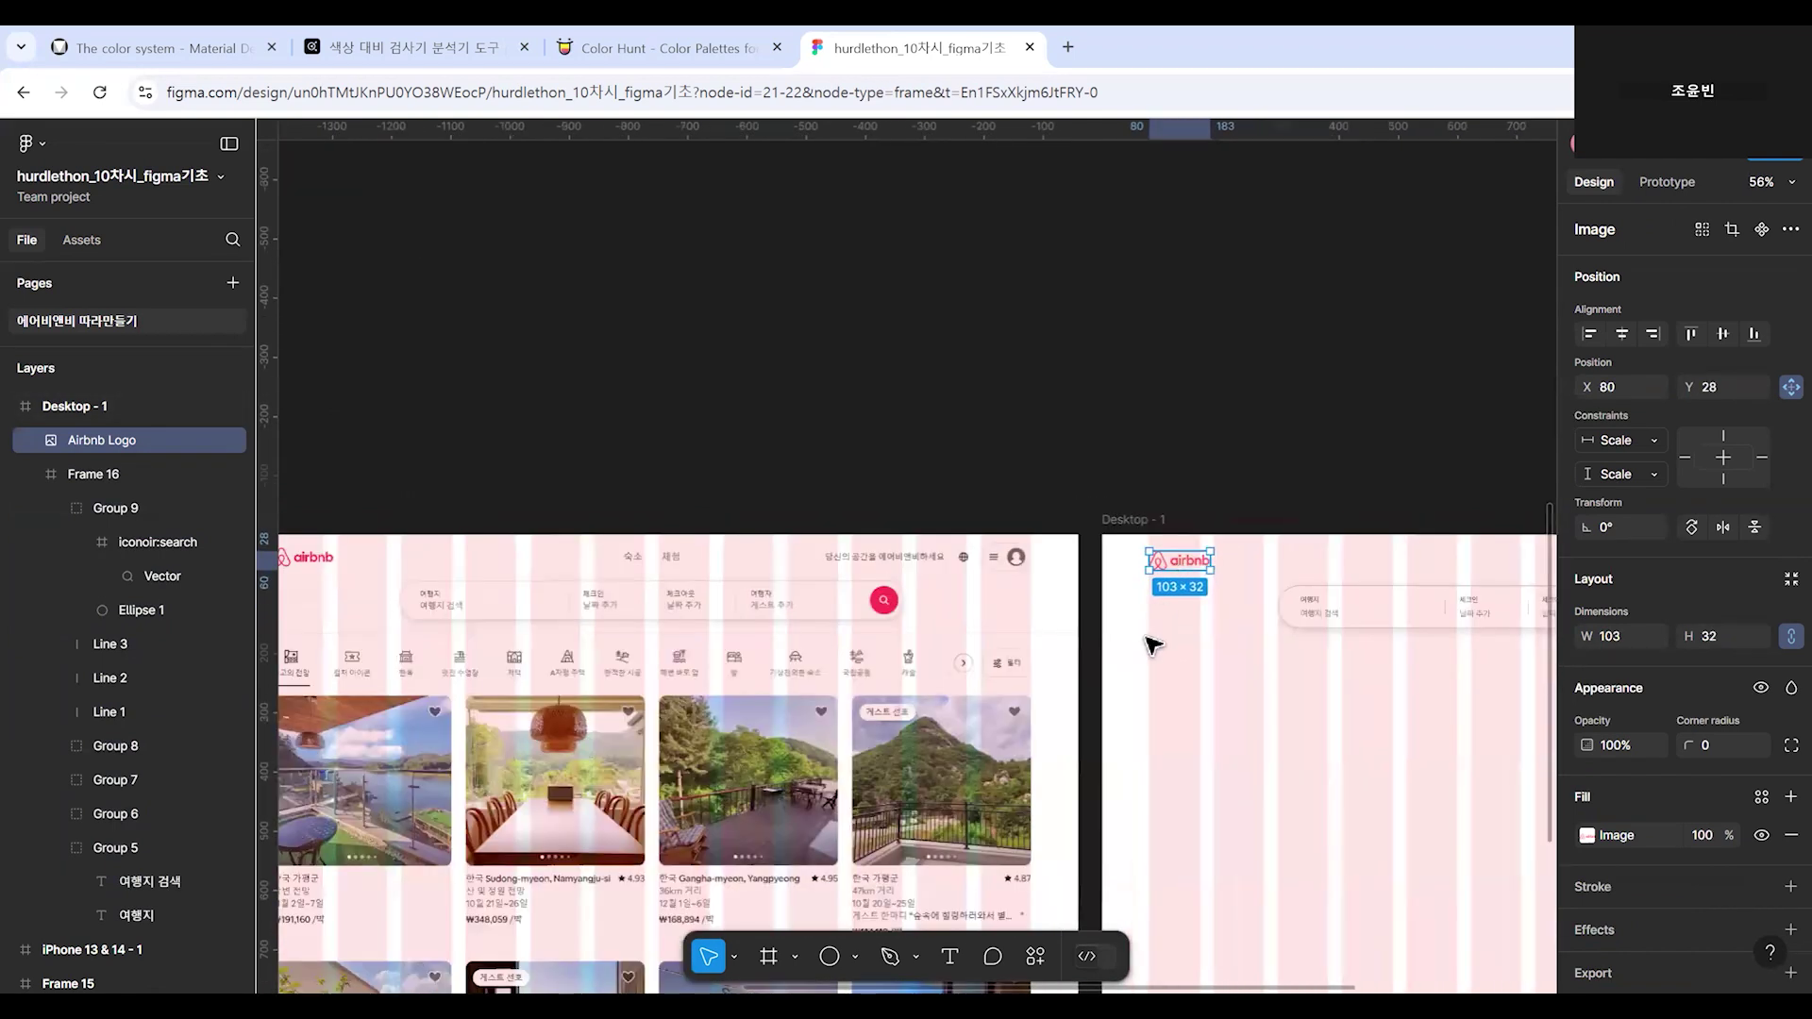
scroll(1154, 646, left, 2)
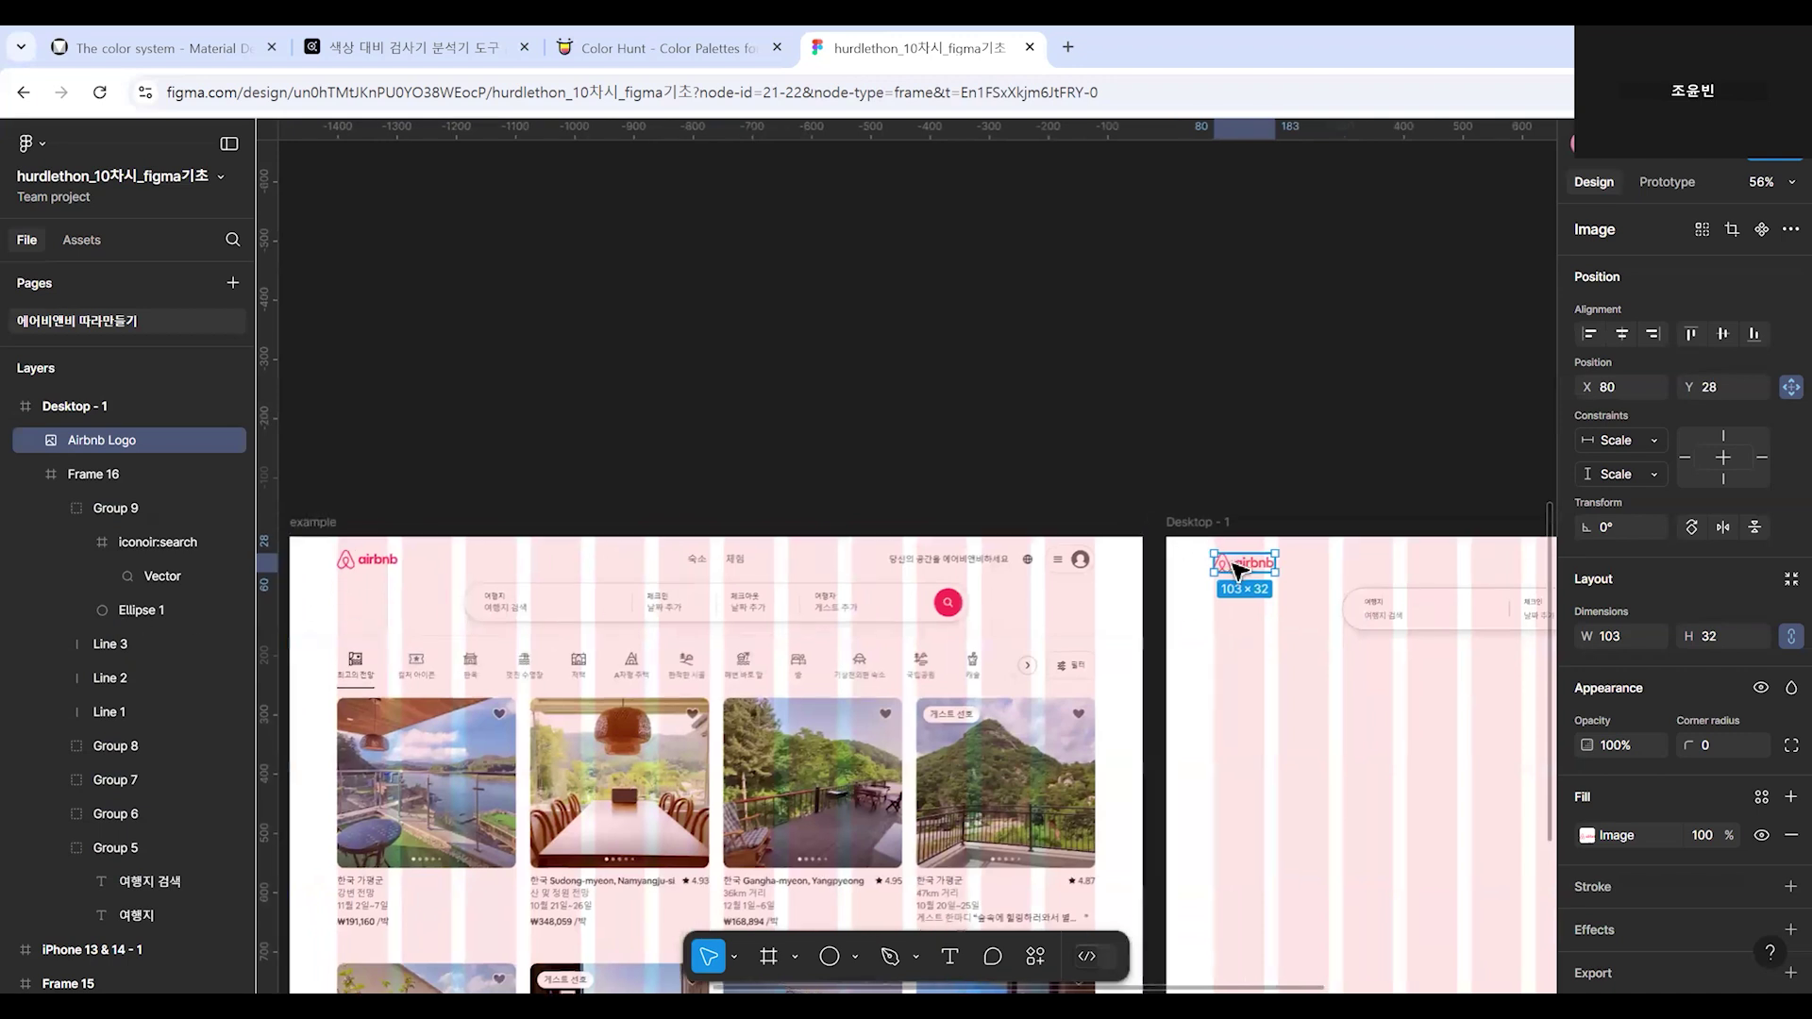
click(1338, 483)
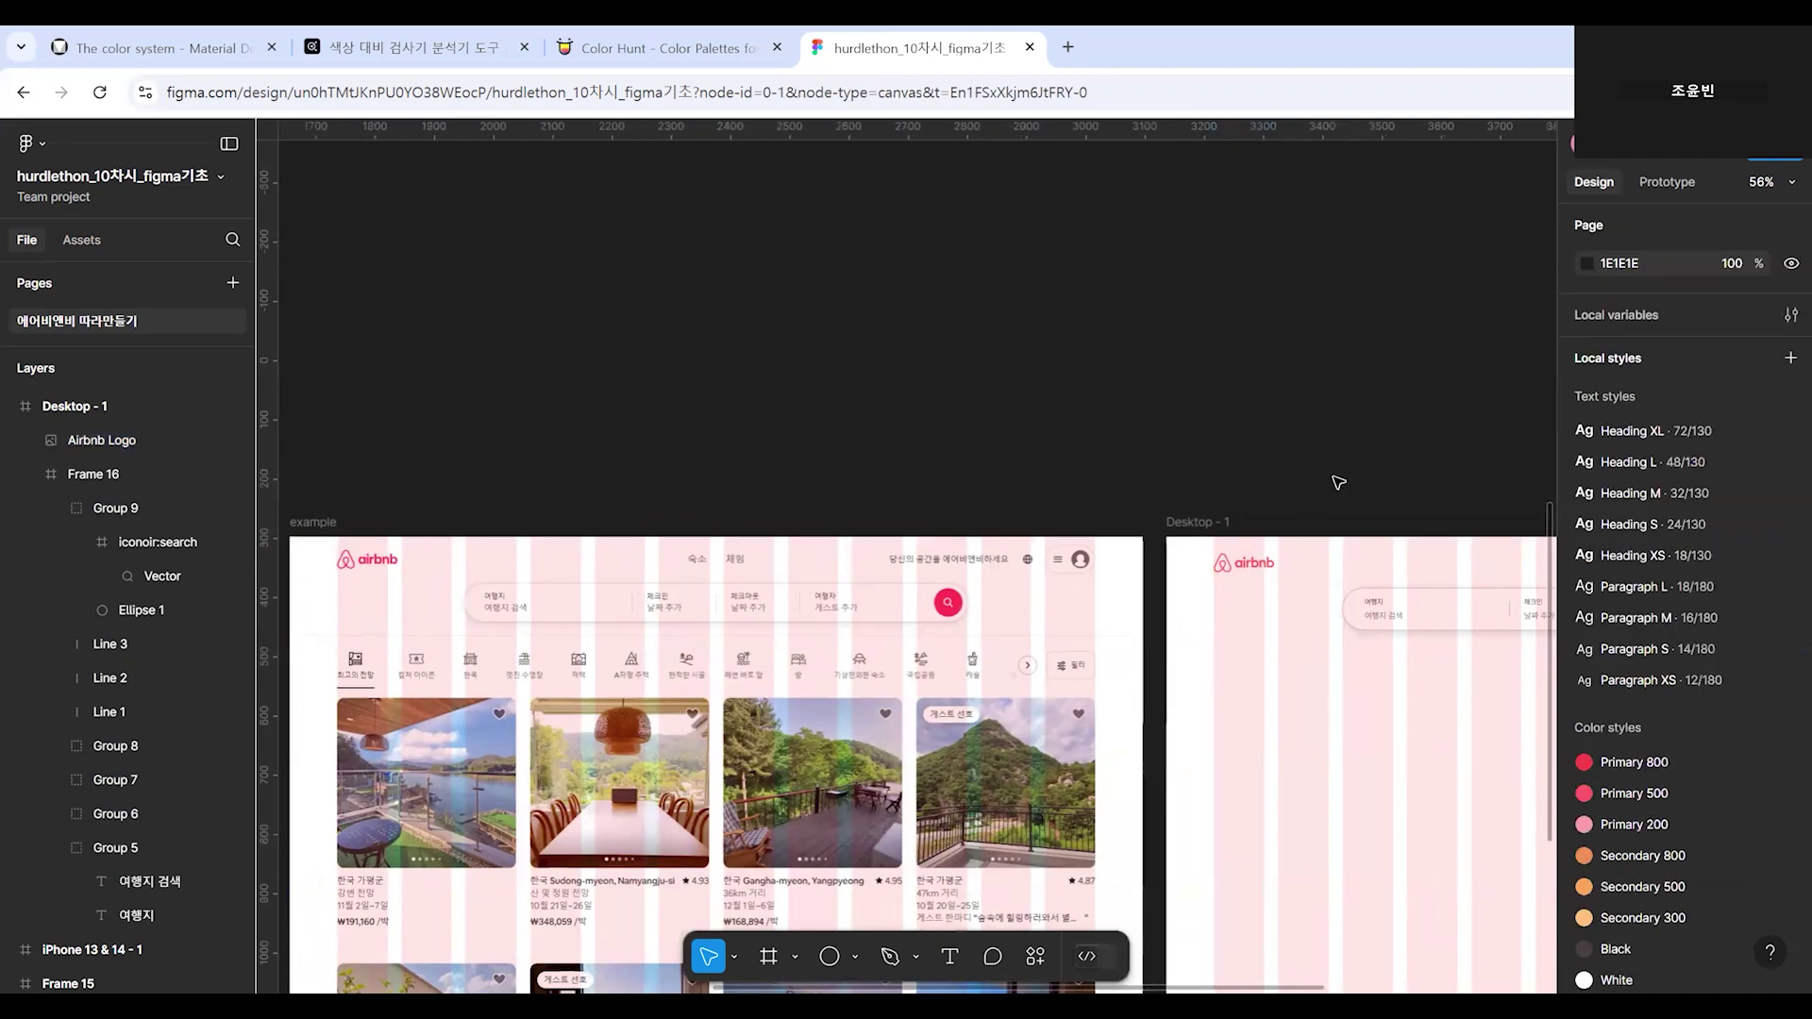
Start the Text tool for adding text to the header area of Desktop - 1.
scroll(1322, 500, right, 8)
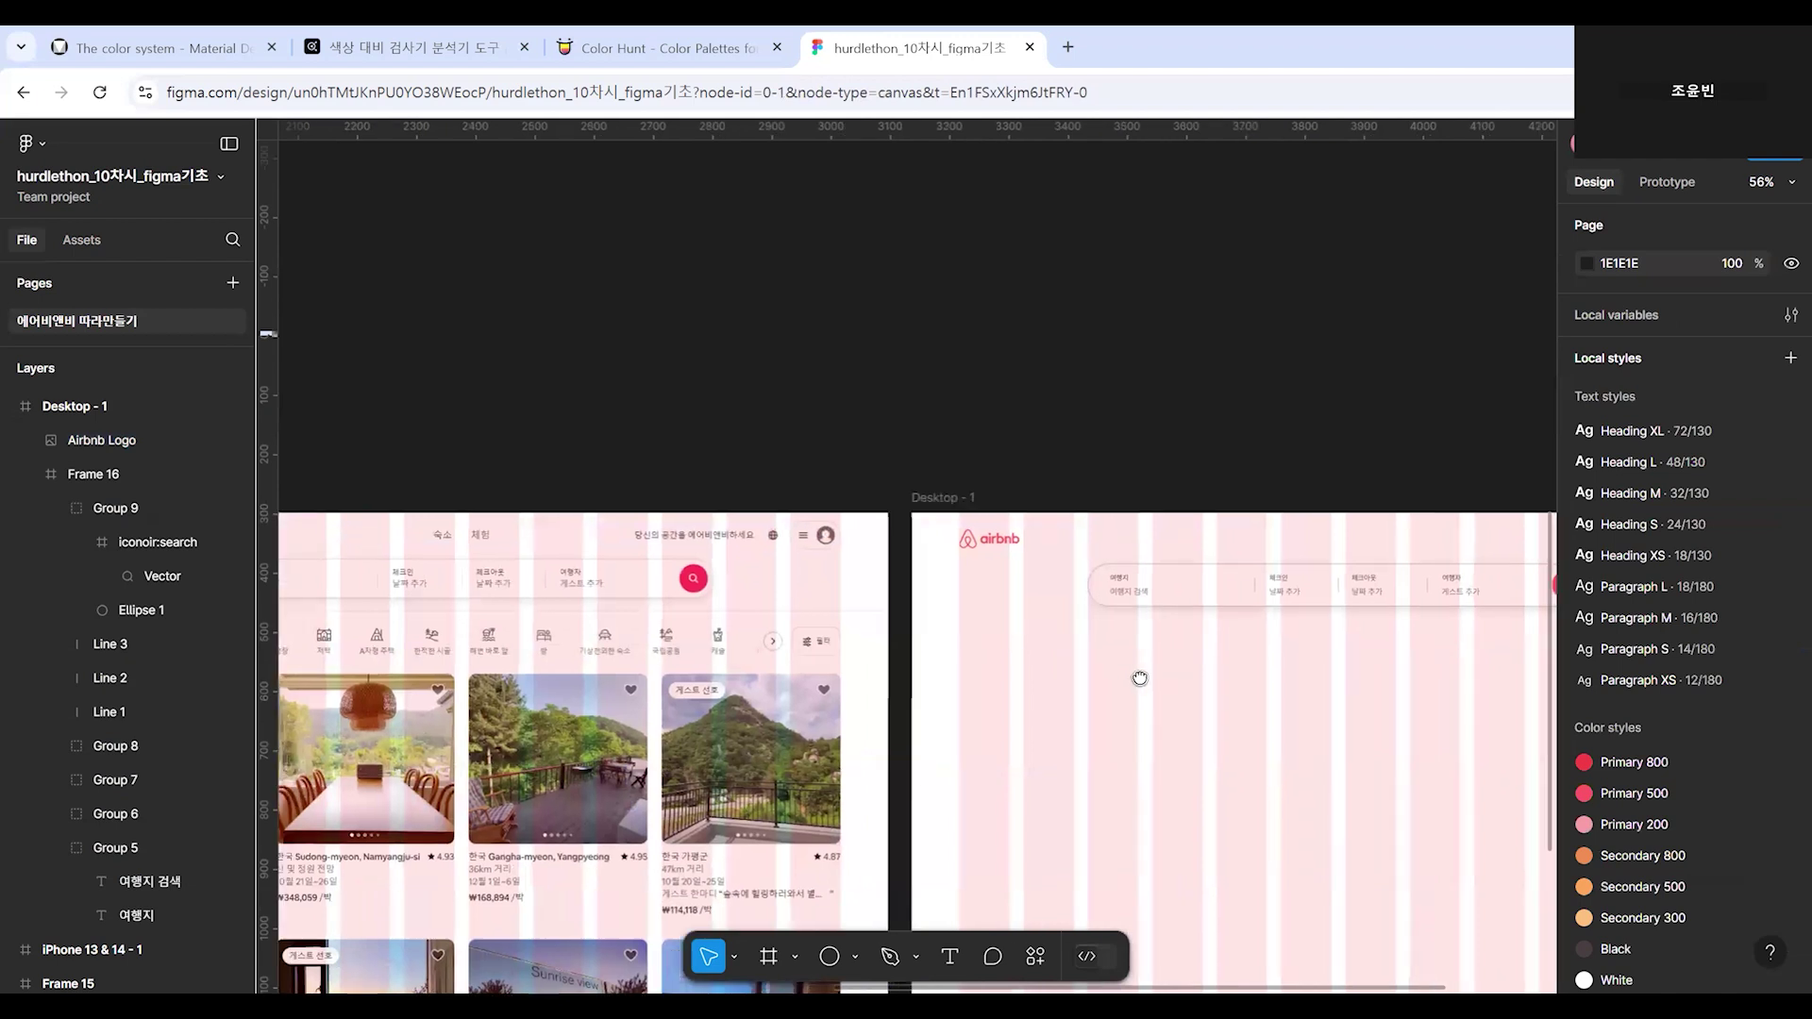
scroll(1270, 586, right, 2)
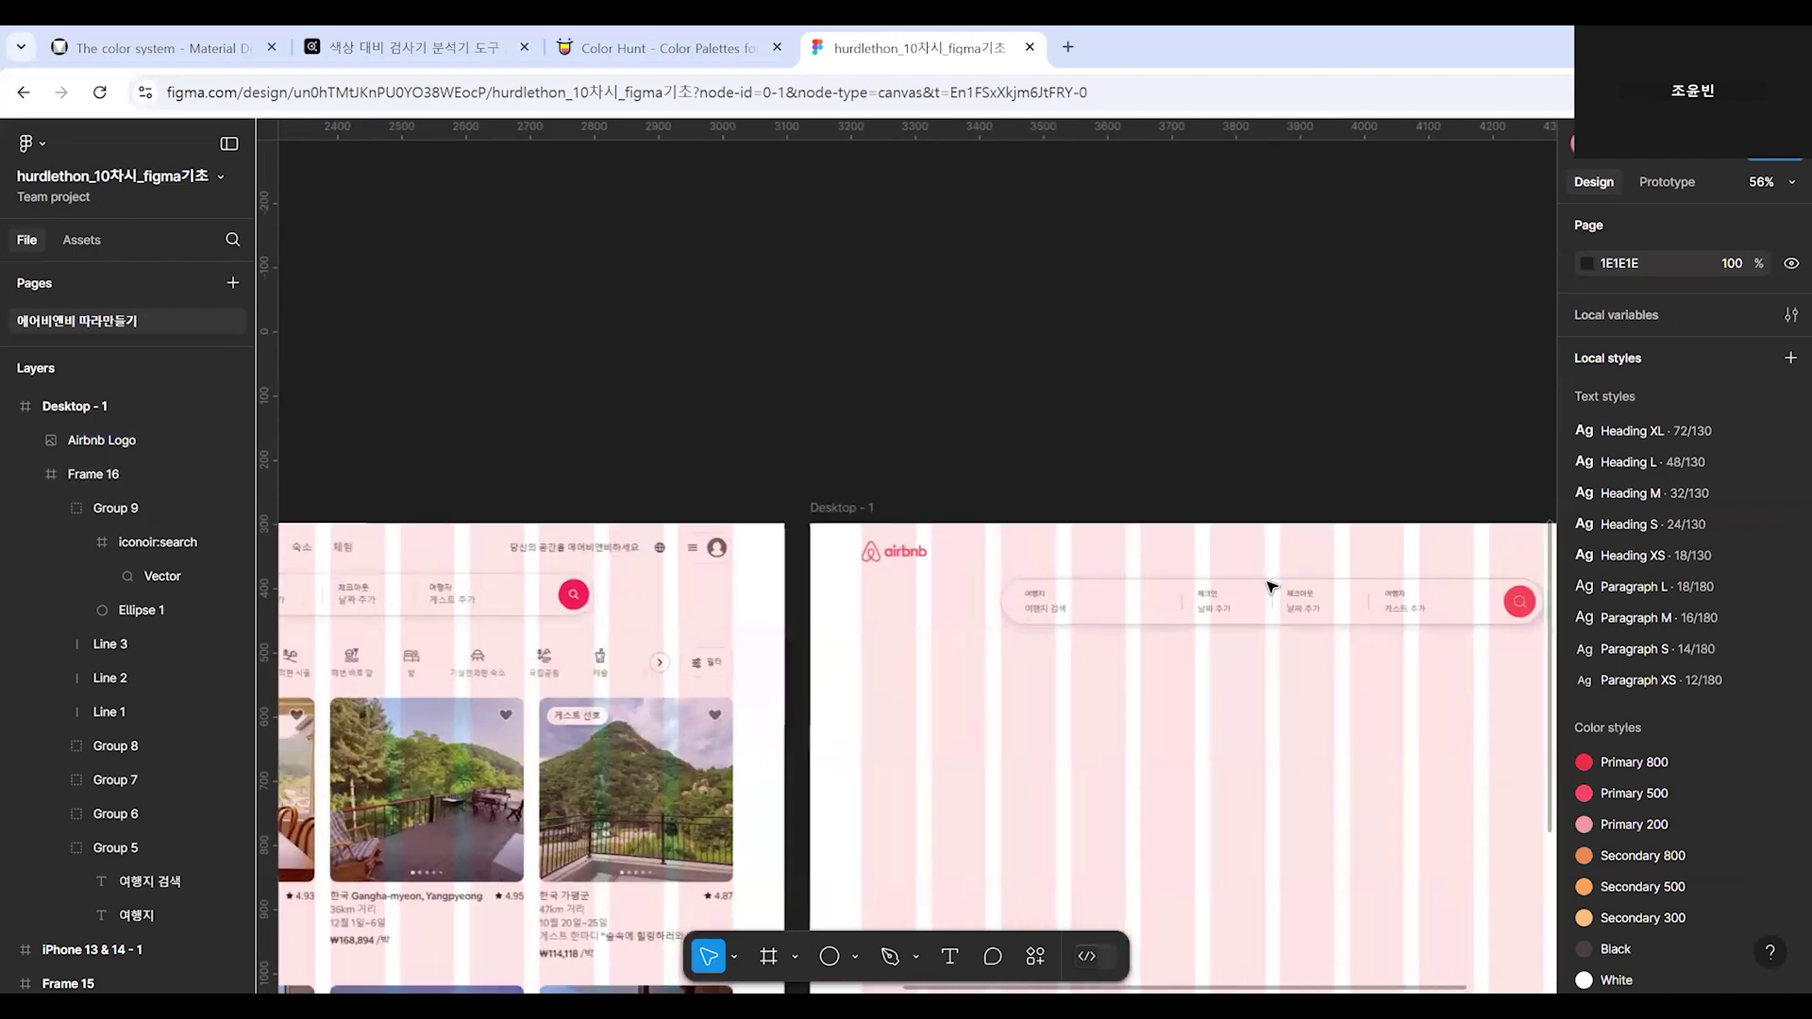
scroll(1153, 667, up, 5)
click(949, 956)
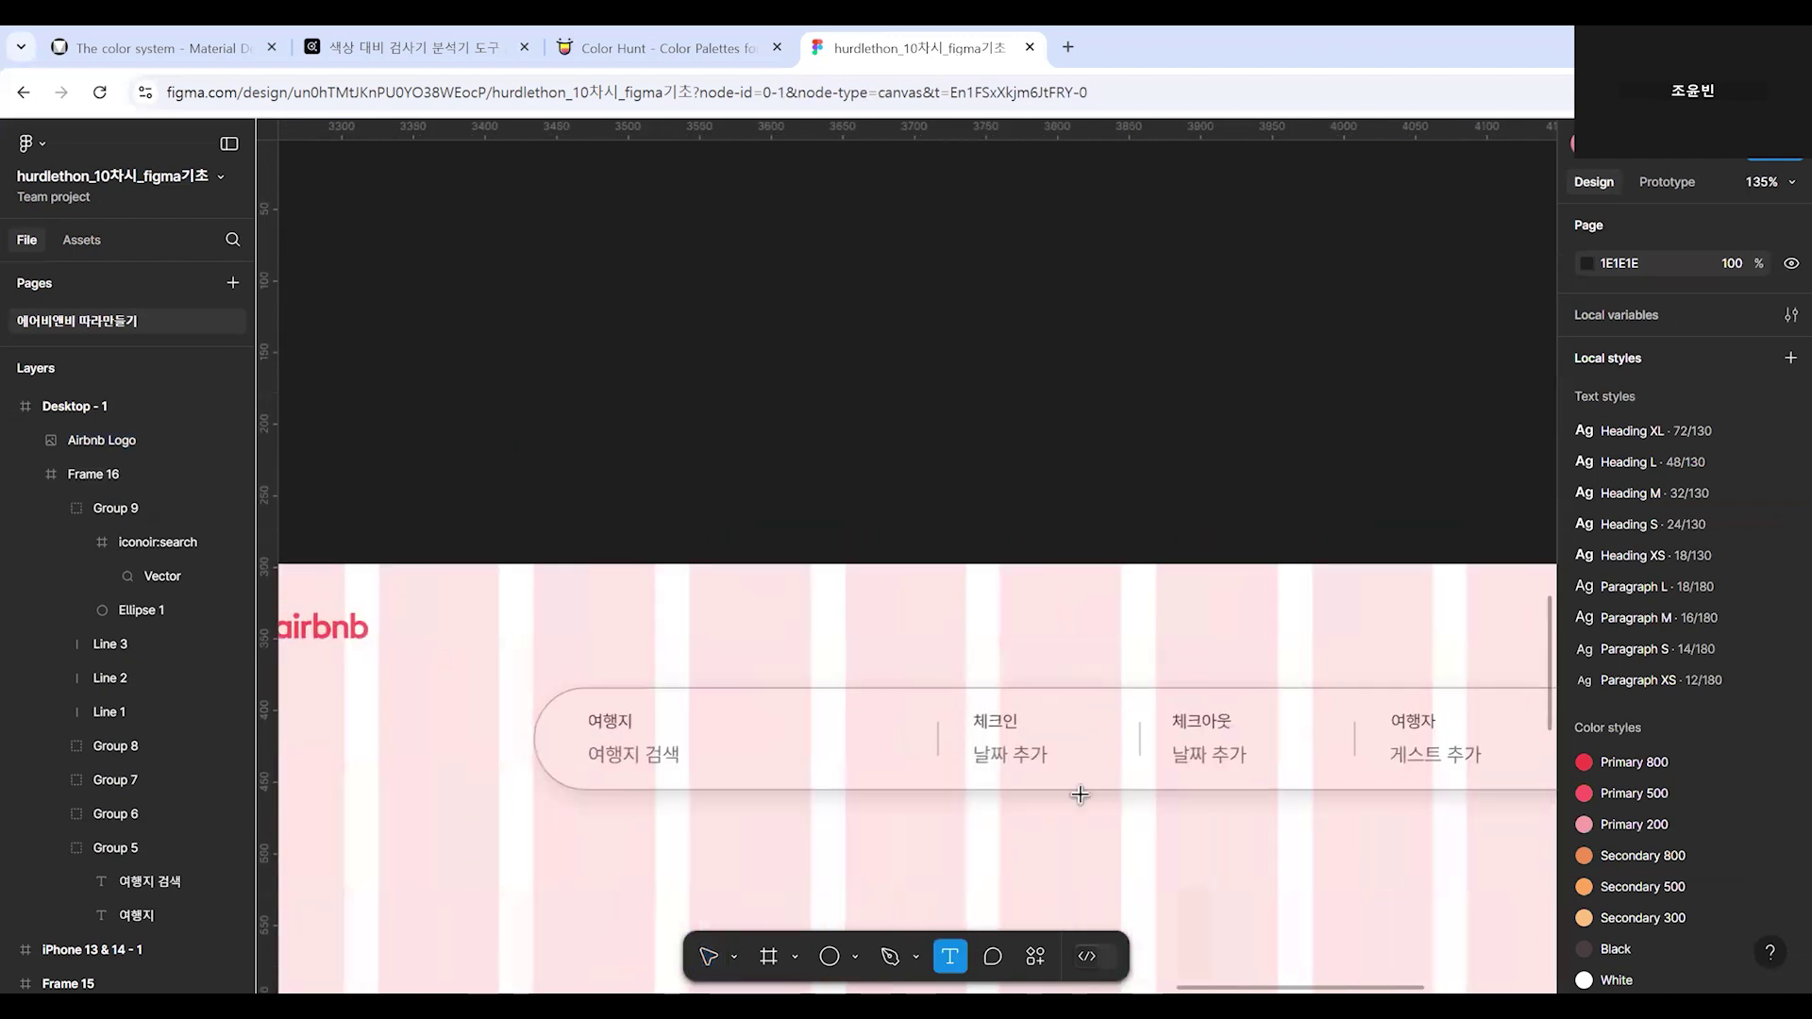
Add the text "숙소" above the search bar in the Desktop - 1 frame.
click(1052, 623)
text(tnr)
key(BackSpace)
key(BackSpace)
key(BackSpace)
text(숙소)
key(Escape)
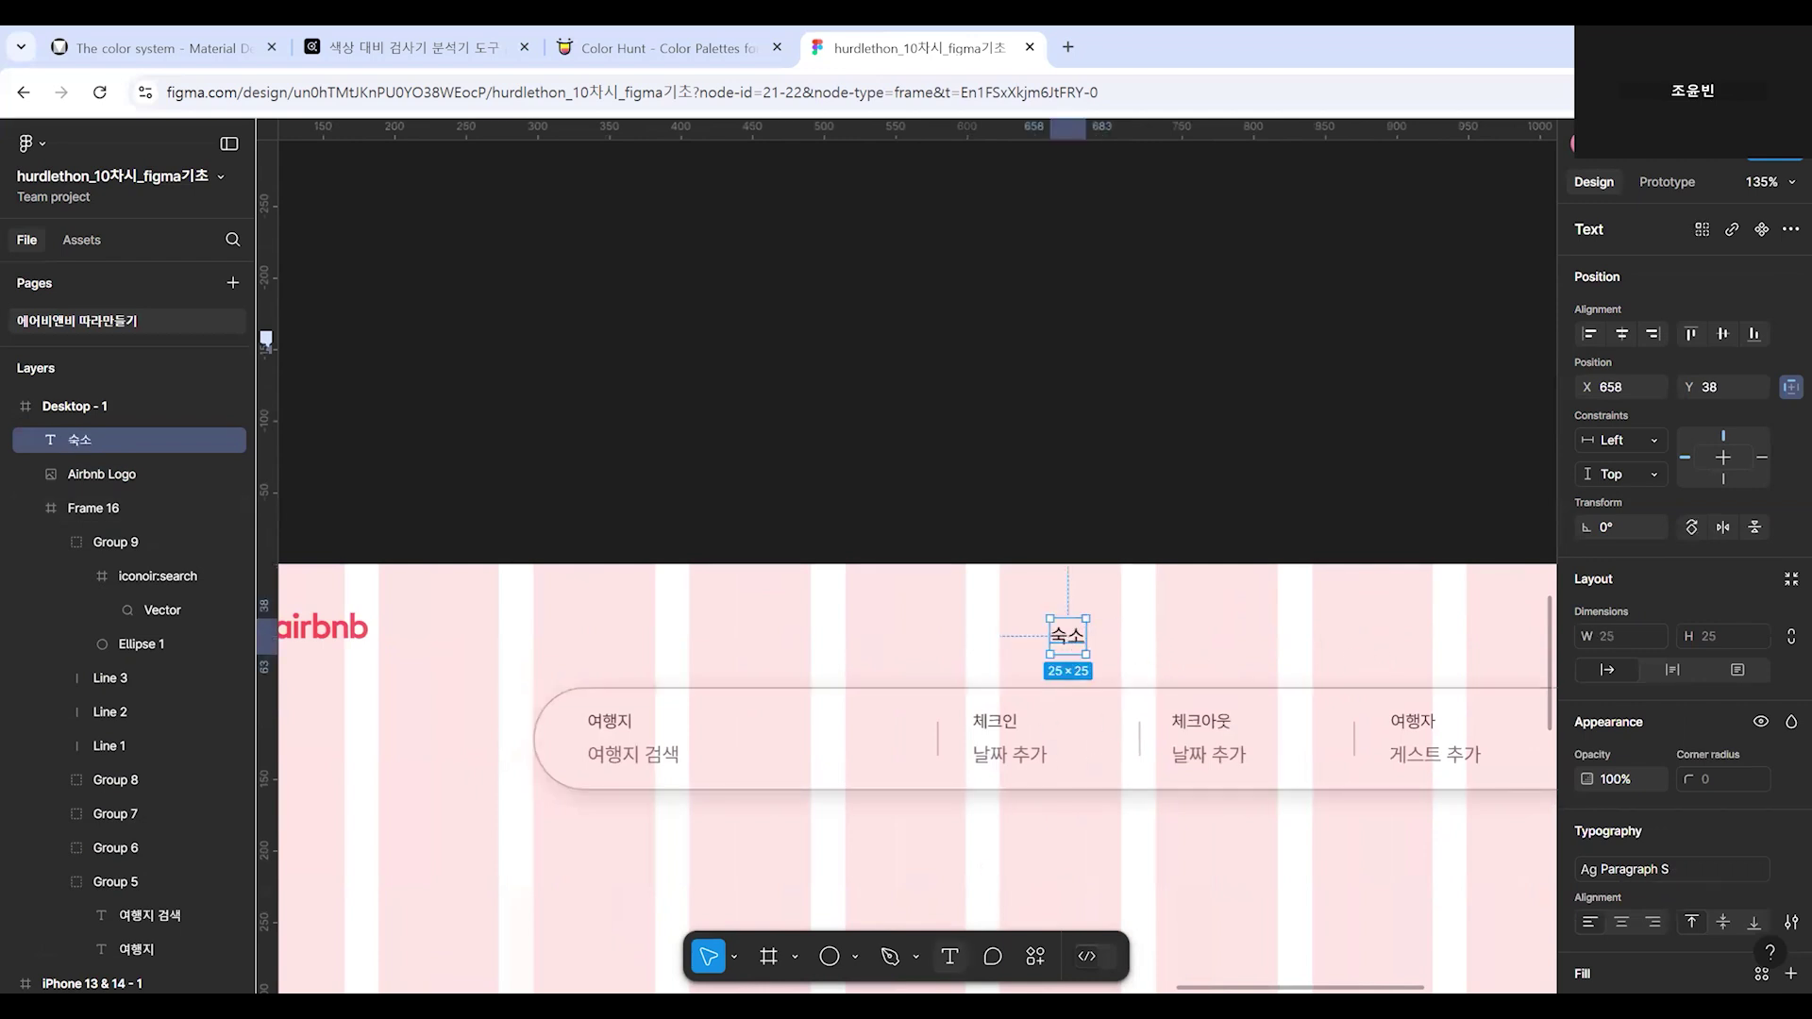
Add a separate text "체험" beside "숙소" in the header.
key(t)
click(1174, 638)
text(체험)
key(Escape)
Apply the Paragraph M text style to both the "숙소" and "체험" texts, using the example frame as reference.
scroll(1003, 655, left, 15)
scroll(1151, 643, left, 5)
scroll(1150, 643, up, 1)
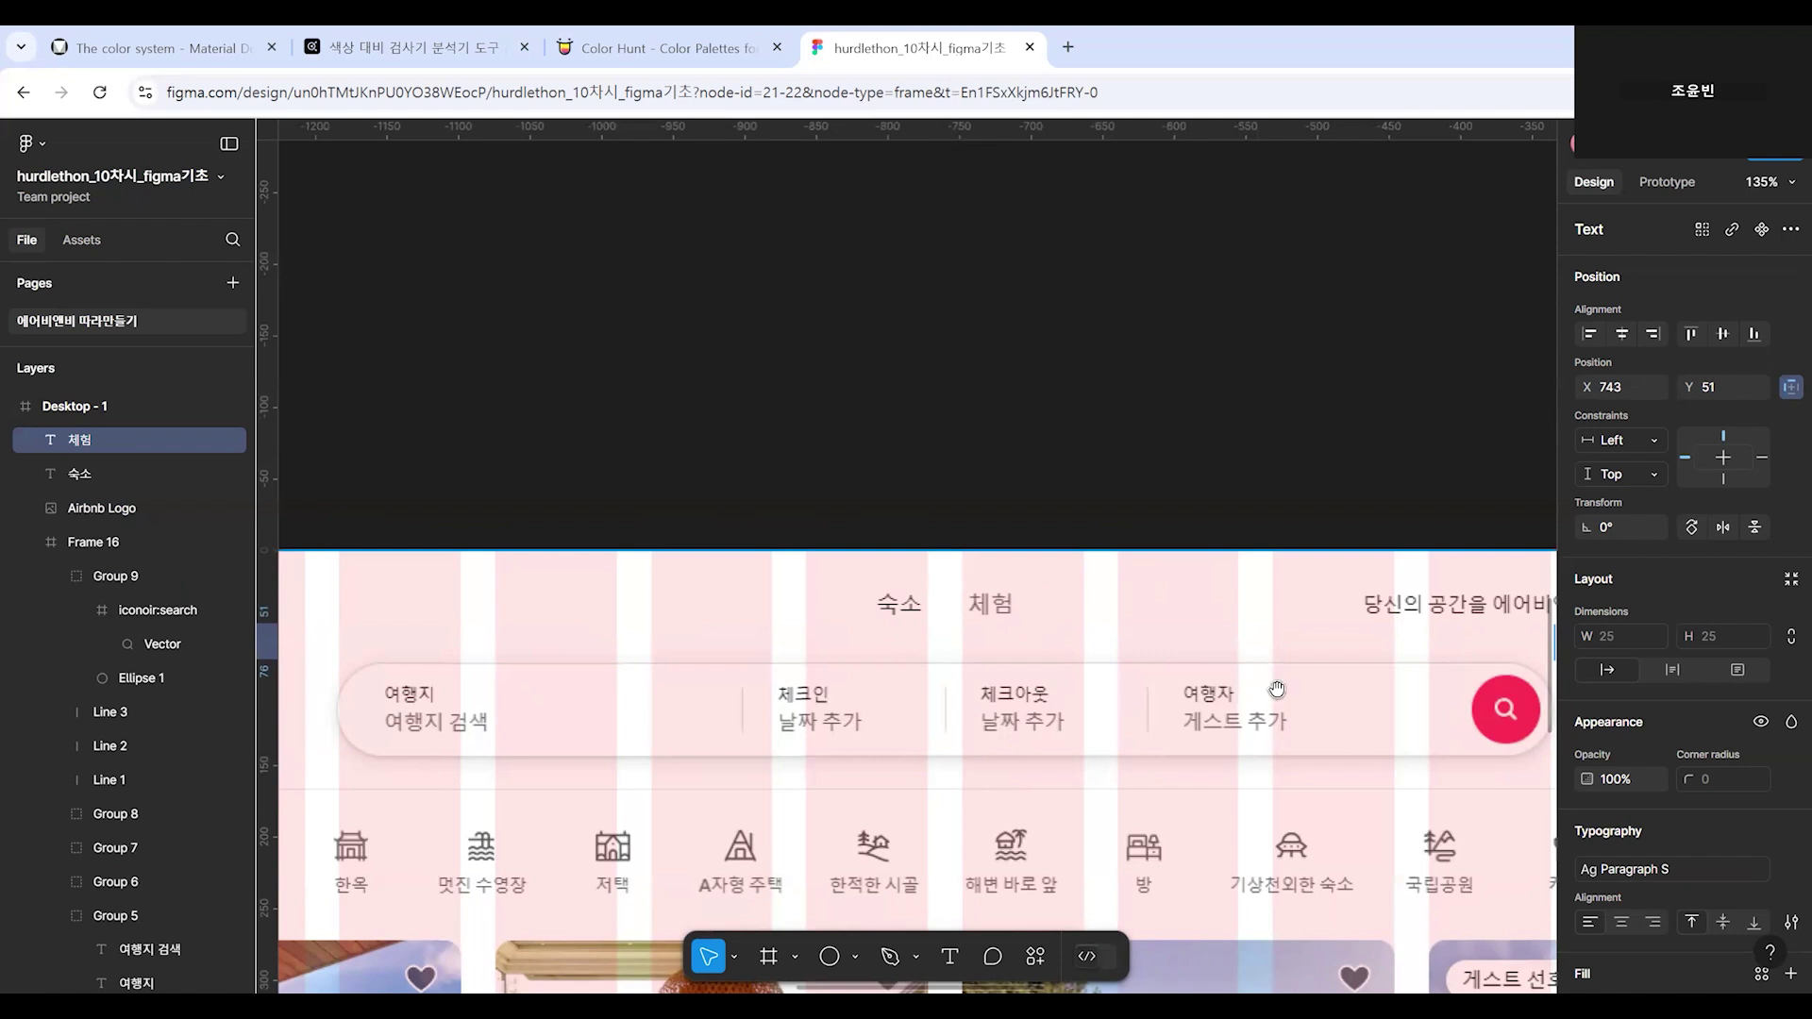
scroll(1278, 689, right, 20)
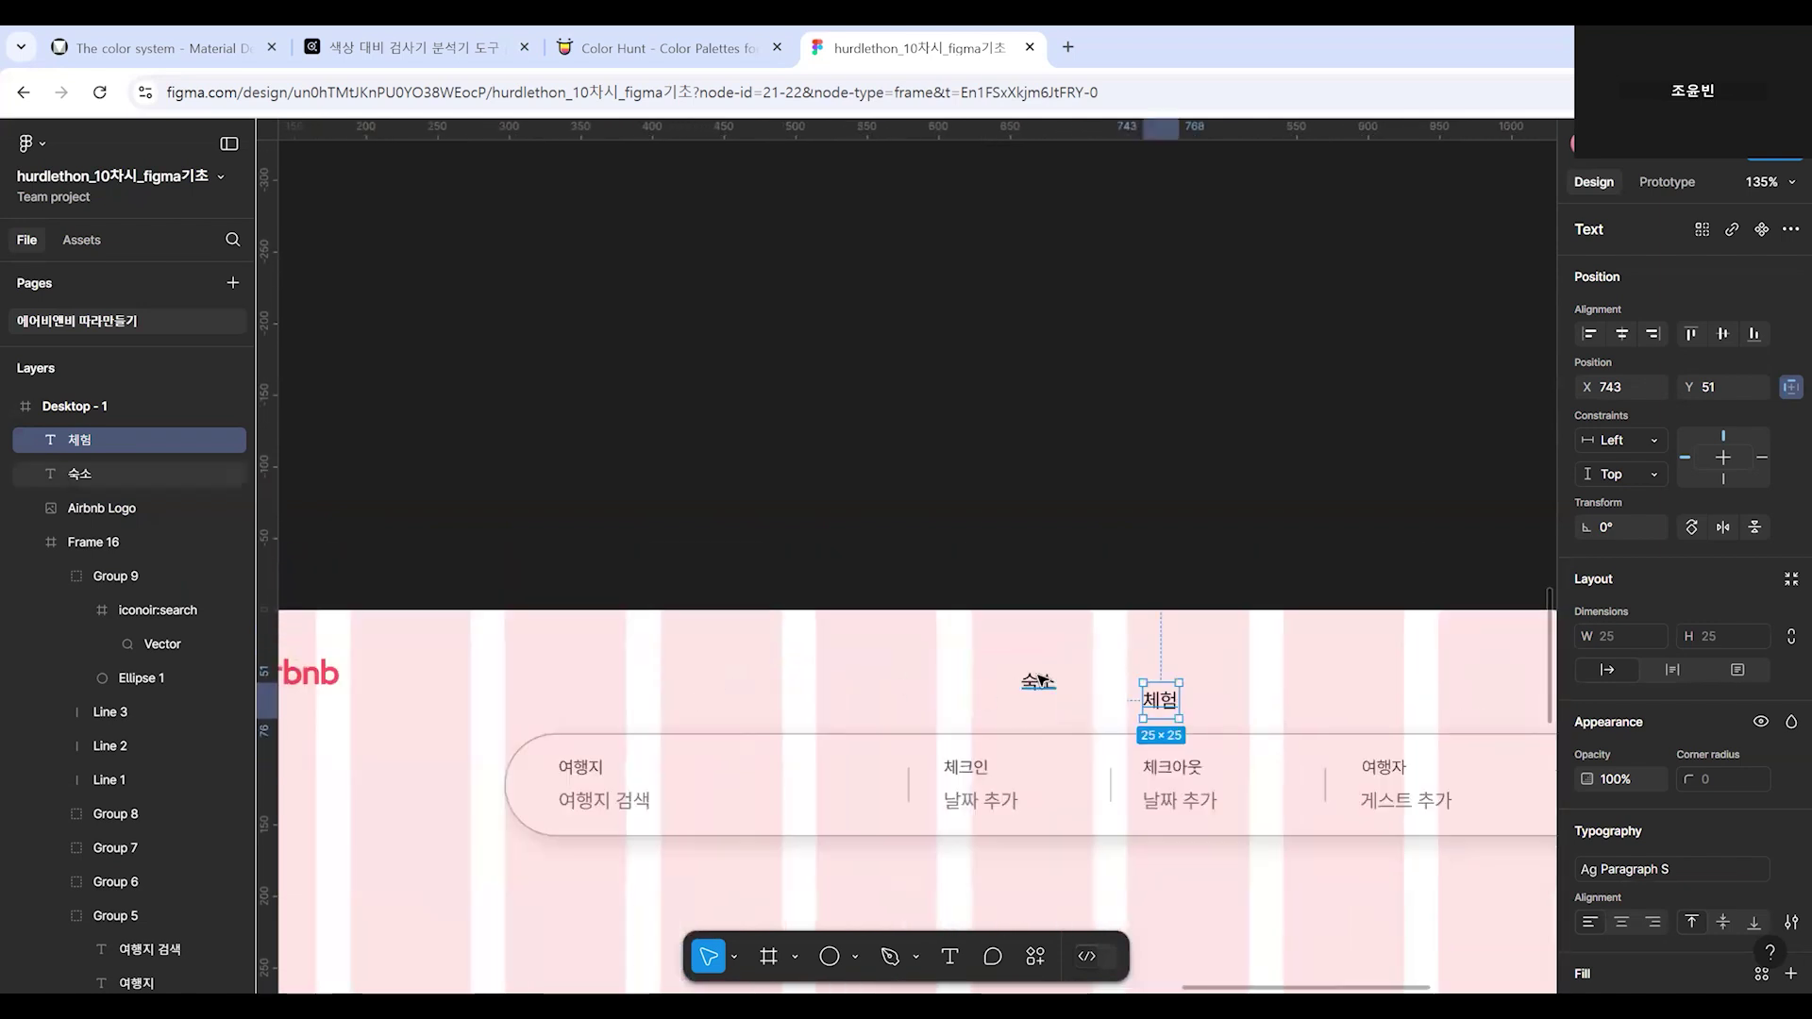
click(1039, 680)
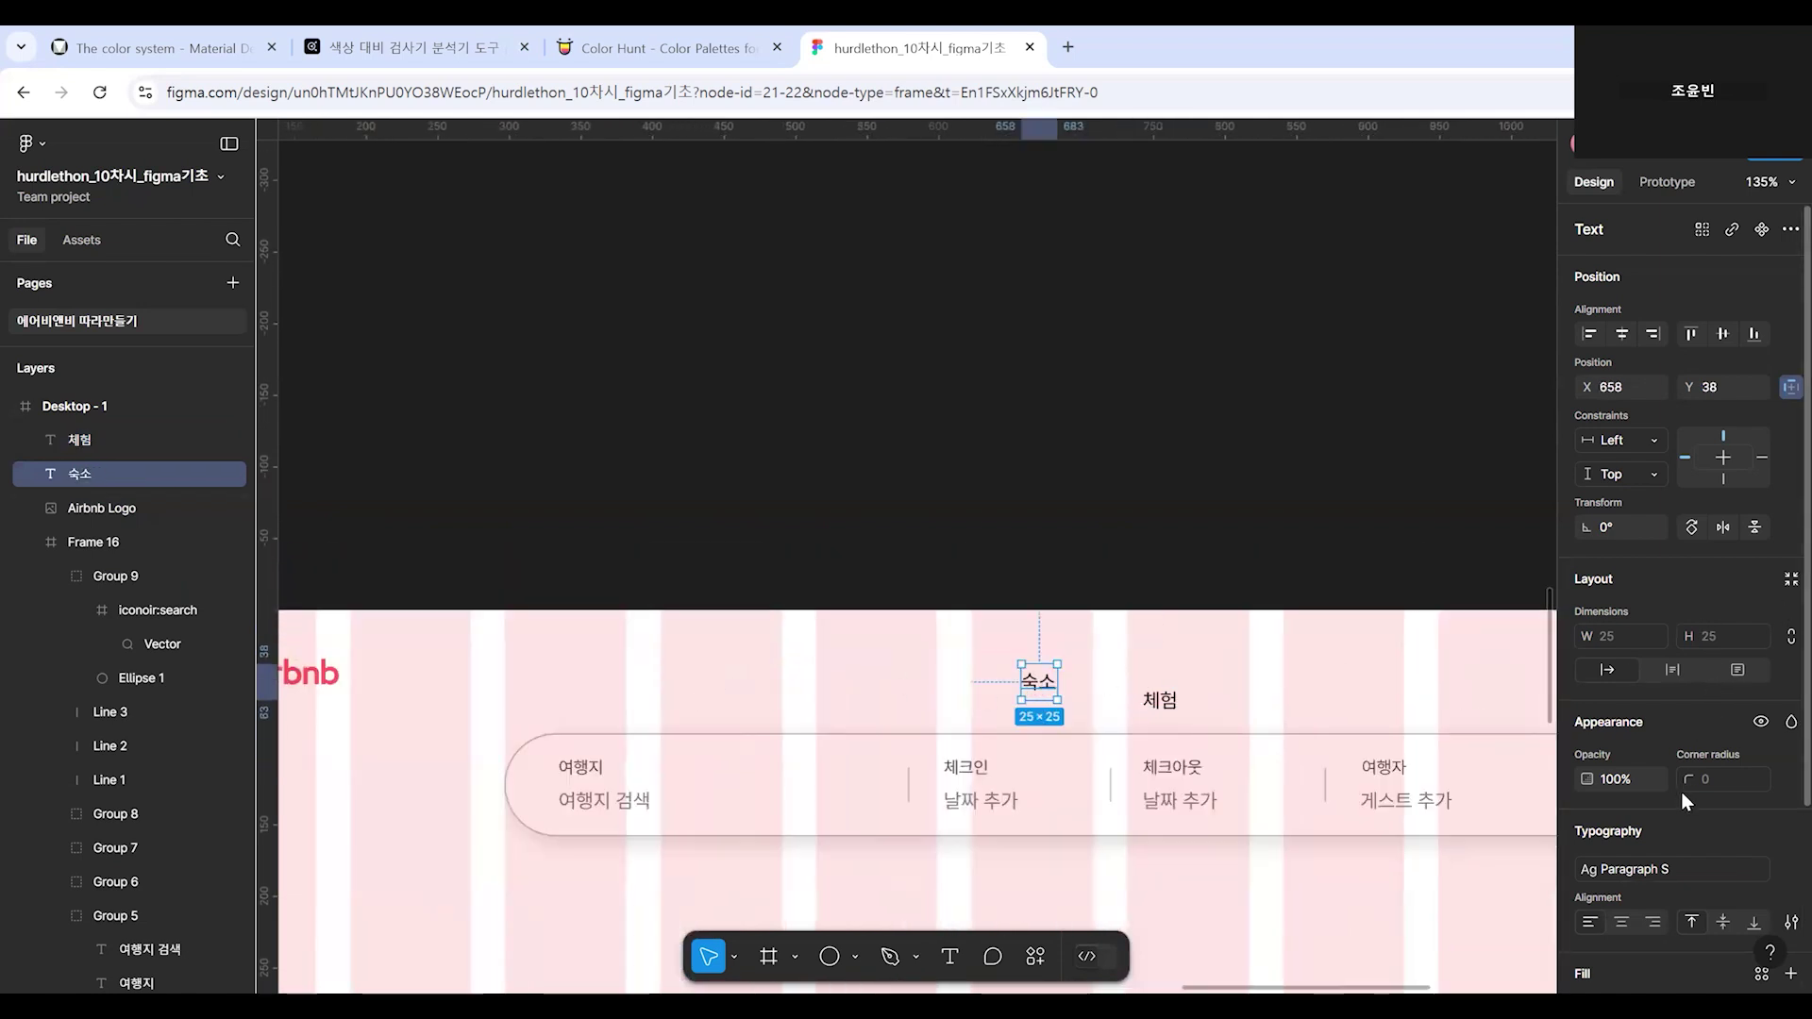
scroll(1680, 791, down, 3)
click(1669, 659)
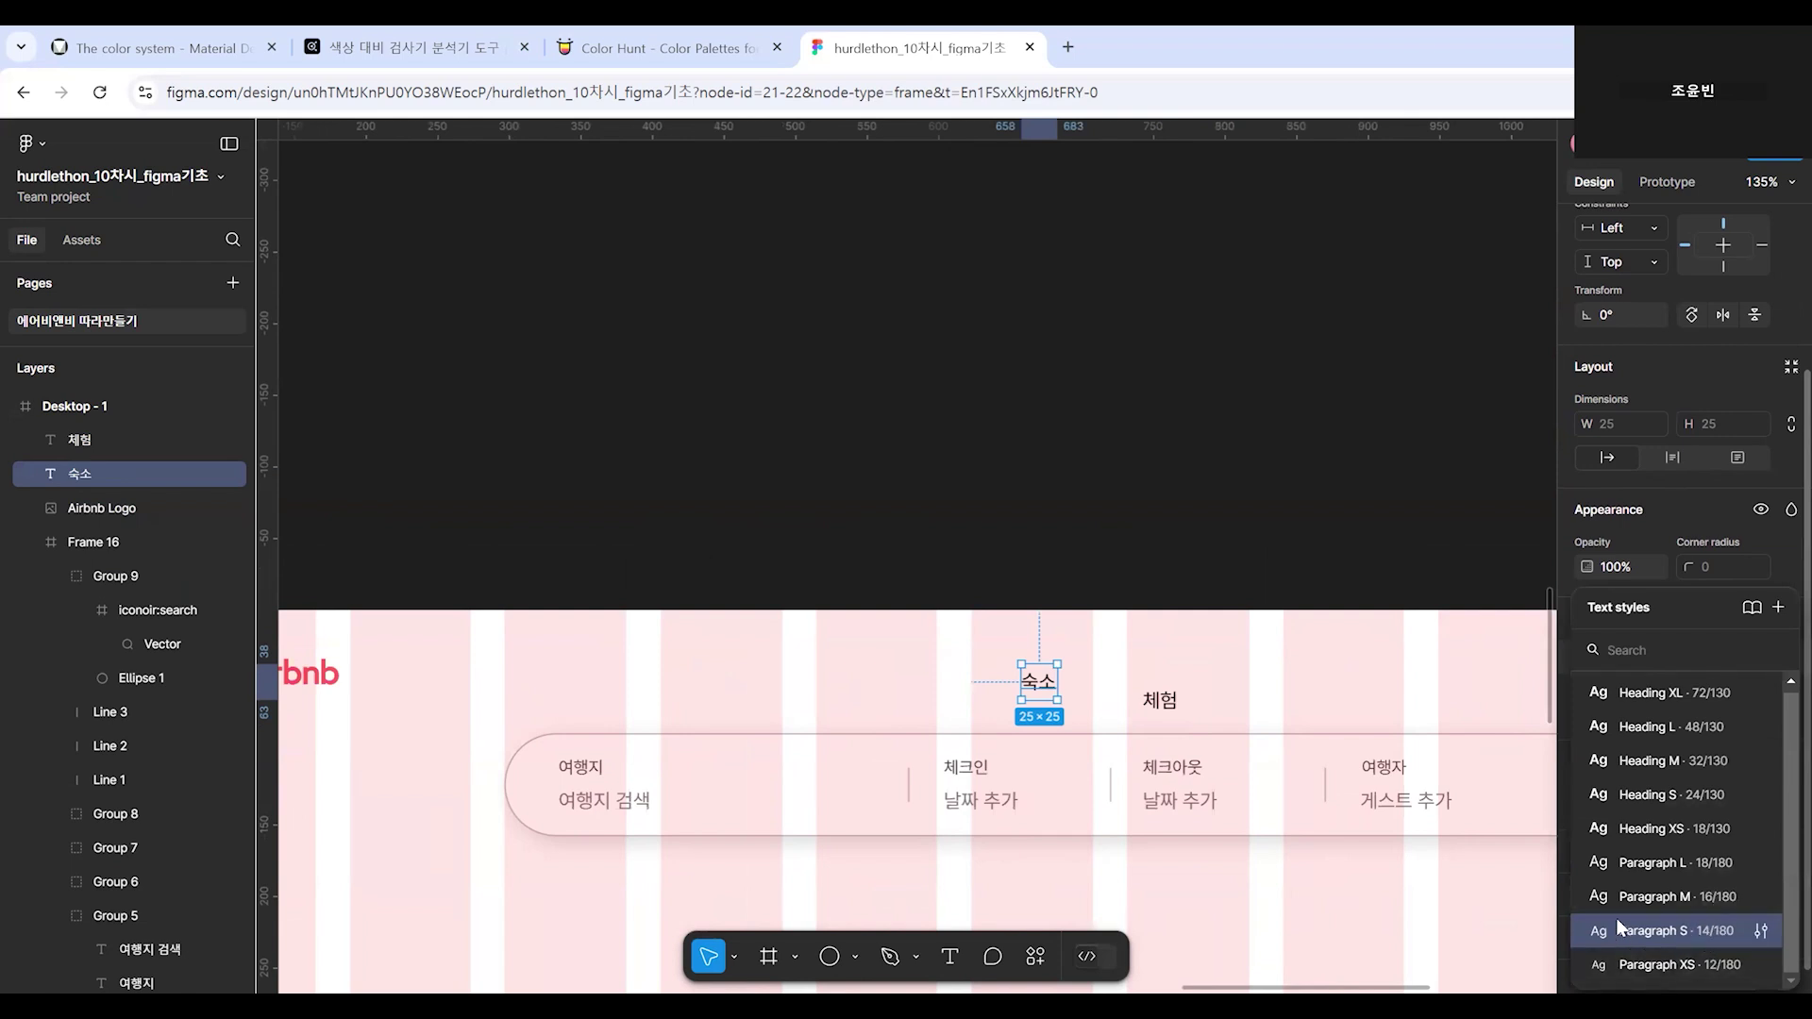
click(1717, 899)
click(1146, 711)
click(1690, 658)
click(1724, 879)
Line up "숙소" and "체험" side by side above the search bar and apply the Black color style to "숙소".
drag(1159, 701, 1151, 672)
drag(1038, 696, 1070, 681)
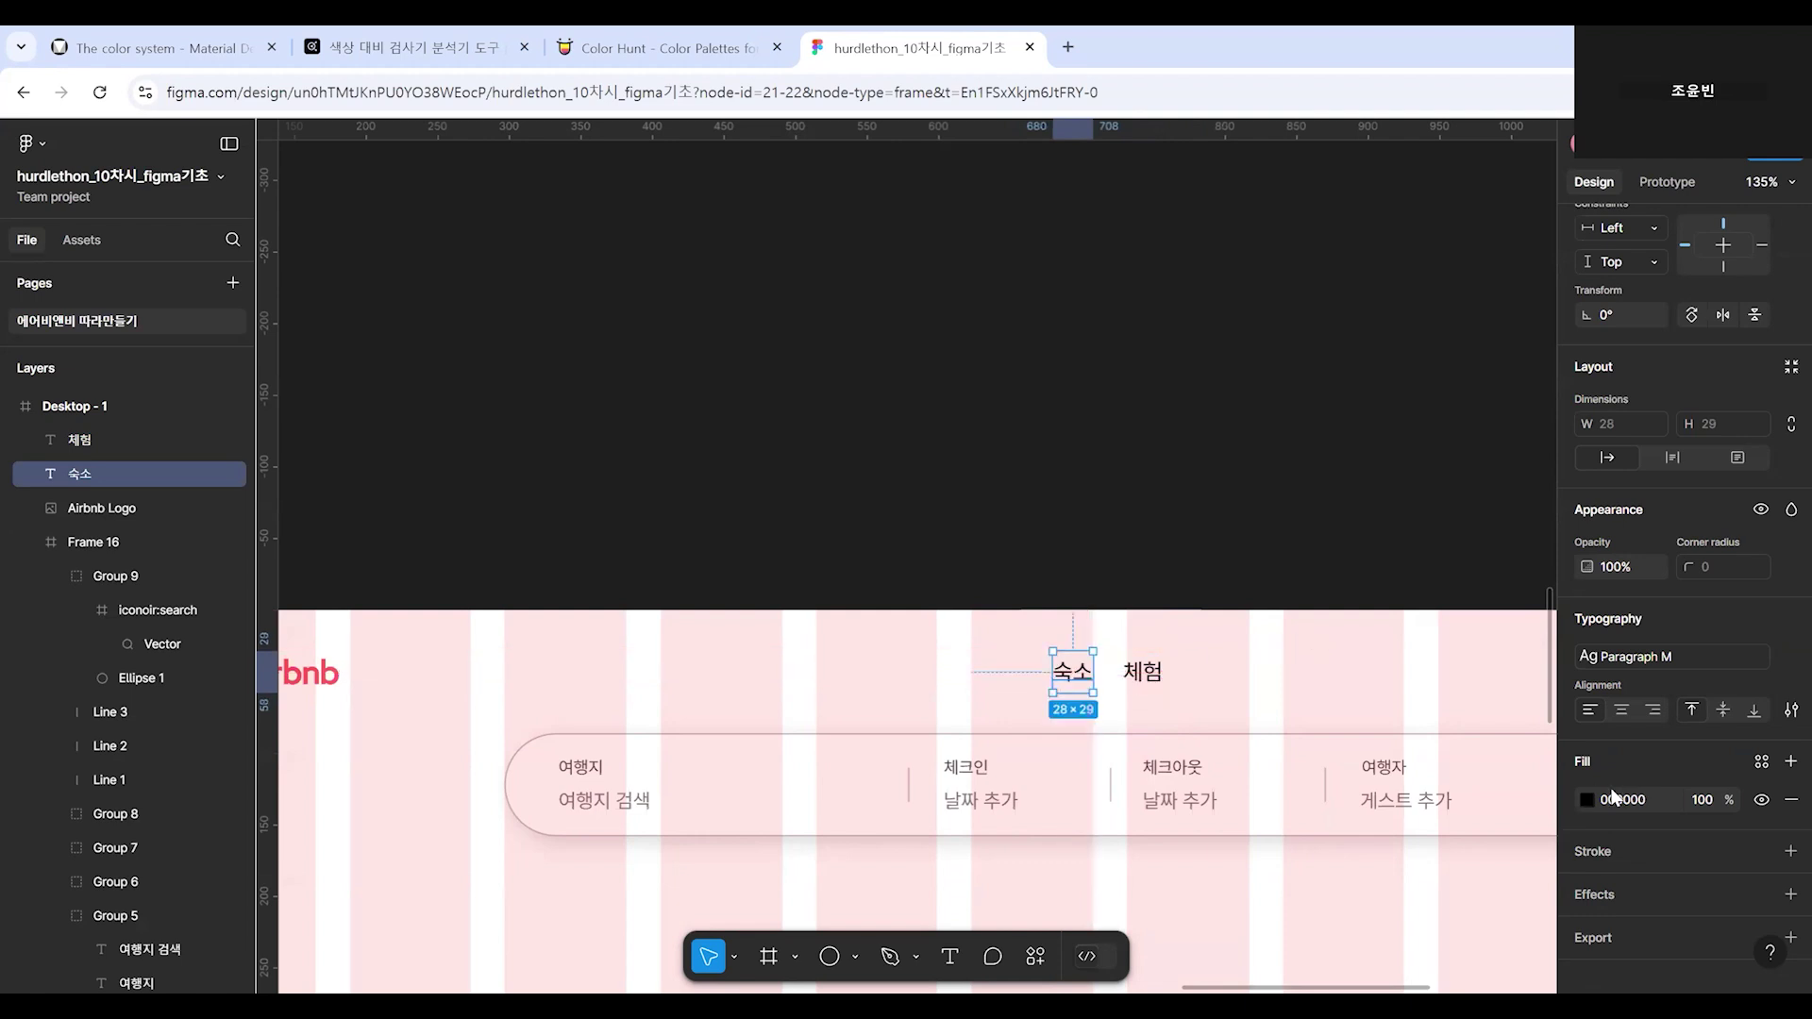
click(1762, 760)
click(1350, 917)
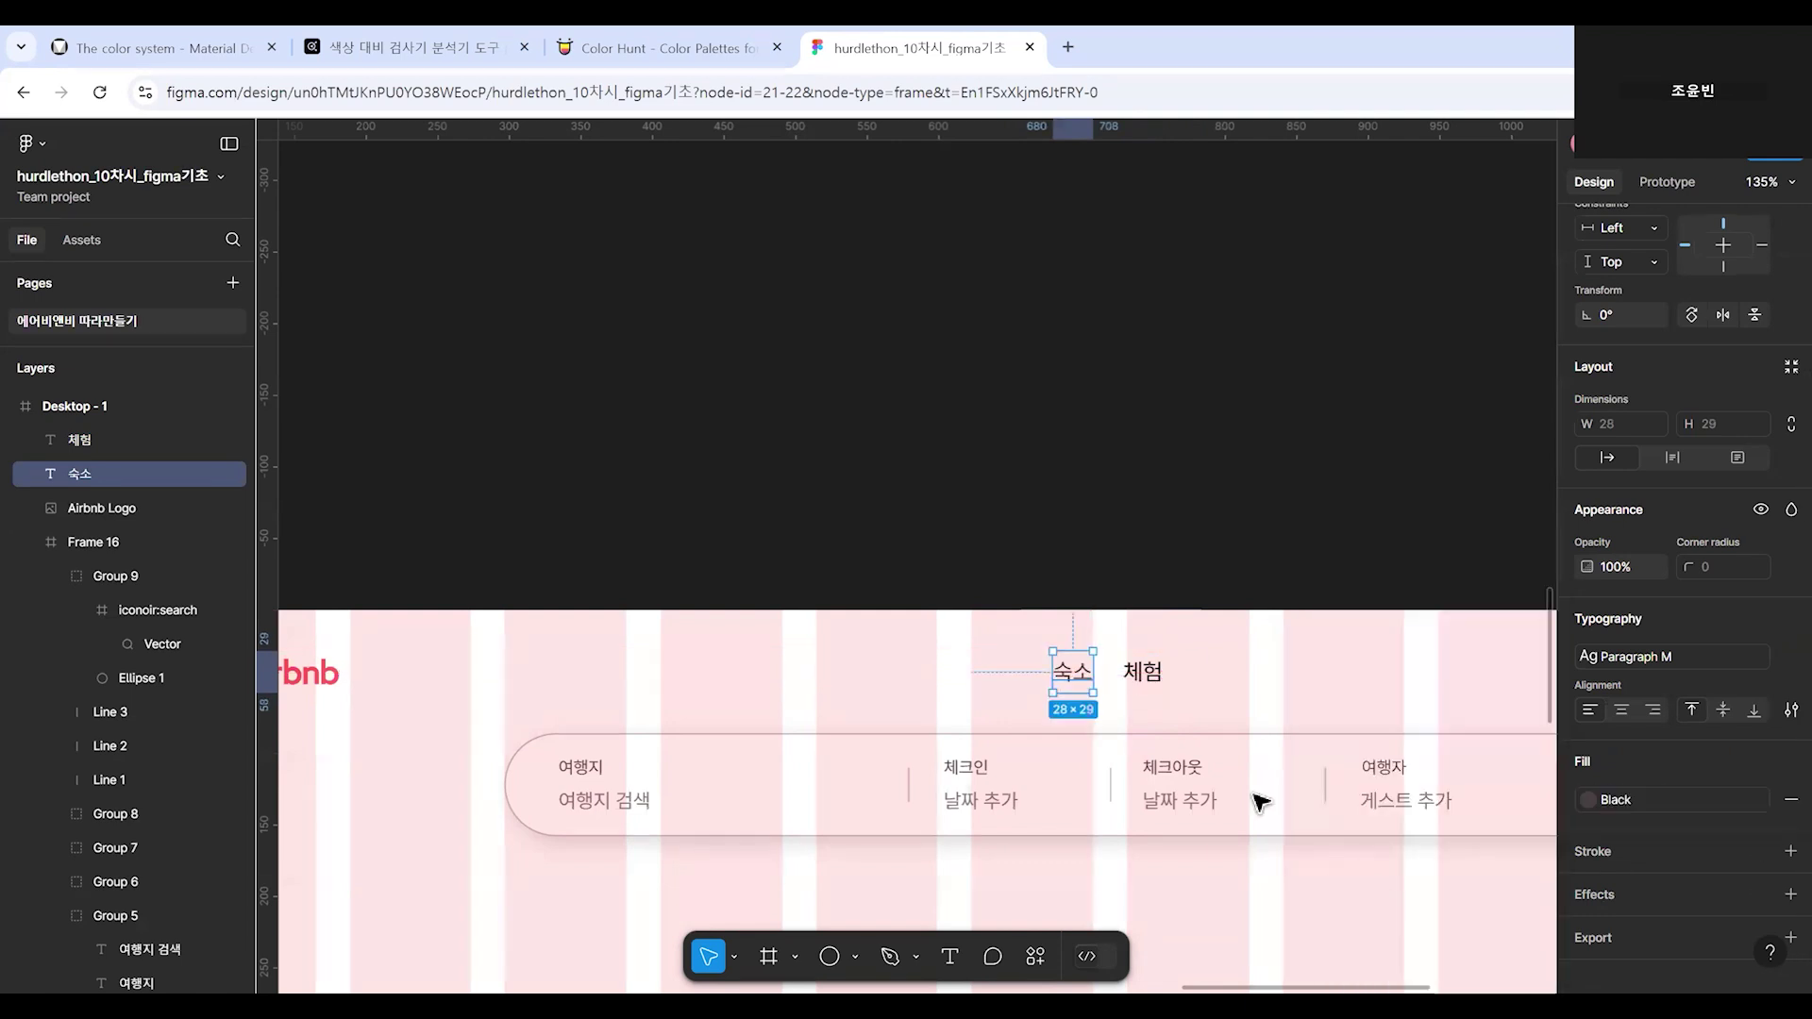
Nudge "체험" slightly away from "숙소" and apply the Gray 800 color style to it.
click(1135, 673)
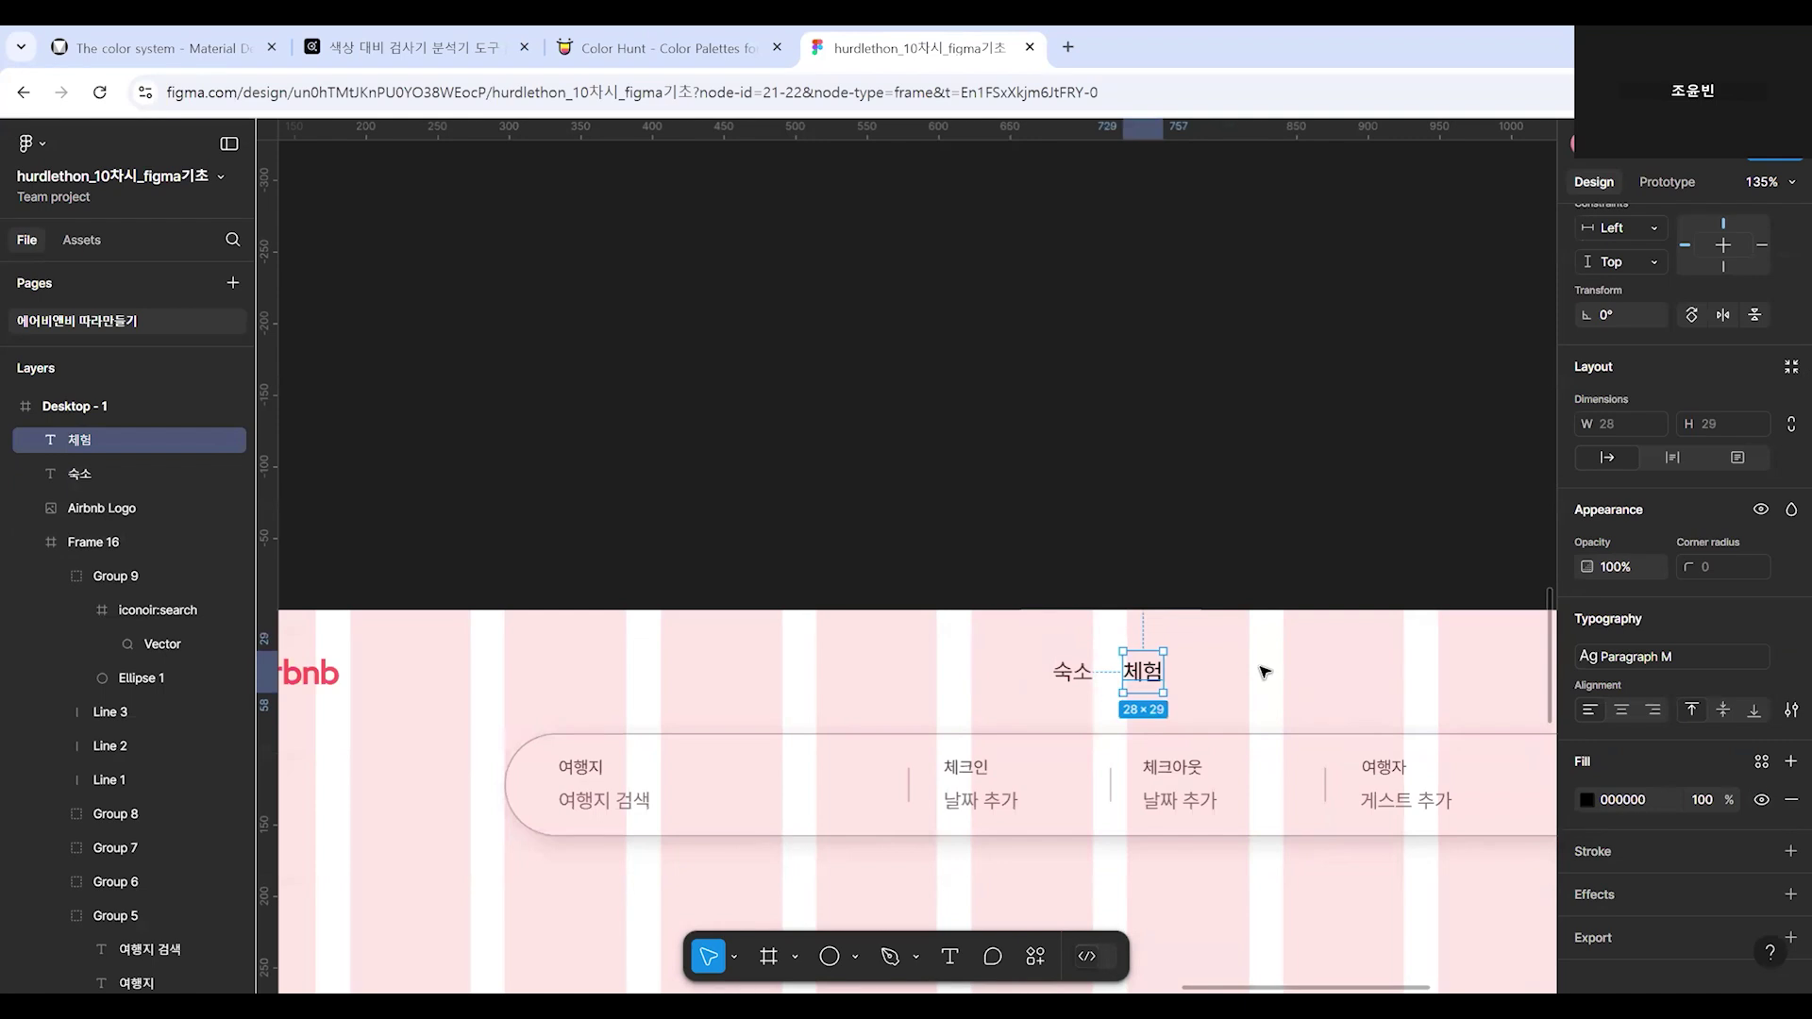
drag(1139, 683, 1144, 683)
click(1075, 678)
click(1135, 679)
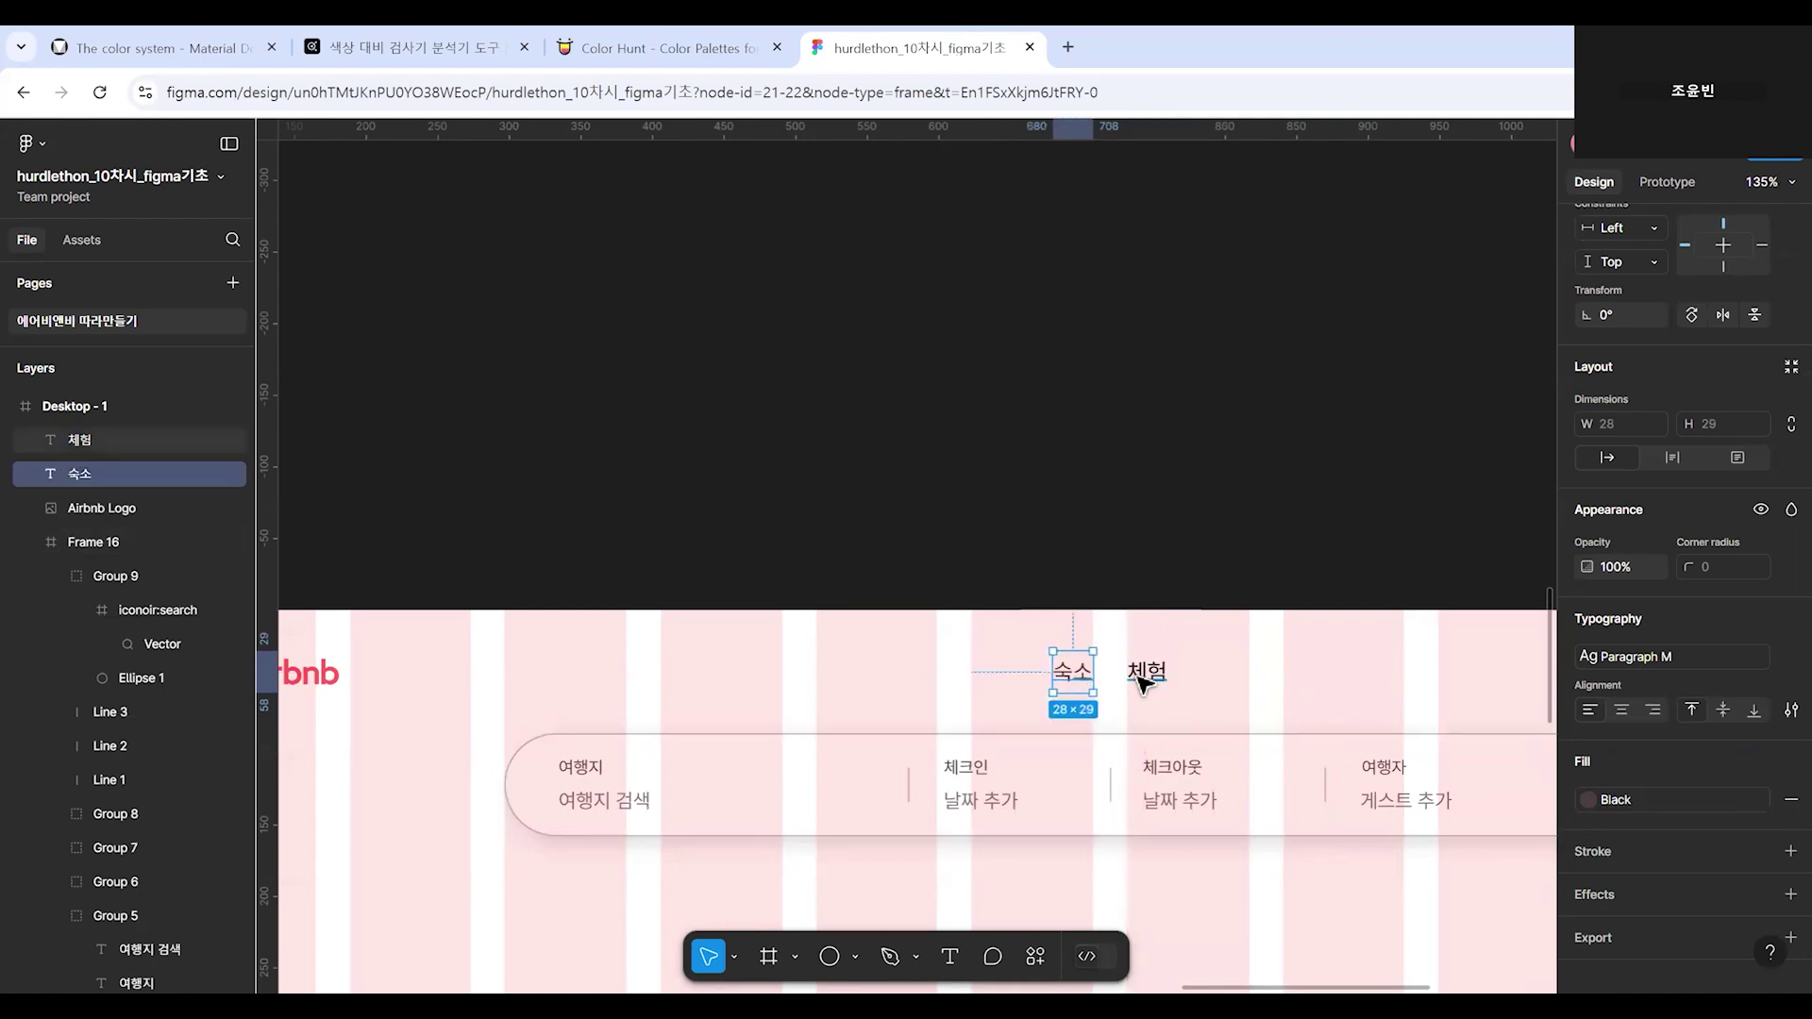
click(1753, 757)
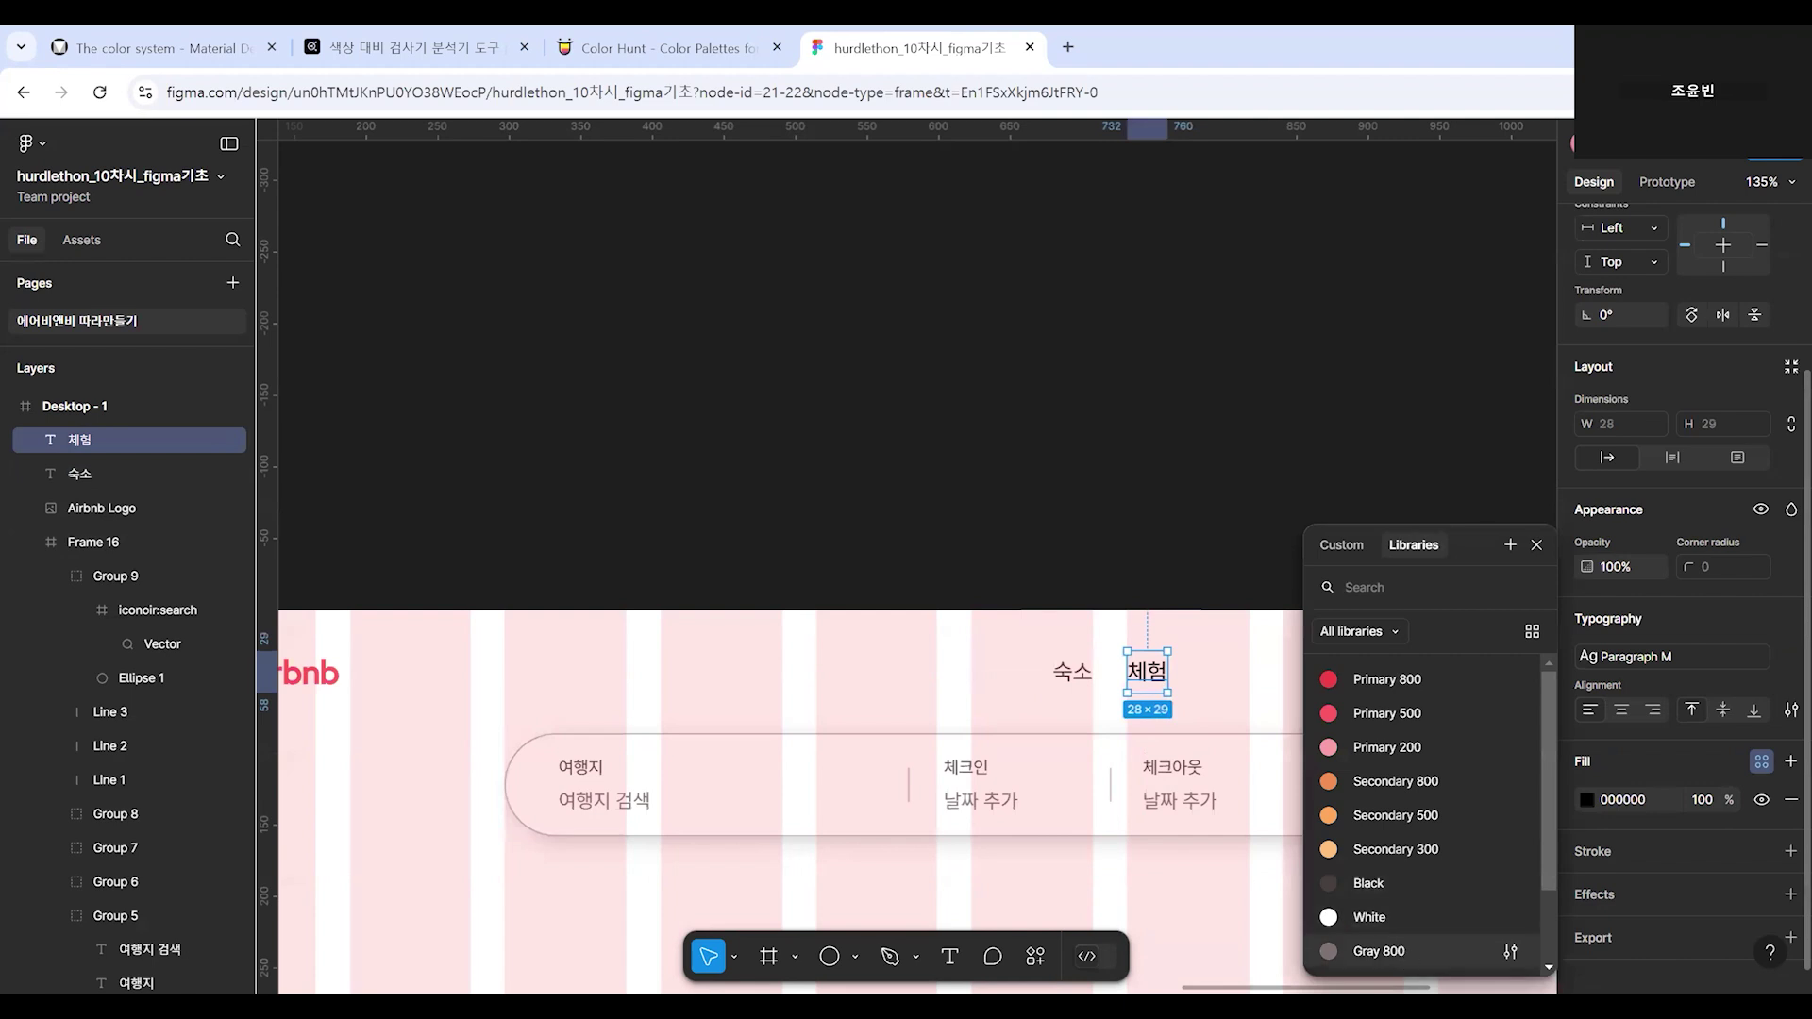
click(1258, 513)
Compare the header of the example frame with the Desktop - 1 header to identify the missing elements.
scroll(1267, 535, down, 5)
scroll(1268, 535, down, 3)
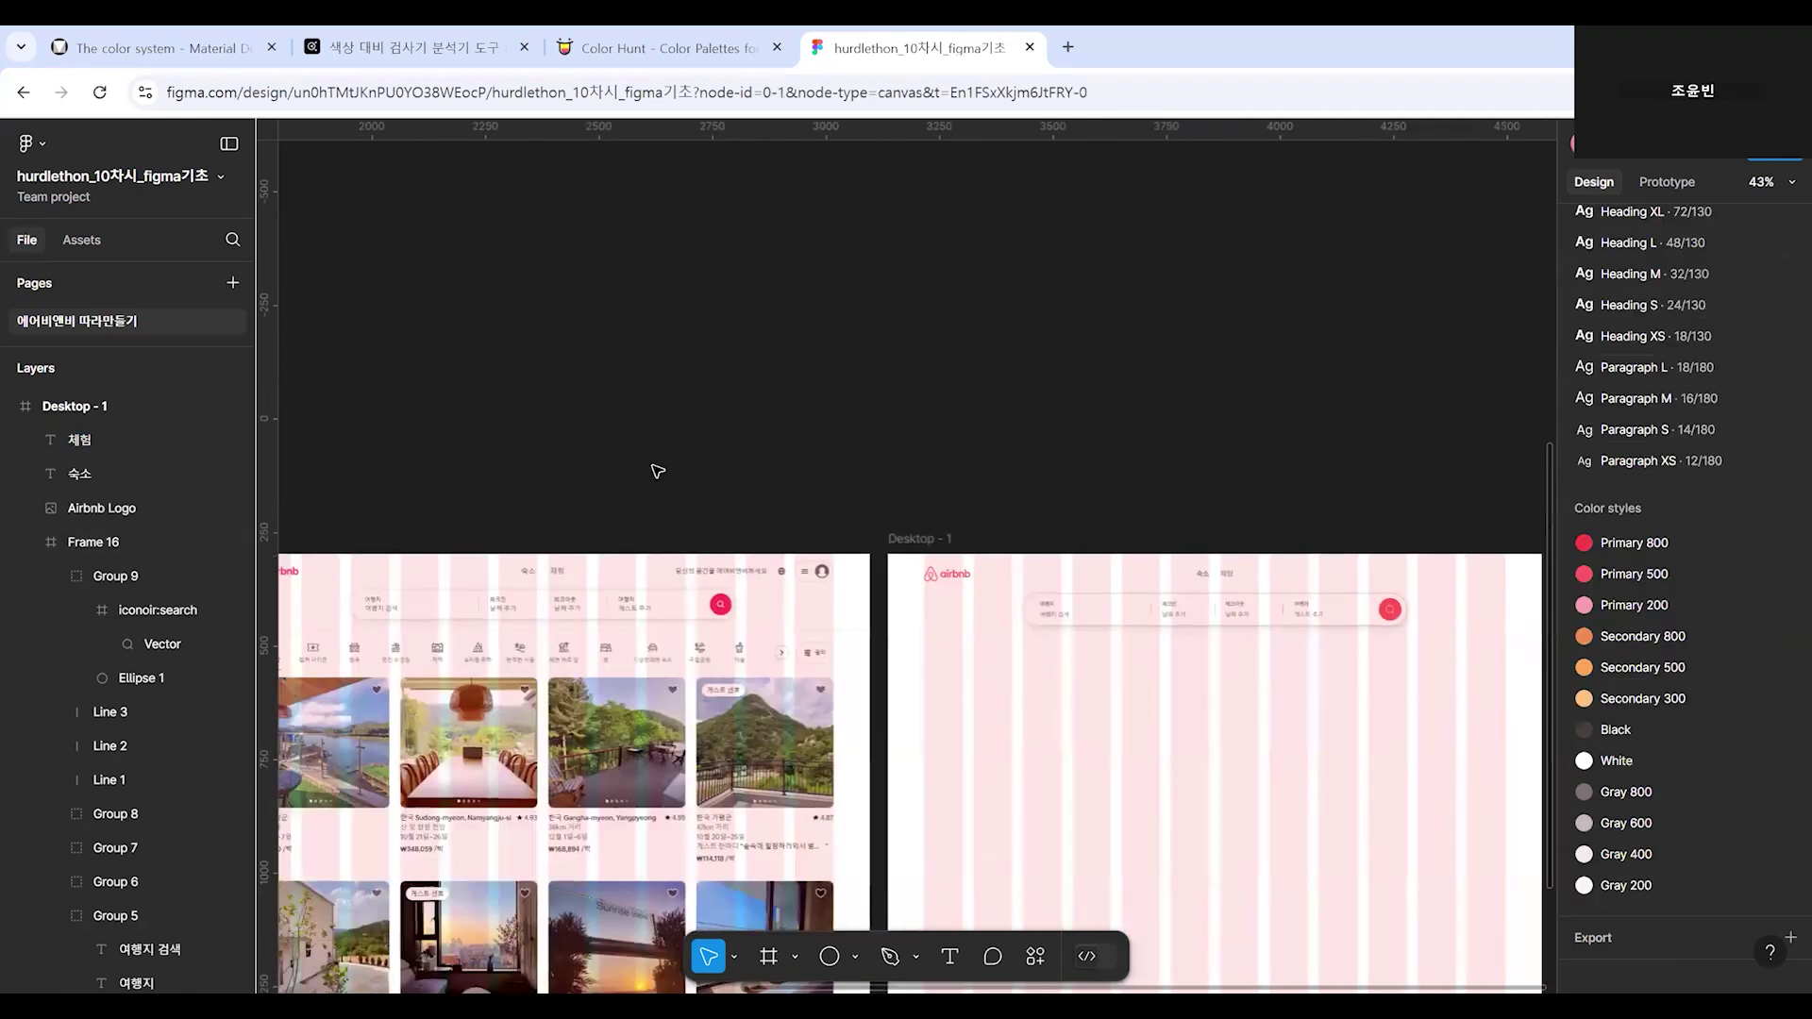
scroll(1227, 689, down, 2)
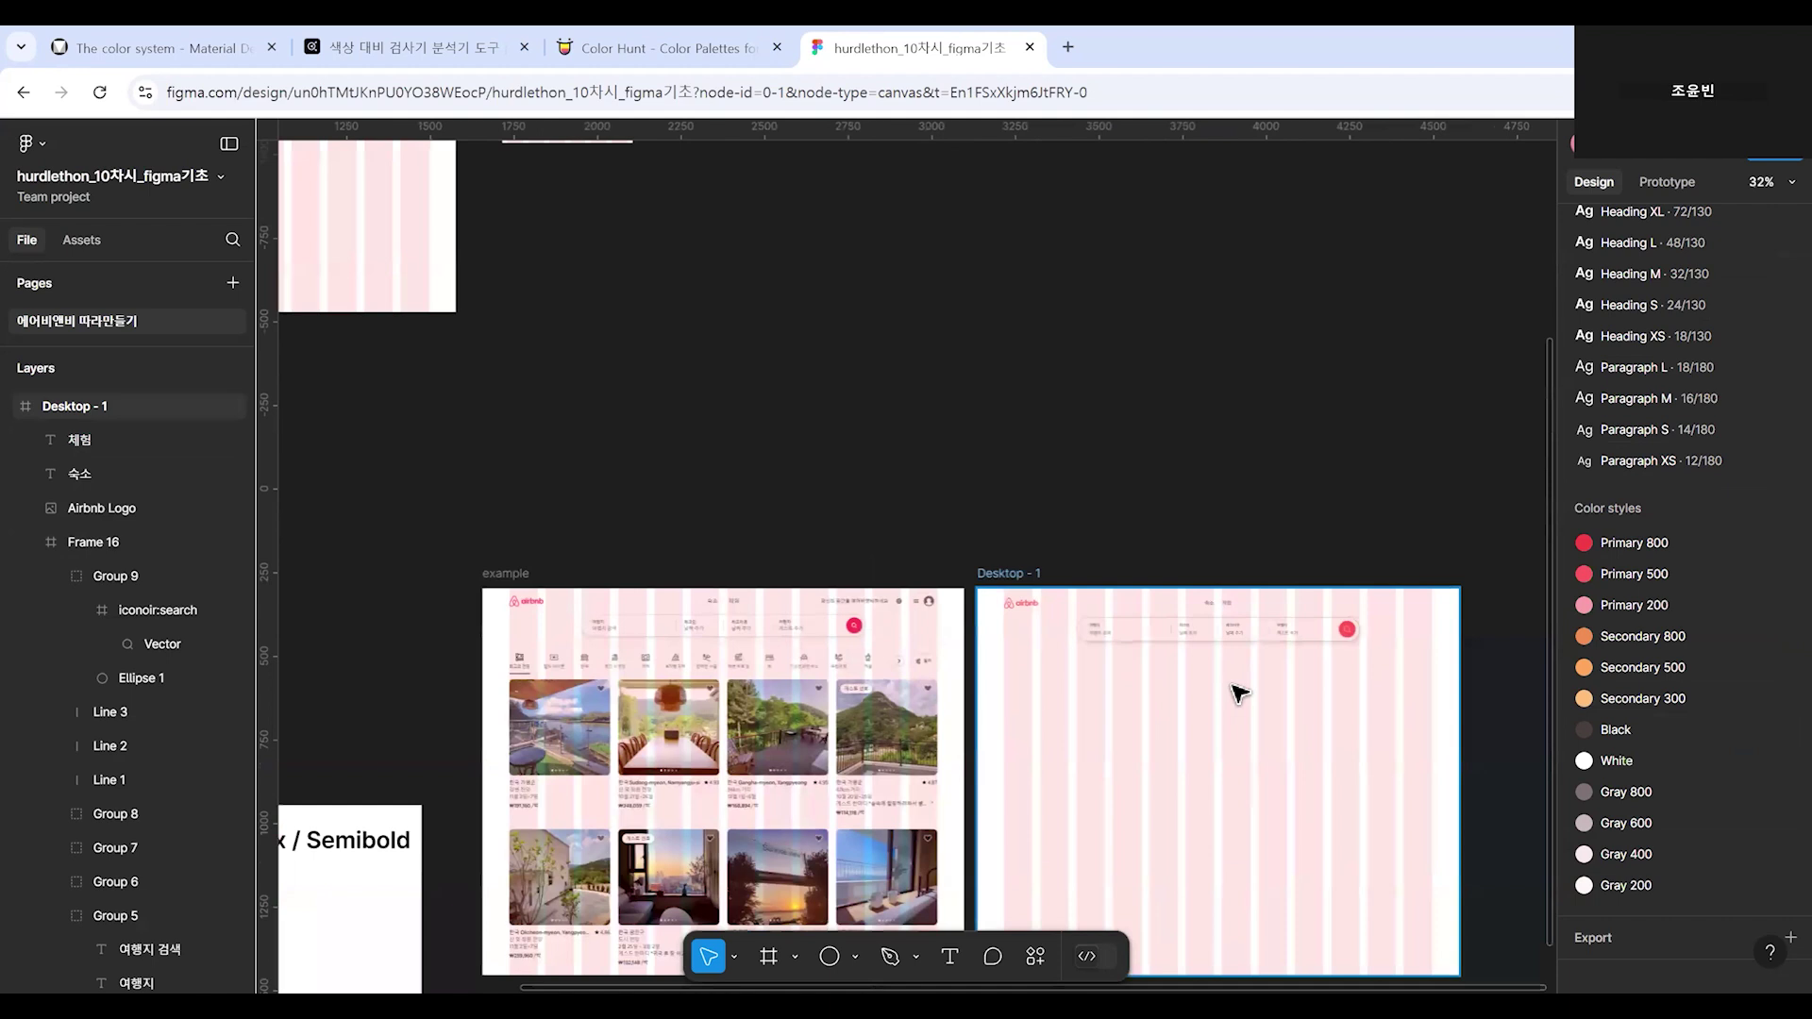
scroll(745, 661, up, 5)
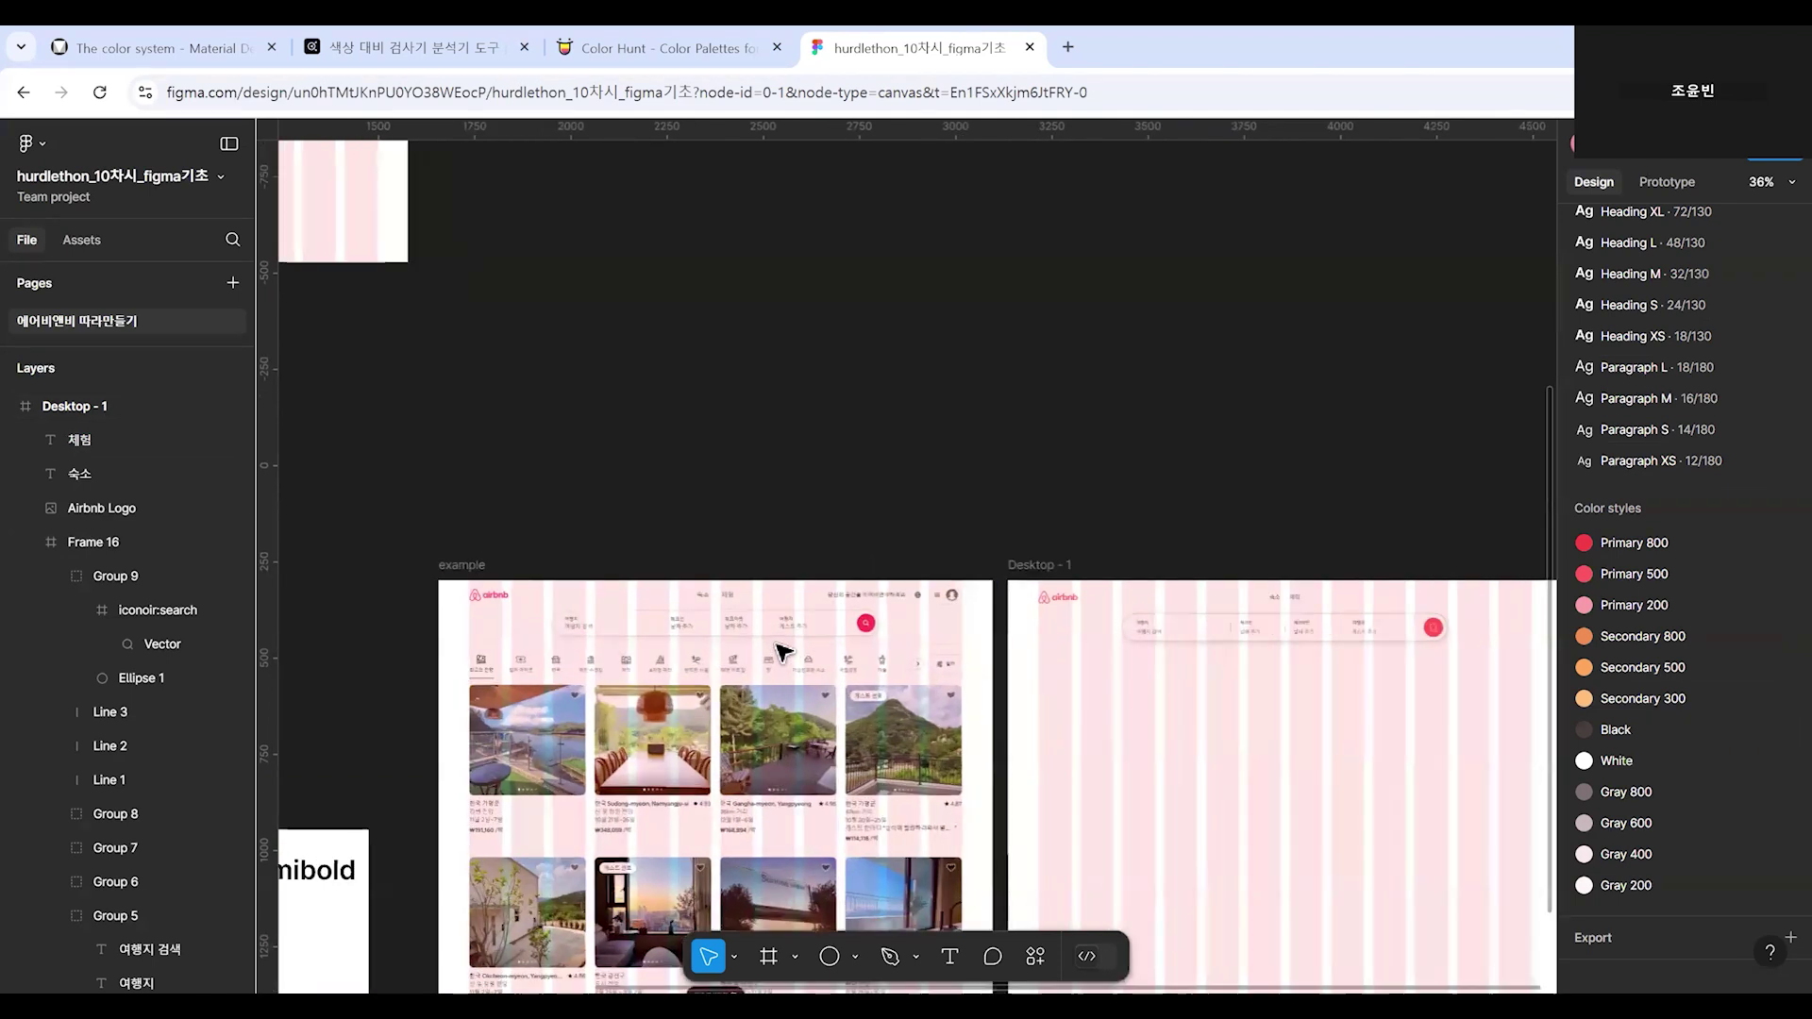
scroll(795, 599, right, 5)
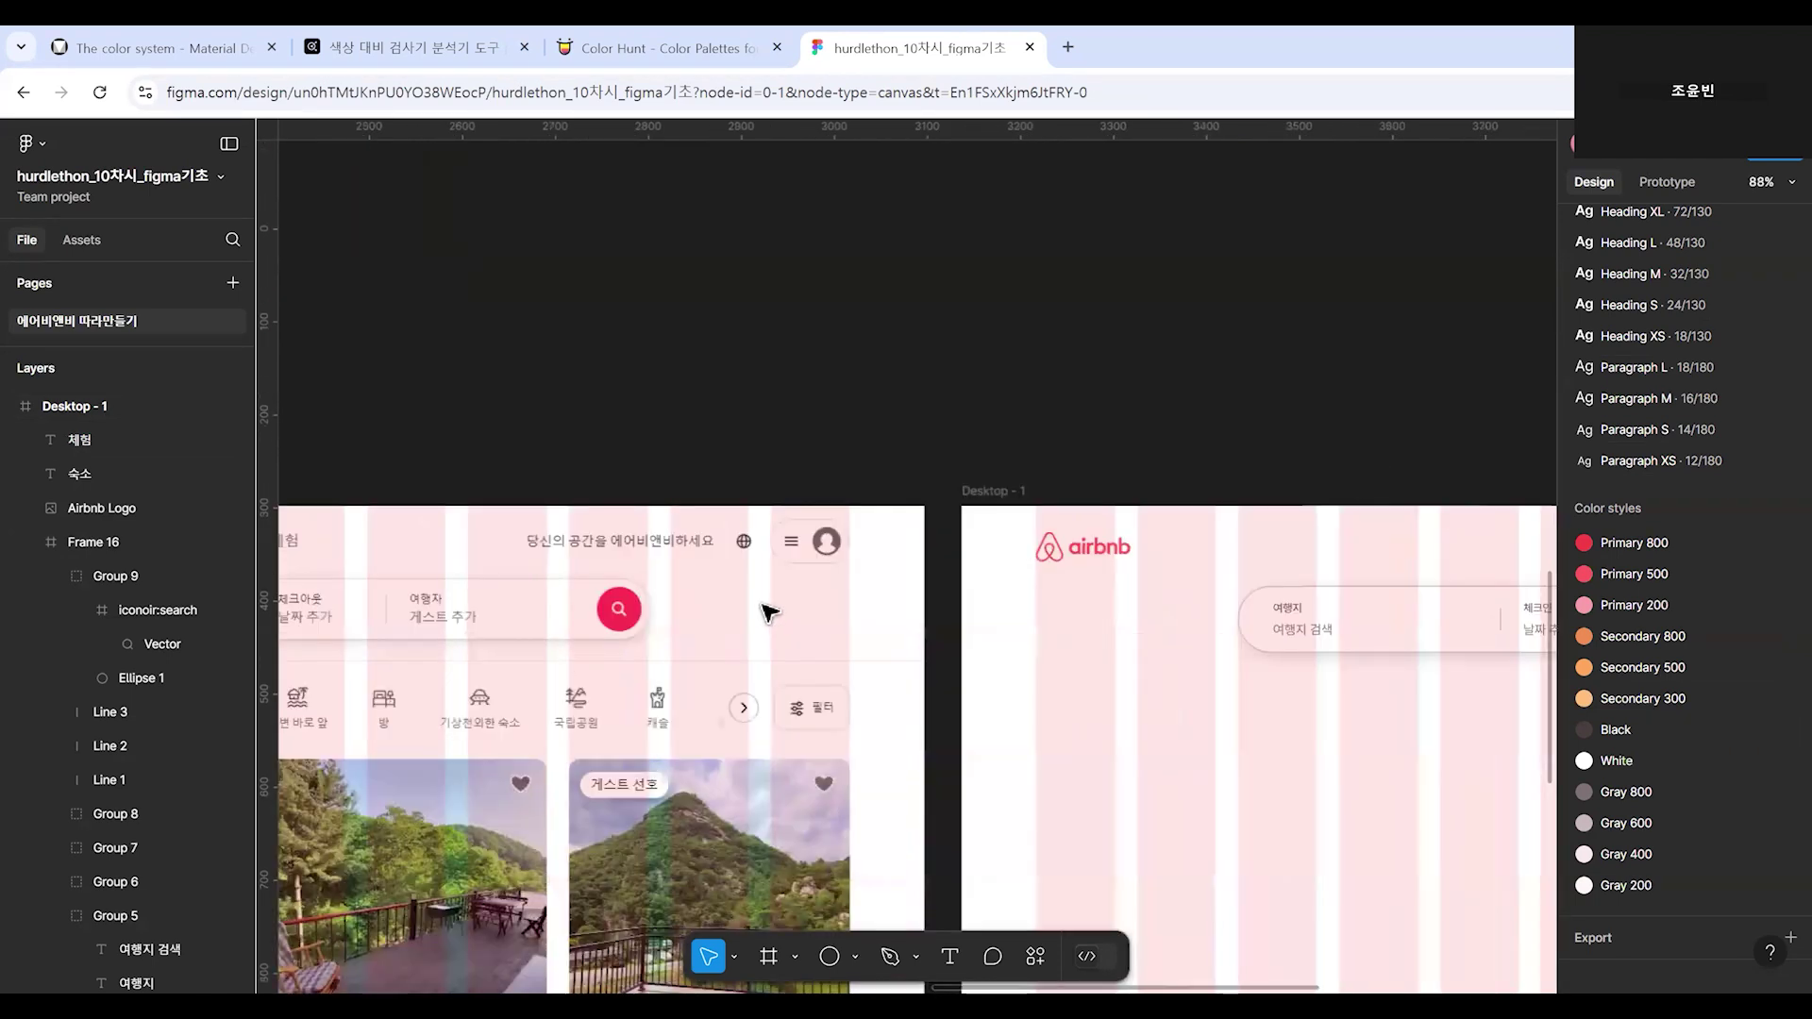
scroll(760, 589, down, 1)
scroll(769, 614, right, 8)
scroll(769, 613, up, 2)
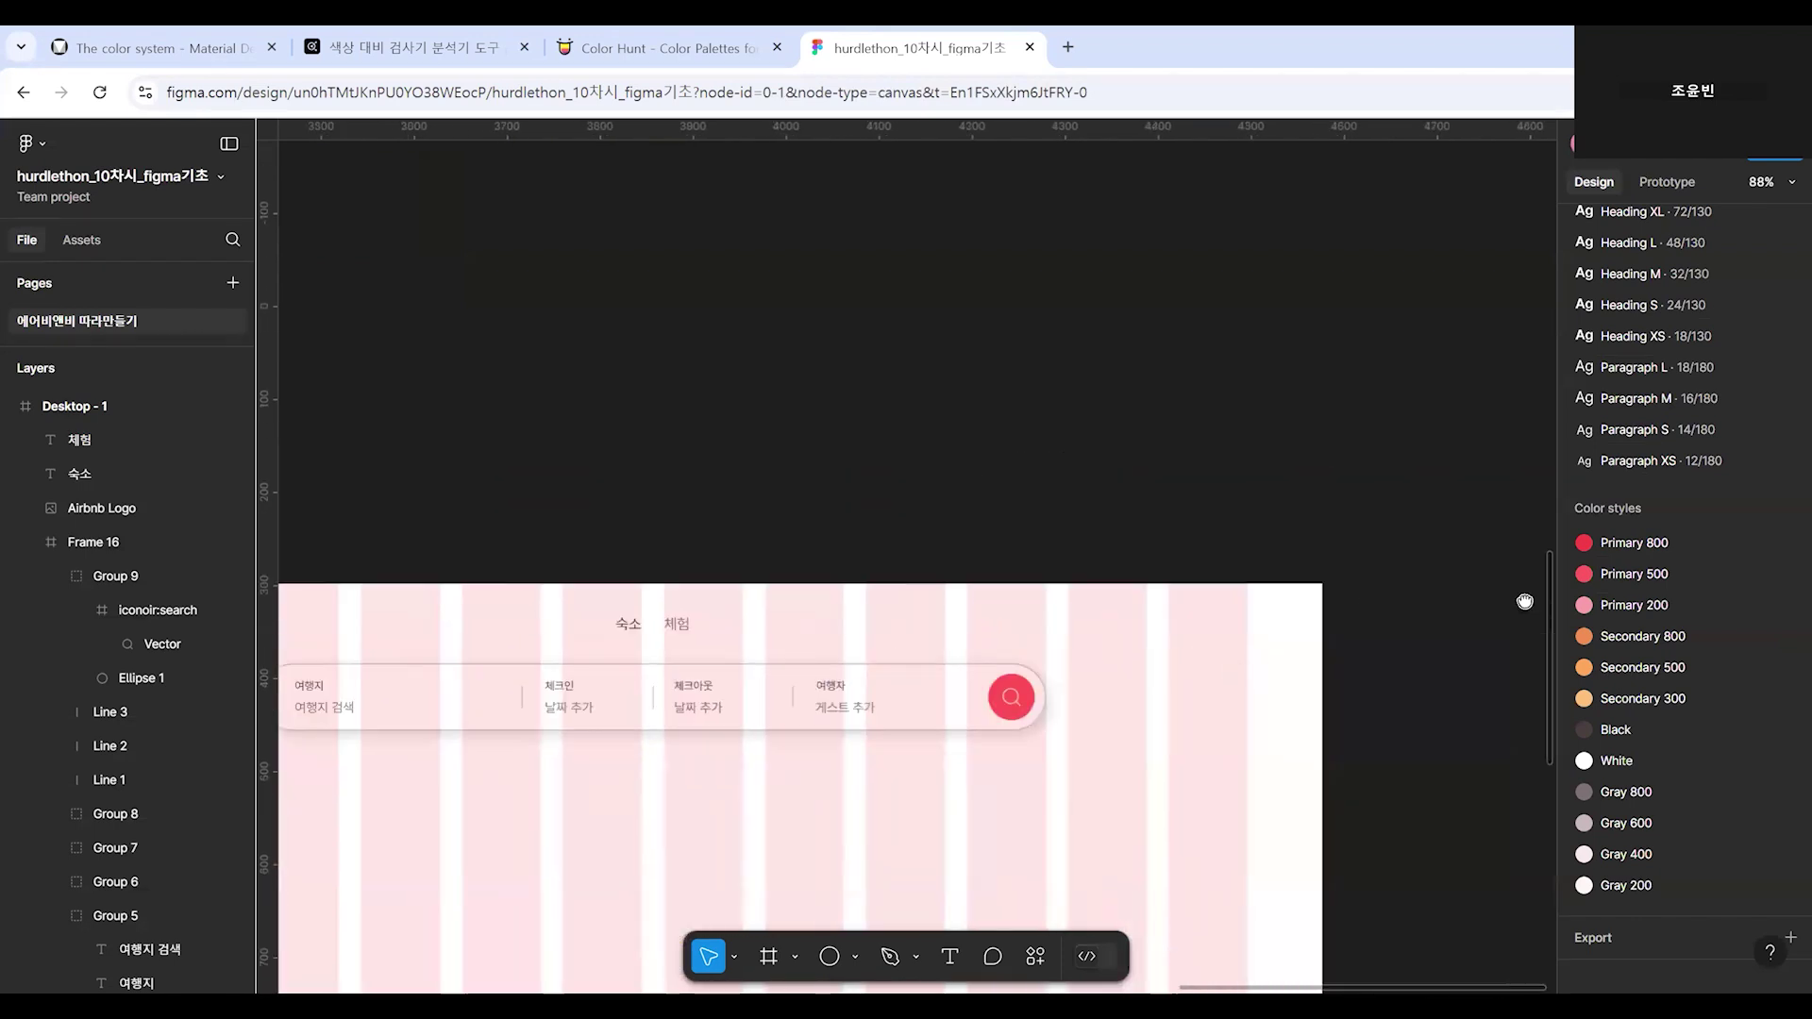
scroll(777, 708, left, 4)
scroll(995, 672, down, 1)
scroll(1317, 673, right, 4)
scroll(1317, 673, up, 1)
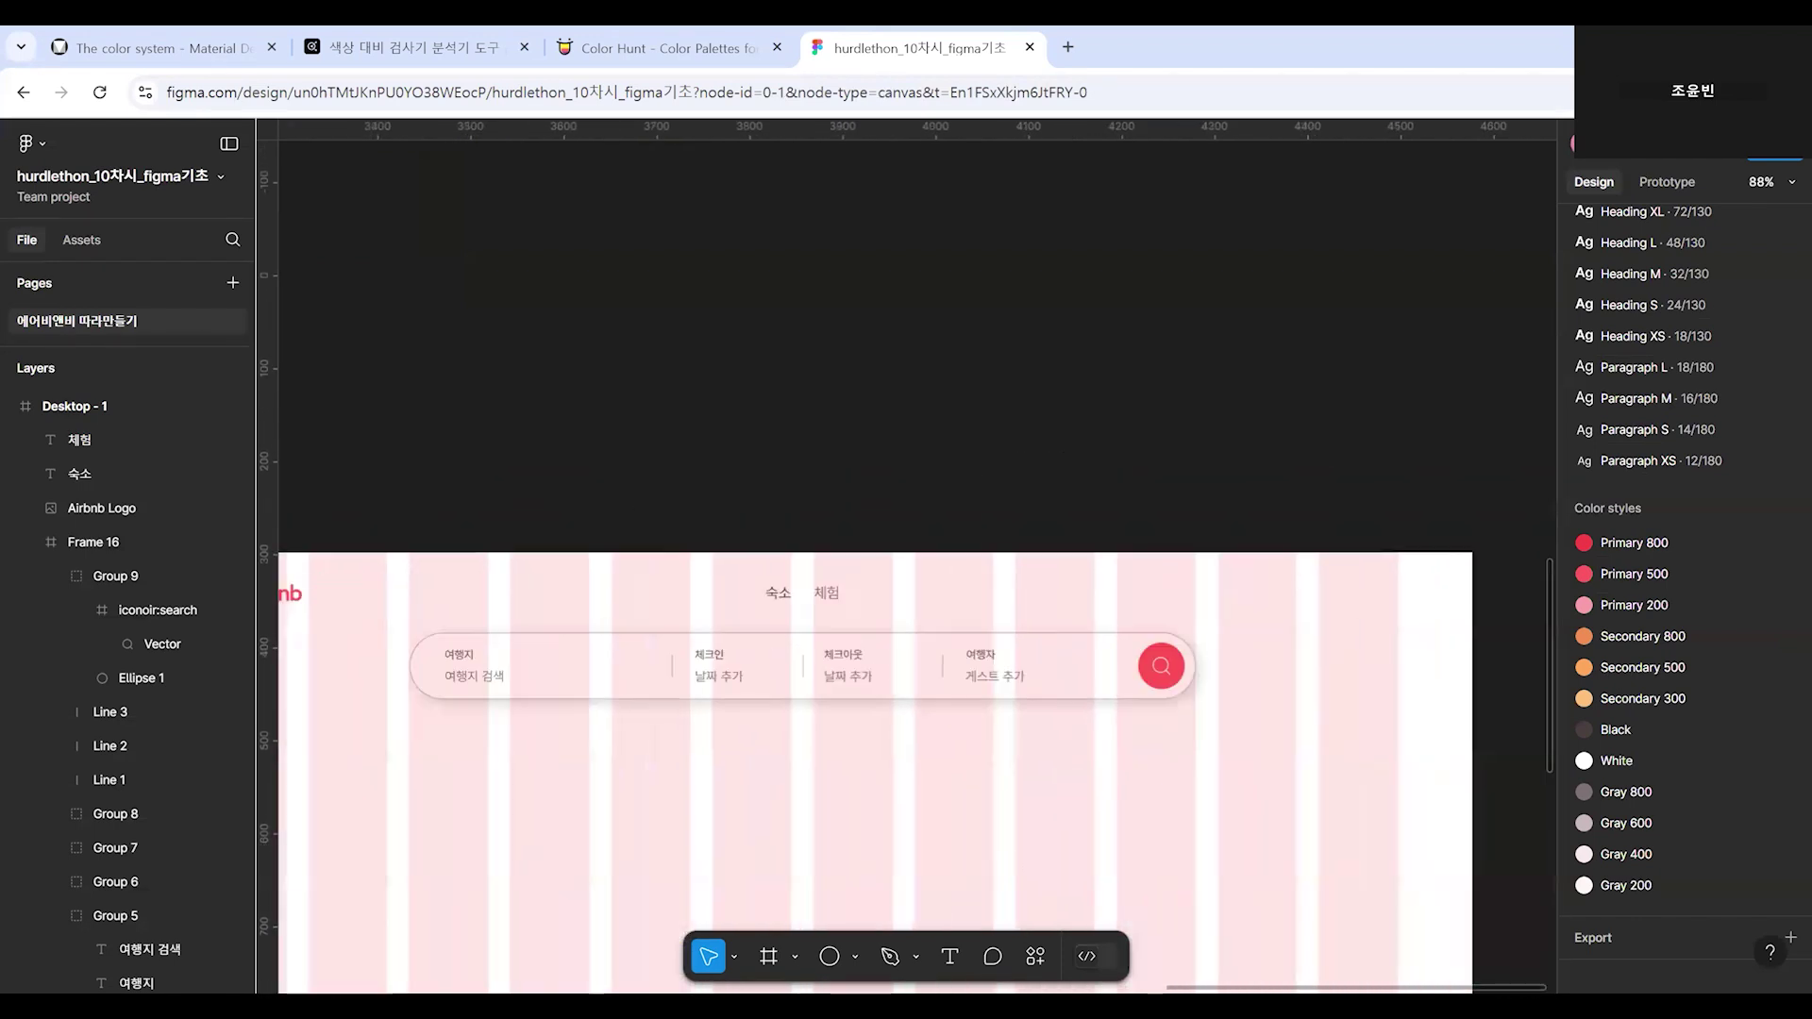
Add the text "당신의 공간을 에어비앤비하세요." above the right end of the search bar in Desktop - 1.
click(950, 956)
click(1096, 592)
text(ㄷ)
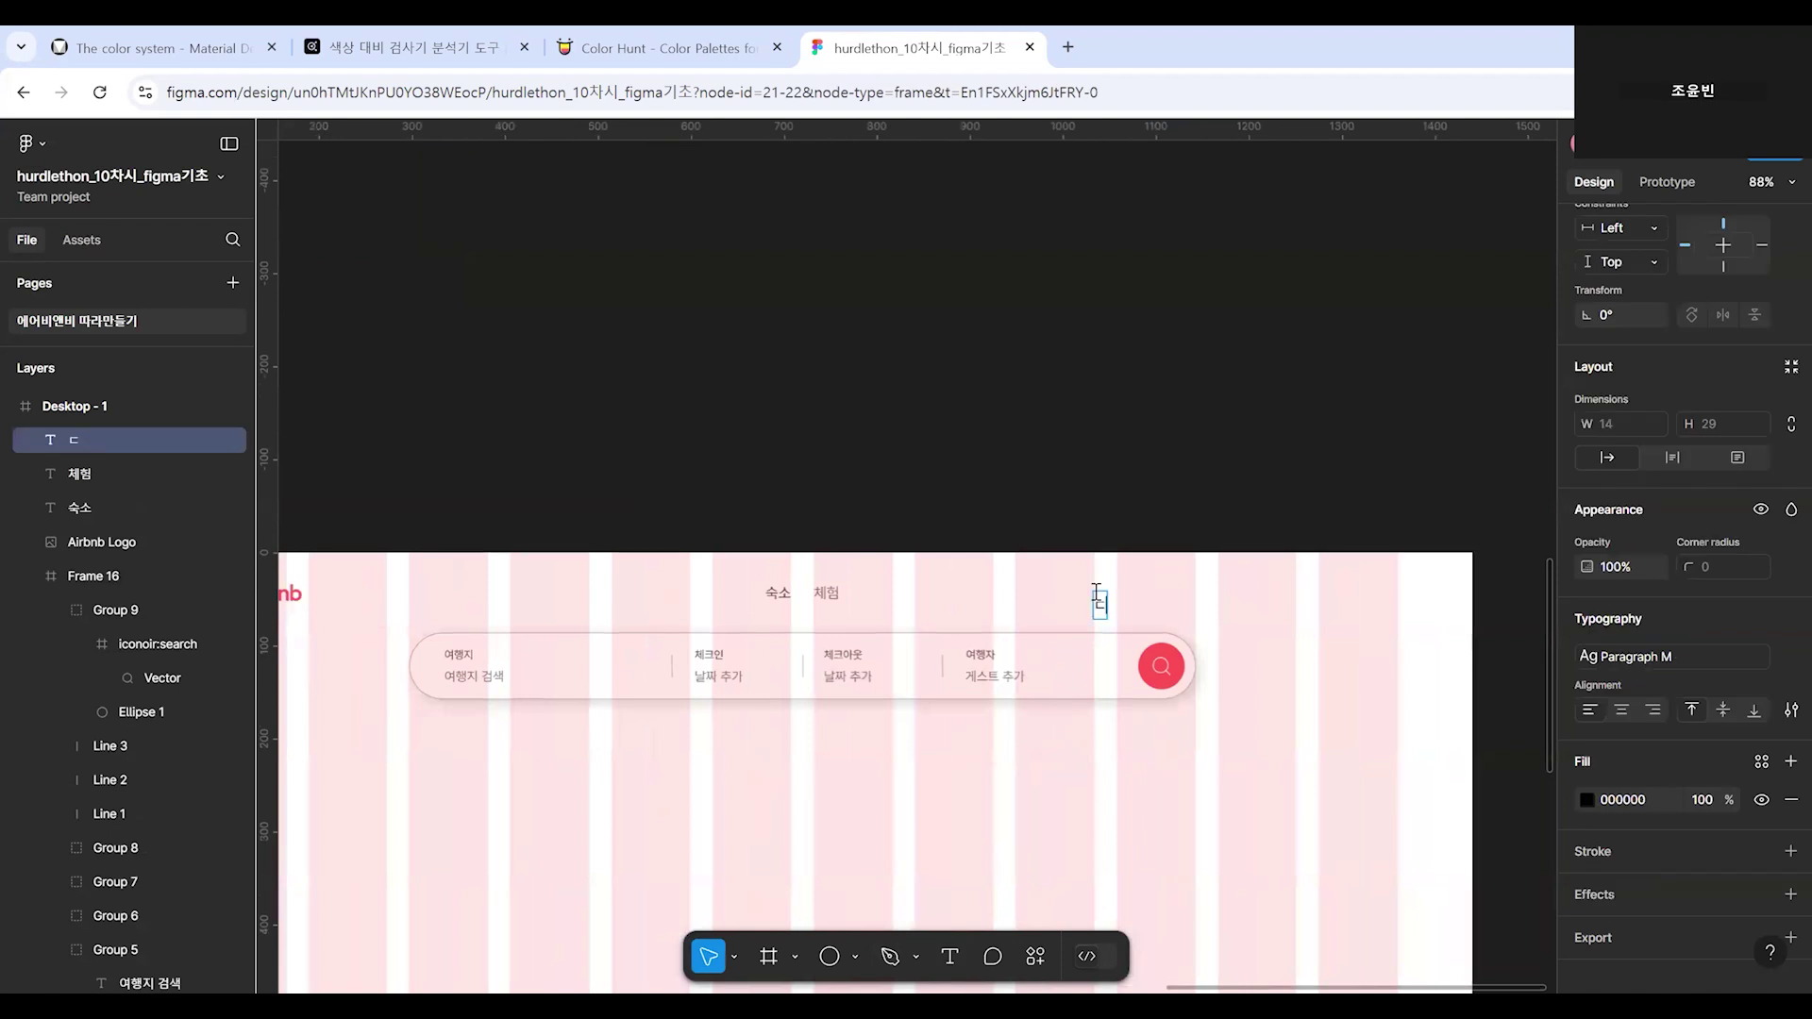
text(당신의 공간을 에업비애앤비하세요)
key(Escape)
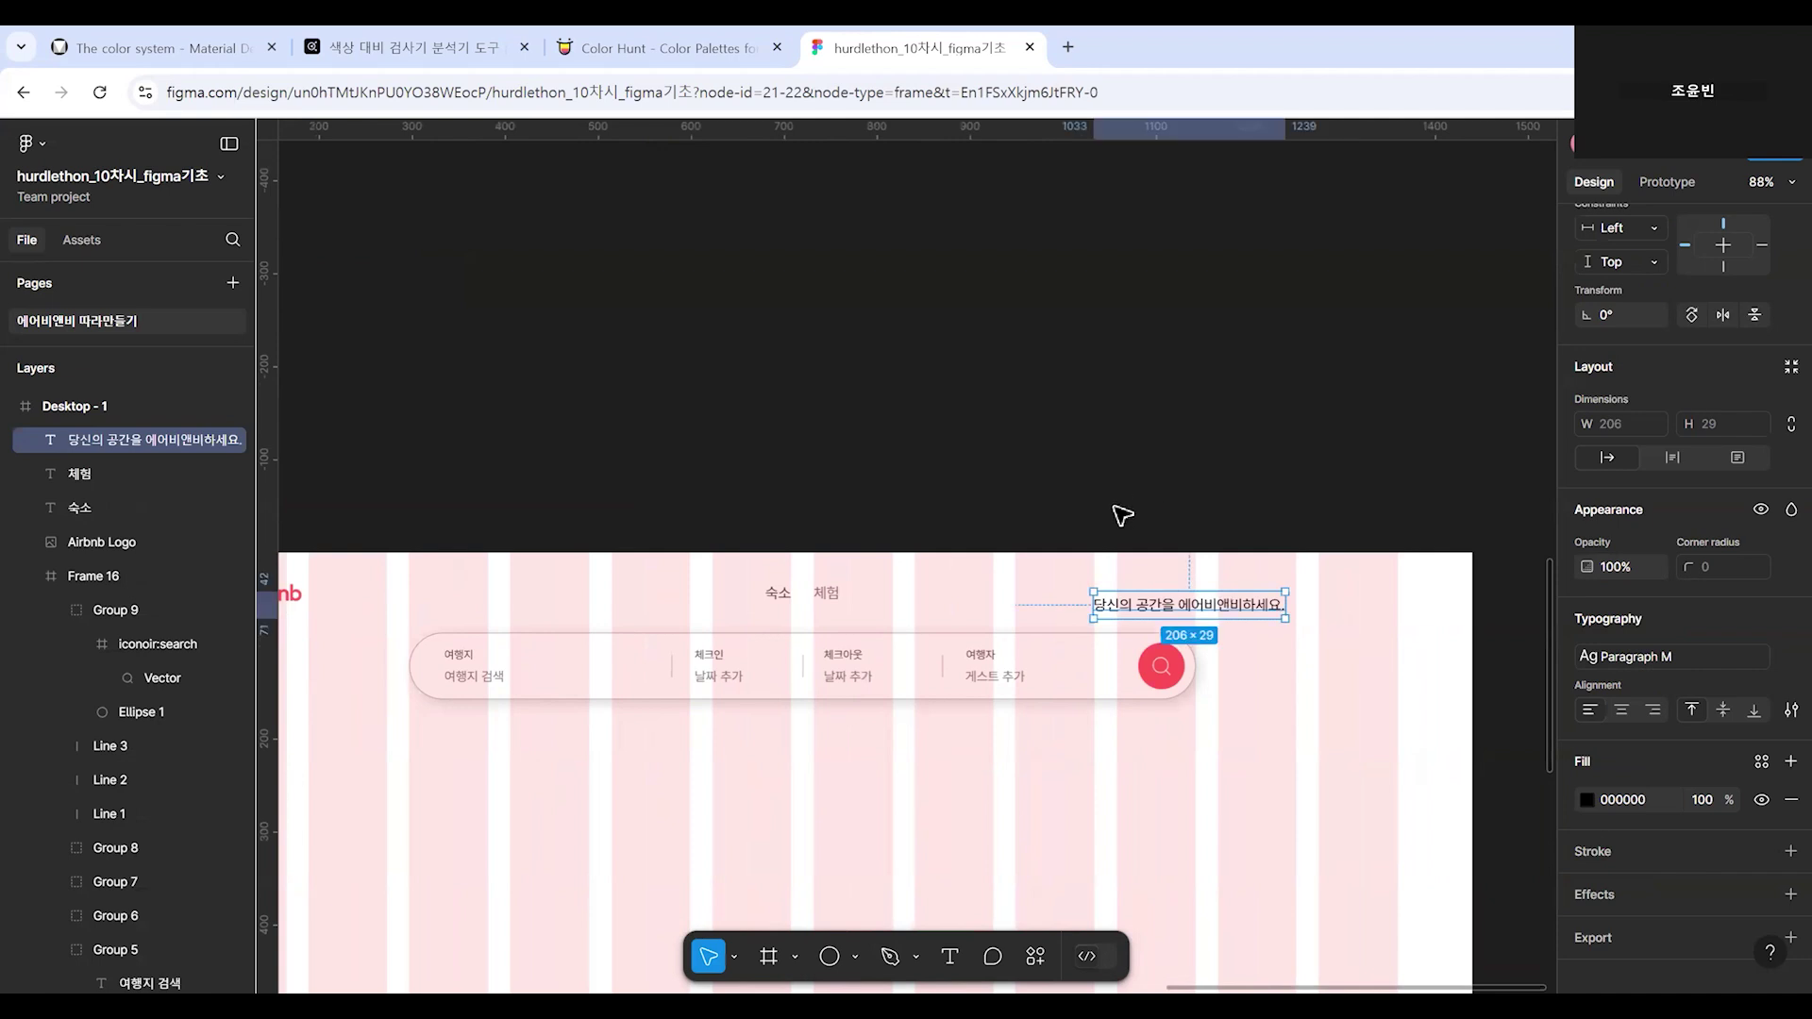
Apply the Gray 800 color style to "당신의 공간을 에어비앤비하세요." and move the text level with "체험".
scroll(1120, 514, down, 5)
scroll(901, 827, up, 3)
scroll(1061, 734, up, 2)
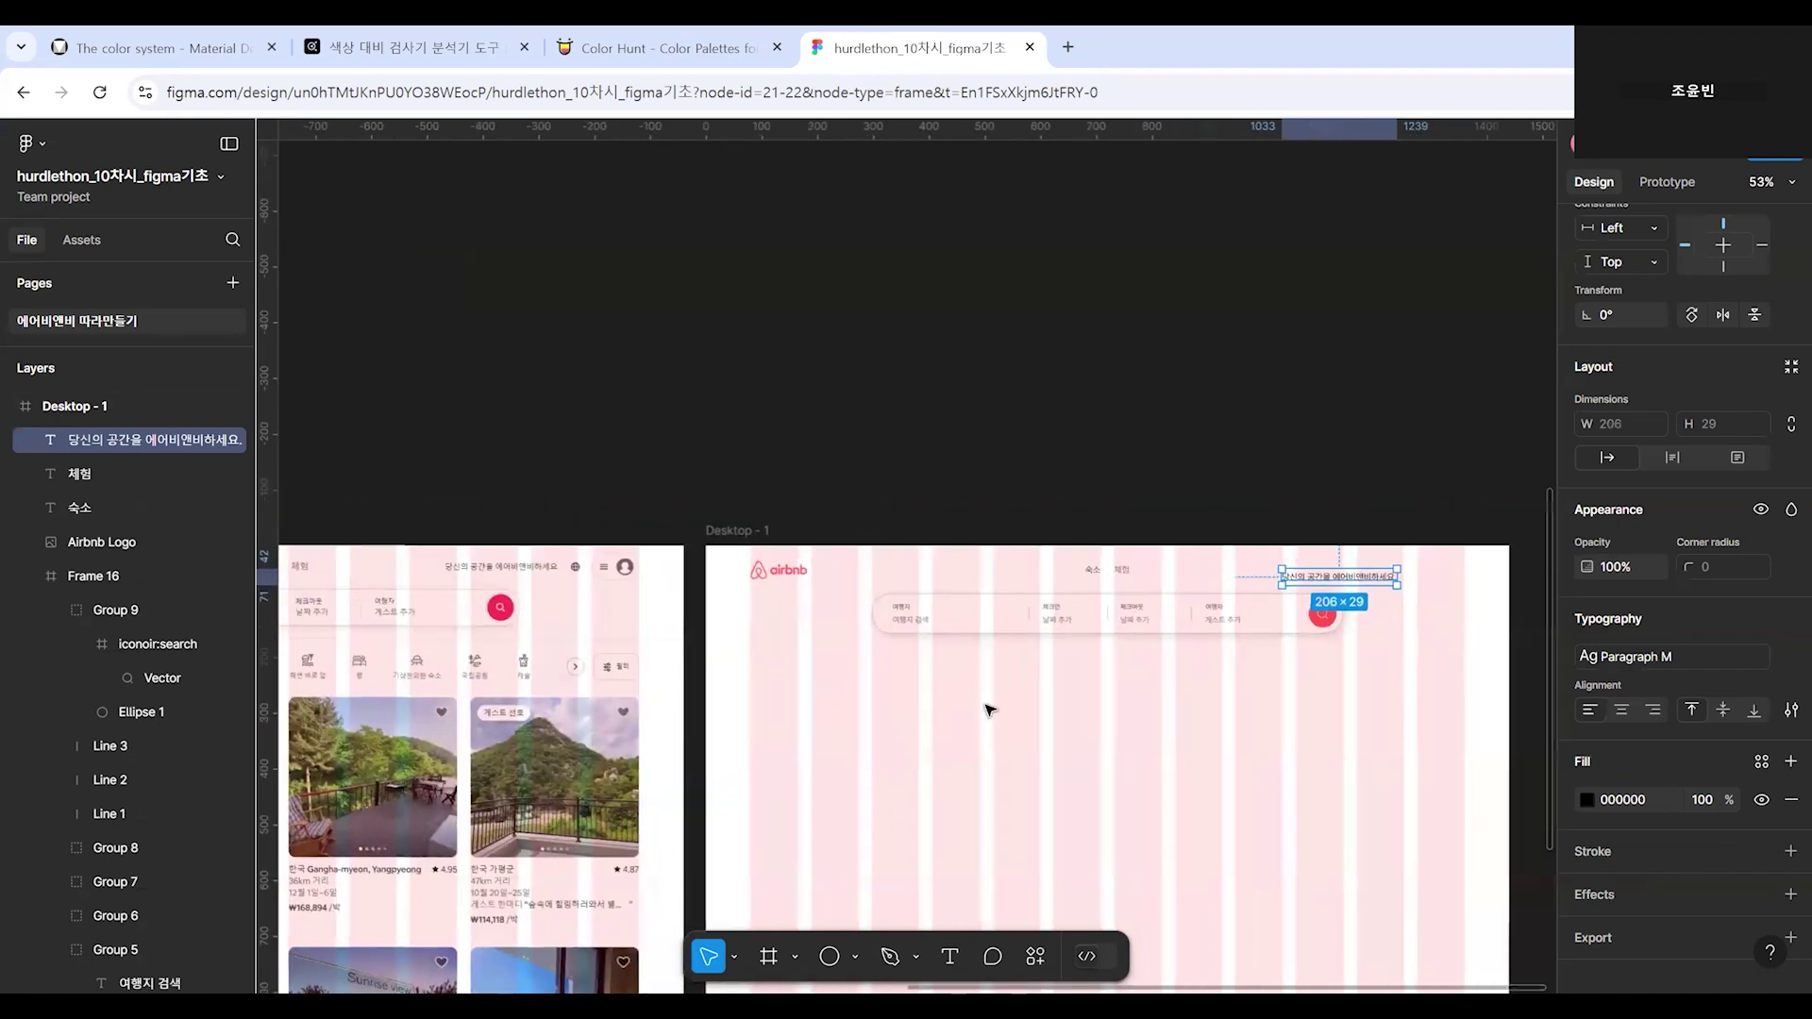
scroll(908, 699, left, 5)
scroll(803, 690, up, 4)
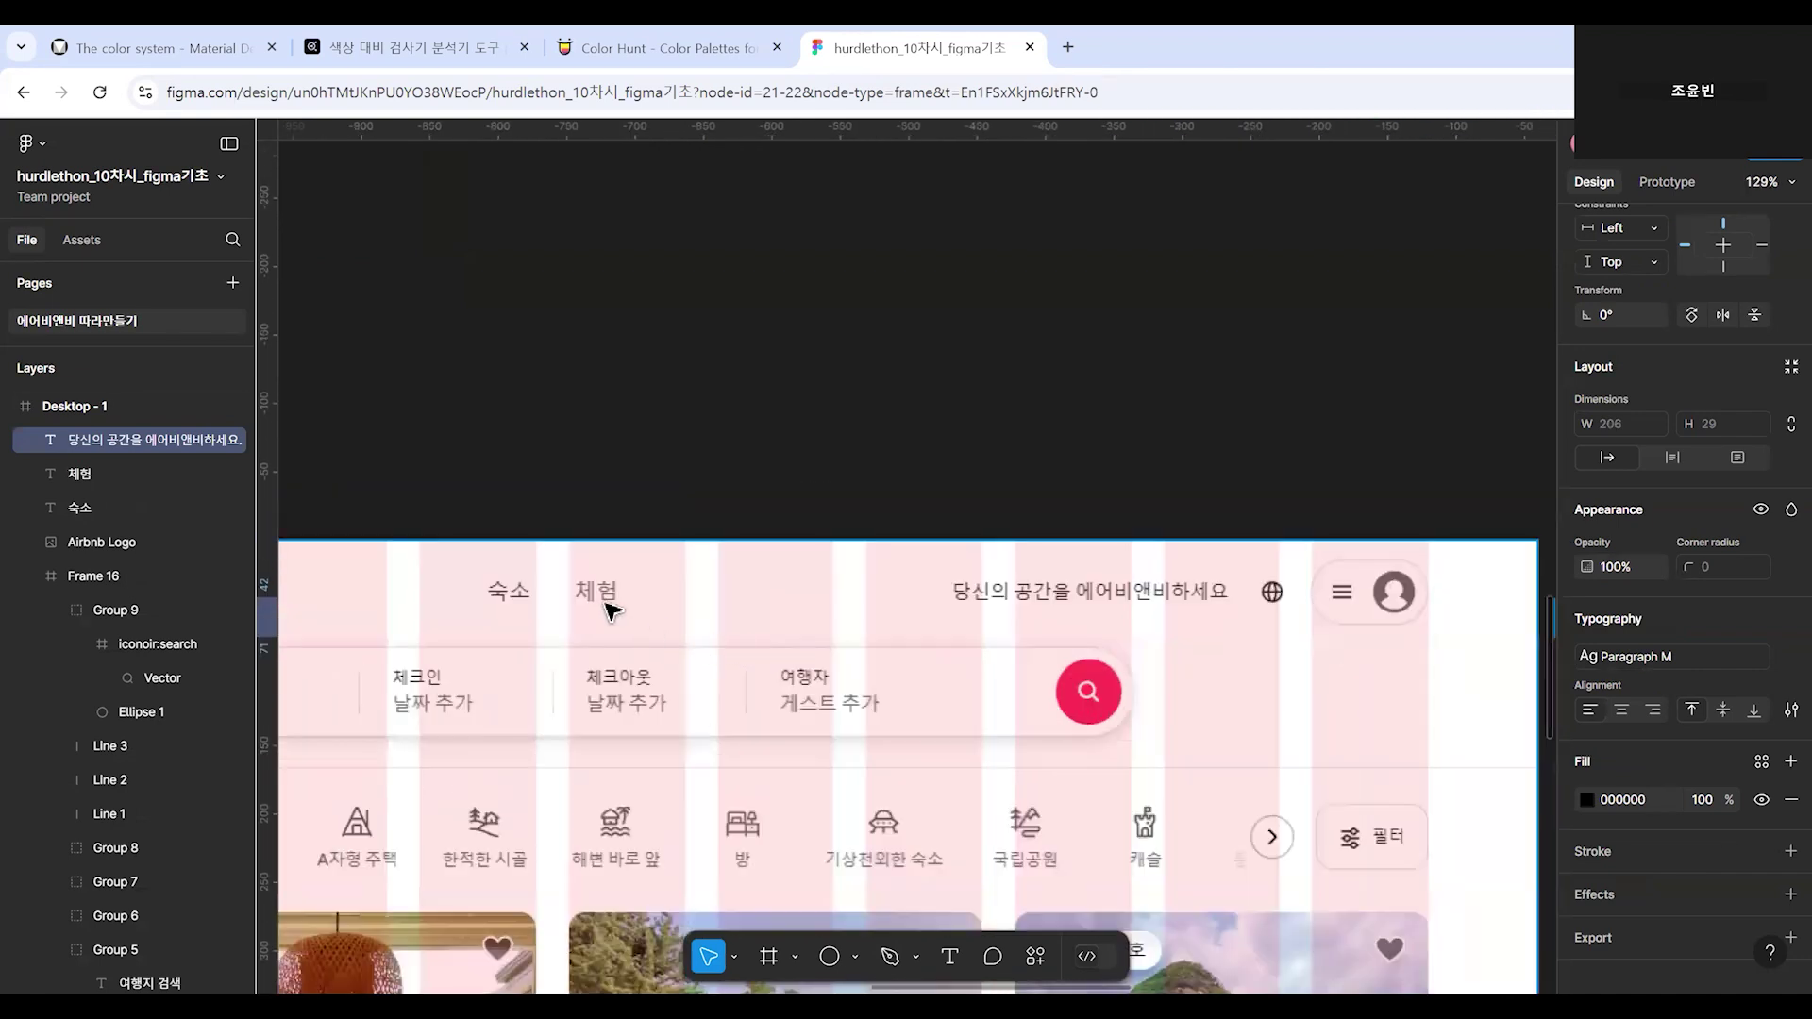
scroll(1166, 635, right, 15)
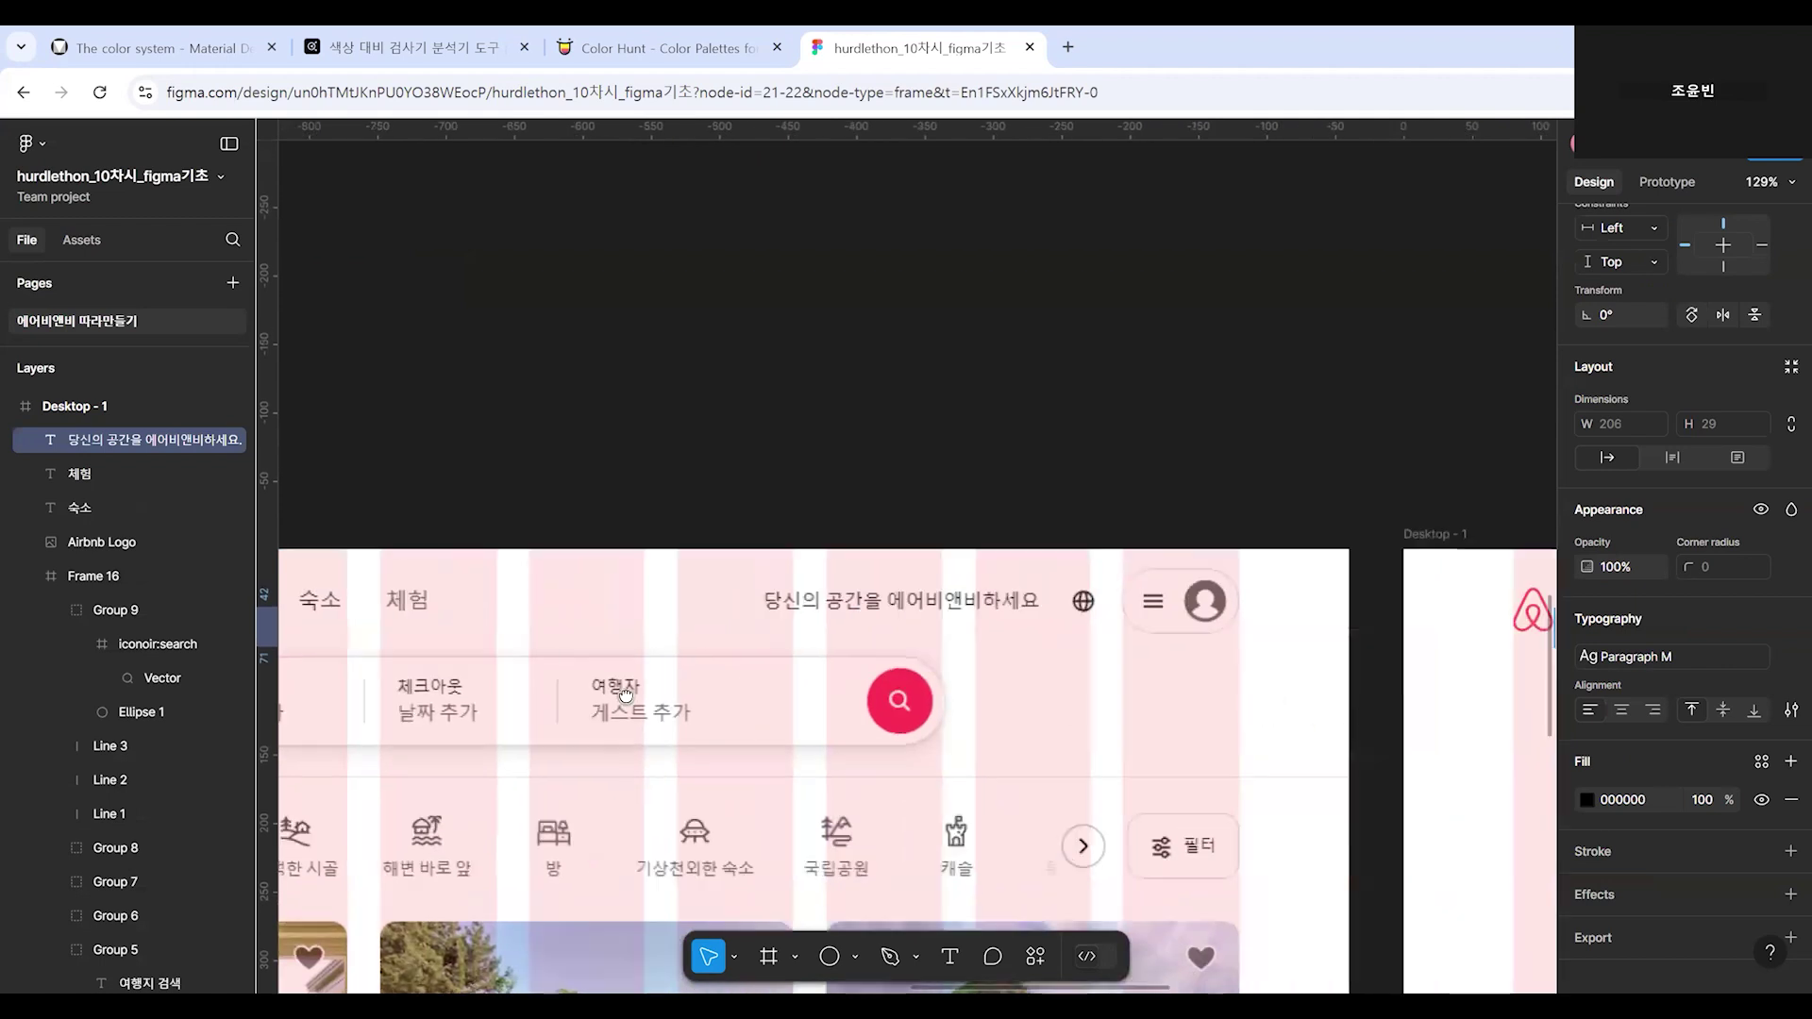
click(1662, 656)
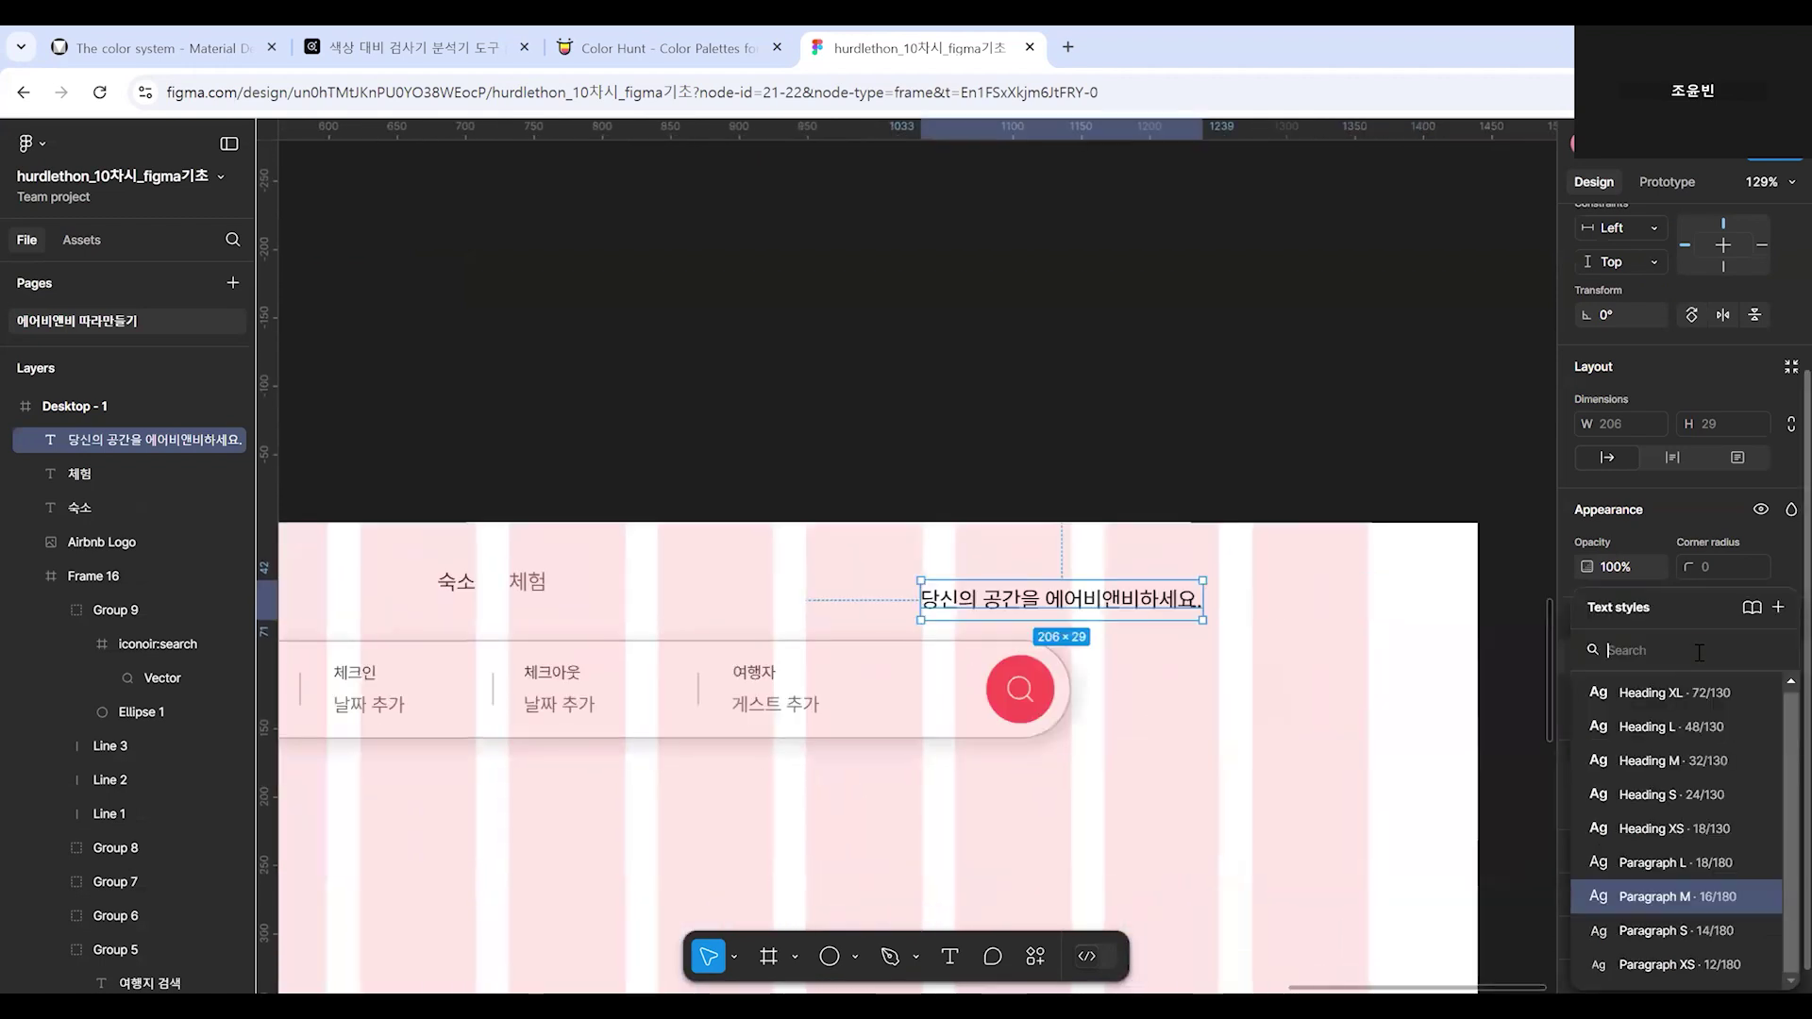
click(1320, 686)
scroll(1094, 704, left, 15)
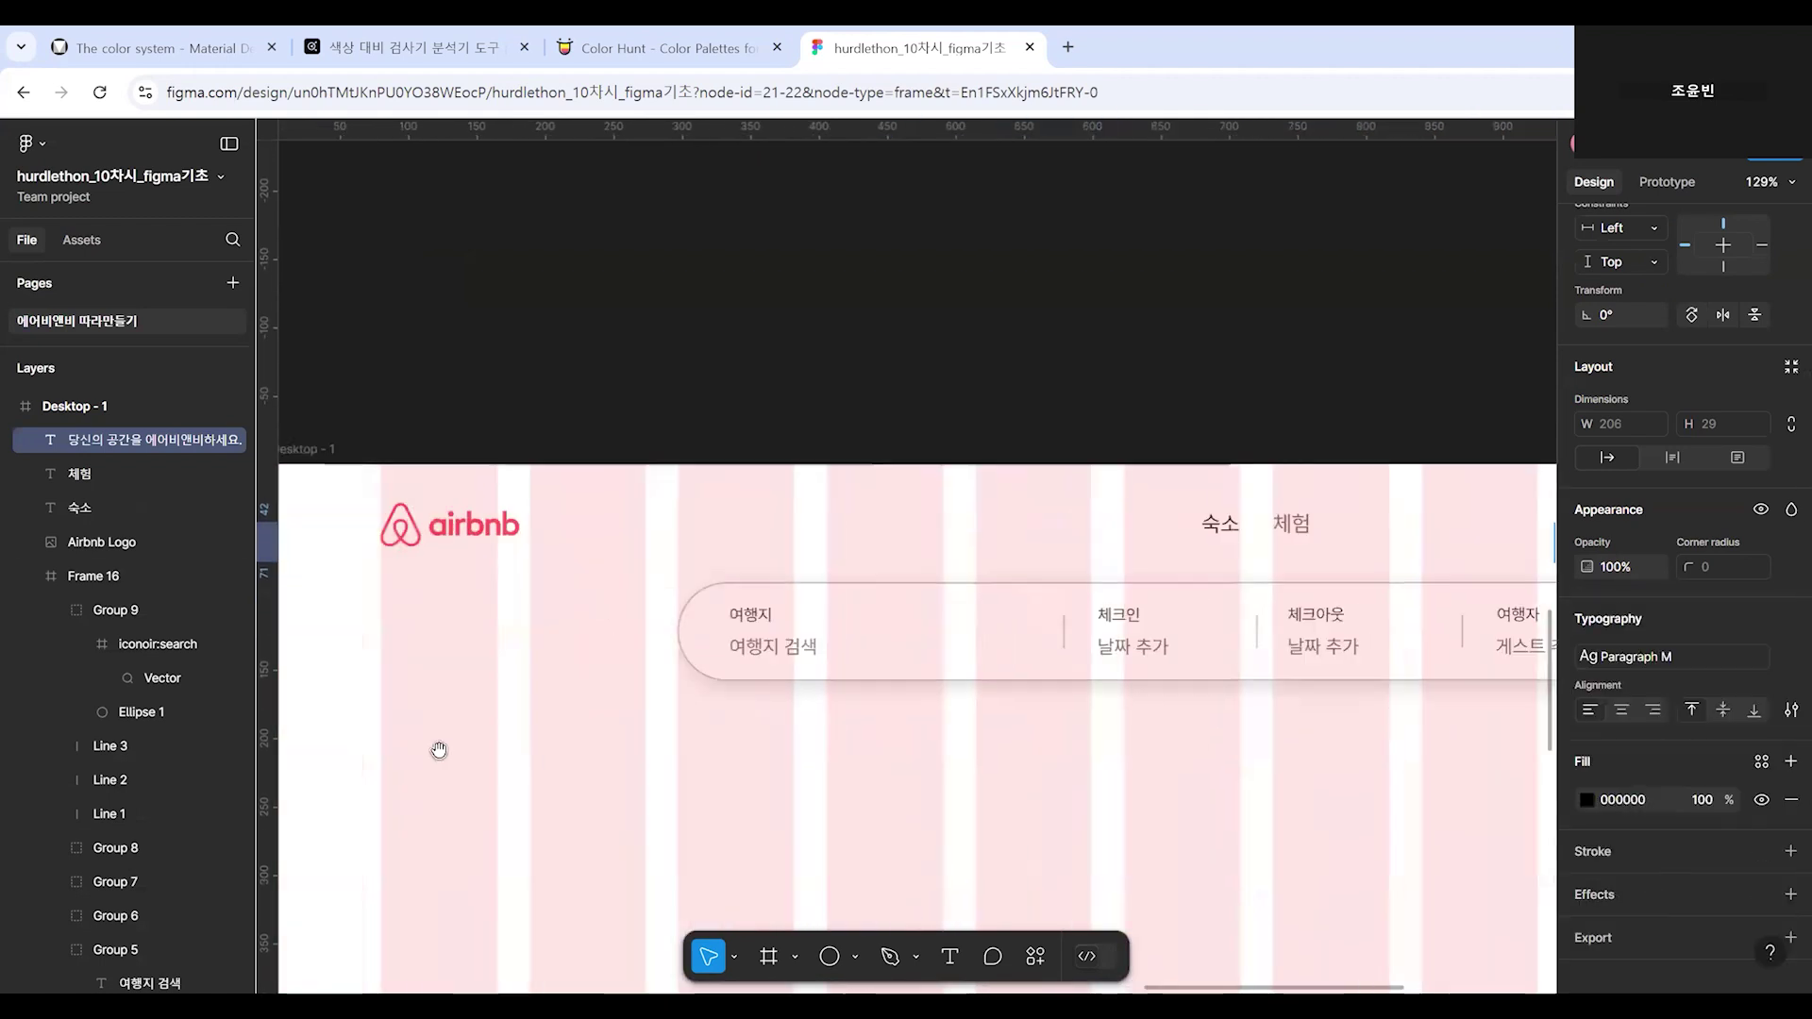
scroll(1377, 753, right, 8)
scroll(1184, 694, right, 10)
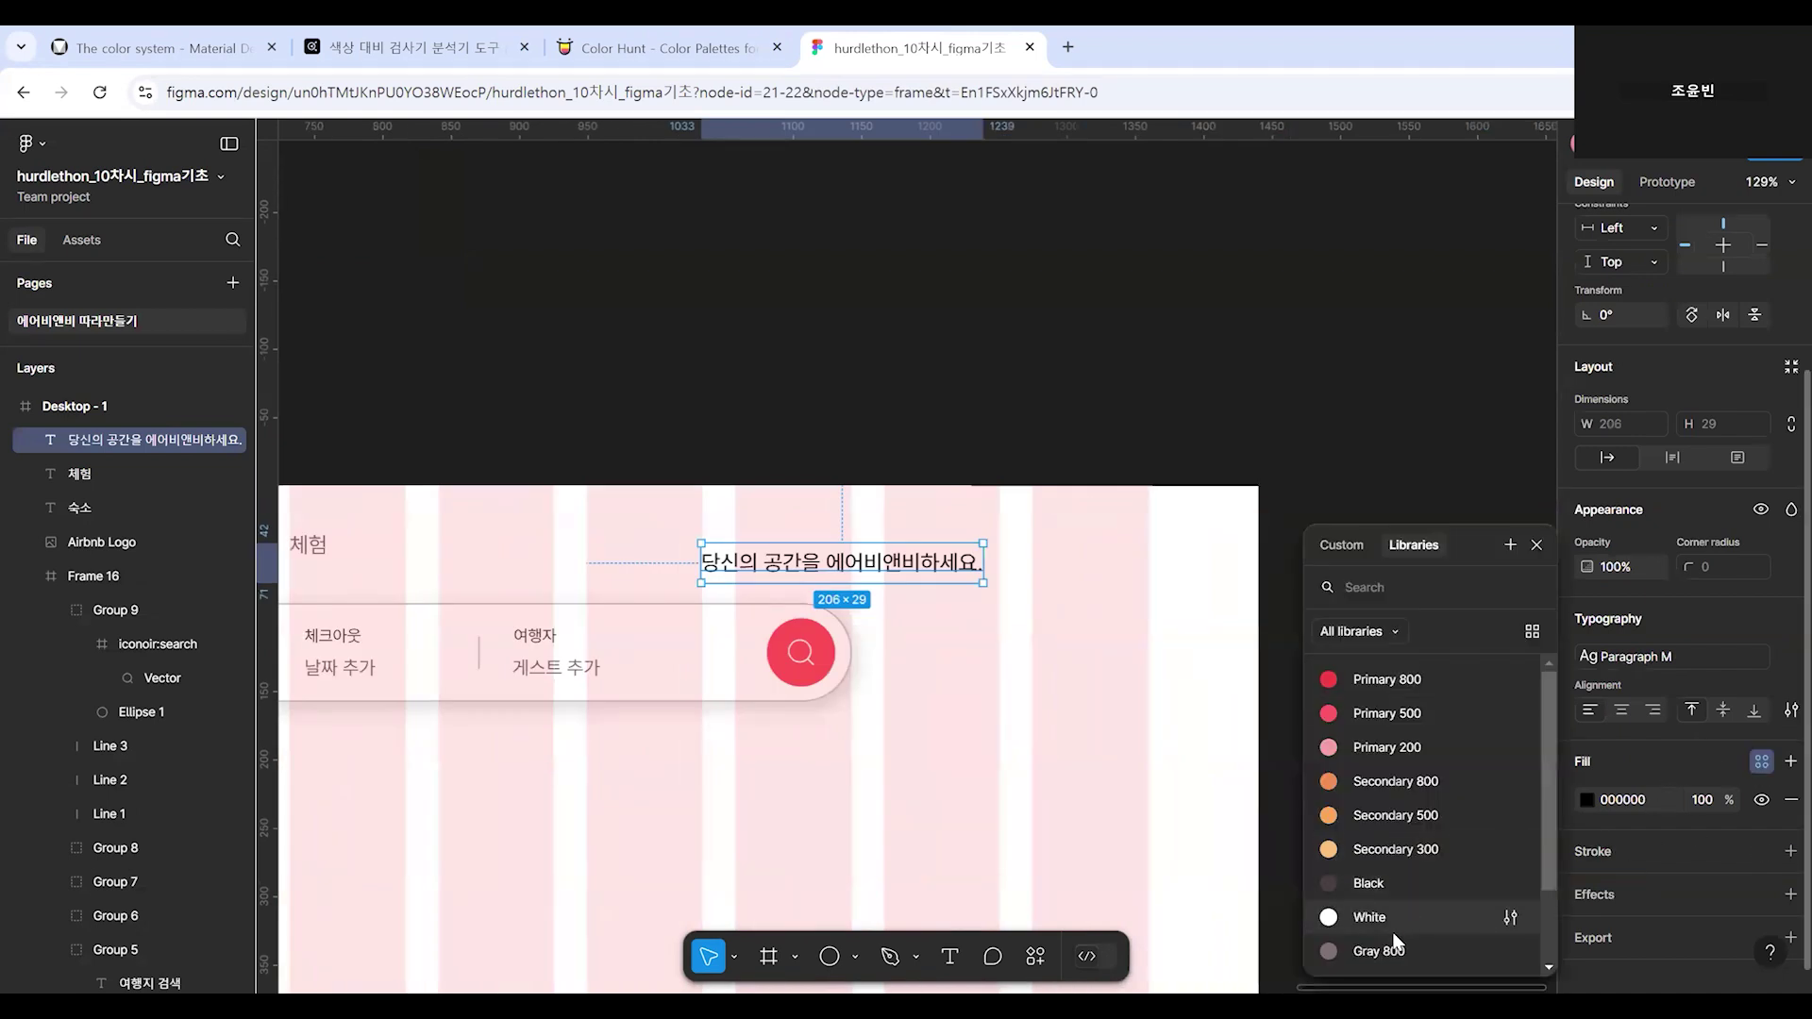
click(1369, 951)
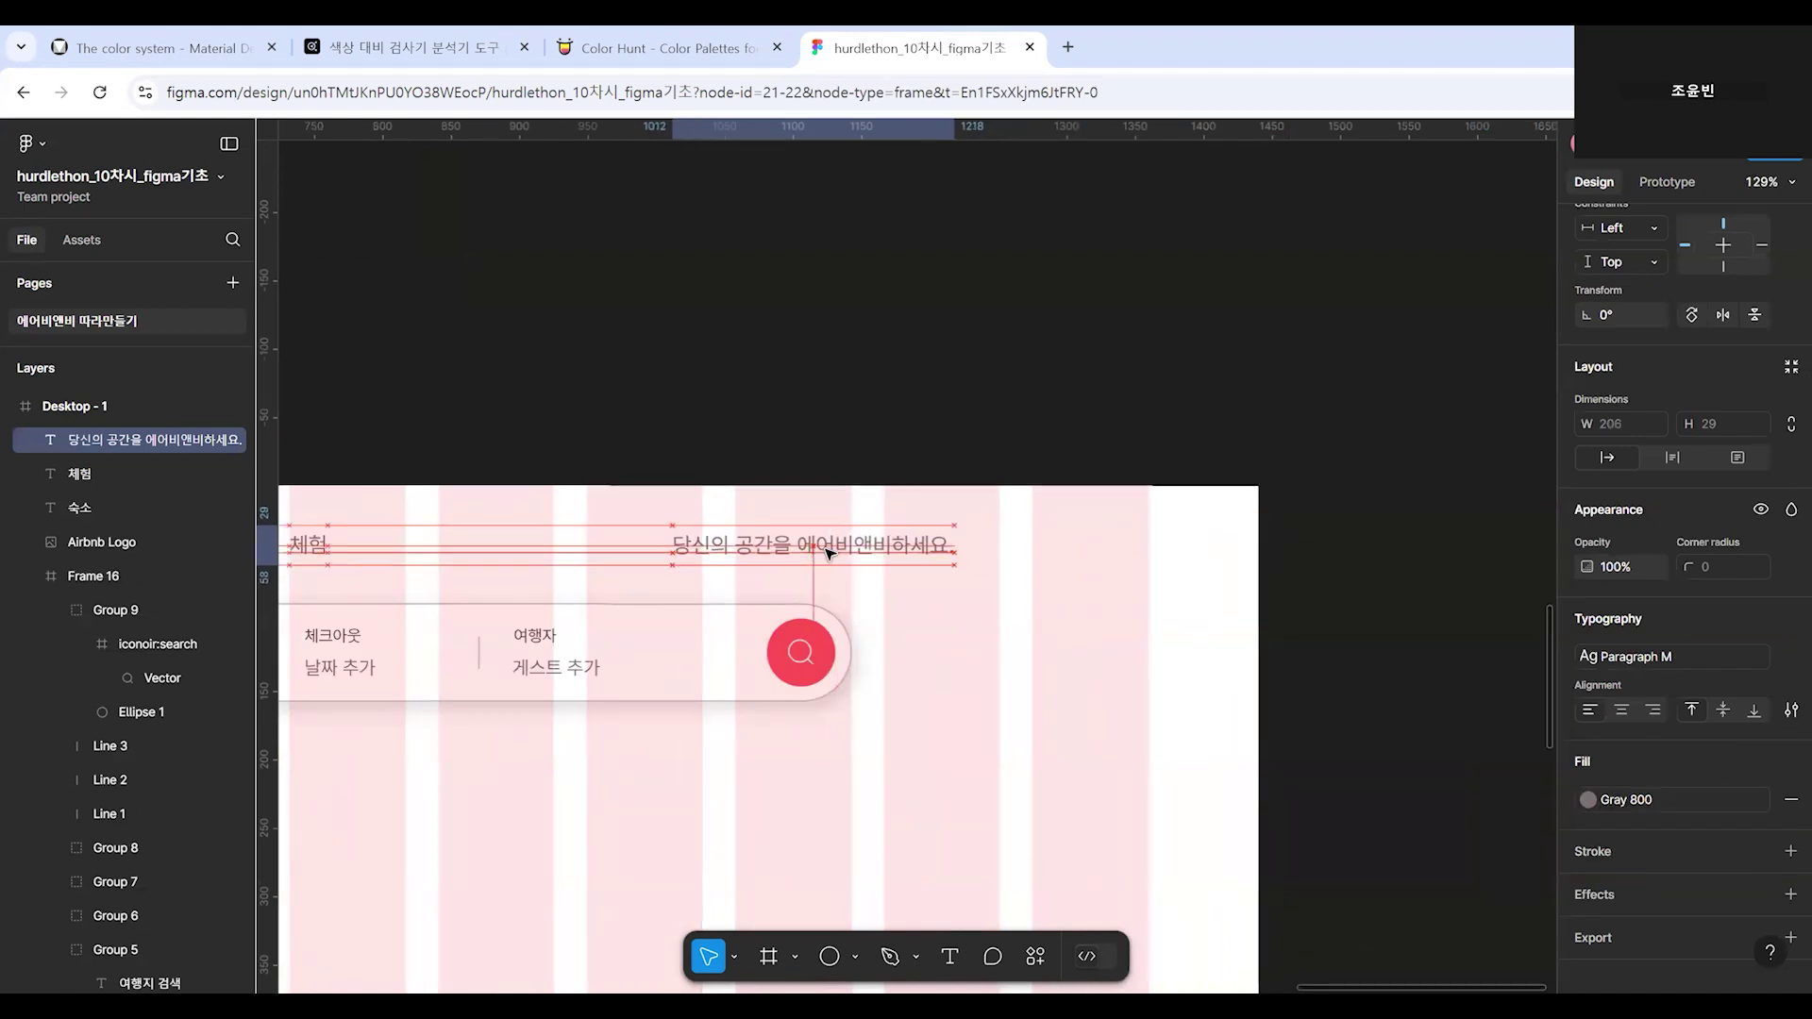
Check the example header's globe icon, then search for "language" icons in the Iconify plugin.
scroll(871, 666, down, 5)
scroll(870, 666, left, 10)
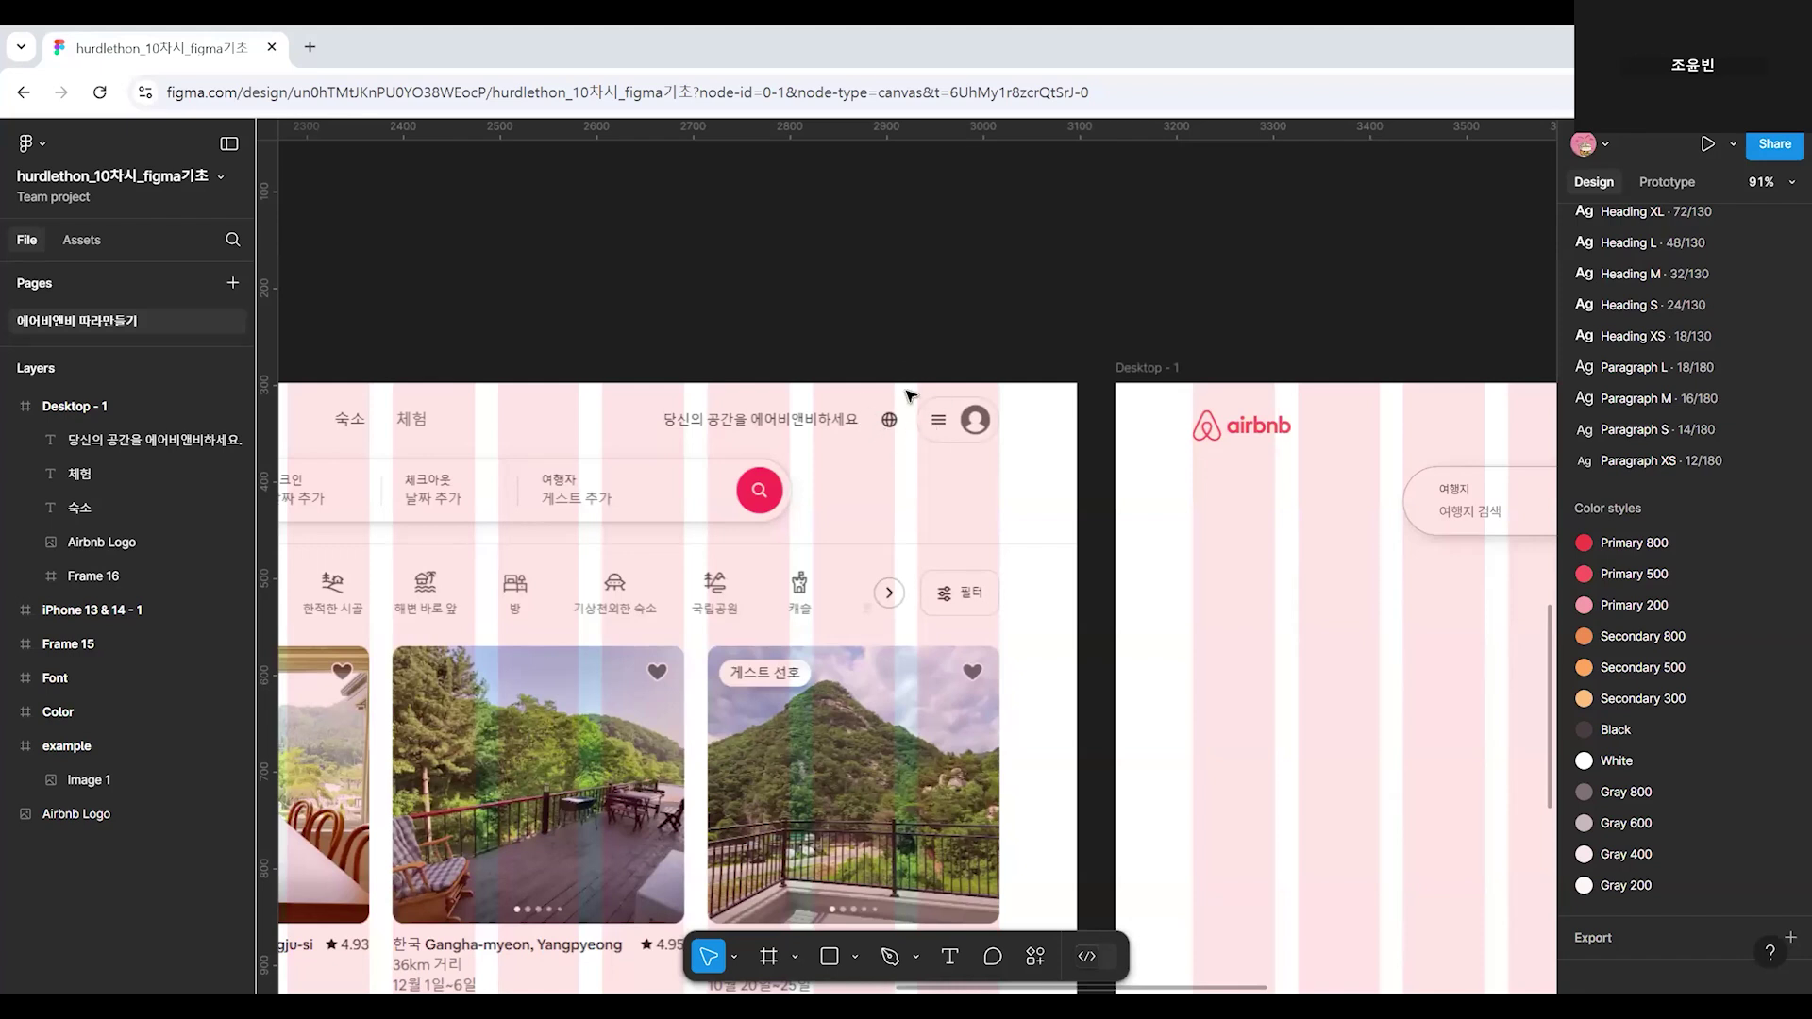
scroll(878, 430, up, 4)
scroll(990, 434, down, 2)
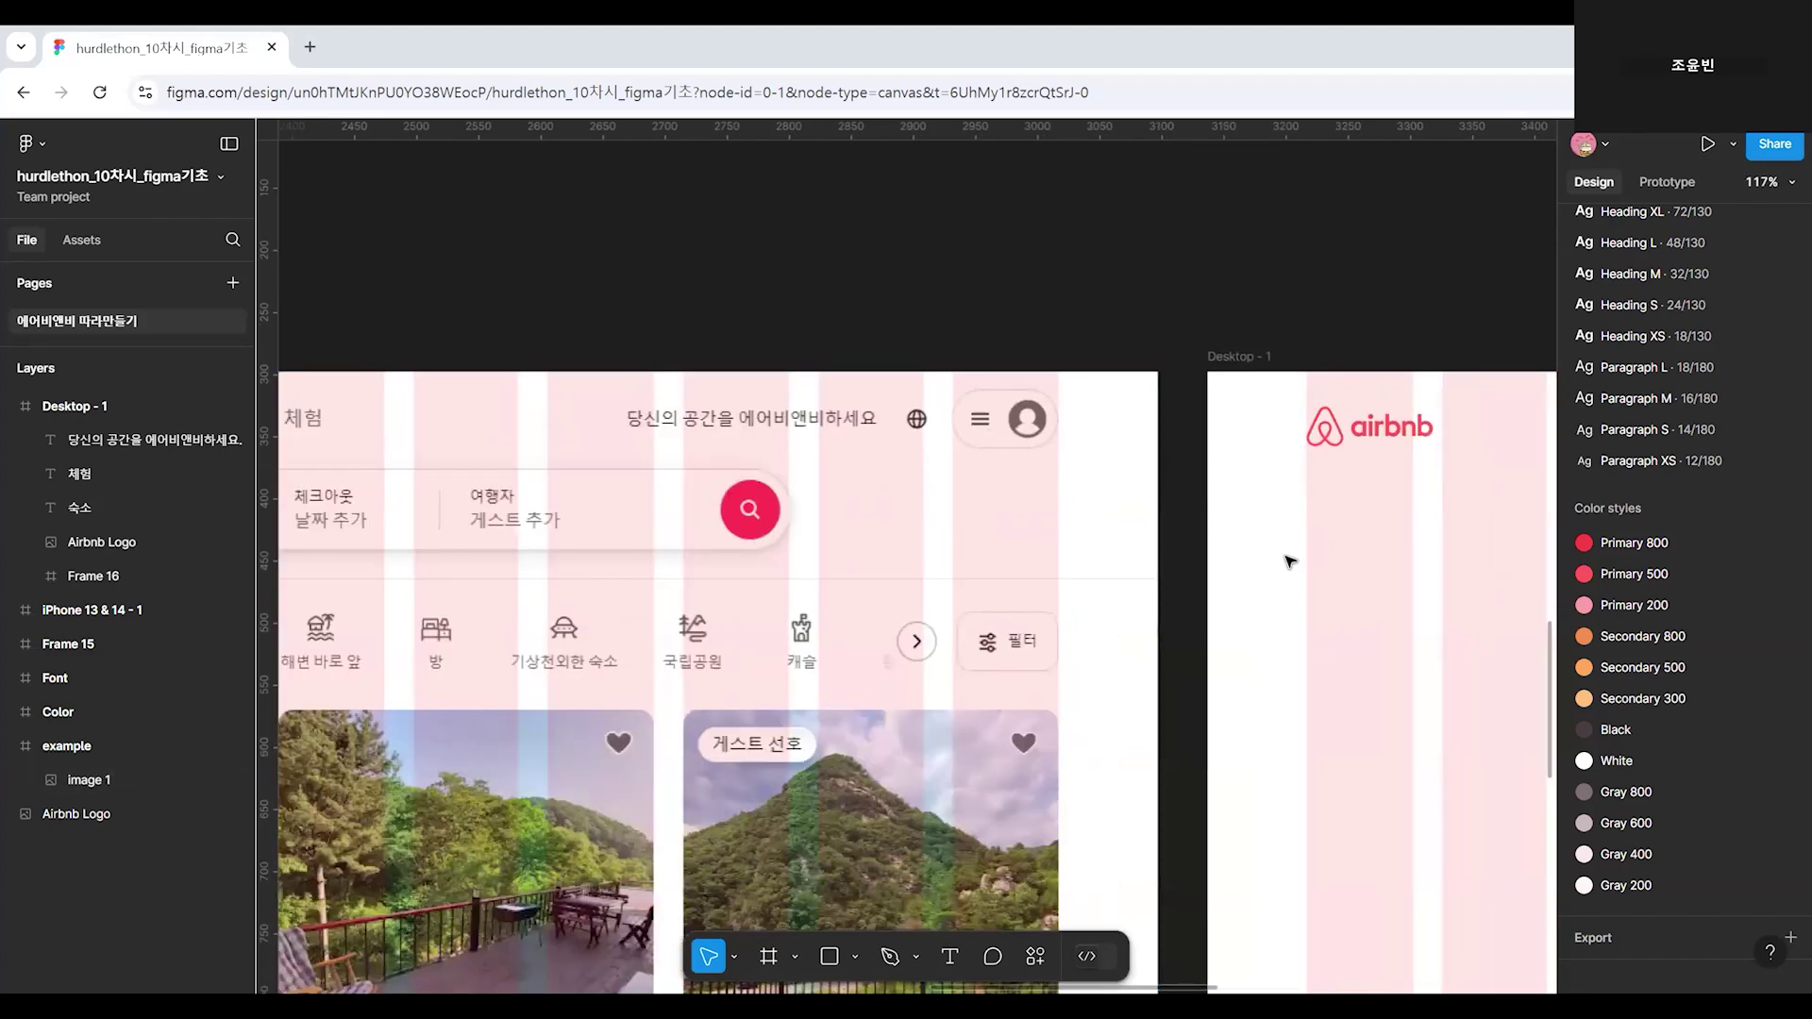
scroll(1347, 578, right, 8)
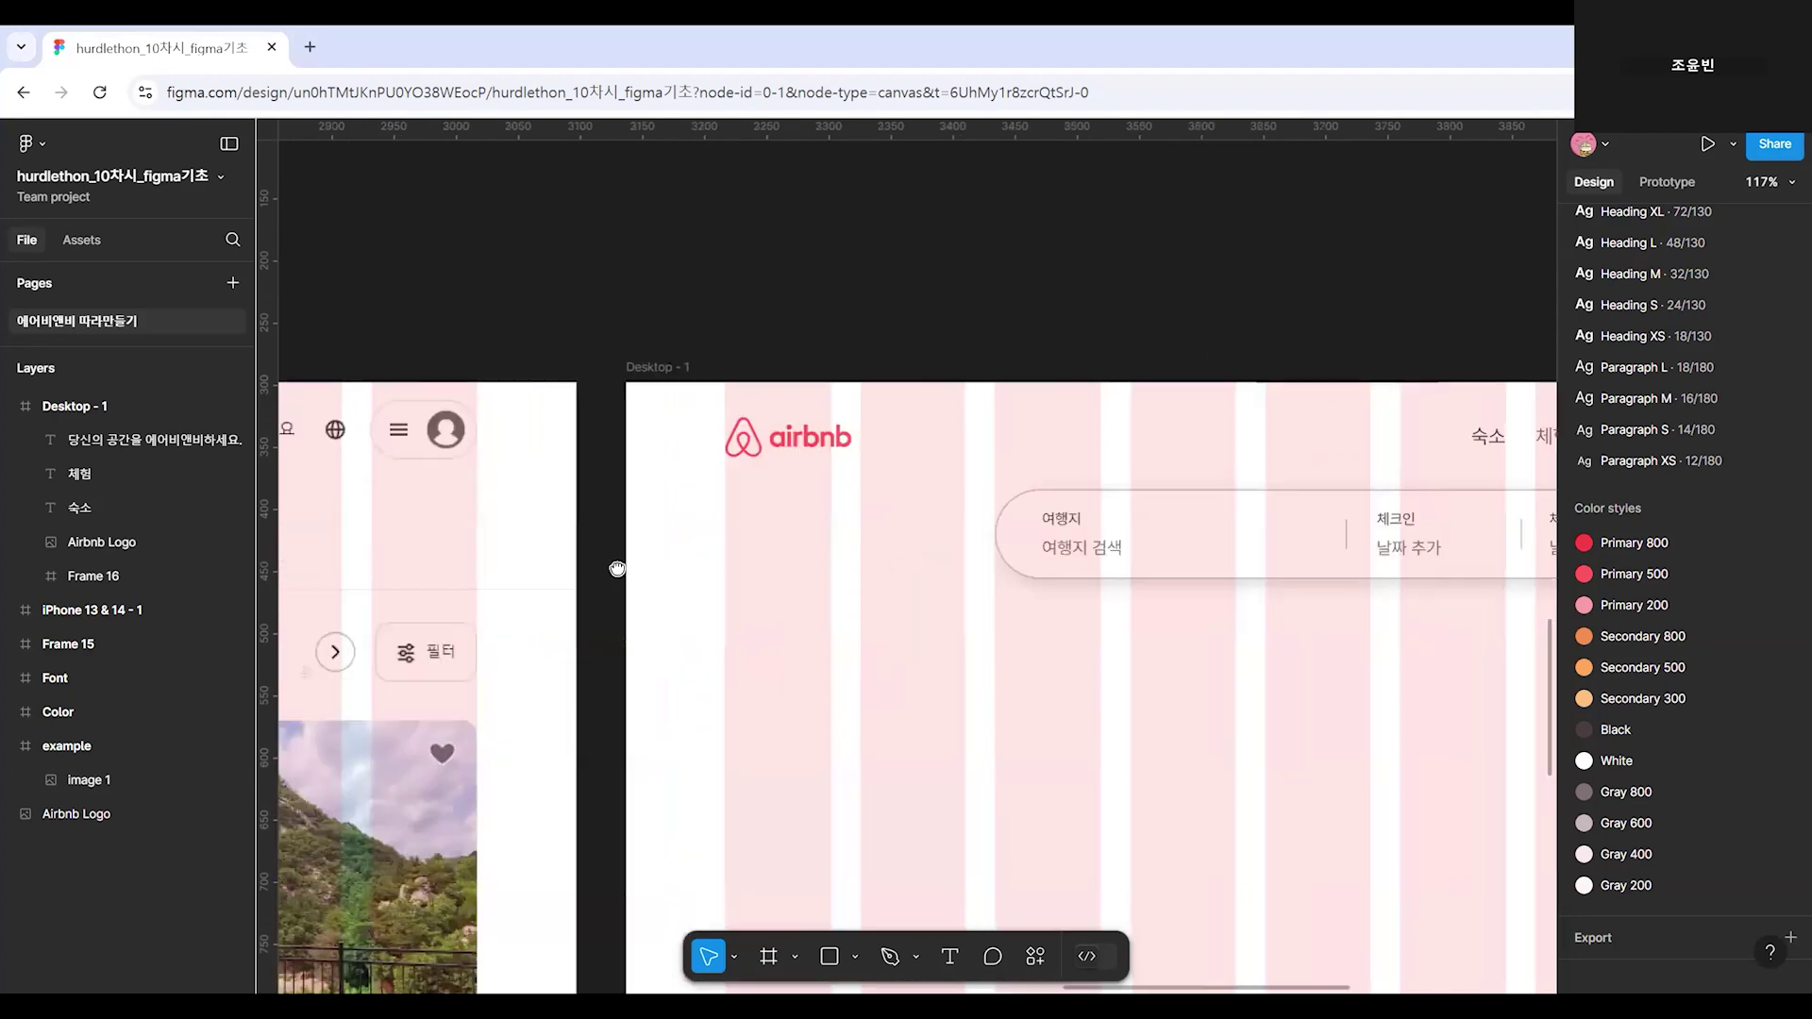
click(1036, 956)
click(823, 676)
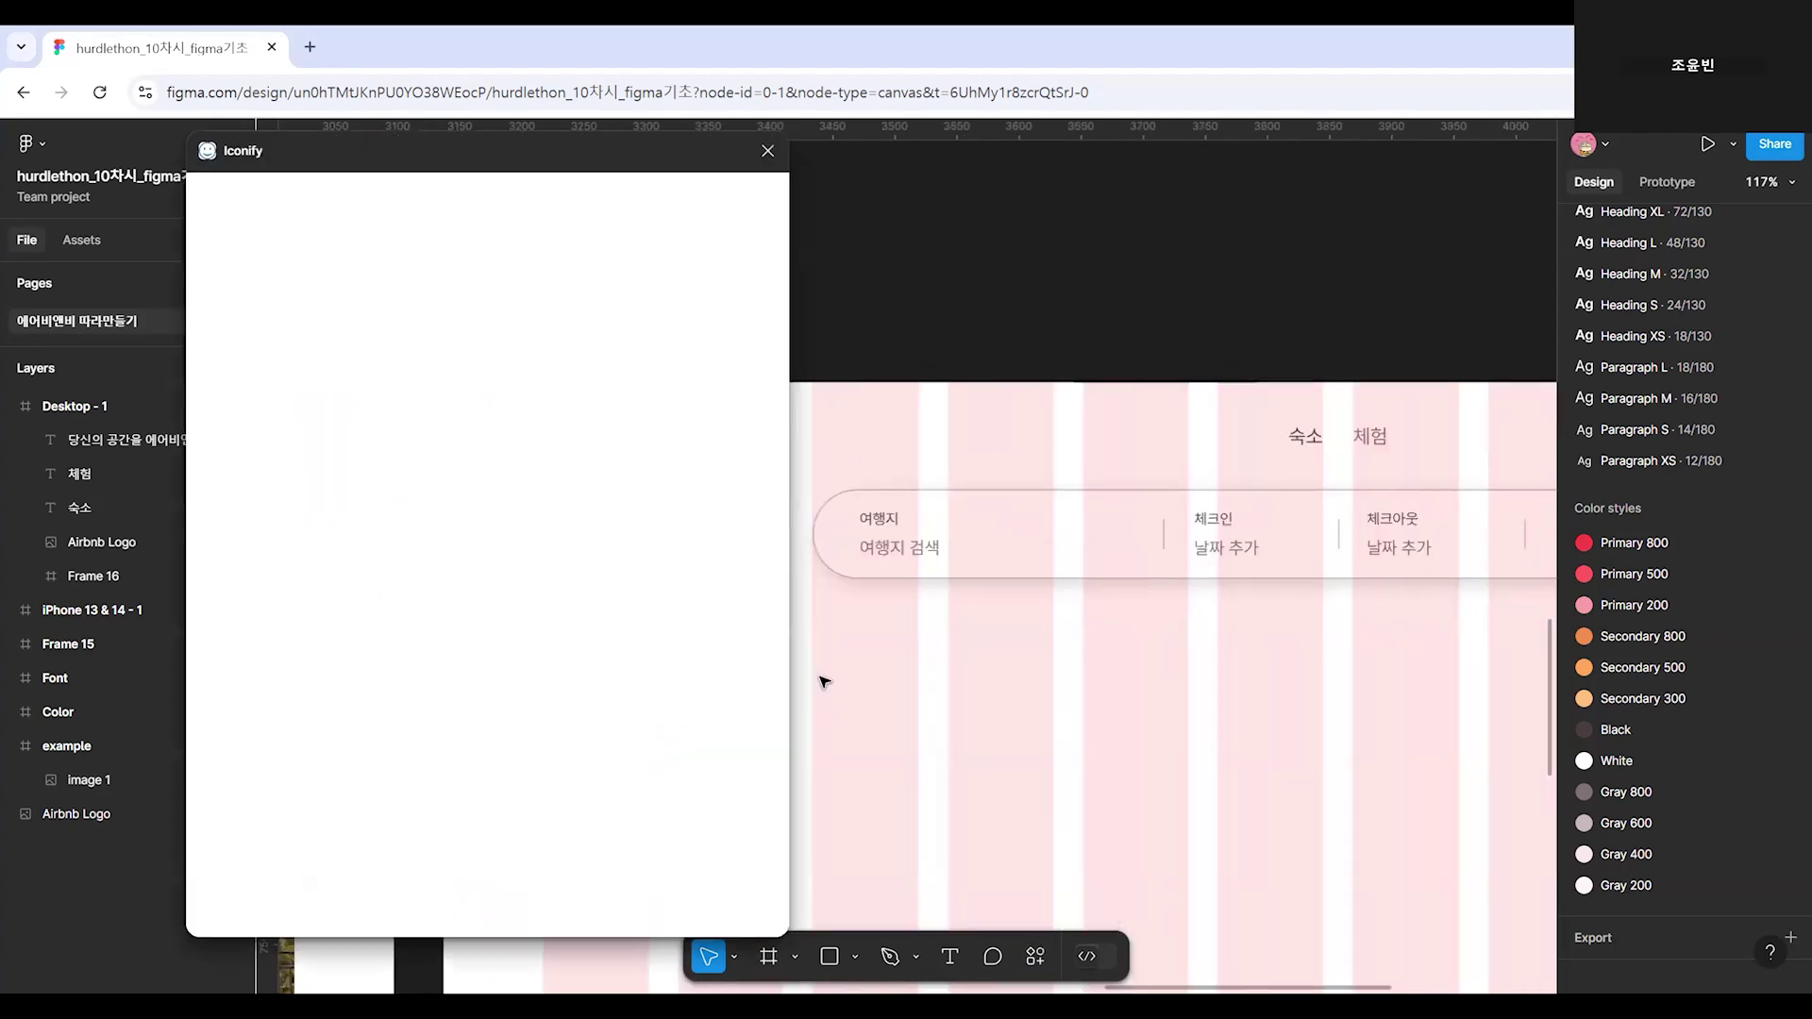
click(335, 234)
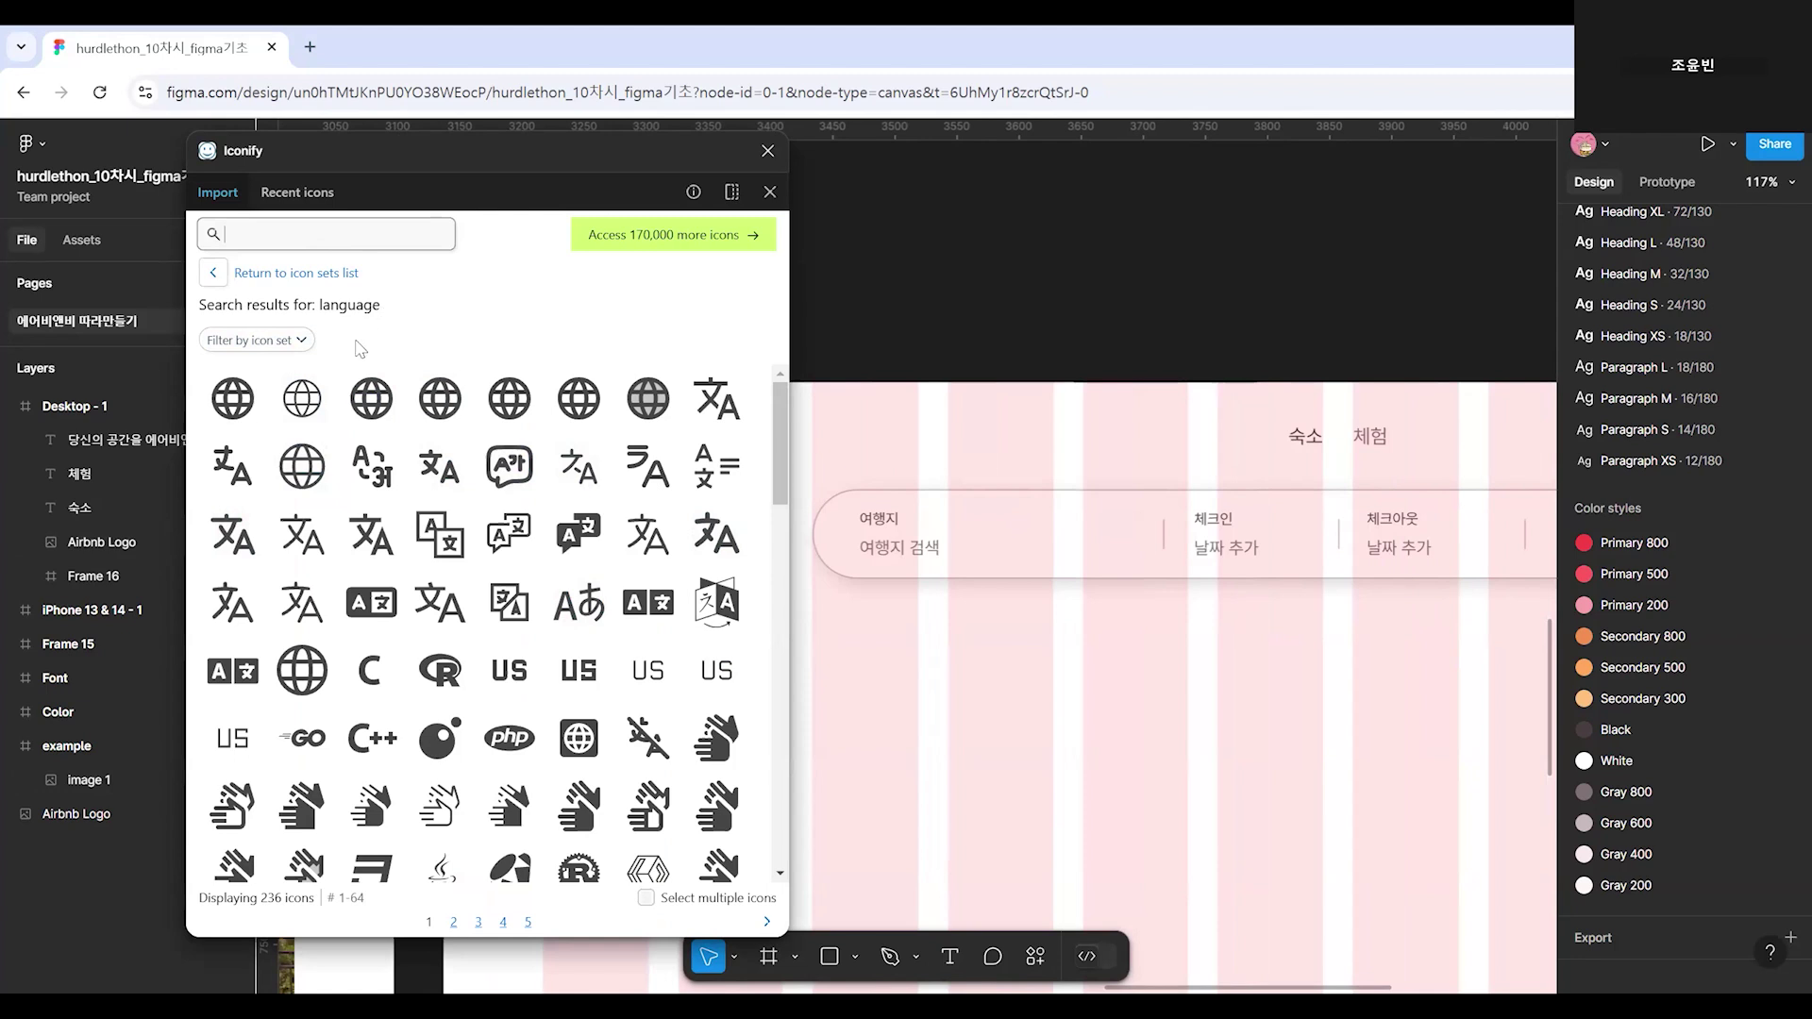
Import the thin-line globe icon material-symbols-light:language as a frame at size auto (24) in black, and close Iconify.
click(302, 398)
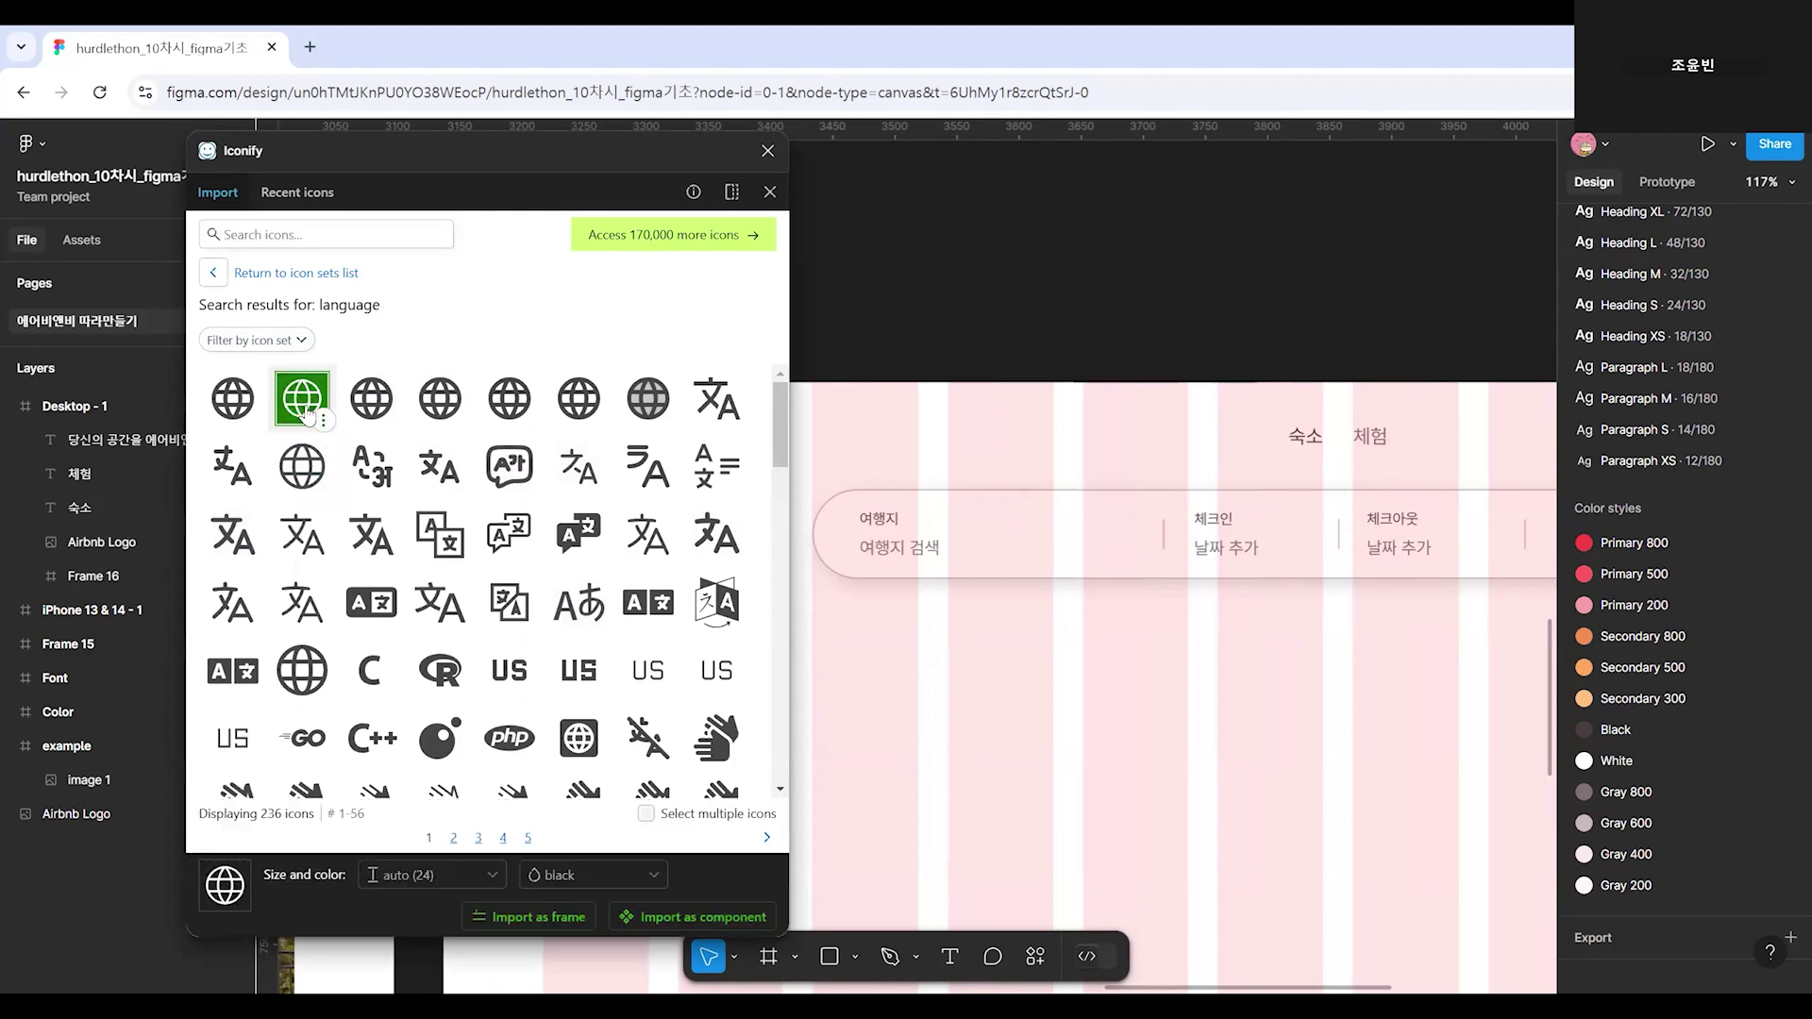
click(529, 916)
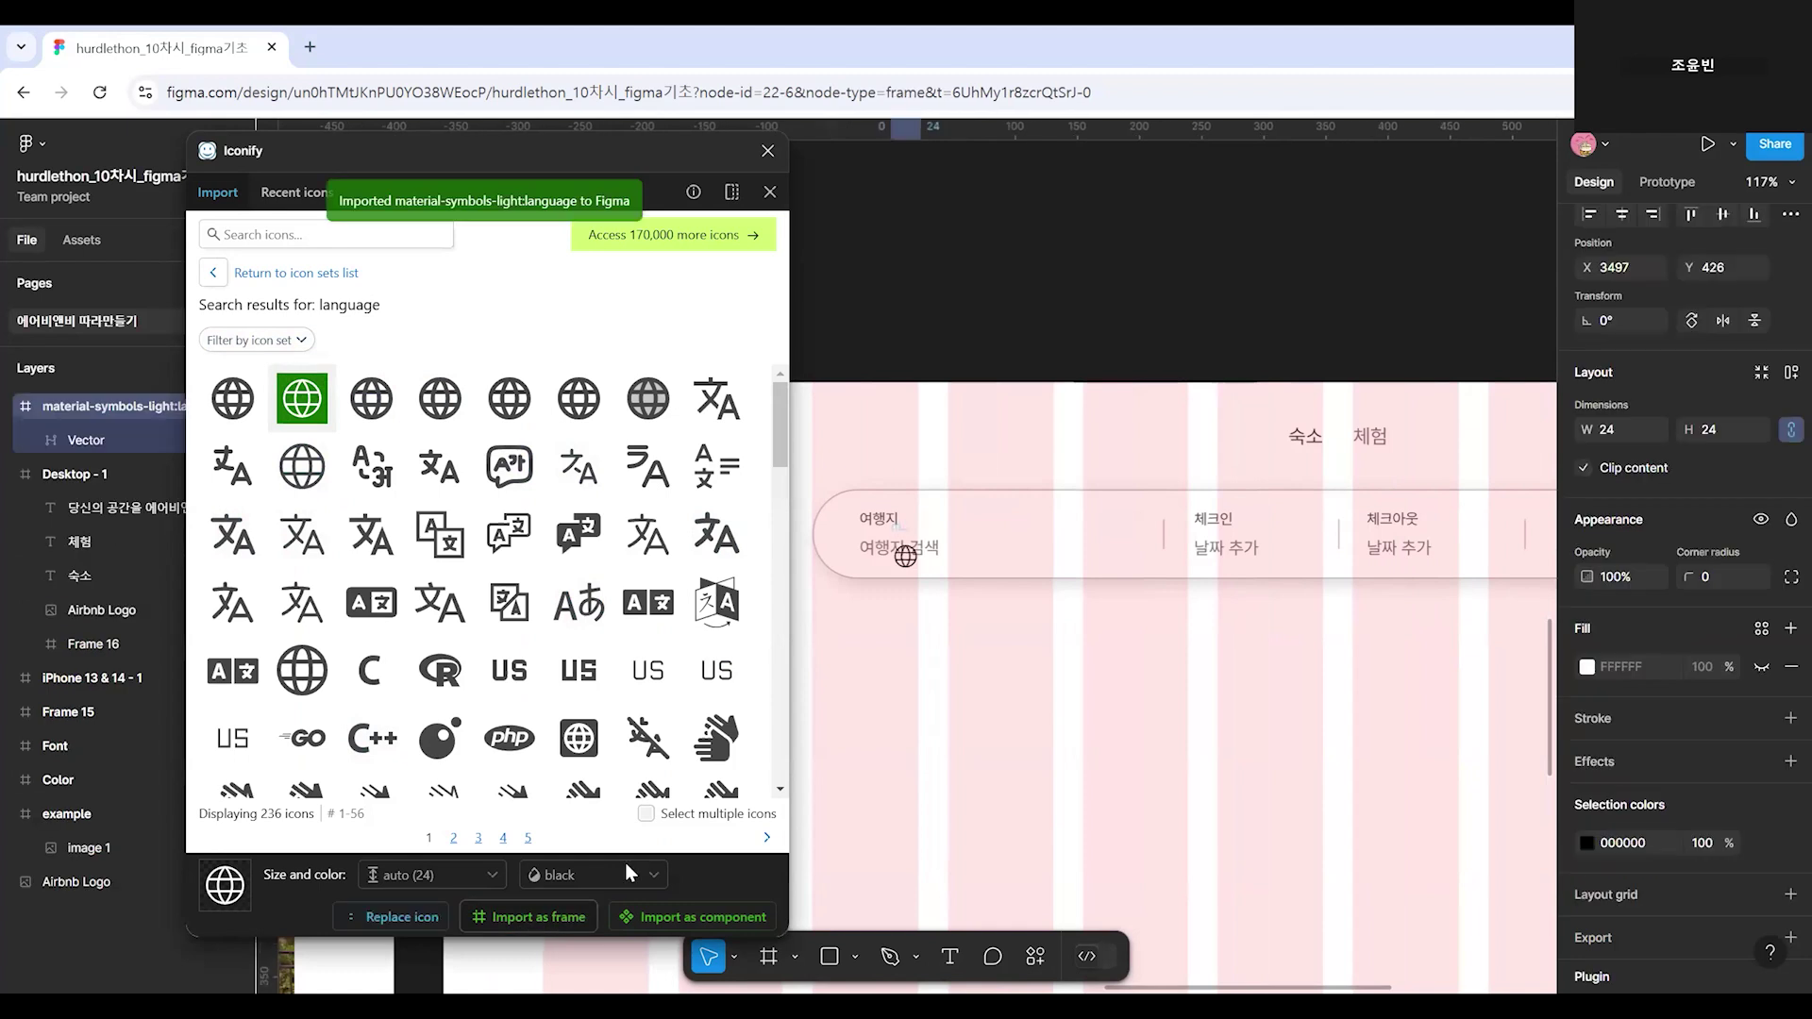
click(770, 152)
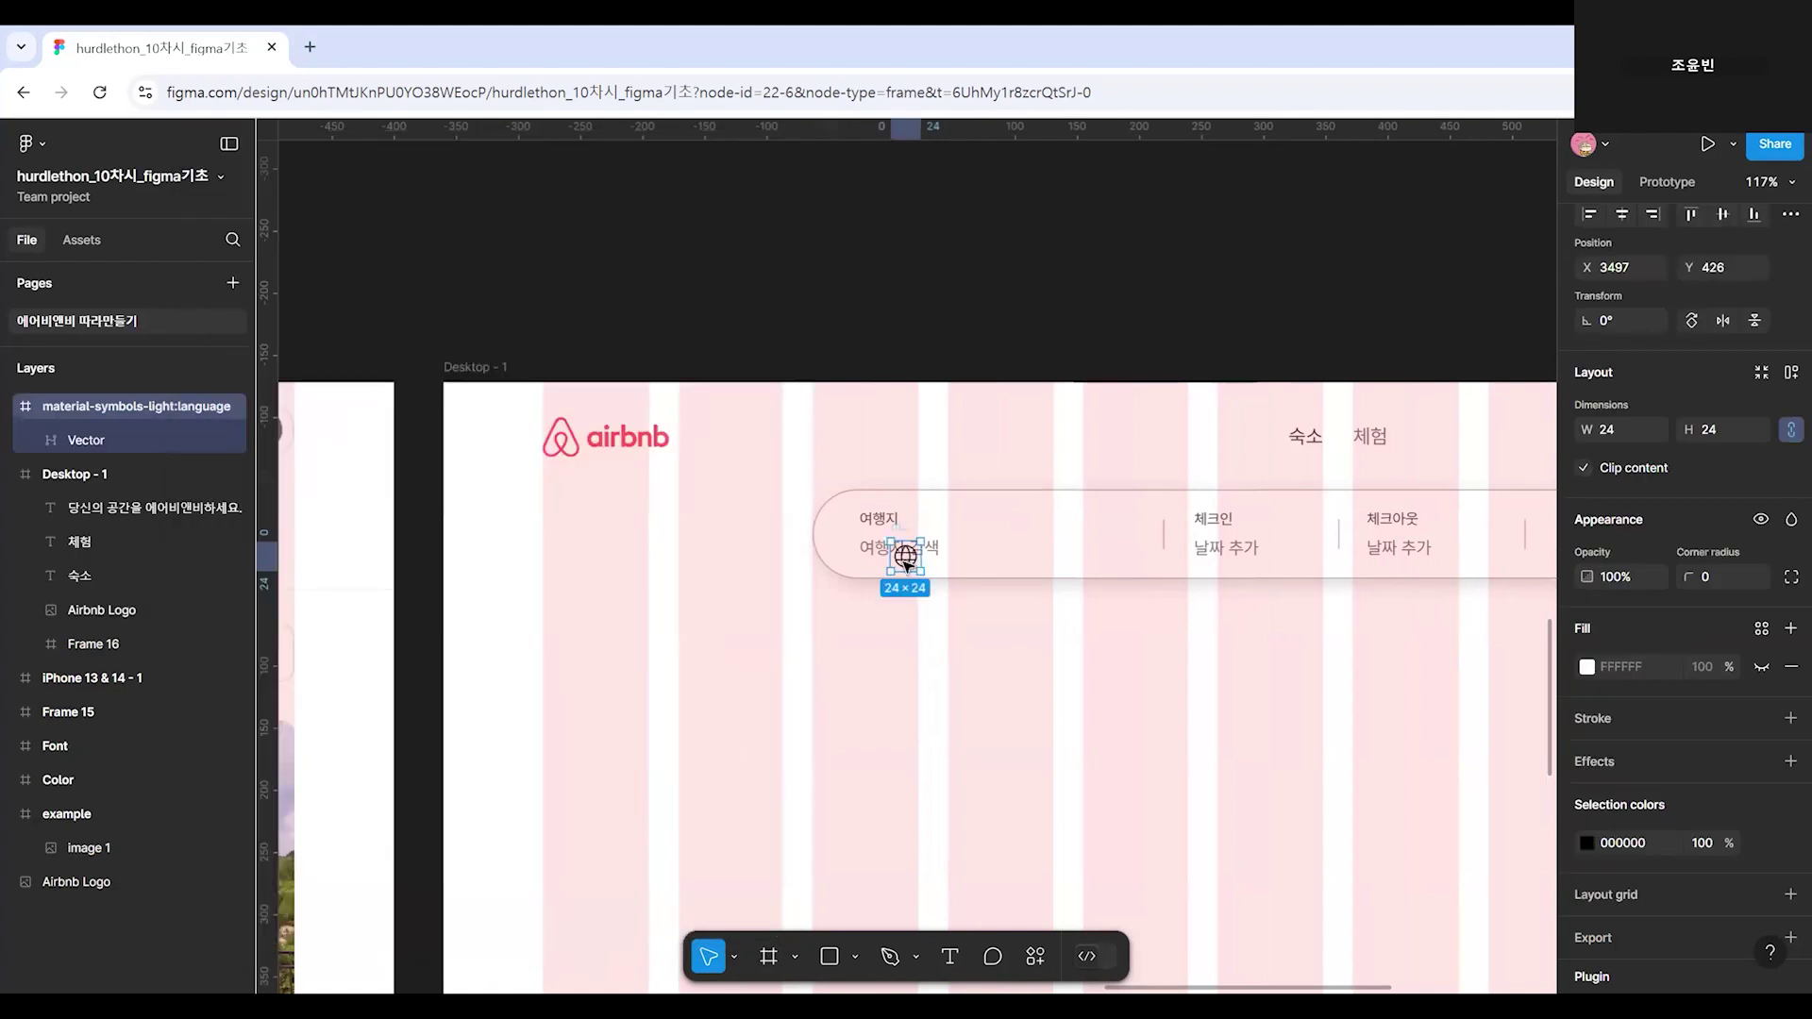
Move the globe icon into Desktop - 1, just right of "당신의 공간을 에어비앤비하세요." in the header.
drag(904, 566, 690, 732)
scroll(690, 732, up, 2)
drag(568, 702, 1292, 455)
scroll(1384, 715, up, 2)
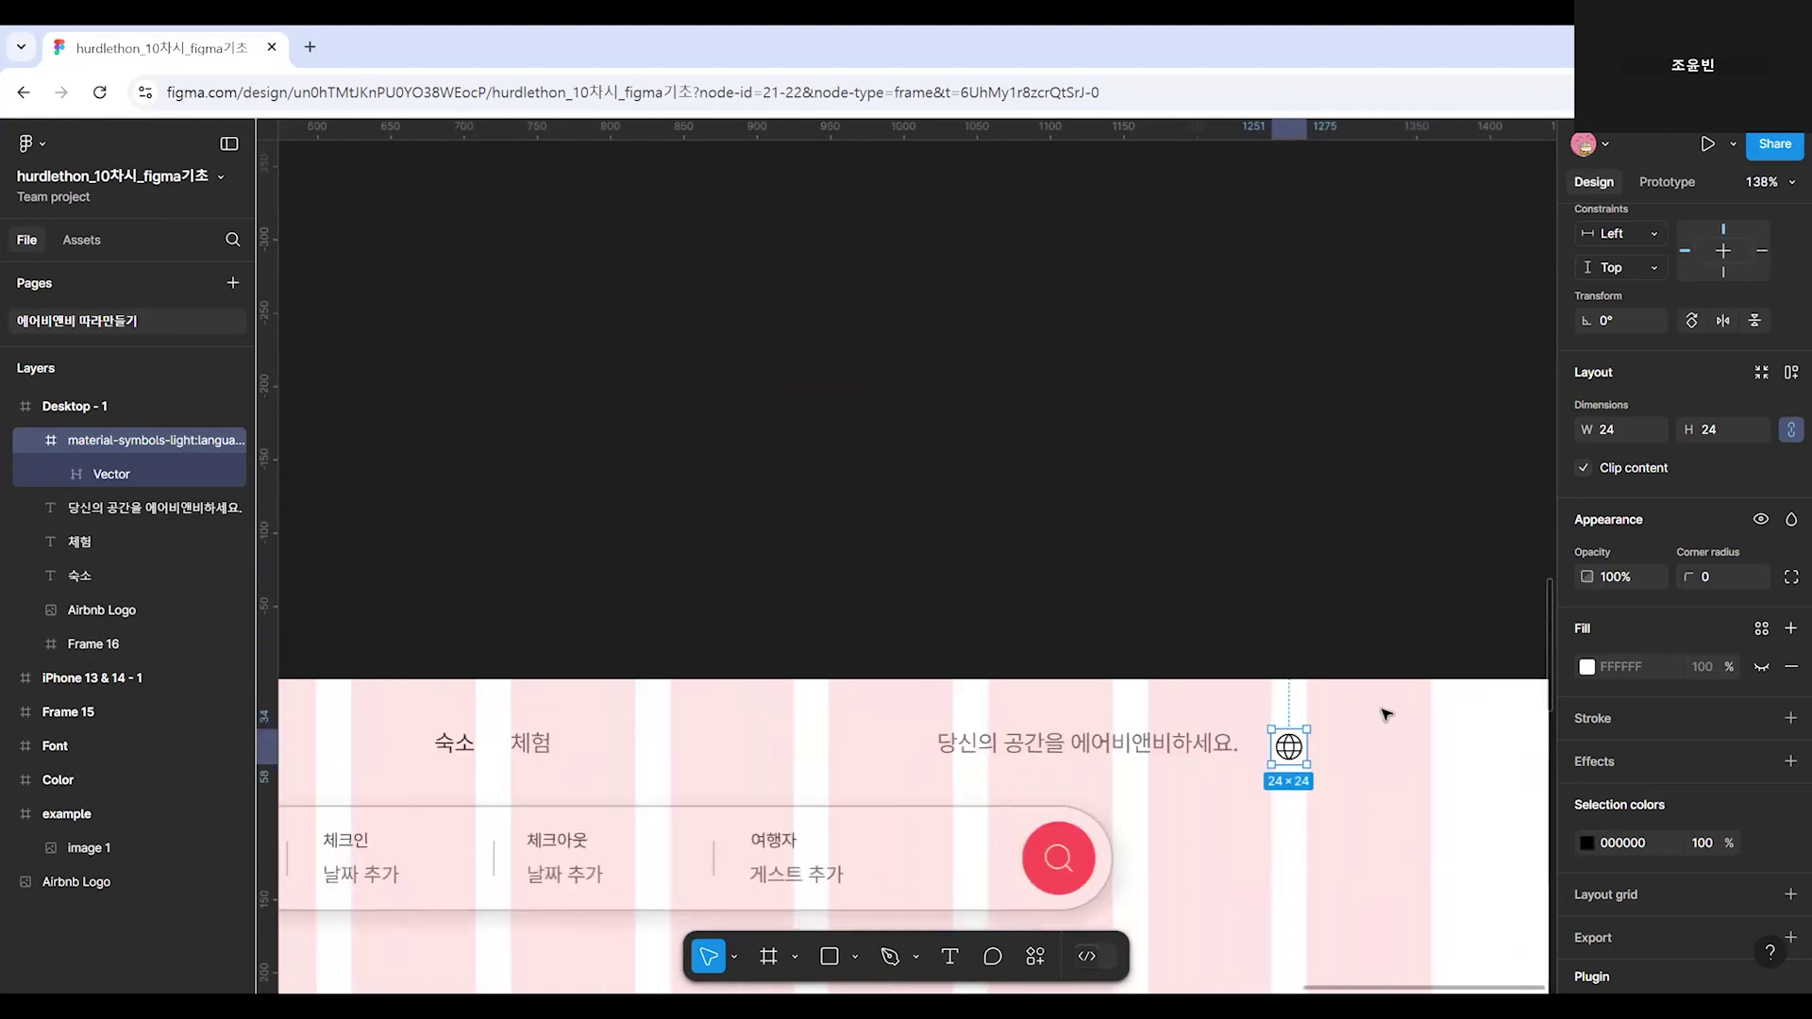
click(1388, 717)
scroll(1396, 764, up, 4)
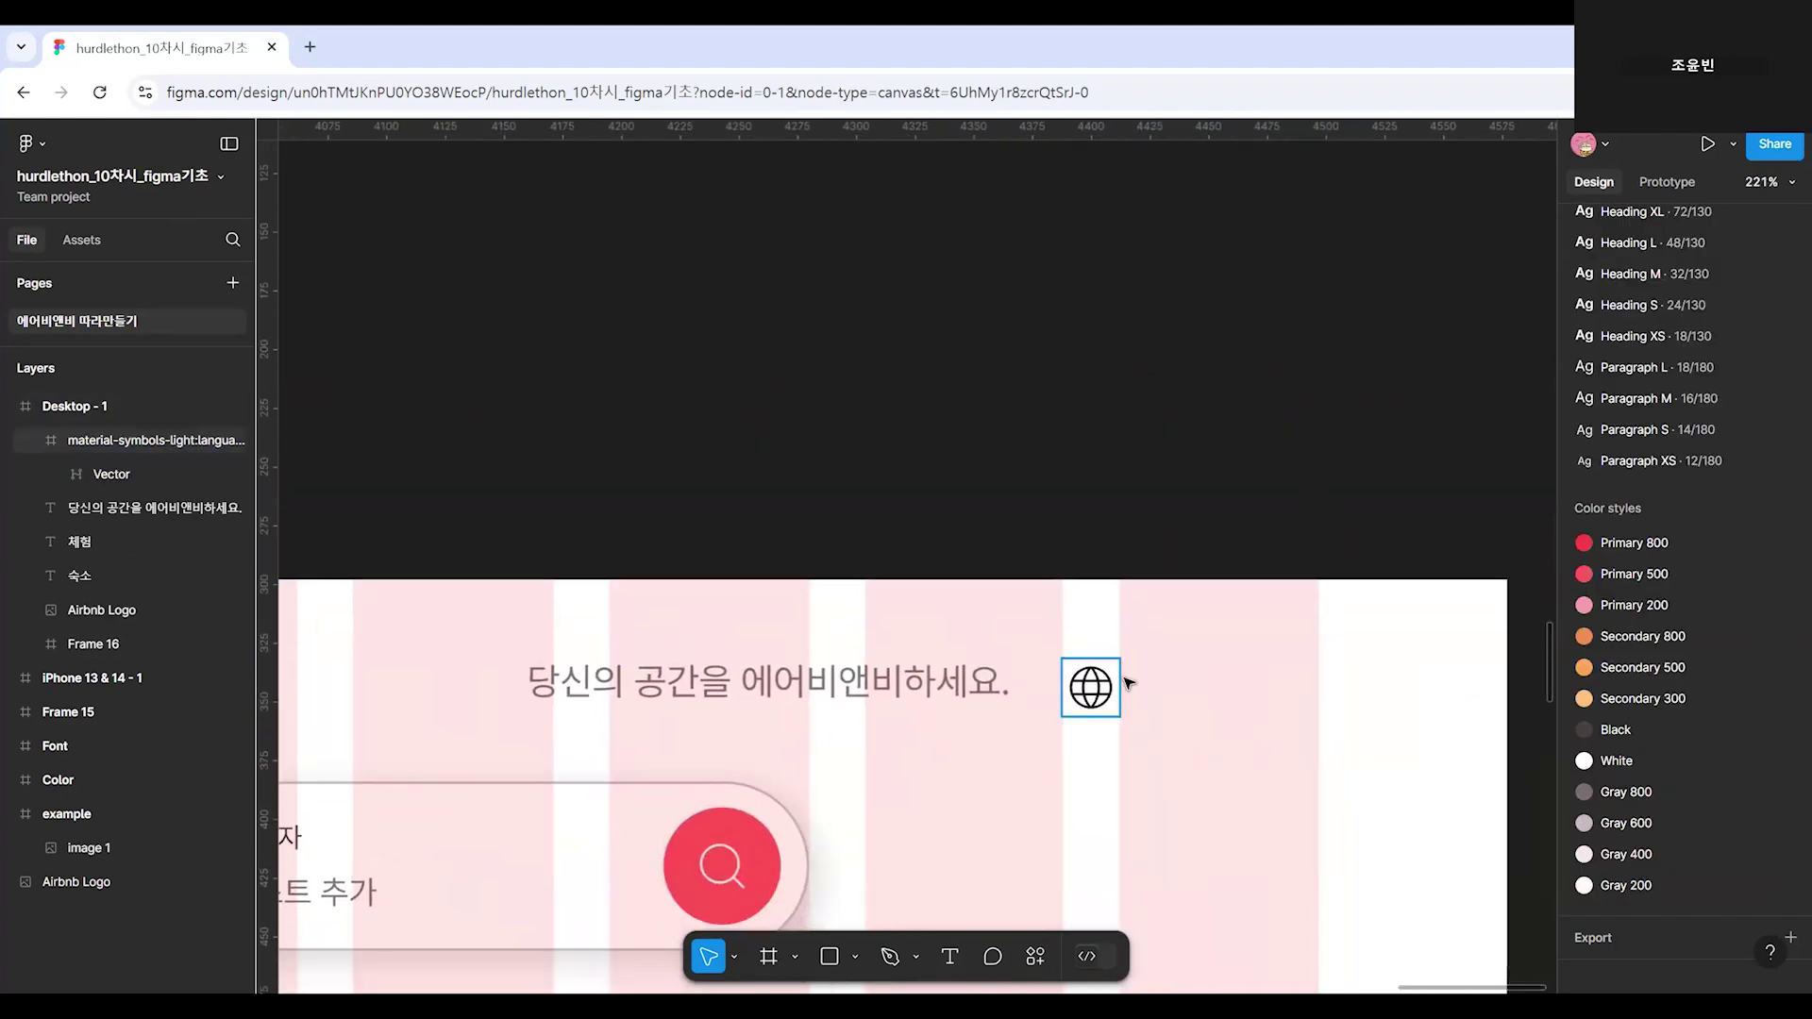
Move the globe icon closer to "당신의 공간을 에어비앤비하세요.", level with it, and apply the Black color style to its vector.
click(1108, 700)
drag(1095, 708, 1074, 706)
double_click(1070, 685)
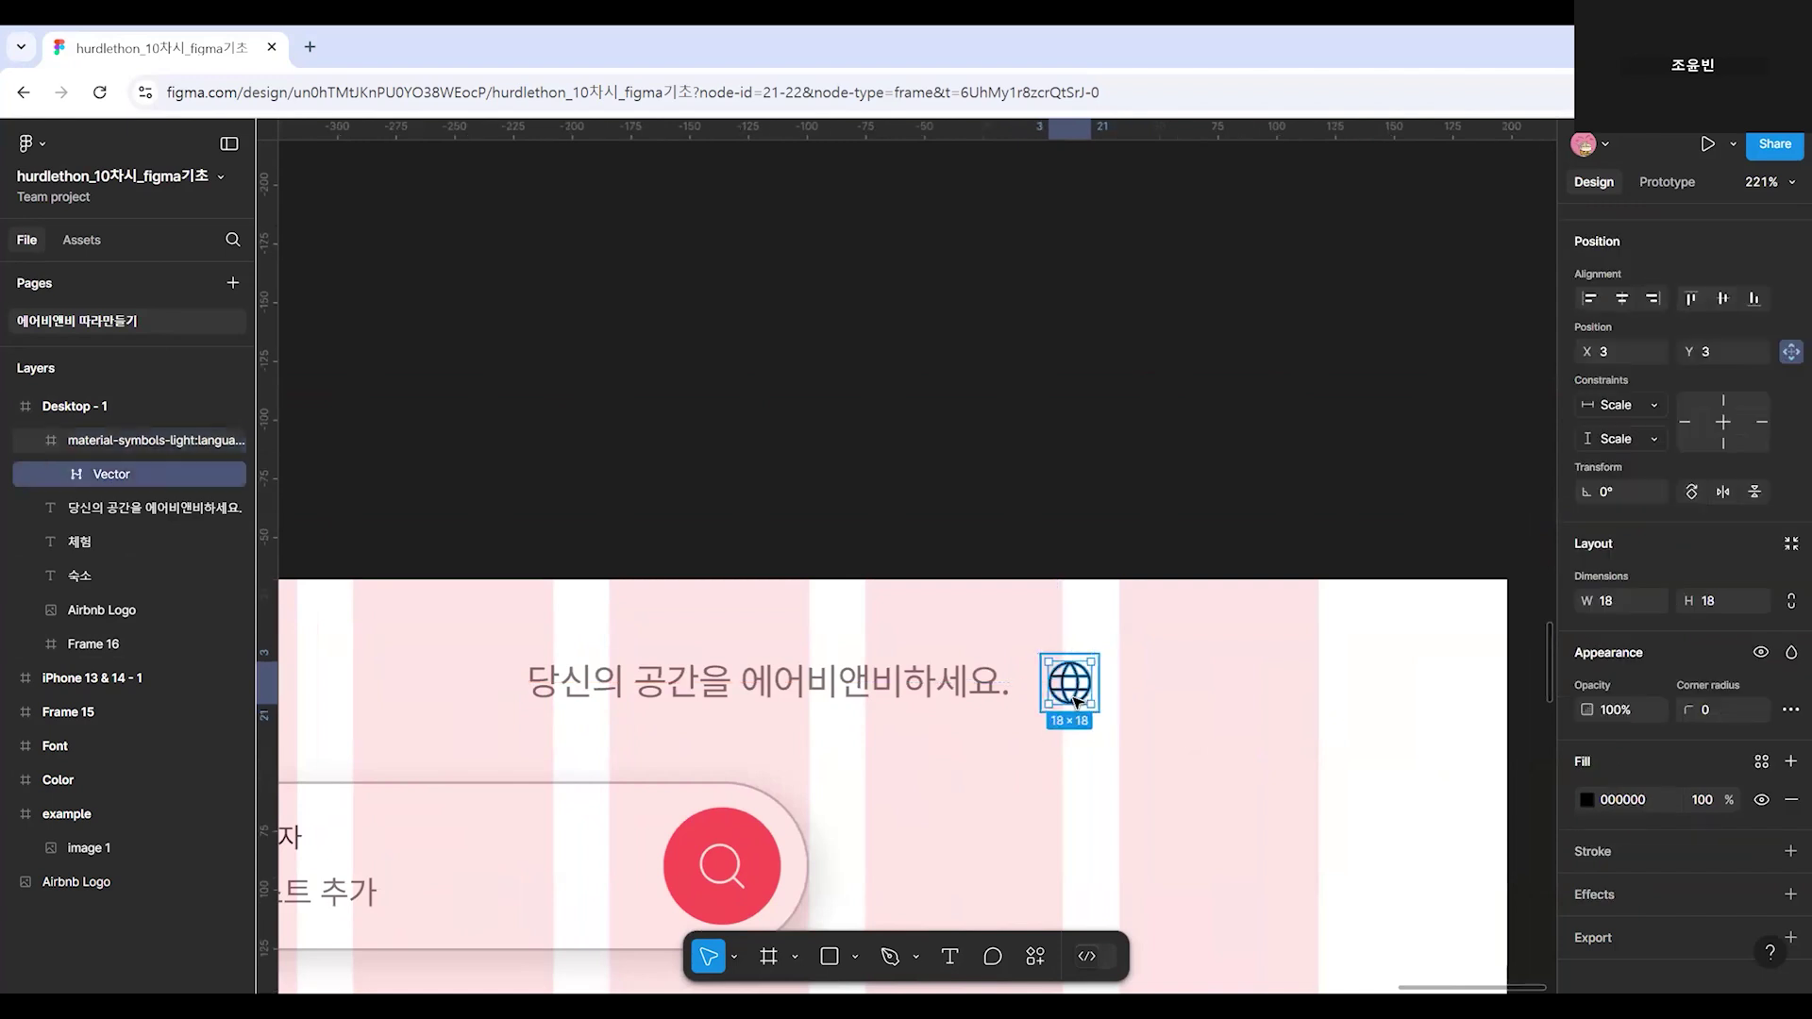
click(1763, 762)
scroll(1397, 785, down, 3)
click(1406, 784)
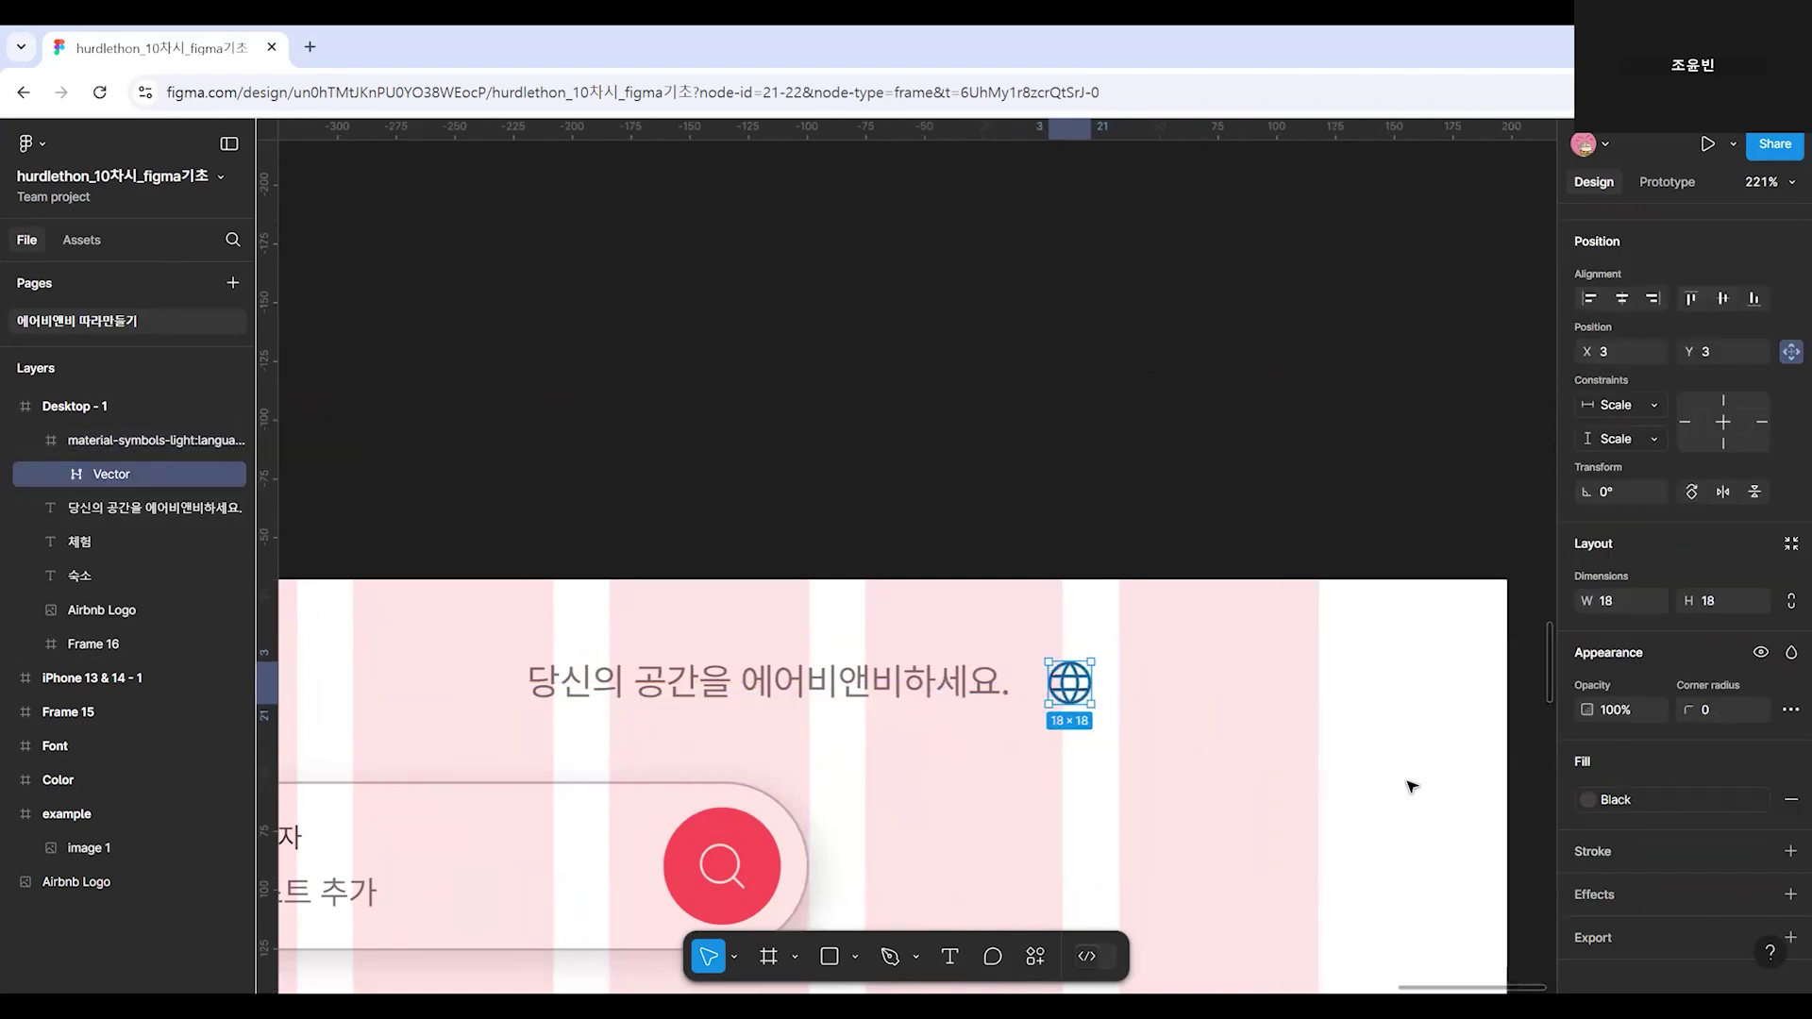
Change the fill of the "당신의 공간을 에어비앤비하세요." text to the Black color style.
click(1120, 772)
click(887, 692)
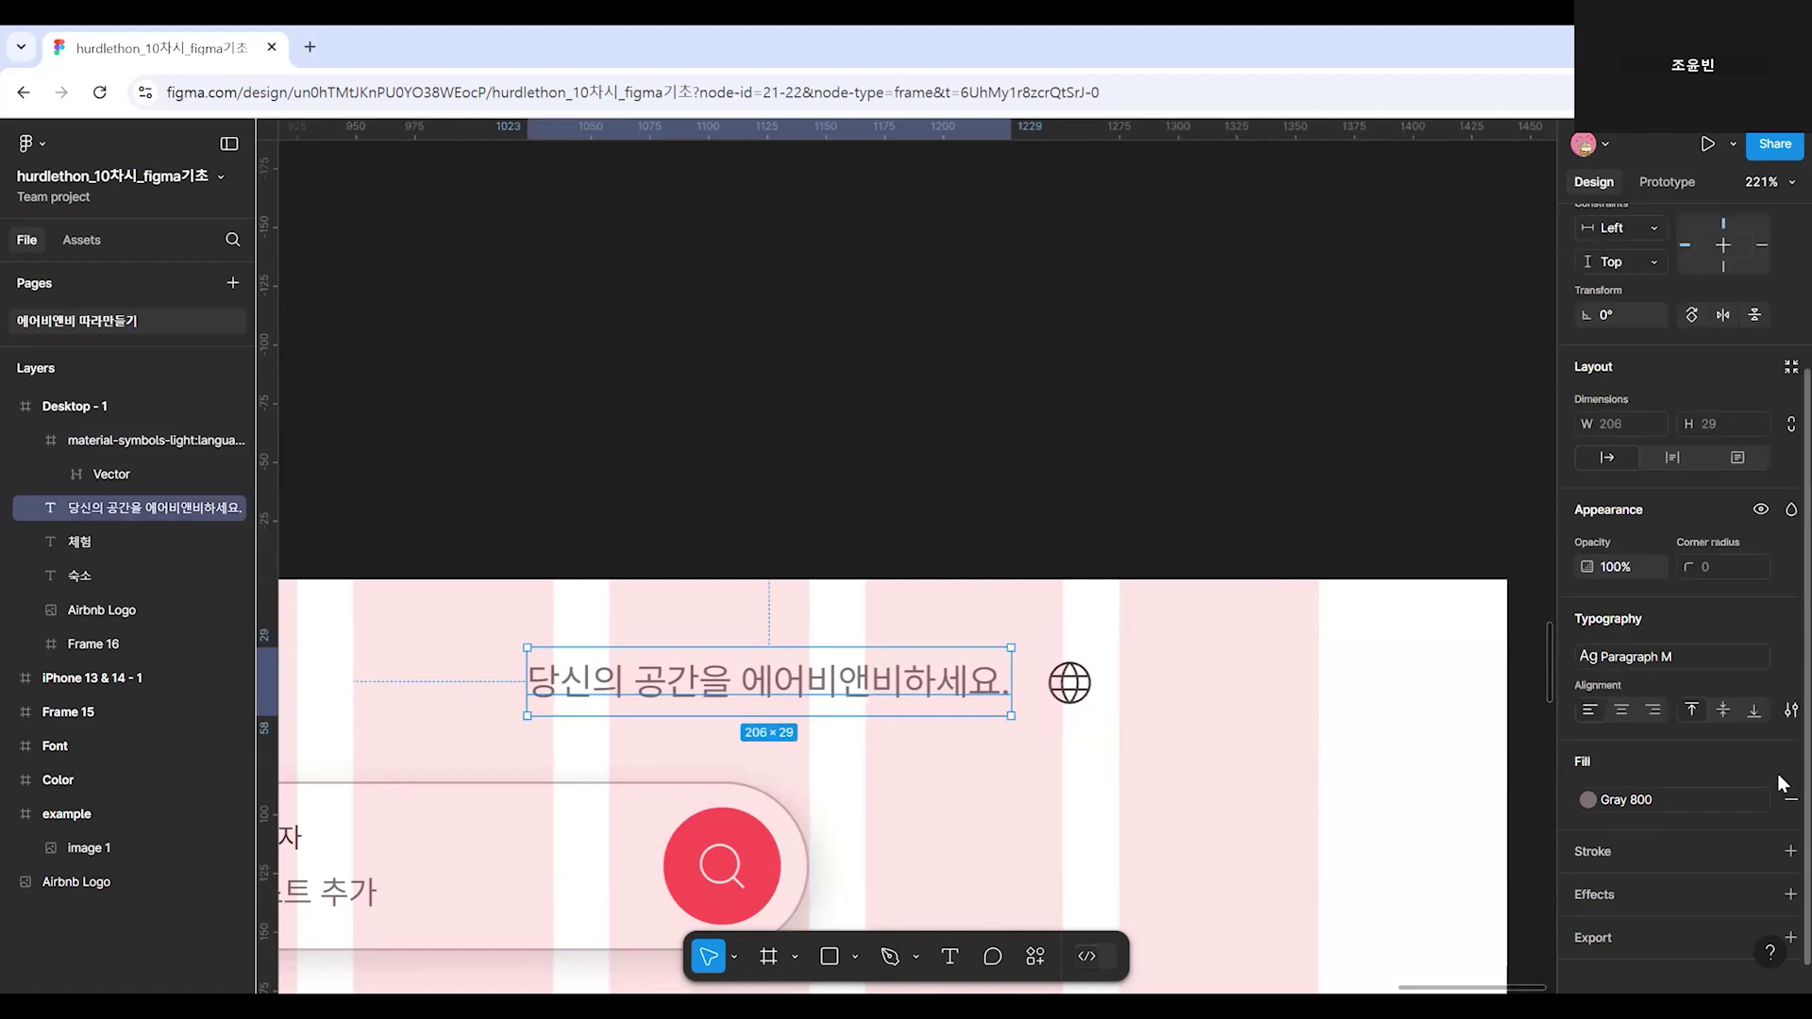
click(1760, 800)
click(1378, 777)
click(1258, 859)
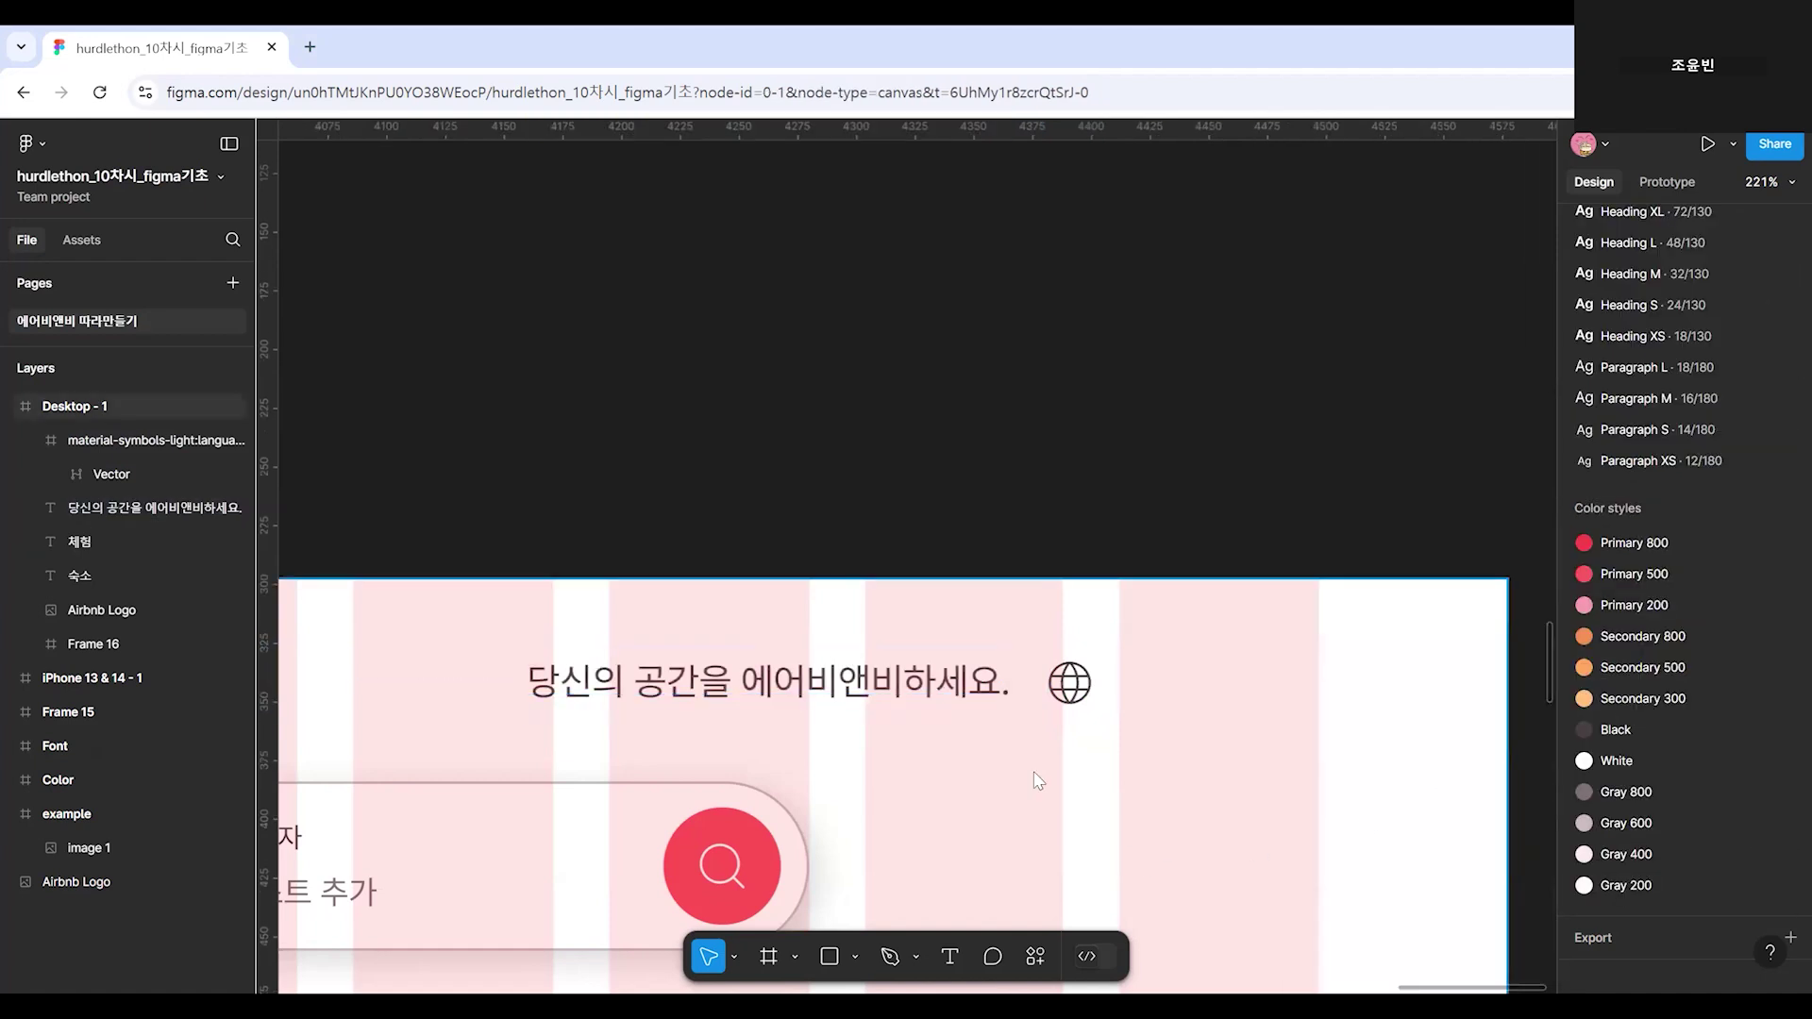
Compare the header spacing with the example and move the globe icon farther right of the text, vertically centered with it.
scroll(1032, 776, down, 1)
drag(846, 761, 1384, 765)
scroll(1359, 760, down, 6)
scroll(934, 803, left, 10)
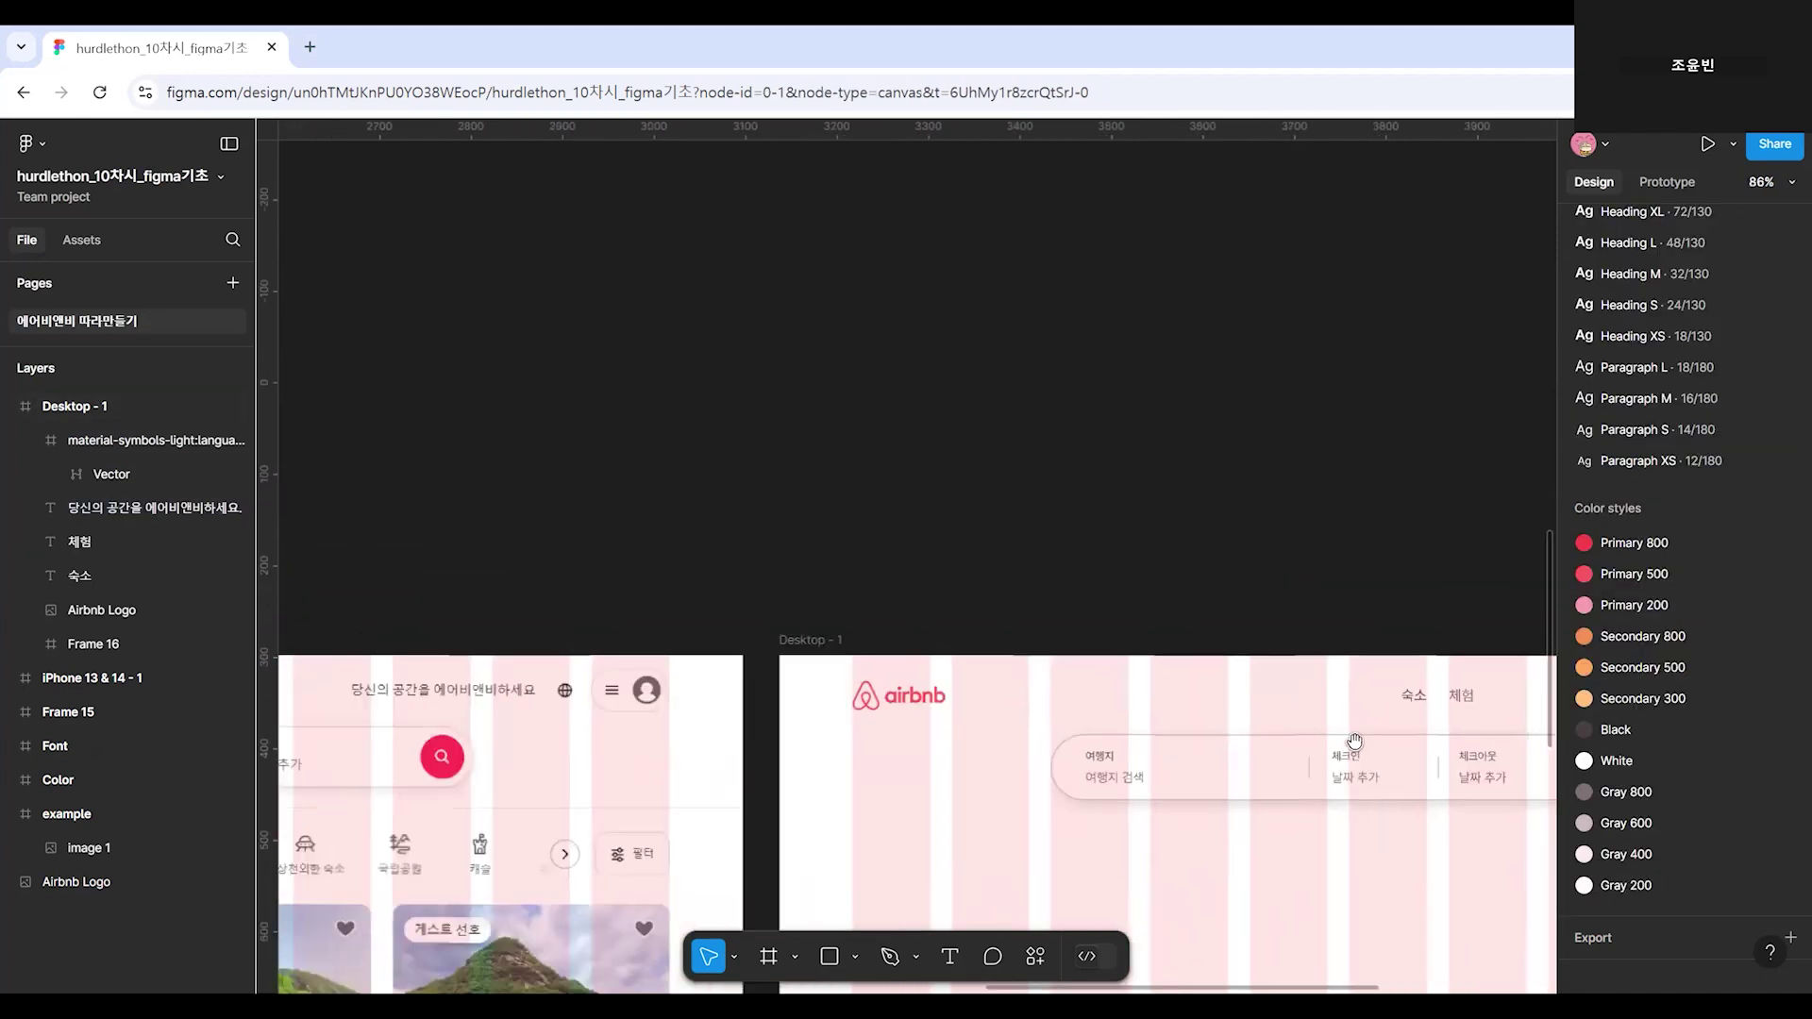
scroll(1095, 784, right, 11)
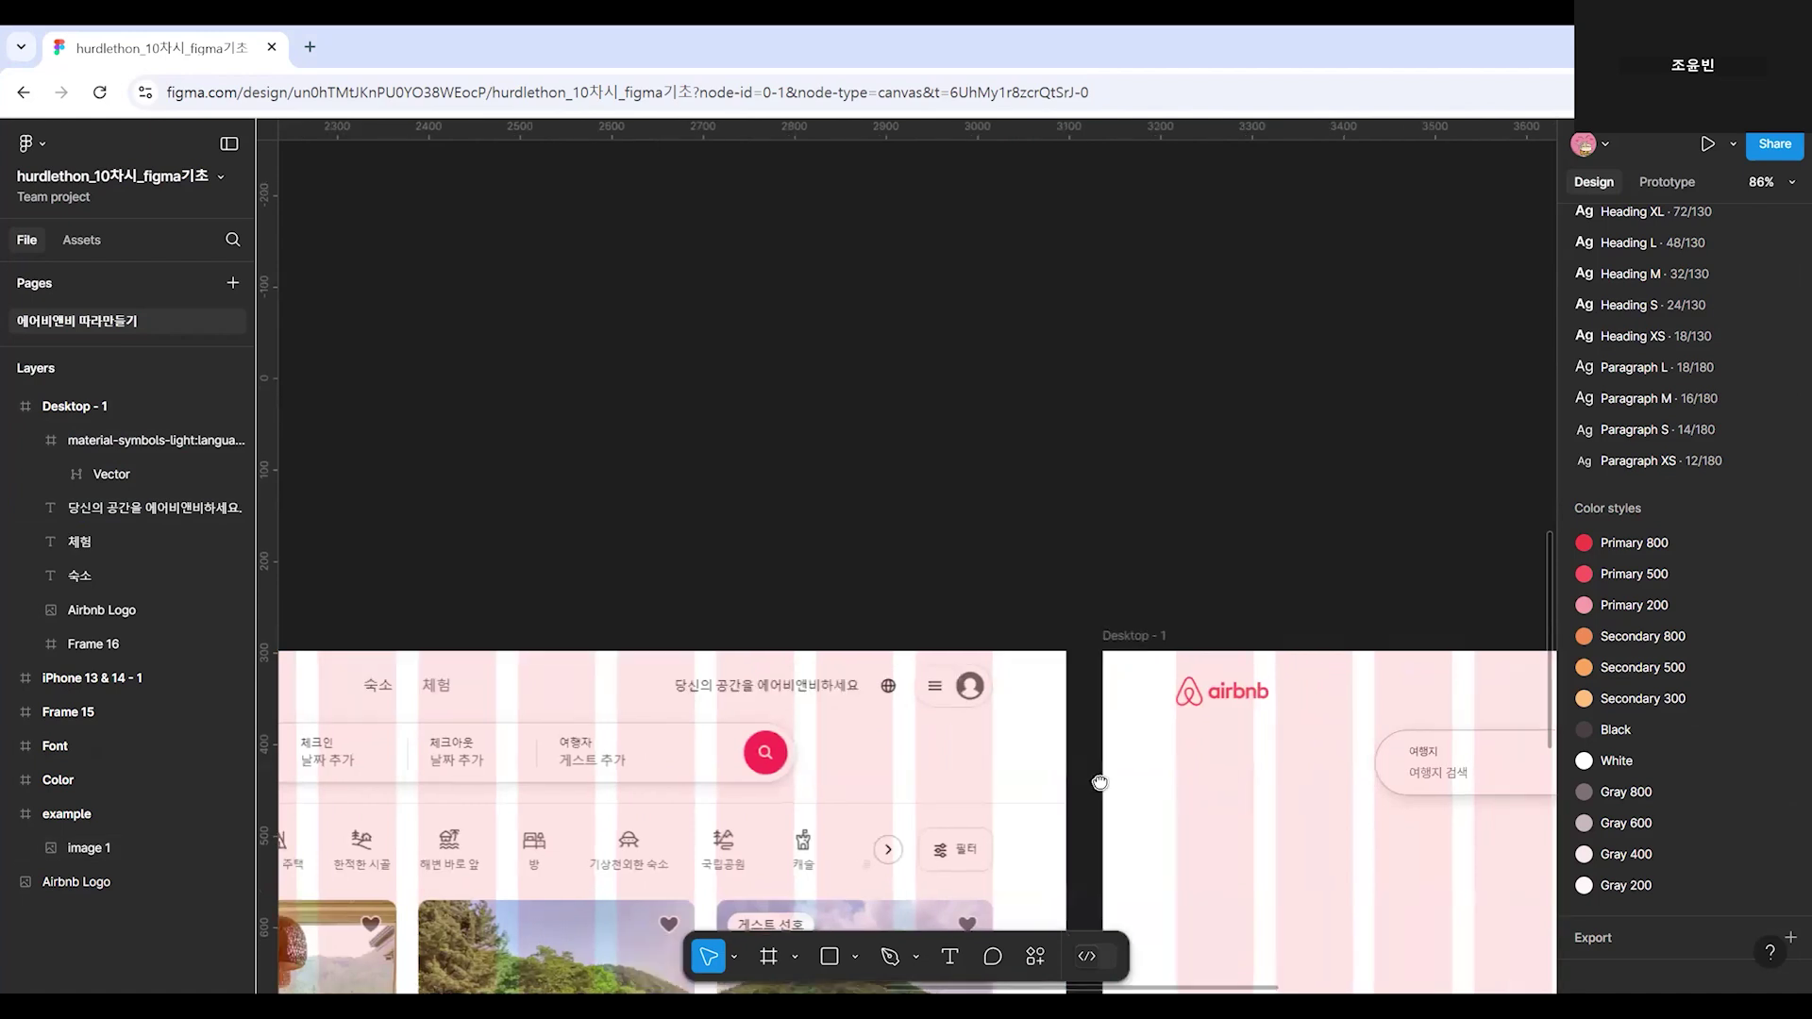
drag(1267, 635, 1270, 639)
click(1419, 689)
scroll(1429, 687, up, 5)
drag(1432, 694, 1165, 688)
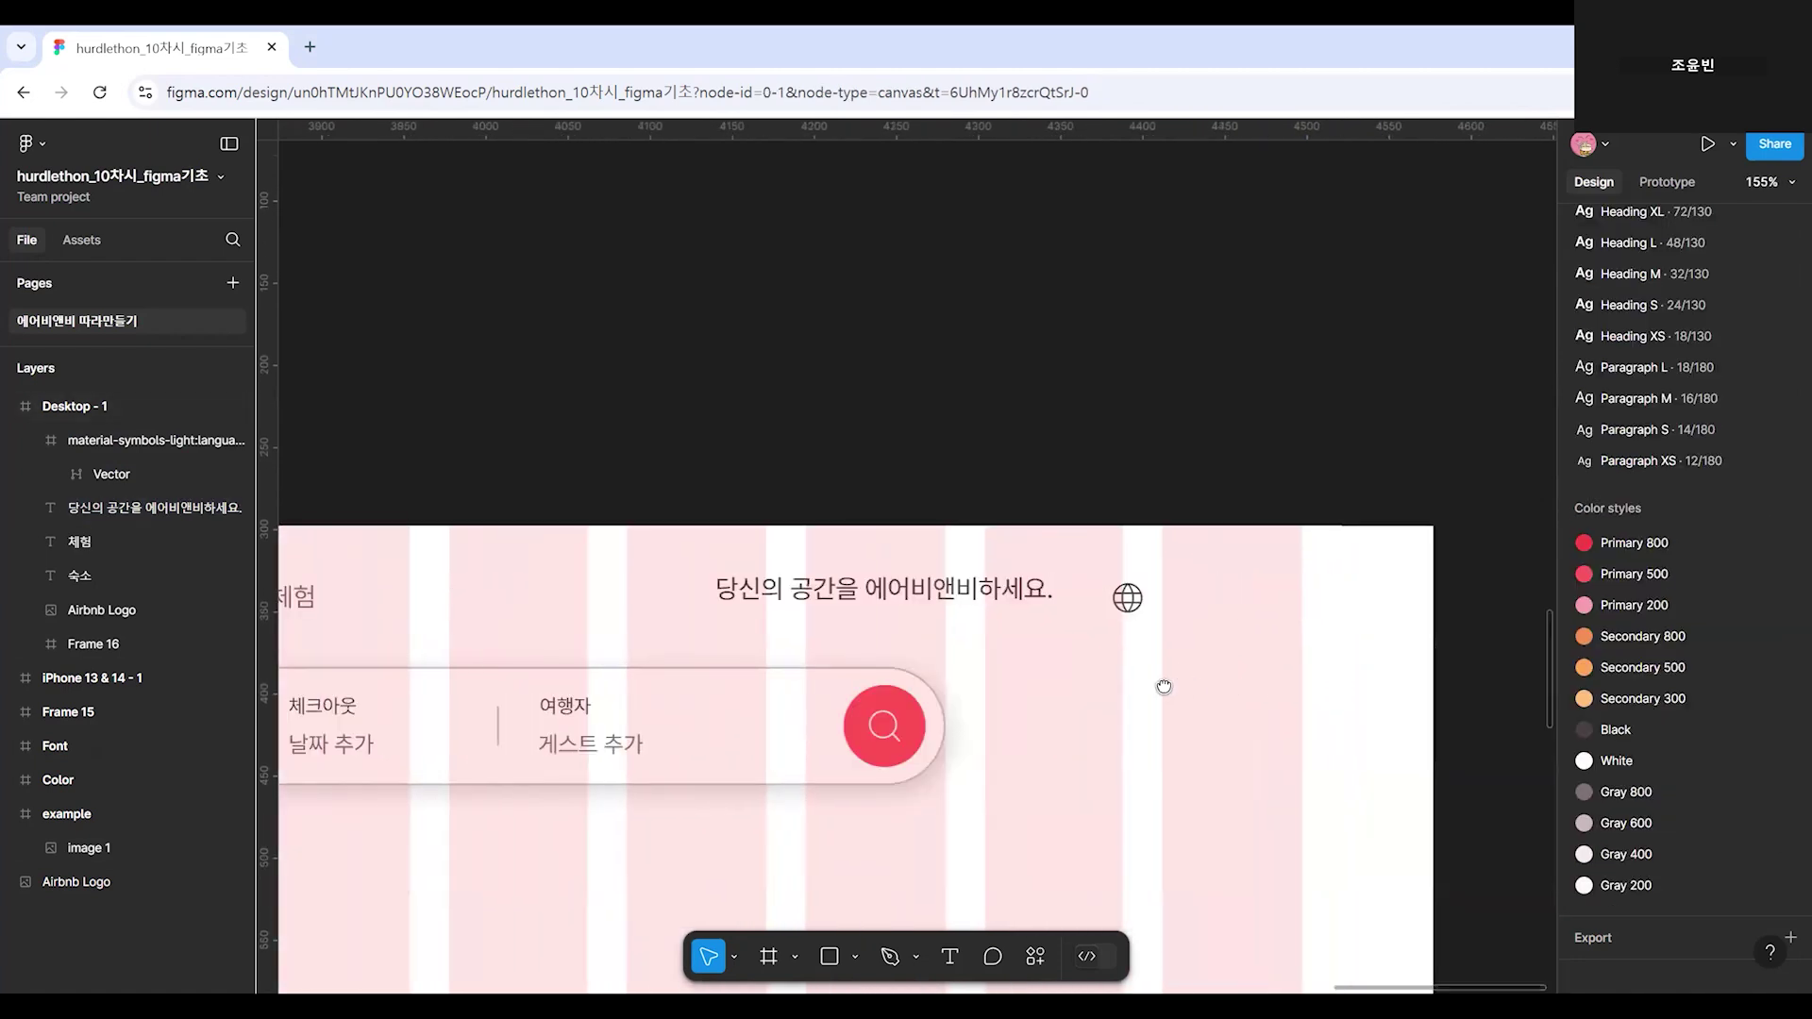
click(1128, 602)
mouse_move(1125, 597)
mouse_down()
mouse_move(1104, 601)
mouse_move(1121, 602)
mouse_up()
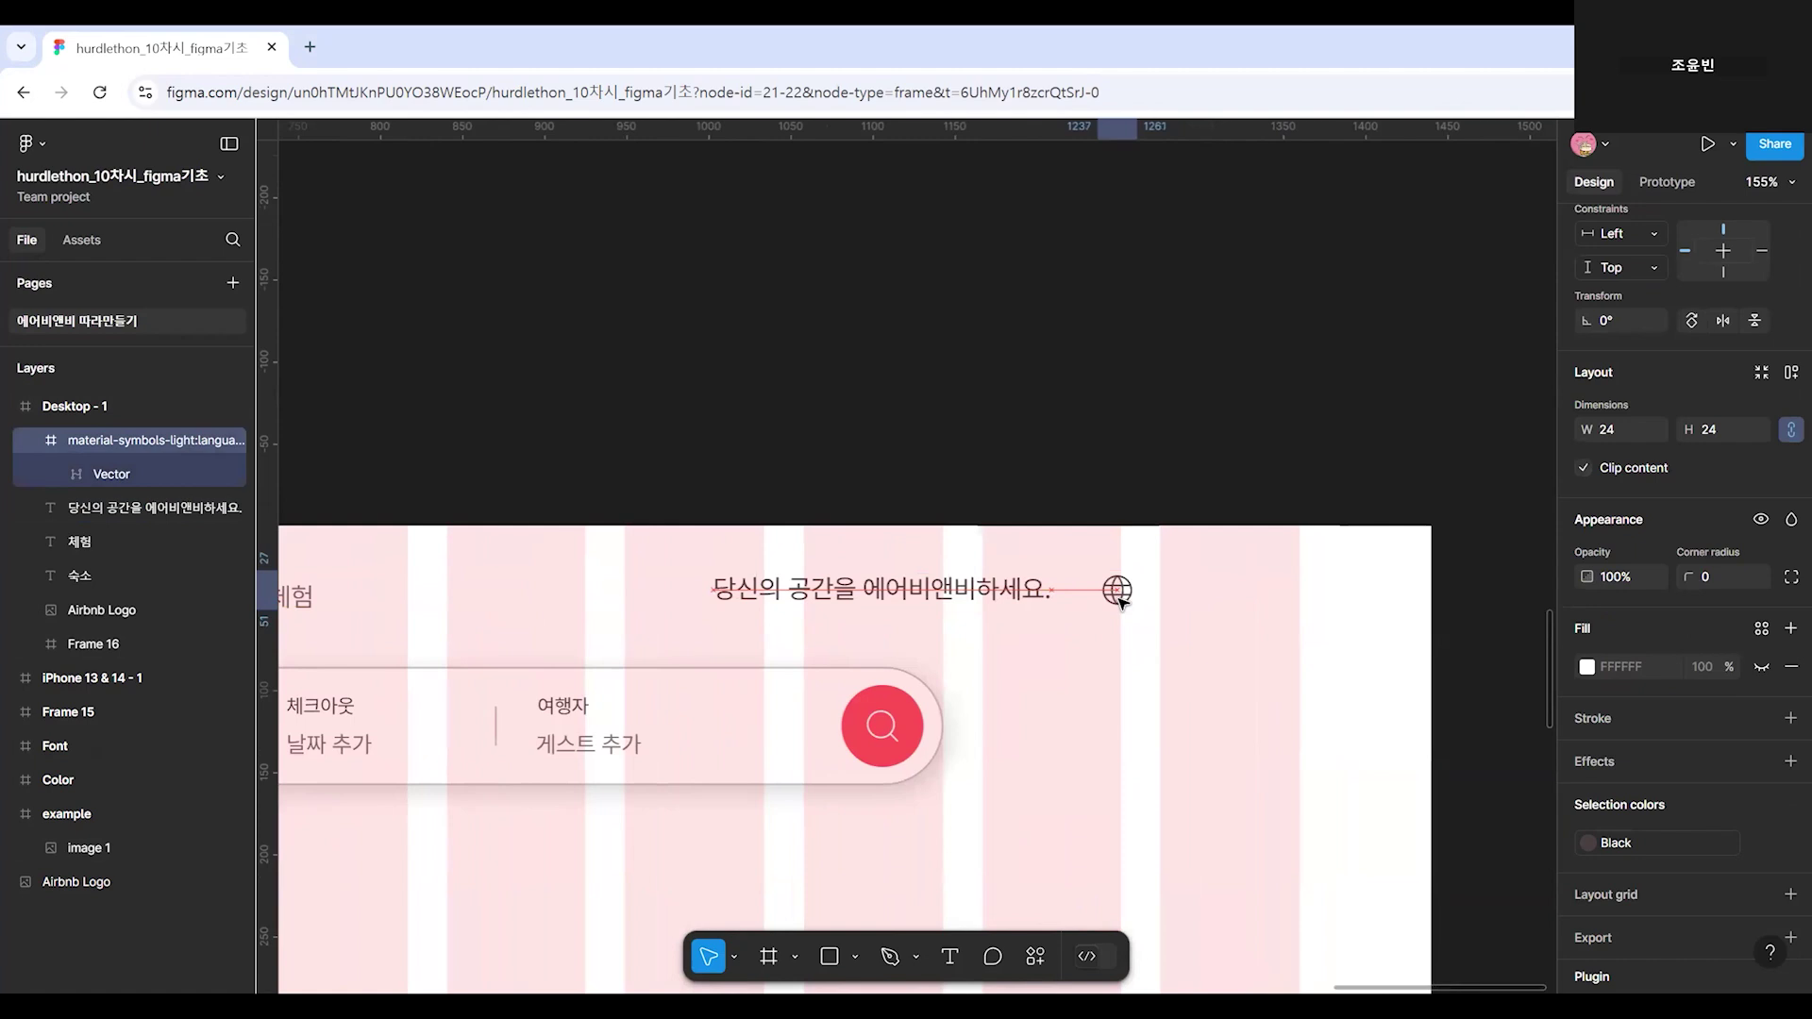
click(1287, 708)
Draw a frame about 85 wide across the last grid column, right of the globe icon, and set its height to 40.
scroll(1113, 769, down, 5)
scroll(1262, 814, up, 3)
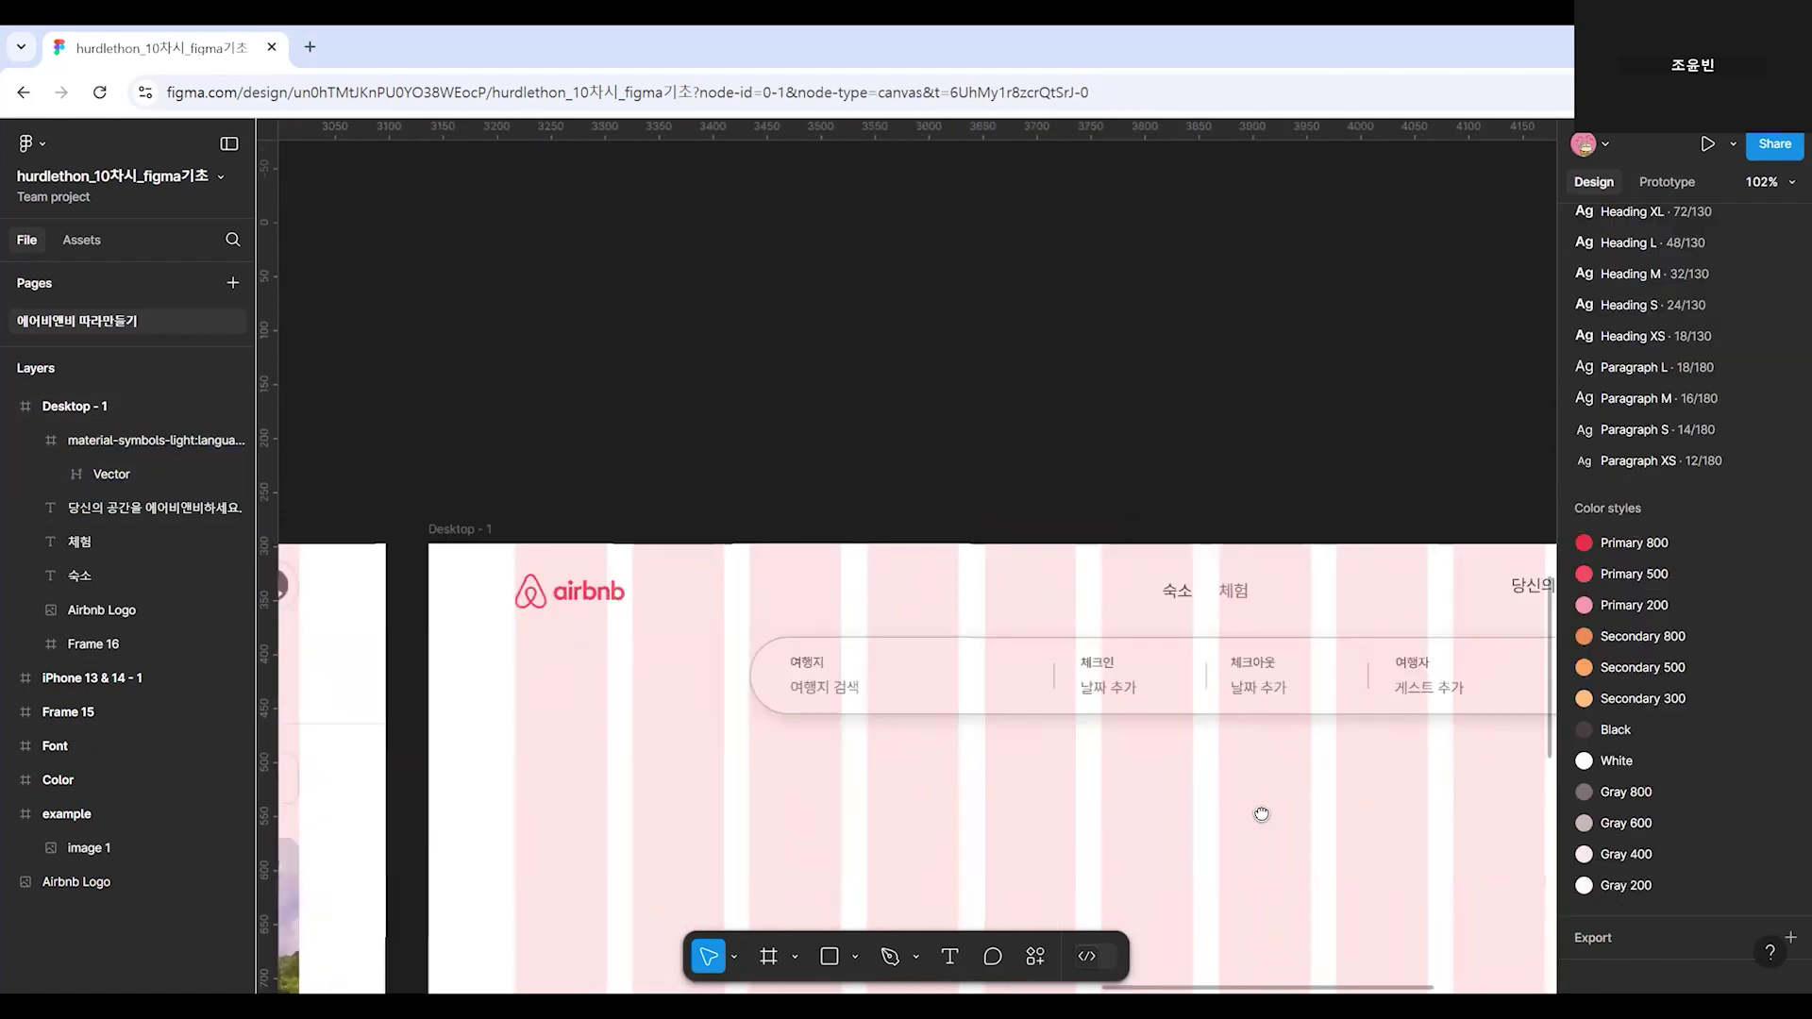
scroll(1262, 814, left, 8)
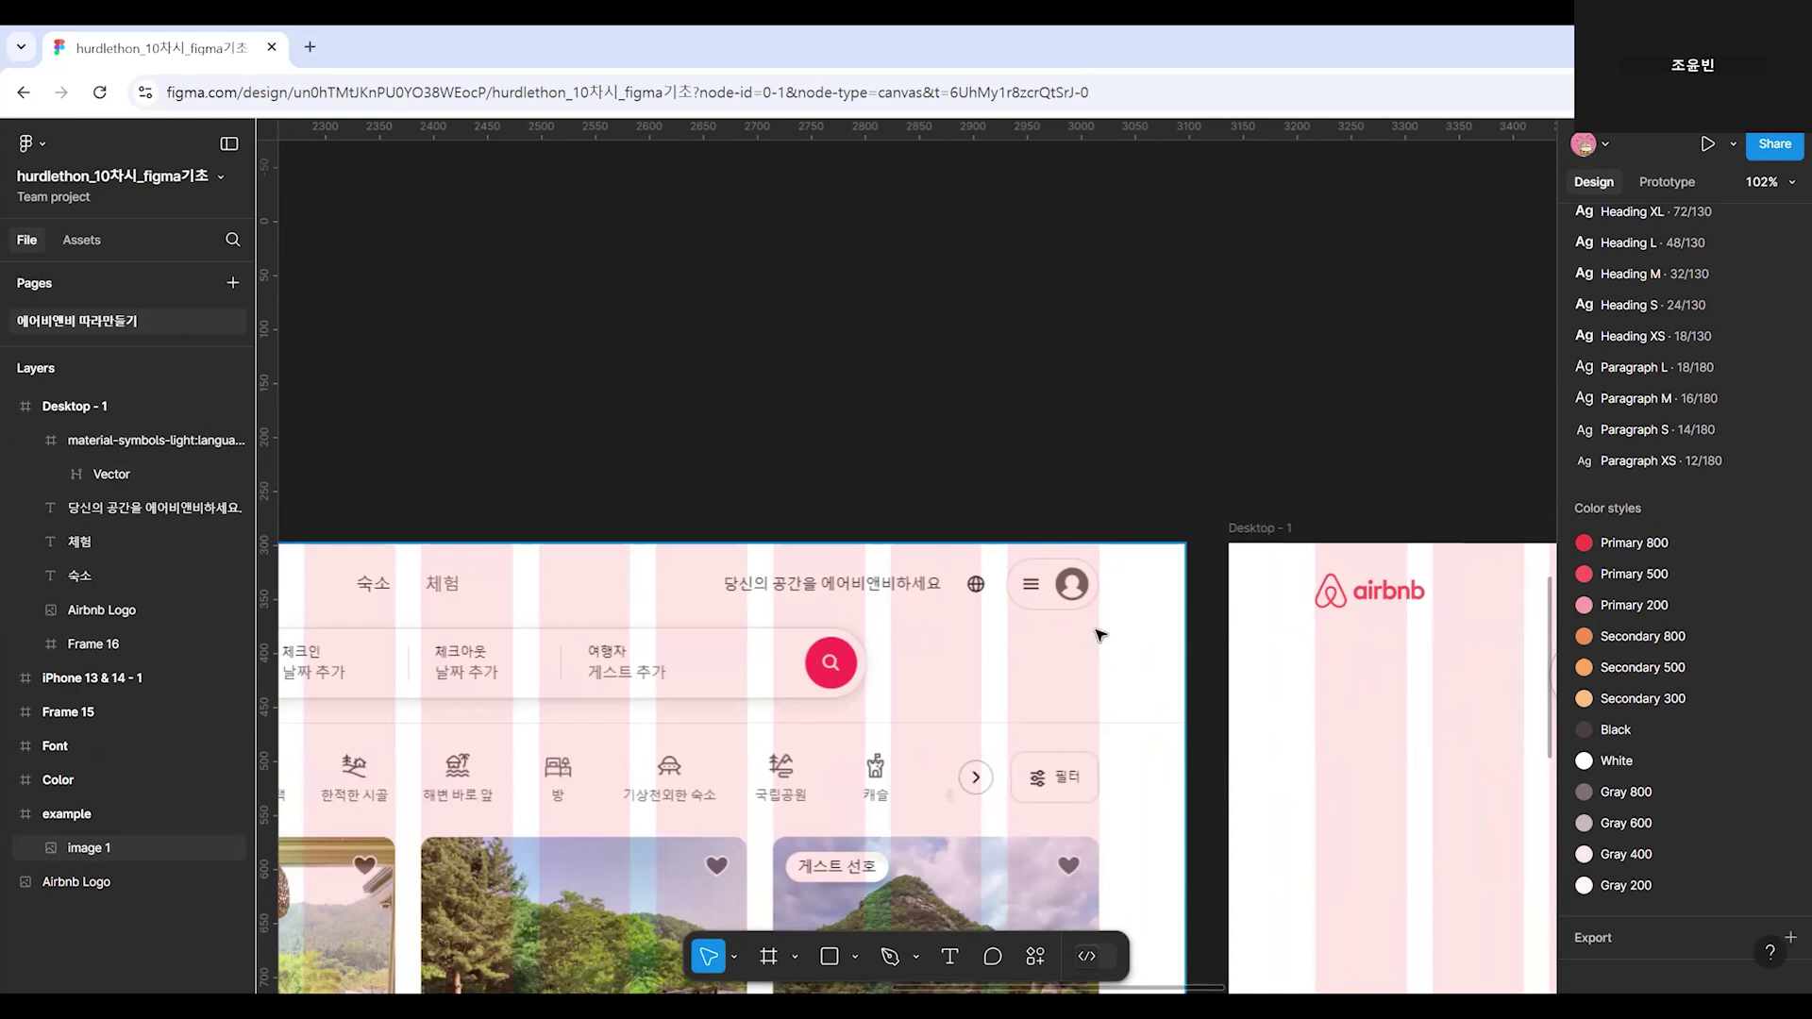
scroll(1003, 602, right, 15)
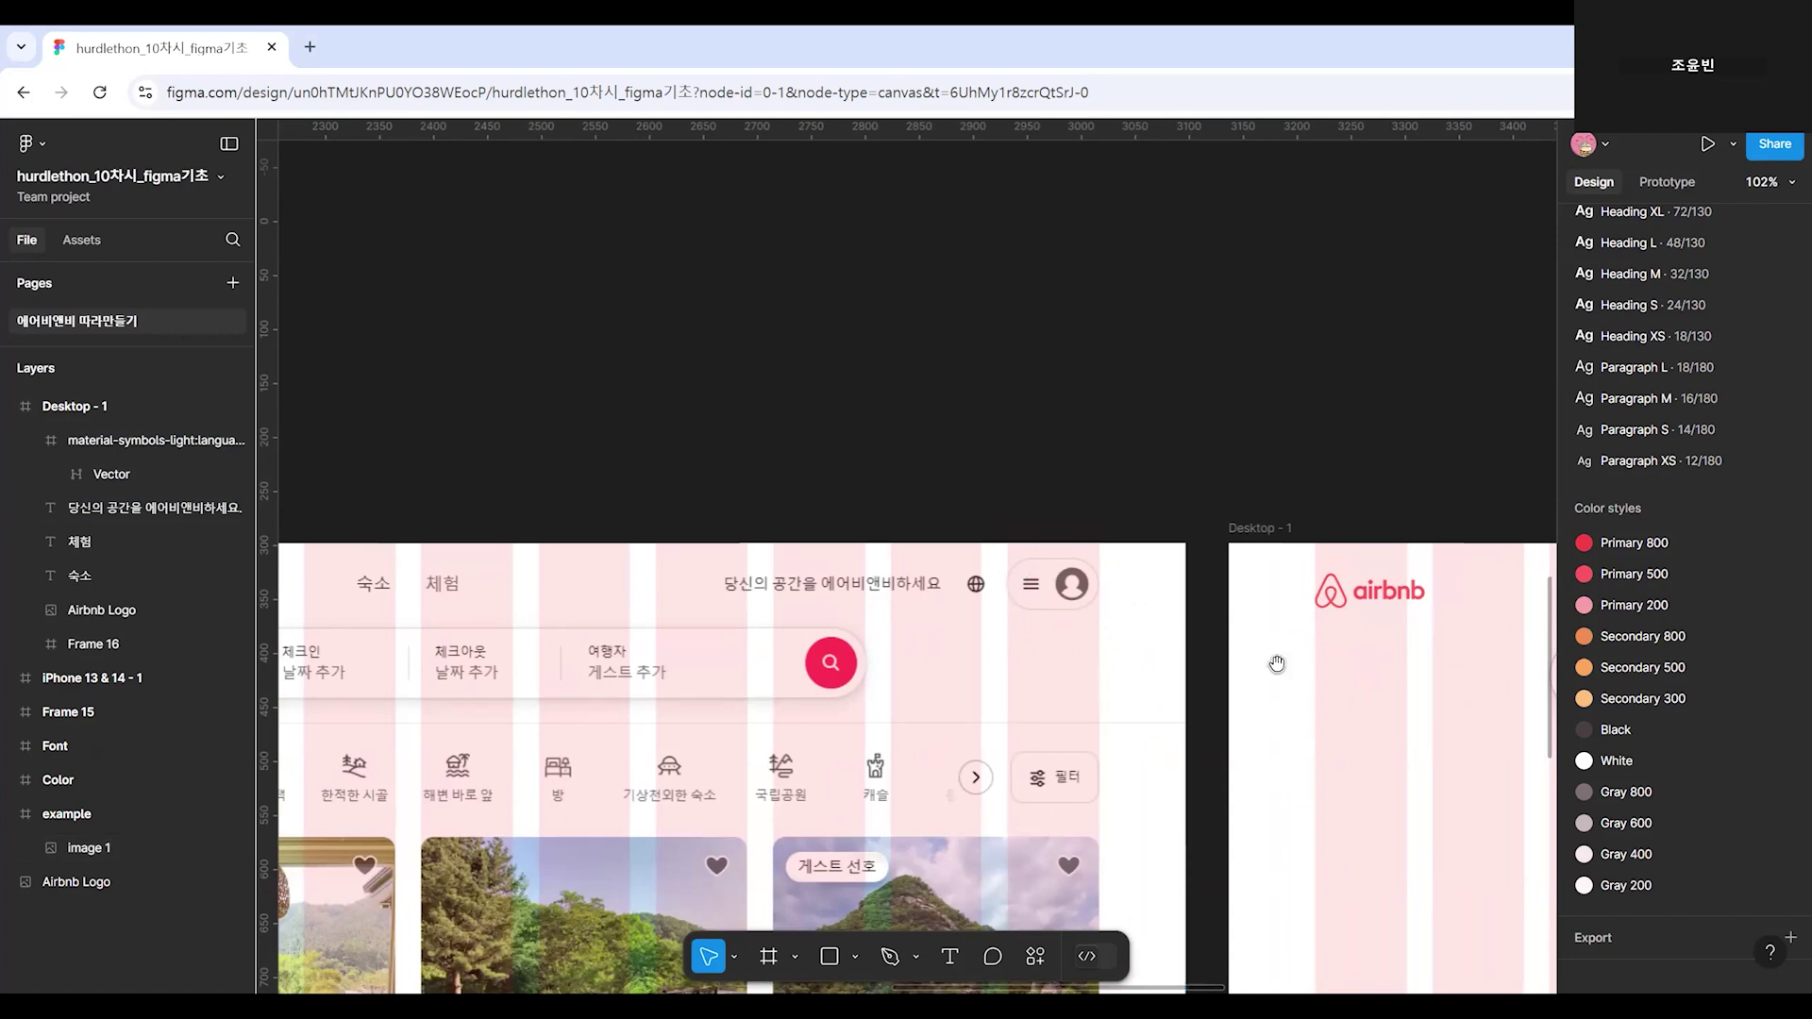
scroll(941, 678, up, 5)
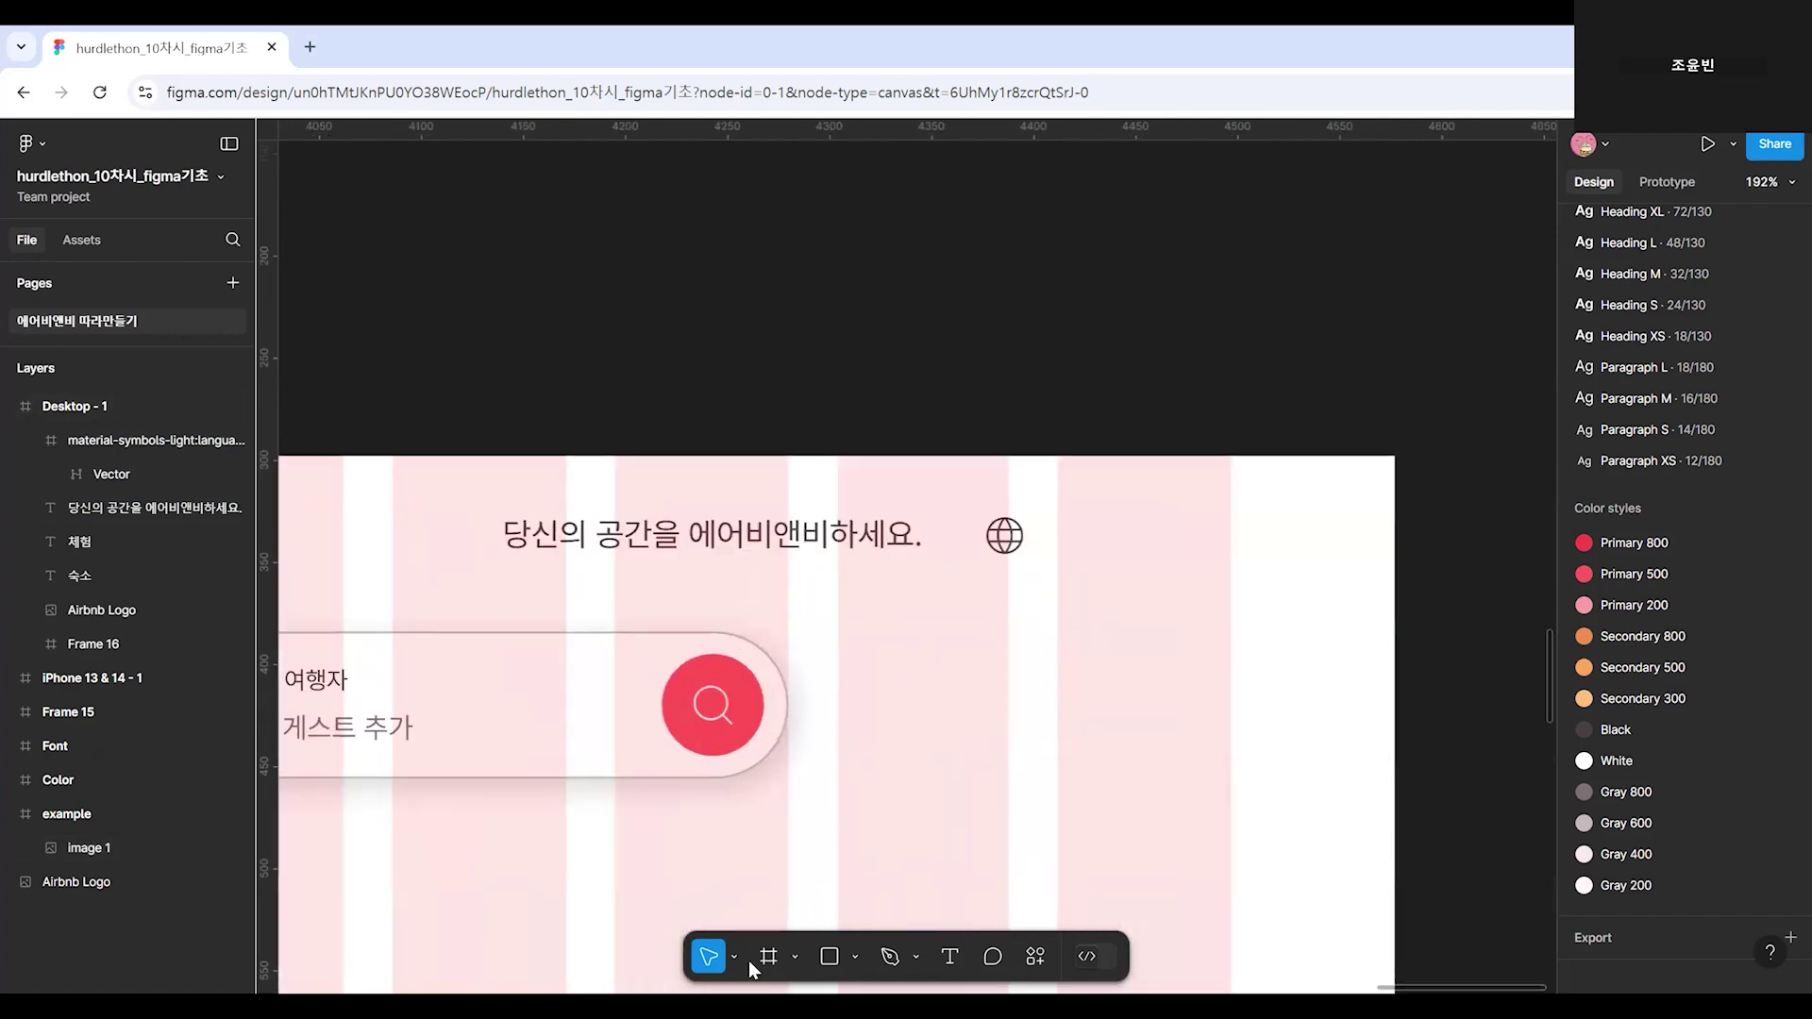
key(f)
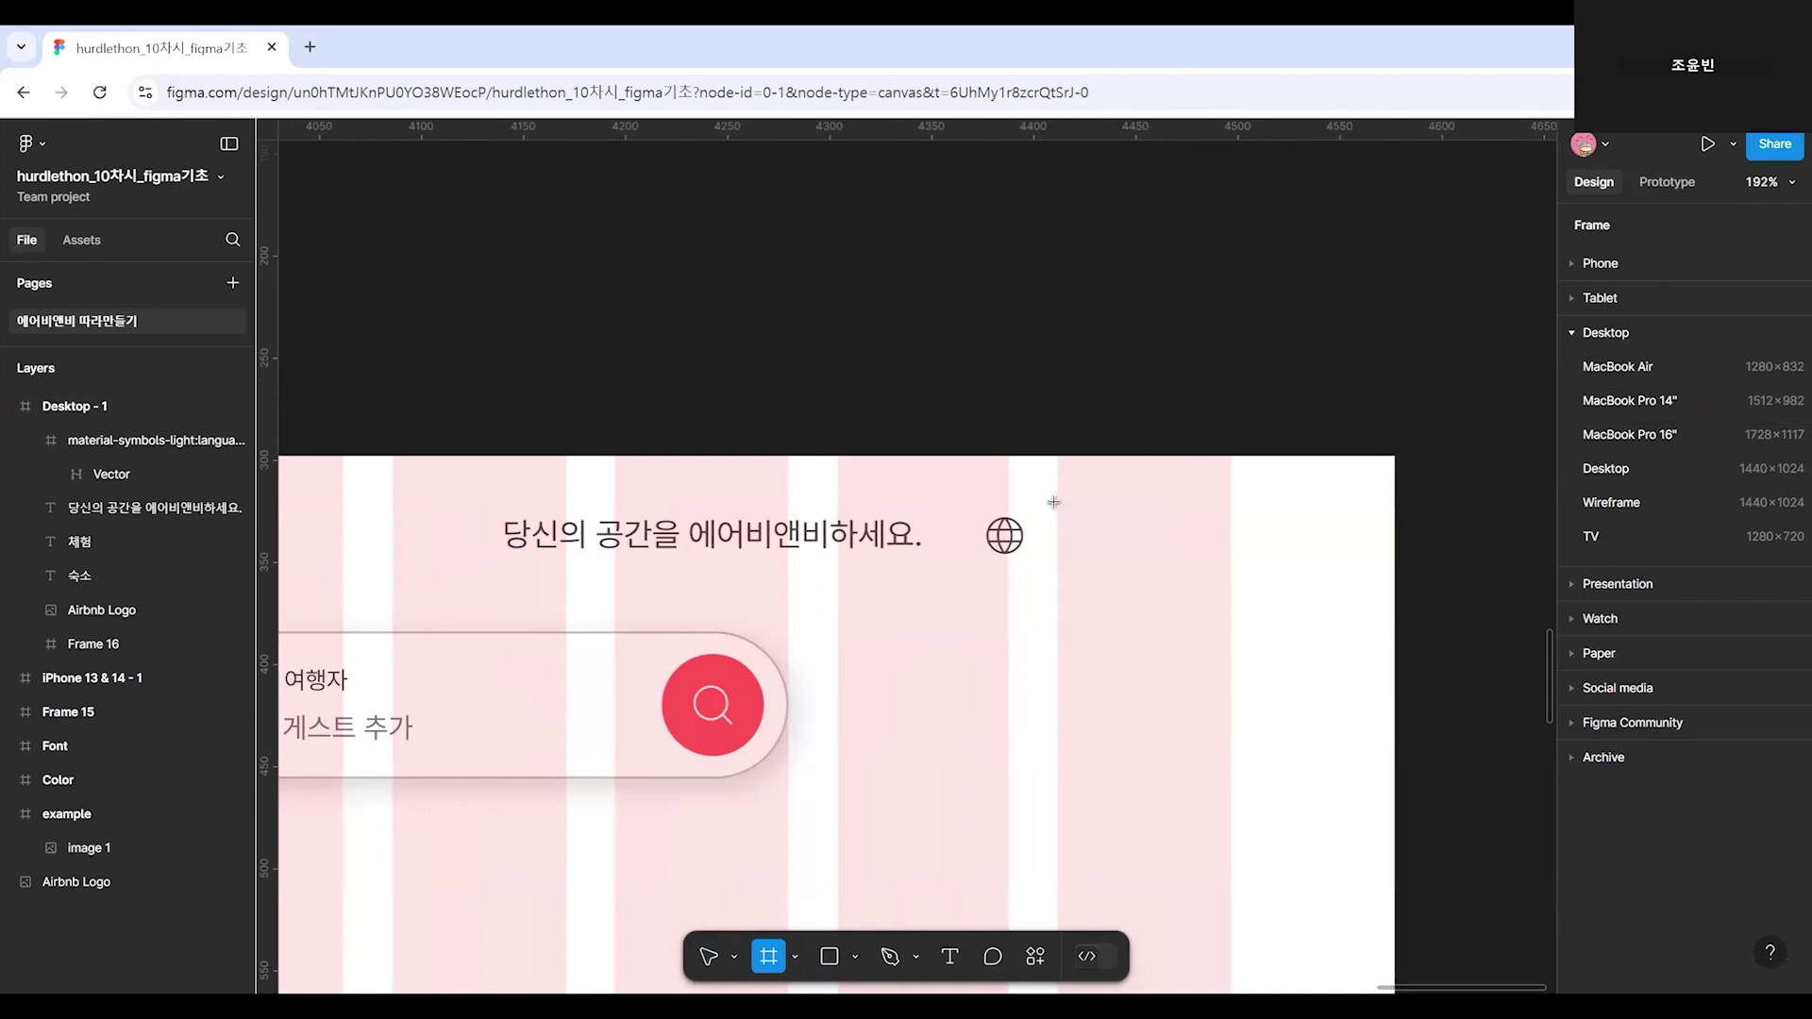
drag(1058, 504, 1228, 586)
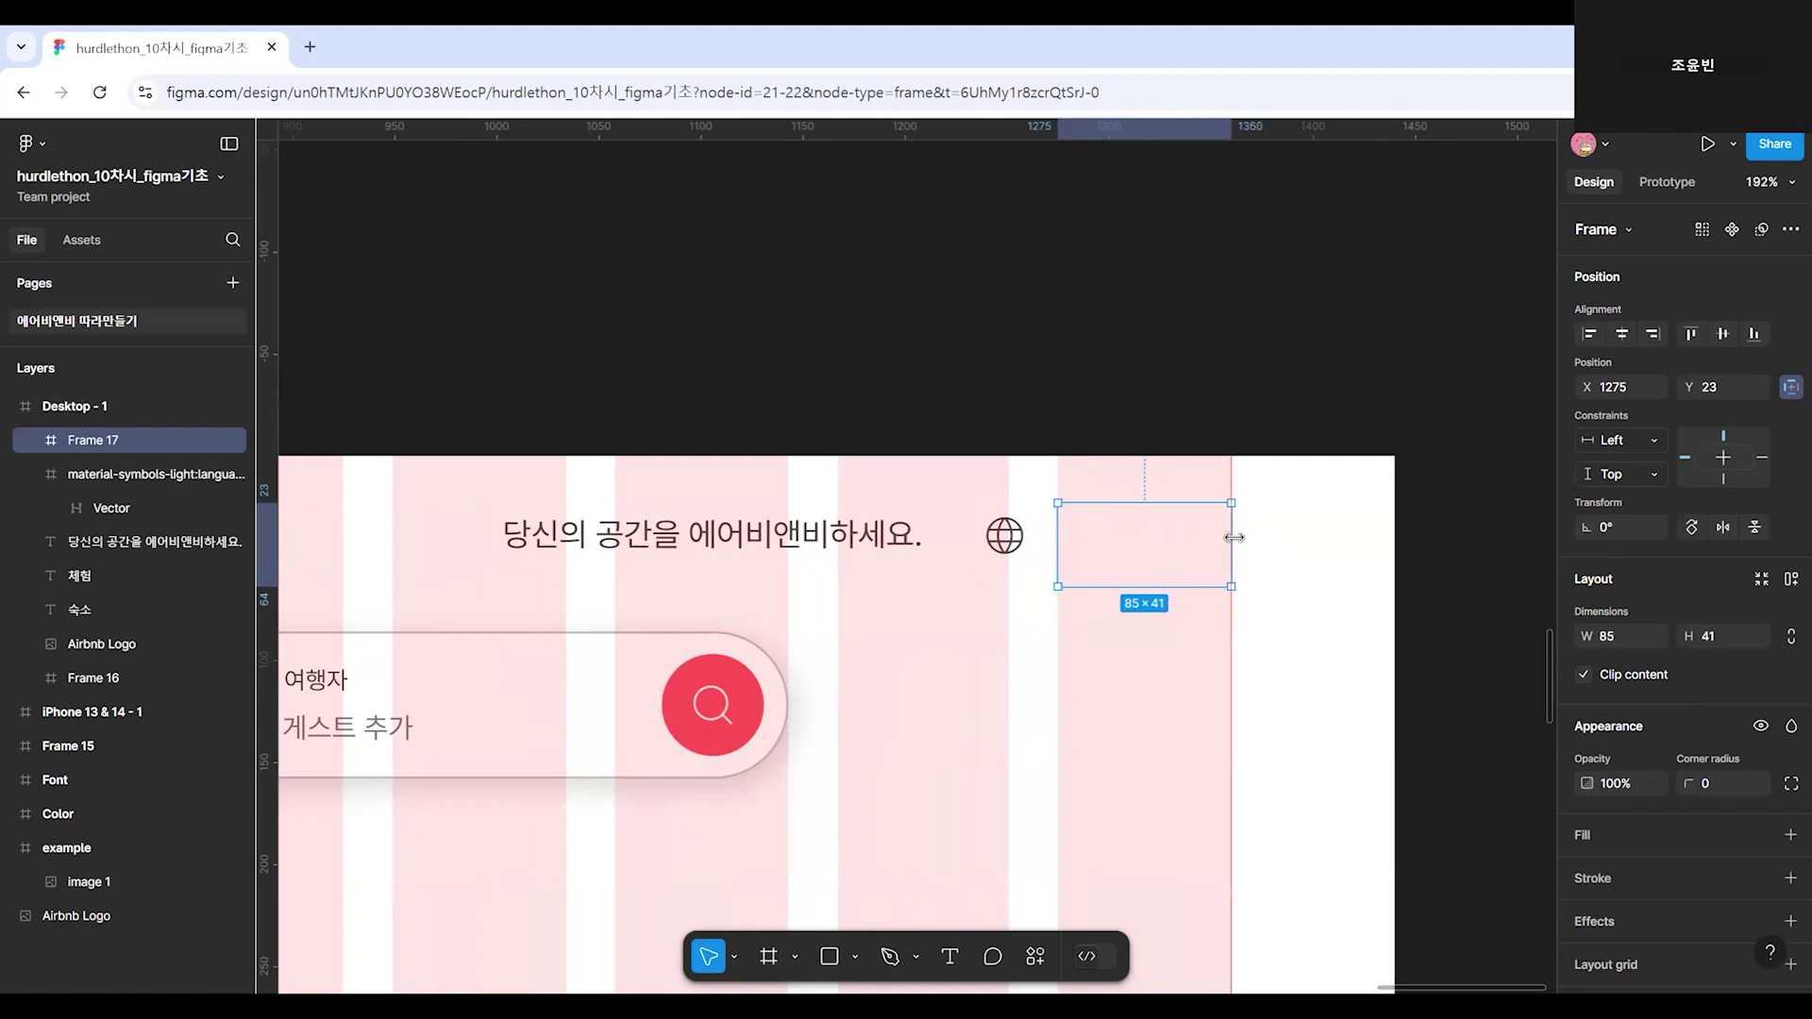
text(40)
key(Return)
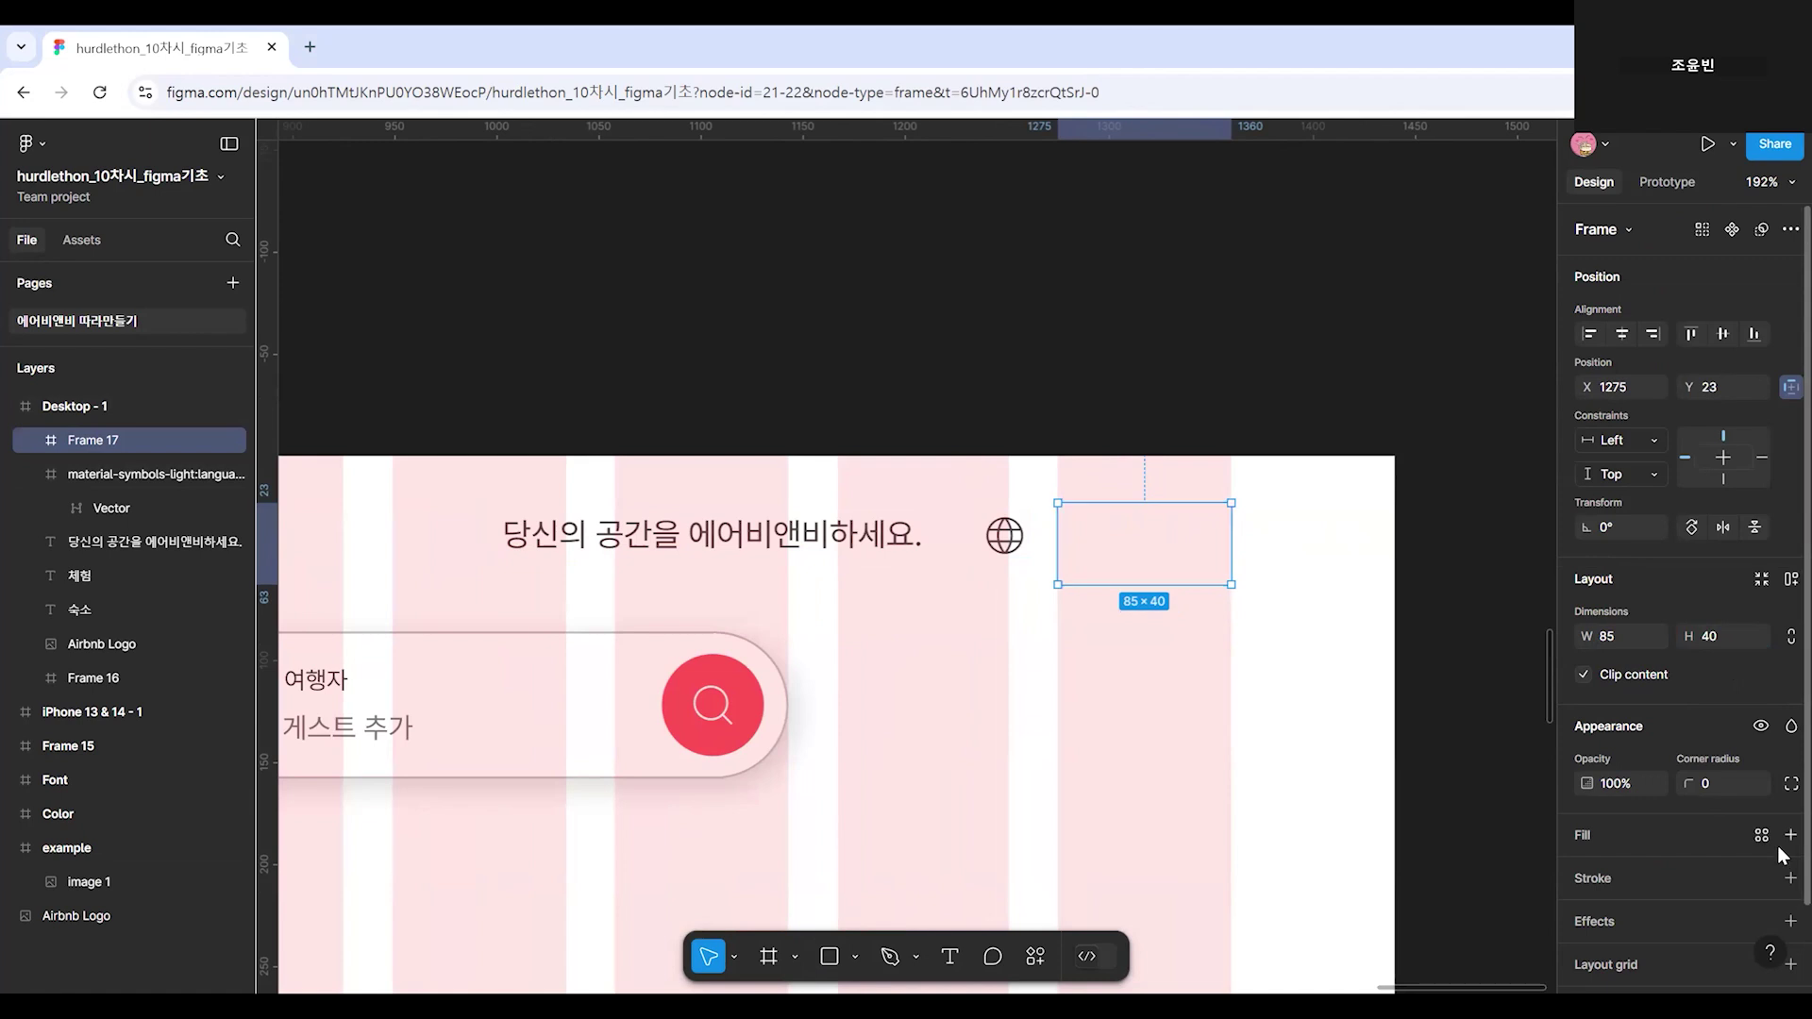
Add a solid red FF0000 fill to the new frame right of the globe icon.
scroll(1625, 827, down, 2)
click(1790, 747)
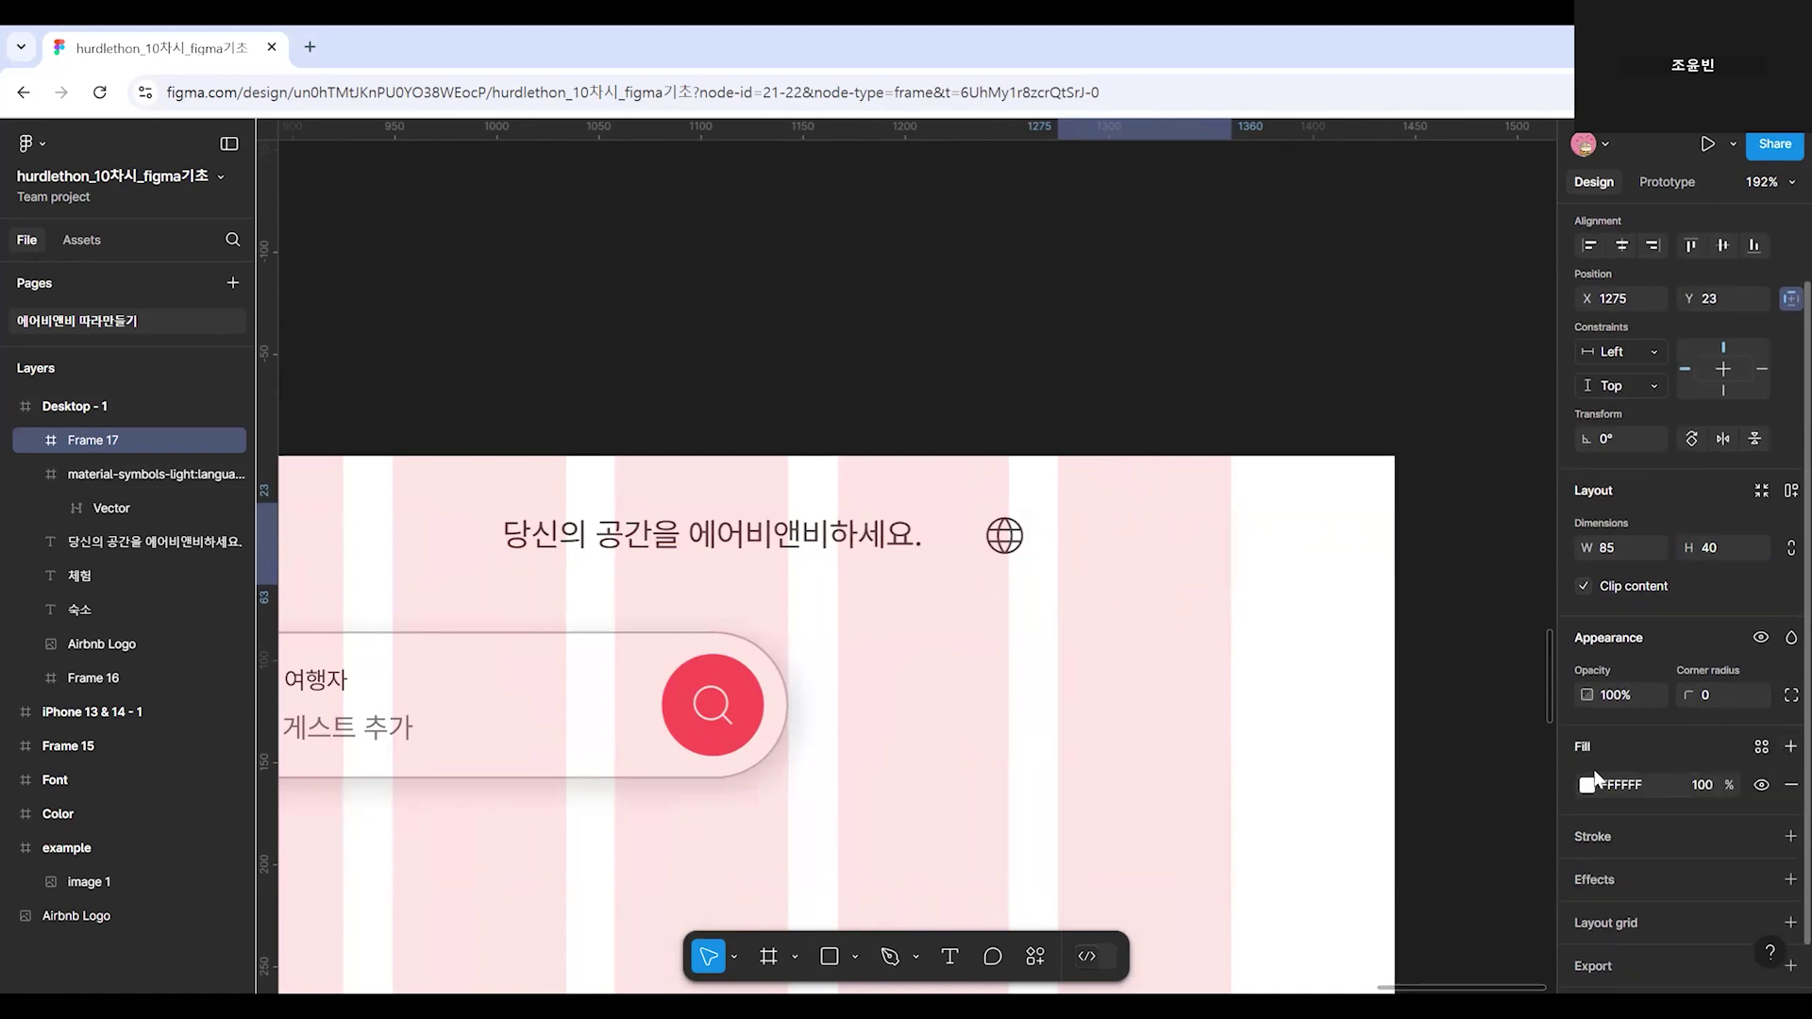
click(1586, 785)
drag(1306, 458, 1558, 458)
click(1176, 747)
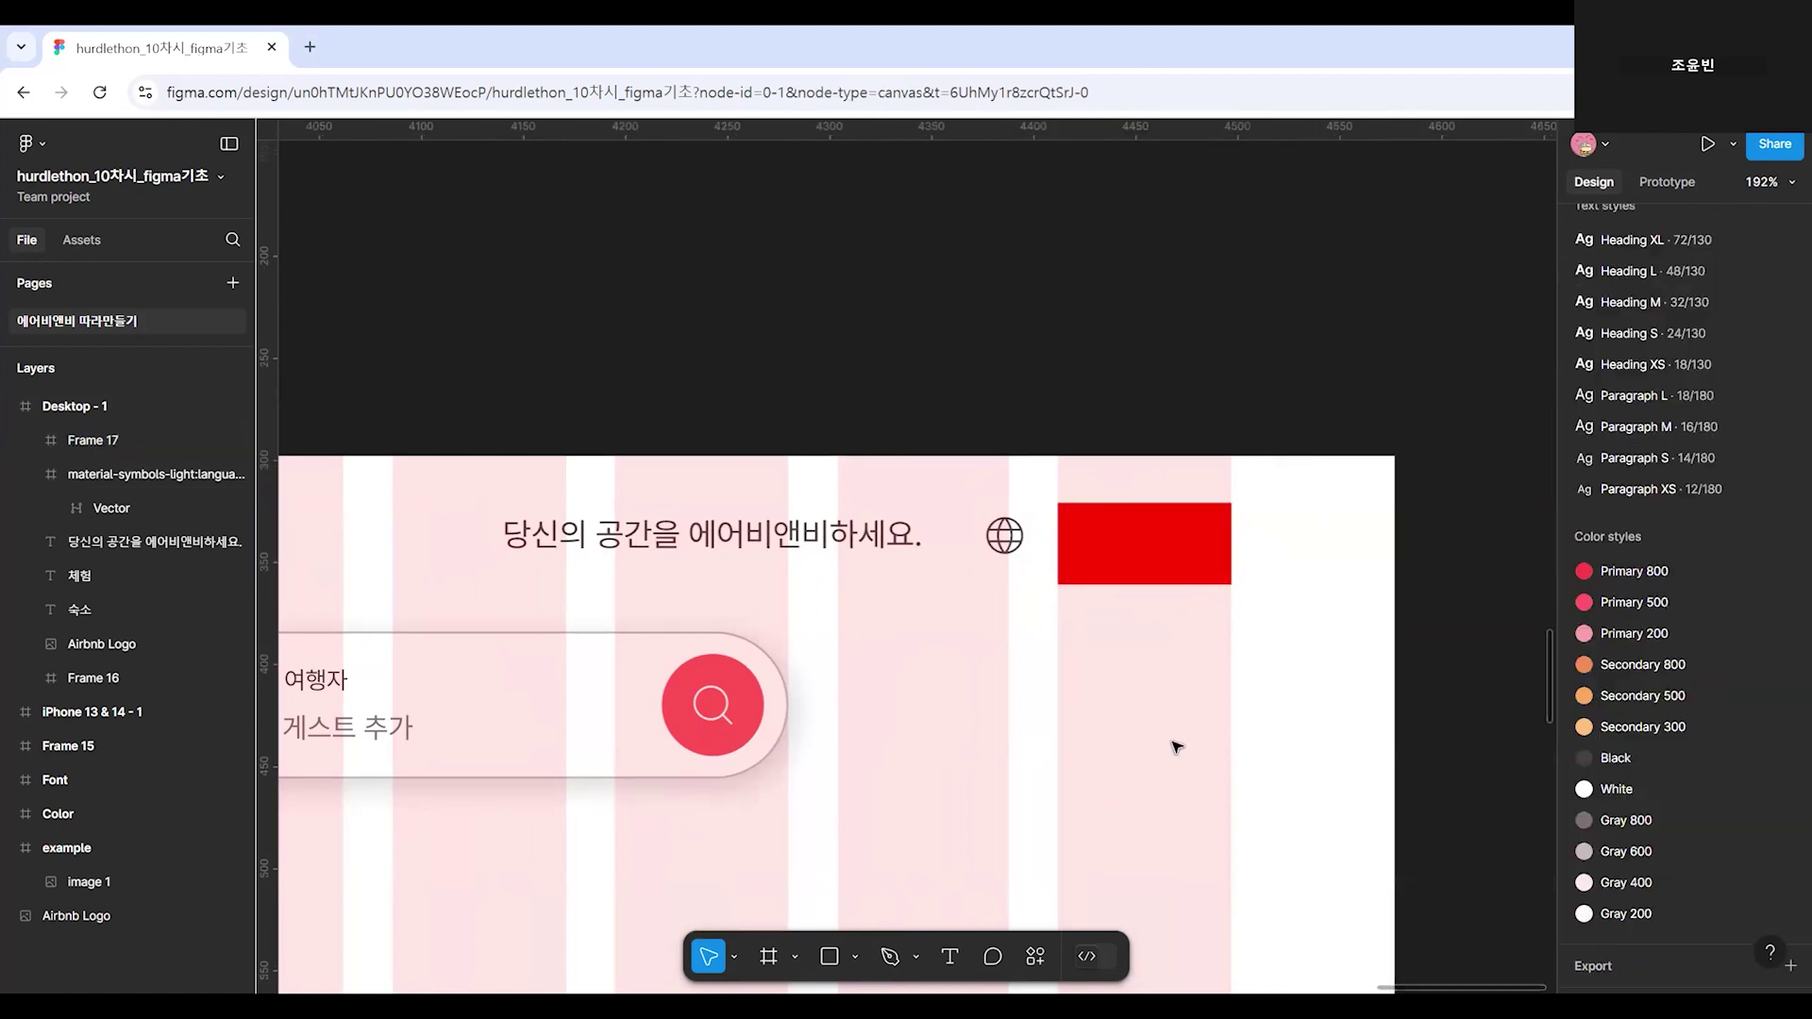
Set the red frame's corner radius to 20 and move it up level with the globe icon.
scroll(1145, 602, down, 3)
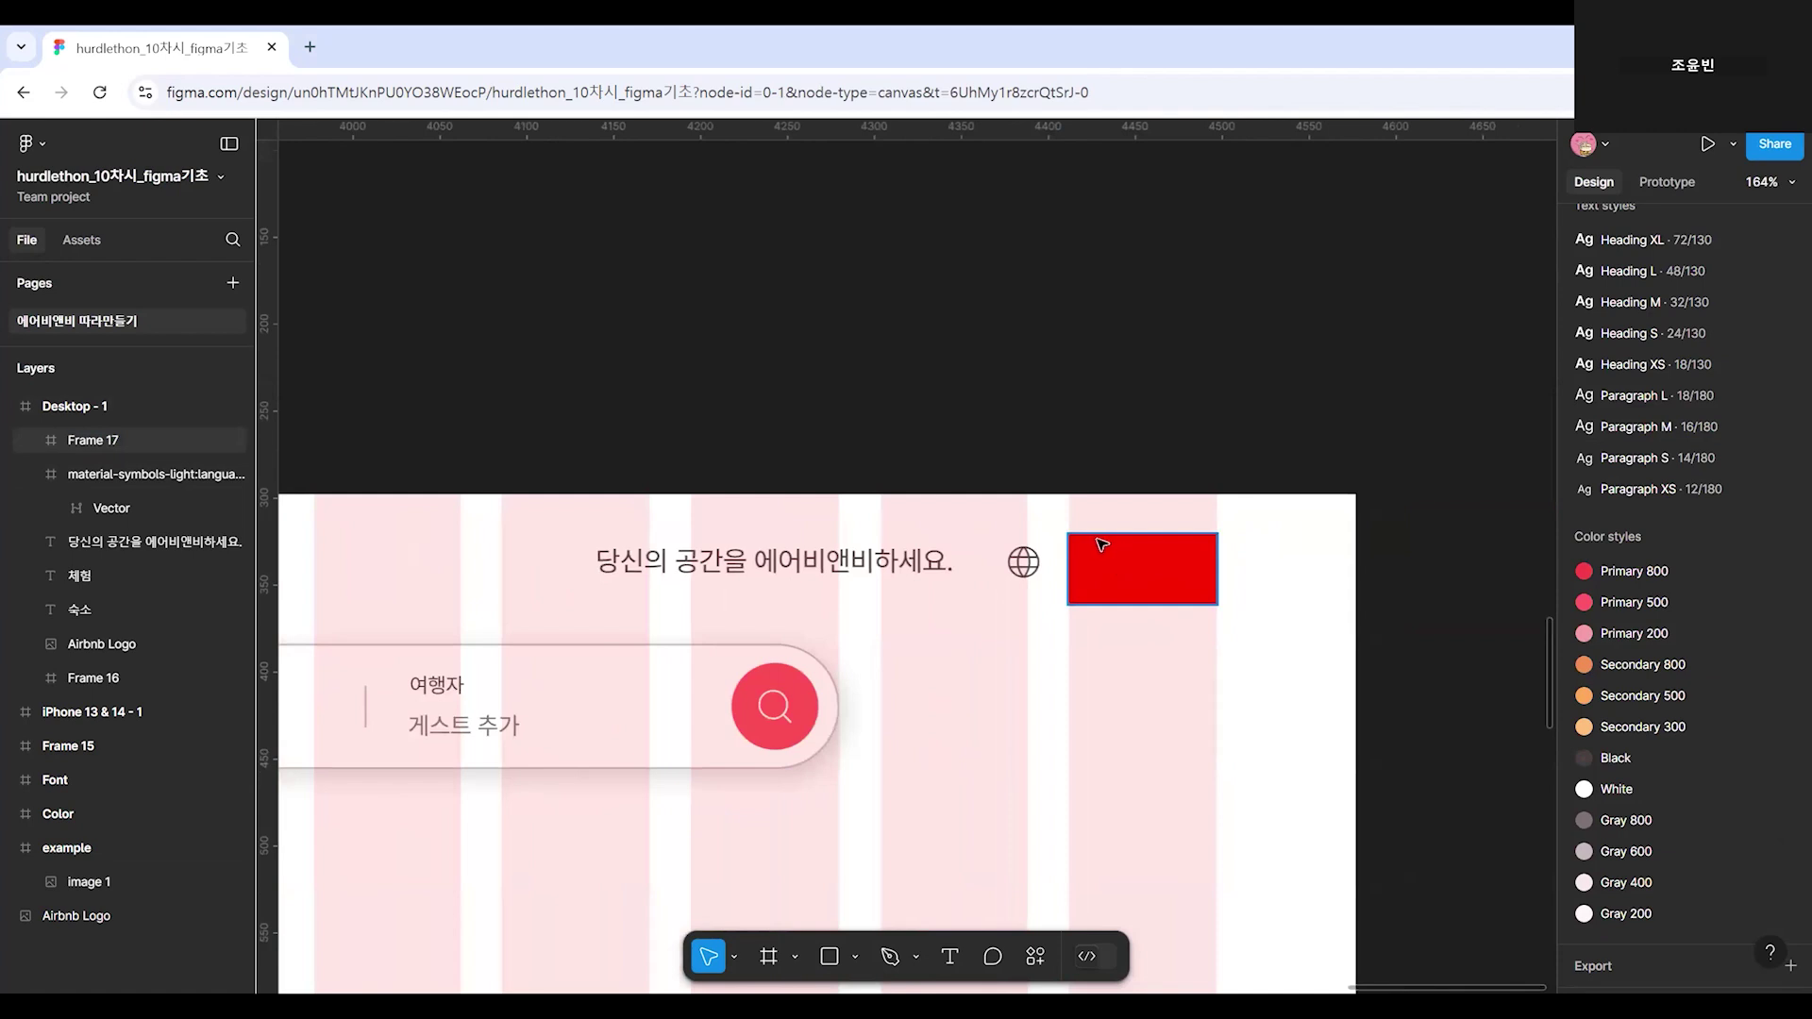
click(1208, 590)
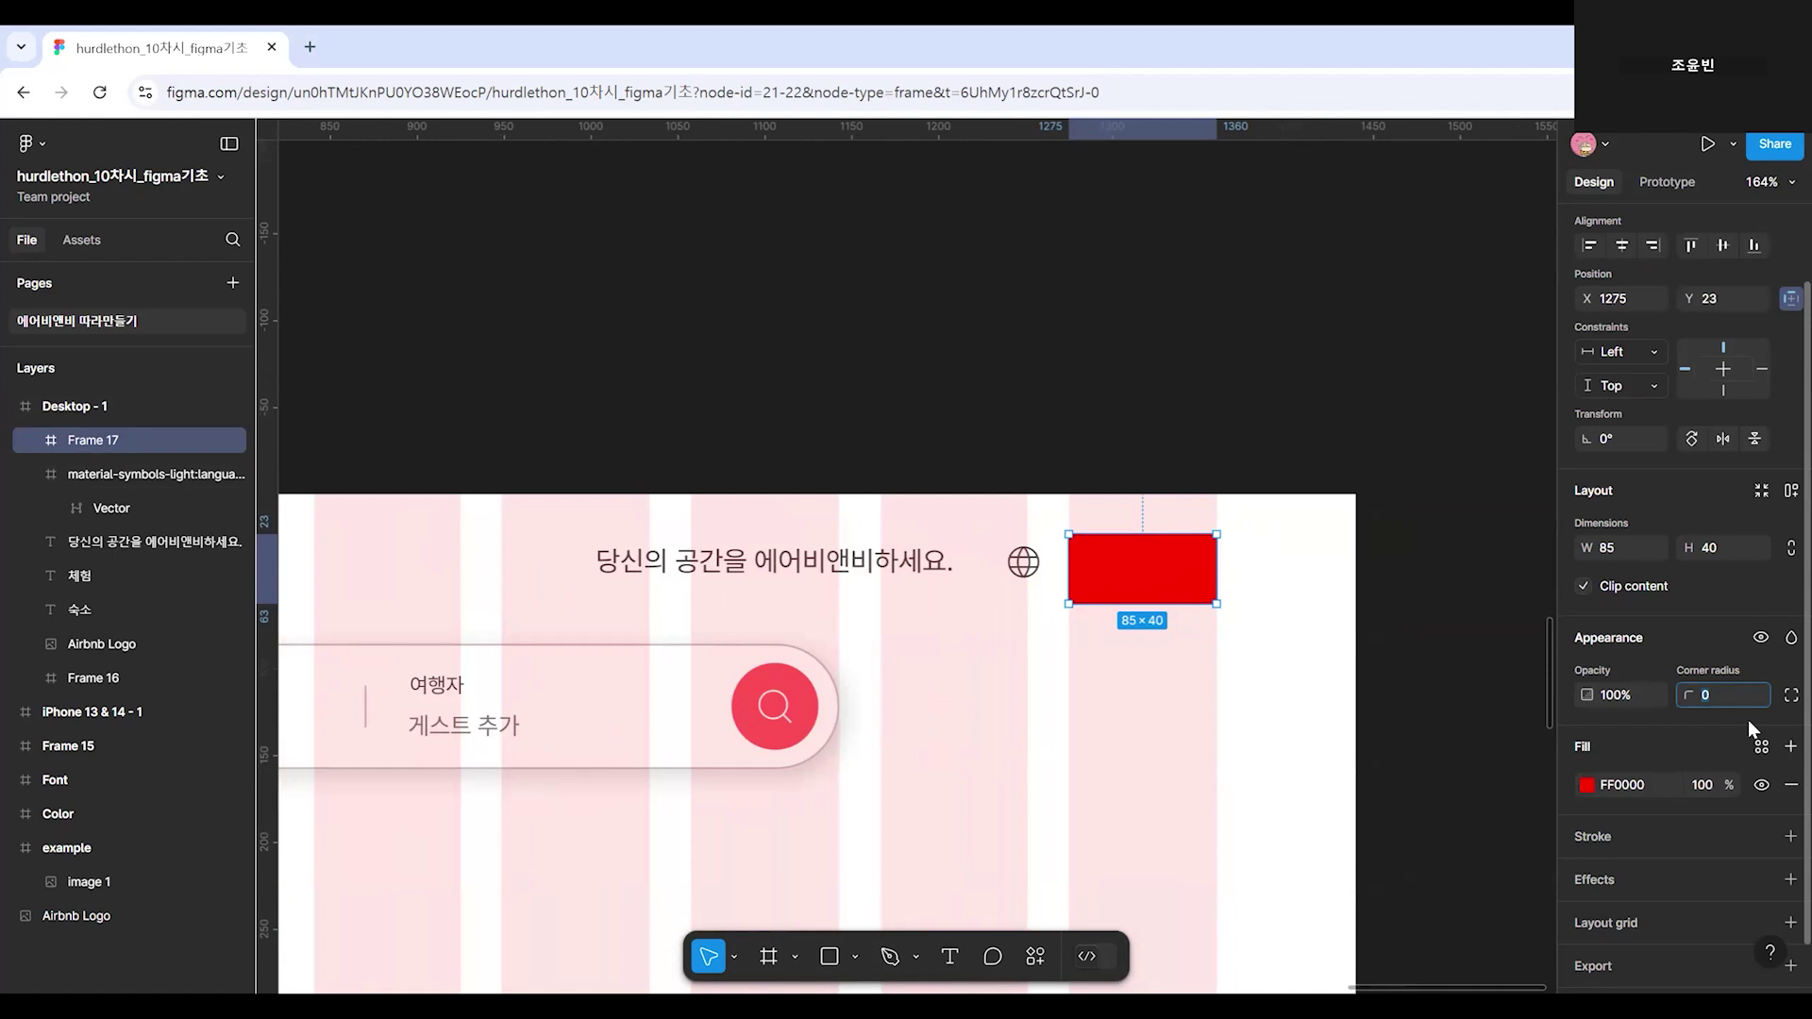
key(Return)
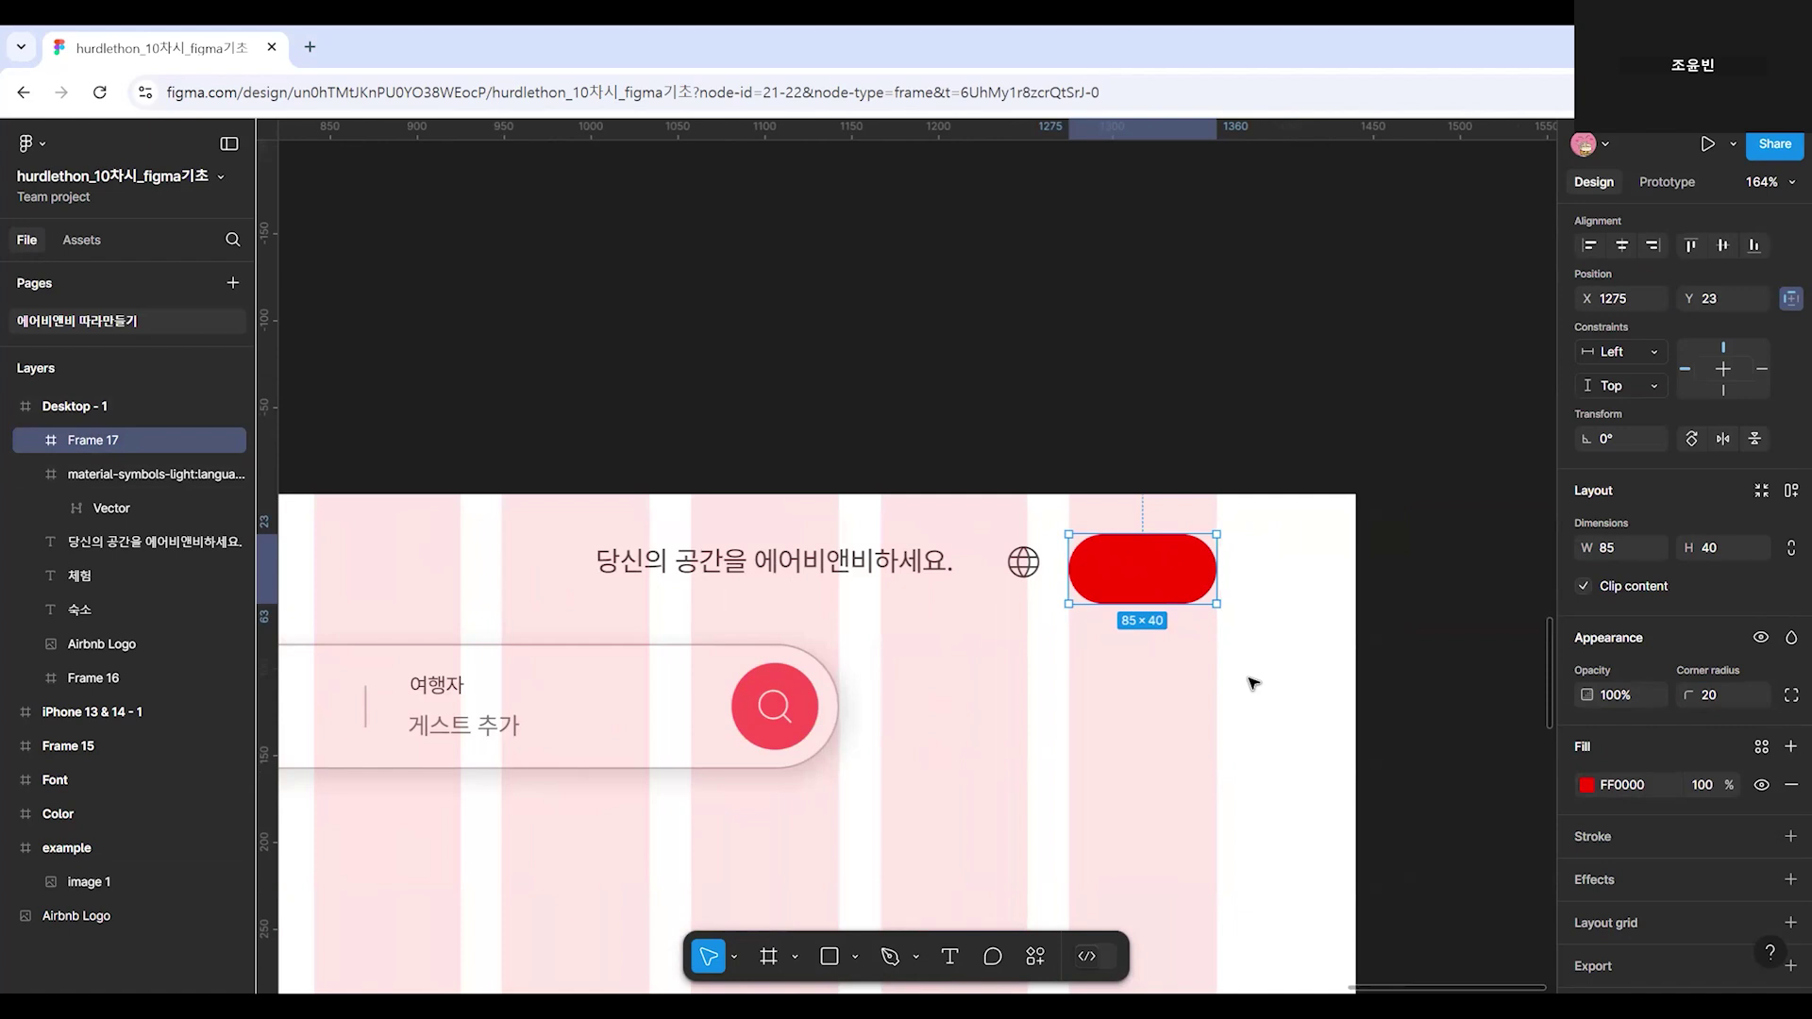
click(1310, 630)
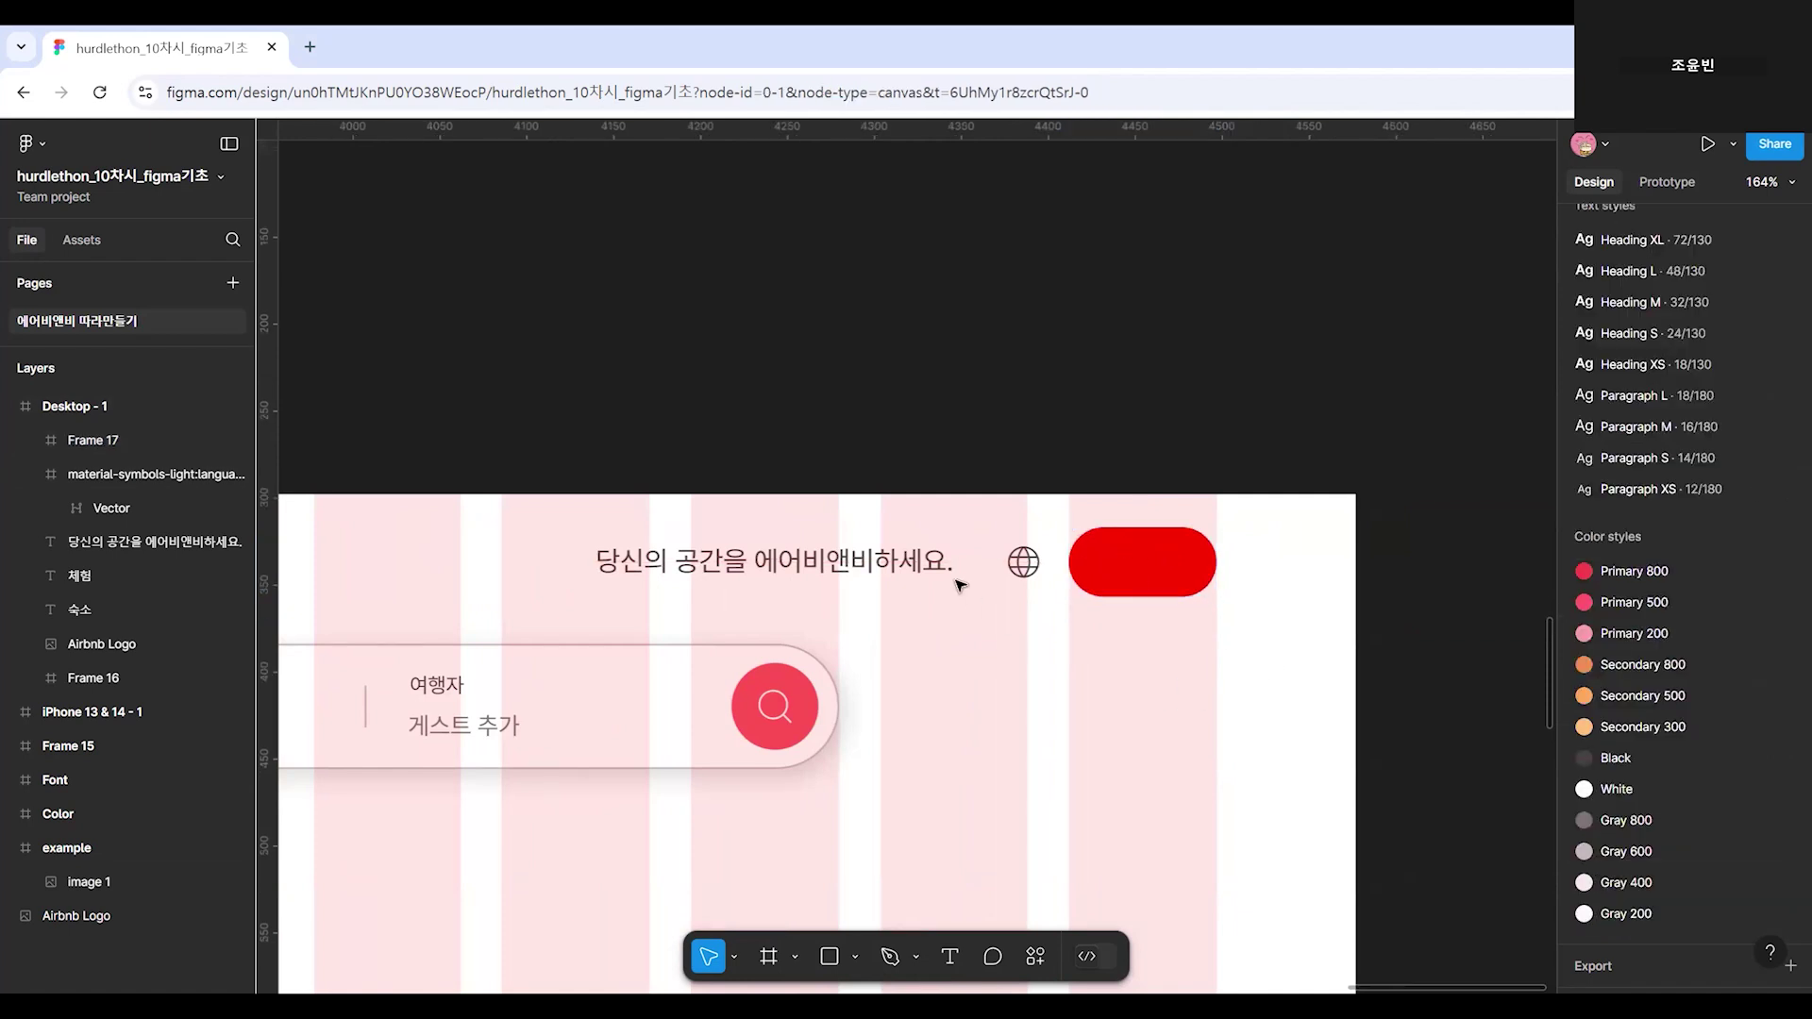
Check the example header's menu and profile button, then search for "menu" icons in the Iconify plugin.
scroll(959, 579, down, 5)
scroll(1054, 586, left, 10)
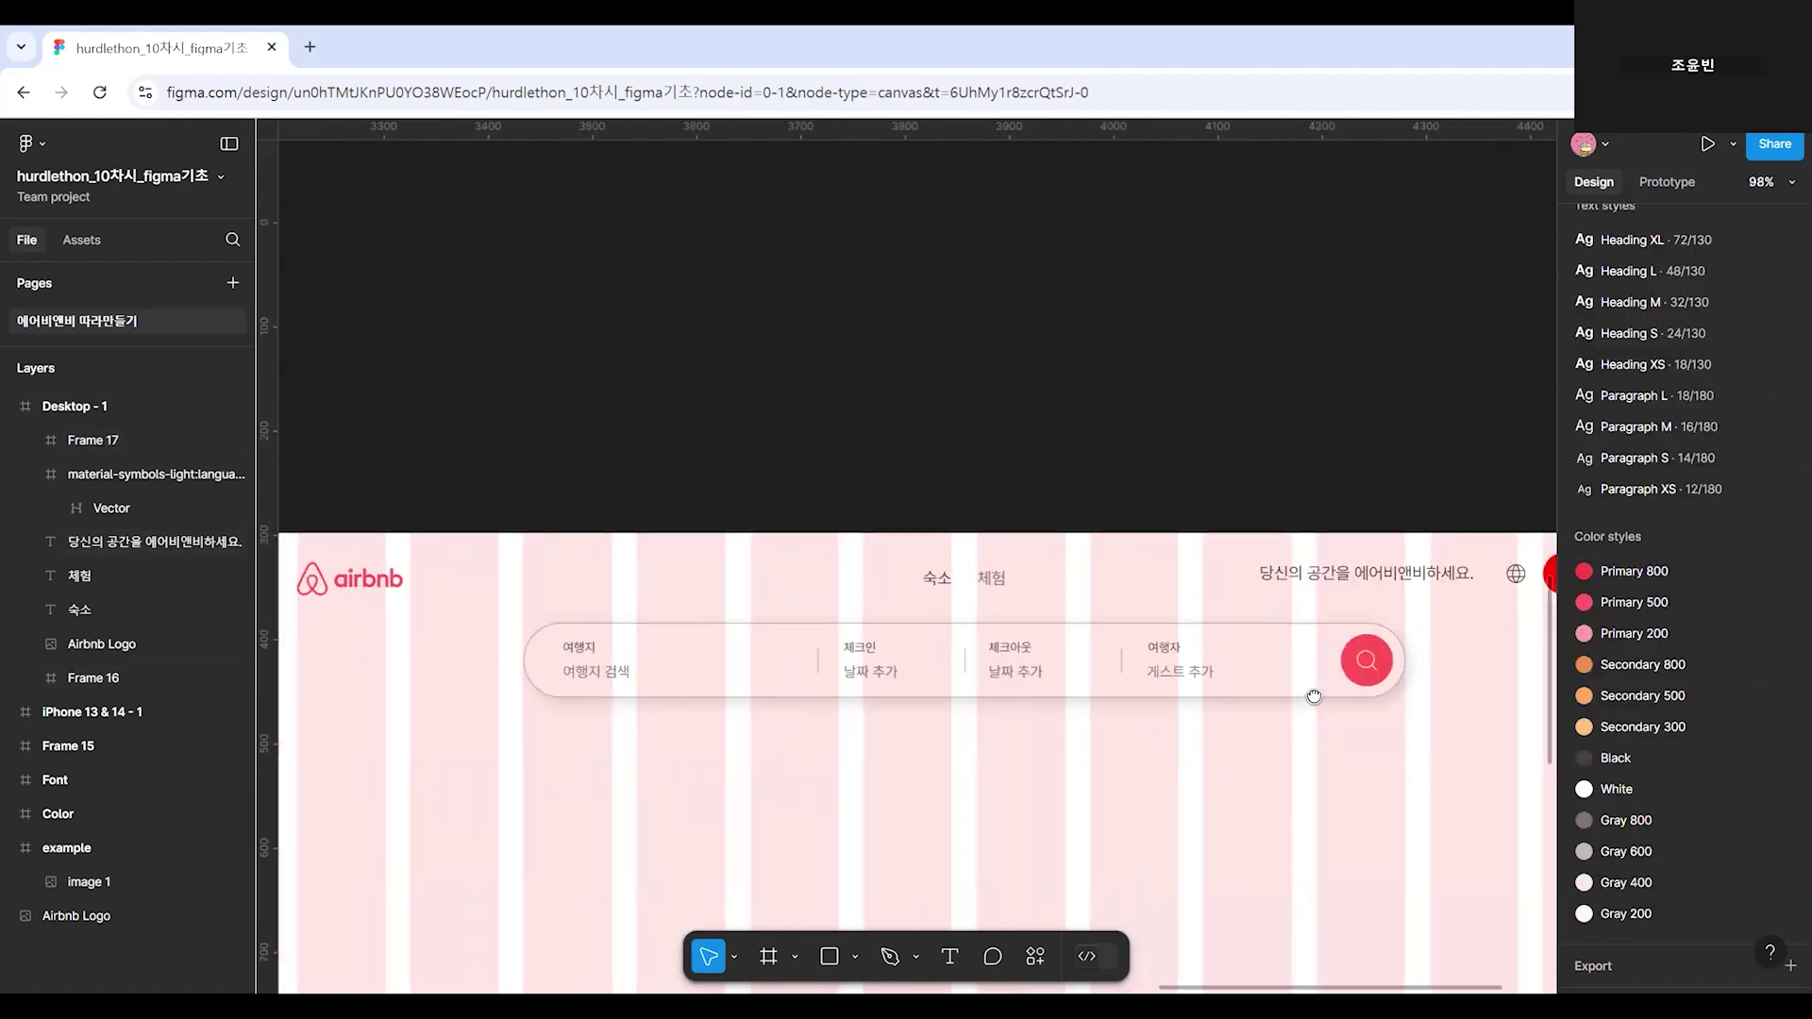
scroll(1041, 588, up, 5)
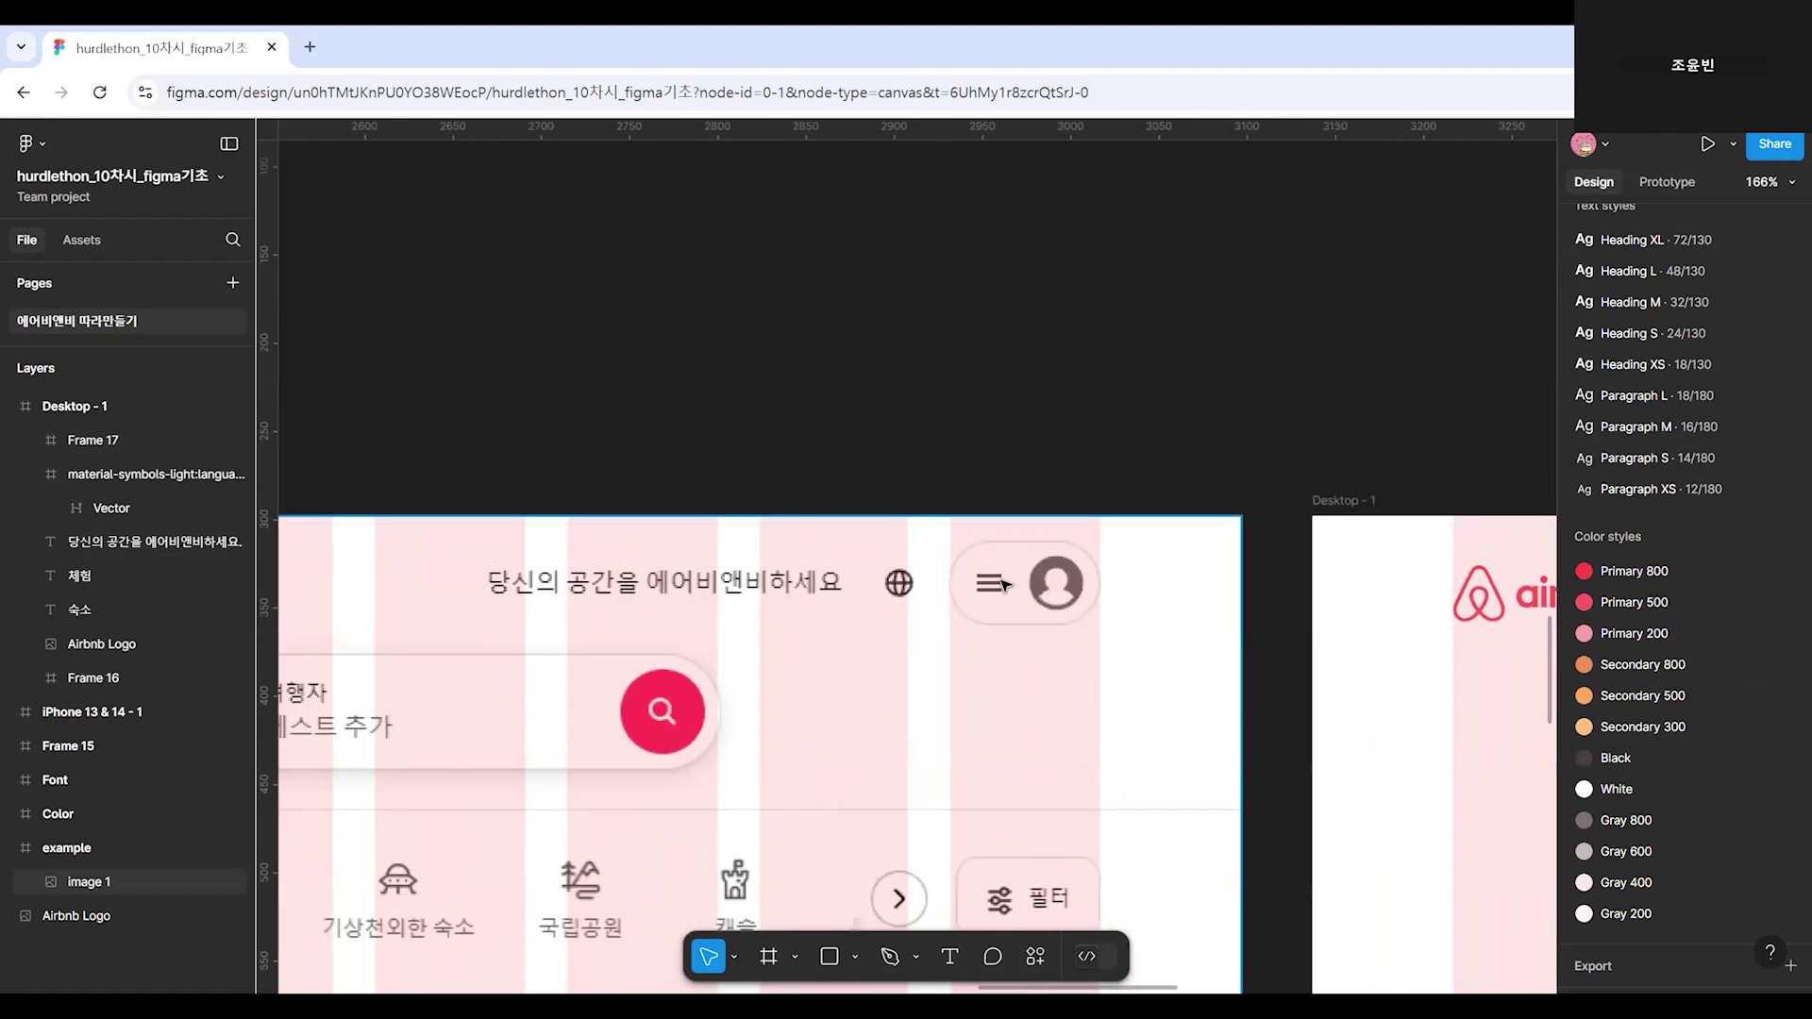
scroll(1003, 590, up, 2)
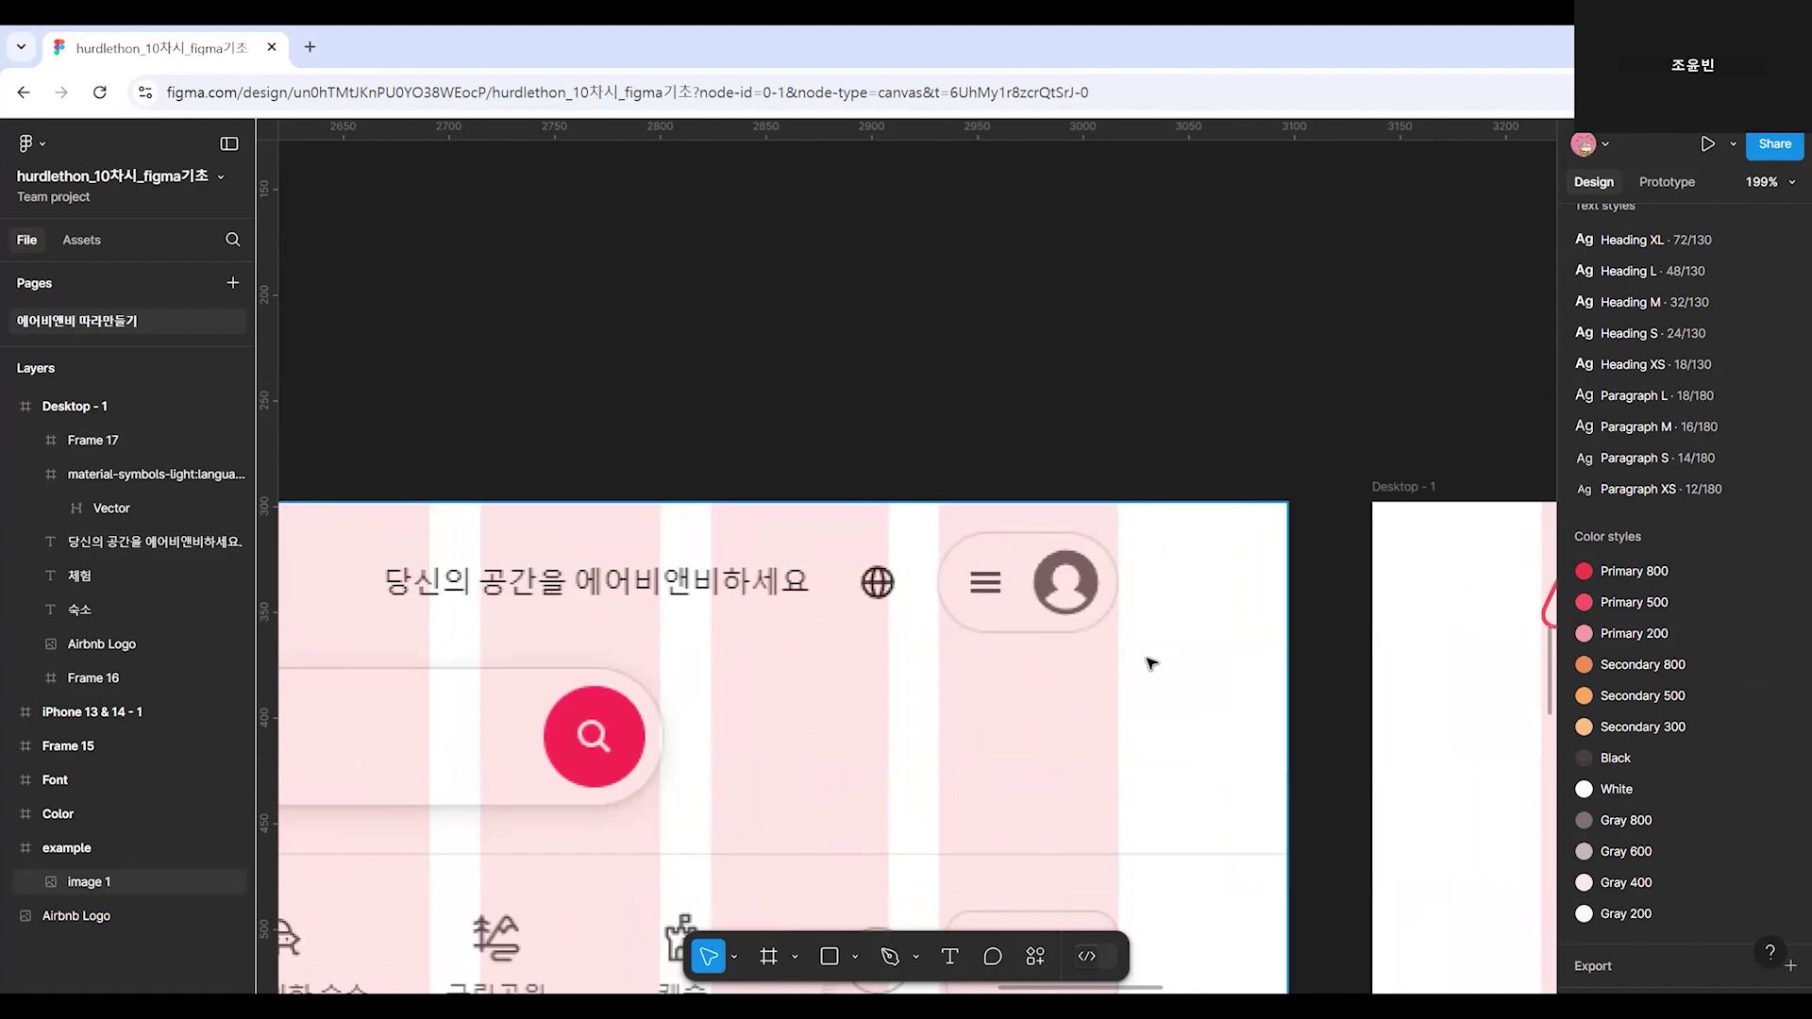
scroll(1216, 674, down, 2)
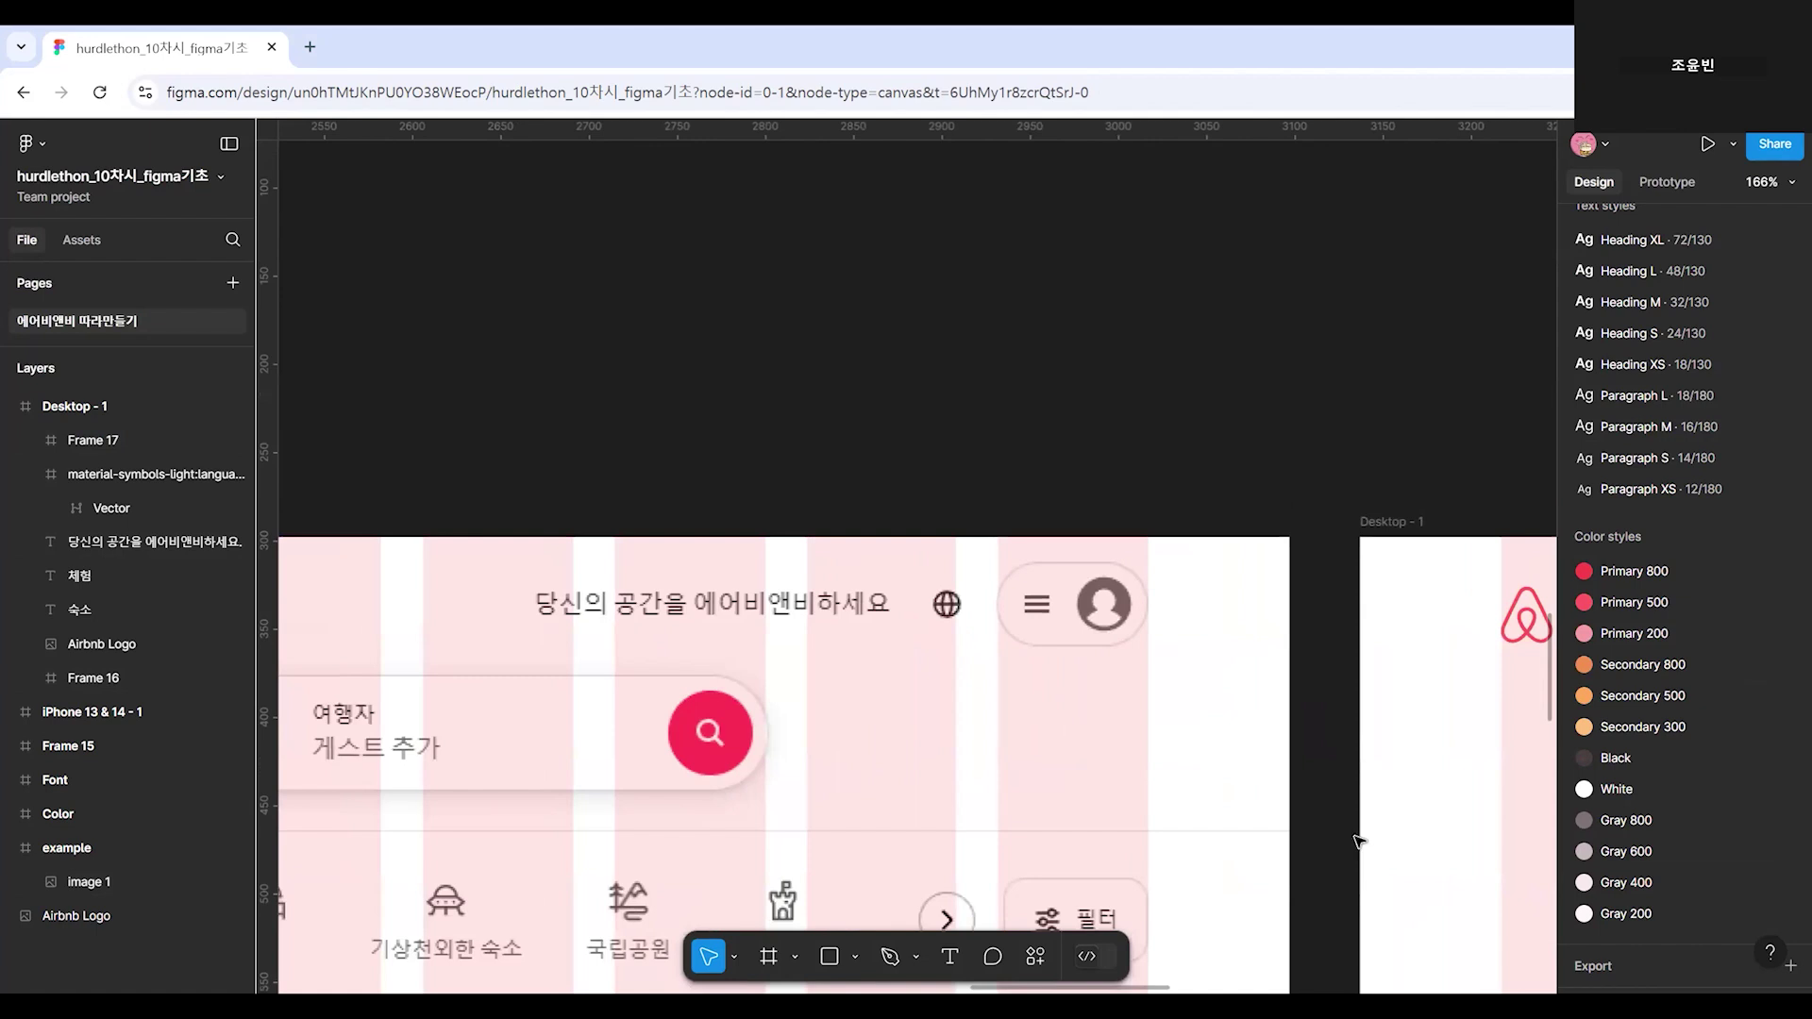
scroll(1322, 857, right, 10)
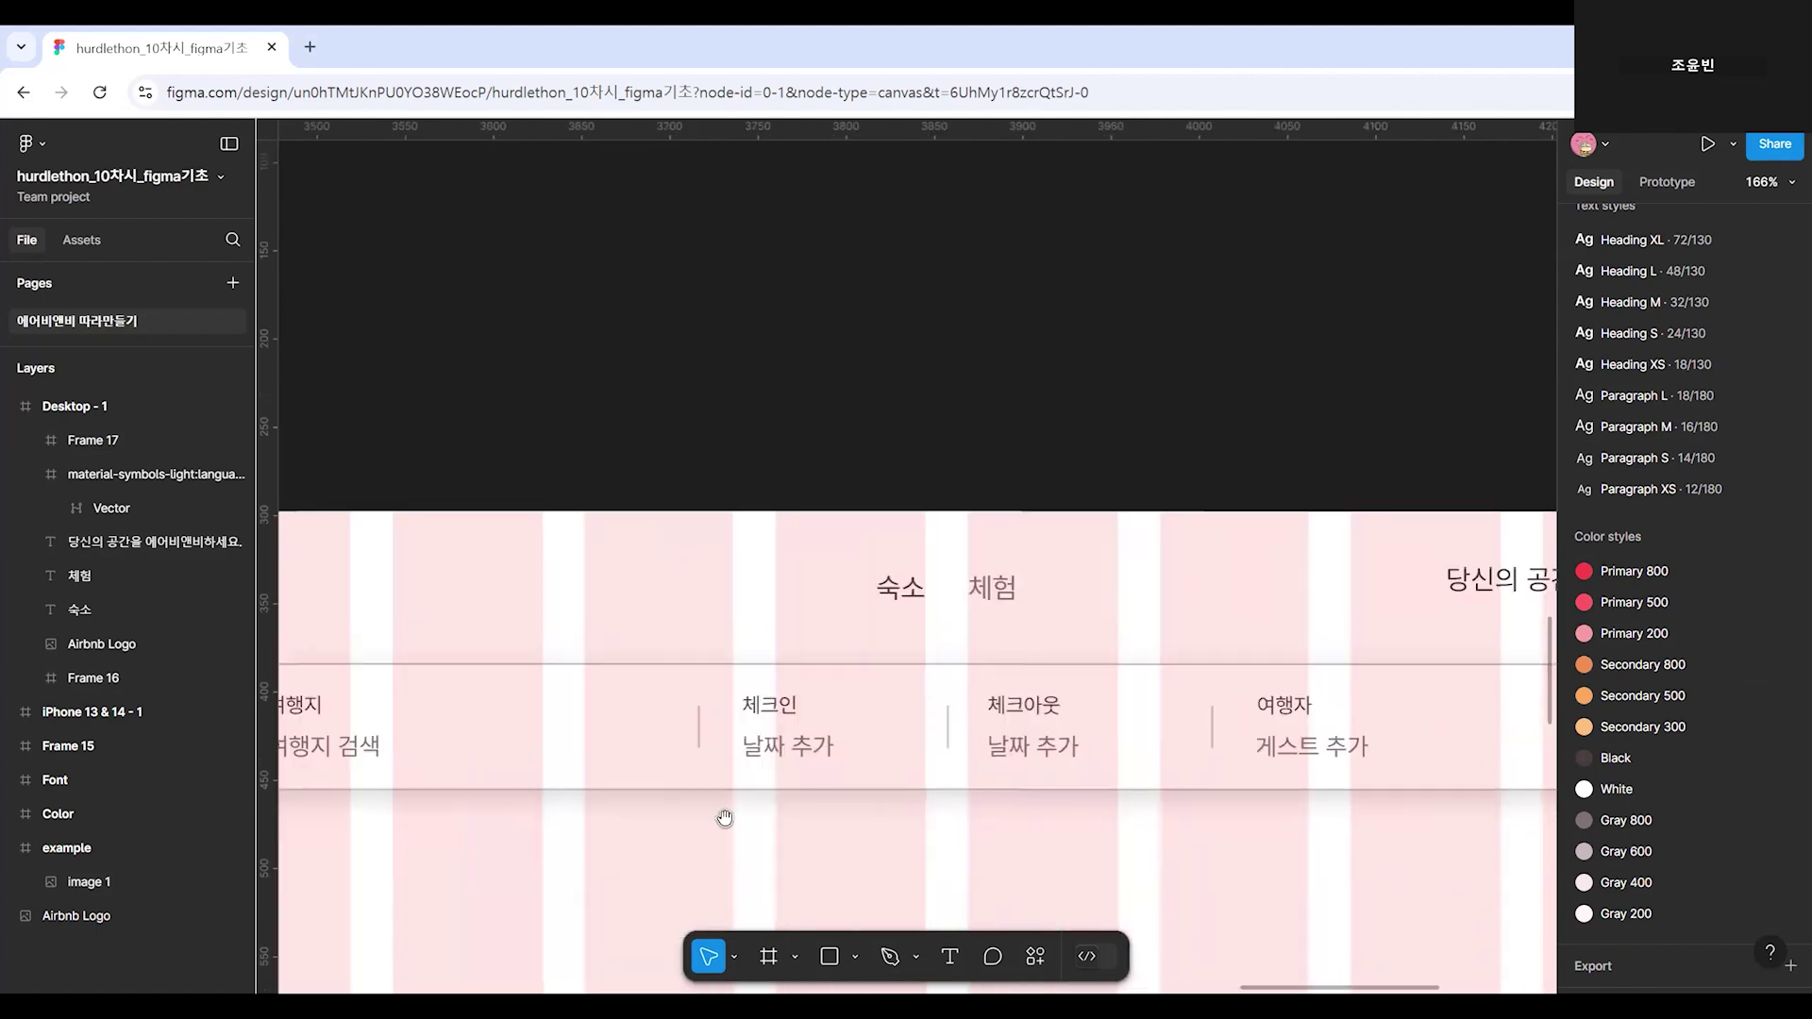
drag(1086, 805, 1016, 822)
click(1036, 957)
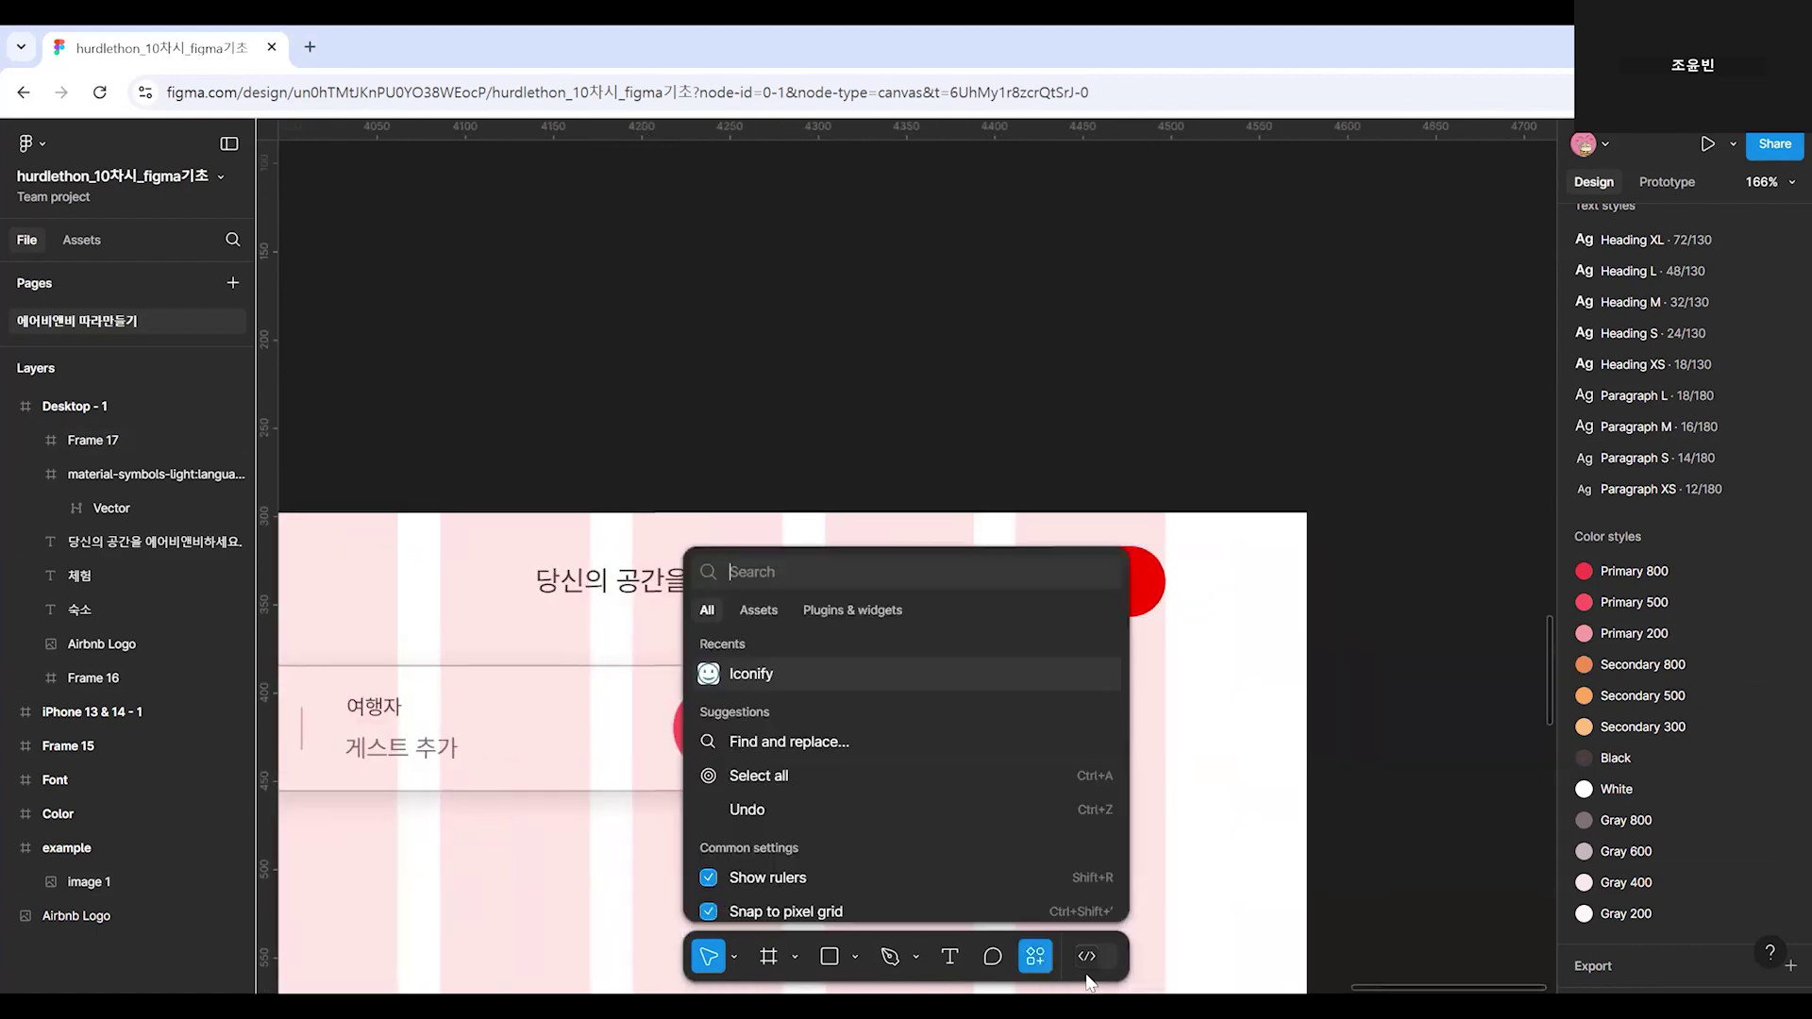
click(751, 674)
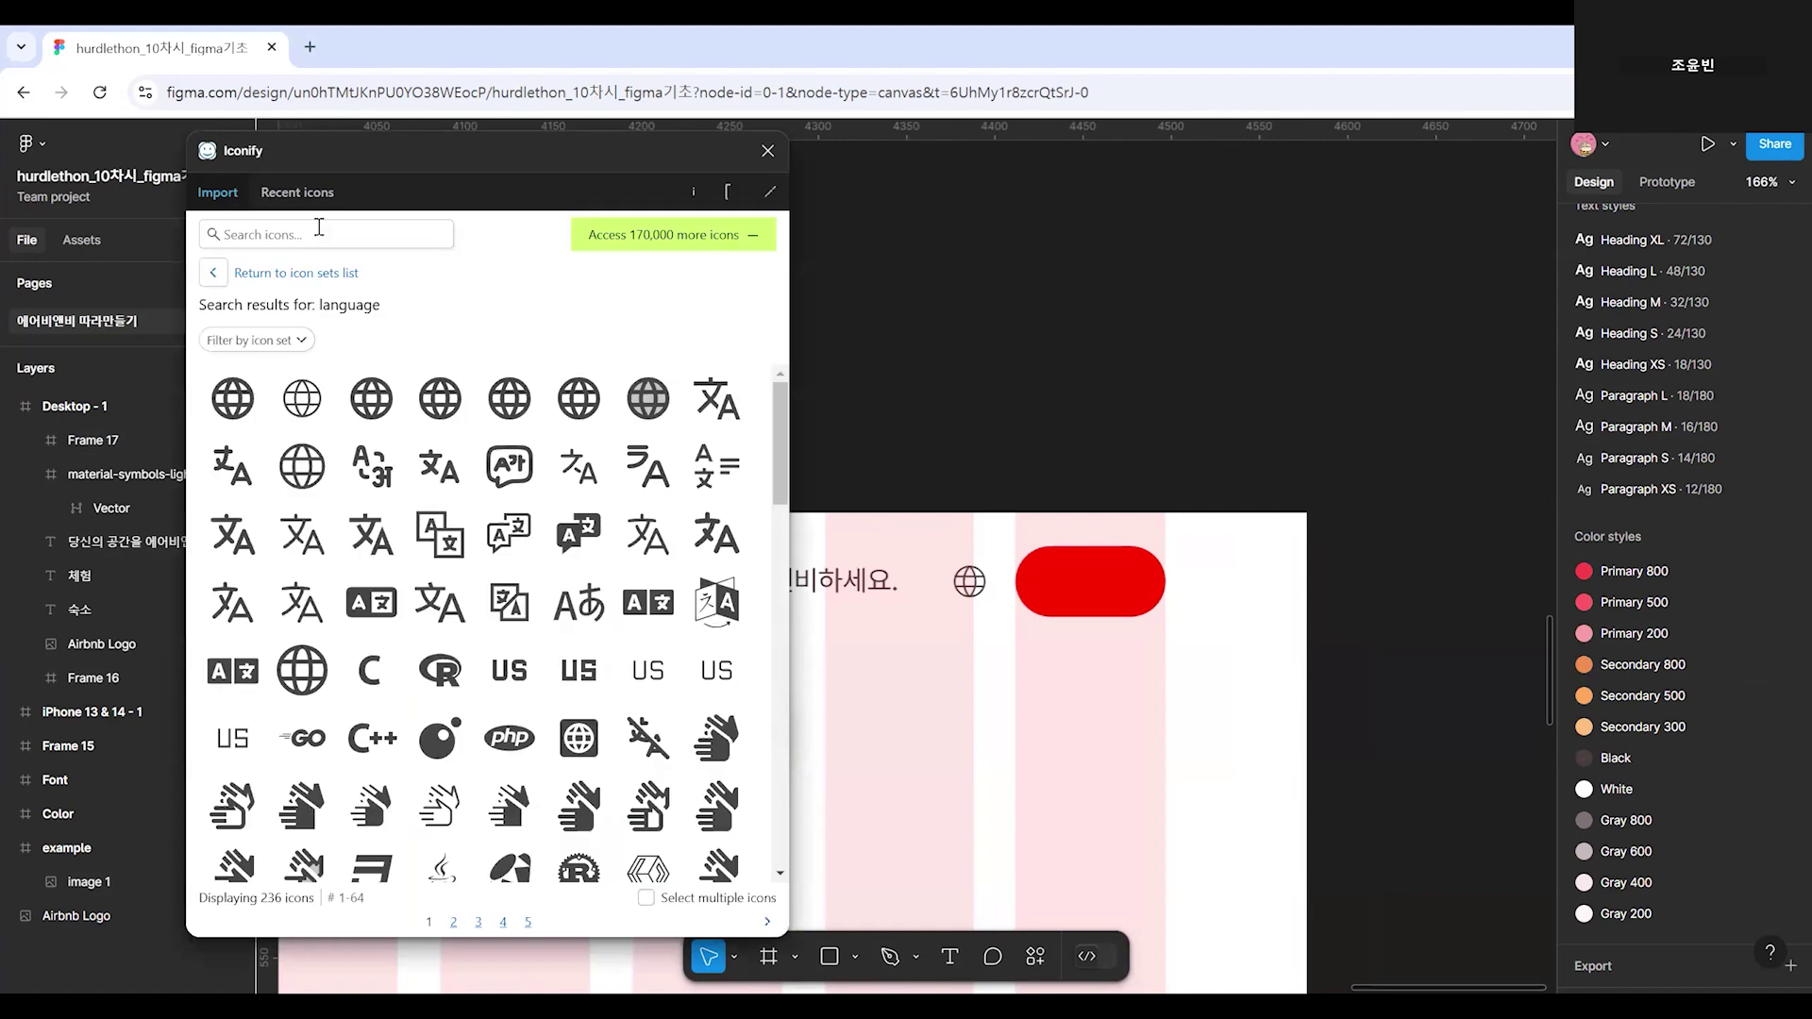
text(menu)
key(Return)
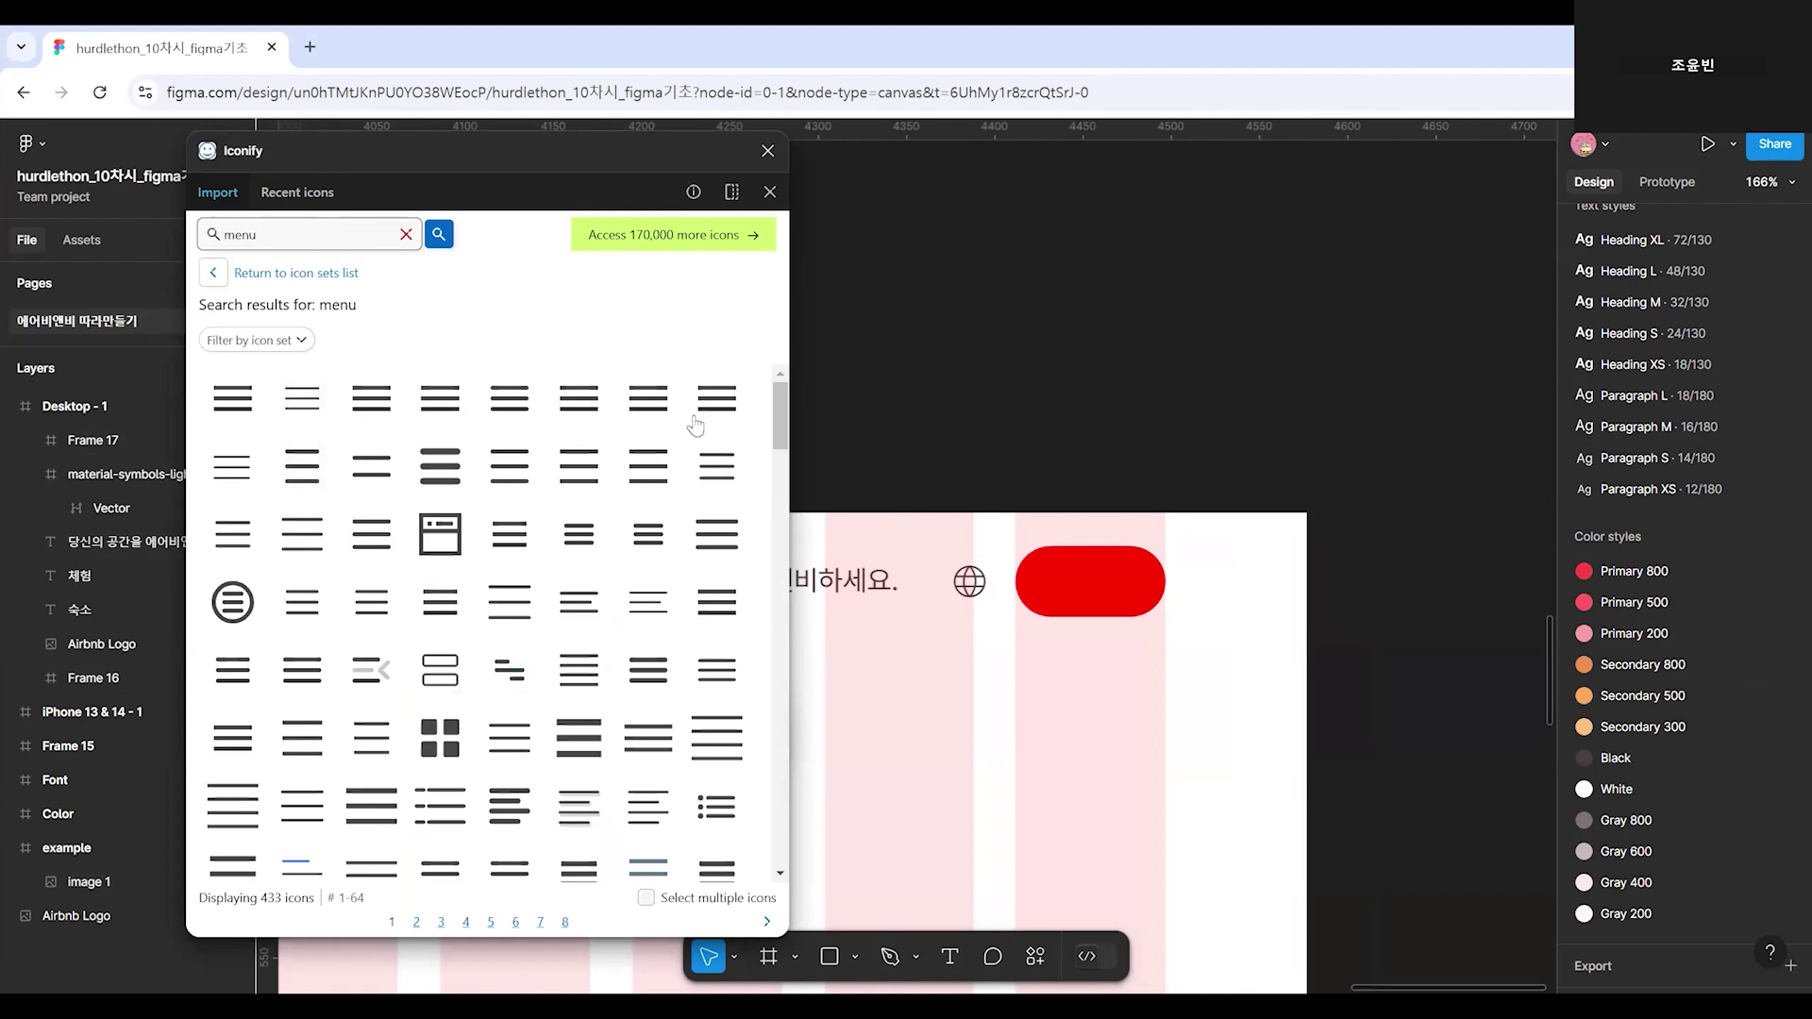
Import the thin-line icon material-symbols-light:menu as a frame at size auto (24) in black and place it below the globe icon.
click(304, 405)
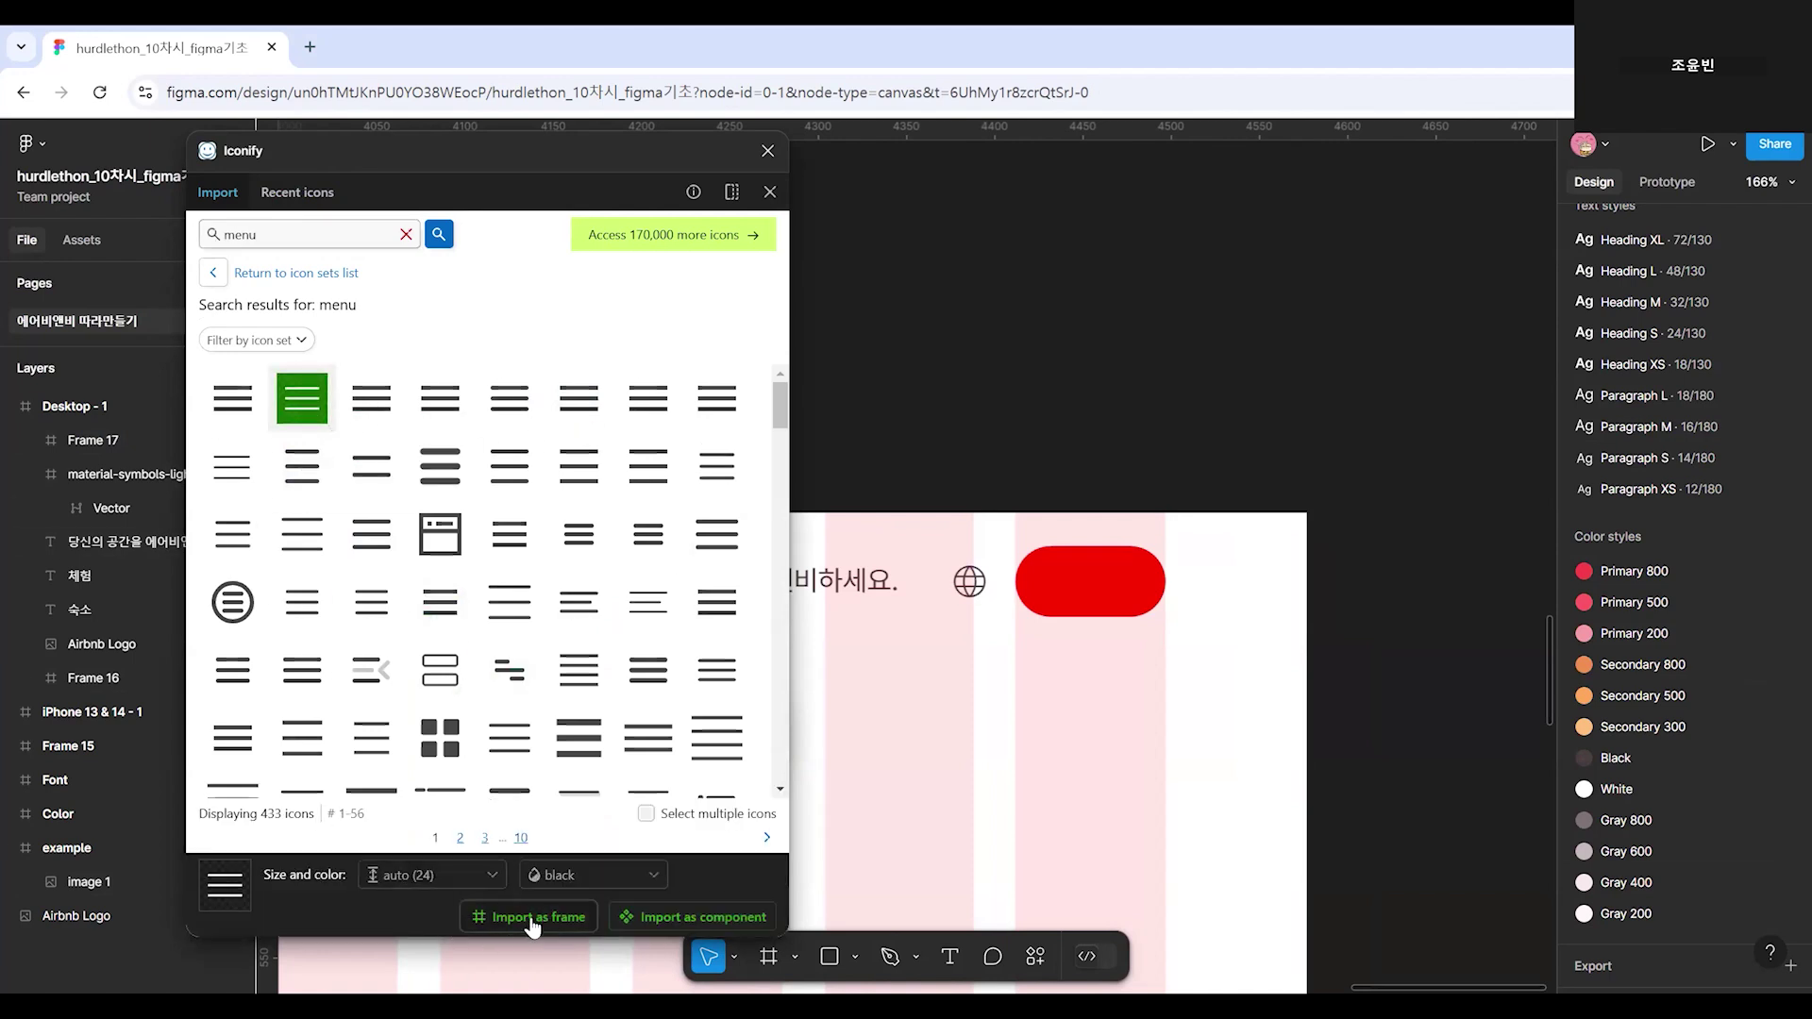
click(539, 917)
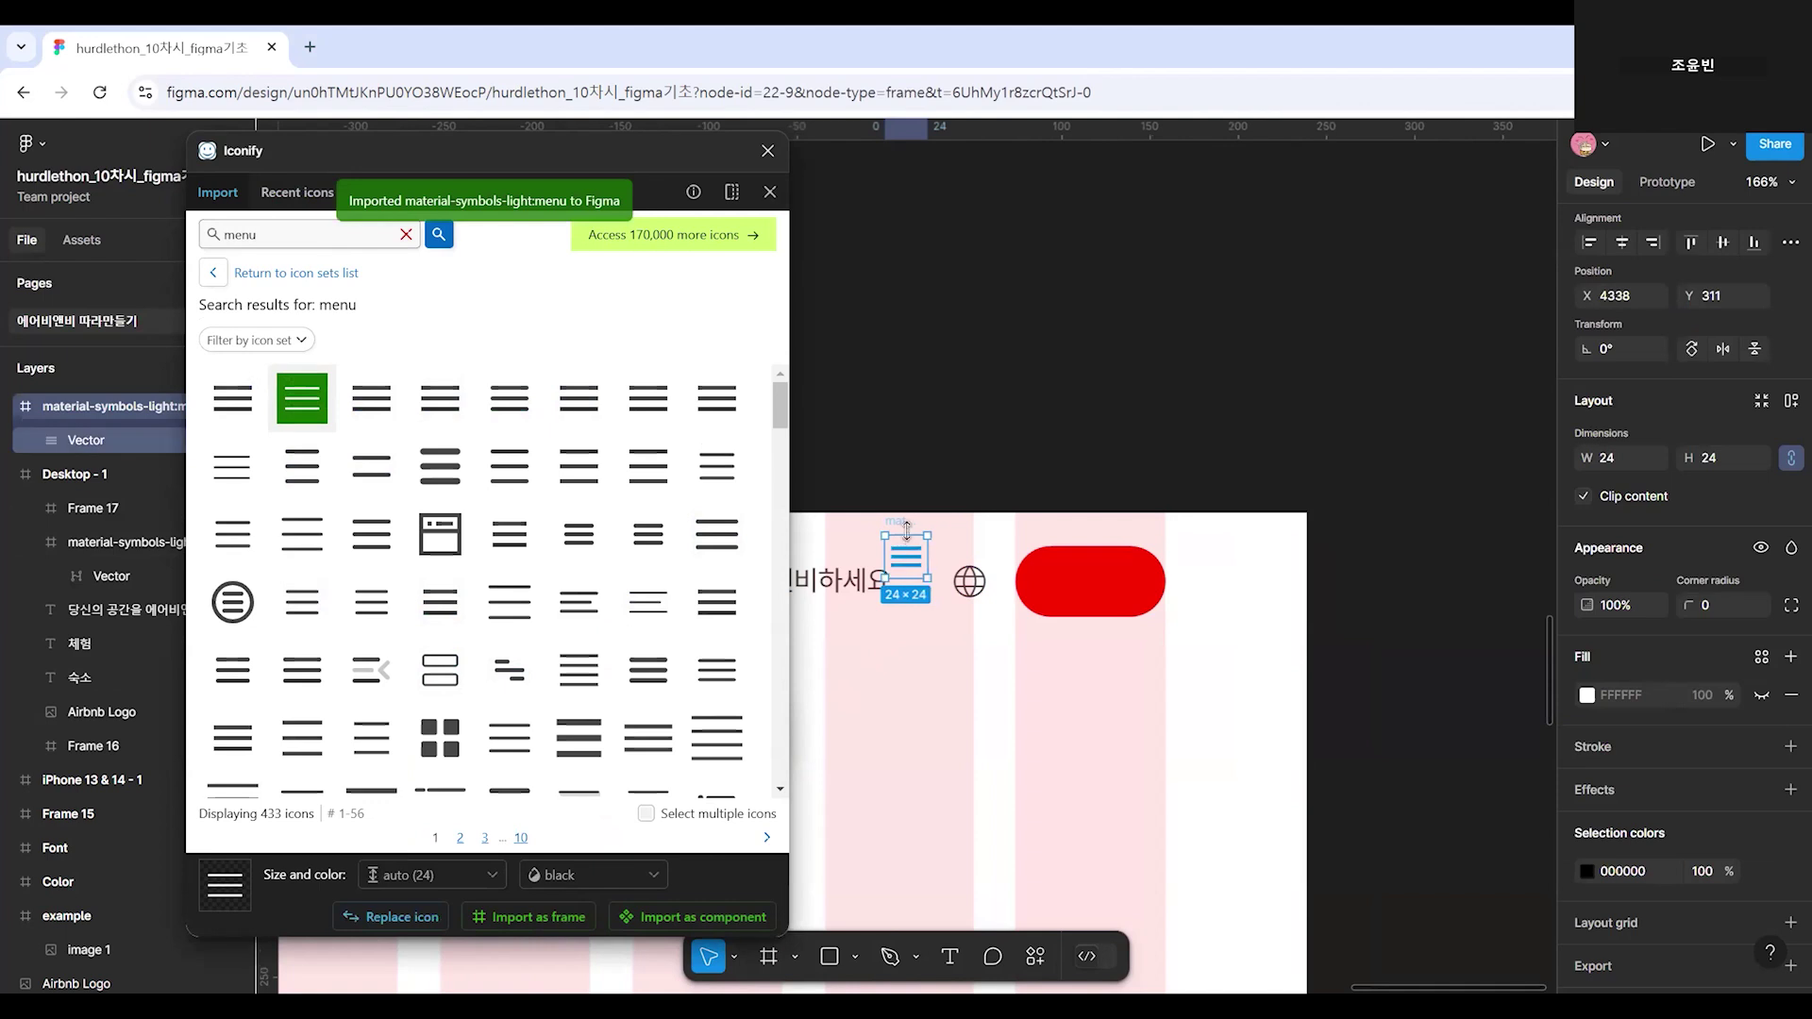
drag(892, 576, 919, 782)
click(1058, 768)
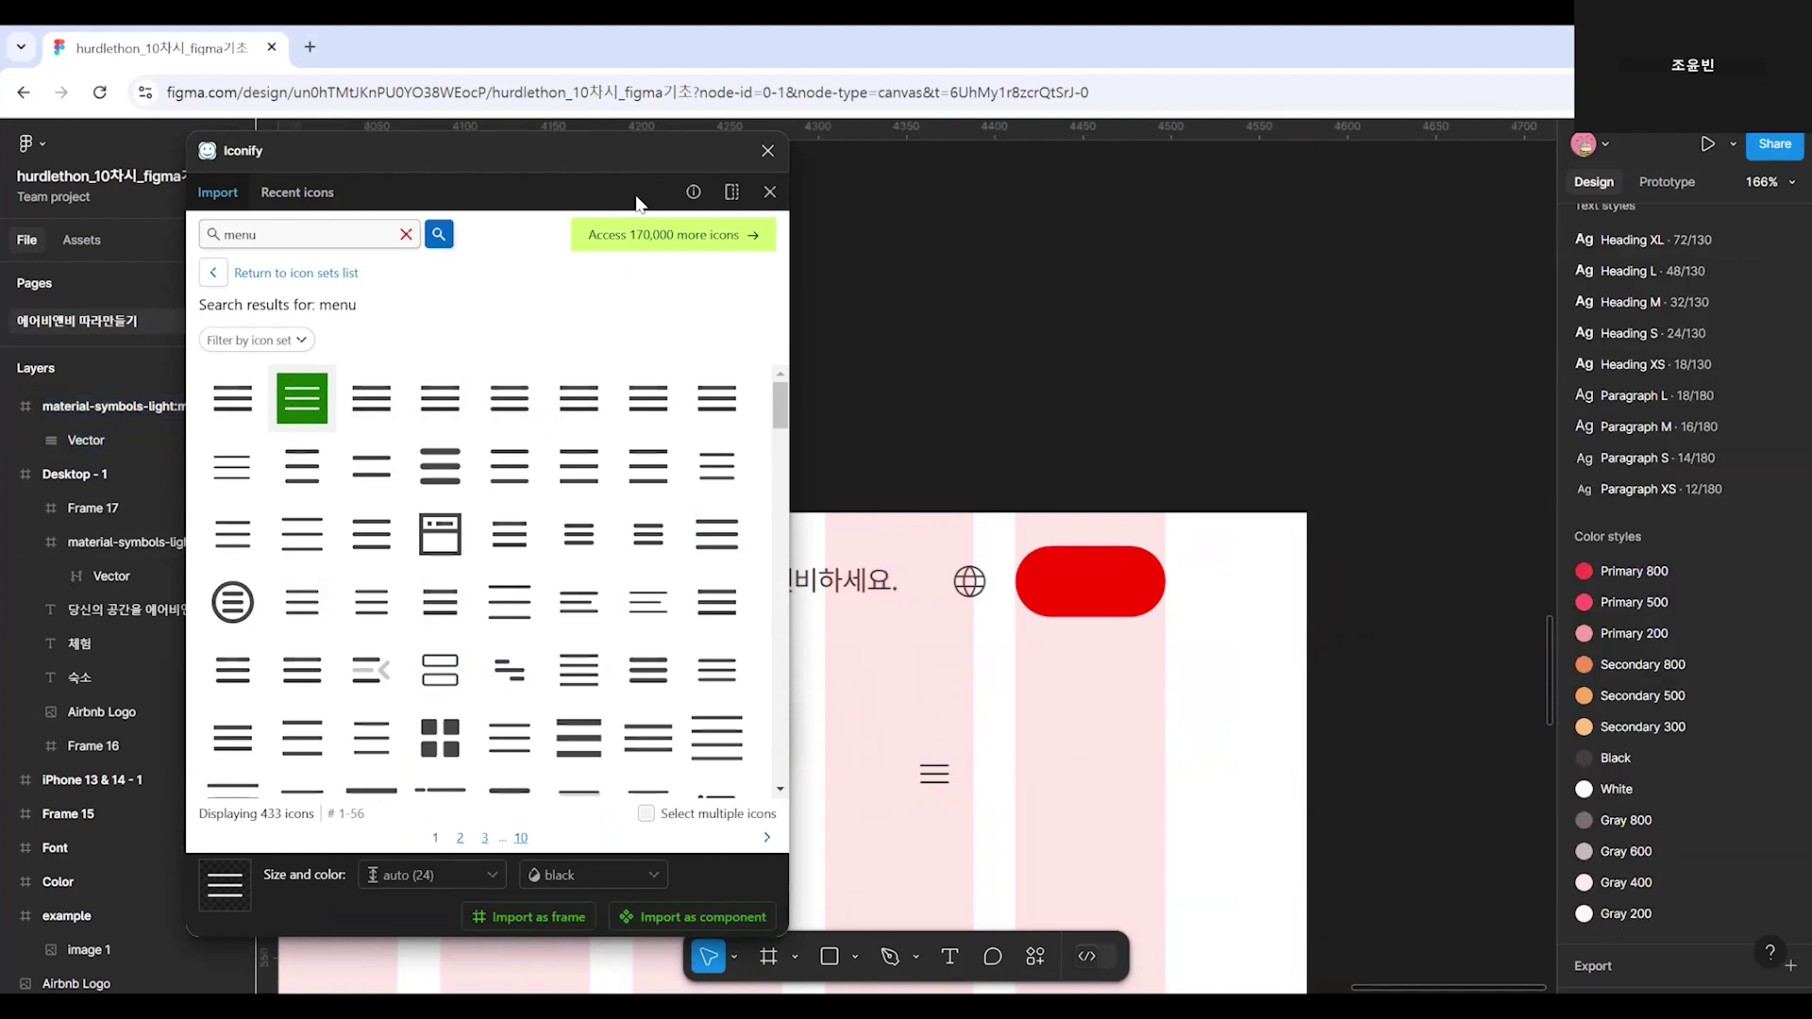
Search Iconify for "profile" icons and browse them for a thin circular profile icon.
click(306, 244)
key(BackSpace)
key(BackSpace)
key(BackSpace)
text(profile)
key(Return)
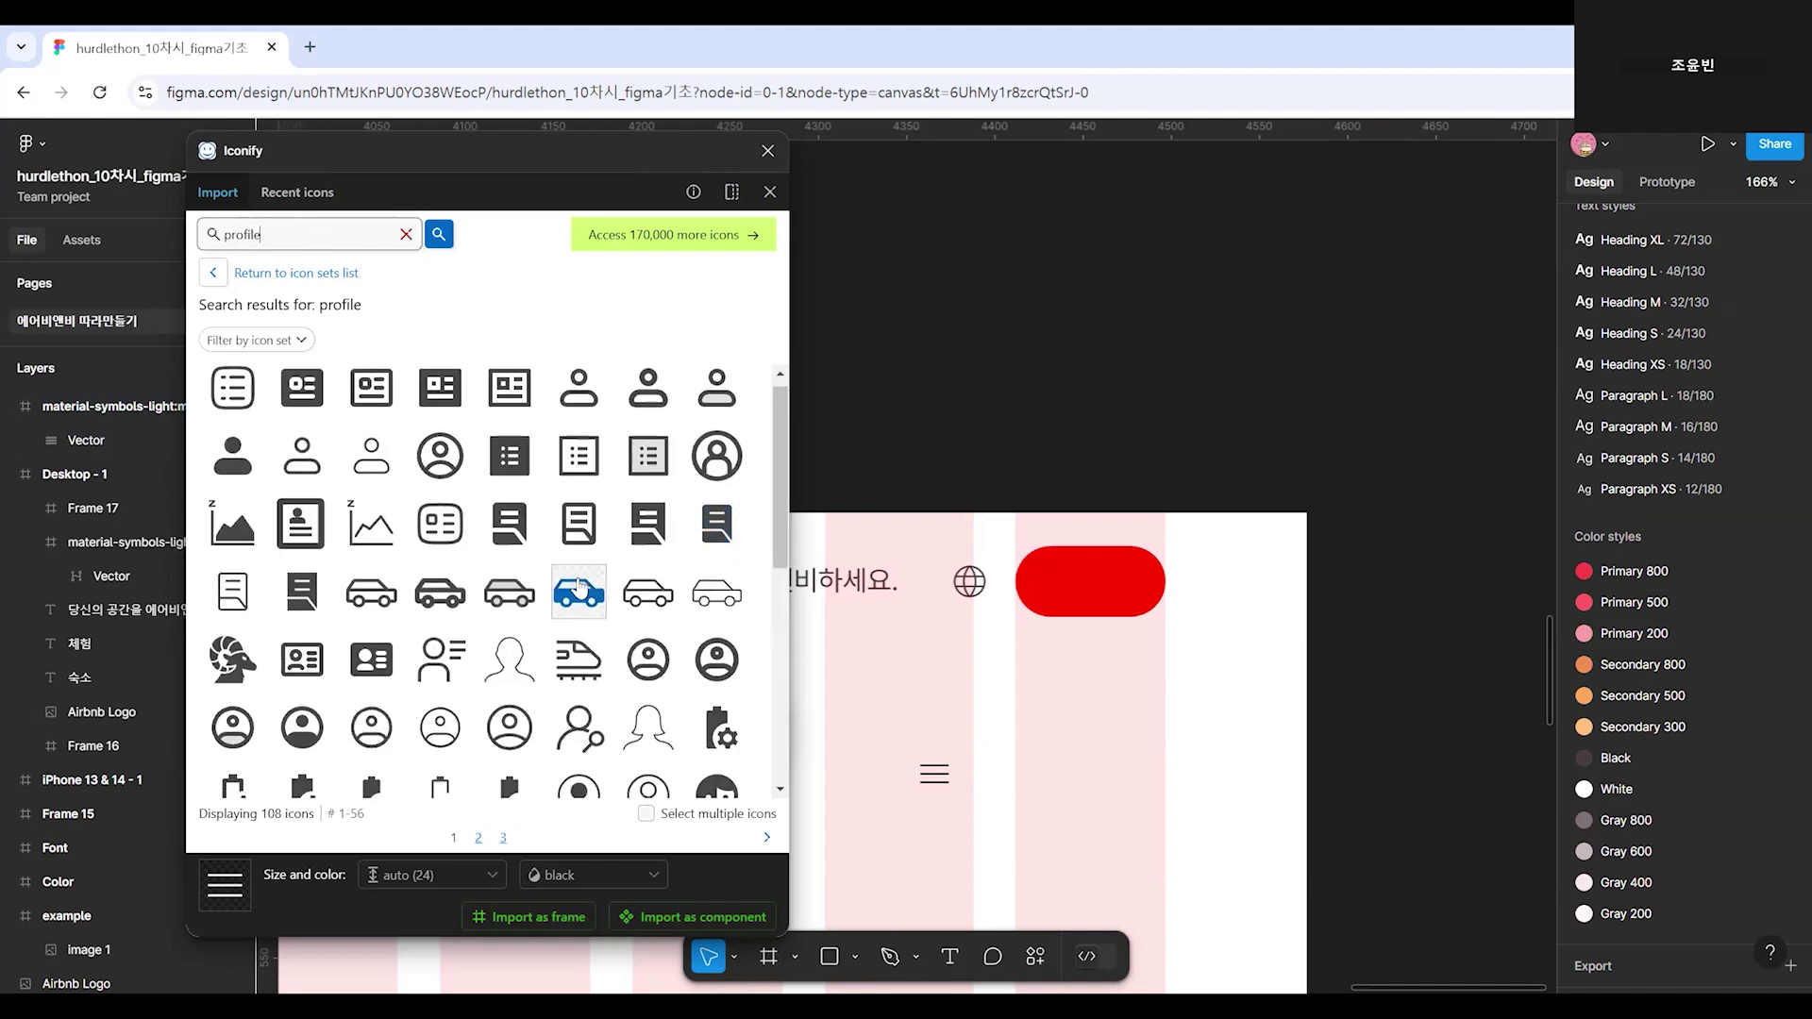
scroll(580, 586, down, 2)
scroll(615, 625, down, 2)
scroll(620, 628, up, 1)
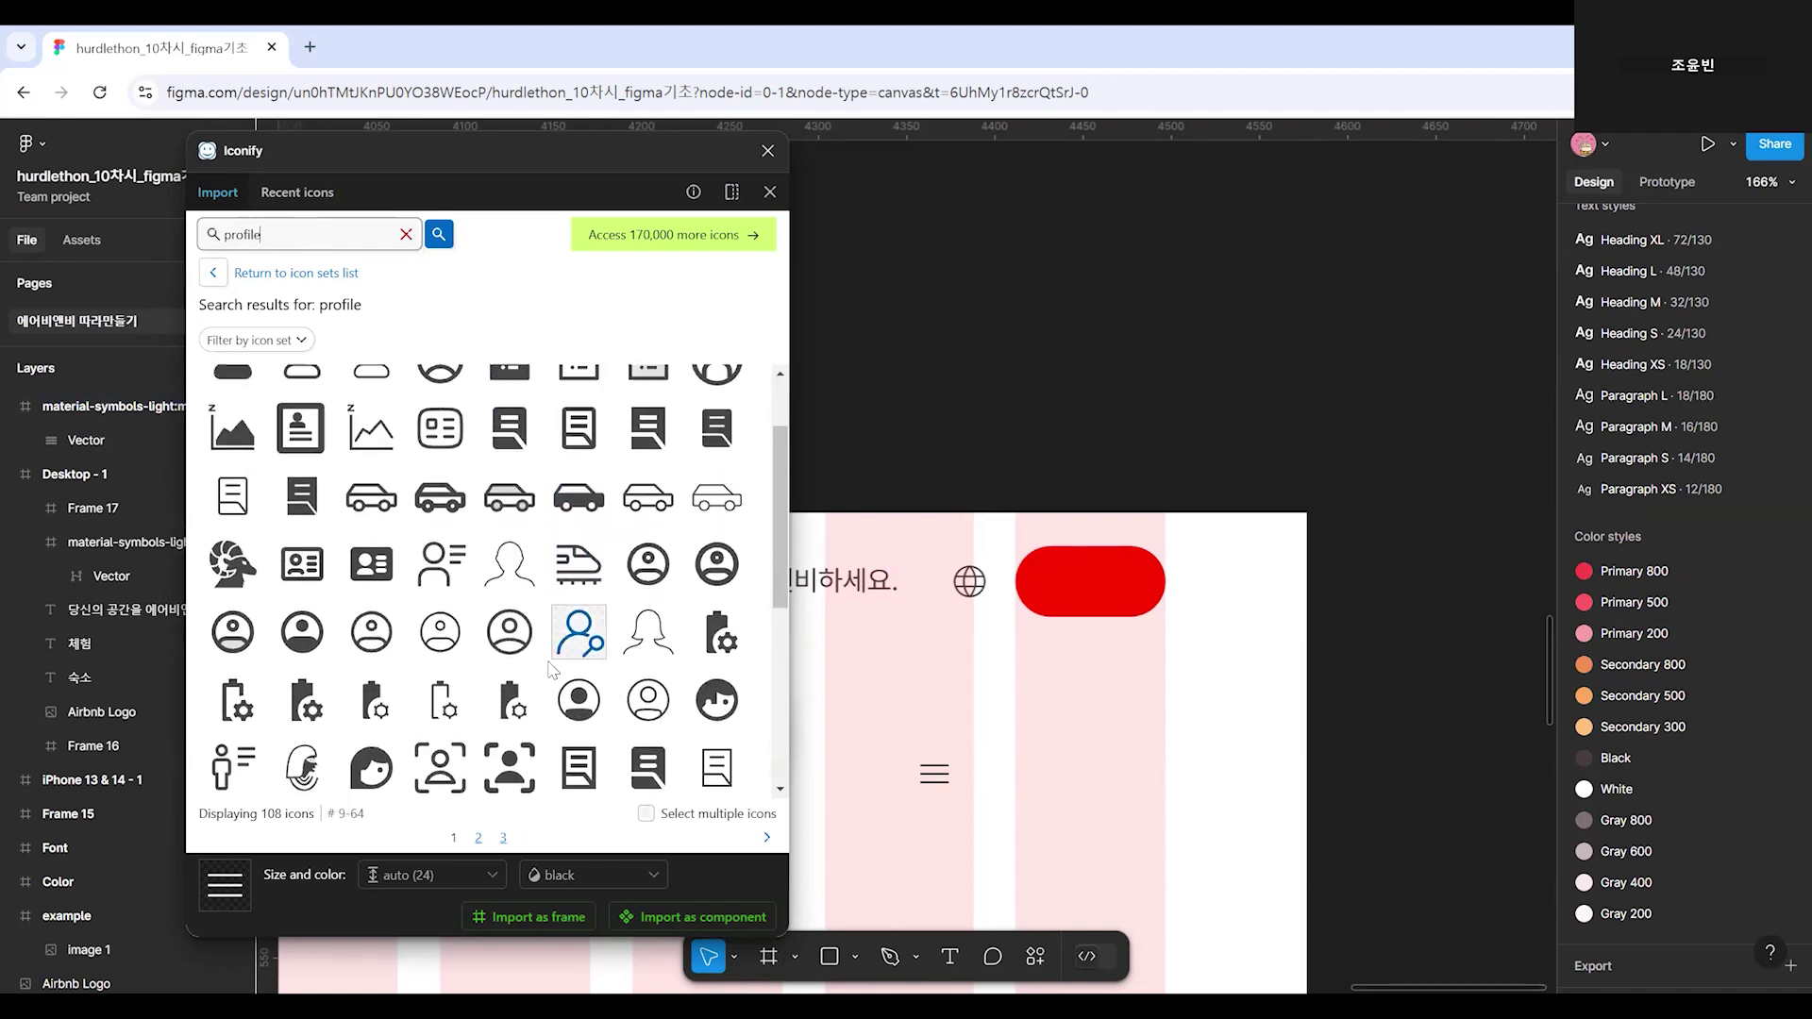
Import iconamoon:profile-circle-thin as a frame at size auto (24) in black and place it just right of the menu icon.
click(440, 631)
click(536, 918)
drag(906, 555, 1041, 800)
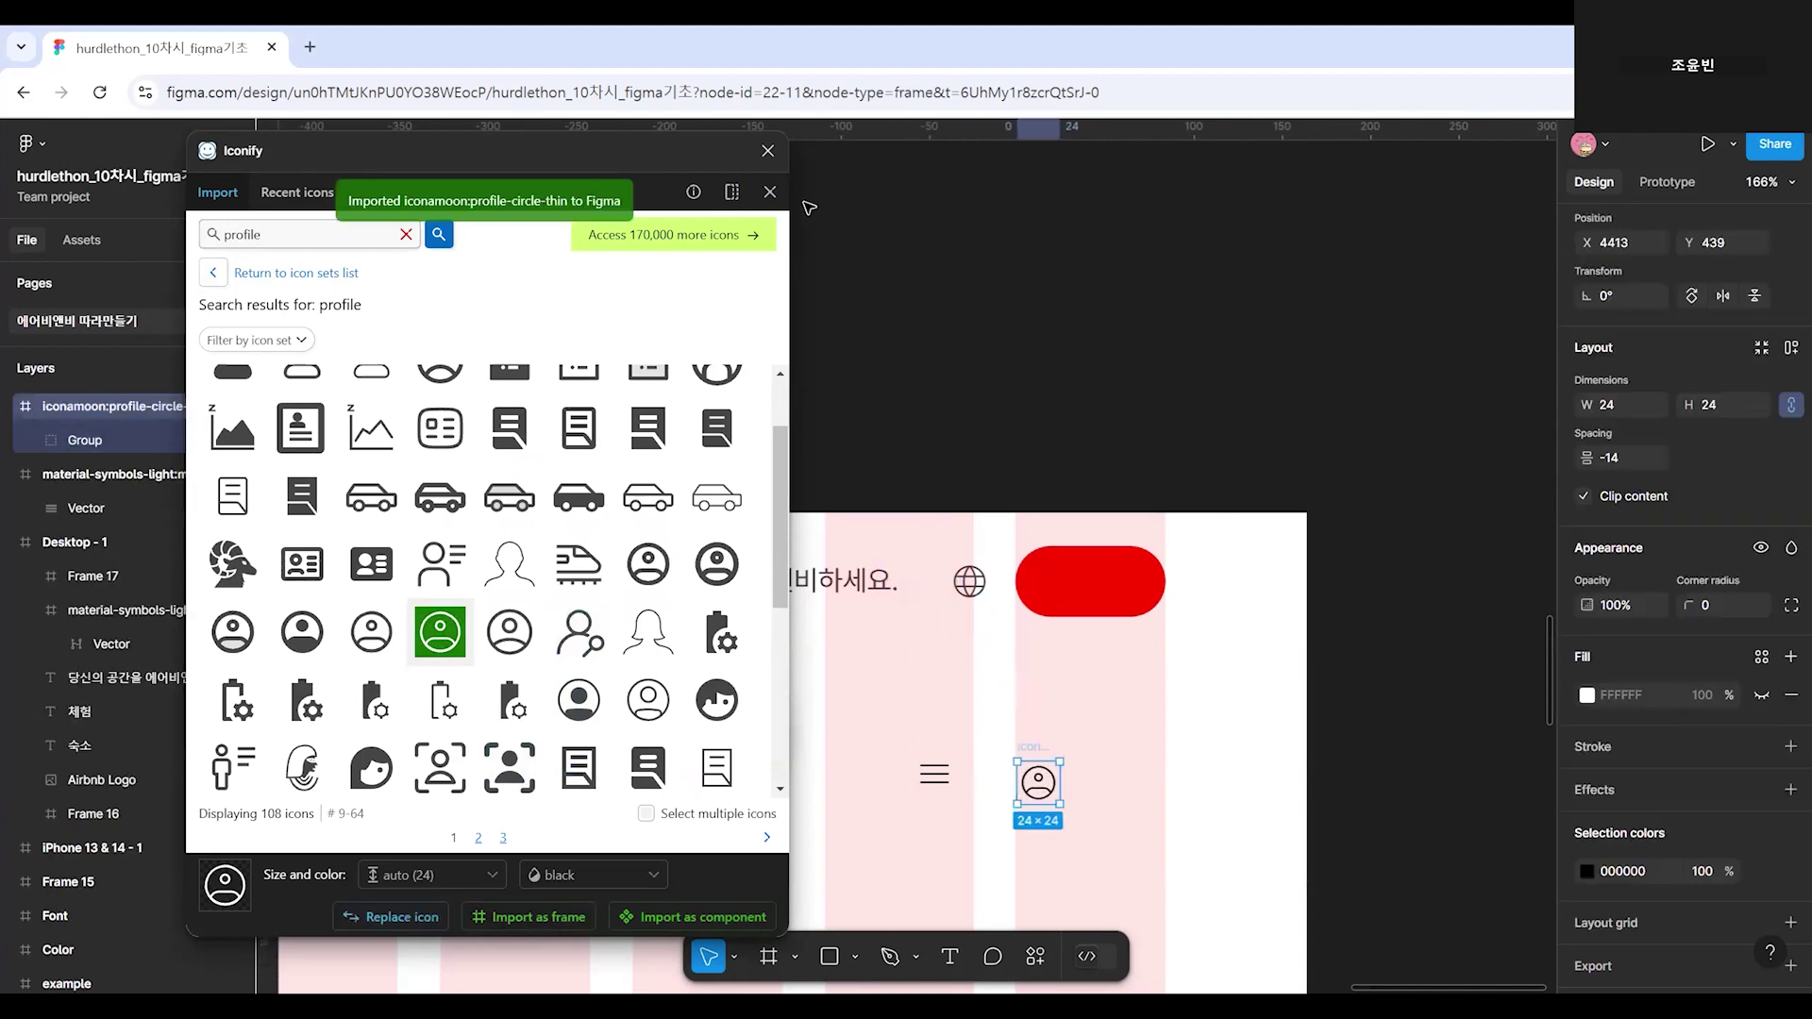
Close the Iconify plugin and compare the frame sizes of the menu, profile and globe icons.
click(769, 153)
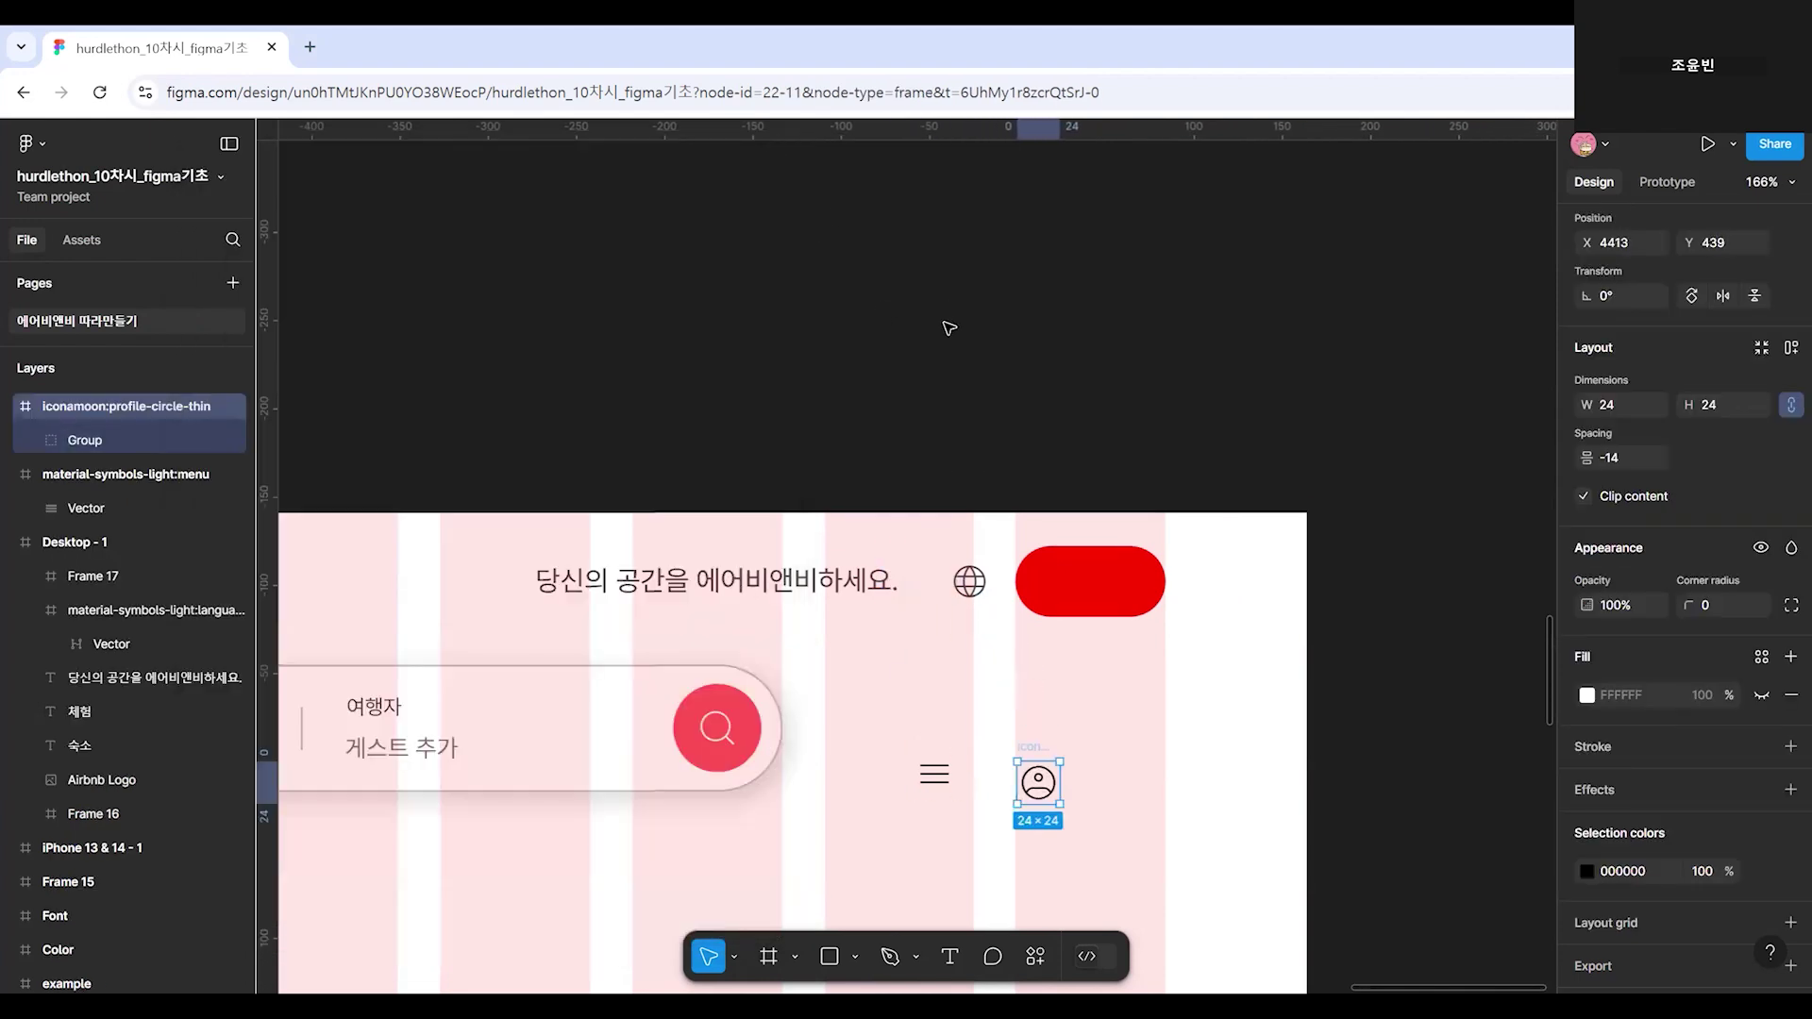
click(937, 781)
click(1101, 786)
click(942, 779)
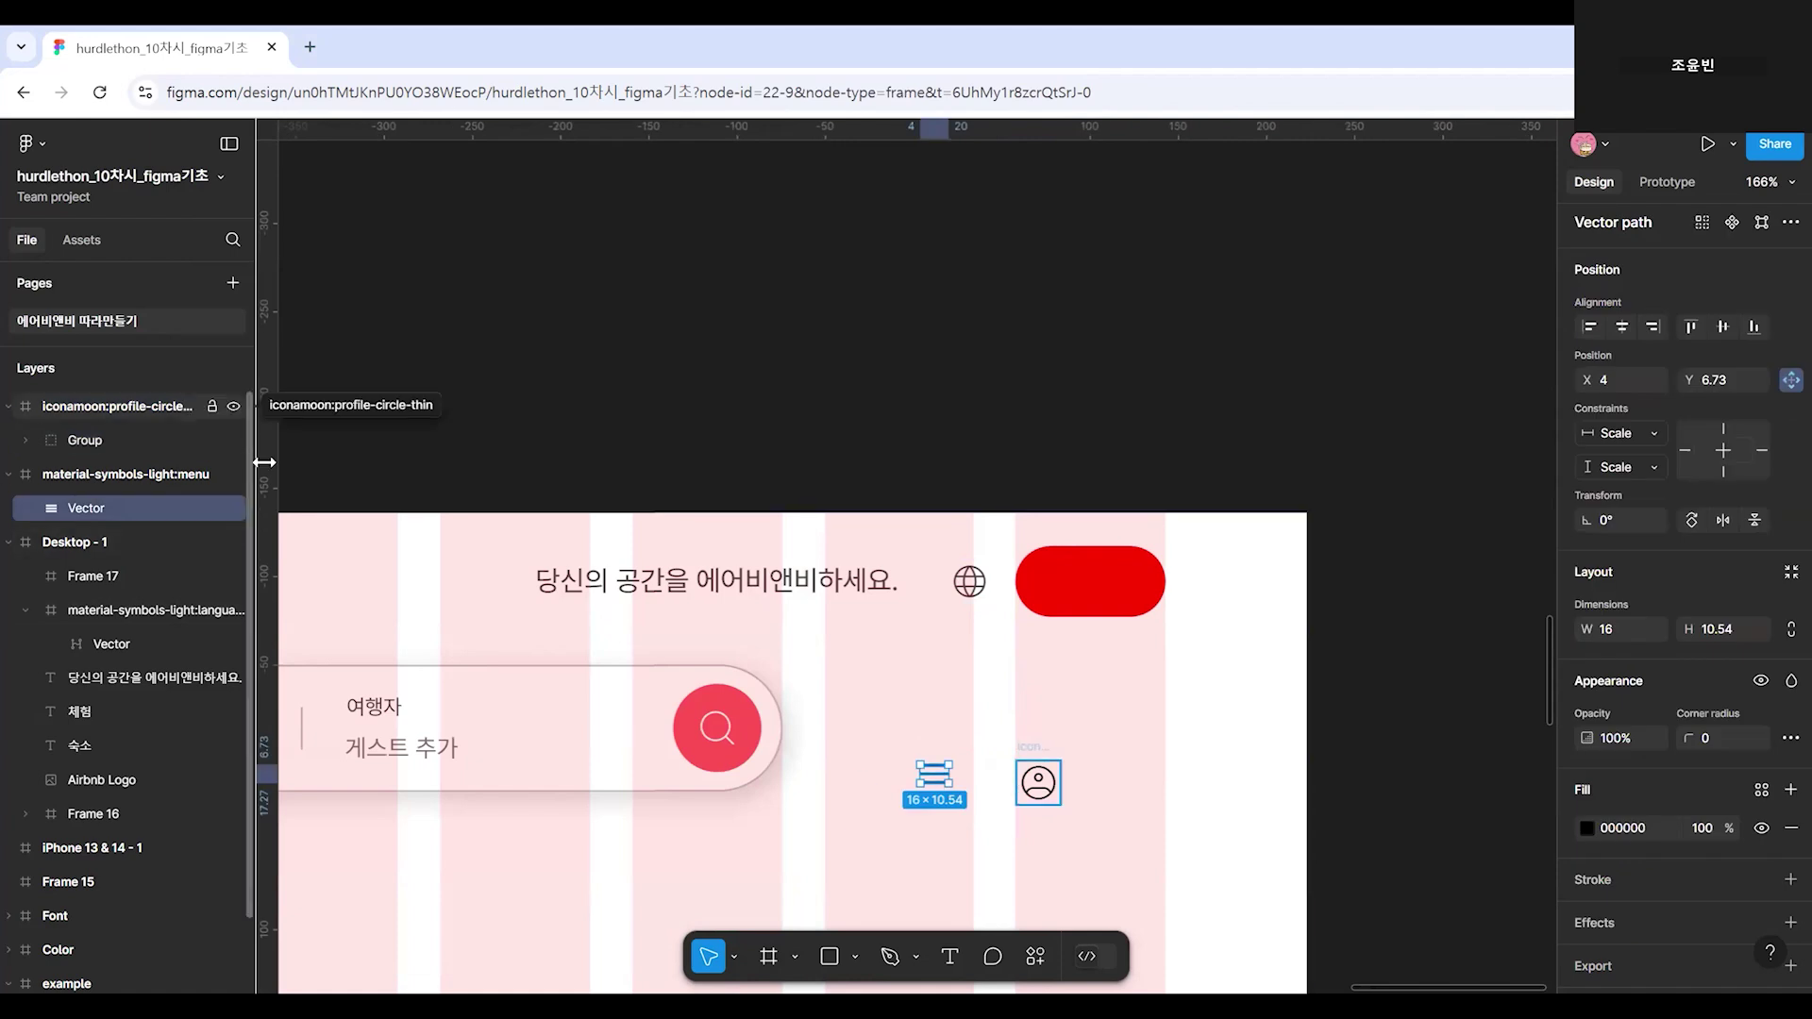
click(106, 478)
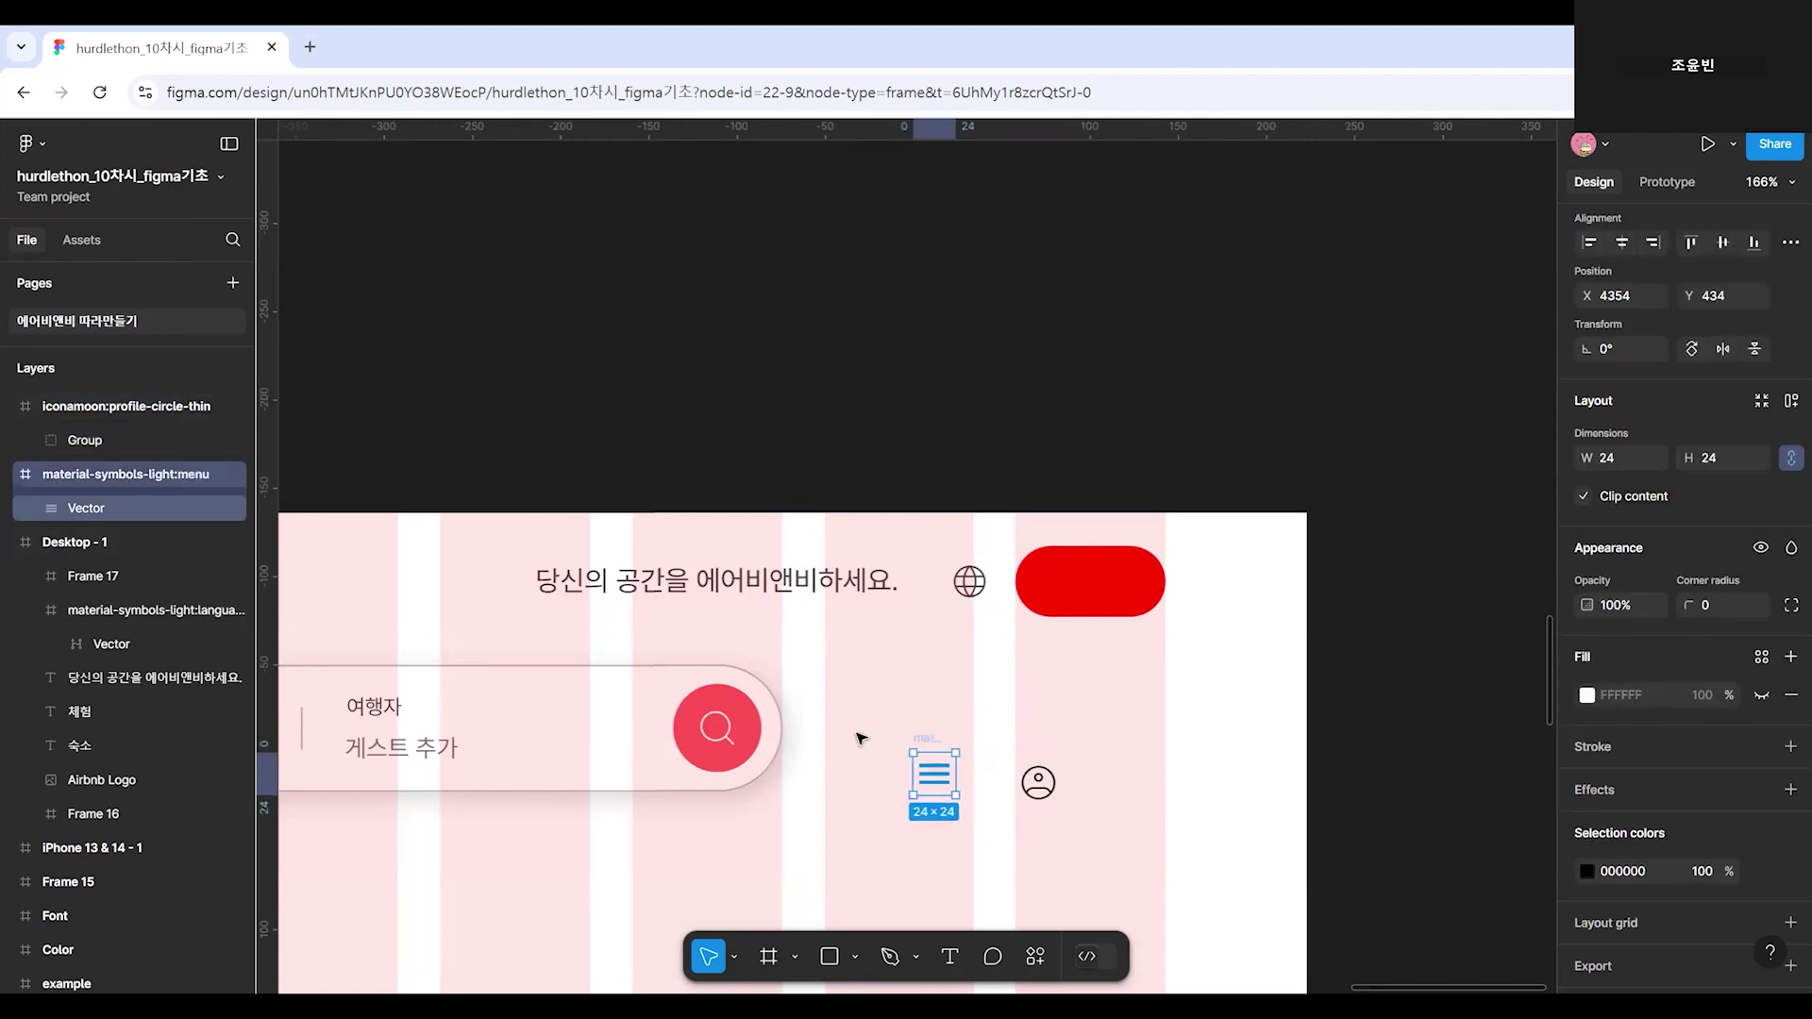
click(1034, 776)
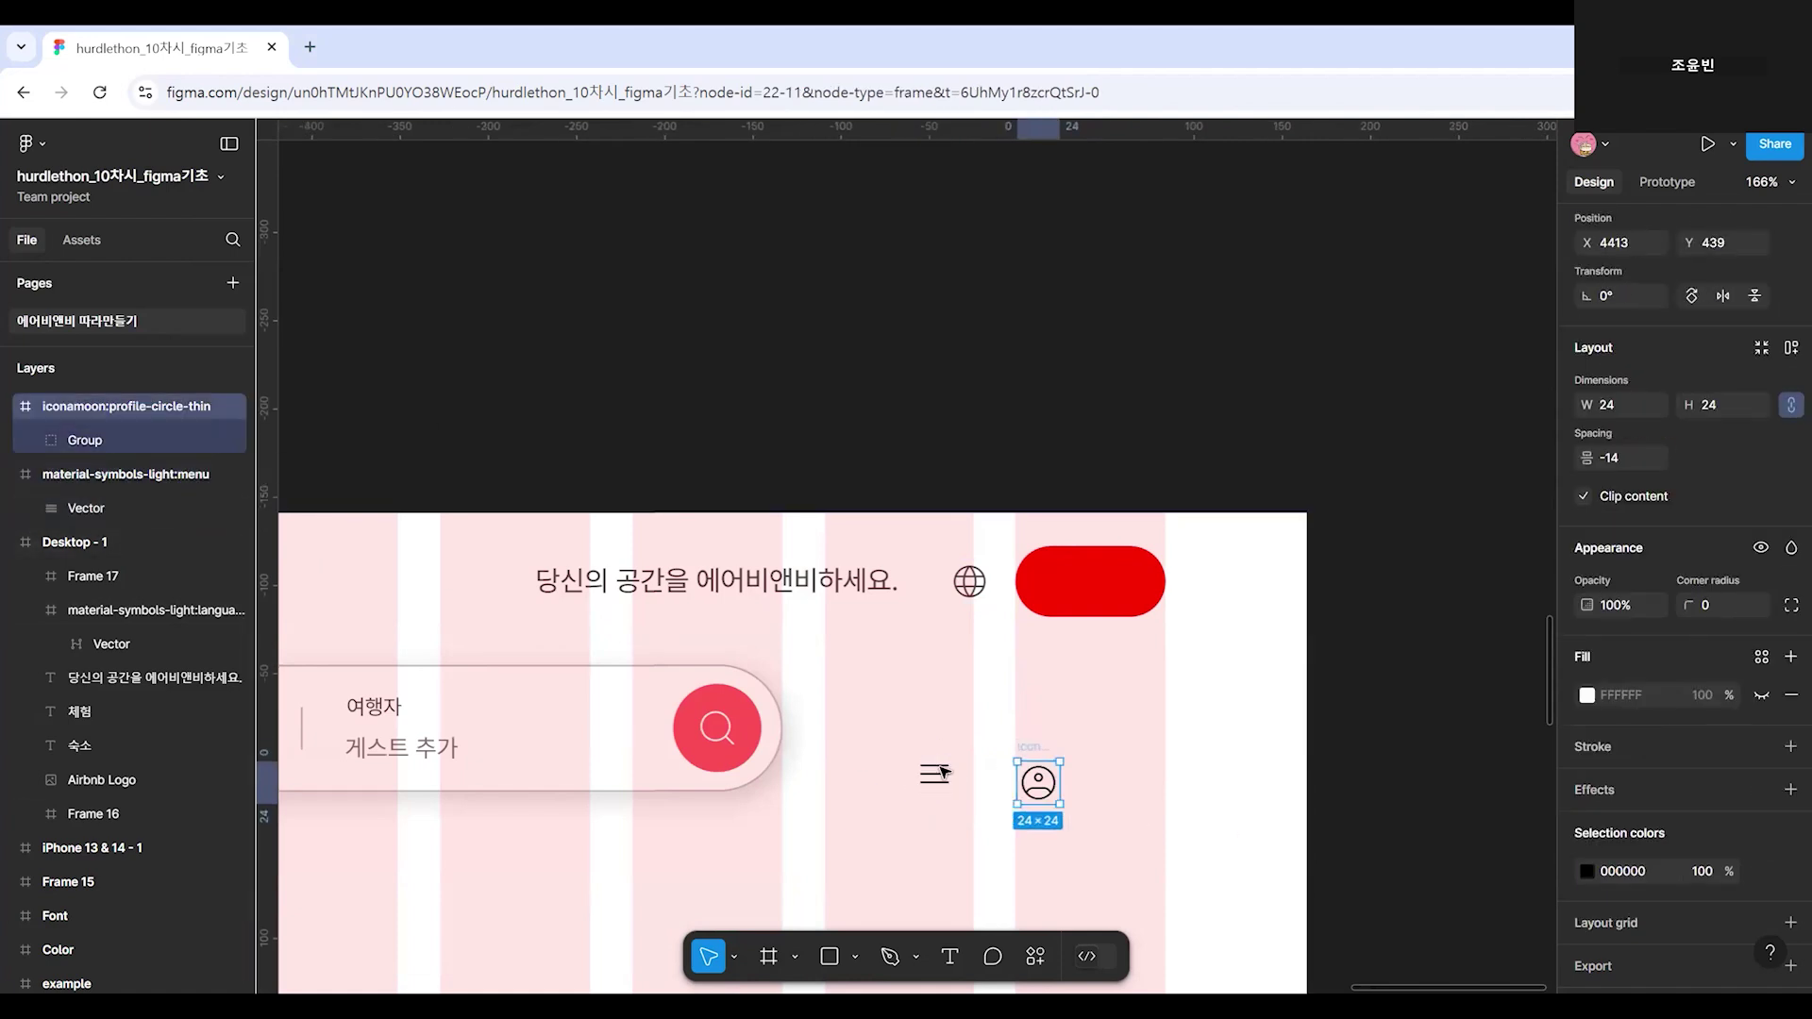
click(939, 774)
click(83, 474)
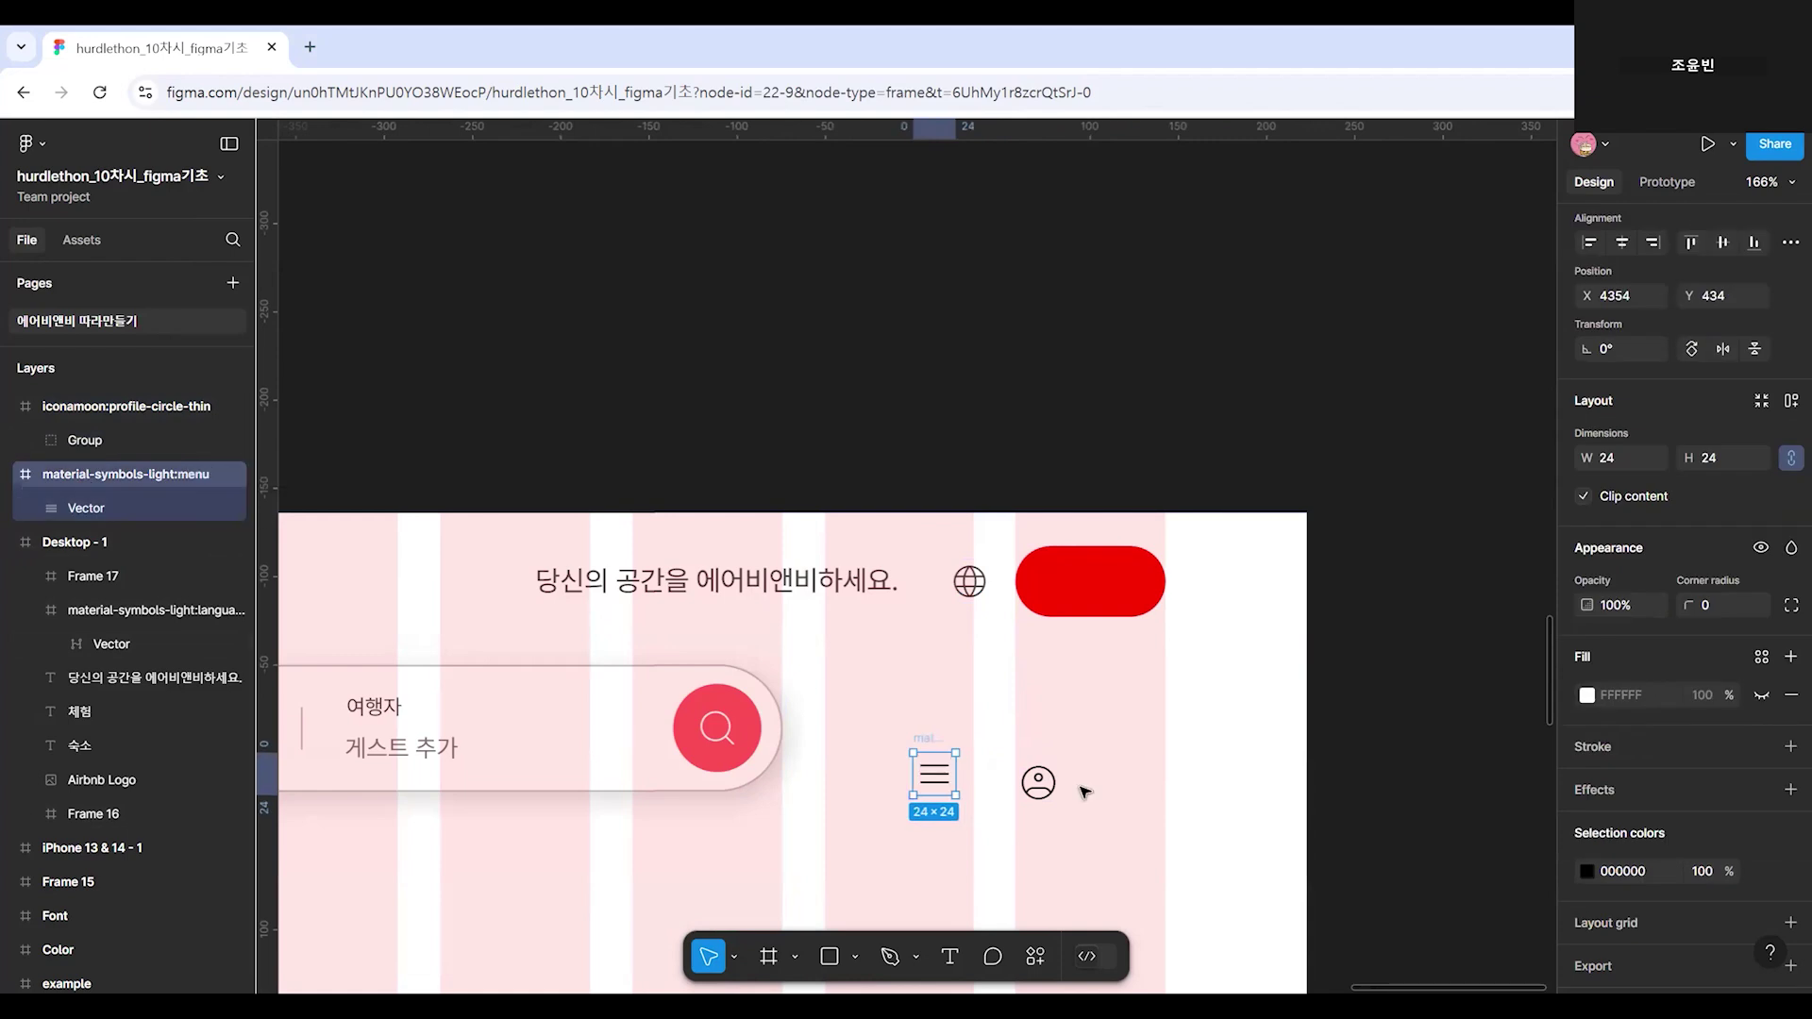
scroll(843, 772, up, 5)
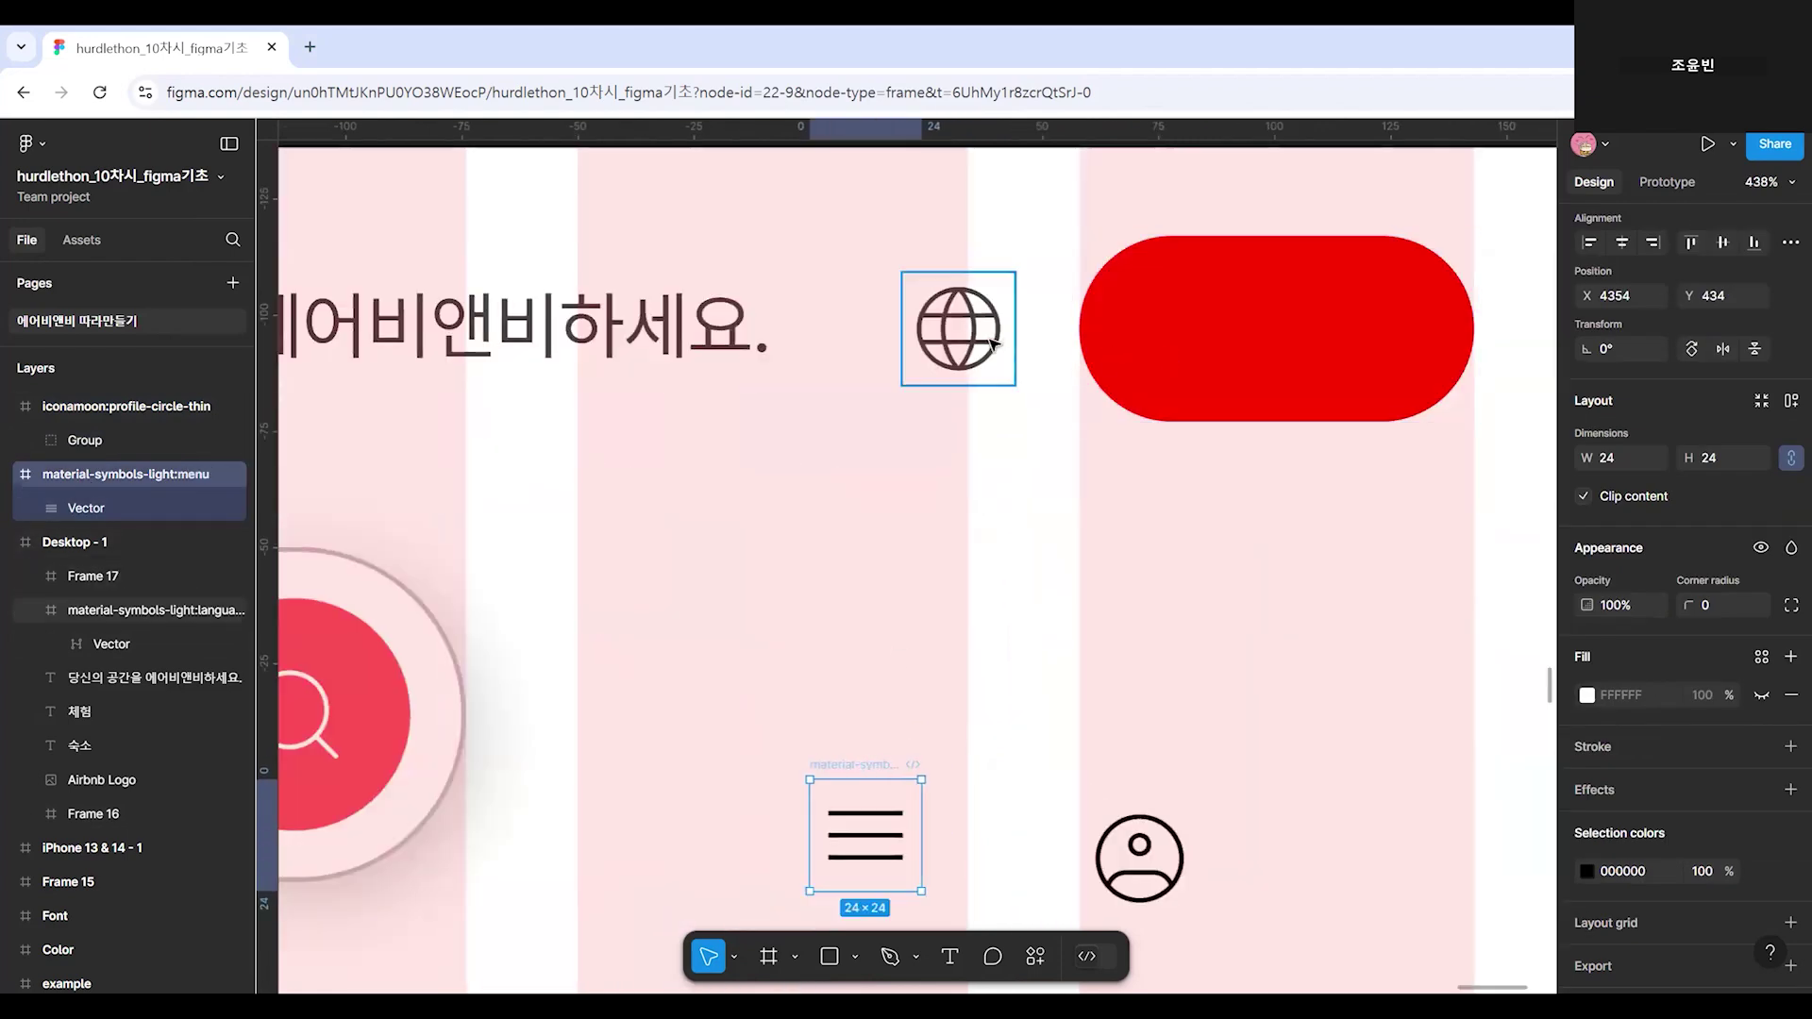
click(958, 329)
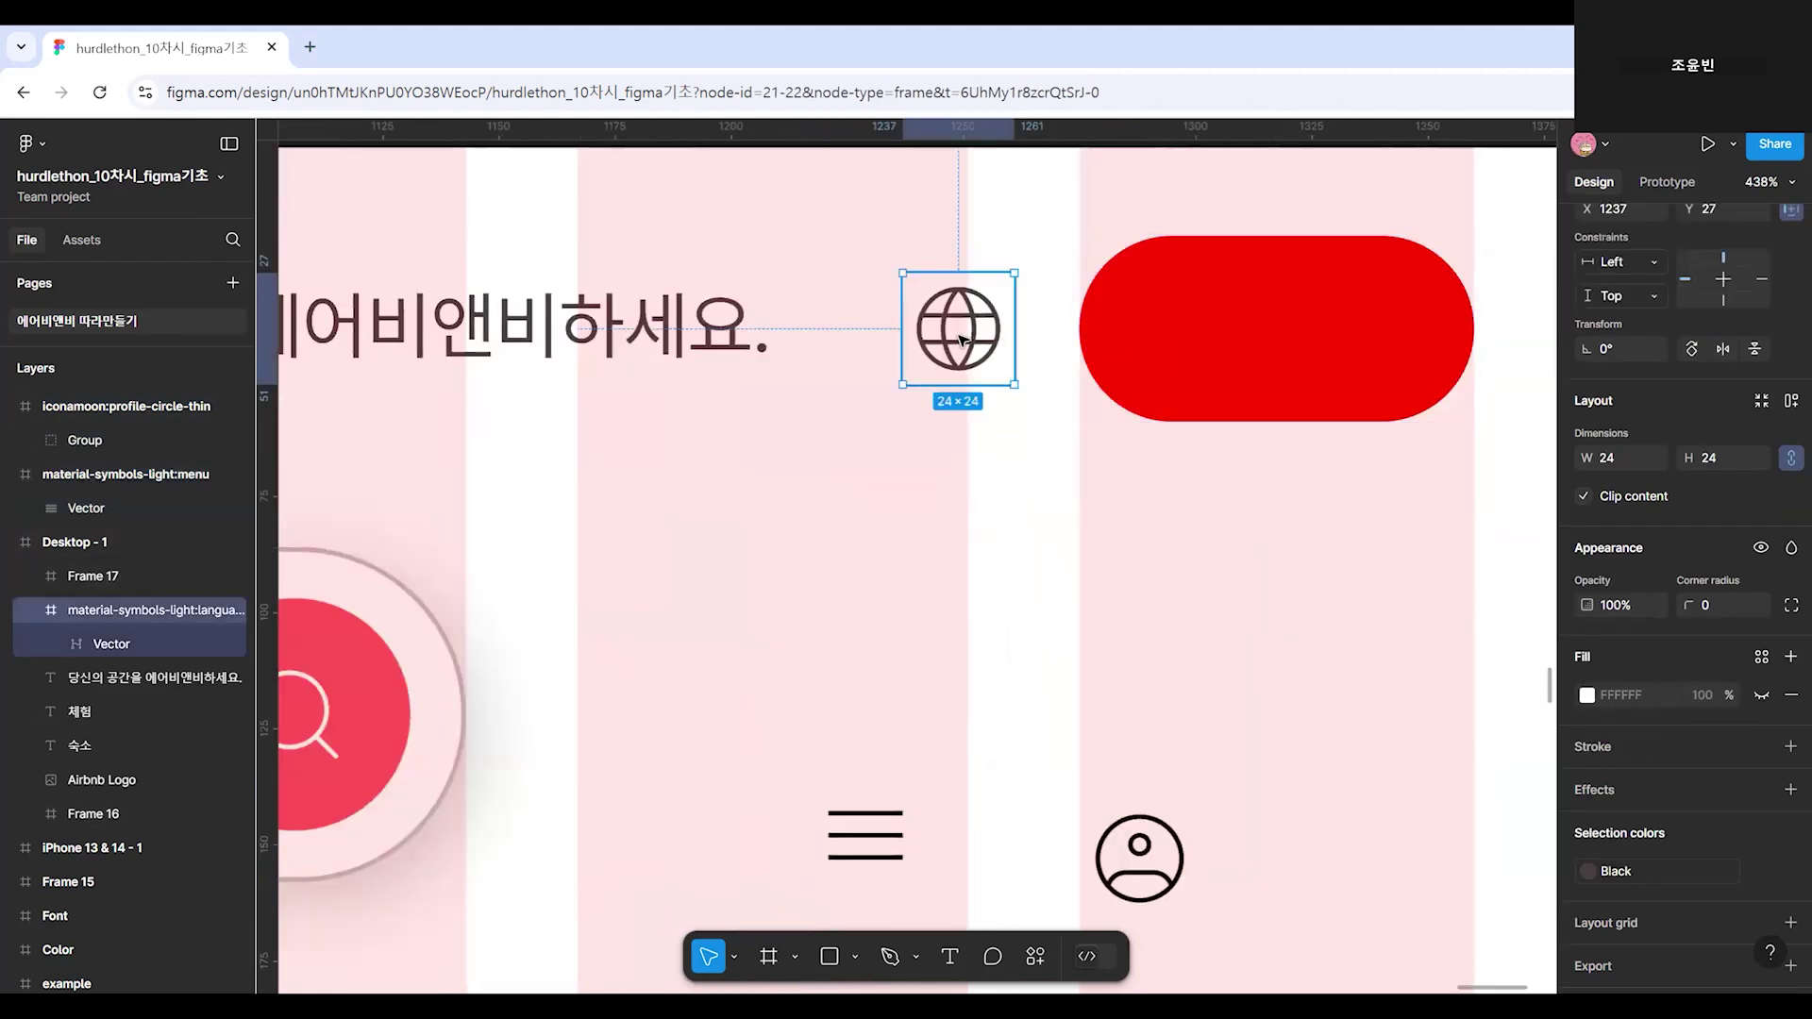
click(860, 836)
click(123, 474)
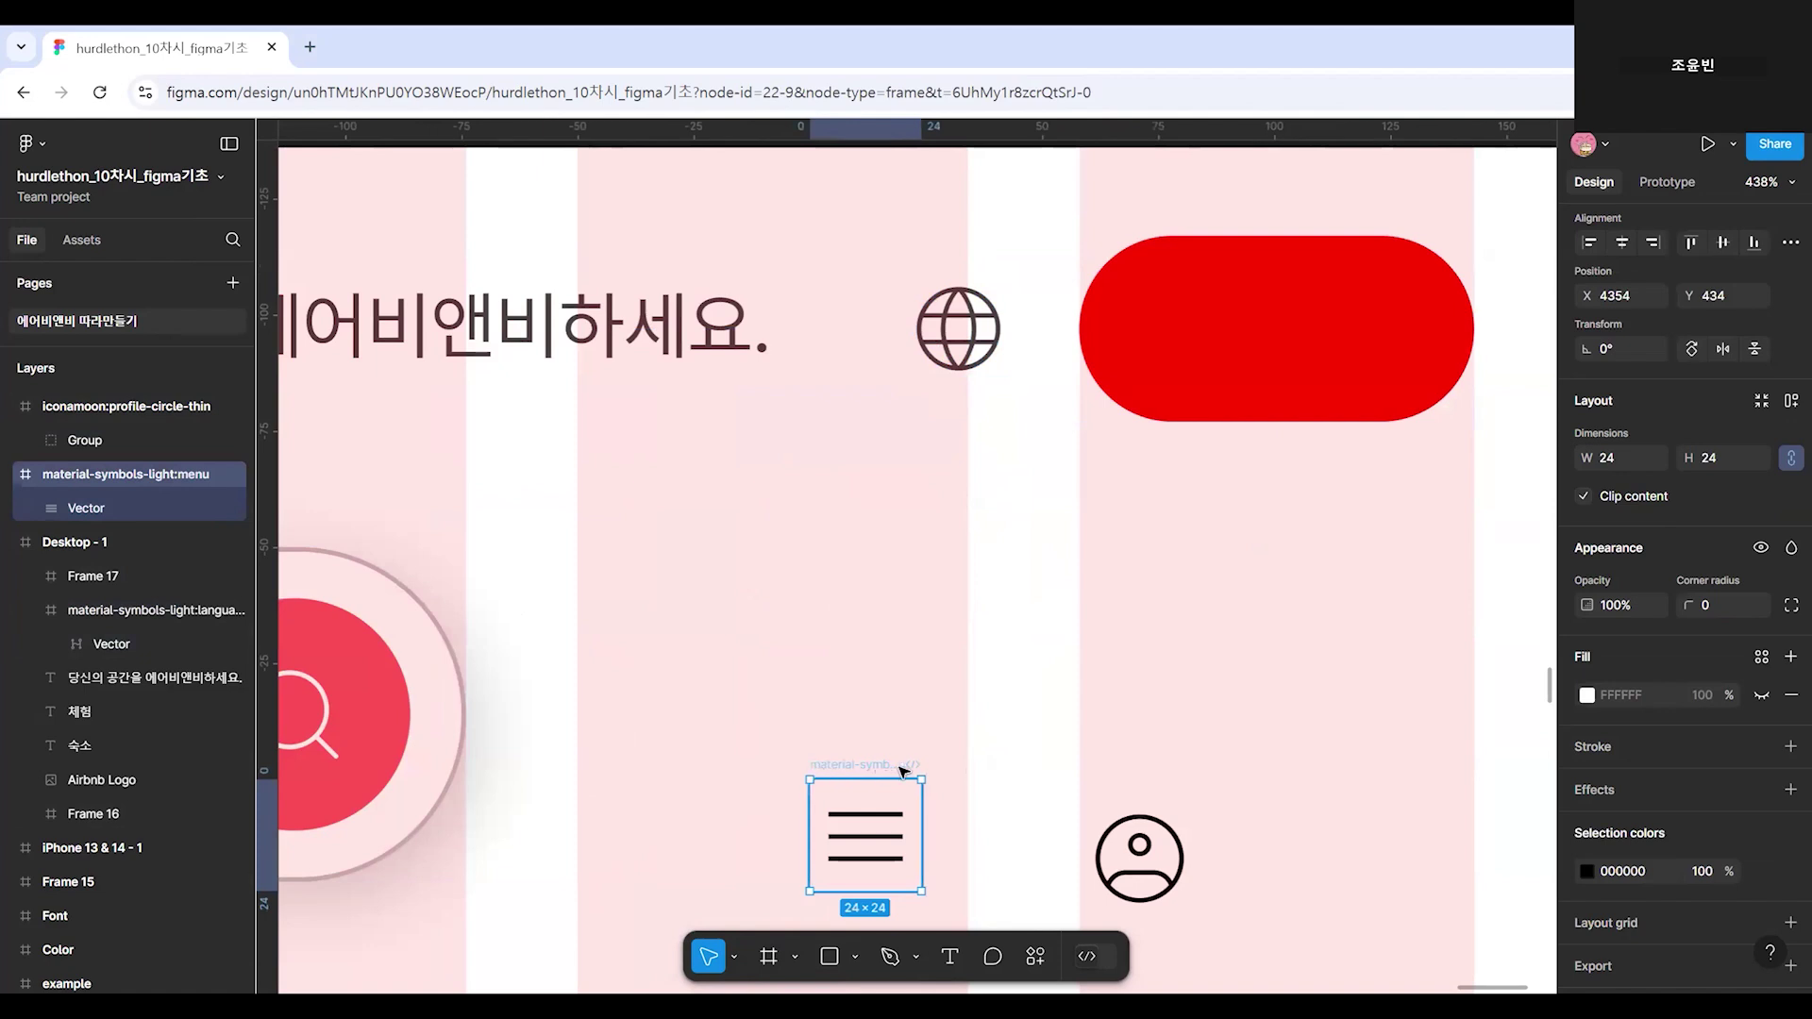
Move the profile and menu icon layers into the Desktop - 1 frame, above Frame 17.
scroll(971, 769, down, 5)
drag(866, 708, 1460, 656)
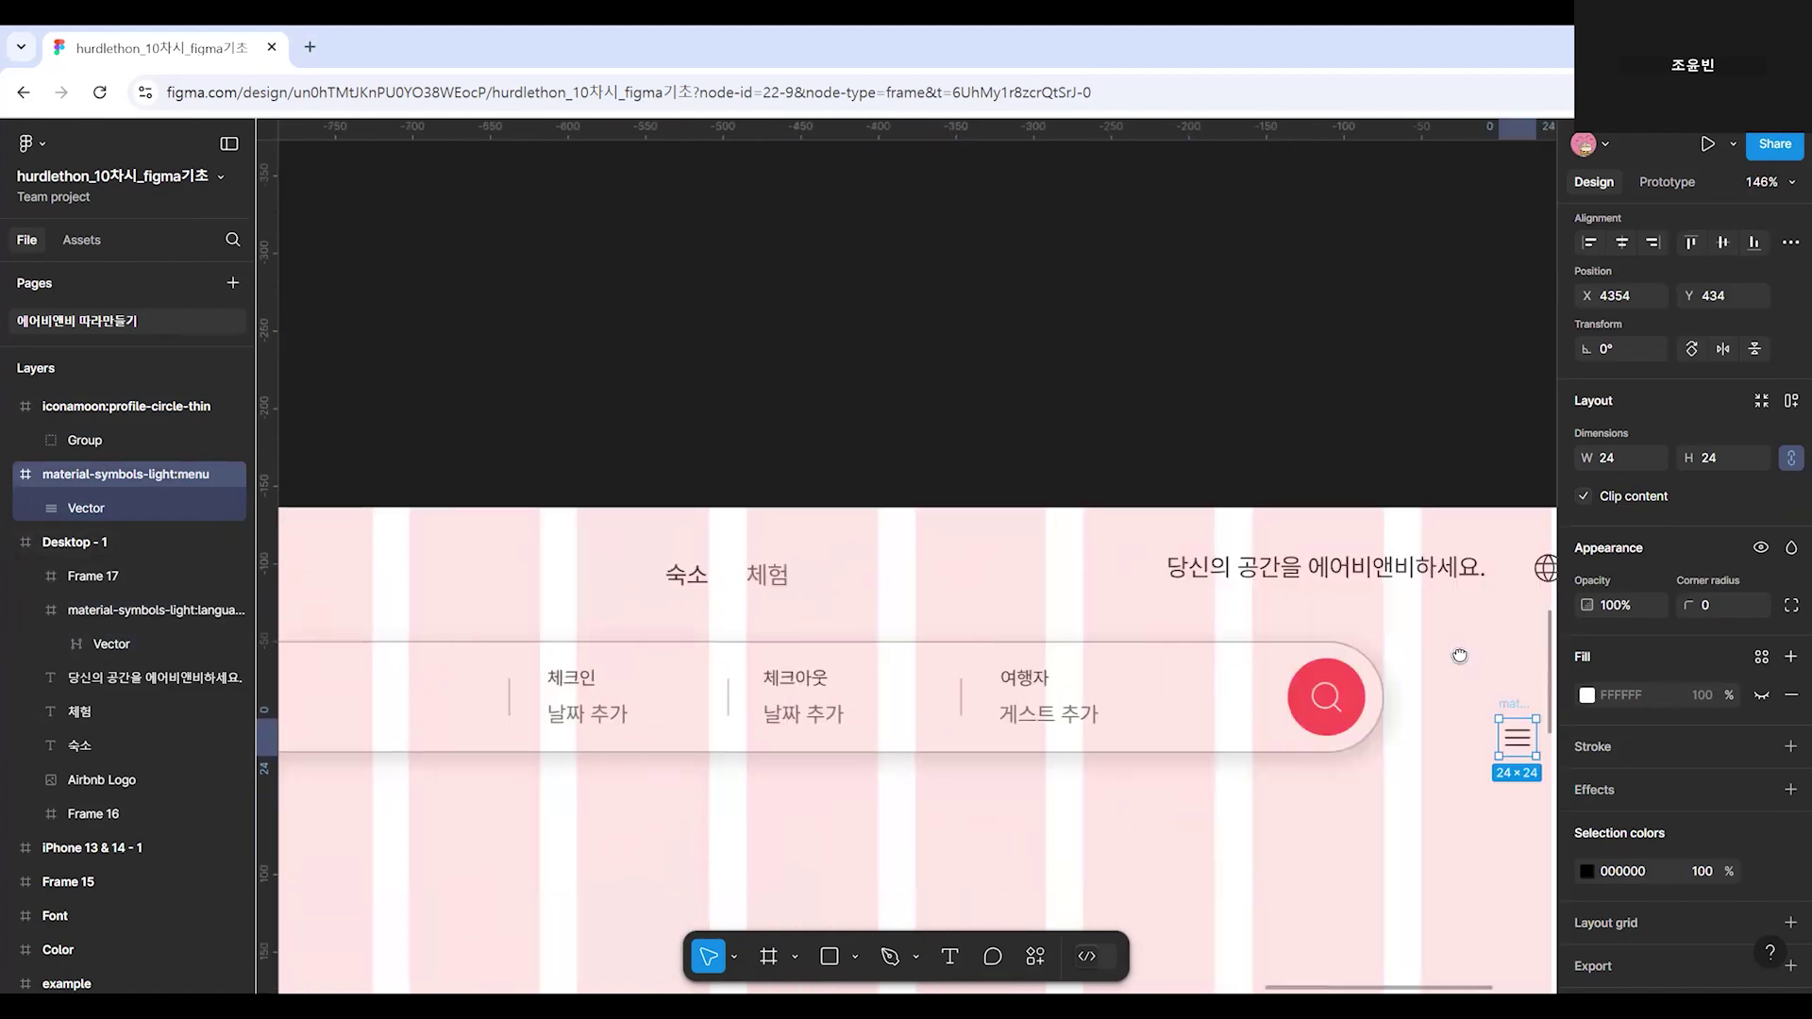
scroll(397, 628, down, 4)
drag(344, 615, 545, 566)
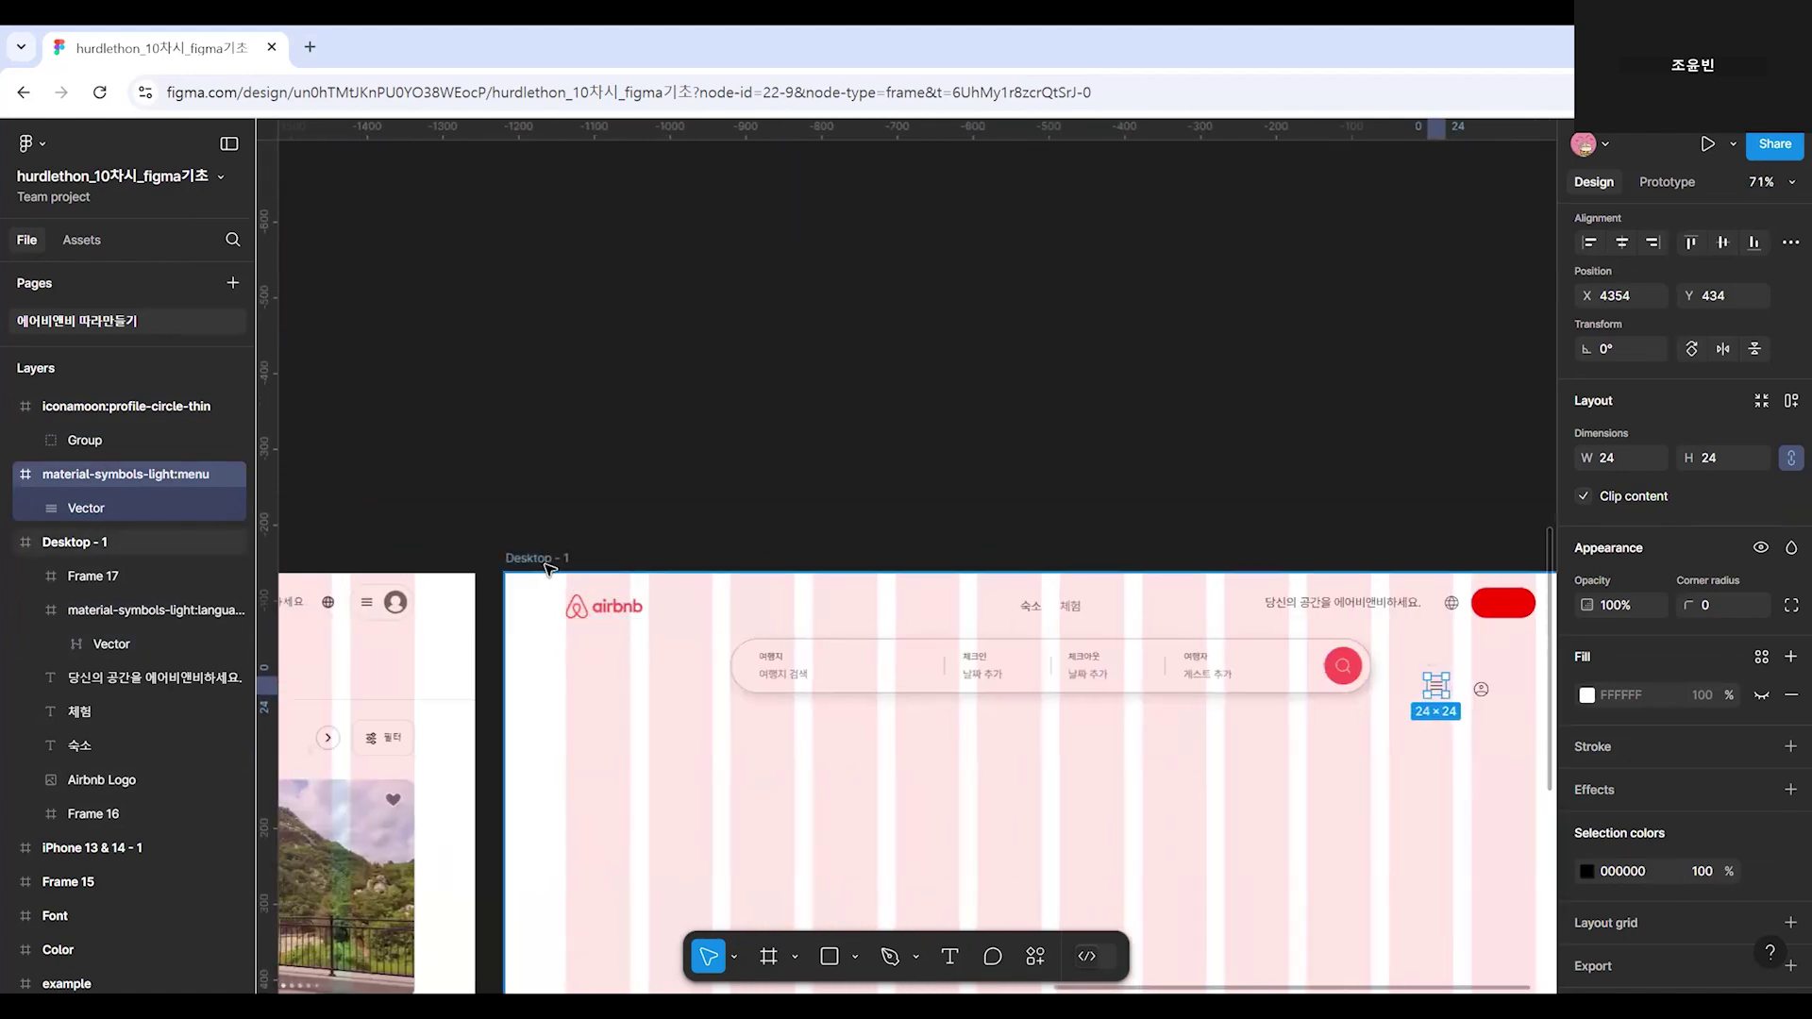
scroll(736, 761, up, 5)
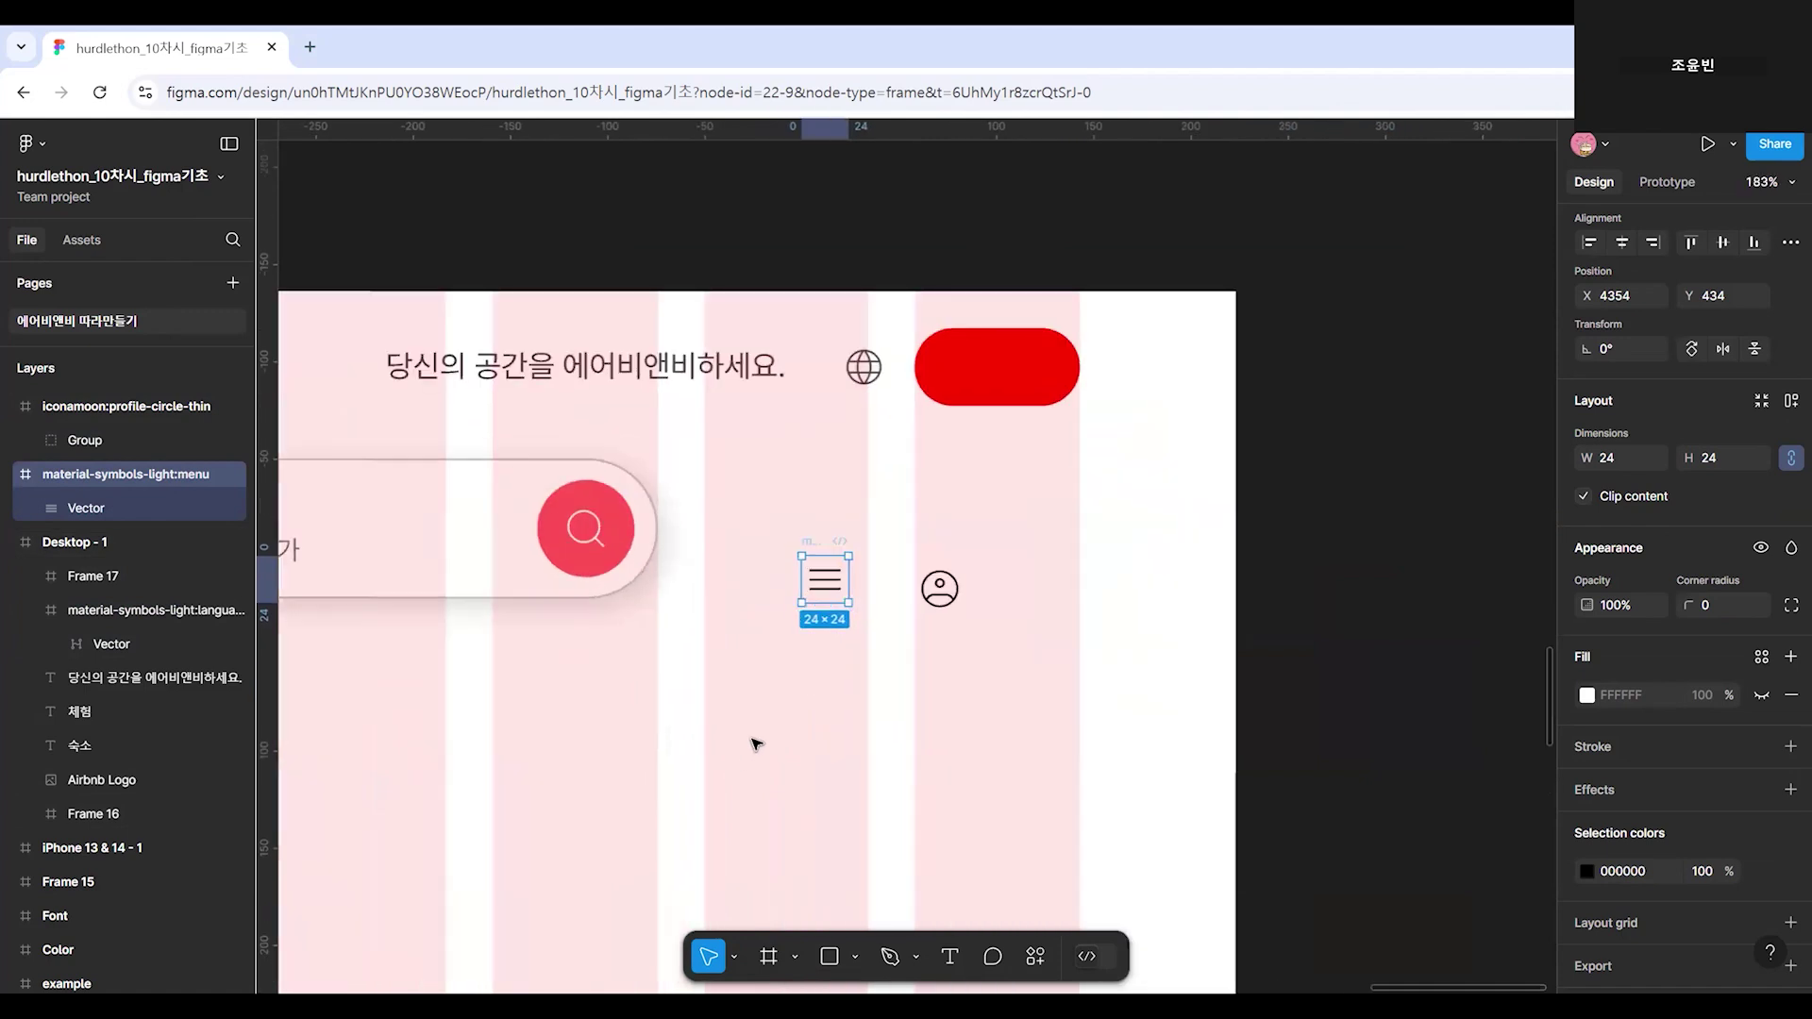
scroll(755, 745, up, 1)
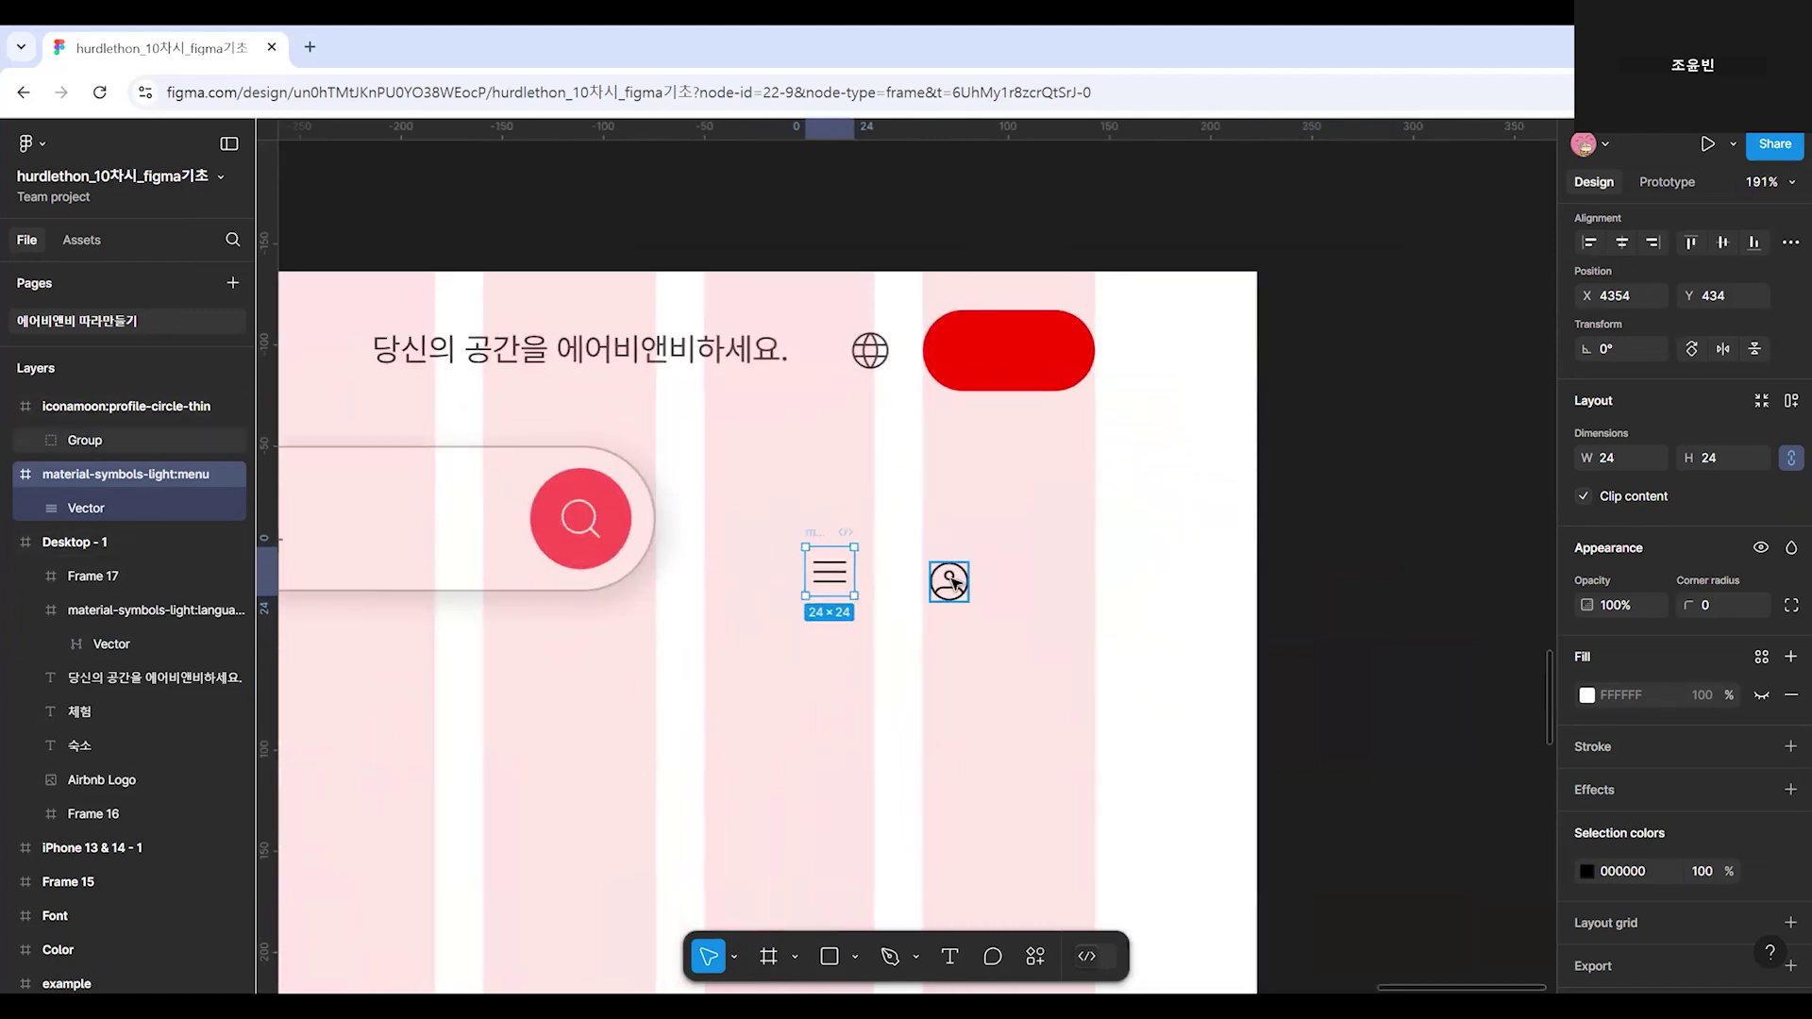
click(947, 583)
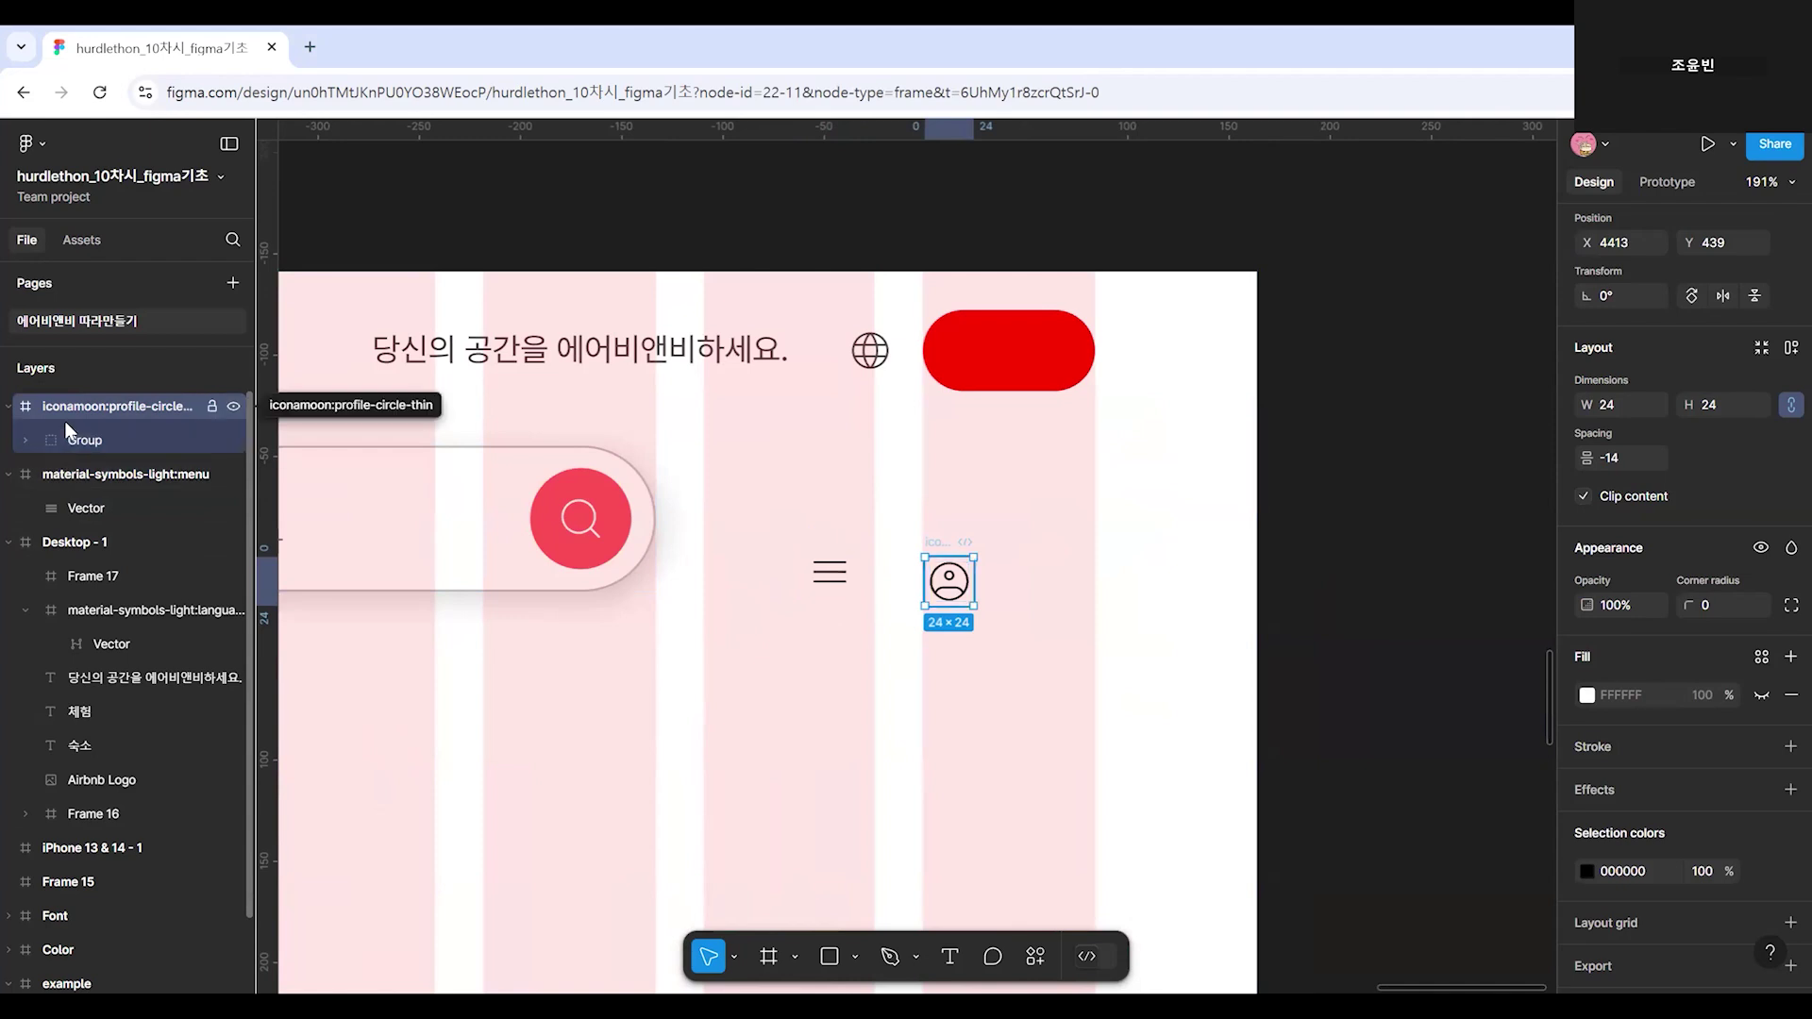
shift+click(68, 474)
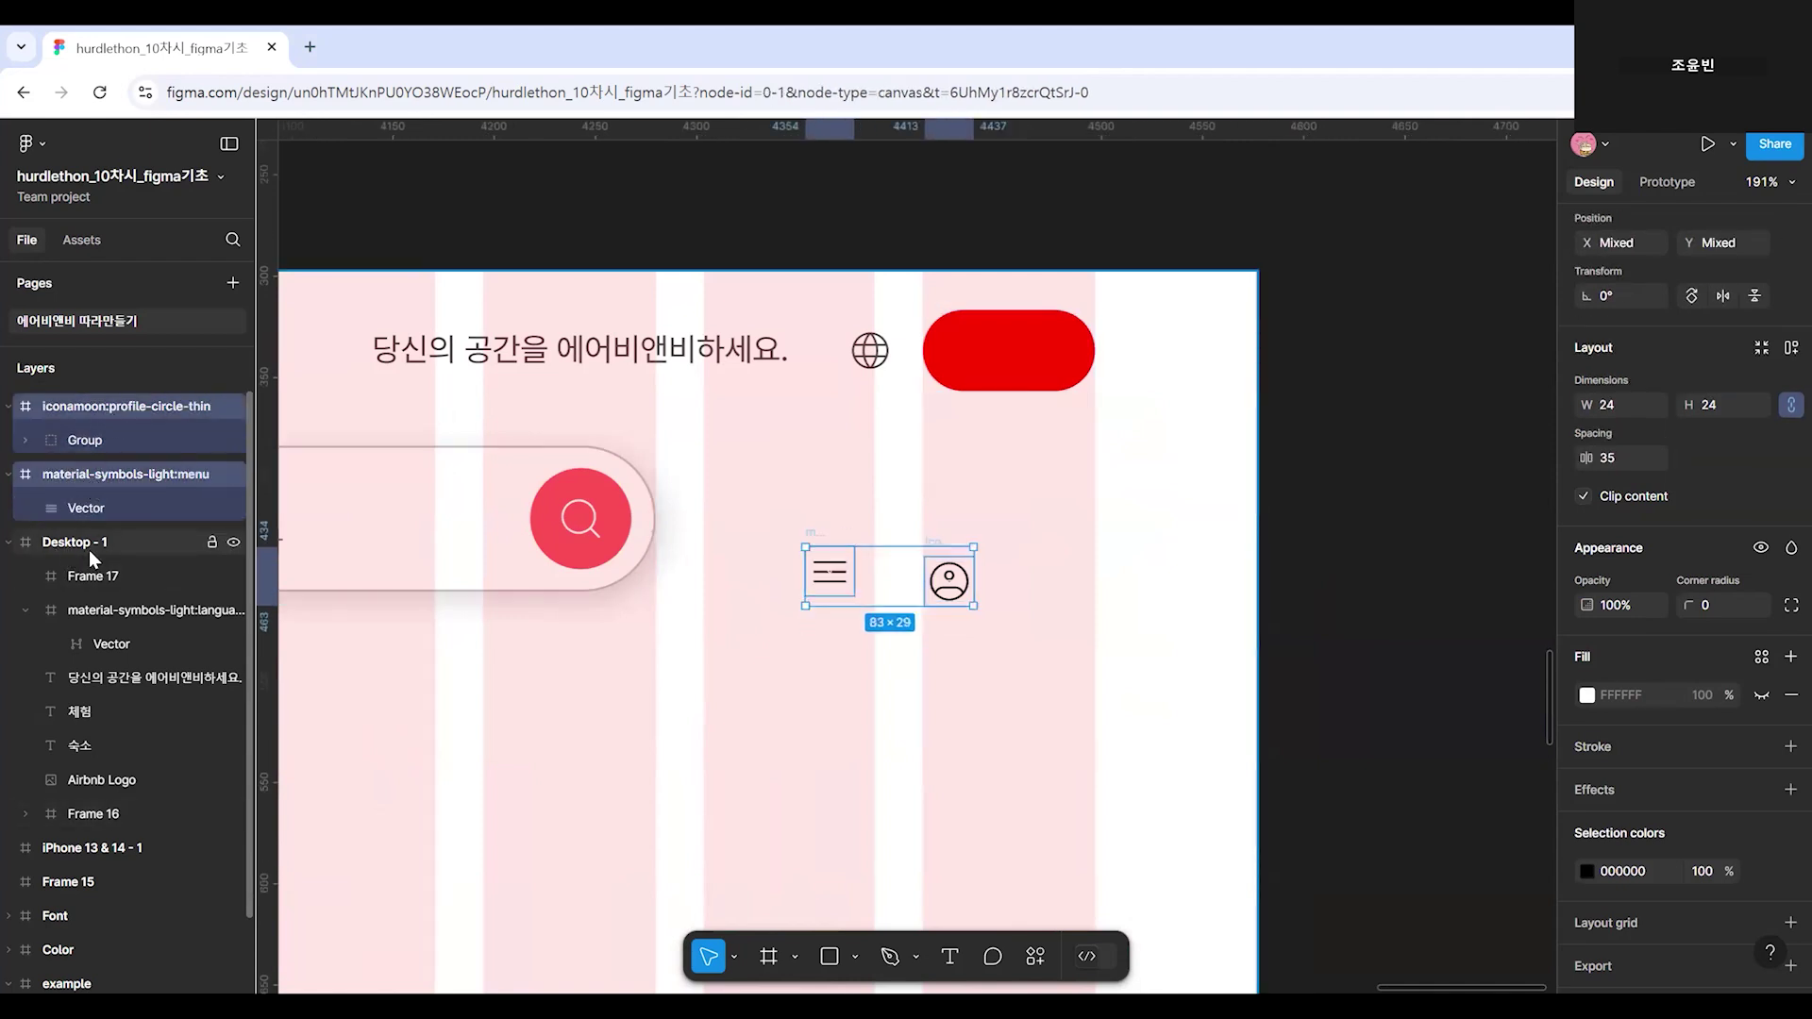
drag(76, 475, 83, 564)
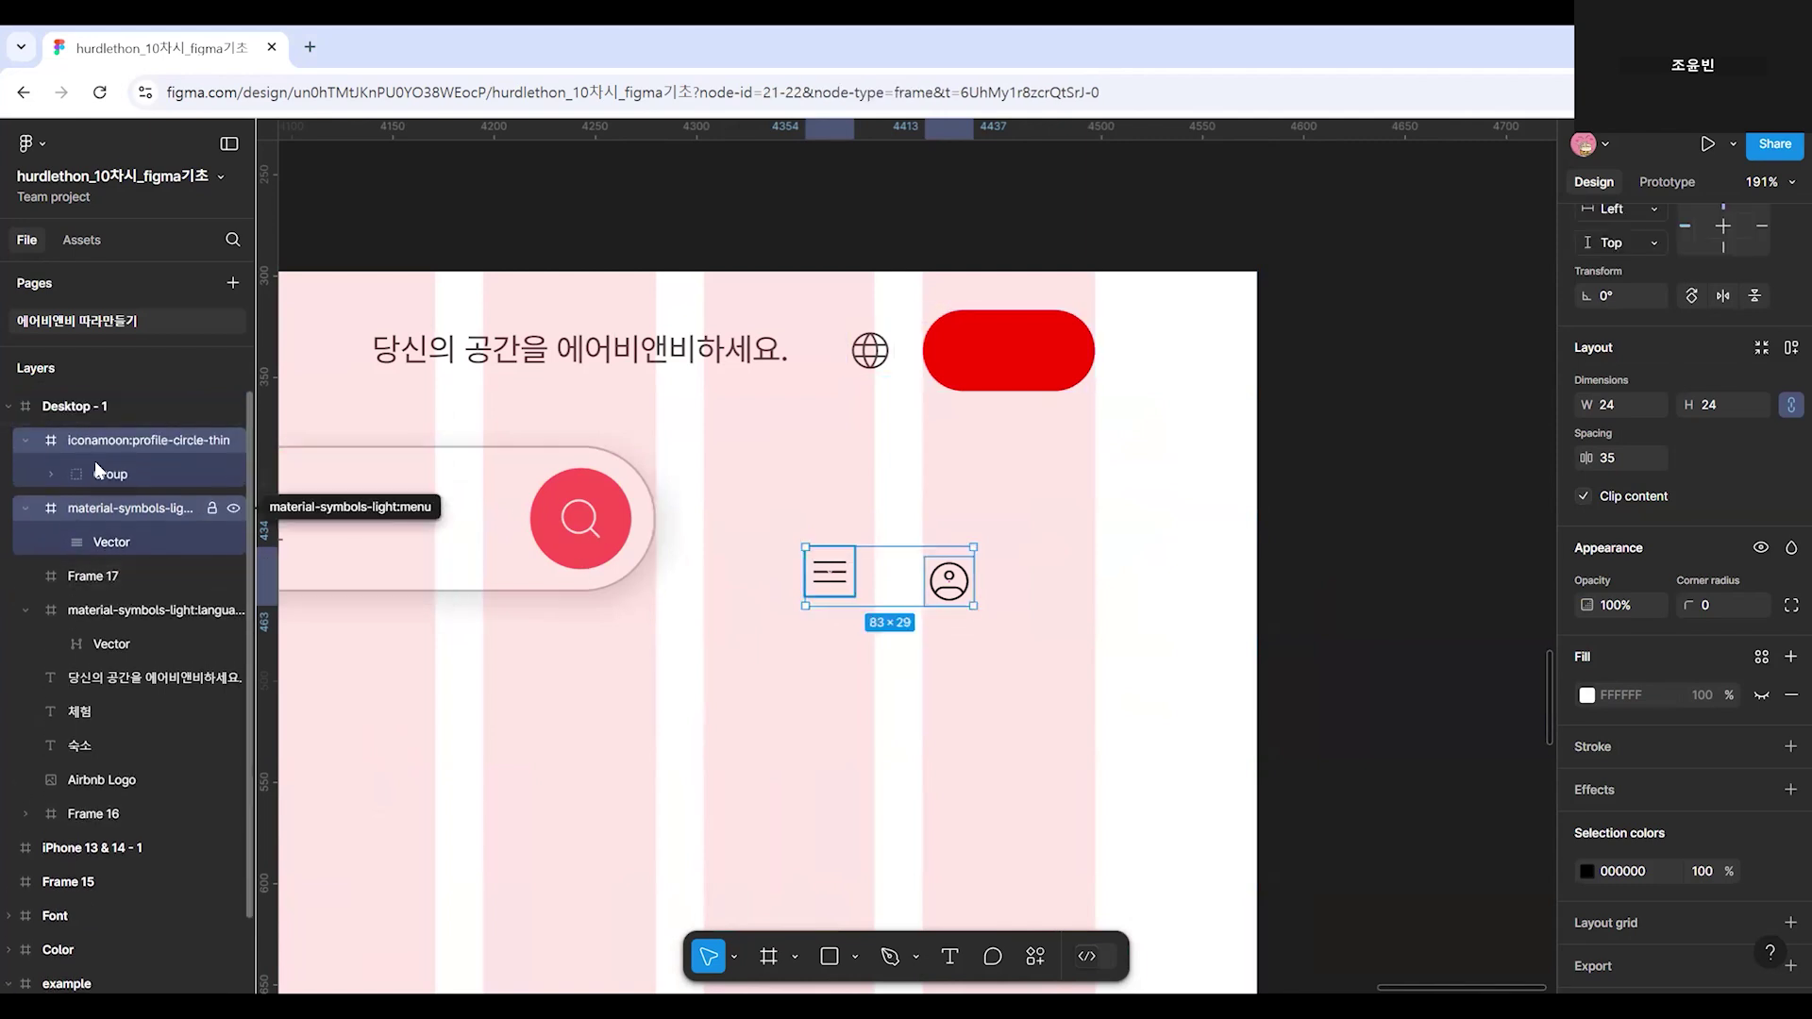
Place the menu icon and the profile icon side by side on the red rounded button, inside Frame 17.
click(840, 573)
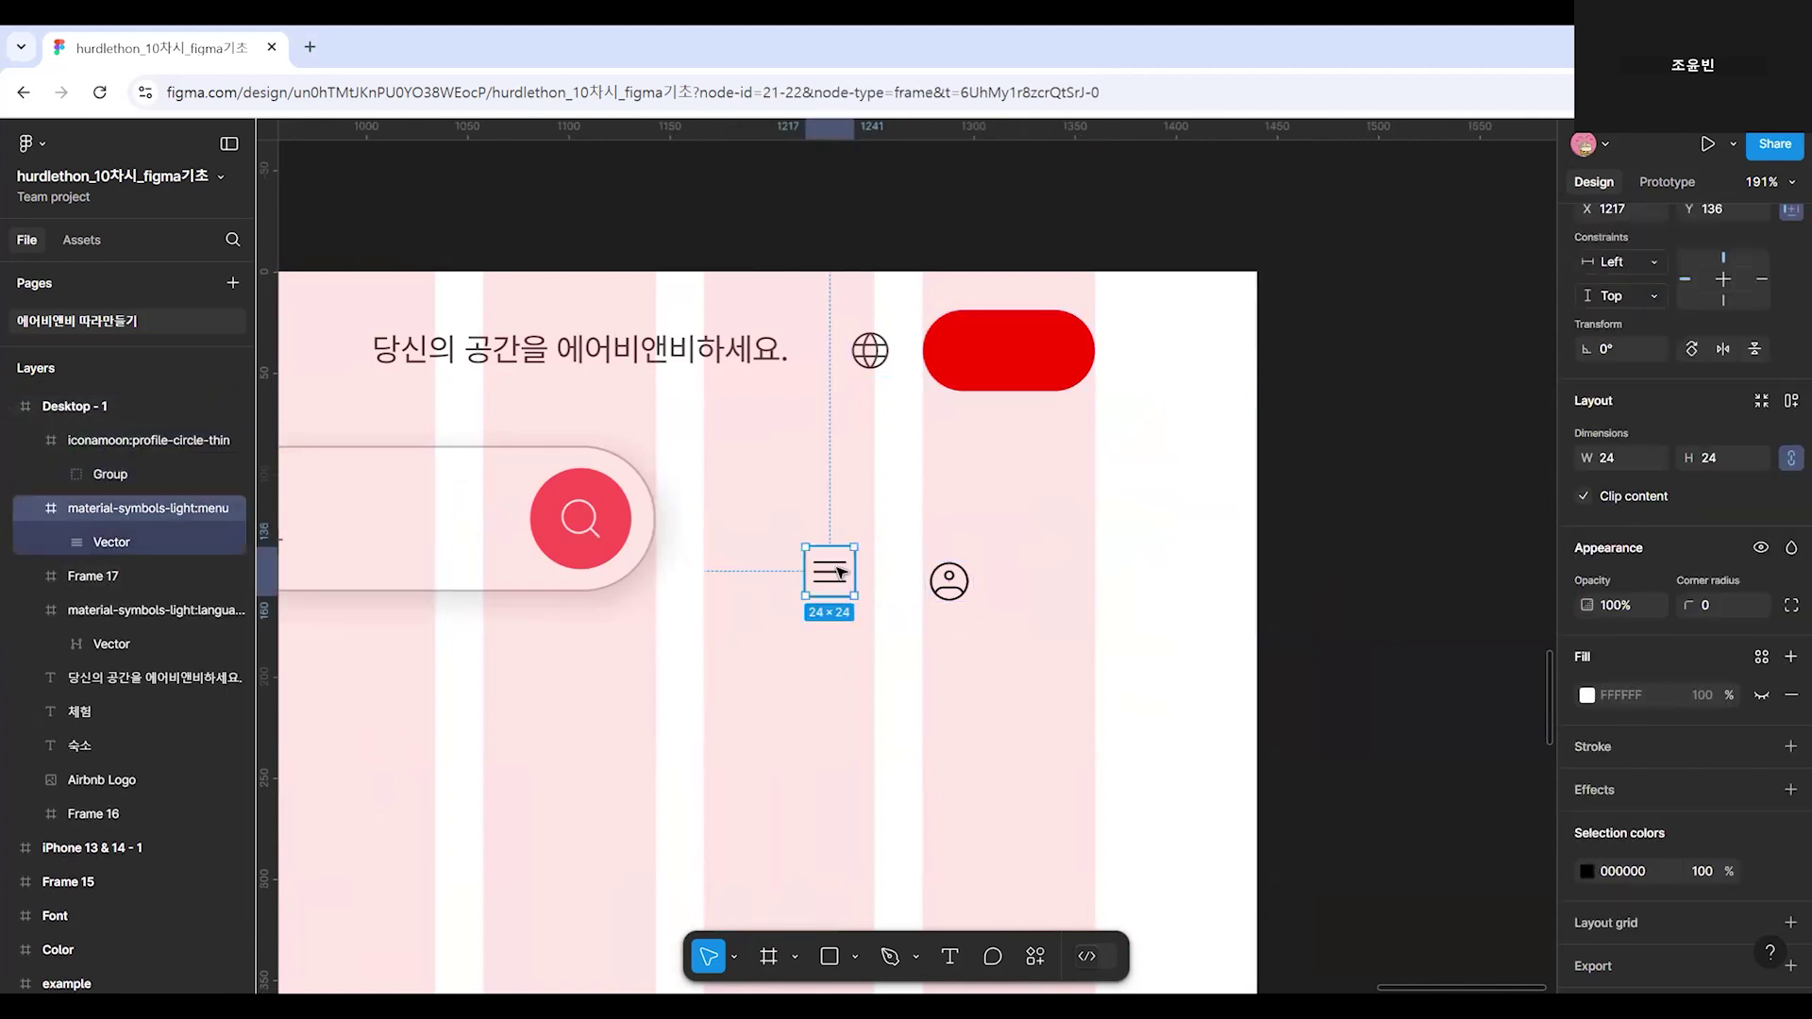
click(948, 581)
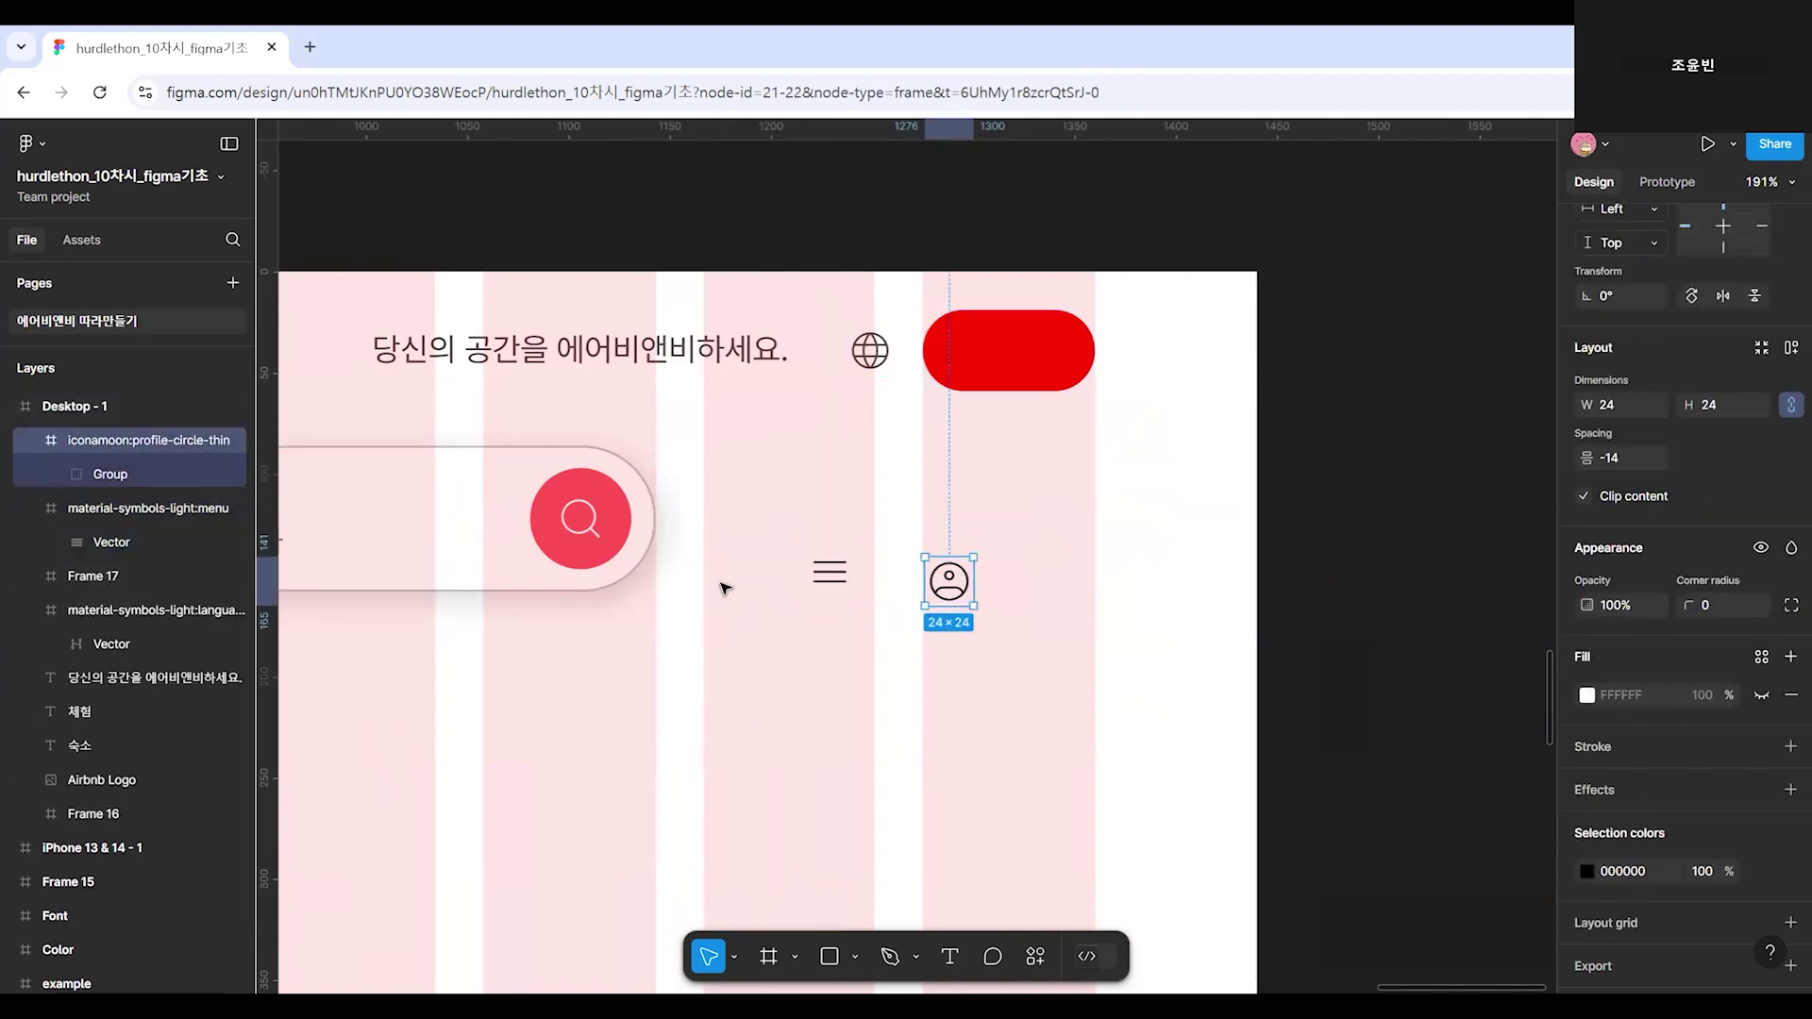
click(827, 576)
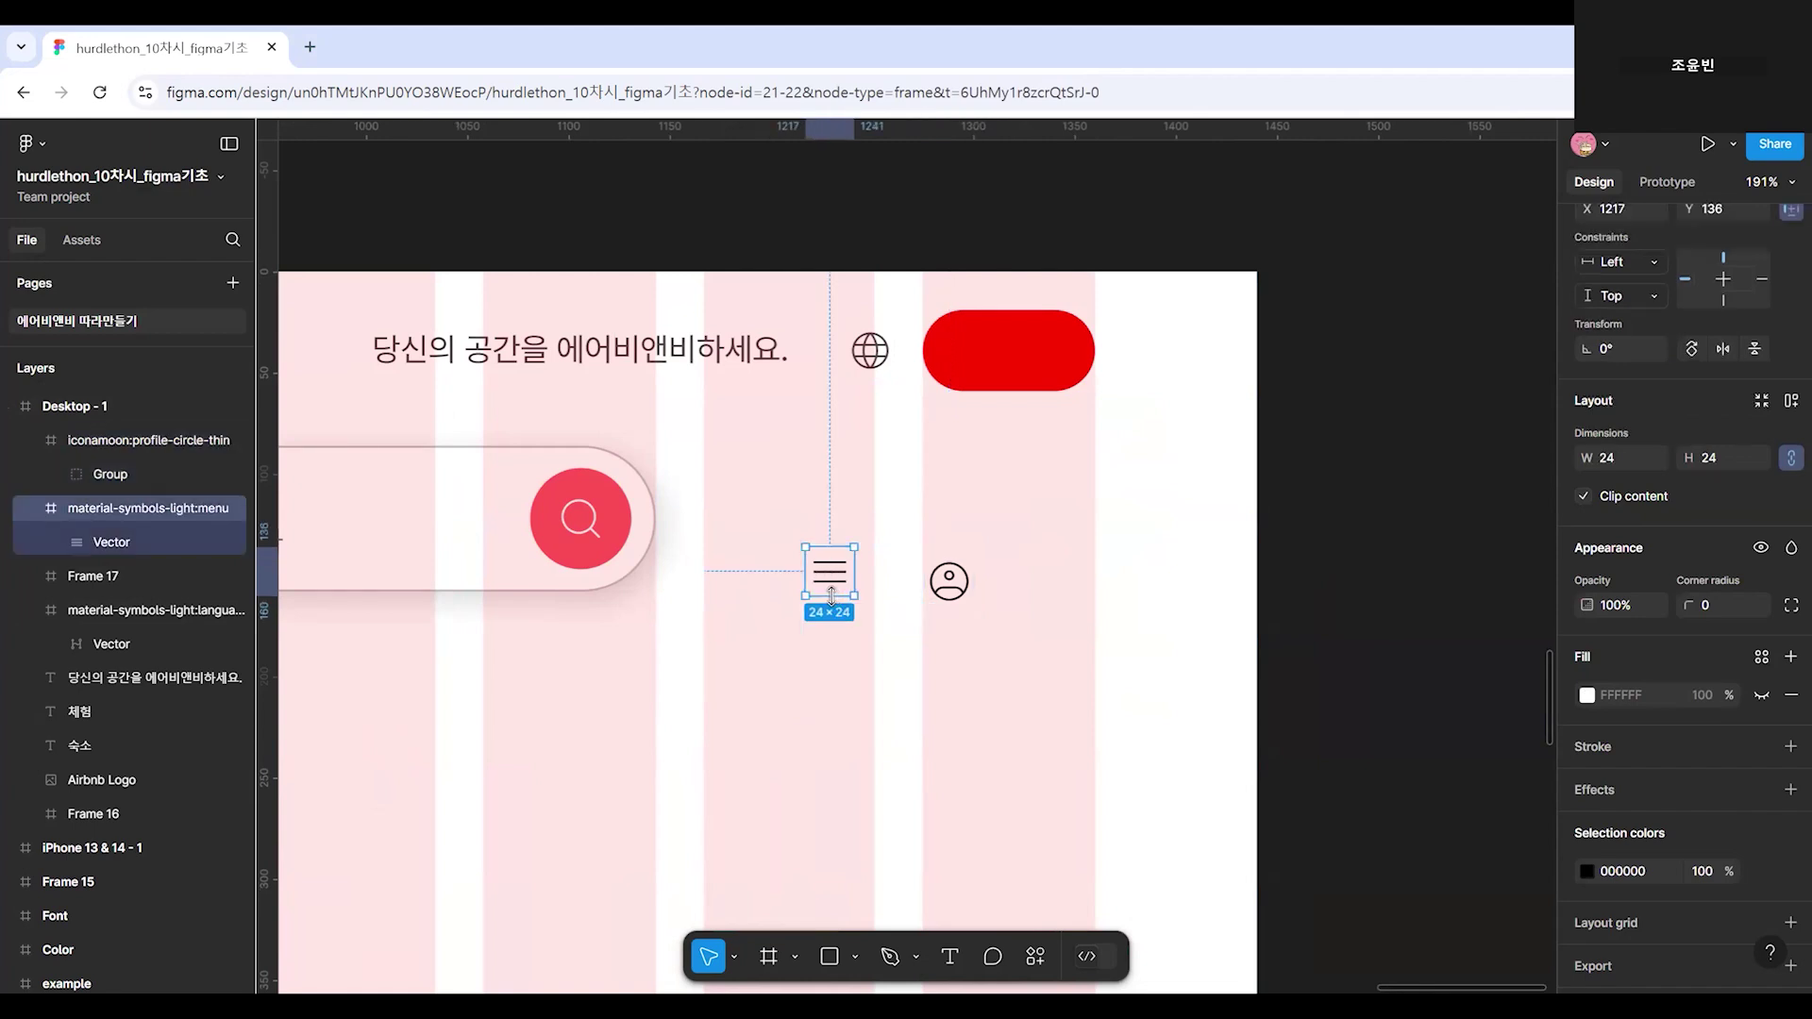
drag(831, 583, 988, 362)
drag(955, 590, 1055, 352)
scroll(934, 591, down, 5)
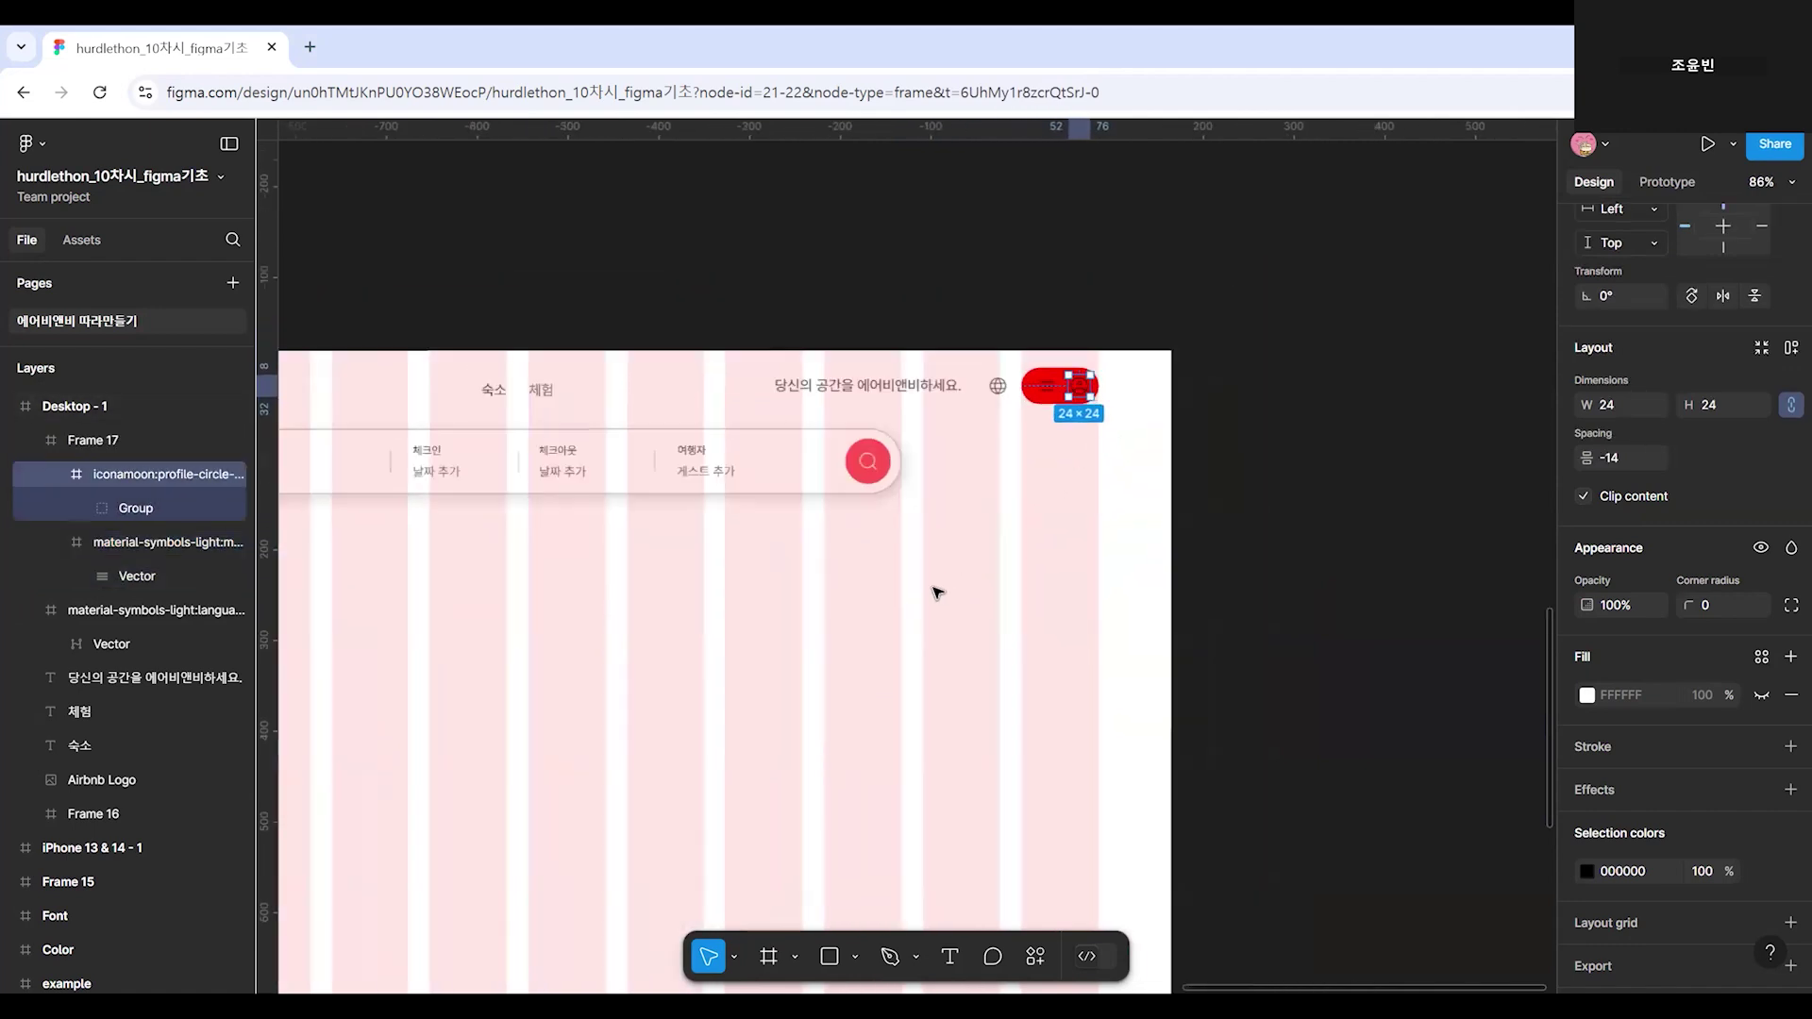
Compare the red button and its icons with the menu and profile button in the example header.
click(1412, 651)
scroll(1119, 456, left, 5)
scroll(1119, 456, left, 5)
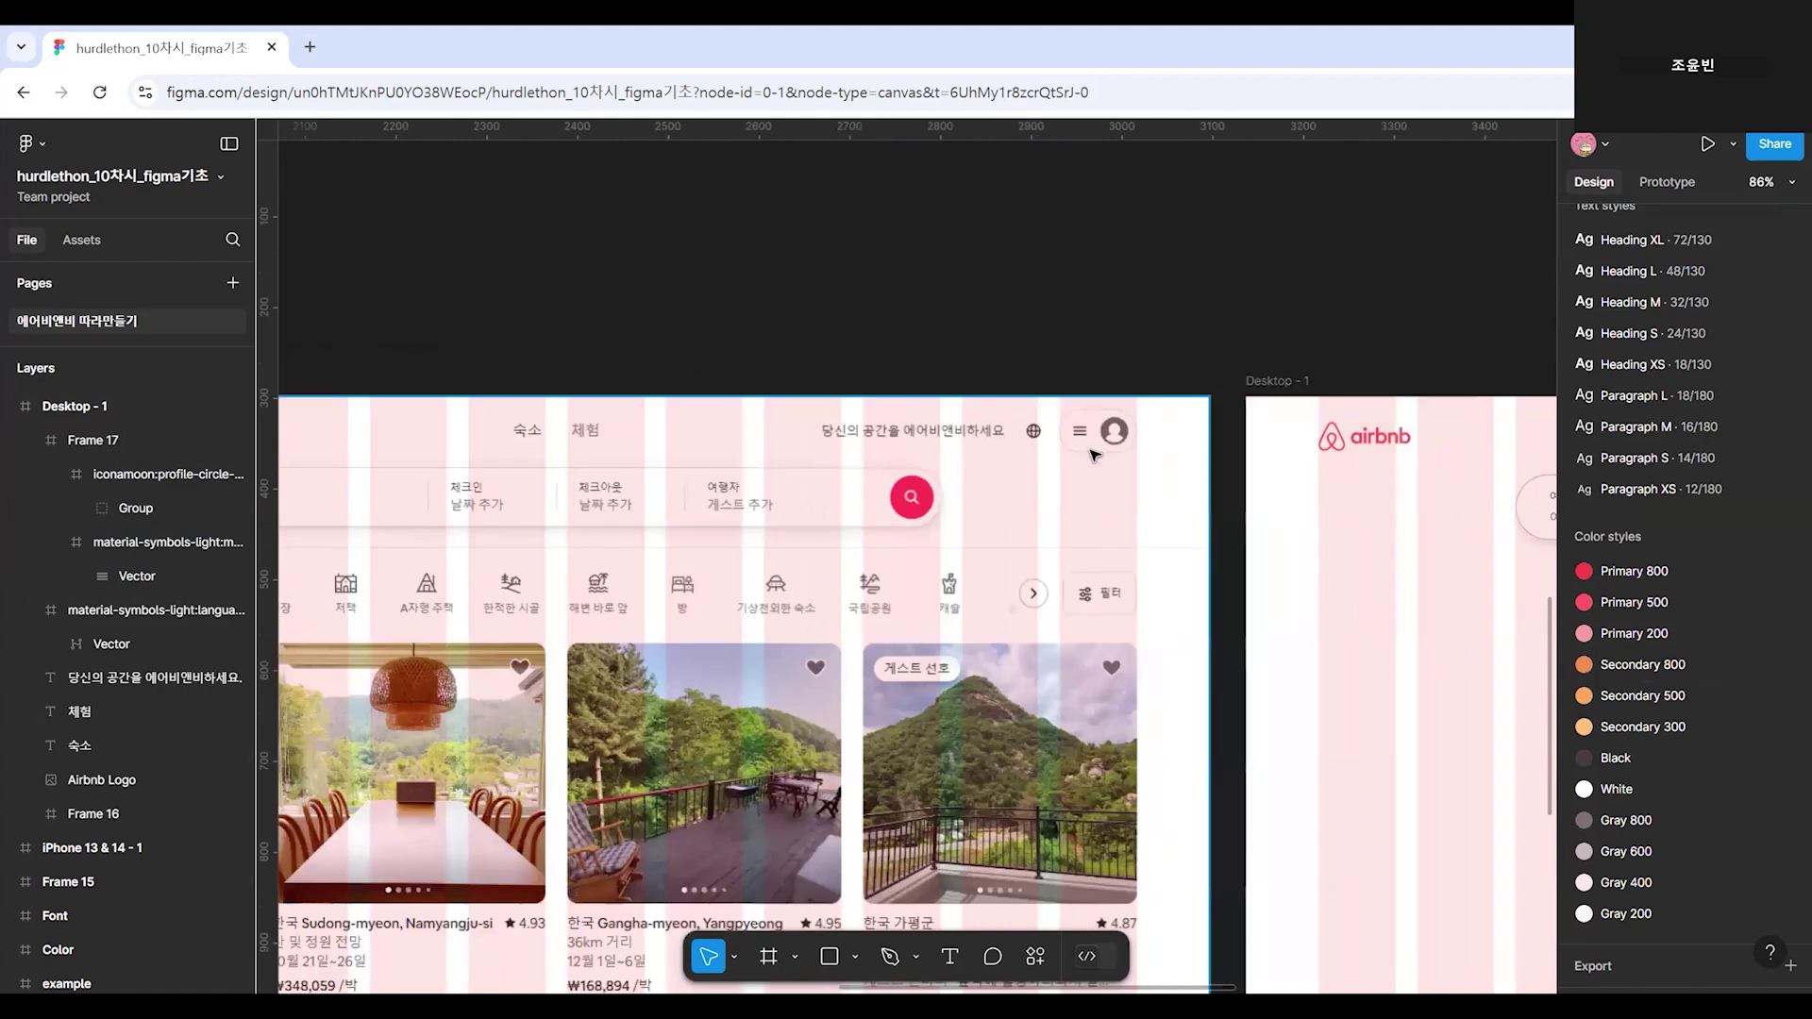
scroll(1086, 432, right, 3)
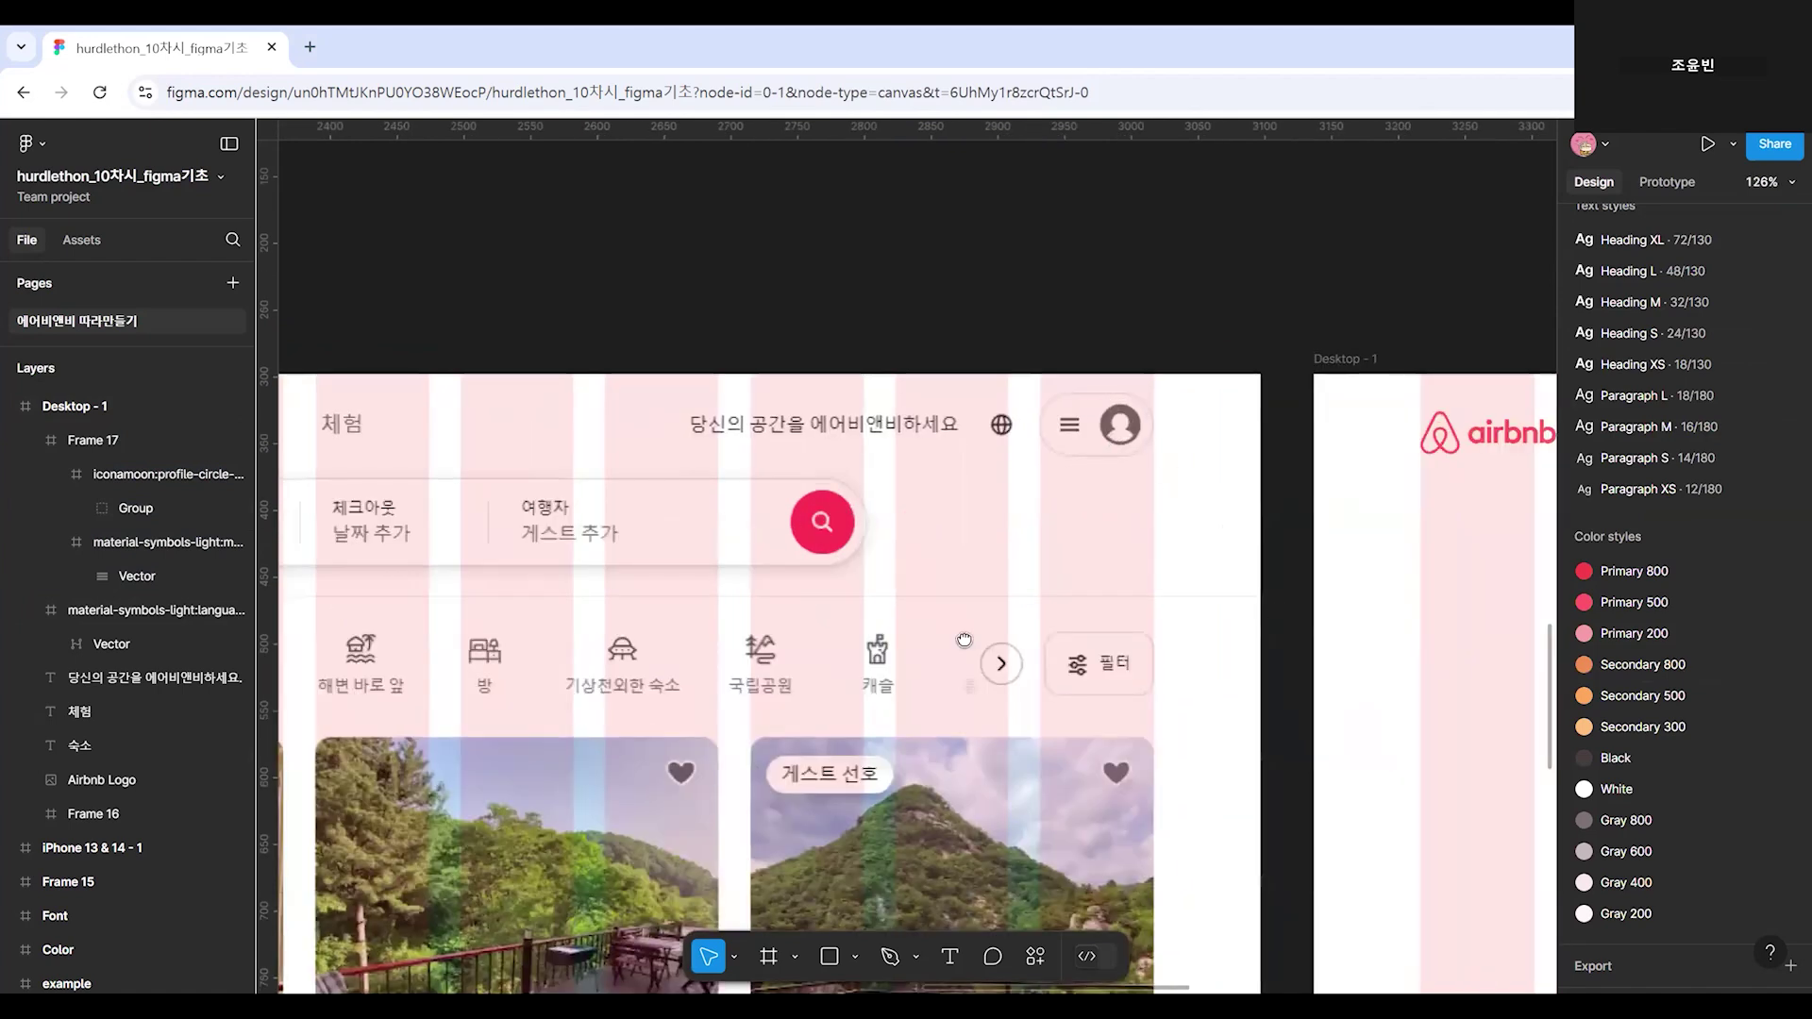
scroll(1061, 656, up, 3)
scroll(1061, 656, right, 5)
scroll(1029, 552, up, 5)
click(1036, 433)
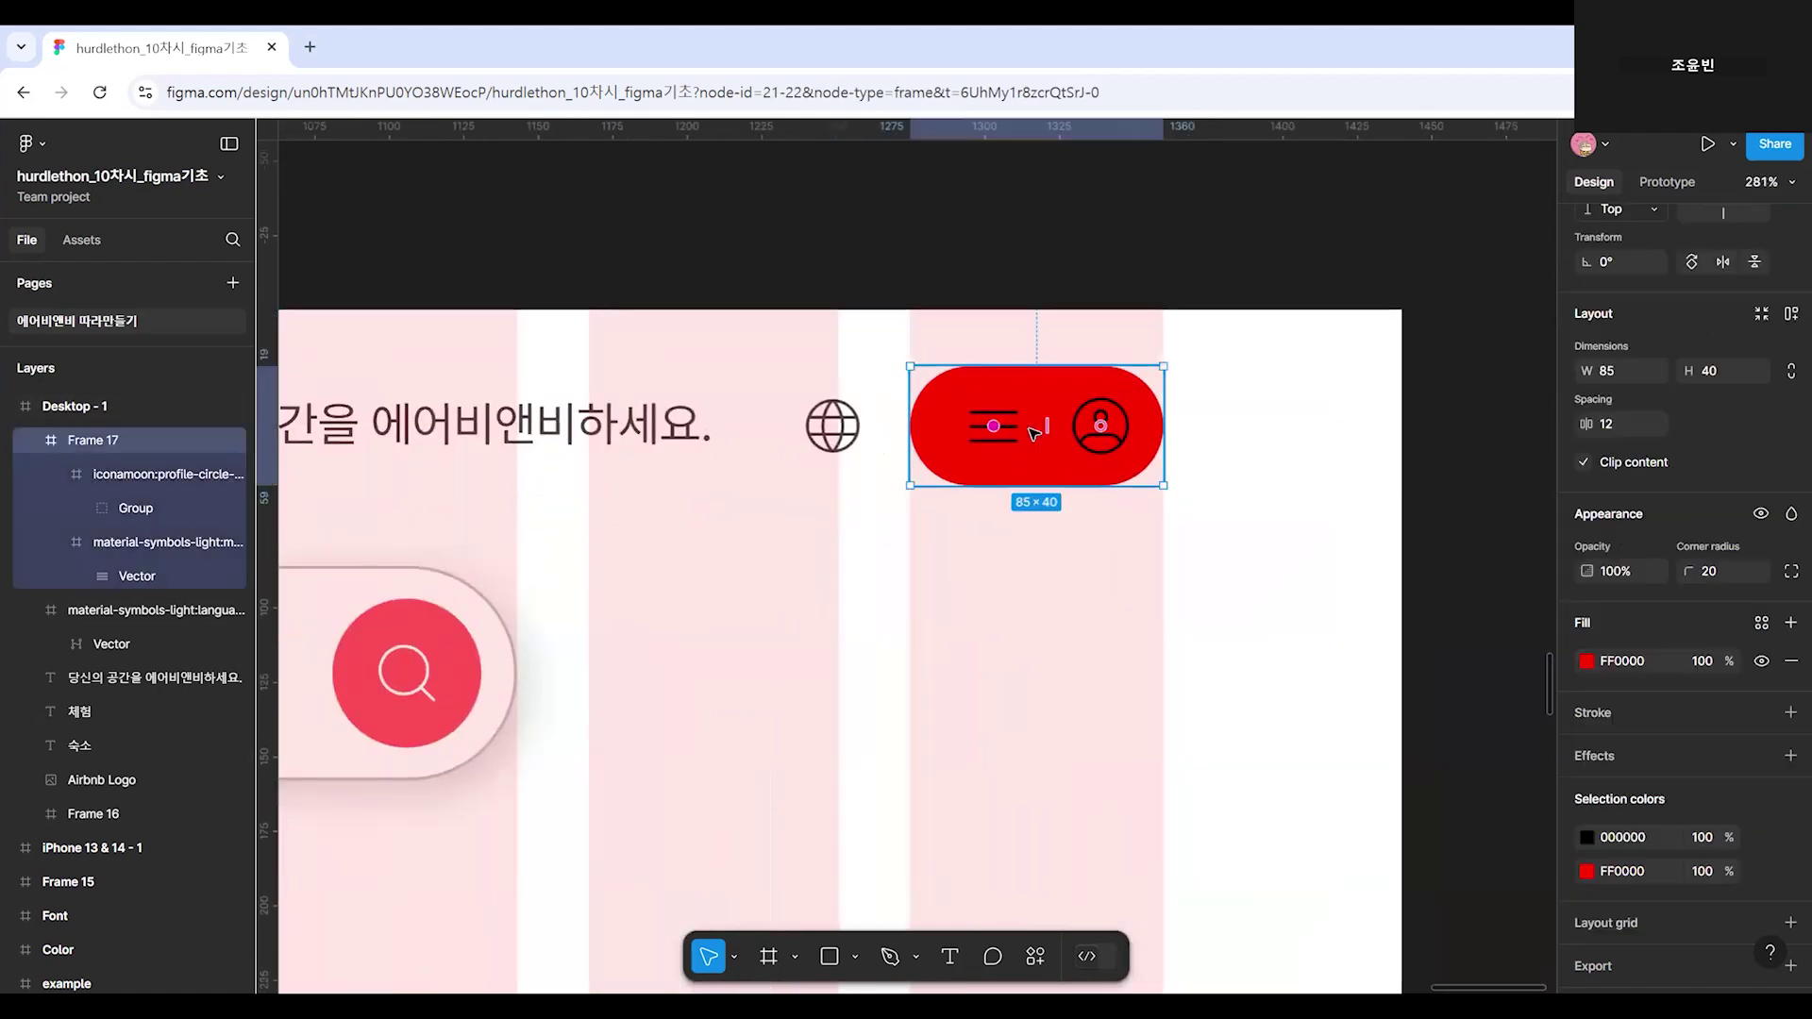
Enlarge the profile icon in the red button to 32 × 32 with its proportions locked.
click(1118, 420)
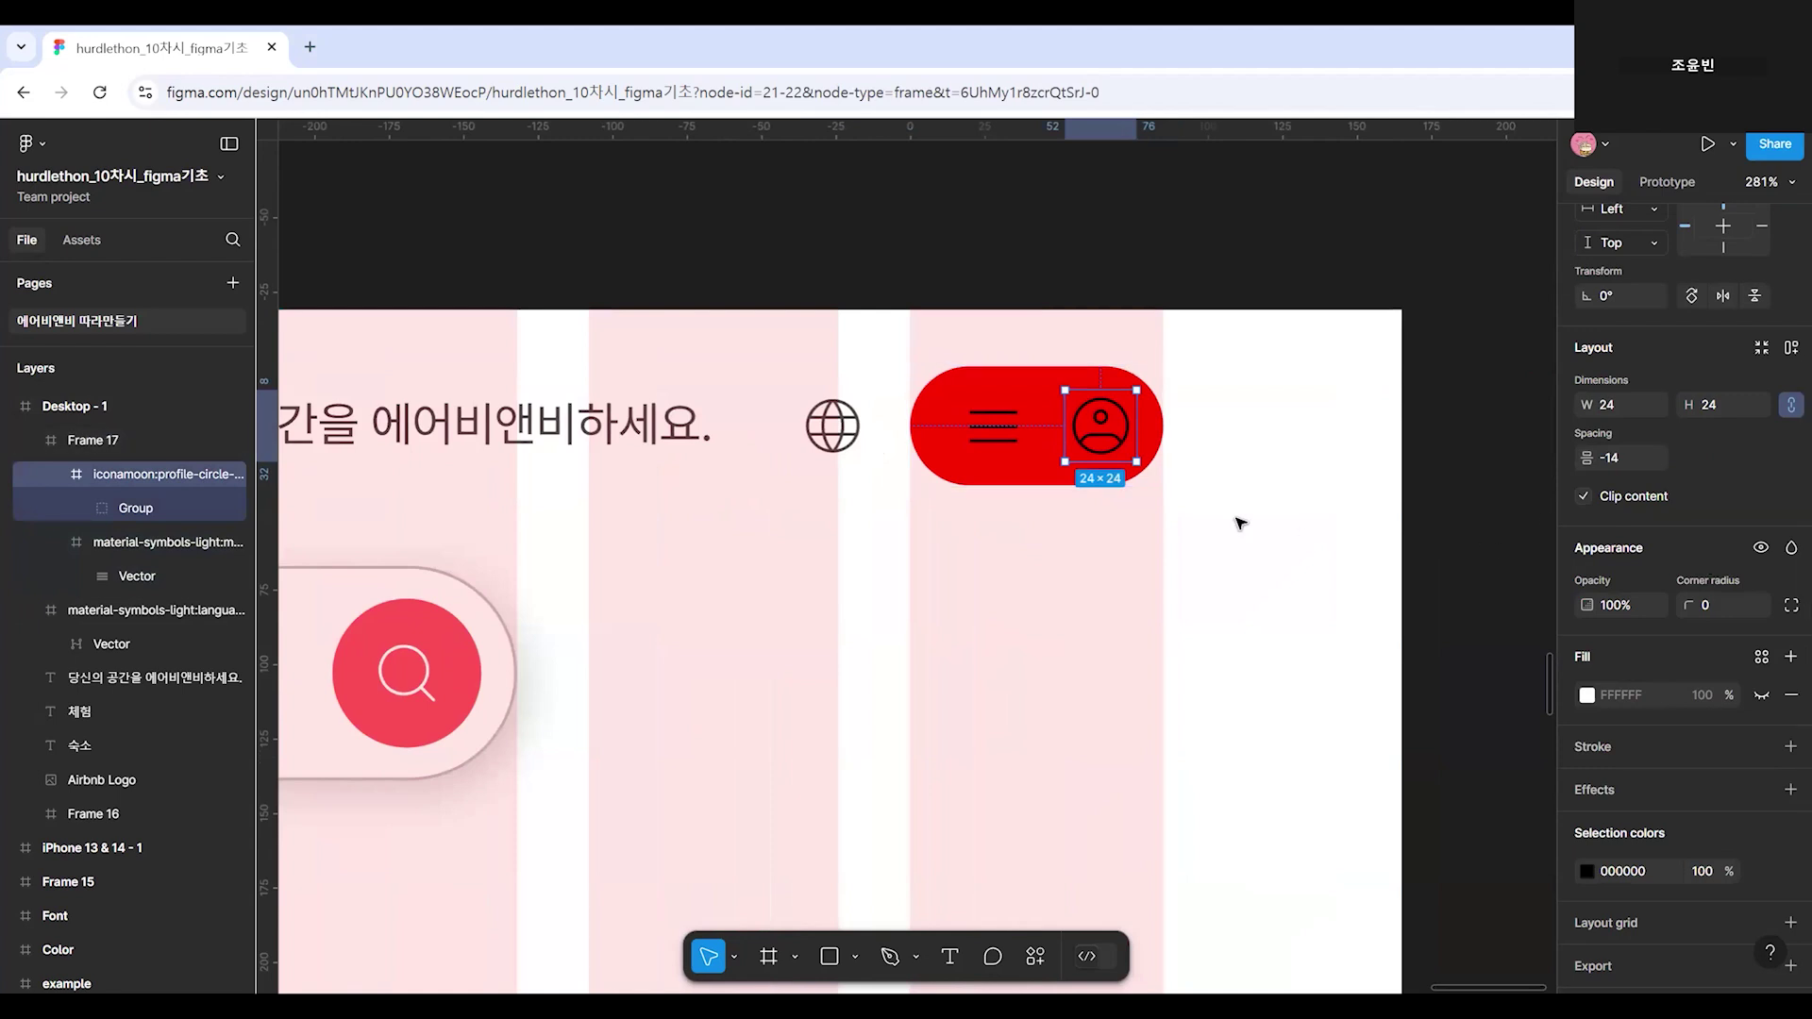
drag(1069, 460, 1035, 479)
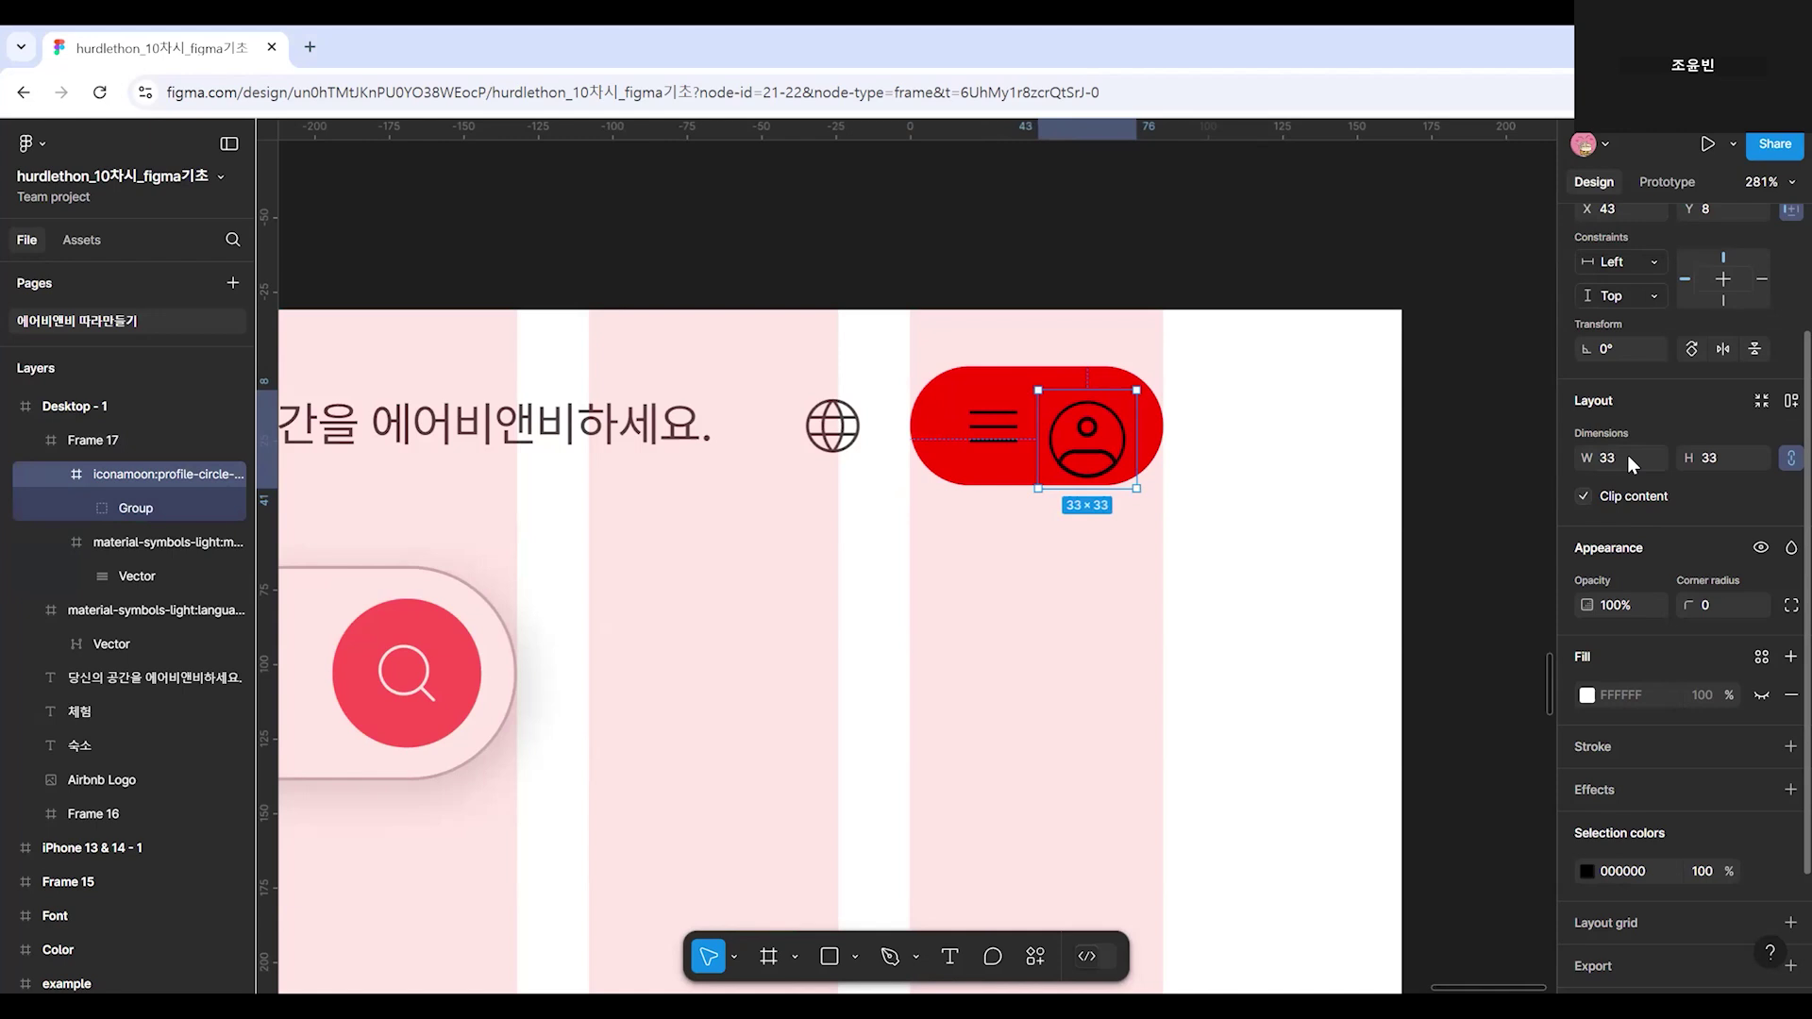
scroll(1650, 519, up, 3)
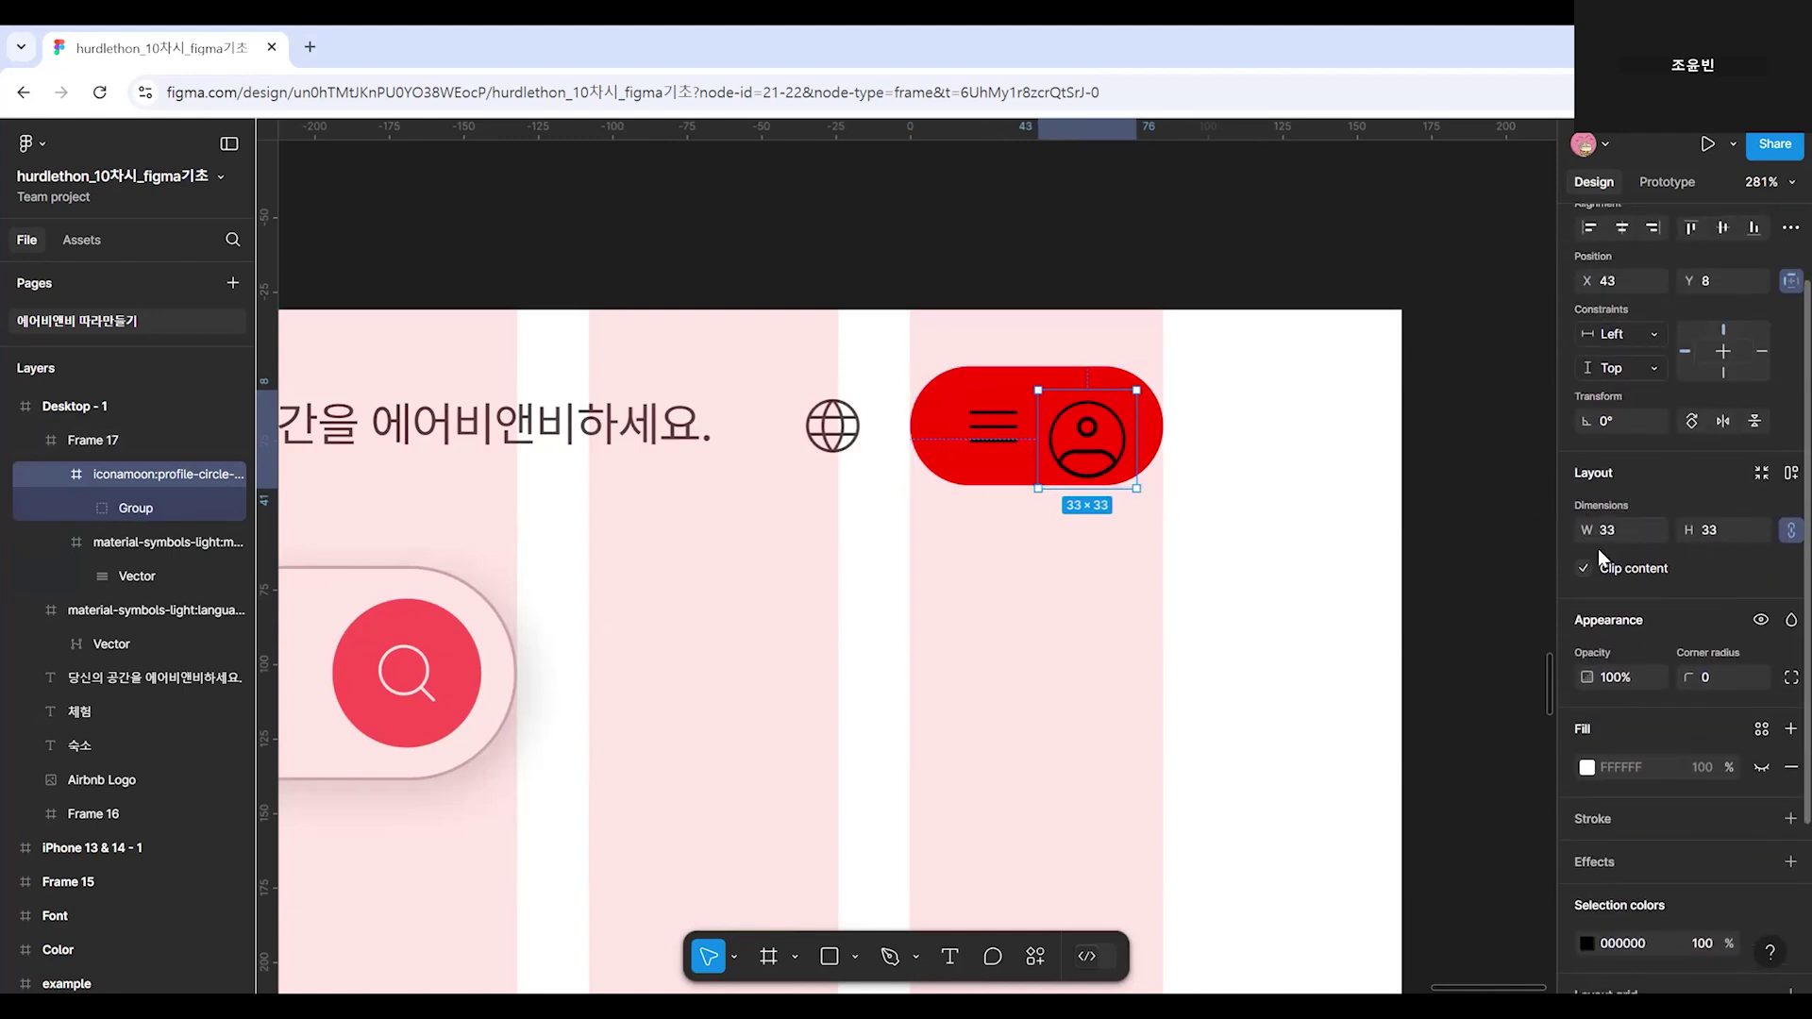
click(1788, 533)
click(1789, 532)
key(Return)
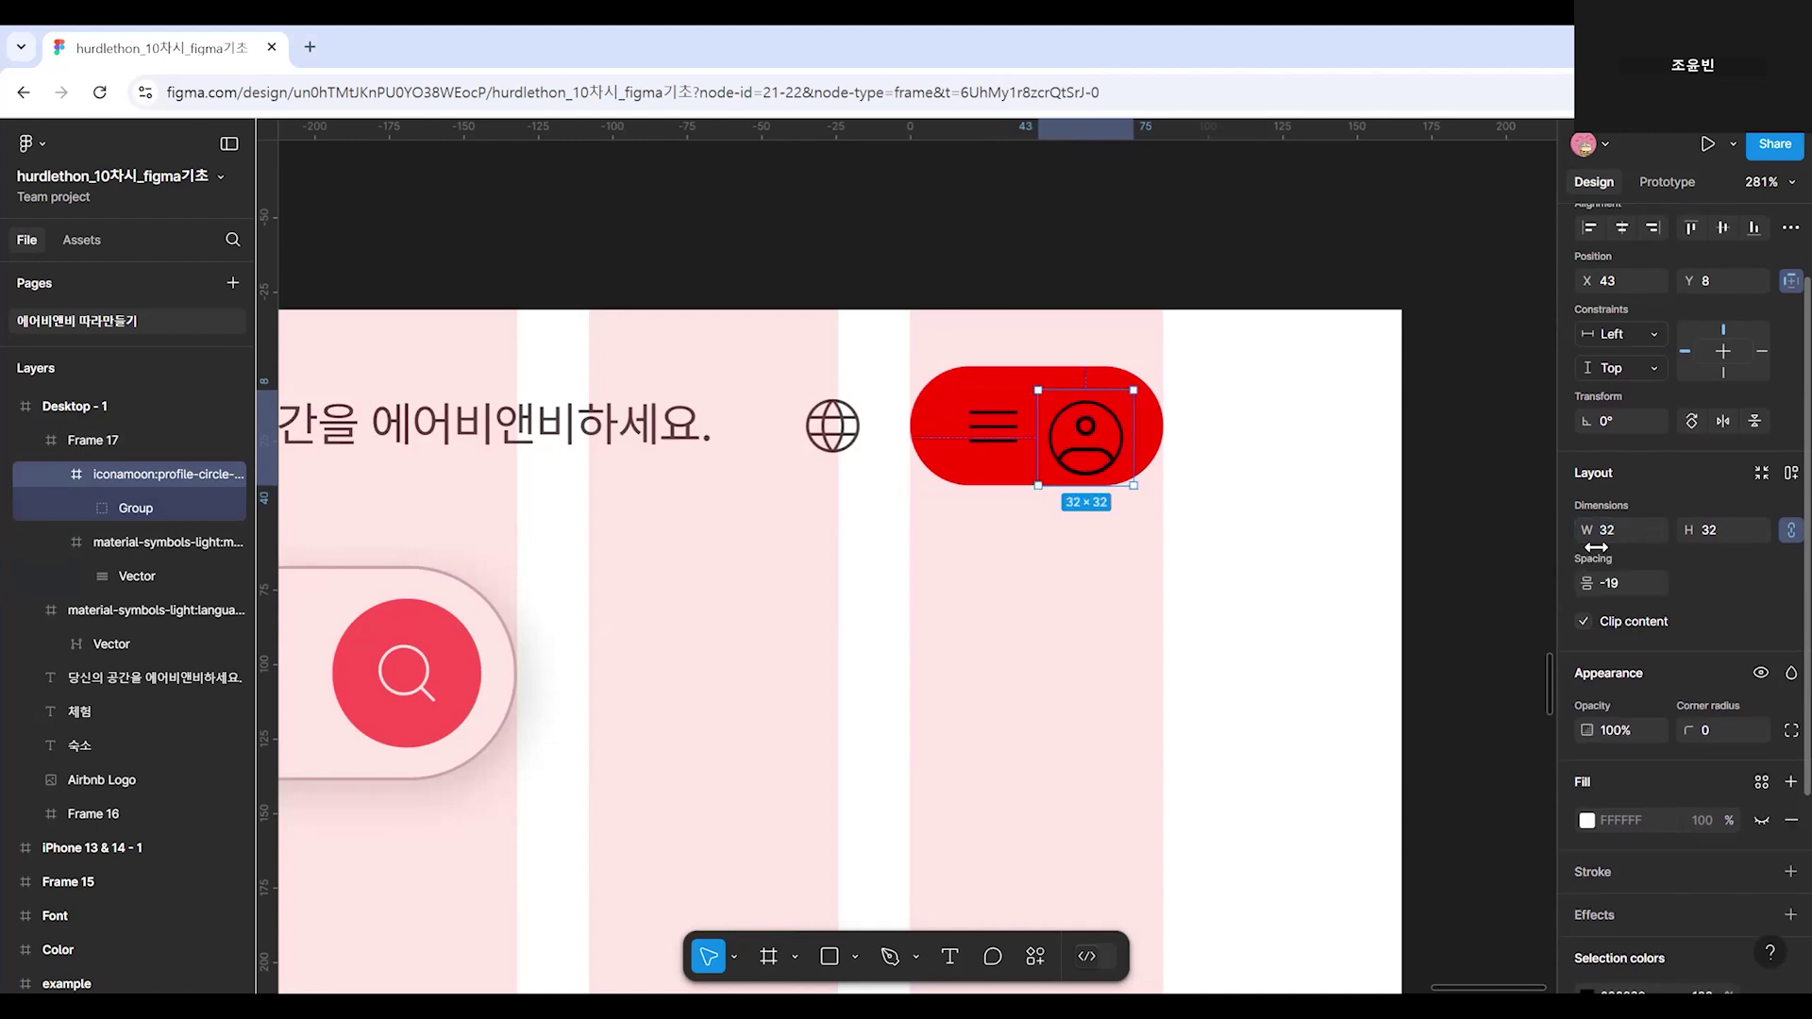
Reposition the icons within the red button, with the profile icon at X 46, Y 4 and the menu icon at X 14, Y 8.
mouse_move(1093, 464)
mouse_down()
mouse_move(1093, 440)
mouse_move(1103, 457)
mouse_up()
click(990, 437)
drag(994, 439, 991, 440)
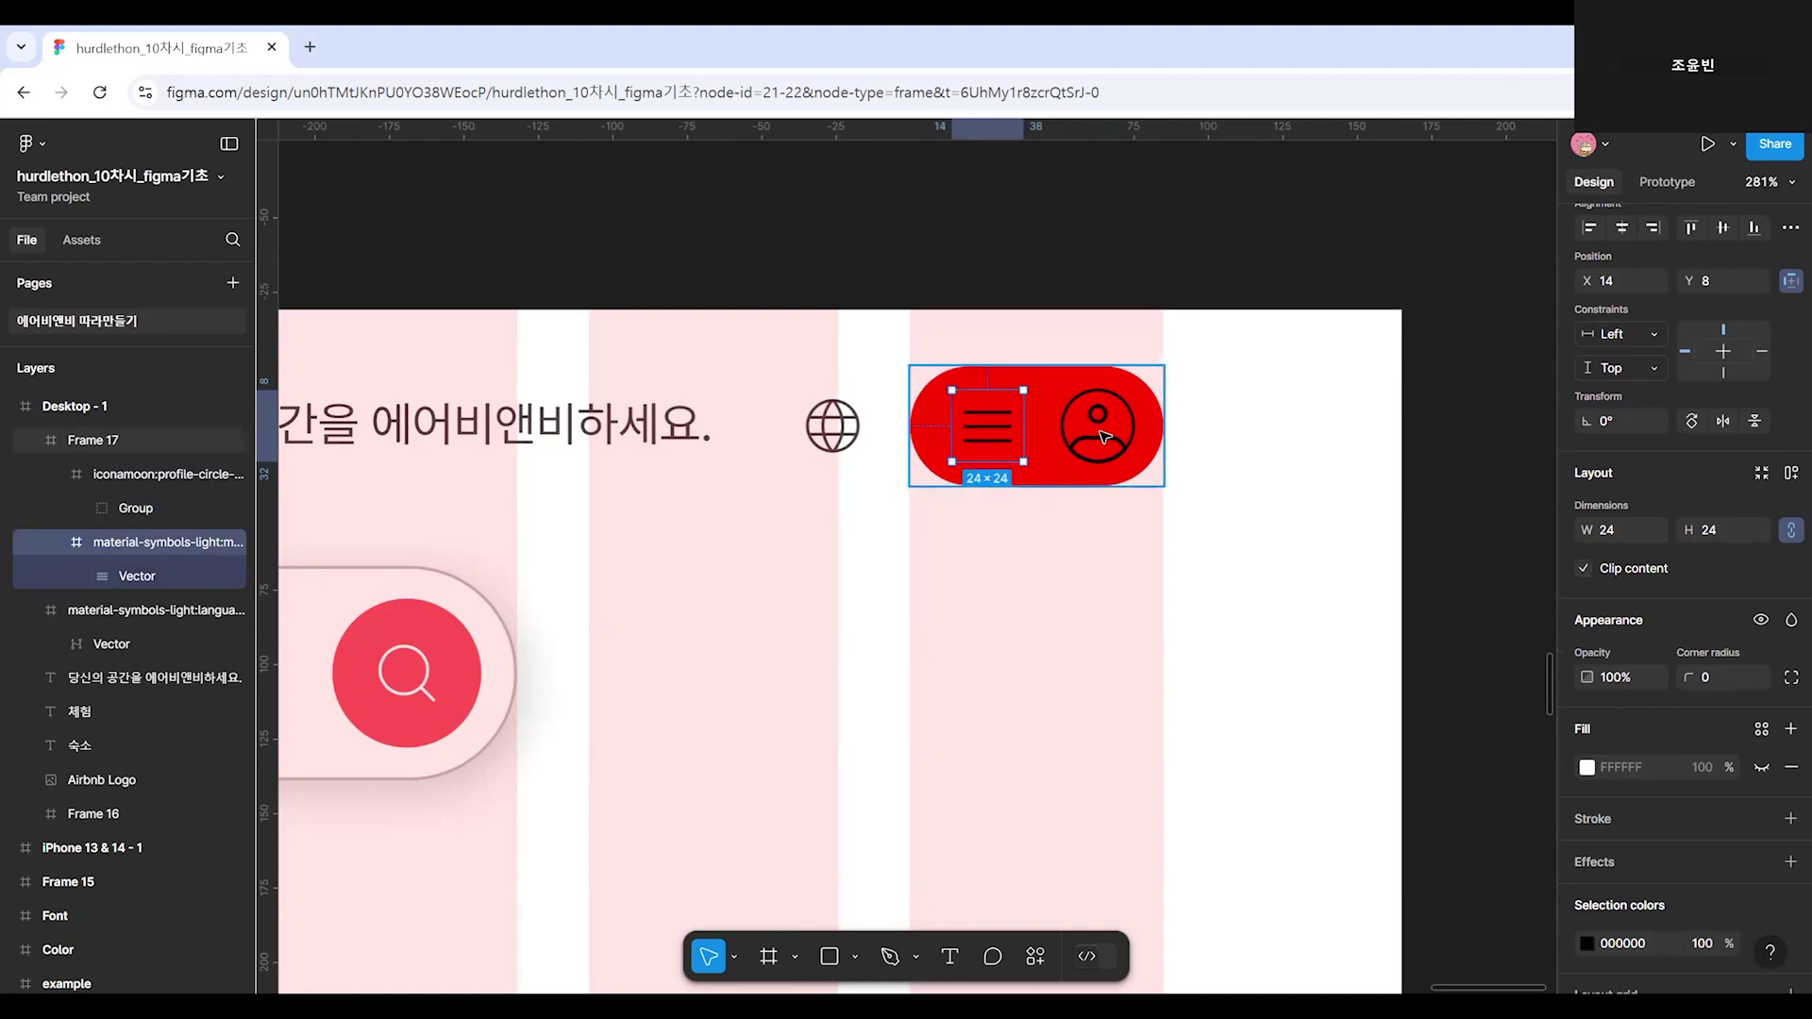
click(1090, 425)
drag(1116, 436, 1116, 437)
Check the example header's button again, then apply the Black color style to the menu icon.
scroll(1347, 433, down, 5)
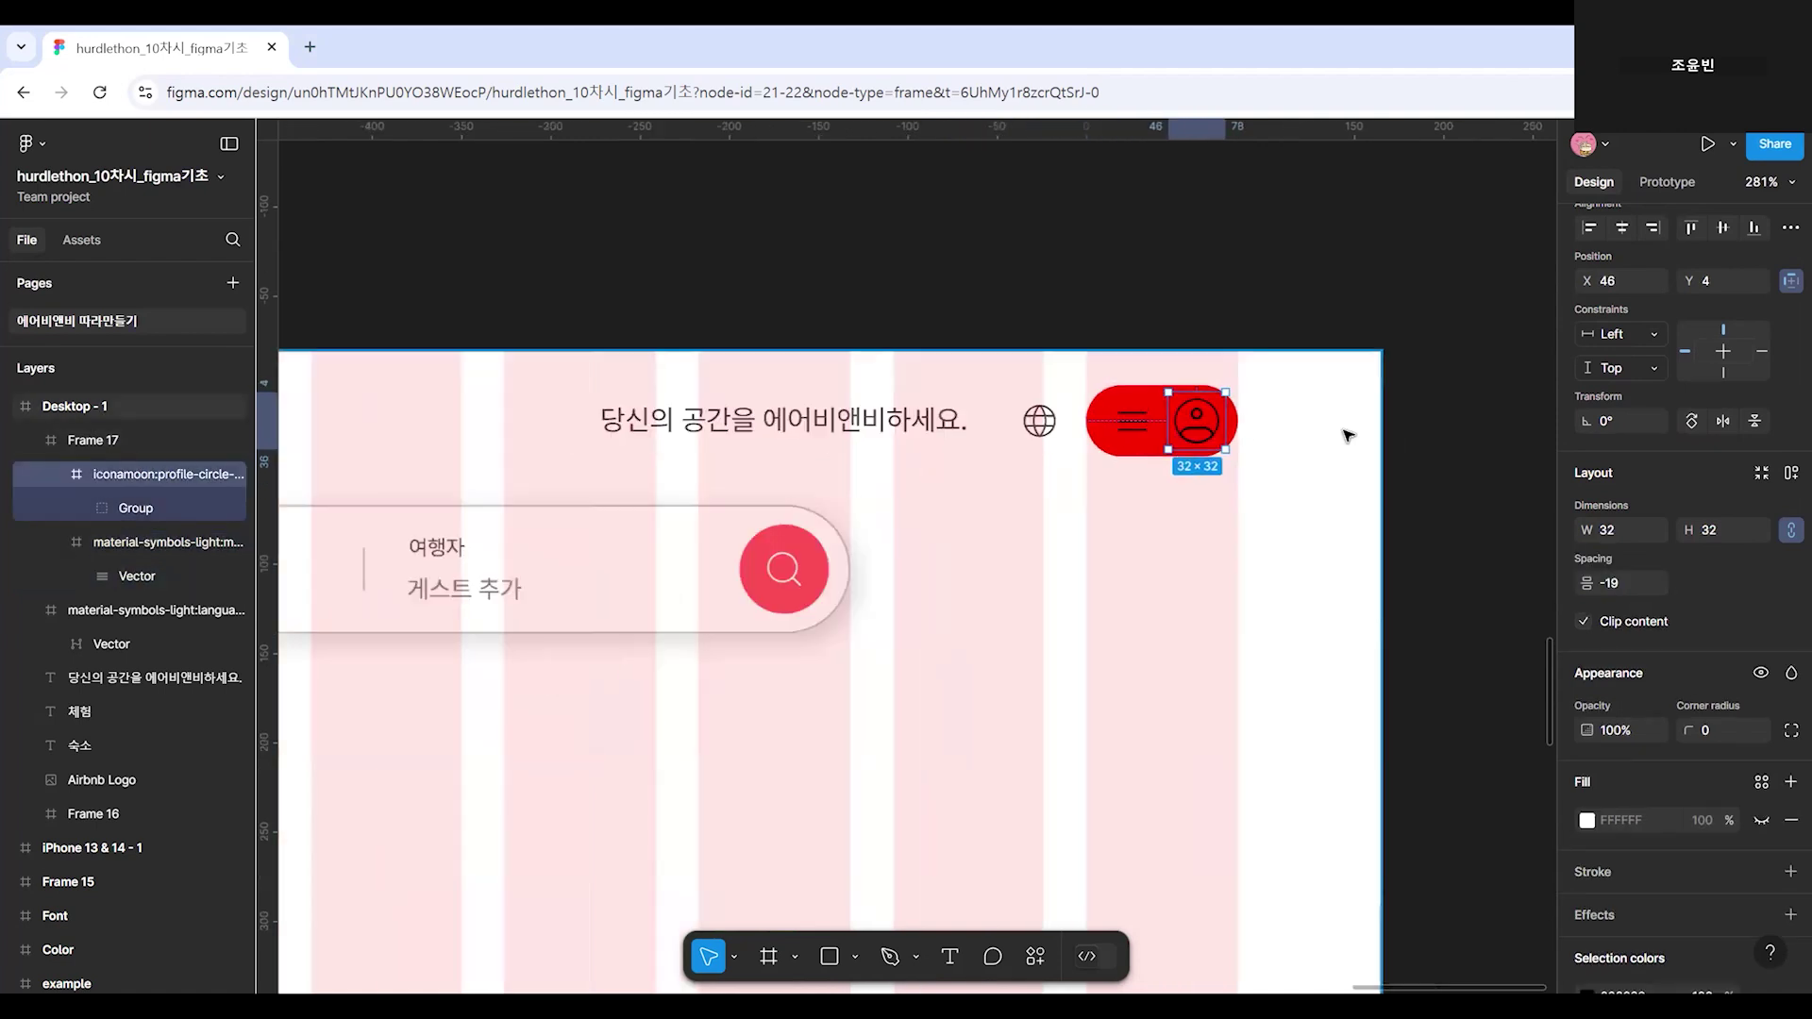
click(1108, 623)
drag(817, 691, 1313, 713)
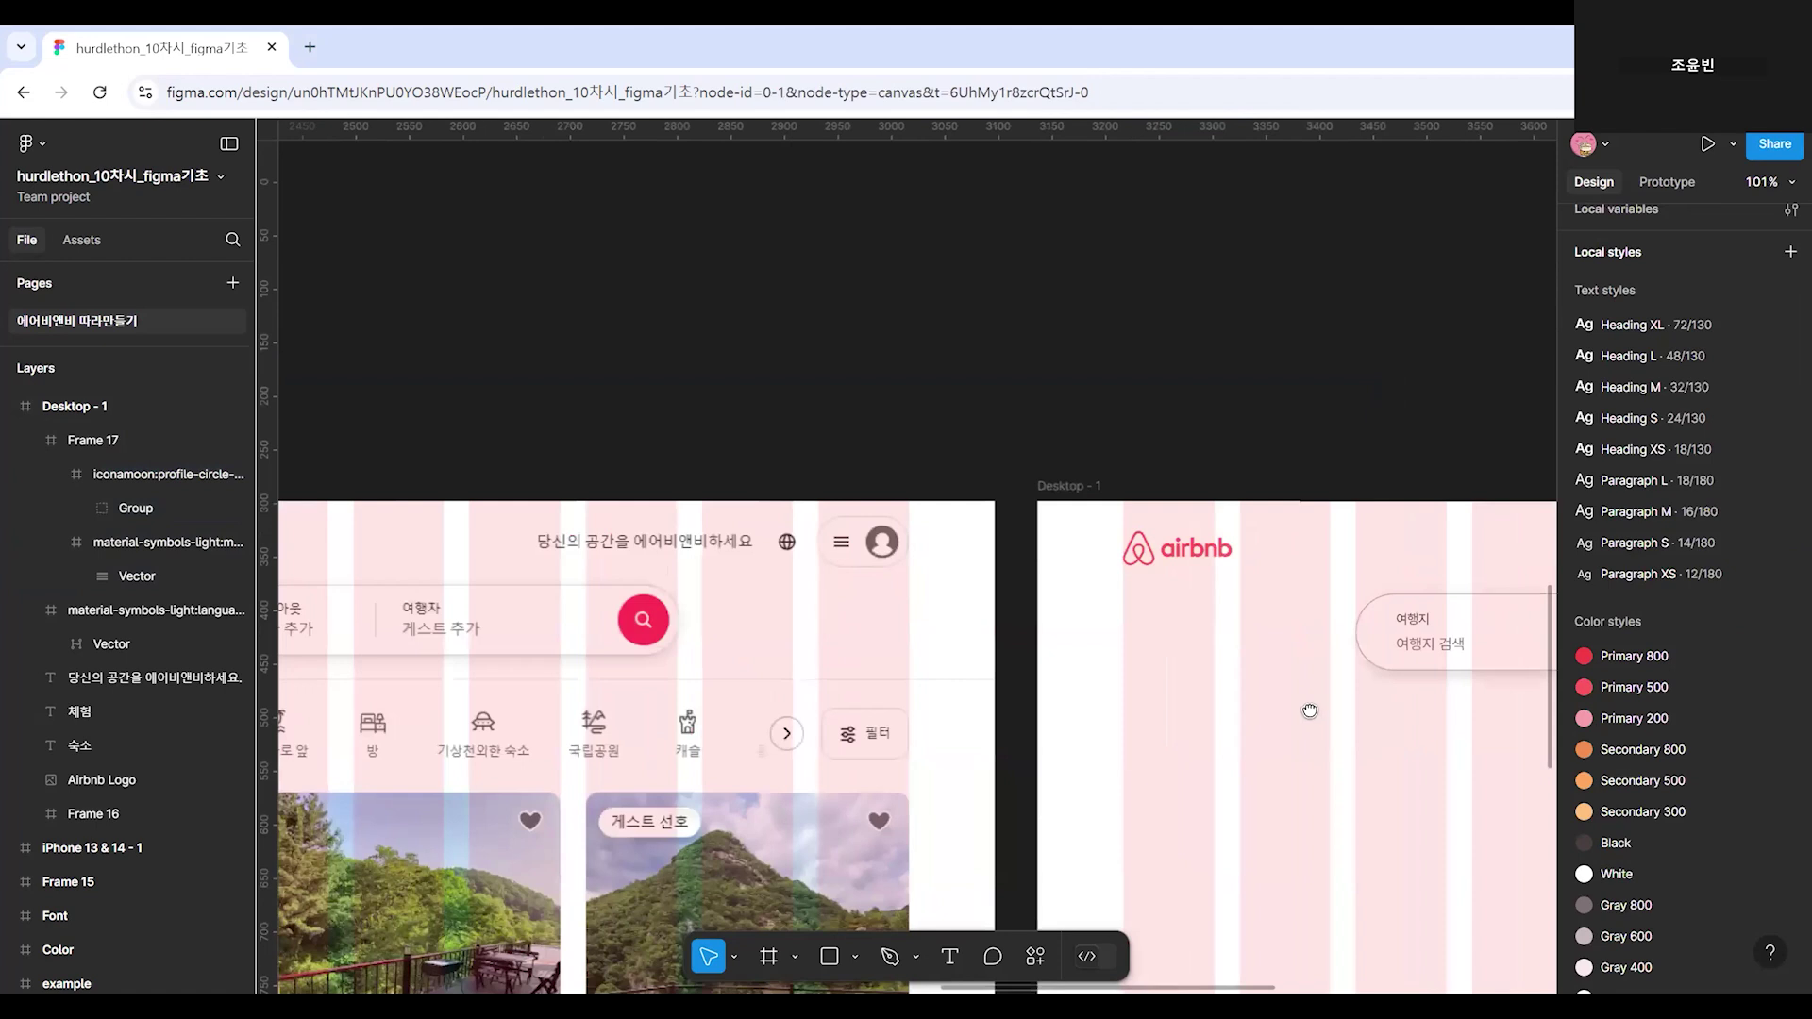
scroll(1311, 711, right, 10)
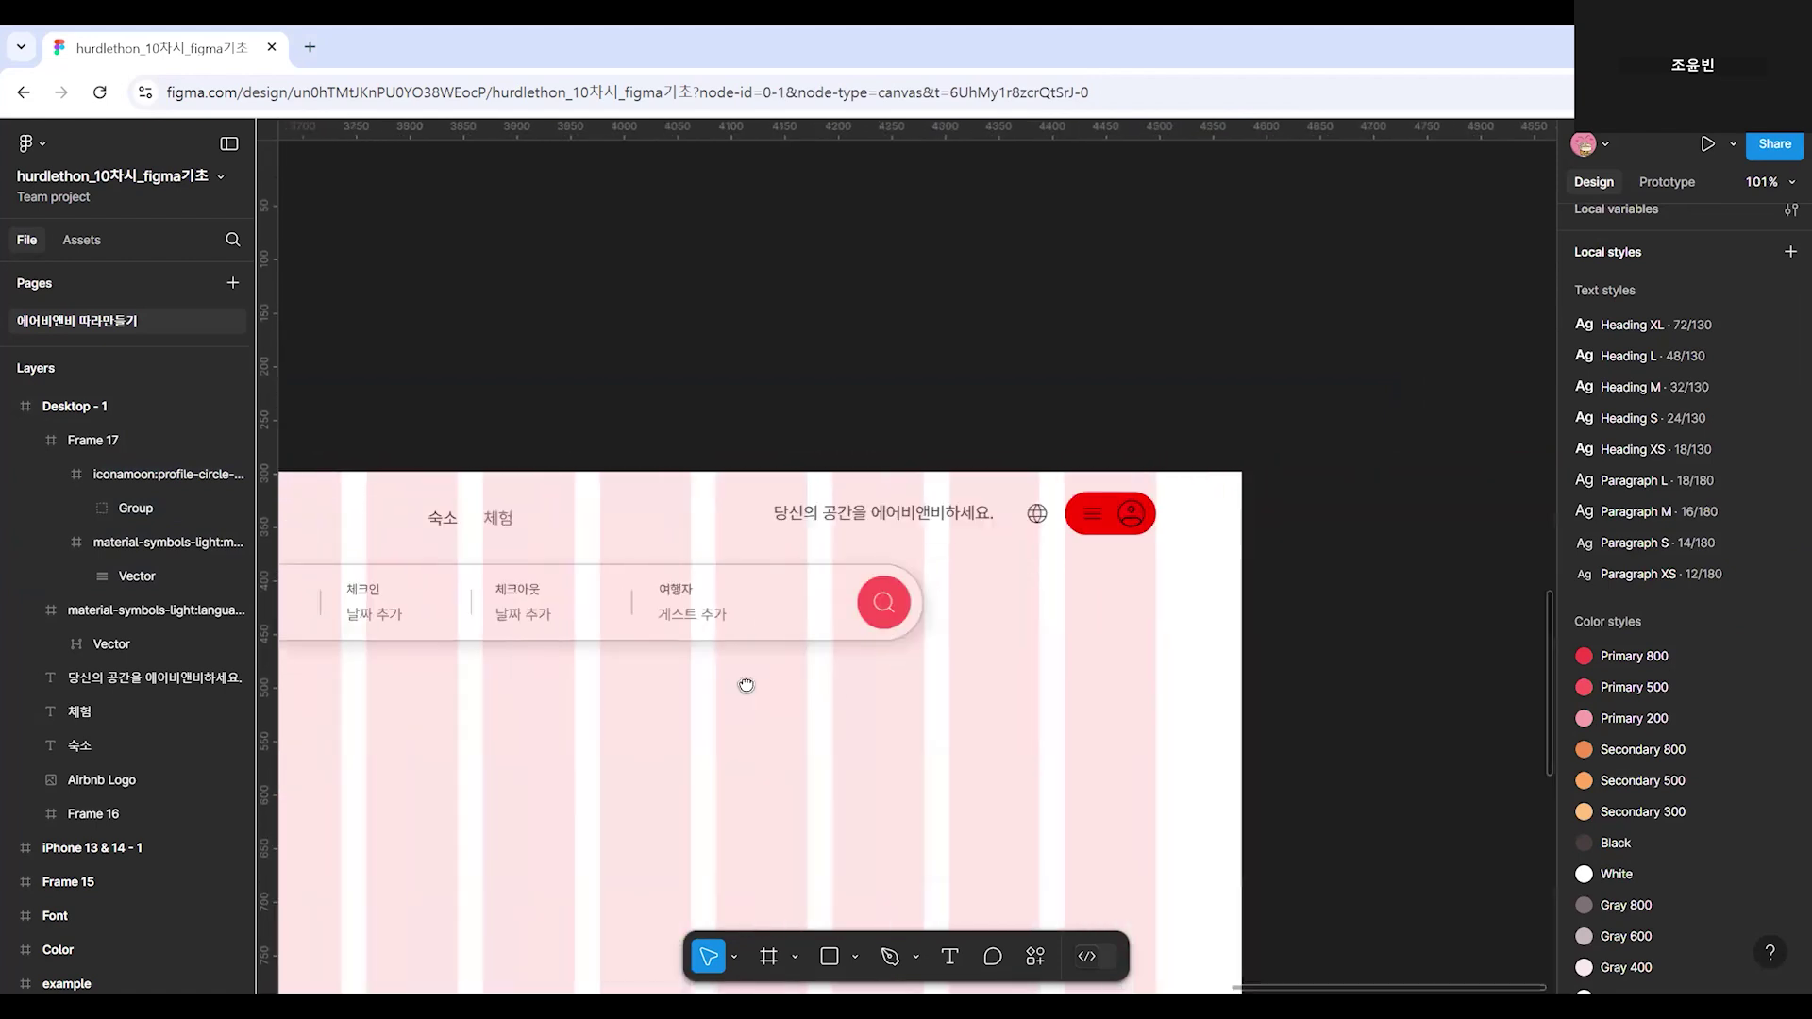
scroll(745, 685, right, 2)
scroll(1142, 562, up, 5)
click(703, 465)
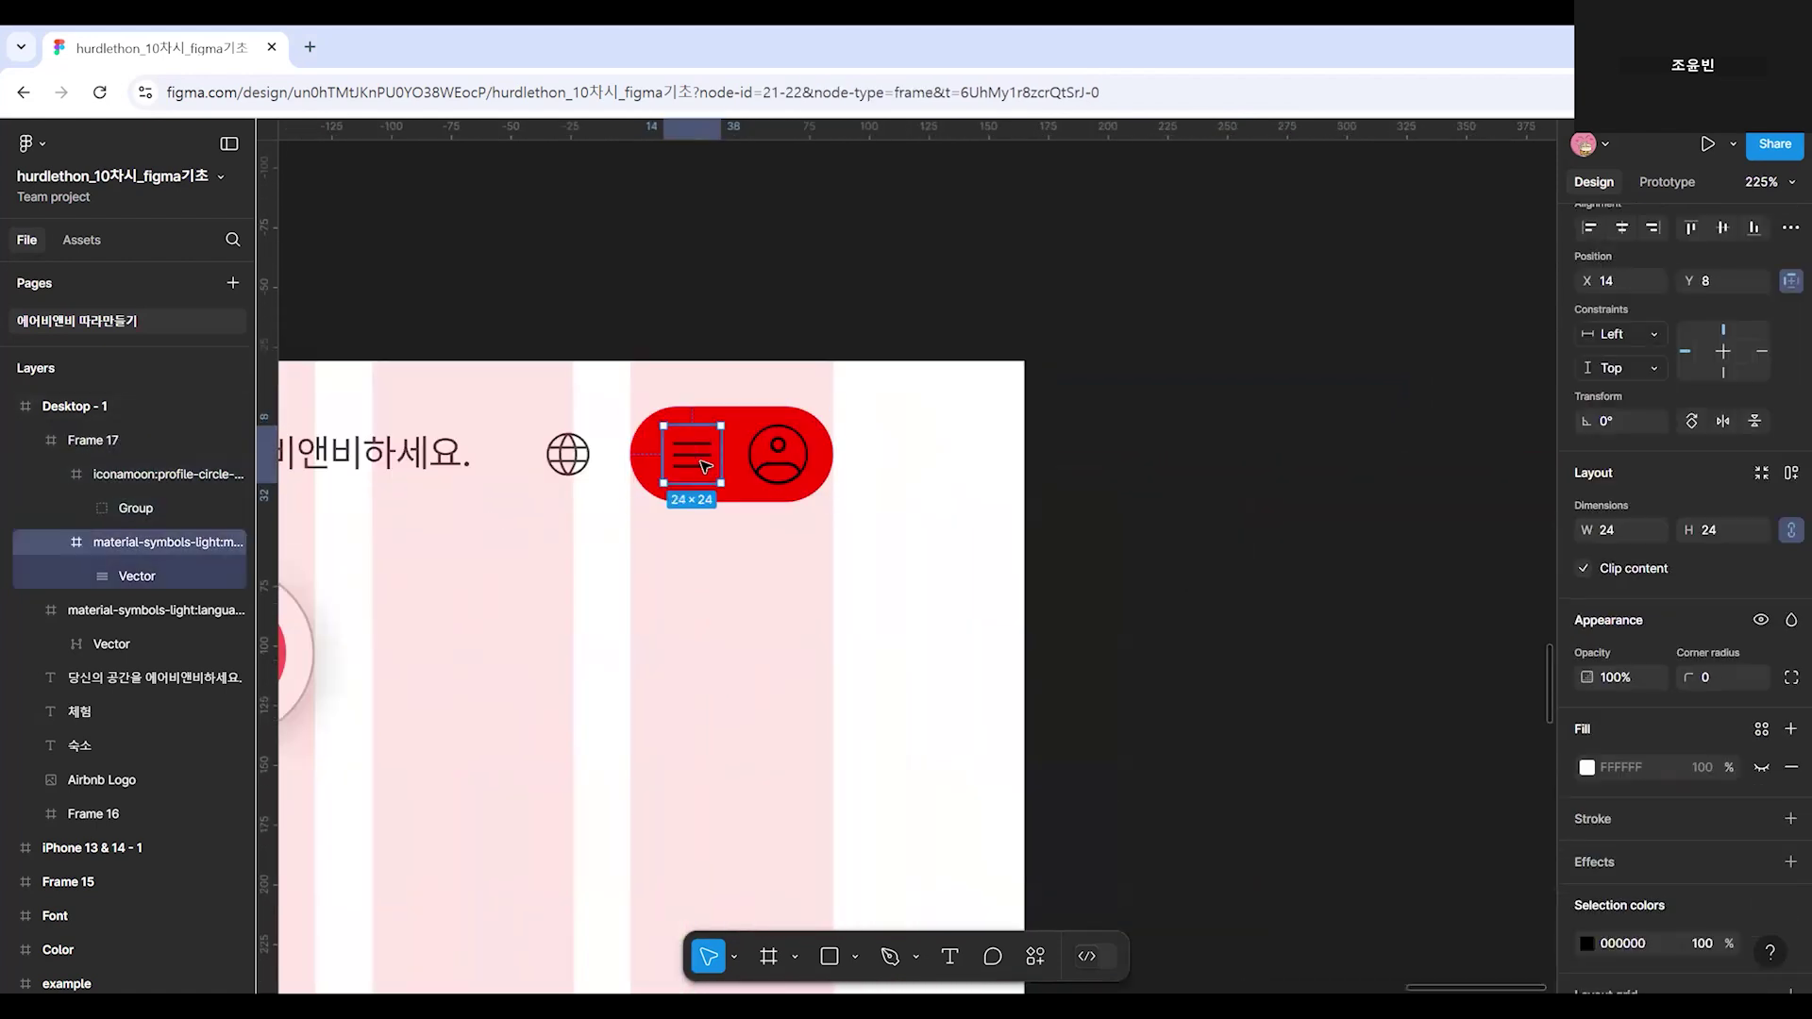
scroll(1757, 808, down, 3)
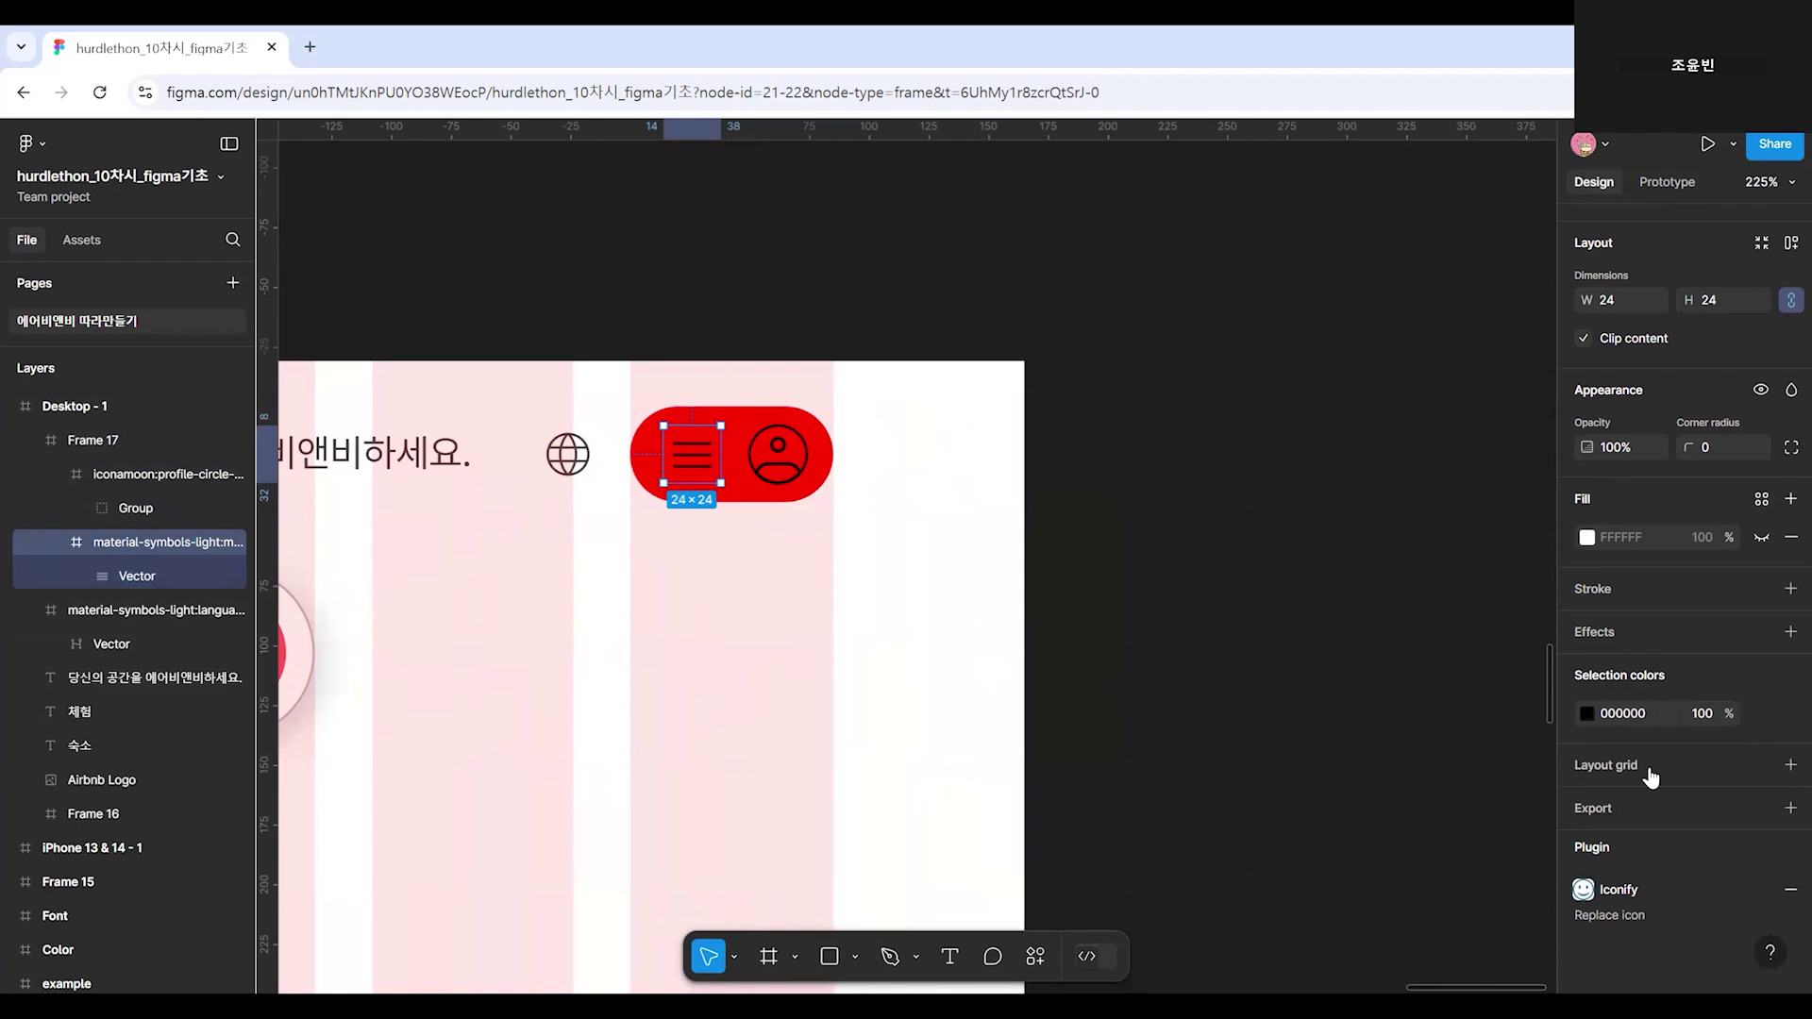
click(1588, 714)
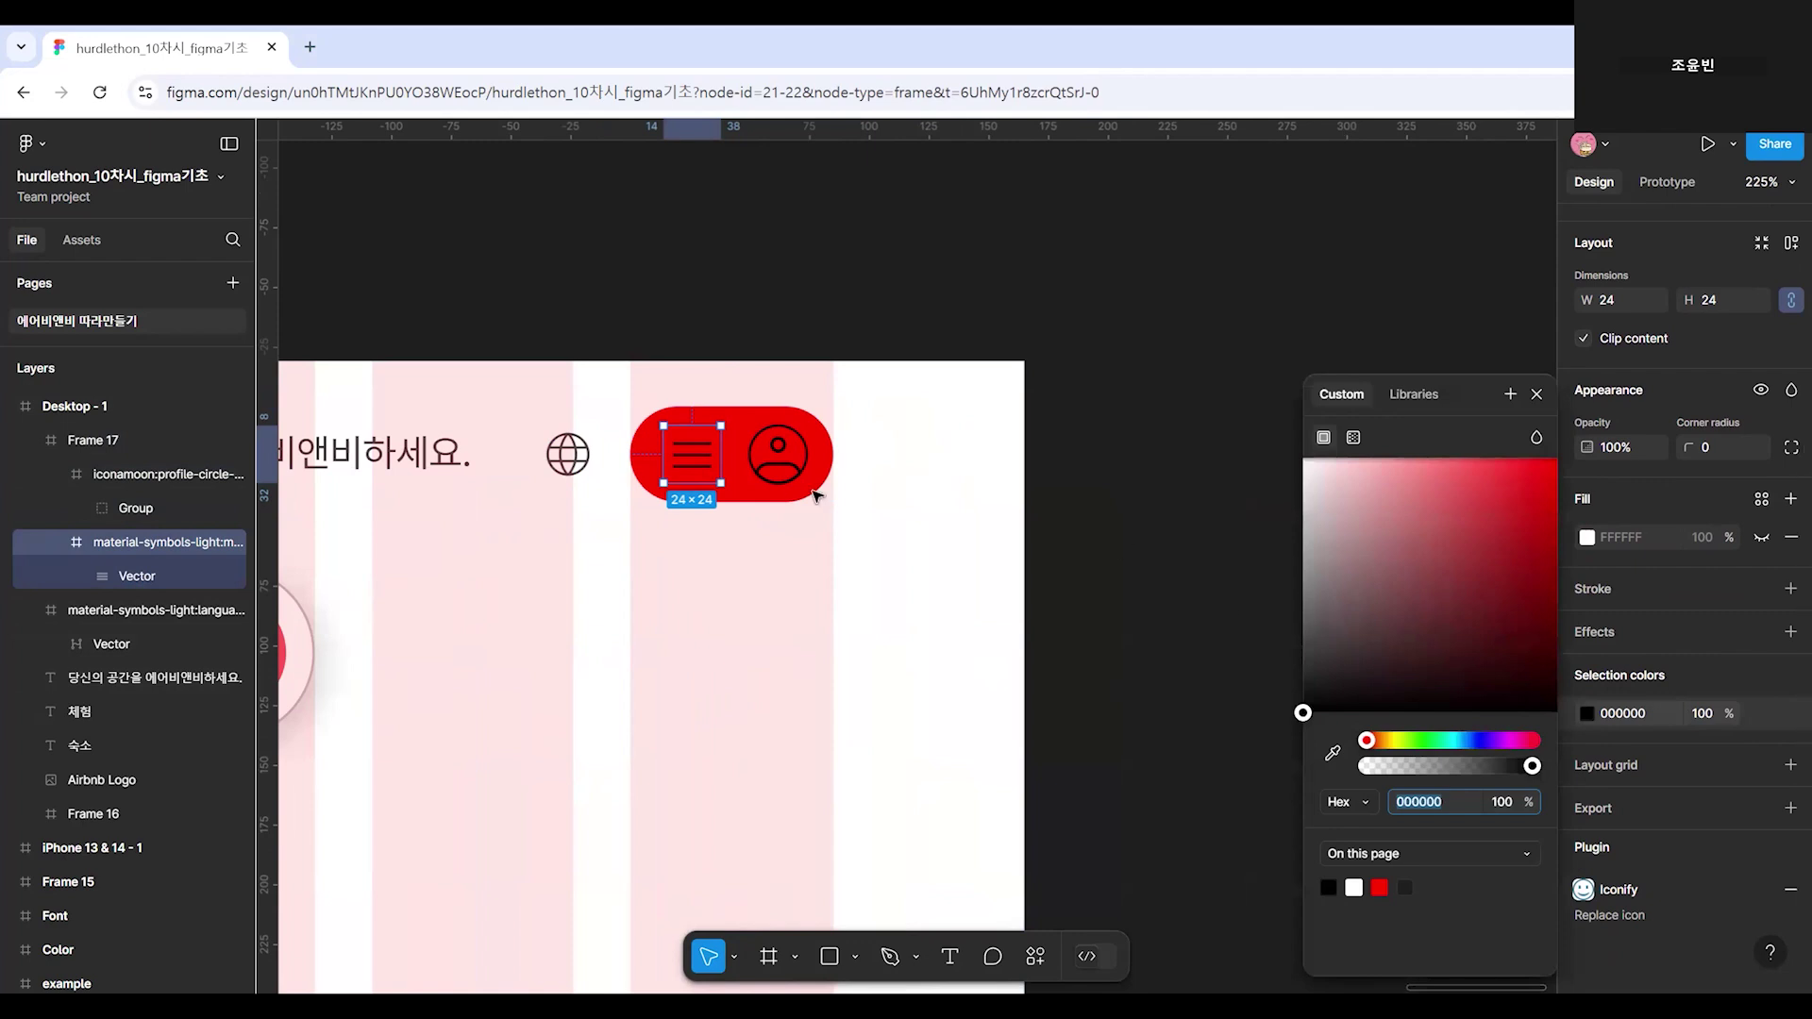
click(1435, 395)
click(1403, 735)
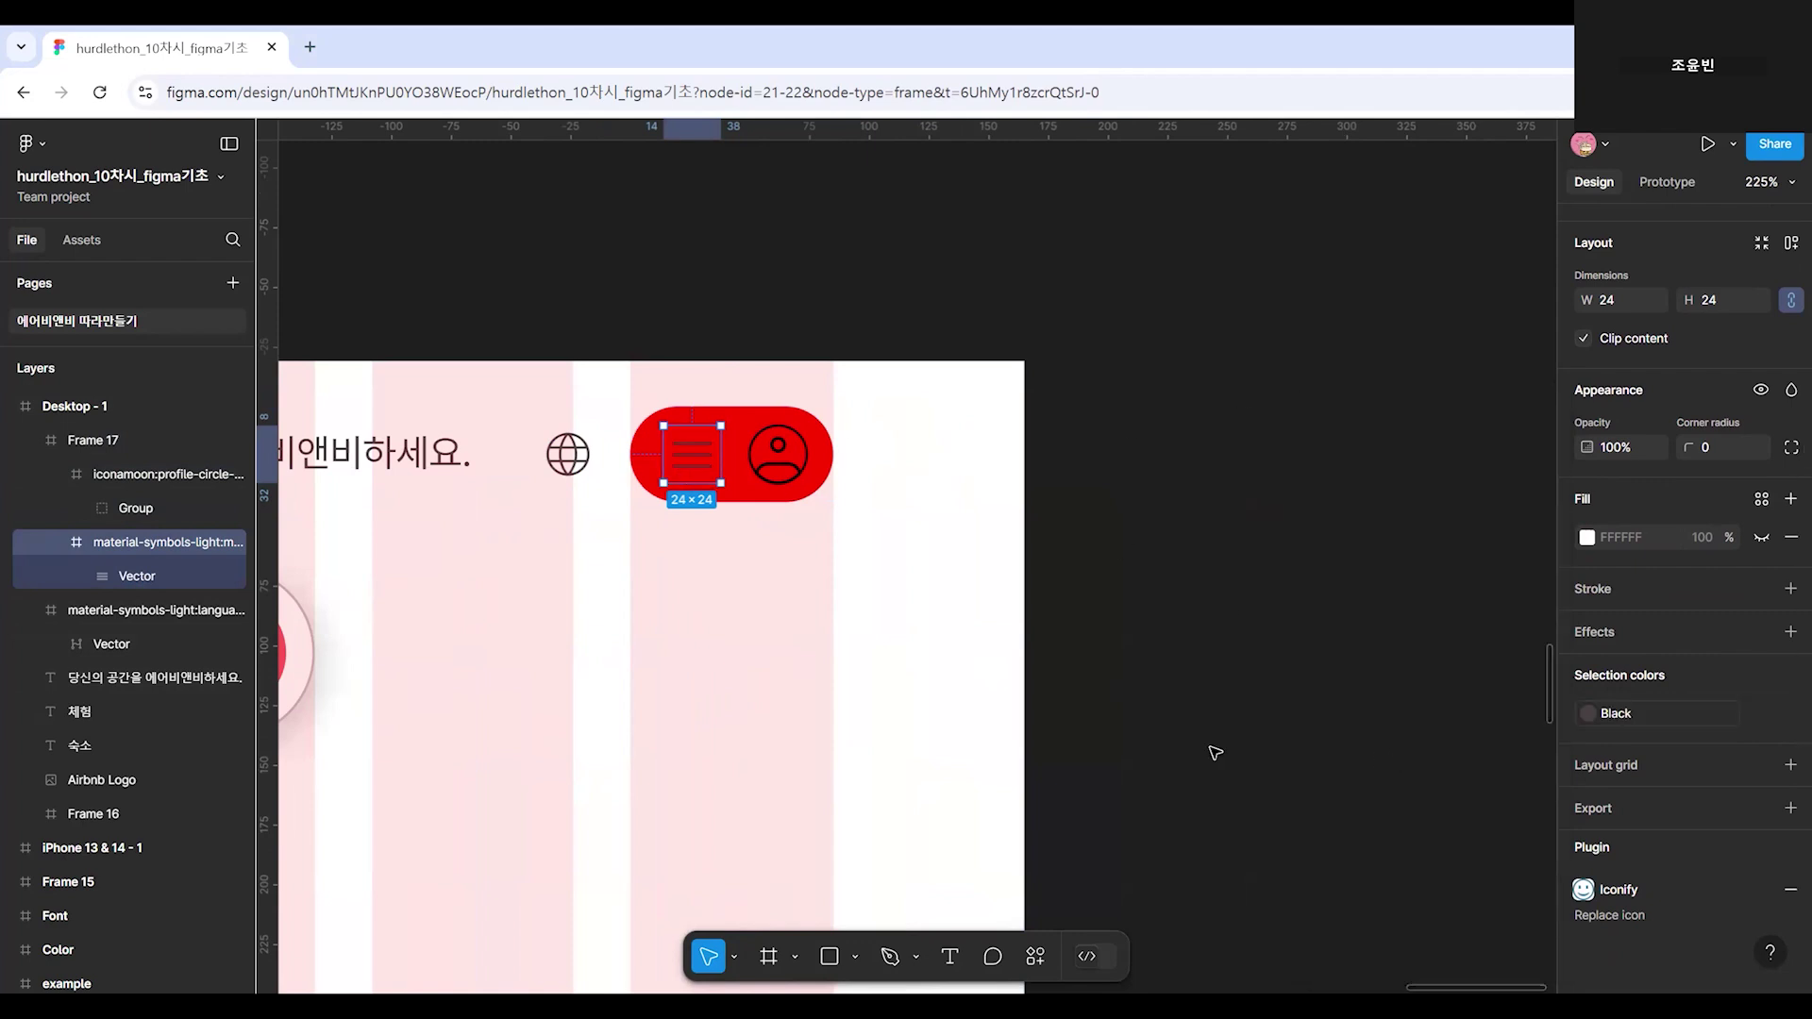
Apply the Black color style to the profile icon in the red button.
click(775, 466)
click(1605, 772)
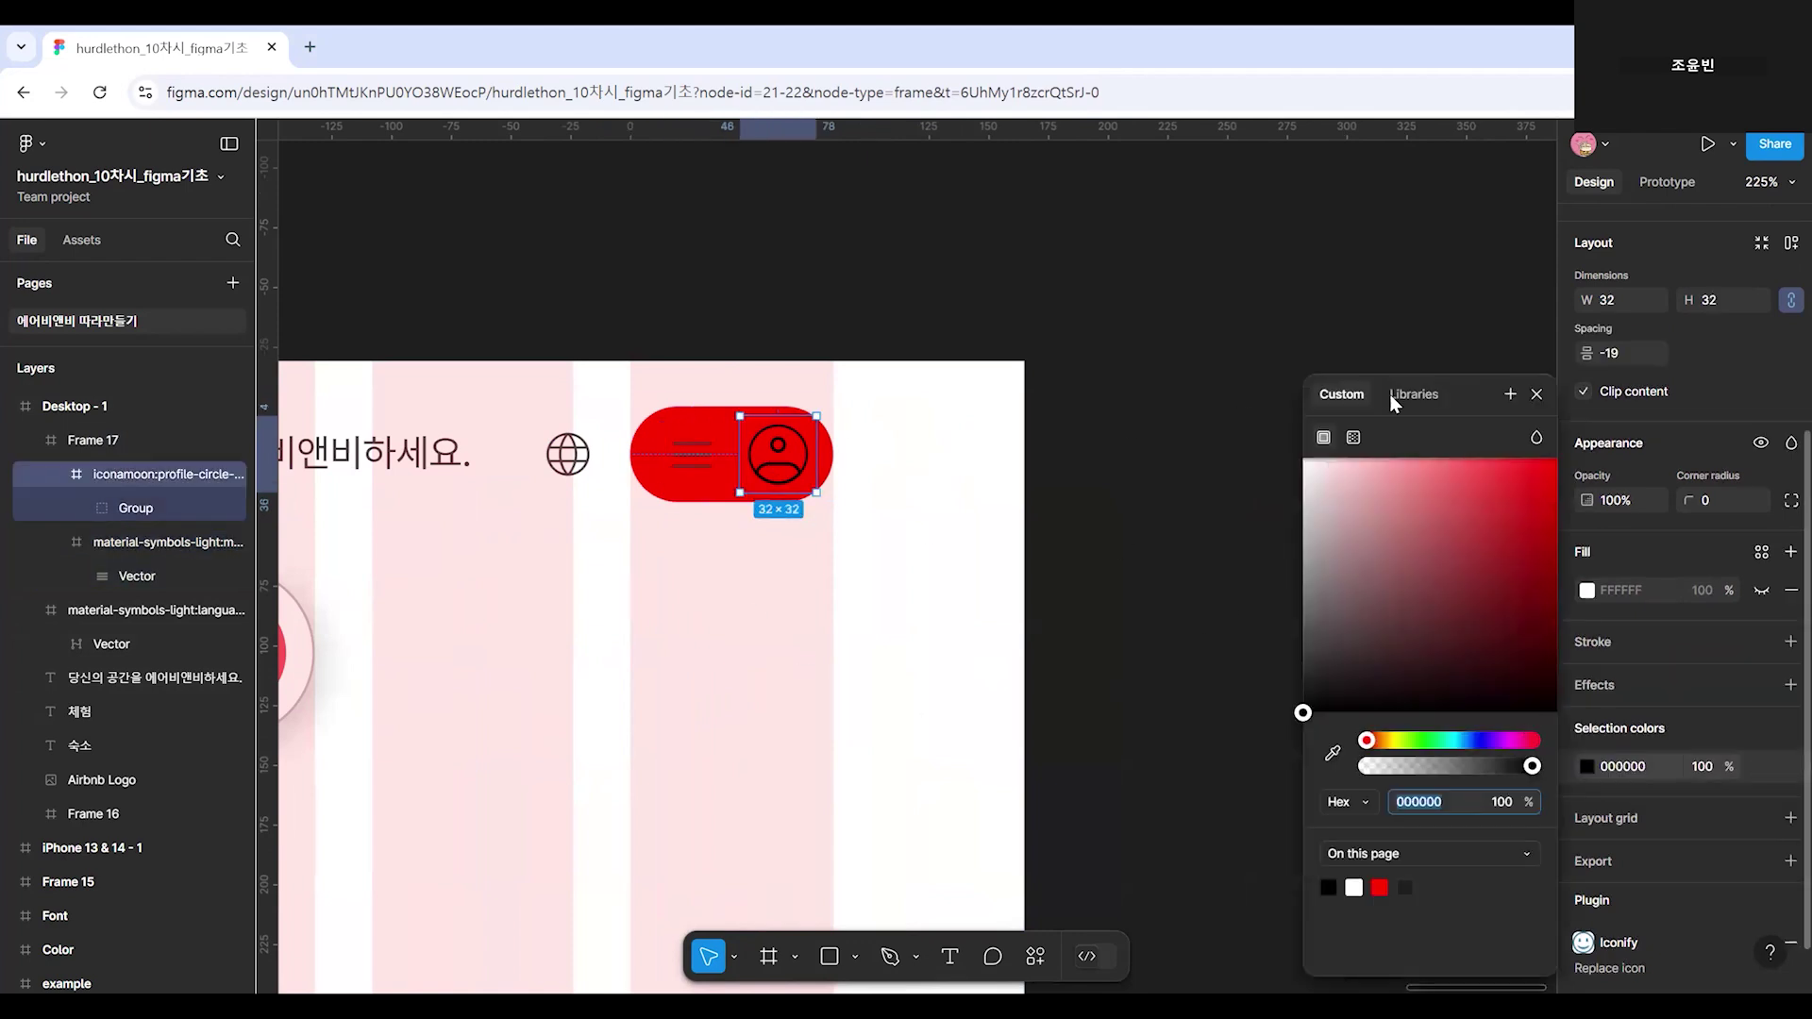
click(1414, 394)
click(1388, 739)
click(805, 518)
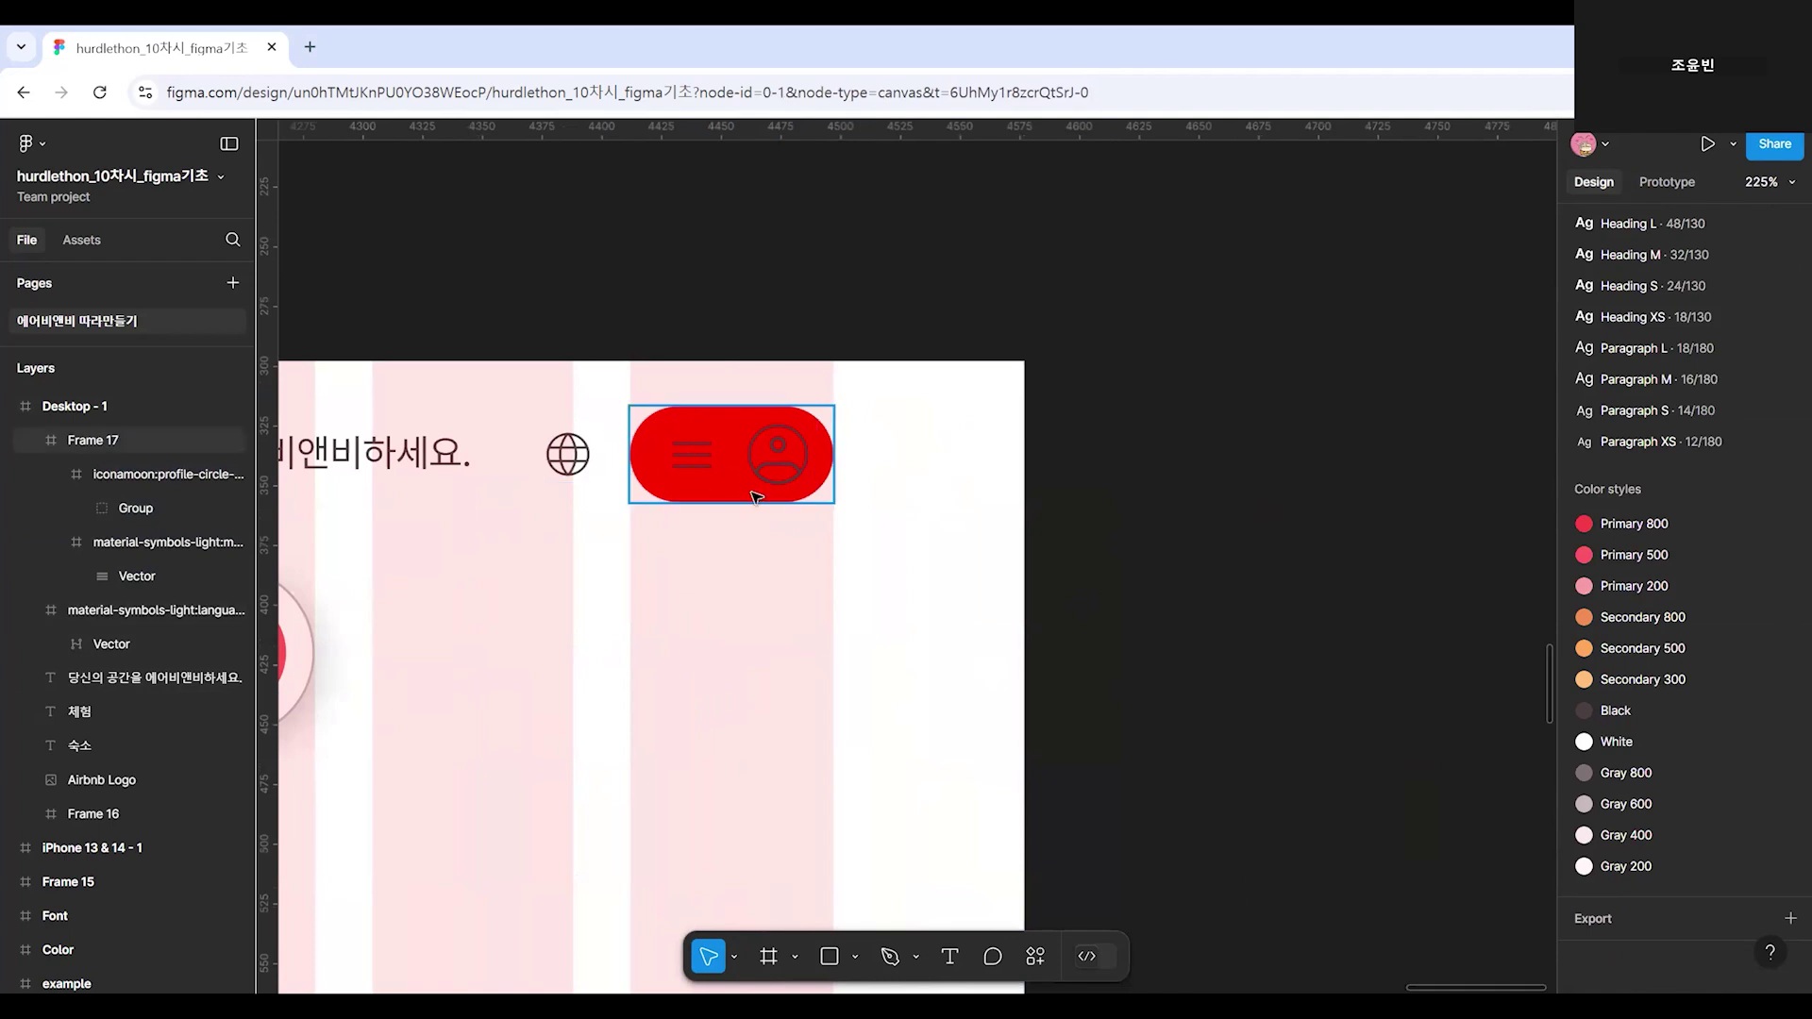
Replace the red fill of the menu and profile button frame with the White color style.
click(748, 438)
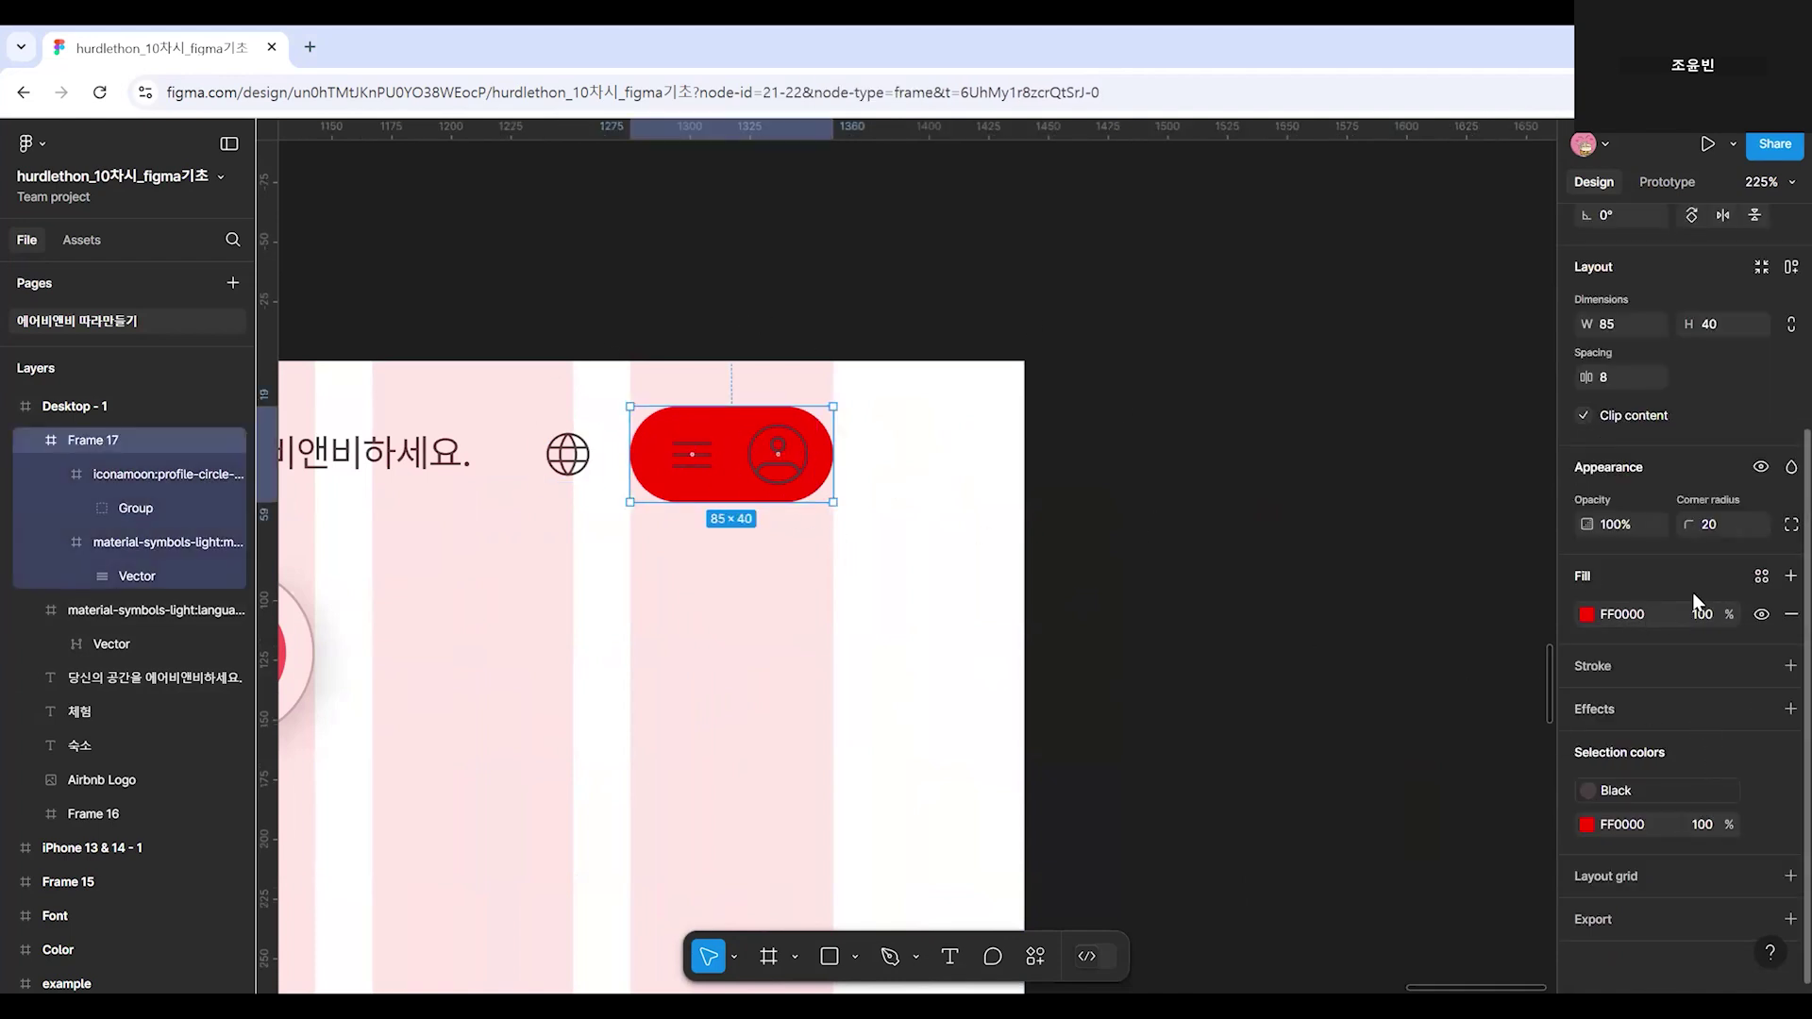
click(1762, 577)
scroll(1406, 746, down, 2)
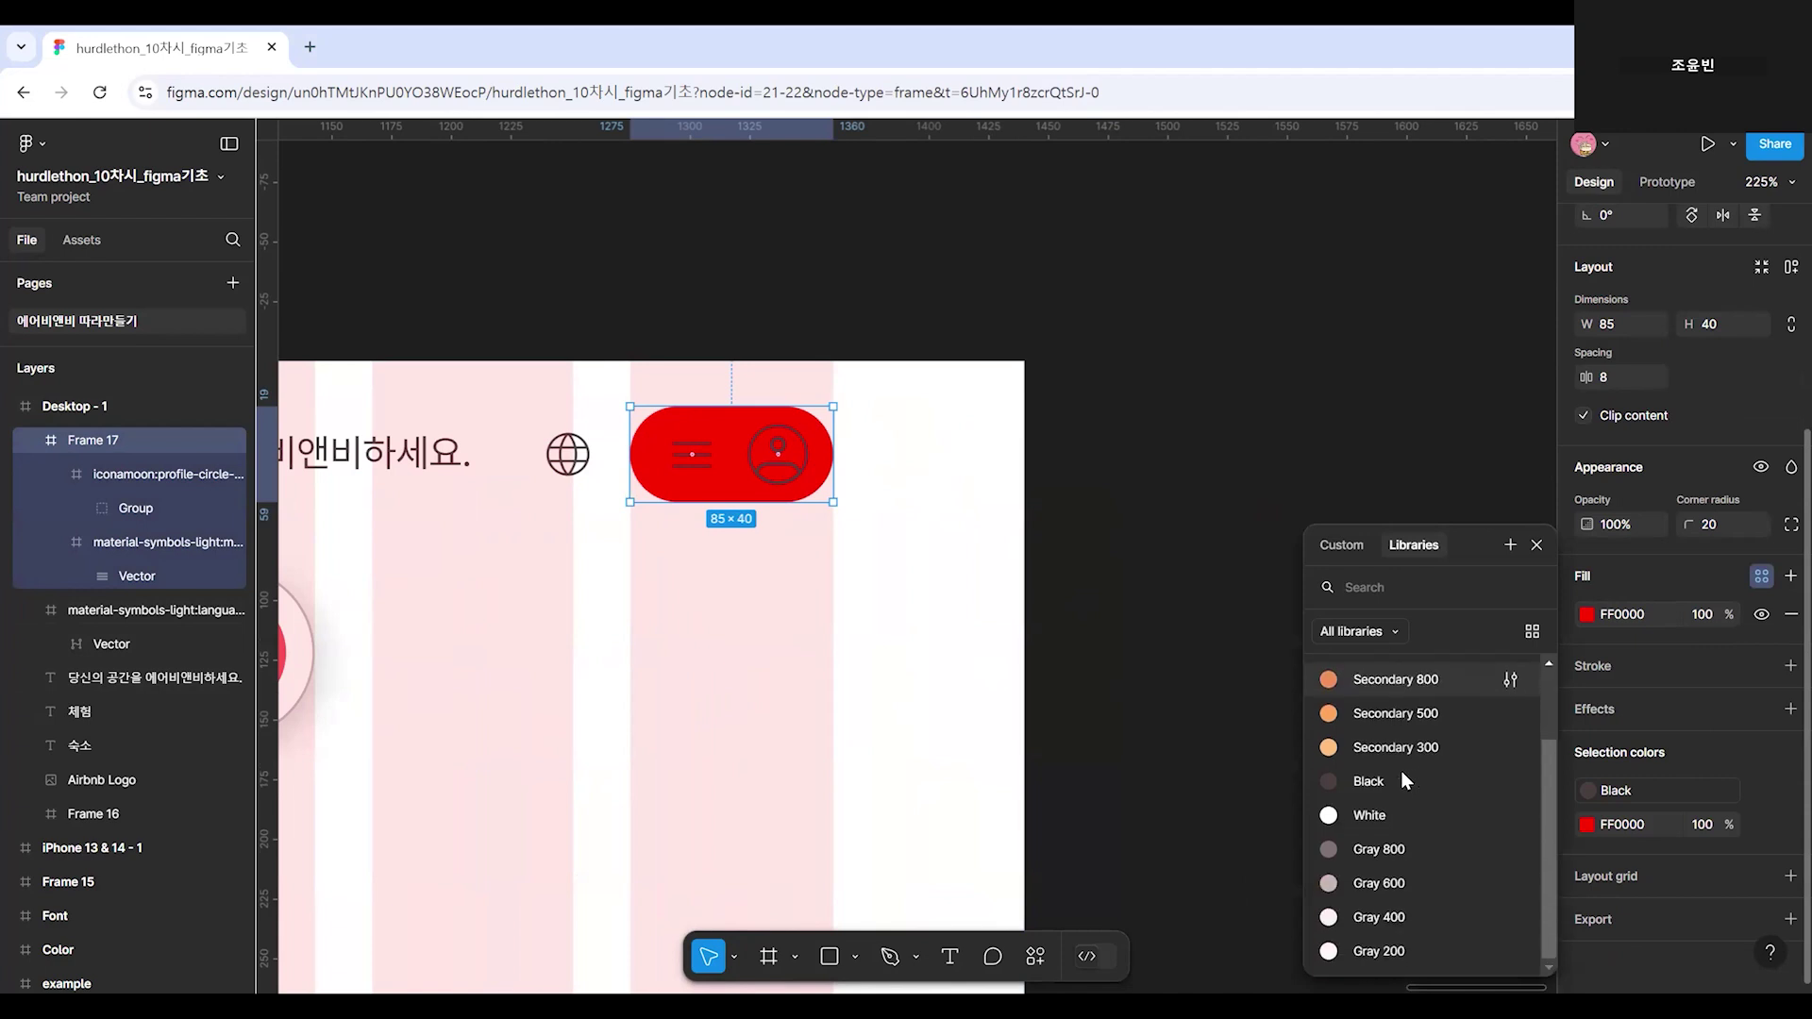
click(1373, 818)
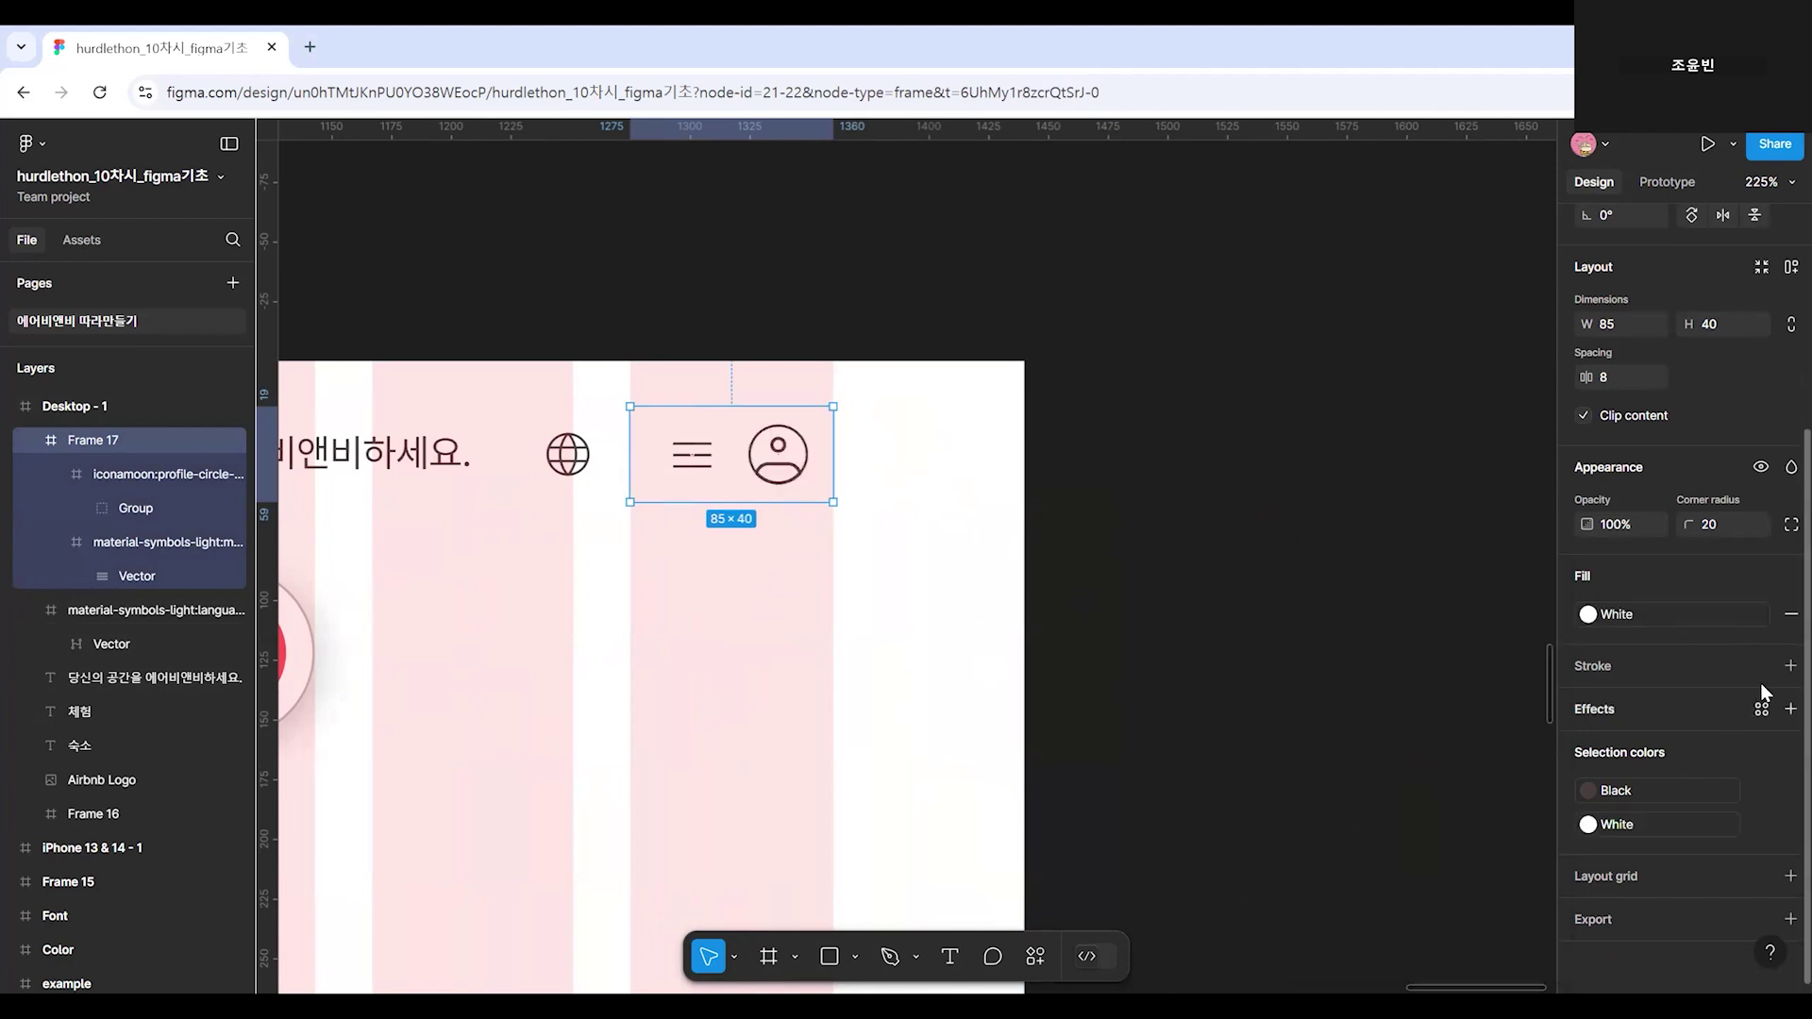
Add a stroke to the menu and profile button and compare its outline with the example header's button.
click(1790, 667)
scroll(647, 635, down, 5)
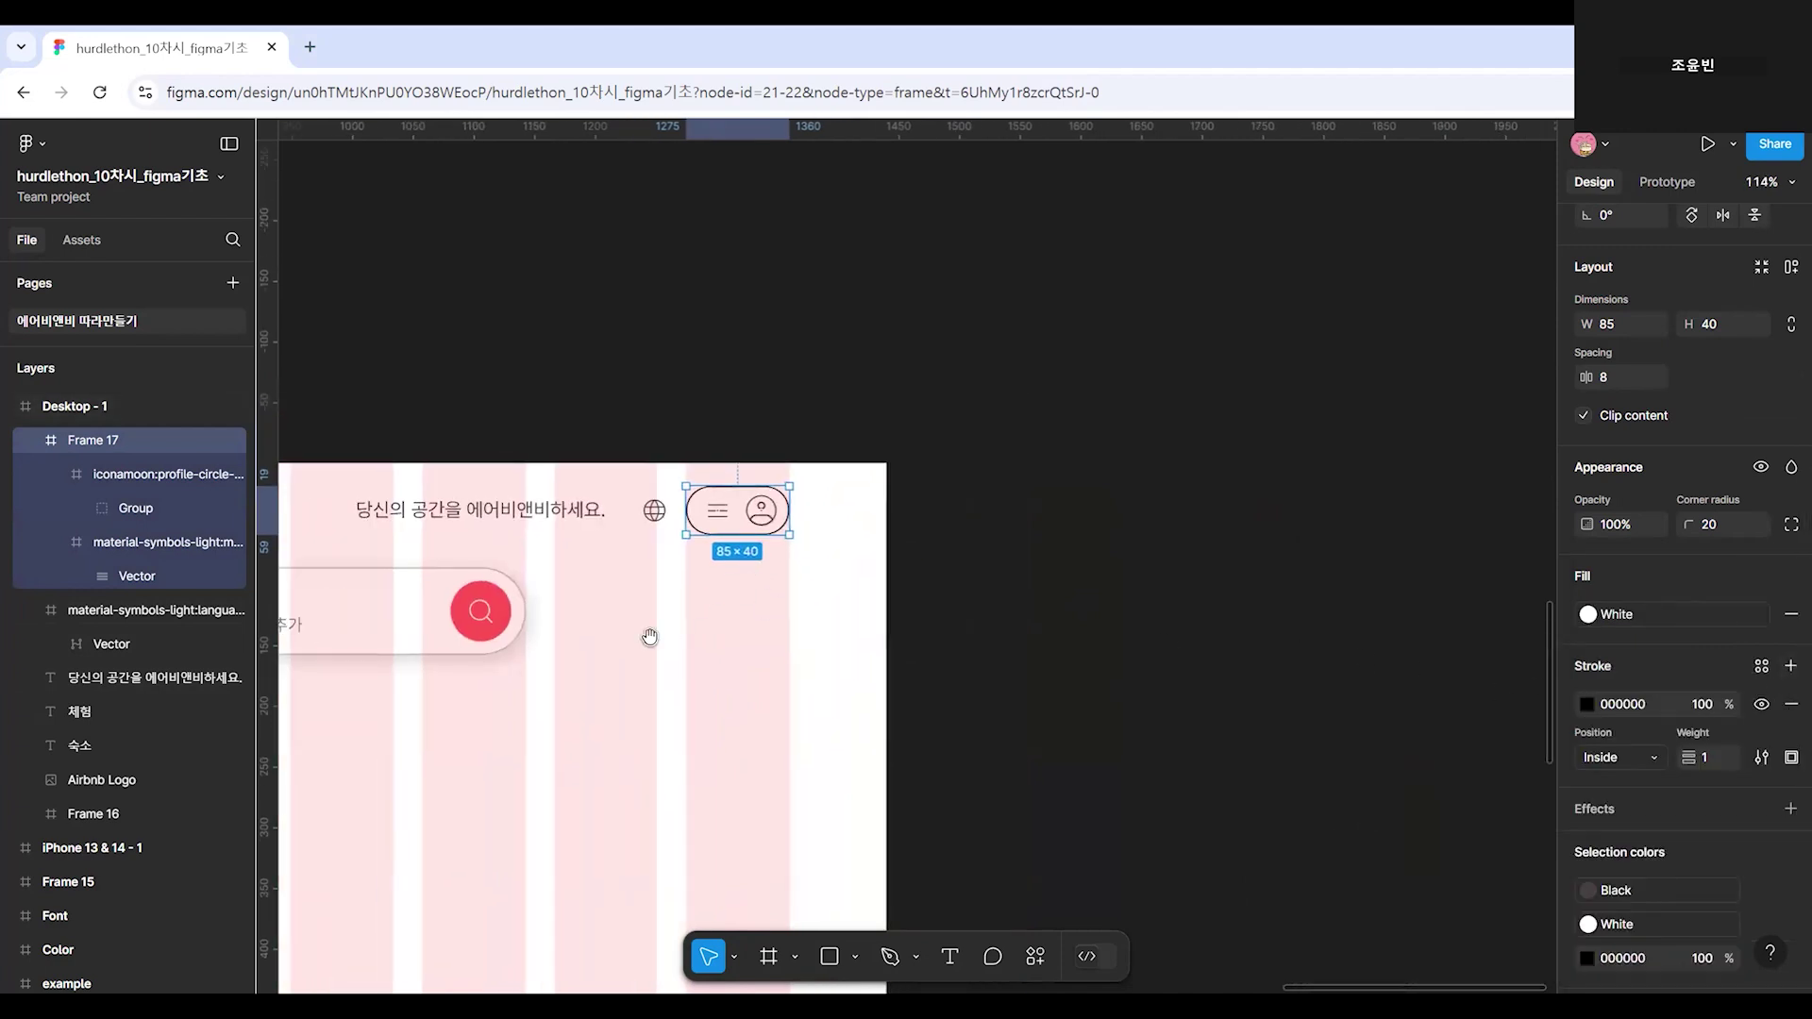
scroll(1515, 674, left, 2)
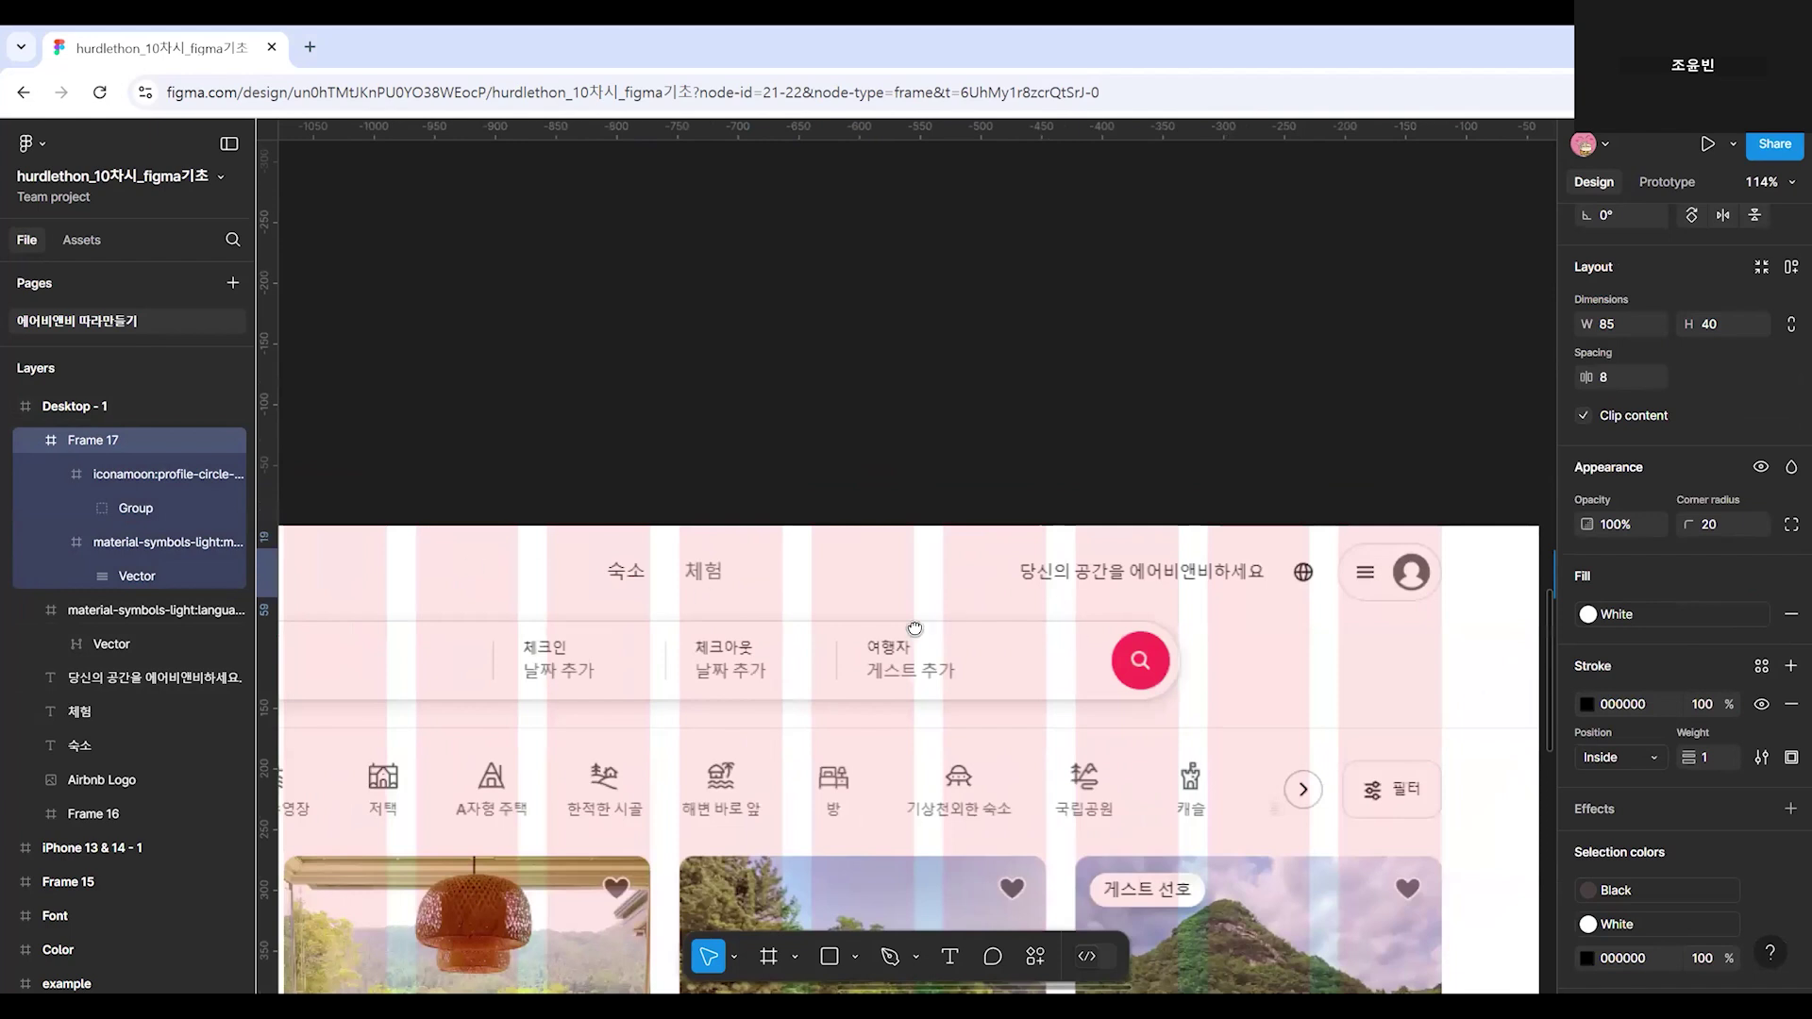
scroll(915, 629, right, 15)
scroll(915, 630, down, 1)
Check the search bar's stroke style, then apply the Gray 600 color style to the menu and profile button's stroke.
click(1047, 525)
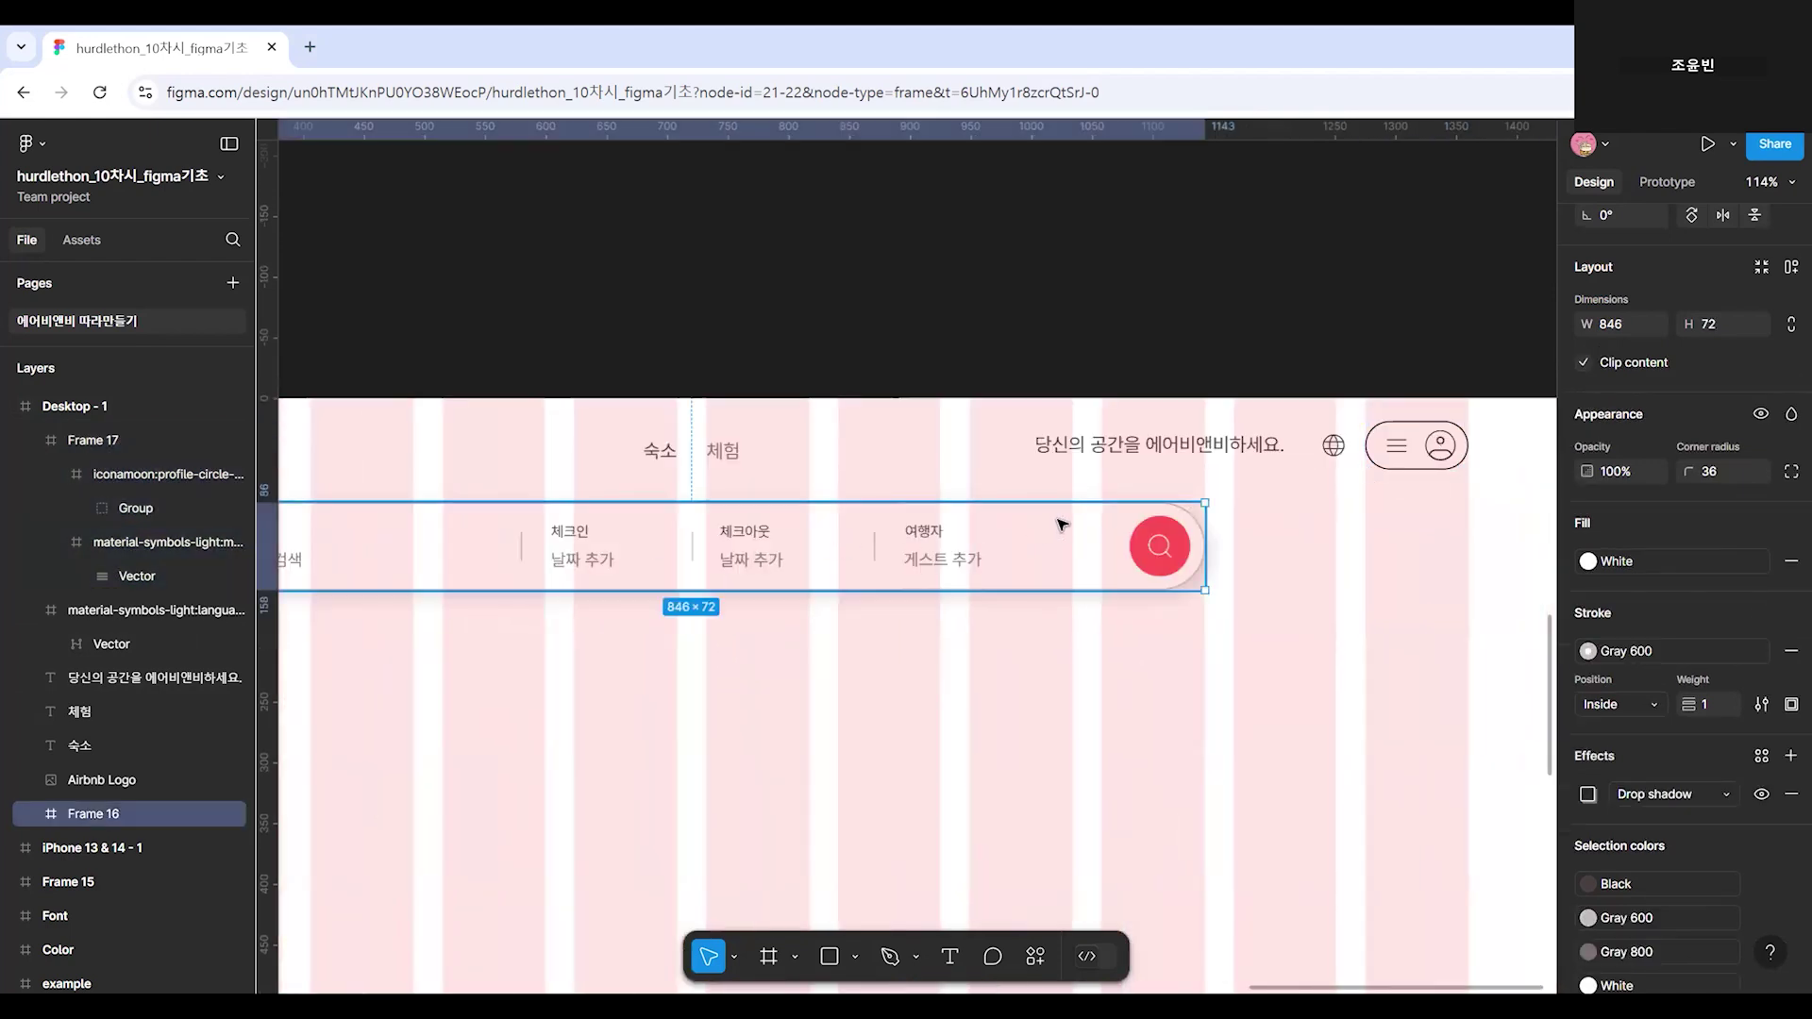
scroll(1734, 733, down, 3)
scroll(1697, 655, up, 2)
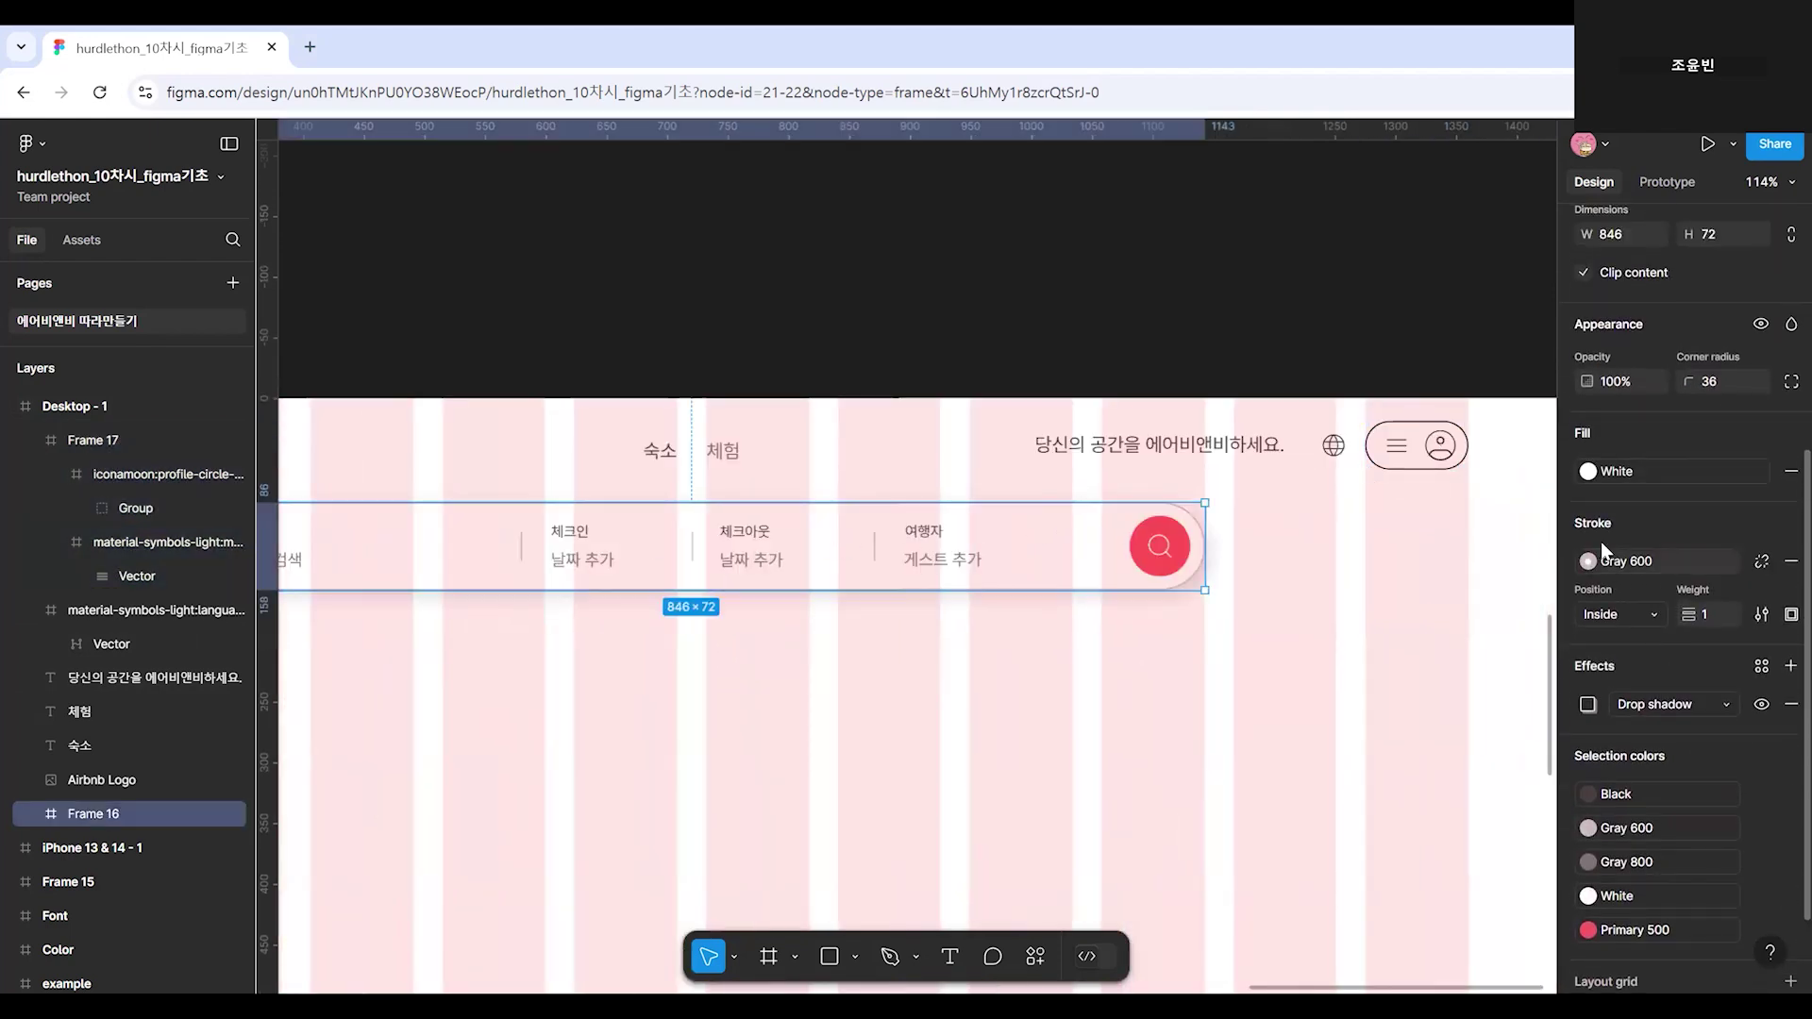
key(Tab)
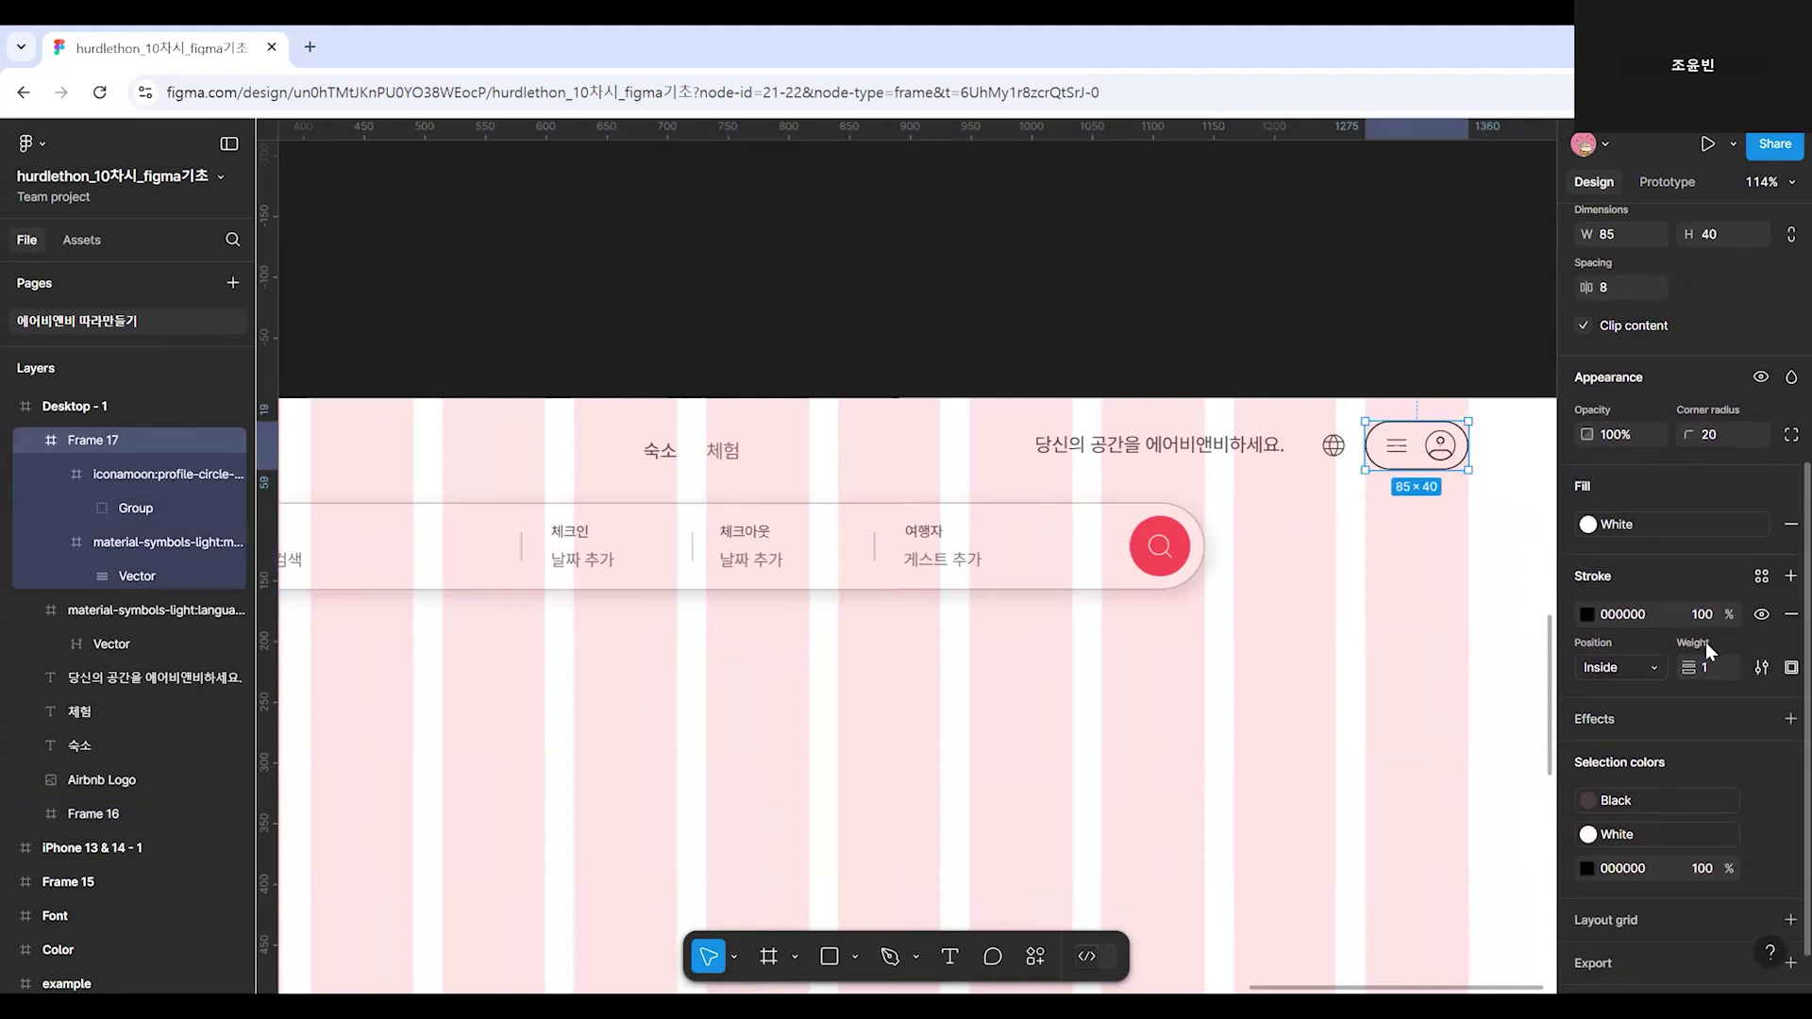
click(1762, 577)
scroll(1436, 803, down, 3)
click(1359, 878)
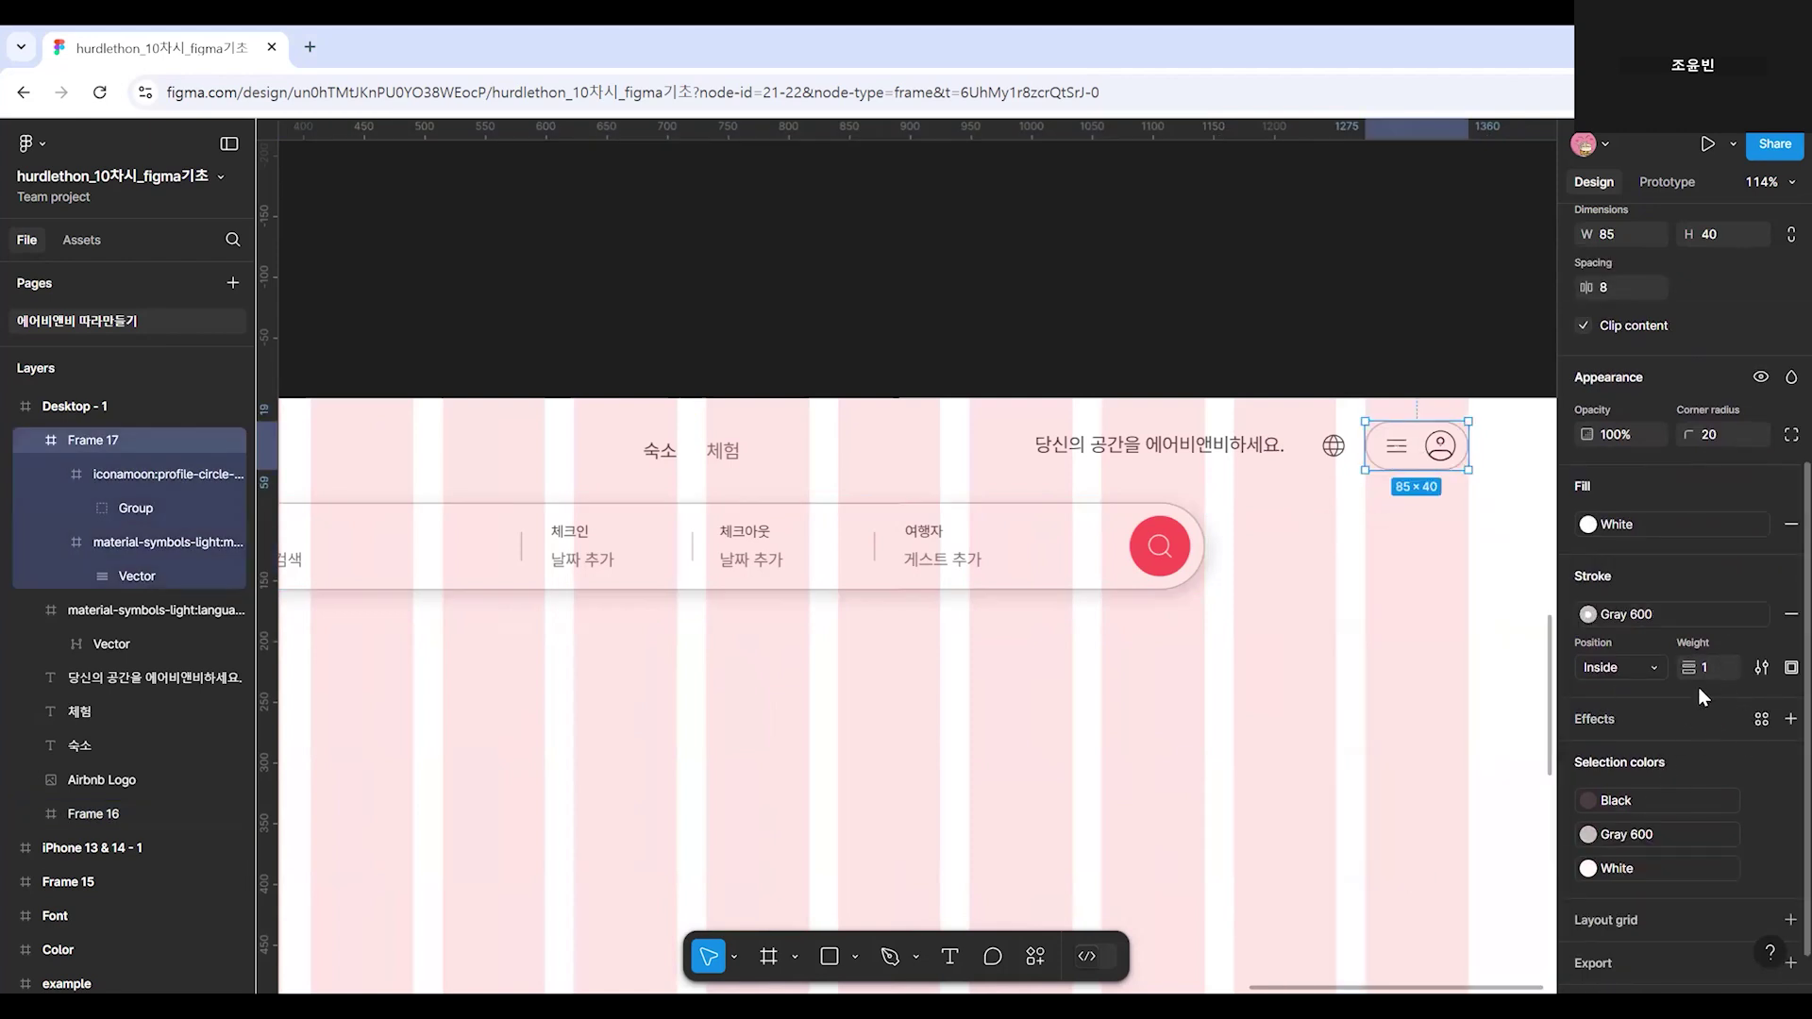
click(1197, 780)
Compare the Desktop - 1 header, including its menu and profile button, with the header in the example frame.
scroll(890, 671, left, 10)
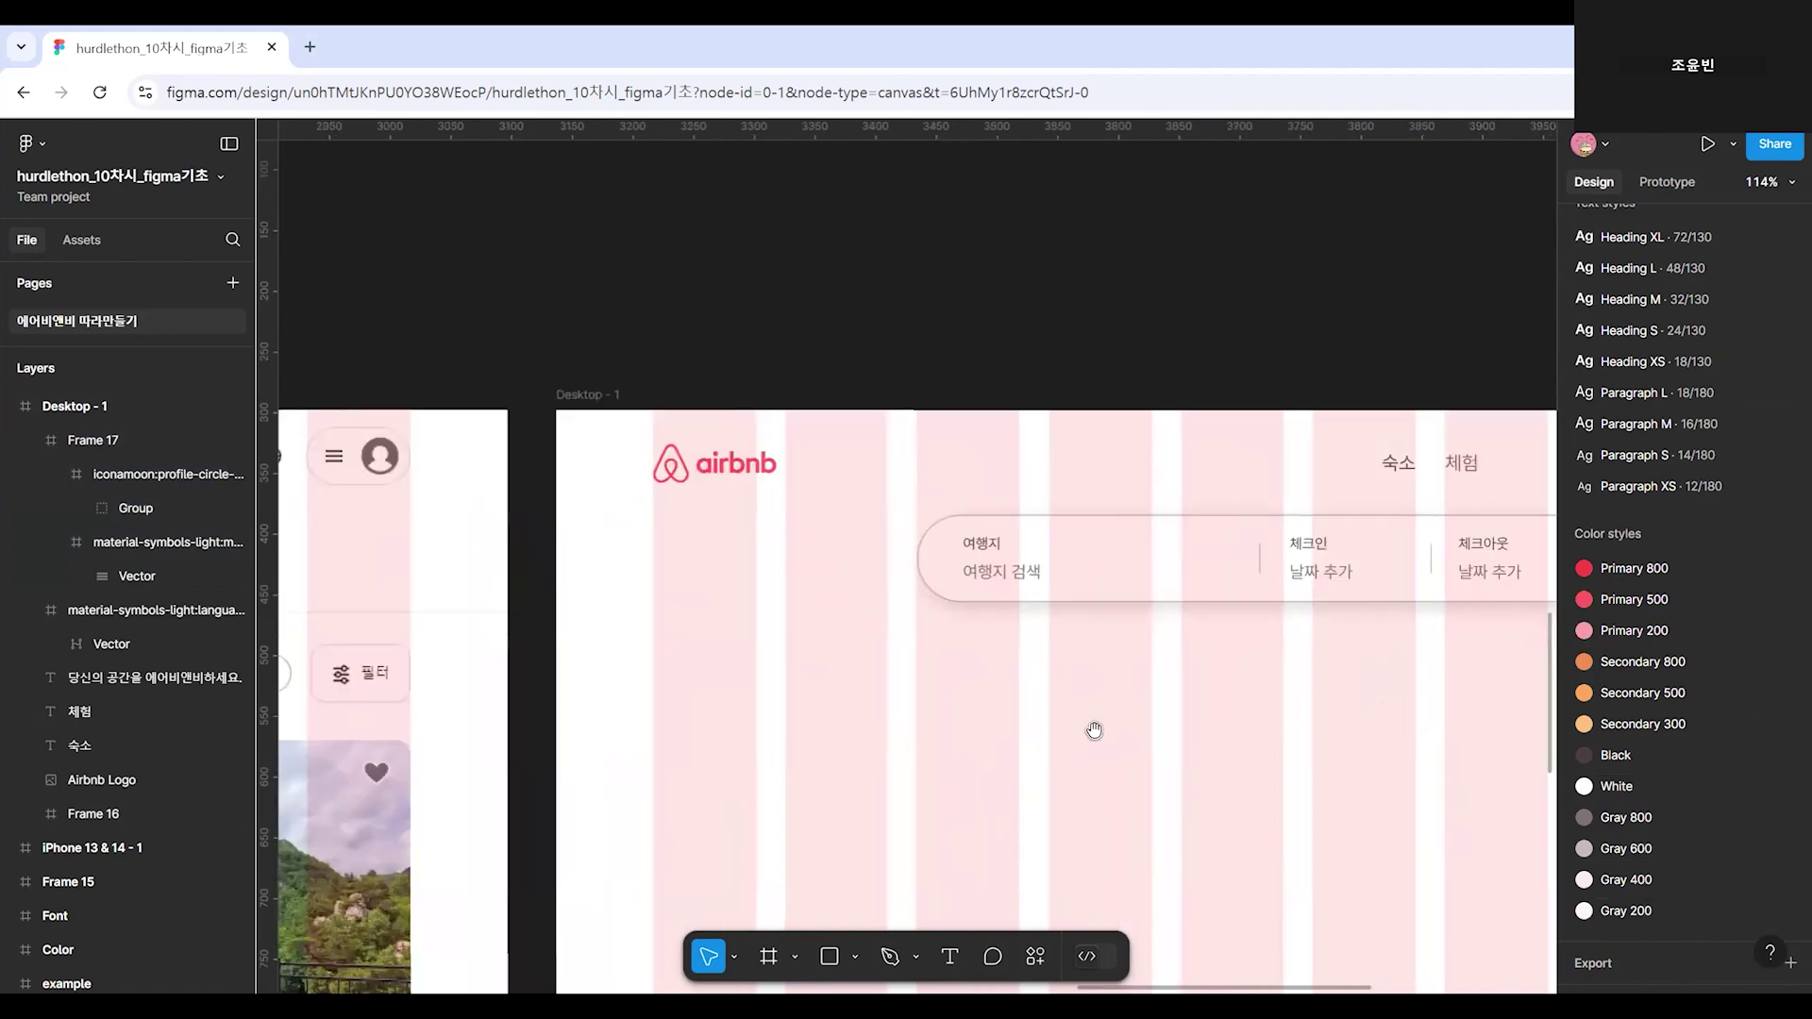
scroll(1094, 730, left, 5)
scroll(1173, 740, right, 12)
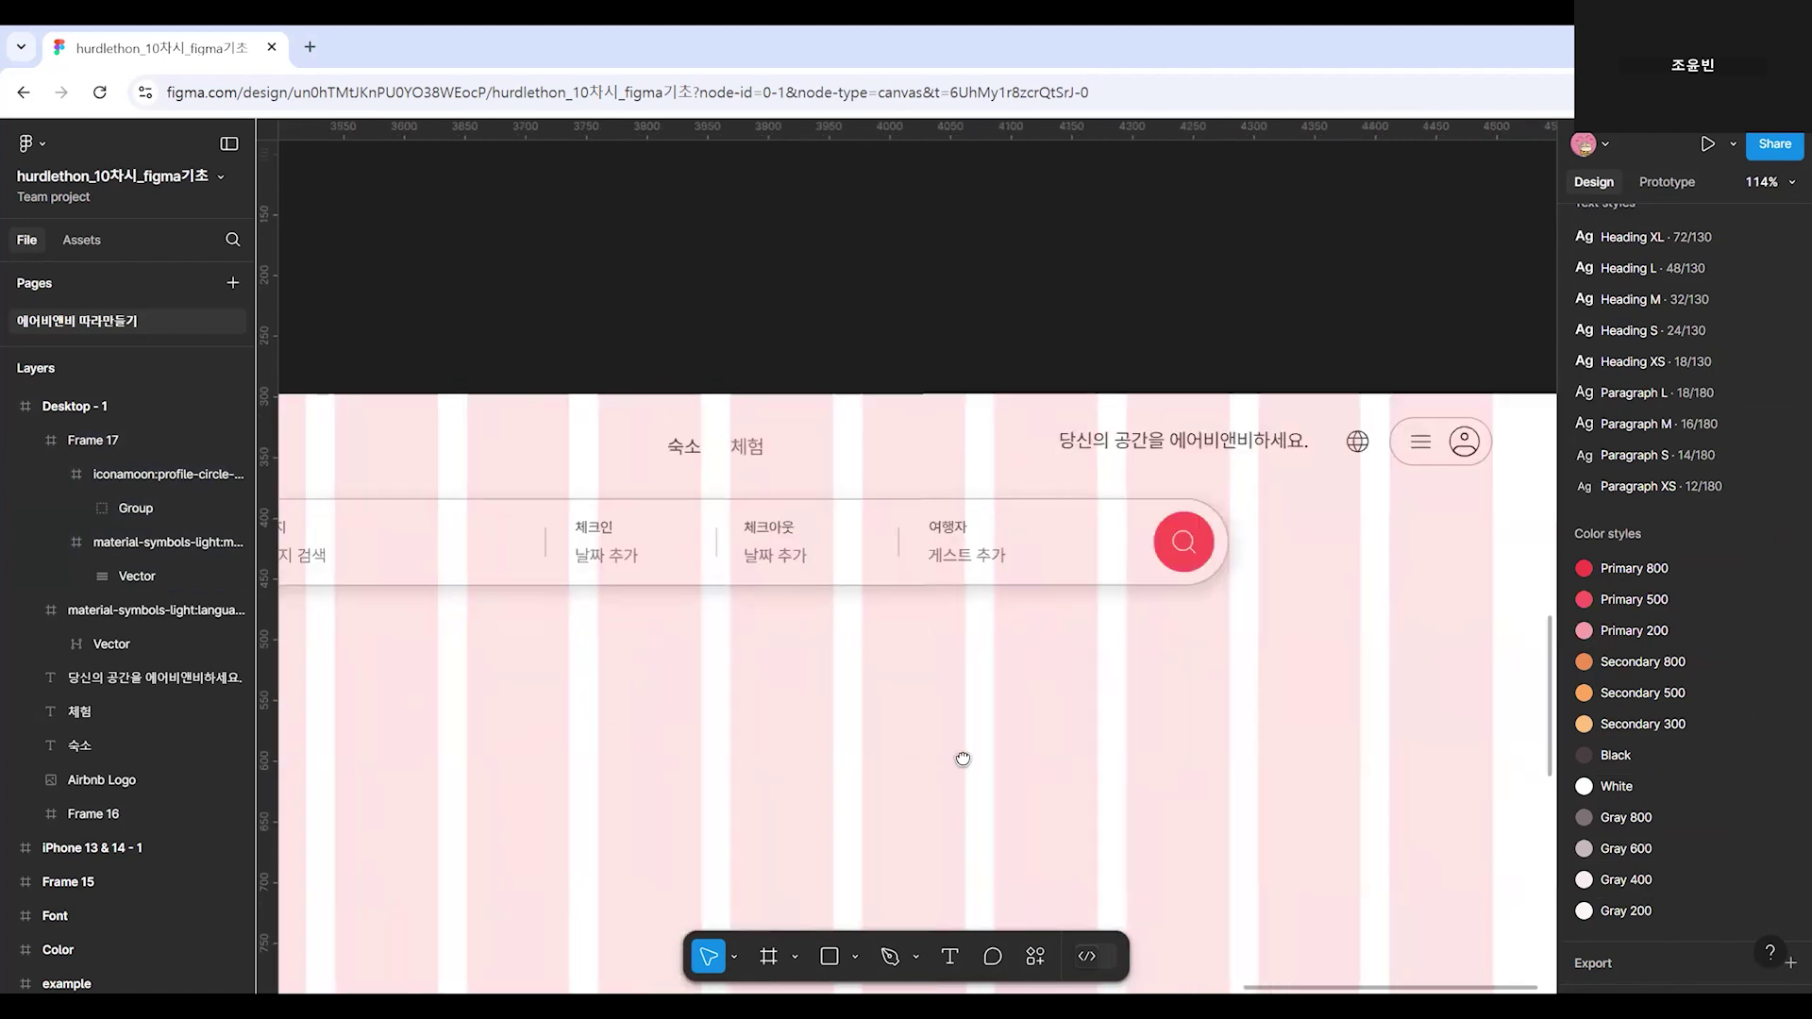
scroll(963, 759, left, 12)
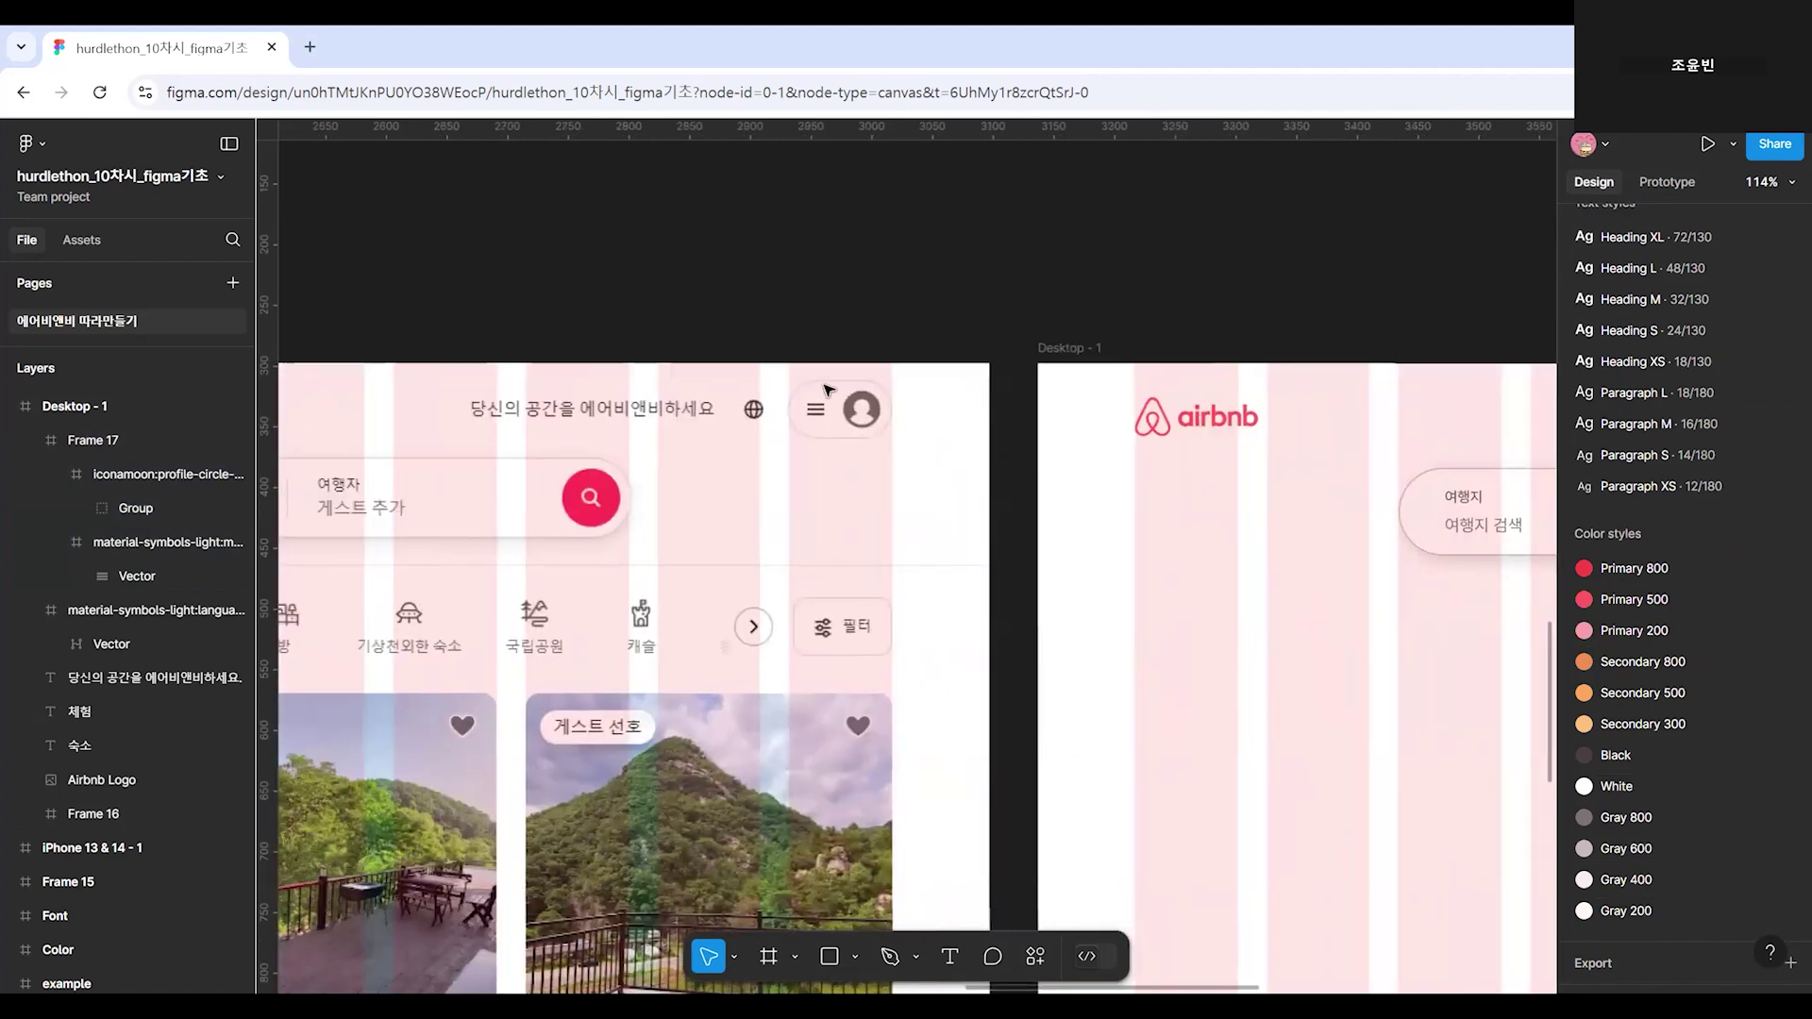
scroll(824, 390, up, 5)
scroll(1085, 416, down, 3)
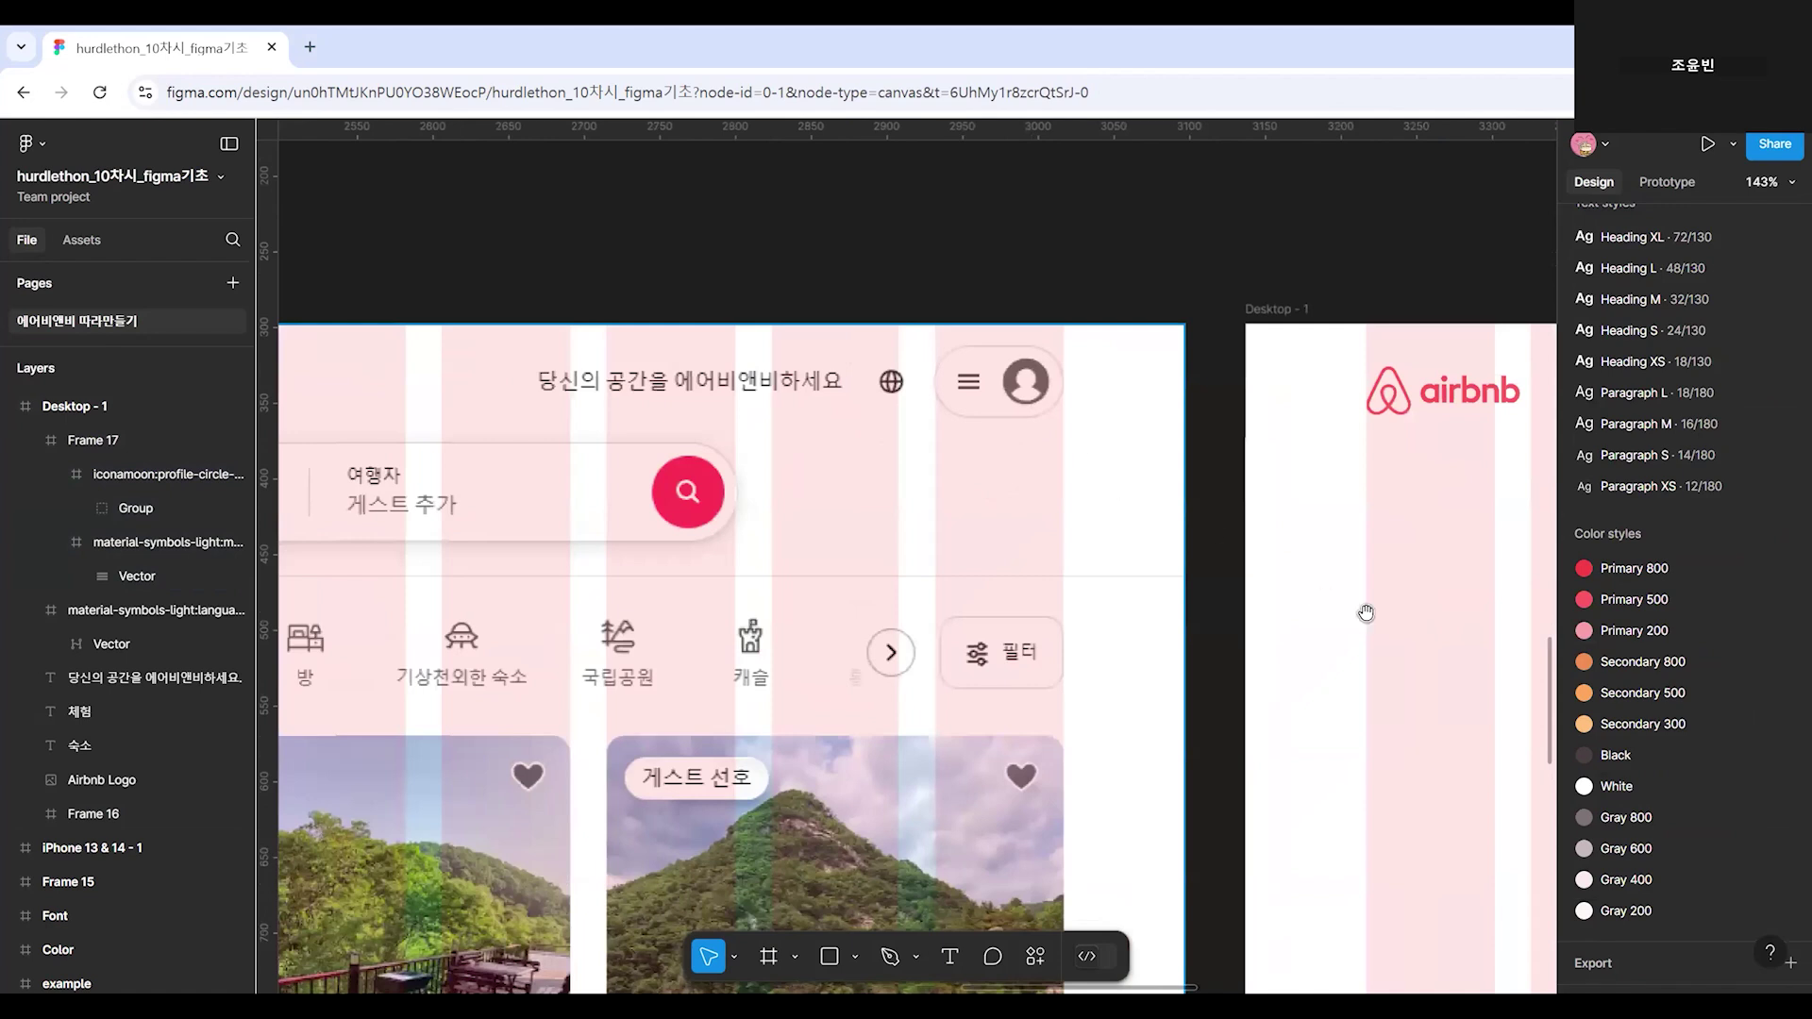
scroll(1156, 623, down, 5)
scroll(1147, 620, left, 8)
scroll(1147, 620, down, 2)
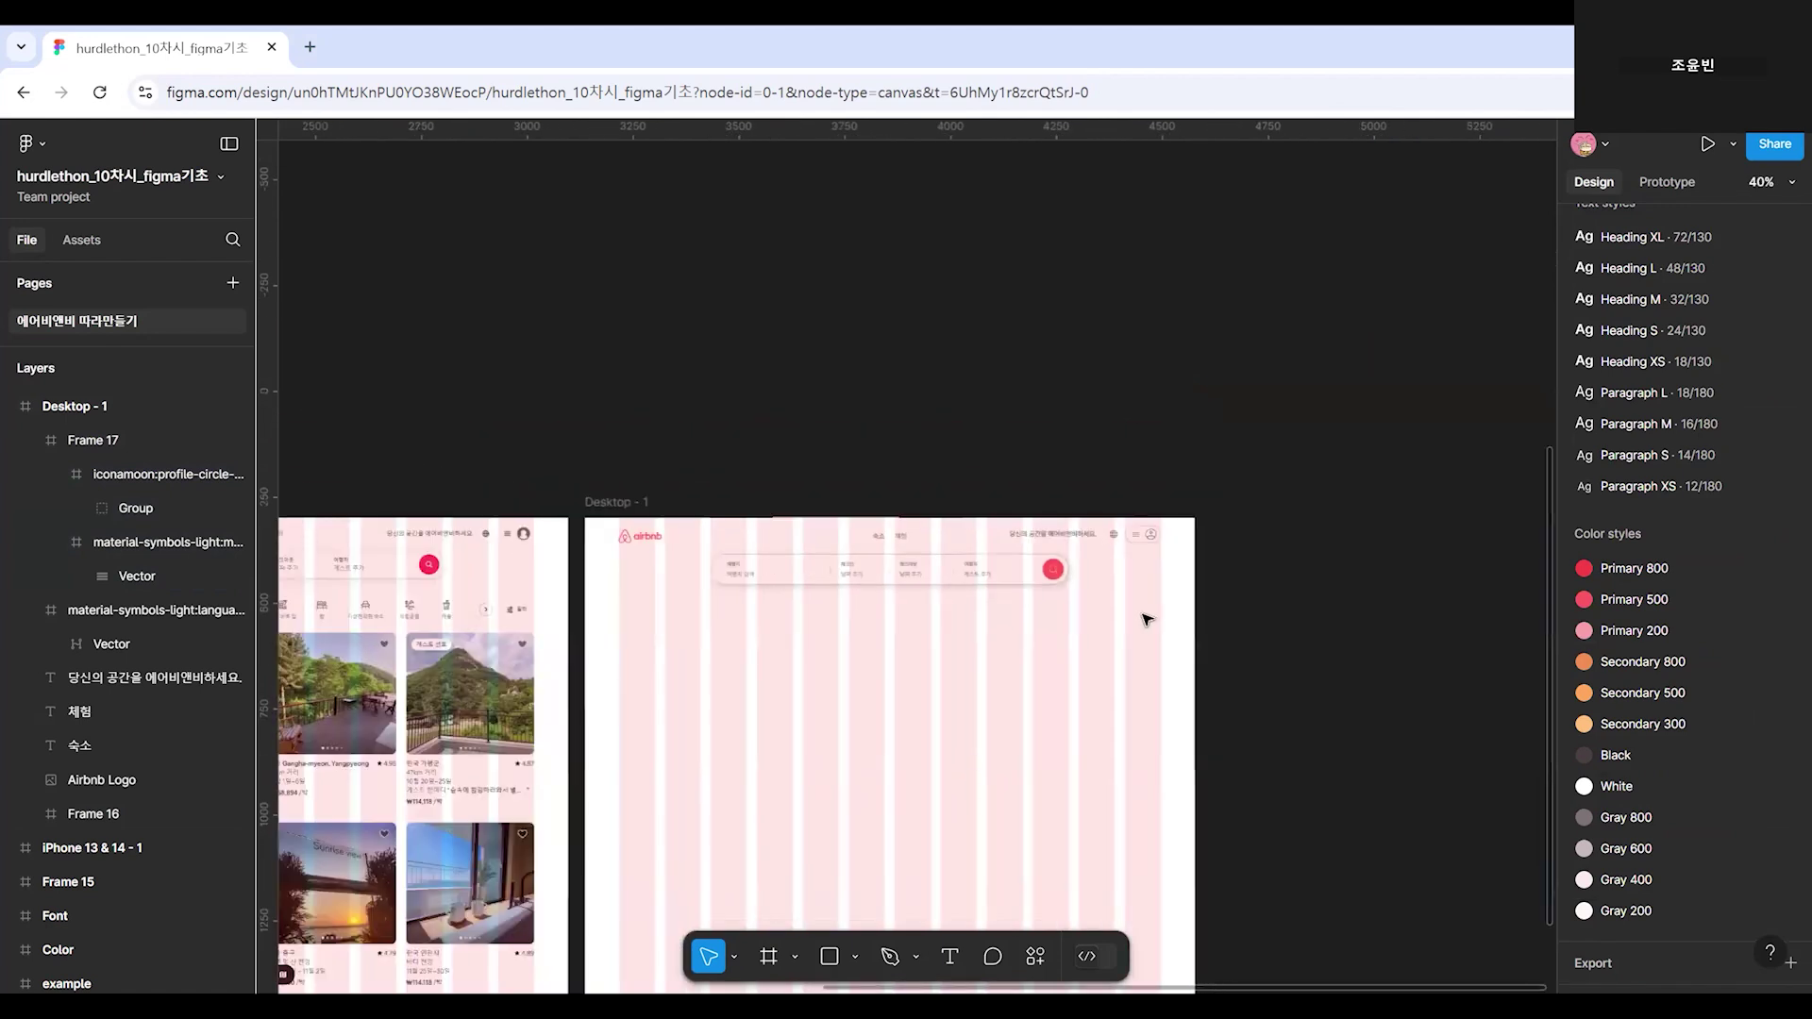
scroll(1147, 620, up, 3)
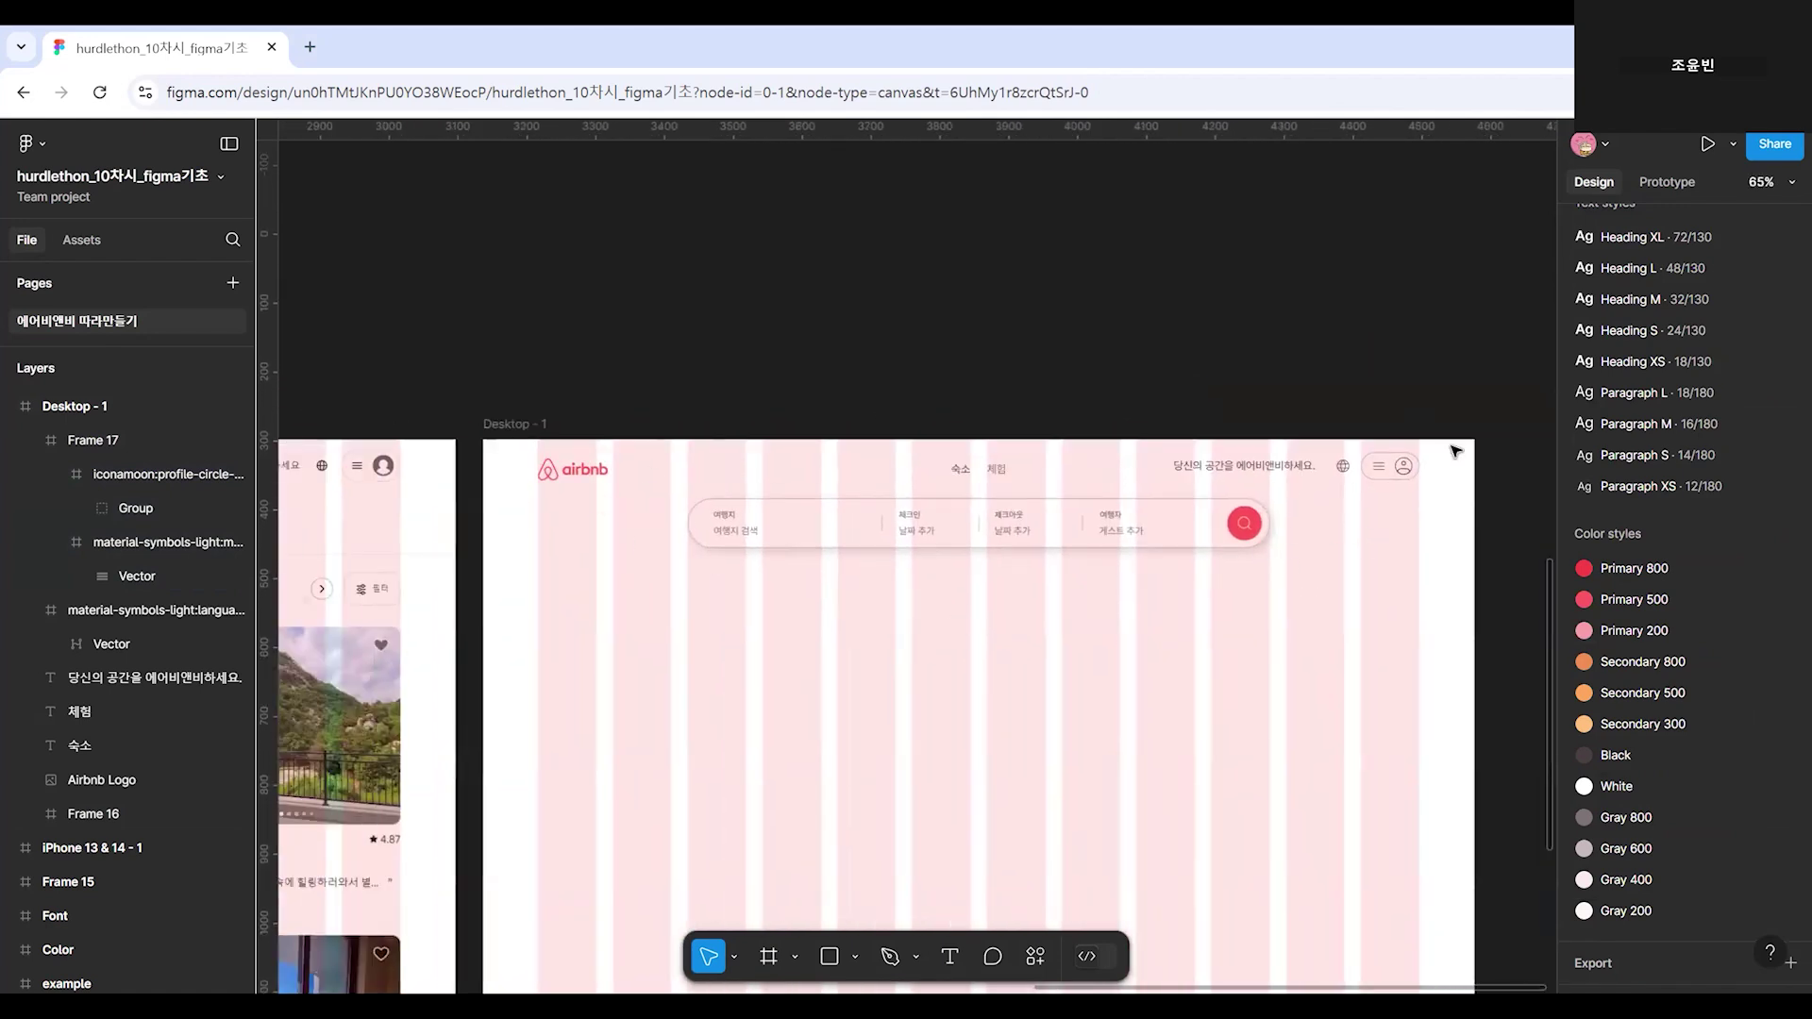
scroll(813, 732, down, 4)
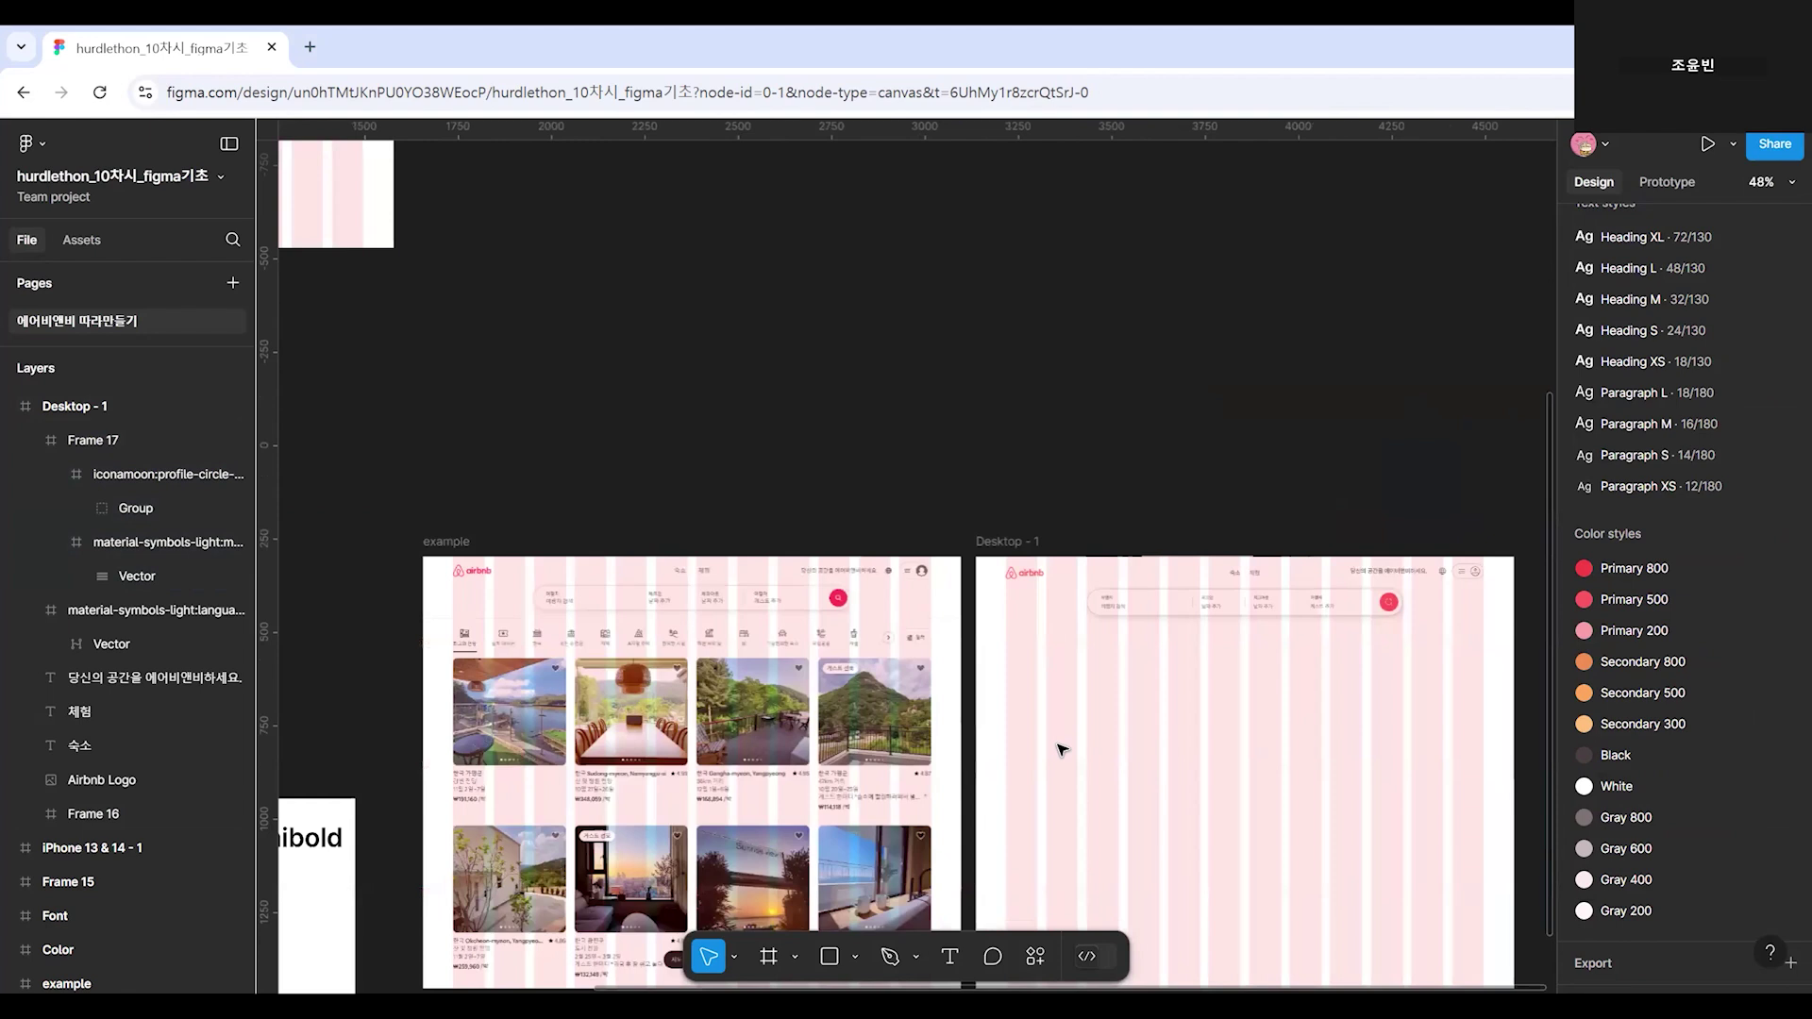
scroll(1062, 748, down, 2)
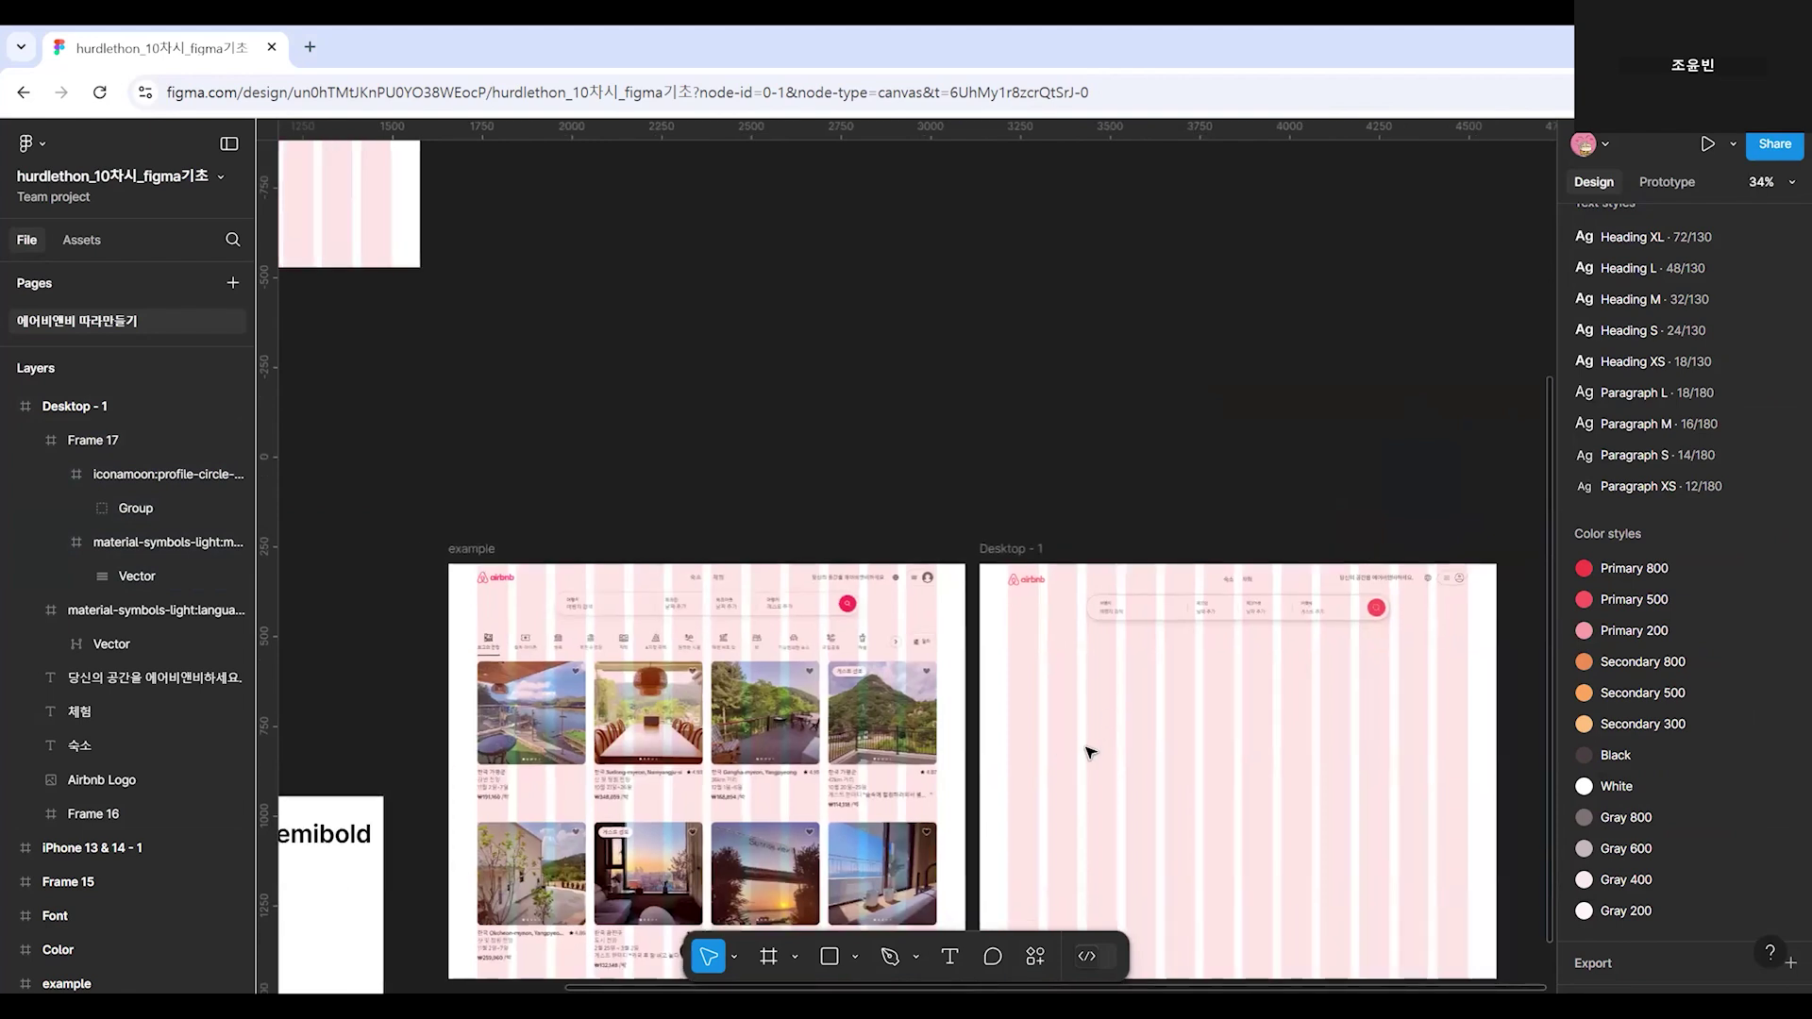
Examine the category icon row and the listing cards below the search bar in the example frame.
scroll(1091, 752, up, 3)
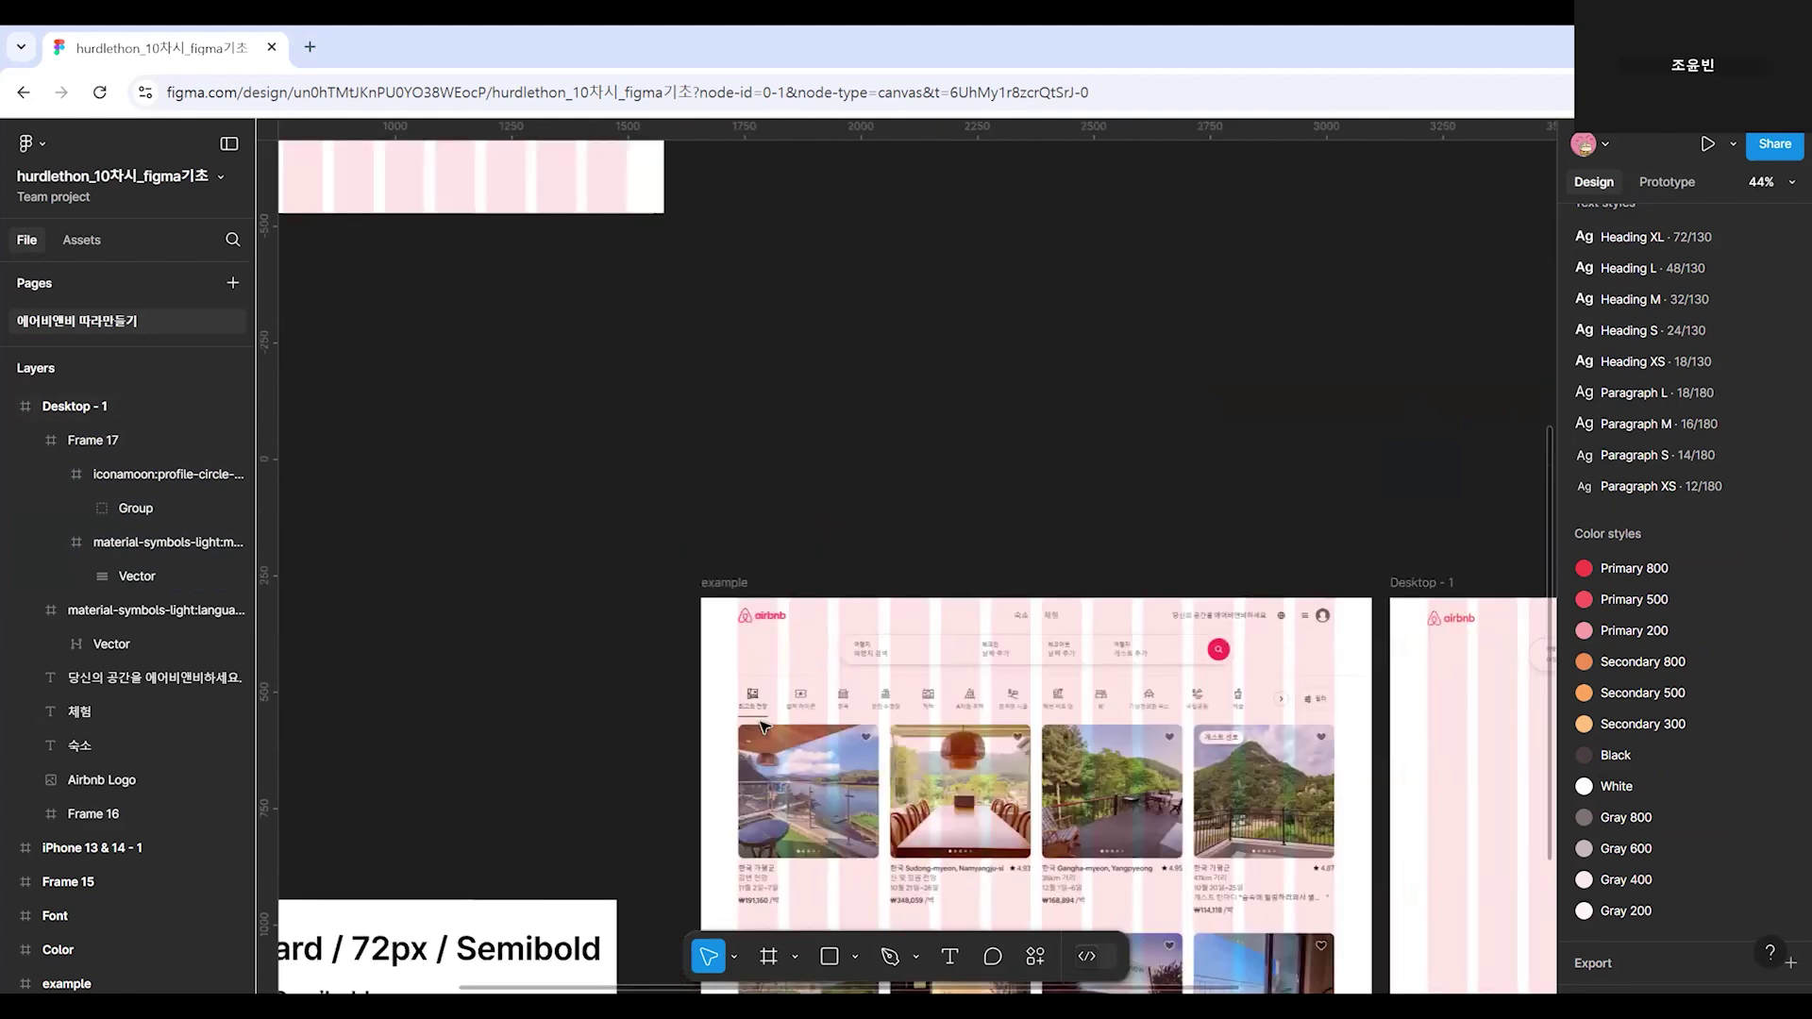
scroll(765, 727, up, 5)
scroll(804, 694, down, 1)
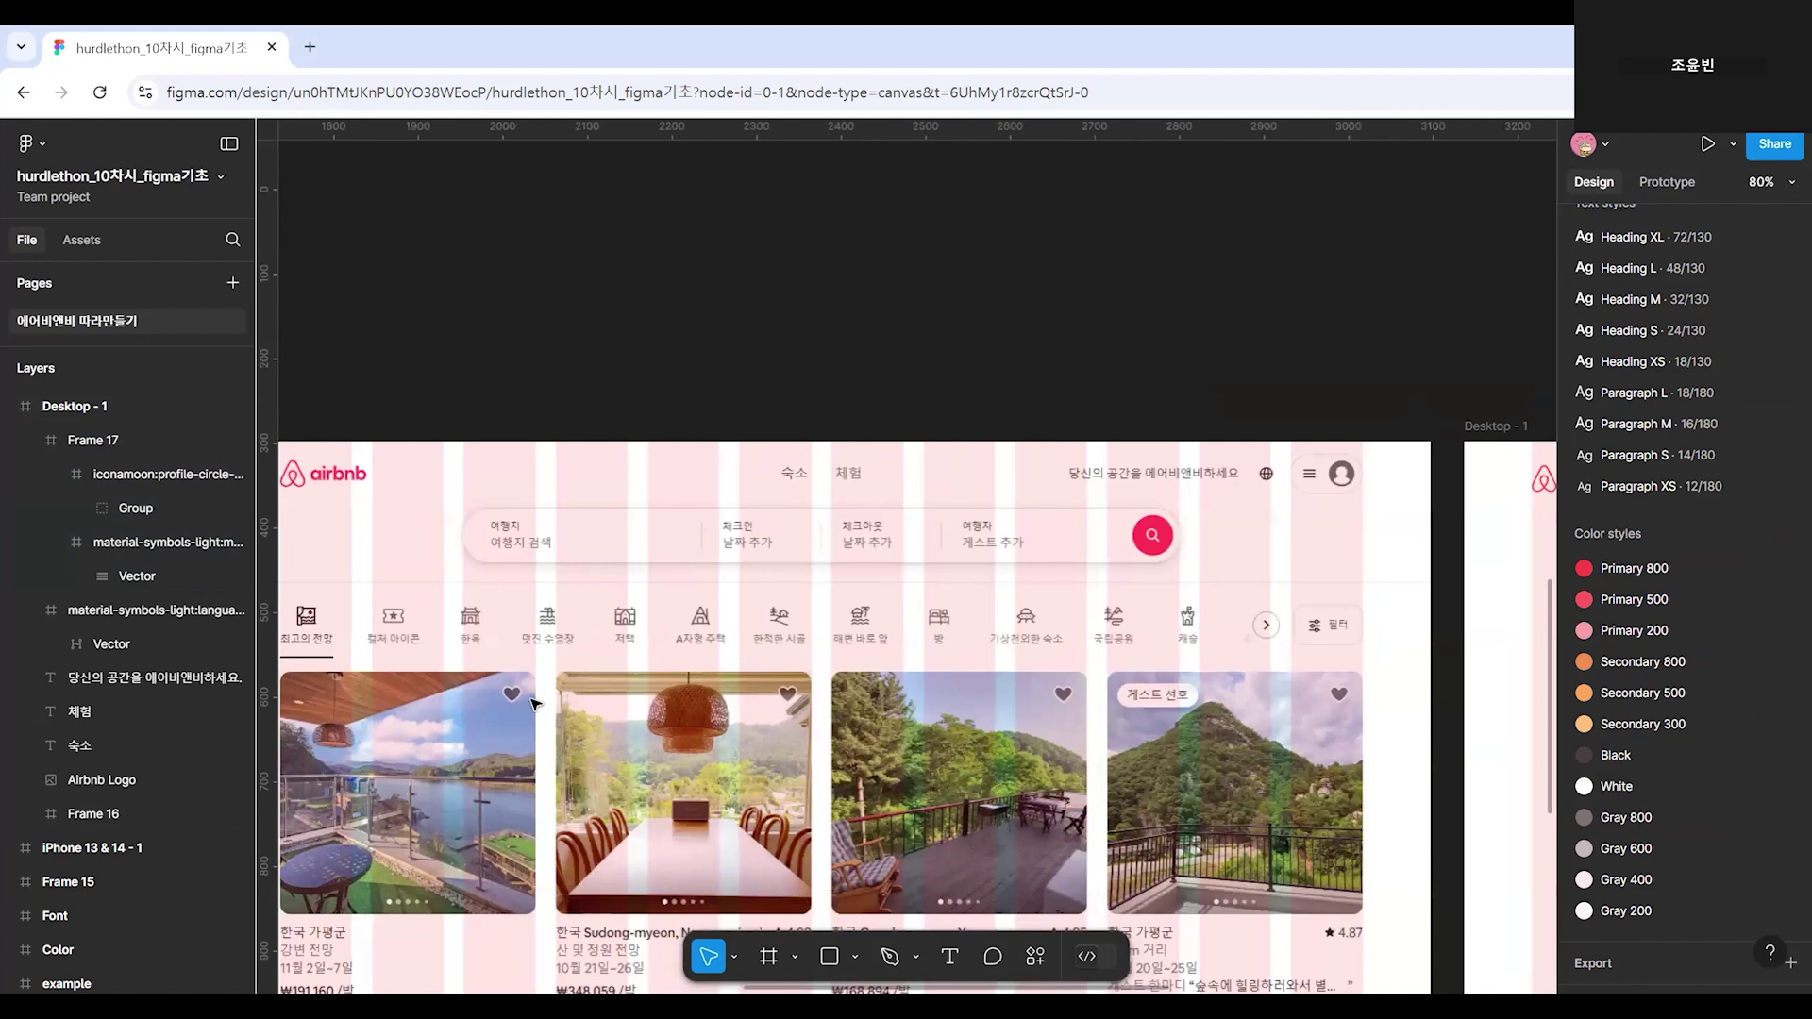
scroll(533, 703, down, 1)
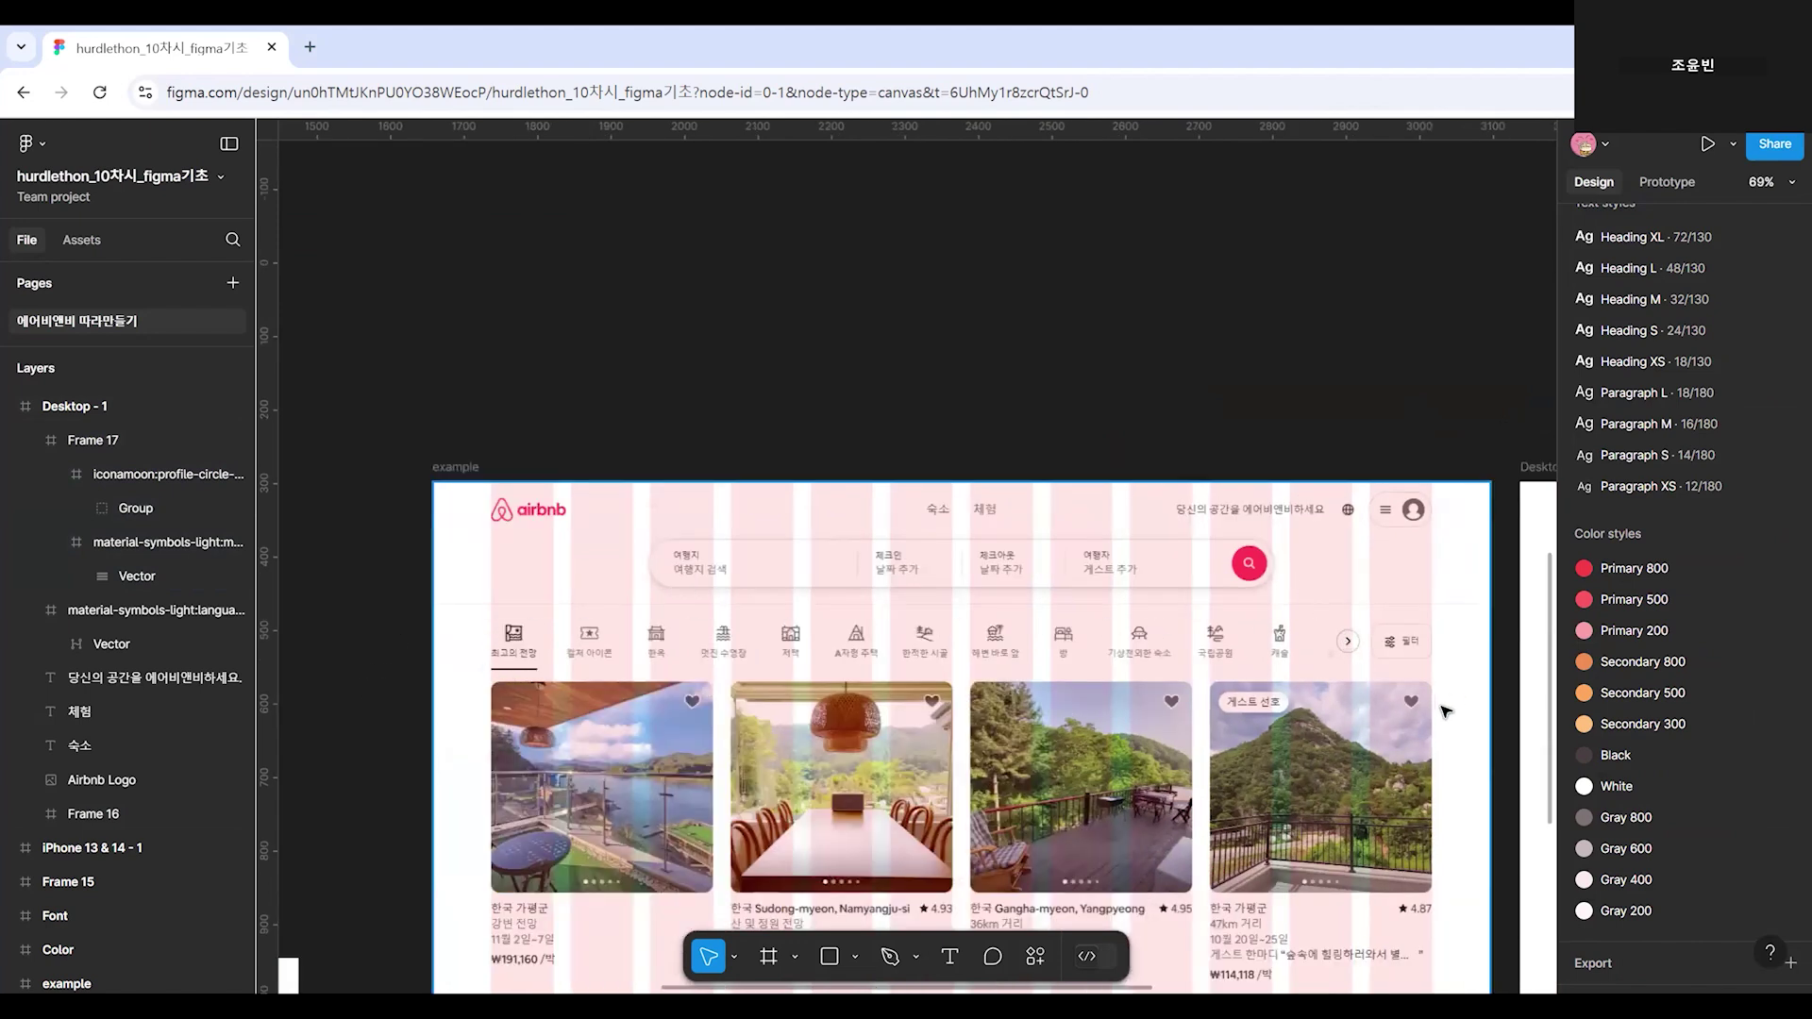
drag(1430, 729, 1348, 733)
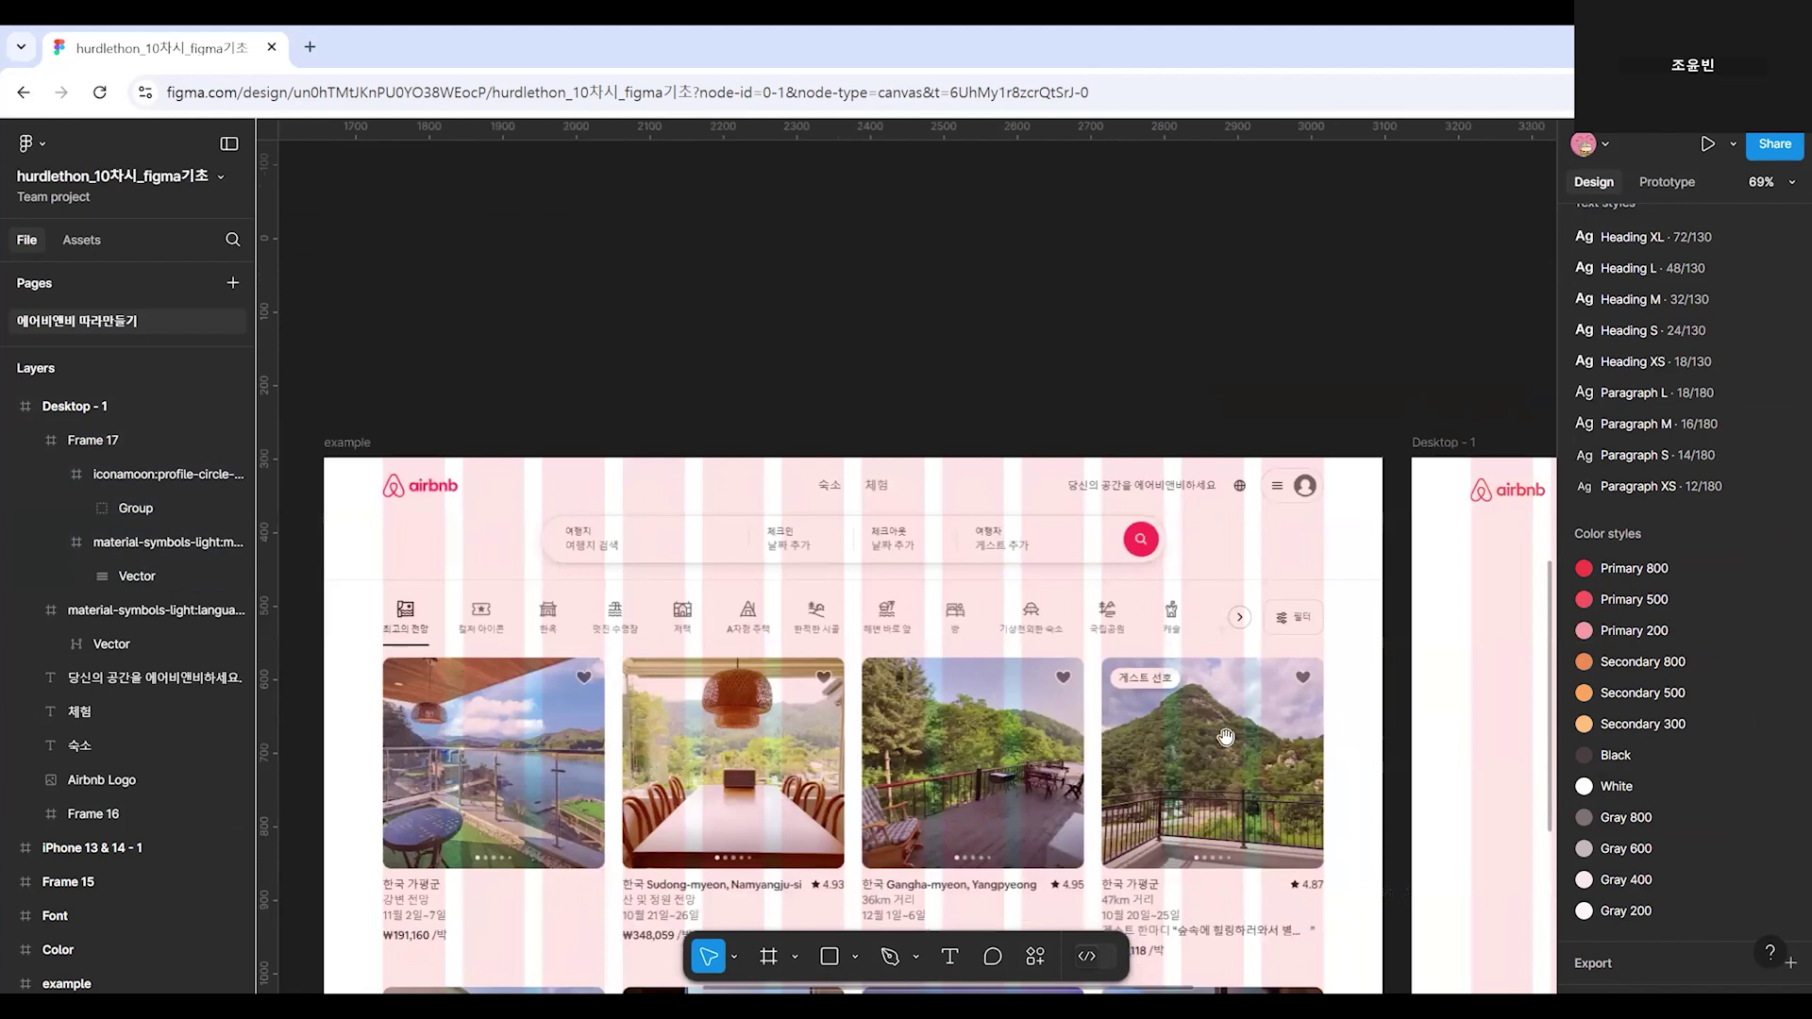
scroll(1132, 741, right, 7)
scroll(1360, 728, left, 2)
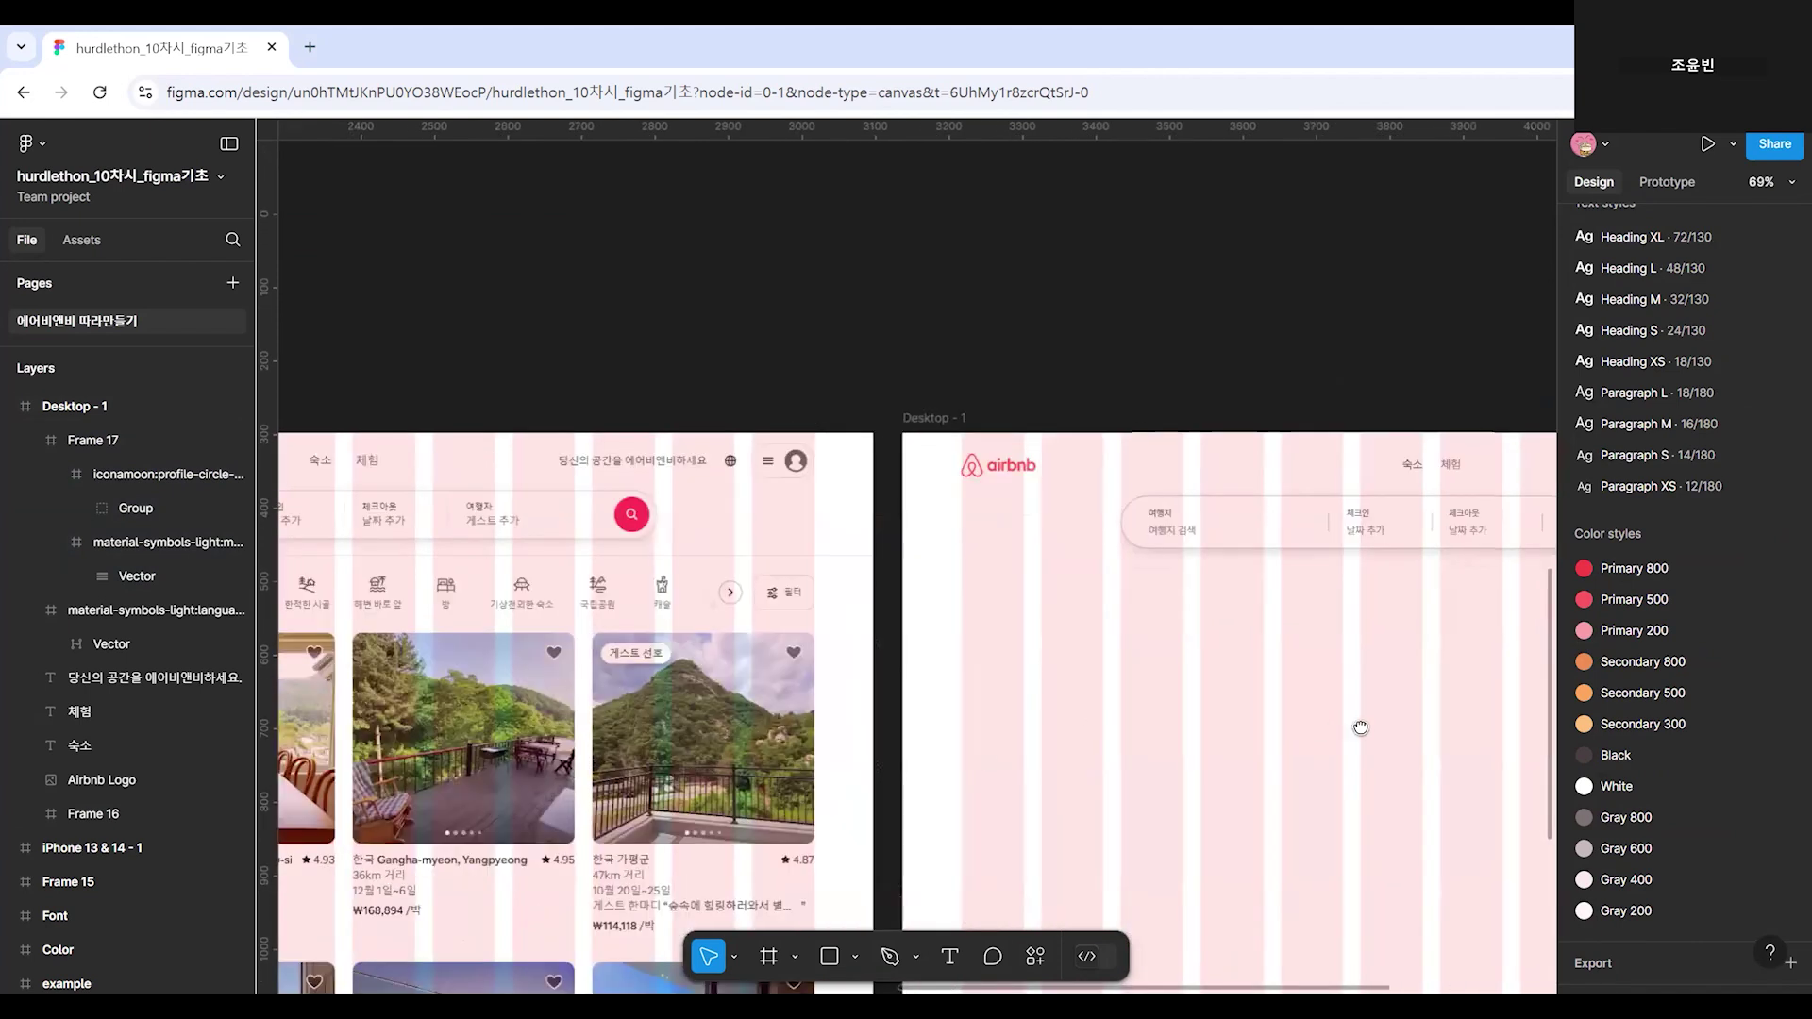
scroll(1360, 728, left, 6)
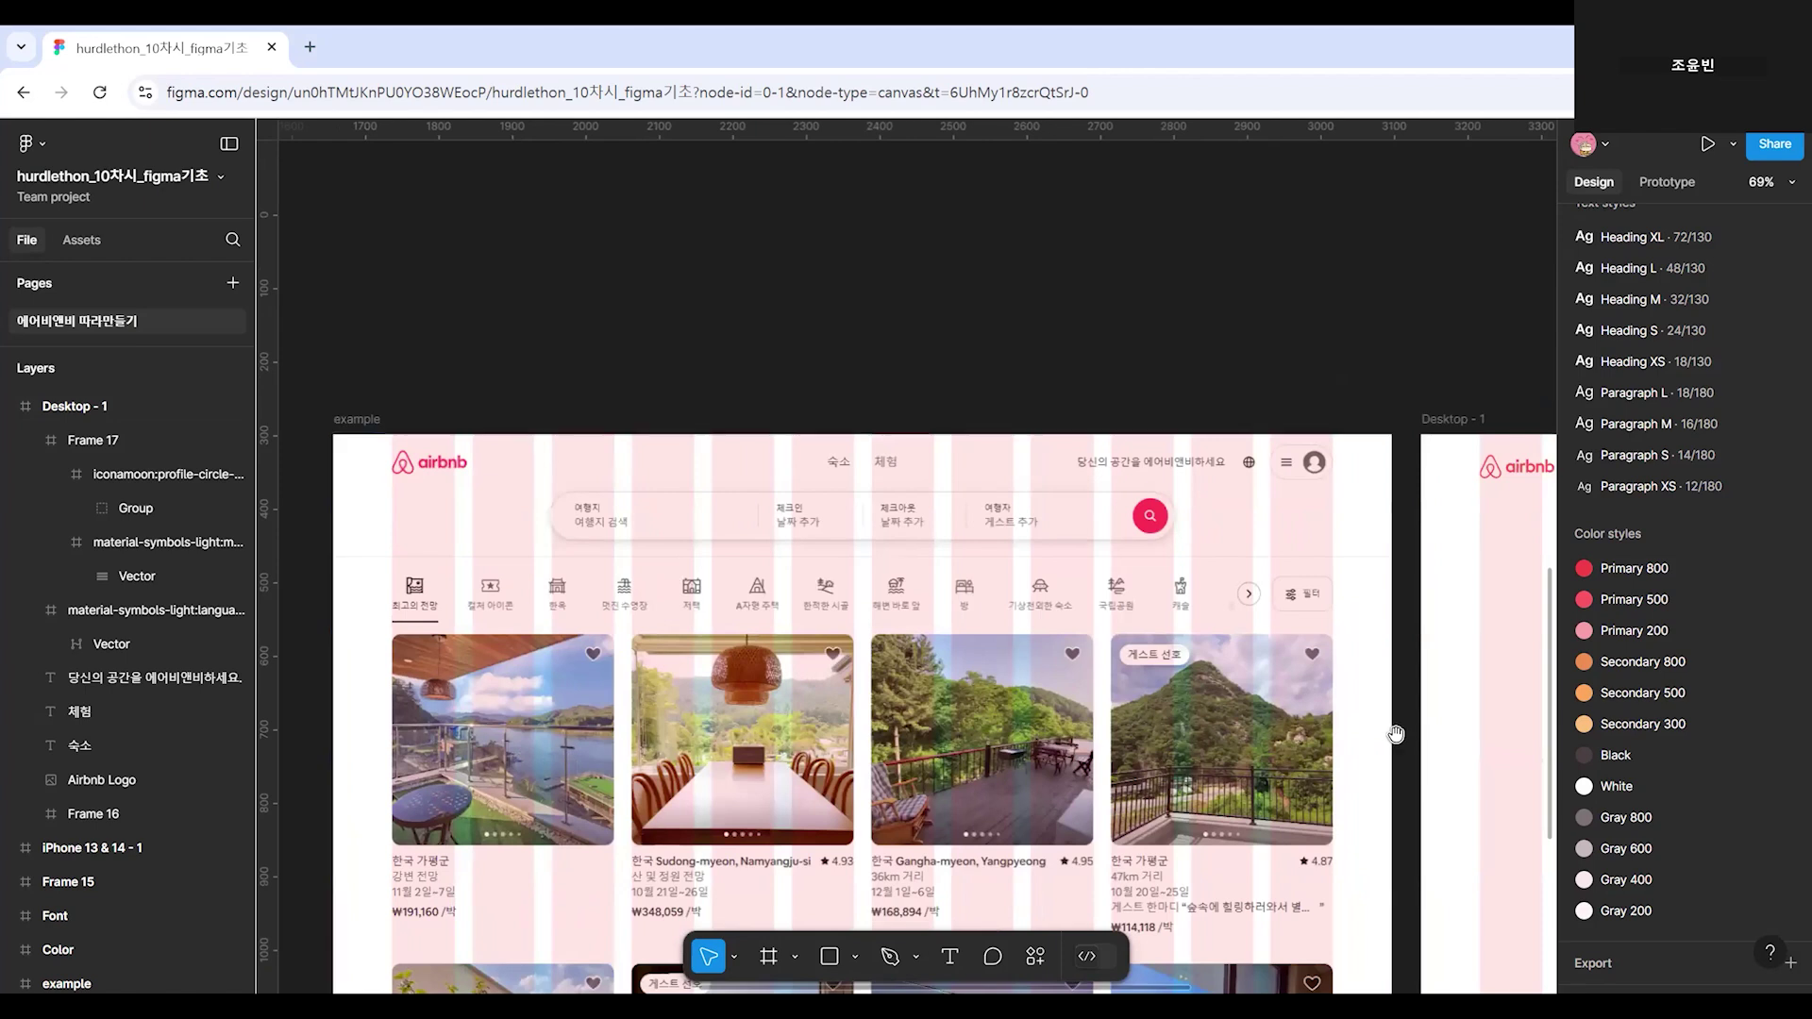
scroll(1321, 755, right, 1)
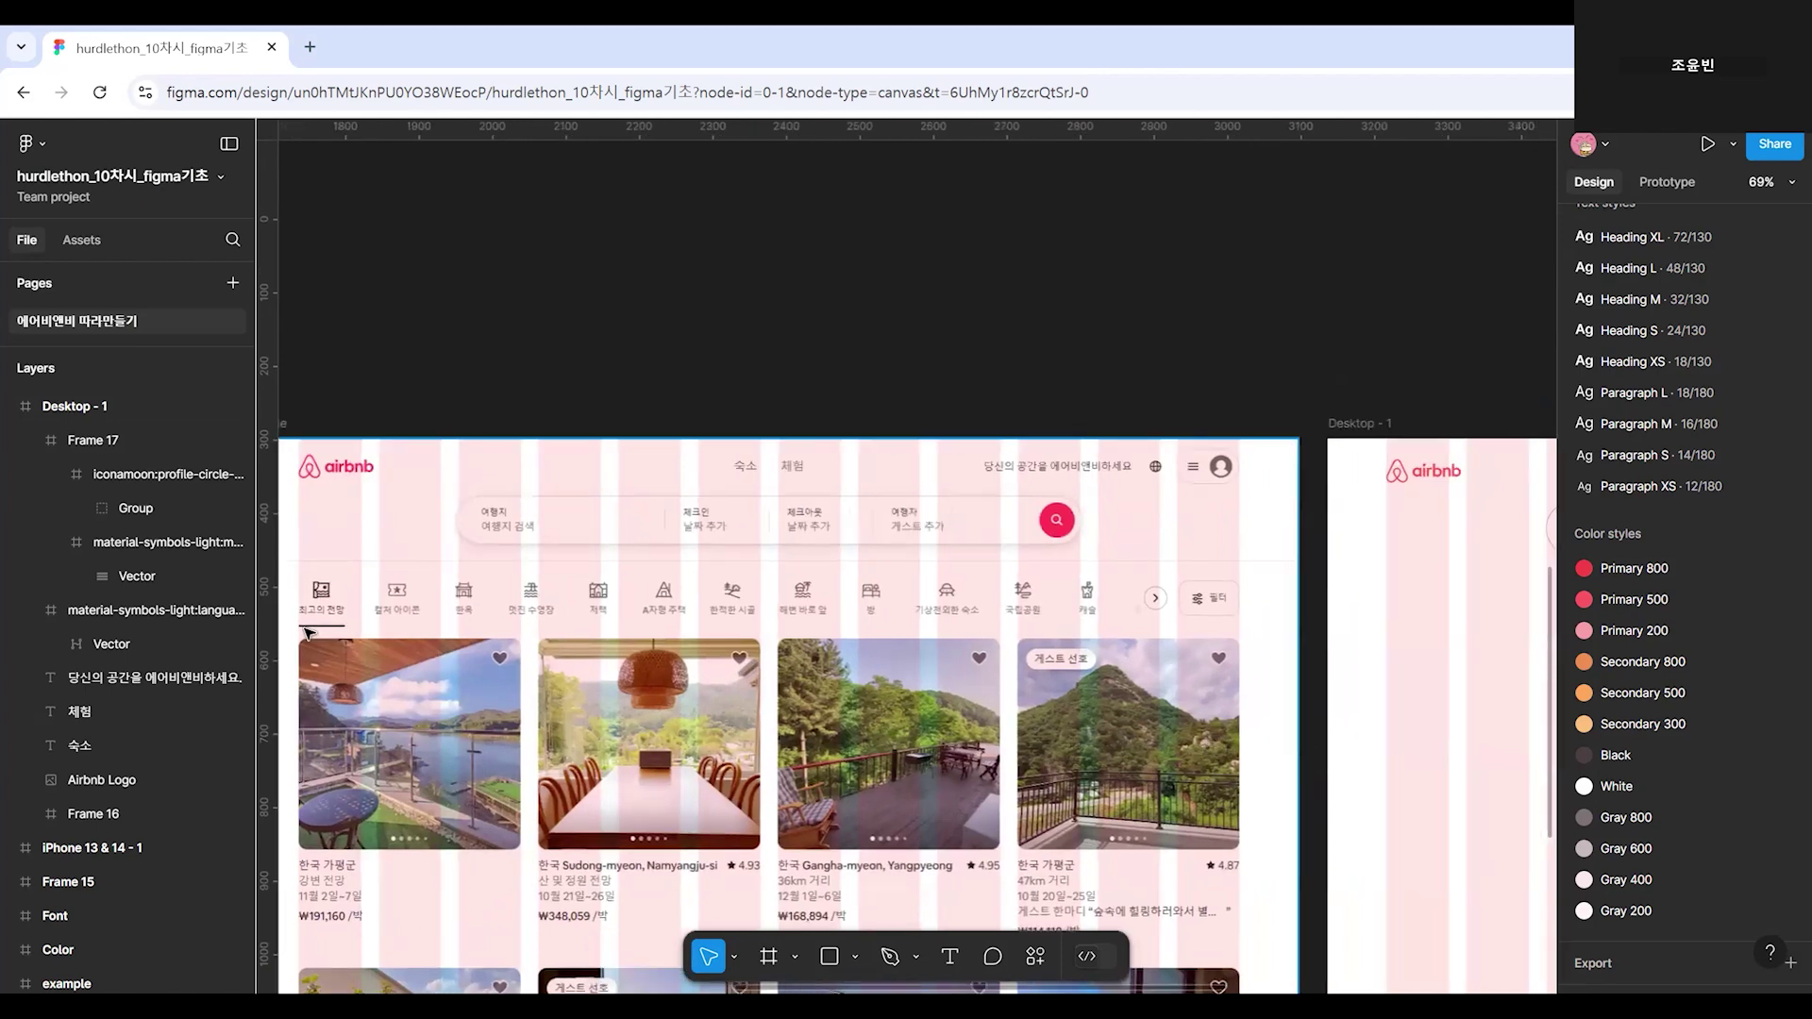
scroll(326, 609, up, 2)
scroll(532, 618, up, 2)
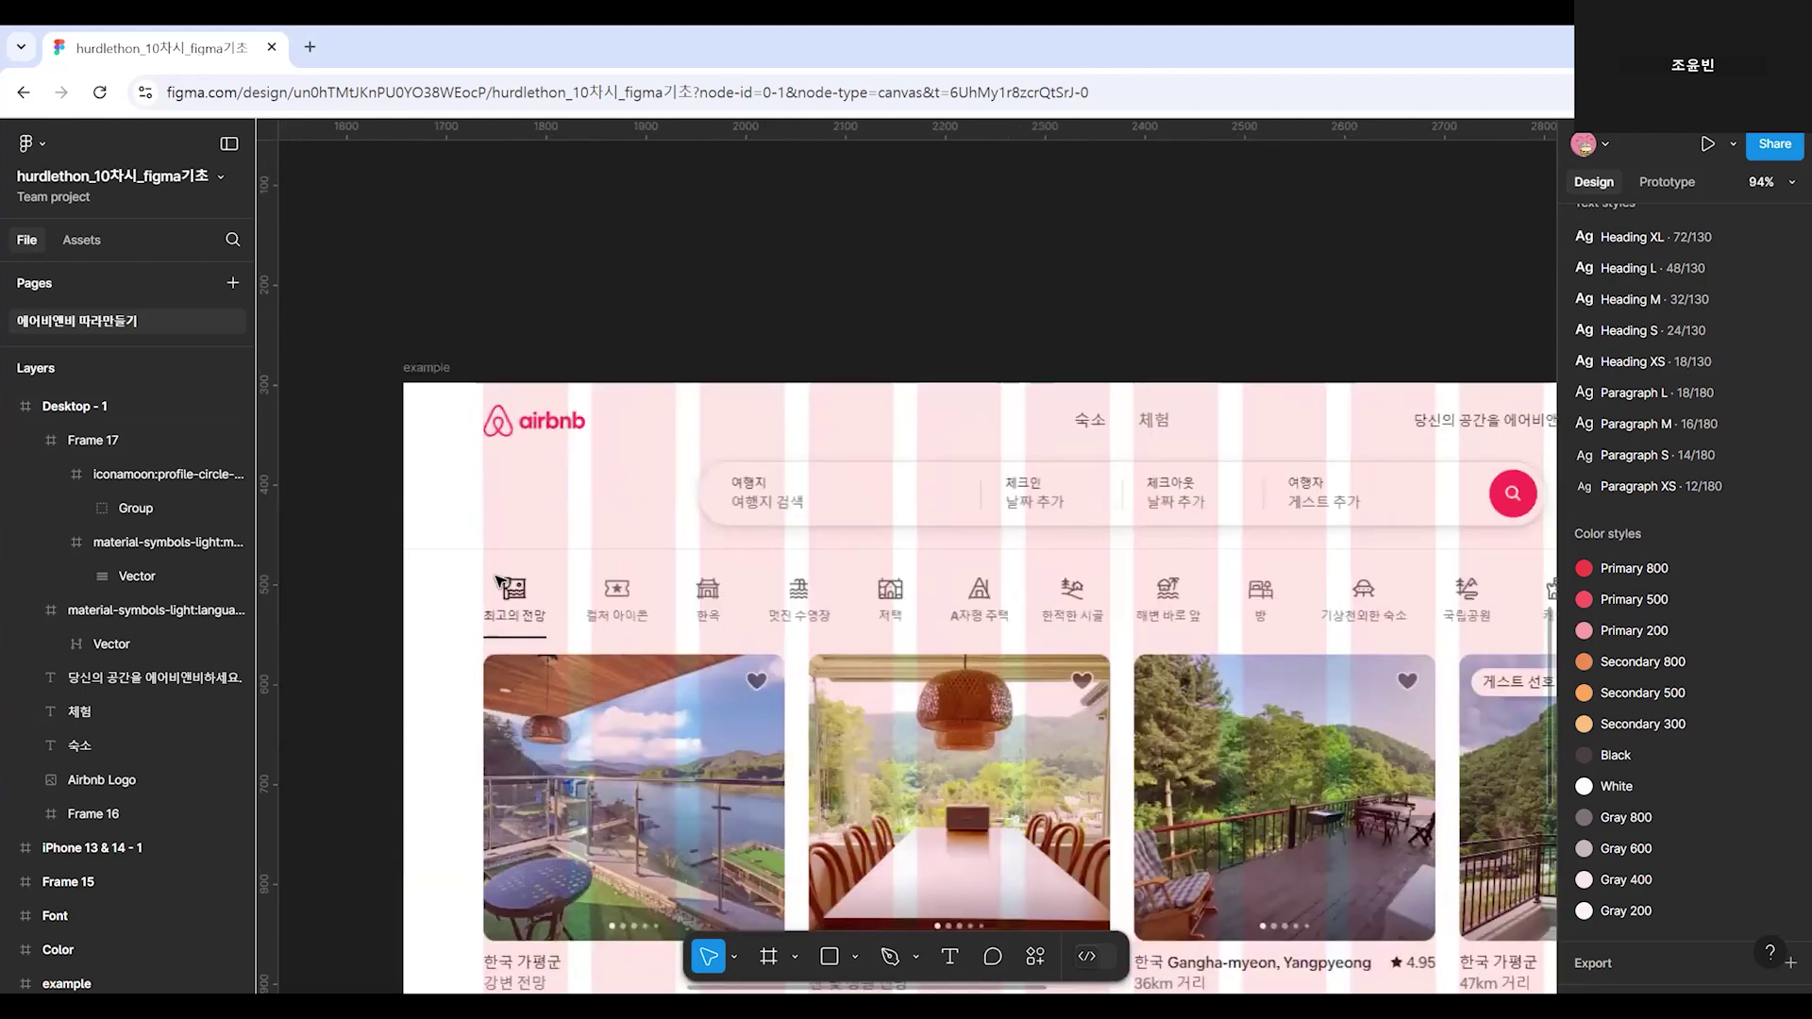
click(512, 623)
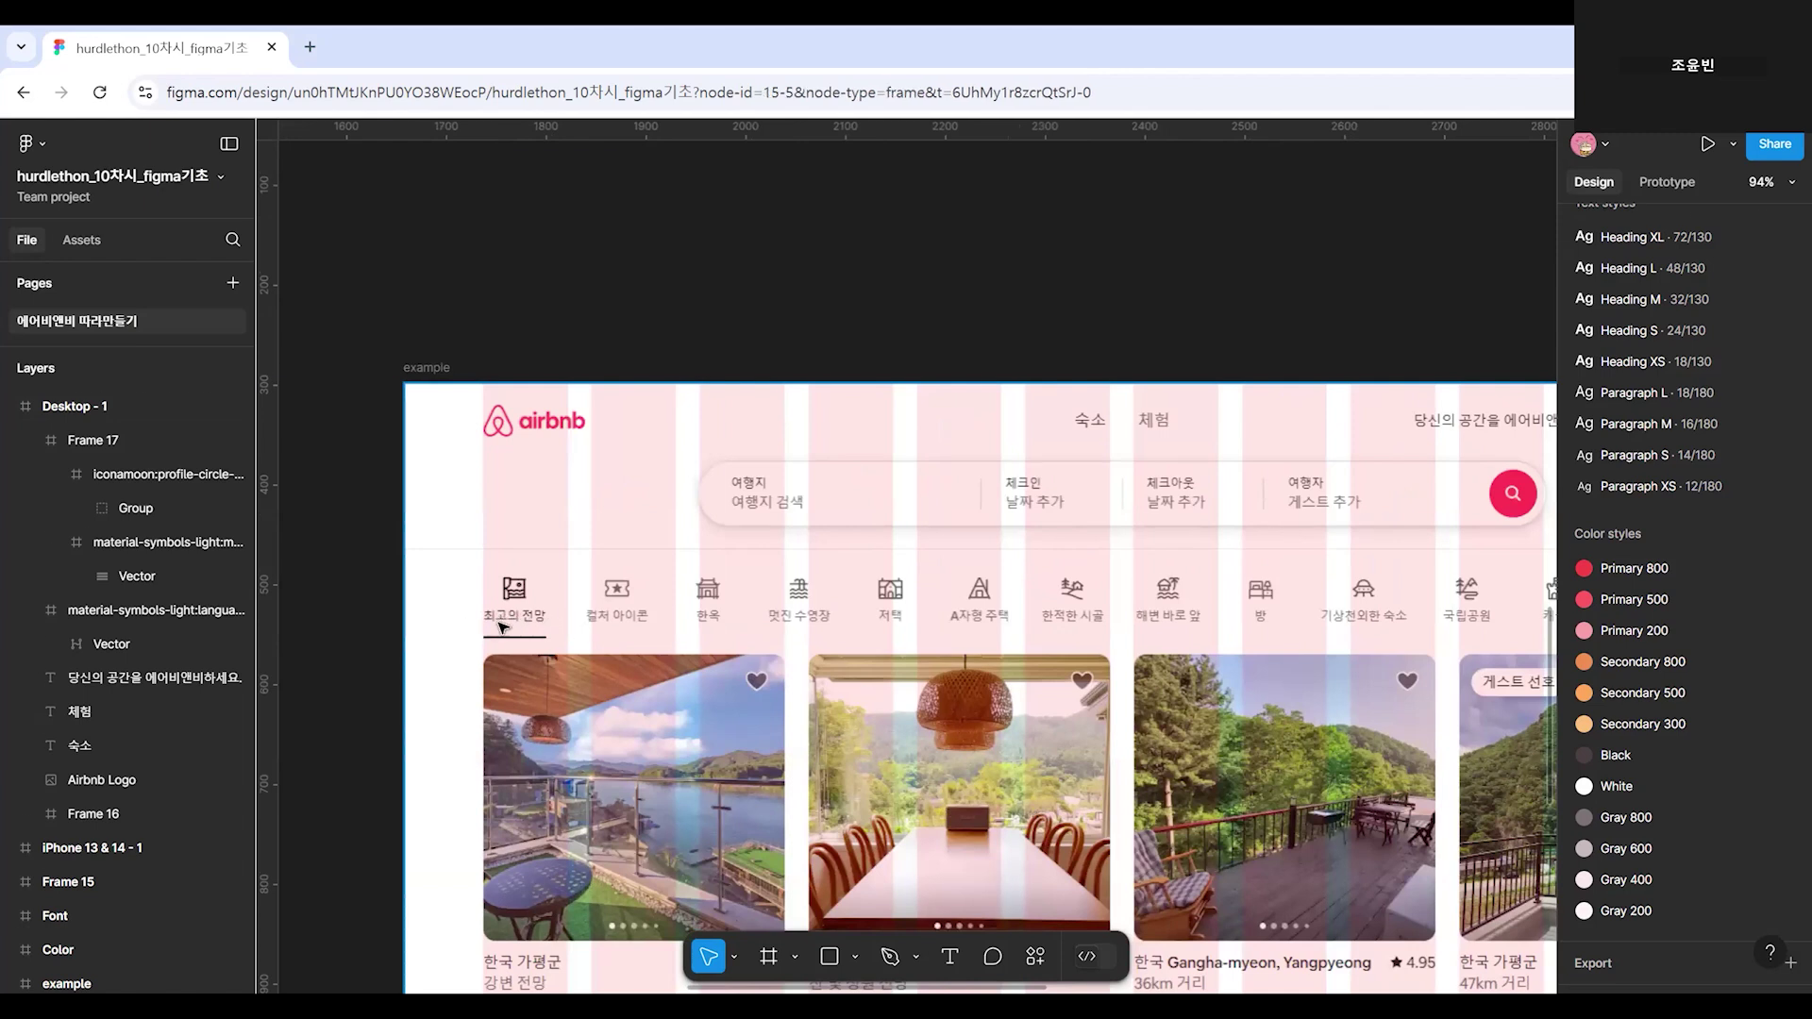
key(ctrl+z)
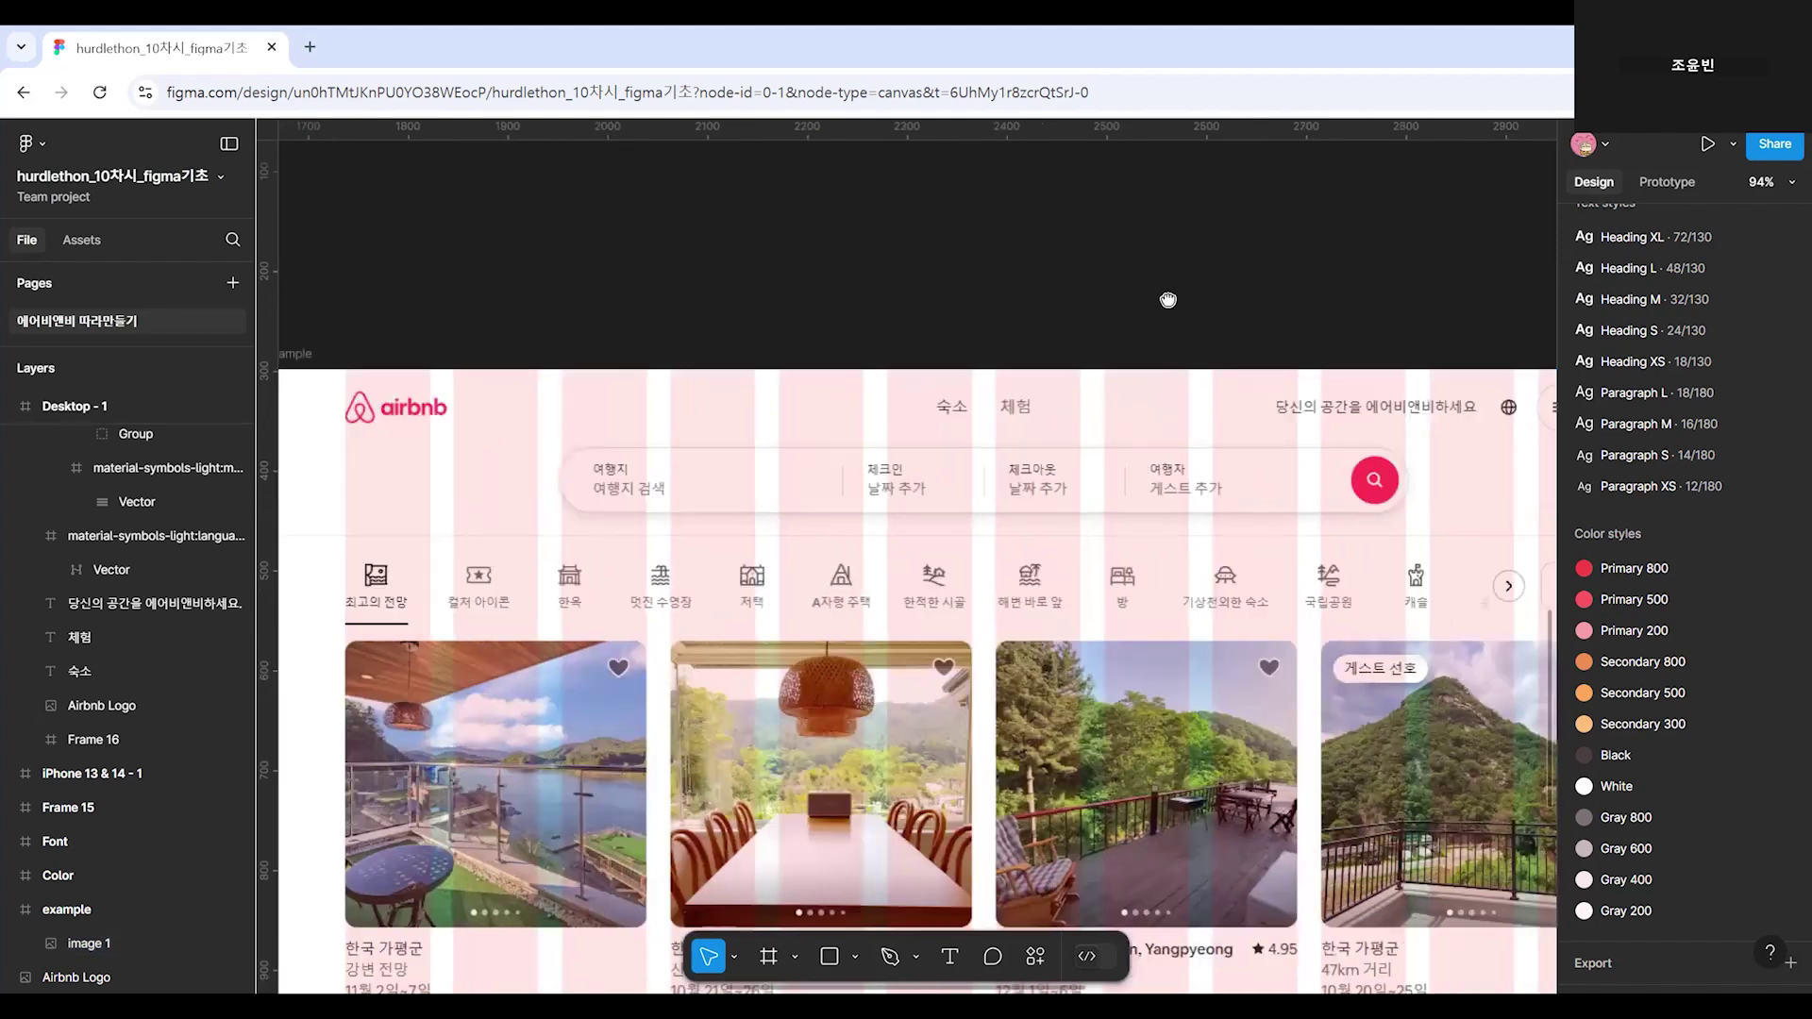
Review the example page from its category row to the filter button alongside the area below the Desktop - 1 header.
drag(1330, 316, 1170, 298)
scroll(1129, 303, right, 4)
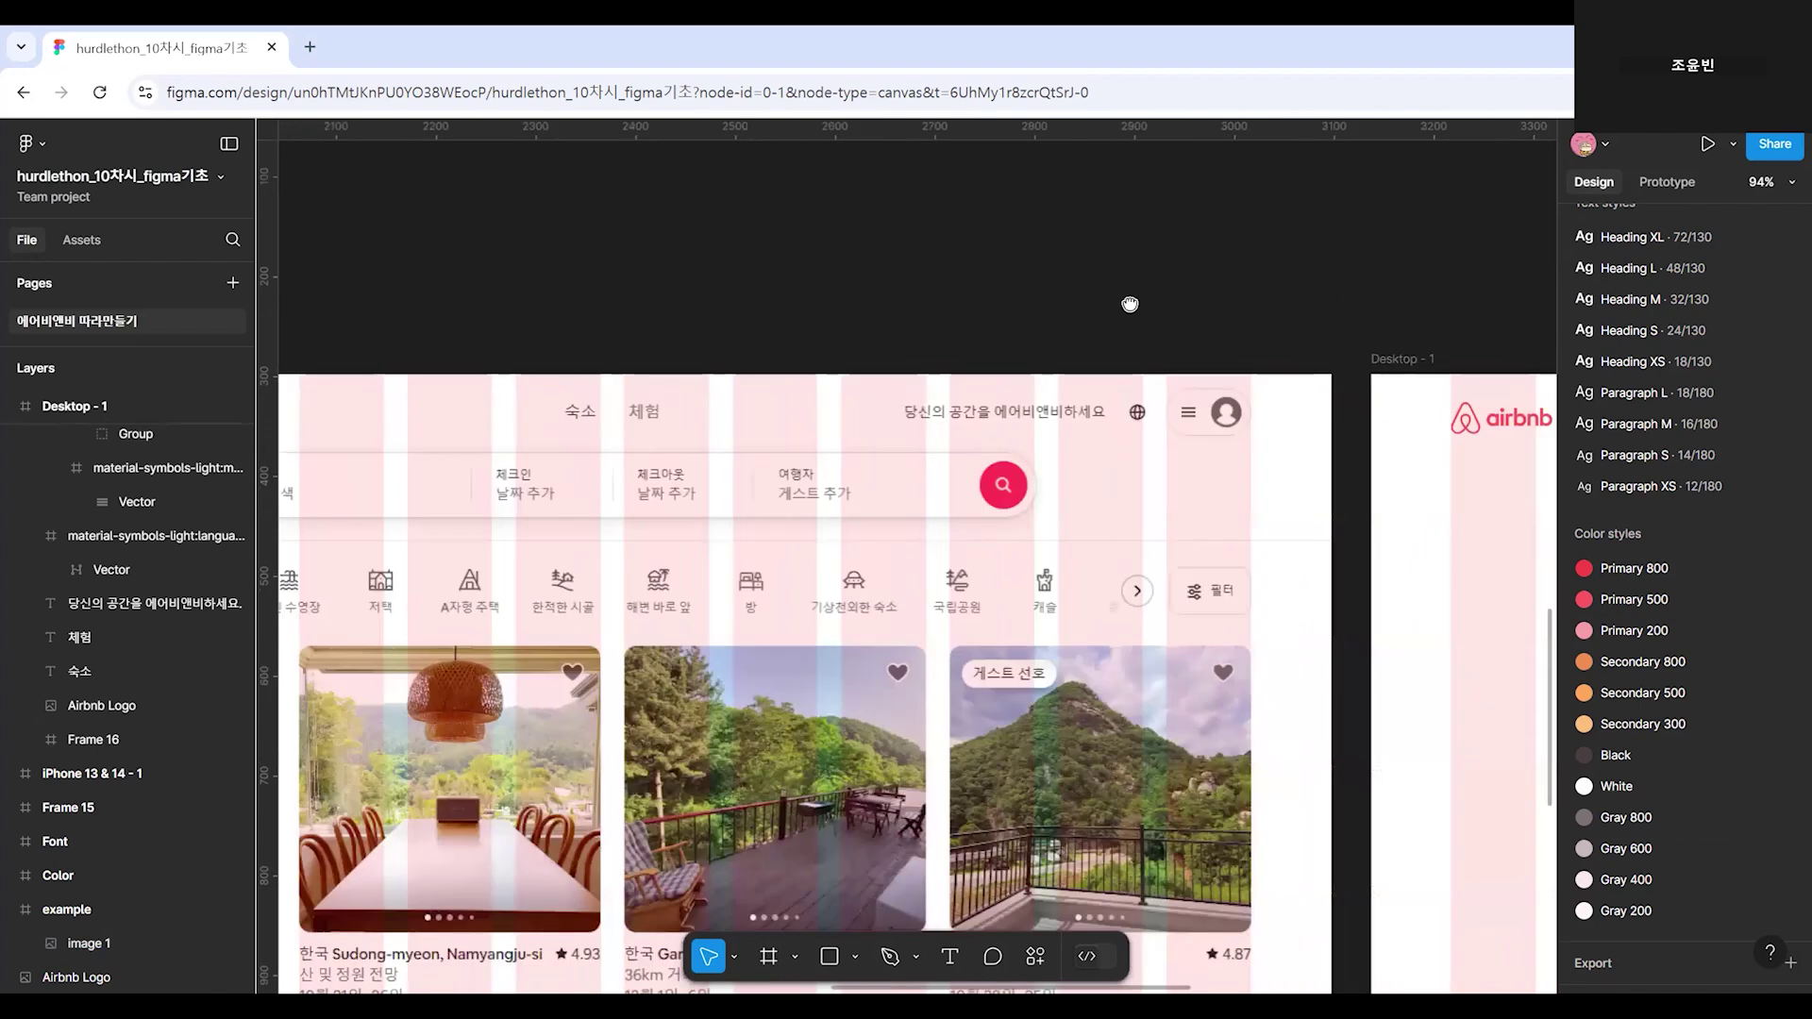
scroll(844, 595, left, 8)
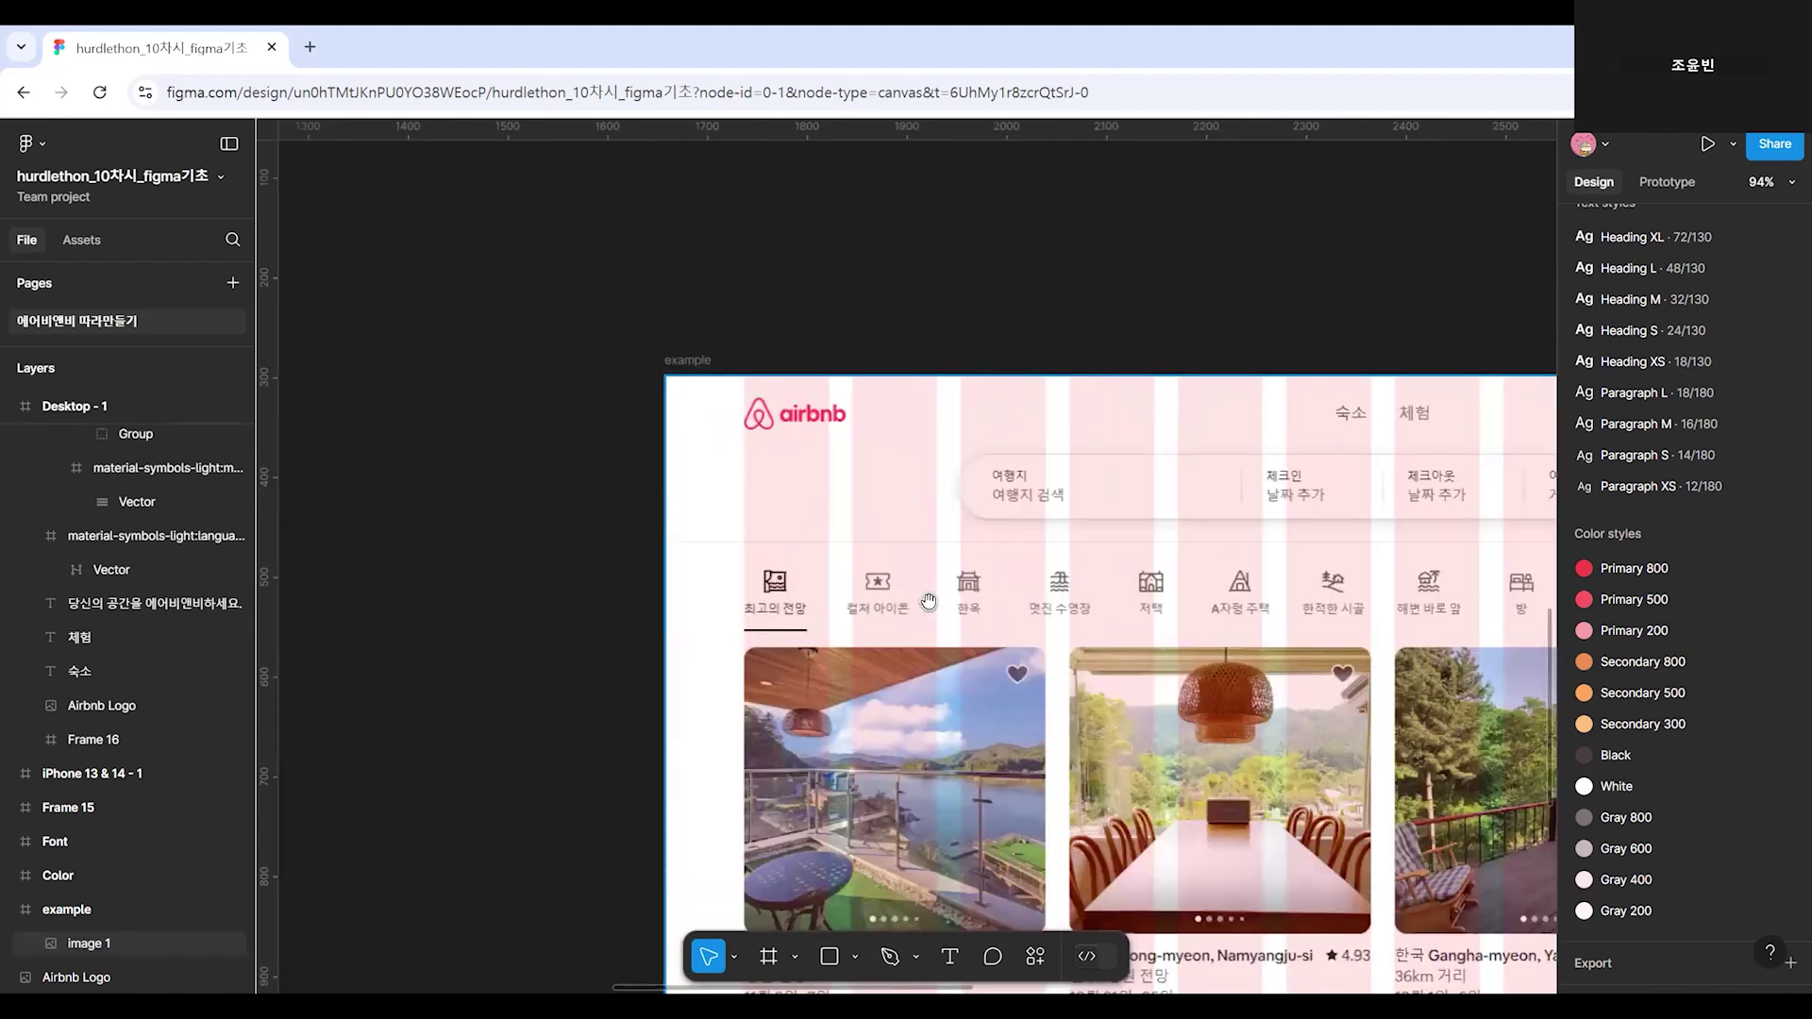
scroll(975, 619, down, 5)
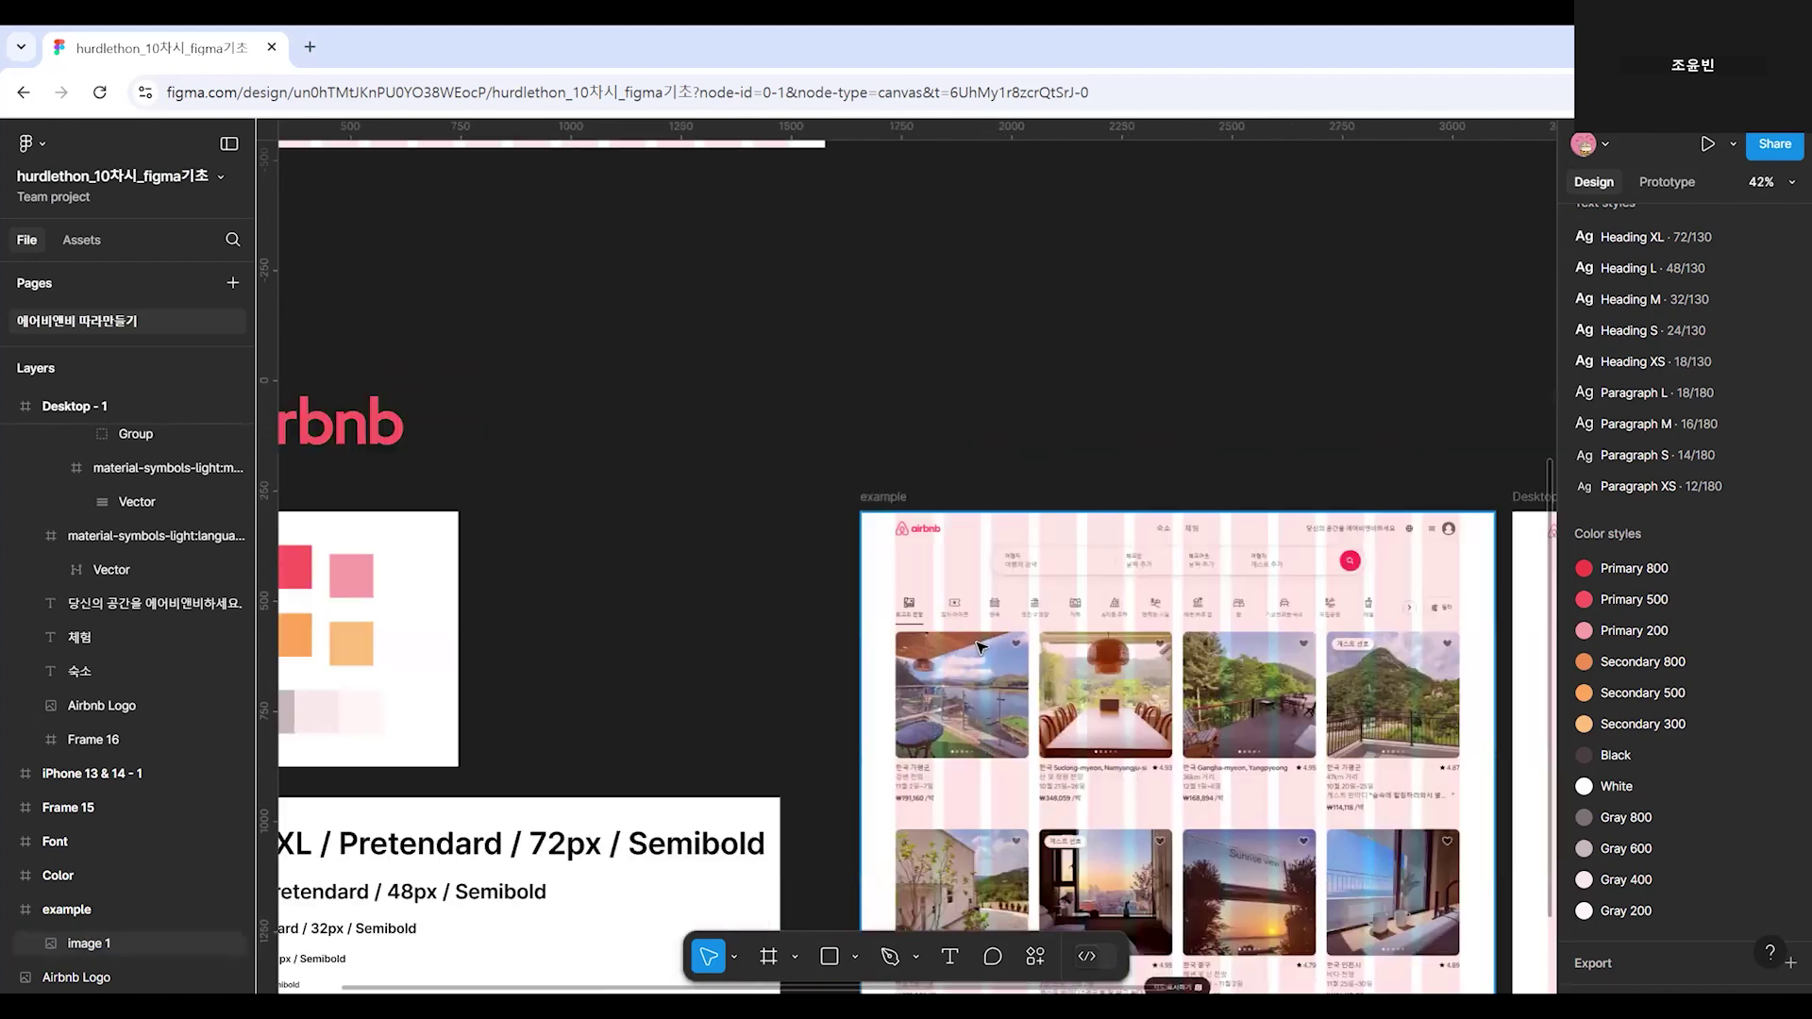
scroll(902, 616, up, 1)
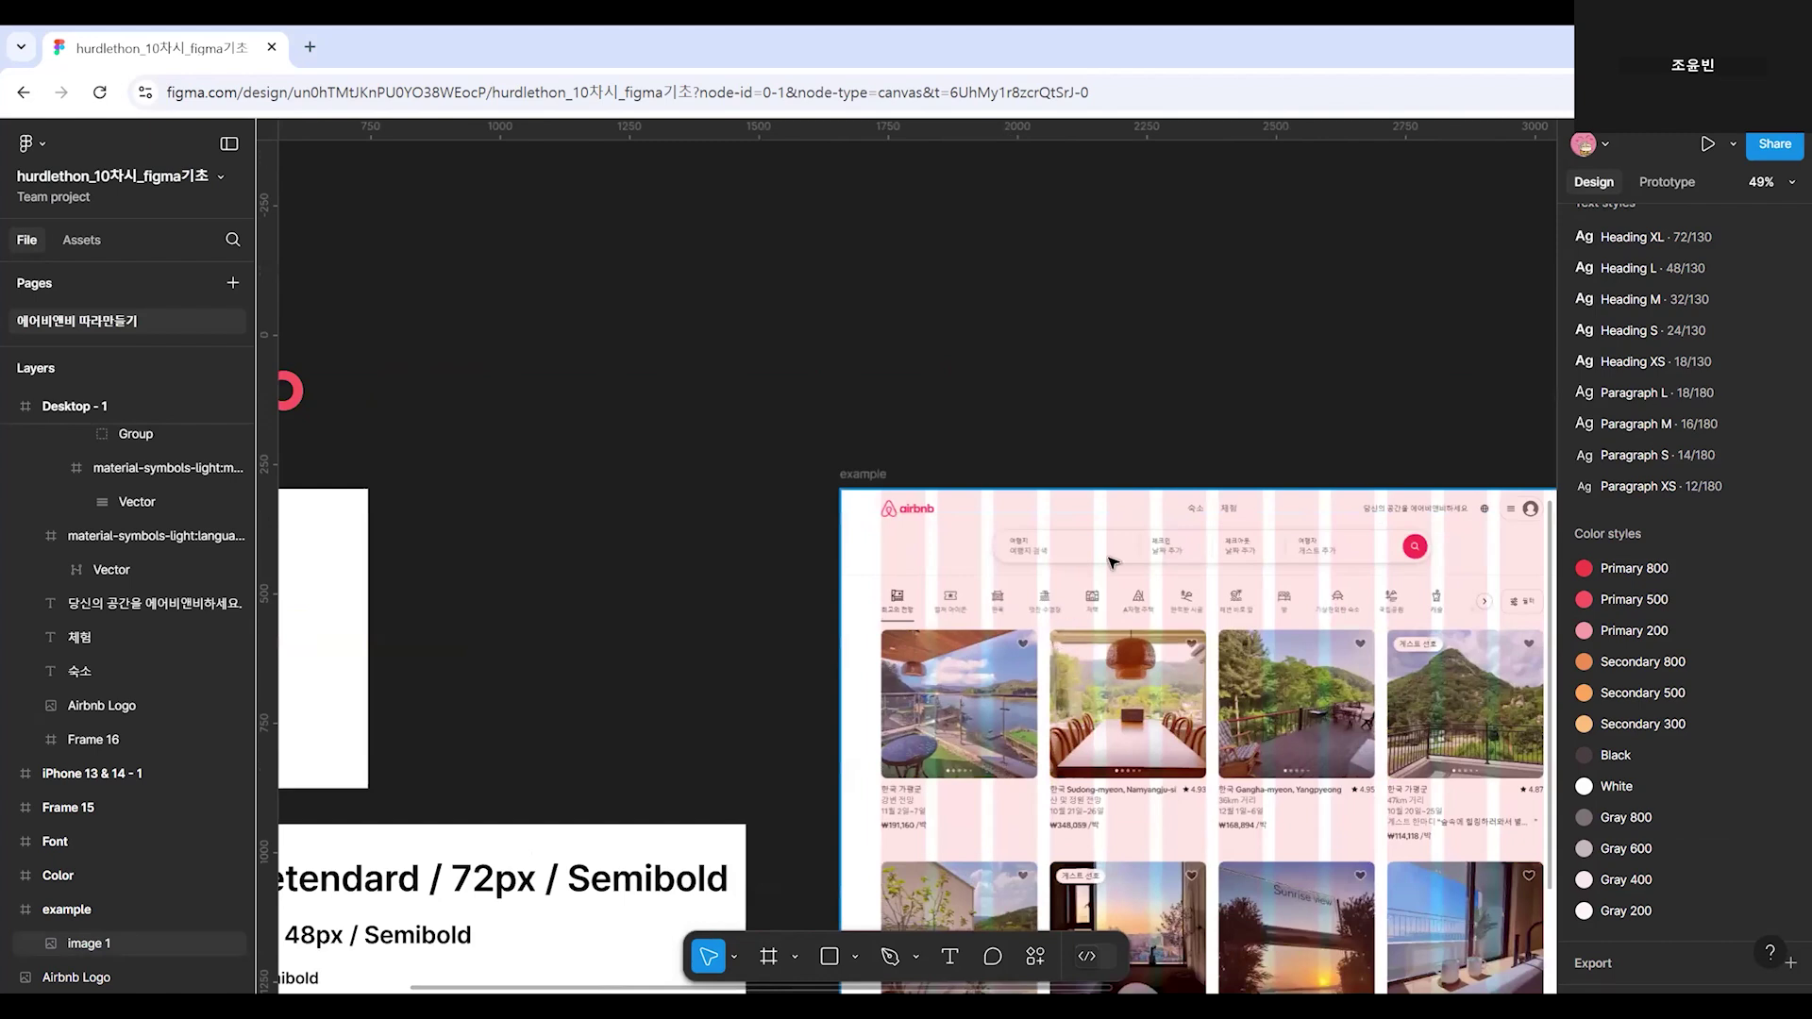
drag(1294, 441, 724, 432)
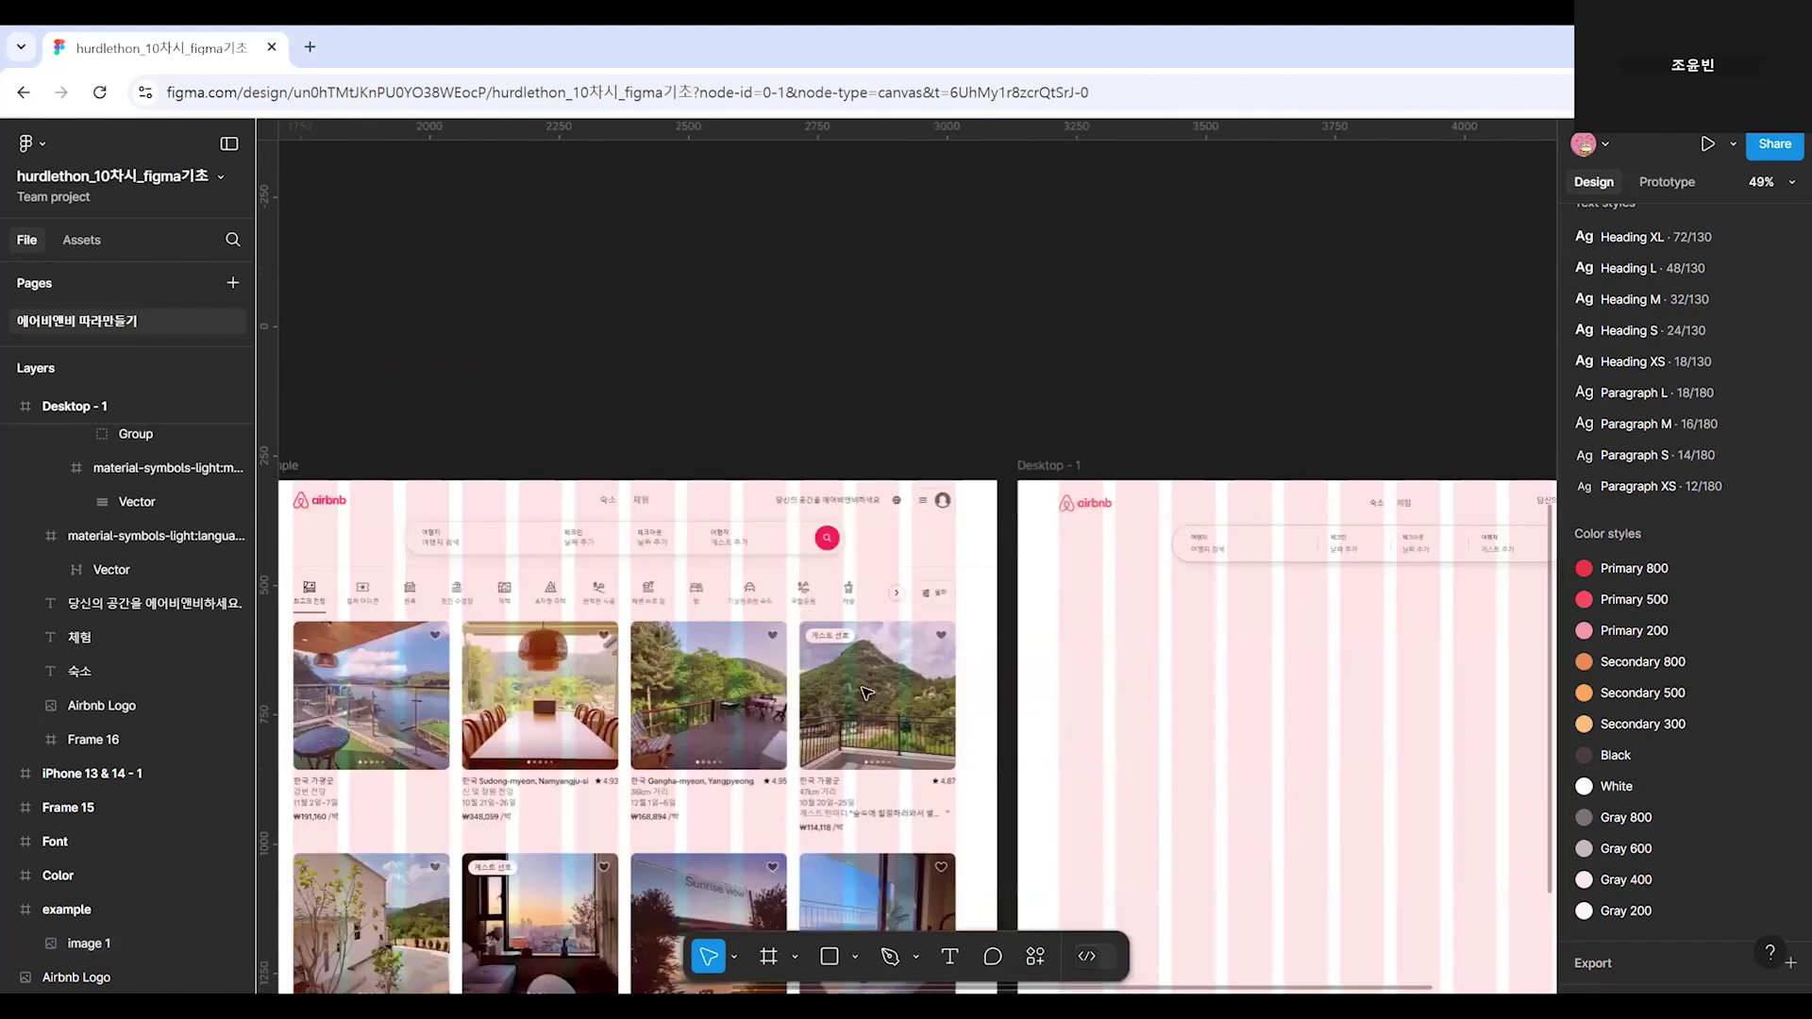
scroll(906, 774, left, 3)
click(1033, 964)
click(793, 671)
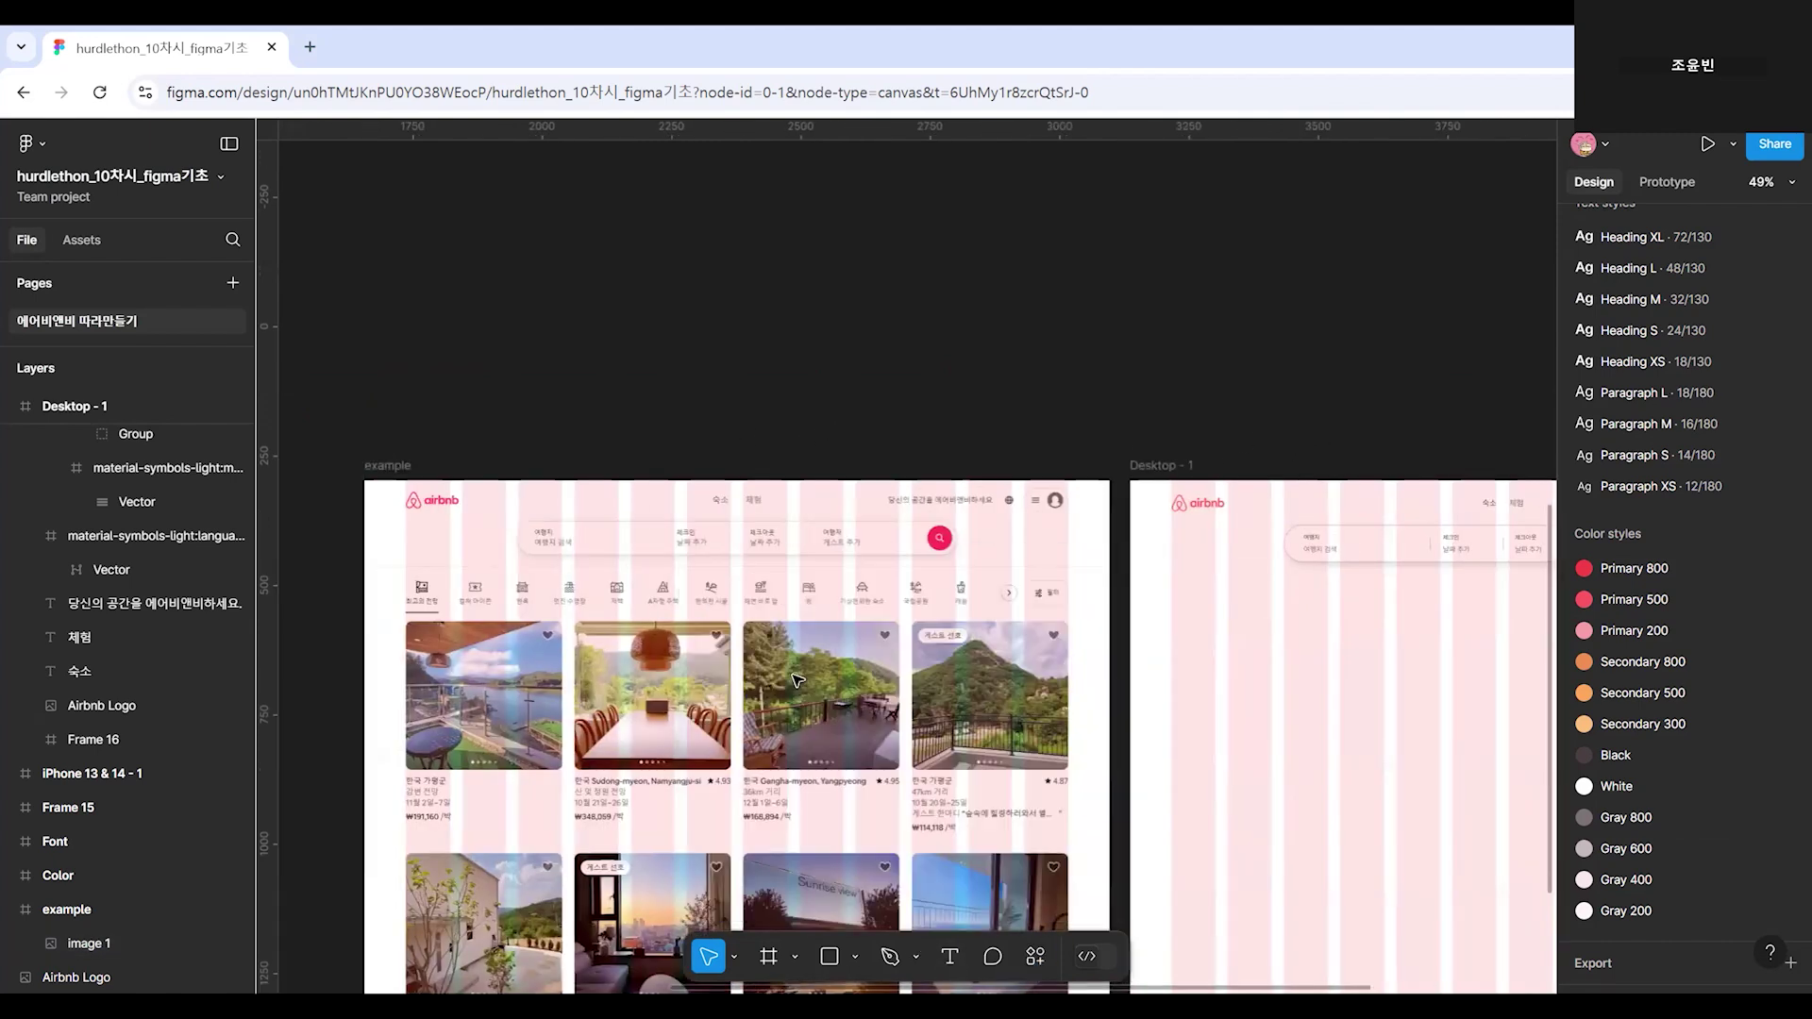
Find the outlined suitcase icon with the search term trip in Iconify, import it as a frame and close the plugin.
drag(474, 147, 1287, 194)
click(1167, 269)
text(trip)
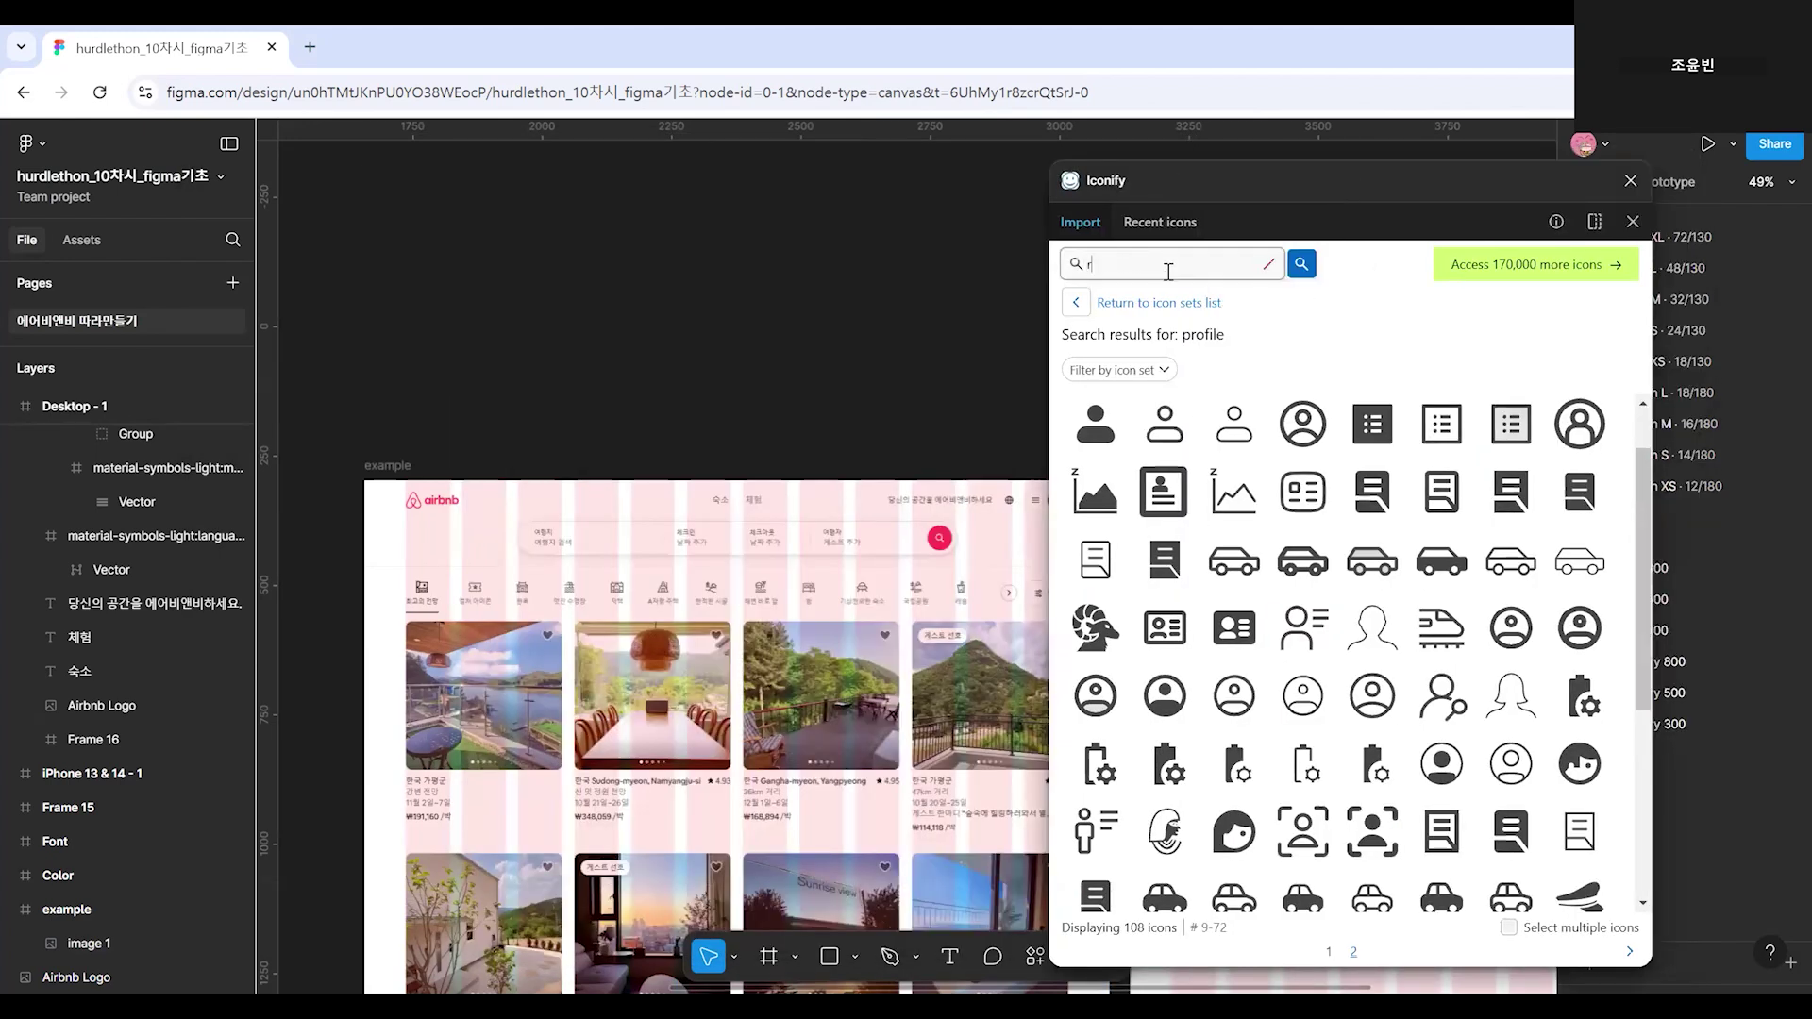
key(Return)
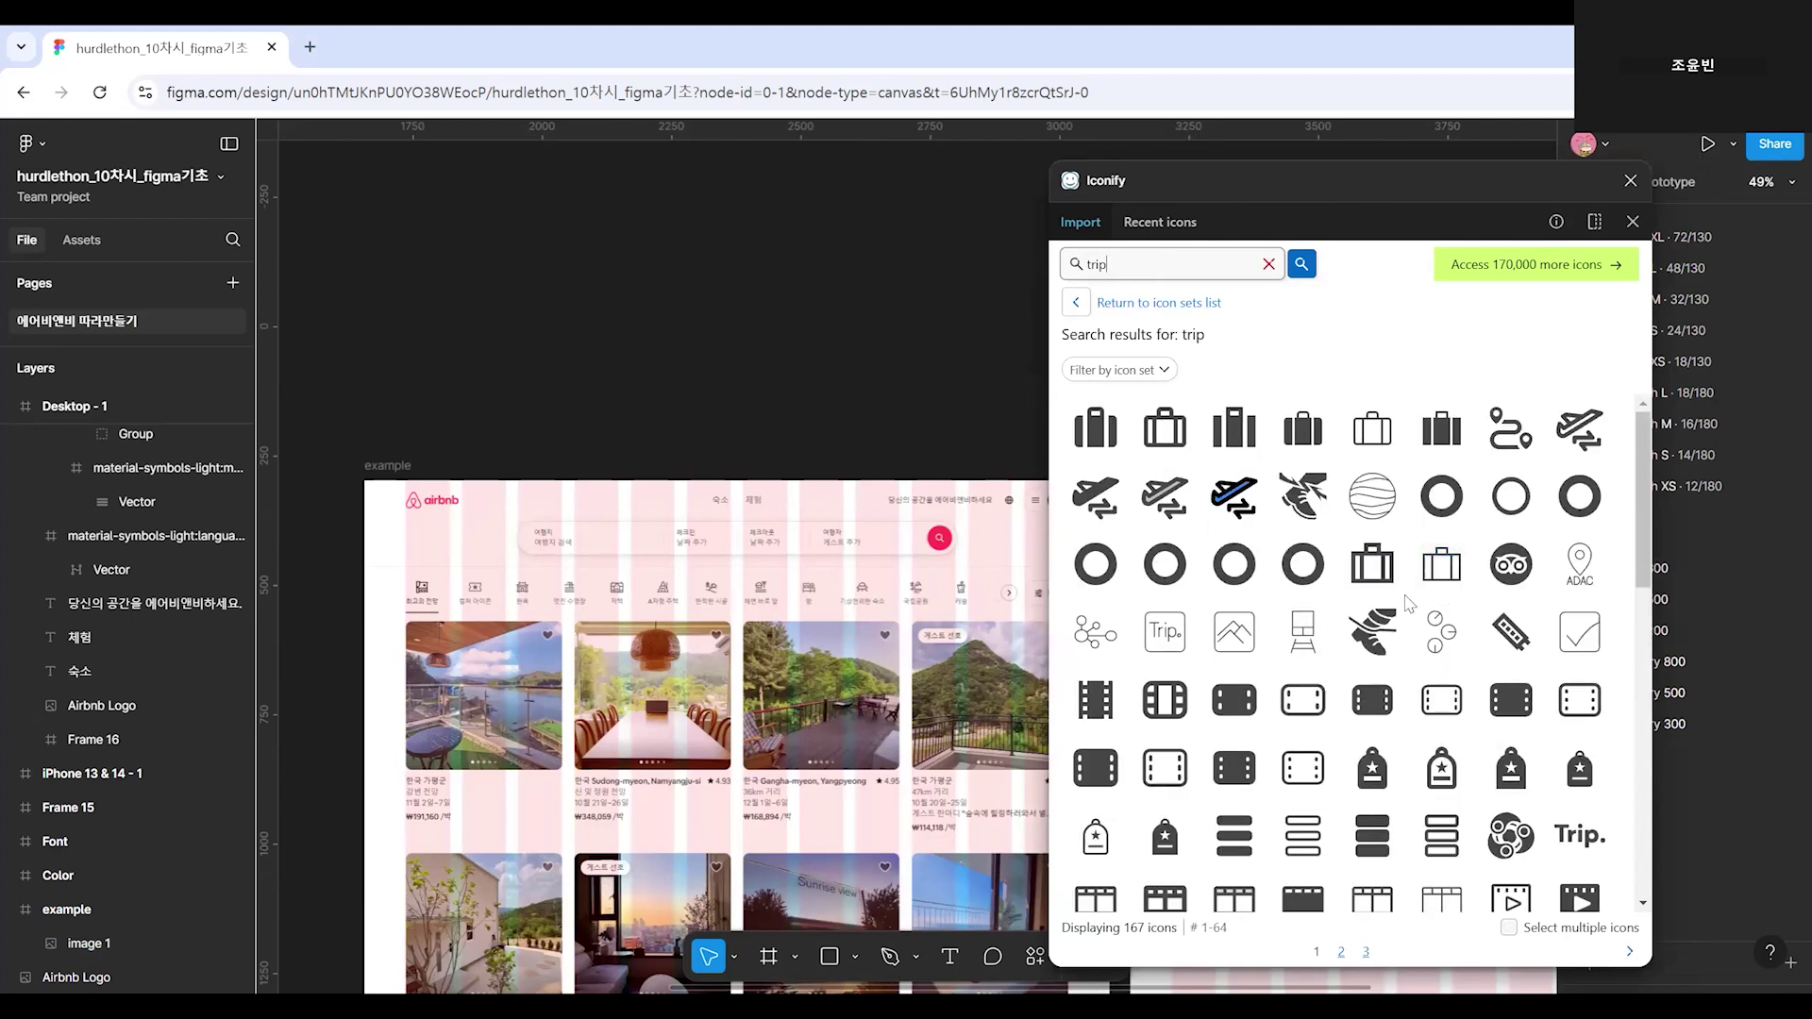
click(1372, 430)
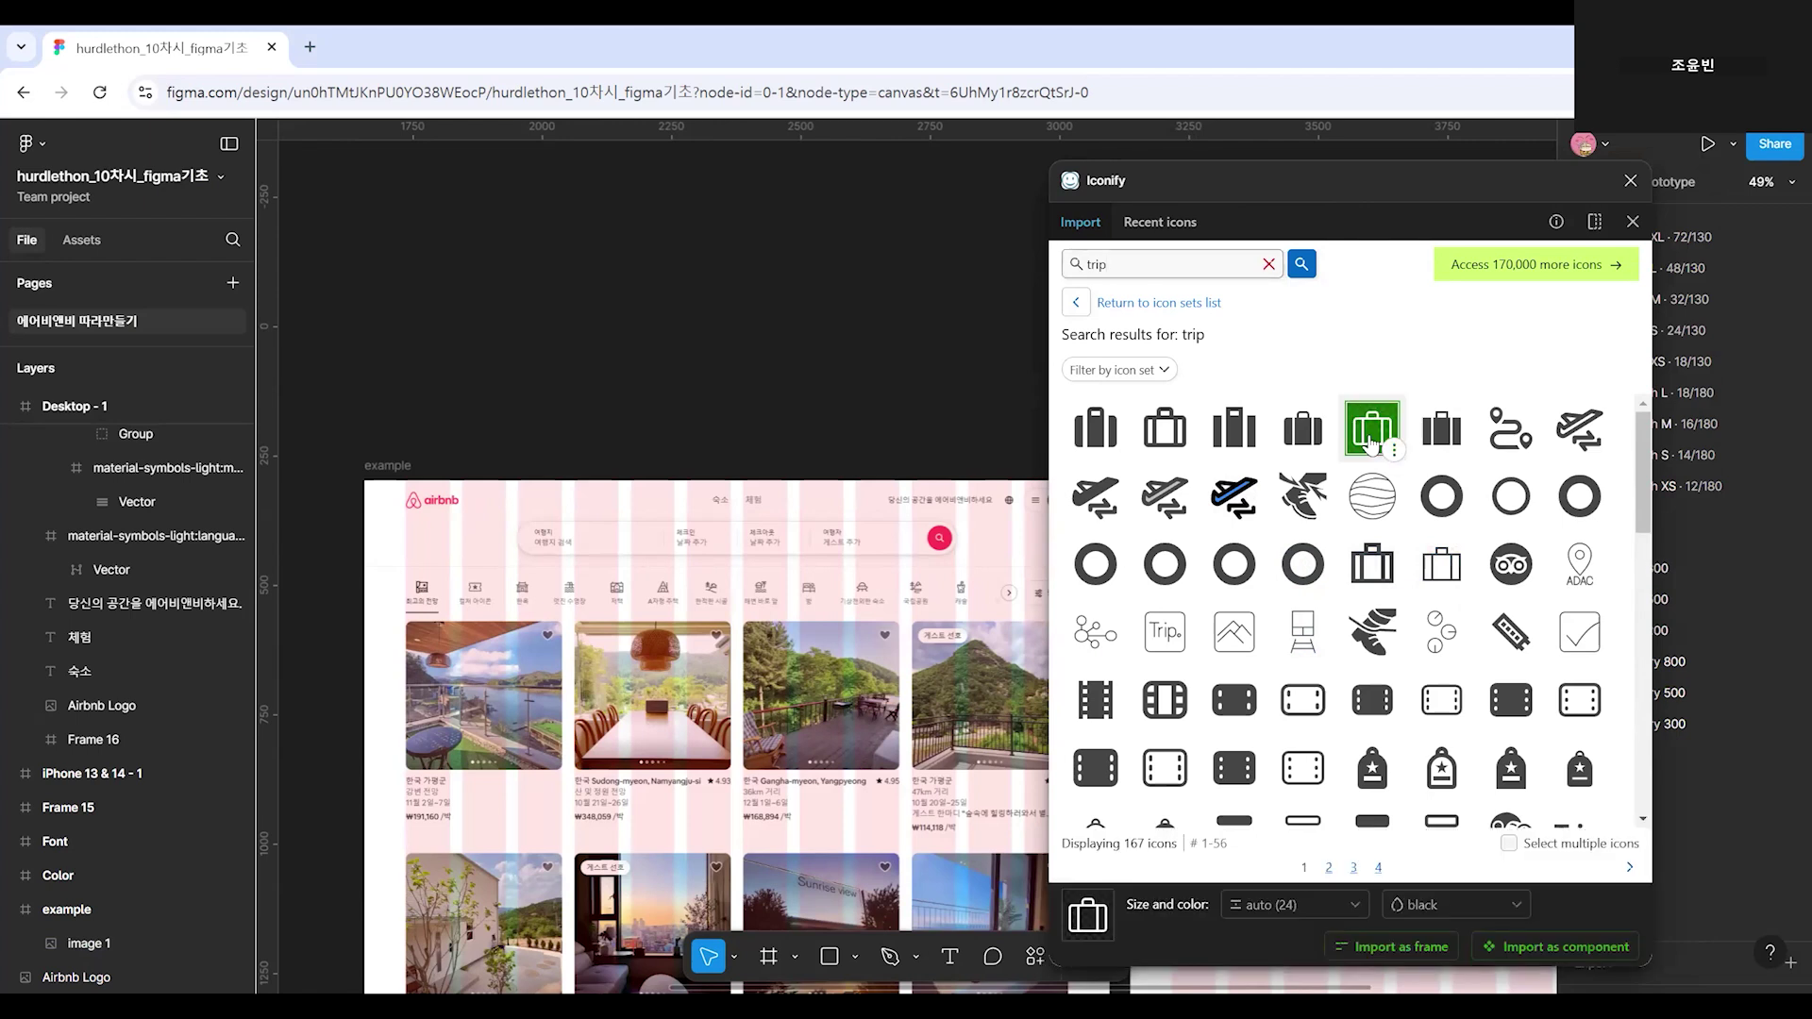
click(1397, 944)
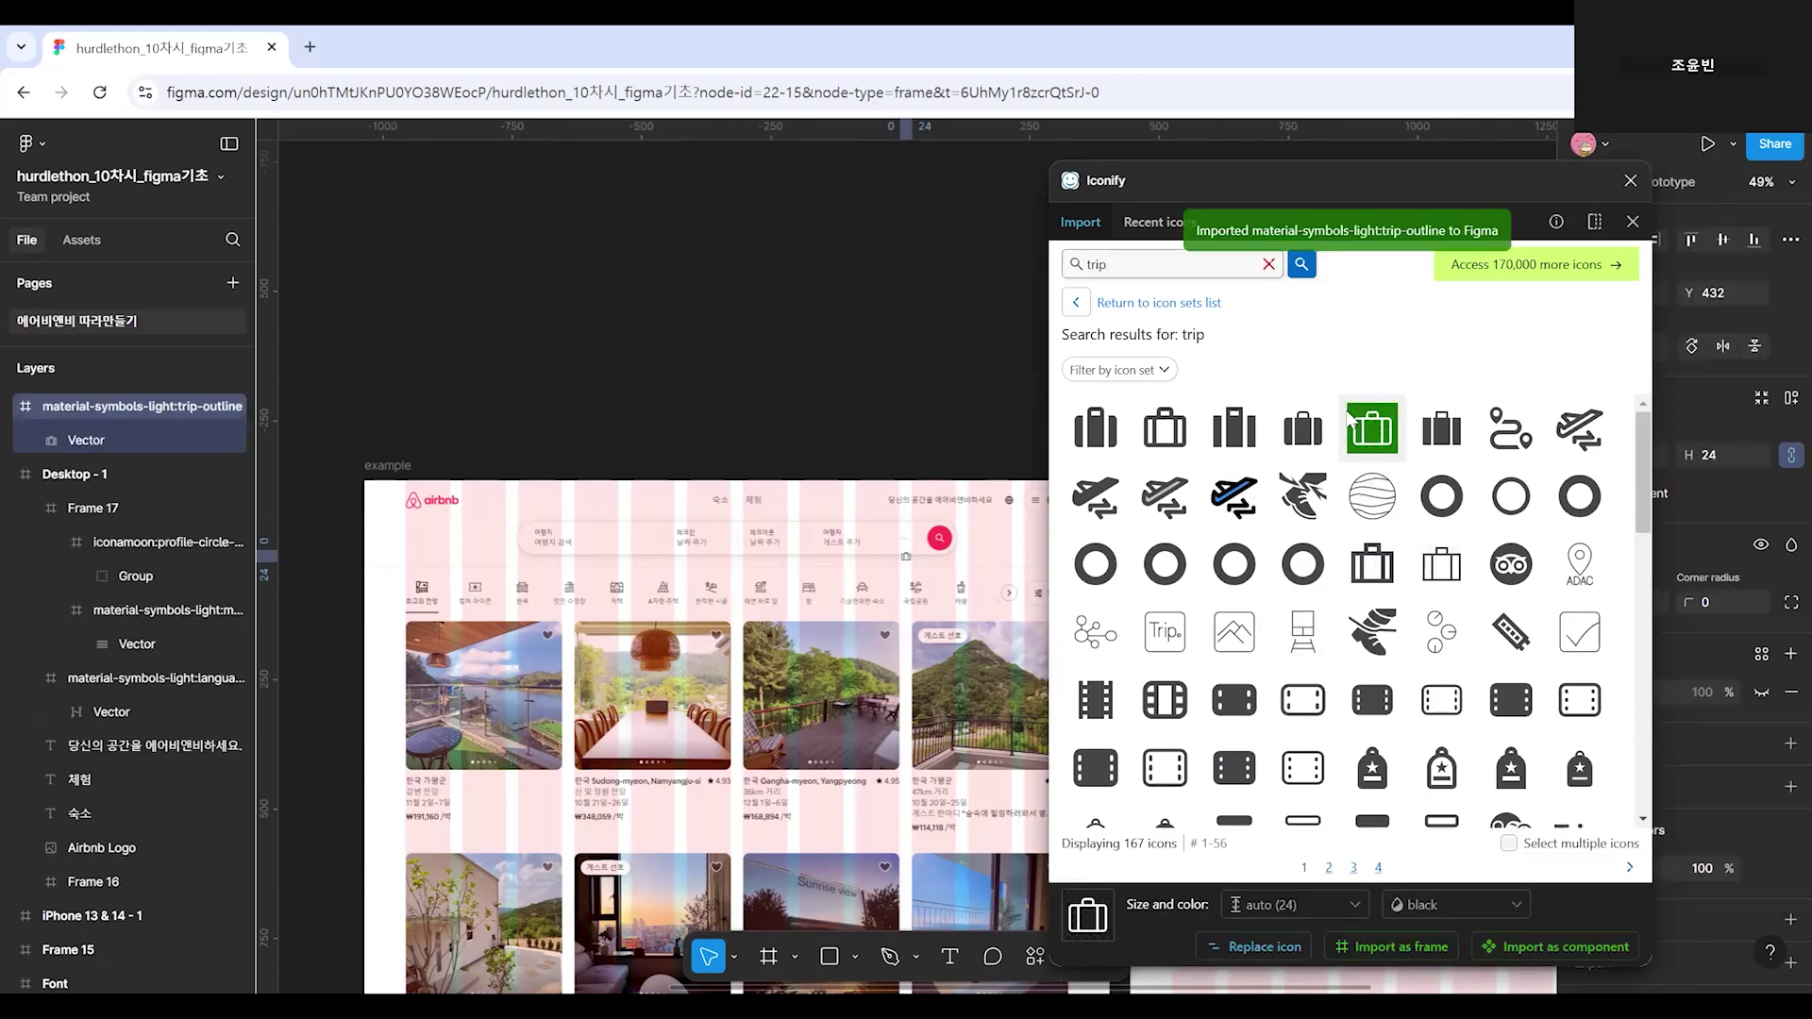
key(Escape)
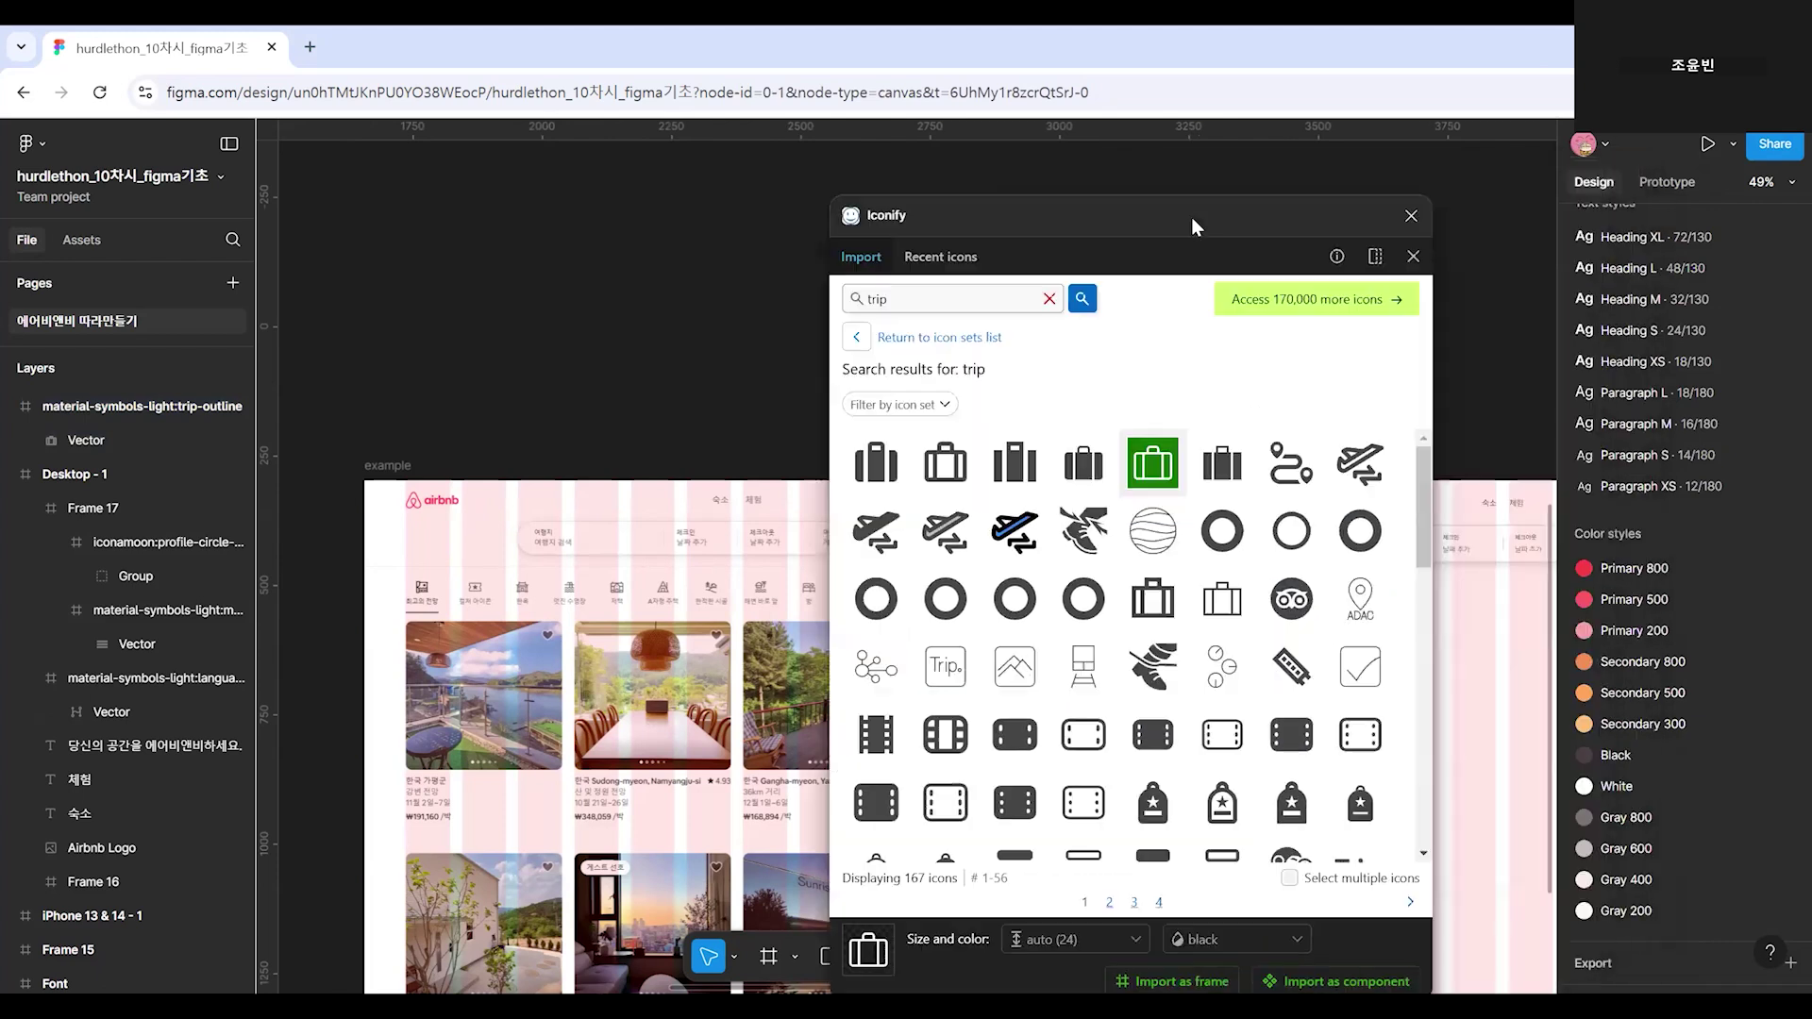
click(1413, 218)
Move the imported suitcase icon out of the example frame into the Desktop - 1 frame.
scroll(934, 670, up, 2)
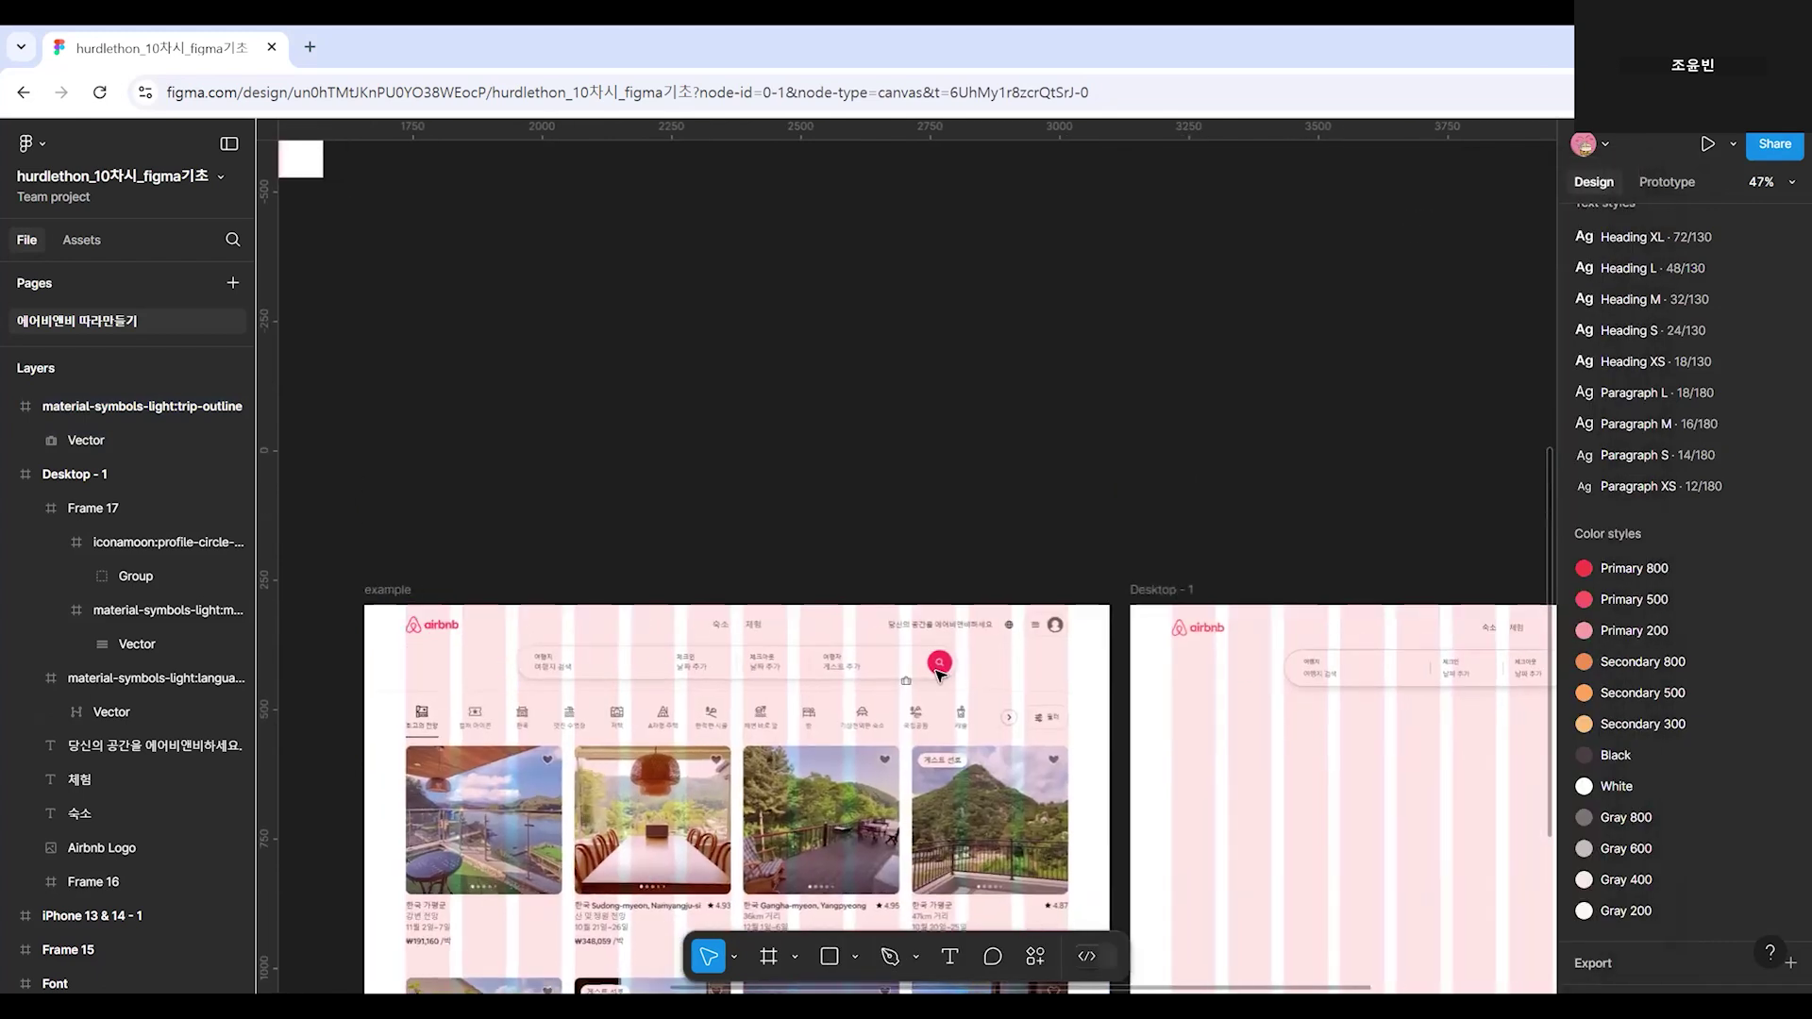
scroll(929, 682, up, 10)
scroll(929, 681, down, 3)
scroll(1180, 746, up, 2)
scroll(406, 519, down, 2)
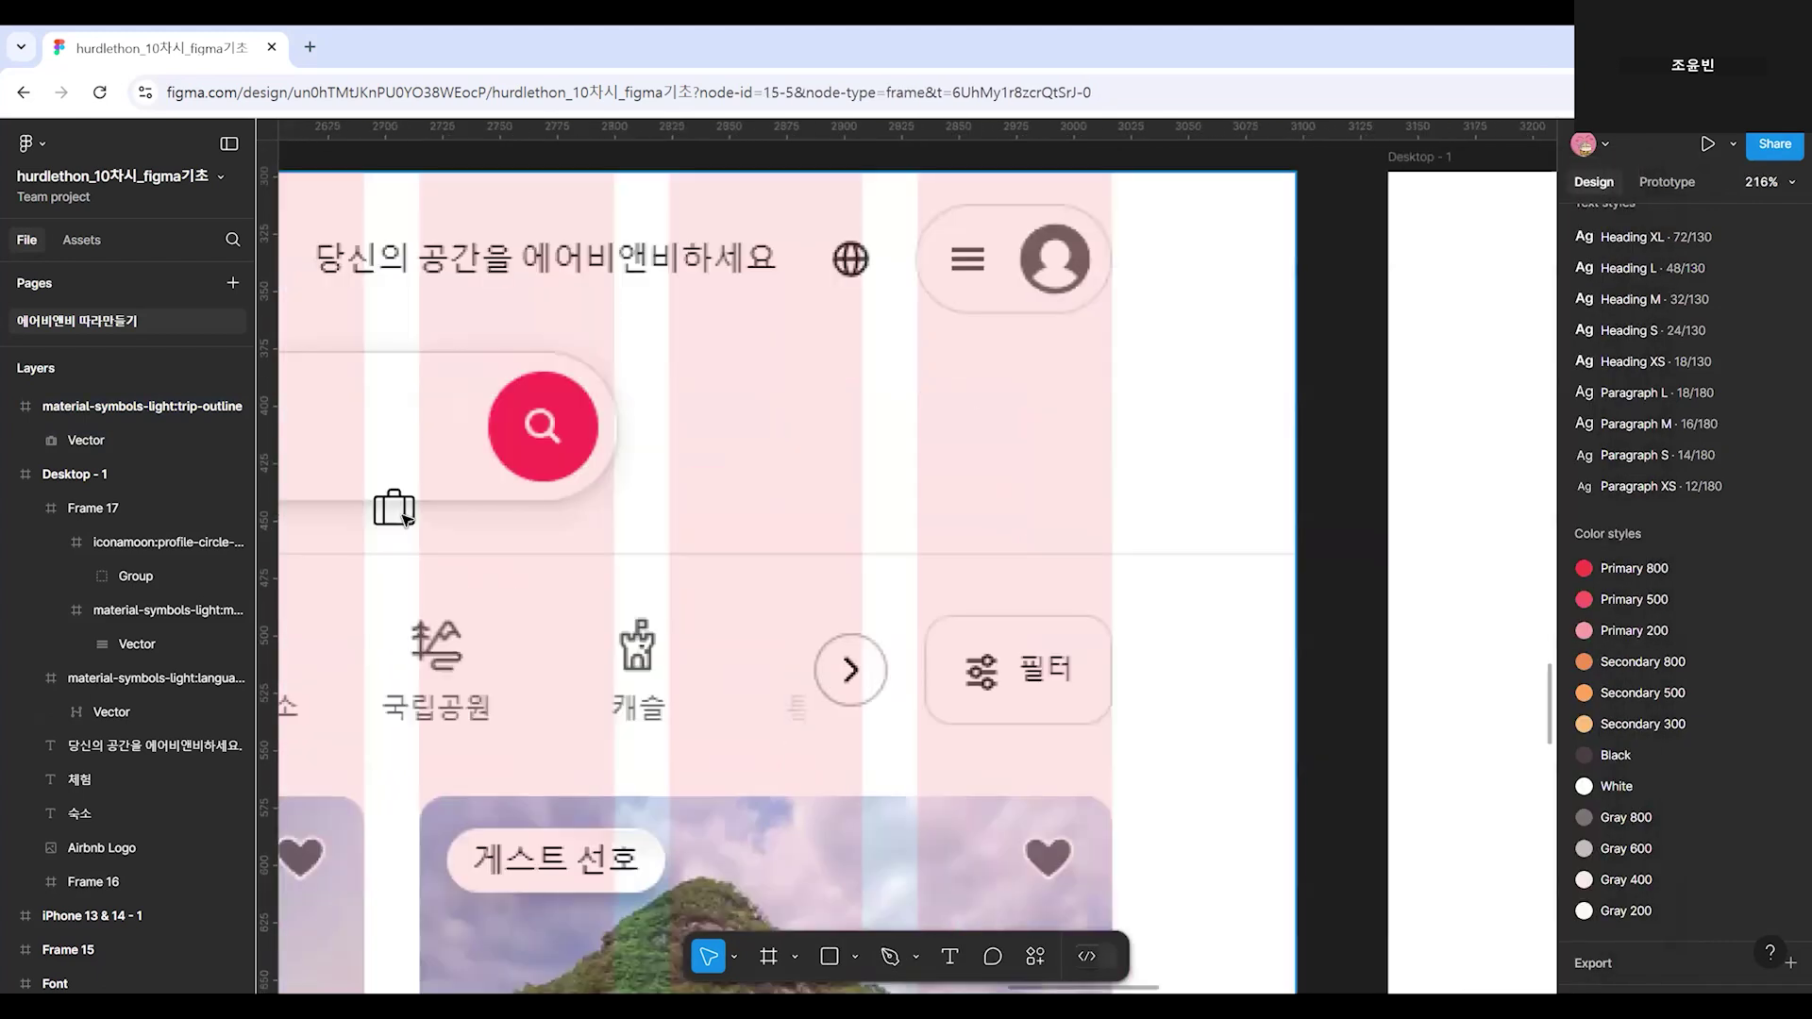
click(404, 518)
click(104, 408)
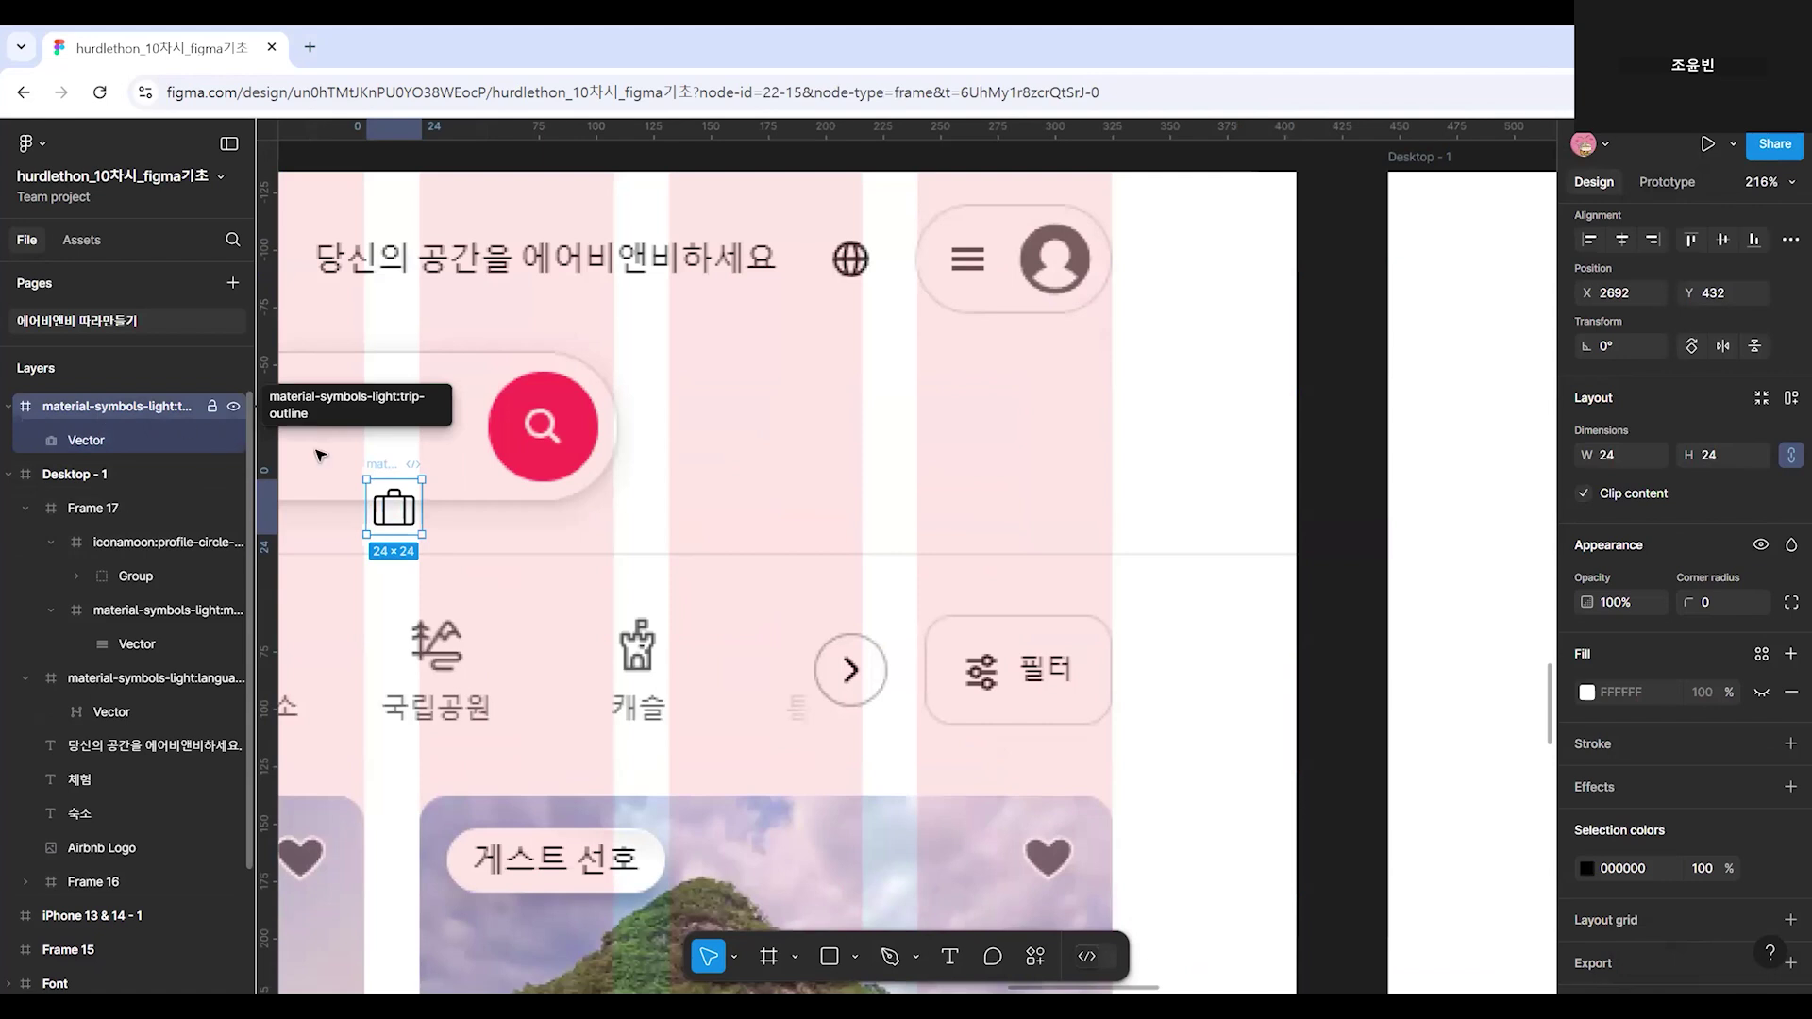
drag(394, 507, 1523, 555)
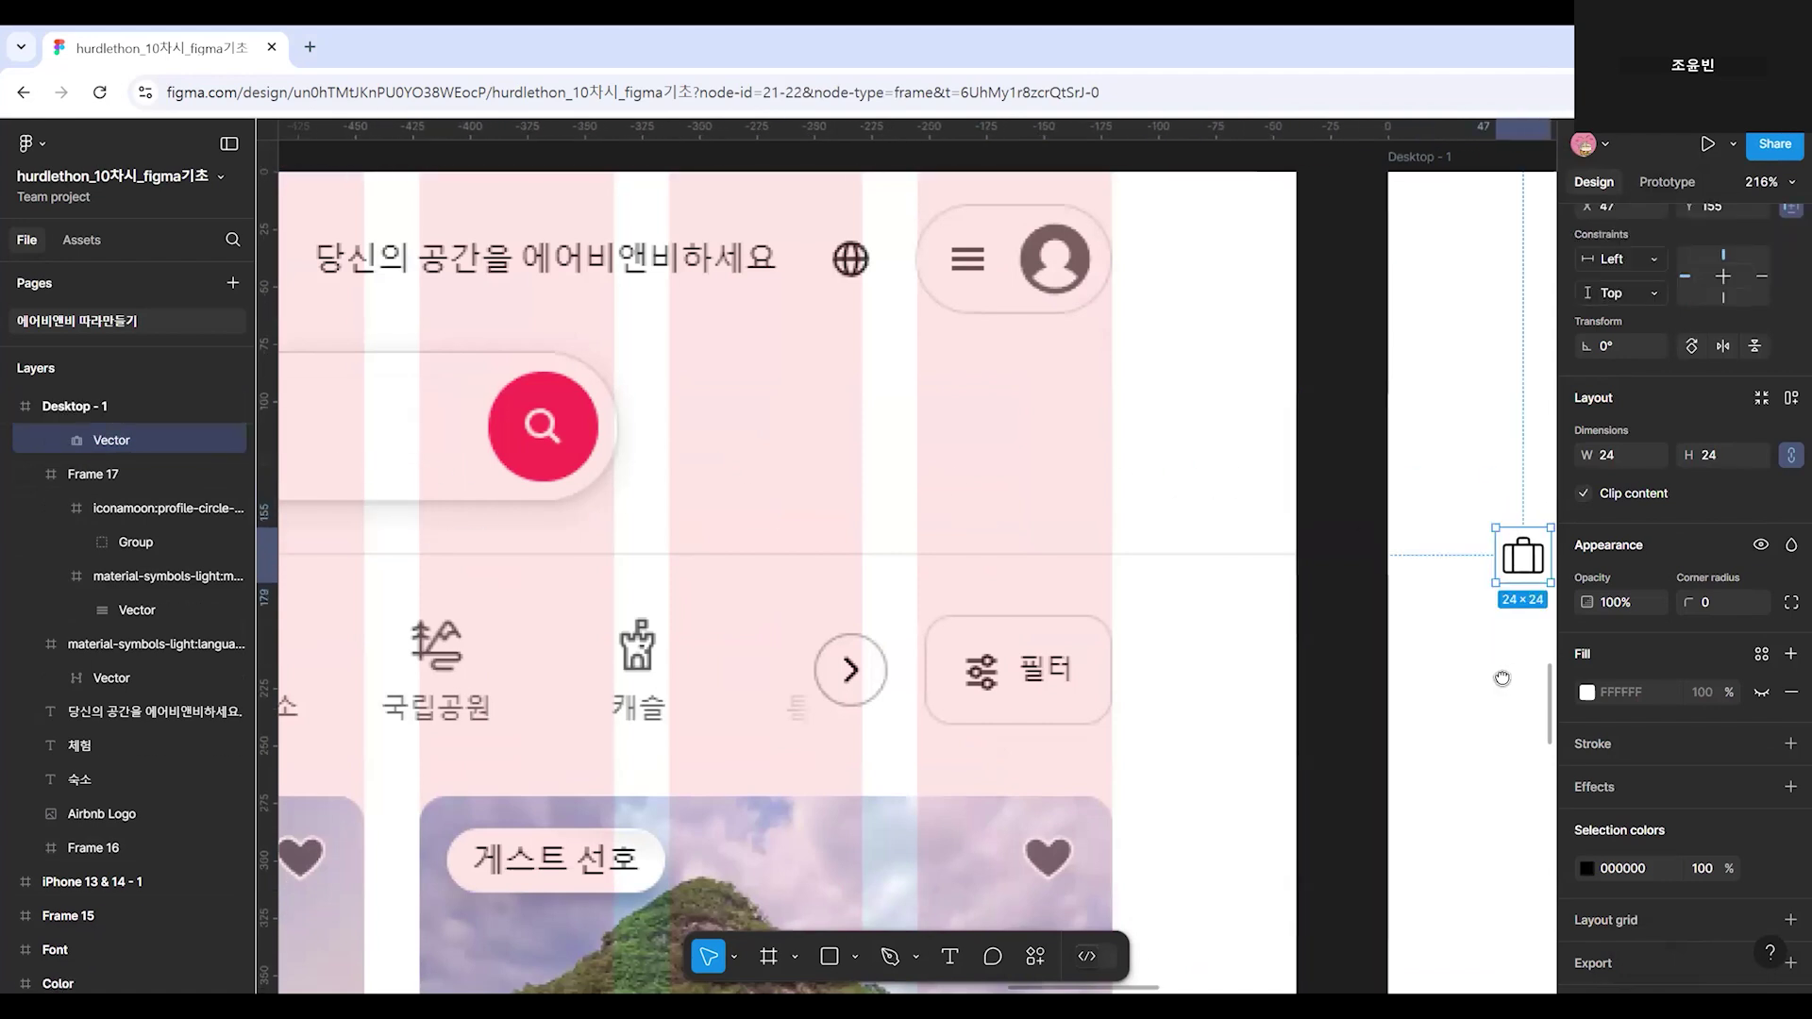
Position the suitcase icon below the Airbnb logo in Desktop - 1, at about X 132, Y 209.
drag(1502, 678, 676, 668)
scroll(79, 637, up, 2)
scroll(681, 584, down, 2)
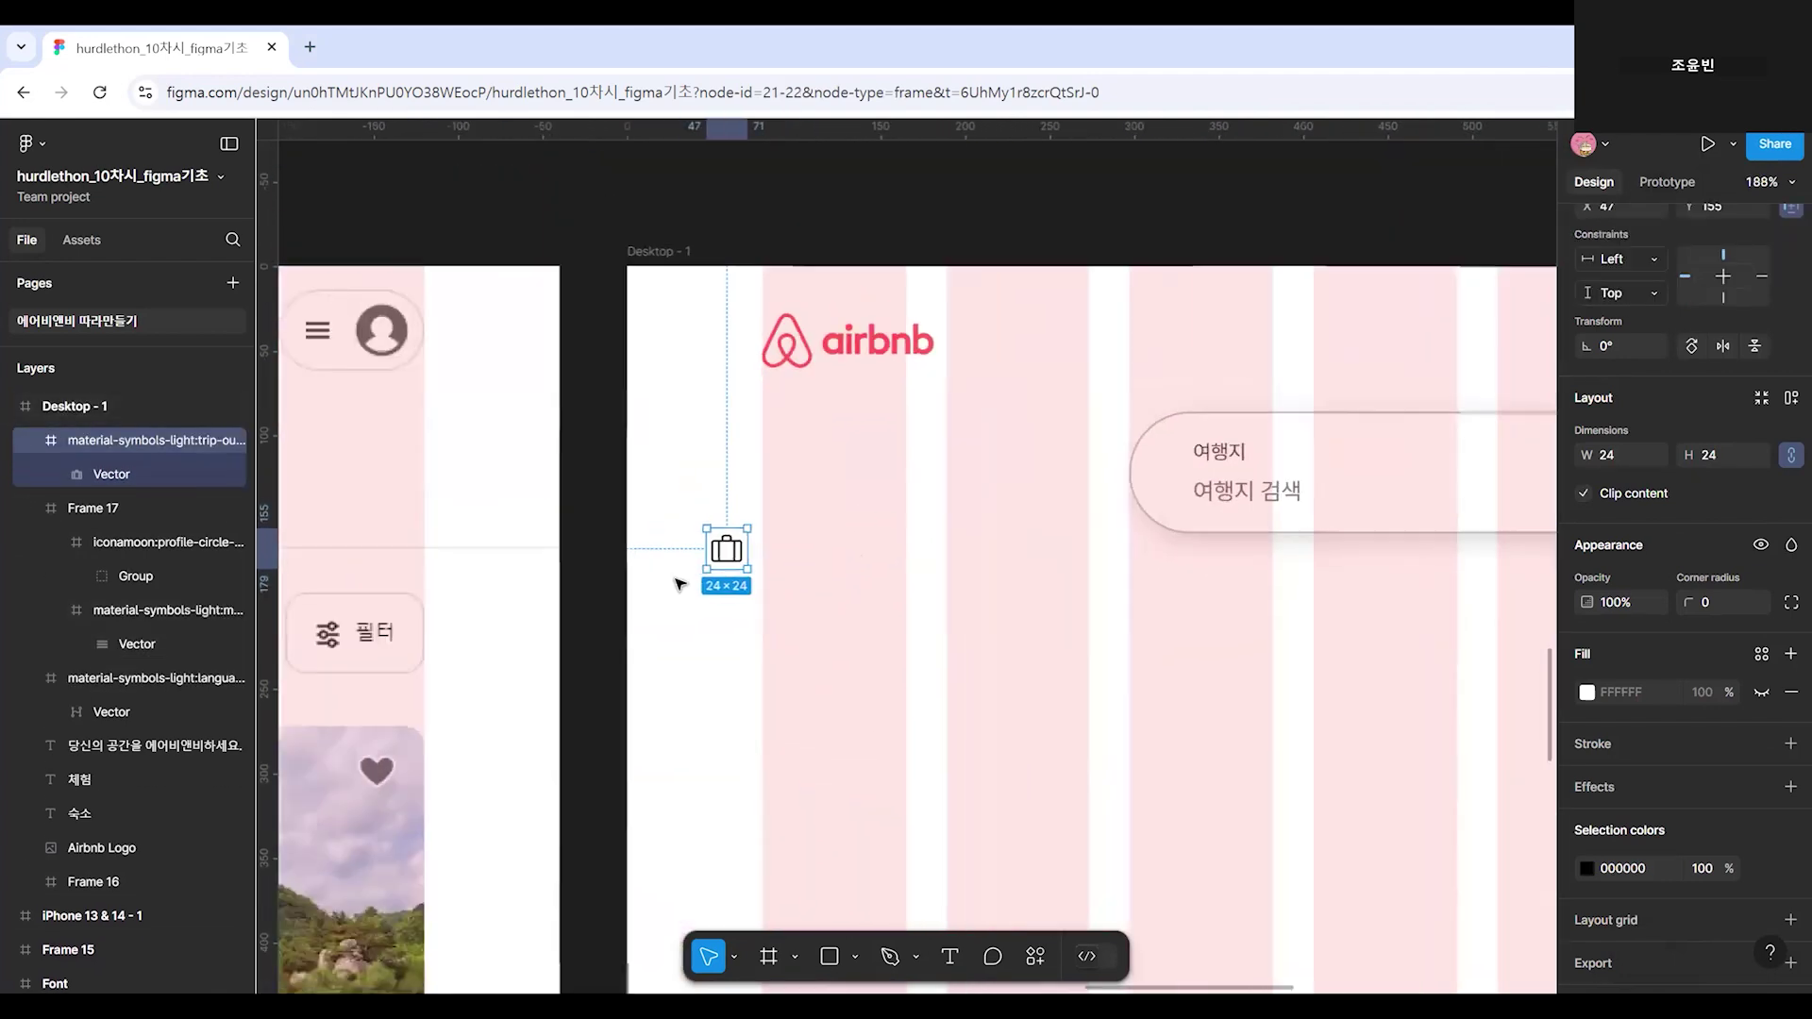
scroll(681, 584, down, 1)
click(100, 406)
scroll(862, 526, down, 2)
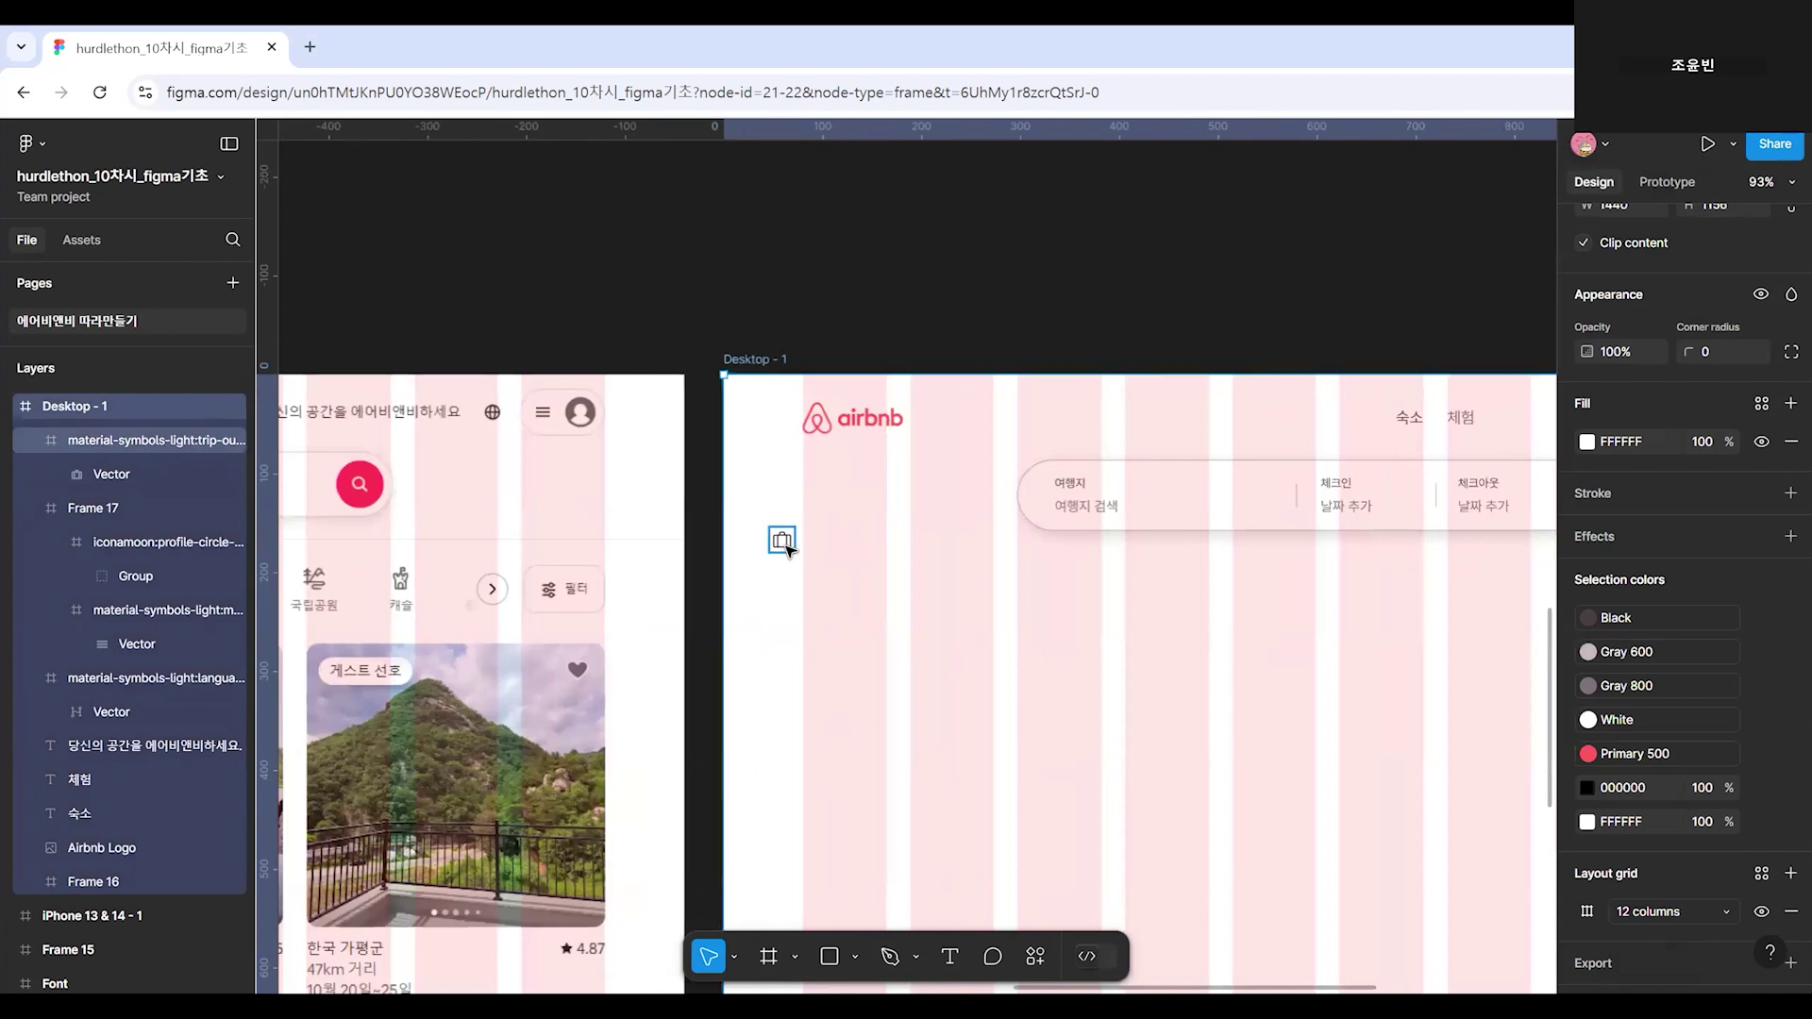
click(788, 547)
drag(788, 548, 872, 600)
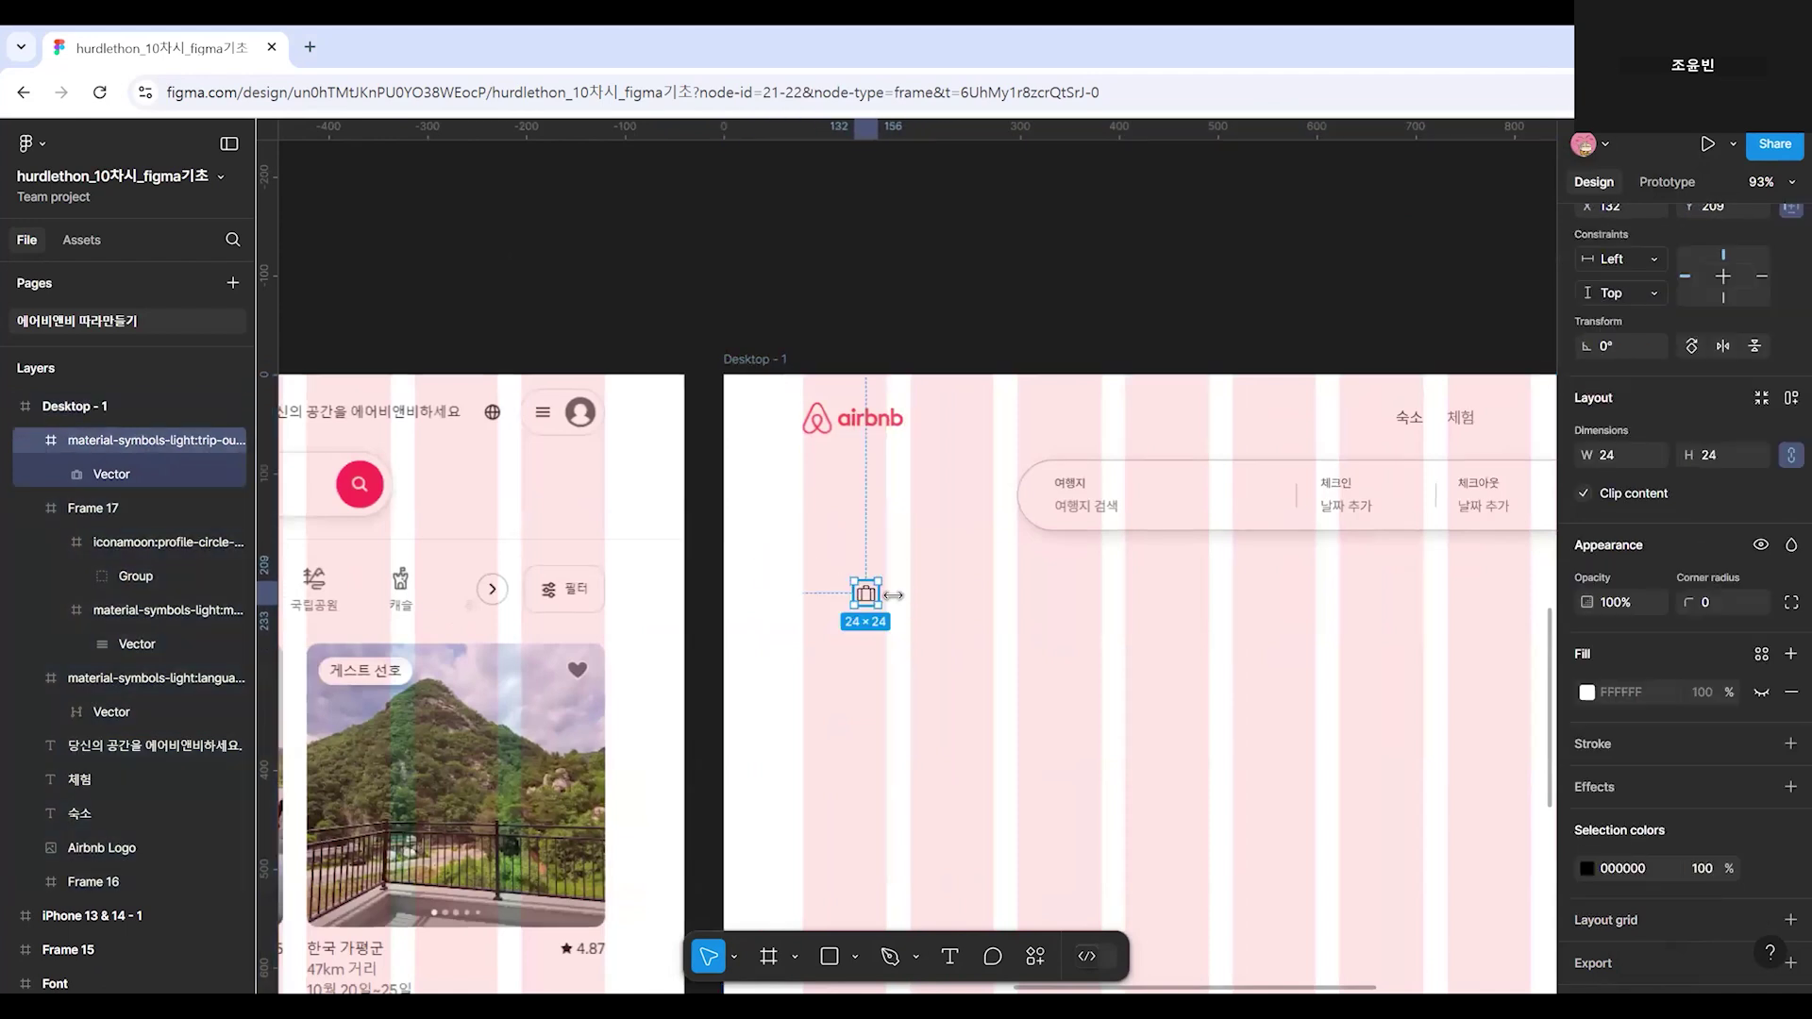
click(949, 616)
Add the text label 최고의 전망 beneath the suitcase icon, following the first category in the example frame.
scroll(1234, 632, right, 3)
scroll(1194, 631, right, 10)
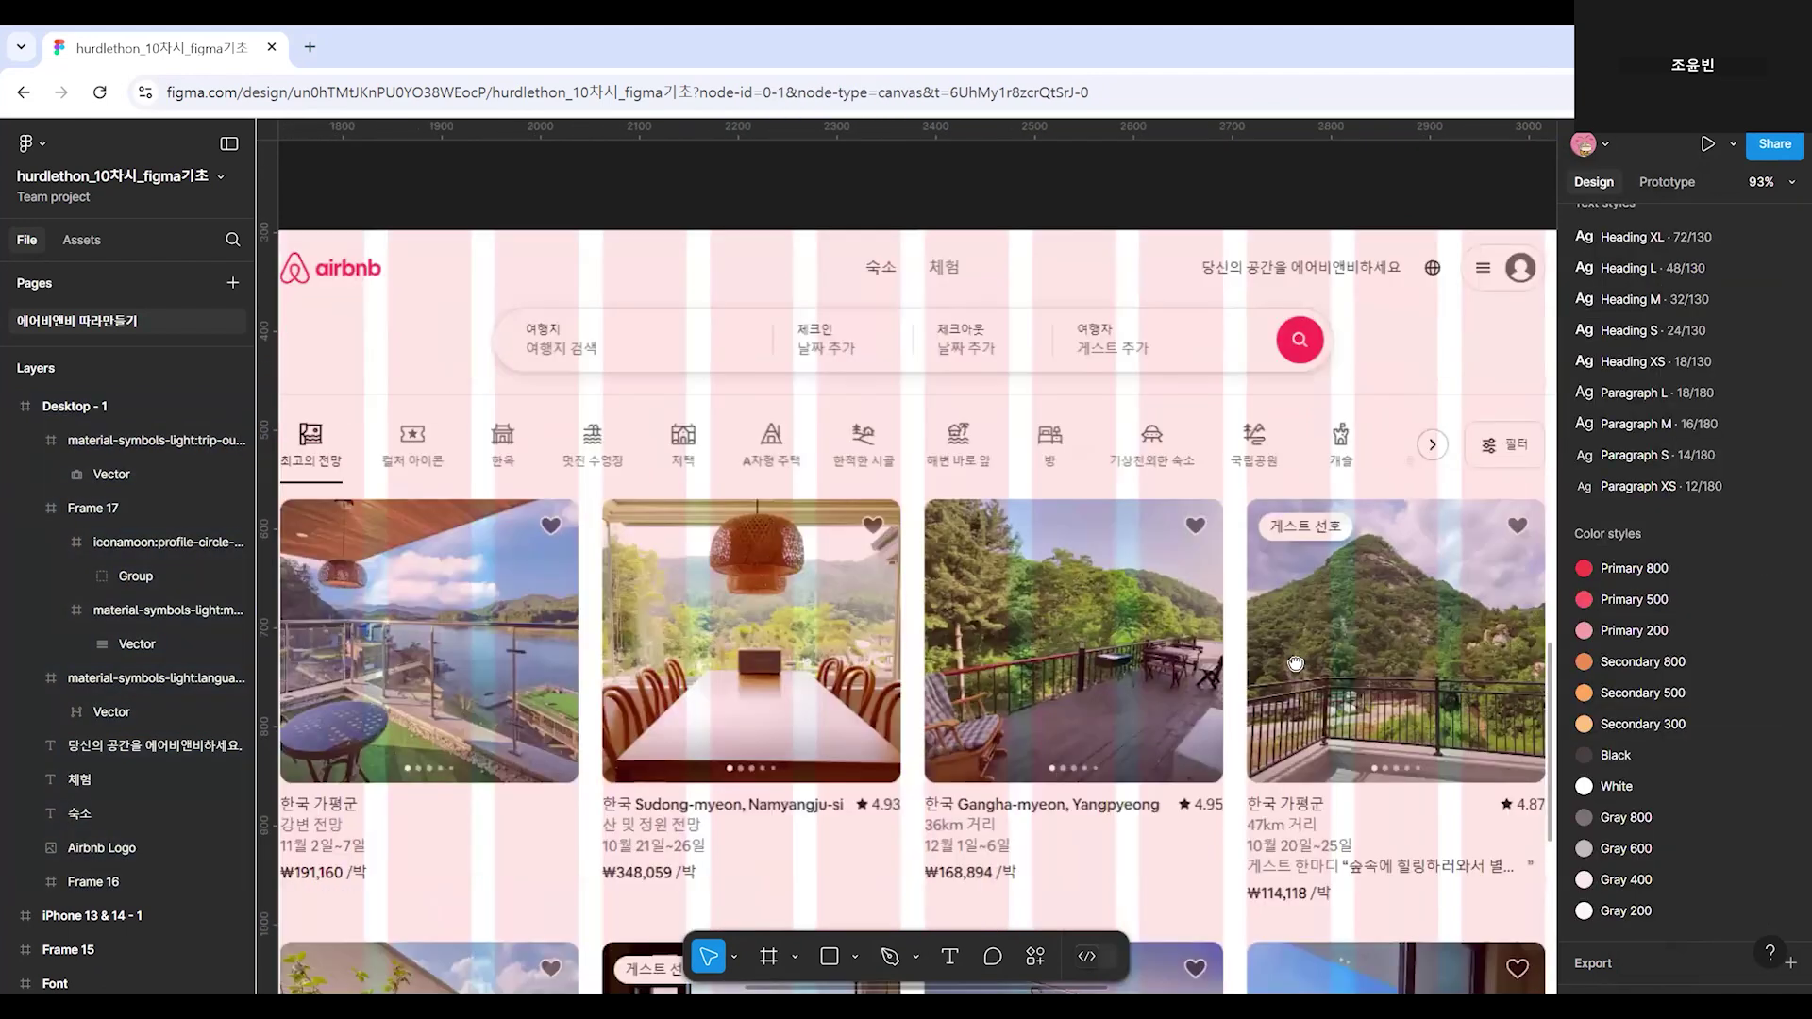
scroll(1295, 663, left, 3)
scroll(1295, 664, up, 1)
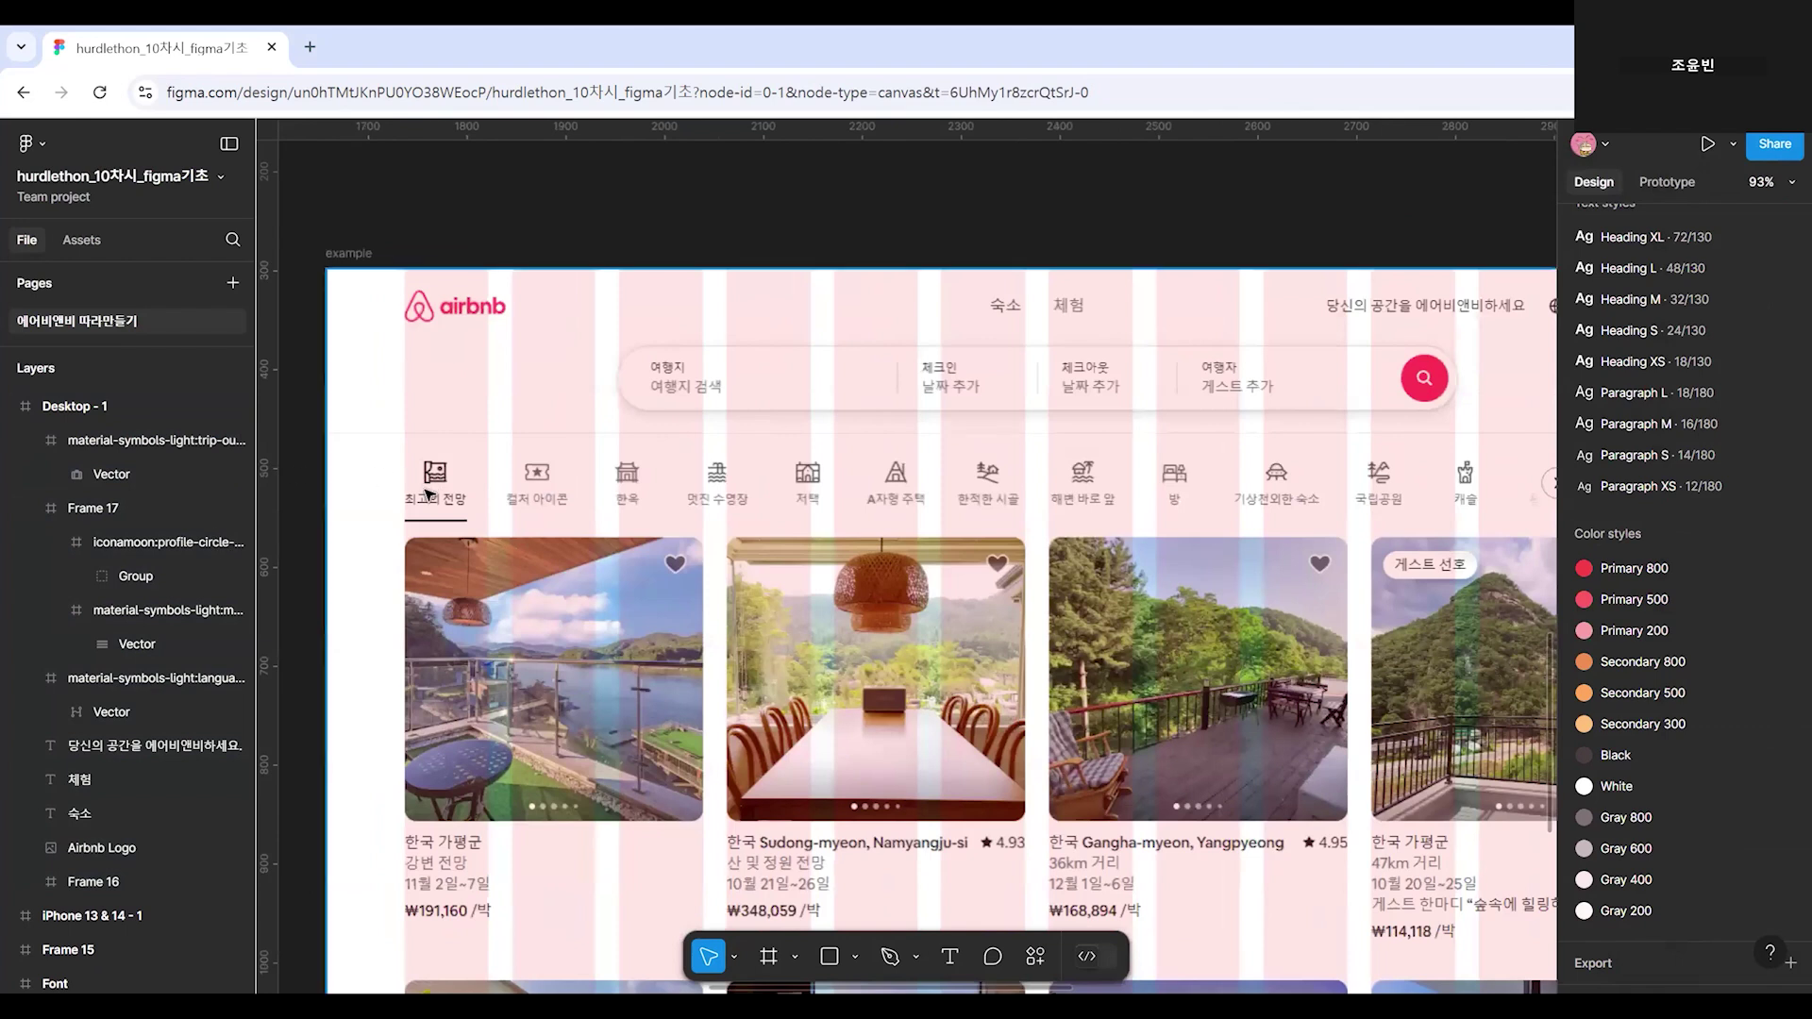
scroll(1171, 632, right, 10)
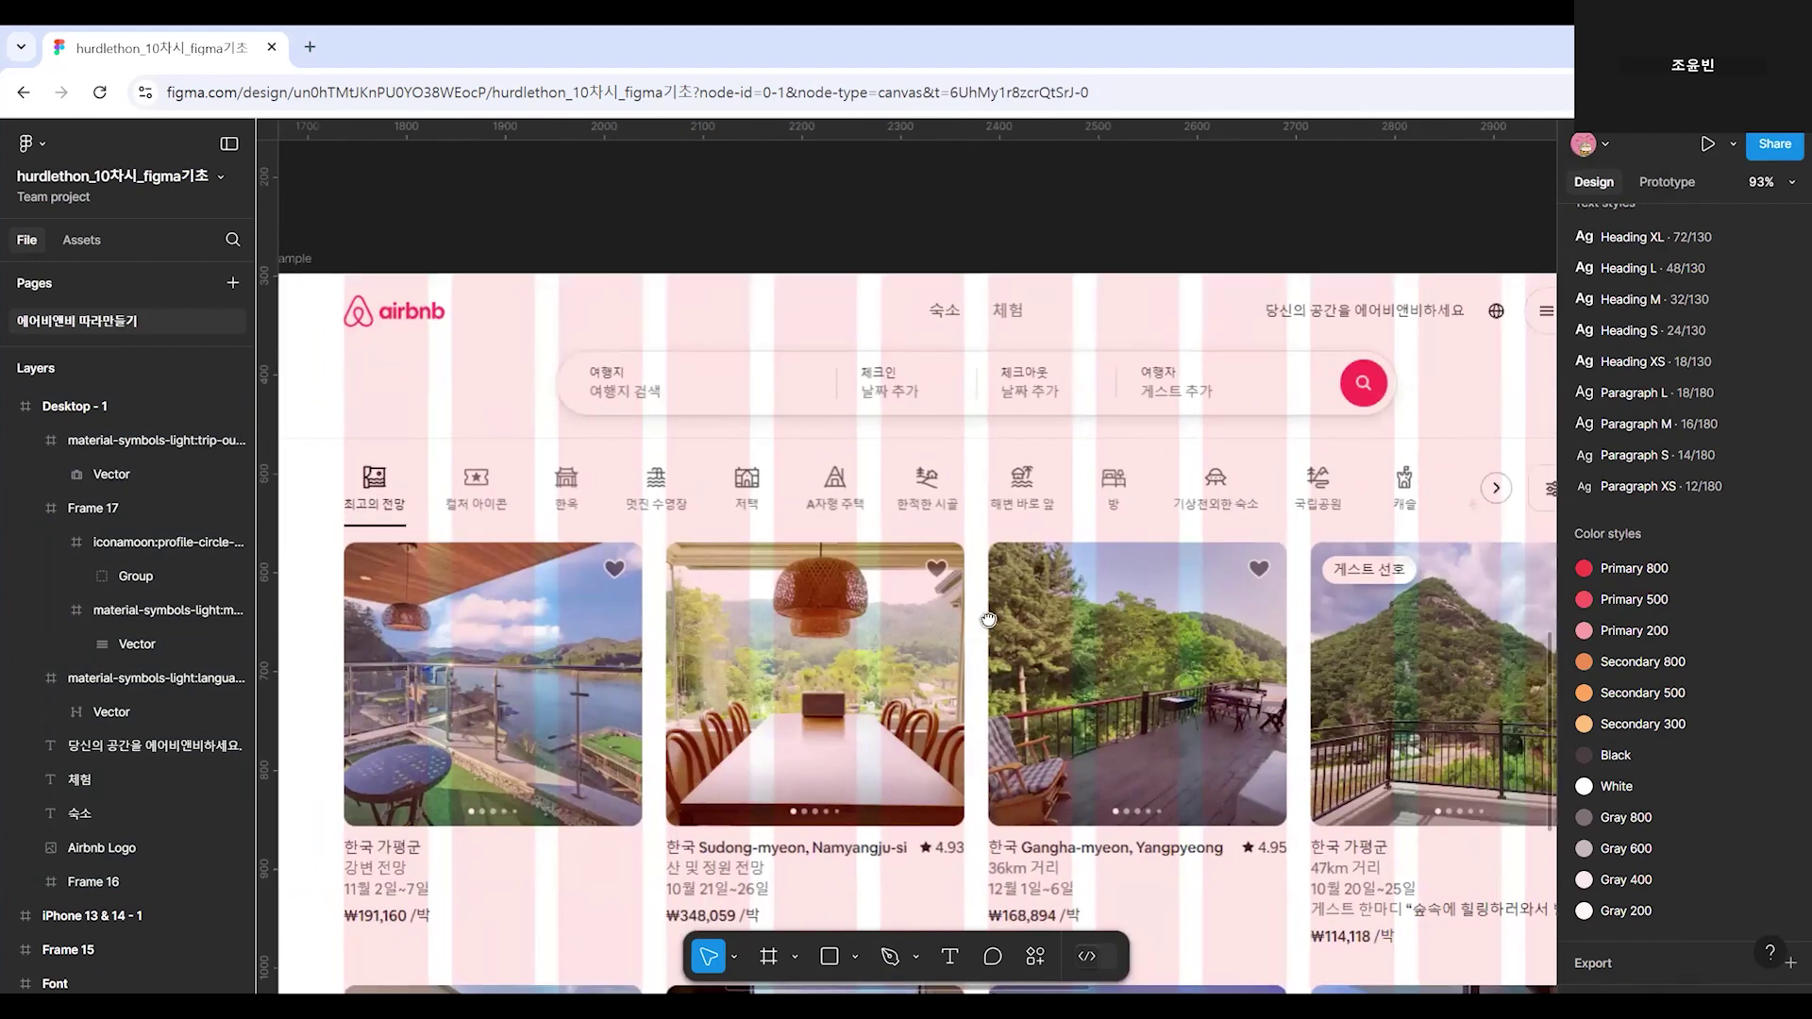
scroll(1144, 646, up, 5)
click(951, 958)
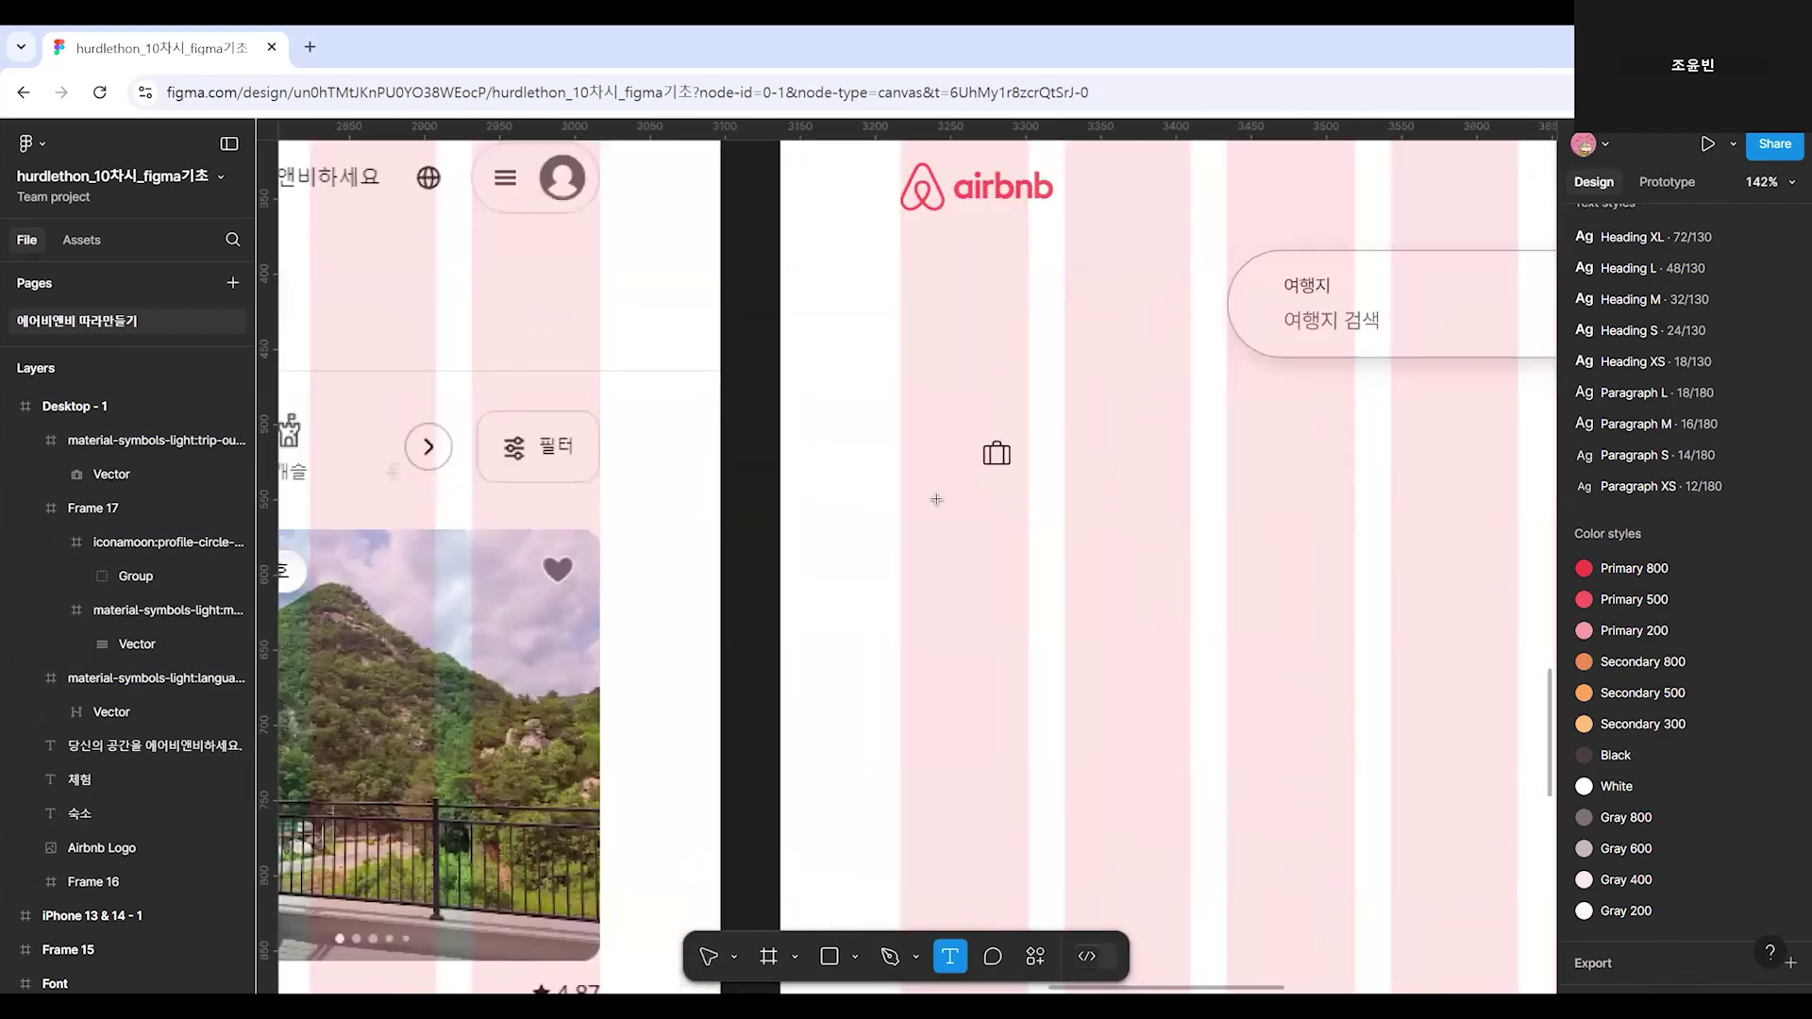
click(944, 488)
text(chen)
key(BackSpace)
key(BackSpace)
key(BackSpace)
key(BackSpace)
text(초고의 전망)
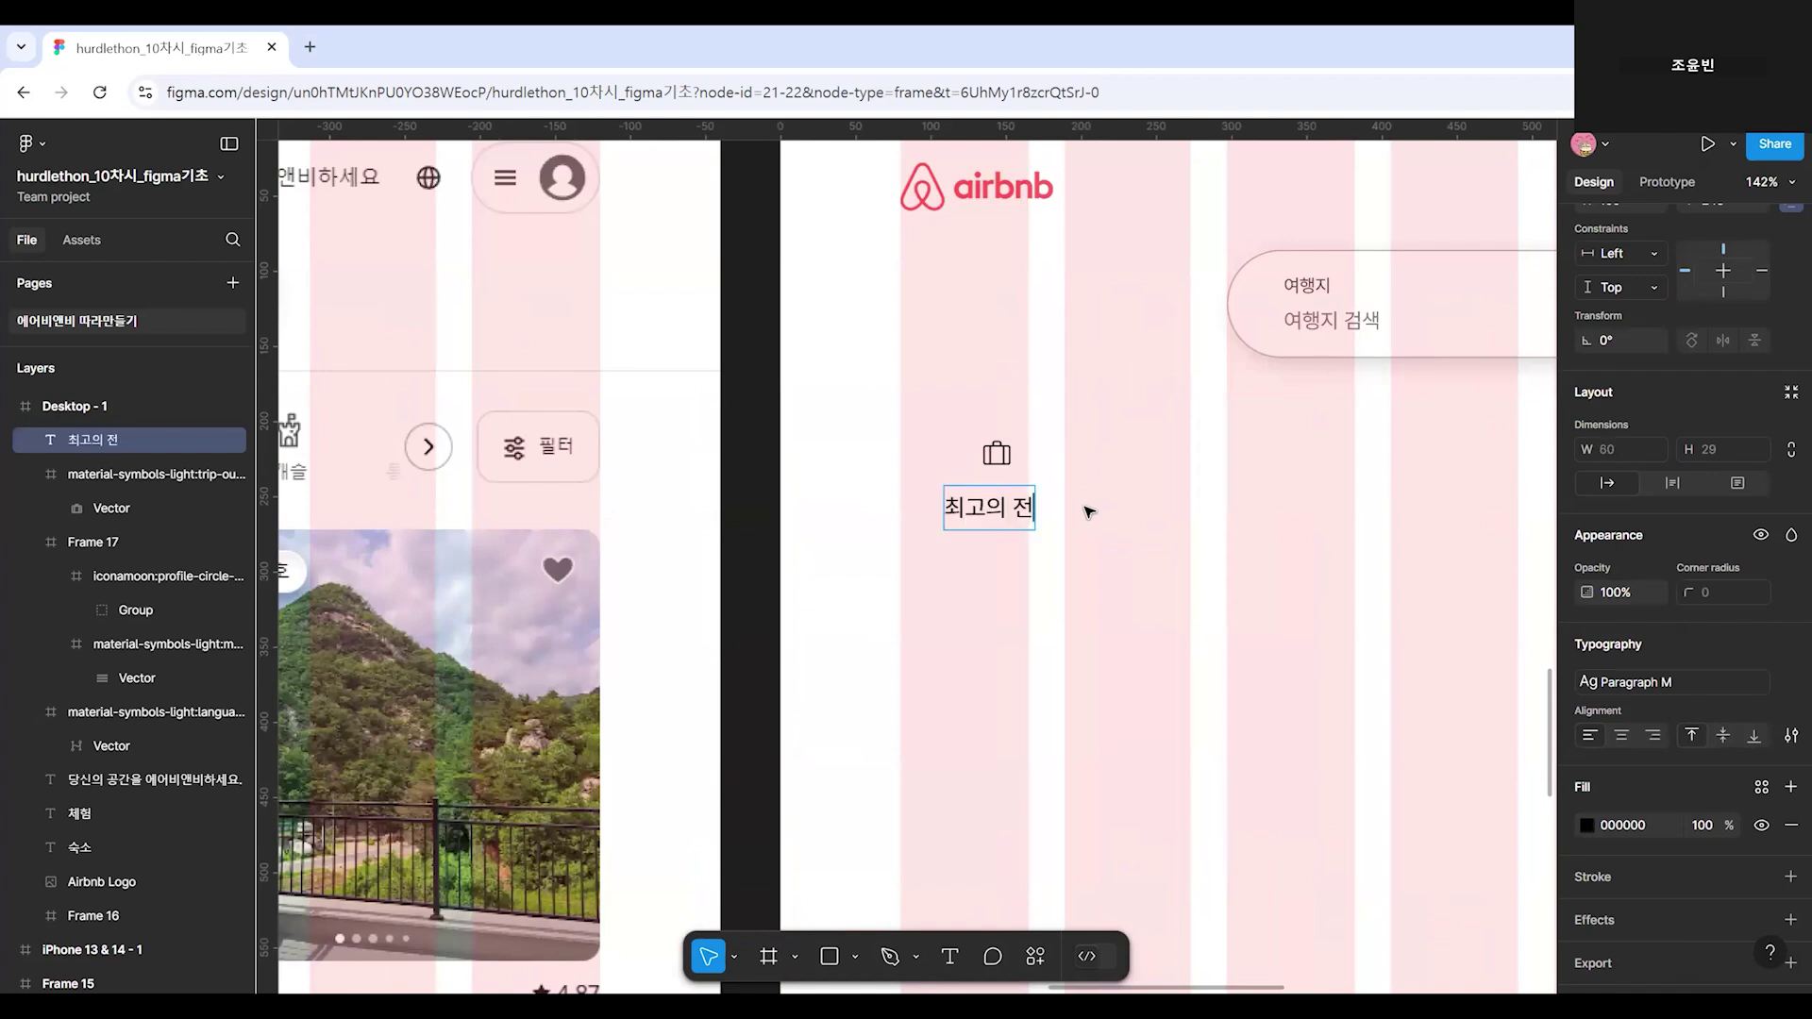
key(Escape)
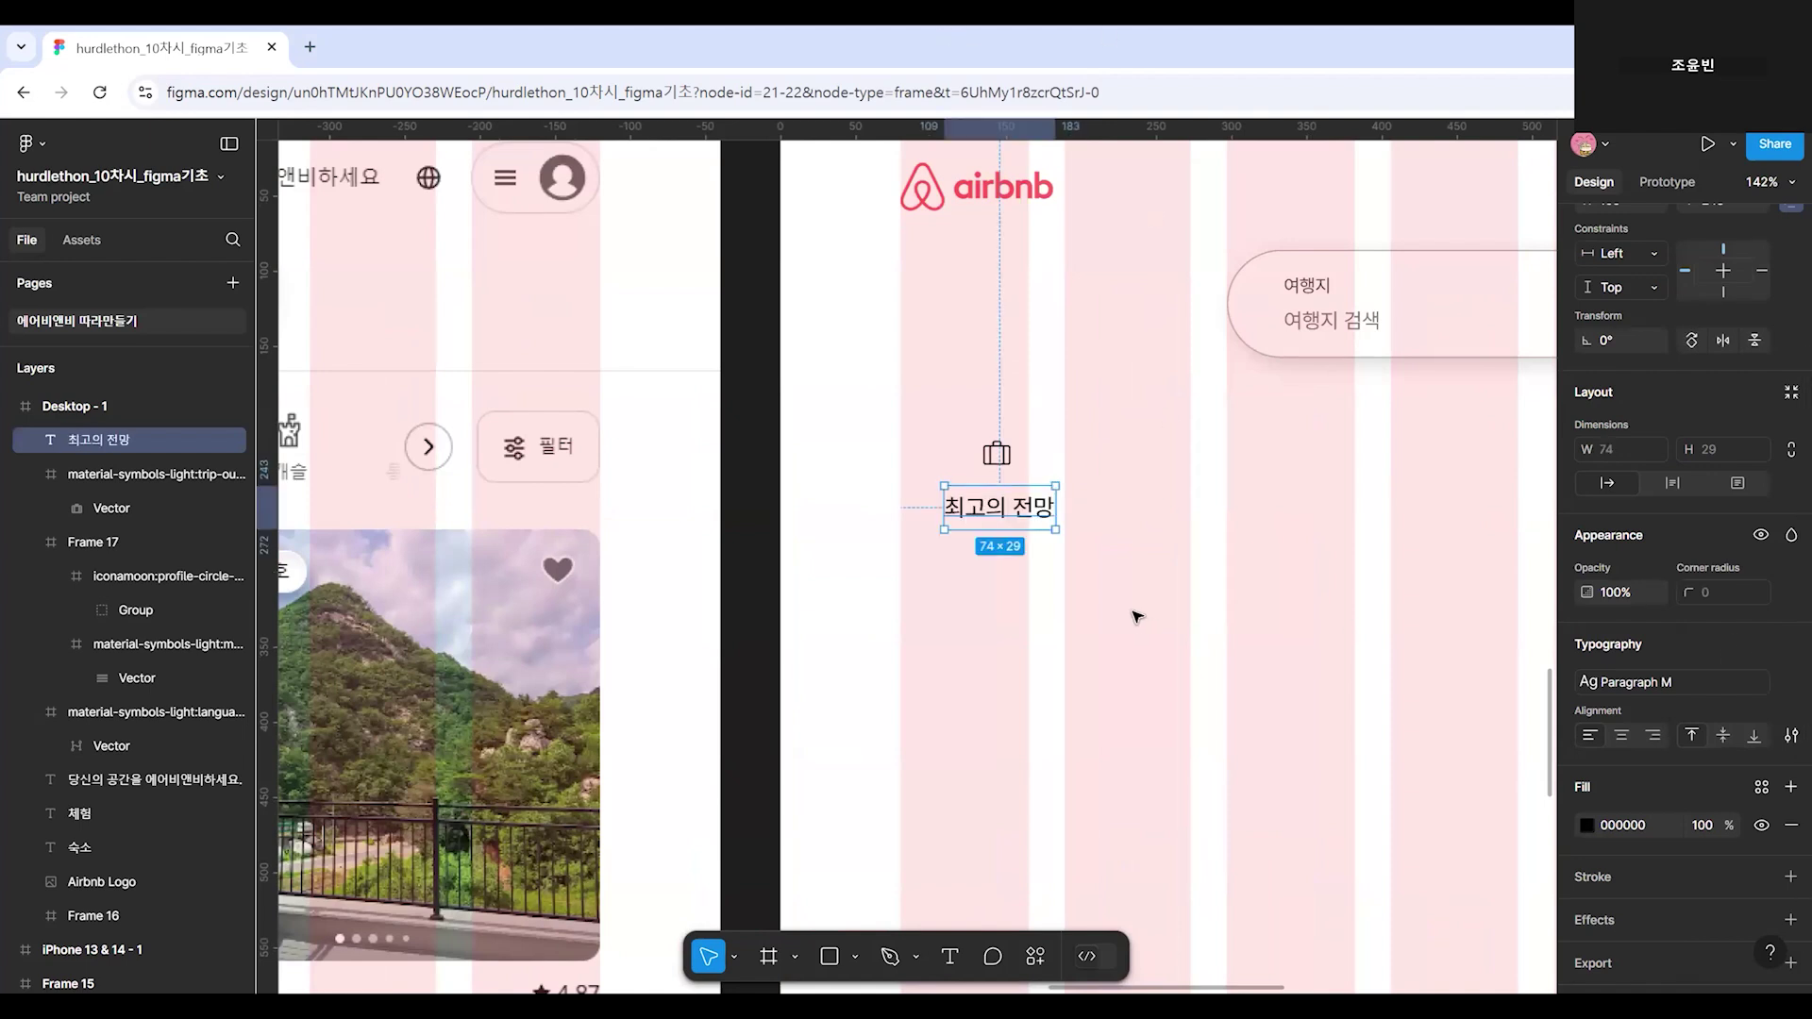
Apply the Paragraph XS text style to the 최고의 전망 label and center it under the suitcase icon.
ctrl+scroll(1137, 616, down, 5)
scroll(412, 712, left, 10)
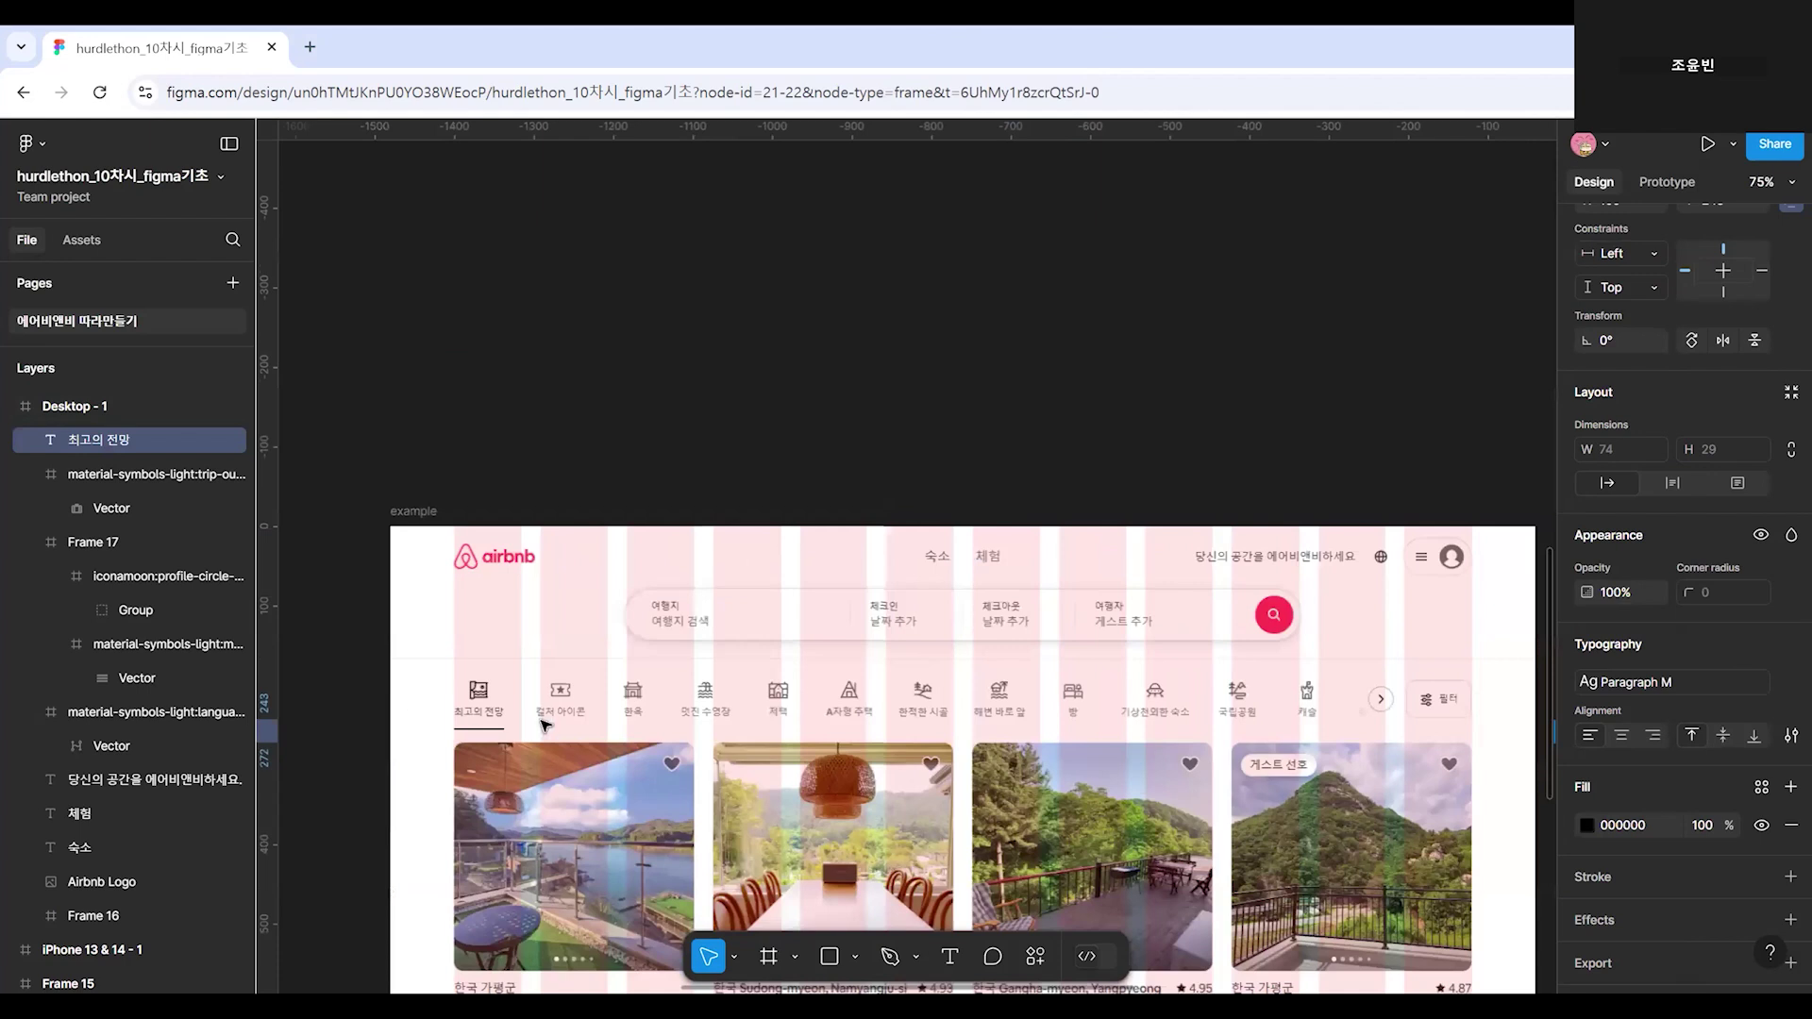
ctrl+scroll(543, 724, up, 4)
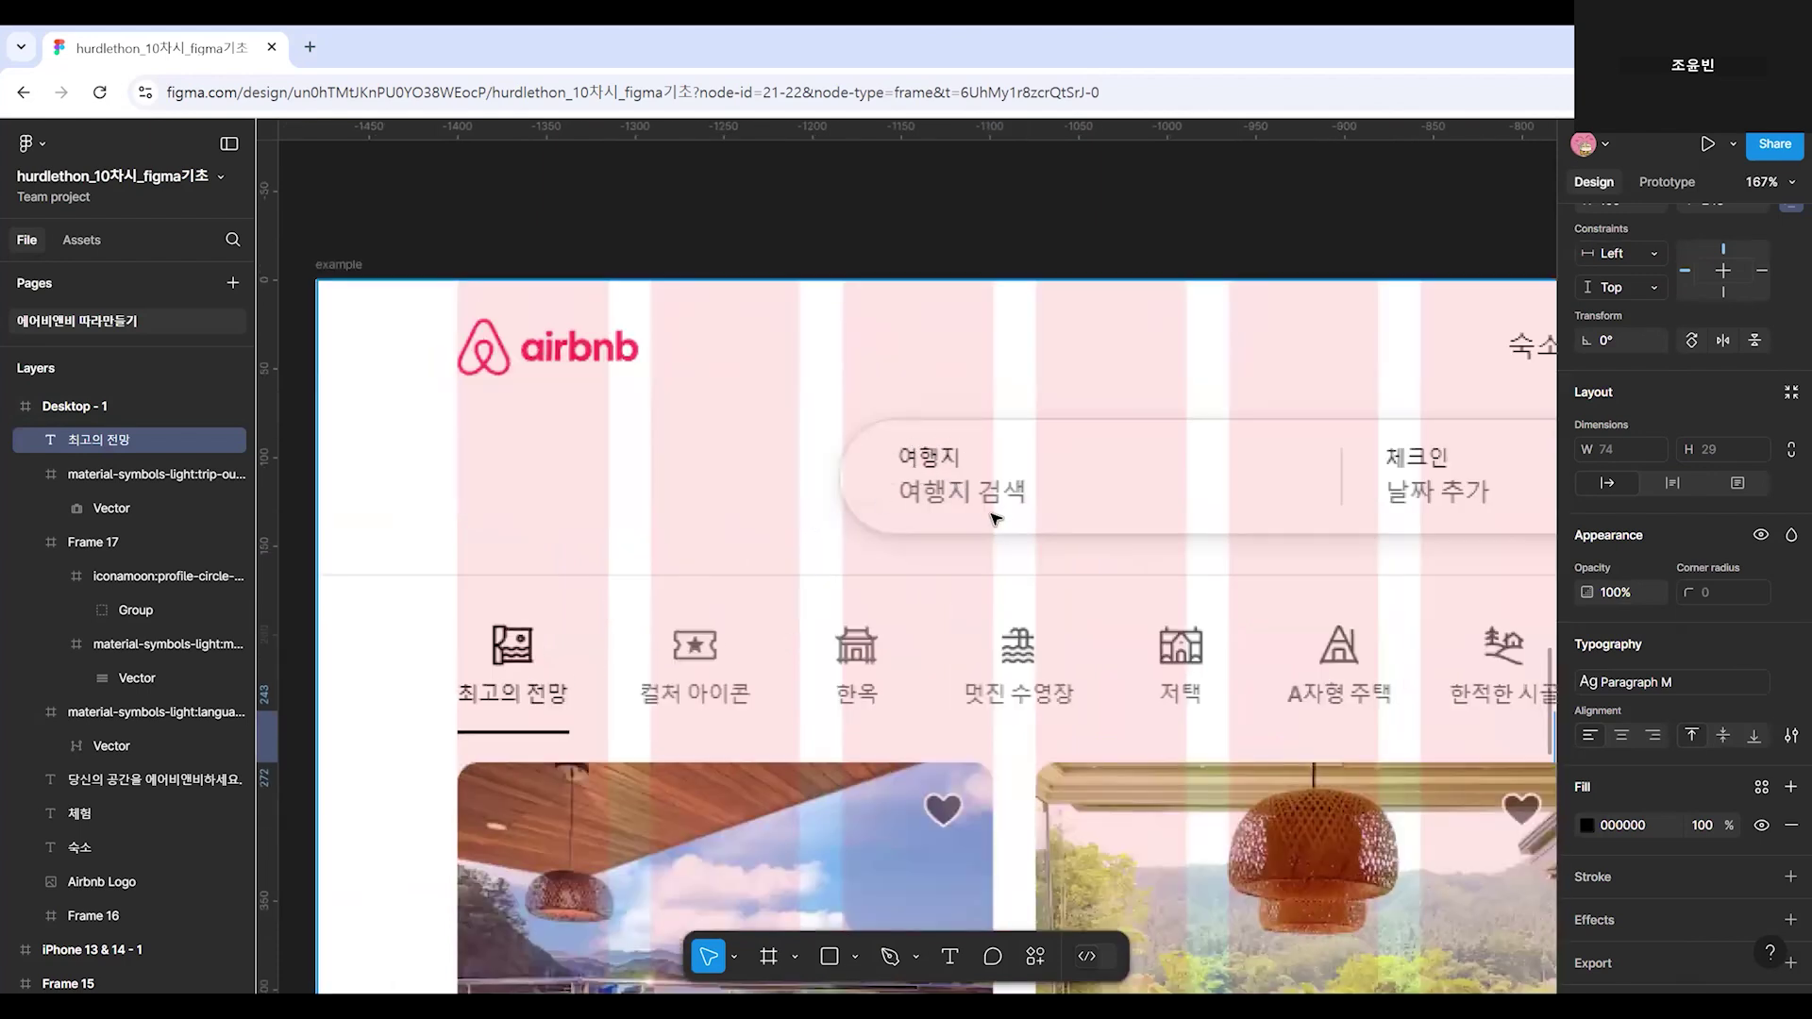
ctrl+scroll(839, 579, down, 2)
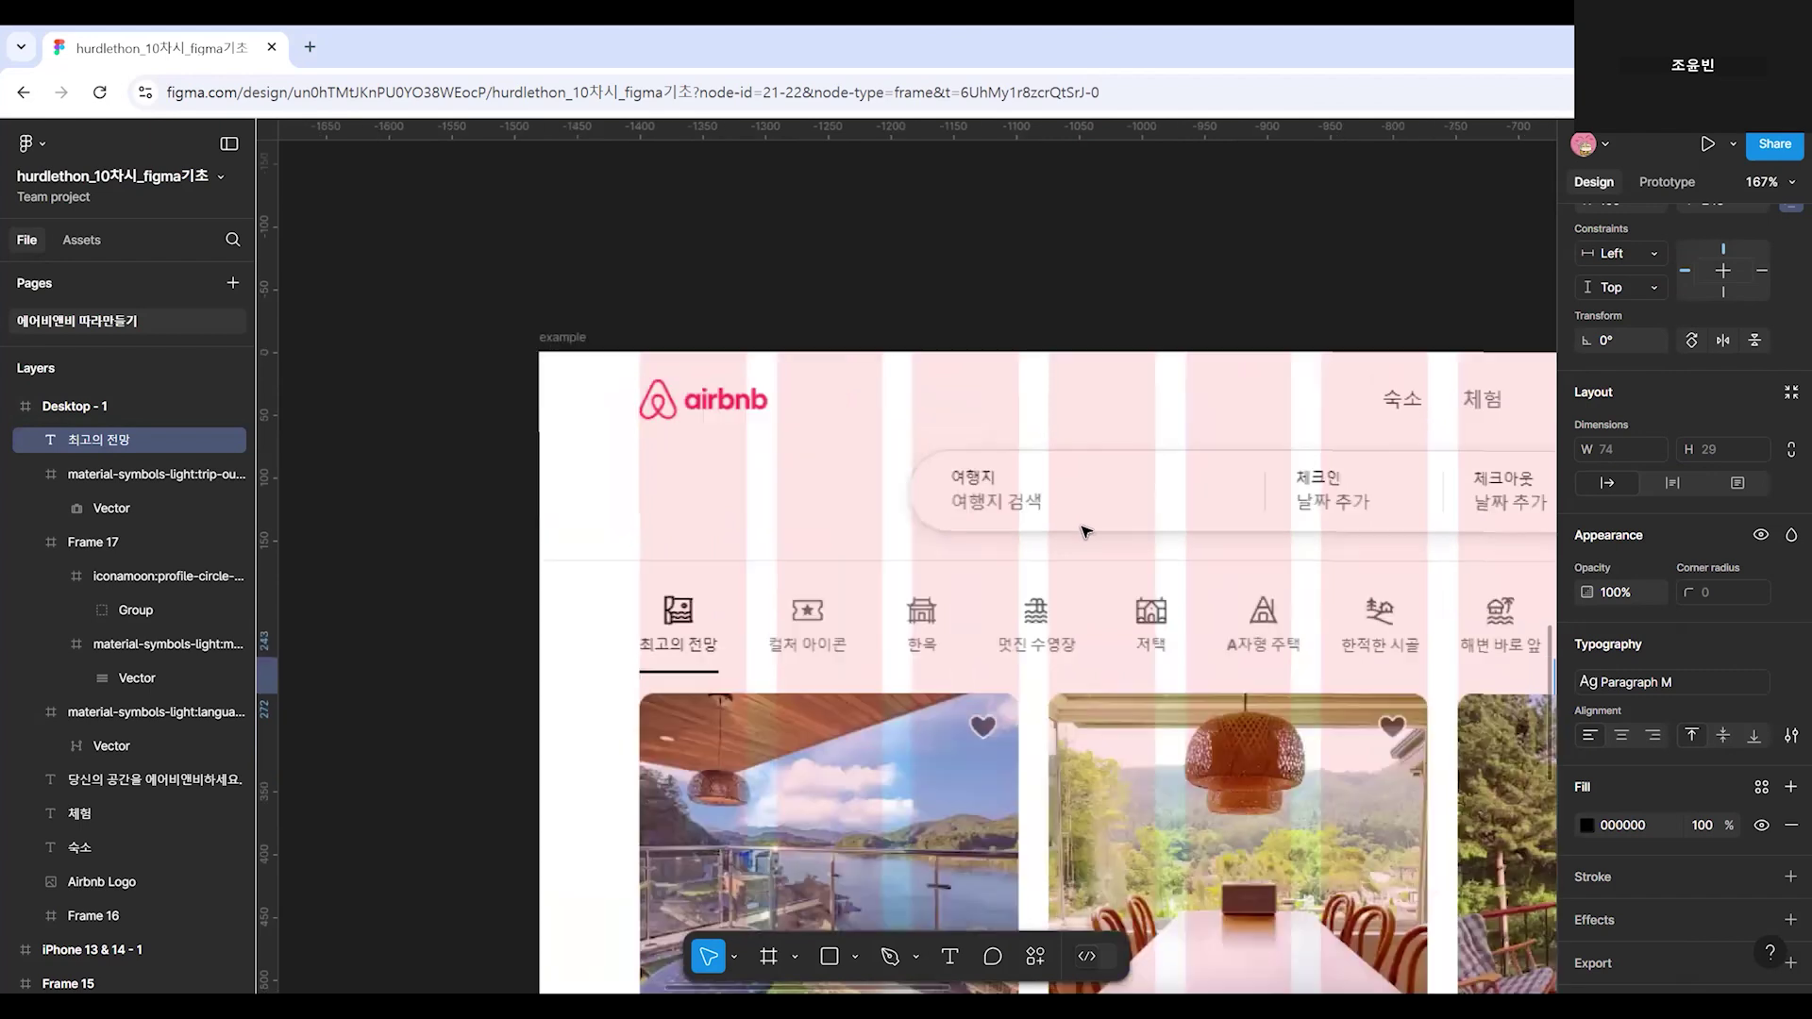
scroll(1218, 717, right, 6)
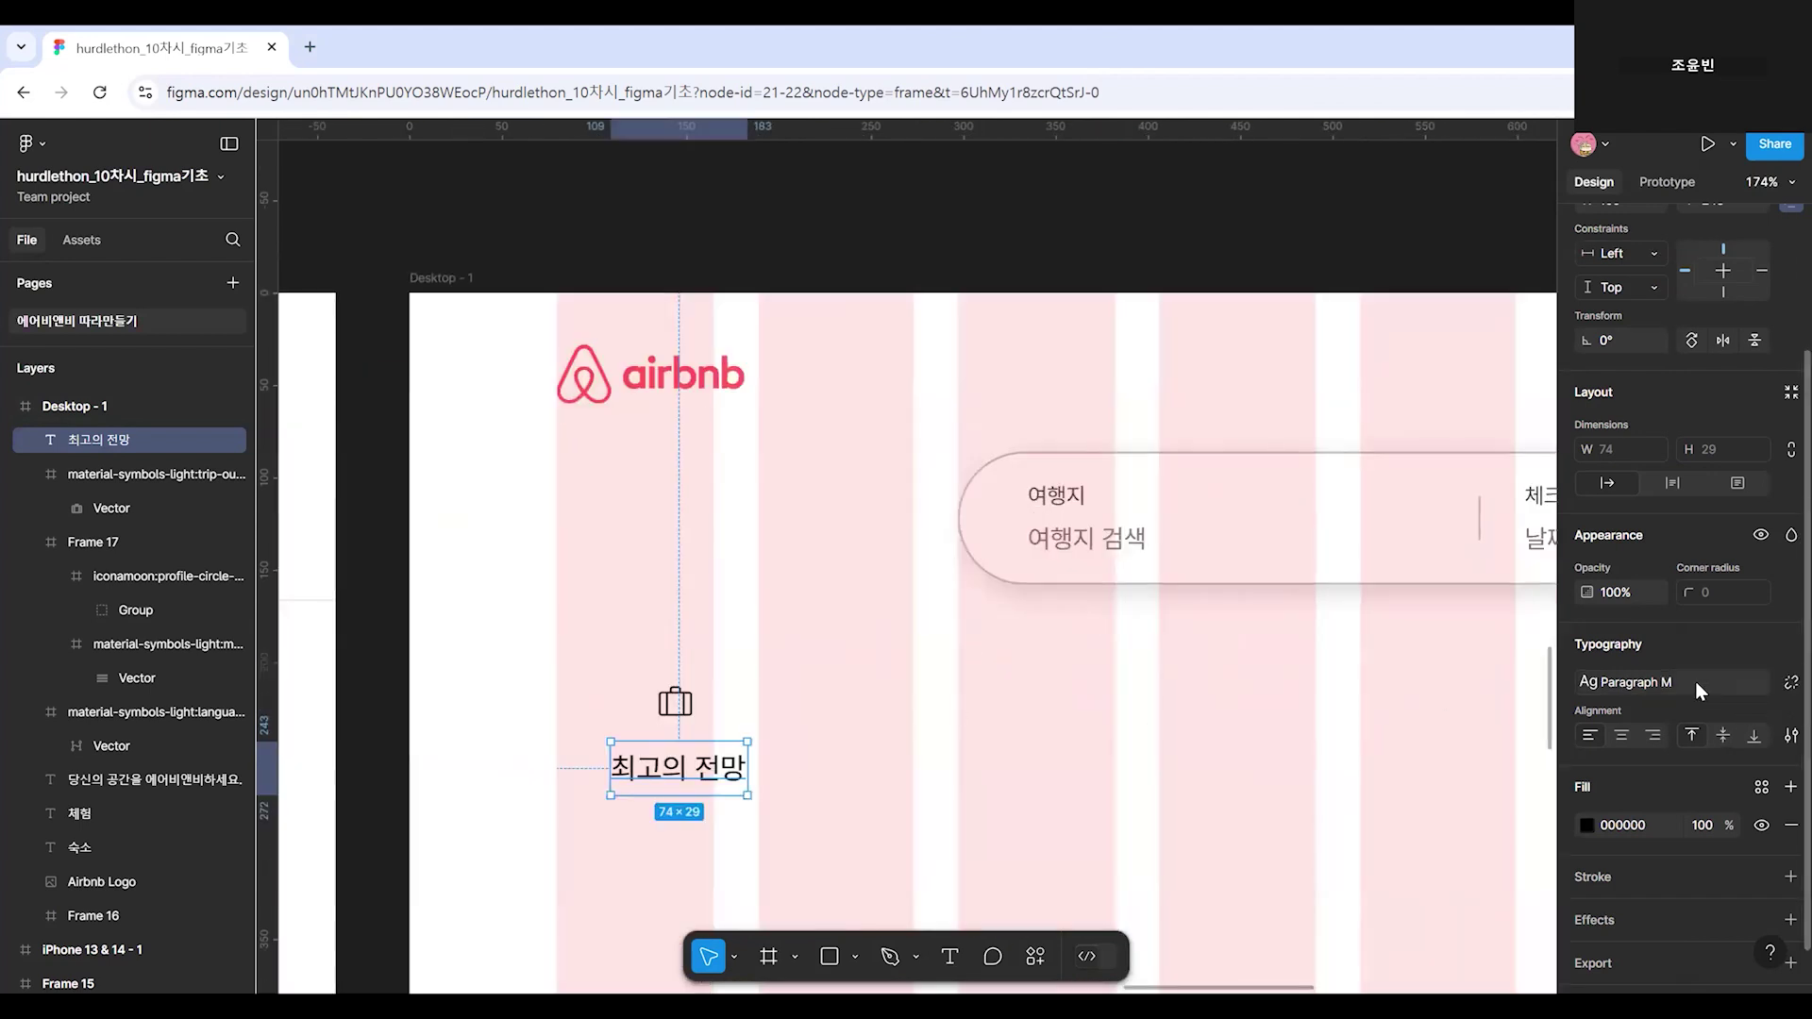
click(1695, 682)
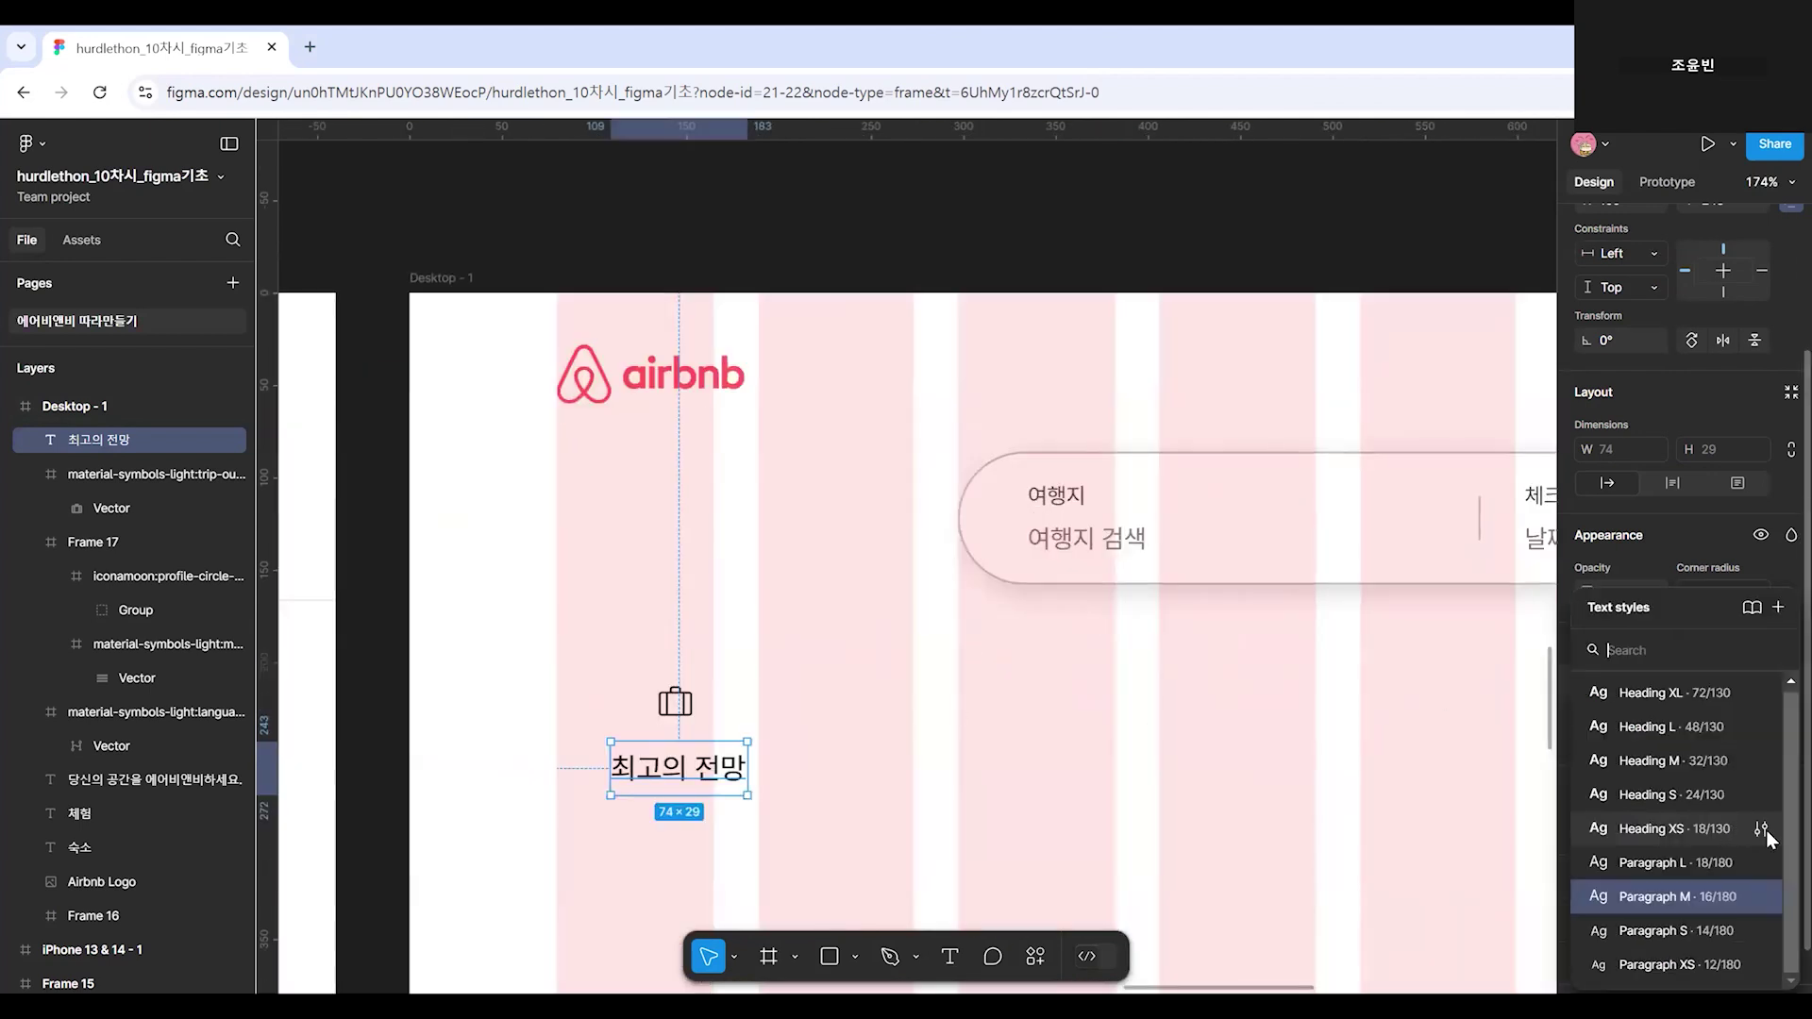
click(1709, 977)
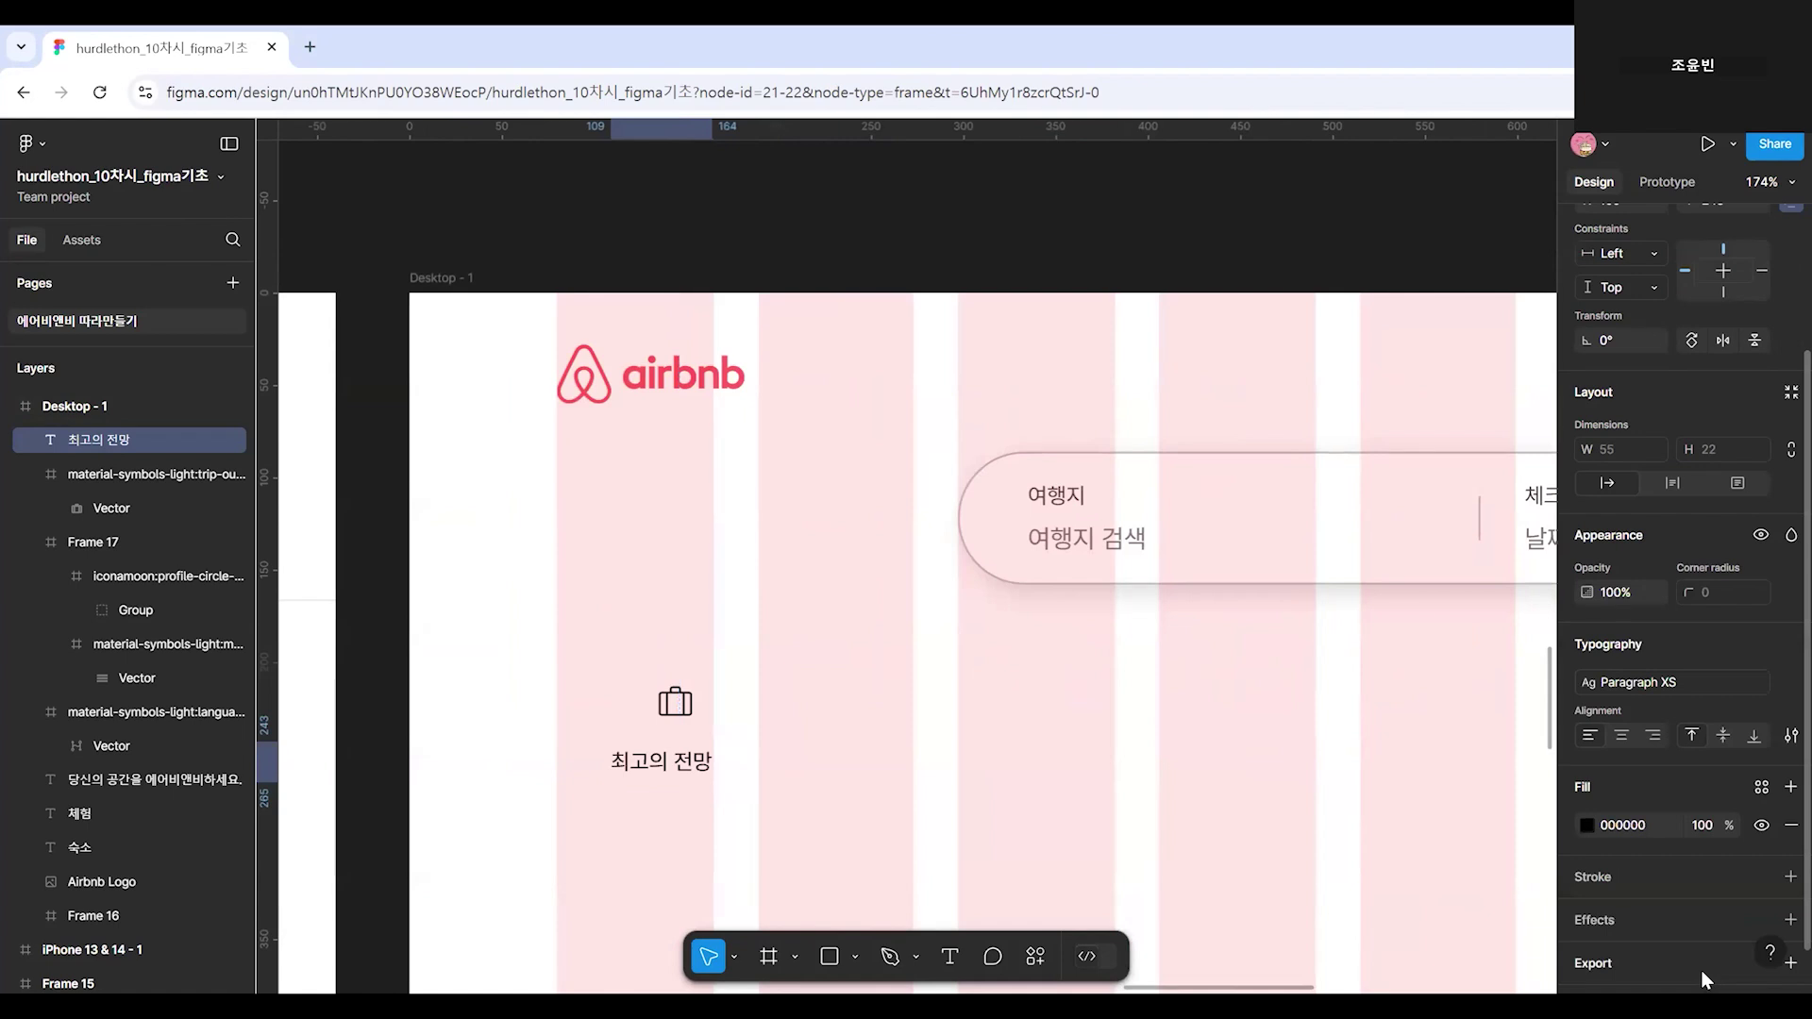
drag(653, 778, 673, 763)
Compare the category item with the example's row and enlarge the suitcase icon to about 32 px above its label.
ctrl+scroll(673, 763, down, 5)
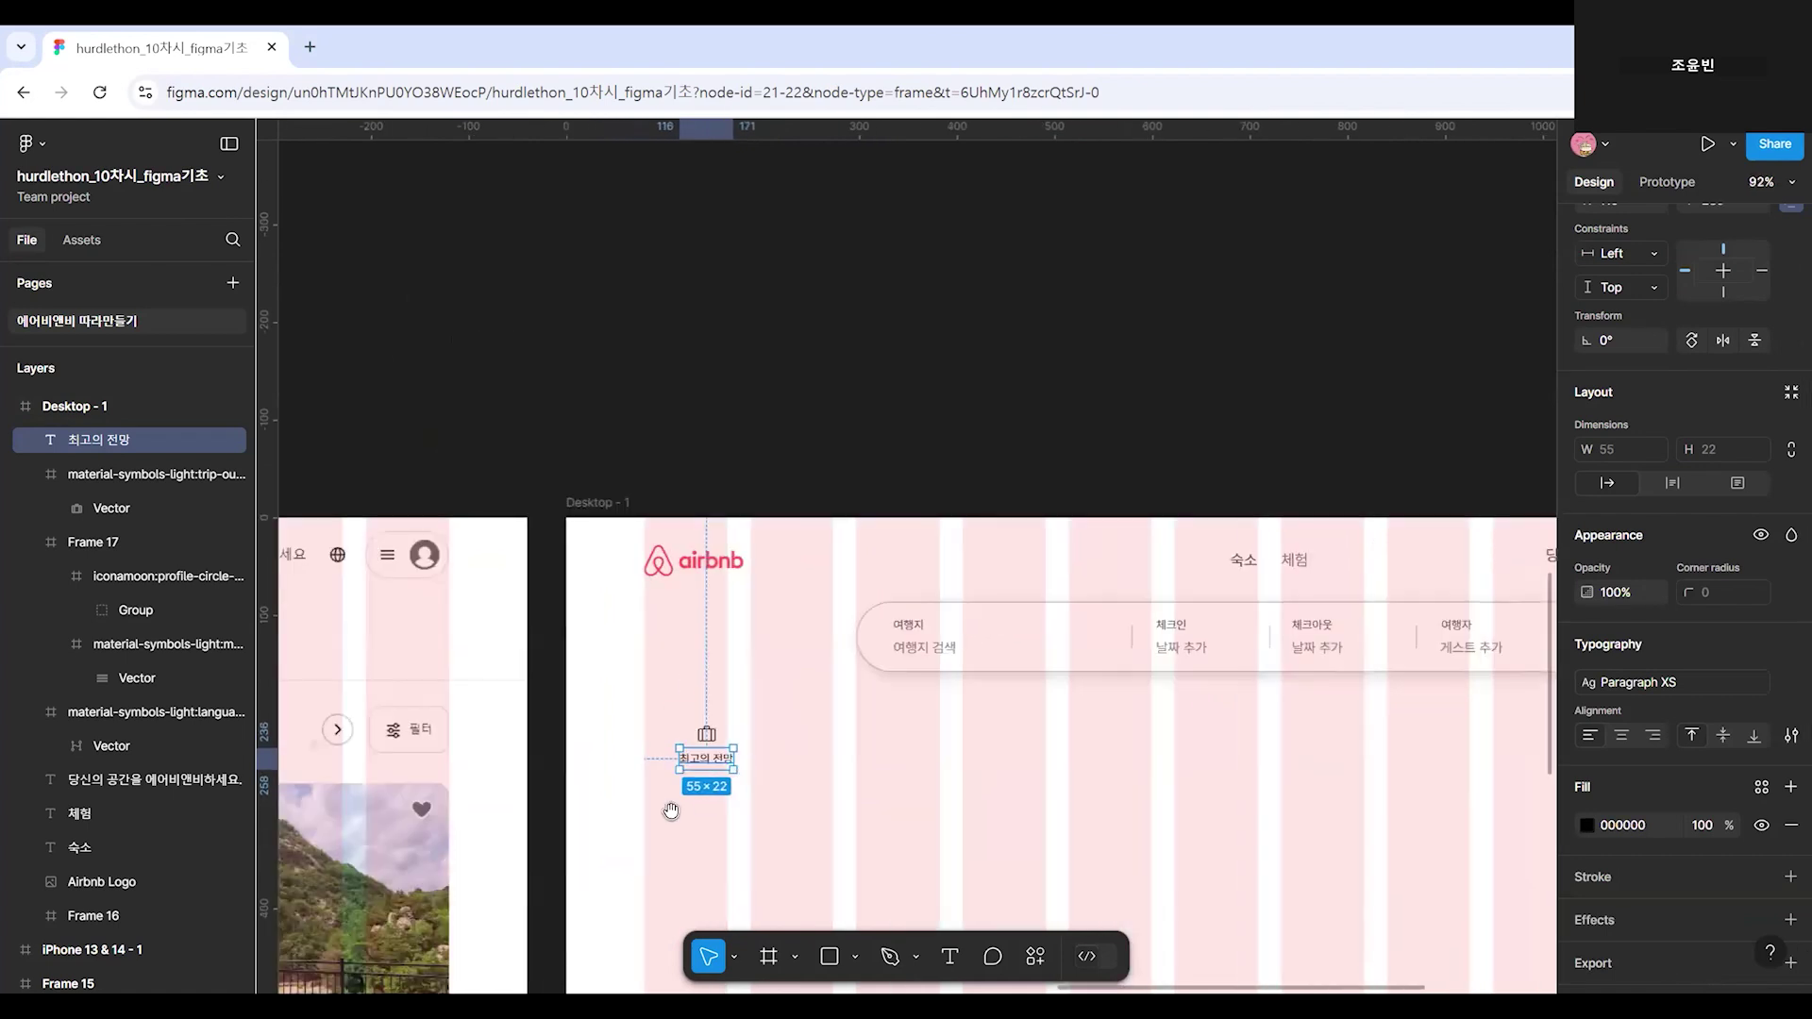
scroll(1038, 755, left, 8)
scroll(1549, 783, right, 10)
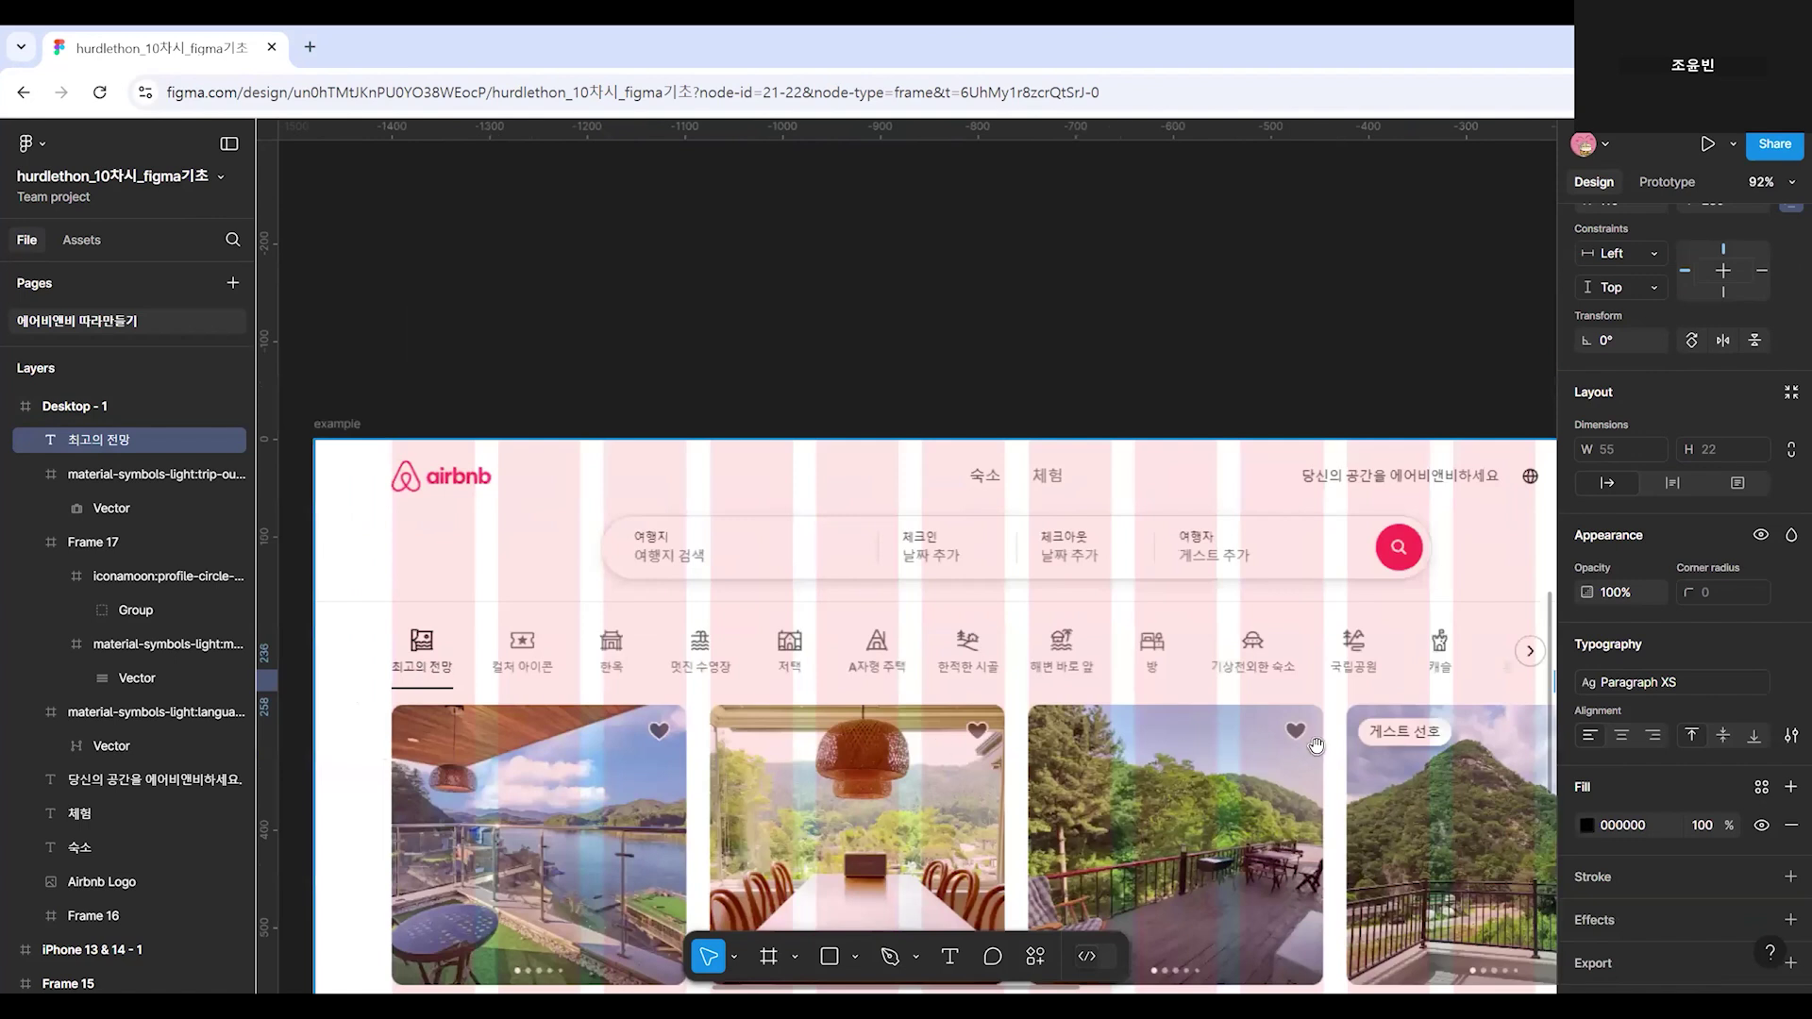
scroll(1071, 740, left, 8)
ctrl+scroll(1029, 671, up, 5)
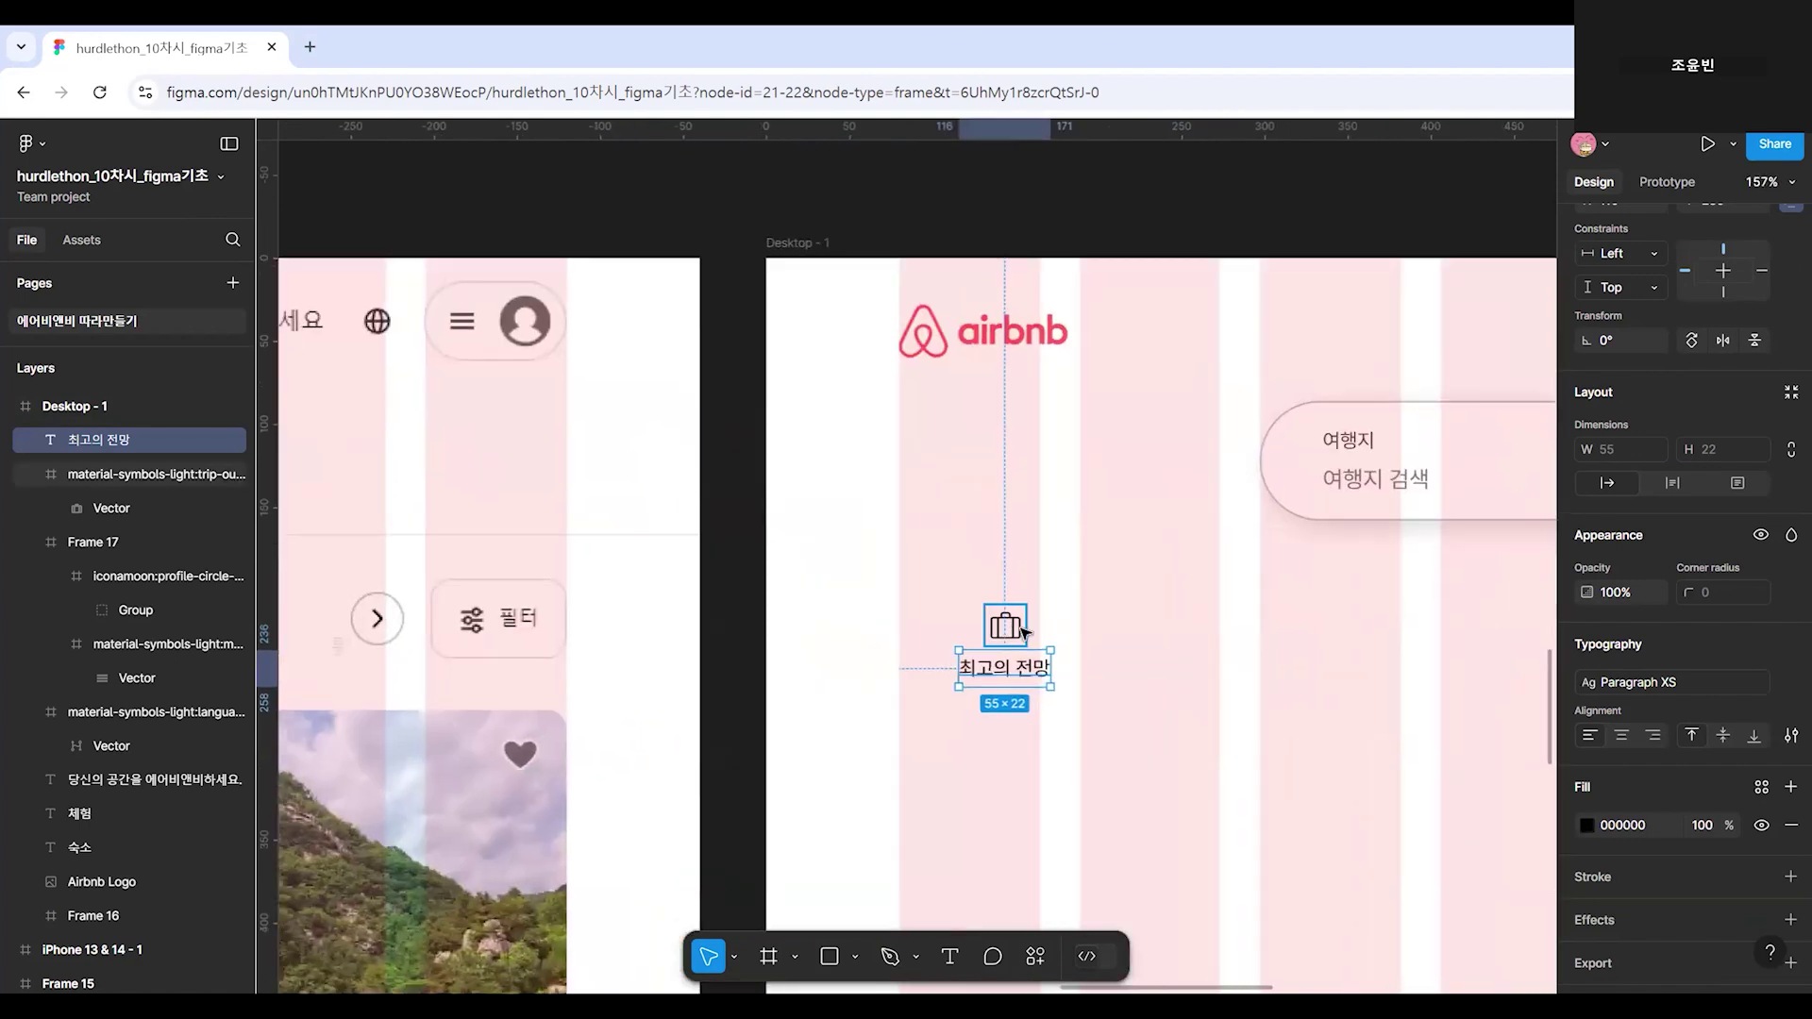
click(1014, 634)
drag(1026, 645, 1003, 628)
click(1140, 749)
click(1038, 674)
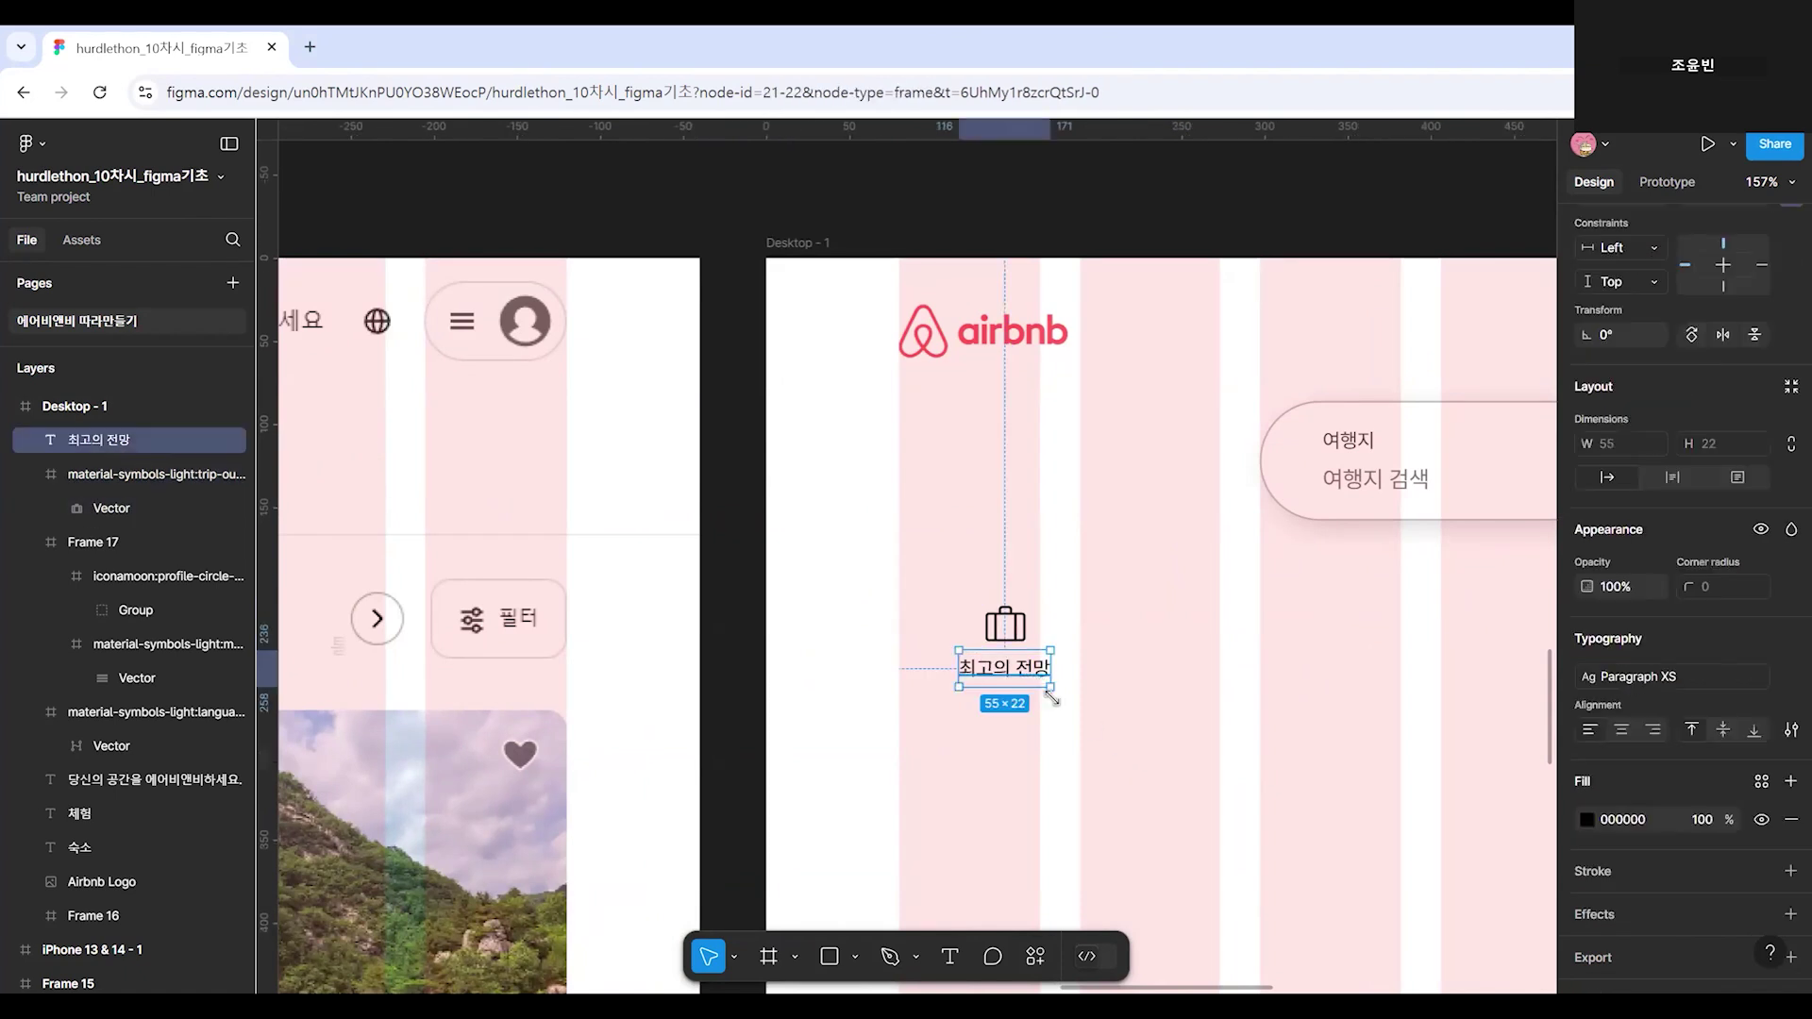
Group the suitcase icon with its 최고의 전망 label.
ctrl+scroll(1049, 737, down, 1)
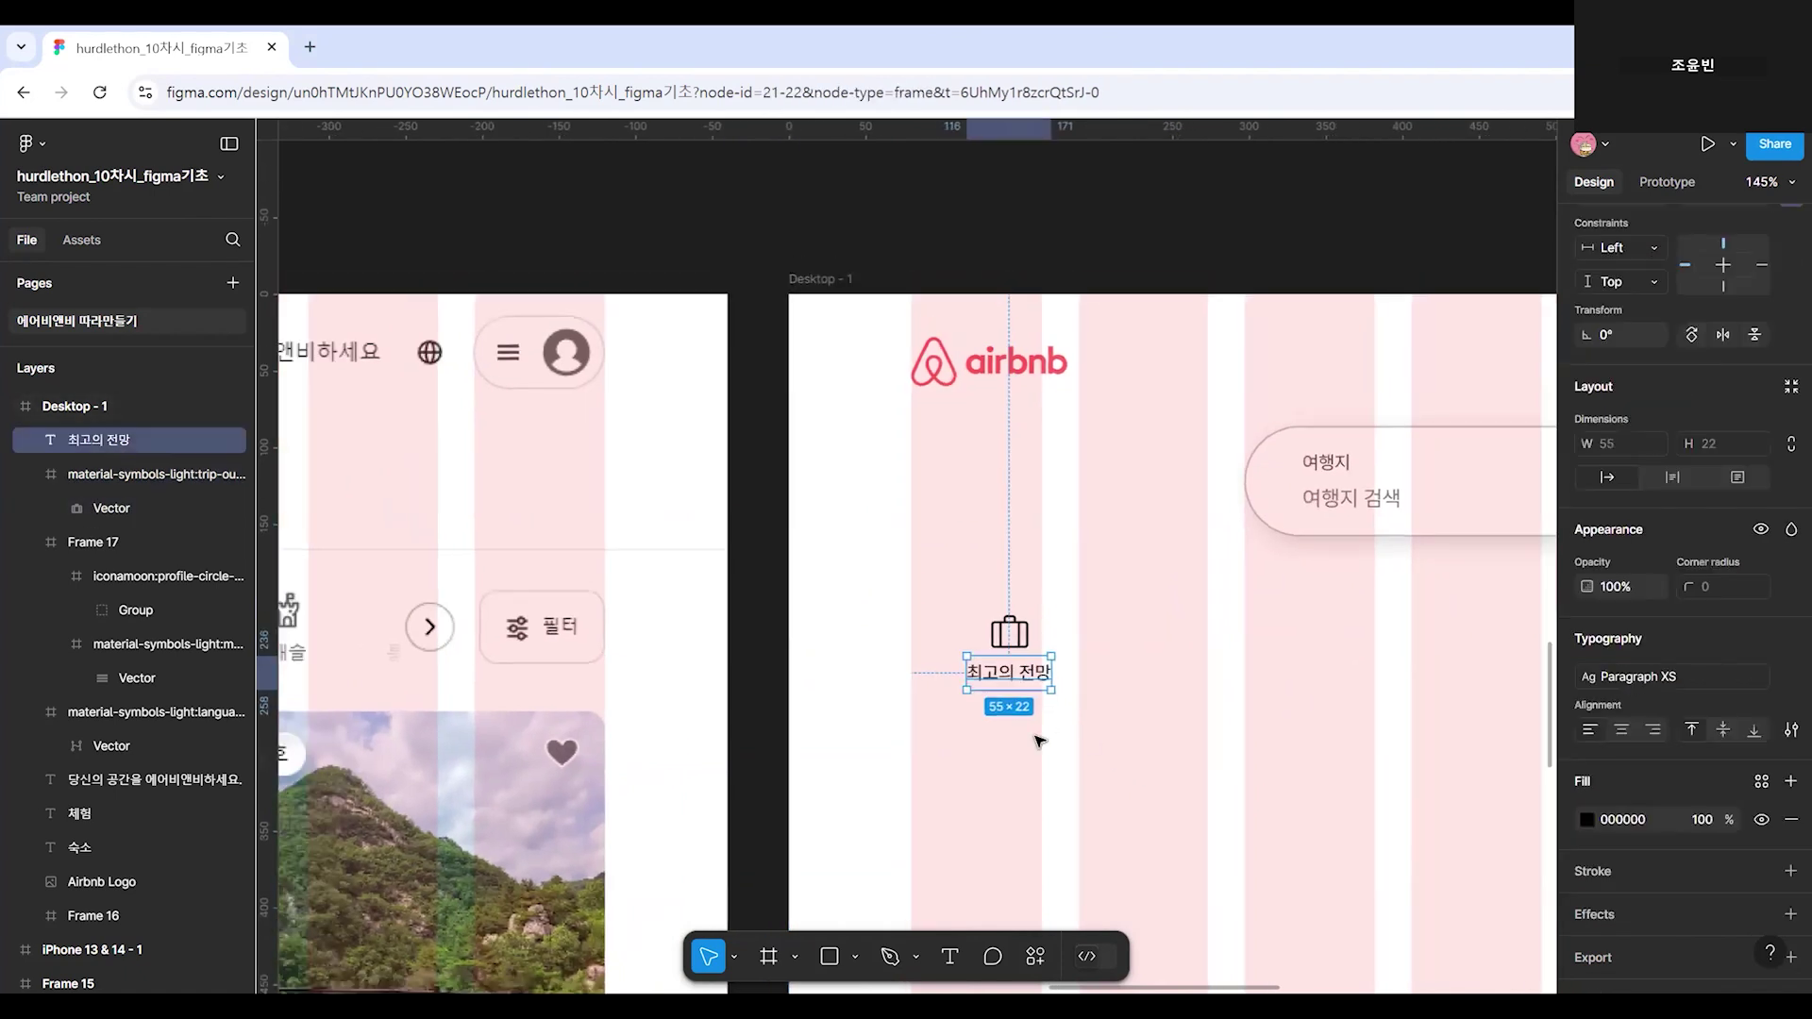
shift+click(1008, 630)
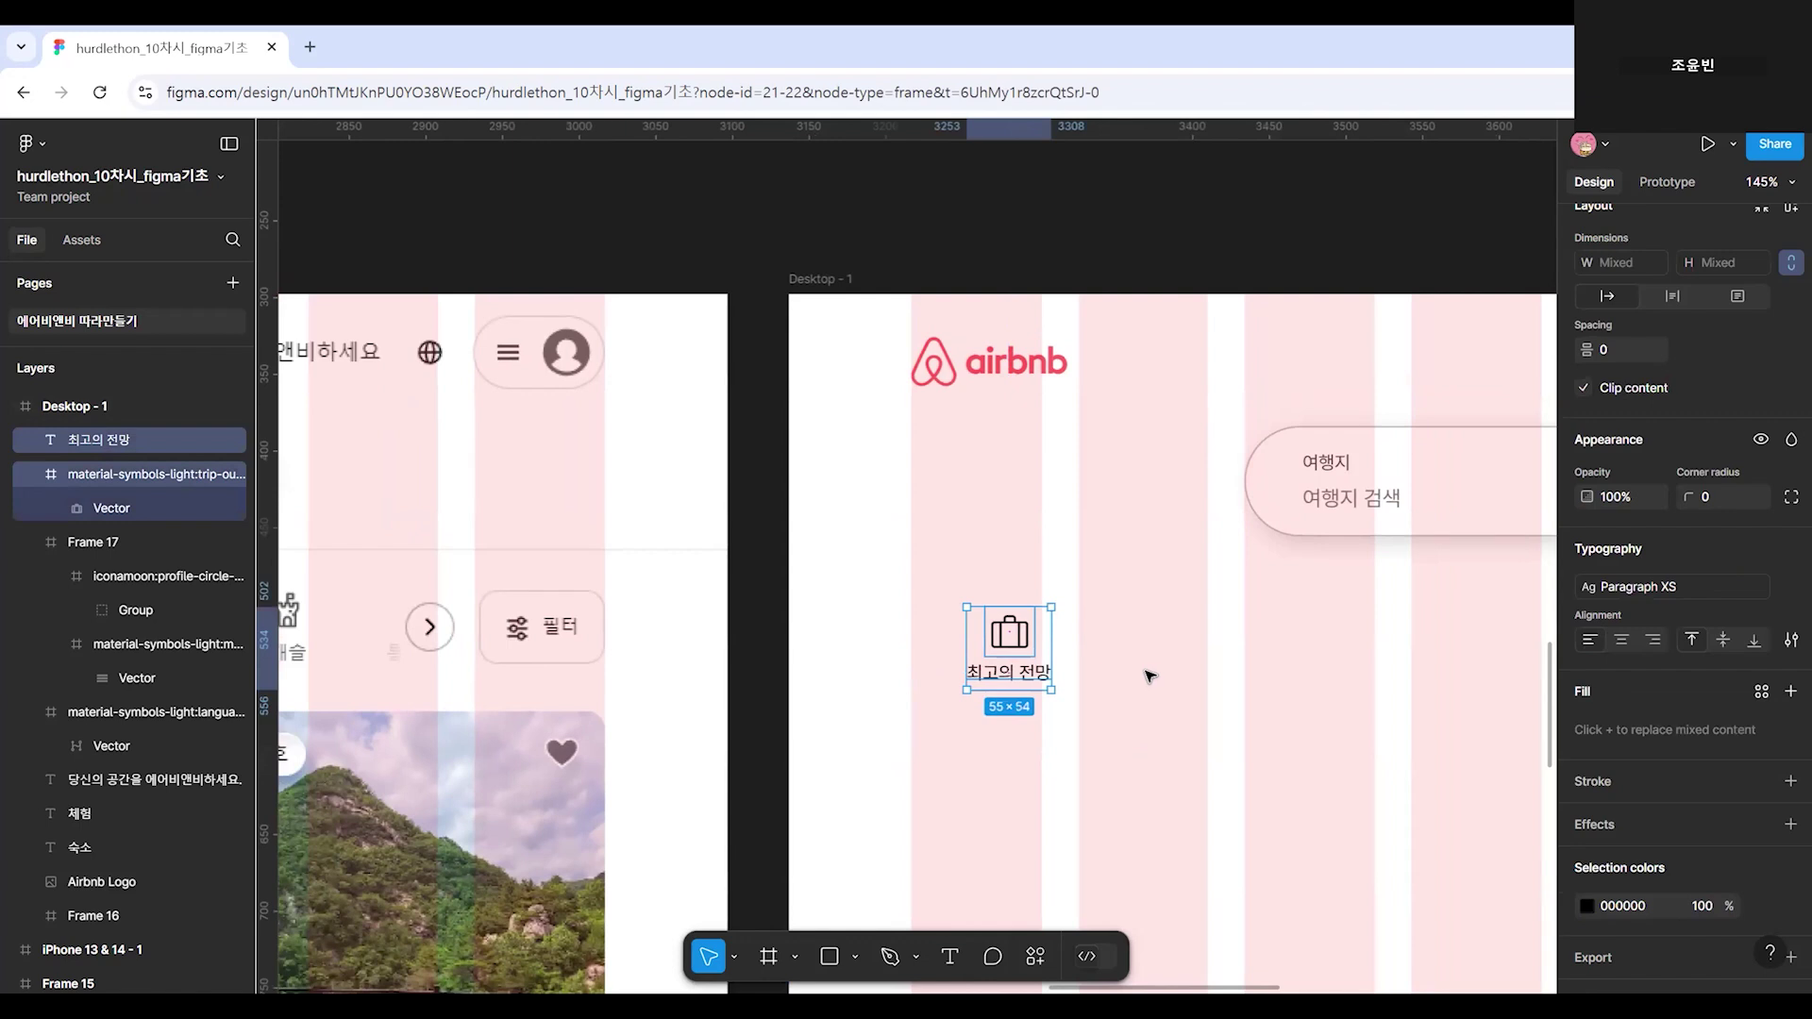
click(1086, 698)
click(1032, 676)
shift+click(1013, 635)
key(ctrl+g)
Duplicate the grouped category item four times to the right in one row, following the example's category row.
scroll(1109, 717, down, 3)
drag(986, 793, 1357, 707)
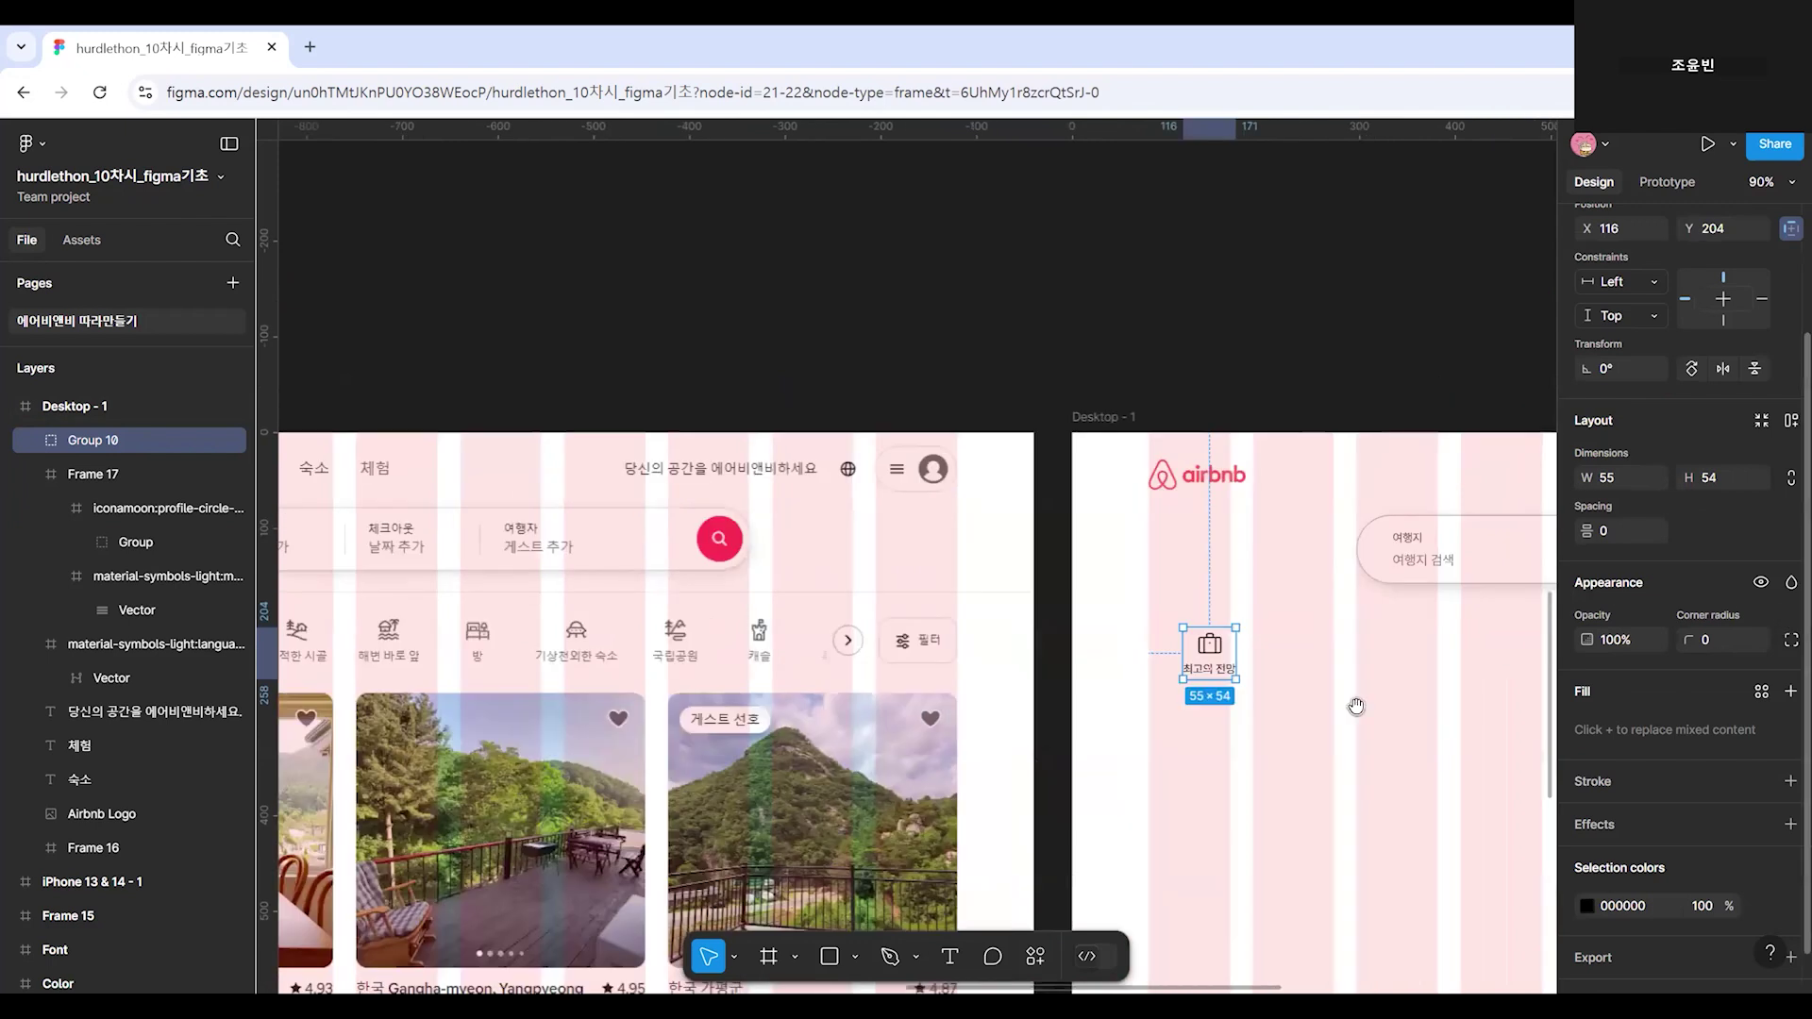
scroll(1086, 782, left, 5)
scroll(1266, 714, left, 6)
scroll(1266, 714, down, 1)
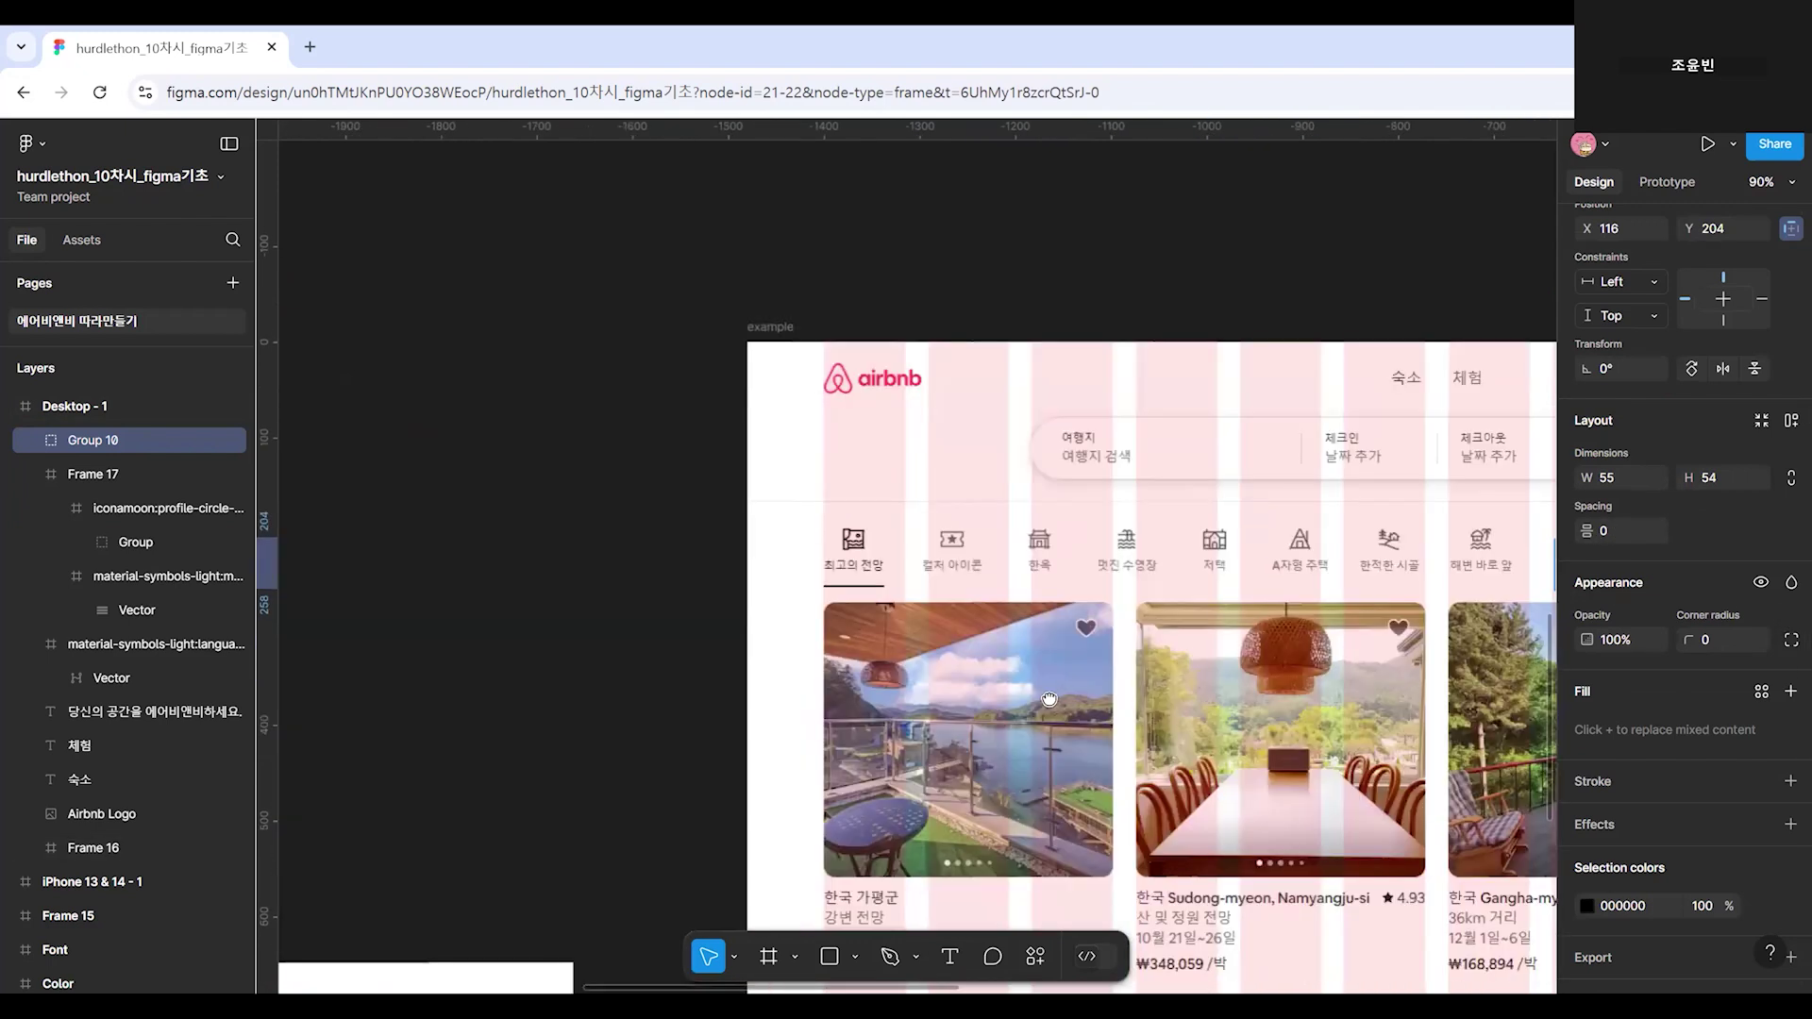
scroll(1040, 719, right, 3)
scroll(376, 748, right, 10)
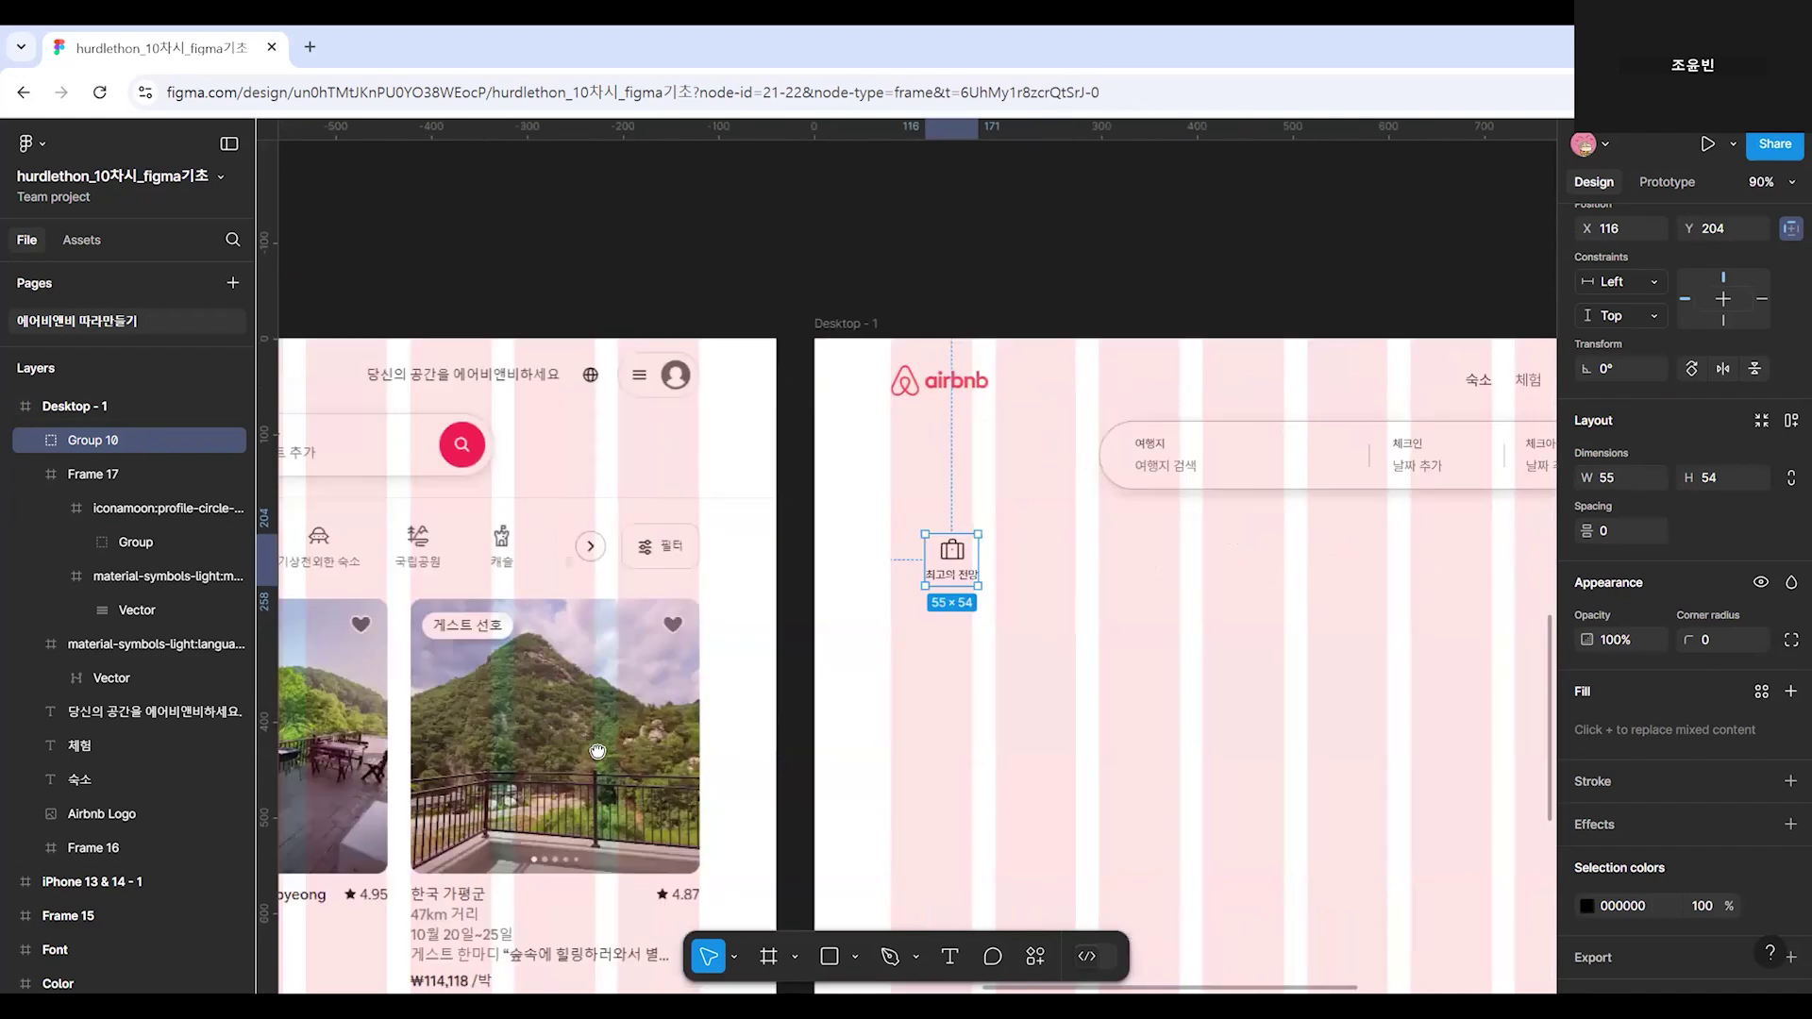
scroll(696, 728, down, 1)
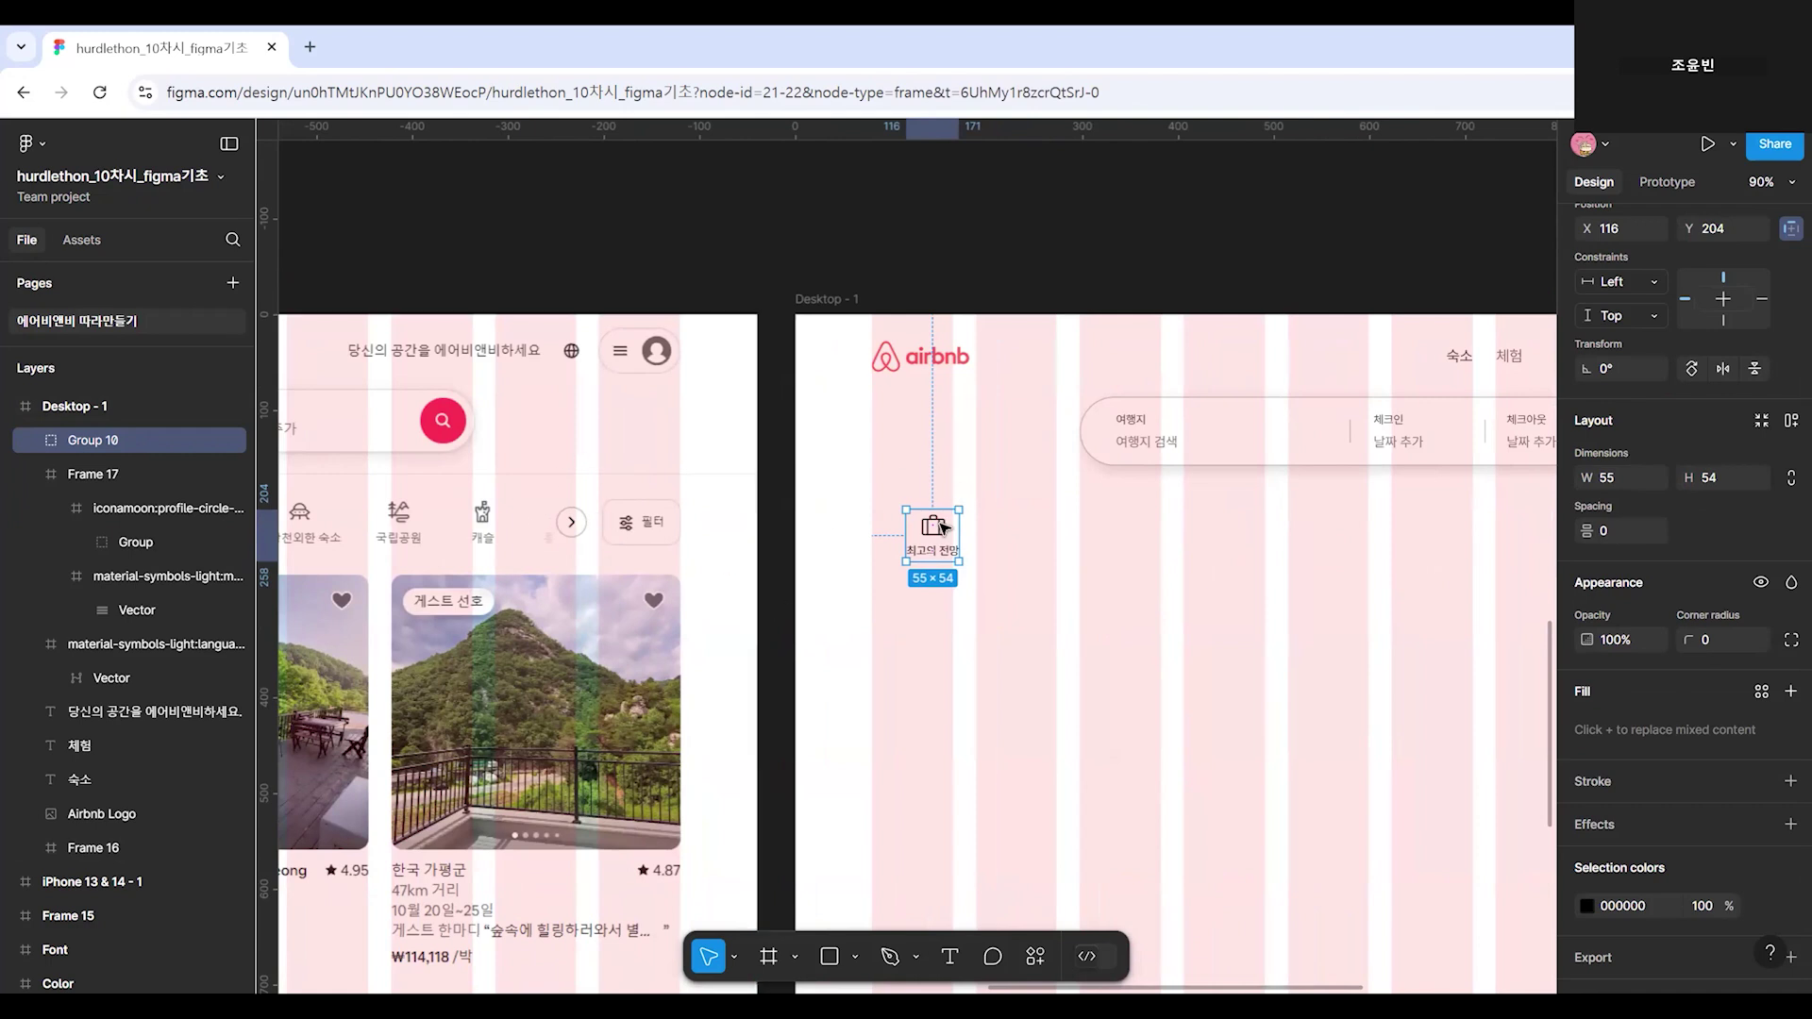
alt+drag(934, 533, 1288, 523)
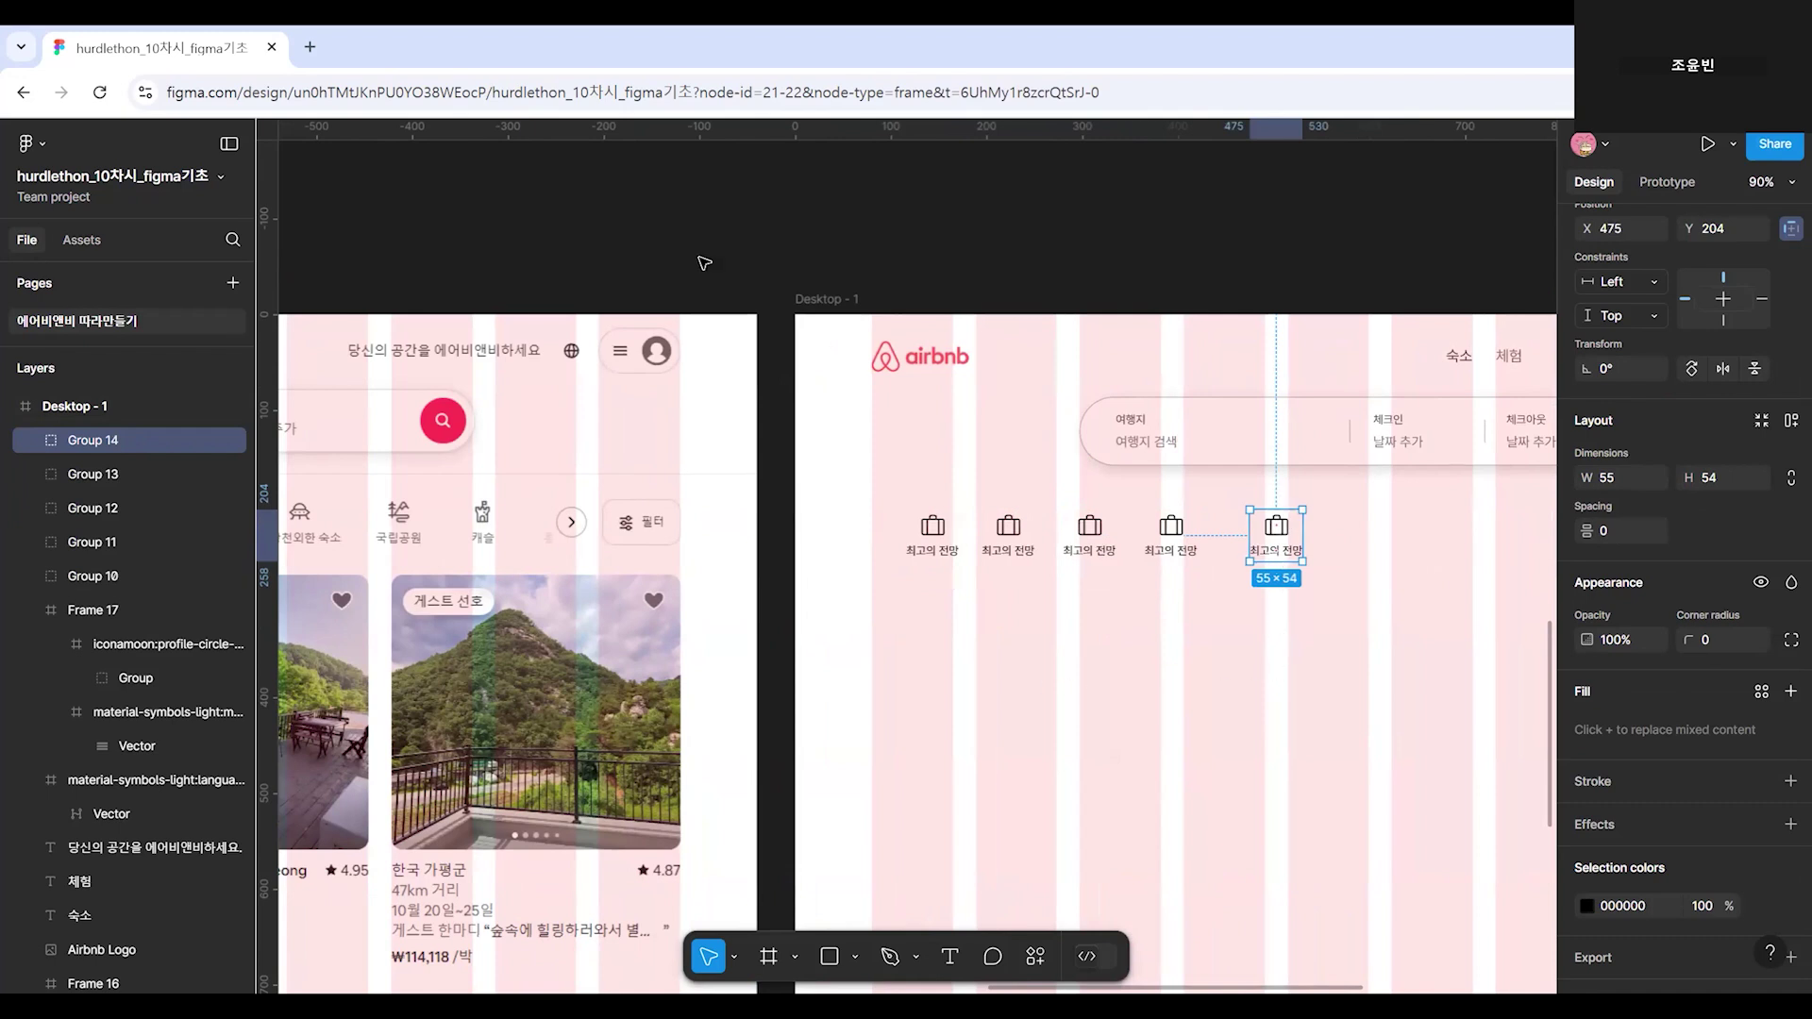
Delete the four duplicated category items, keeping only the first suitcase item under the logo.
scroll(458, 703, down, 3)
scroll(1064, 601, left, 5)
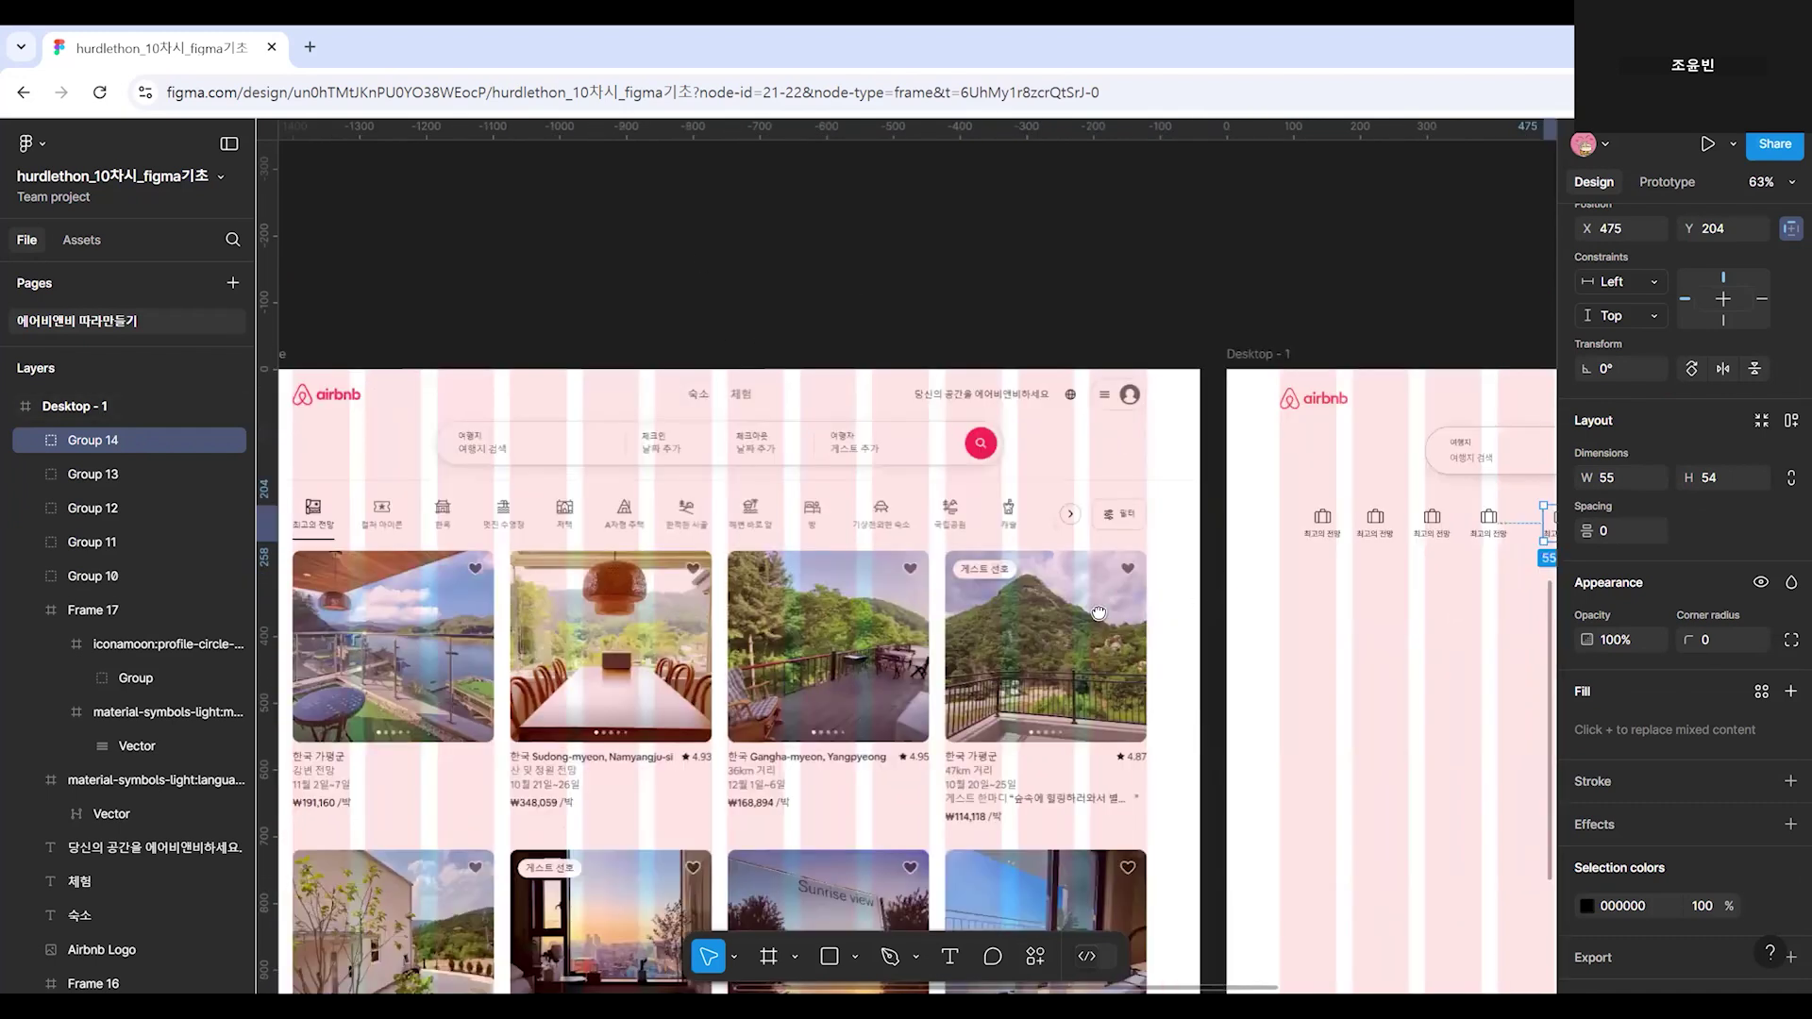
scroll(1008, 621, right, 1)
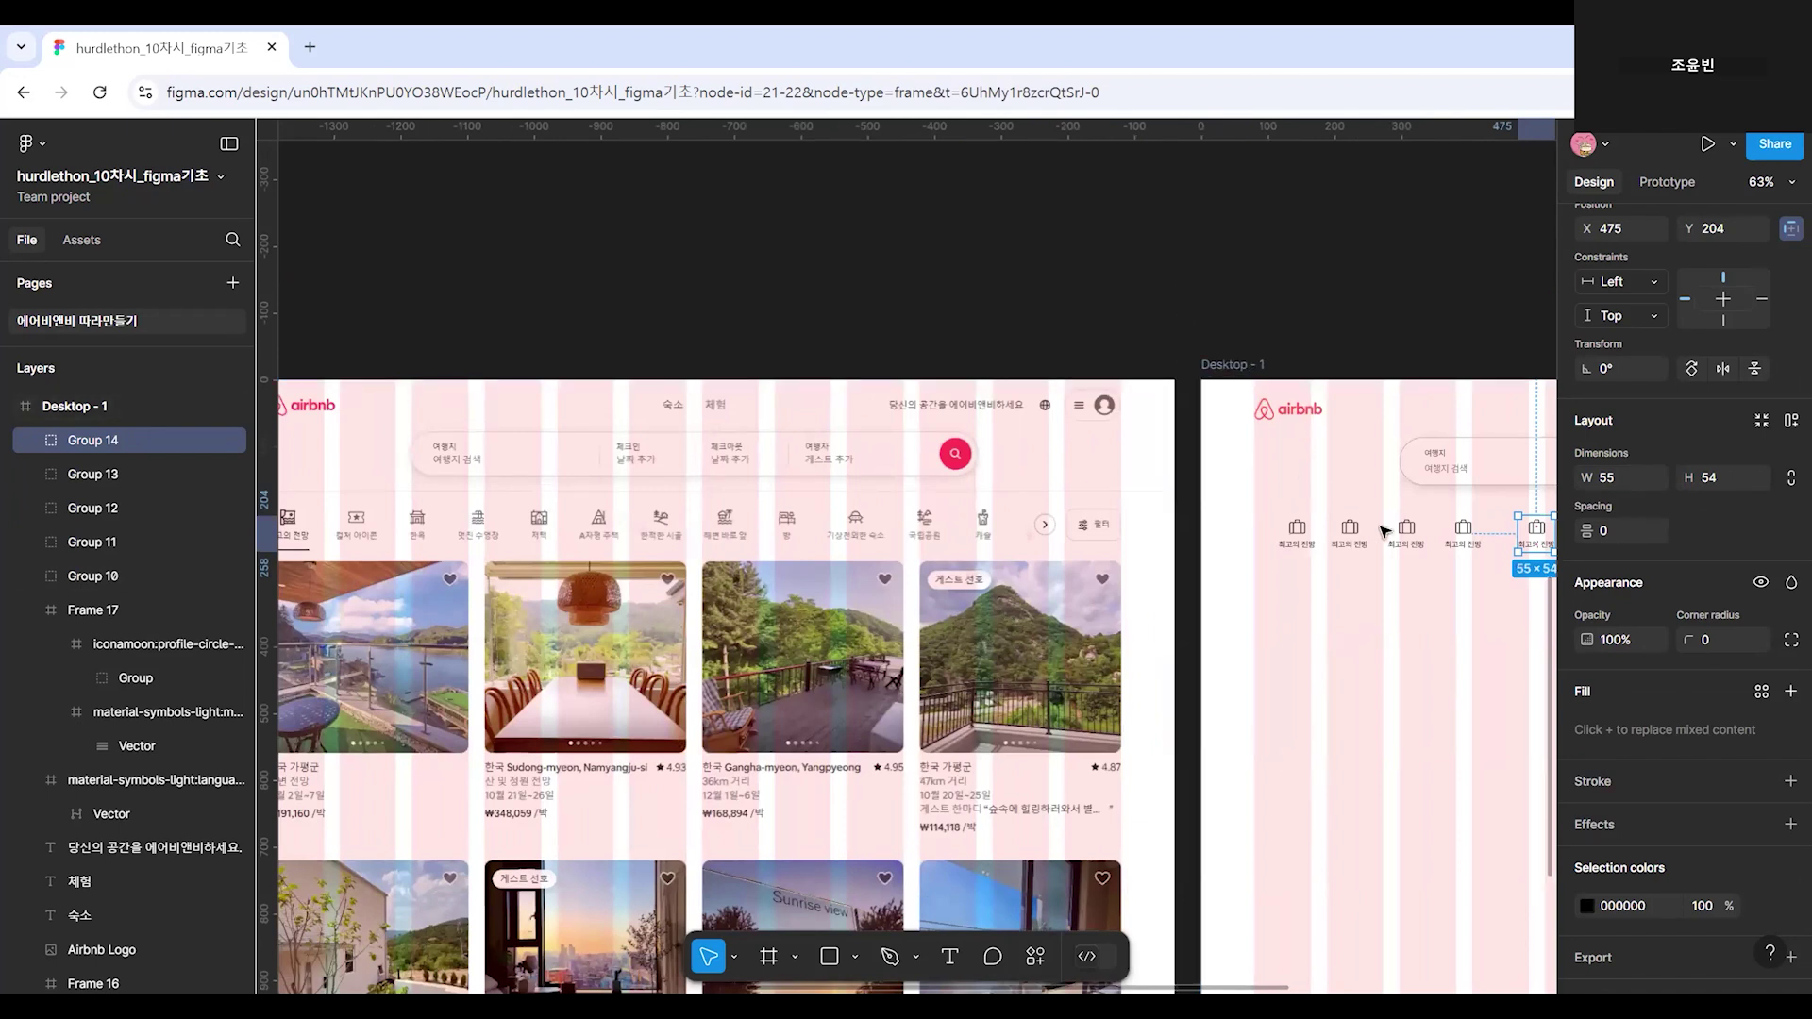
scroll(1400, 597, up, 1)
scroll(1396, 593, up, 5)
drag(1397, 593, 1108, 666)
click(985, 573)
shift+click(1093, 576)
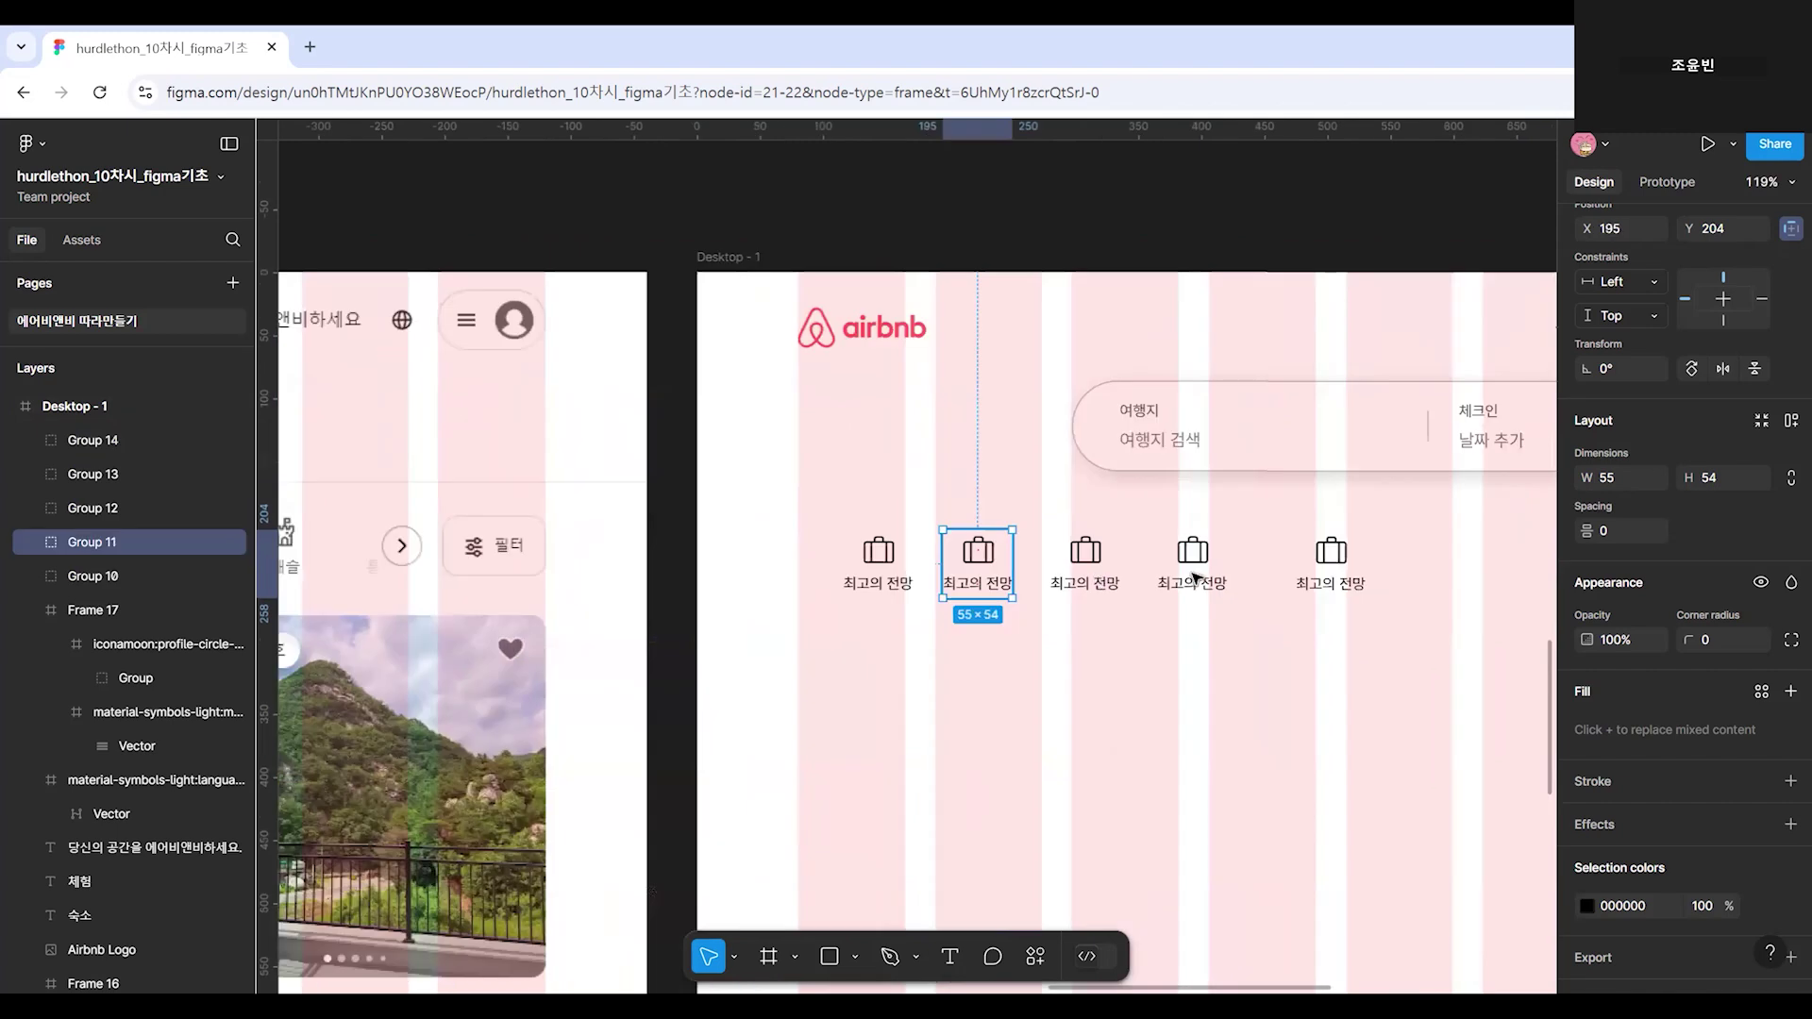
shift+click(1195, 575)
shift+click(1338, 572)
key(Delete)
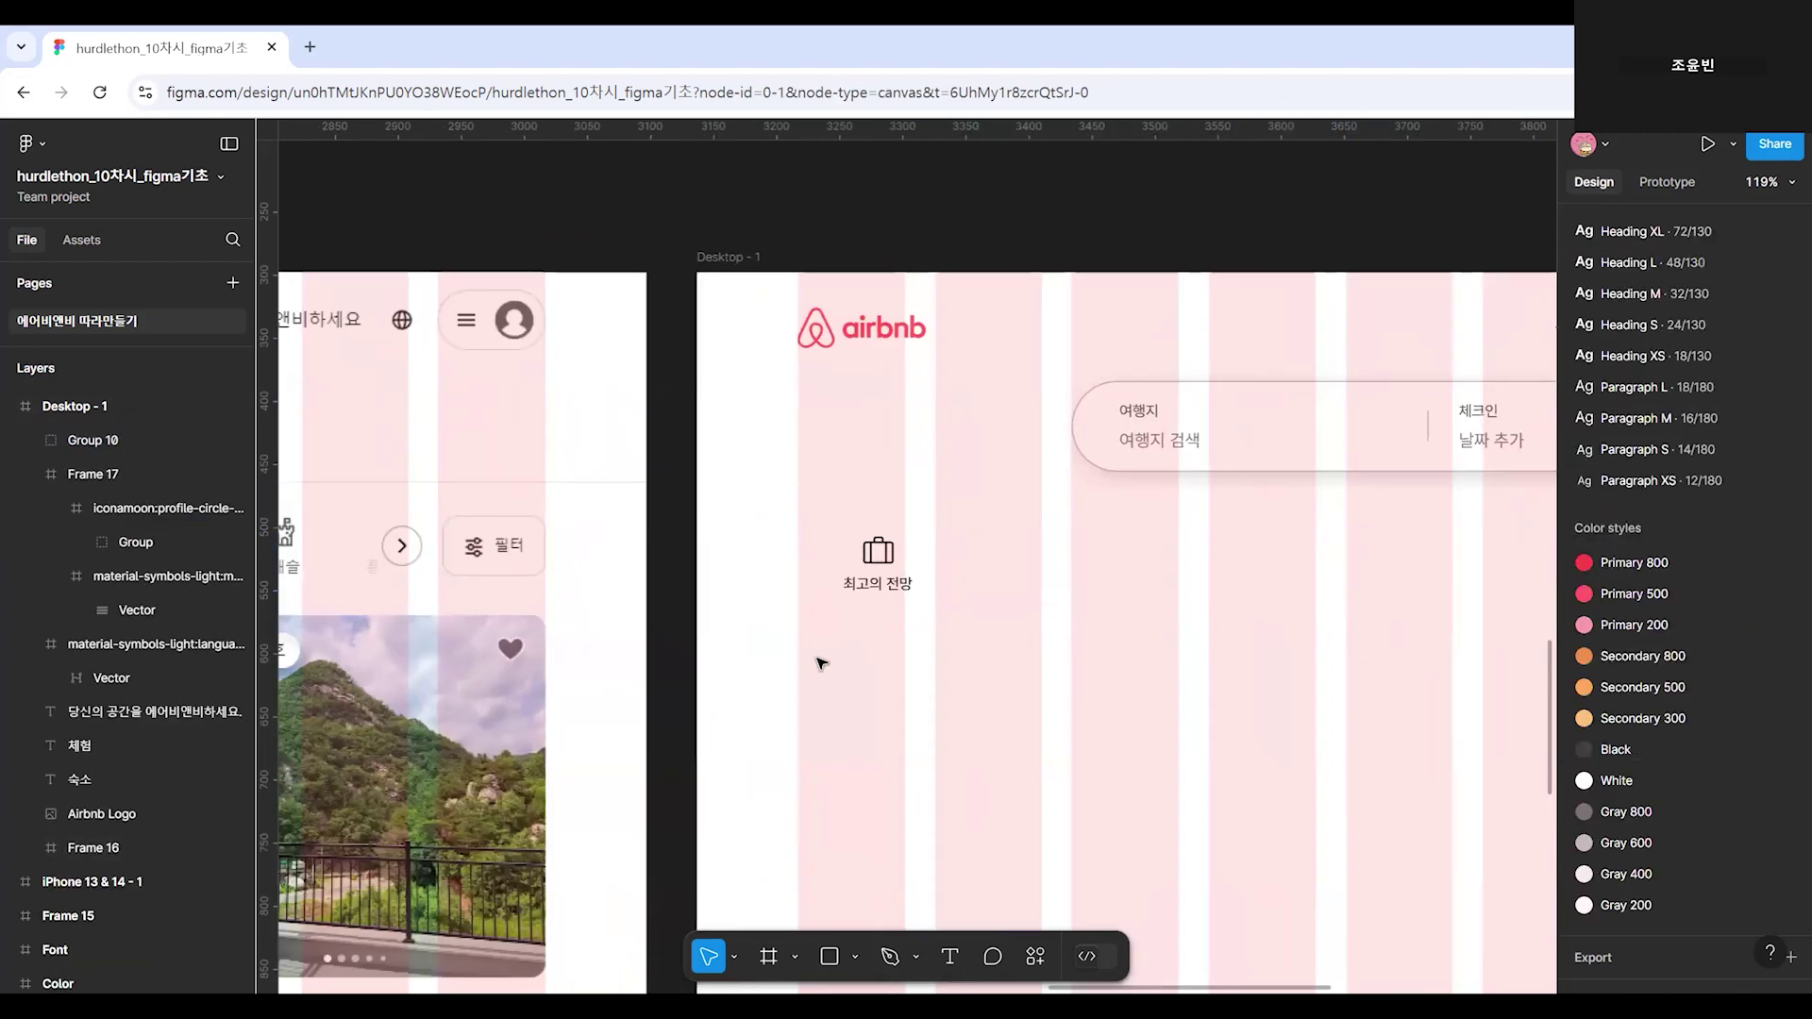
Duplicate the remaining 최고의 전망 category item twice to the right in the same row.
click(864, 567)
scroll(1040, 616, down, 2)
scroll(988, 672, left, 3)
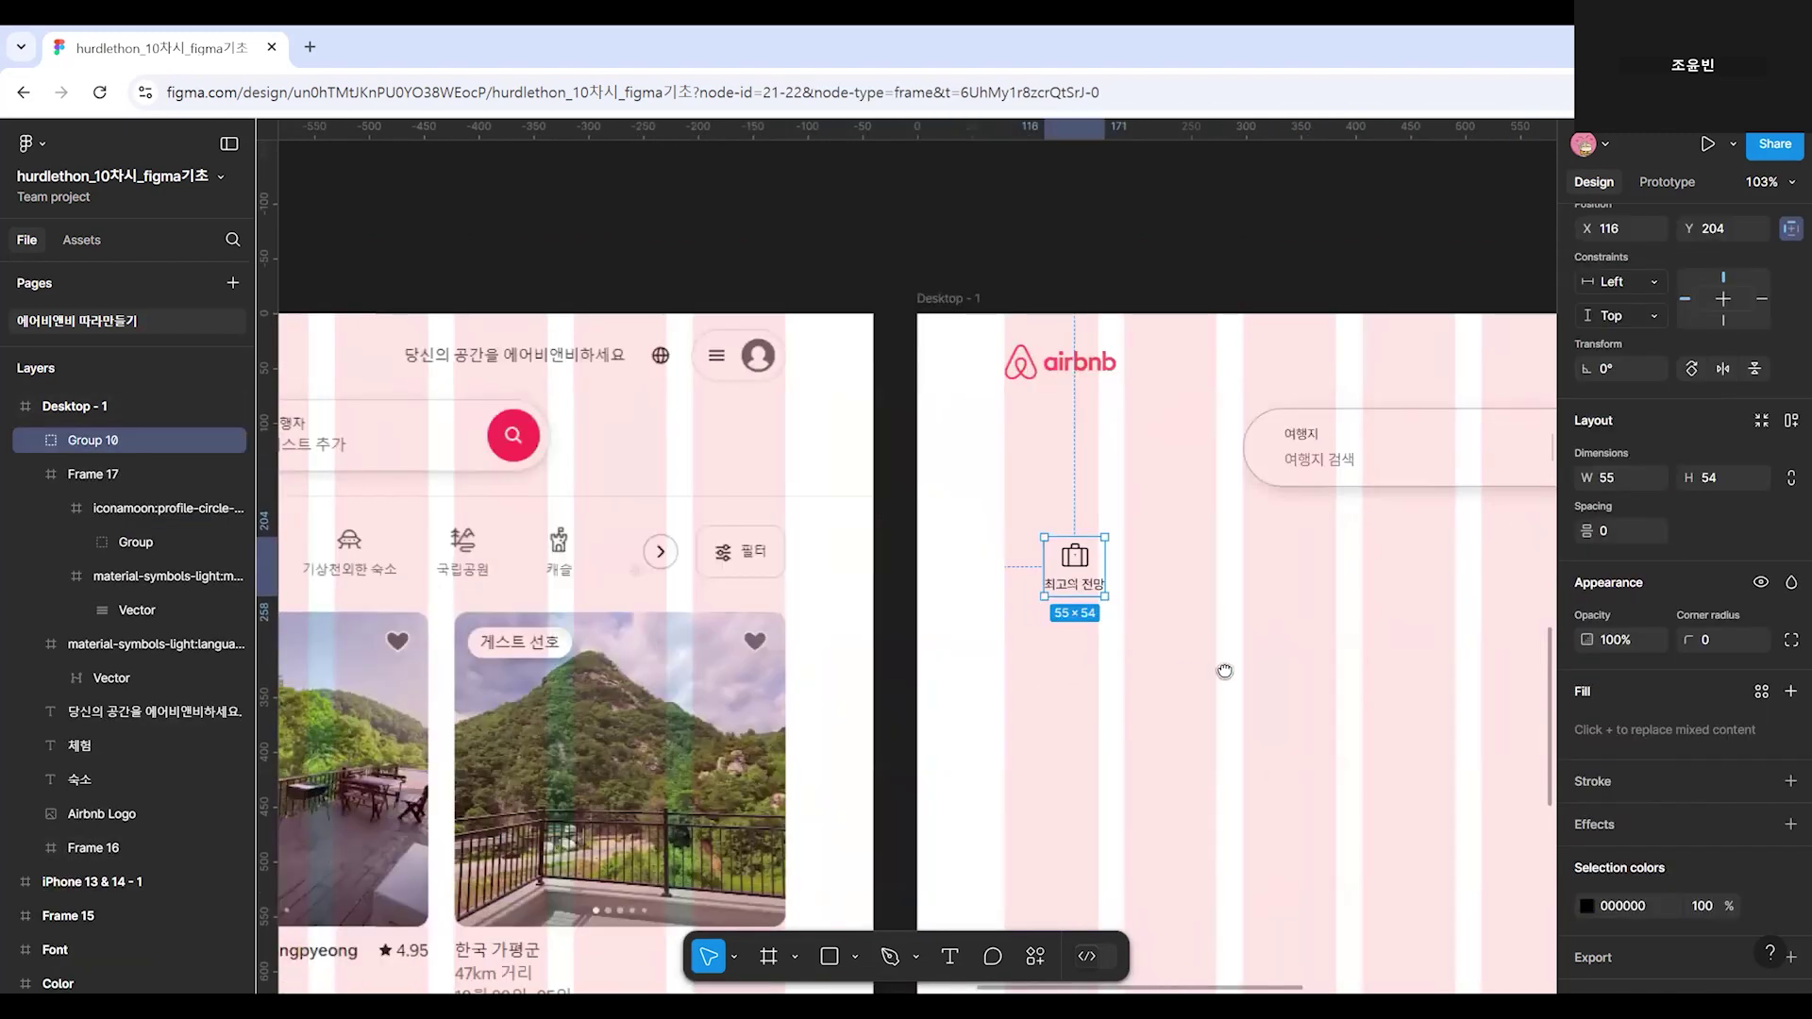
scroll(1246, 674, left, 3)
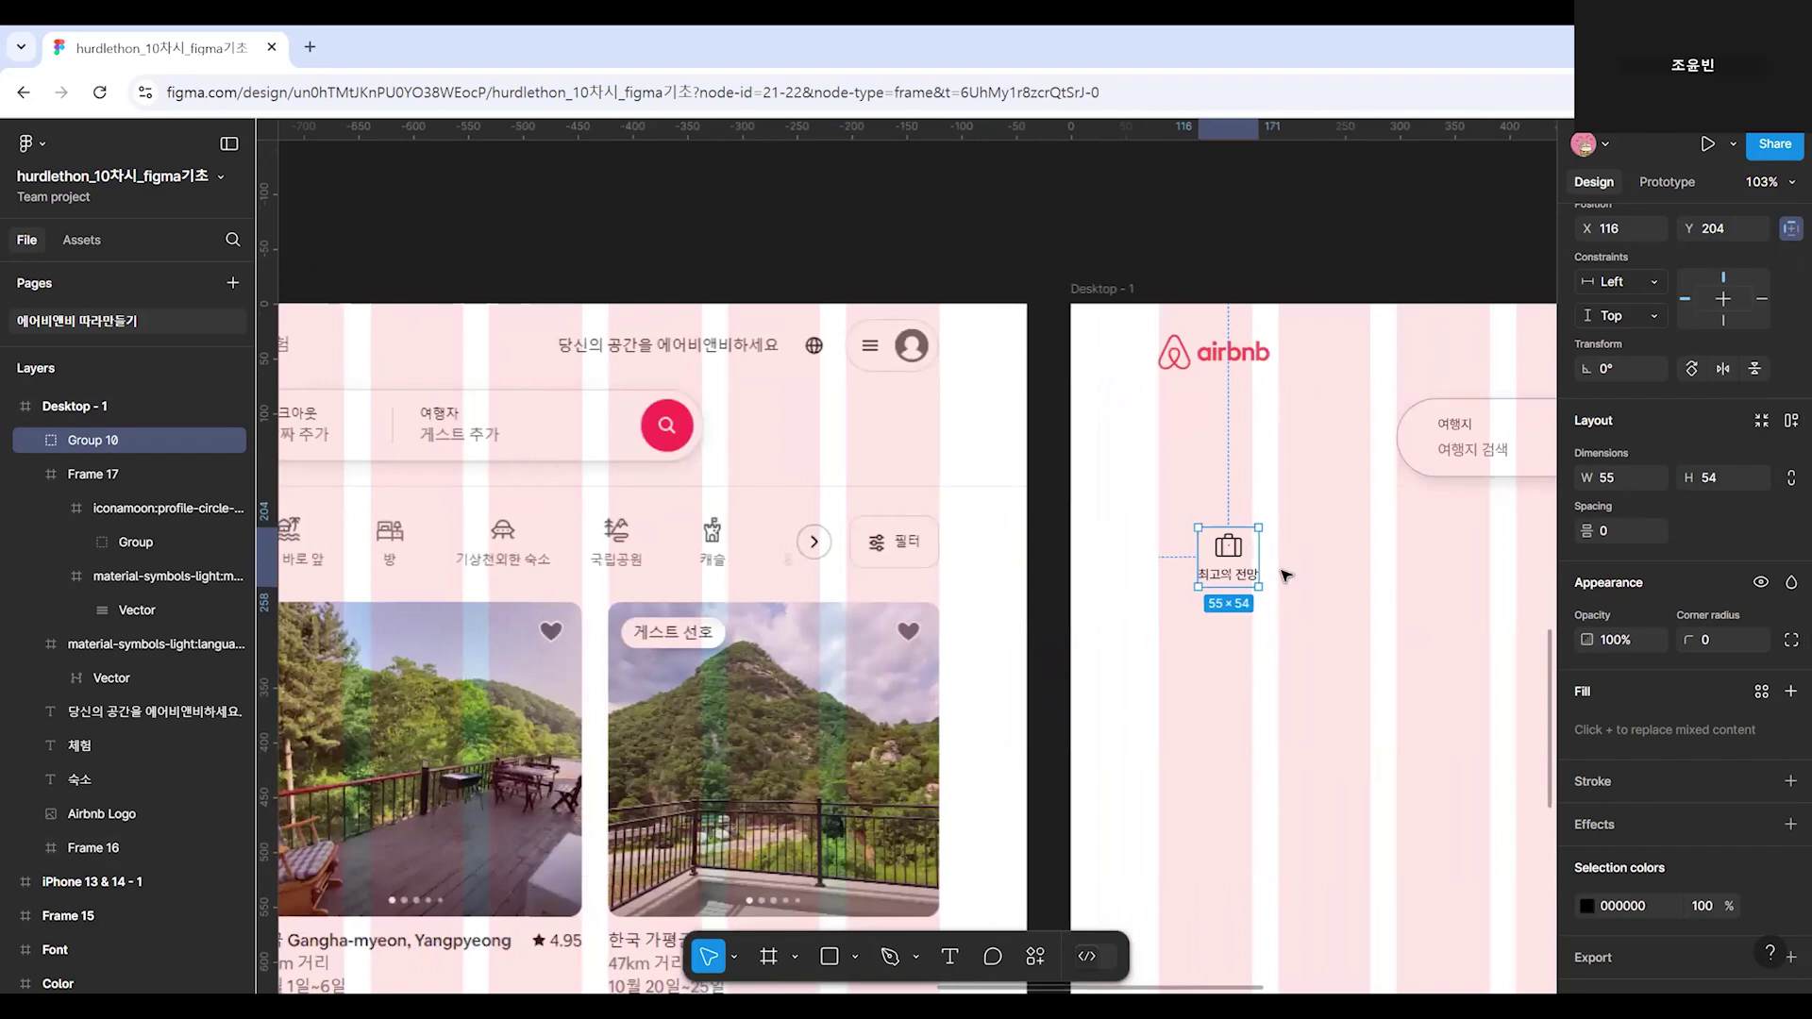
scroll(1286, 575, down, 3)
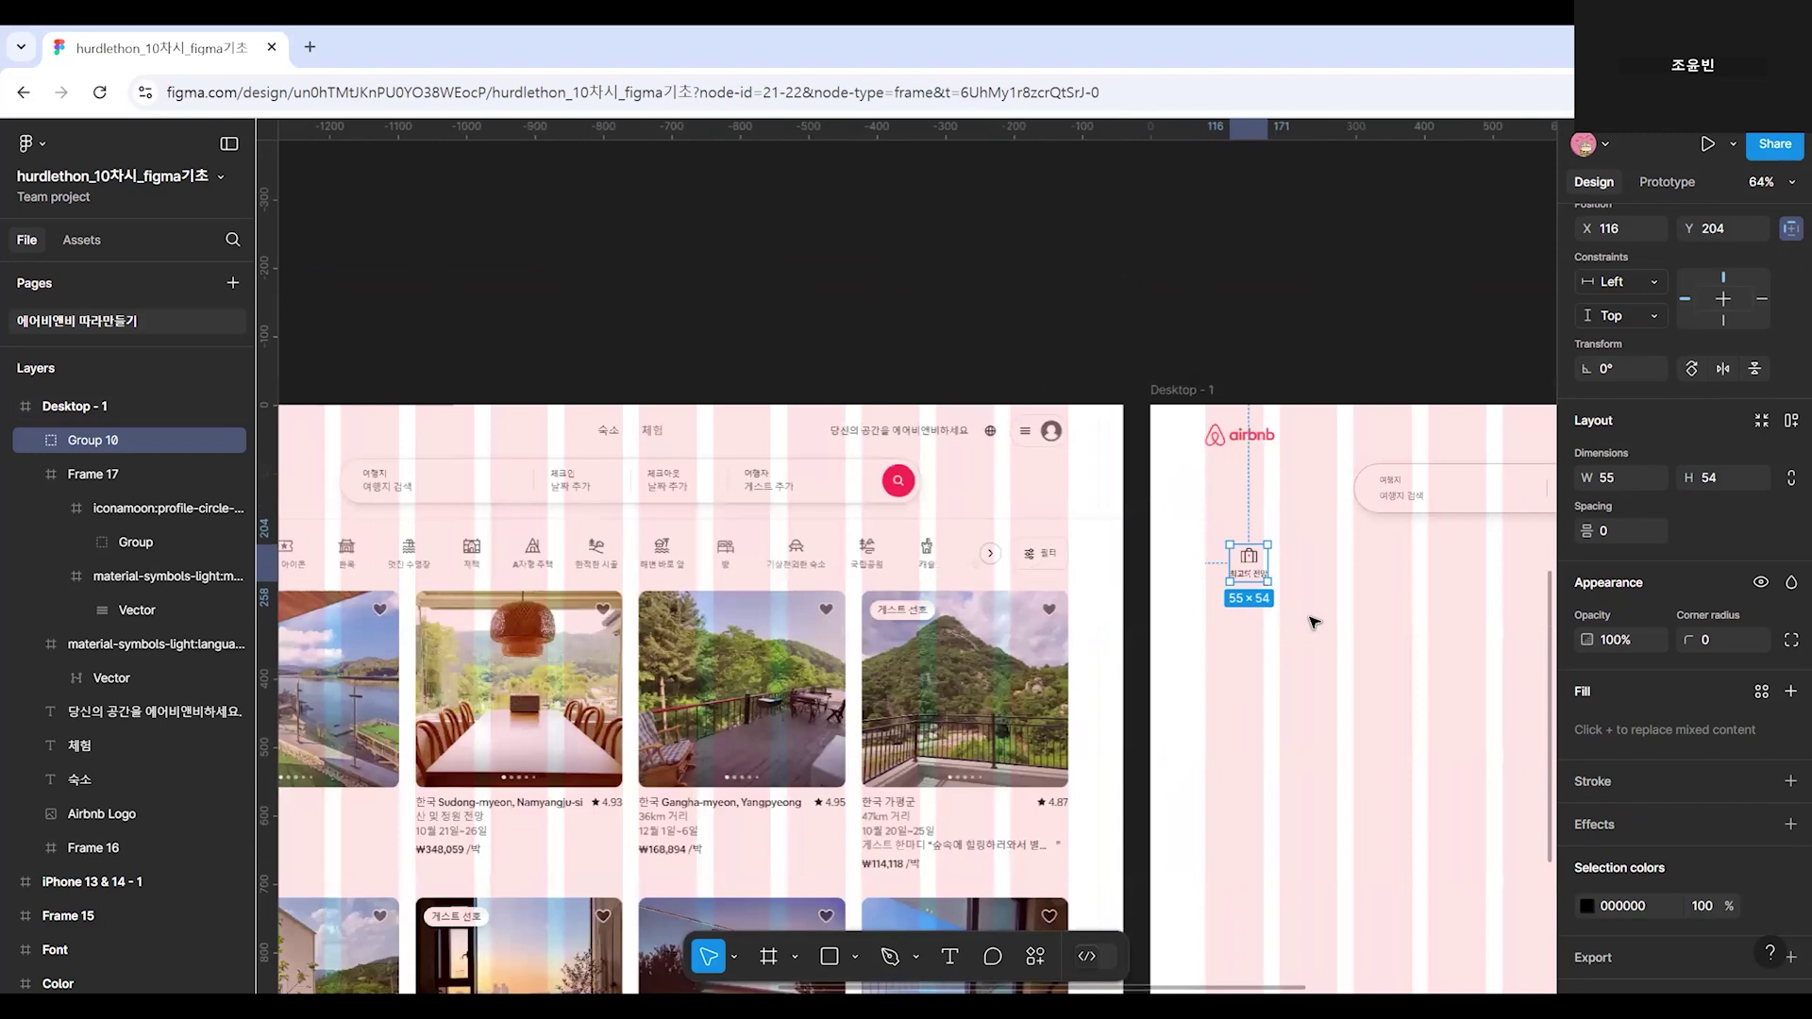
scroll(1314, 622, up, 3)
drag(1201, 521, 1379, 521)
click(1357, 635)
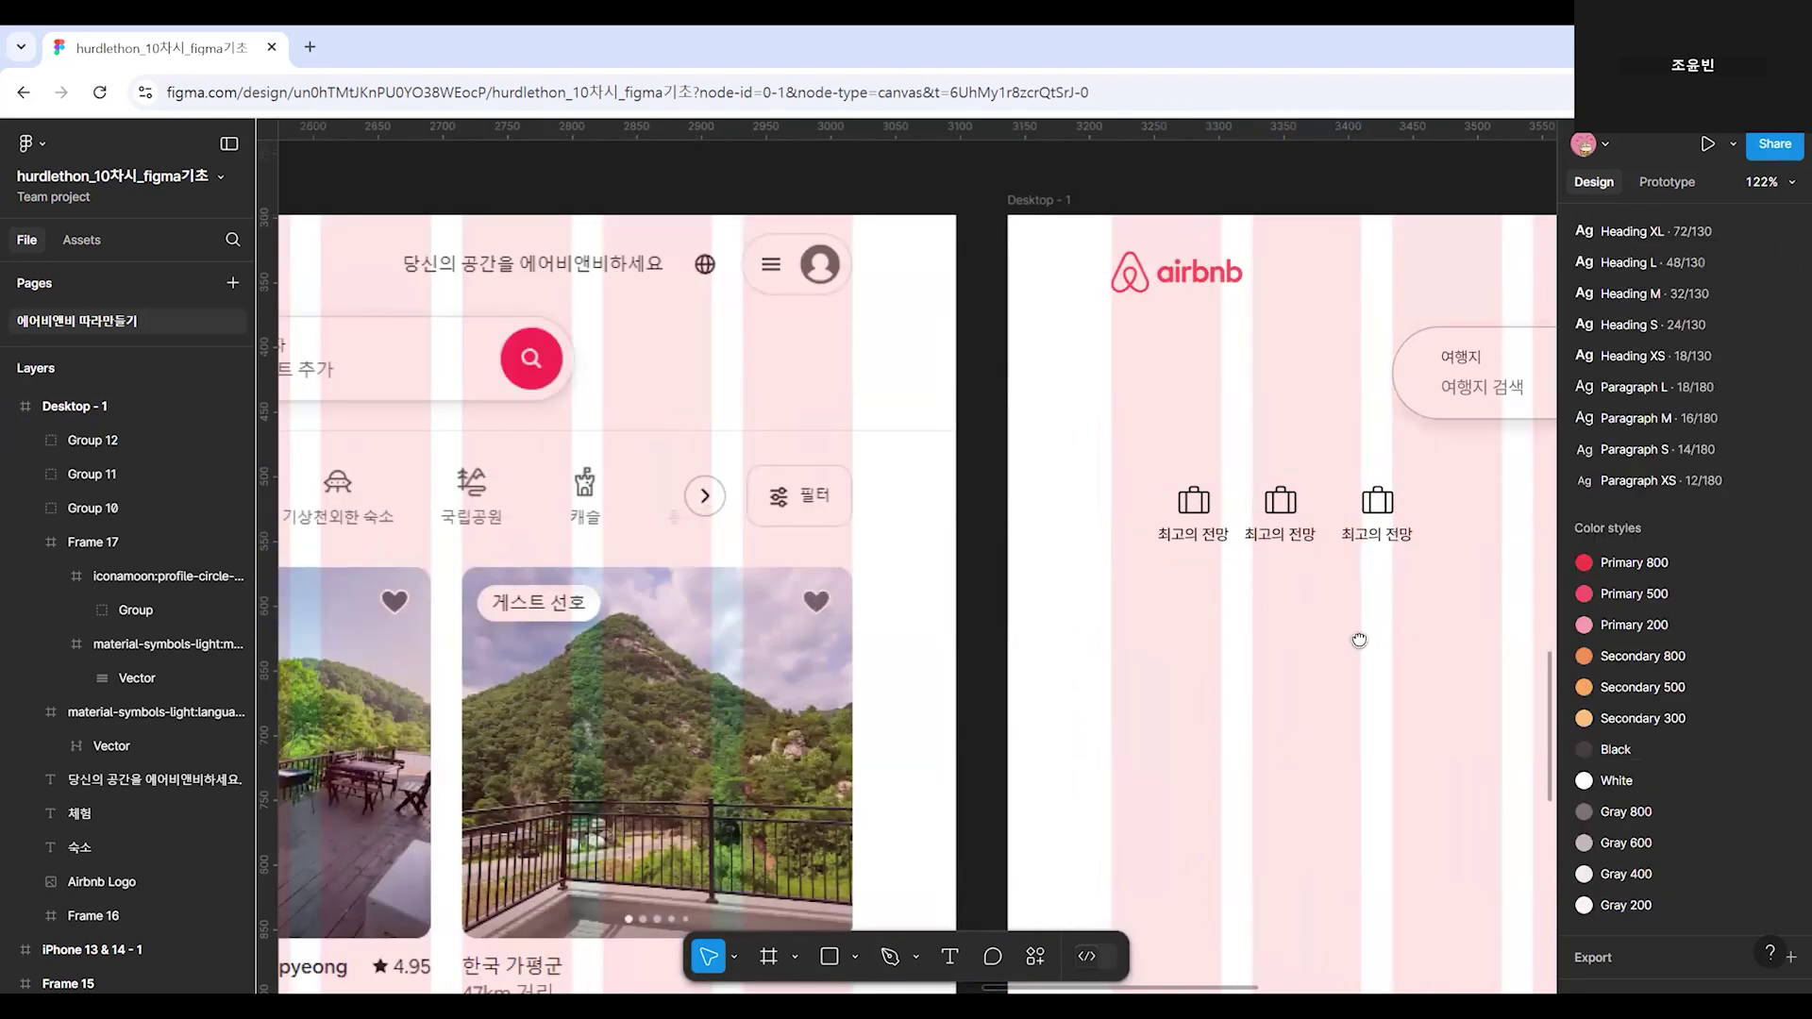
Select the three category items and wrap them in an auto layout frame.
scroll(738, 656, right, 5)
click(743, 613)
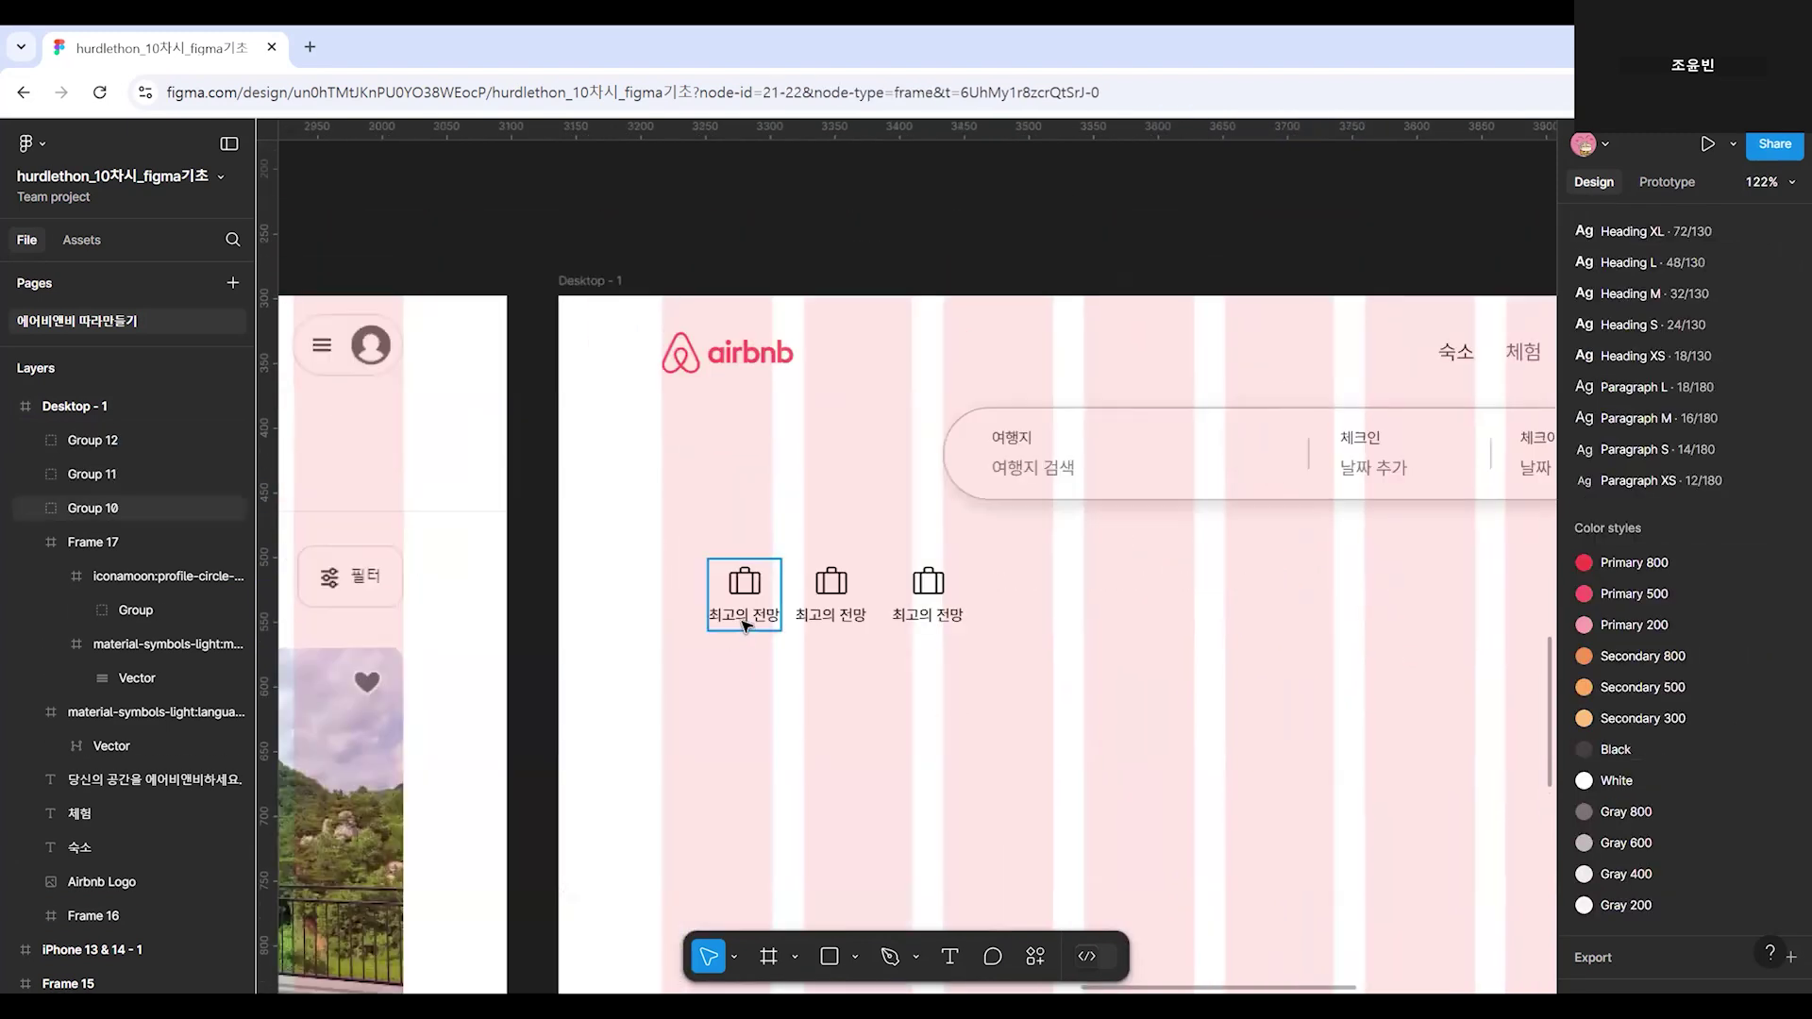
shift+click(843, 623)
shift+click(930, 612)
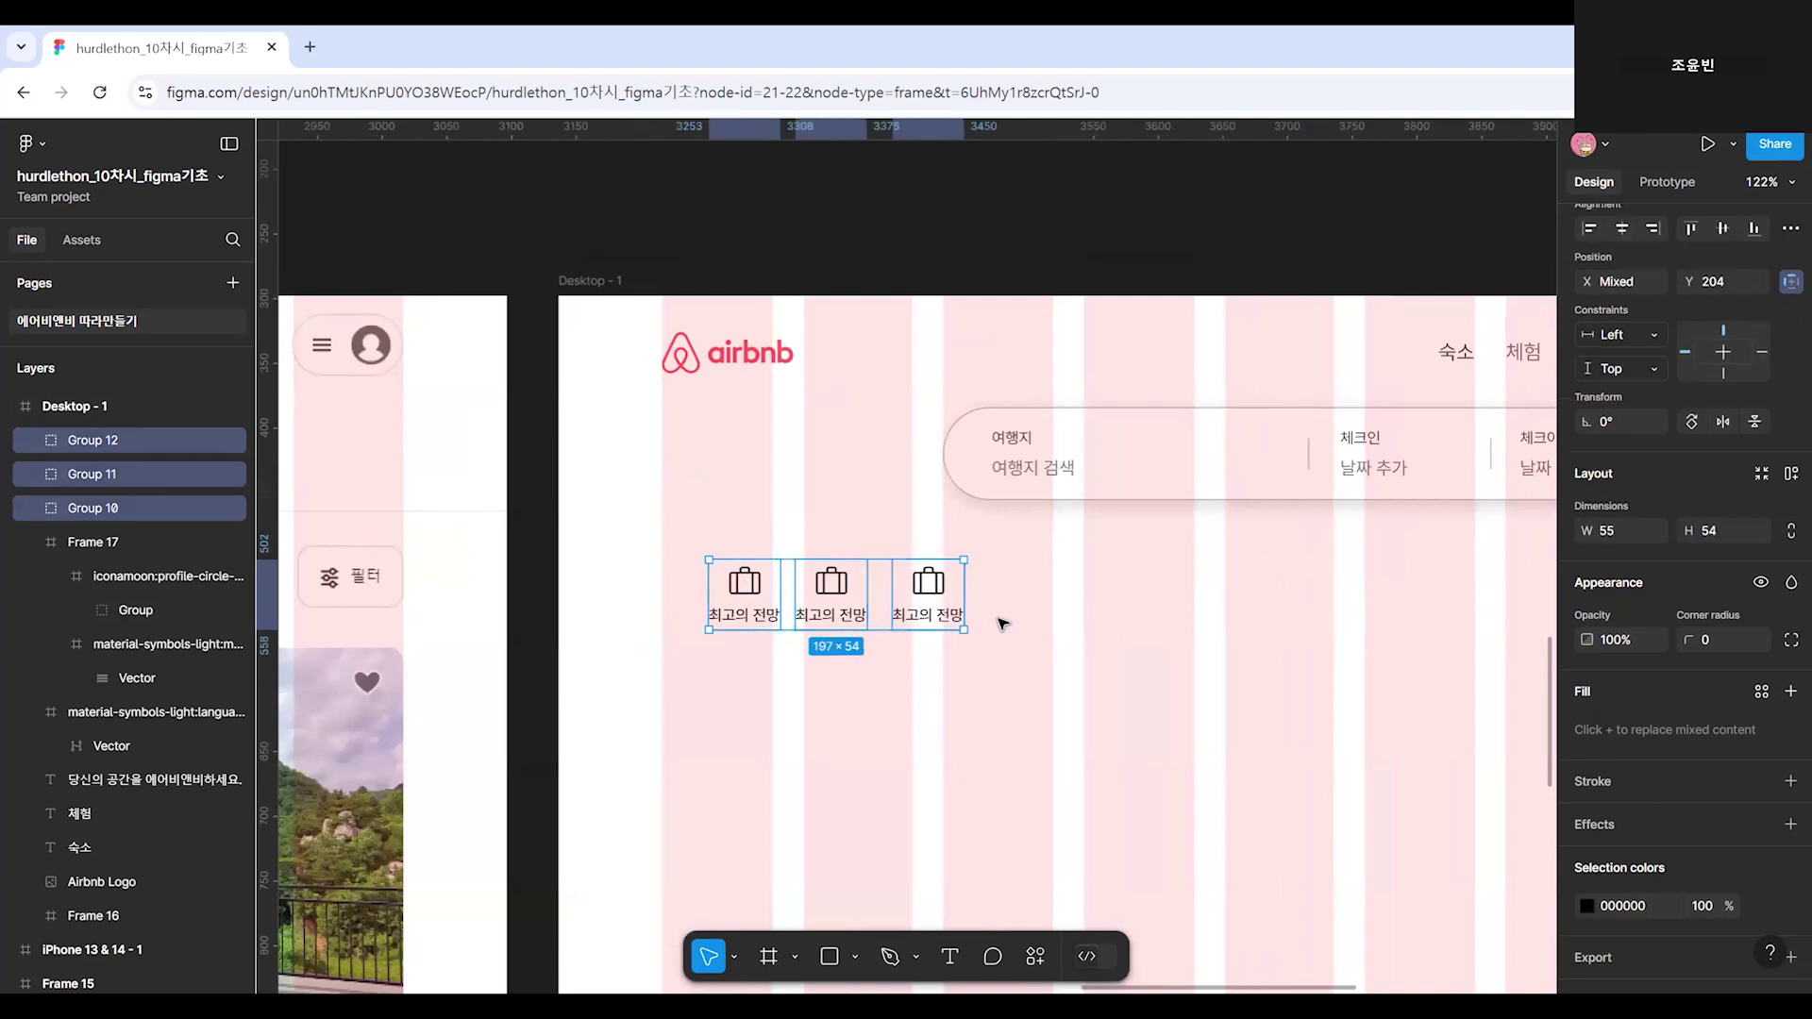
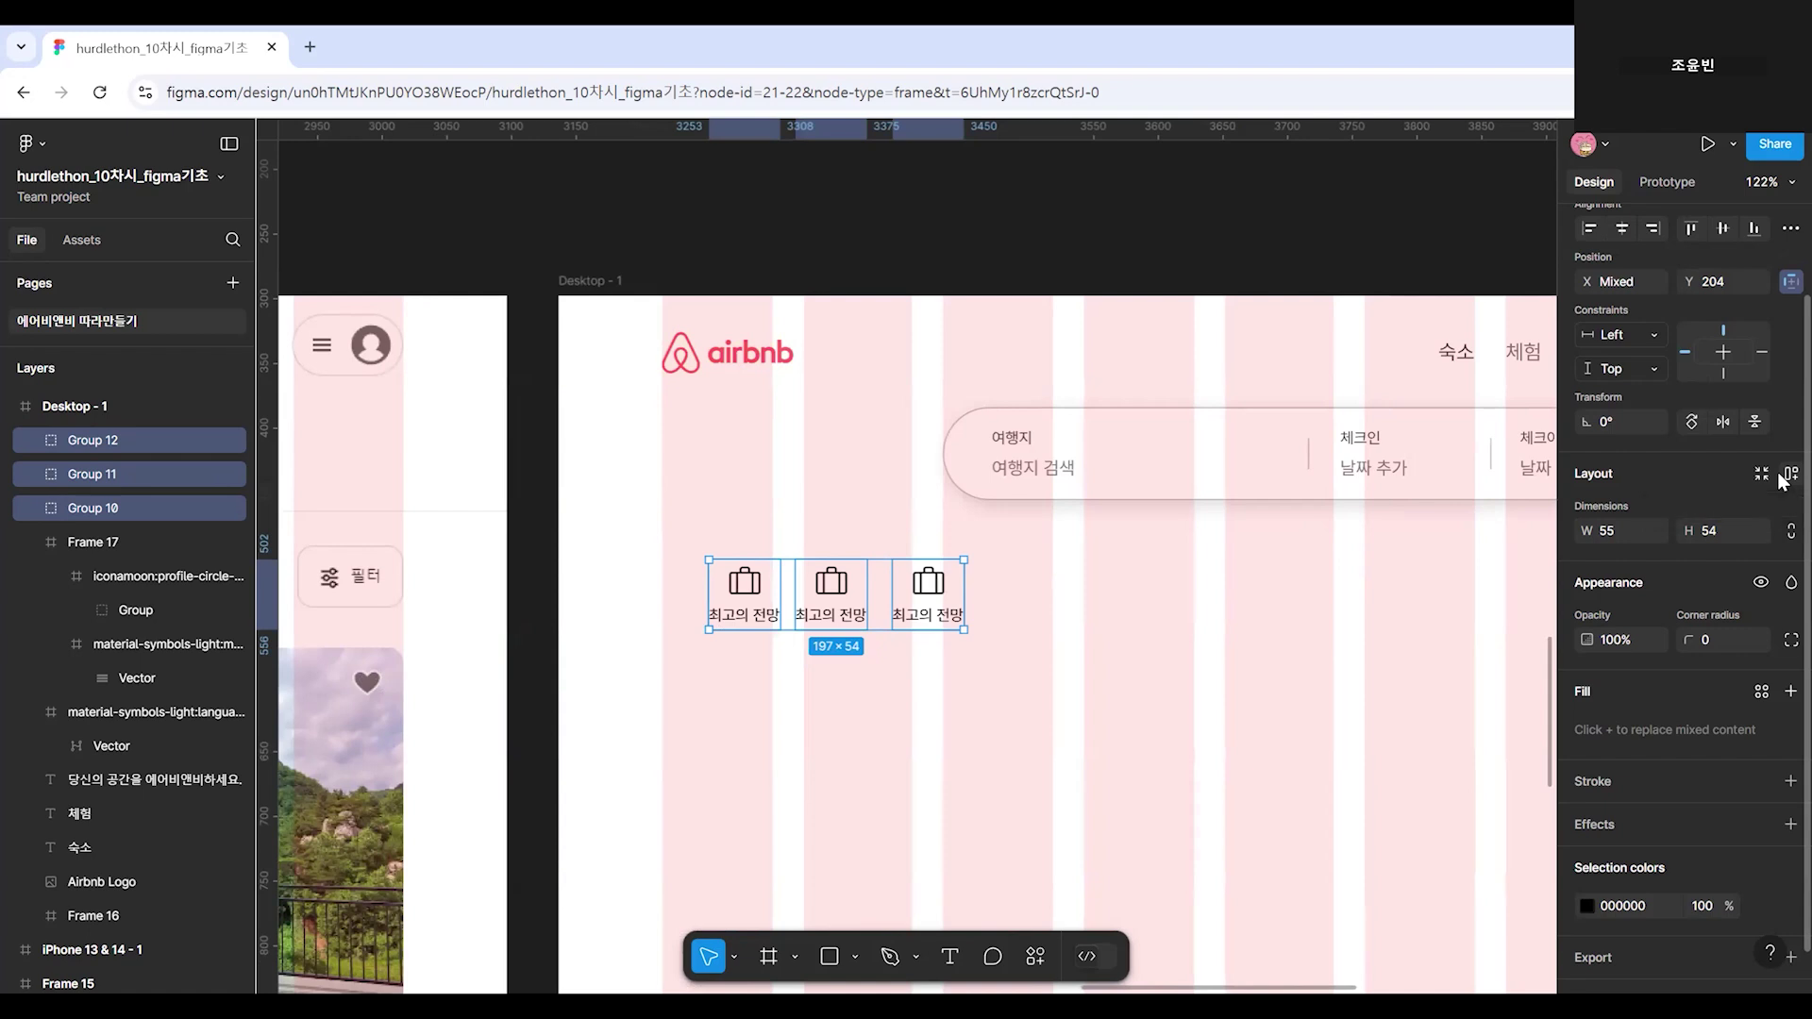
click(1783, 477)
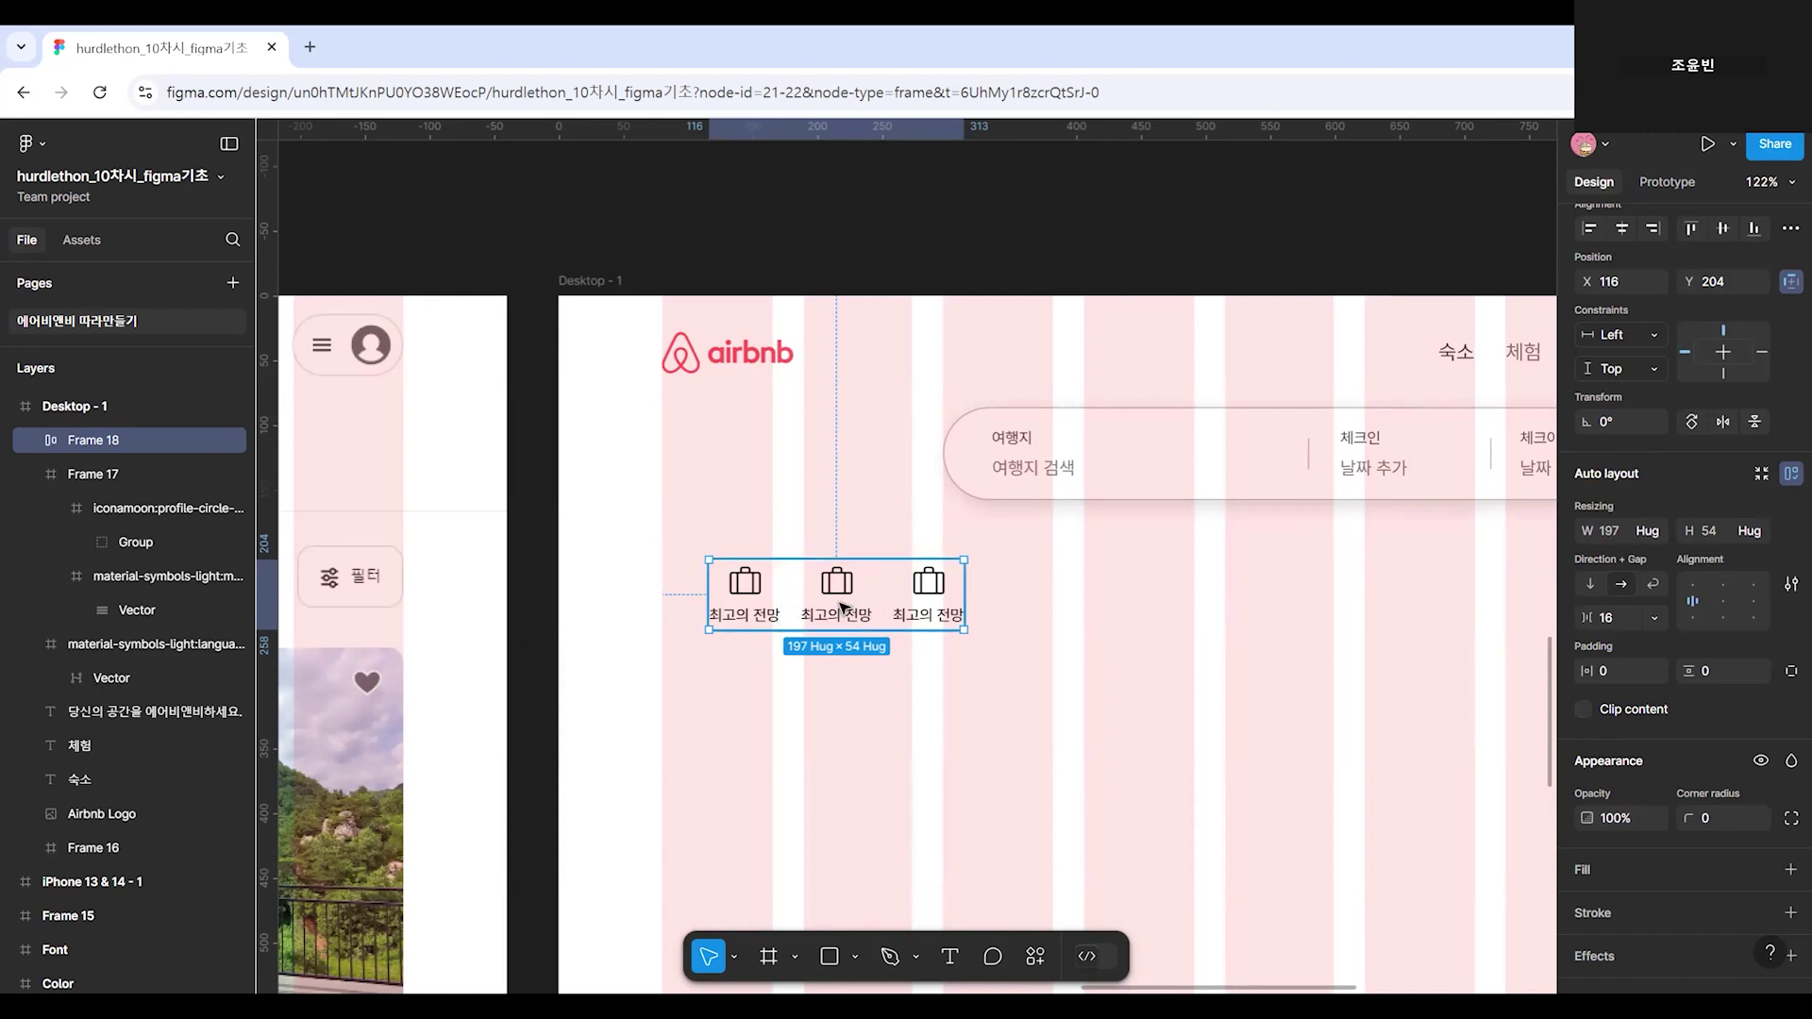
Move the auto layout row to X 132, check its individual category items, and reselect the whole row.
double_click(878, 604)
mouse_move(882, 607)
mouse_down()
mouse_move(948, 599)
mouse_move(876, 609)
mouse_up()
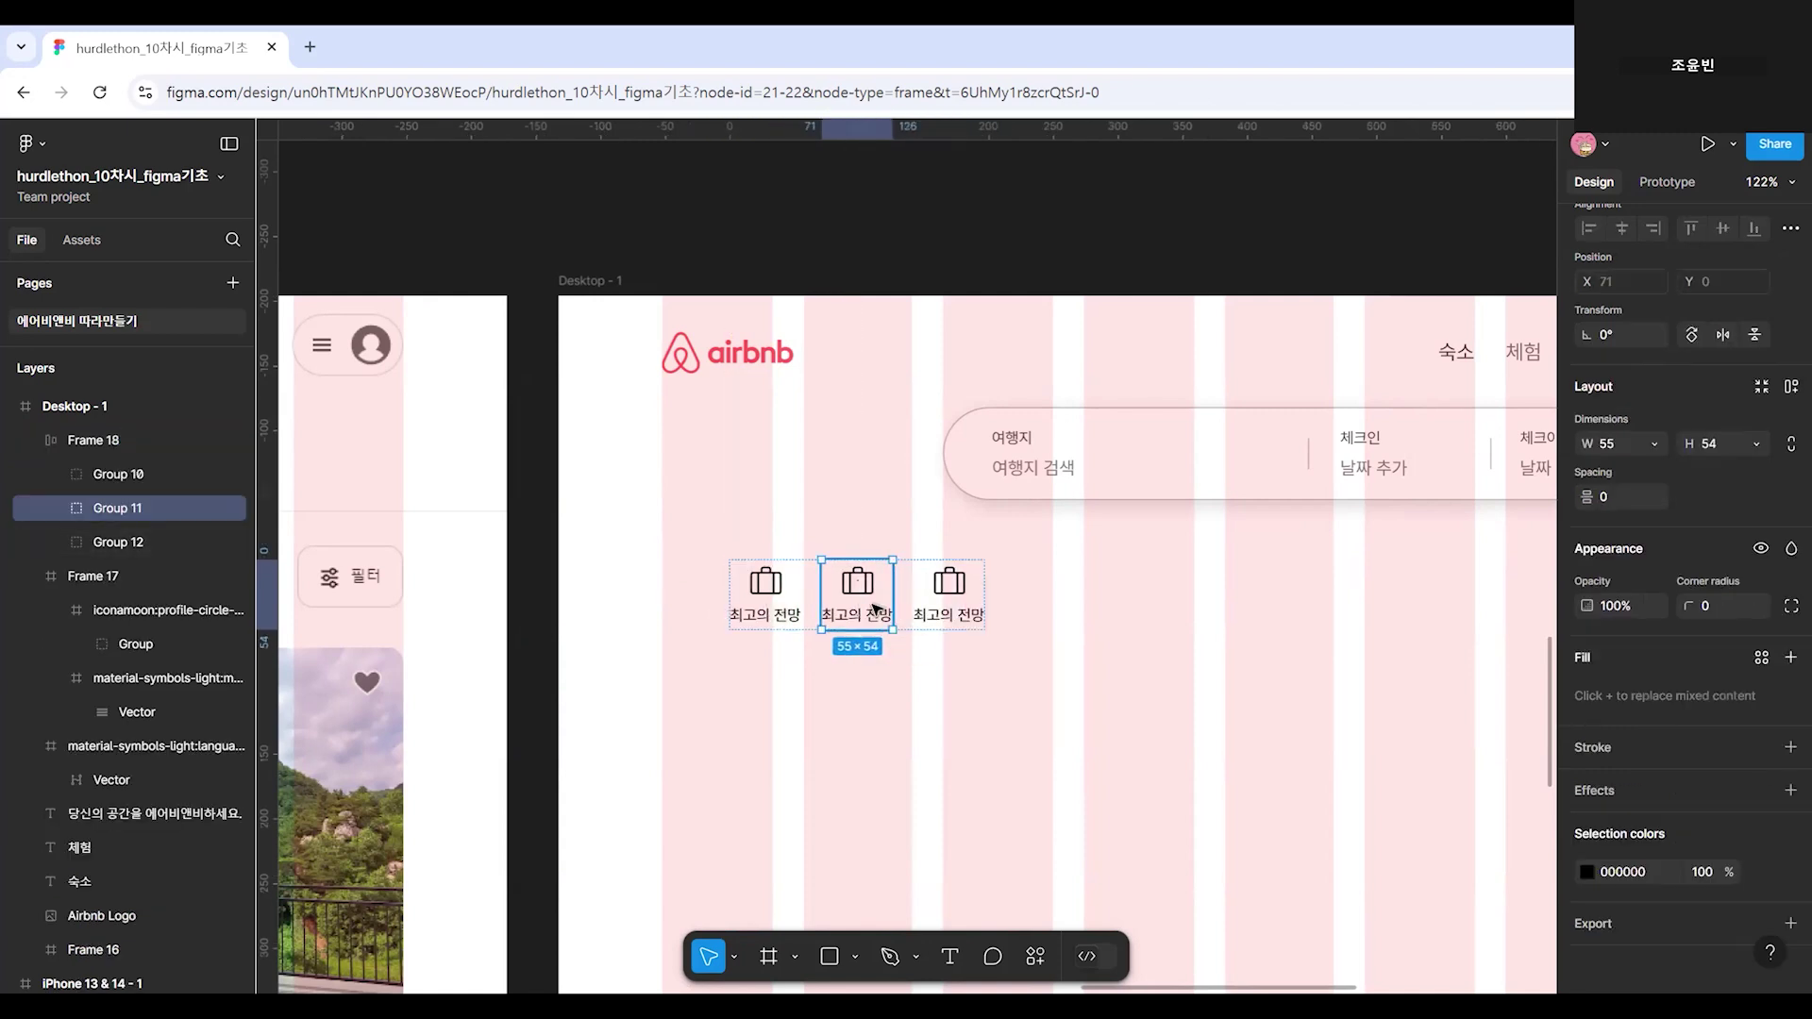
key(Escape)
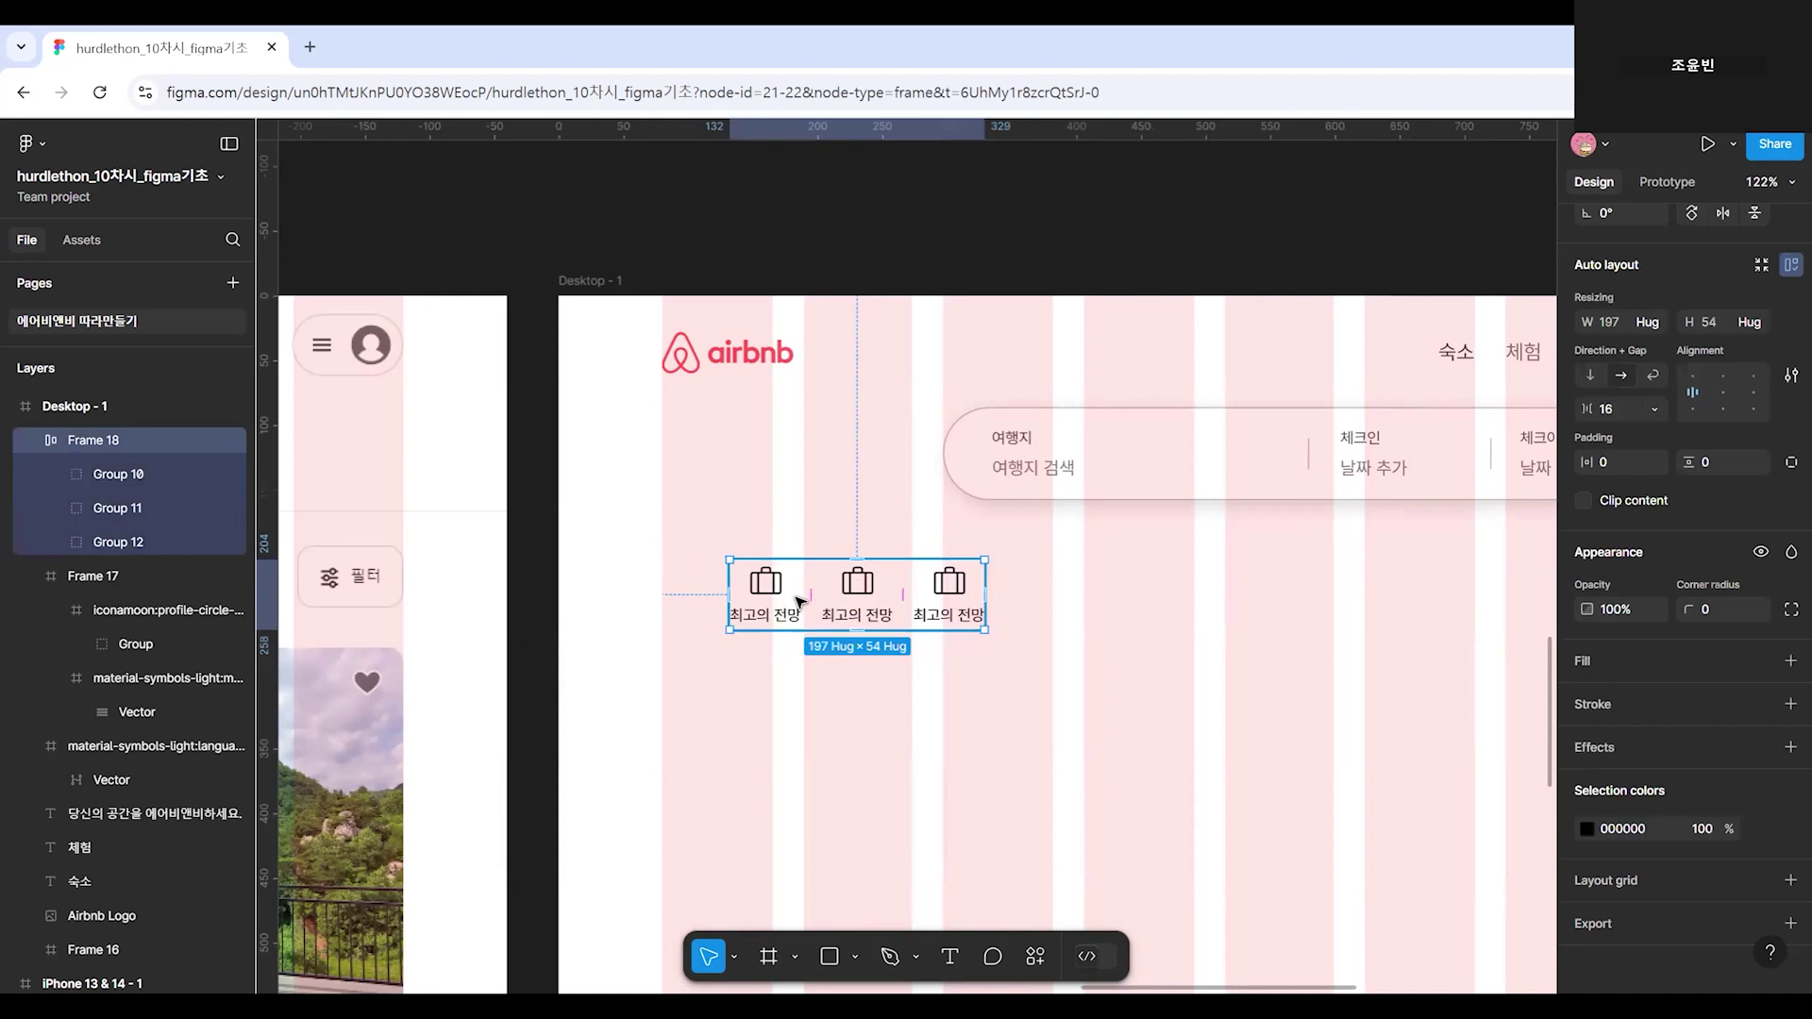
click(801, 602)
click(857, 594)
click(949, 595)
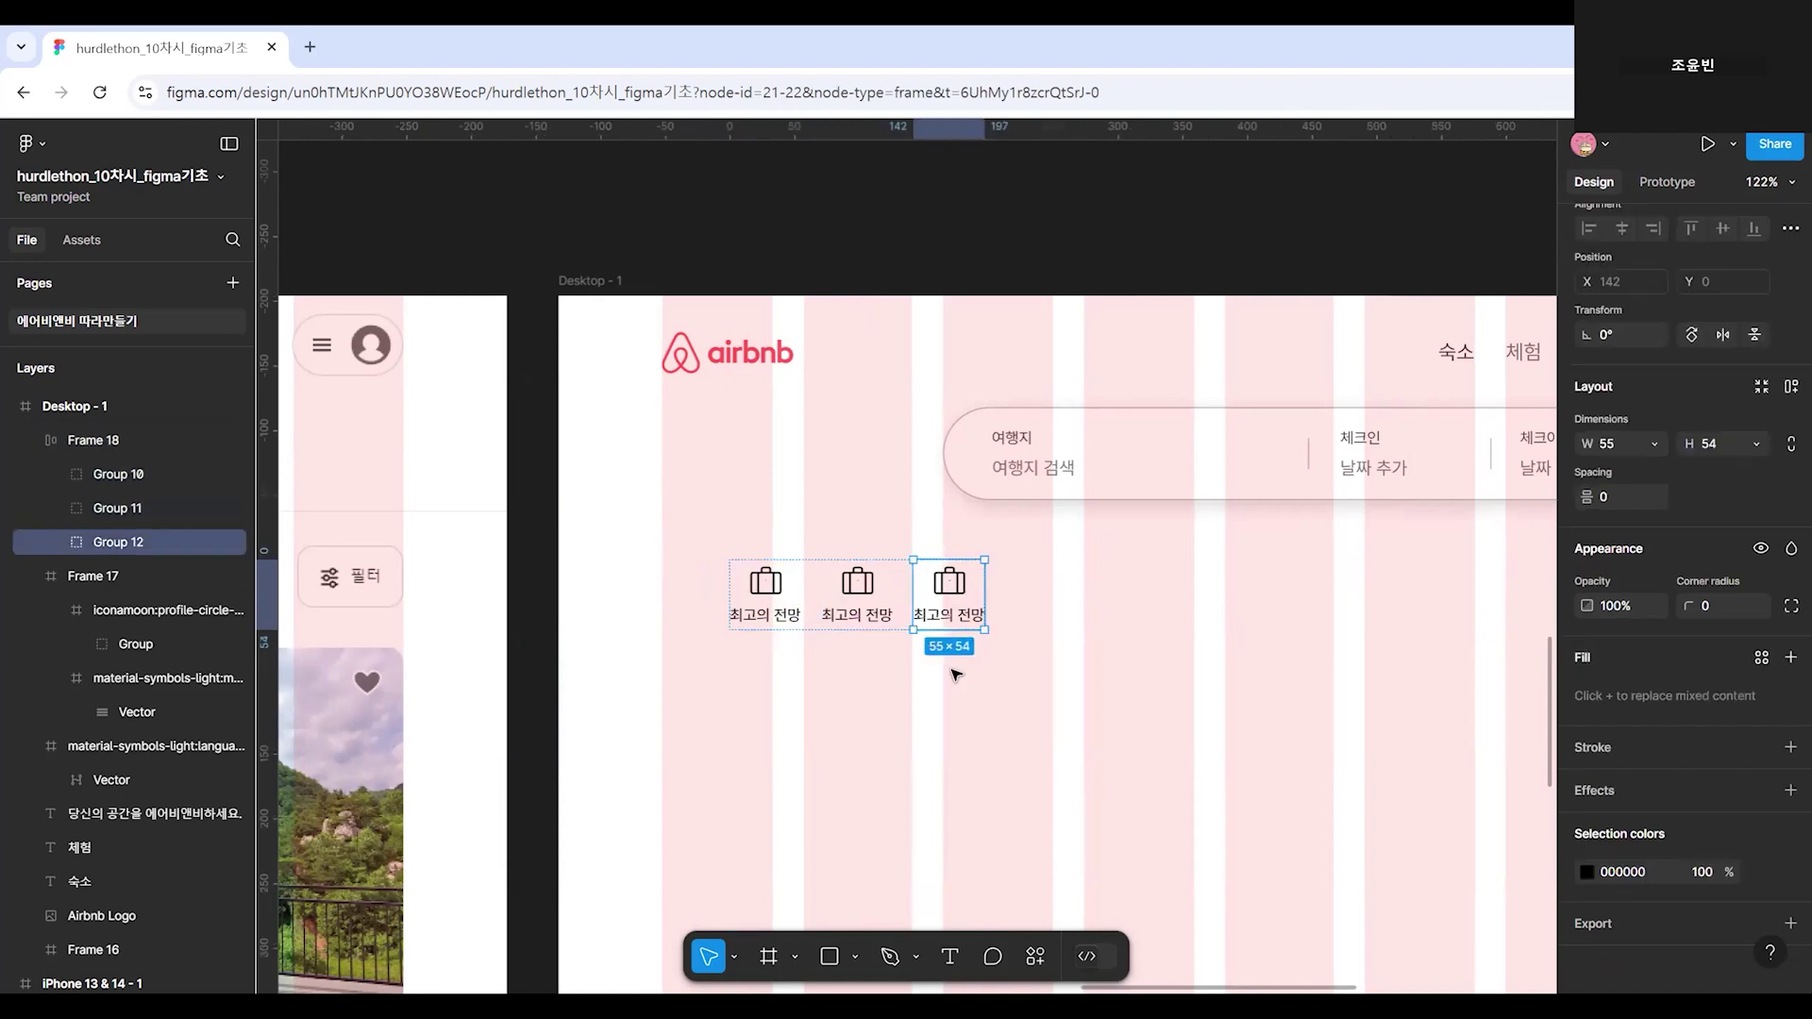
click(1086, 691)
click(935, 618)
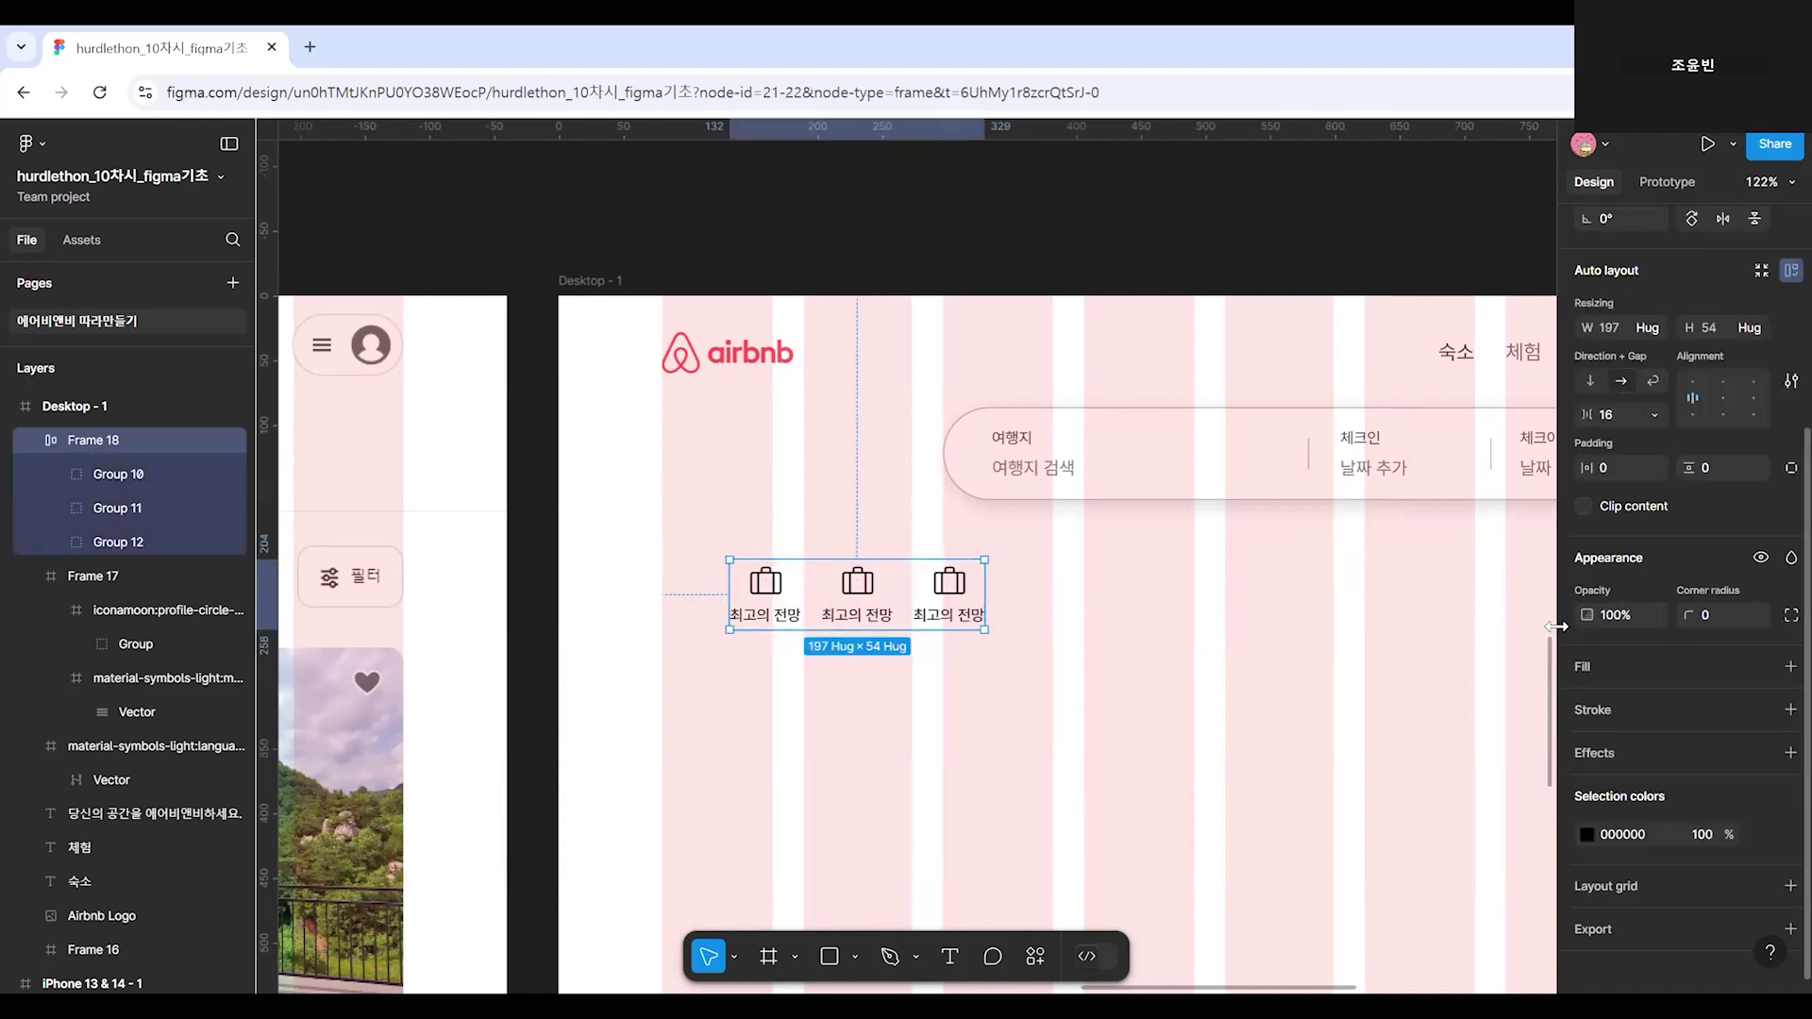
Switch the category row's auto layout direction to vertical and back to horizontal.
scroll(1557, 626, up, 2)
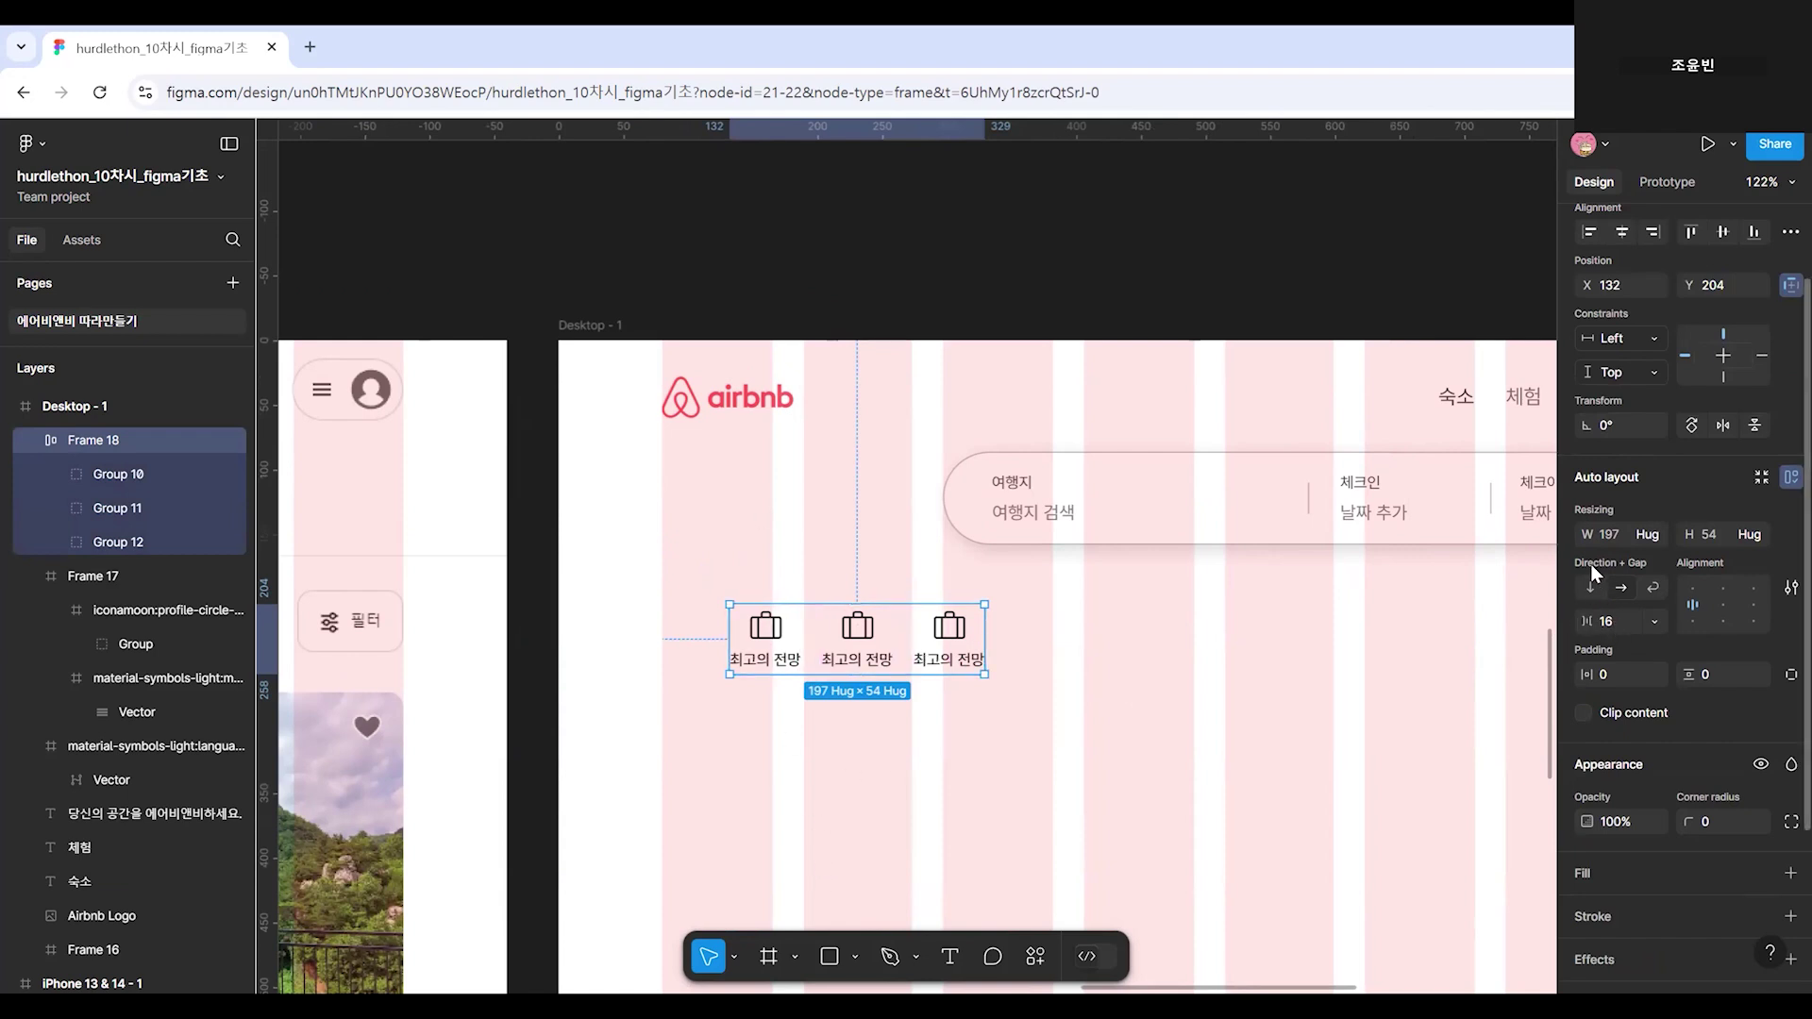
click(1590, 590)
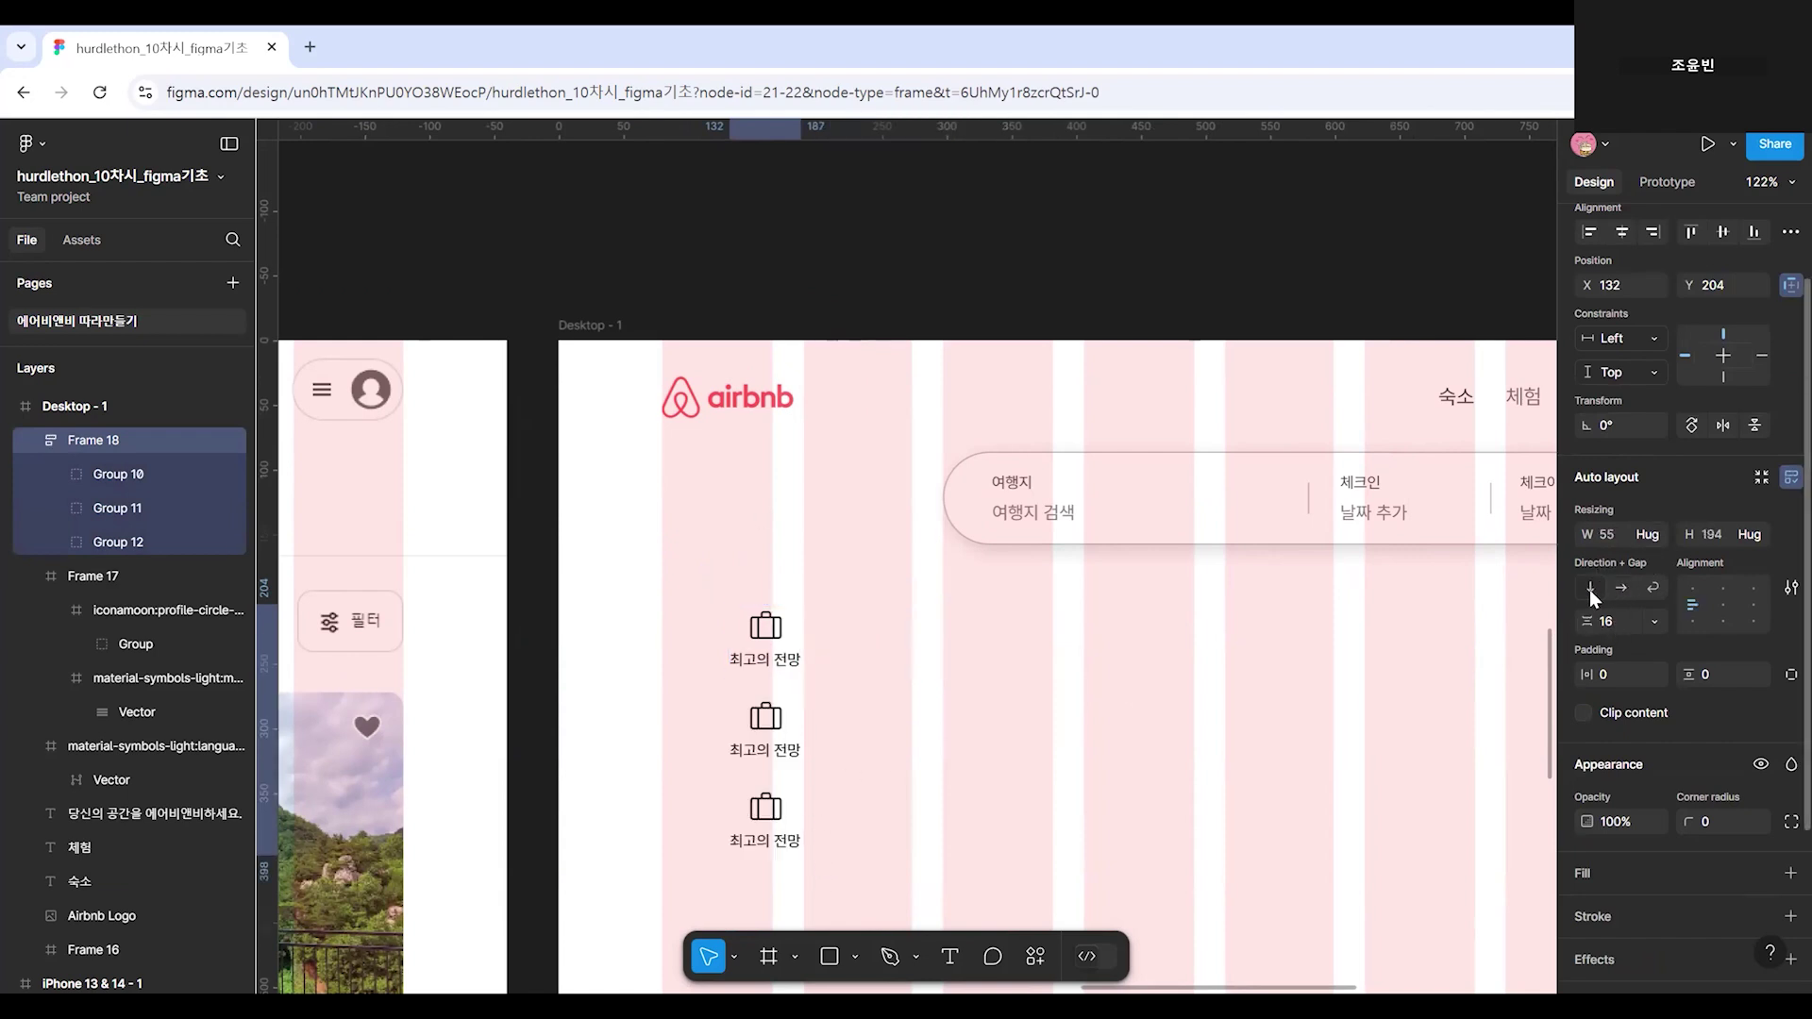
scroll(793, 755, down, 1)
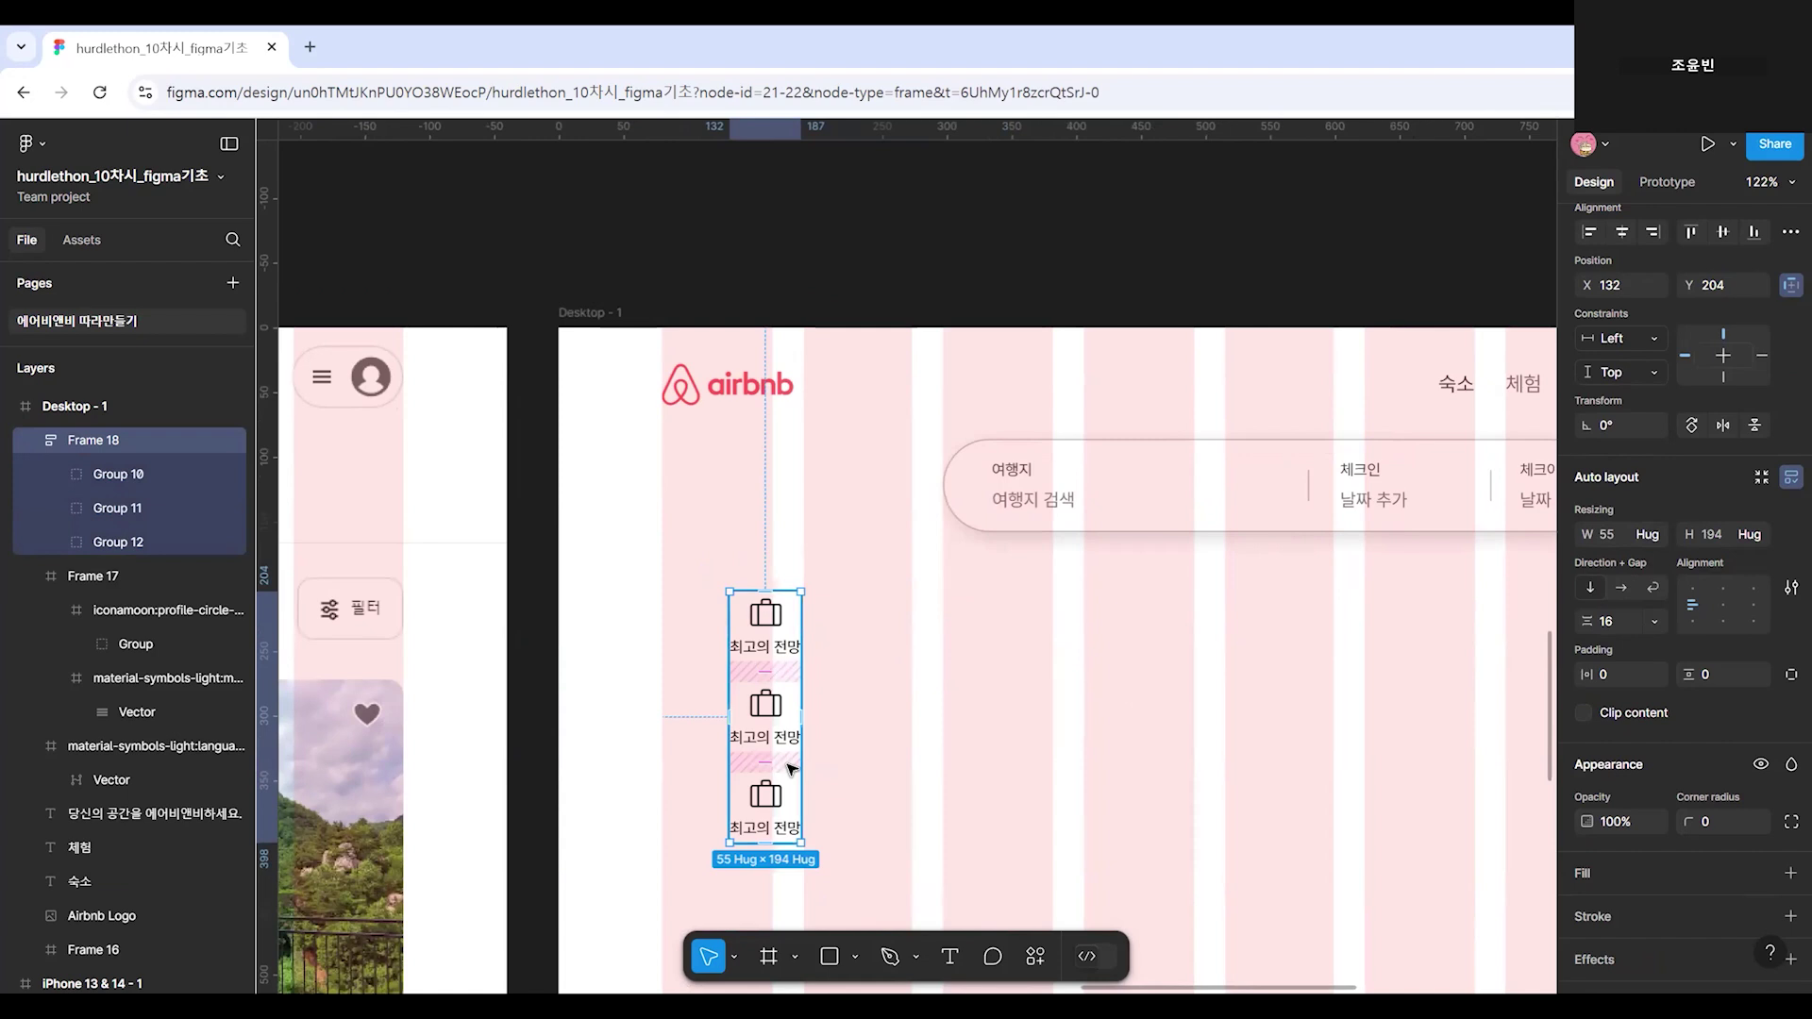
click(1623, 587)
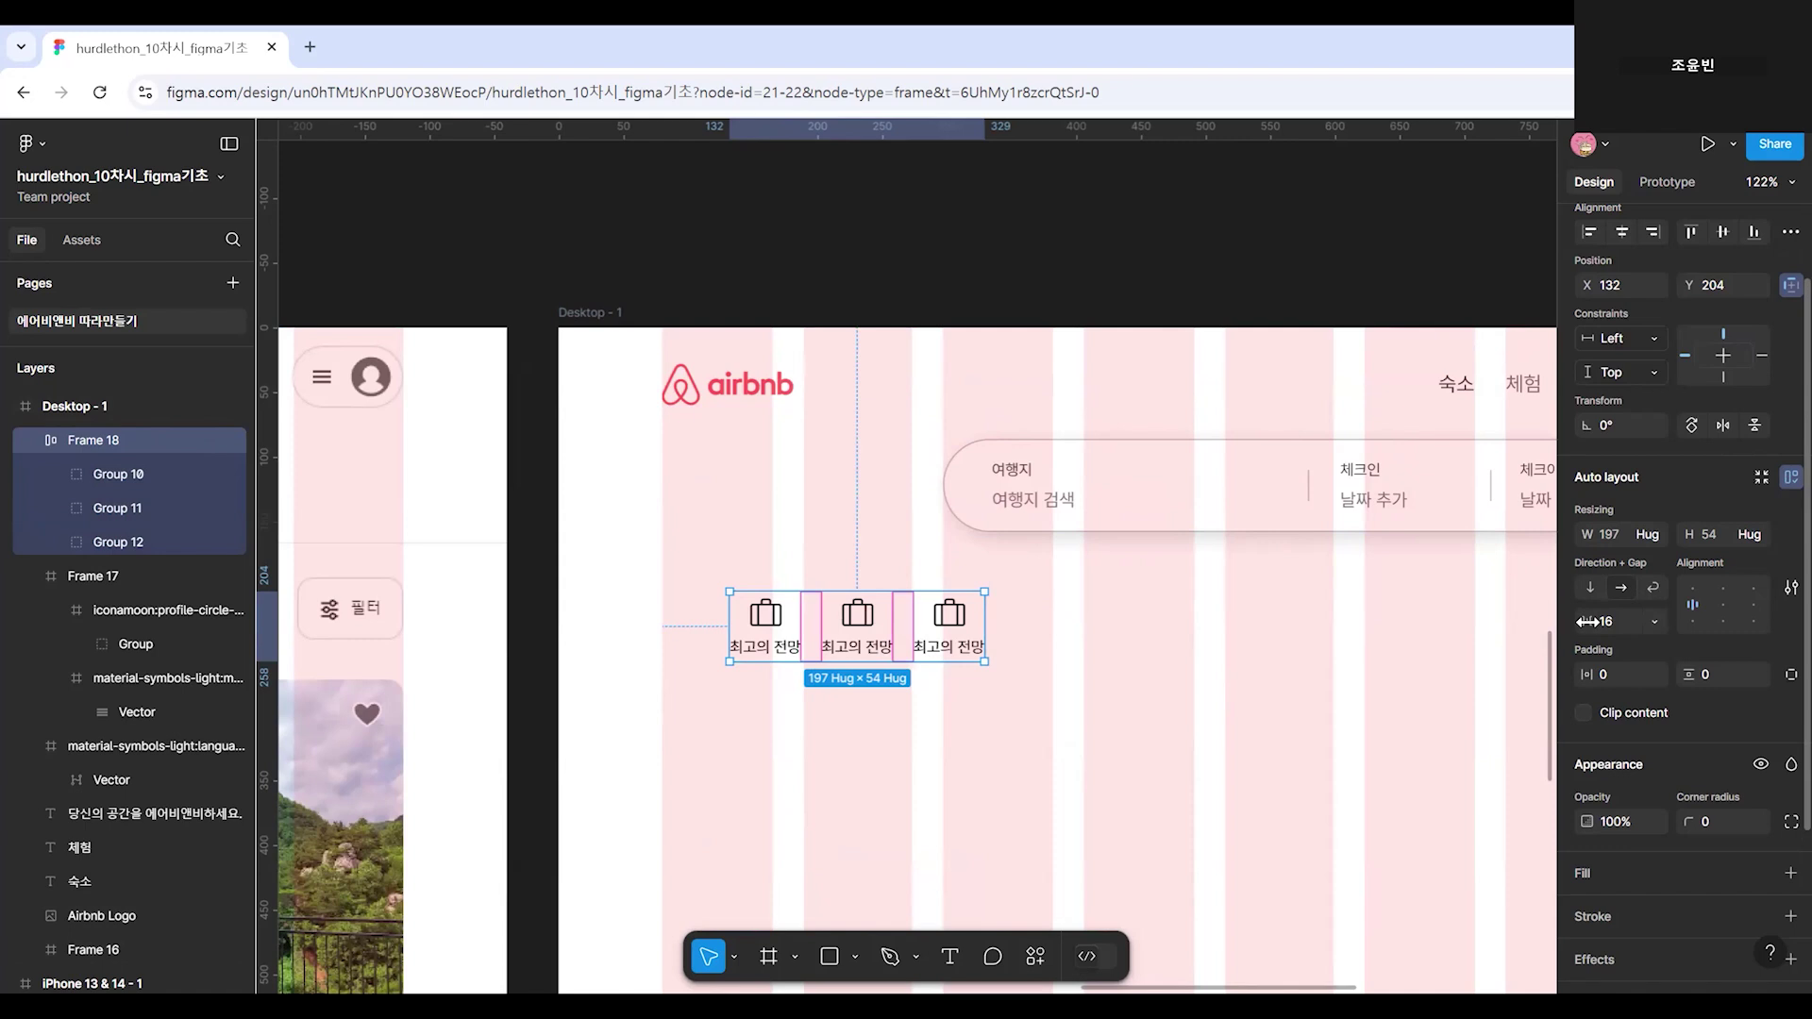
Set the gap between the category items to 24.
mouse_move(1587, 621)
mouse_down()
mouse_move(1690, 617)
mouse_move(1605, 638)
mouse_move(1612, 620)
mouse_up()
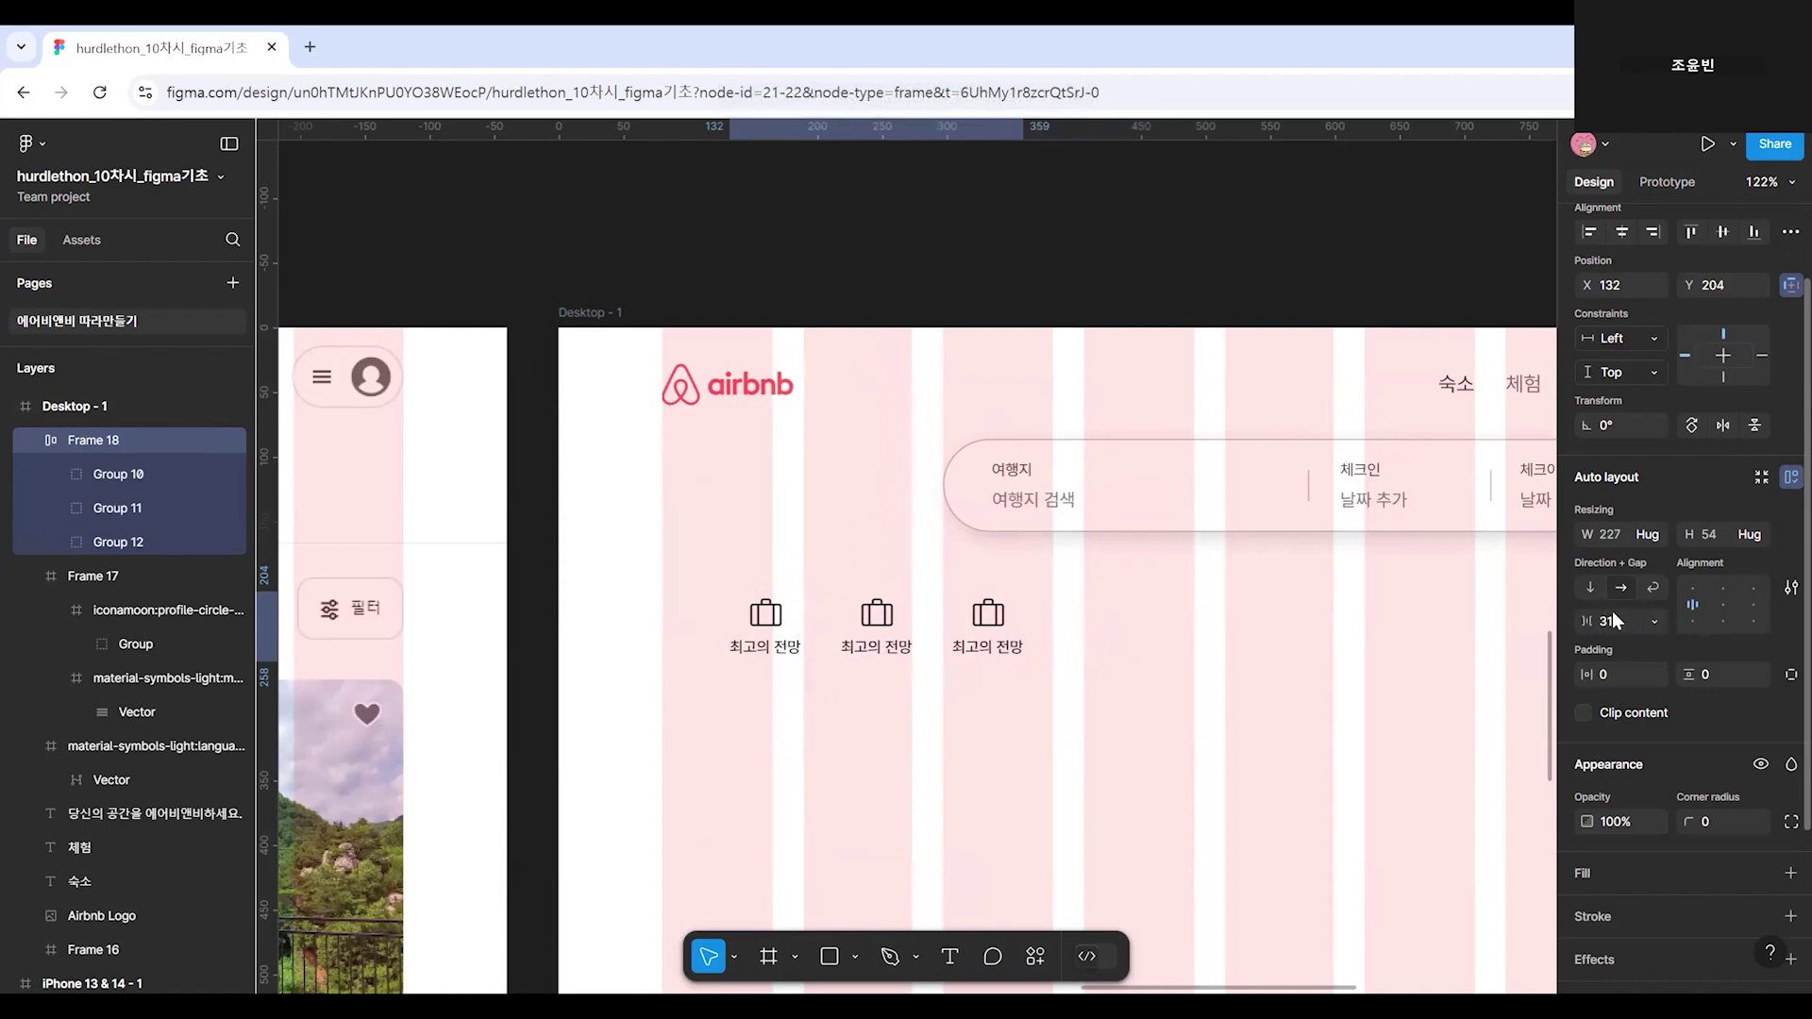
text(24)
key(Return)
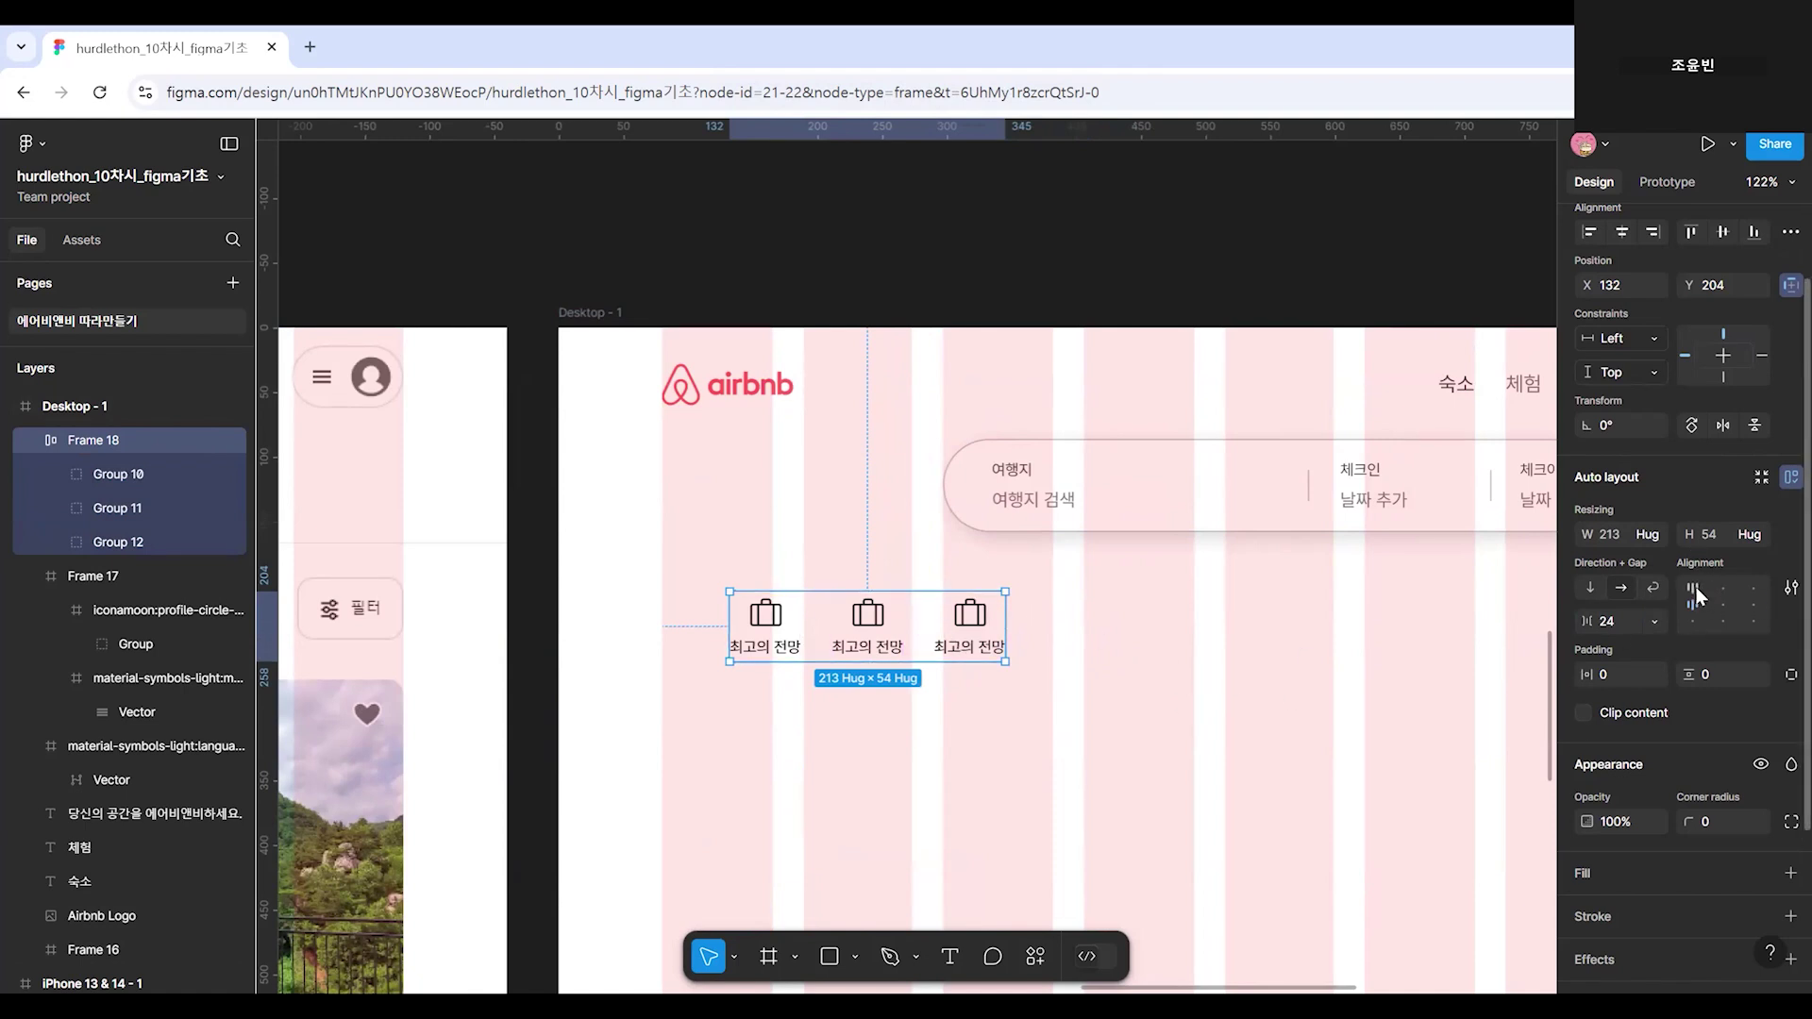
Enlarge the auto layout frame to about 376 × 147 and try the middle-left, center, middle-right and top-right alignments.
drag(1002, 629, 1217, 630)
drag(1024, 663, 1024, 781)
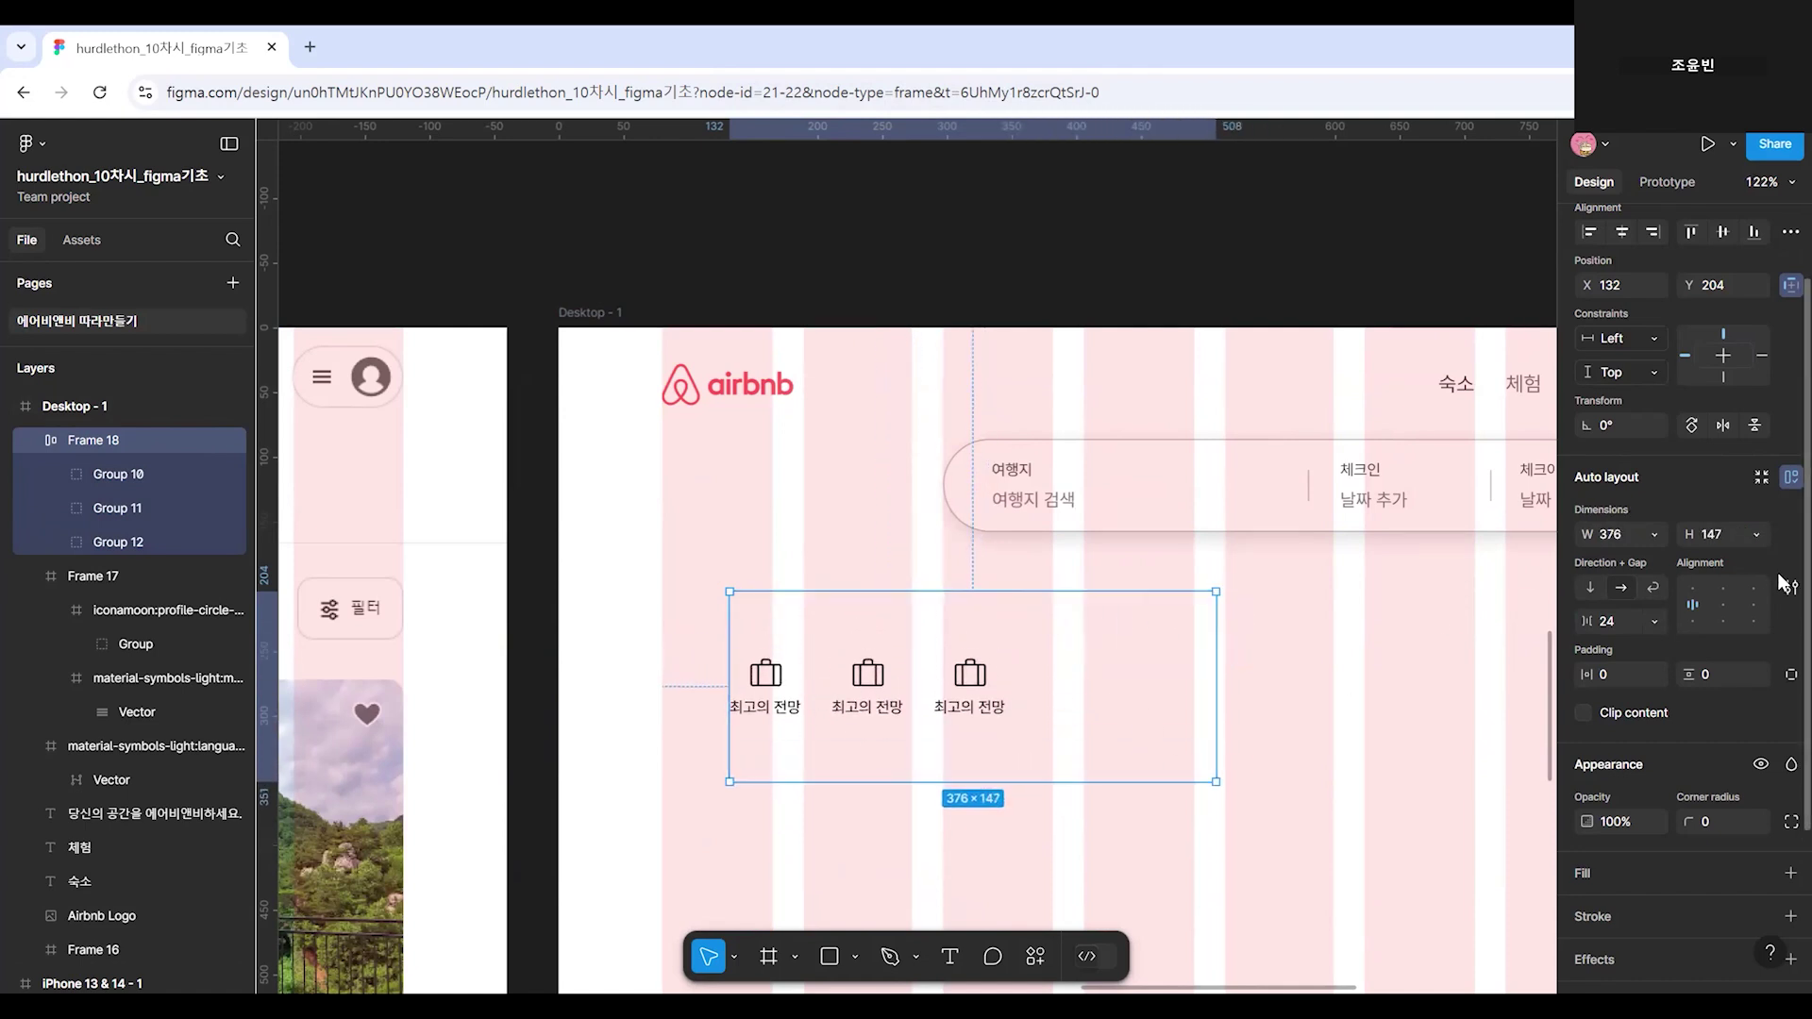
click(1692, 605)
click(1722, 605)
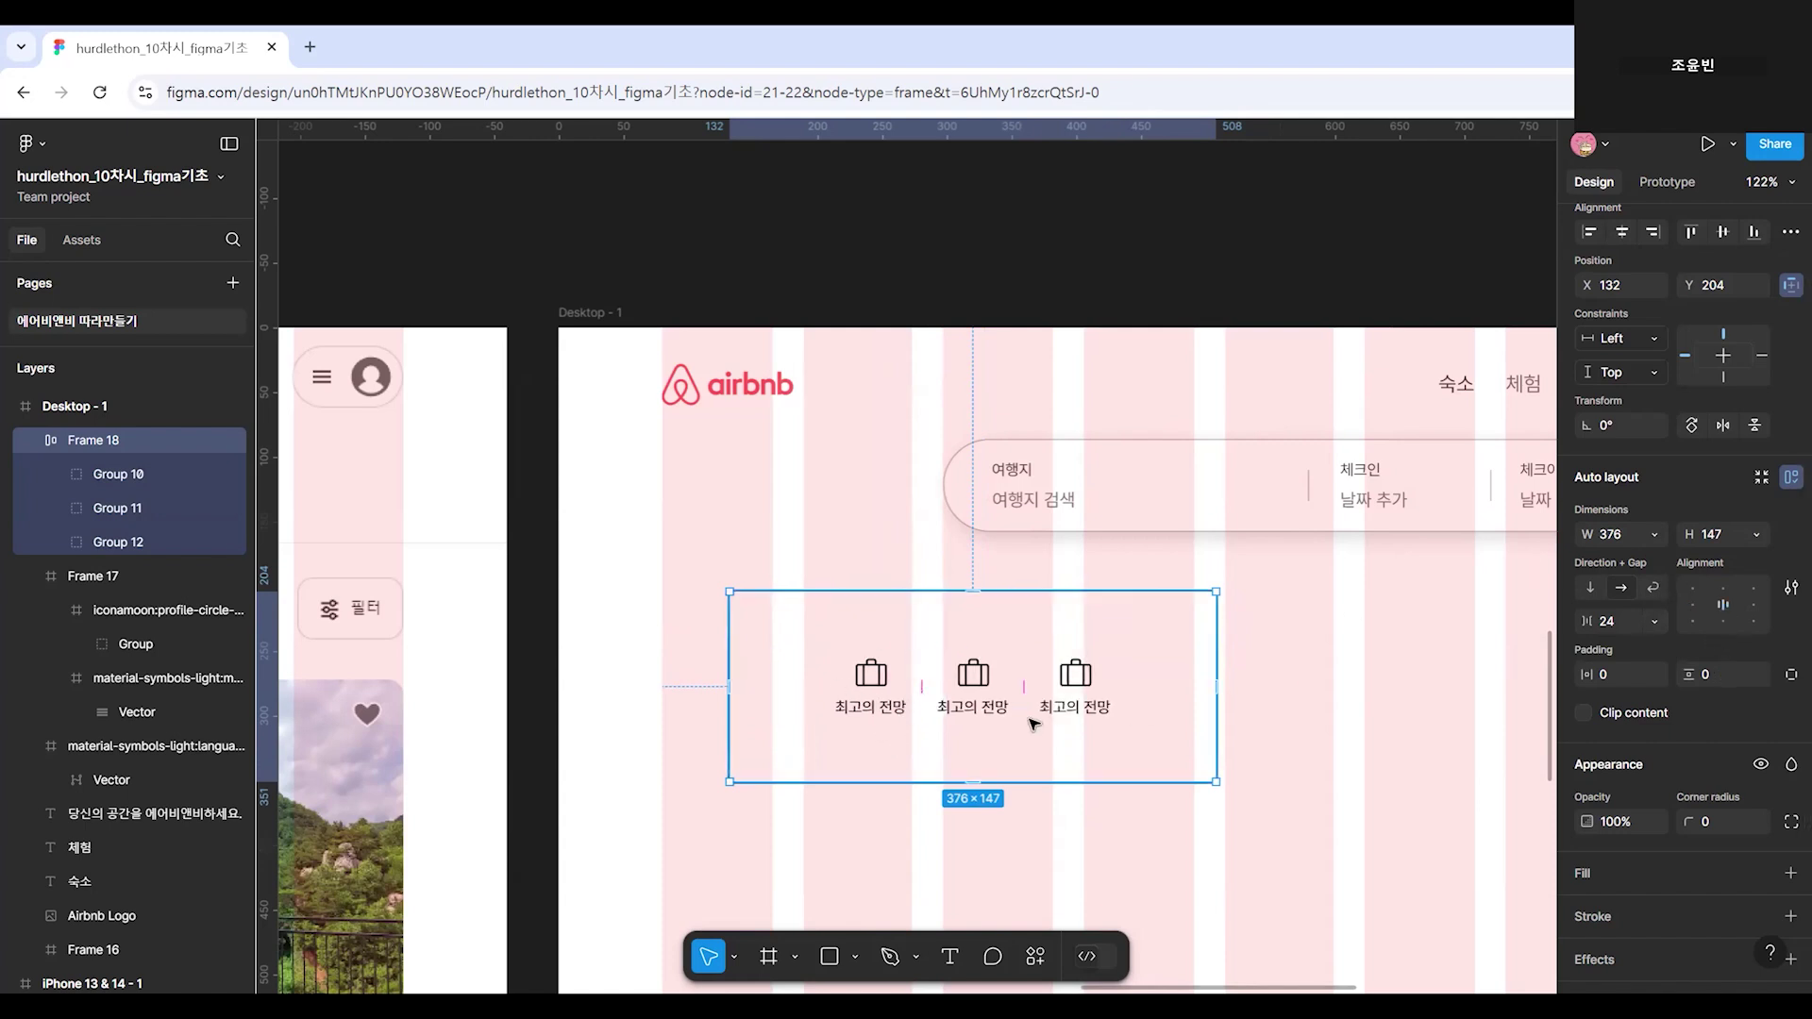
click(1756, 605)
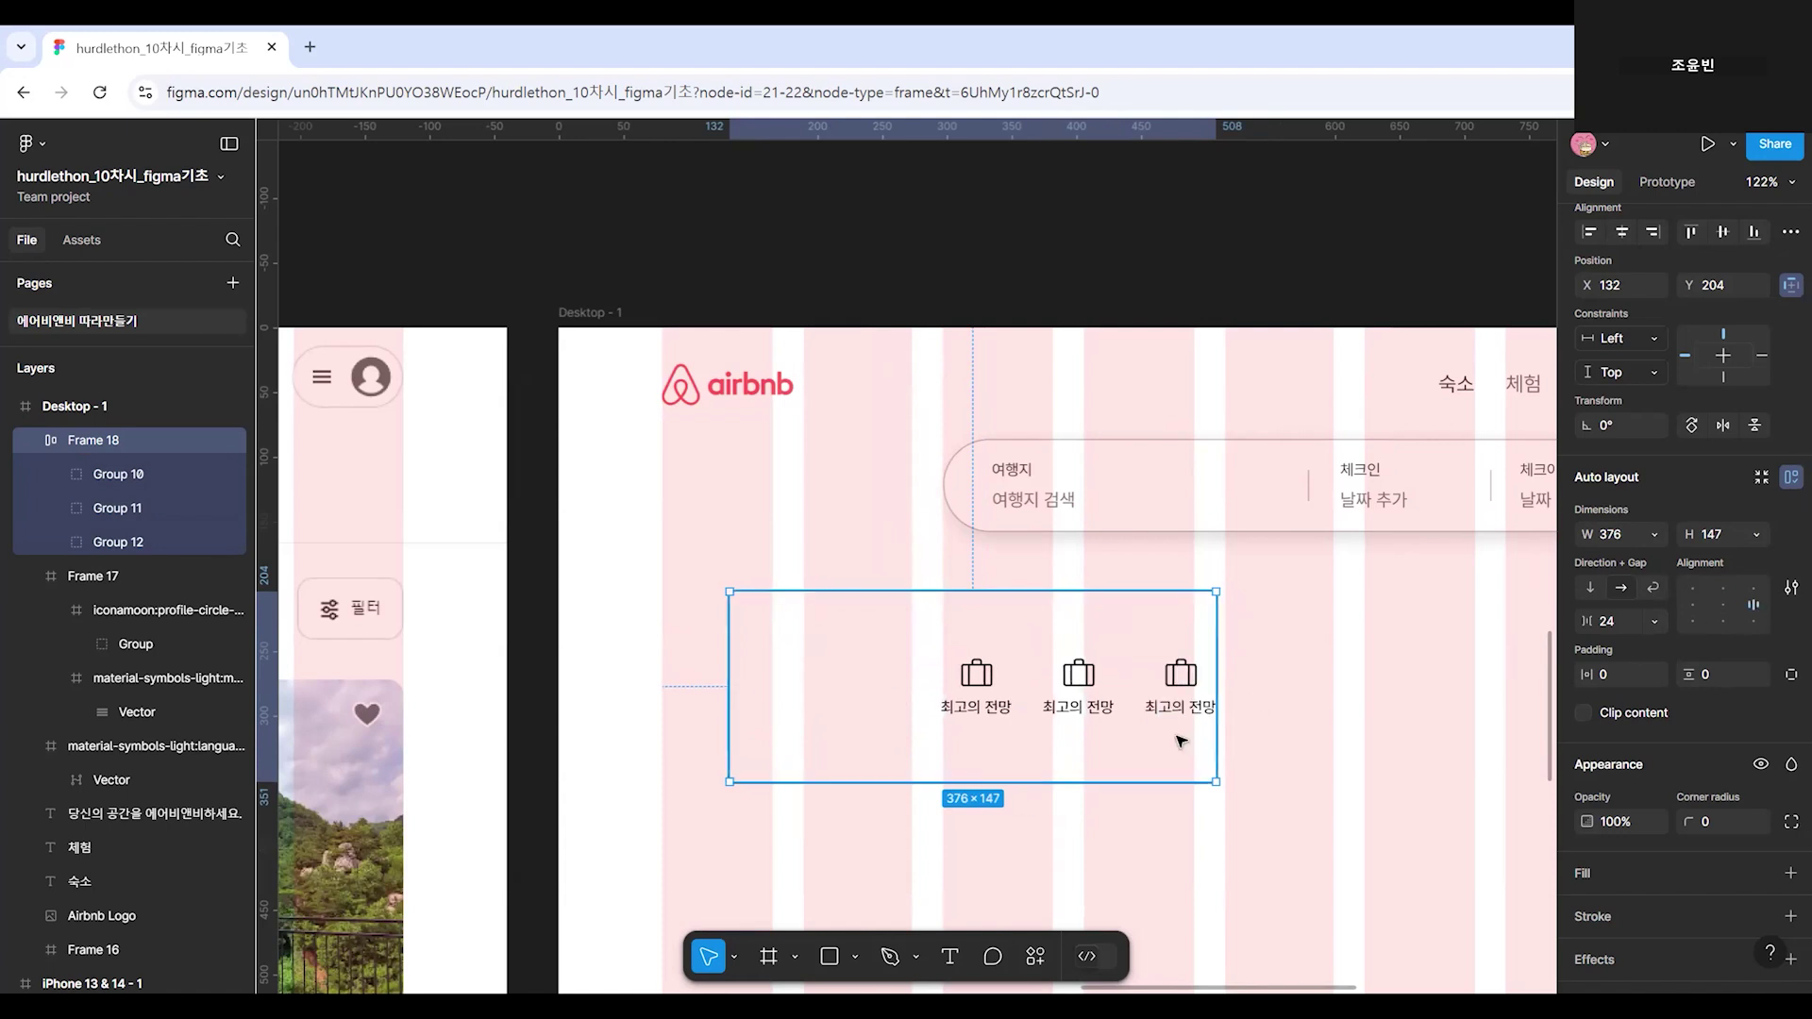
click(1752, 589)
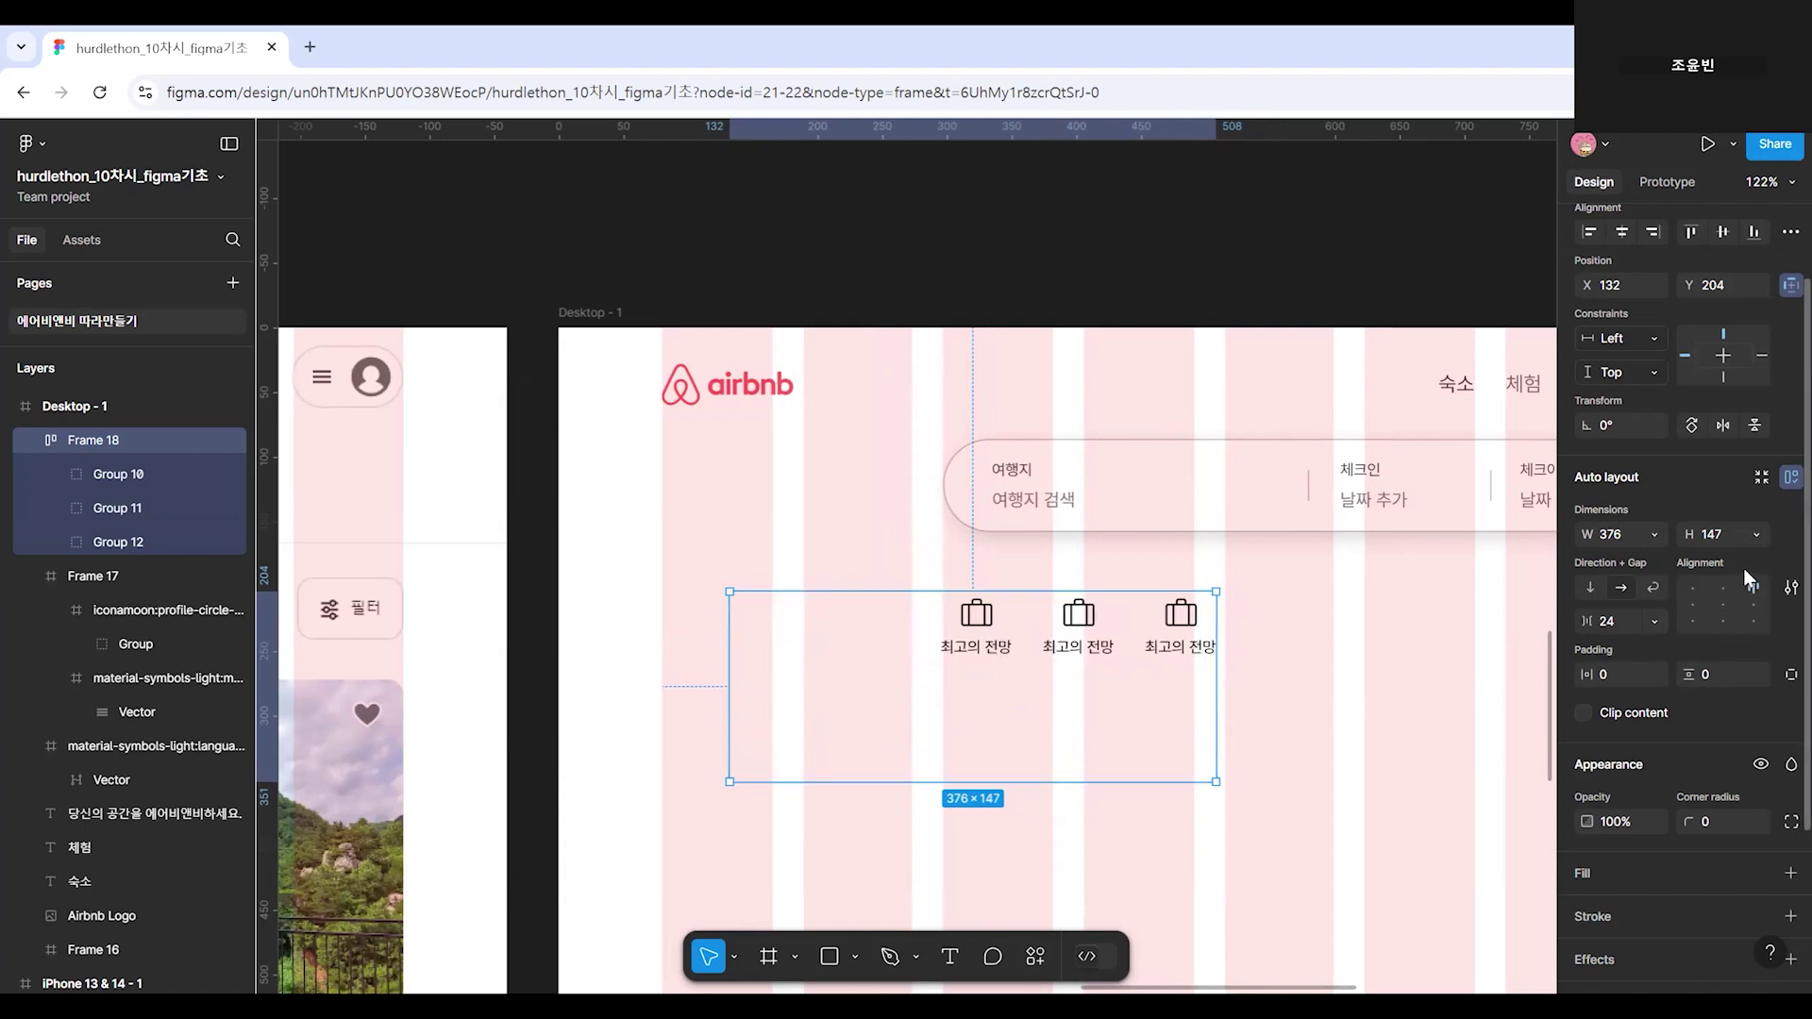
Reduce the frame's height to about 139, try the other alignment positions, and align the items to the bottom left.
drag(1030, 784, 1030, 772)
click(1722, 587)
click(1692, 587)
click(1693, 621)
click(1723, 621)
click(1754, 621)
click(1754, 605)
click(1722, 604)
click(1693, 605)
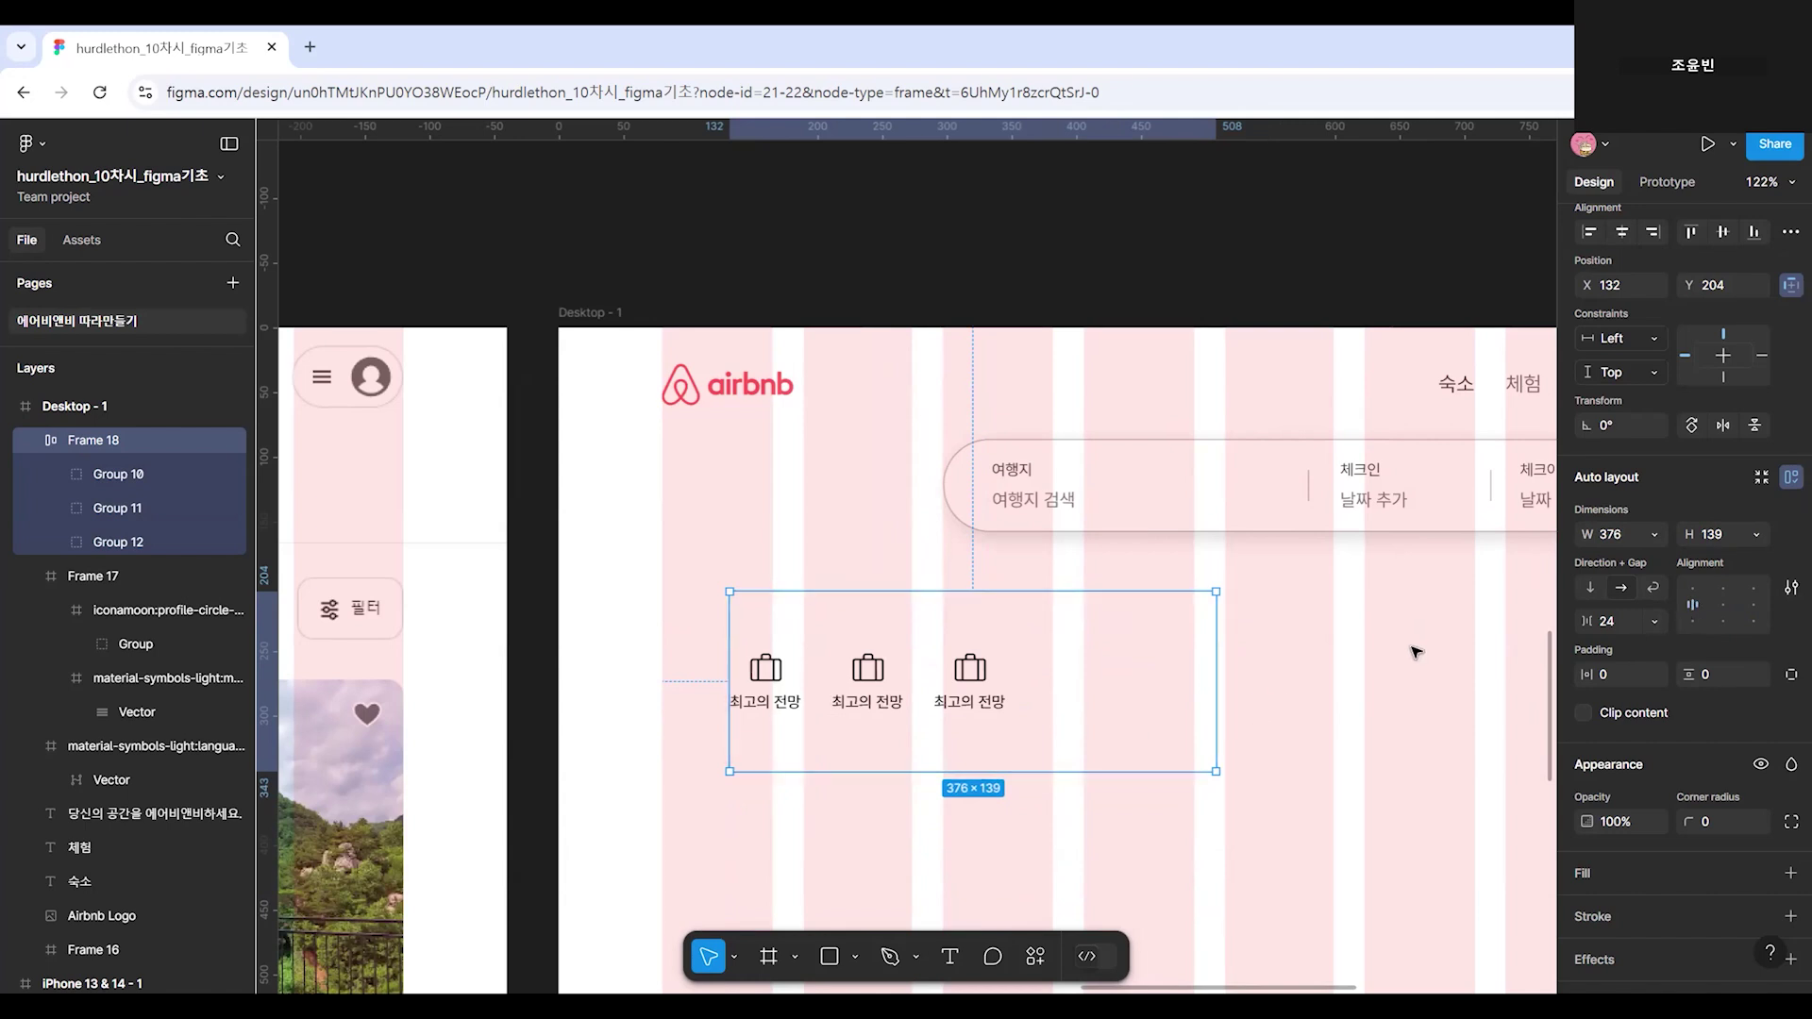
key(alt+s)
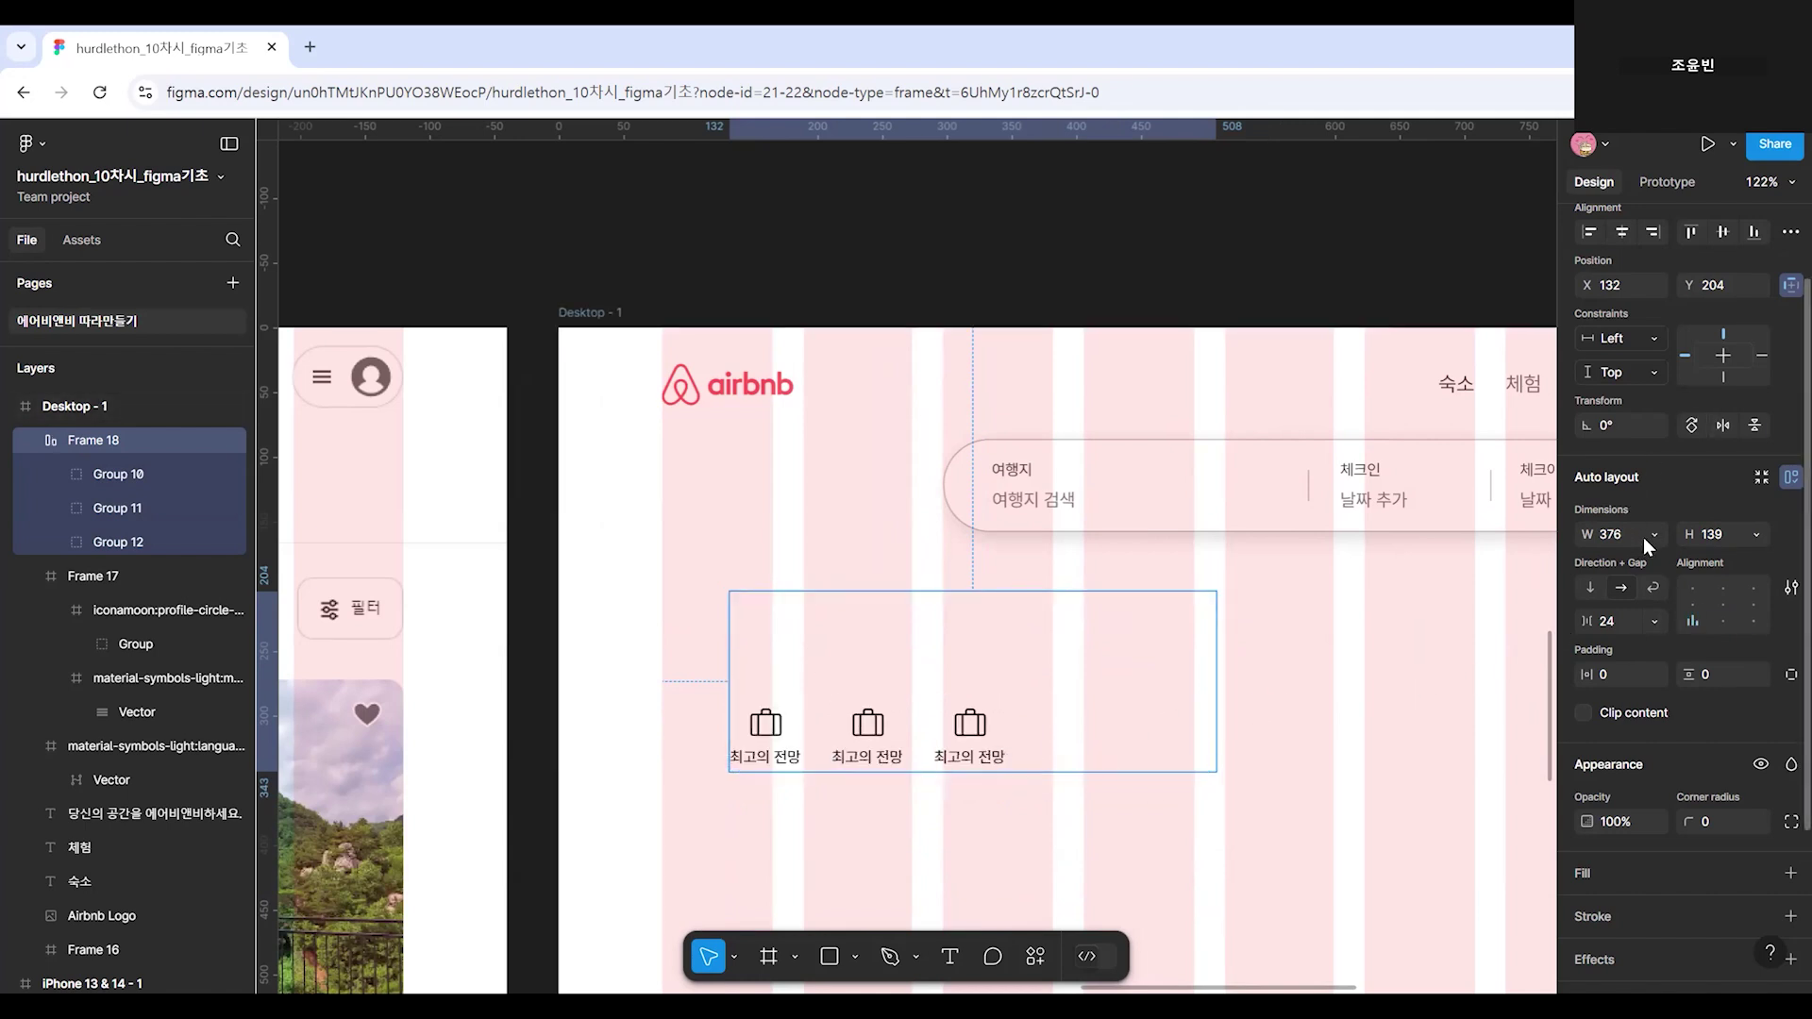
Set both the width and height of the auto layout frame to Hug contents.
click(1657, 531)
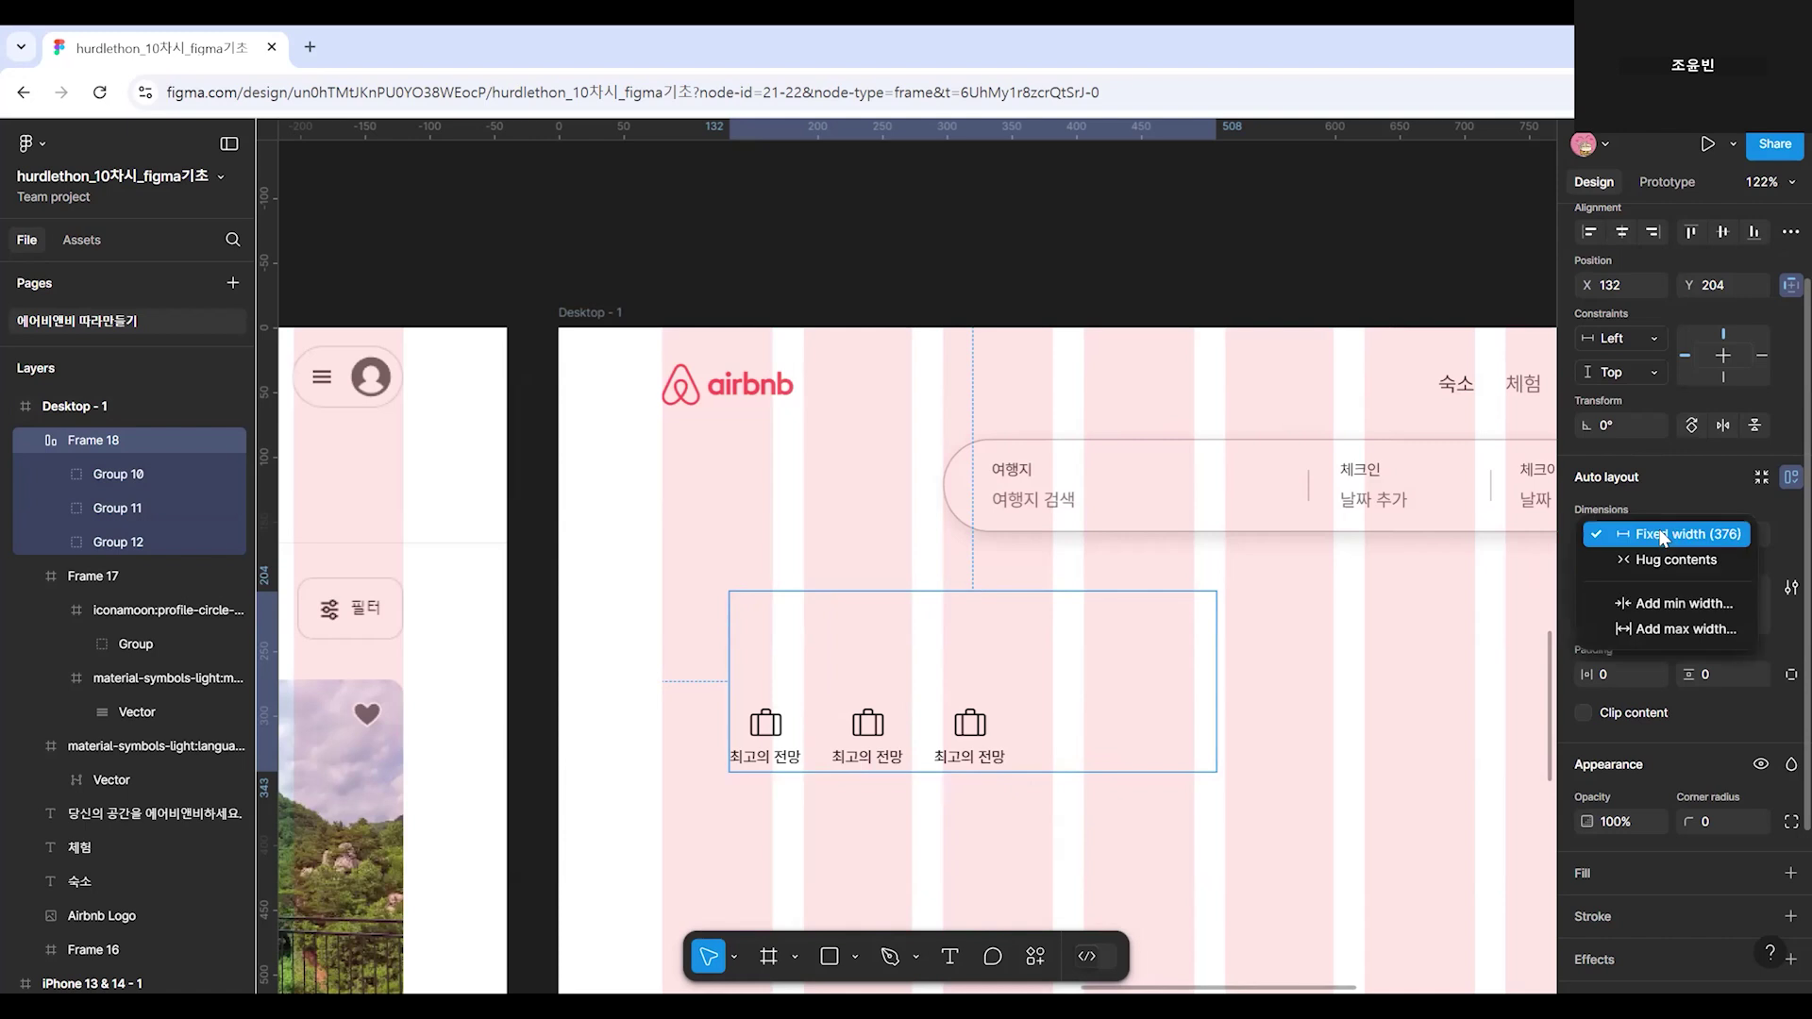
click(1650, 560)
click(1764, 534)
click(1659, 563)
click(1036, 772)
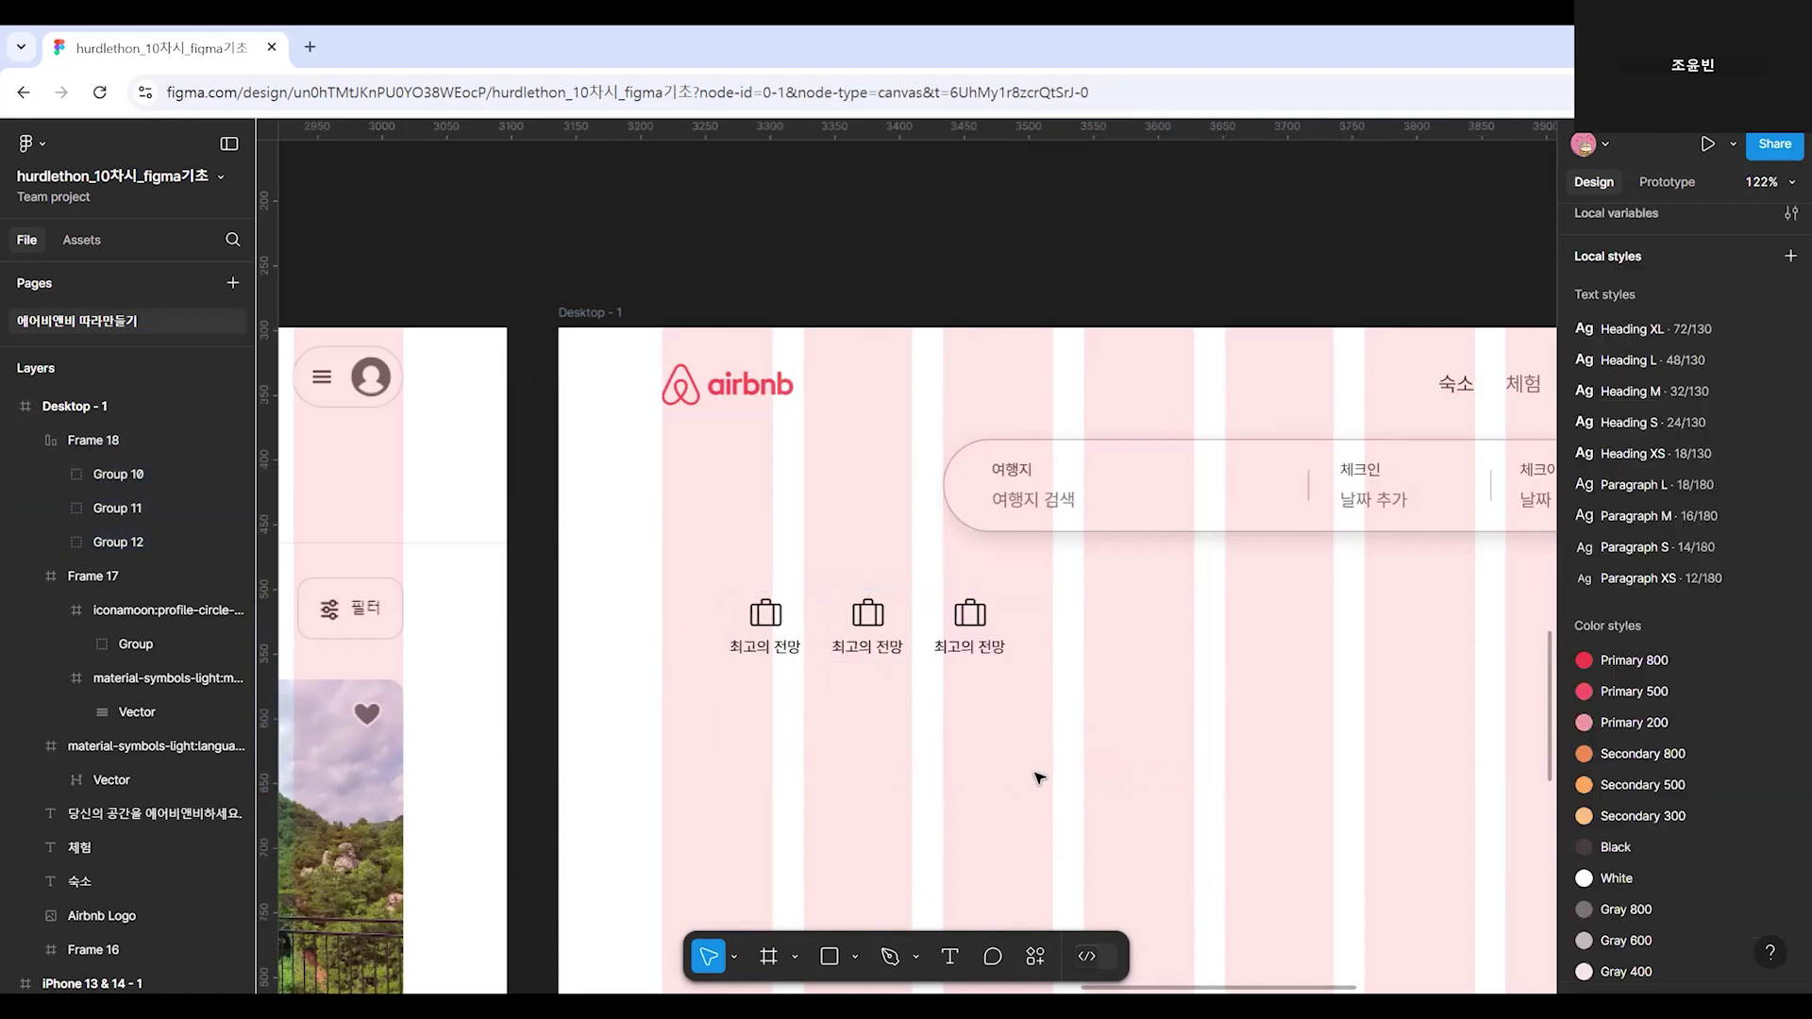
Set the category row's horizontal and vertical padding to 16 each and check the row in the layout.
click(890, 618)
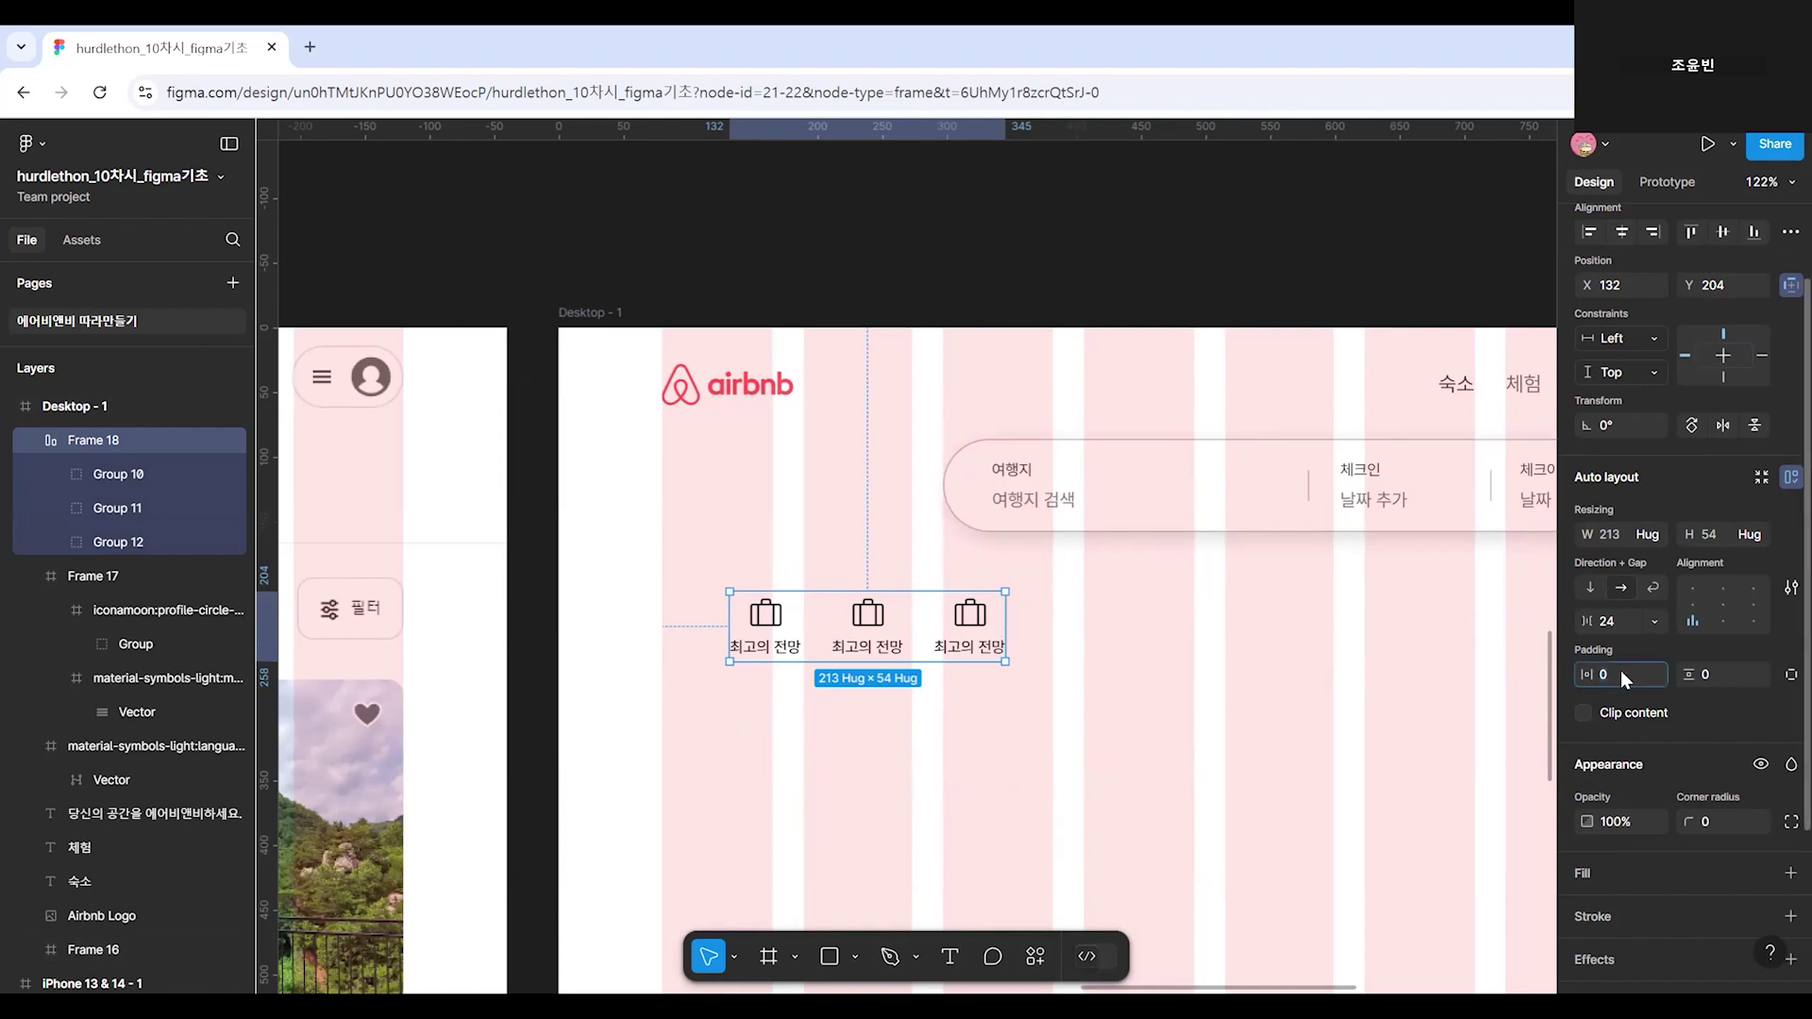
key(Return)
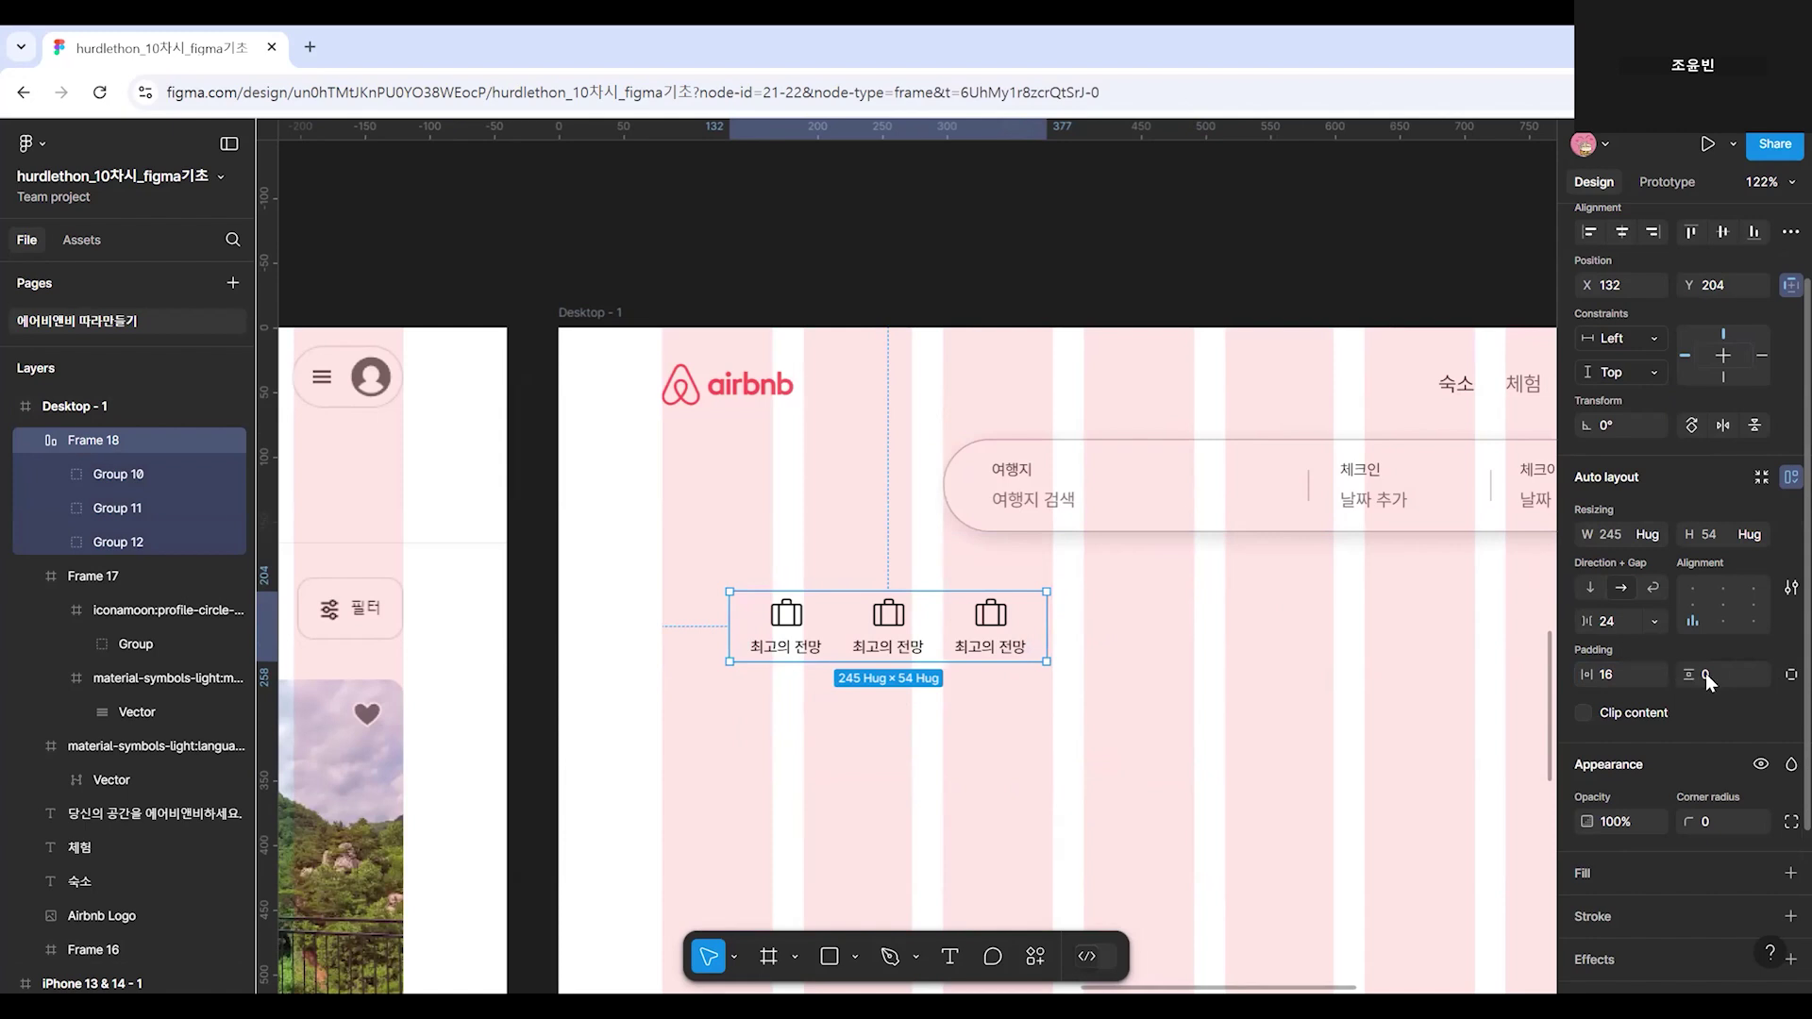
text(16)
key(Return)
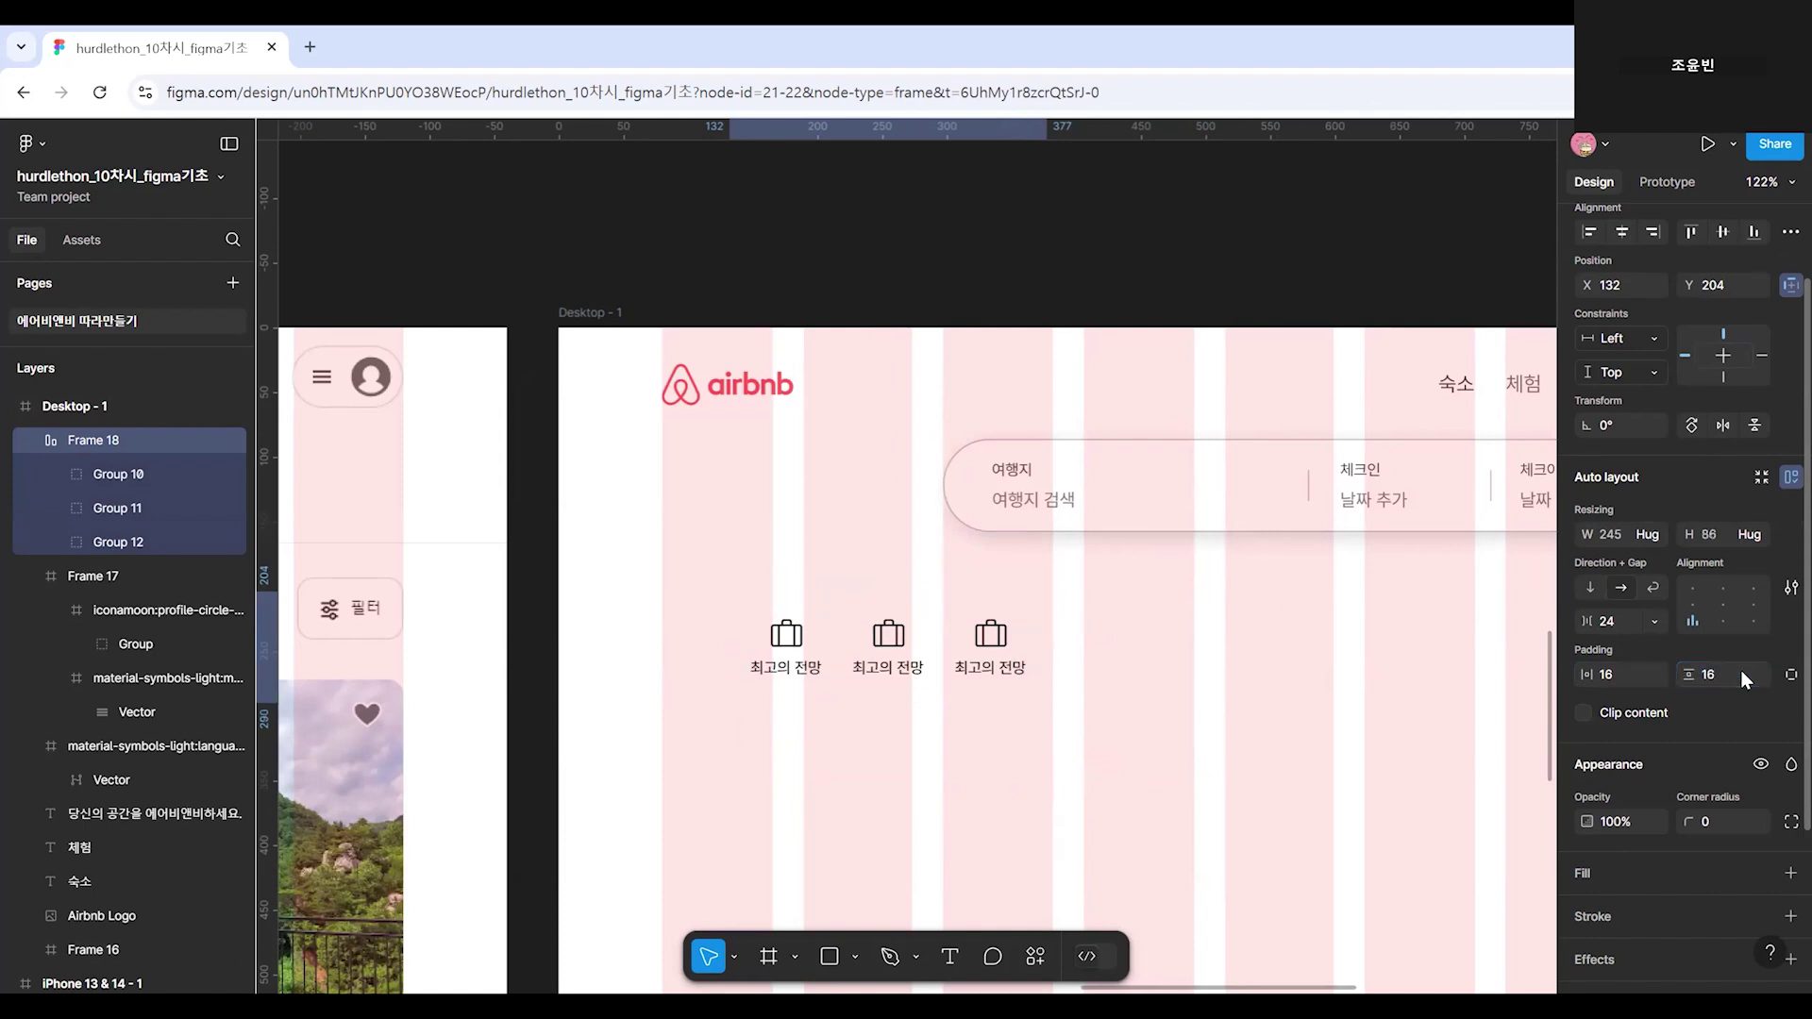
click(1388, 650)
click(1003, 634)
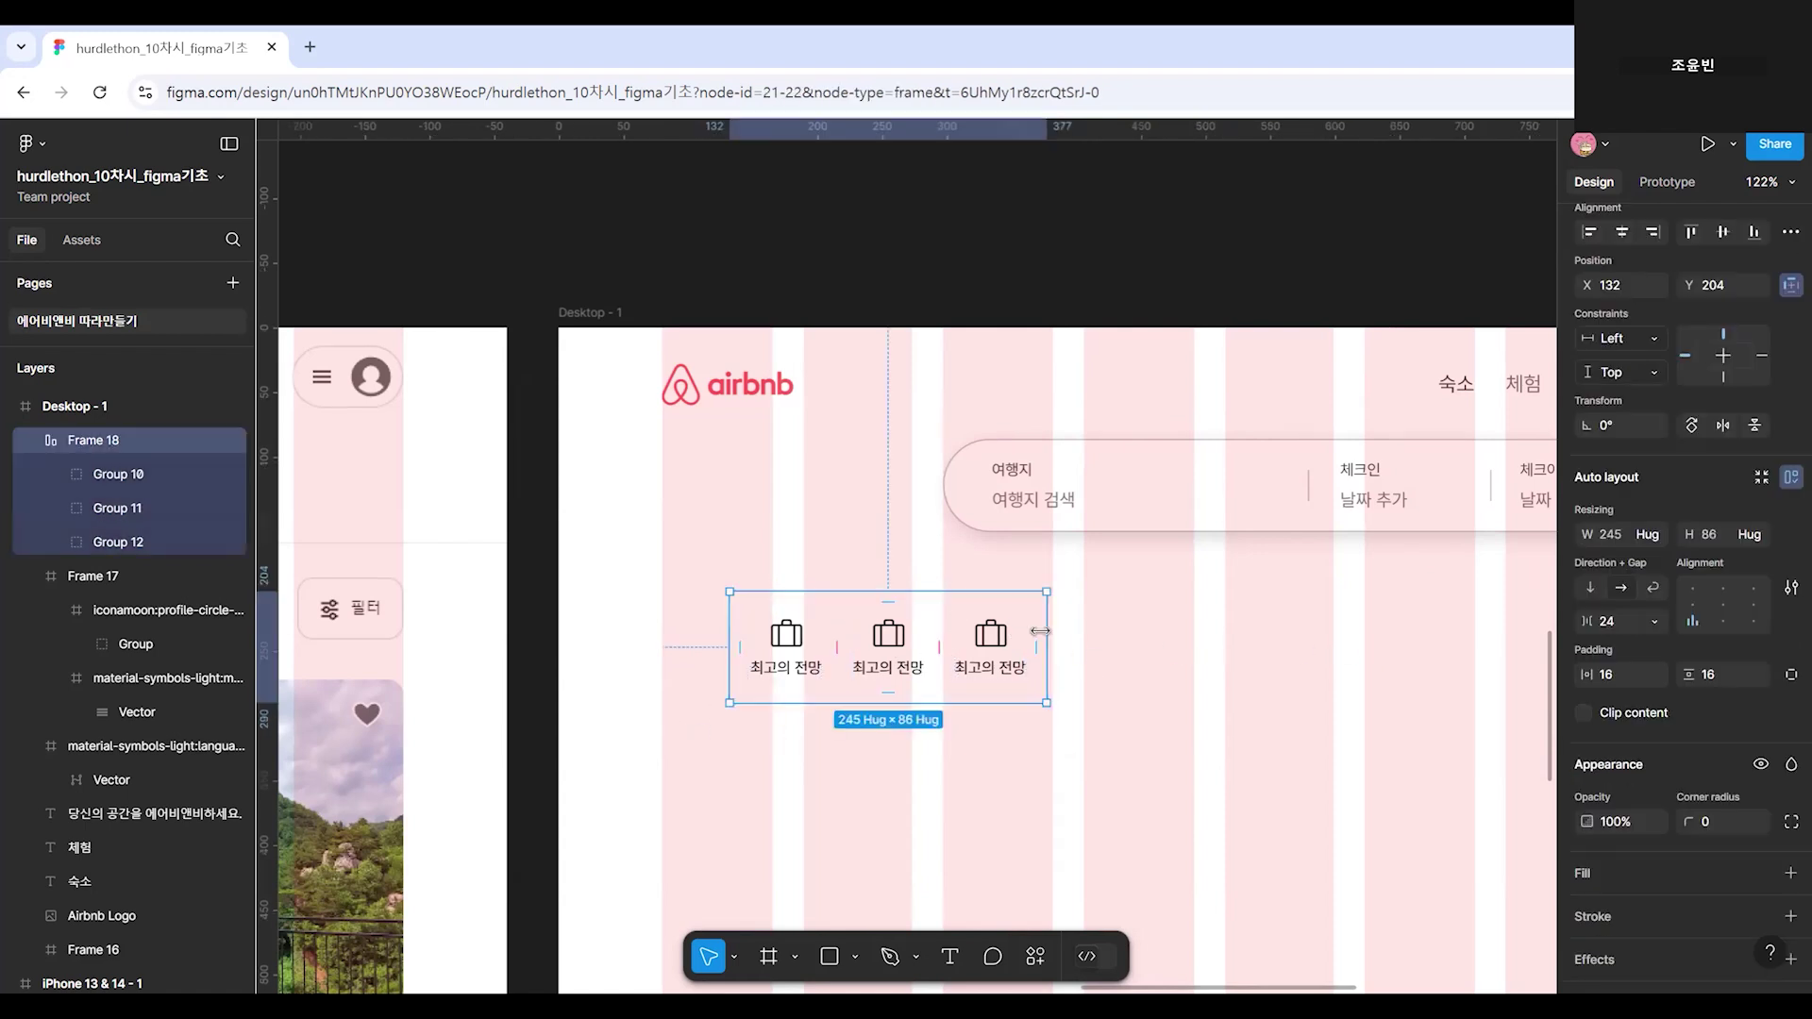
scroll(1163, 672, down, 3)
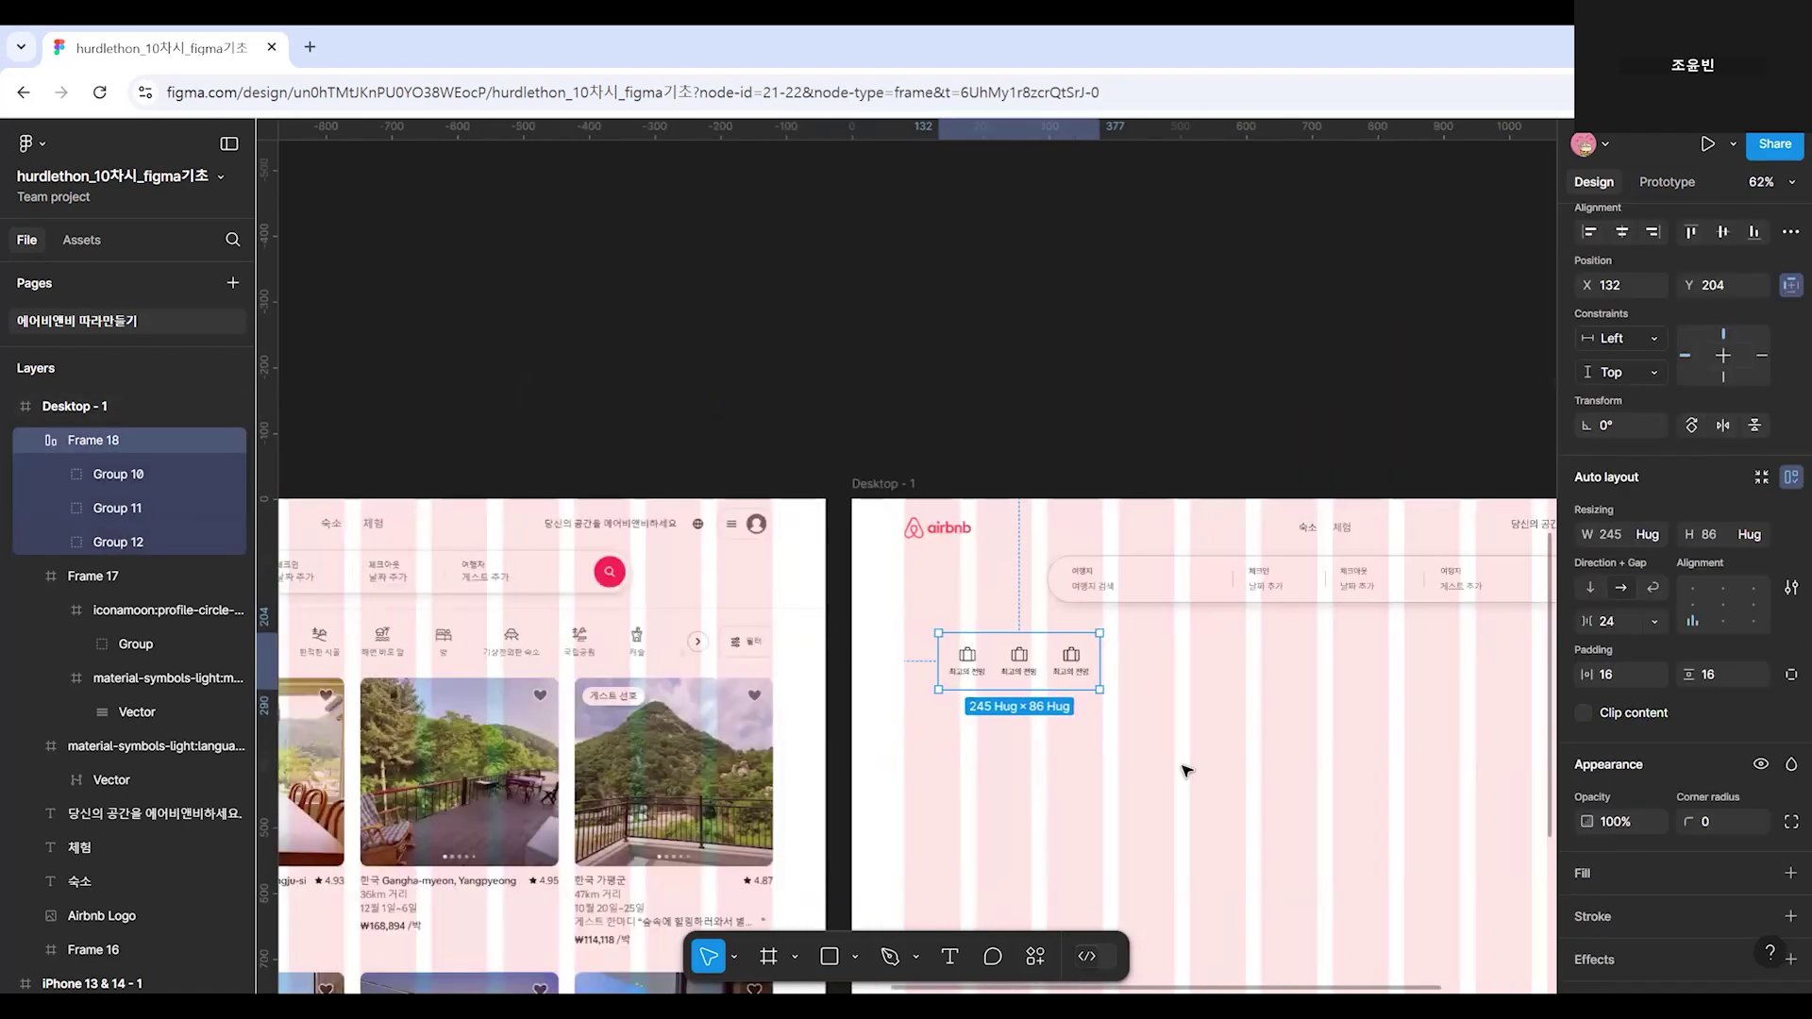
Duplicate the last category item, Group 12, three times so the row holds six icon-and-label groups.
scroll(1186, 772, left, 3)
click(145, 544)
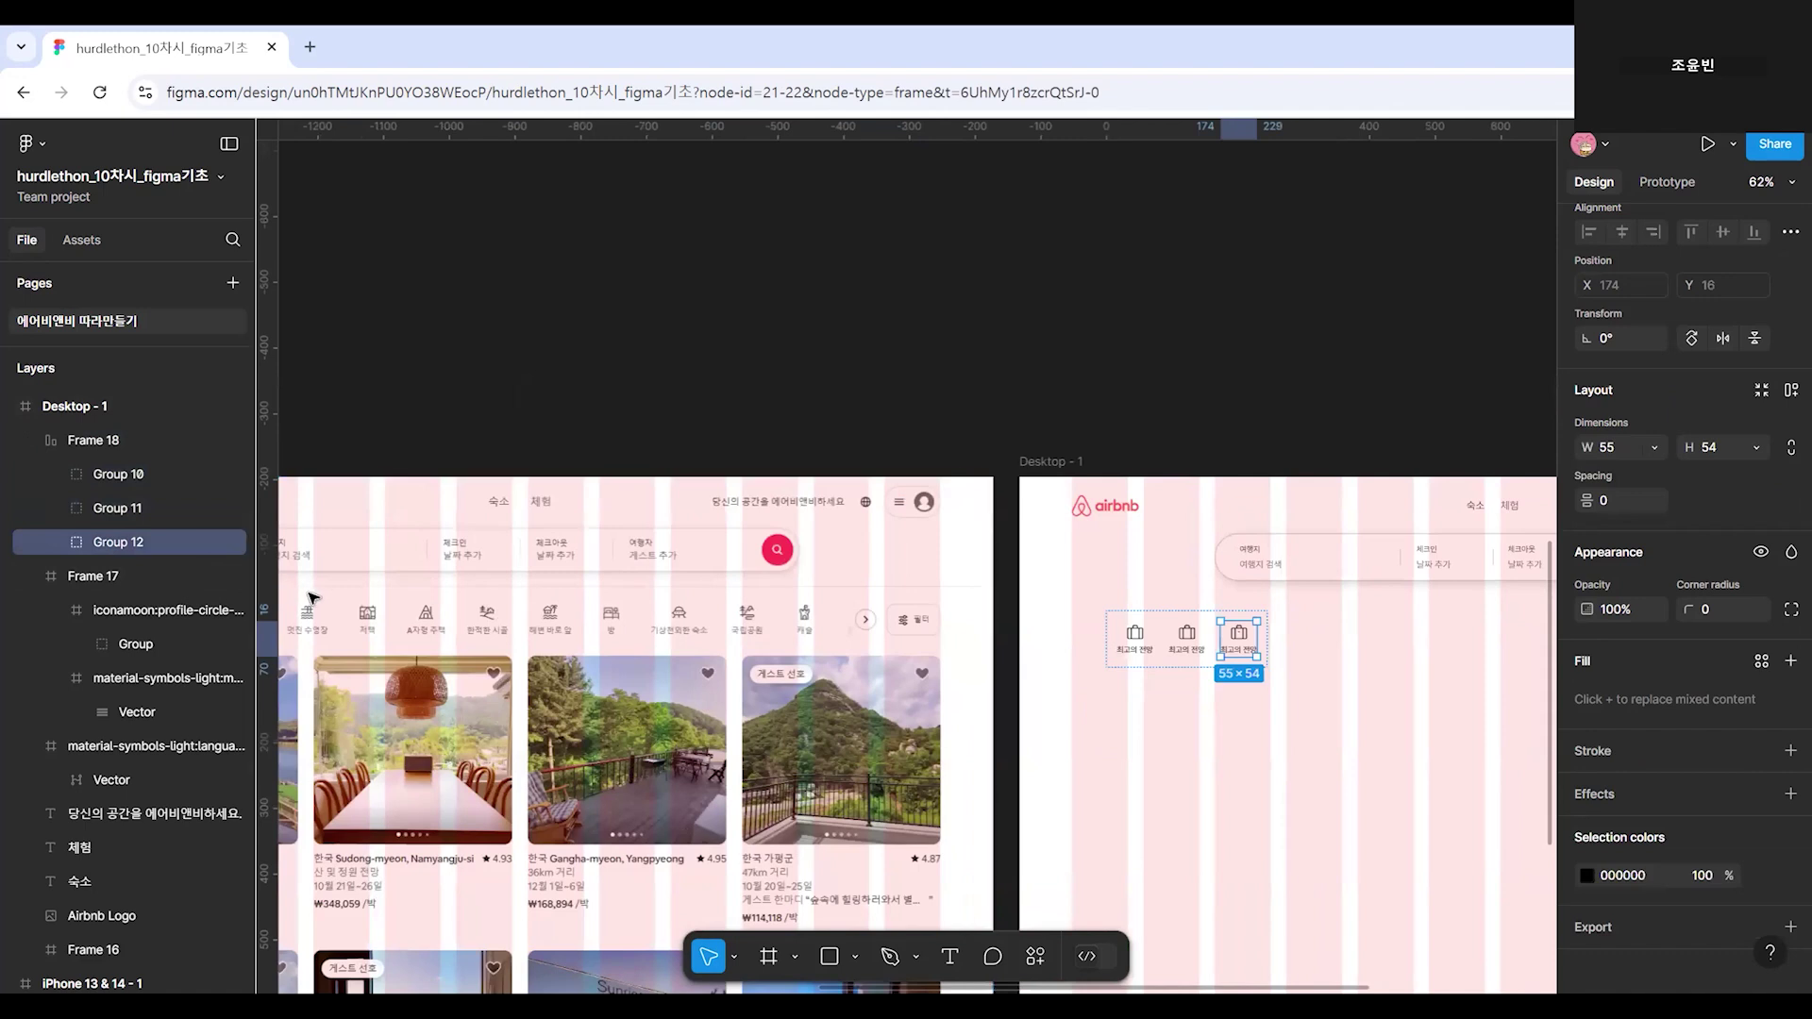
key(ctrl+d)
key(ctrl+d)
key(ctrl+d)
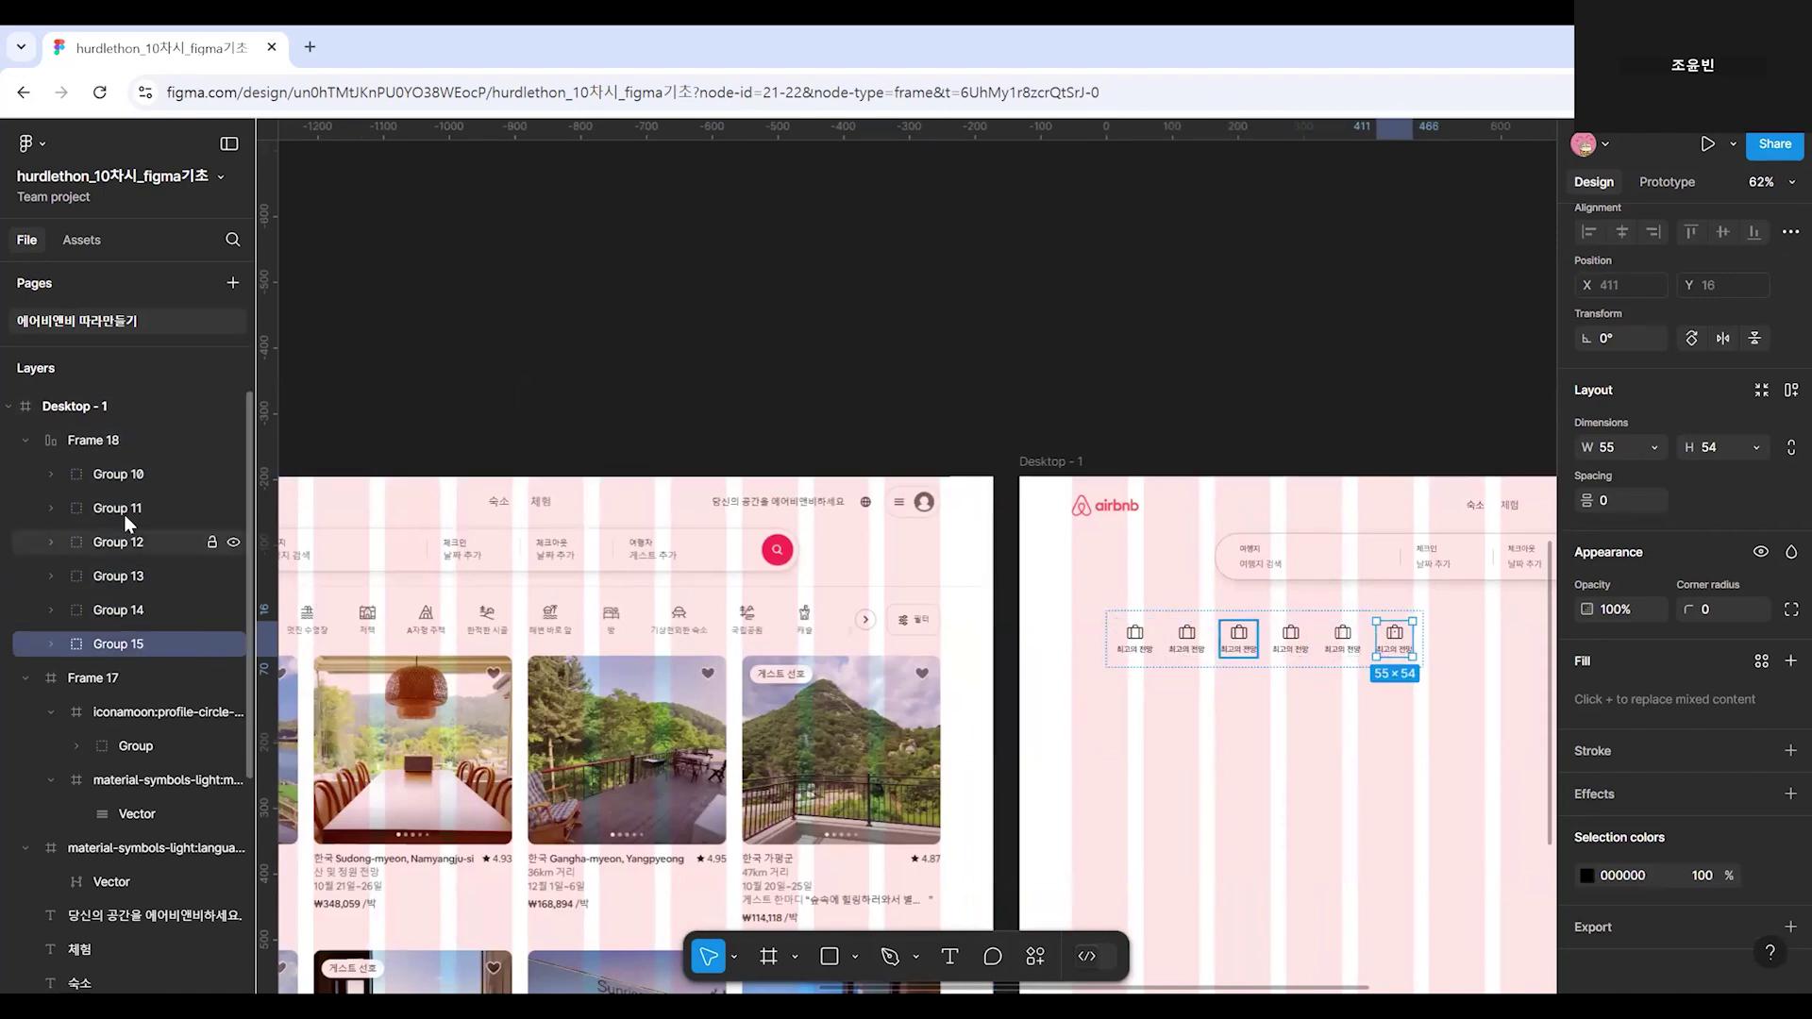
click(128, 612)
click(121, 644)
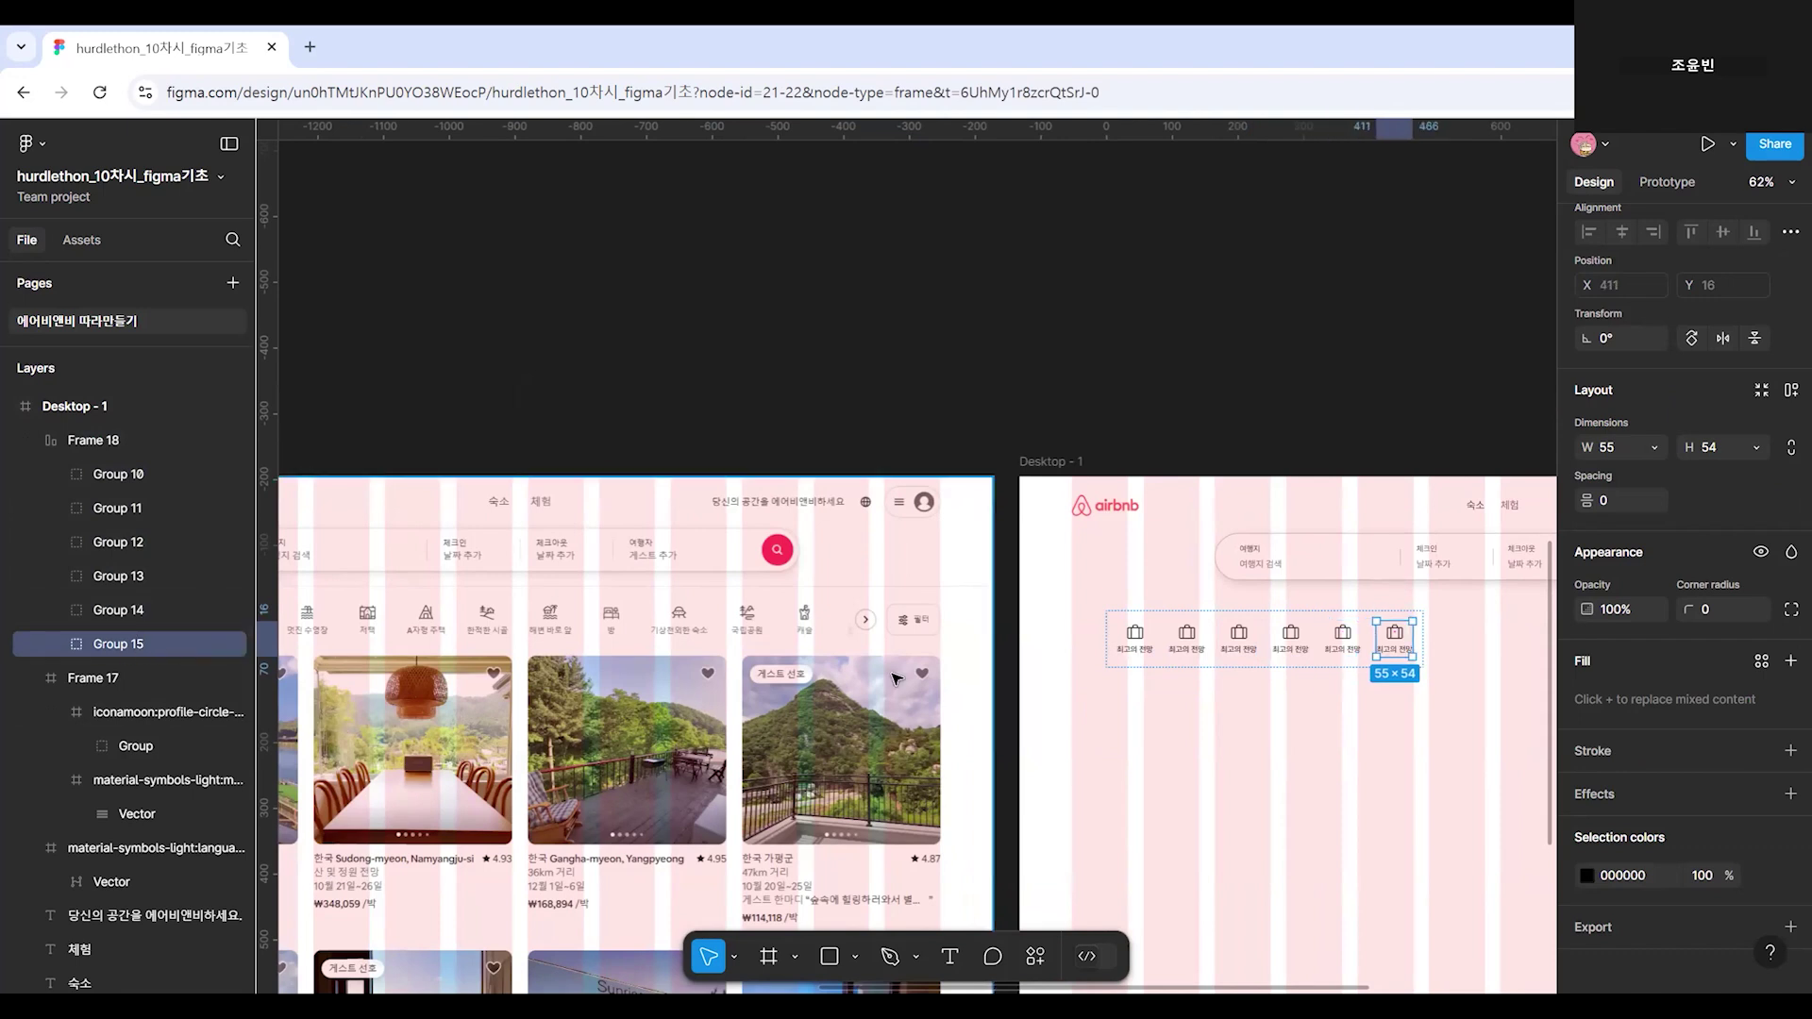
click(1236, 619)
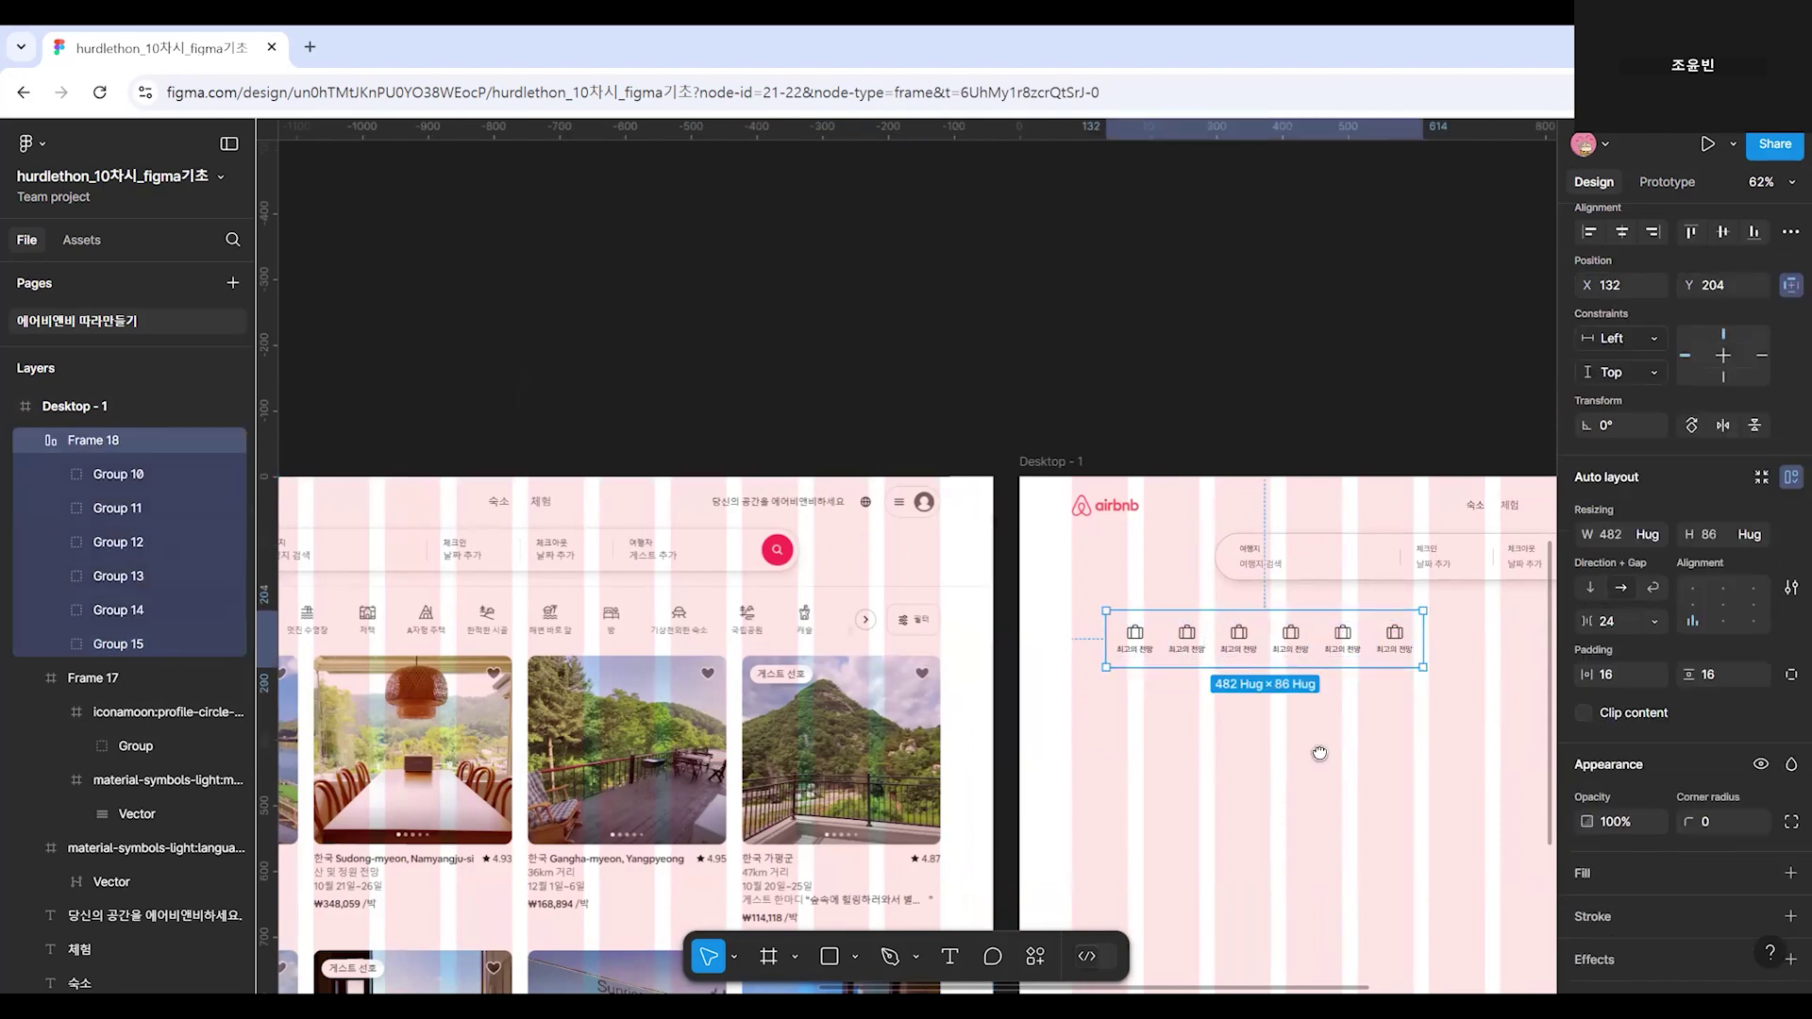
Duplicate the last category item, Group 15, six more times to fill the row with twelve items like the example.
scroll(1320, 753, left, 5)
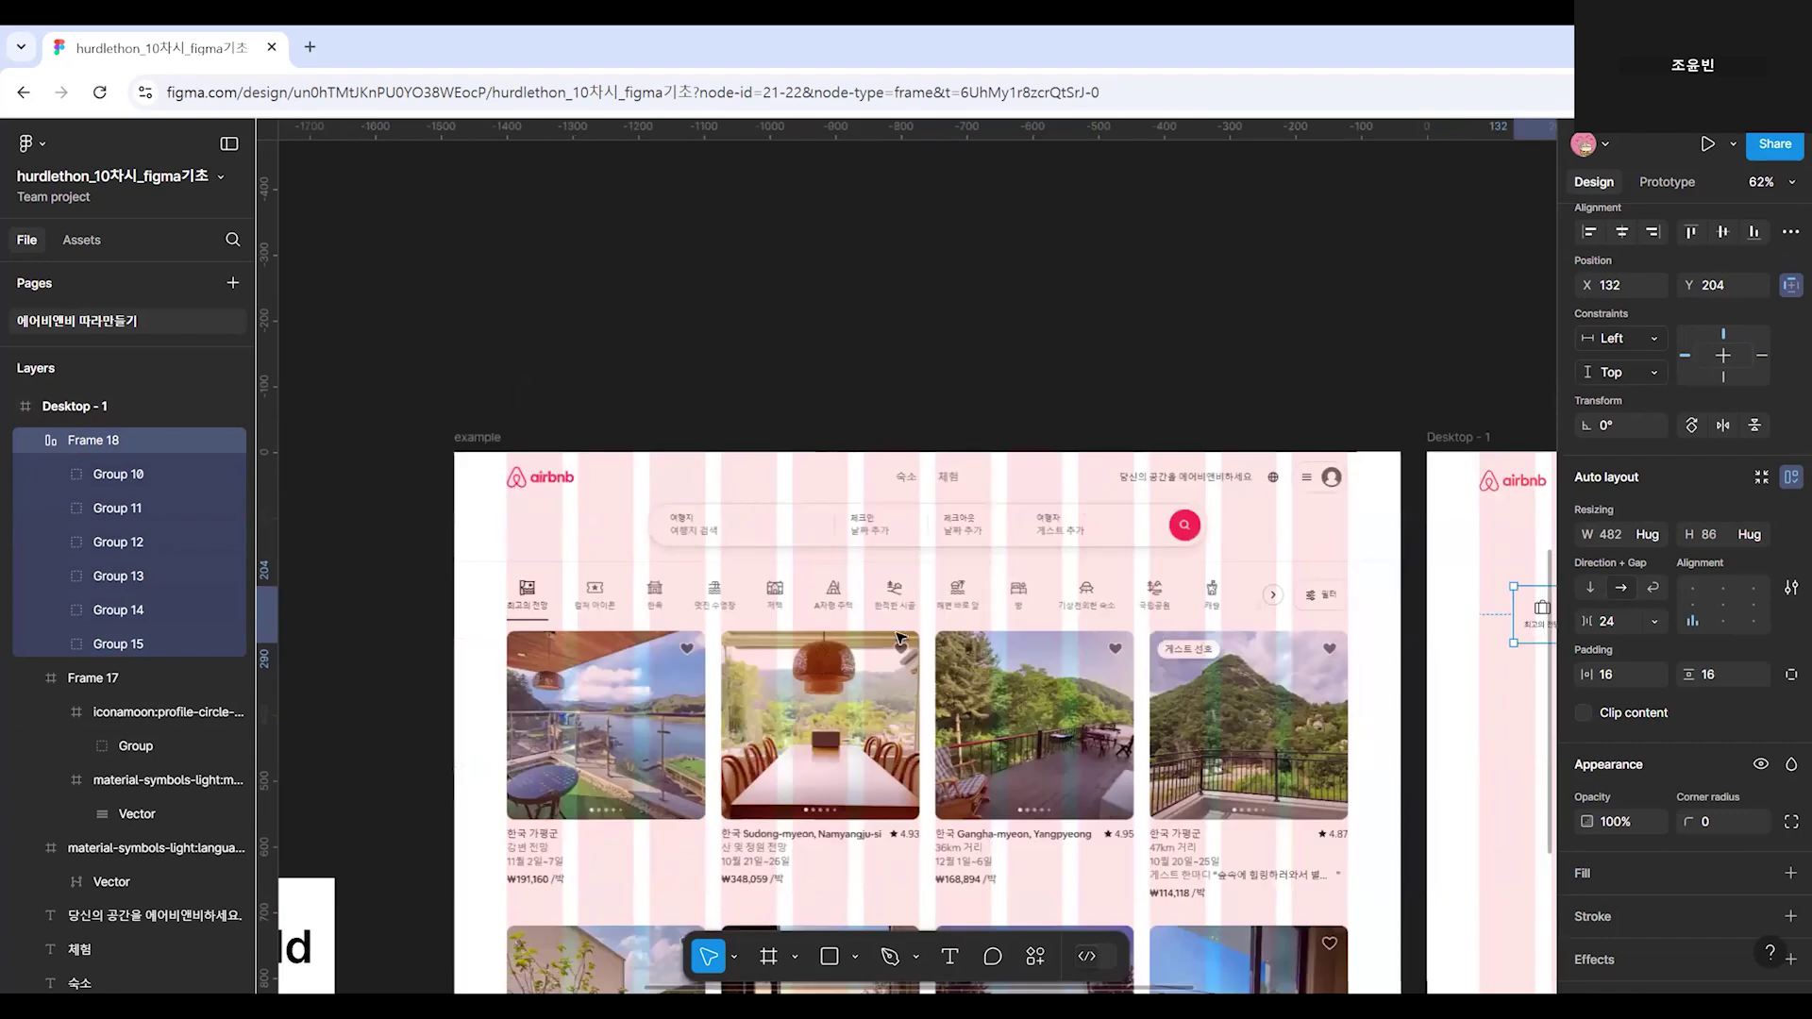
scroll(579, 627, left, 1)
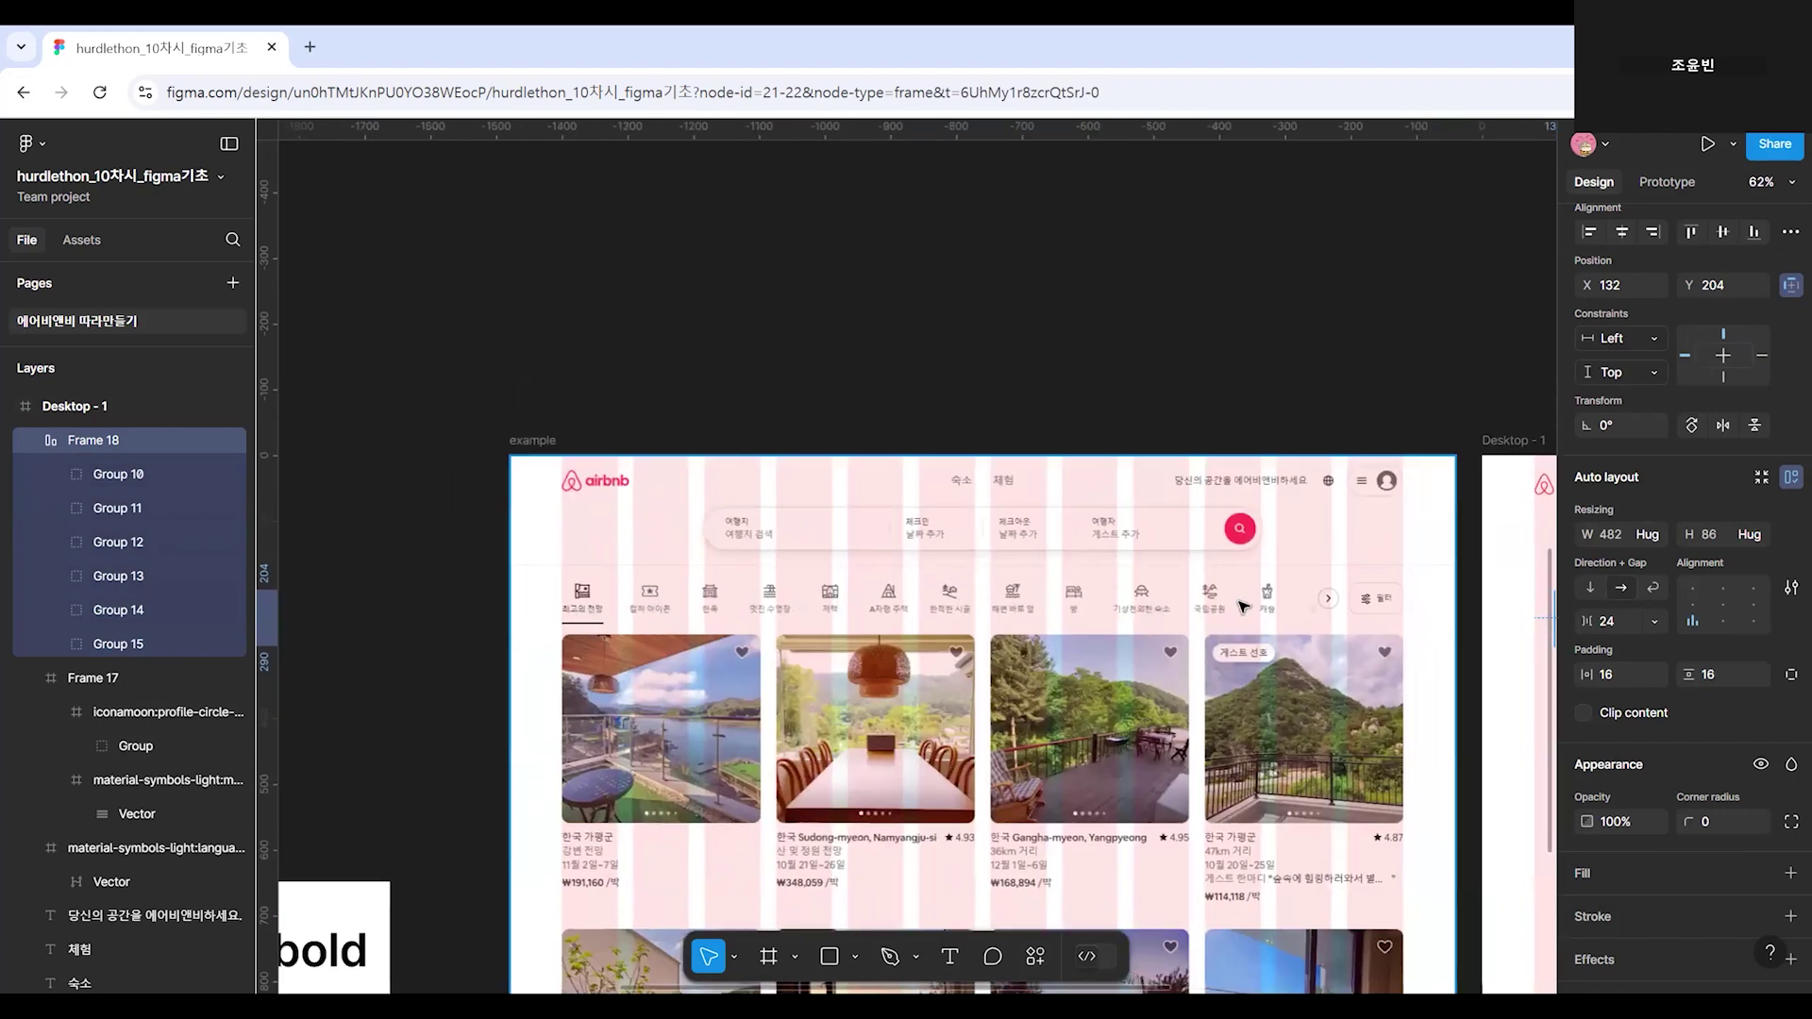
click(1461, 289)
scroll(1048, 572, right, 8)
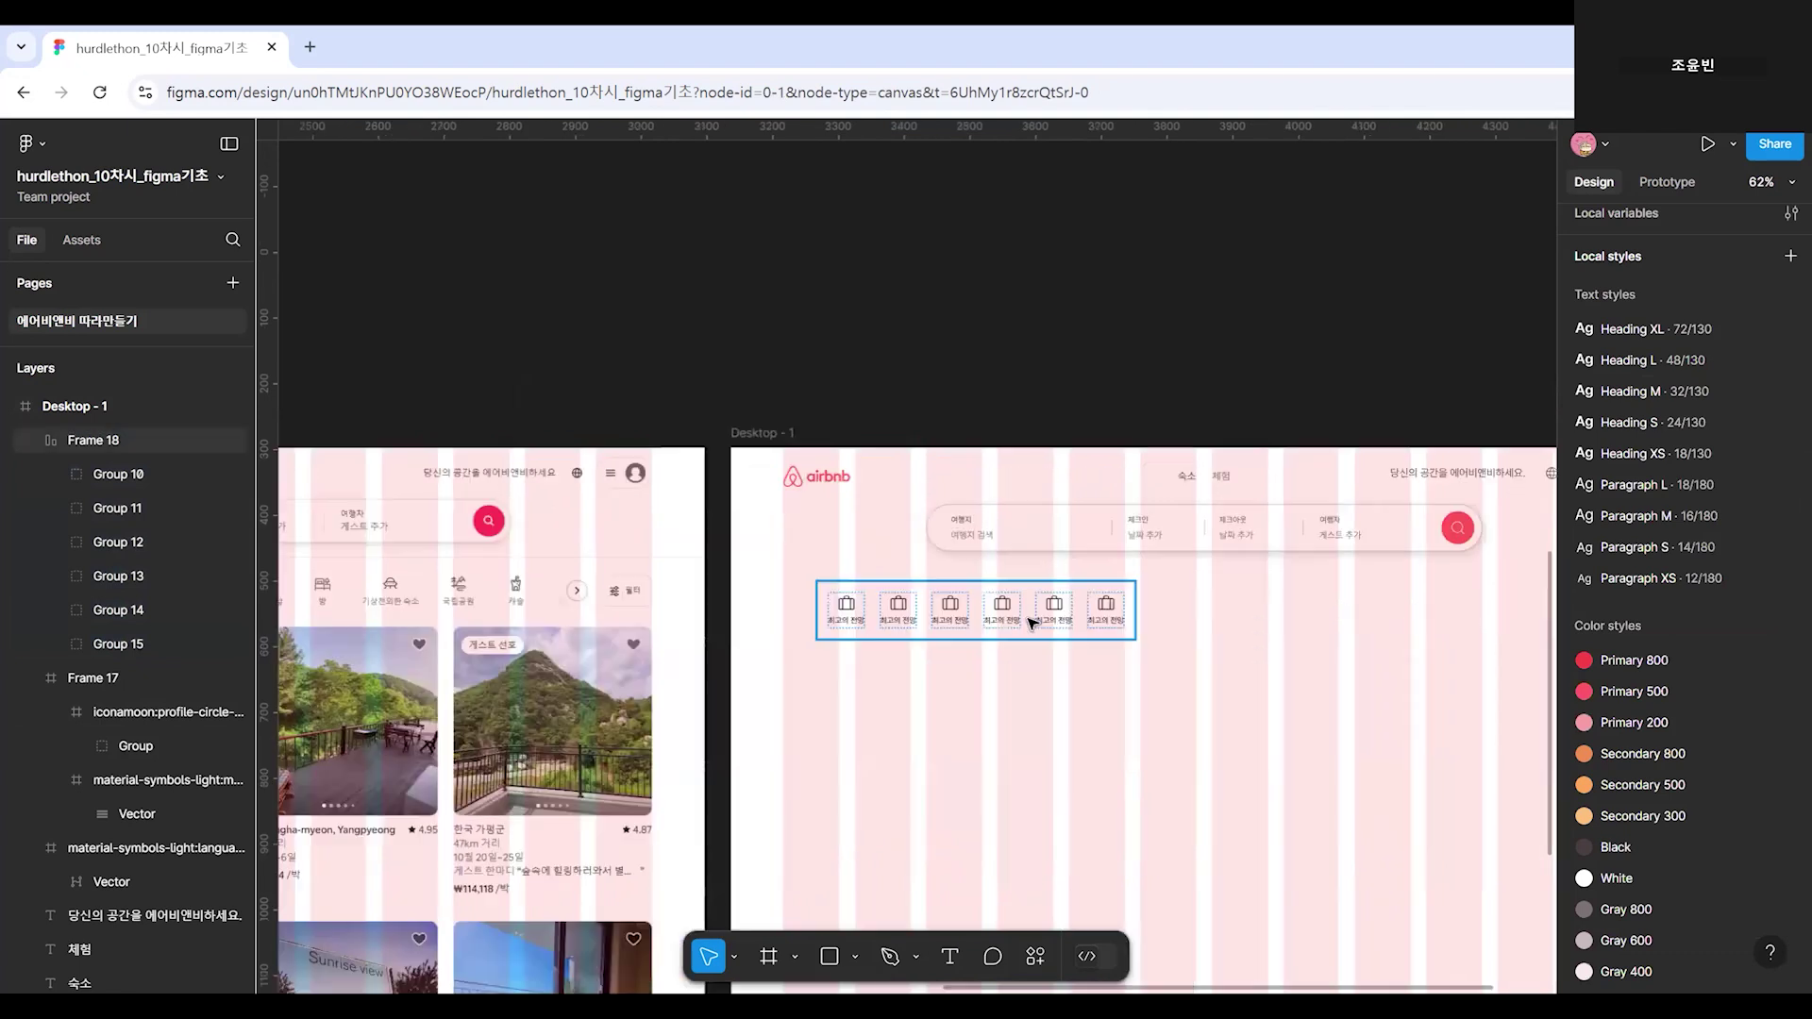
click(106, 643)
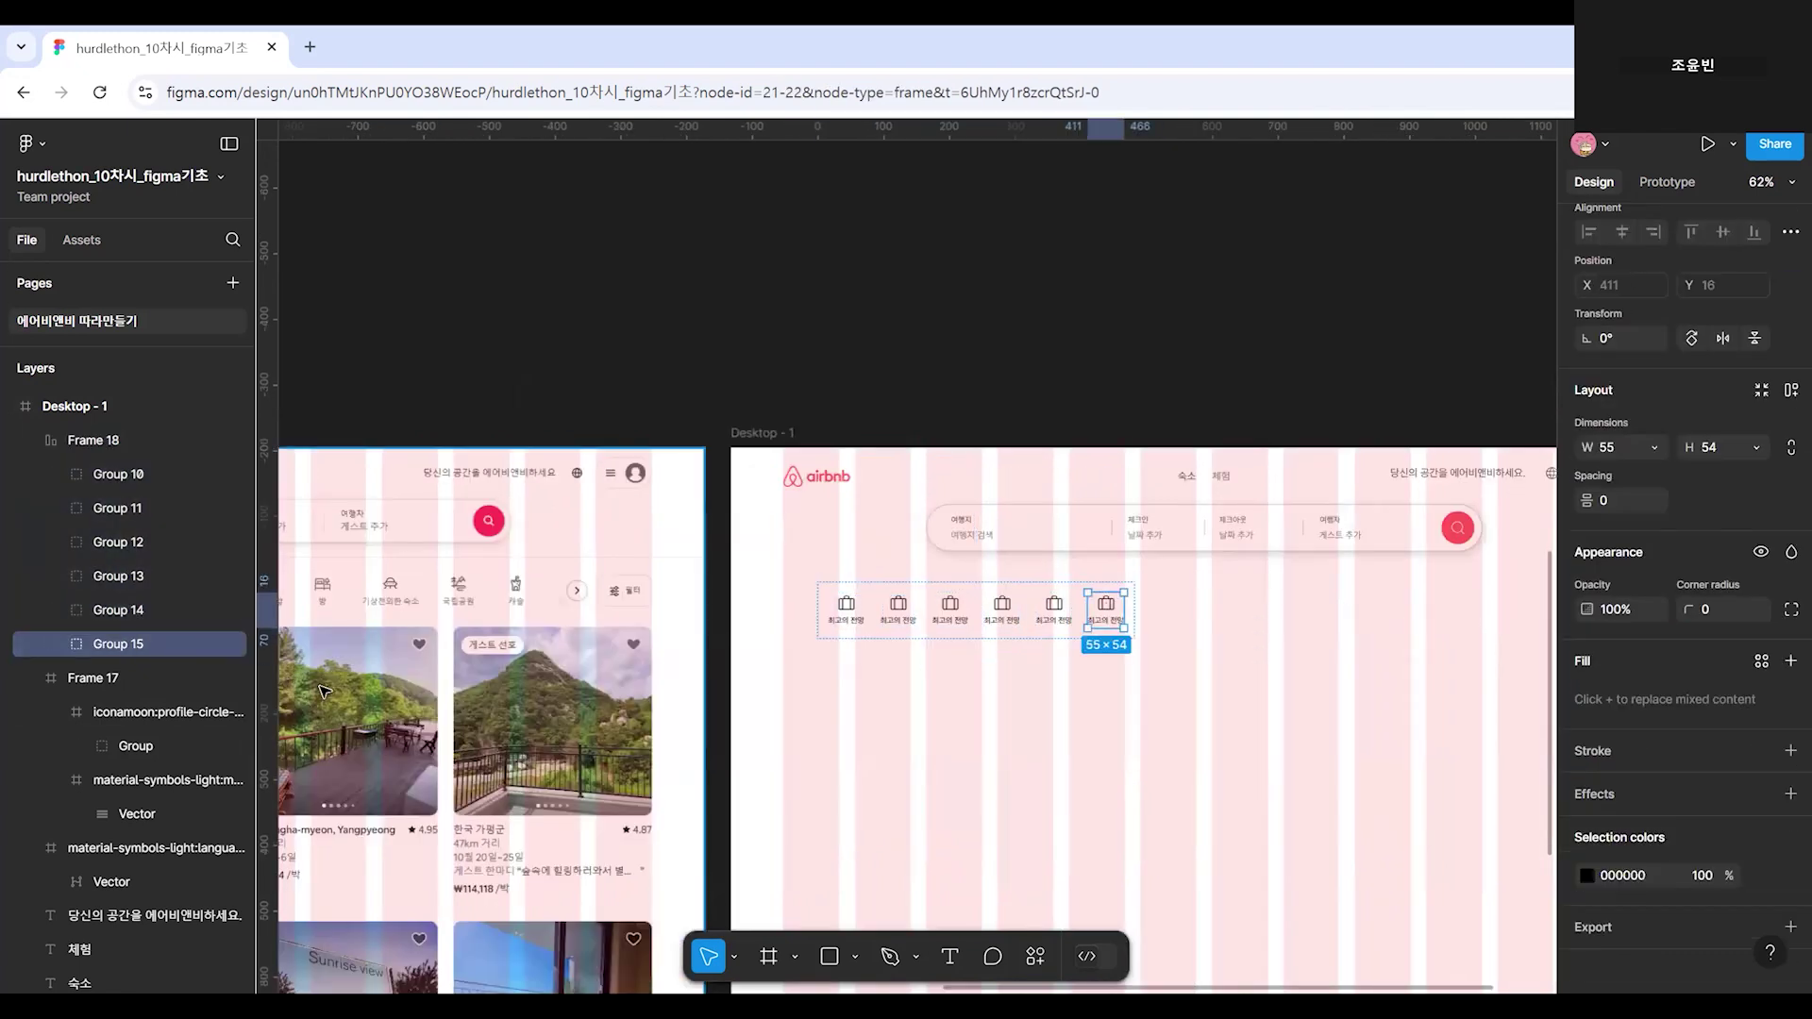
key(ctrl+d)
key(ctrl+d)
key(ctrl+d)
key(ctrl+d)
key(ctrl+d)
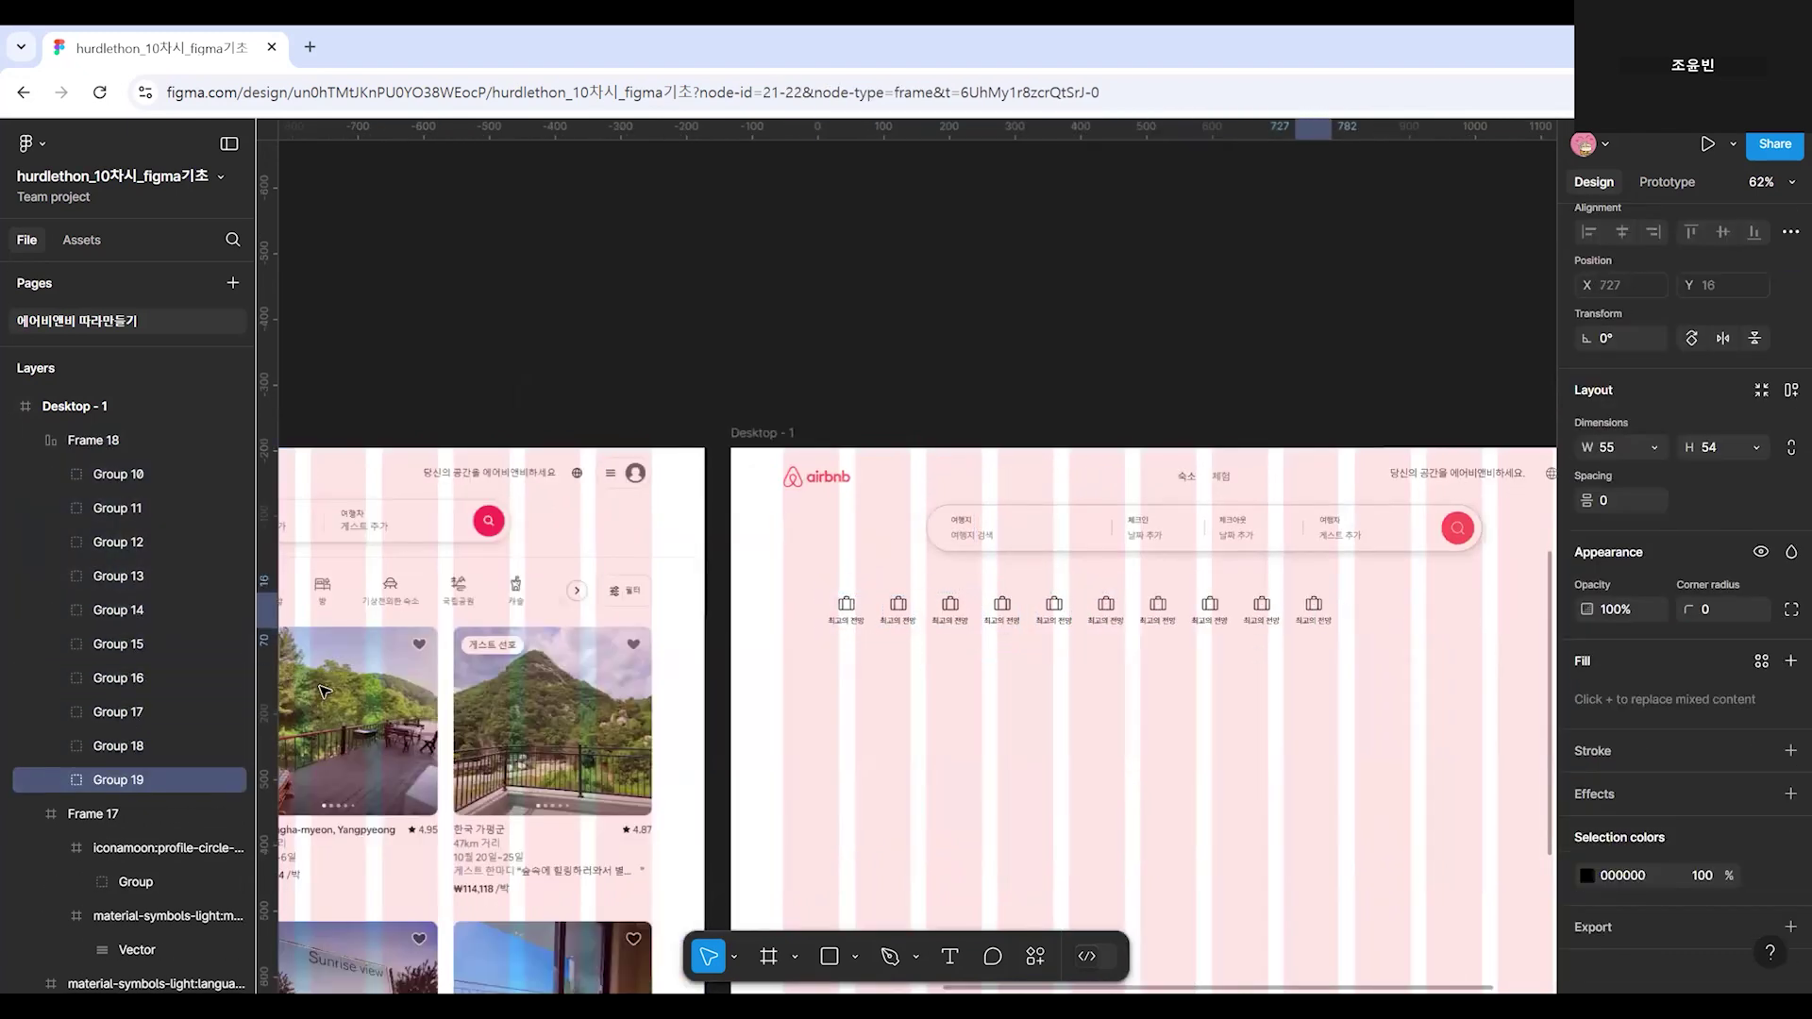
key(ctrl+d)
click(1214, 831)
Compare the twelve-item category row with the category row in the example frame.
scroll(1215, 831, down, 2)
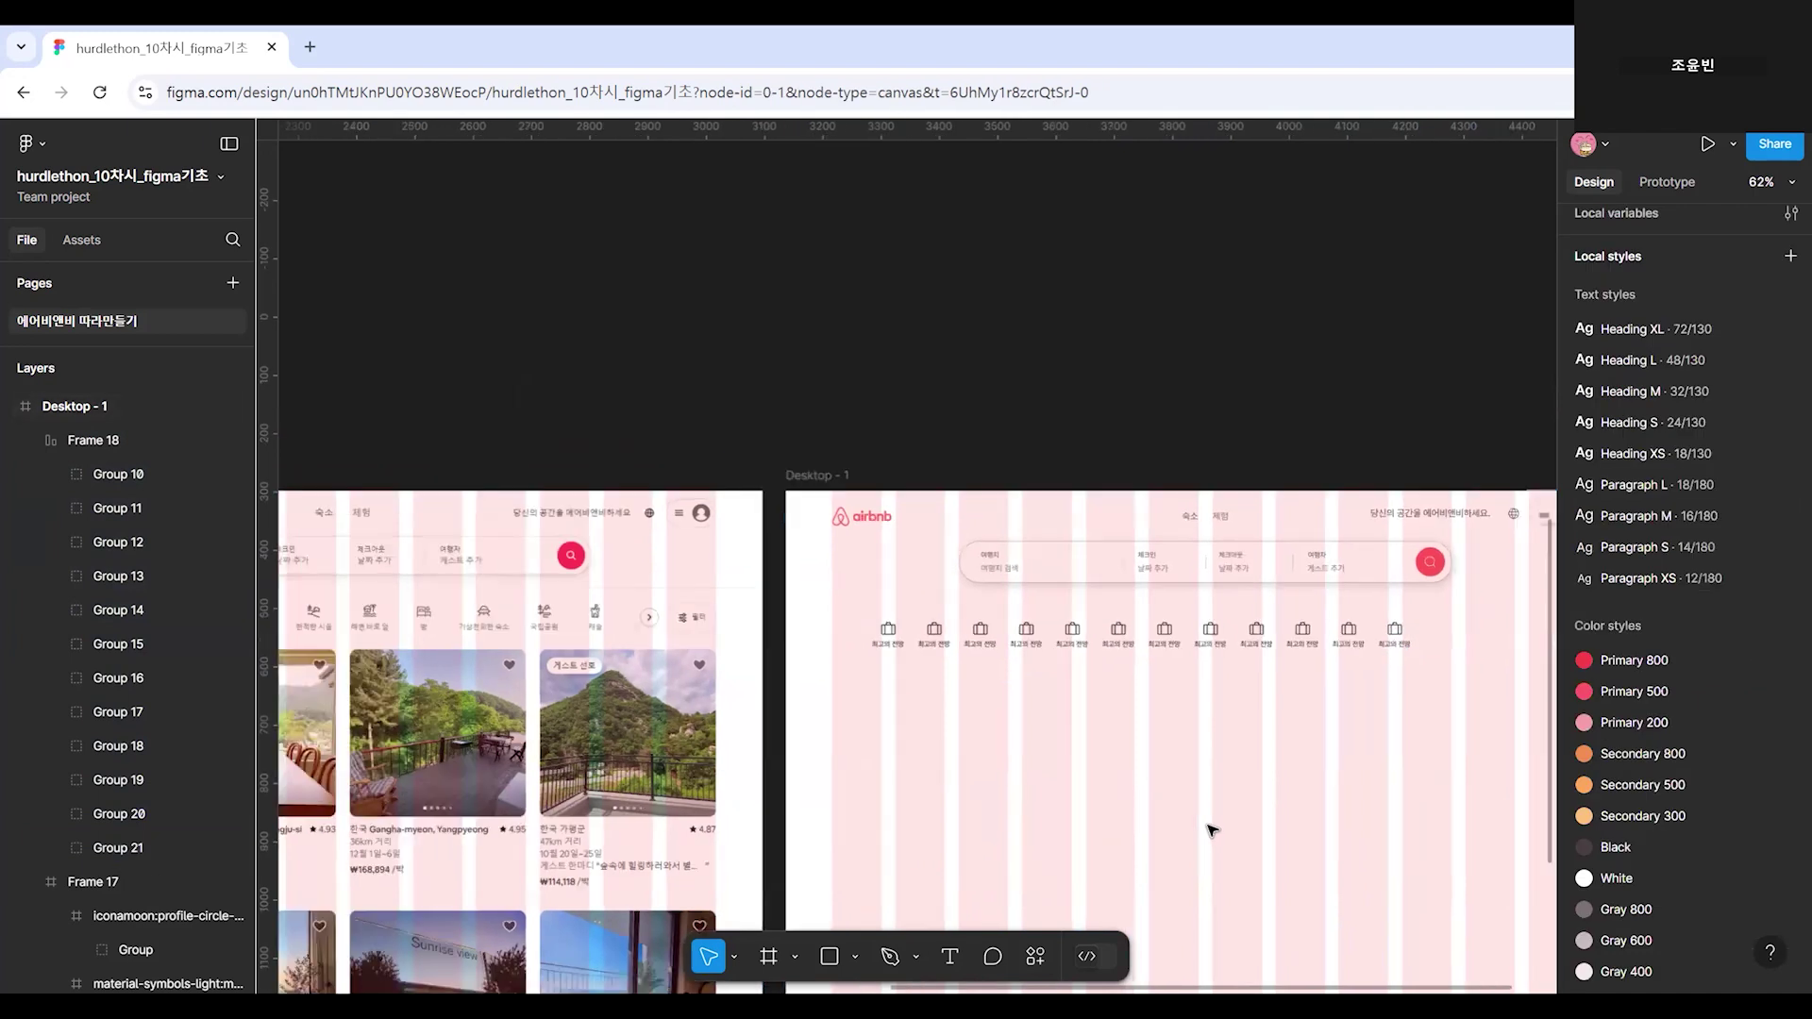
drag(1005, 820, 1567, 755)
scroll(1290, 752, up, 1)
scroll(861, 785, up, 3)
scroll(932, 714, left, 1)
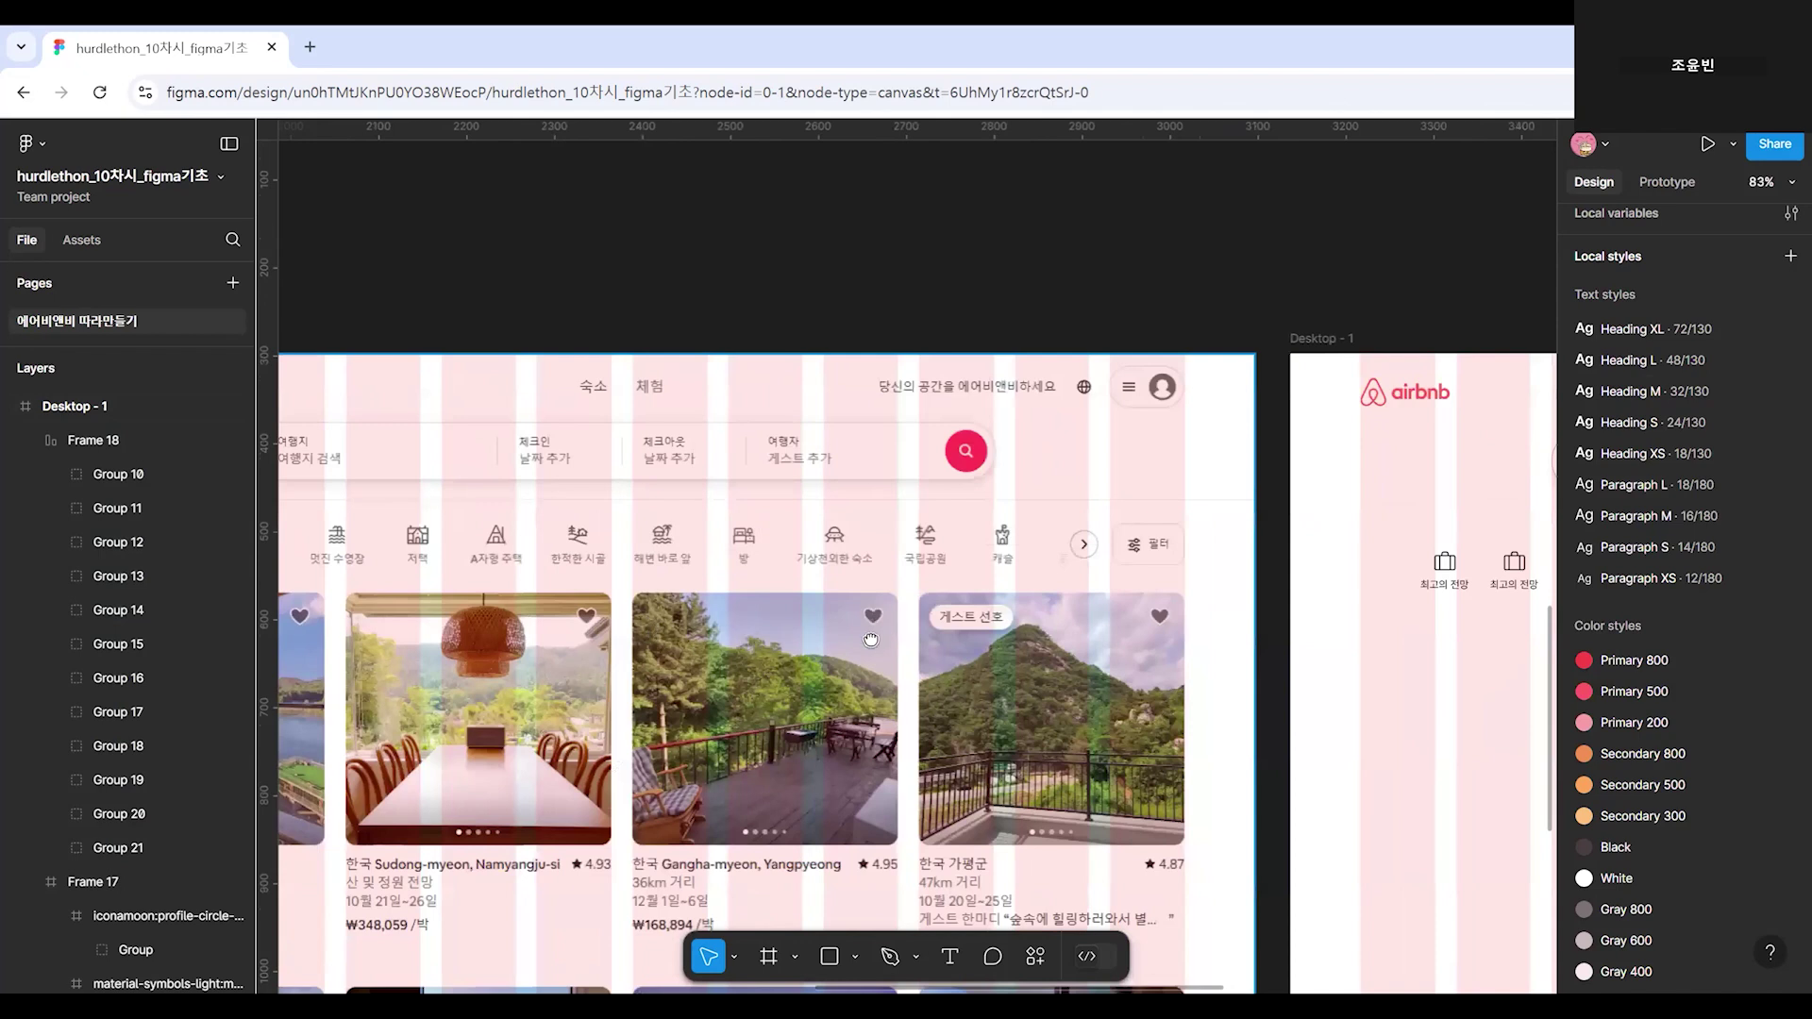
scroll(870, 642, left, 4)
scroll(387, 467, left, 1)
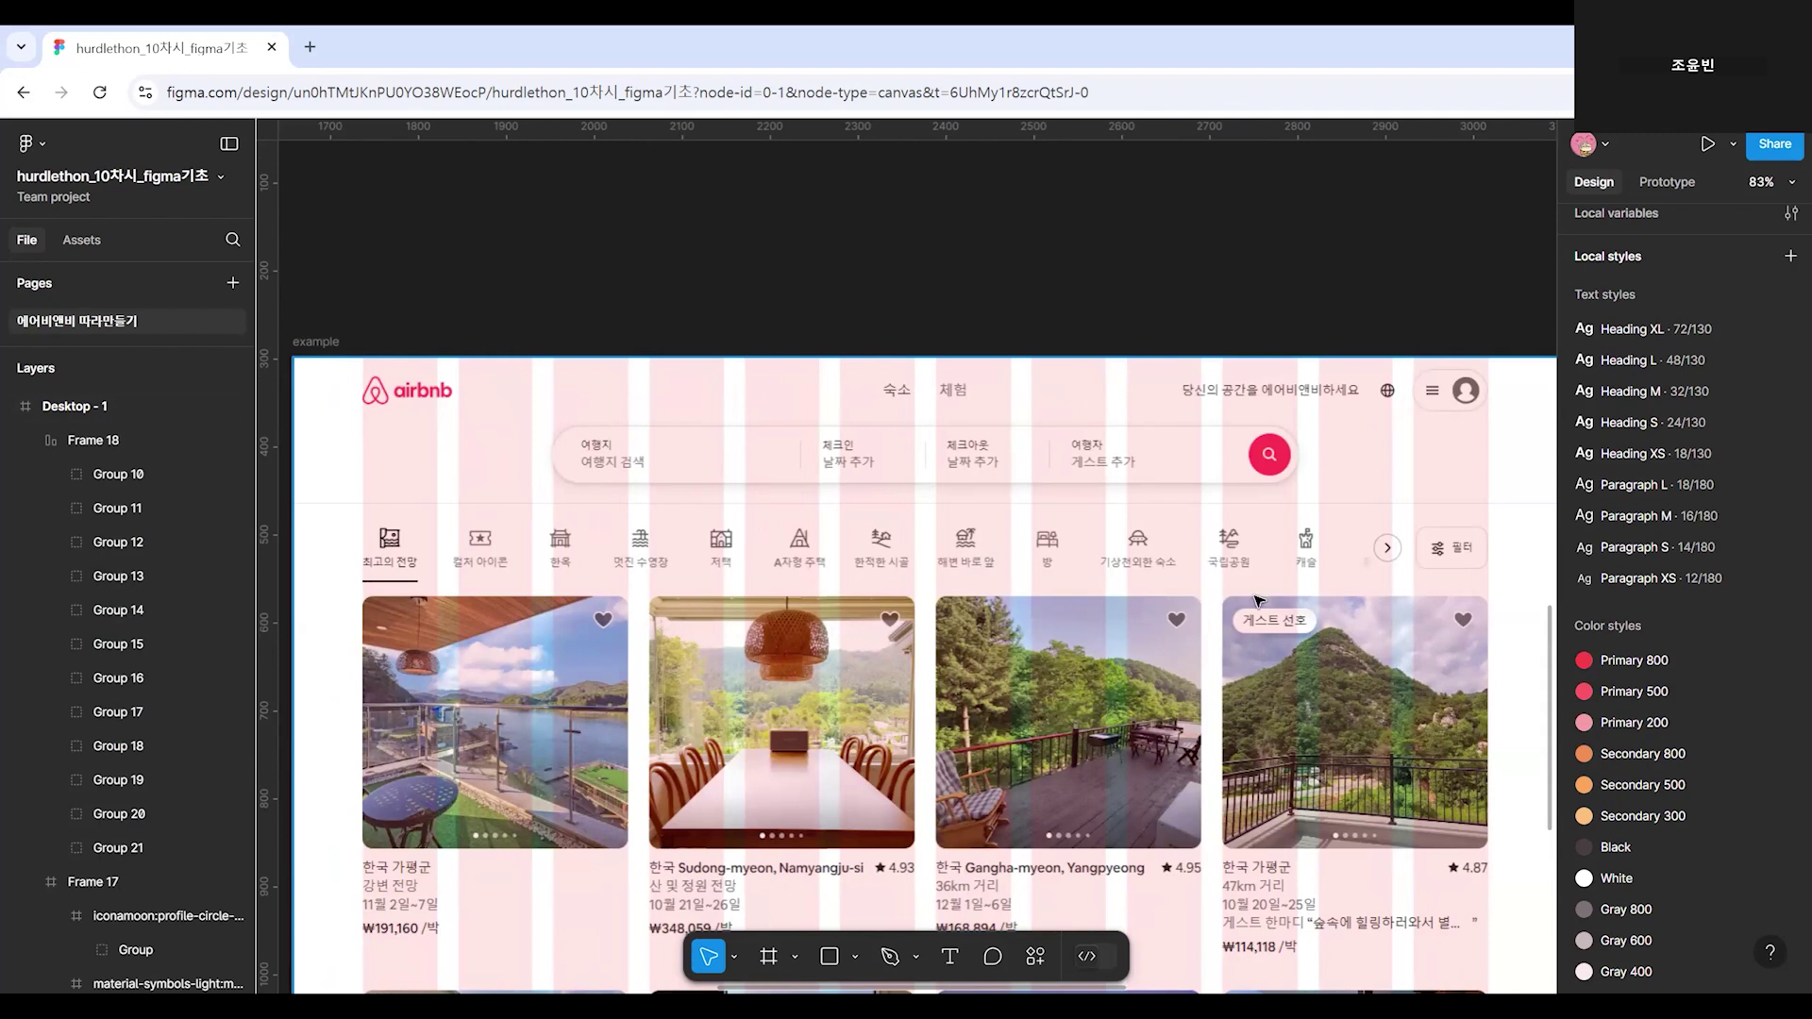
drag(1359, 712, 1110, 703)
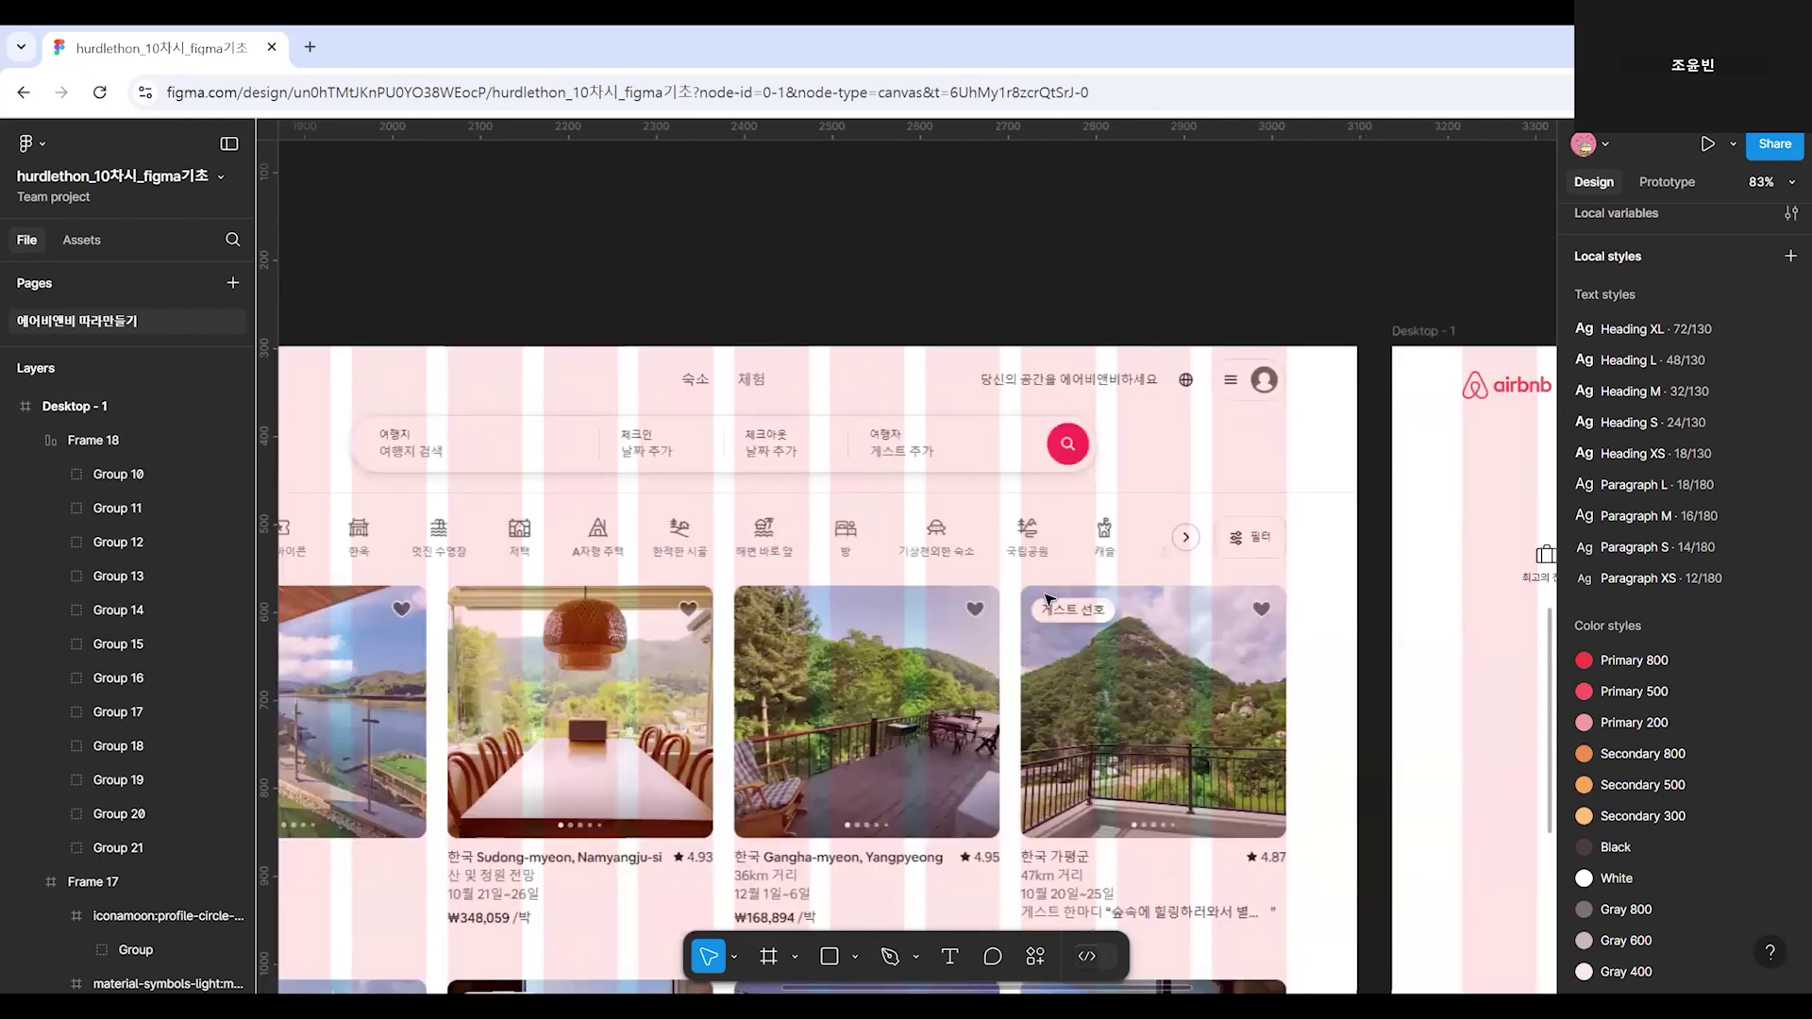
scroll(1048, 599, right, 2)
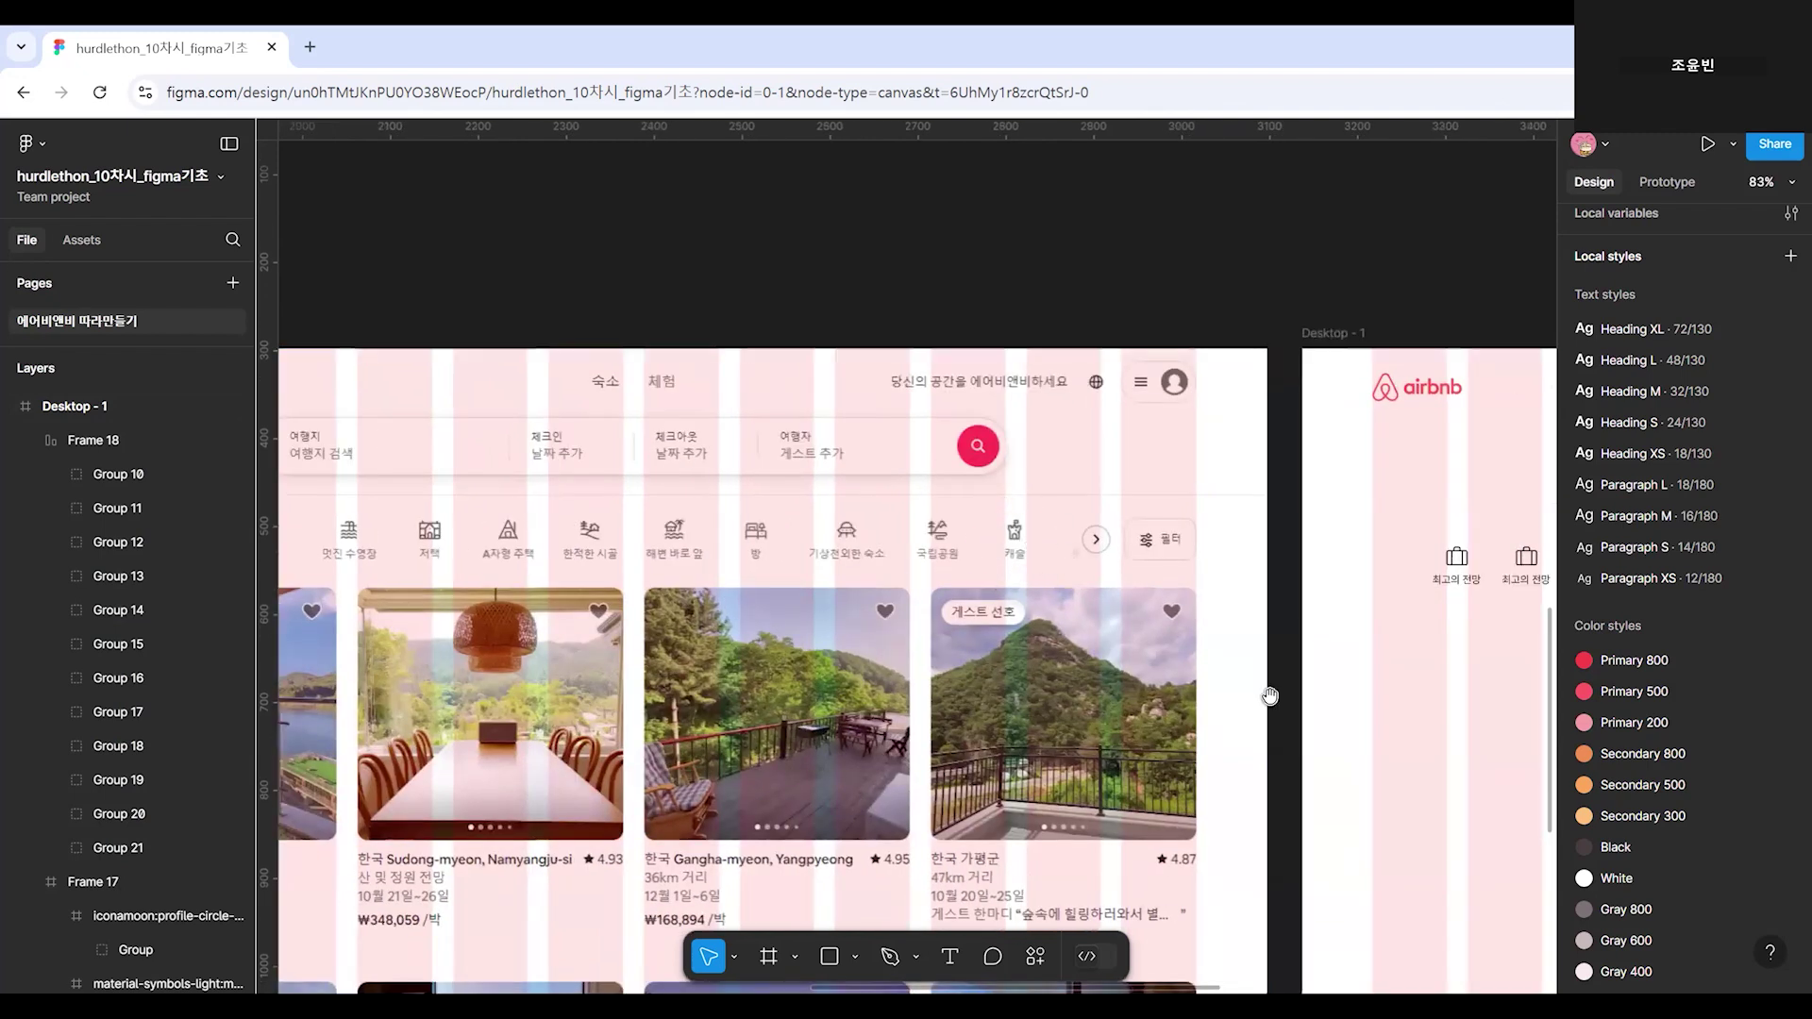
scroll(1125, 740, right, 2)
scroll(1016, 734, right, 10)
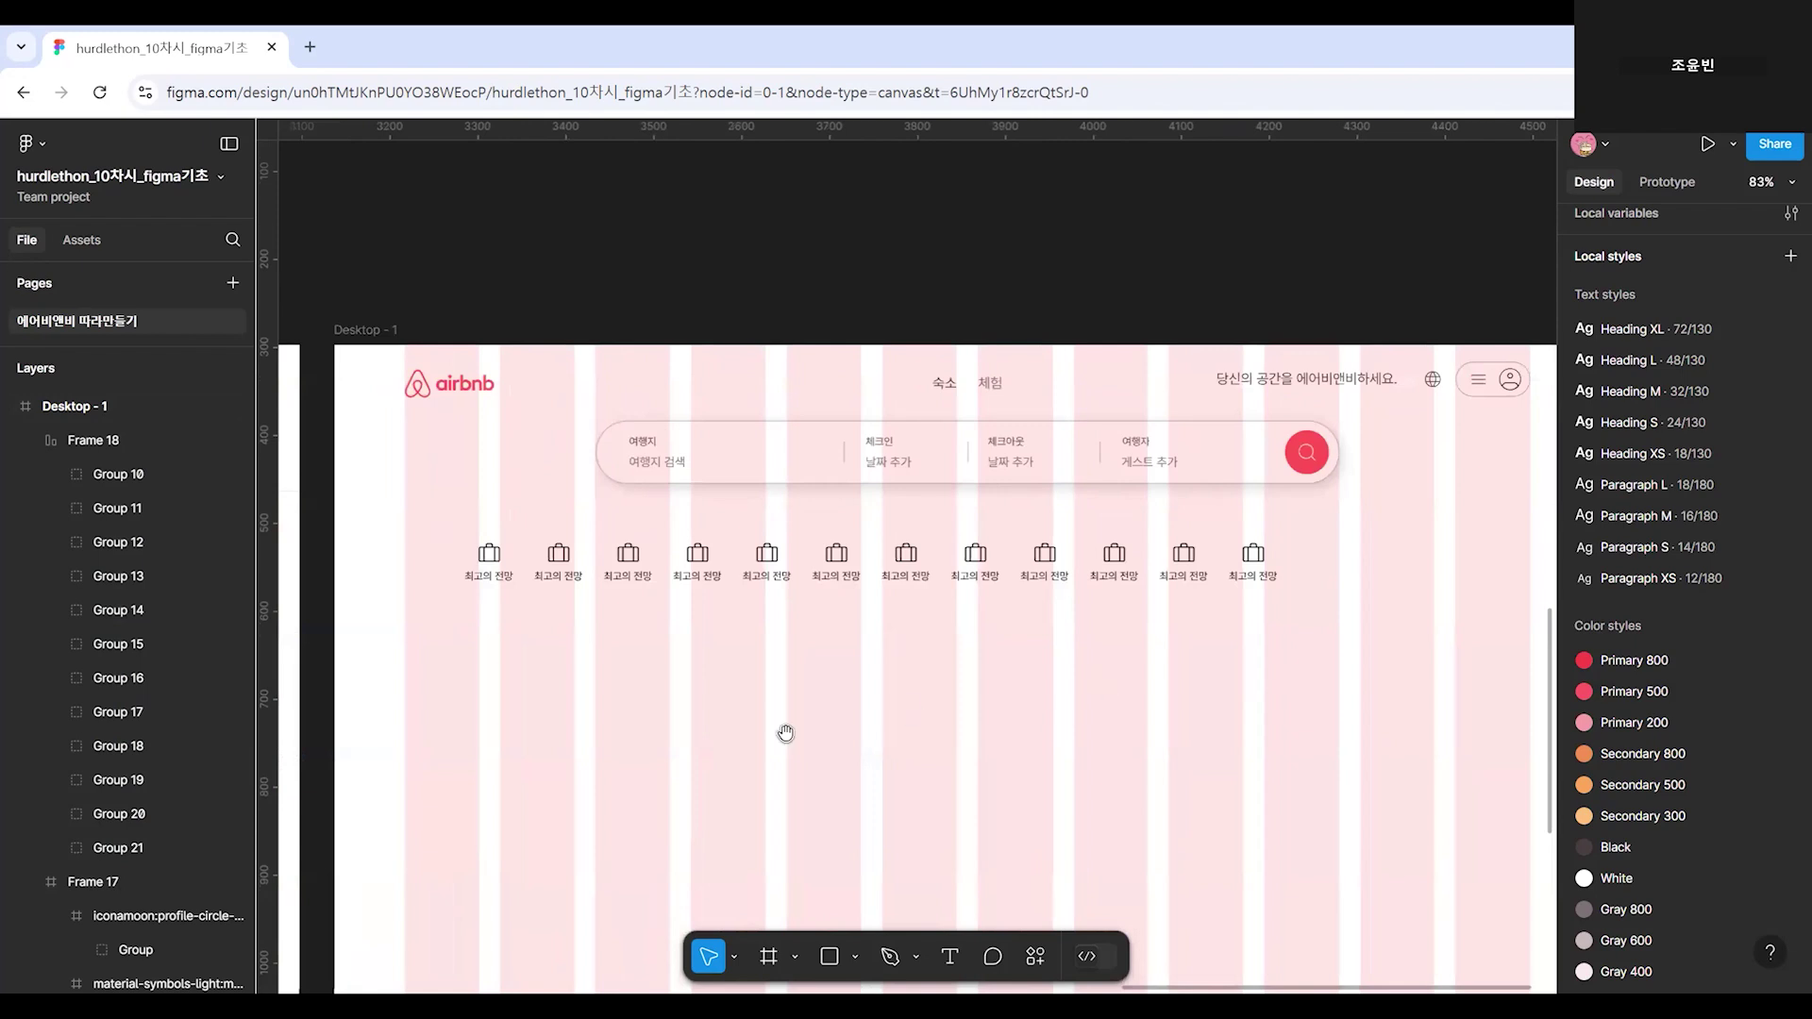
scroll(783, 732, left, 5)
scroll(808, 687, right, 6)
Set the category row's horizontal padding to 0.
click(928, 597)
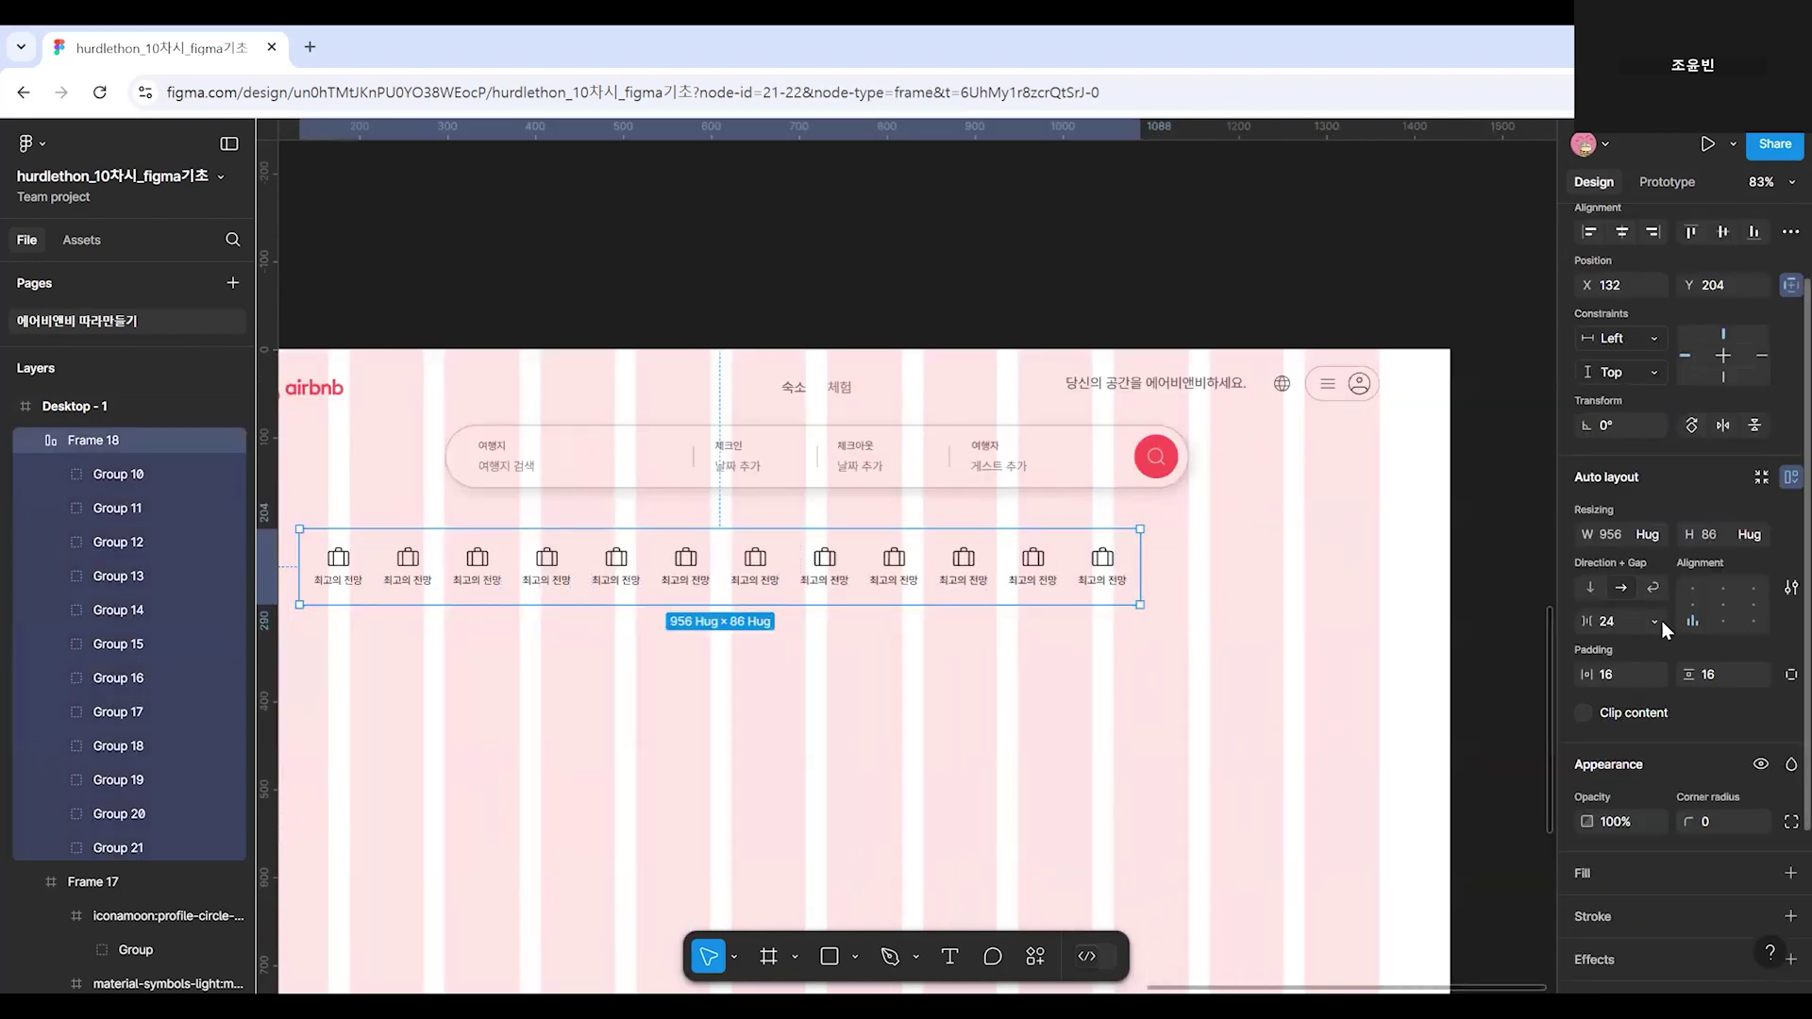
click(514, 727)
scroll(1023, 708, left, 10)
scroll(804, 560, right, 1)
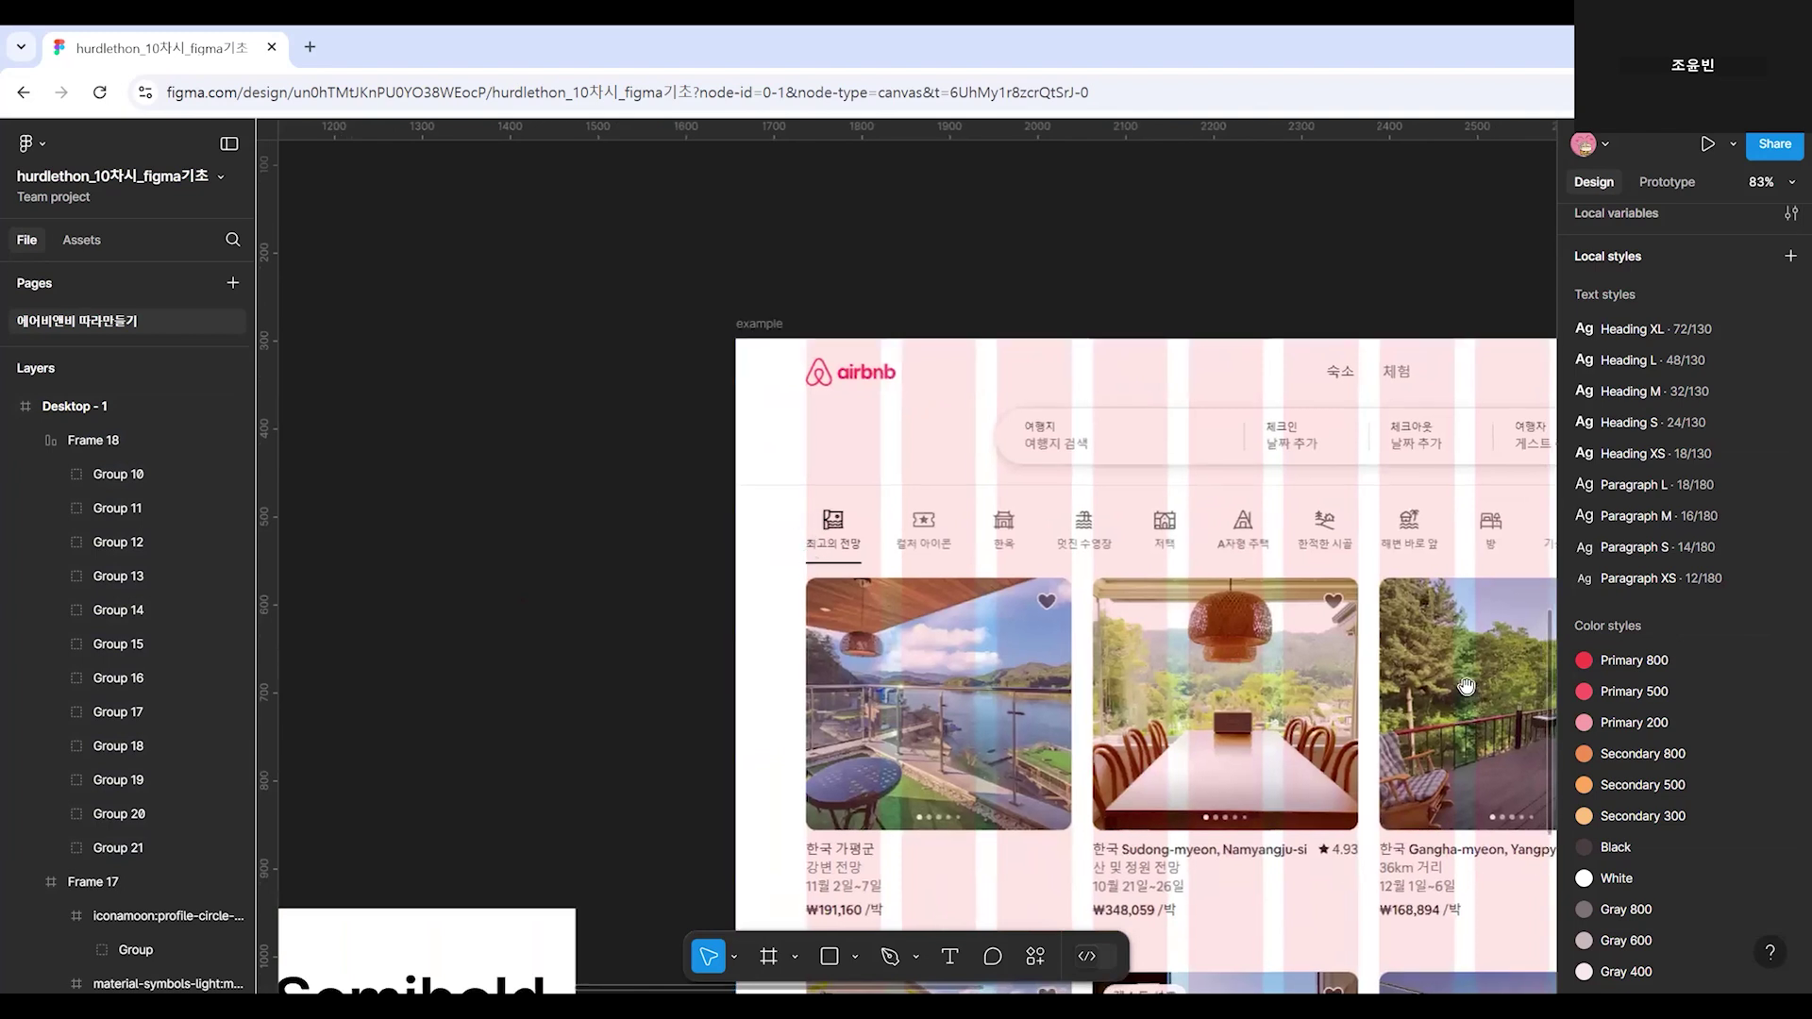
scroll(1255, 670, right, 15)
click(1548, 638)
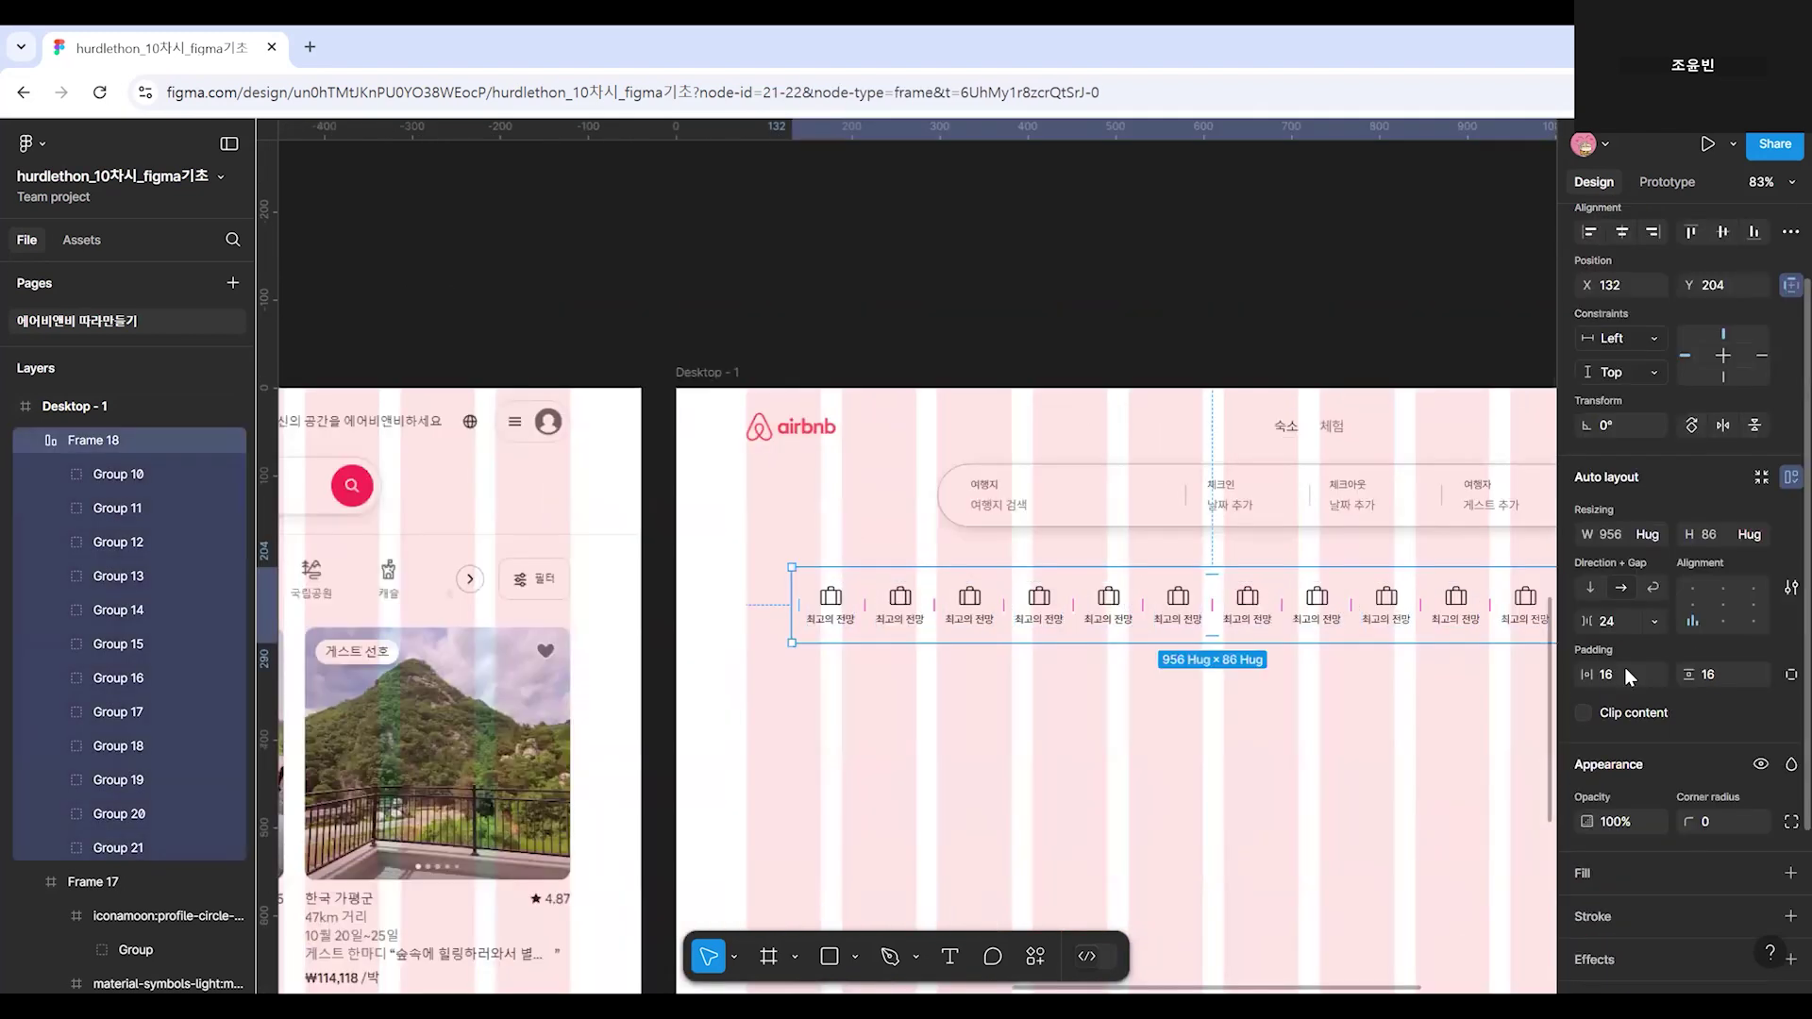
click(1623, 674)
text(0)
key(Return)
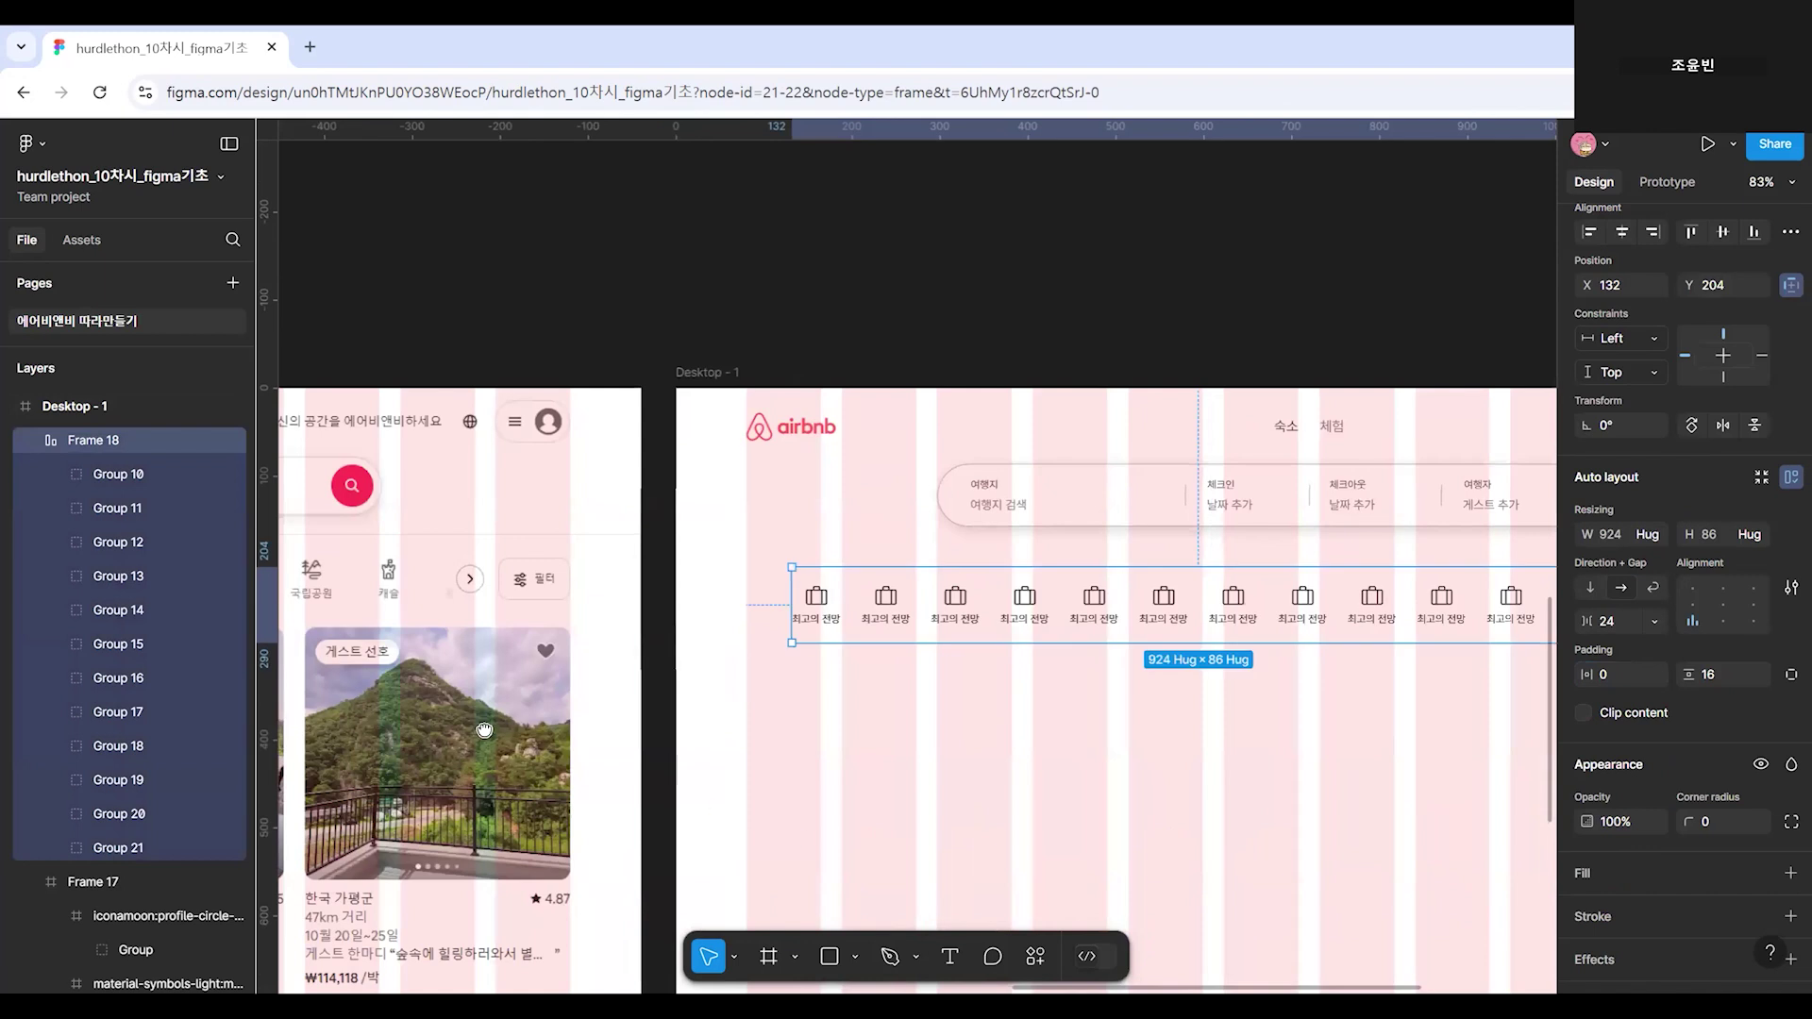
Check the selected category's underline spacing in the example frame and set the category row's vertical padding to 12.
scroll(1203, 705, left, 3)
scroll(1204, 705, left, 15)
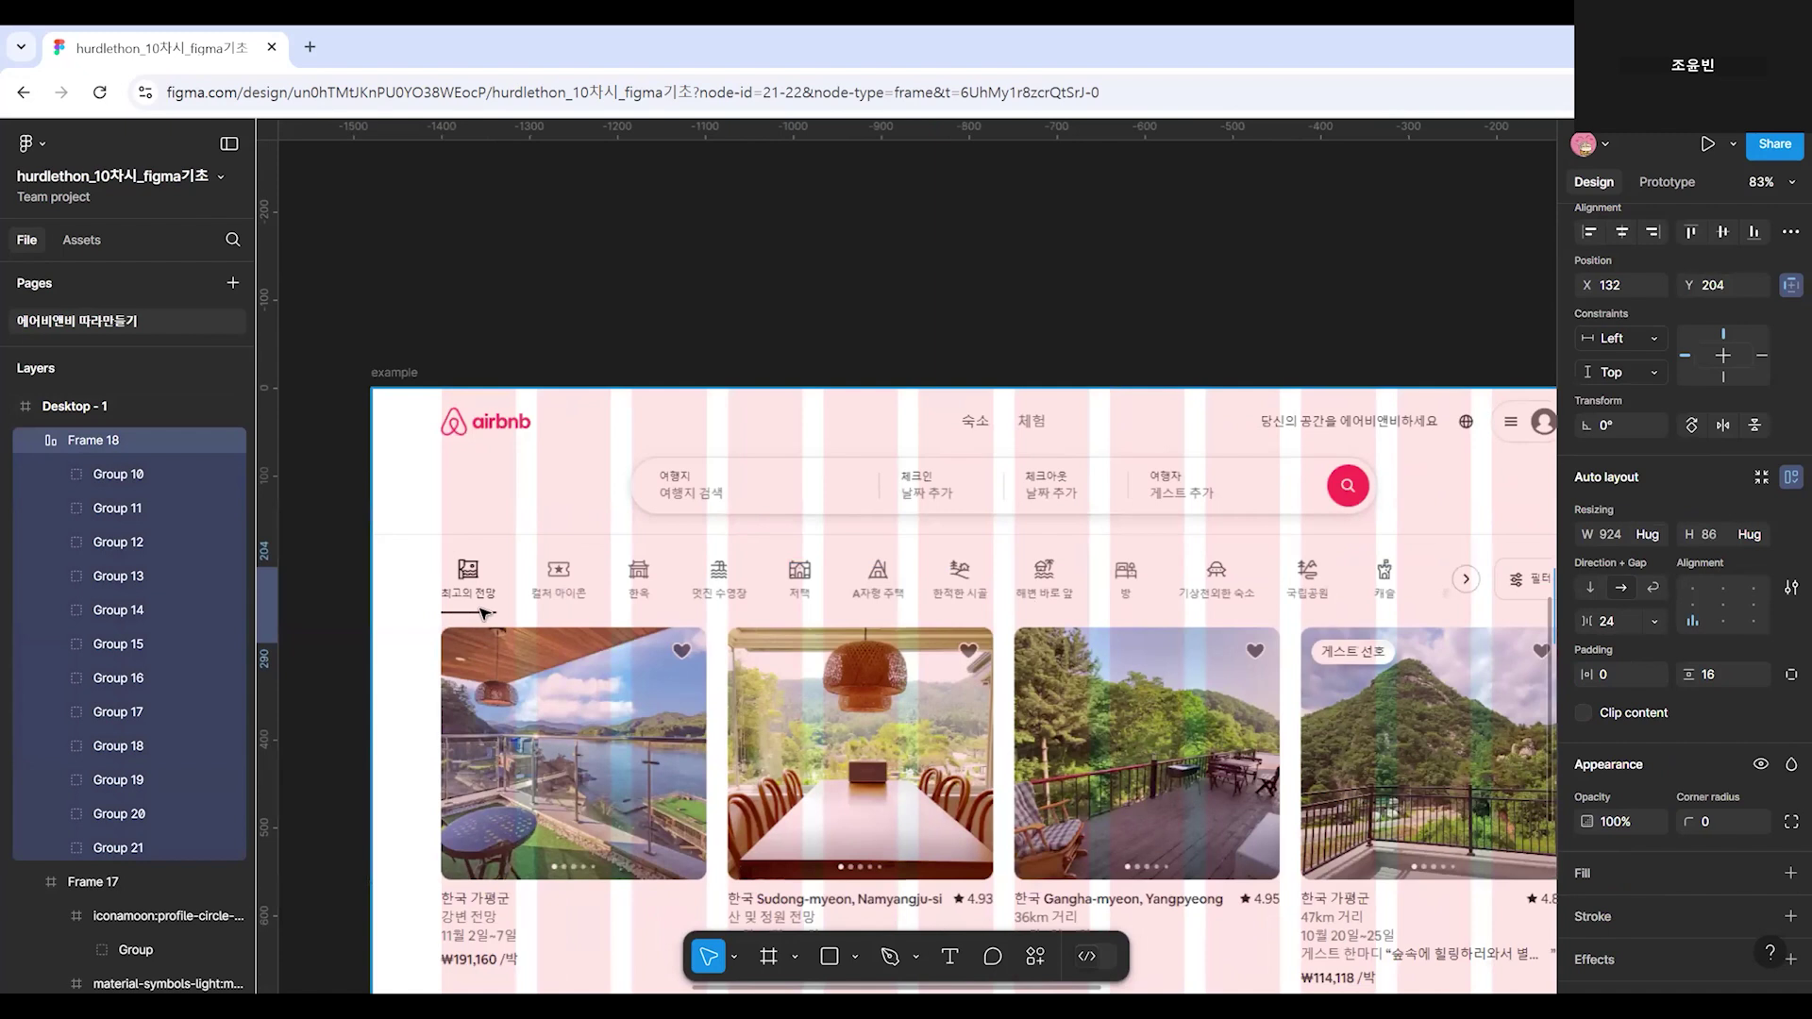
scroll(488, 618, up, 5)
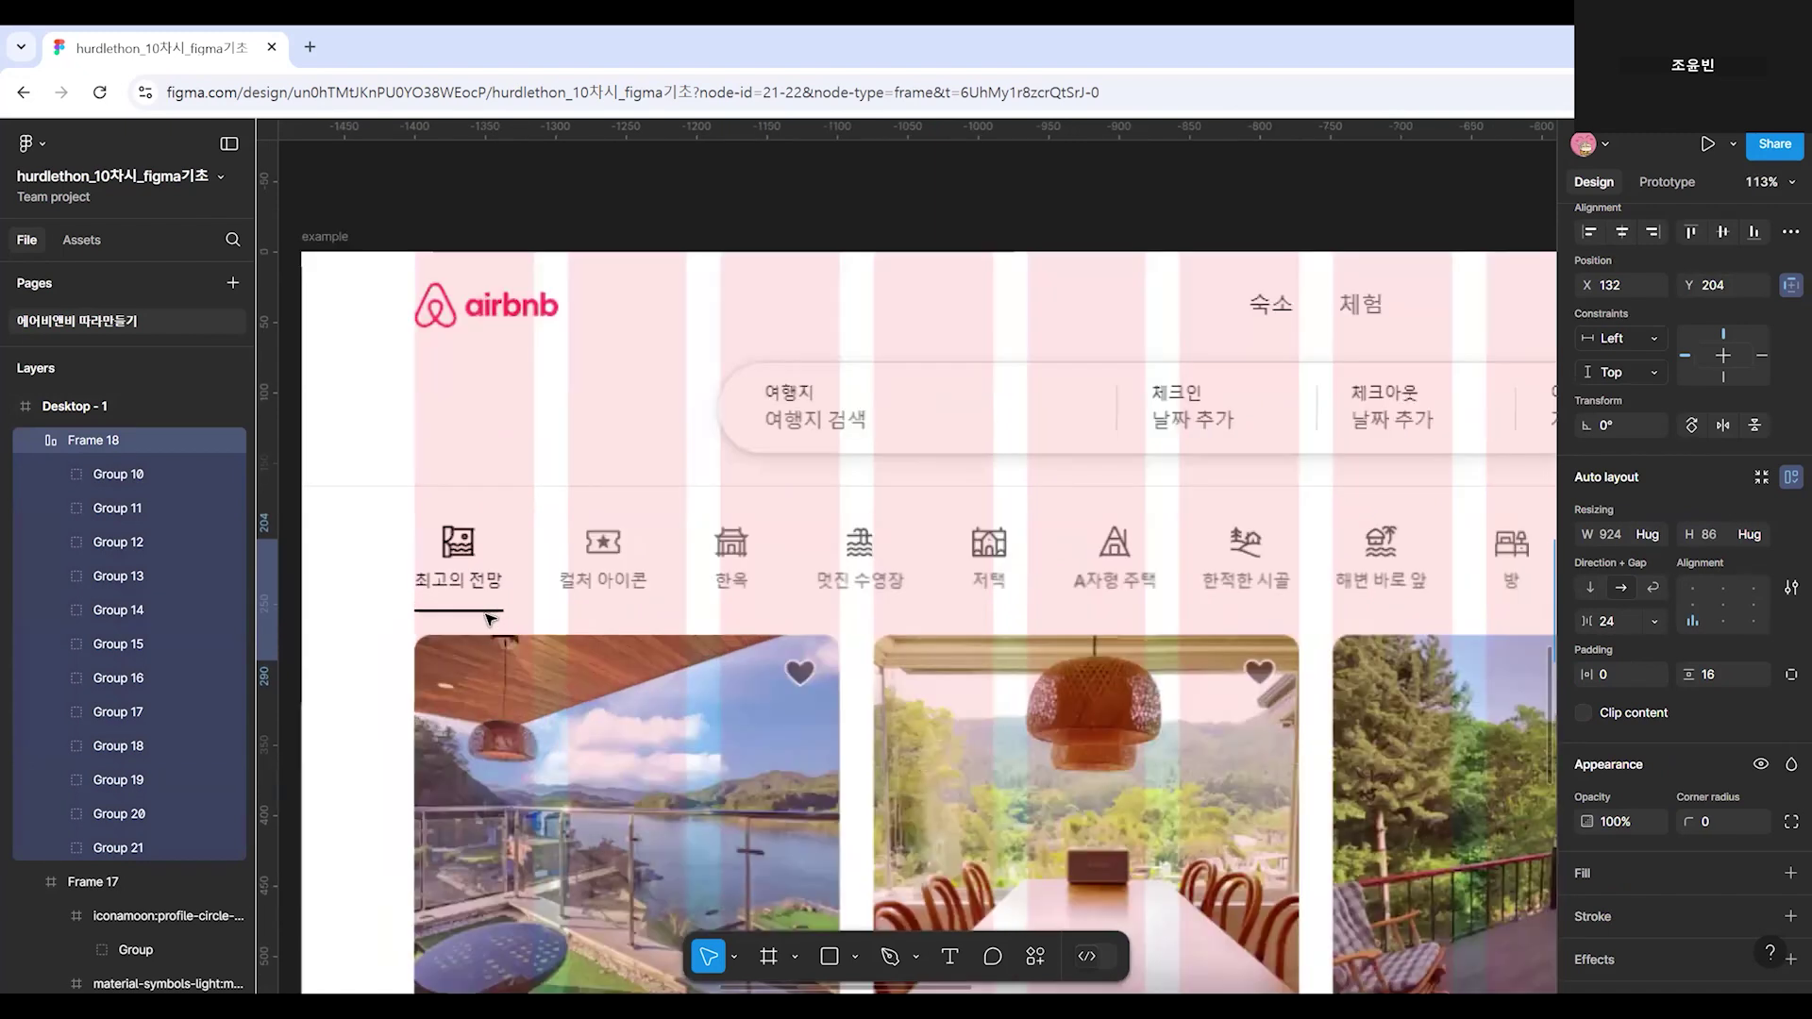
scroll(623, 631, down, 5)
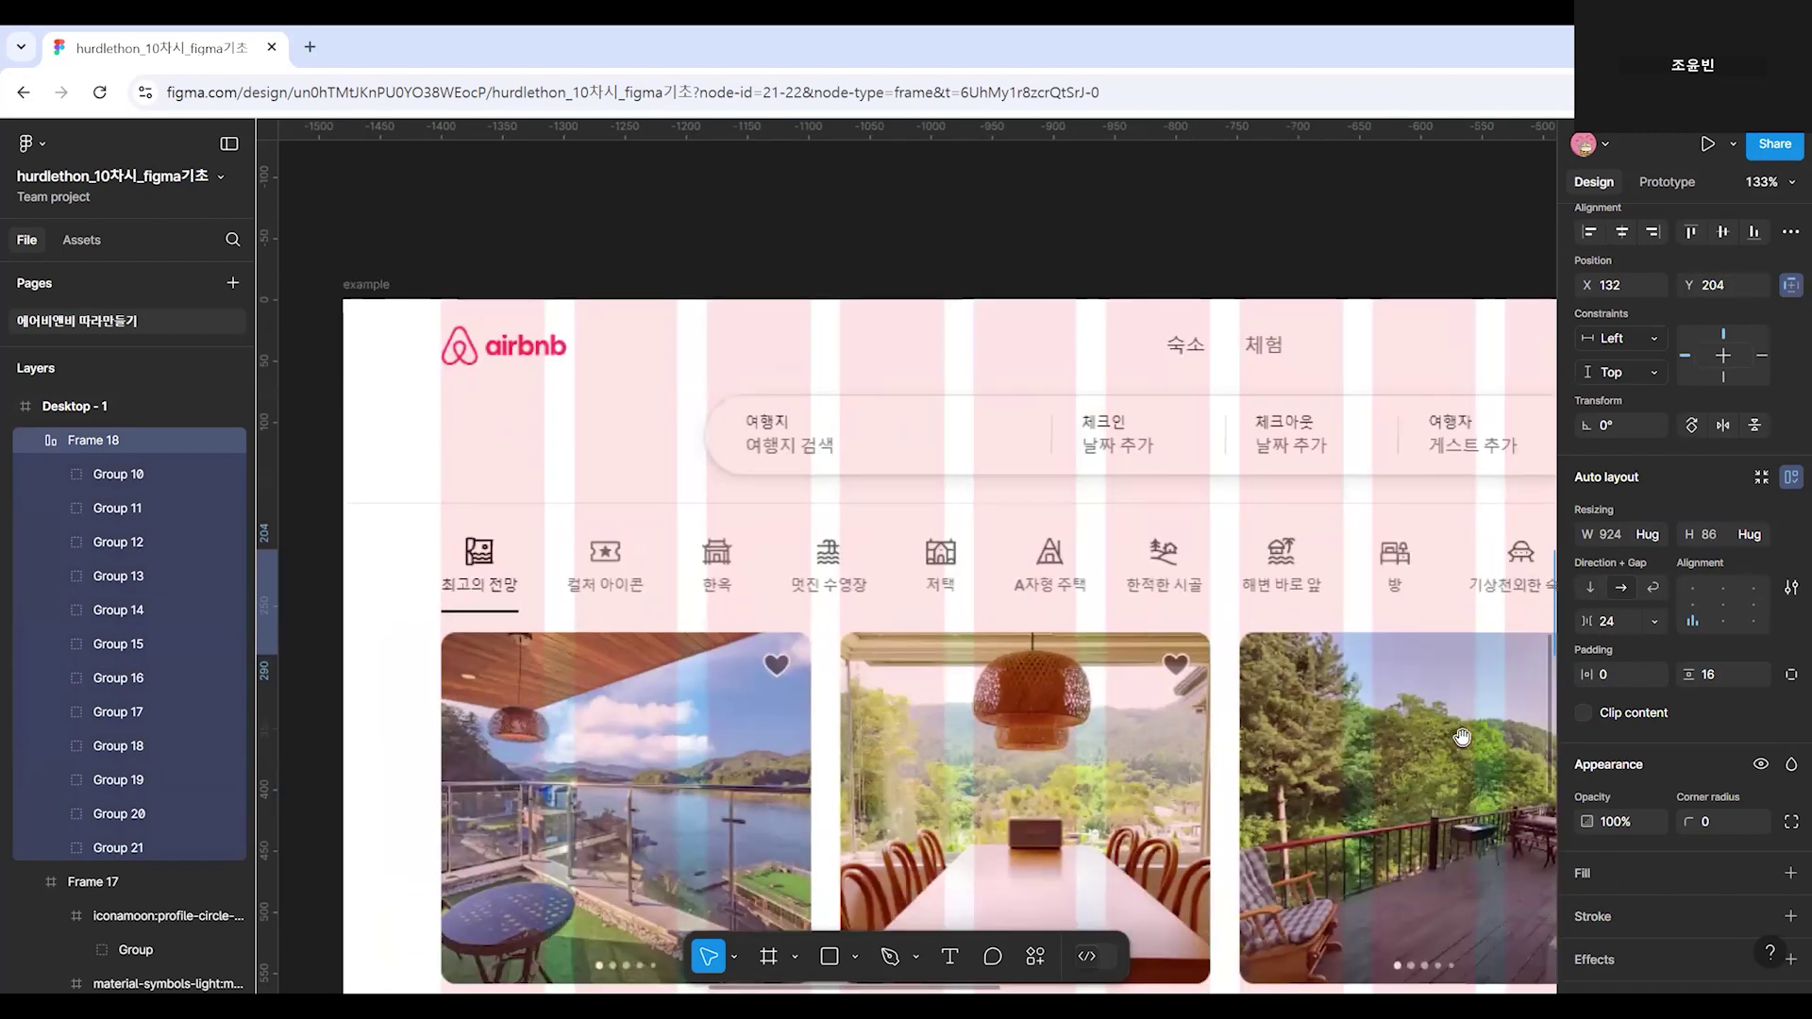
scroll(825, 722, right, 10)
scroll(986, 621, right, 5)
click(1724, 673)
text(12)
key(Return)
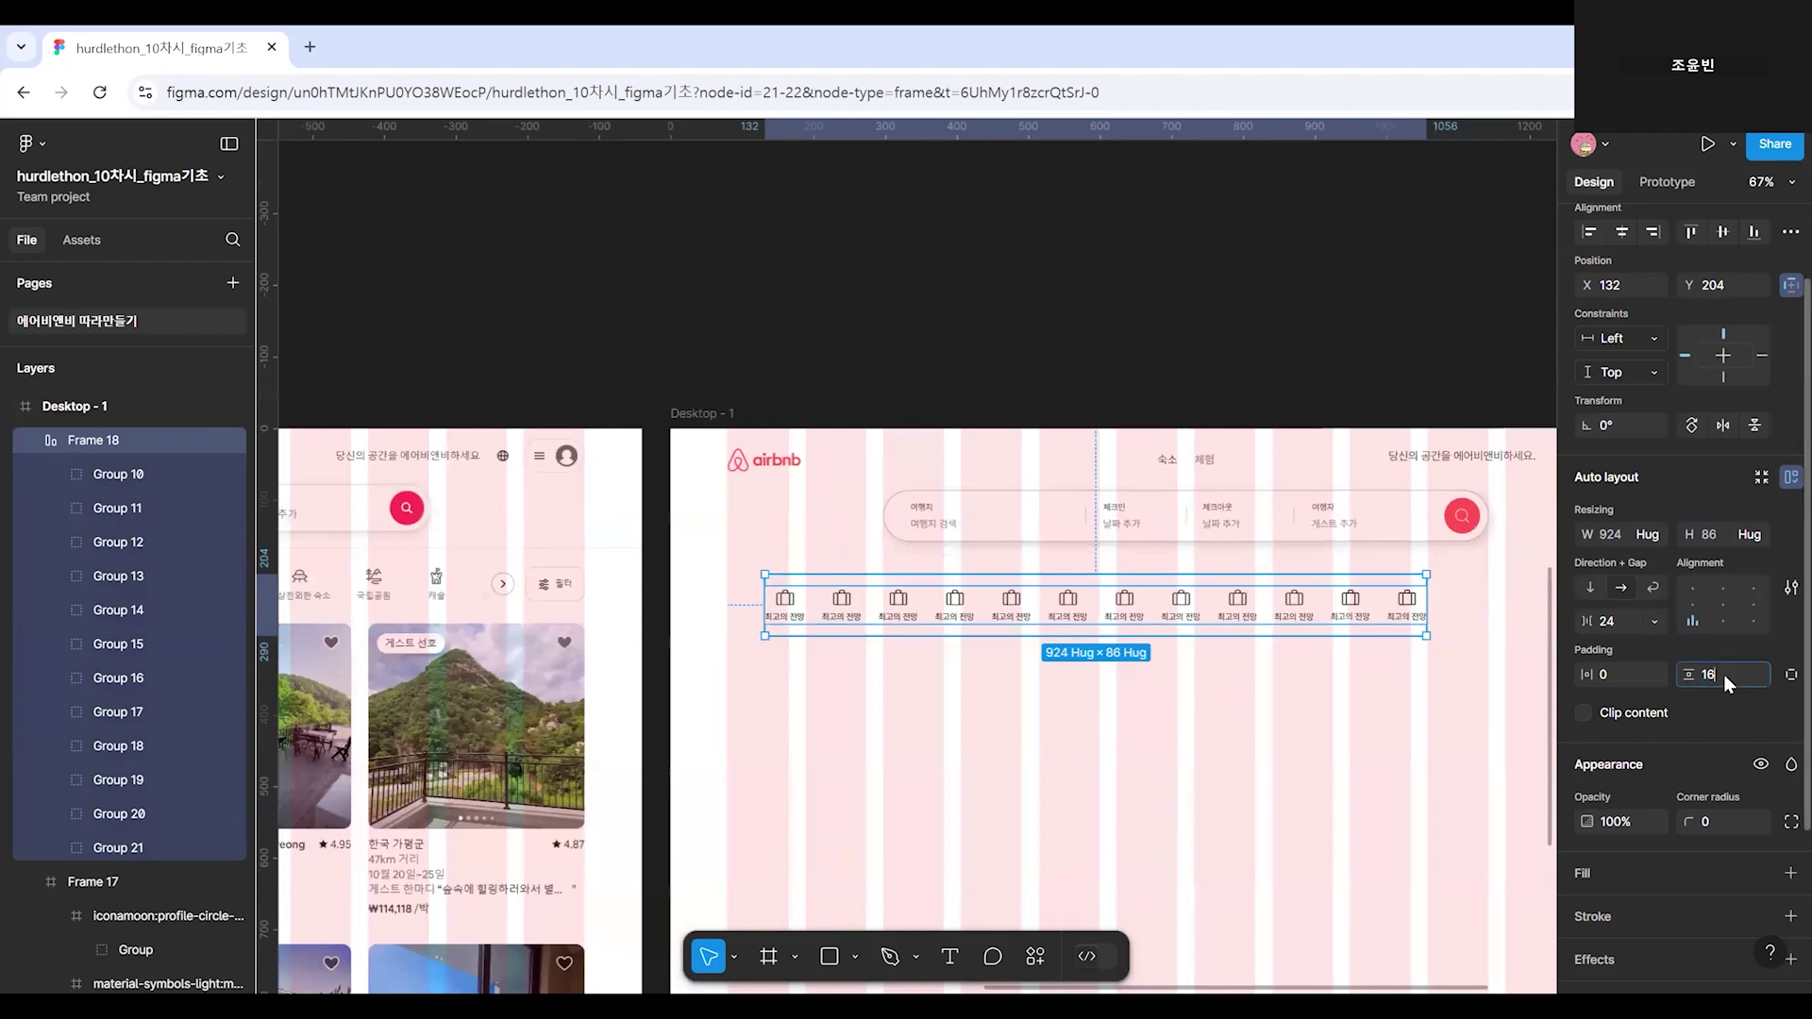
Move the category row to X 80, Y 204 so it lines up with the first layout column and the logo.
scroll(849, 769, up, 5)
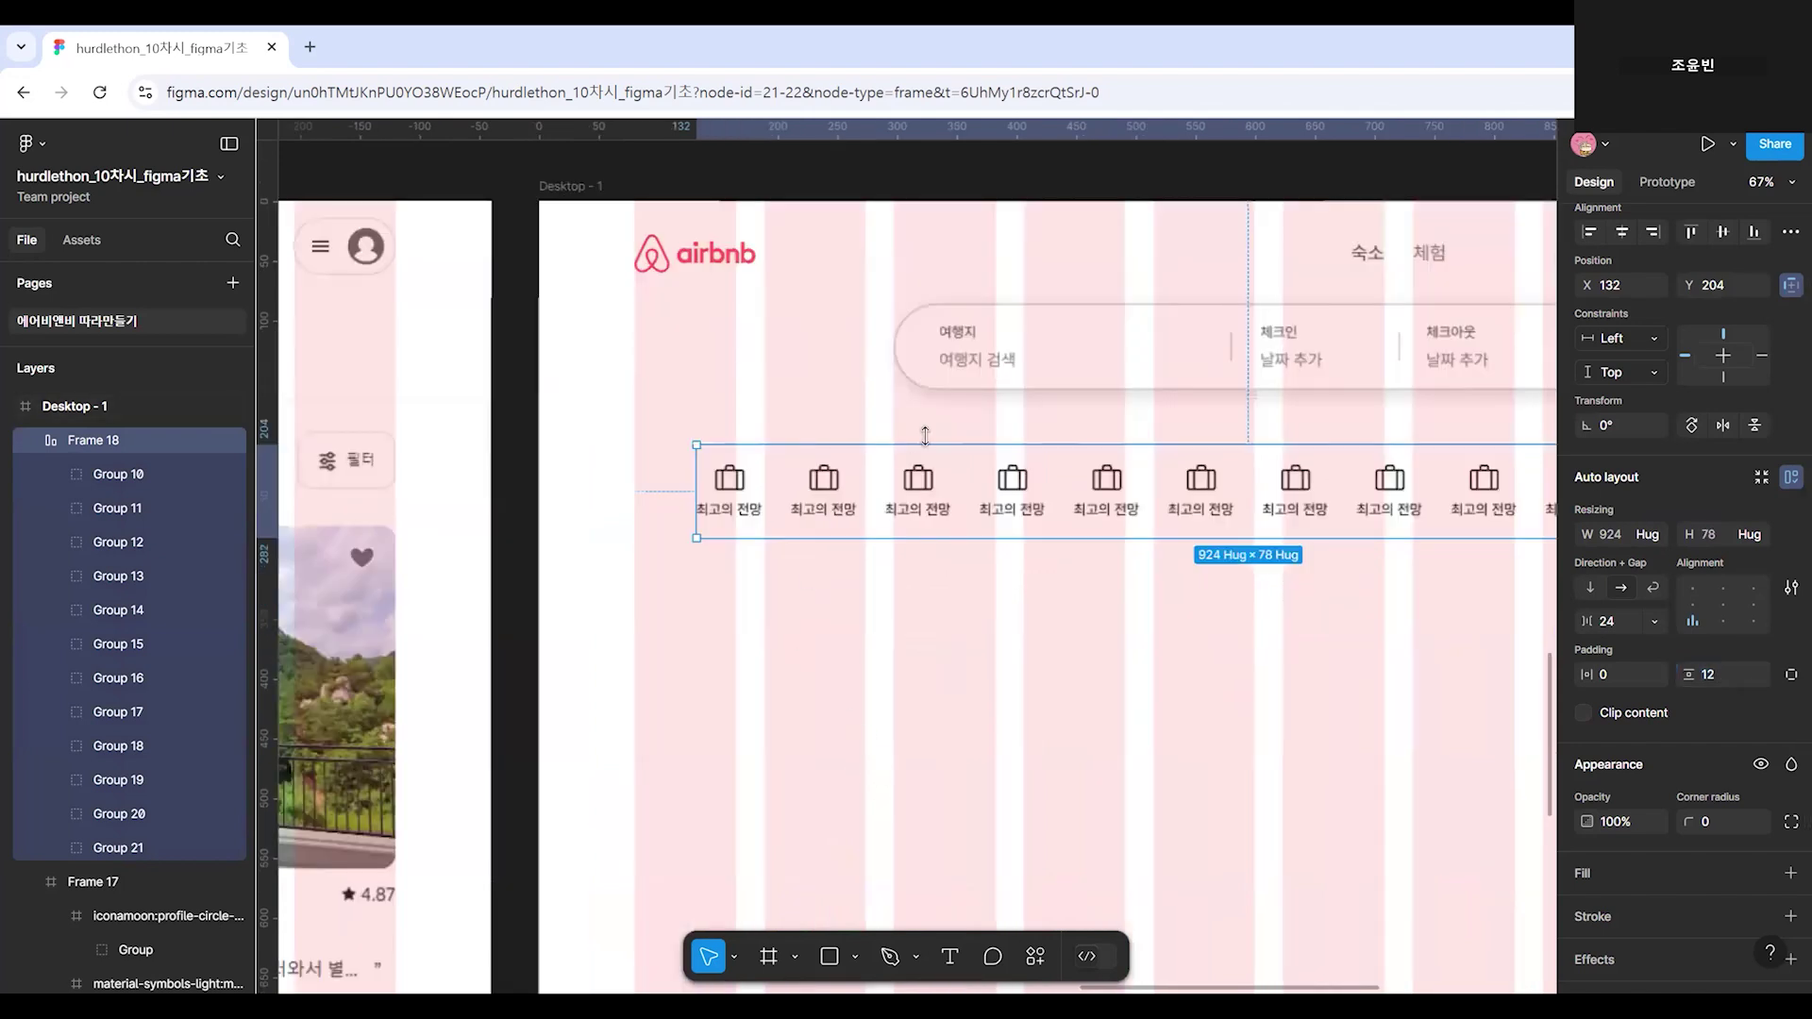
scroll(926, 432, right, 3)
scroll(1023, 668, down, 3)
mouse_move(1096, 653)
mouse_down()
mouse_move(1010, 655)
mouse_move(1085, 651)
mouse_up()
drag(745, 539, 690, 538)
mouse_move(520, 538)
mouse_down()
mouse_move(502, 537)
mouse_move(516, 546)
mouse_up()
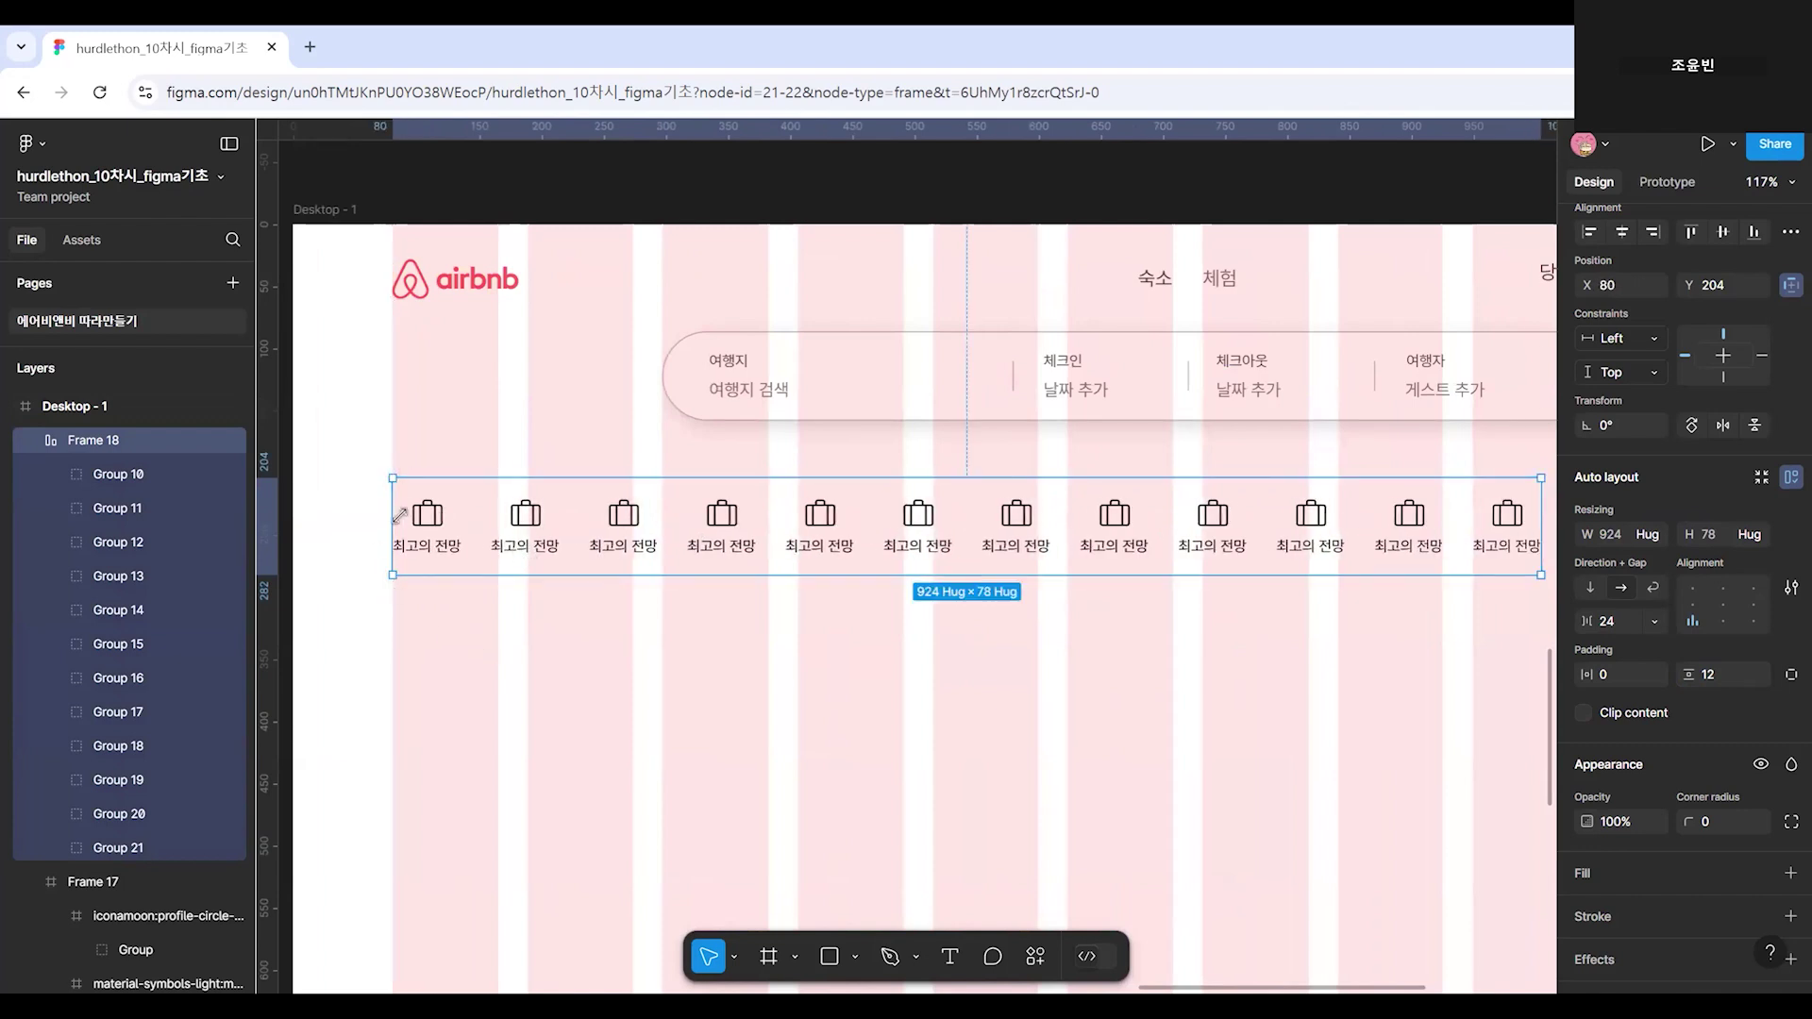
Try a gap of 32 between the category items, then set the gap to 40.
scroll(869, 716, down, 3)
scroll(1403, 615, down, 2)
scroll(1215, 614, up, 2)
scroll(1215, 614, right, 1)
click(1636, 624)
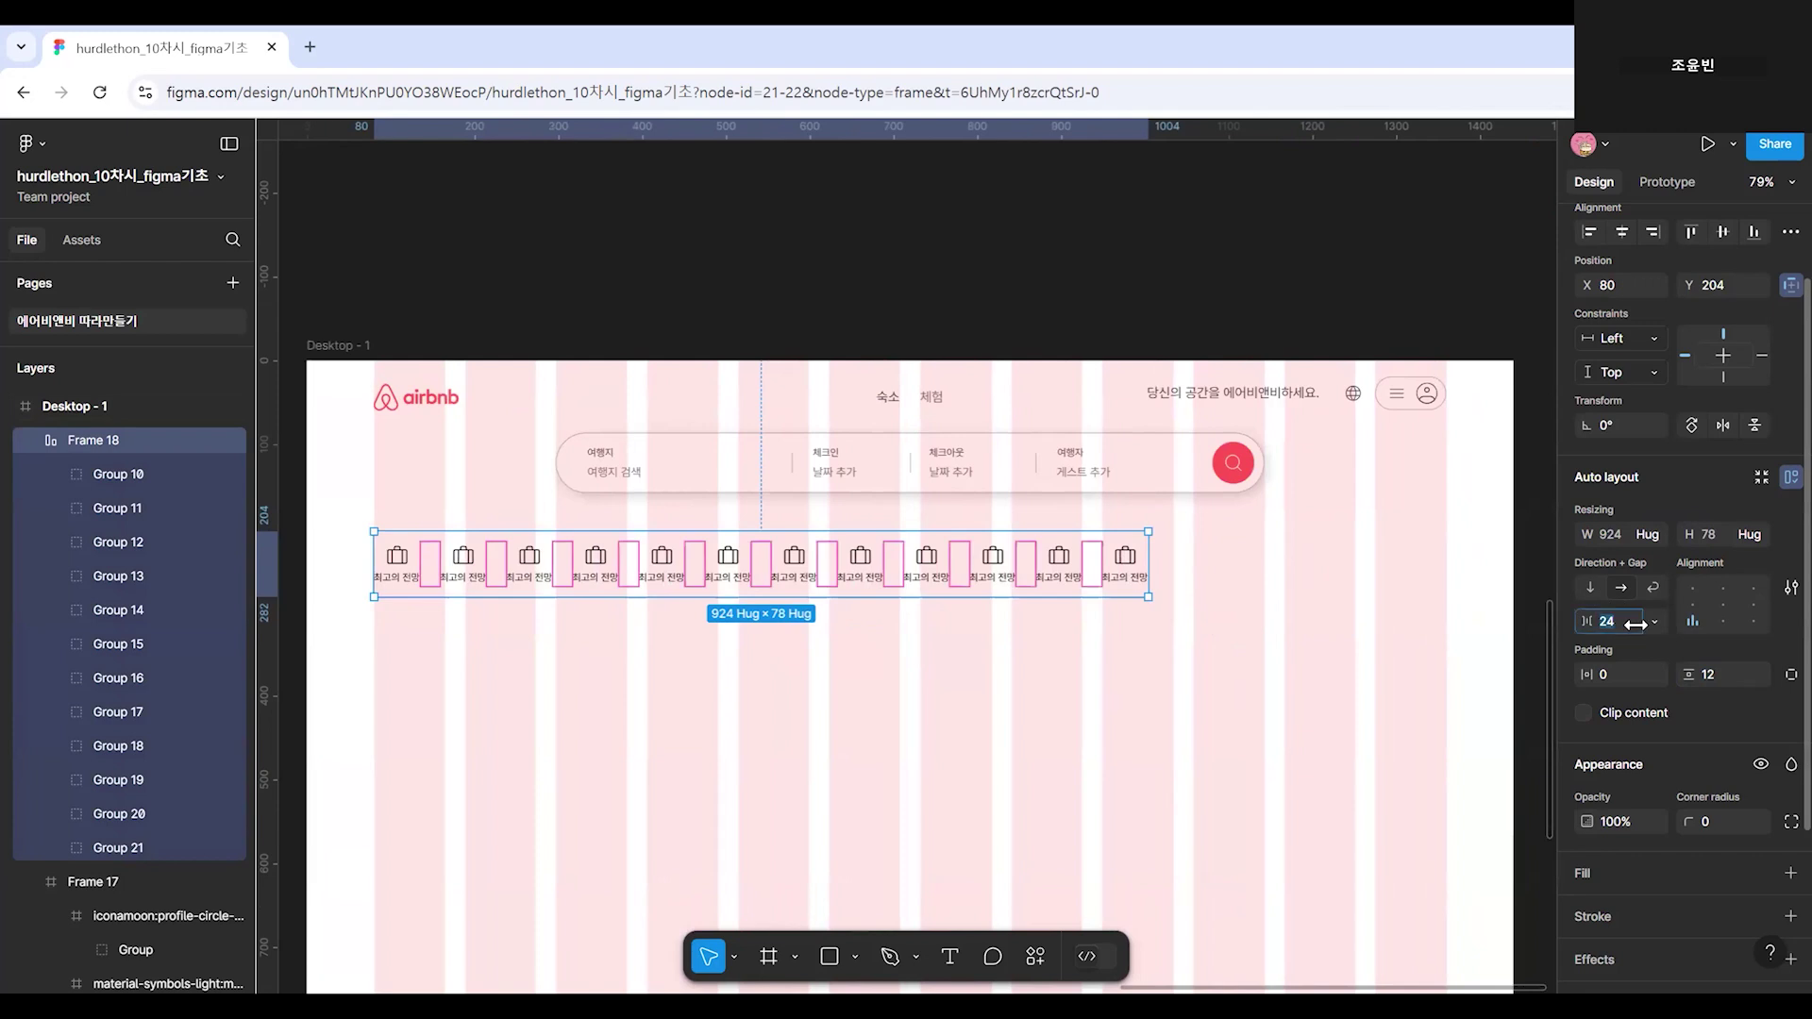
text(32)
key(Return)
click(1636, 624)
text(40)
key(Return)
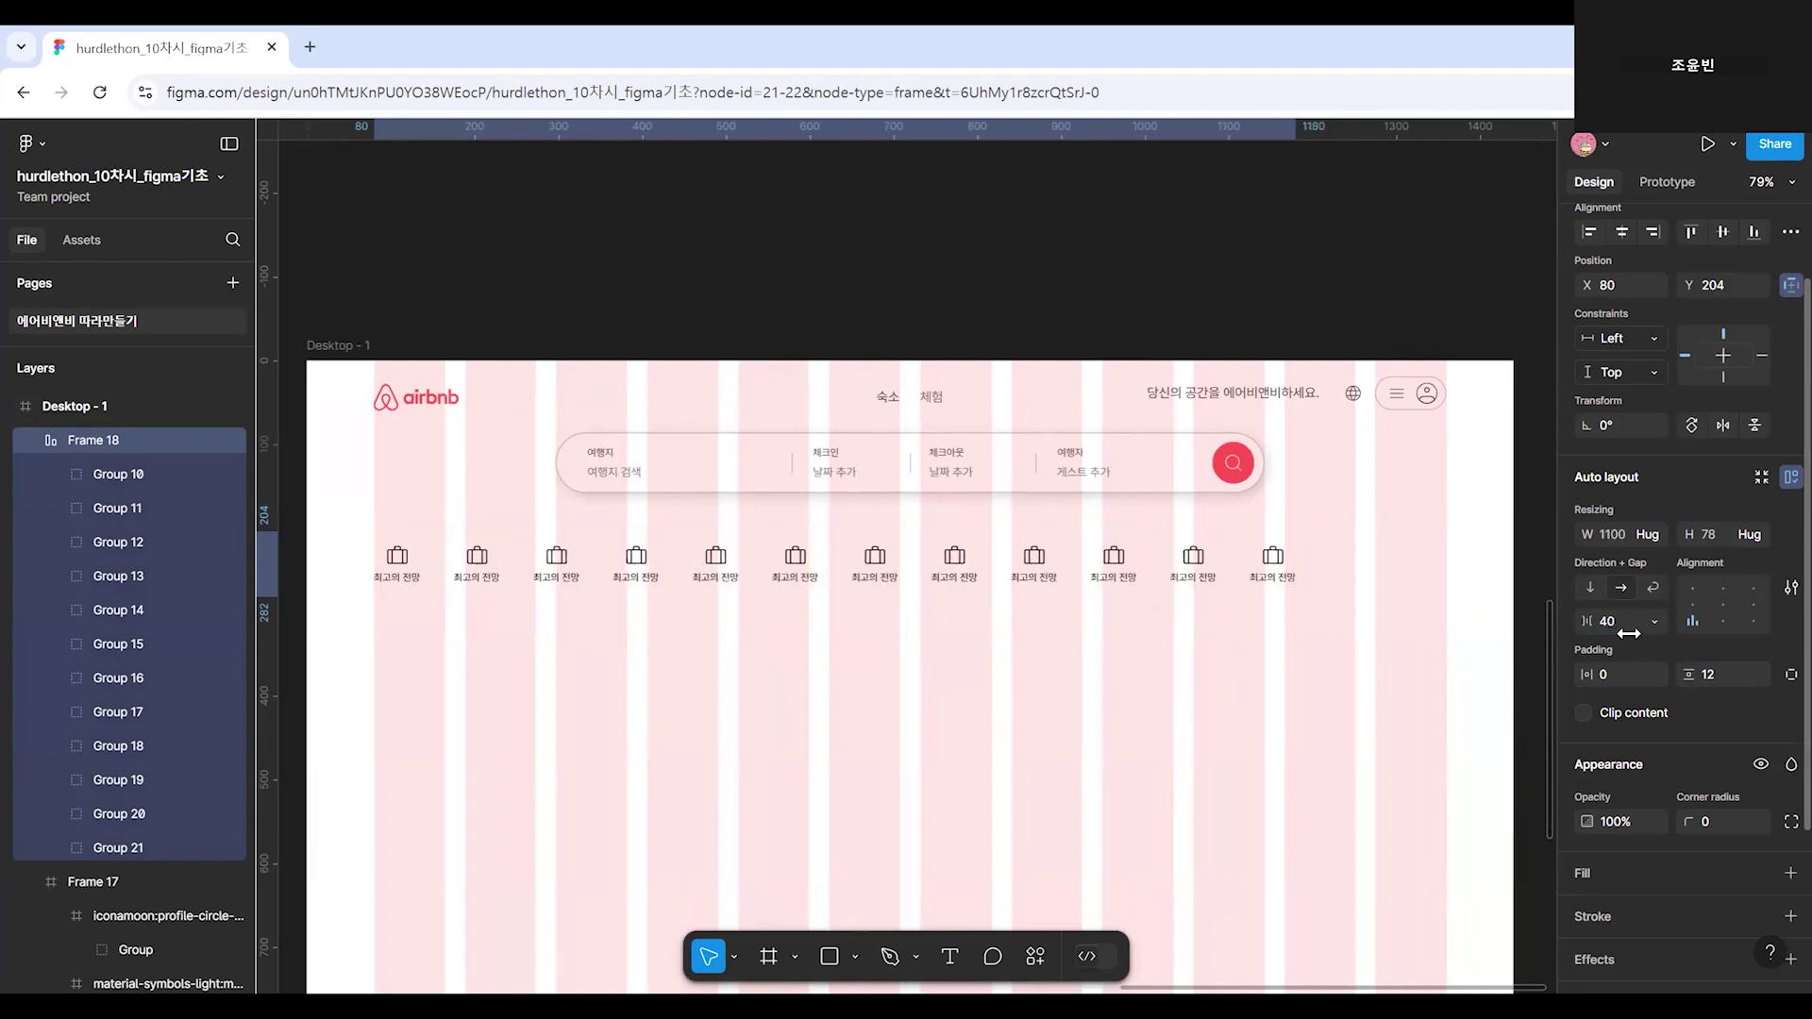
Compare the category row's spacing and icon and label colors with the example frame.
click(849, 740)
scroll(850, 740, down, 1)
ctrl+click(851, 740)
drag(888, 737, 1115, 734)
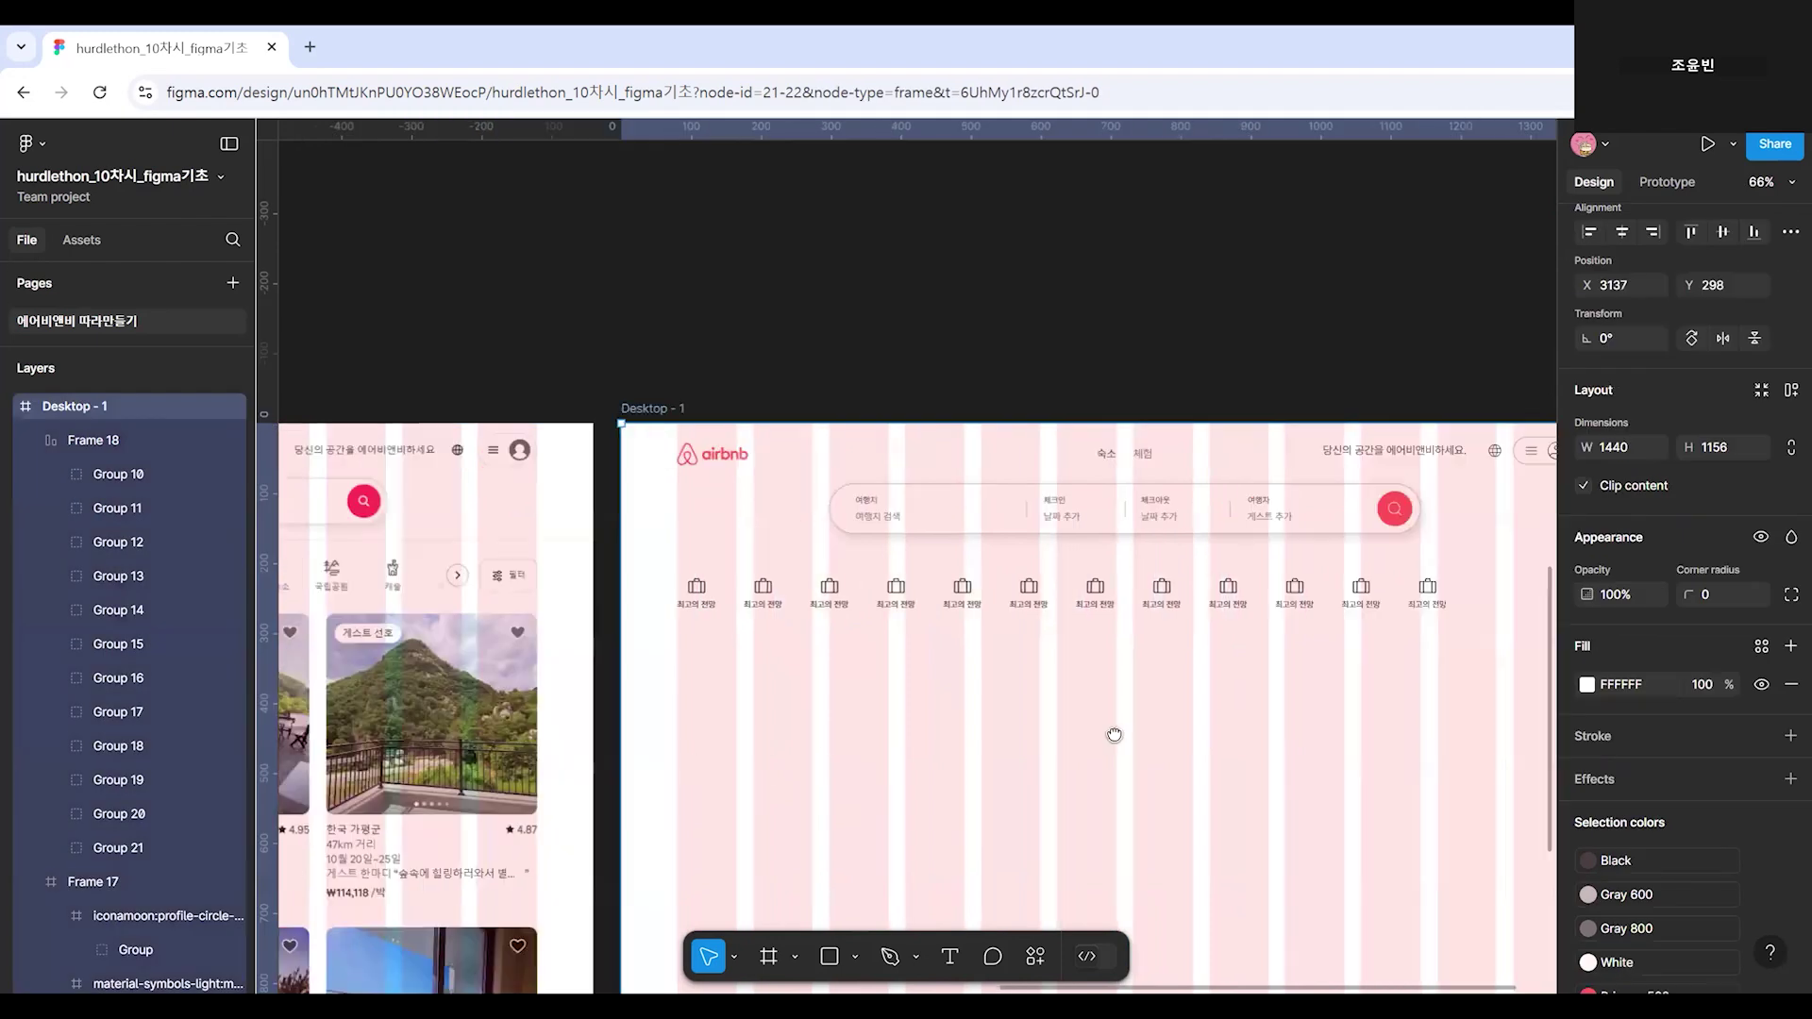
scroll(1115, 734, left, 5)
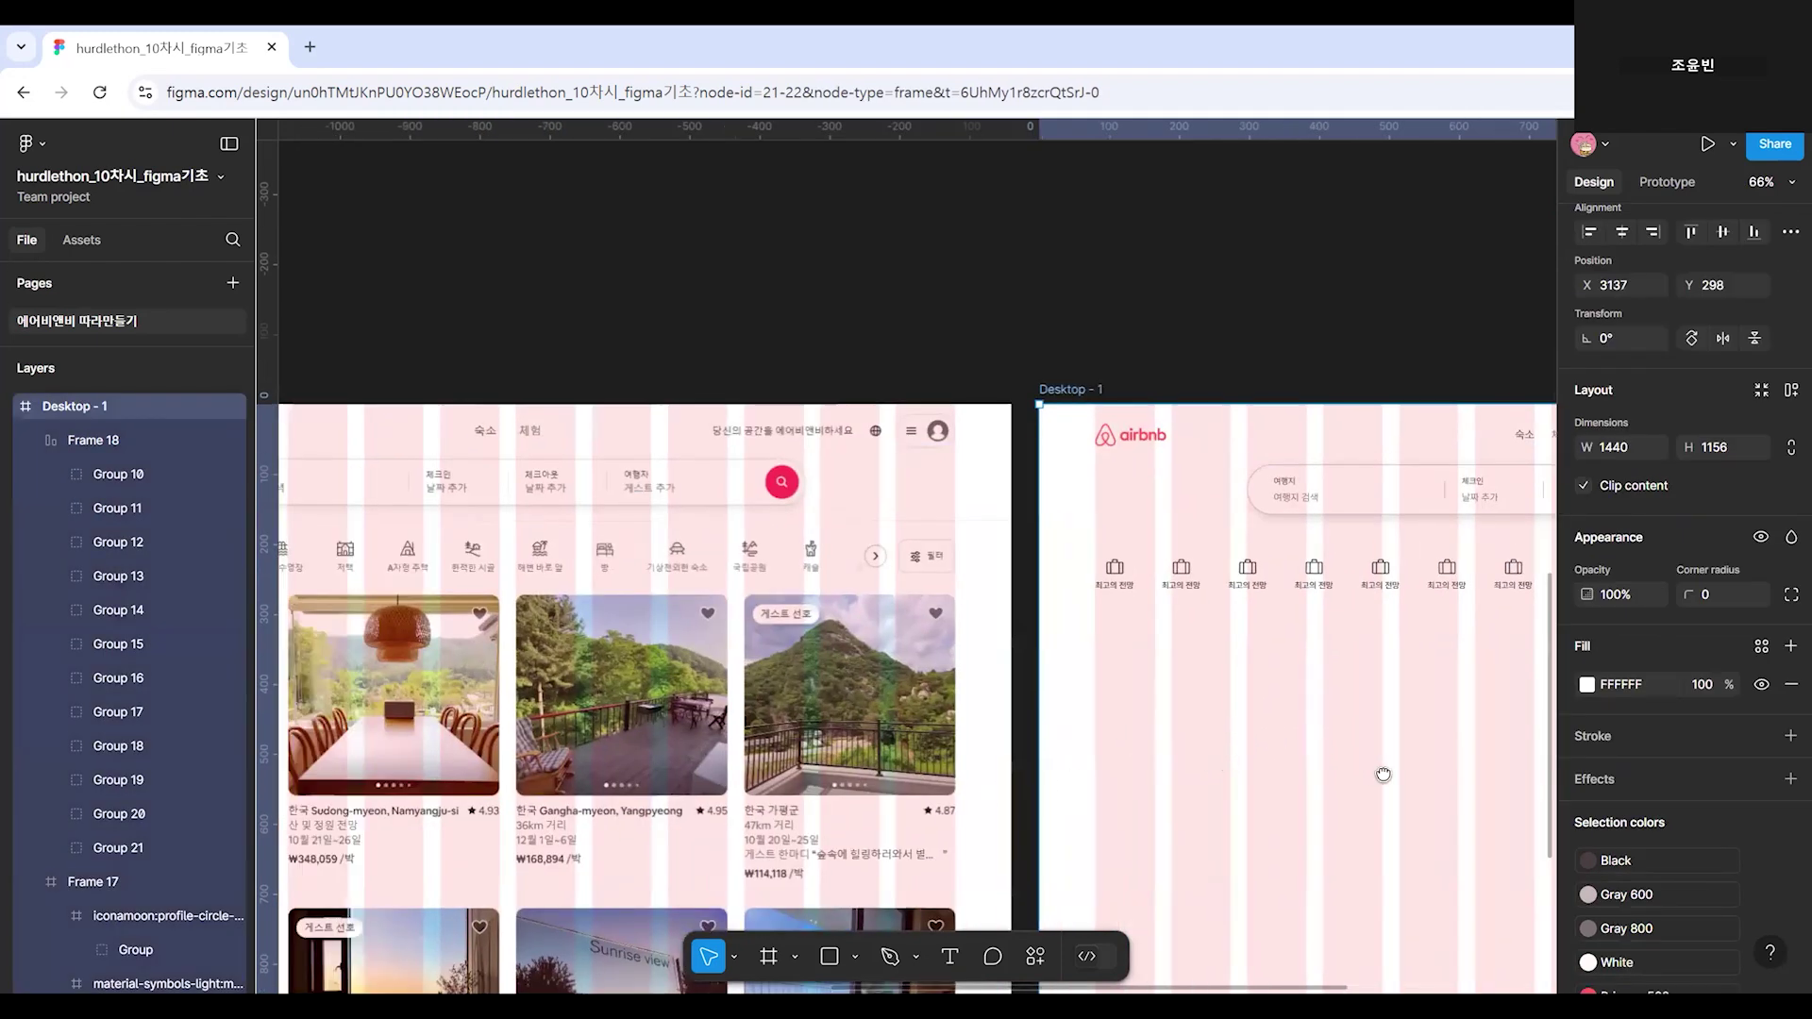
scroll(1383, 774, left, 5)
scroll(449, 561, up, 5)
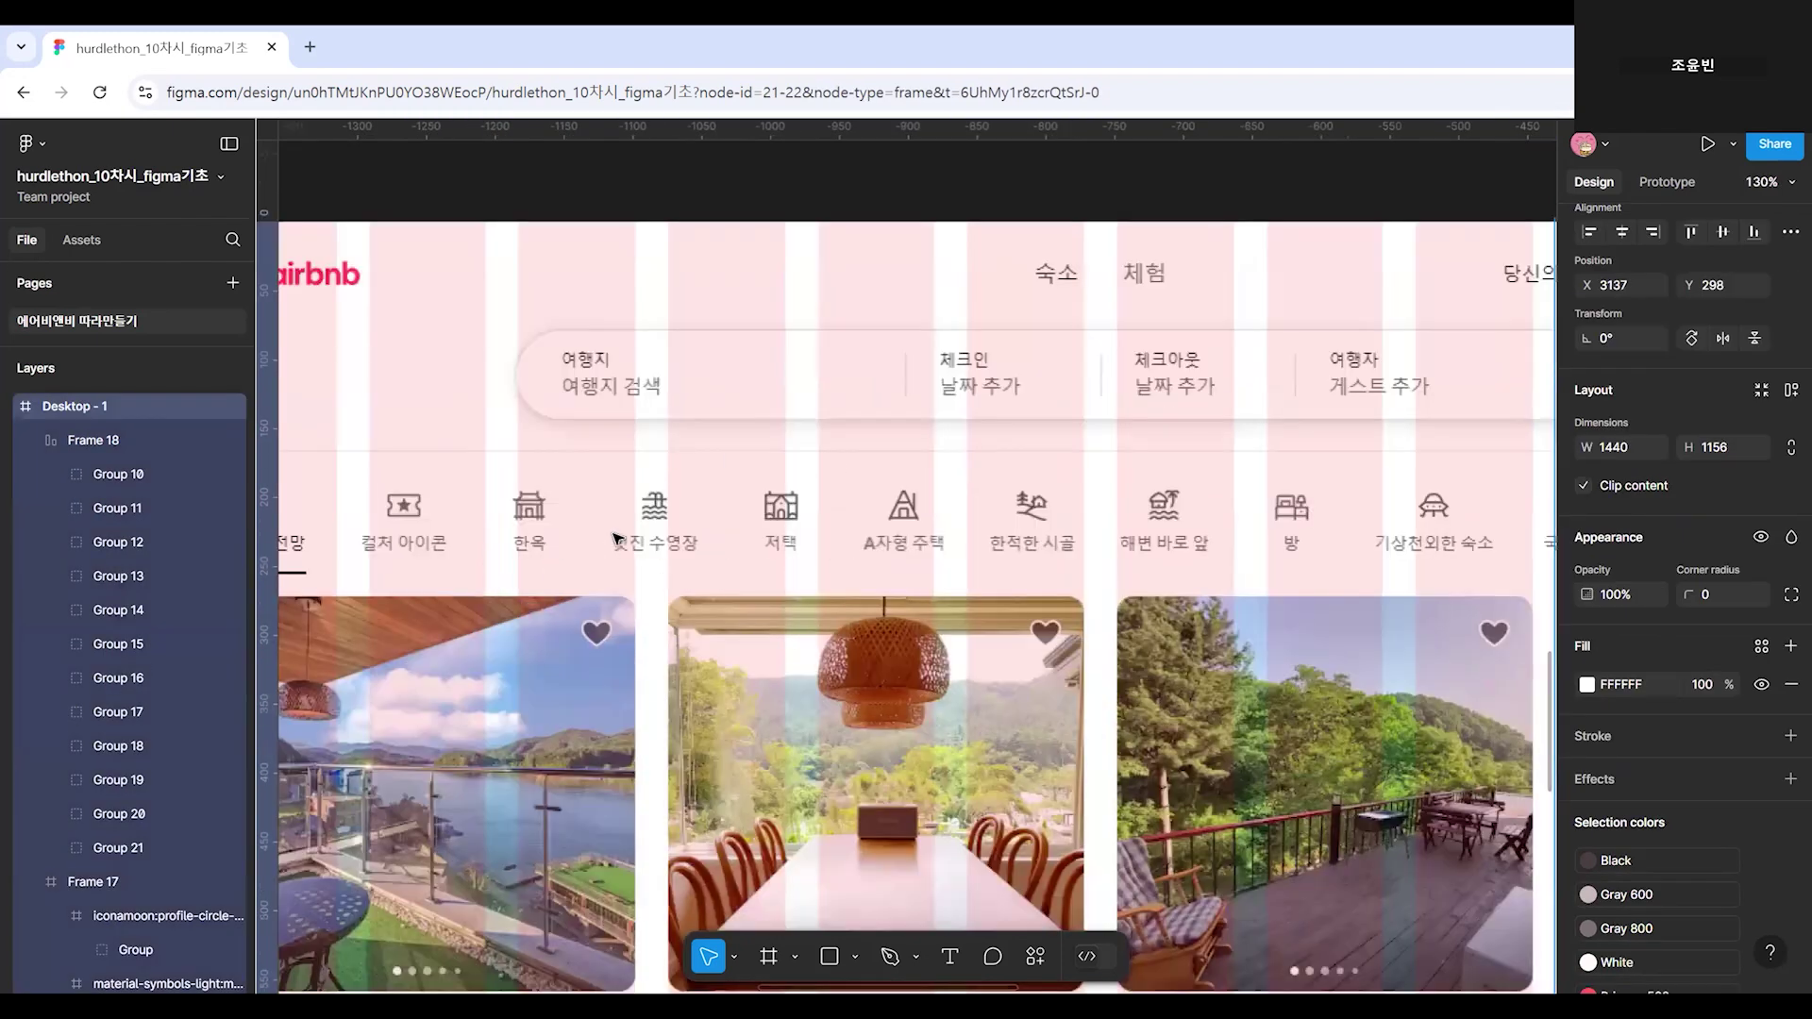
scroll(661, 566, left, 4)
scroll(736, 555, down, 3)
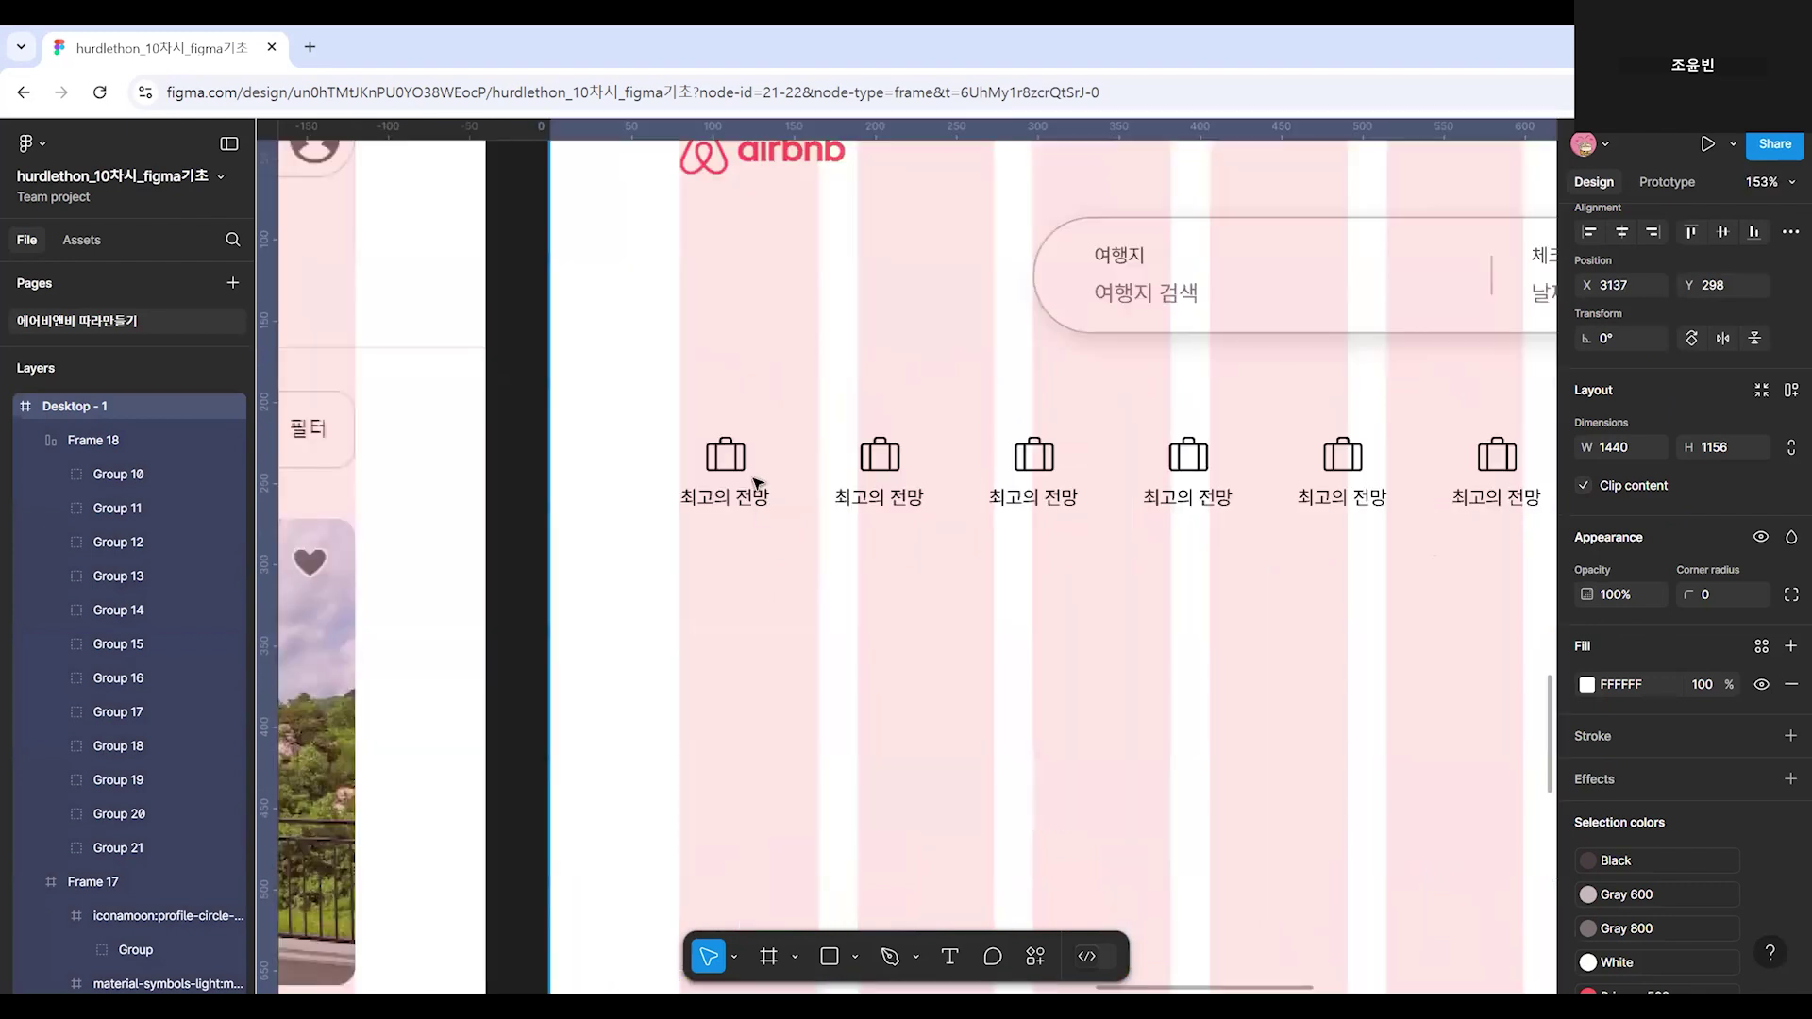
Apply the Black color style to the first category item, Group 10.
click(756, 482)
click(756, 482)
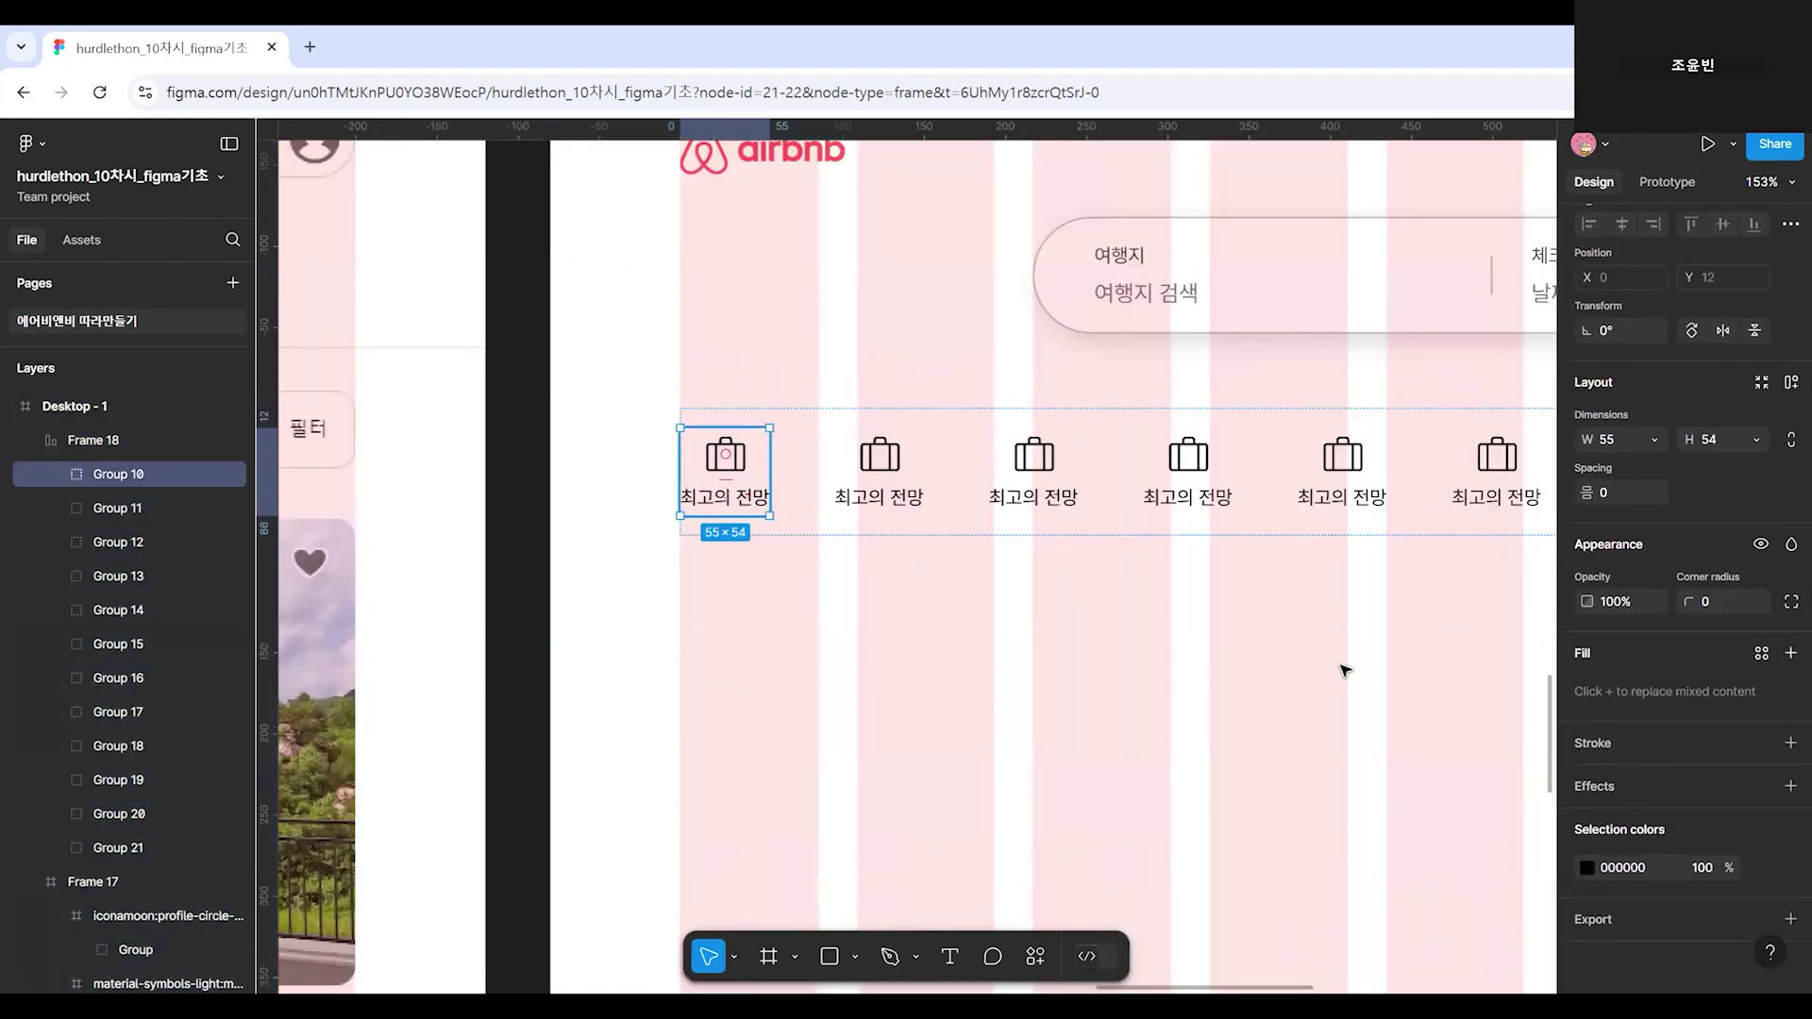
click(1586, 868)
click(1414, 395)
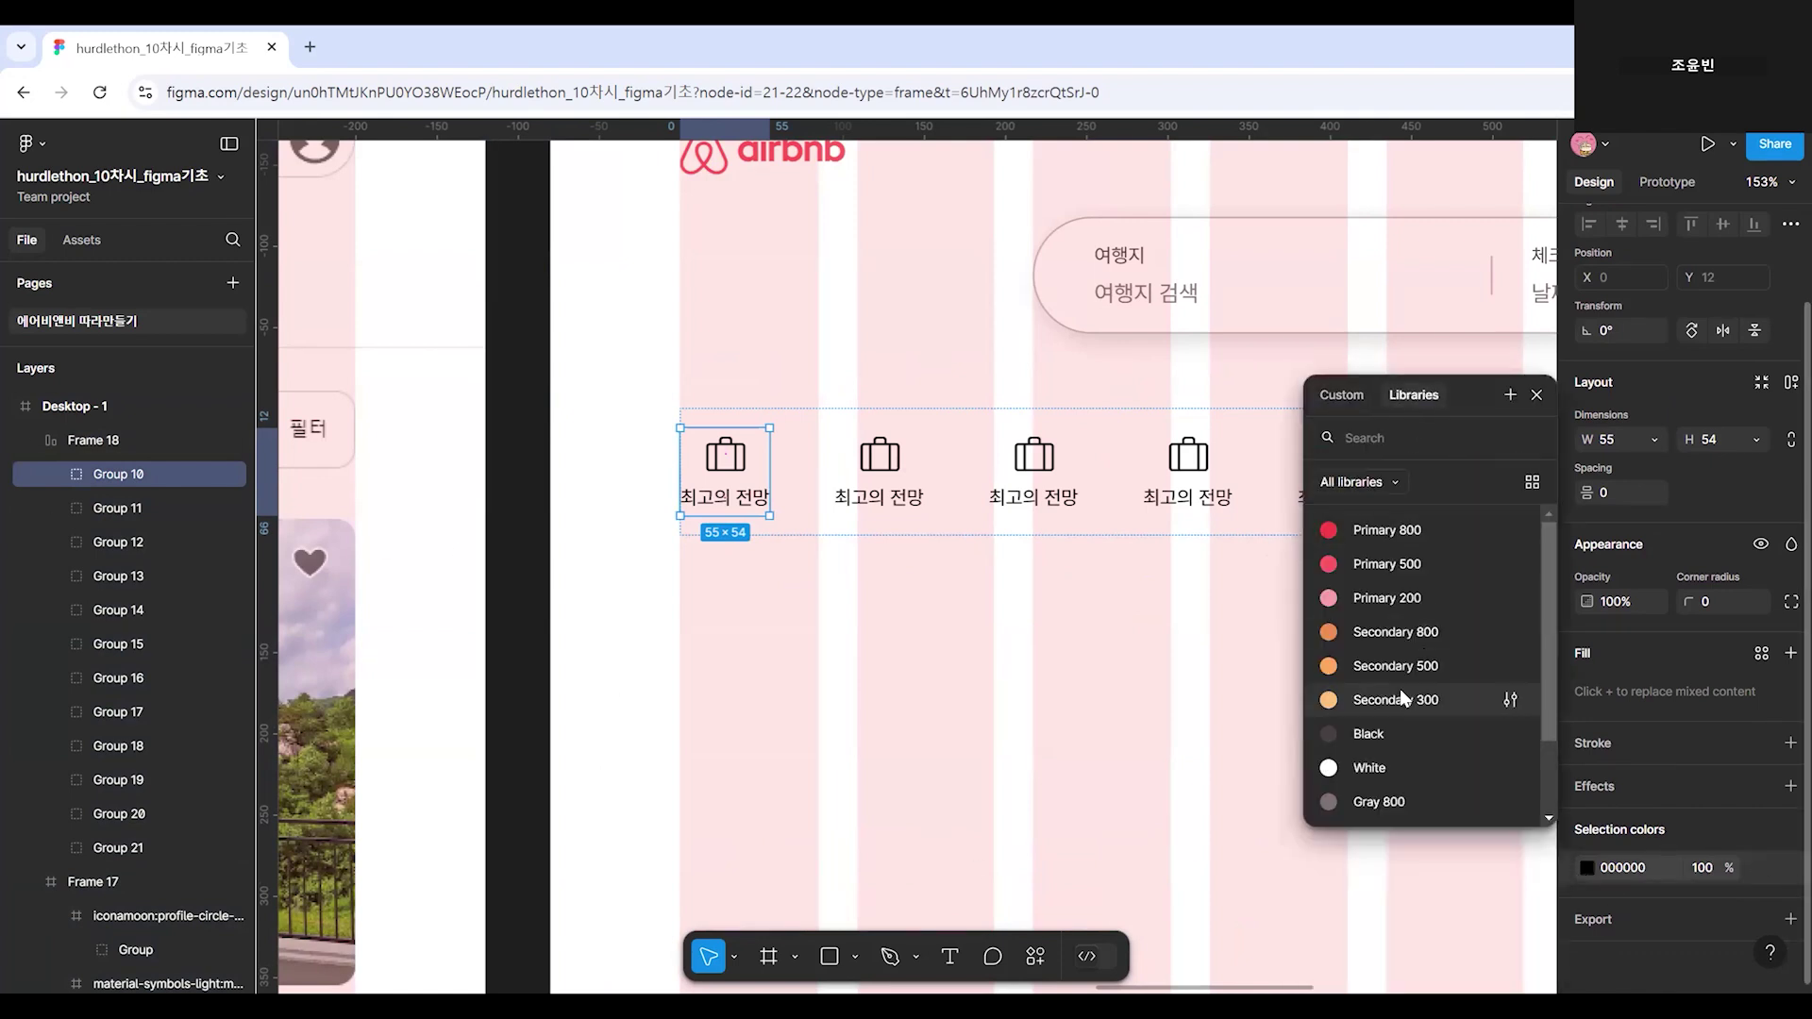
click(1369, 733)
scroll(971, 696, down, 1)
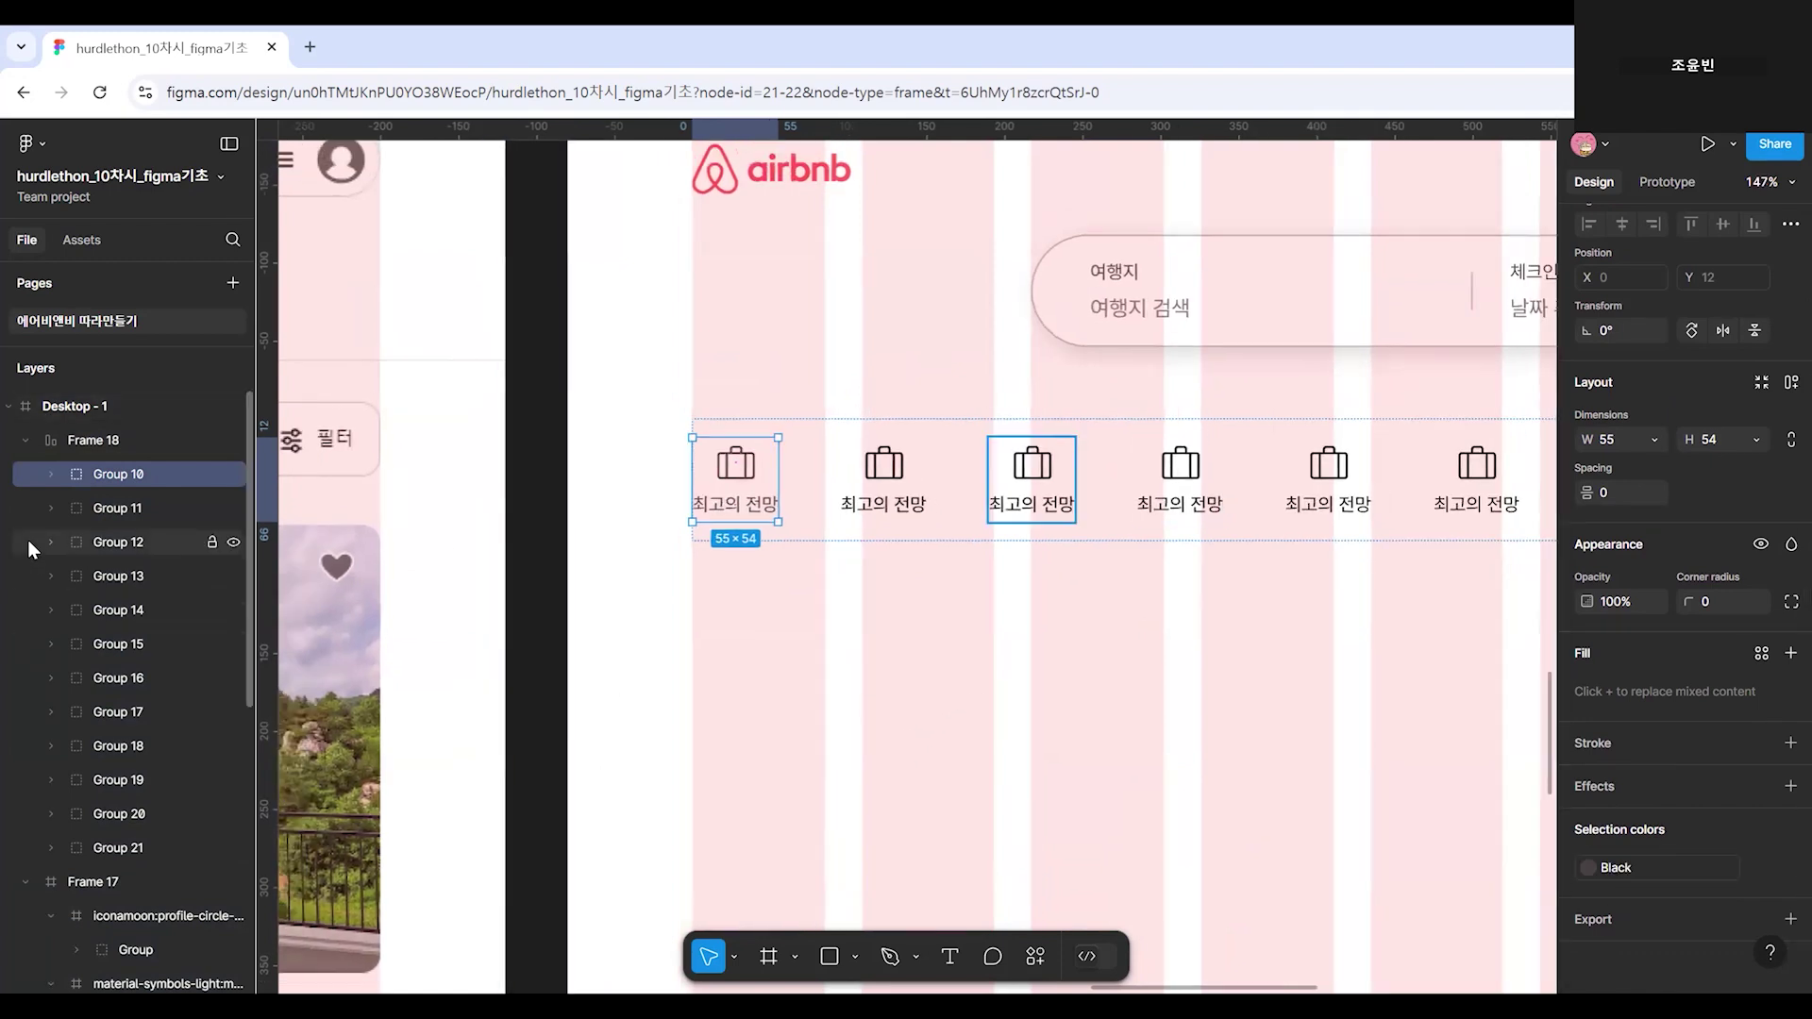
Apply the Gray 800 color style to the remaining category items, Group 11 through Group 21.
click(172, 506)
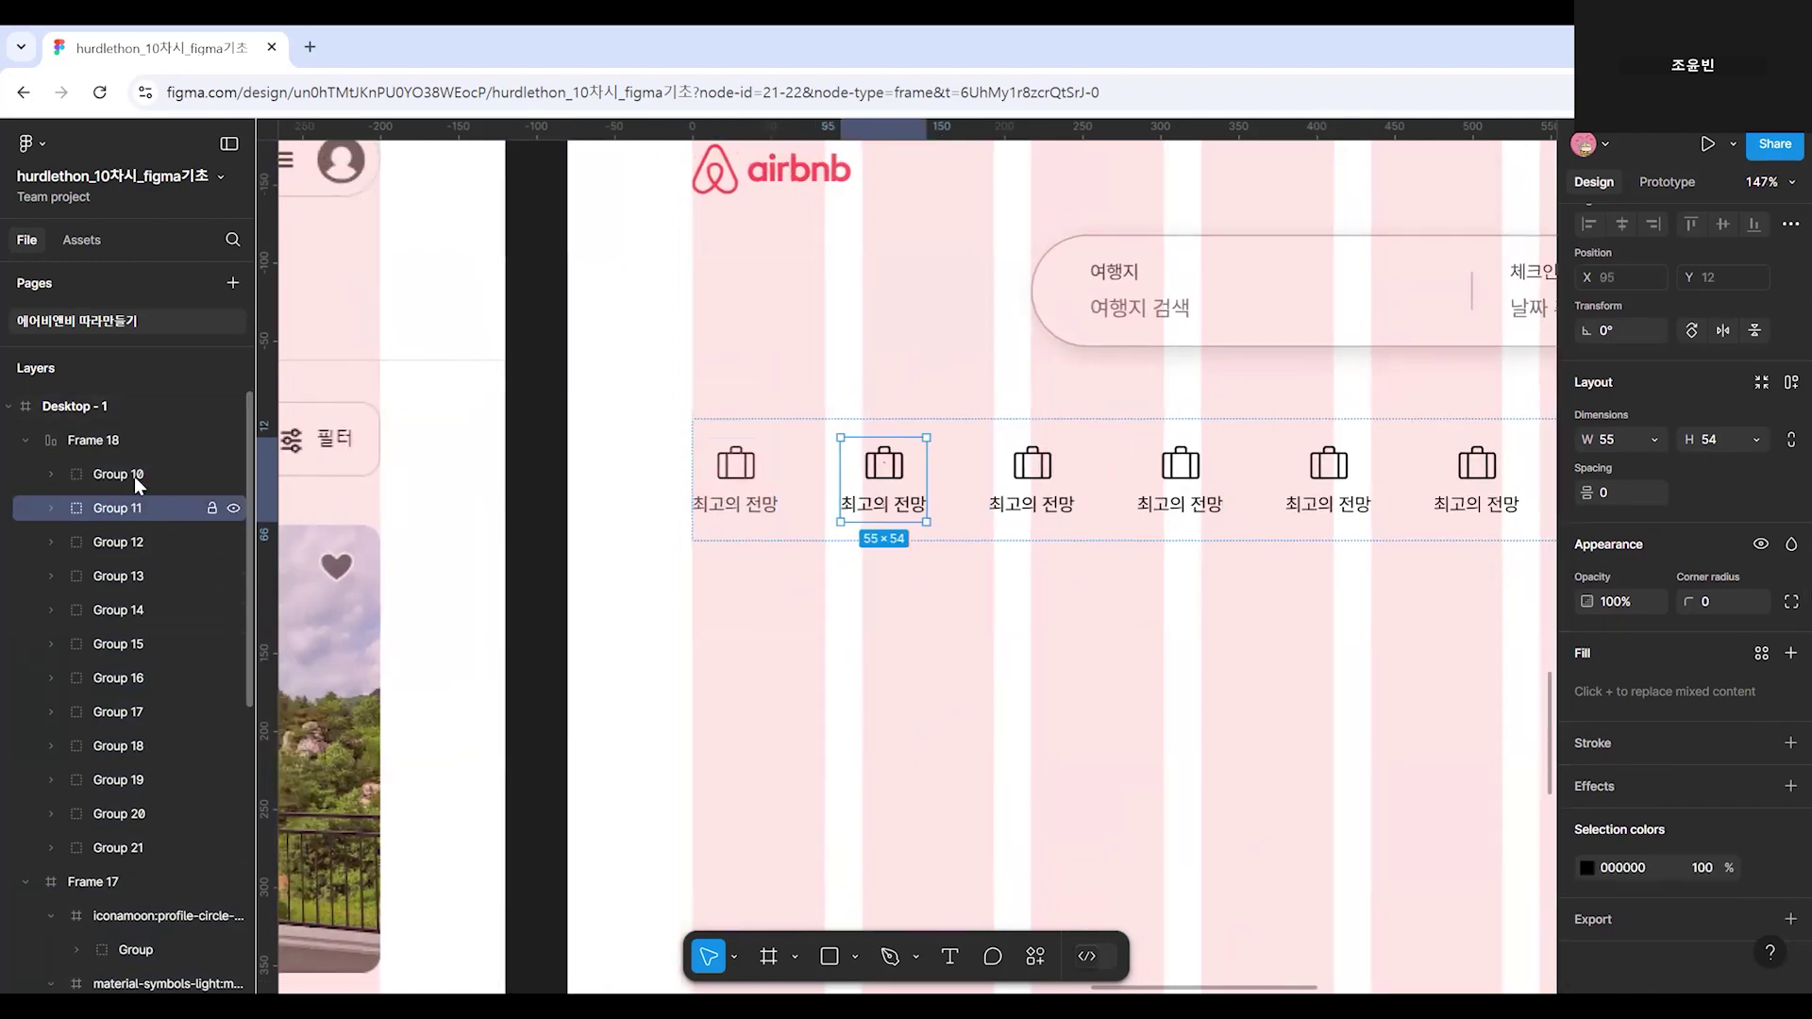
shift+click(120, 855)
click(1589, 868)
click(1414, 394)
scroll(1397, 708, down, 2)
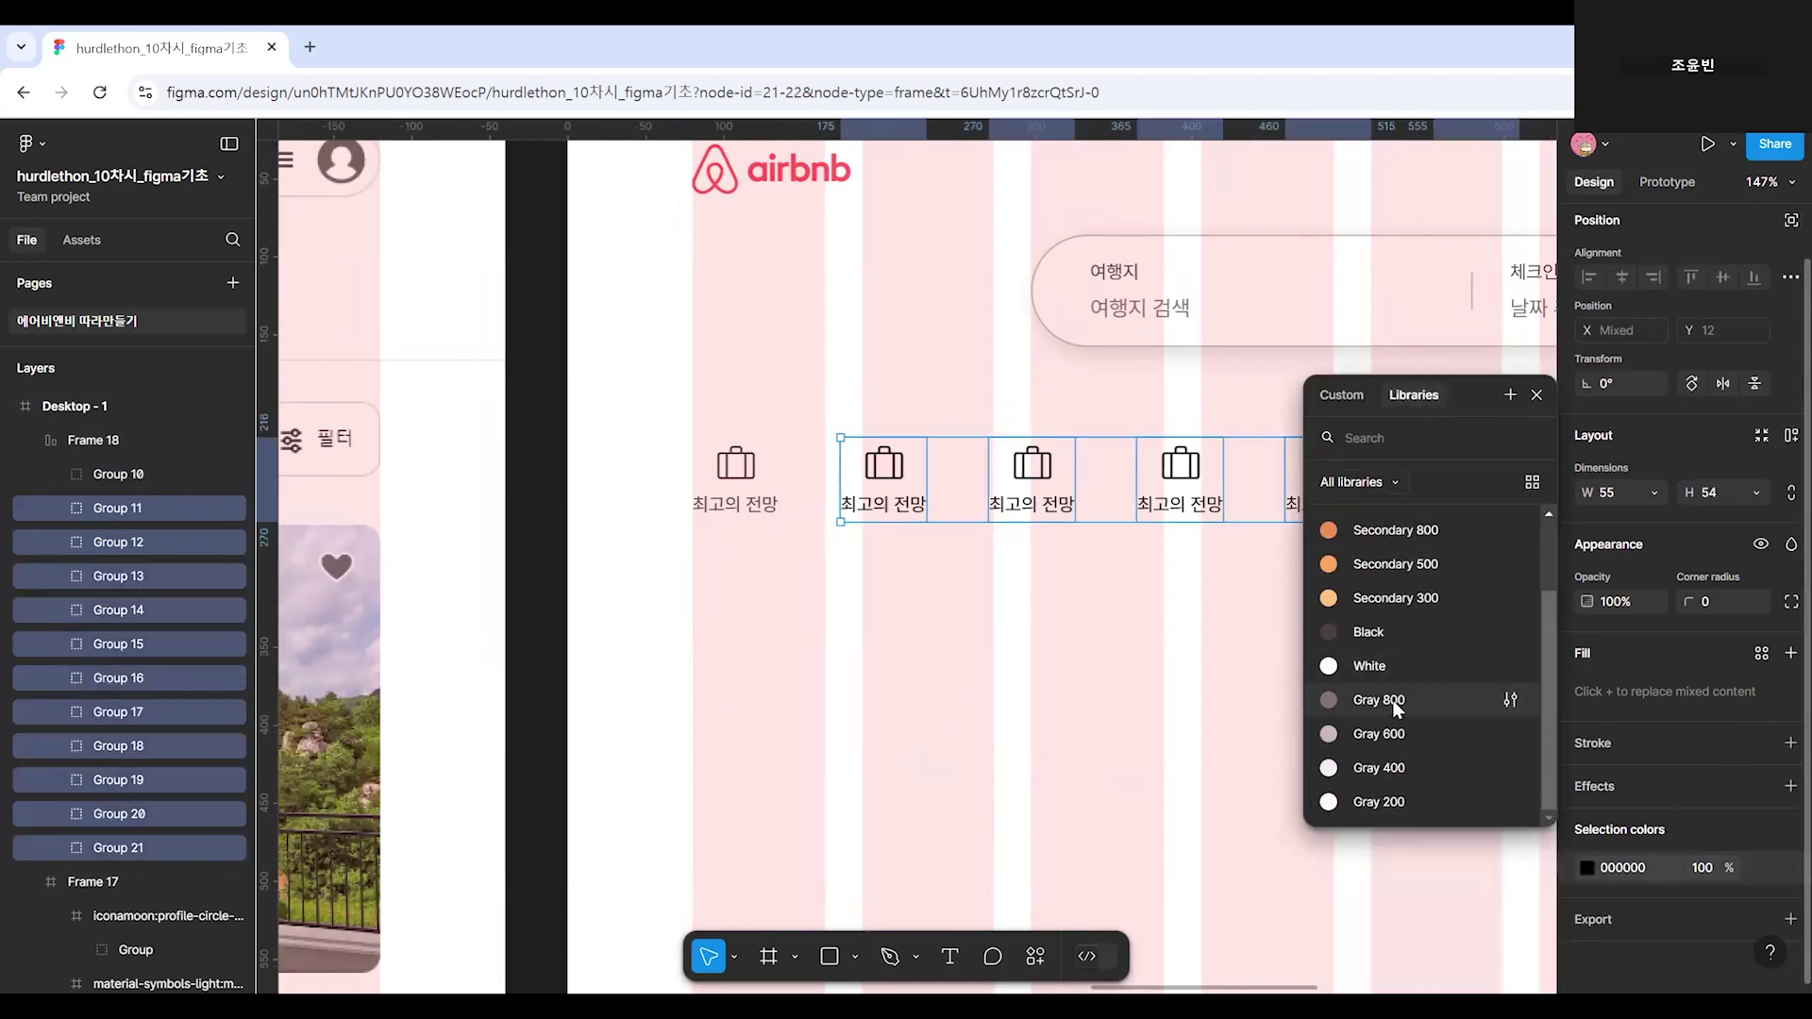
click(1397, 708)
click(1154, 774)
Draw a horizontal line about 46 wide just below the first category item, modeled on the underline in the example frame.
scroll(1213, 732, down, 3)
mouse_move(1329, 758)
mouse_down()
mouse_move(688, 744)
mouse_move(1345, 769)
mouse_move(1307, 780)
mouse_up()
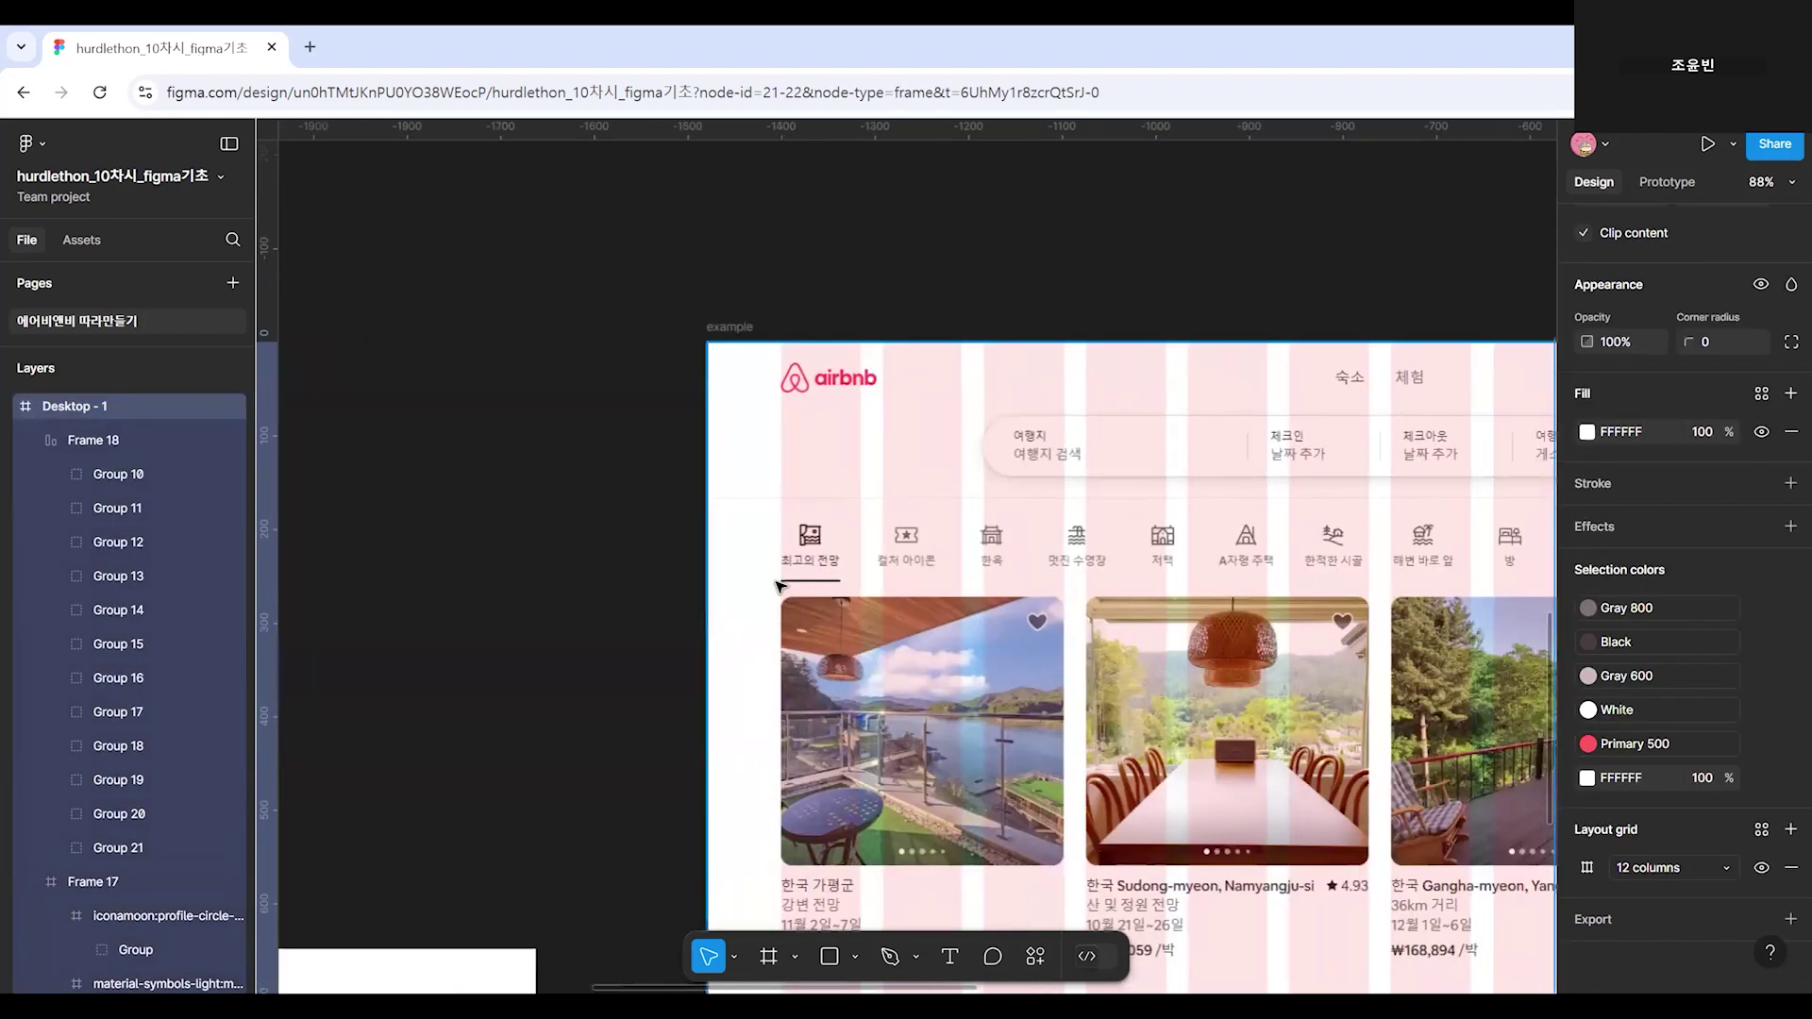
scroll(1406, 653, up, 2)
scroll(1180, 770, right, 10)
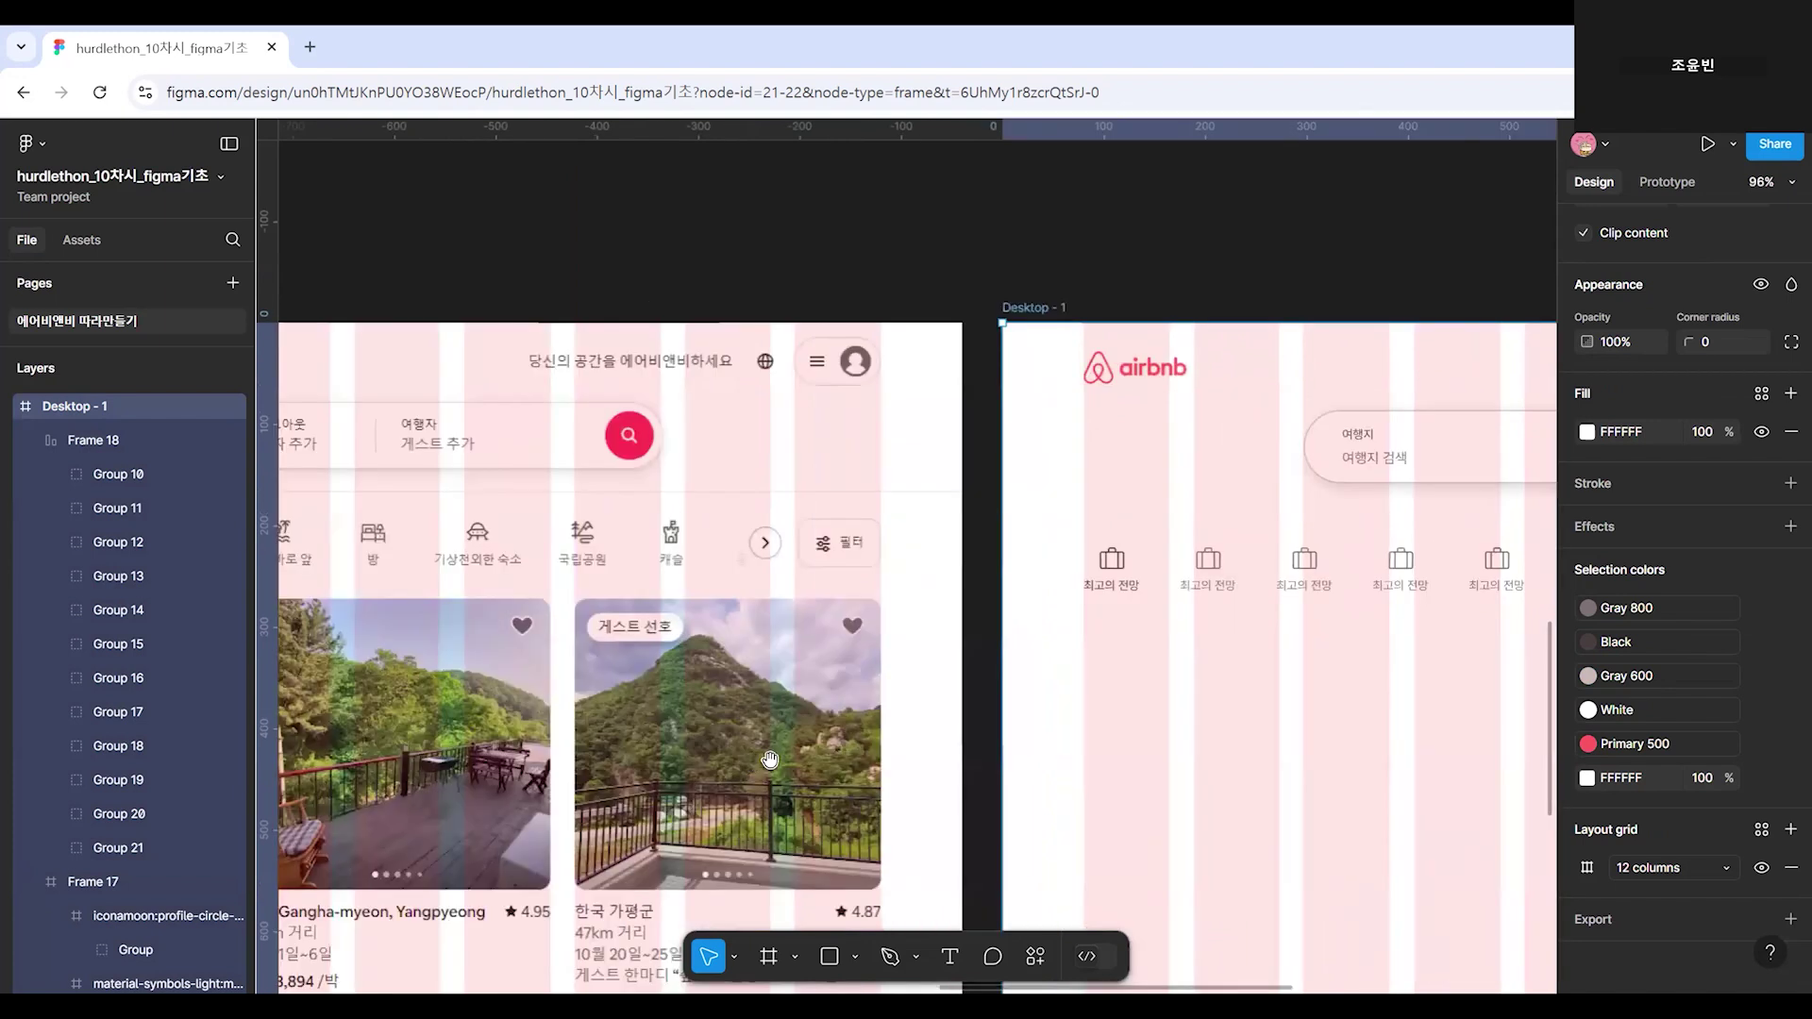
scroll(769, 569, right, 4)
click(769, 566)
scroll(777, 599, up, 5)
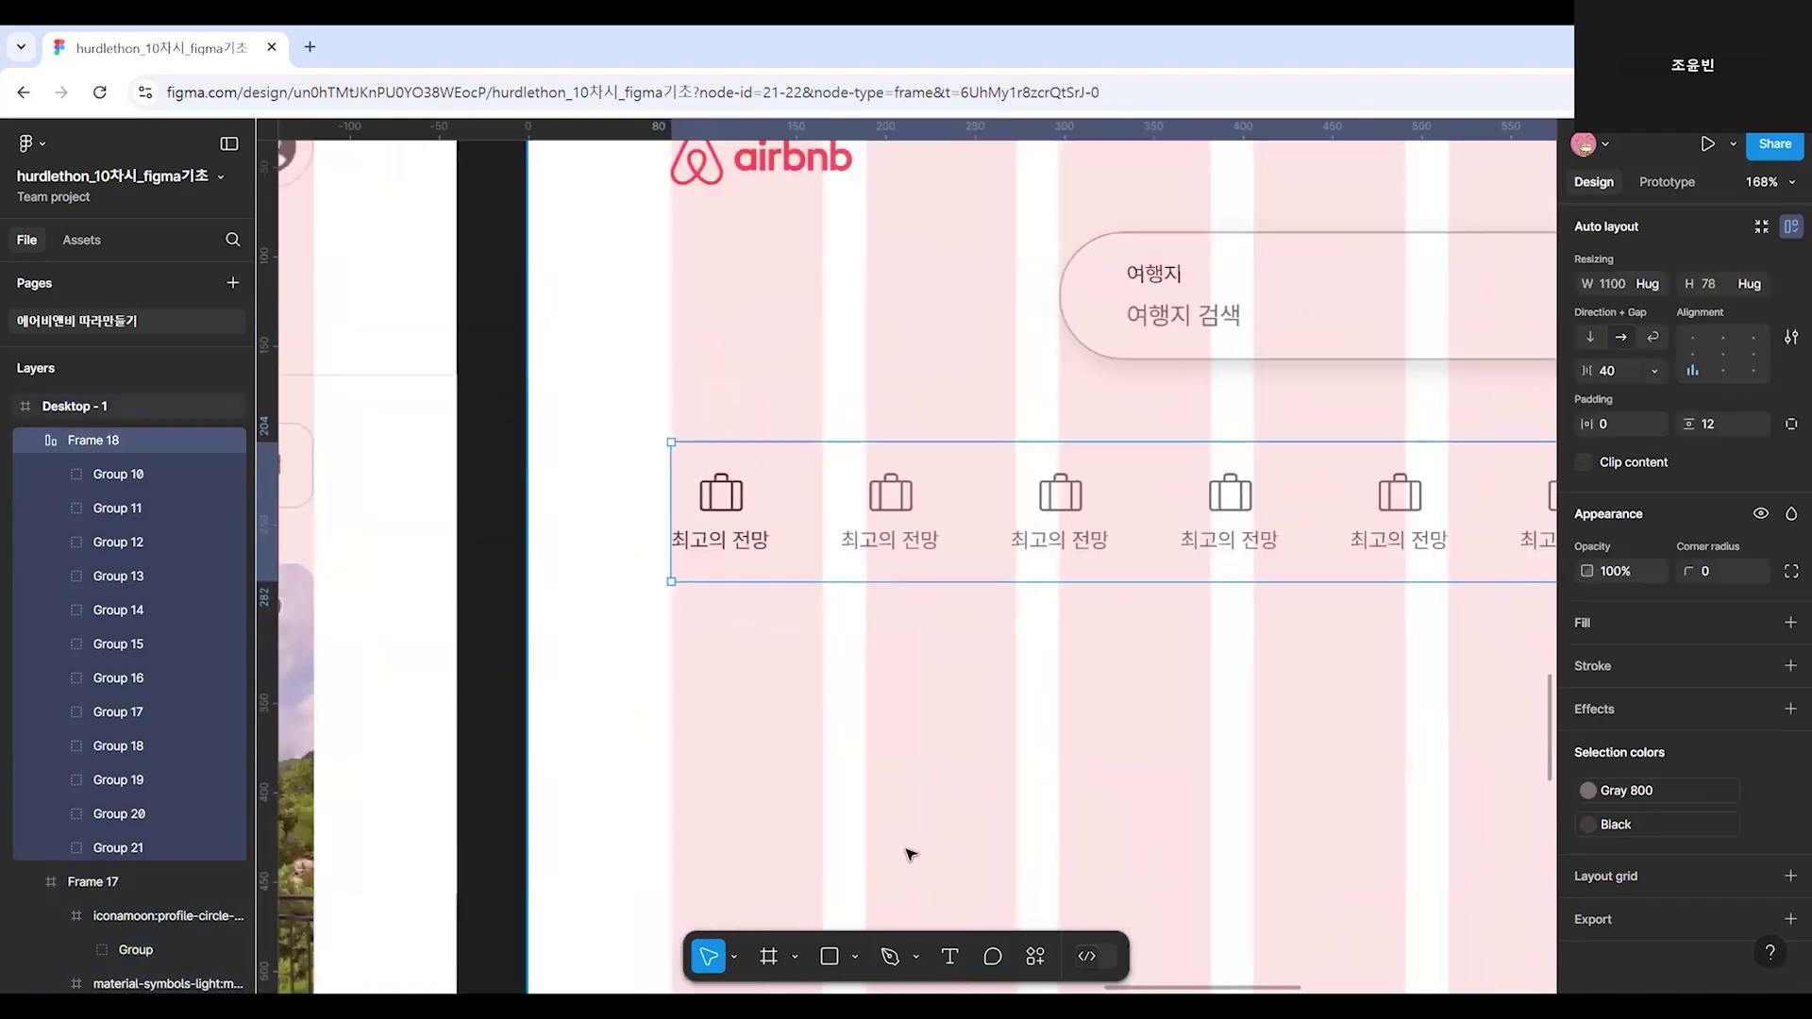
click(856, 959)
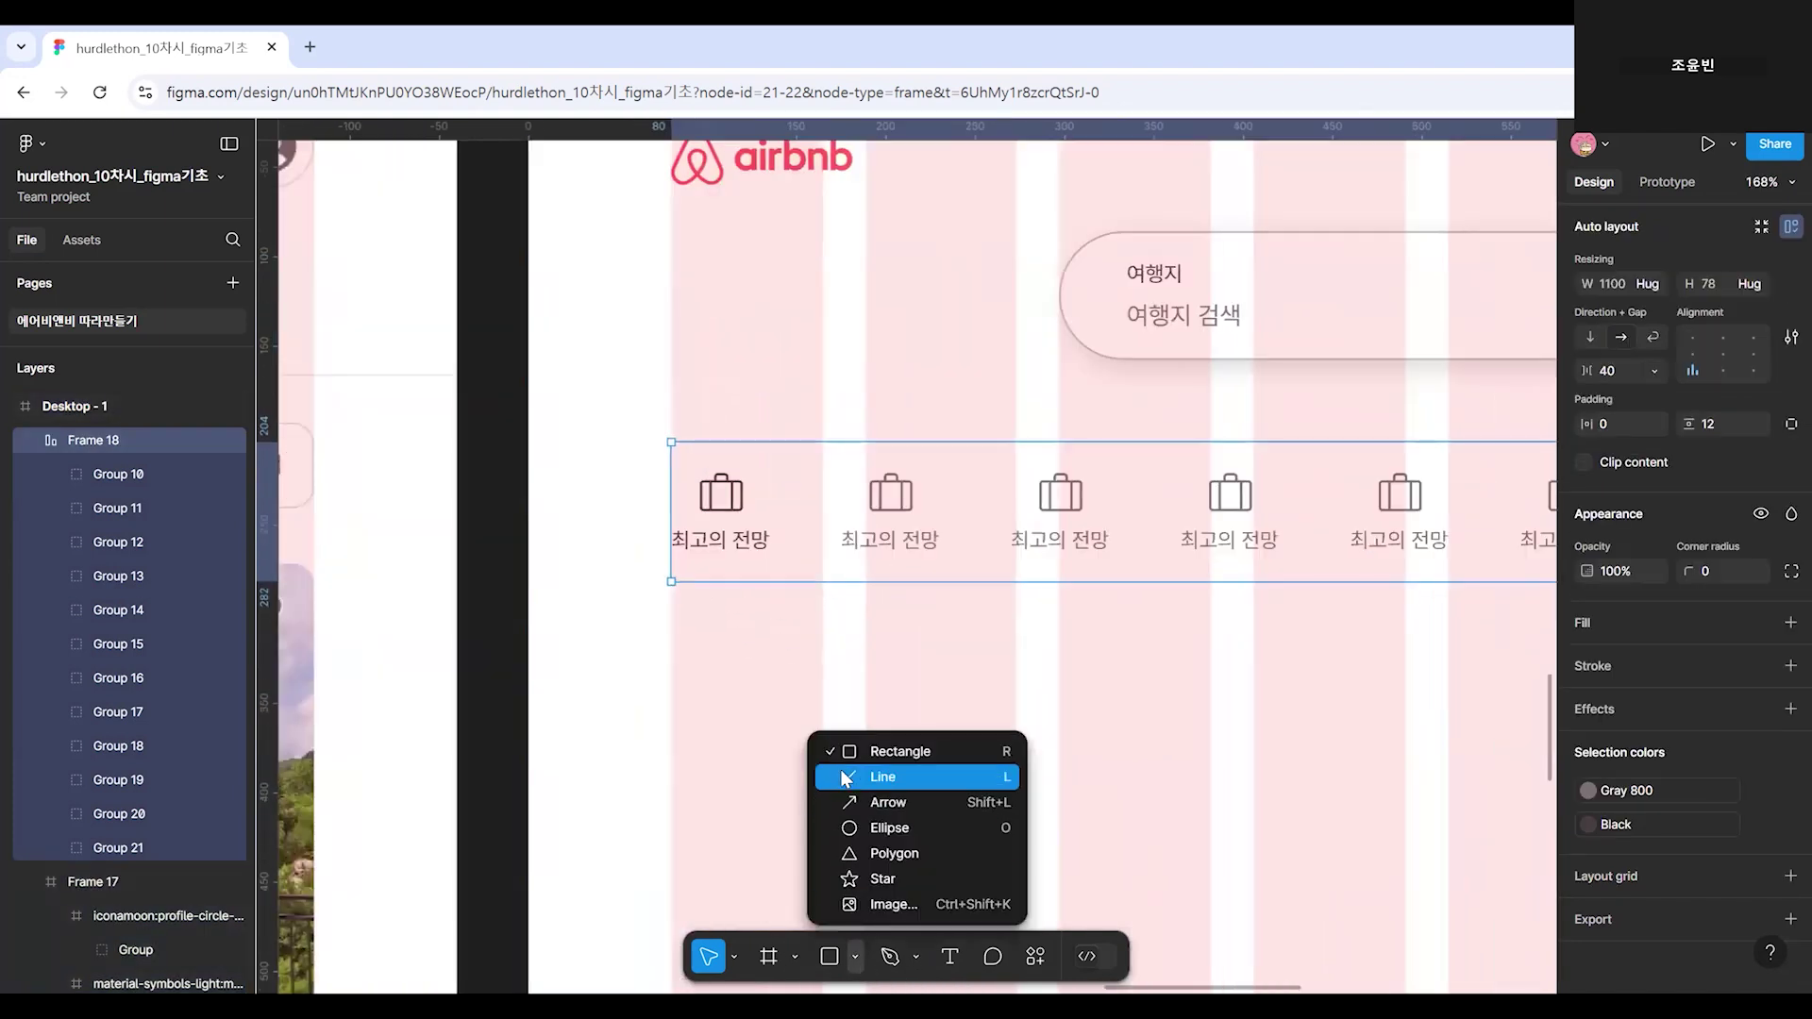
click(840, 770)
drag(682, 593, 764, 595)
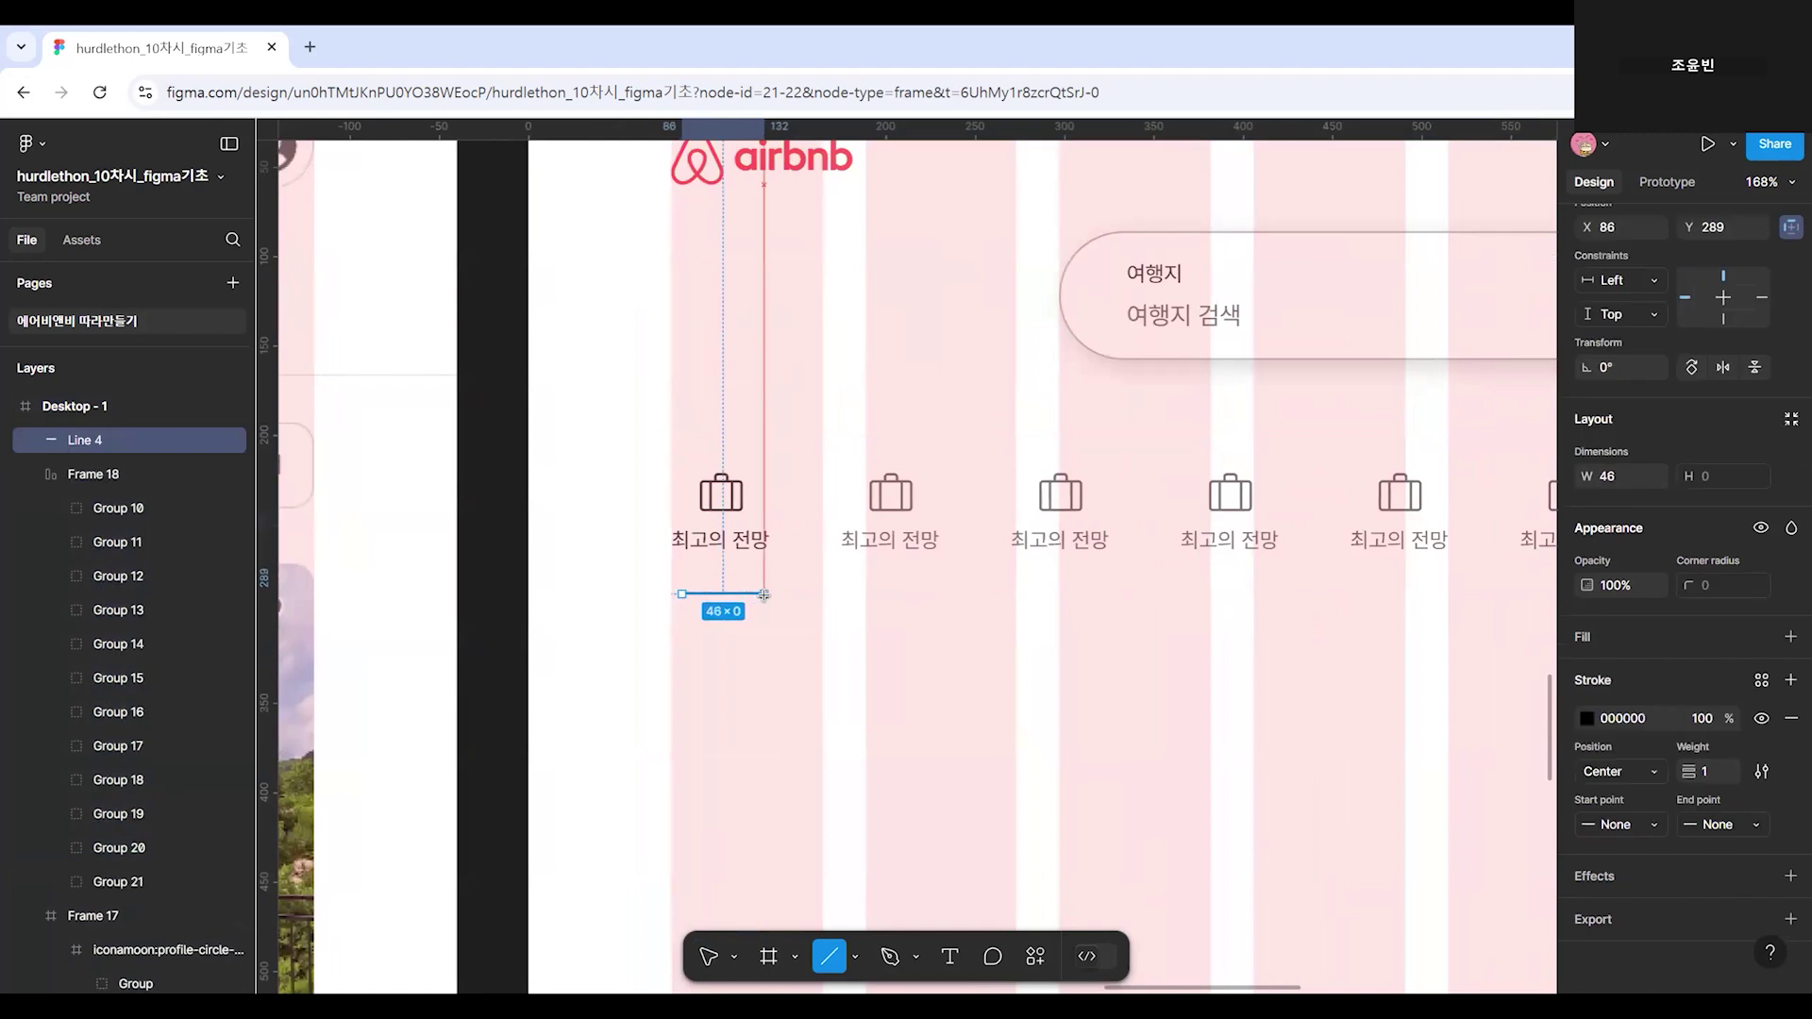
Set the line's width to 48 and move it to X 84, Y 282, centered under the first category item.
click(1635, 473)
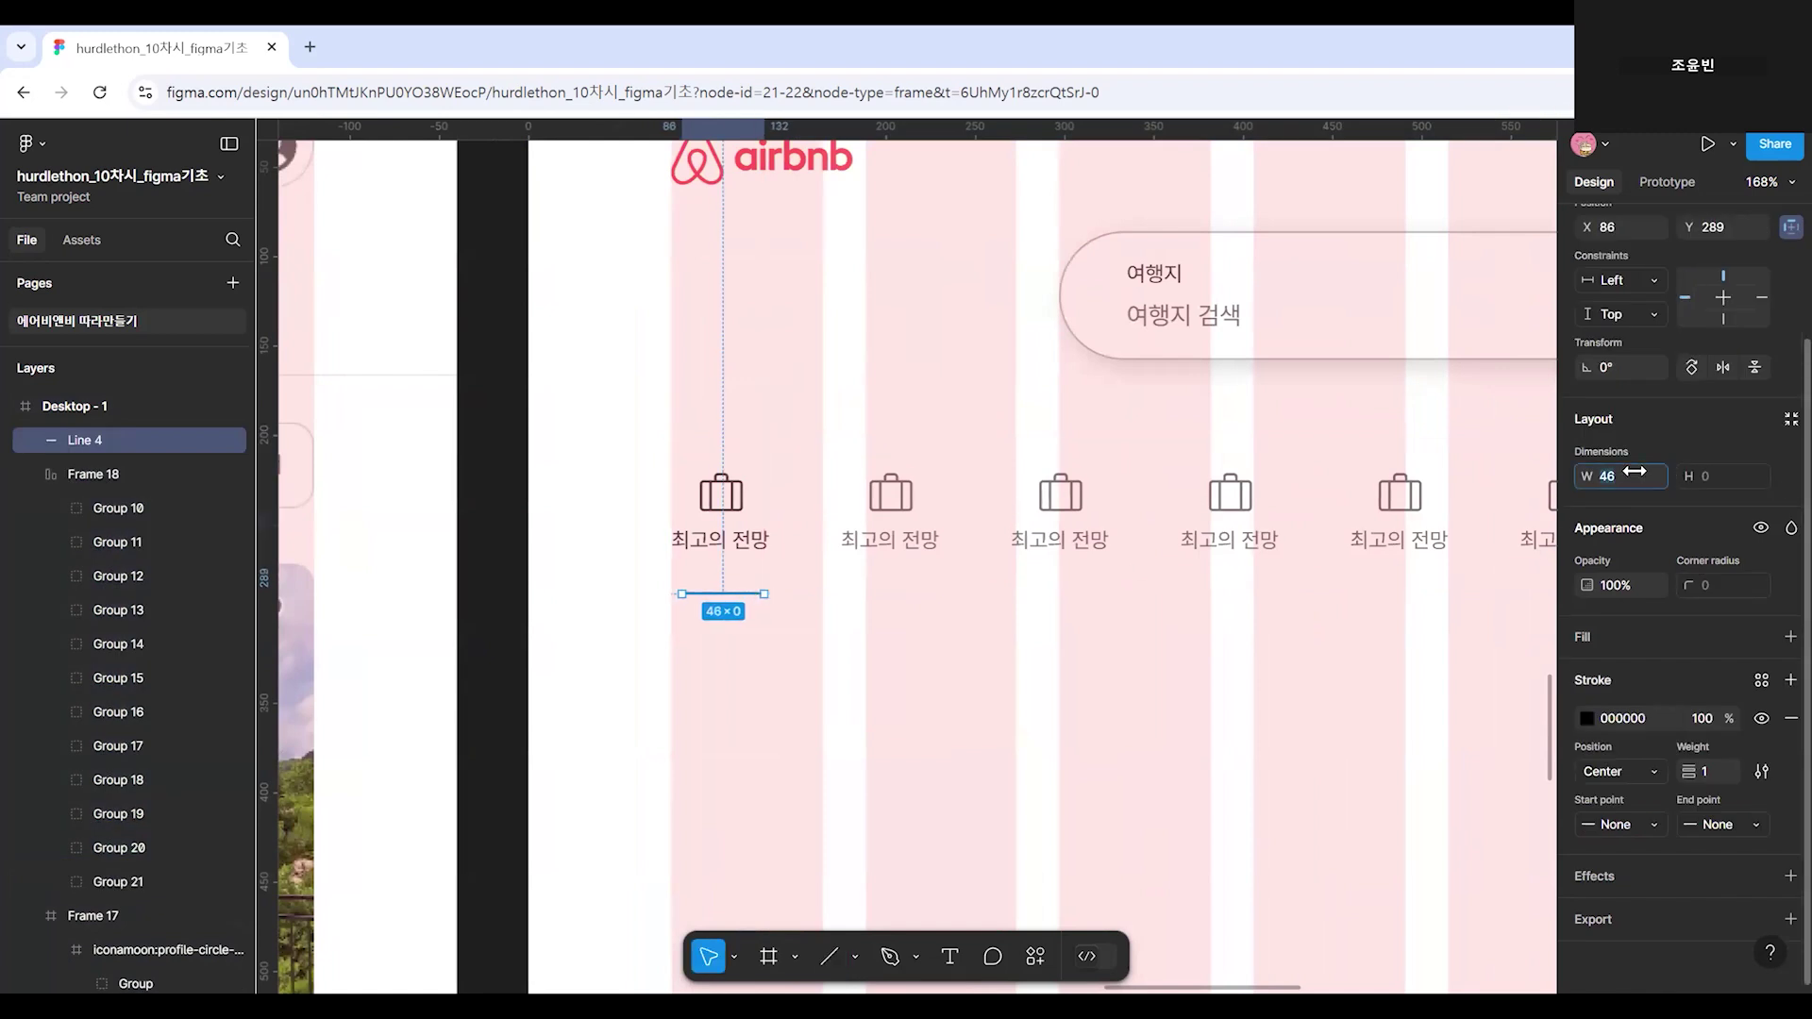
text(8)
key(Return)
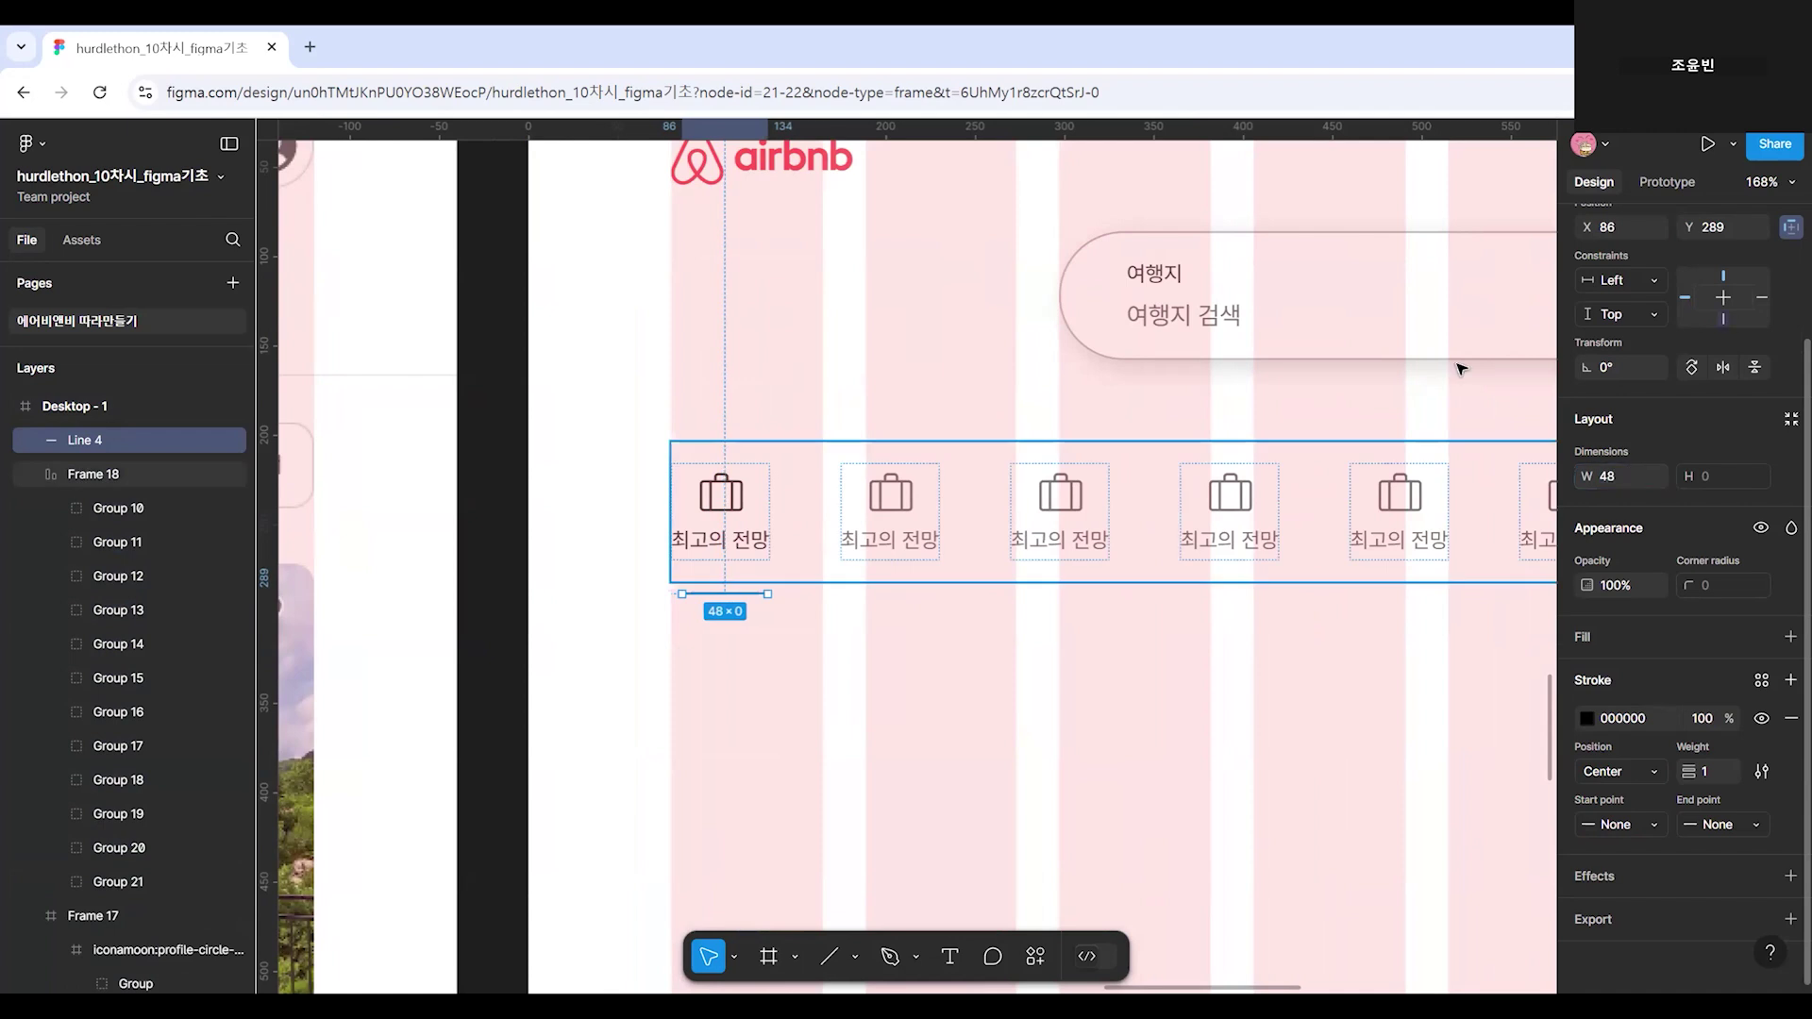
drag(713, 598, 711, 589)
scroll(1265, 591, down, 5)
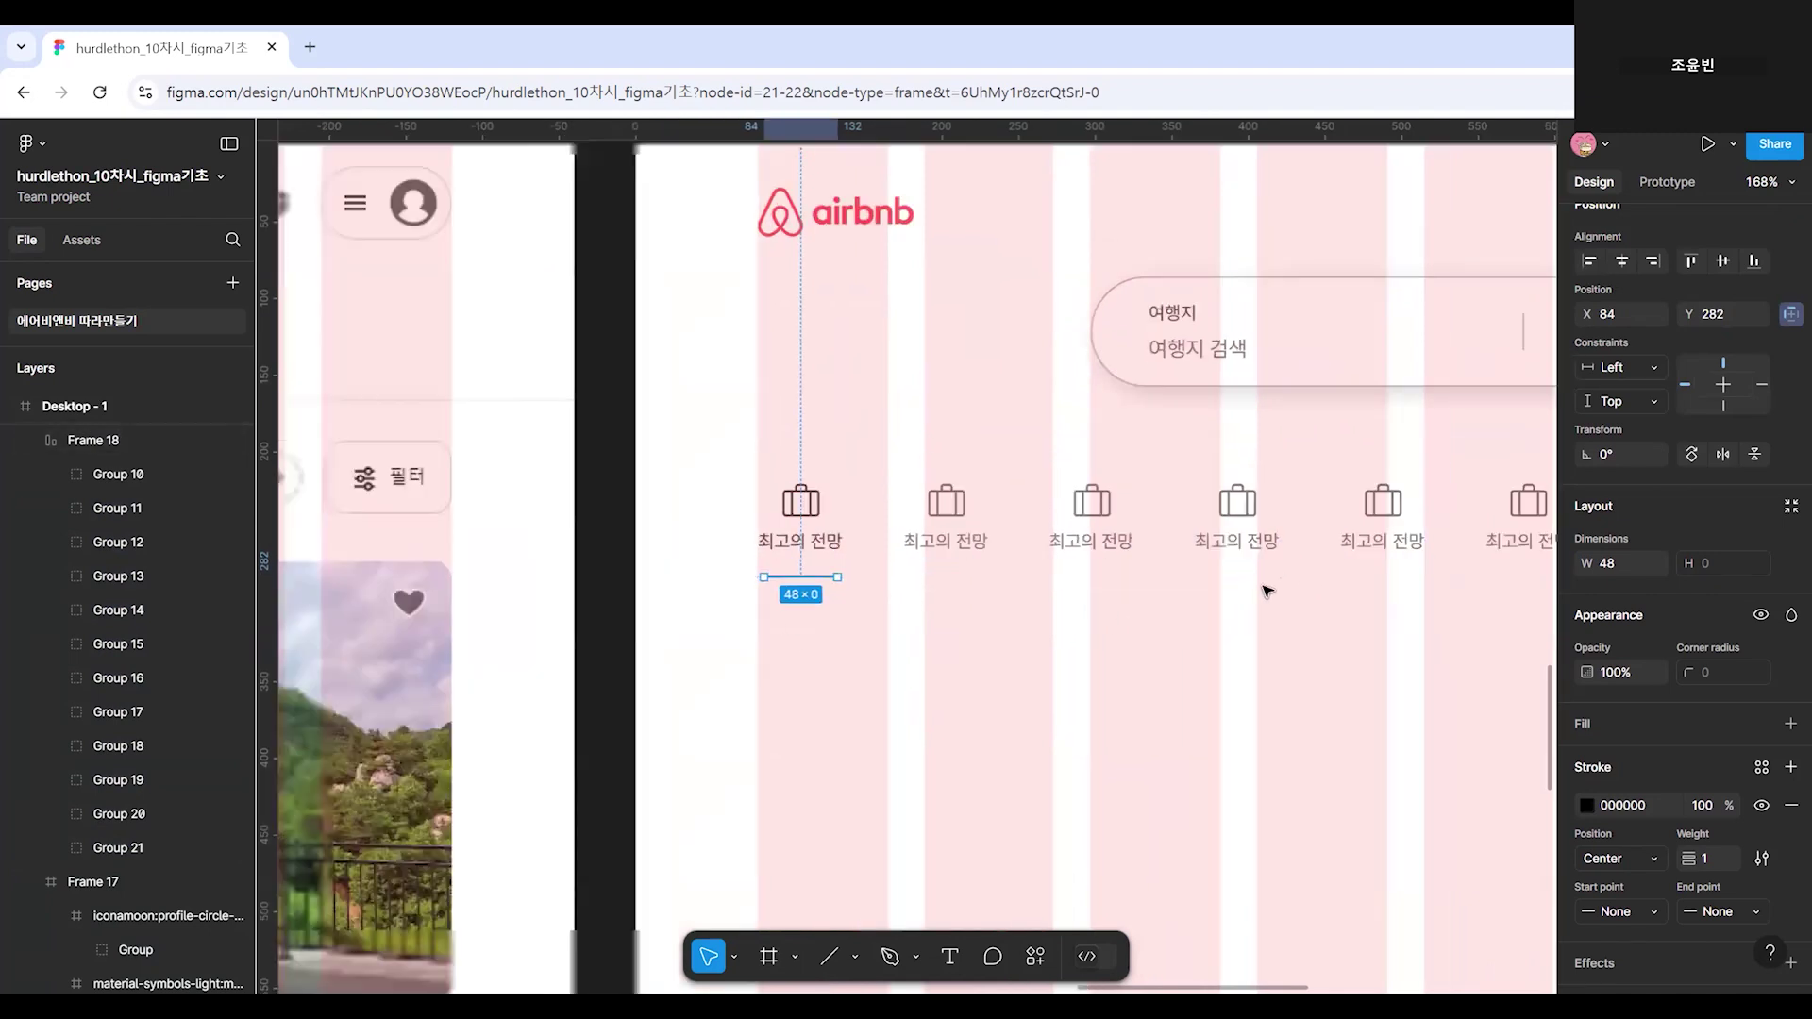
Apply the Black color style to the stroke of the line under the first category item.
scroll(1328, 691, up, 3)
scroll(658, 700, up, 5)
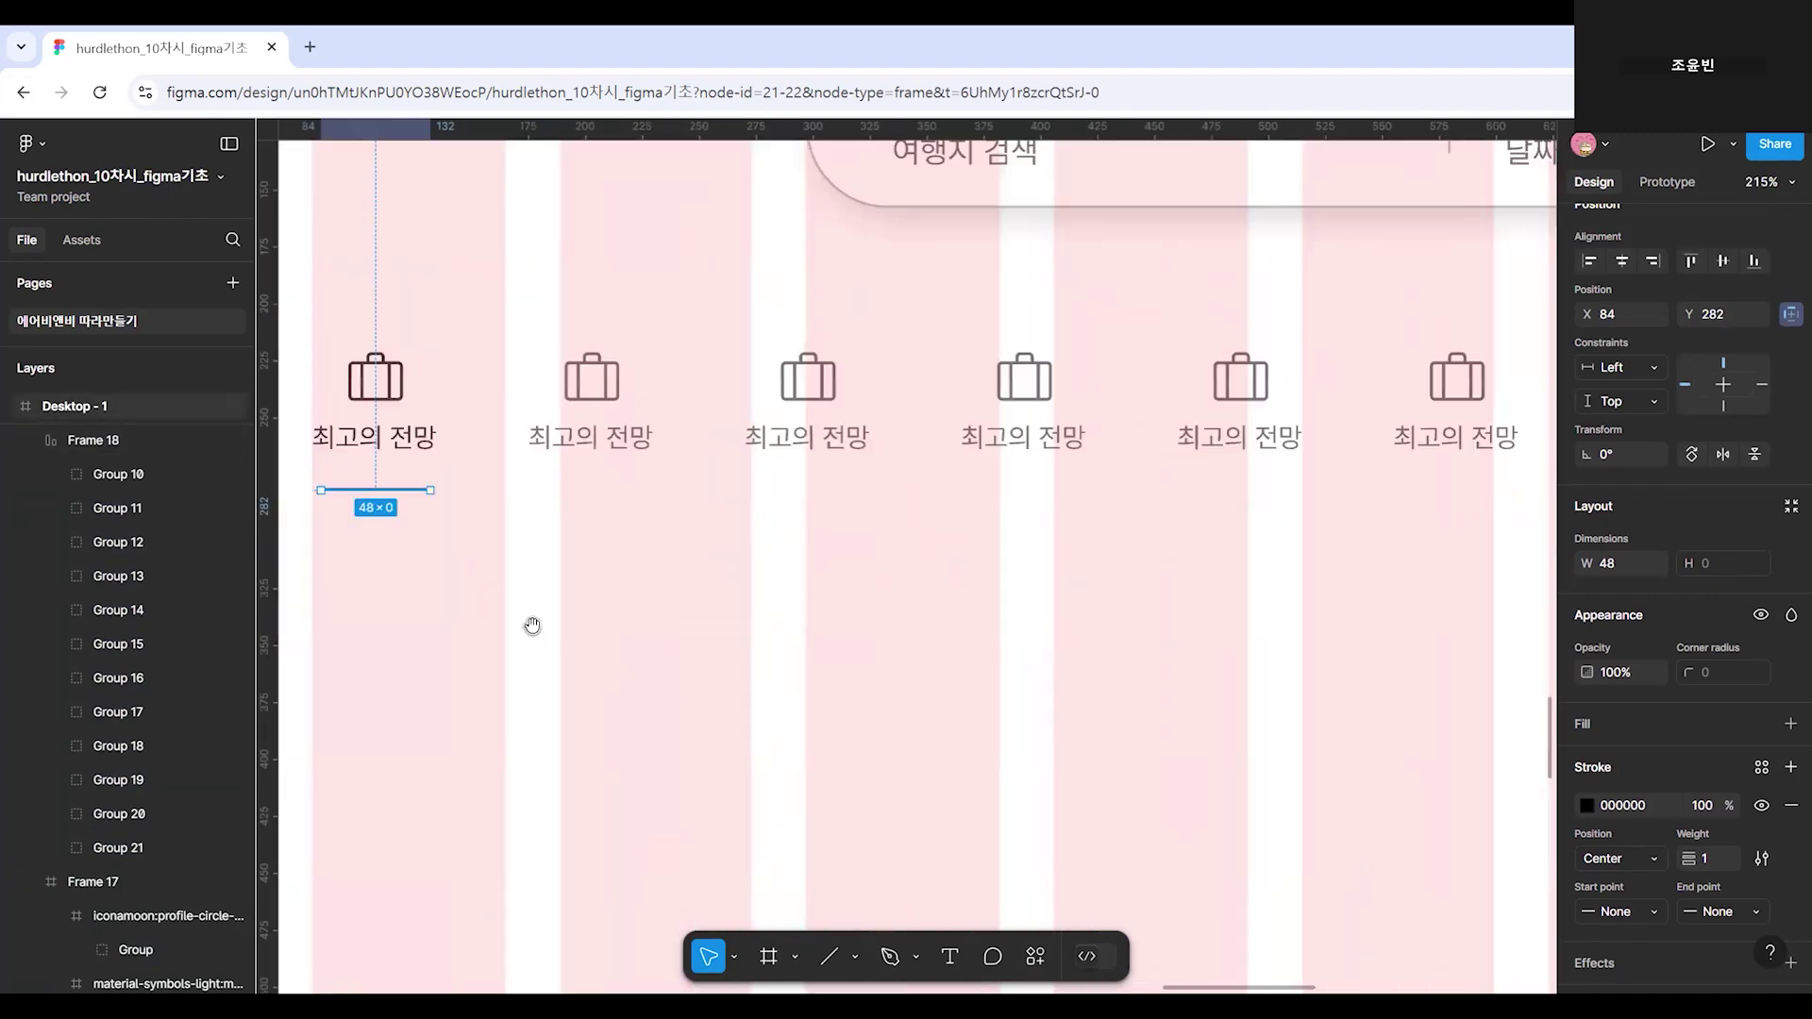
click(1759, 769)
scroll(1416, 802, down, 1)
scroll(1416, 802, up, 1)
click(1235, 807)
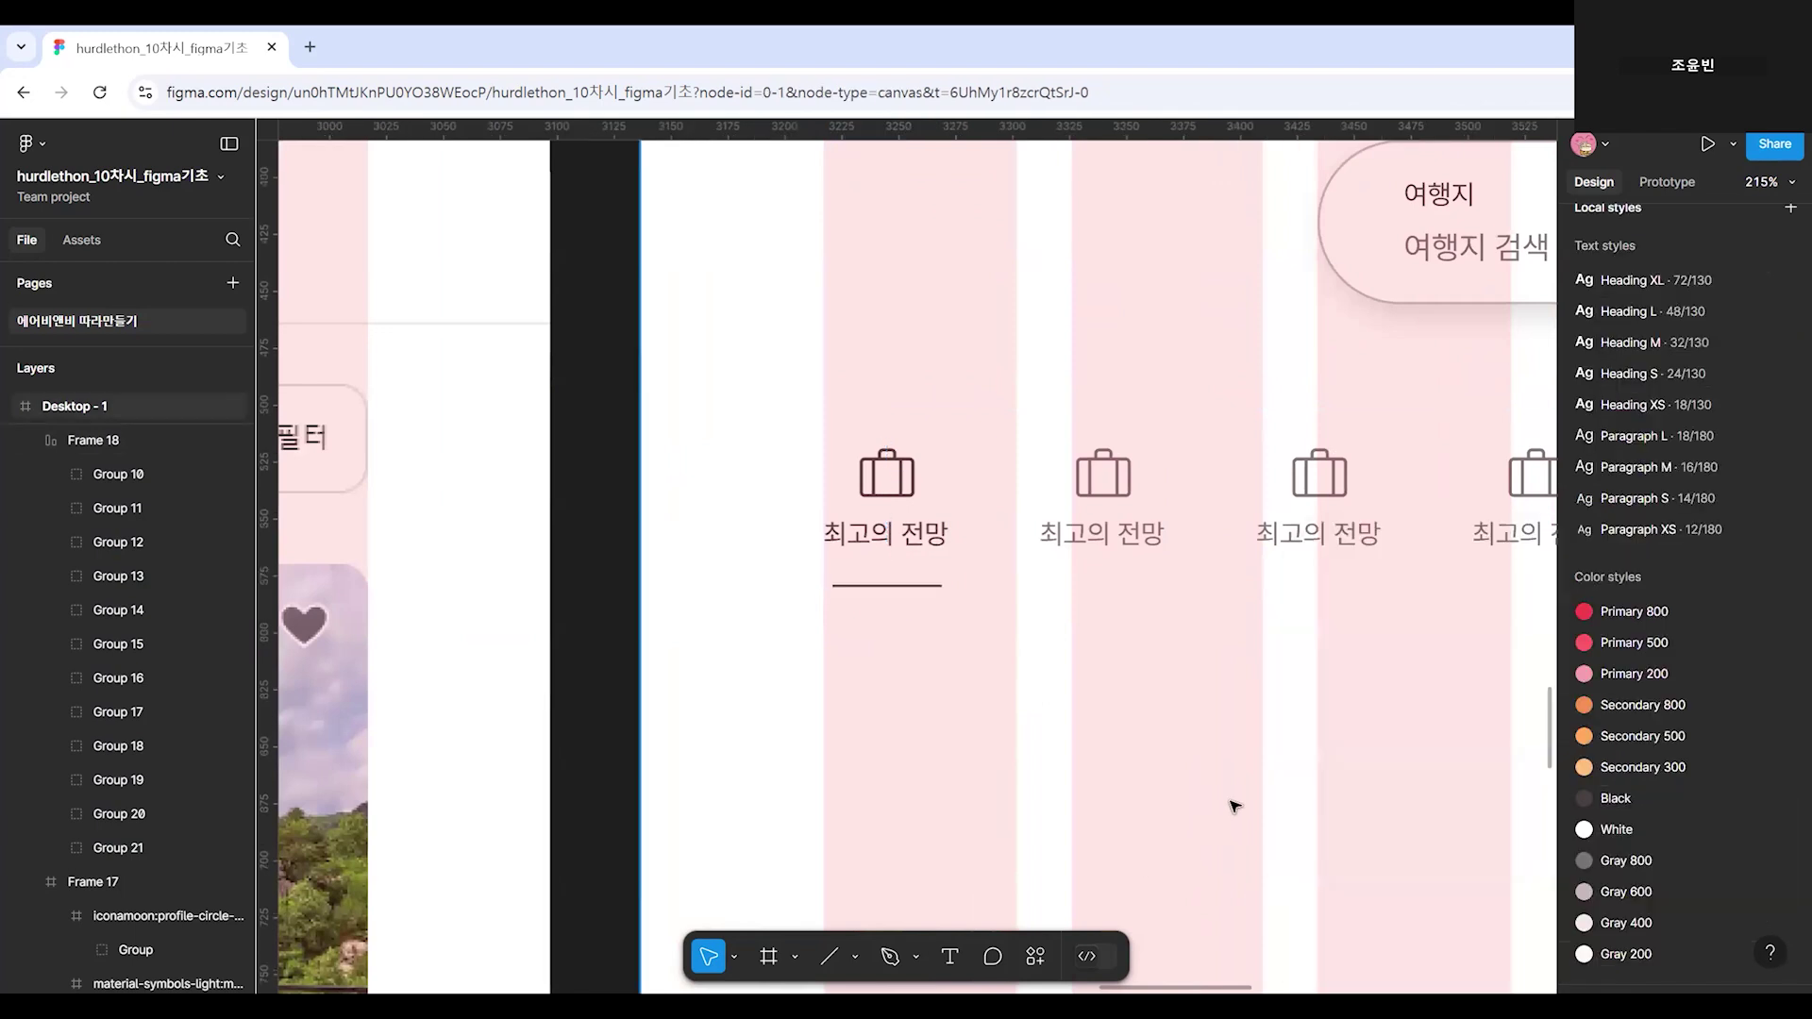
Set the stroke weight of the line under the first category item to 2.
scroll(1234, 806, down, 5)
scroll(1139, 824, up, 2)
scroll(916, 784, left, 10)
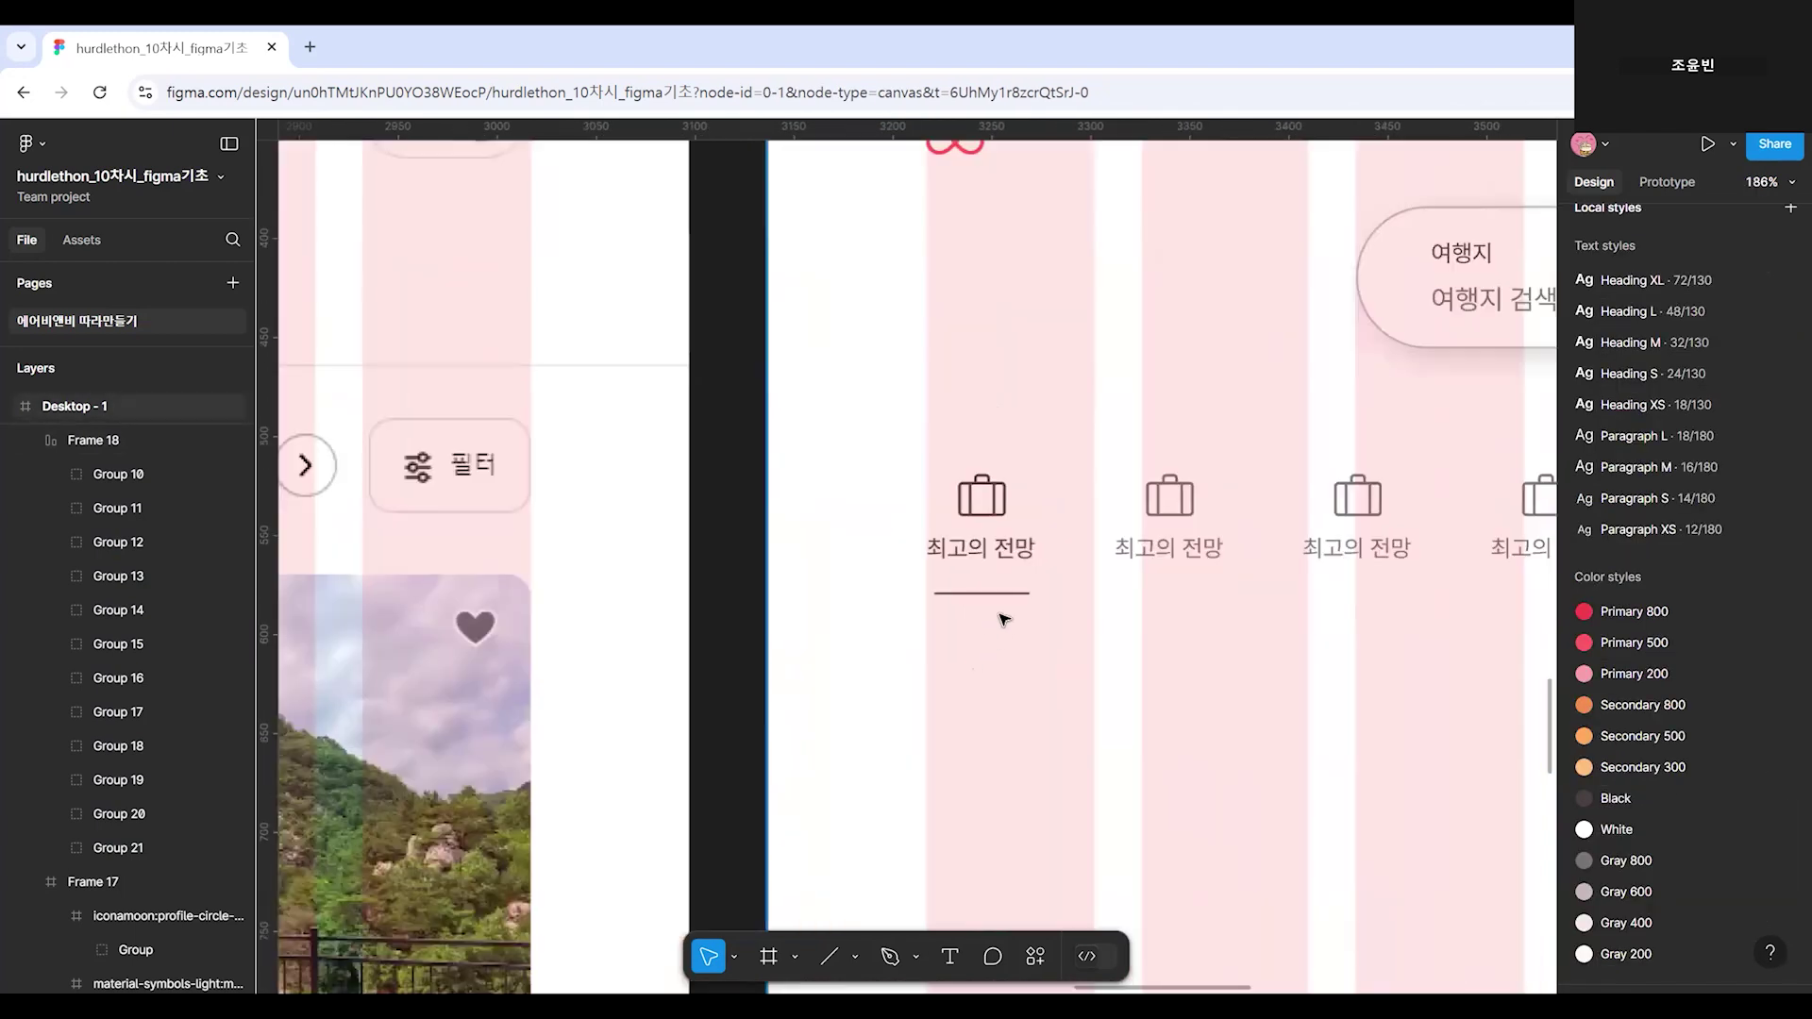
click(1000, 596)
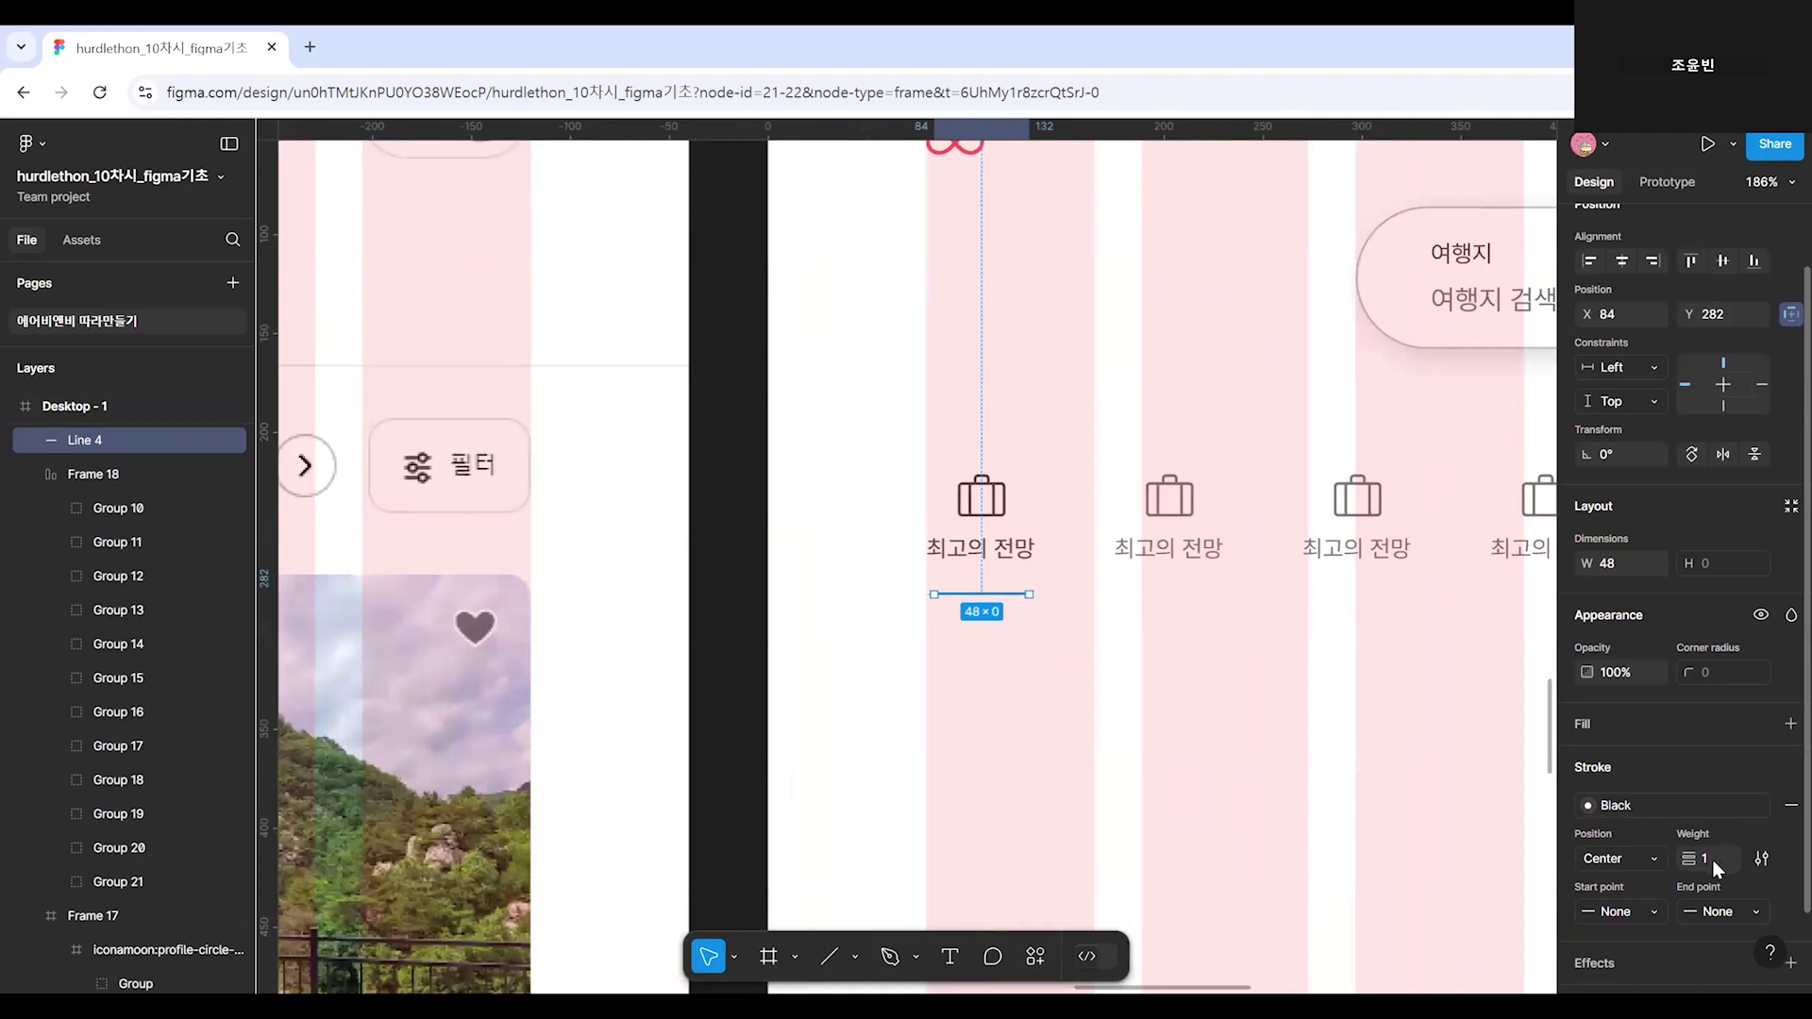
key(Escape)
Group Line 4 together with the category row, Frame 18.
scroll(1262, 727, down, 5)
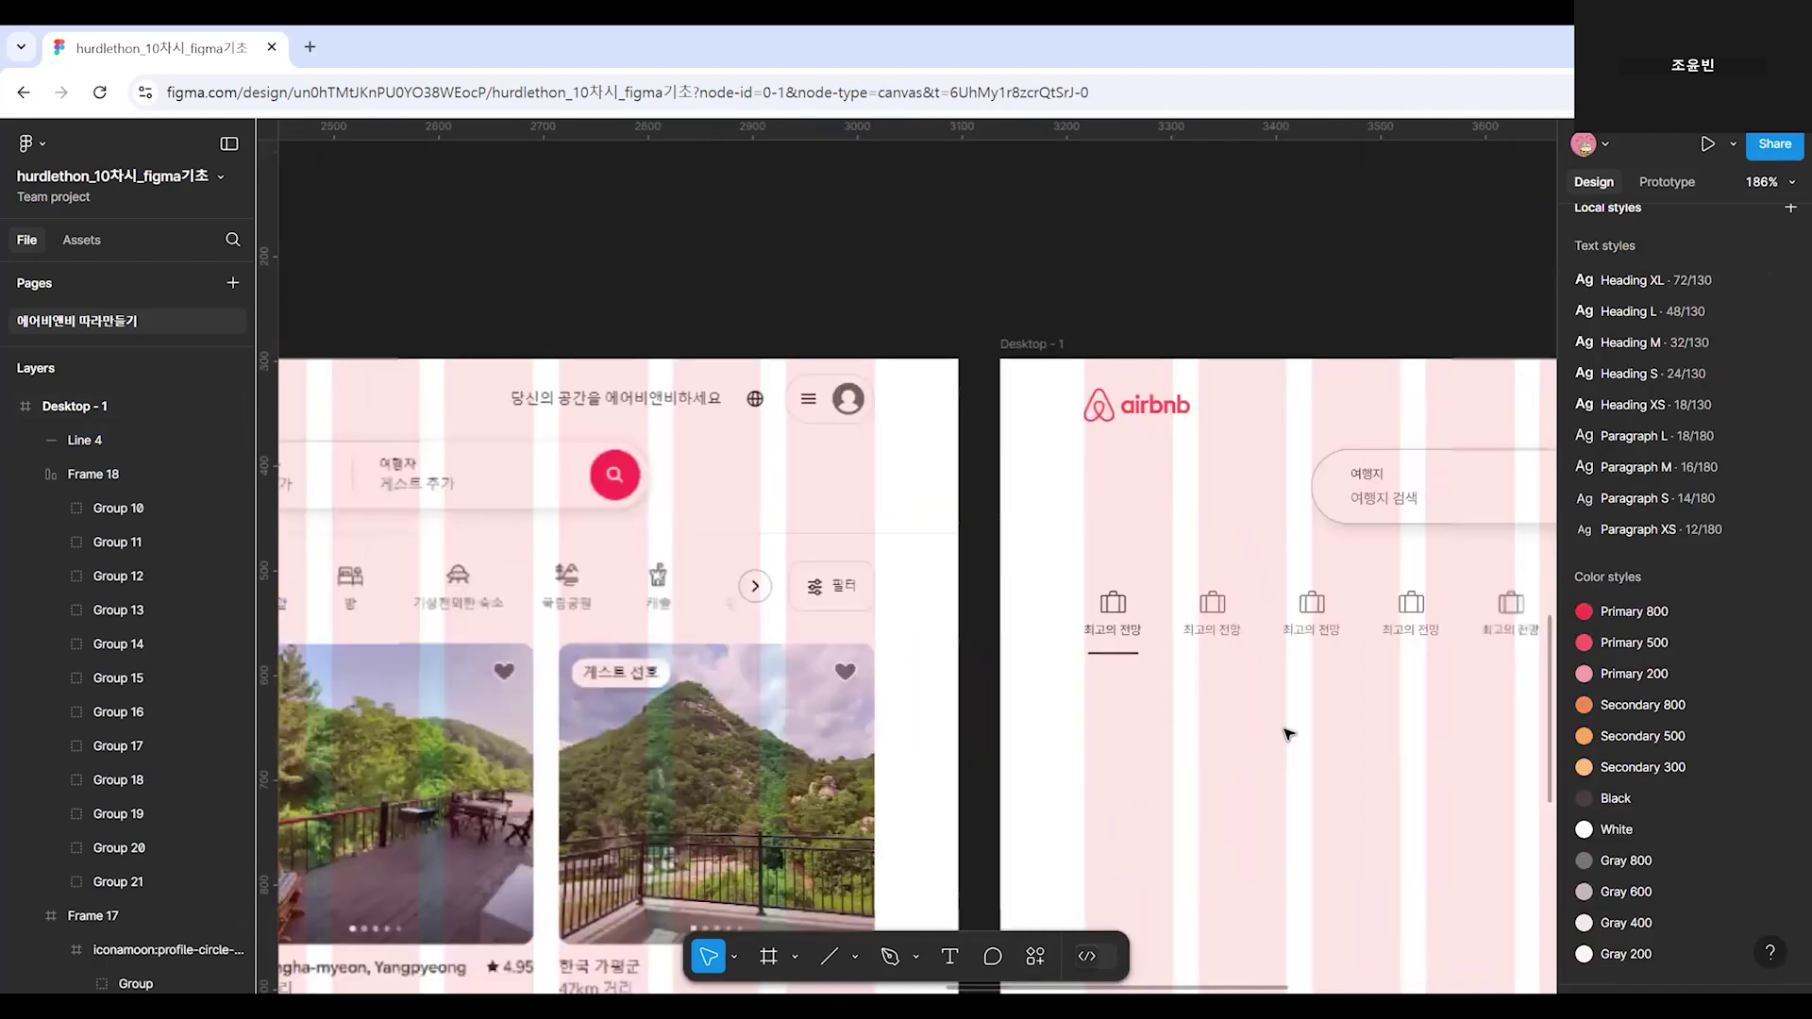
scroll(1354, 778, left, 5)
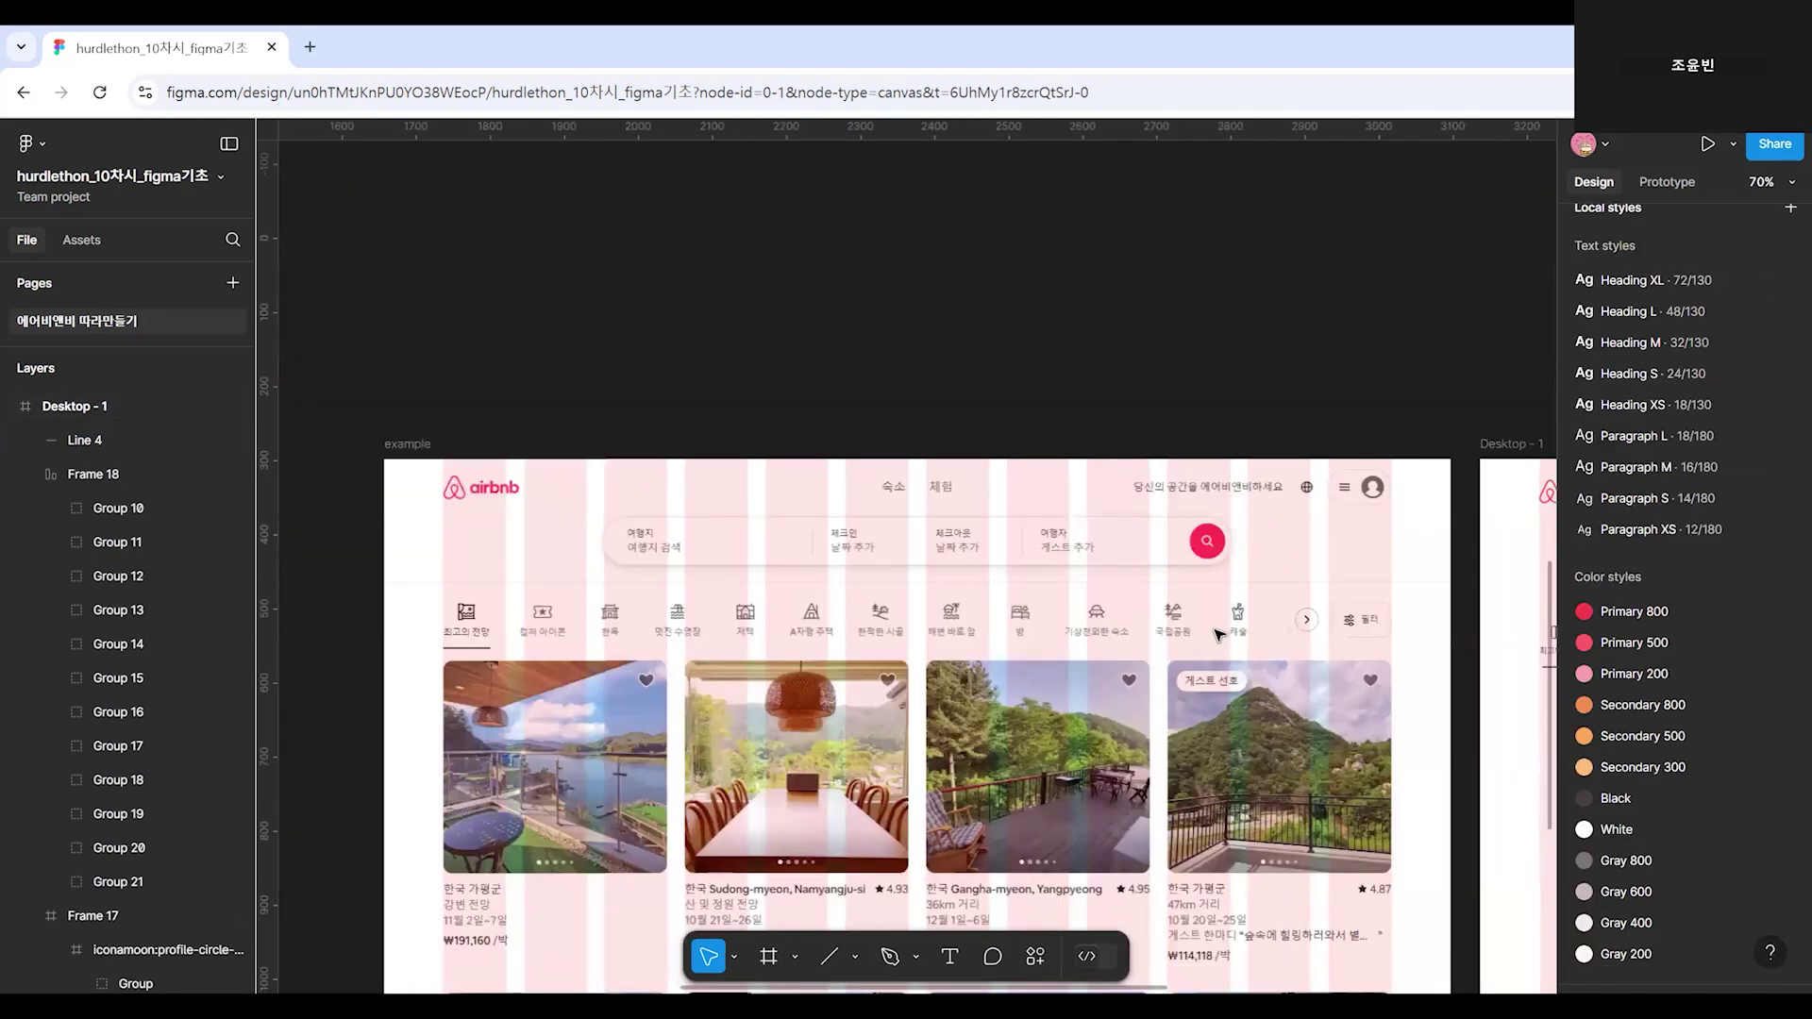
scroll(1218, 635, right, 5)
scroll(1222, 661, up, 3)
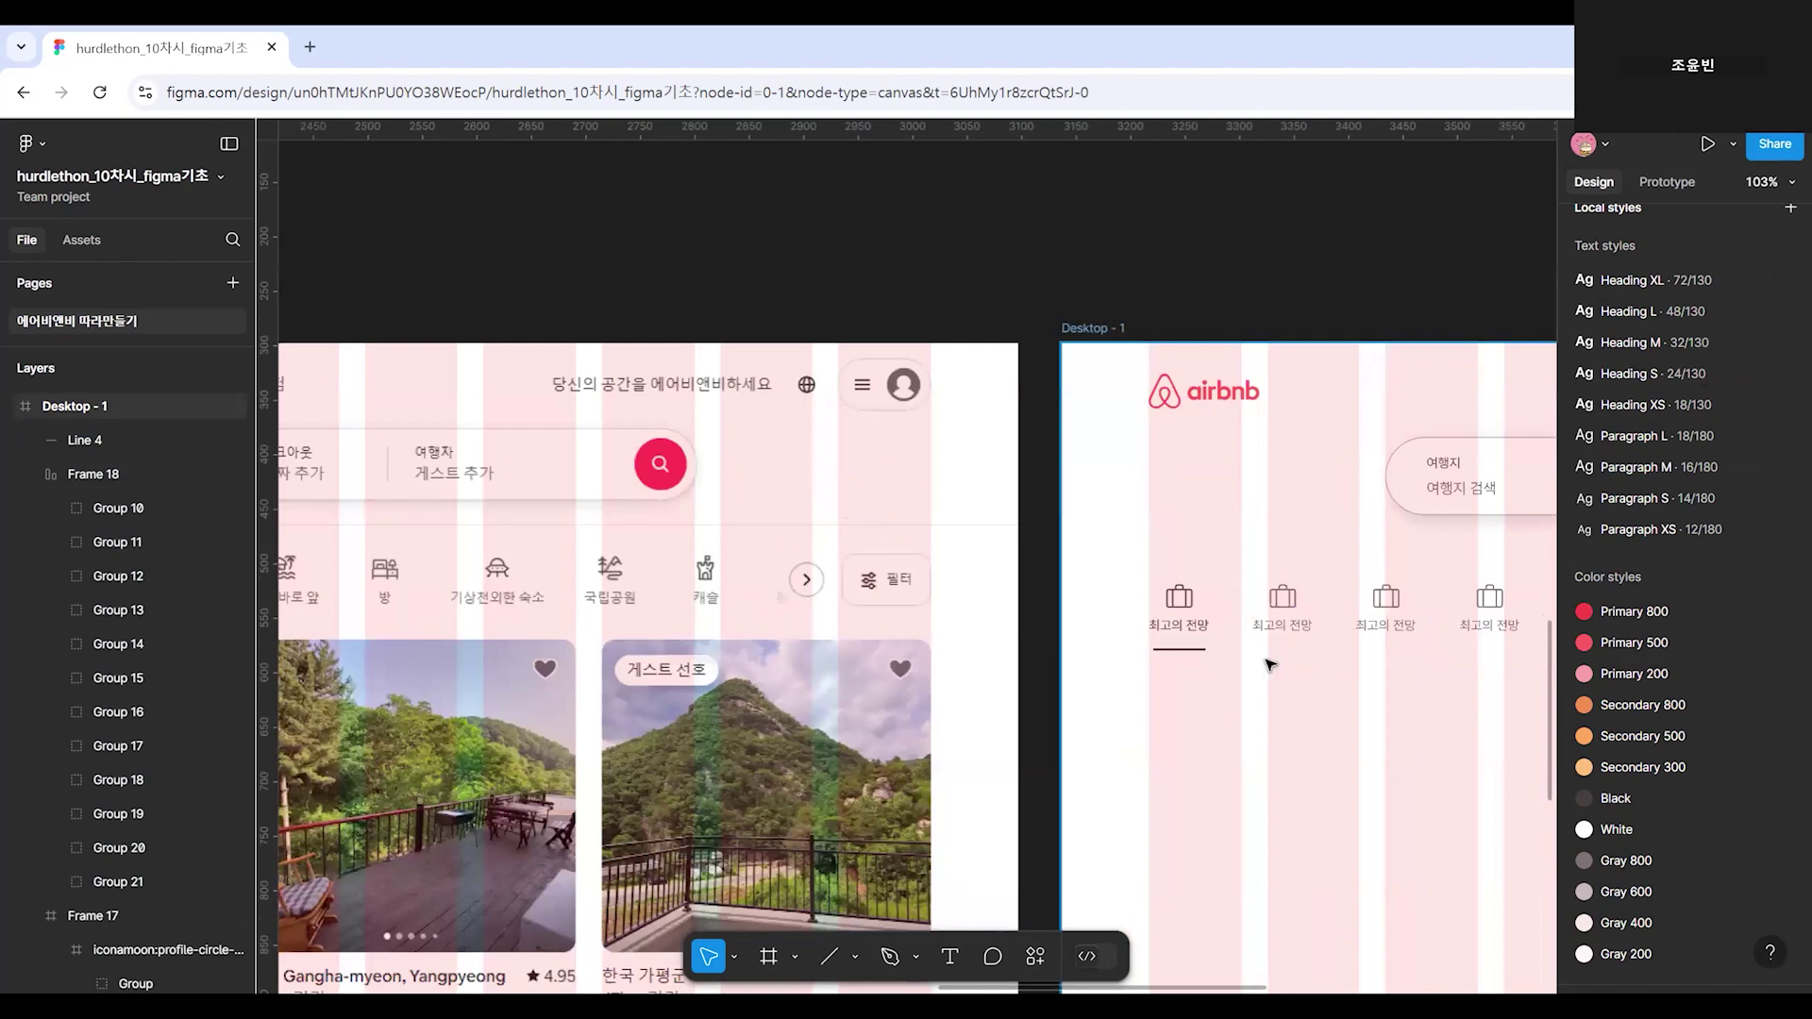
scroll(1269, 665, up, 5)
scroll(838, 768, right, 5)
click(557, 675)
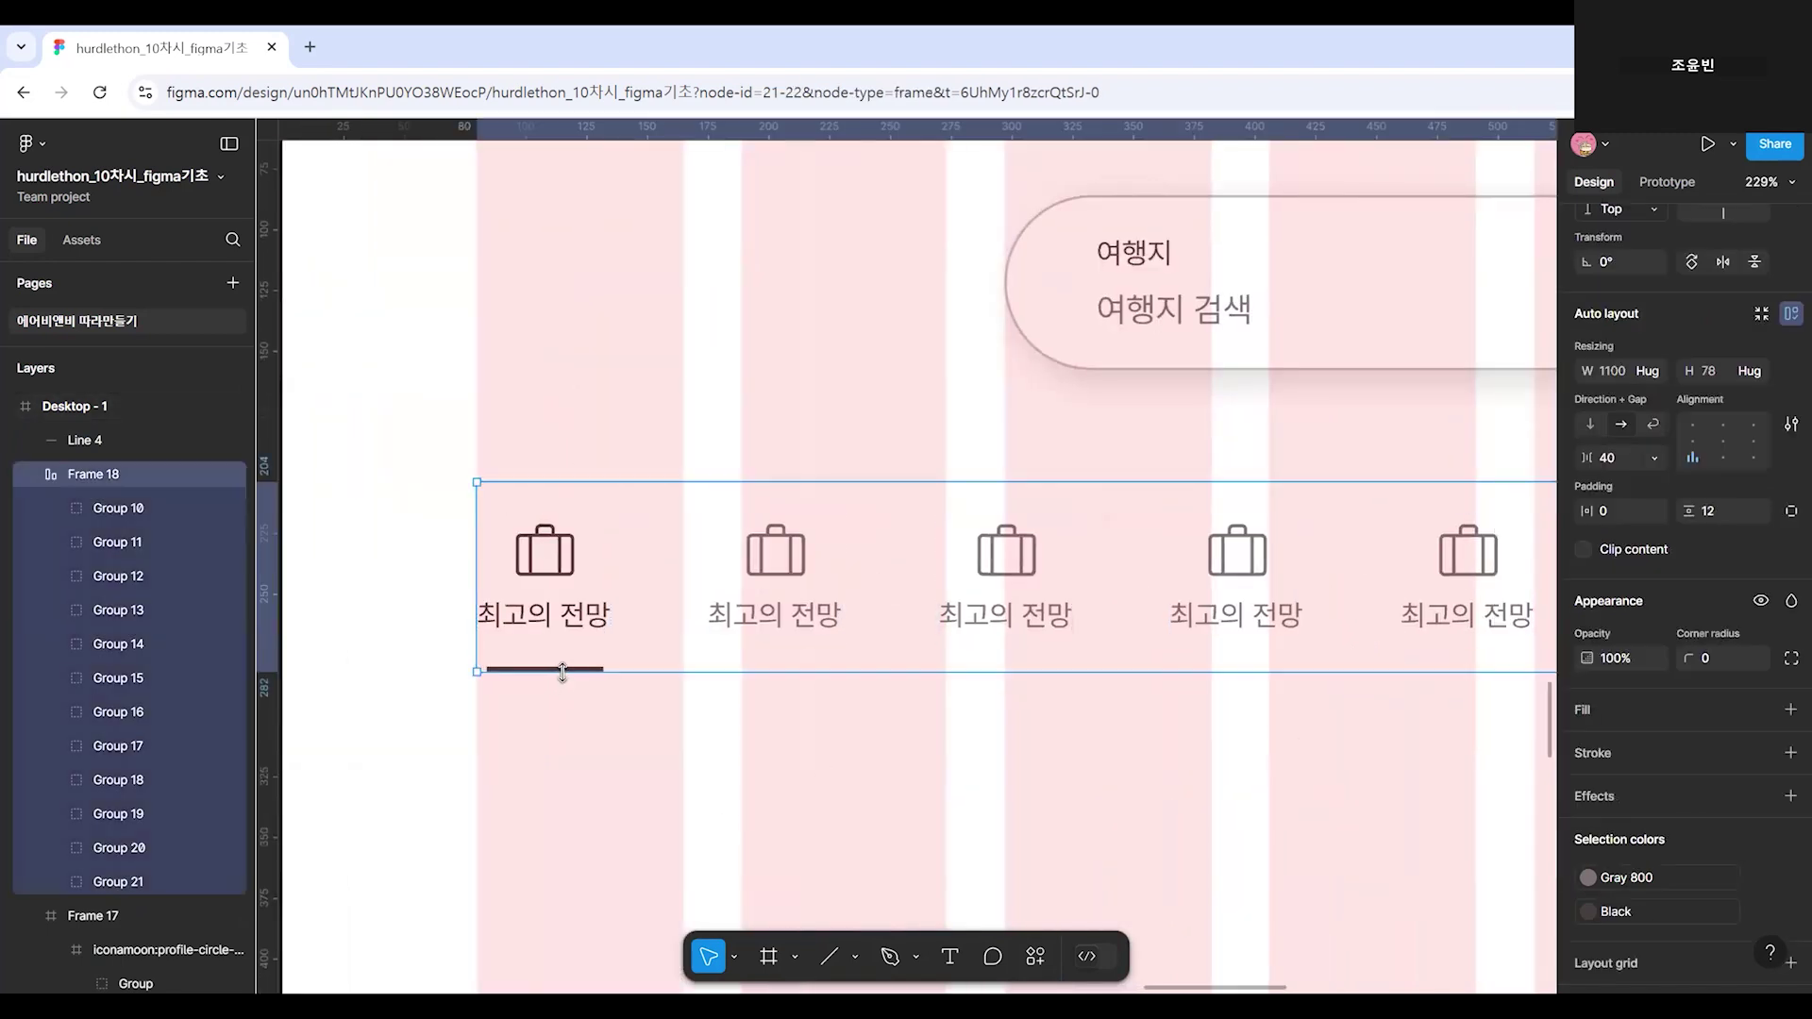
shift+click(85, 439)
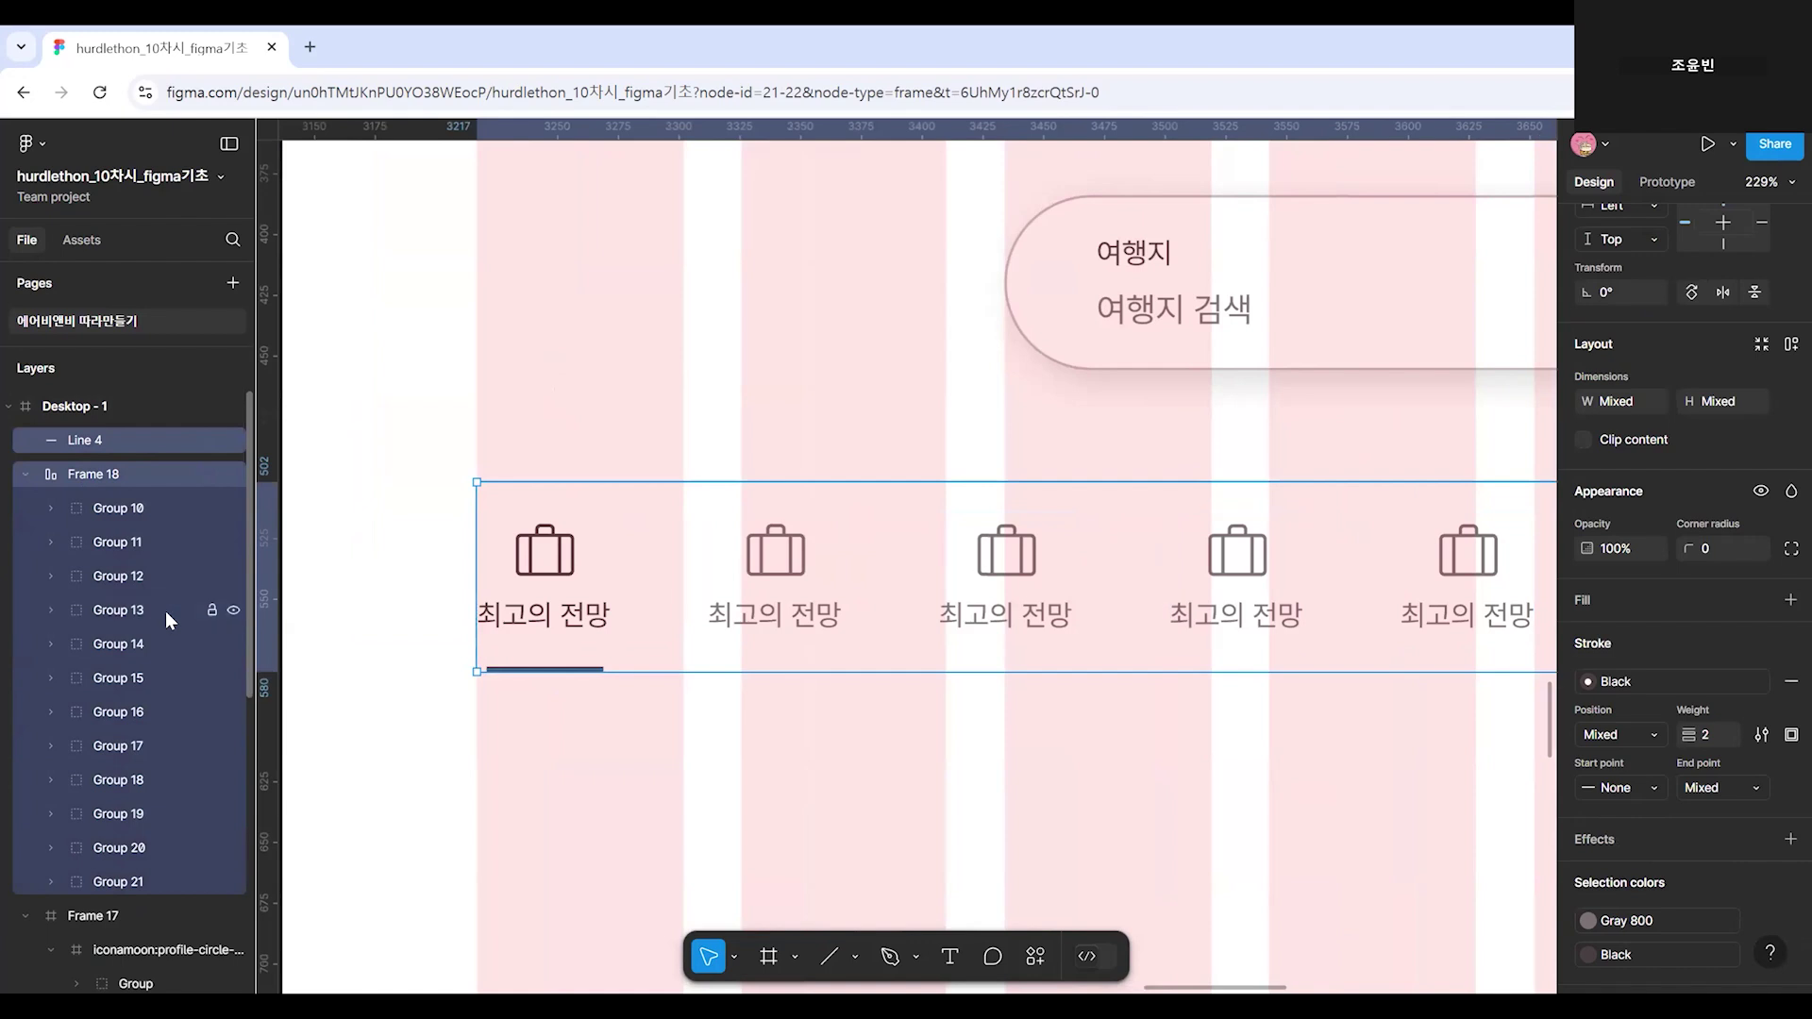
key(ctrl+g)
click(876, 776)
Examine the round arrow button and the filter button at the end of the example frame's category row.
ctrl+scroll(876, 776, down, 6)
scroll(1156, 797, left, 3)
scroll(1413, 777, right, 5)
scroll(991, 793, left, 3)
scroll(944, 794, right, 1)
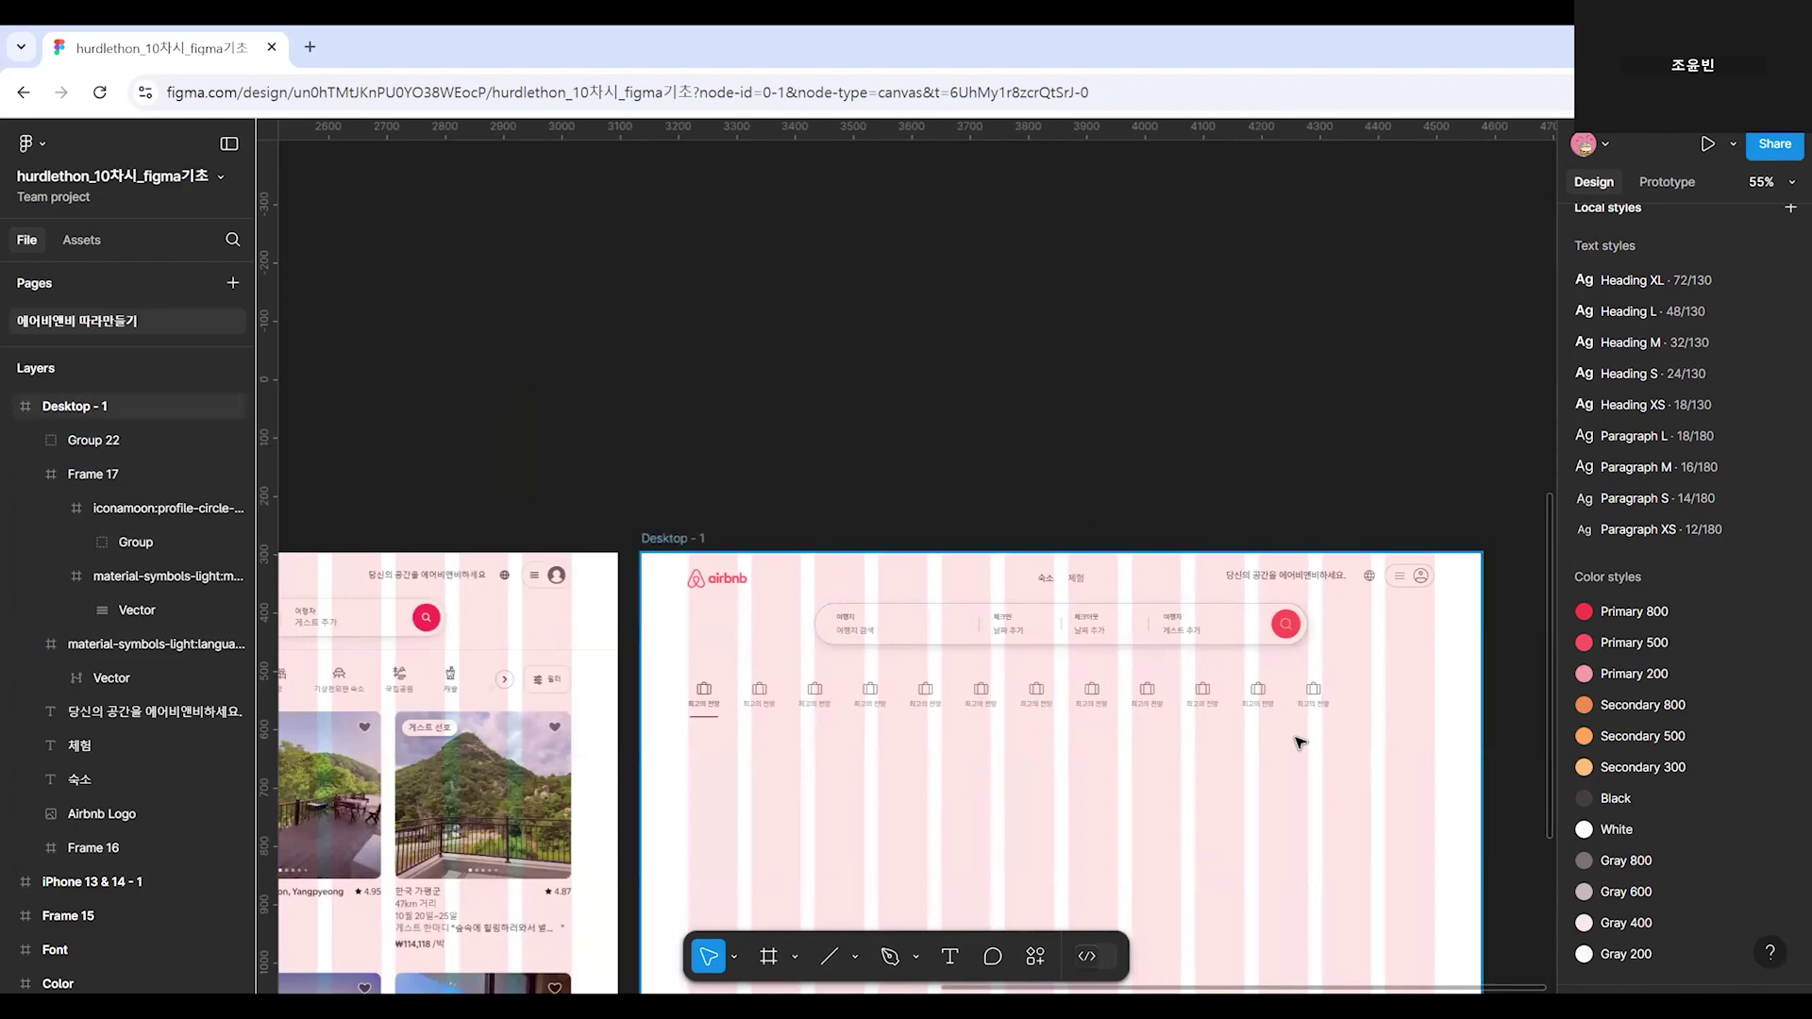
ctrl+scroll(1303, 746, up, 3)
ctrl+scroll(887, 830, down, 3)
scroll(1149, 815, left, 5)
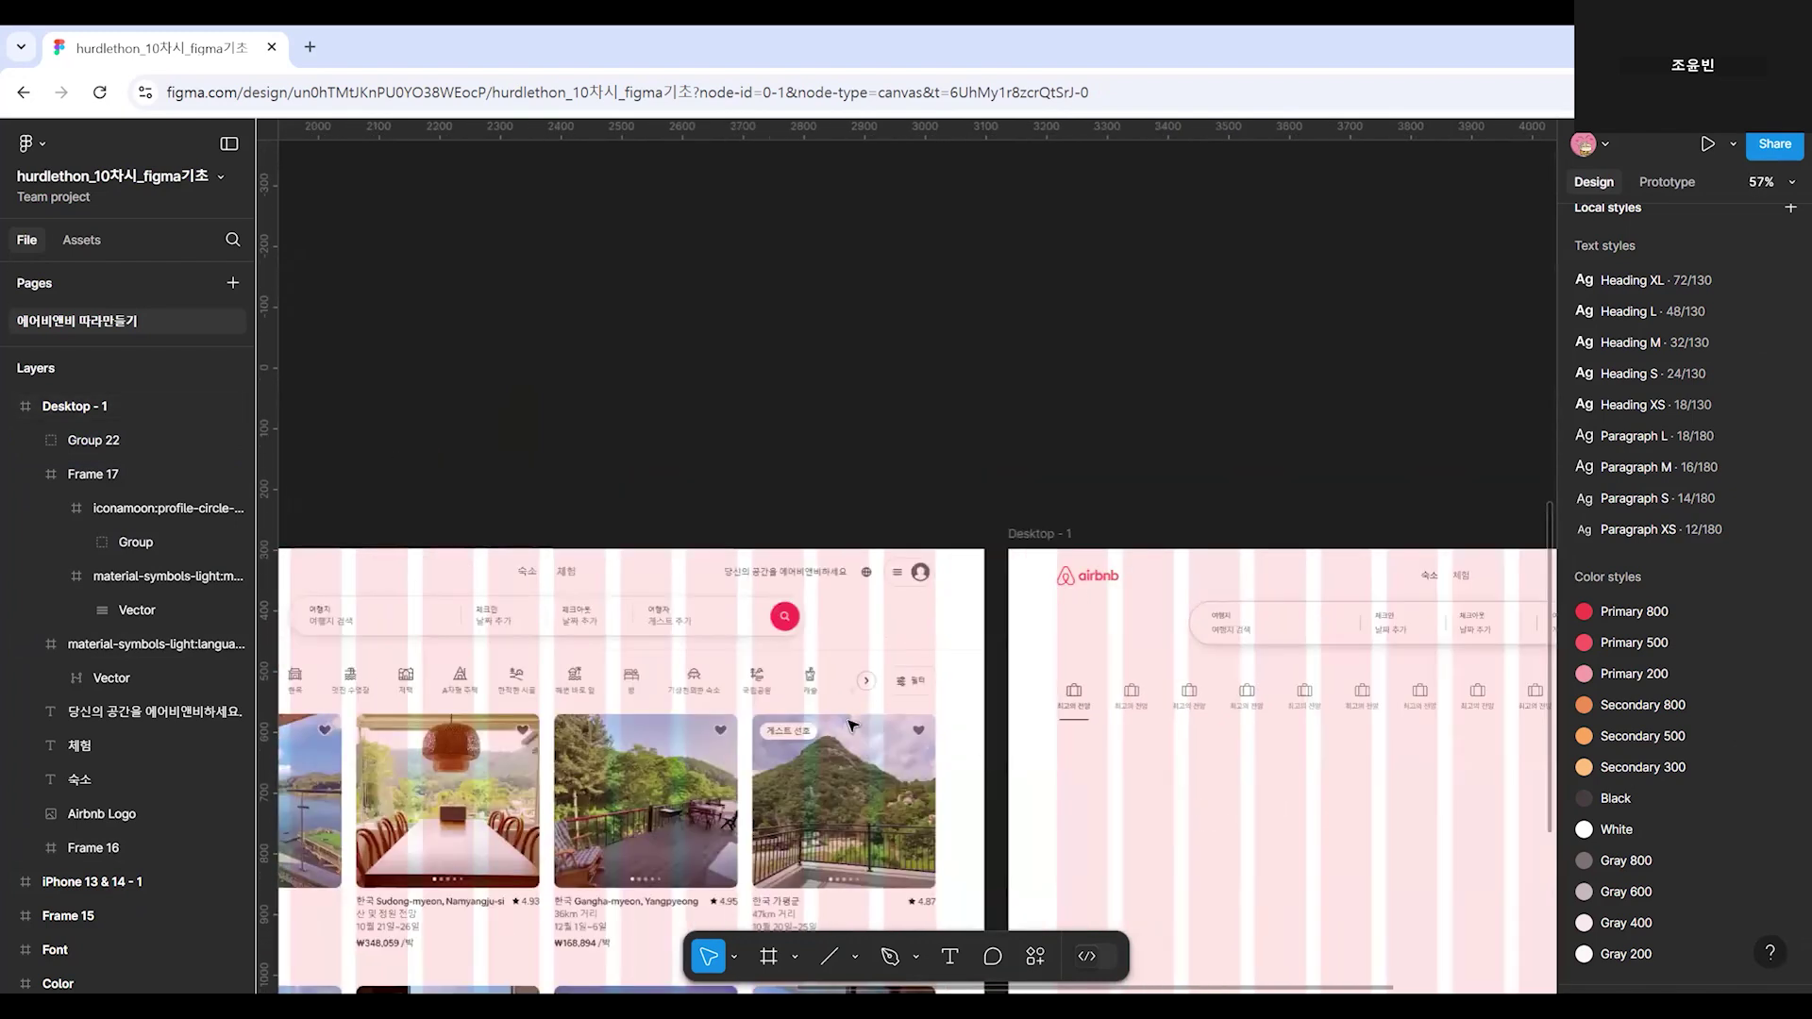
ctrl+scroll(914, 646, up, 4)
ctrl+scroll(900, 605, up, 1)
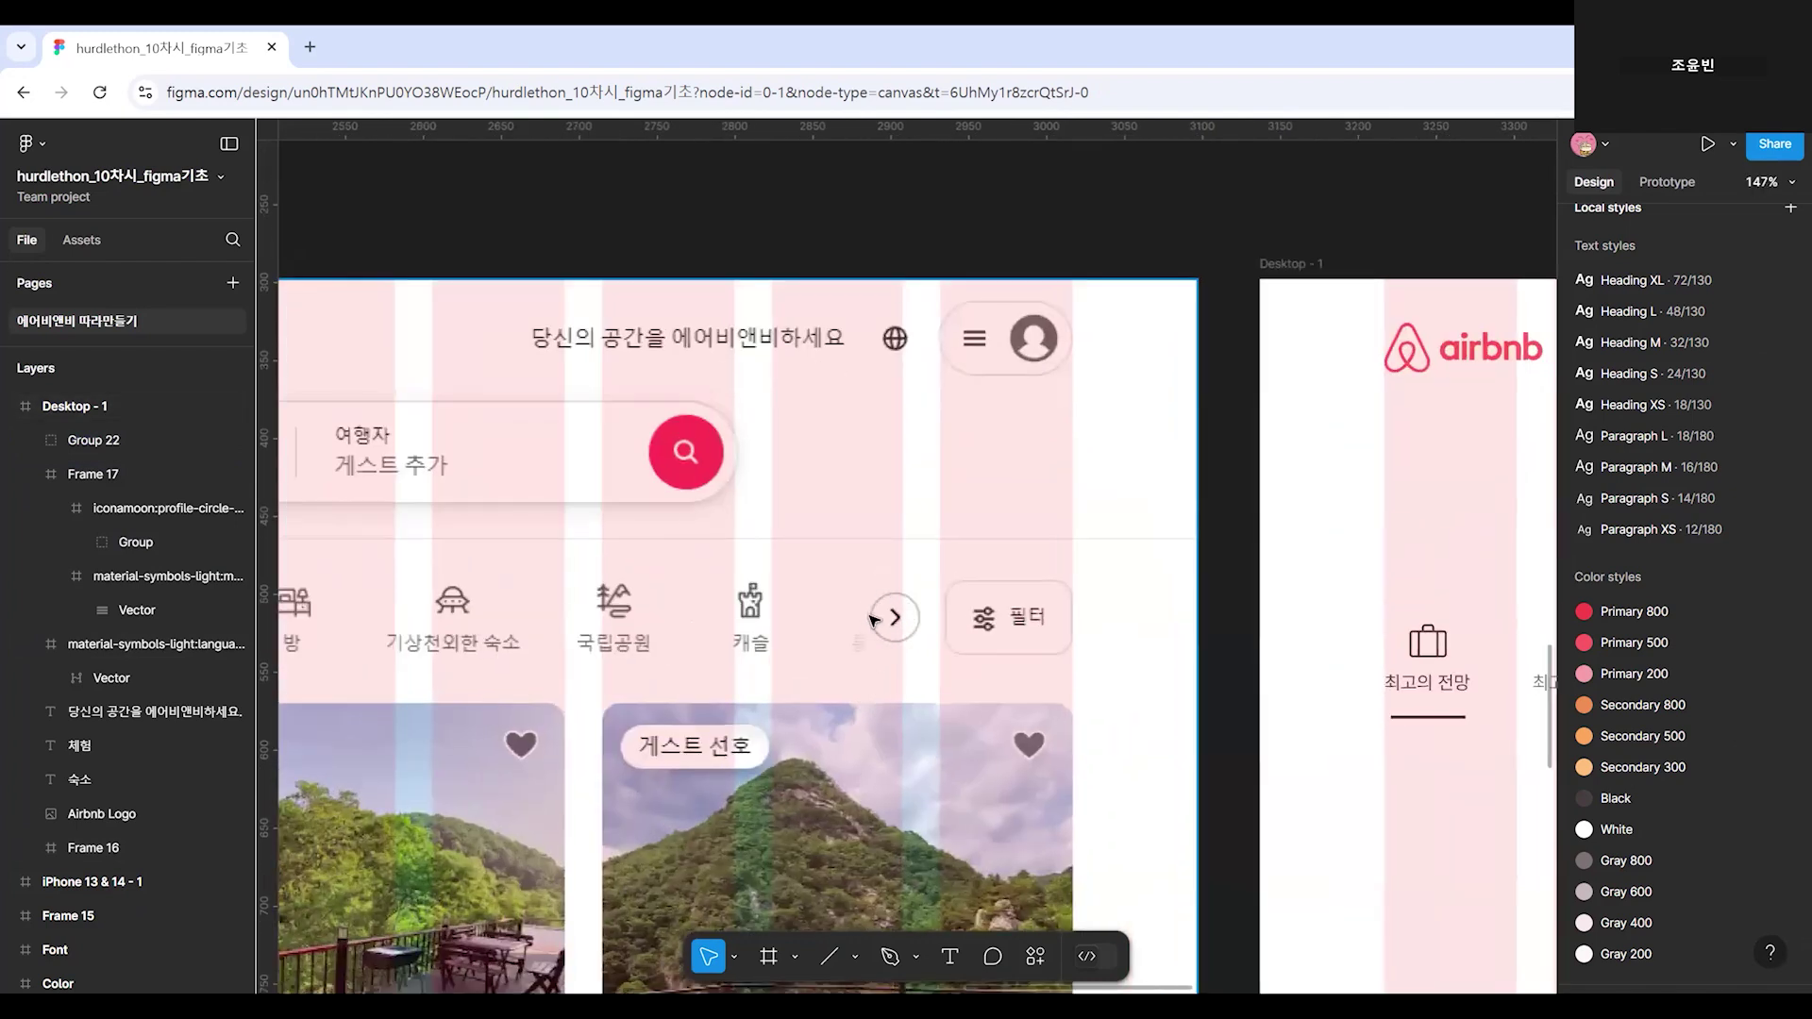
ctrl+scroll(1057, 695, down, 2)
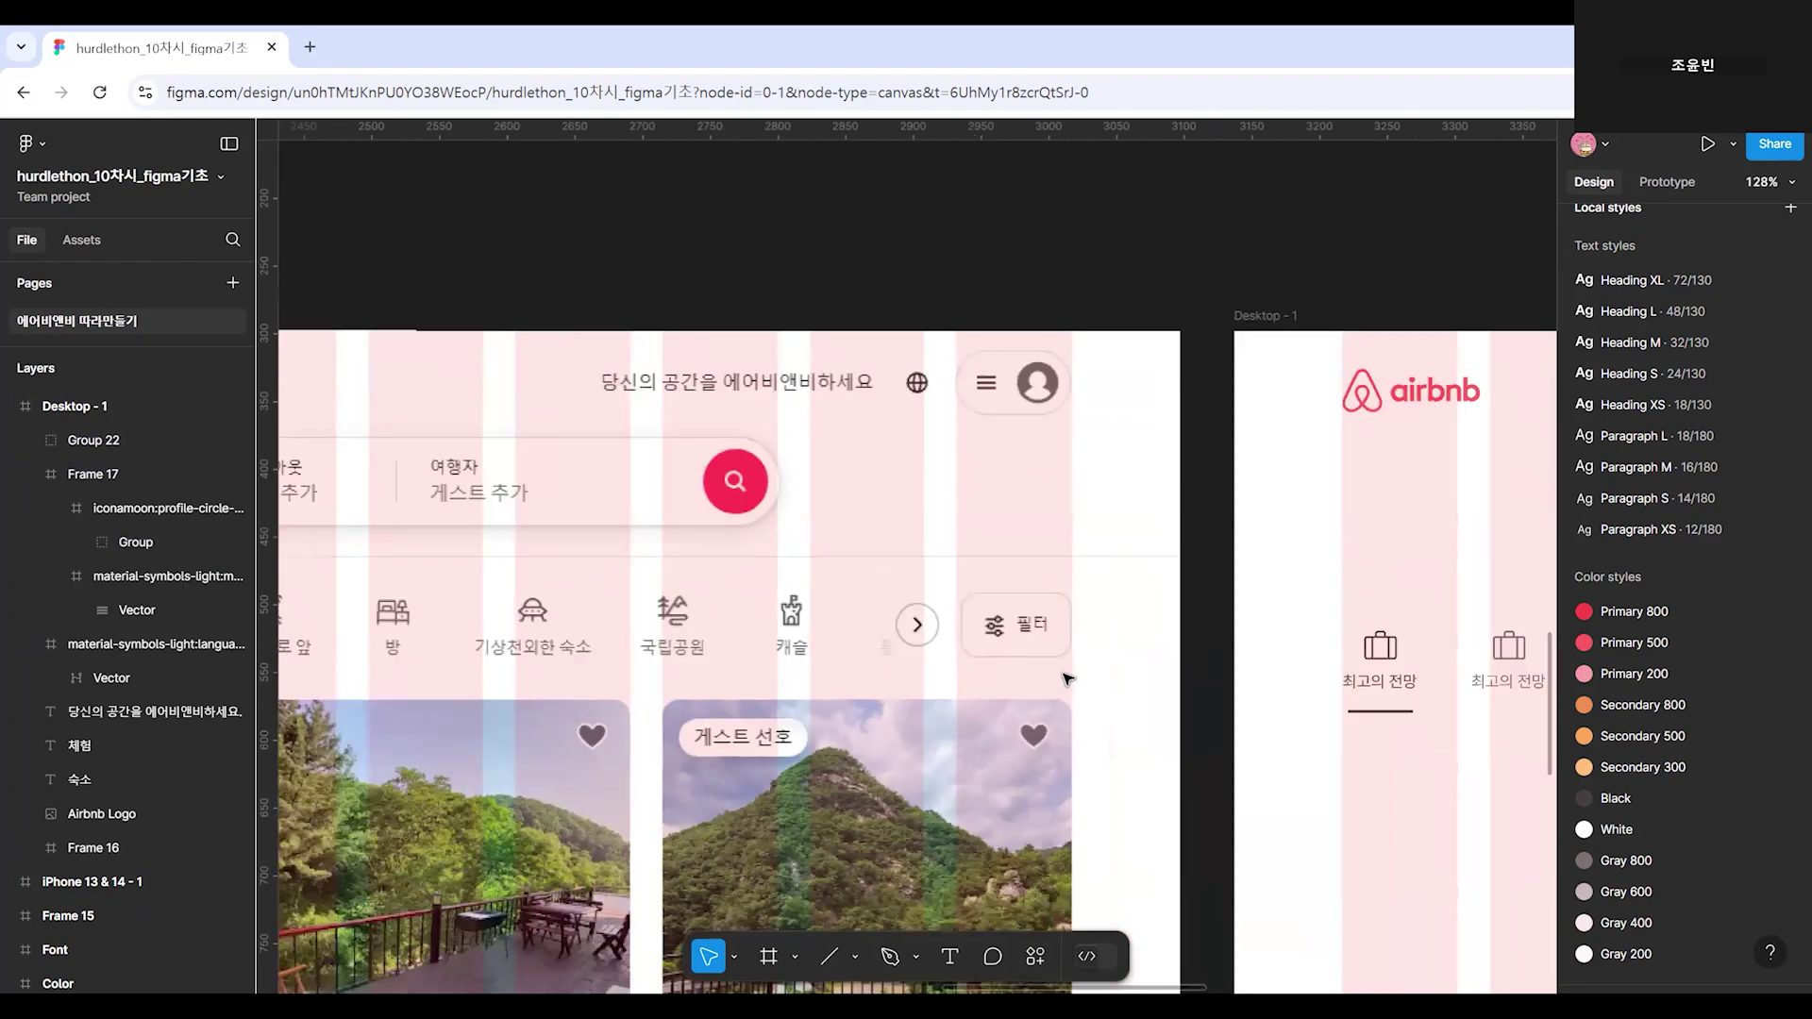
Draw a circle after the last category item, size it to 32 × 32 and place it at X 1224, Y 221.
scroll(1261, 785, right, 10)
ctrl+scroll(906, 800, up, 3)
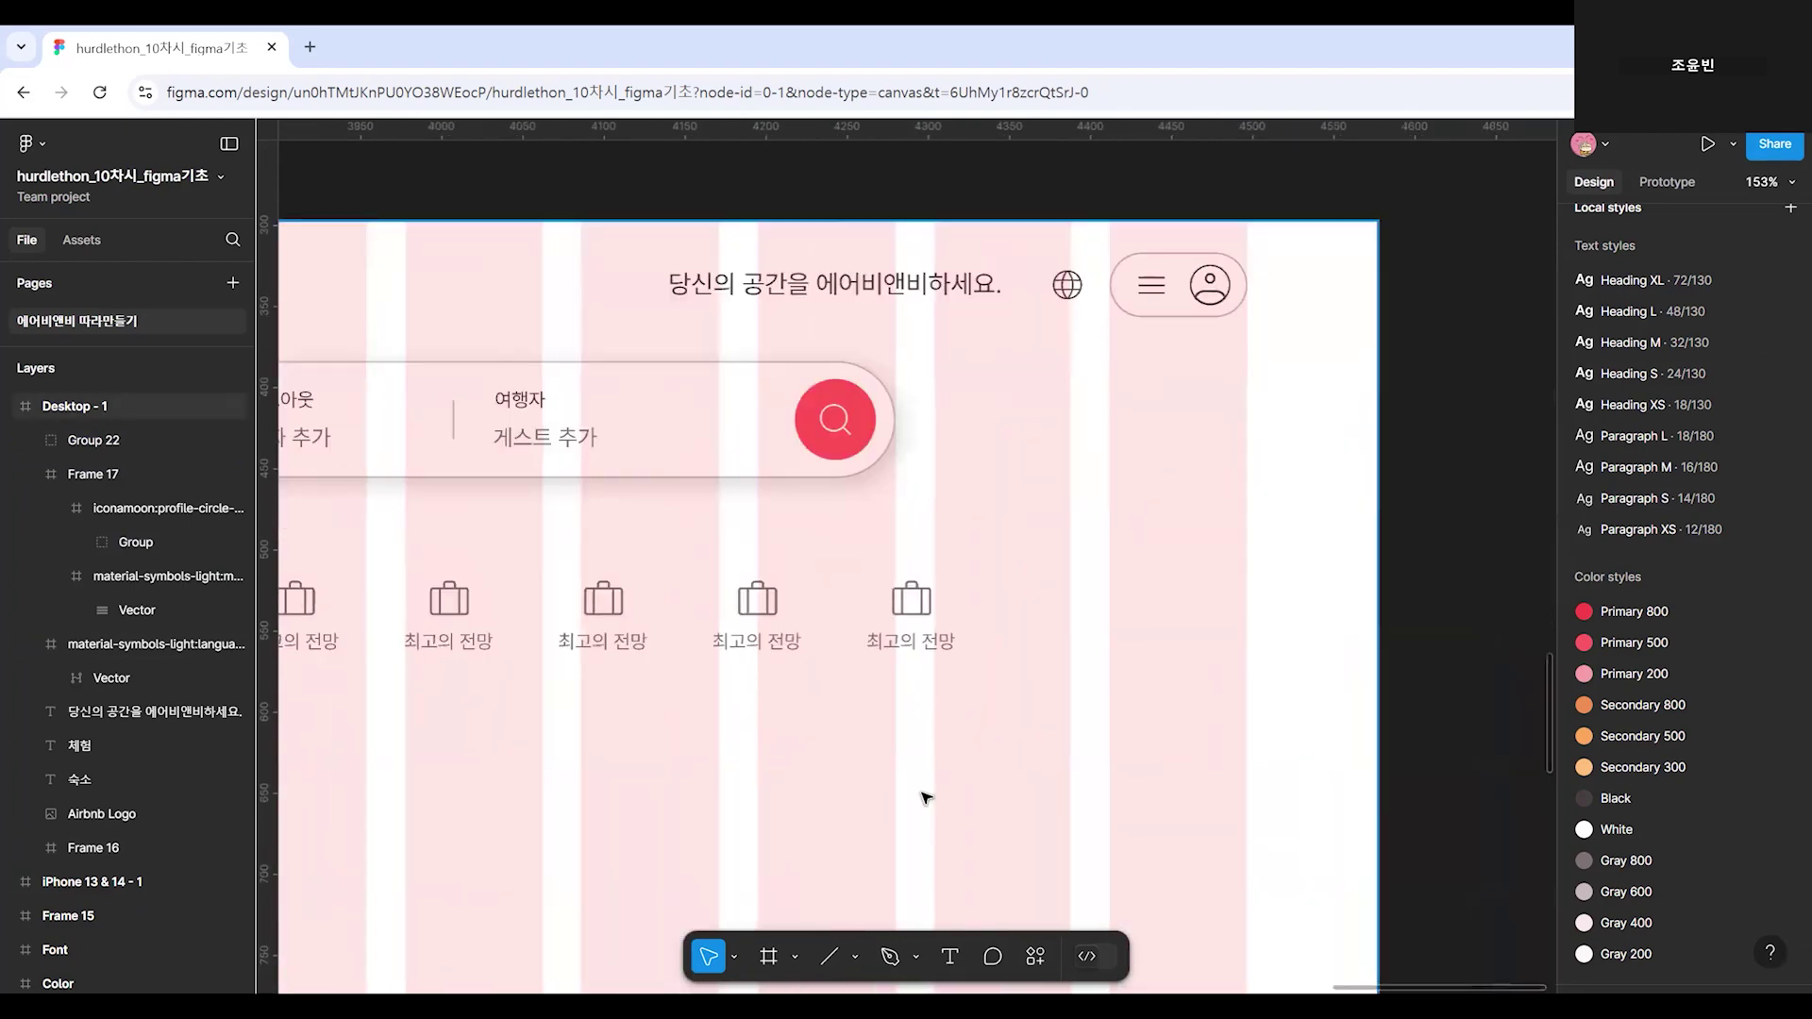
click(856, 956)
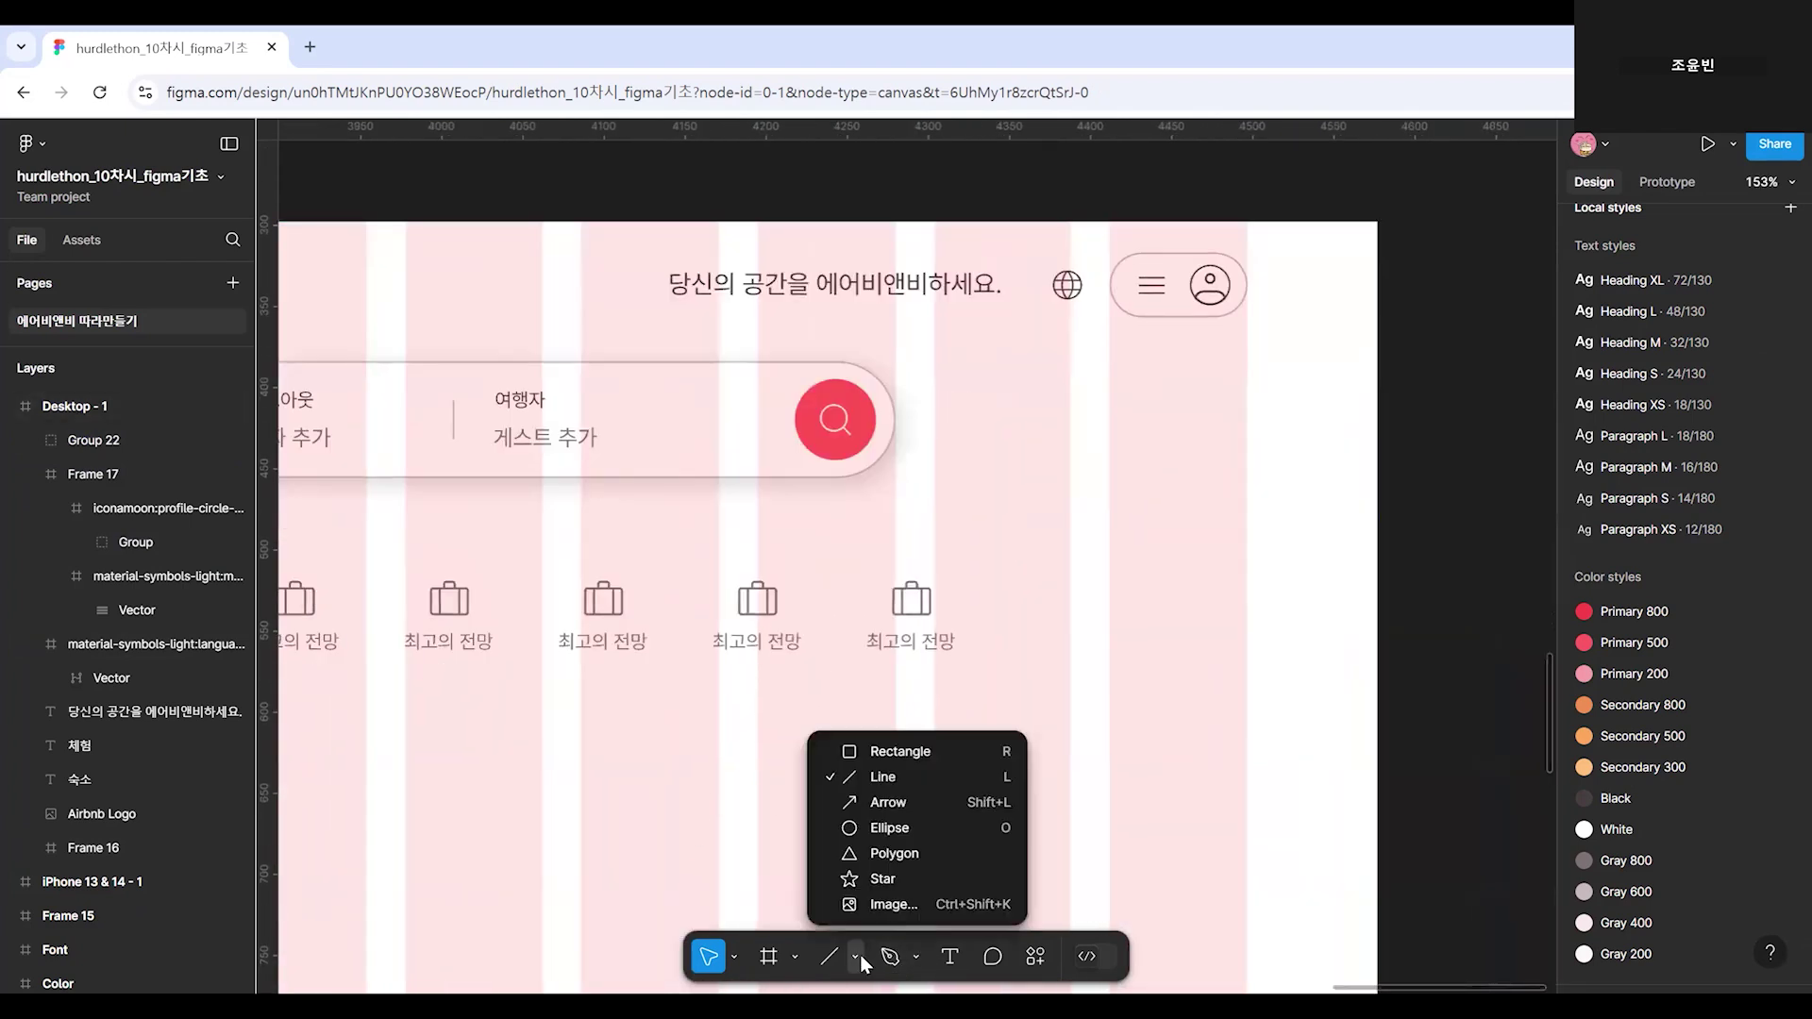
click(877, 835)
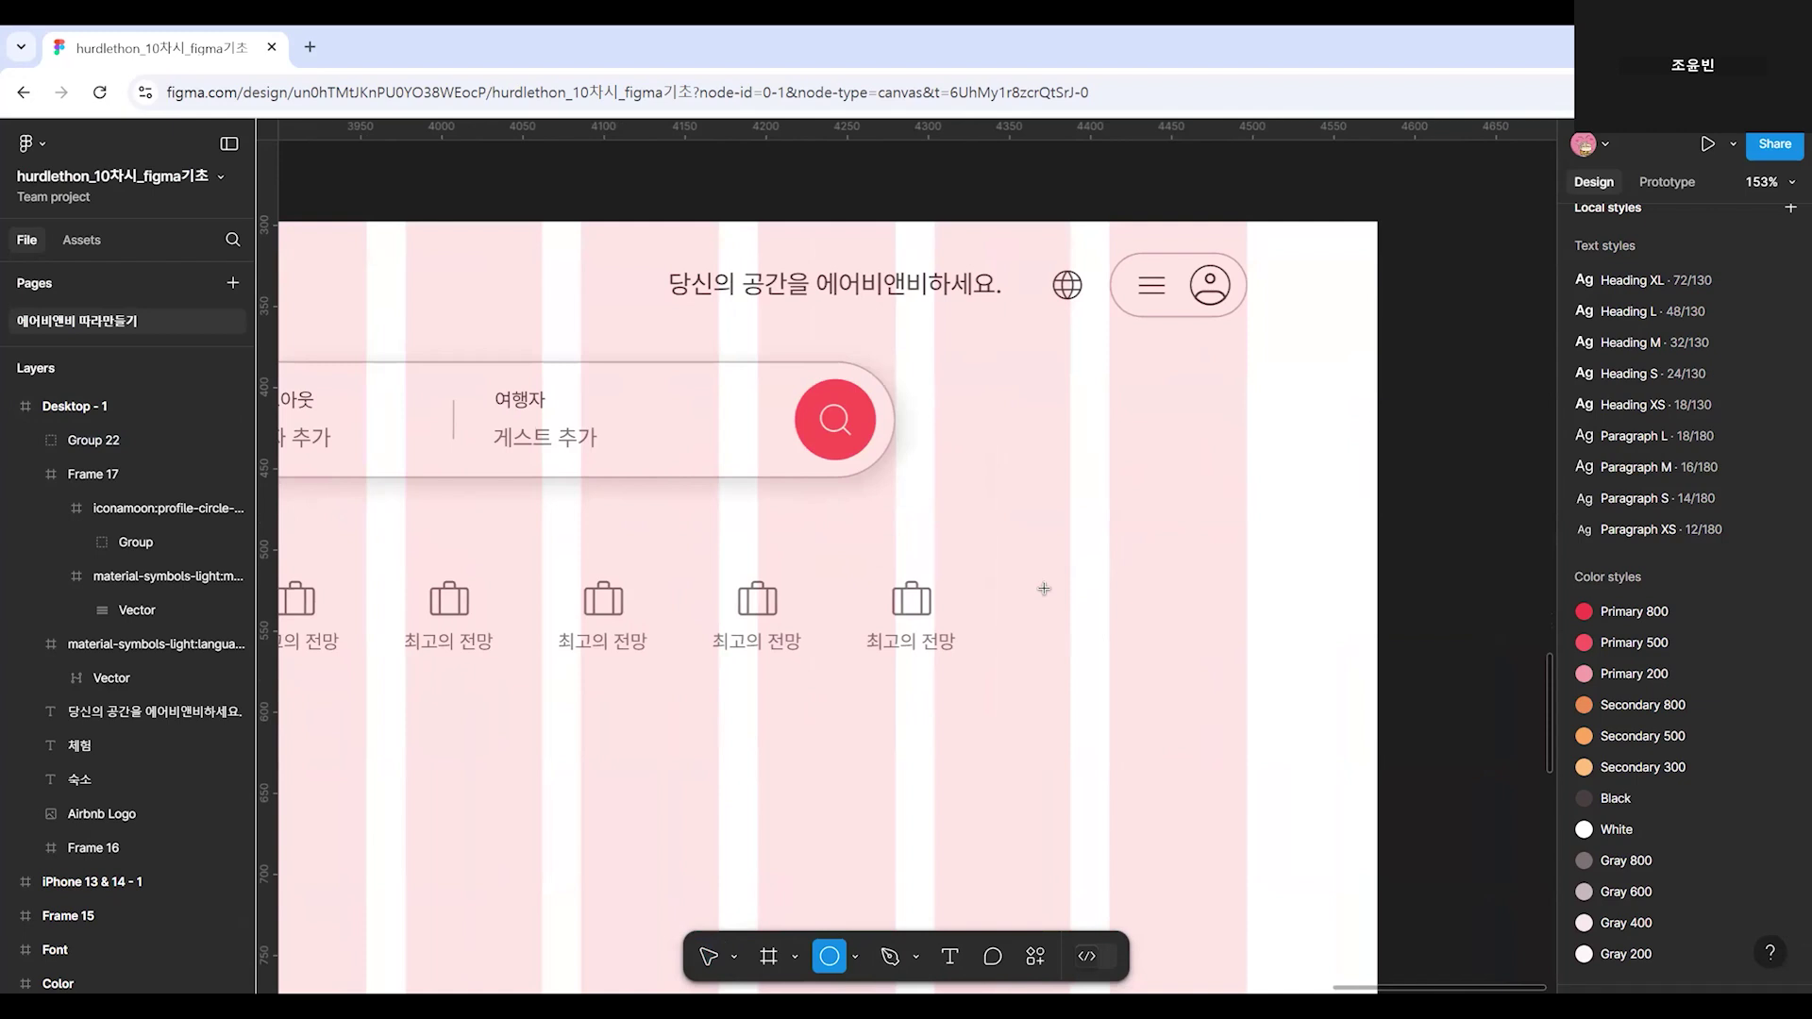
drag(1044, 589, 1095, 642)
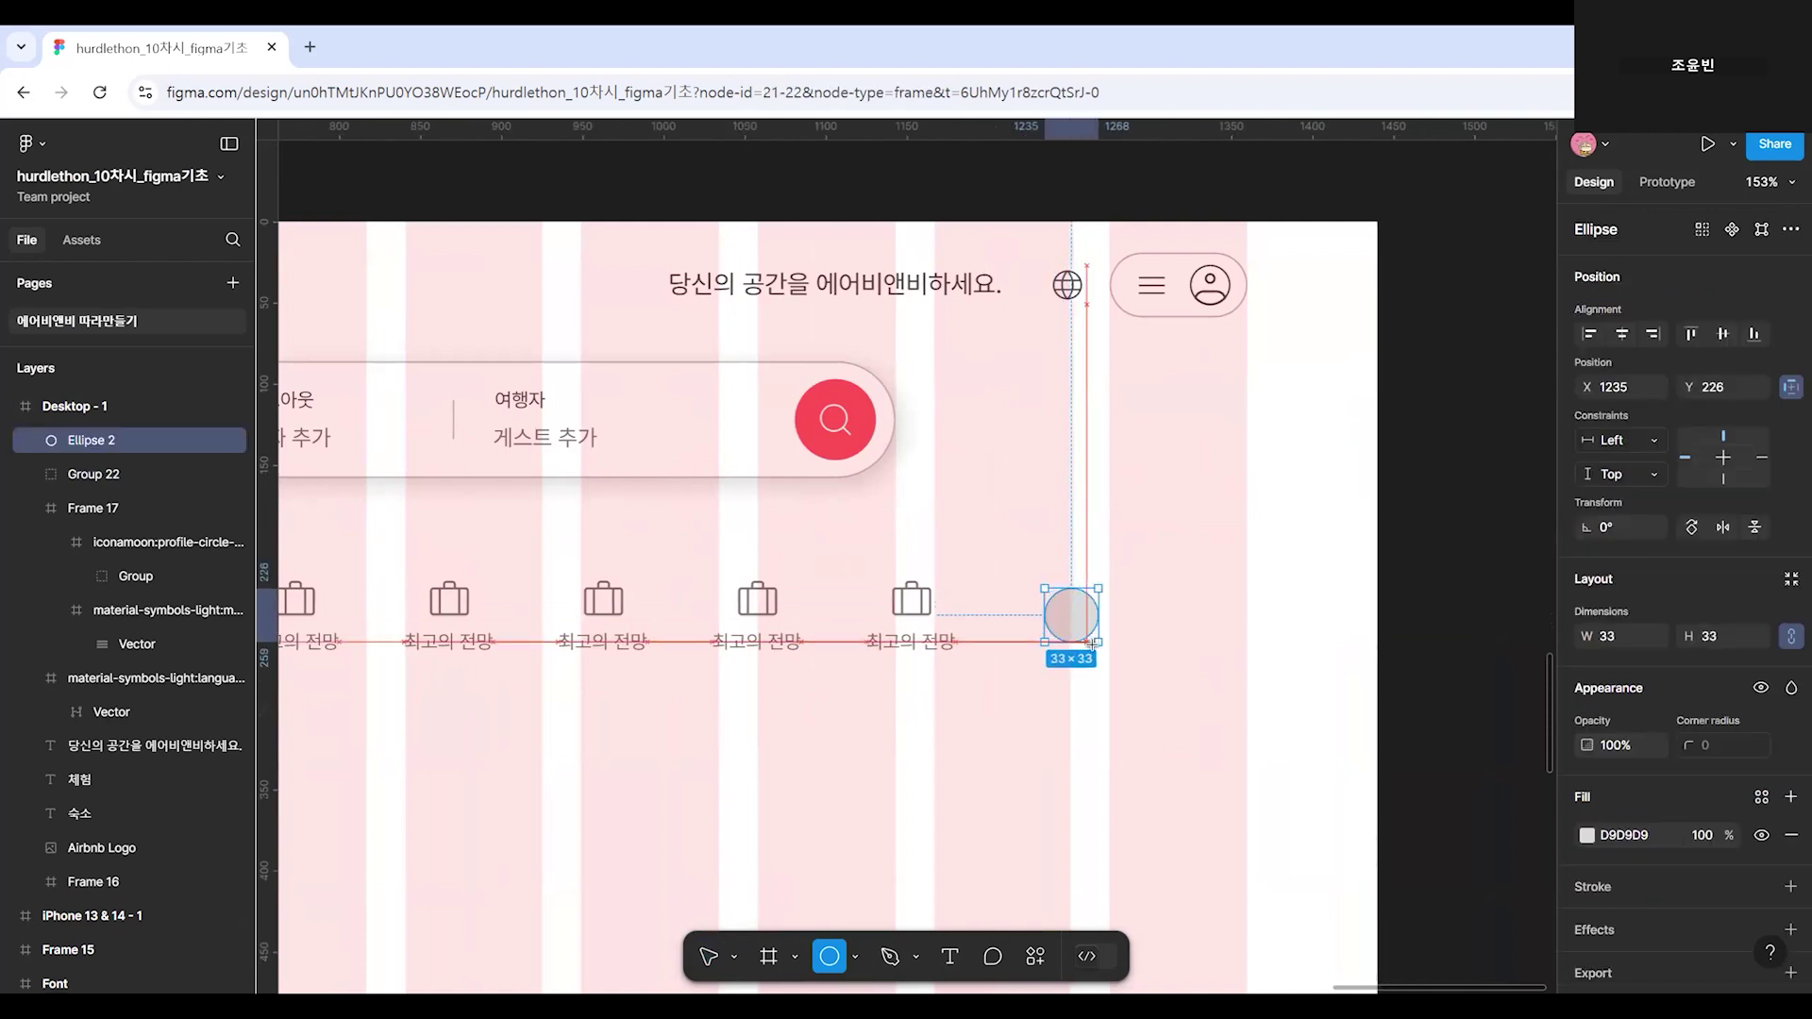
text(32)
key(Return)
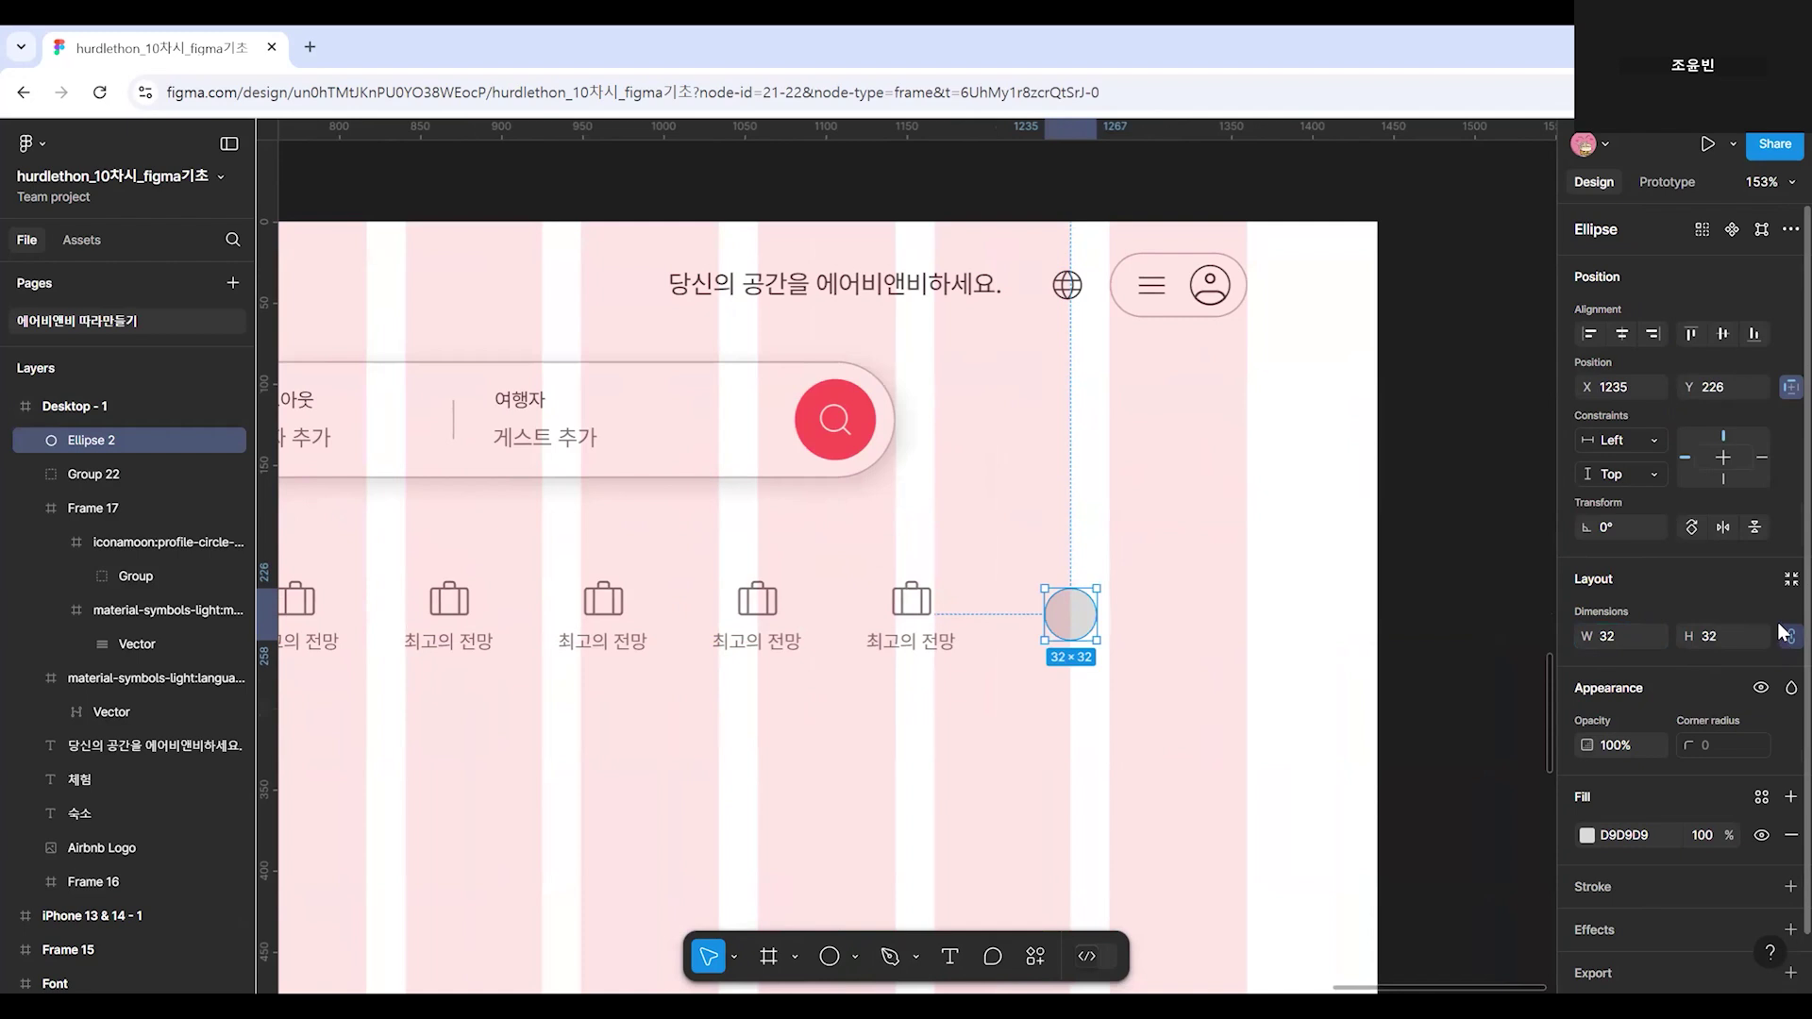
drag(1071, 615, 1053, 606)
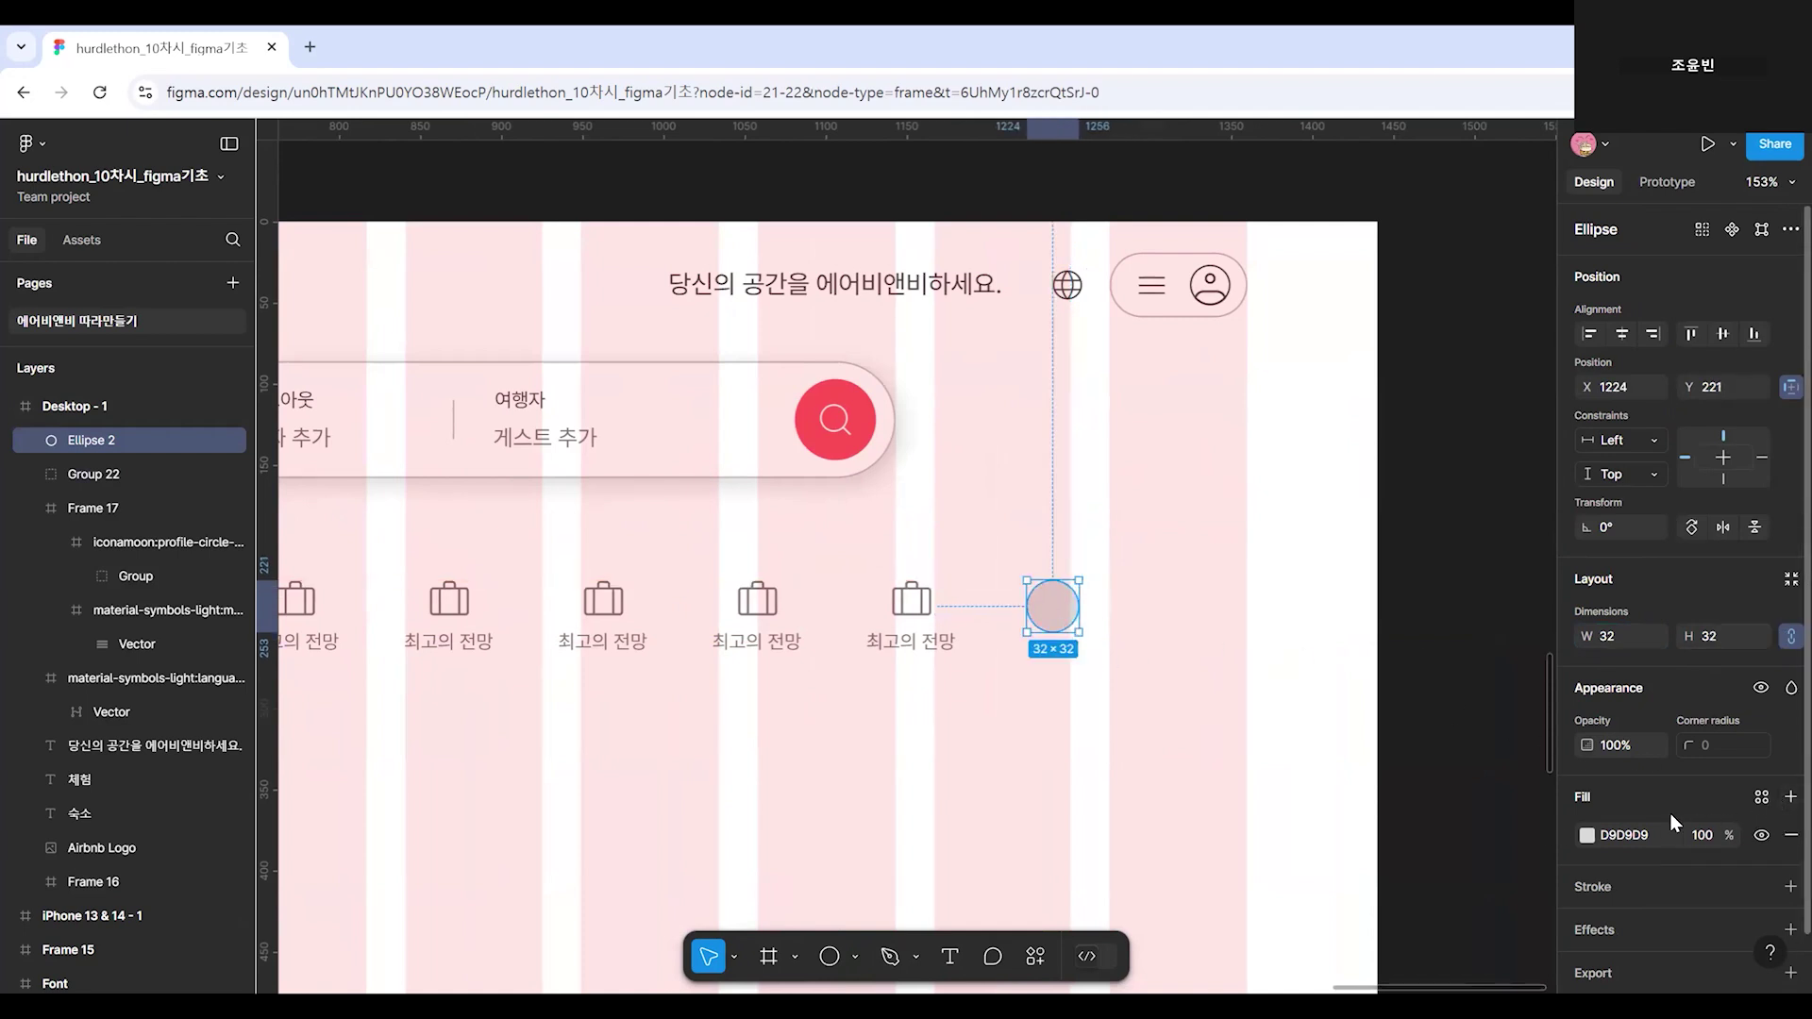
Fill the circle with the White color style and add a stroke to it.
click(1585, 837)
click(1413, 394)
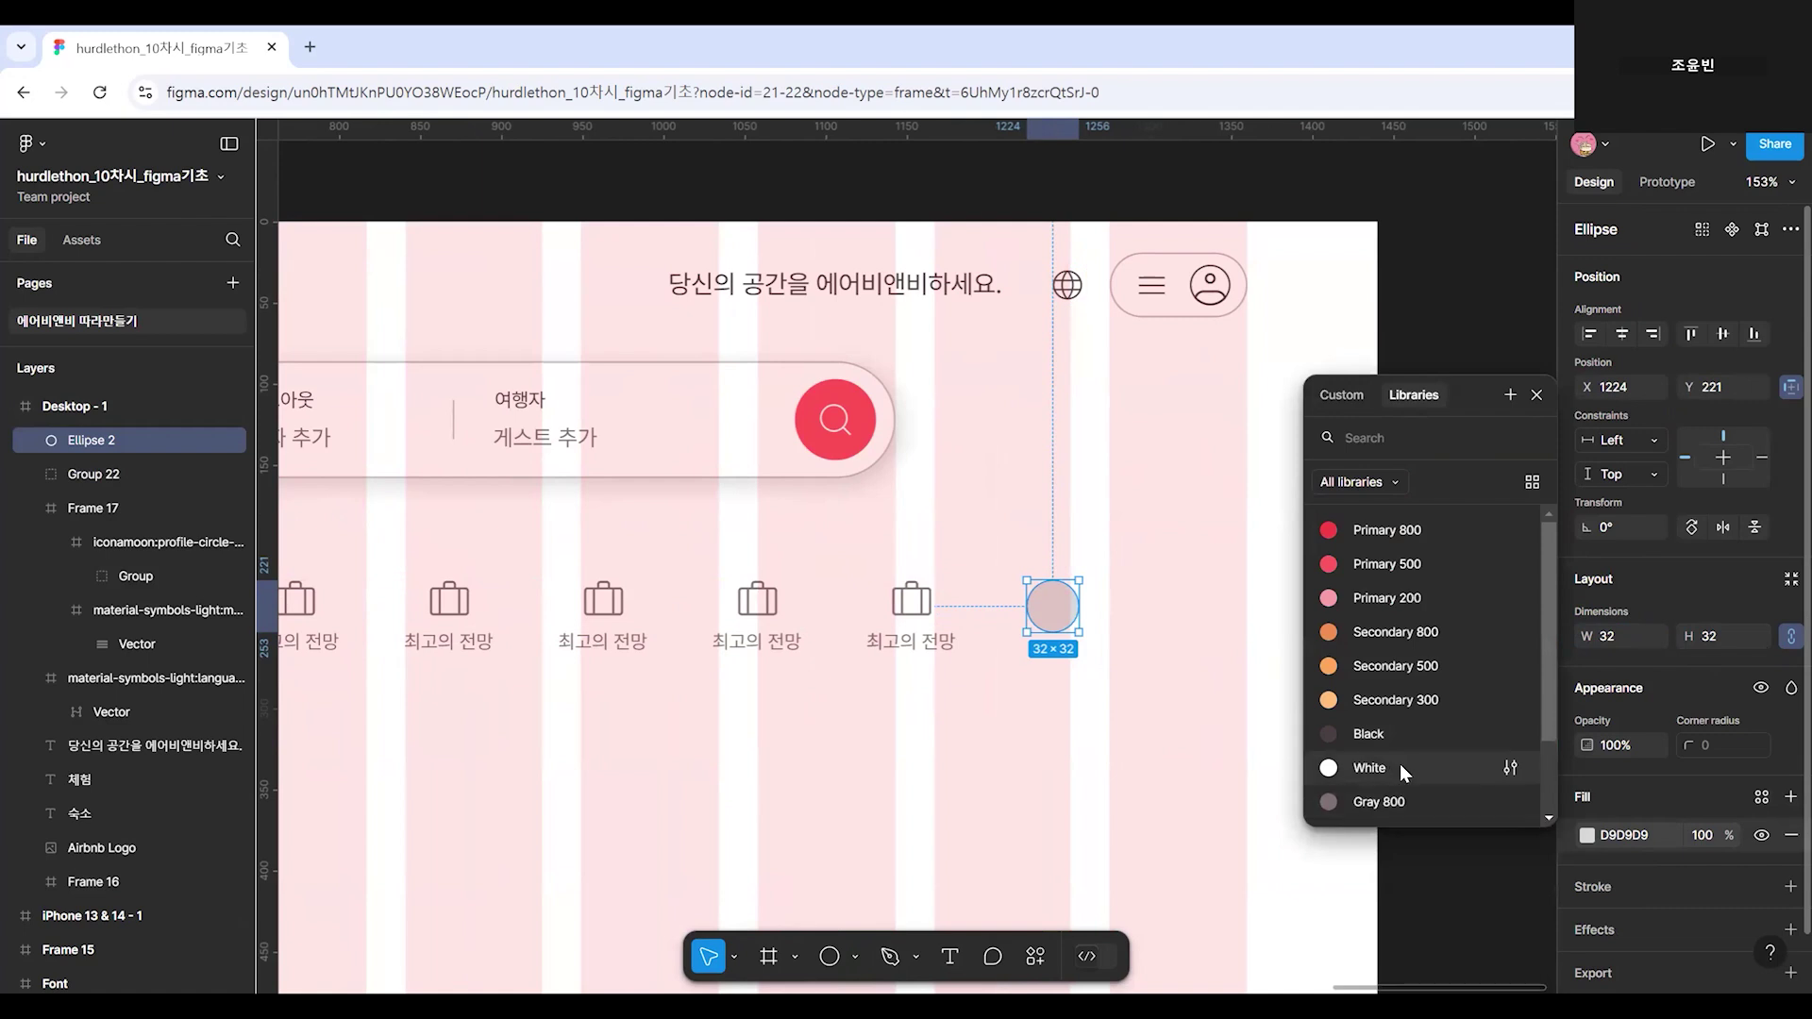
click(1391, 767)
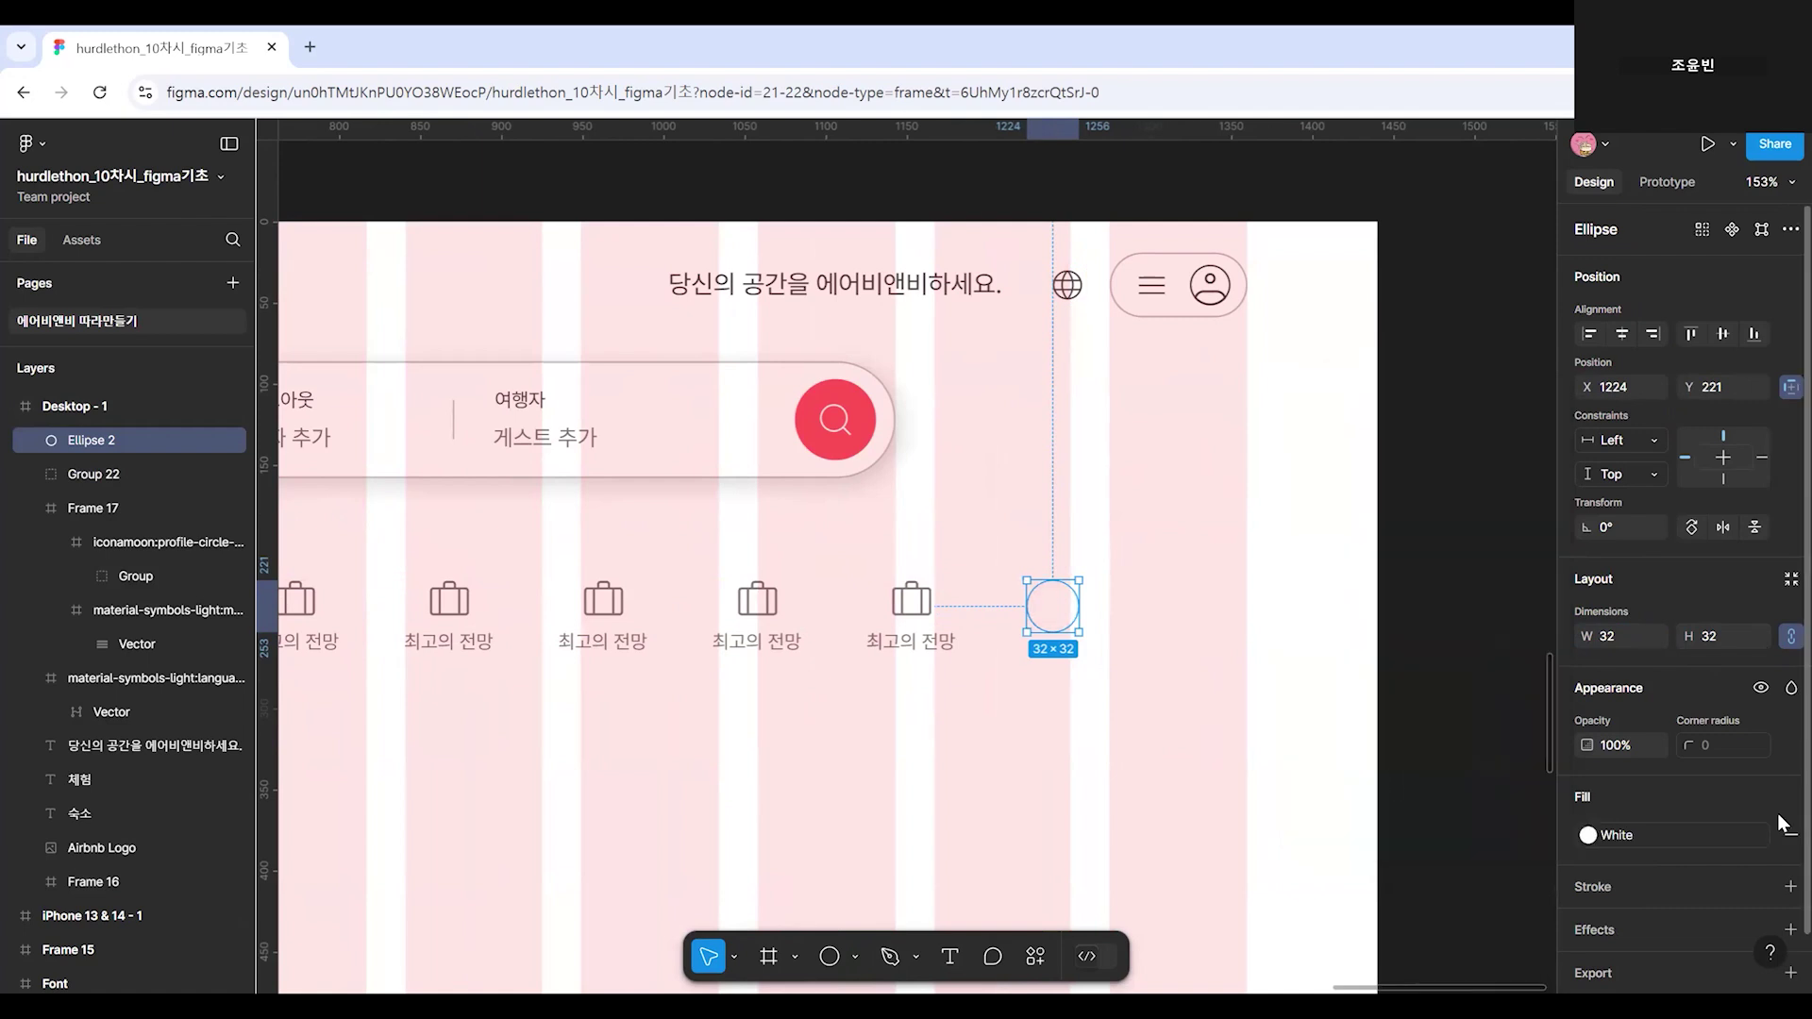
click(1791, 886)
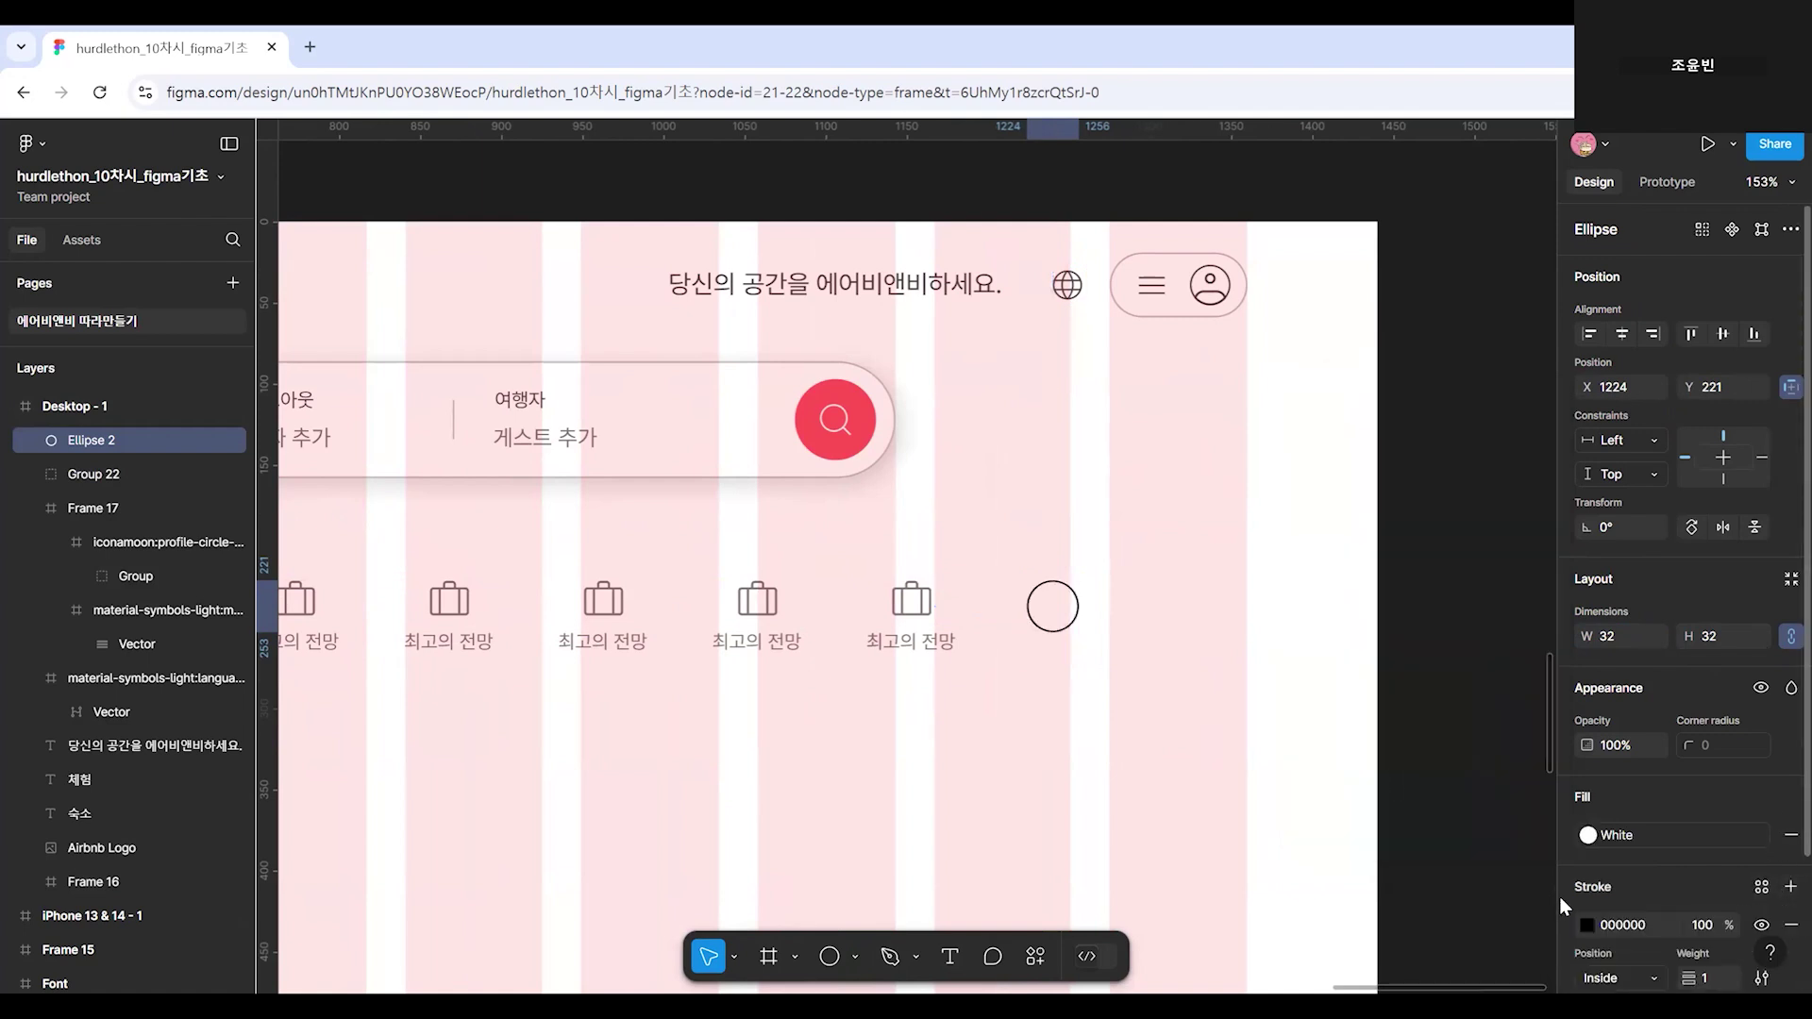
Check the search bar's stroke style and apply the same Gray 600 color style to the circle's stroke.
click(809, 423)
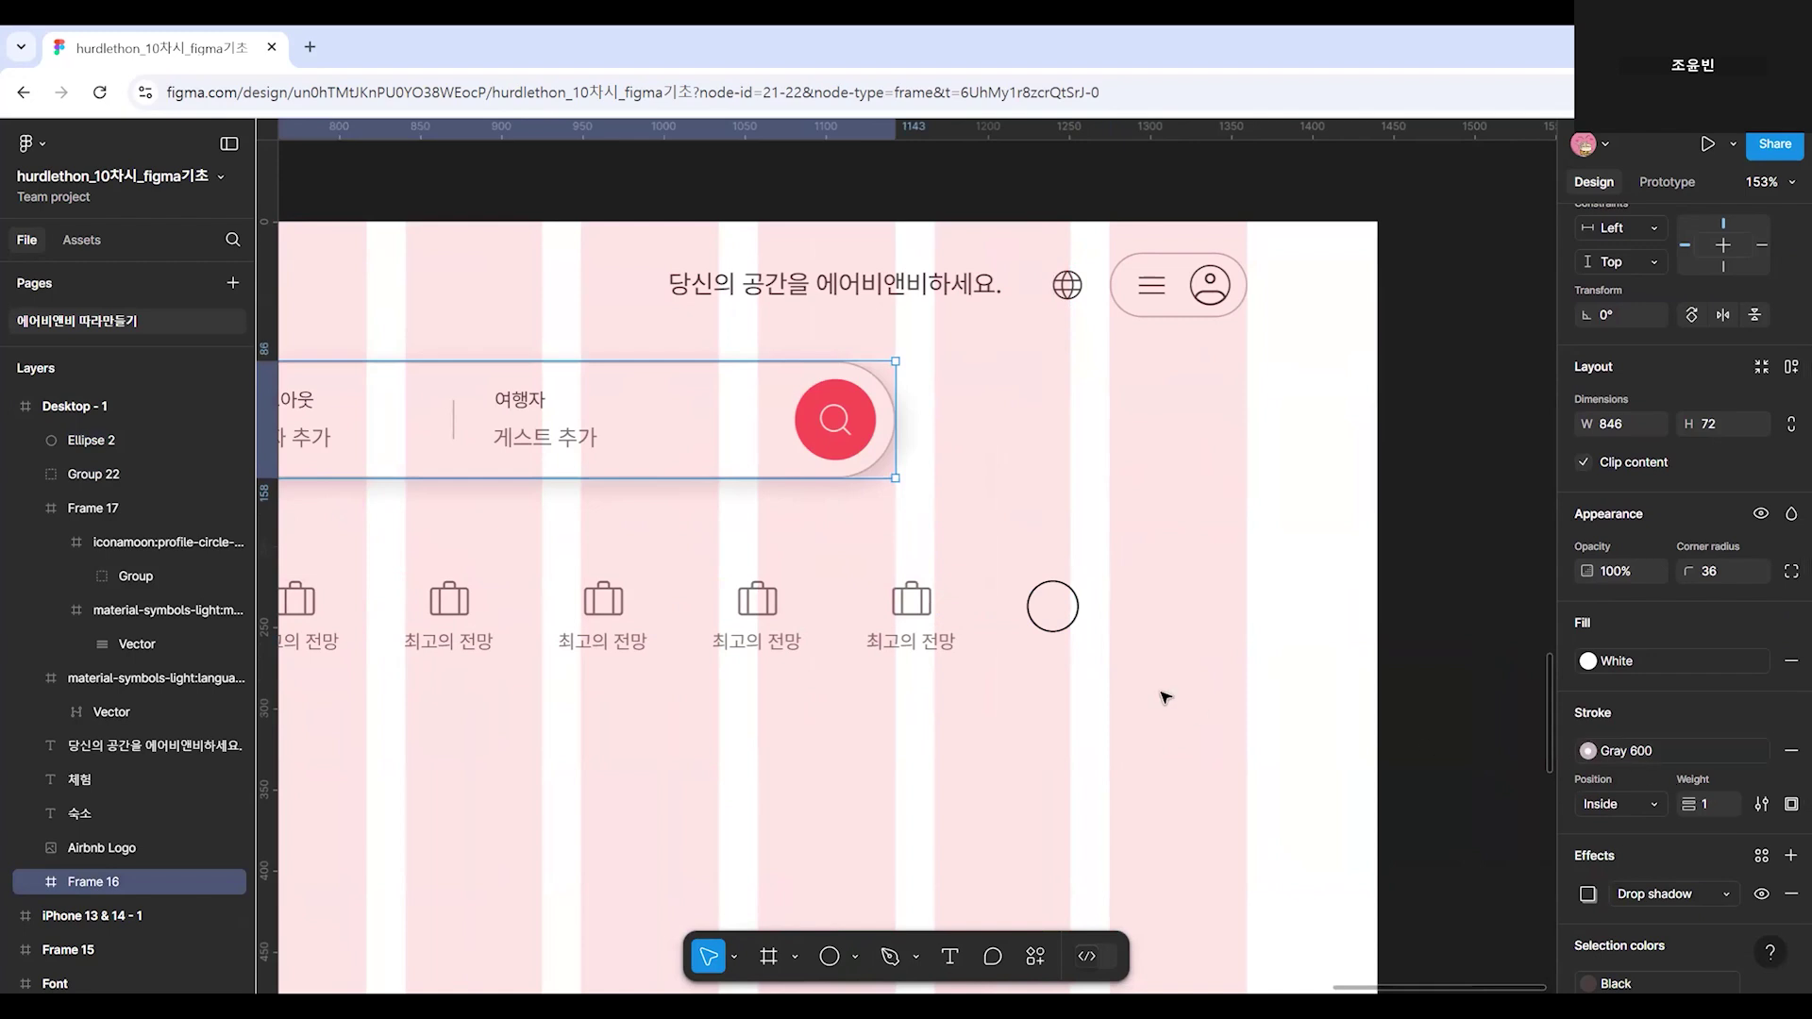
click(1064, 626)
click(1761, 733)
scroll(1387, 854, down, 1)
click(1380, 883)
click(991, 678)
click(1052, 628)
click(1161, 796)
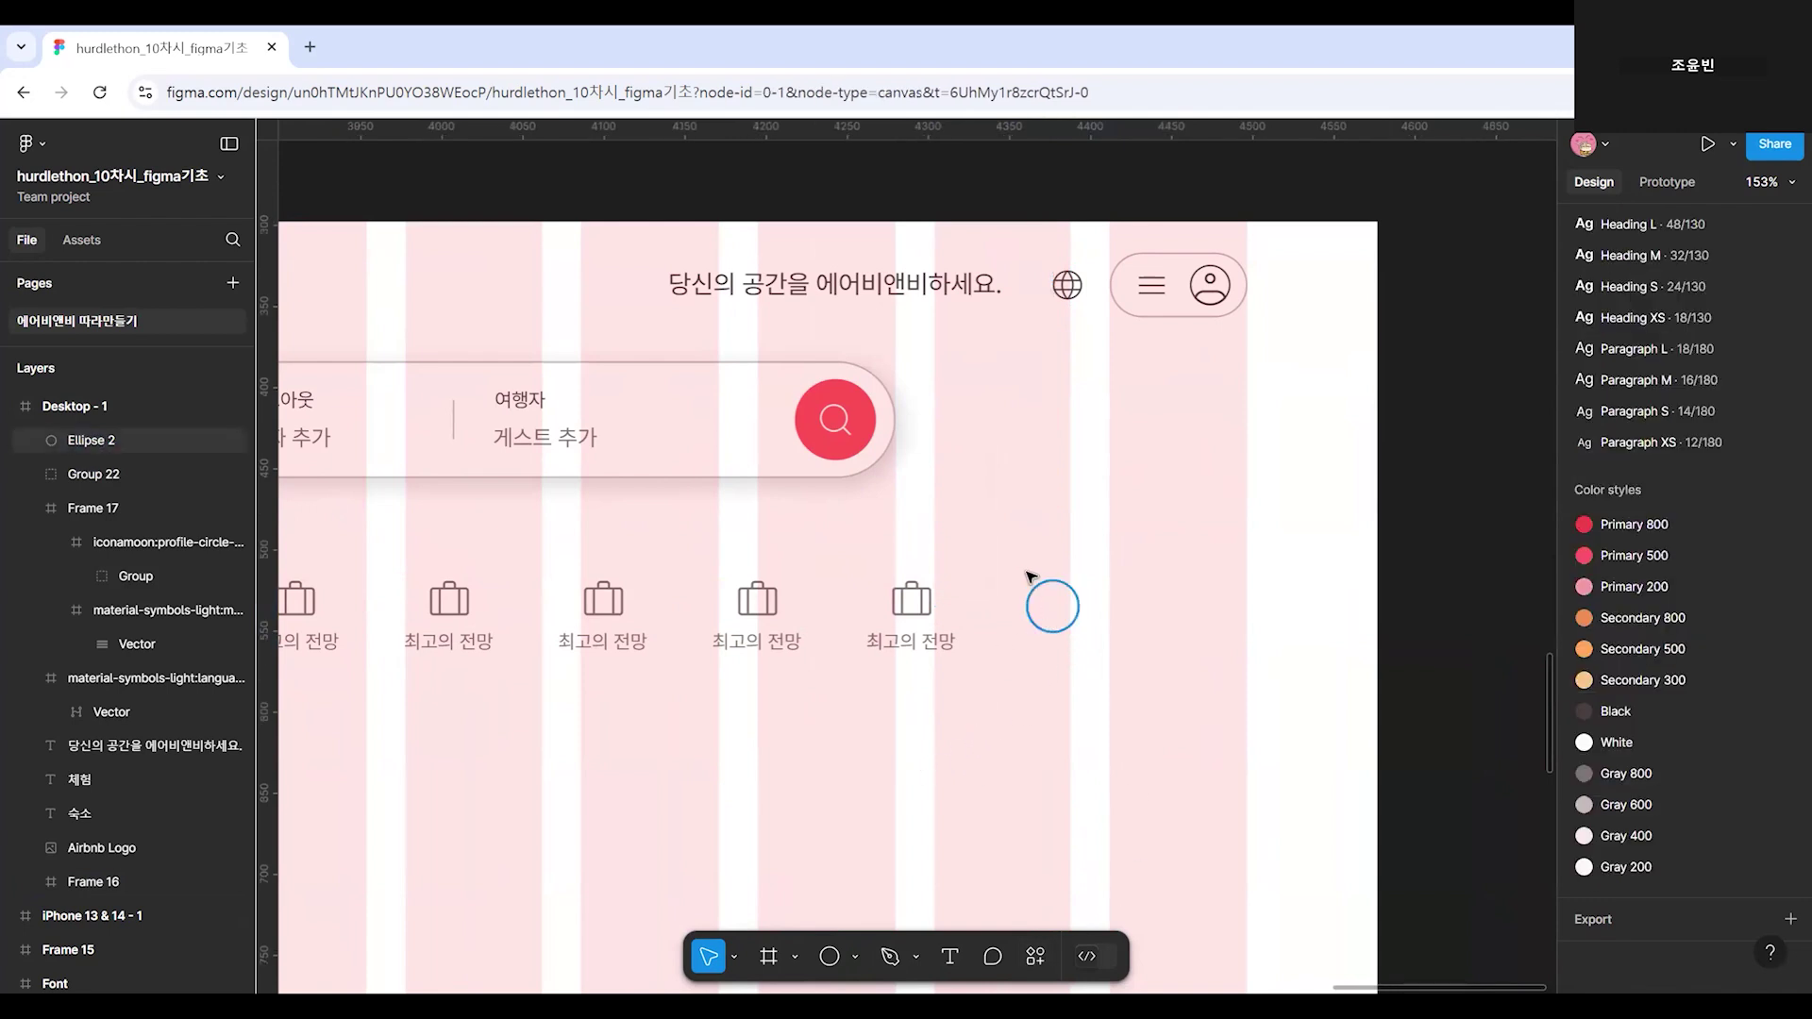
Search the Iconify plugin for "next".
click(1035, 957)
click(745, 671)
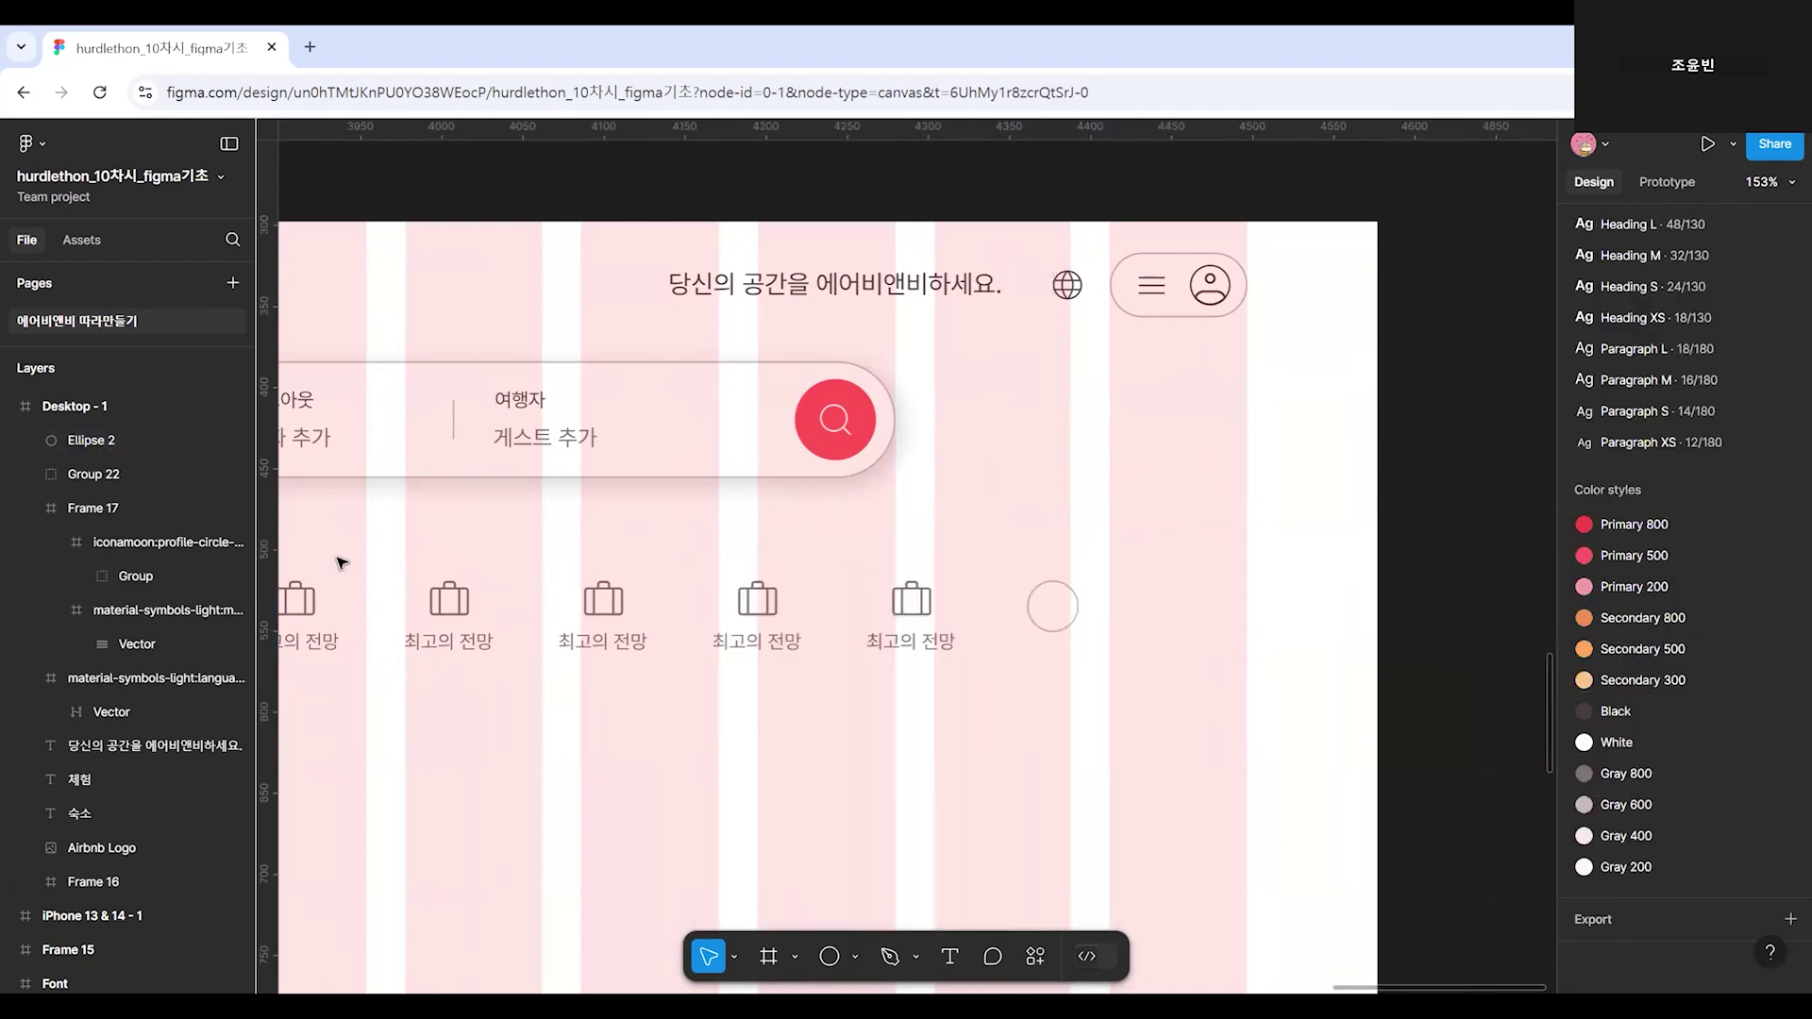
click(960, 300)
text(ㅜㄷㅌ)
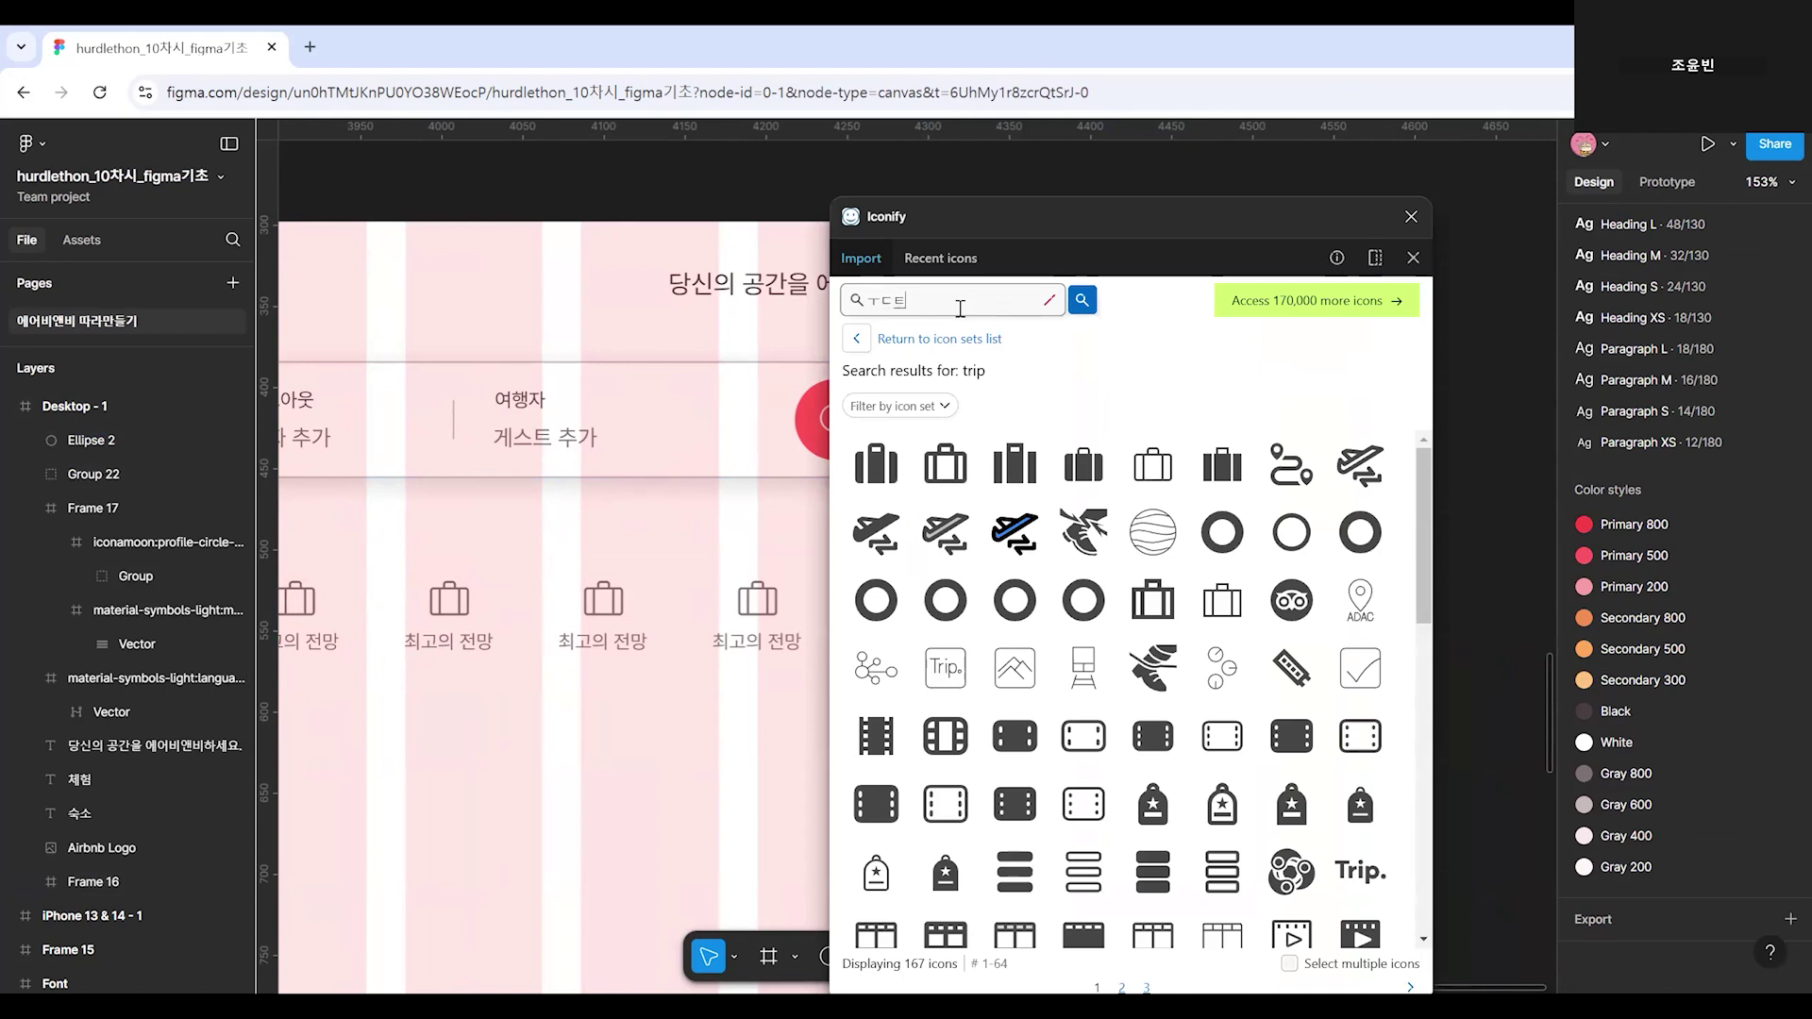
key(BackSpace)
key(BackSpace)
text(next)
key(Return)
Import the grommet-icons:next chevron as a frame at its automatic size of 24 and close Iconify.
scroll(1203, 586, down, 2)
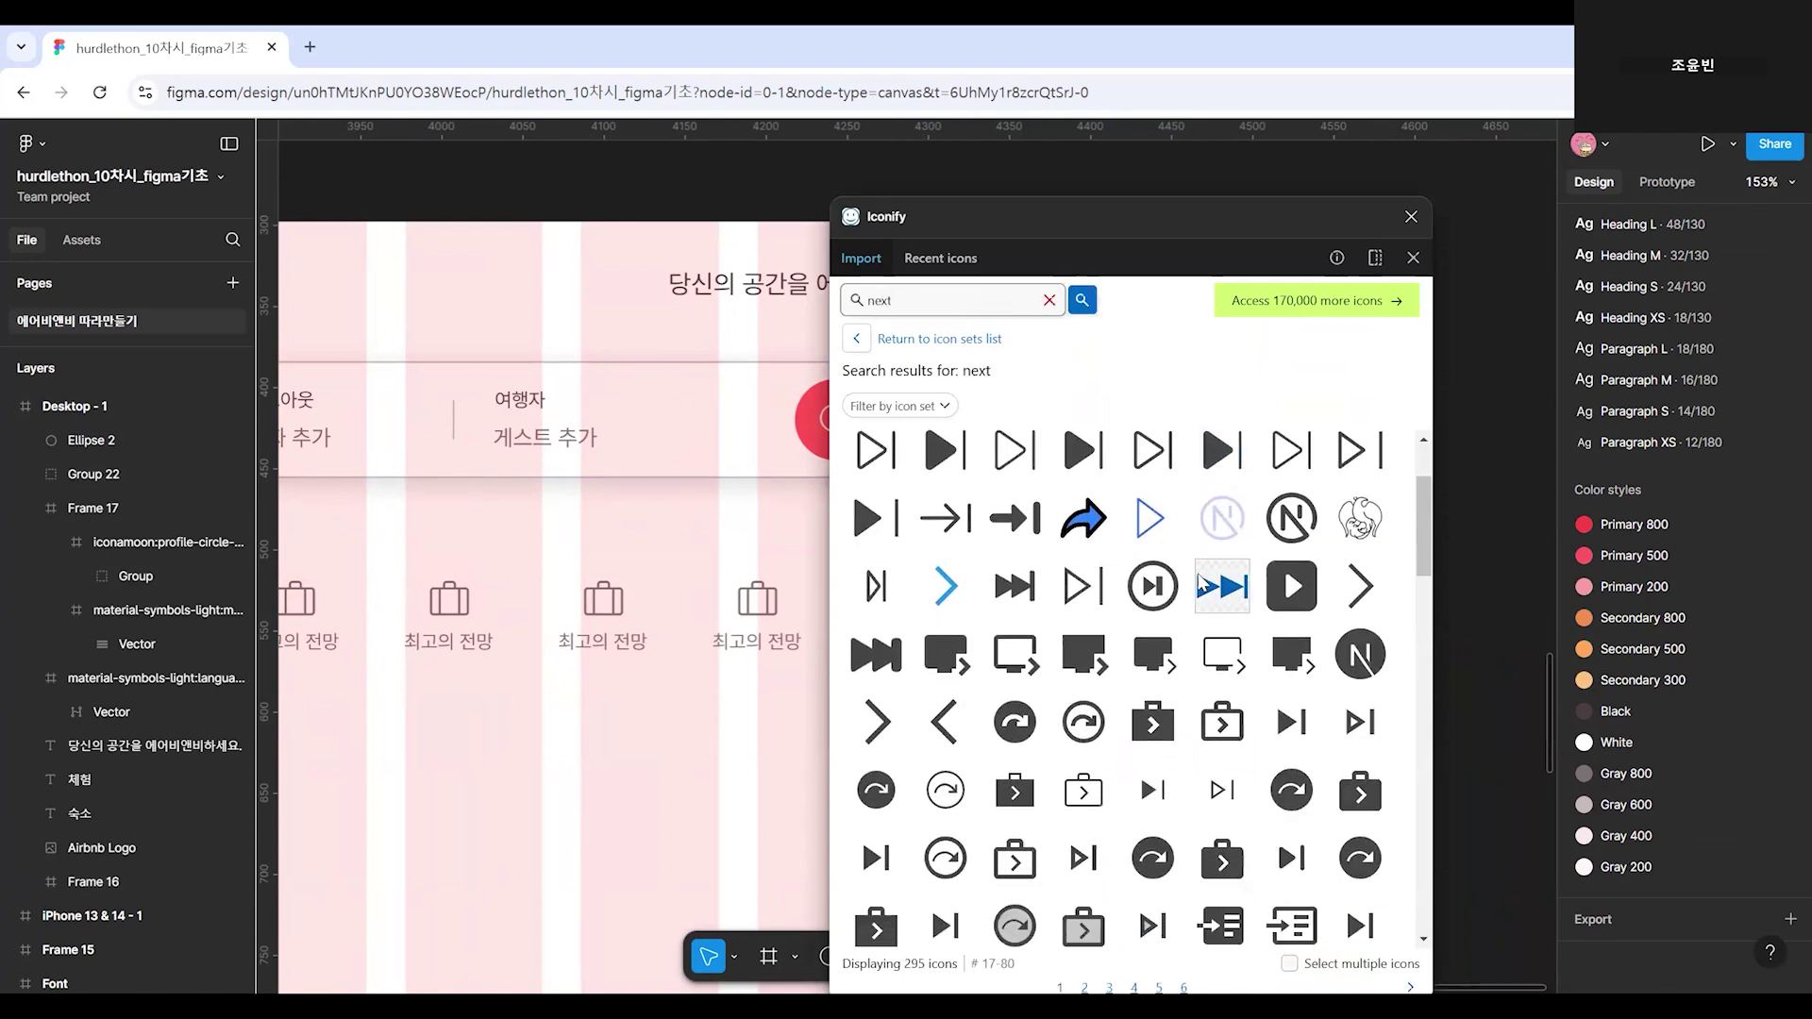
scroll(1202, 587, down, 1)
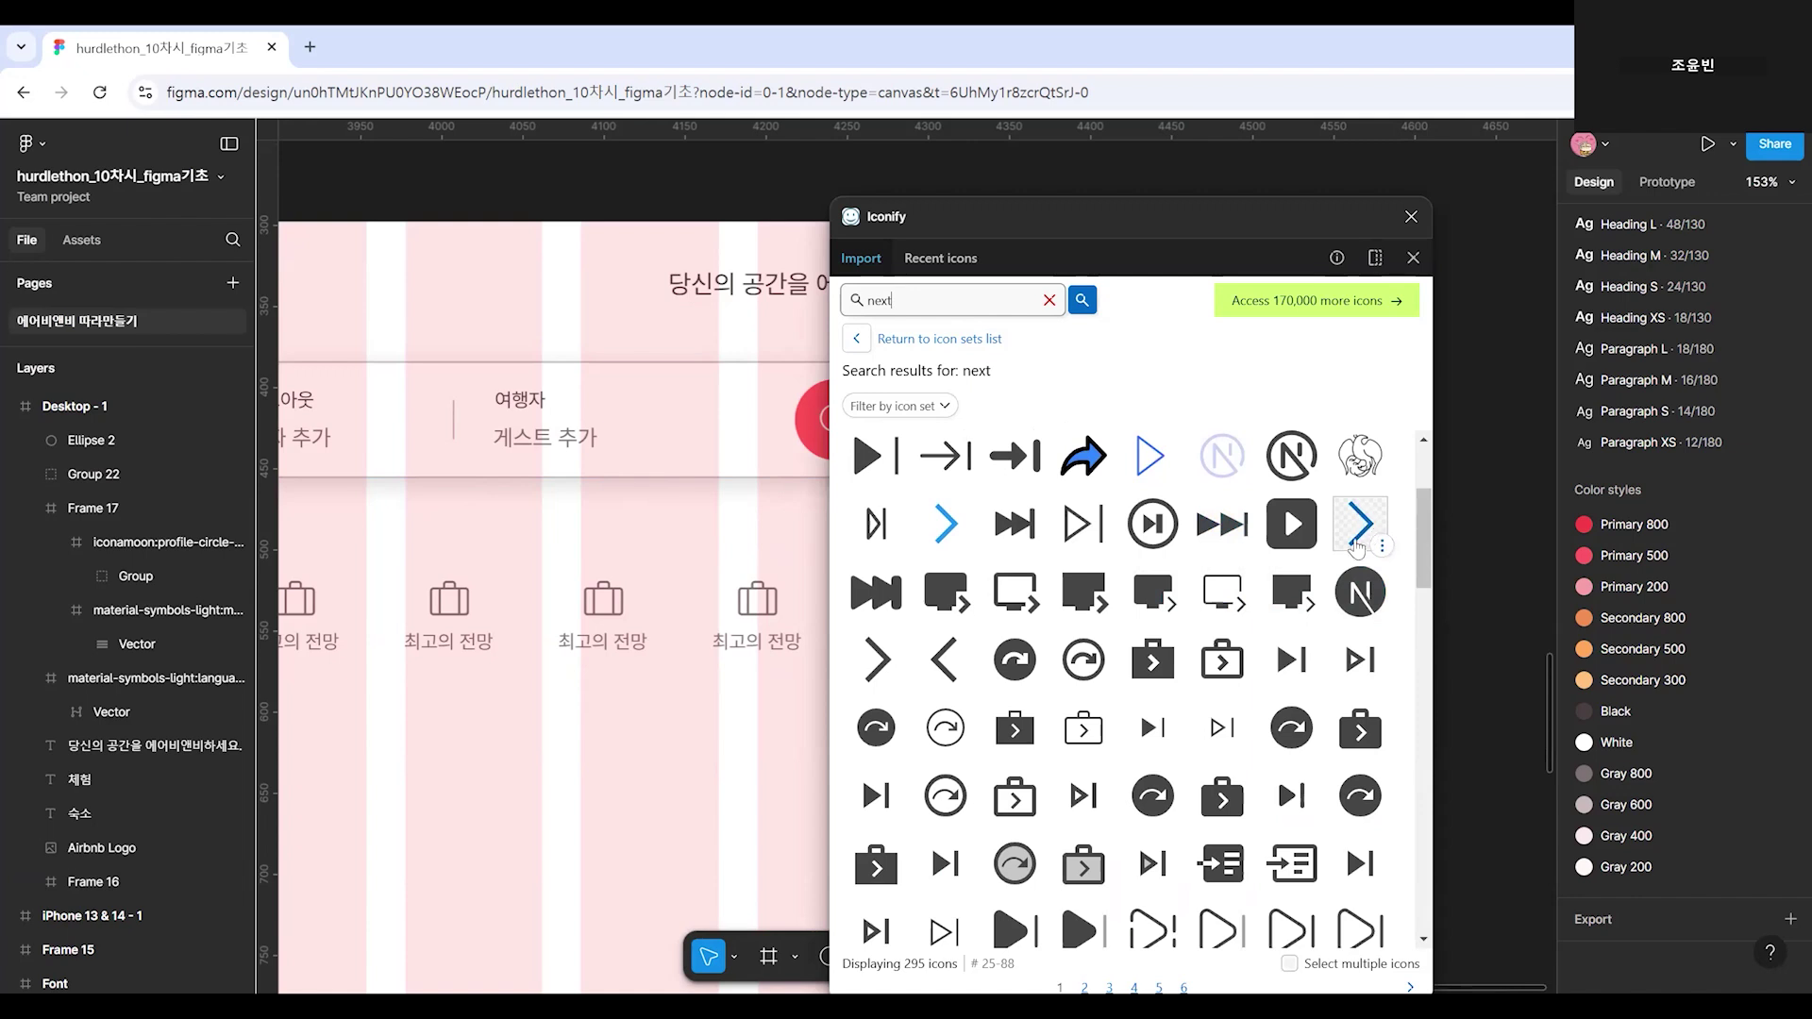
click(1357, 547)
scroll(1175, 825, down, 3)
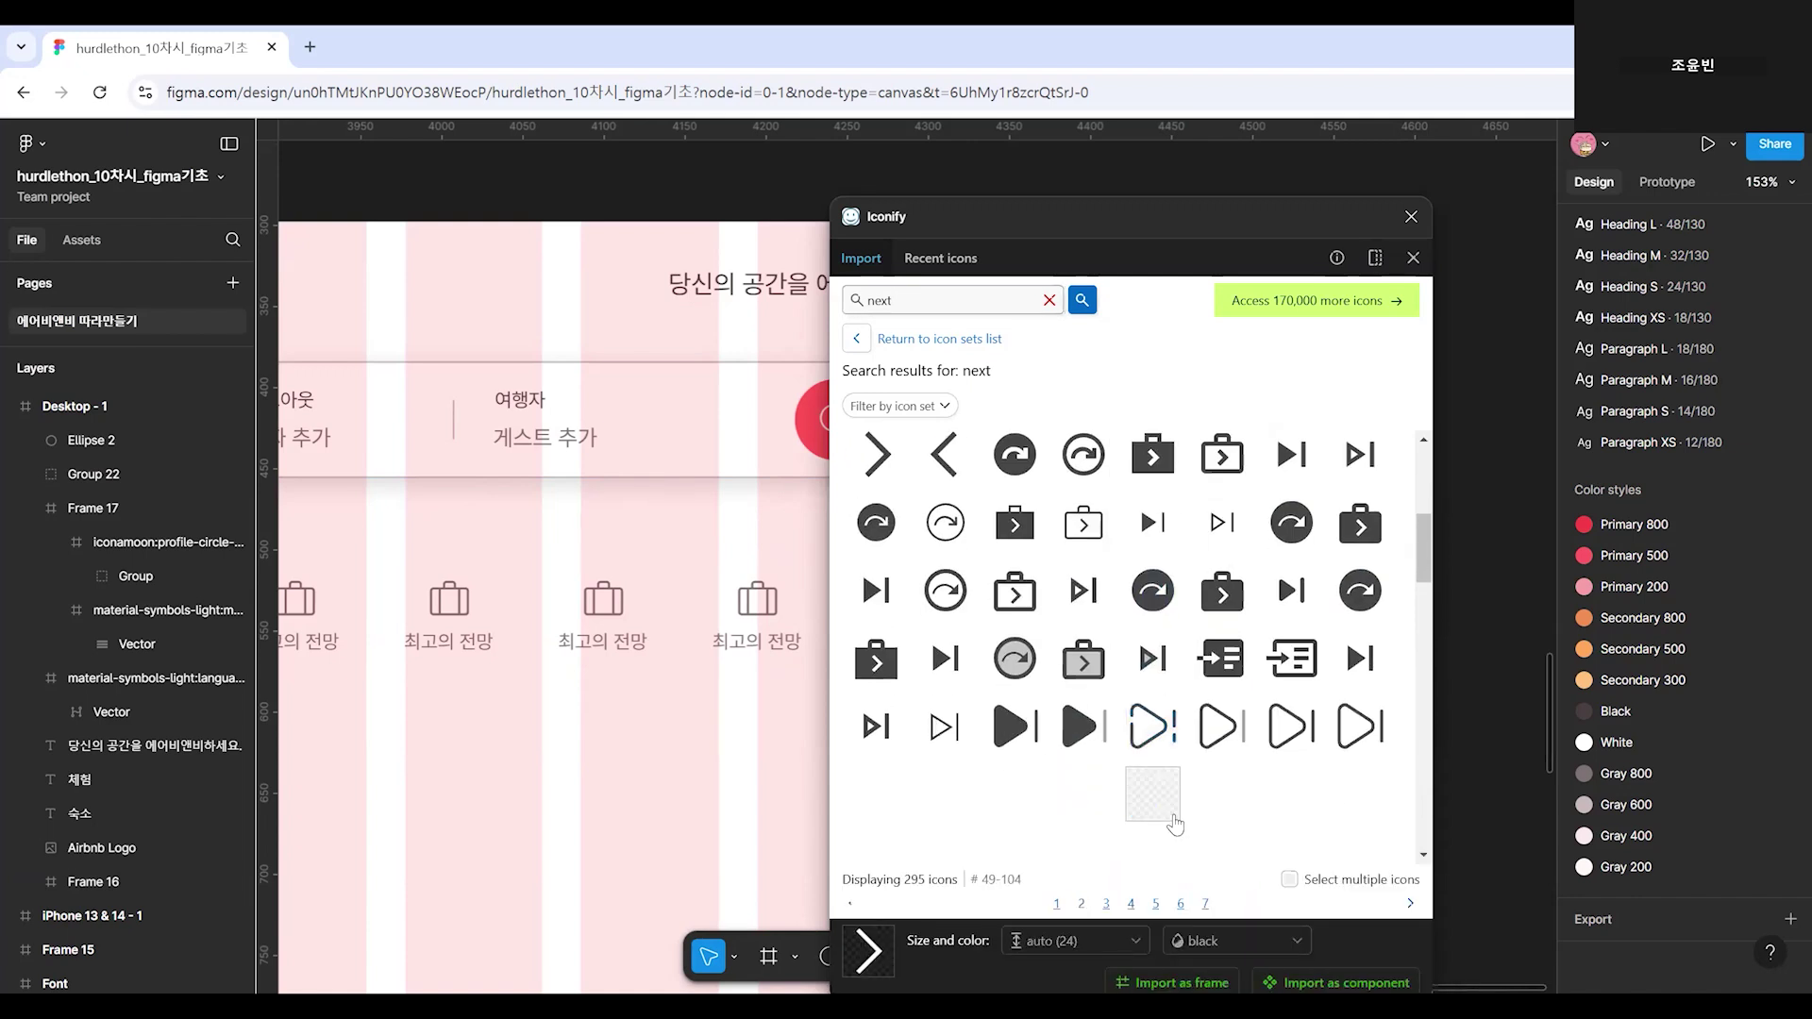
click(1172, 983)
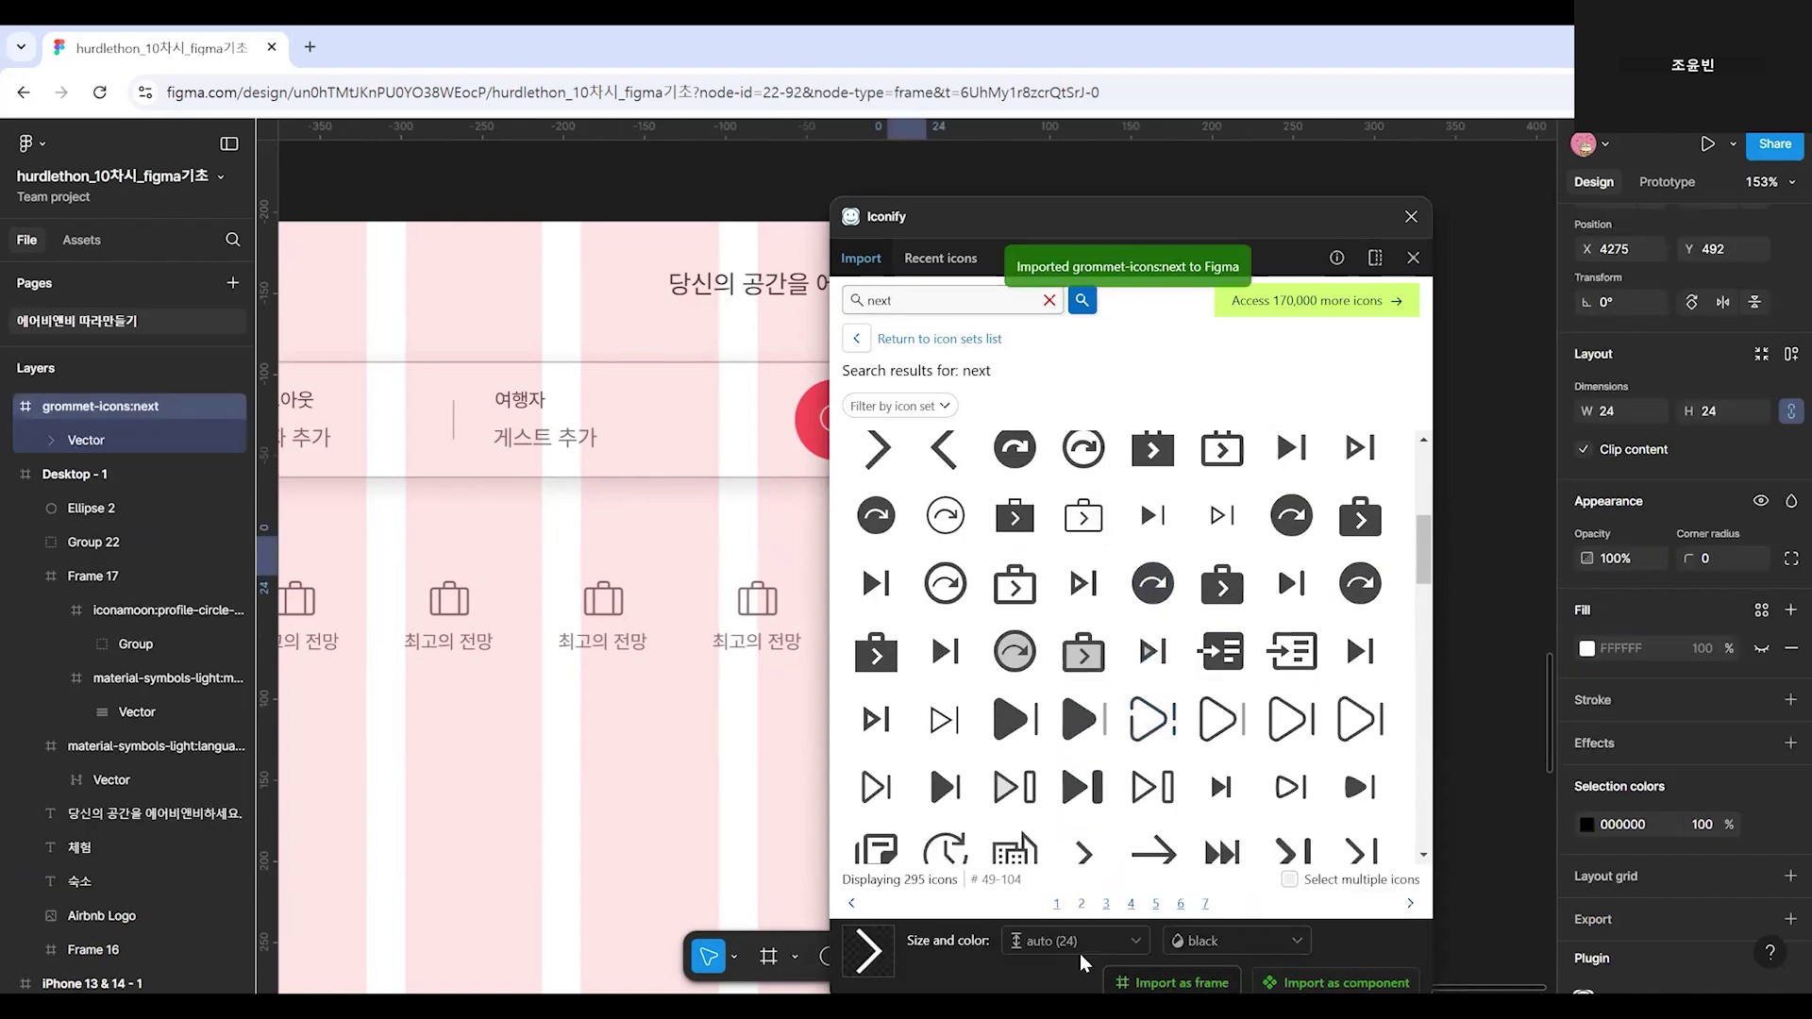
click(614, 841)
click(1412, 217)
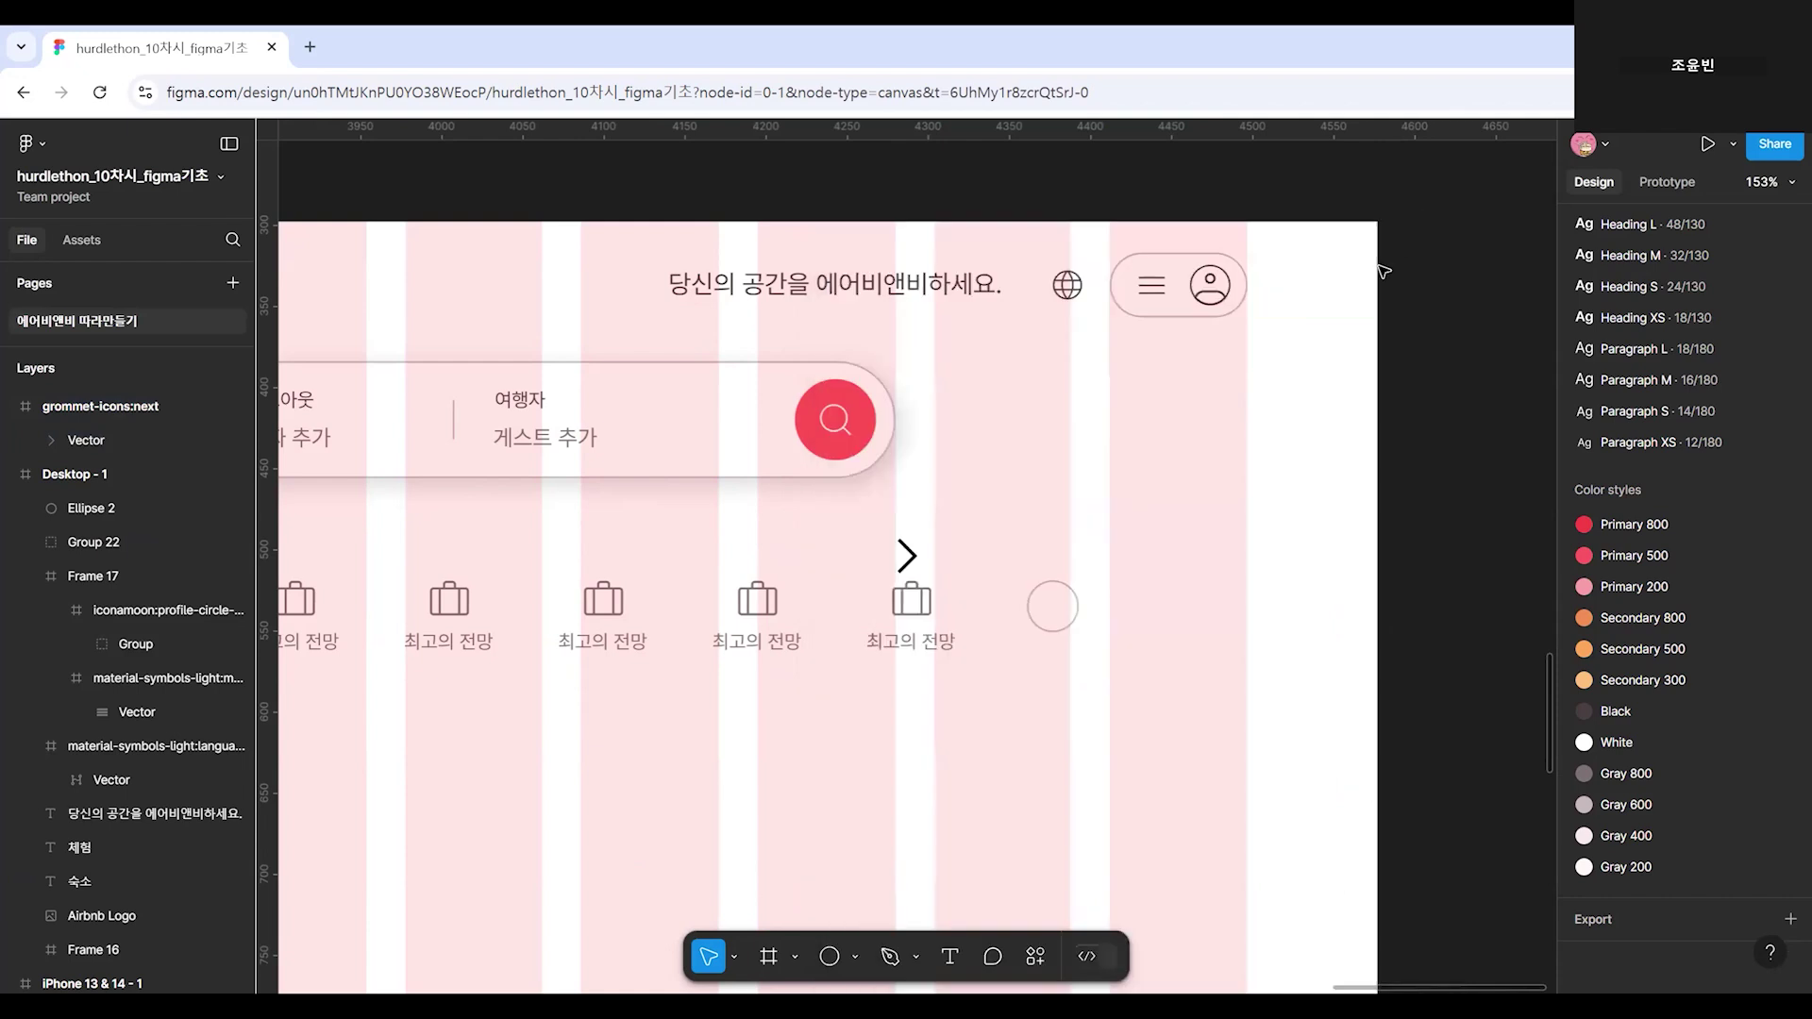
Nest the imported chevron inside Desktop - 1 above the circle's layer and center it on the circle.
click(911, 555)
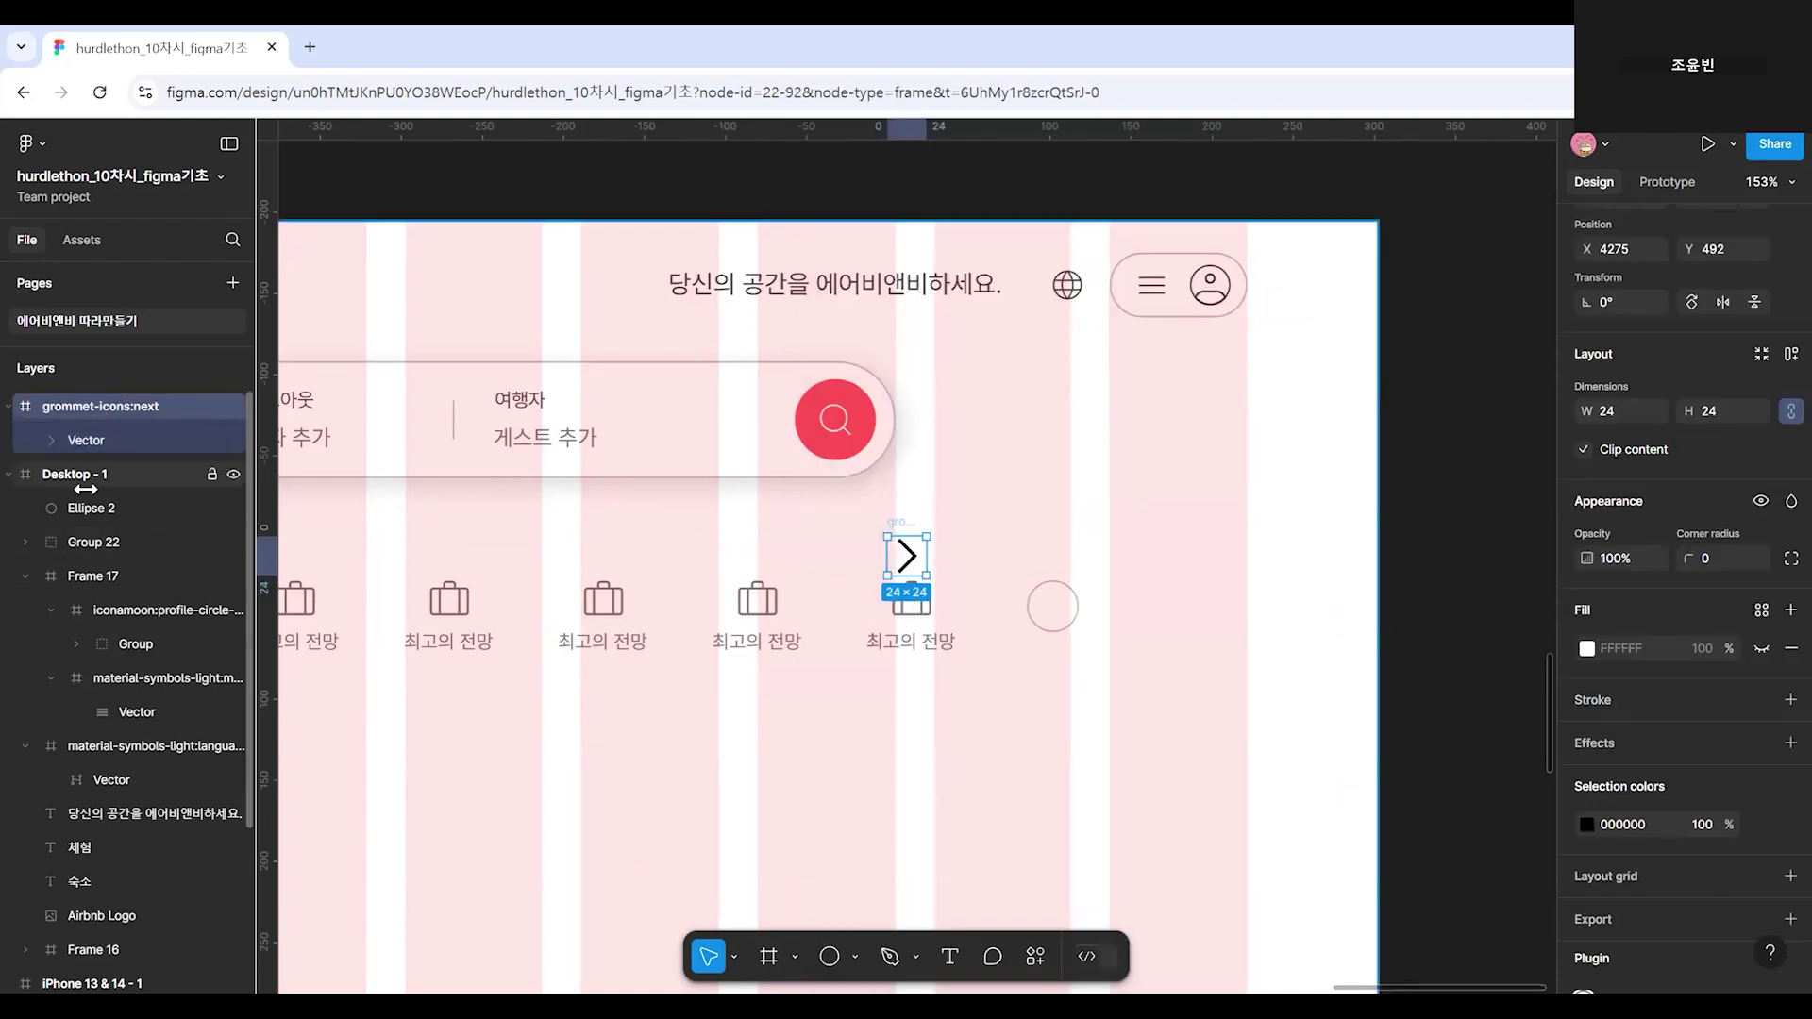
drag(118, 406, 138, 528)
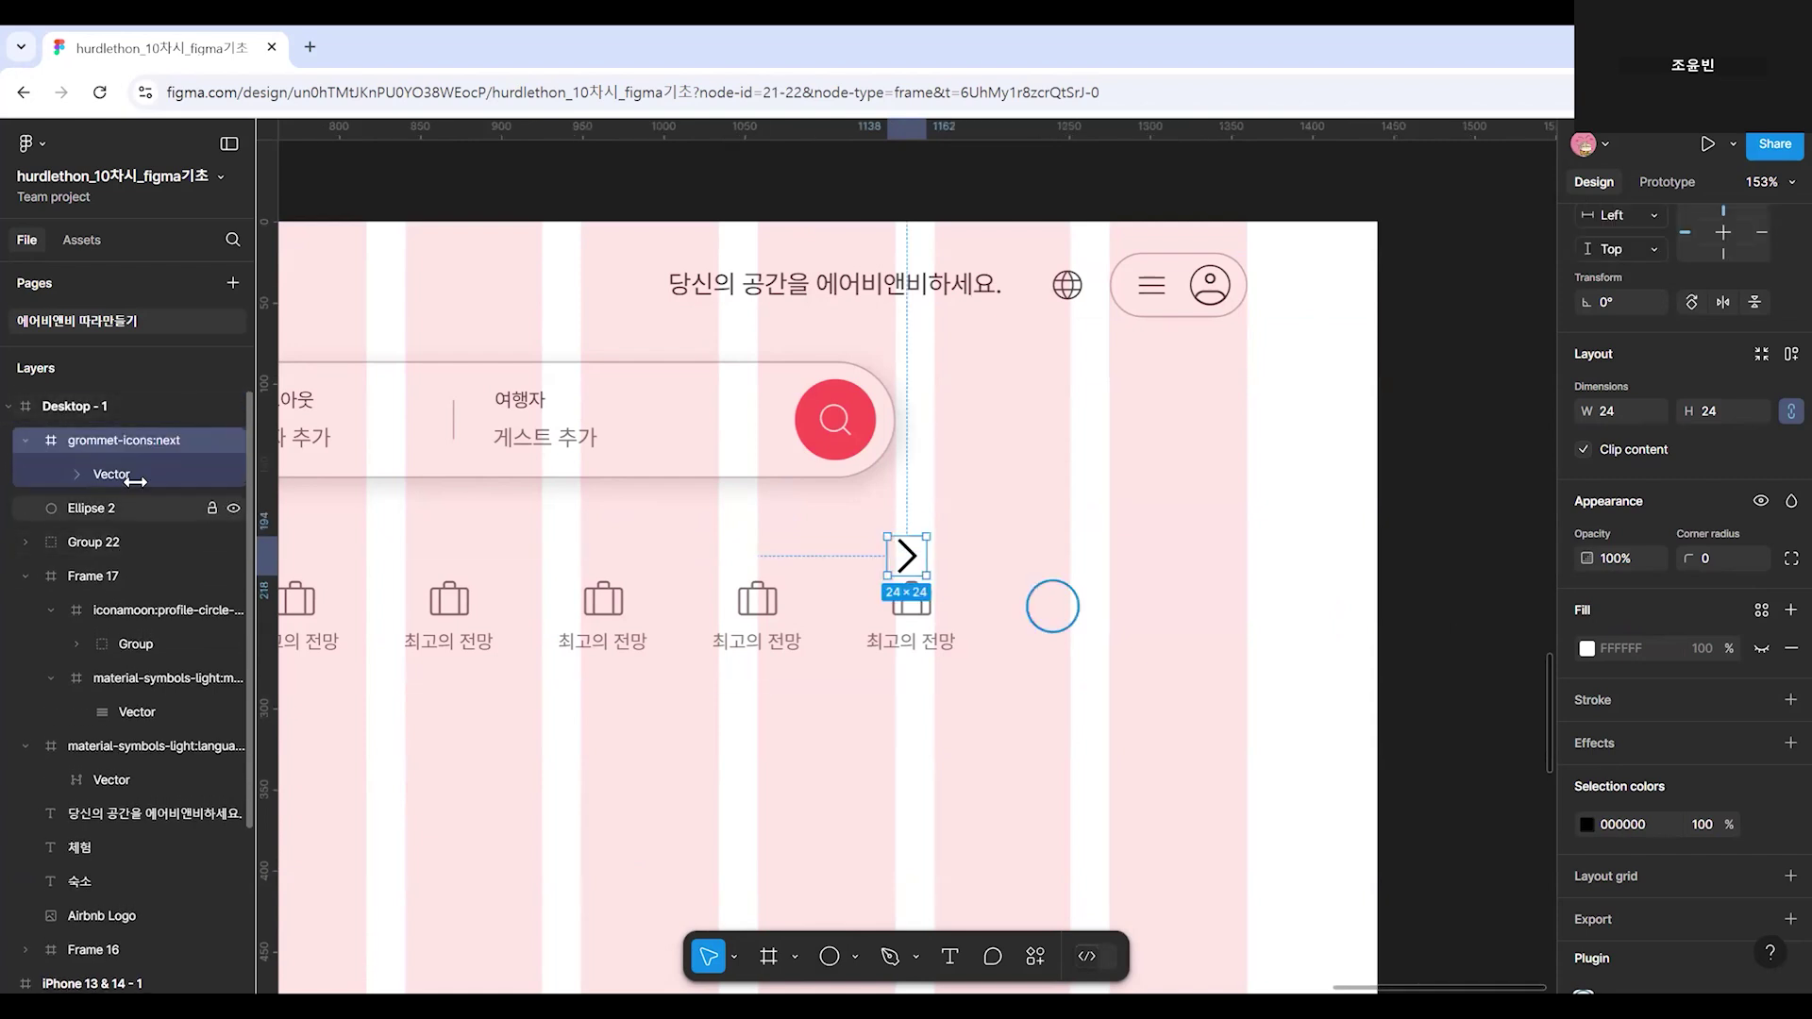
drag(908, 557, 1053, 607)
Scale the chevron icon down to 16 × 16, keeping it centered in the circle.
scroll(1076, 619, up, 10)
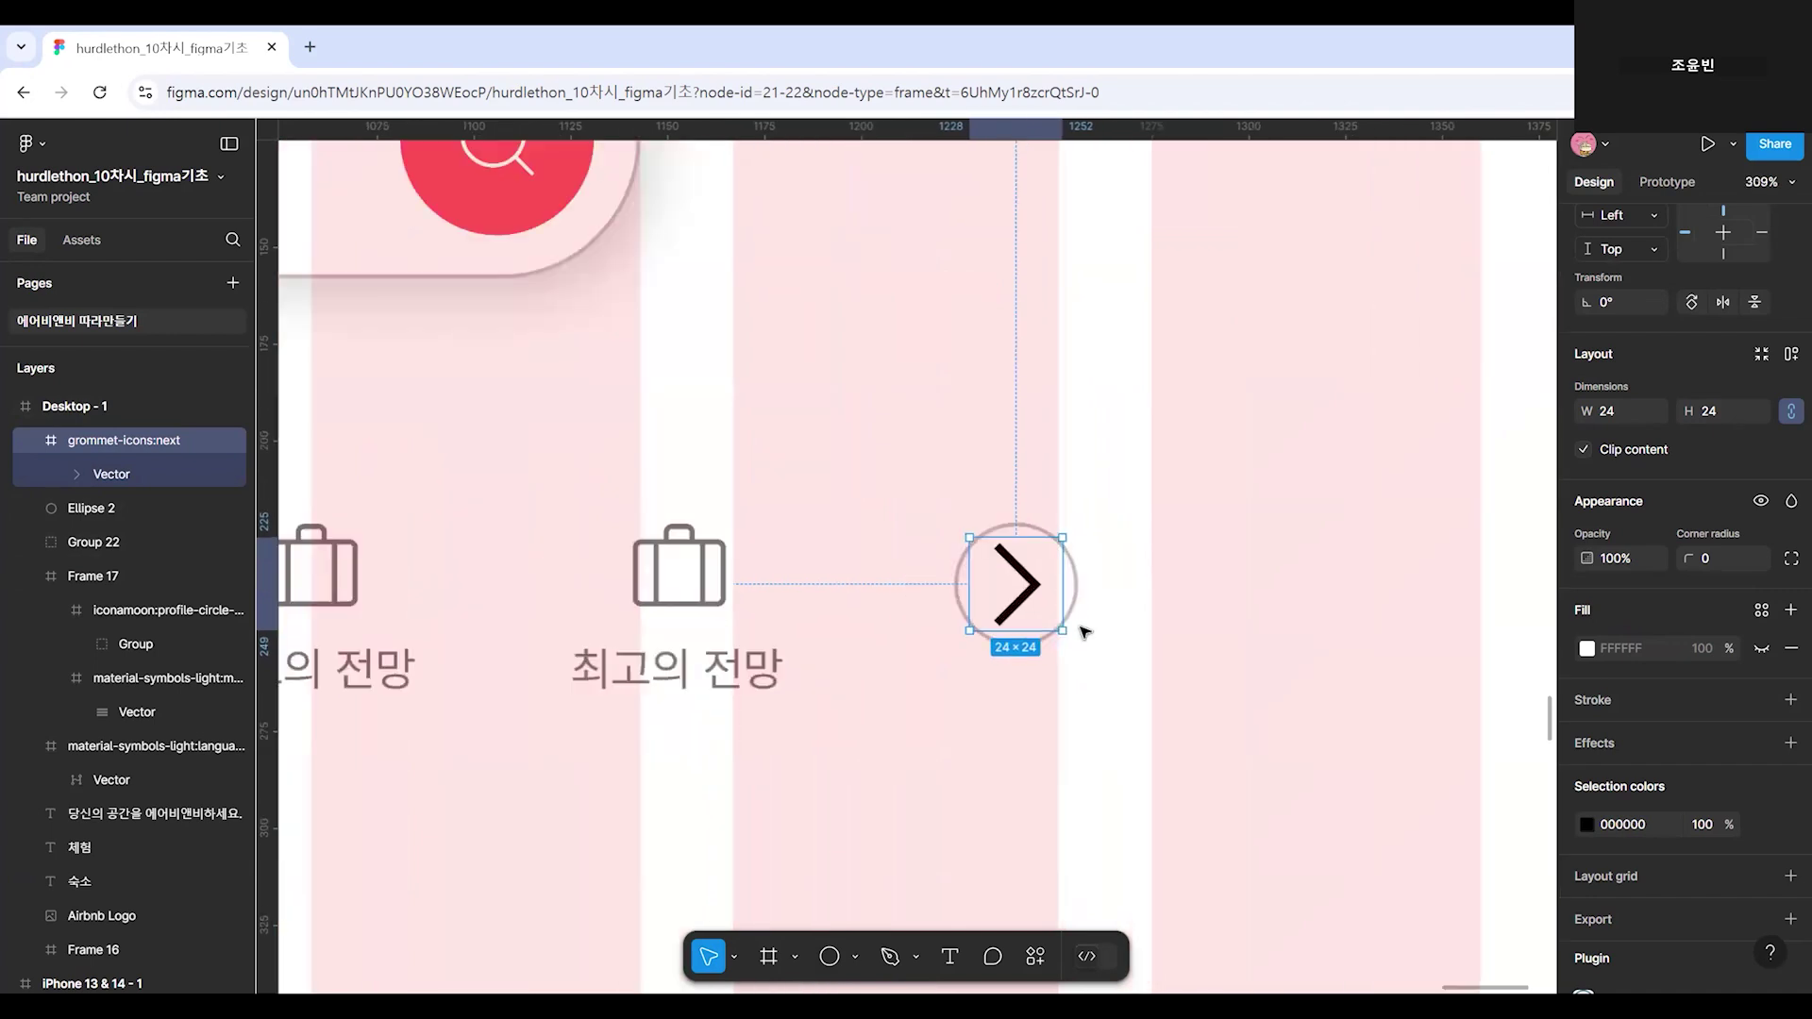
drag(1048, 455, 1016, 483)
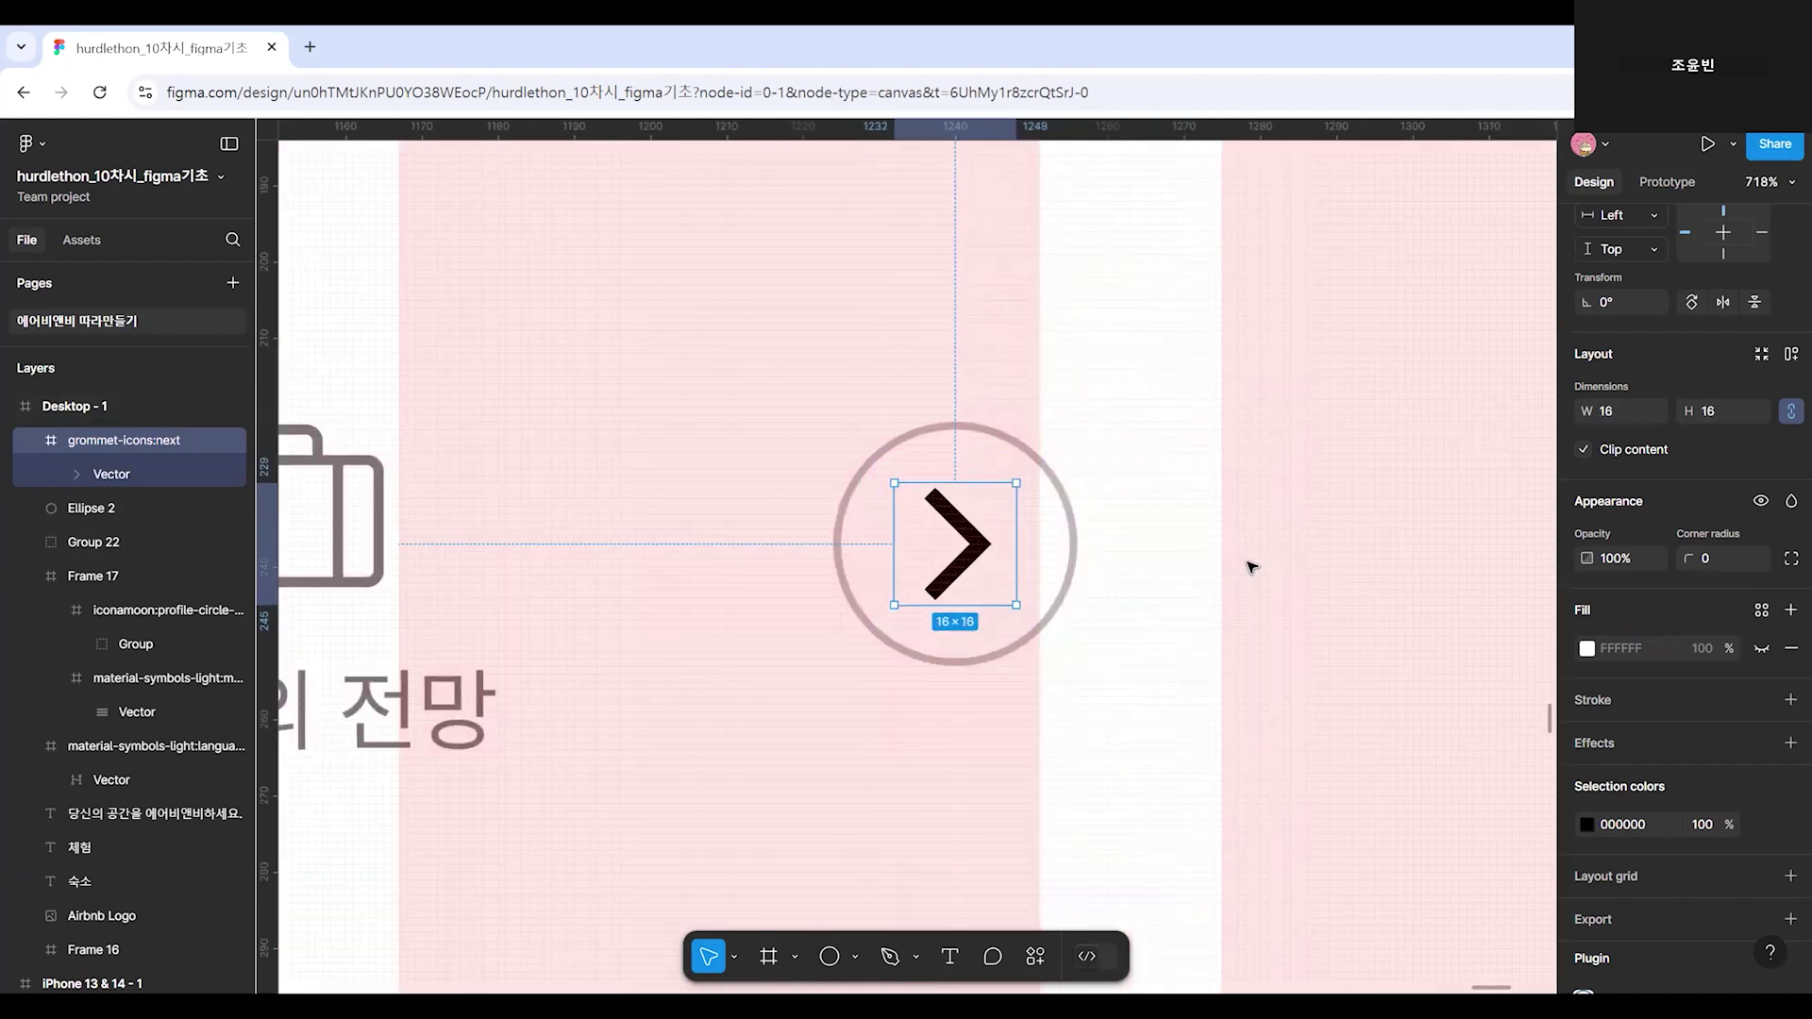
click(1251, 566)
scroll(1246, 574, down, 2)
scroll(1257, 575, down, 5)
Set the chevron vector's stroke weight to 1 and apply the Black color style to it.
click(1149, 563)
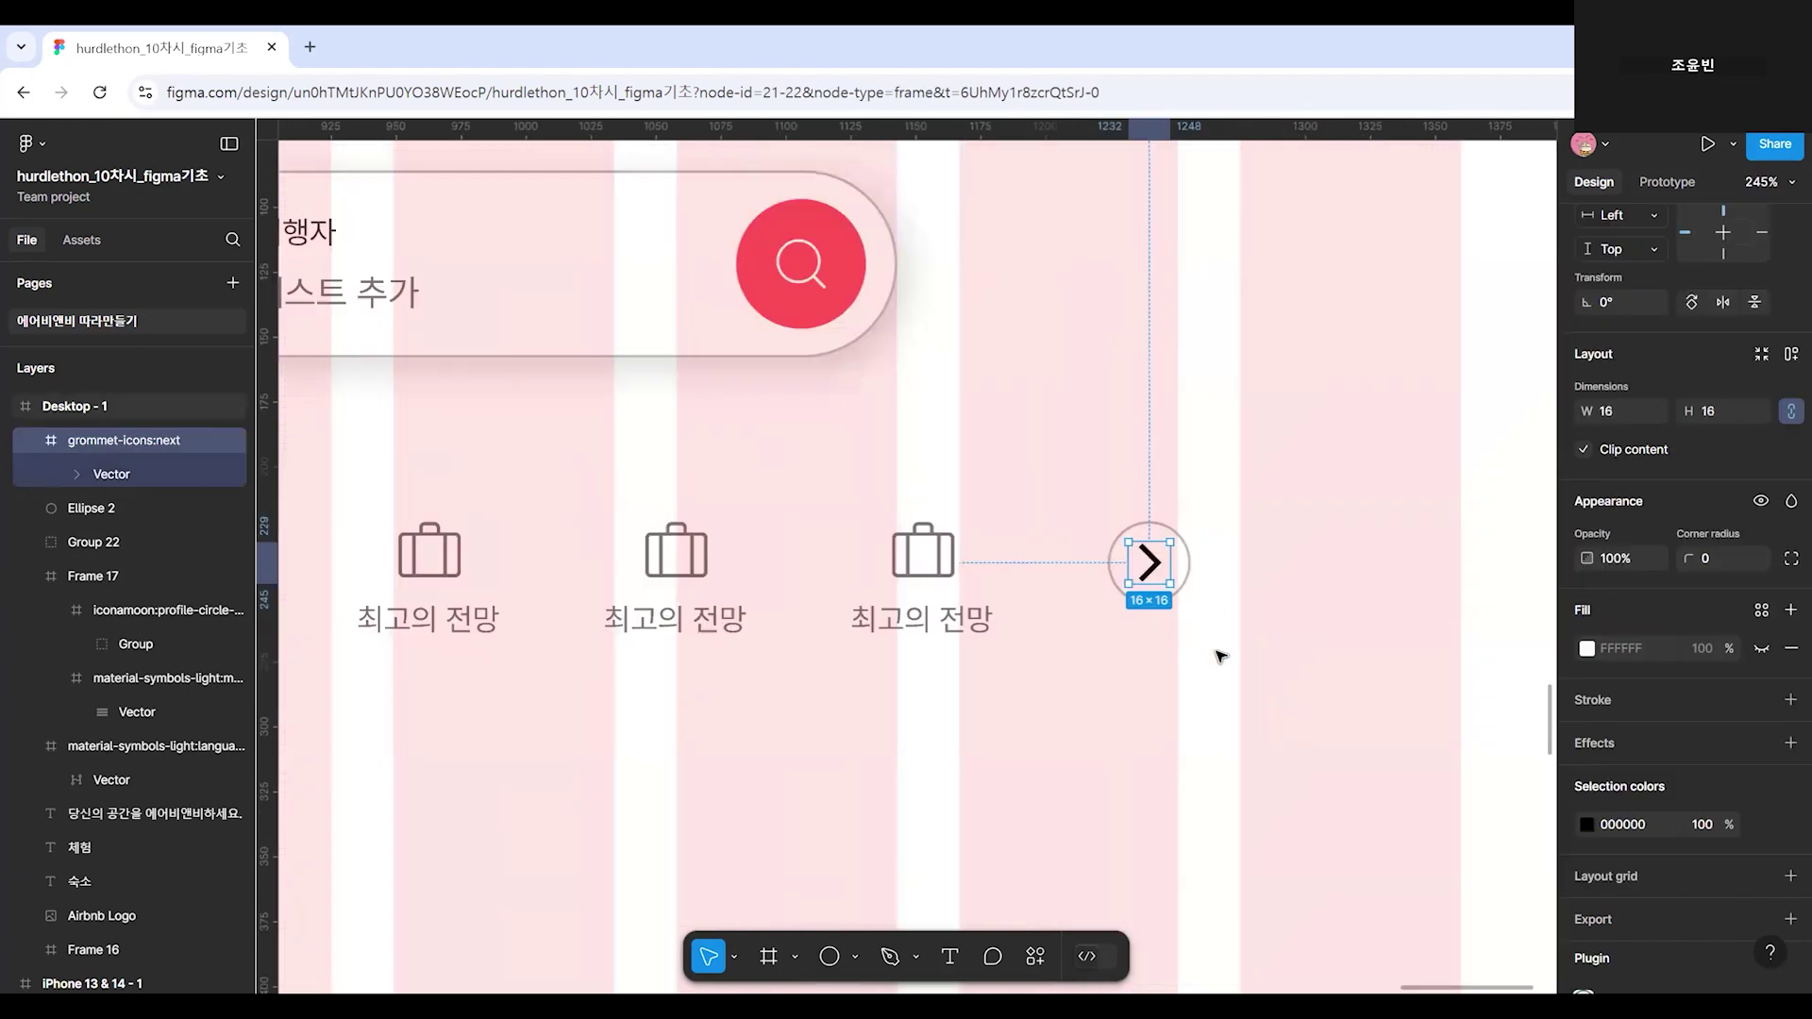
click(146, 472)
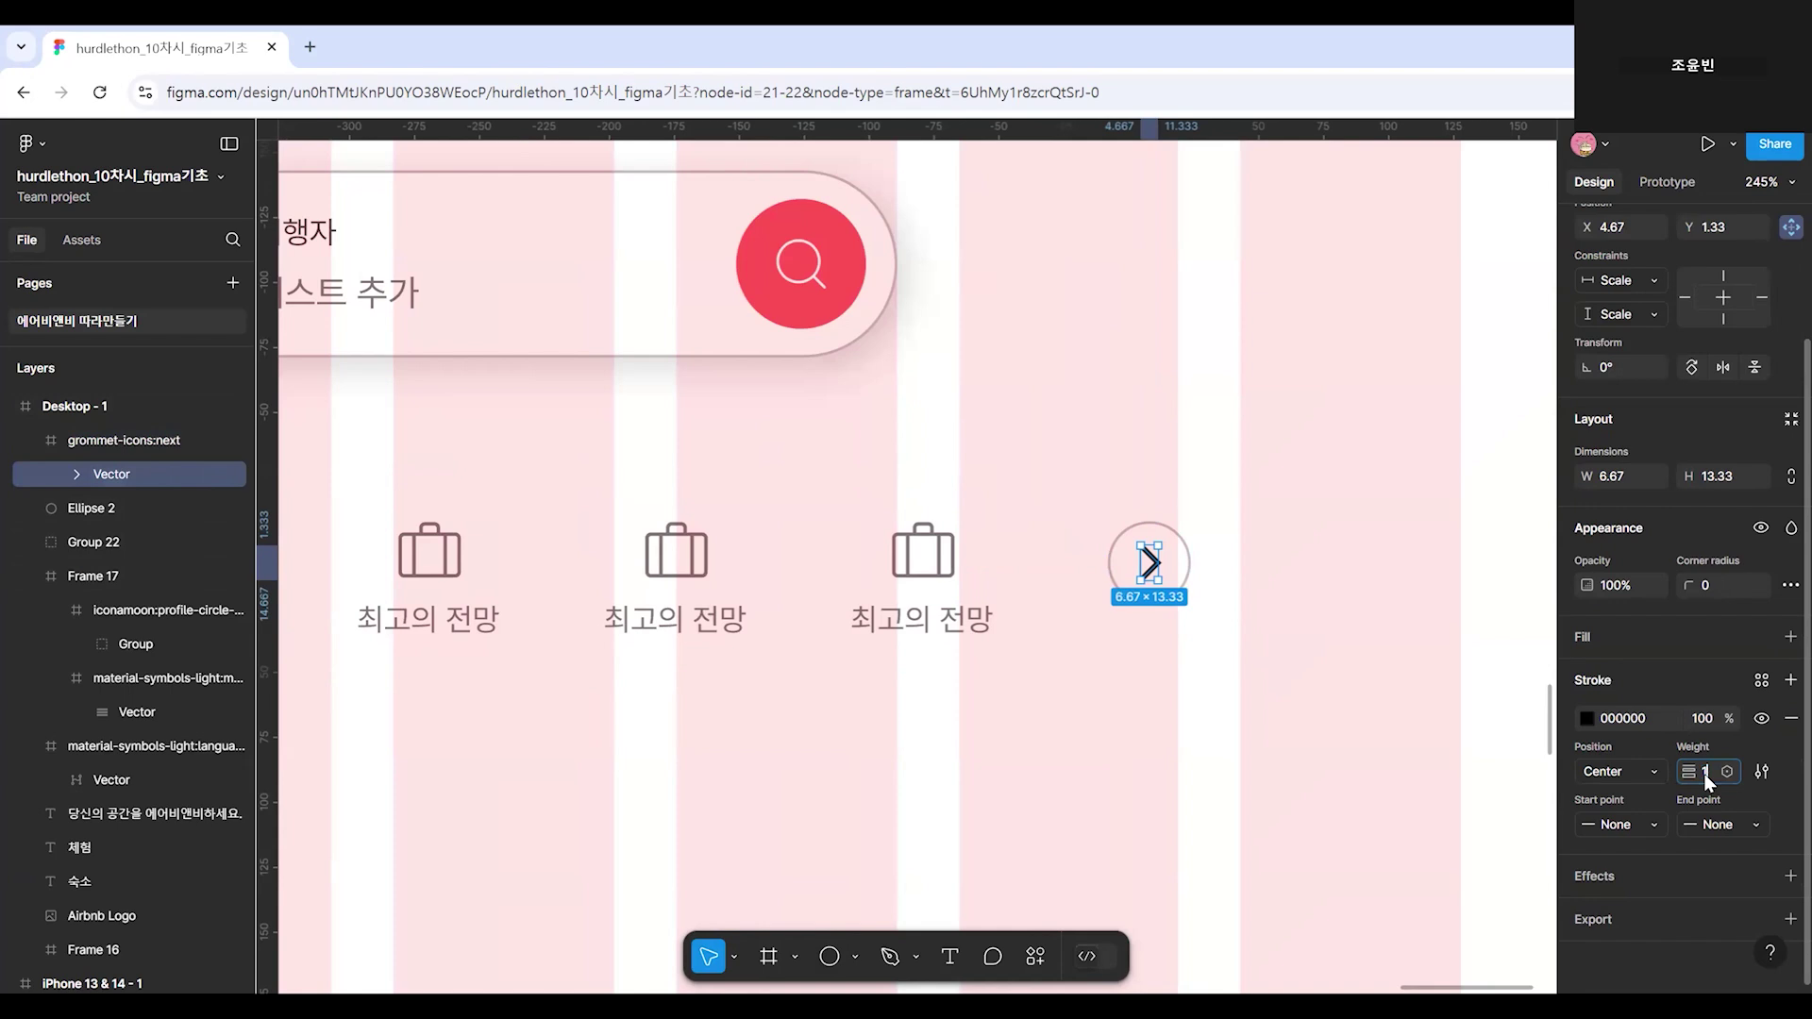
click(1762, 680)
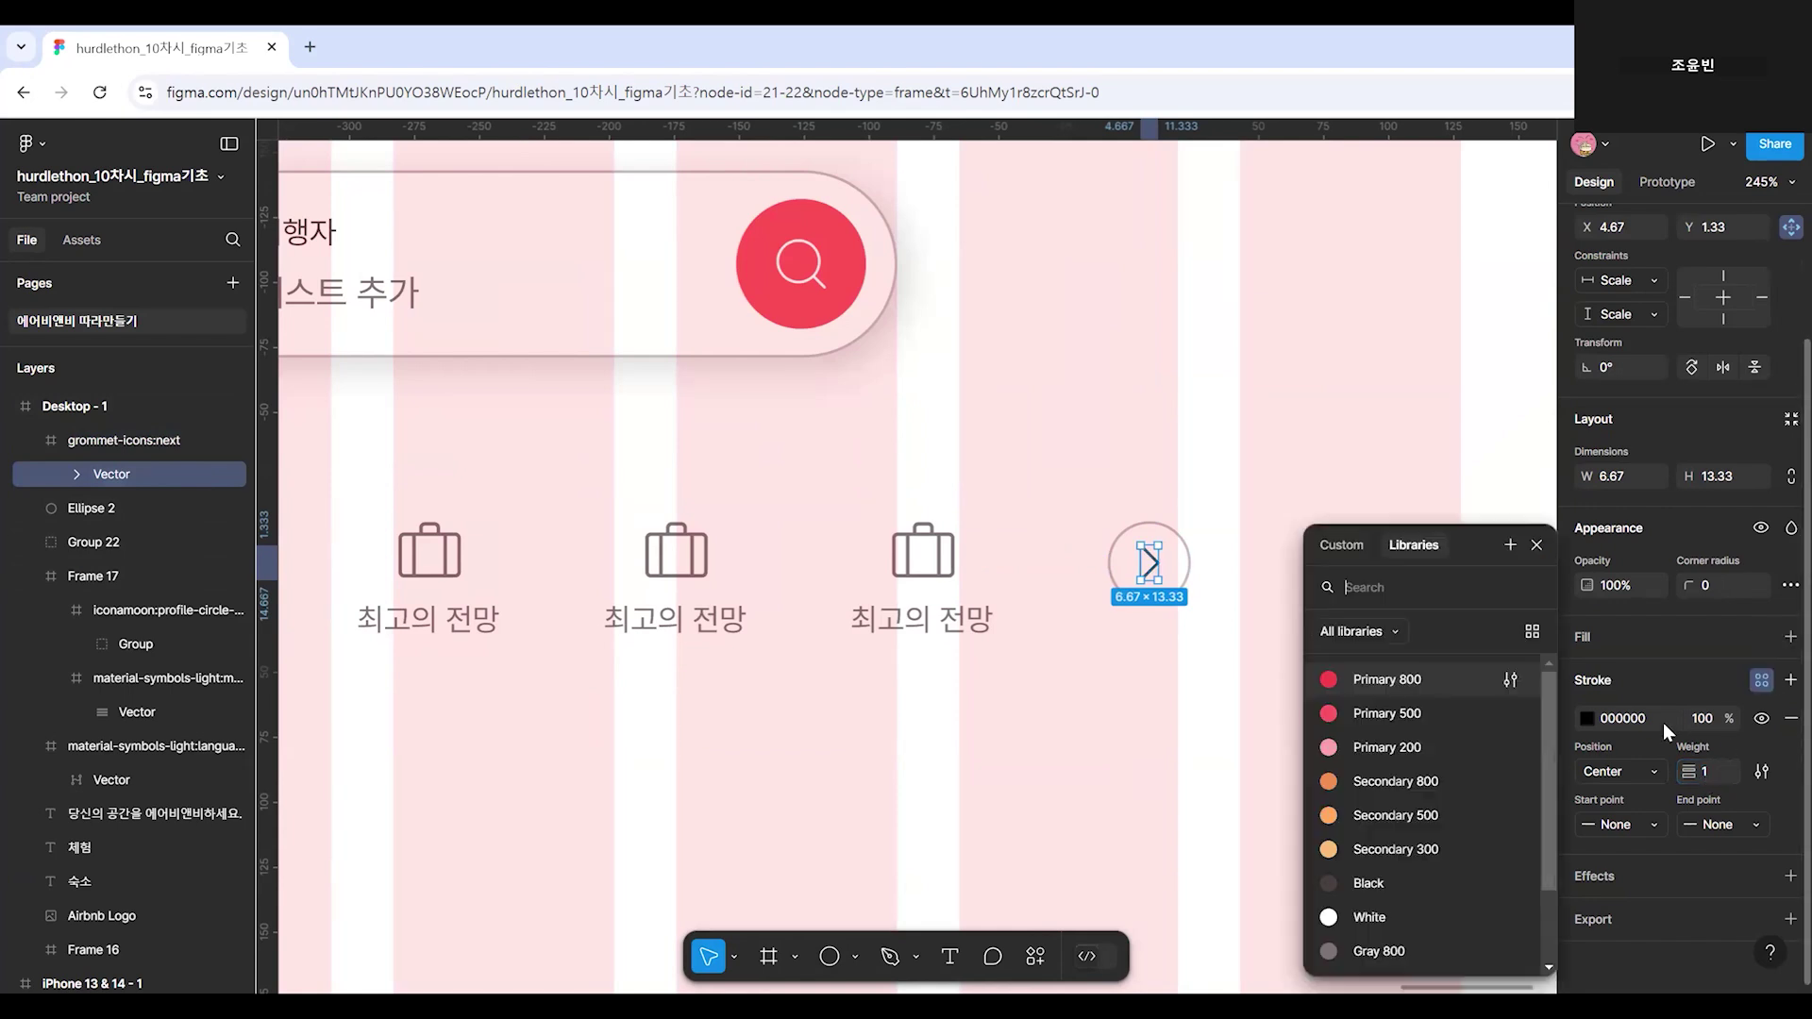
click(1368, 883)
click(1220, 756)
scroll(1221, 749, down, 2)
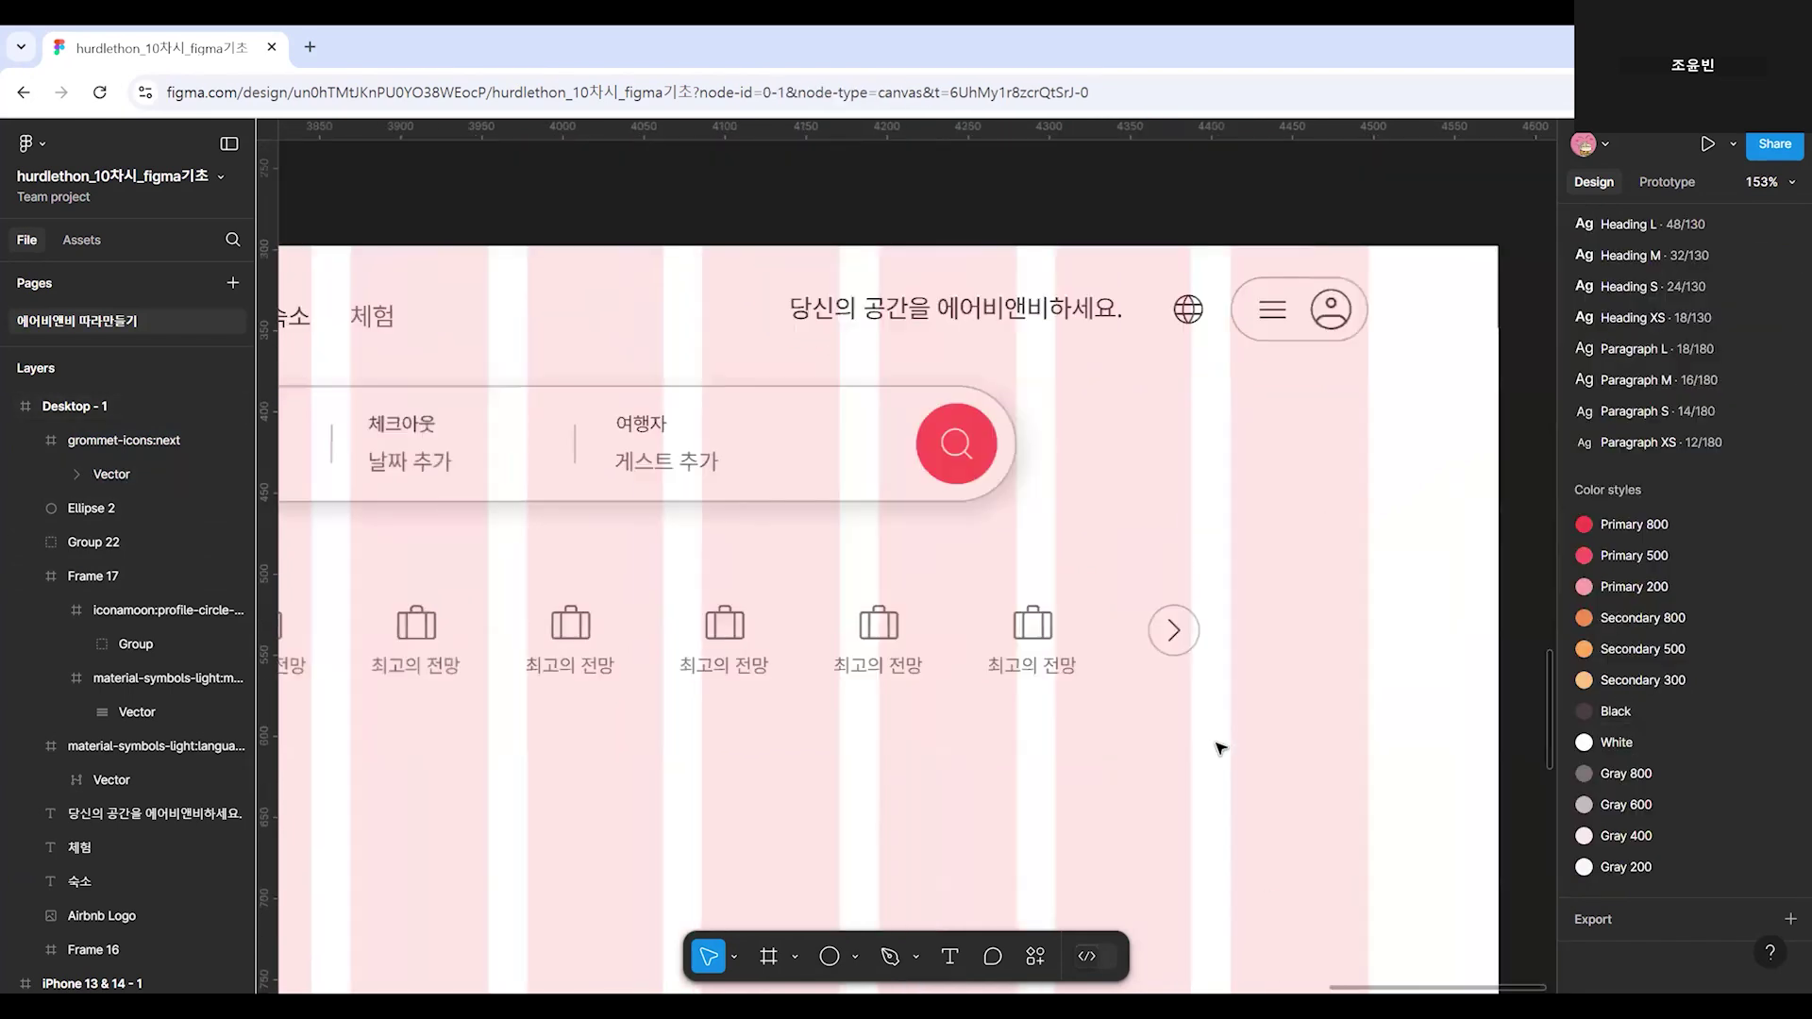
Compare the new round arrow button and category row with those in the example frame.
scroll(825, 764, down, 2)
scroll(688, 764, left, 10)
scroll(948, 666, up, 1)
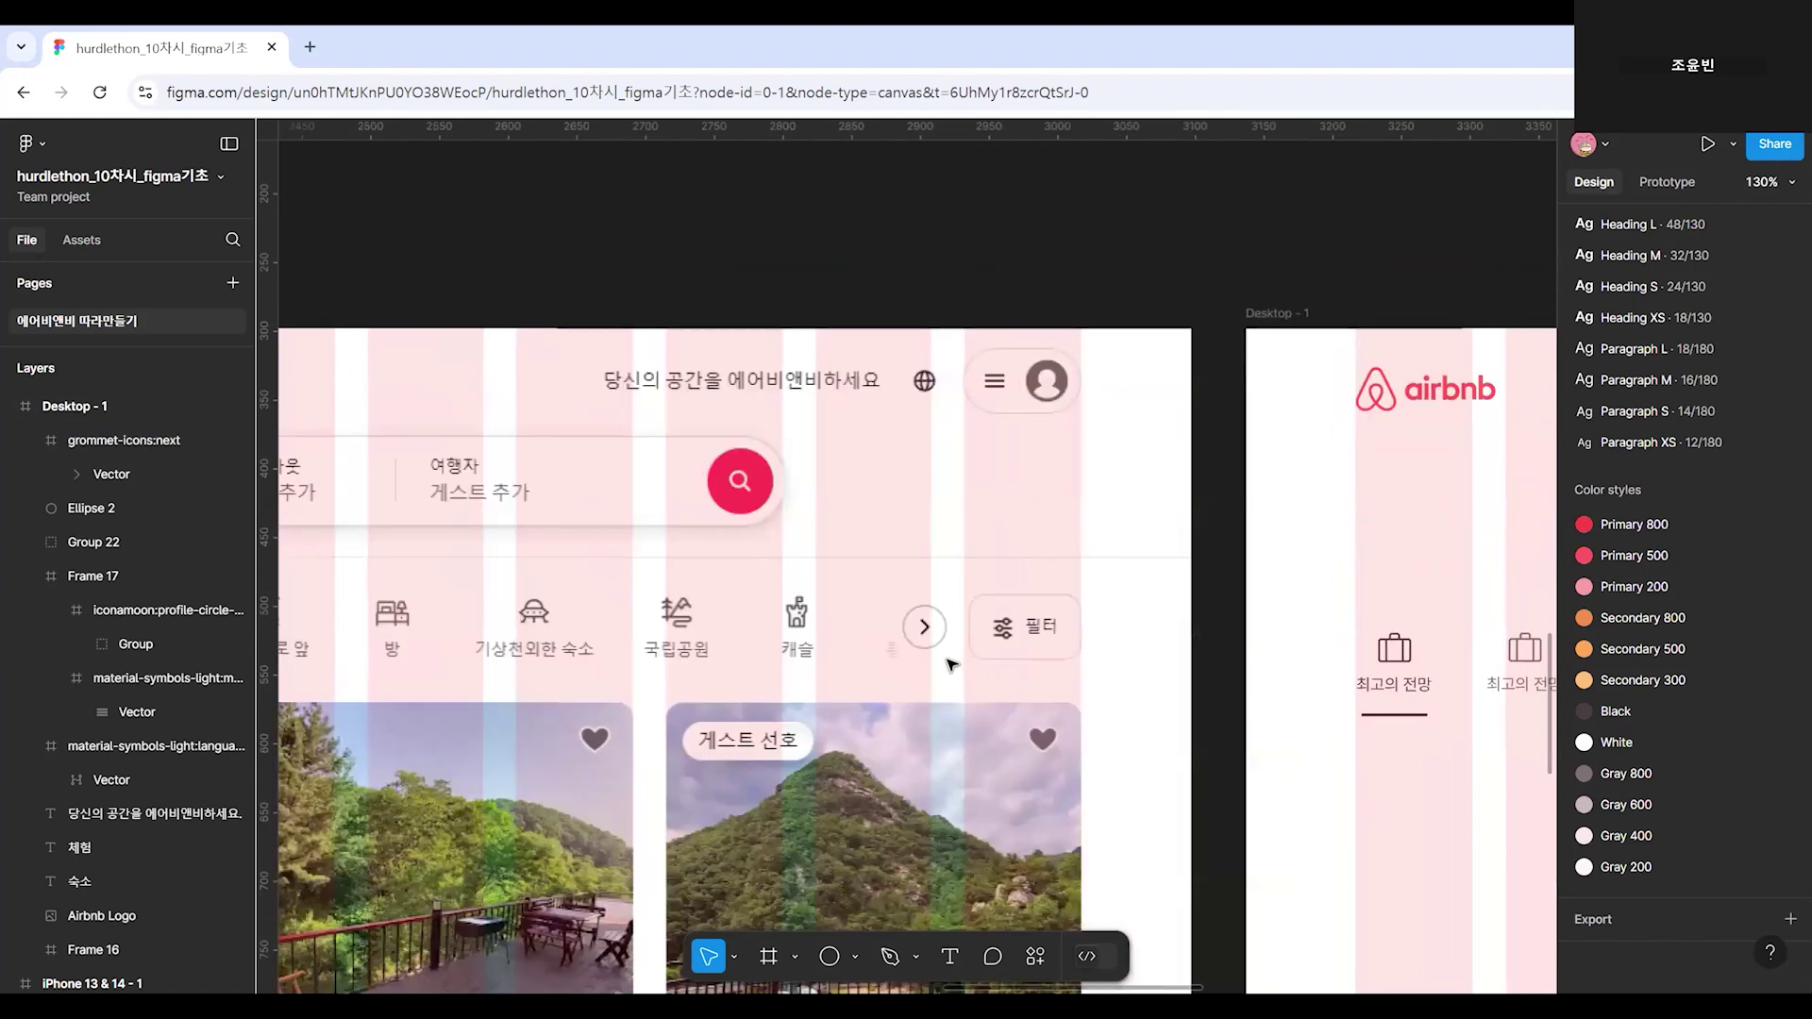
scroll(900, 656, right, 8)
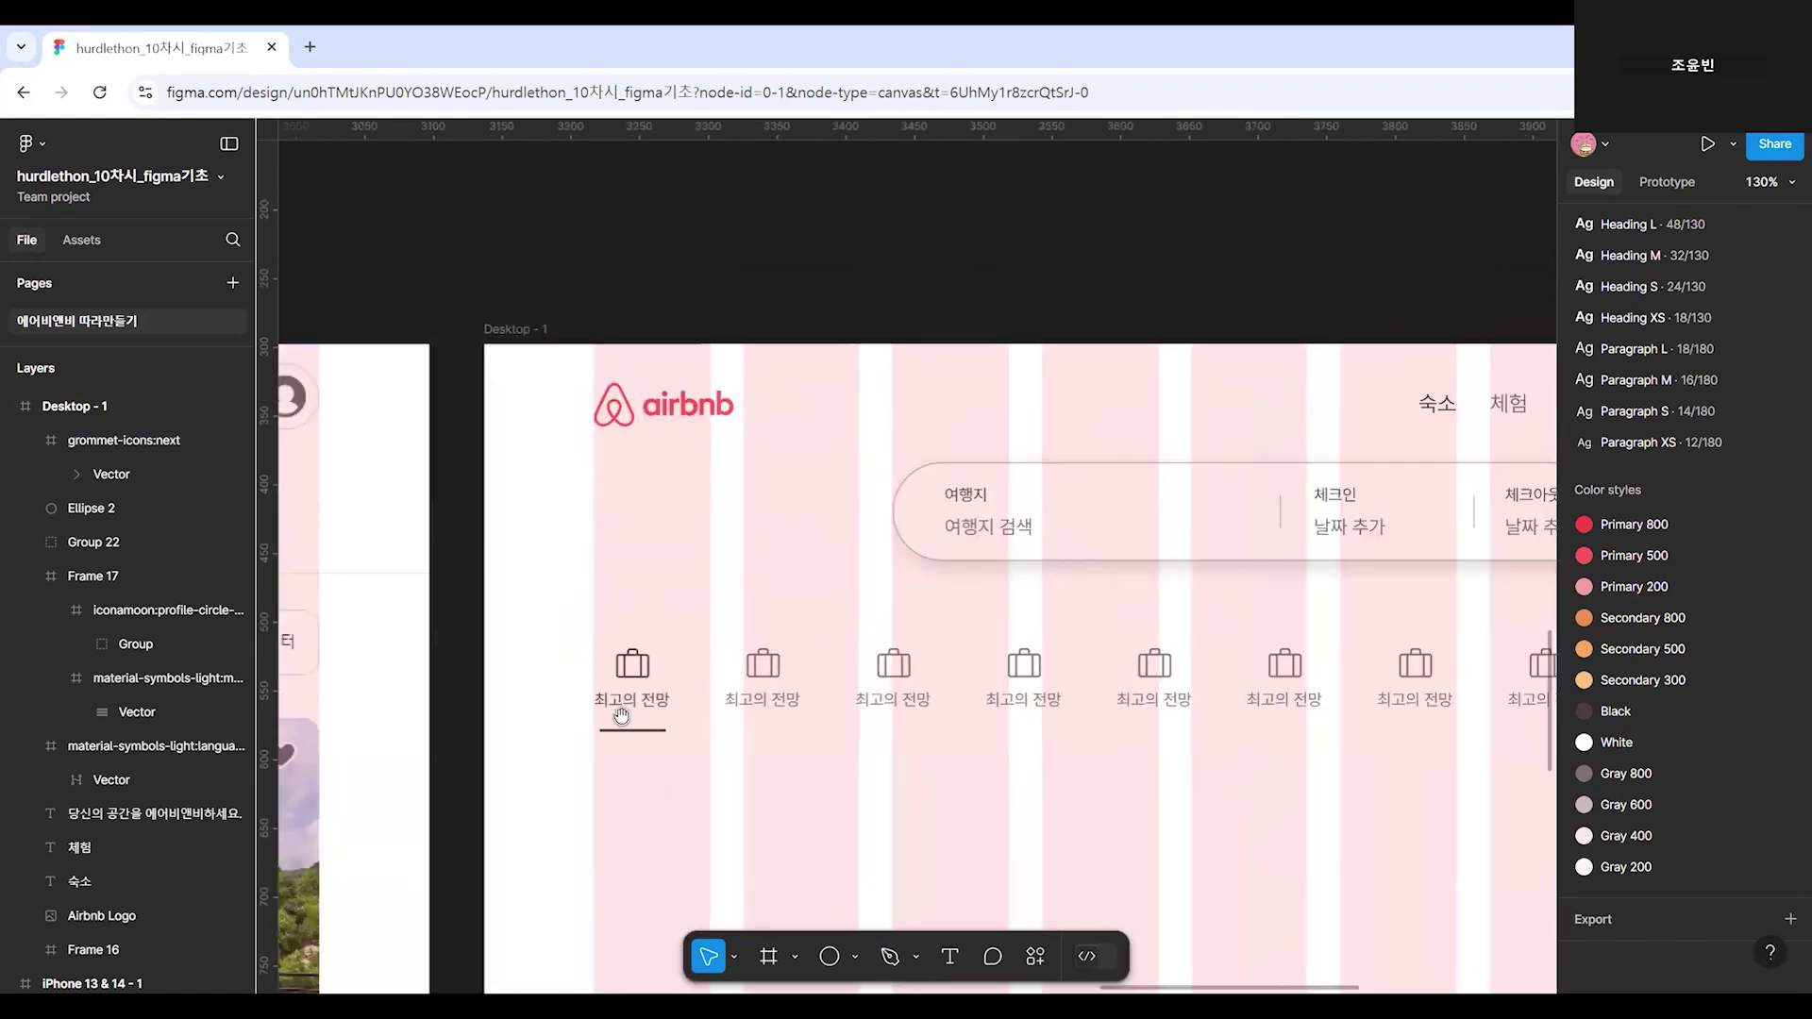
drag(621, 716, 1290, 724)
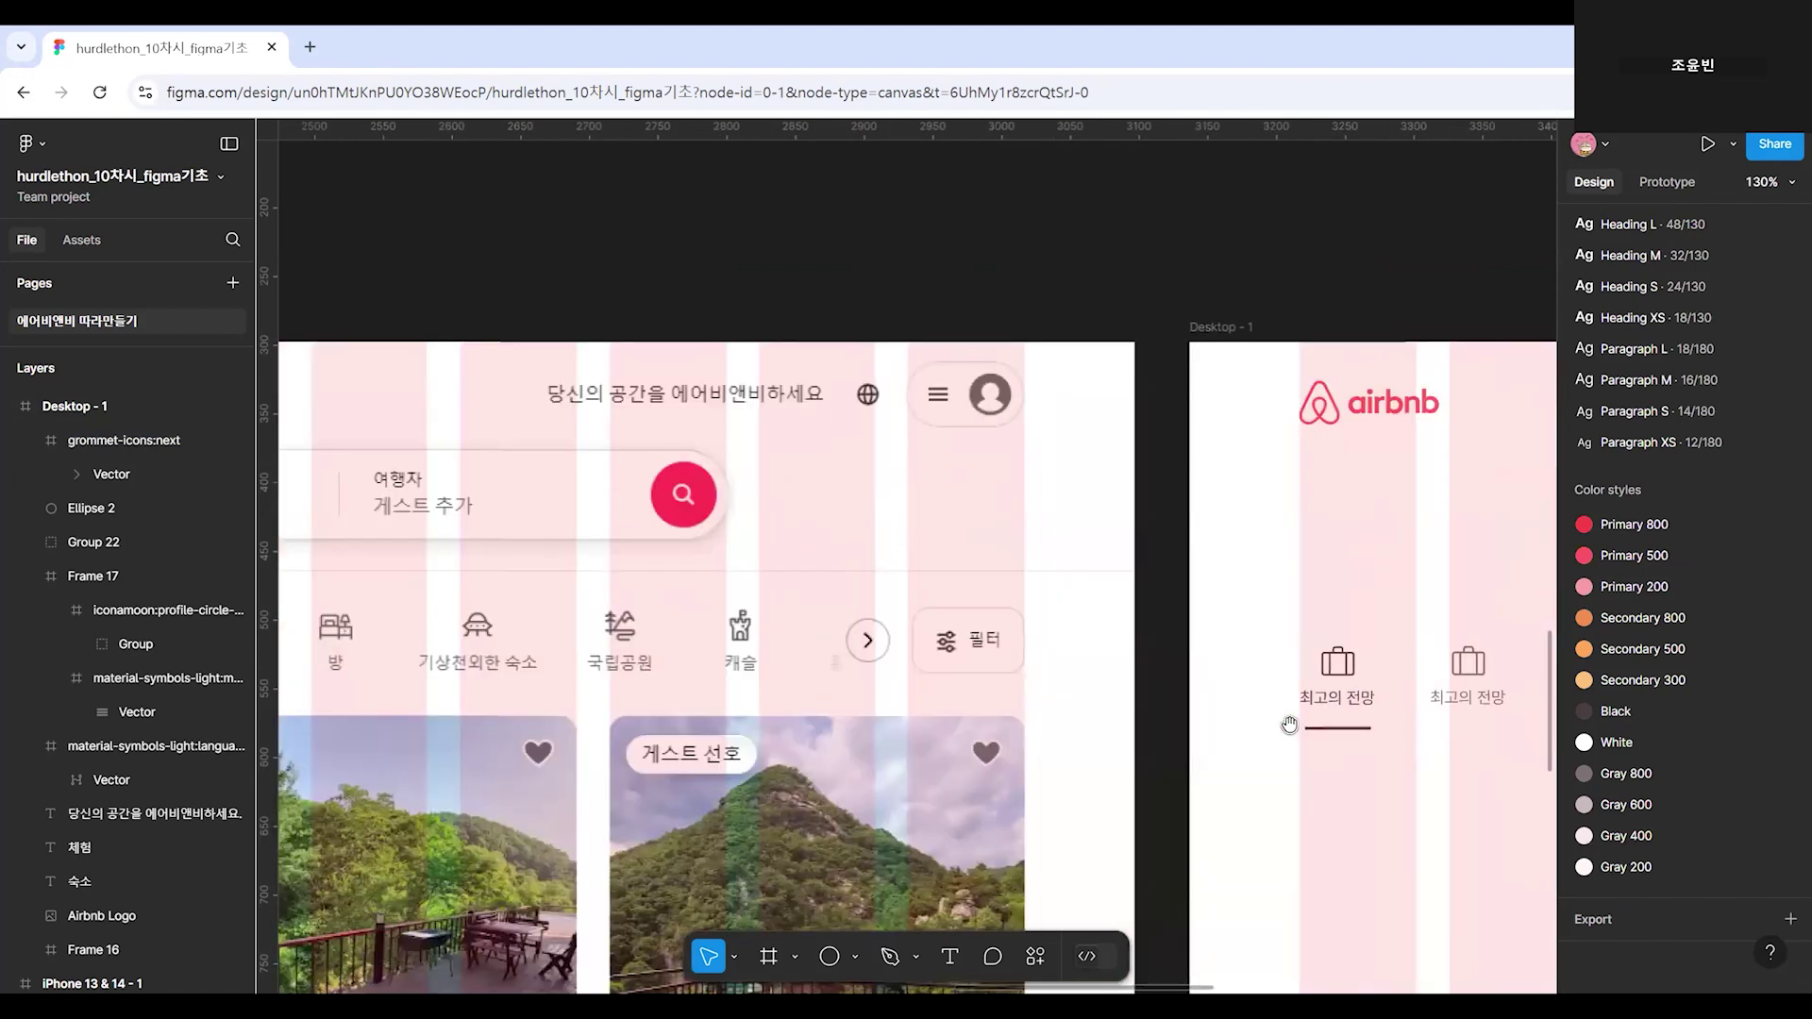
drag(1379, 770, 582, 699)
mouse_move(1161, 783)
mouse_down()
mouse_move(647, 773)
mouse_move(151, 851)
mouse_move(1655, 787)
mouse_move(1159, 792)
mouse_up()
scroll(1159, 791, right, 5)
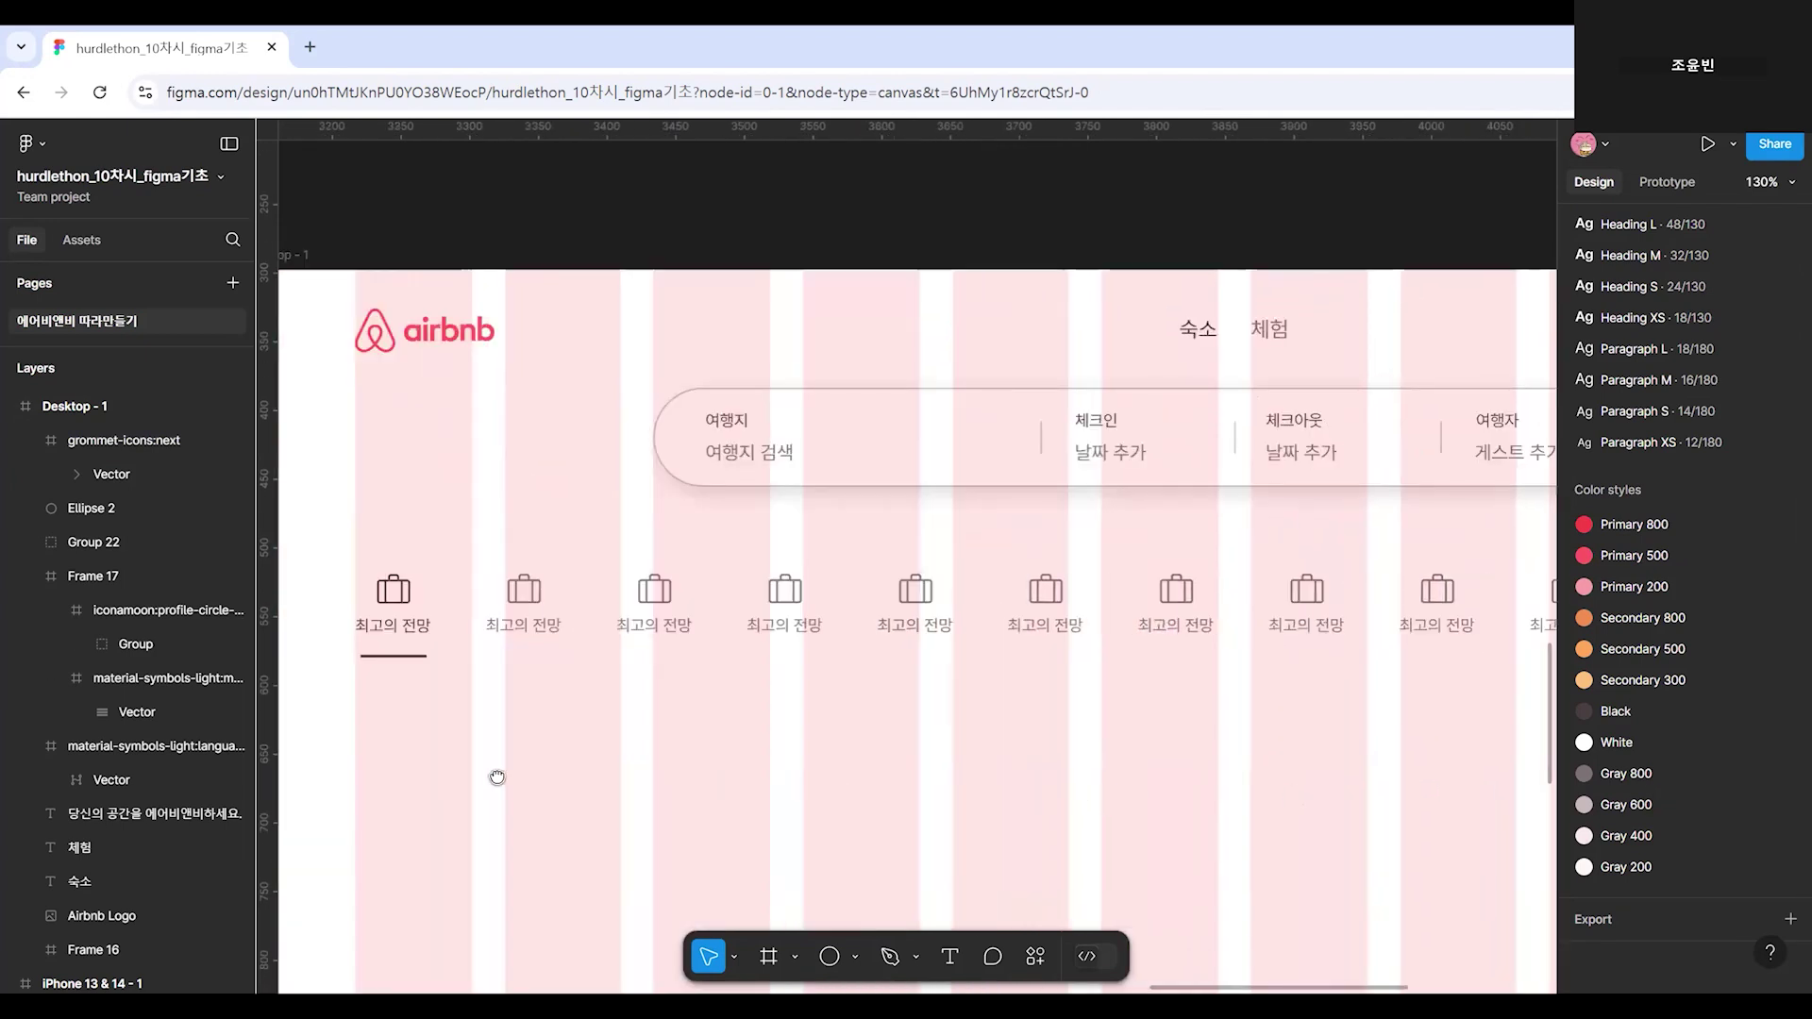
scroll(494, 768, right, 7)
scroll(457, 768, right, 2)
click(953, 593)
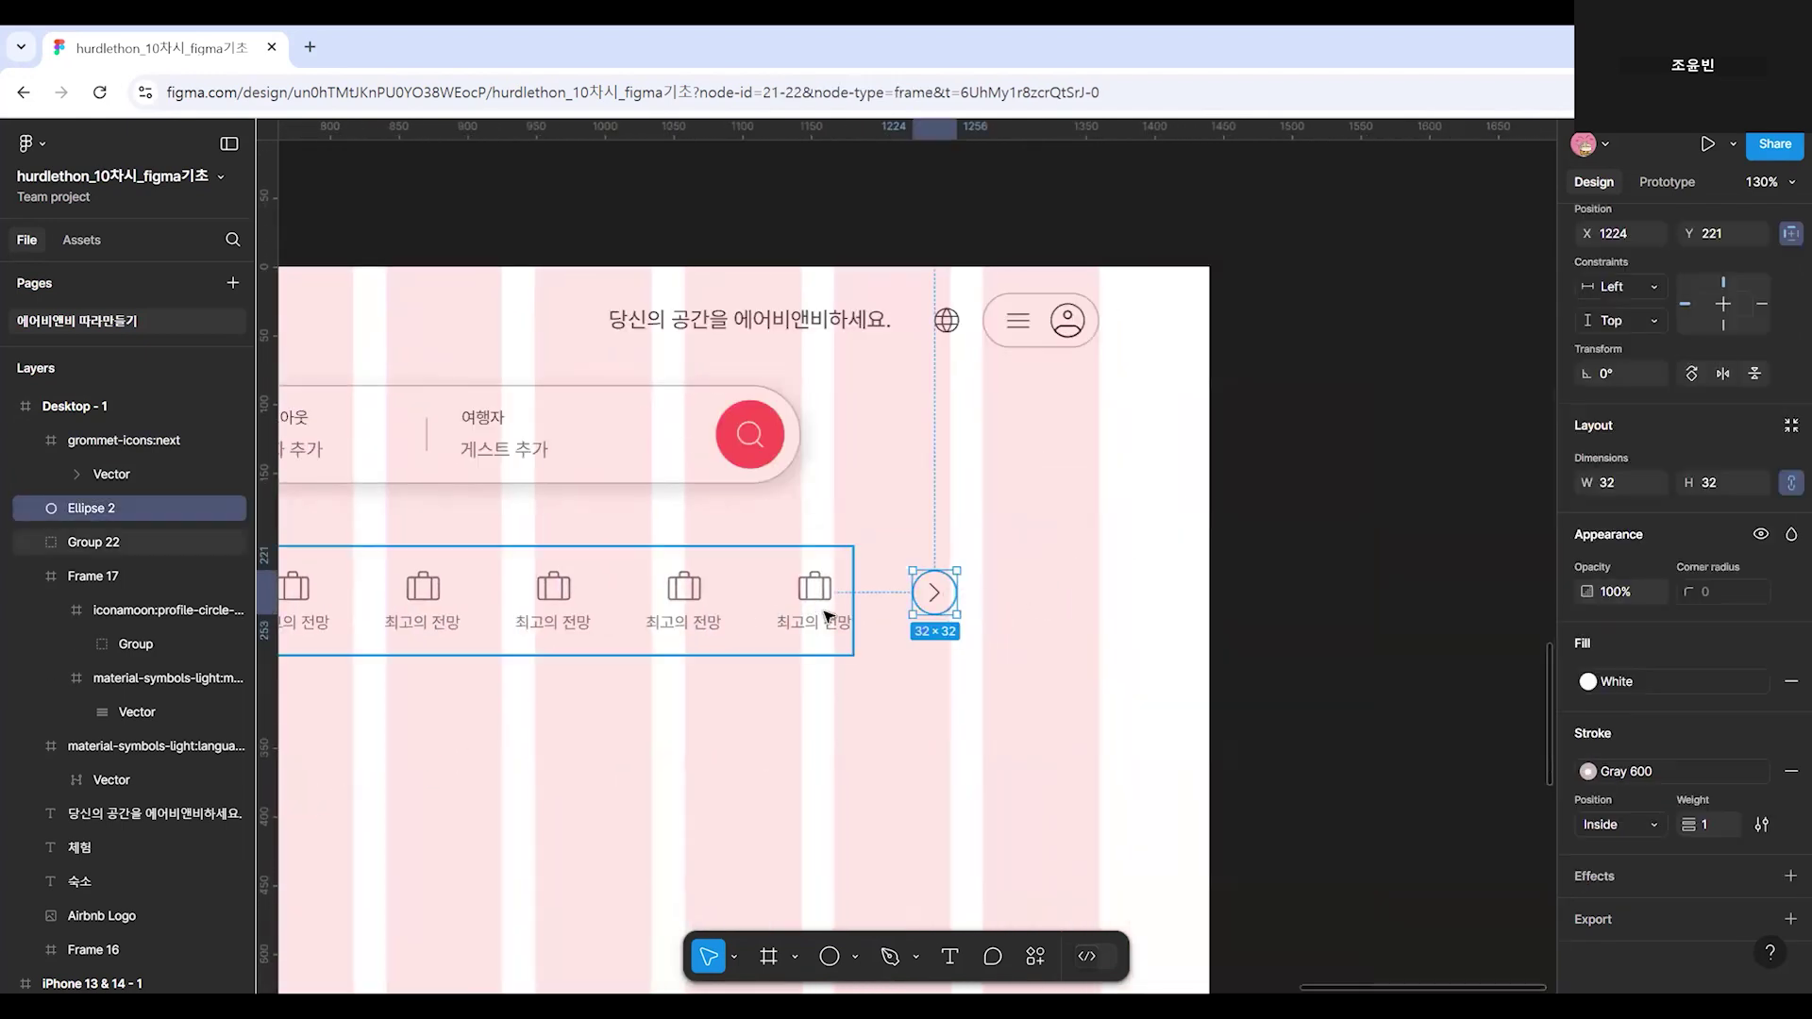
key(Delete)
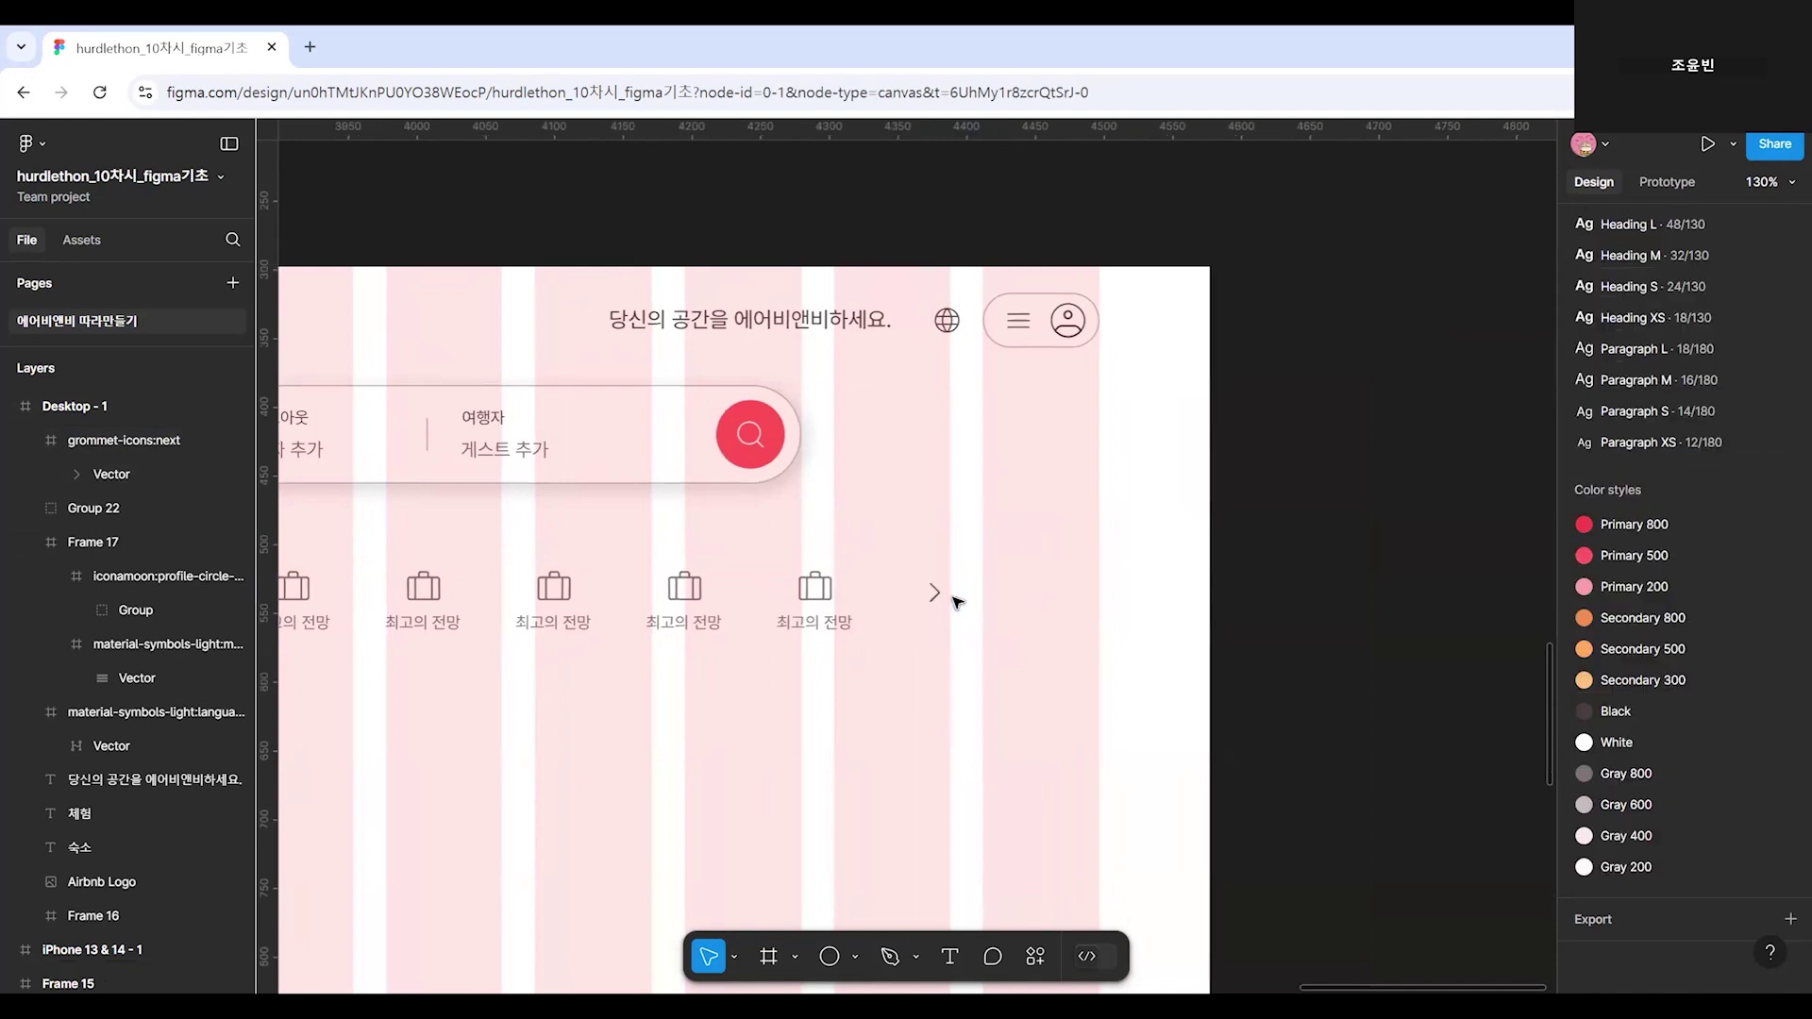
key(ctrl+z)
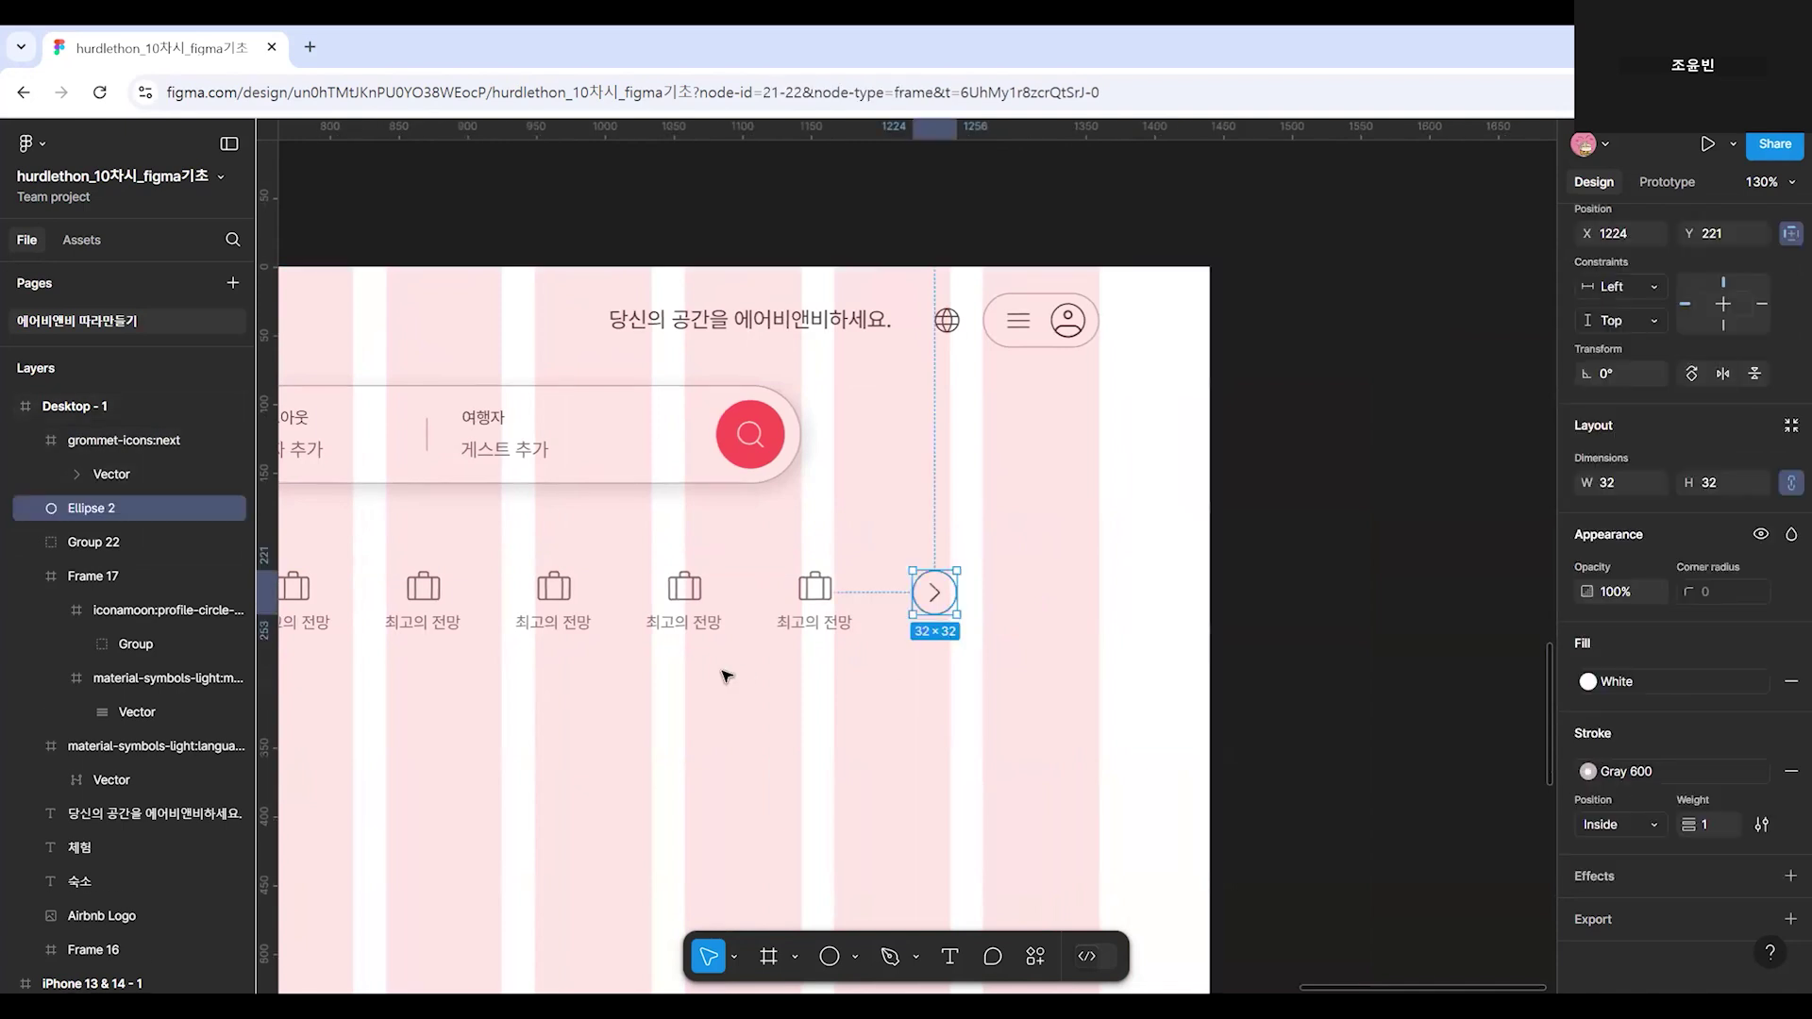
Group the chevron with its circle and shift the group slightly away from the last category item to X 1237, Y 216.
scroll(1082, 600, up, 5)
shift+click(760, 589)
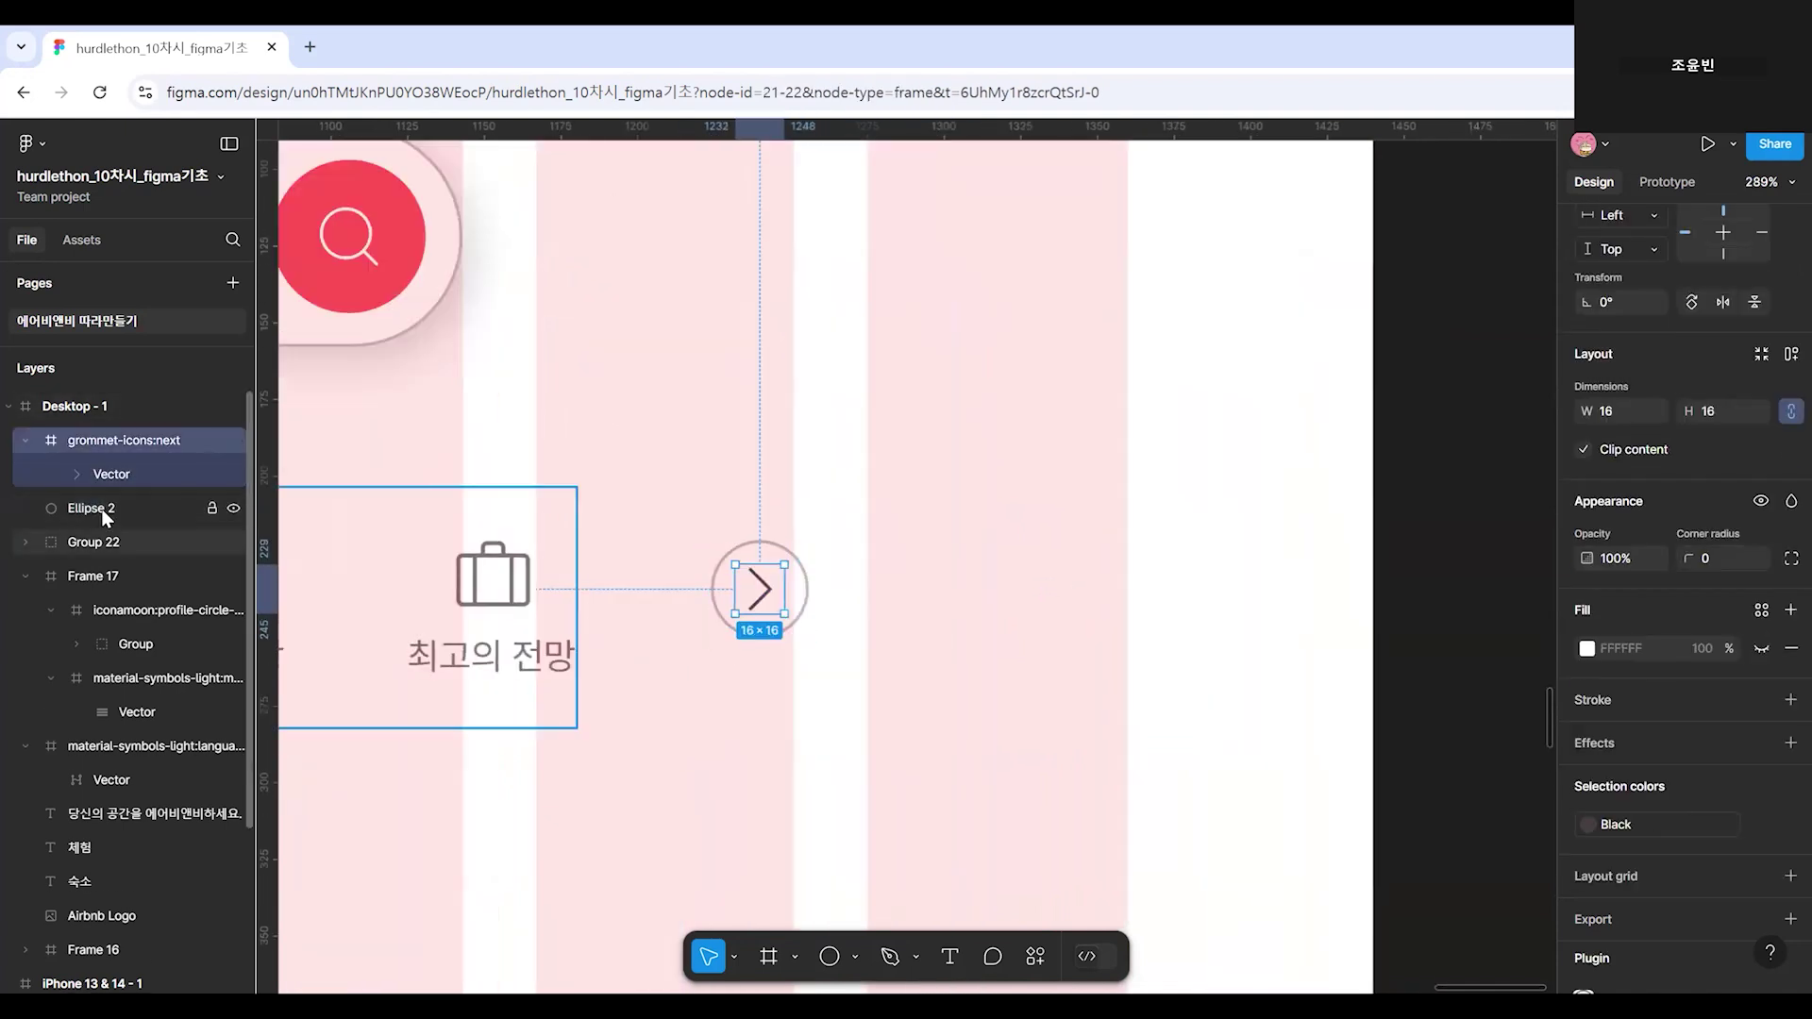
key(ctrl+g)
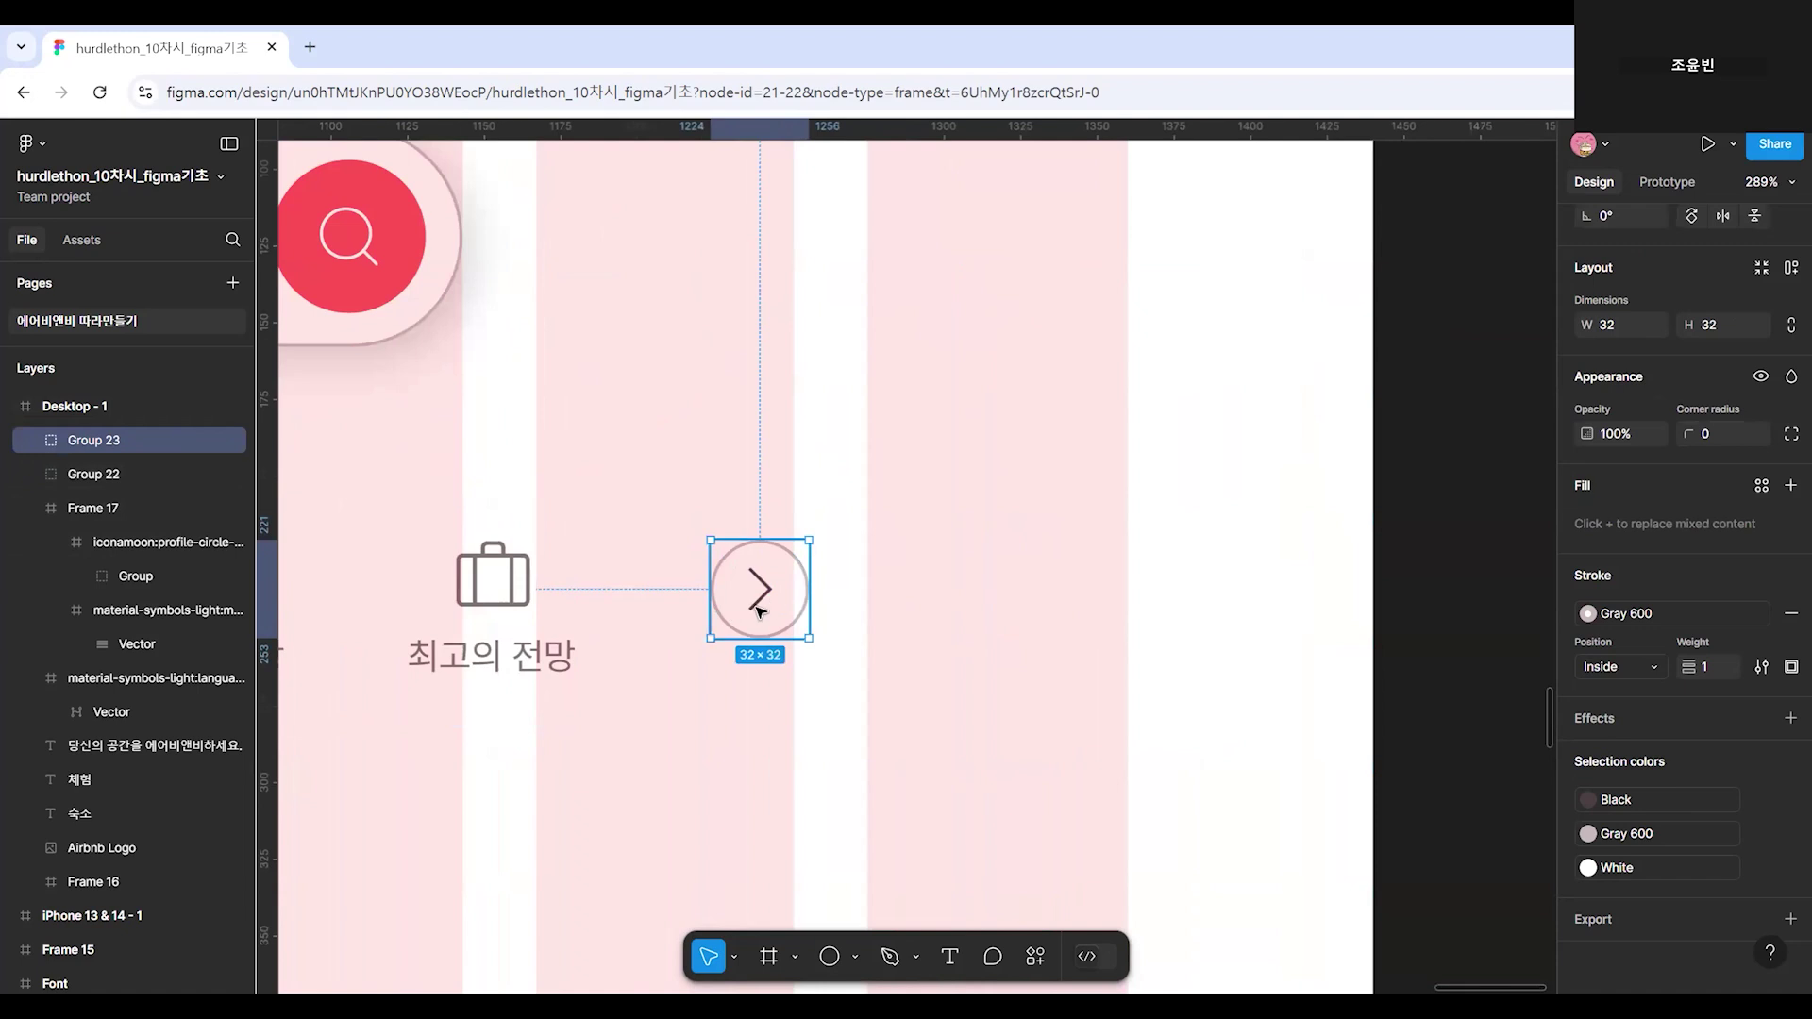
drag(759, 598, 800, 597)
key(Escape)
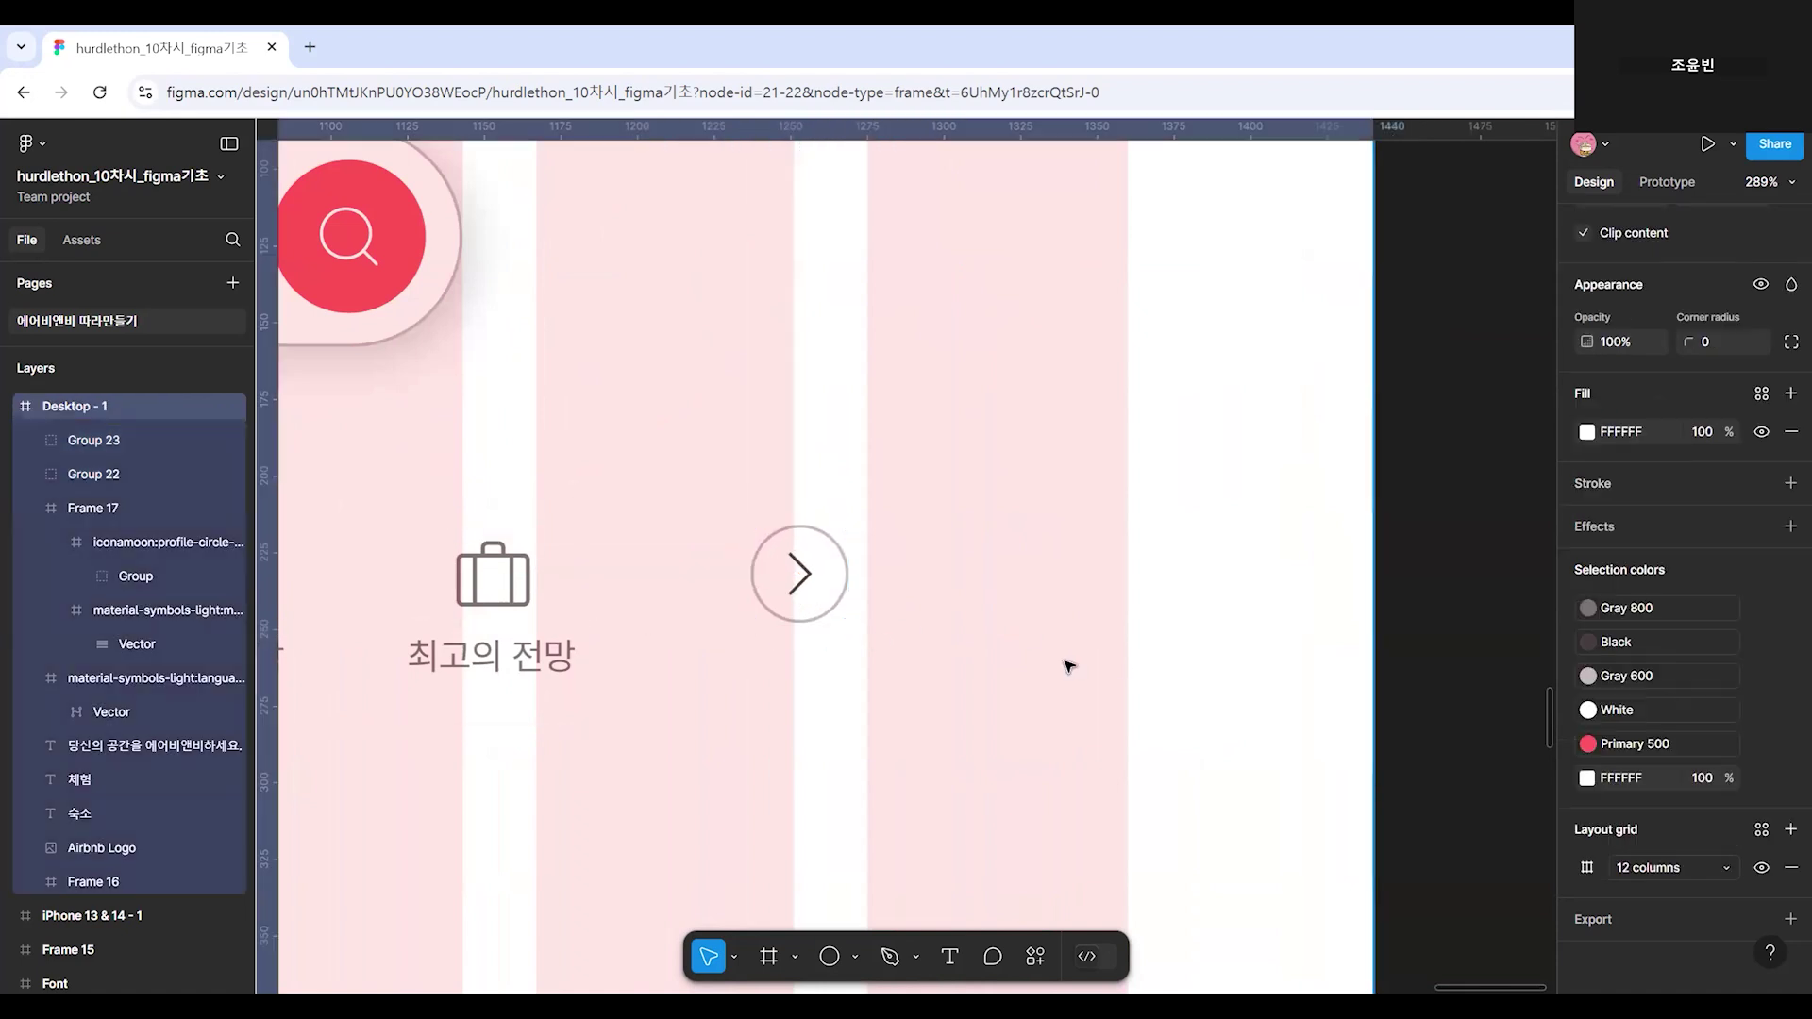
scroll(1064, 660, down, 5)
scroll(935, 623, up, 4)
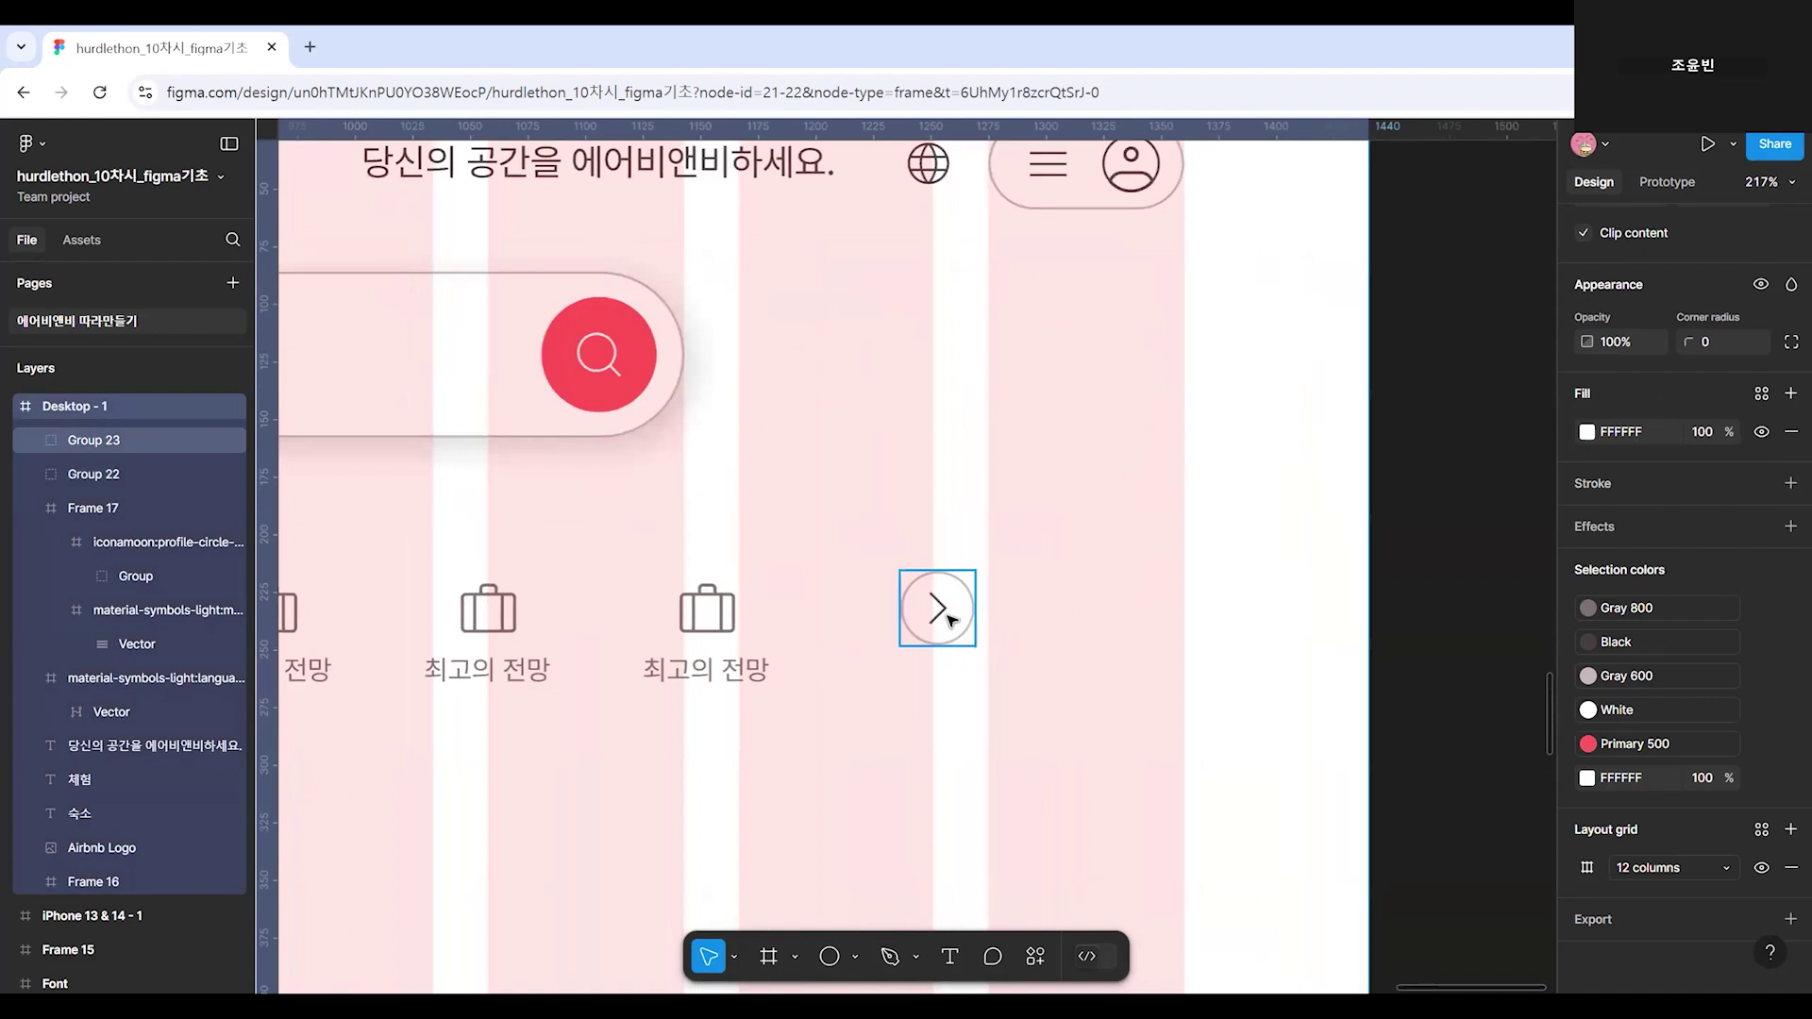
click(939, 622)
double_click(937, 651)
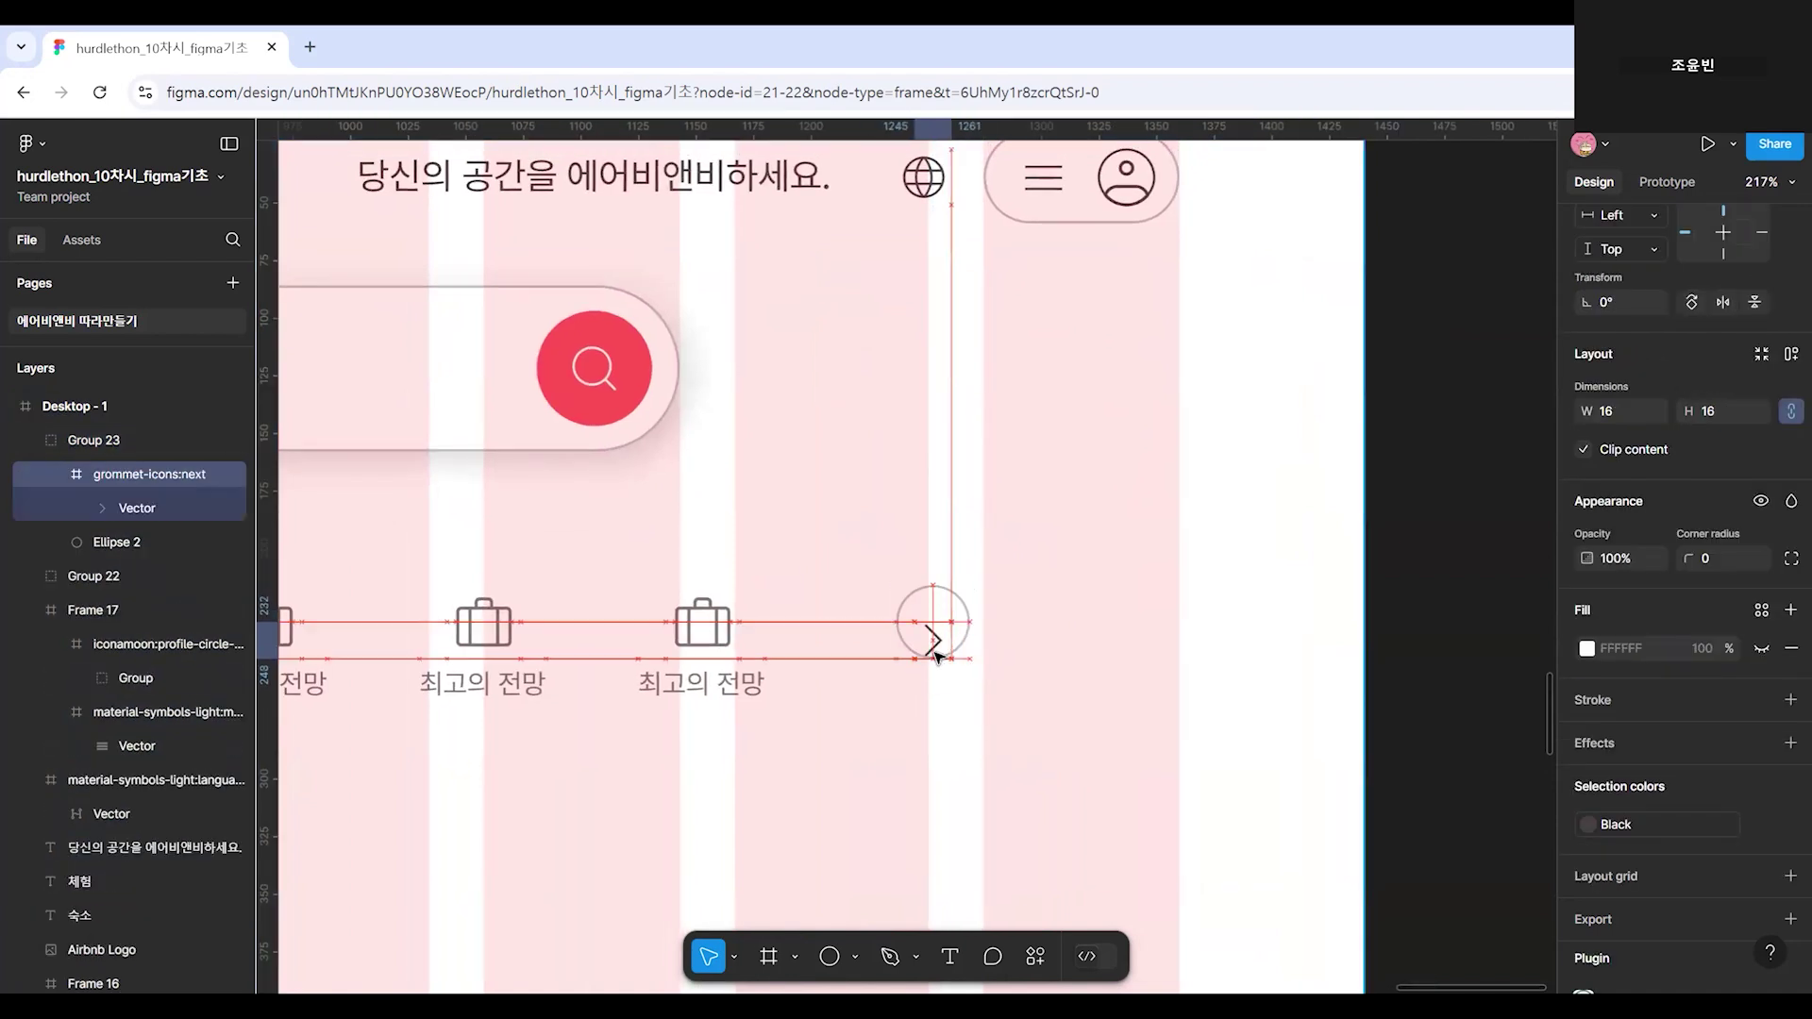
key(Escape)
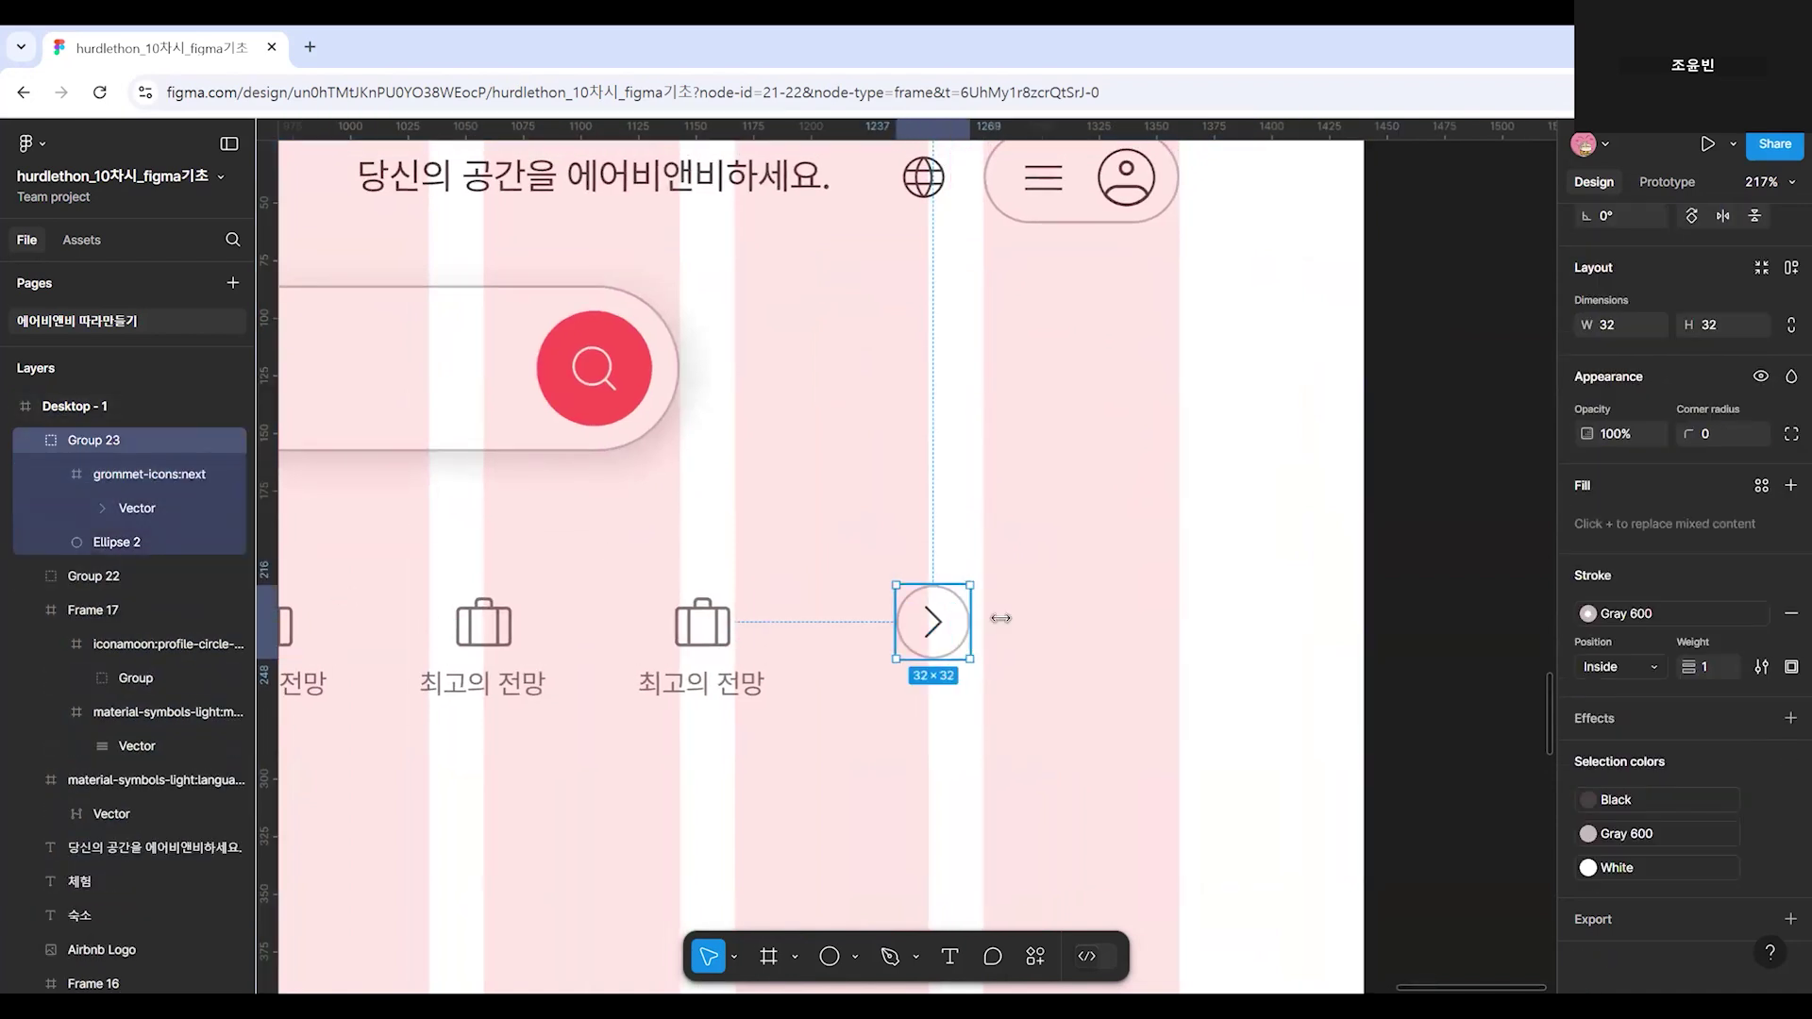
Move the arrow button group down to about Y 227 beside the category row.
drag(941, 628, 936, 650)
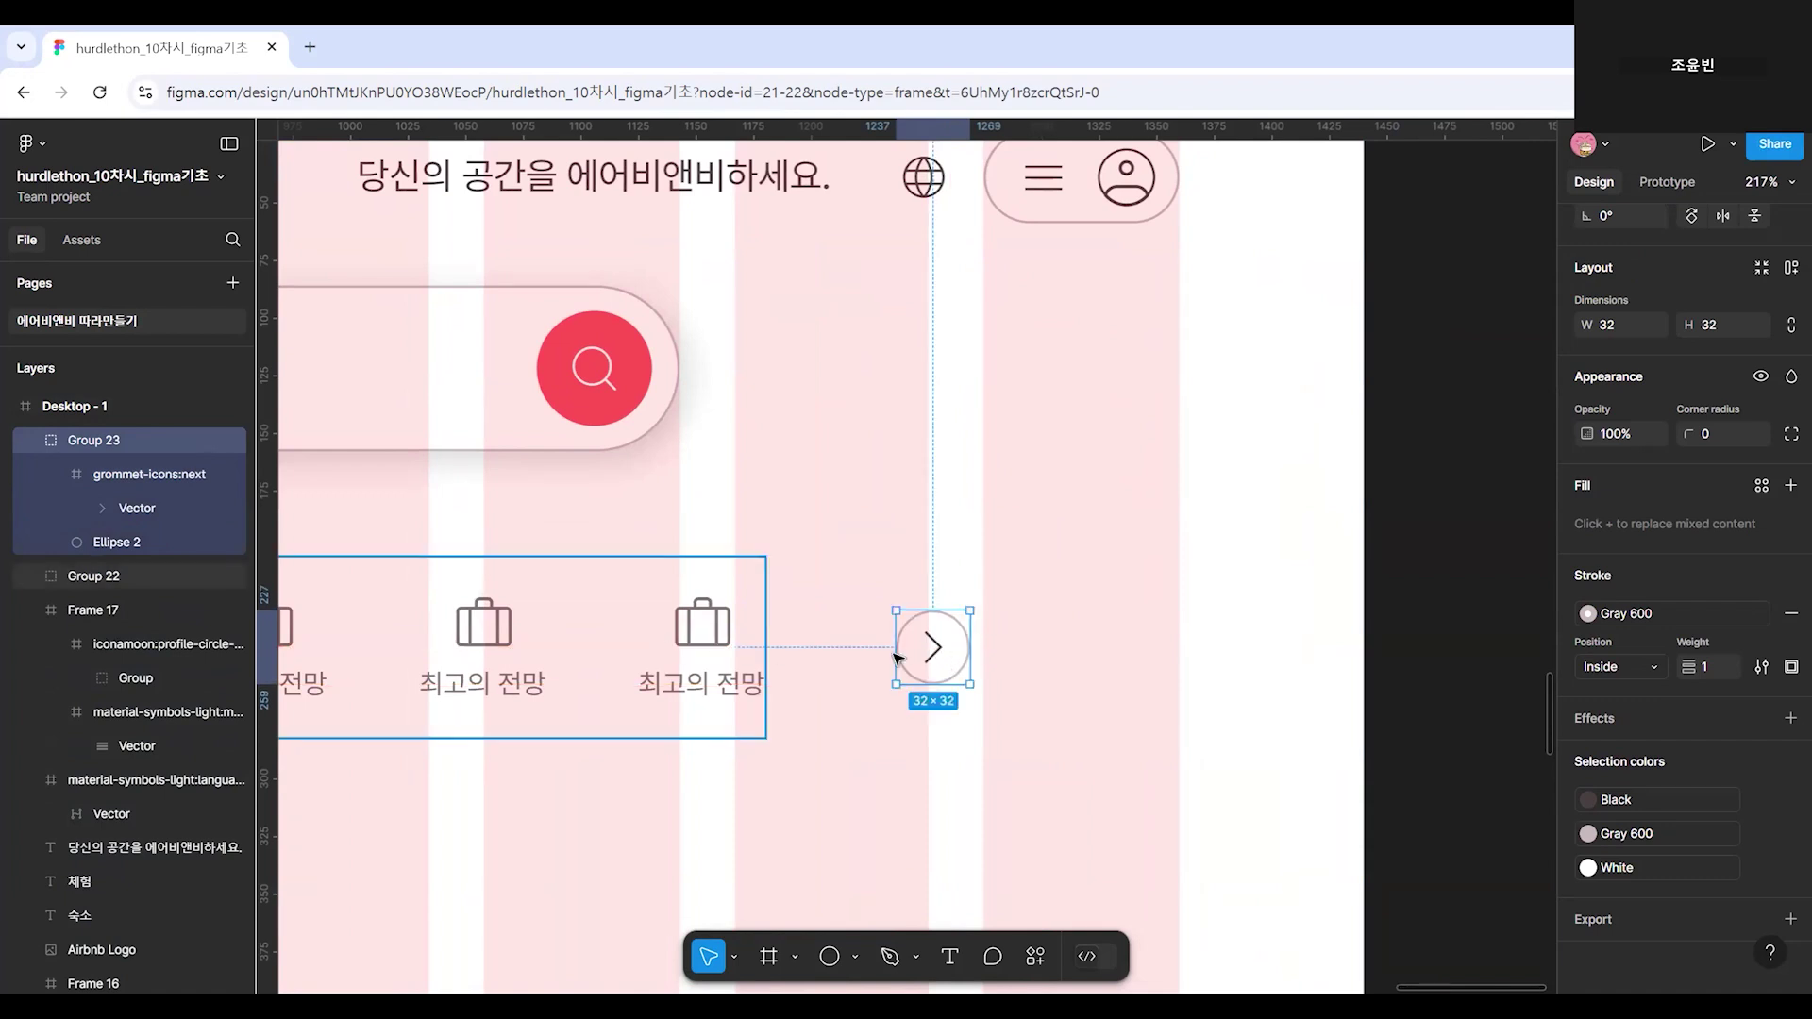
scroll(958, 593, down, 3)
click(1000, 701)
Examine the filter button next to the round arrow button in the example frame's category row.
drag(951, 727, 1606, 711)
drag(502, 734, 674, 699)
drag(1366, 579, 1349, 579)
click(1428, 579)
drag(940, 740, 740, 708)
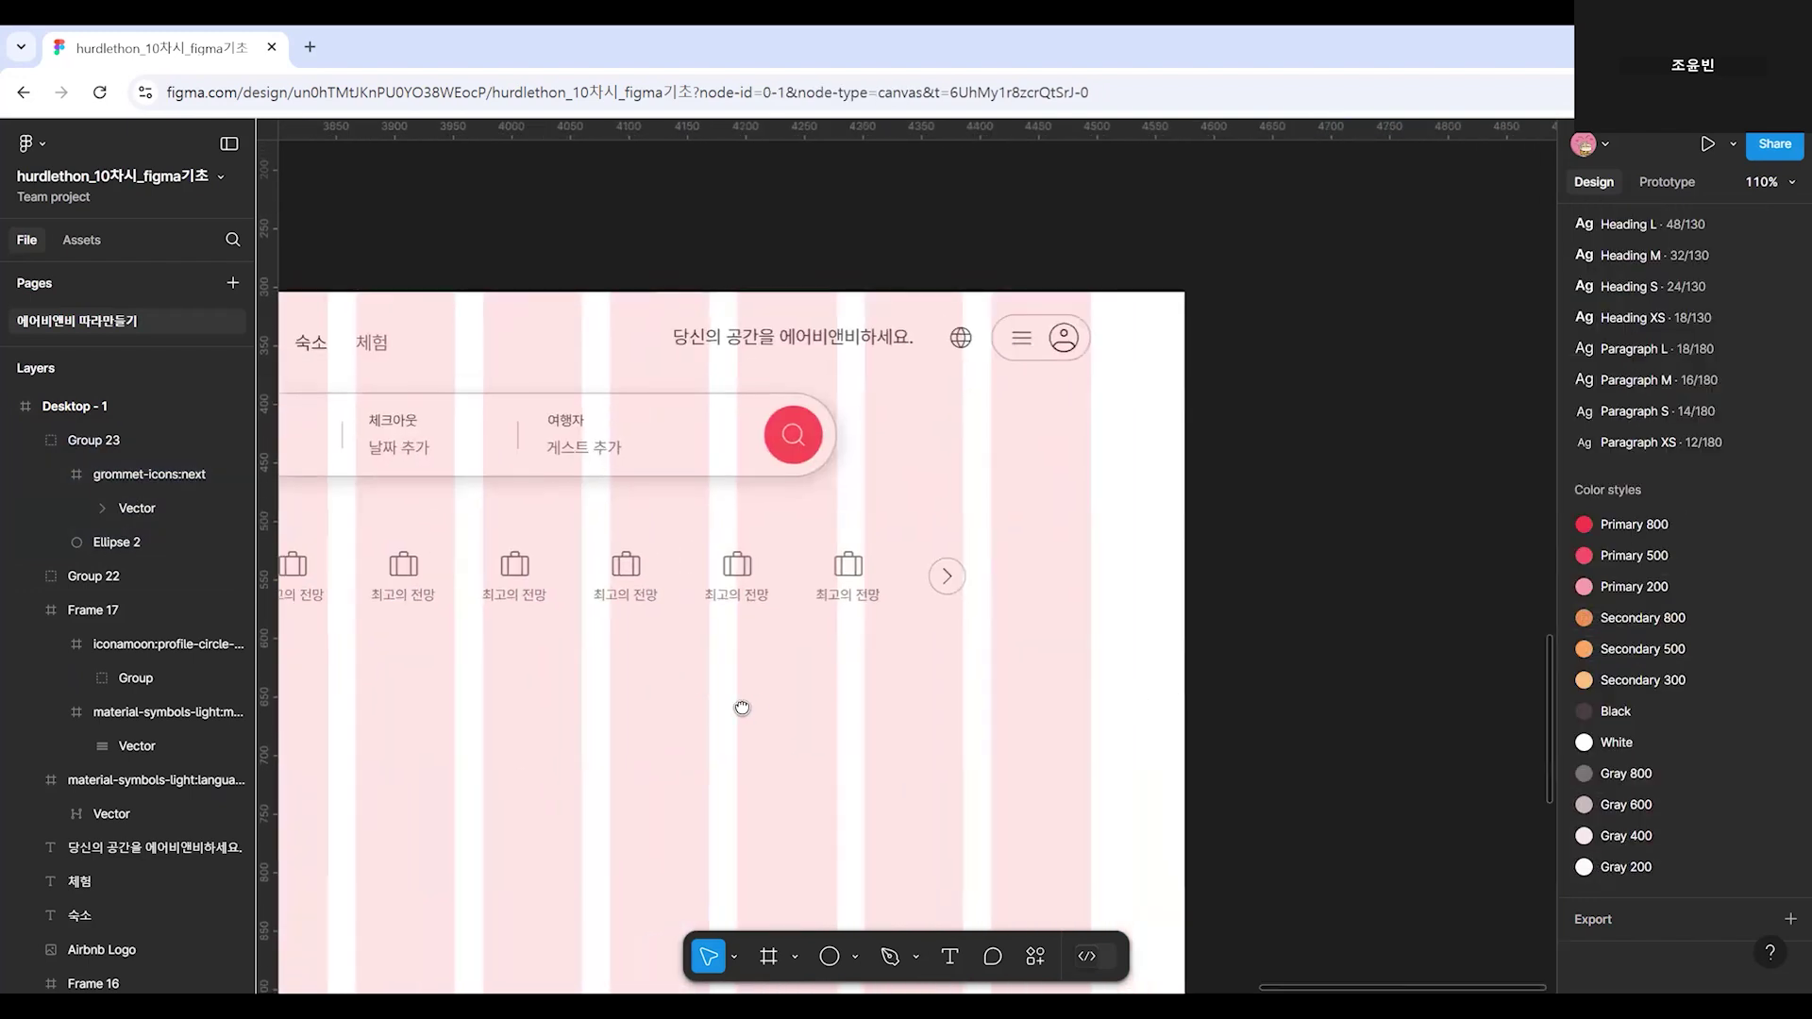
scroll(570, 626, left, 10)
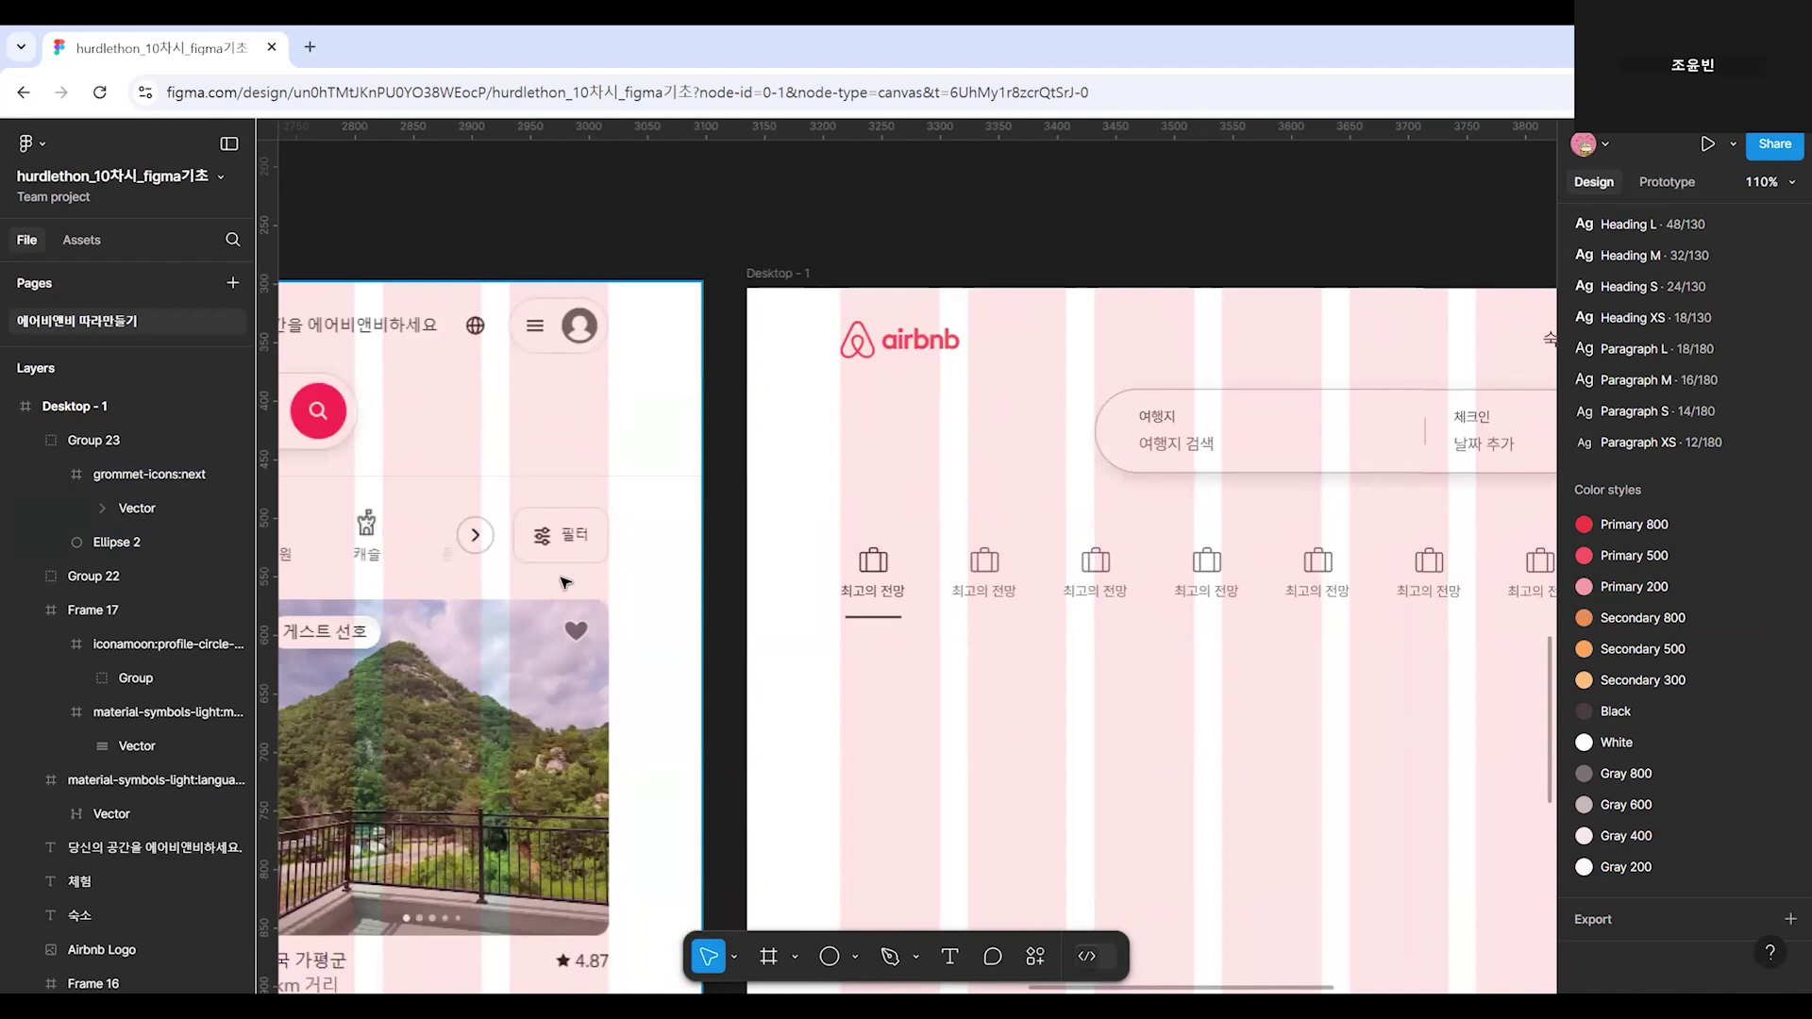
Draw a frame 85 wide in the last grid column beside the arrow button, set its height to 40, and move it to Y 223.
click(565, 582)
scroll(531, 542, up, 3)
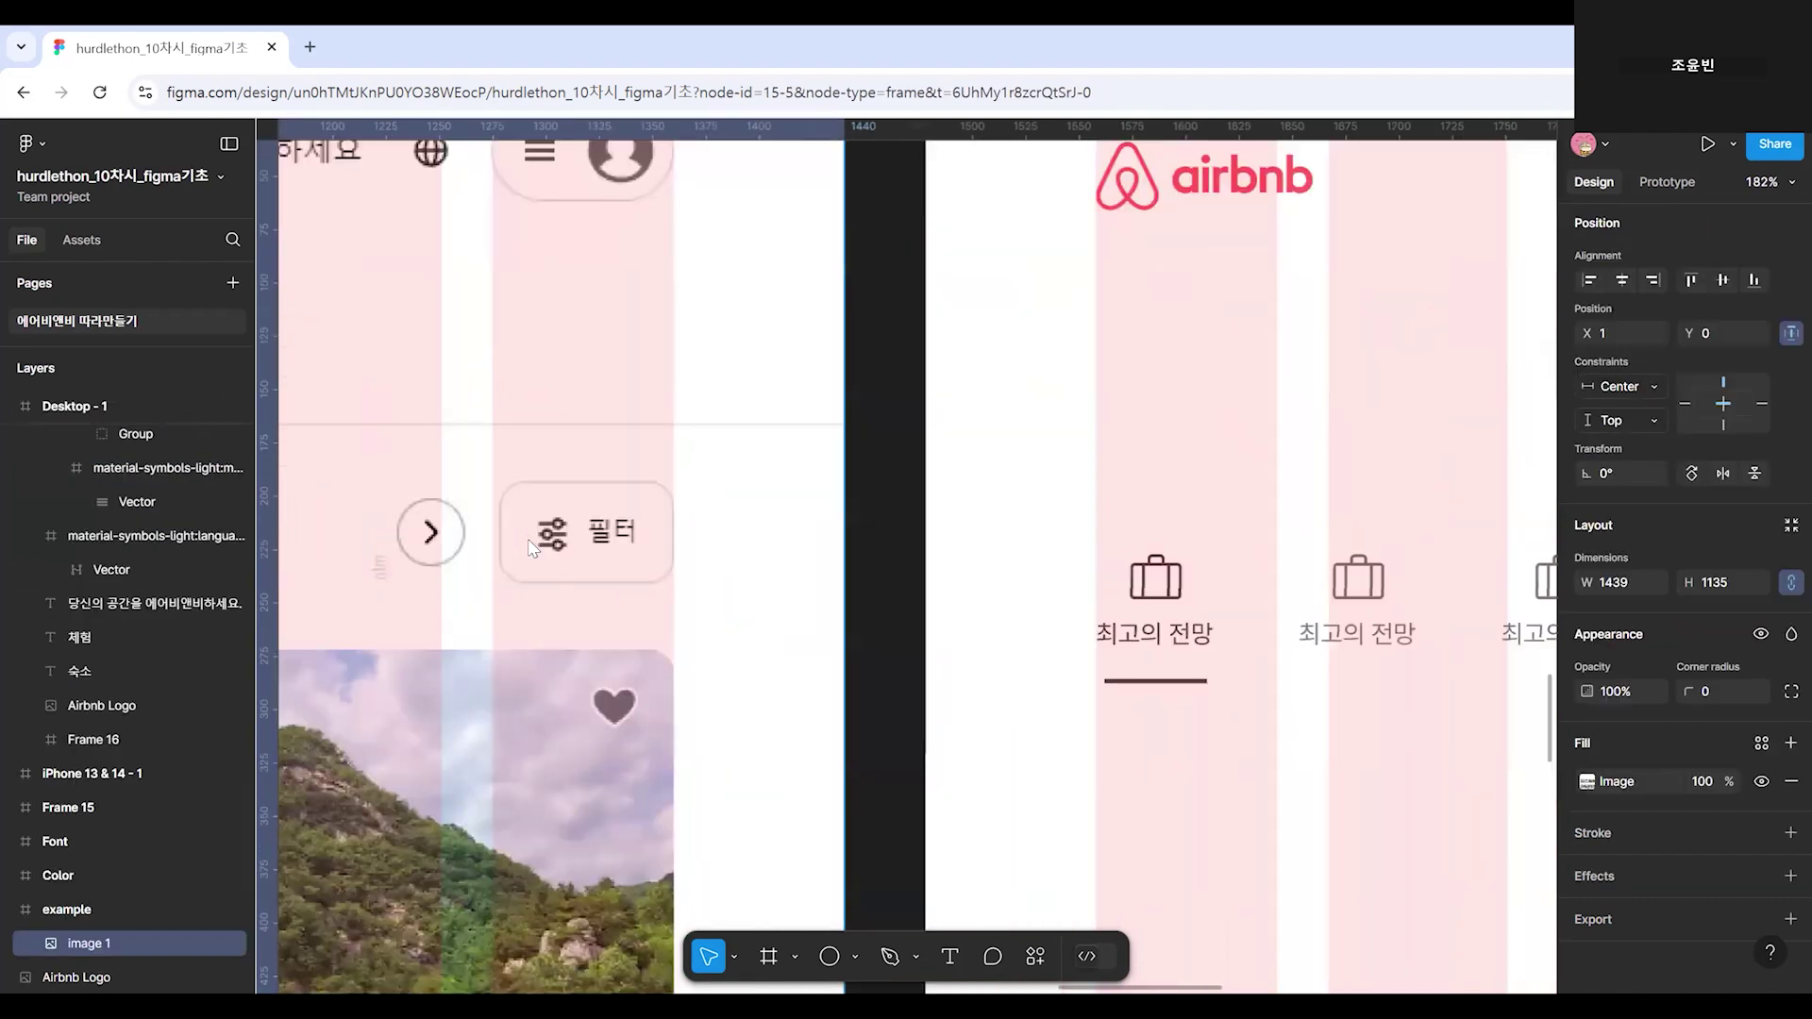
scroll(488, 566, up, 3)
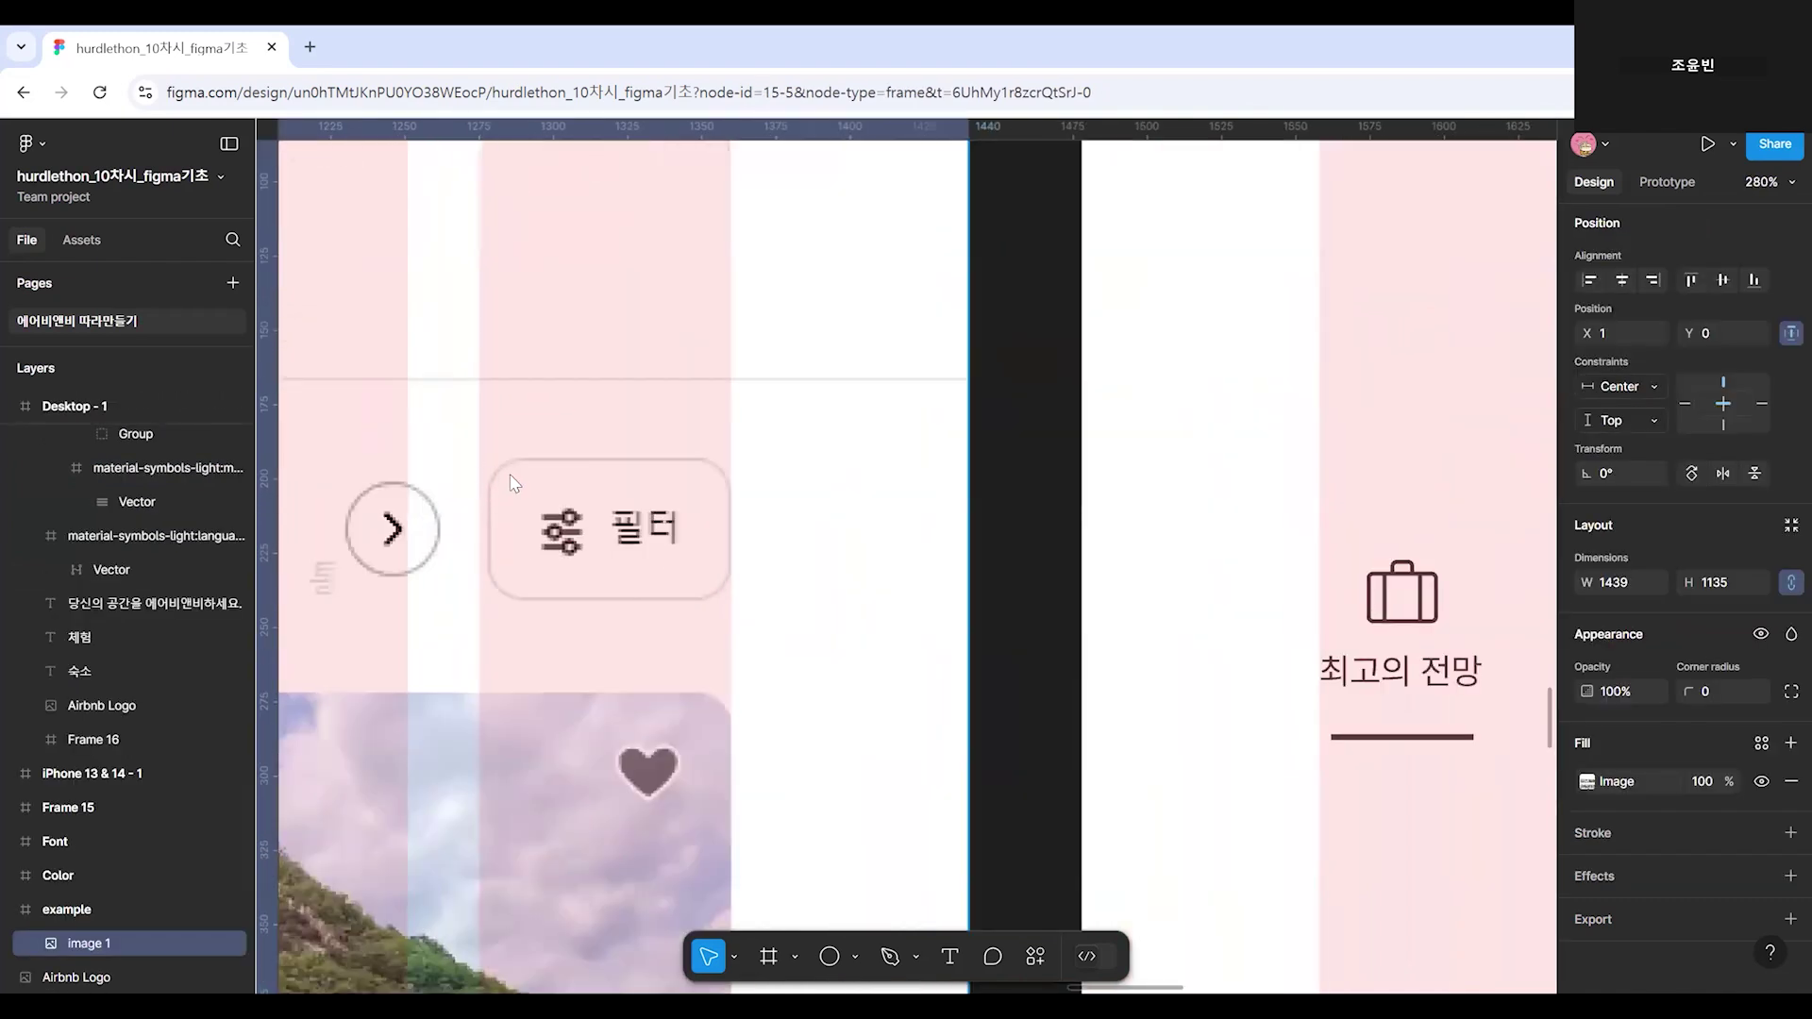
scroll(514, 485, down, 3)
scroll(687, 518, right, 5)
scroll(1193, 716, down, 2)
scroll(857, 760, up, 2)
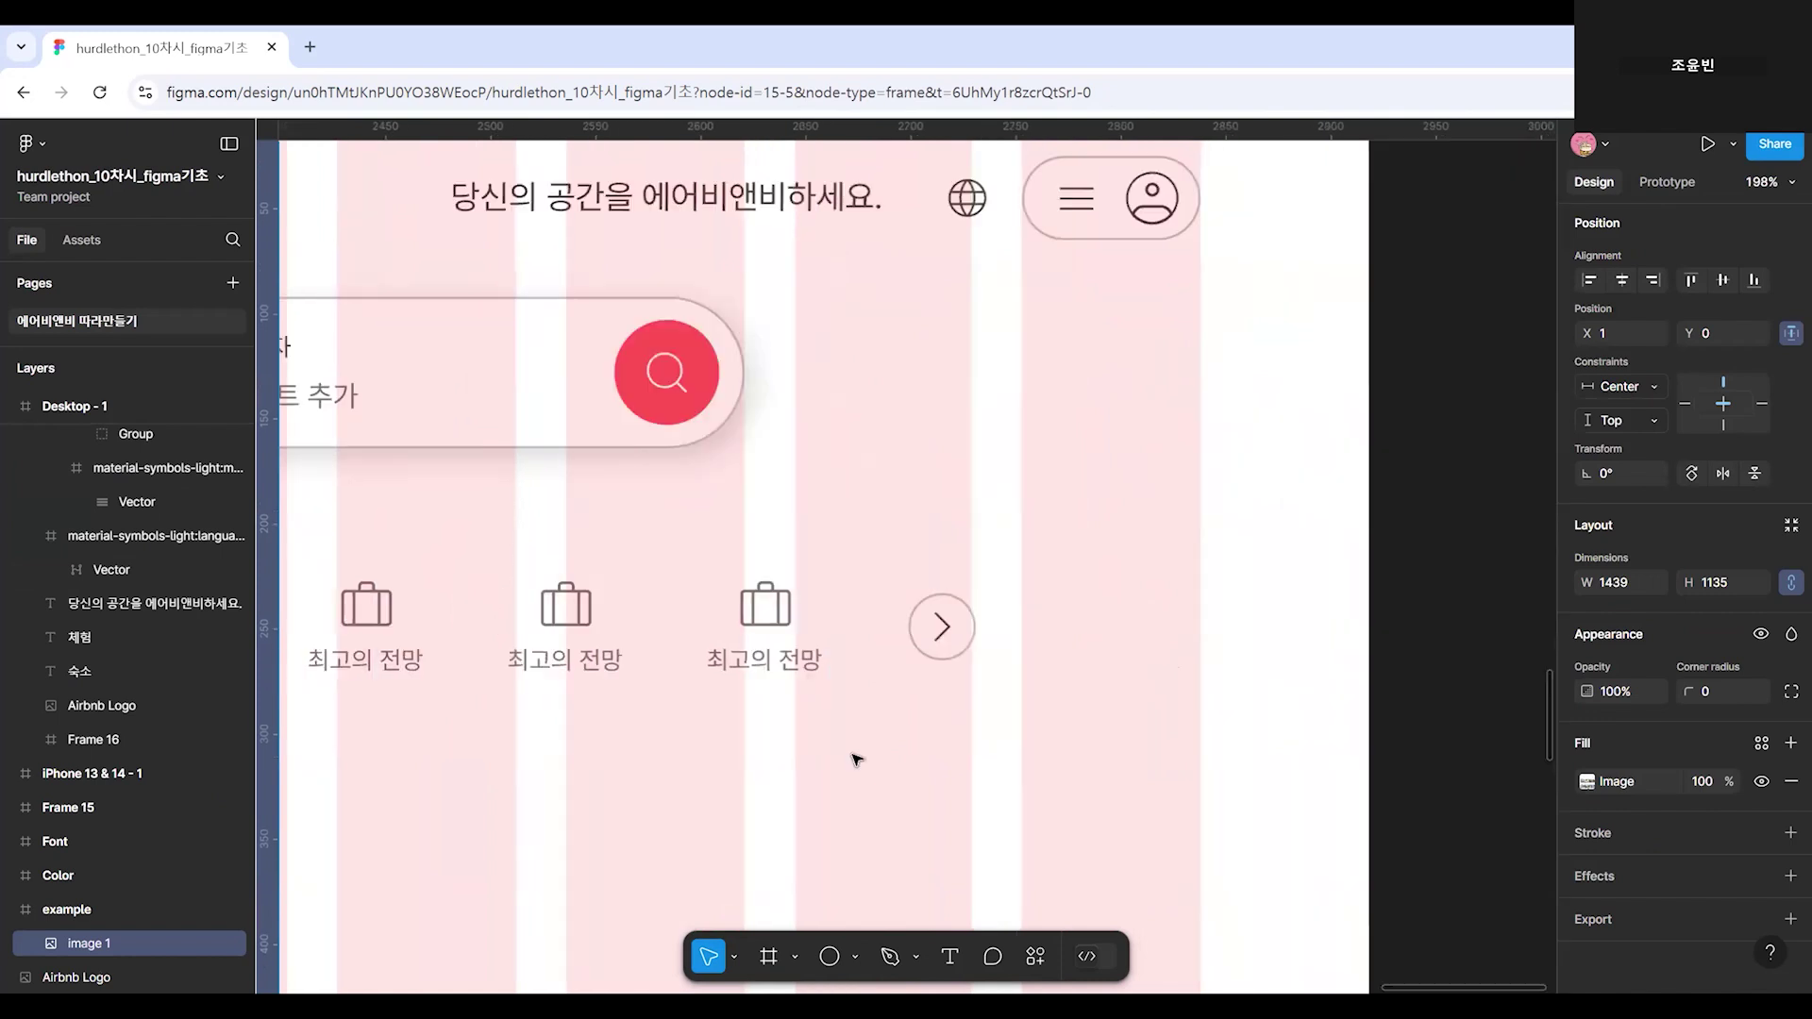
key(f)
drag(1027, 581, 1201, 683)
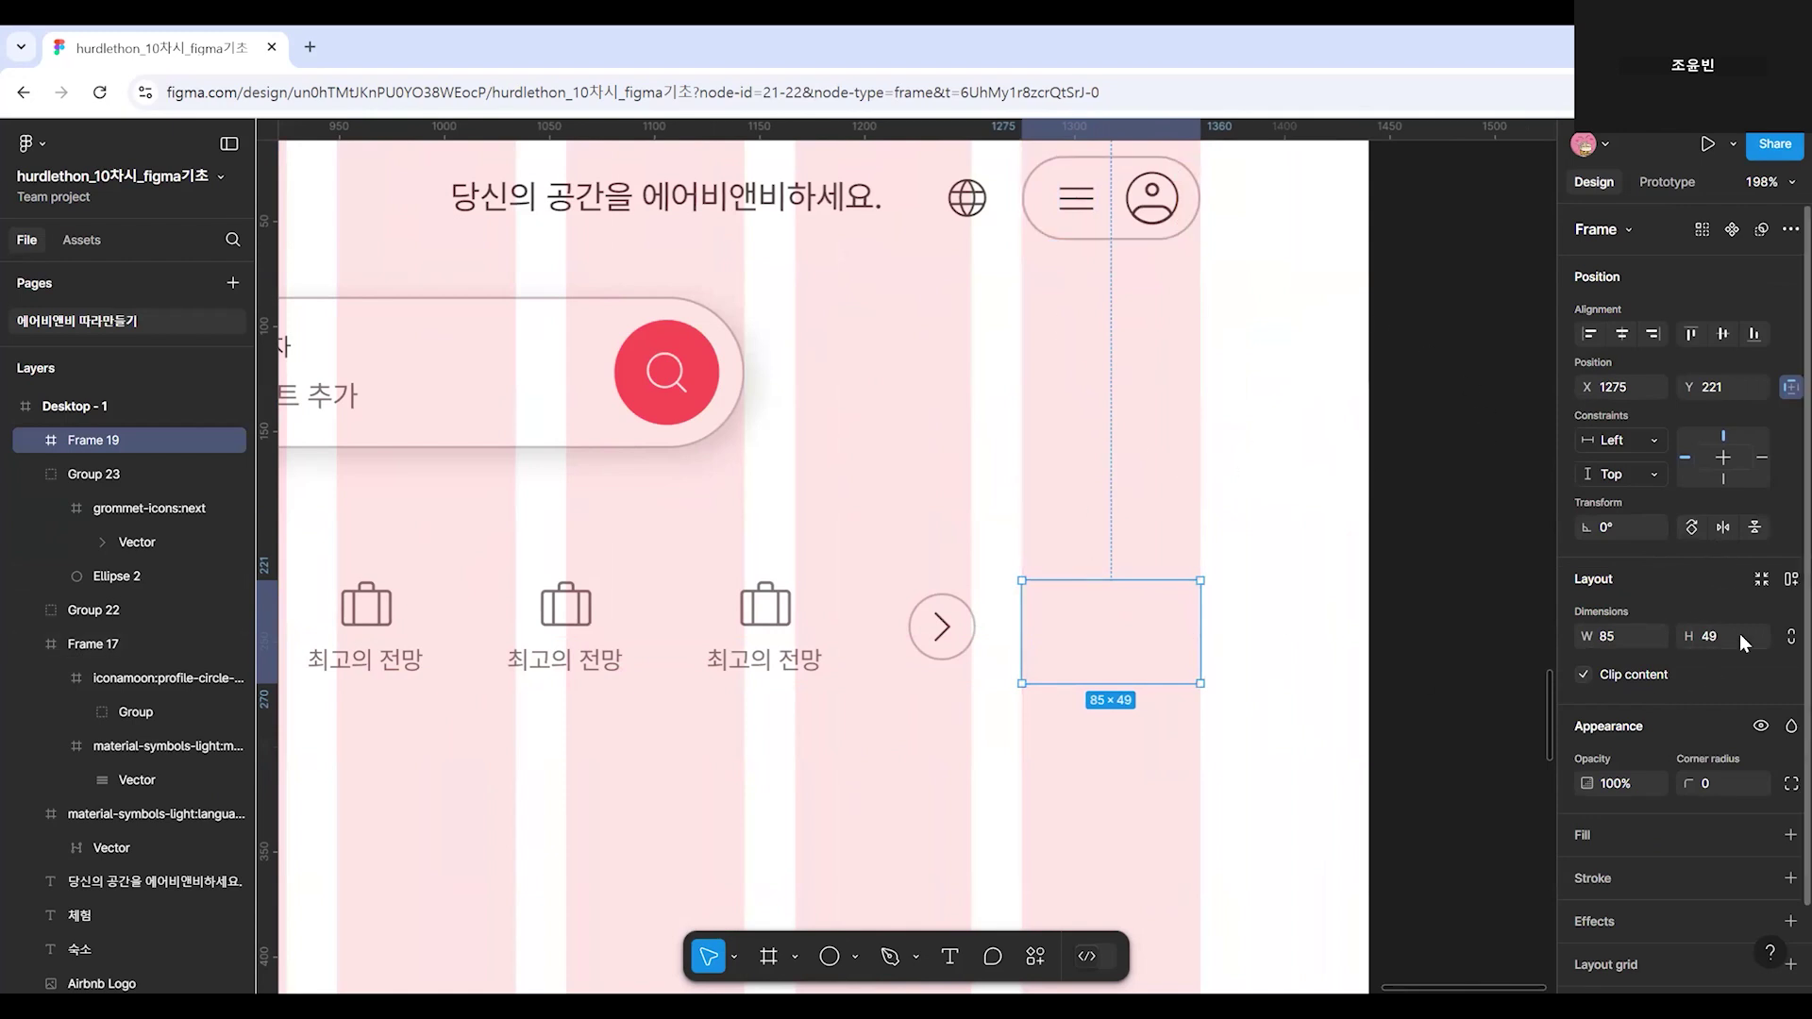
key(Return)
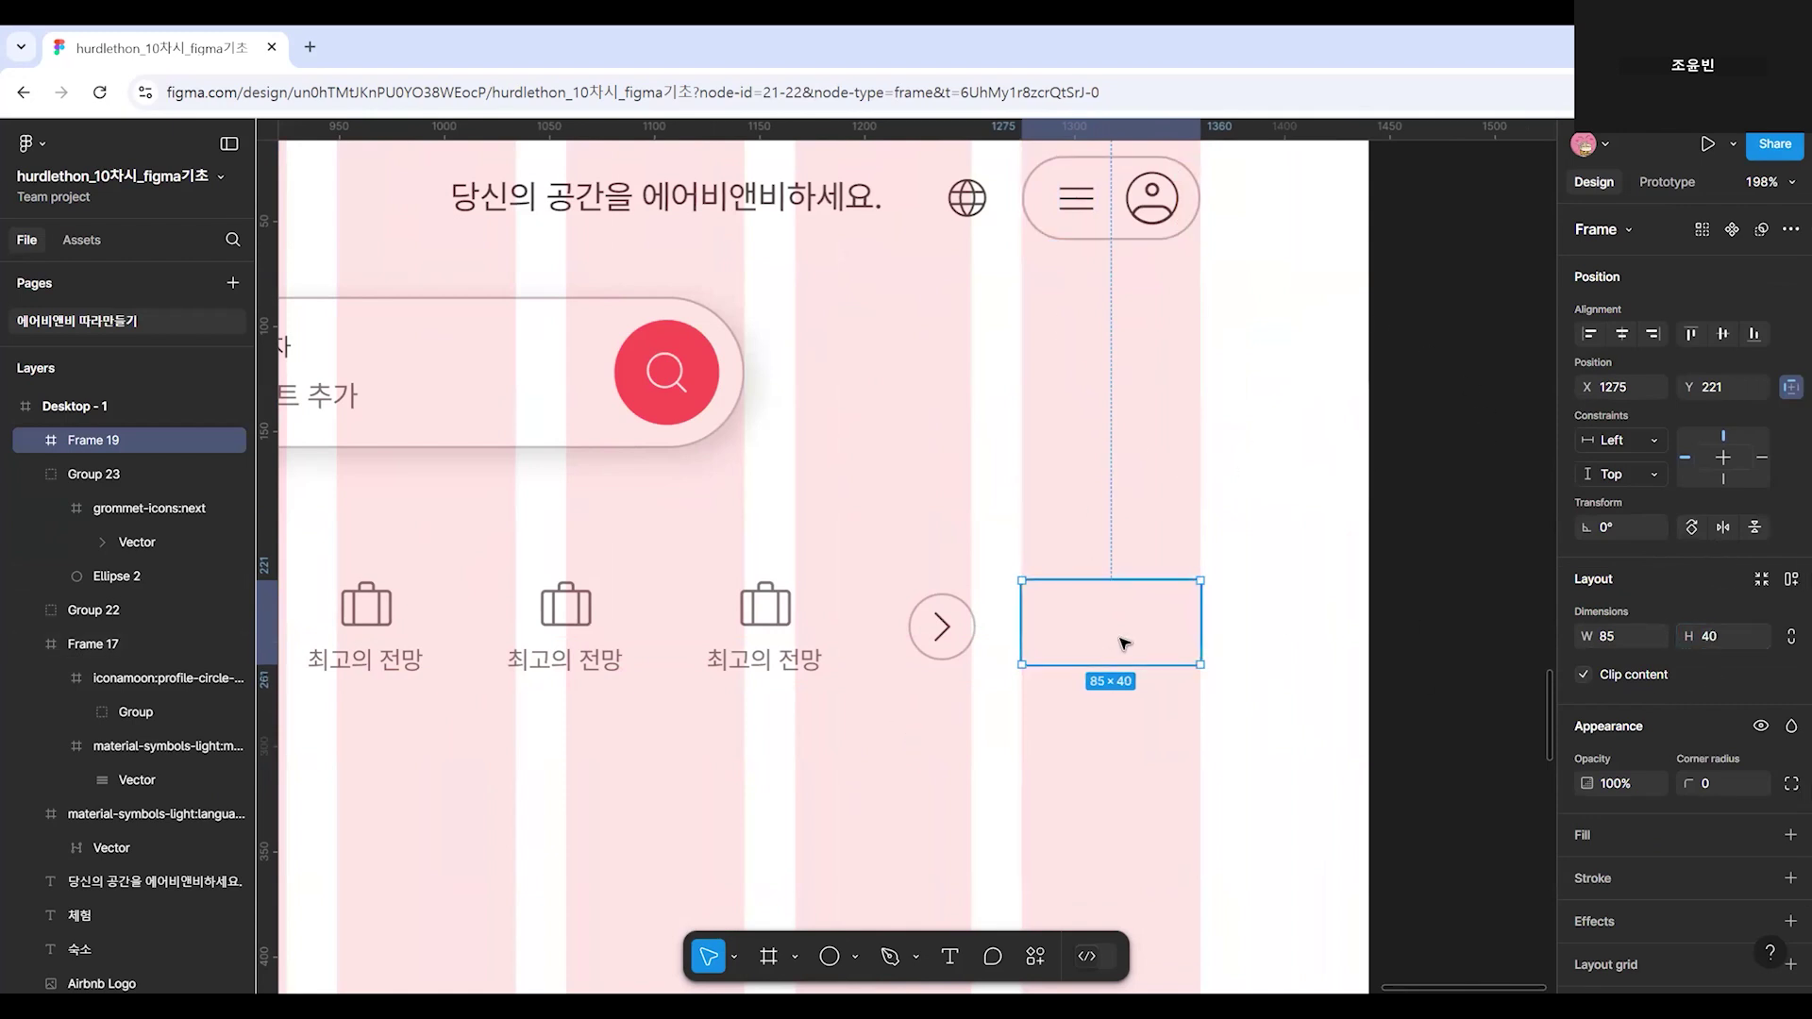
drag(1091, 634, 1092, 638)
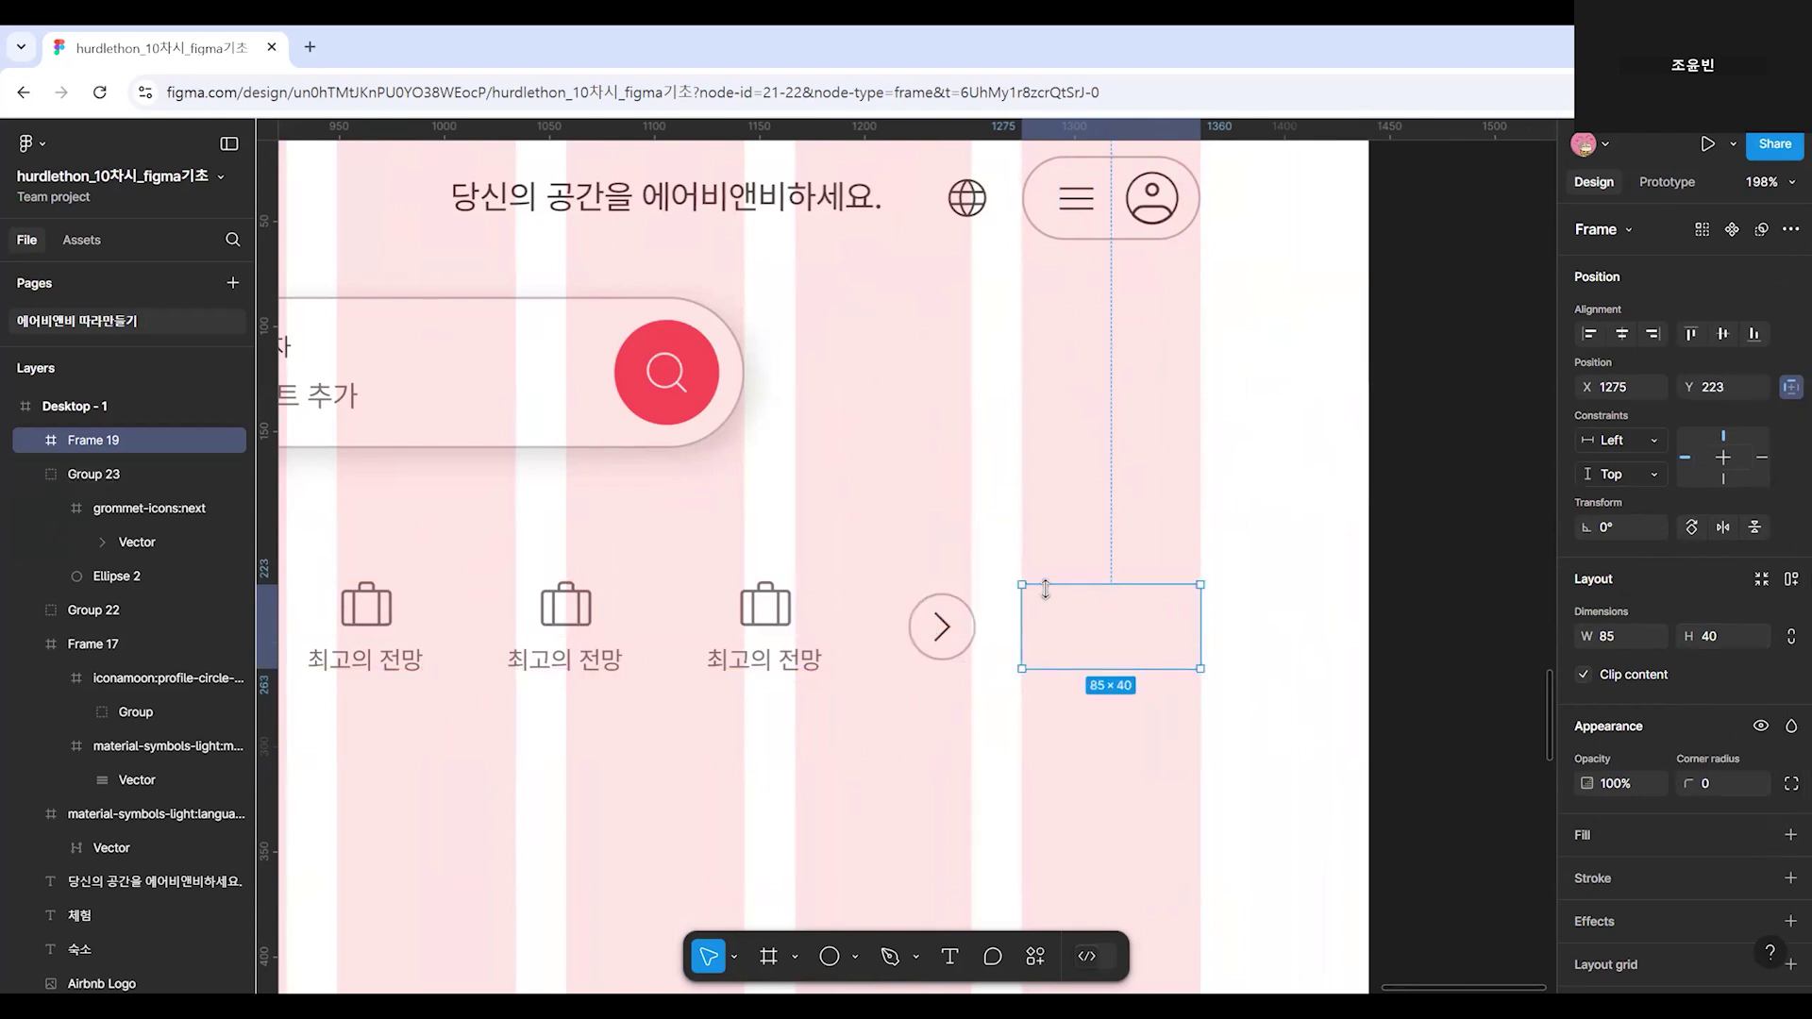
Add a solid red FF0000 fill to the new frame.
click(1783, 842)
click(1587, 873)
drag(1397, 595, 1783, 290)
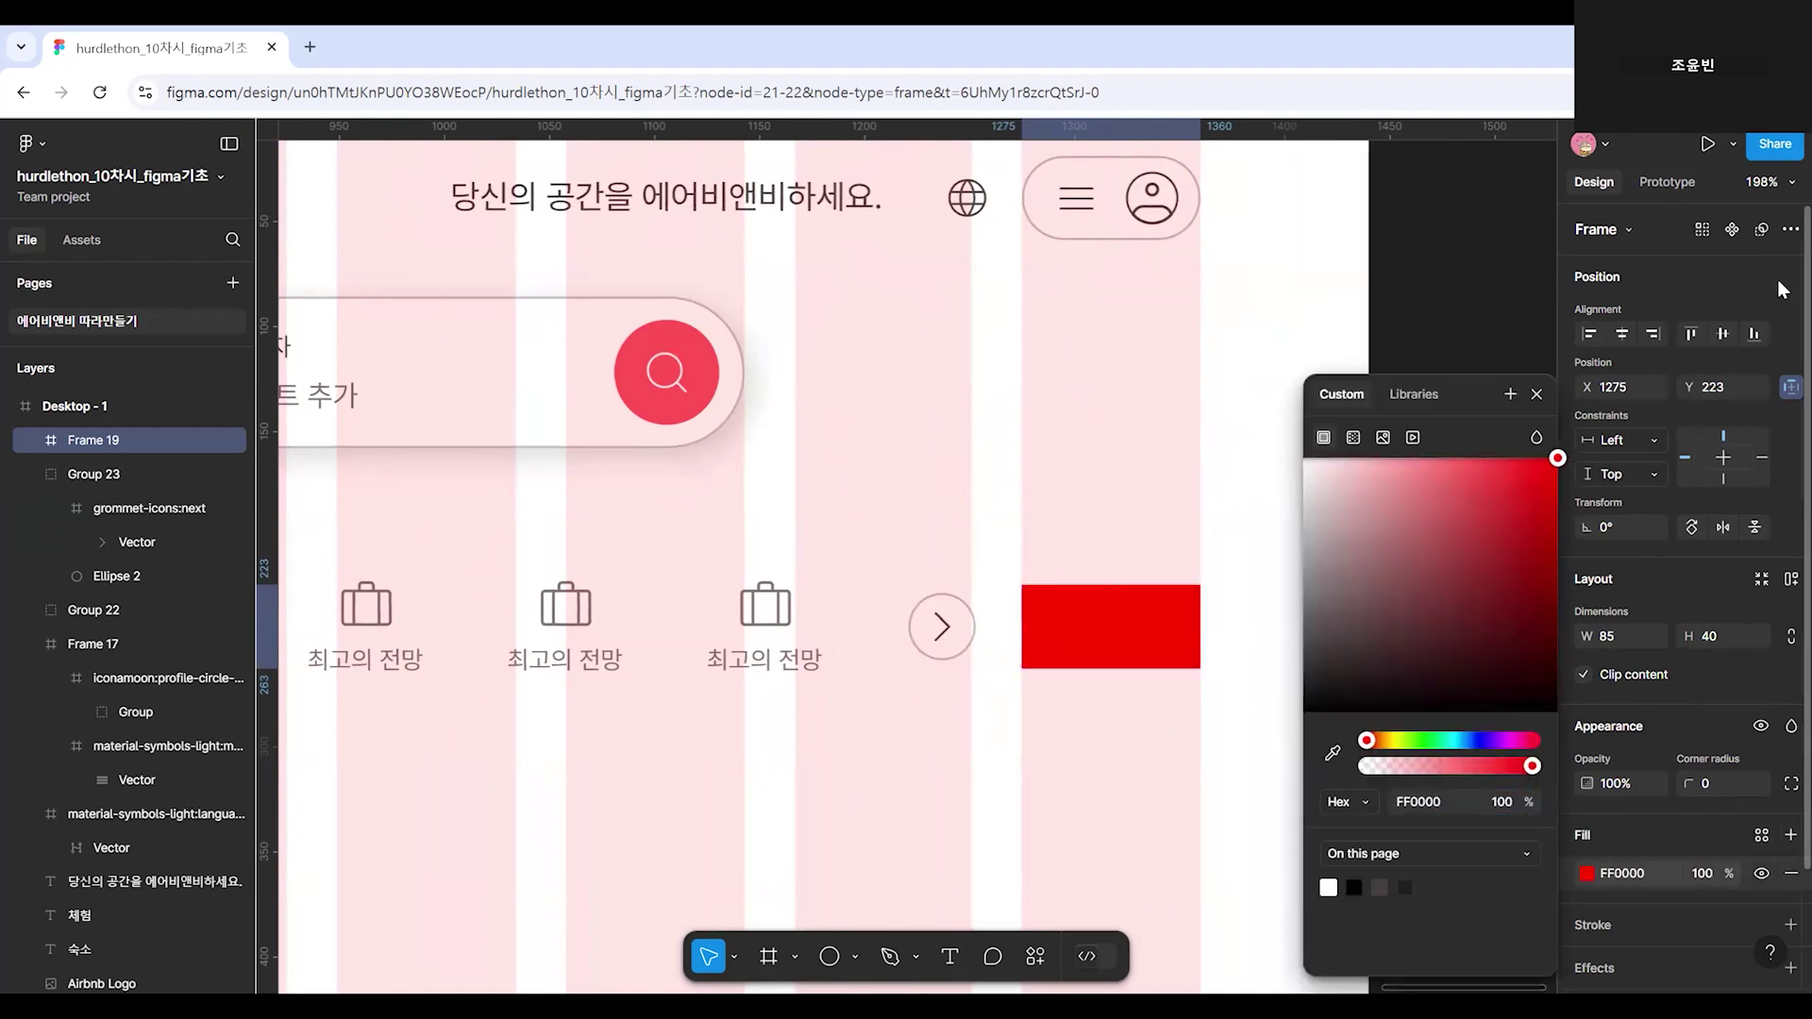
Compare the reference filter button and round the red frame's corners with a radius of 16.
click(882, 682)
scroll(882, 681, down, 4)
drag(882, 718, 1428, 758)
drag(510, 802, 1202, 784)
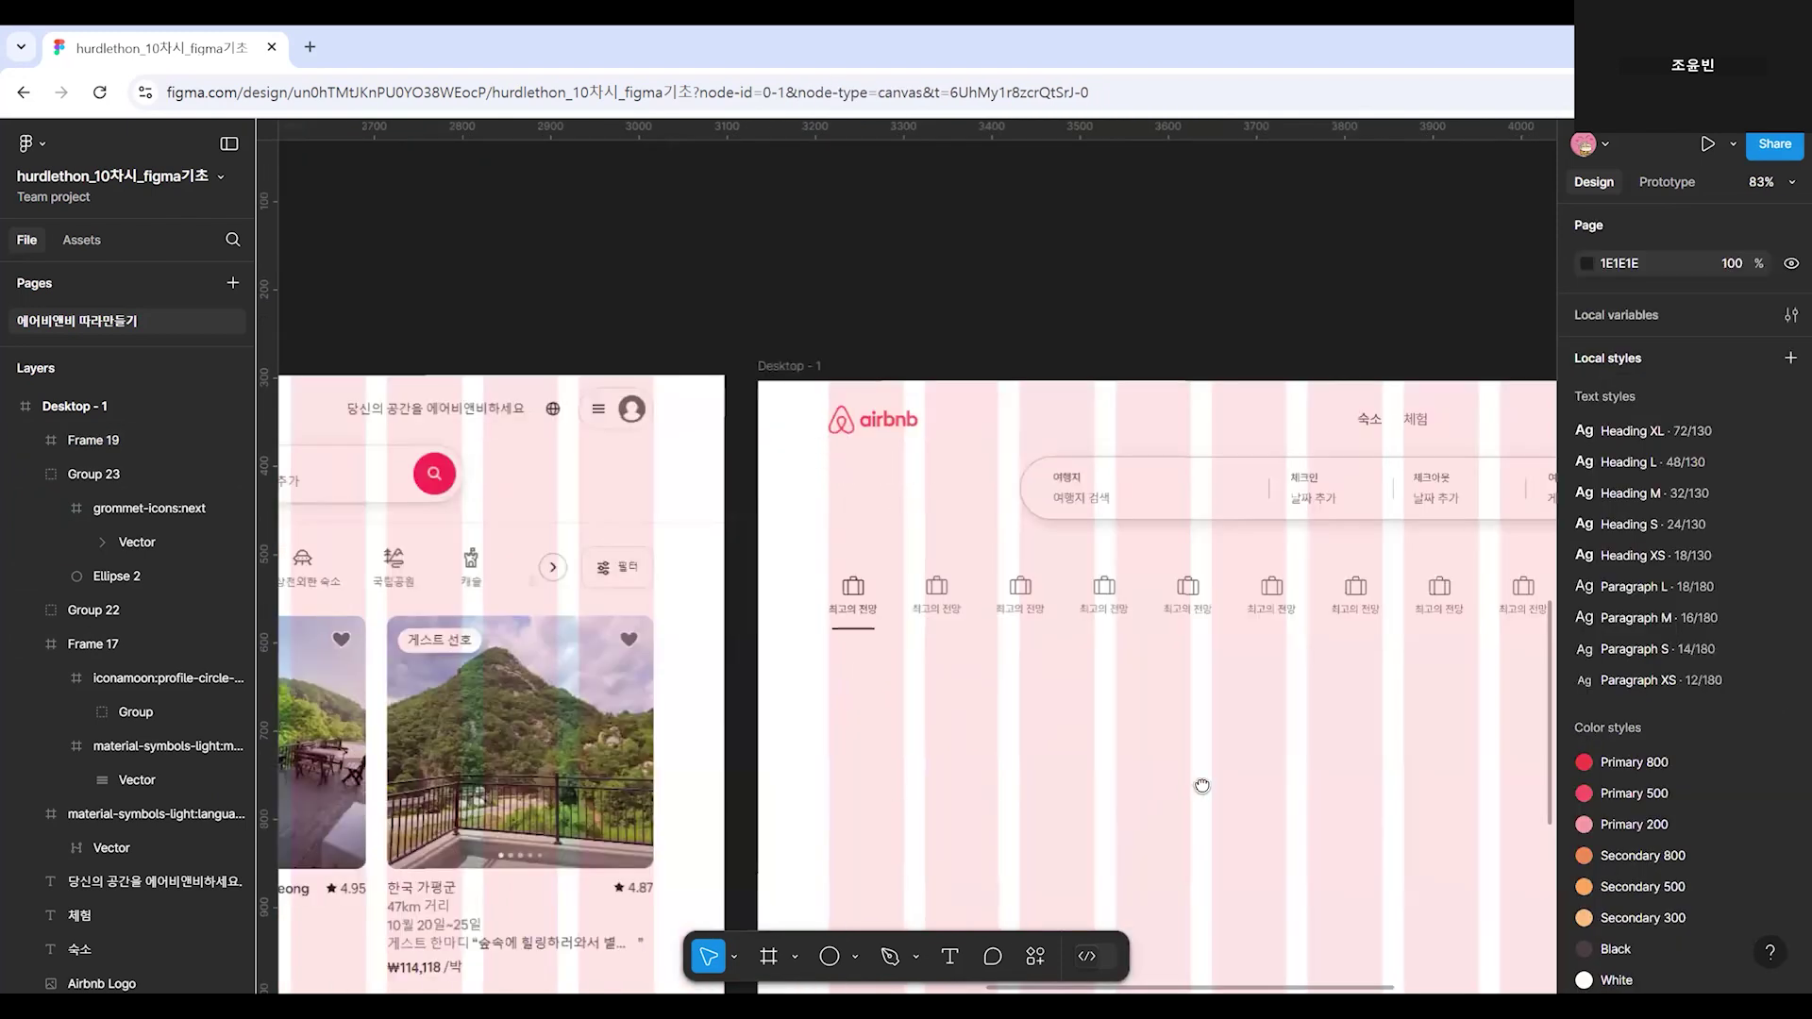
scroll(885, 543, up, 2)
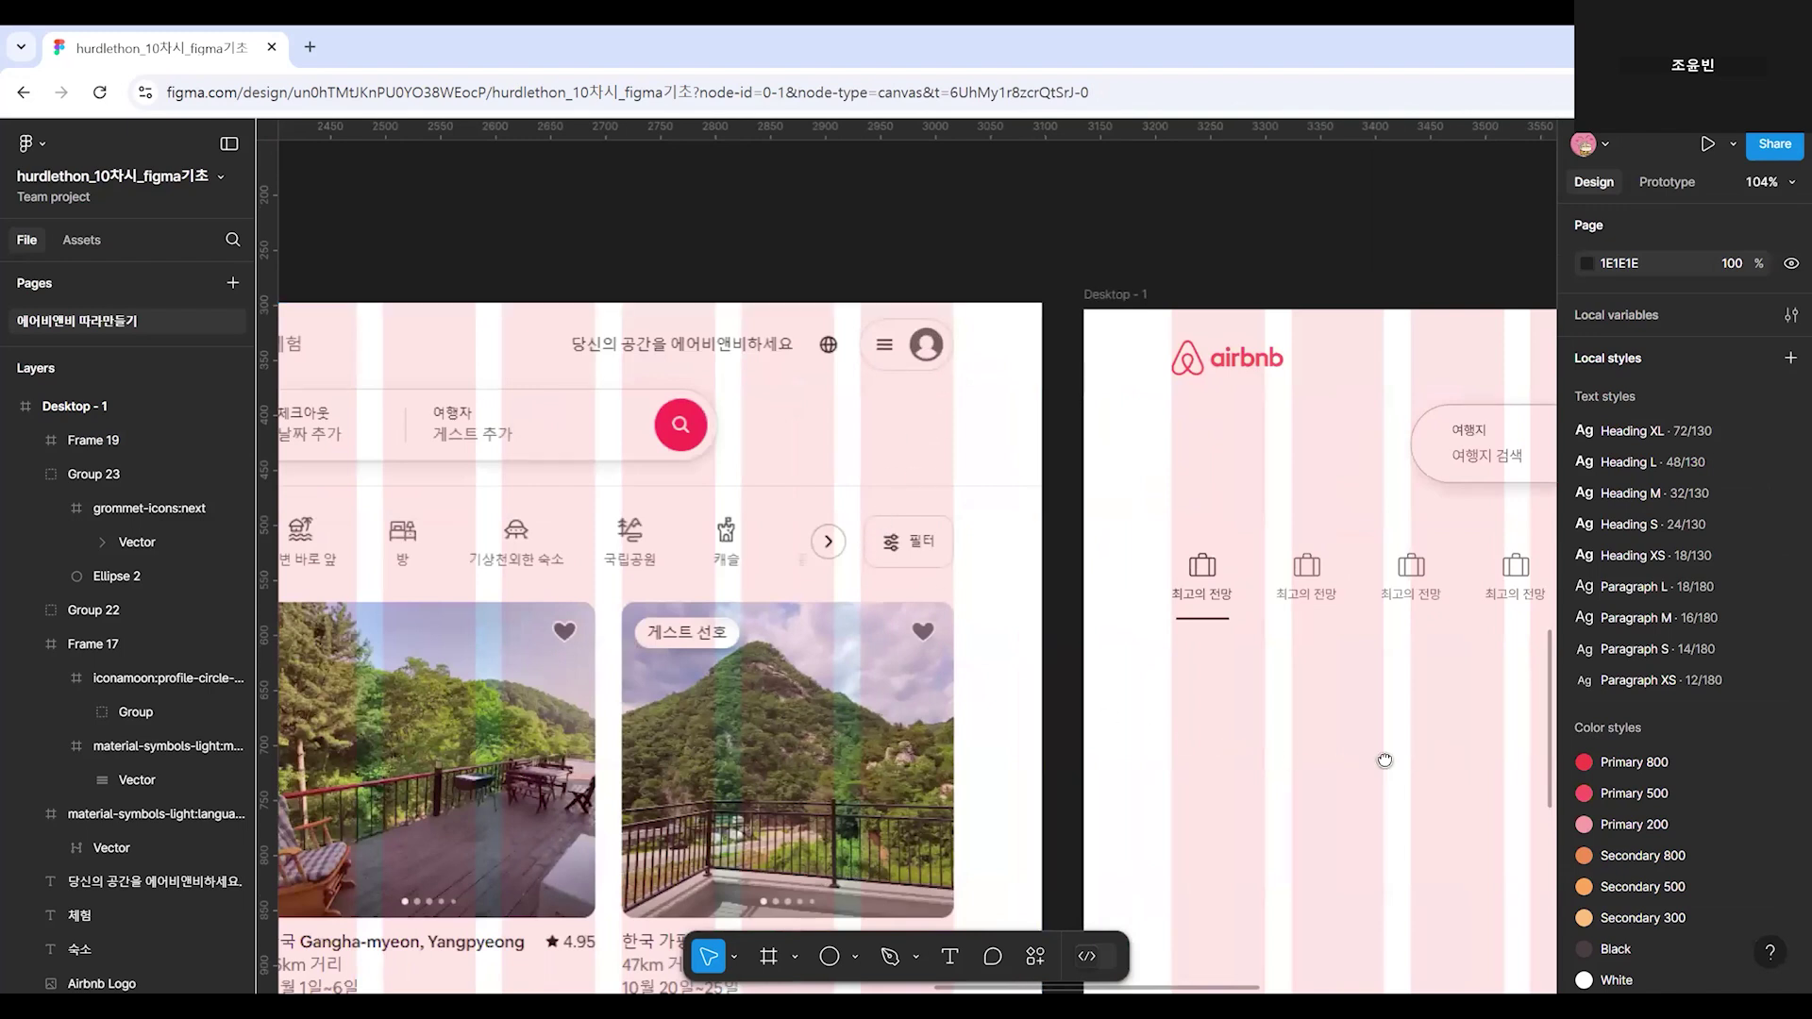
scroll(1385, 760, left, 5)
click(1095, 620)
key(shift+2)
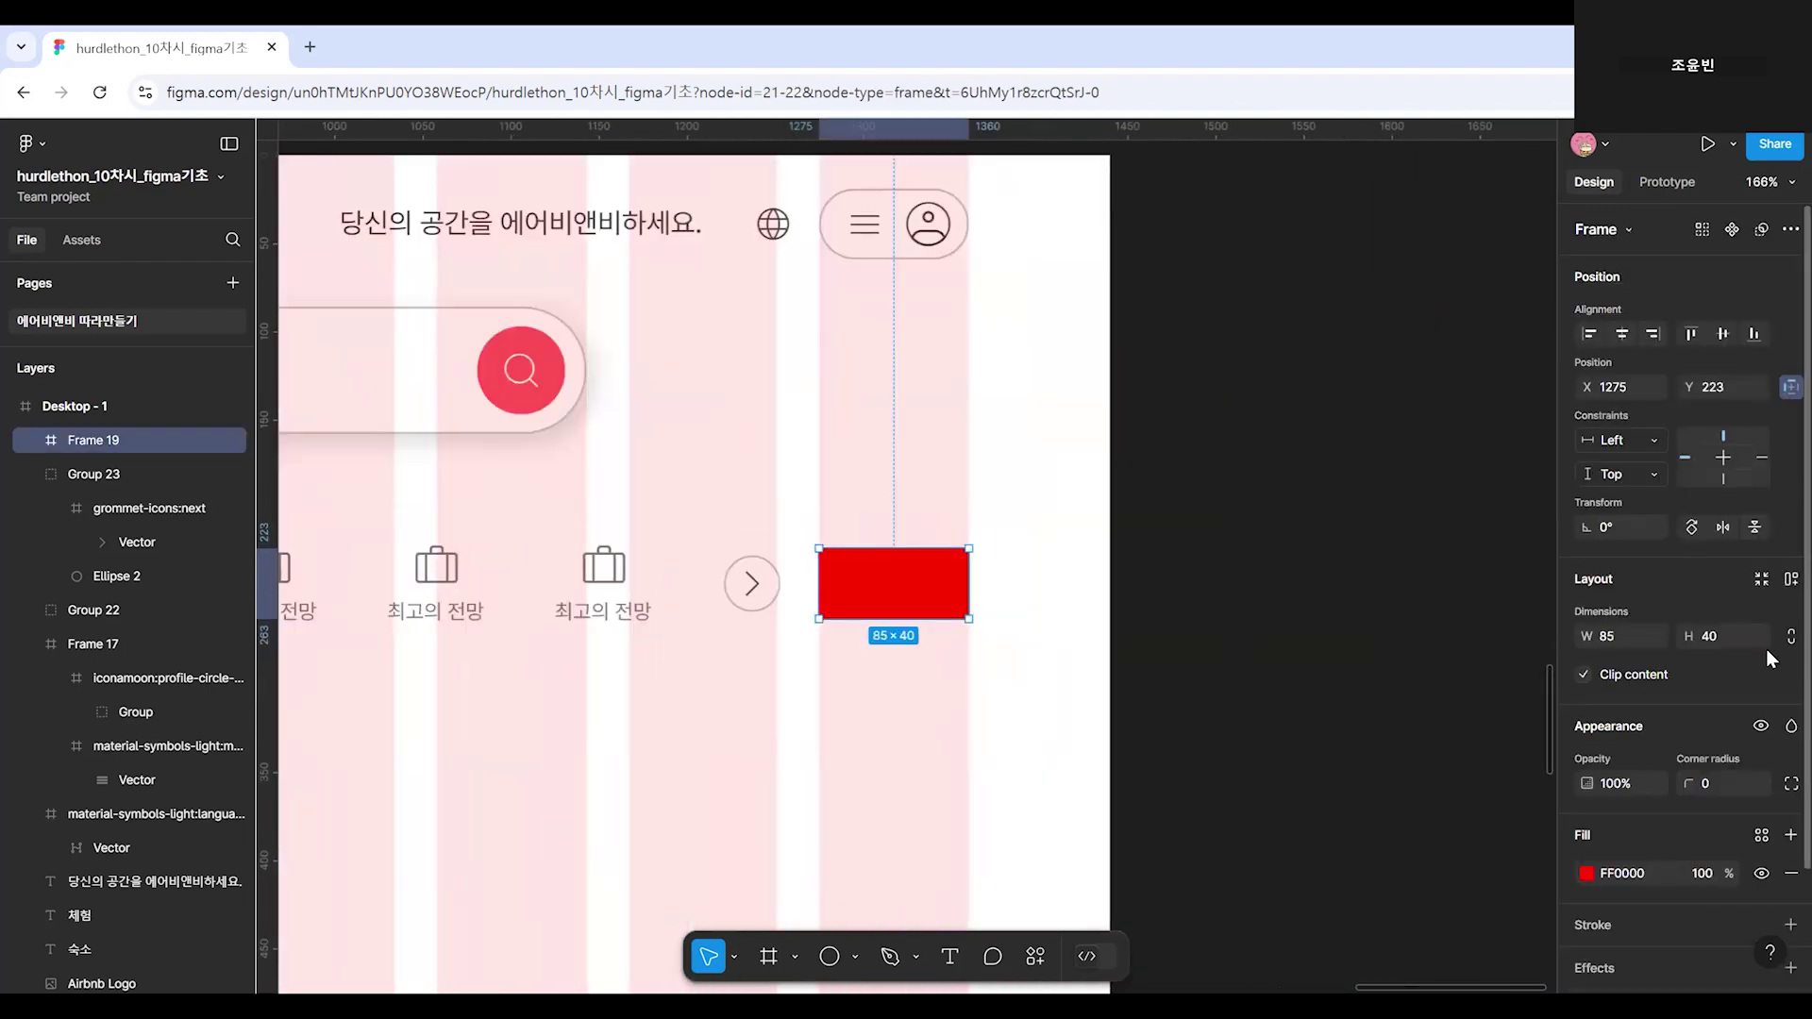
click(1725, 789)
text(16)
key(Return)
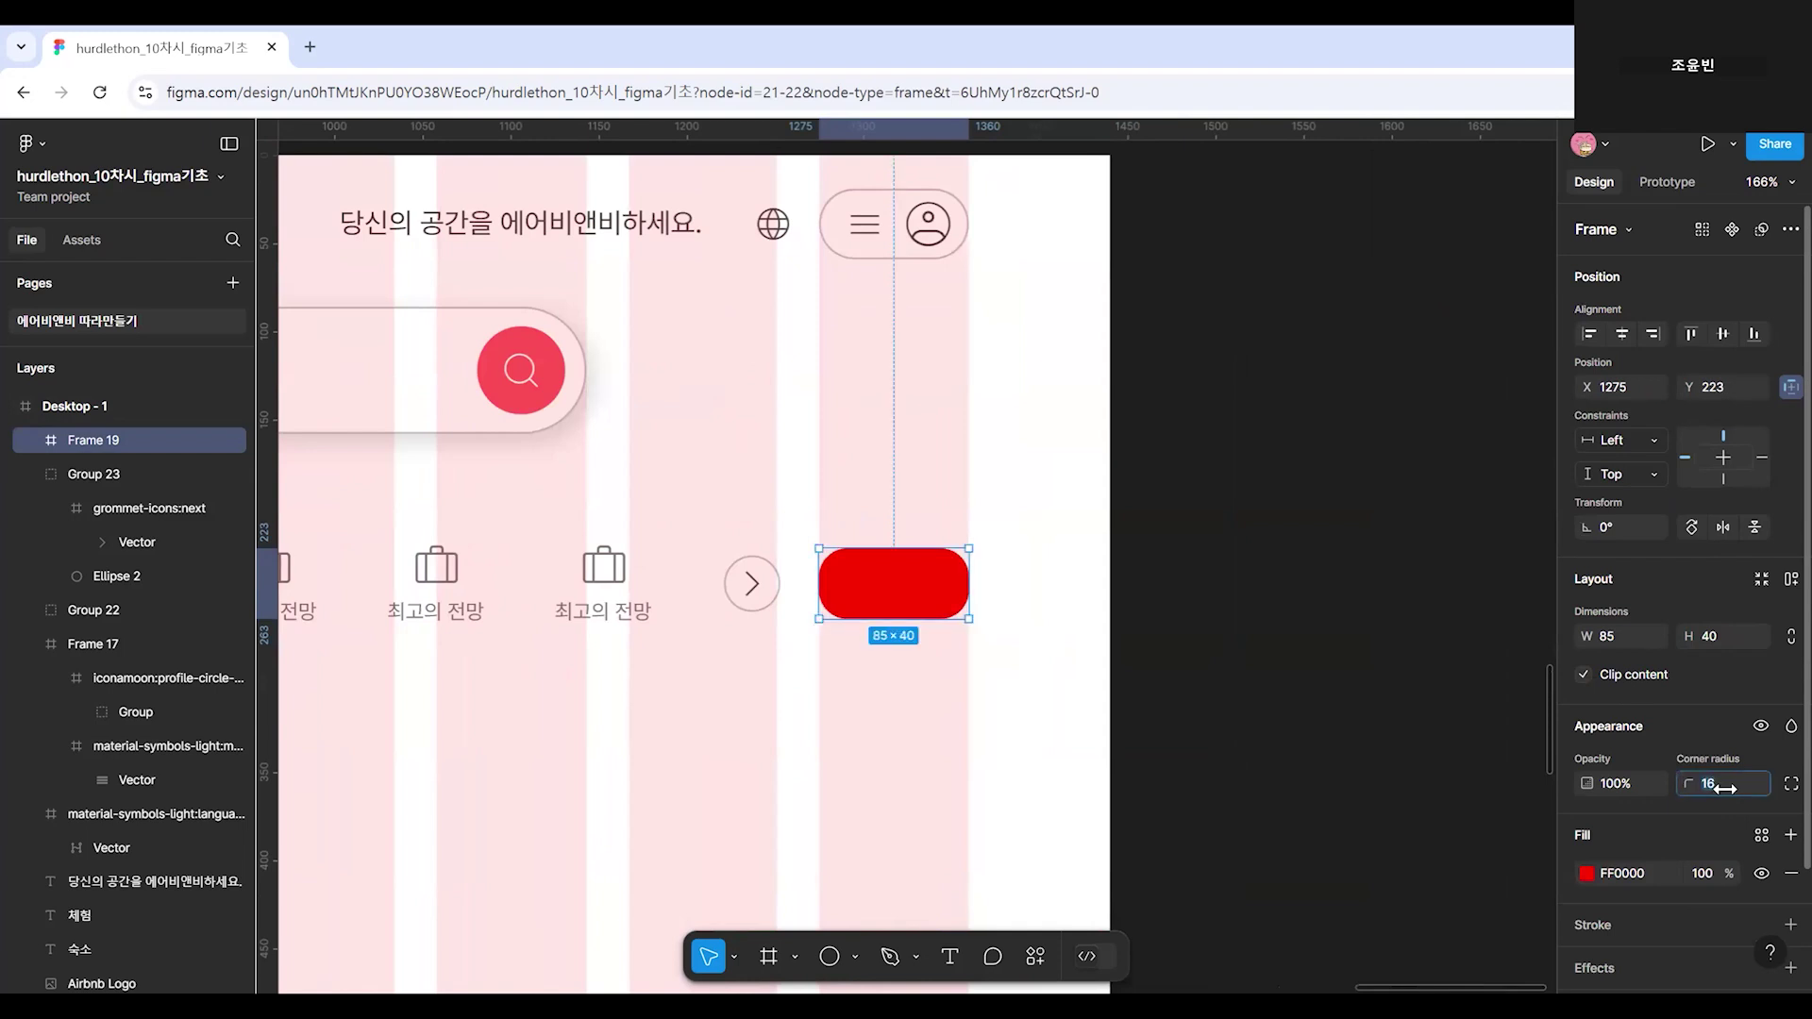
Set the red frame's corner radius to 8.
text(8)
key(Return)
click(882, 744)
click(906, 613)
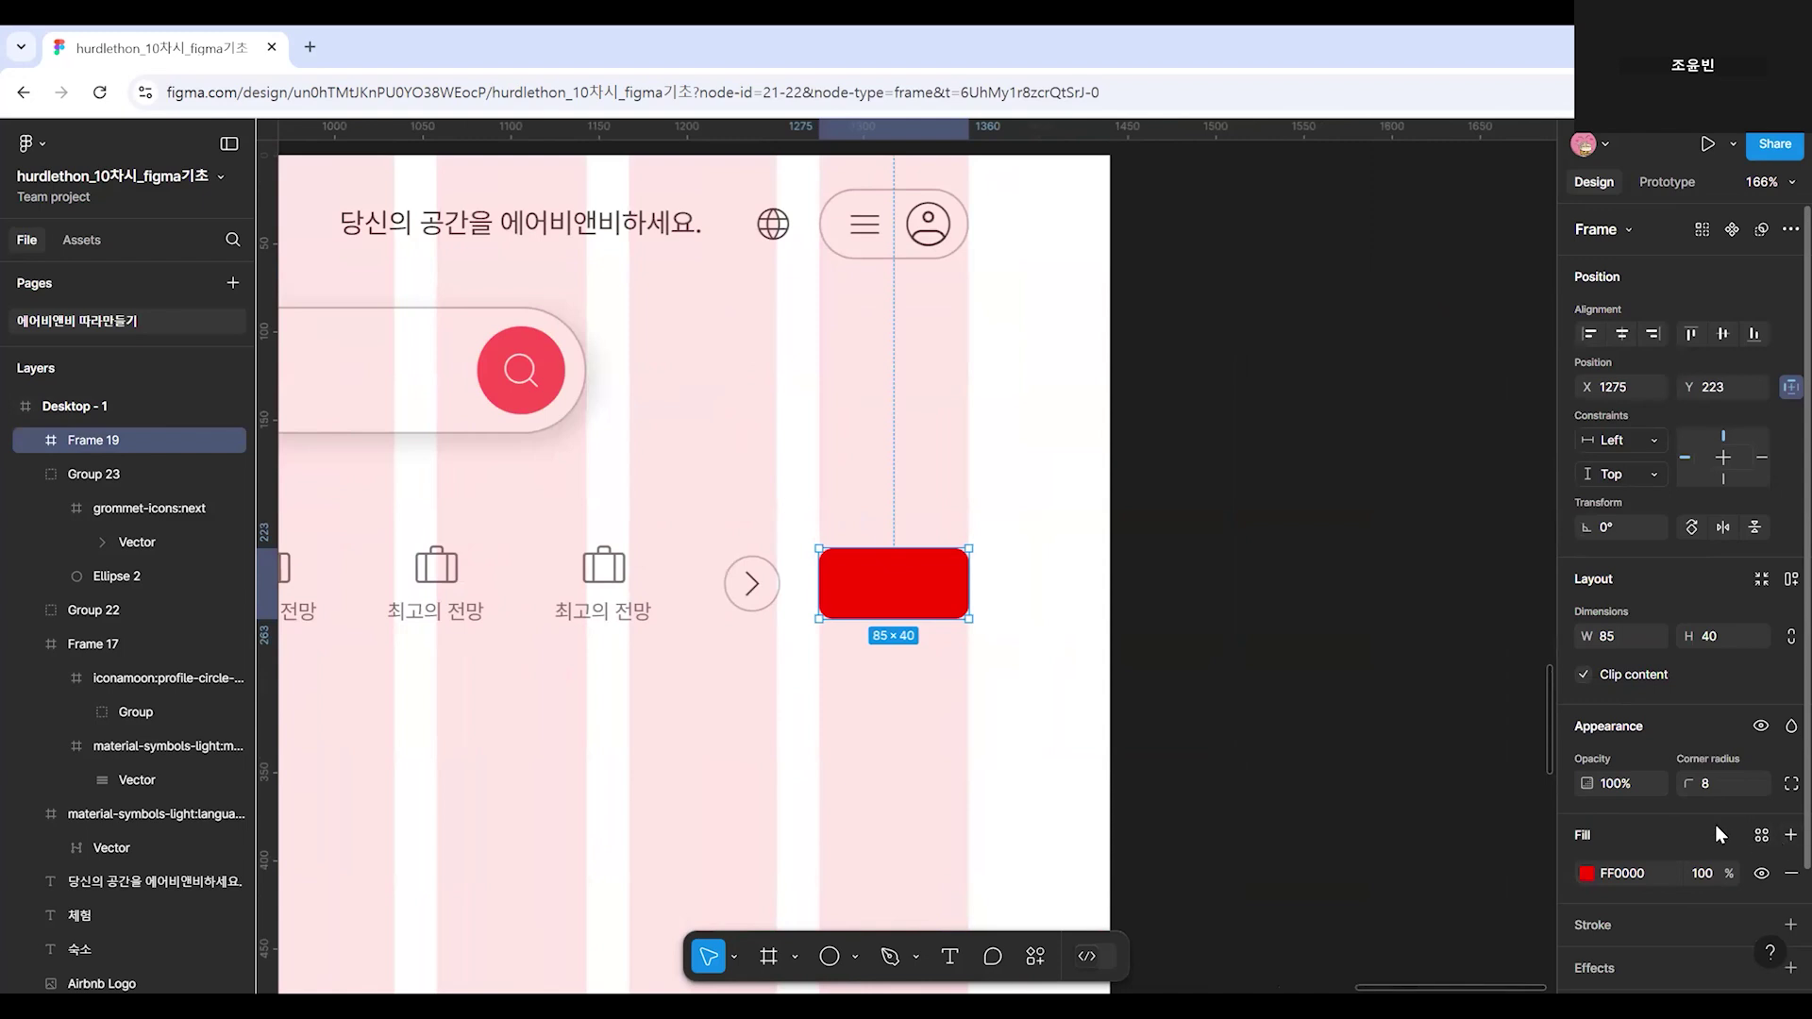
Apply the White color style as the rounded frame's fill.
scroll(1714, 824, down, 3)
click(1586, 739)
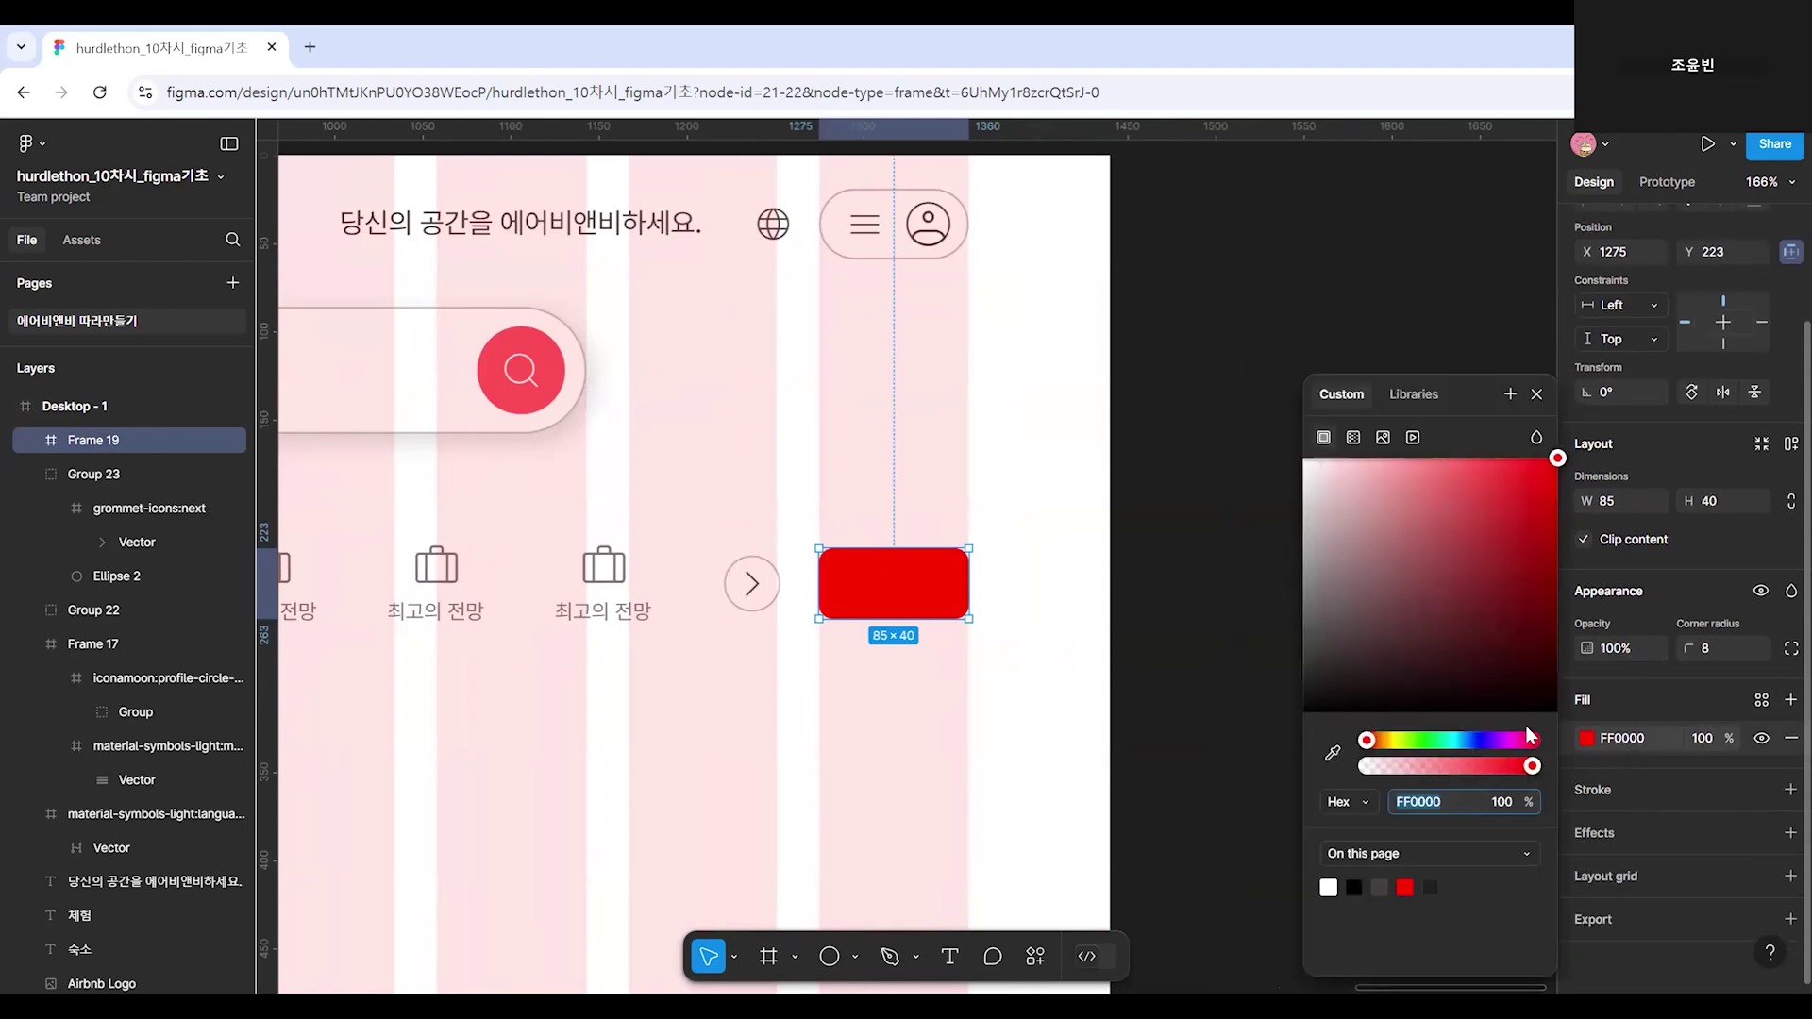
click(1414, 393)
click(1378, 742)
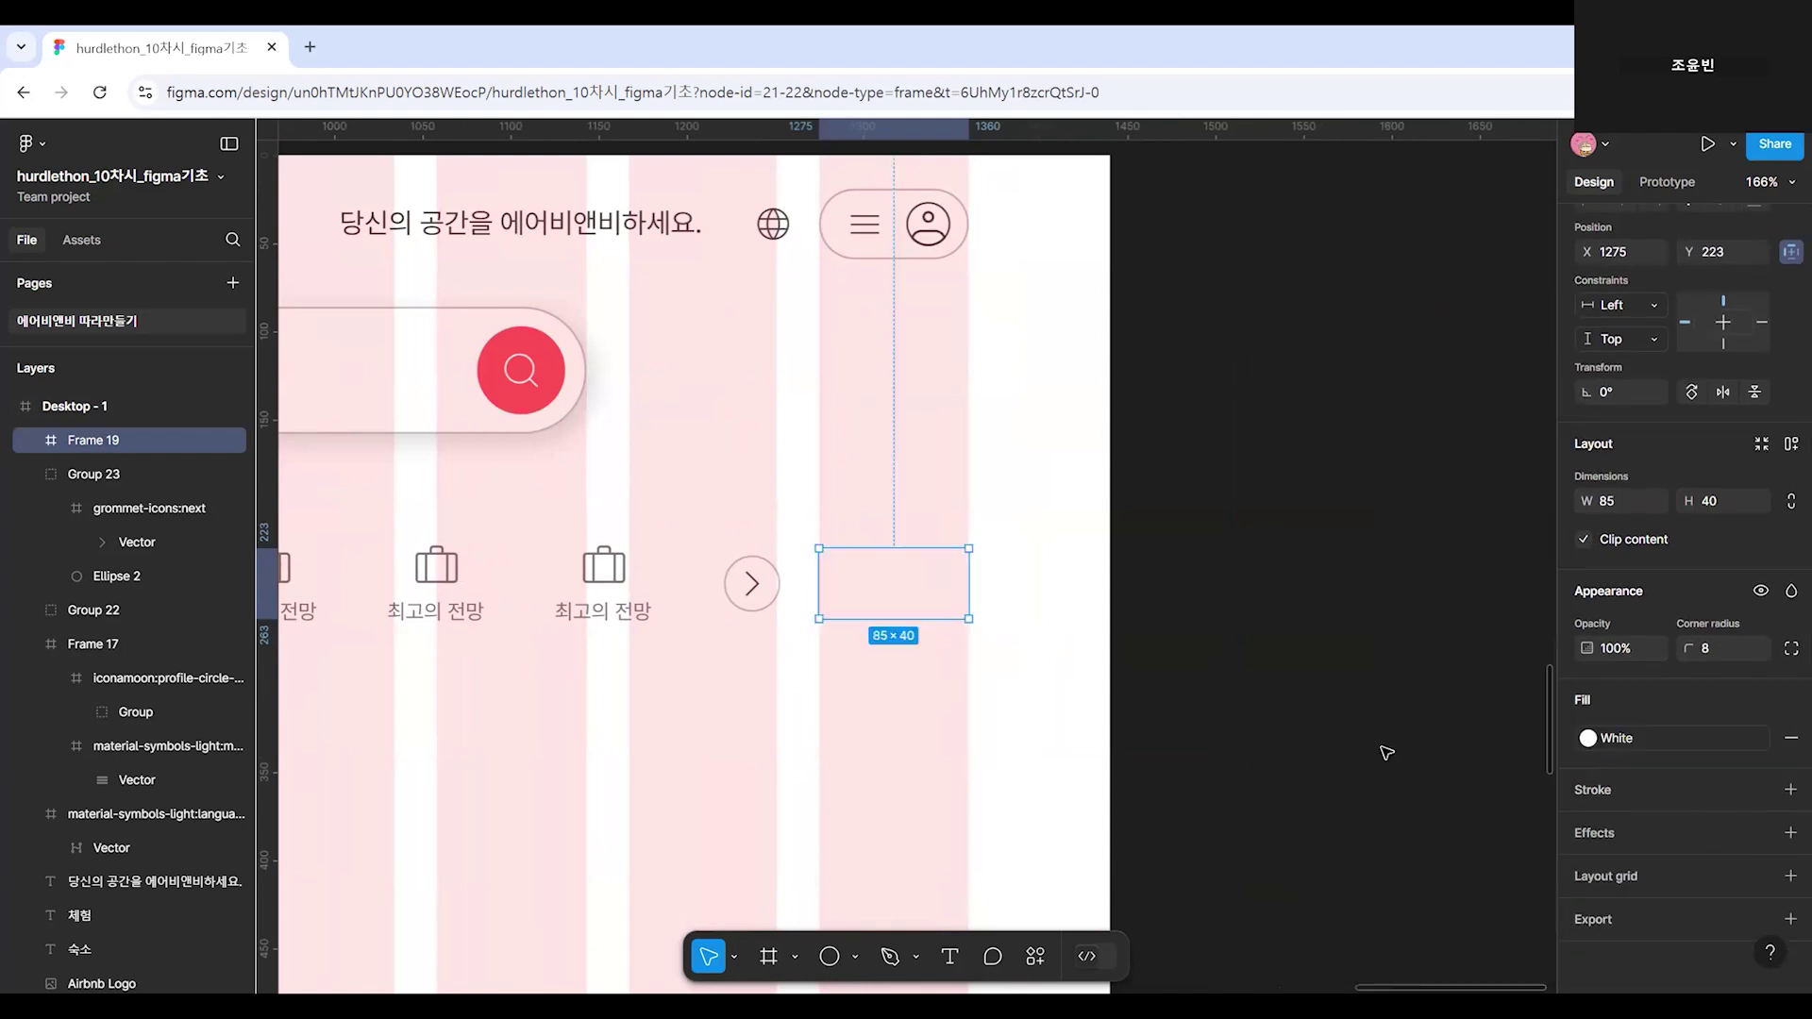
Add a thin outline to the rounded frame using a gray color style from the library.
click(1790, 789)
click(1762, 790)
scroll(1406, 850, down, 2)
click(1397, 886)
click(683, 846)
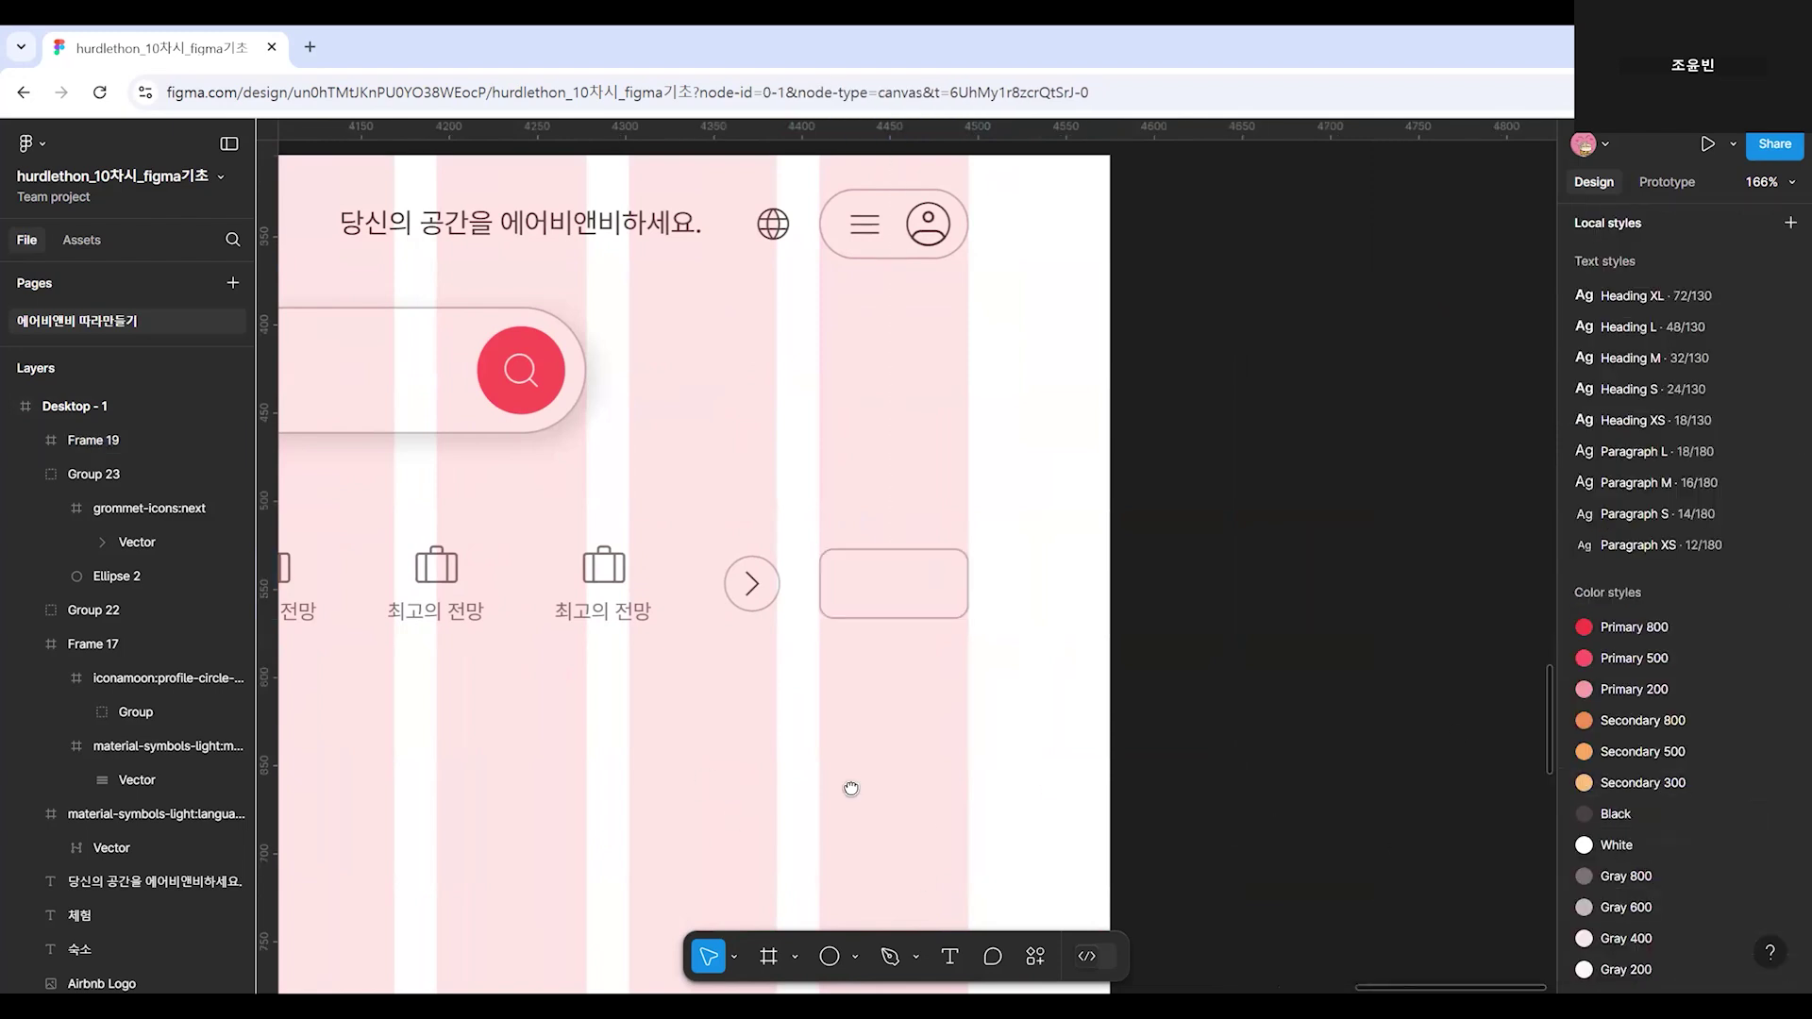
Check the reference filter button and add the text "필터" in the right half of the outlined frame.
scroll(850, 790, left, 15)
scroll(691, 730, left, 5)
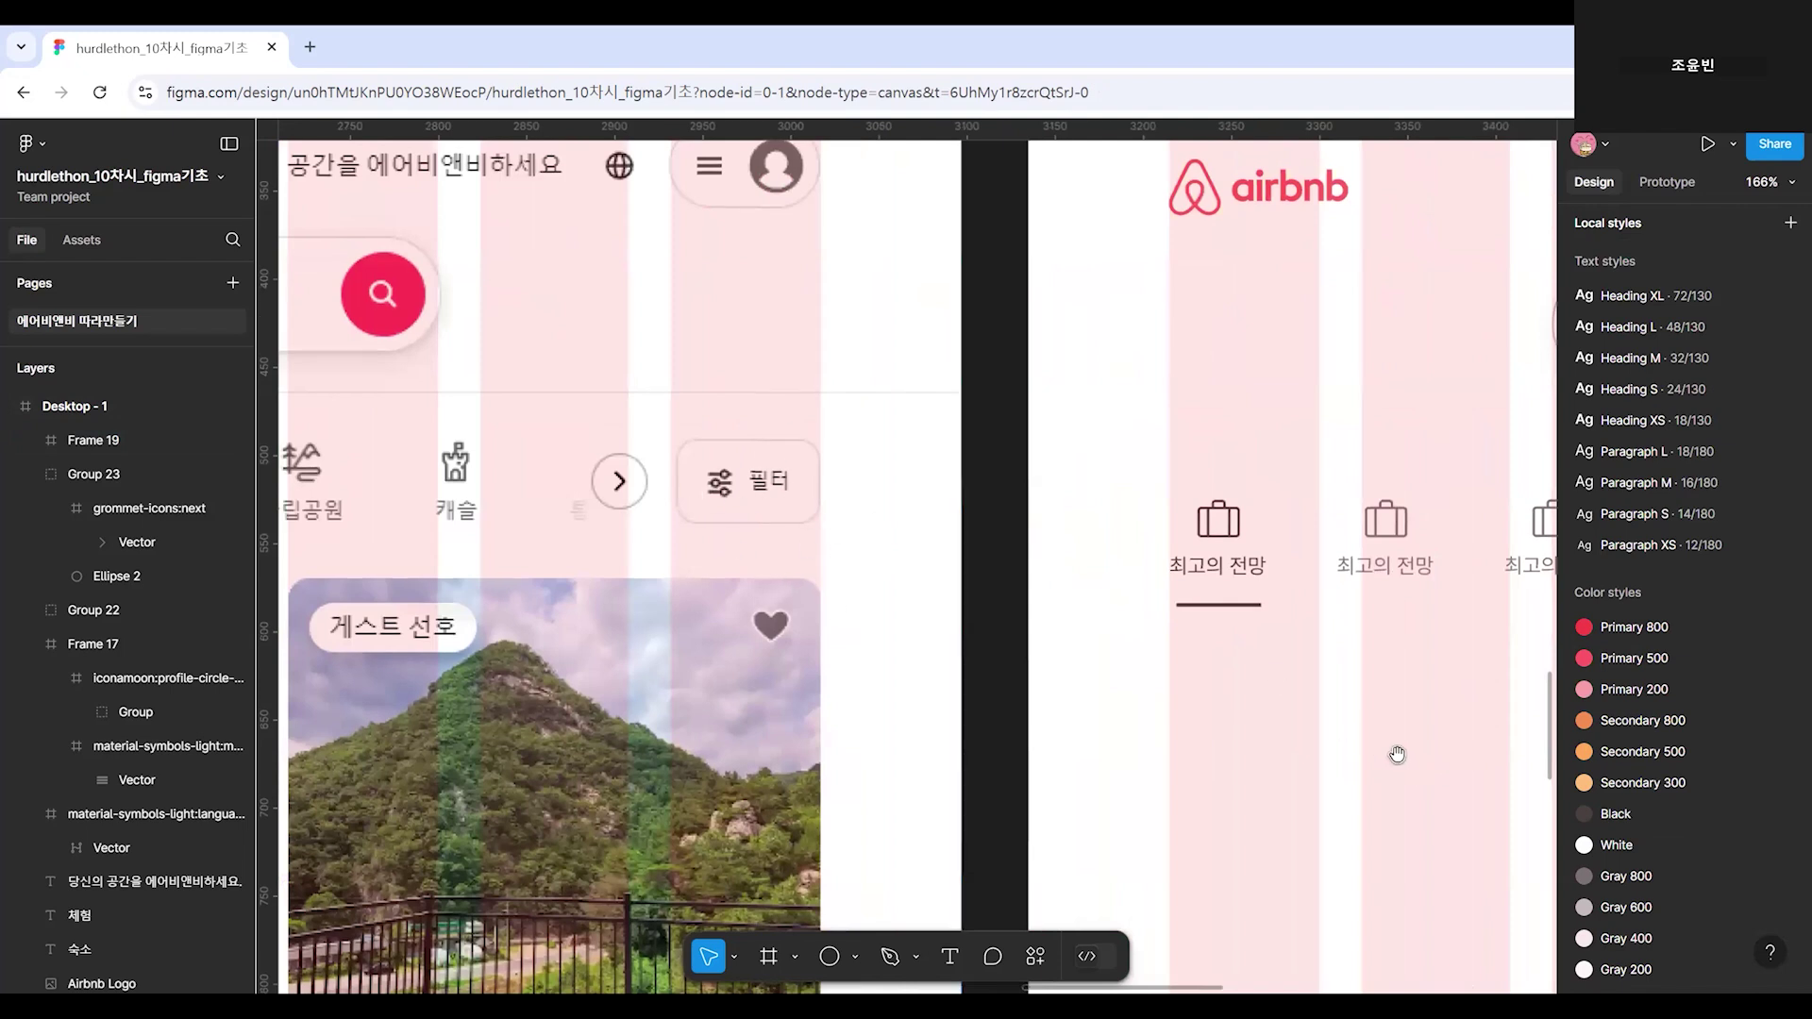
scroll(1397, 754, right, 15)
key(t)
click(865, 589)
text(vlf)
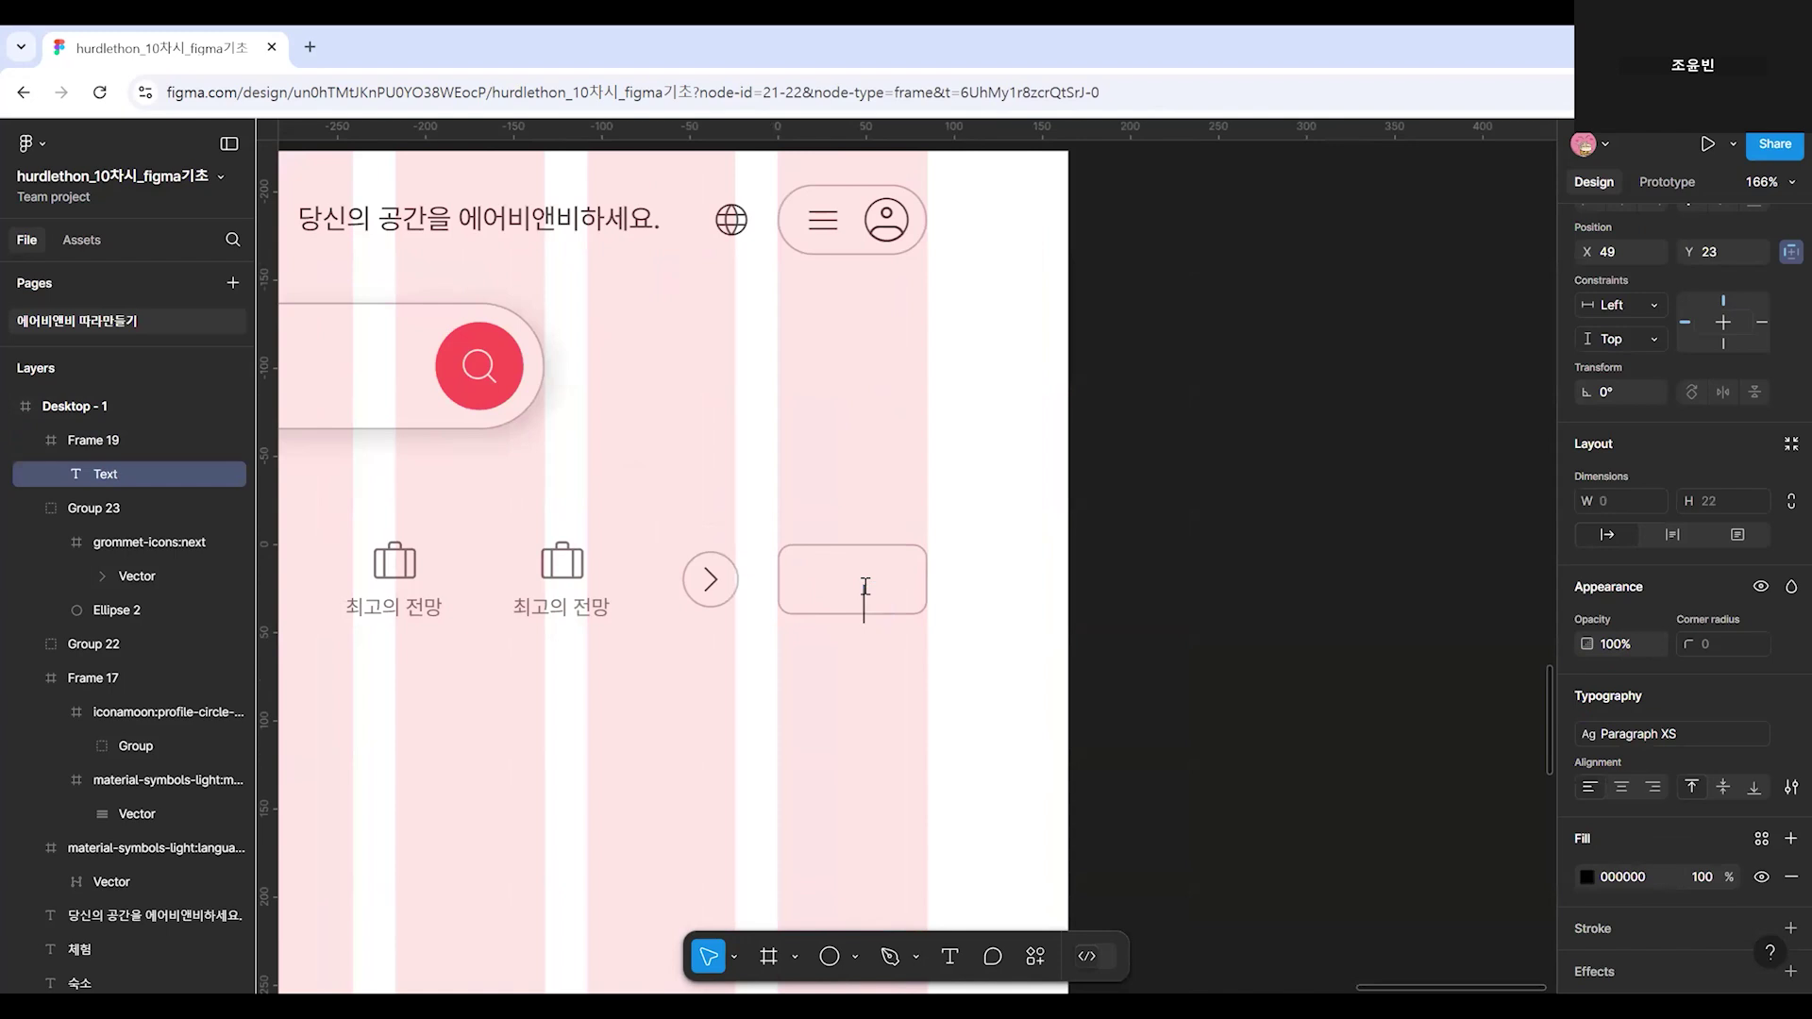
text(xj)
key(Escape)
drag(879, 606, 883, 590)
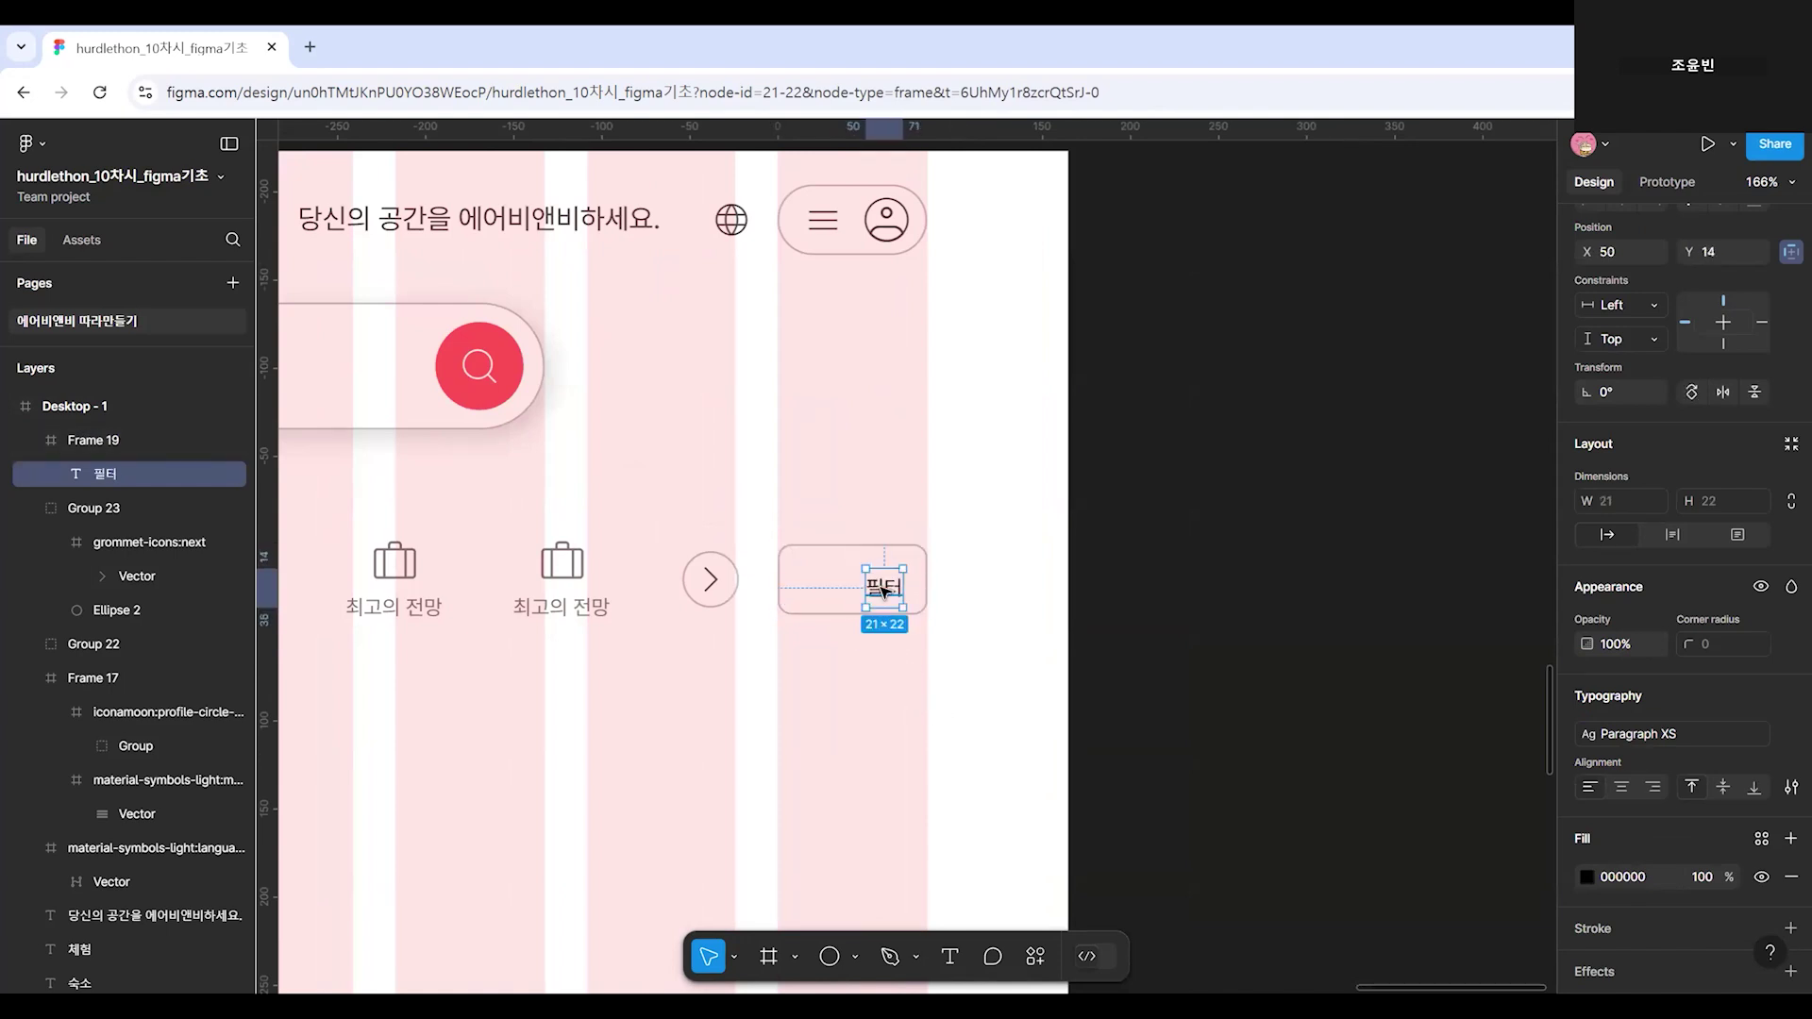
Apply the Paragraph S text style to the 필터 label and move it to X 43, Y 7.
click(1678, 736)
click(1673, 936)
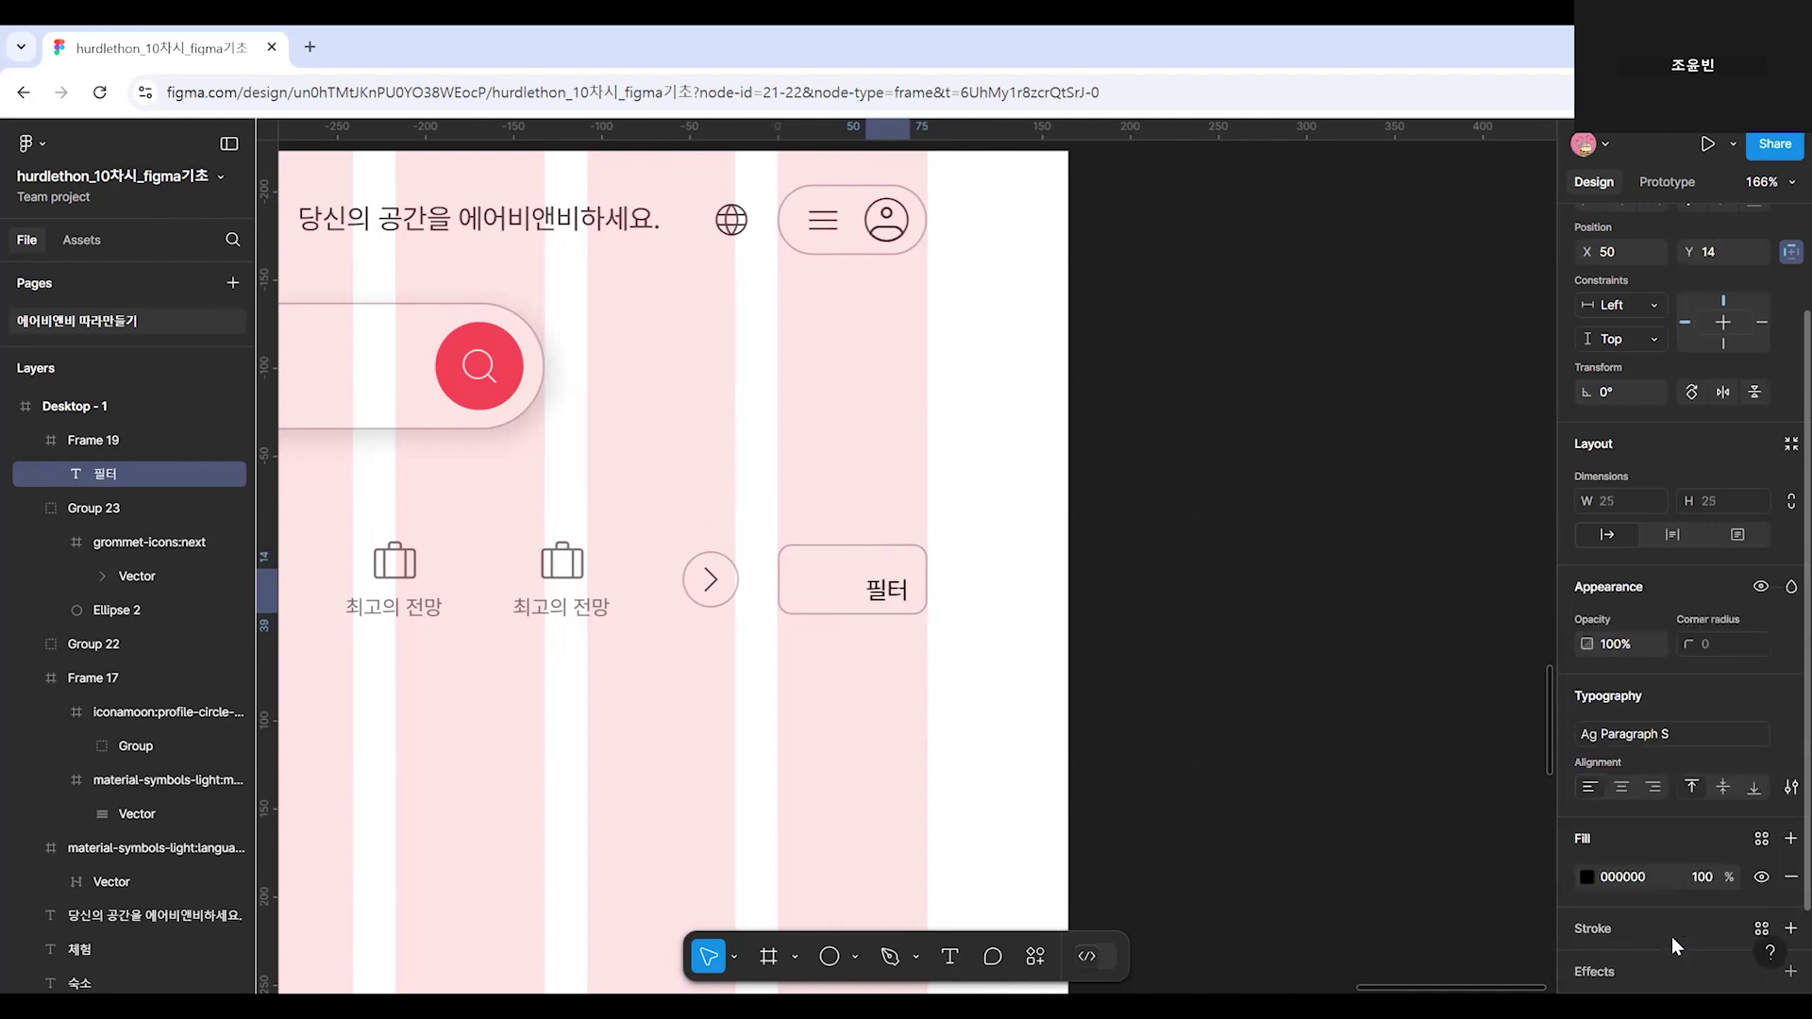
drag(897, 606, 888, 595)
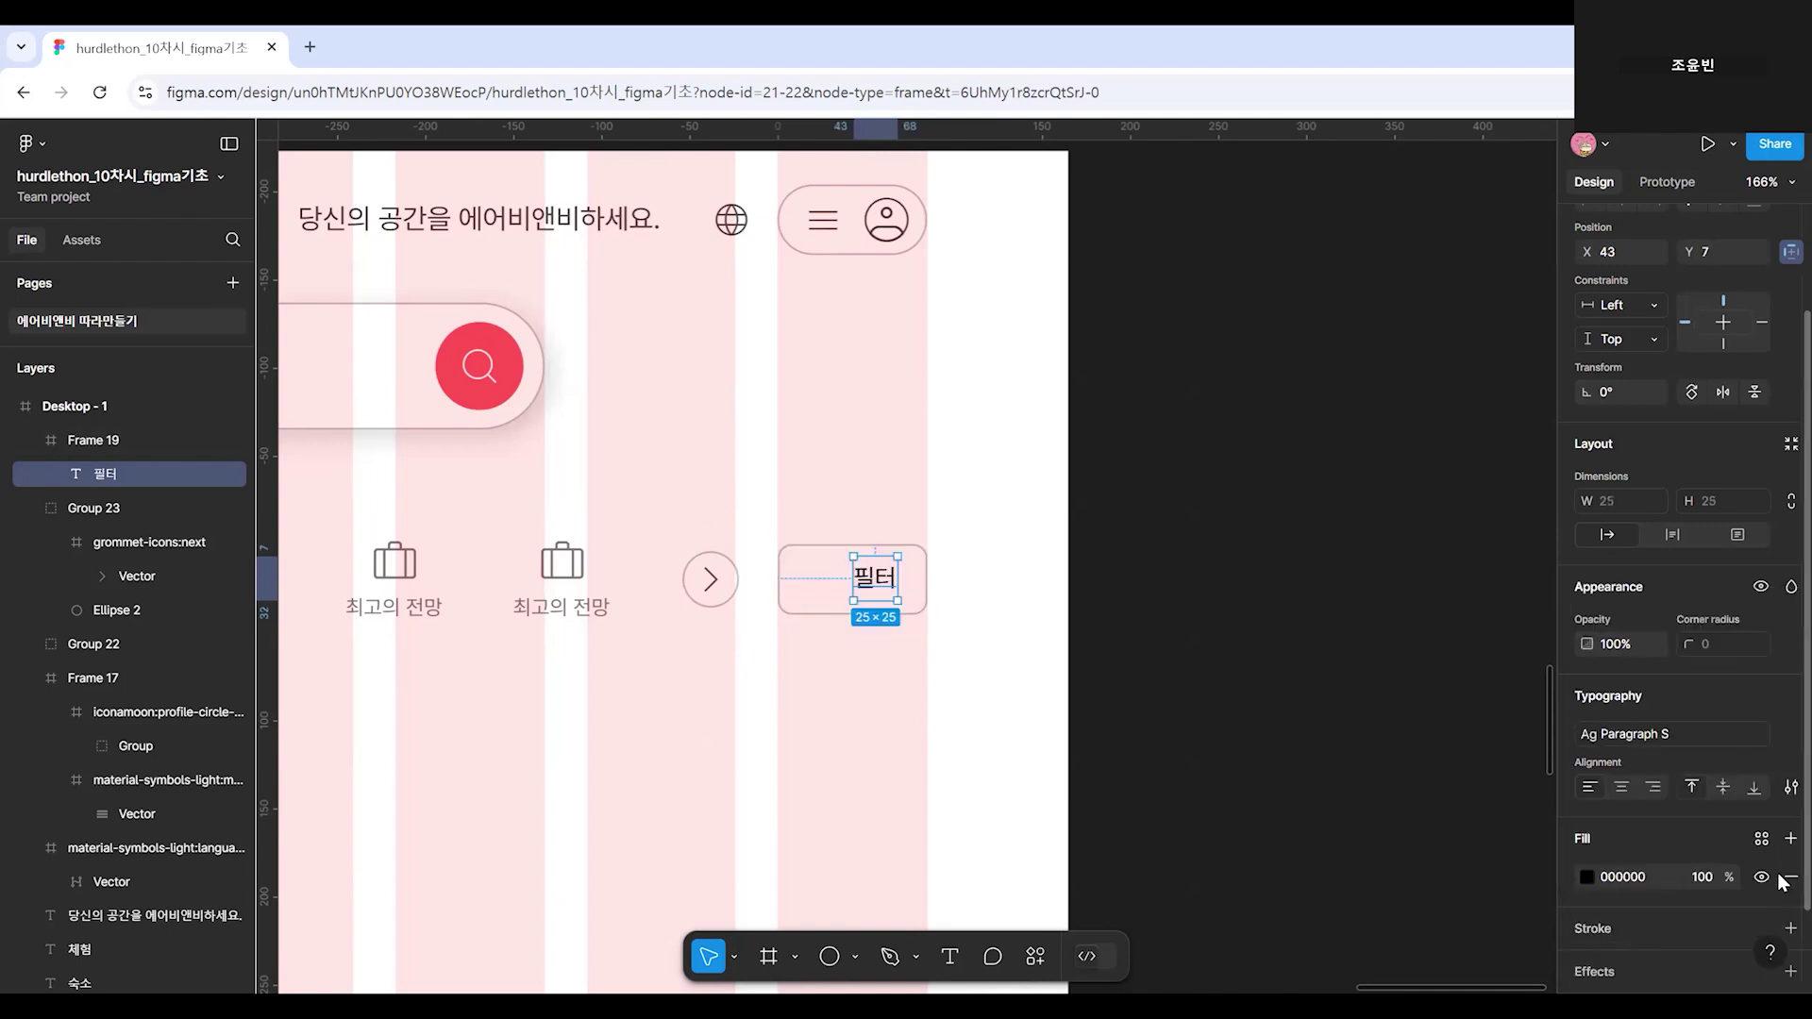
Try gray color styles on the 필터 label, ending with Gray 800, and shift the label to X 48.
click(1761, 839)
scroll(1390, 816, down, 2)
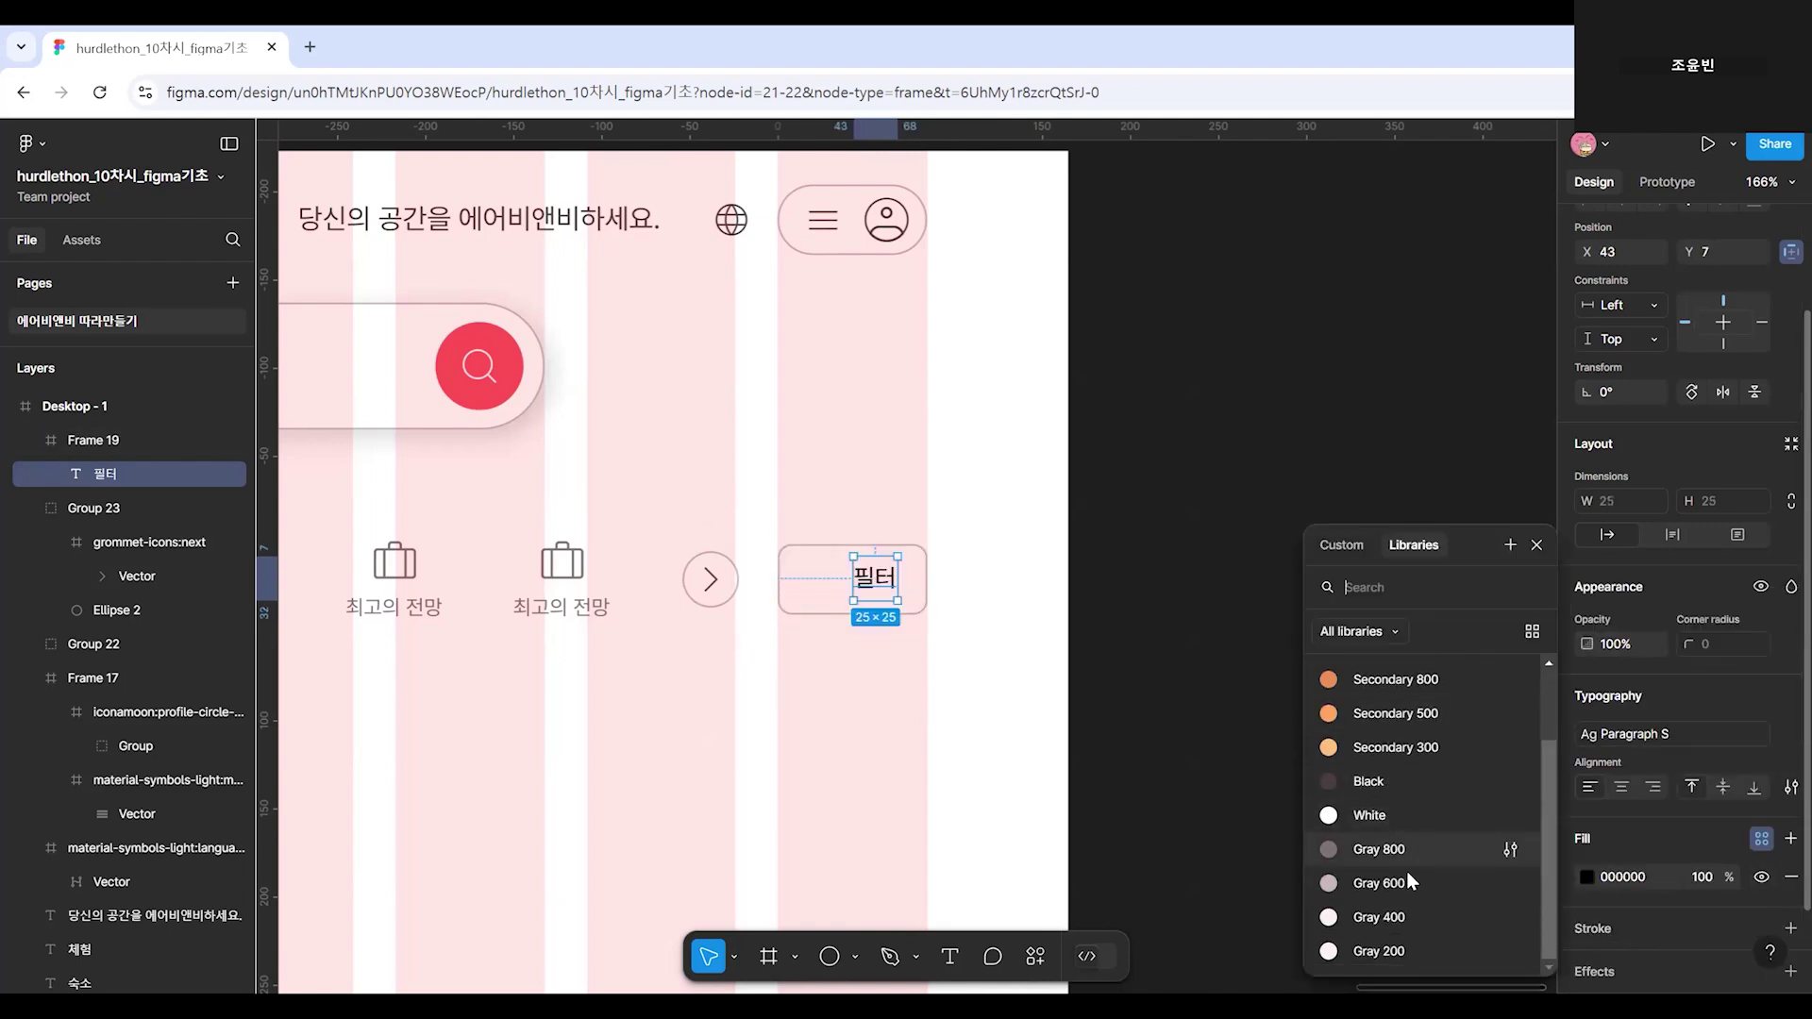
click(1383, 883)
drag(887, 598, 882, 590)
click(1661, 874)
click(1431, 911)
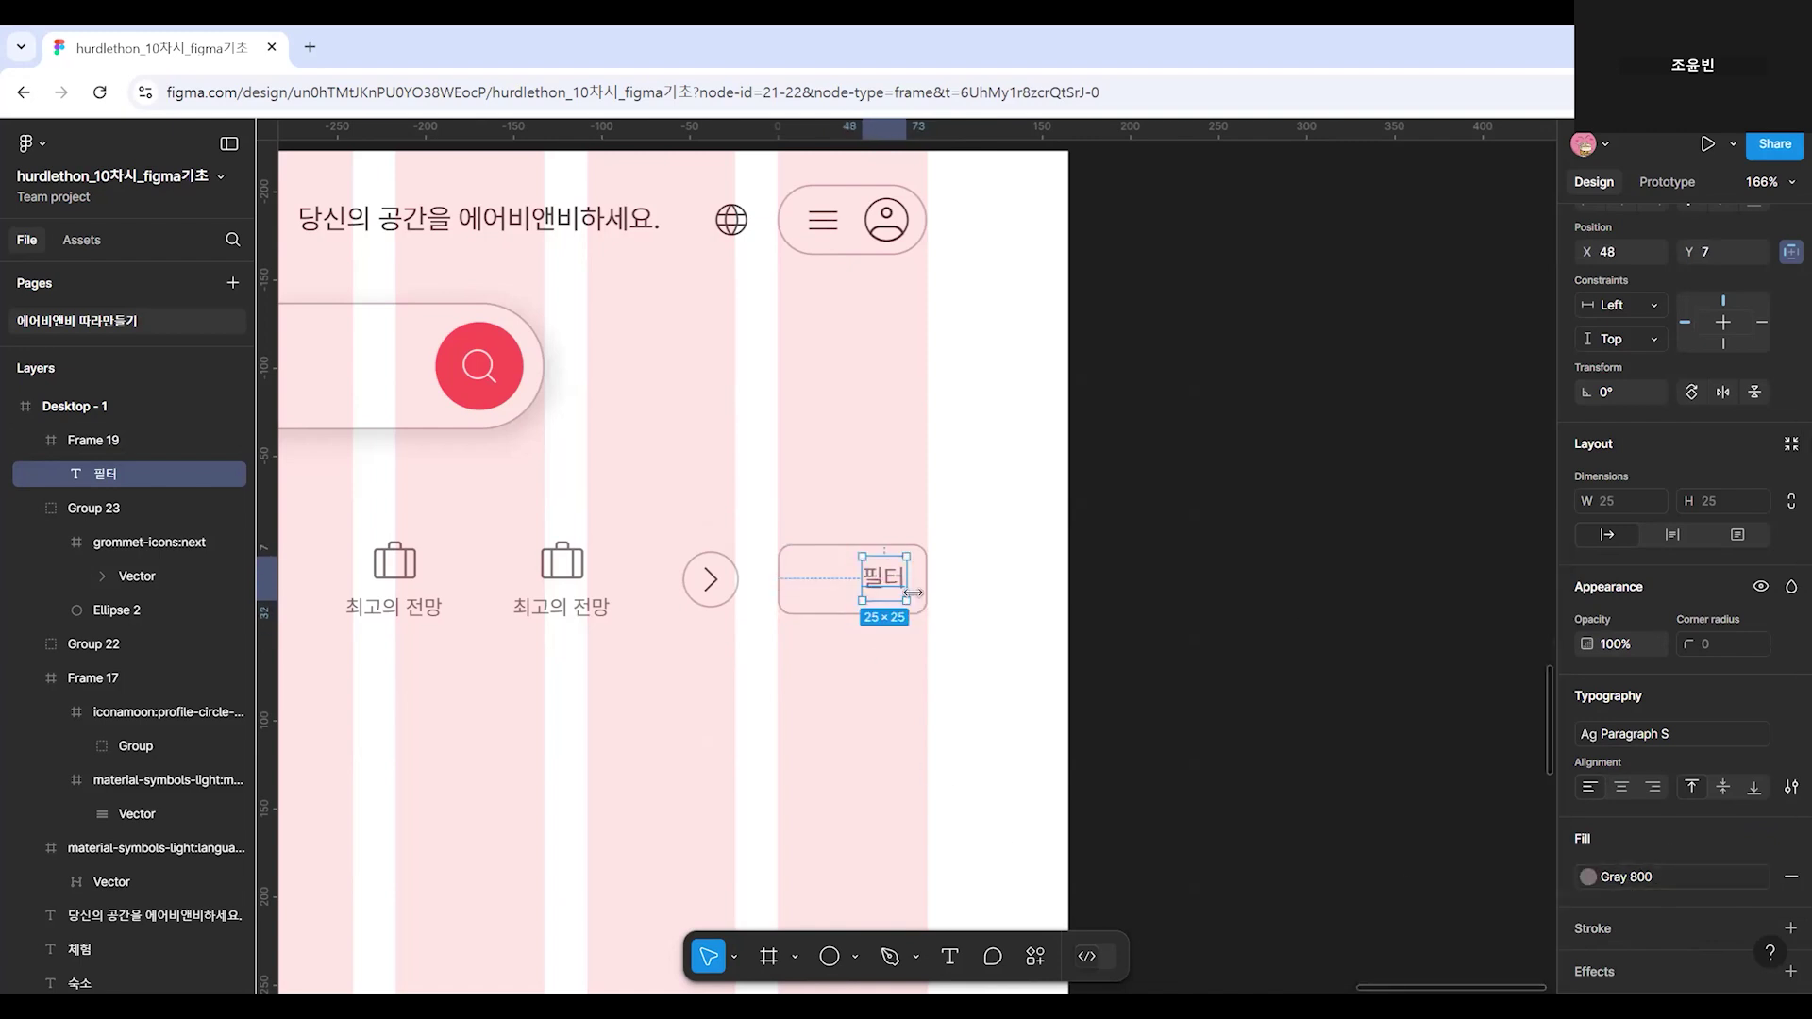
Apply the Black color style to the 필터 label and place it at X 43, Y 11.
click(1623, 877)
click(1360, 800)
drag(882, 593, 875, 600)
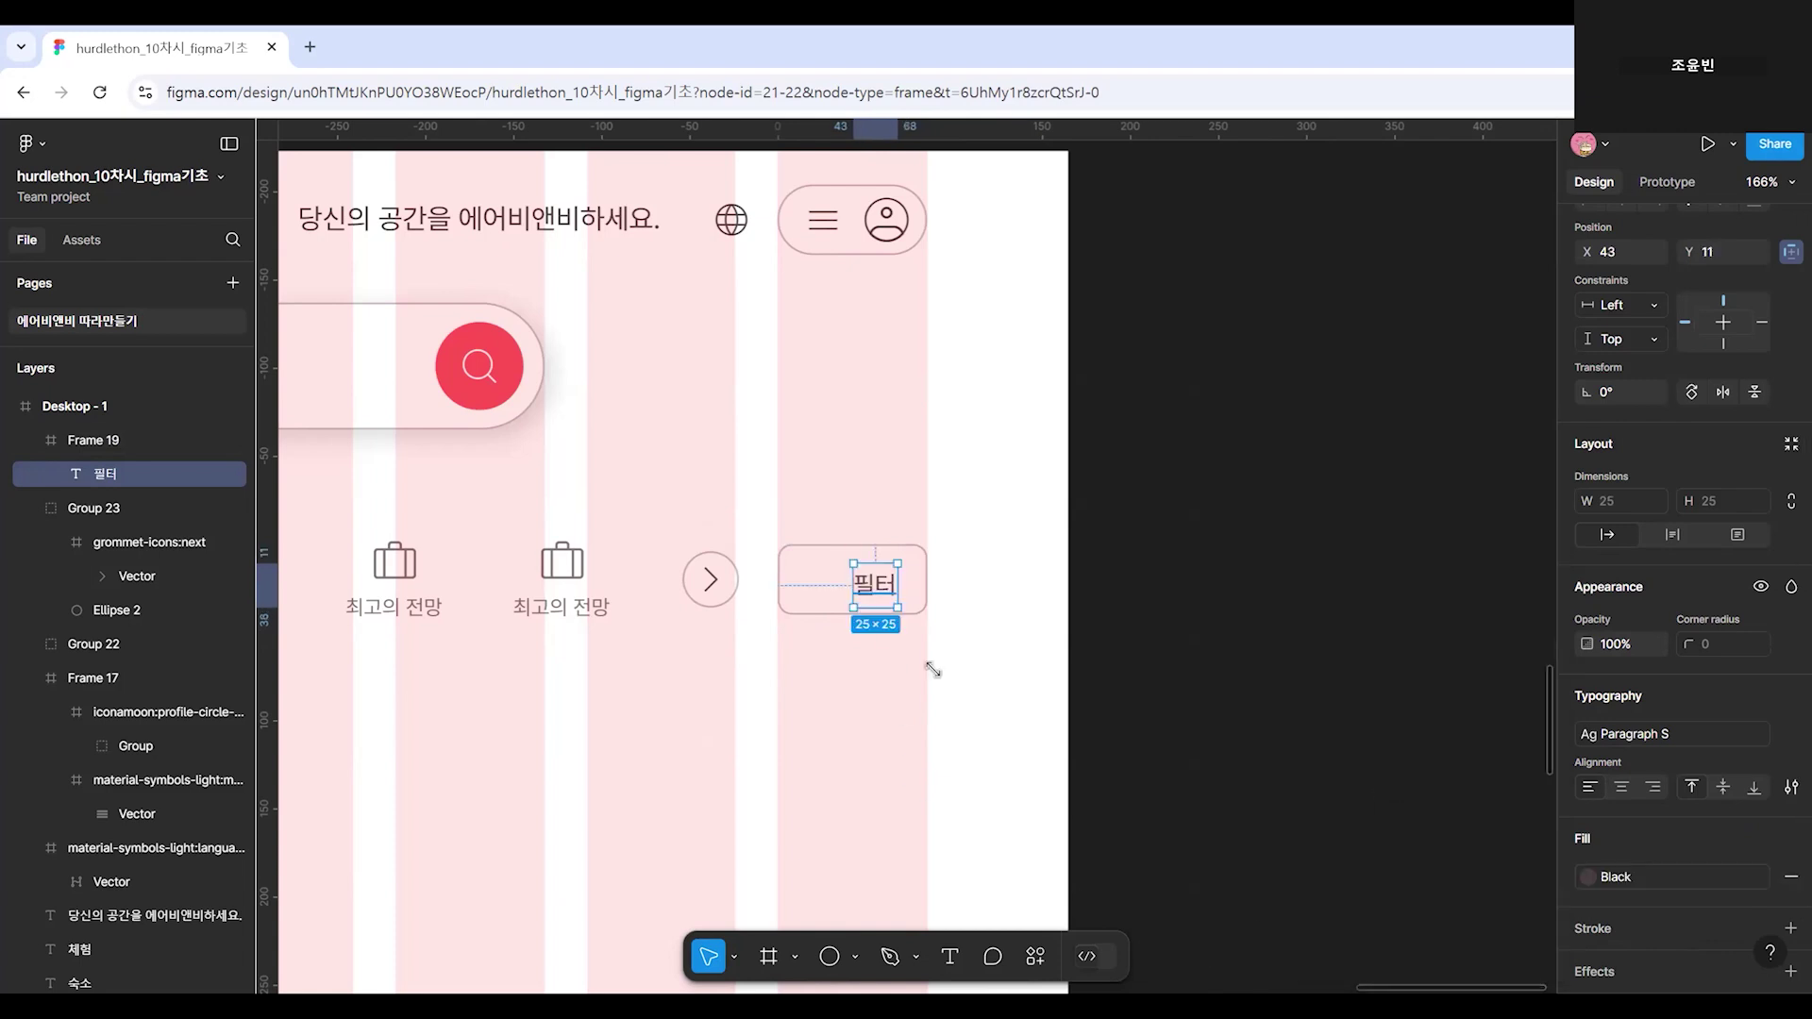
Open the Iconify plugin and search its icons for "filter".
click(1035, 956)
click(716, 678)
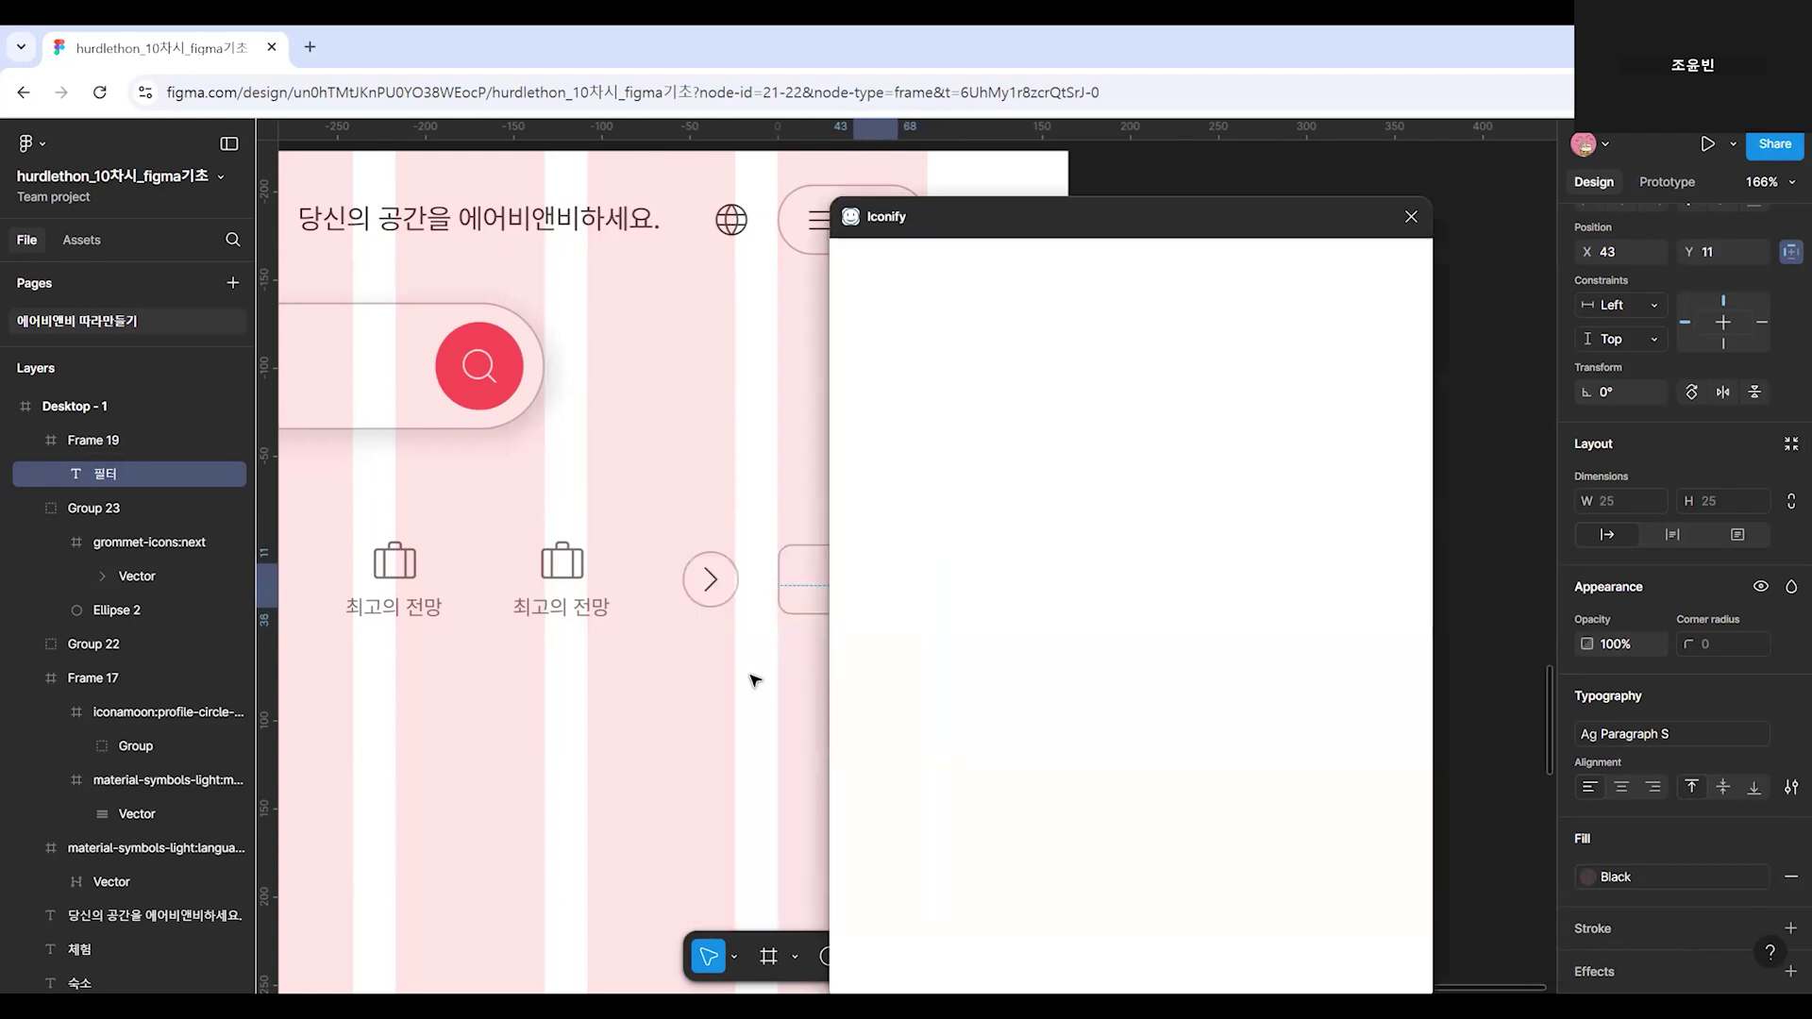
click(984, 300)
text(래)
key(BackSpace)
text(f)
key(Return)
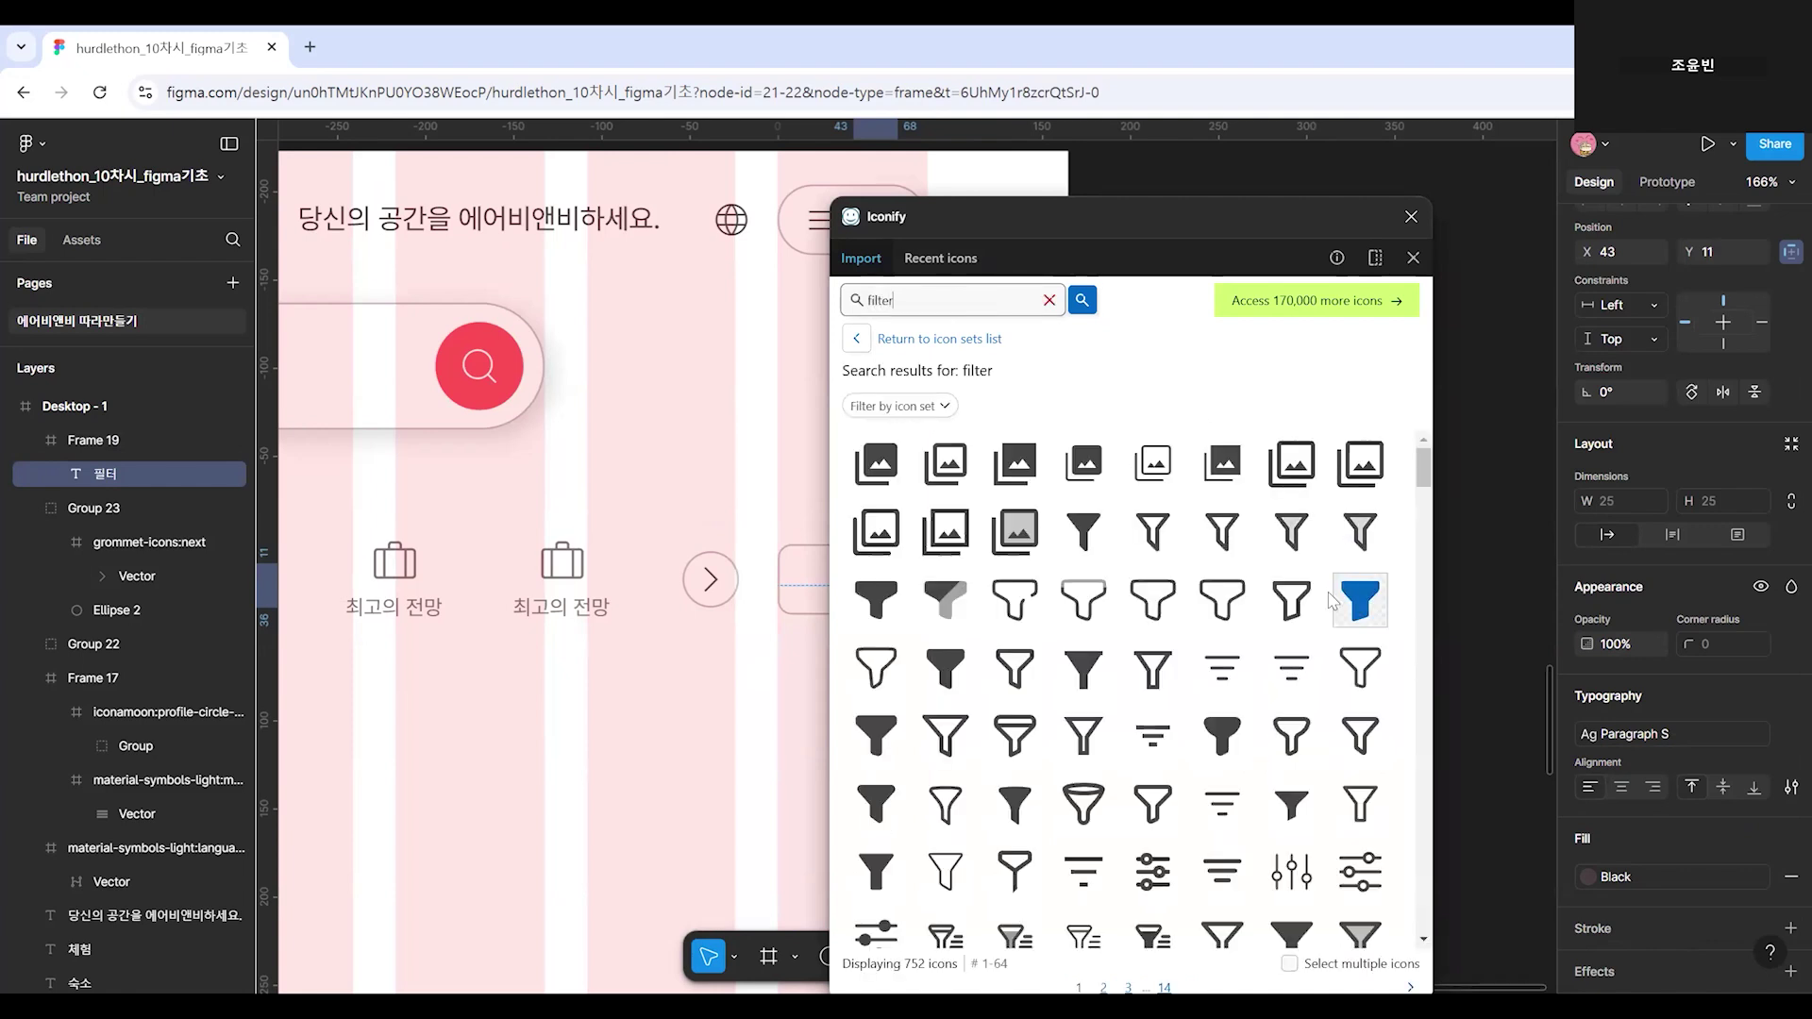
Import the mage:filter icon with three horizontal sliders as a frame, and close the plugin.
scroll(1341, 613, down, 1)
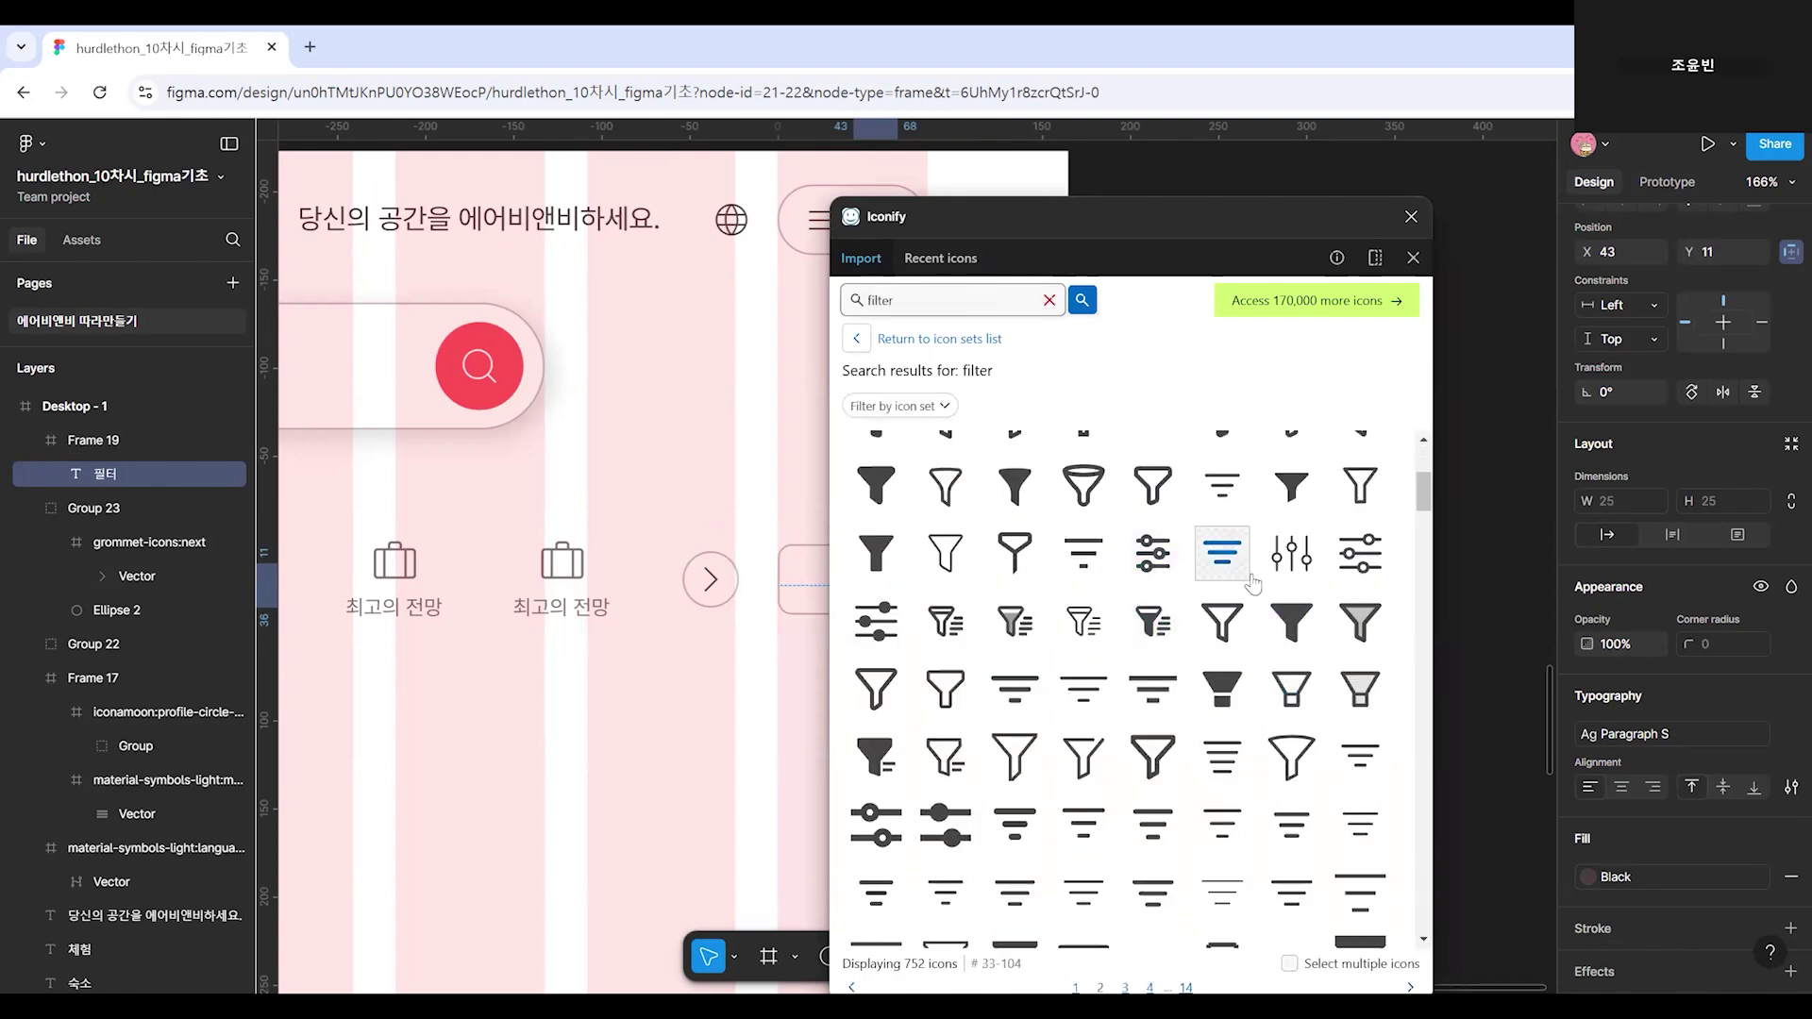
click(1367, 564)
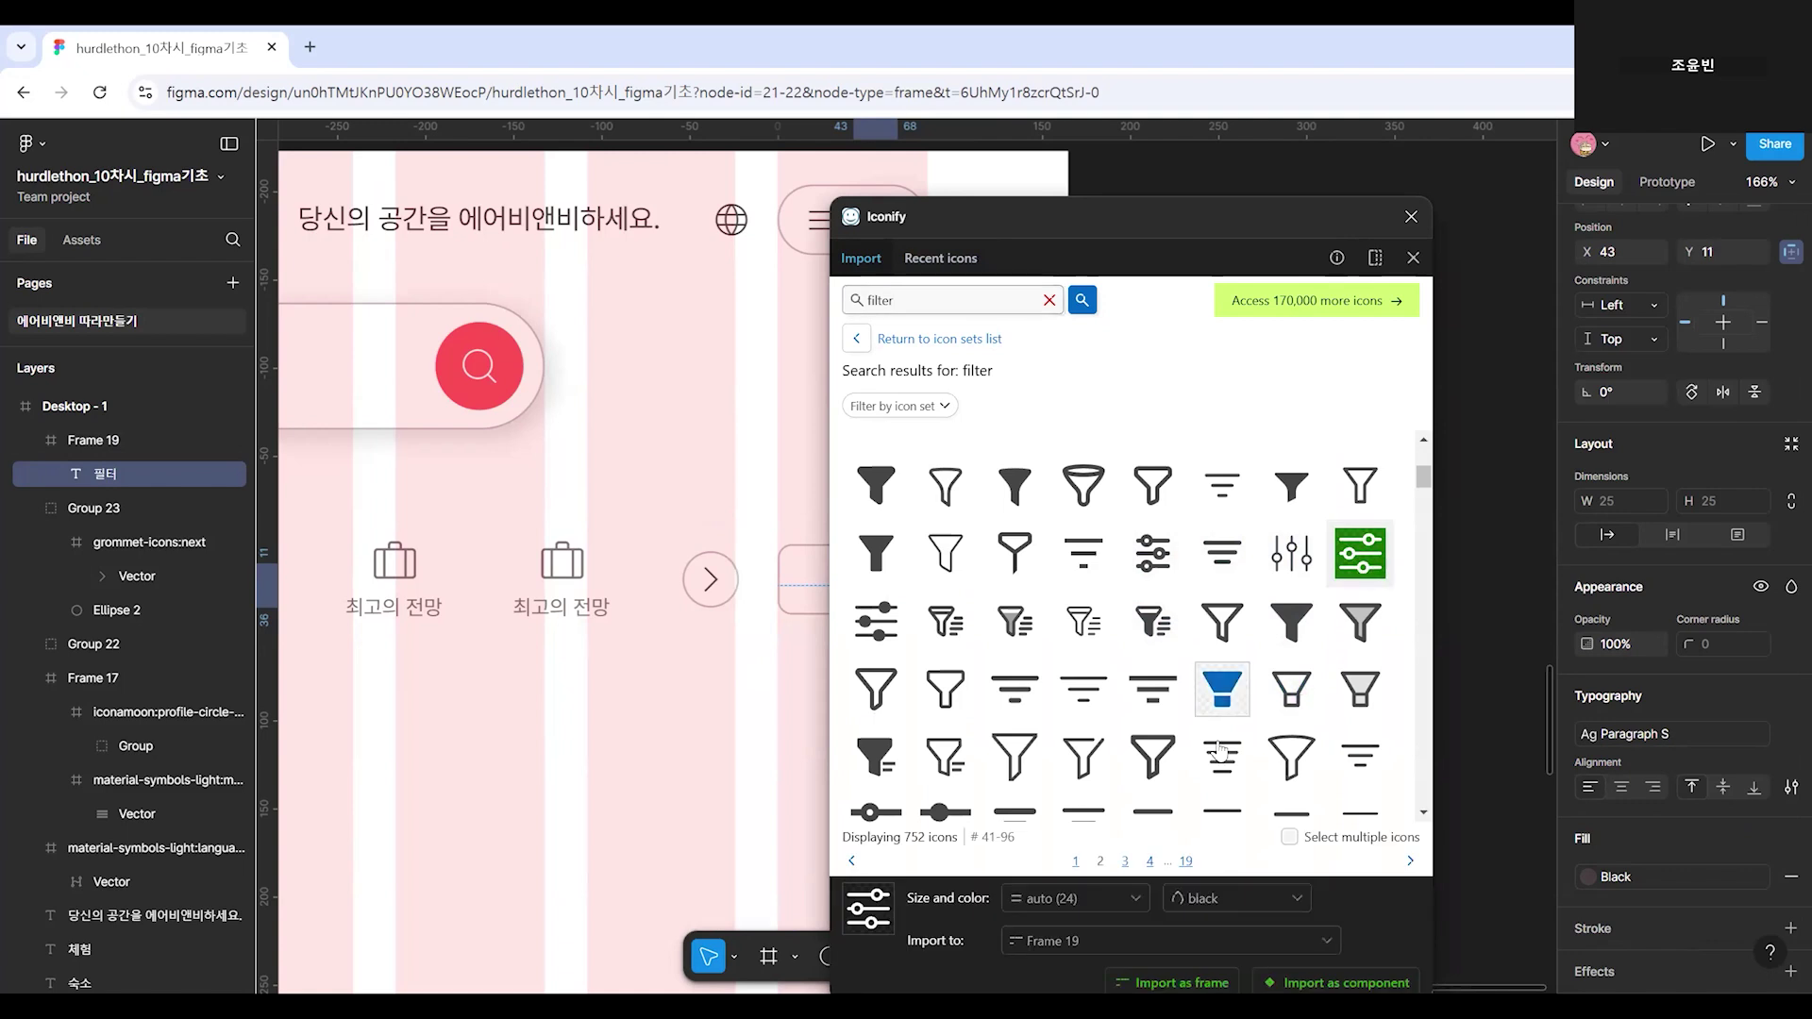
click(1173, 982)
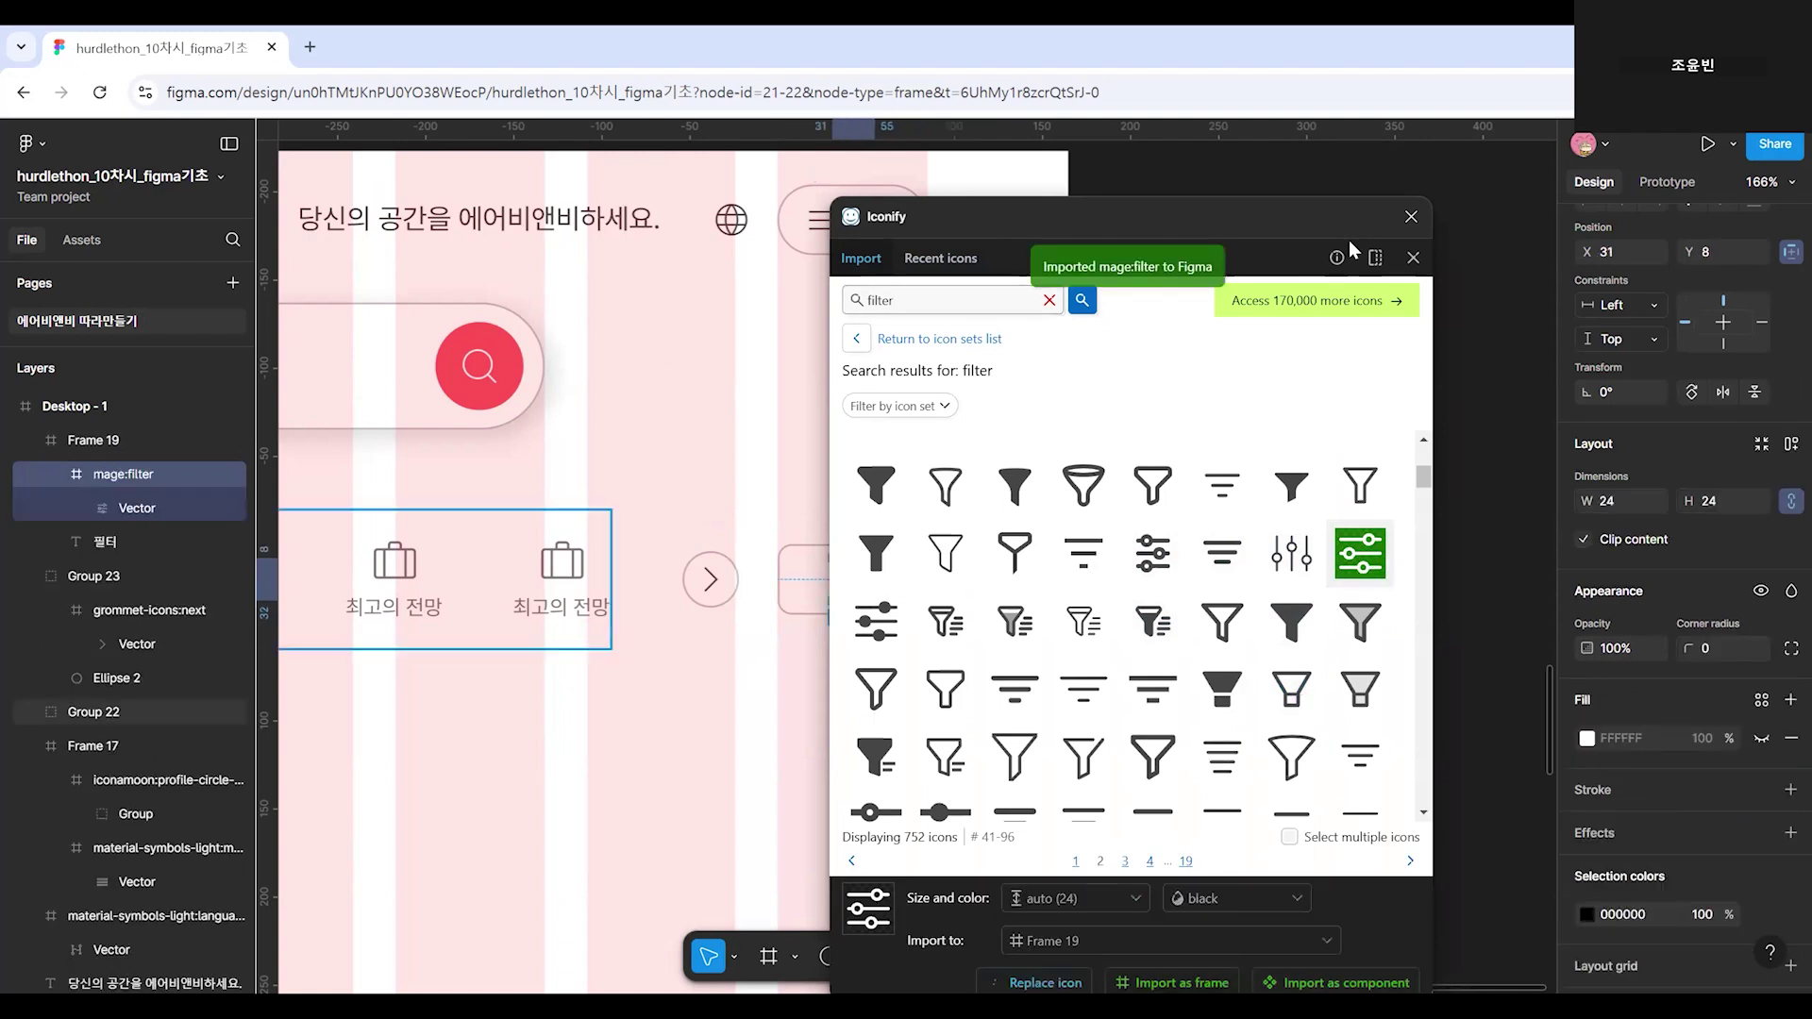
click(1412, 217)
Move the filter icon below the button and give its vector a stroke weight of 1 with the Black color style.
drag(853, 578, 812, 710)
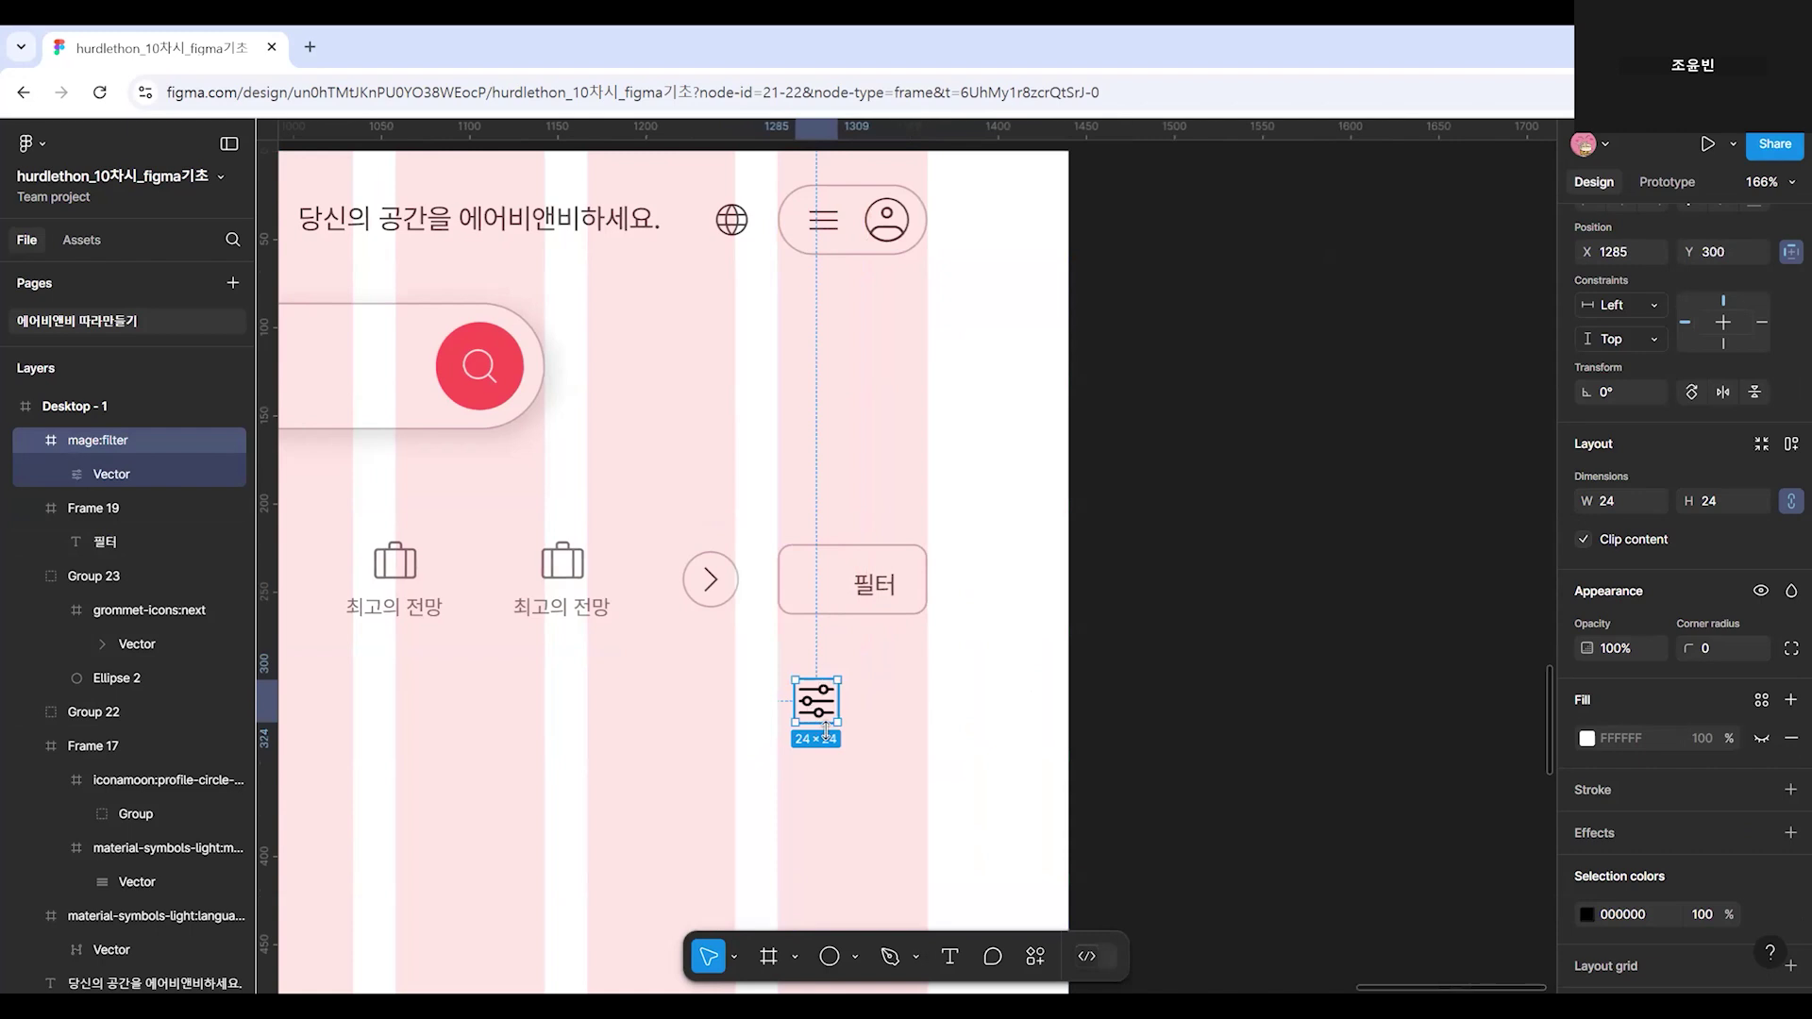
click(134, 474)
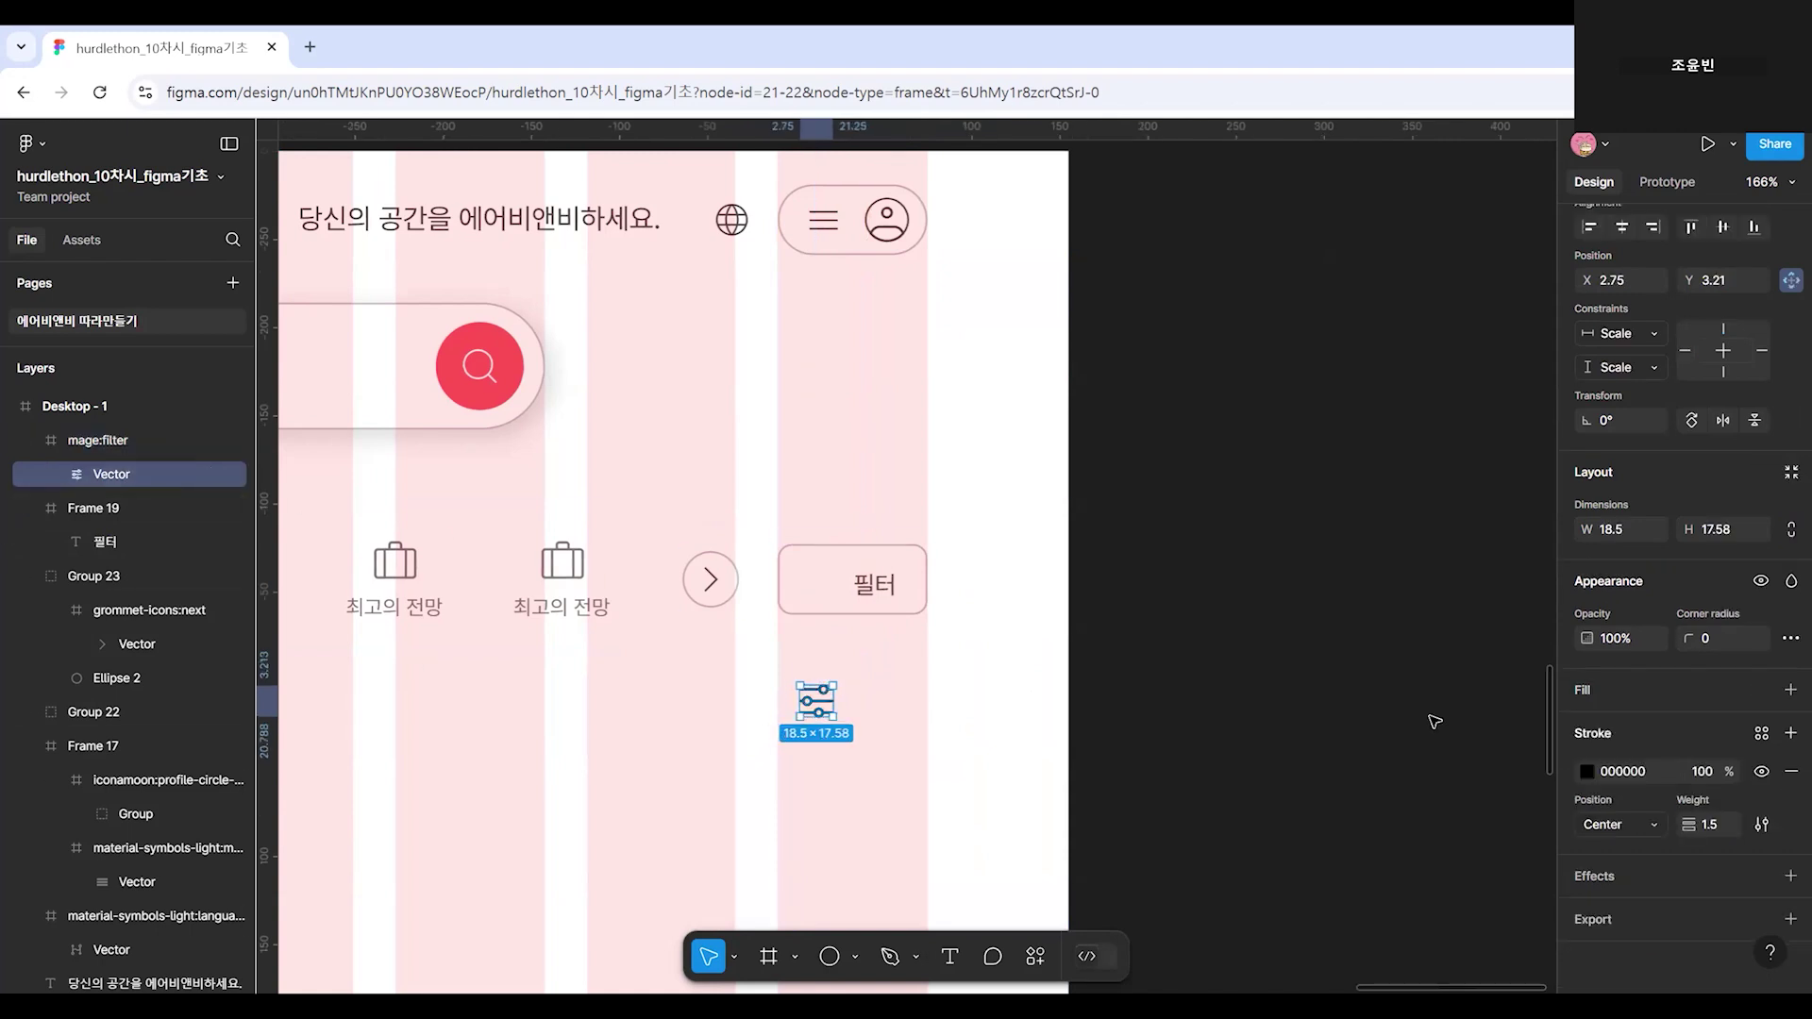
click(1709, 827)
text(1)
key(Return)
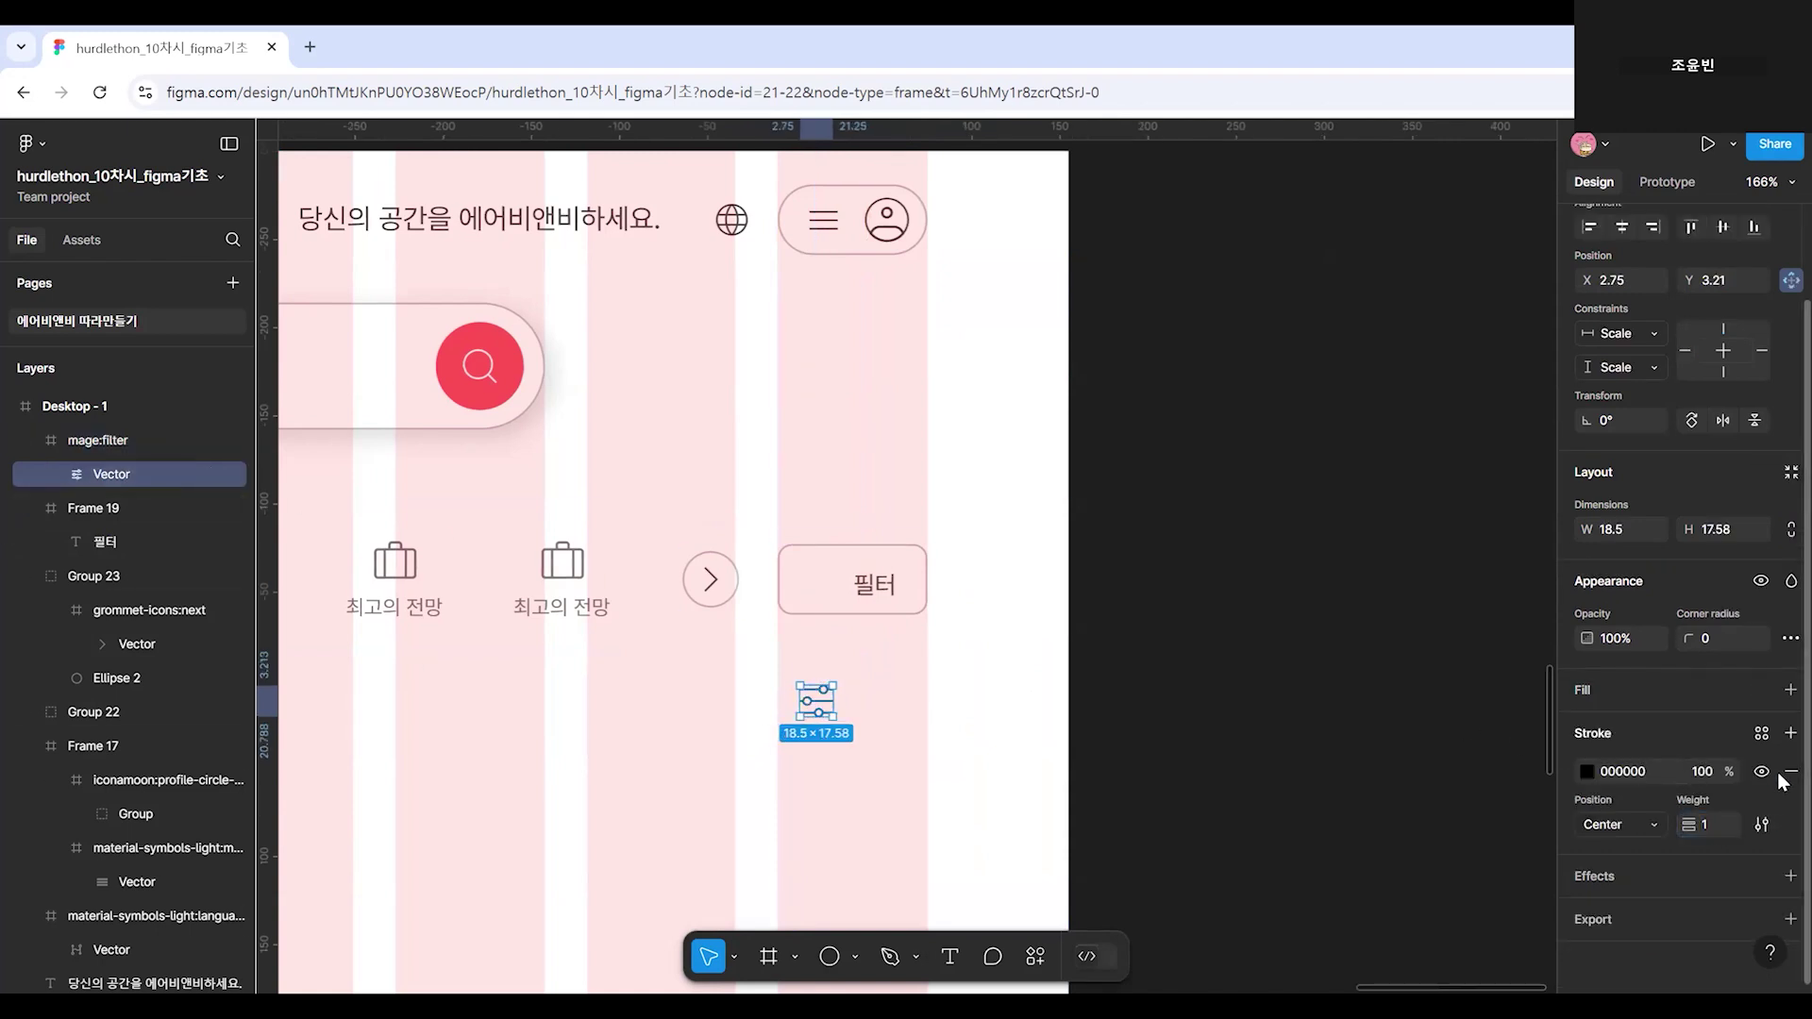
click(1762, 735)
click(1337, 887)
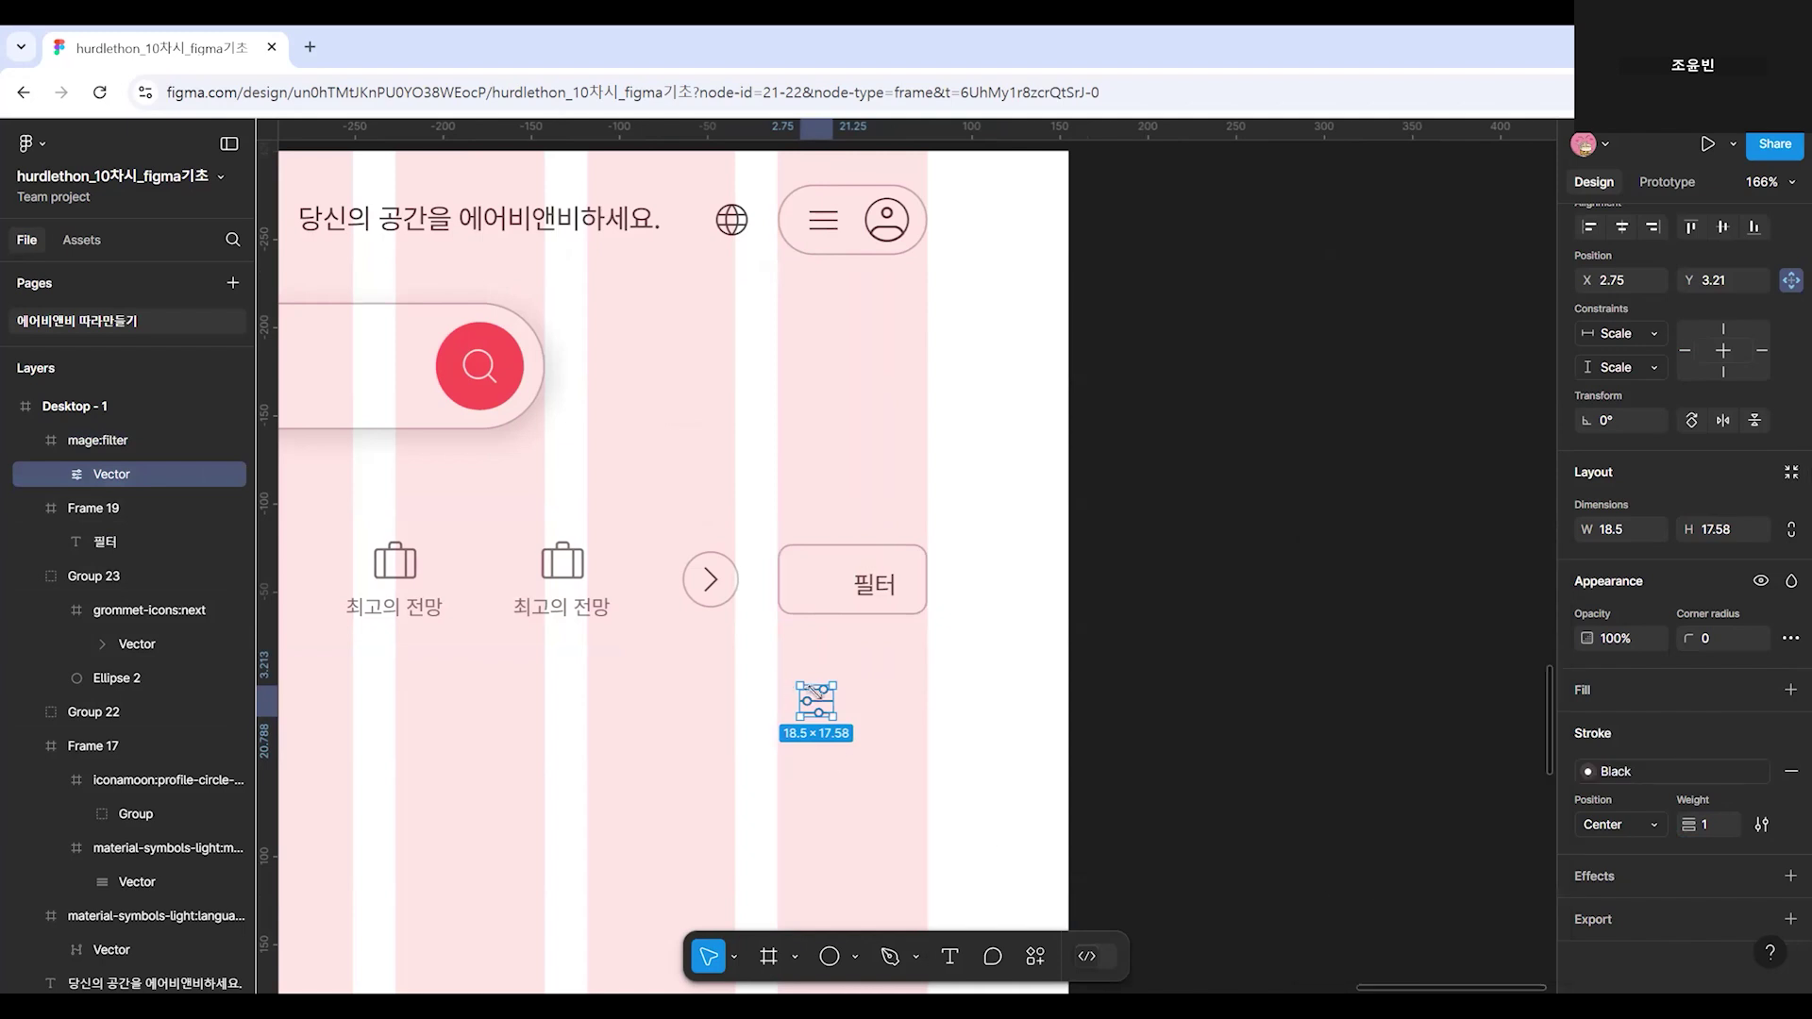
Resize the filter icon to 16 × 16 and place it inside the button, left of the 필터 label, at X 17, Y 12.
click(923, 696)
click(833, 720)
drag(832, 721, 824, 552)
scroll(821, 595, up, 5)
scroll(823, 599, up, 4)
scroll(854, 543, down, 3)
scroll(1036, 661, down, 3)
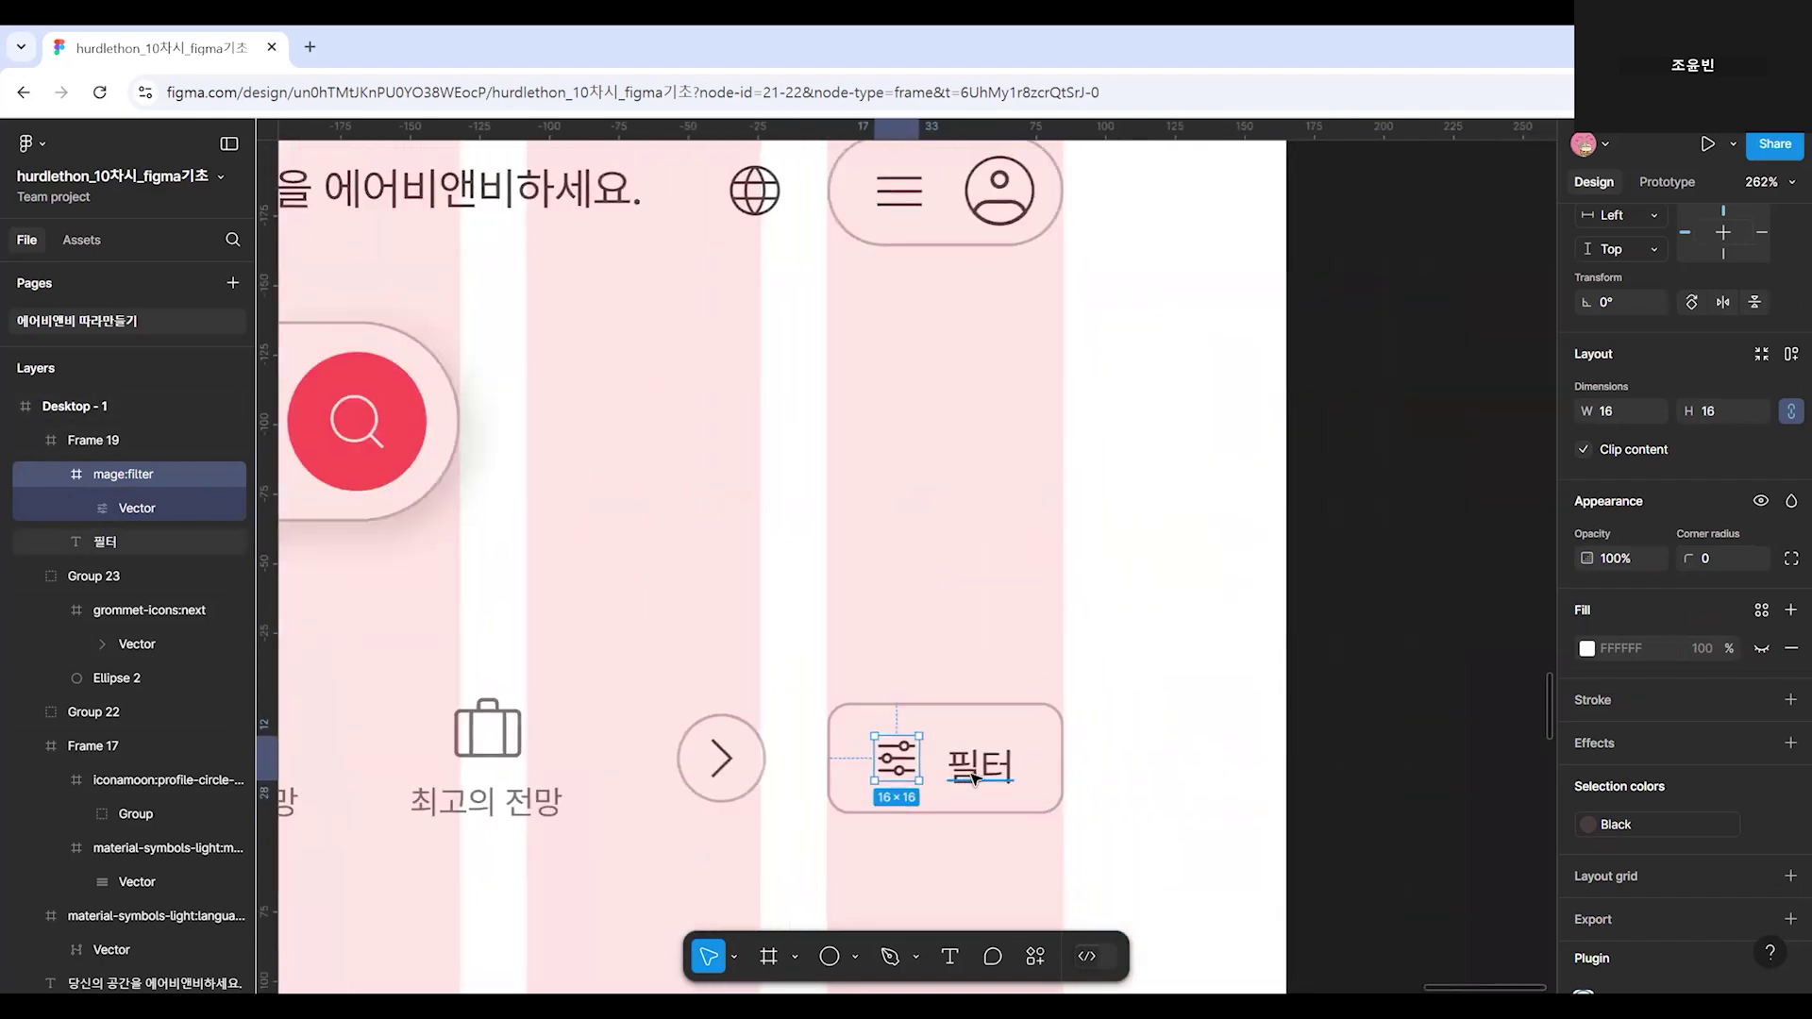
Group the filter icon with the 필터 label, and select the label inside the group.
click(974, 777)
shift+click(899, 771)
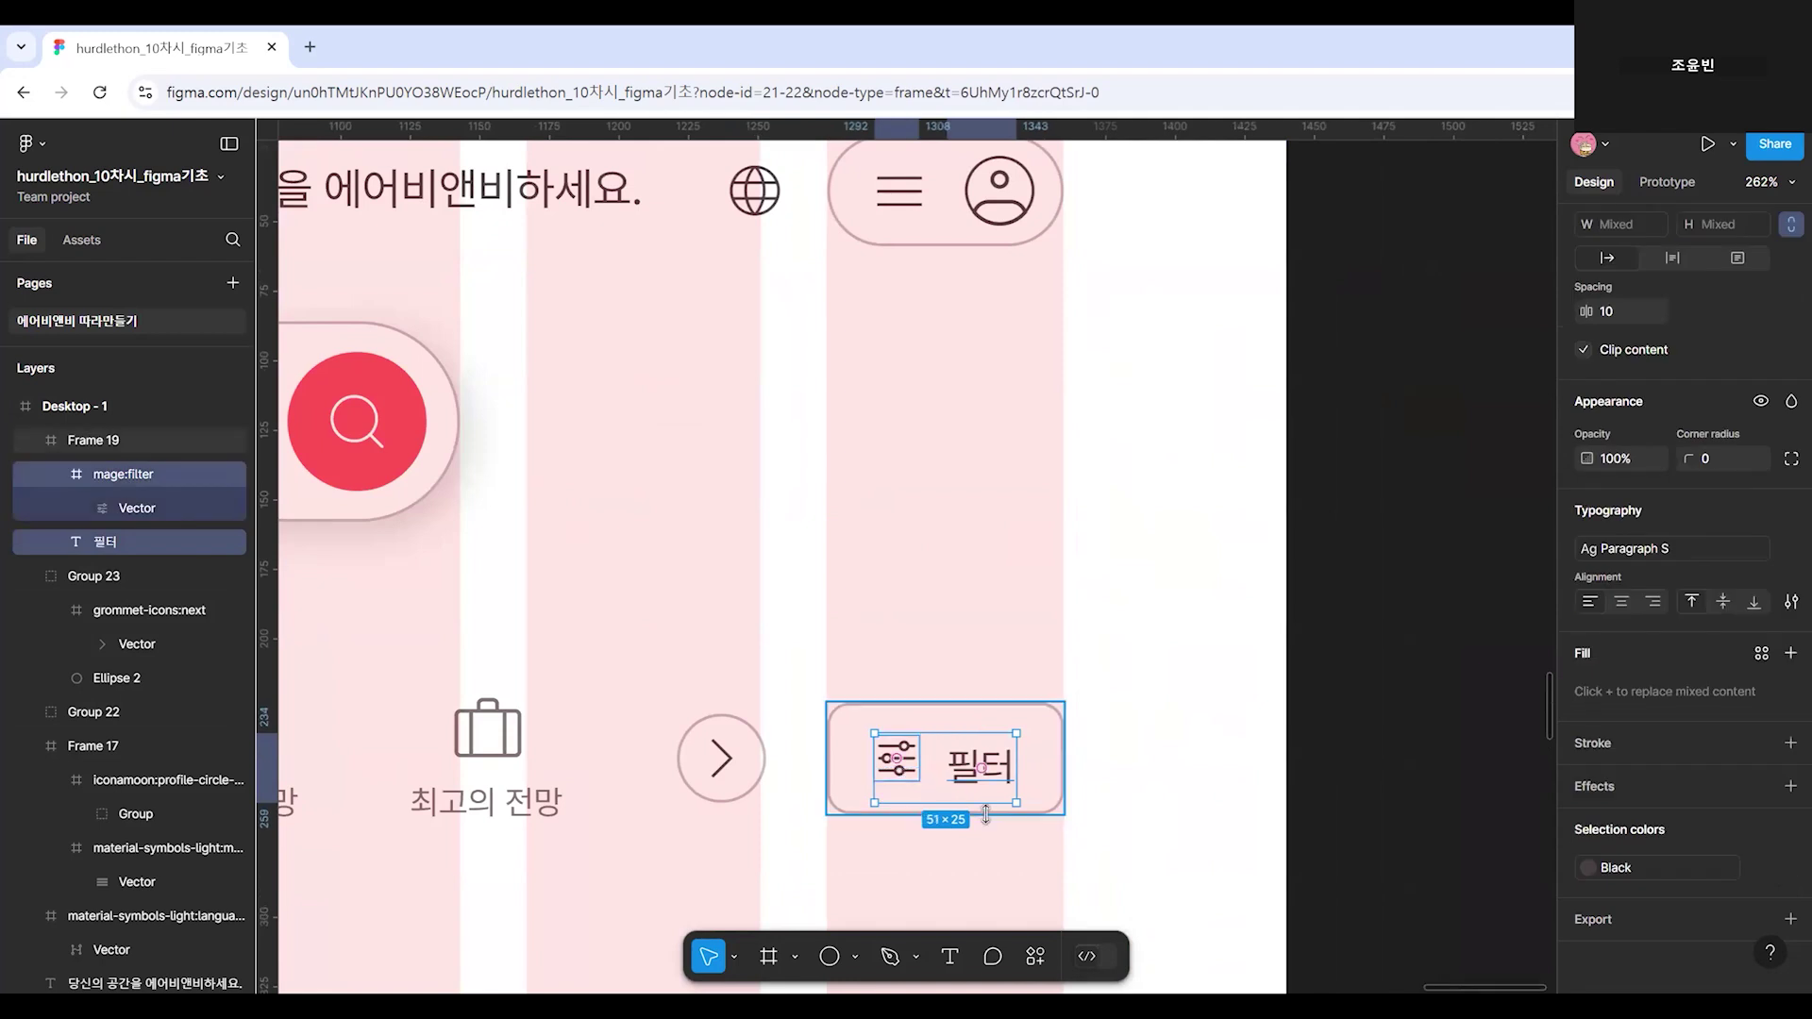
key(ctrl+g)
double_click(988, 767)
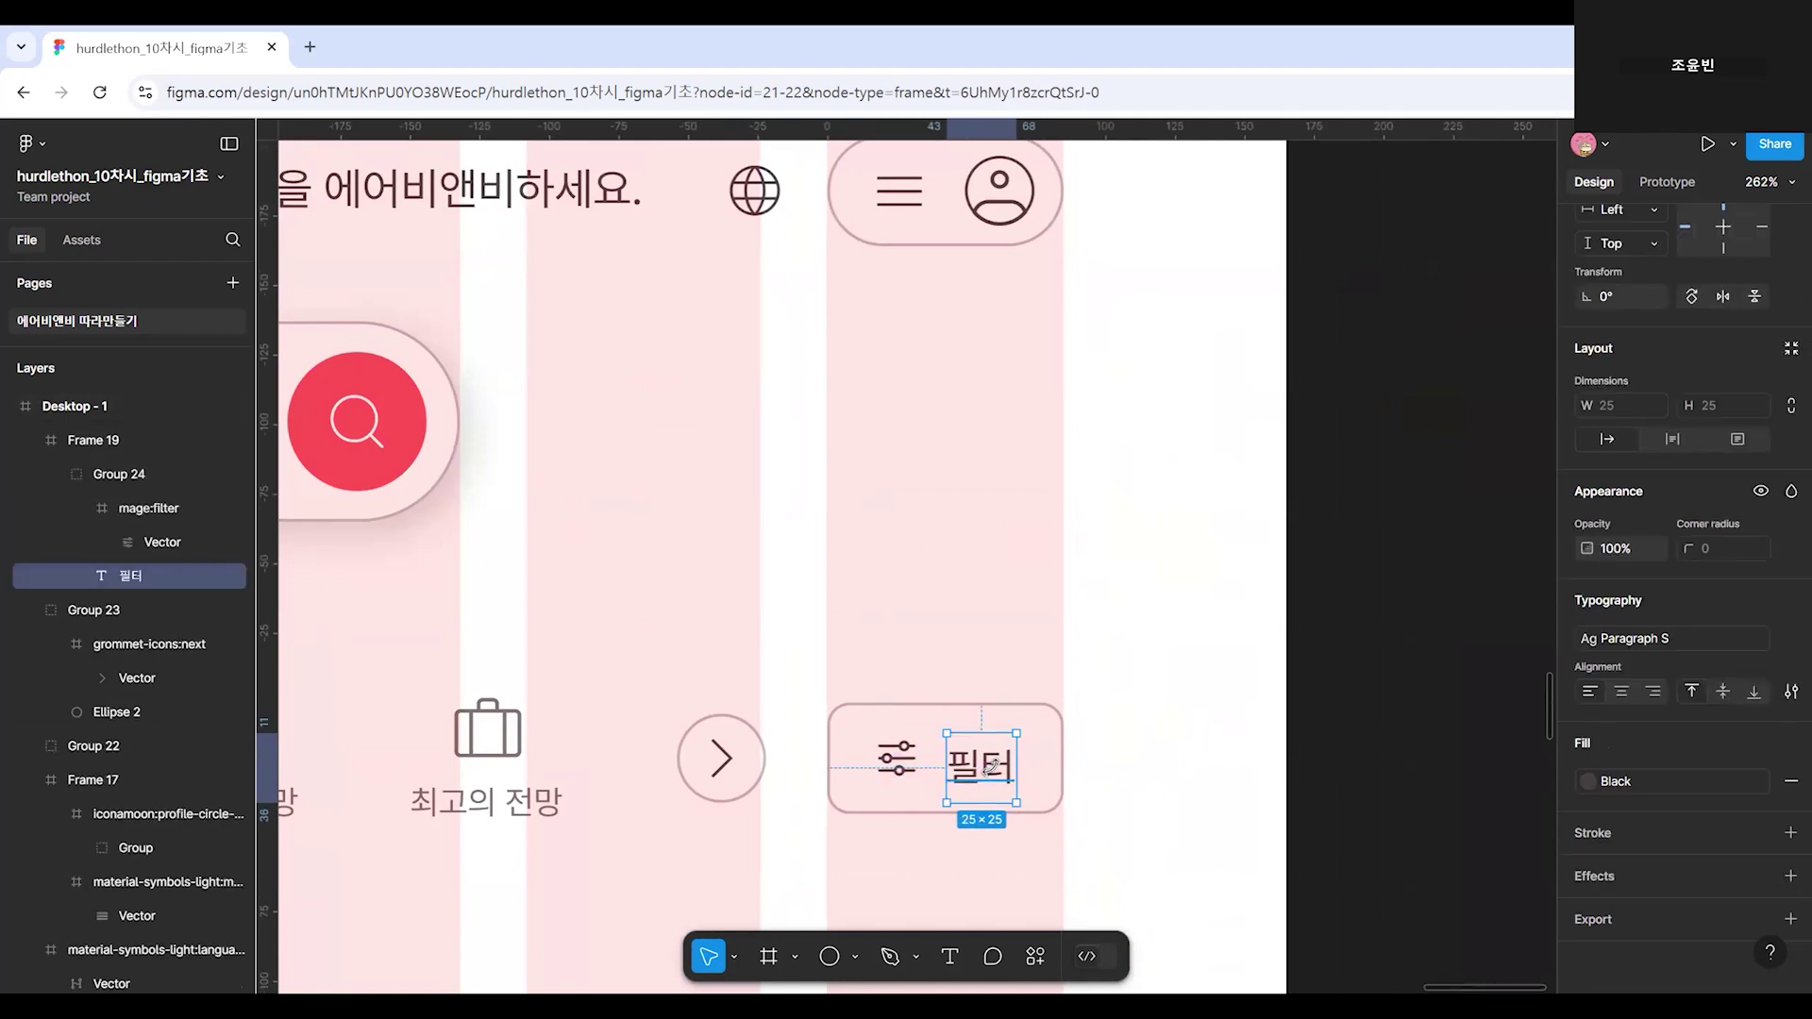
Line up the 필터 label with the filter icon and set the spacing inside their group to 8.
drag(983, 770, 978, 759)
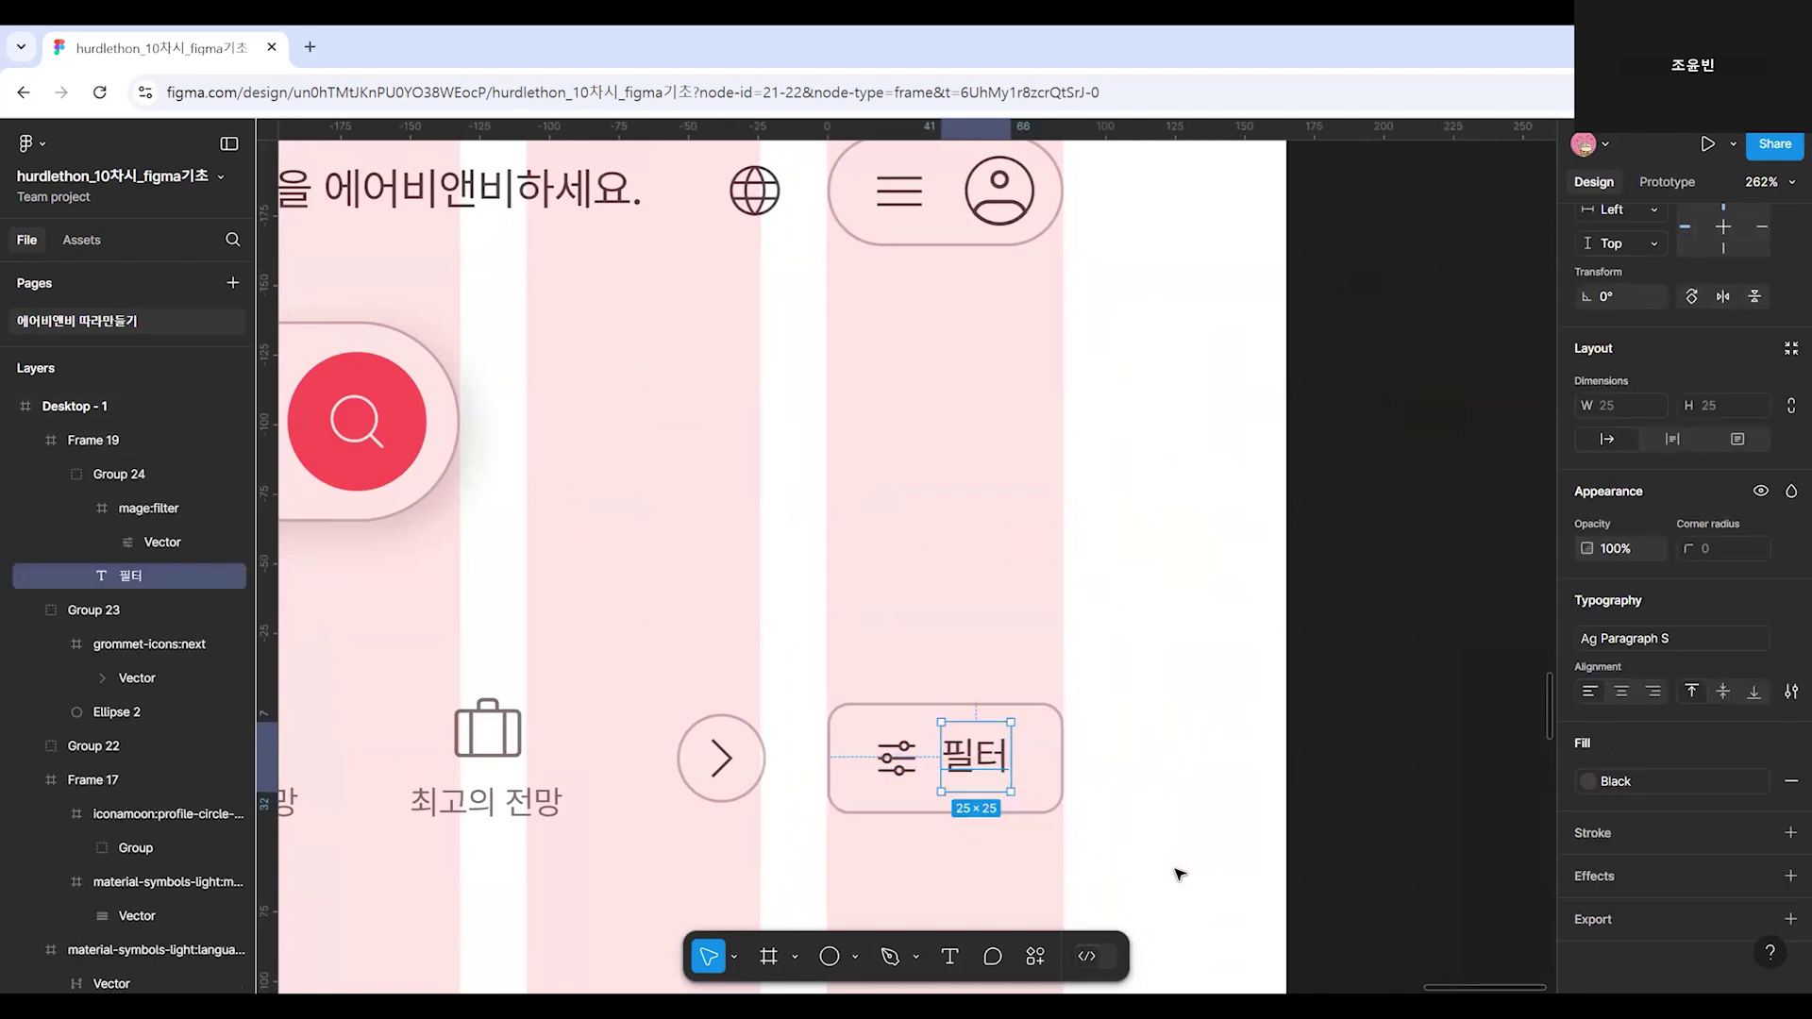
key(Escape)
key(shift+a)
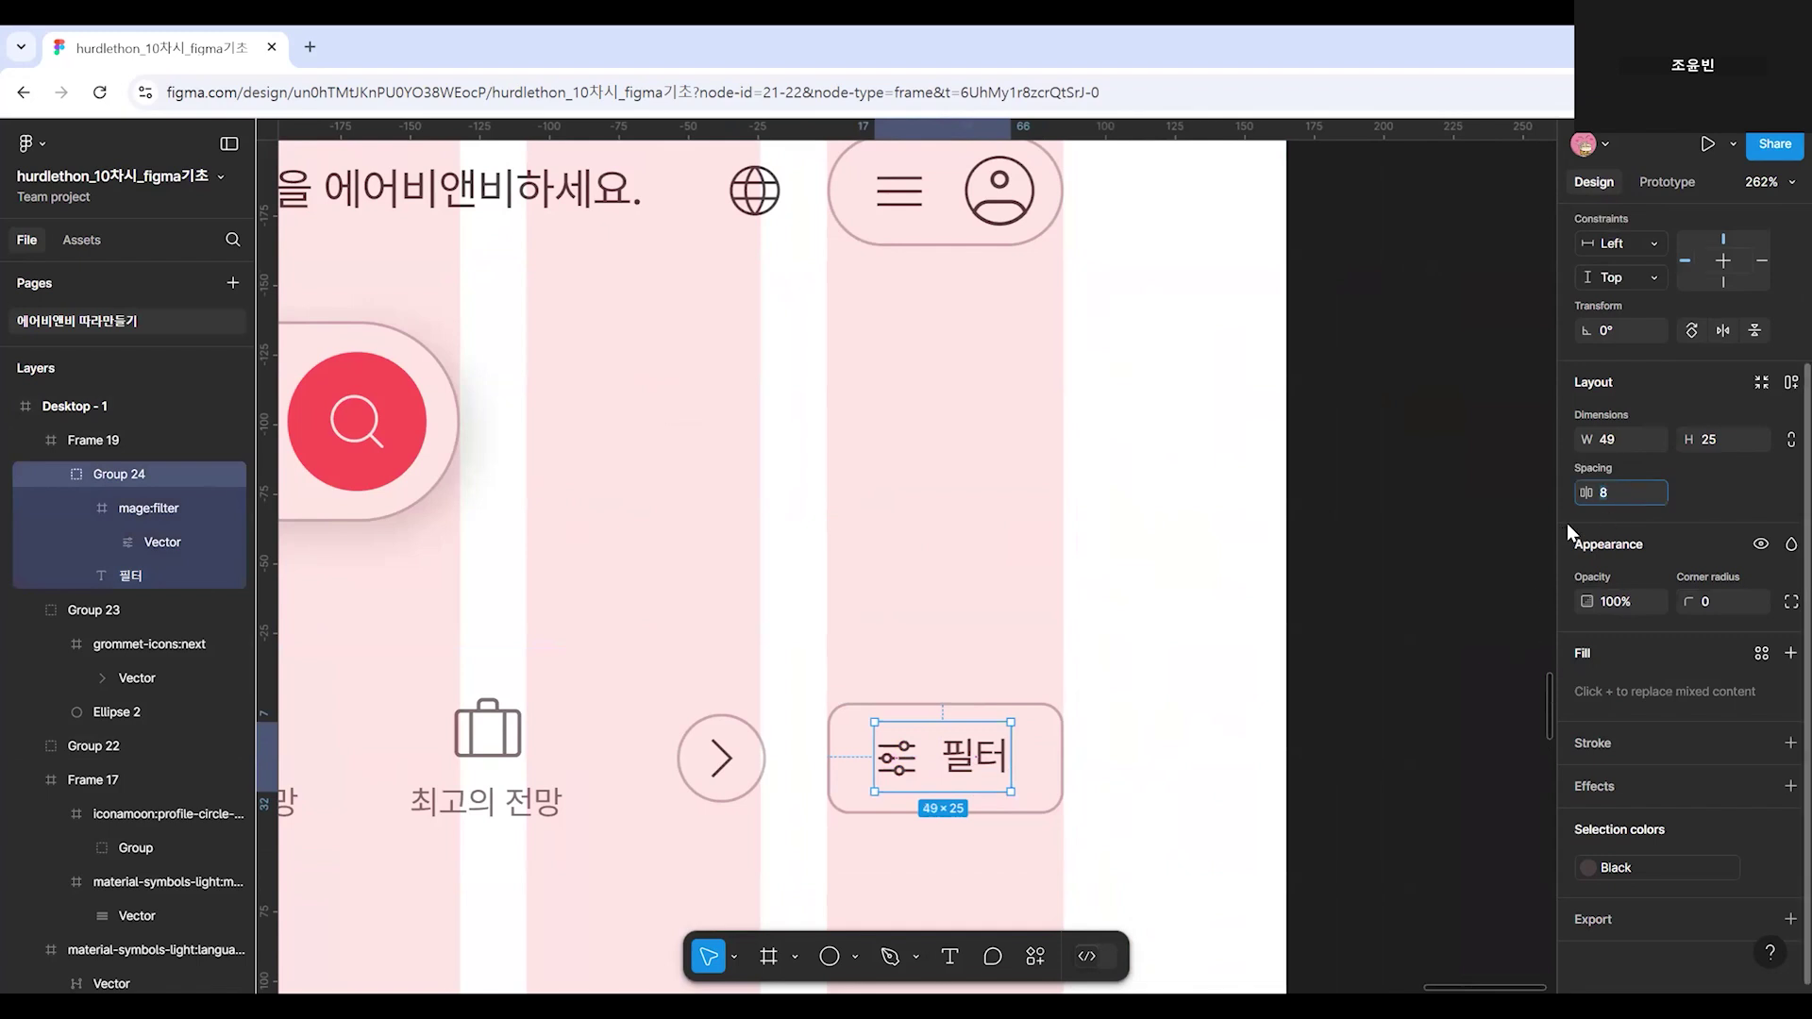
click(815, 824)
click(897, 755)
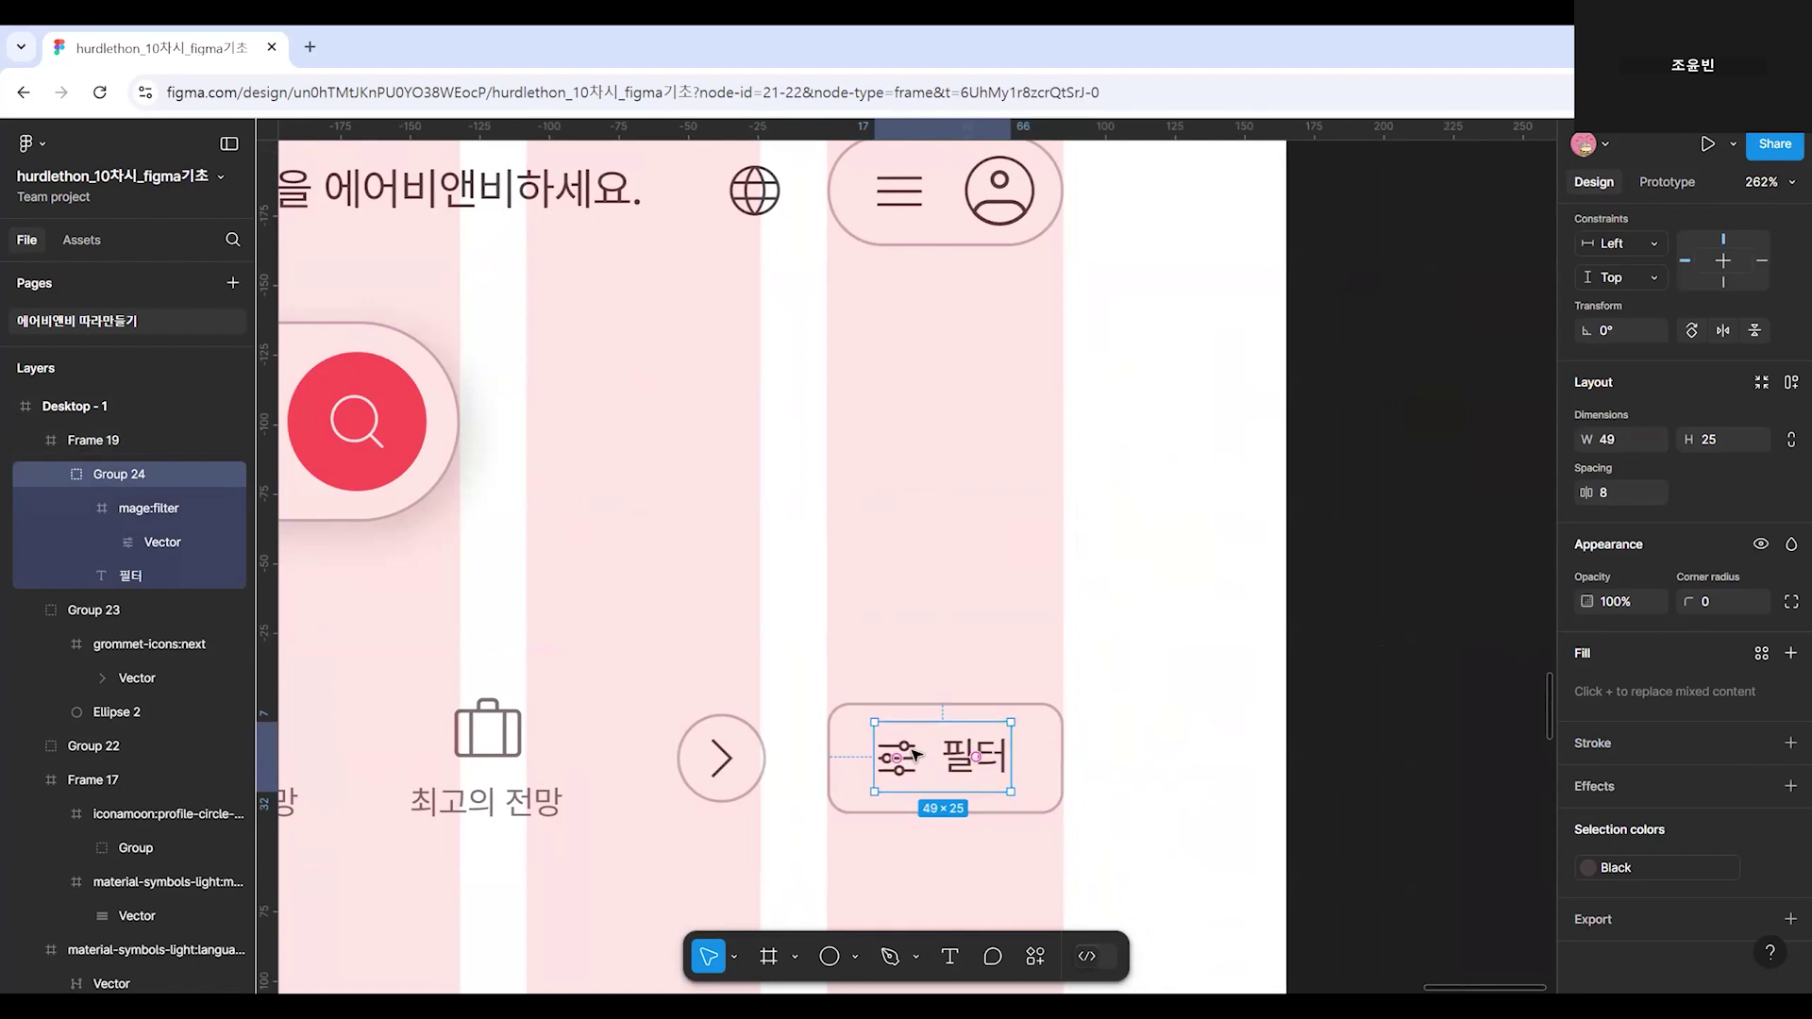
Center the icon-and-label group horizontally inside the filter button.
click(835, 739)
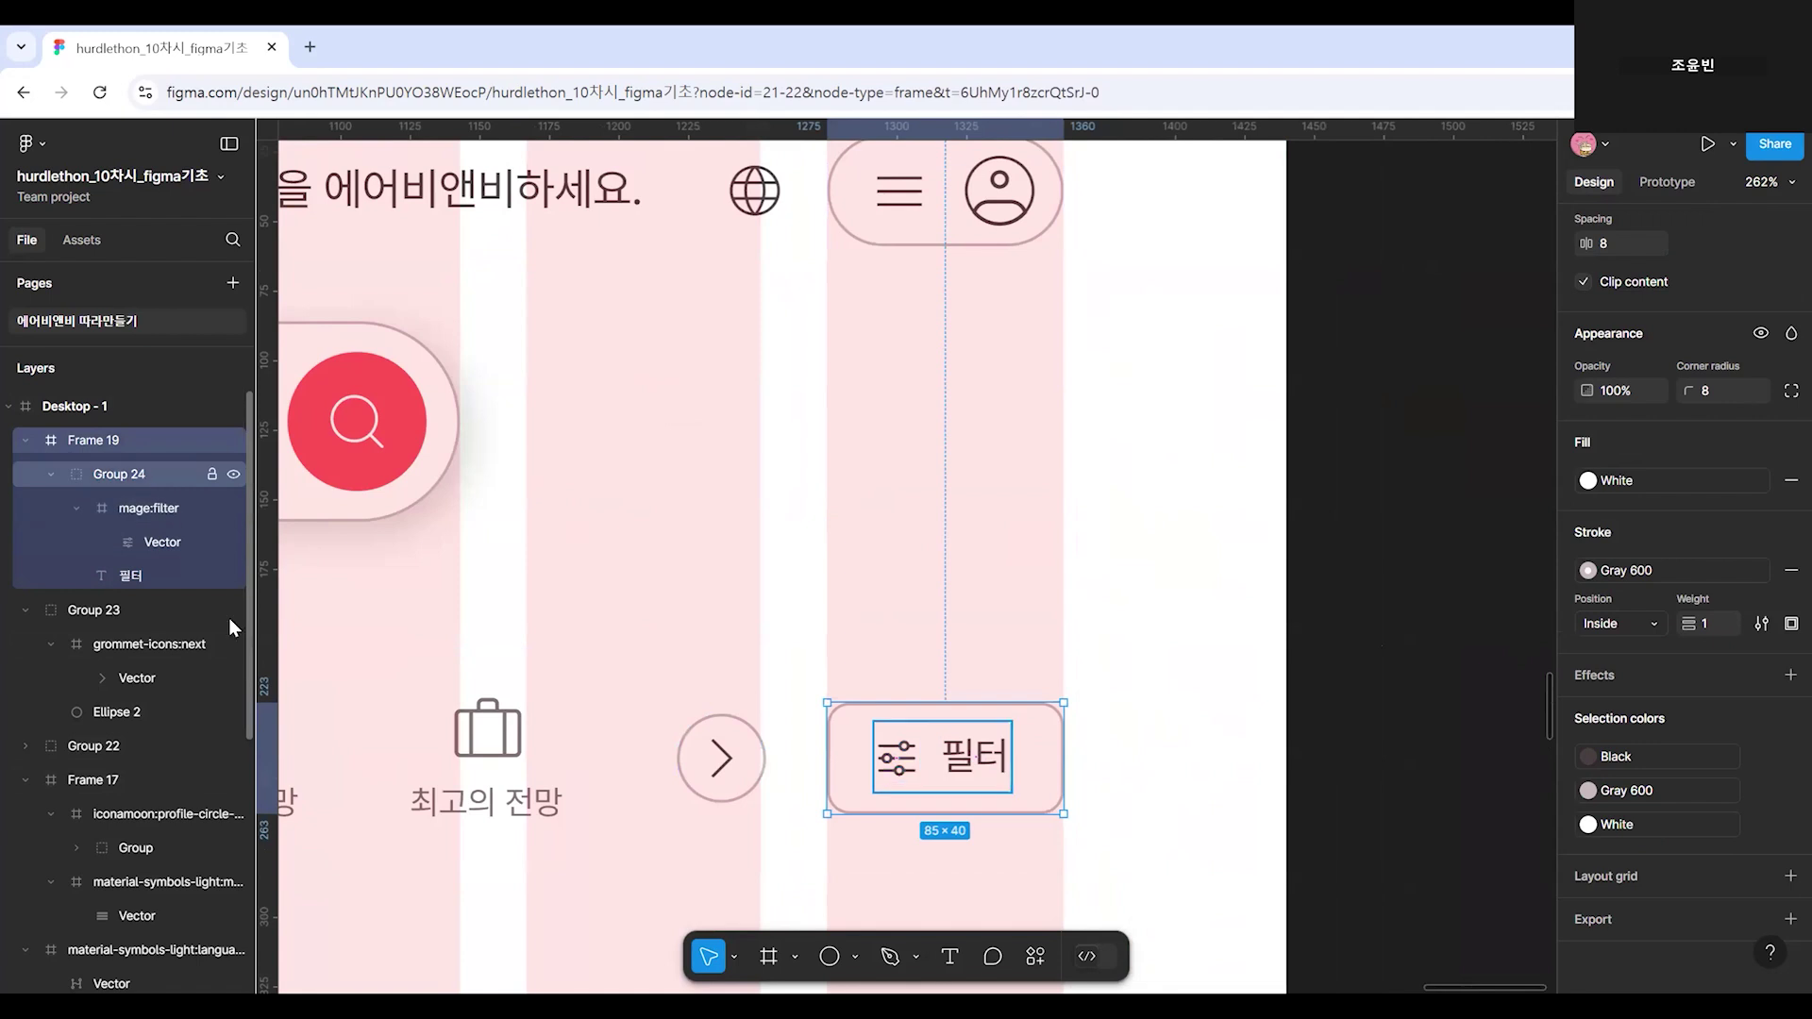
click(1080, 752)
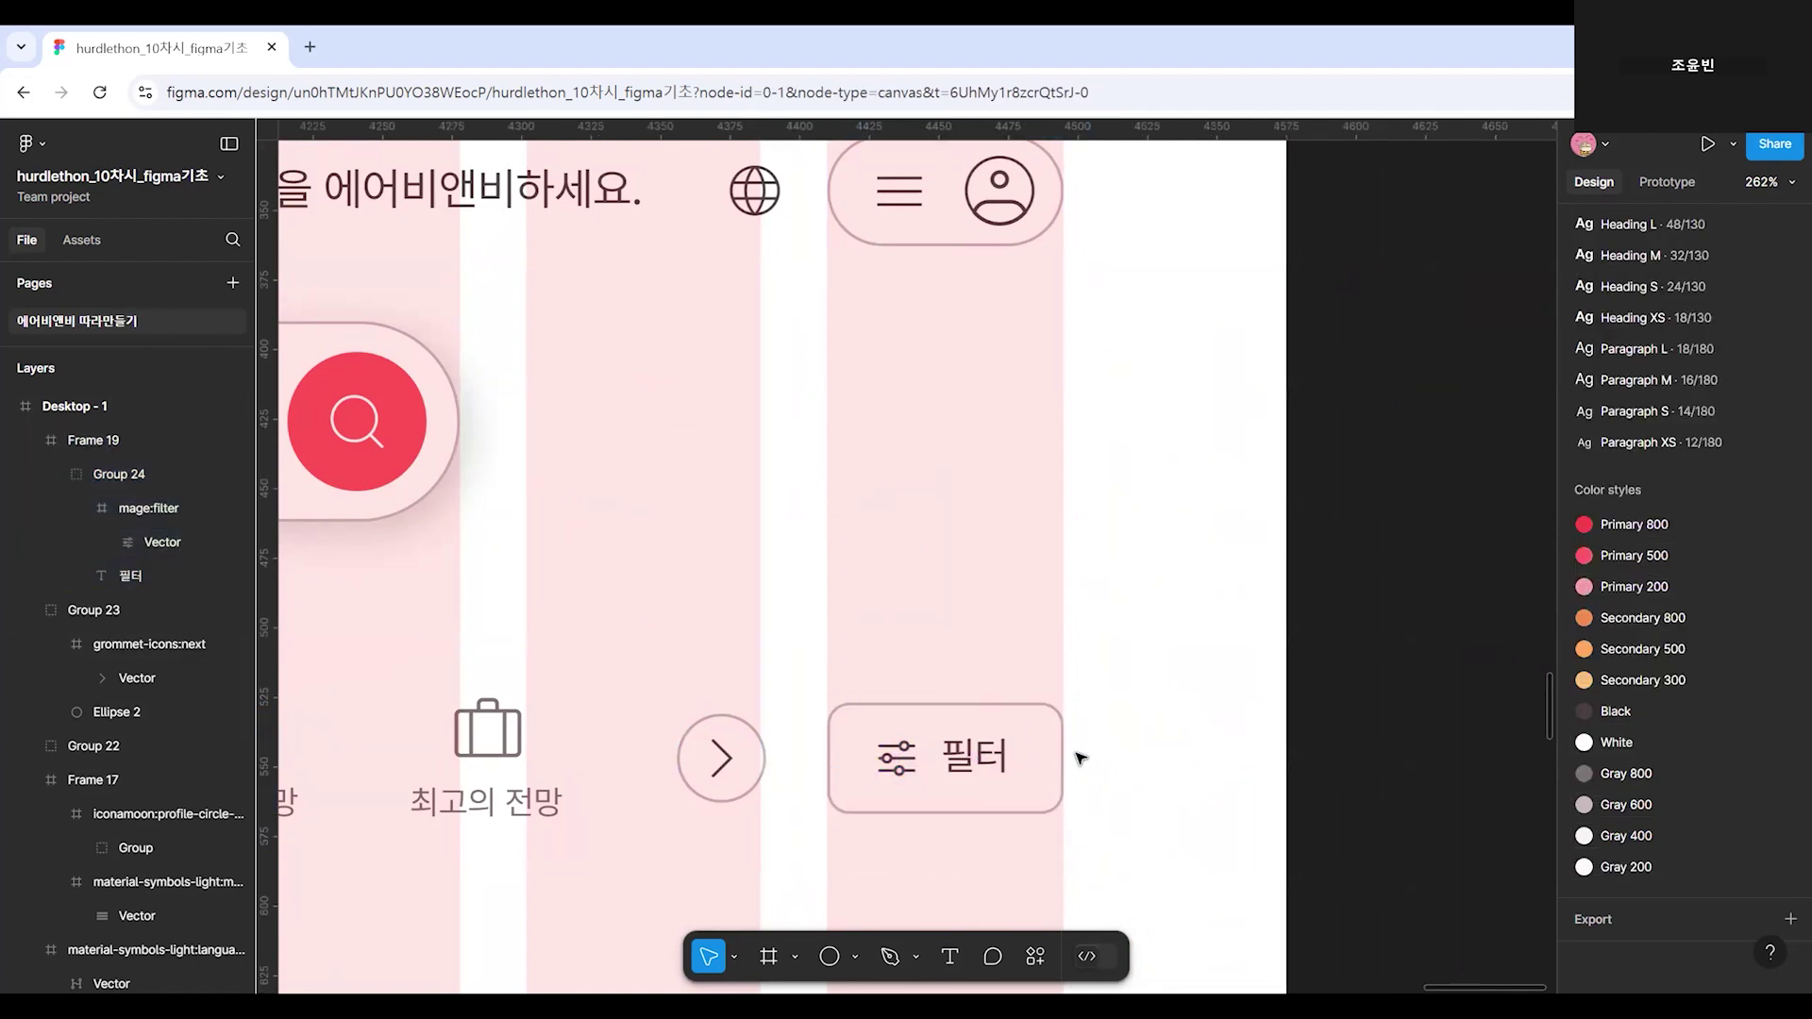
double_click(982, 755)
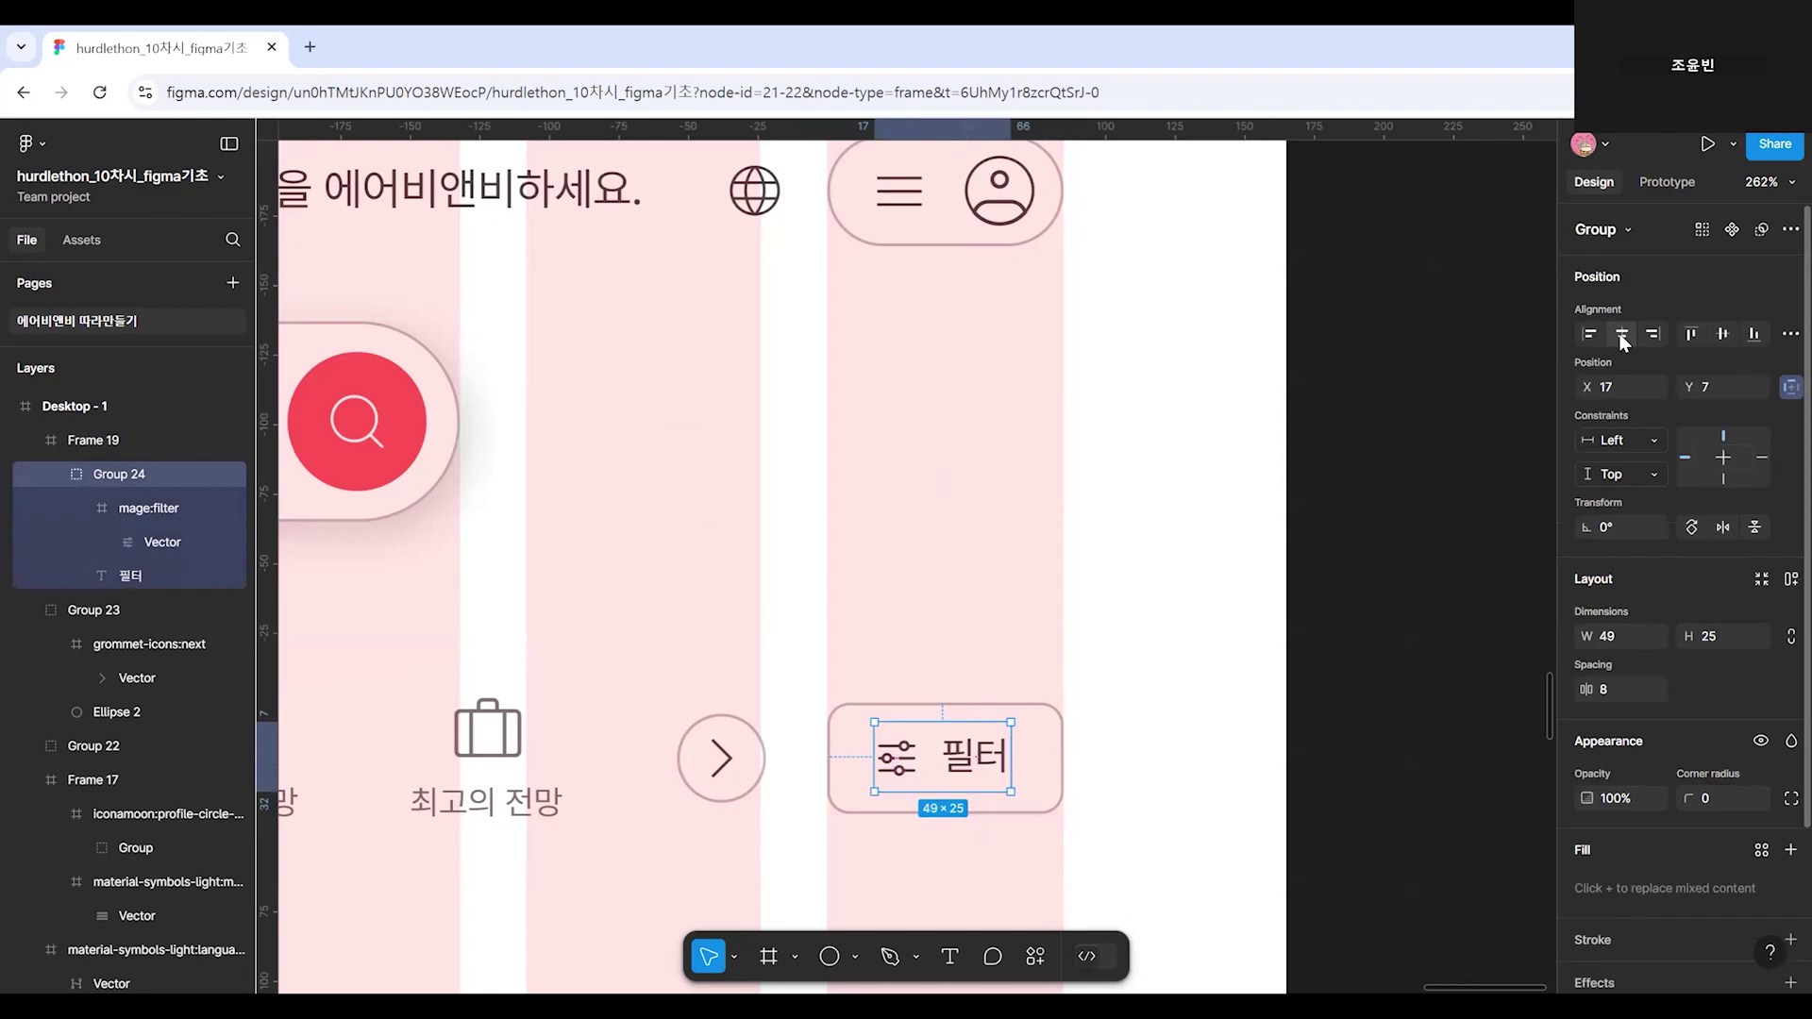
click(1623, 336)
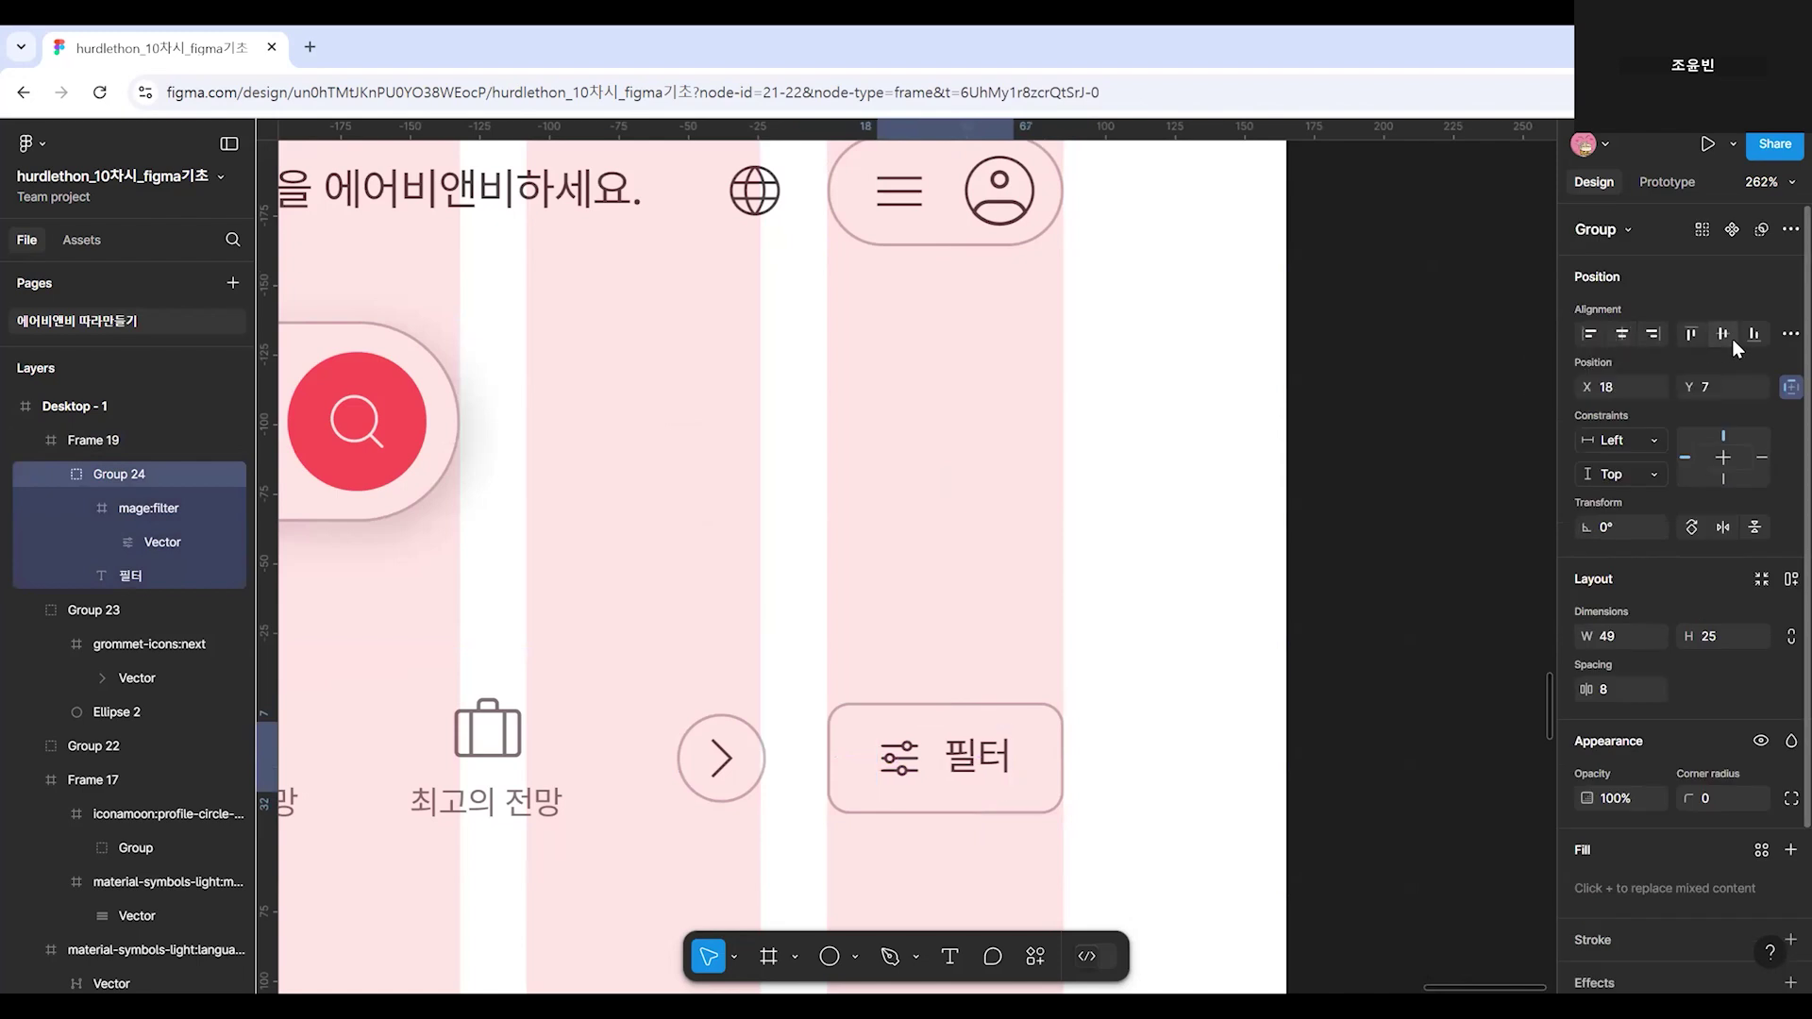
click(1266, 793)
Group the category icon row, the round next-arrow button and the filter button into one group.
scroll(1260, 794, down, 5)
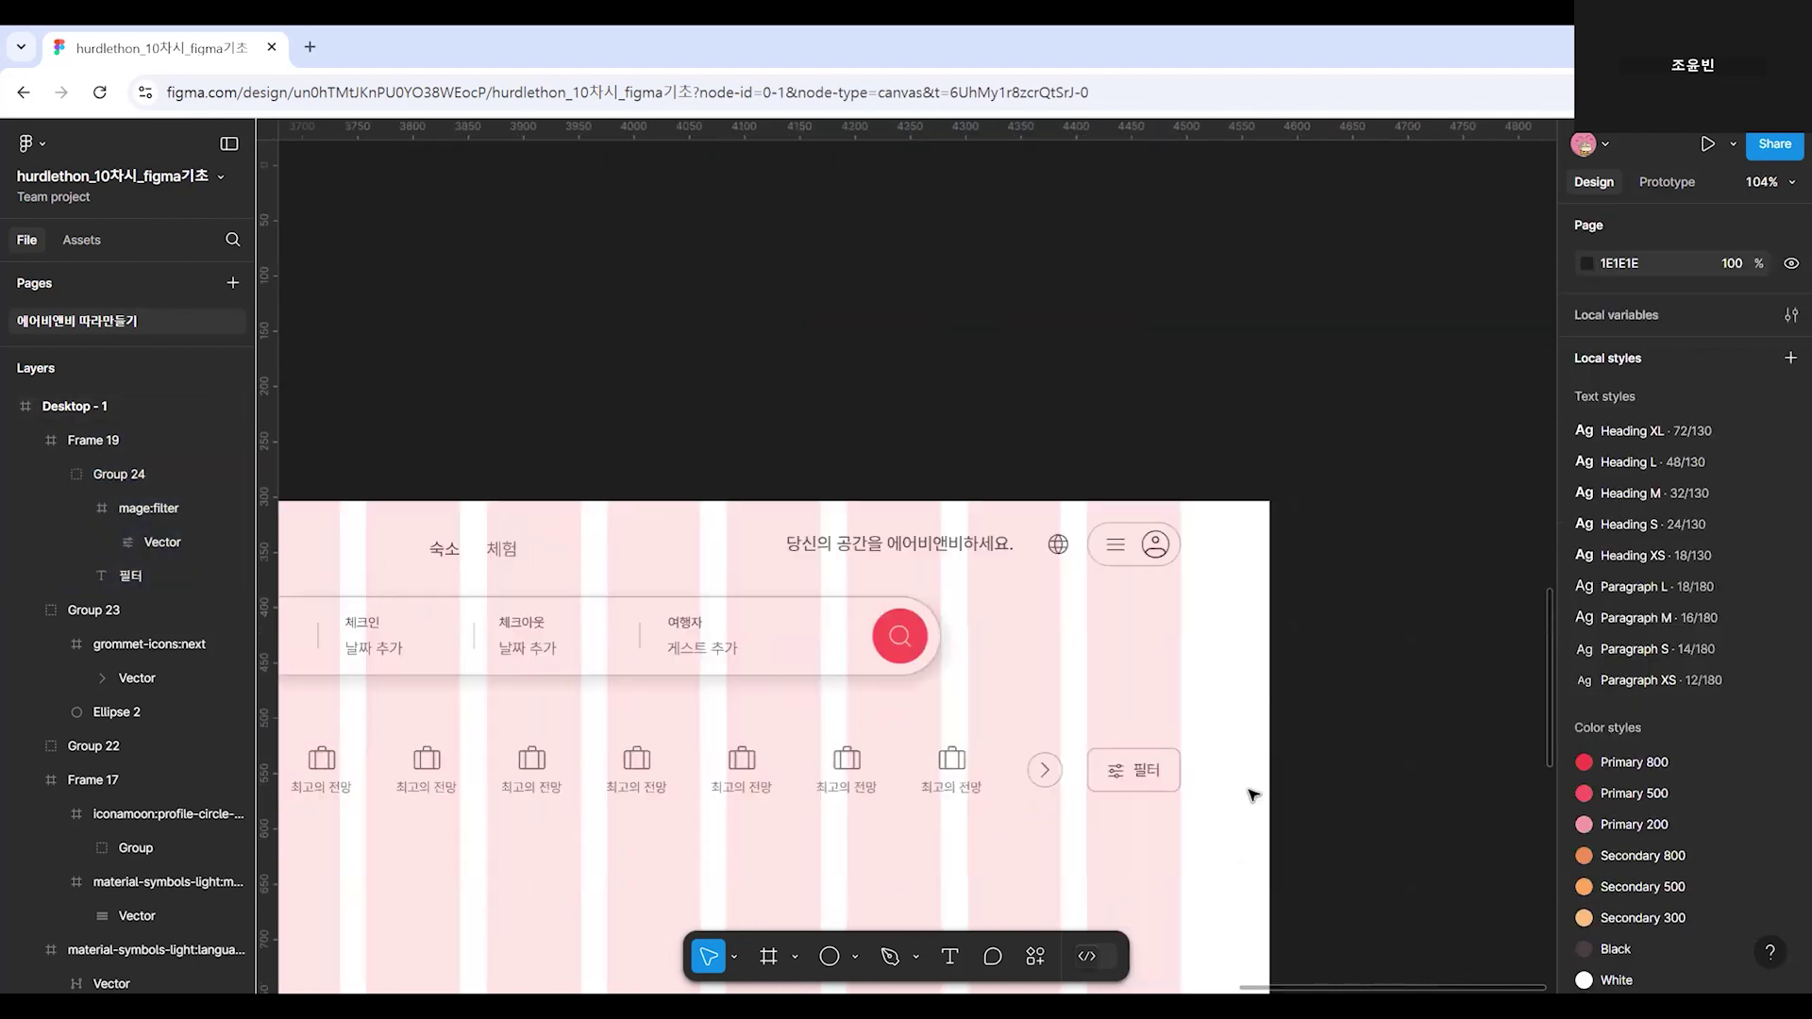
click(1255, 794)
key(shift+2)
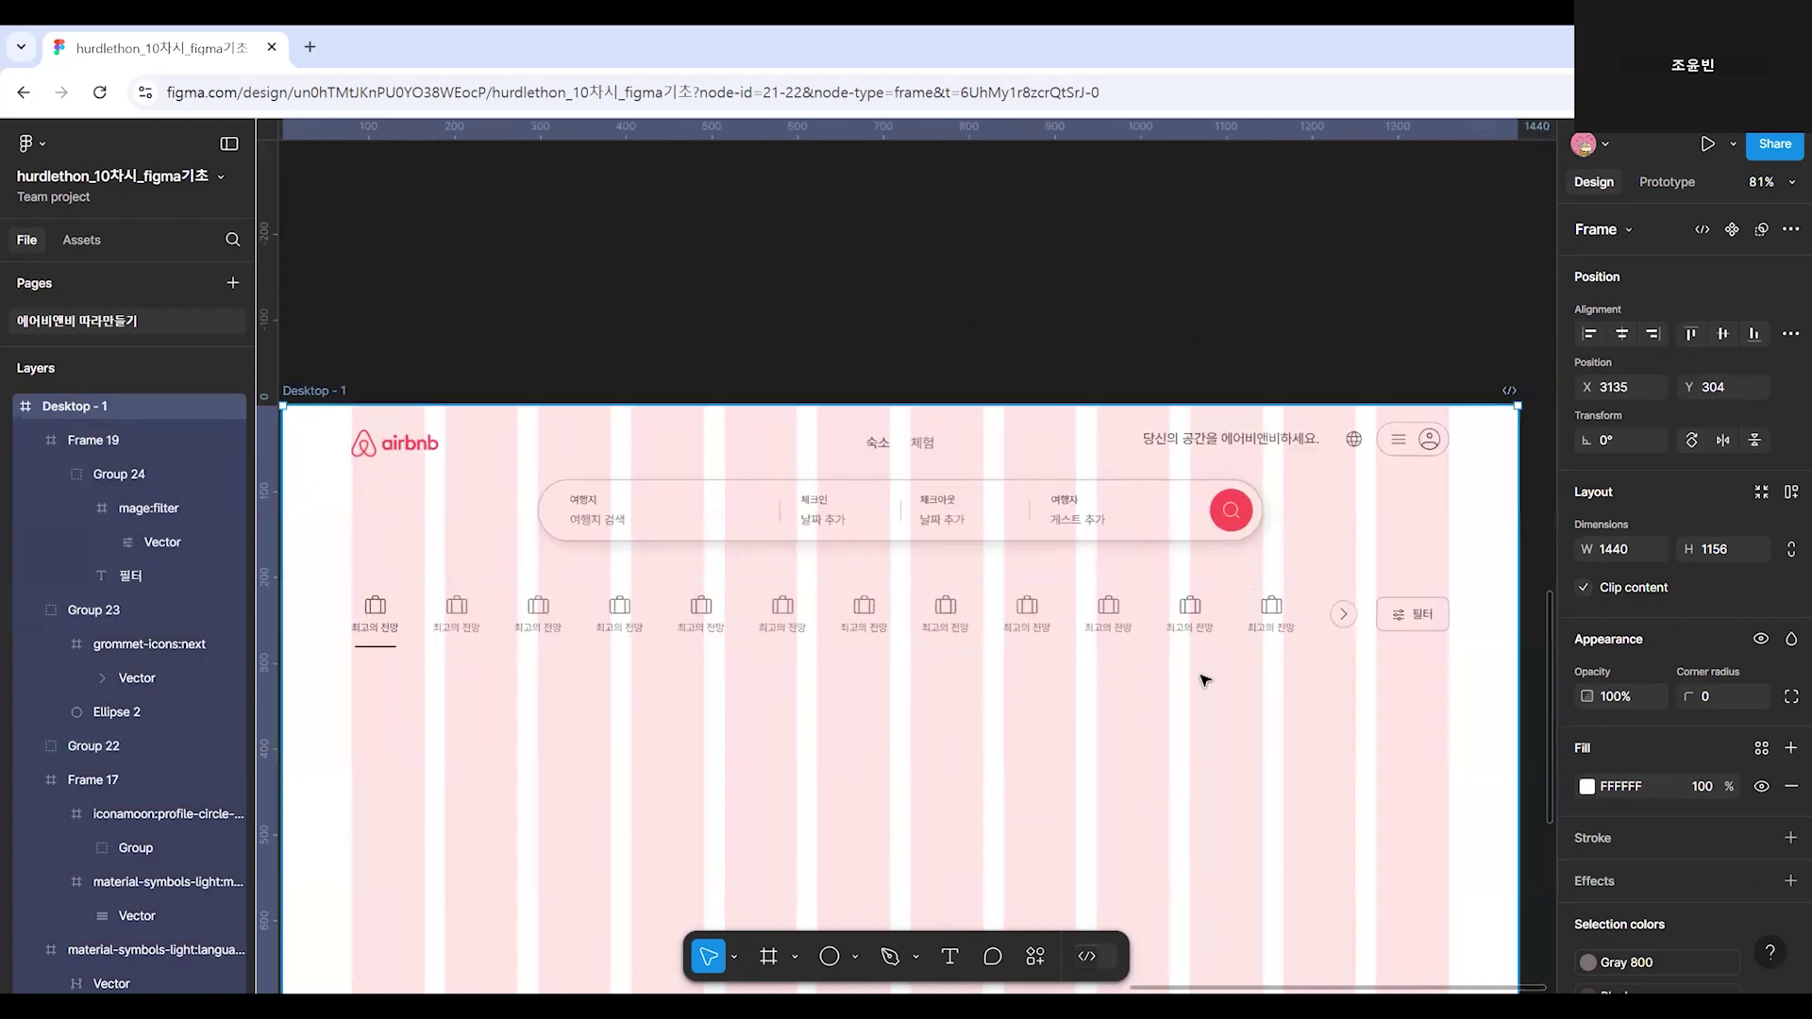
scroll(1206, 679, down, 3)
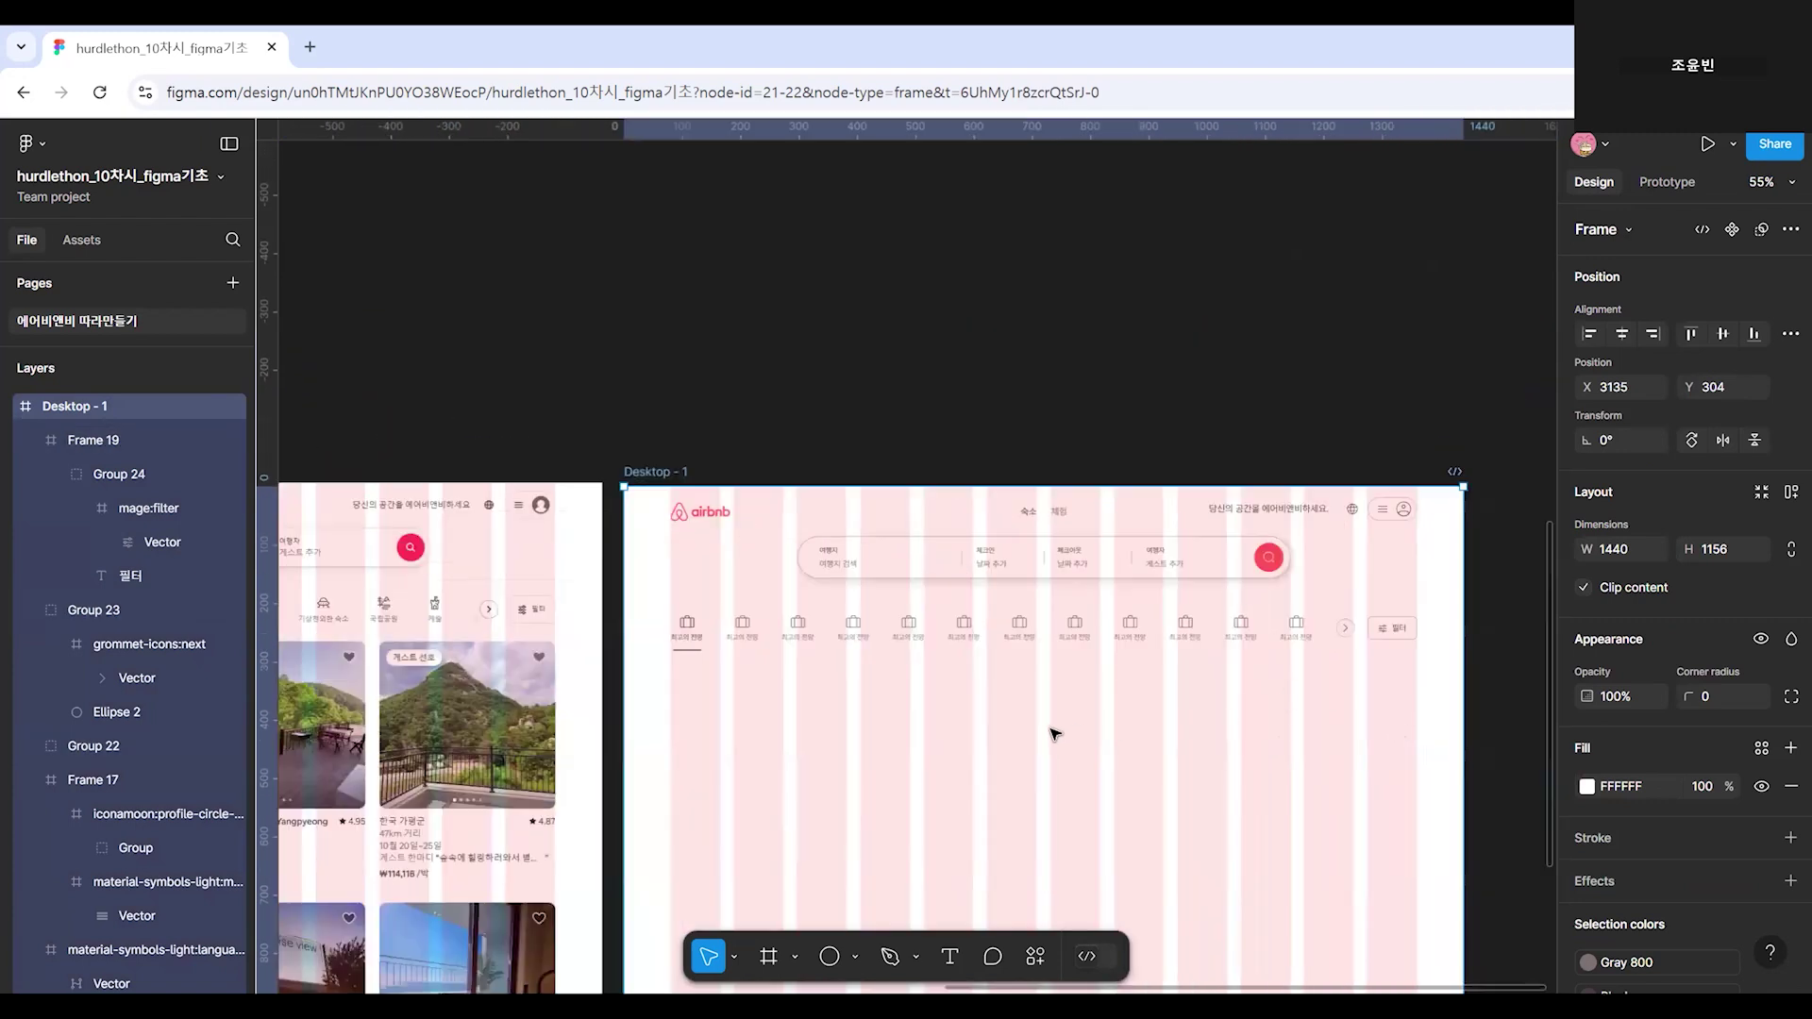
scroll(1057, 727, up, 5)
click(1227, 528)
scroll(955, 696, right, 5)
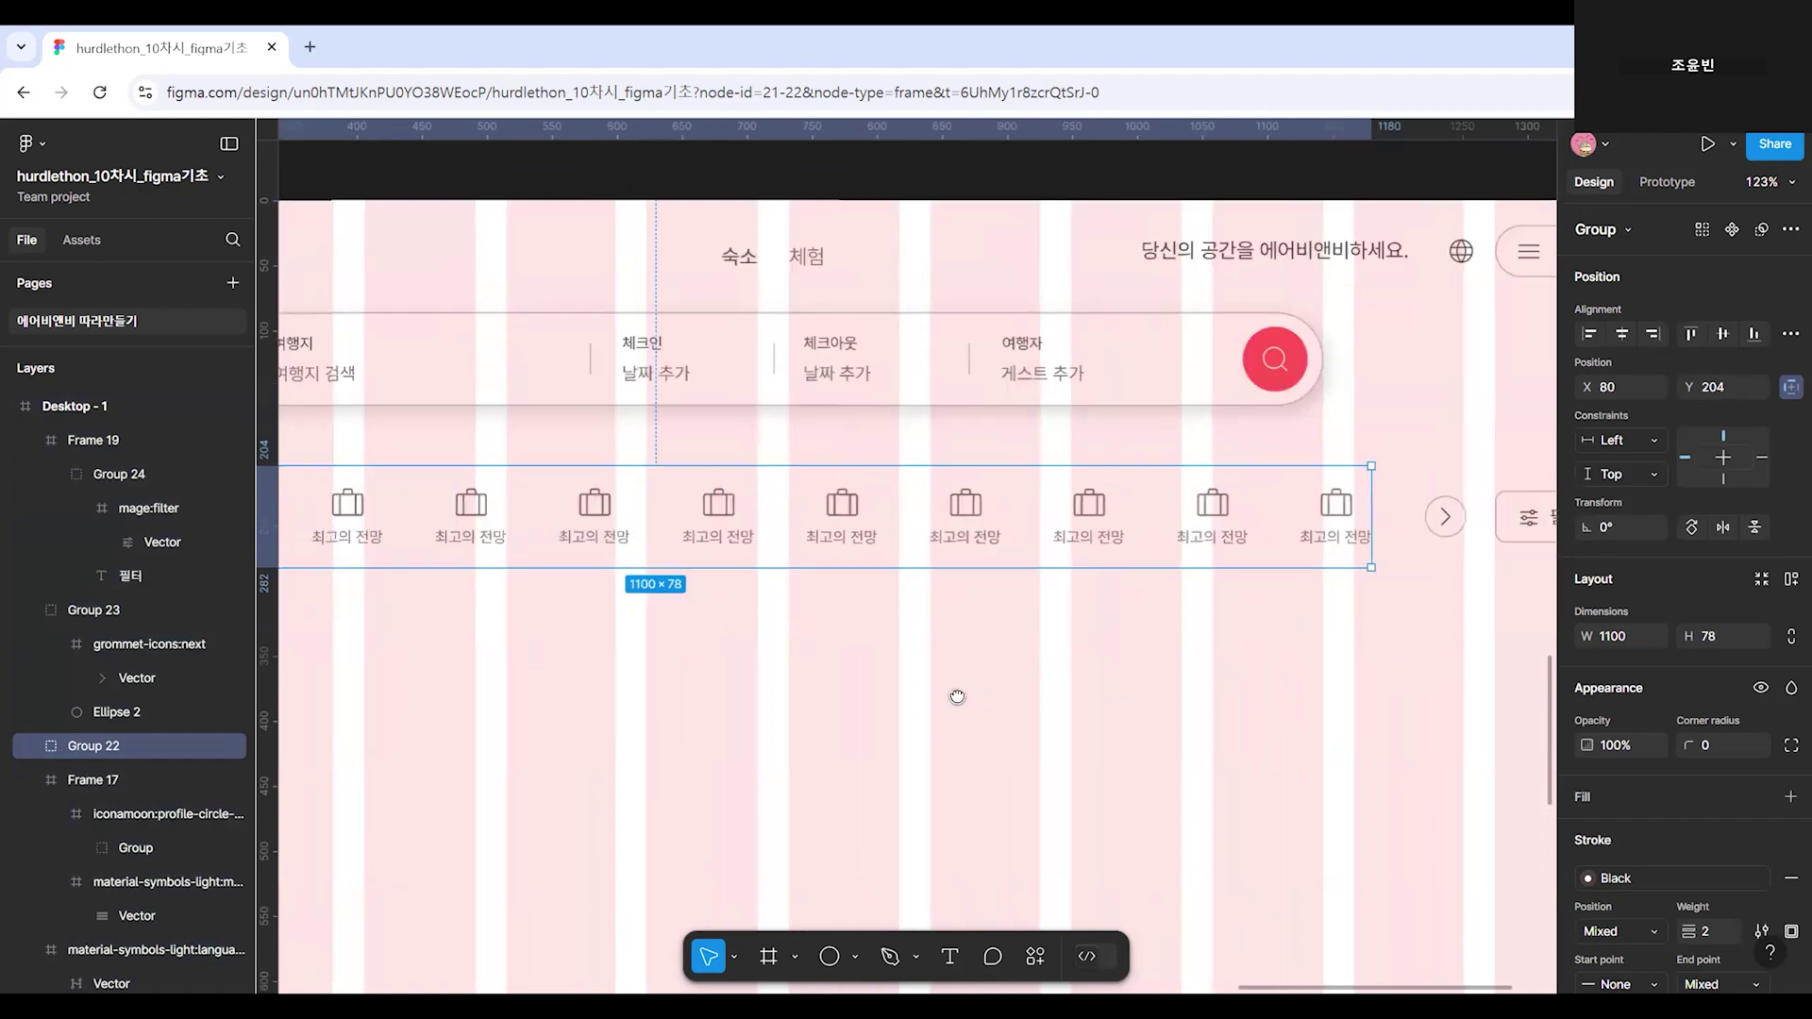
shift+click(1291, 531)
shift+click(1392, 525)
scroll(906, 708, down, 4)
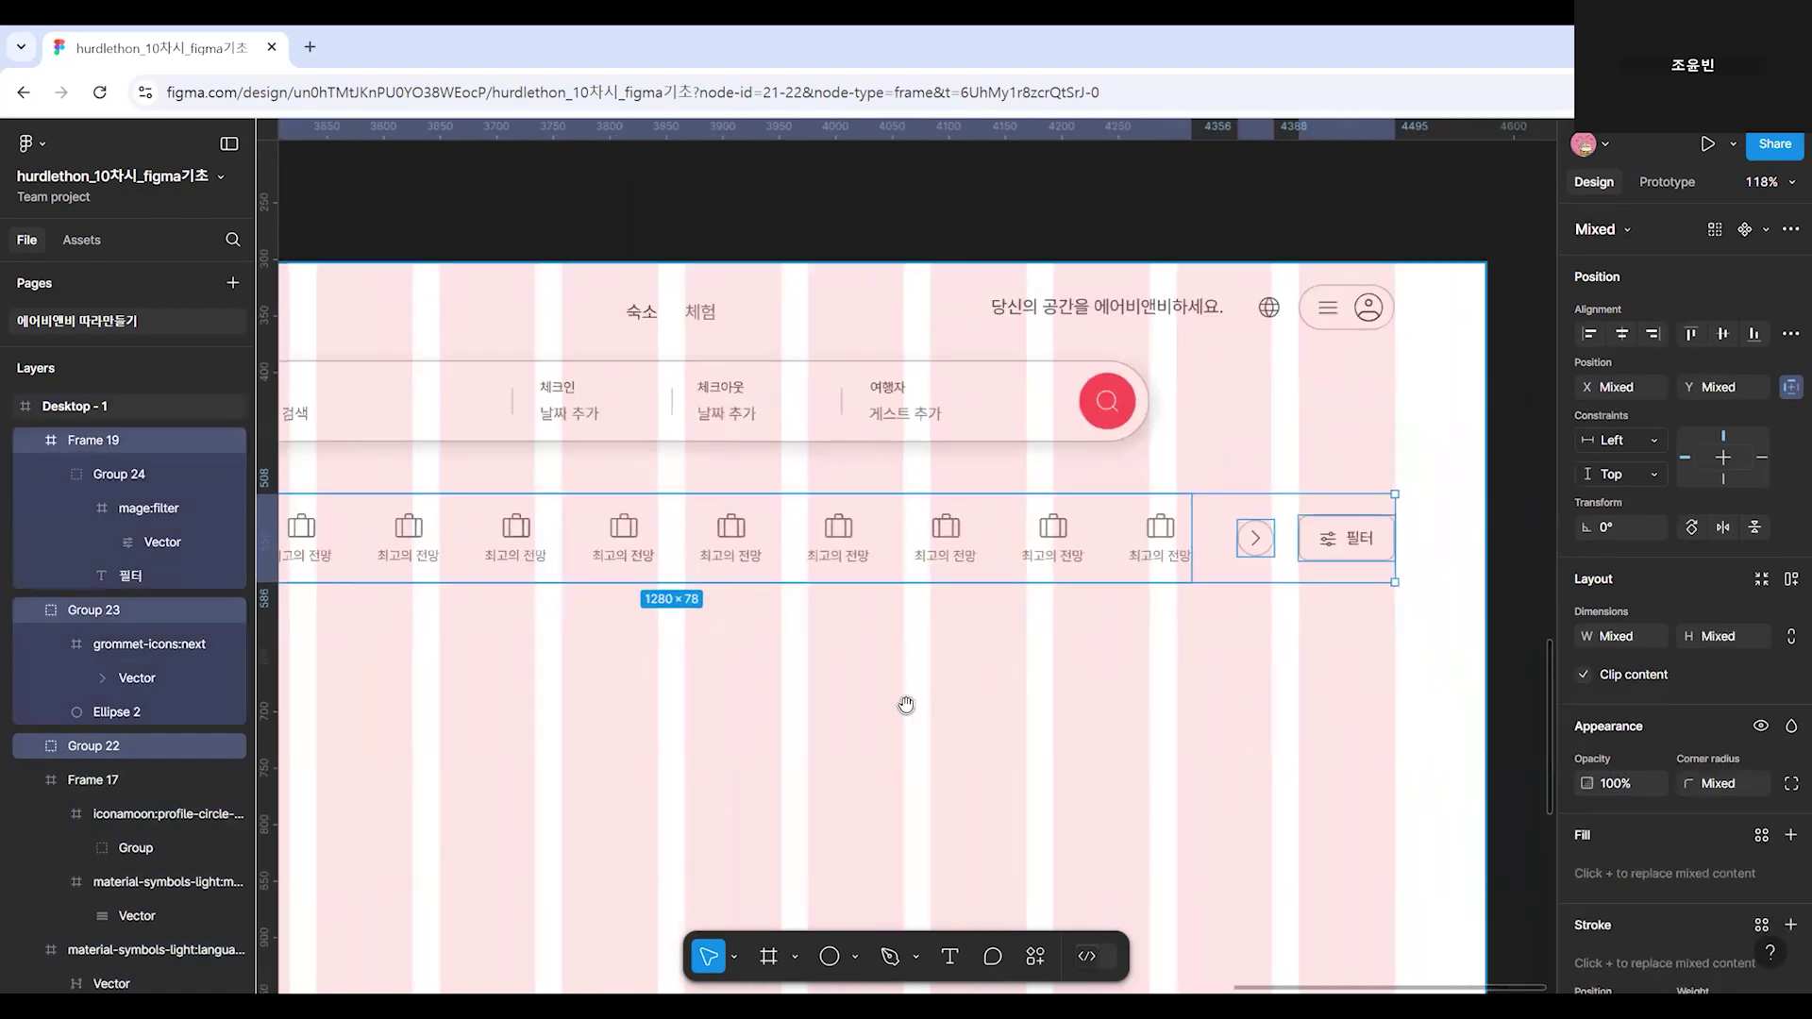
key(ctrl+g)
click(910, 713)
click(1121, 585)
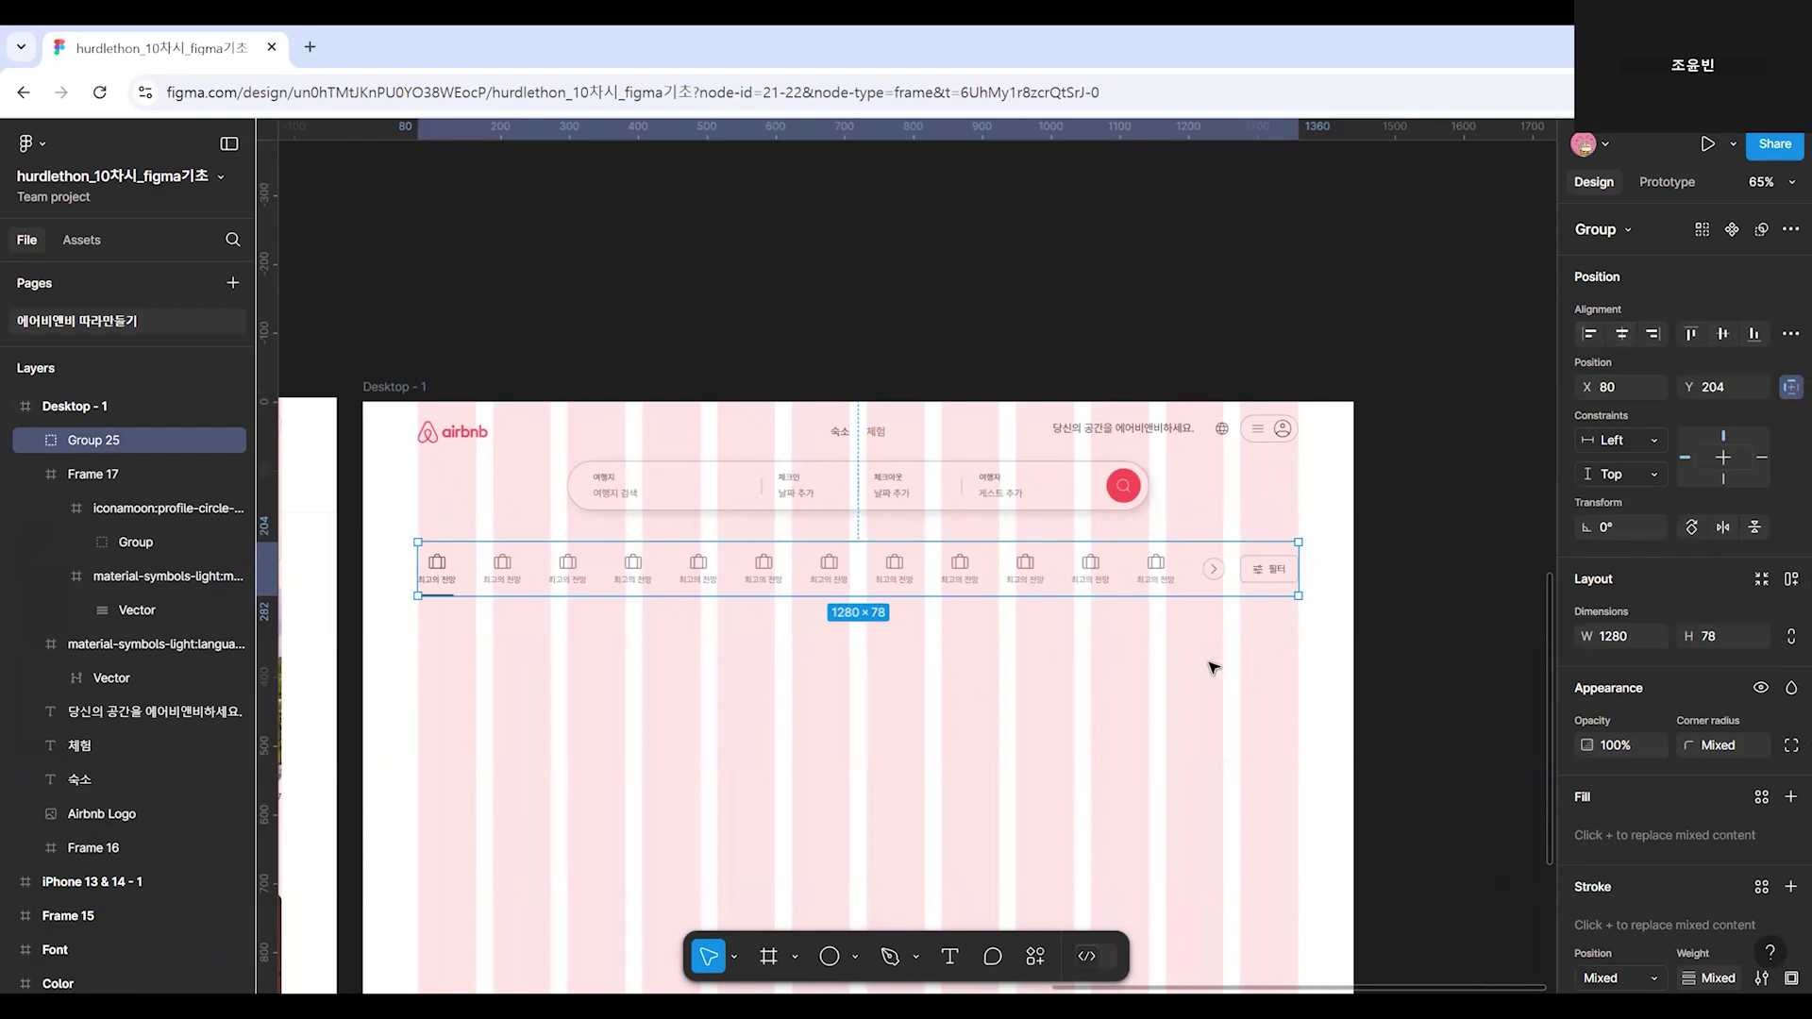
Examine the area between the search bar and the category row in the example frame against Desktop - 1.
click(862, 769)
drag(861, 768, 1507, 743)
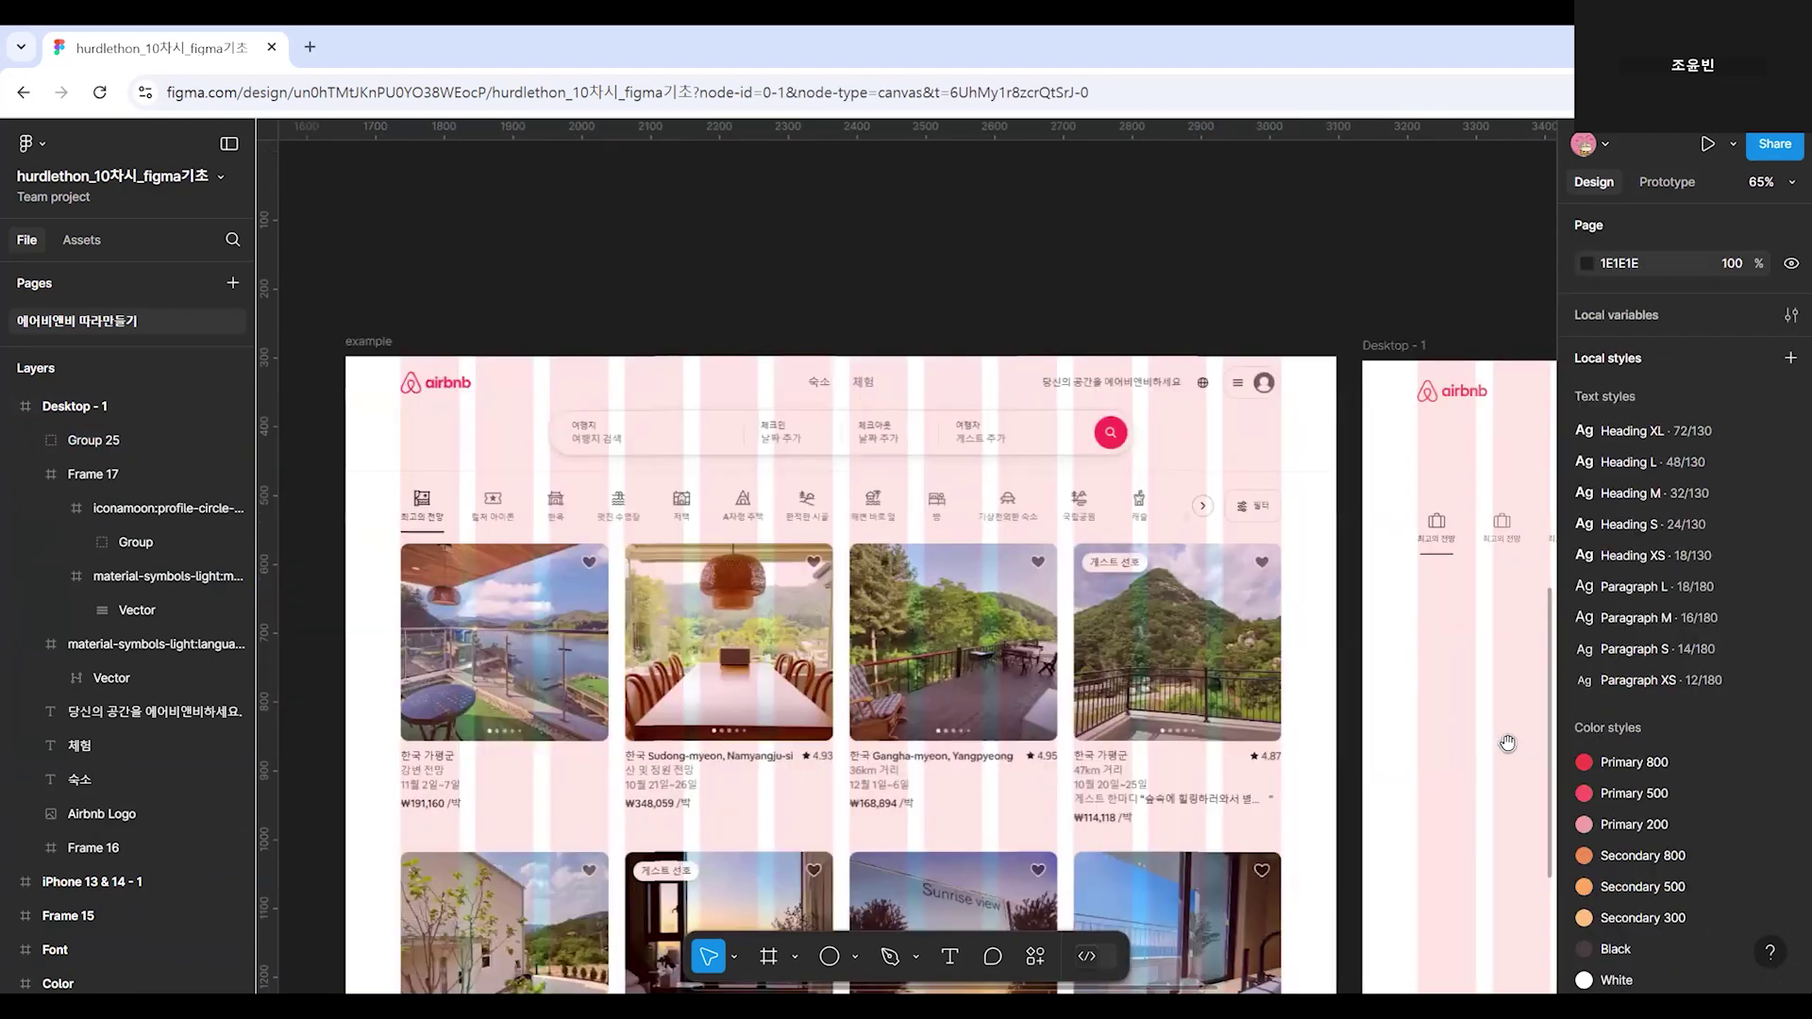
scroll(425, 567, up, 5)
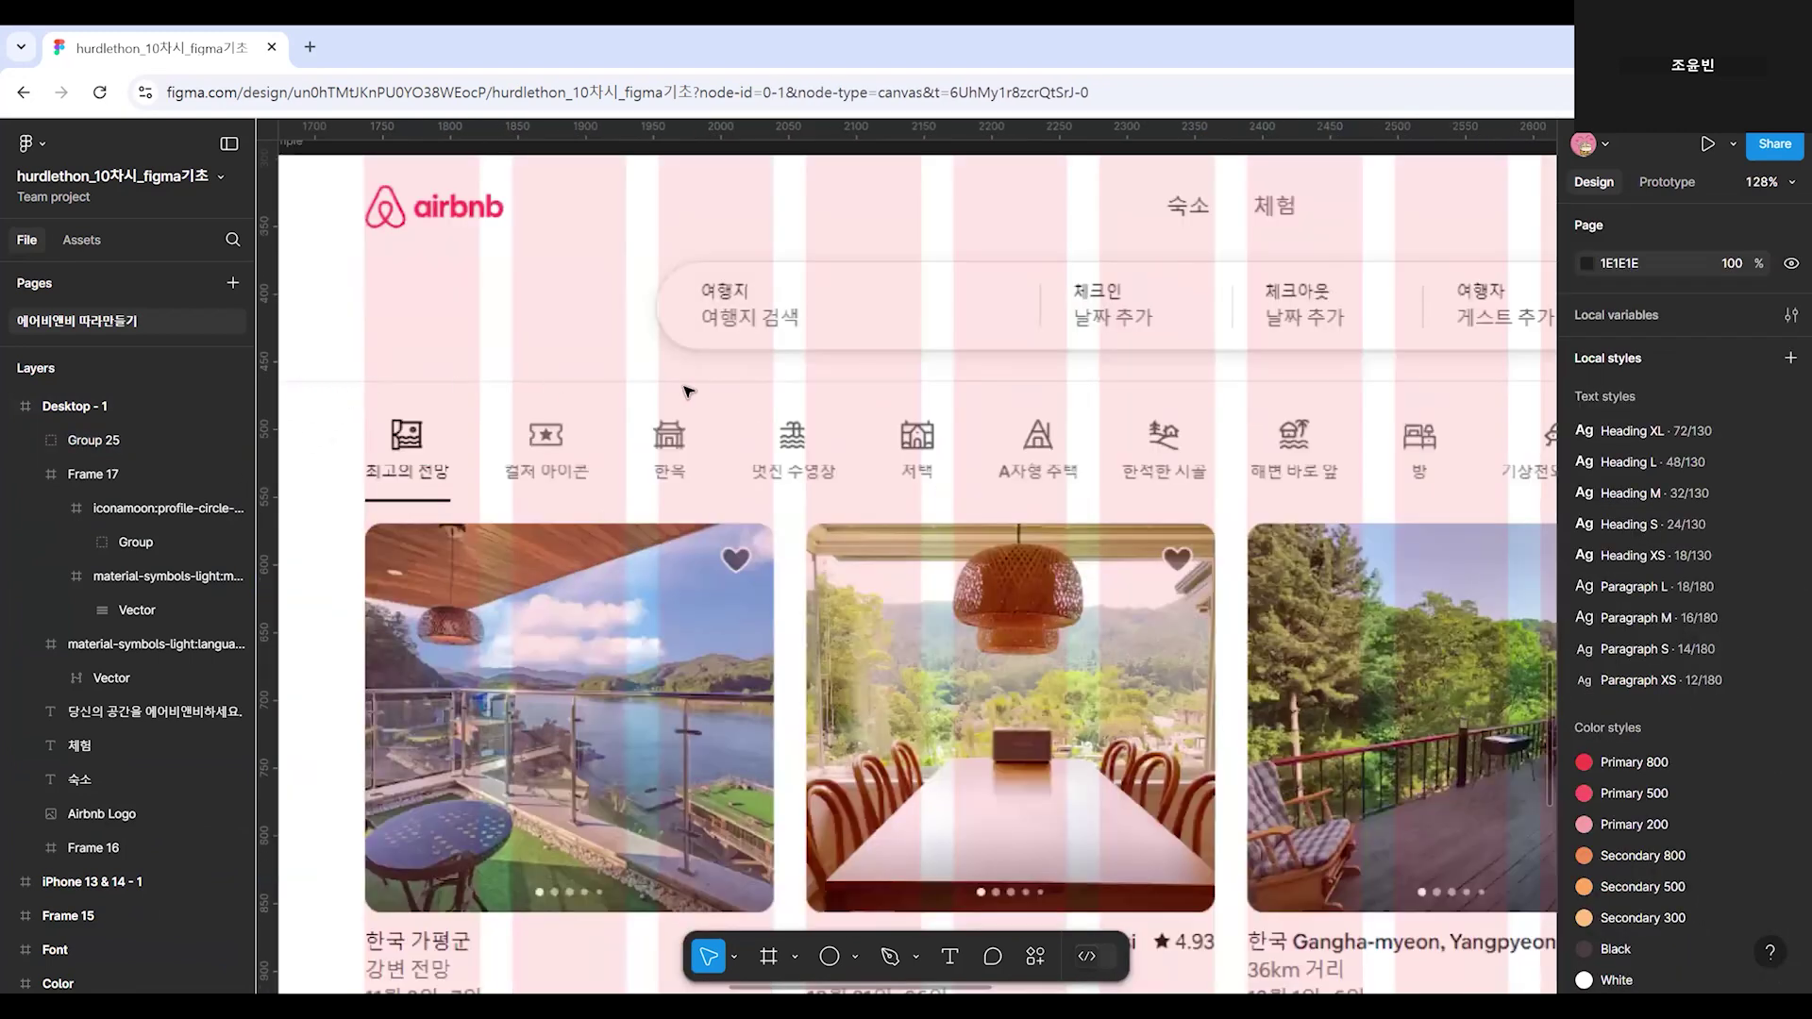
drag(1222, 456, 534, 481)
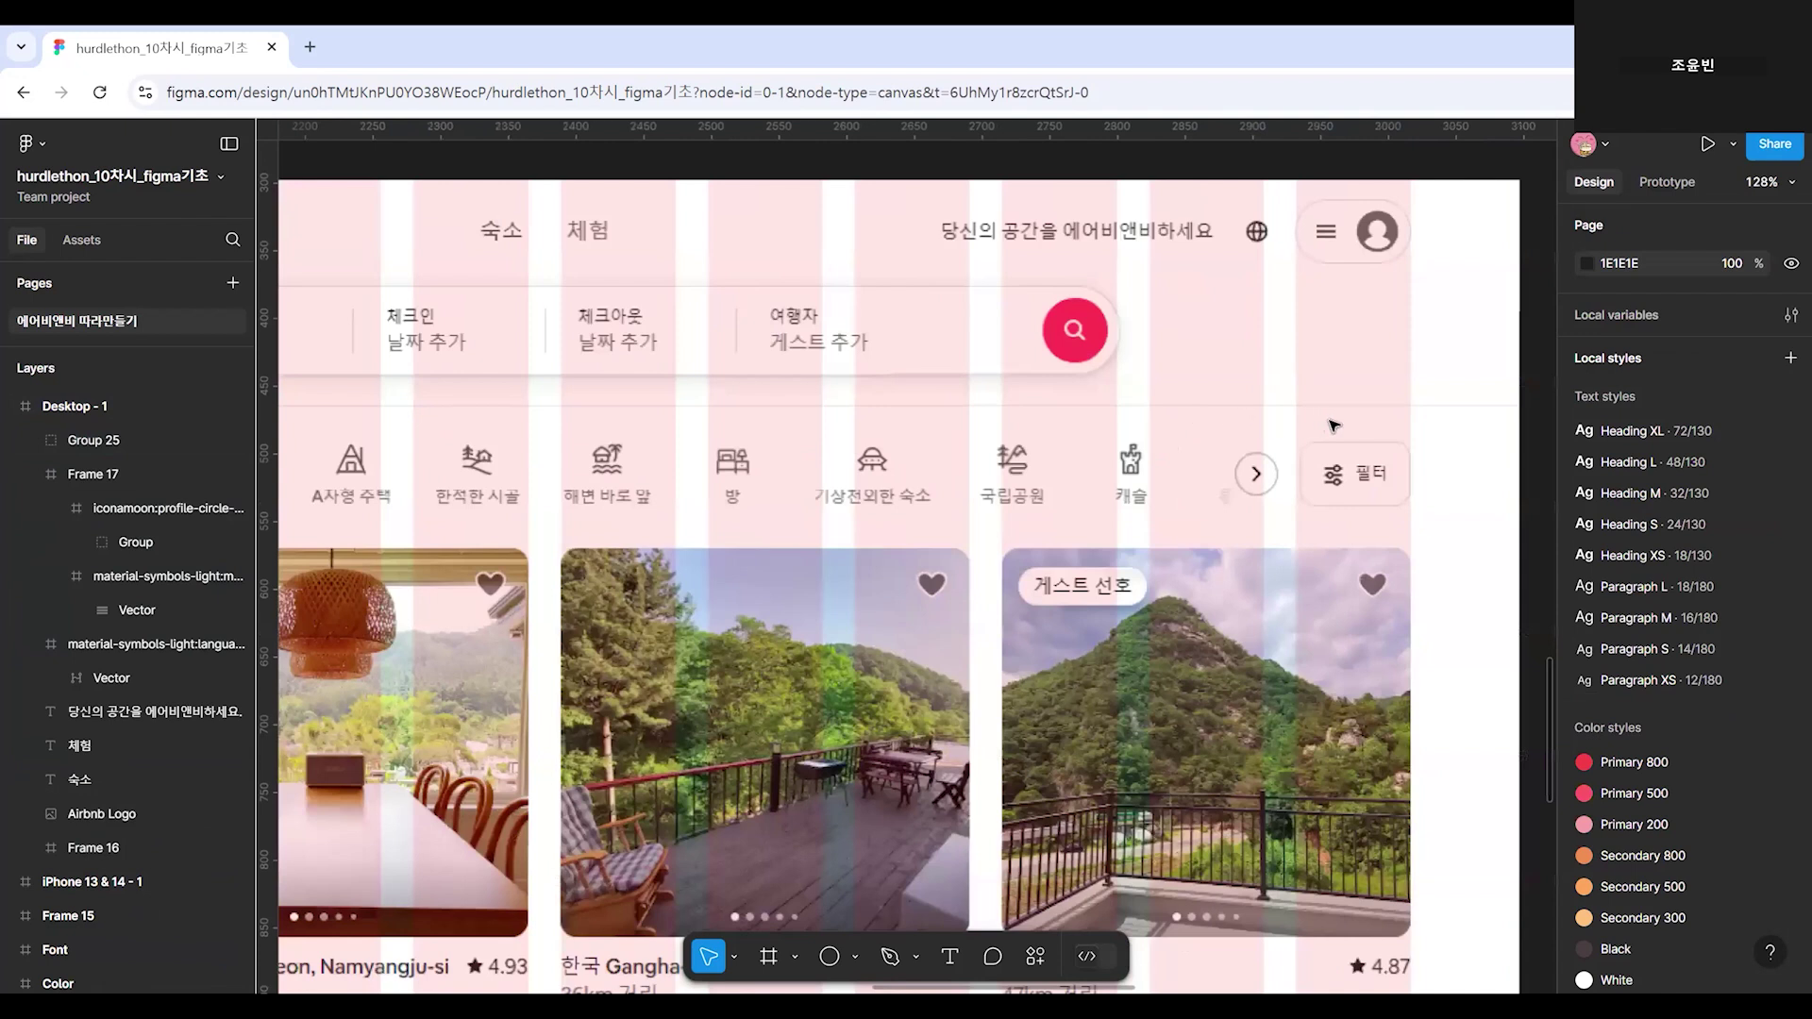
drag(811, 534, 636, 538)
scroll(898, 545, right, 7)
scroll(836, 515, down, 1)
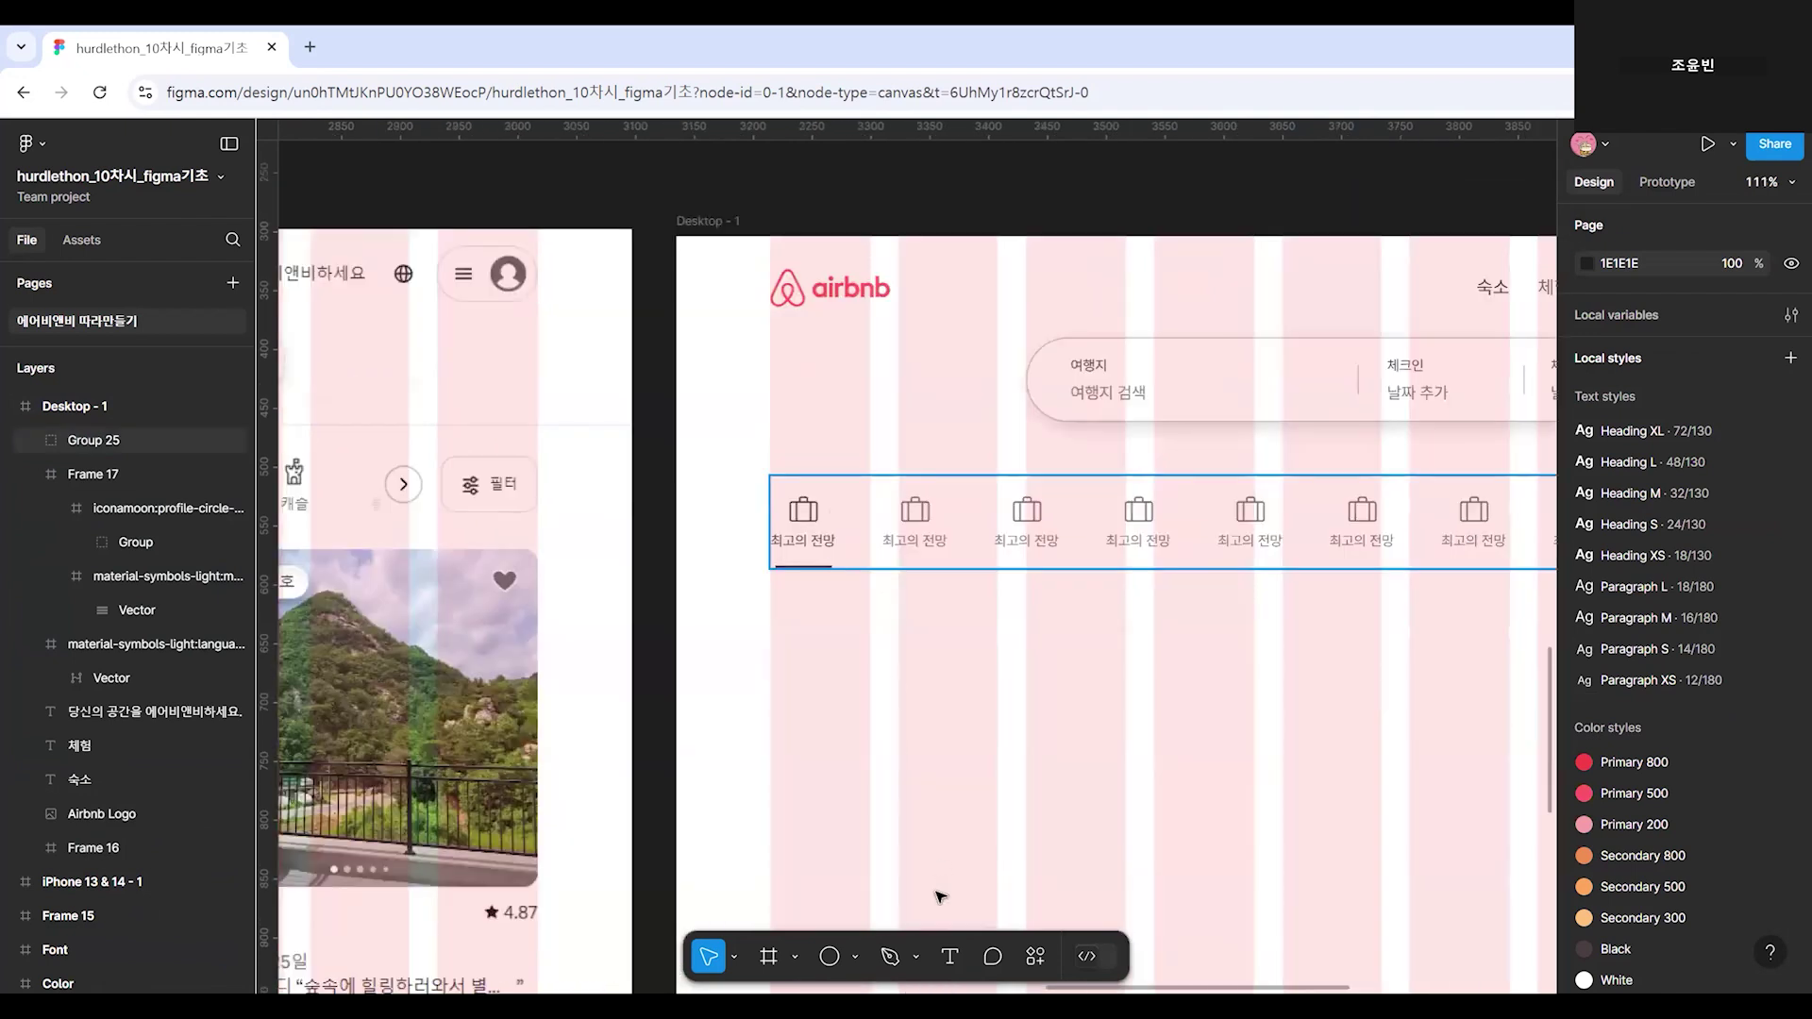
Draw a 1440-wide horizontal divider line across Desktop - 1 between the search bar and category row, at X 3135, Y 485.
click(853, 963)
click(883, 777)
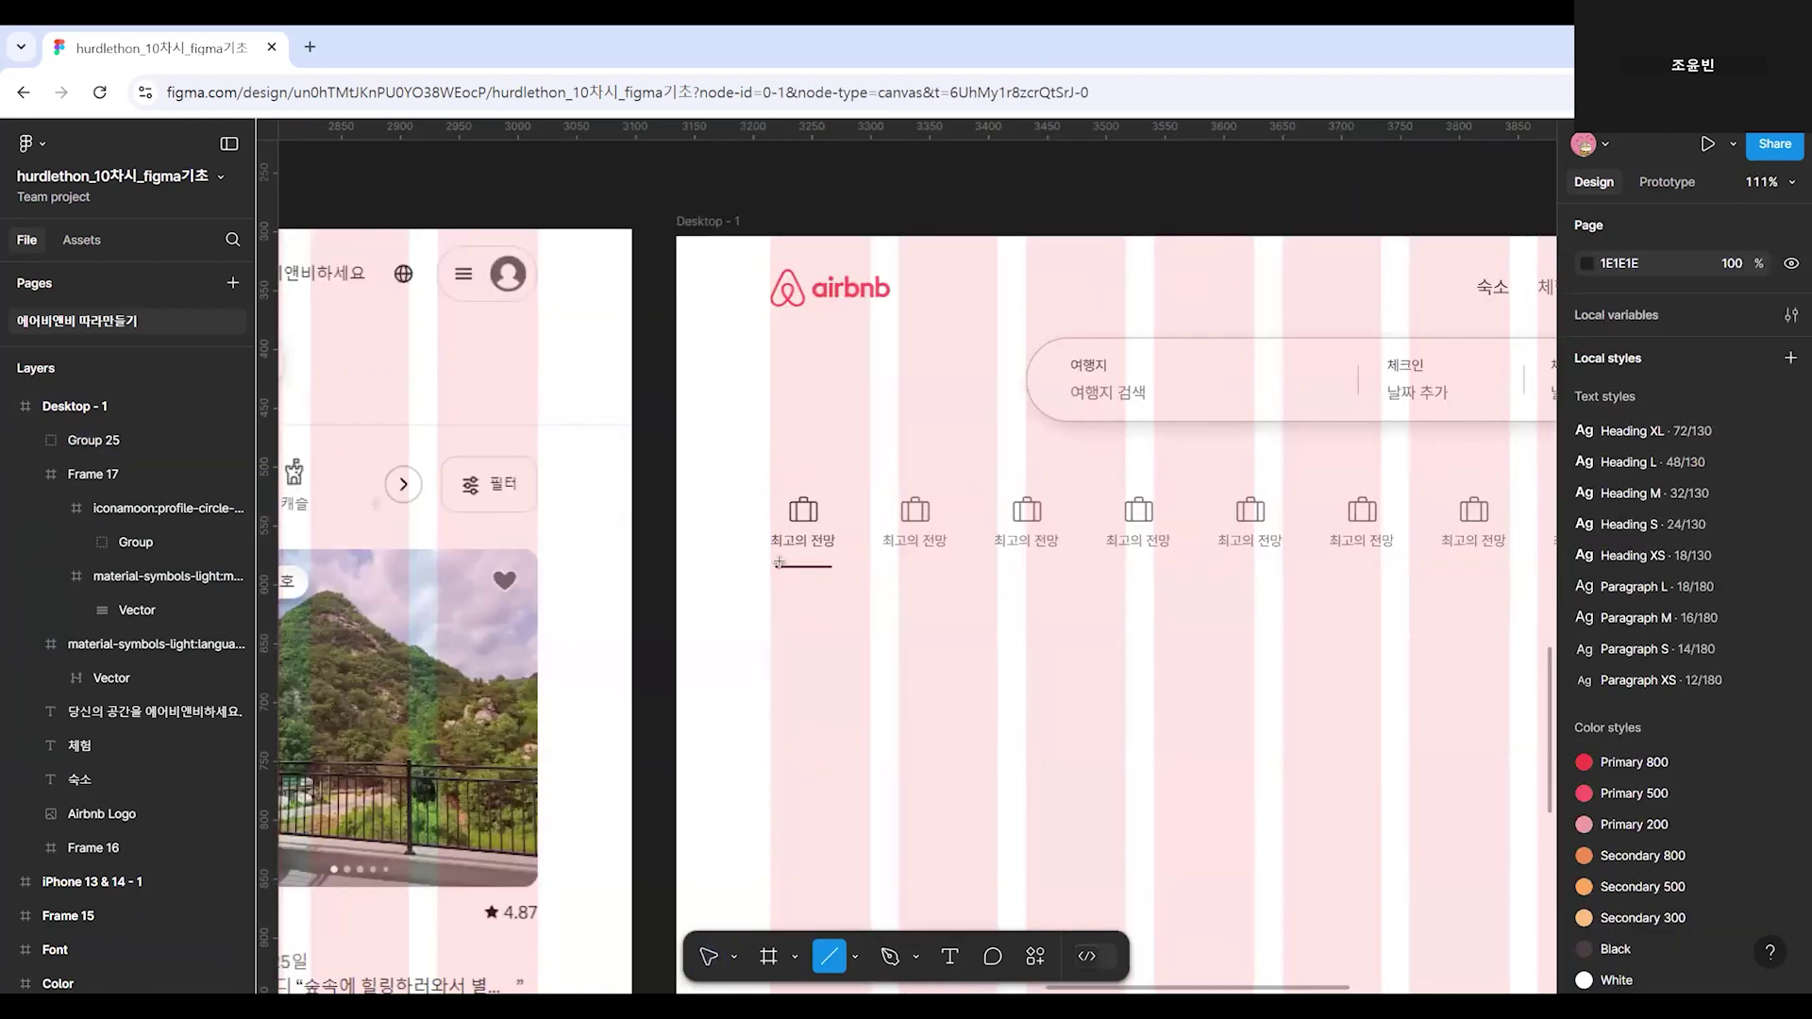
scroll(1157, 485, right, 5)
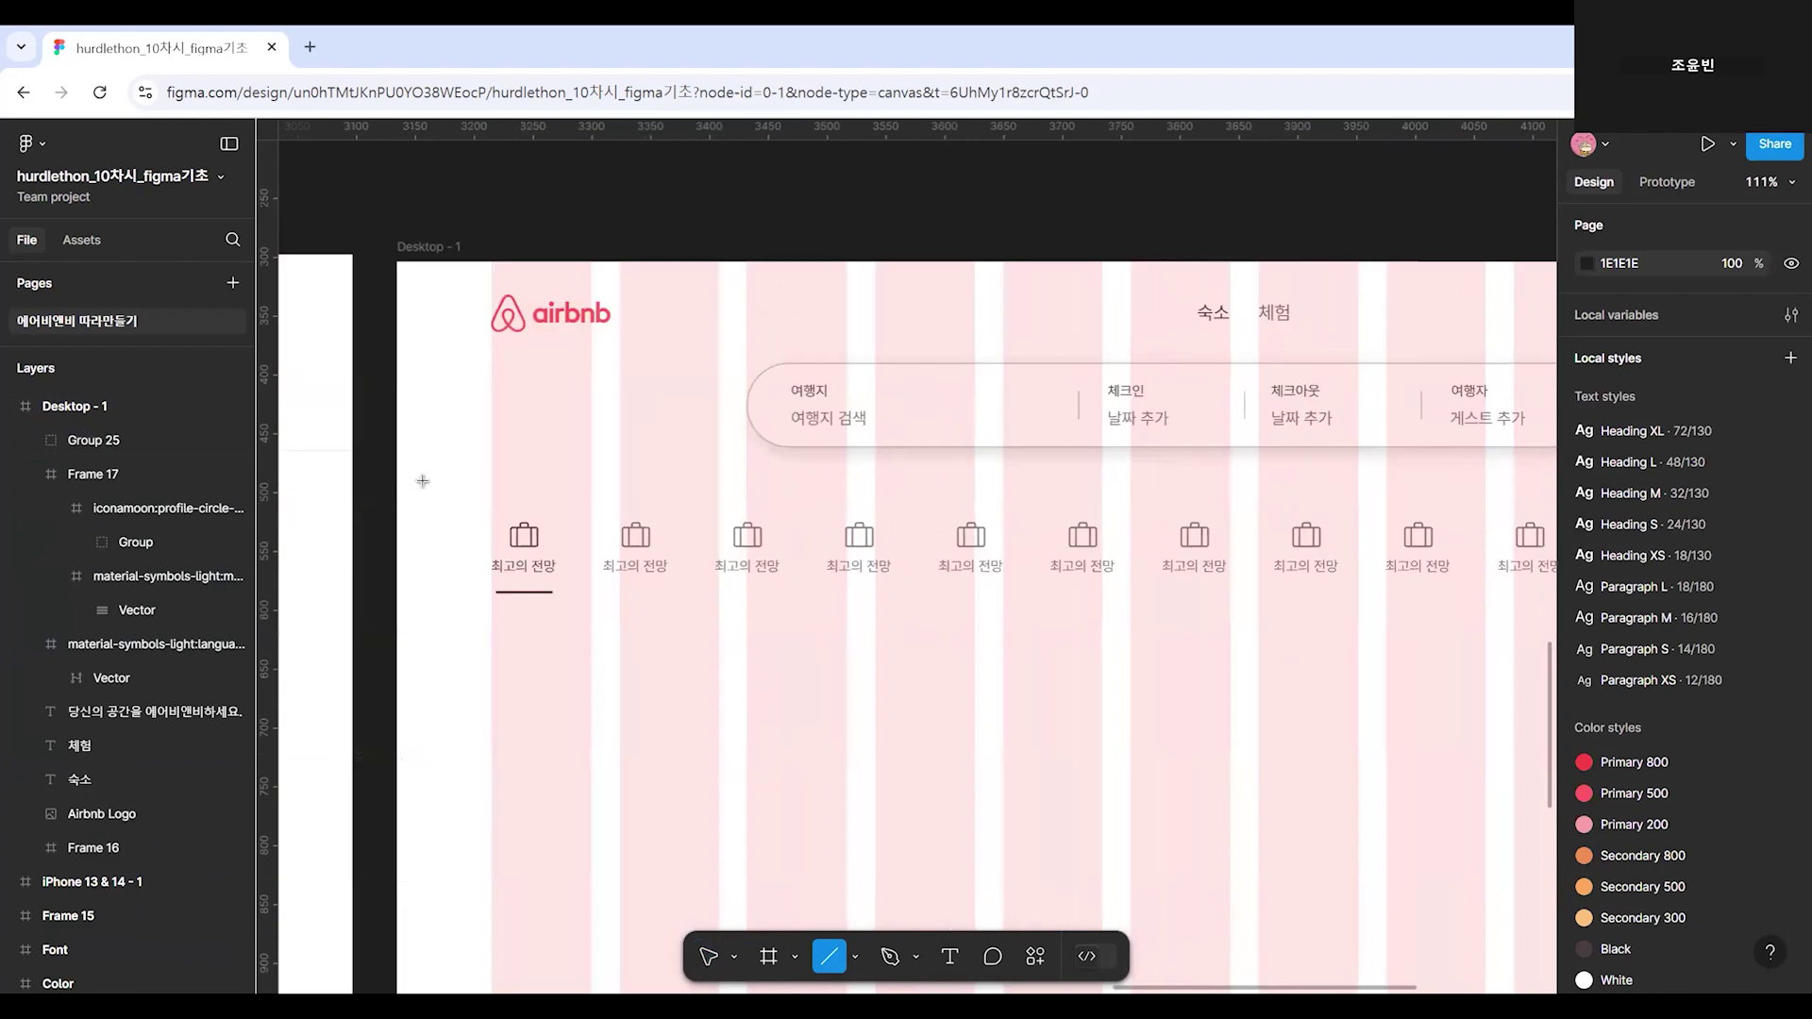
mouse_move(430, 488)
mouse_down()
mouse_move(1656, 490)
mouse_move(1416, 491)
mouse_move(1439, 491)
mouse_up()
scroll(1440, 491, left, 8)
scroll(829, 541, left, 5)
drag(832, 523, 800, 521)
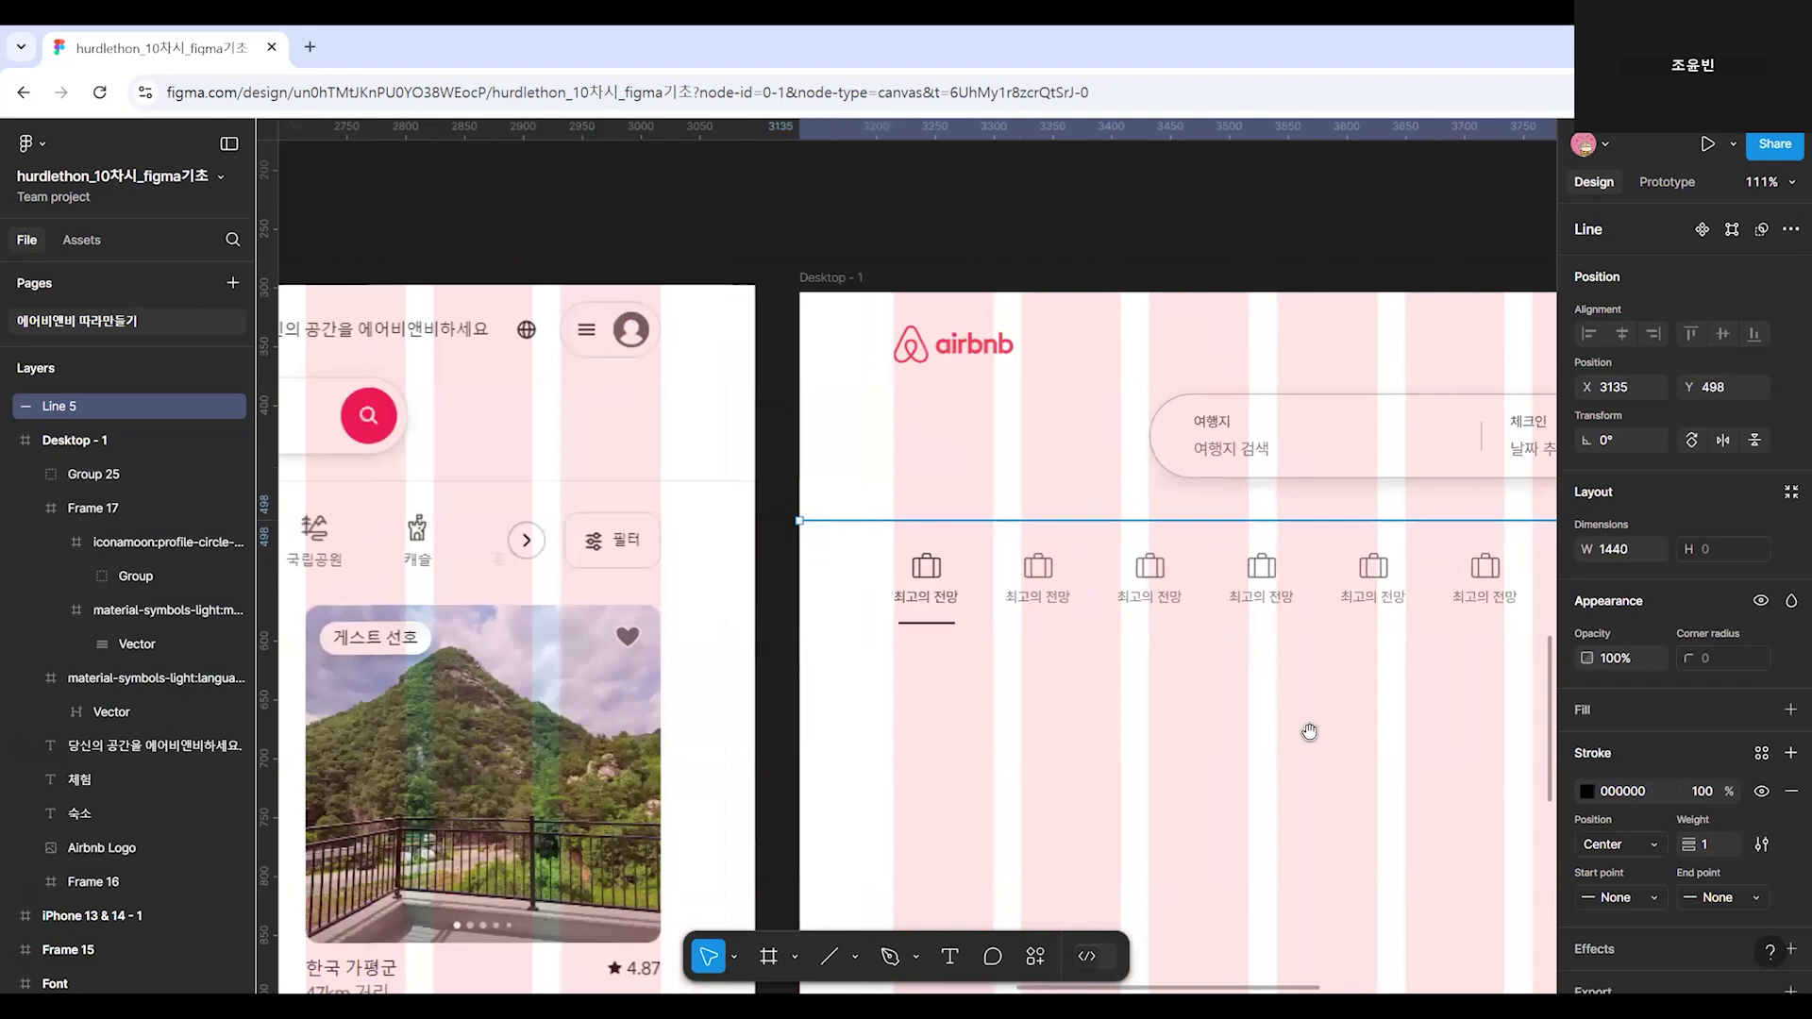
scroll(1309, 732, right, 5)
drag(902, 550, 902, 534)
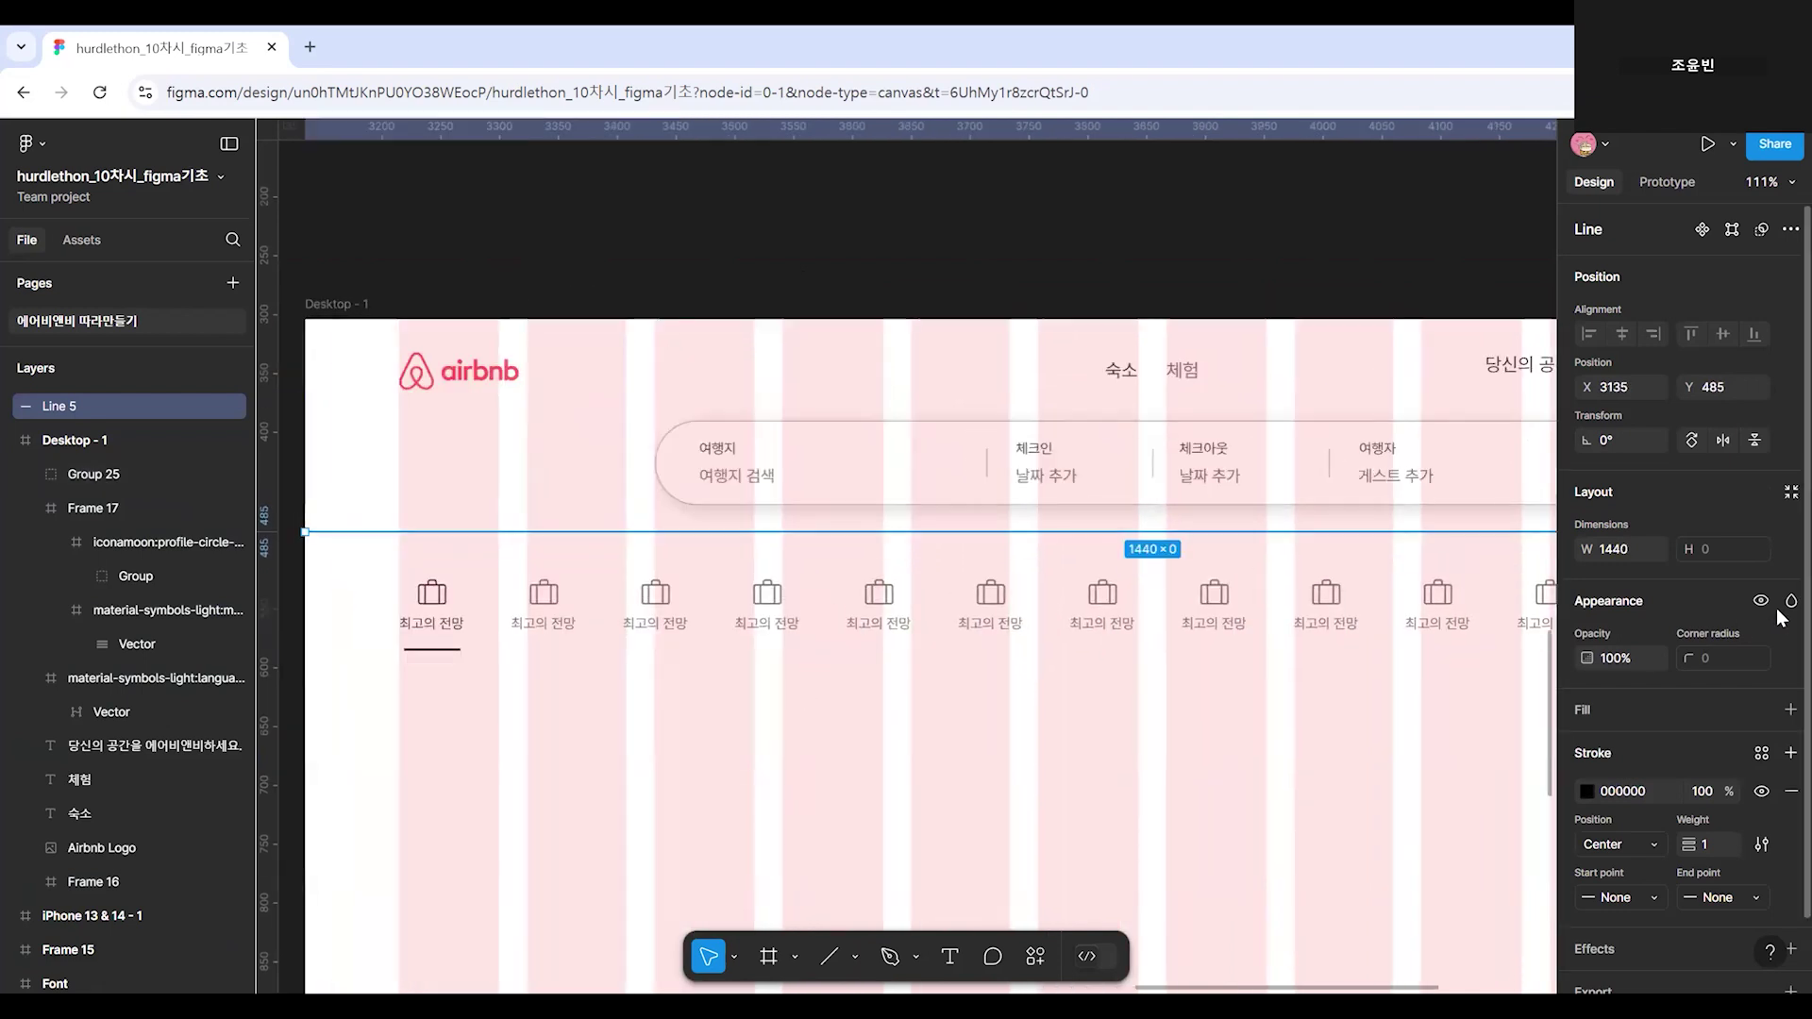
Apply the Gray 400 color style to the divider line's stroke, after trying Gray 600.
click(1761, 752)
scroll(1510, 776, down, 3)
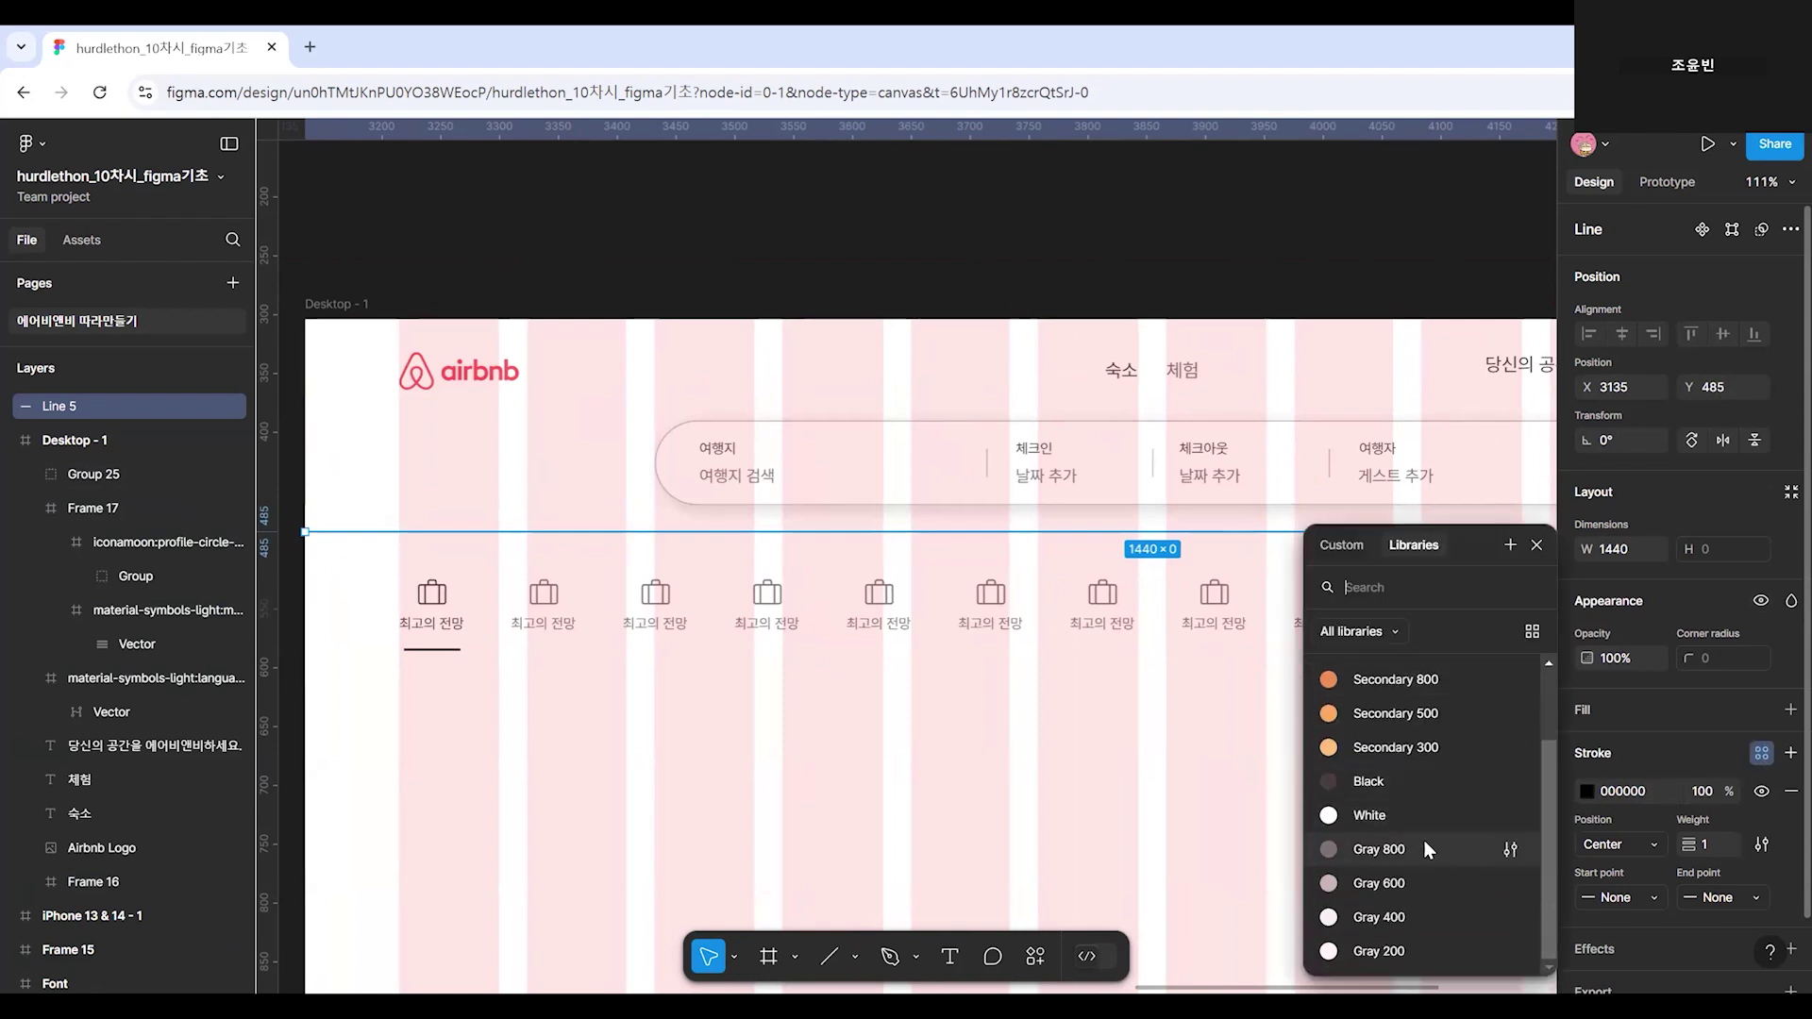
click(1414, 884)
key(Escape)
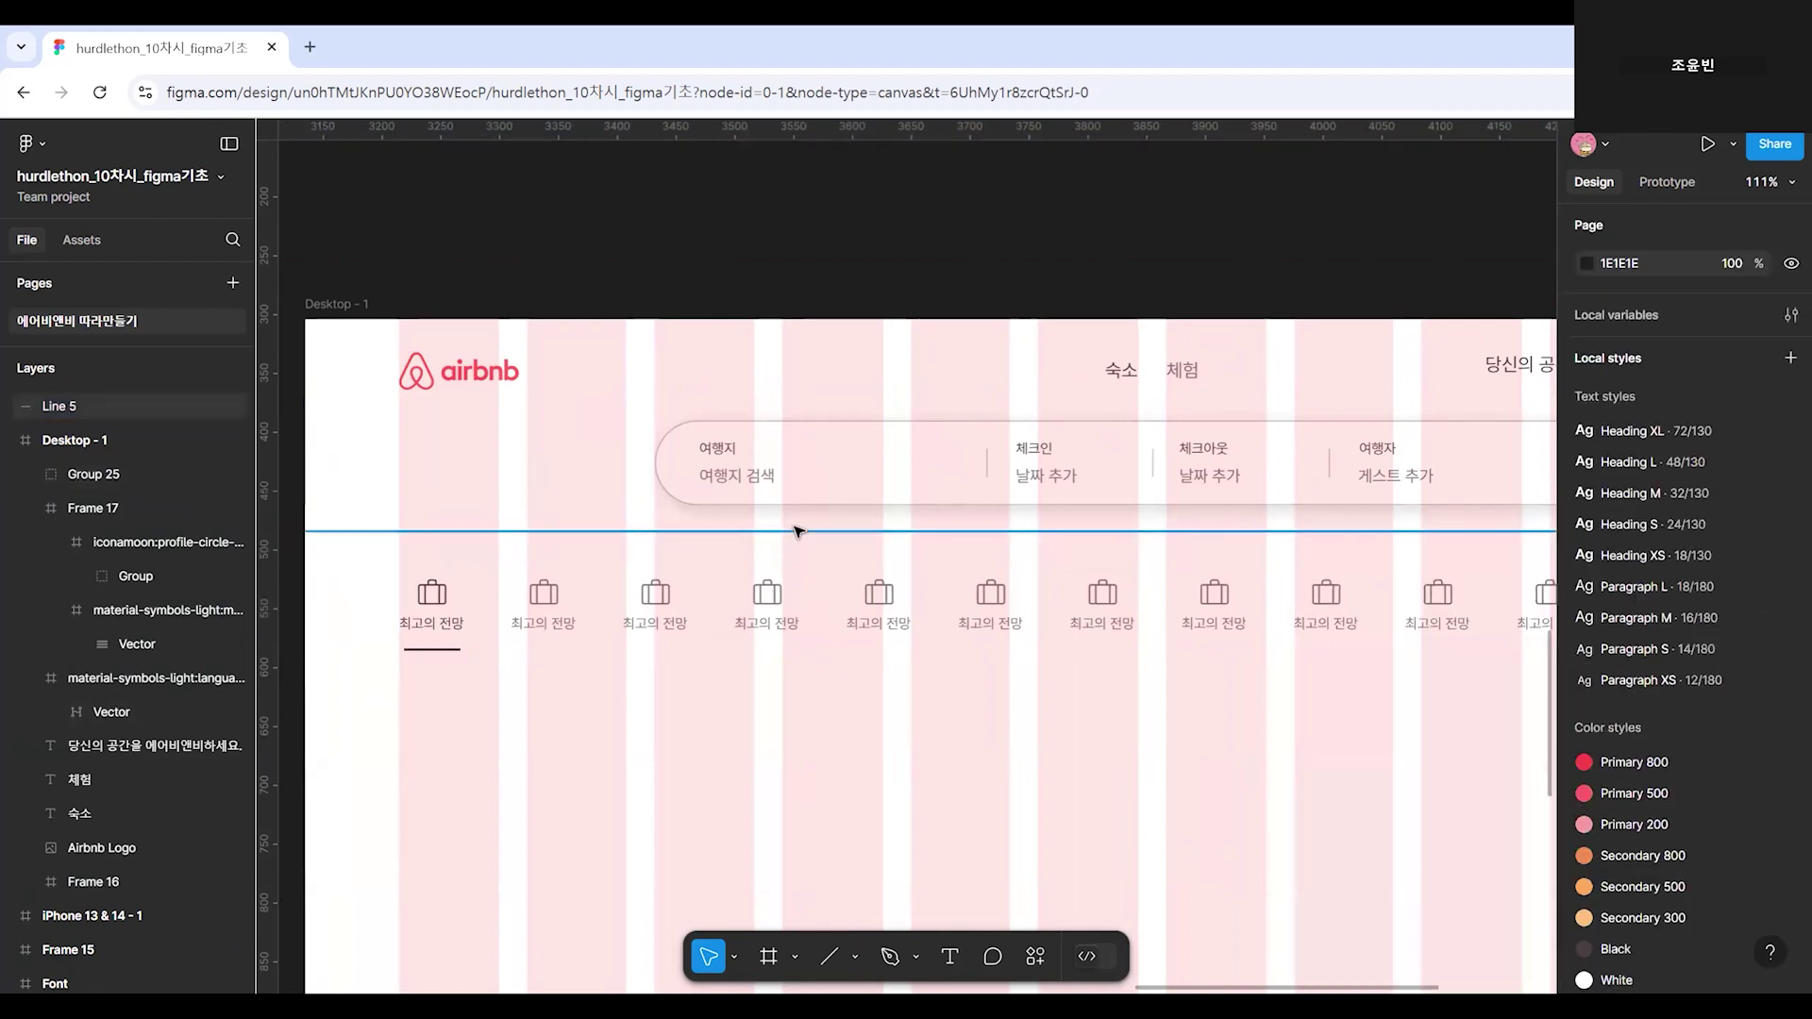
click(798, 531)
click(1662, 793)
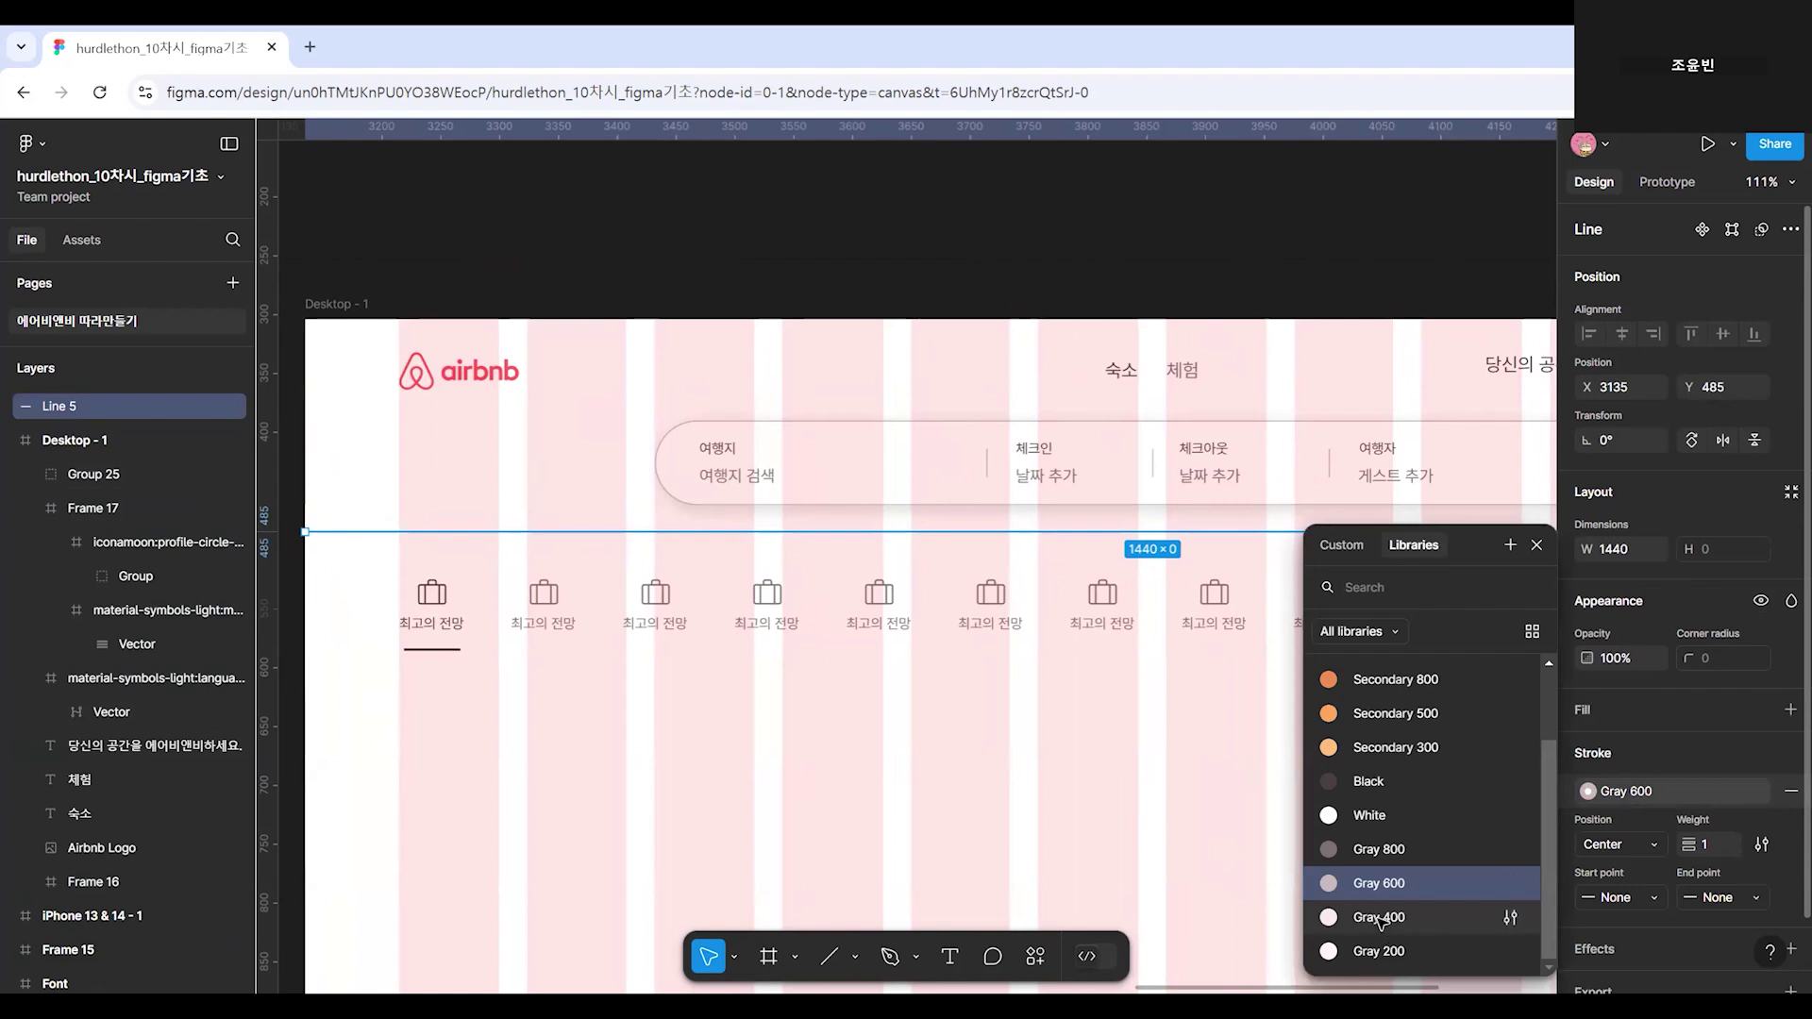
click(930, 810)
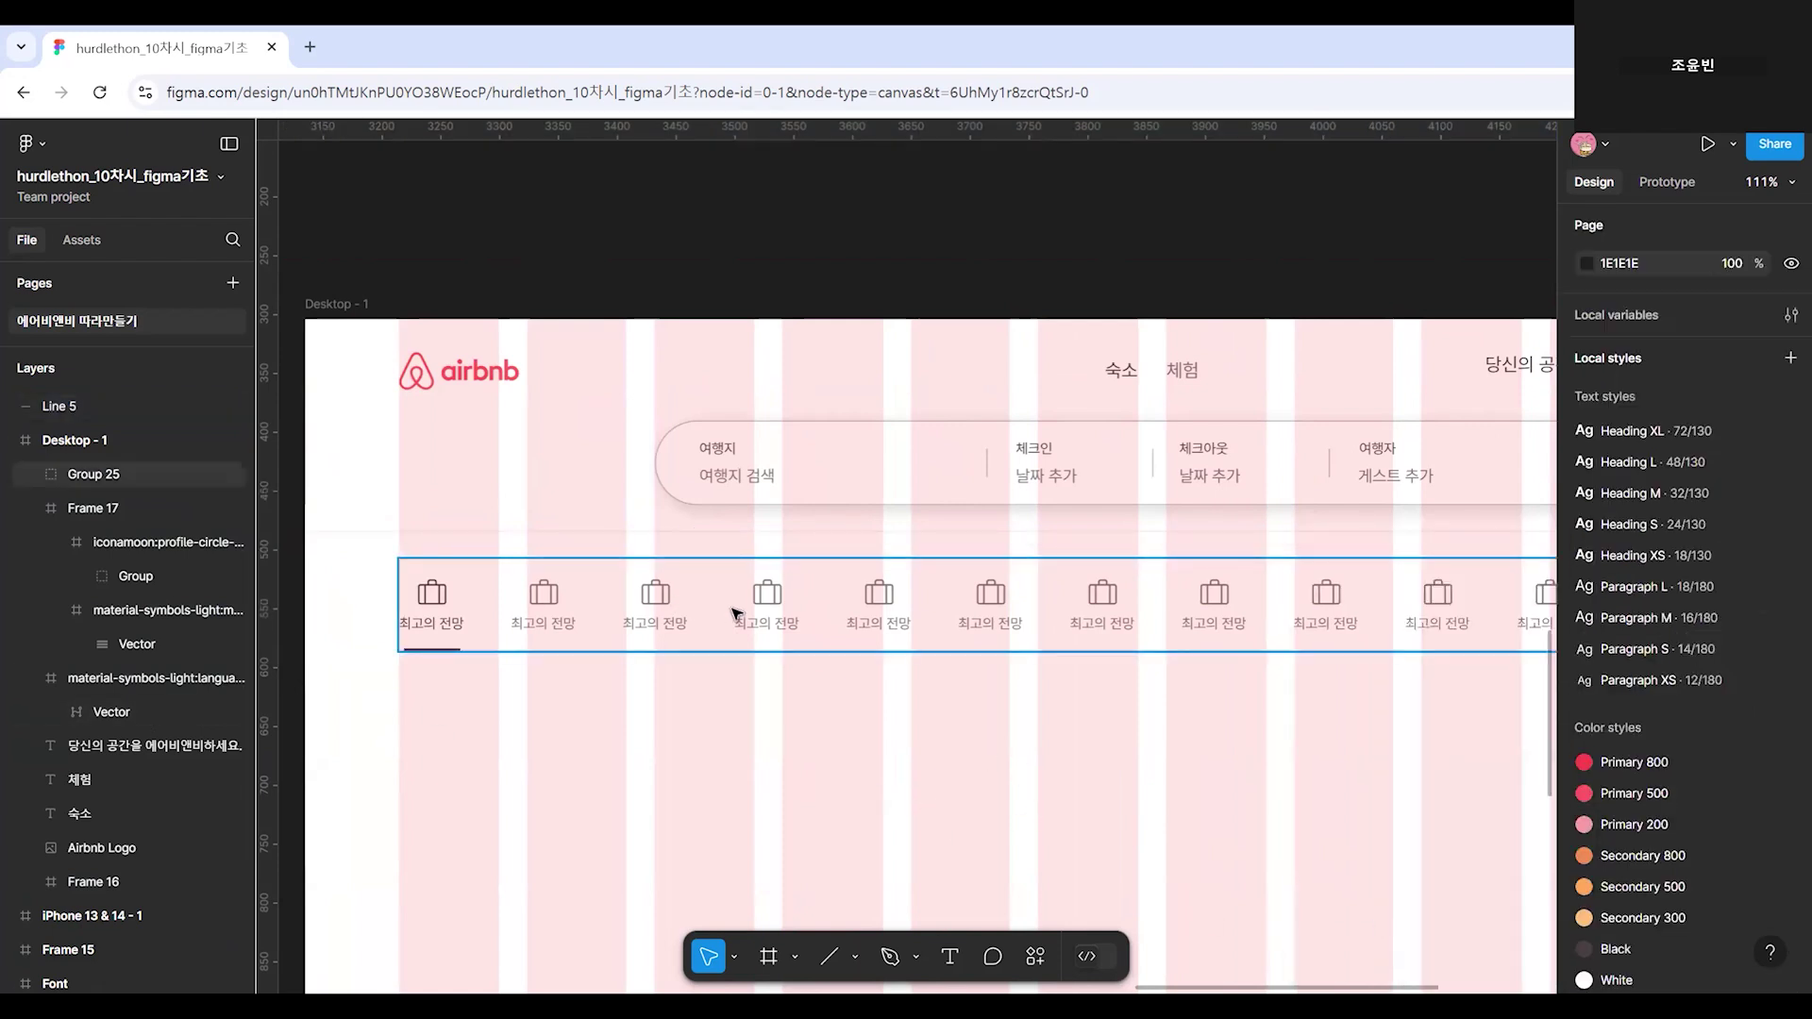
Move the category row group straight up to Y 191, keeping it at X 80.
click(1032, 630)
scroll(1227, 634, down, 5)
drag(1164, 780, 1205, 782)
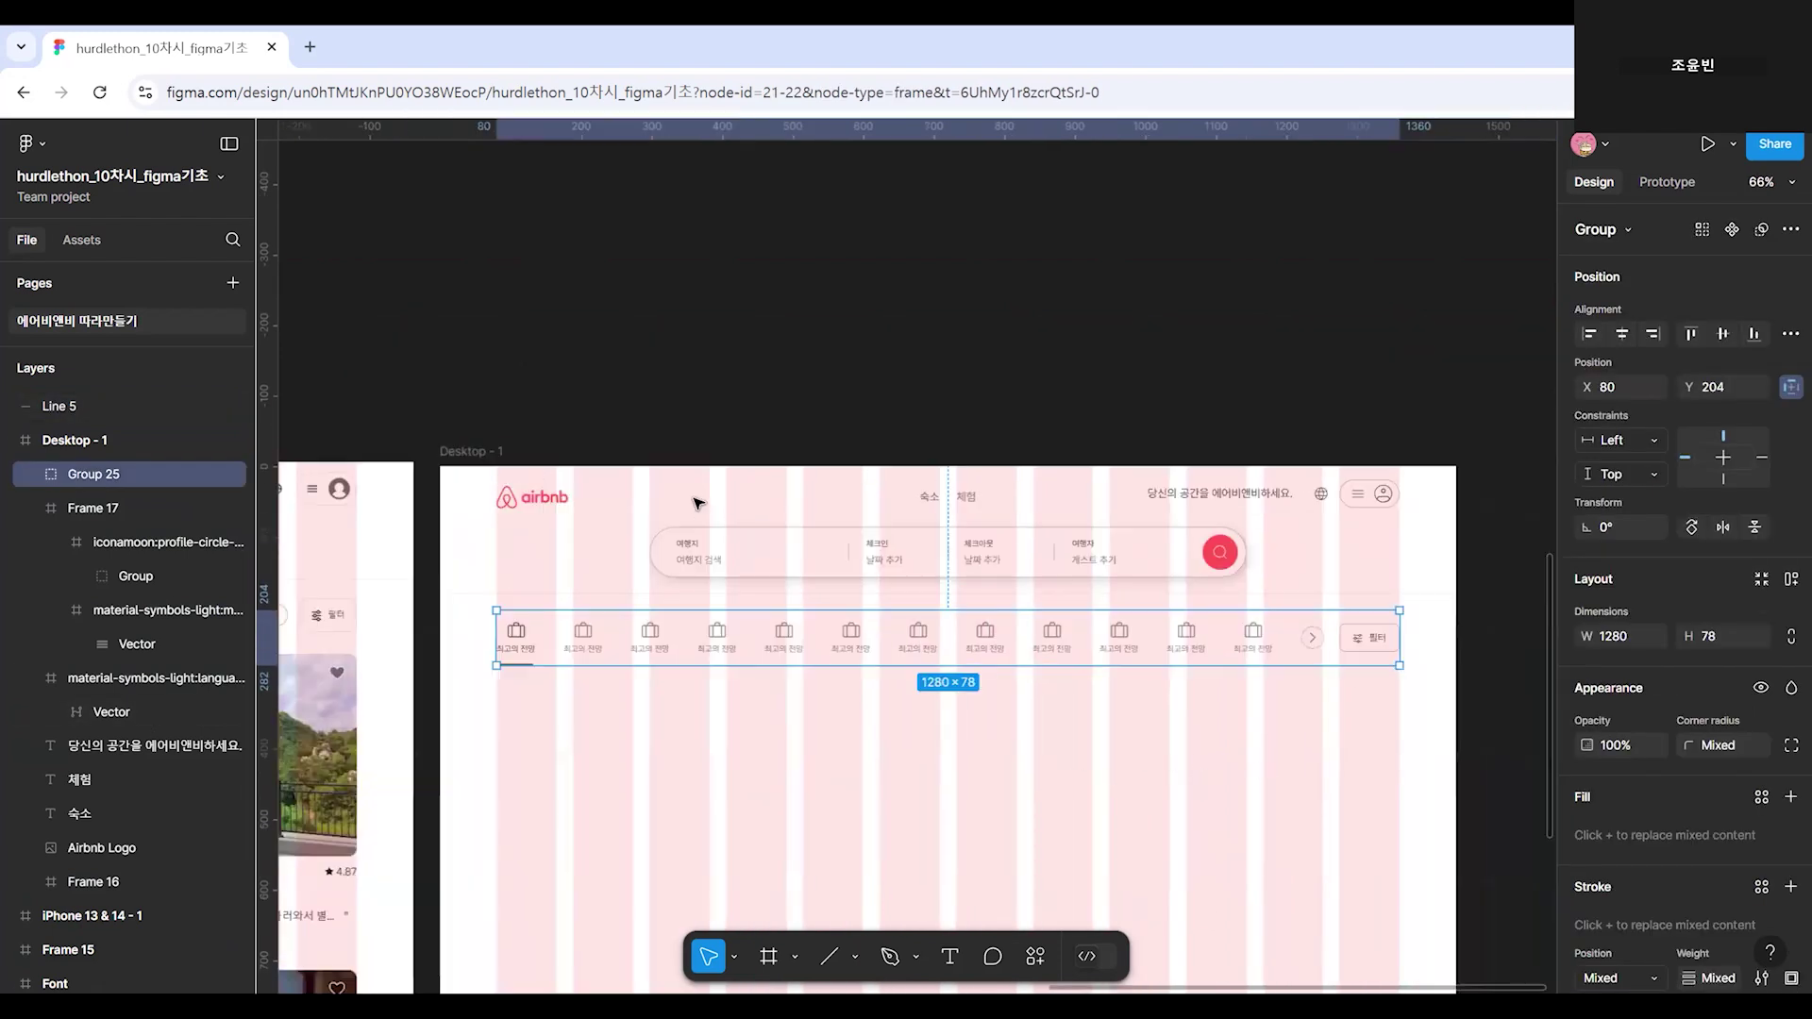
scroll(722, 613, down, 2)
scroll(737, 628, up, 6)
scroll(683, 745, down, 5)
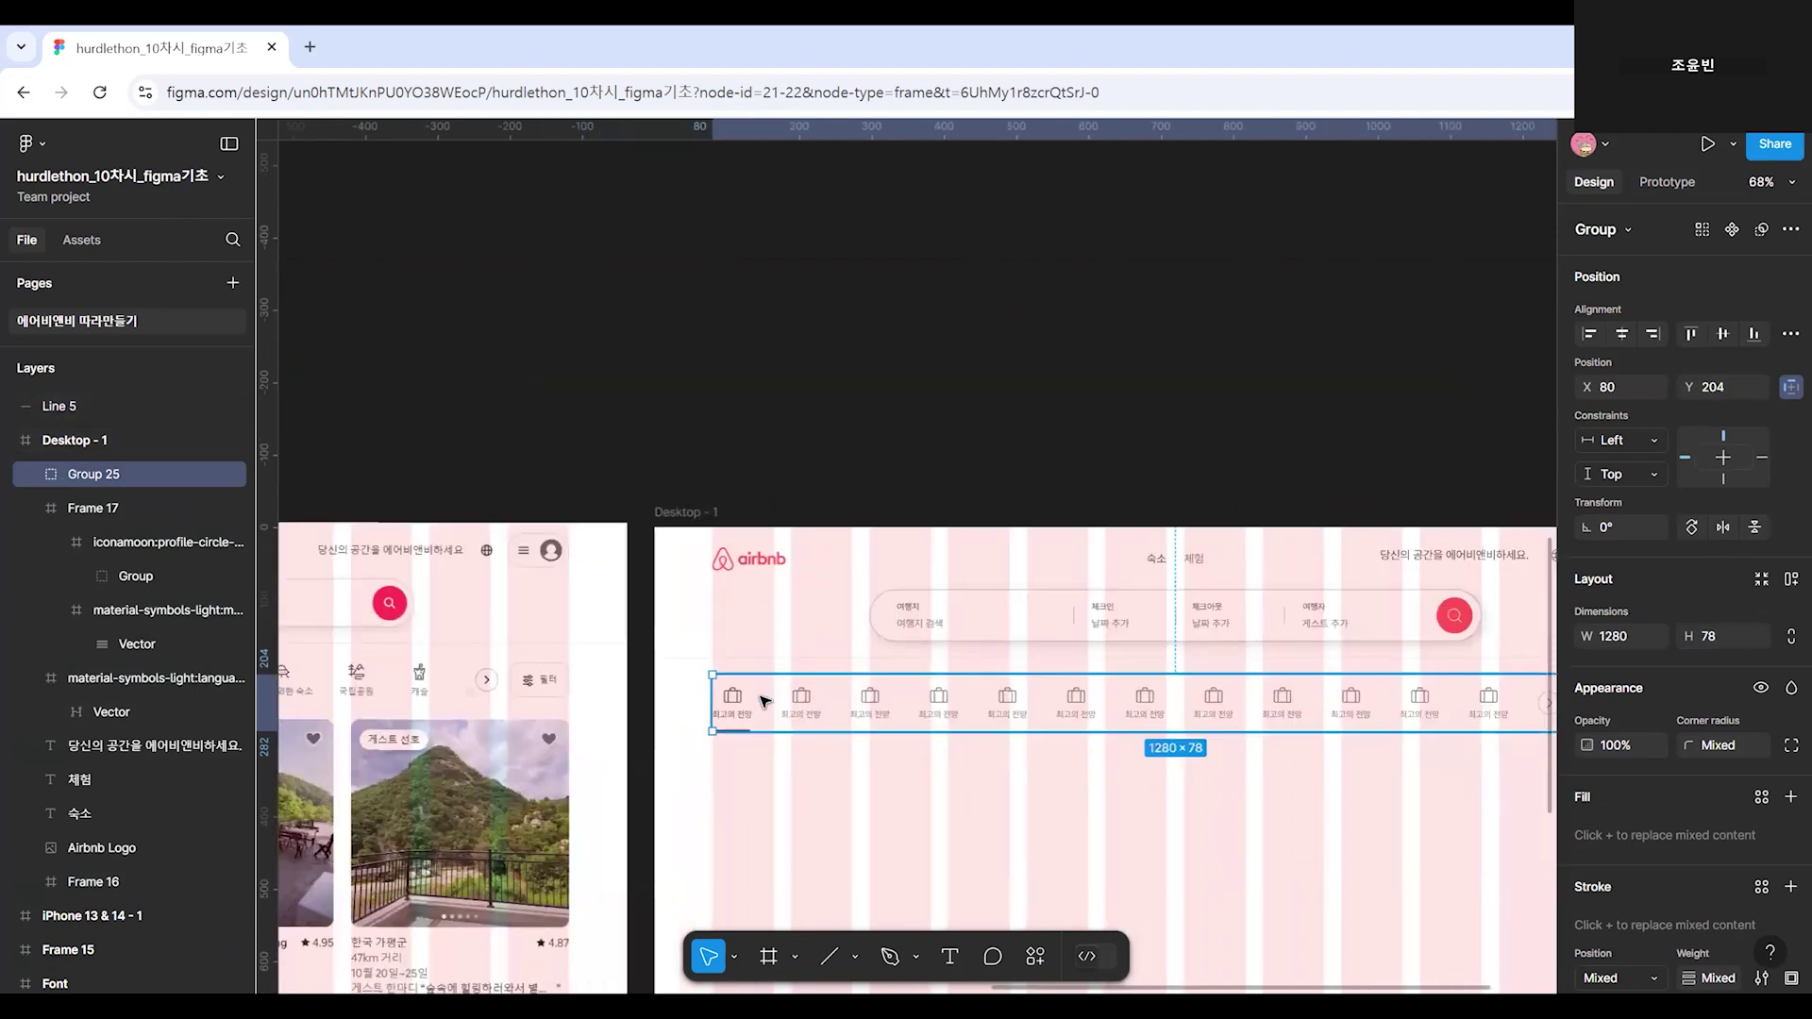
drag(768, 706, 771, 704)
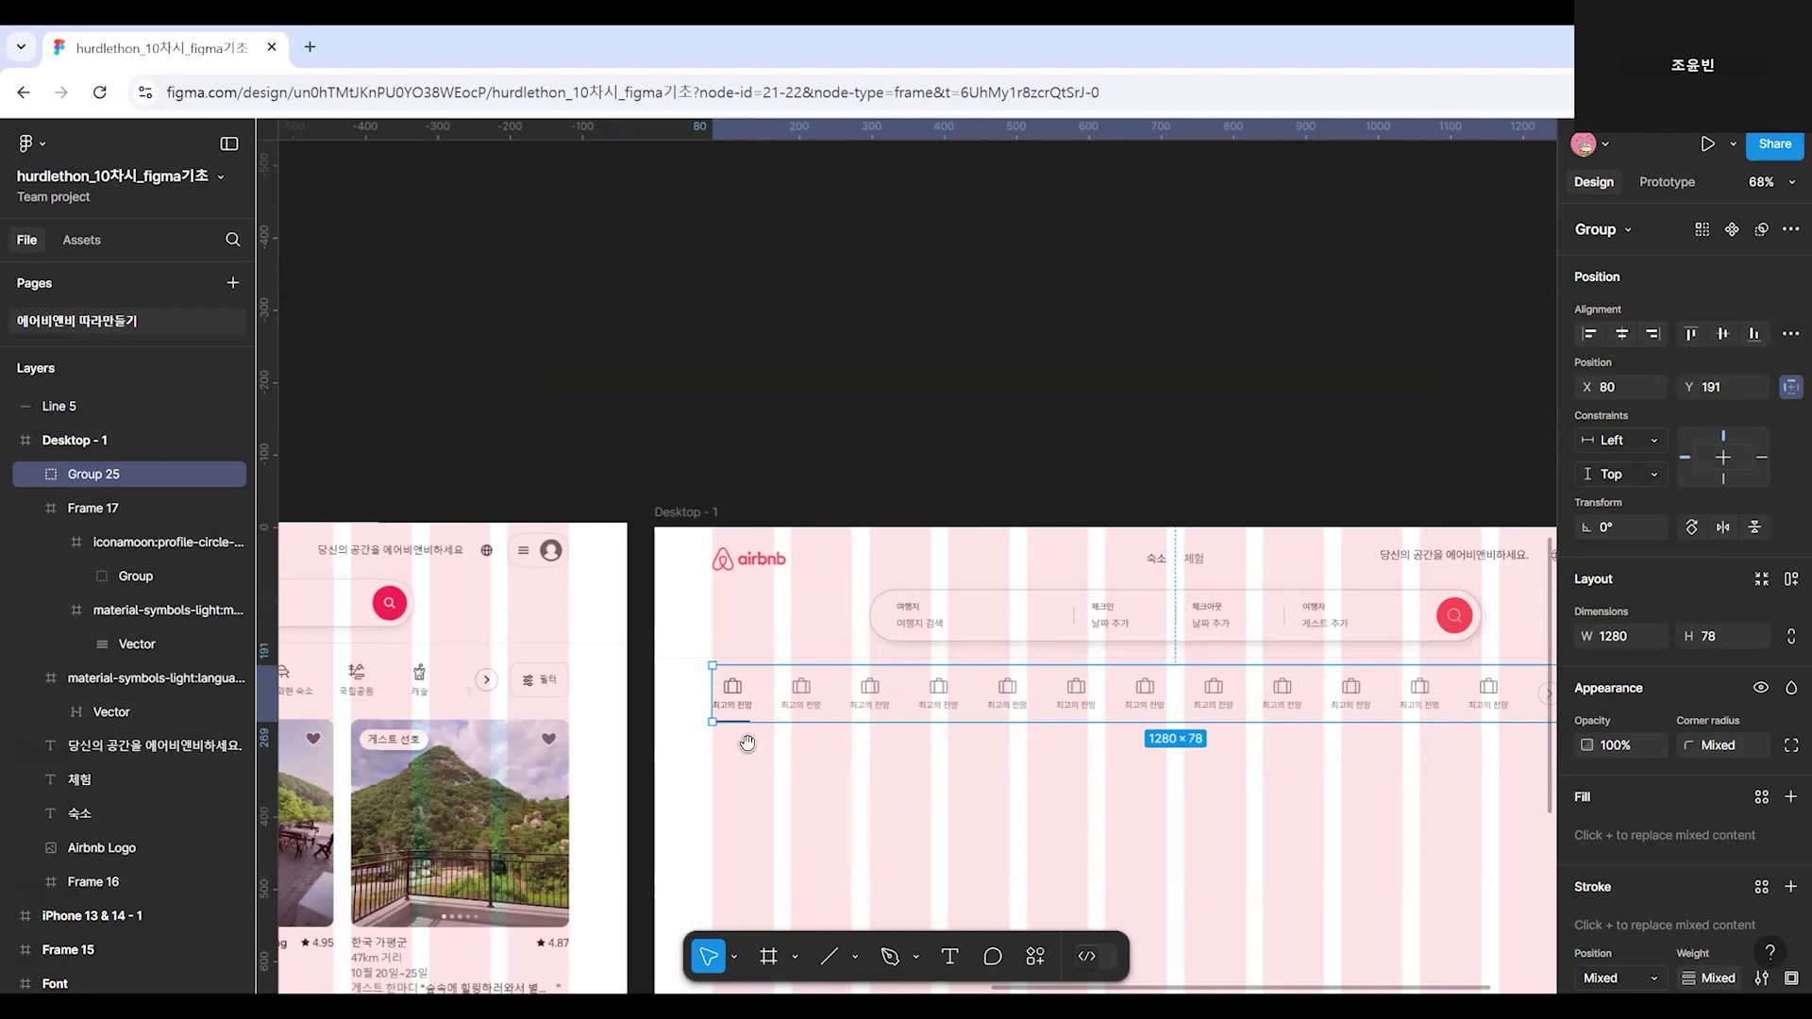
scroll(746, 743, left, 2)
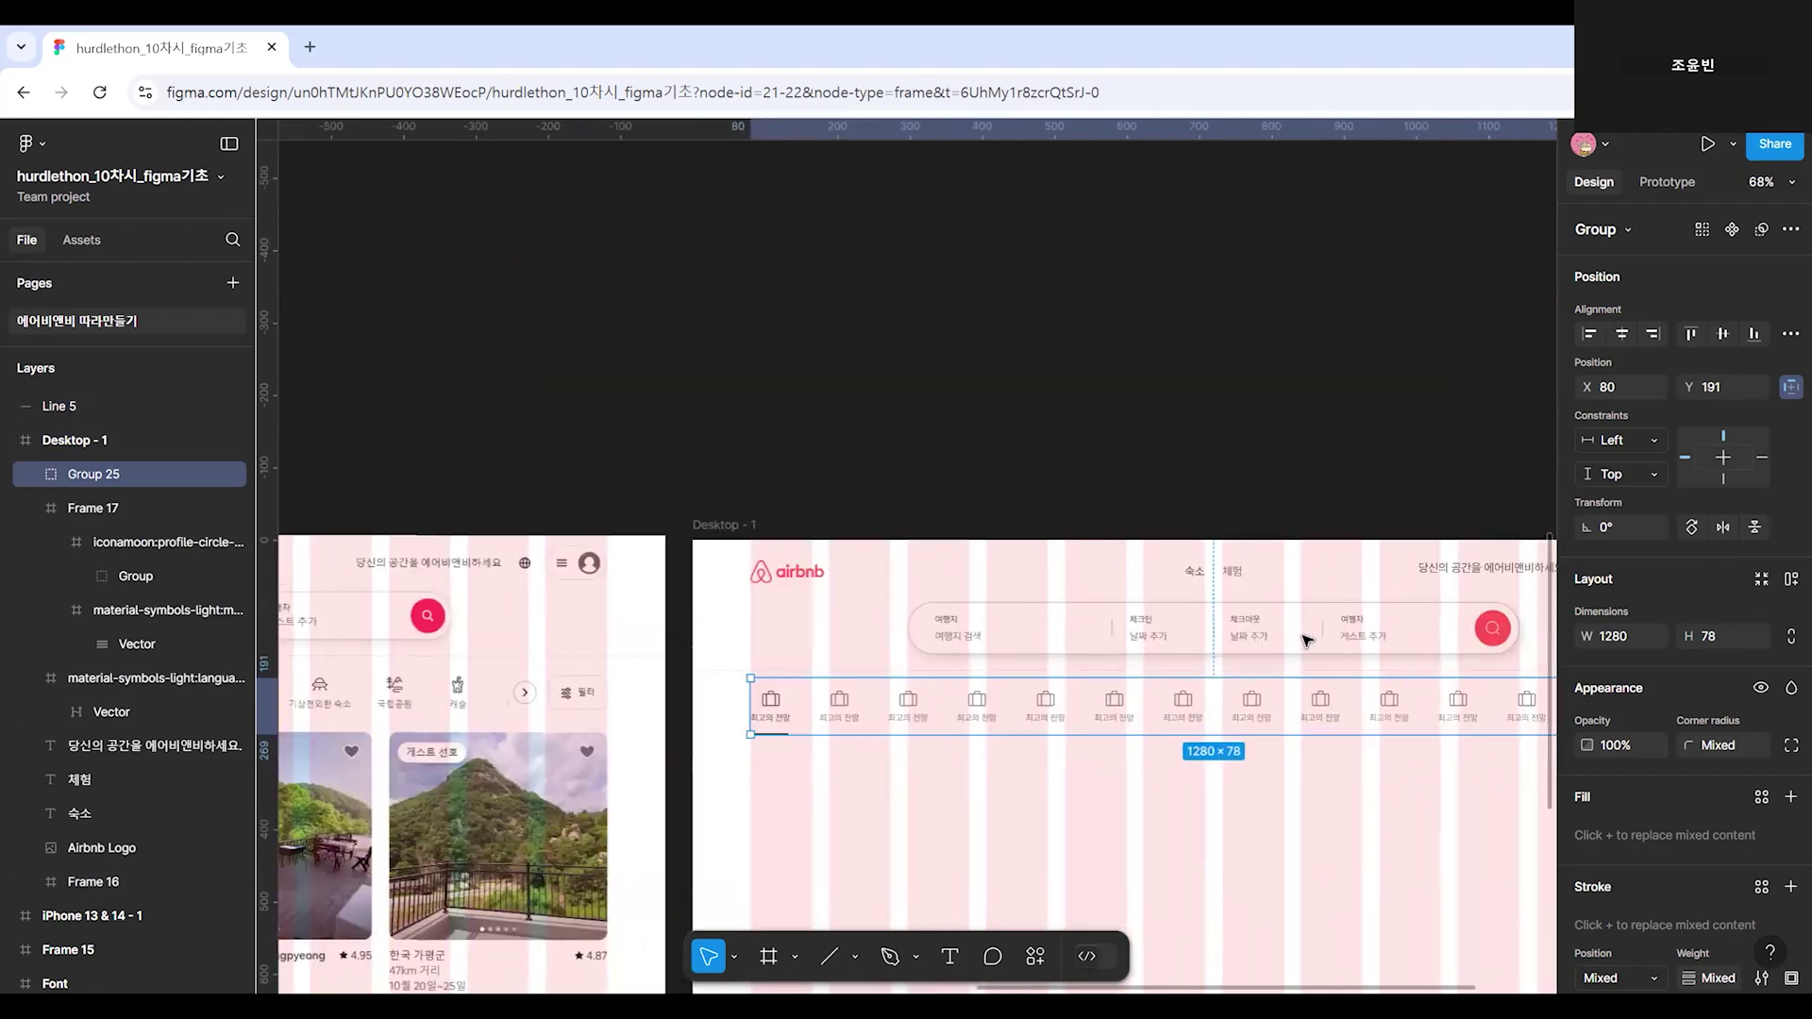
Move the search bar frame up to Y 74 and the divider line up to Y 464.
click(1235, 630)
drag(1236, 630, 1236, 621)
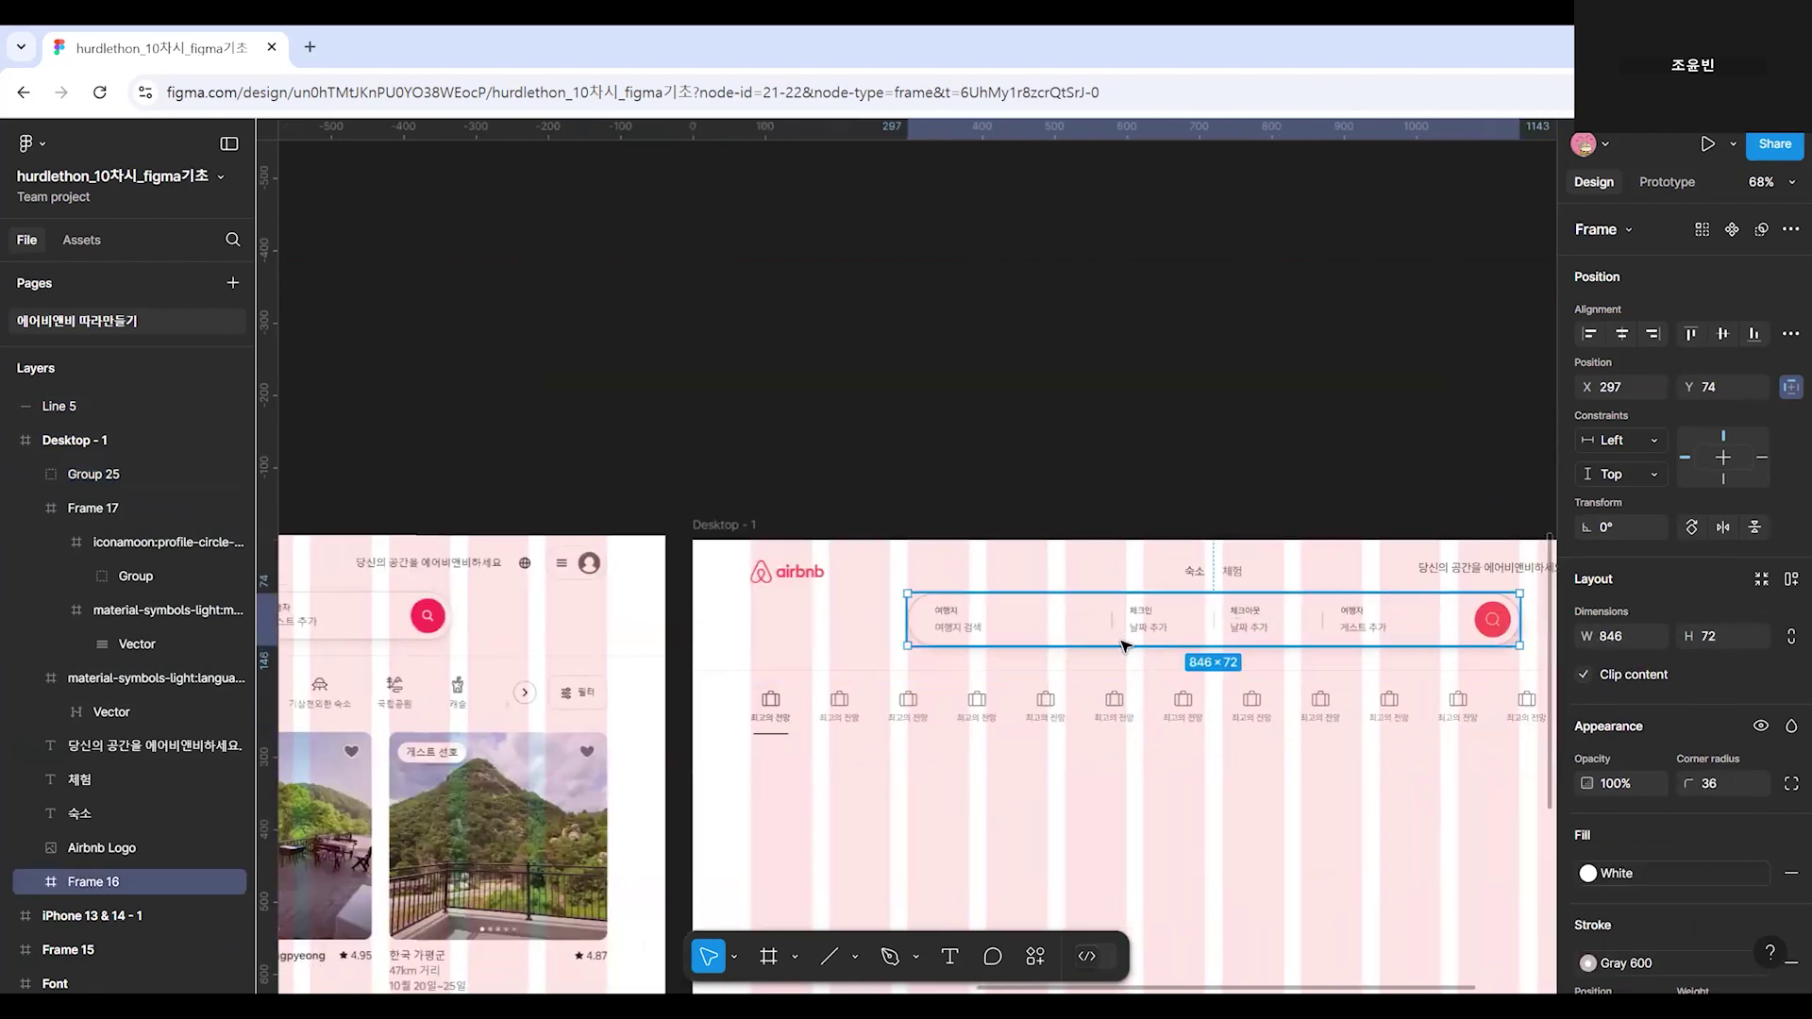
click(1046, 672)
drag(1033, 671, 1034, 656)
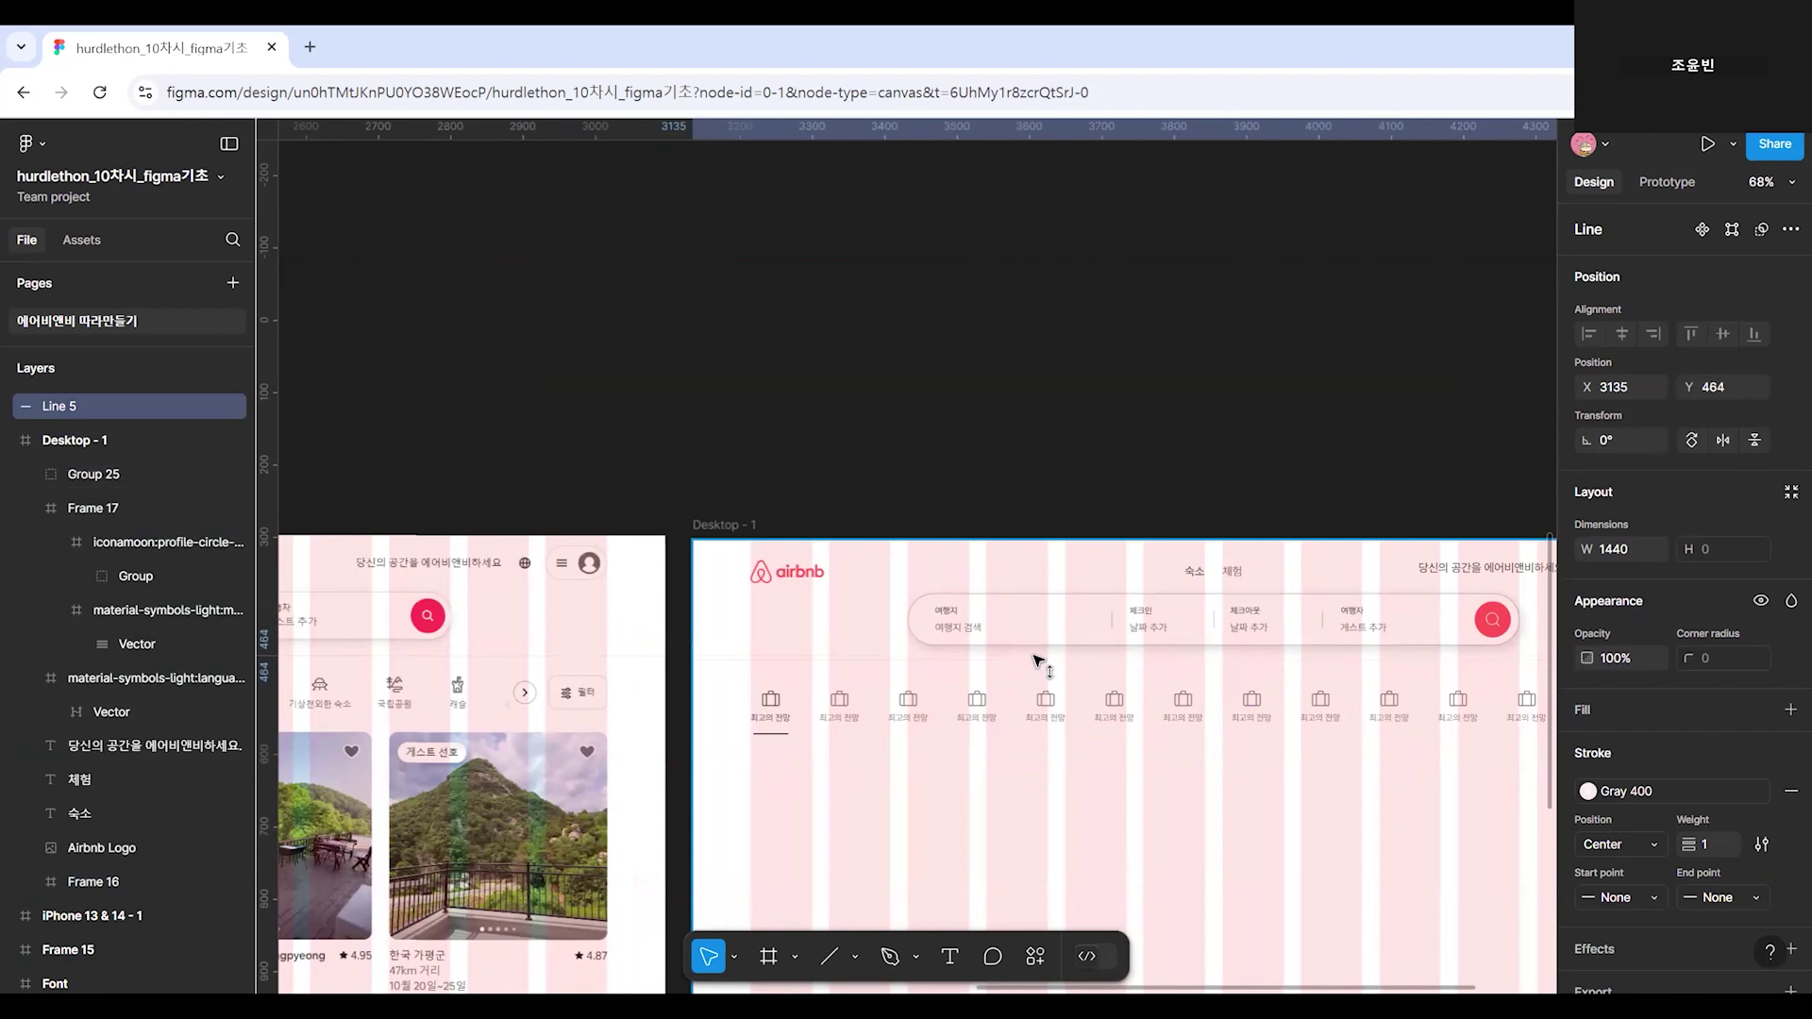
Move the category row group up to Y 167, just below the divider line.
click(843, 710)
drag(886, 704, 887, 696)
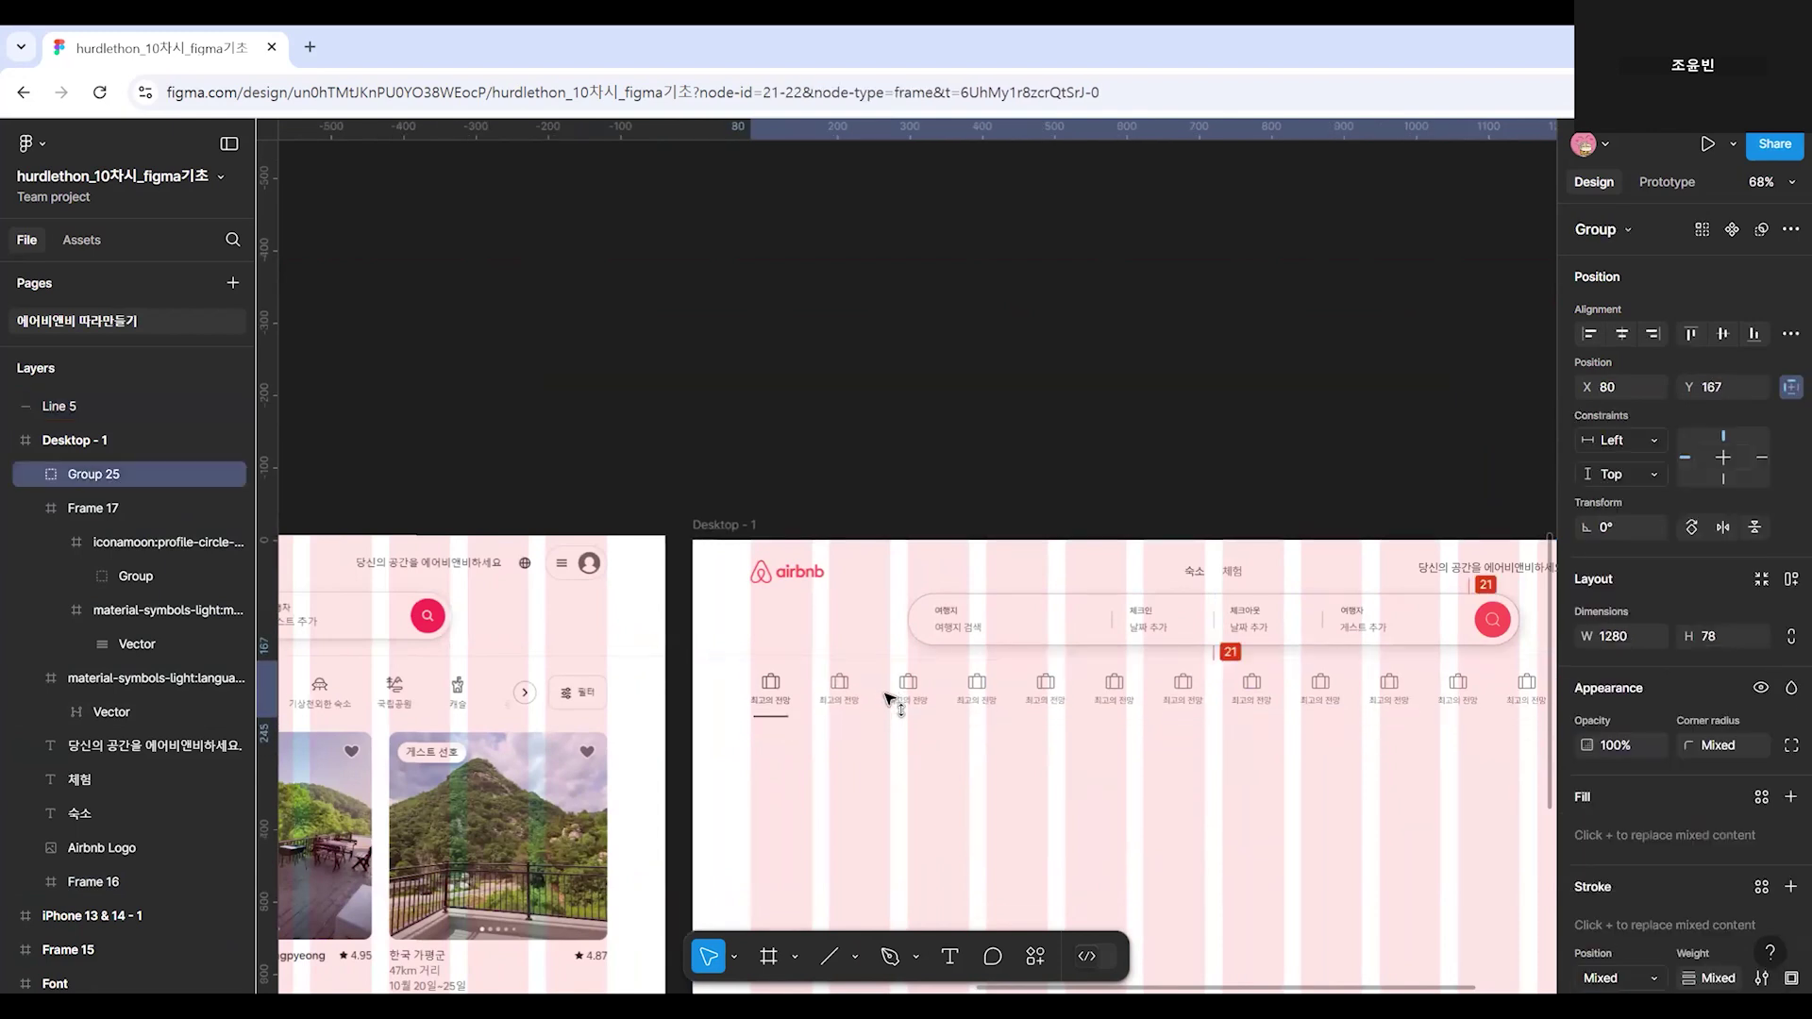
click(1254, 756)
scroll(1255, 745, down, 5)
click(1254, 704)
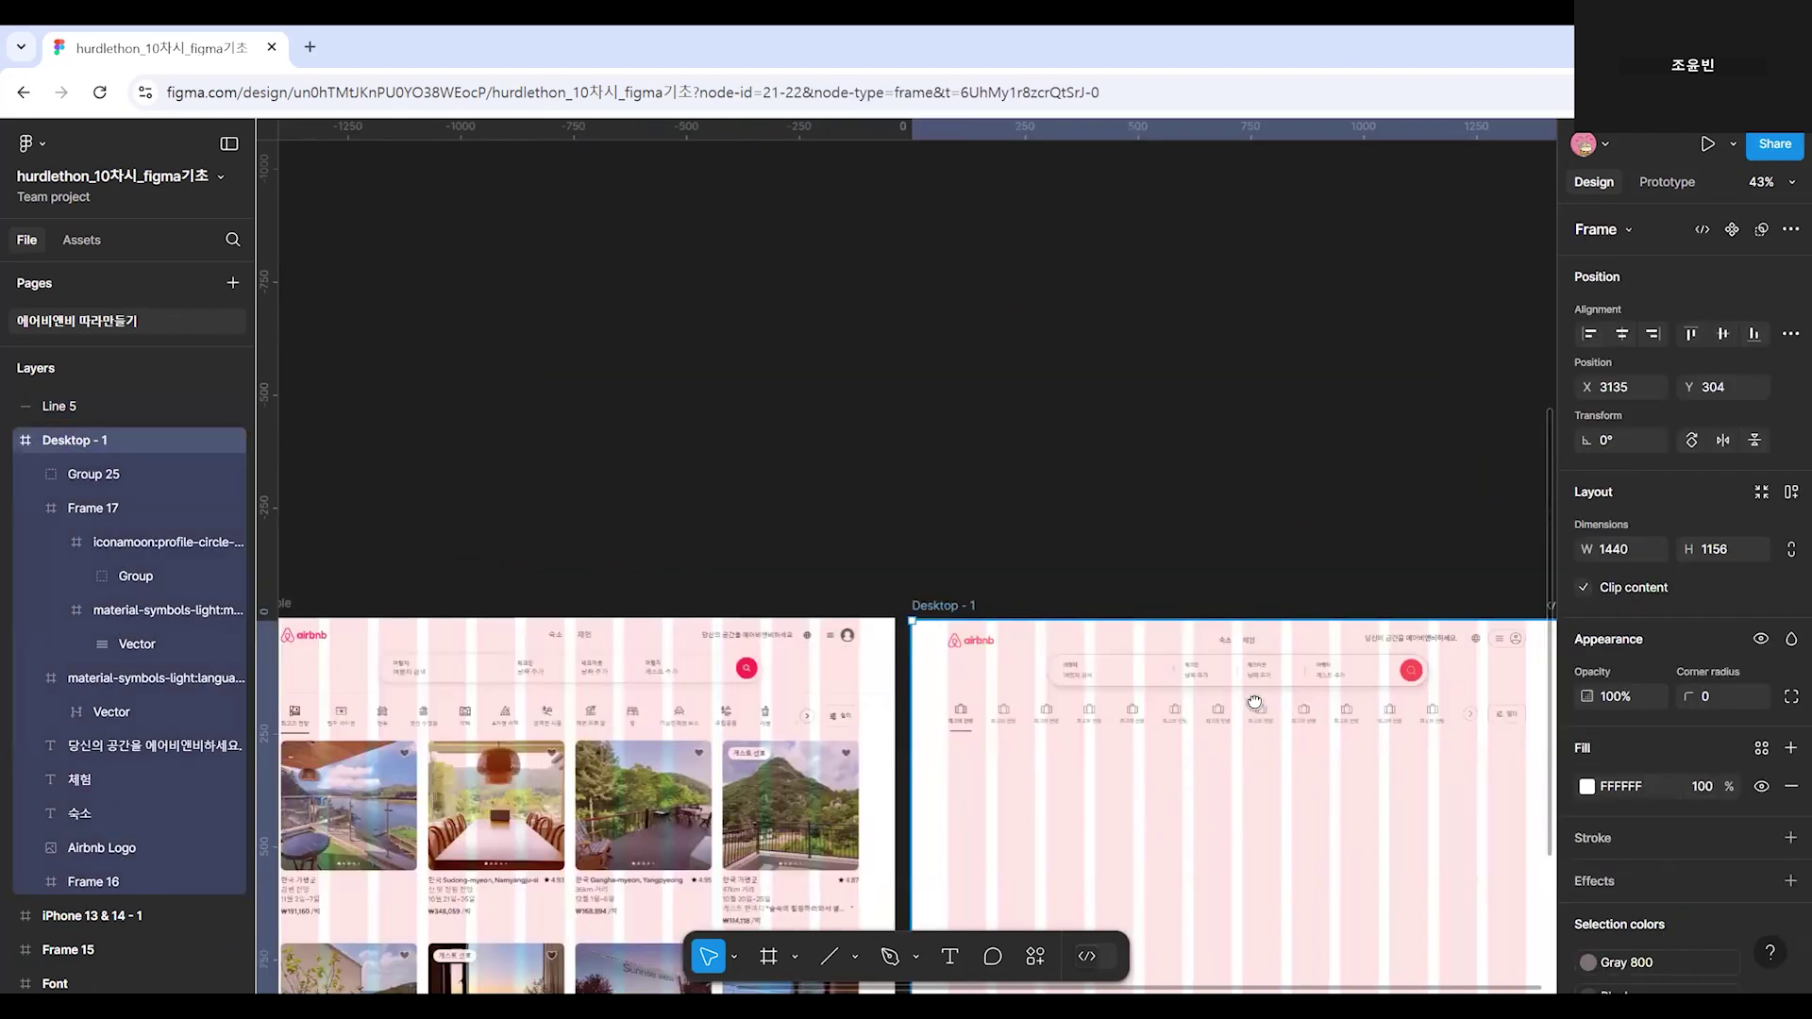
drag(1362, 752, 1185, 753)
scroll(1129, 619, up, 1)
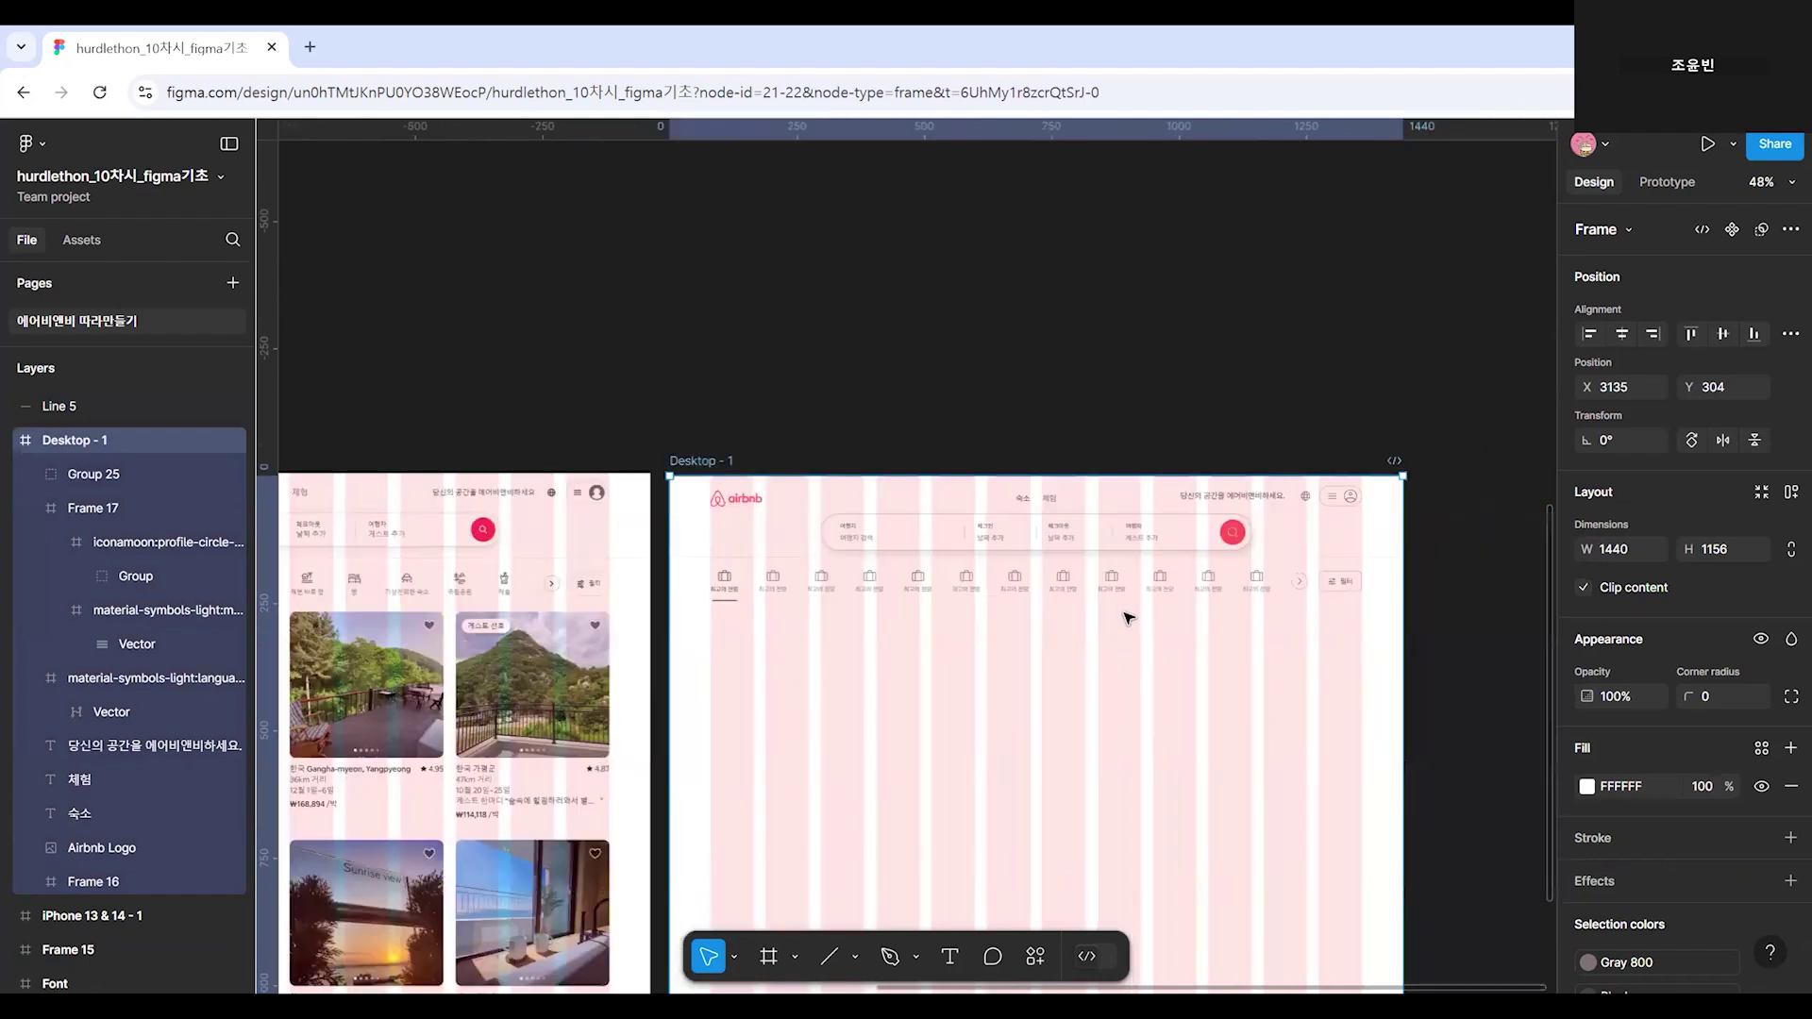
scroll(1129, 619, down, 1)
scroll(899, 622, up, 4)
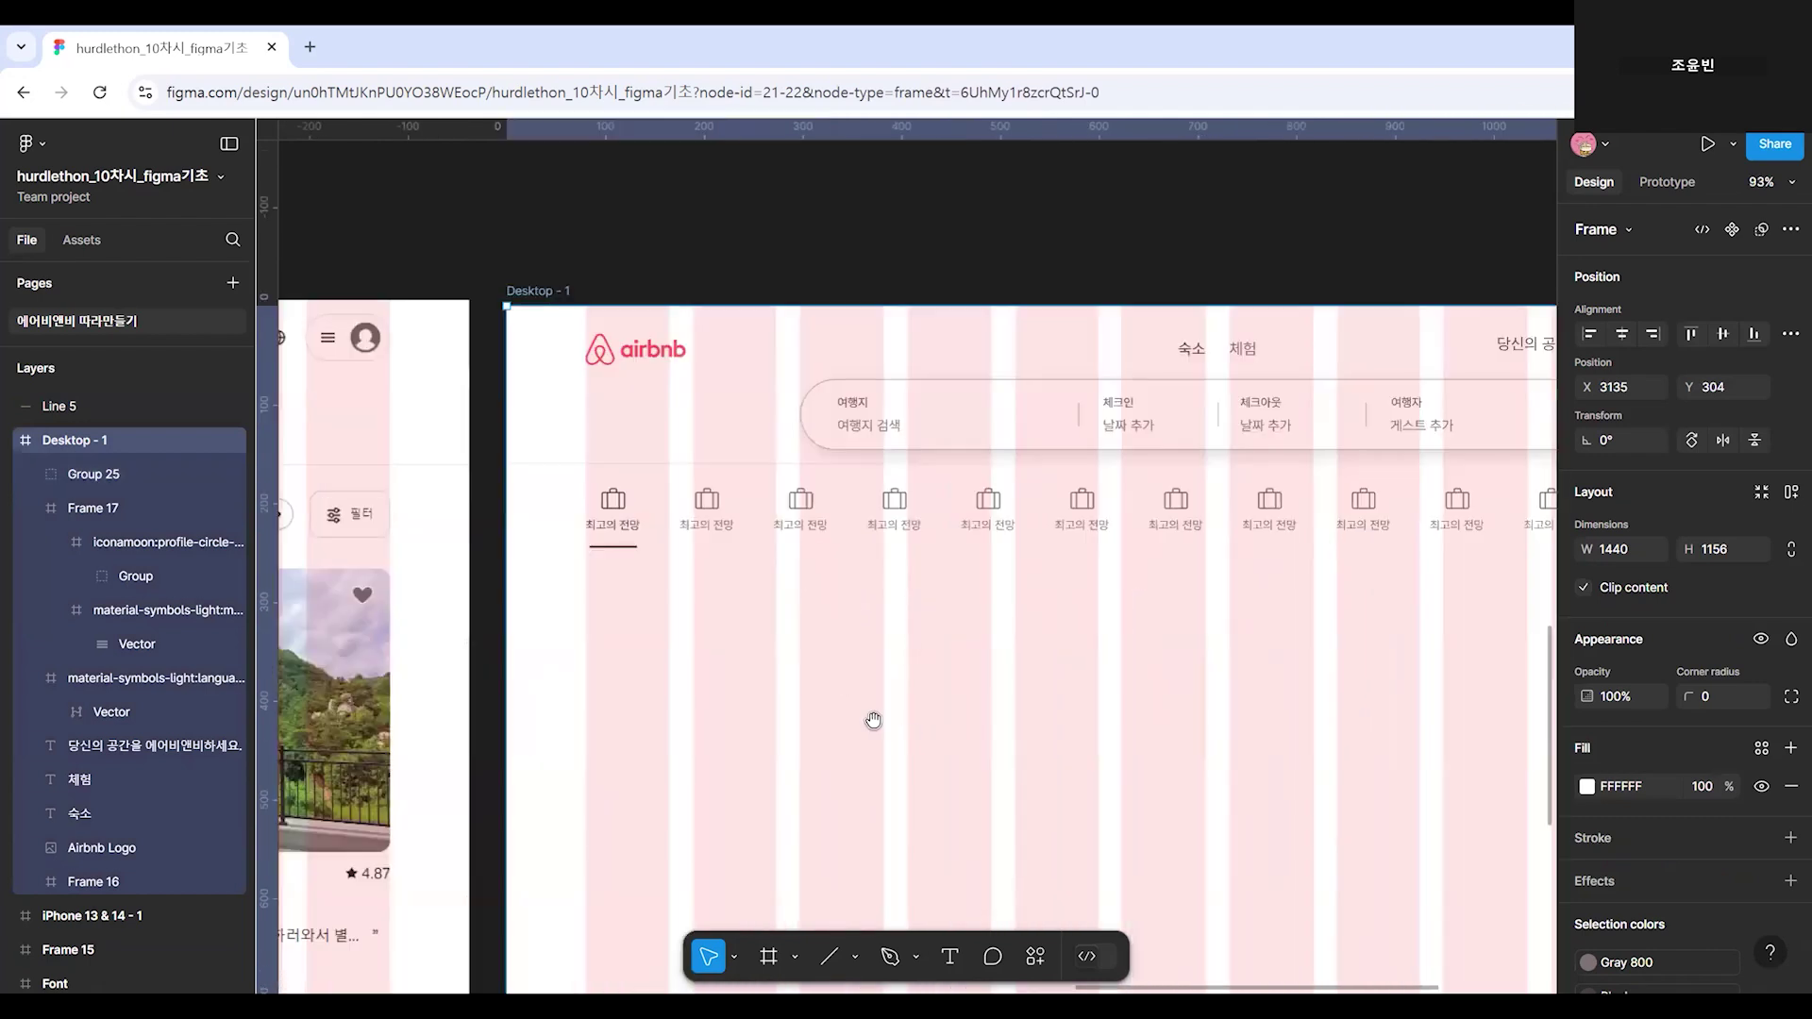
Compare the listing cards in the example frame with the empty area below the category row in Desktop - 1.
click(913, 638)
click(914, 631)
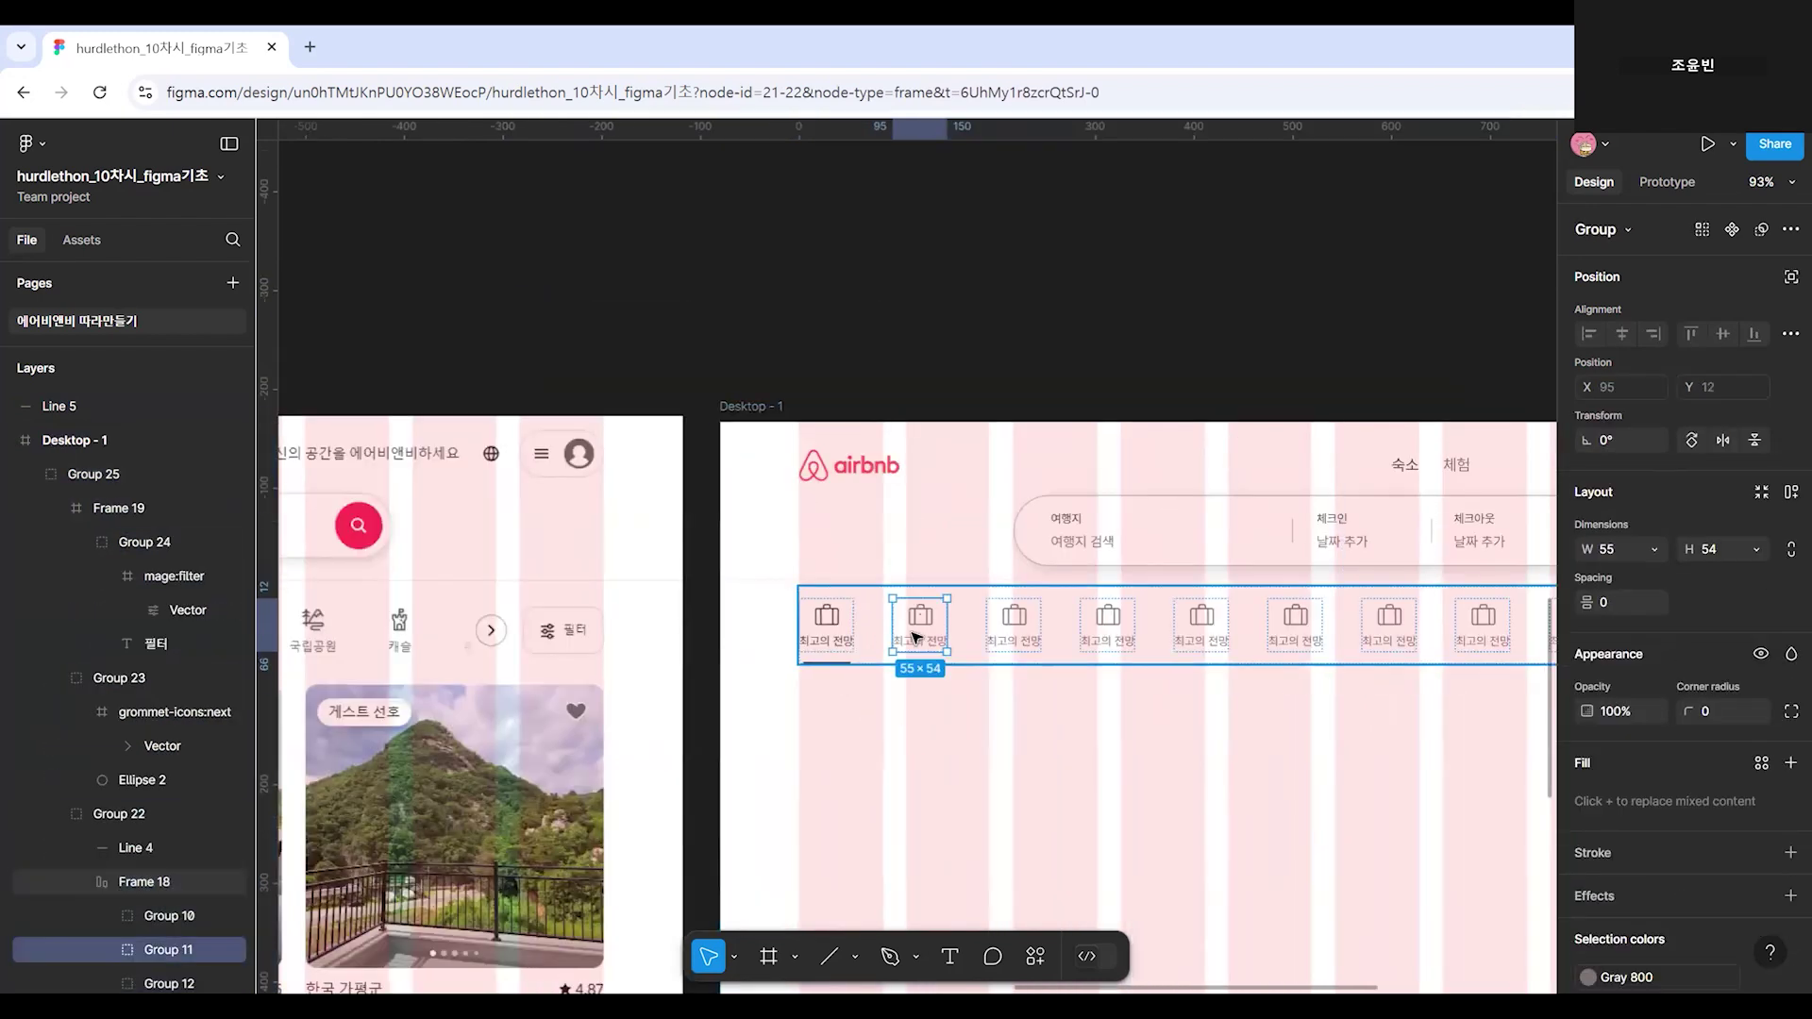
click(1014, 623)
key(Escape)
scroll(1035, 772, down, 1)
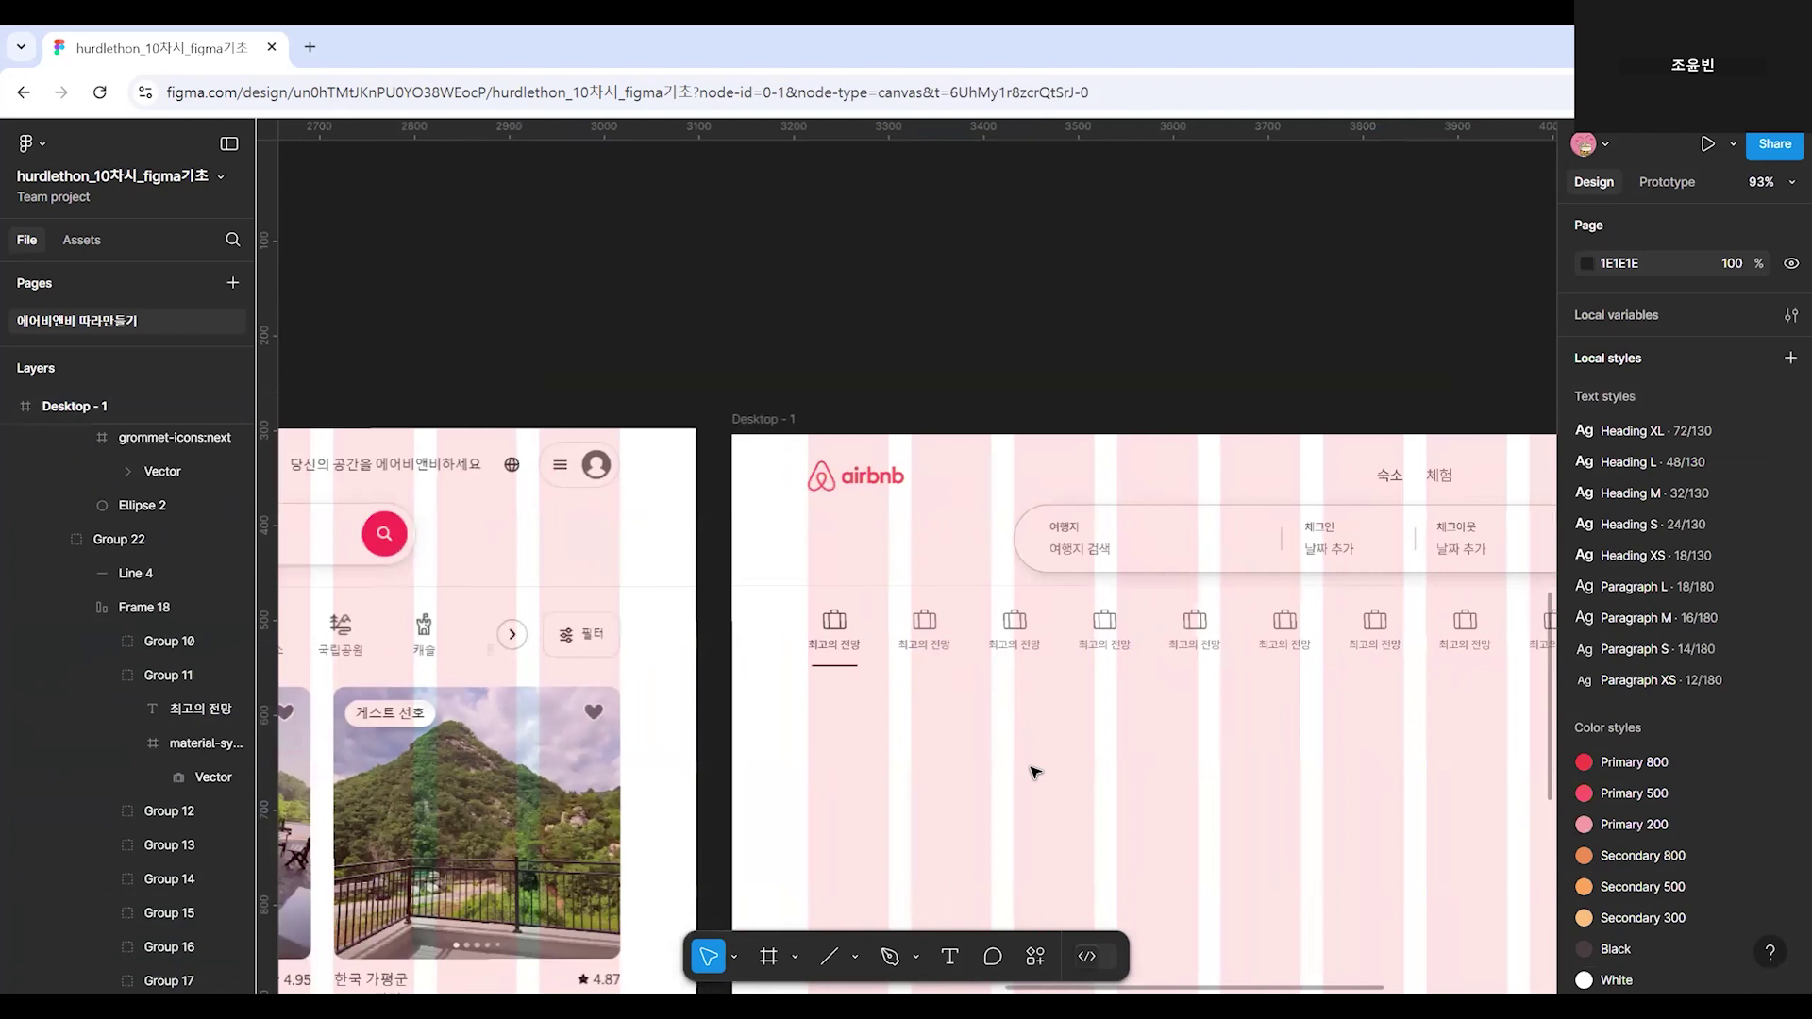
click(992, 822)
scroll(992, 822, down, 3)
drag(992, 822, 1335, 669)
drag(1220, 640, 1134, 547)
drag(853, 751, 1331, 669)
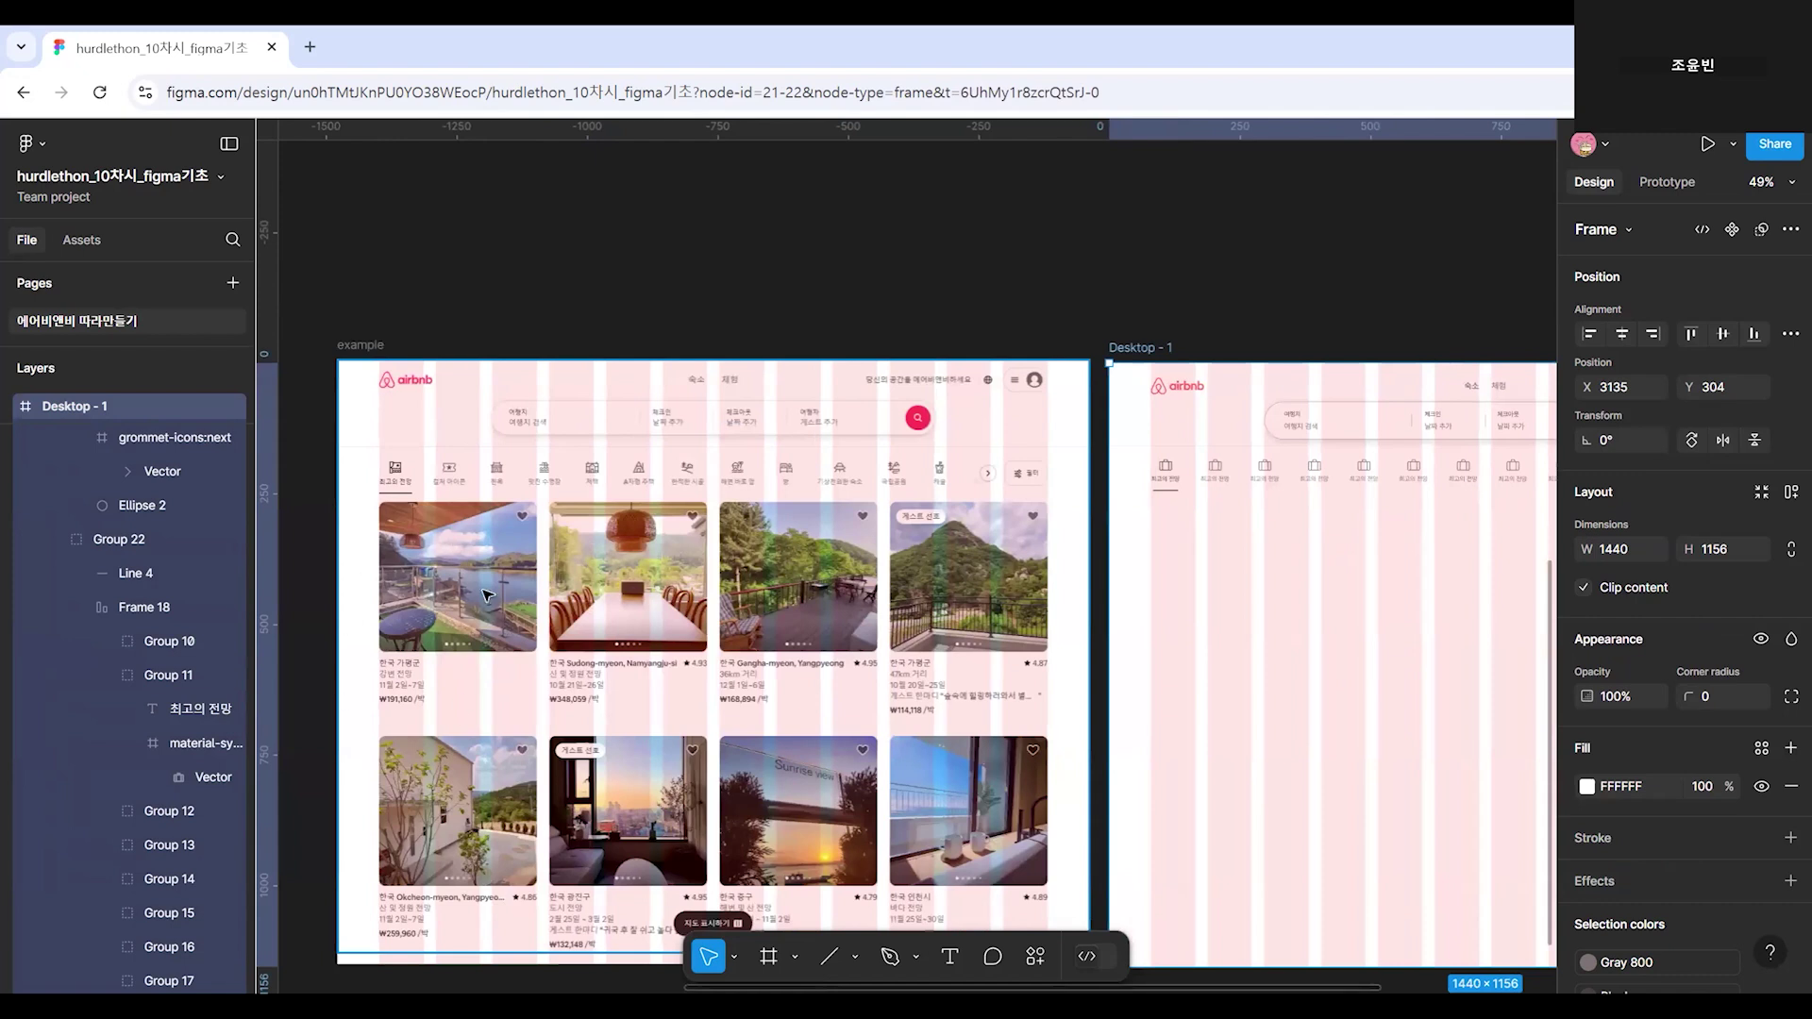
scroll(1230, 708, up, 3)
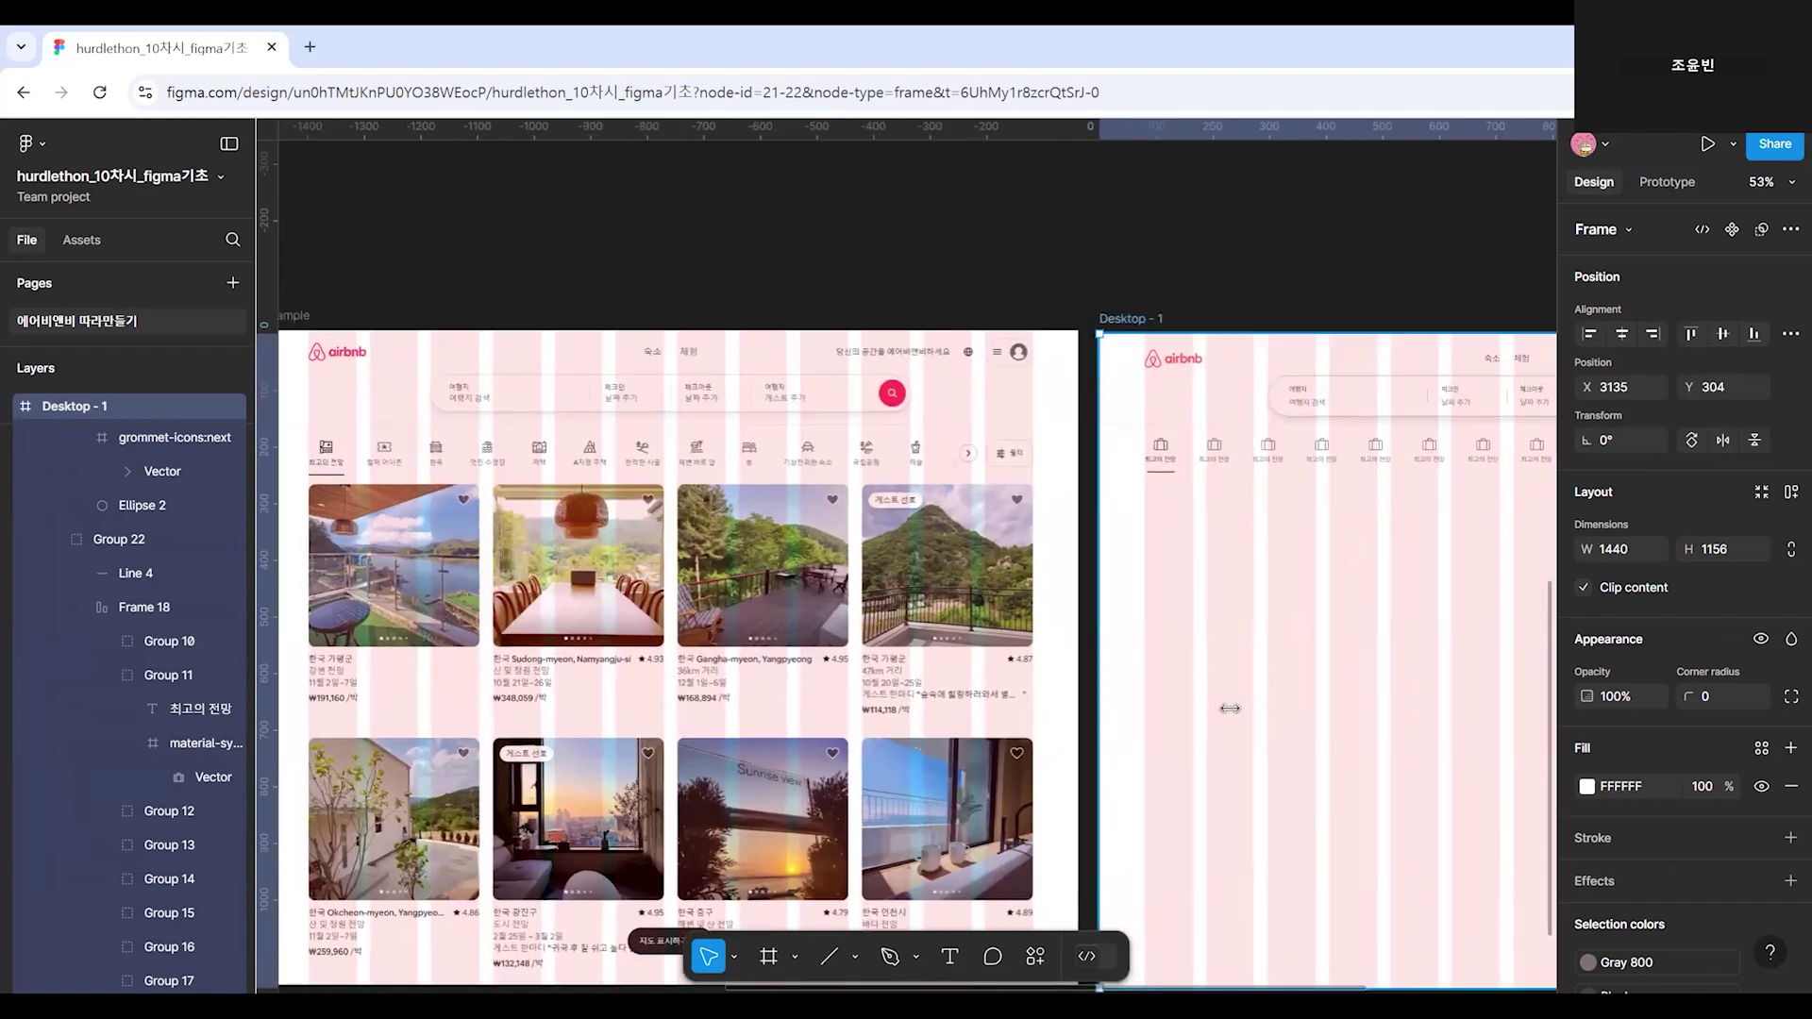
scroll(1170, 744, left, 5)
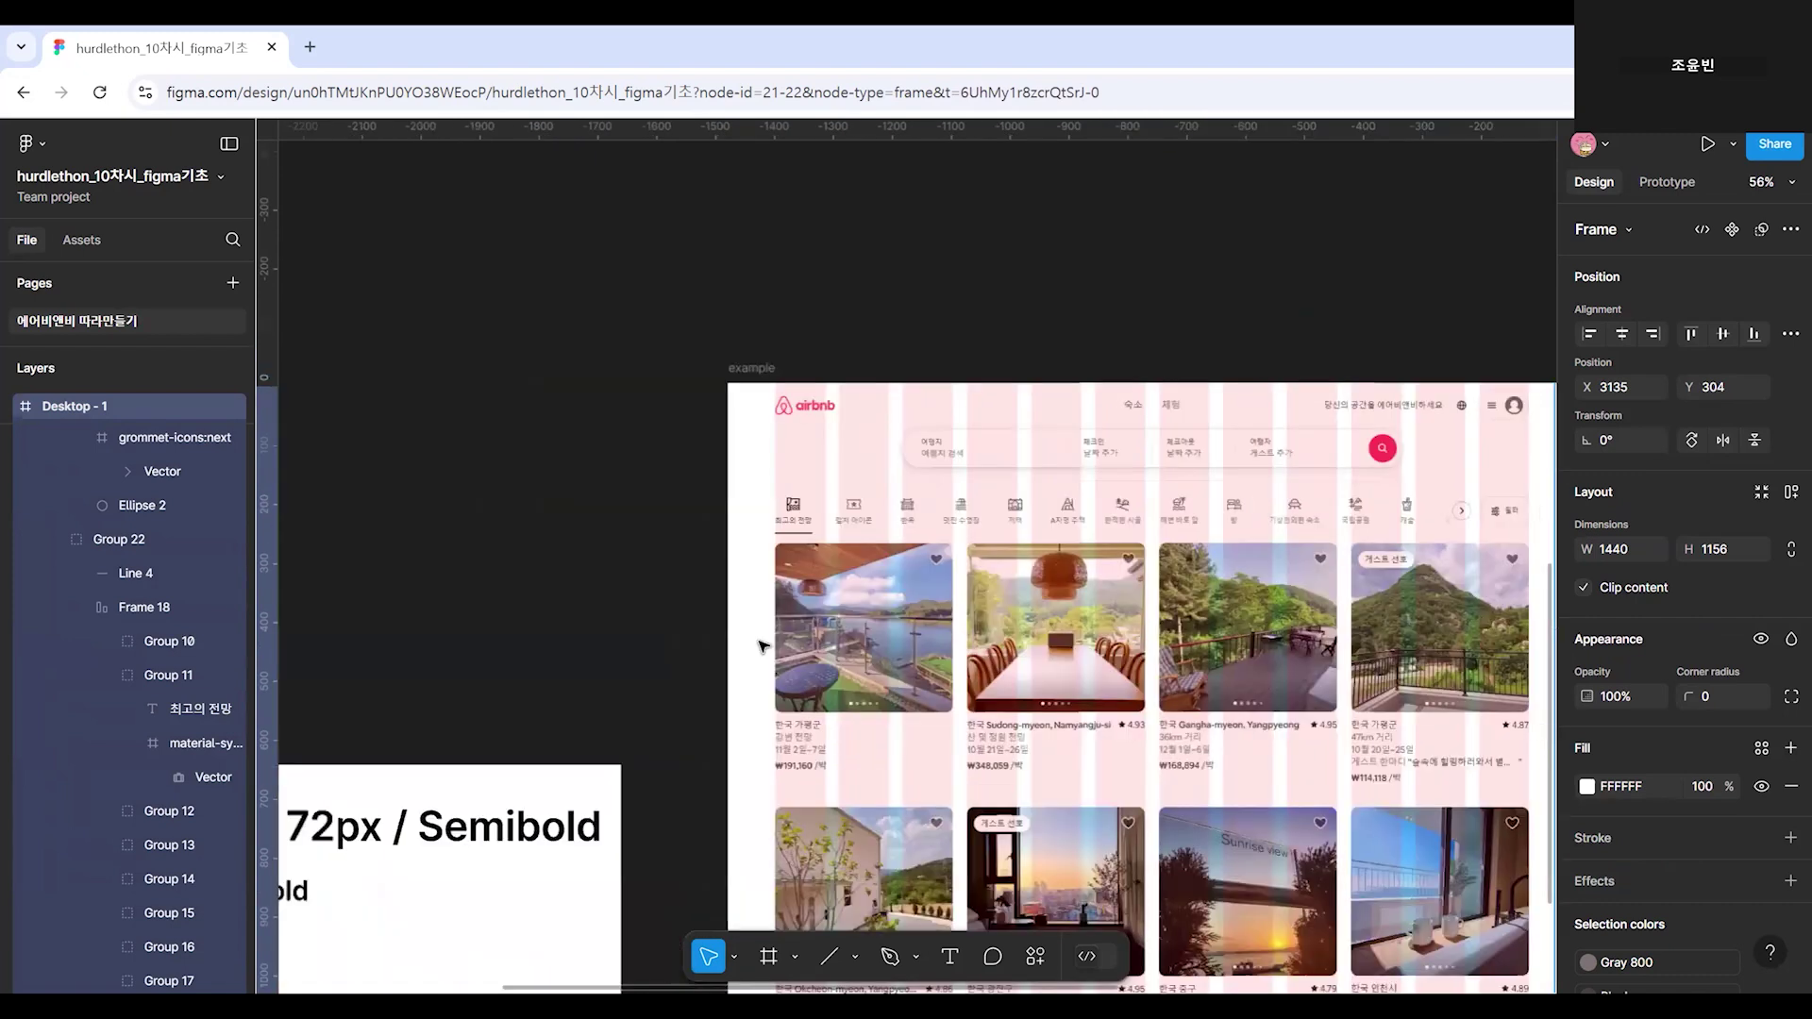
scroll(760, 646, up, 3)
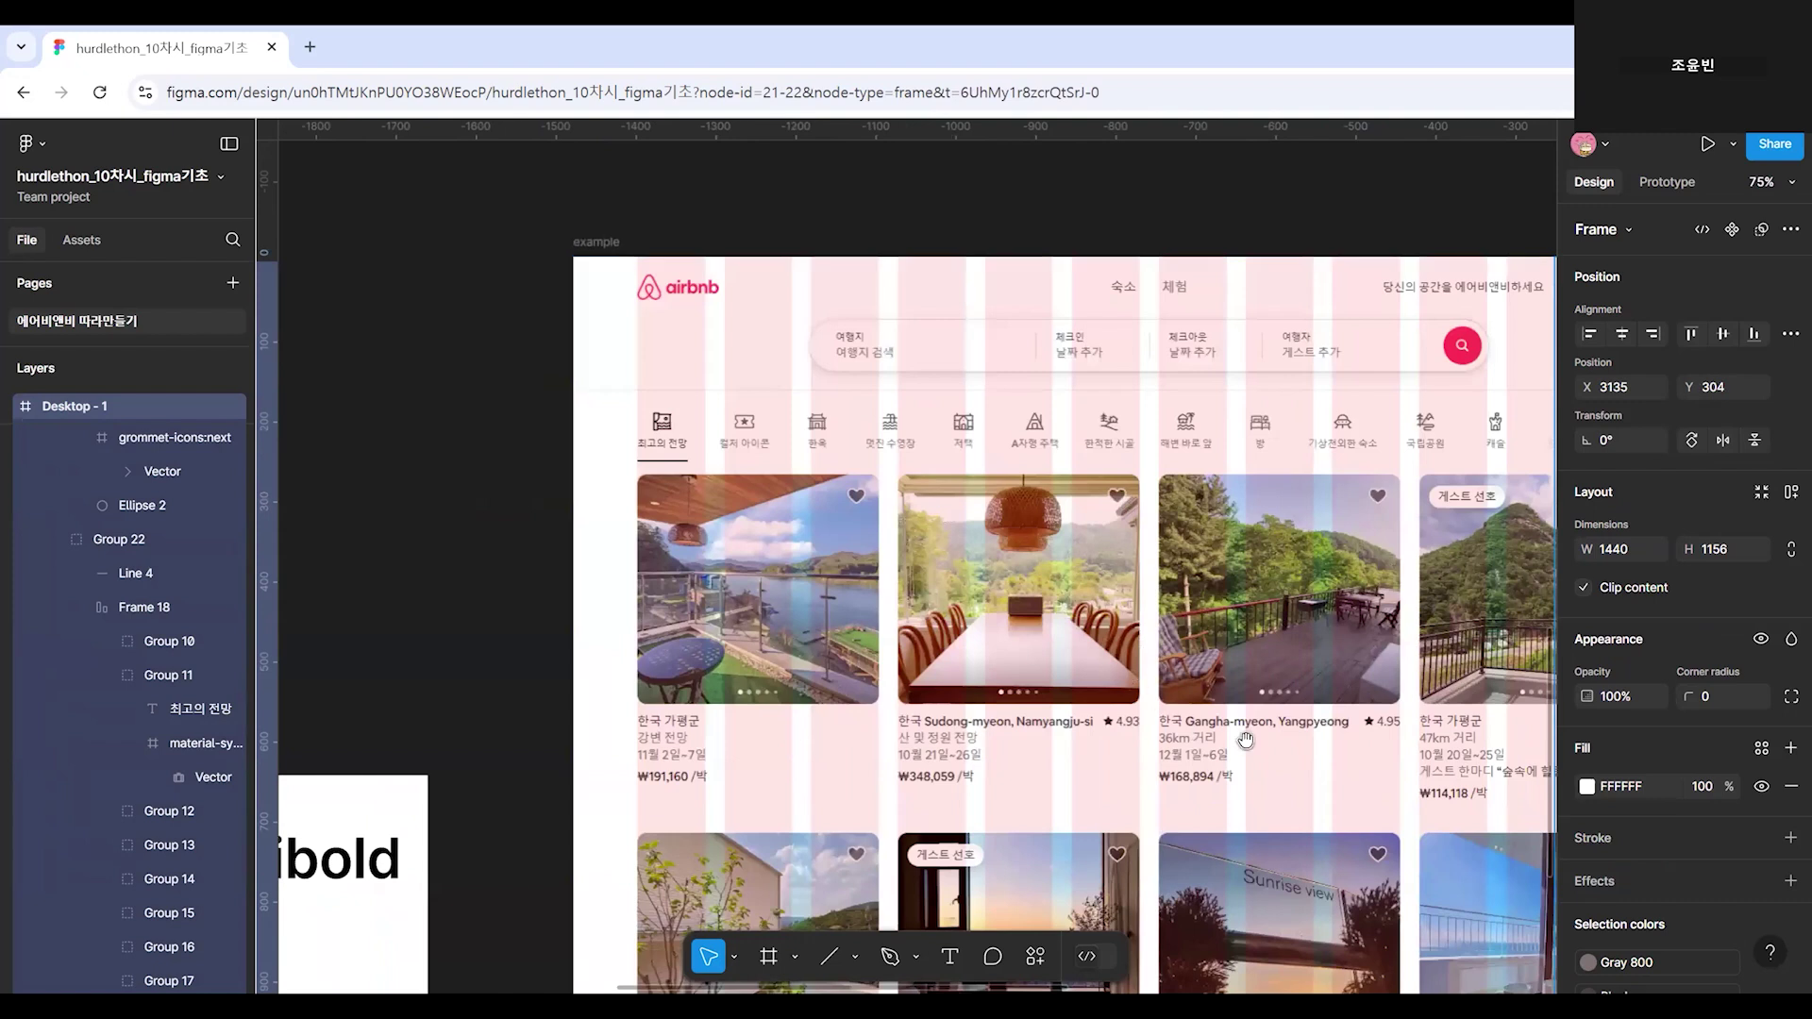
scroll(1246, 742, right, 2)
scroll(1036, 811, right, 8)
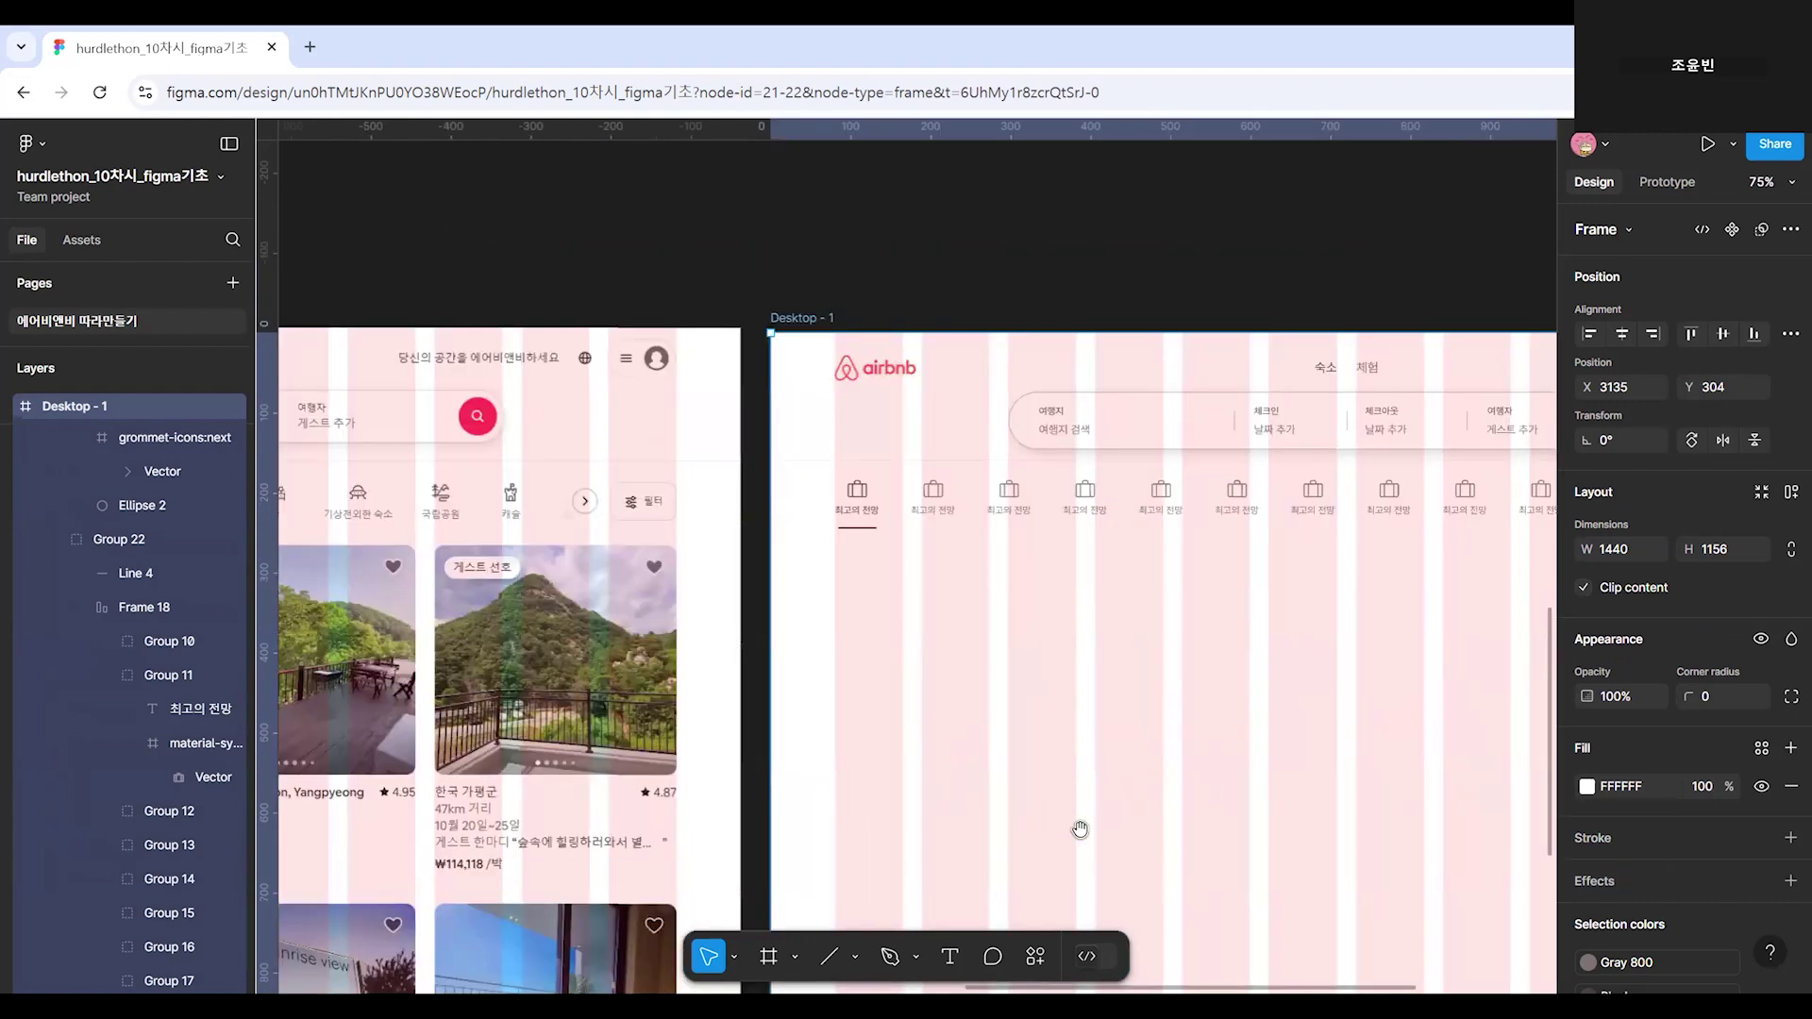
scroll(1037, 812, down, 3)
scroll(1133, 717, left, 5)
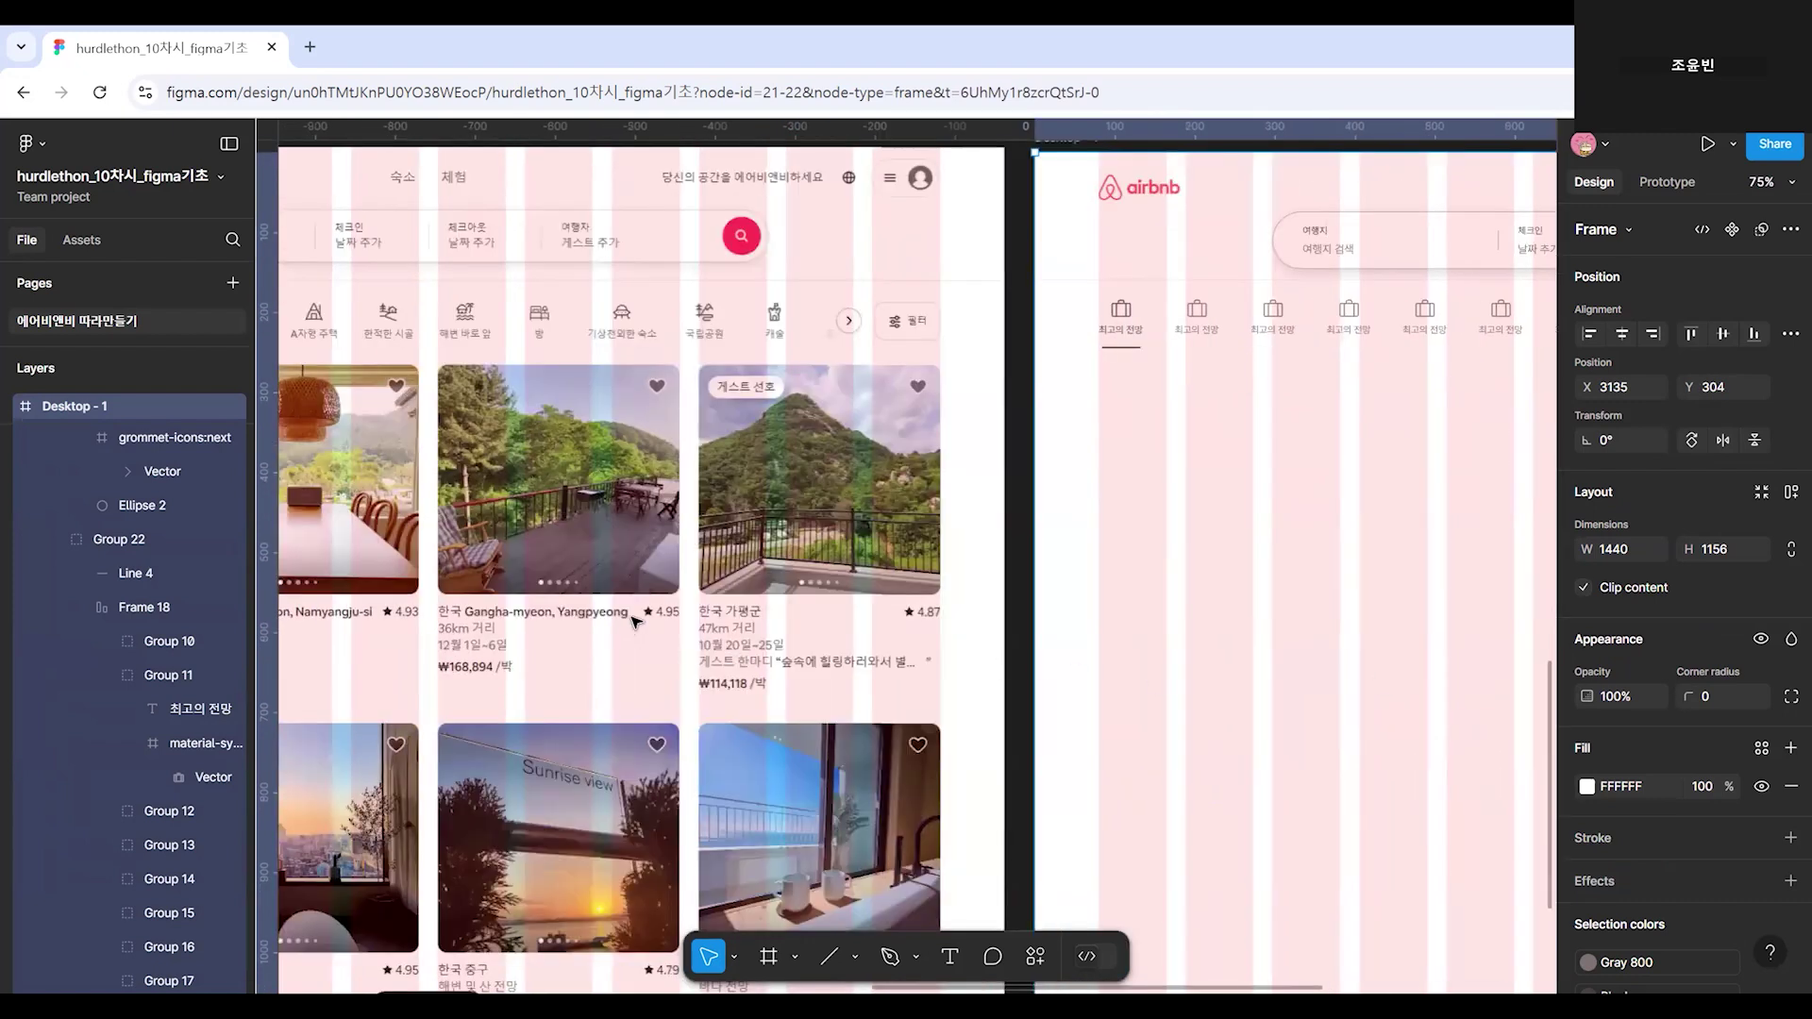
scroll(634, 621, left, 12)
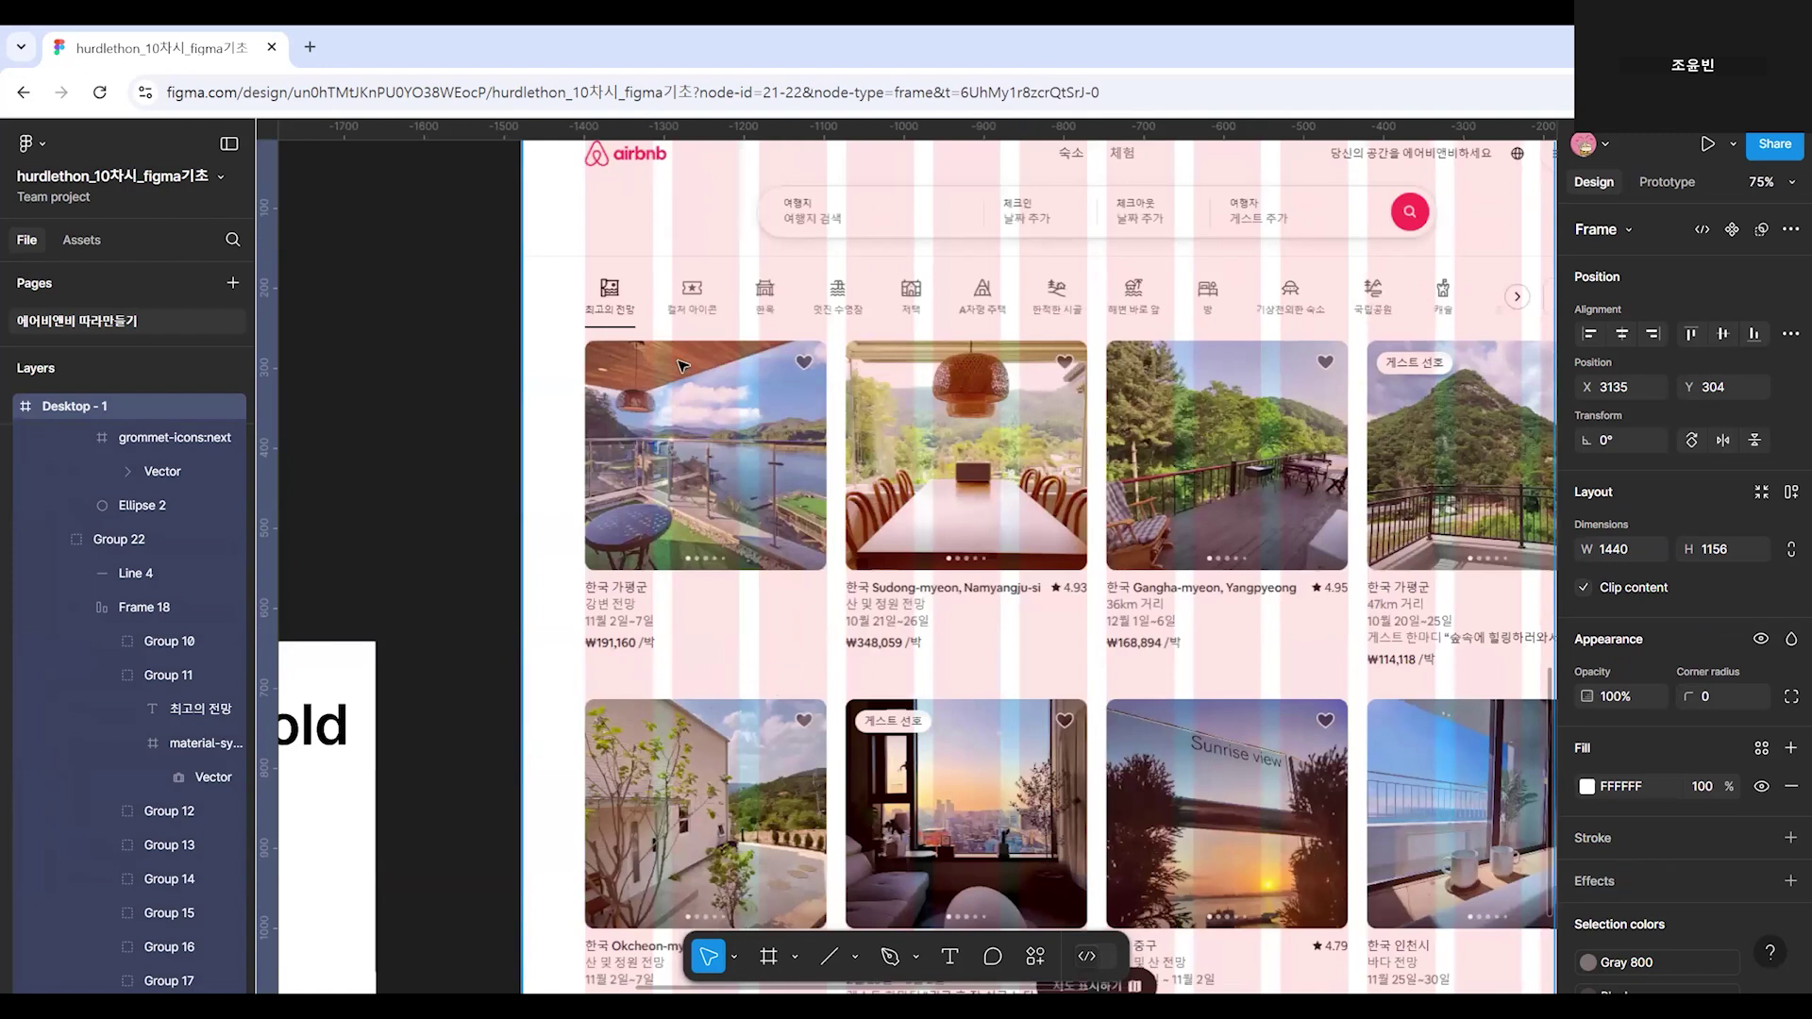
scroll(845, 695, right, 1)
scroll(1296, 680, right, 20)
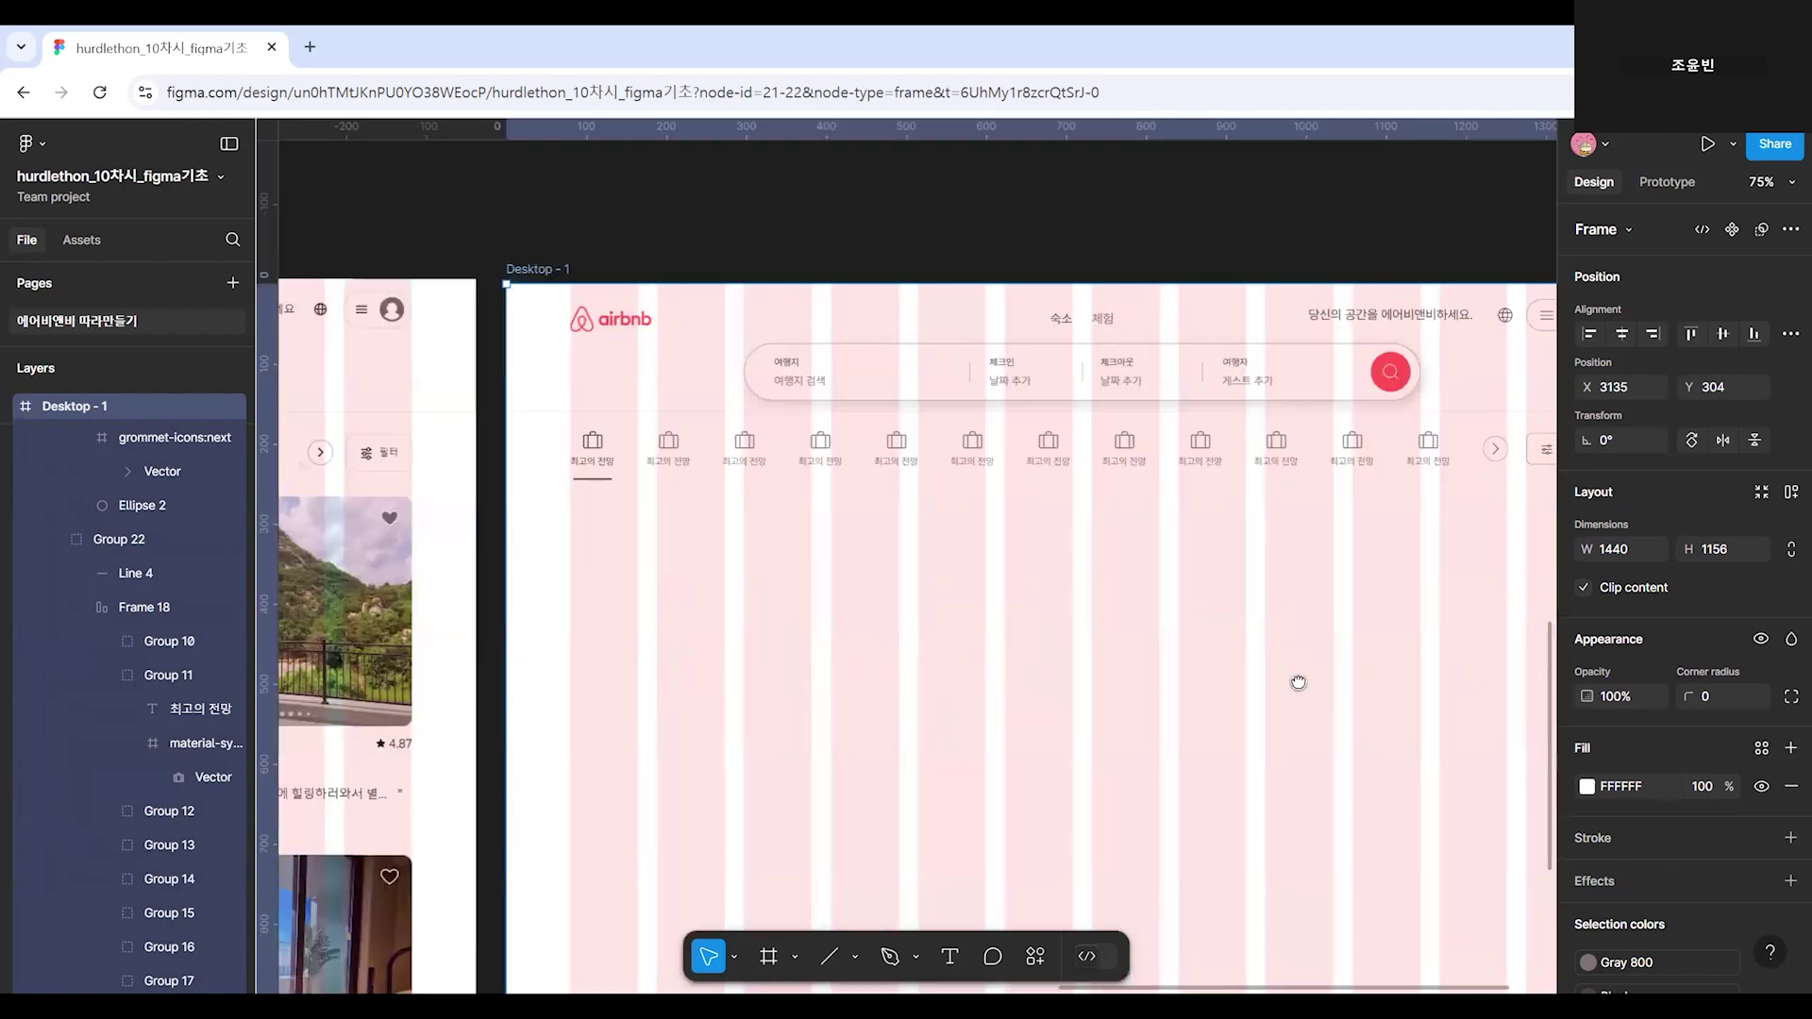
scroll(1221, 718, left, 12)
scroll(723, 625, left, 10)
scroll(744, 602, up, 2)
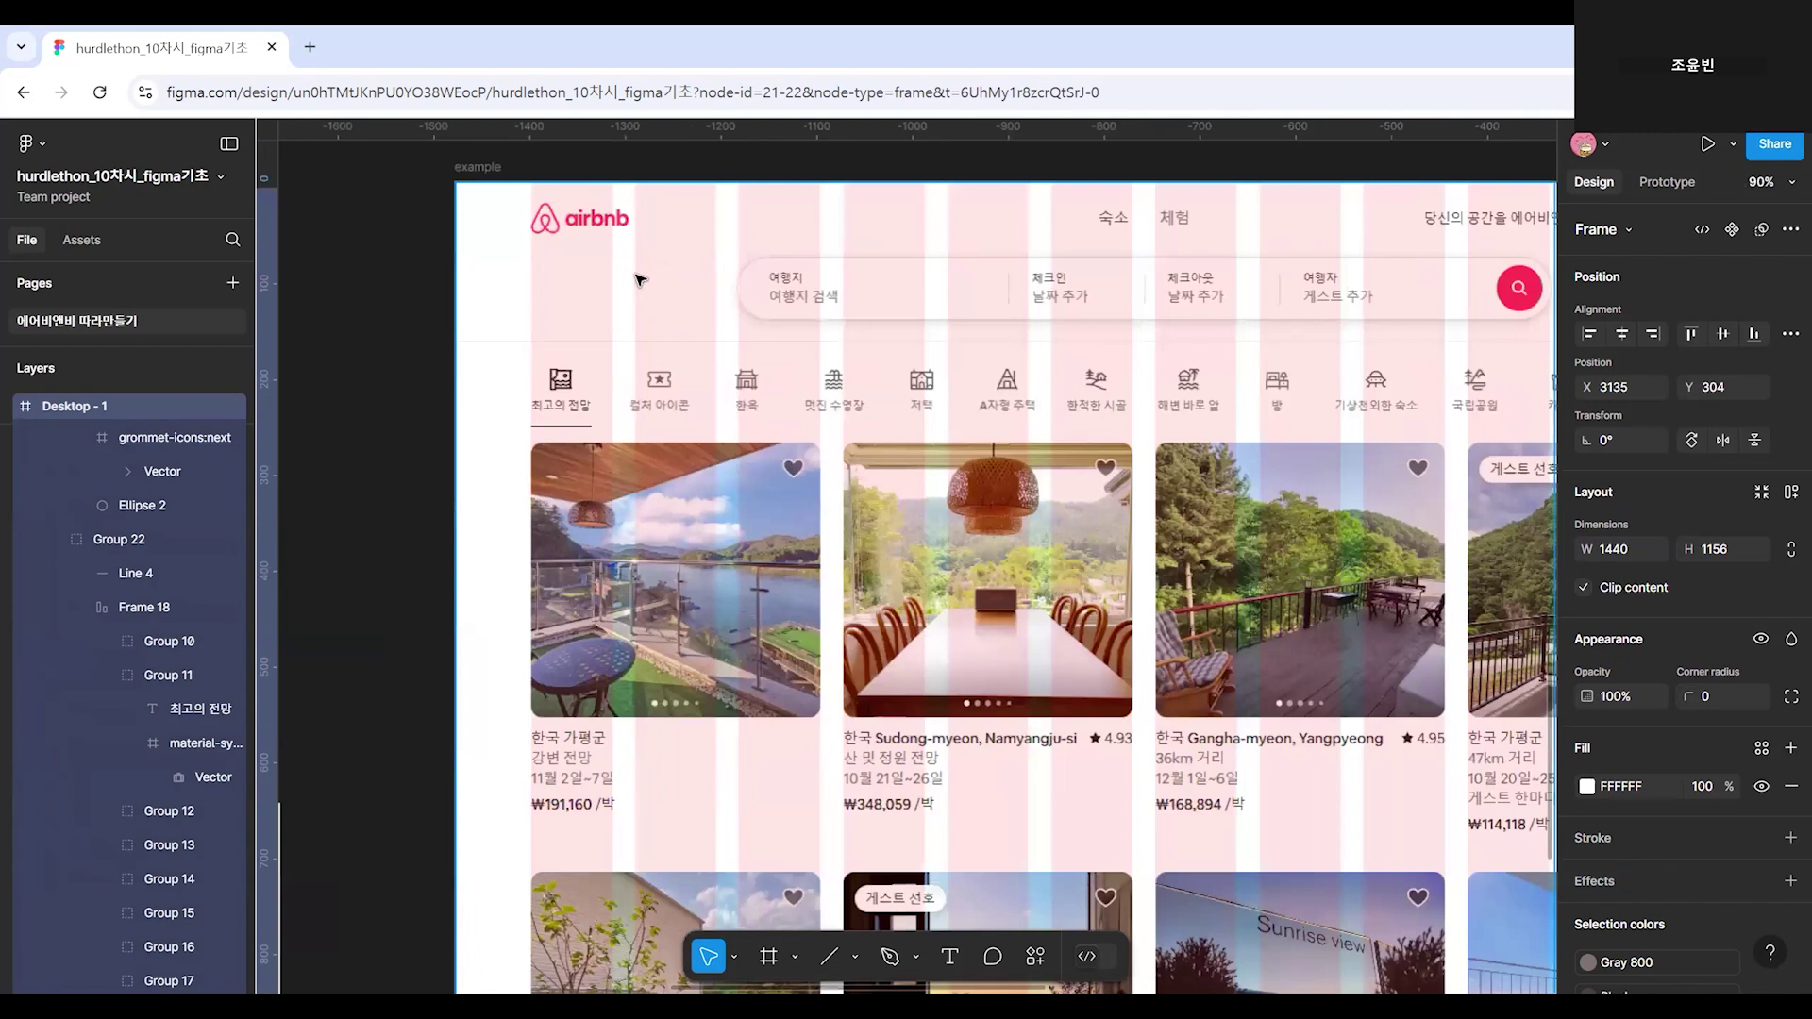
scroll(679, 214, down, 1)
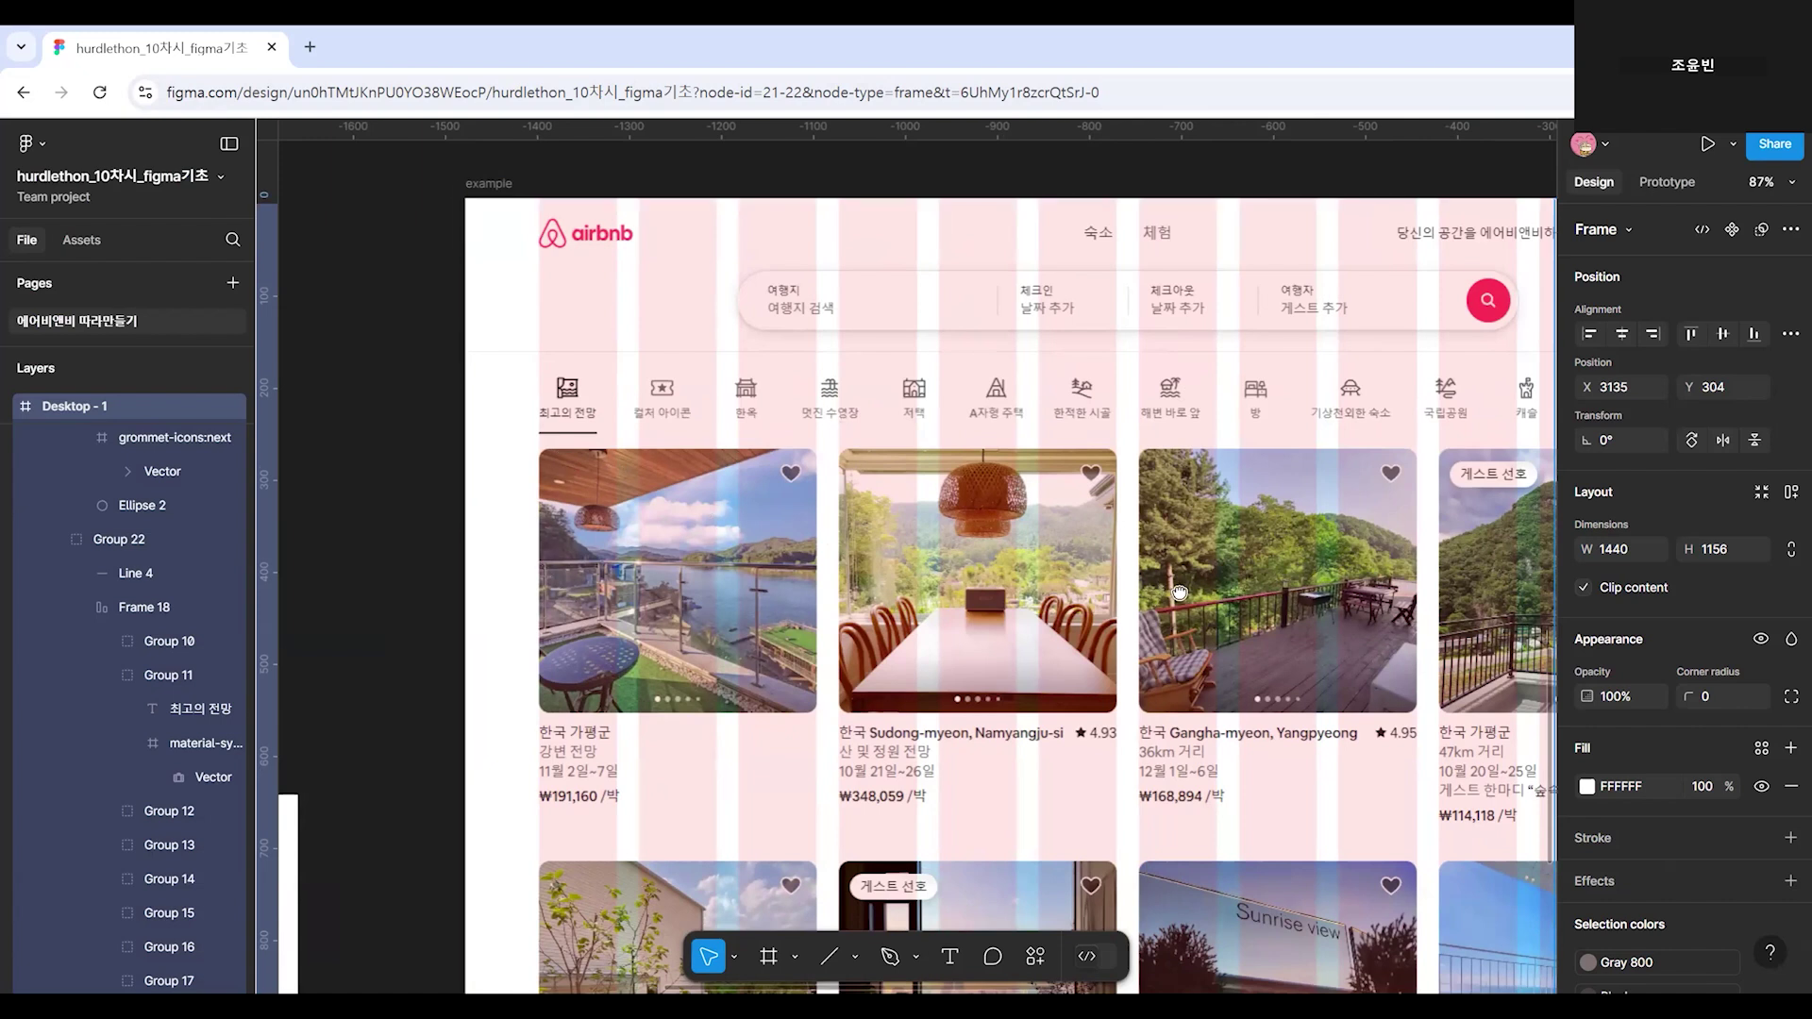
Draw a 302 × 290 frame for the first listing image below the category row at X 80, Y 259.
scroll(1144, 577, right, 15)
click(769, 958)
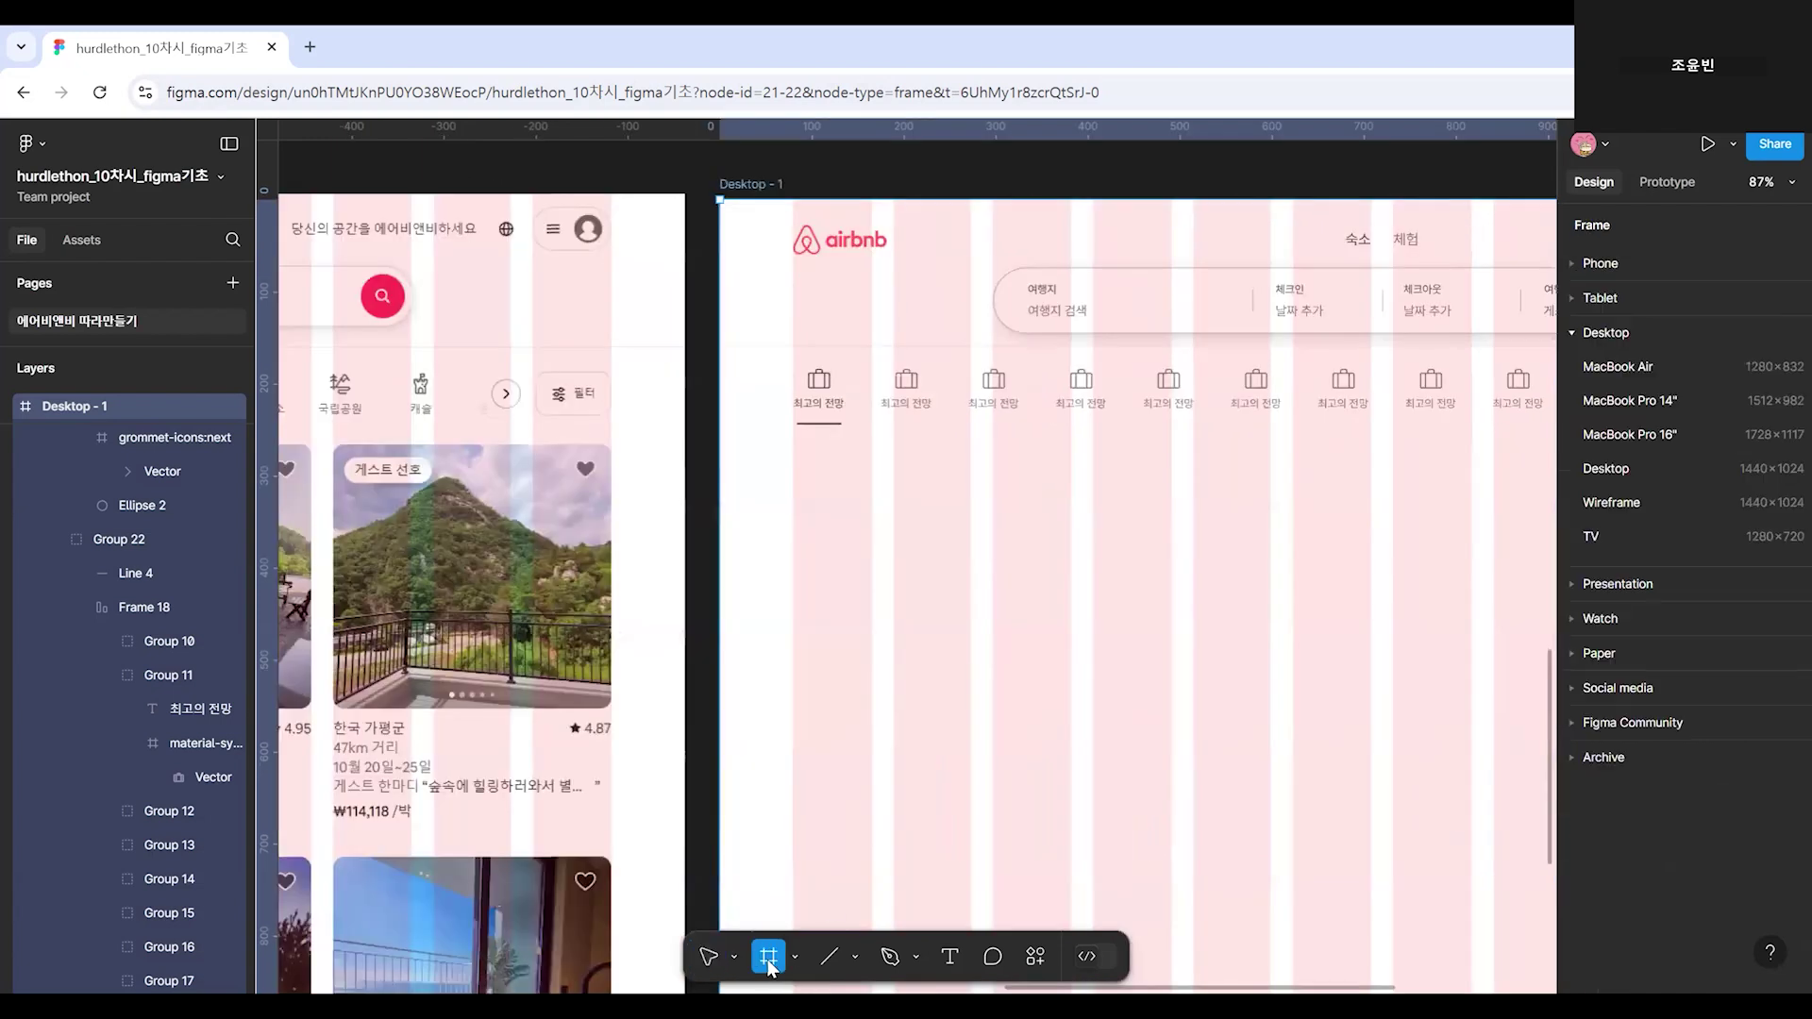
drag(801, 462, 1072, 668)
drag(797, 460, 853, 599)
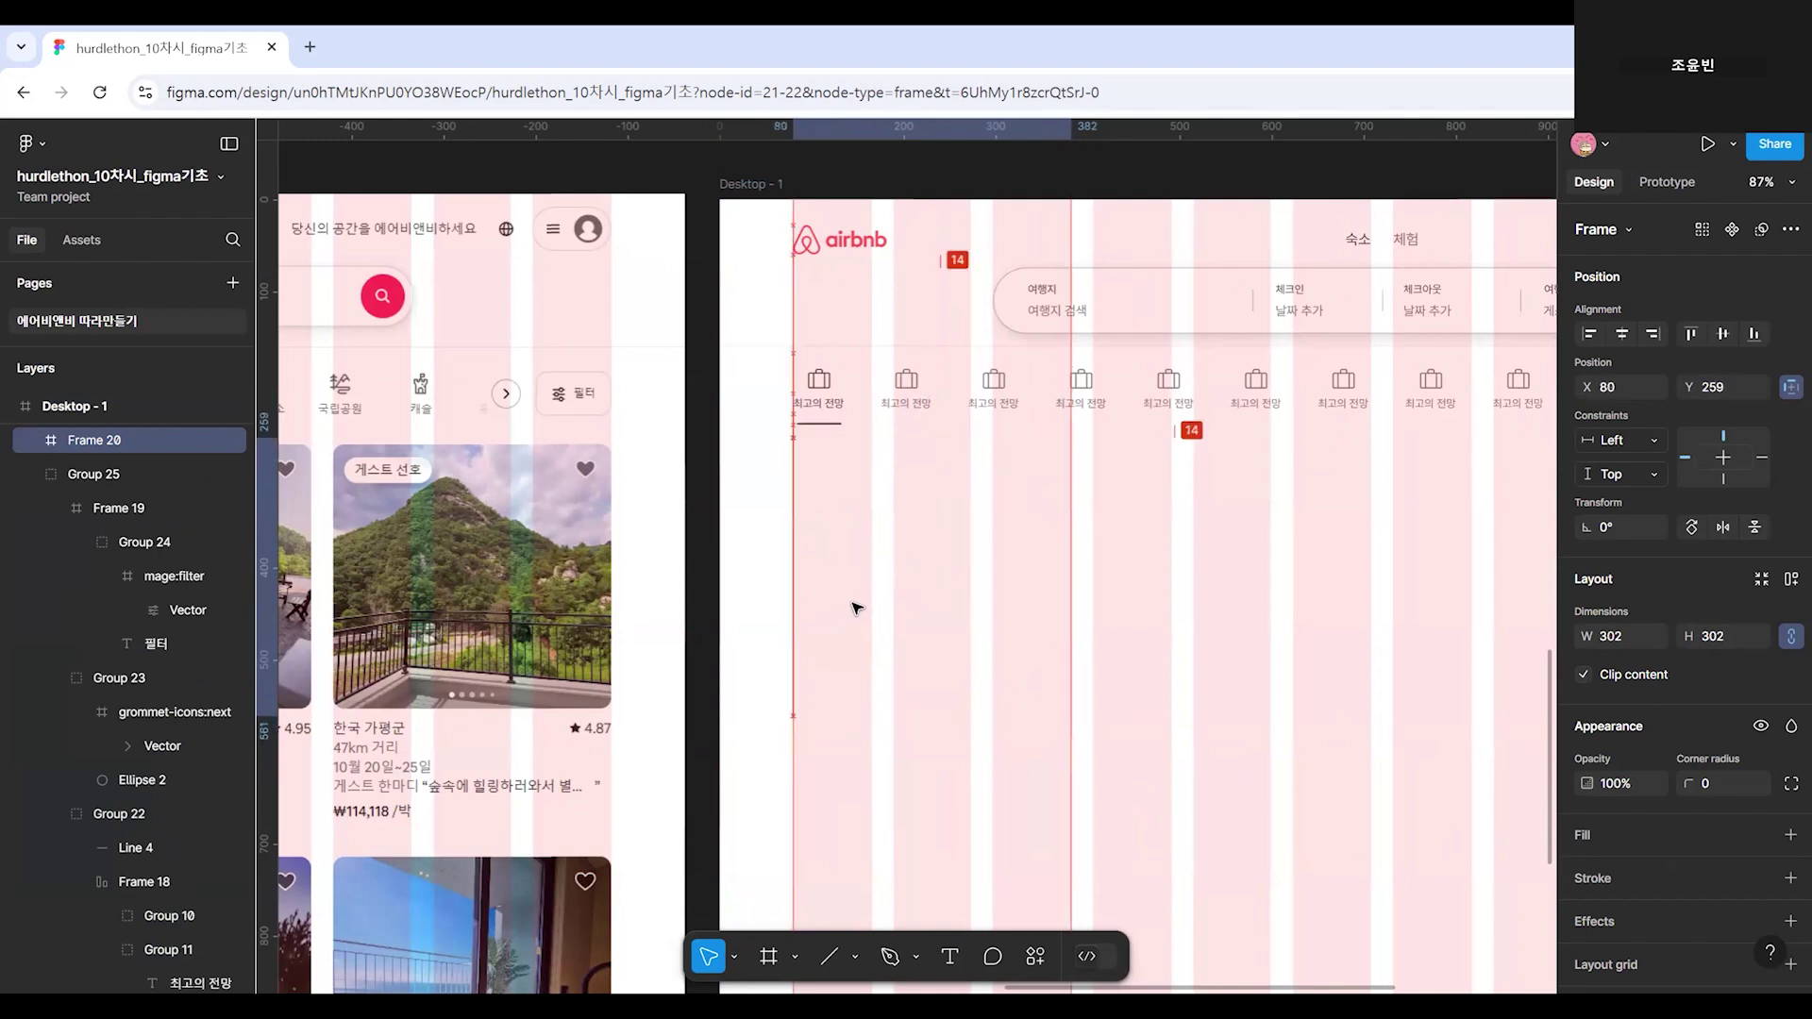
click(779, 763)
click(828, 682)
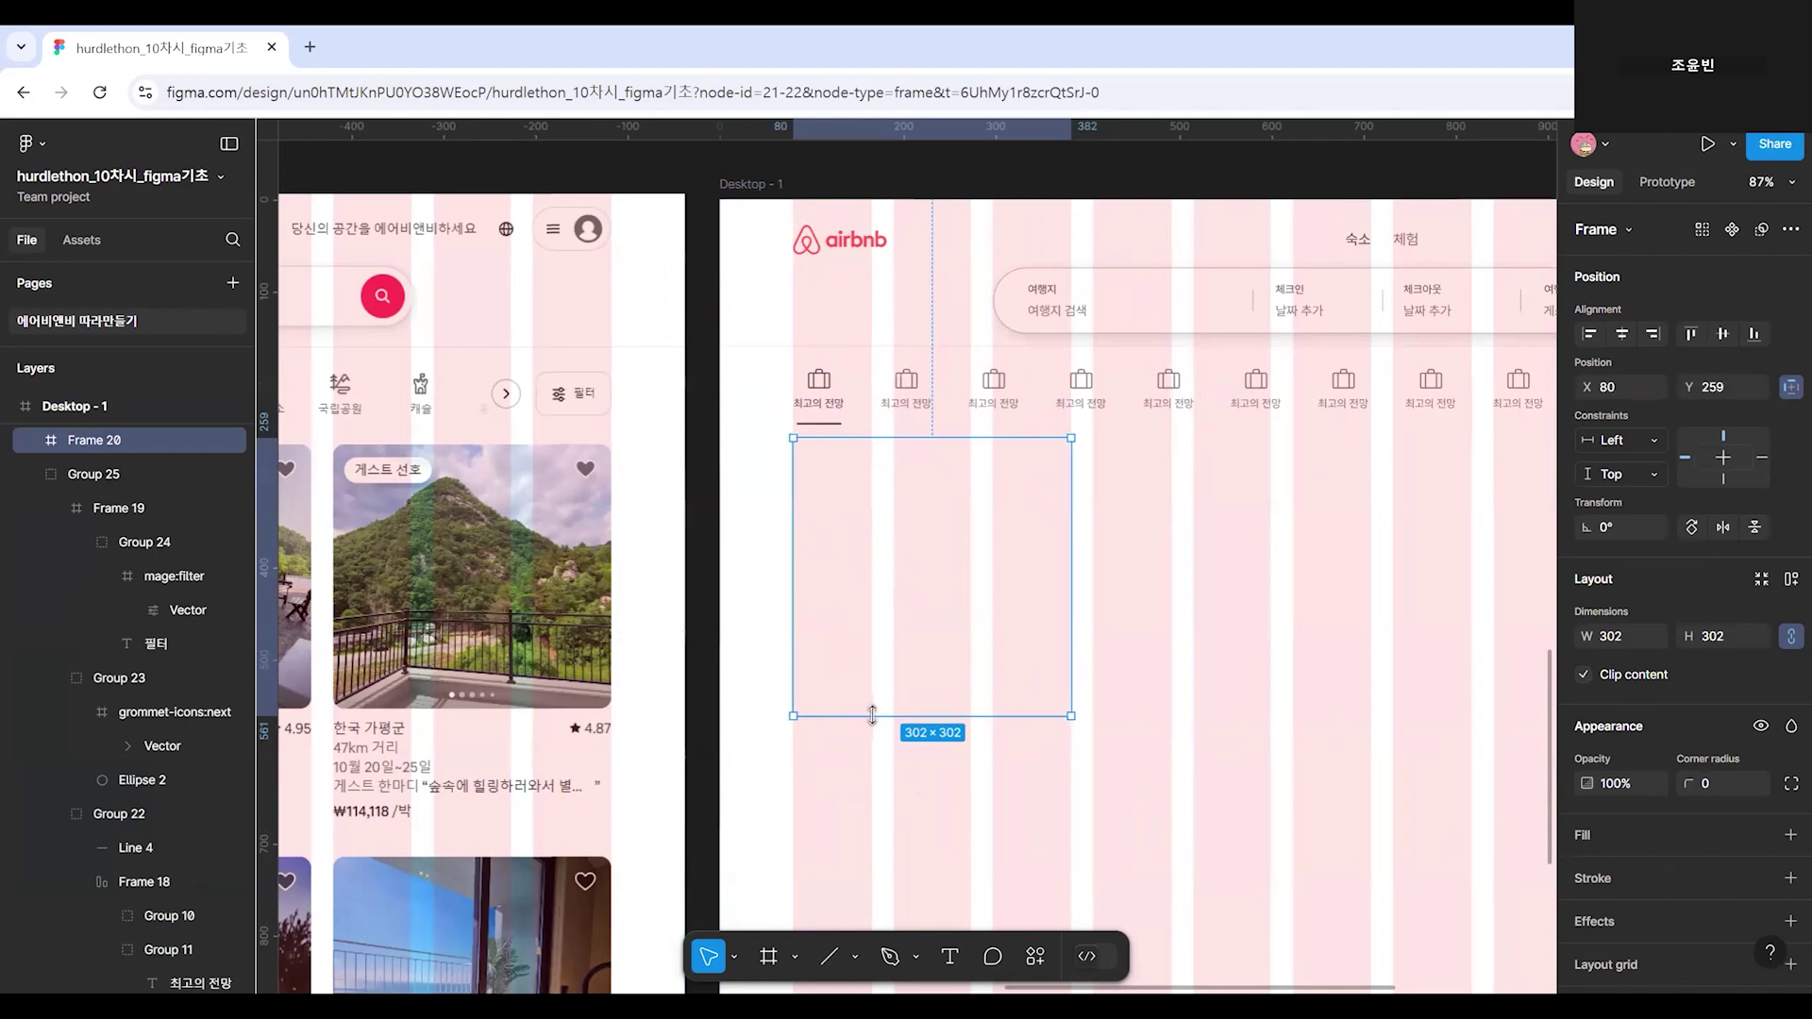
drag(866, 713, 866, 704)
click(1466, 689)
click(840, 637)
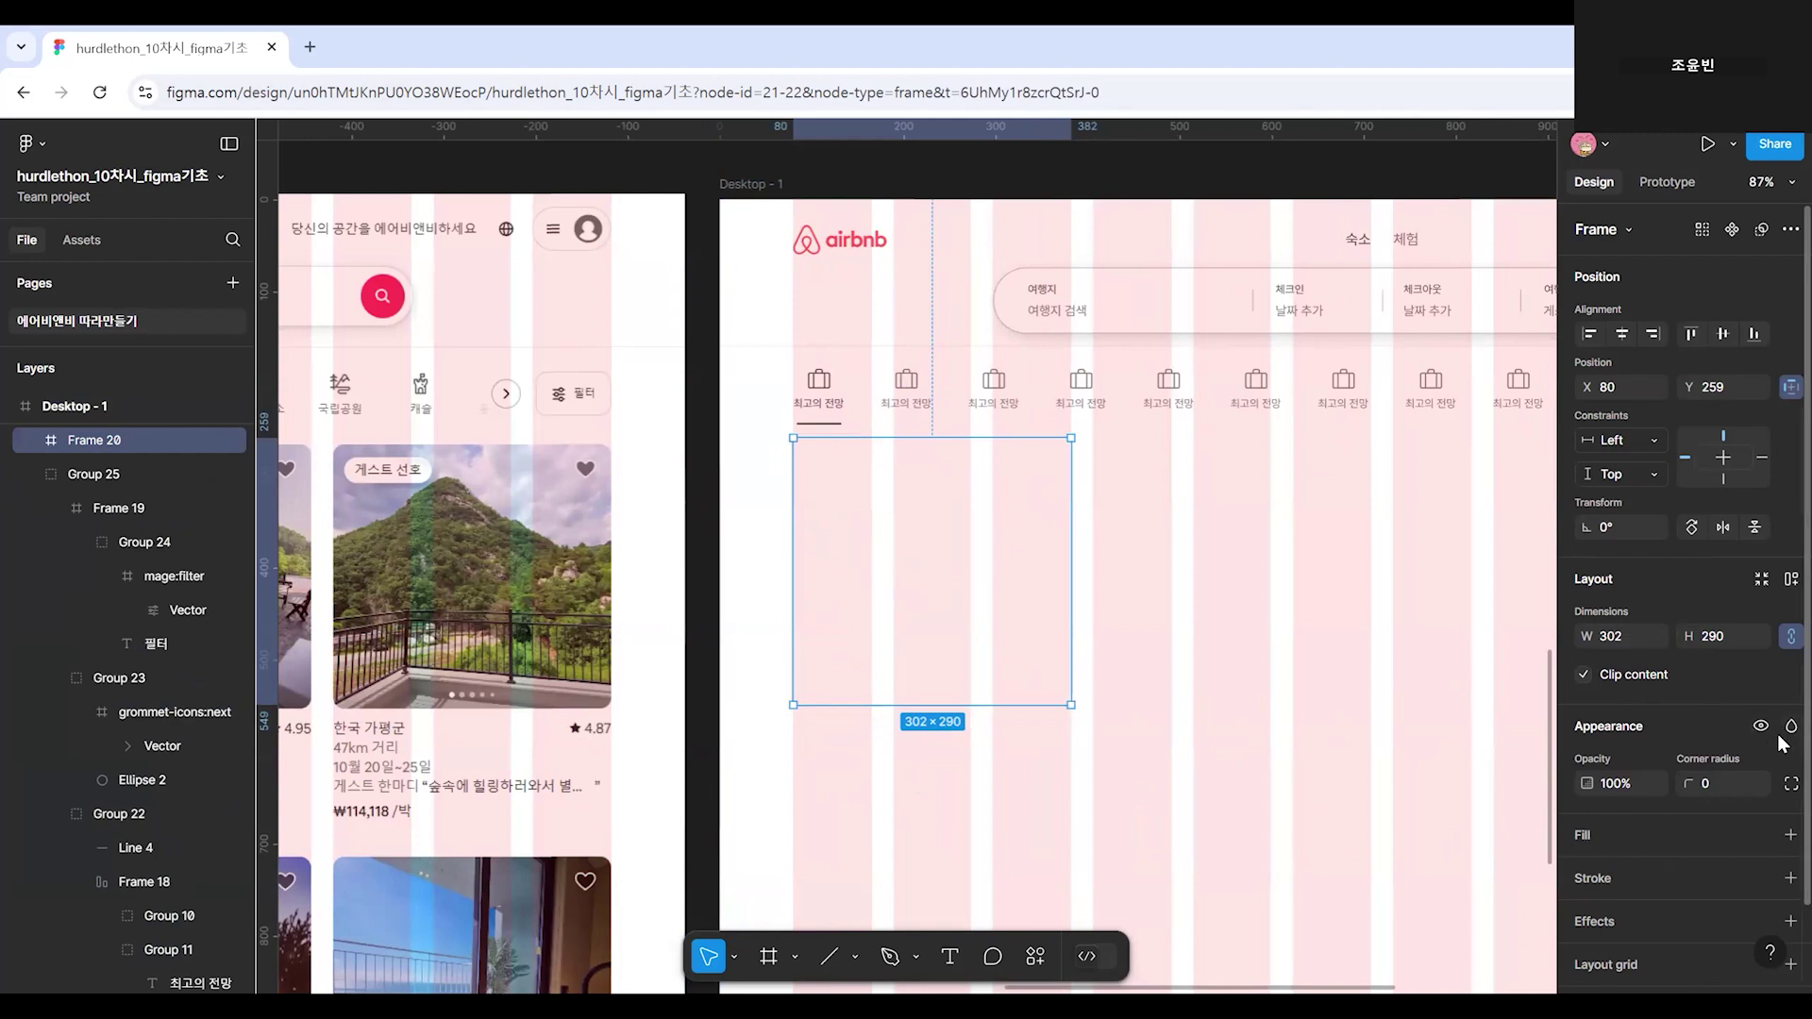
Add a red FF0000 fill to the new listing image frame.
scroll(1710, 812, down, 1)
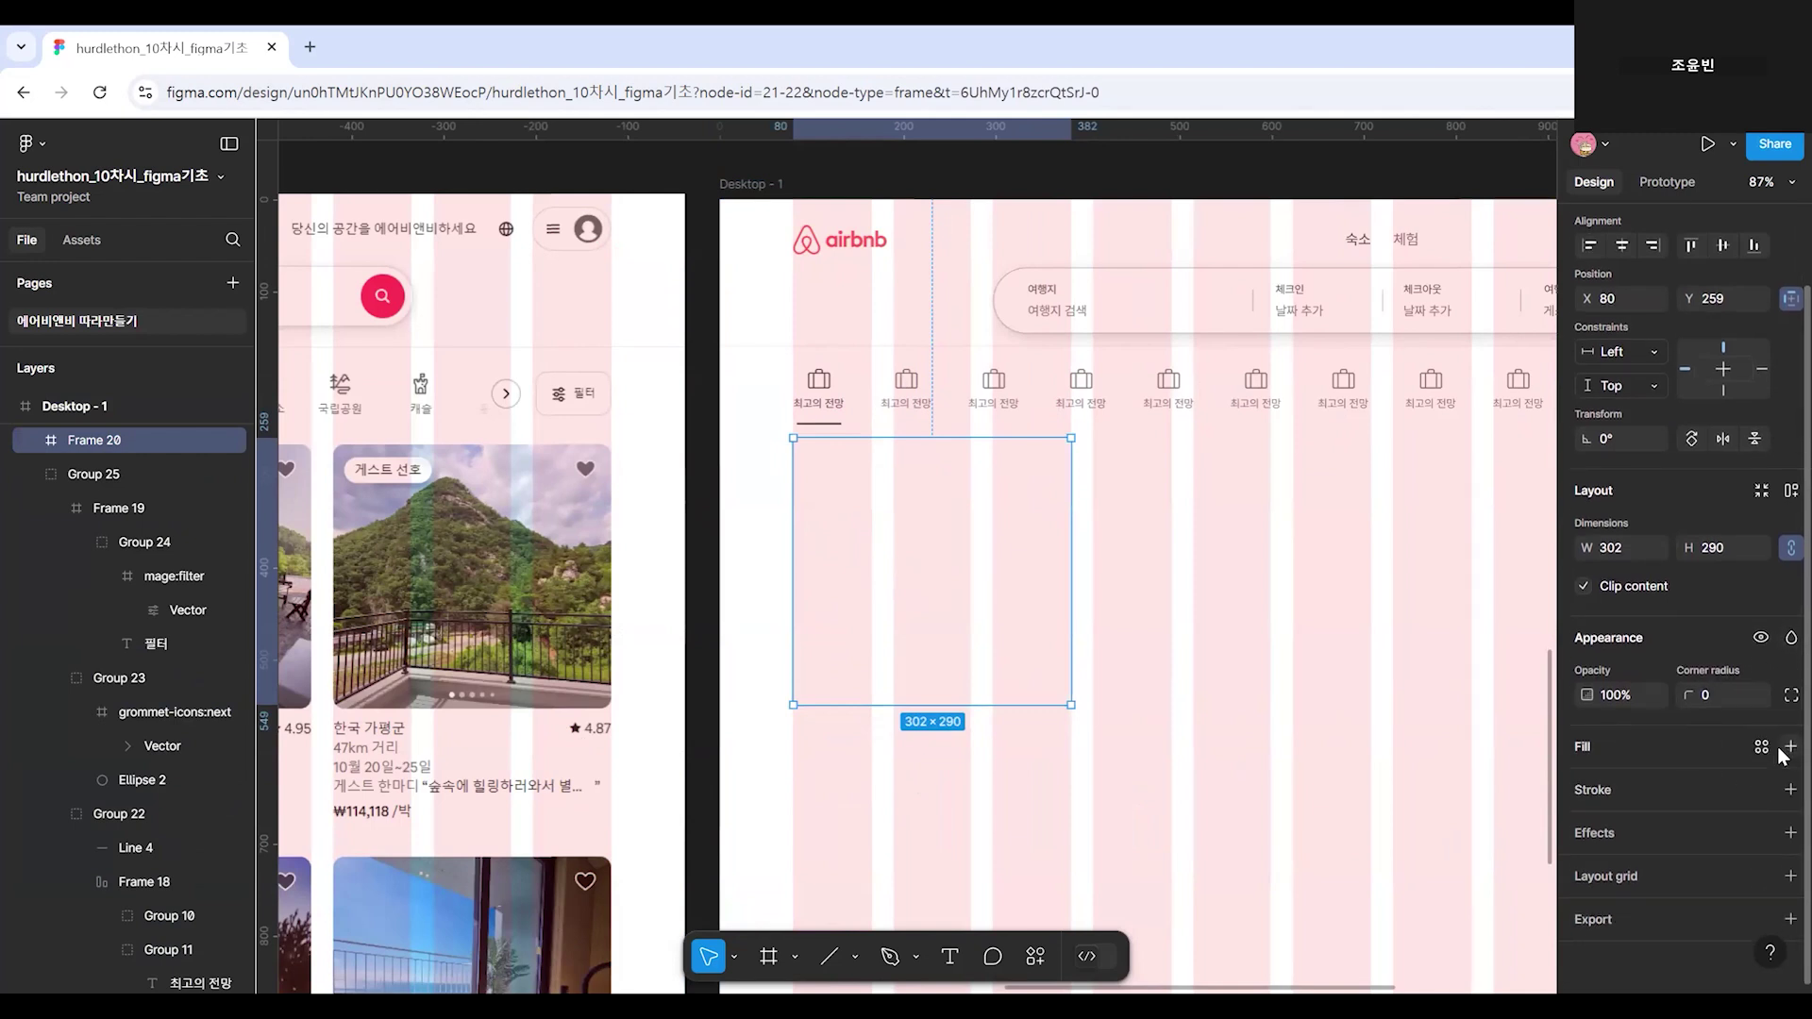
click(1789, 747)
click(1589, 785)
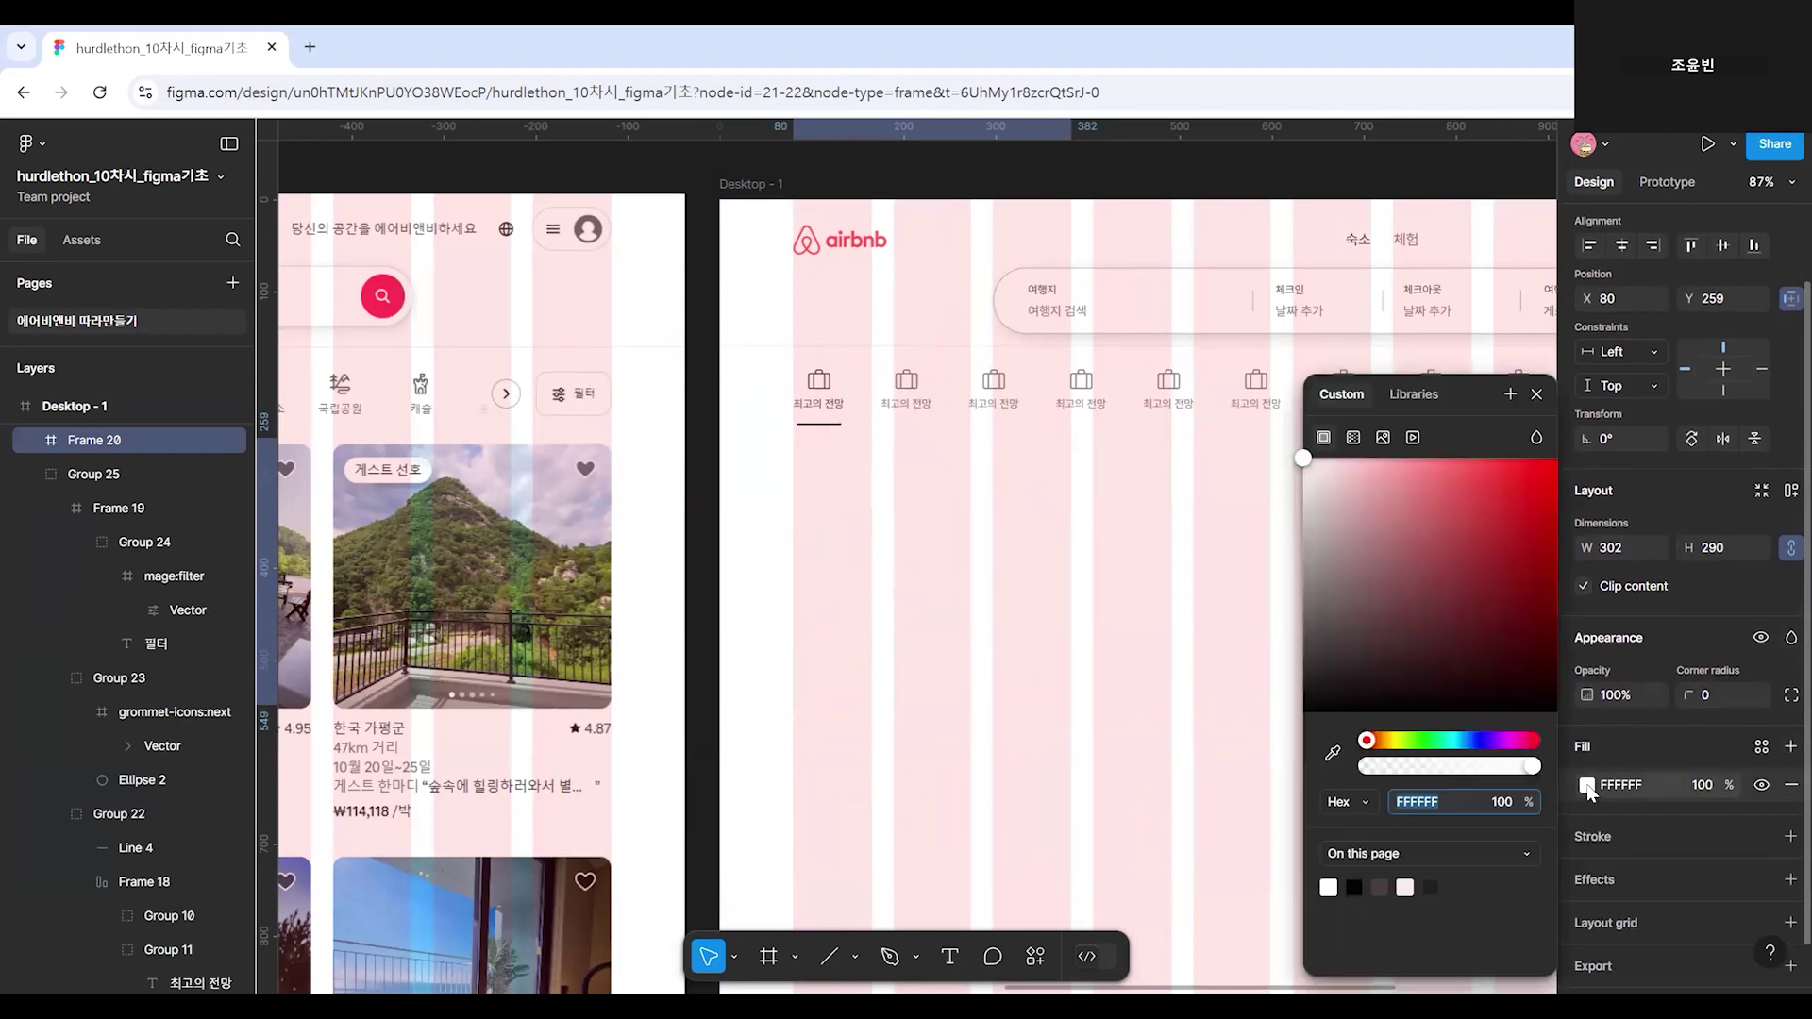
key(Escape)
key(Escape)
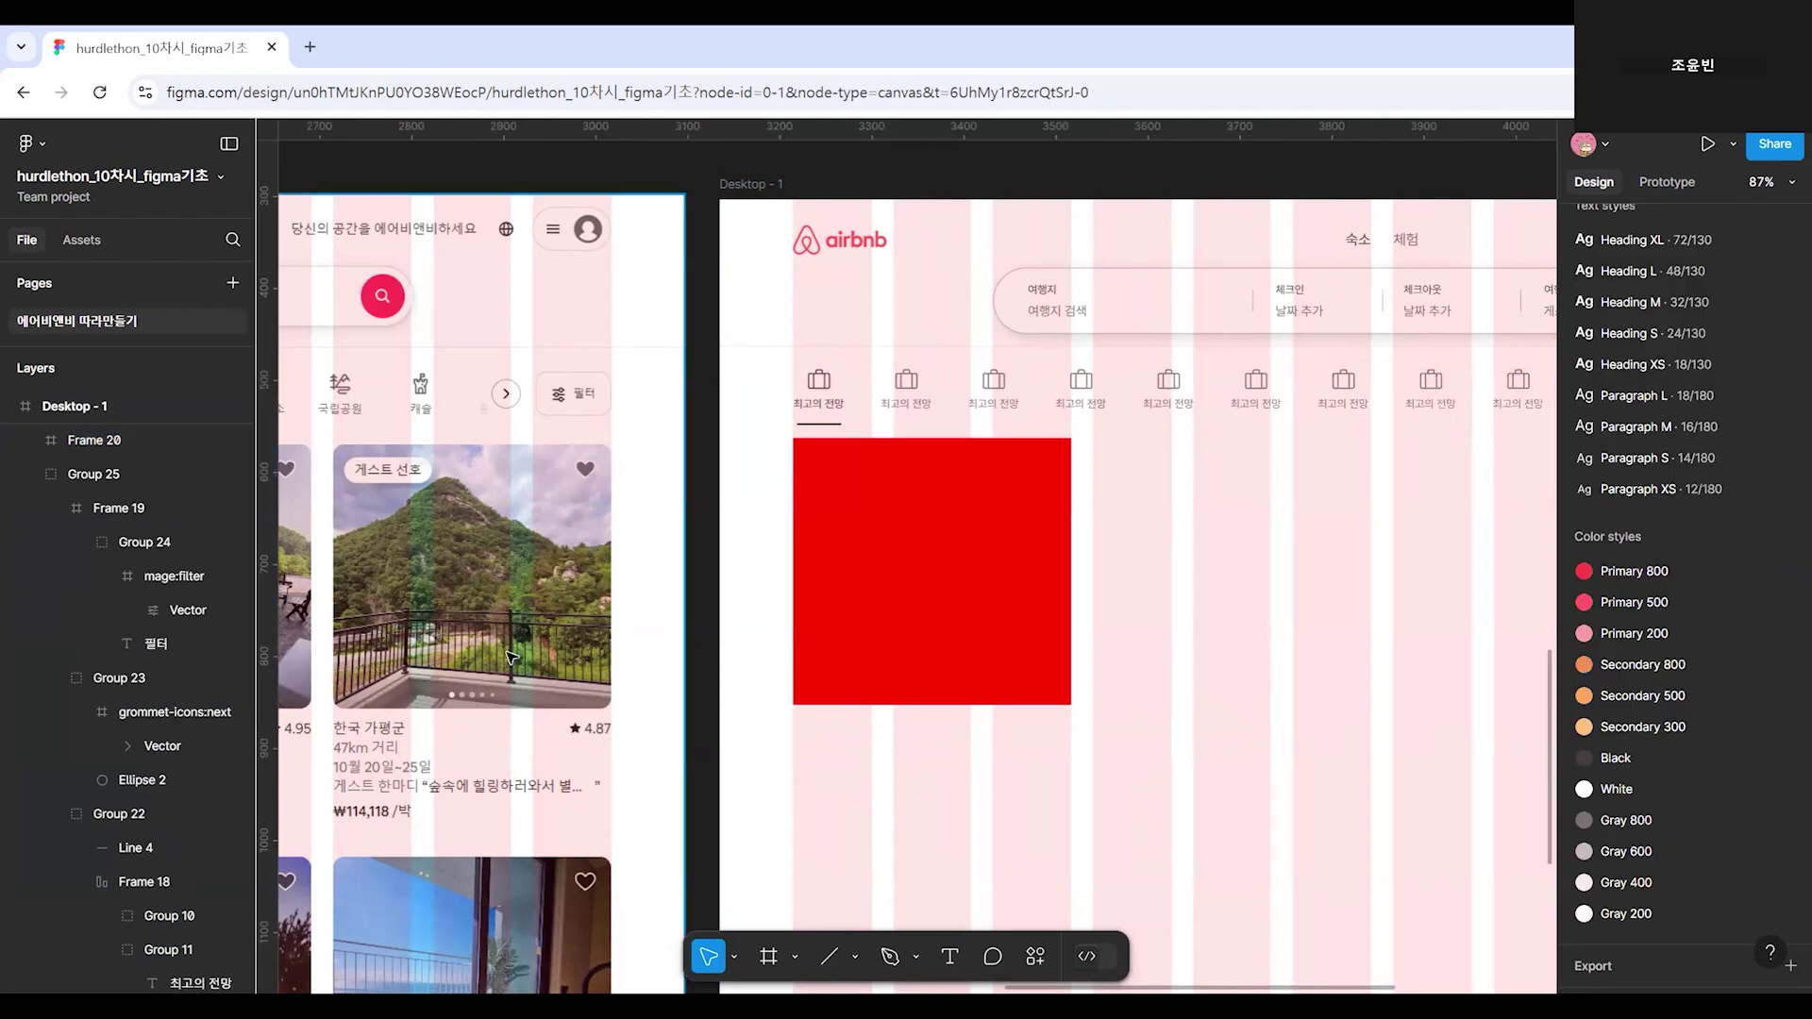
Set the red image frame's corner radius to 16.
click(934, 570)
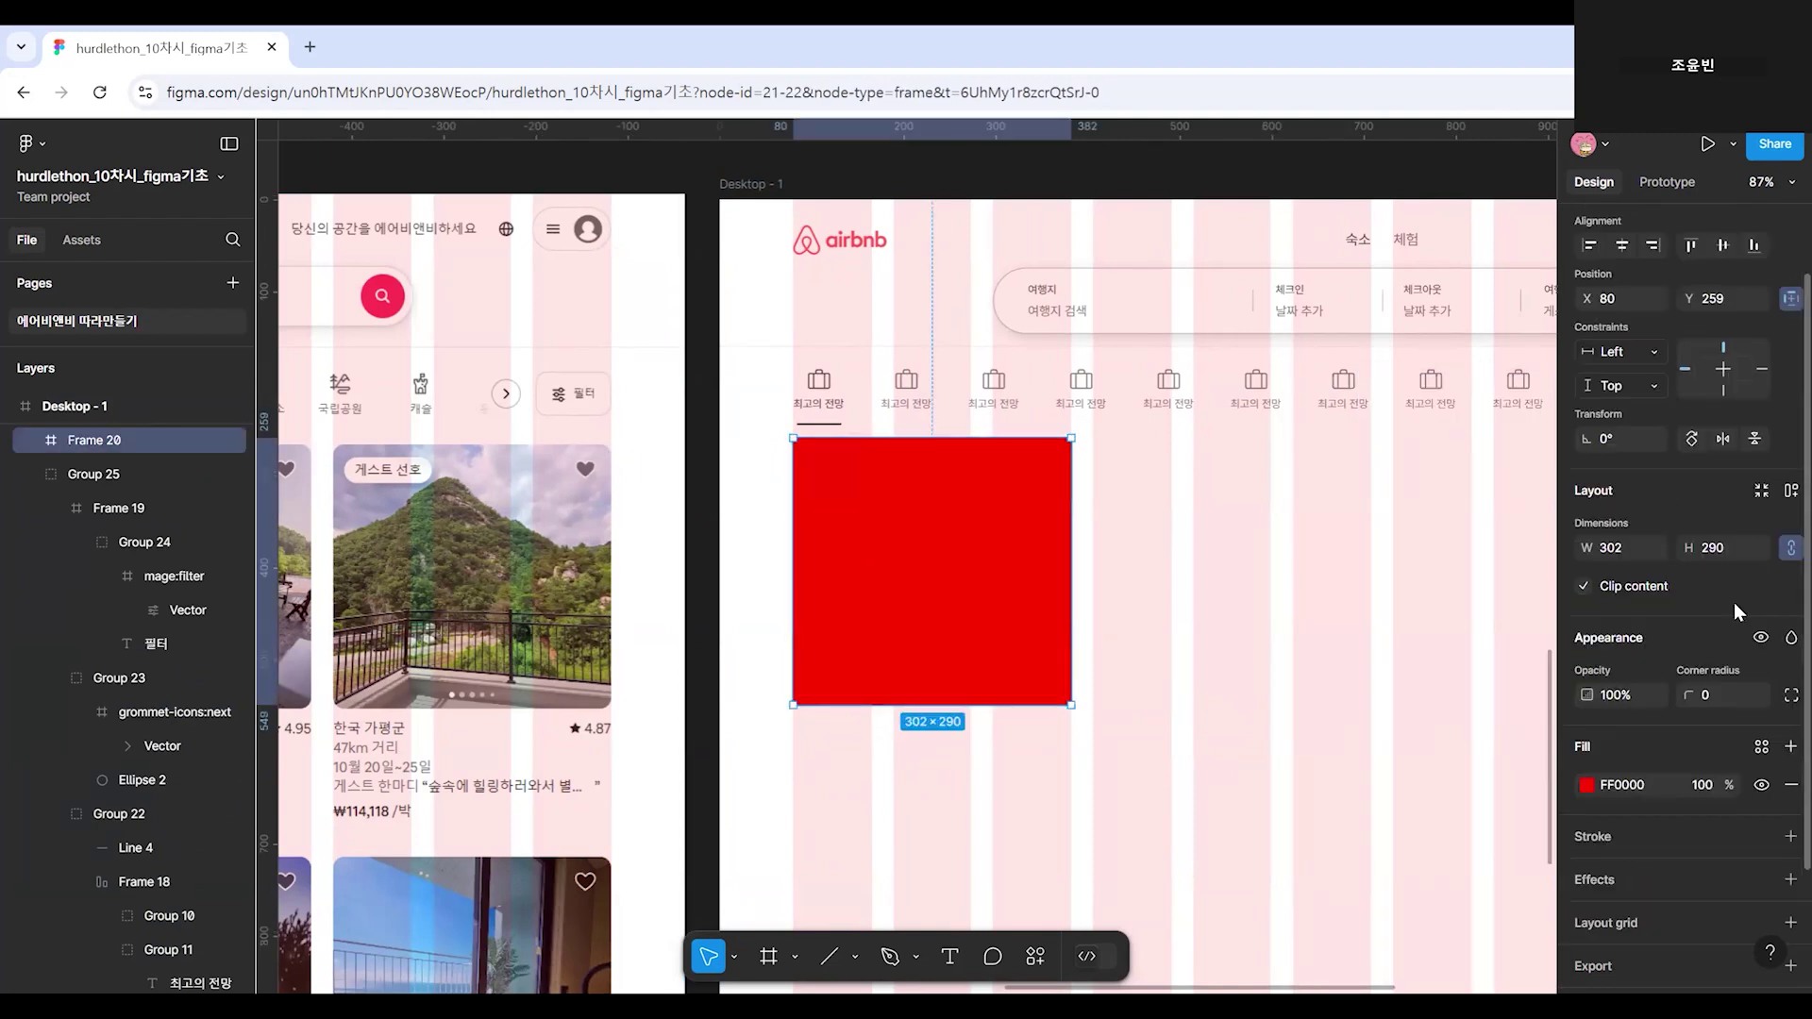
click(1725, 697)
text(16)
key(Return)
key(Escape)
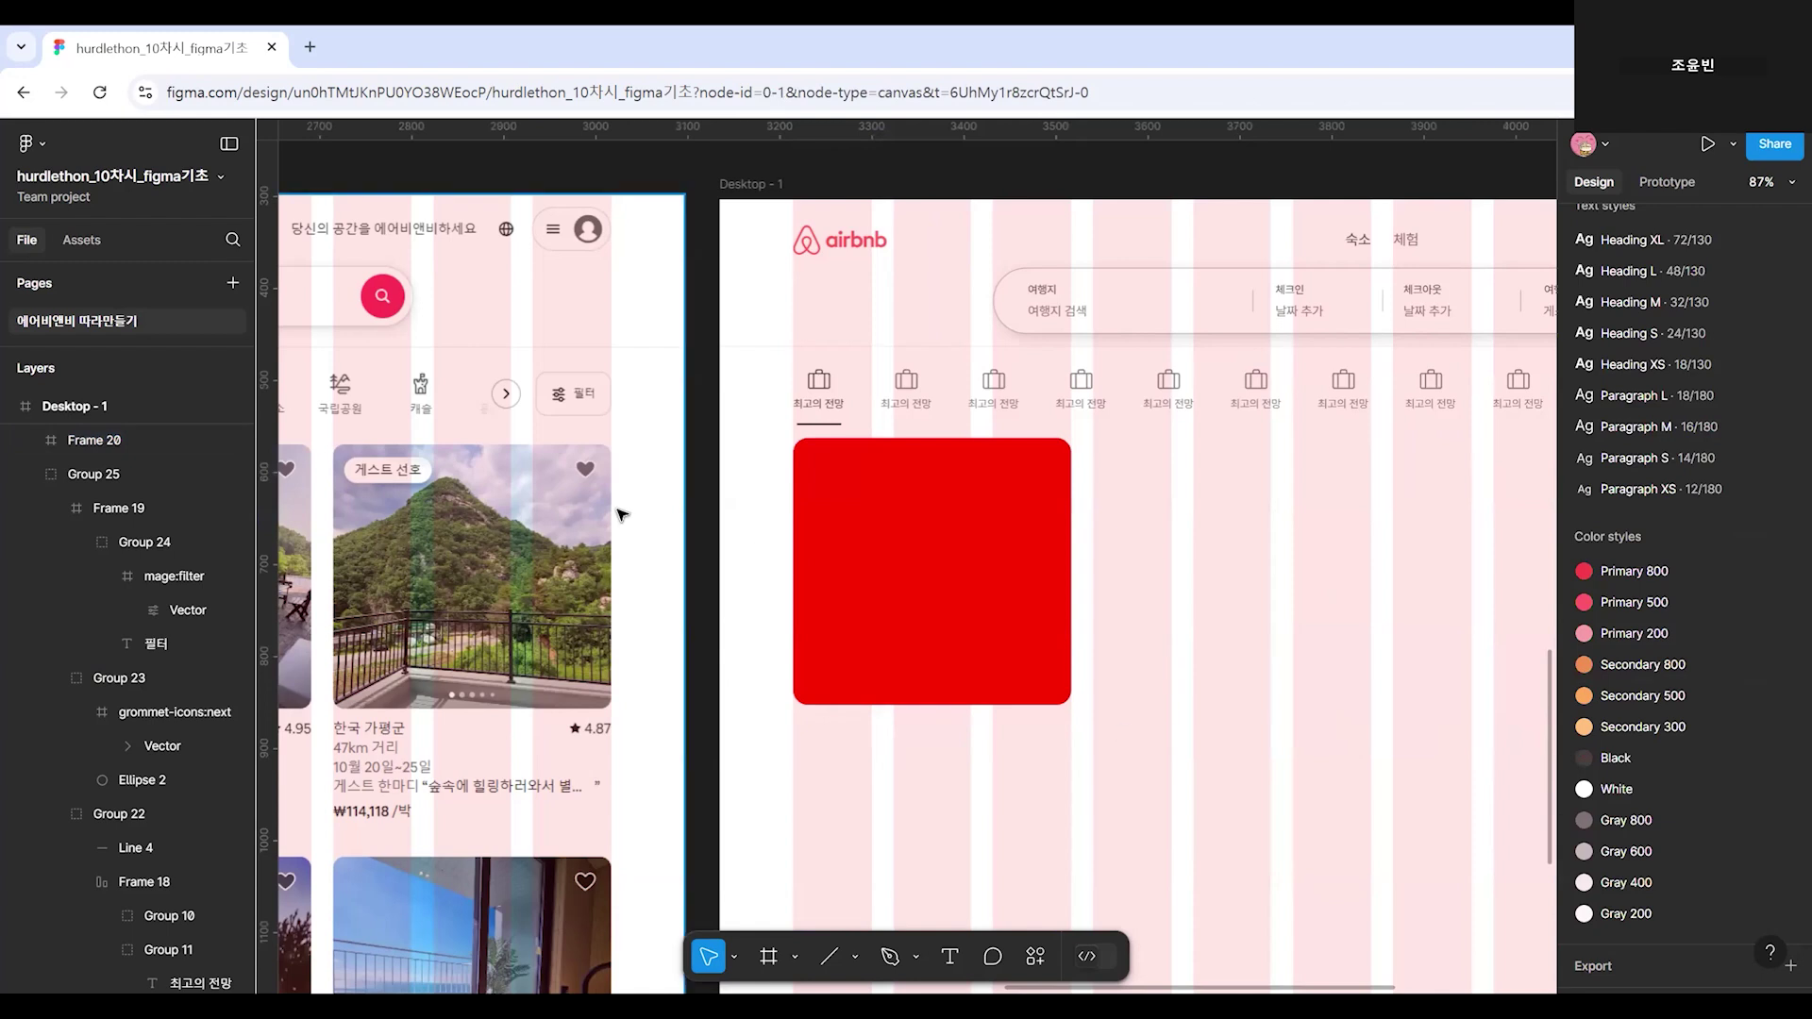
Move the red image frame slightly down, keeping its left edge aligned with the first grid column.
click(913, 565)
drag(950, 607, 1001, 602)
click(1166, 622)
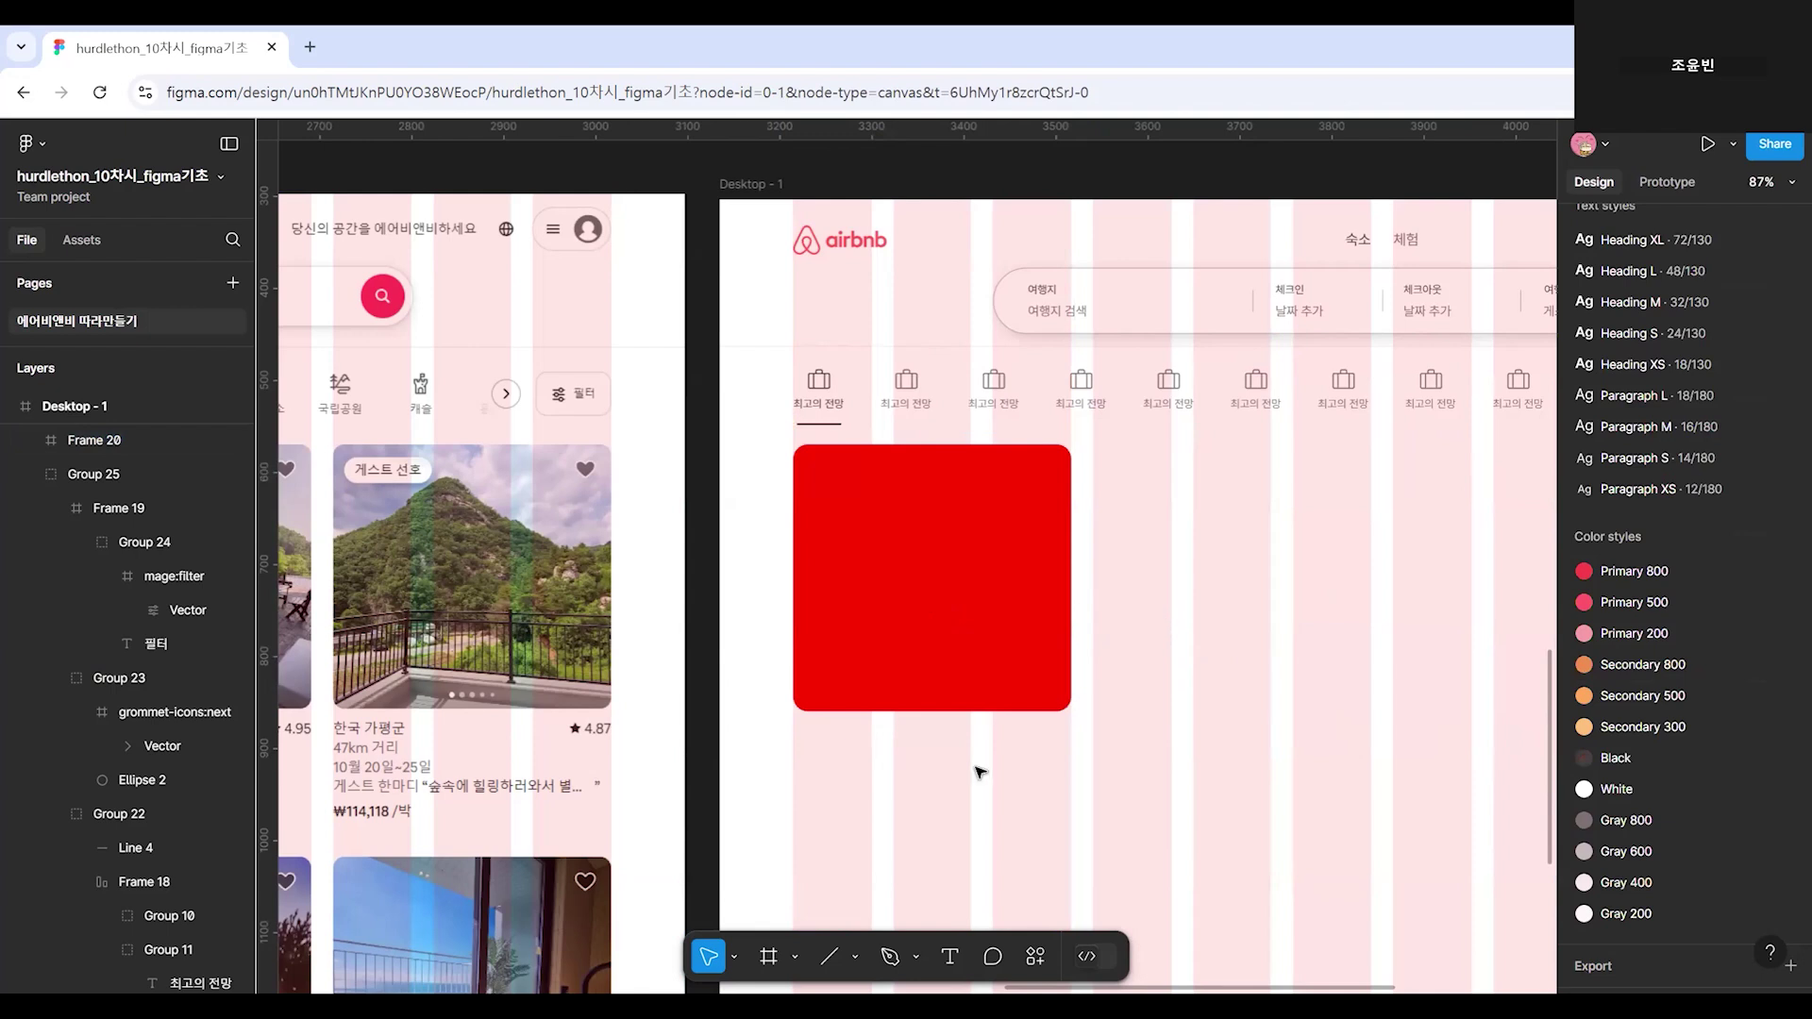
Add the listing title text "한국 가평군" below the red image frame, following the first card in the example.
scroll(1198, 753, left, 4)
scroll(898, 809, left, 3)
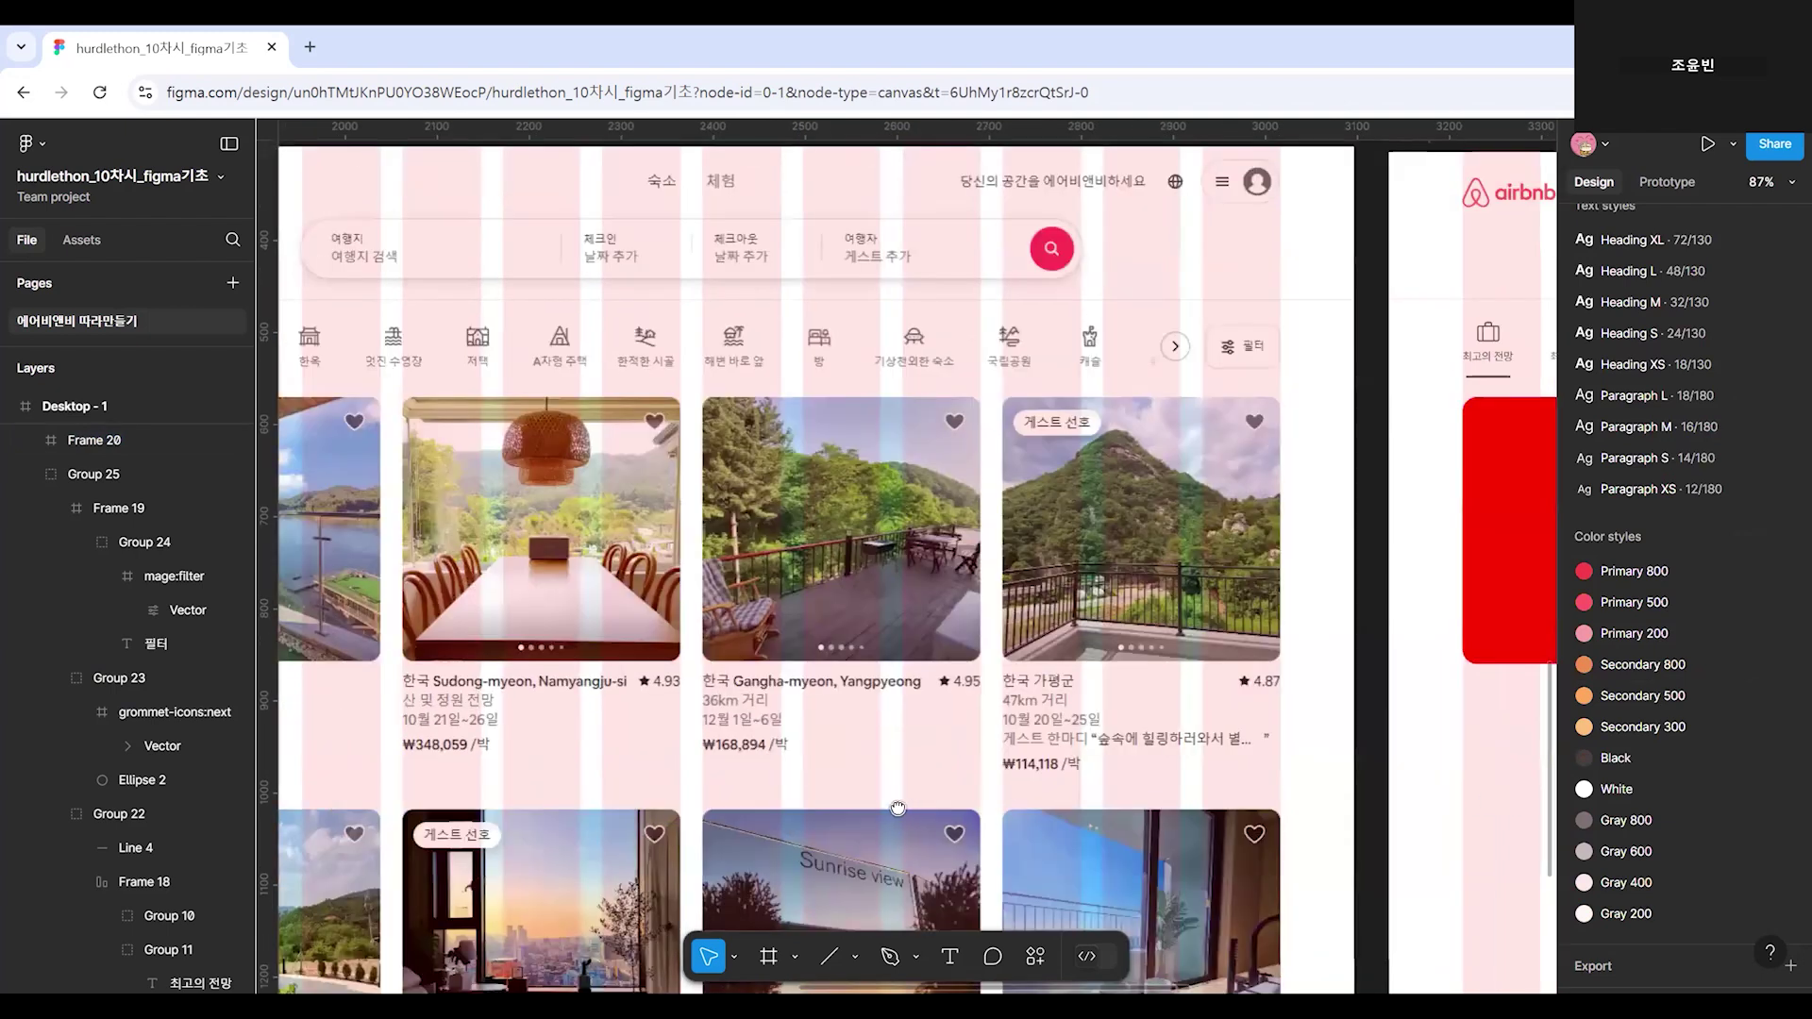
scroll(1111, 573, right, 6)
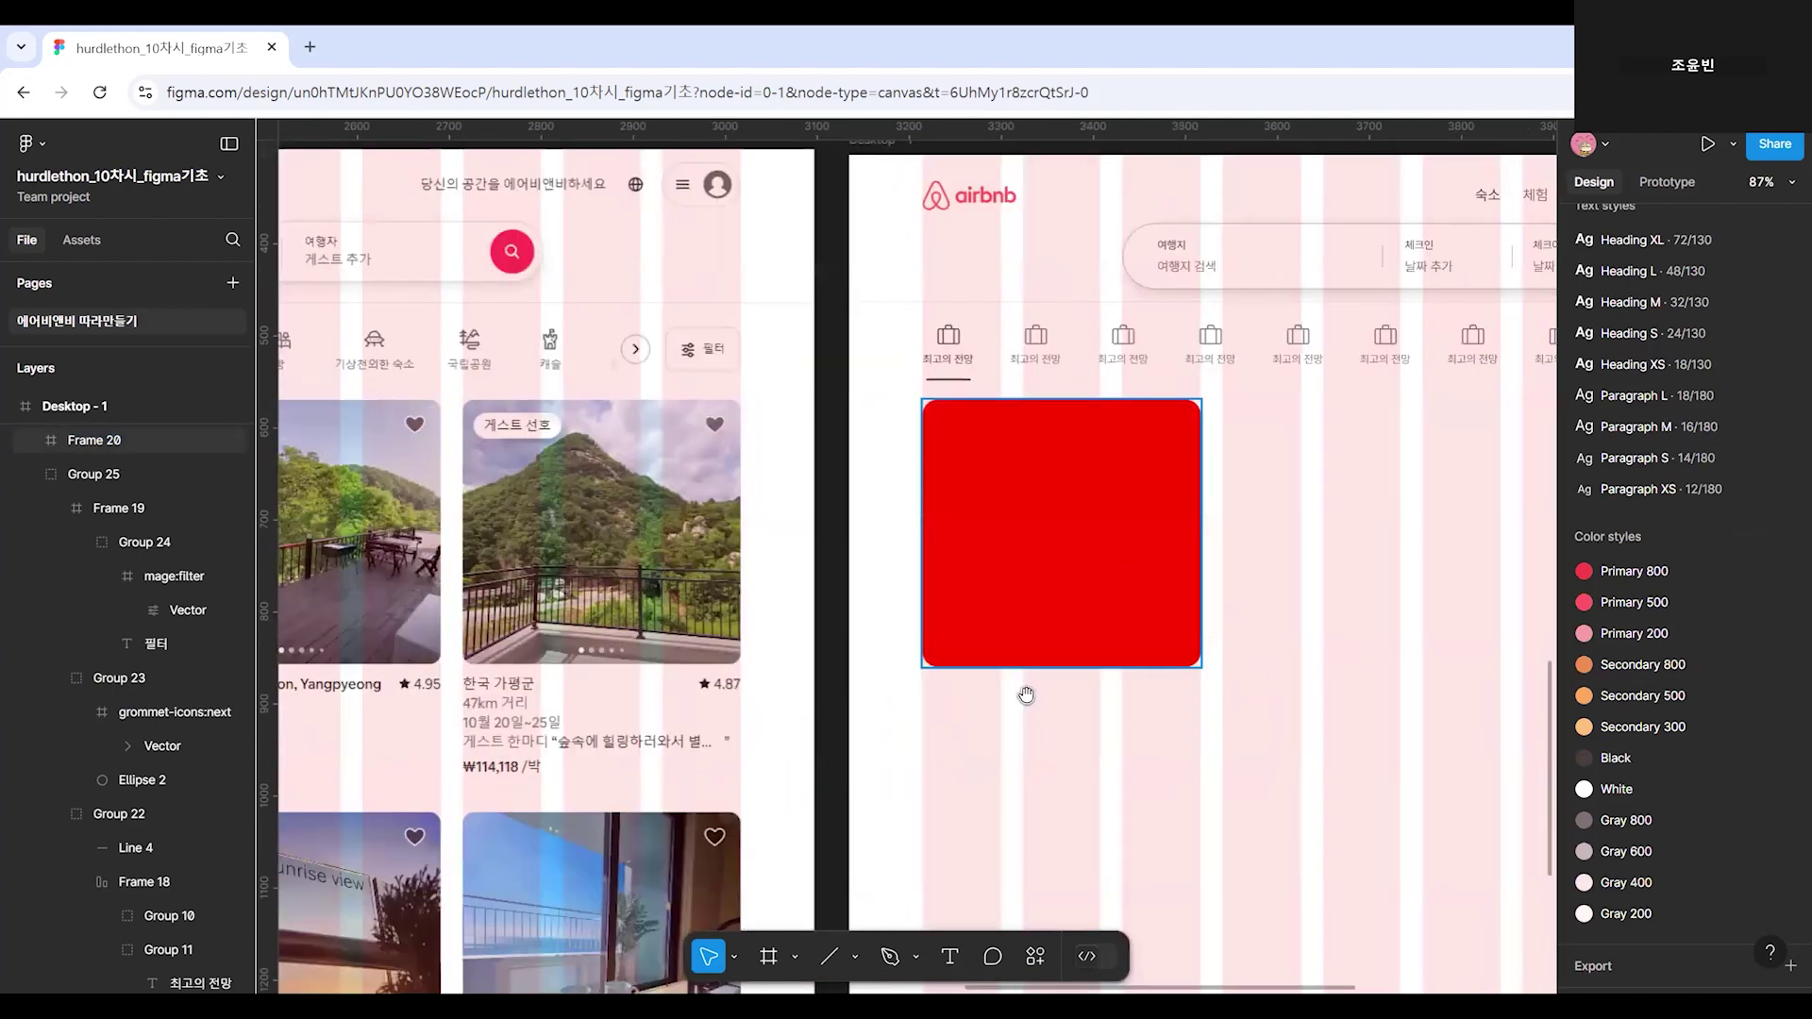
scroll(1027, 696, left, 5)
scroll(1027, 696, down, 1)
scroll(1171, 687, left, 4)
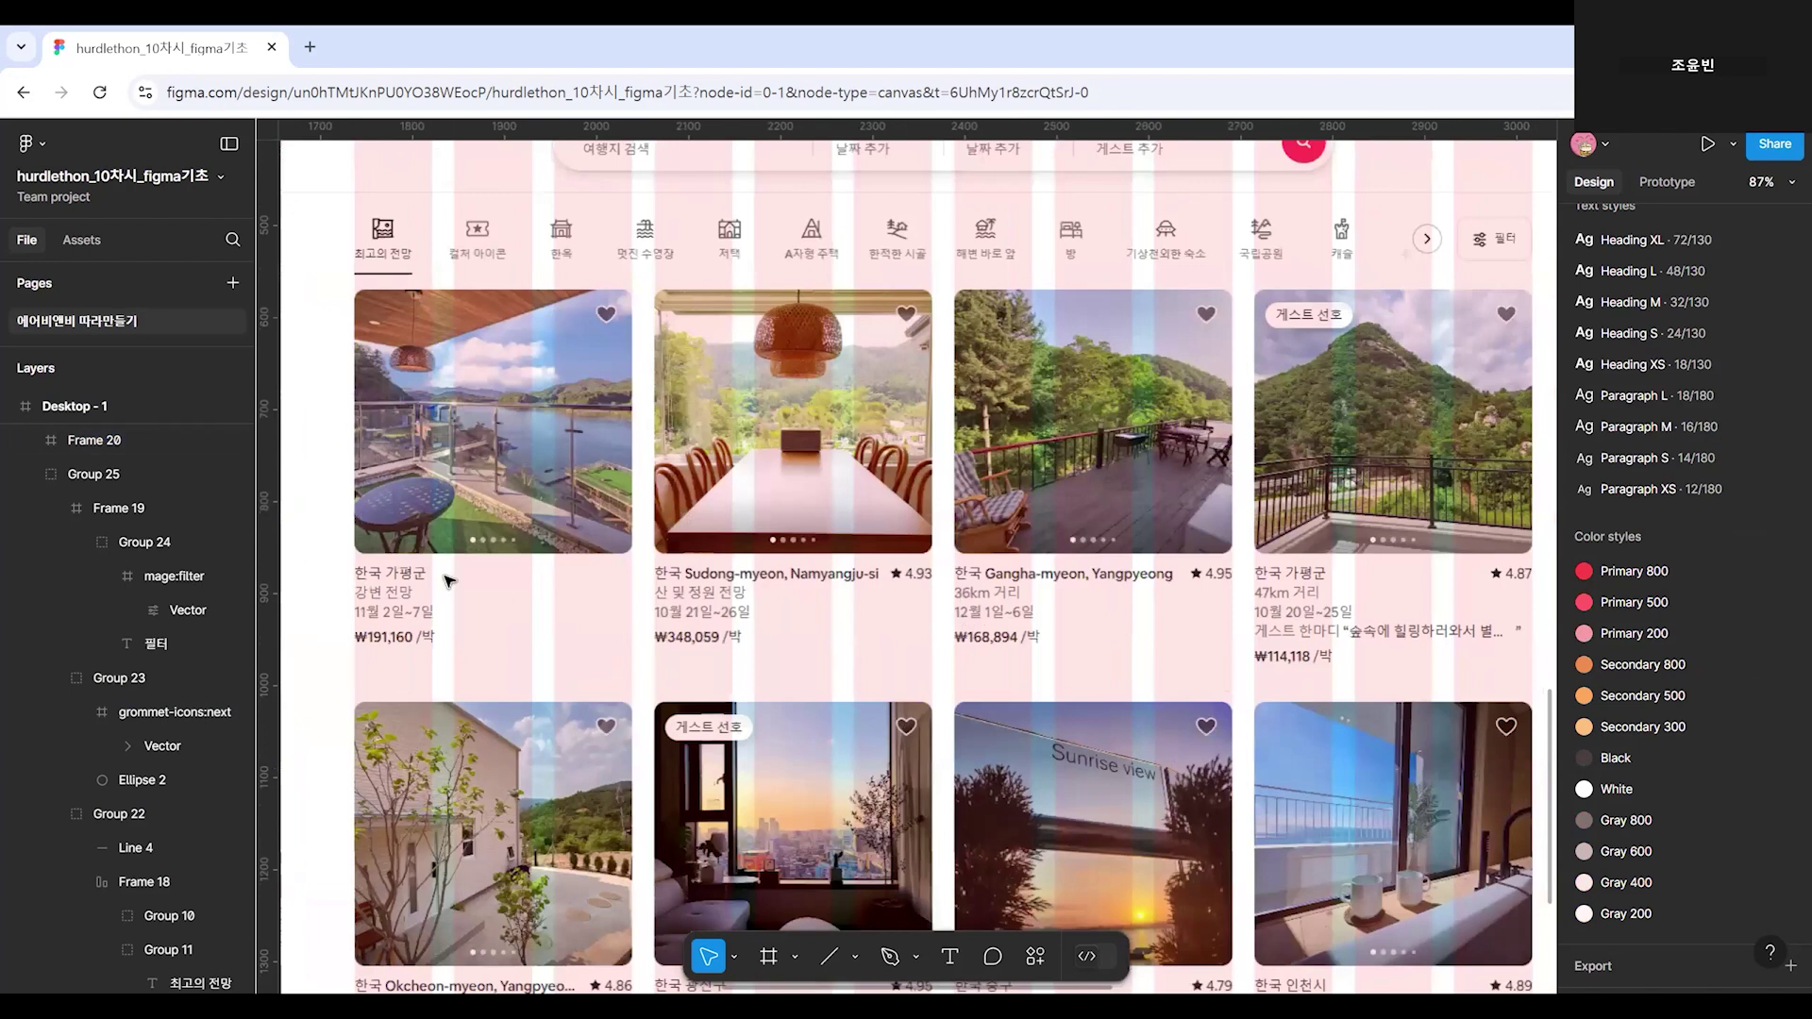
scroll(968, 660, right, 8)
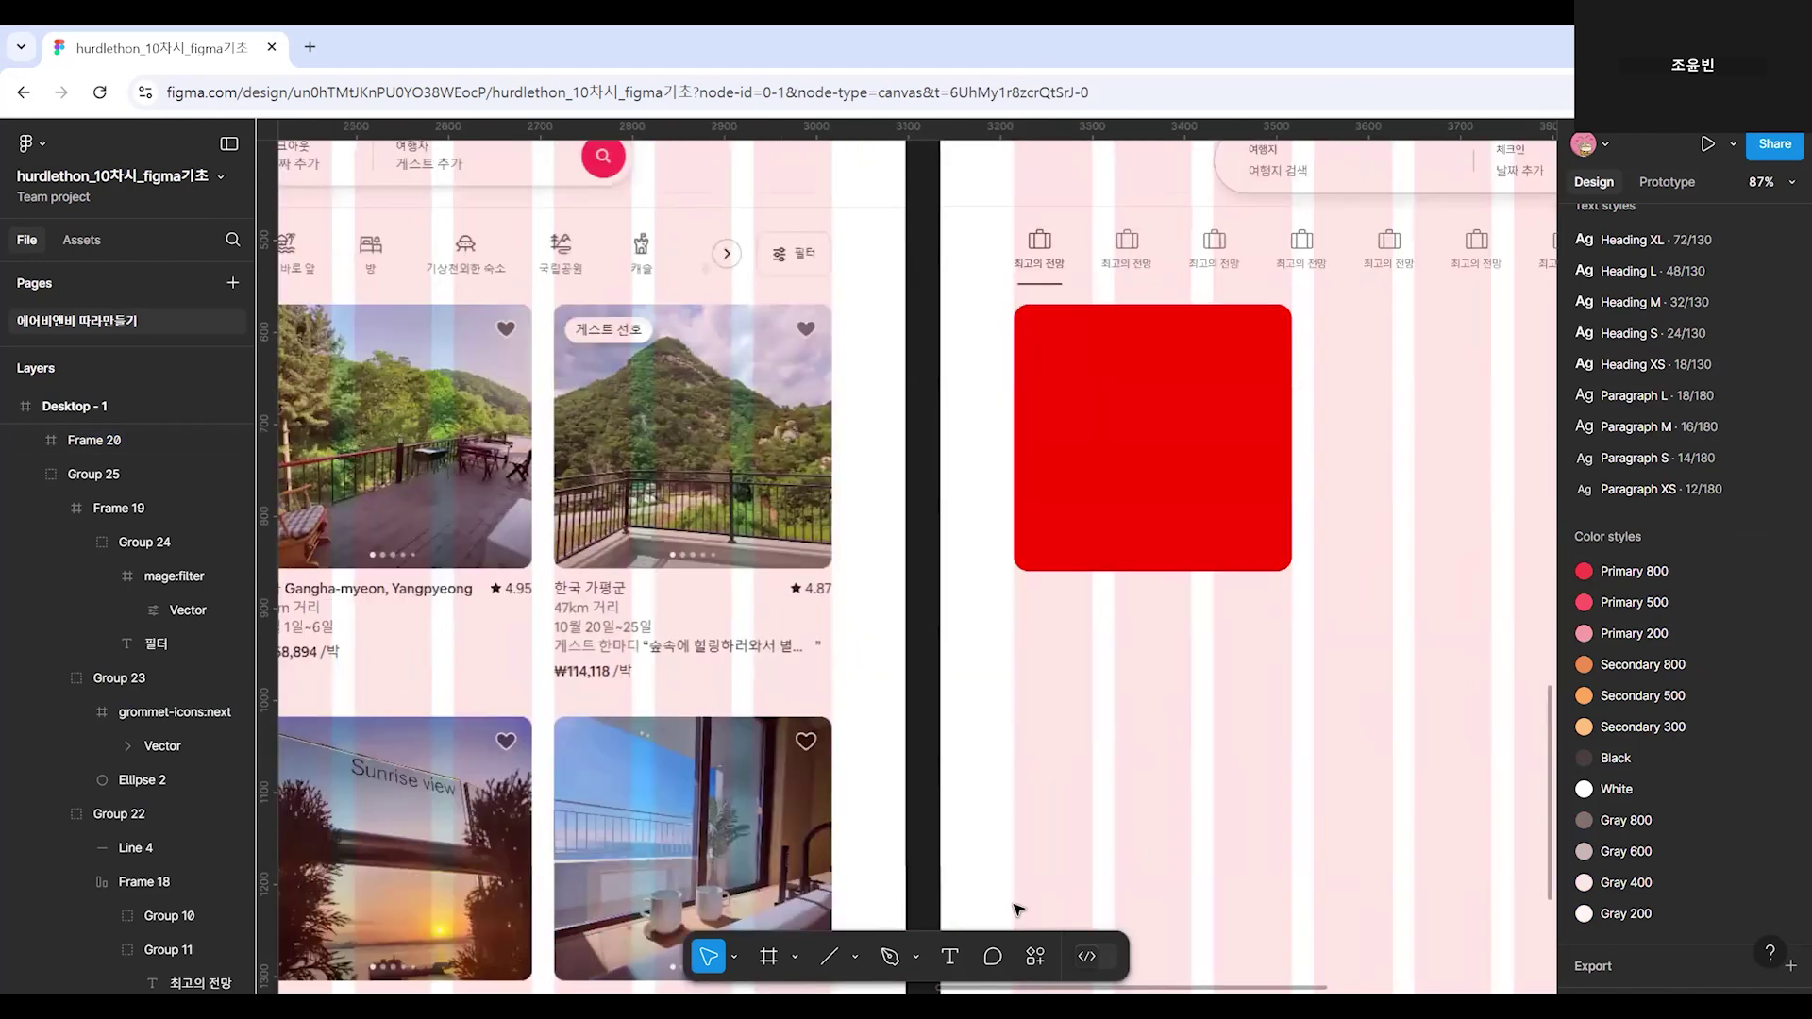
click(950, 960)
click(1048, 602)
text(g)
key(BackSpace)
text(한국 가평군)
key(Escape)
Add the description text "강변 전망" and place it directly beneath the "한국 가평군" title, aligned to its left edge.
scroll(1278, 720, left, 4)
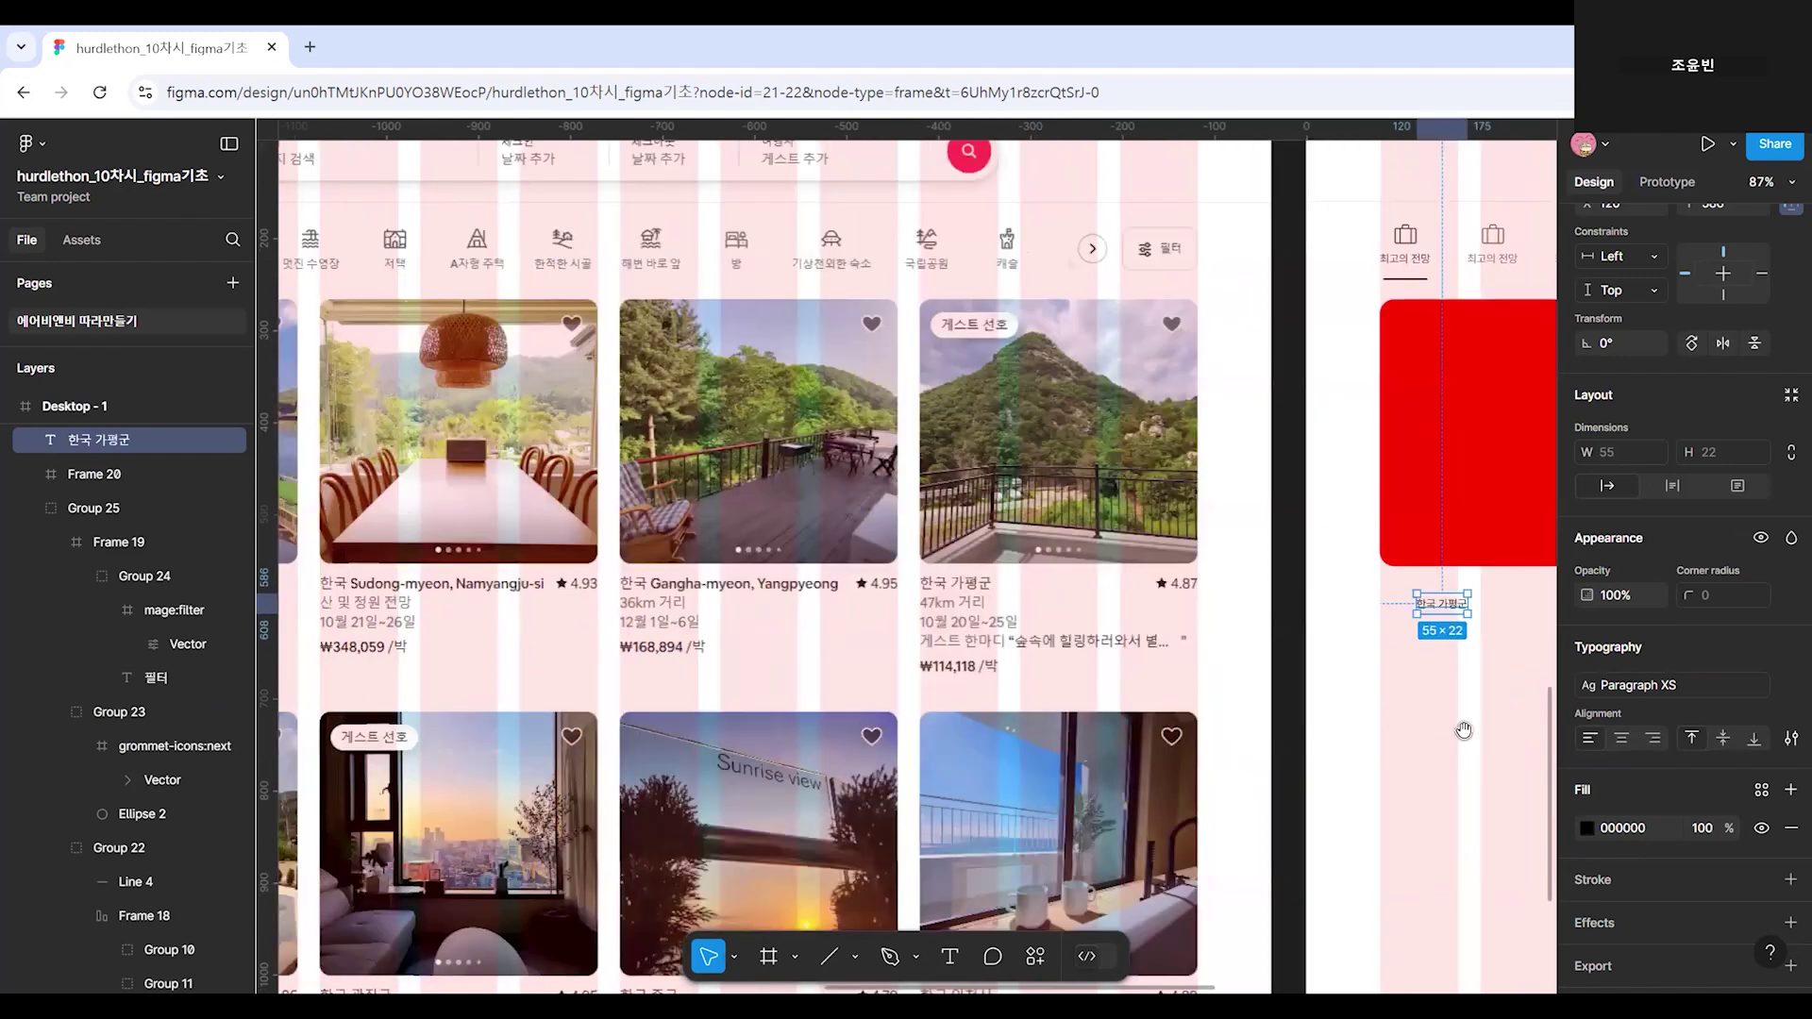
scroll(1467, 732, left, 7)
scroll(1404, 735, right, 2)
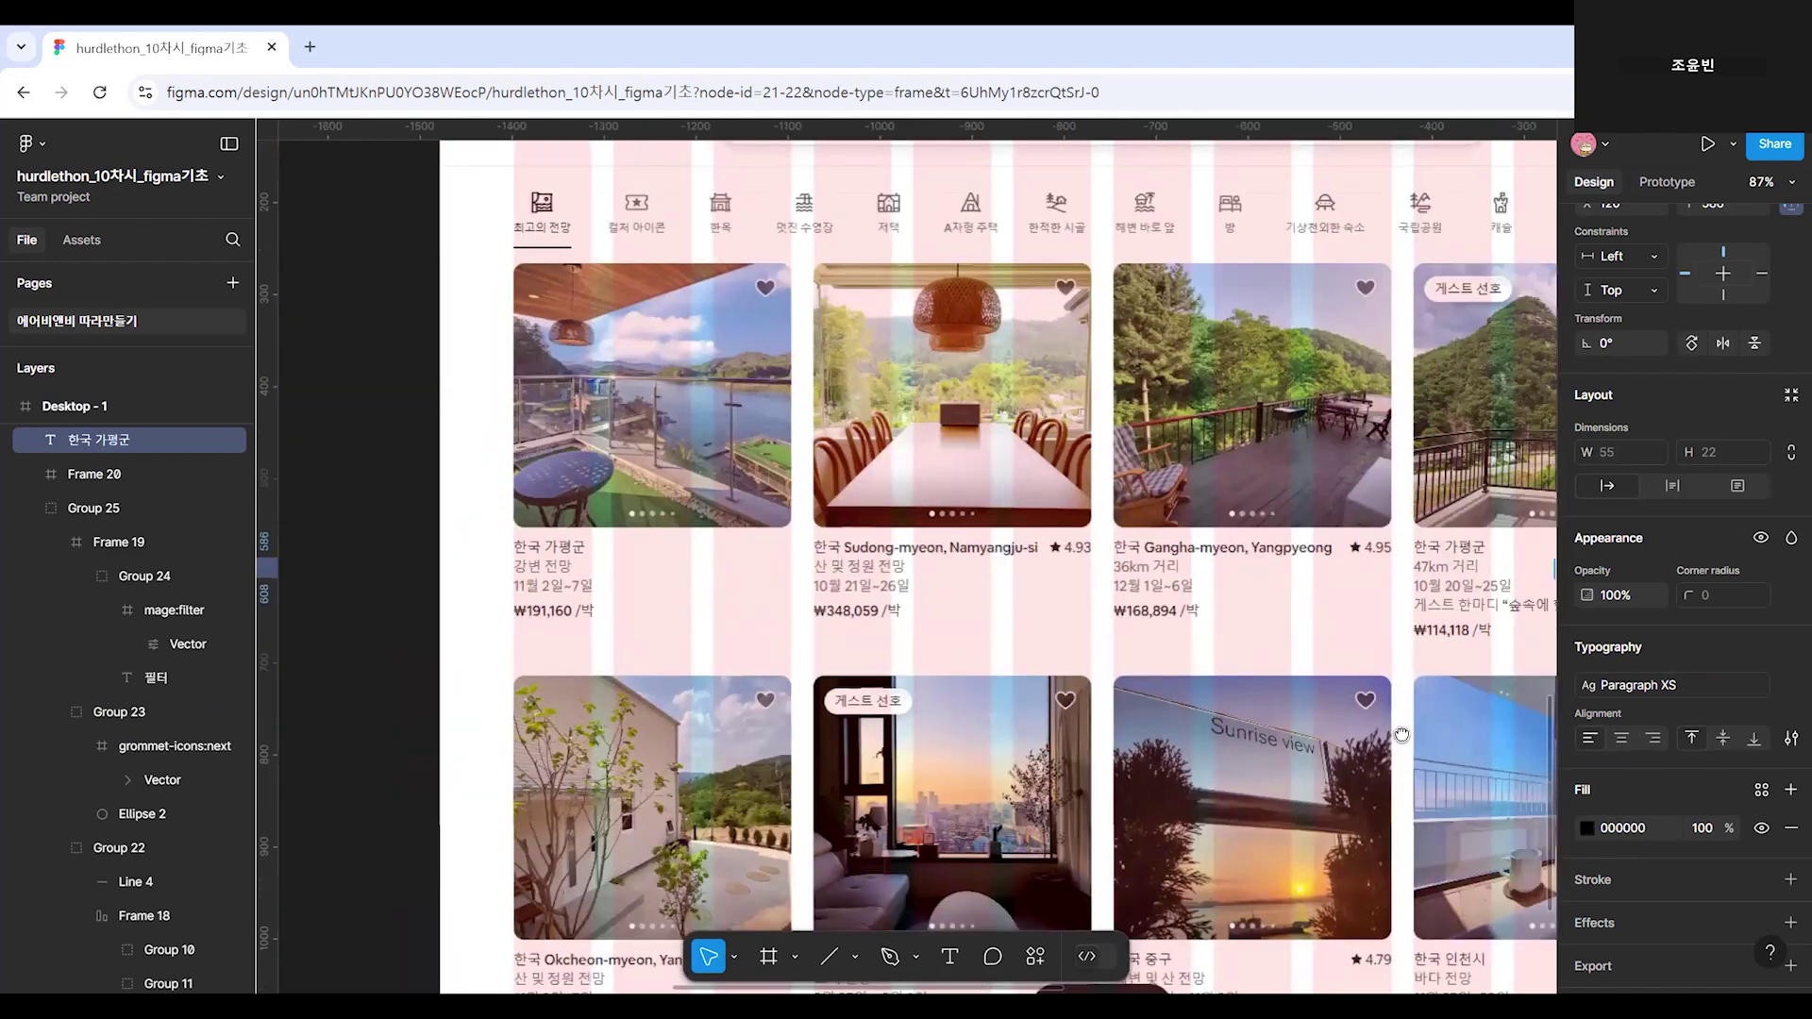
scroll(1121, 809, right, 10)
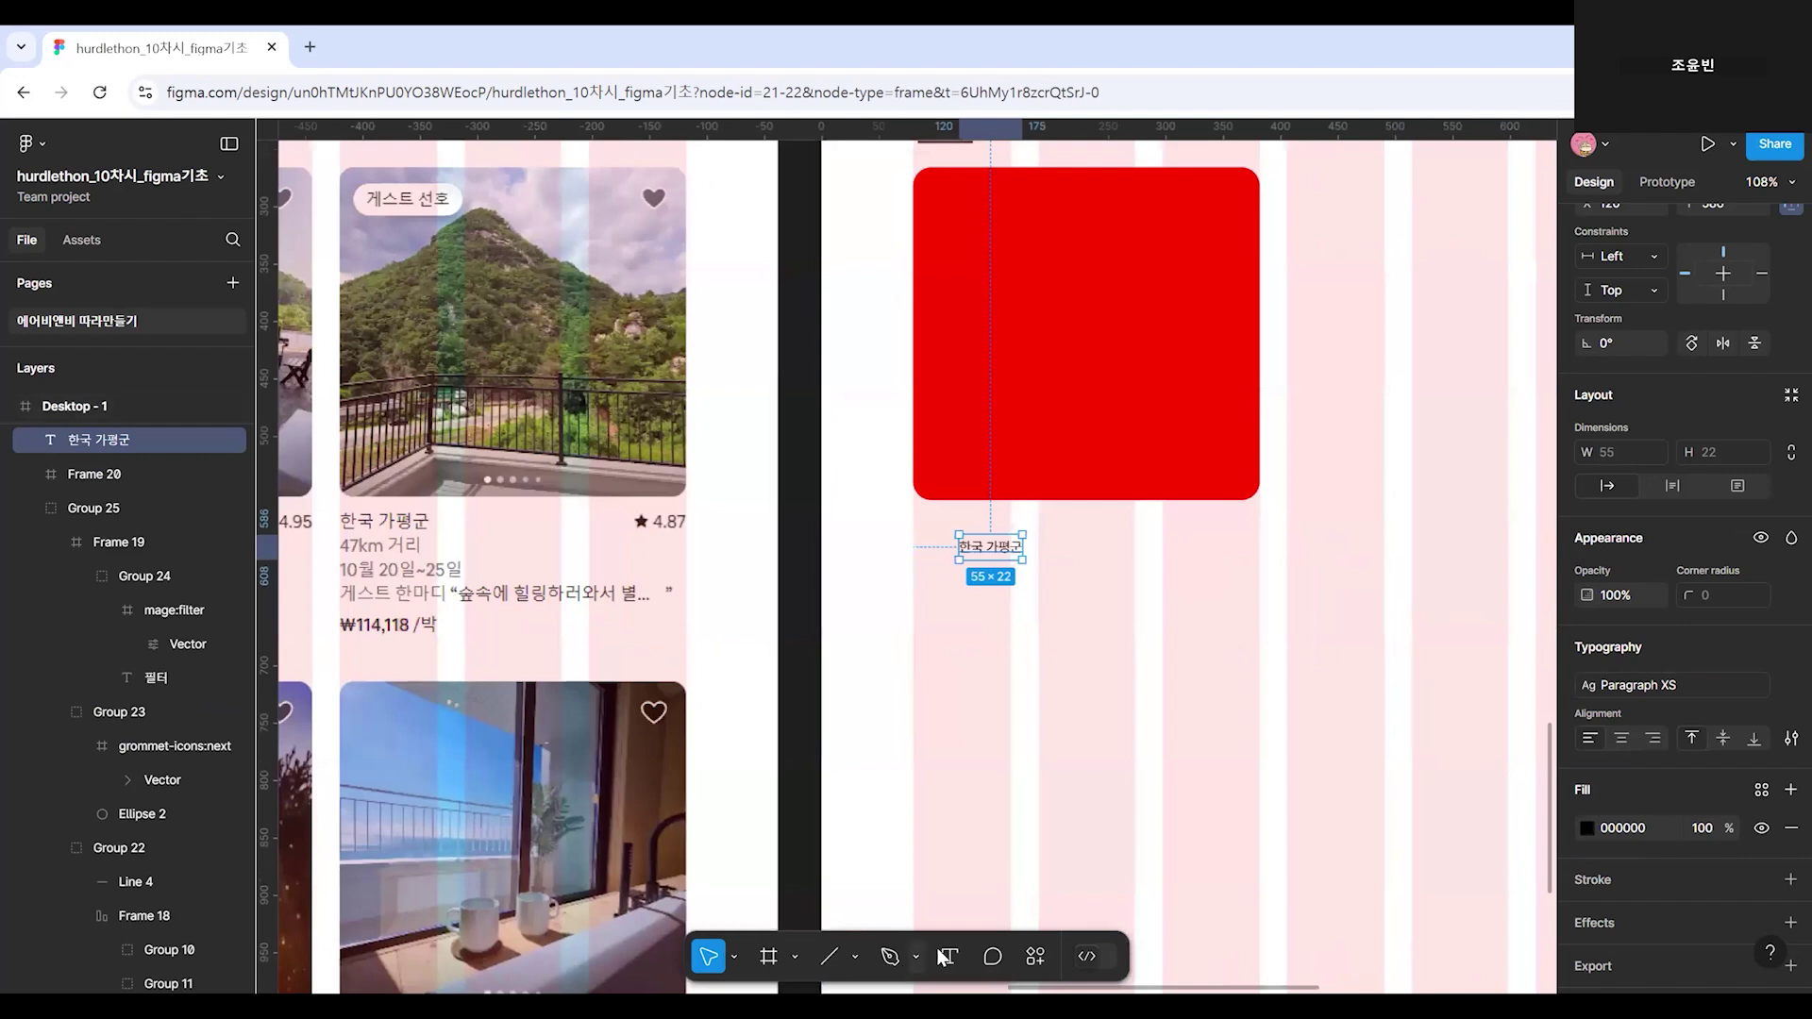
key(t)
click(945, 620)
text(강변 전망)
key(Escape)
drag(956, 623, 987, 572)
click(908, 711)
Add the date text "11월 2일~7일" below the "강변 전망" line.
drag(778, 714, 1188, 701)
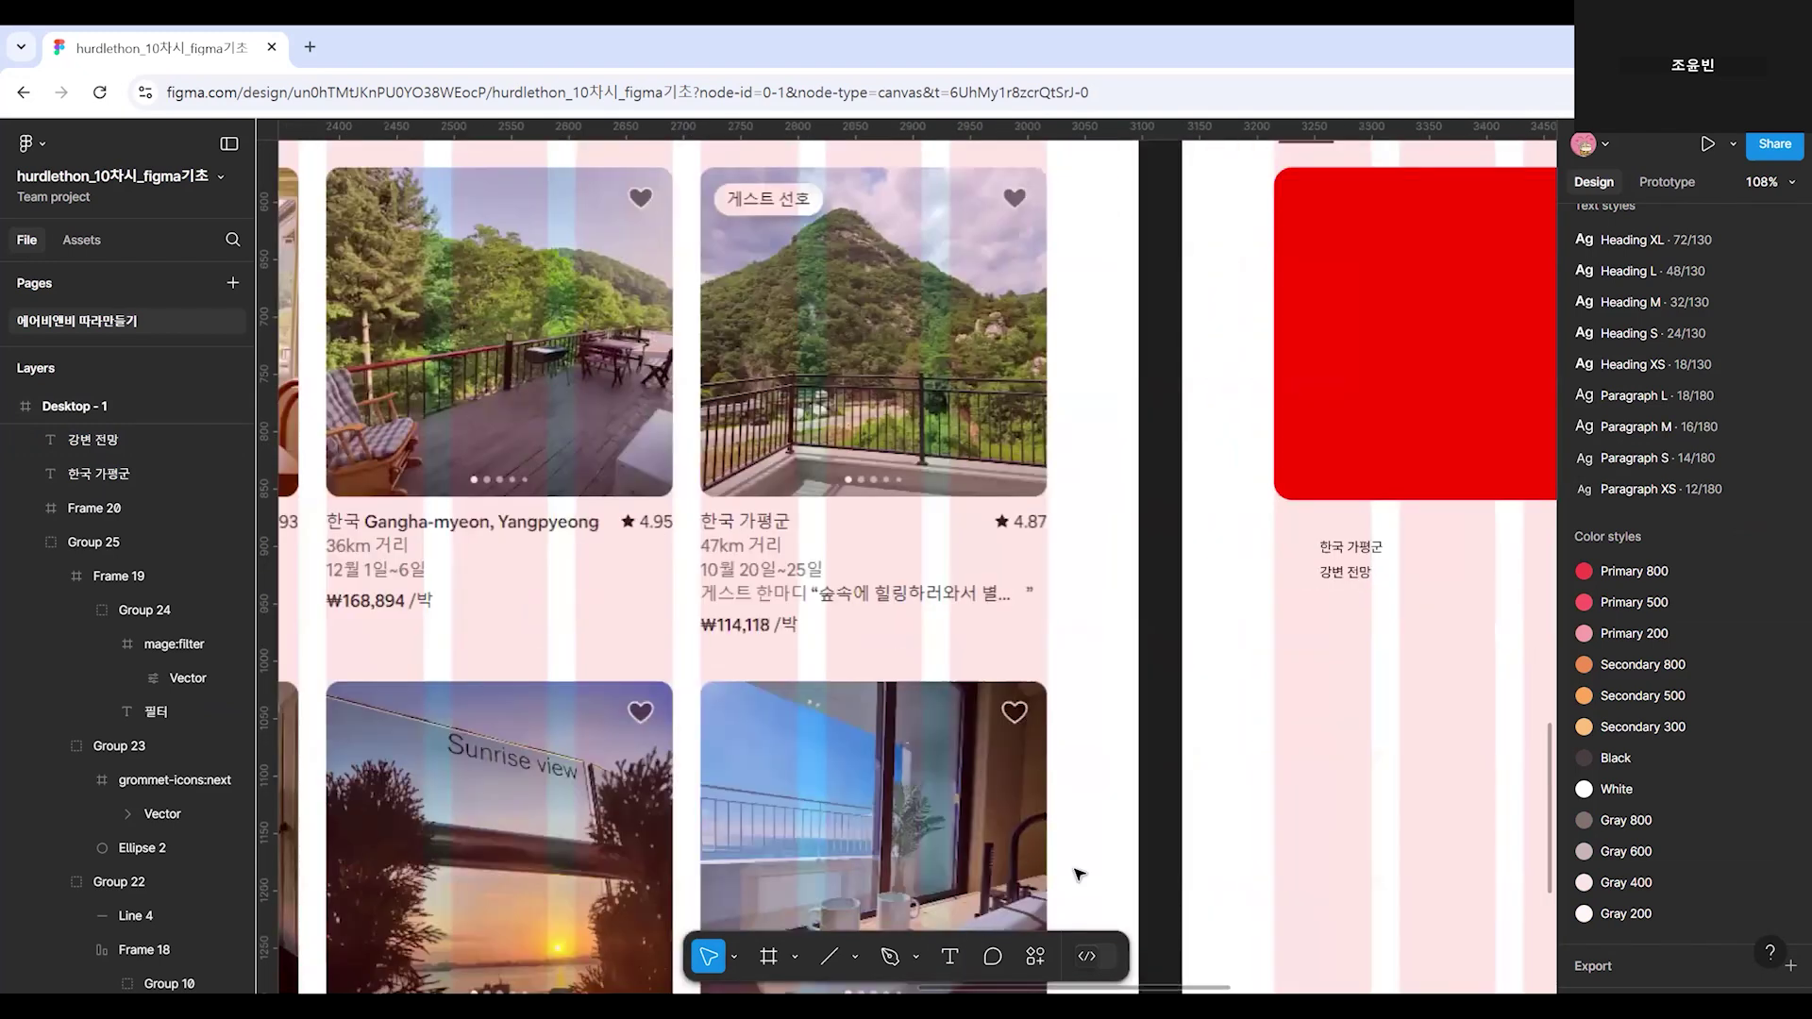
scroll(1130, 617, right, 5)
key(t)
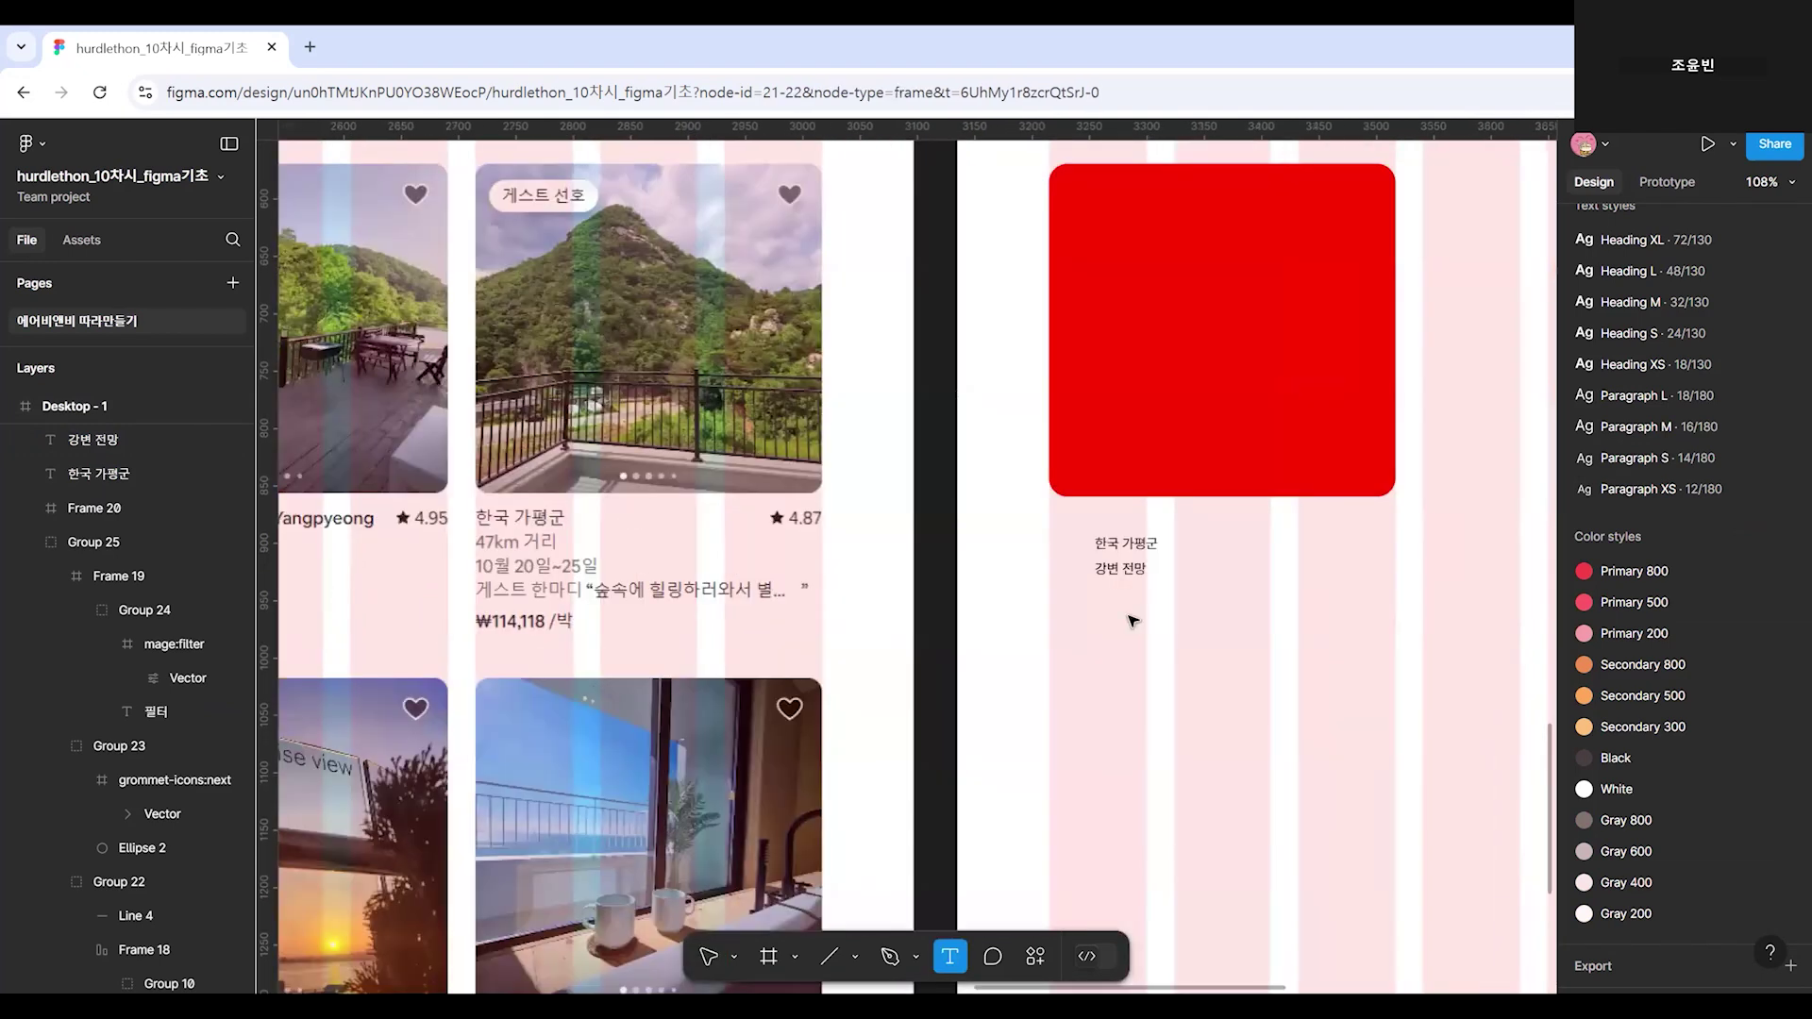
click(1108, 623)
text(11ㅇ 2ㅇ)
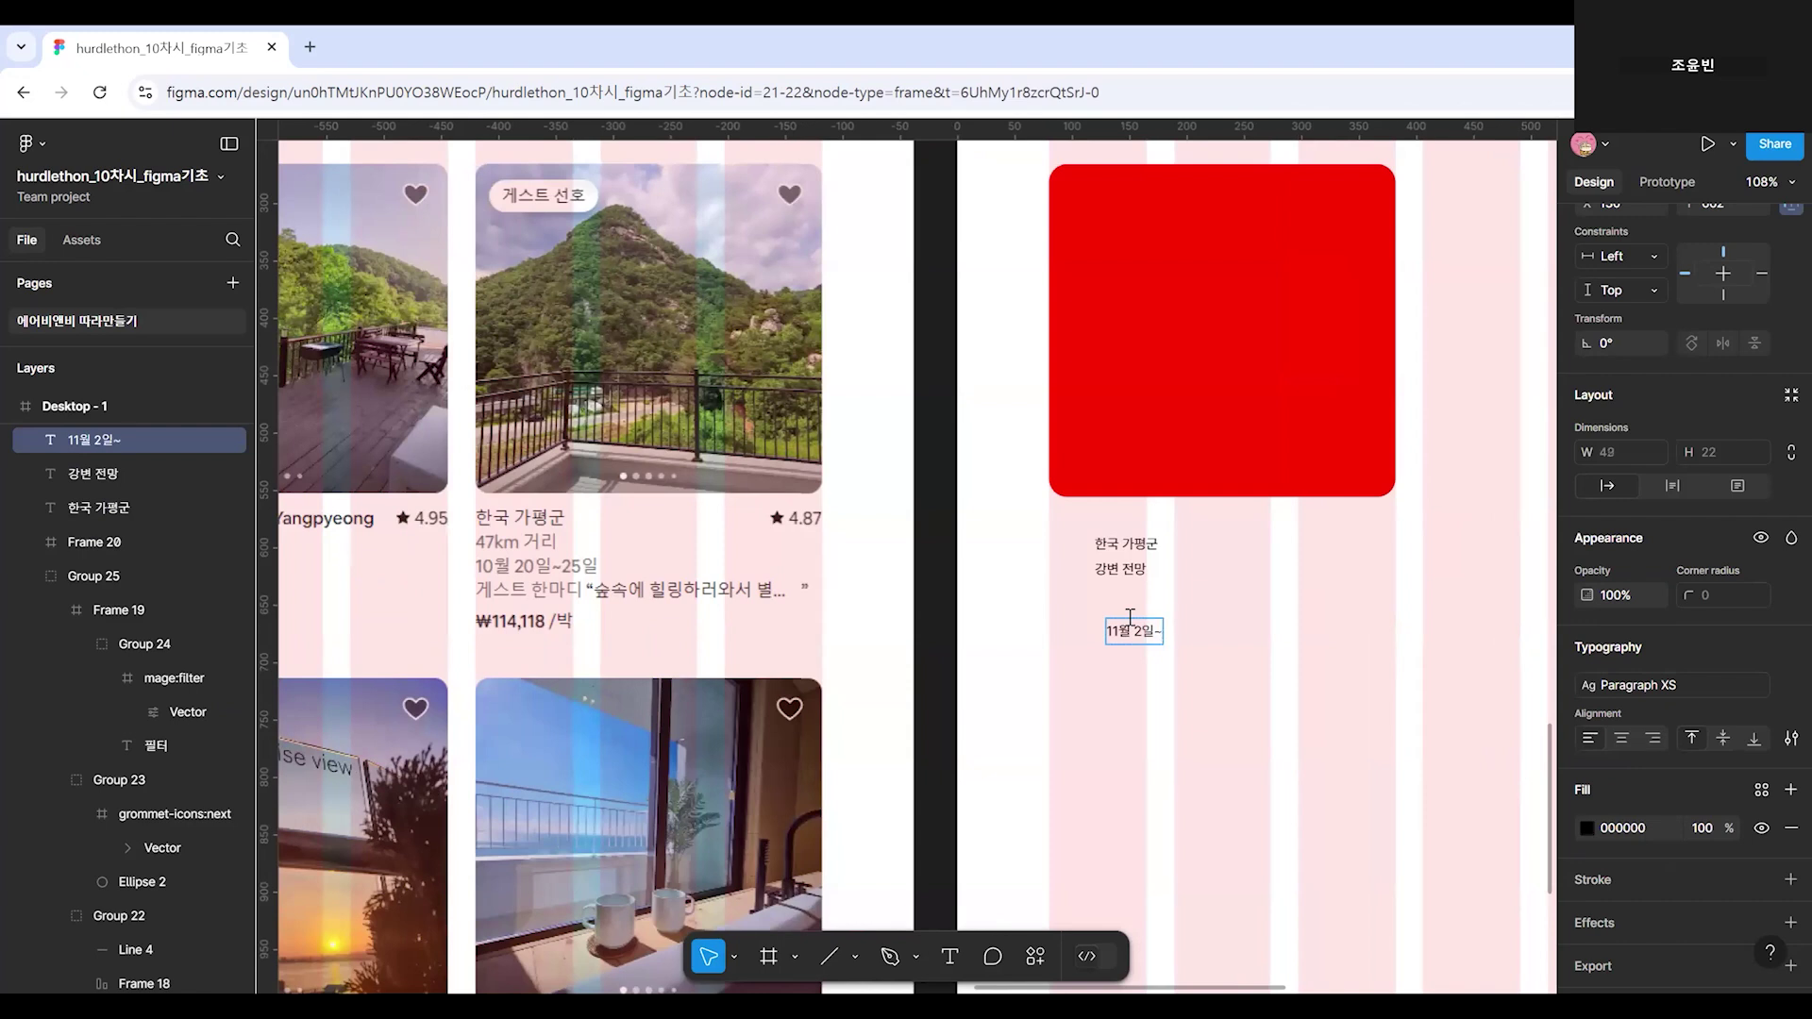
key(BackSpace)
key(Escape)
drag(1194, 698, 1290, 704)
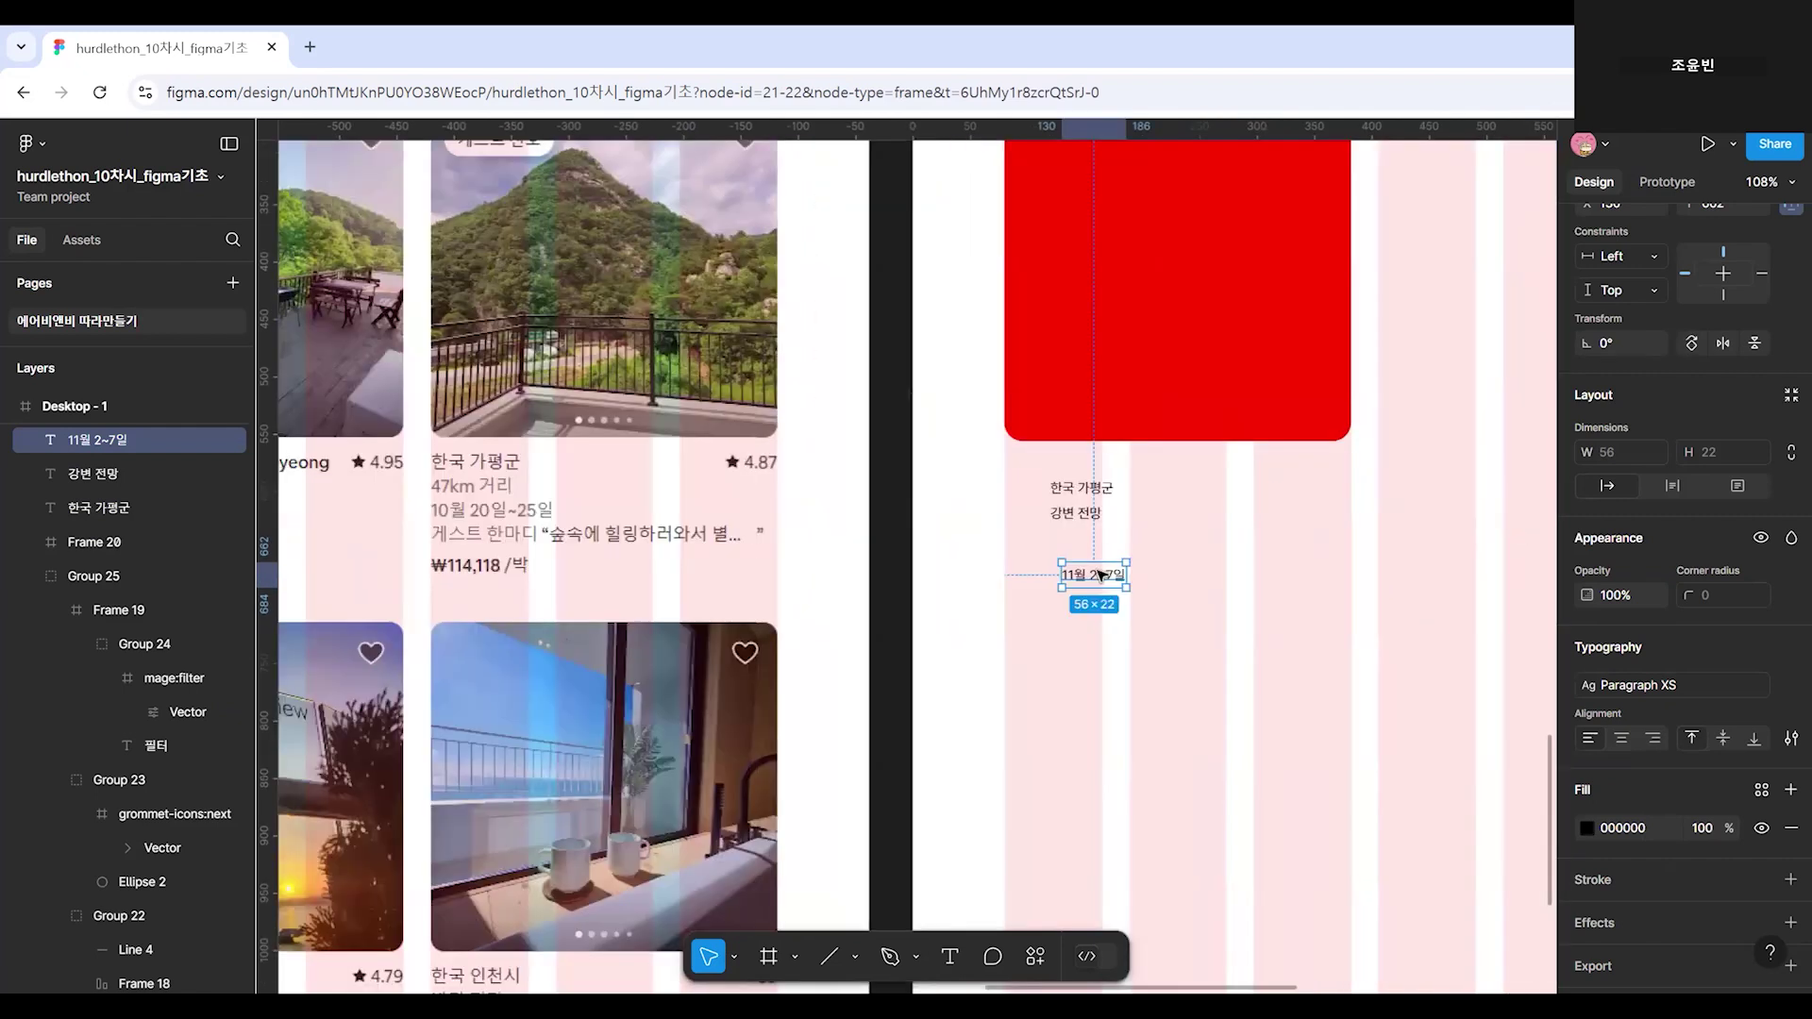
double_click(1099, 574)
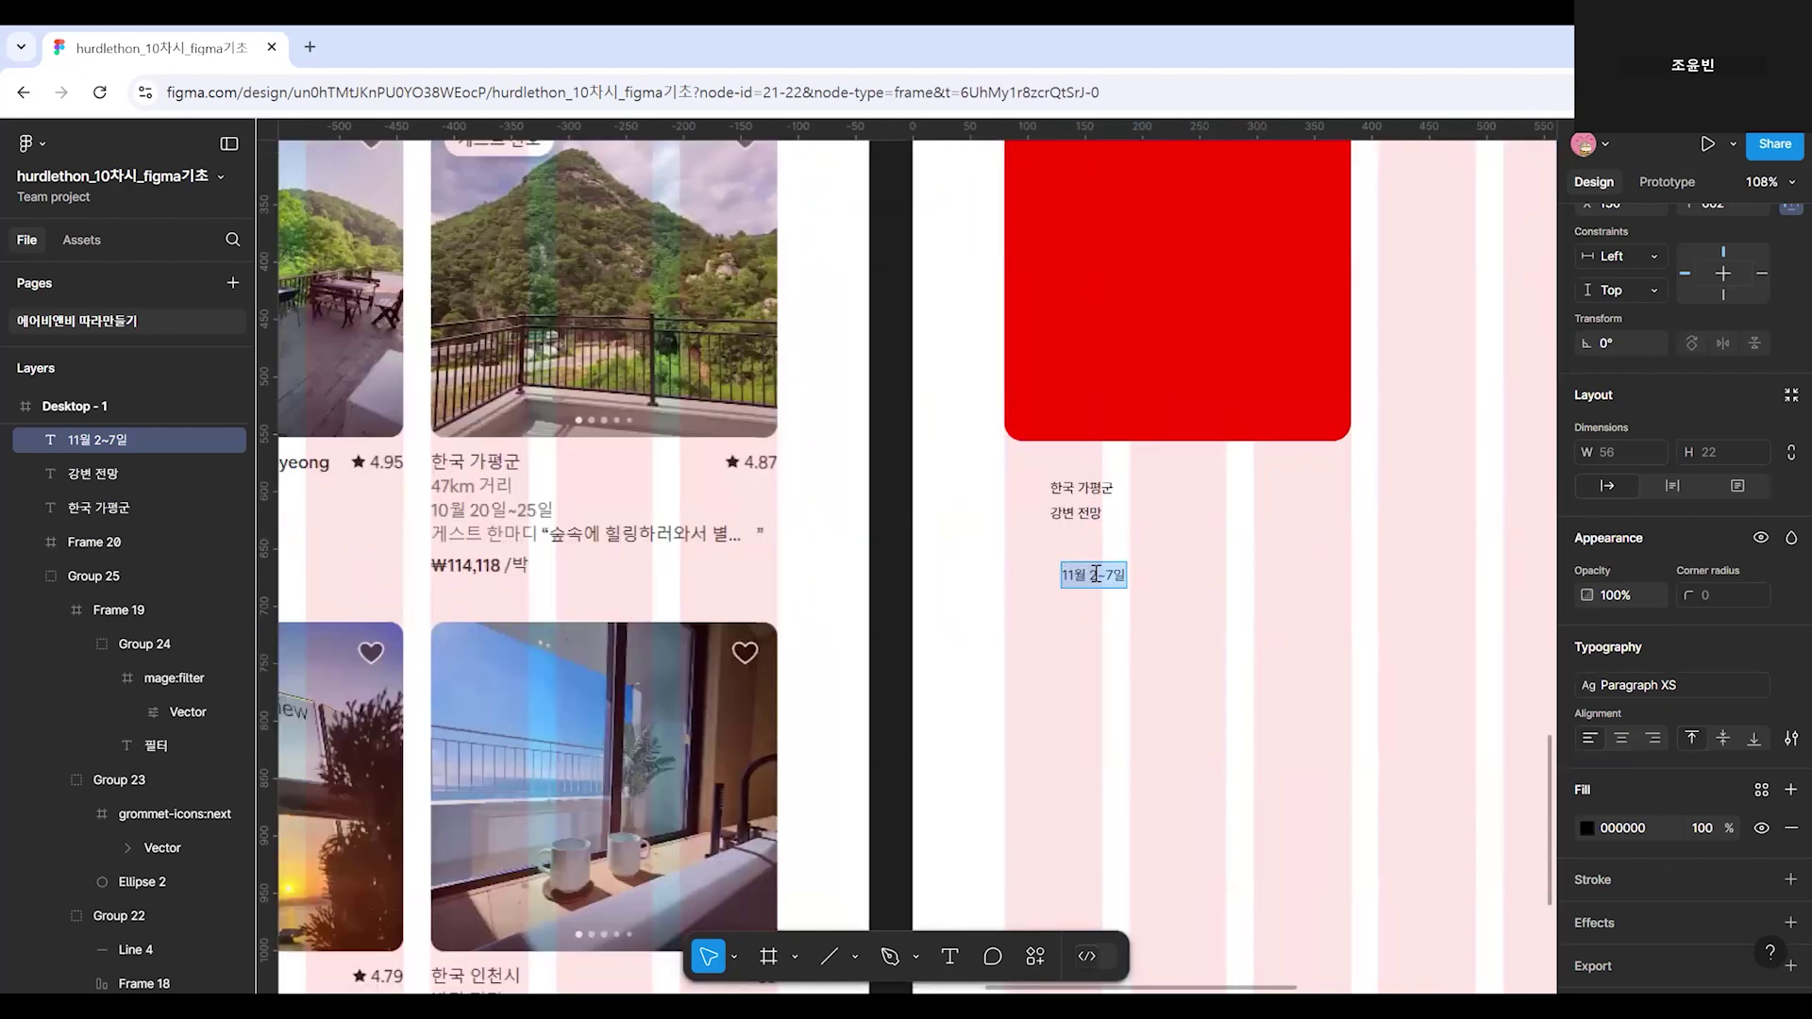
click(1100, 574)
text(일)
key(Escape)
drag(537, 734, 1022, 689)
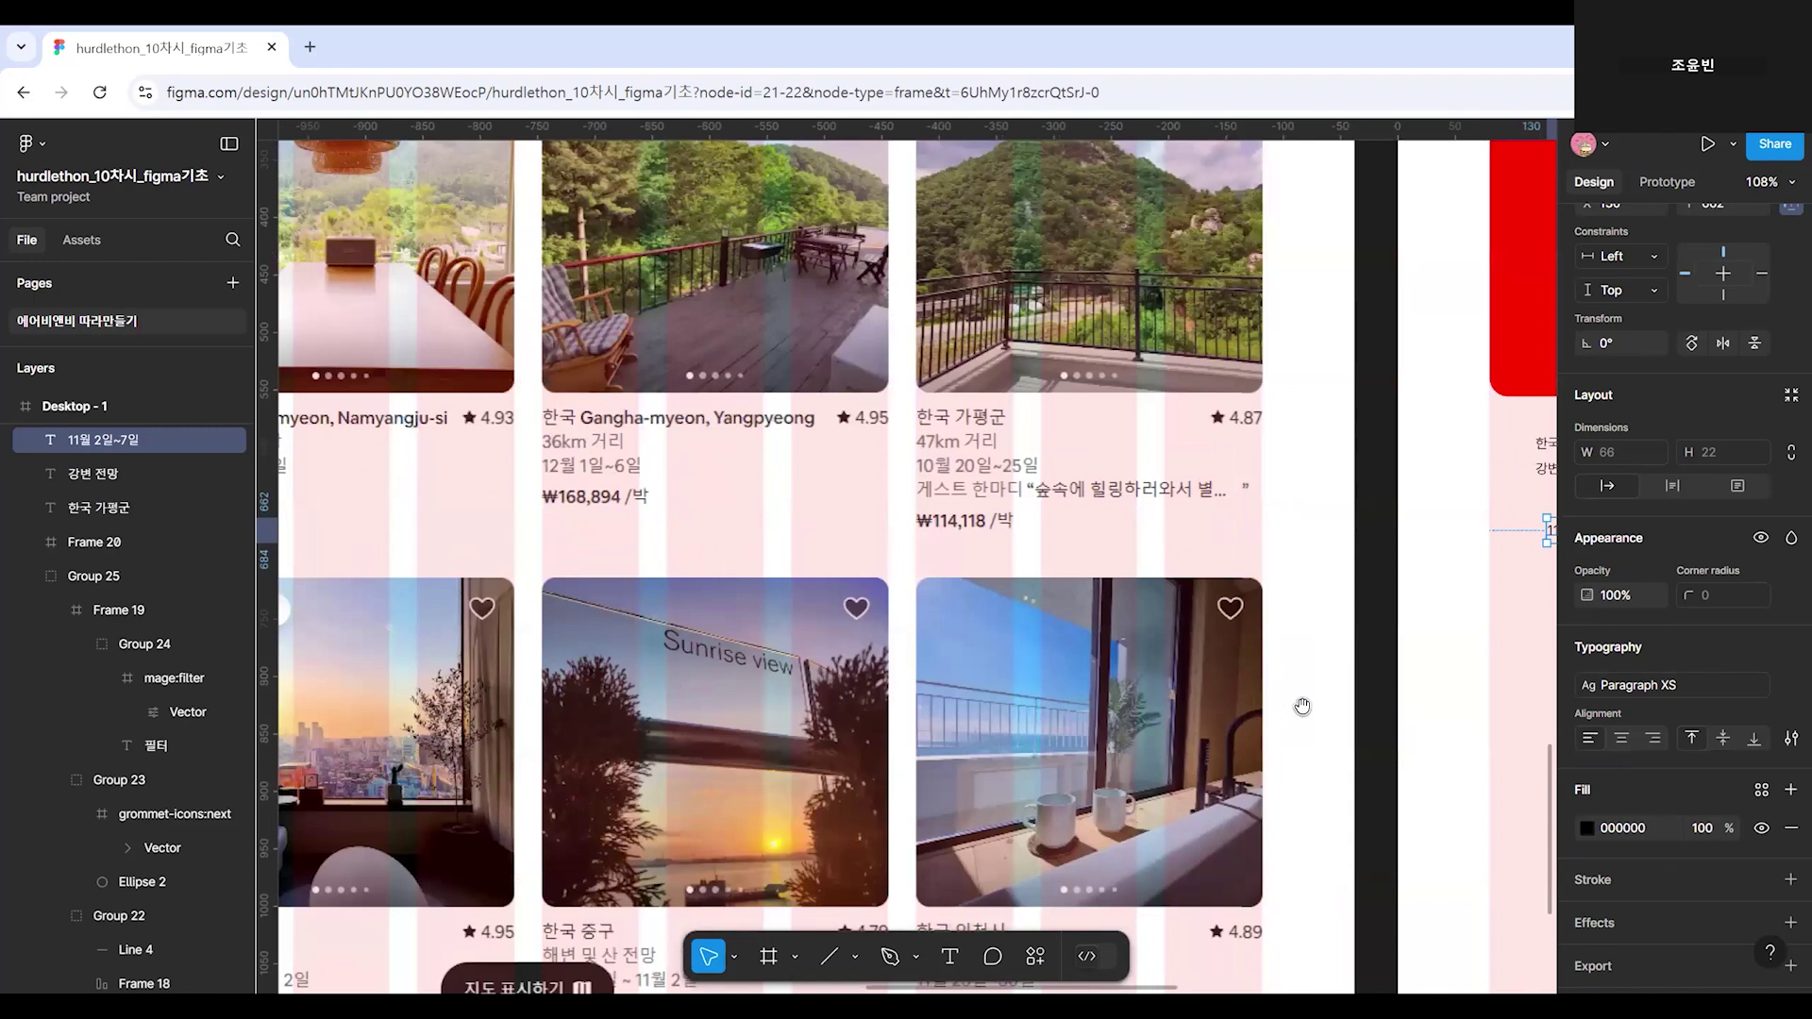
Add the price text "191,160 /박" below the "11월 2일~7일" line, following the first card in the example.
scroll(1302, 704, left, 5)
scroll(1359, 763, right, 1)
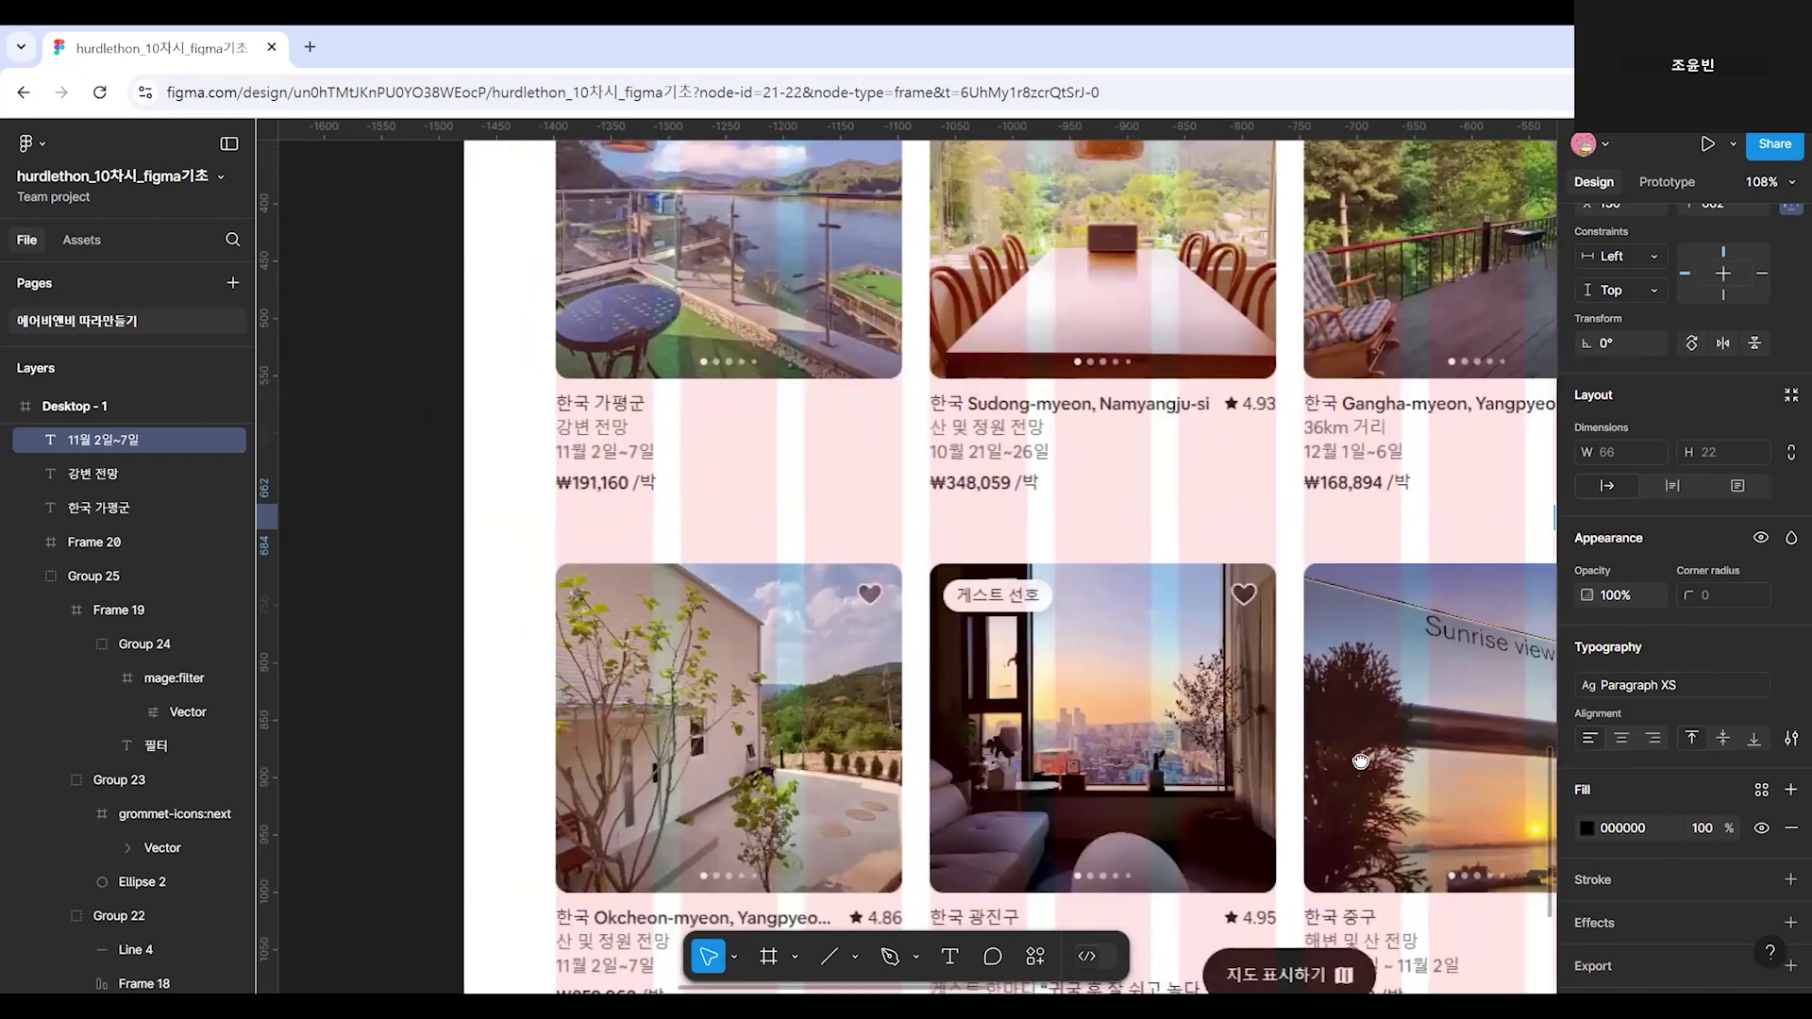
scroll(1340, 767, right, 2)
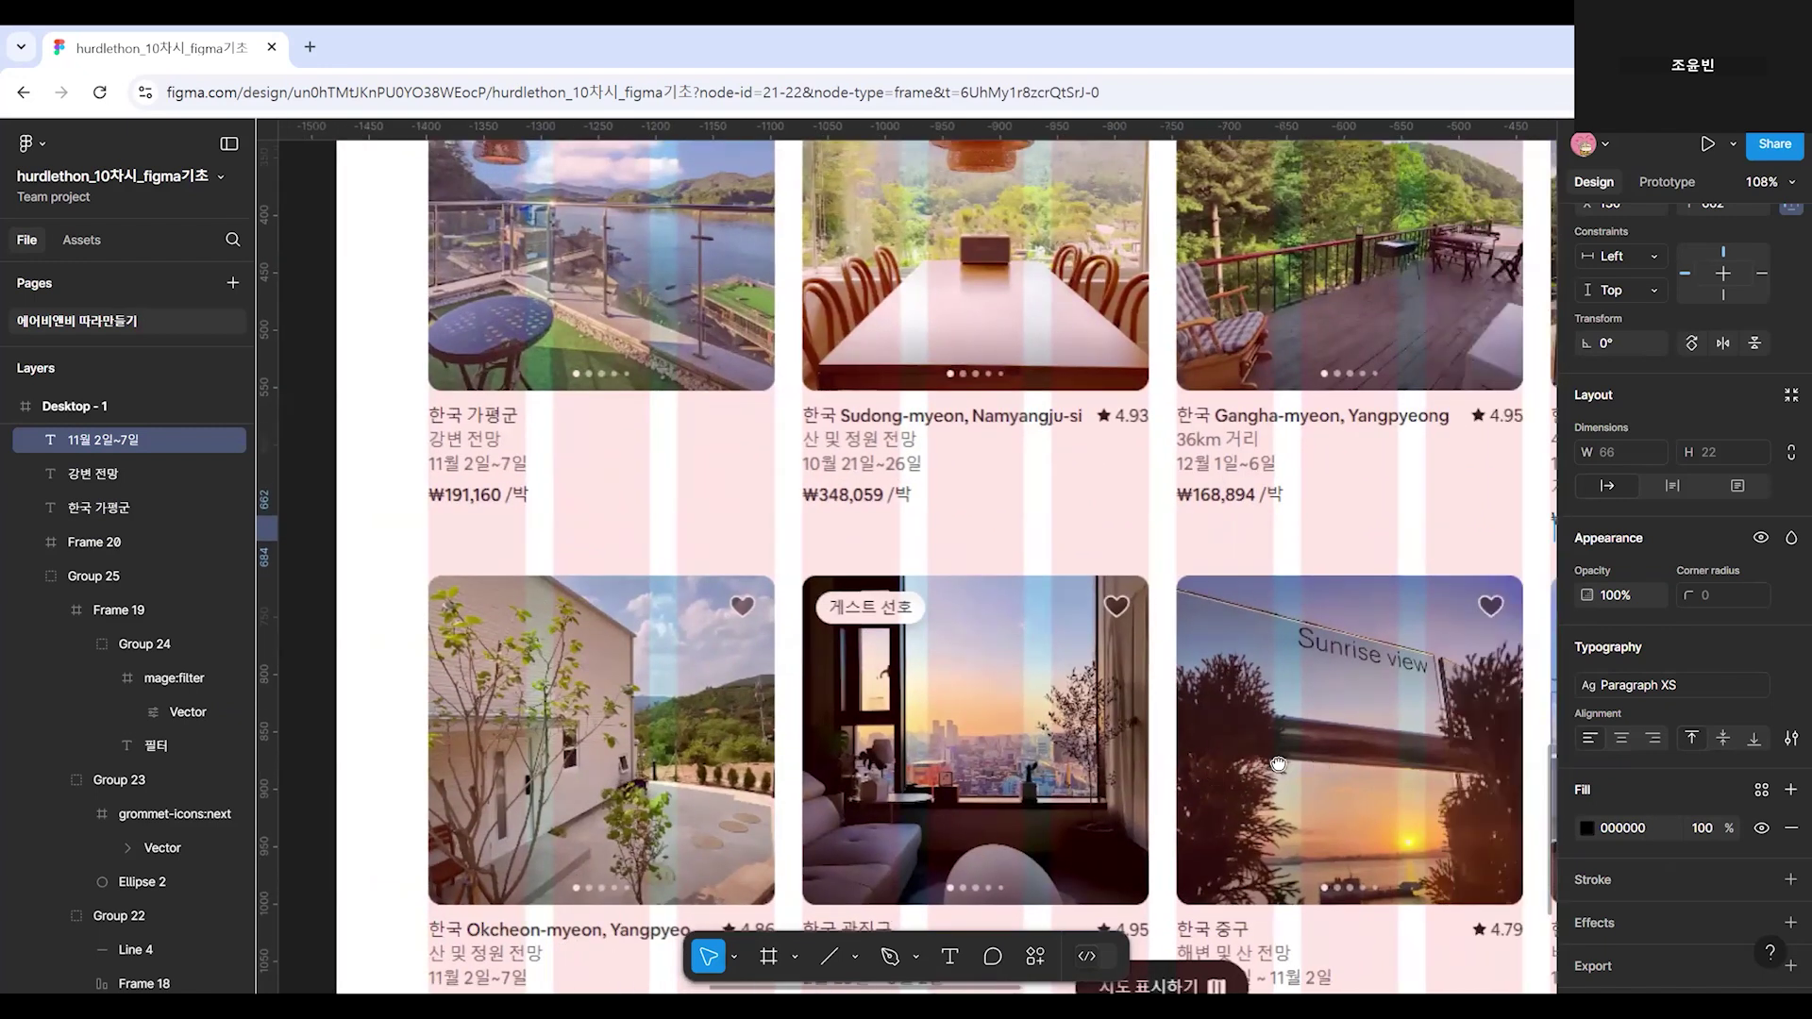
scroll(787, 782, right, 15)
key(t)
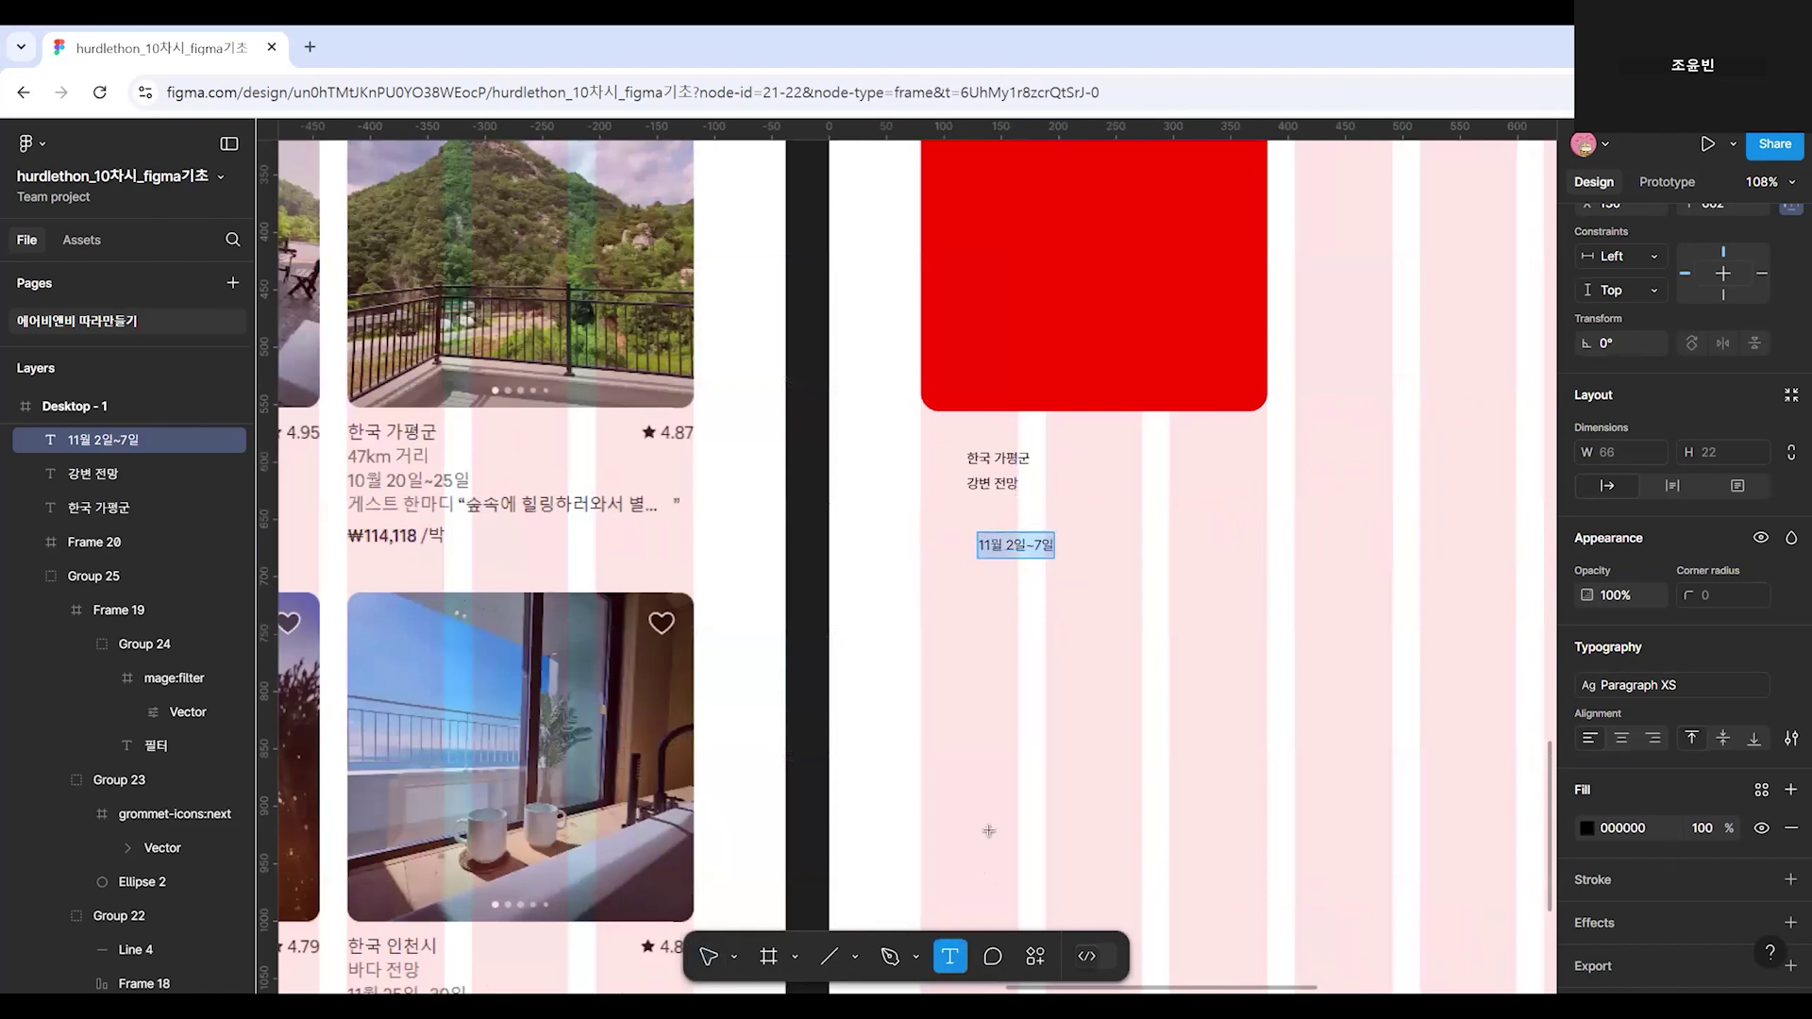
click(1019, 615)
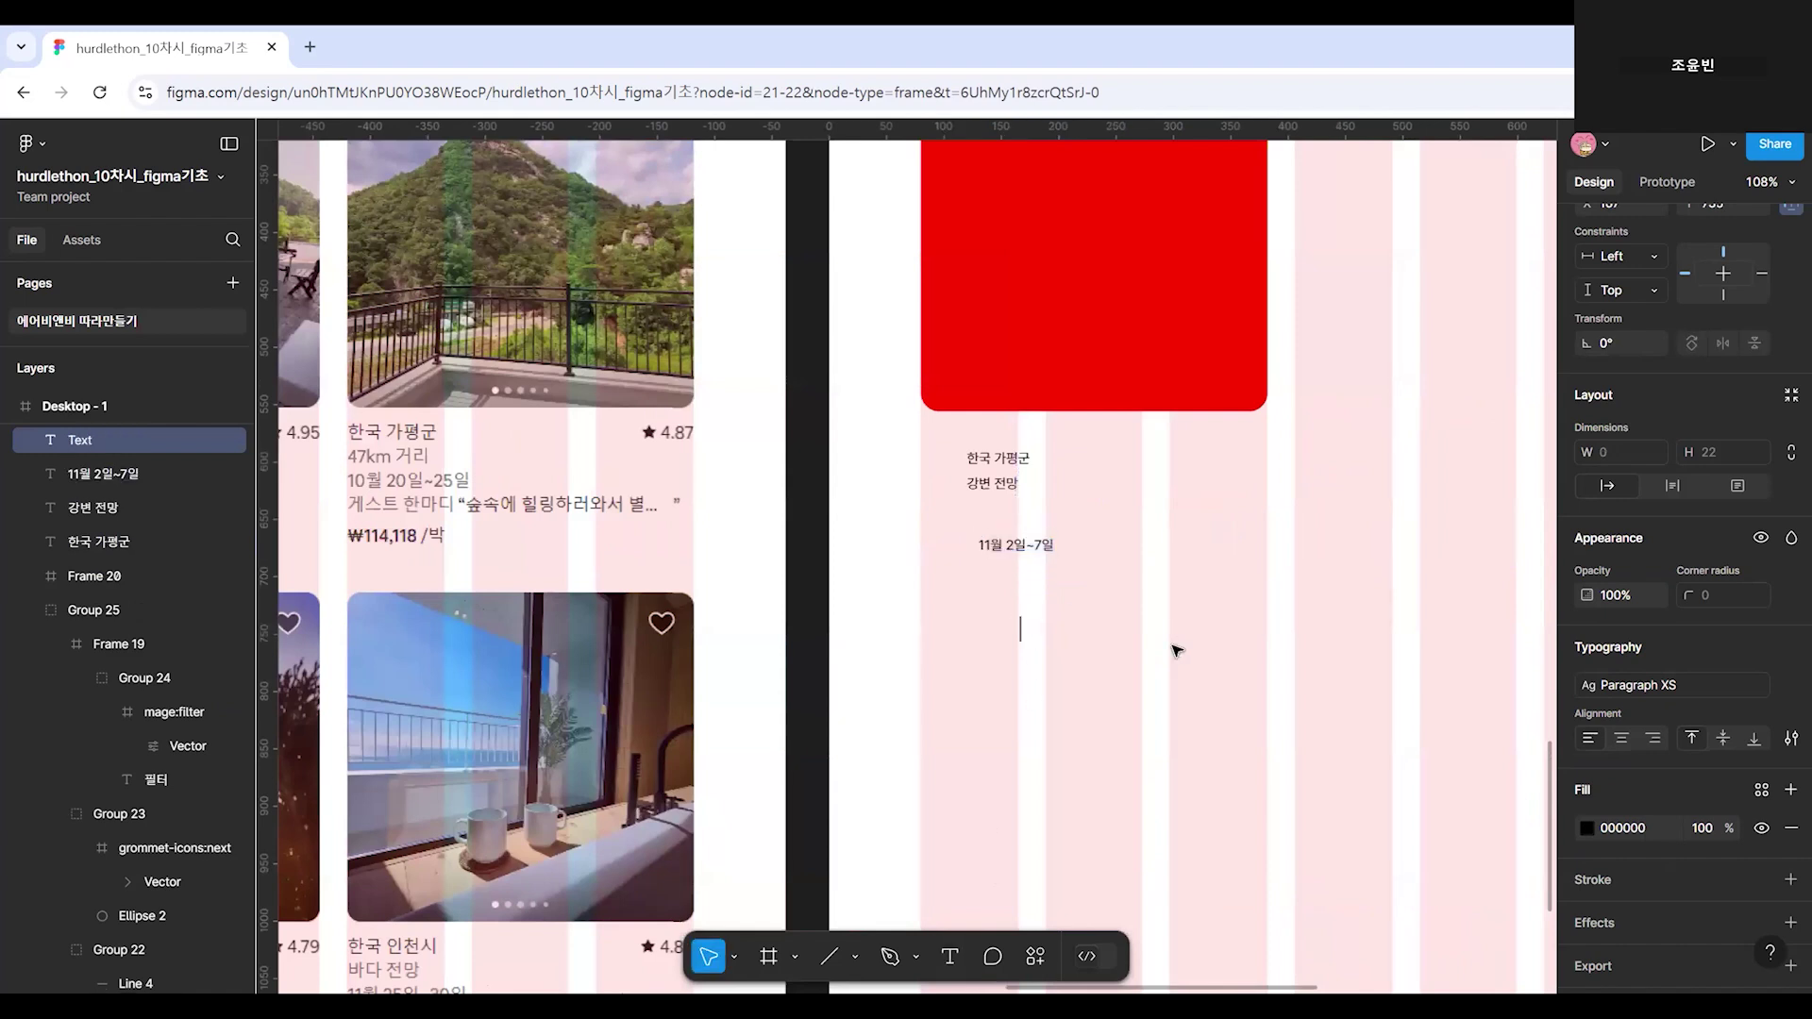
text(\)
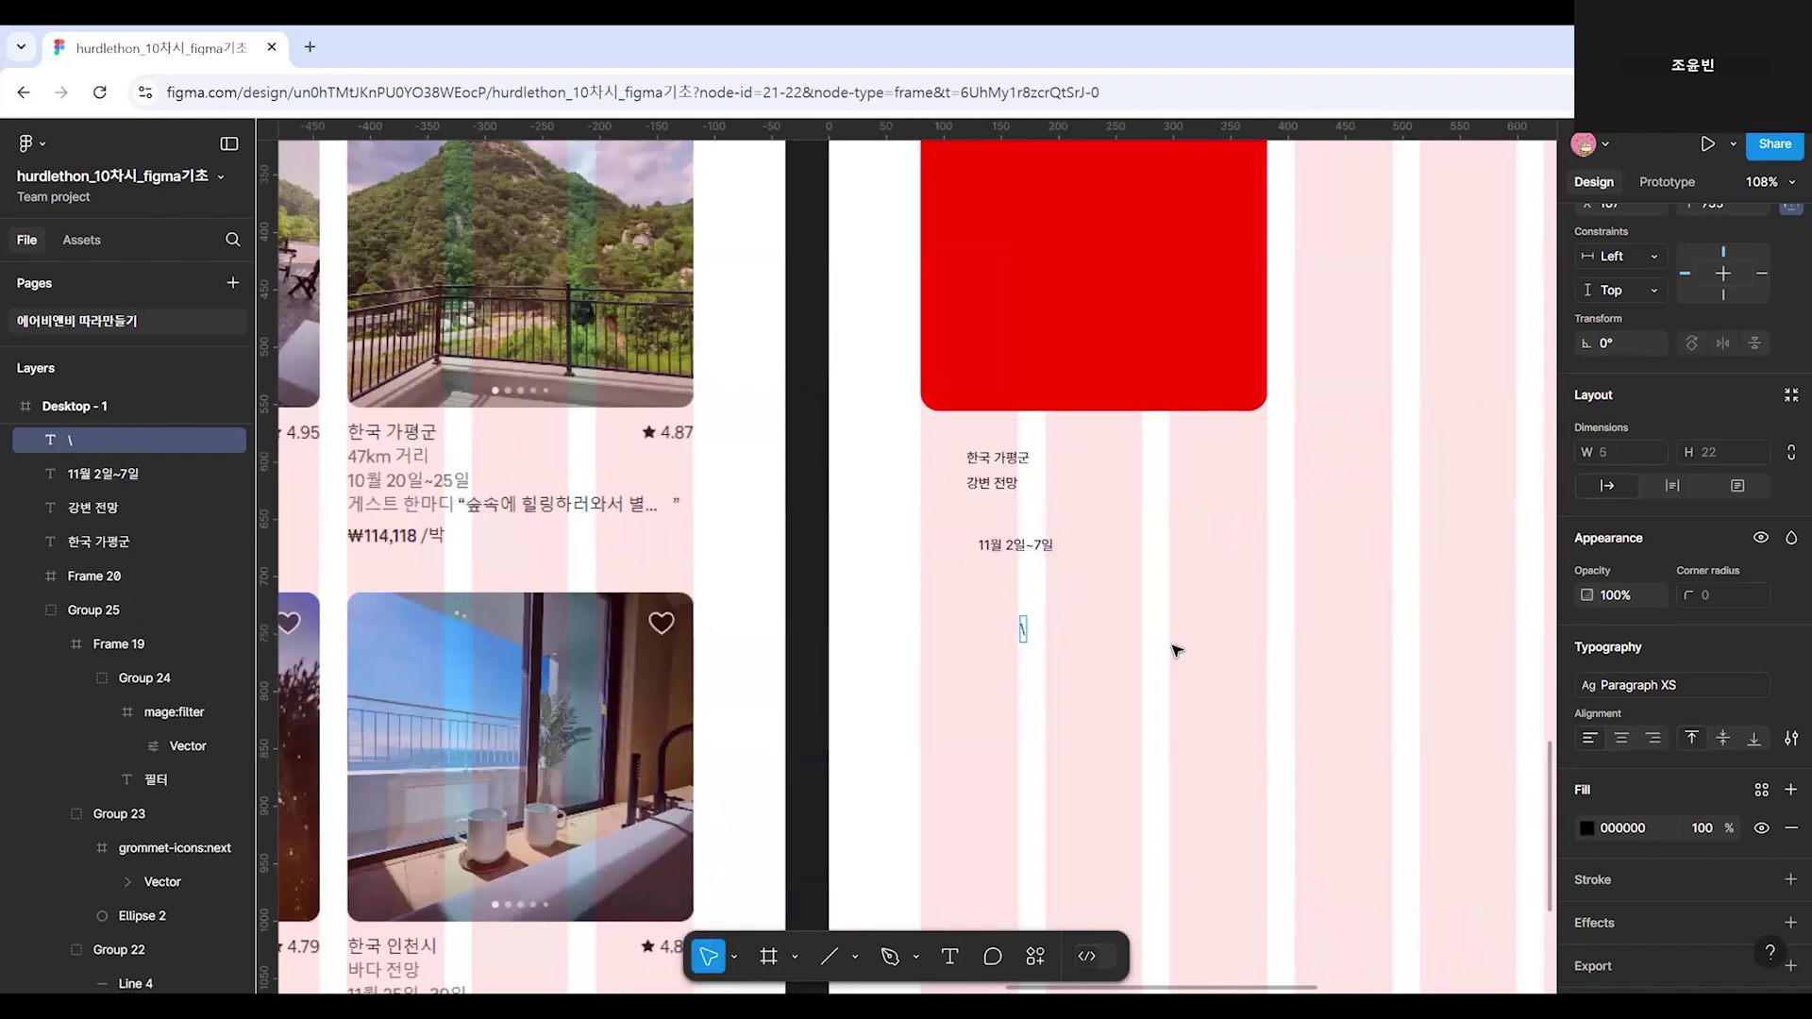
text(191,160 /박)
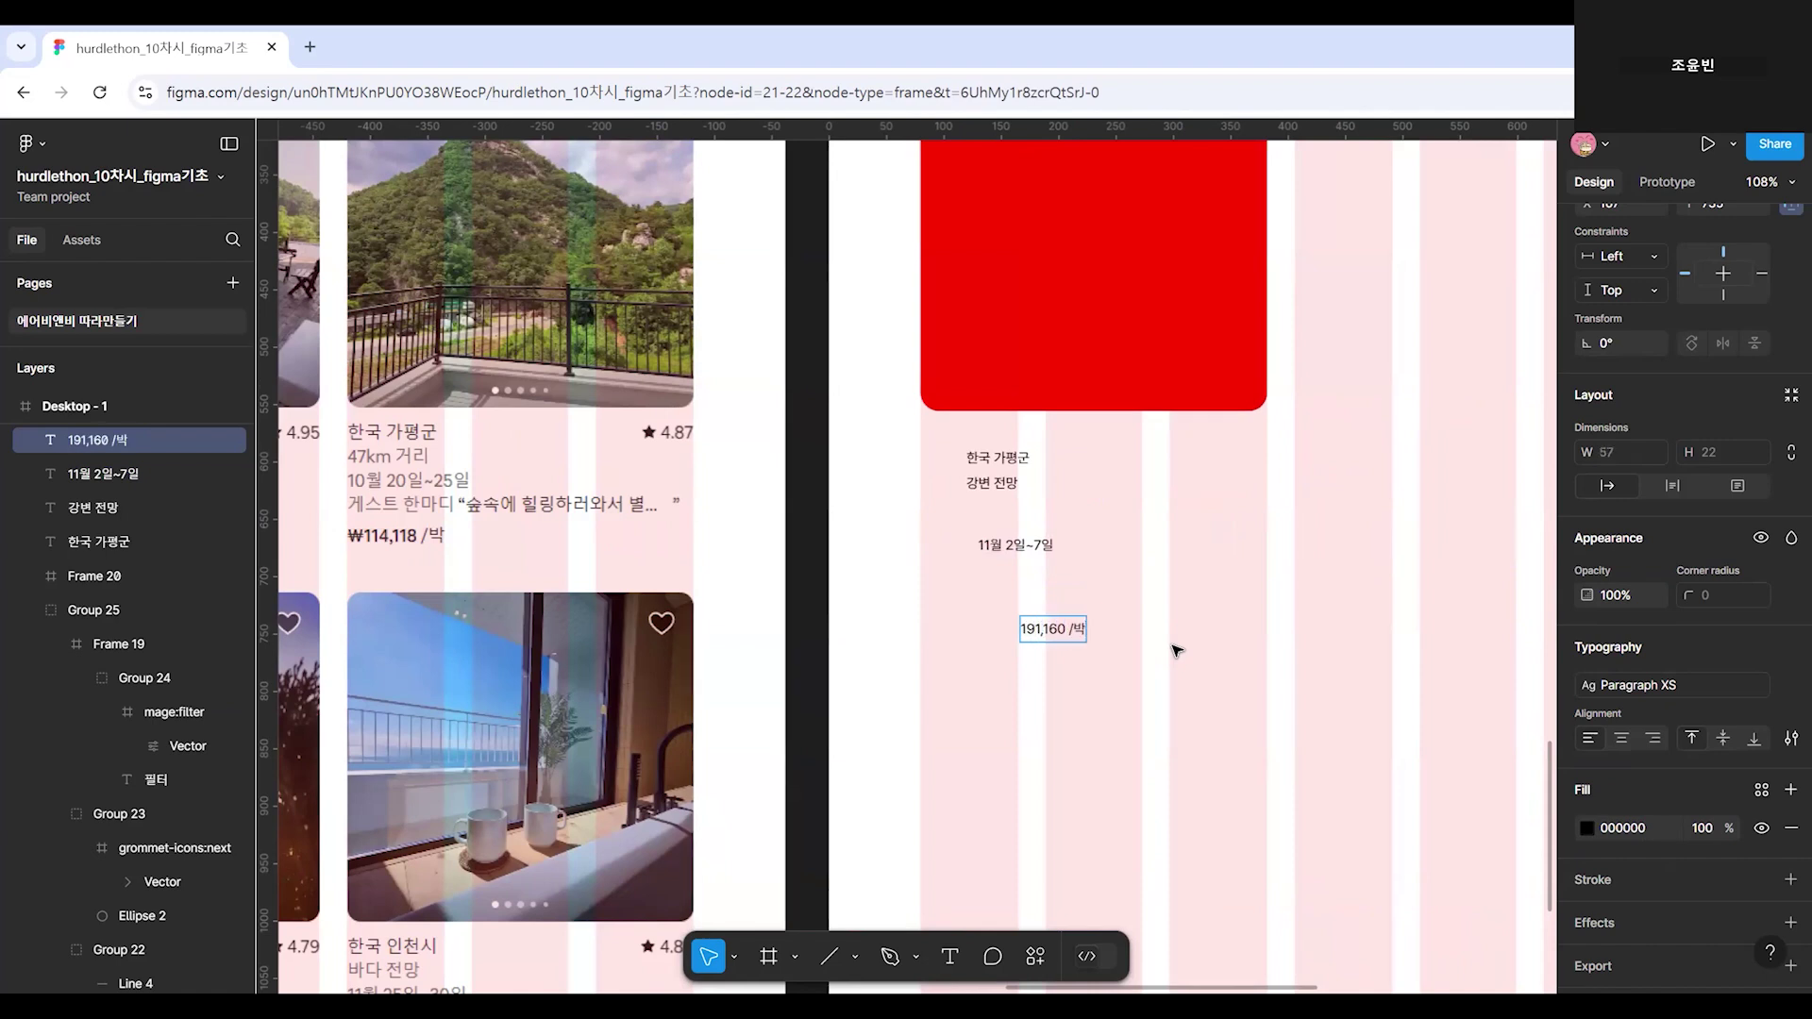
key(Escape)
Move the price text up and slightly left so it sits closer beneath the "11월 2일~7일" line.
scroll(1317, 726, left, 3)
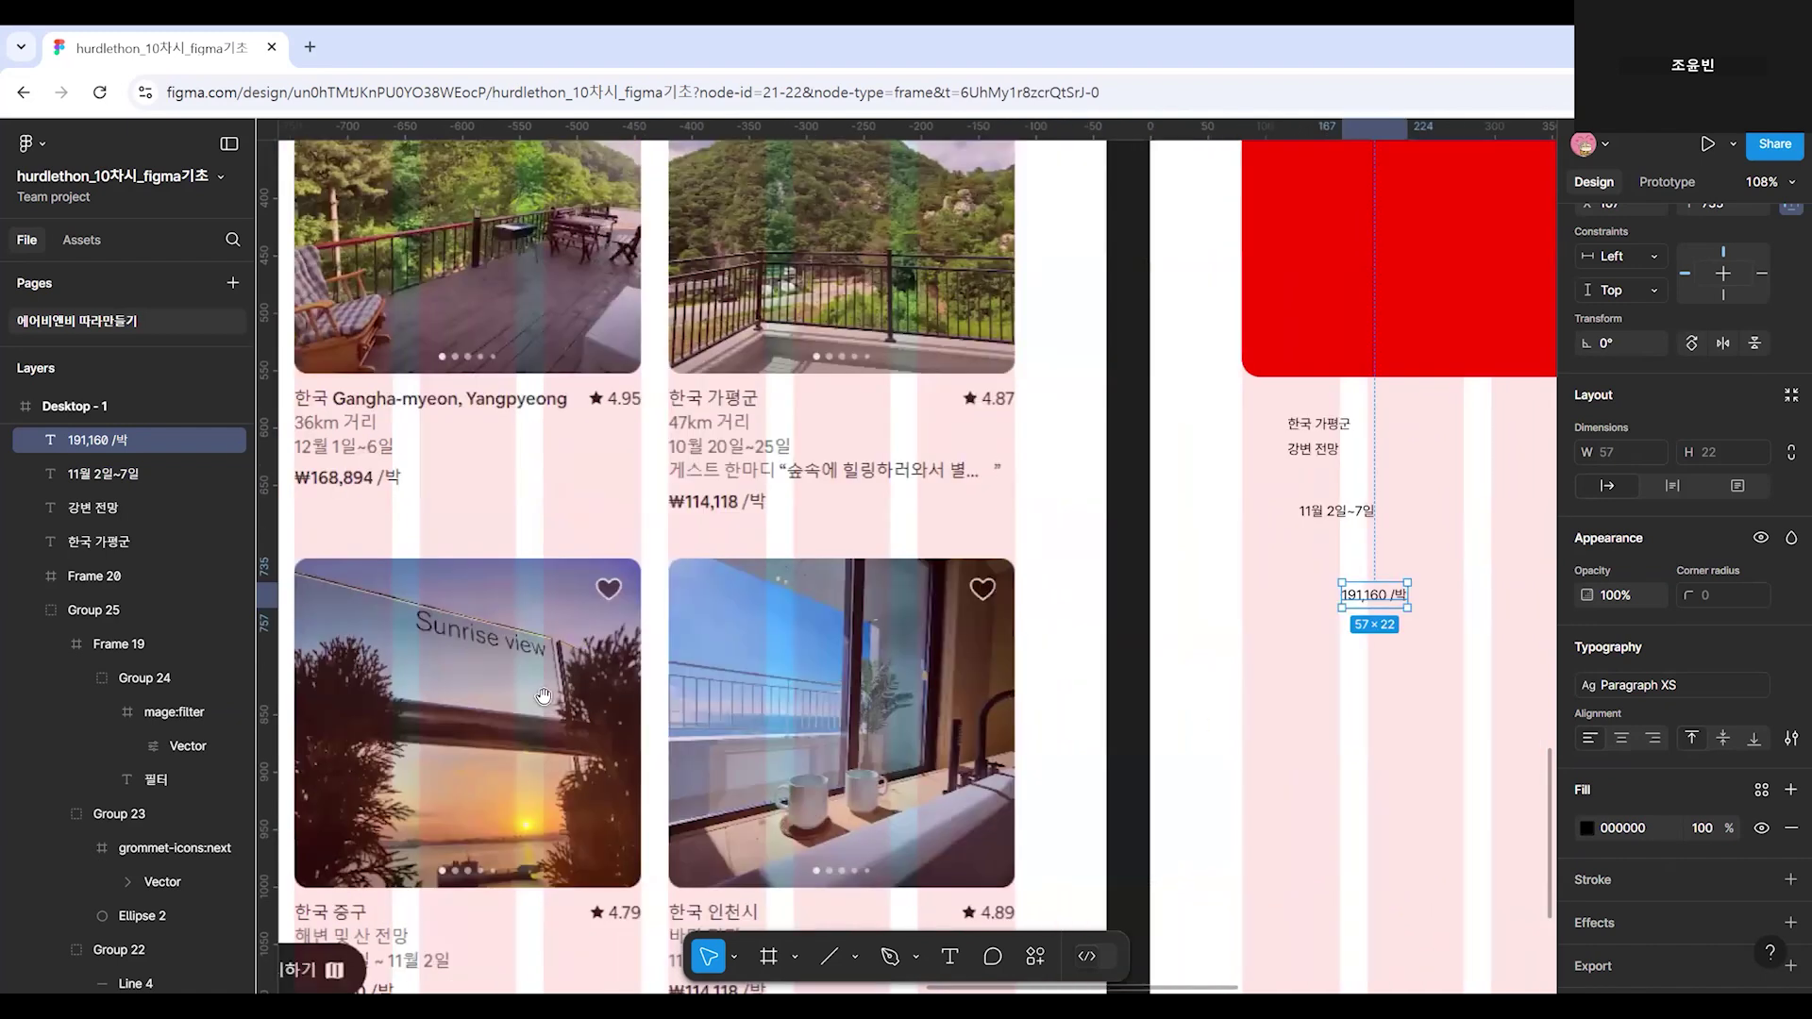
scroll(1317, 727, left, 10)
scroll(1316, 727, right, 5)
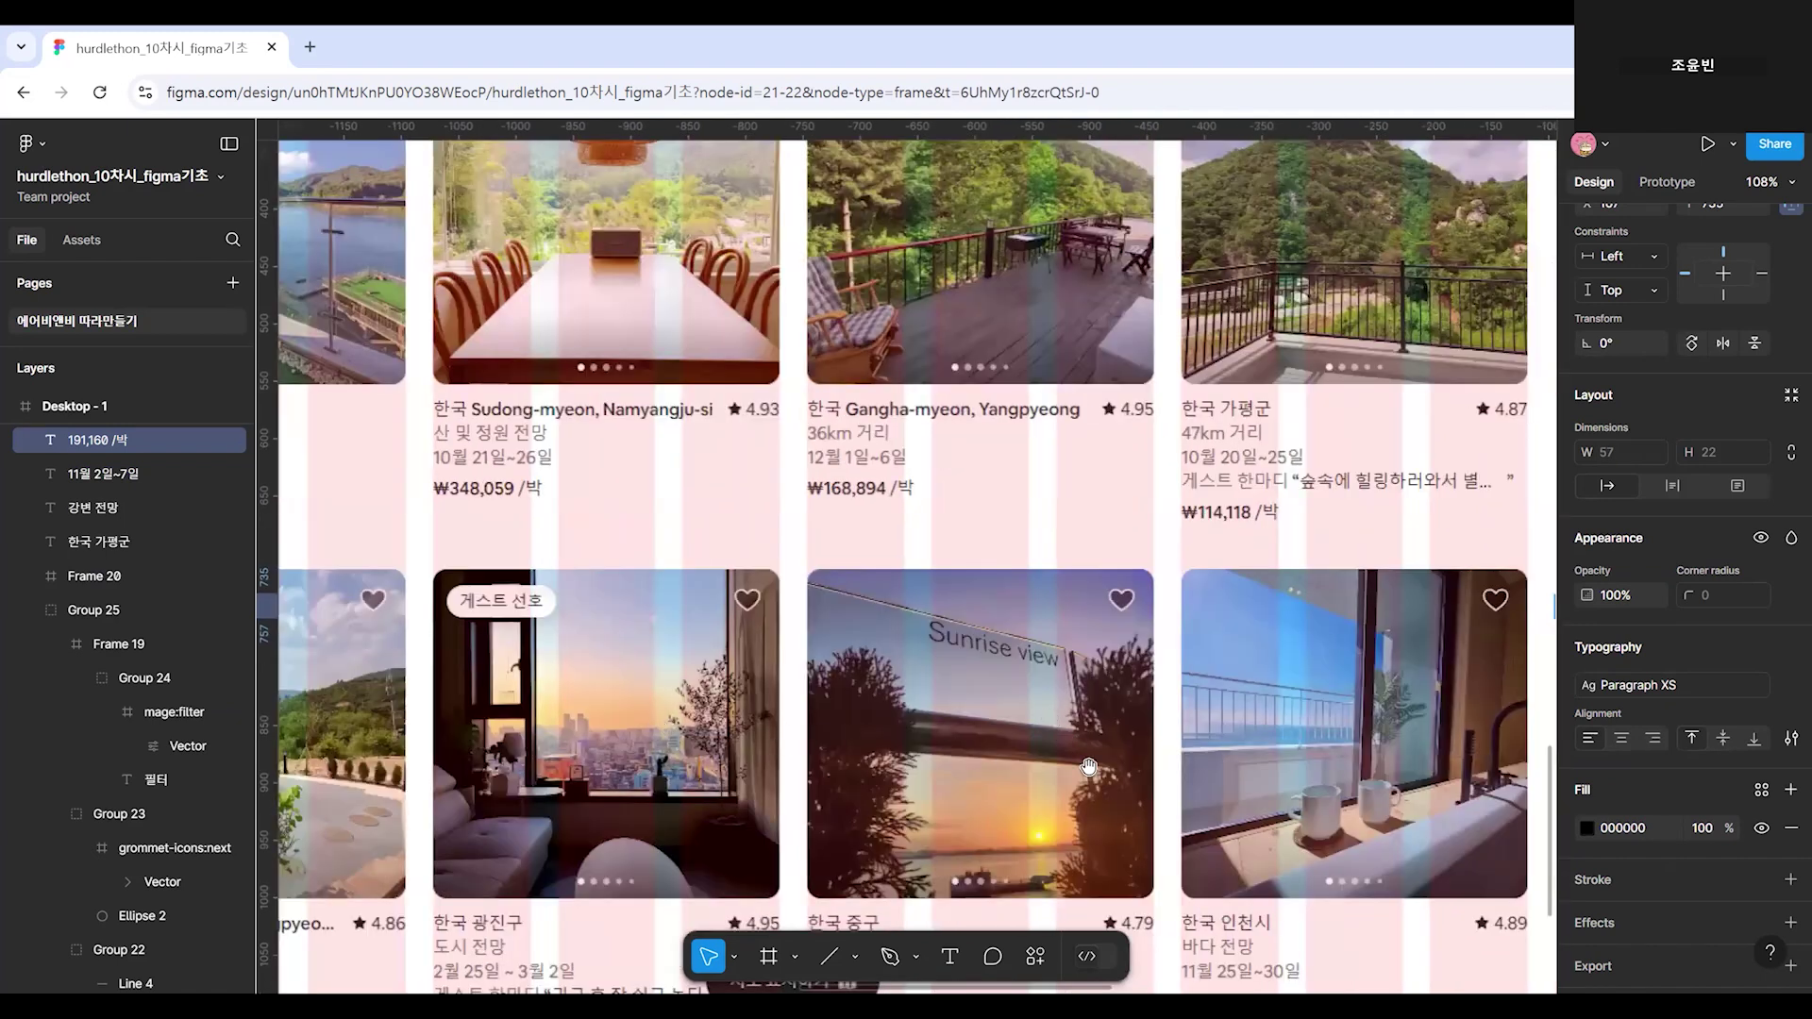
key(Escape)
scroll(1123, 704, right, 8)
scroll(1114, 653, up, 3)
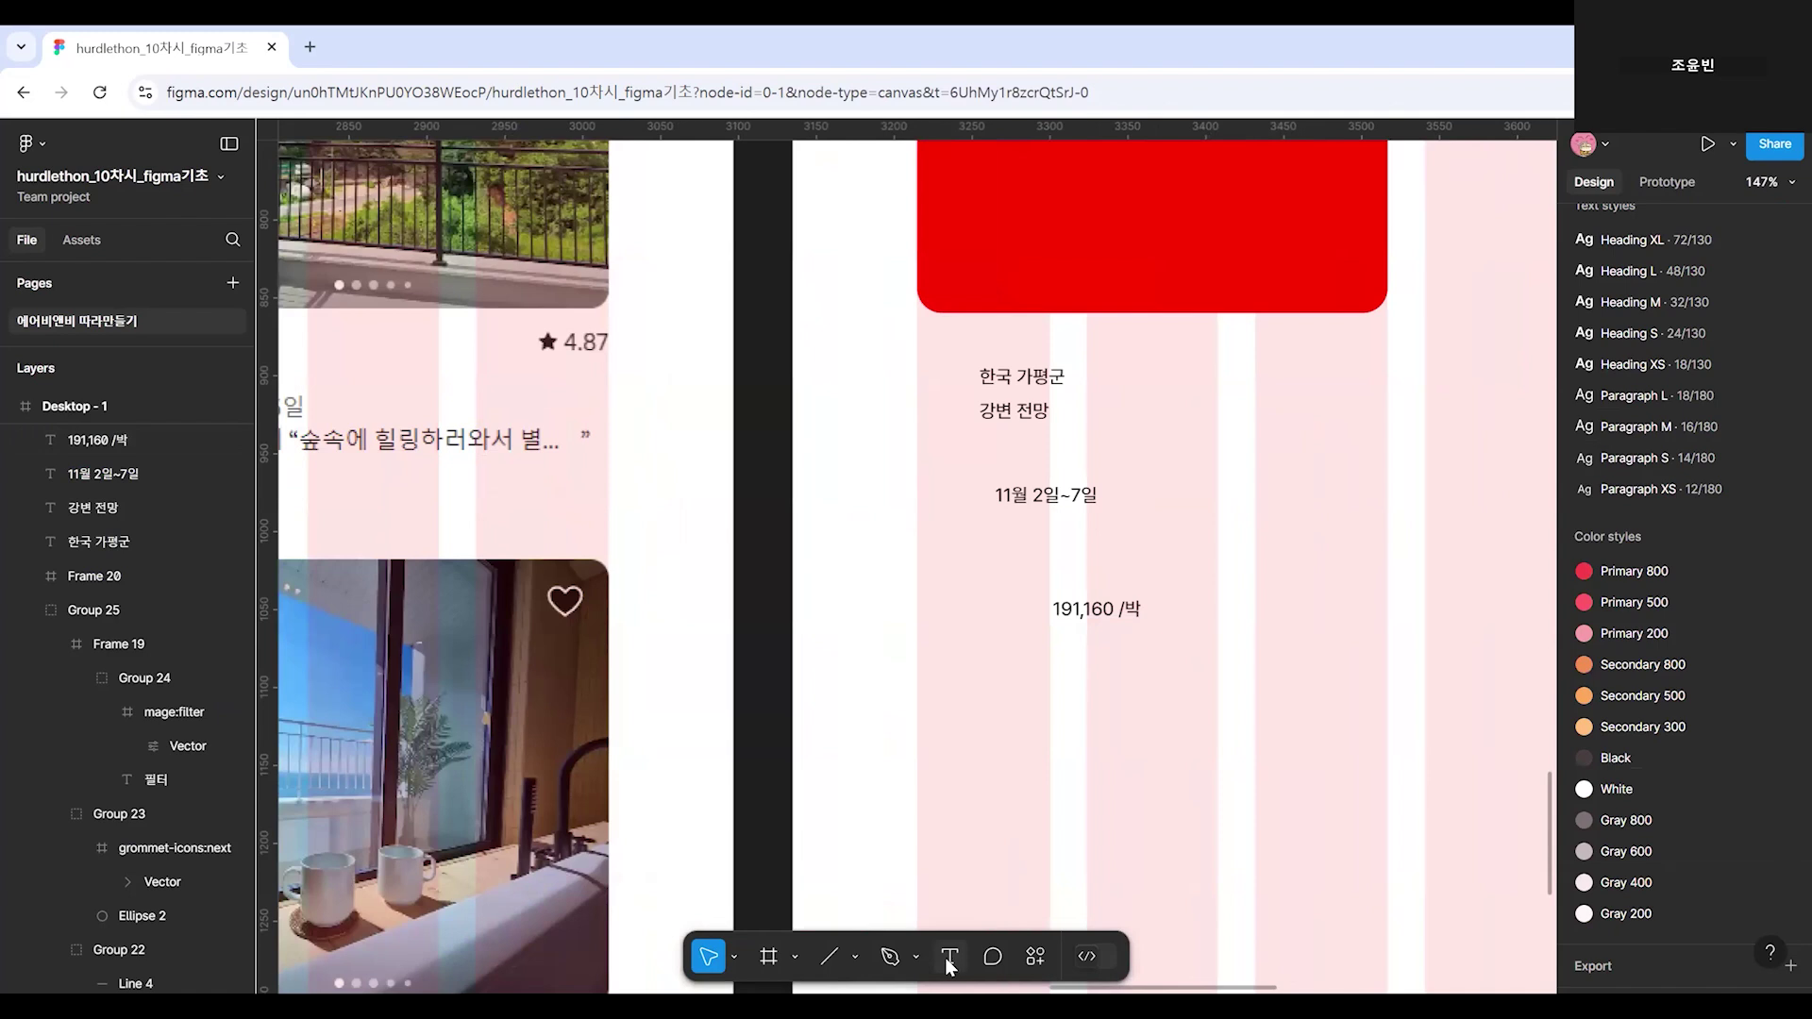
click(1095, 609)
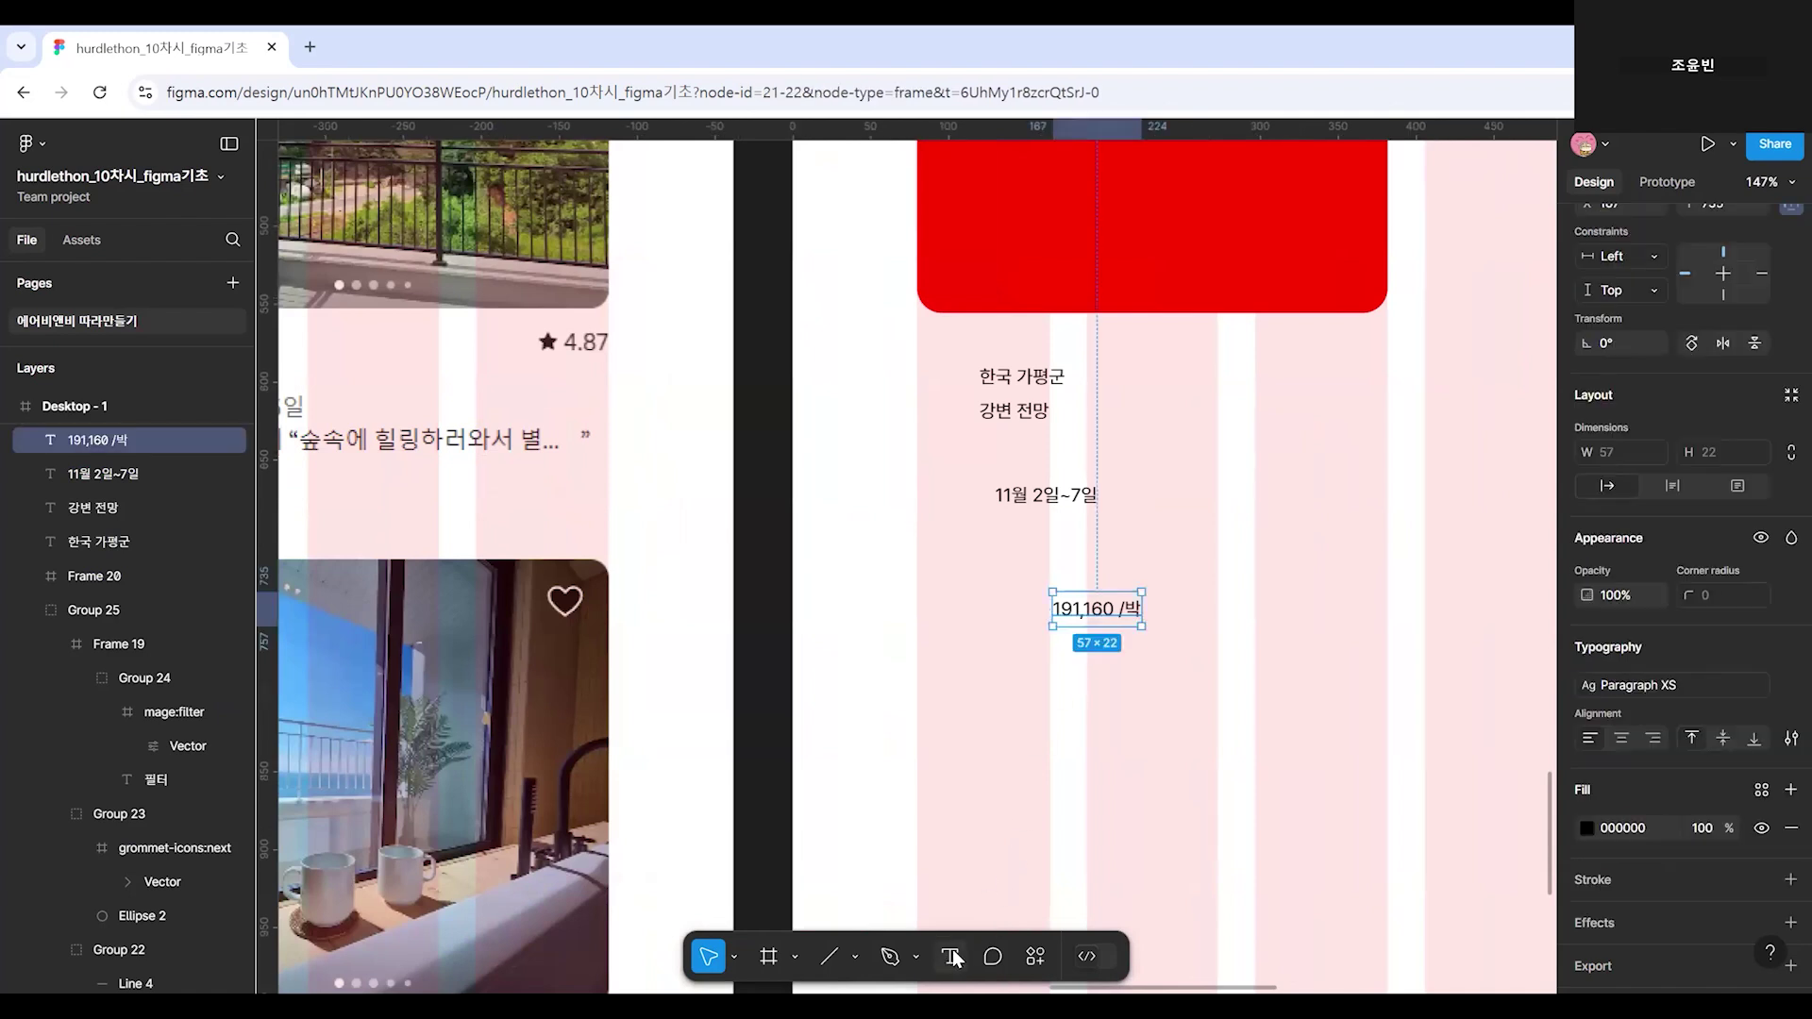
drag(1138, 630, 1109, 567)
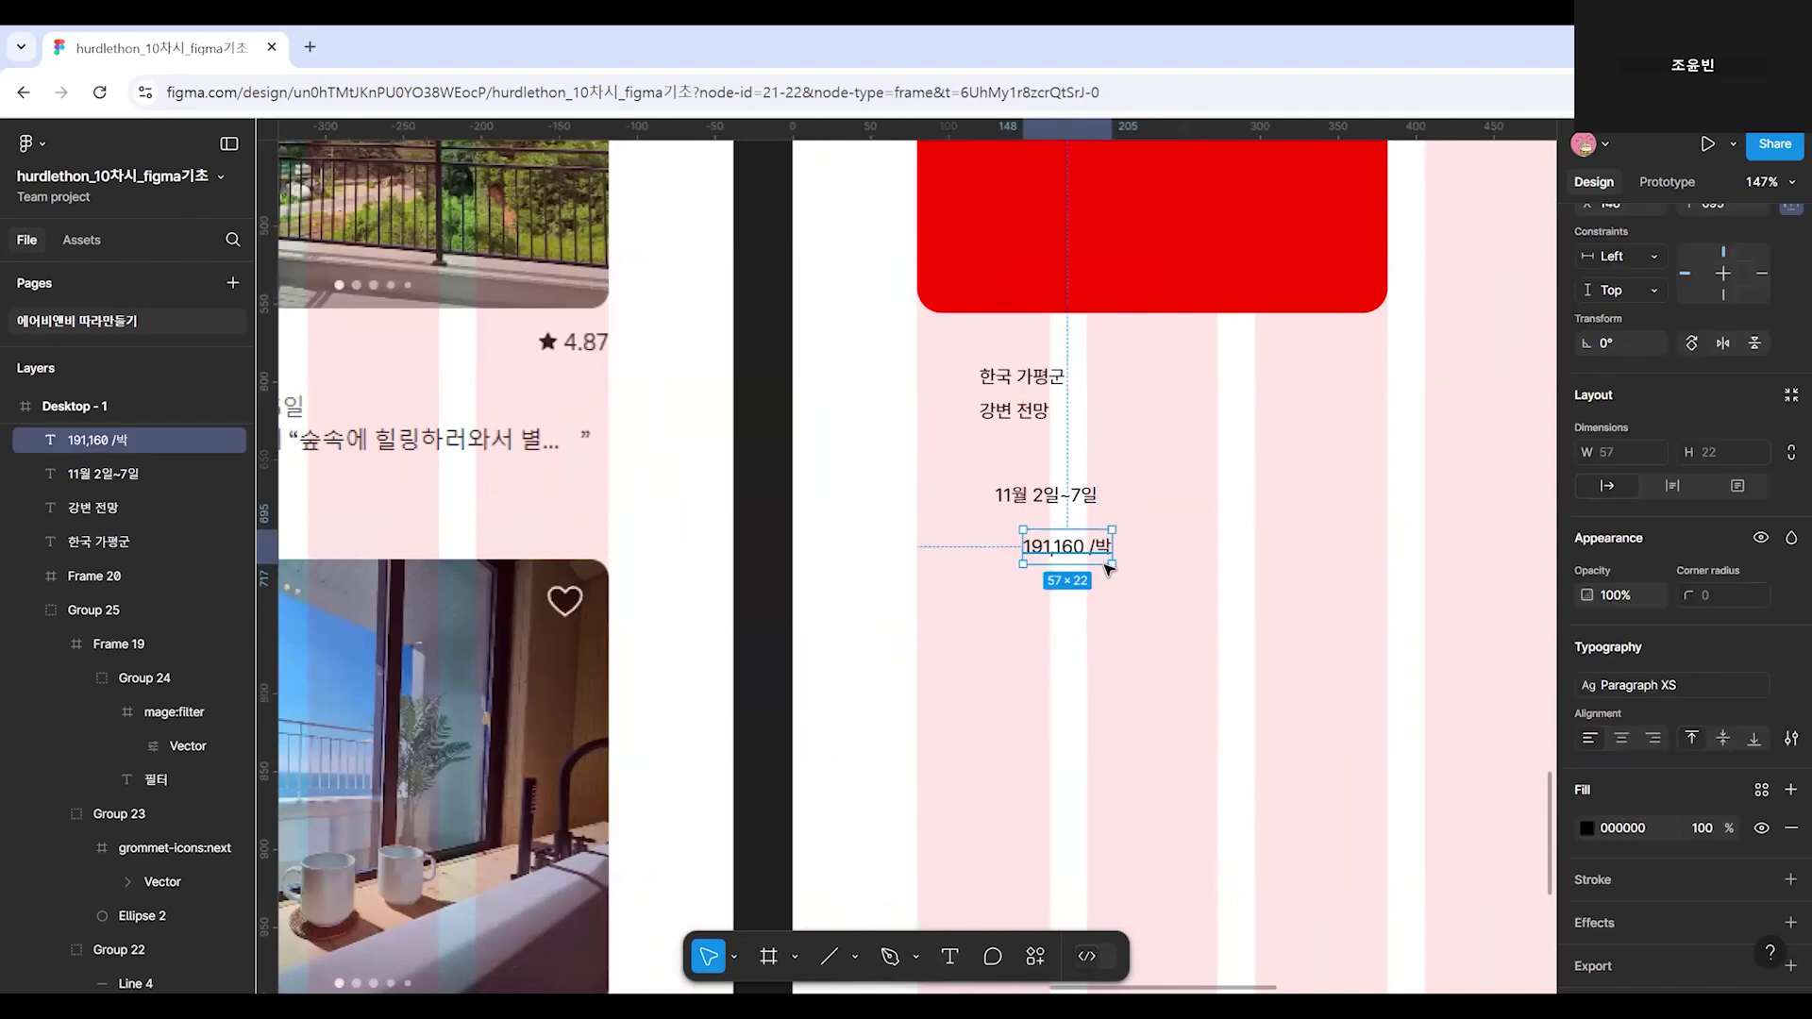
Insert "원" after the amount so the price text reads "191,160원 /박".
click(1015, 409)
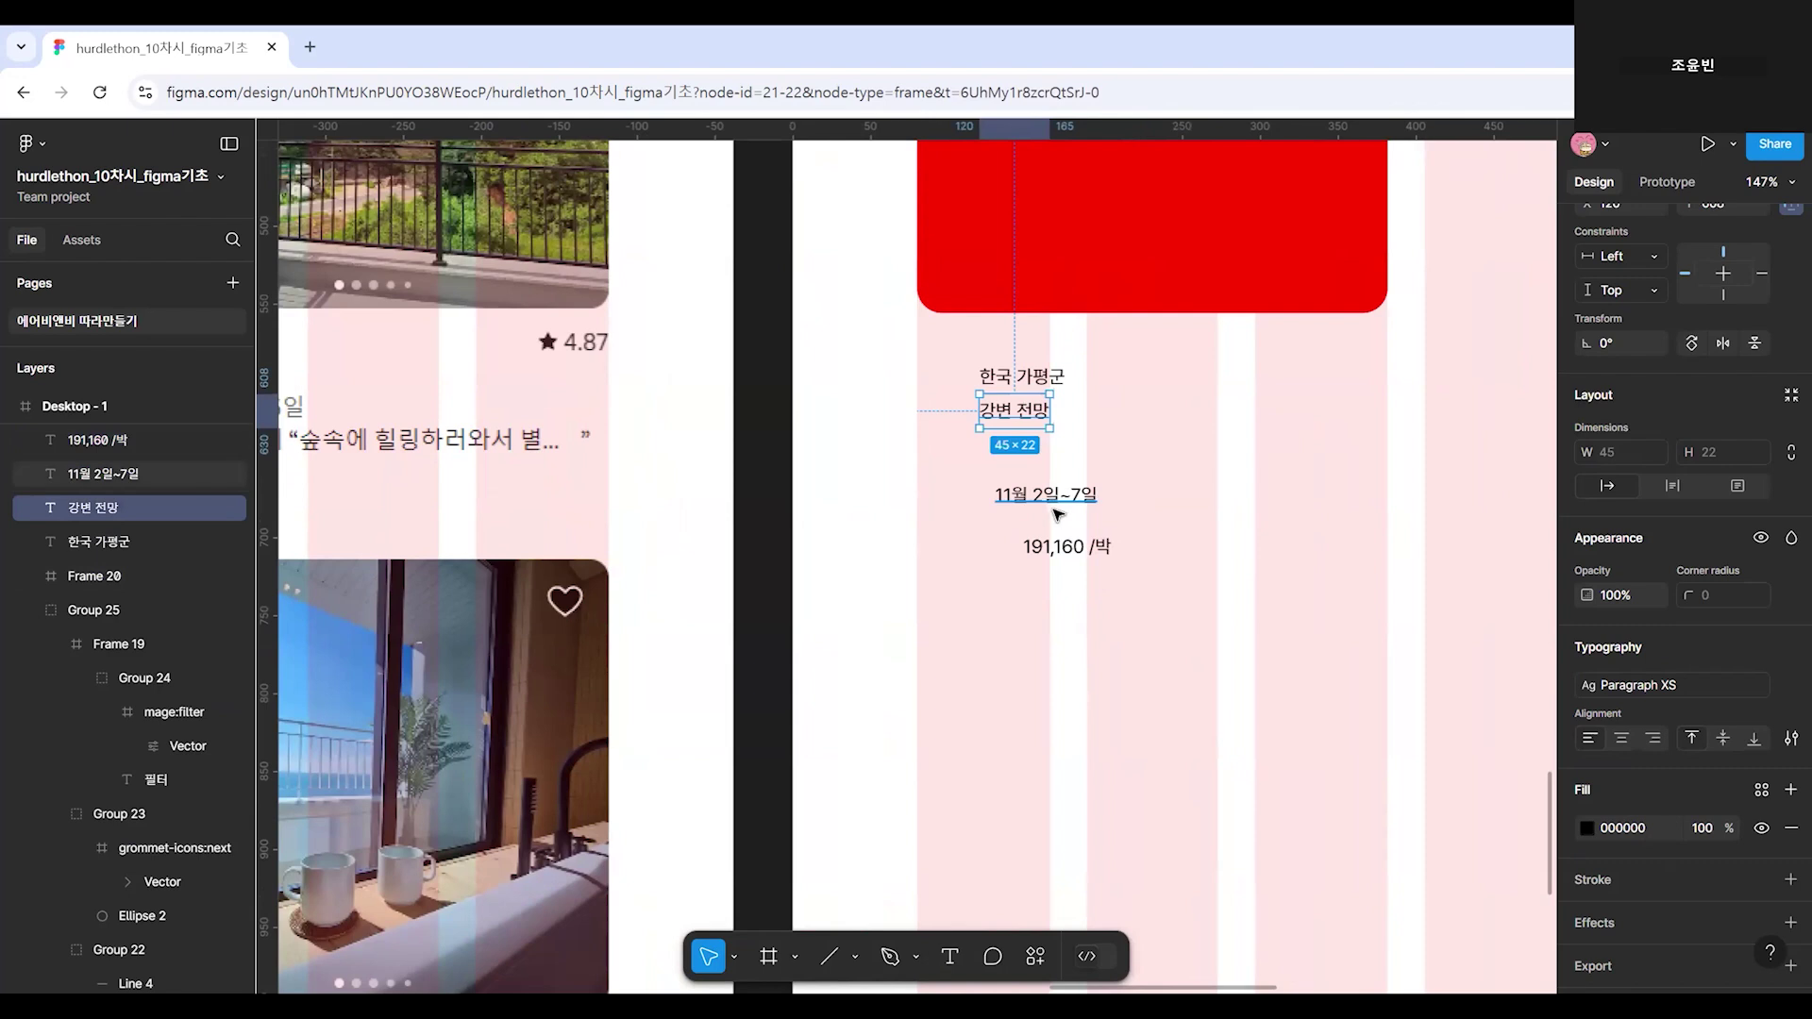
double_click(1059, 538)
click(1083, 549)
text(원)
key(Escape)
Stack the title, description, date and price lines directly under the red image frame, aligned to its left edge.
click(1015, 413)
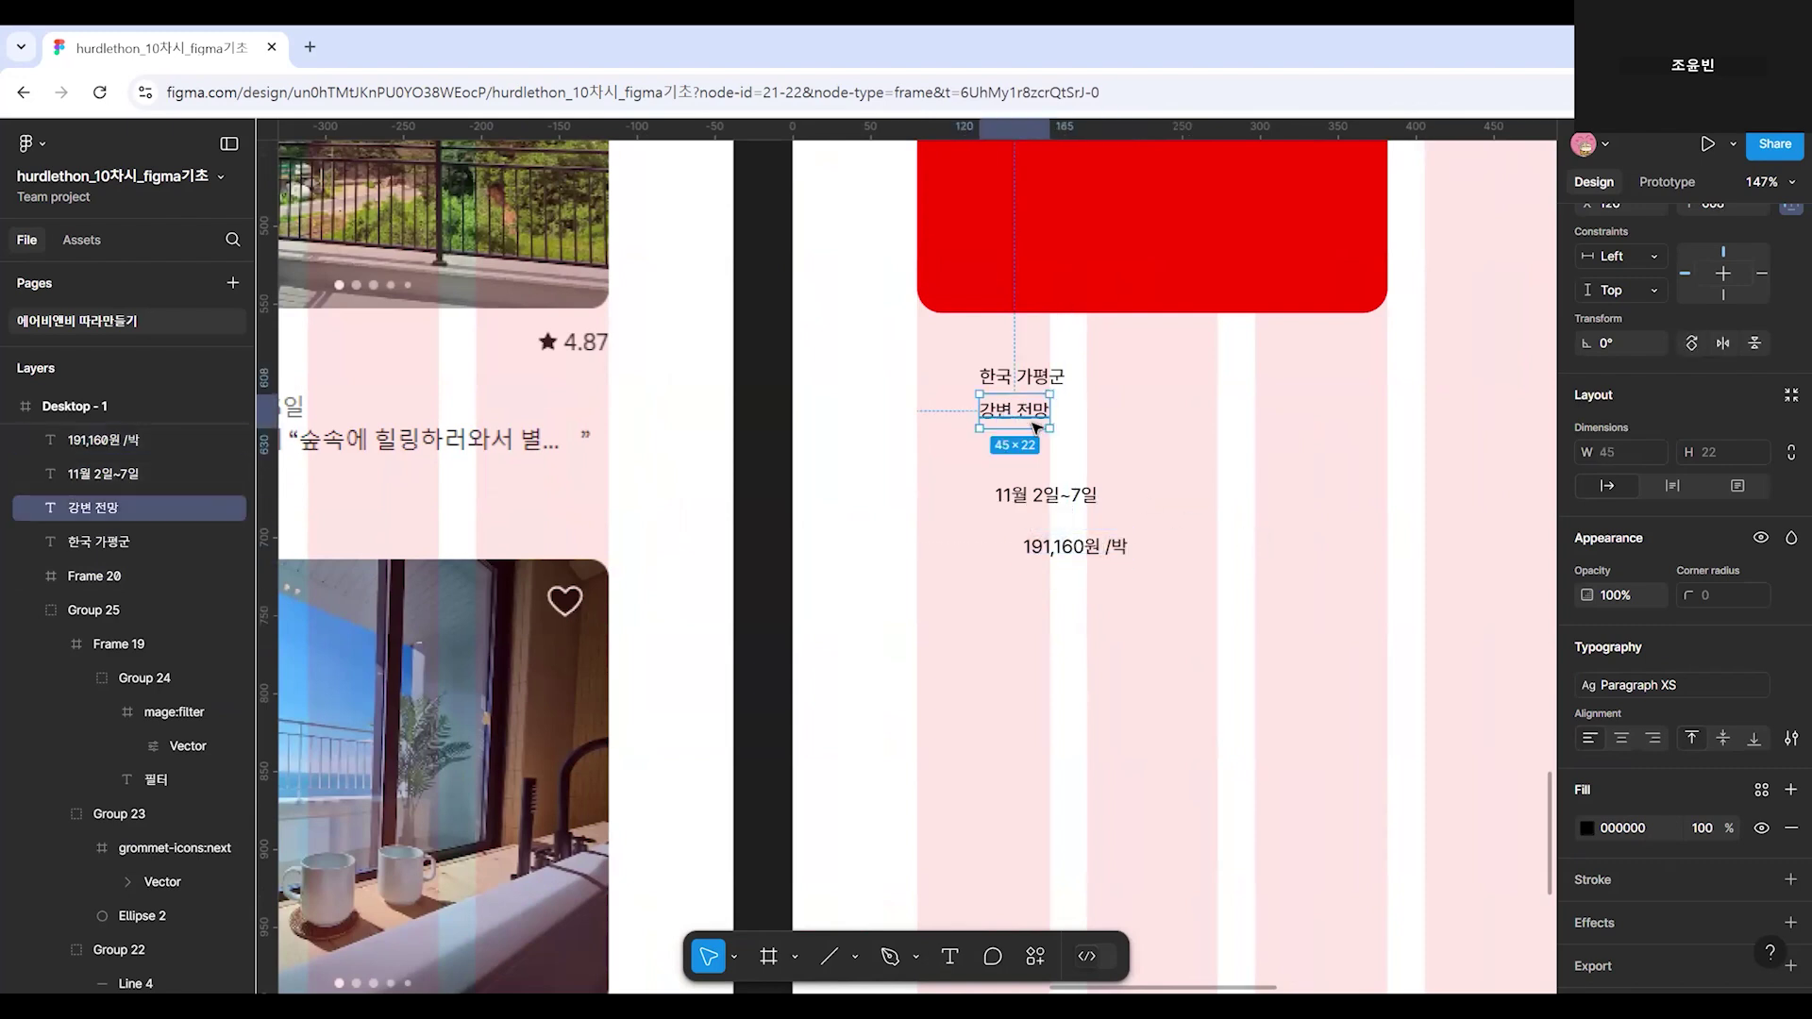
click(1038, 382)
drag(1038, 382, 952, 380)
drag(1045, 489, 970, 415)
drag(1074, 548, 964, 451)
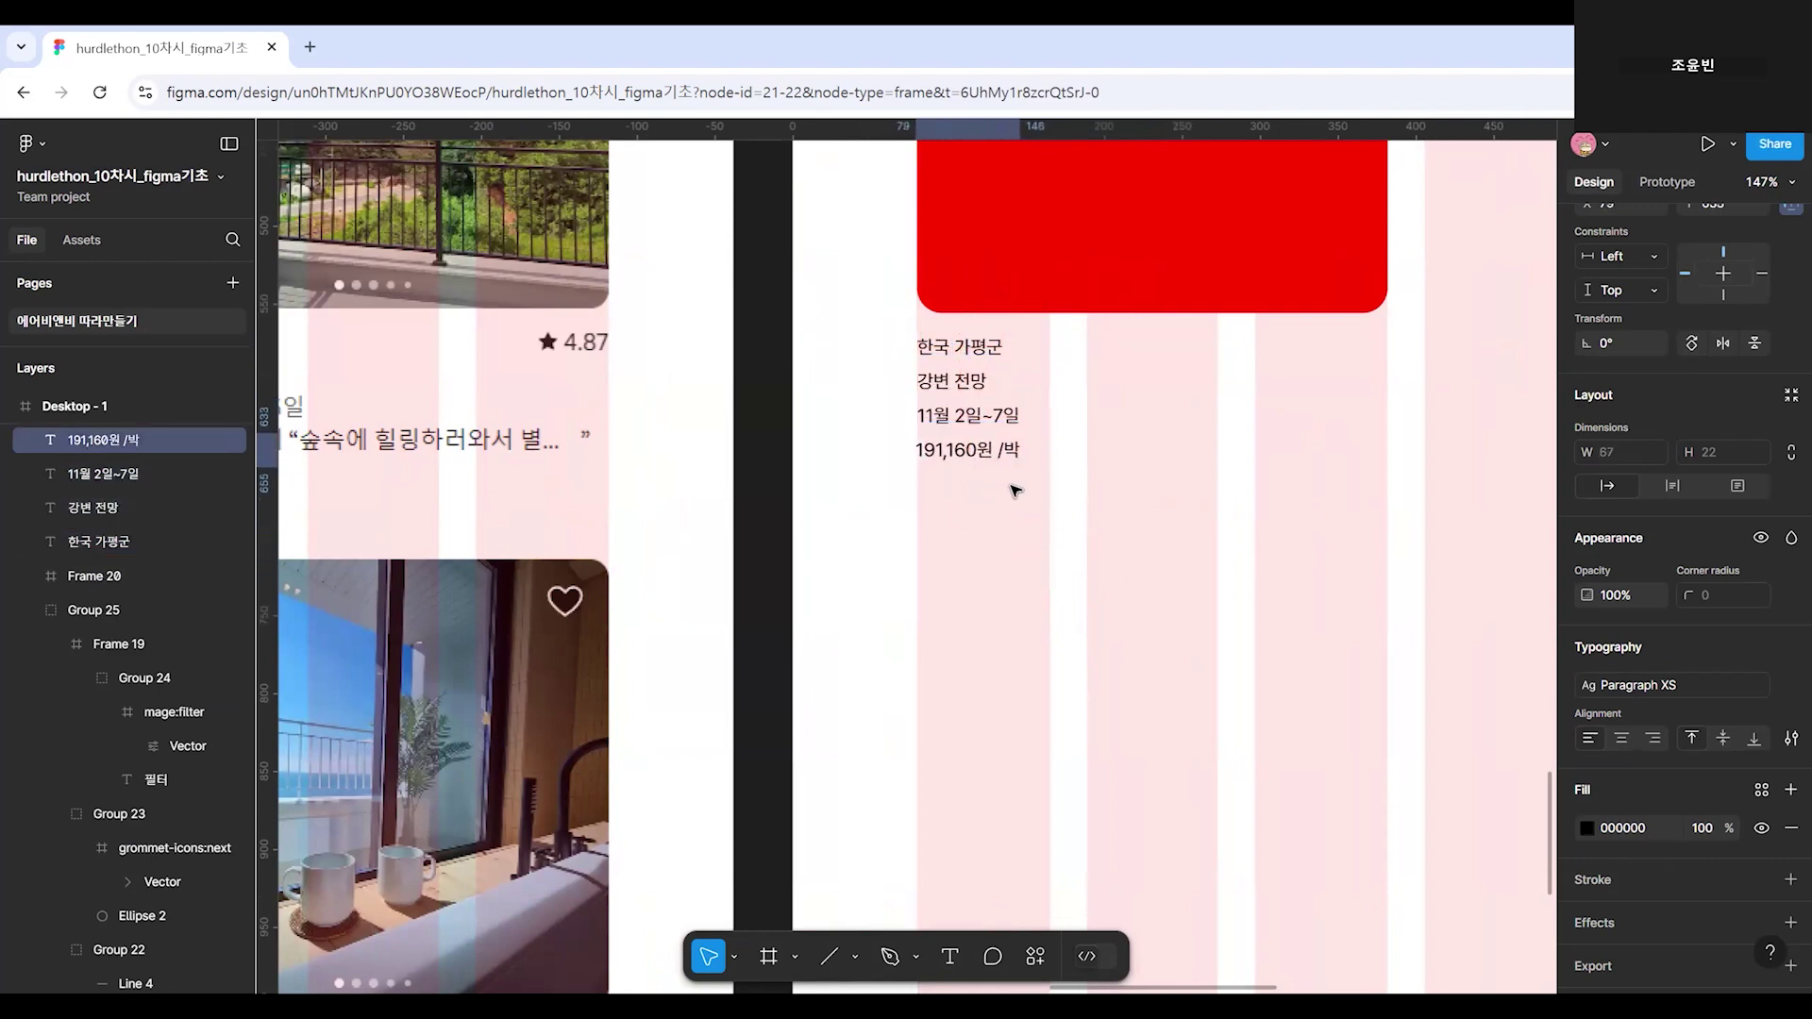
Compare the text size and line spacing of the example's first card with the recreated card.
scroll(1355, 550, down, 5)
scroll(1355, 550, left, 6)
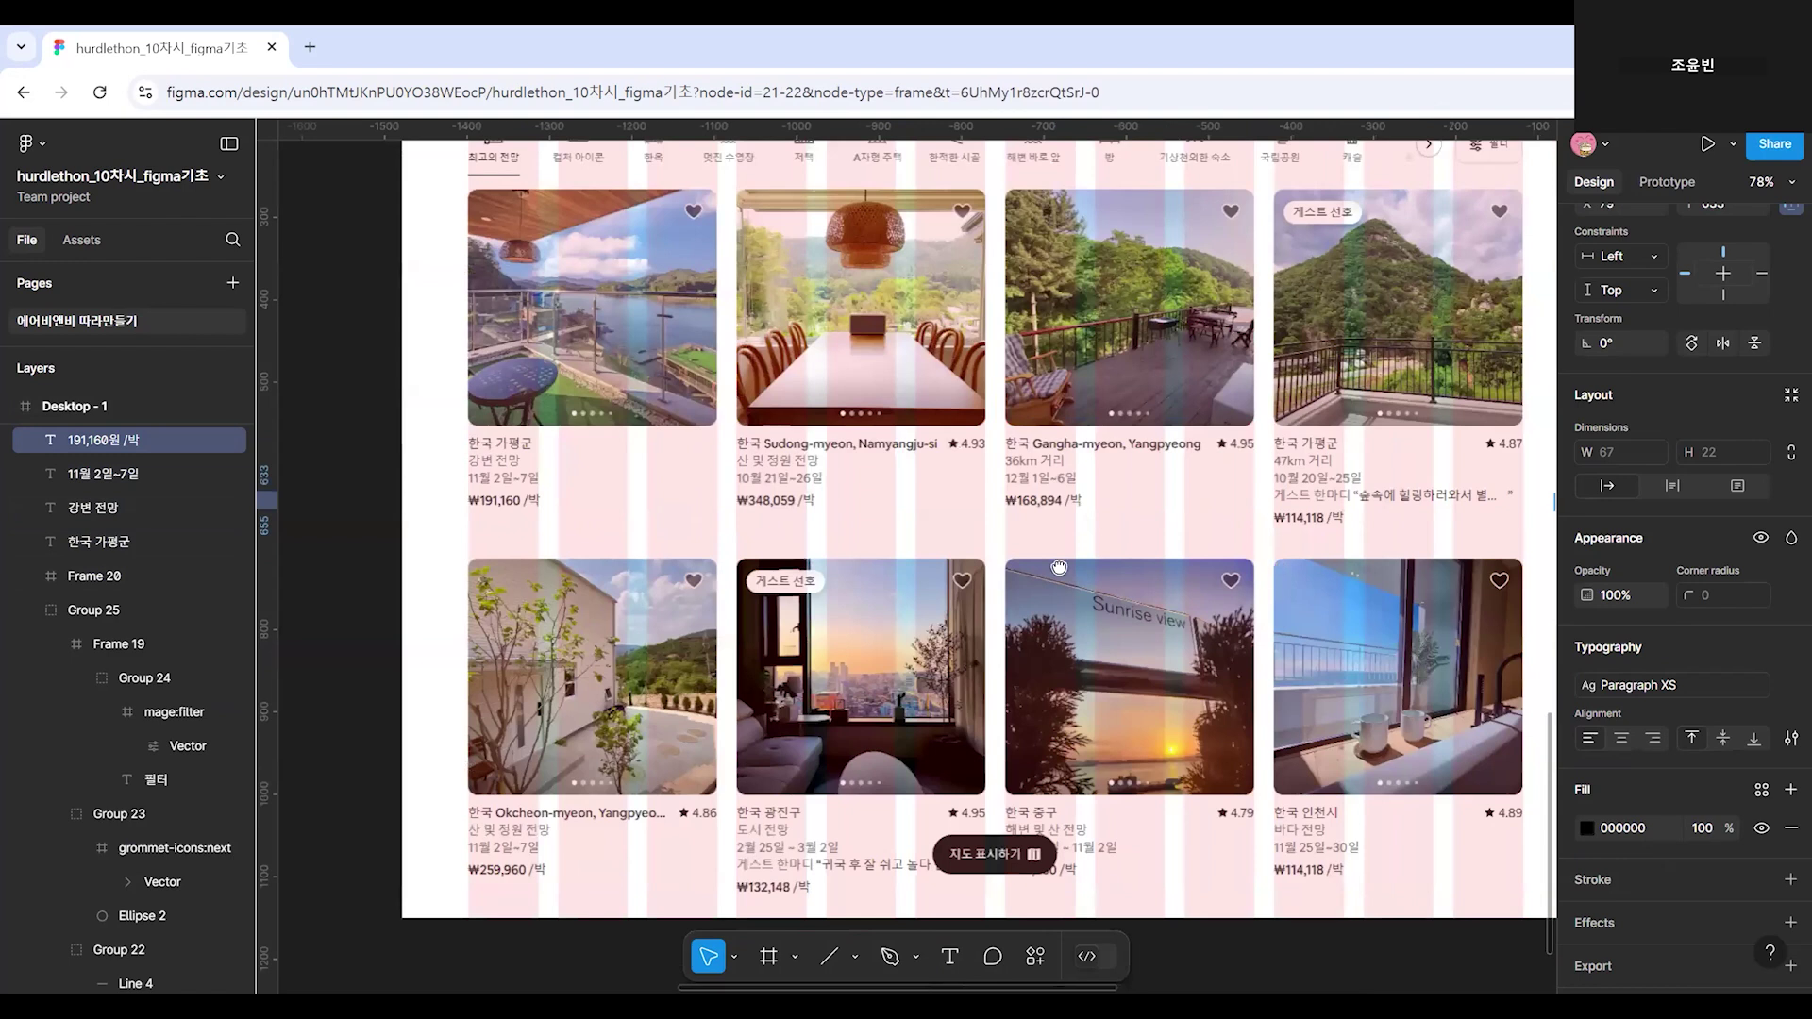
scroll(1175, 587, right, 1)
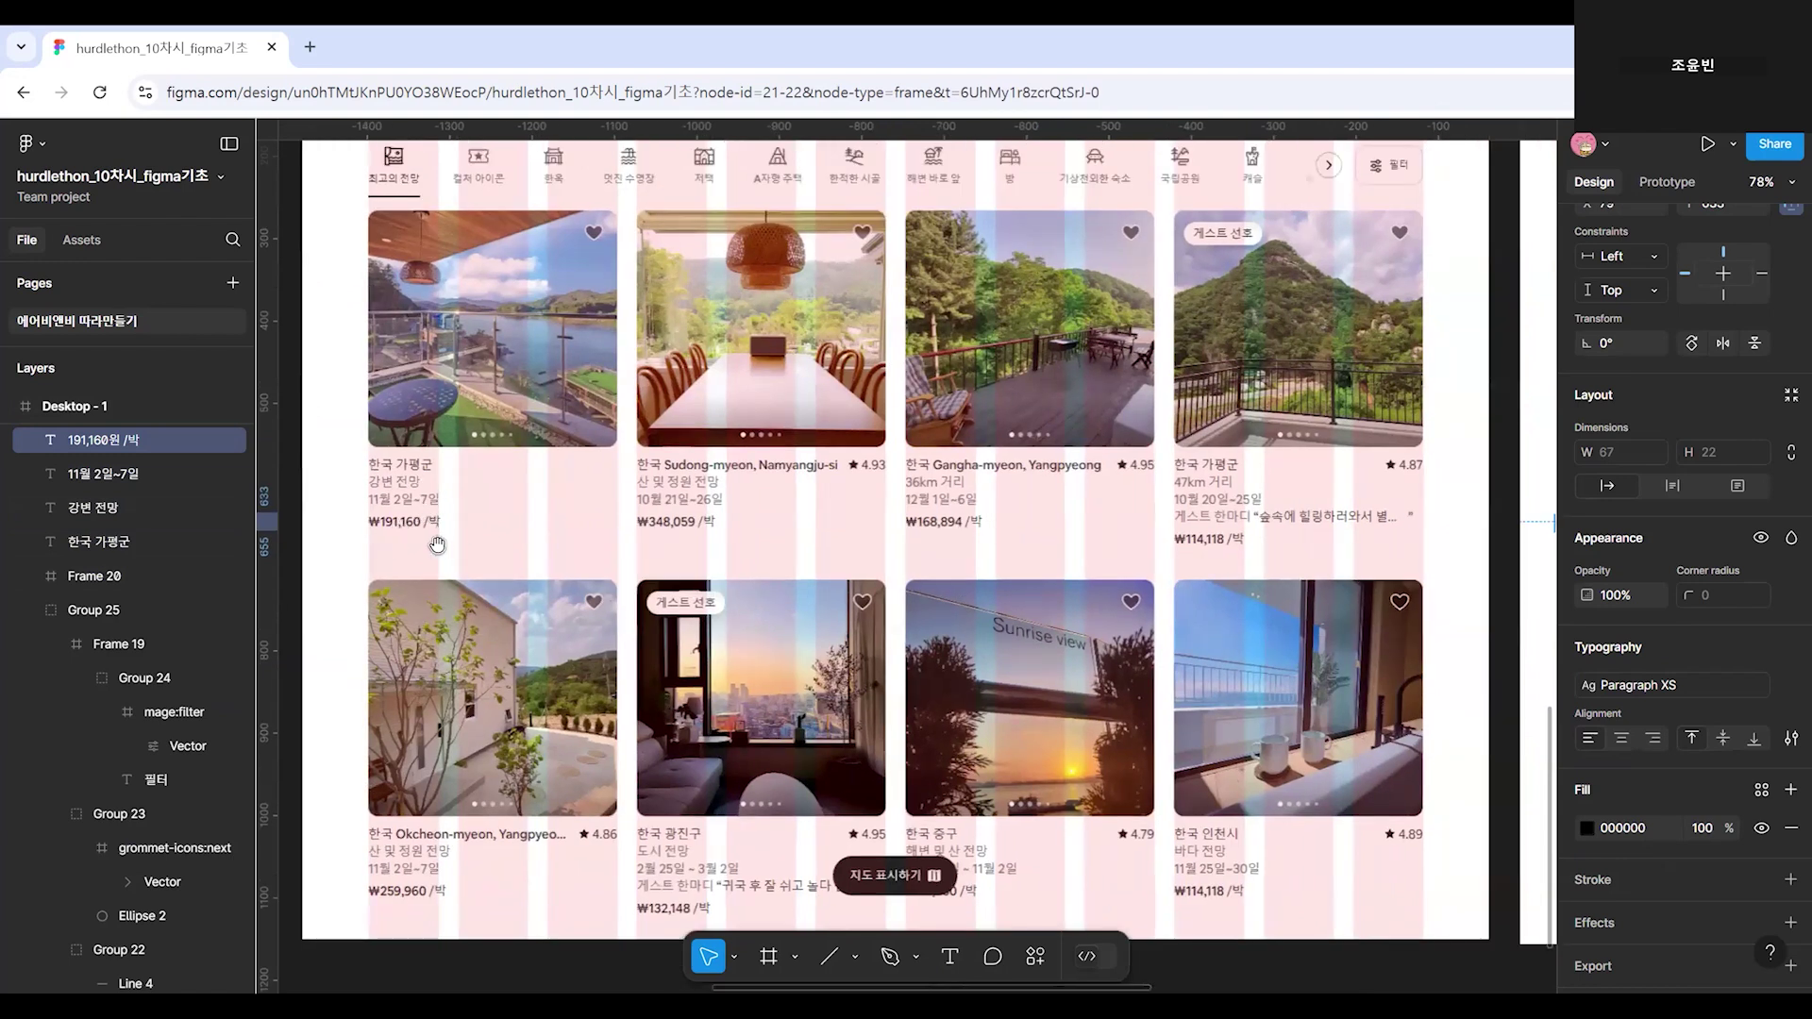
scroll(470, 525, up, 5)
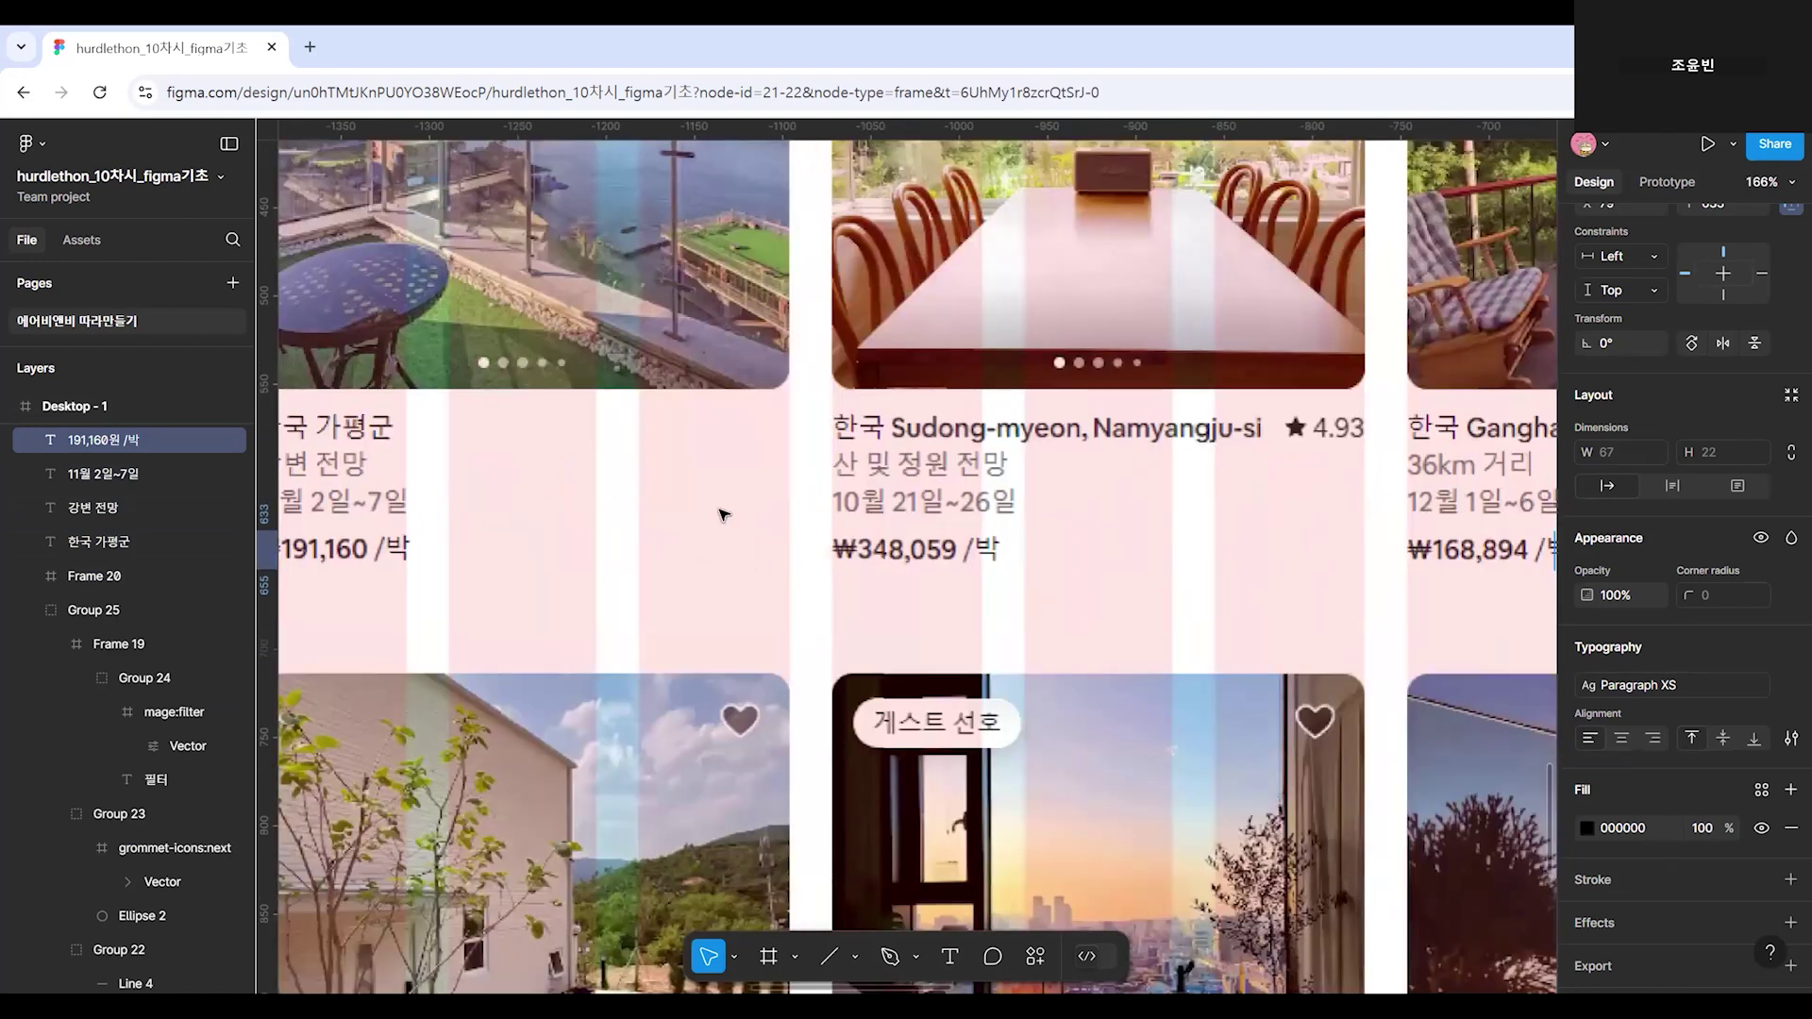
scroll(720, 510, left, 4)
drag(604, 487, 628, 525)
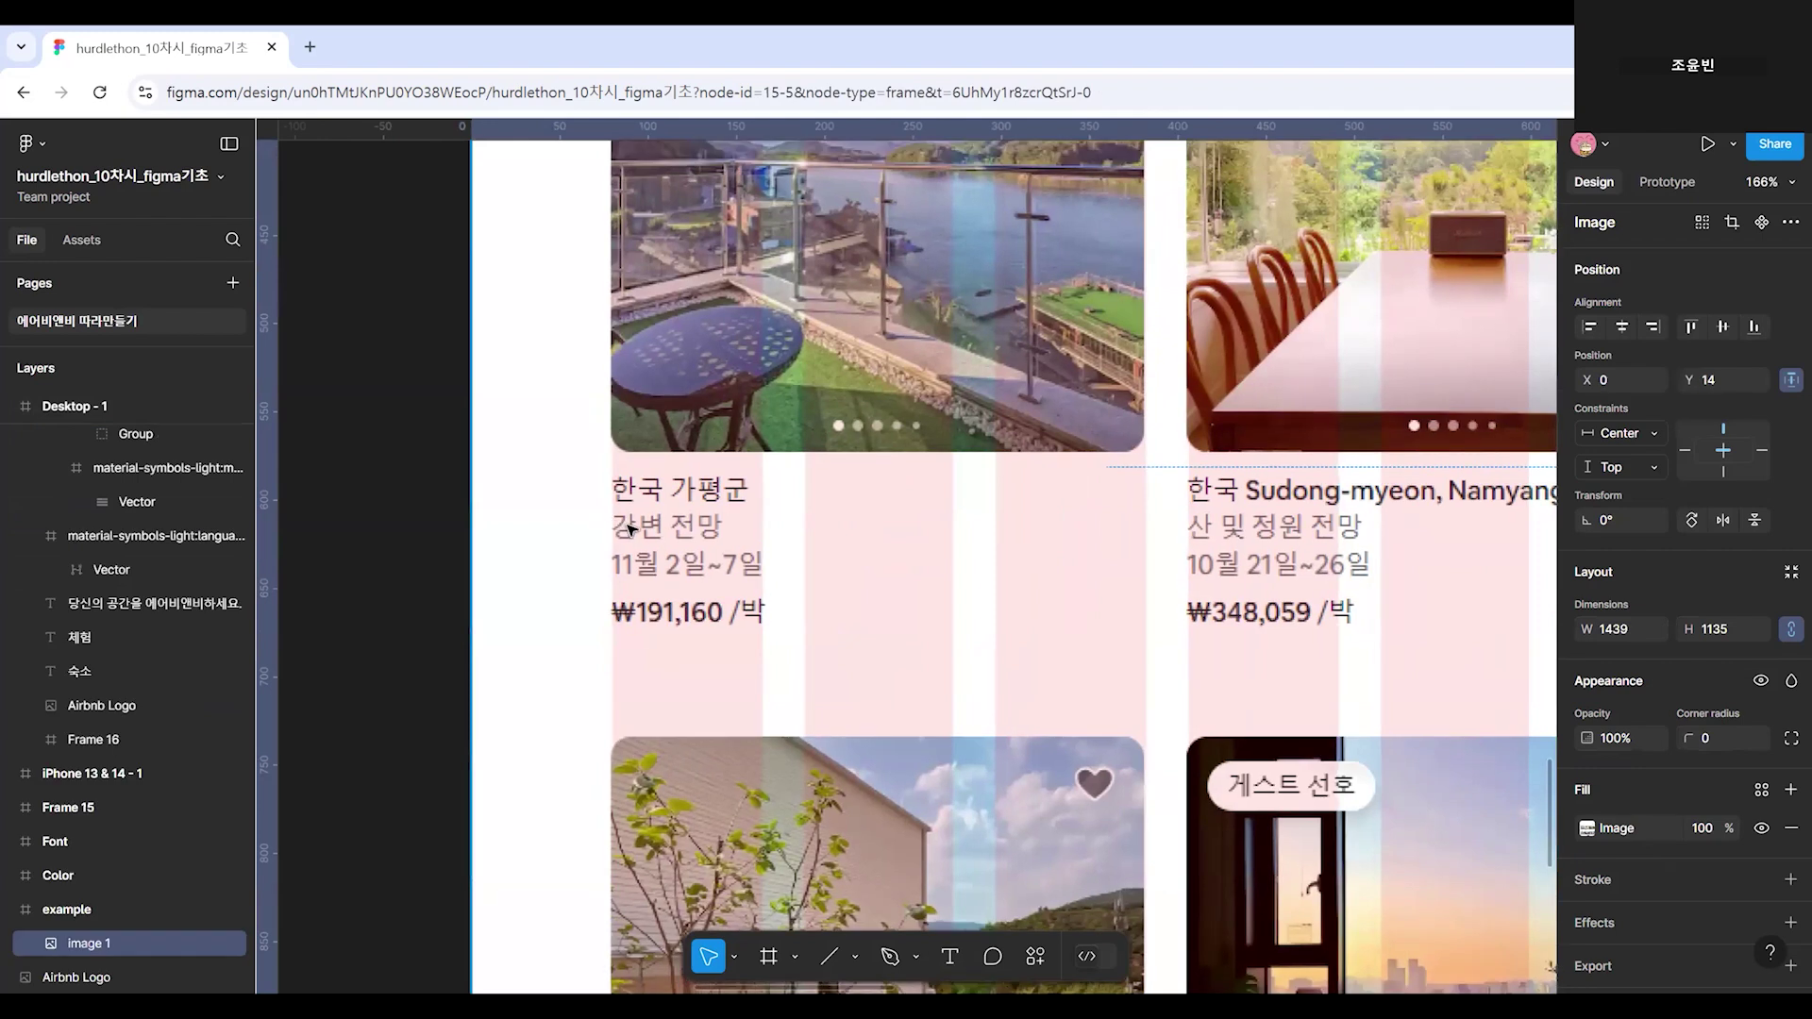
key(ctrl+z)
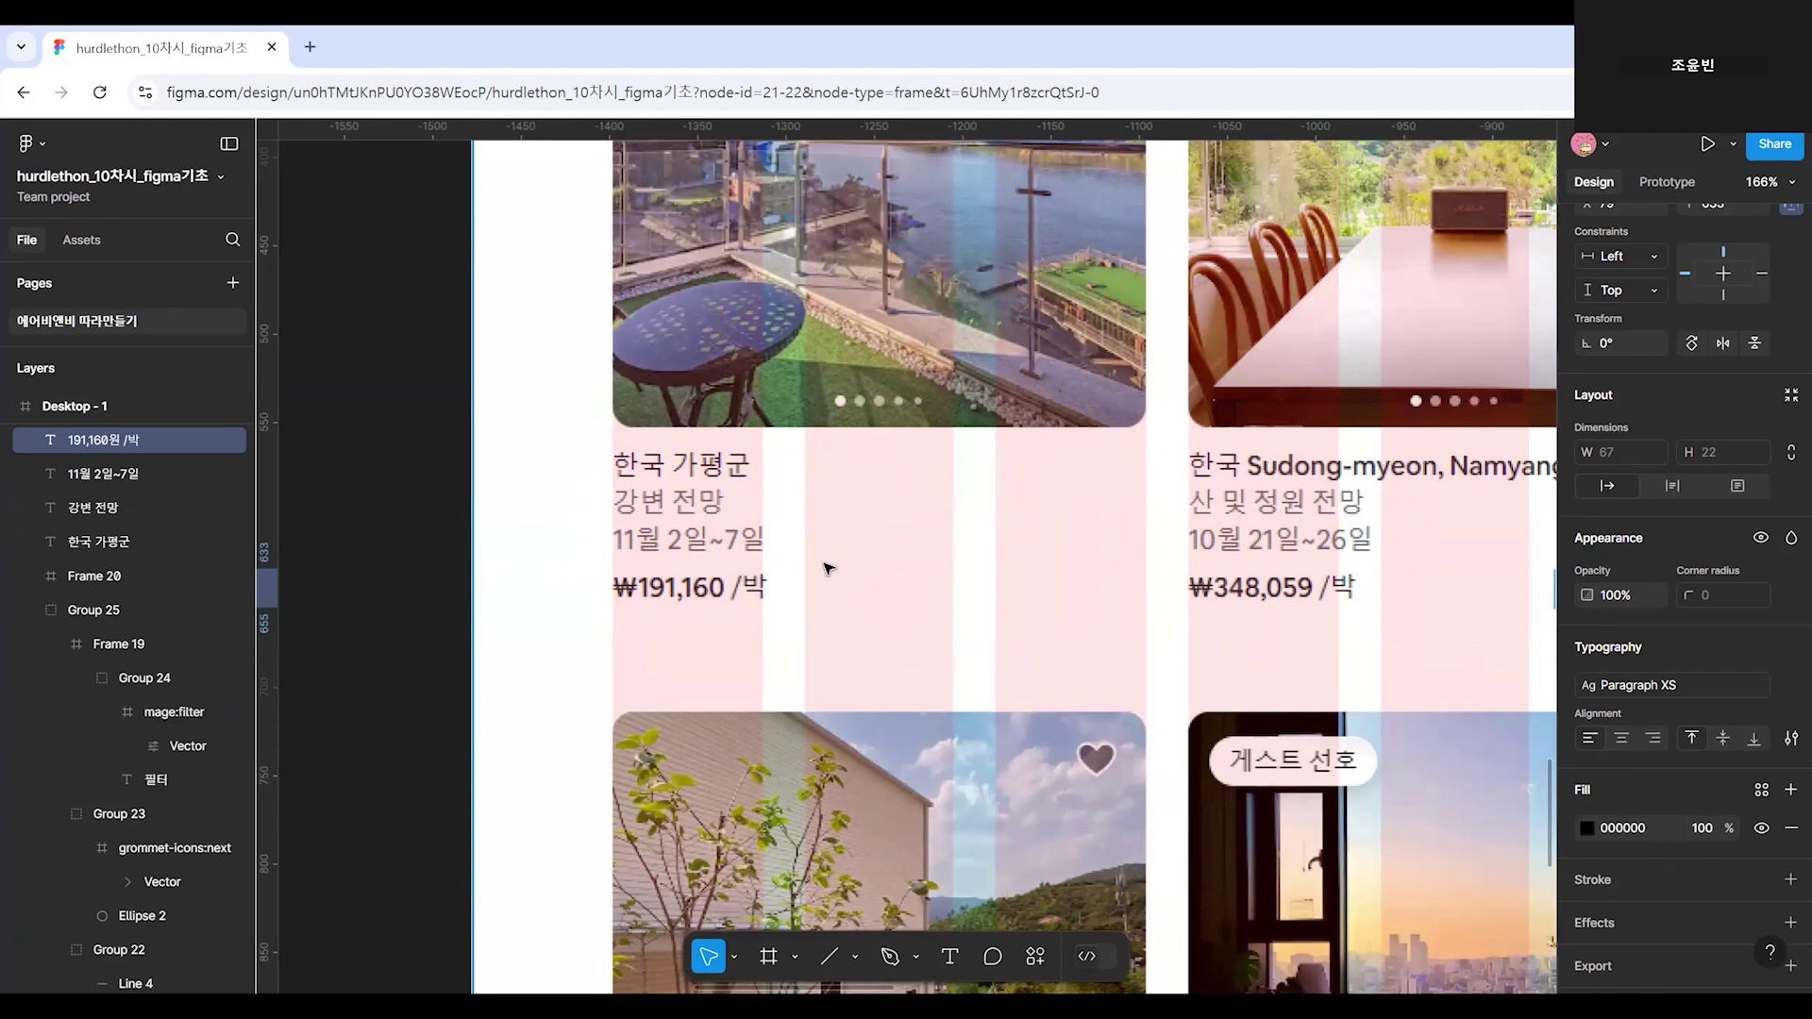
scroll(745, 558, down, 3)
drag(1380, 663, 578, 675)
scroll(634, 668, down, 2)
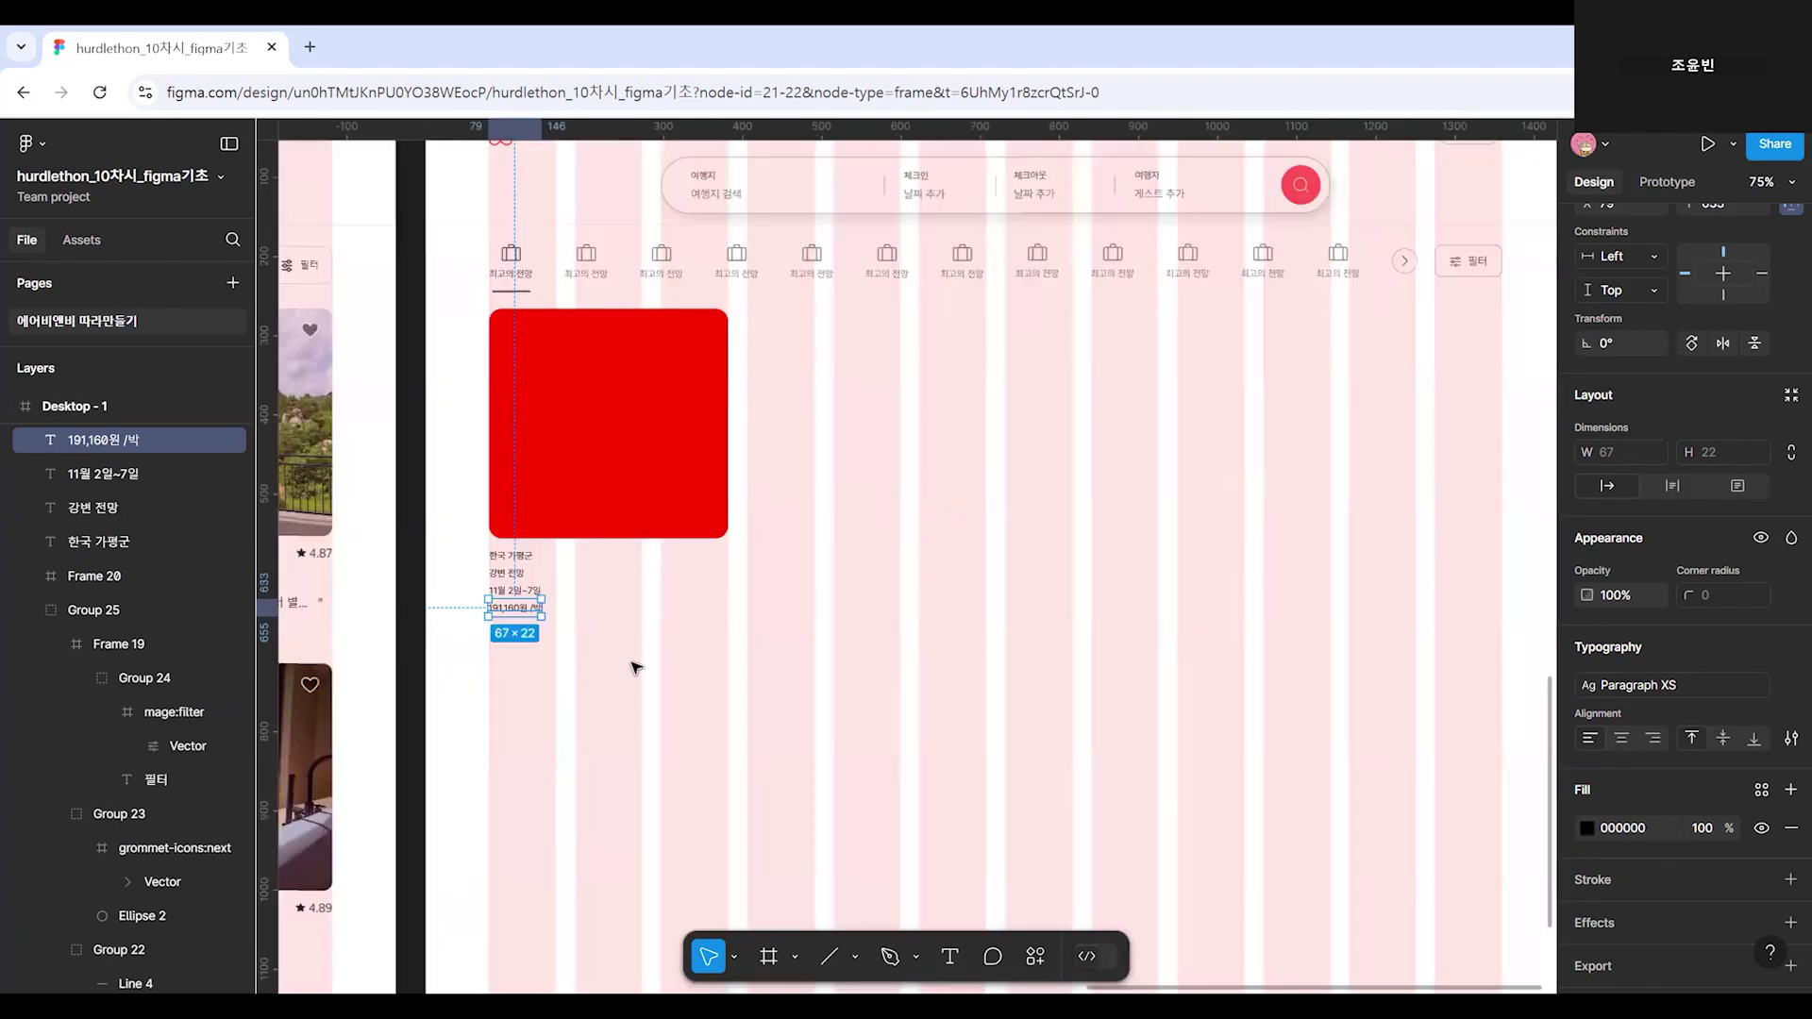
Apply the Paragraph M text style to the title, description, date and price lines together.
scroll(589, 669, up, 2)
scroll(813, 655, down, 2)
scroll(660, 472, up, 5)
click(642, 401)
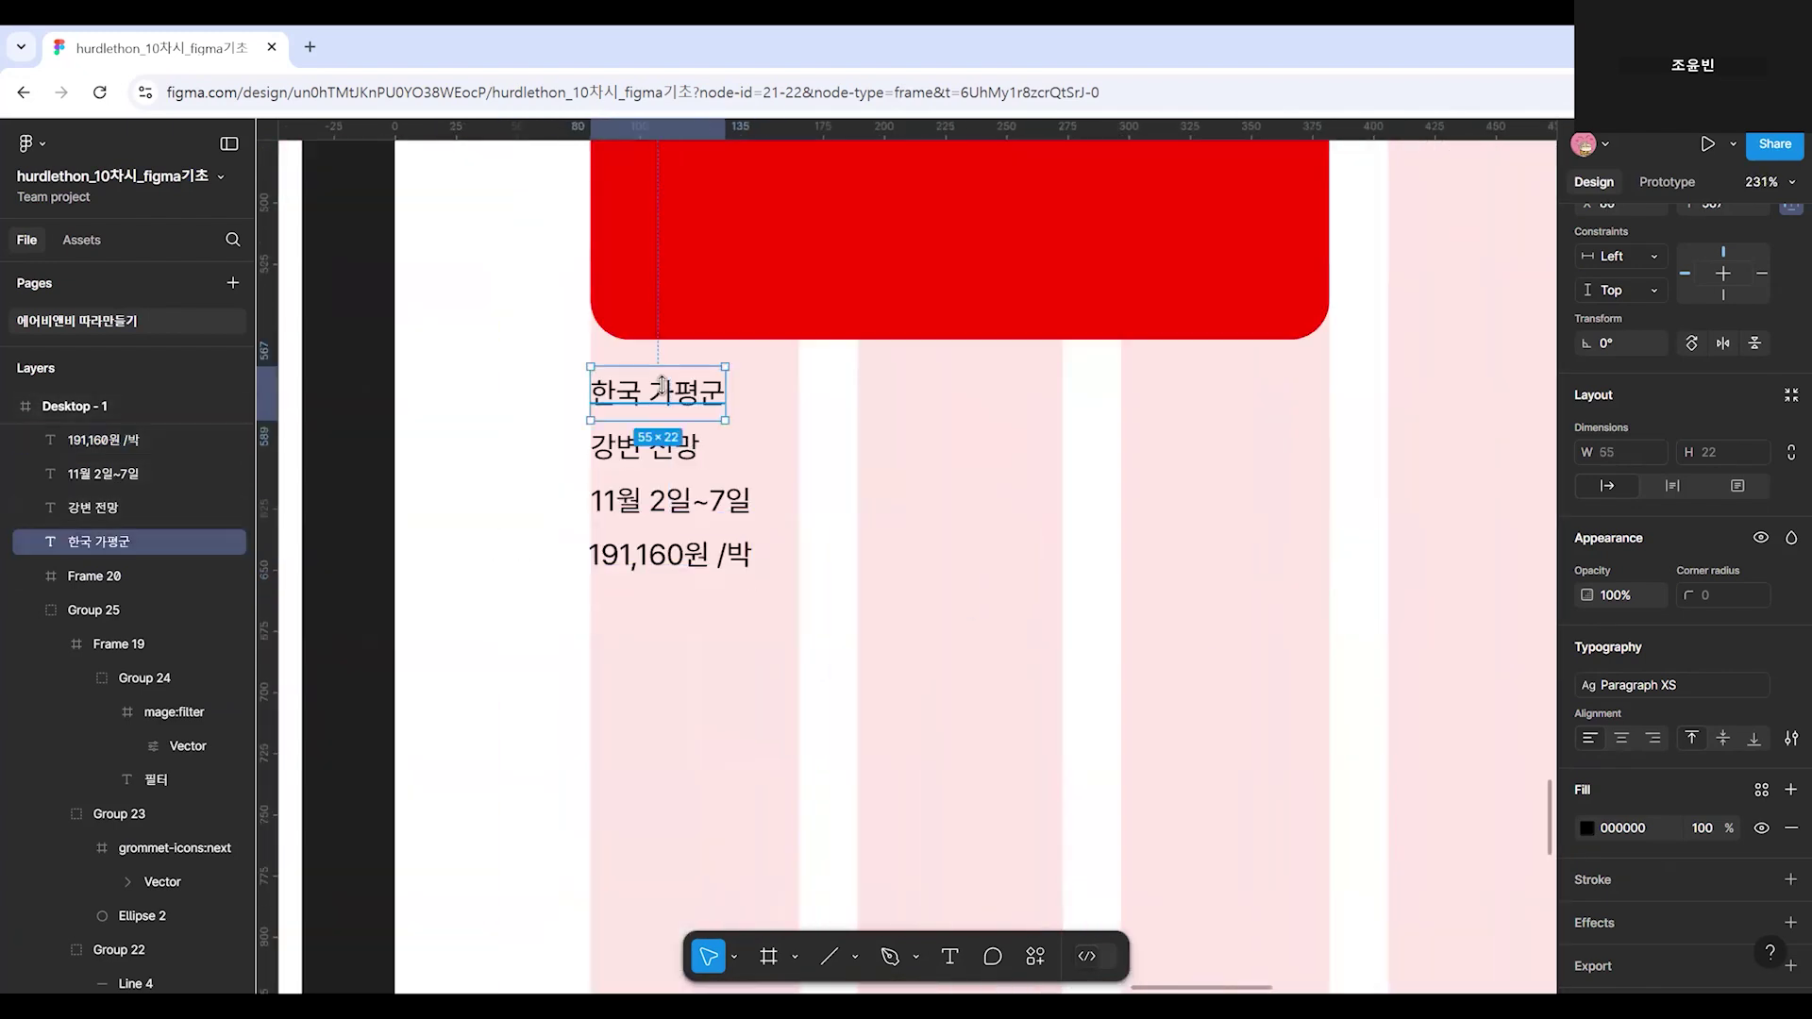
shift+click(676, 467)
shift+click(665, 500)
scroll(566, 566, down, 3)
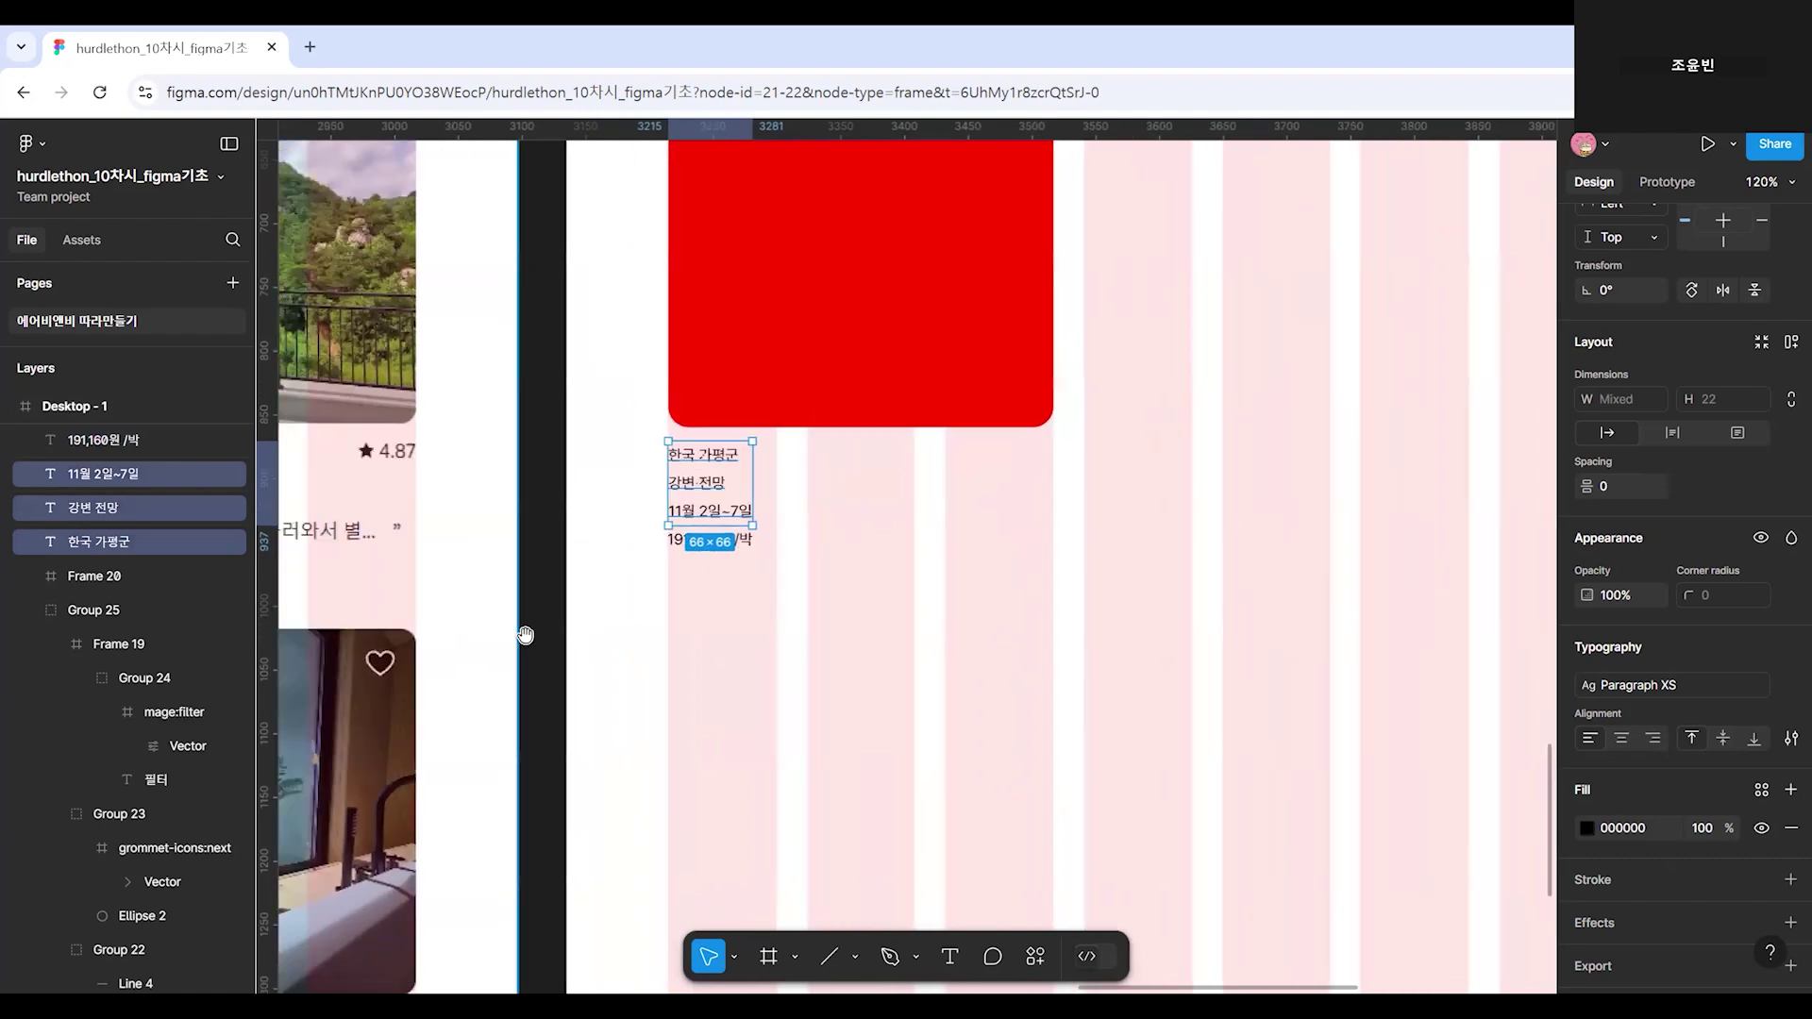
scroll(1076, 653, up, 4)
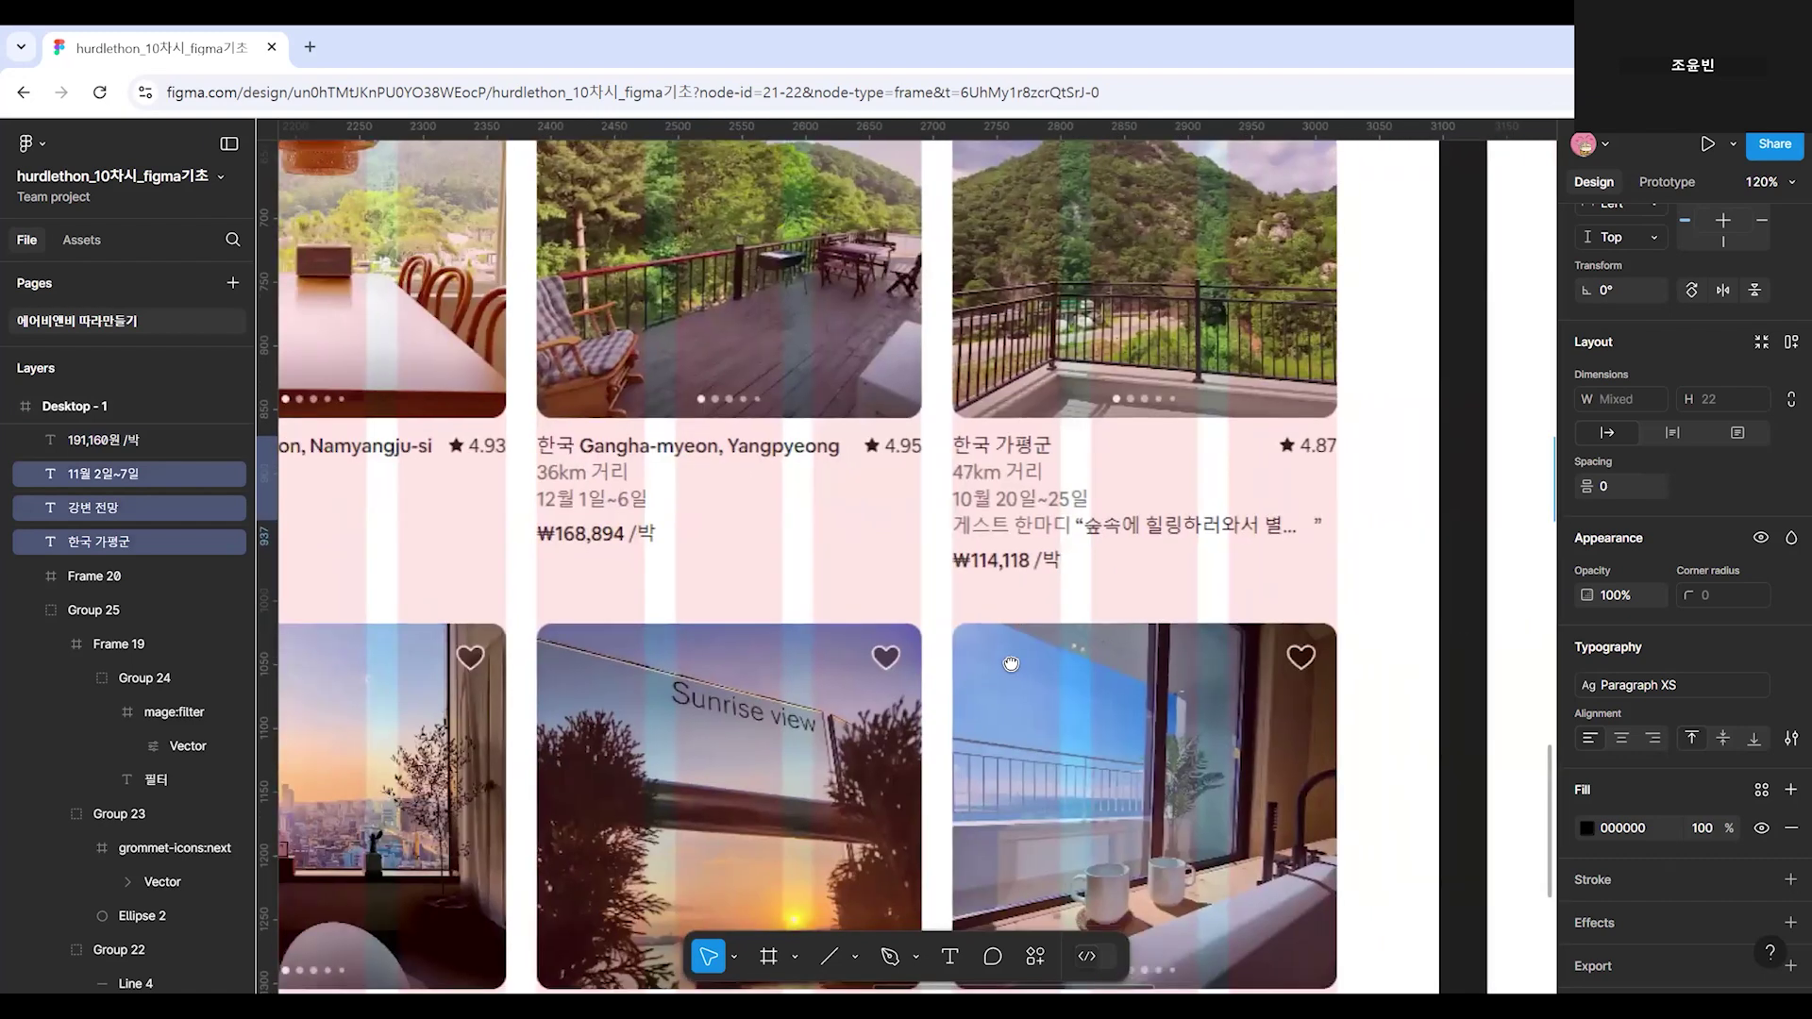
scroll(818, 607, right, 8)
scroll(818, 608, up, 3)
shift+click(714, 501)
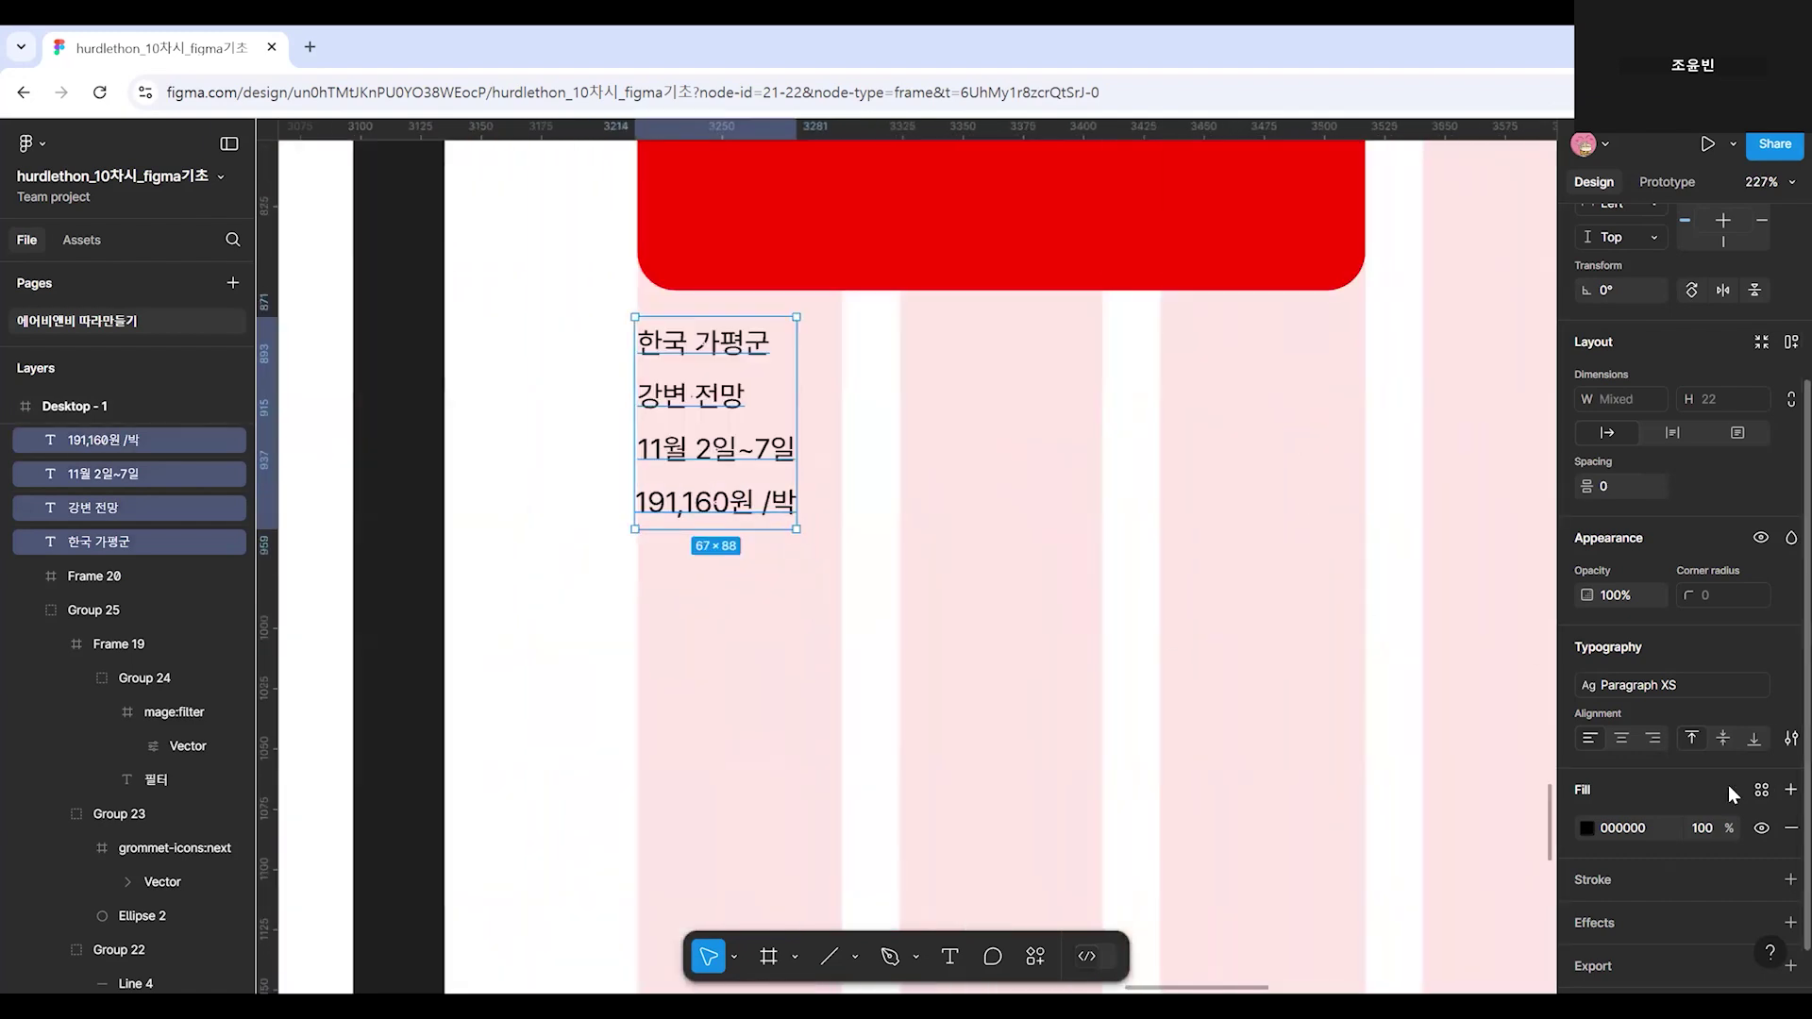
click(1690, 685)
click(1691, 893)
click(926, 495)
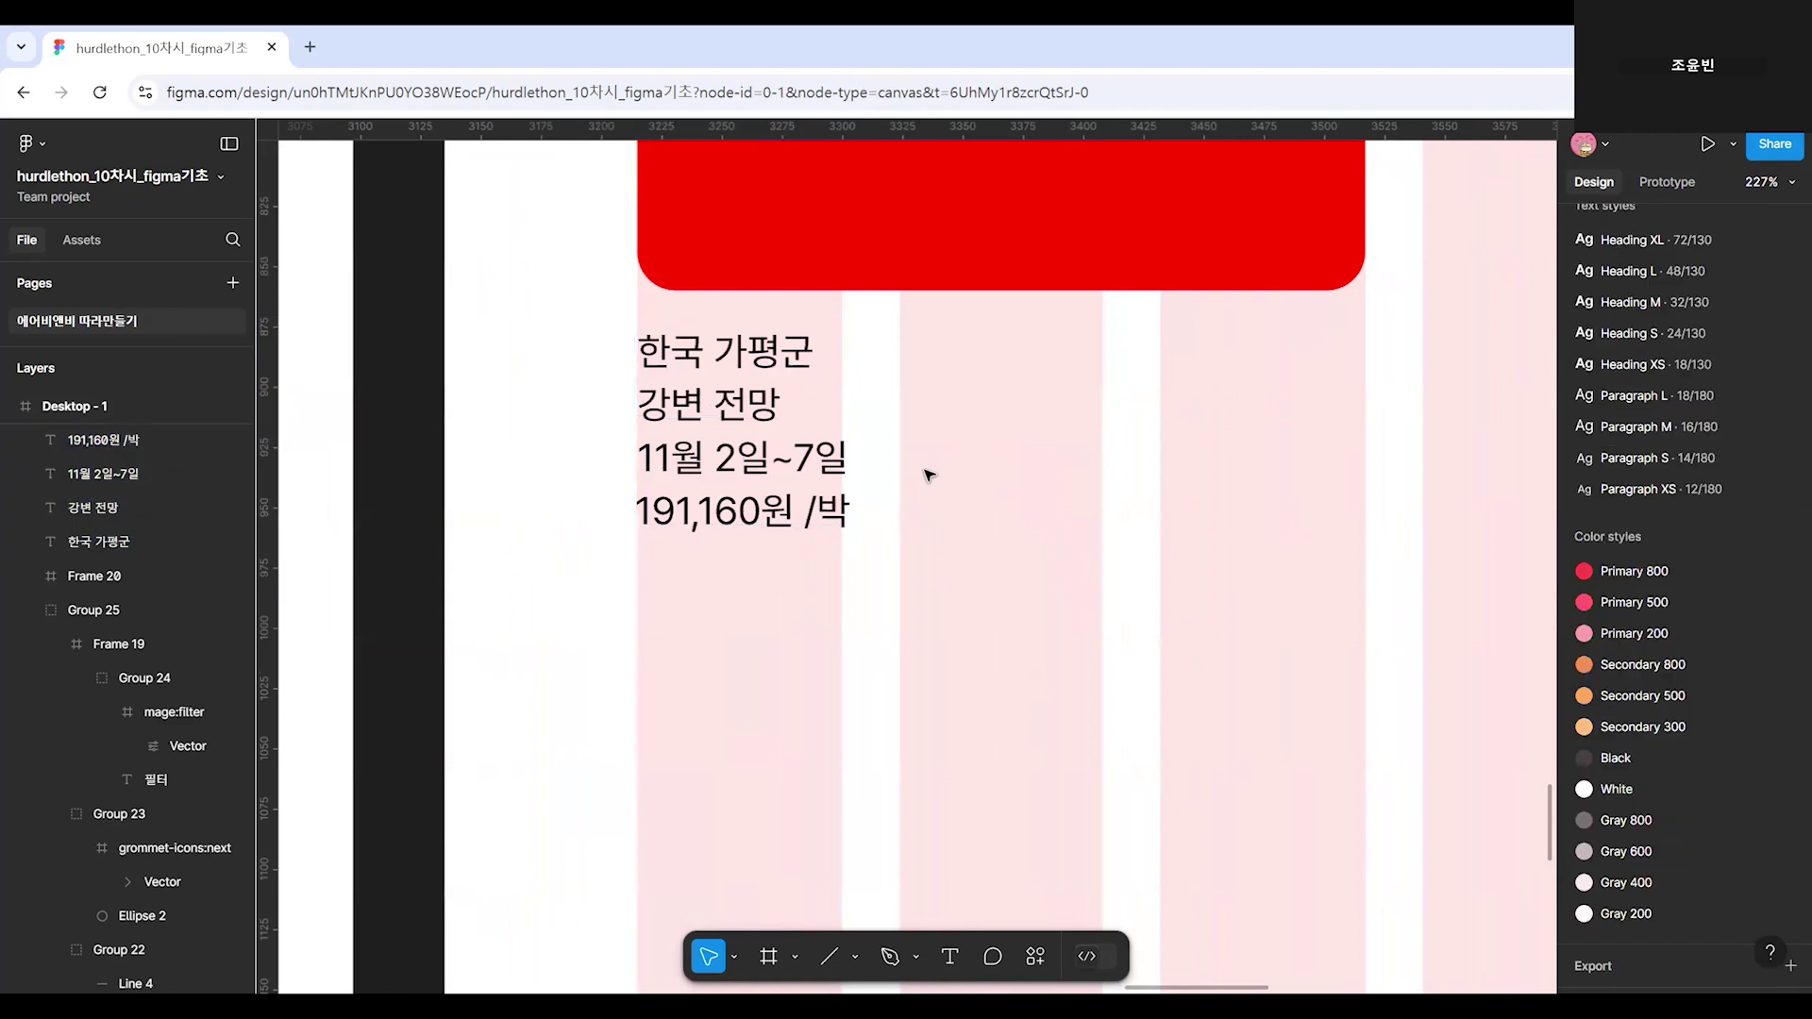
Move the price line down to leave a gap of 11 below the date line, as in the example cards.
click(743, 355)
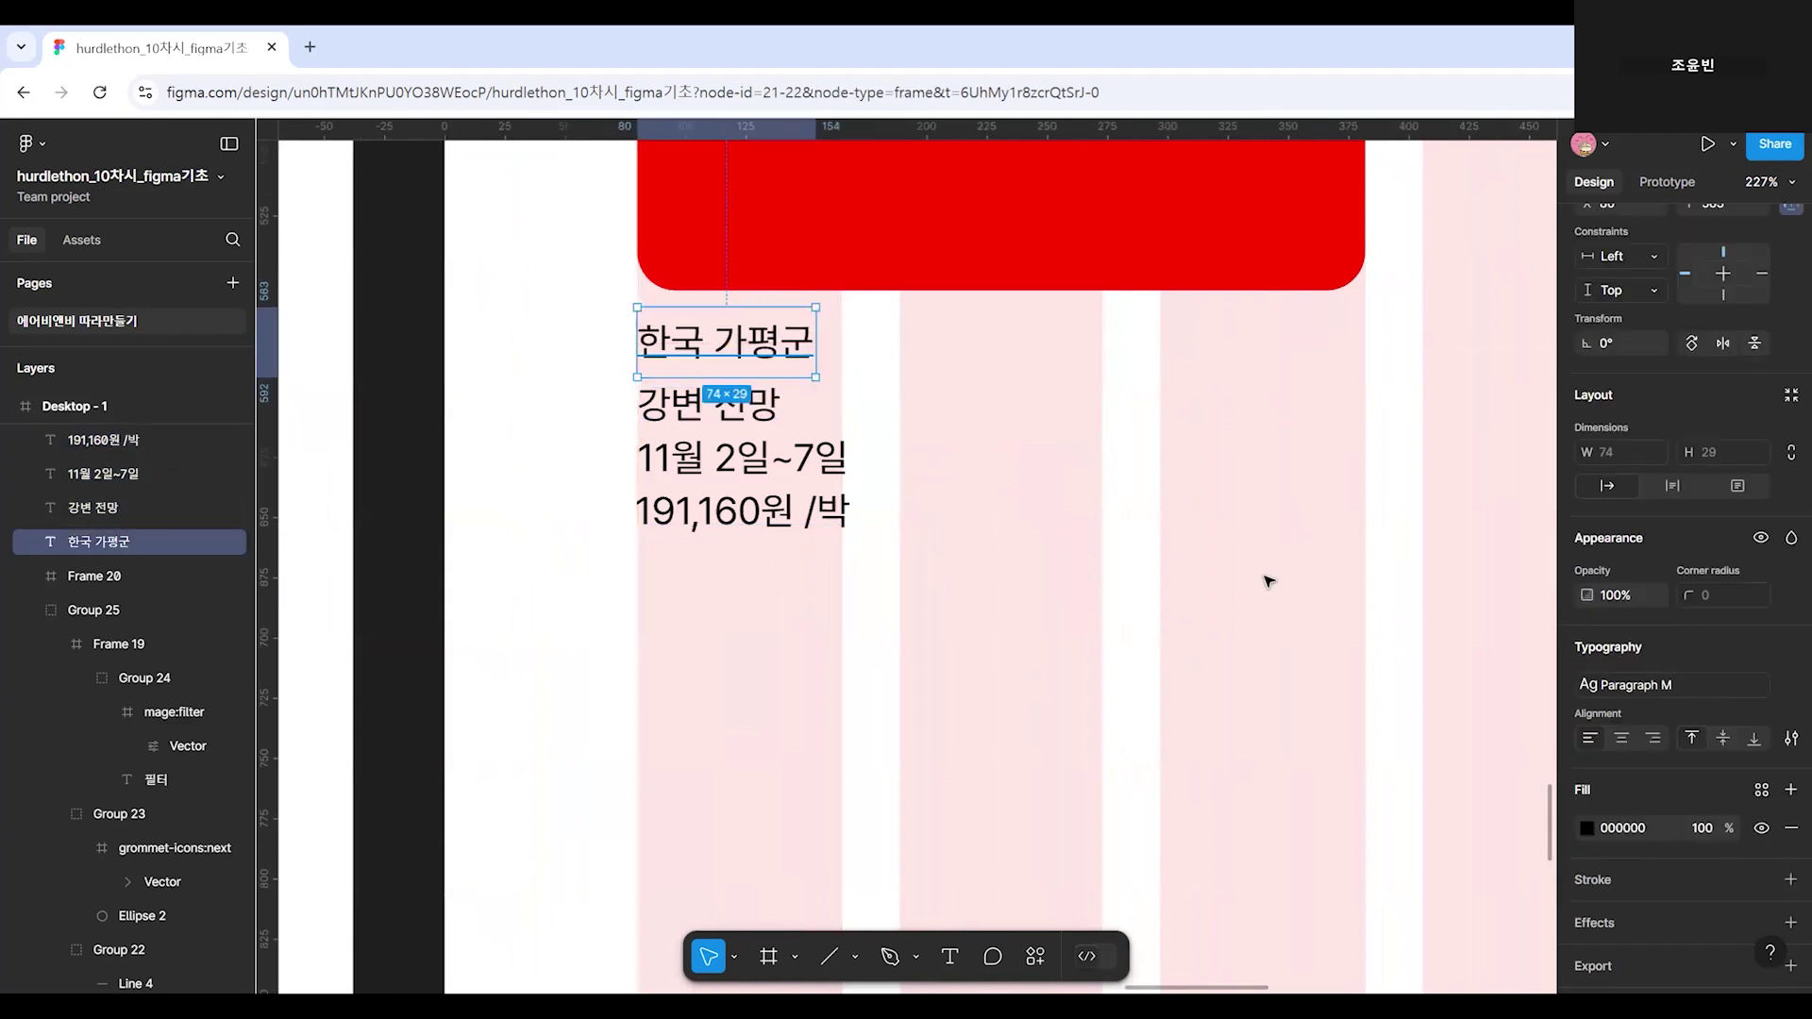
scroll(1007, 498, down, 5)
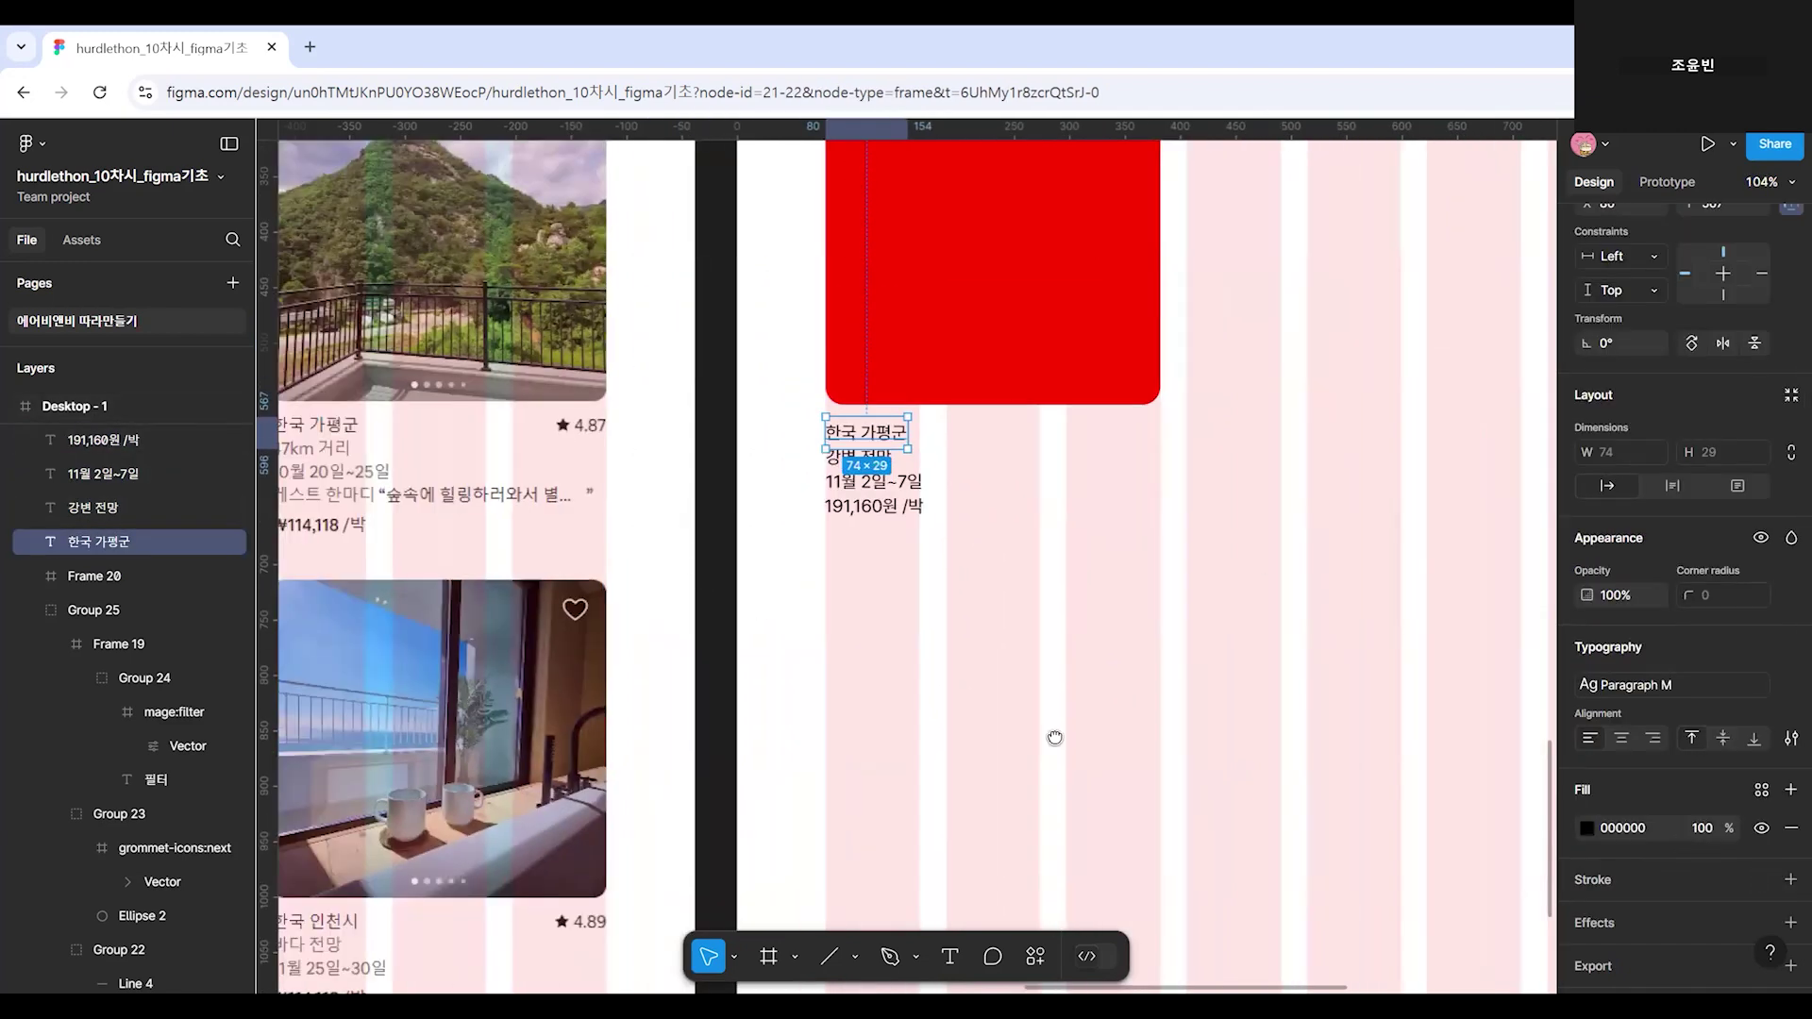
scroll(1177, 627, down, 3)
scroll(1199, 637, right, 3)
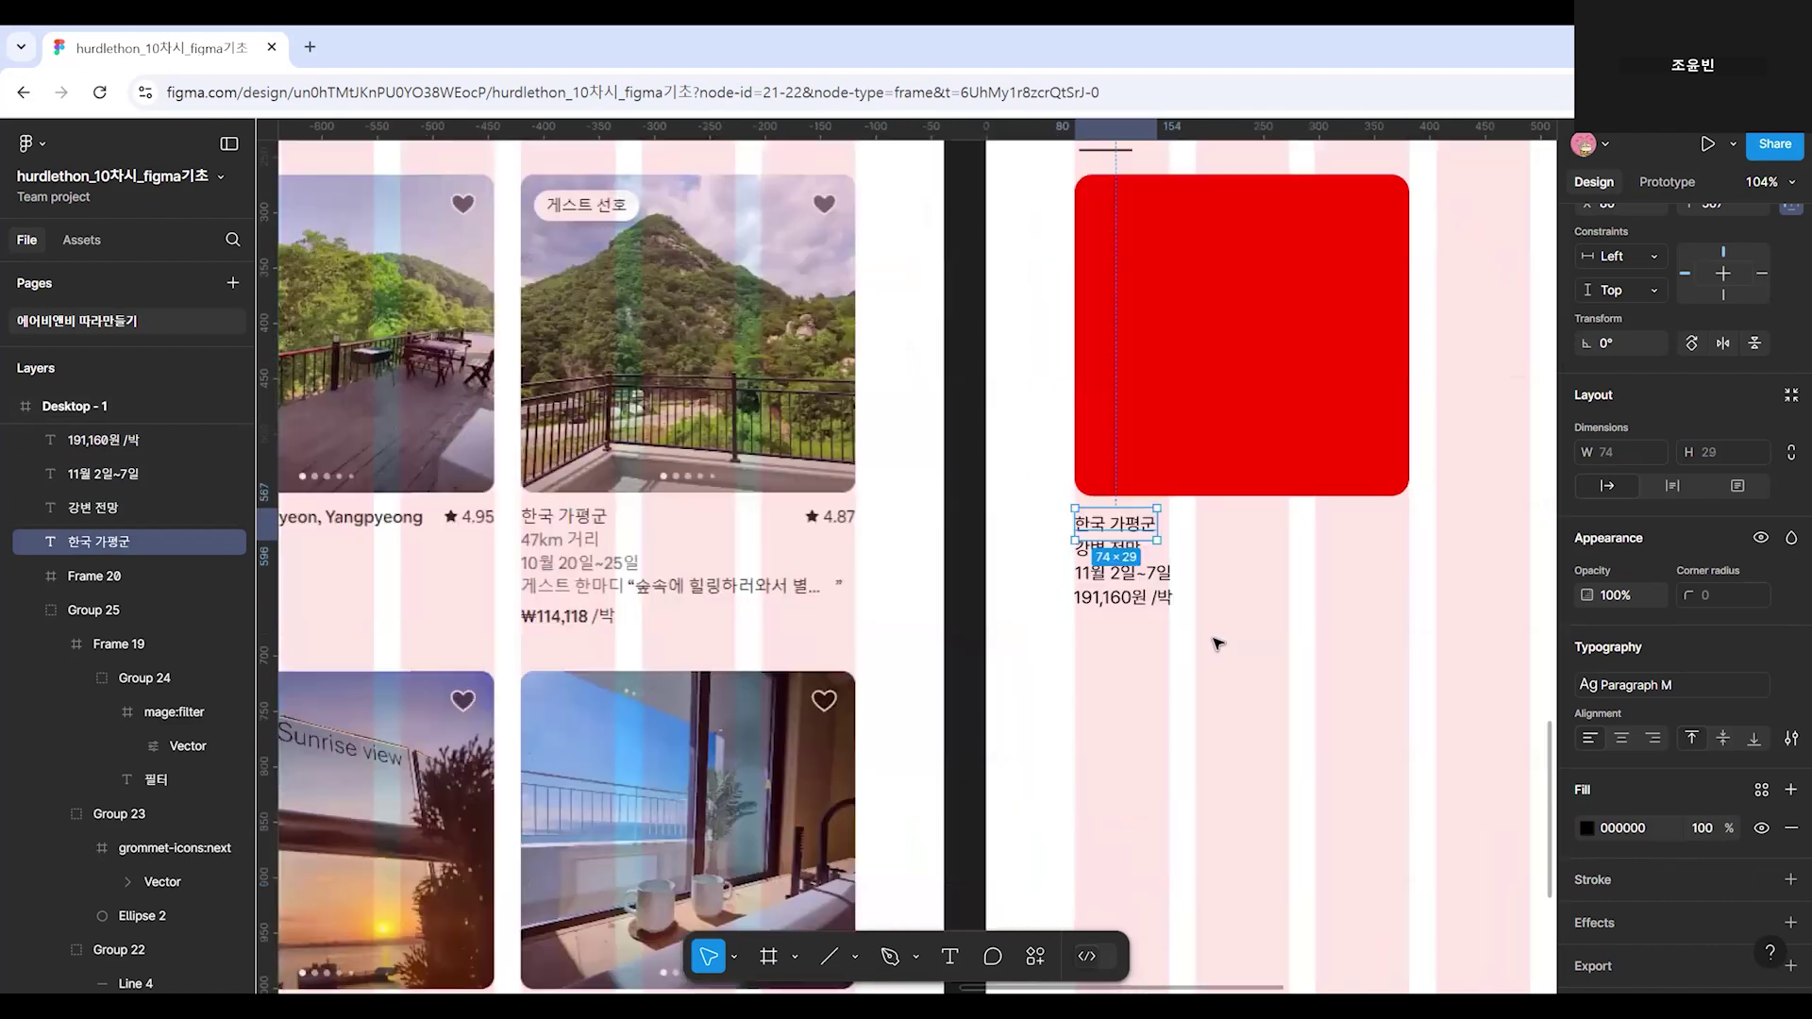
scroll(1219, 653, up, 3)
click(1062, 662)
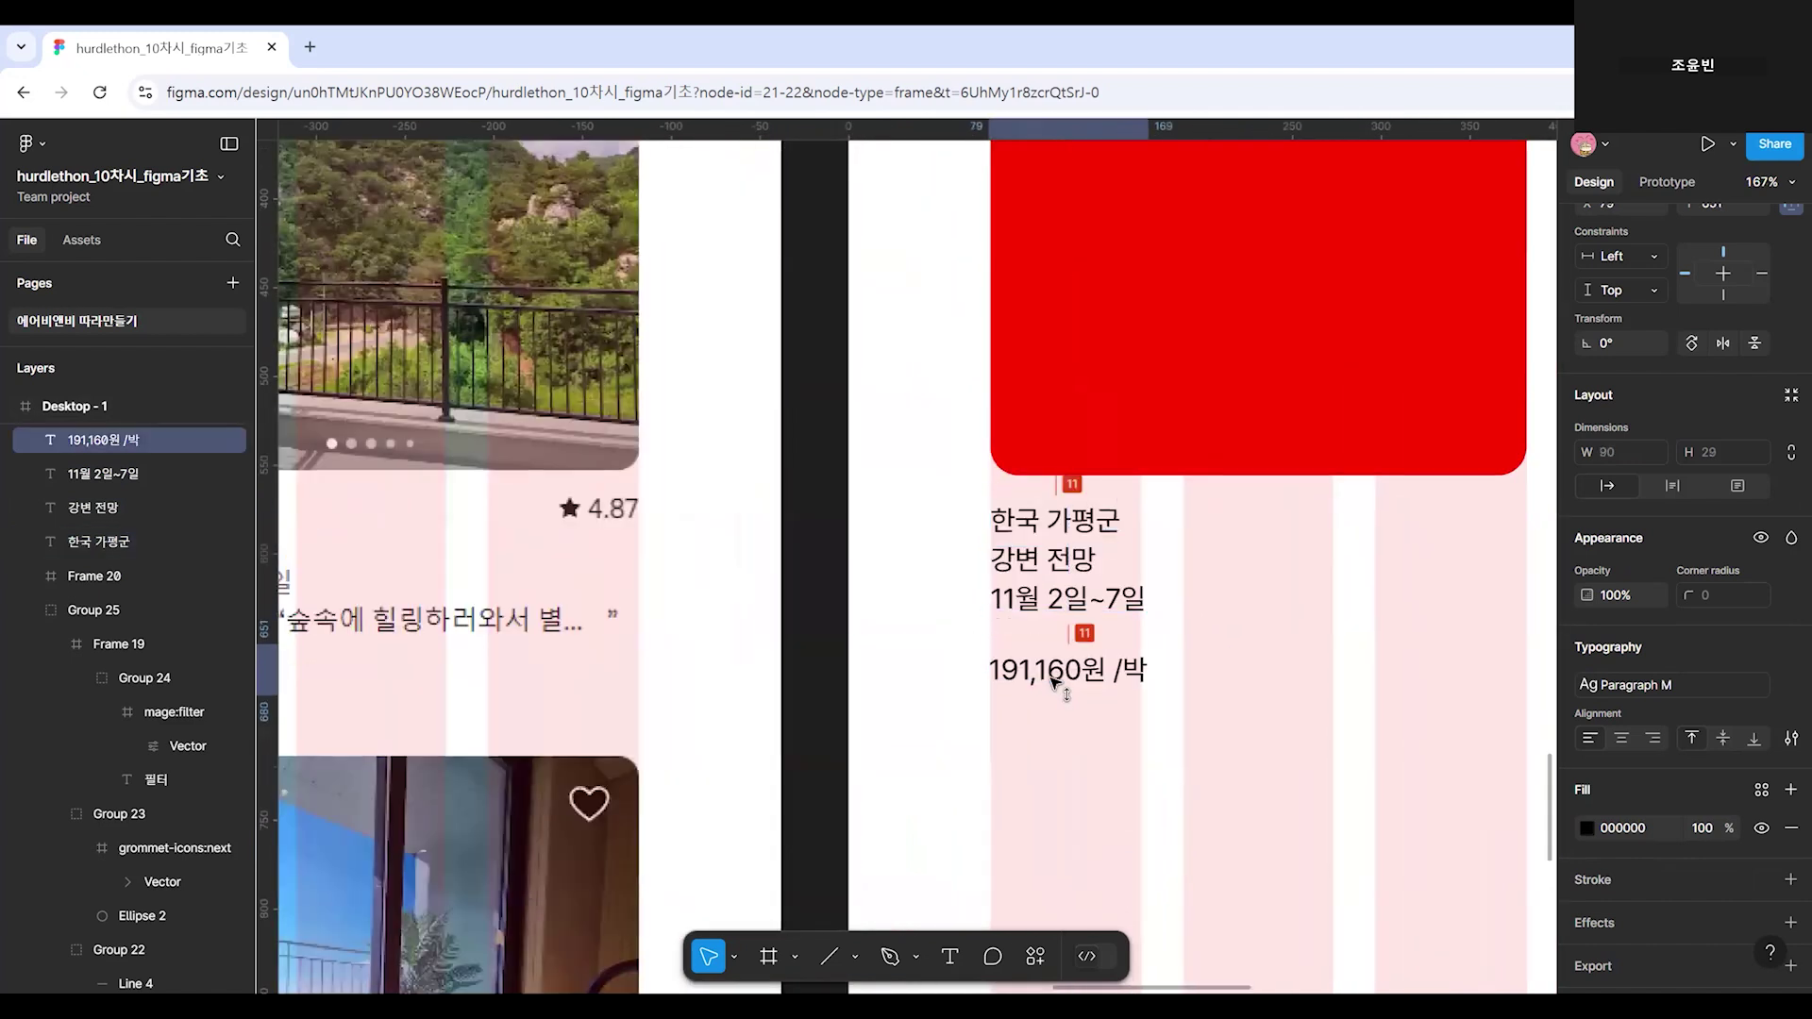
Apply the Paragraph L text style to all four text lines of the card.
click(1074, 603)
shift+click(1048, 566)
shift+click(1048, 524)
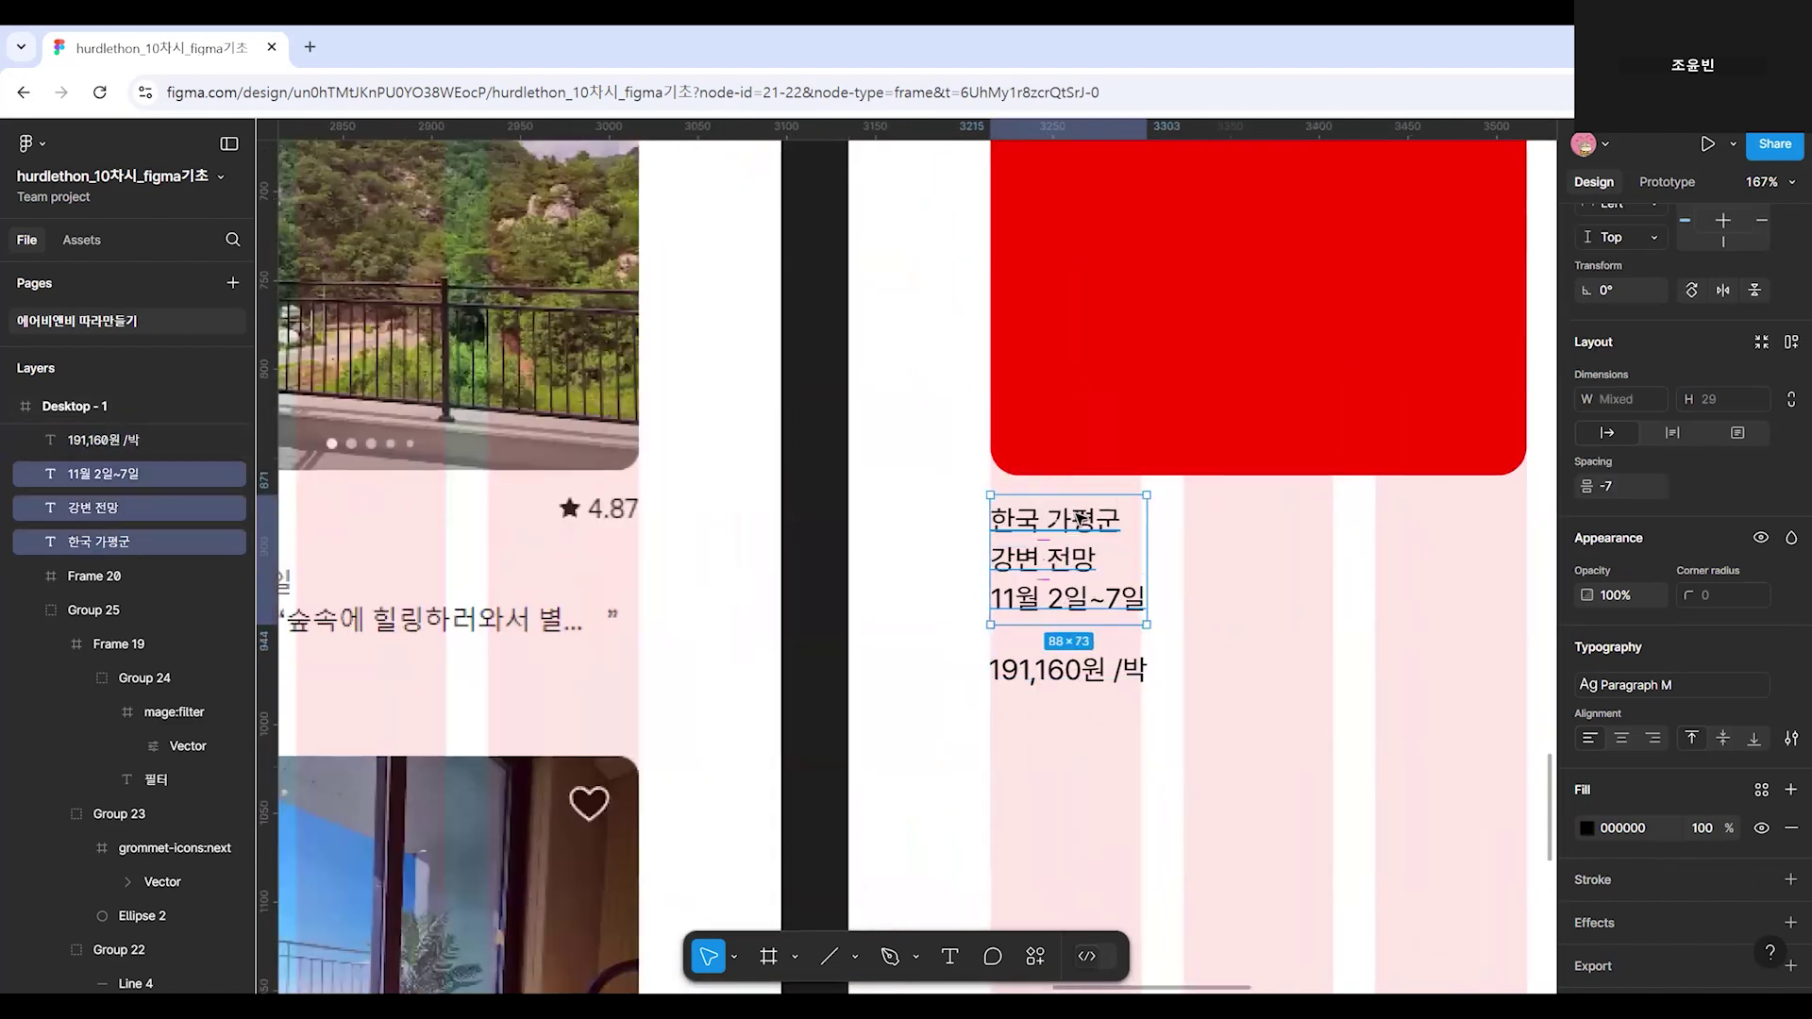
shift+click(1087, 693)
click(1661, 684)
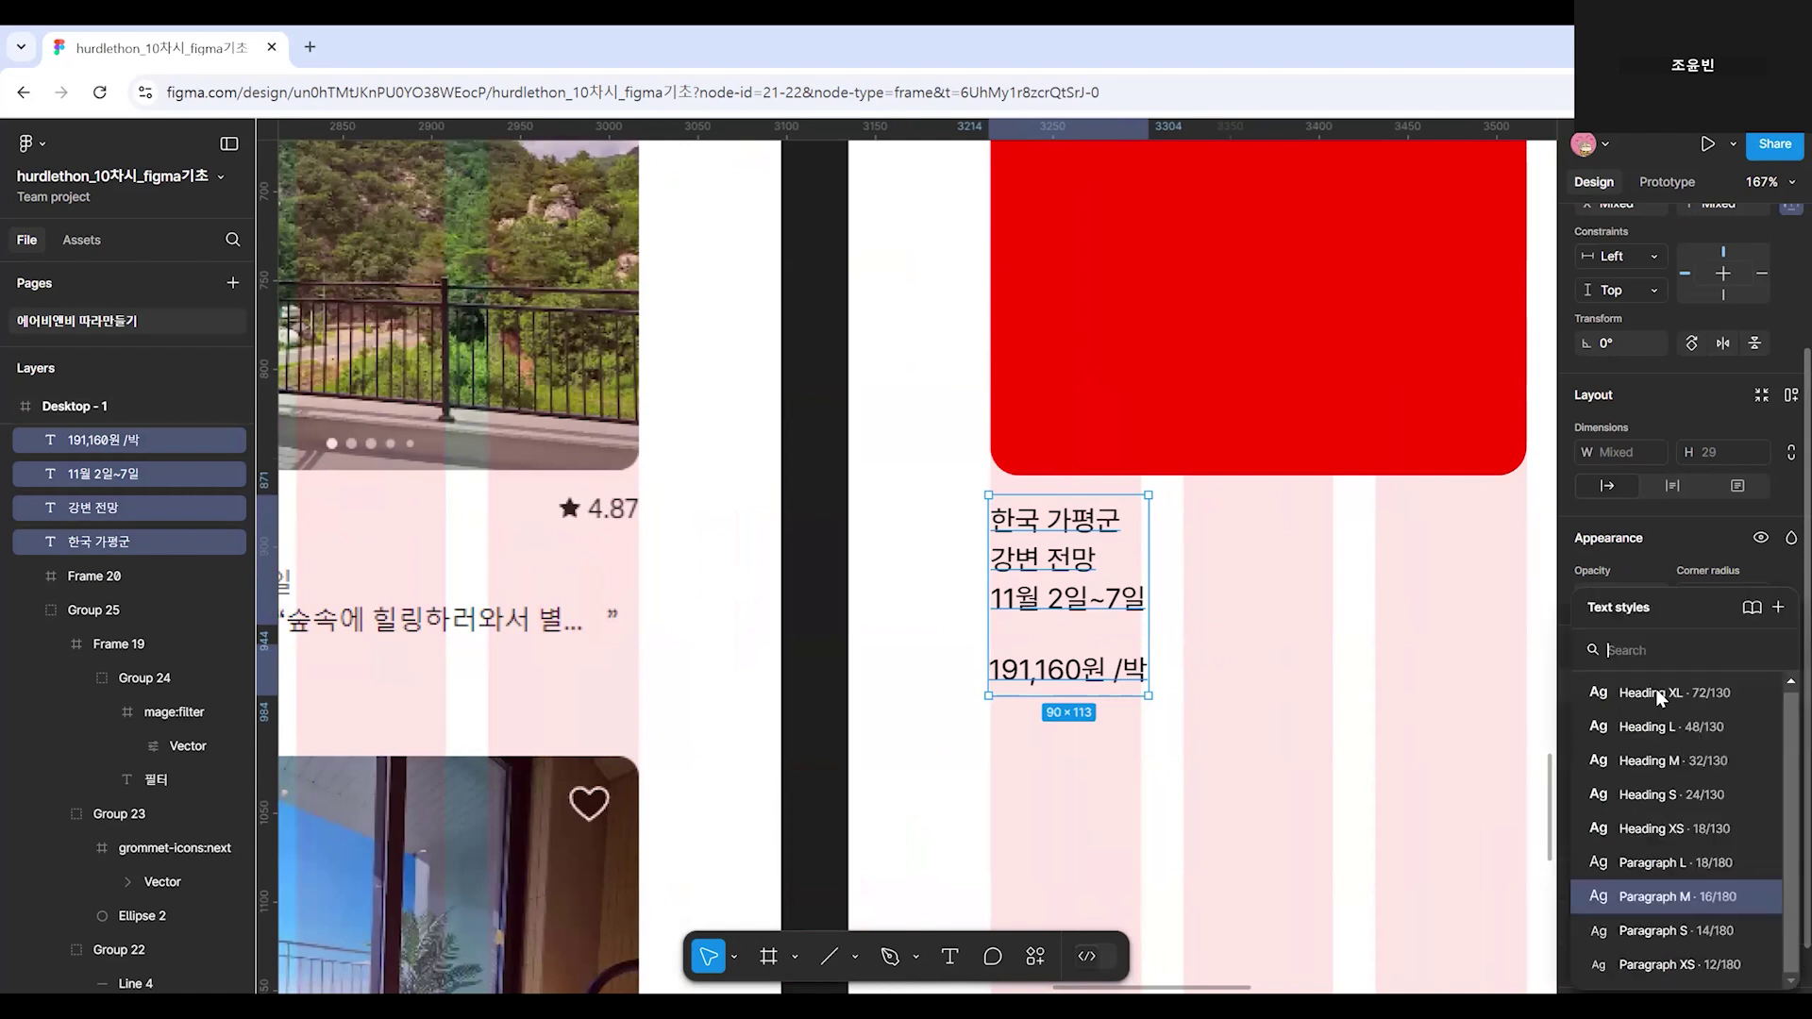
click(1702, 863)
scroll(1341, 784, down, 1)
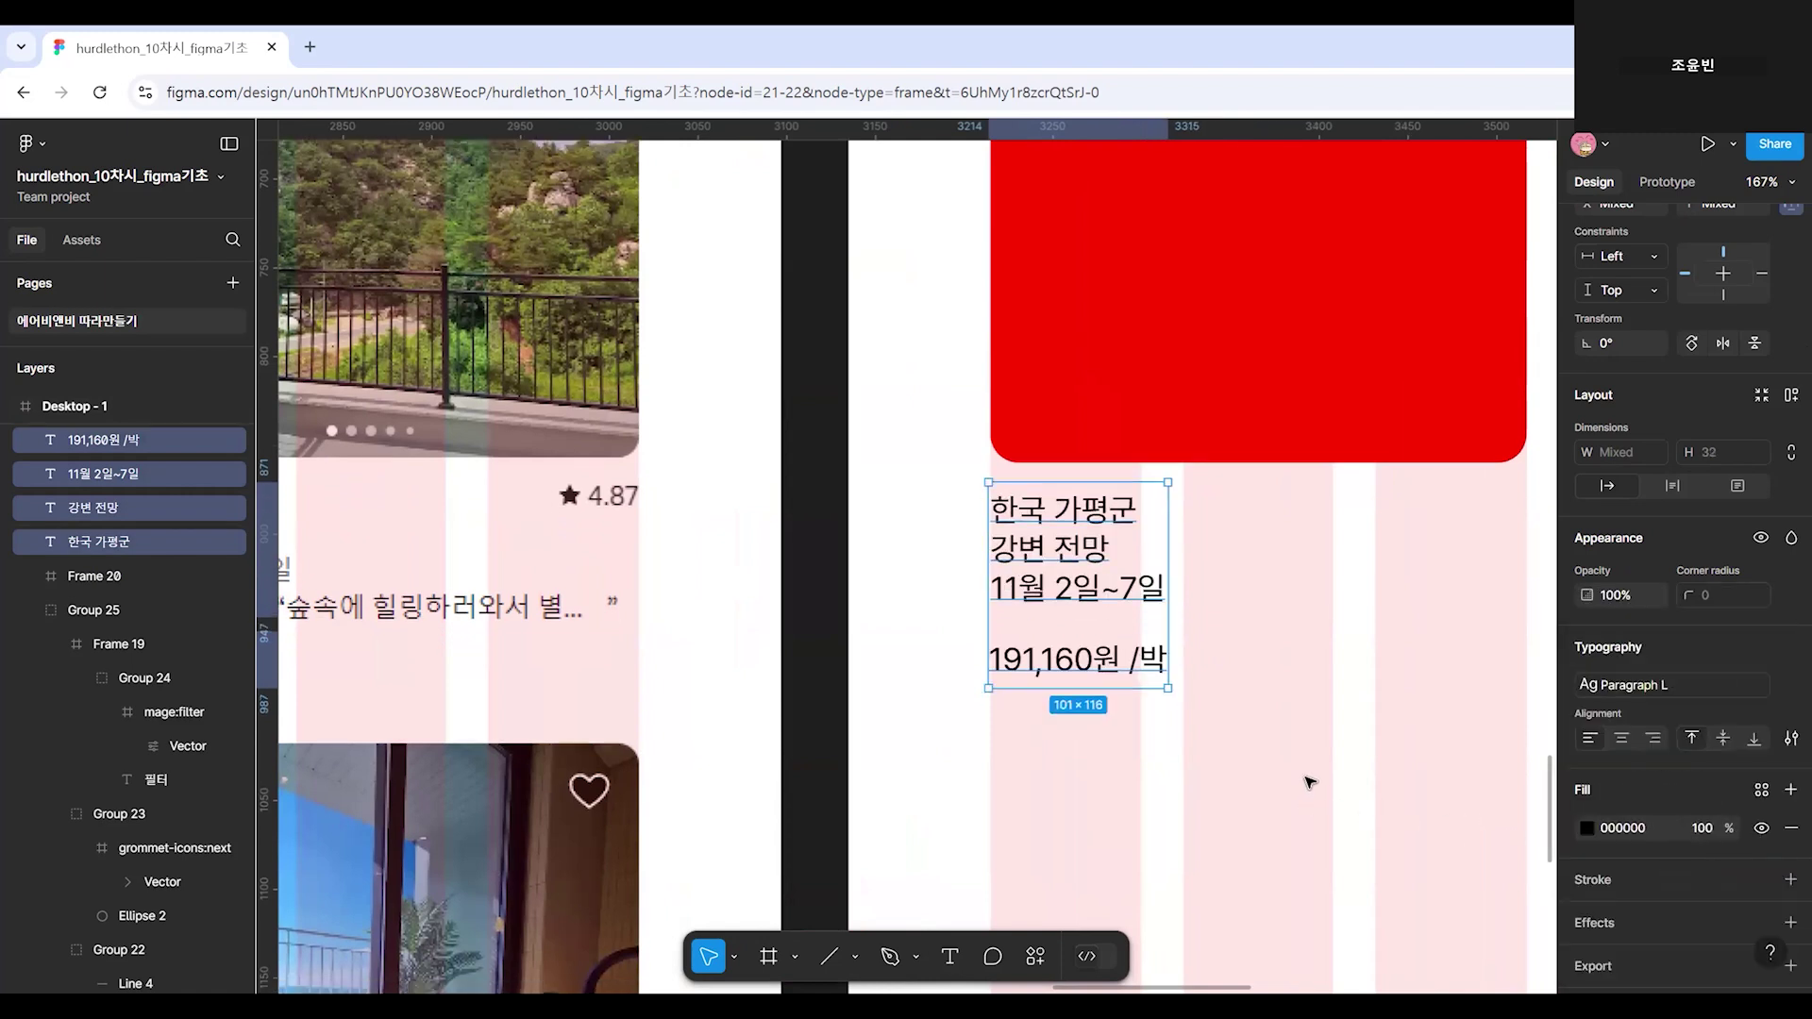
Move the date and view lines of the card down to widen the line spacing beneath the title.
scroll(1345, 776, down, 5)
scroll(1213, 802, up, 3)
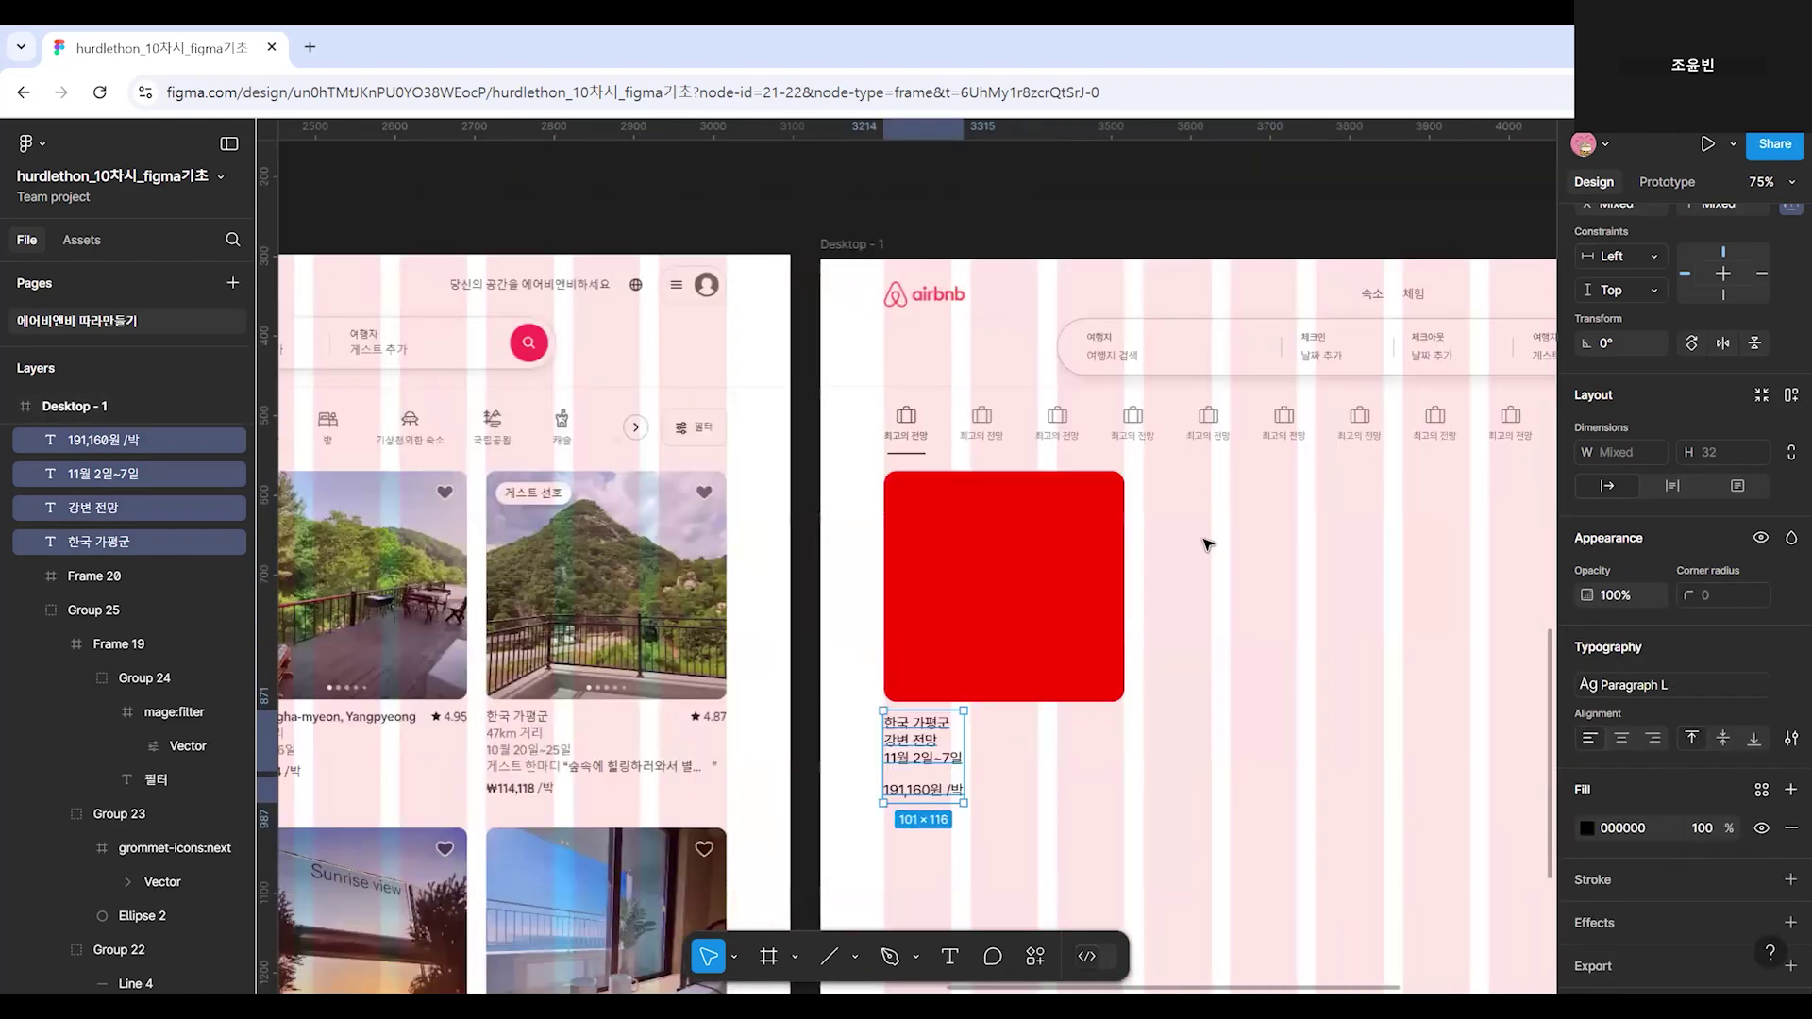
scroll(944, 763, up, 5)
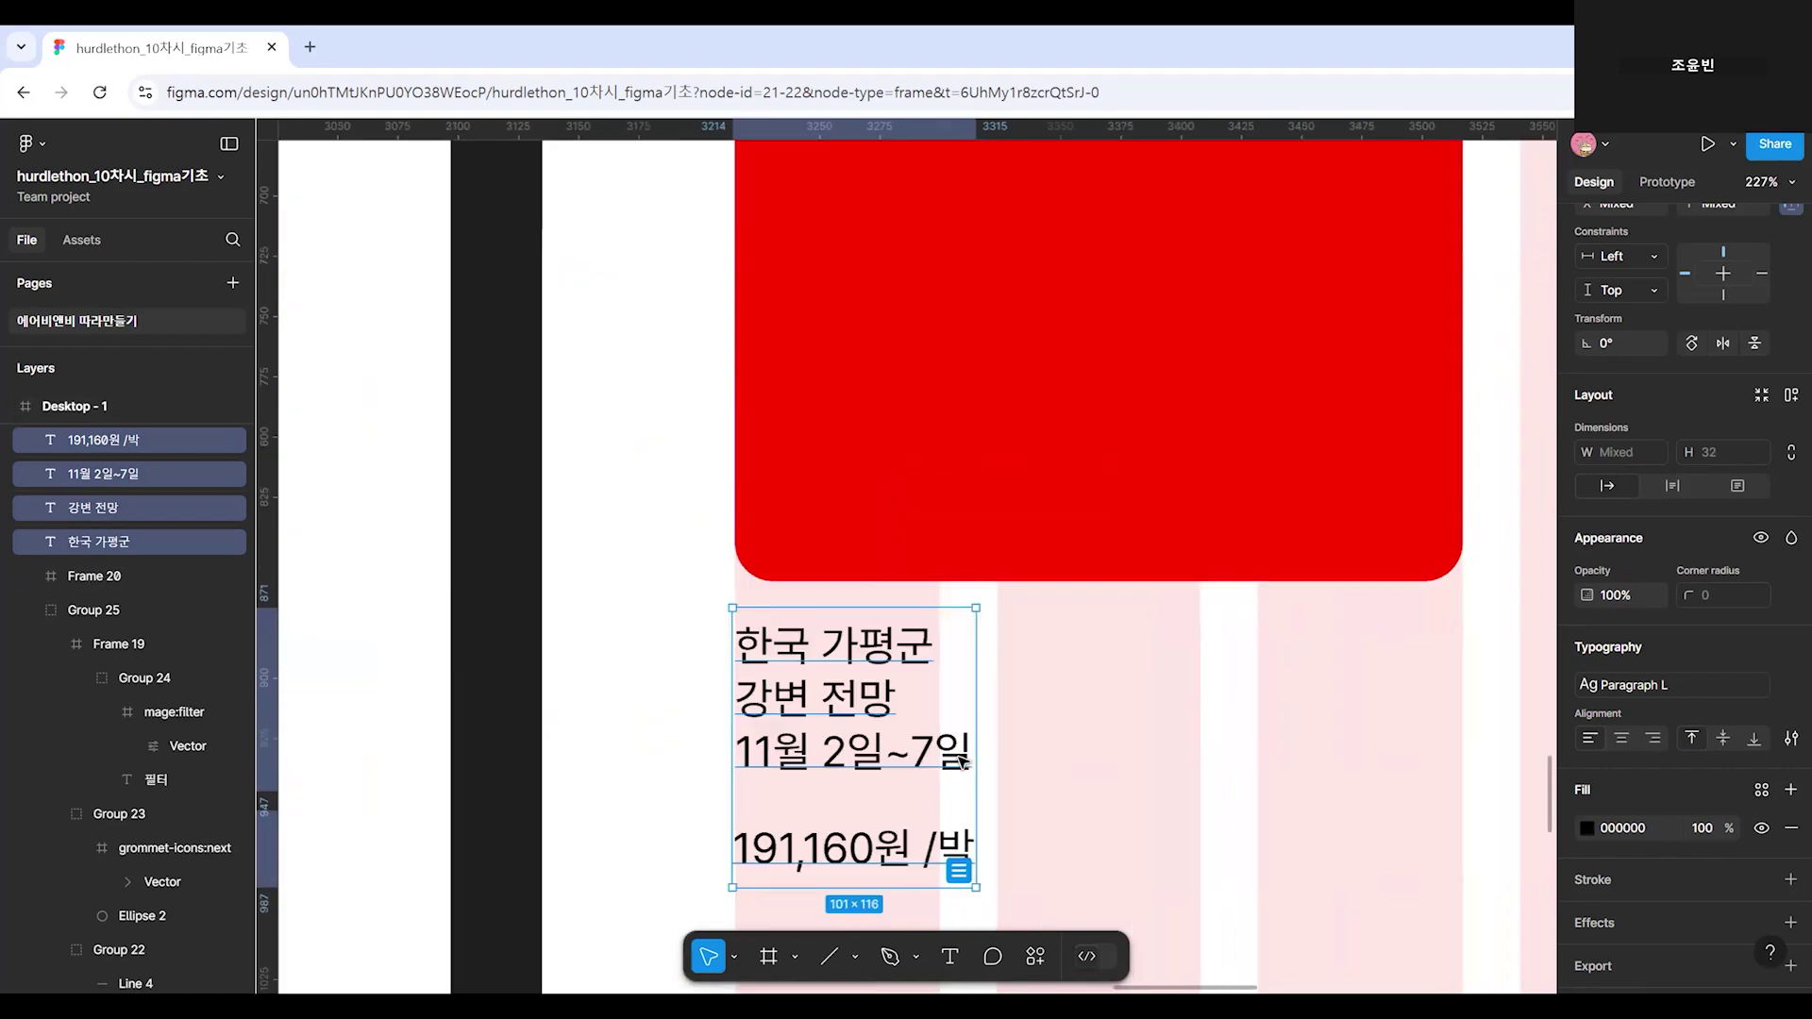
click(906, 763)
key(shift+Down)
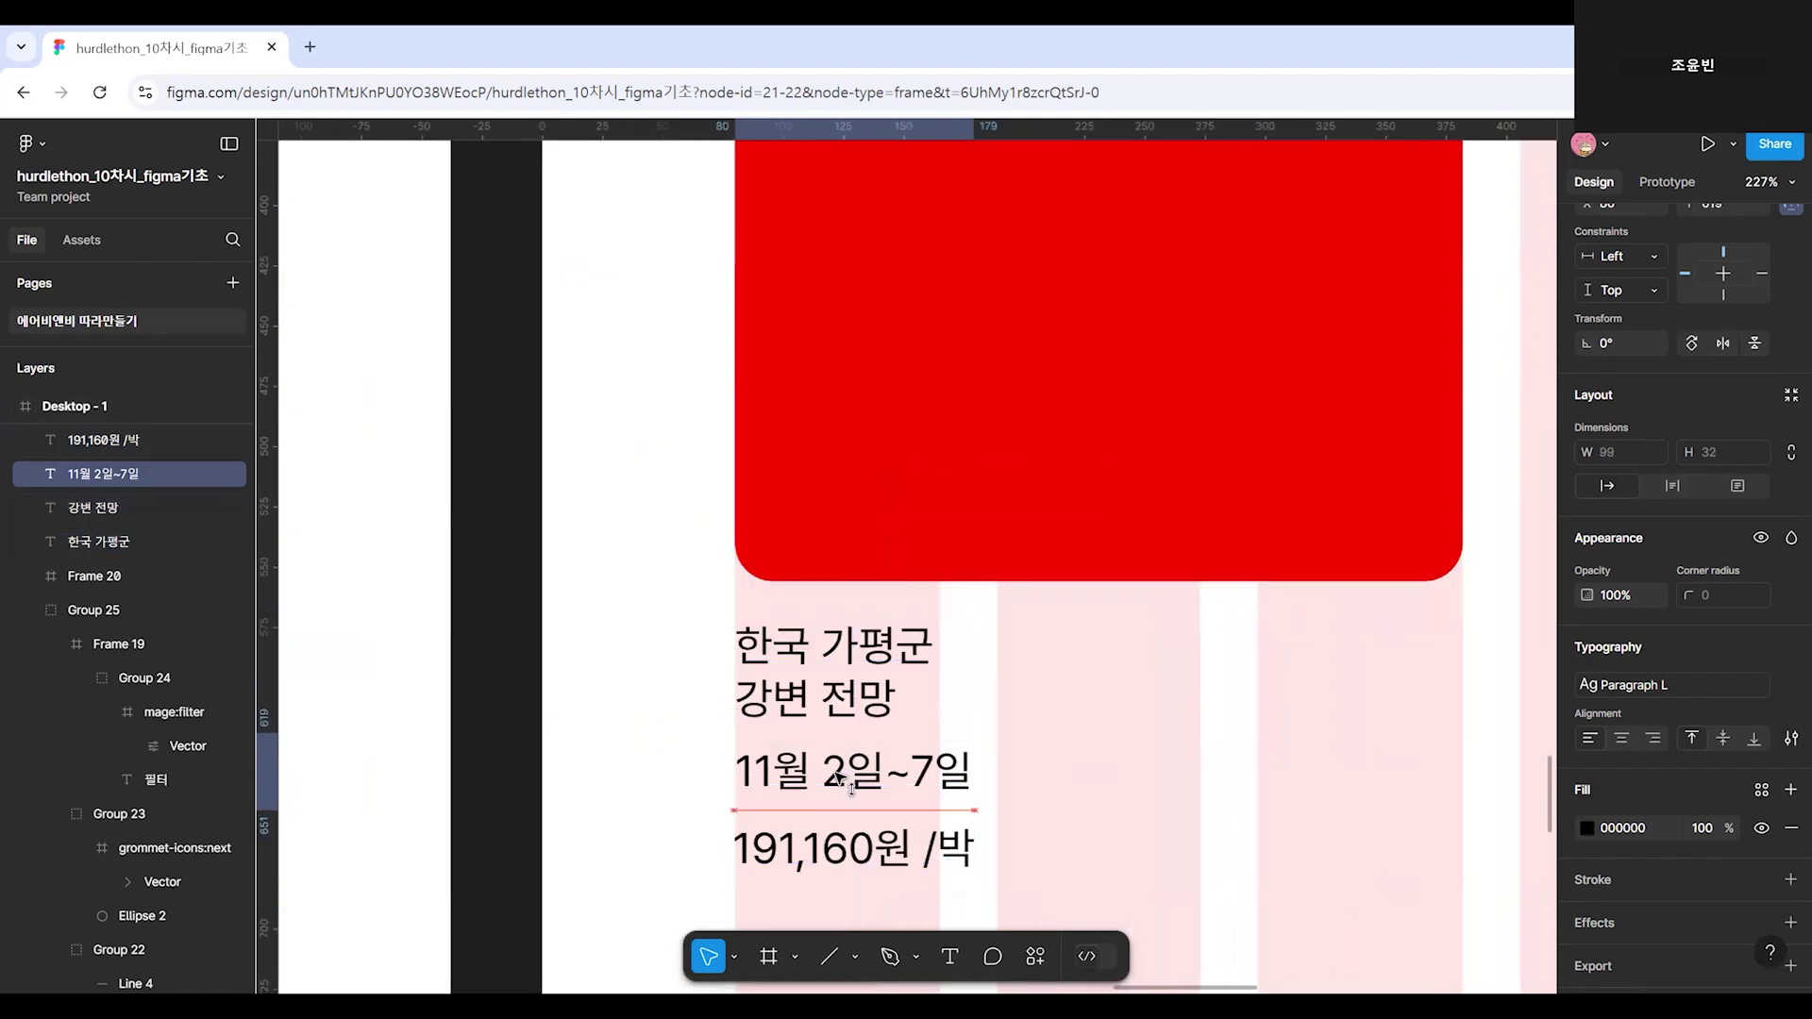
shift+click(835, 715)
key(shift+Down)
Group the title, description and date lines and set the vertical spacing between them to 0.
shift+click(874, 643)
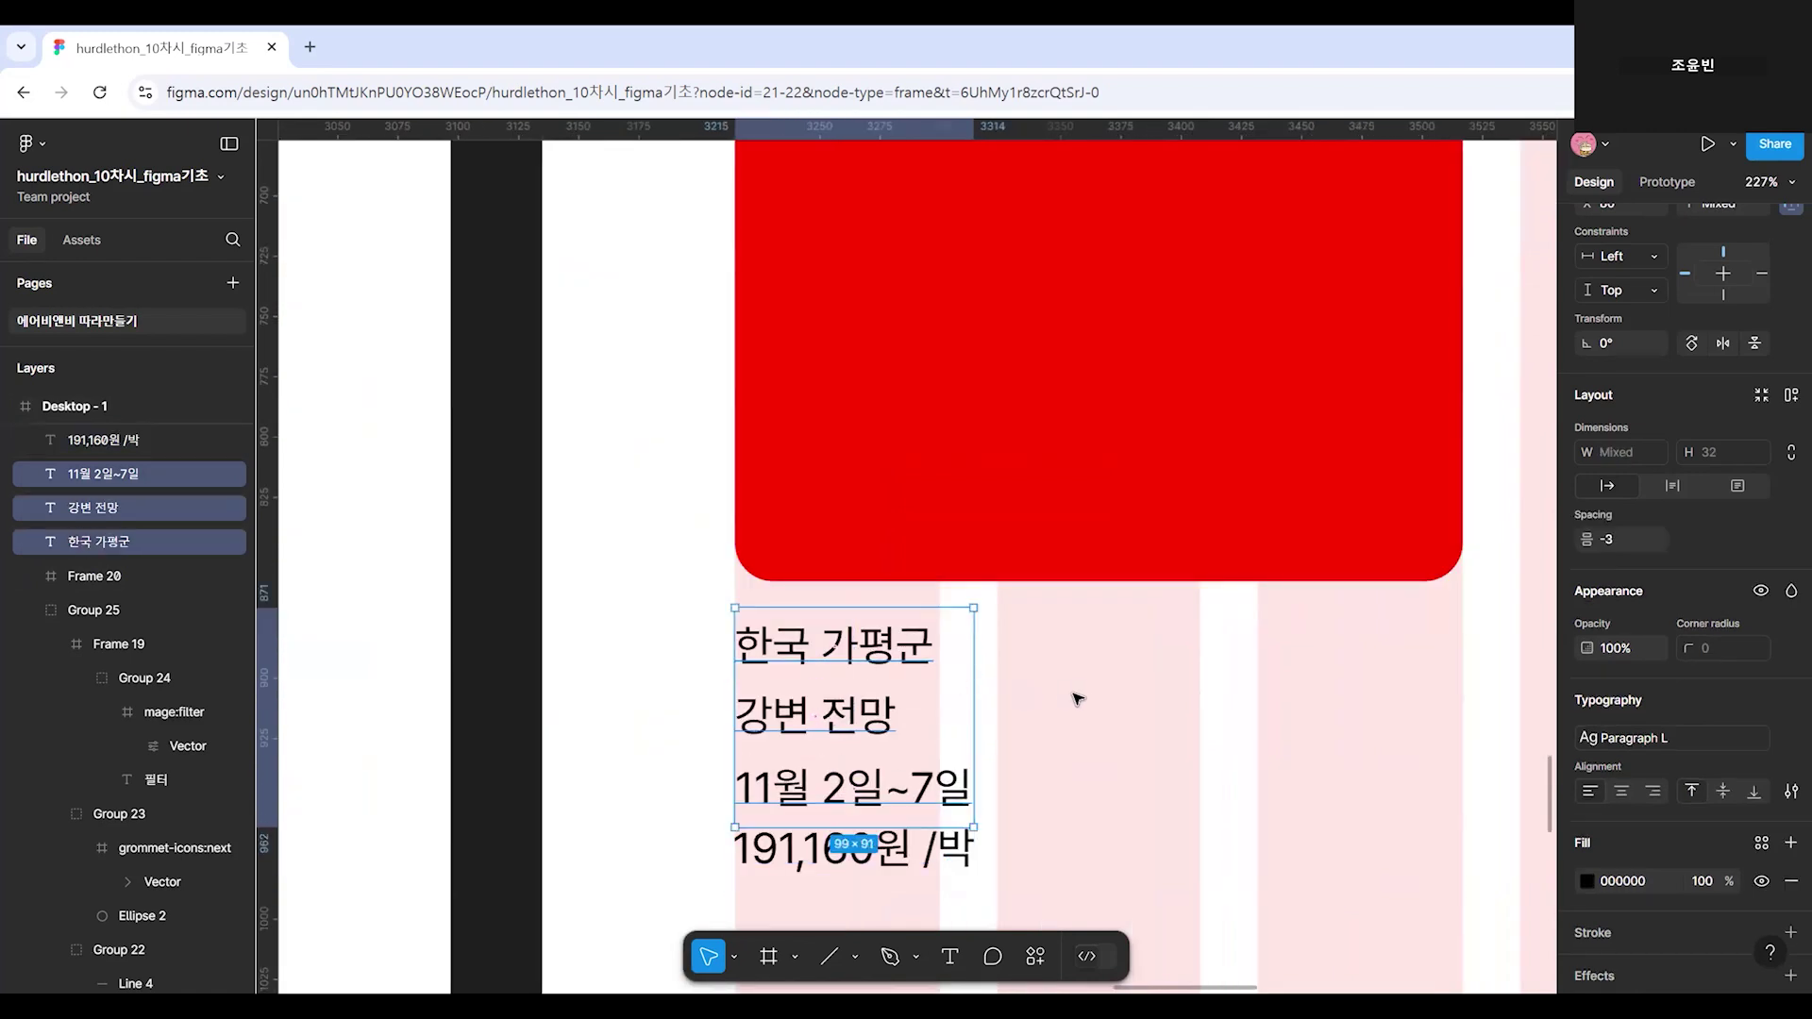
scroll(1057, 694, down, 2)
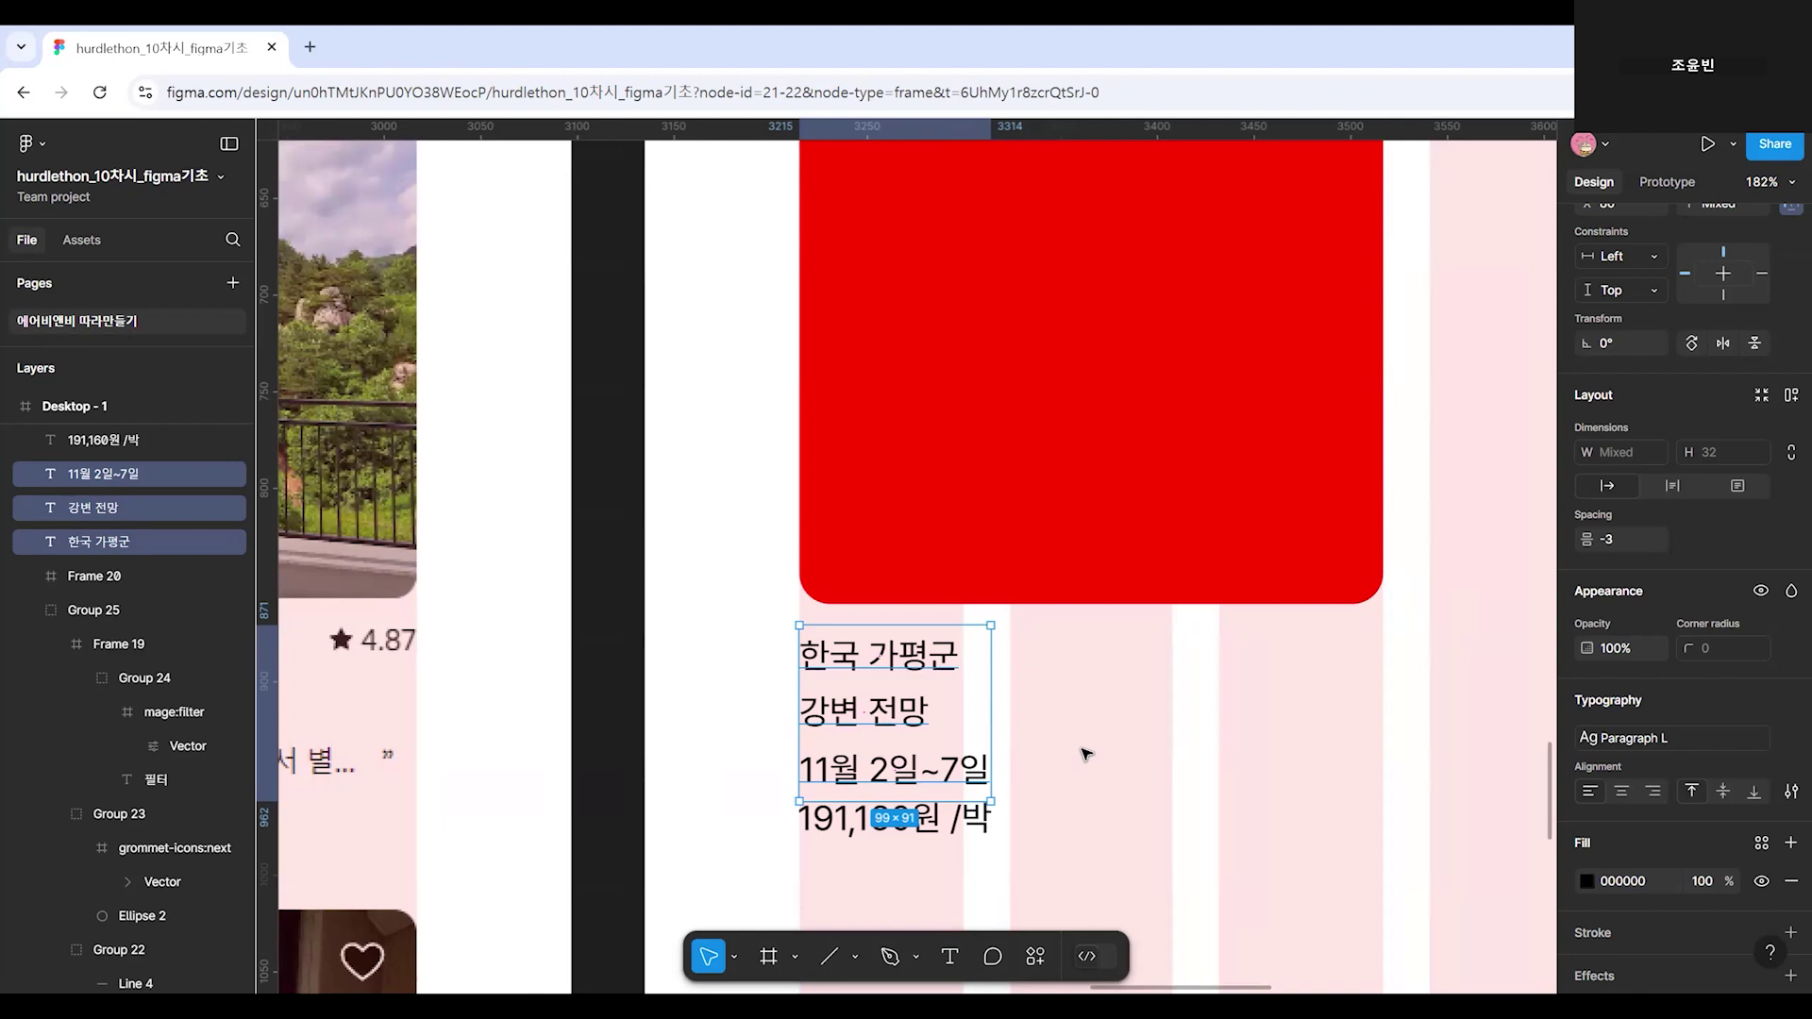
scroll(1085, 753, down, 2)
scroll(1038, 769, down, 3)
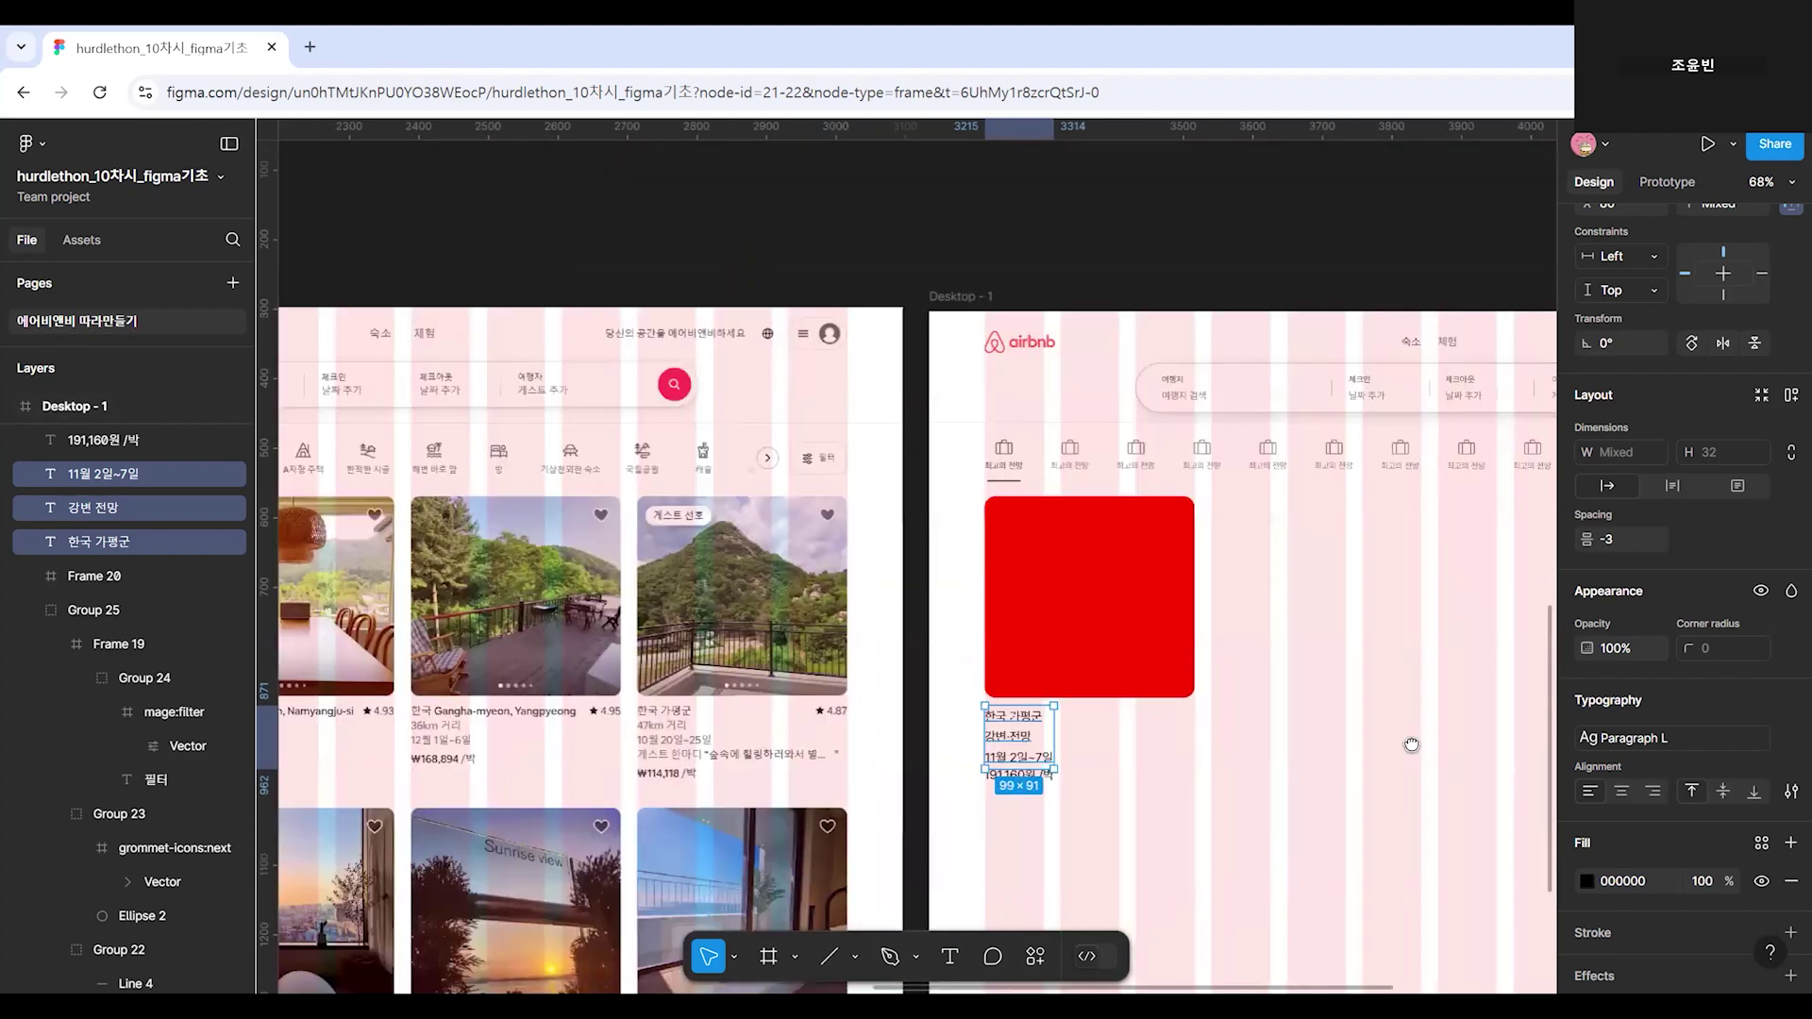
scroll(1407, 744, left, 5)
scroll(1055, 731, right, 4)
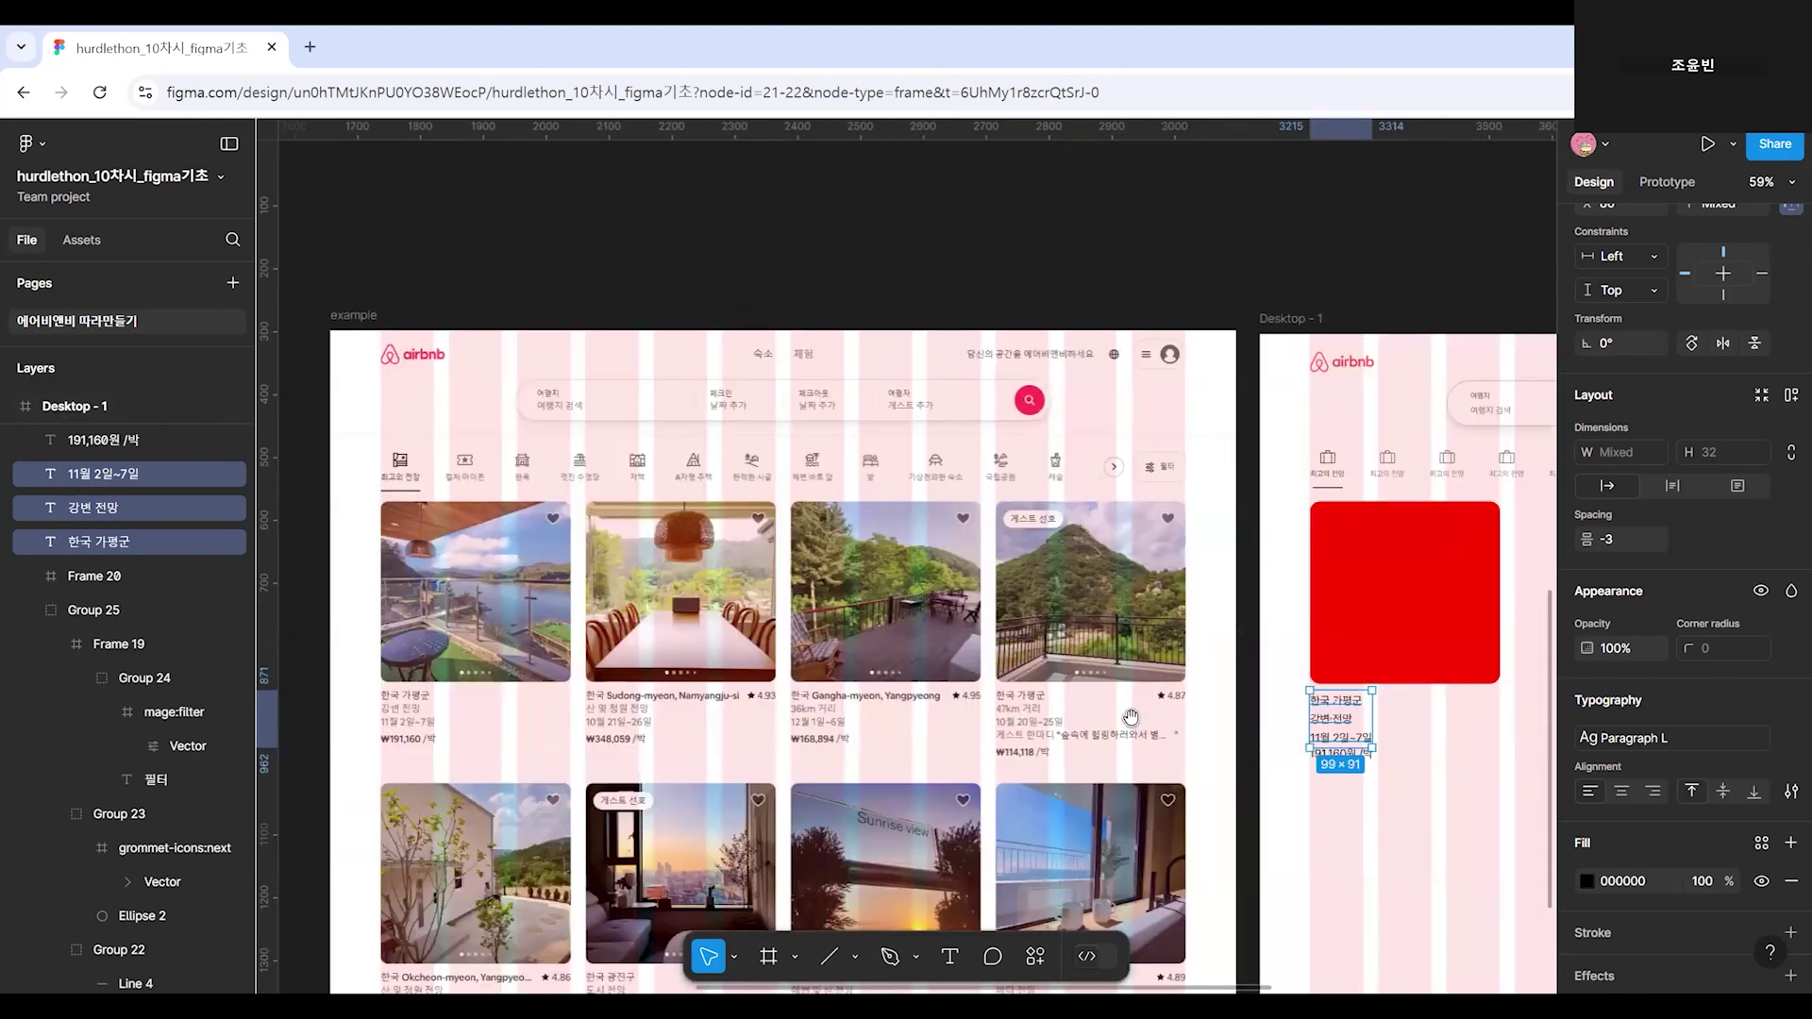
scroll(1169, 726, up, 7)
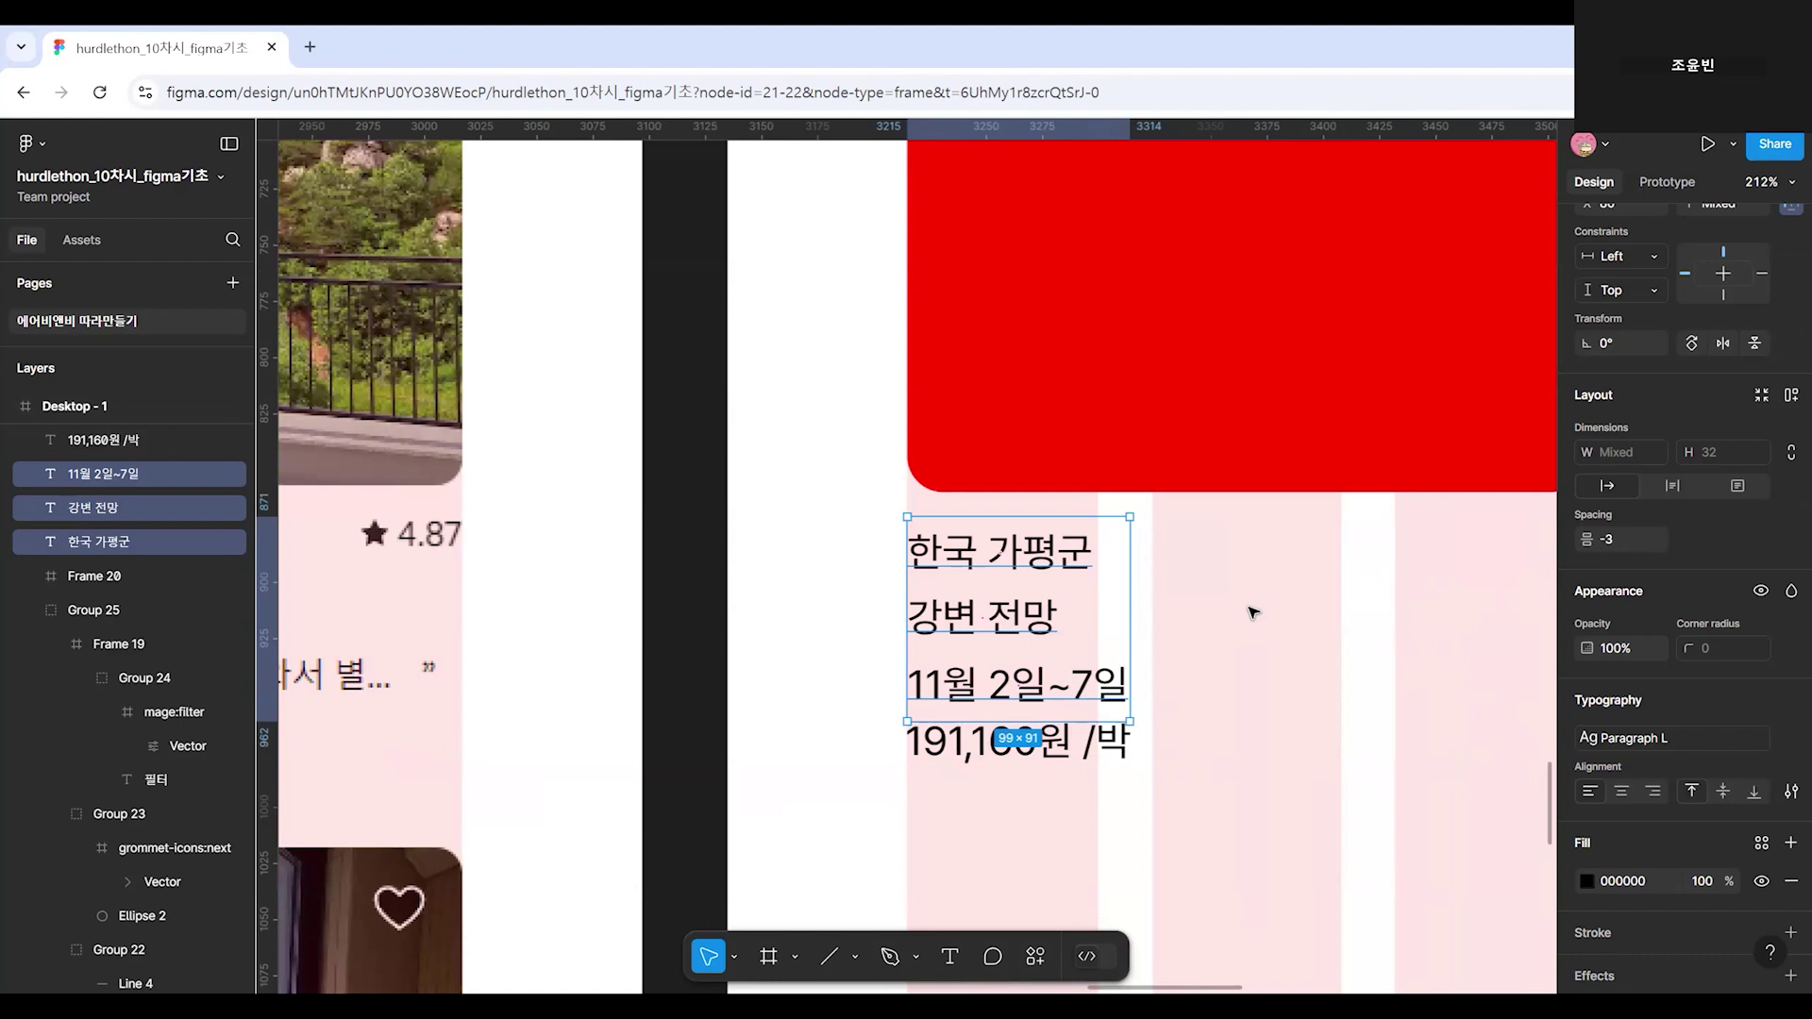
key(ctrl+g)
click(1637, 510)
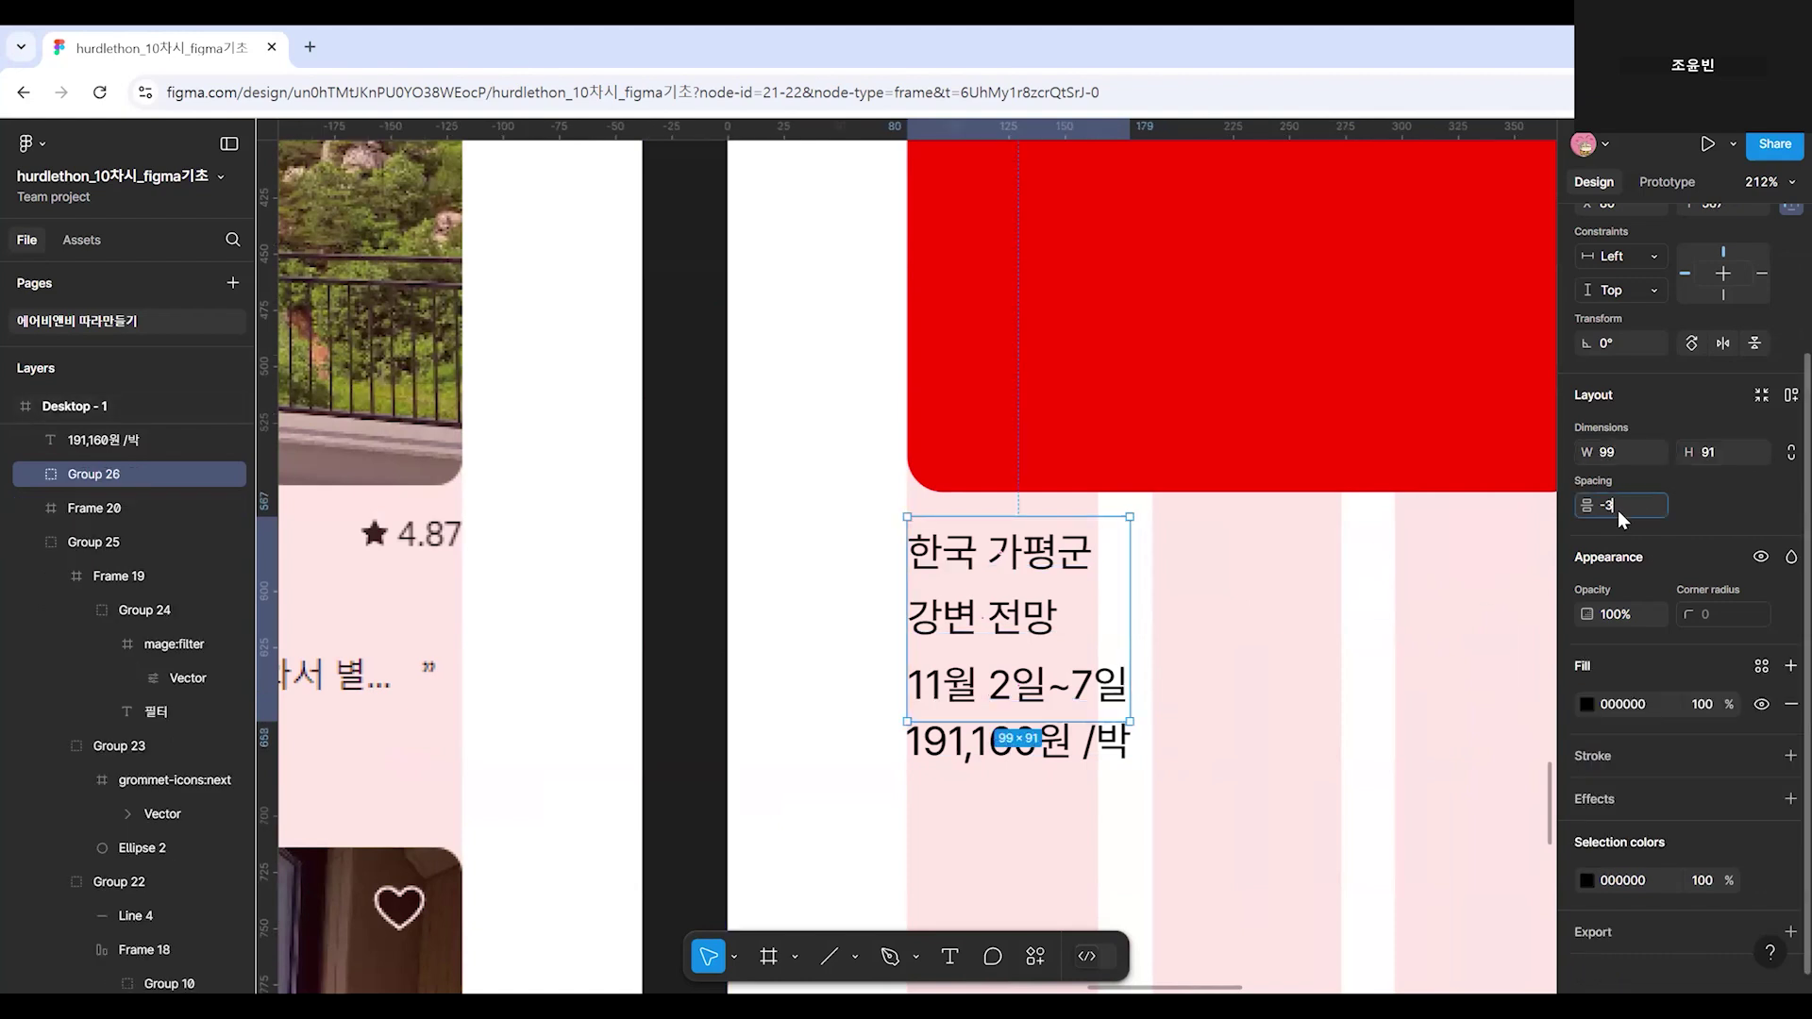
text(0)
key(Return)
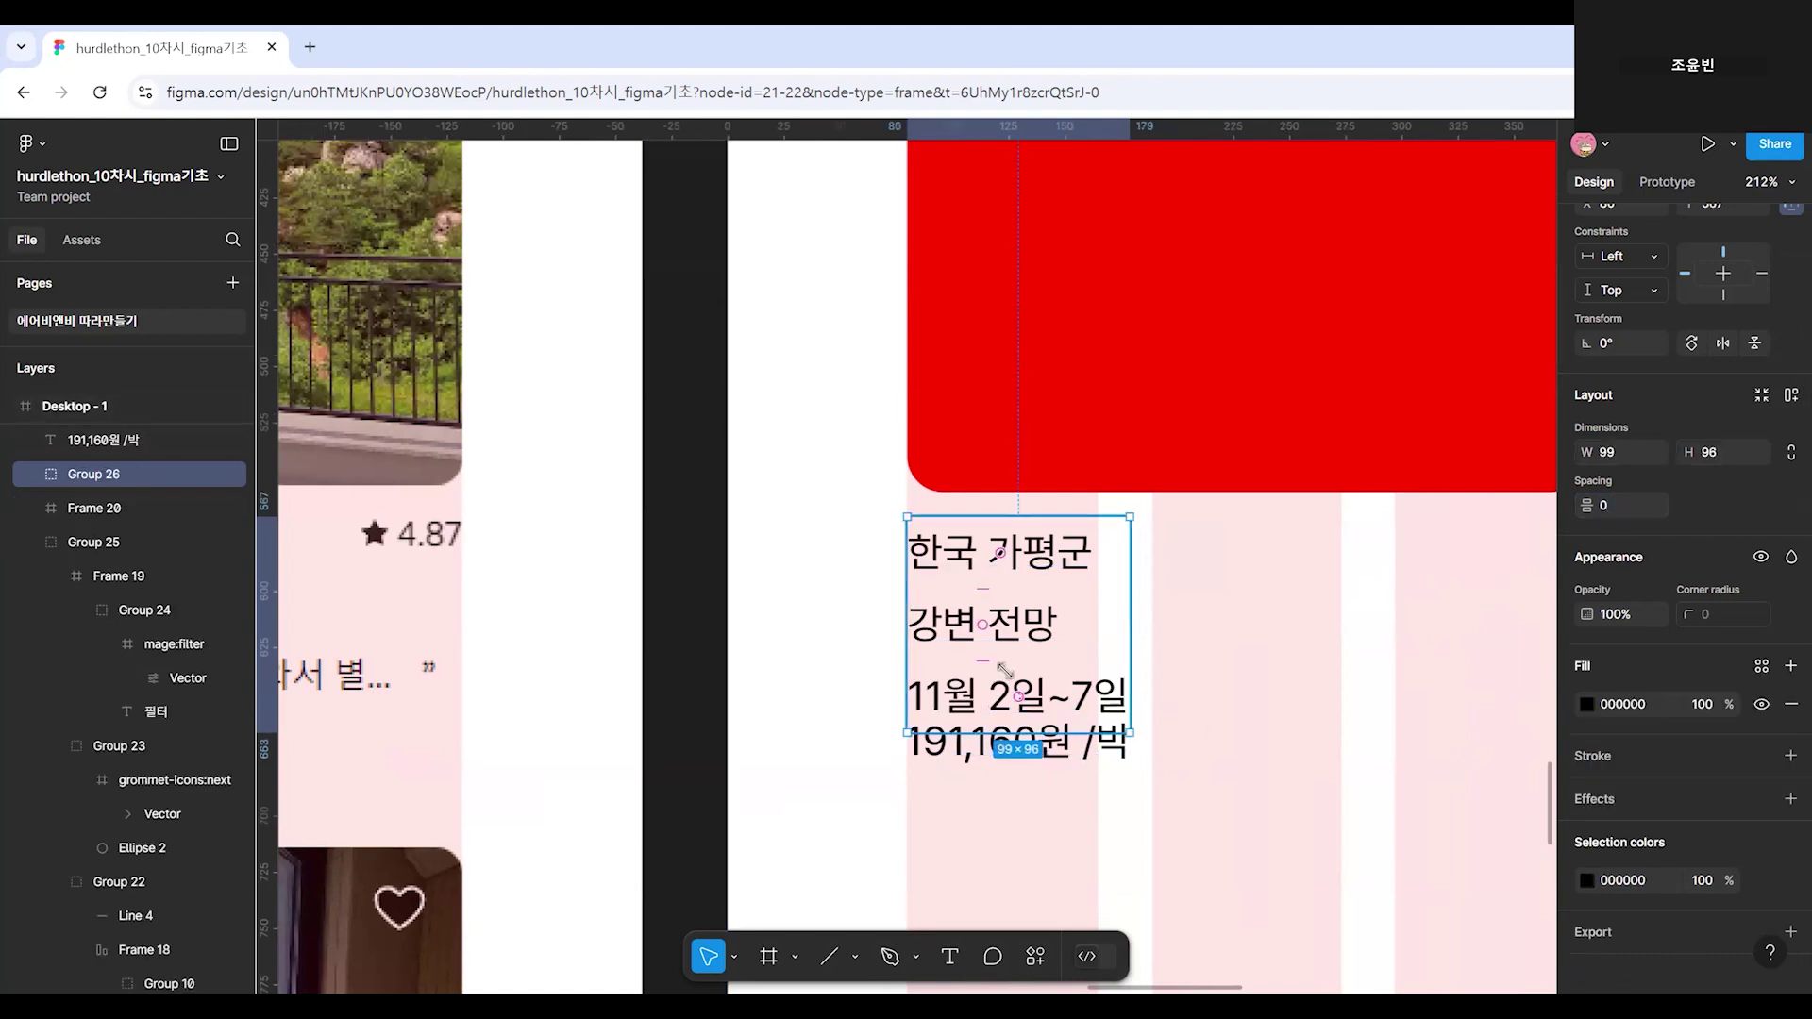
Move the text group up to Y 560 and set the spacing between it and the price line to 8.
key(Up)
scroll(1019, 665, down, 1)
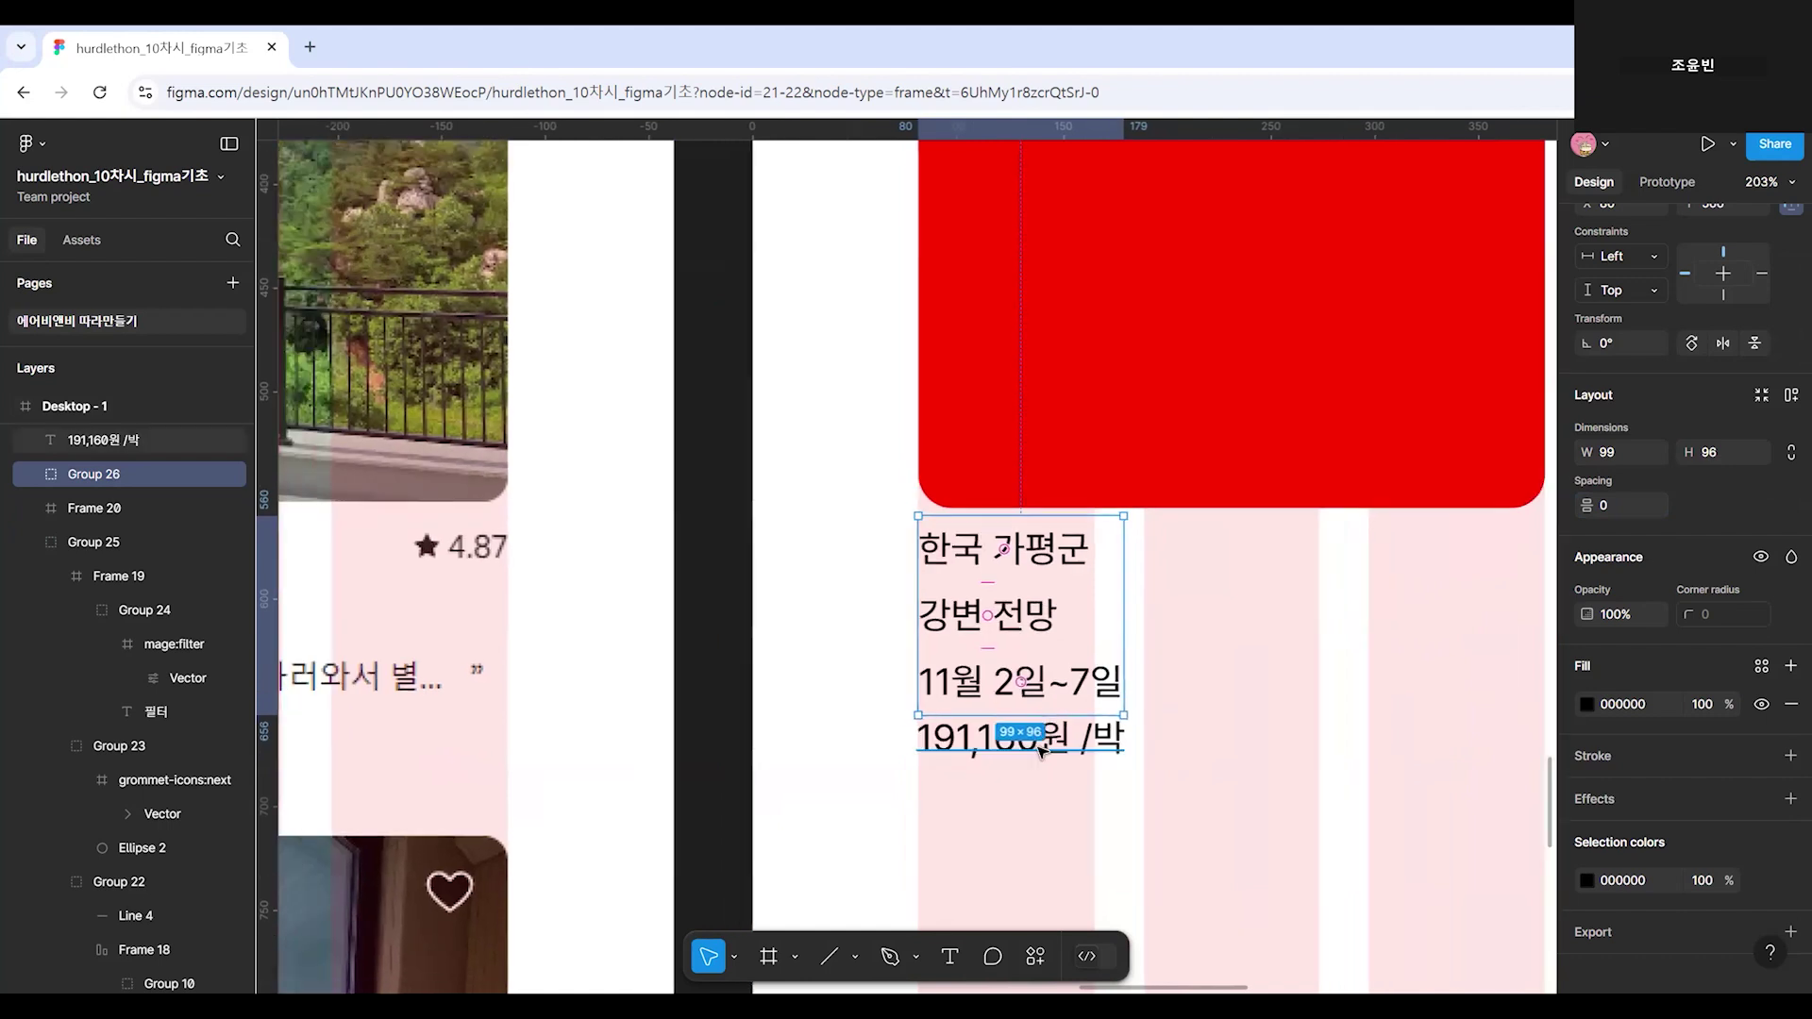
click(1019, 743)
drag(1020, 744, 1019, 772)
shift+click(1041, 672)
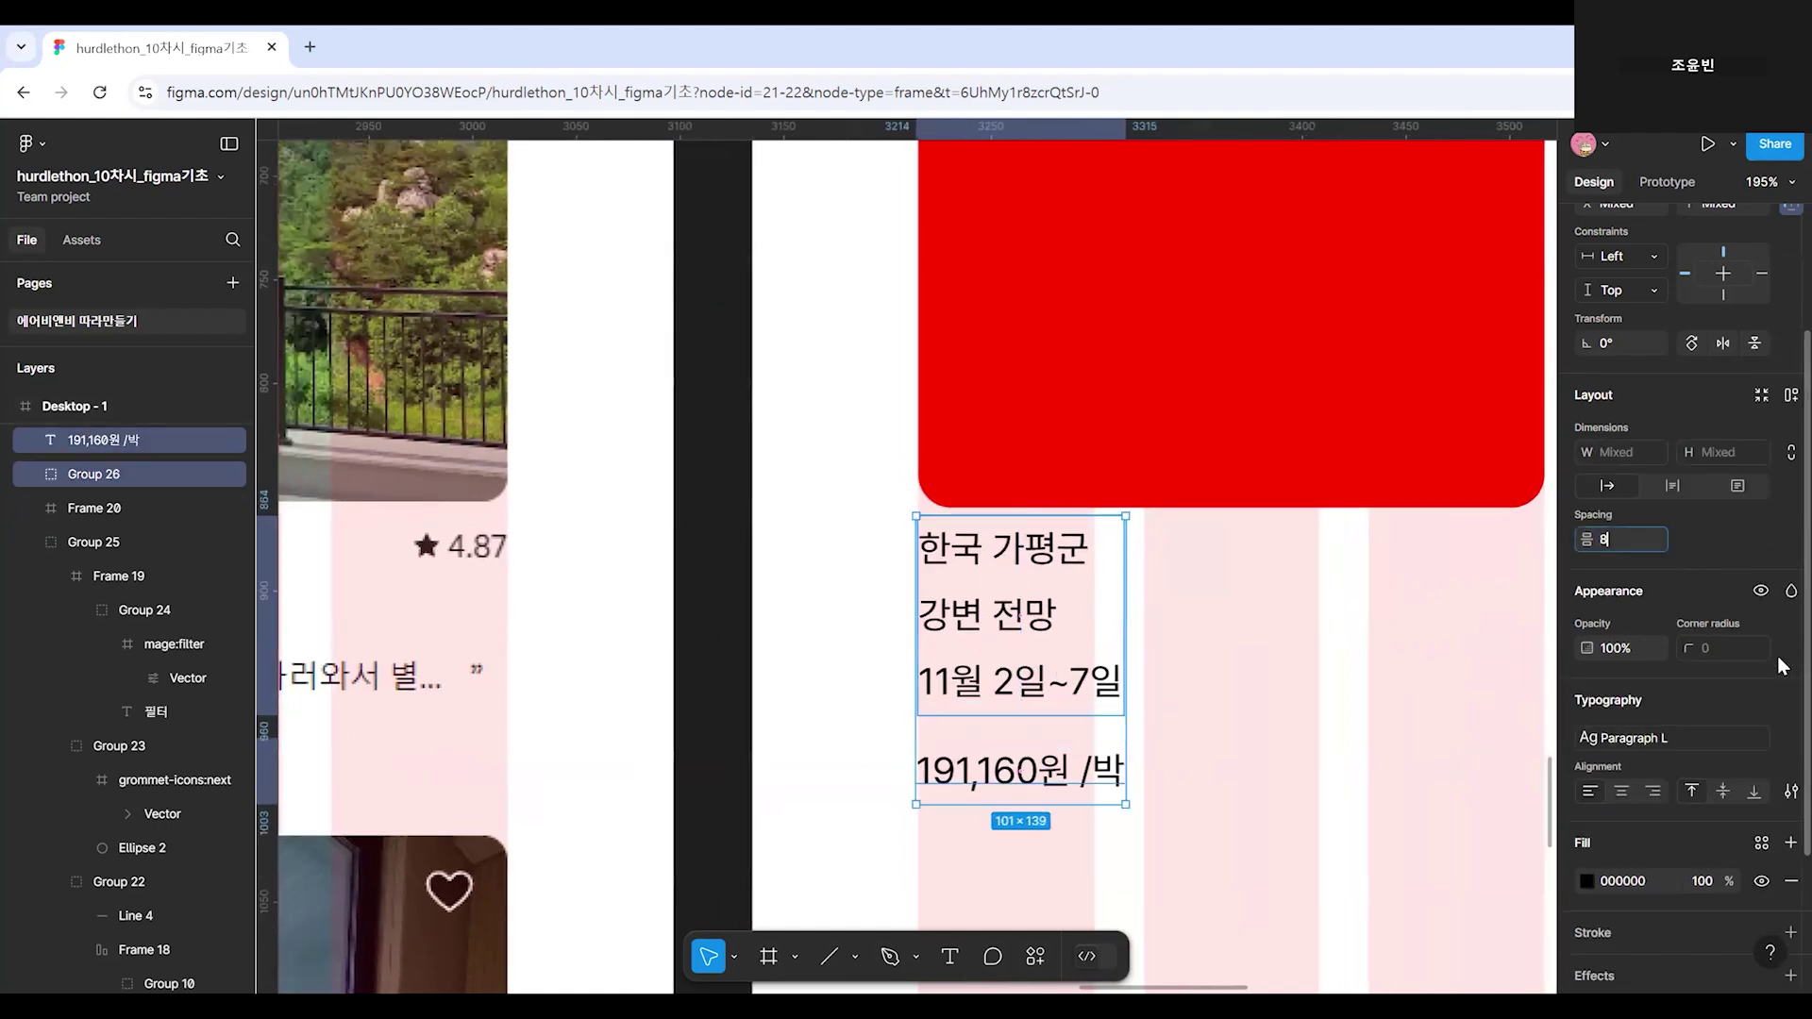
click(1314, 752)
Apply the Black color style to the grouped title, description and date lines.
scroll(1314, 753, down, 5)
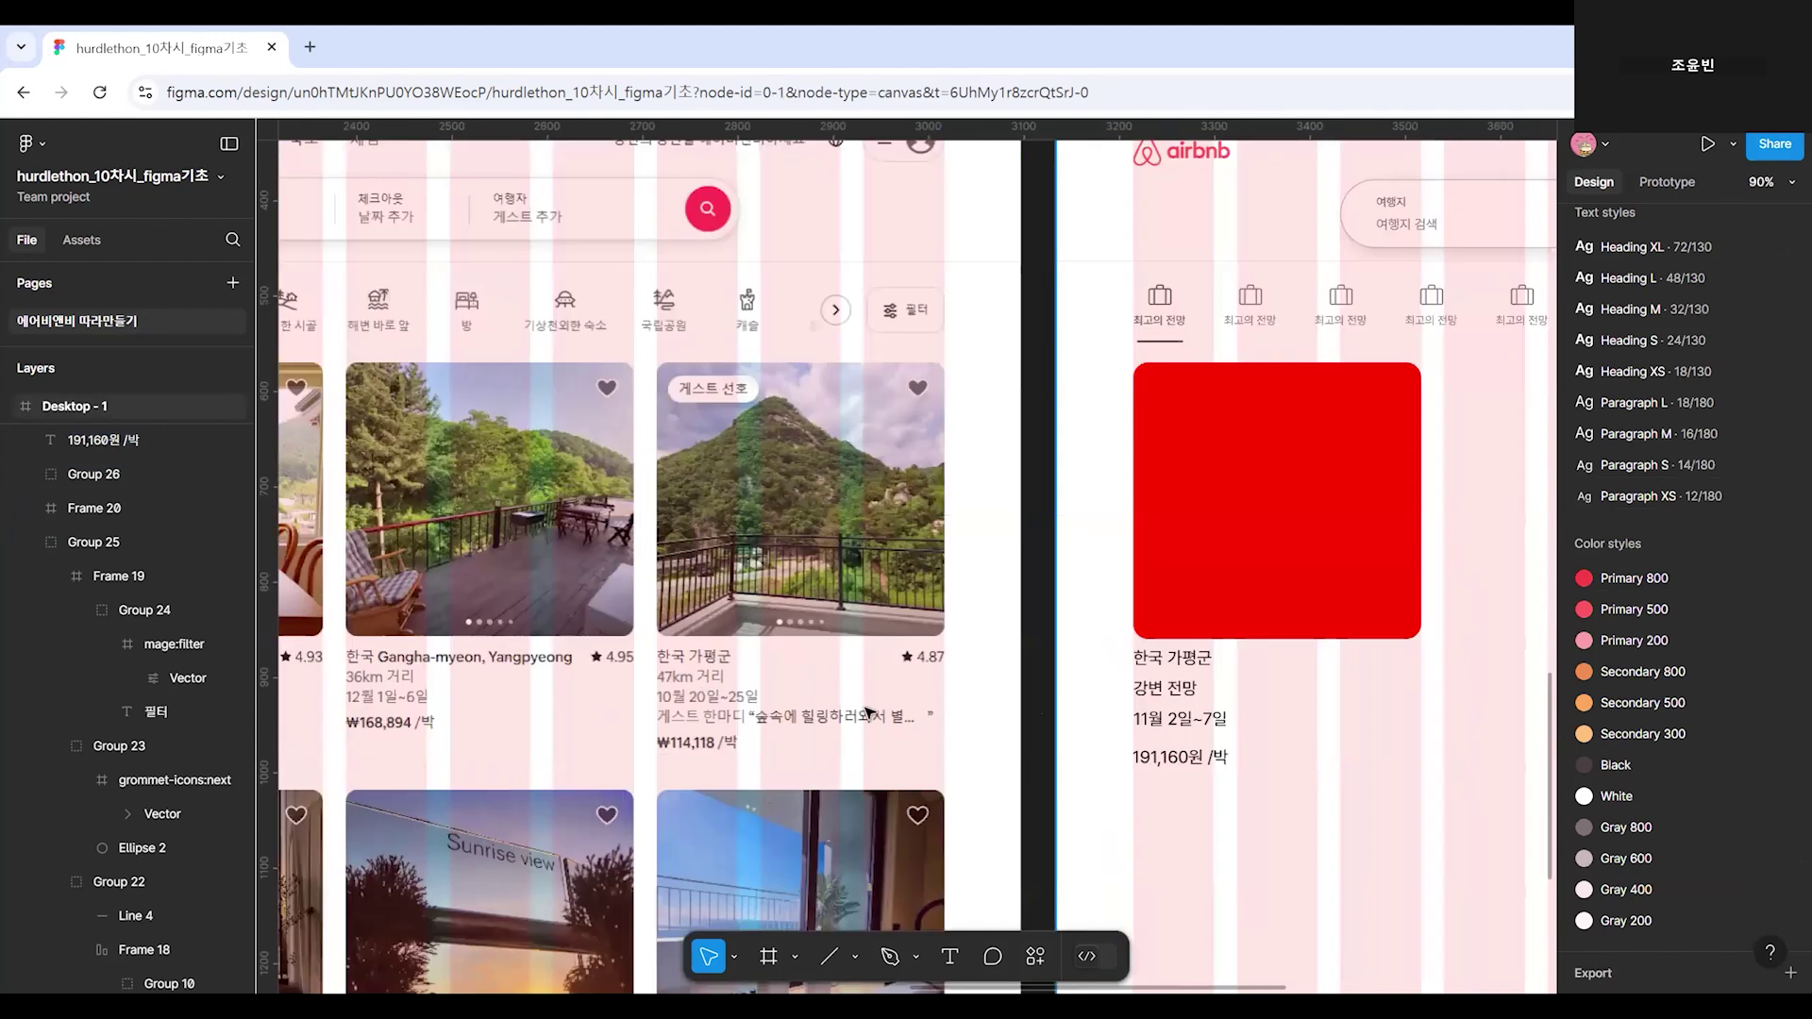
scroll(1210, 720, down, 2)
scroll(1210, 719, left, 5)
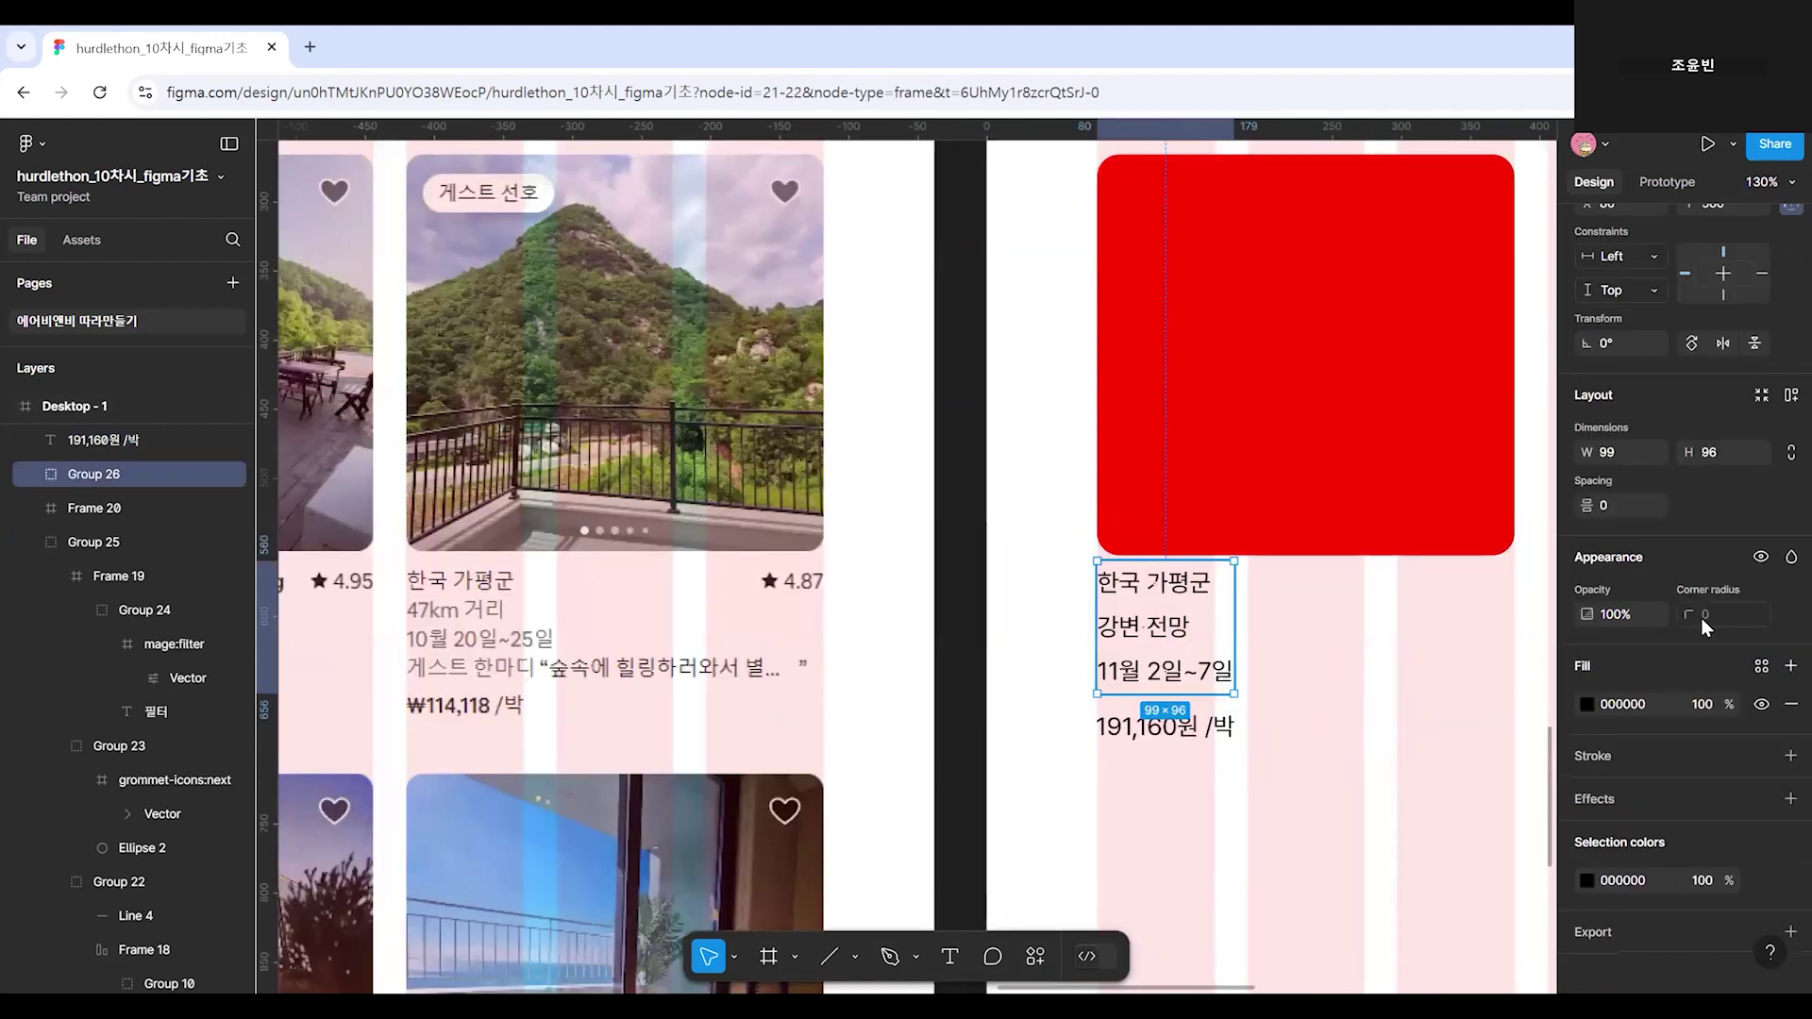
click(1761, 666)
scroll(1408, 789, down, 1)
click(1408, 787)
Apply the Gray 800 color style to the "강변 전망" and "11월 2일~7일" lines.
double_click(1144, 626)
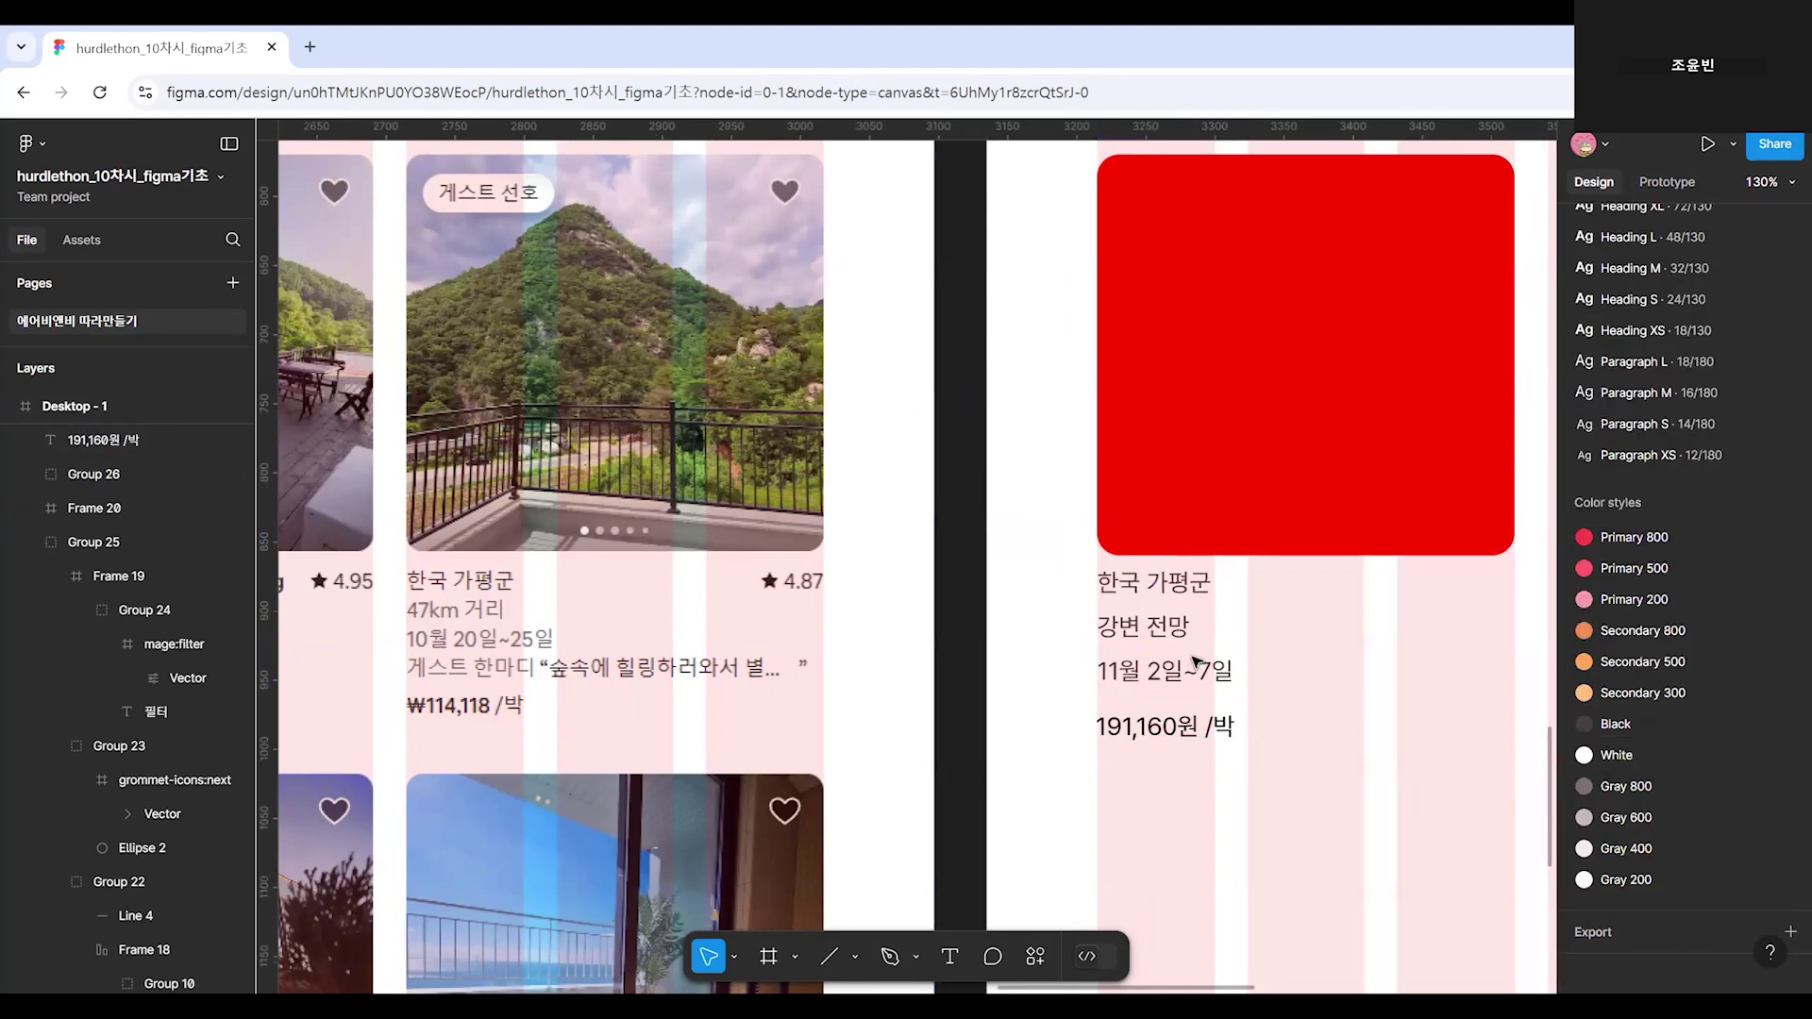
shift+click(1203, 672)
click(1761, 794)
click(1376, 905)
click(1336, 805)
Compare the text styling of the example's listing cards with the title, description and date lines of the recreated card.
scroll(1227, 810, left, 4)
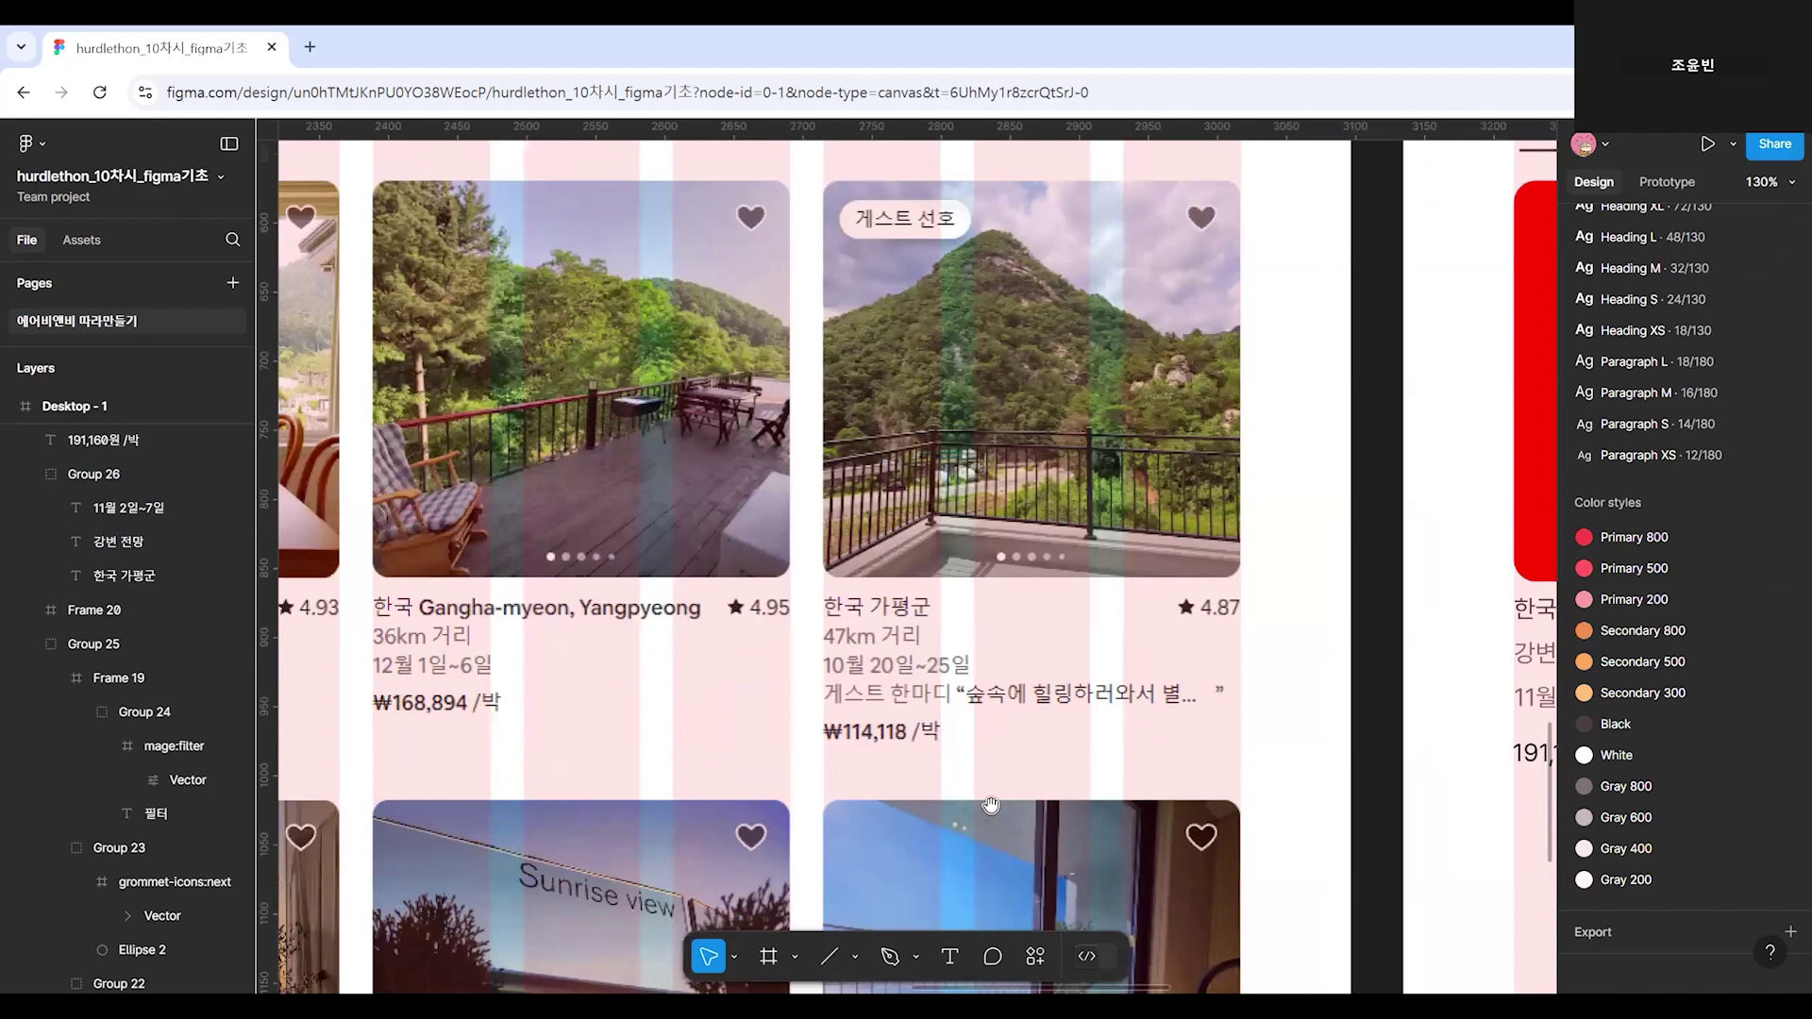
scroll(784, 698, right, 10)
scroll(710, 698, right, 3)
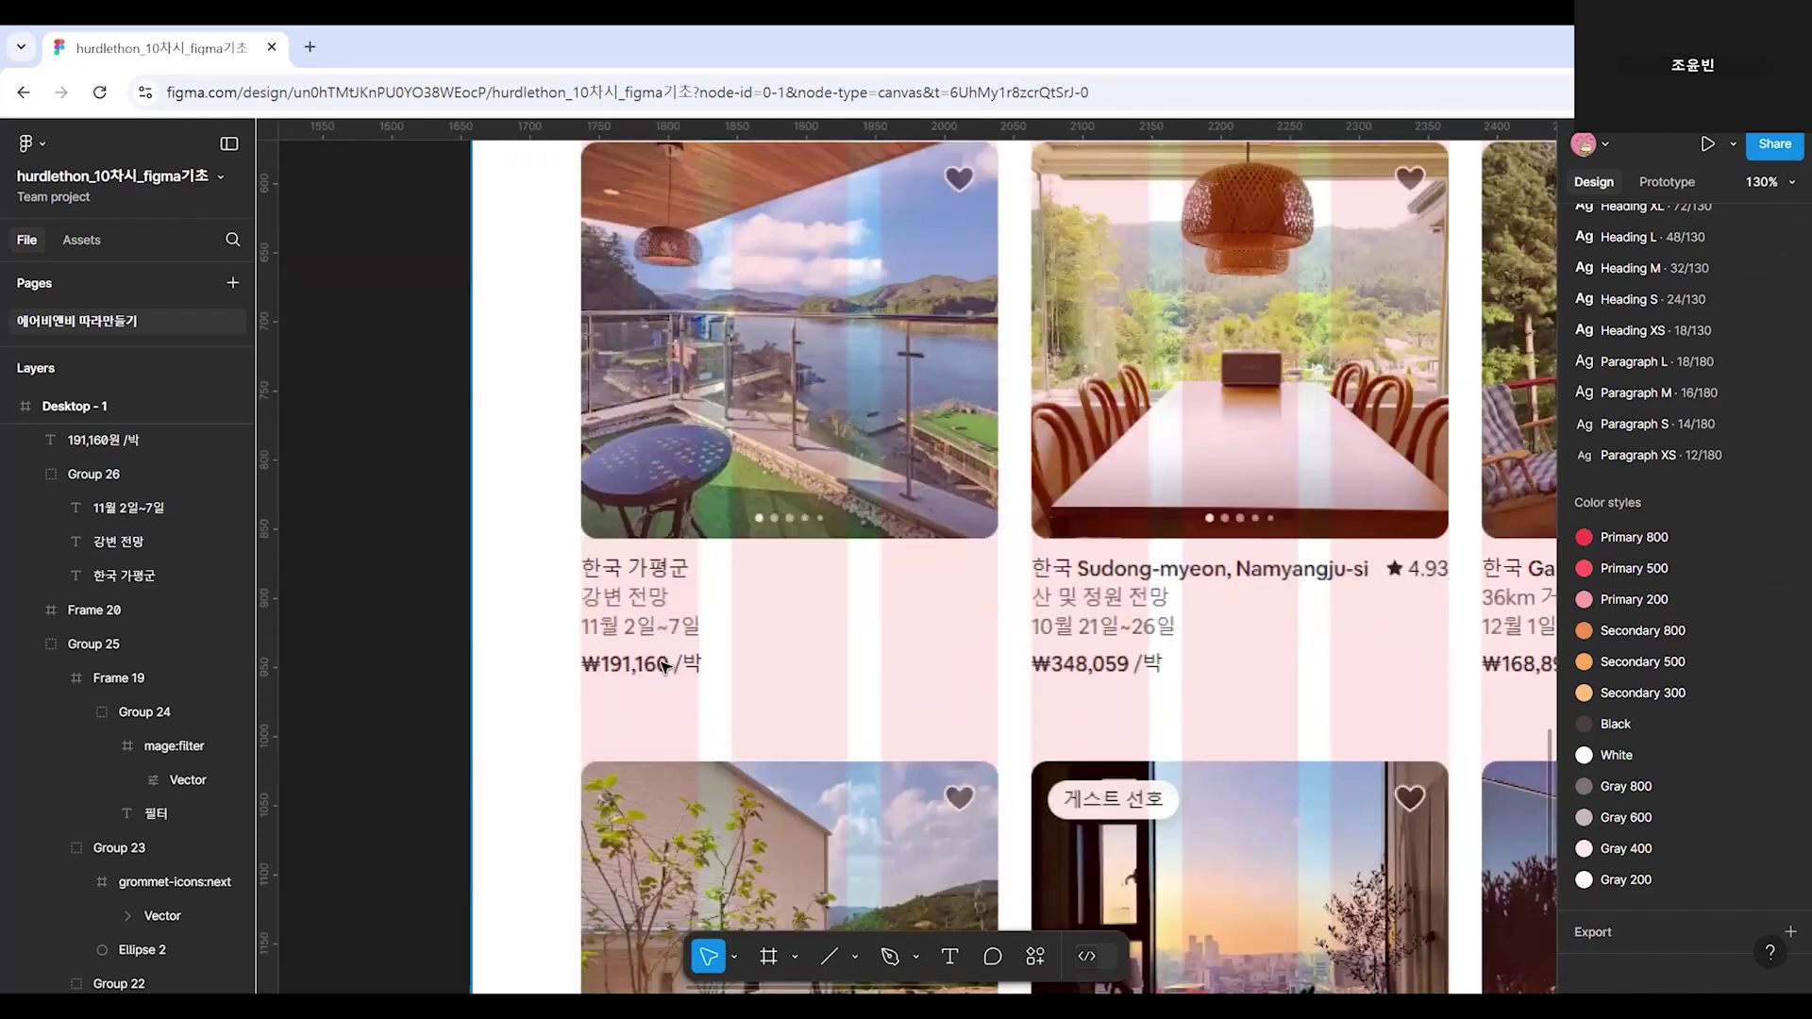
scroll(911, 698, right, 10)
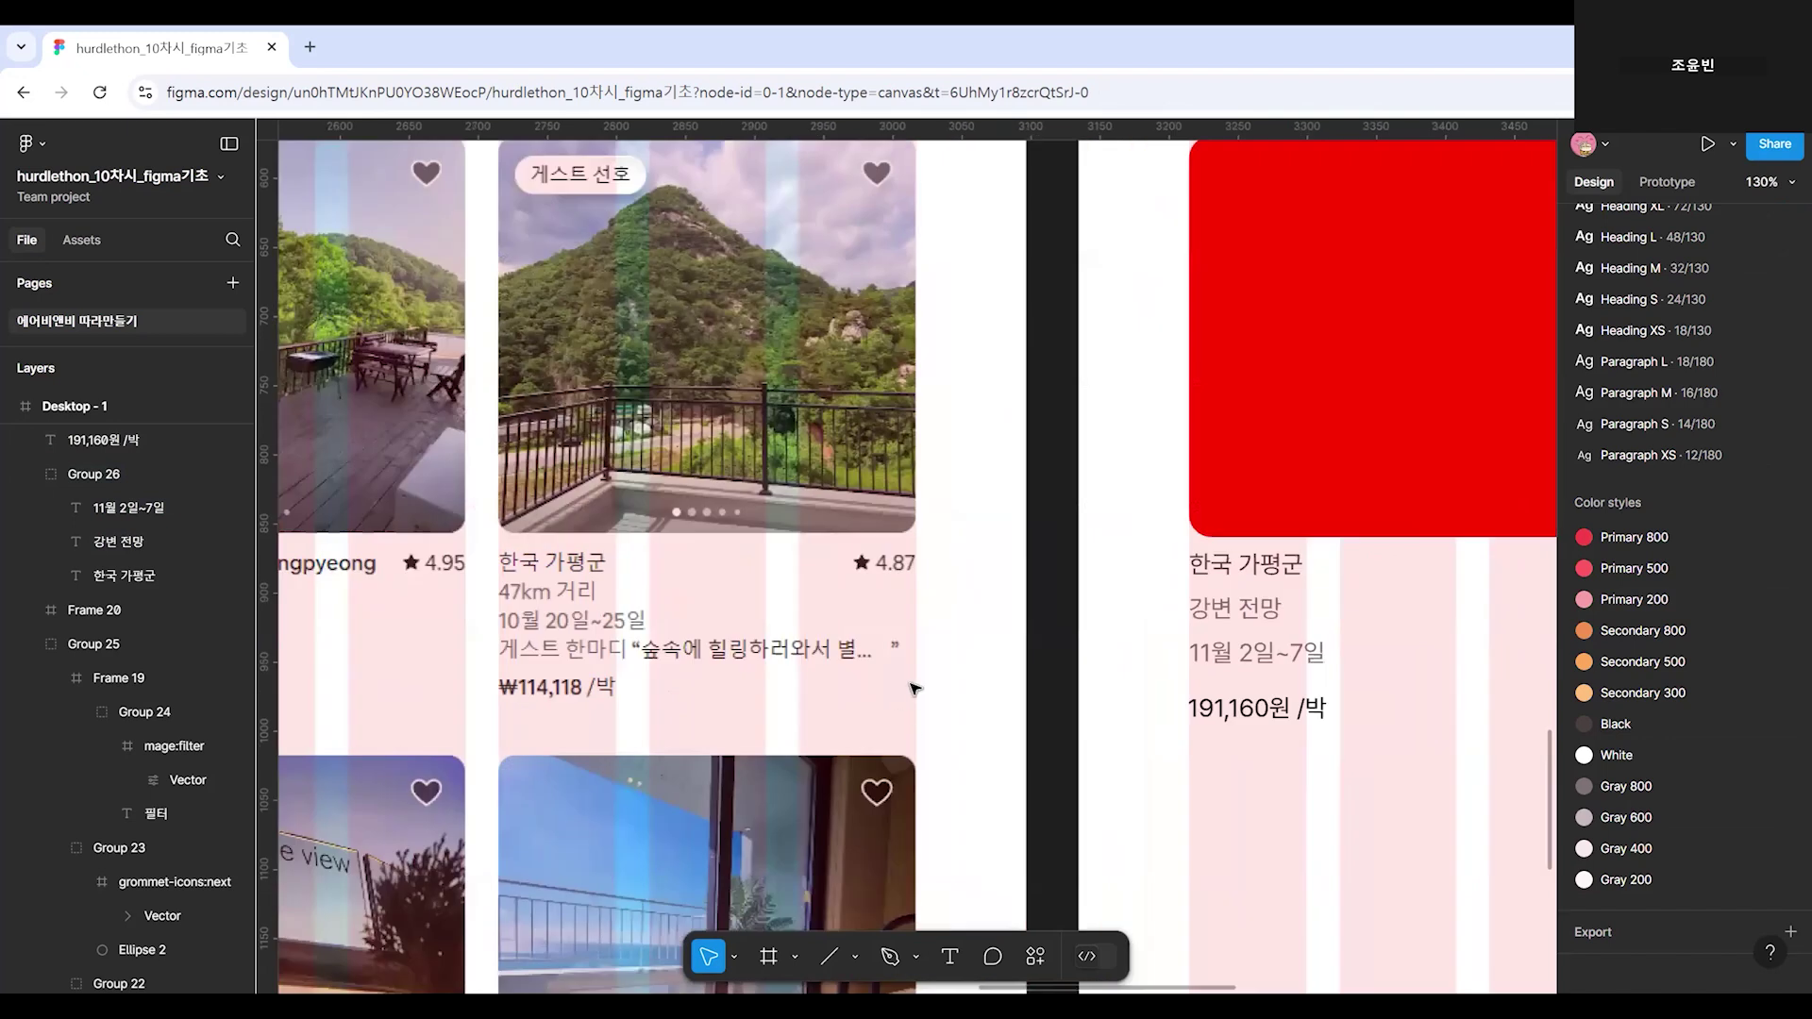
scroll(937, 599, up, 5)
double_click(938, 598)
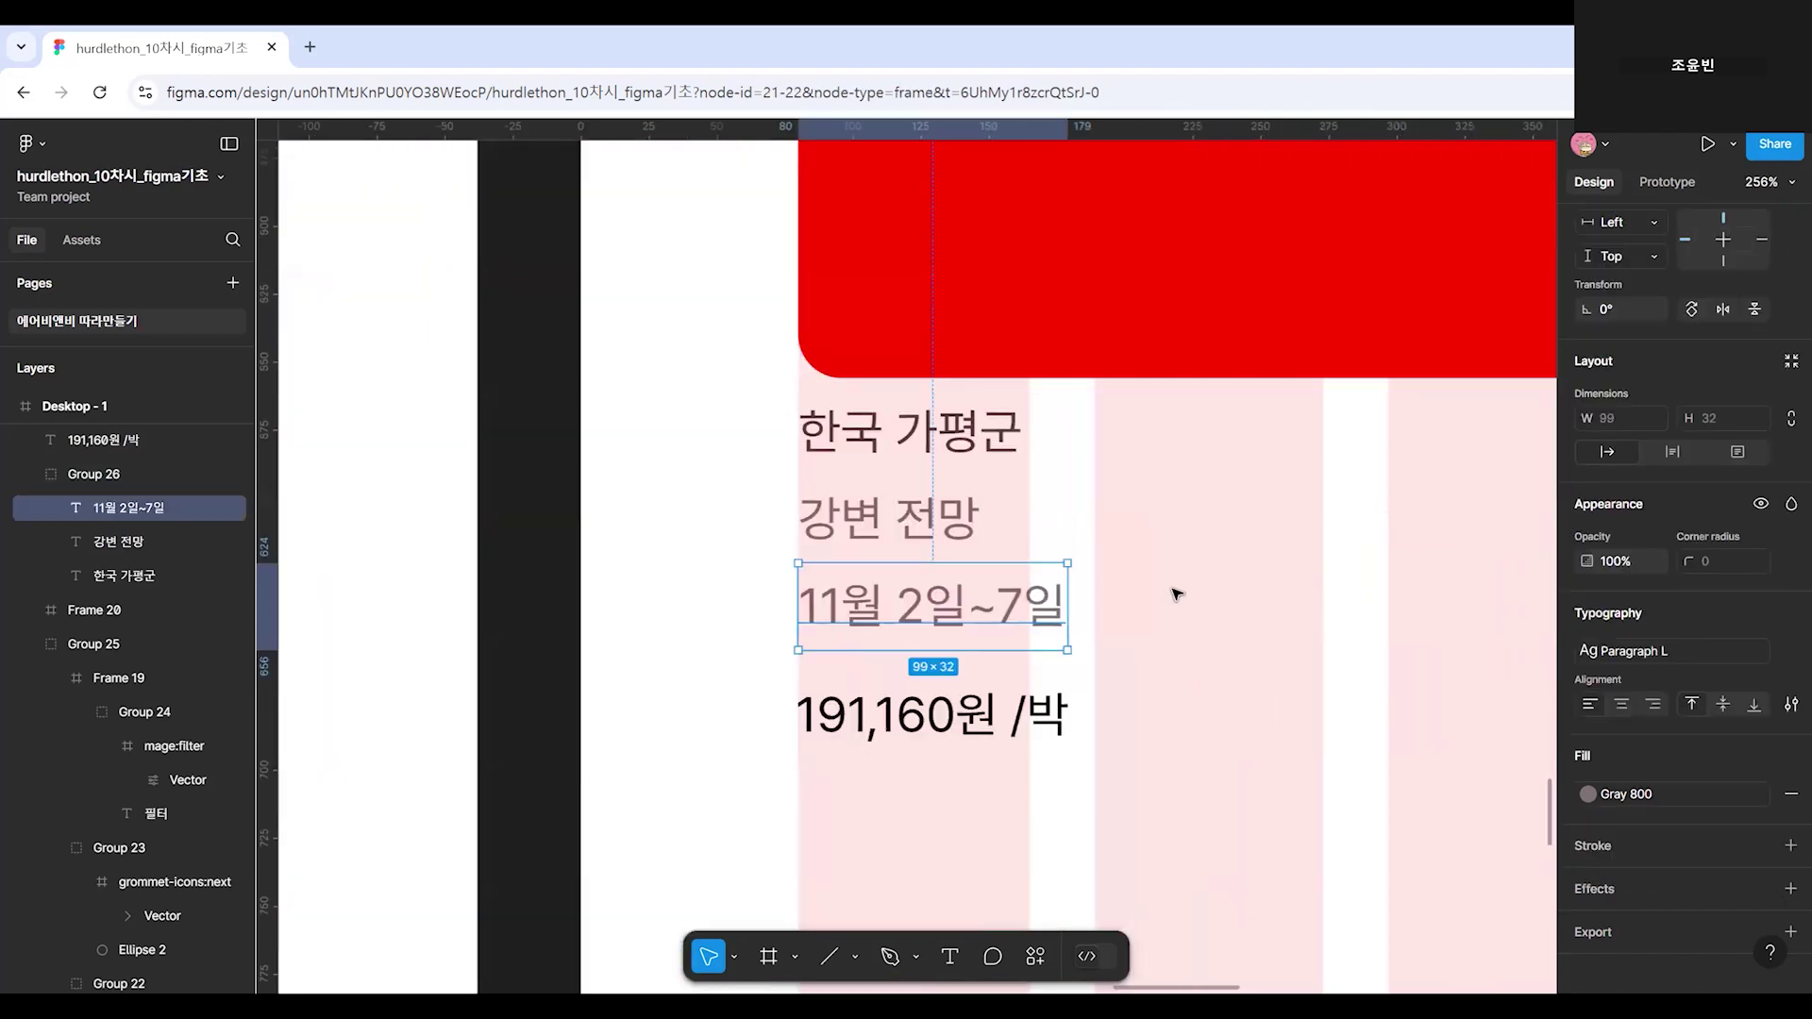
click(887, 439)
click(944, 604)
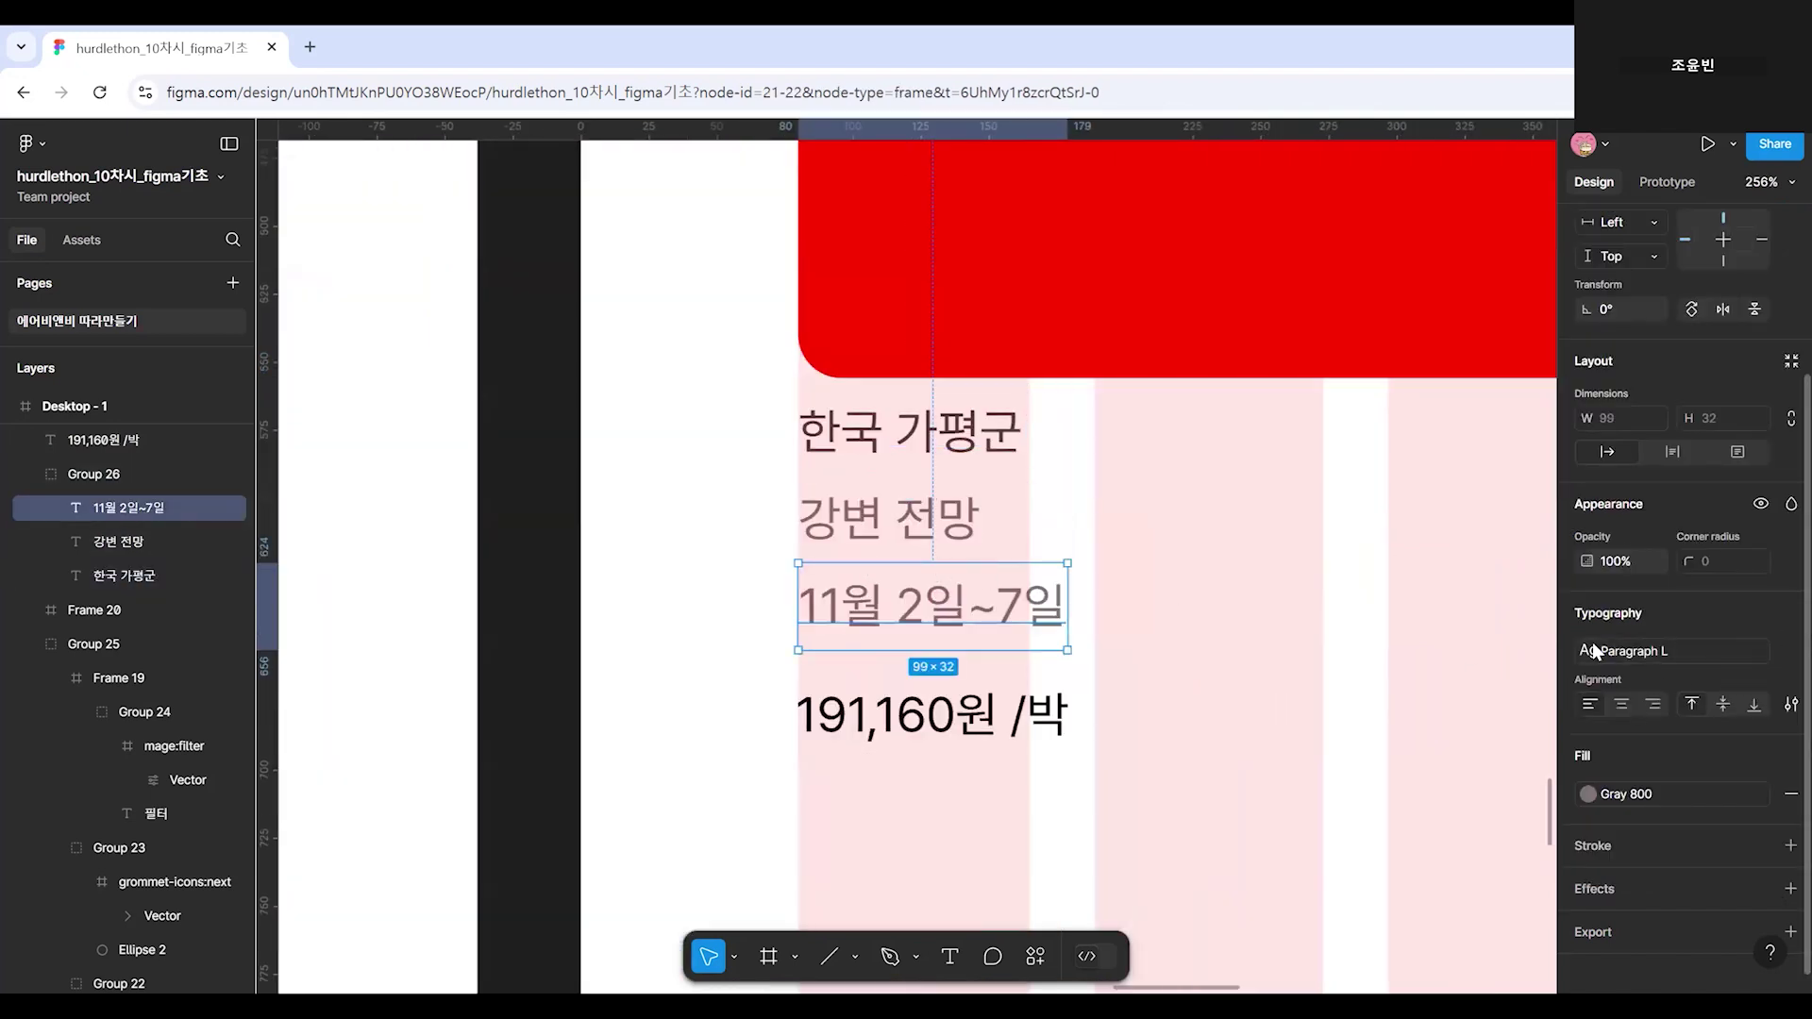
click(888, 519)
click(916, 435)
Apply the Black color style to the price line.
click(910, 734)
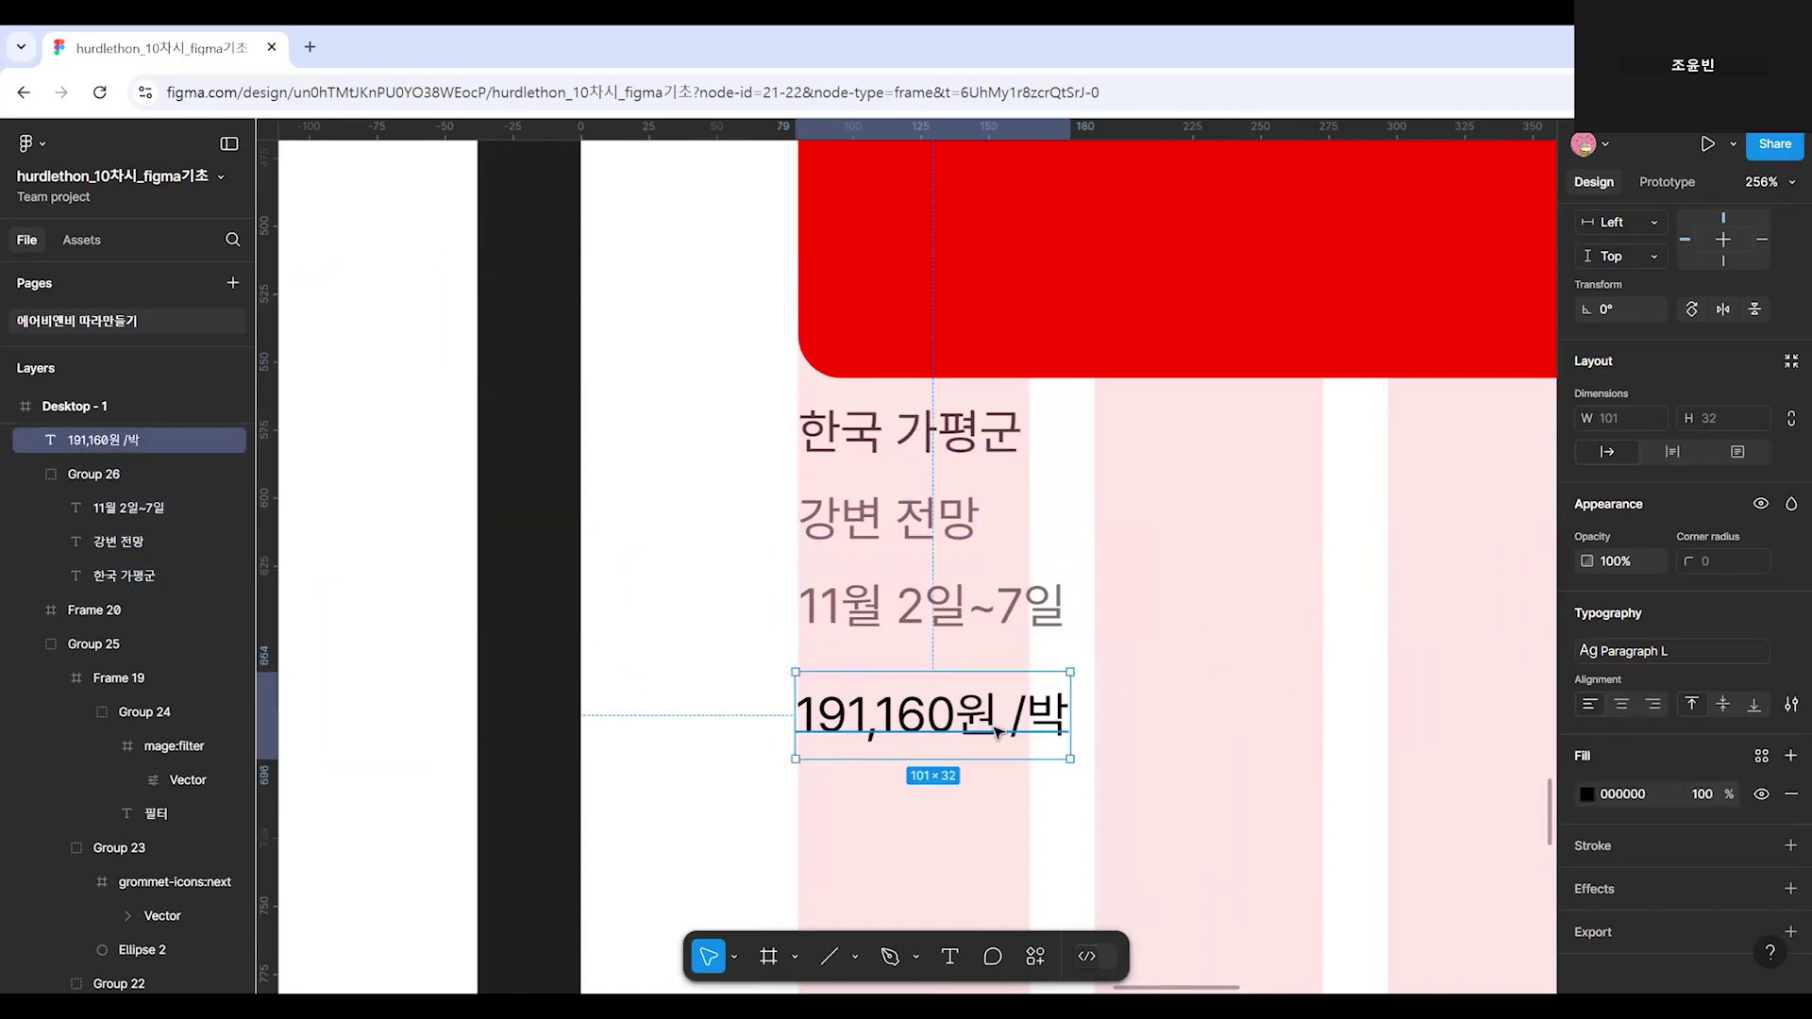
click(1761, 757)
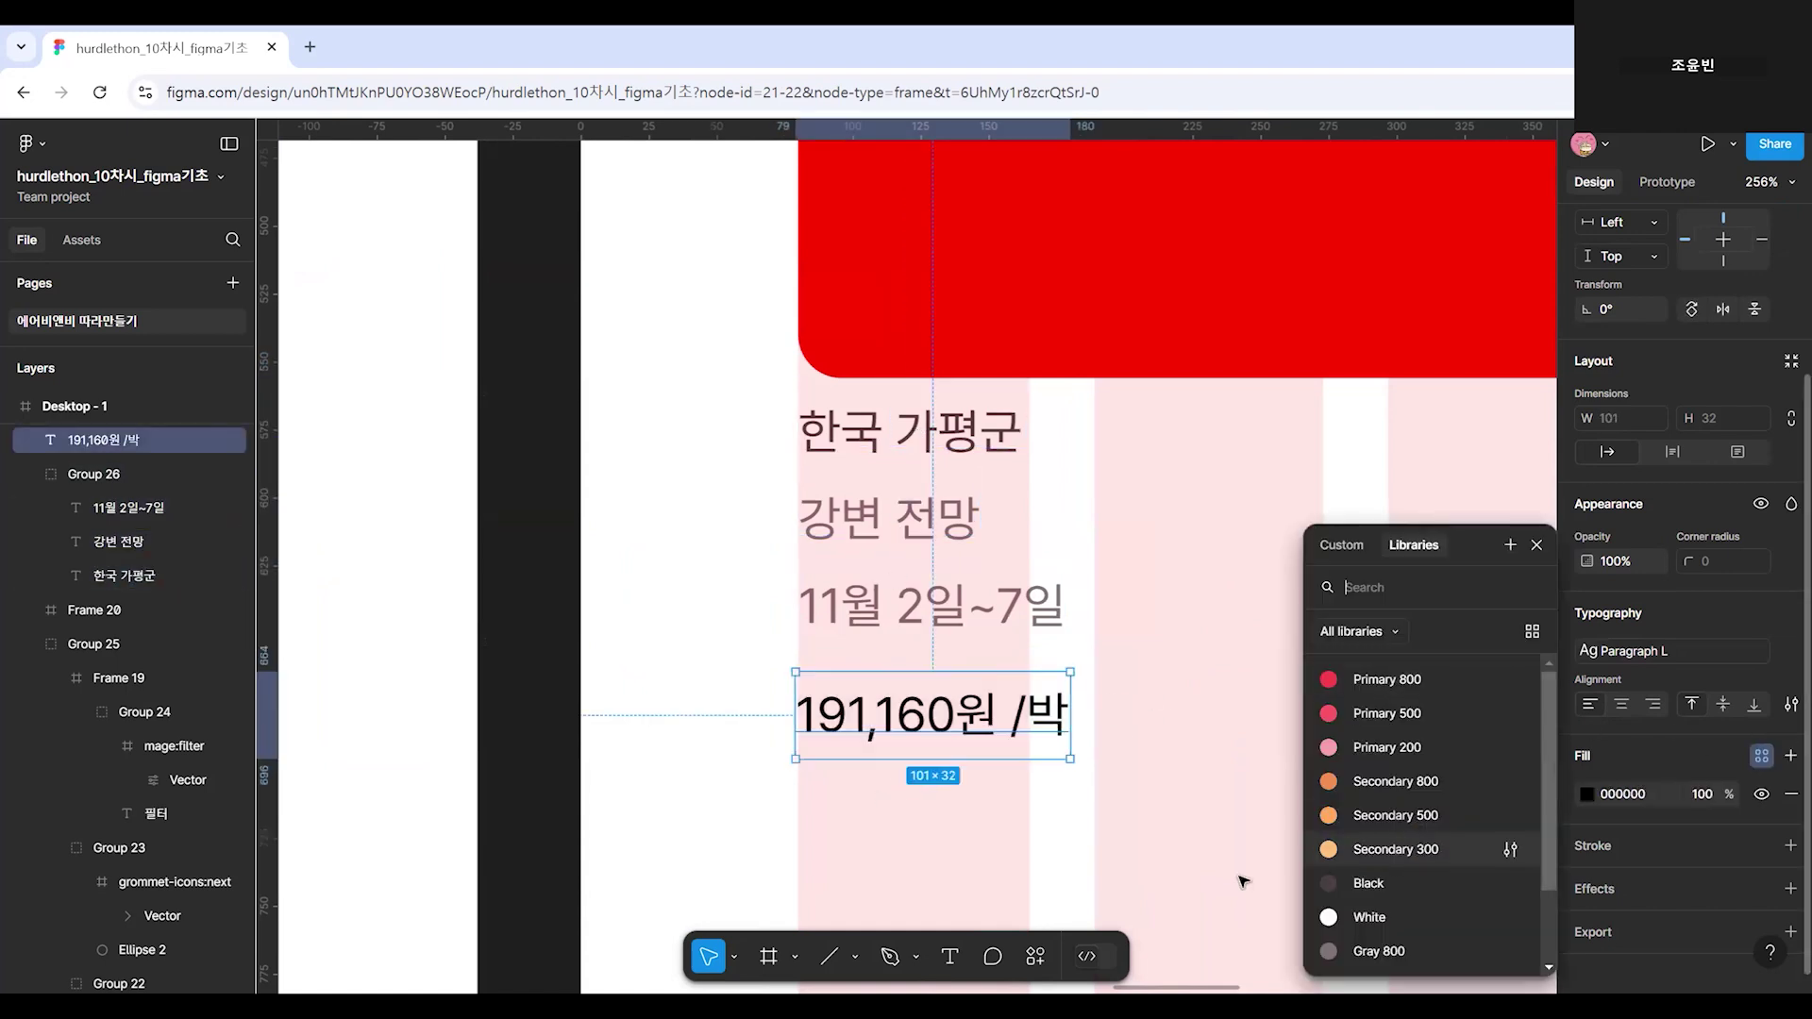
click(1369, 884)
Apply the Heading XS text style to only the "191,160원" part of the price line.
double_click(944, 717)
drag(998, 722, 803, 734)
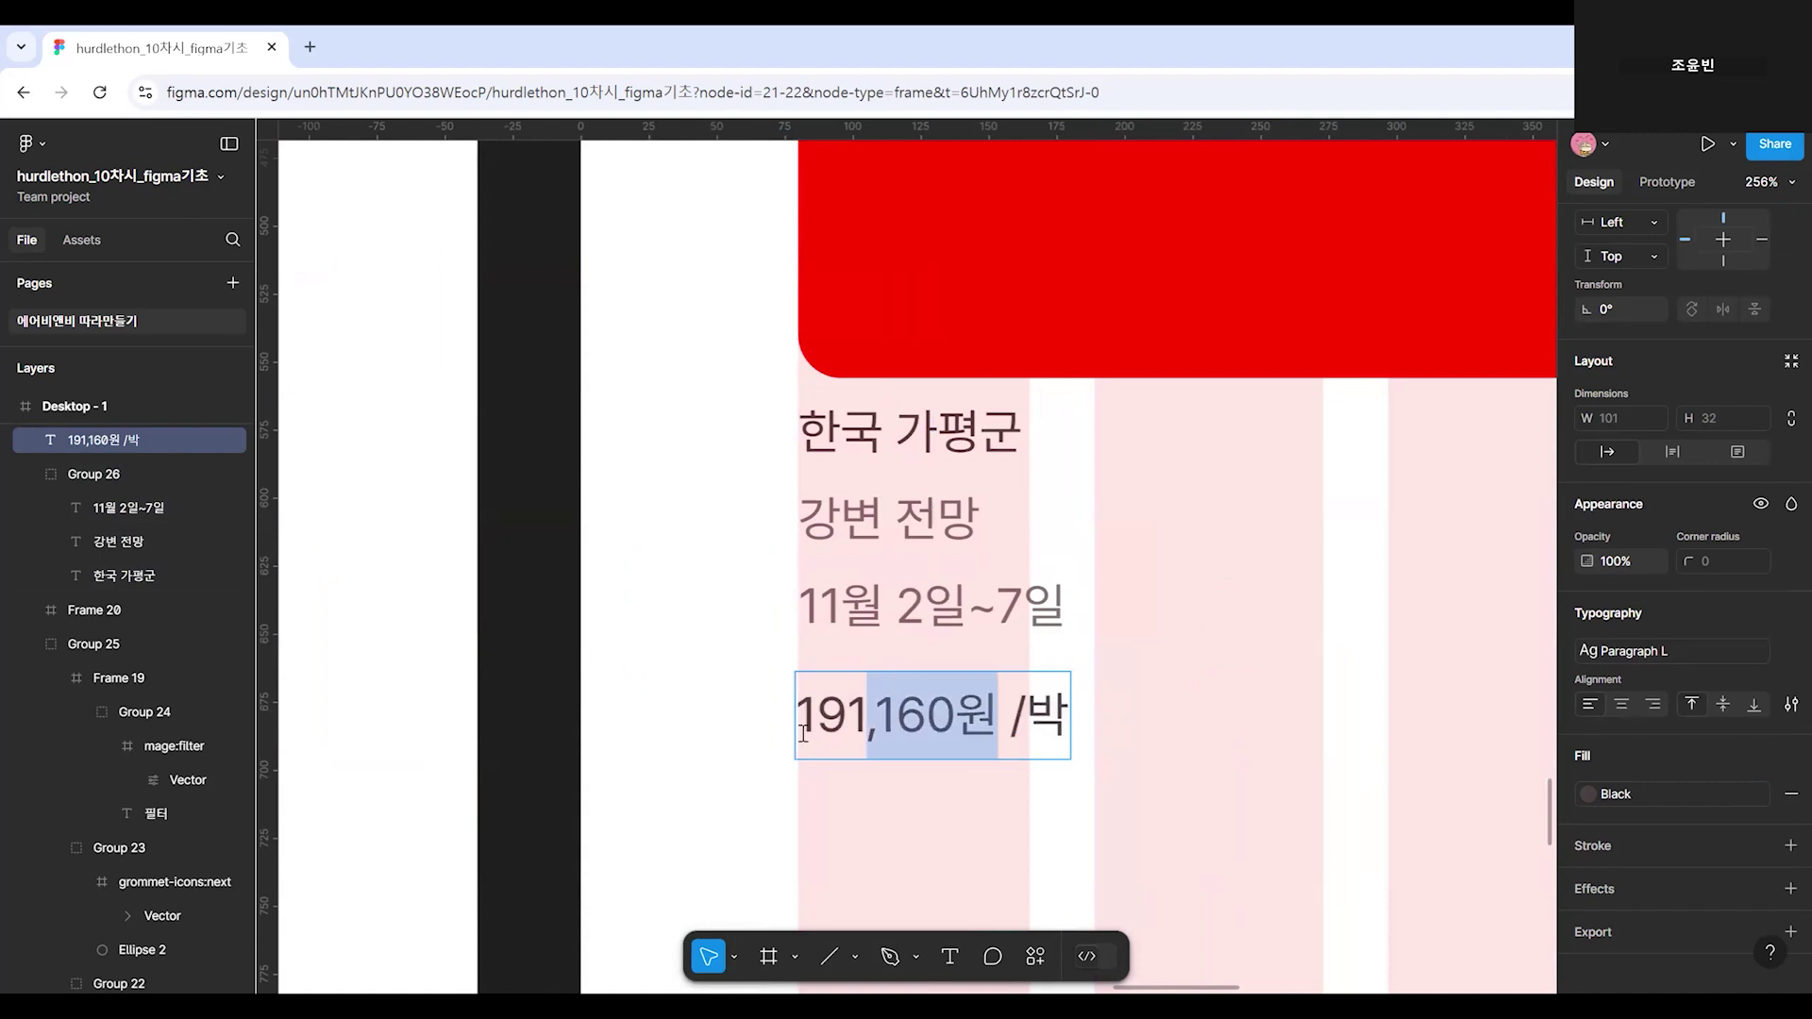
click(1638, 651)
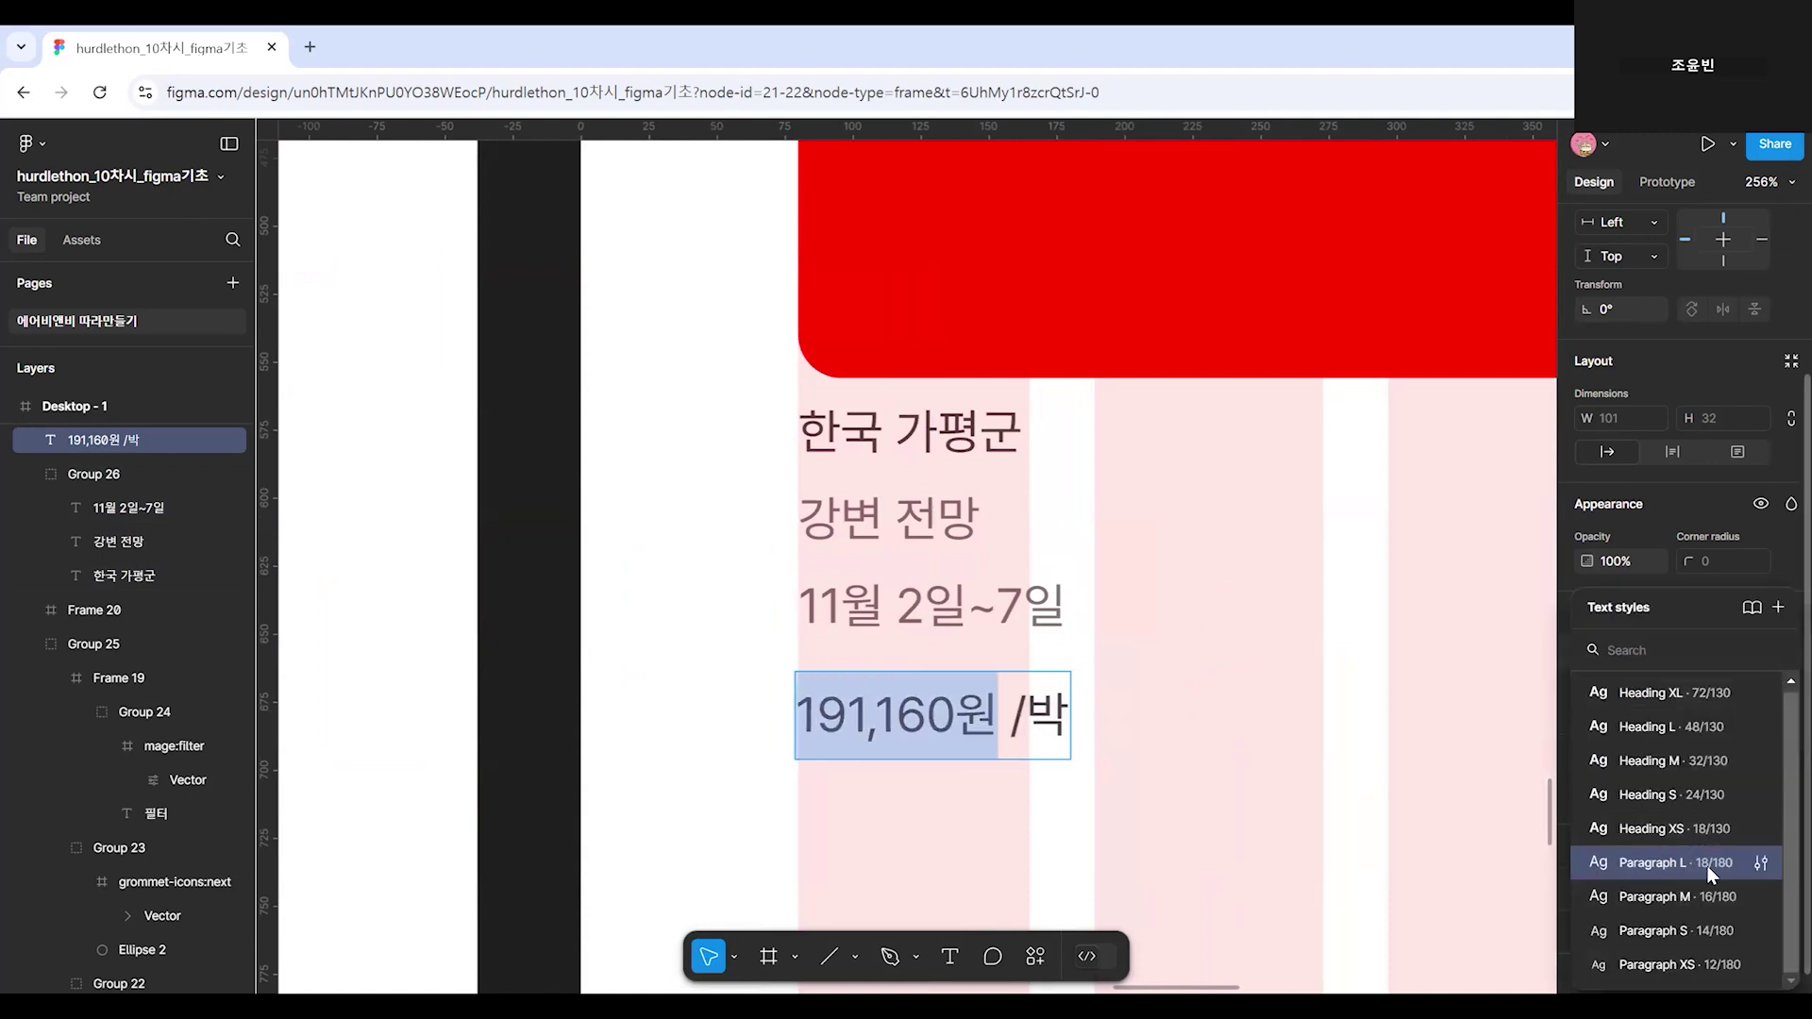
click(1671, 862)
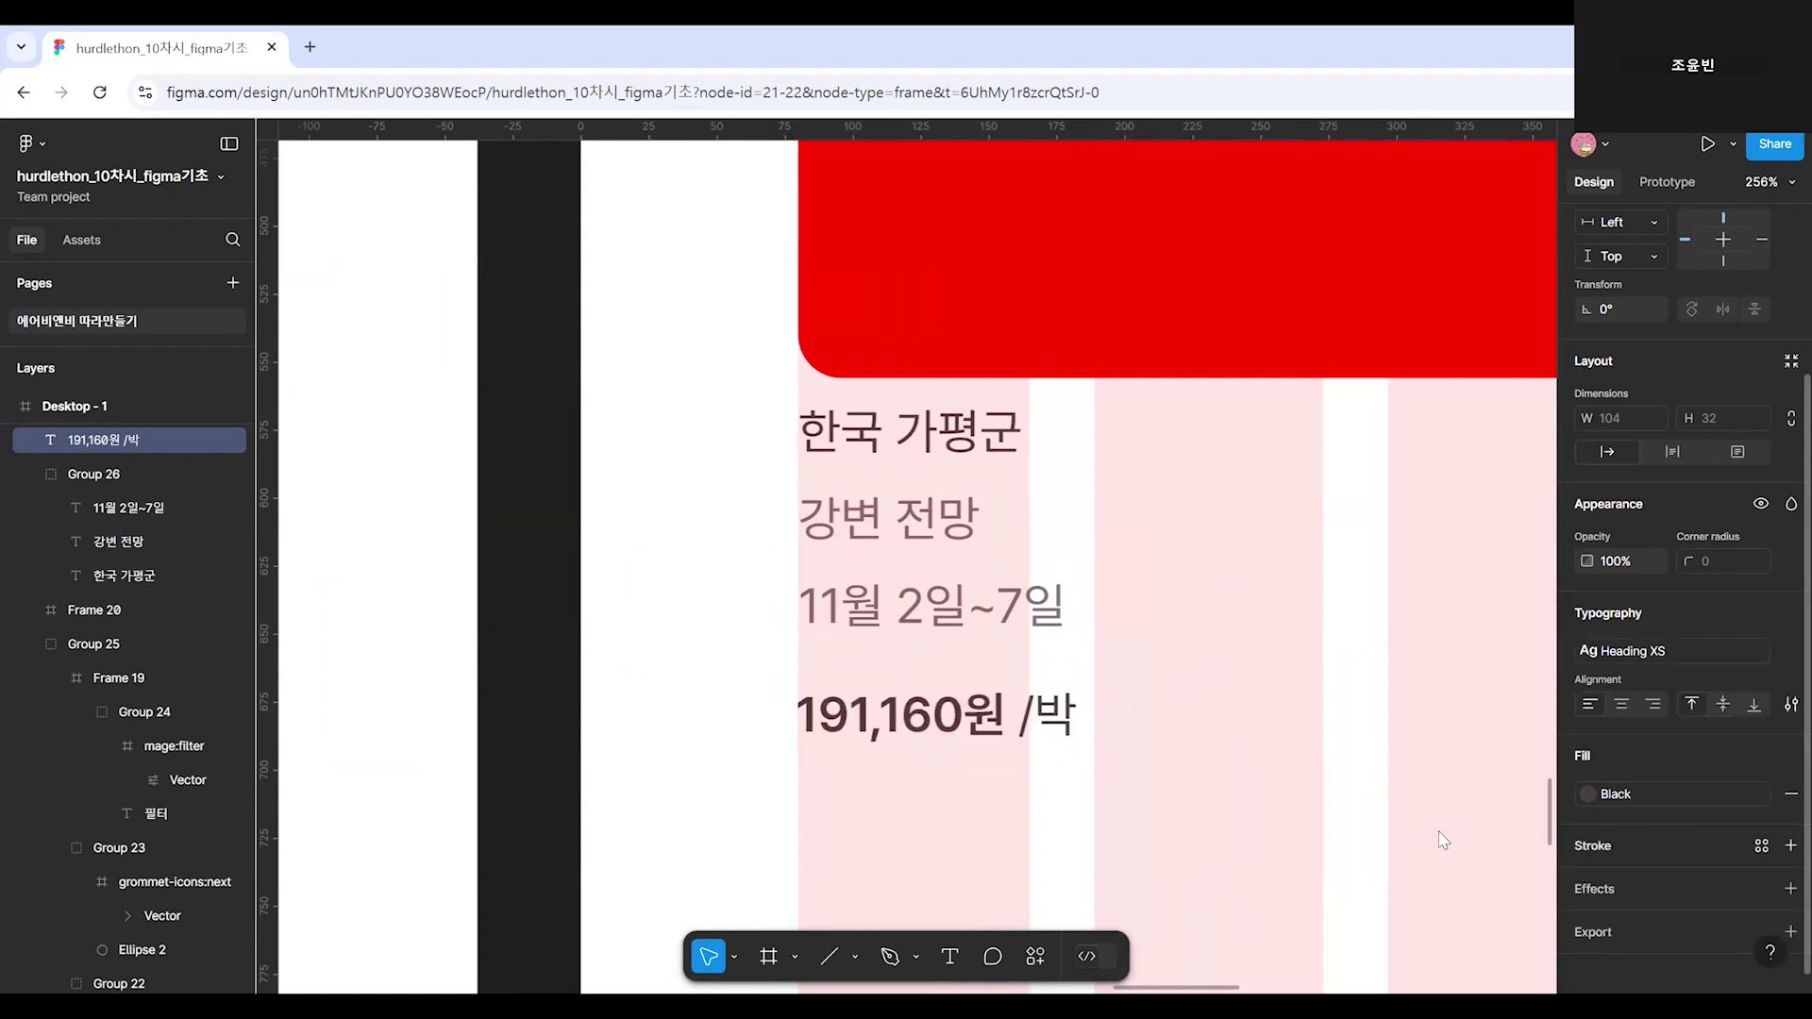
scroll(1295, 722, down, 3)
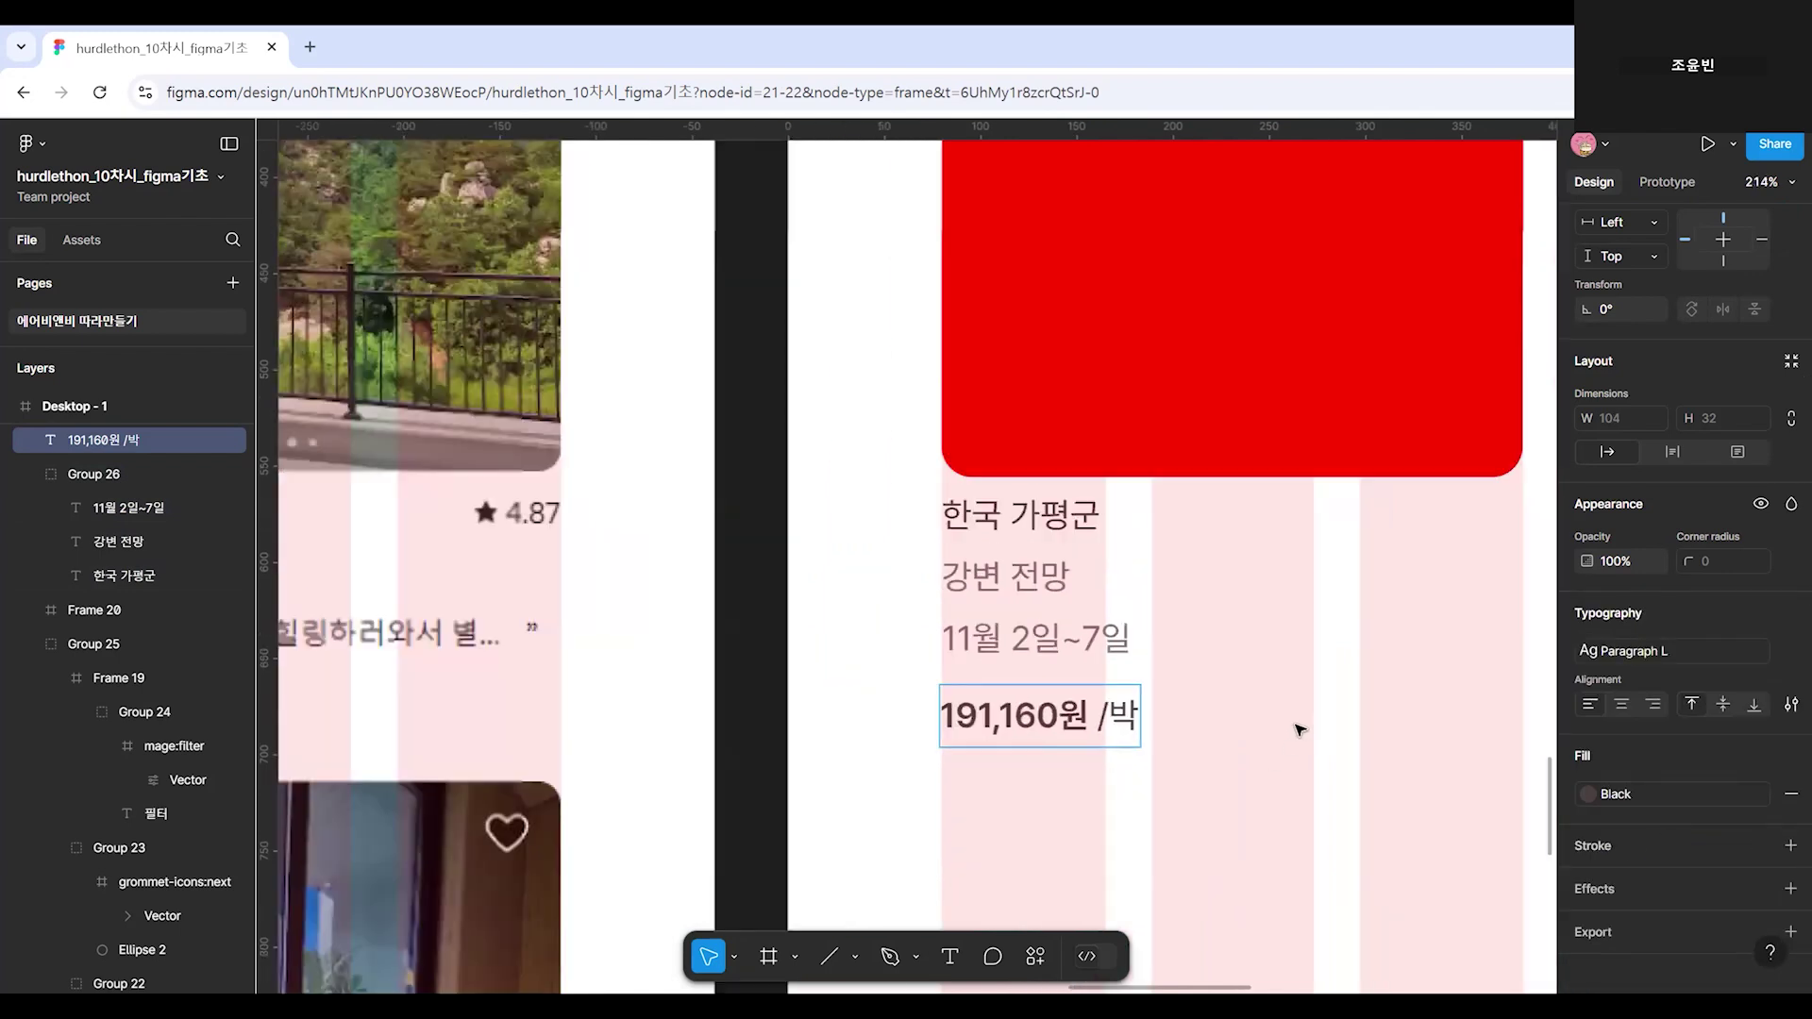
key(Escape)
key(Escape)
scroll(1256, 784, down, 2)
Shift the price line to align its left edge with the text group at X 80, with a spacing of 8 between them.
click(1012, 798)
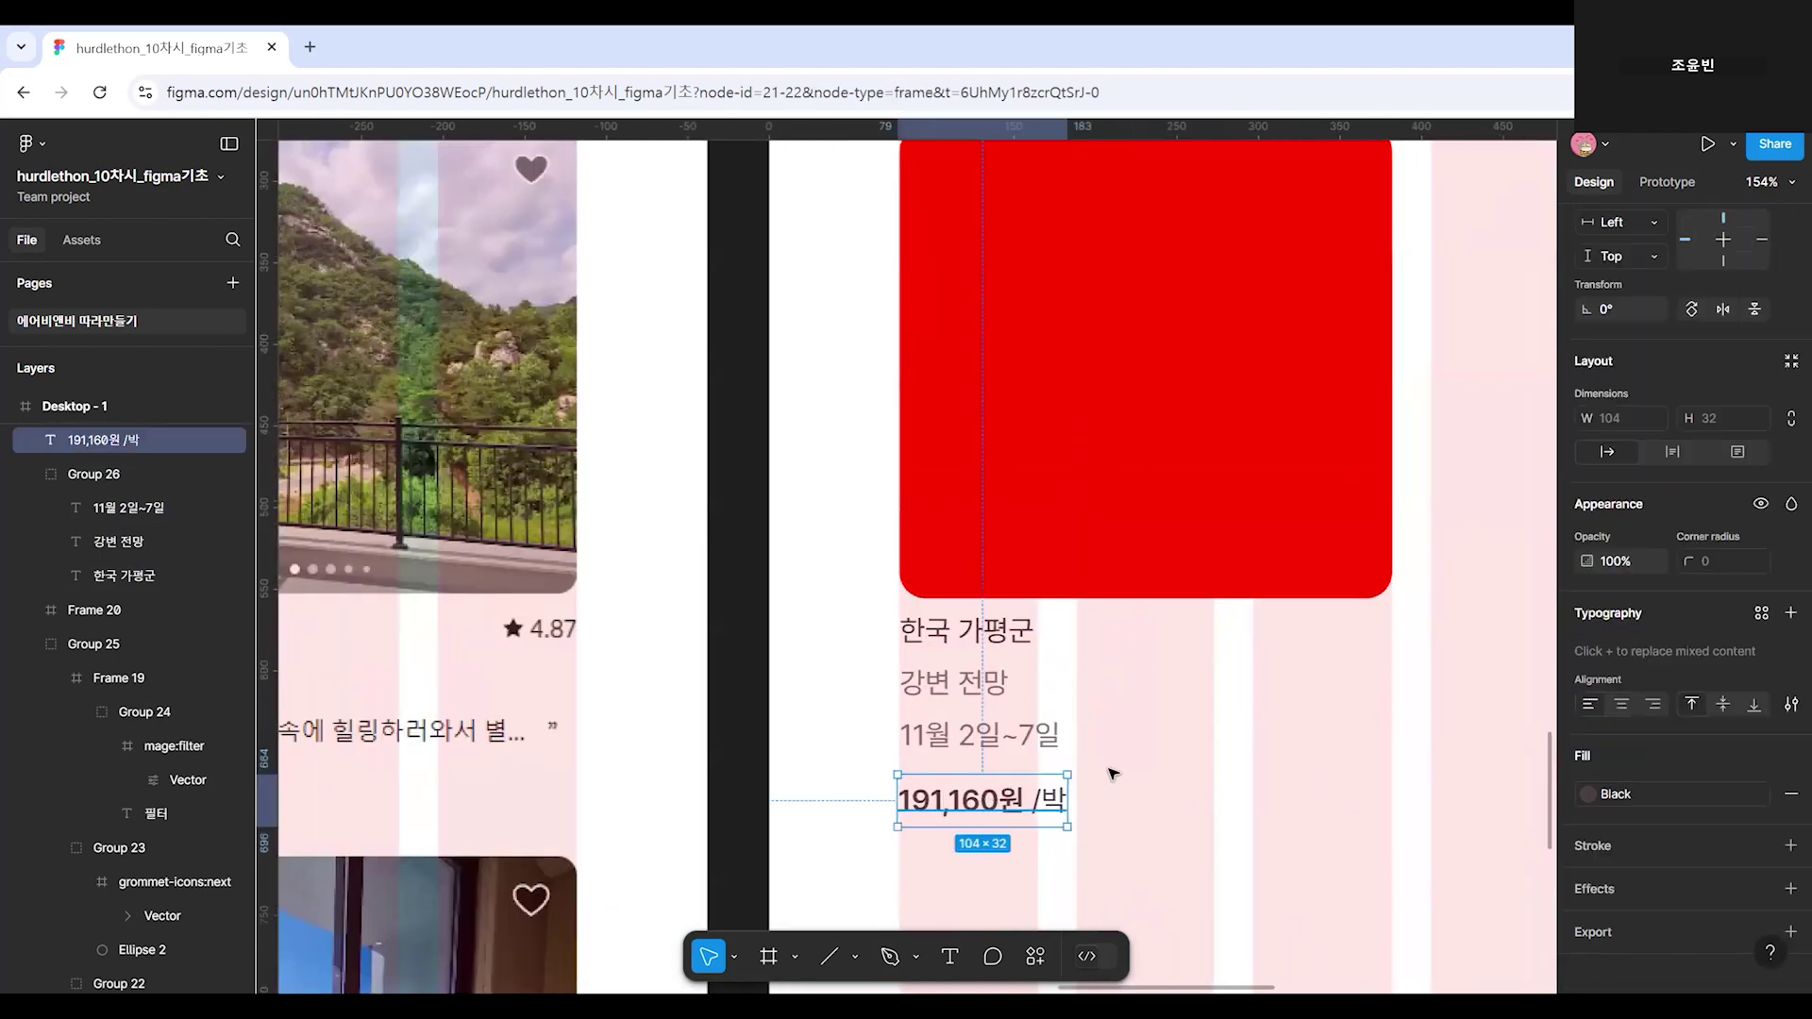
key(Escape)
scroll(1015, 774, down, 2)
click(1015, 753)
click(994, 802)
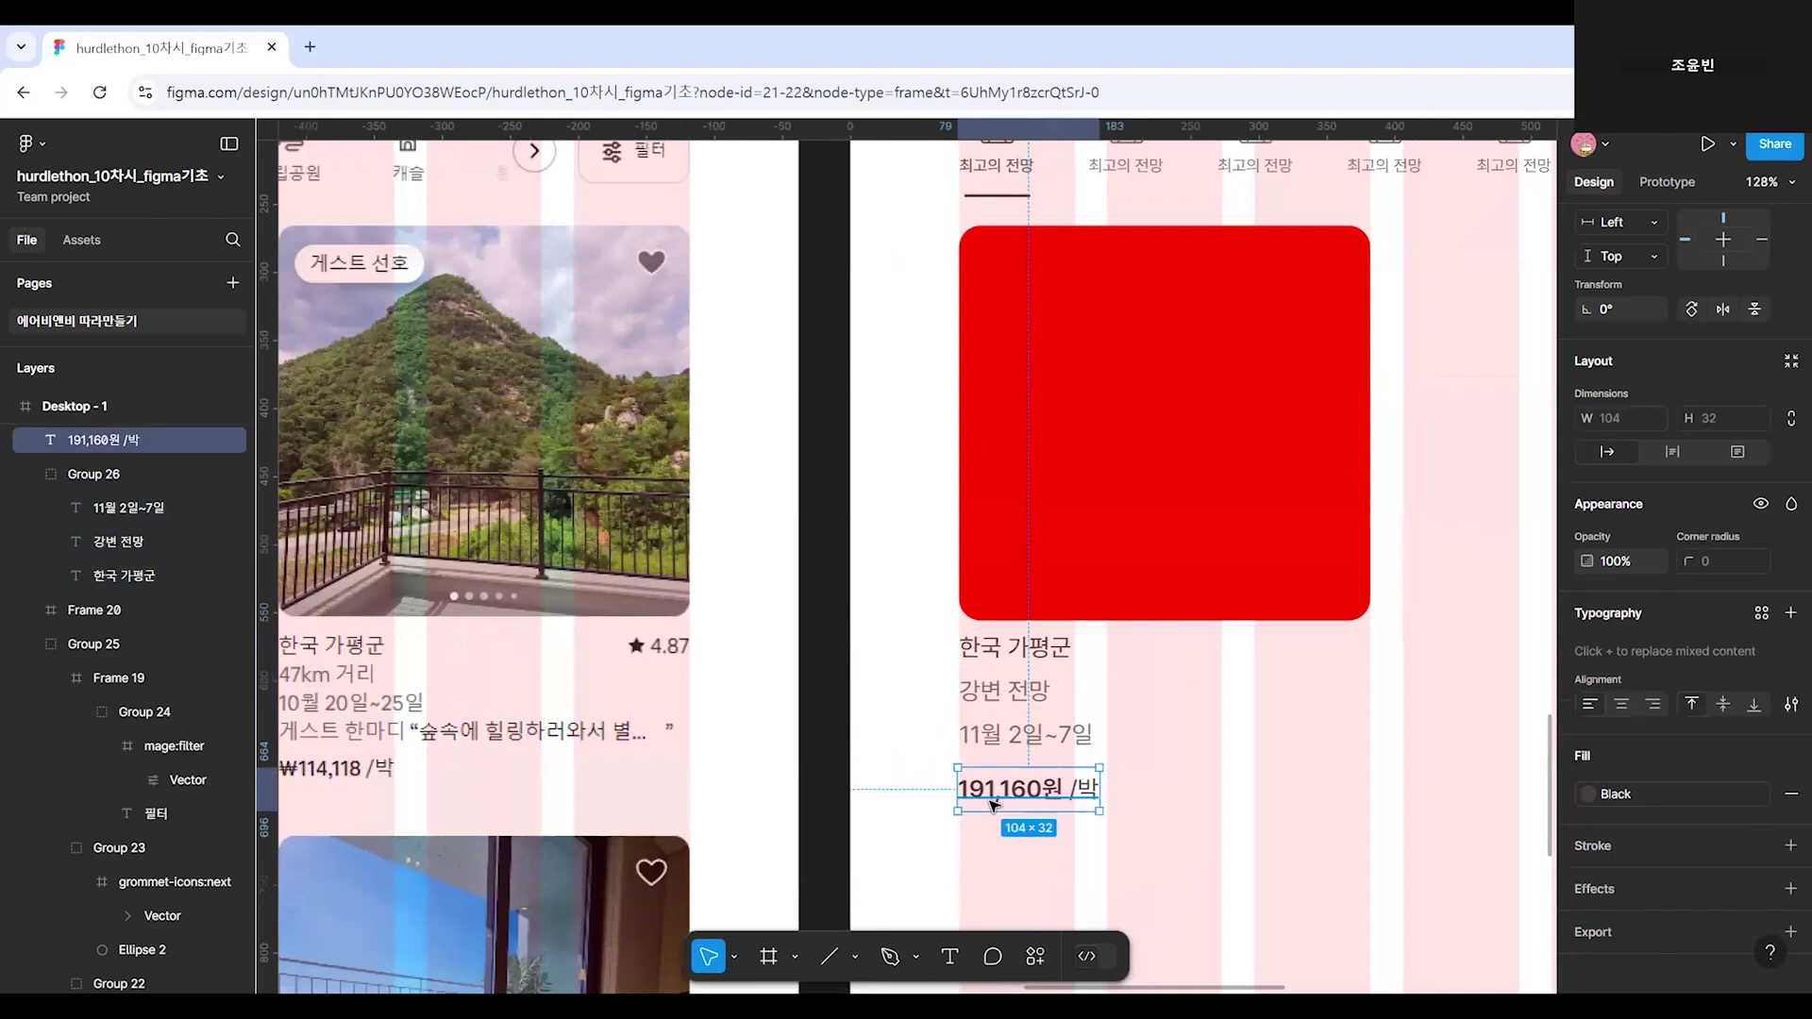
drag(1003, 804, 995, 807)
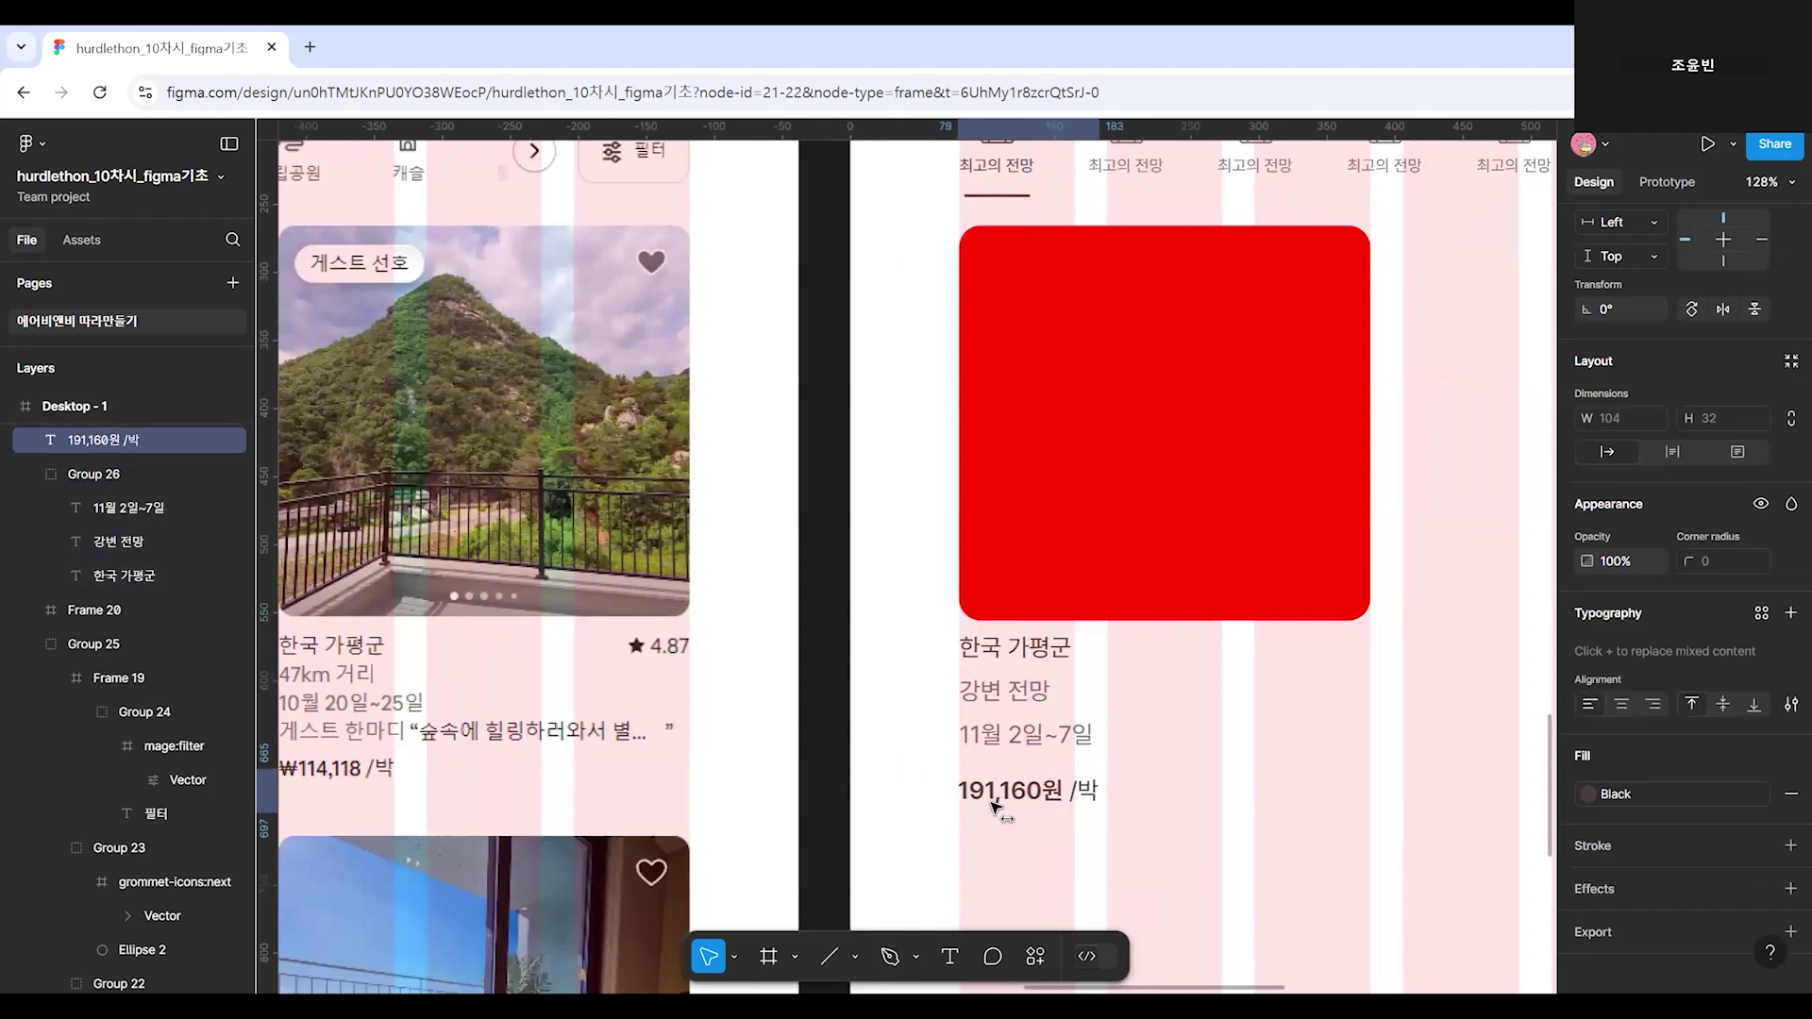
shift+click(1002, 746)
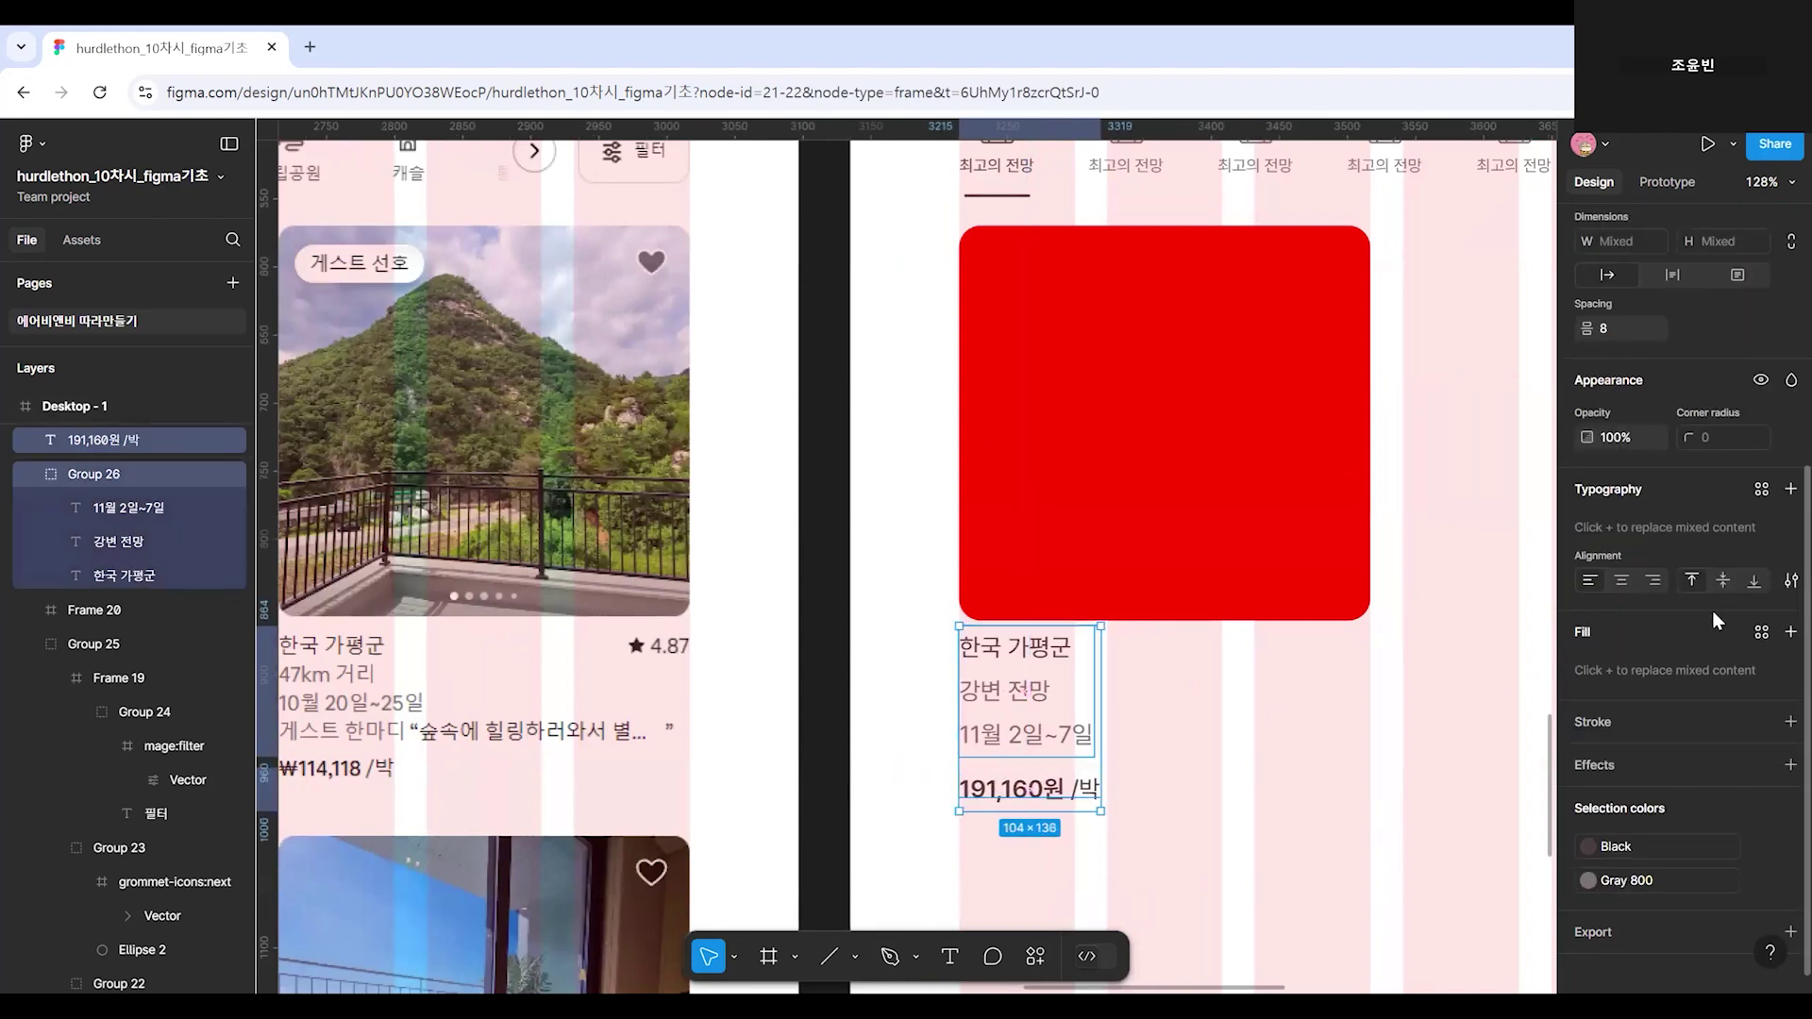
click(1025, 728)
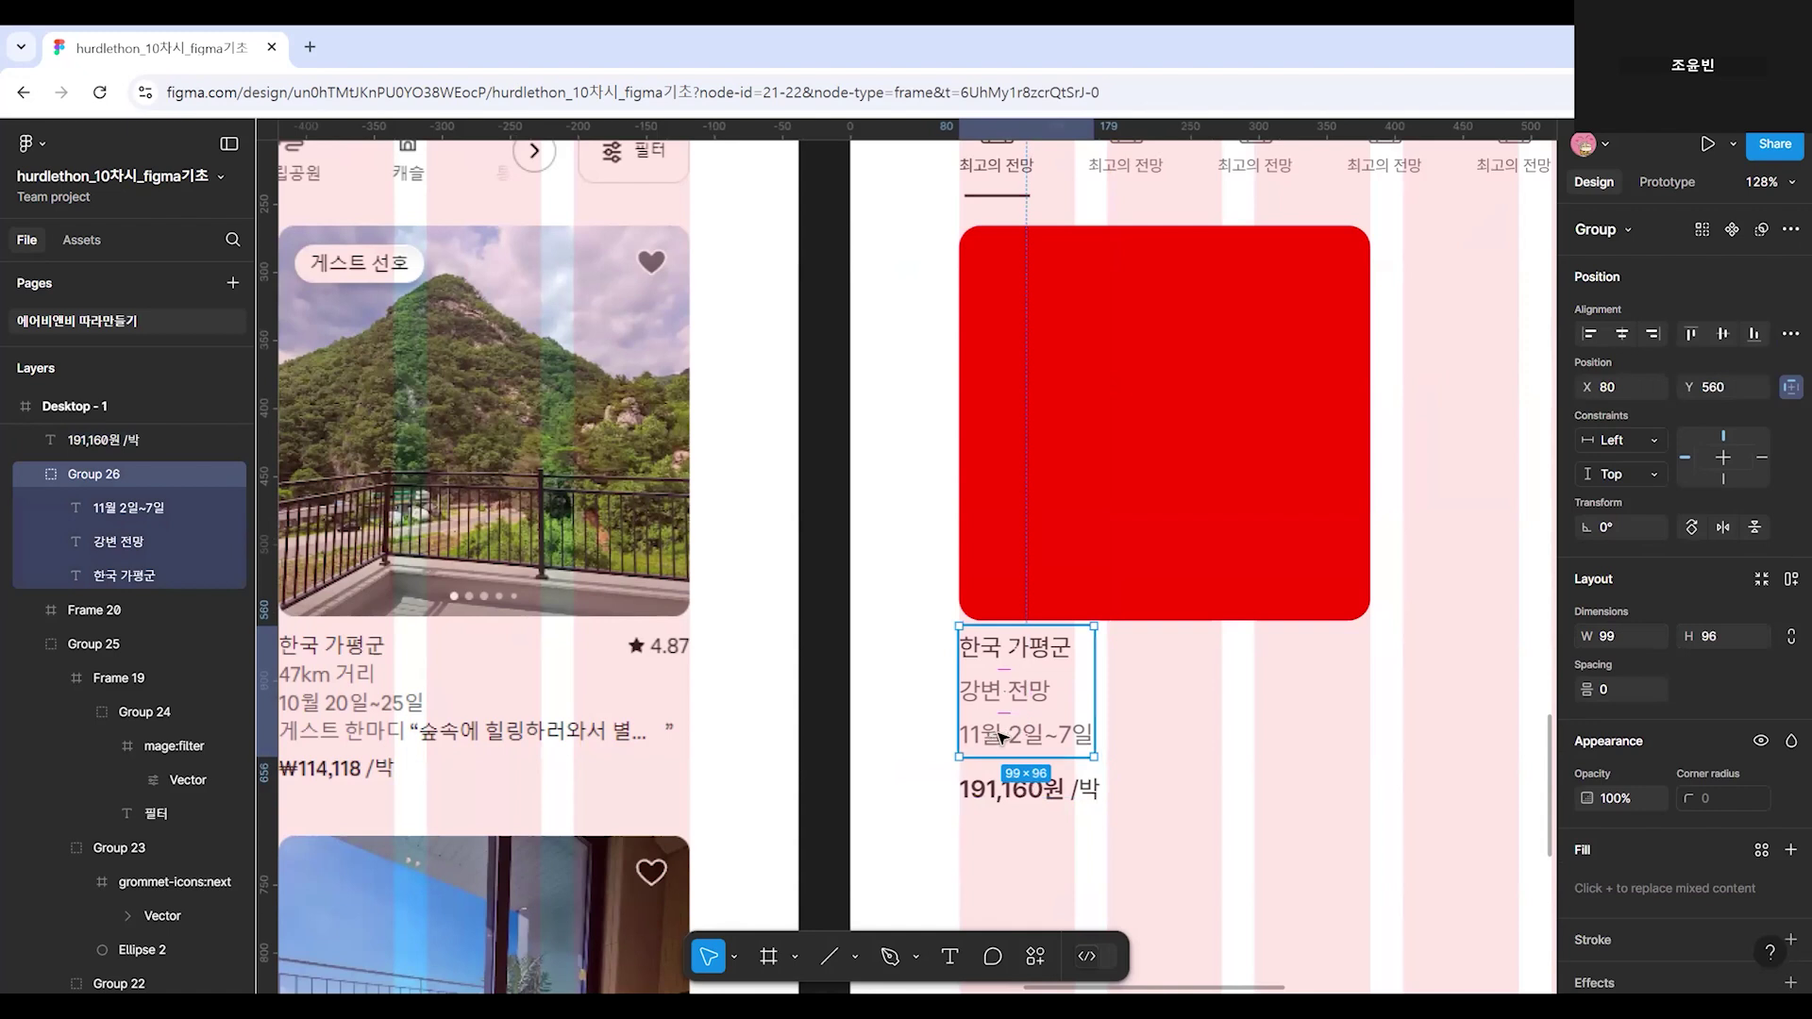
Compare the recreated card's image placeholder and text block with the example's listing cards.
click(1211, 862)
ctrl+scroll(1218, 745, down, 3)
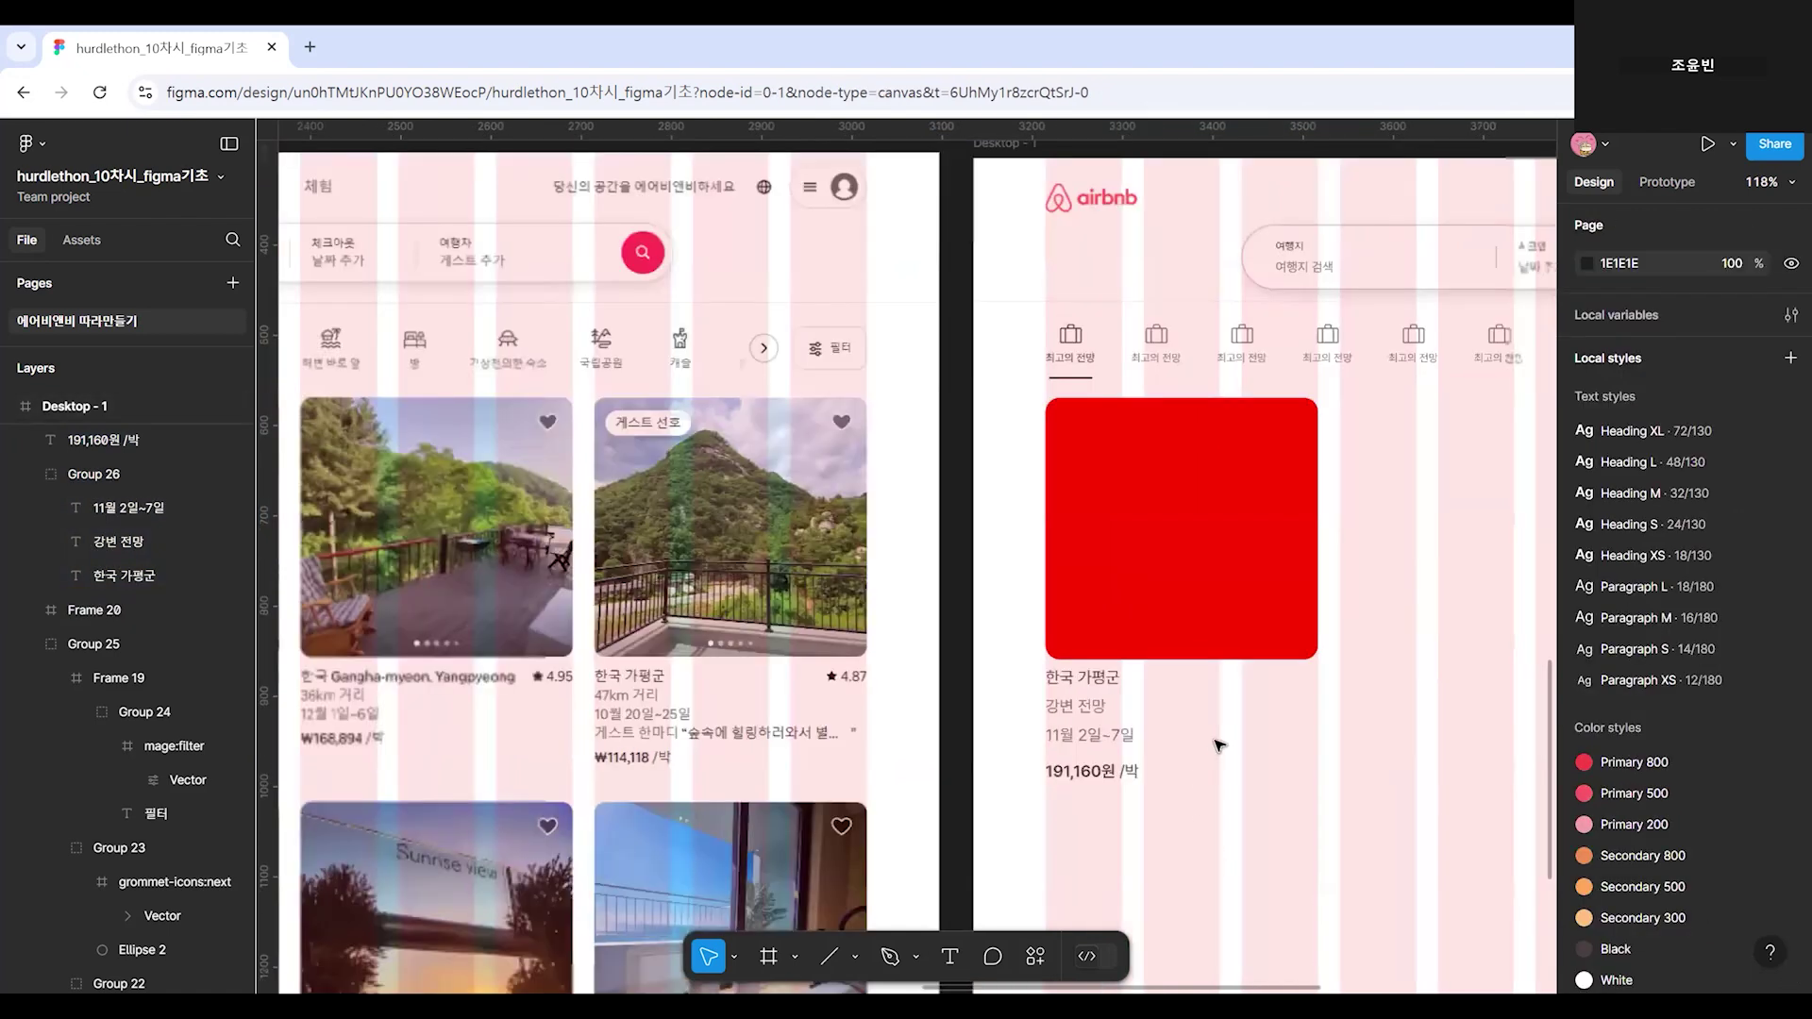
ctrl+scroll(1218, 746, down, 5)
ctrl+scroll(1219, 748, up, 1)
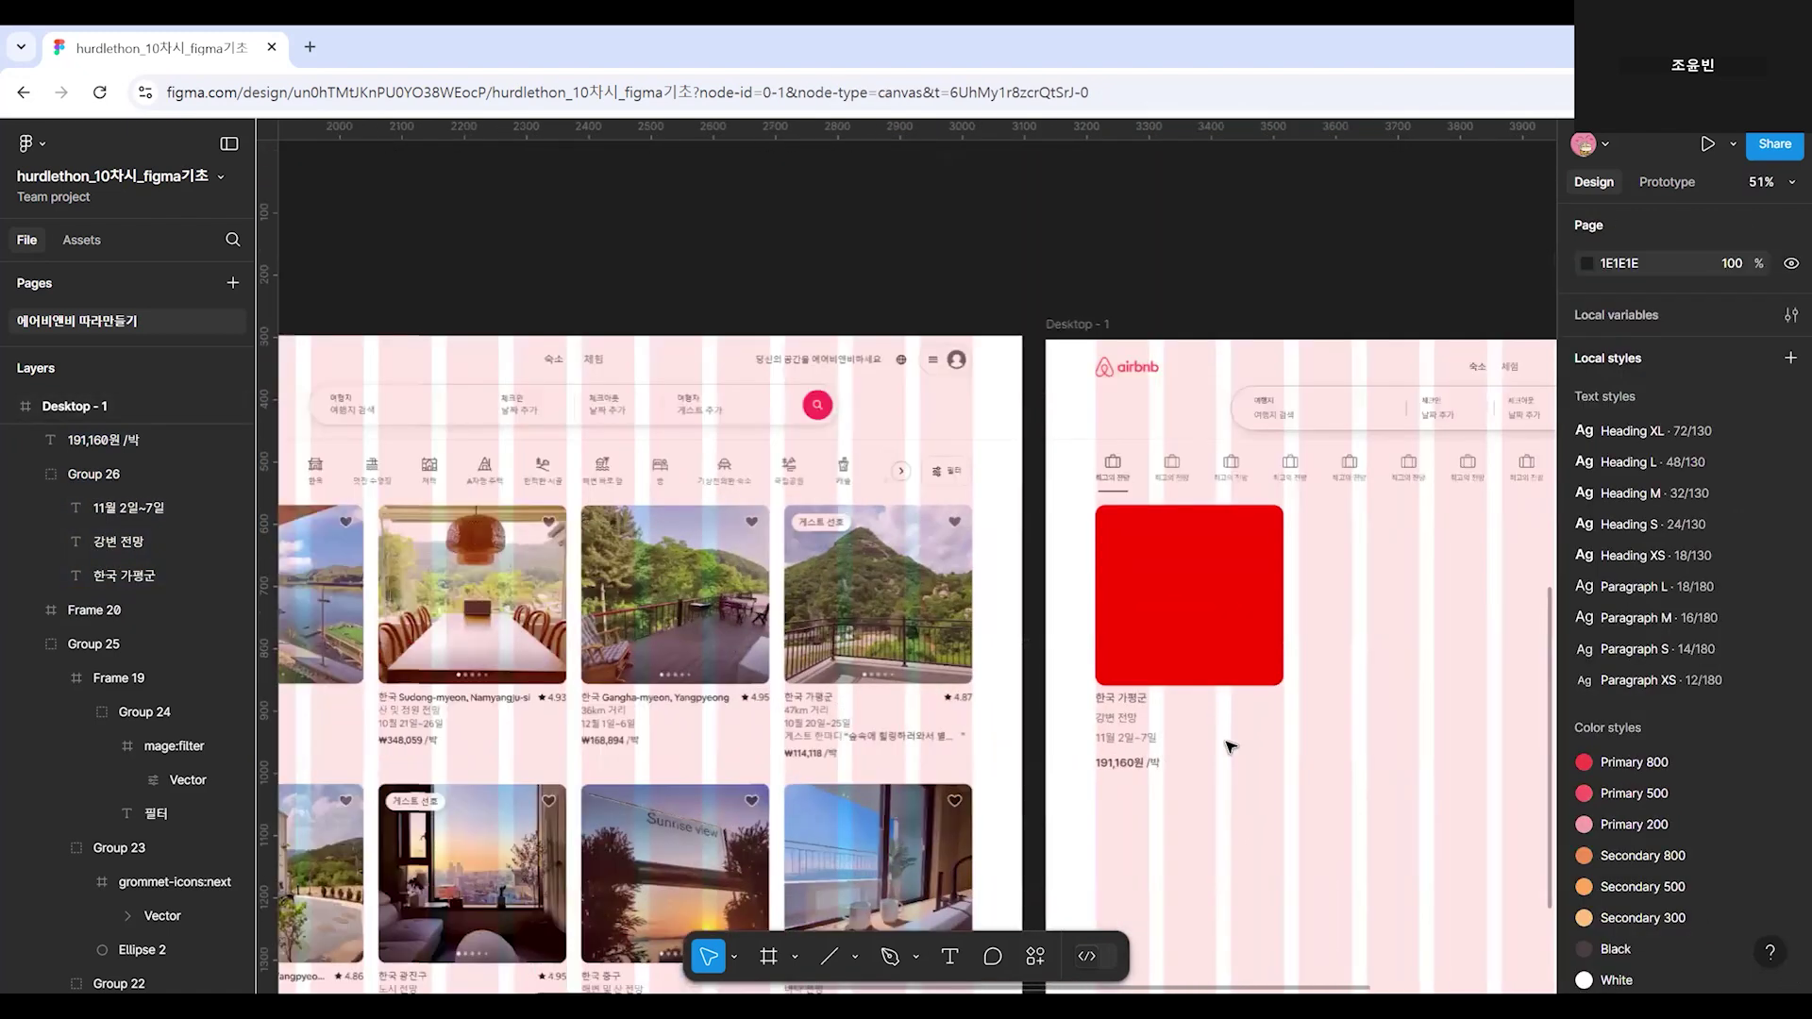
ctrl+scroll(1212, 616, up, 1)
click(1204, 607)
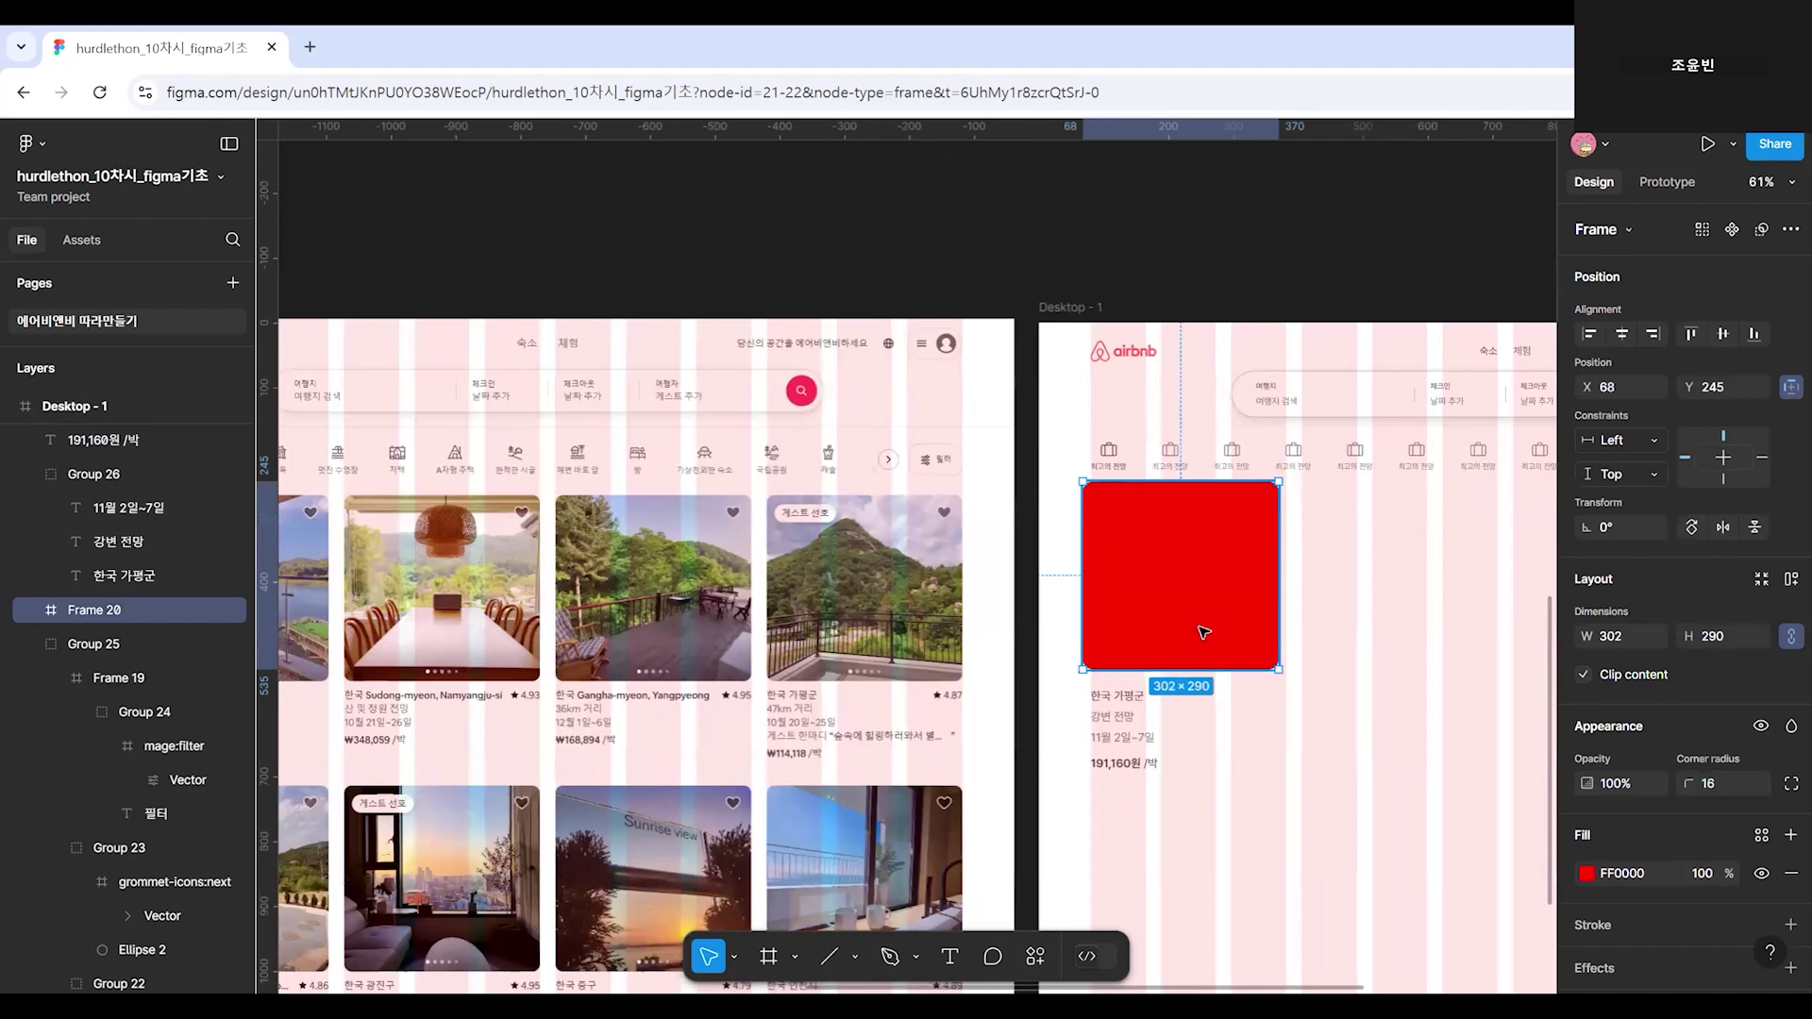
key(Escape)
ctrl+scroll(1206, 639, up, 1)
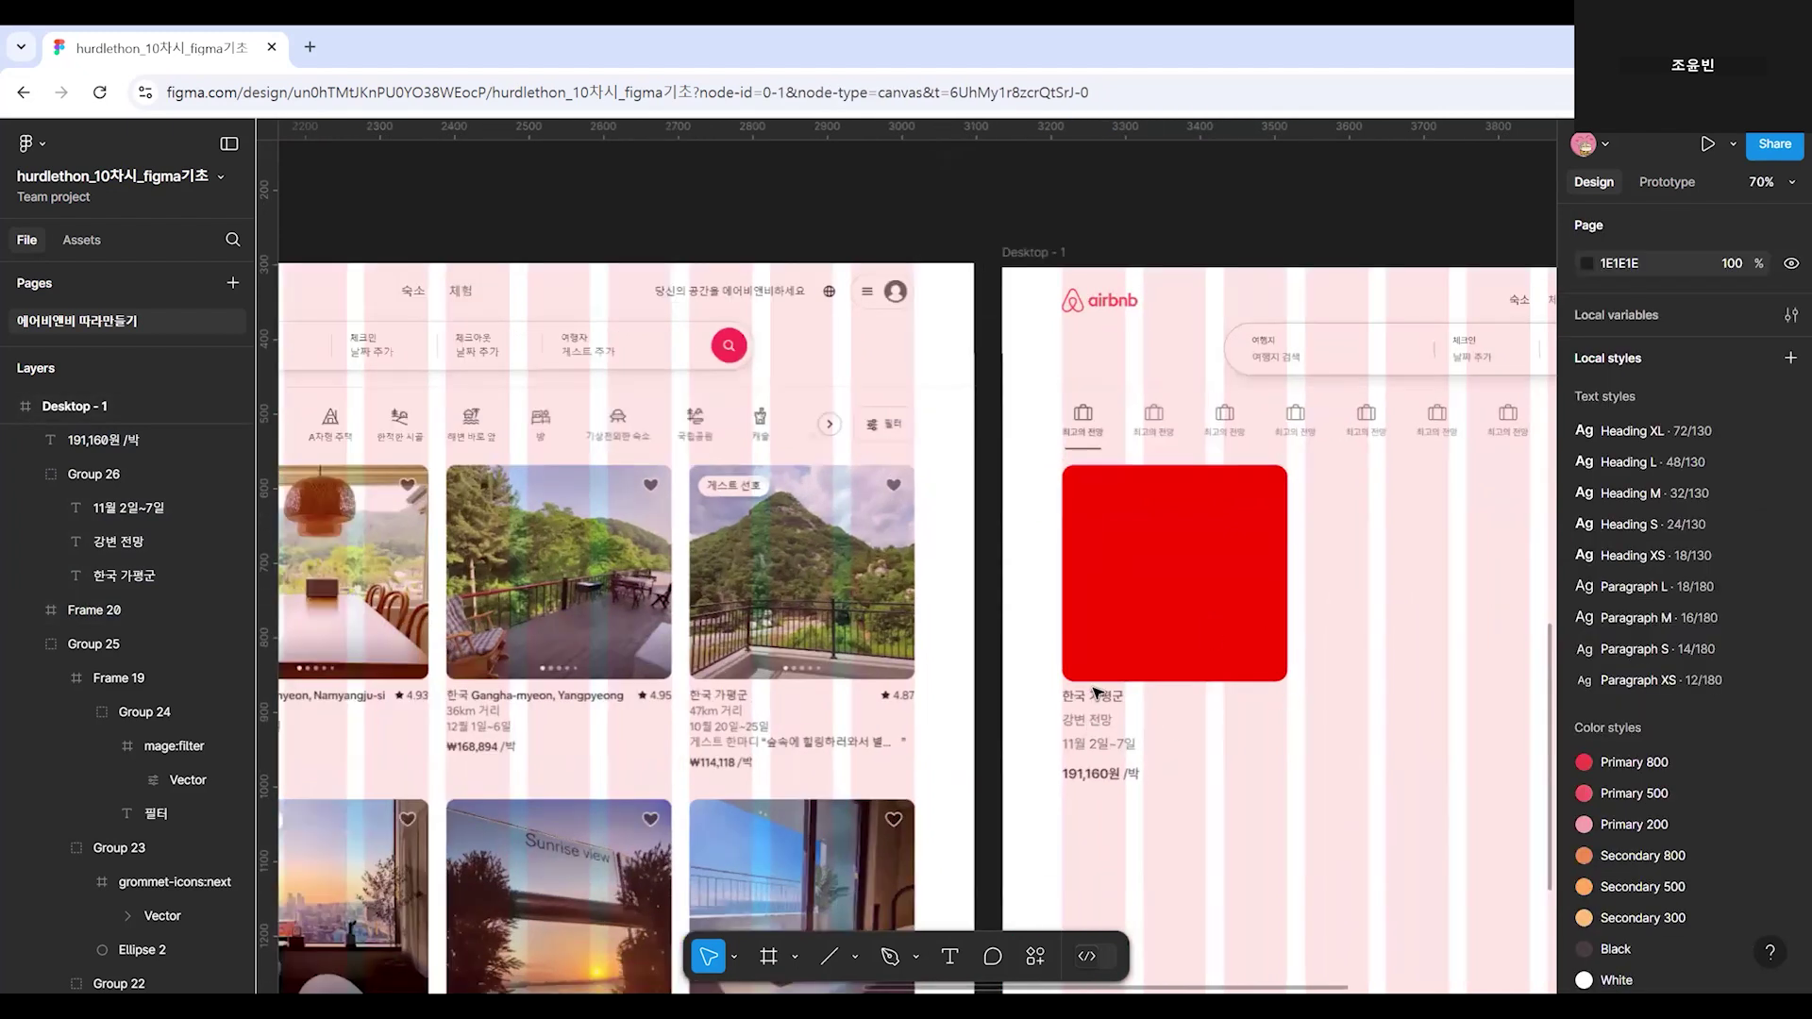
Search the plugins for "unsplash" and run the Unsplash plugin for the card's red image placeholder.
click(1213, 656)
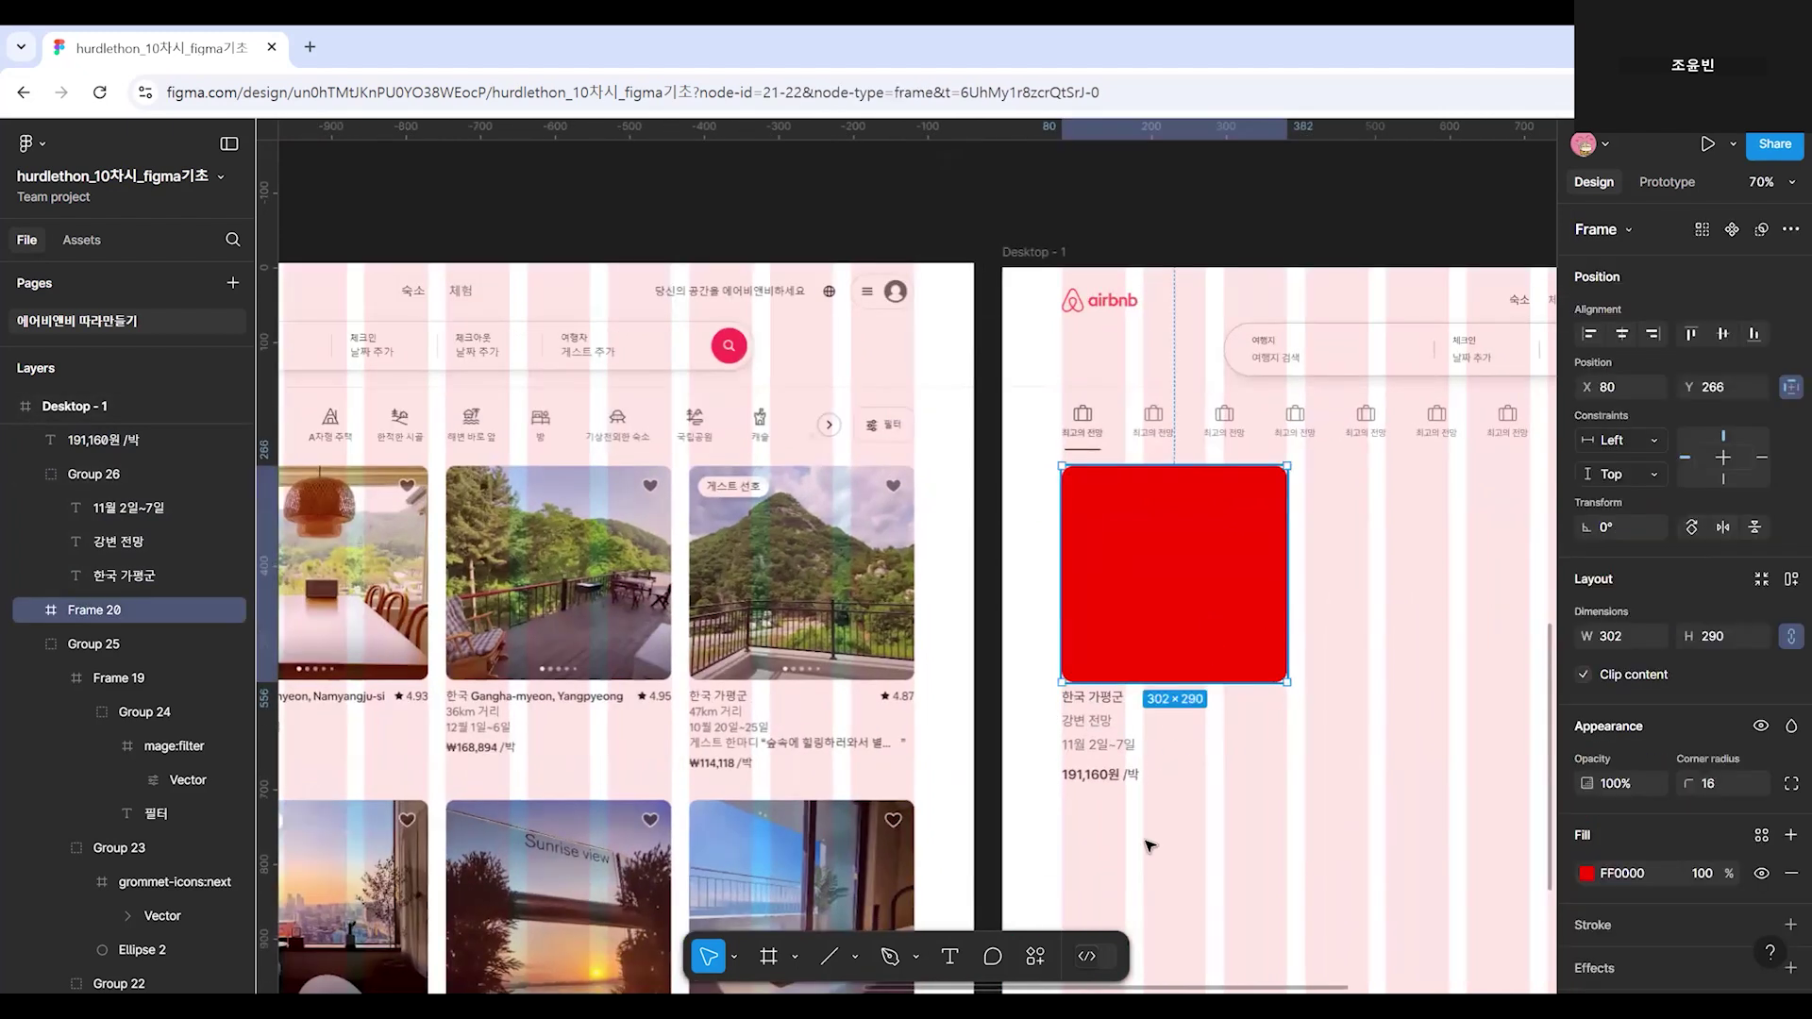
click(1037, 958)
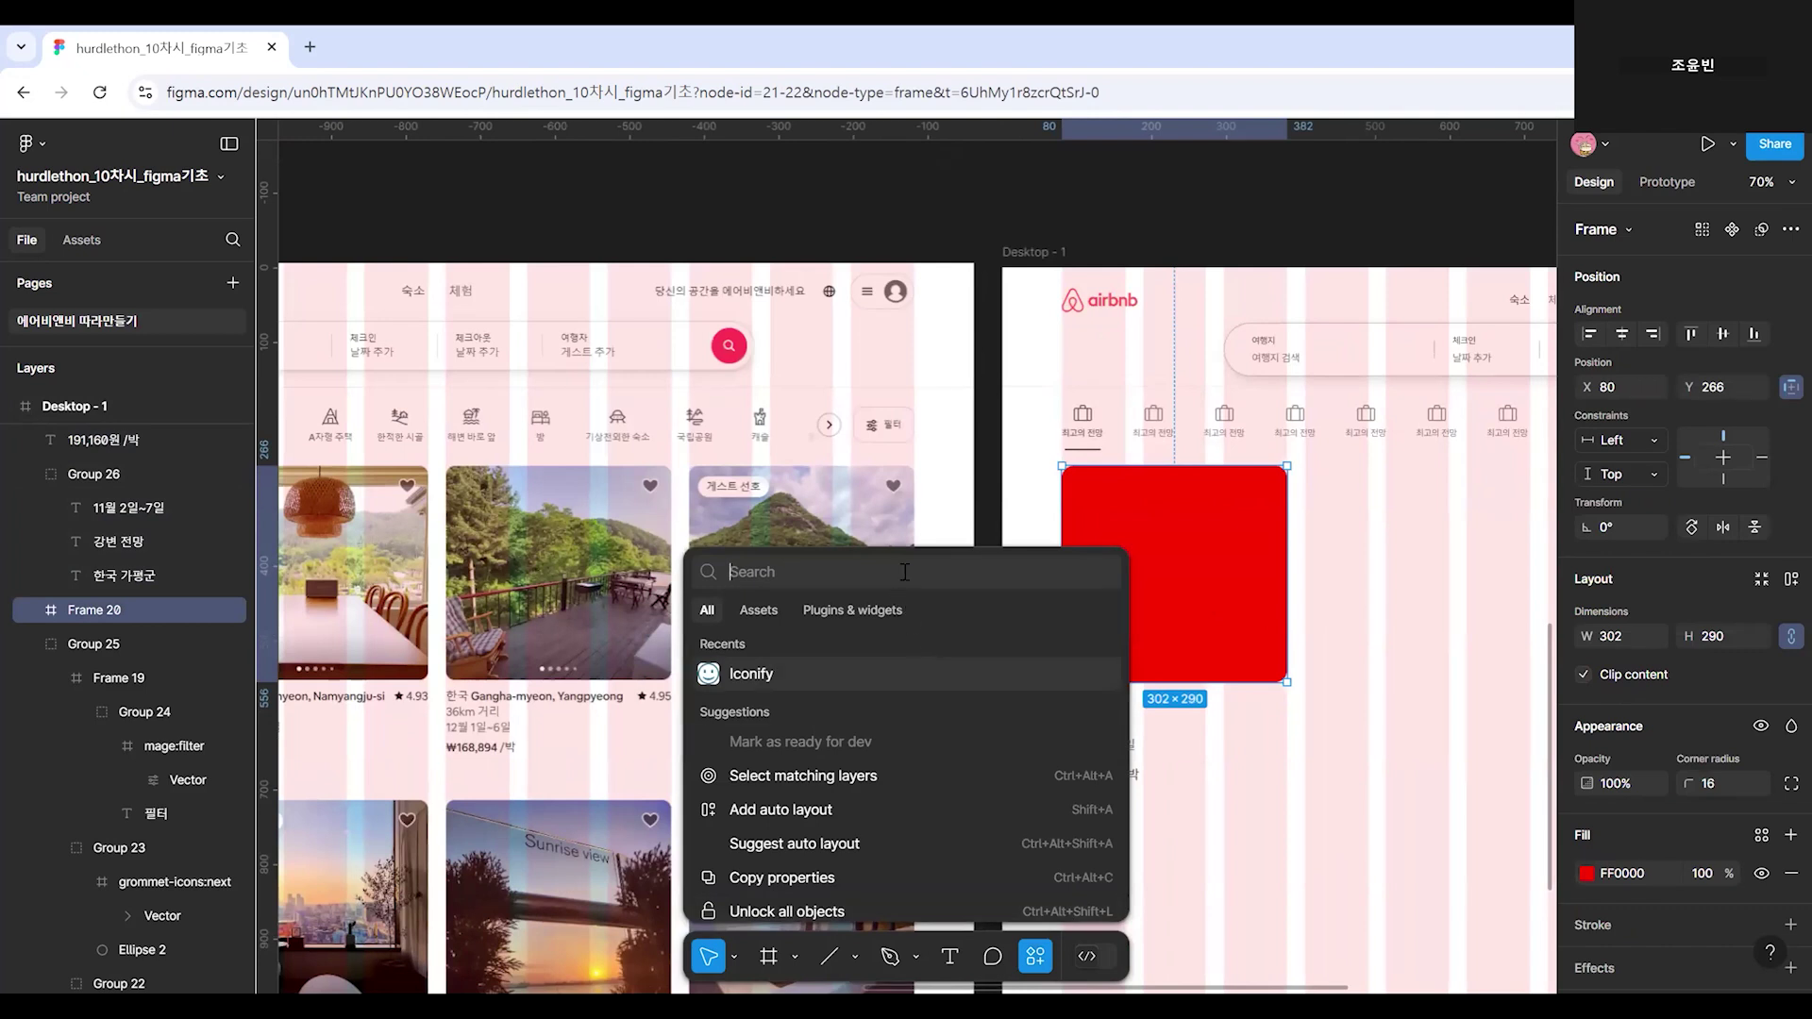
text(ㅕ)
key(BackSpace)
text(unsp)
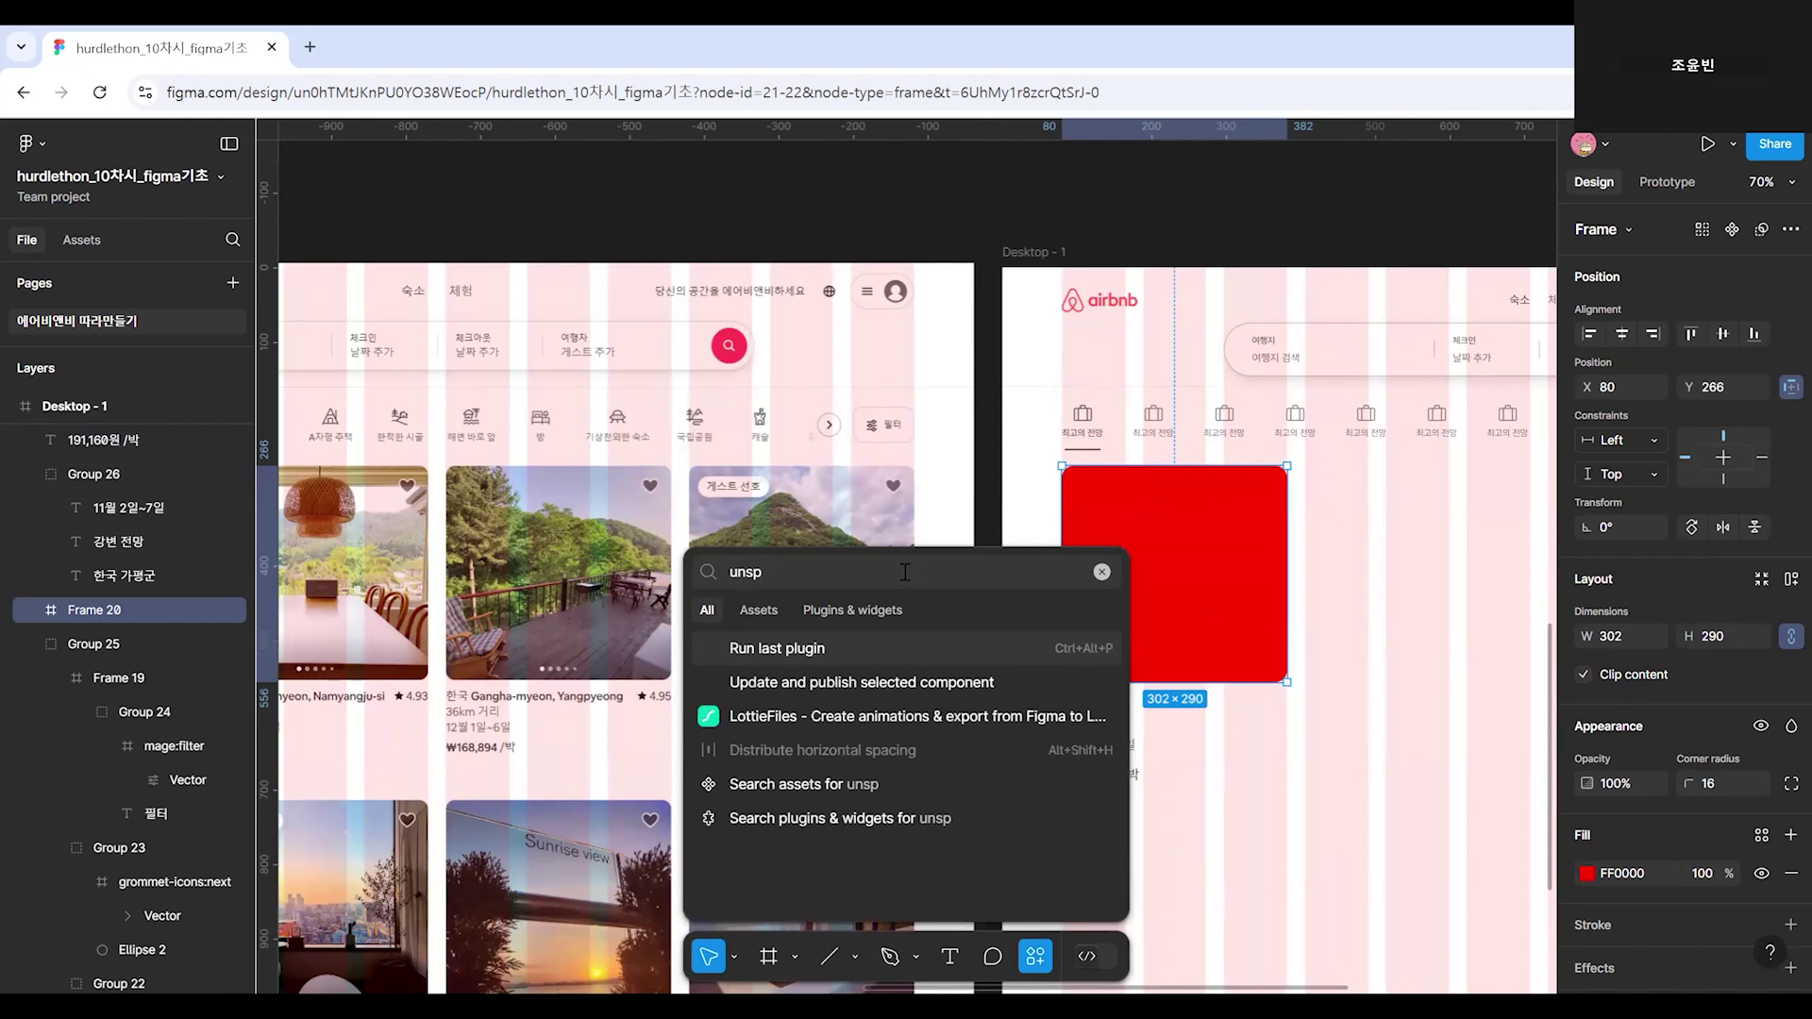
text(lash)
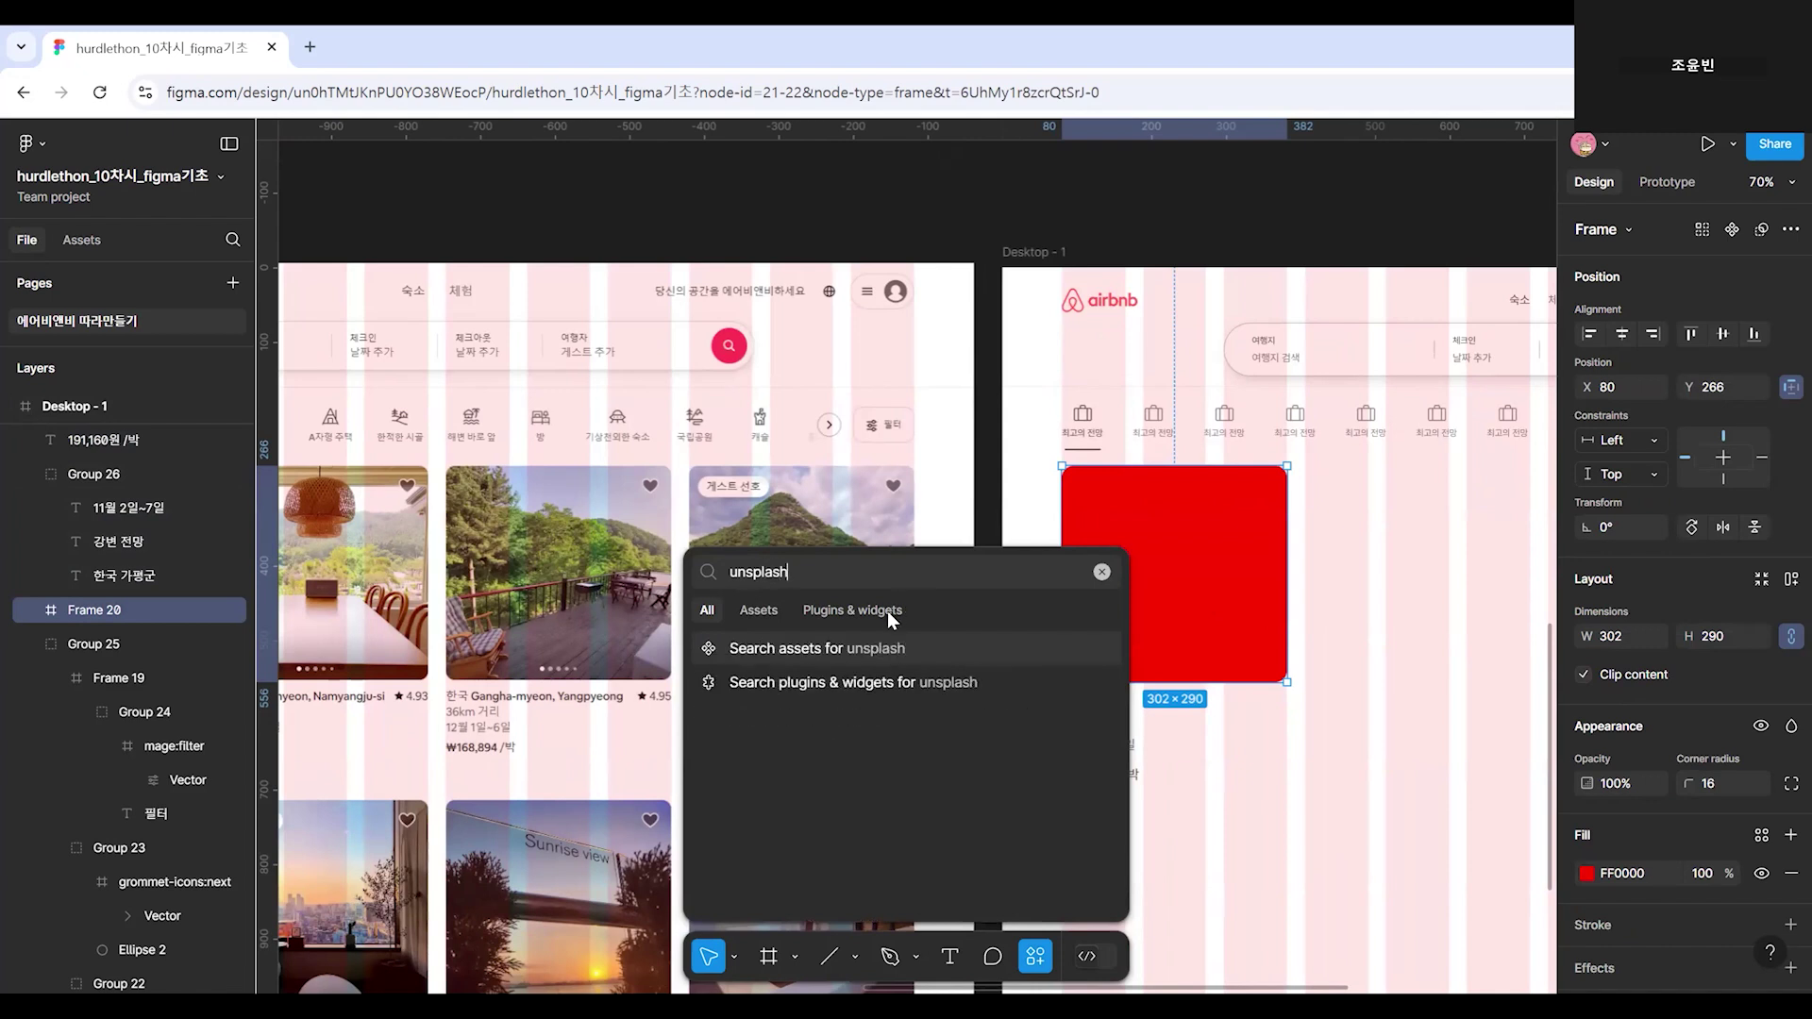
click(888, 612)
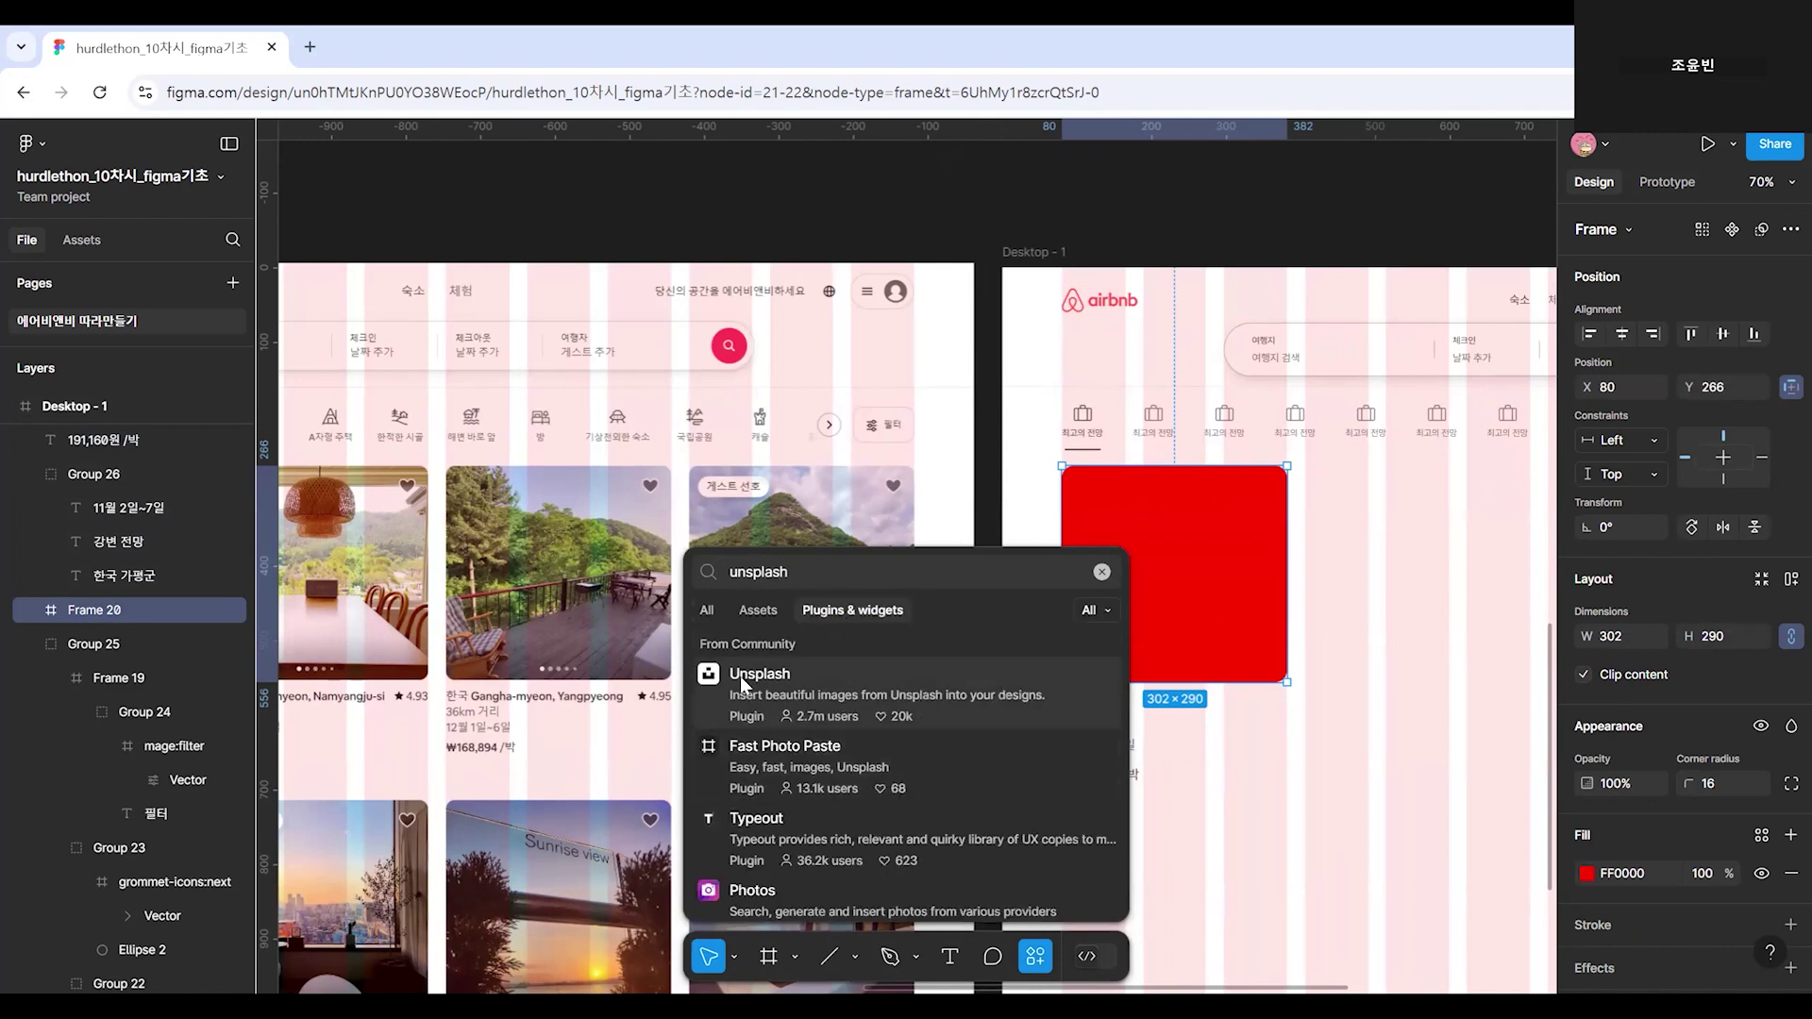
click(743, 680)
click(1093, 906)
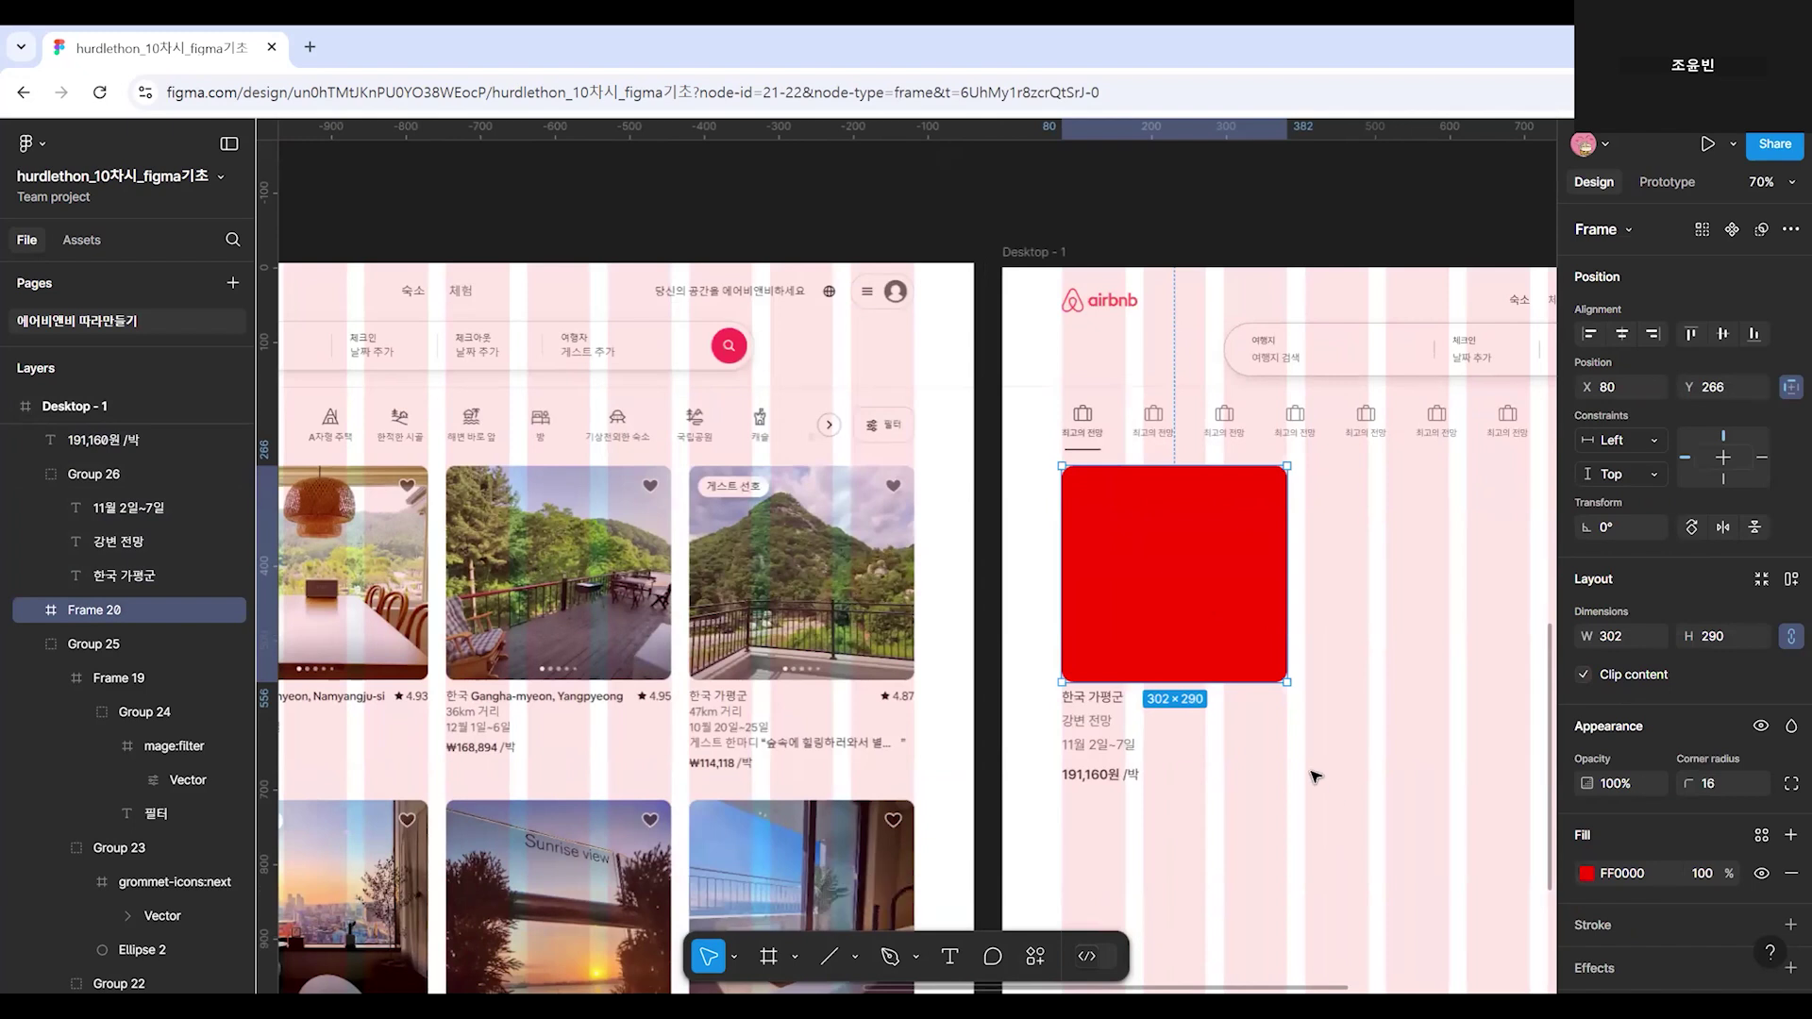
Browse the editorial photos in Unsplash and search its library for "lake".
drag(916, 241, 534, 253)
scroll(412, 758, down, 15)
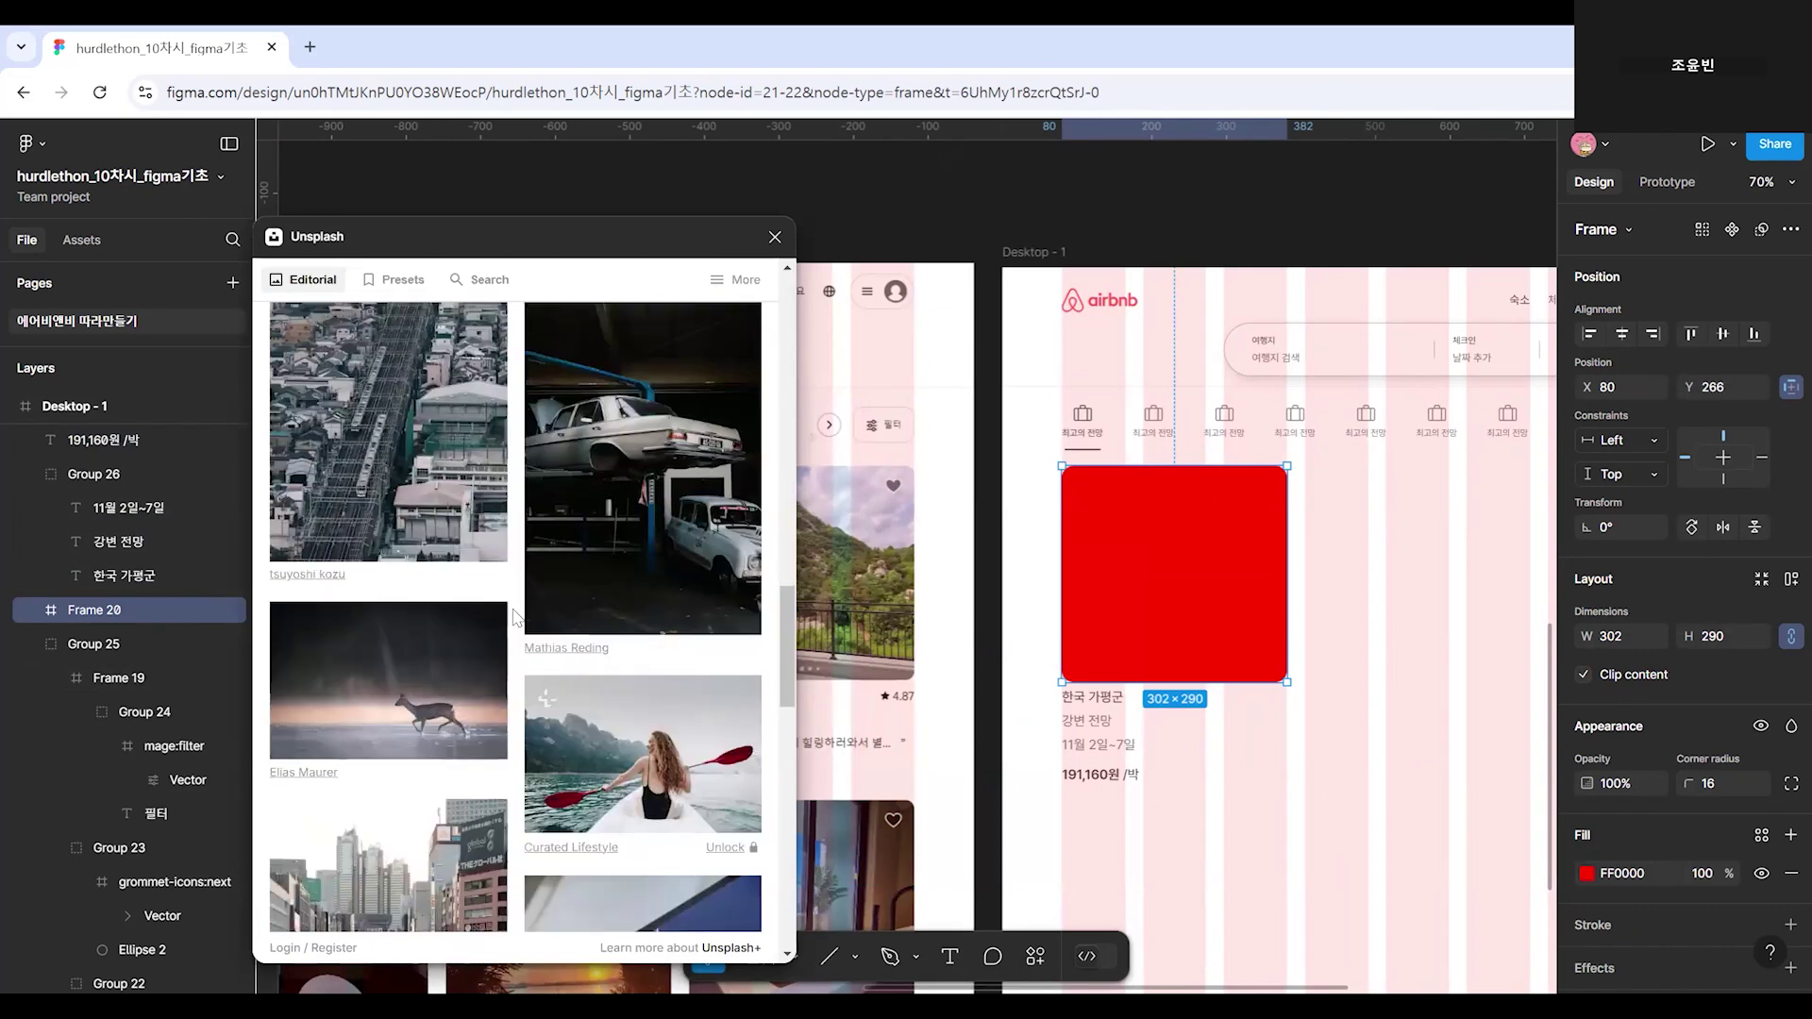
scroll(515, 619, up, 5)
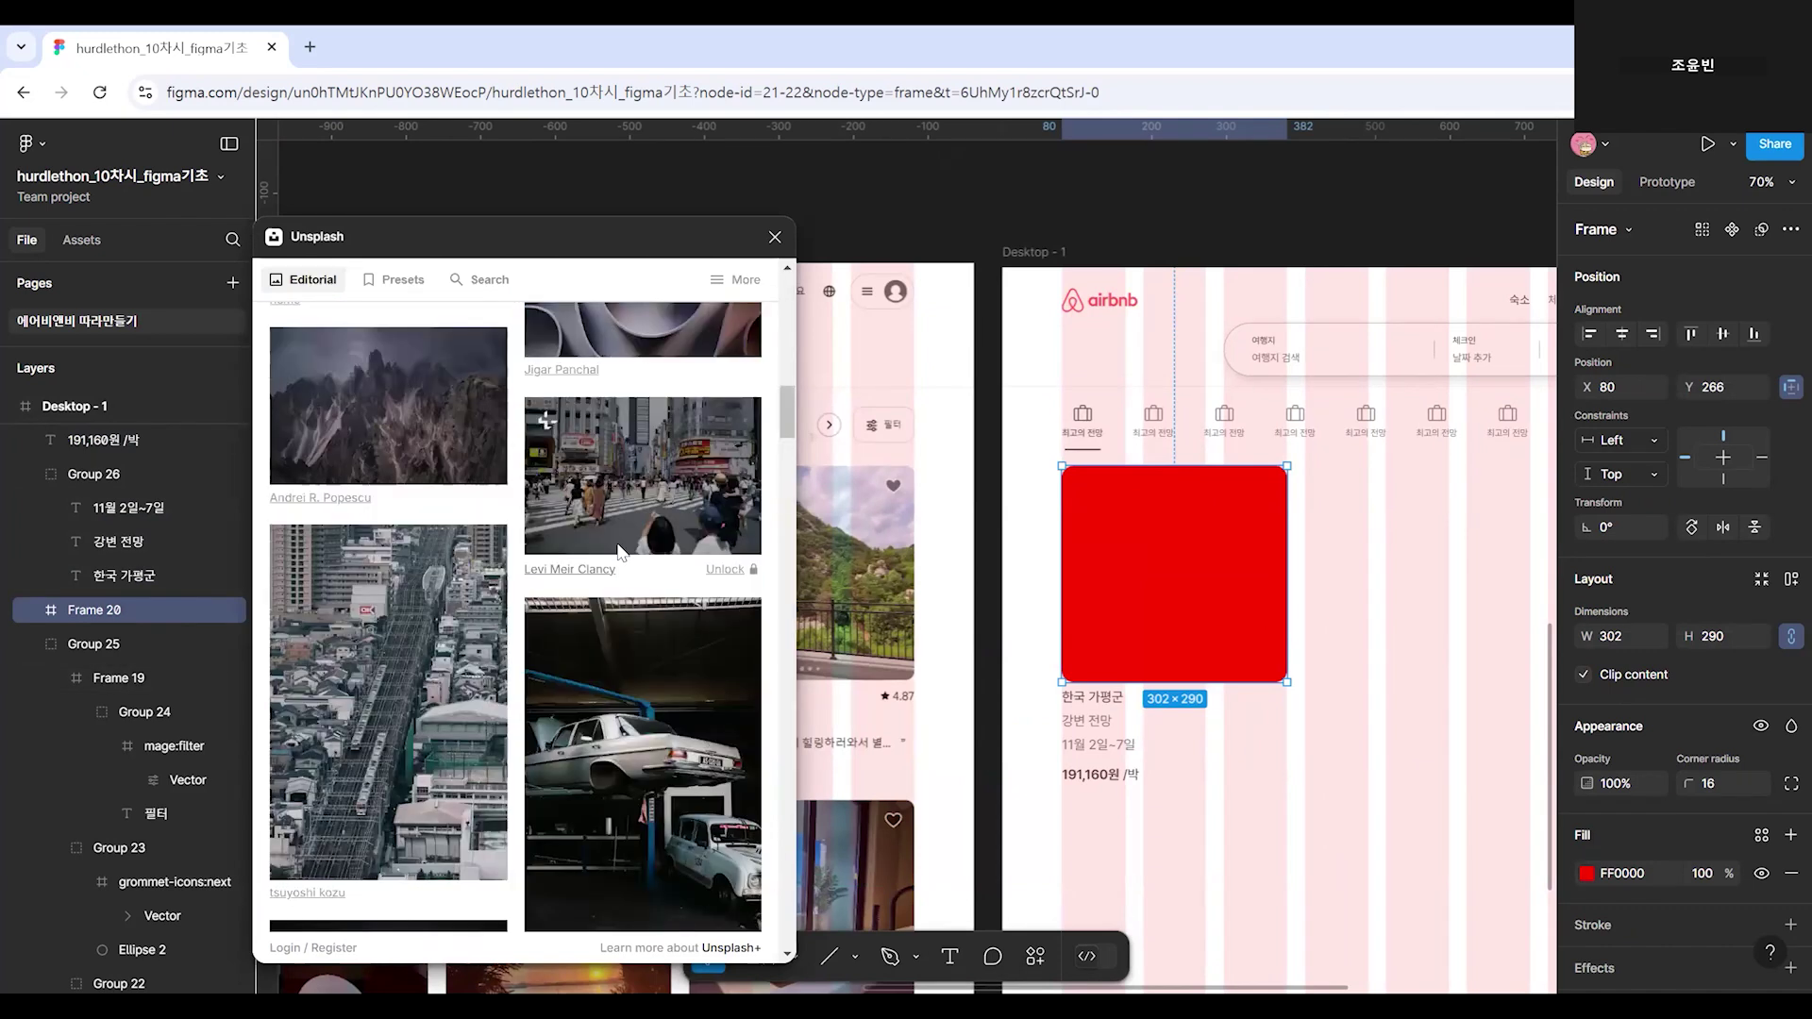
scroll(623, 548, up, 5)
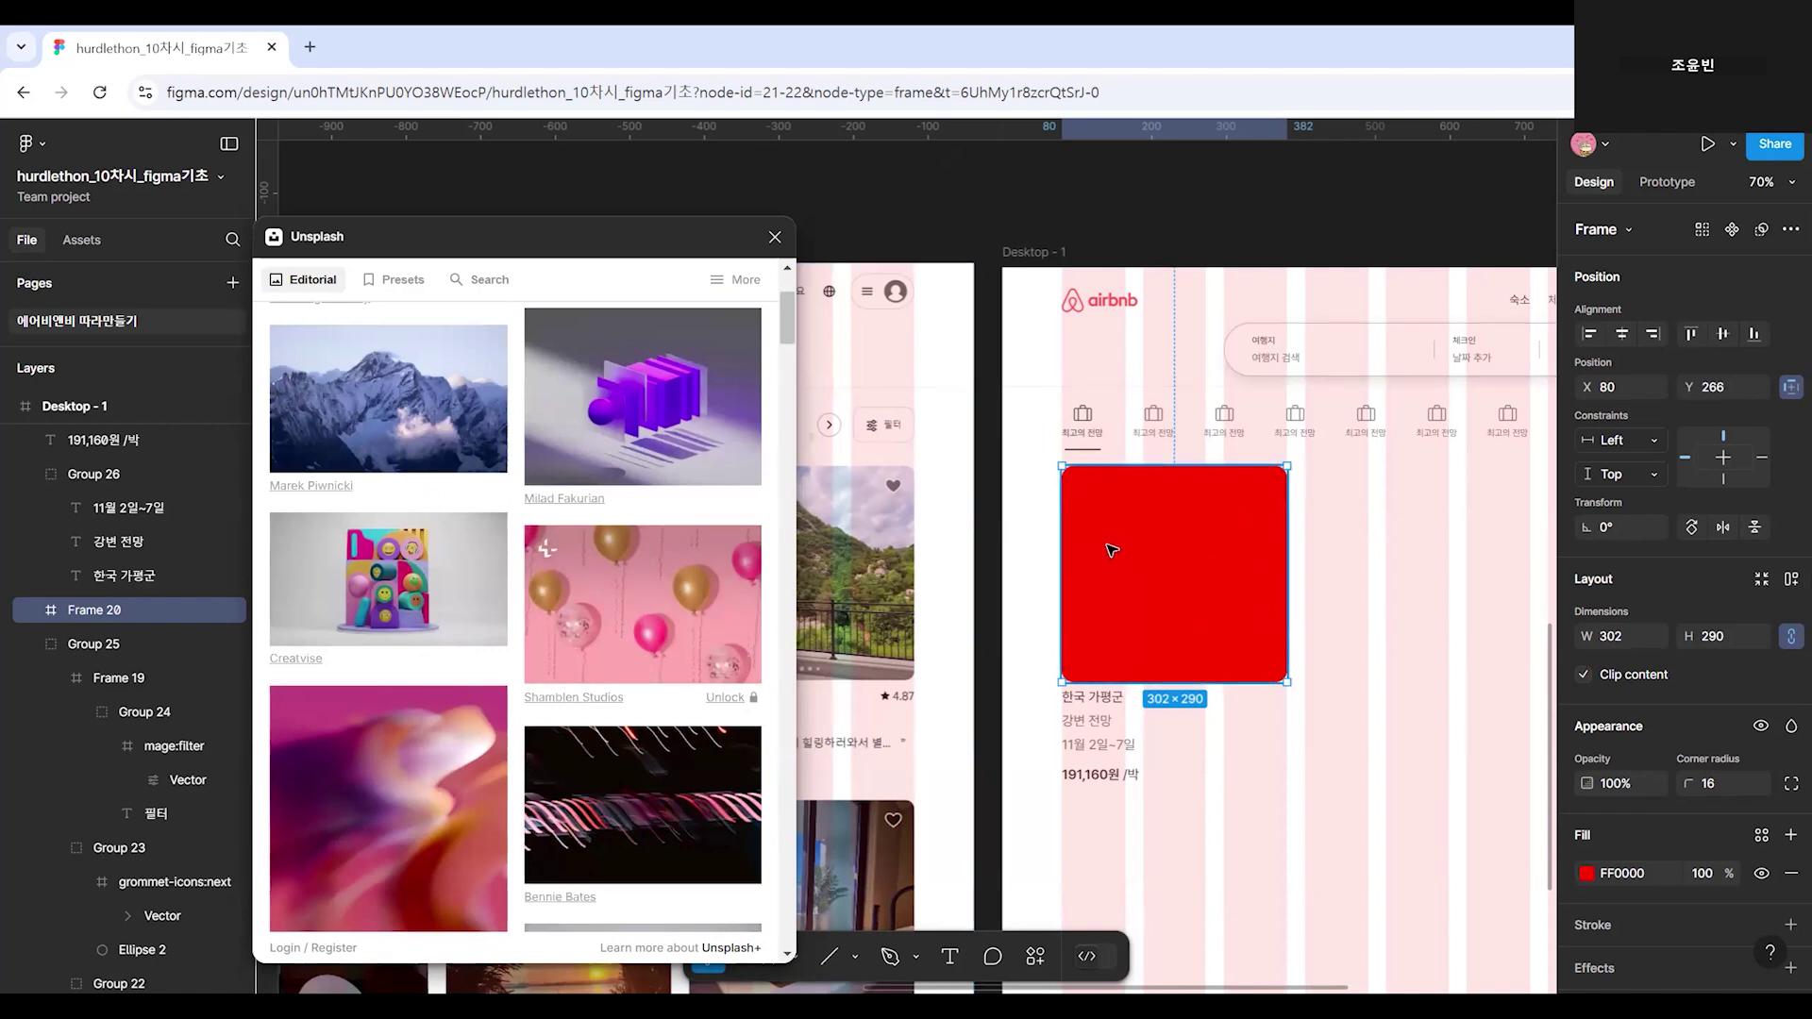
scroll(648, 602, down, 3)
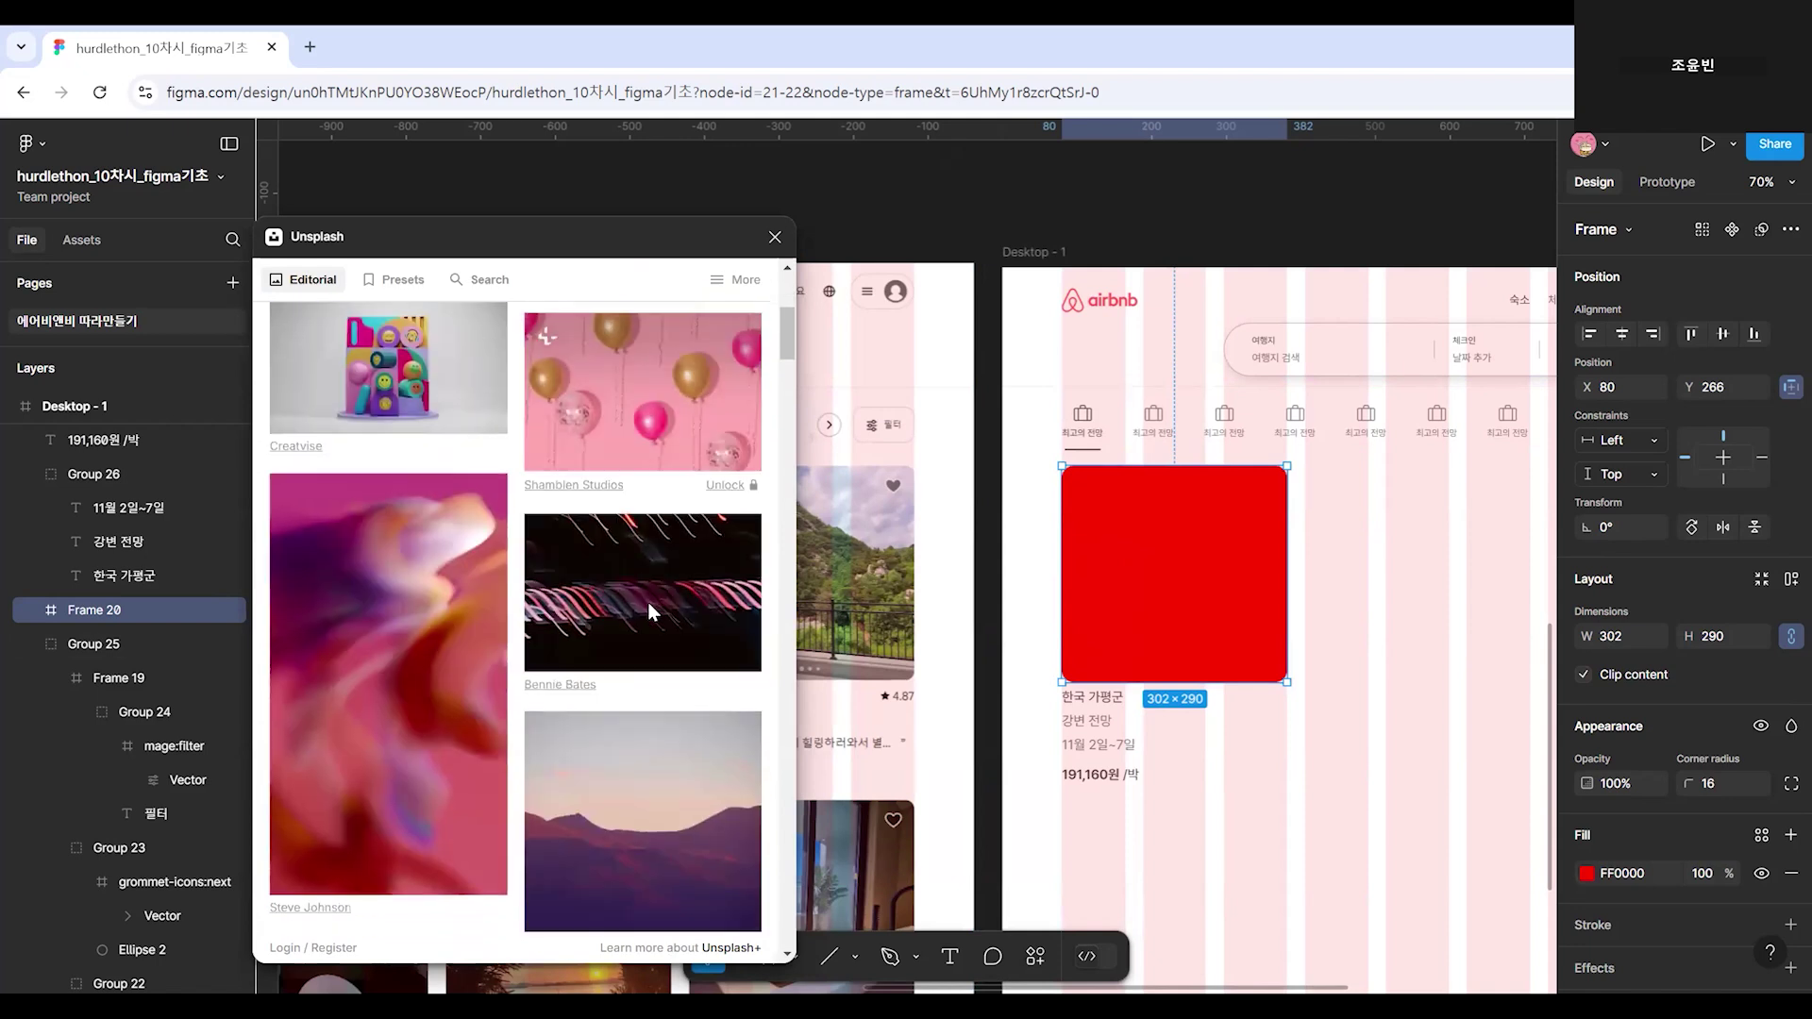
scroll(682, 642, up, 5)
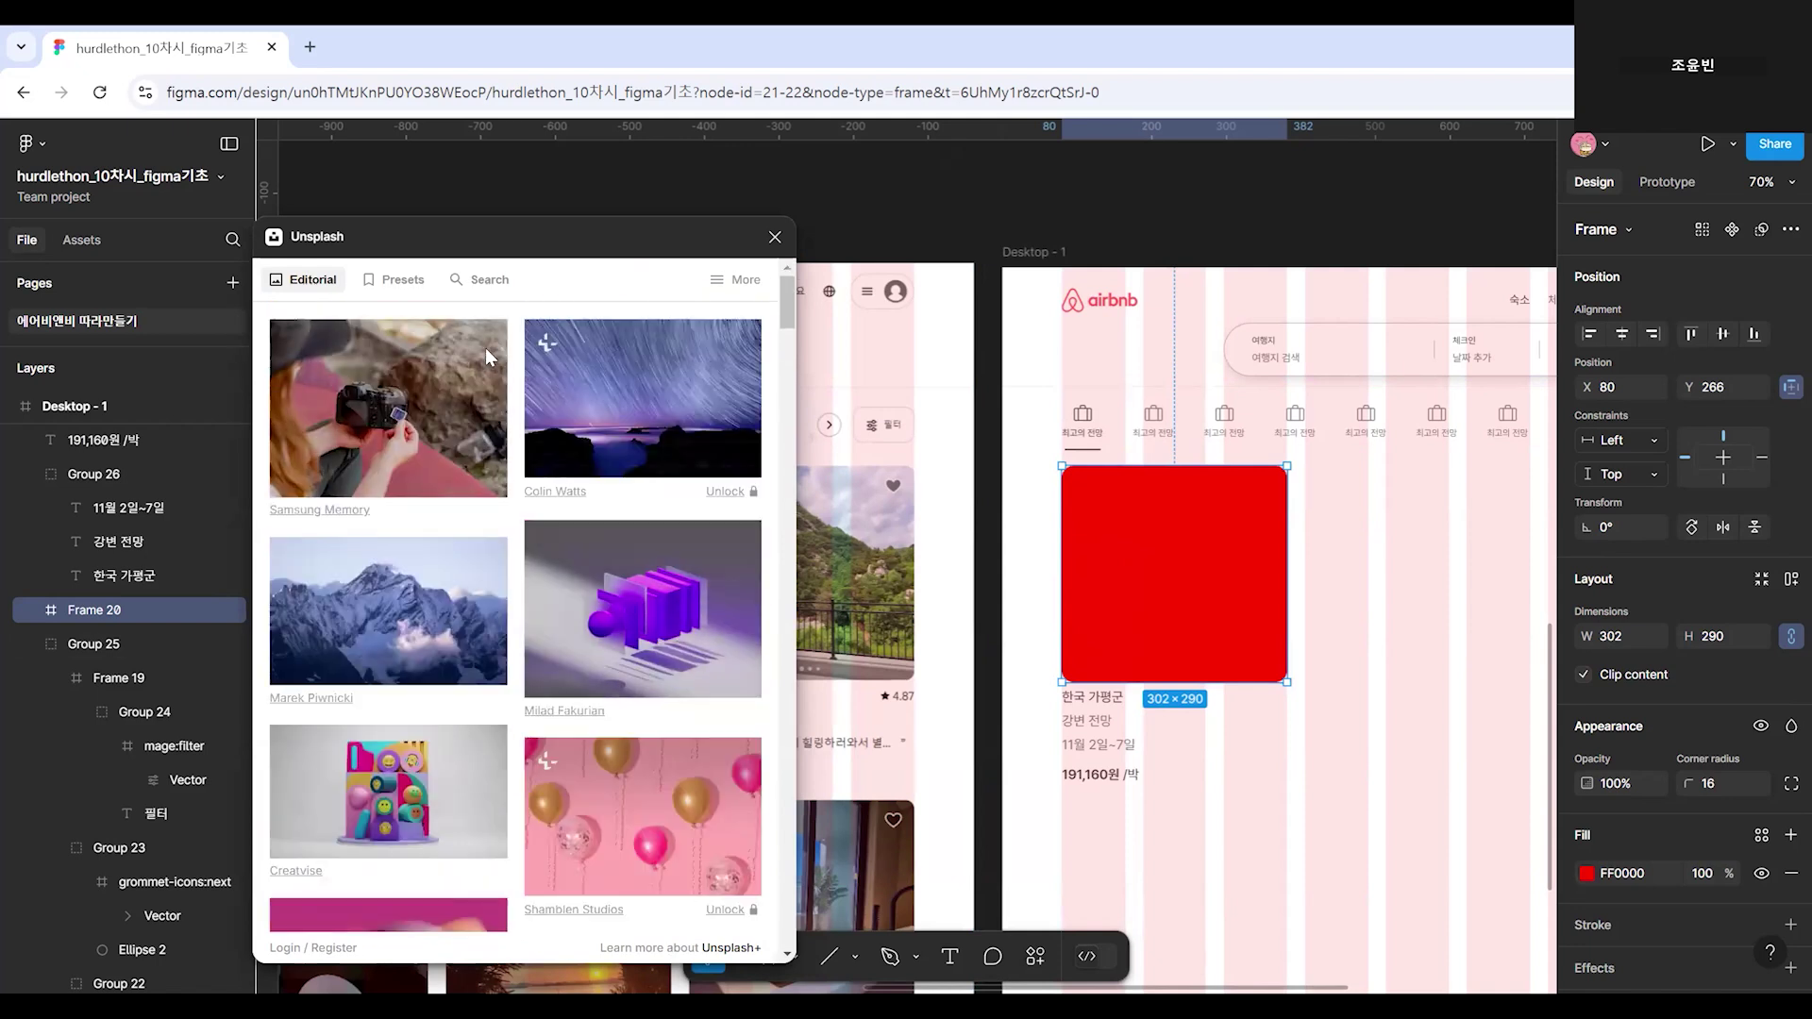
drag(568, 250, 680, 245)
click(604, 275)
click(524, 328)
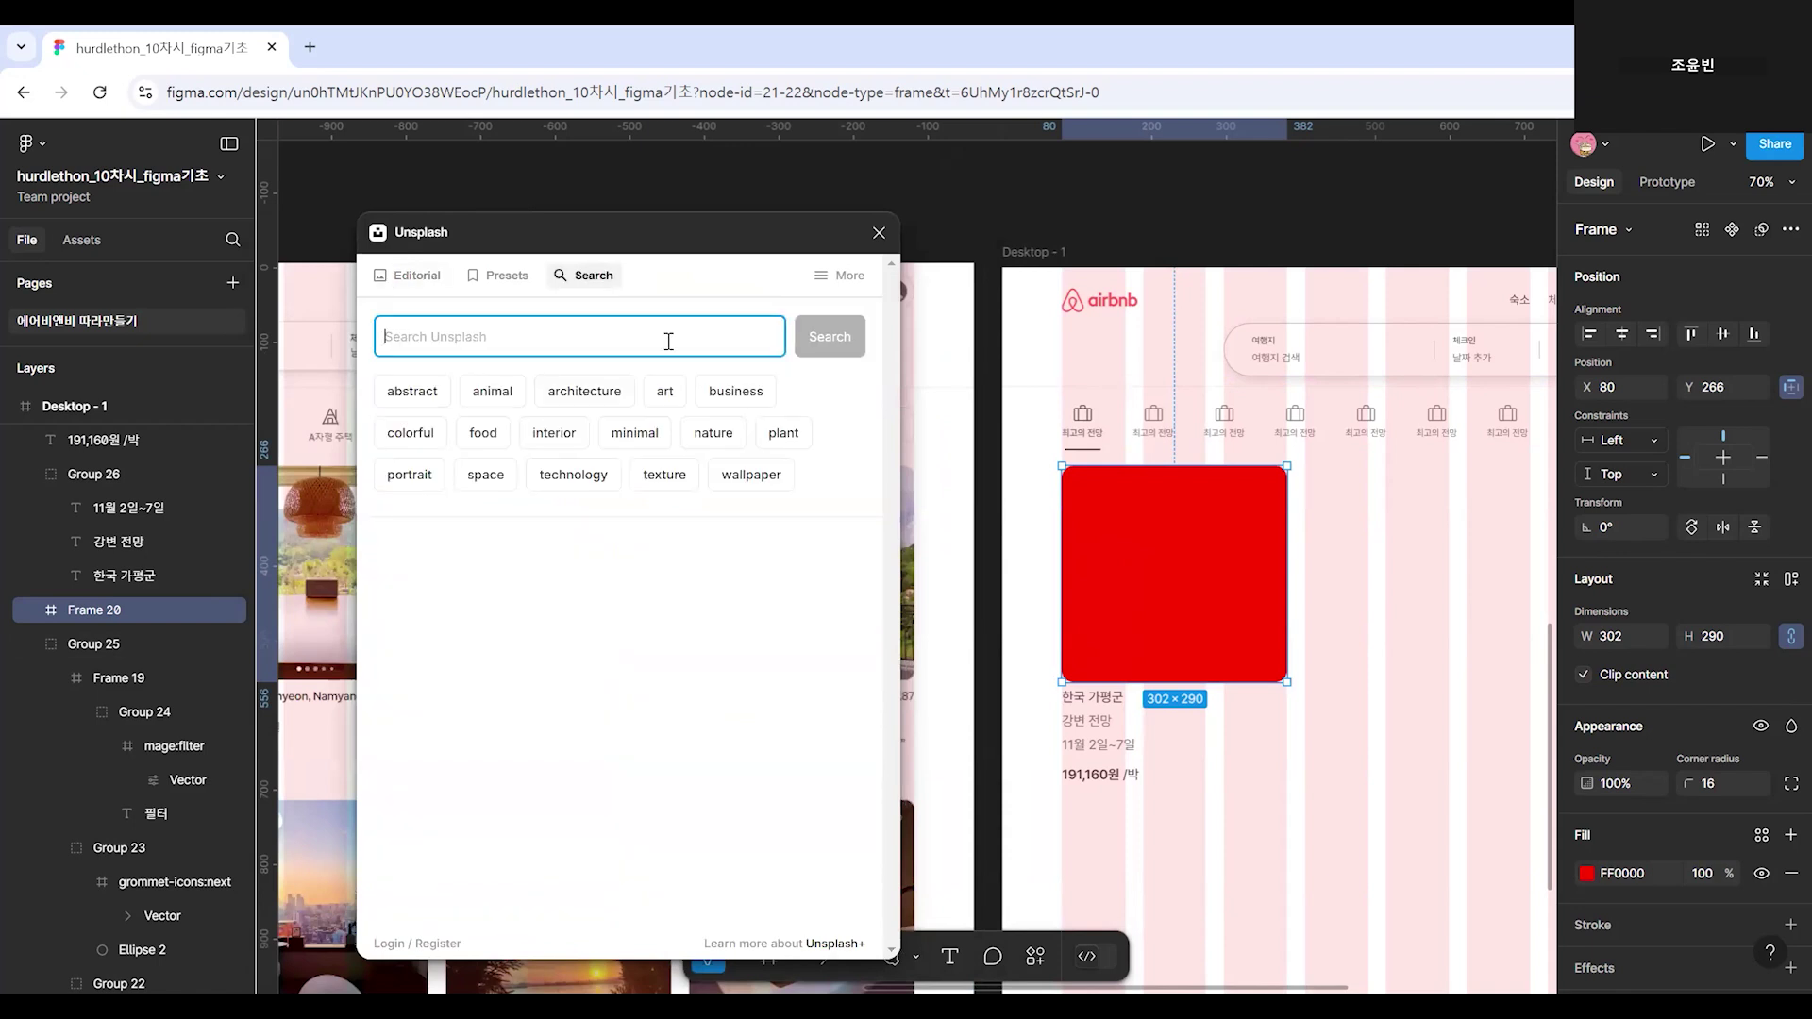
text(lake)
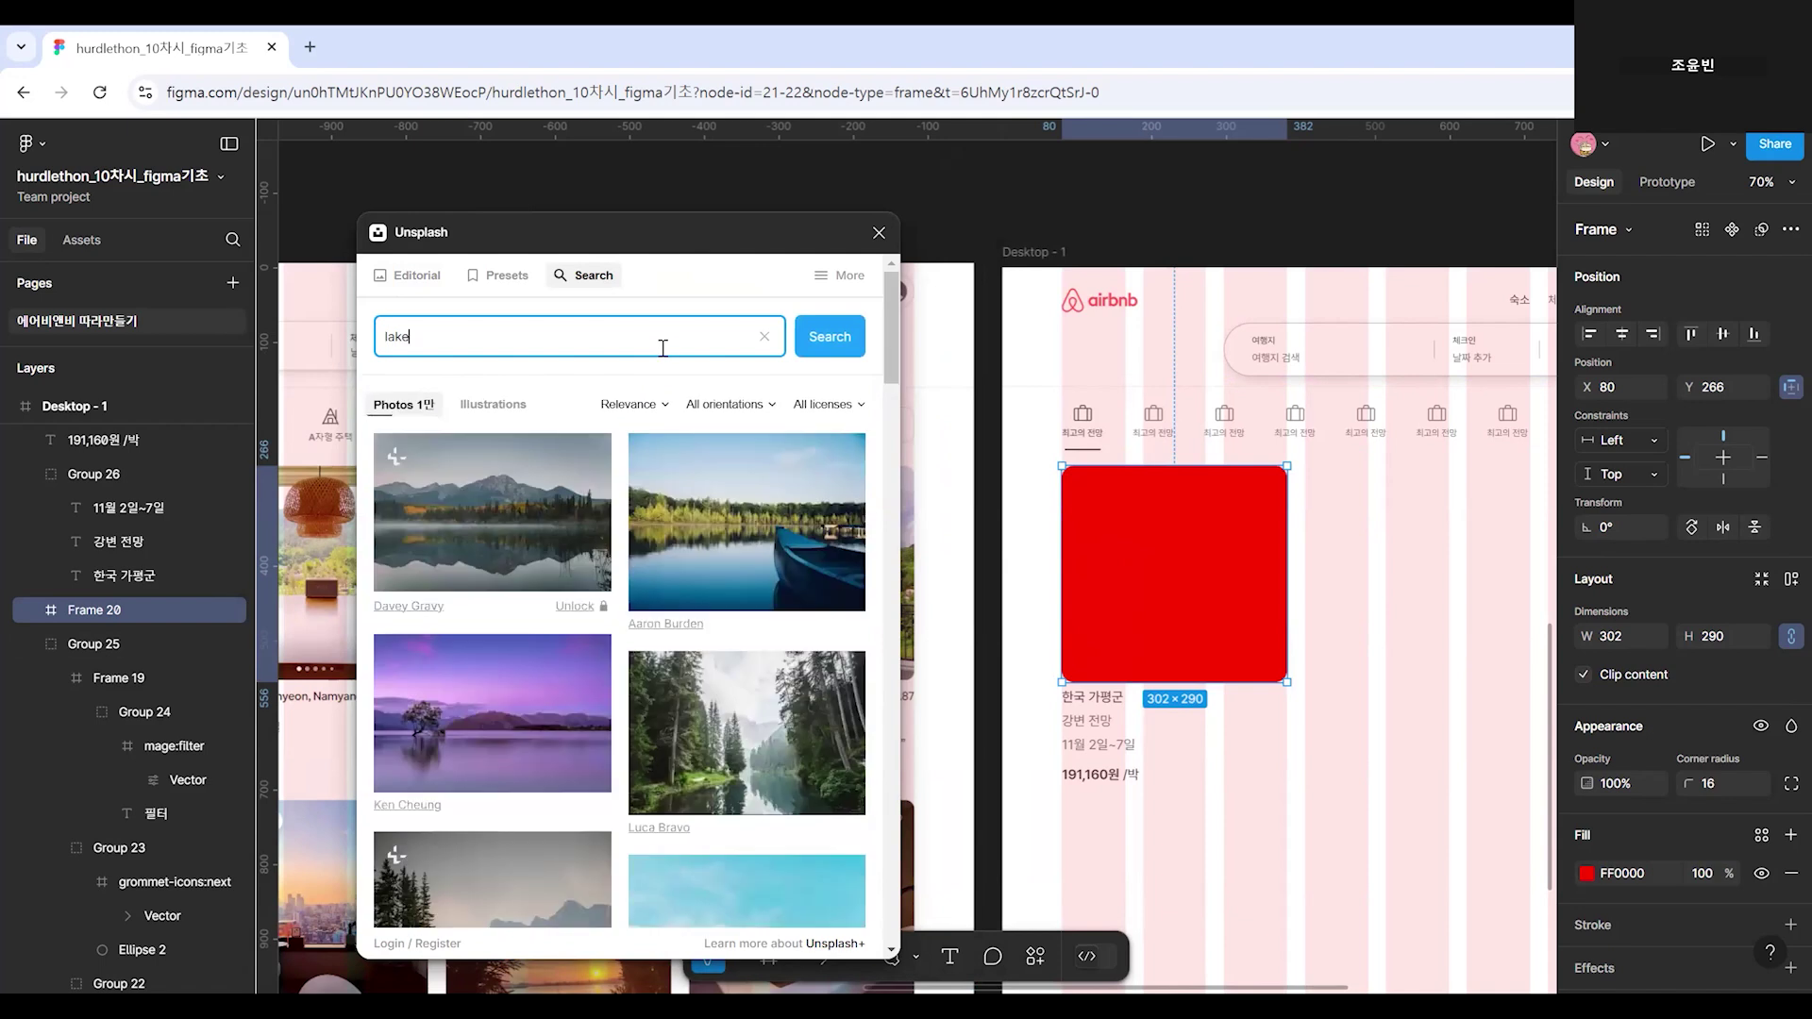
Fill the card's placeholder frame with the pink-sky city skyline photo from the lake results and close the plugin.
scroll(760, 528, down, 10)
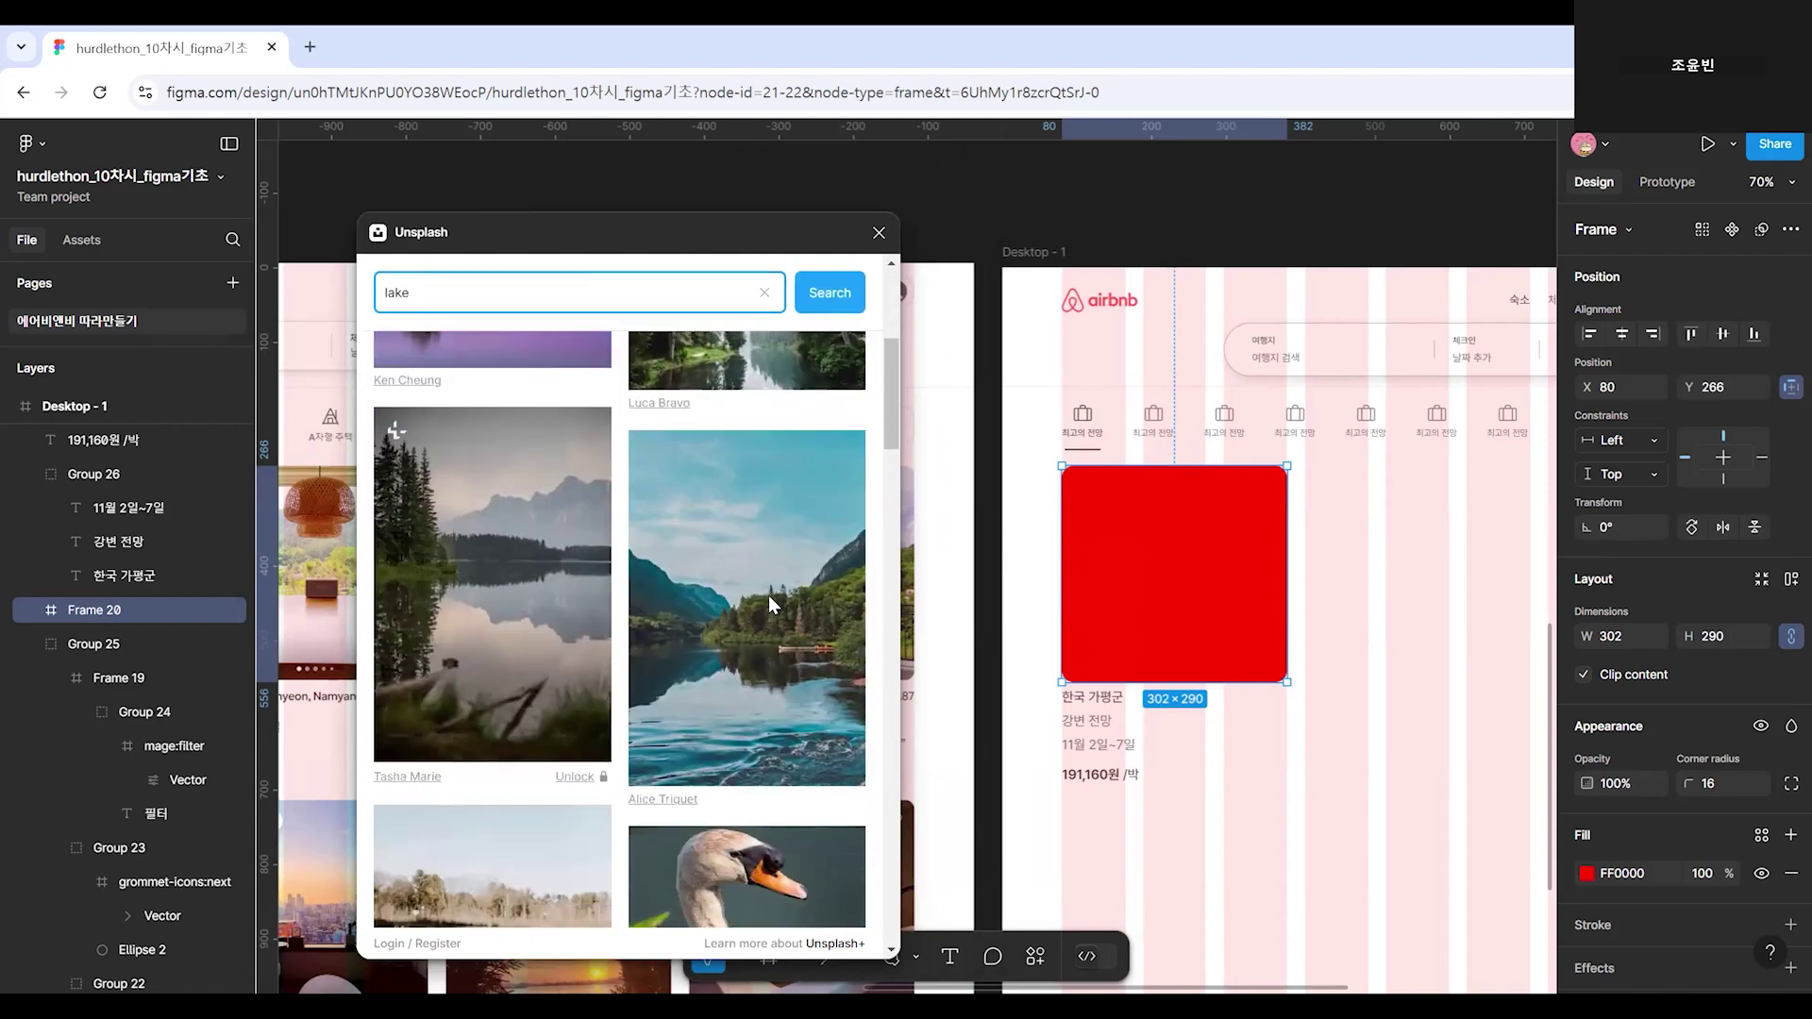
scroll(767, 613, down, 5)
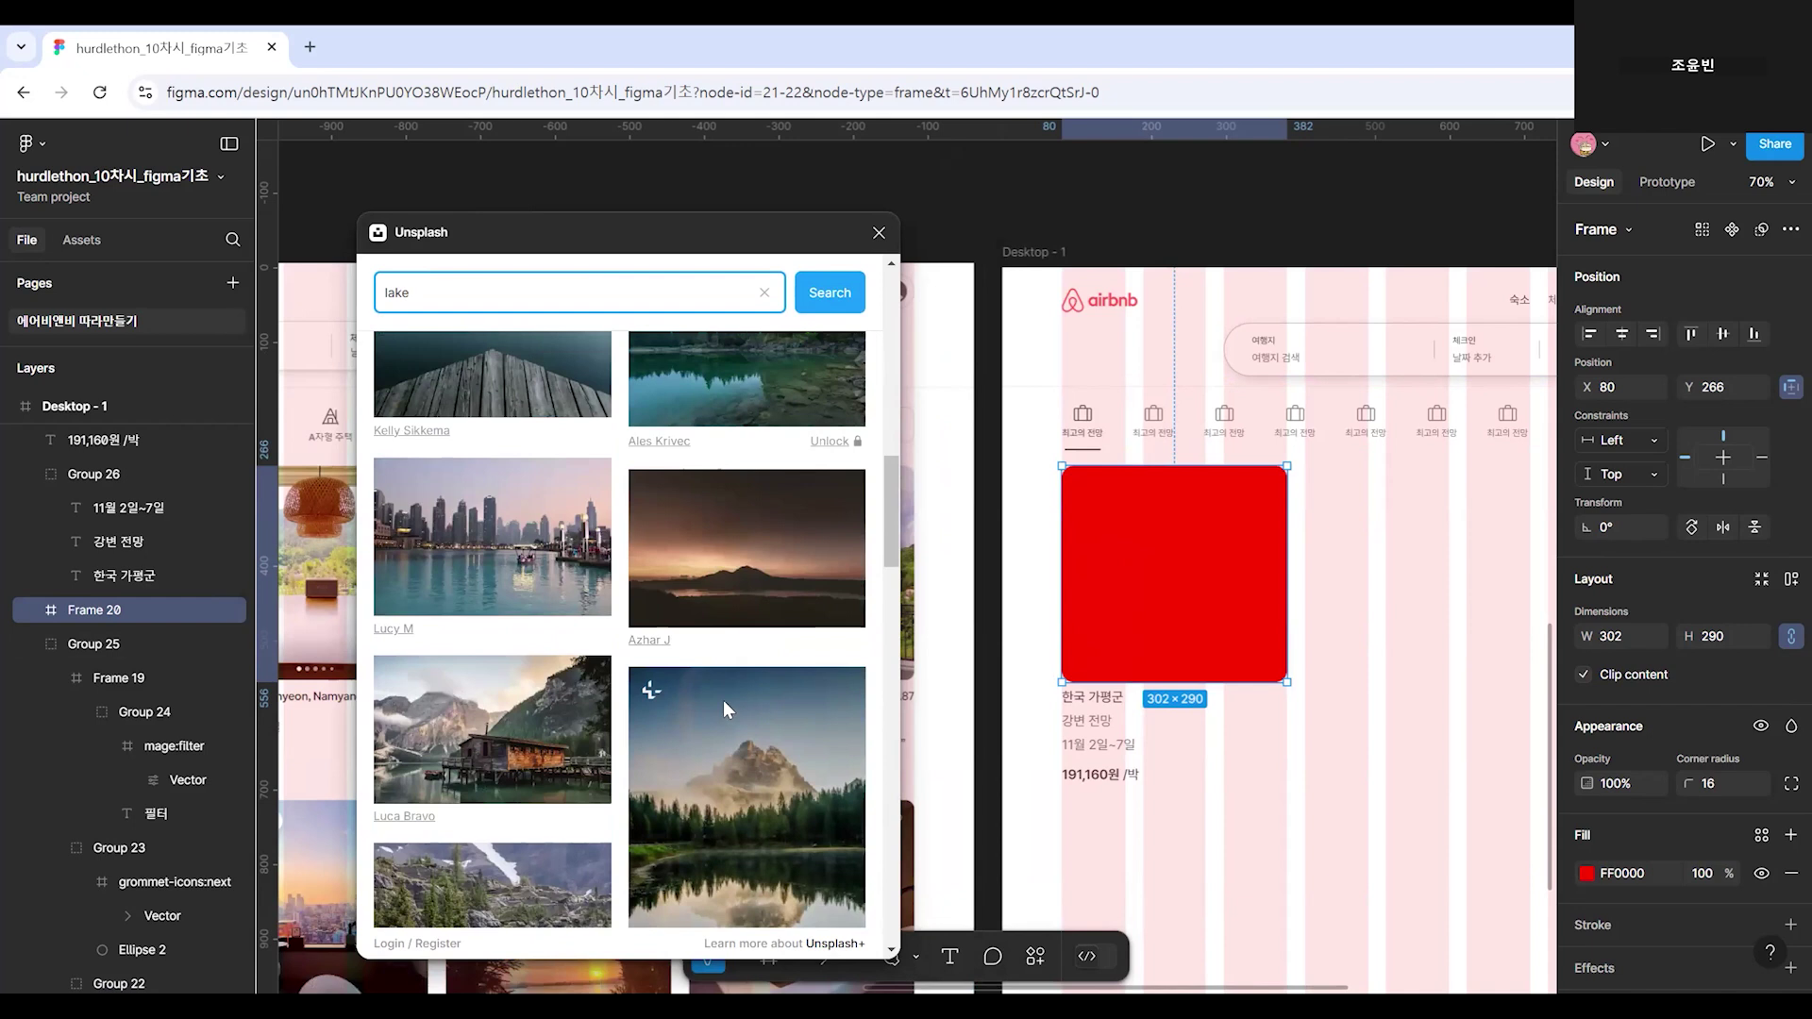
scroll(723, 700, down, 8)
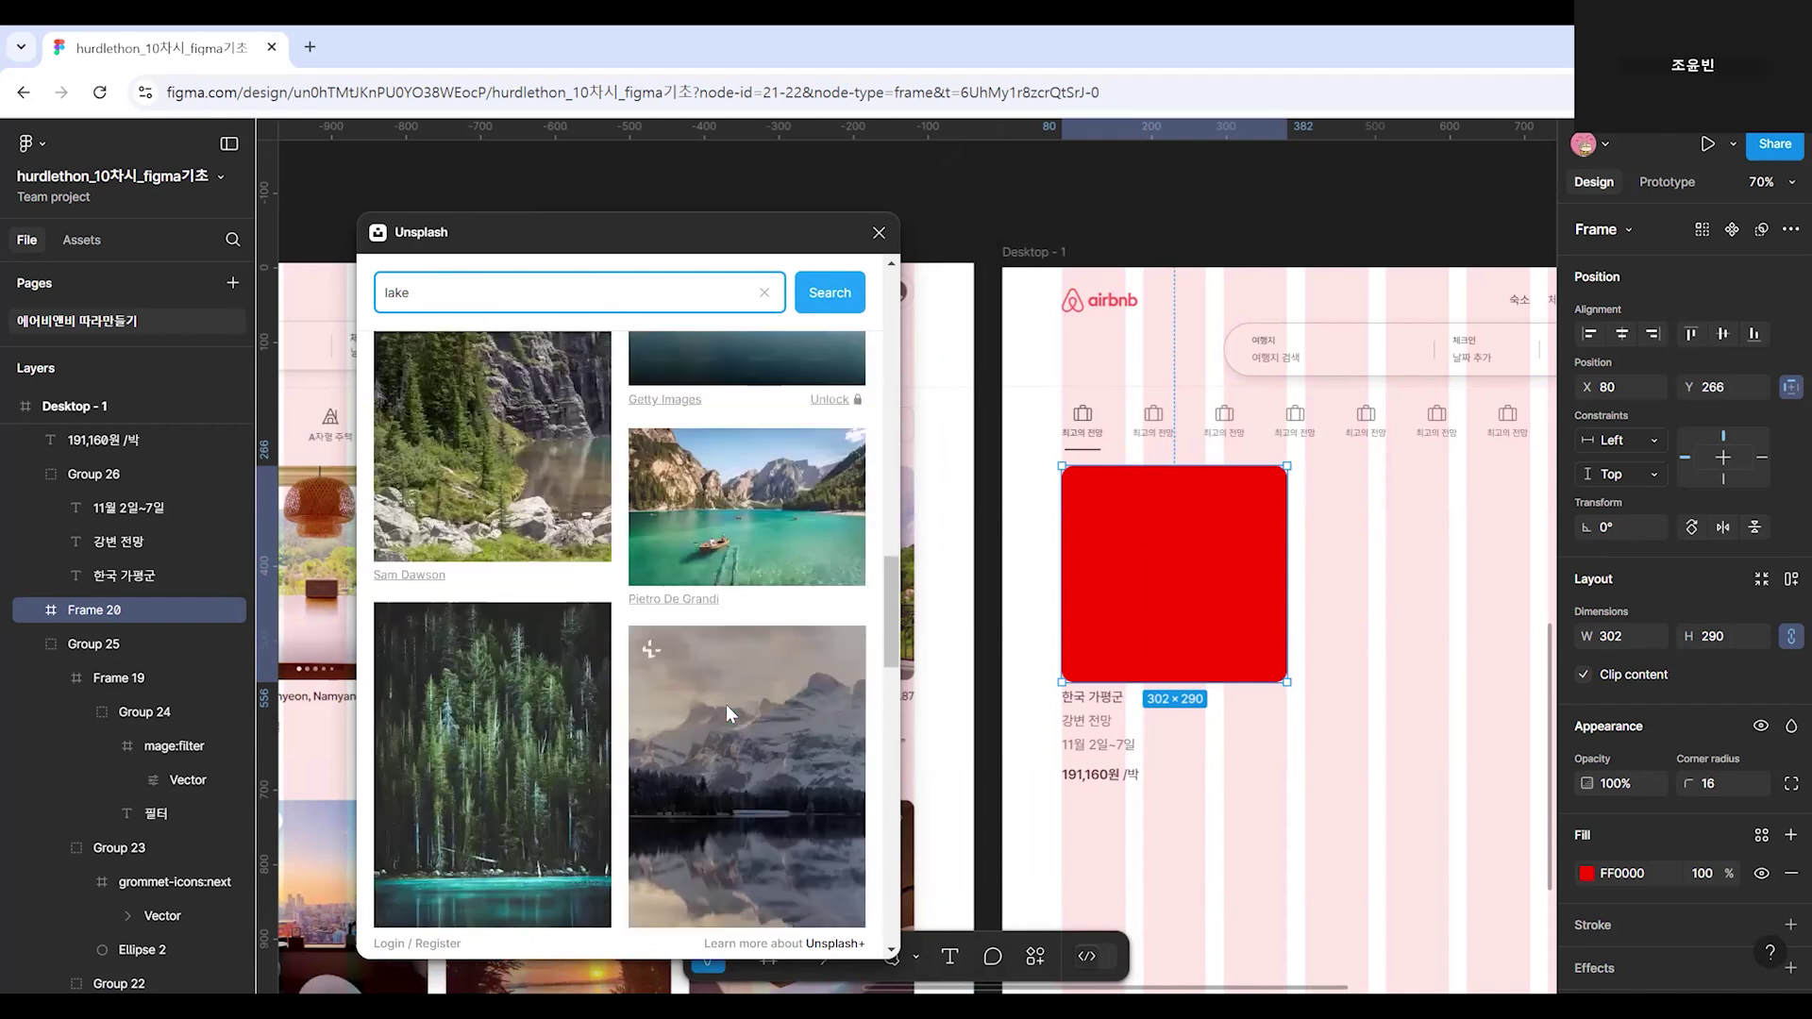
scroll(727, 704, down, 3)
scroll(734, 718, up, 4)
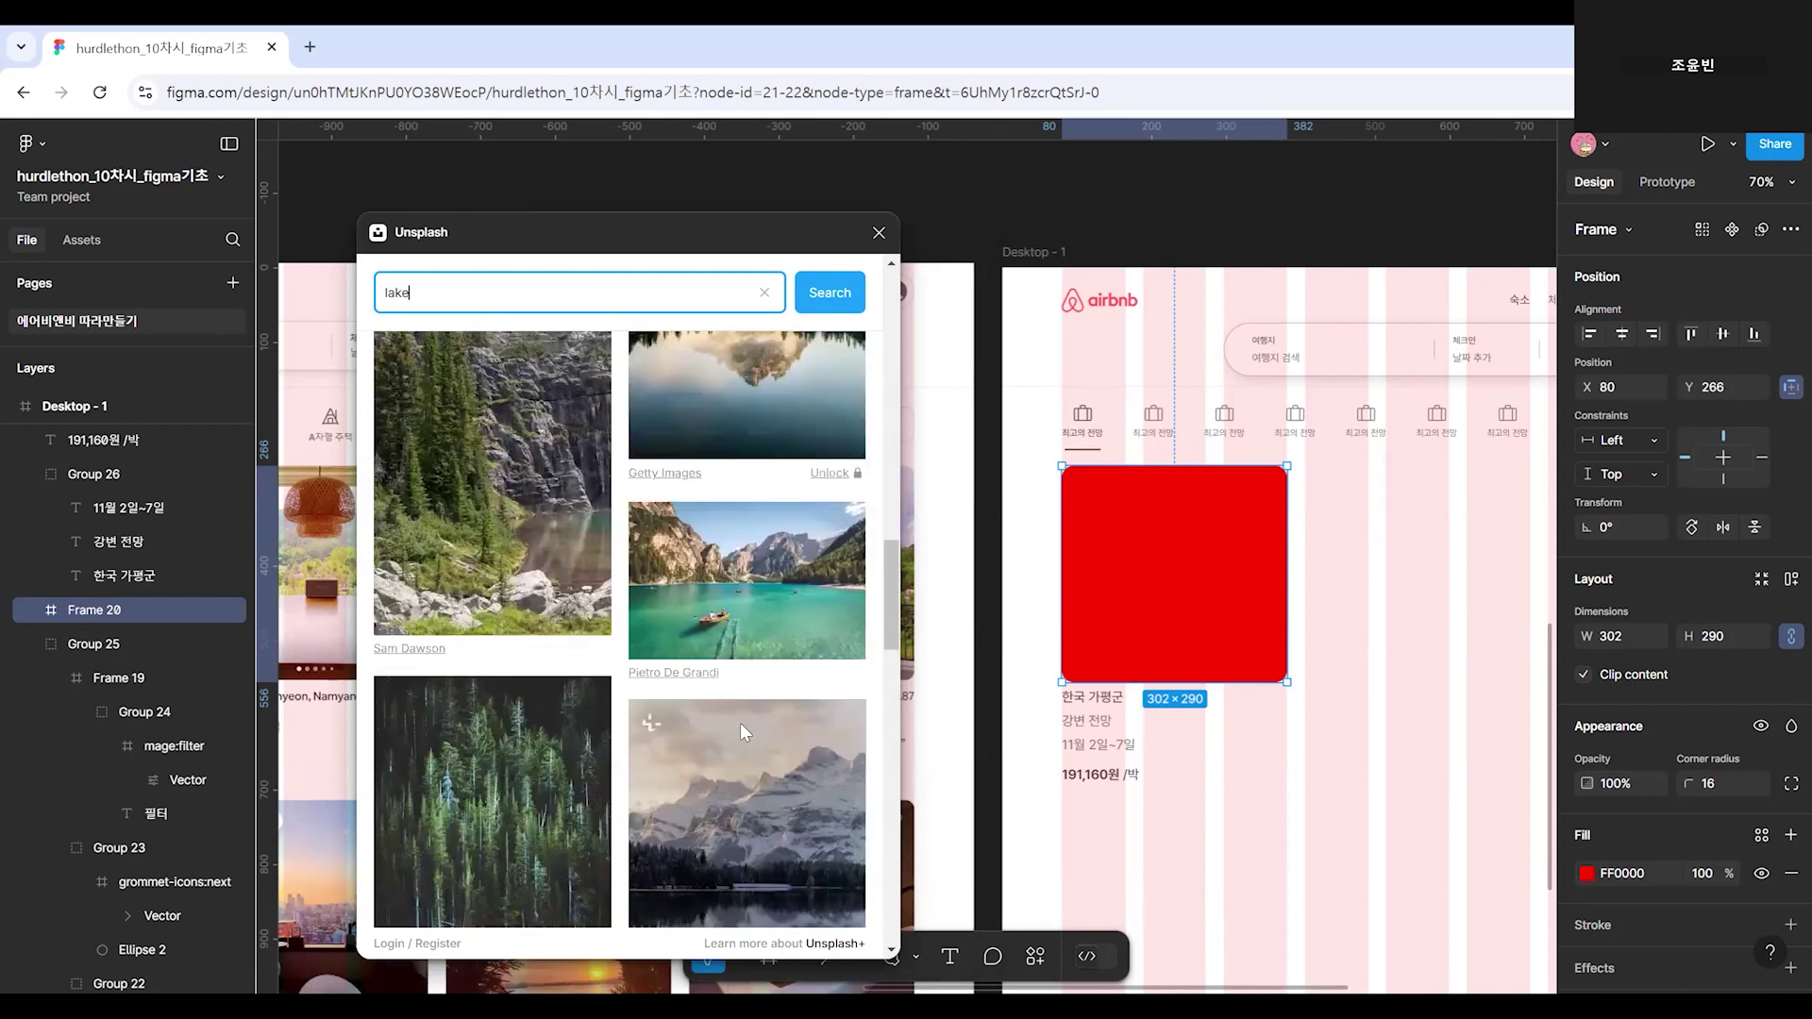
scroll(740, 723, up, 10)
scroll(613, 689, down, 3)
click(511, 667)
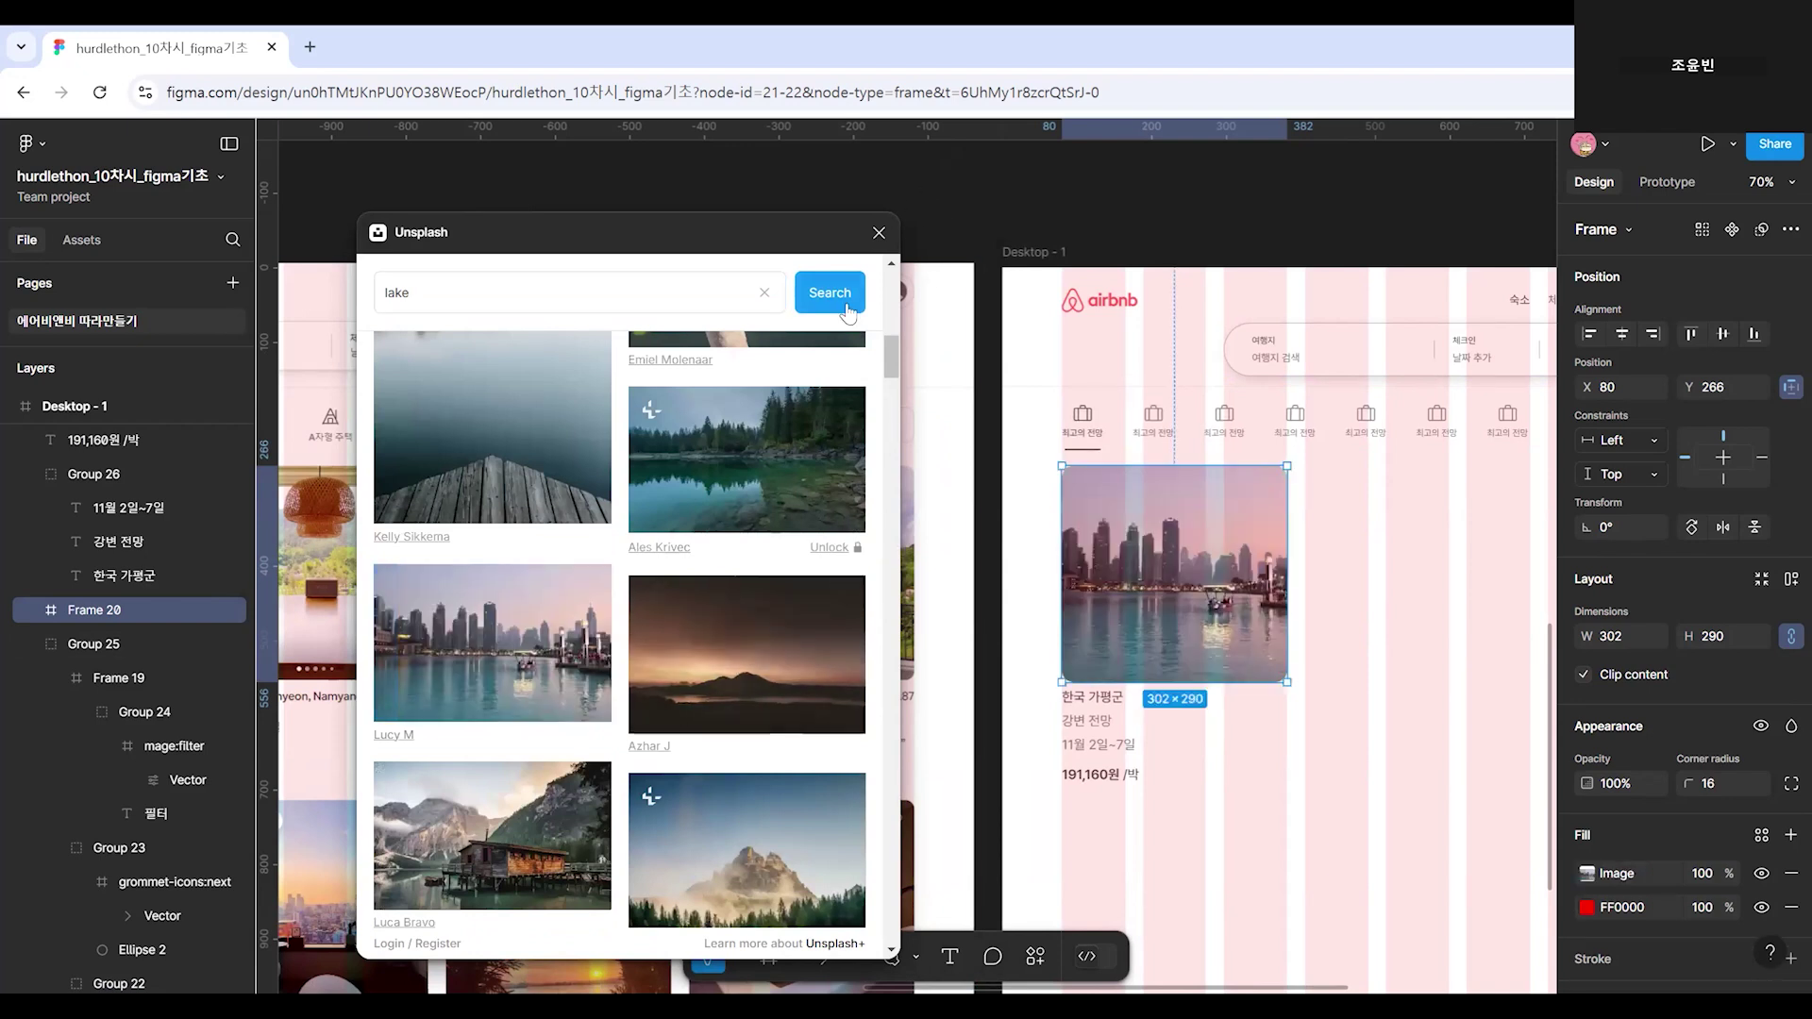
click(879, 234)
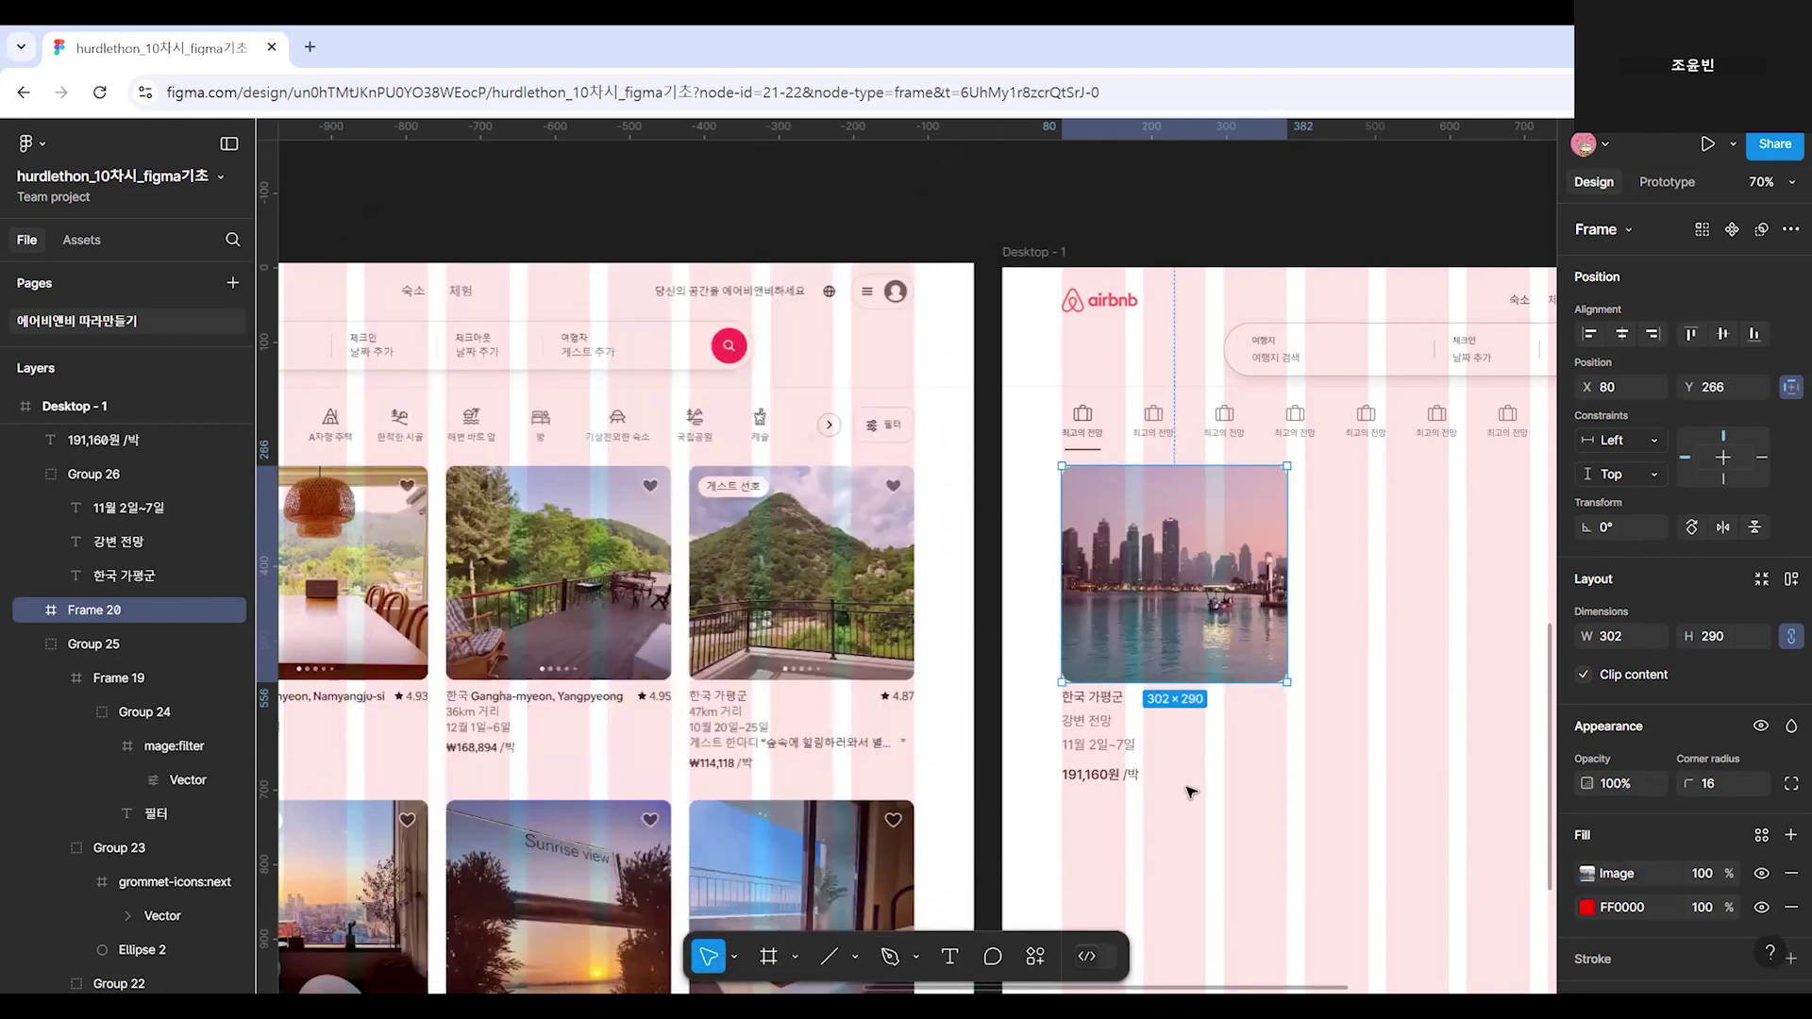
Remove the red FF0000 fill from the card's image frame, keeping only the image fill.
click(1411, 716)
scroll(1415, 712, down, 1)
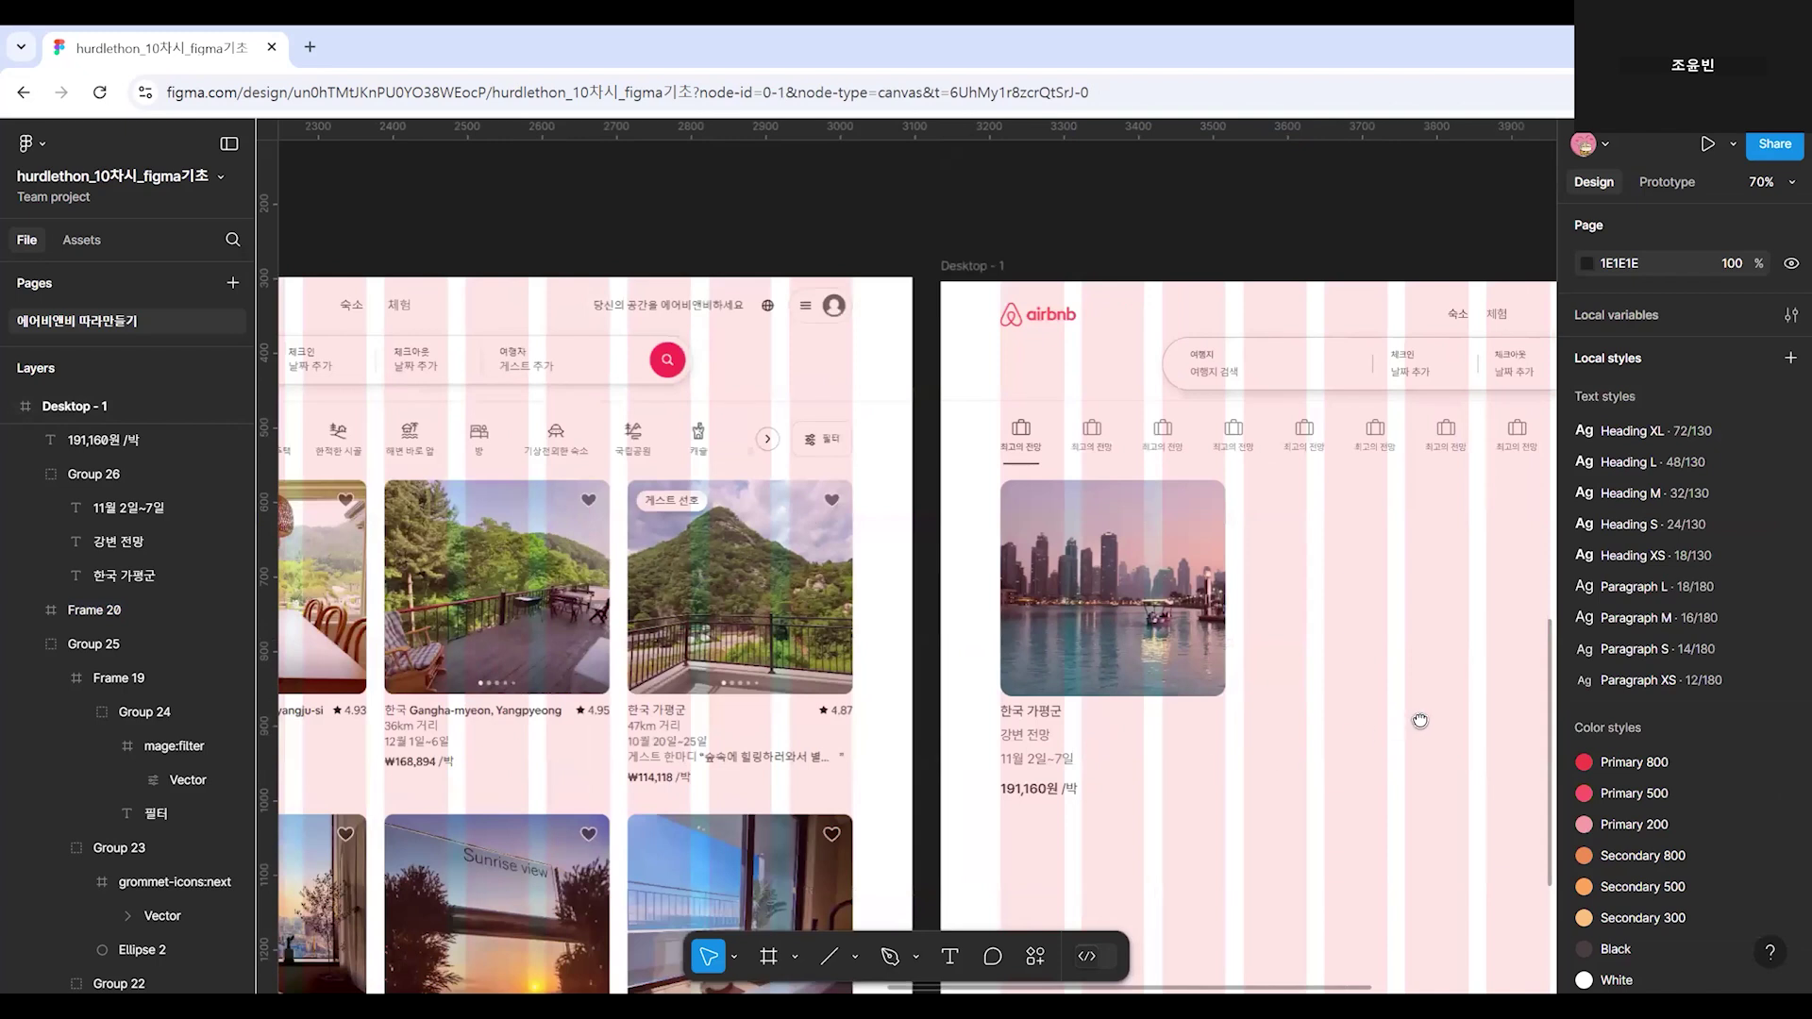
scroll(994, 686, up, 3)
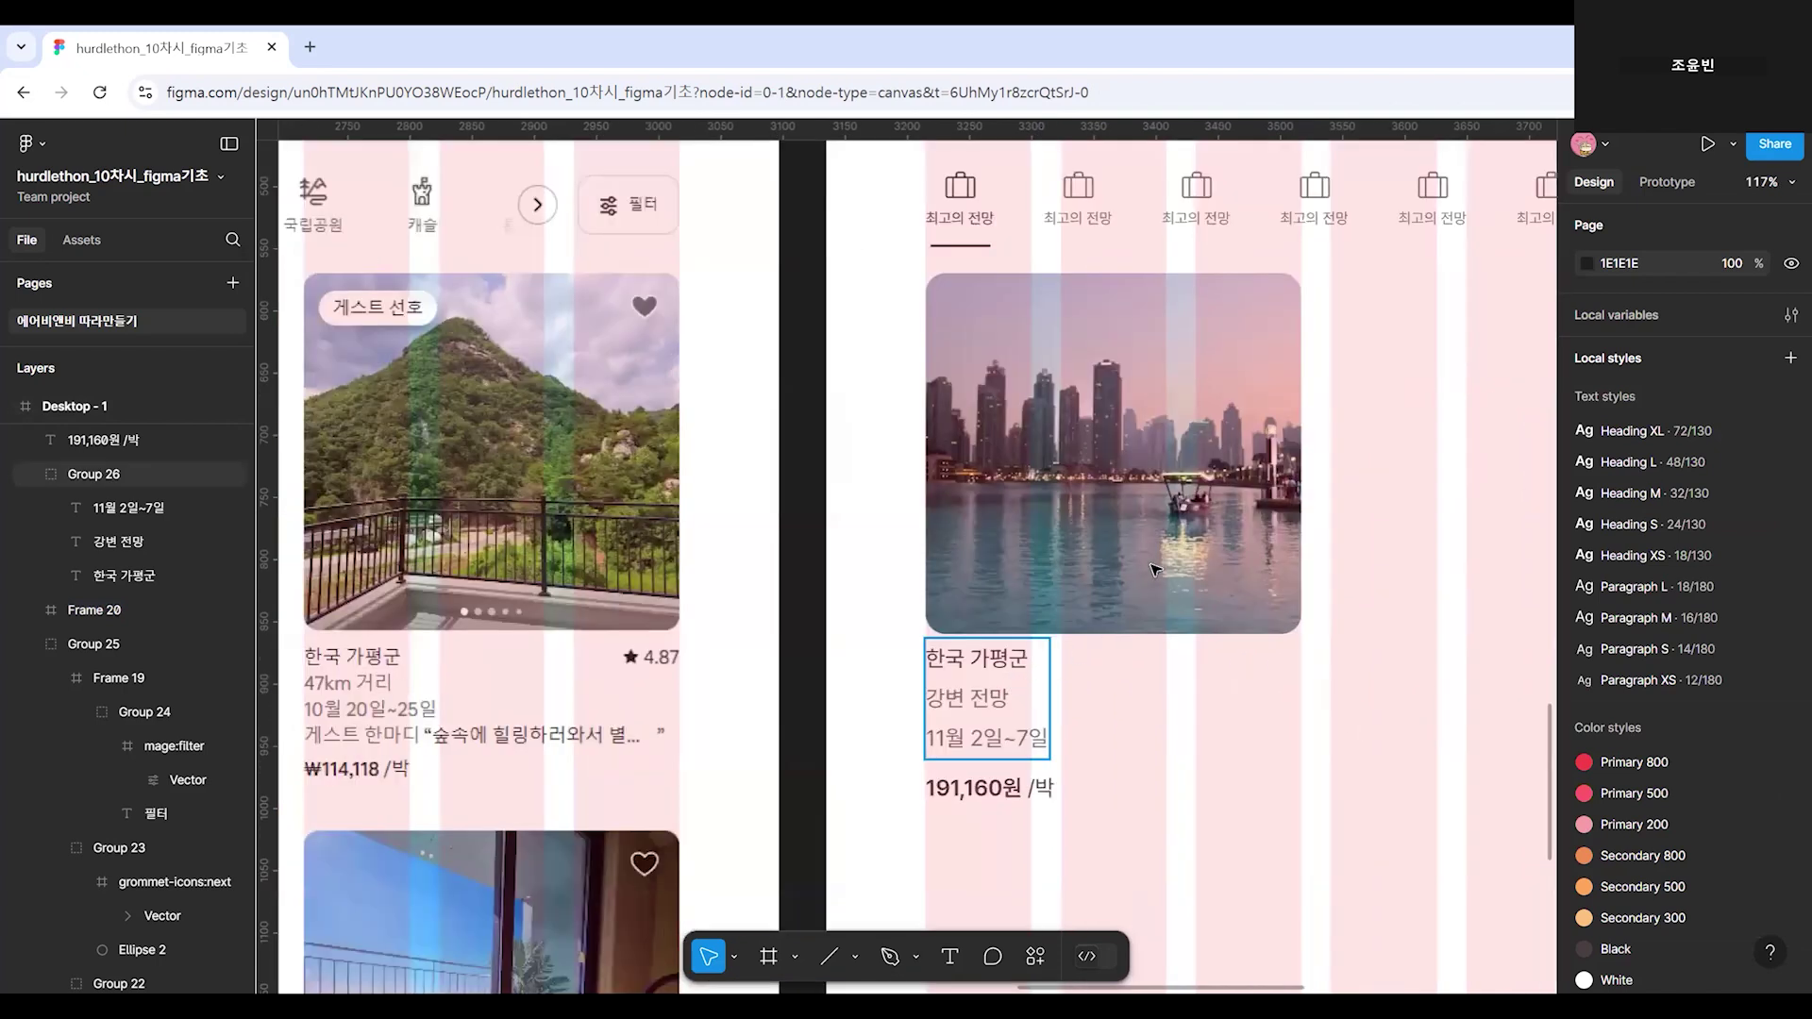
click(1153, 568)
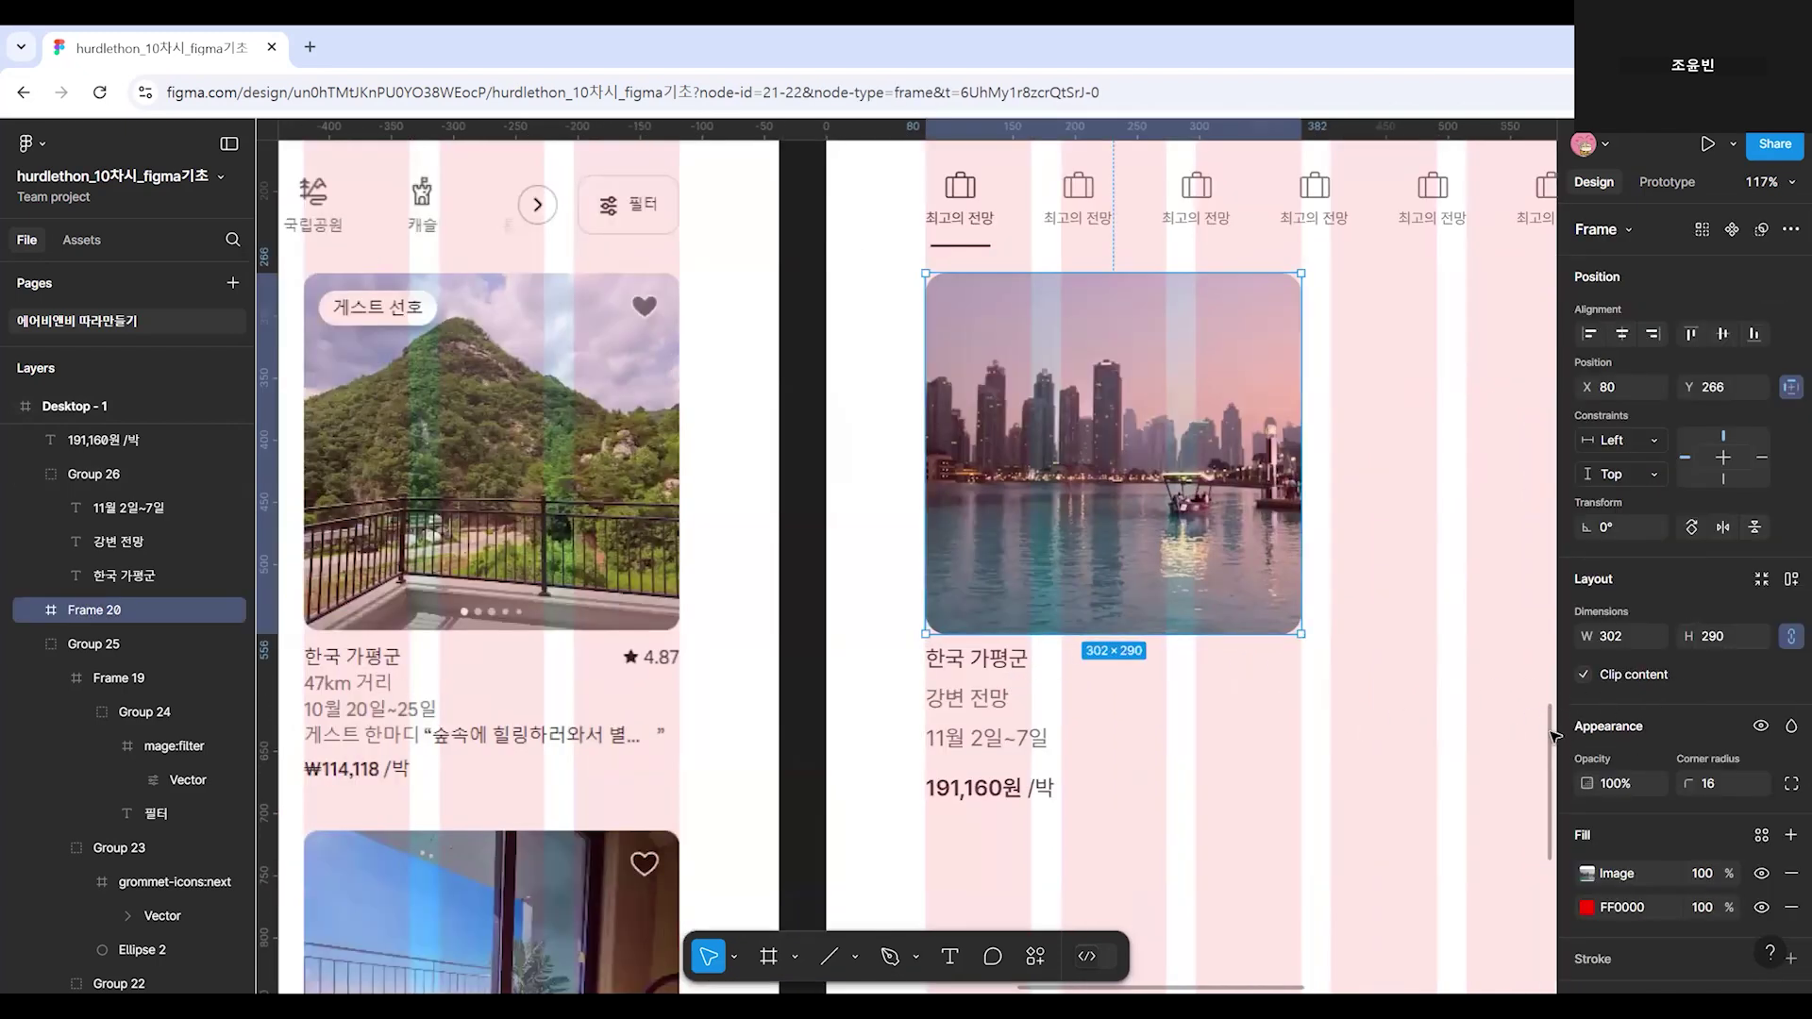
scroll(1605, 746, down, 2)
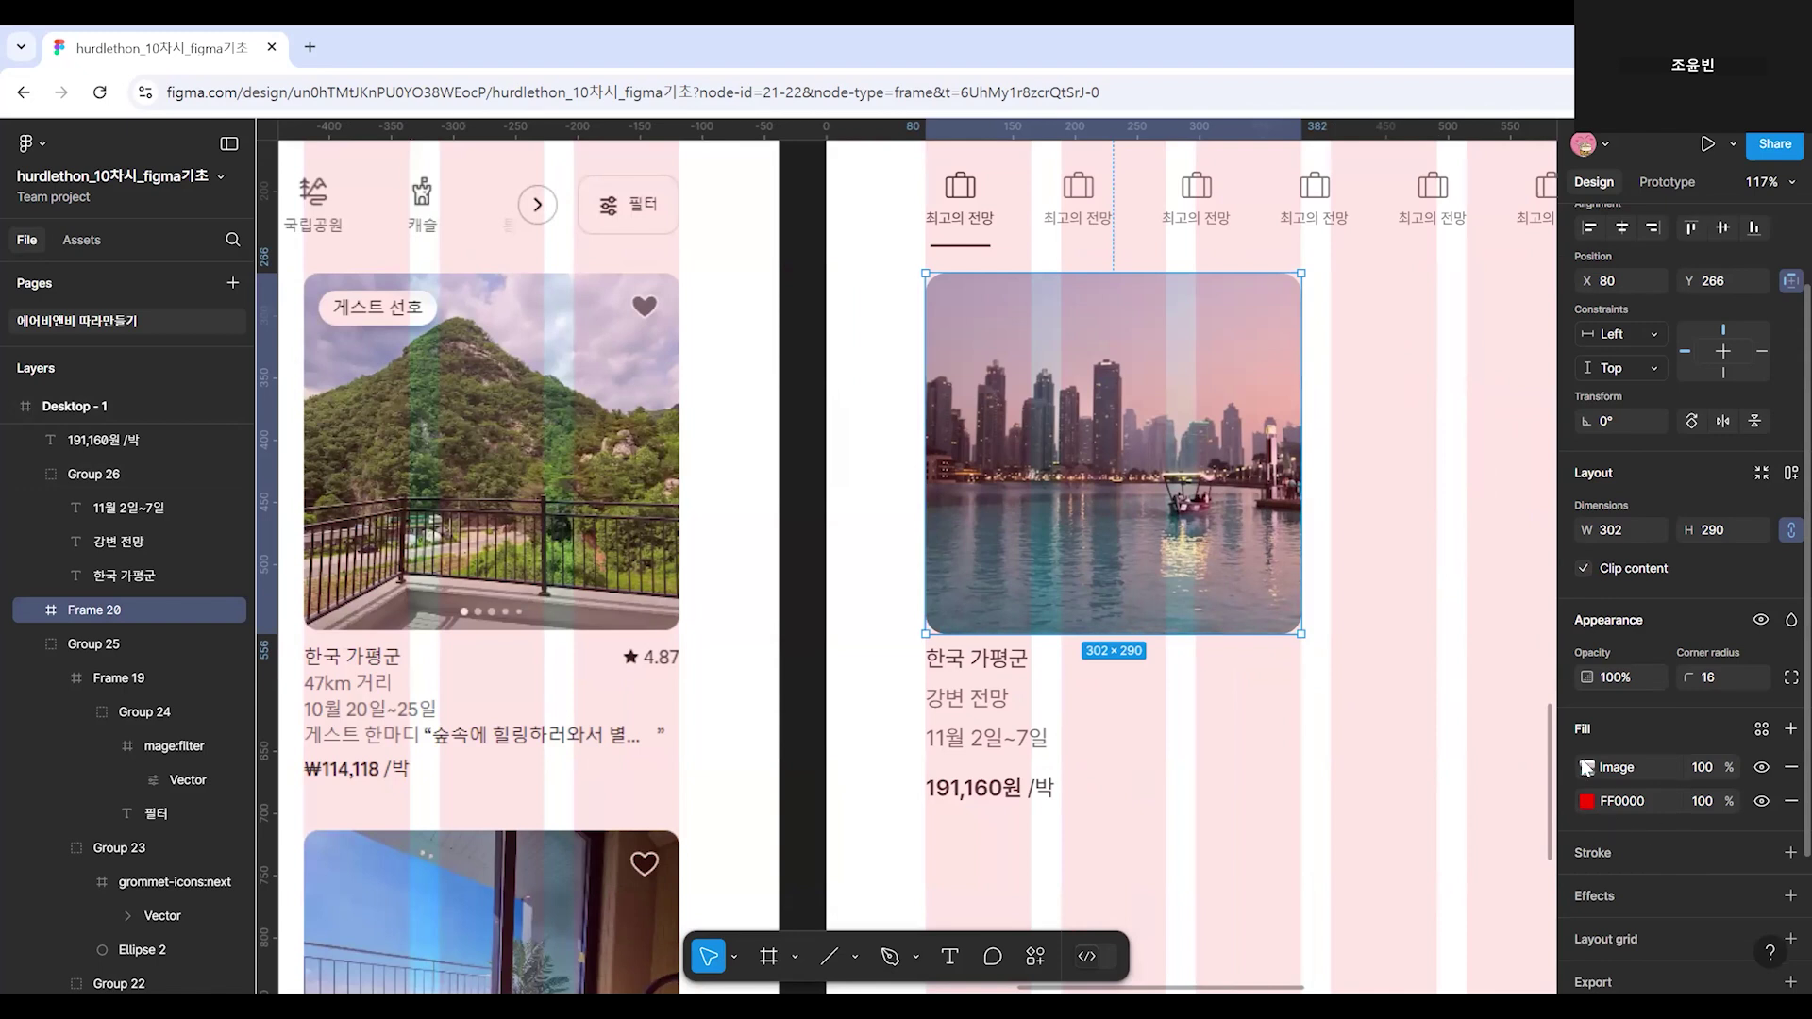
click(1791, 801)
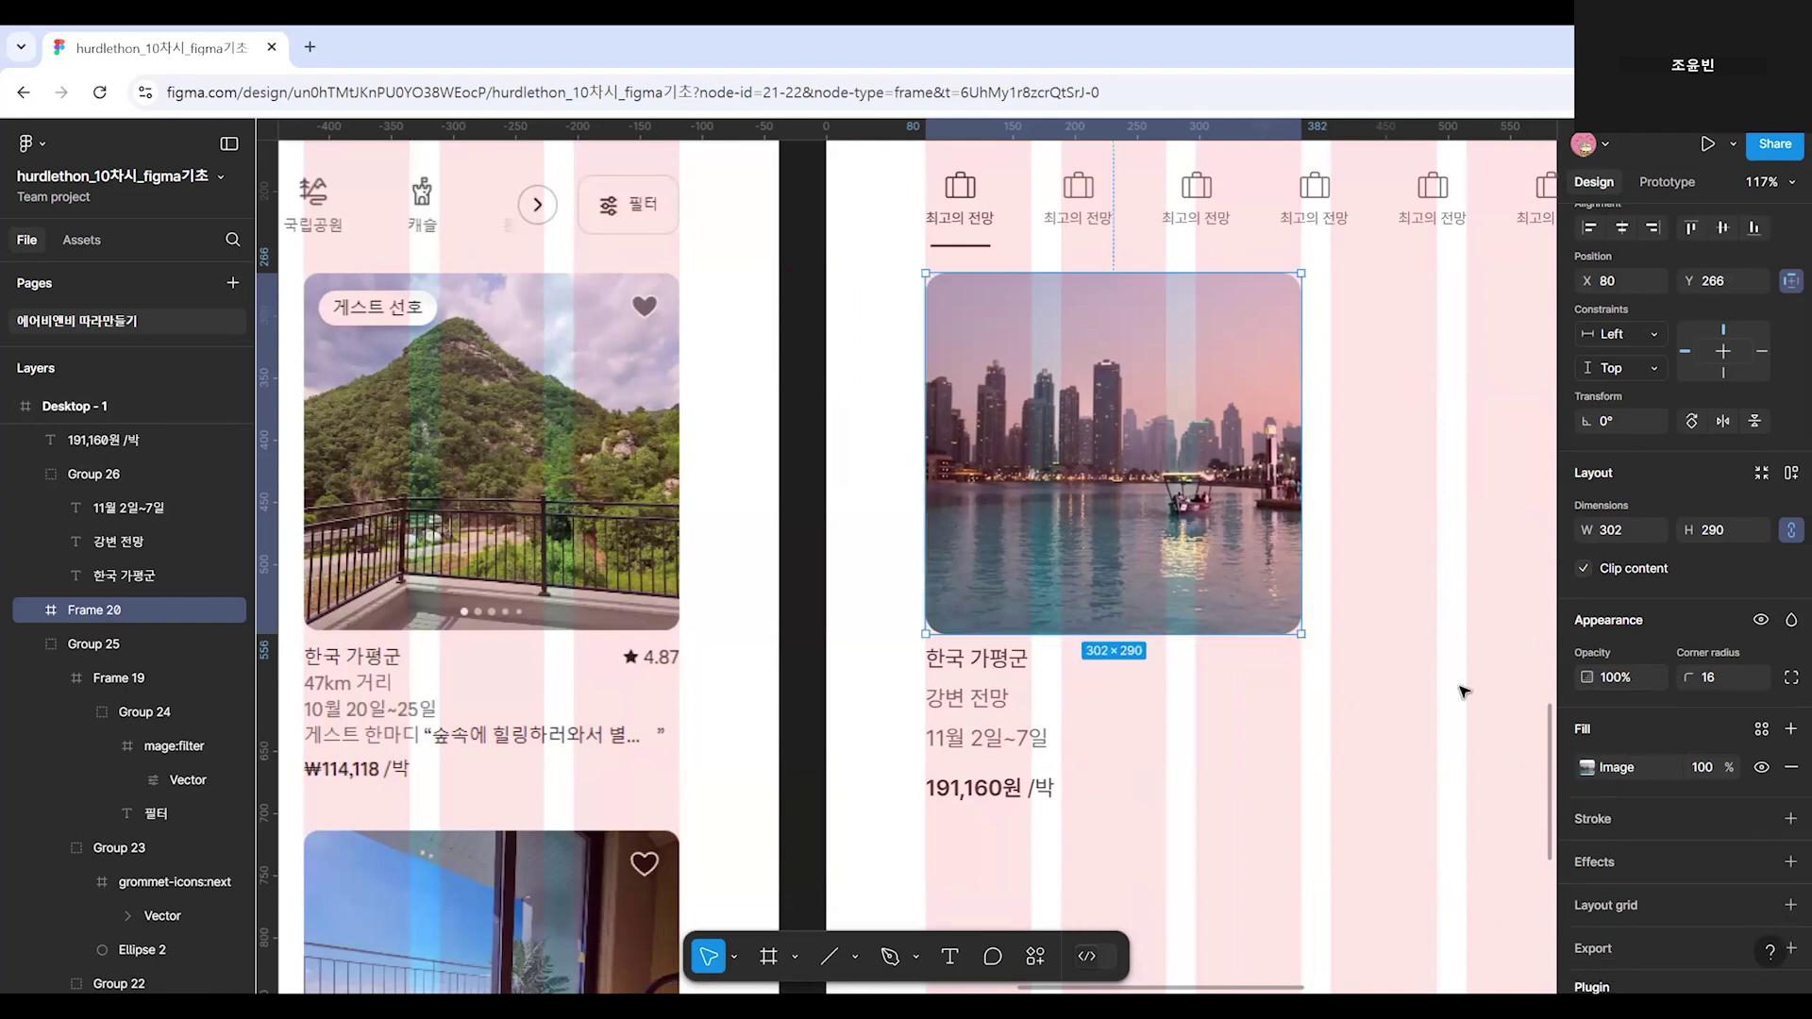
Try the Fit and Crop scaling modes on the card's image fill.
click(1590, 768)
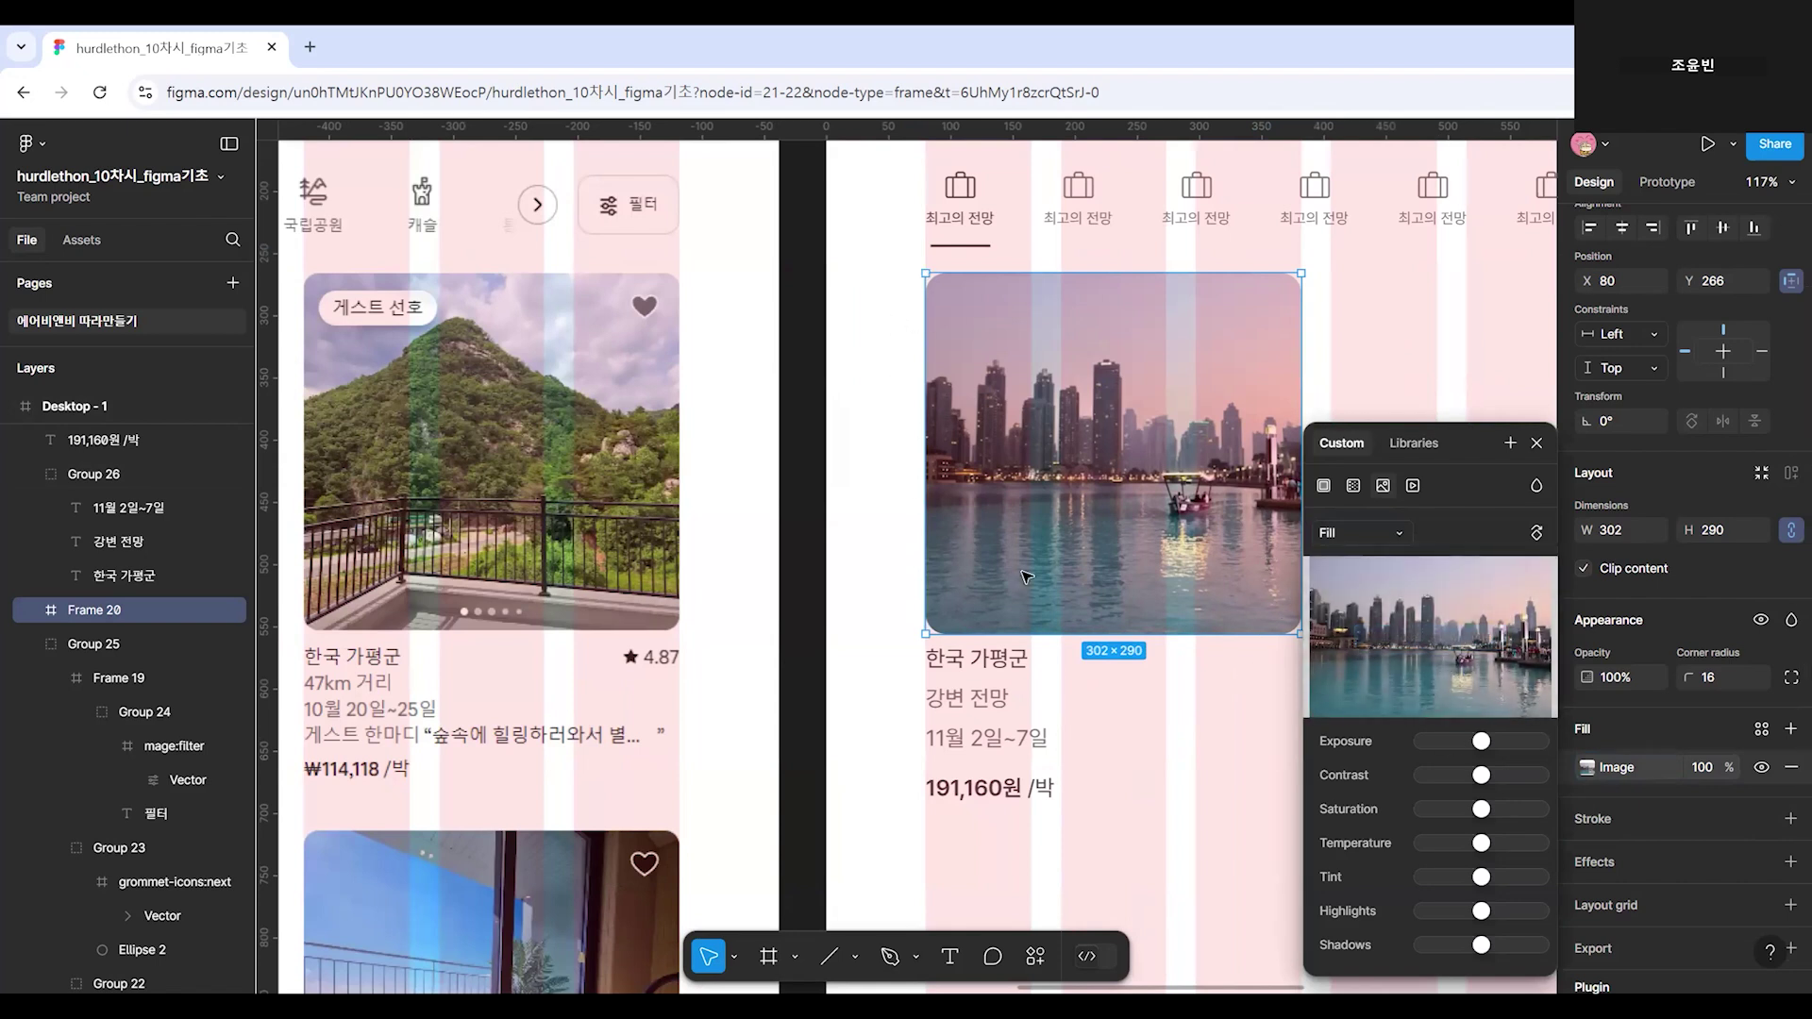
click(1399, 535)
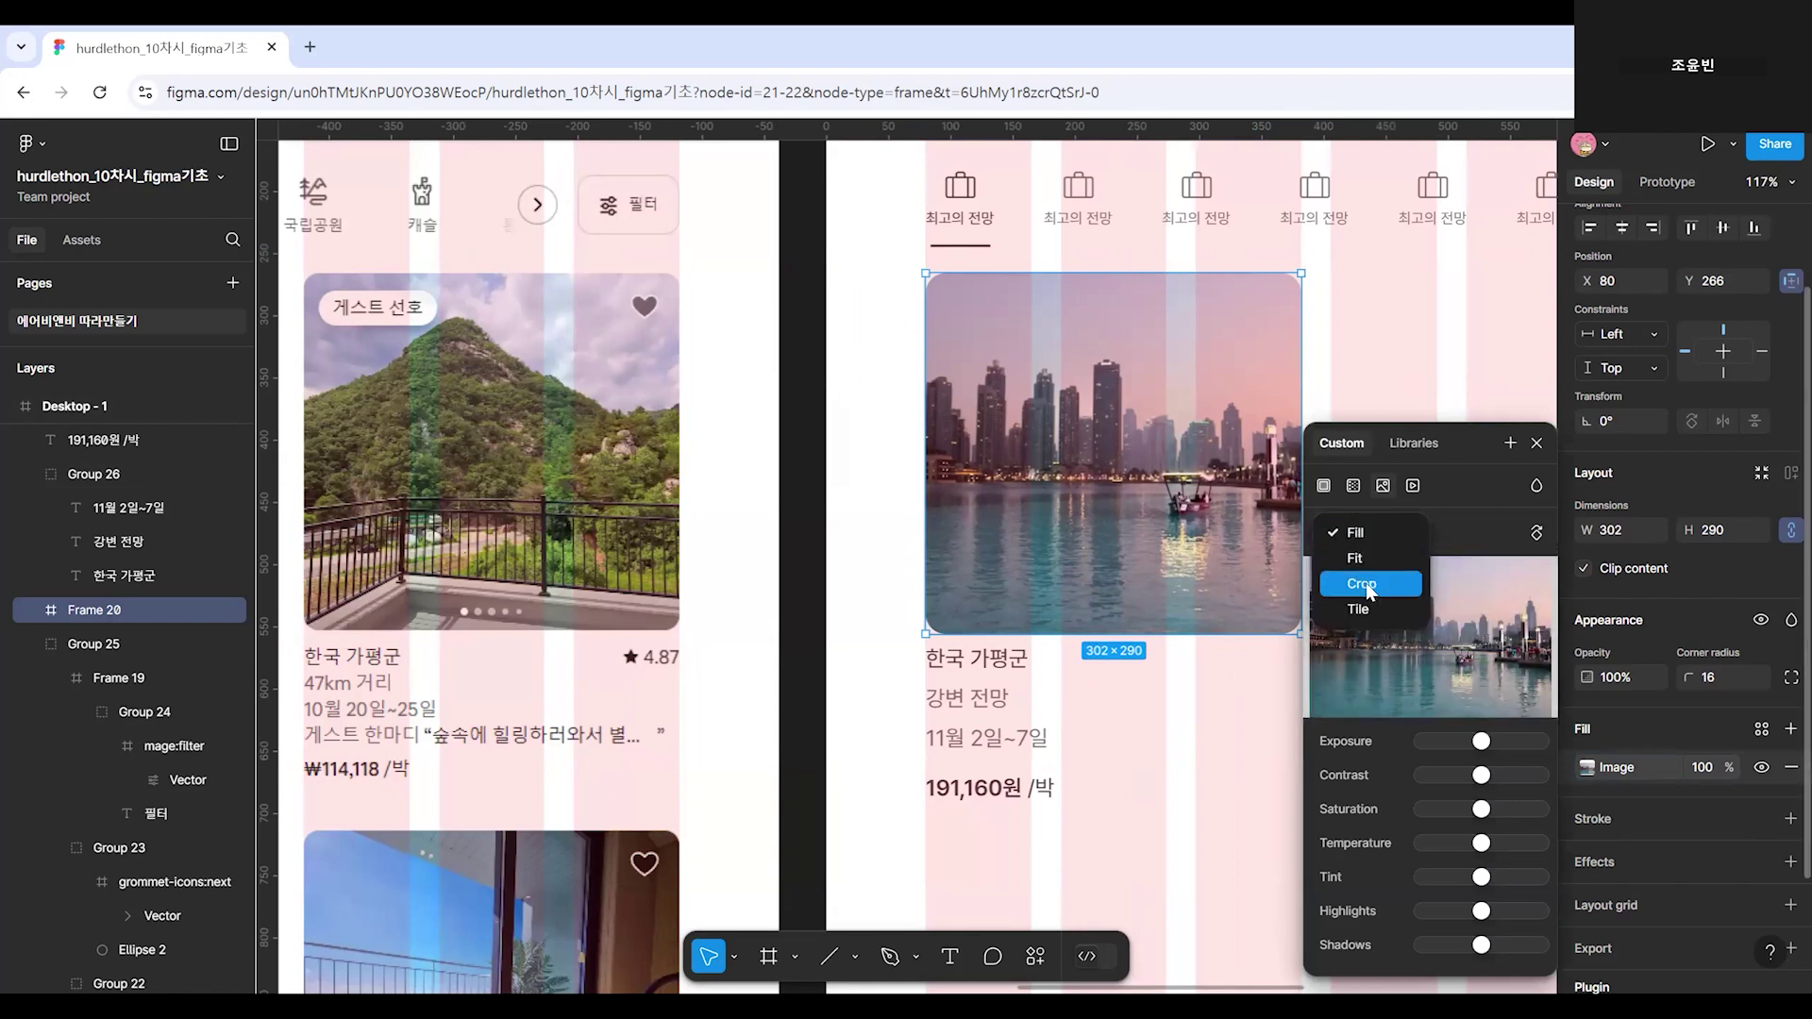
click(1373, 559)
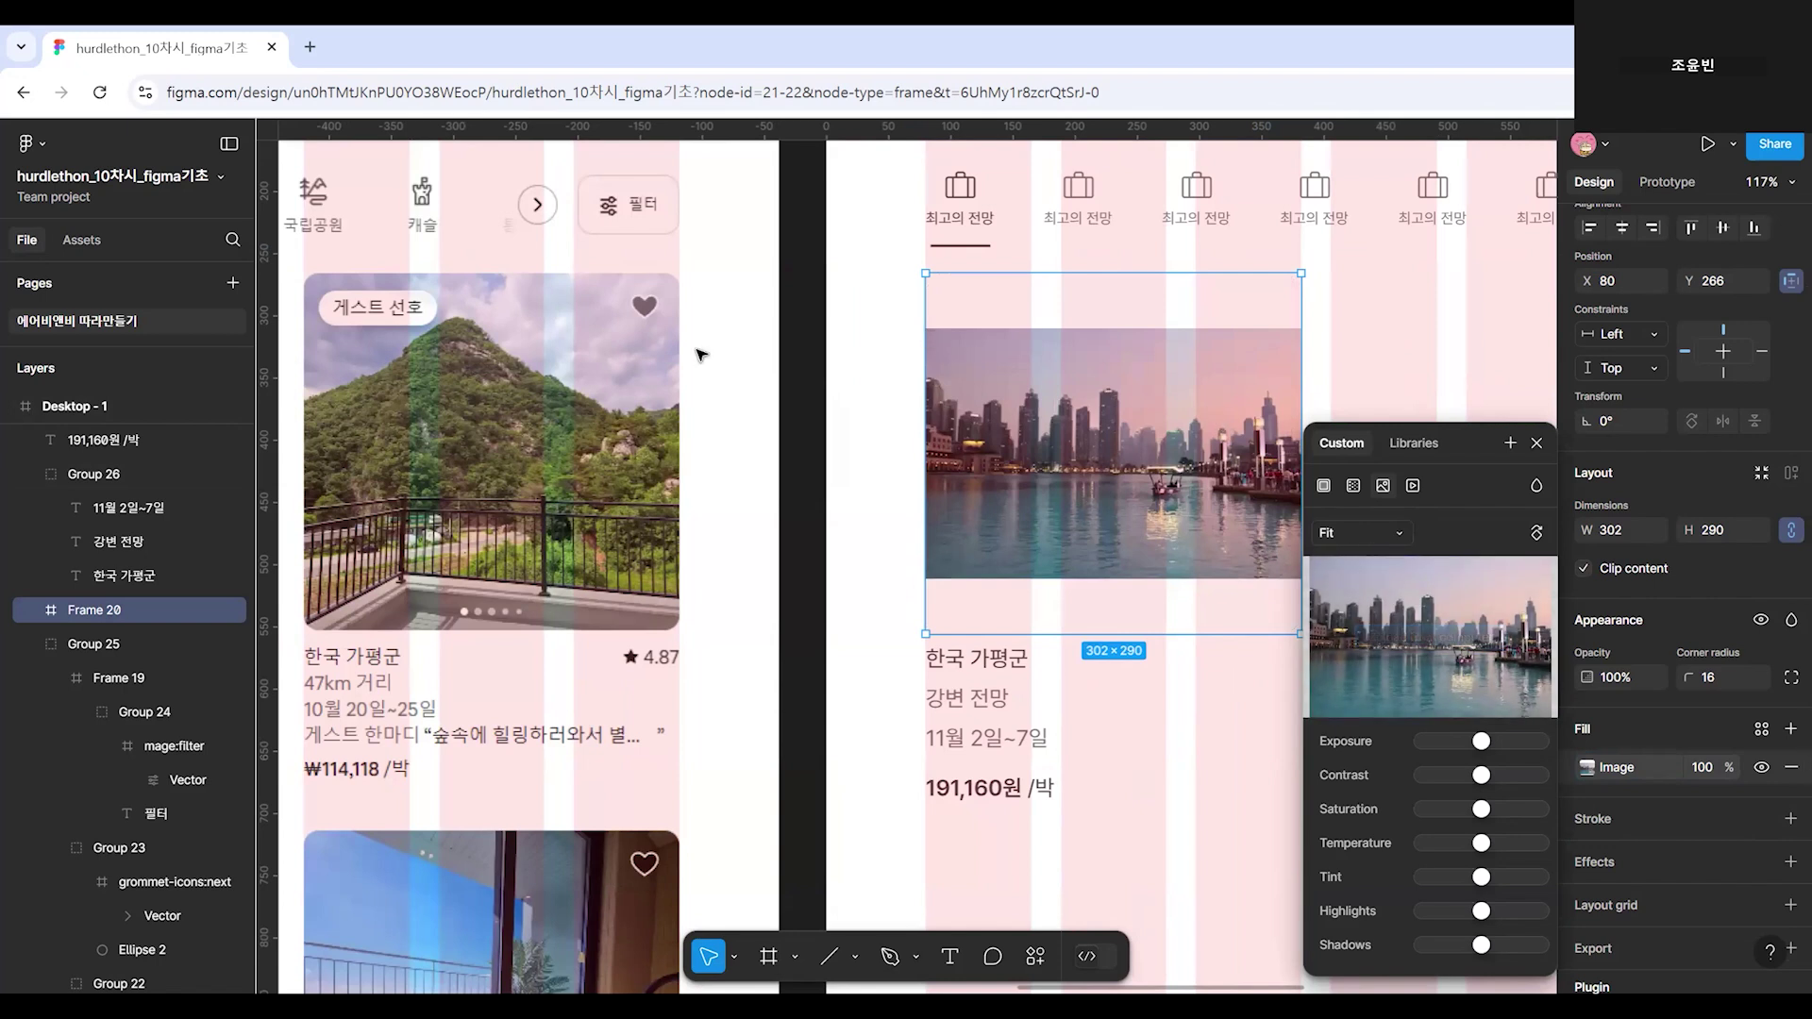
click(1355, 534)
click(1342, 570)
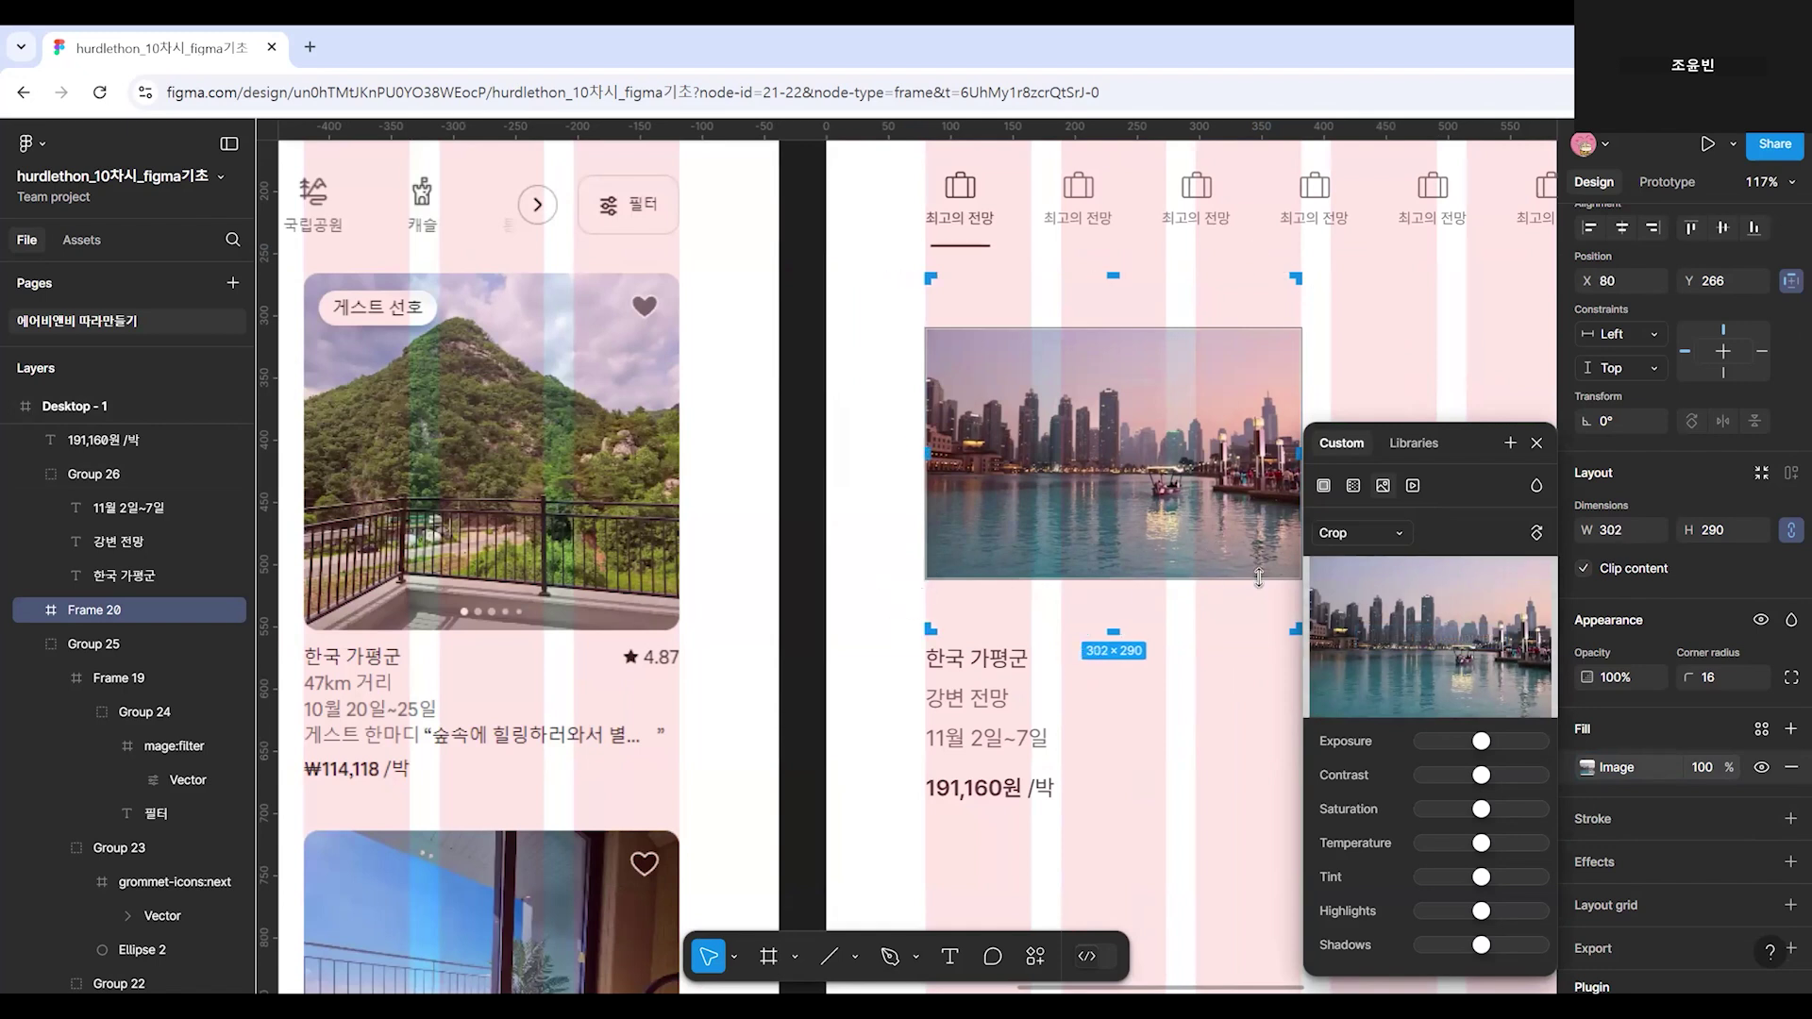
Try the Tile scaling mode on the card's image fill and return it to Fill.
click(1374, 542)
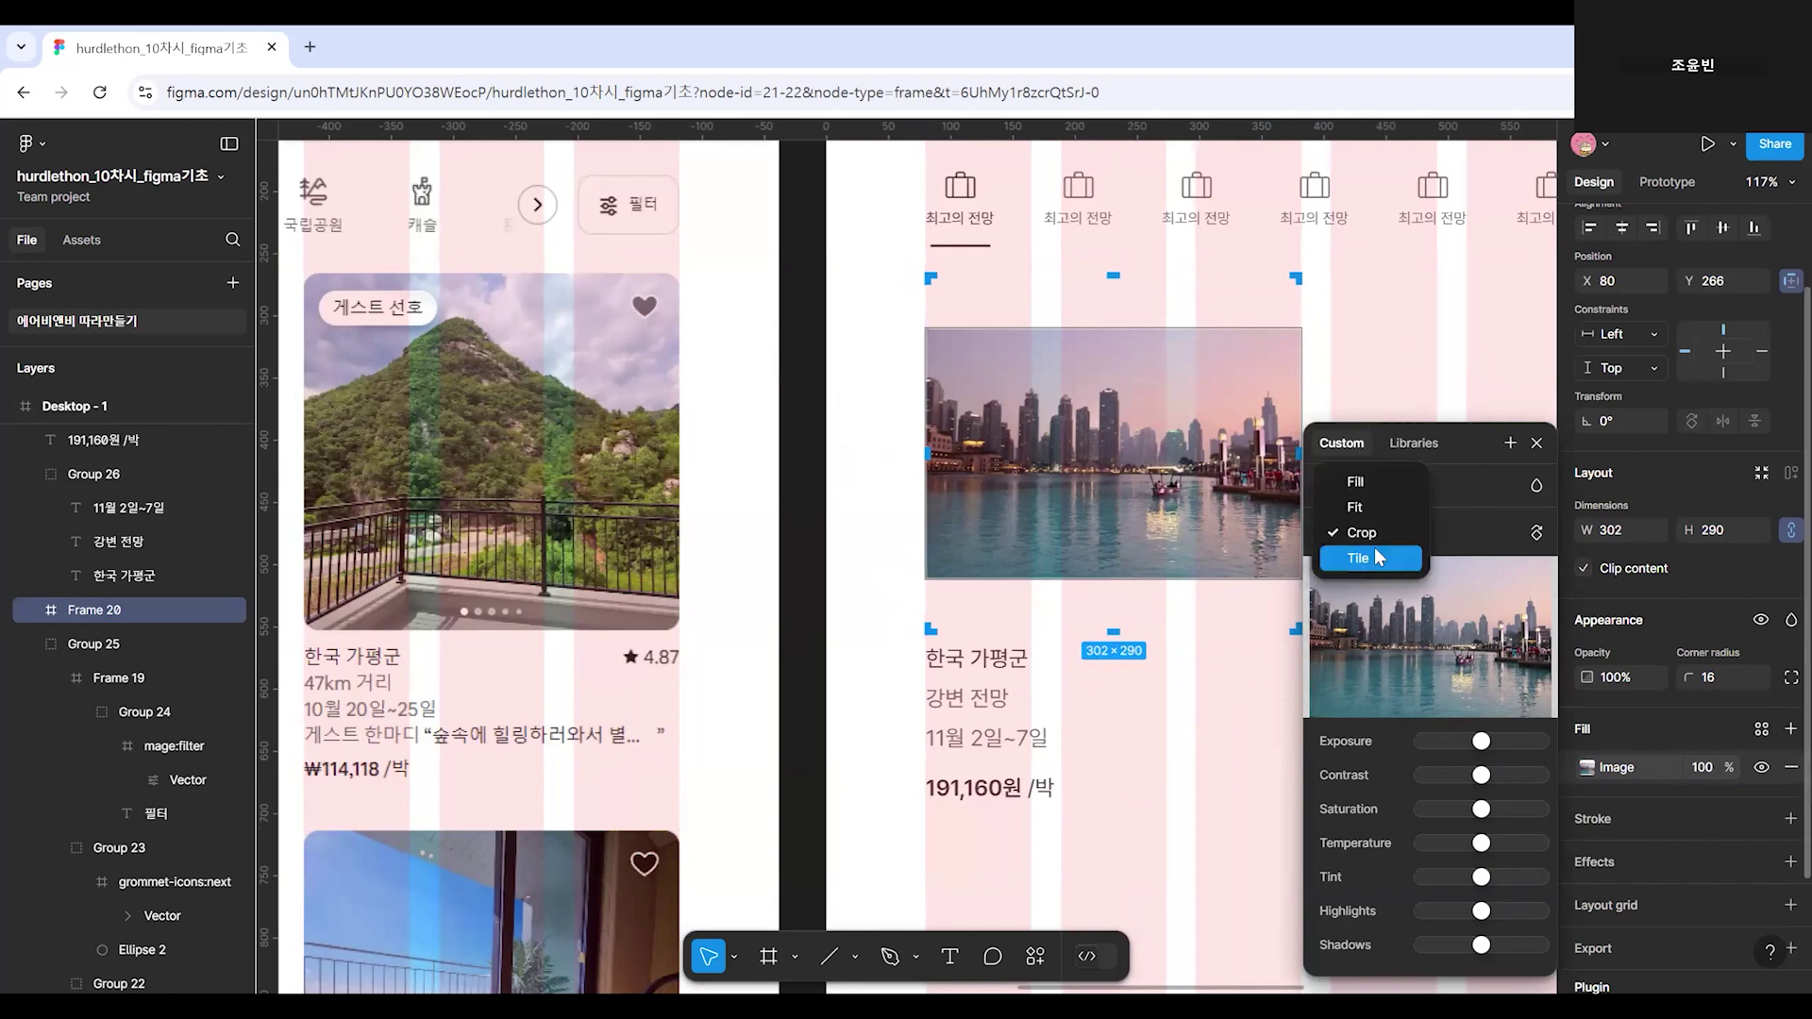
scroll(1055, 472, down, 1)
middle_click(1202, 484)
drag(1203, 484, 1172, 492)
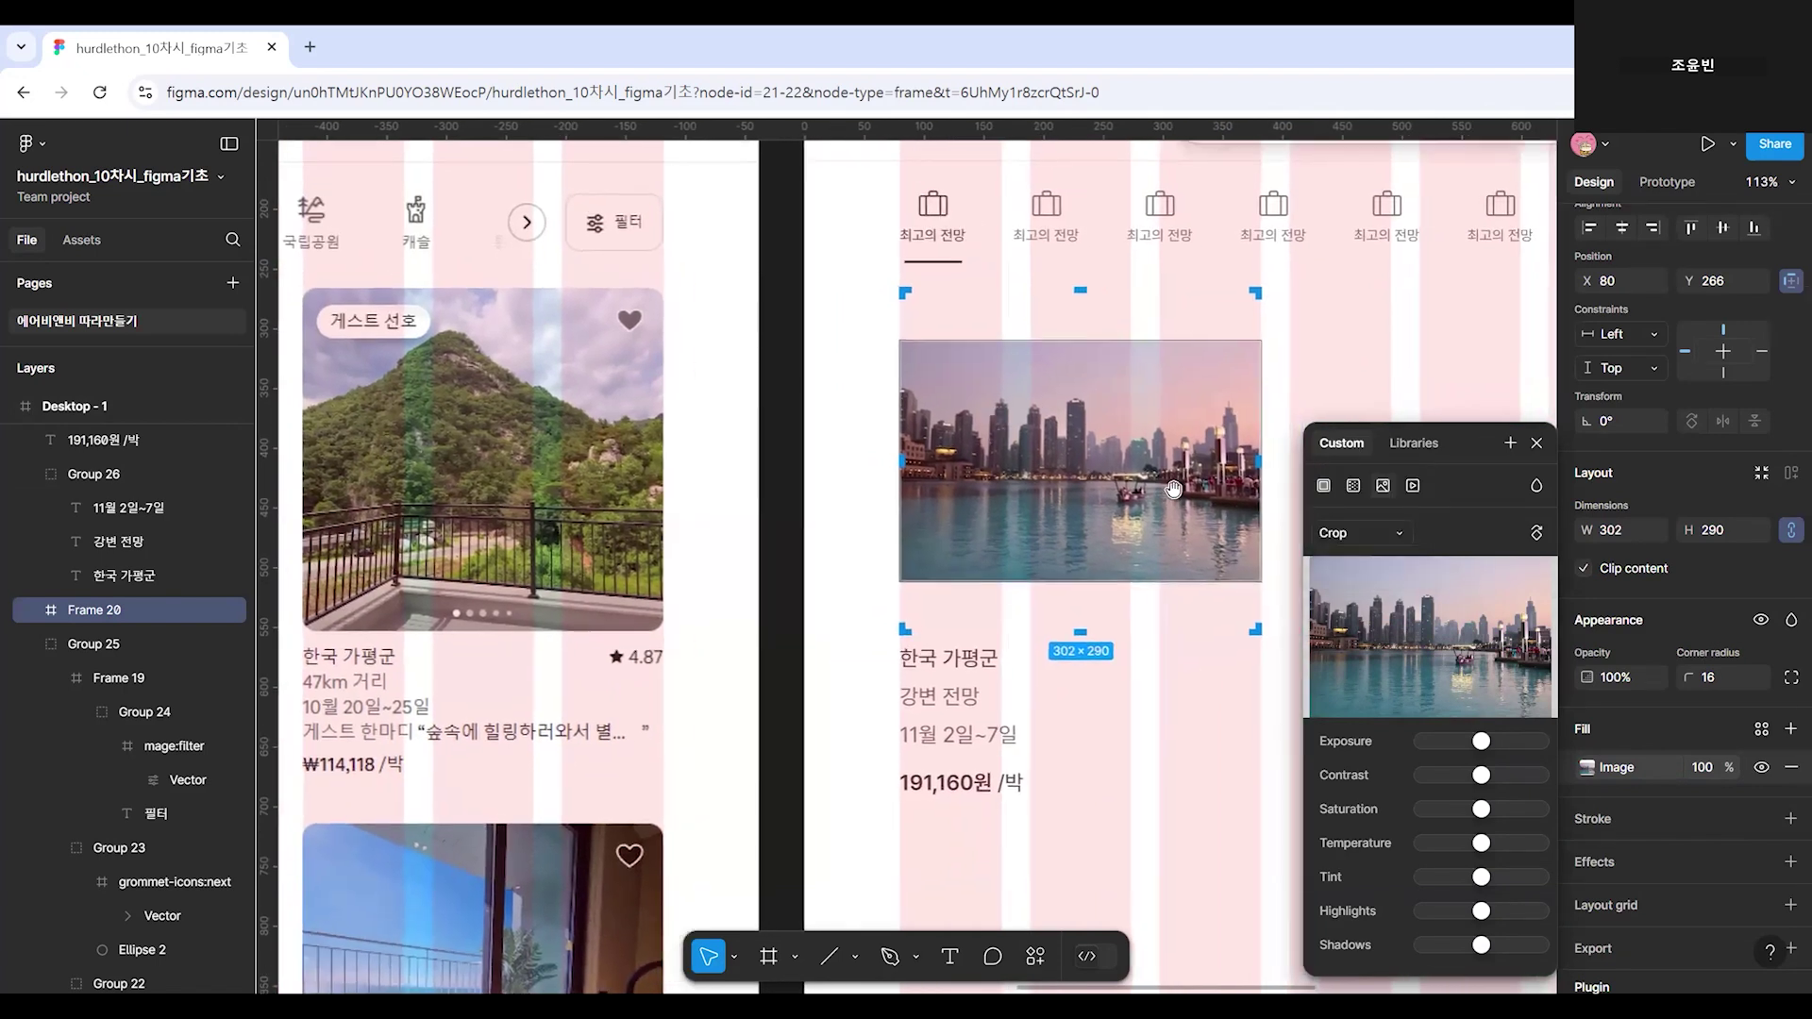
click(1376, 543)
click(1384, 540)
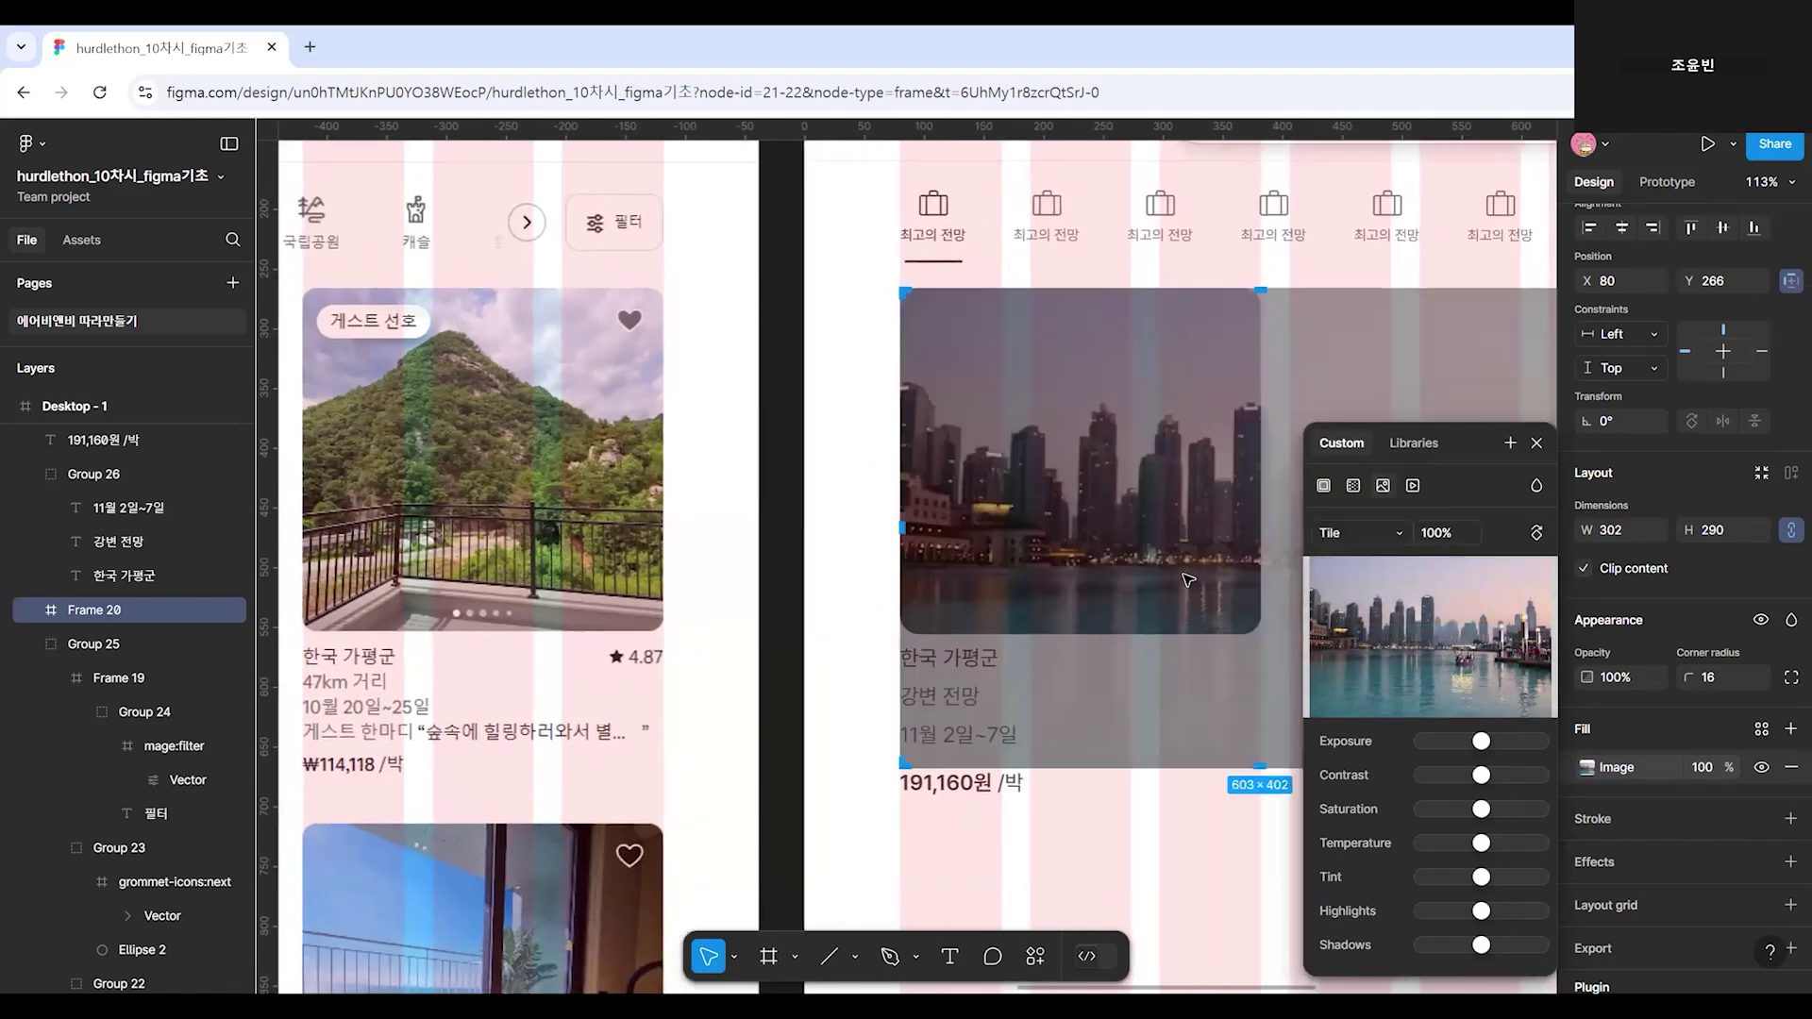
scroll(958, 651, down, 2)
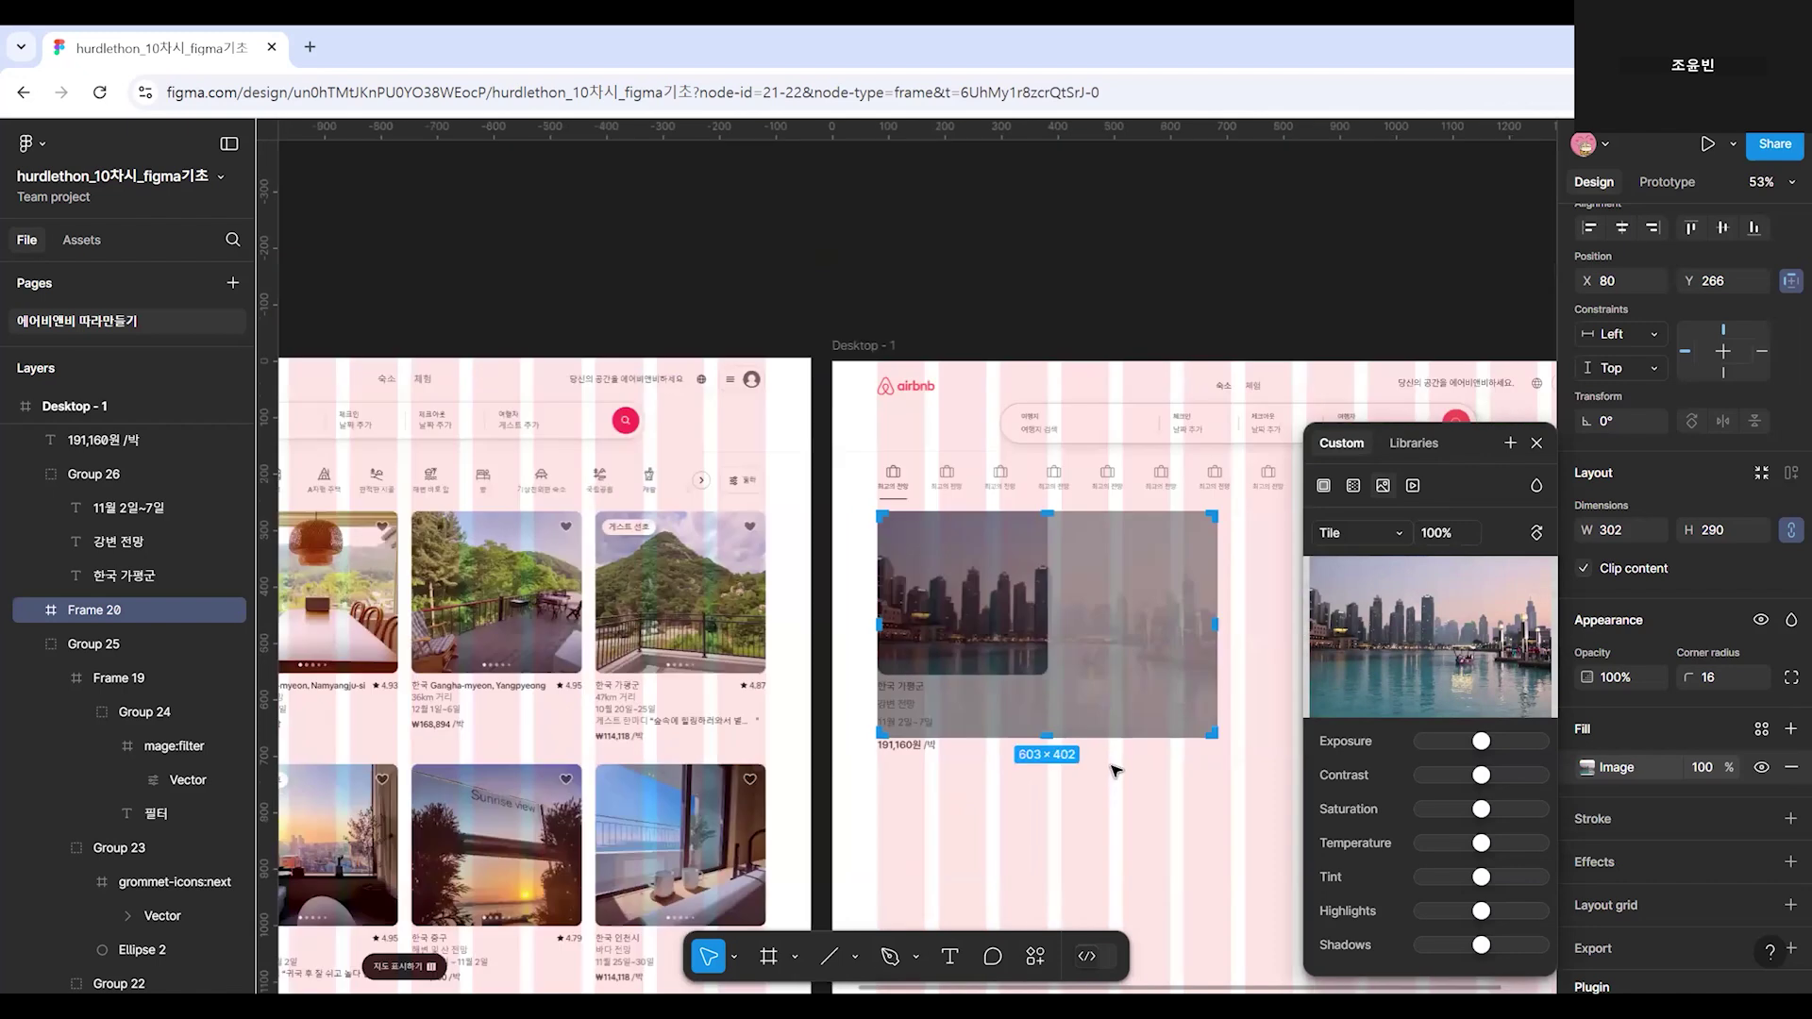
scroll(1104, 793, up, 2)
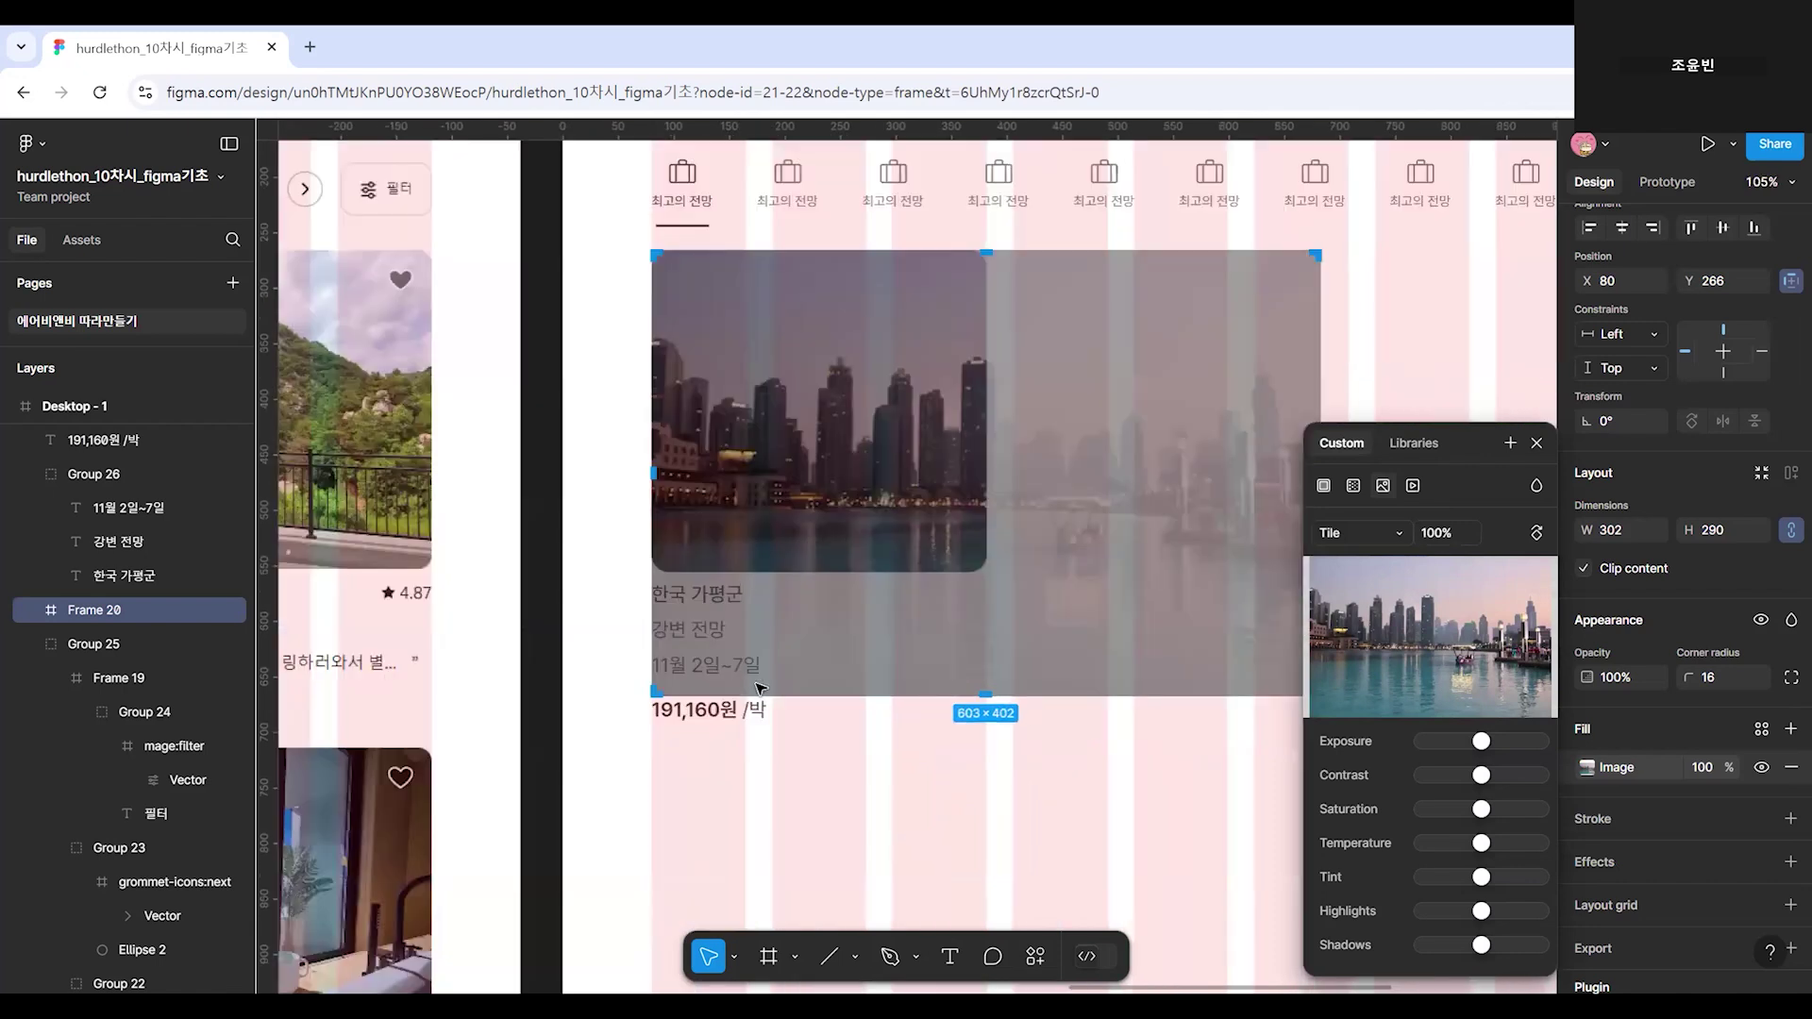
click(1385, 533)
click(1369, 462)
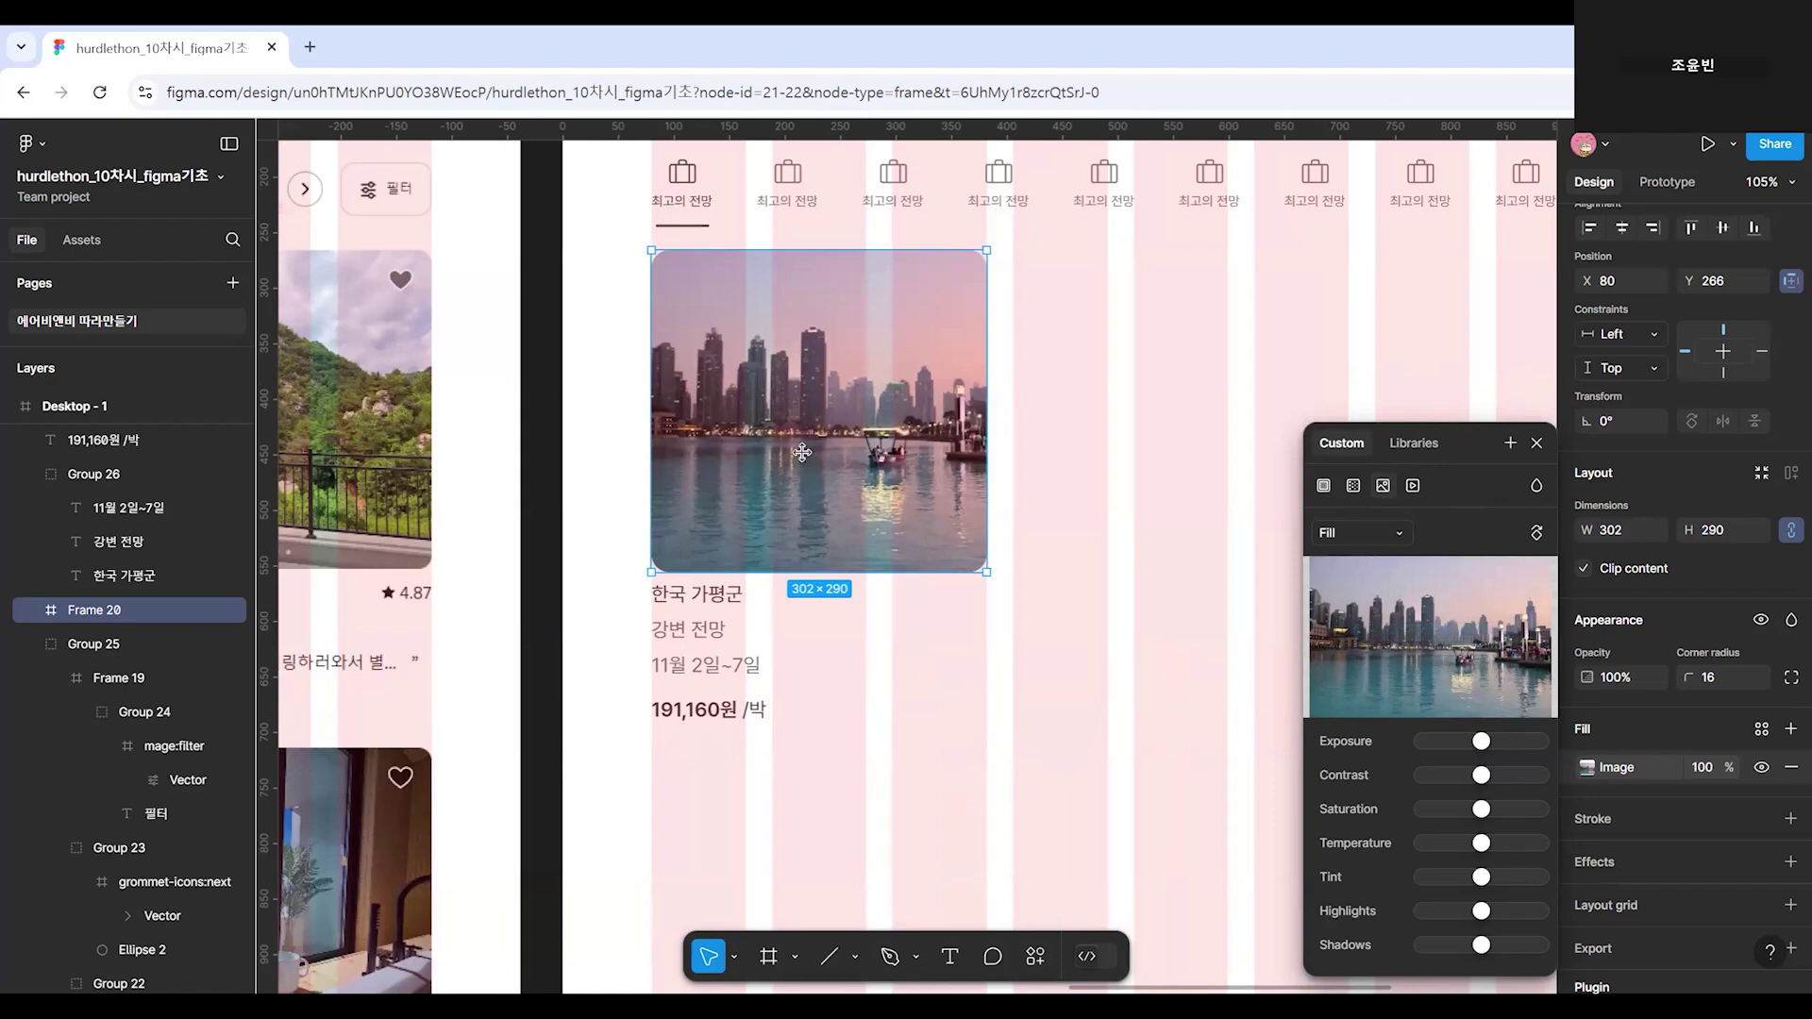
Switch the card image's scaling mode to Crop, then enlarge the skyline photo and reposition it inside the frame.
click(1378, 535)
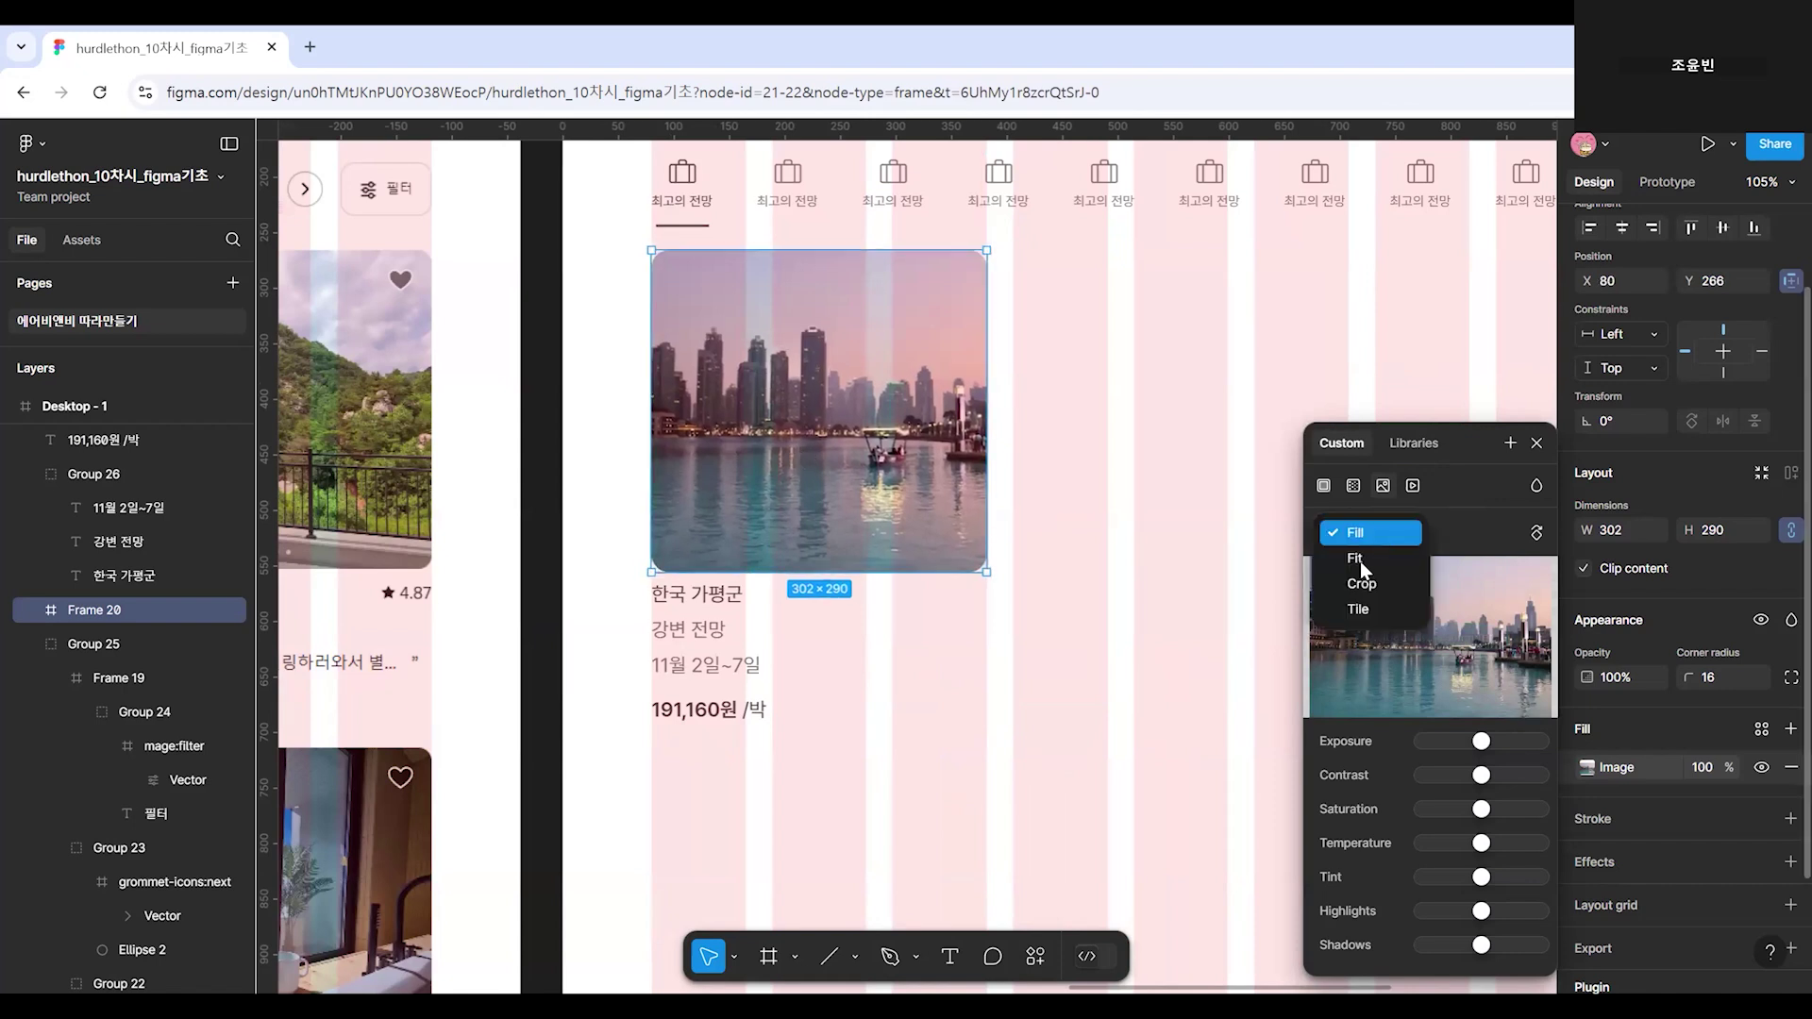
click(1361, 584)
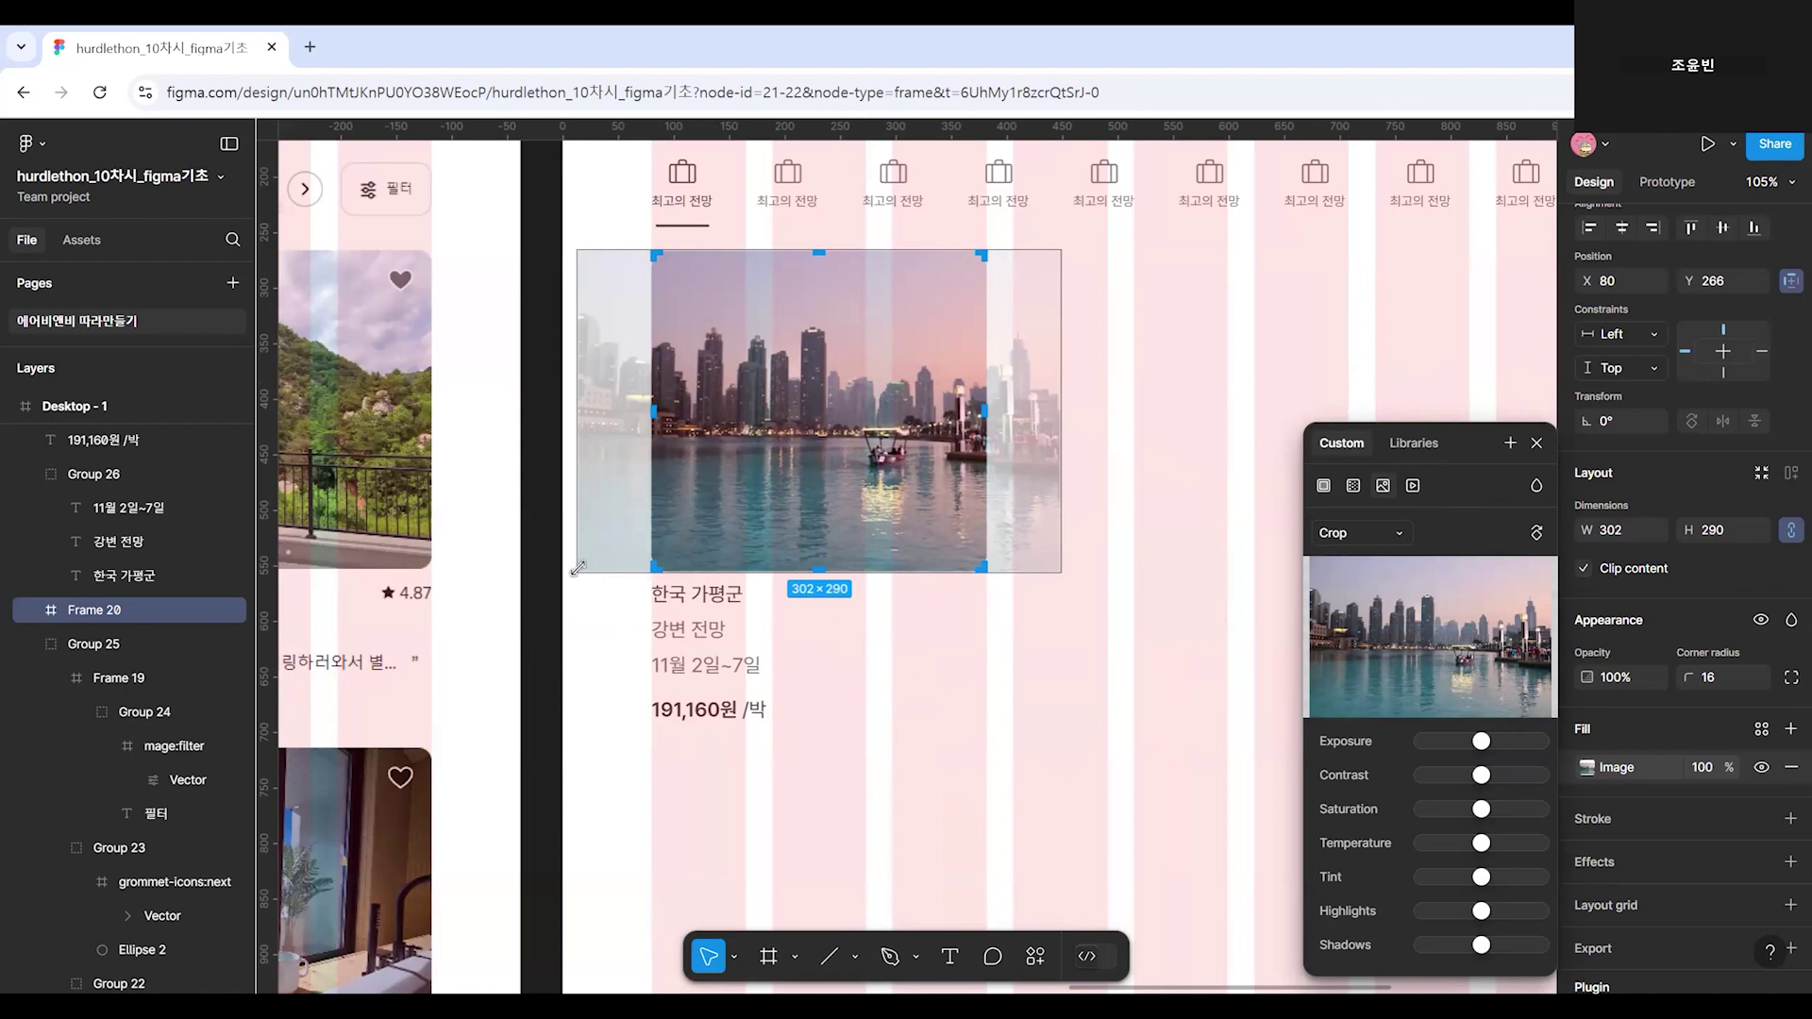
drag(577, 569, 490, 649)
key(ctrl+z)
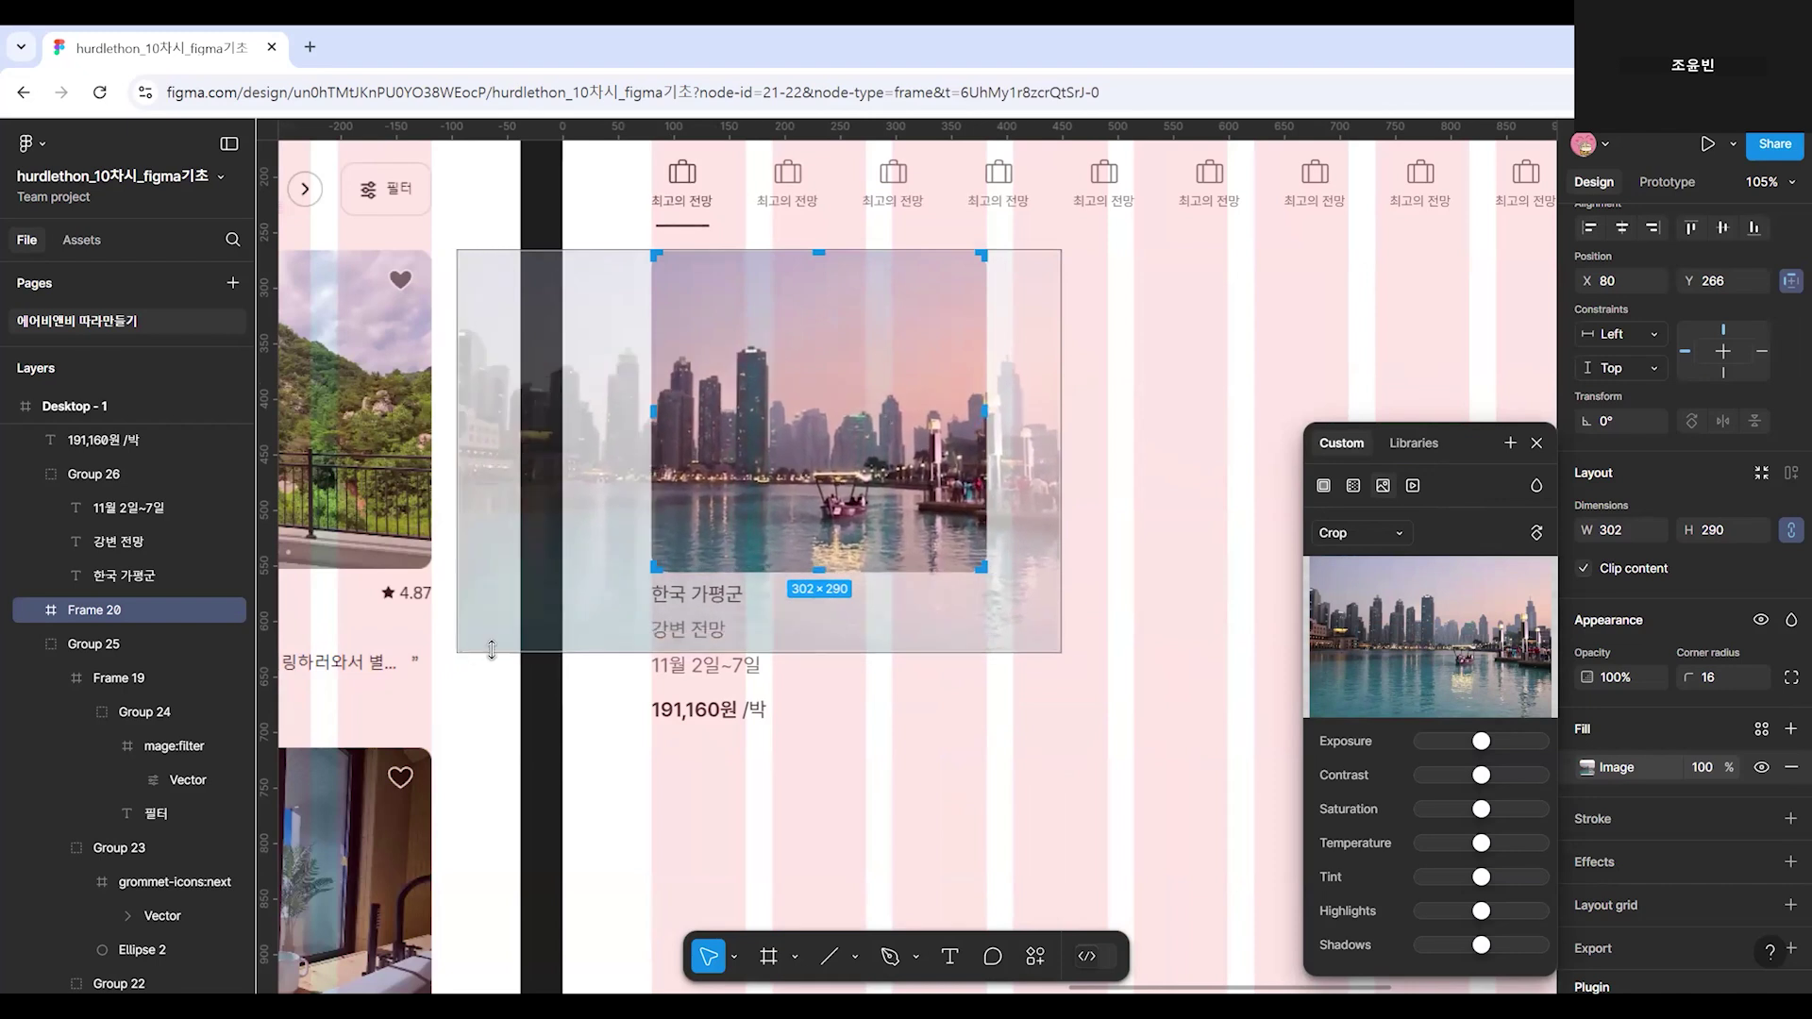
drag(740, 530, 794, 513)
click(1140, 457)
click(1076, 518)
Group the first card's location, view, date and price texts together.
scroll(1085, 539, down, 5)
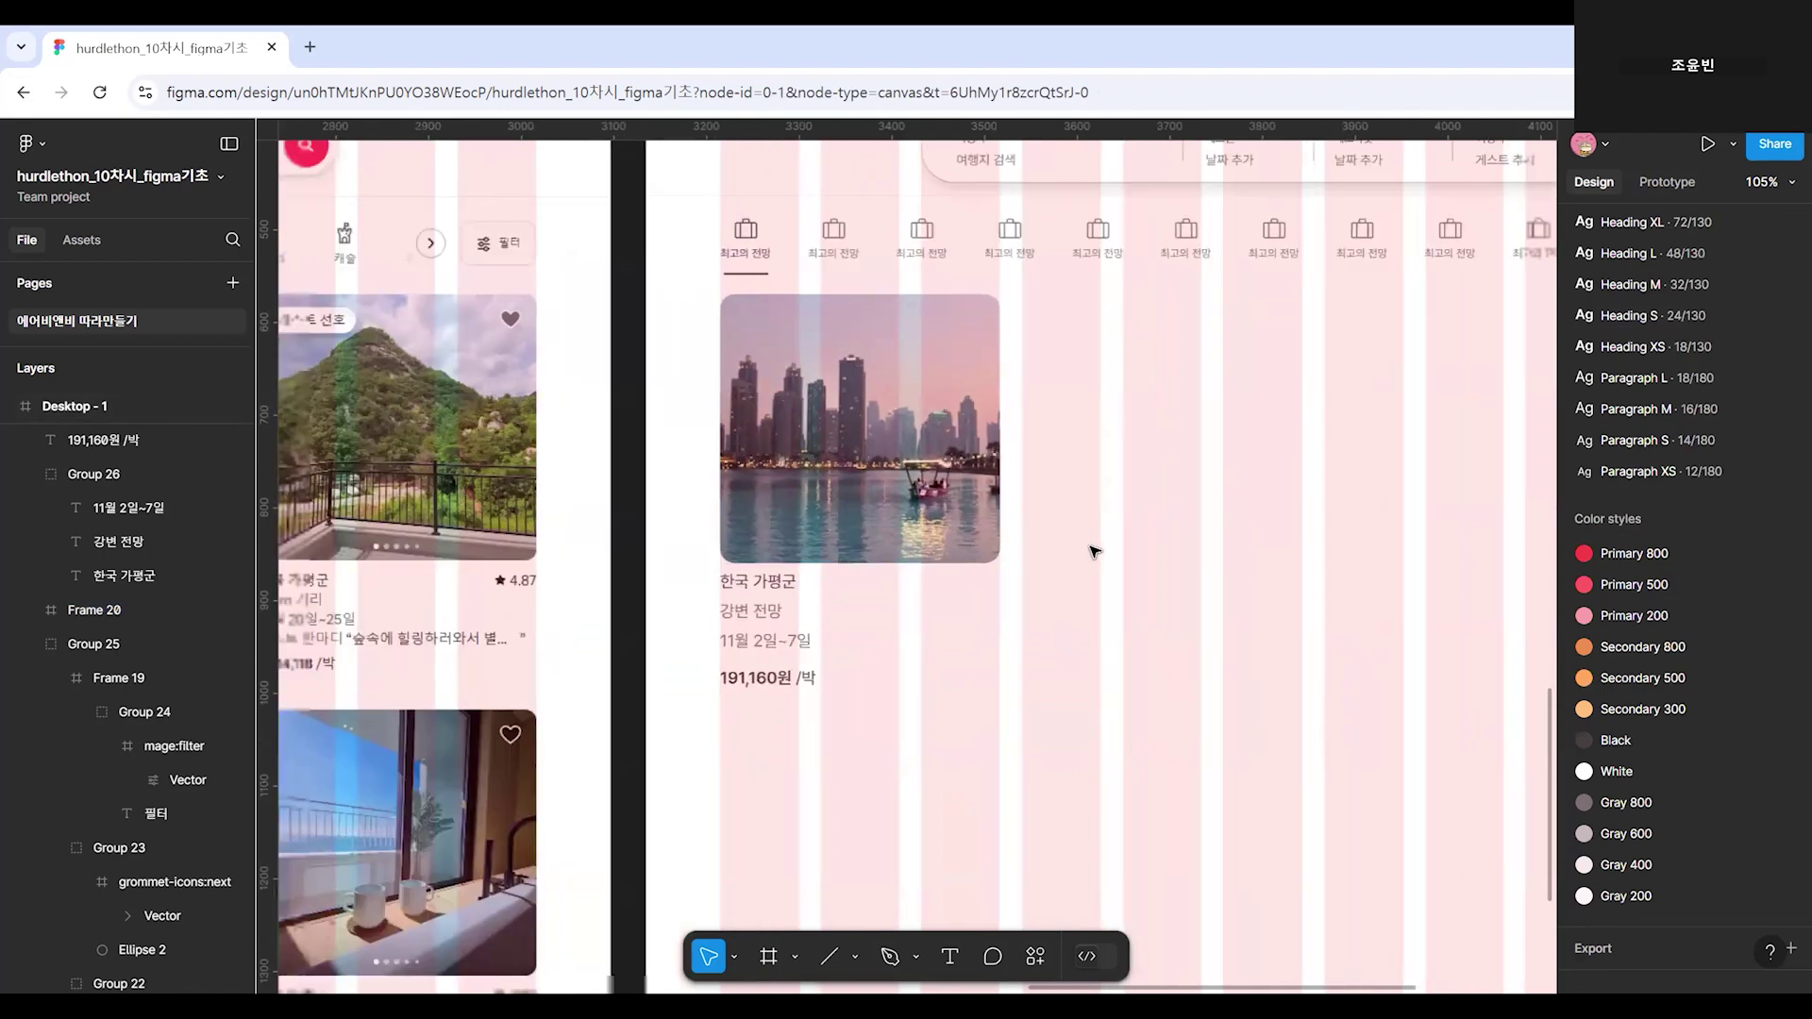
scroll(1114, 526, down, 3)
click(1094, 571)
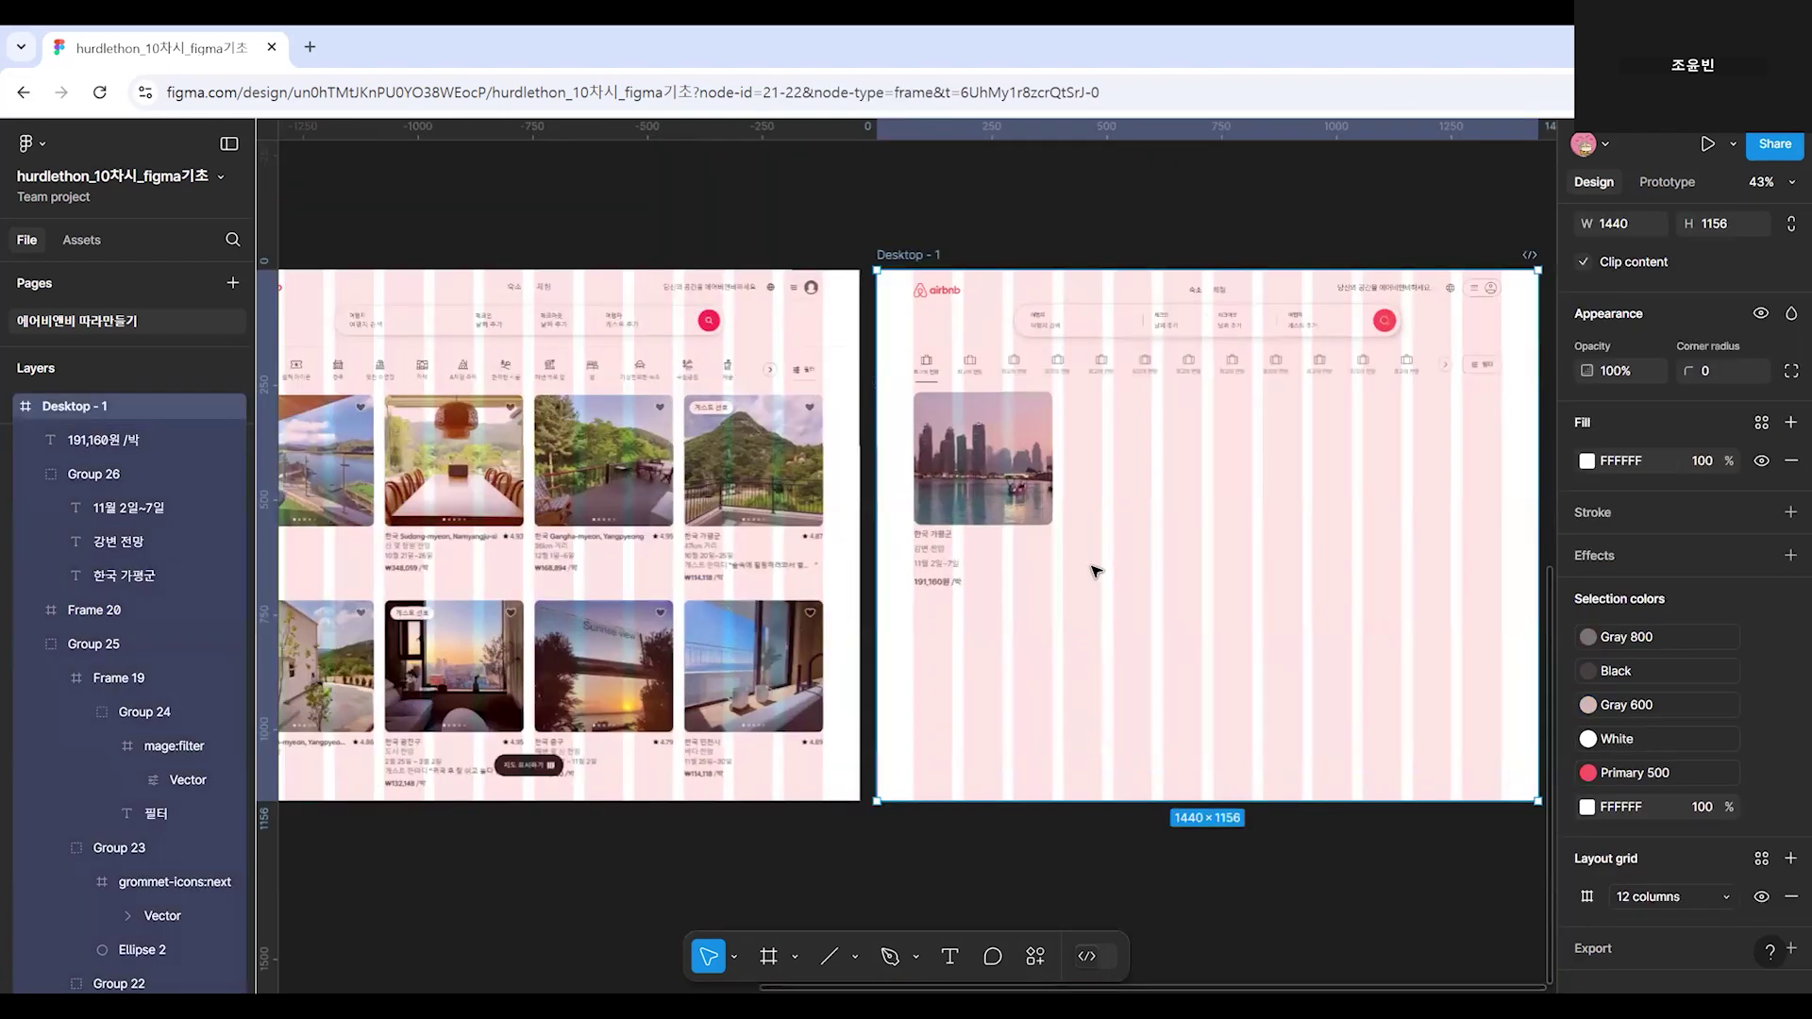
scroll(1001, 651, up, 1)
scroll(954, 642, up, 1)
scroll(1097, 684, up, 2)
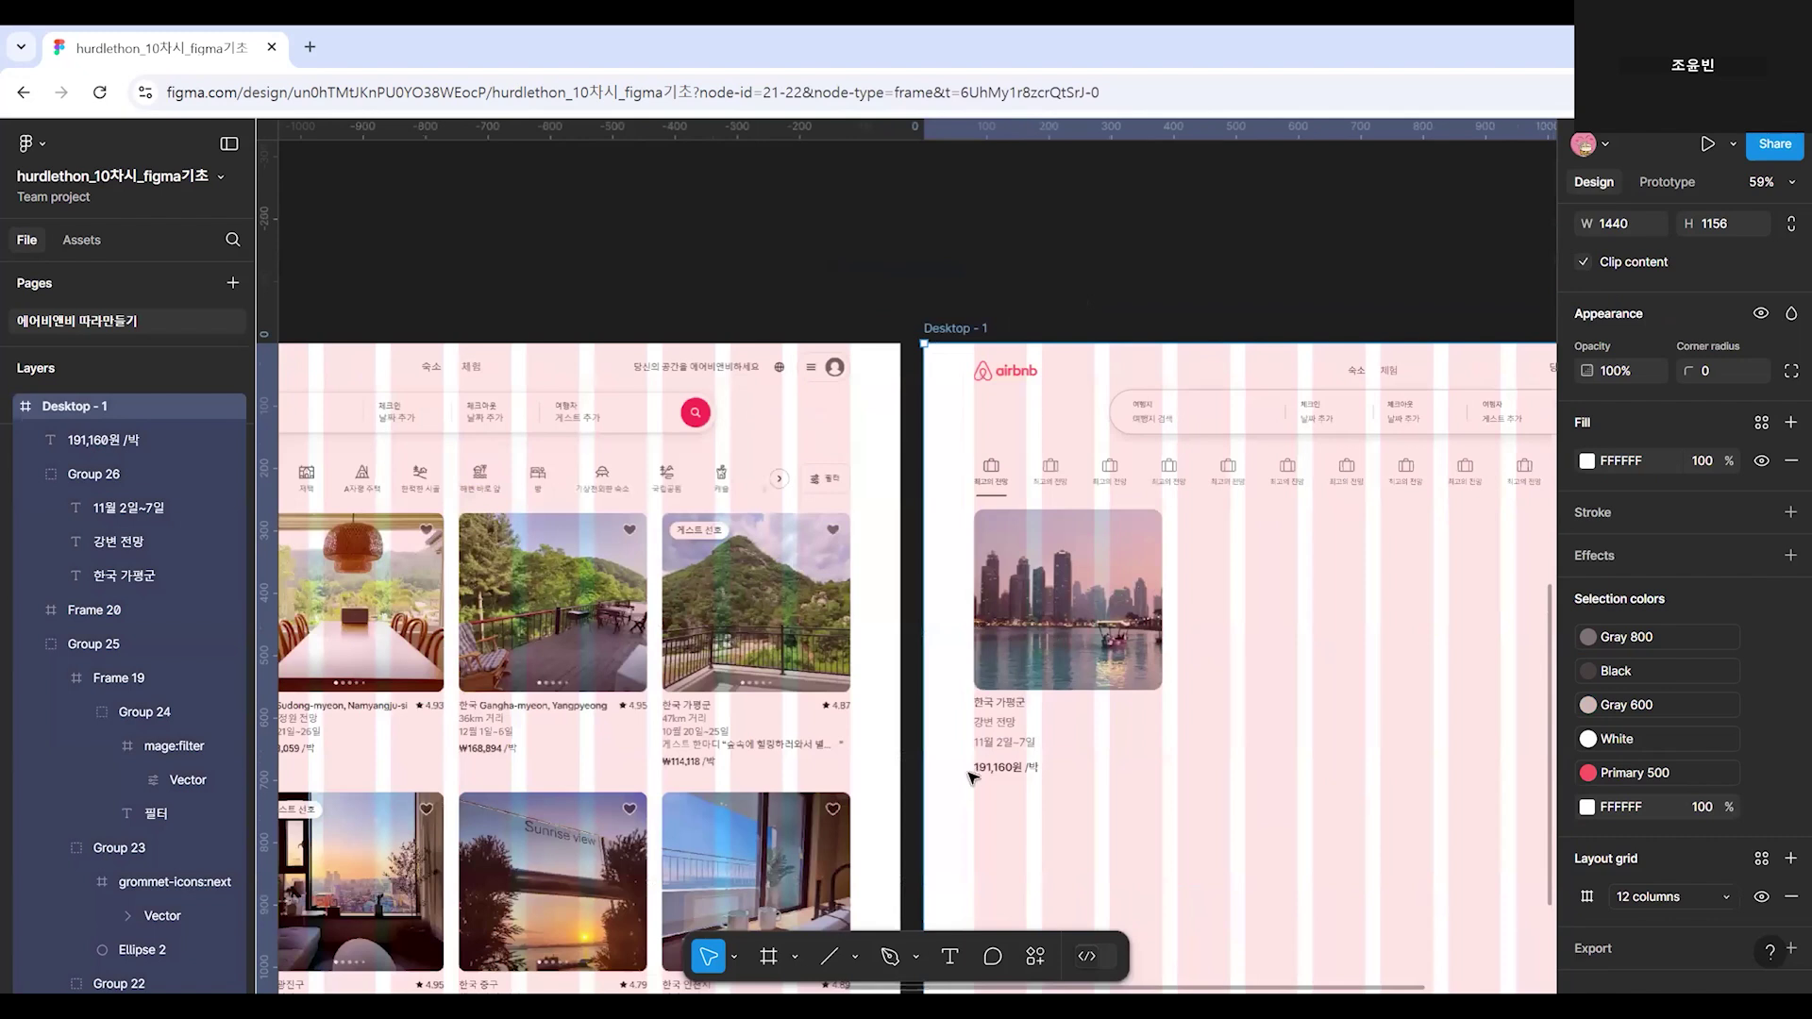
scroll(1054, 634, up, 3)
click(1010, 840)
key(ctrl+g)
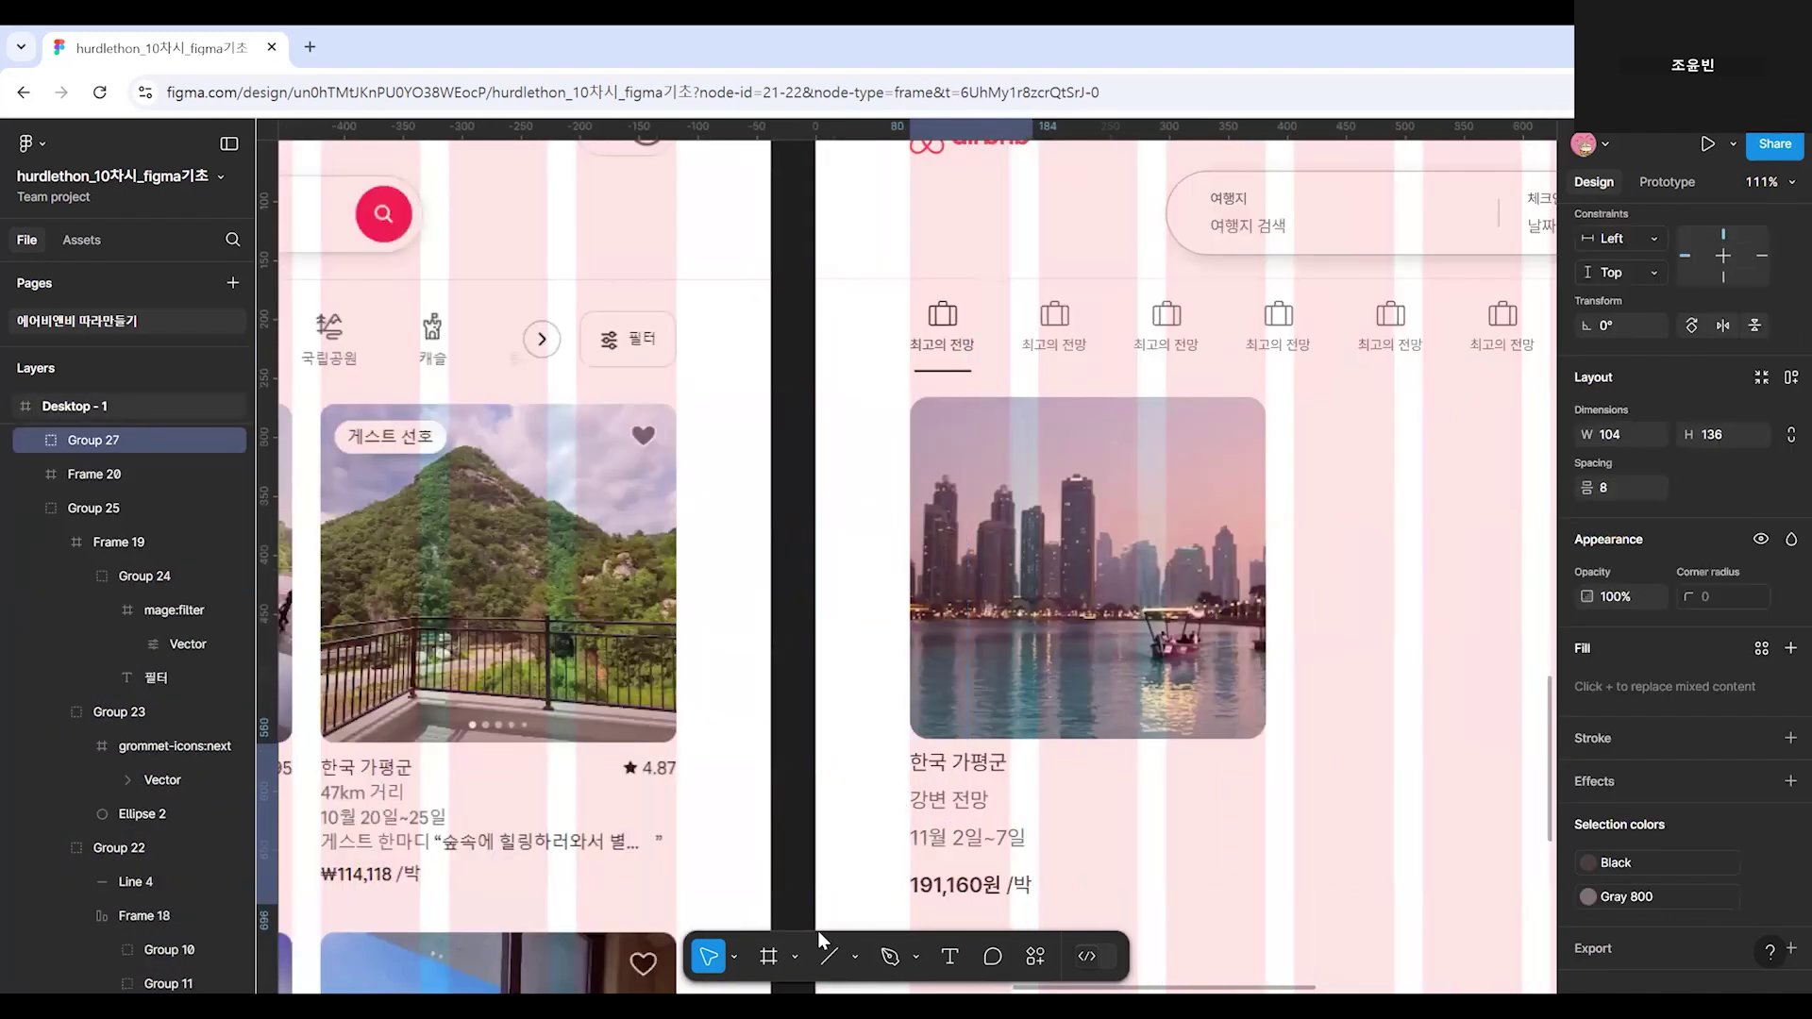
Set the vertical spacing between the card's image frame and its text group to 12.
scroll(1112, 741, down, 5)
shift+click(1052, 393)
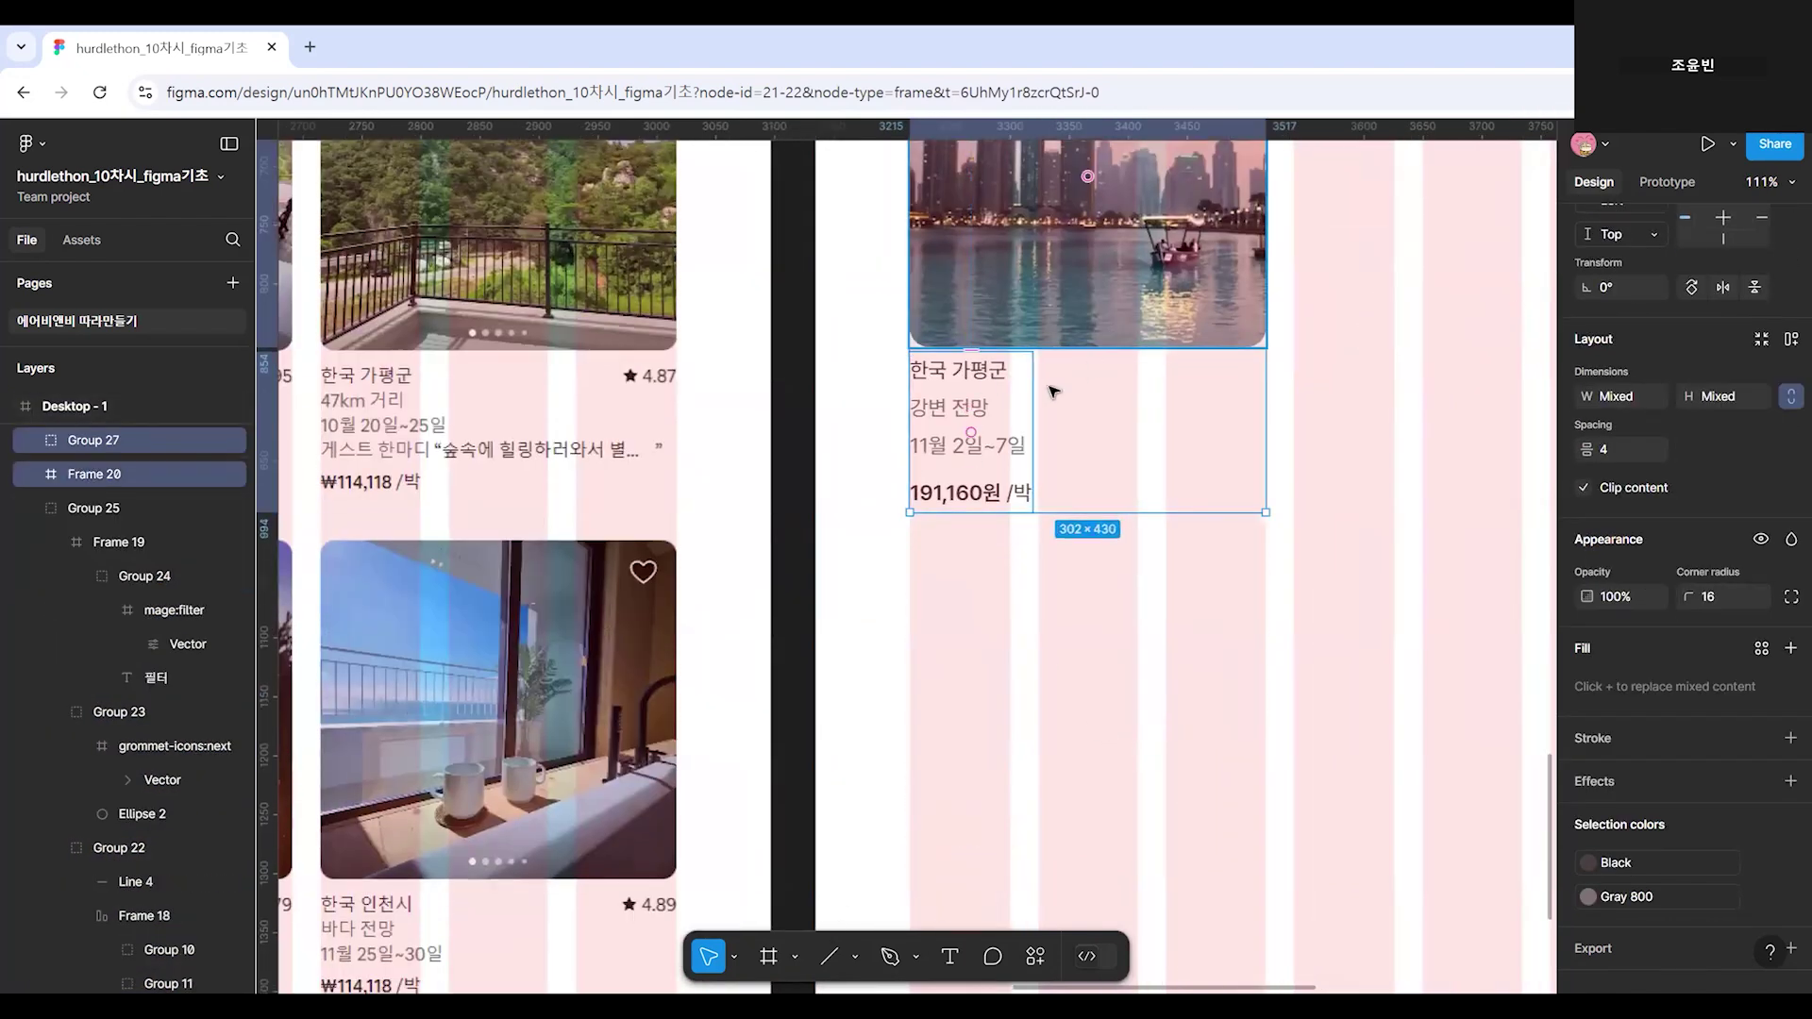
scroll(862, 518, down, 3)
scroll(1008, 642, up, 2)
drag(1008, 642, 1187, 640)
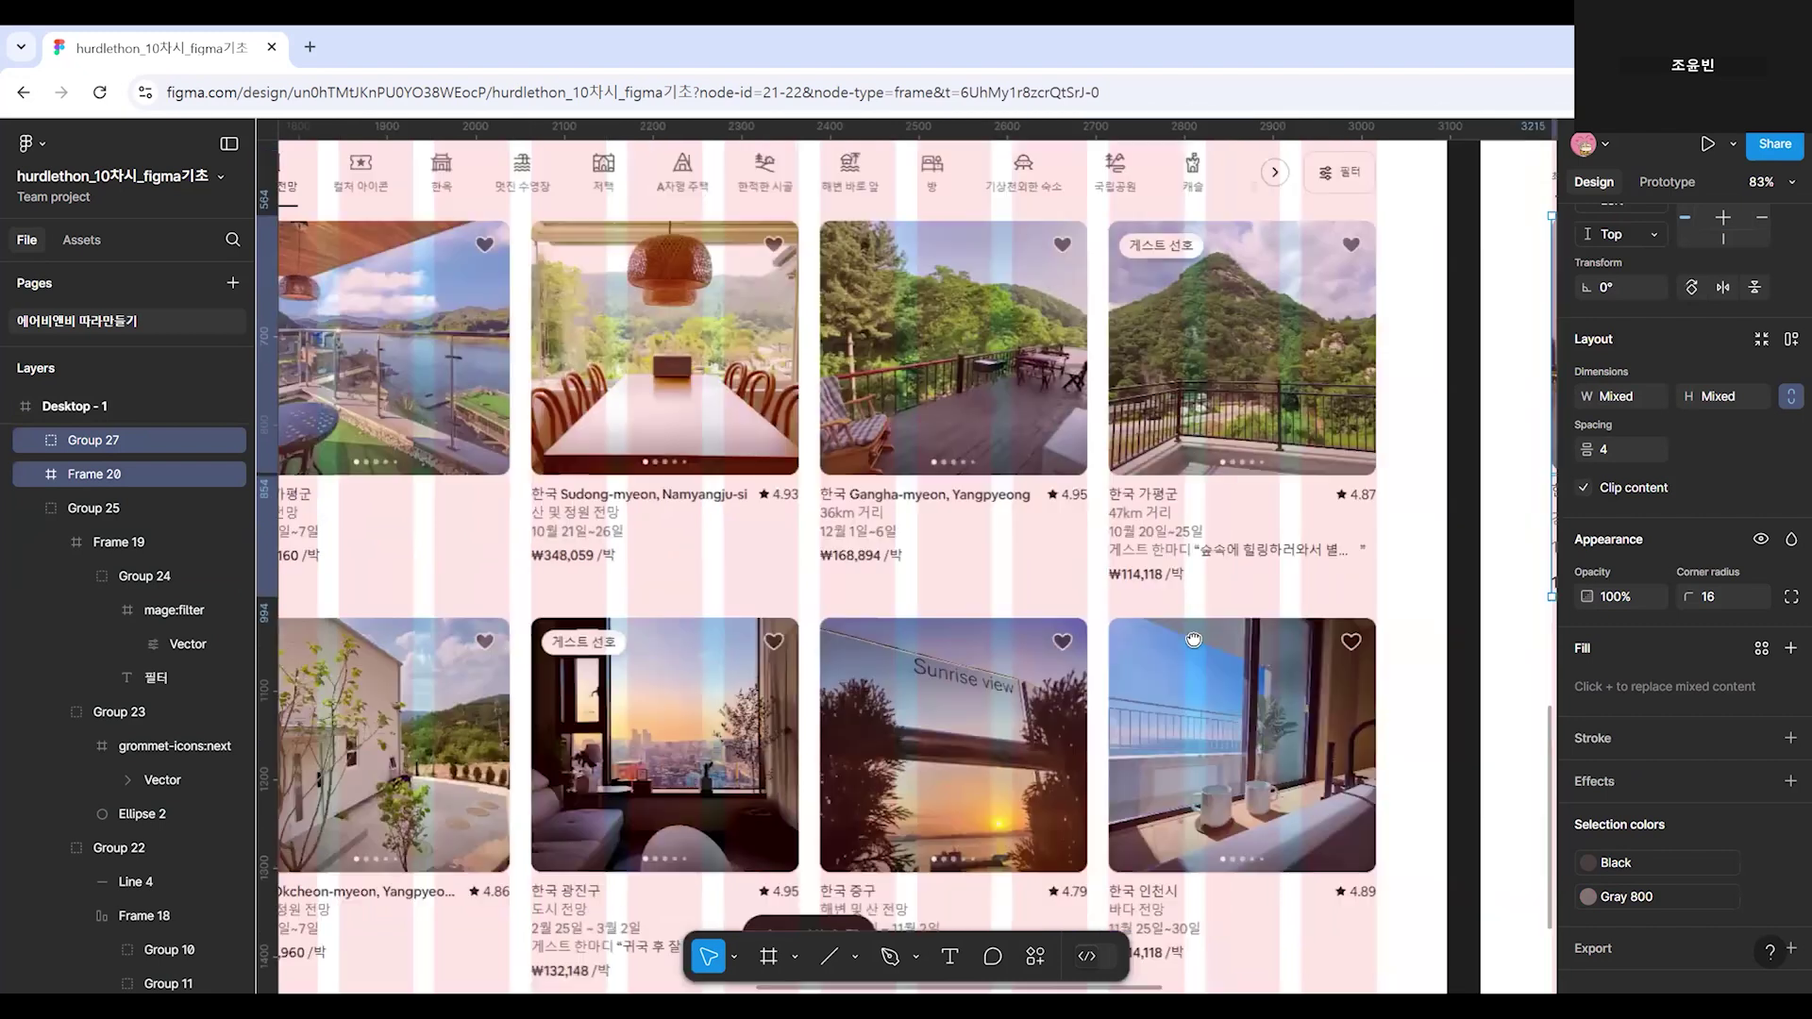
drag(803, 644, 1032, 692)
drag(854, 623, 655, 635)
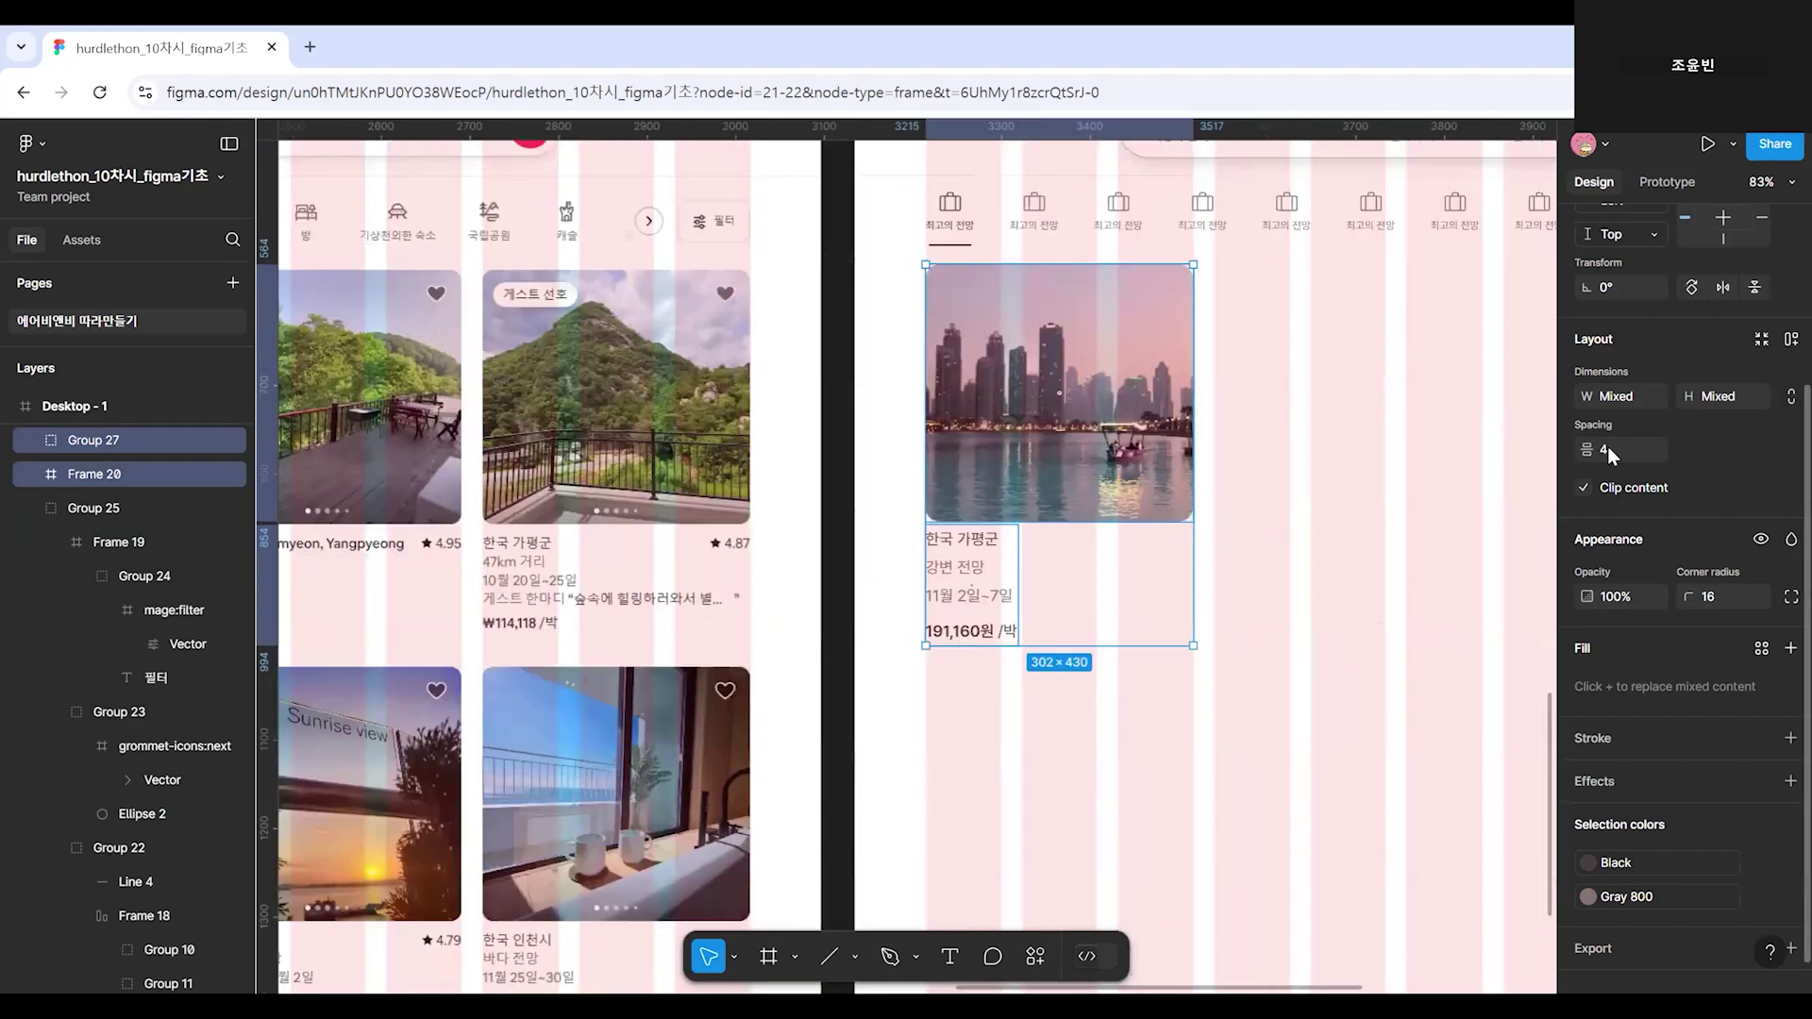
click(1607, 449)
text(8)
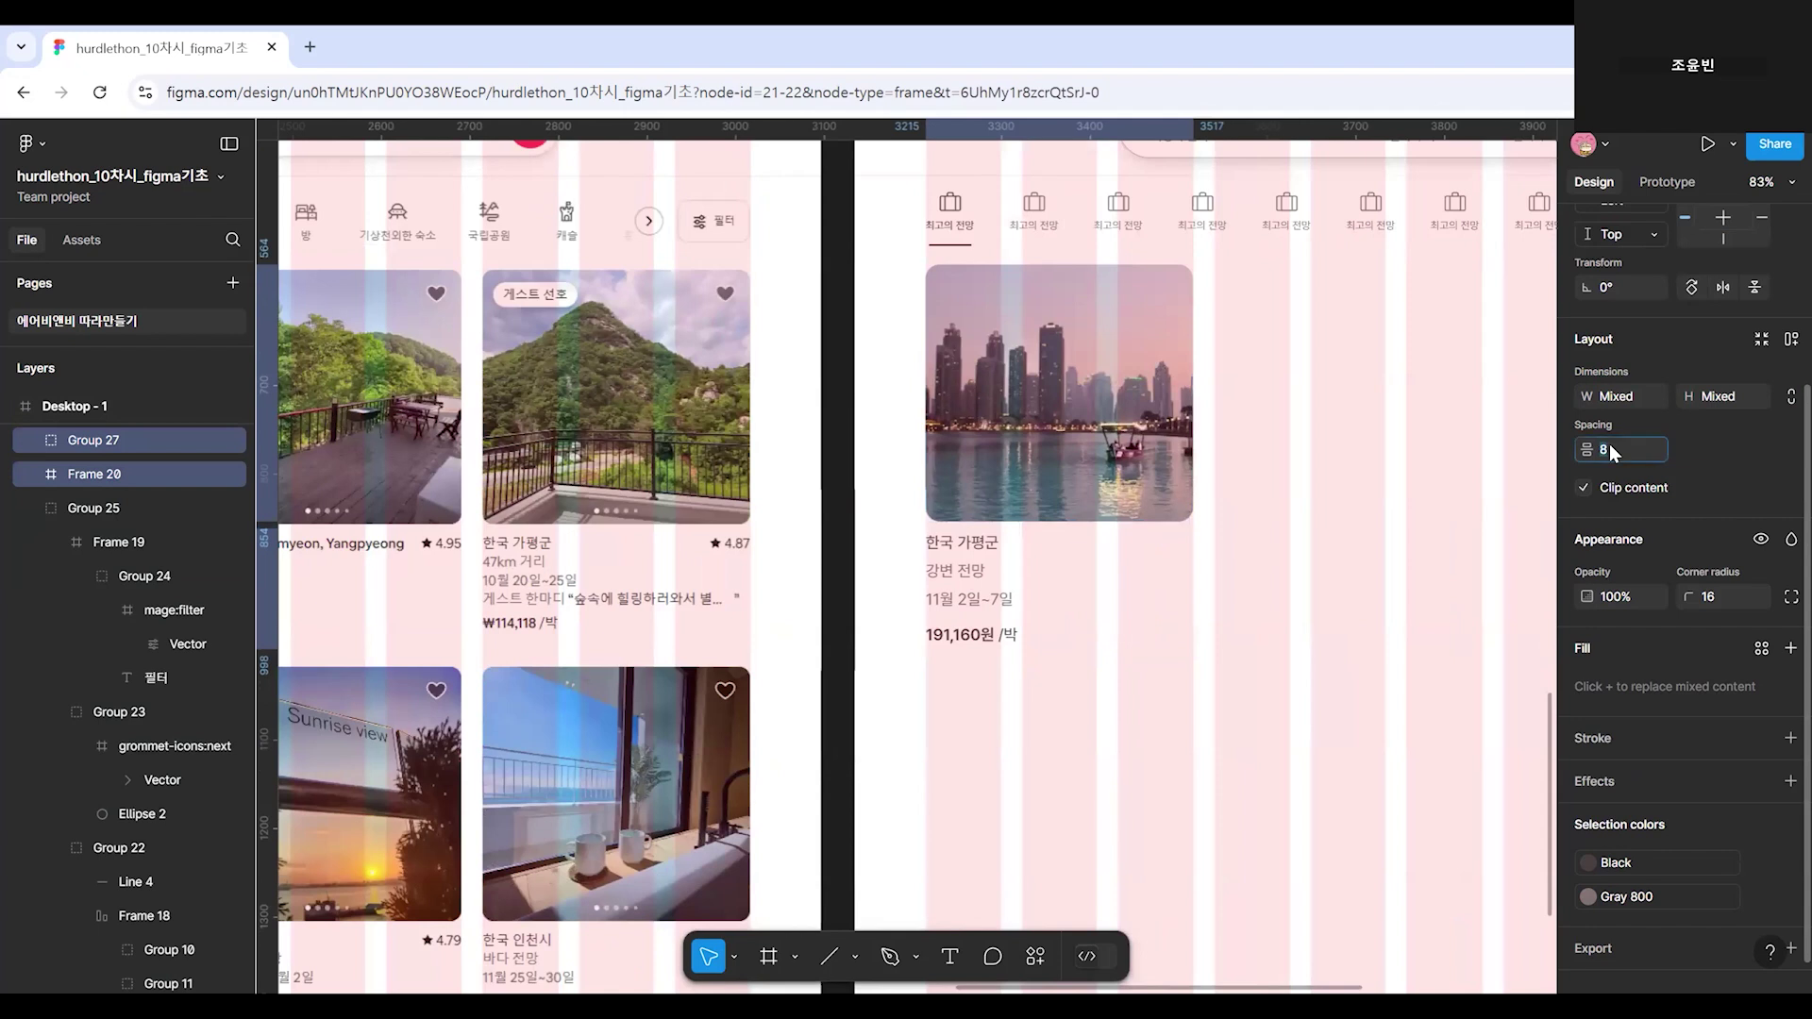
click(1262, 724)
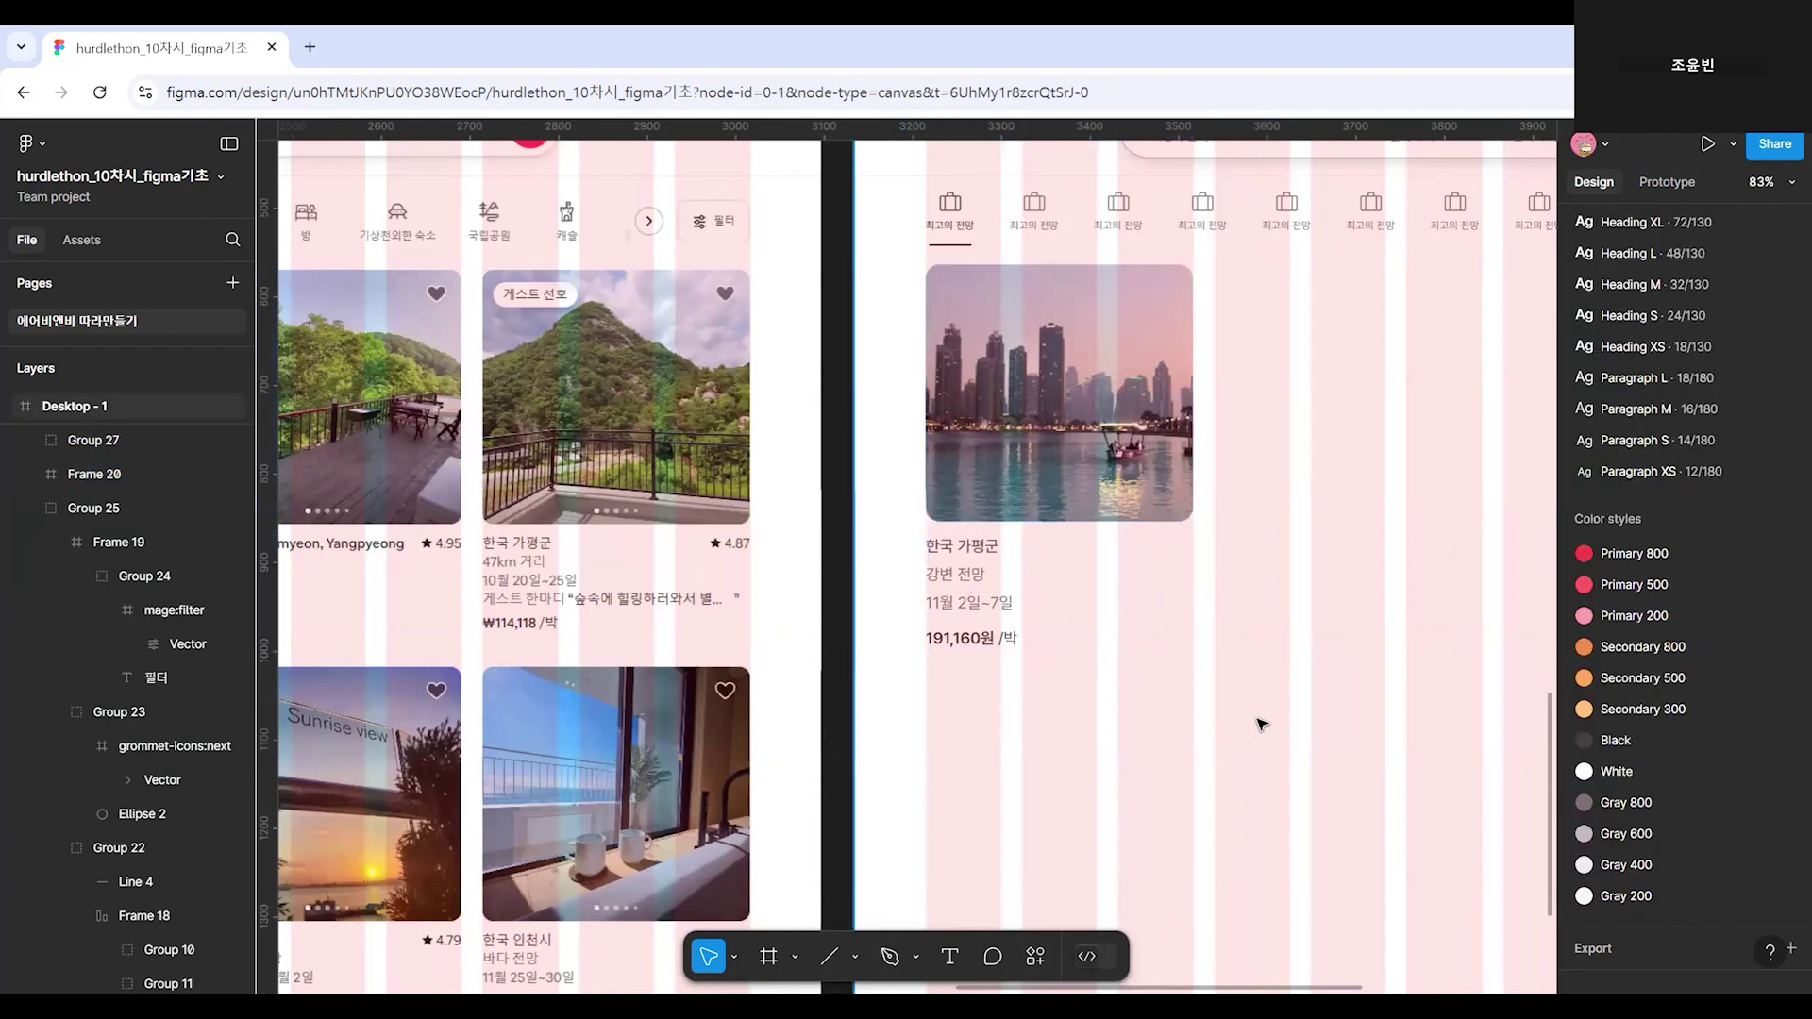
Group the card's image frame and text group into a single listing card.
scroll(1262, 723, down, 3)
scroll(1272, 722, up, 3)
click(971, 607)
shift+click(1097, 450)
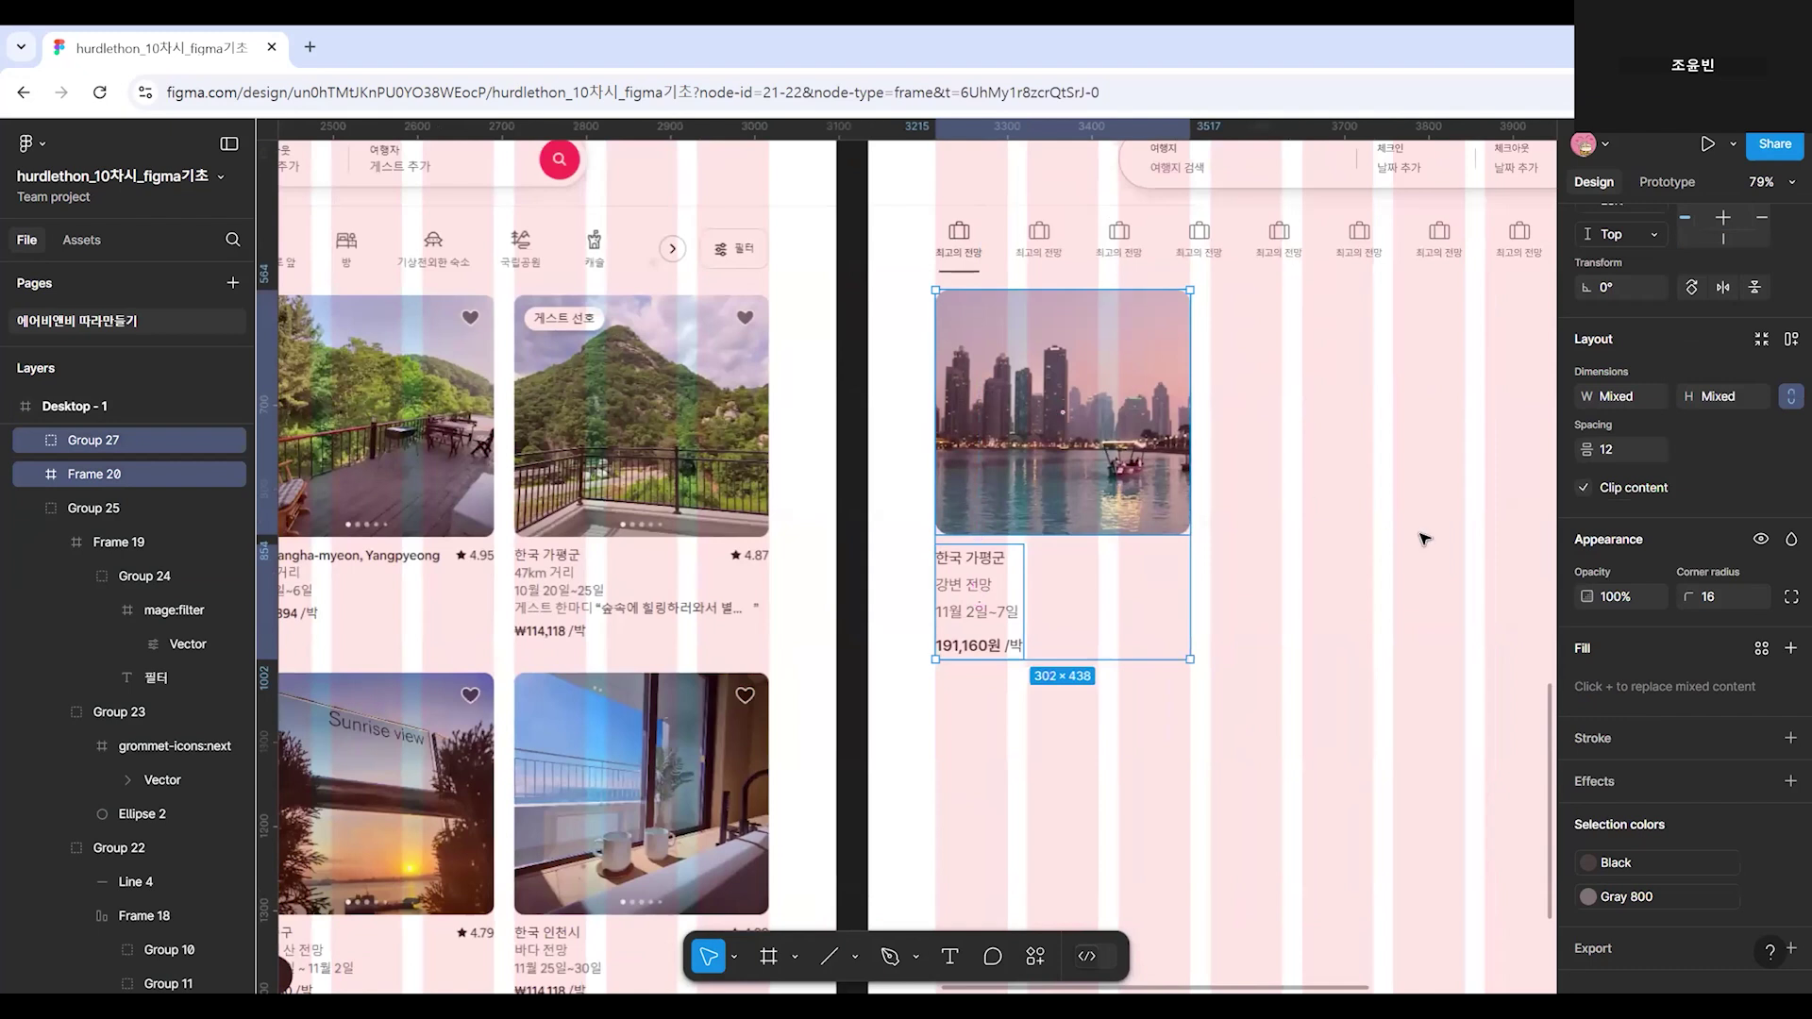
key(ctrl+g)
scroll(1322, 580, down, 3)
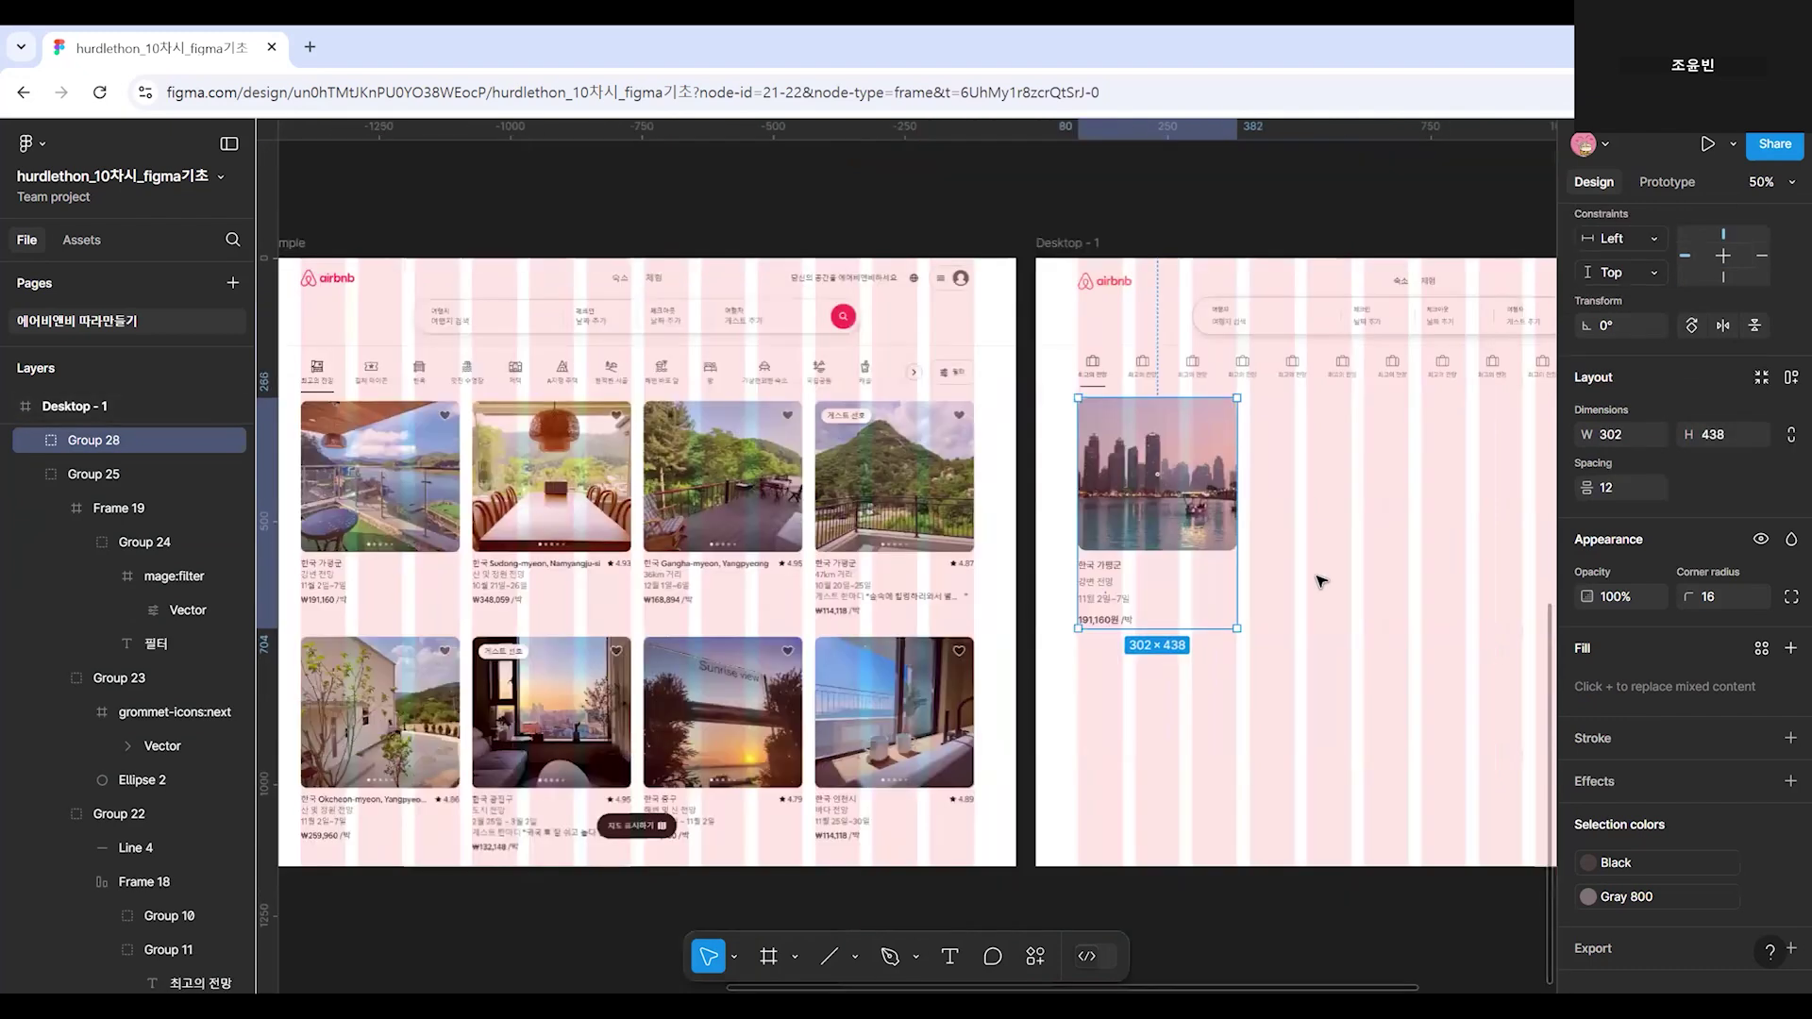
scroll(1320, 579, down, 1)
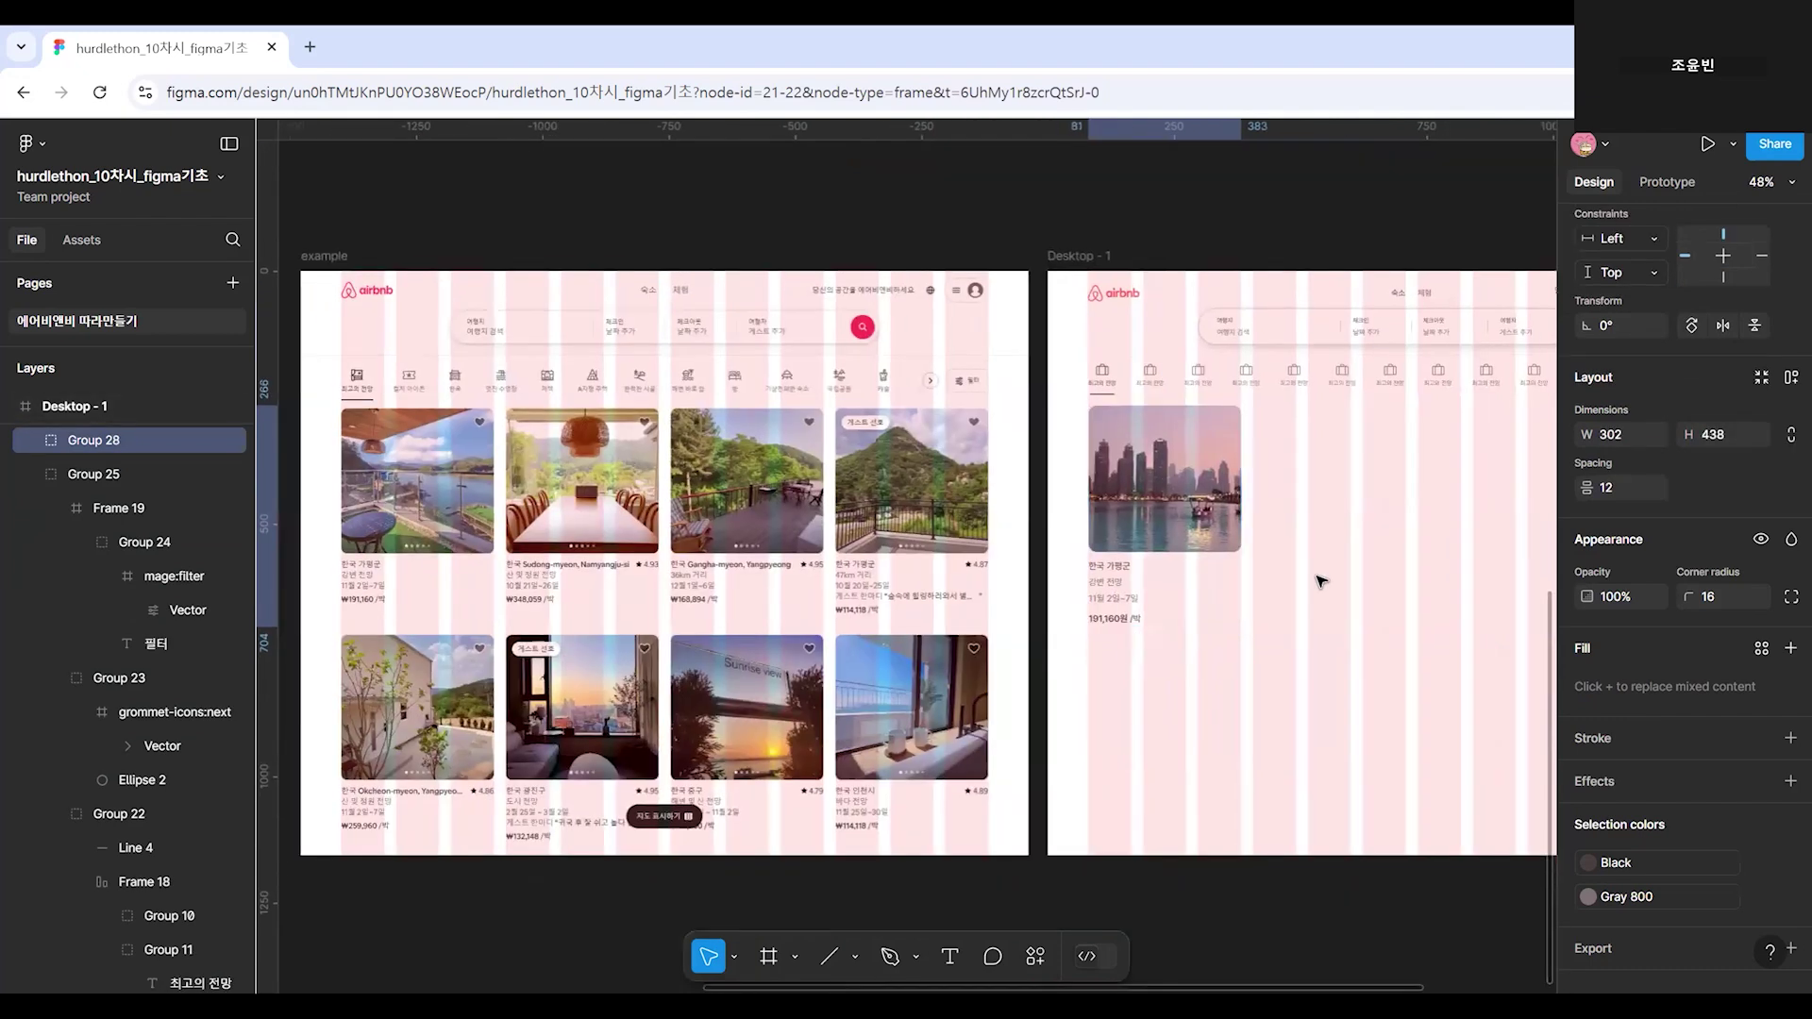
Duplicate the listing card three times to the right, making a row of four cards across the Desktop - 1 frame.
click(1038, 566)
click(132, 440)
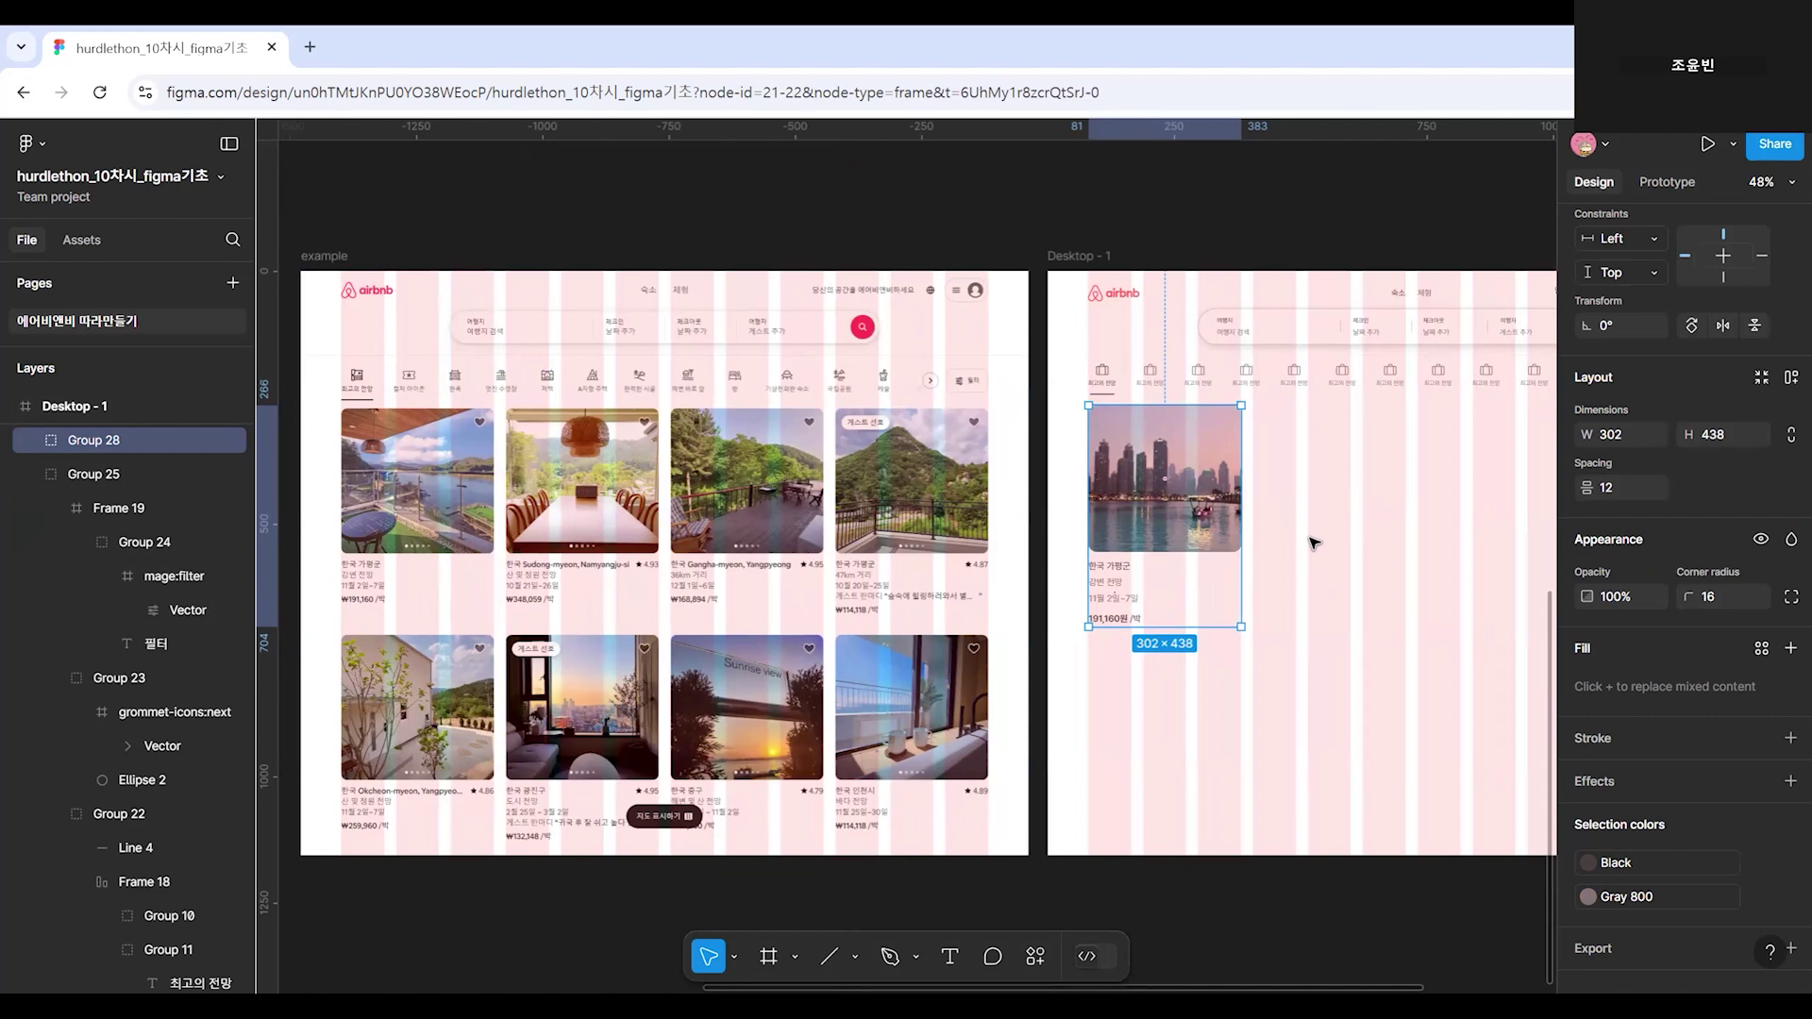
scroll(1397, 538, right, 5)
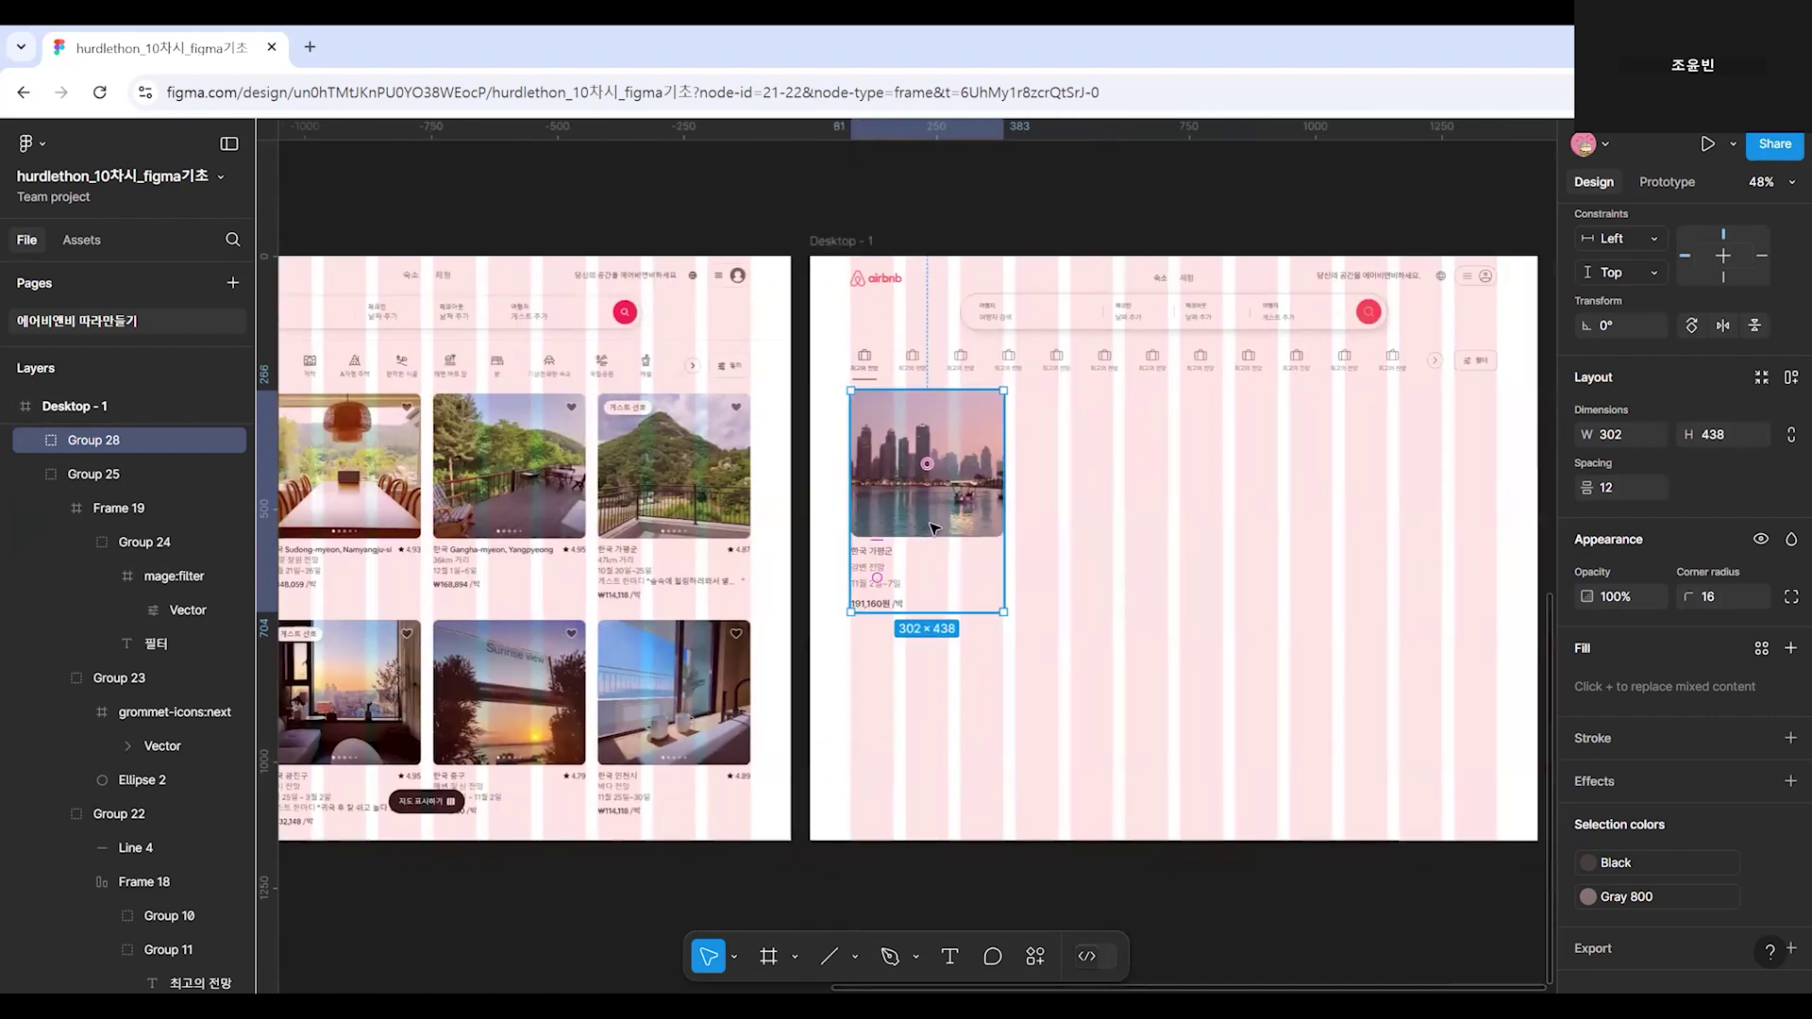
drag(938, 540, 1100, 540)
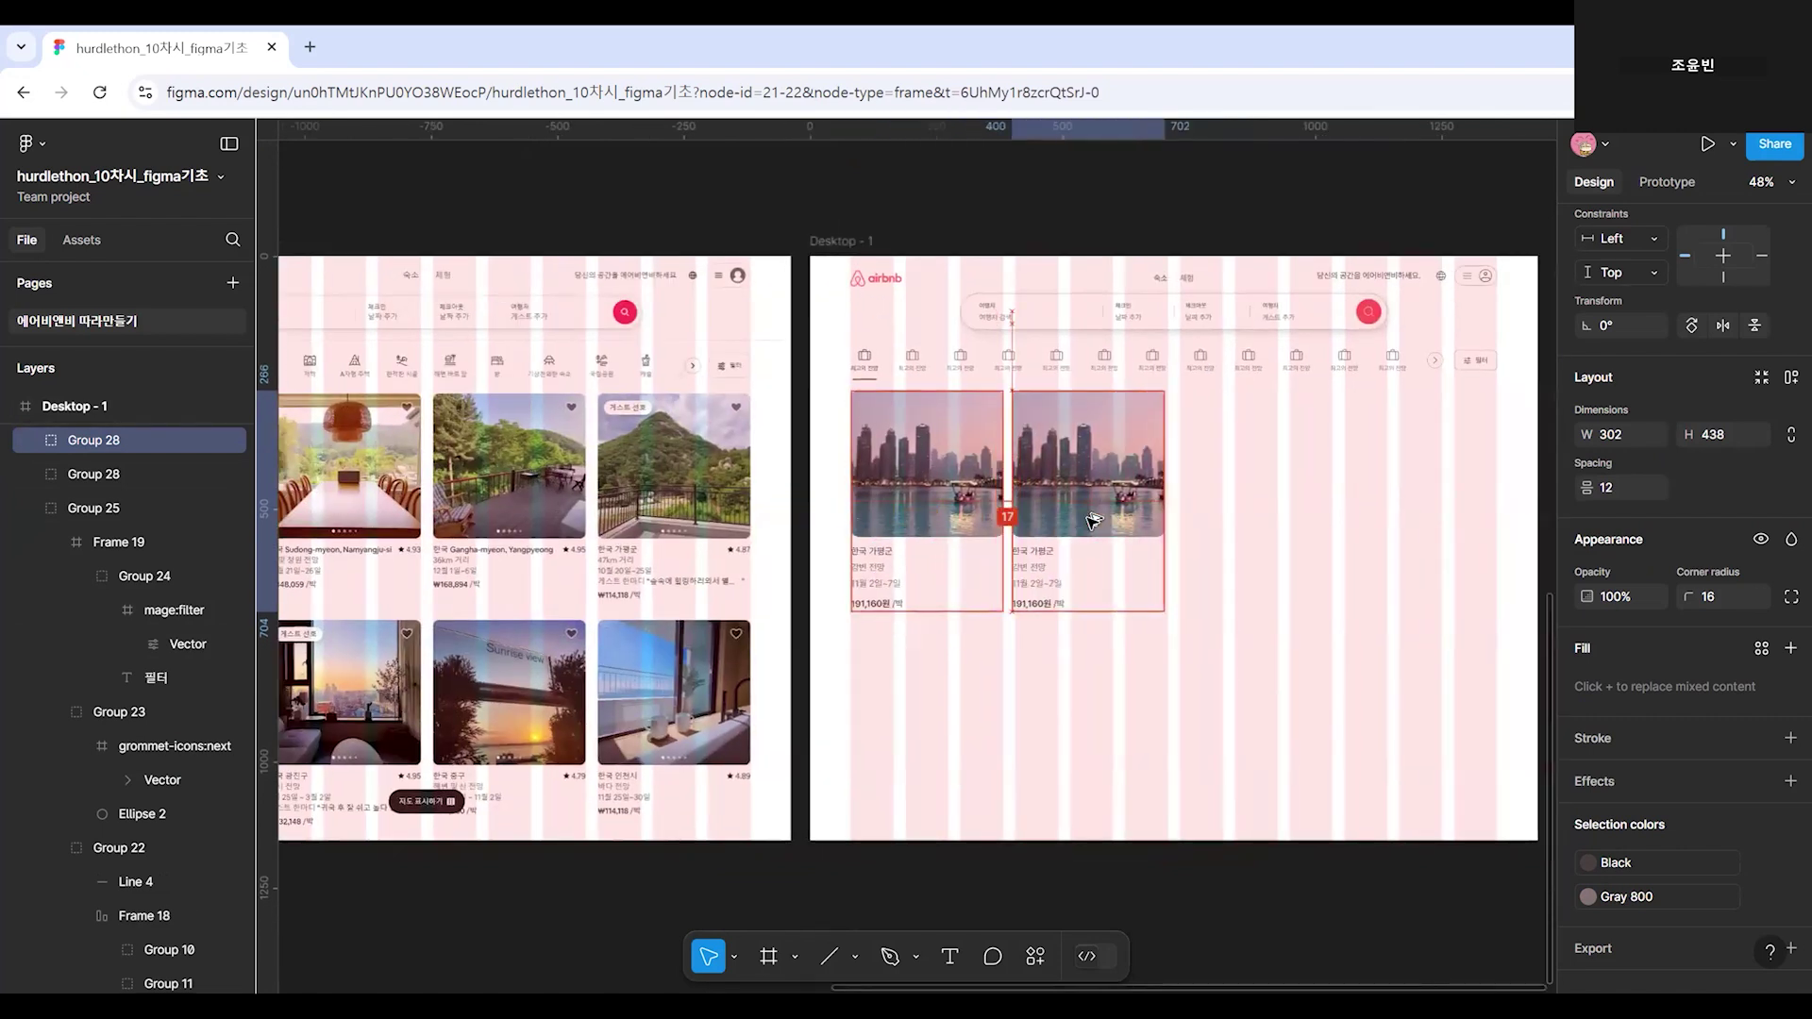
key(ctrl+d)
key(ctrl+d)
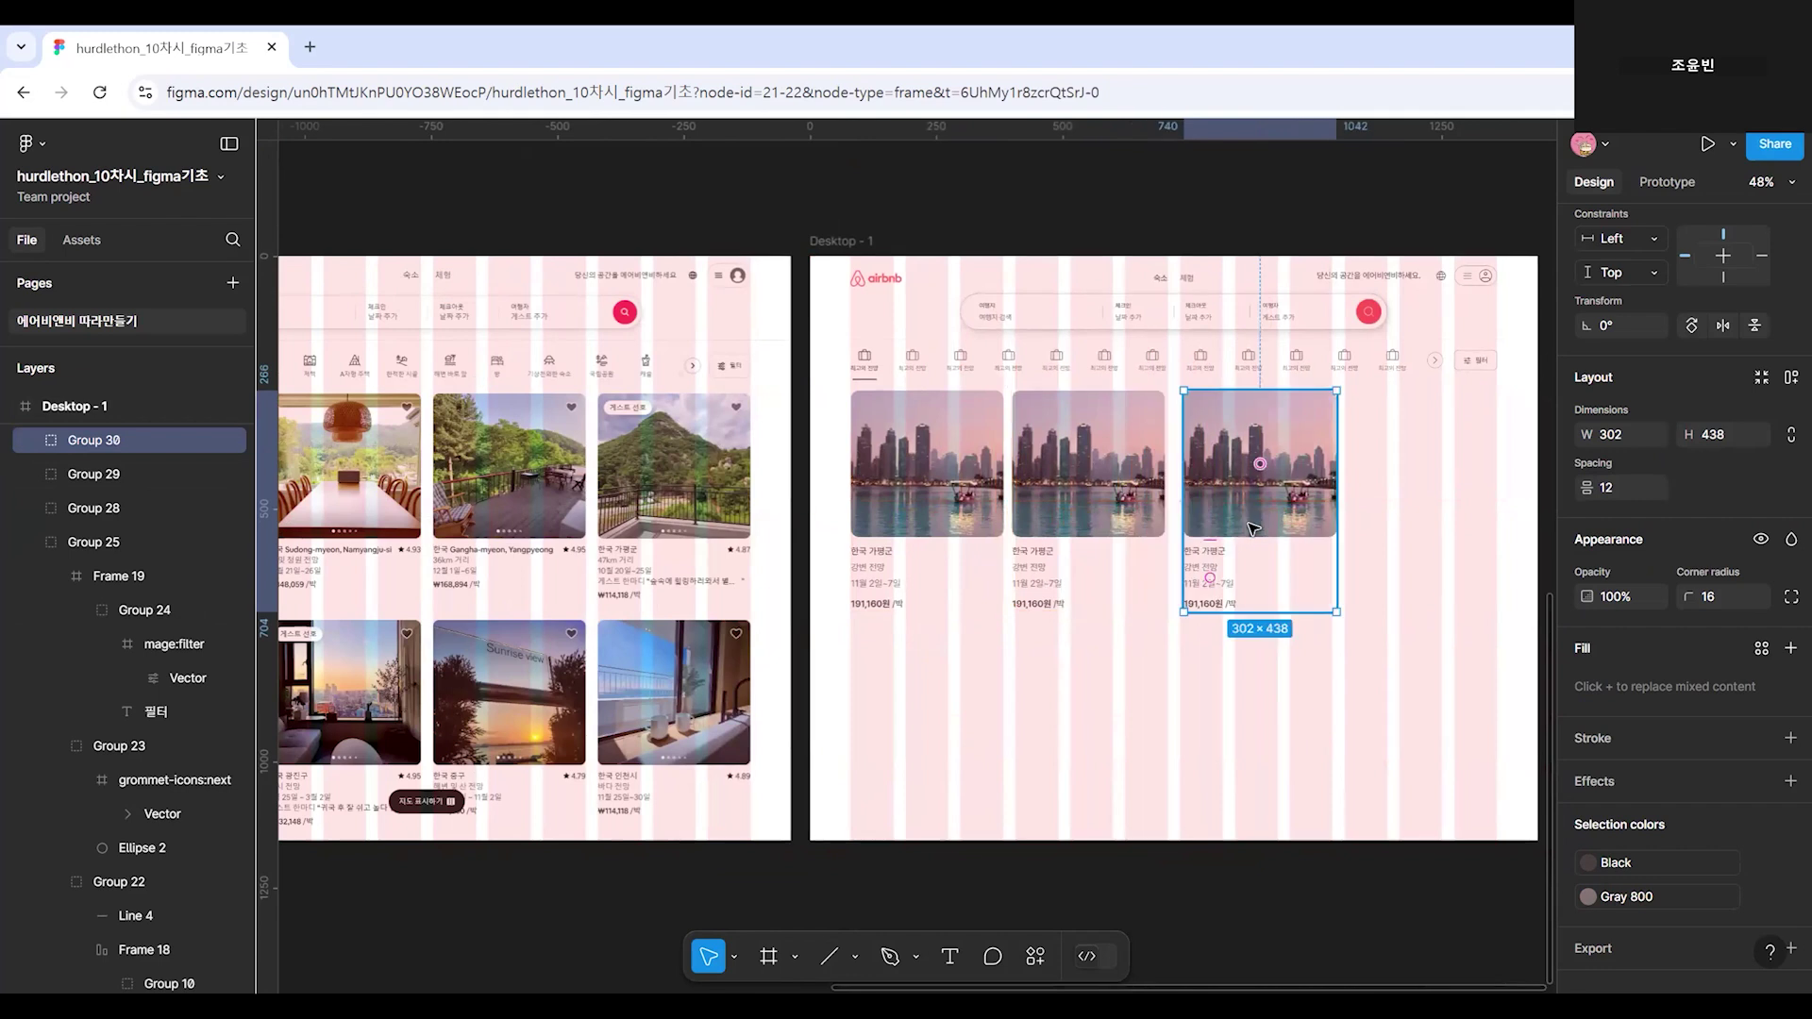
drag(1383, 535, 1403, 535)
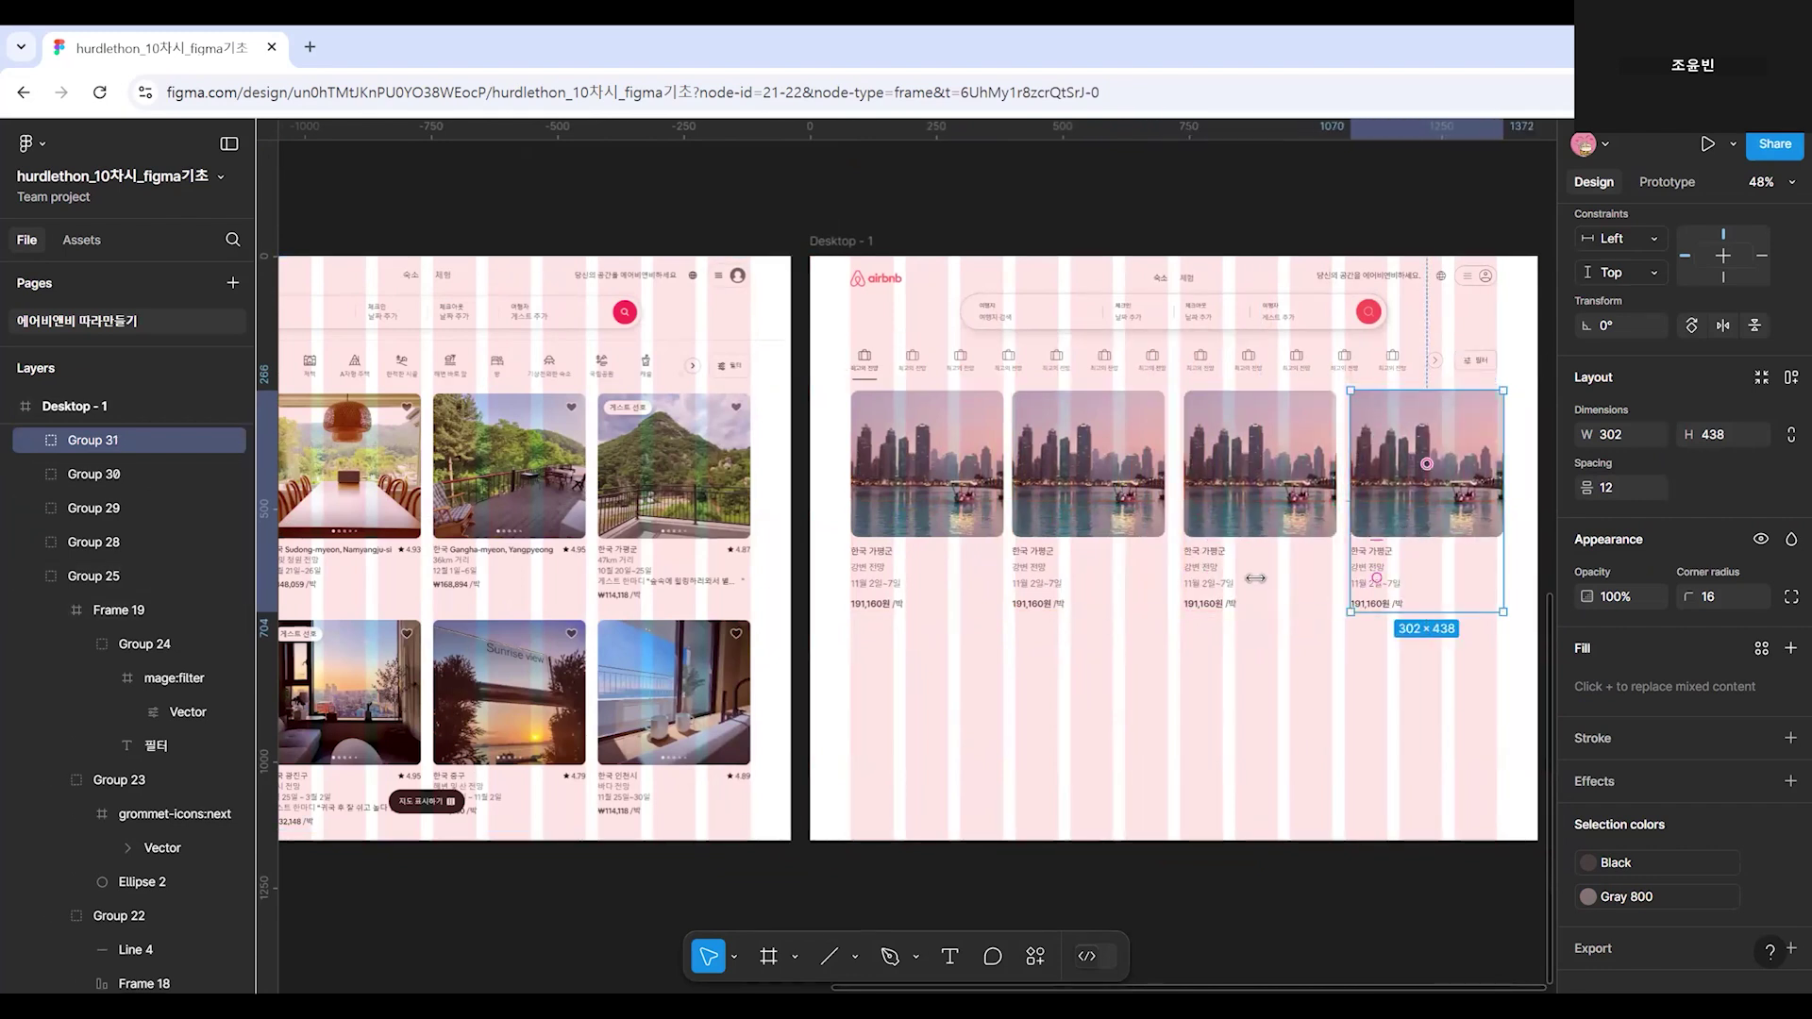
Combine the four listing cards into one horizontal auto layout frame.
shift+click(1274, 518)
shift+click(1095, 510)
shift+click(930, 510)
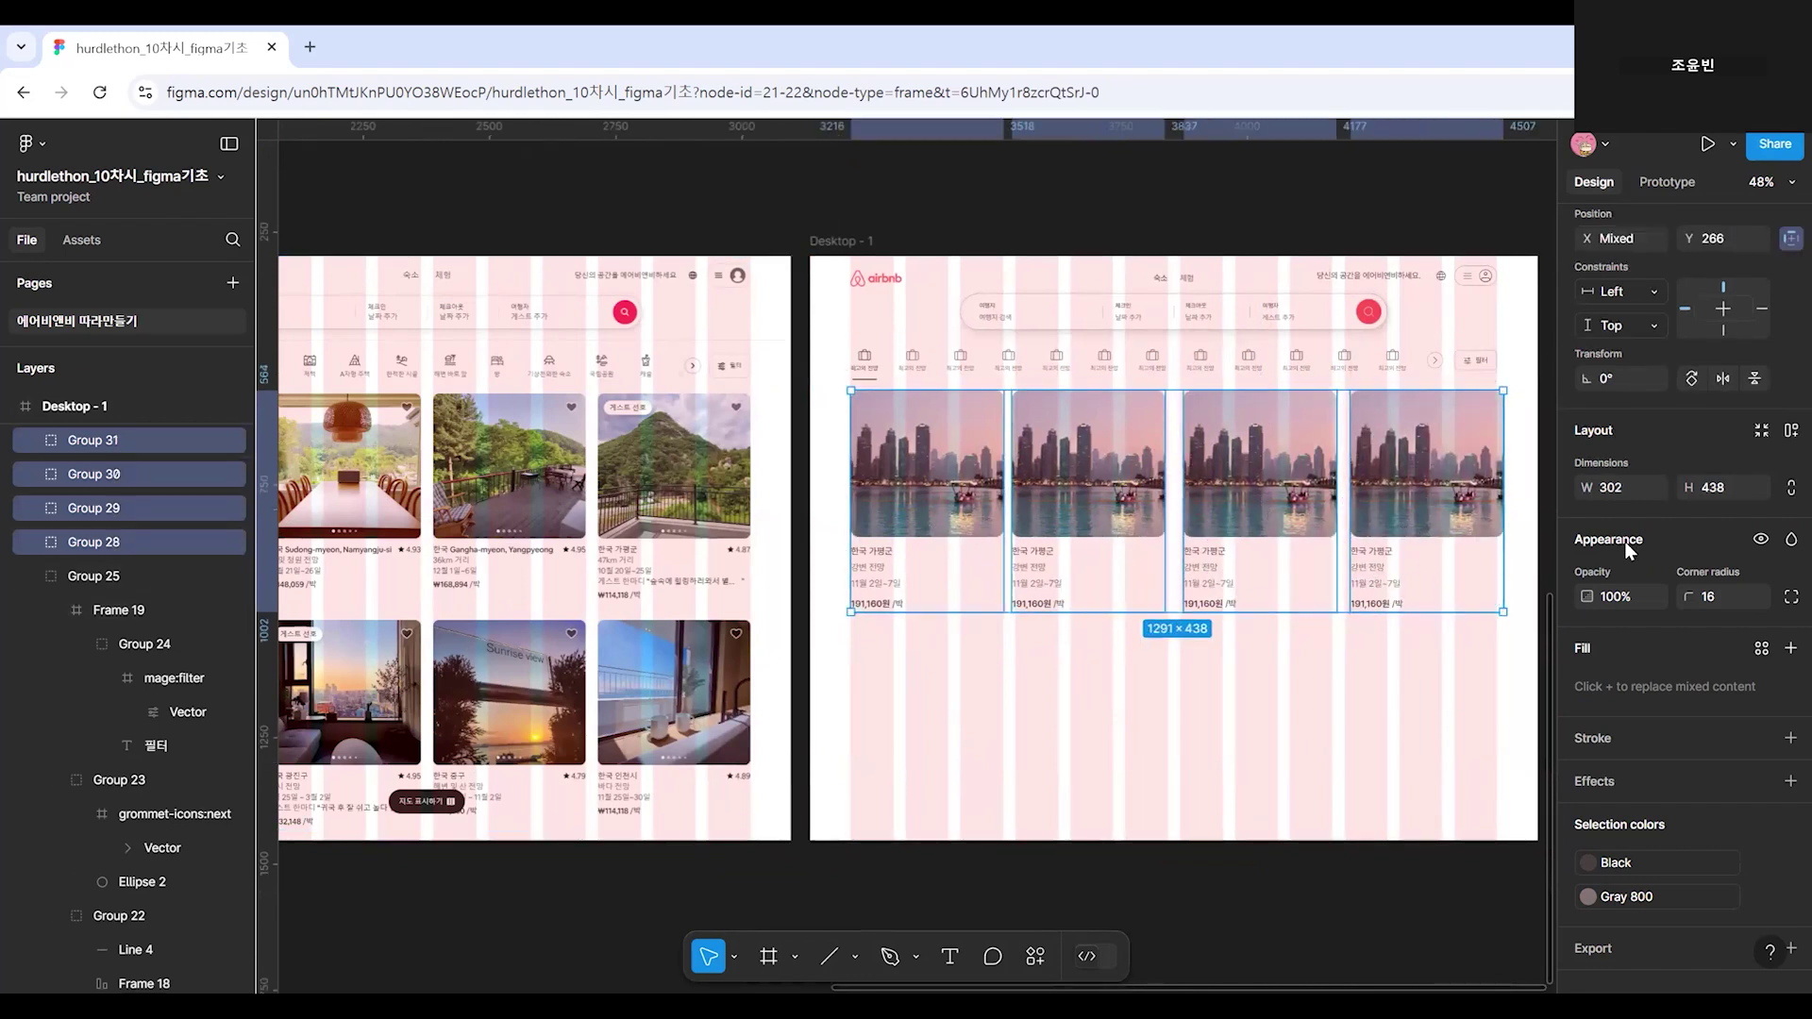
click(1783, 433)
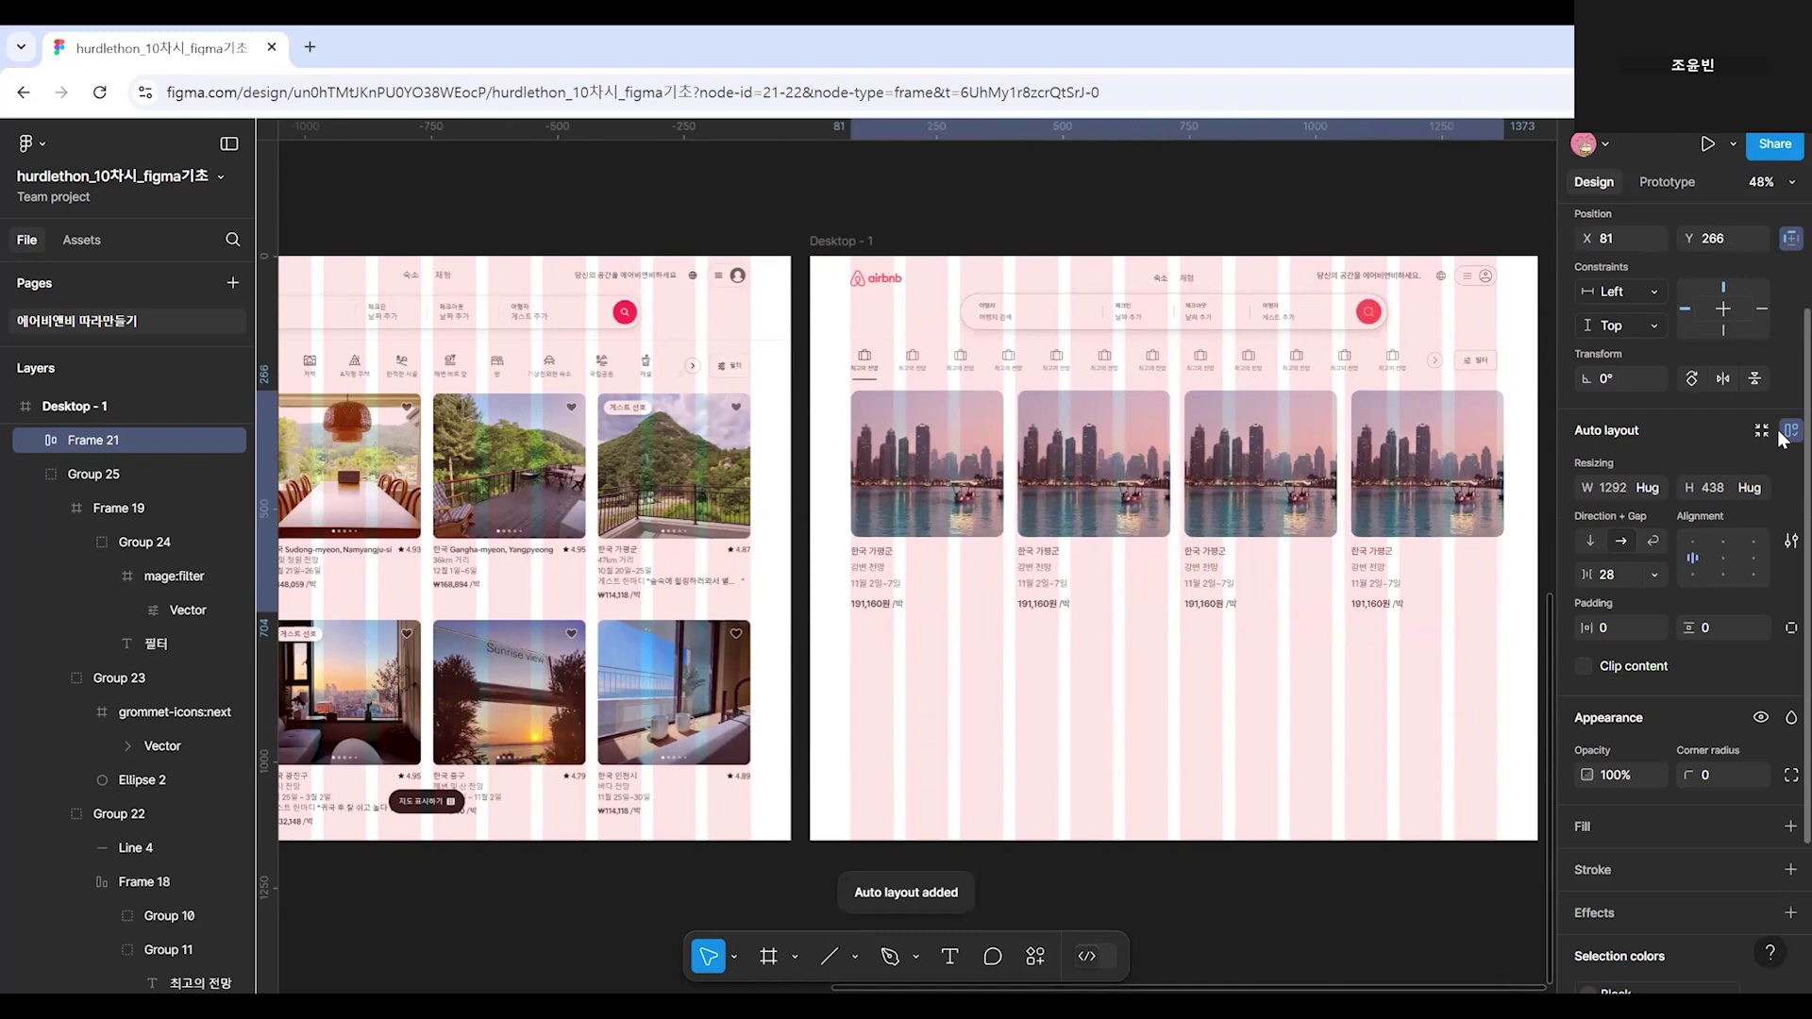
Compare the card row with the reference page and set the auto layout's horizontal gap to 24.
scroll(585, 476, up, 3)
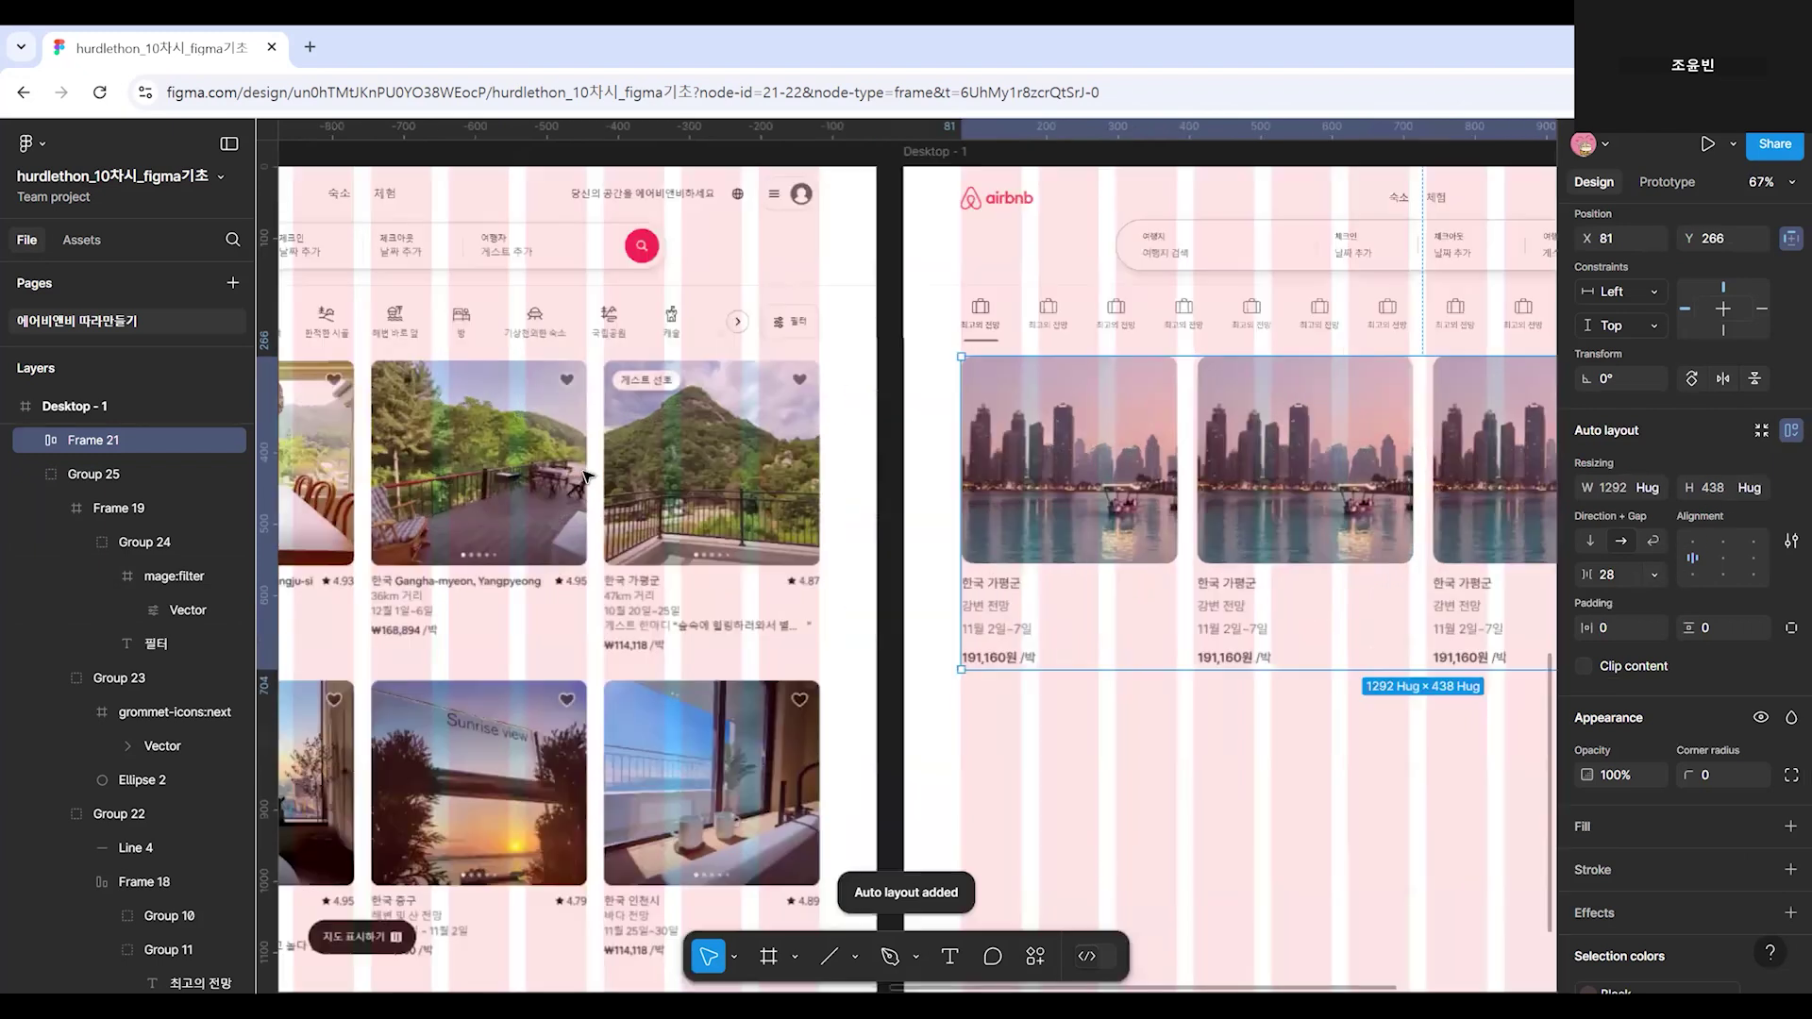
scroll(583, 508, up, 1)
drag(583, 508, 1168, 539)
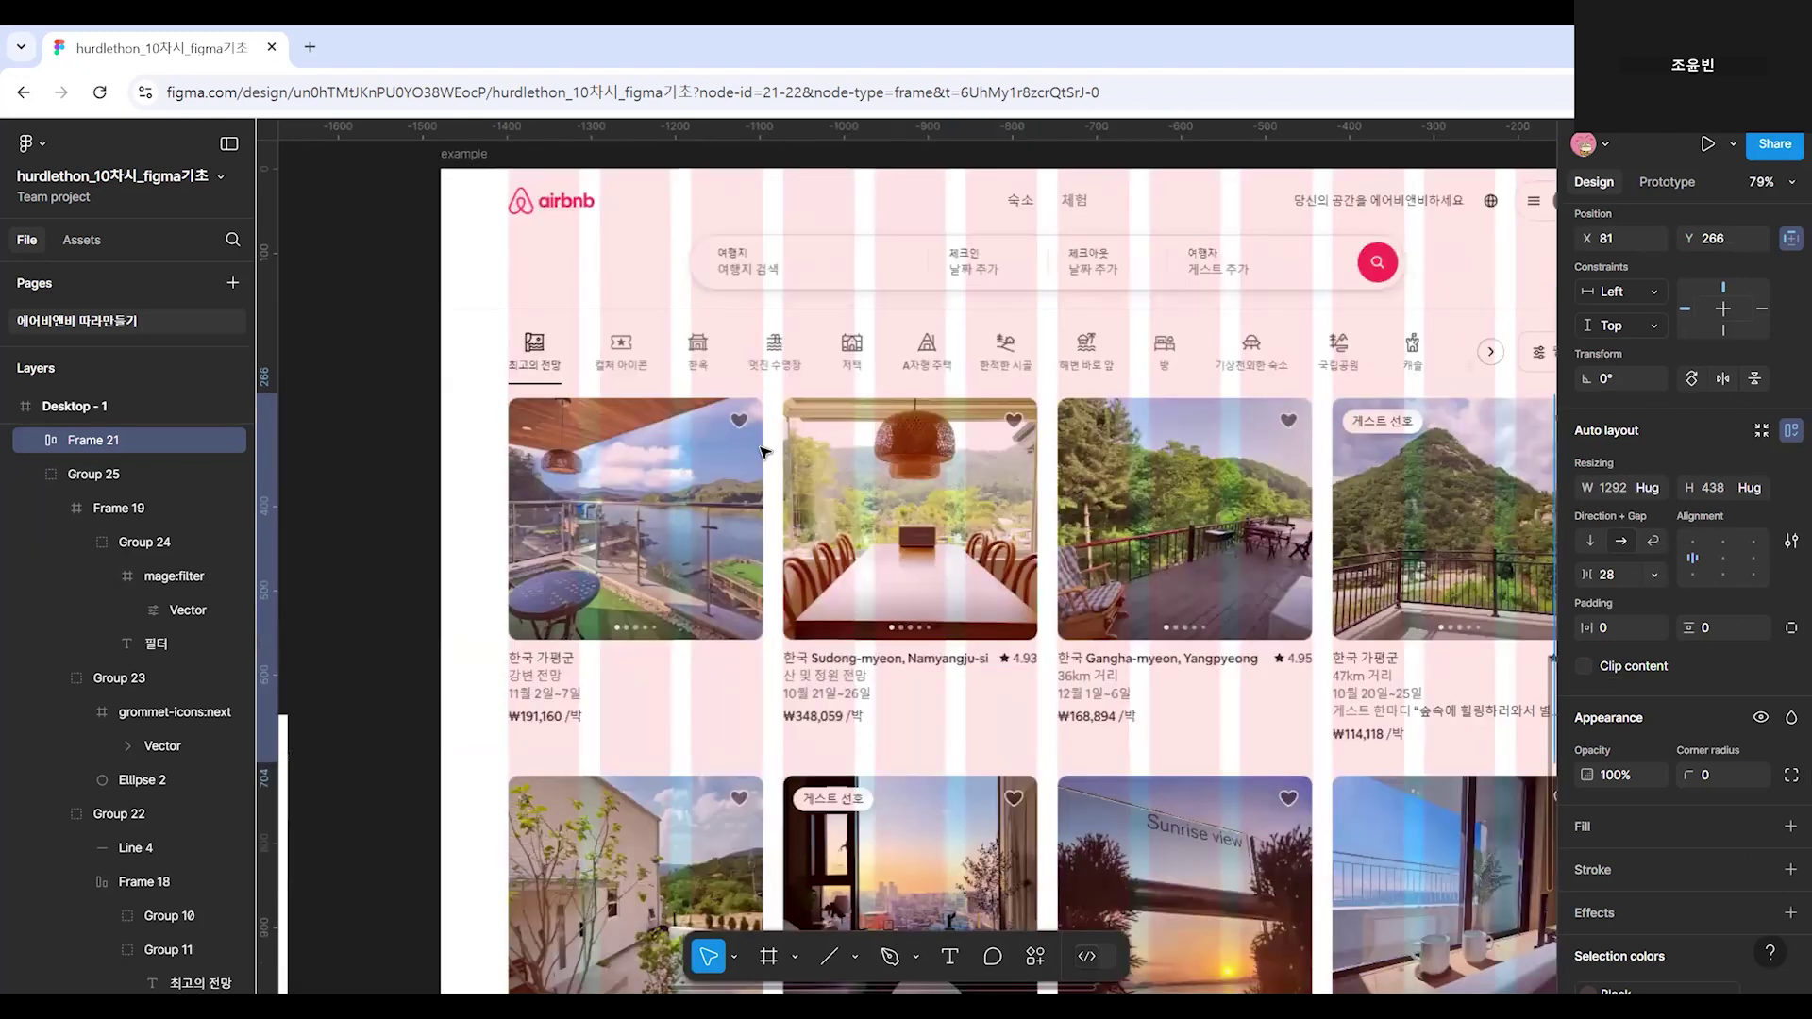
scroll(934, 406, right, 3)
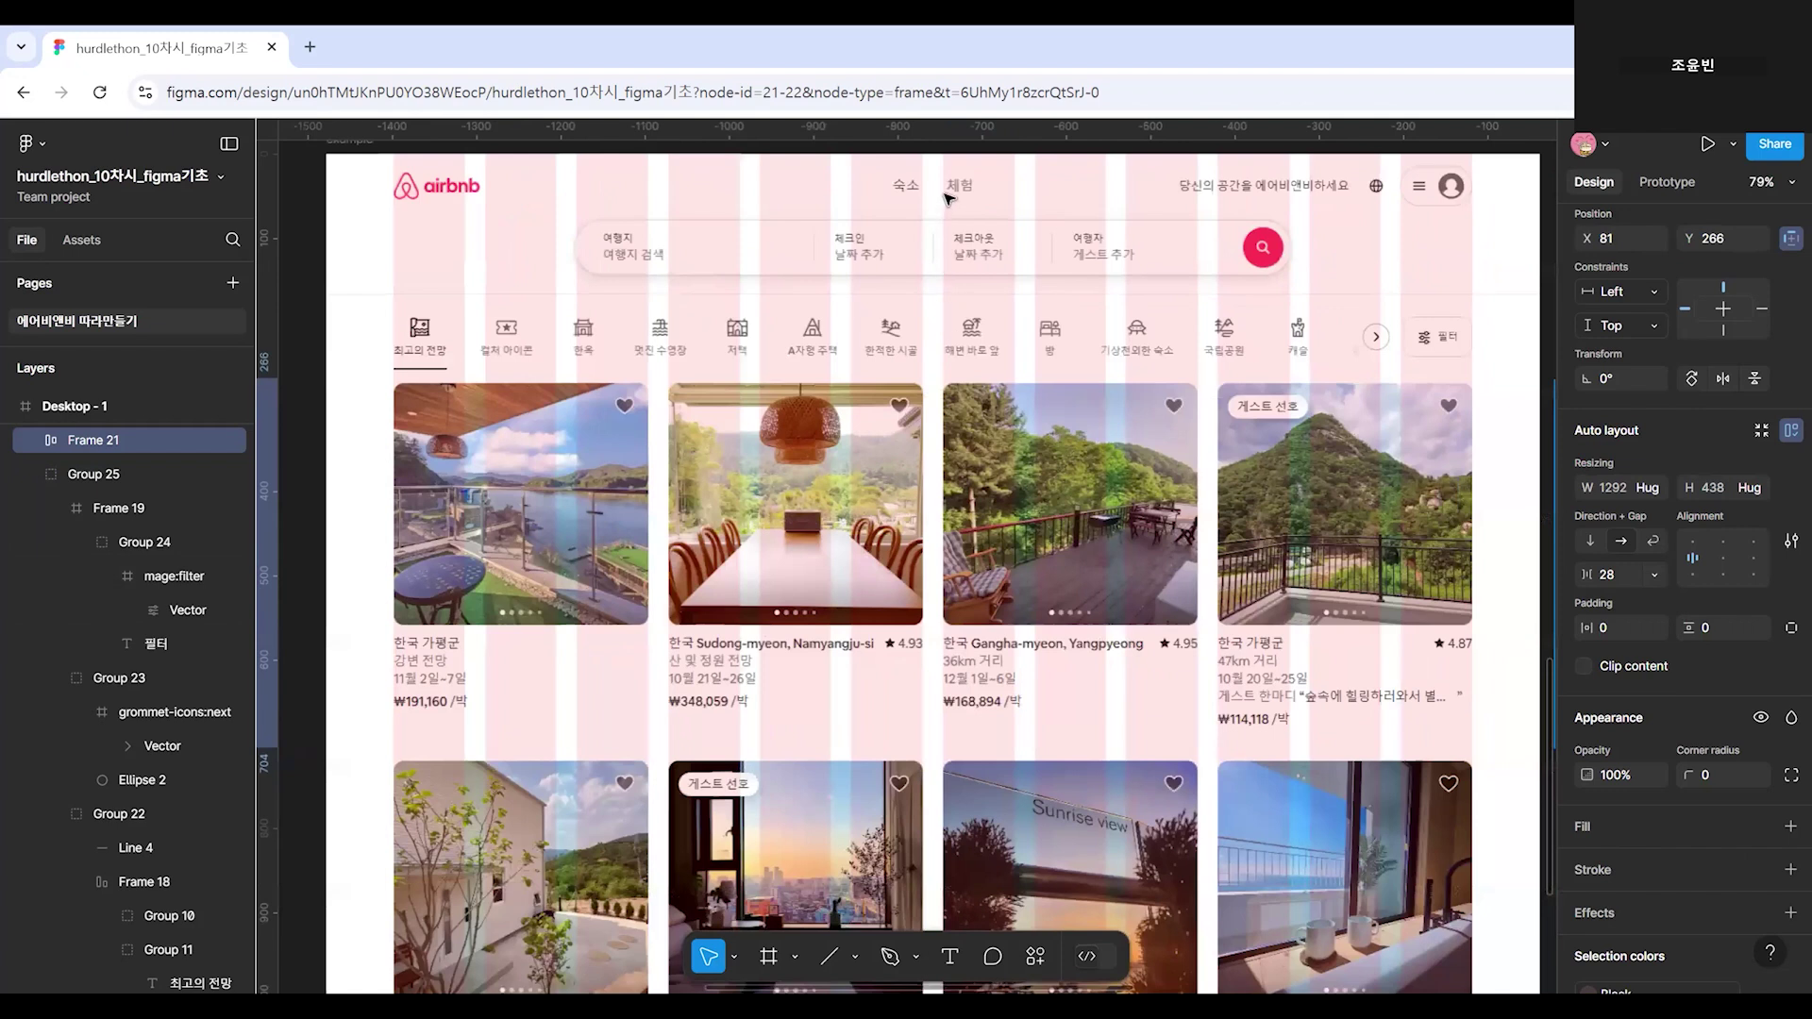
scroll(949, 198, right, 3)
scroll(753, 591, right, 6)
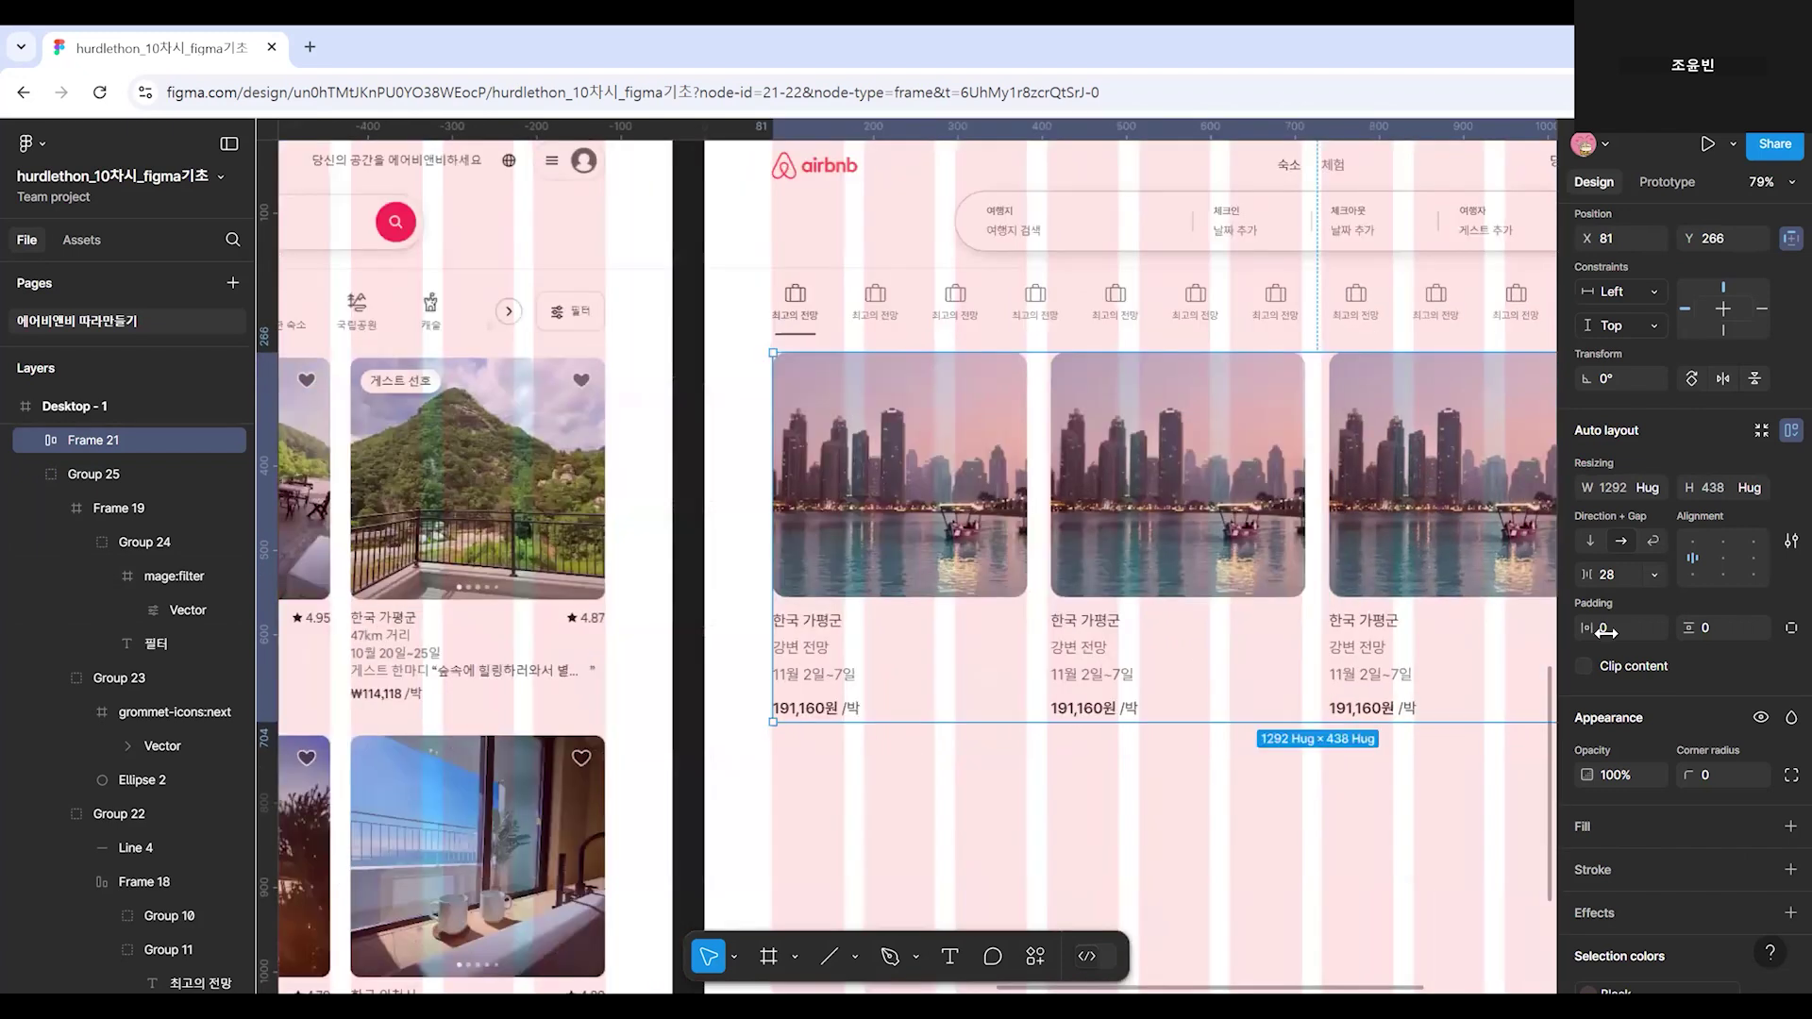
click(1616, 575)
key(BackSpace)
text(4)
key(Return)
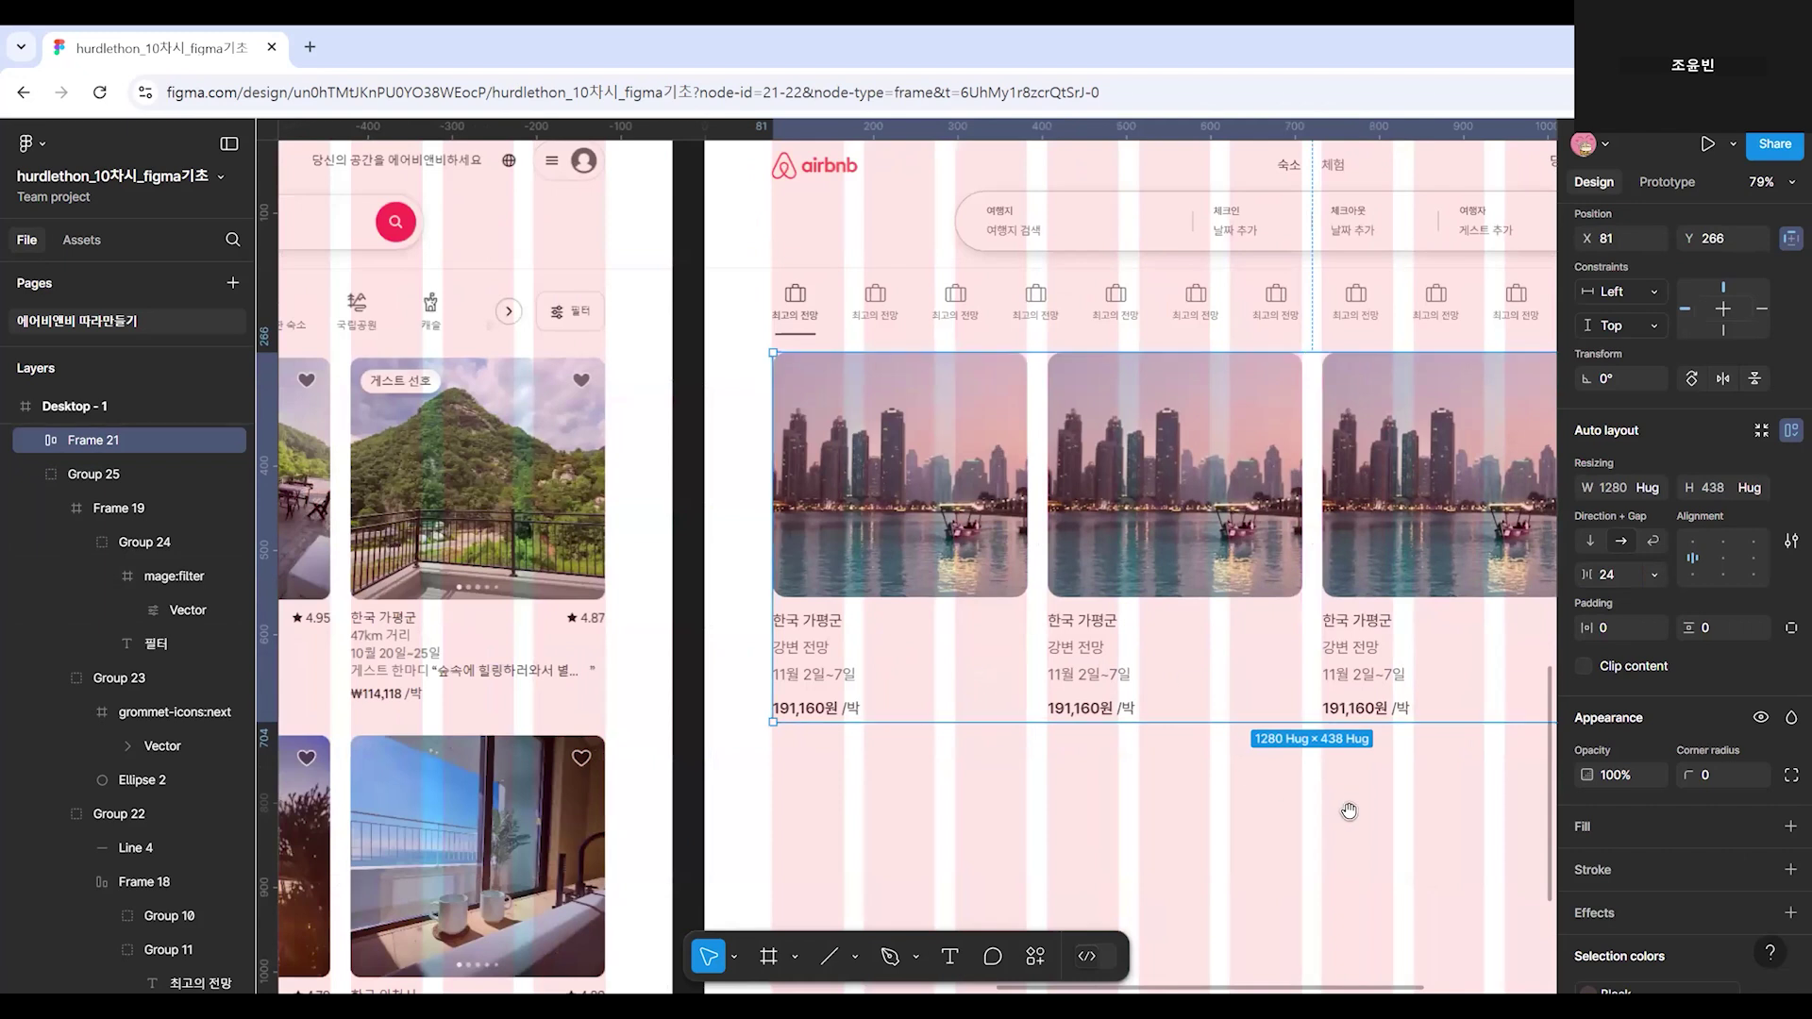
Center the four-card row horizontally in the Desktop - 1 frame at X 80, with a Center horizontal constraint.
scroll(1347, 808, right, 5)
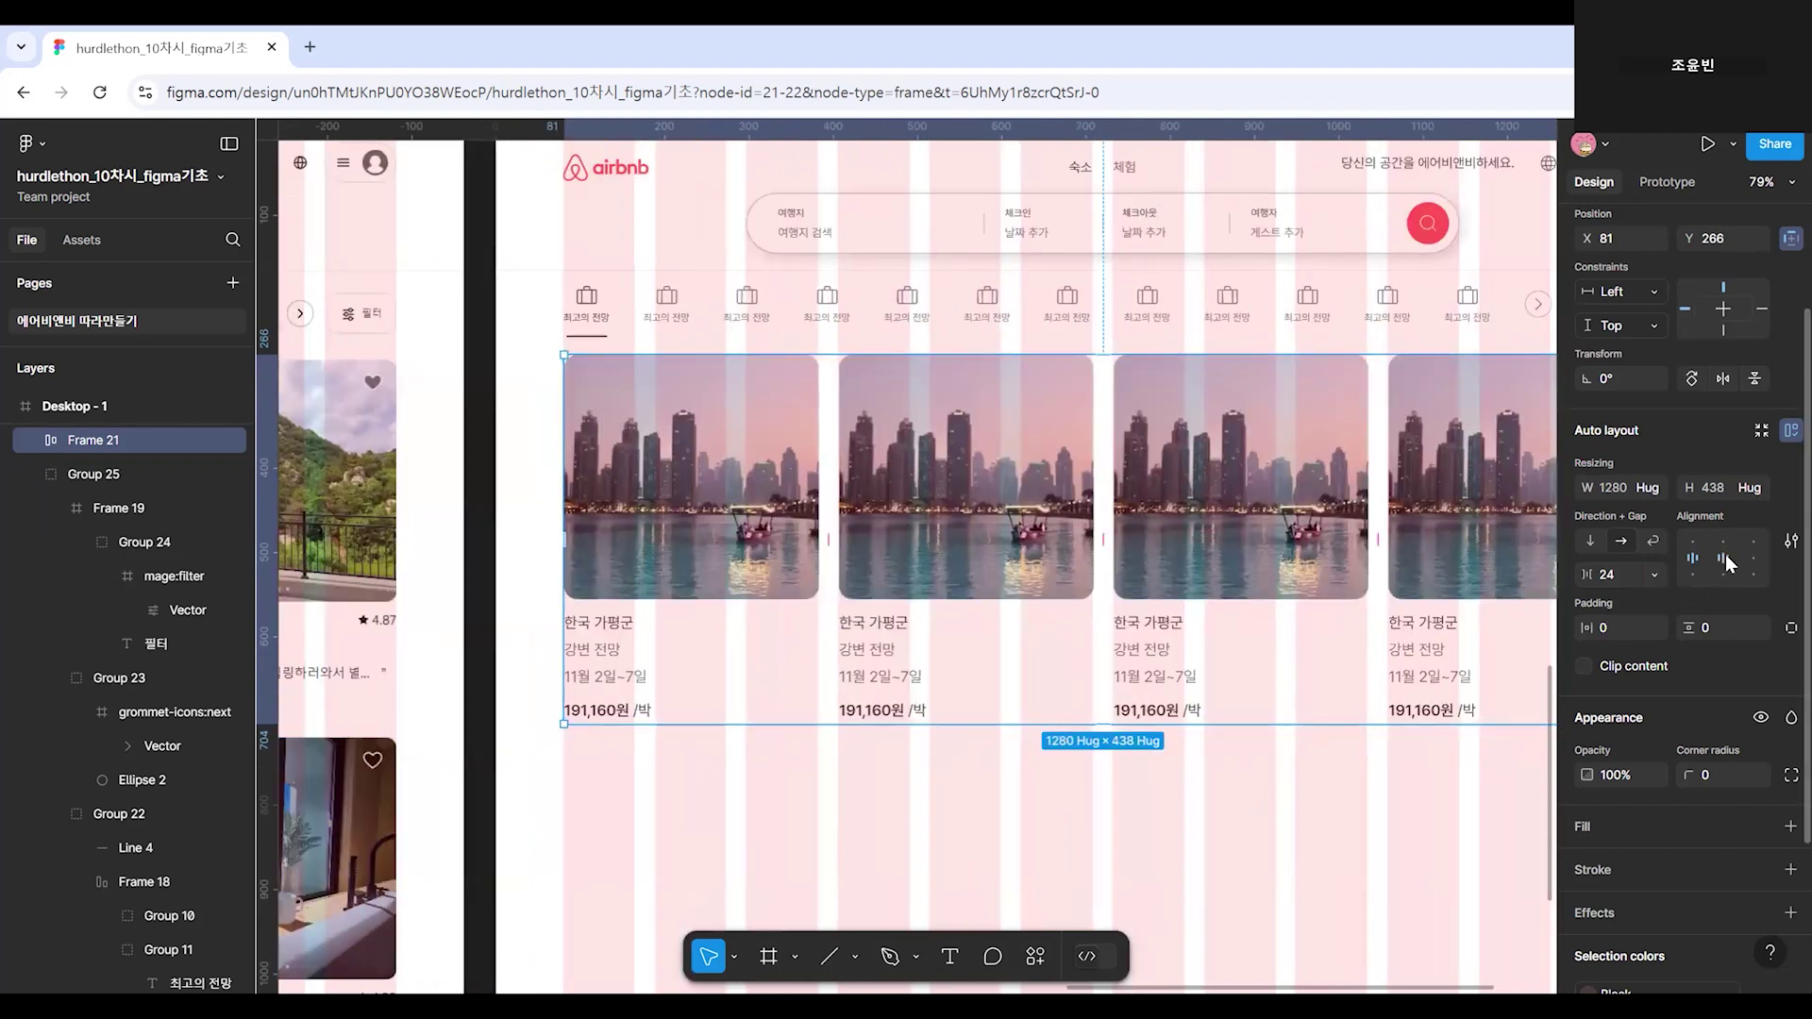
key(minus)
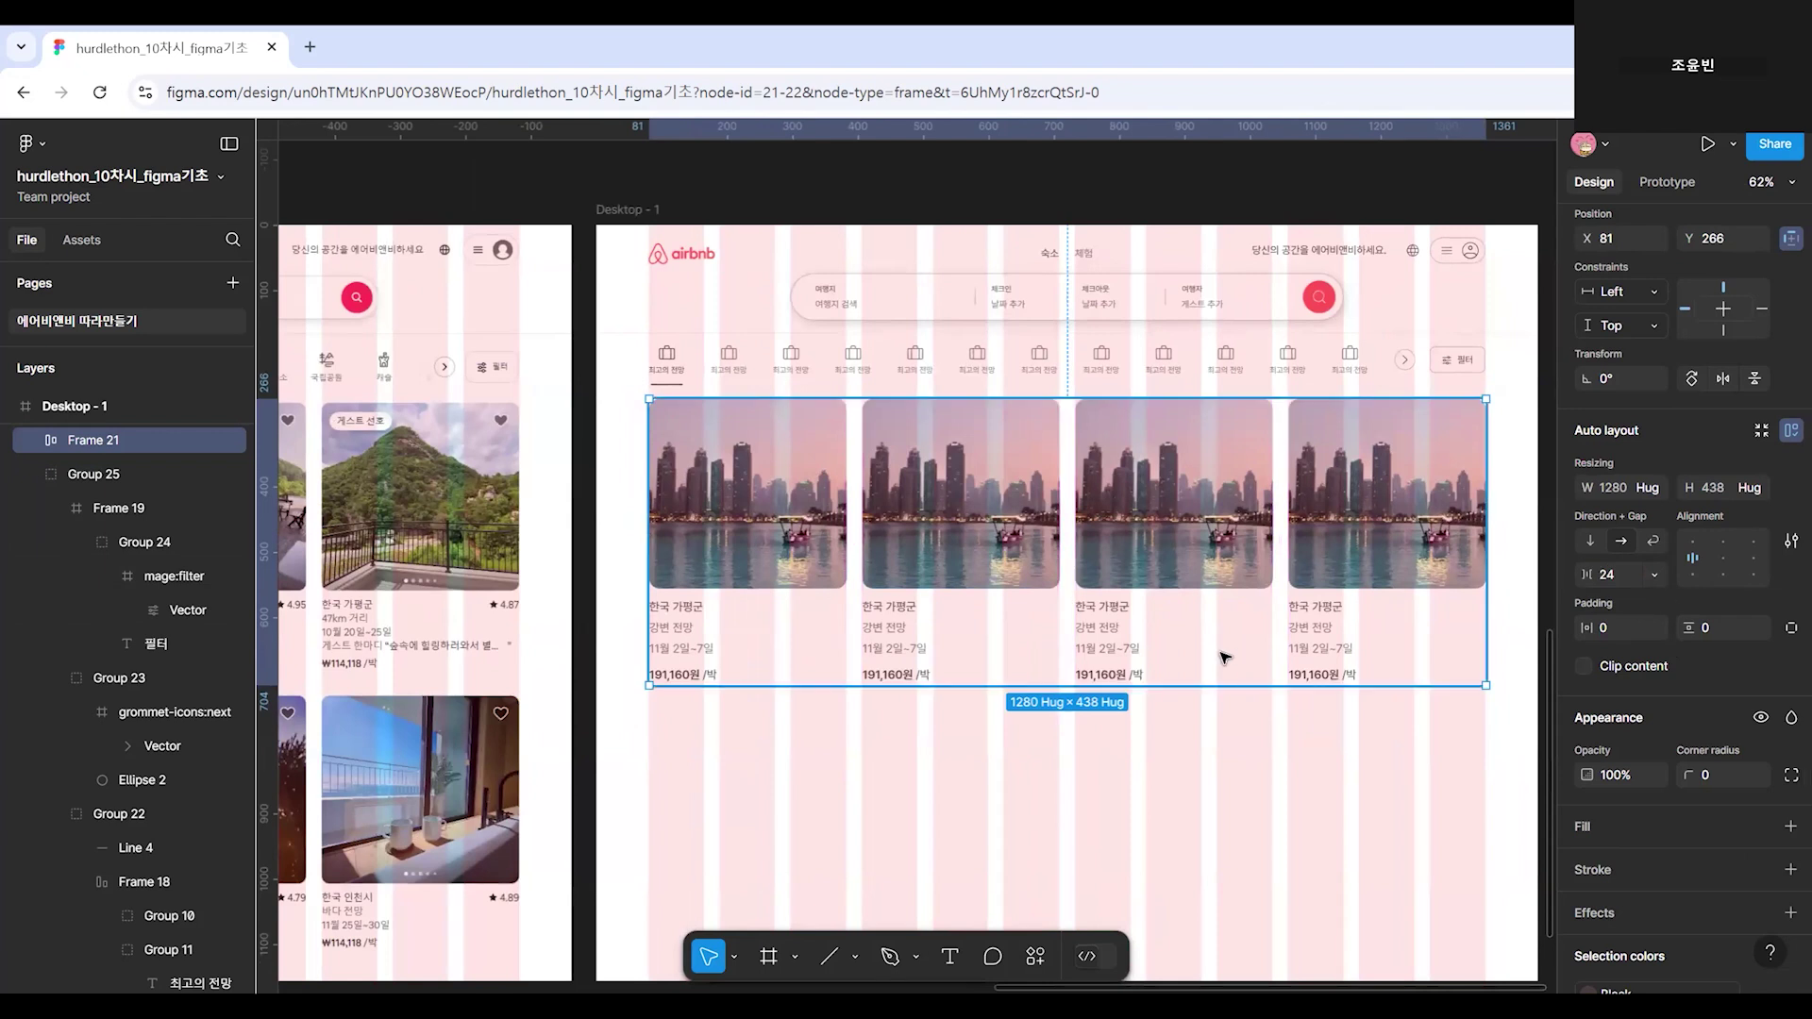
scroll(1648, 354, up, 2)
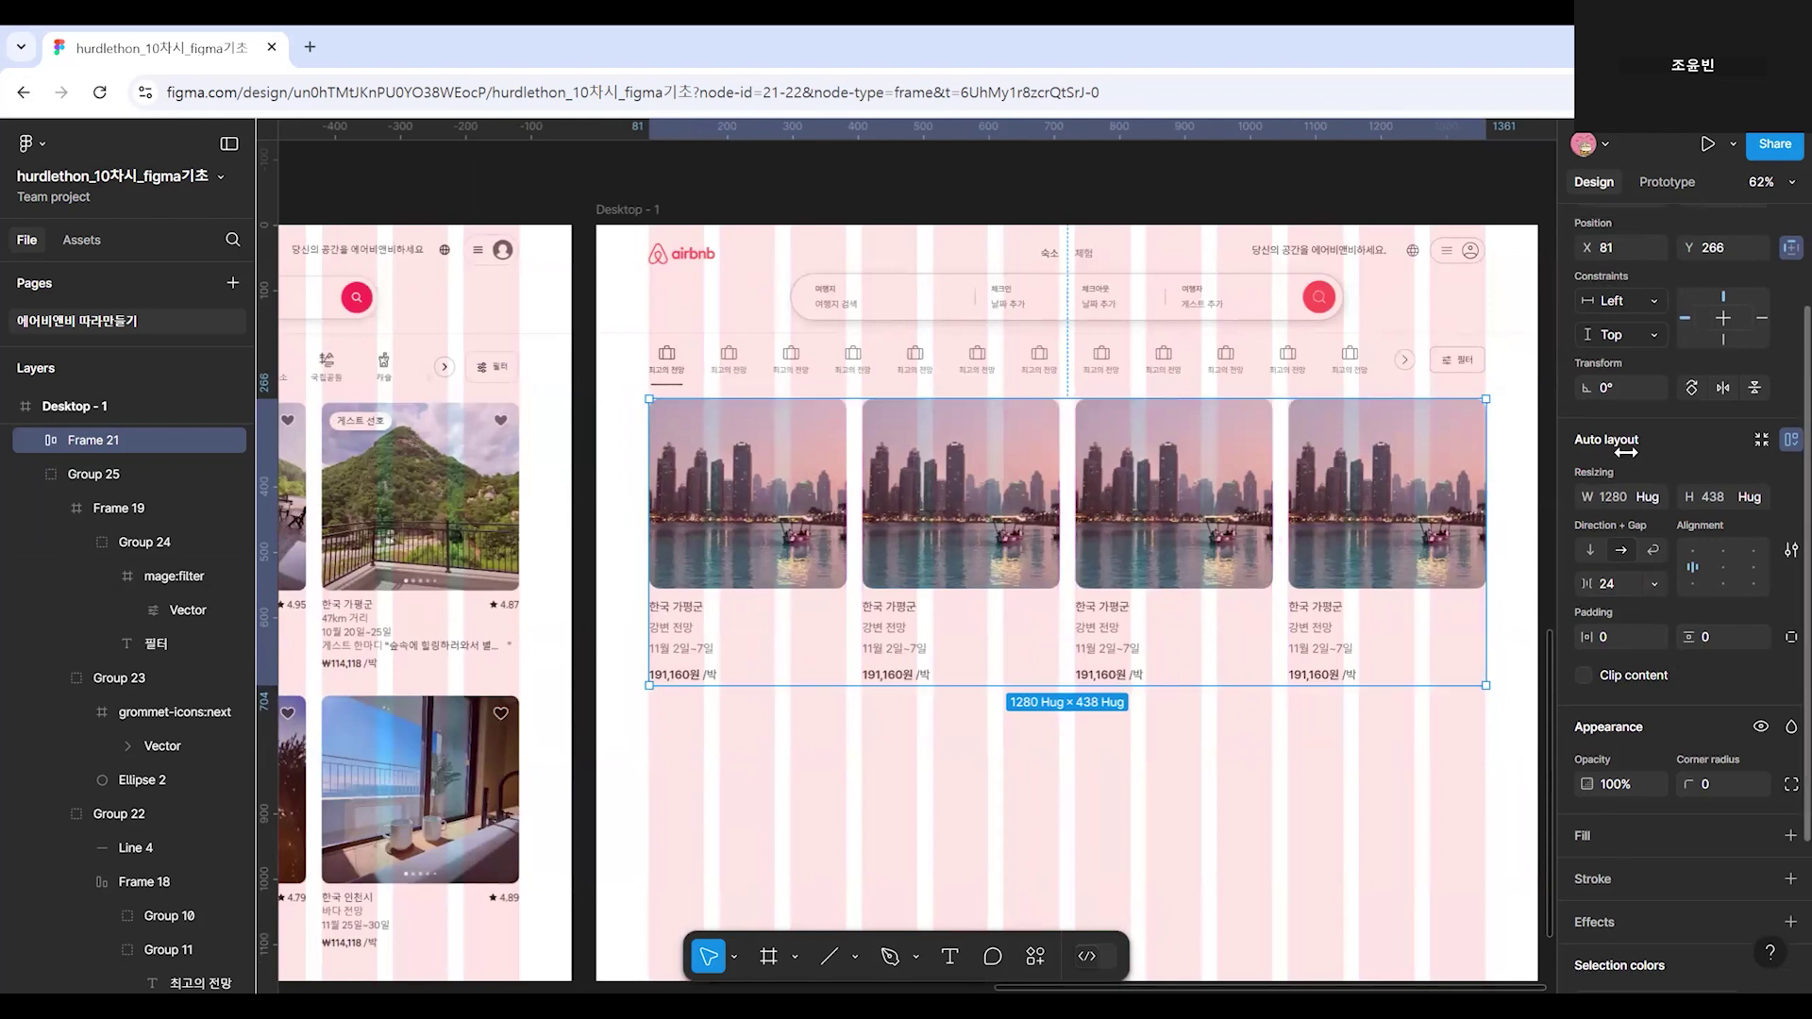
click(1625, 335)
Duplicate the four-card row and place the copy below the first row at Y 718.
scroll(963, 717, down, 3)
scroll(963, 717, left, 3)
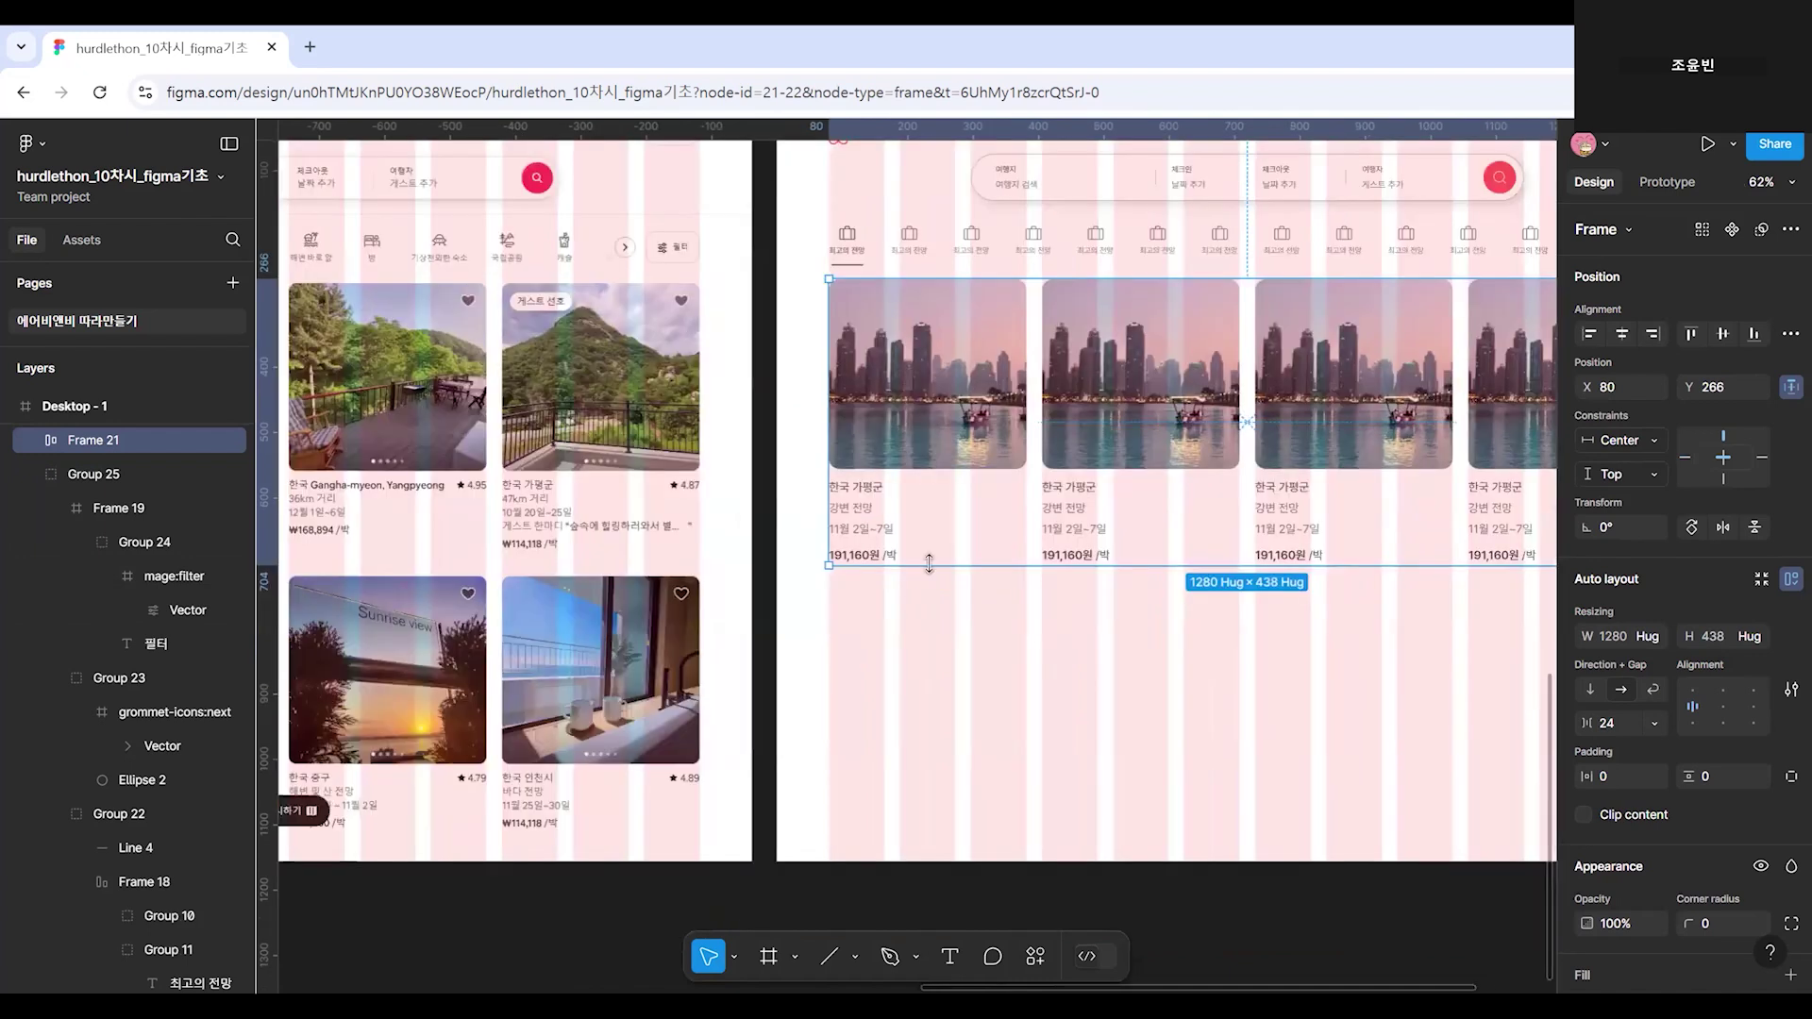
key(ctrl+d)
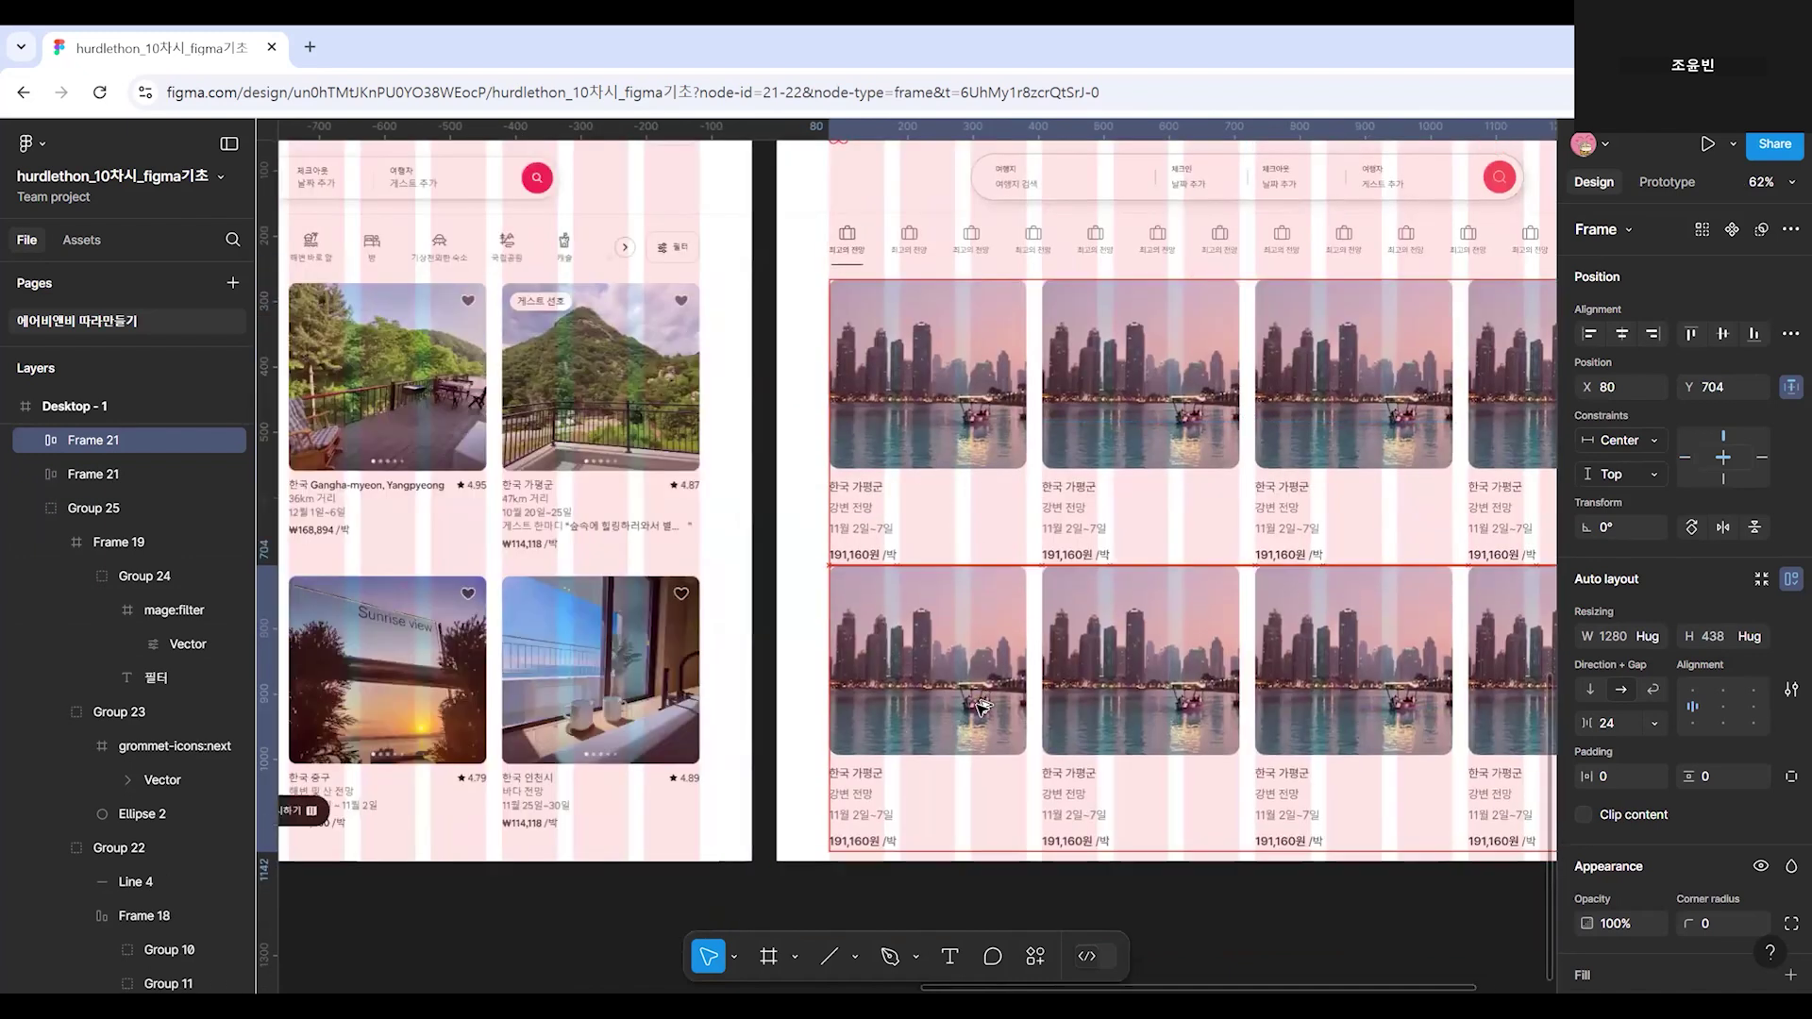
drag(982, 713, 982, 722)
scroll(1117, 746, down, 3)
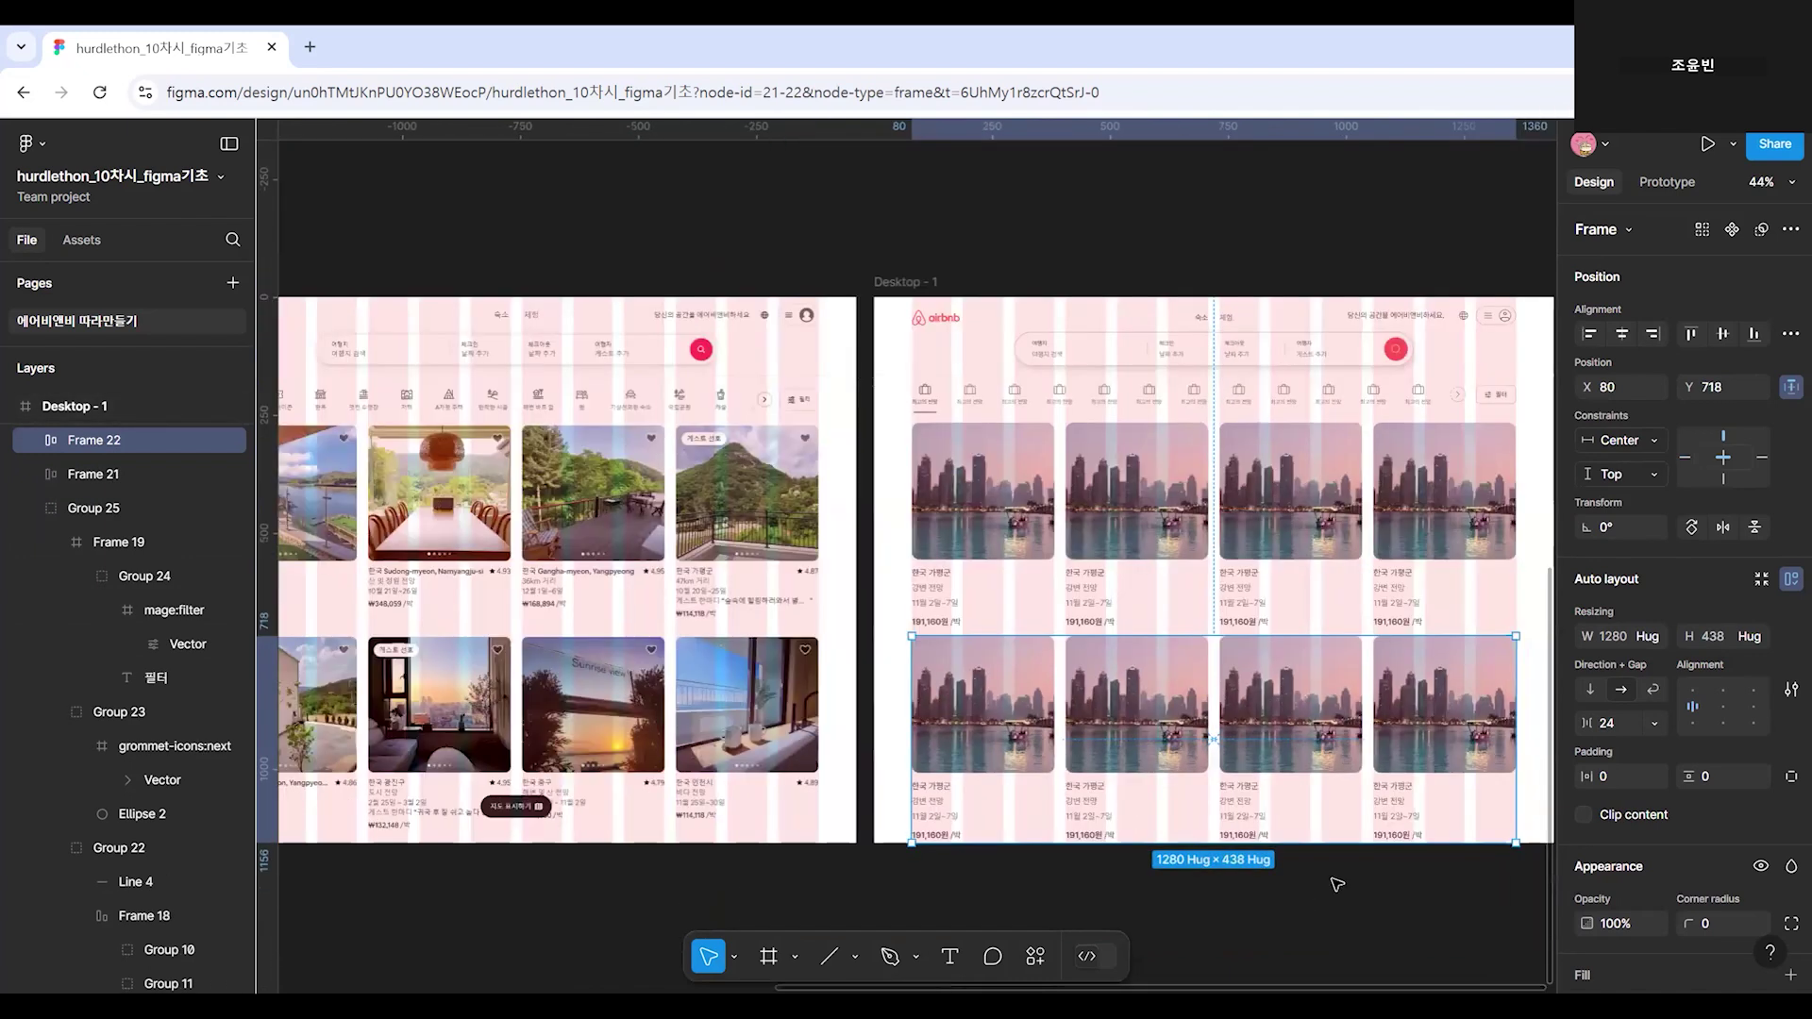
key(Escape)
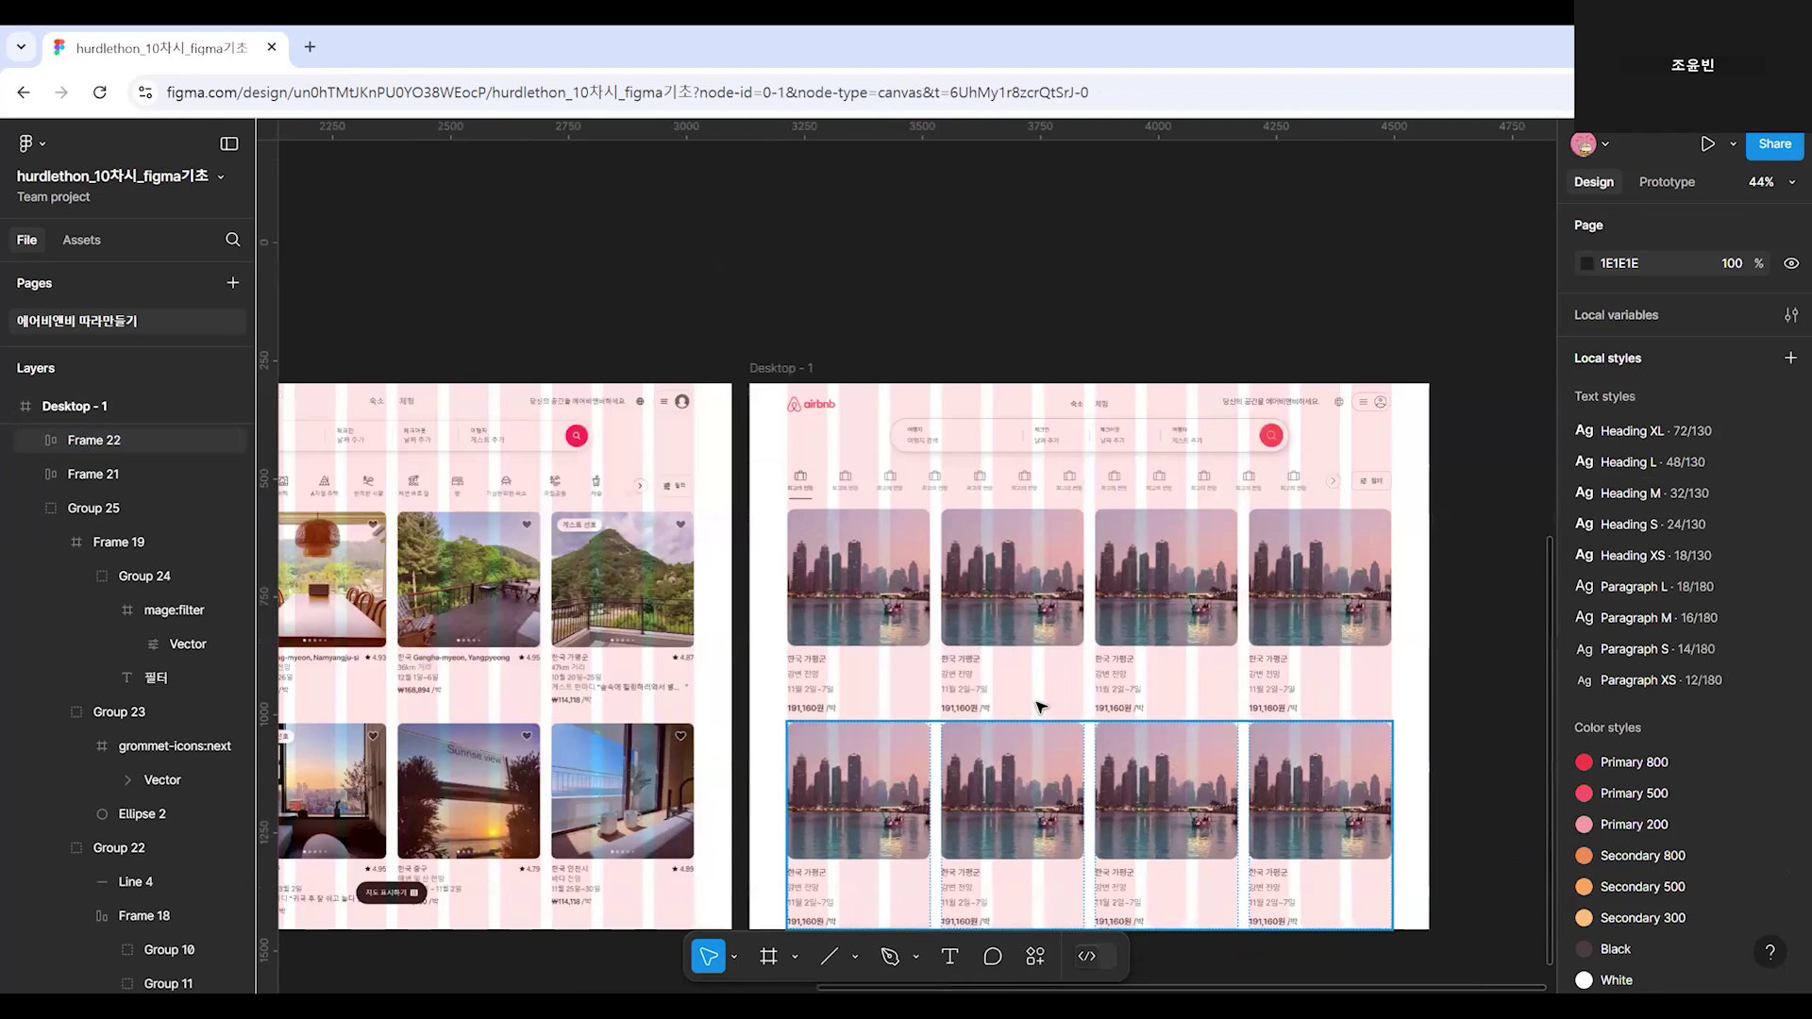
scroll(1250, 736, right, 2)
scroll(1251, 737, up, 1)
scroll(1128, 727, down, 3)
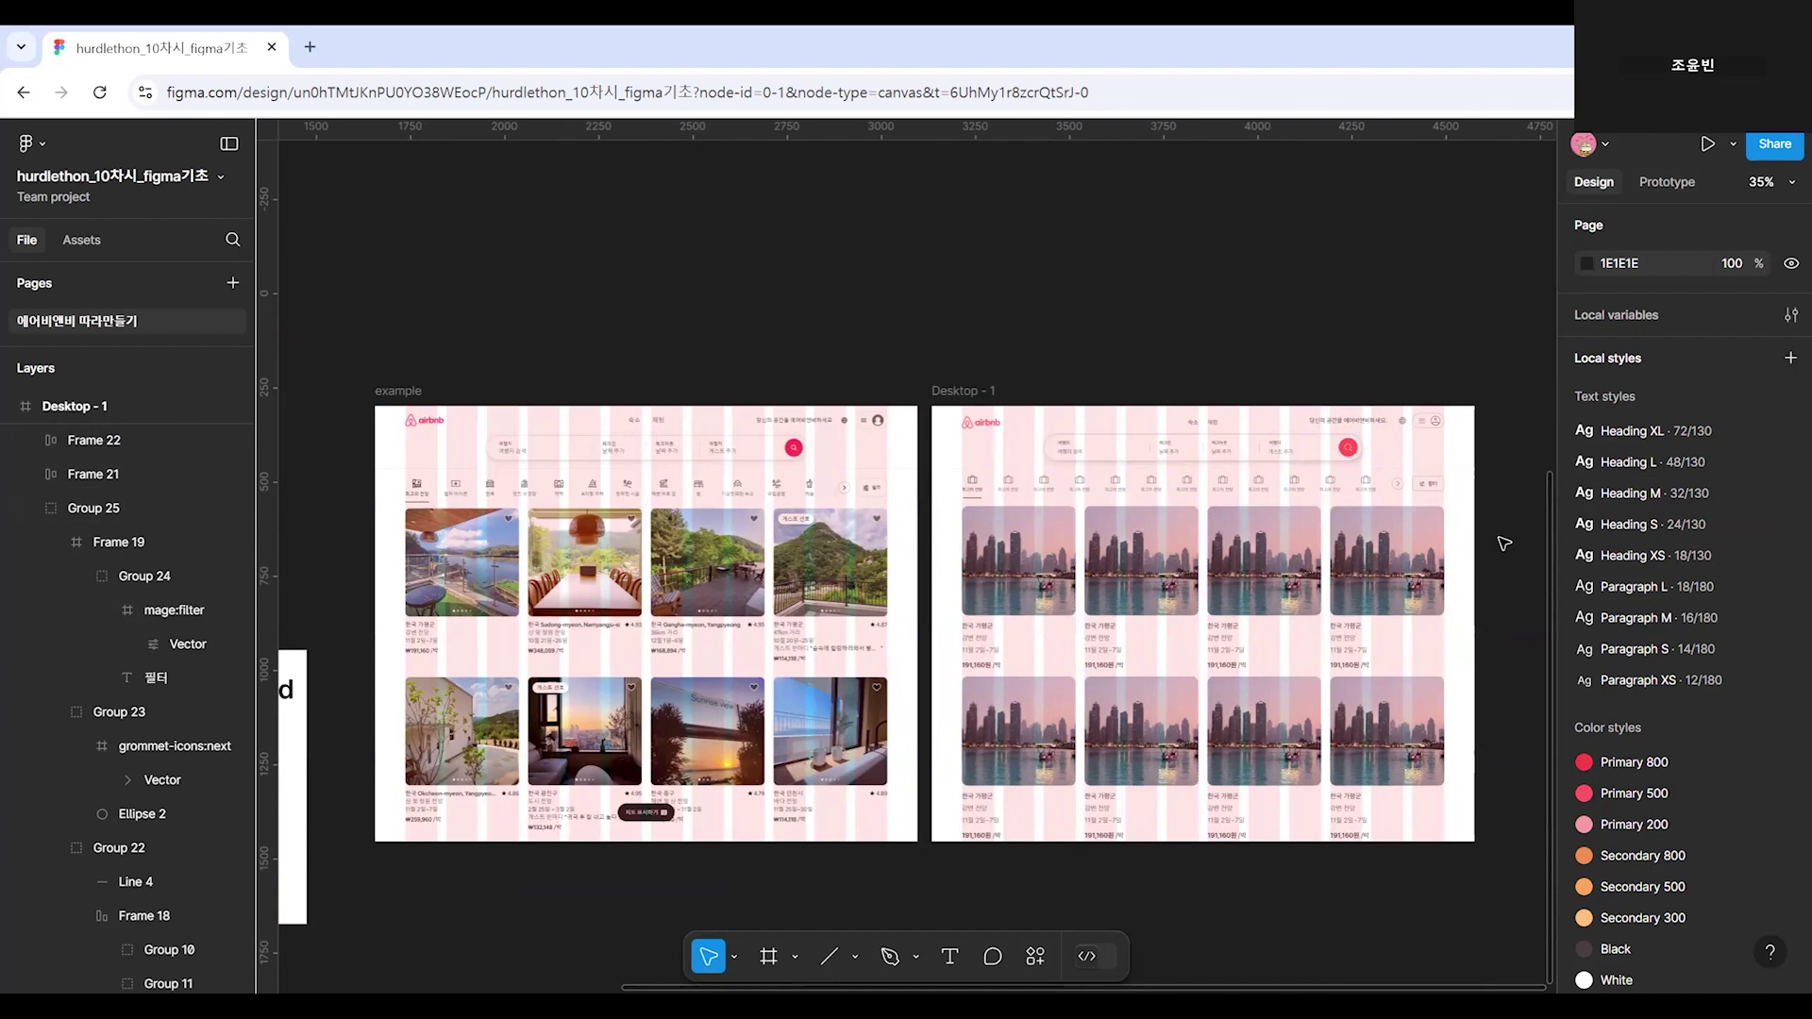
Copy the design file's share link from the sharing settings and return to the canvas.
click(1758, 151)
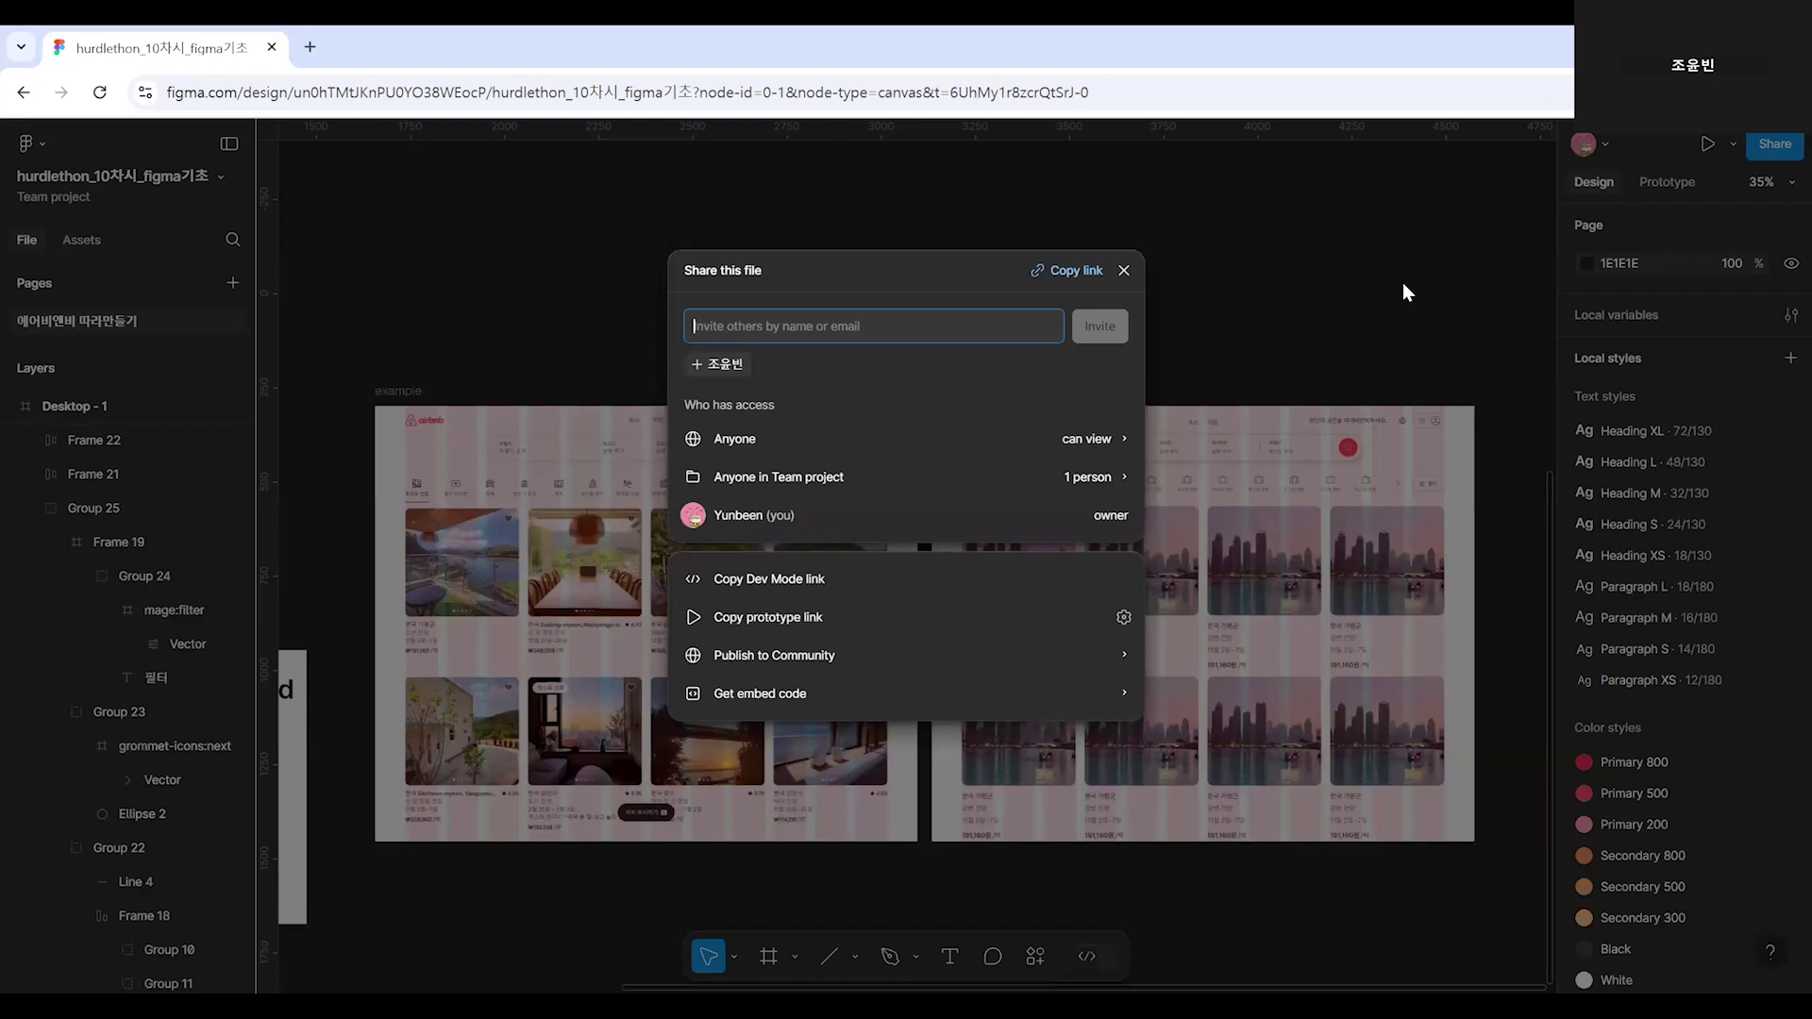
click(1078, 273)
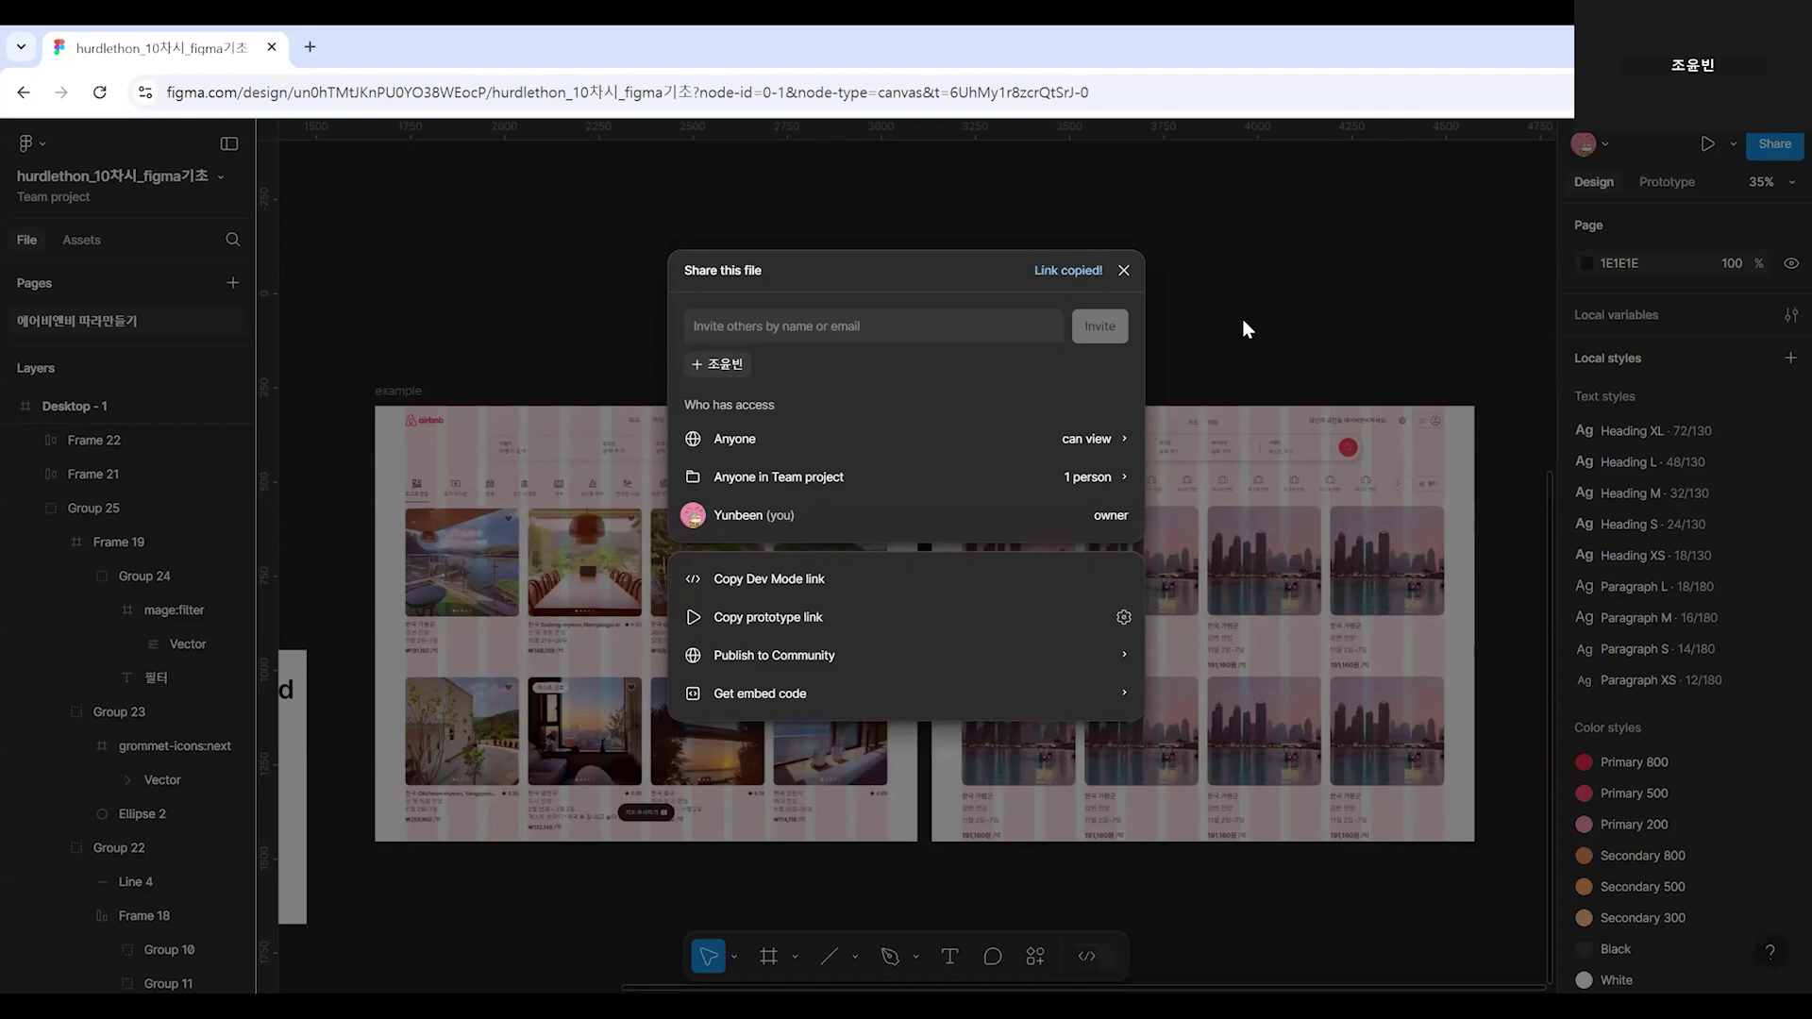
click(1294, 320)
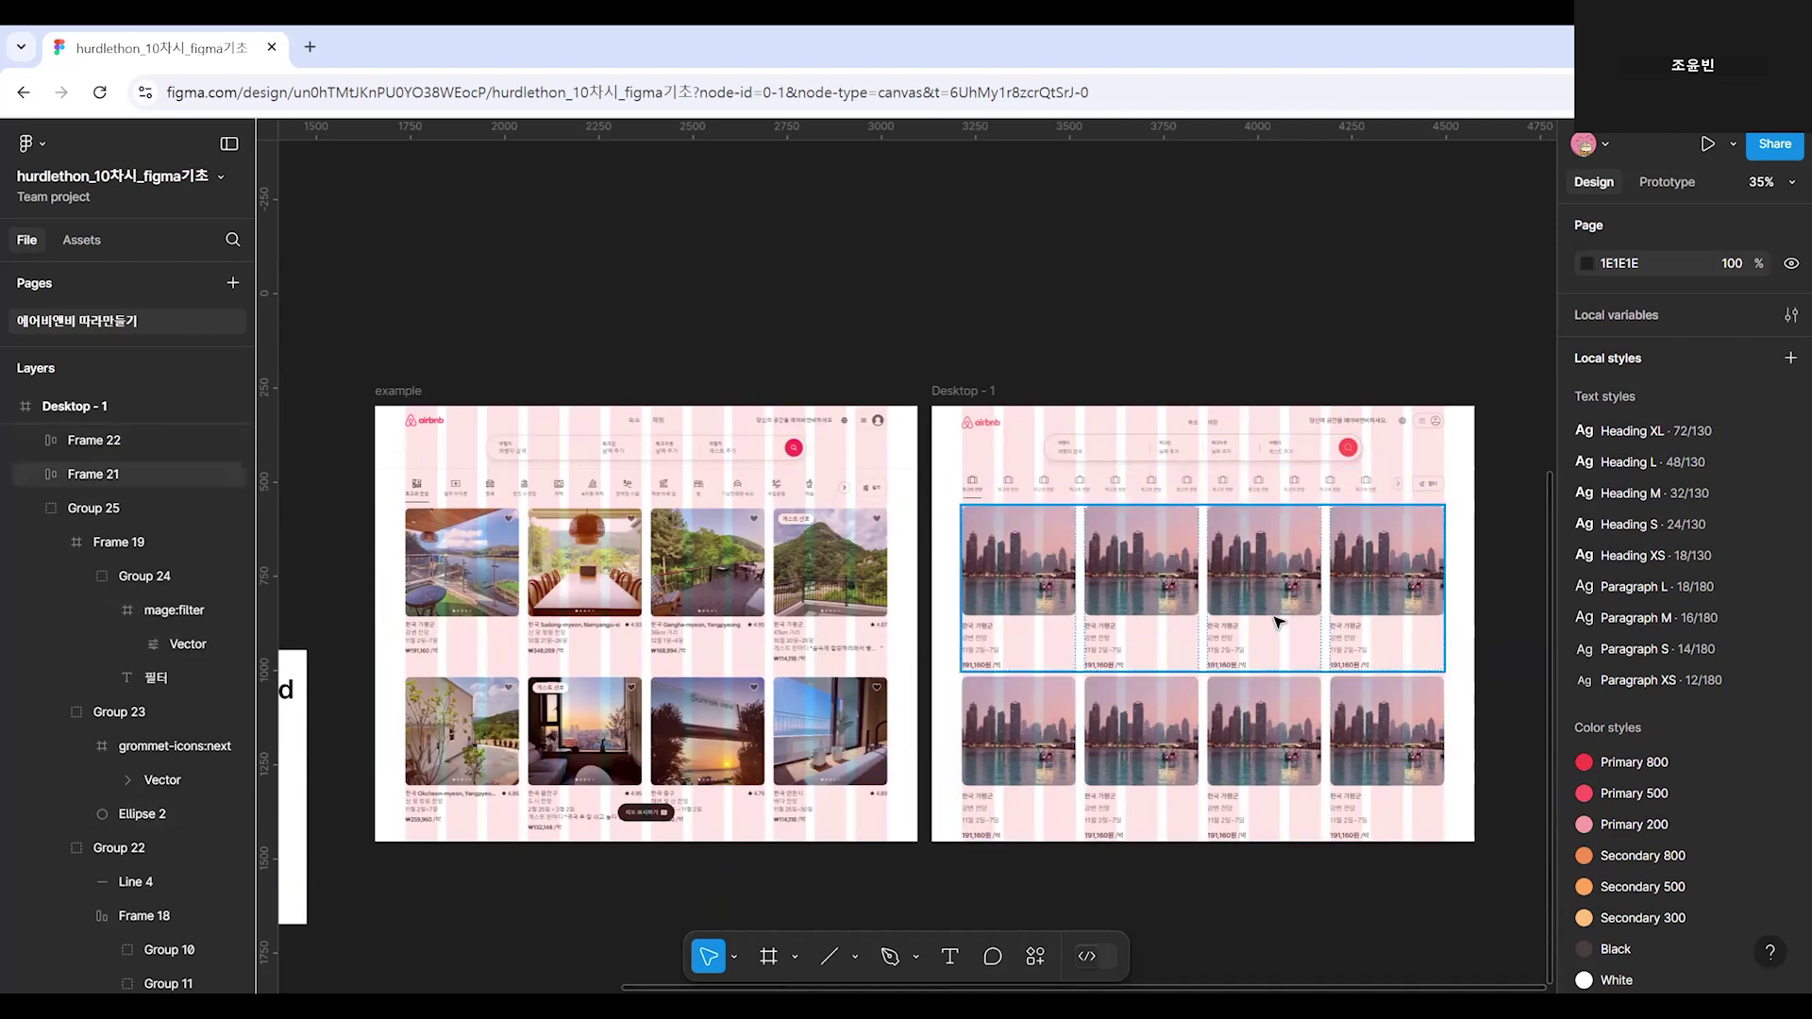
click(1776, 147)
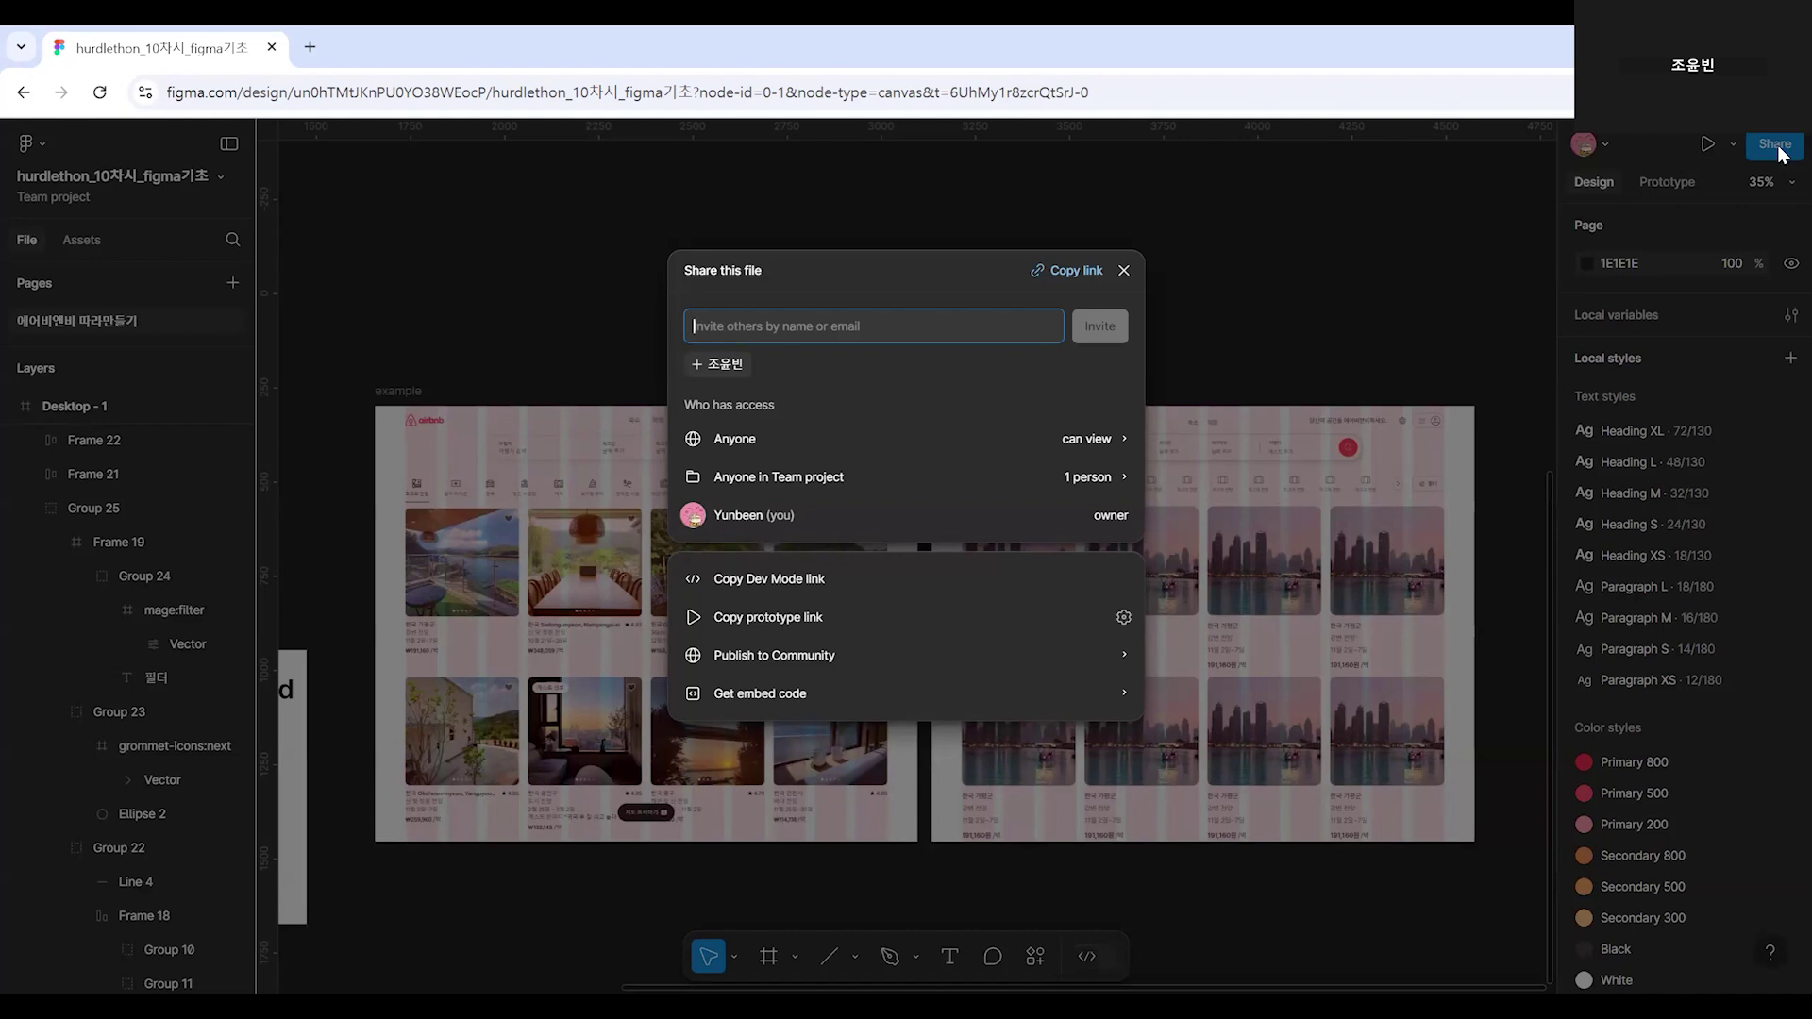
click(1233, 393)
Duplicate the Desktop - 1 frame and place the copy beside the original.
scroll(1233, 392, up, 2)
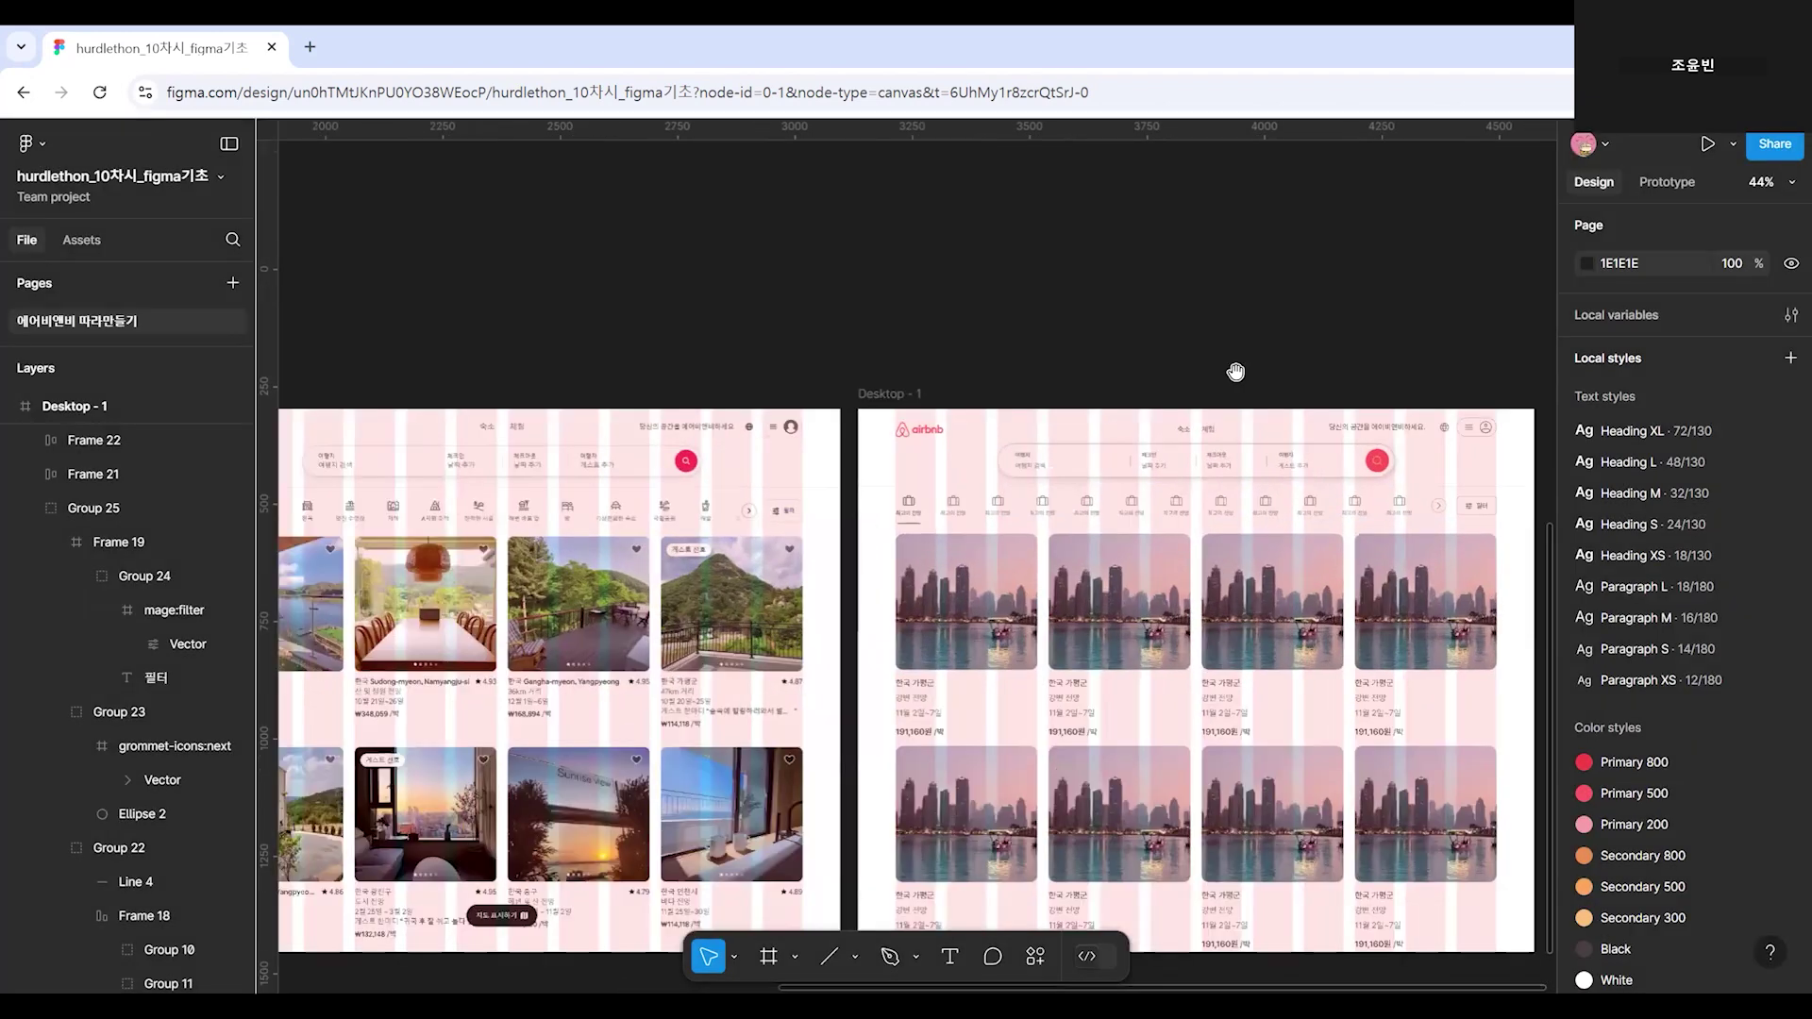
drag(1235, 372, 496, 325)
drag(959, 419, 872, 268)
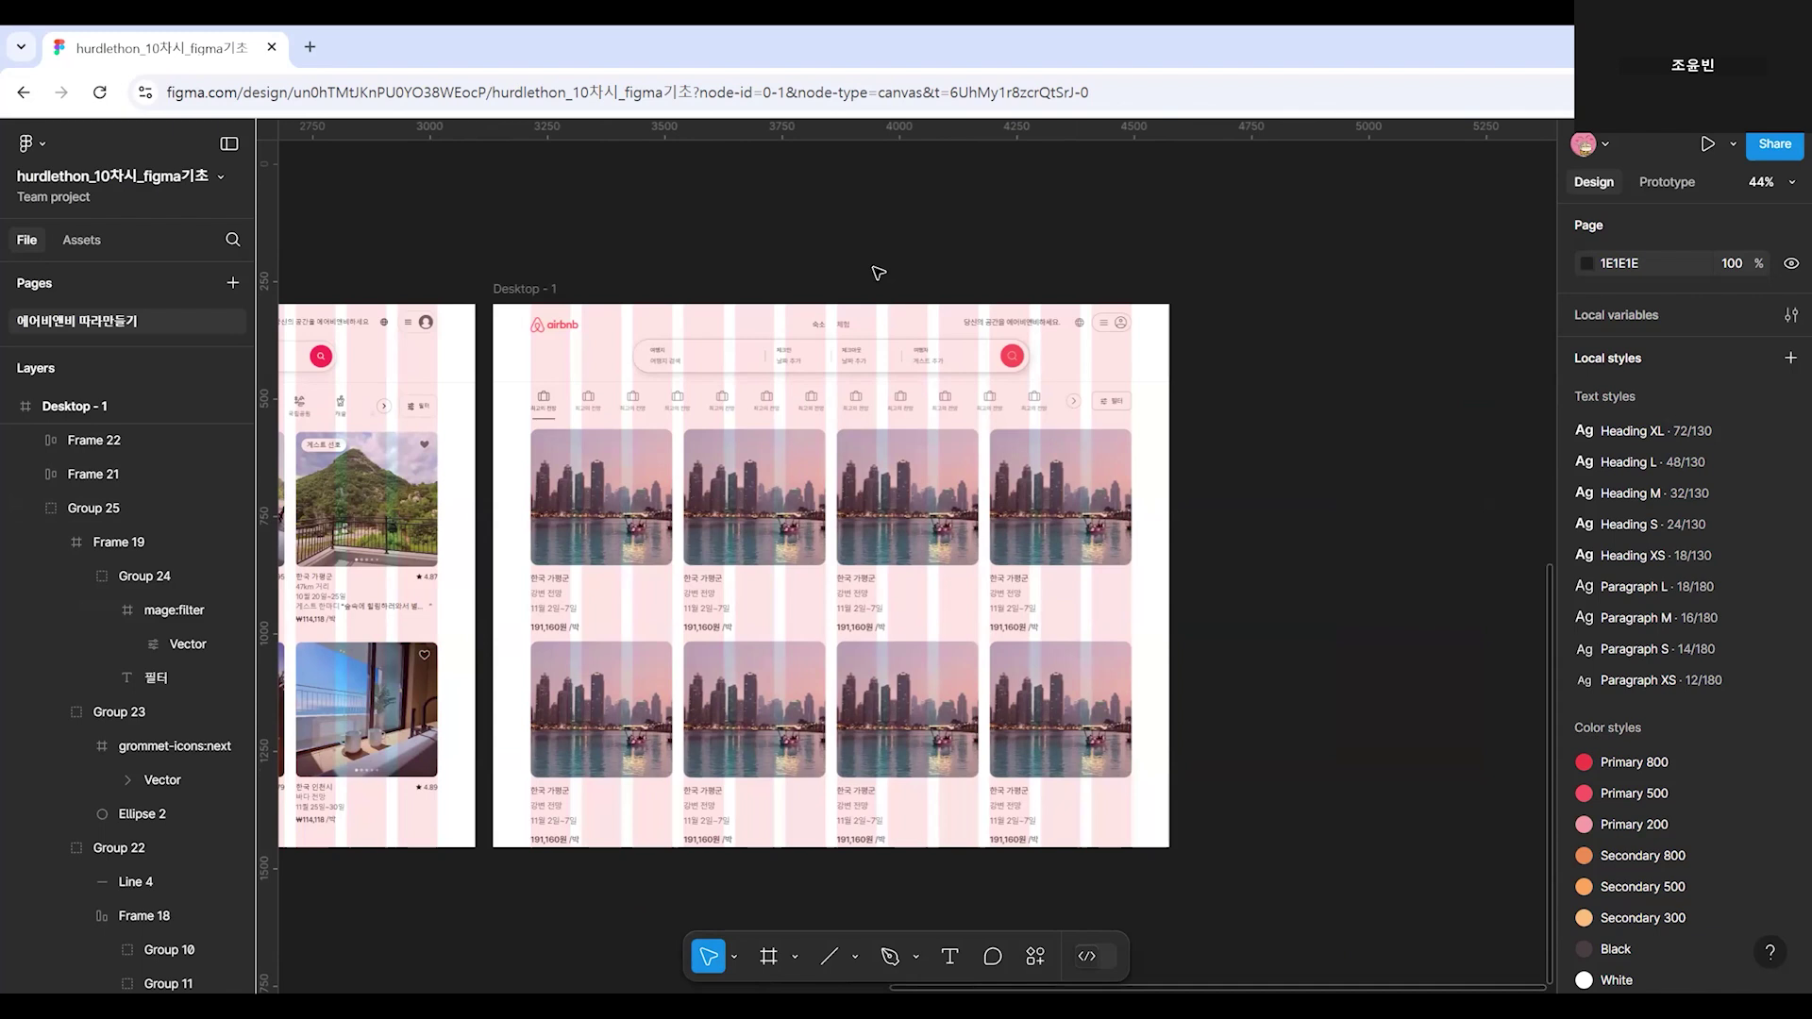
scroll(879, 272, down, 3)
scroll(1024, 550, right, 3)
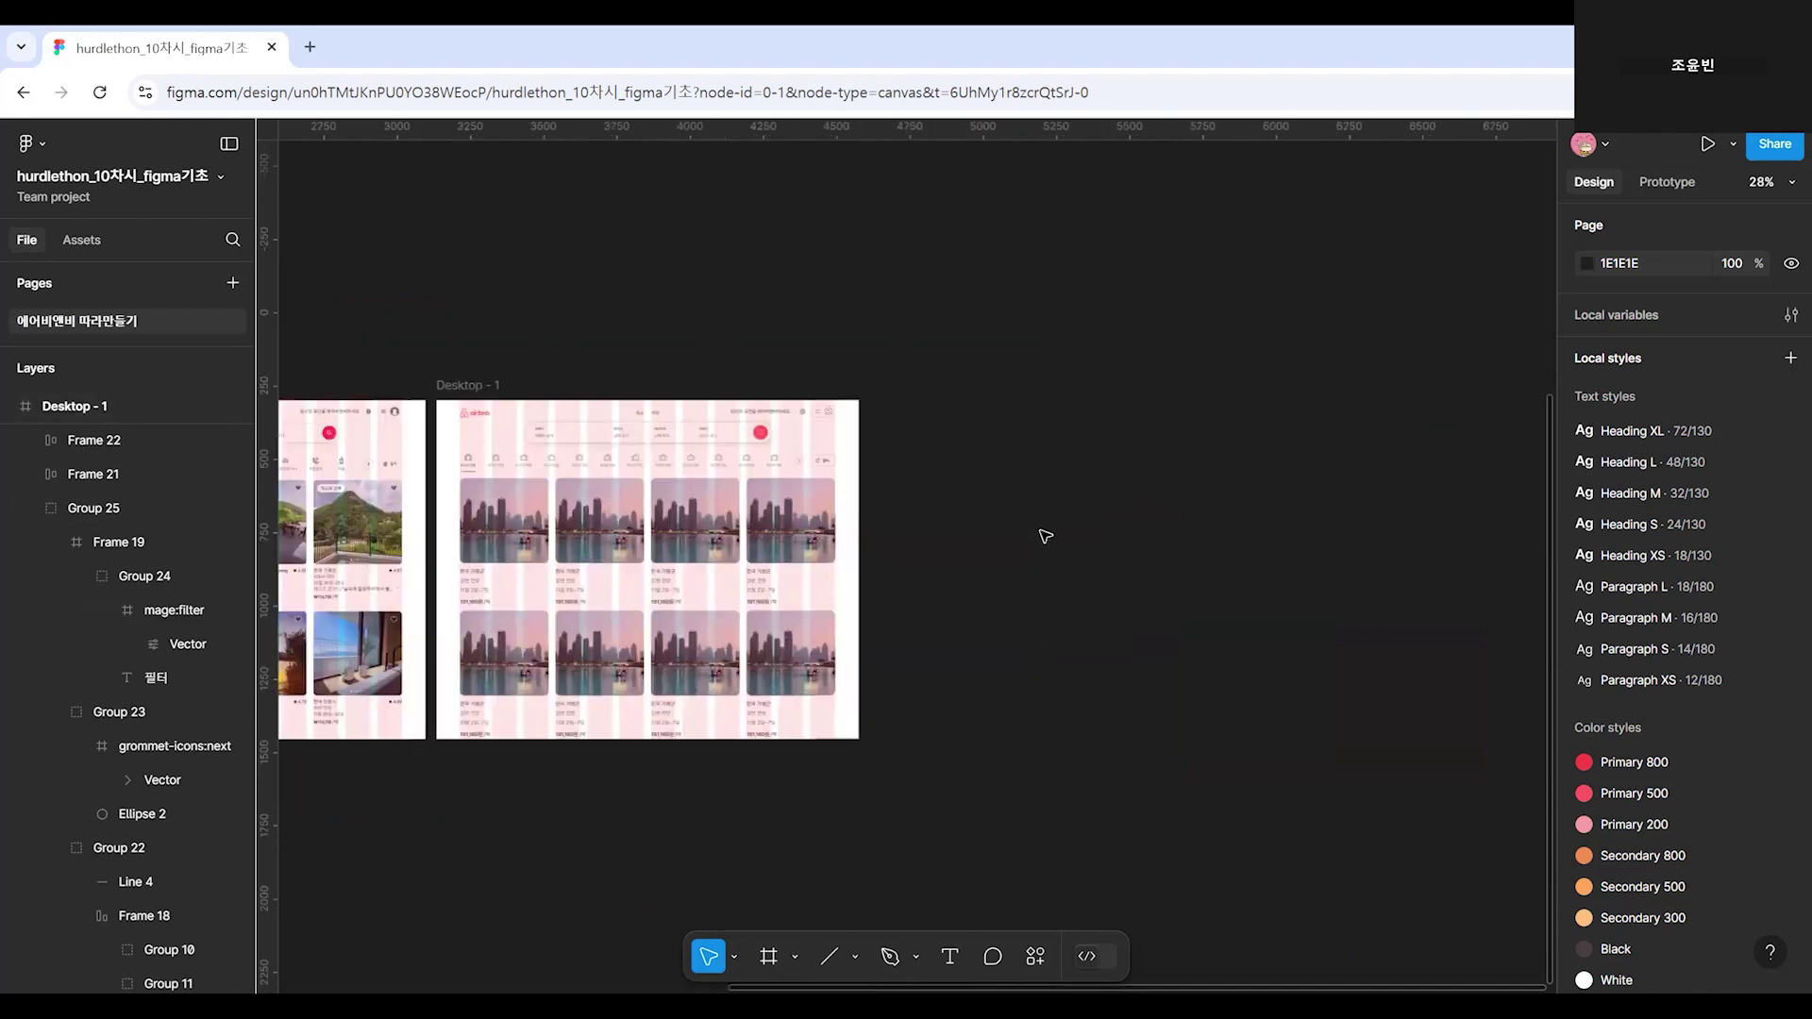
drag(941, 495, 1048, 462)
click(387, 314)
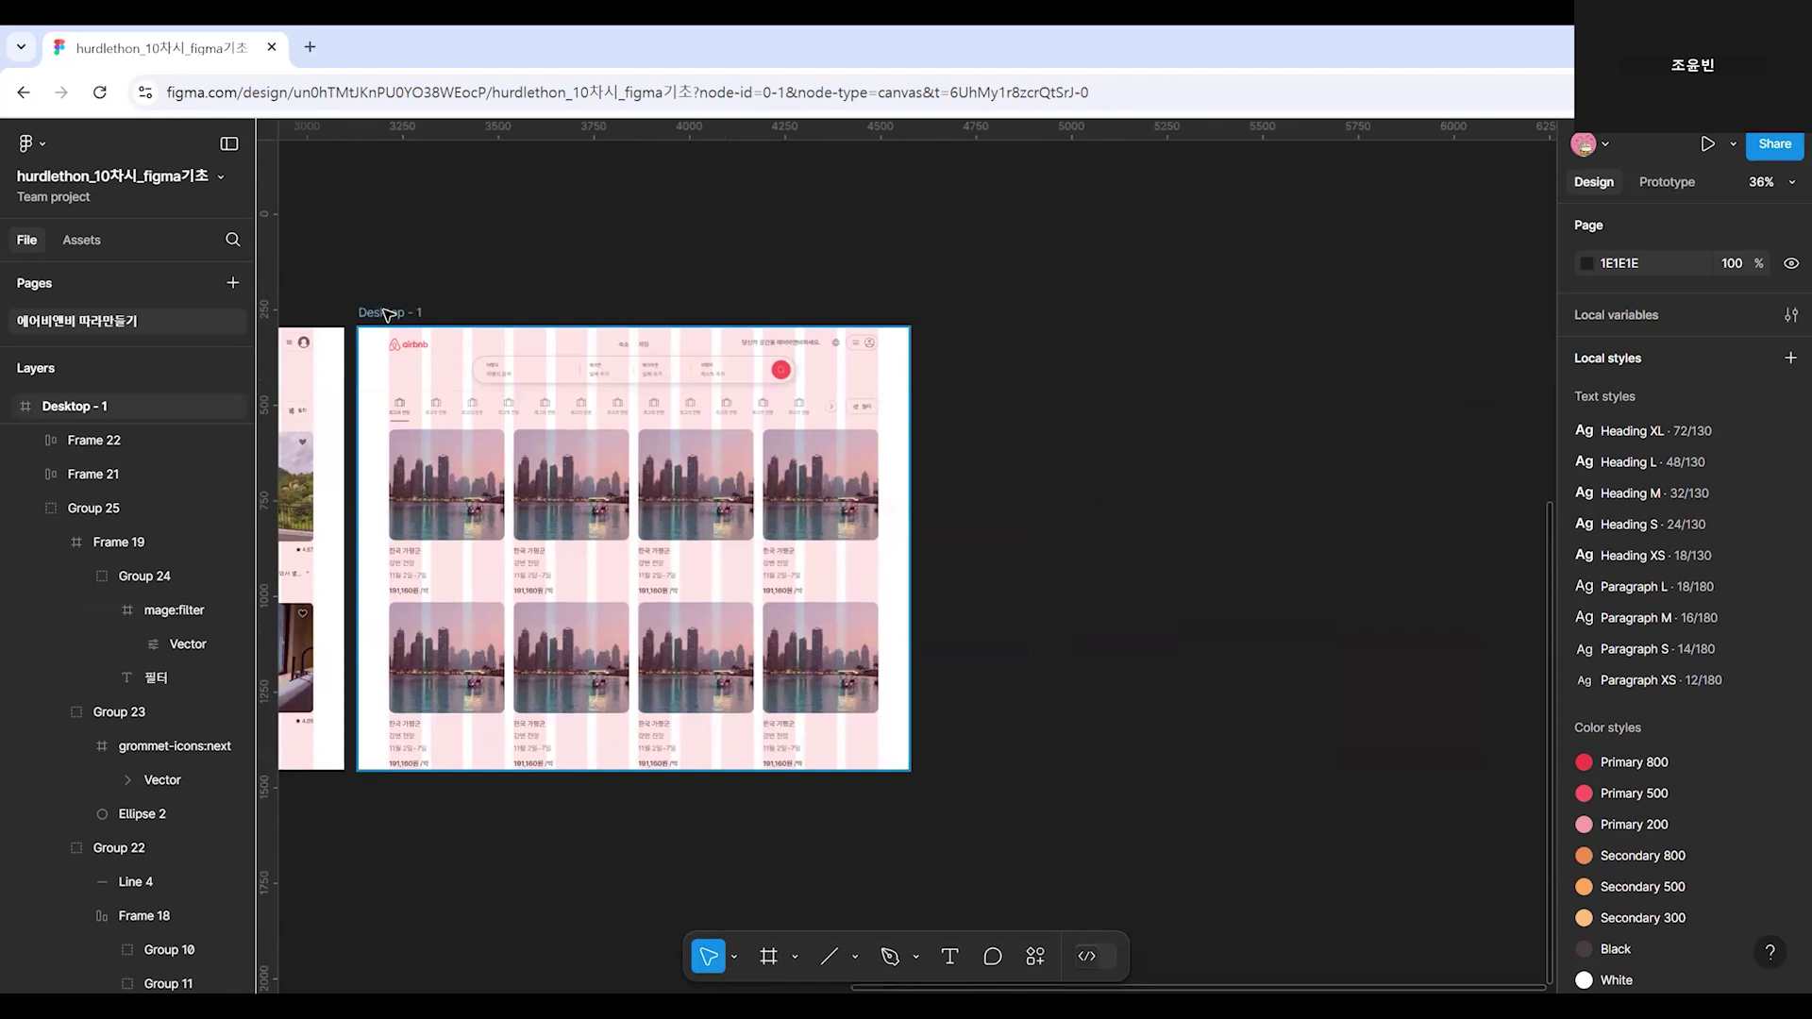
drag(398, 321, 947, 283)
click(906, 240)
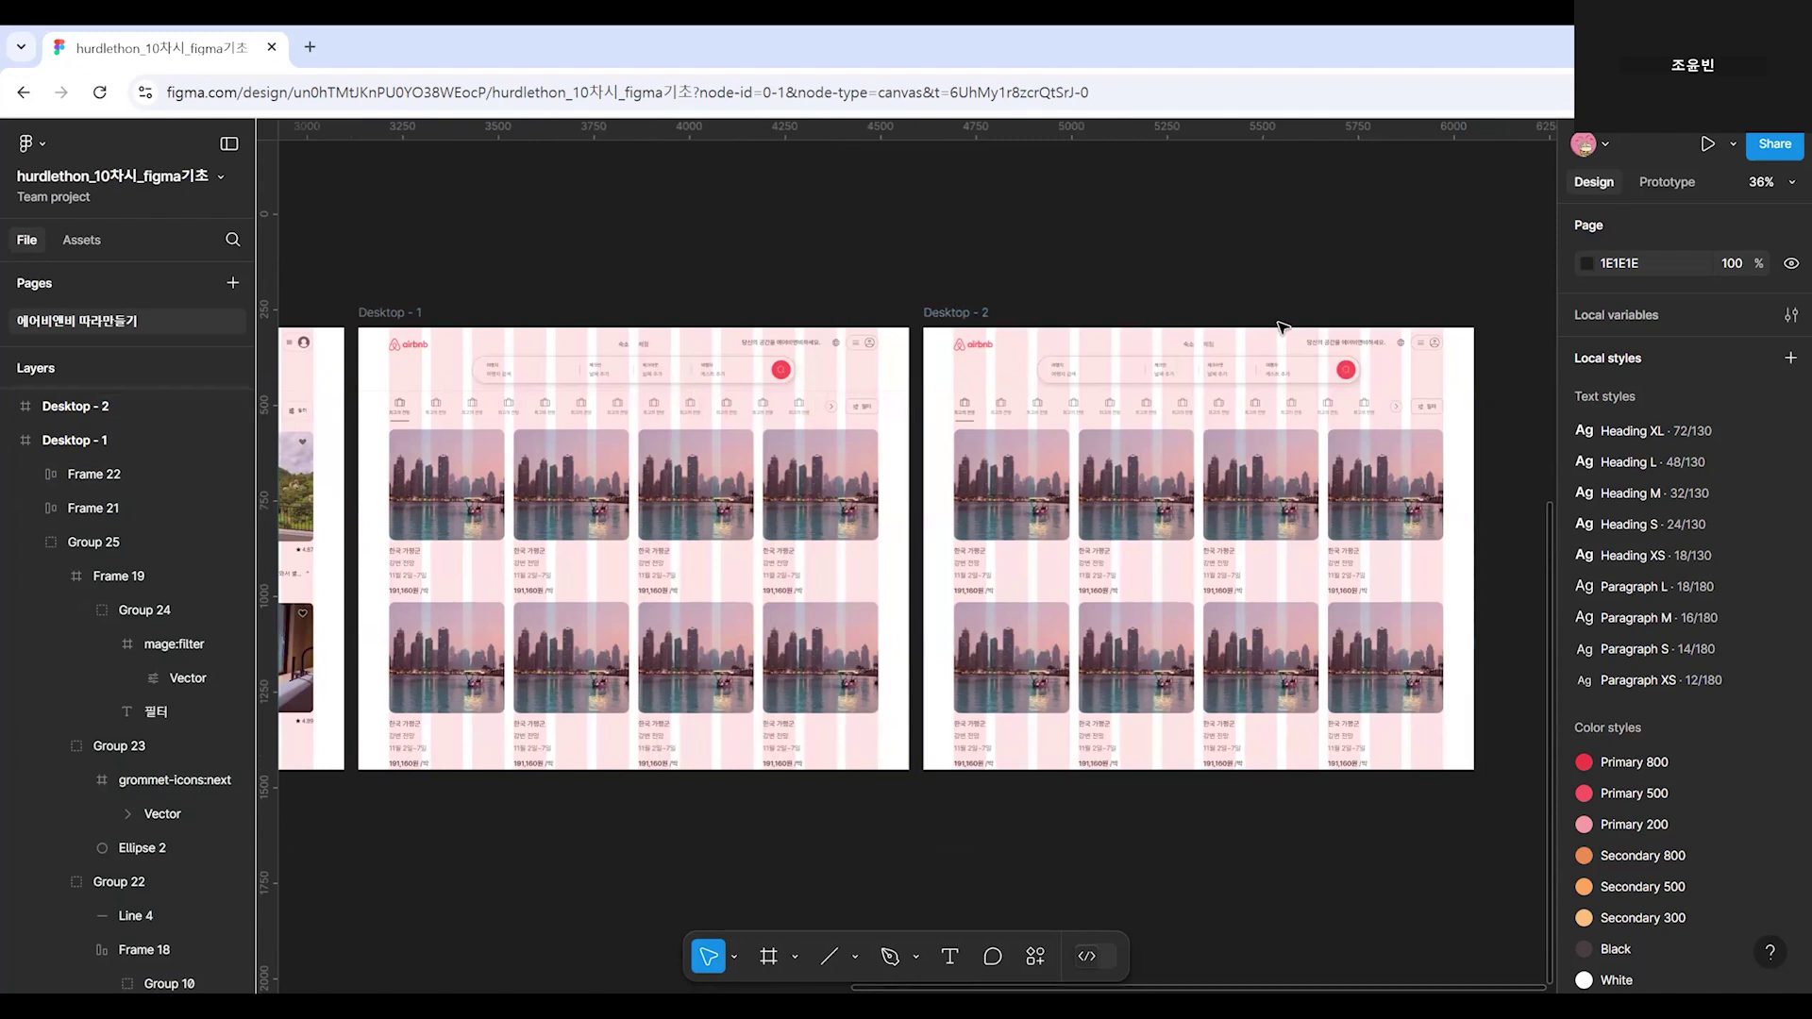
scroll(1085, 353, up, 3)
scroll(1092, 354, down, 3)
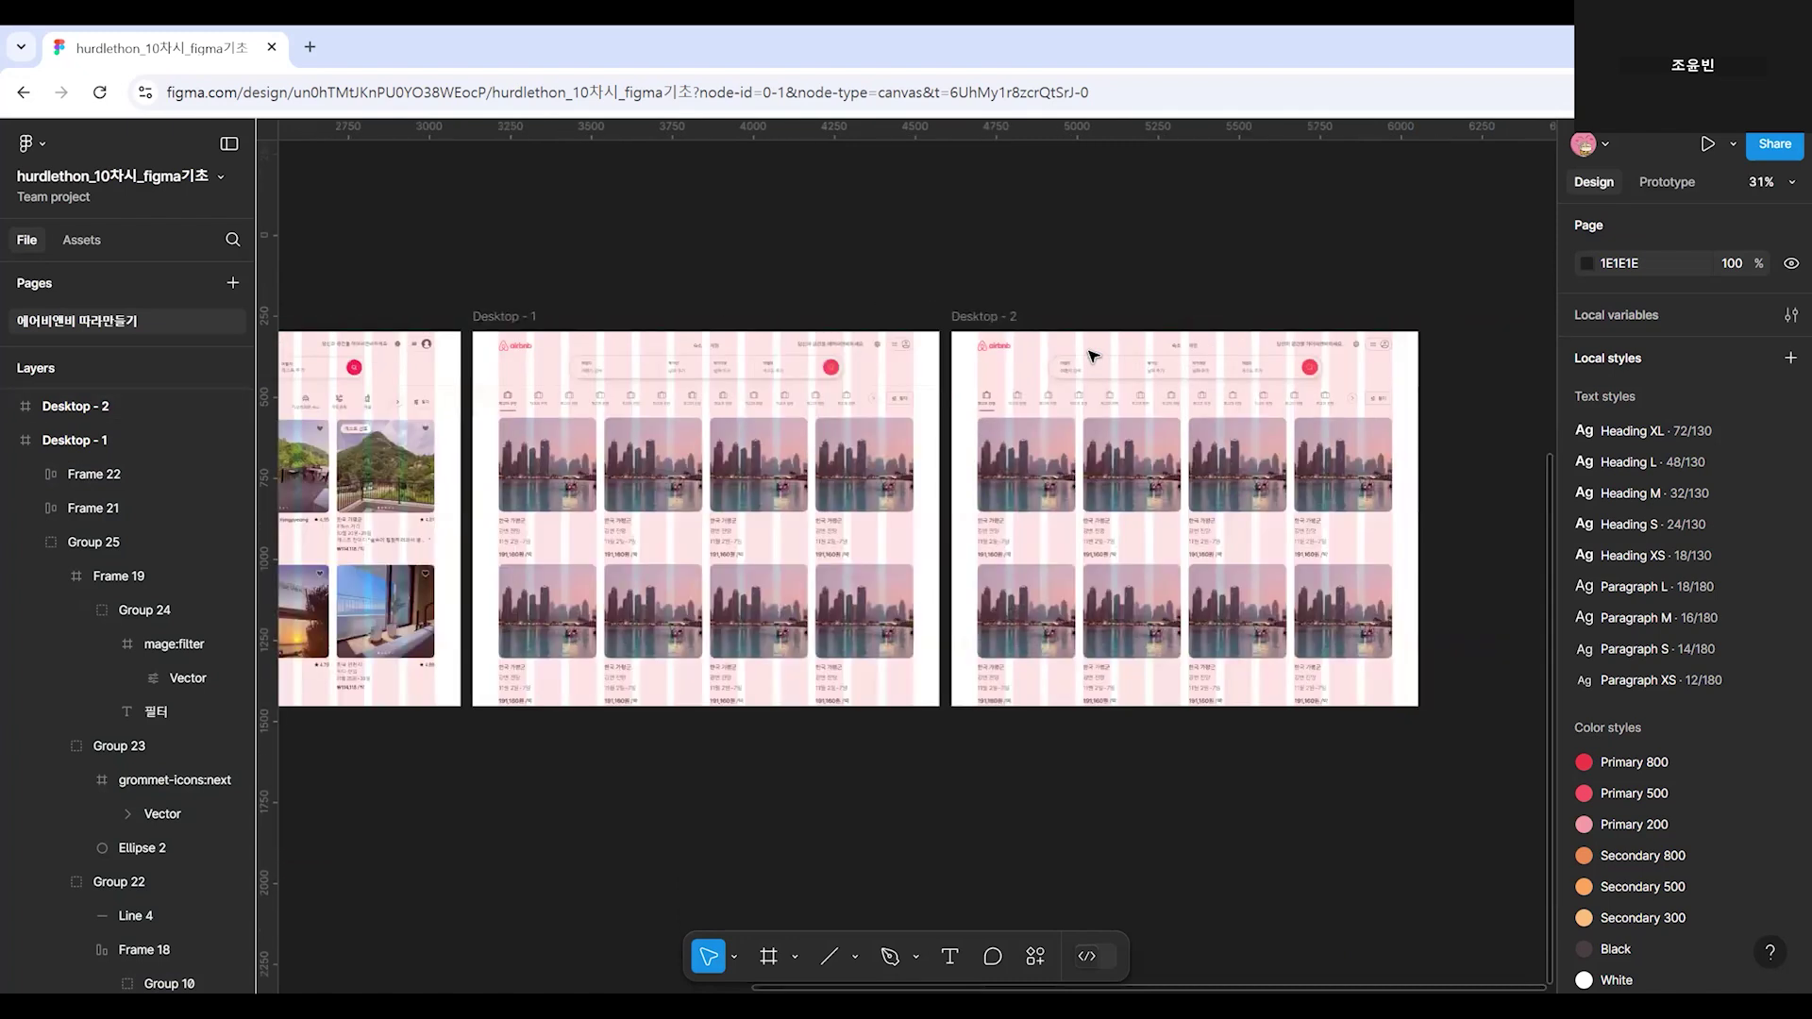
scroll(1093, 355, up, 2)
click(944, 344)
drag(942, 343, 1531, 809)
key(Delete)
key(End)
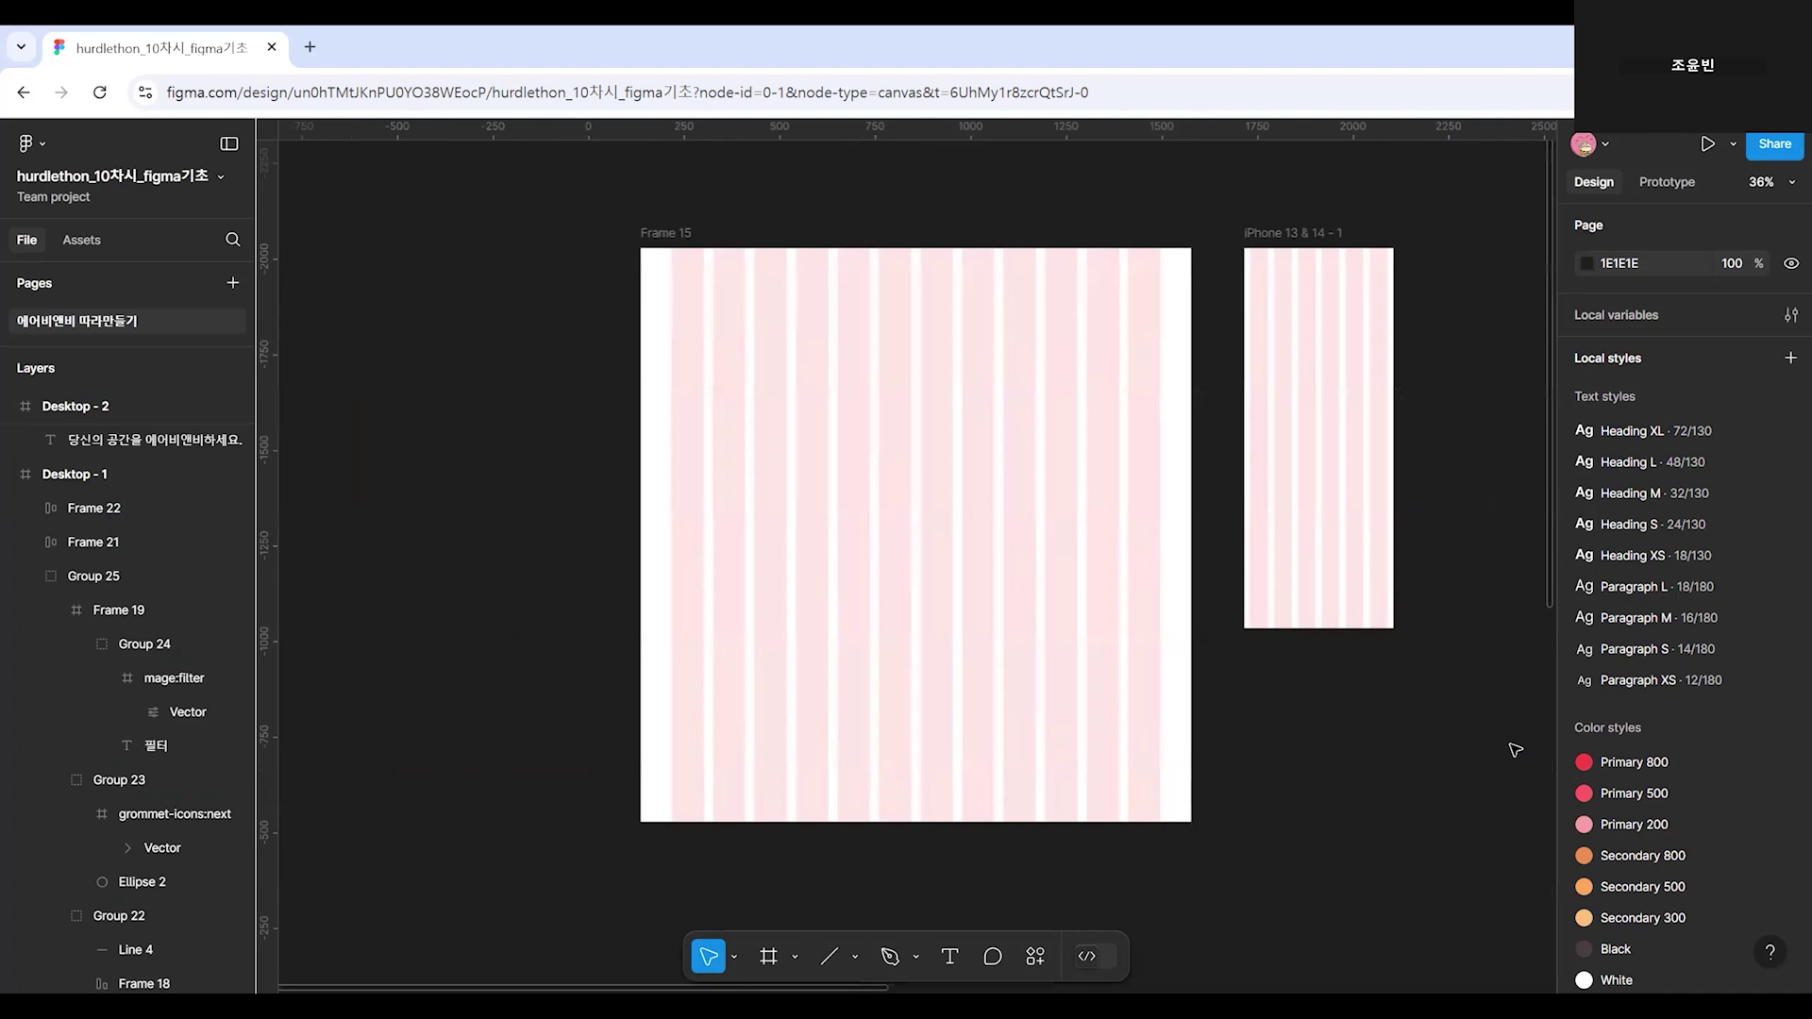
key(ctrl+z)
Delete the search bar, category row and both listing card rows from Desktop - 2, keeping only the header items.
scroll(1411, 734, down, 5)
click(926, 663)
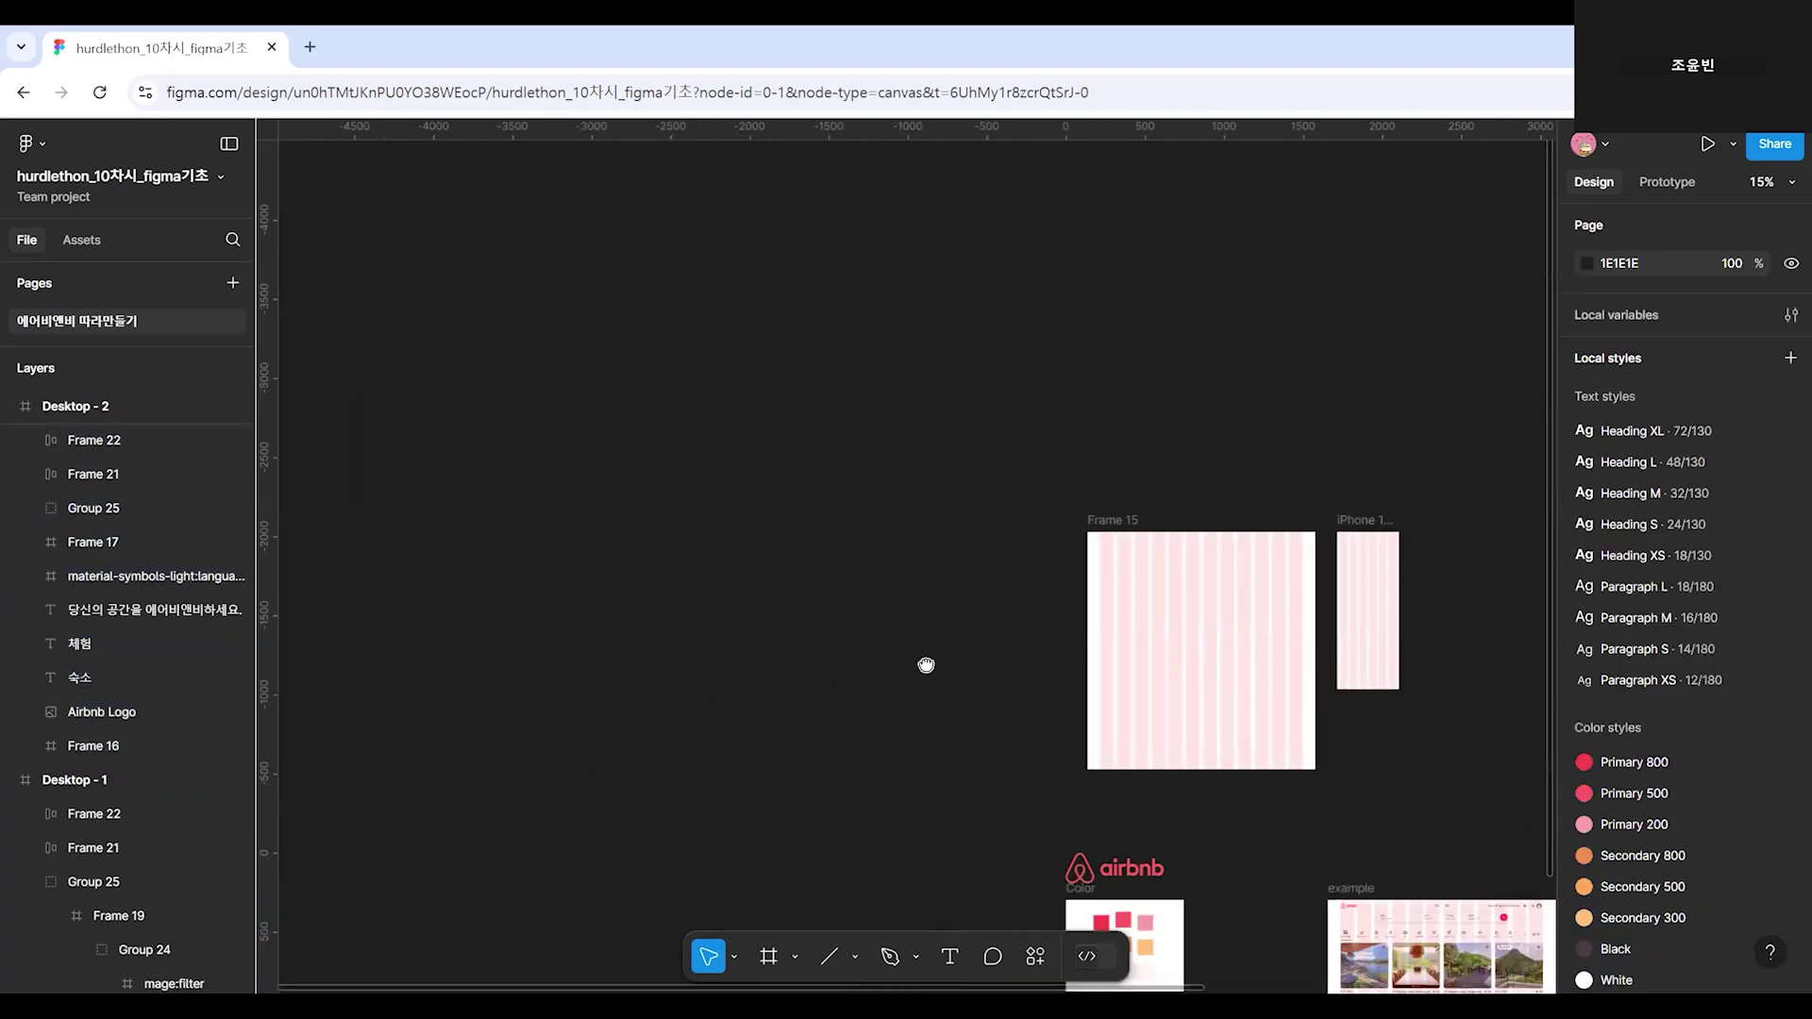
scroll(1097, 633, right, 8)
scroll(1095, 630, up, 5)
scroll(862, 332, down, 8)
scroll(862, 331, right, 5)
scroll(614, 372, up, 1)
drag(615, 372, 1315, 789)
key(Delete)
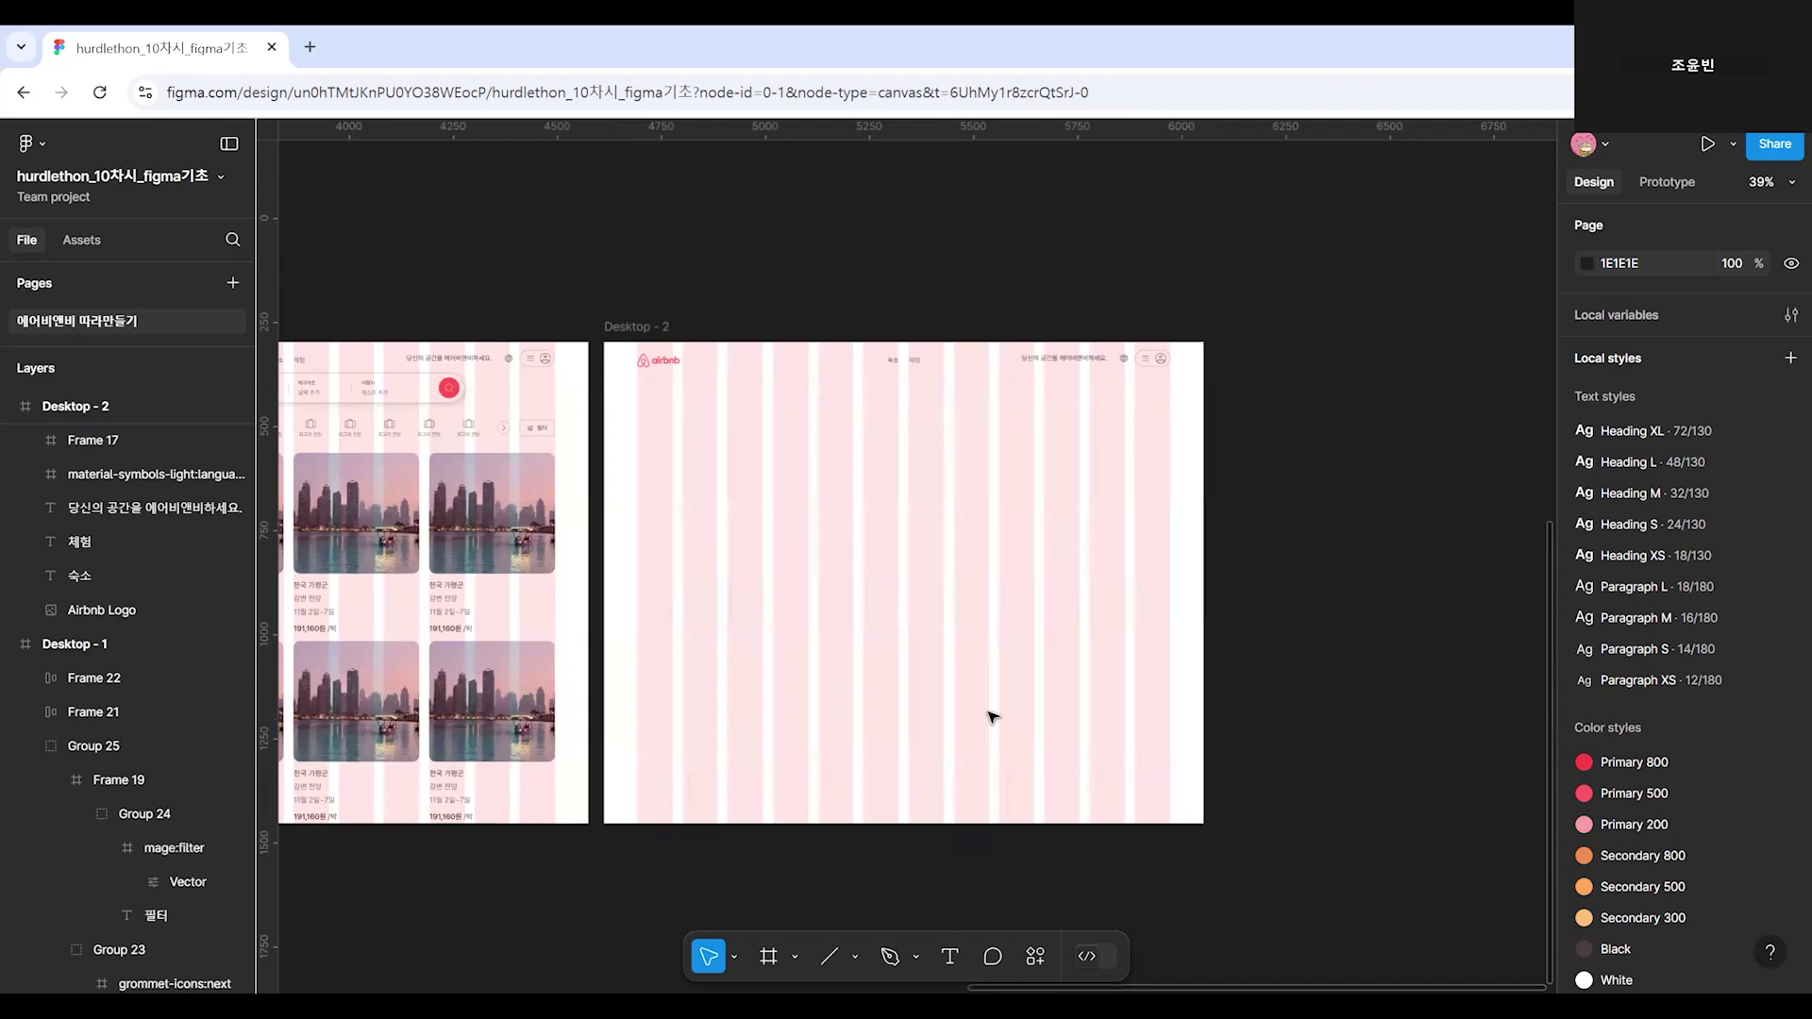
Add the text "체험 페이지" to Desktop - 2 and apply the Heading XL text style to it.
click(949, 956)
click(807, 515)
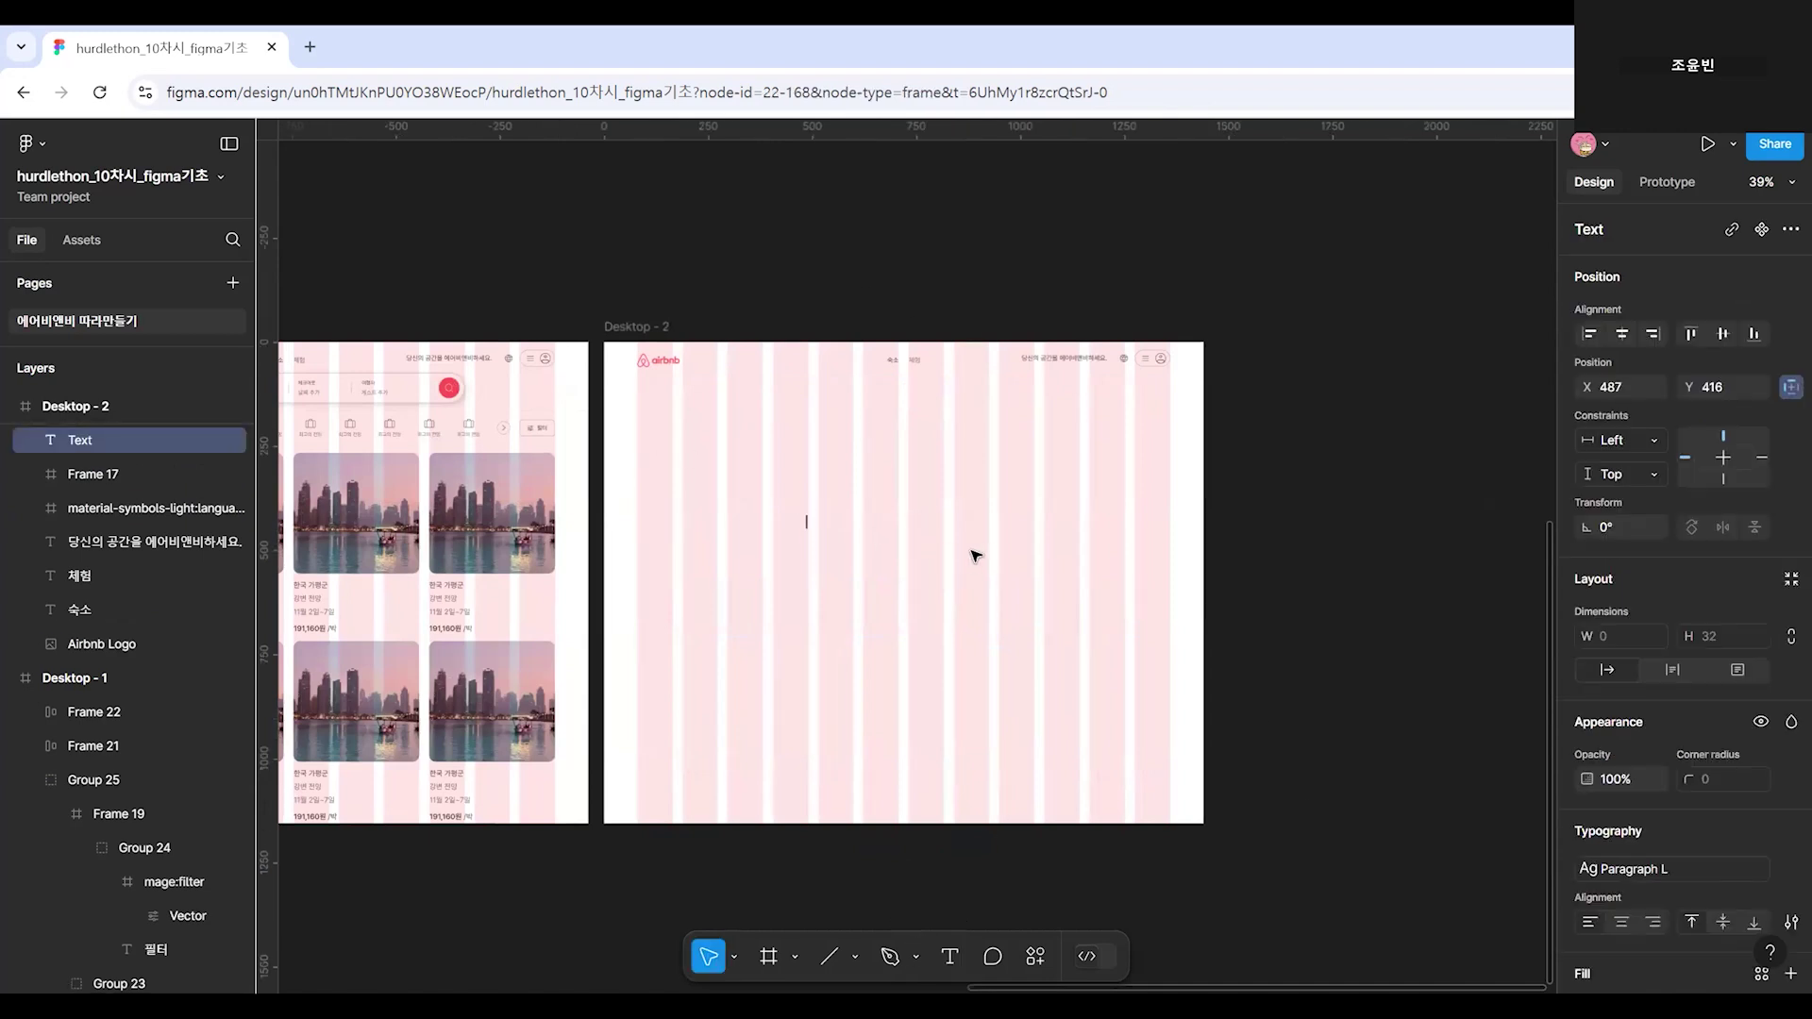
text(체험)
key(Escape)
scroll(1720, 726, down, 3)
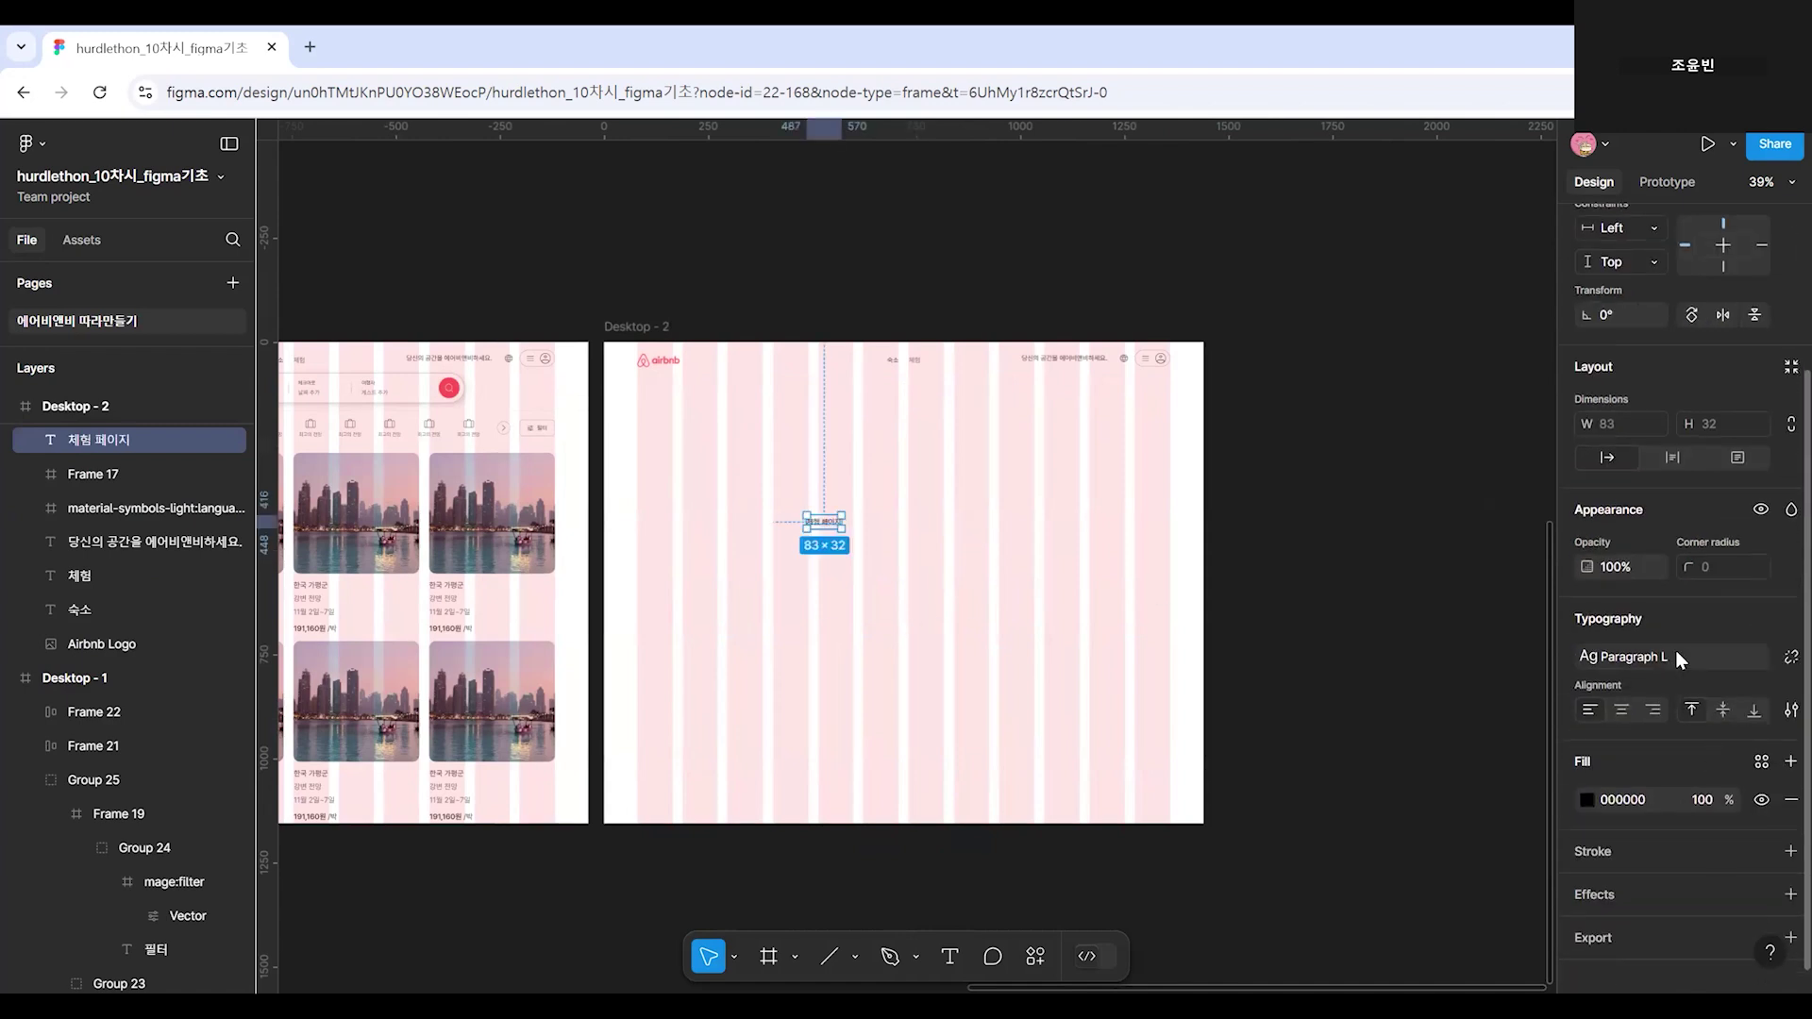
click(1675, 653)
click(1670, 694)
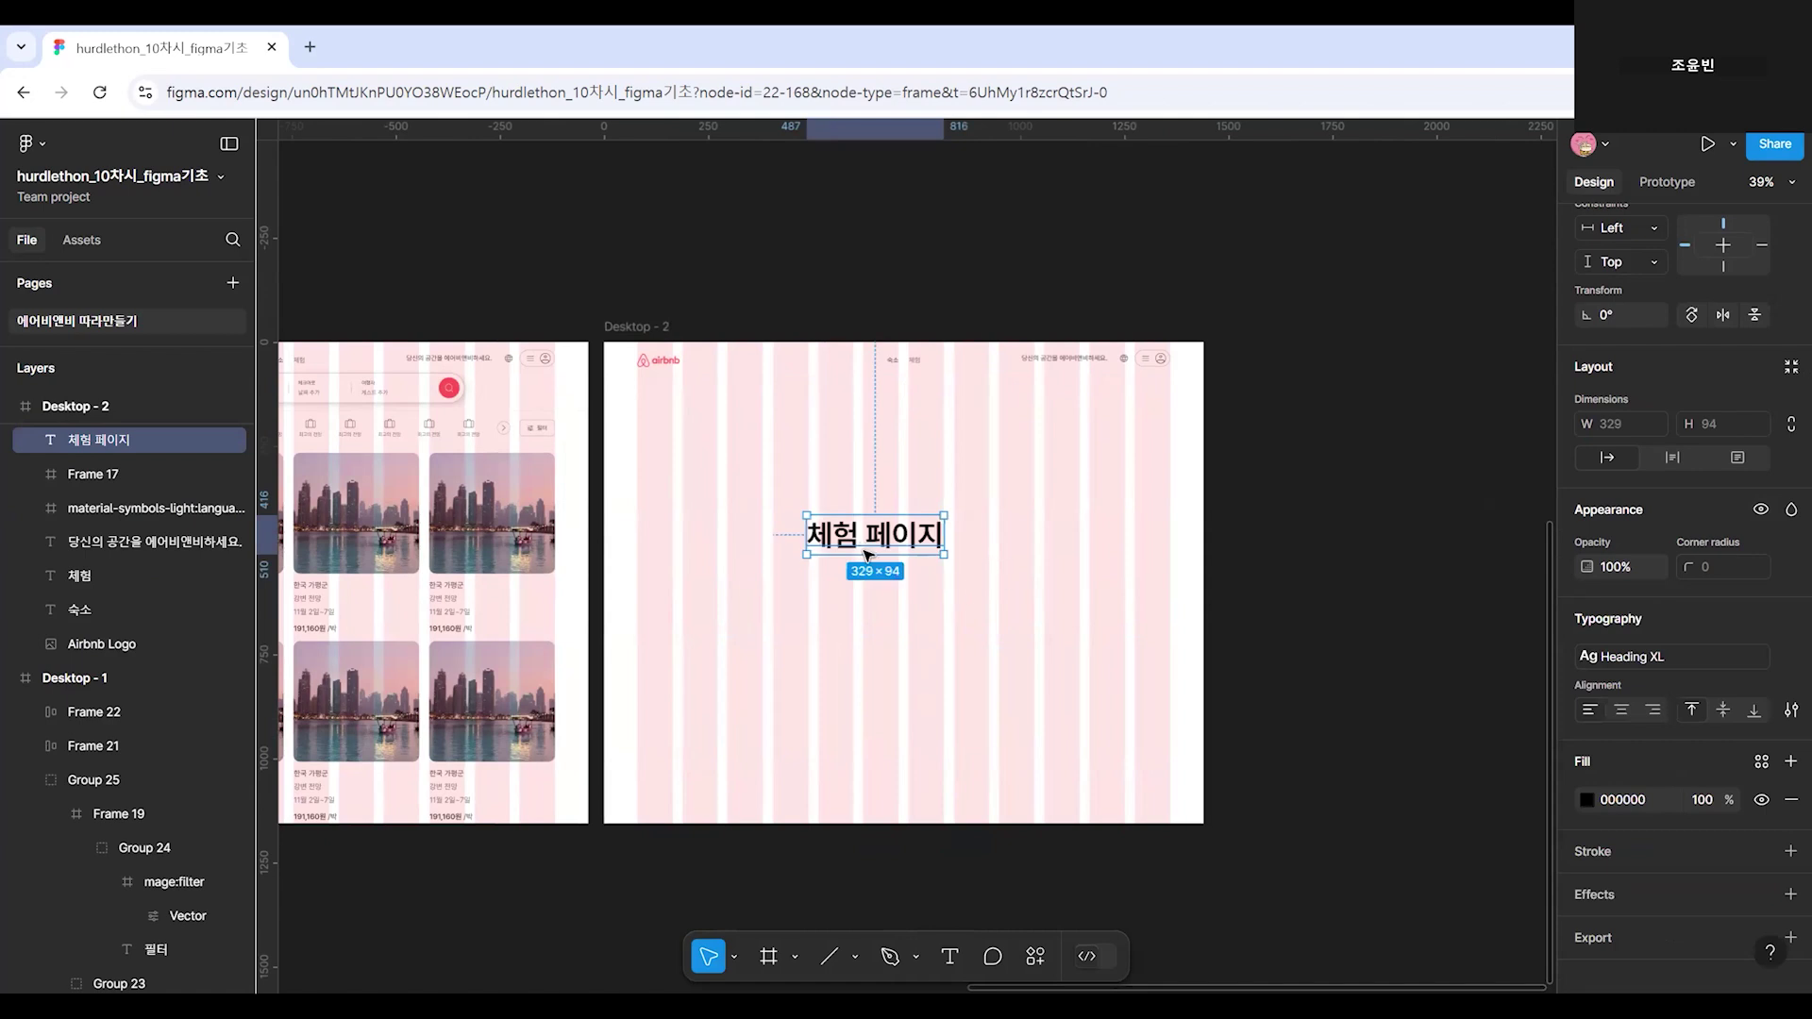
Center the "체험 페이지" heading horizontally and vertically in the Desktop - 2 frame.
scroll(1661, 283, up, 3)
click(1624, 333)
click(1723, 333)
click(1269, 590)
scroll(1265, 599, down, 1)
drag(904, 621, 1152, 623)
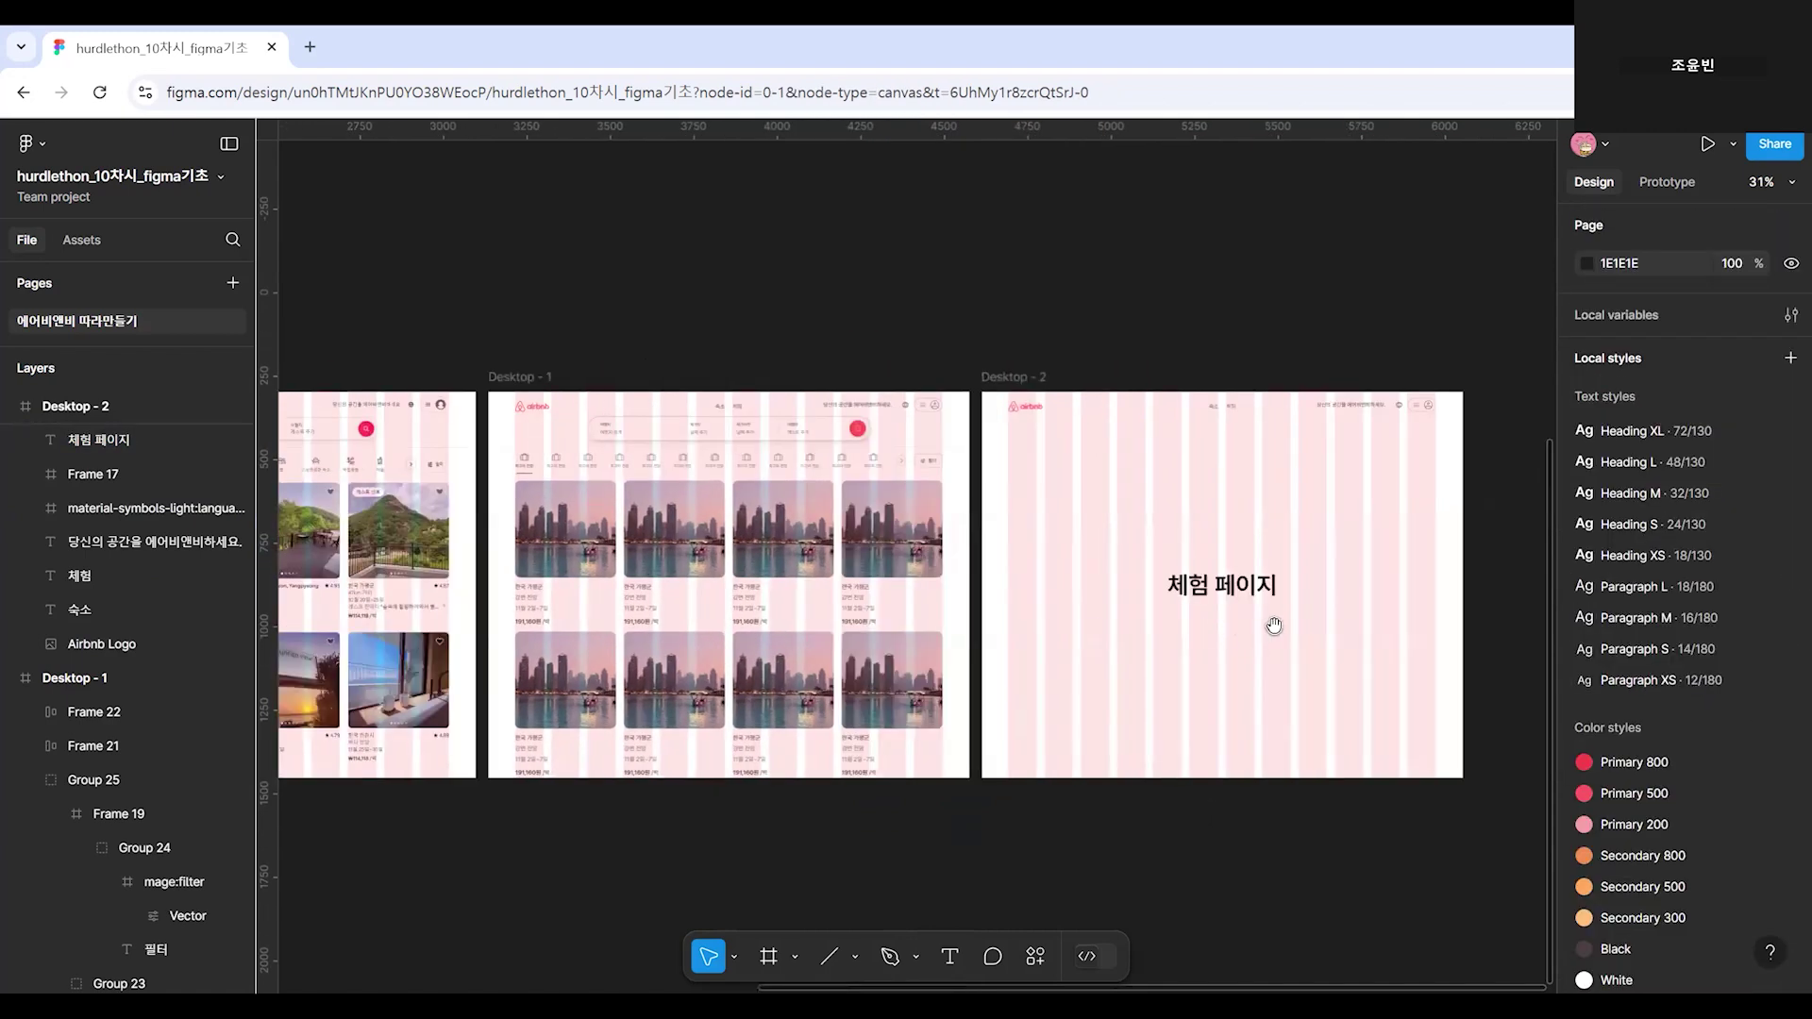
Switch to prototype mode and select the 체험 label in the Desktop - 1 header.
scroll(993, 591, left, 3)
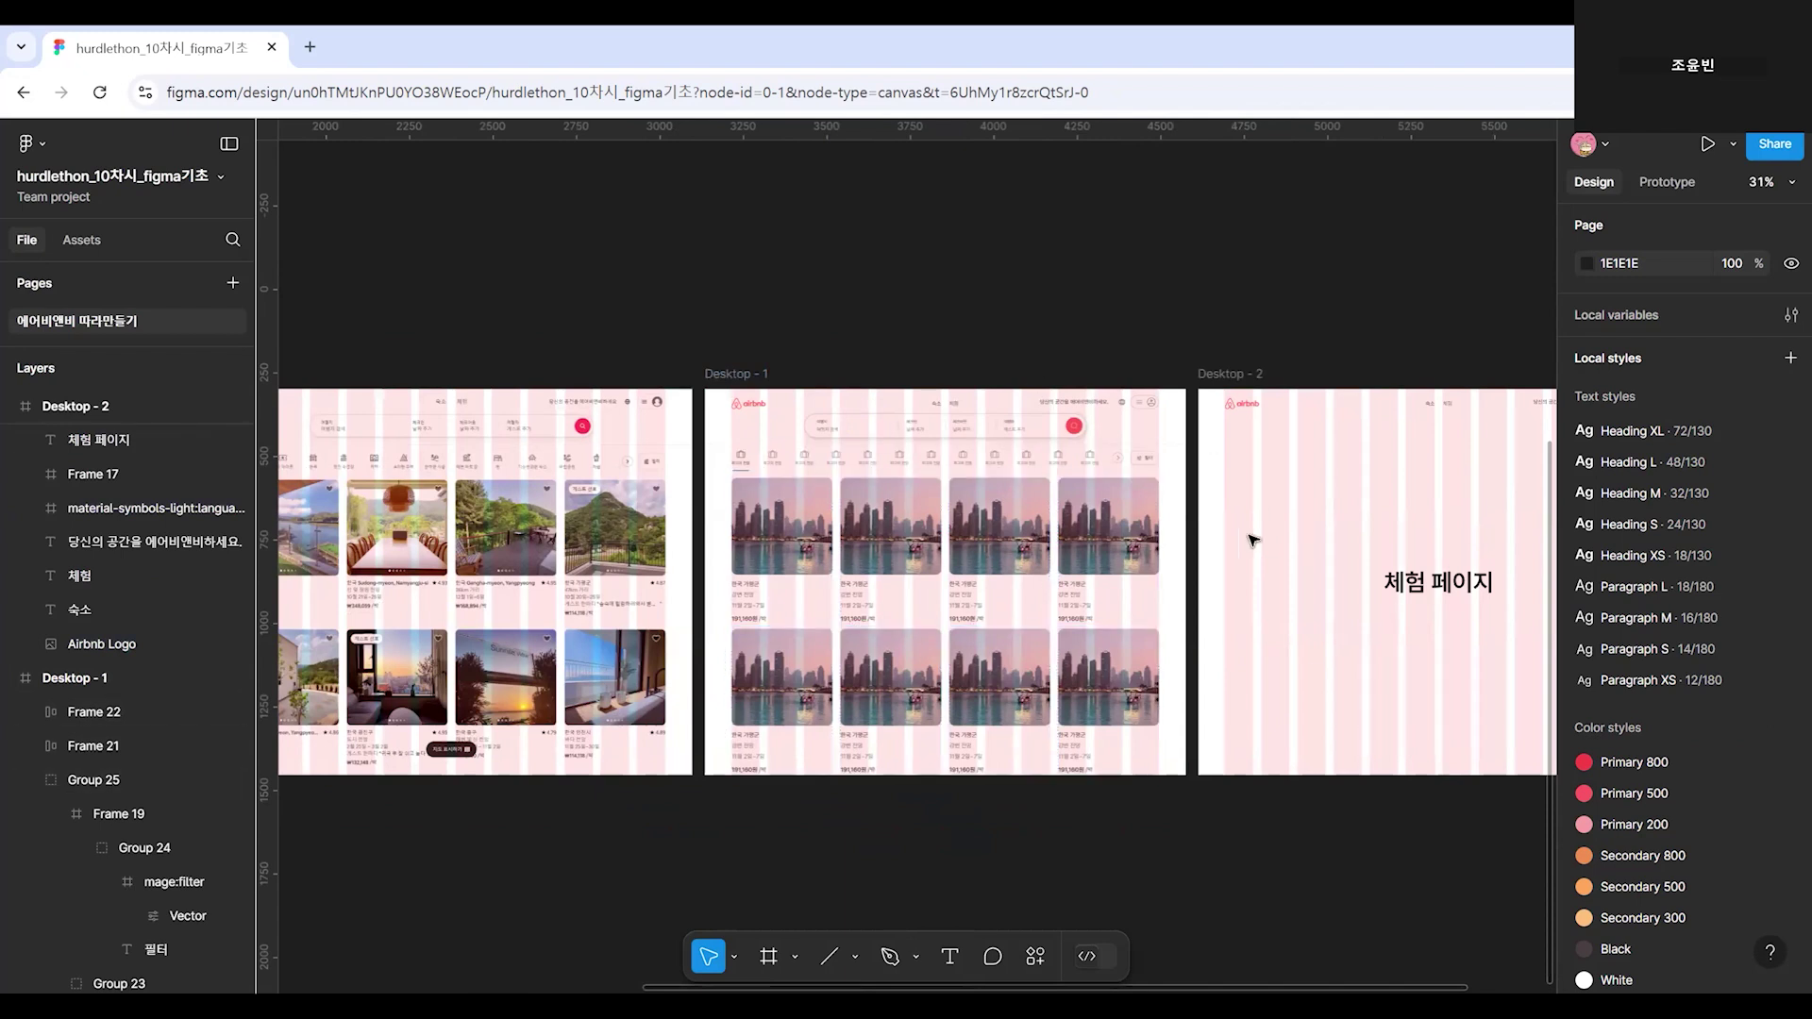
scroll(1163, 498, up, 2)
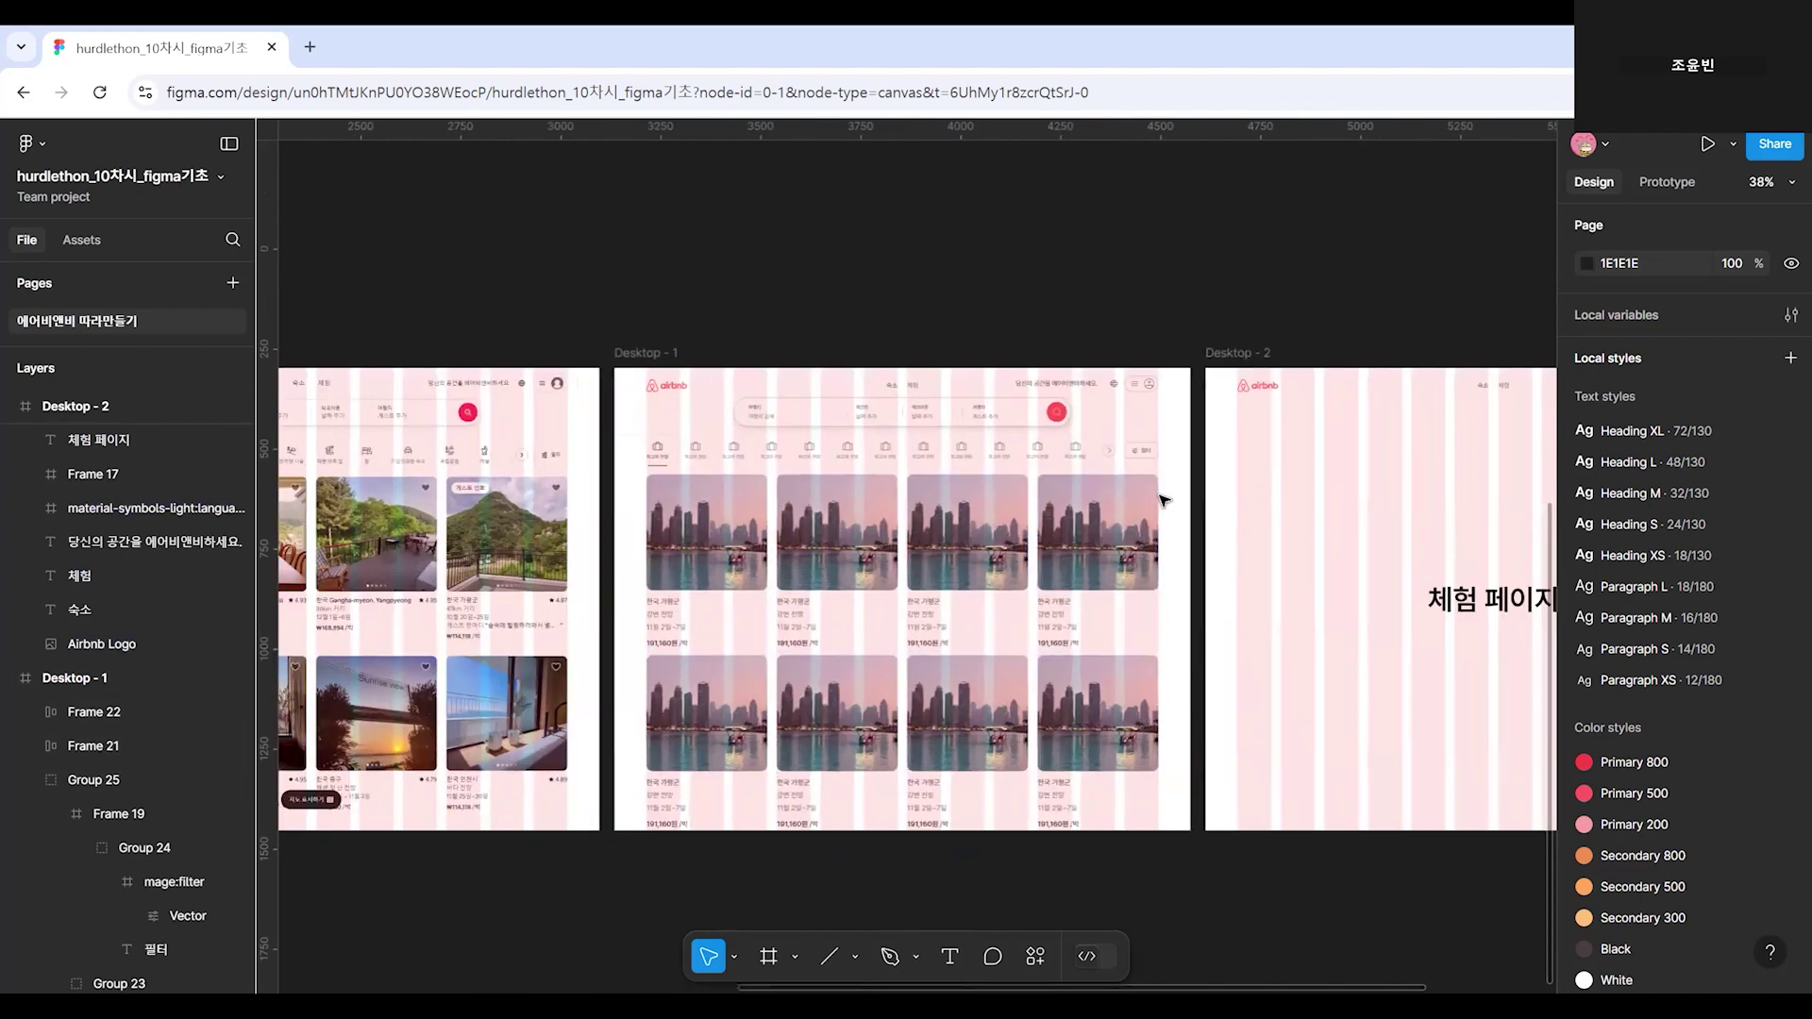
scroll(1363, 526, up, 4)
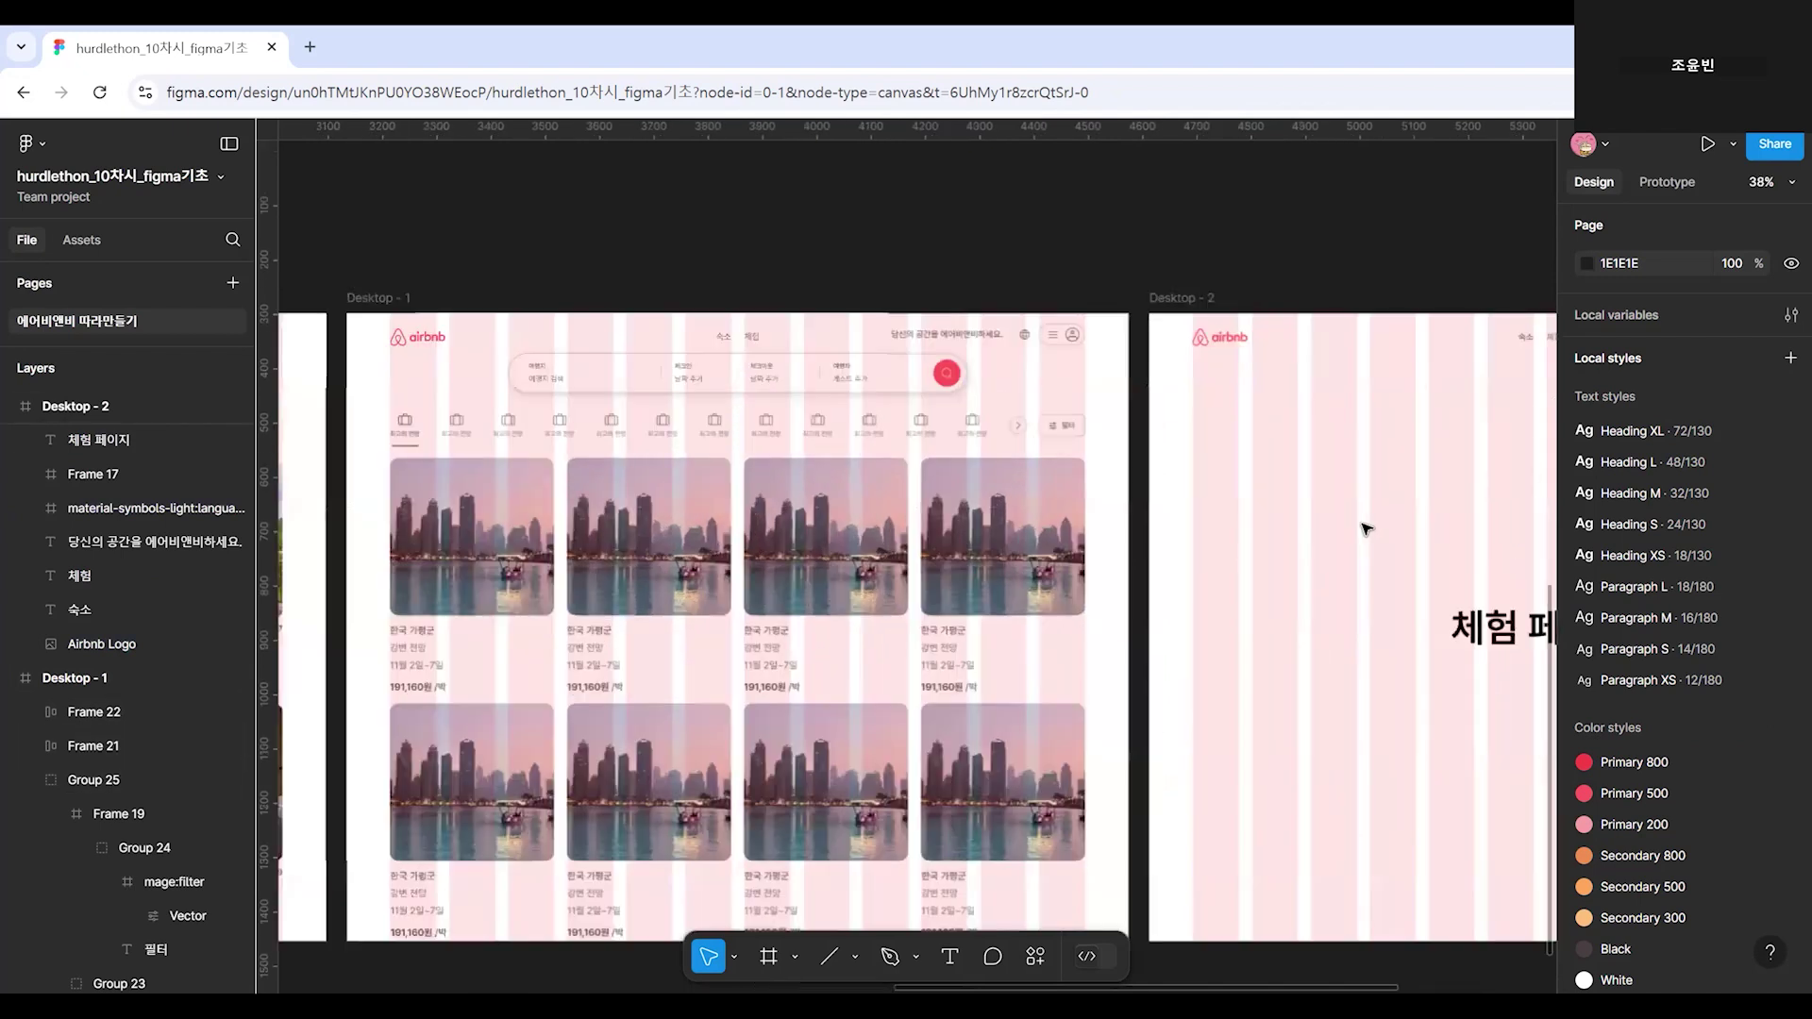
scroll(1368, 402, down, 2)
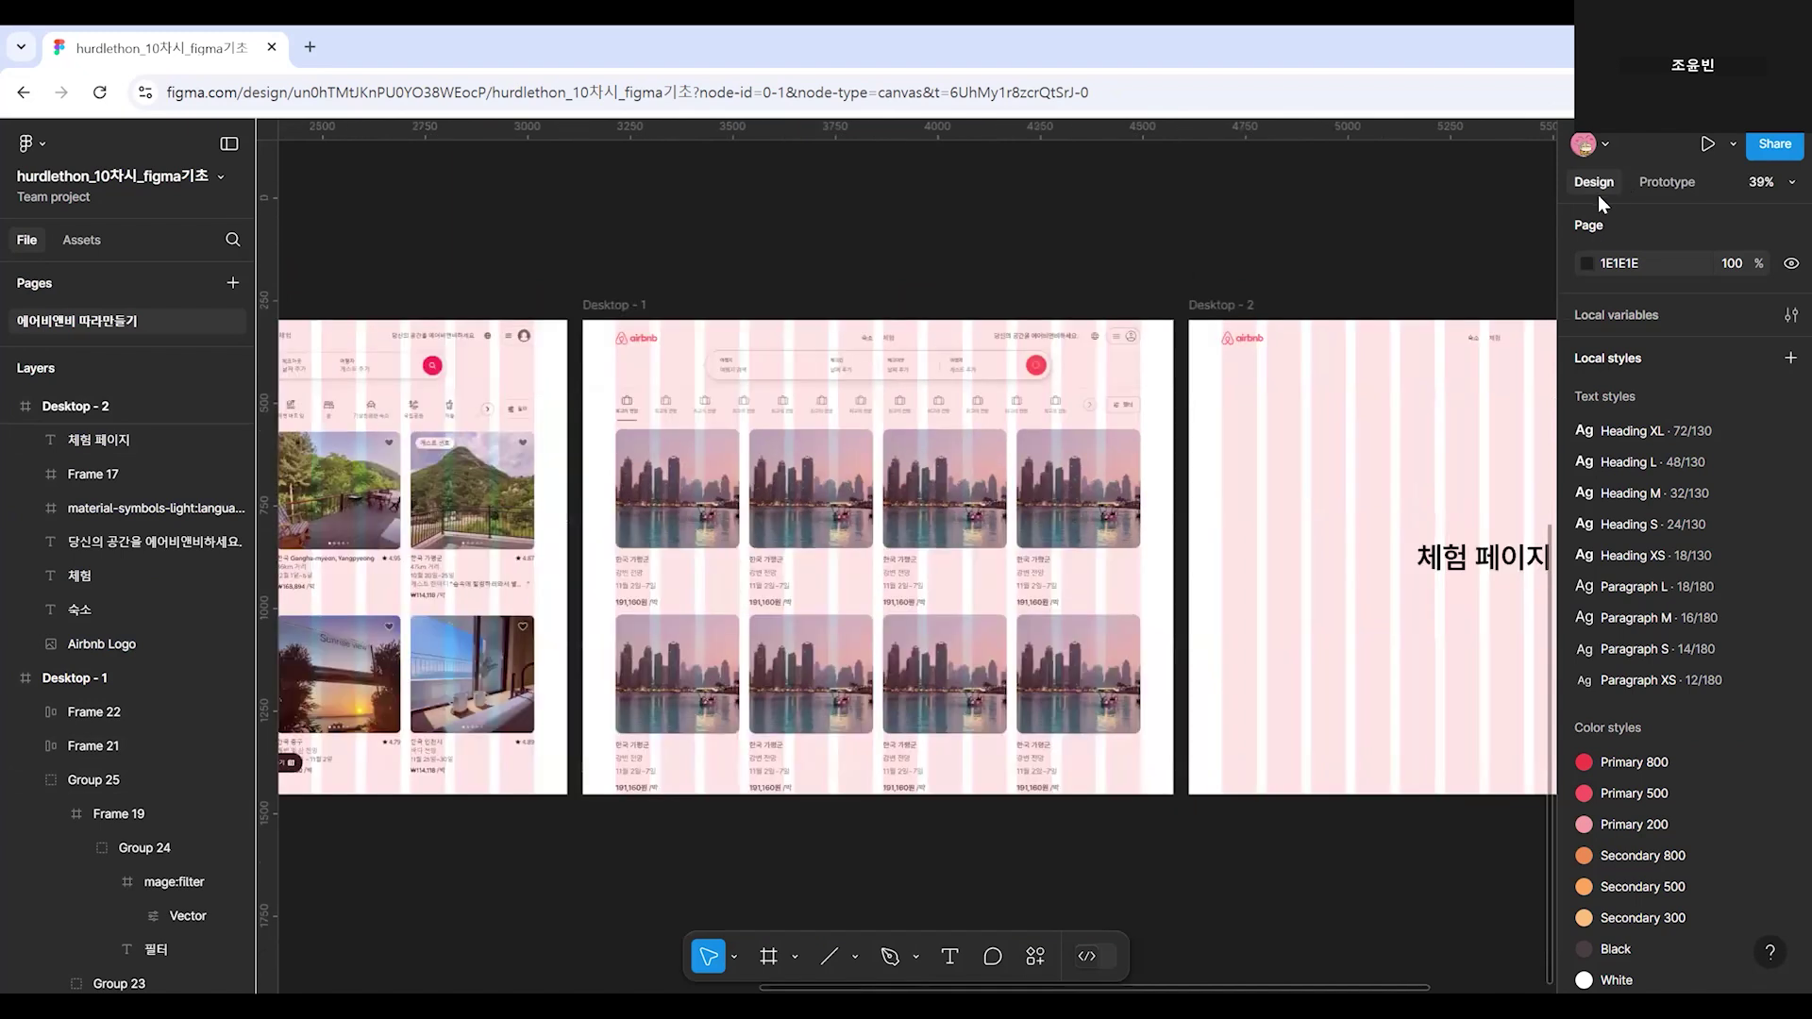
click(1501, 548)
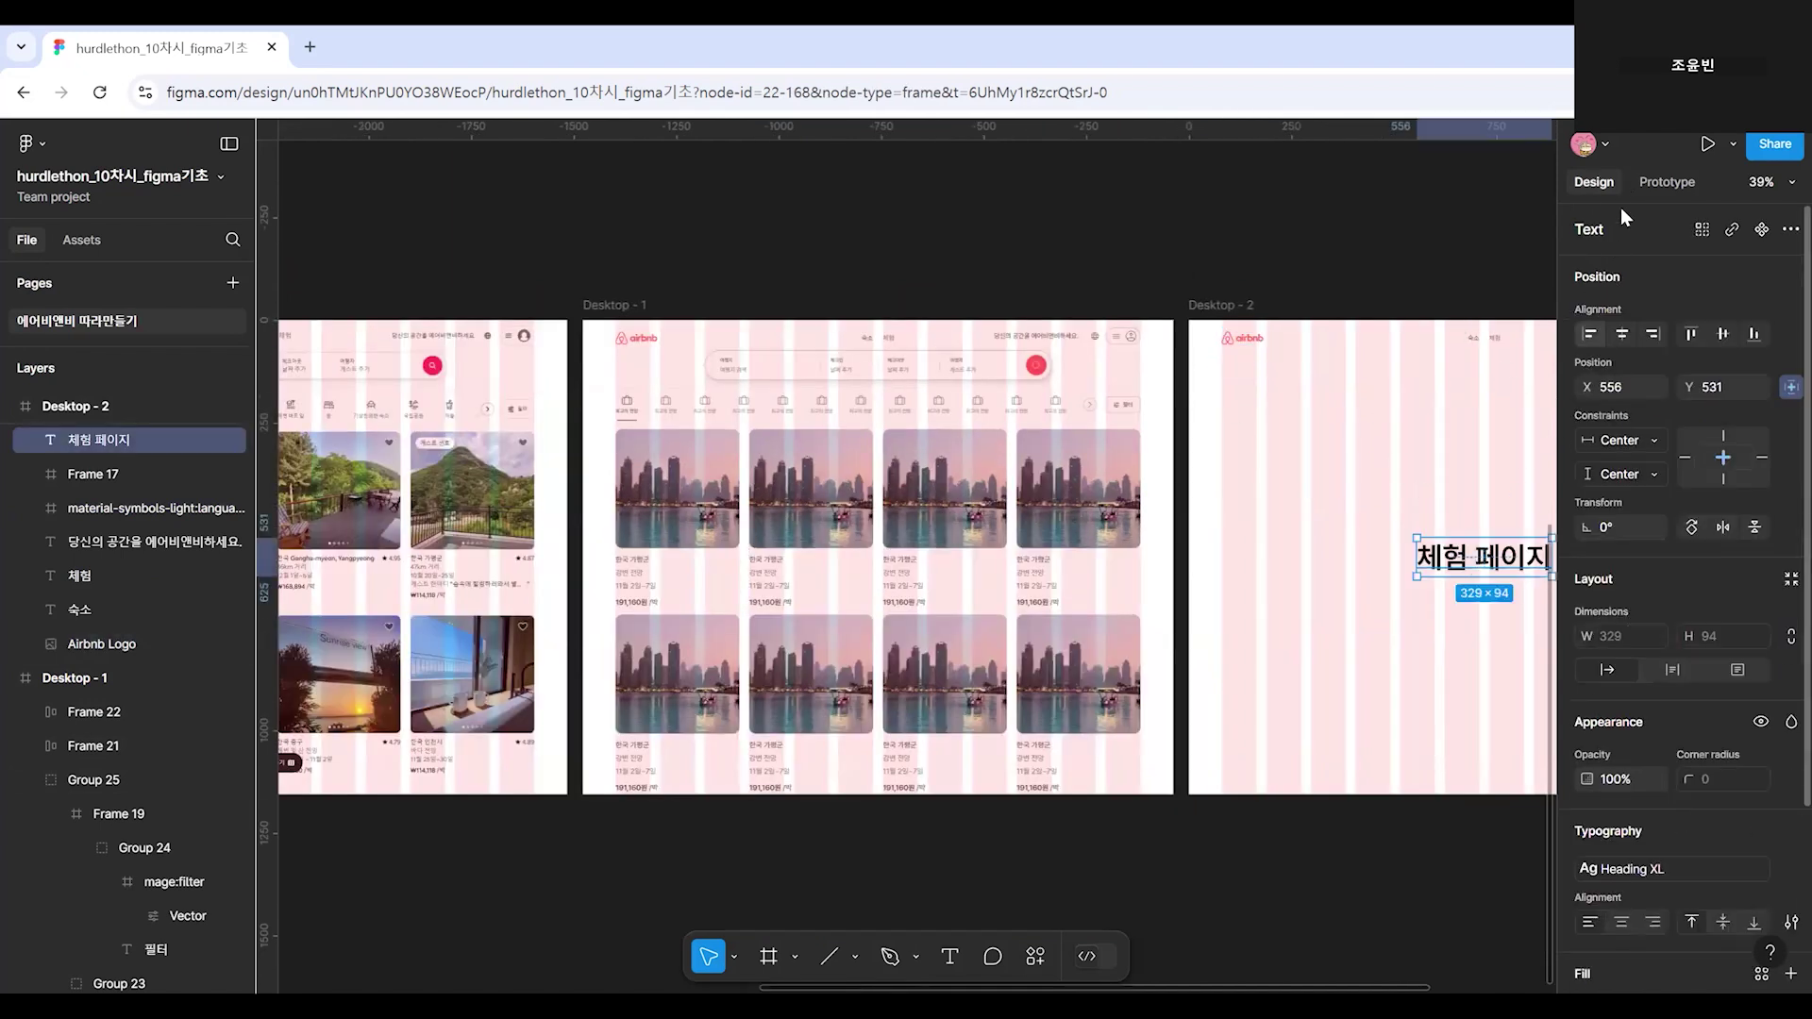
click(1675, 183)
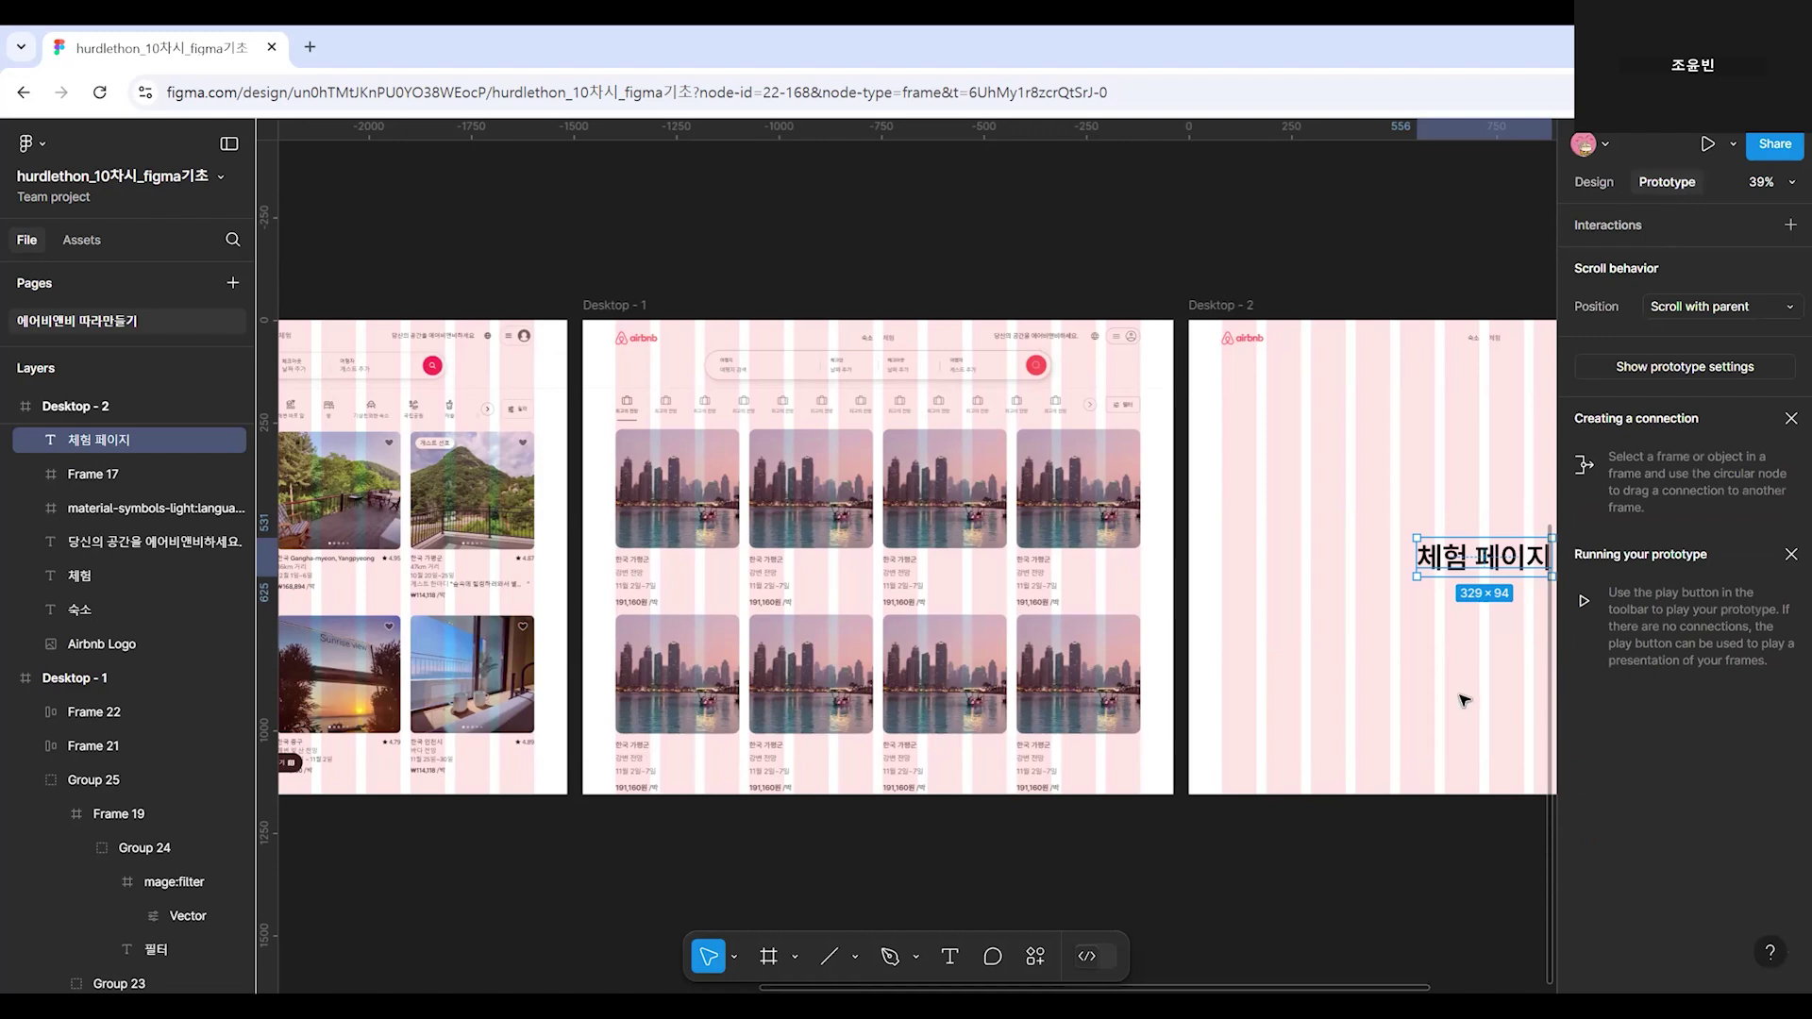
click(1409, 293)
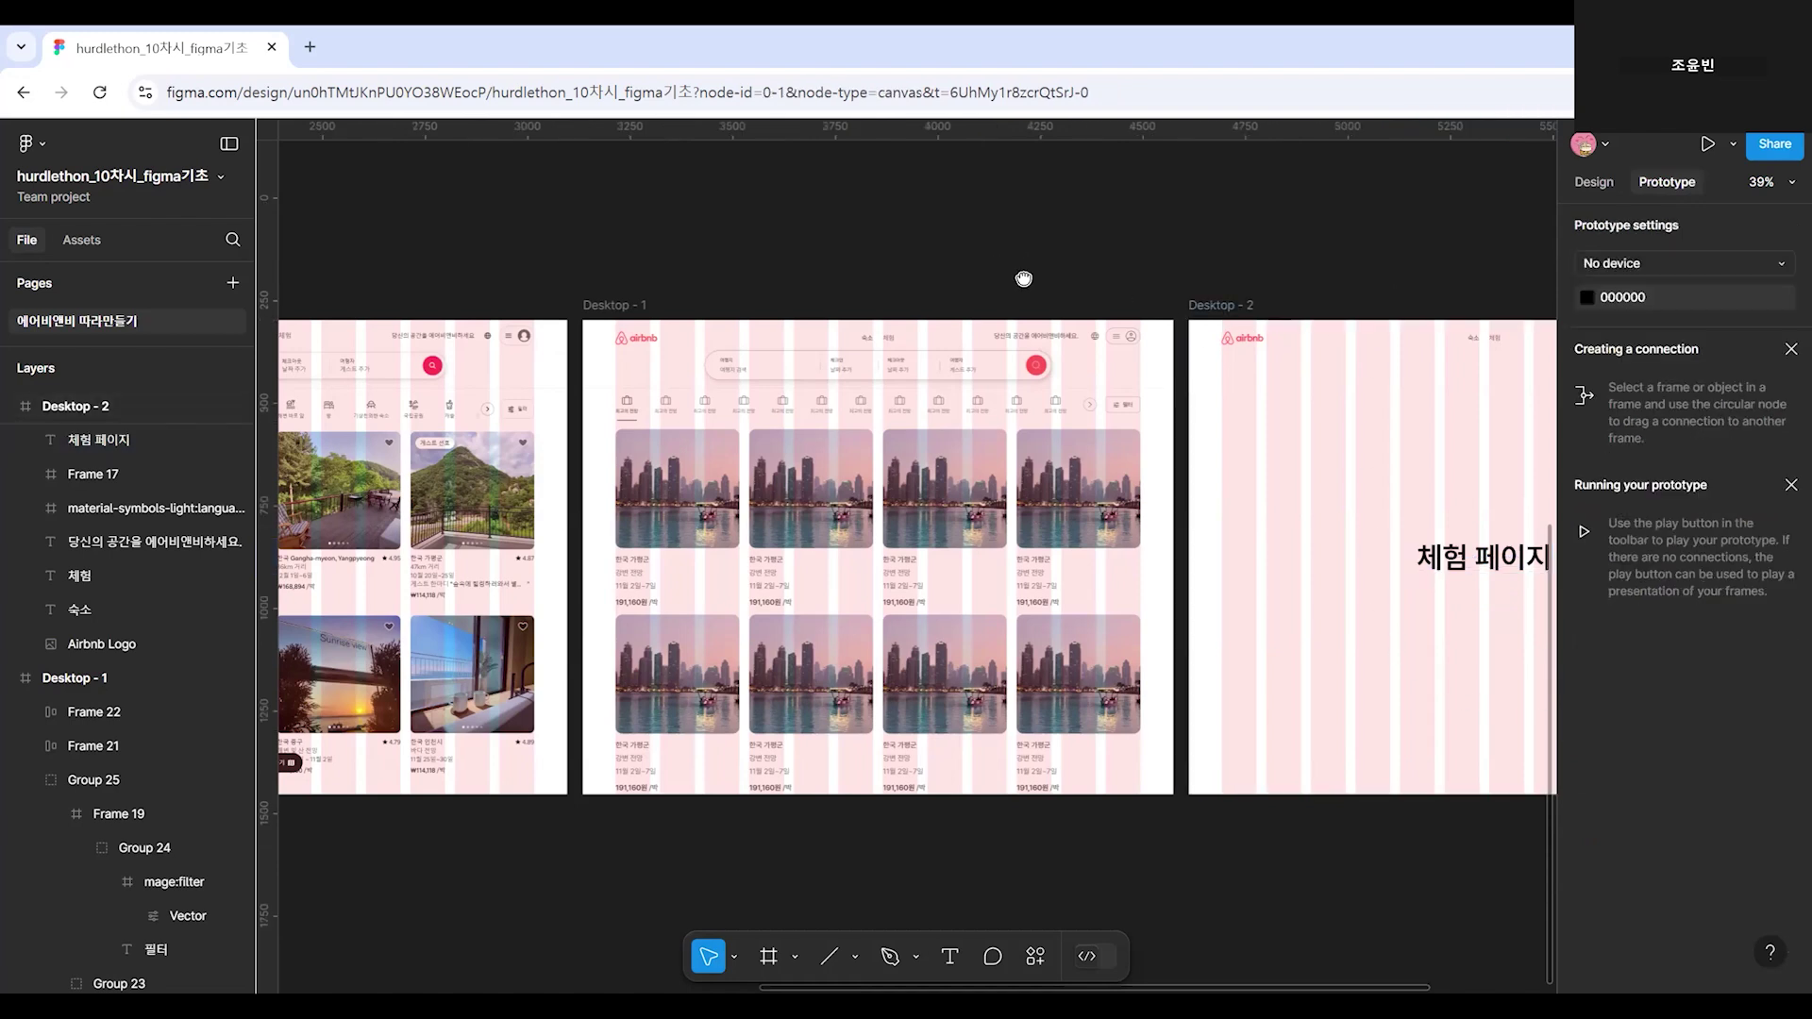
drag(1023, 275, 916, 336)
scroll(950, 336, up, 10)
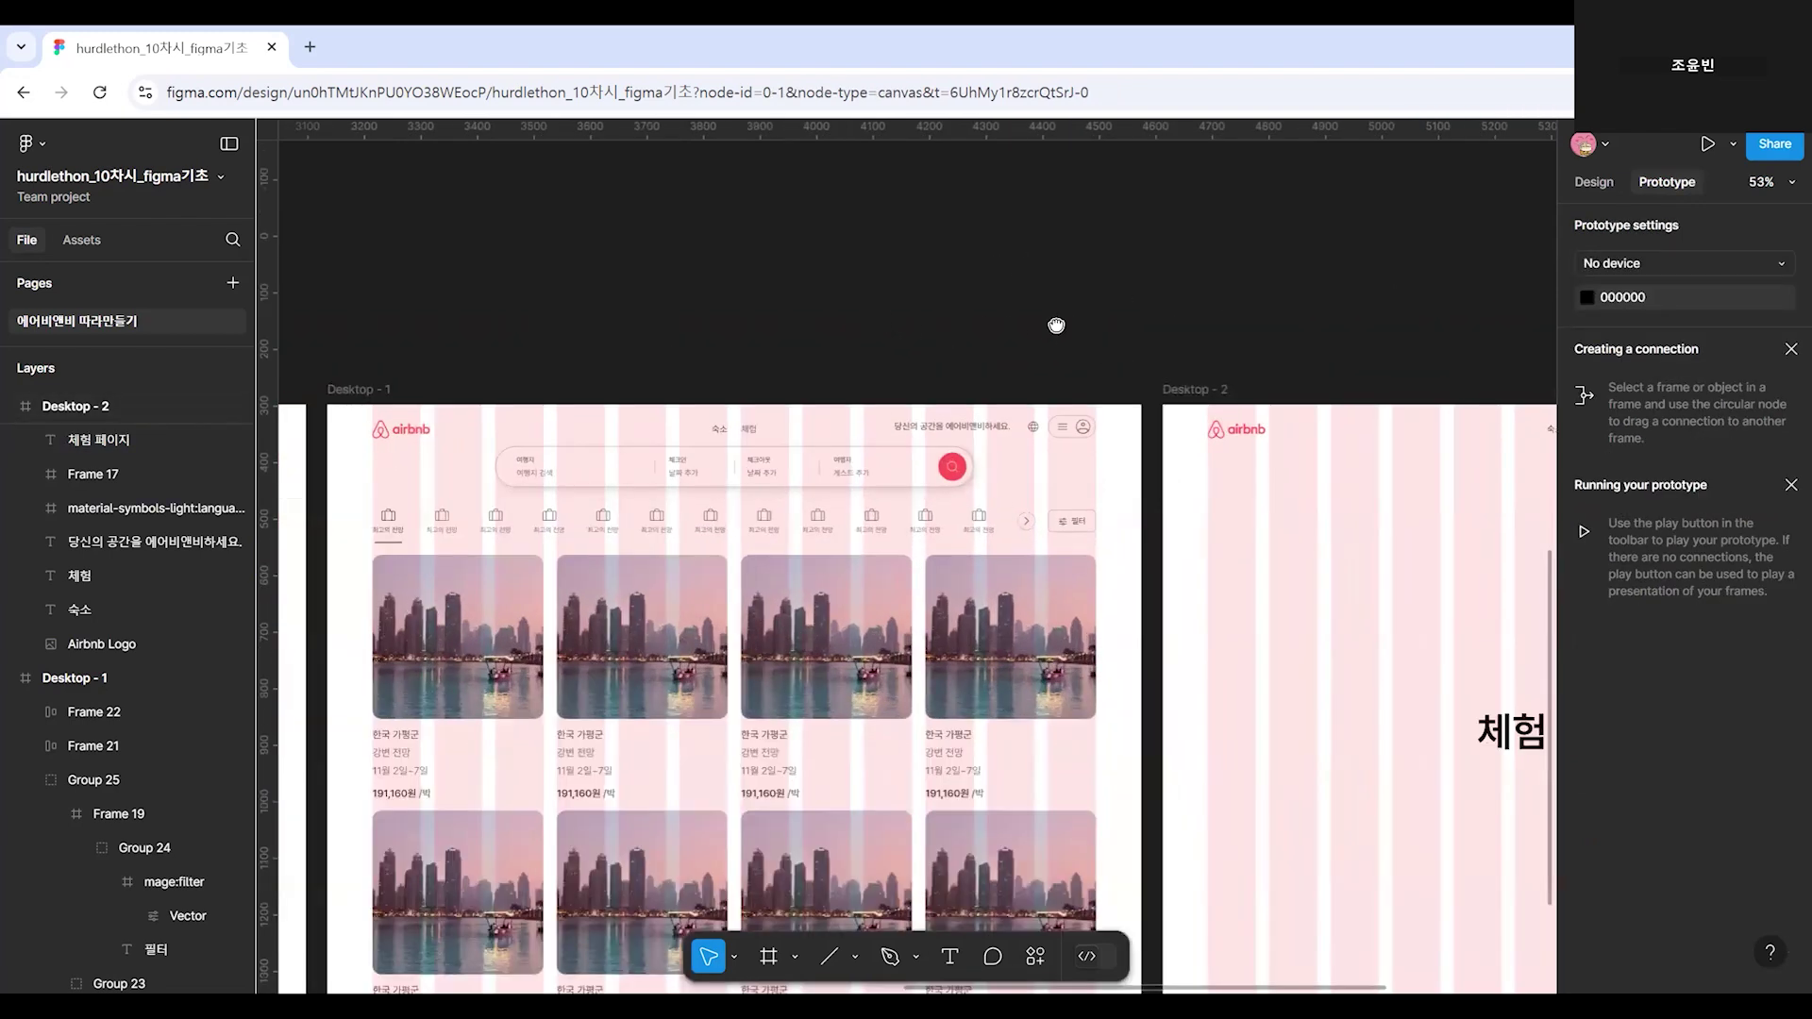
click(829, 610)
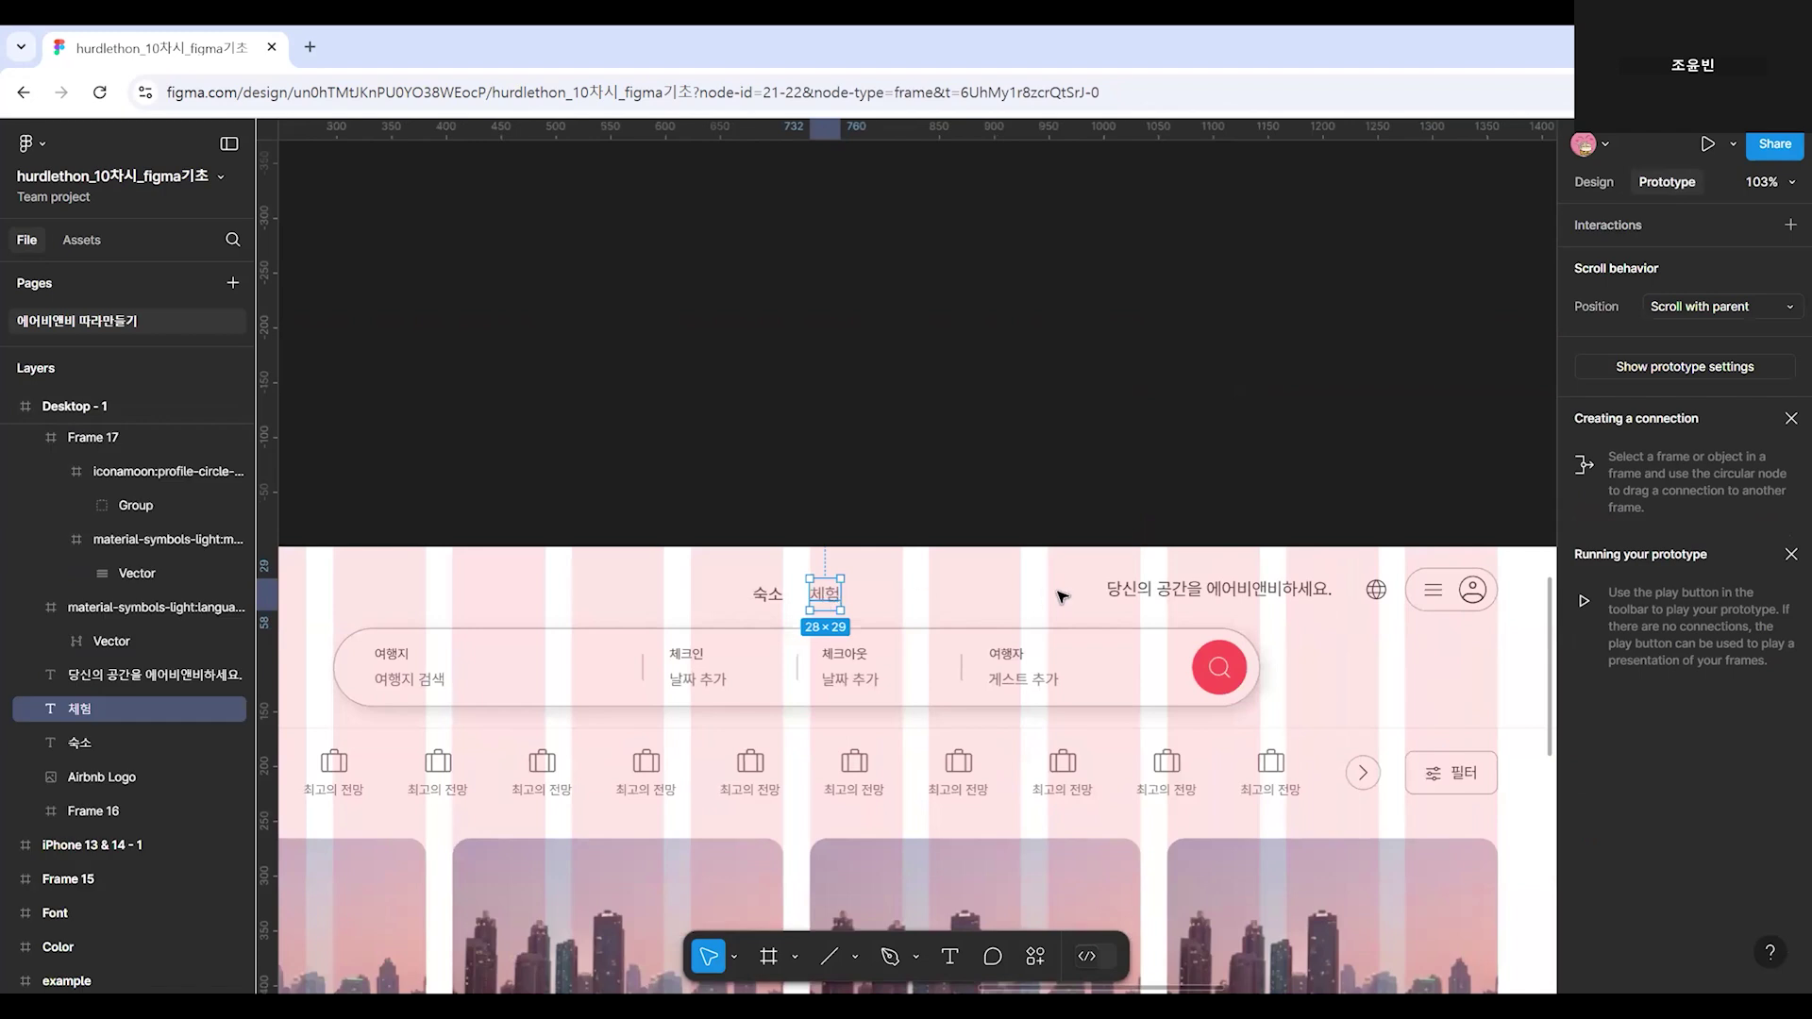
Connect the 체험 label in the Desktop - 1 header to the Desktop - 2 frame with an On click, Navigate to interaction.
scroll(1170, 586, down, 5)
scroll(1522, 715, right, 5)
scroll(1522, 715, down, 2)
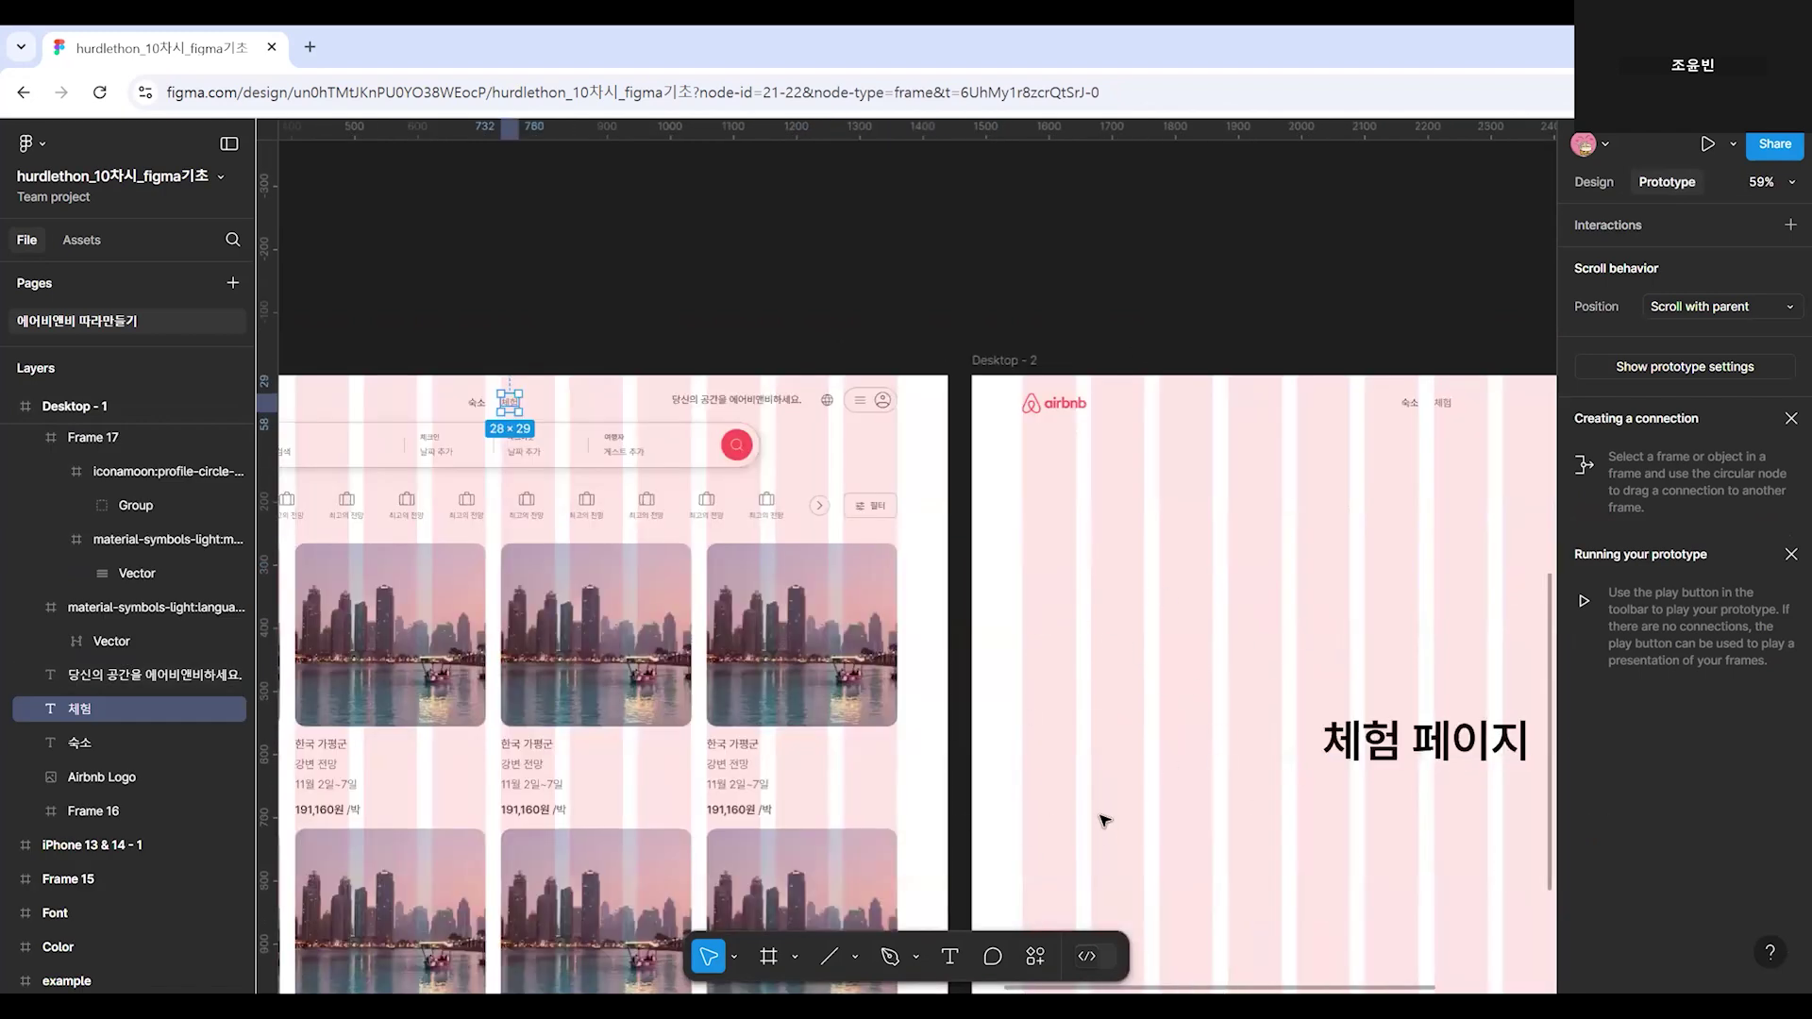
scroll(566, 348, up, 2)
scroll(886, 336, up, 4)
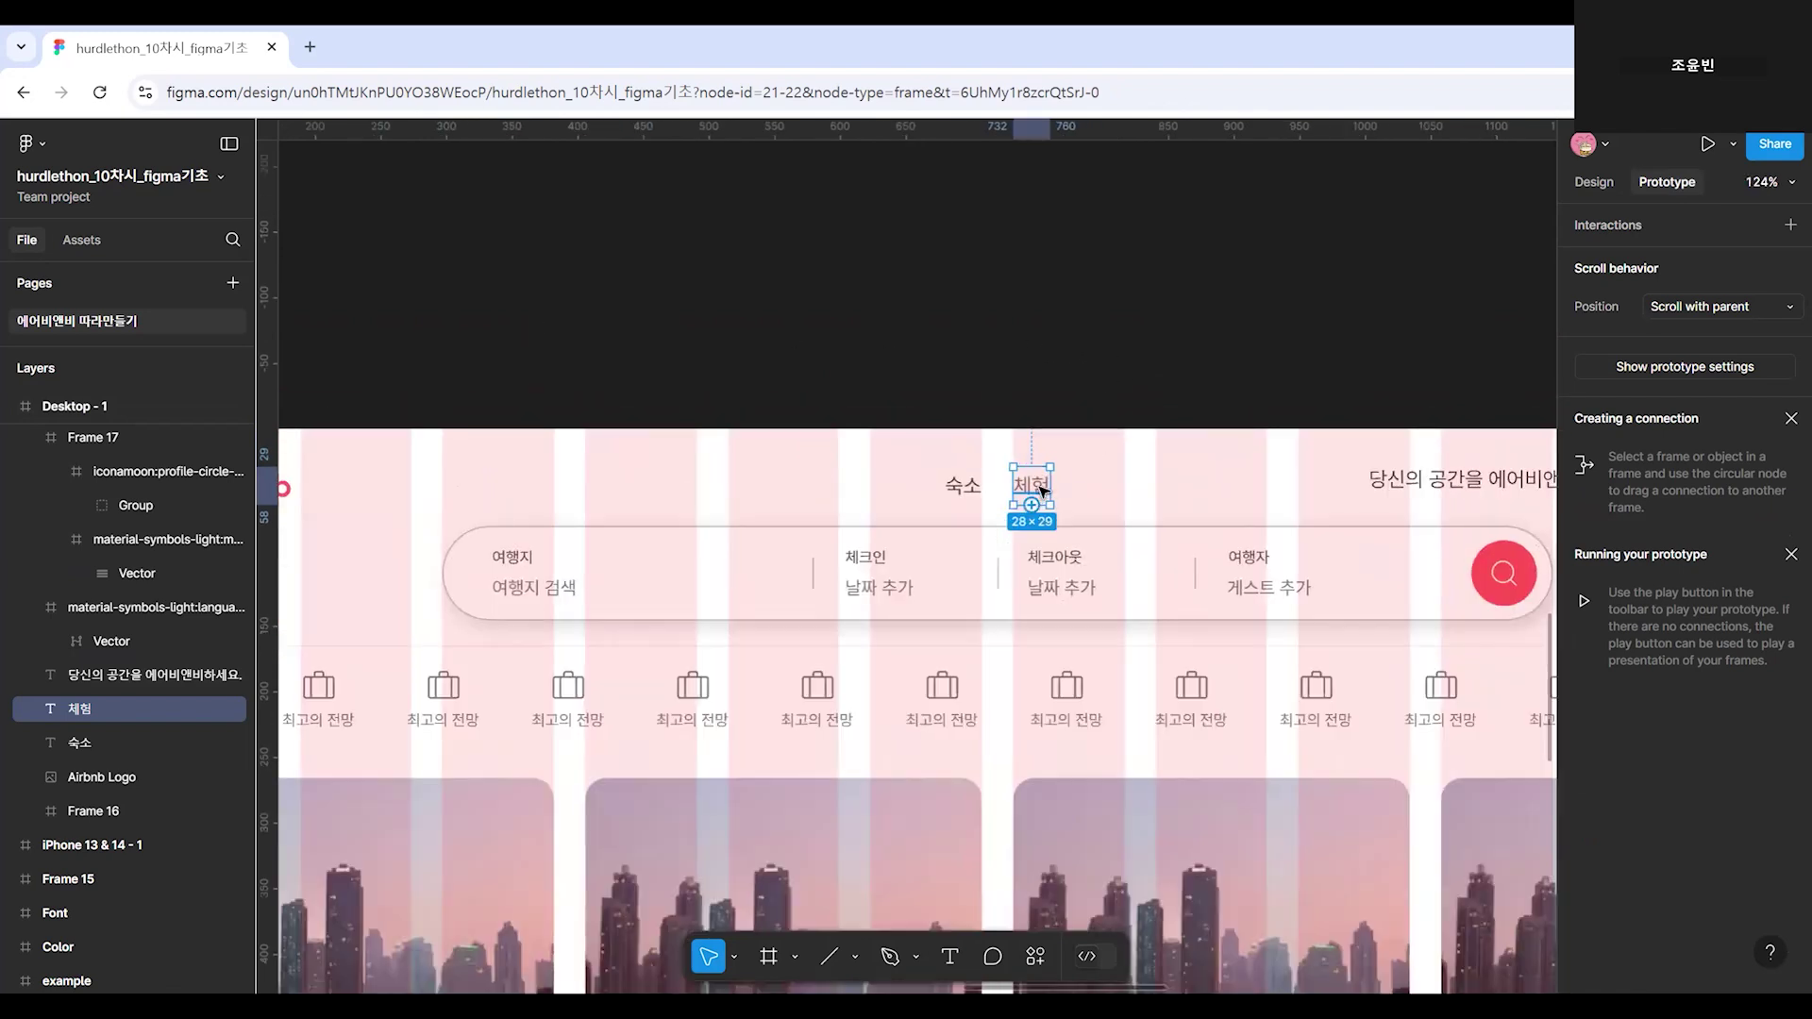
scroll(1072, 546, up, 2)
scroll(1086, 528, up, 1)
scroll(1090, 520, up, 1)
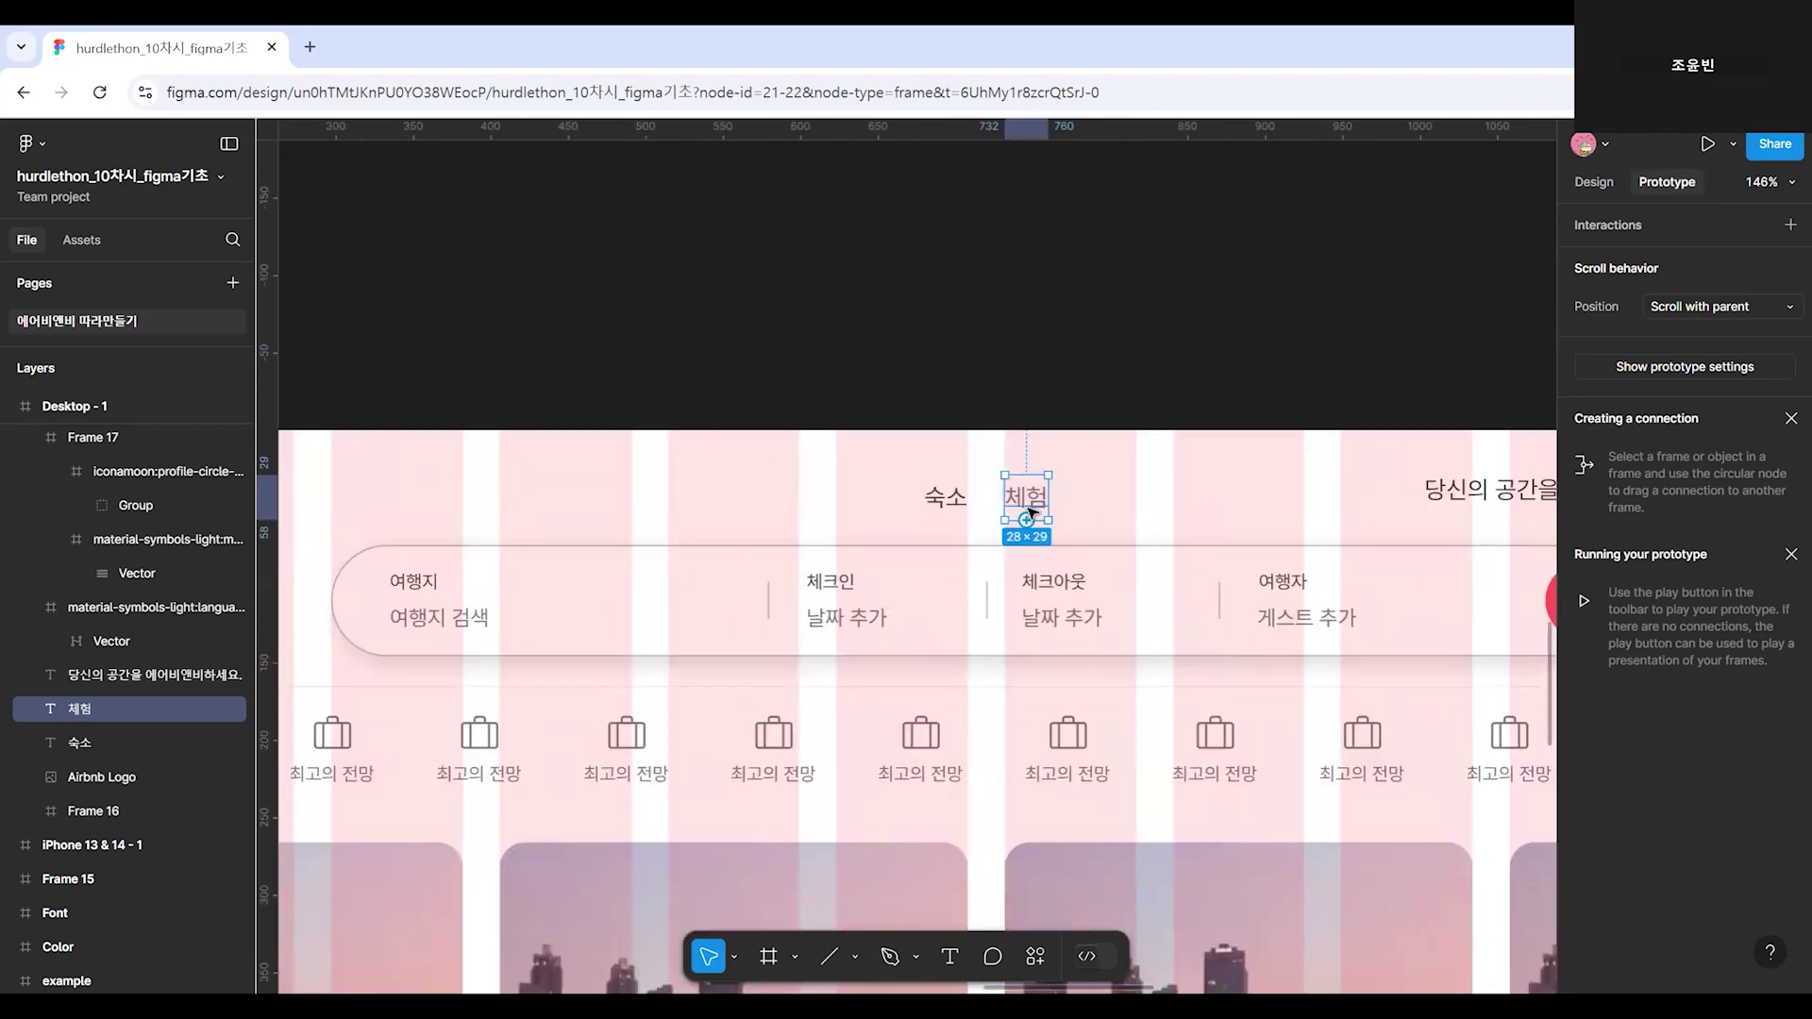
key(Escape)
click(1045, 498)
scroll(1289, 484, down, 5)
scroll(1039, 609, right, 5)
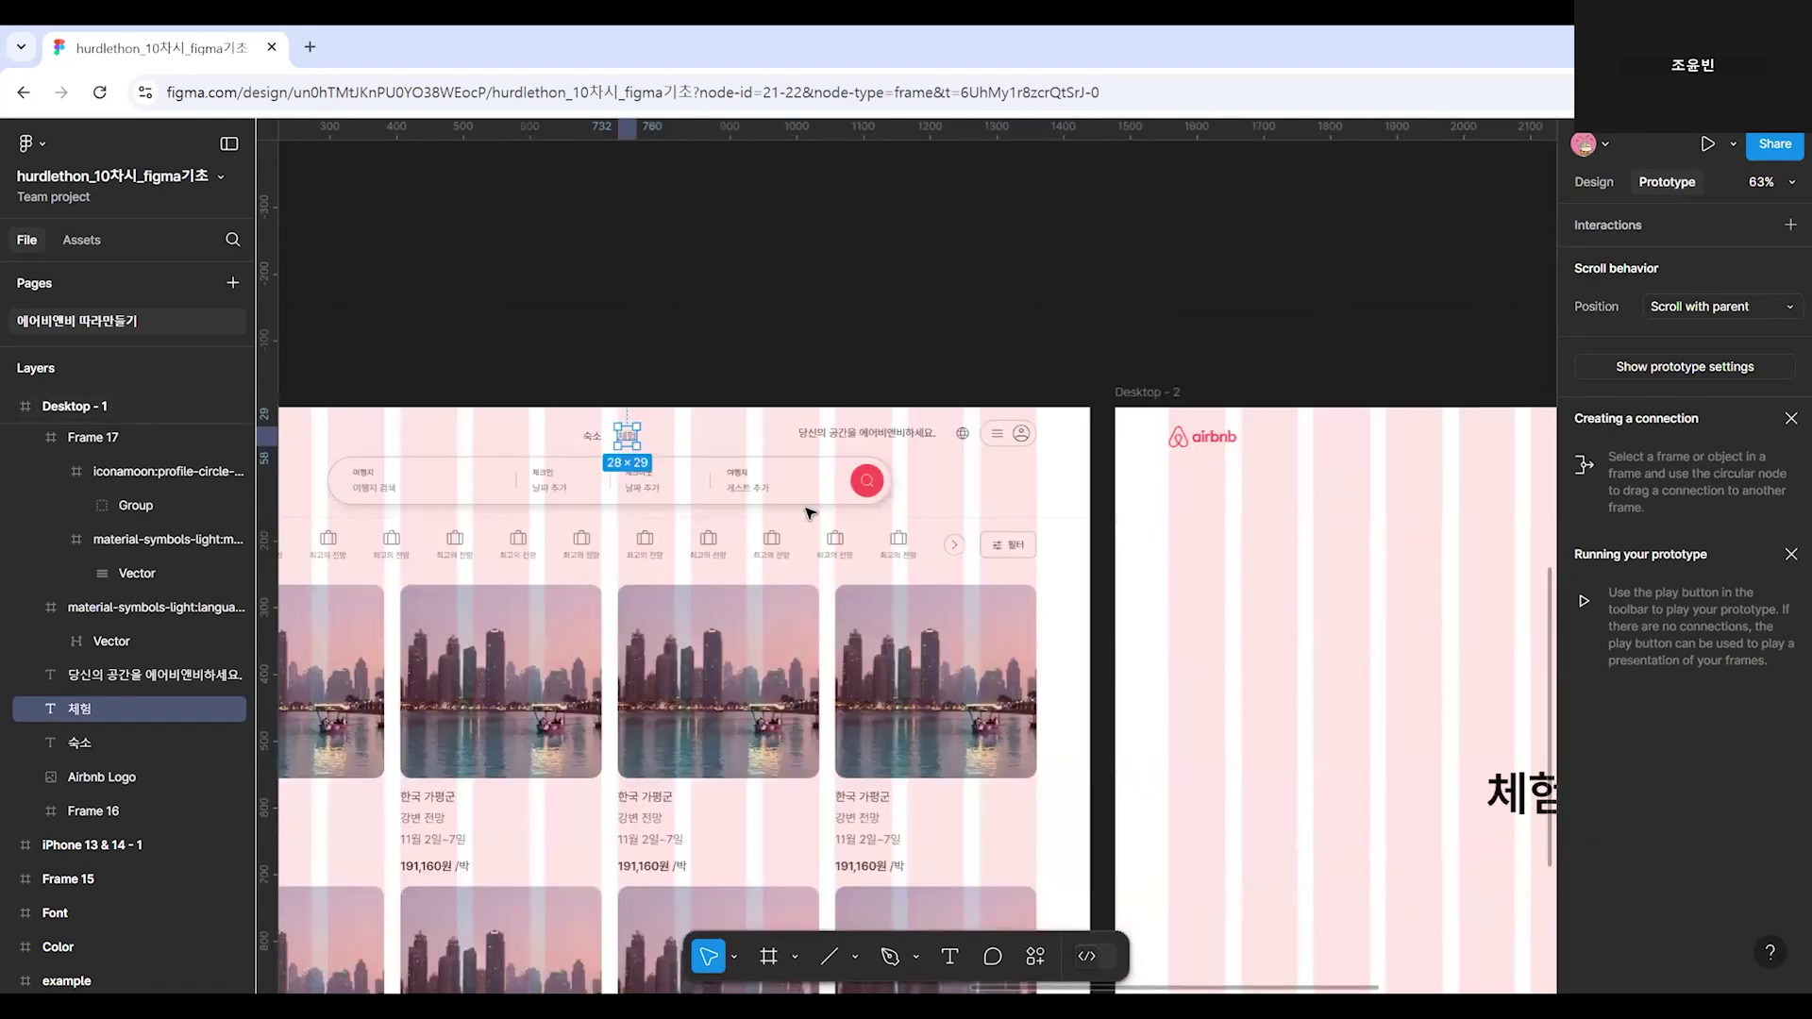
scroll(774, 500, down, 1)
scroll(677, 463, up, 4)
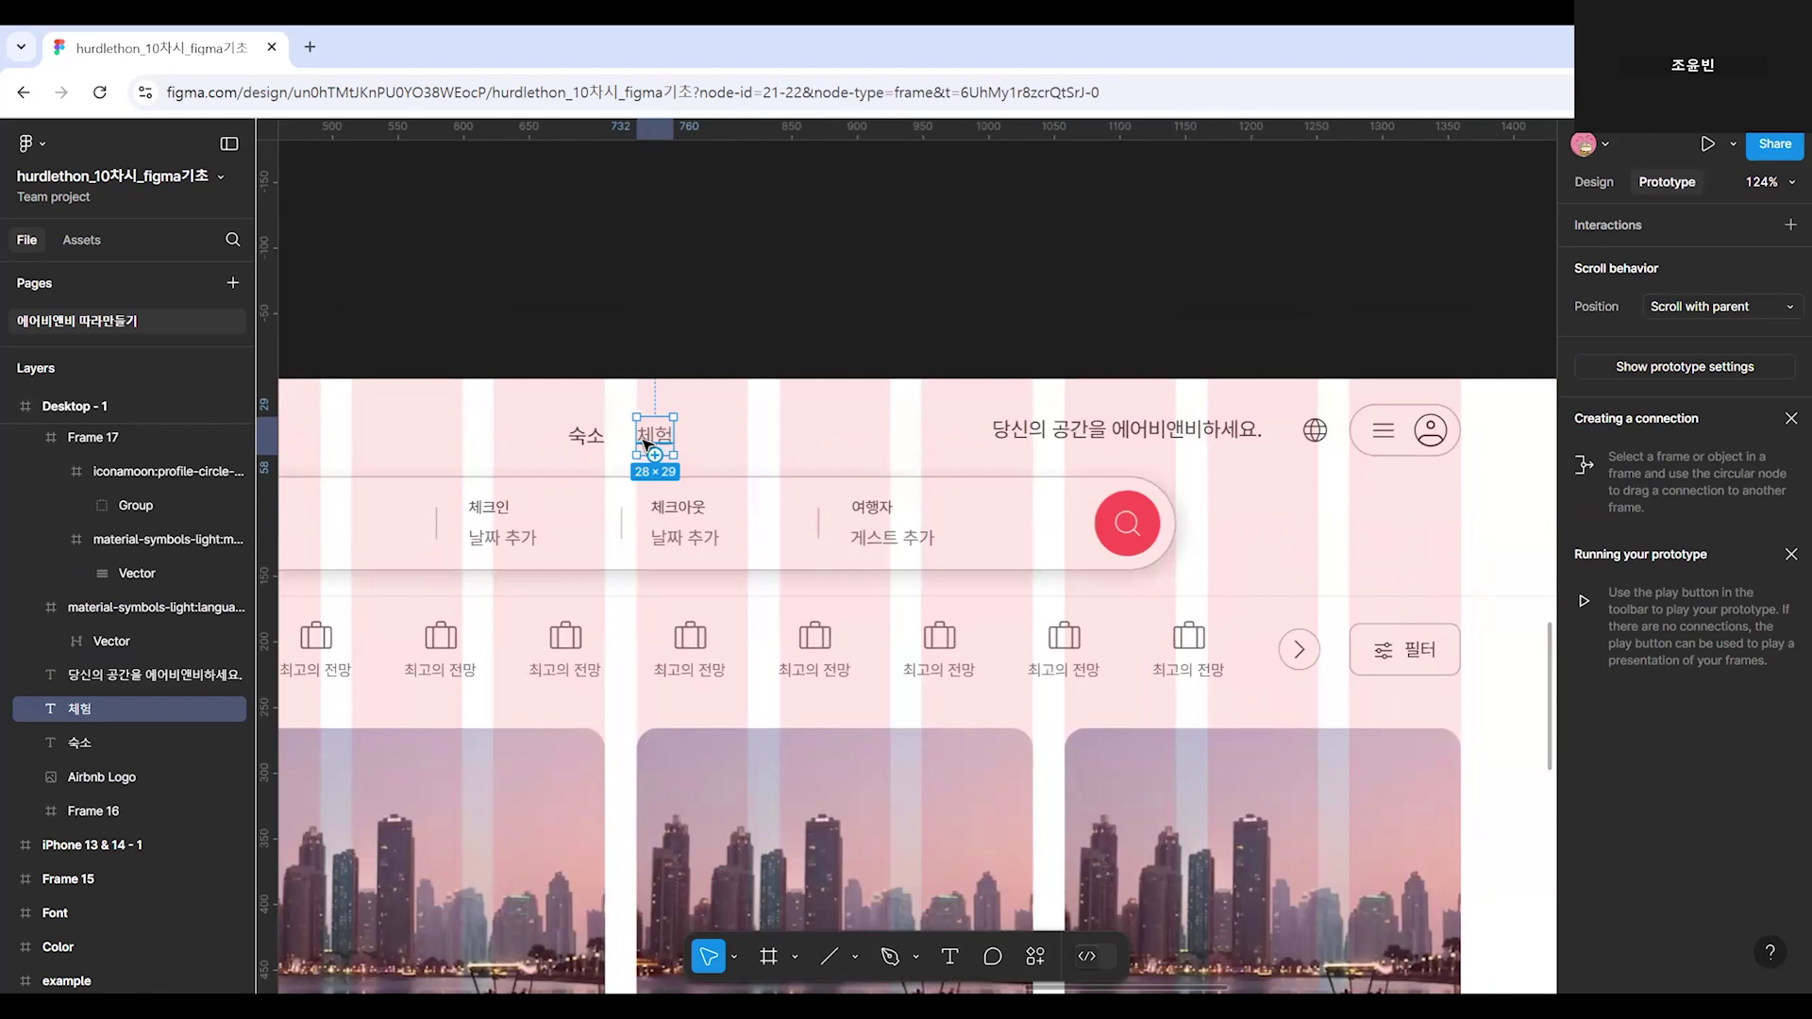
scroll(674, 440, down, 4)
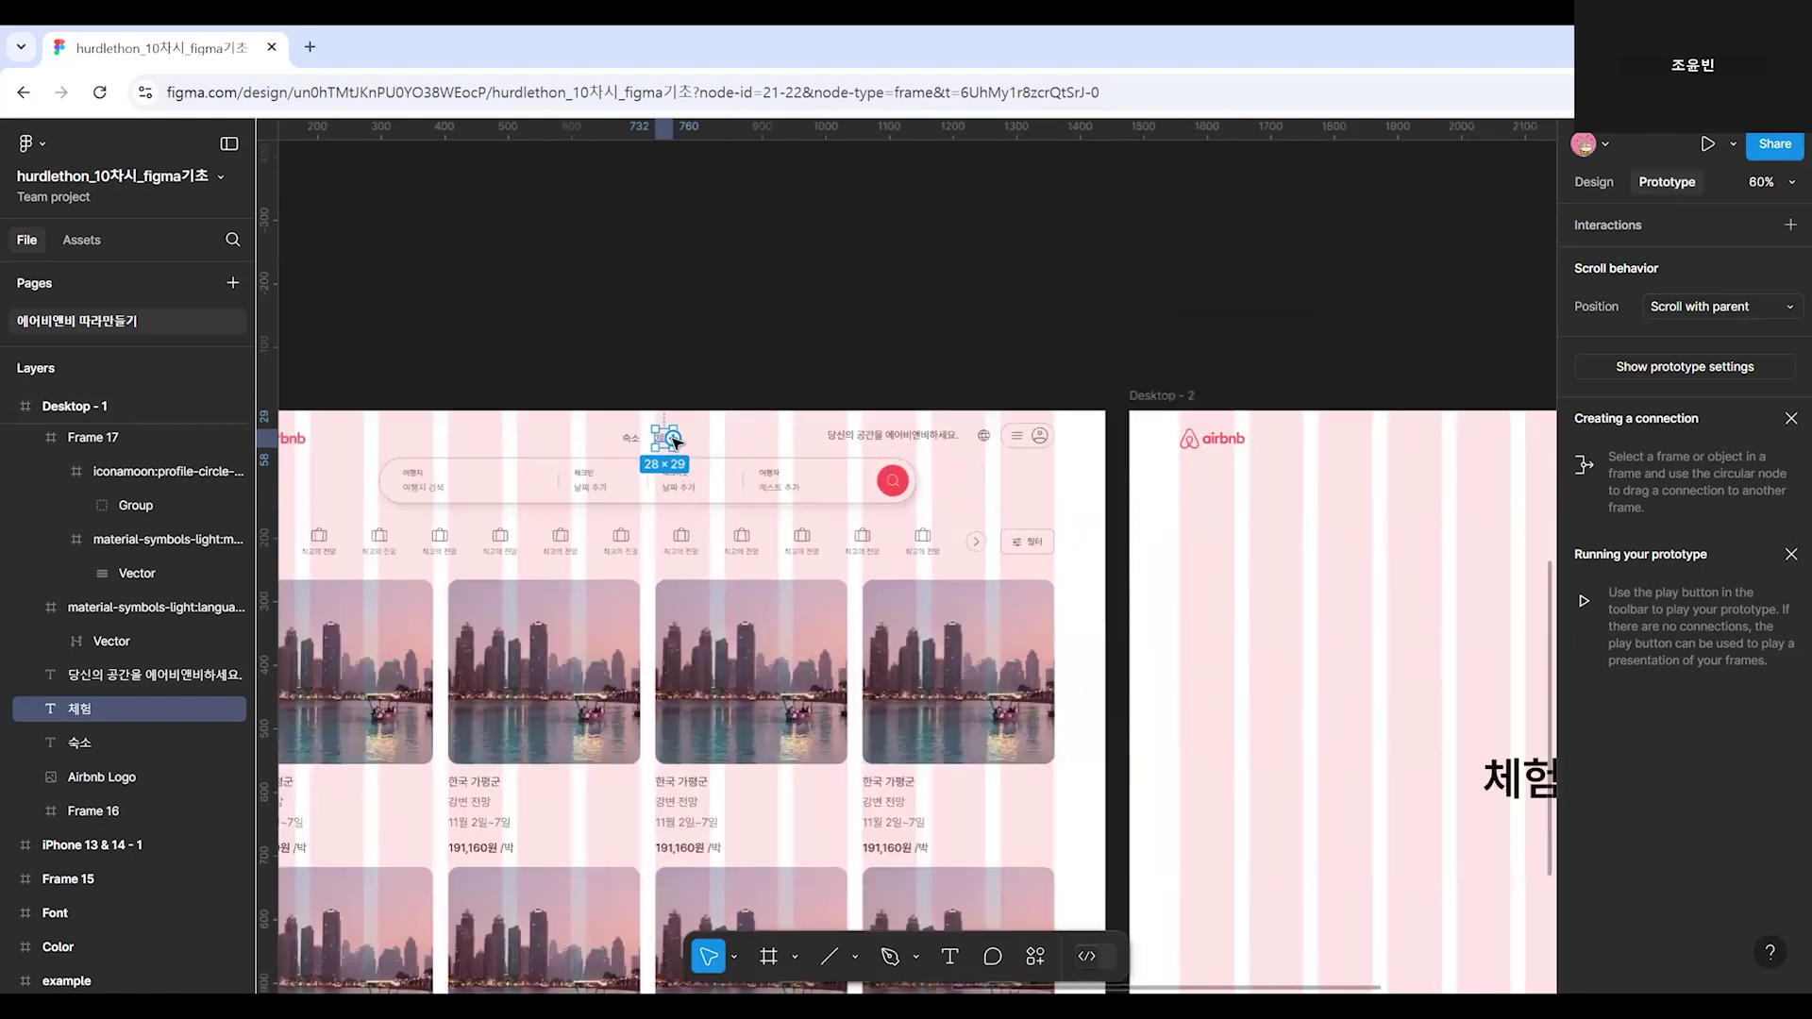
drag(676, 442, 1175, 583)
scroll(1387, 699, down, 3)
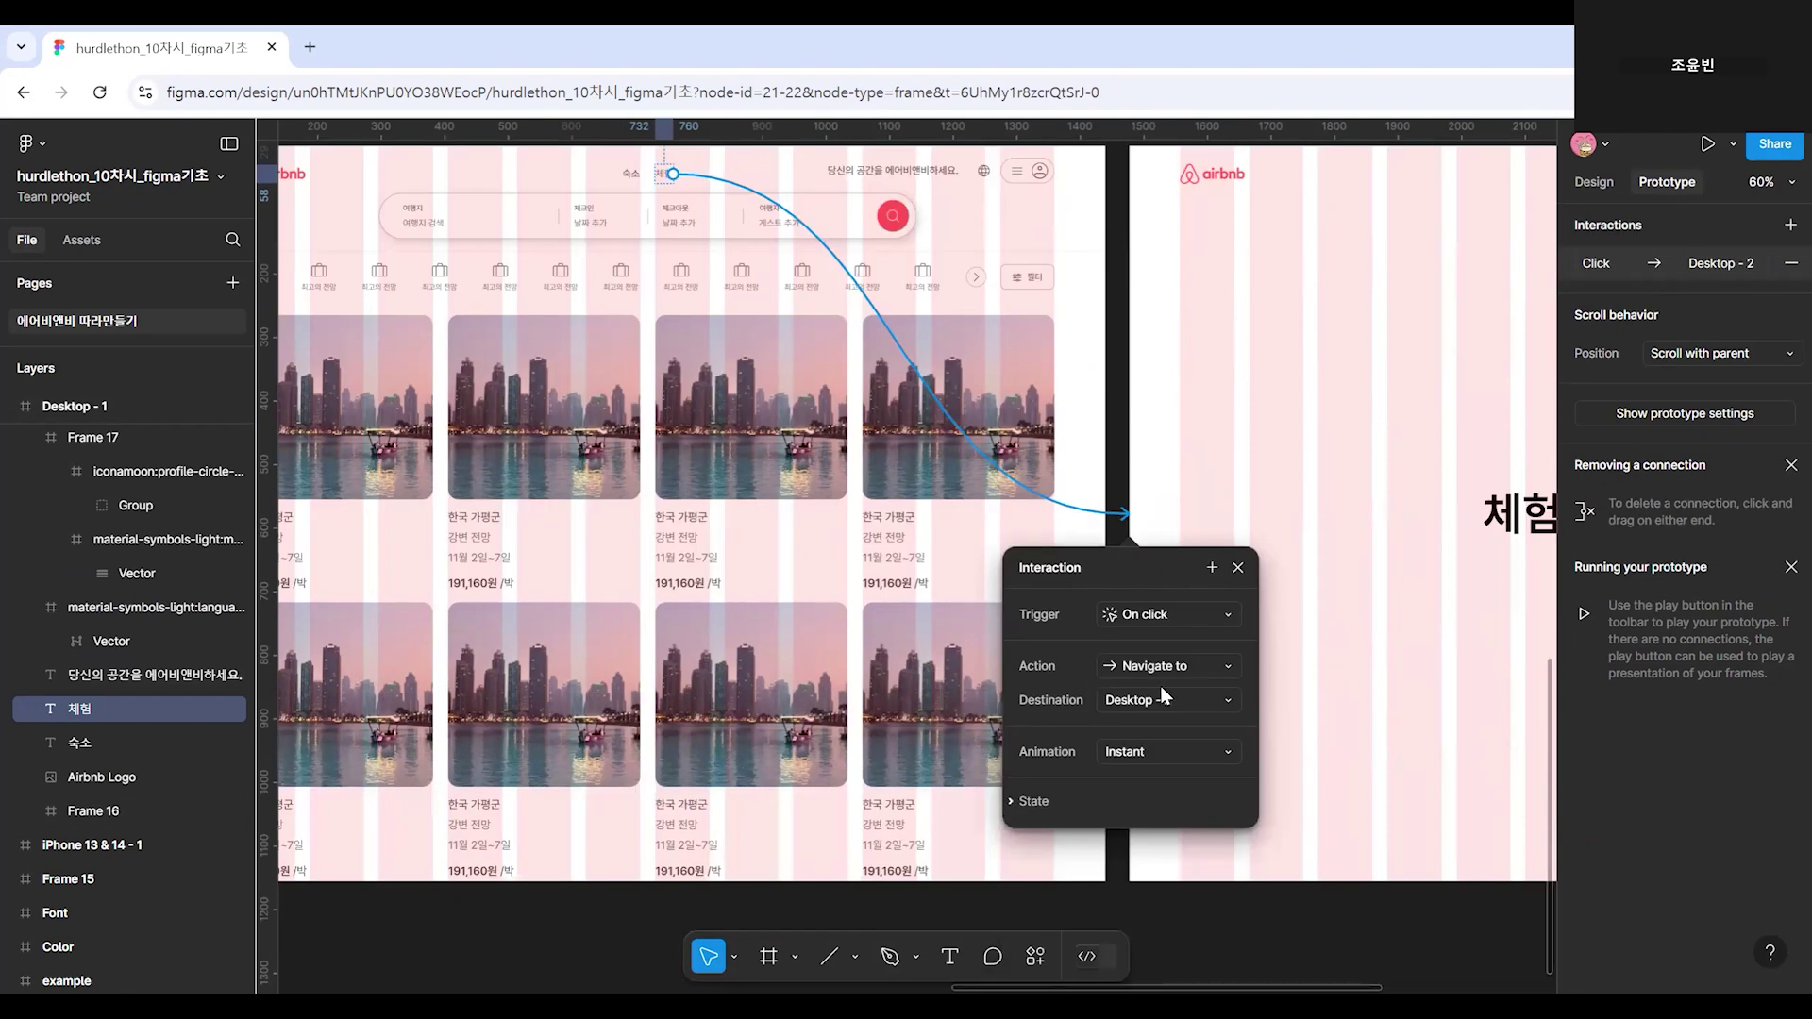
Set the 체험 label's interaction animation to Instant and close the interaction settings.
scroll(1162, 689, up, 1)
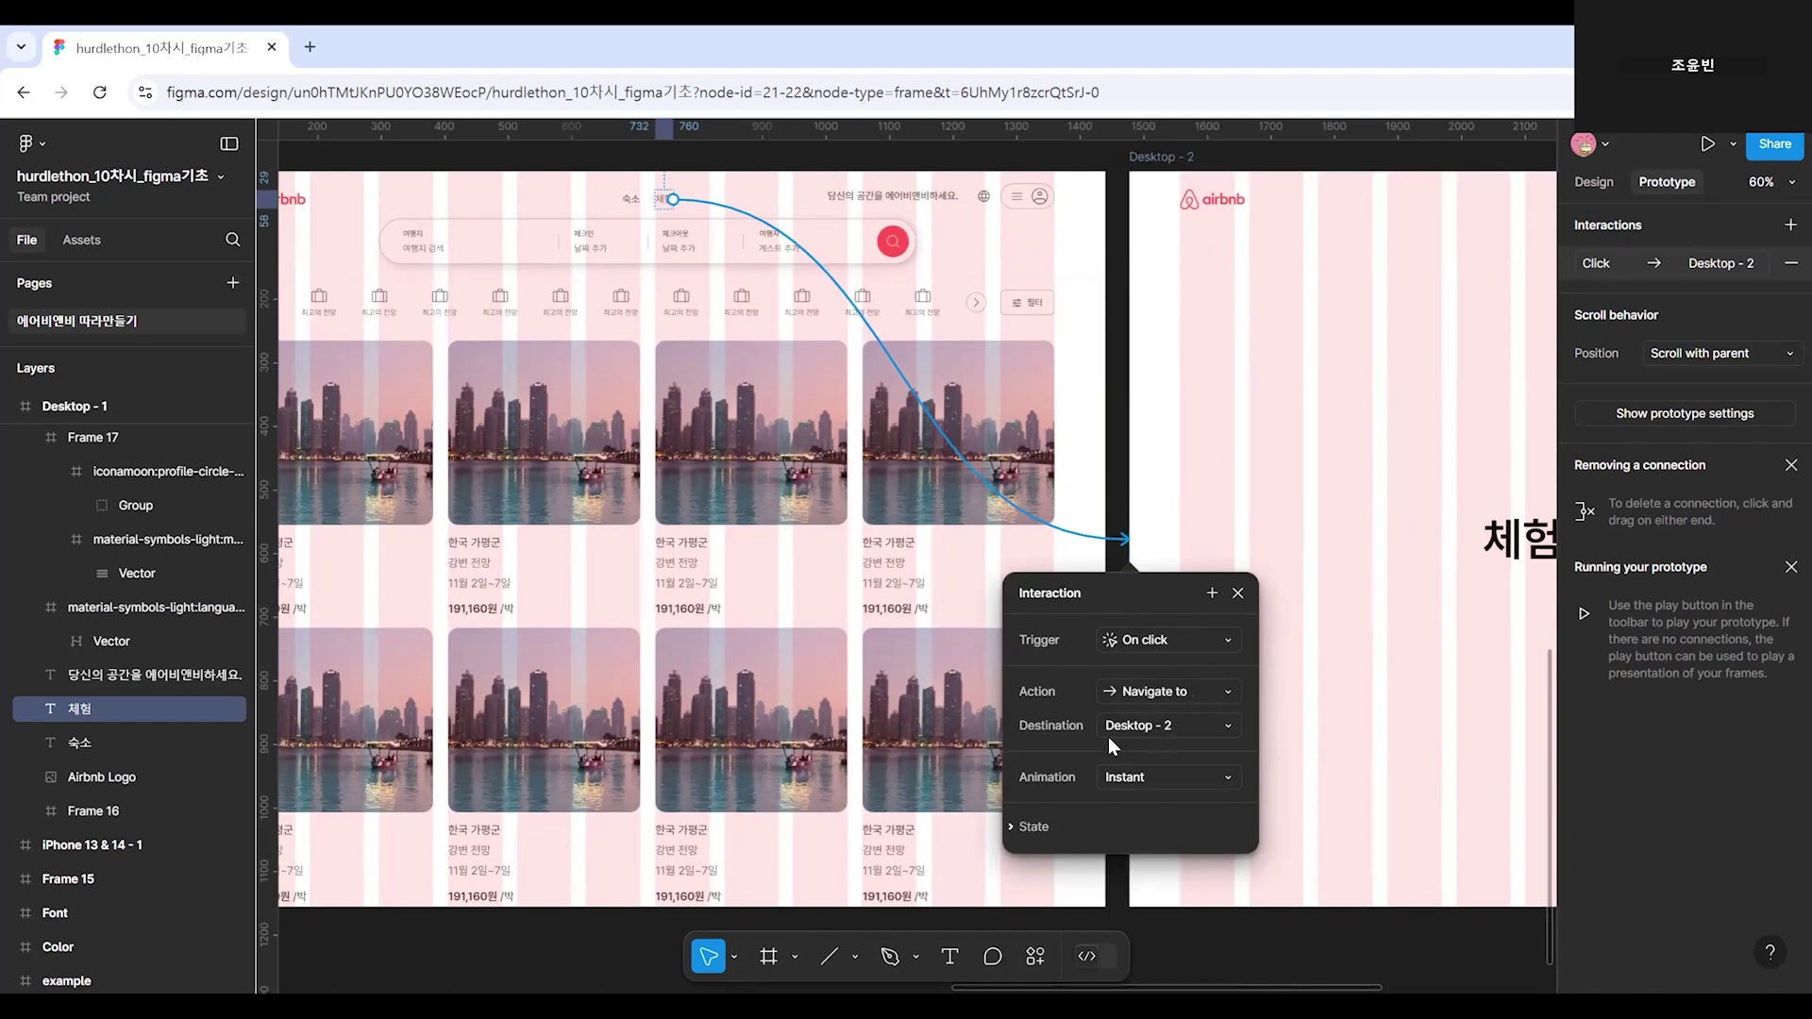
click(1142, 789)
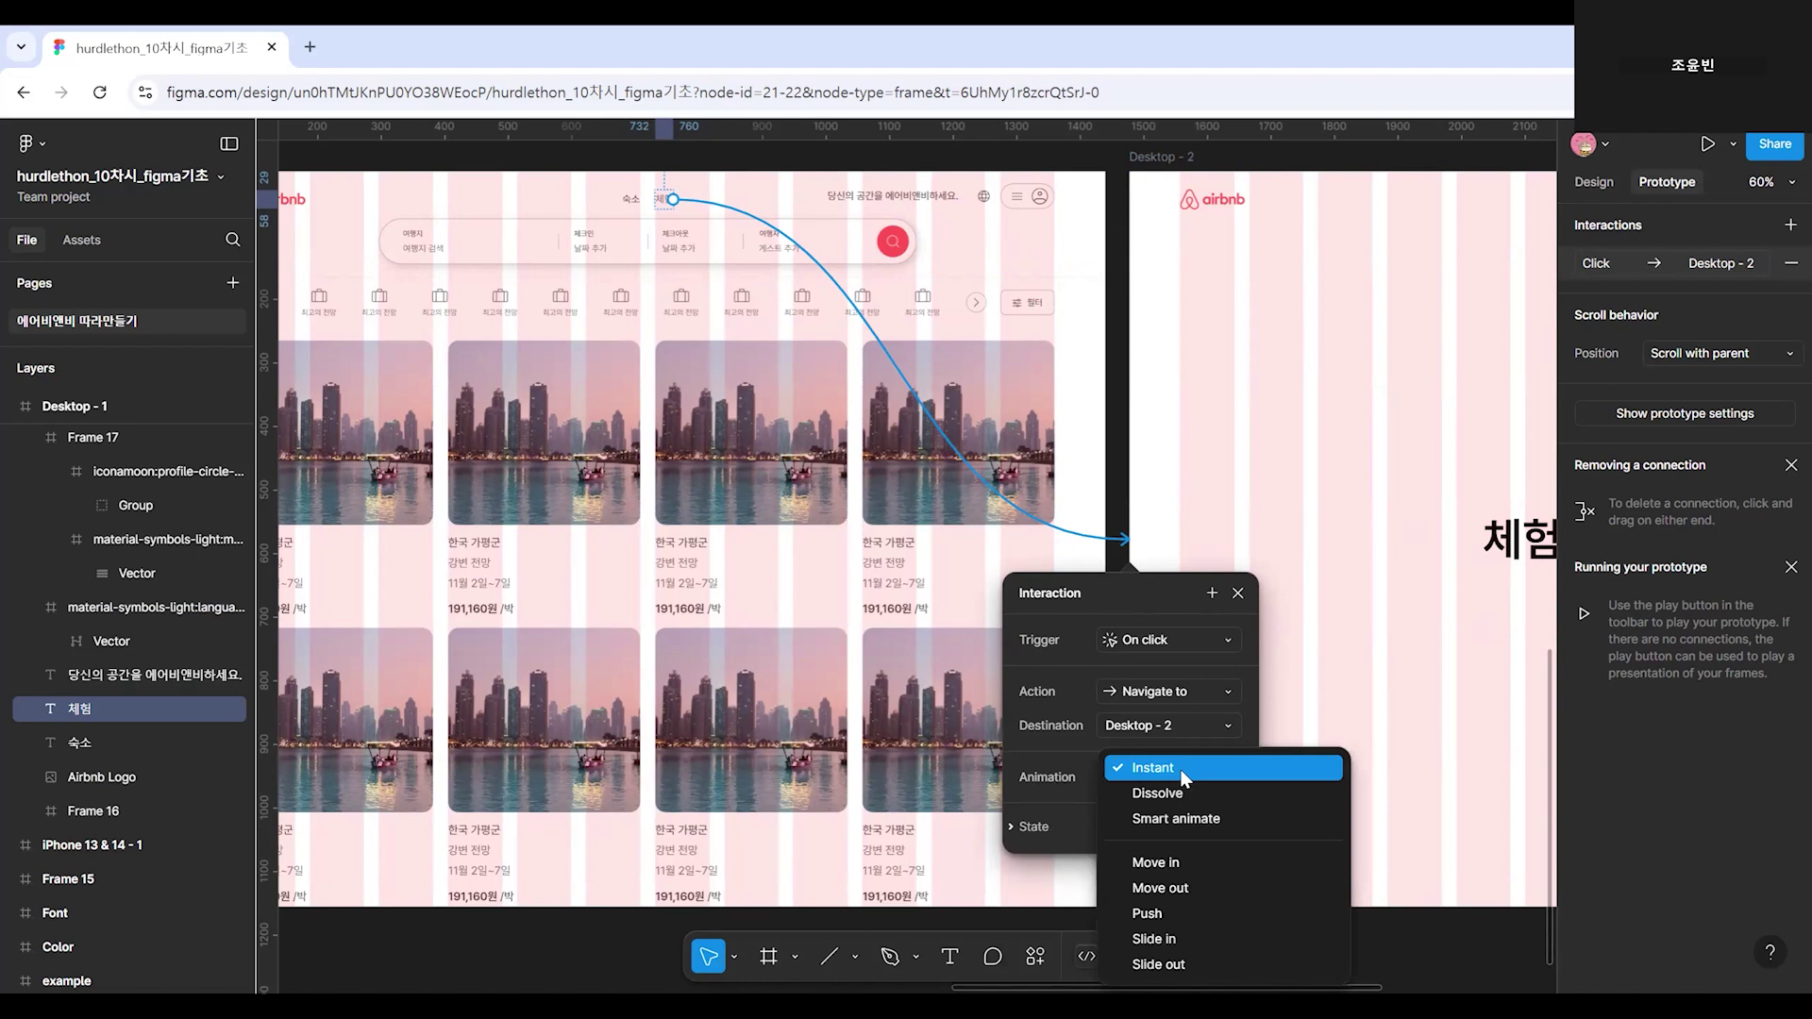
click(1191, 768)
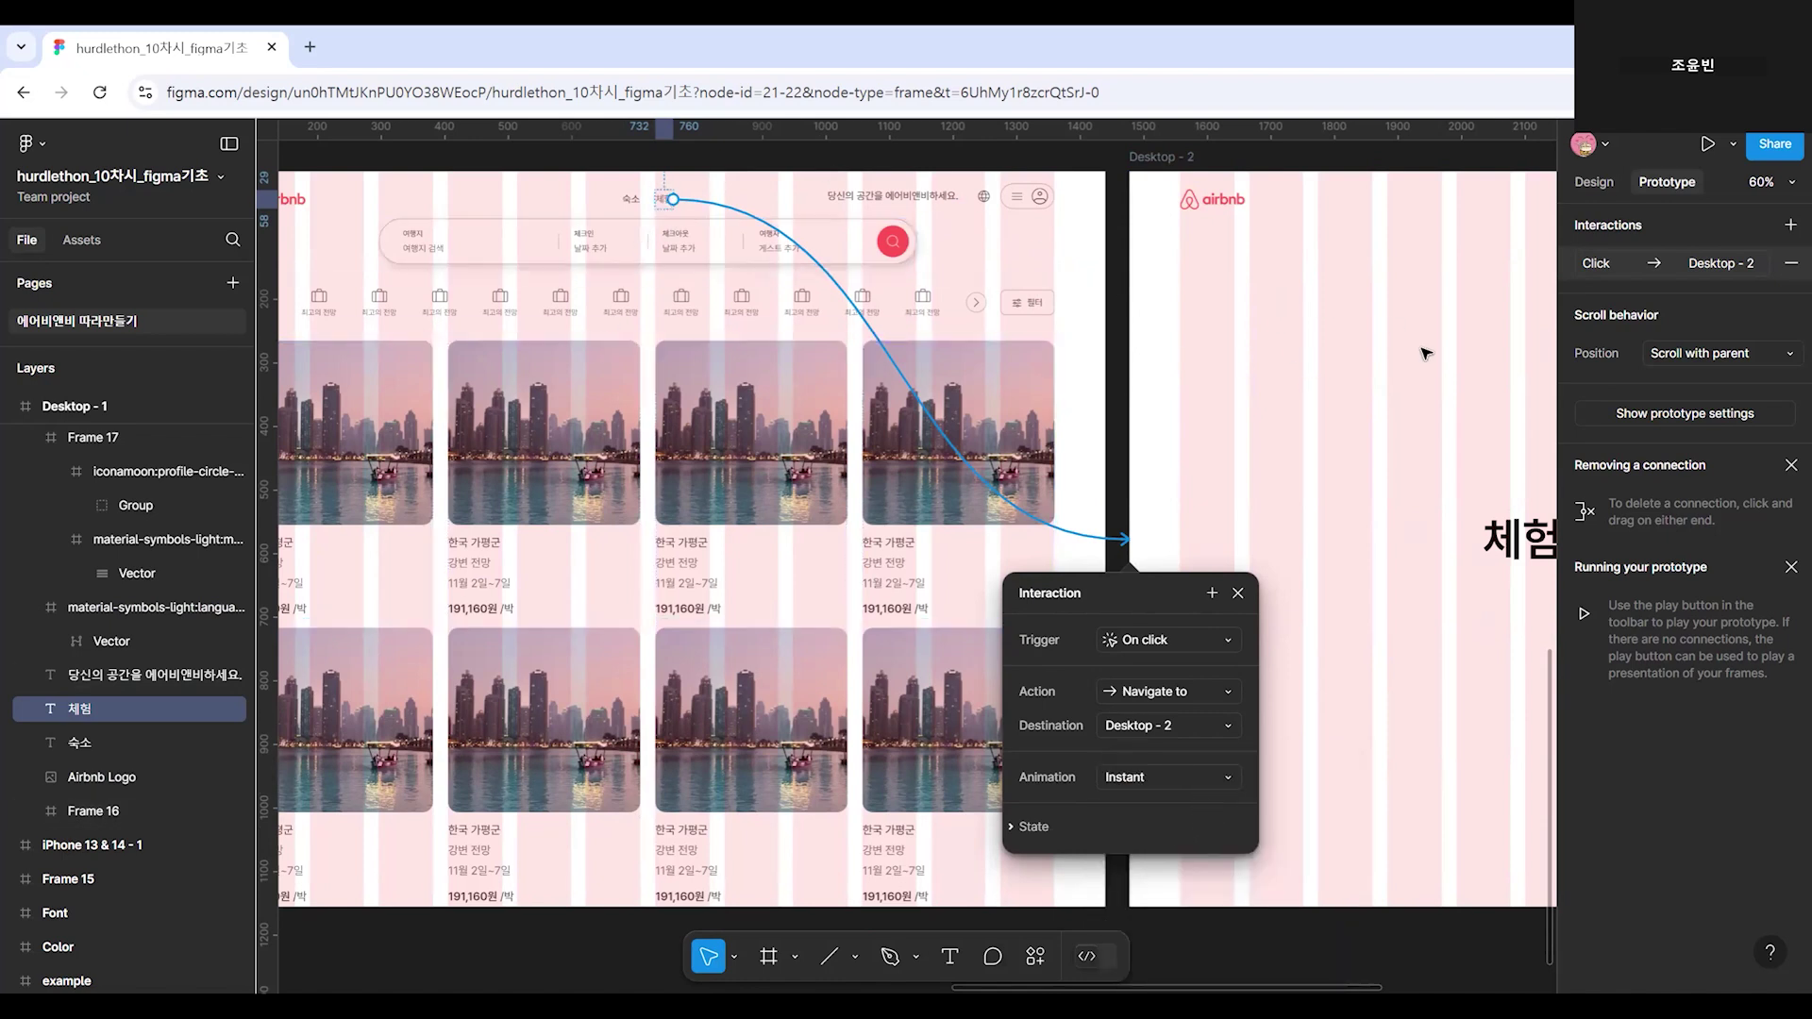
click(1143, 780)
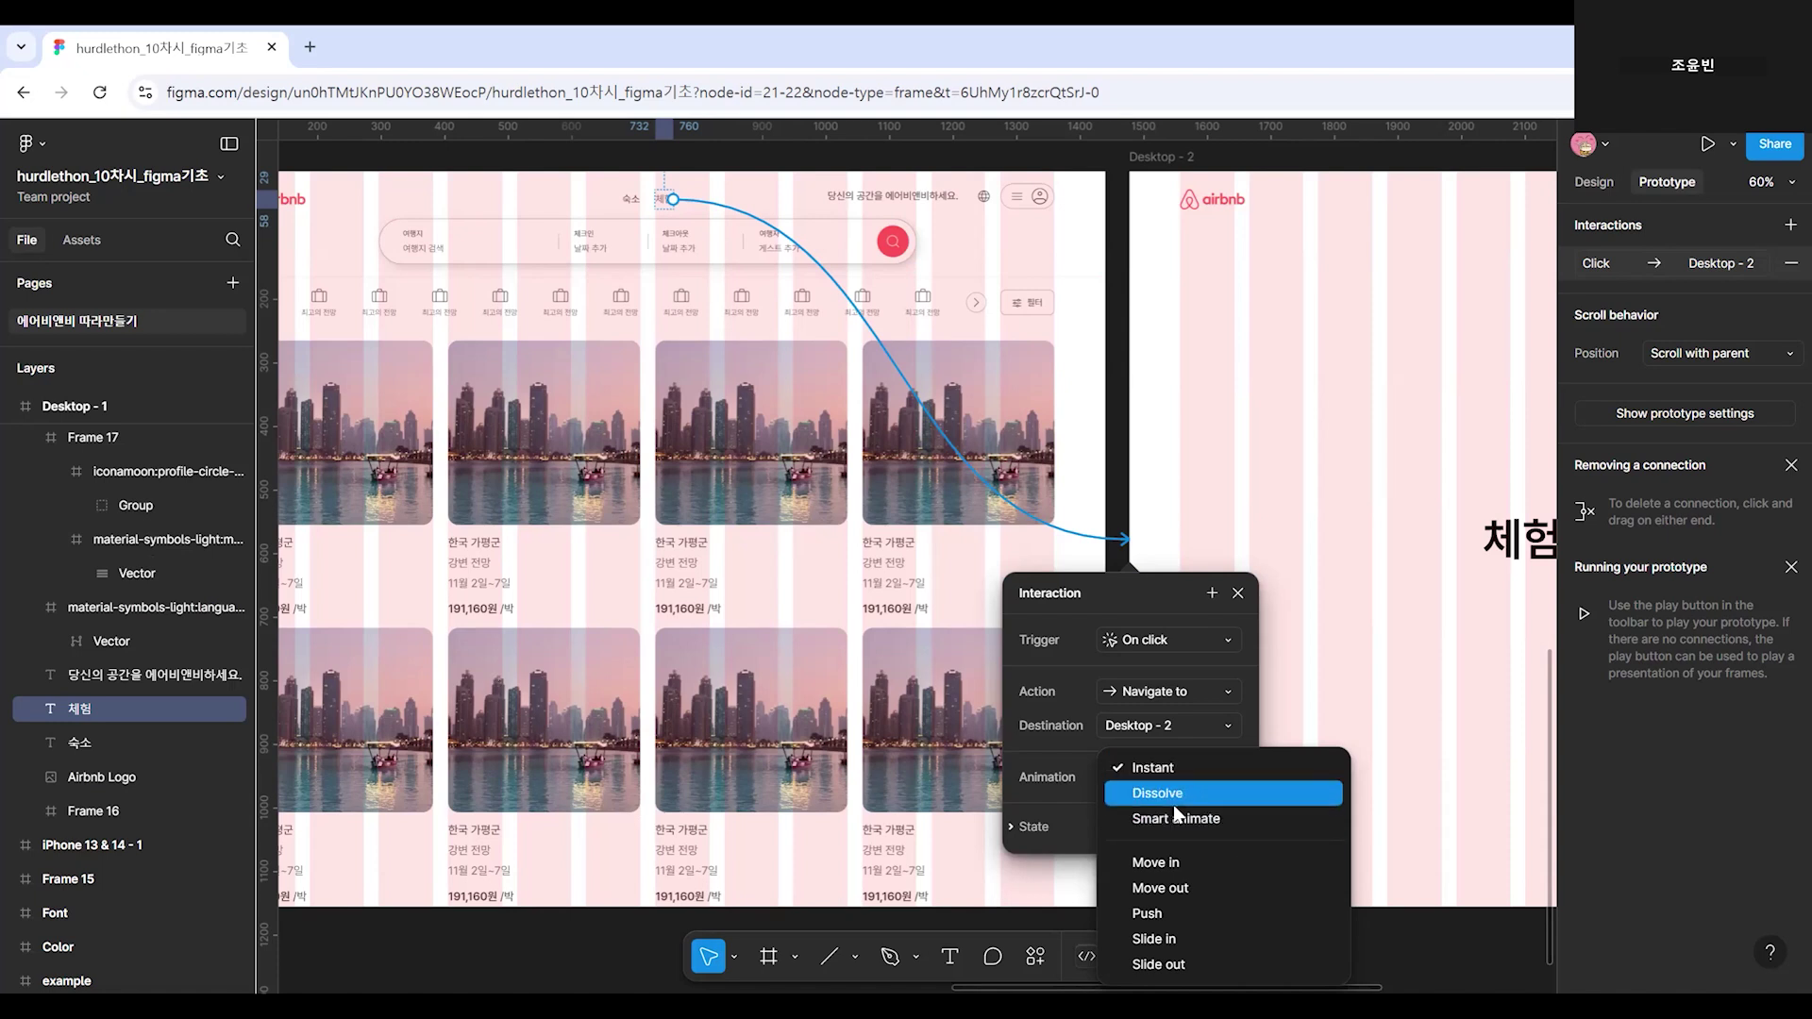
click(1188, 770)
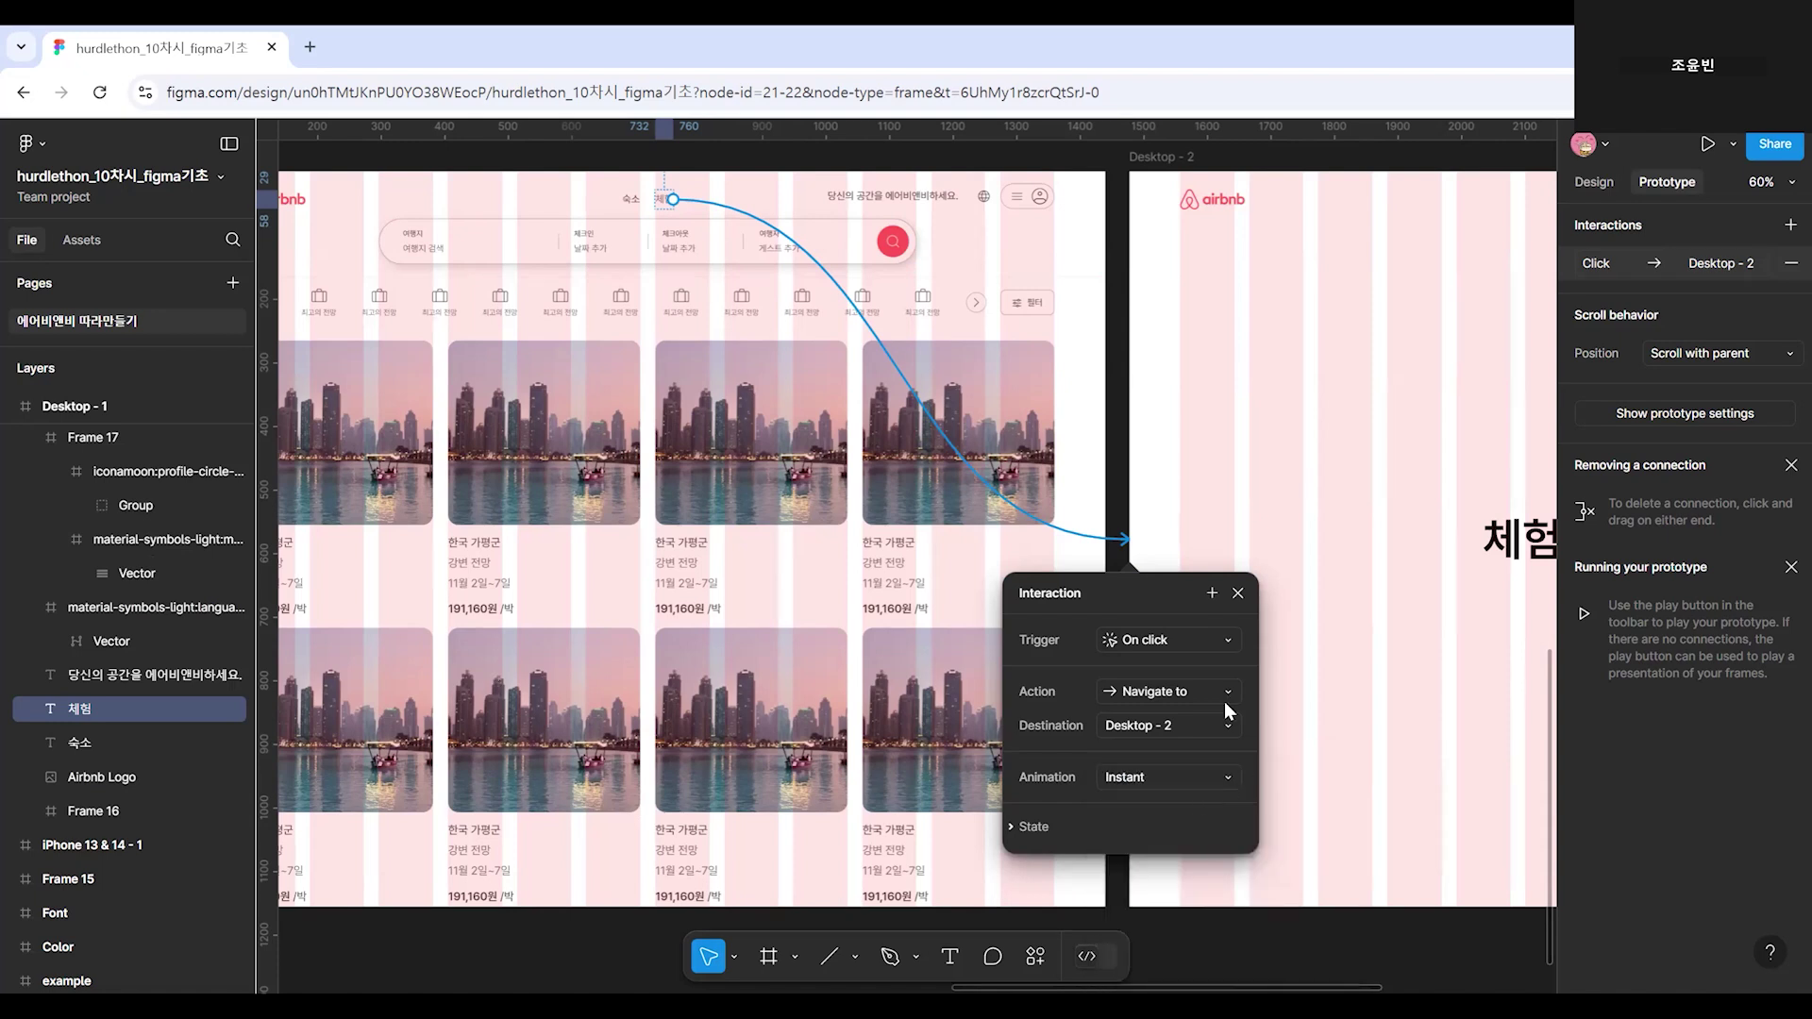
click(1238, 593)
Deselect the 체험 label and present the prototype of Flow 1 starting from Desktop - 1.
scroll(1036, 661, down, 4)
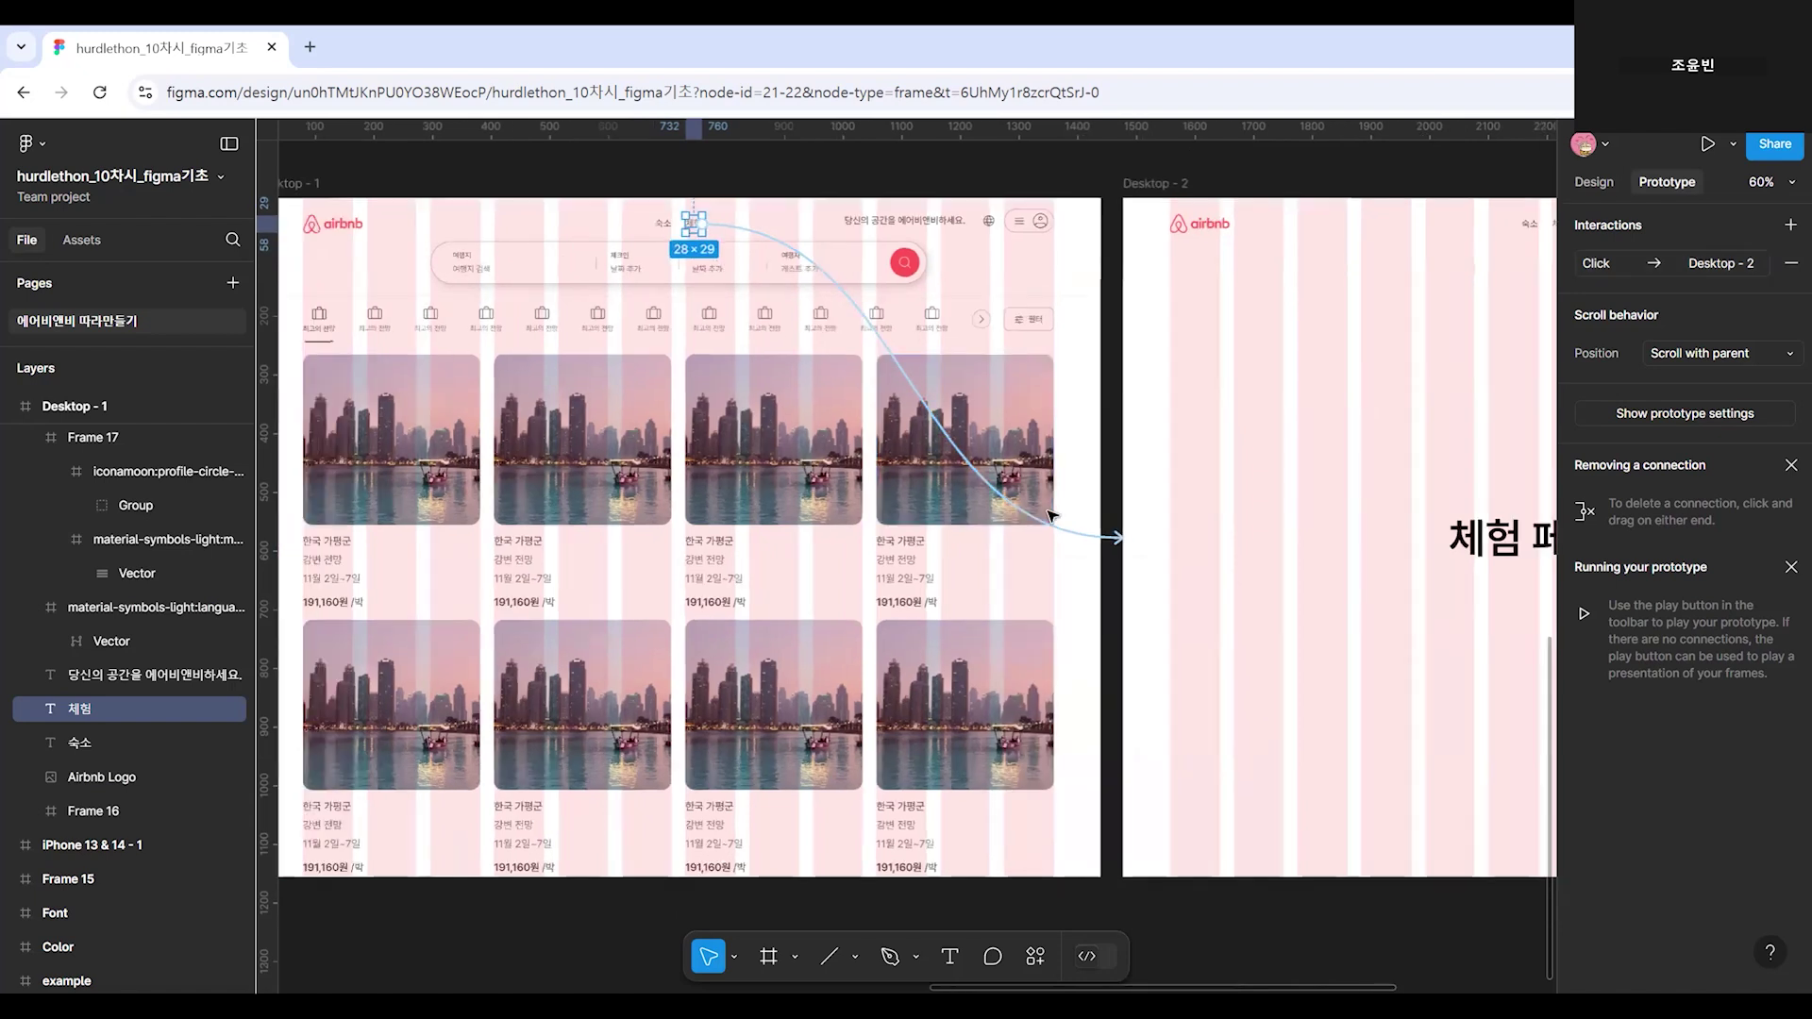
scroll(1036, 699, left, 3)
scroll(1037, 698, up, 2)
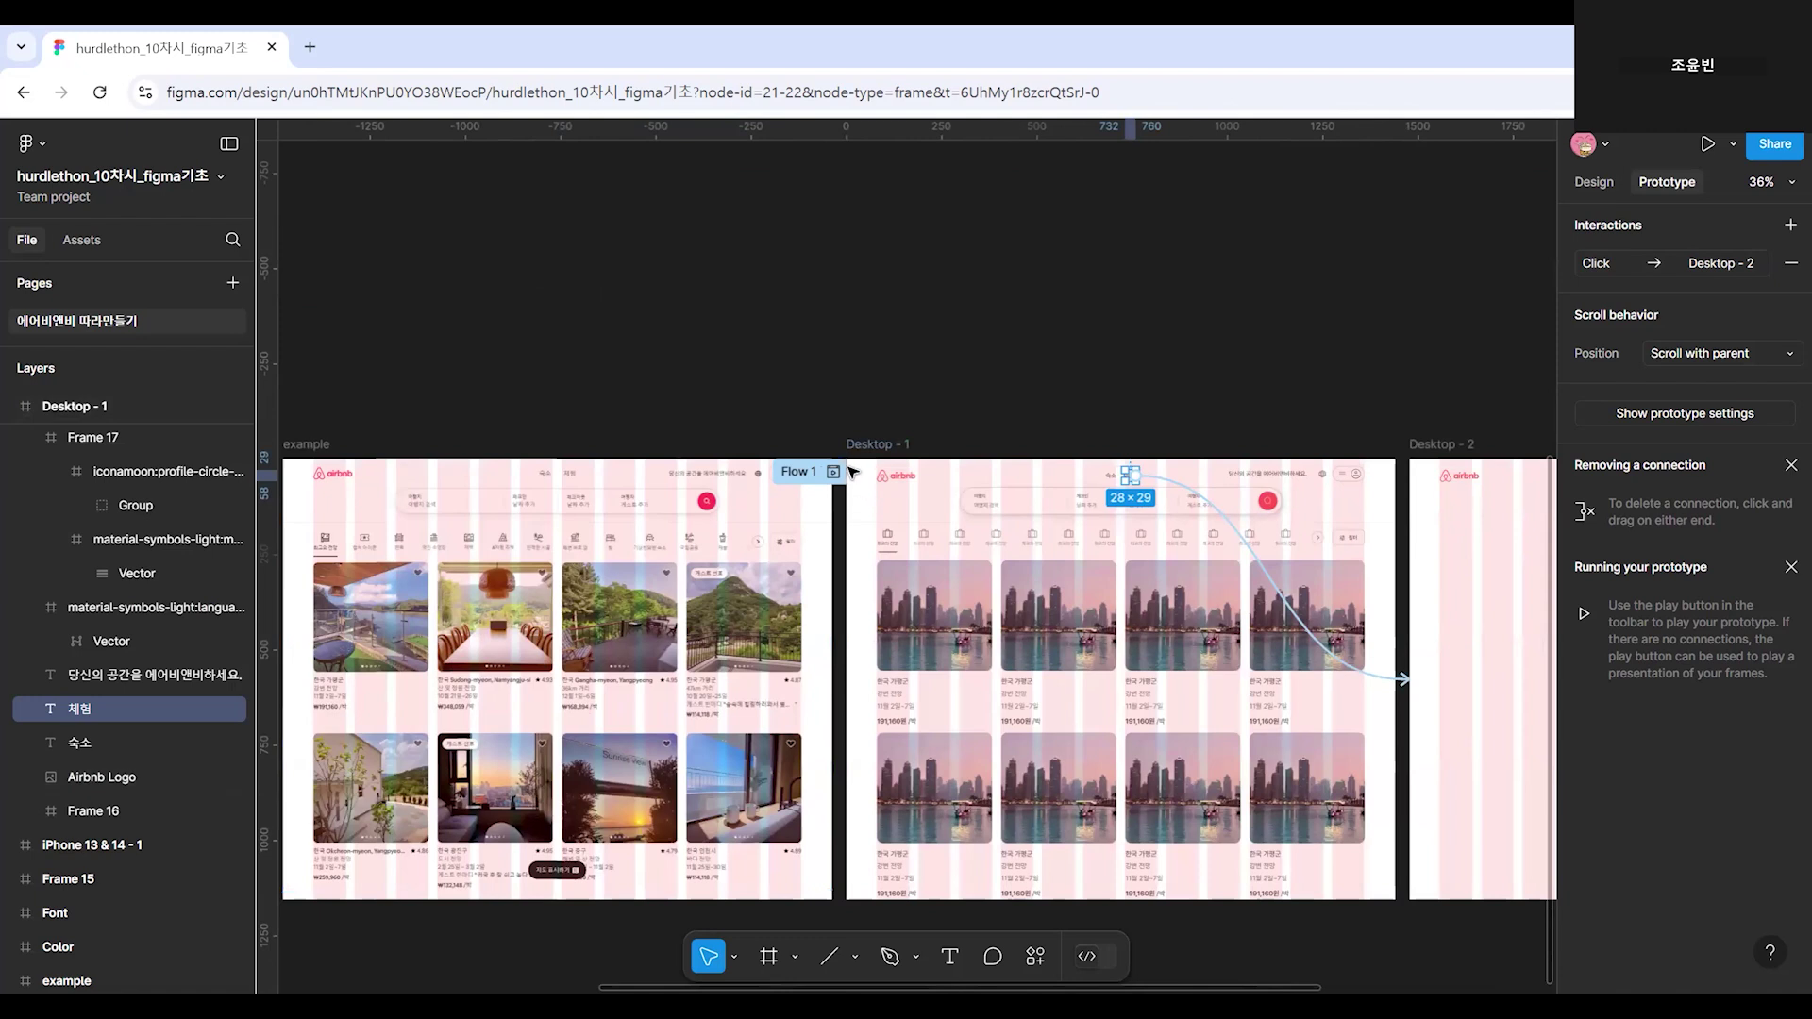
click(1003, 372)
scroll(850, 356, right, 3)
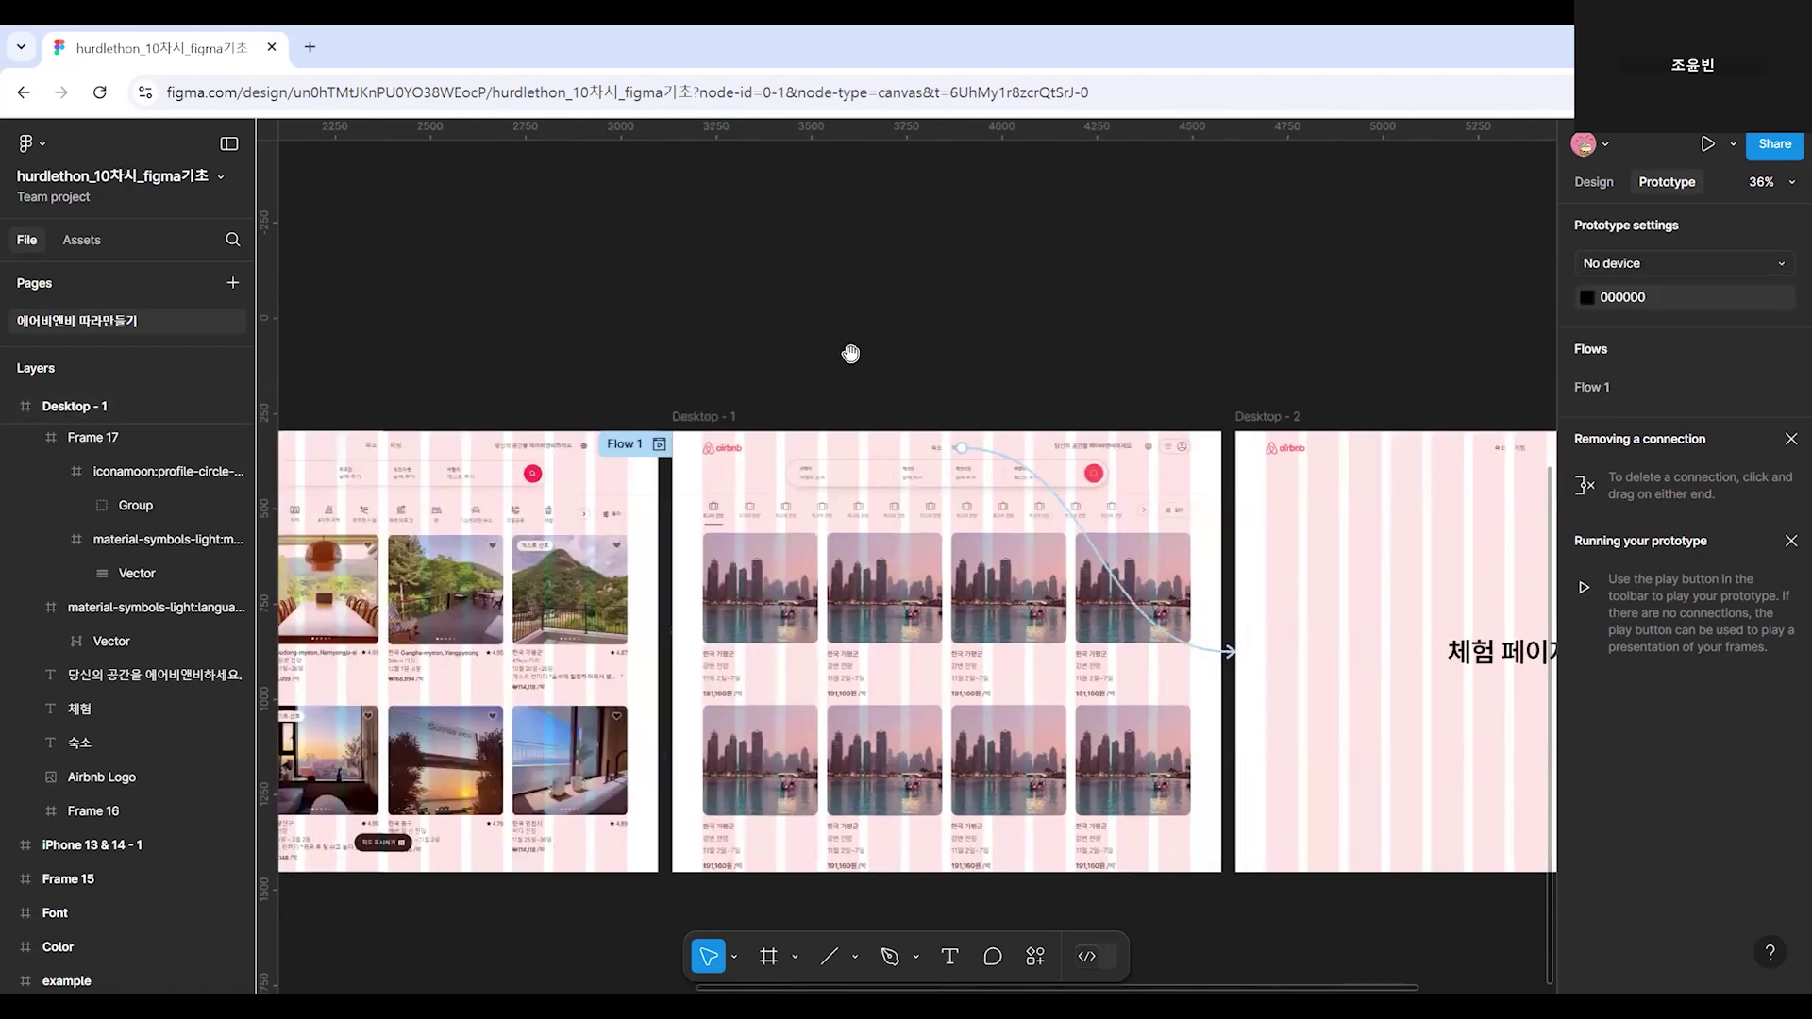
scroll(963, 360, down, 1)
drag(892, 374, 784, 392)
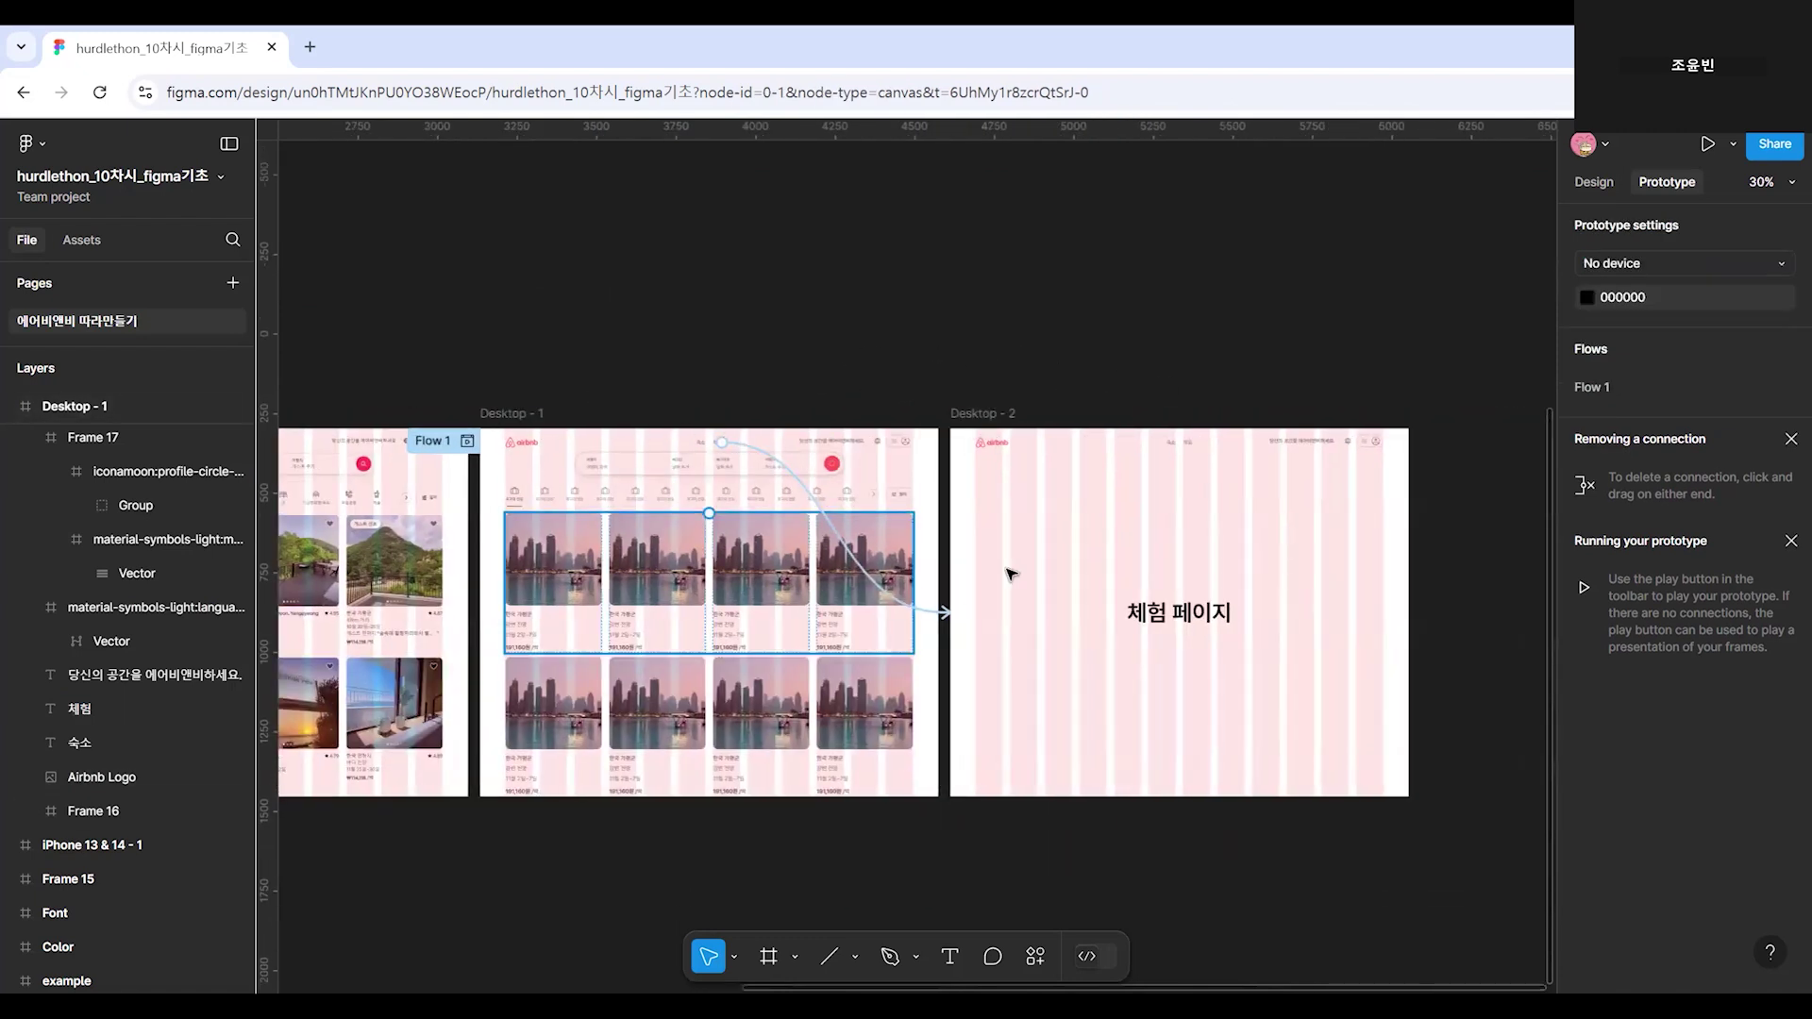
click(1709, 143)
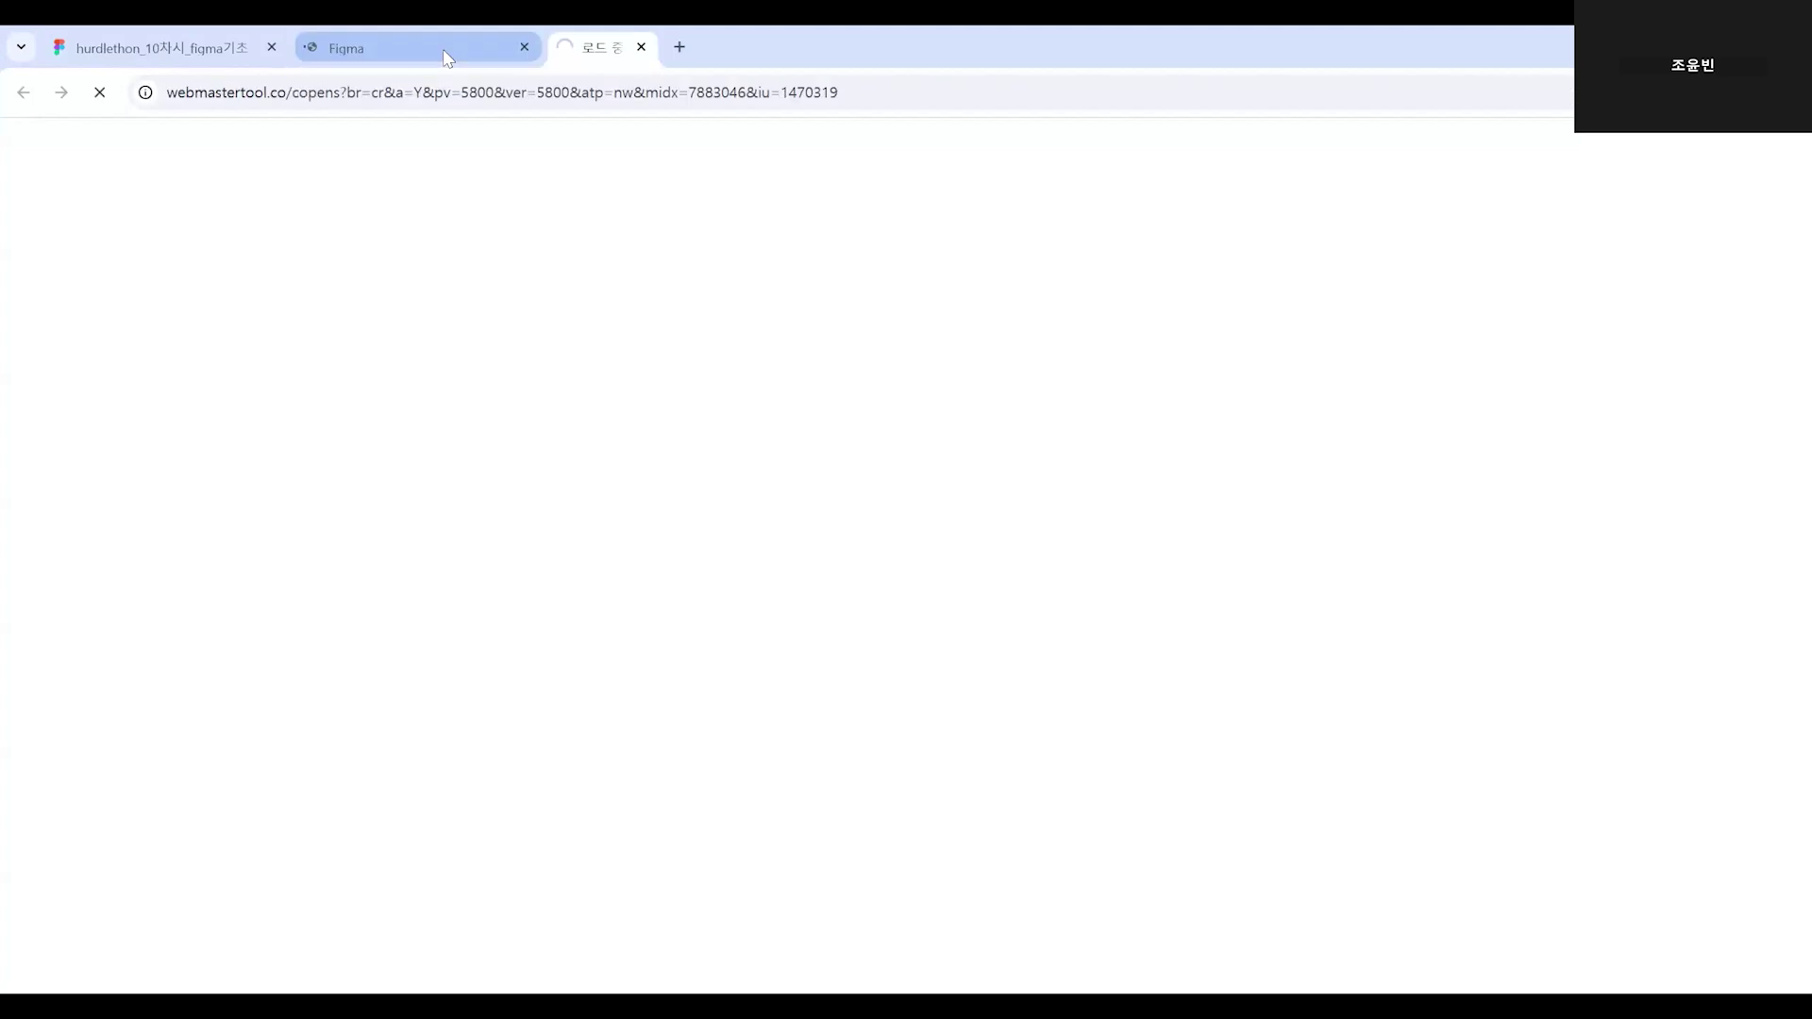
click(444, 49)
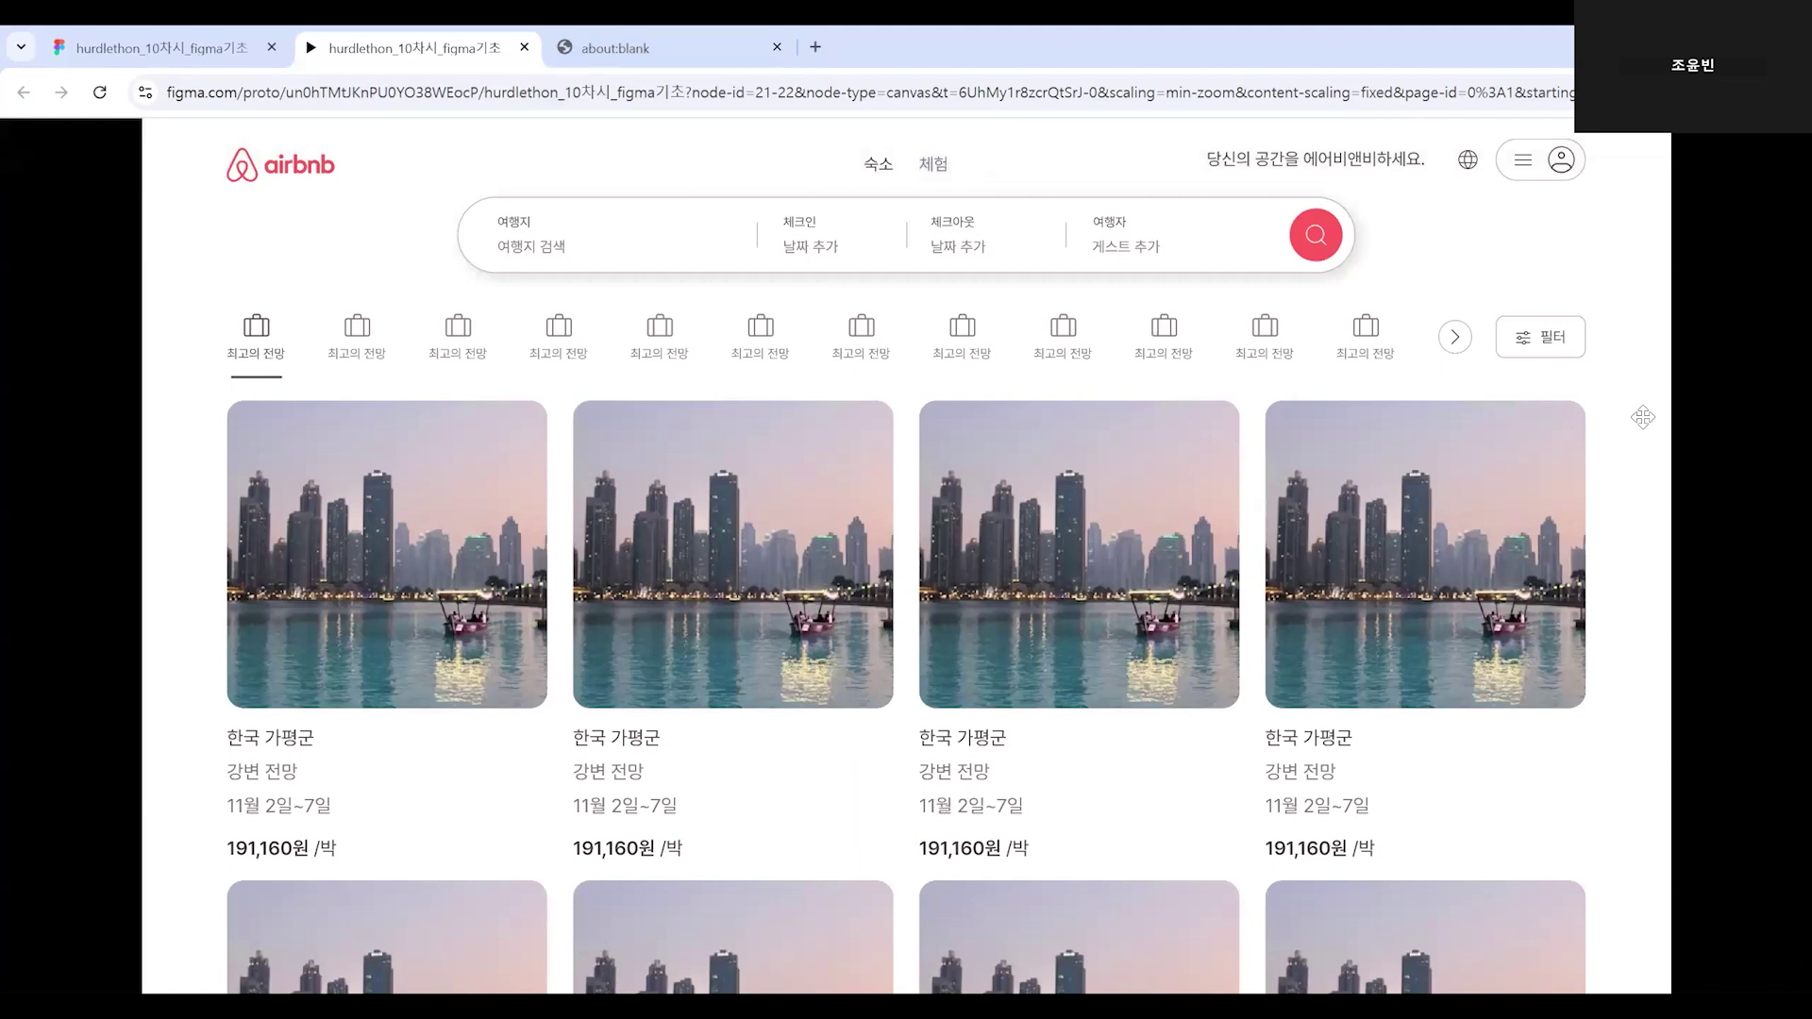
Scroll through the Desktop - 1 prototype, show it full screen and advance to the 체험 페이지 screen, then exit full screen.
scroll(833, 569, down, 4)
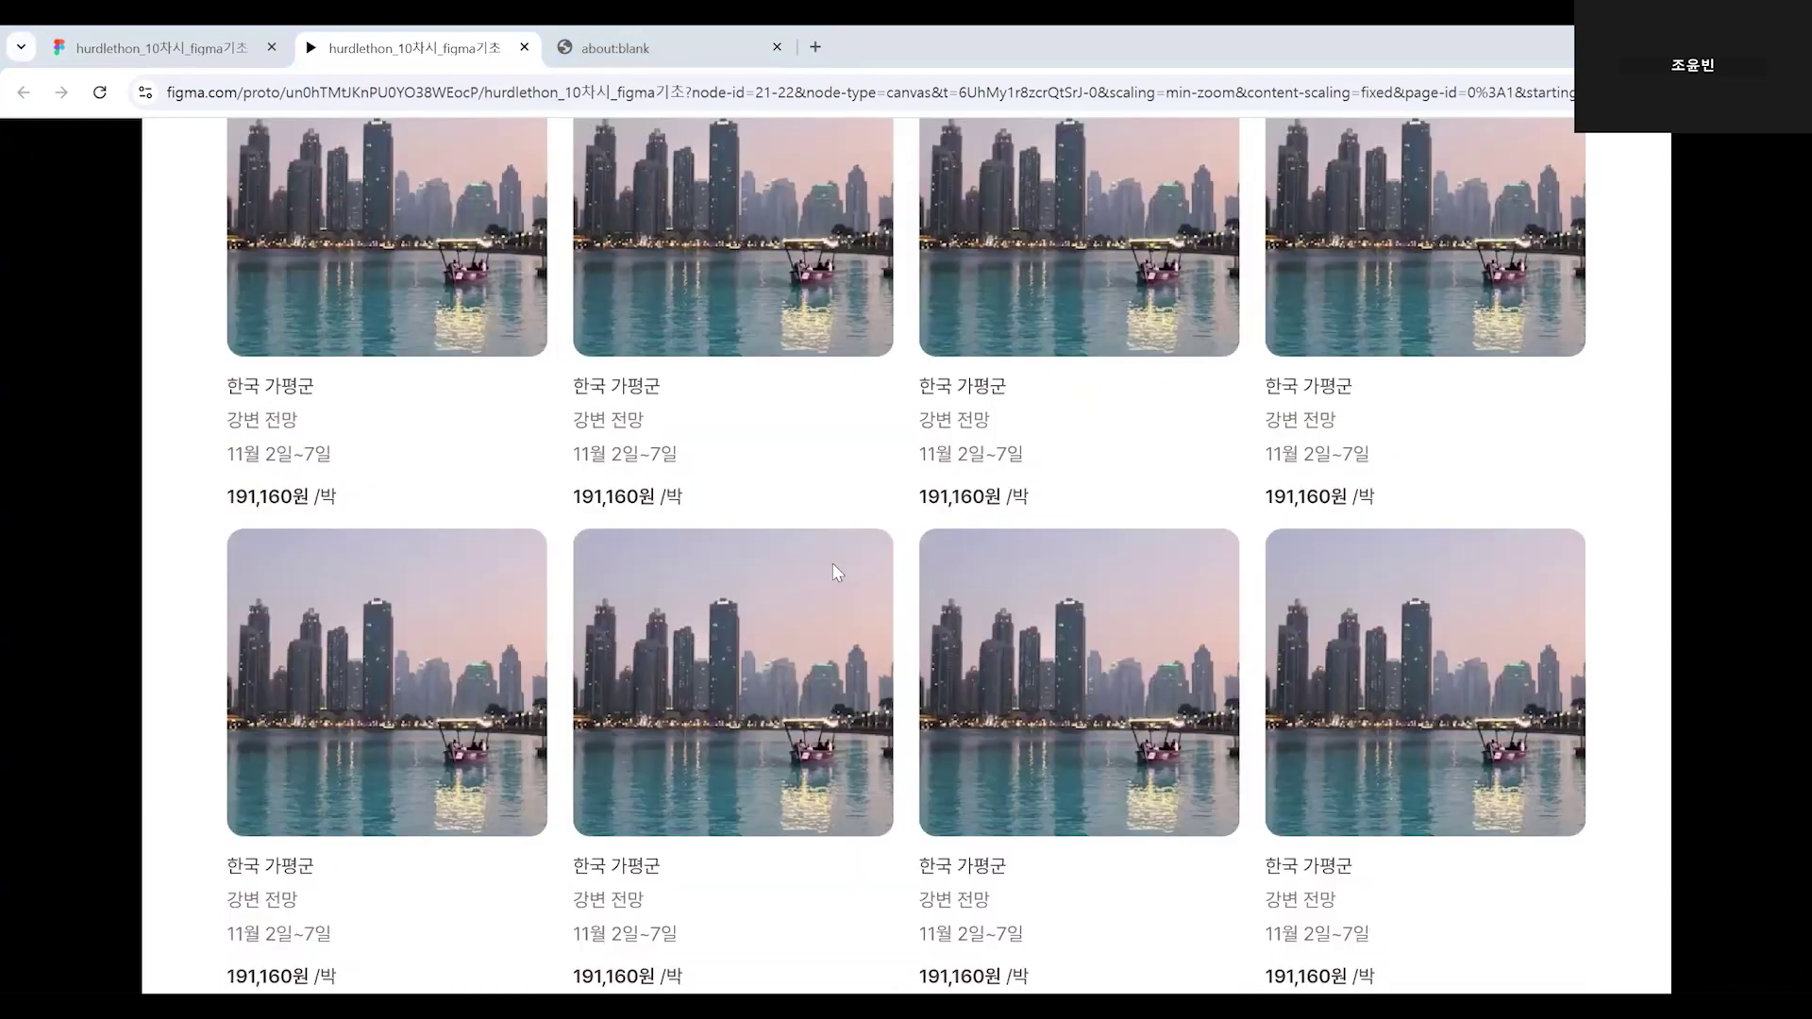
scroll(859, 627, up, 4)
scroll(859, 631, down, 3)
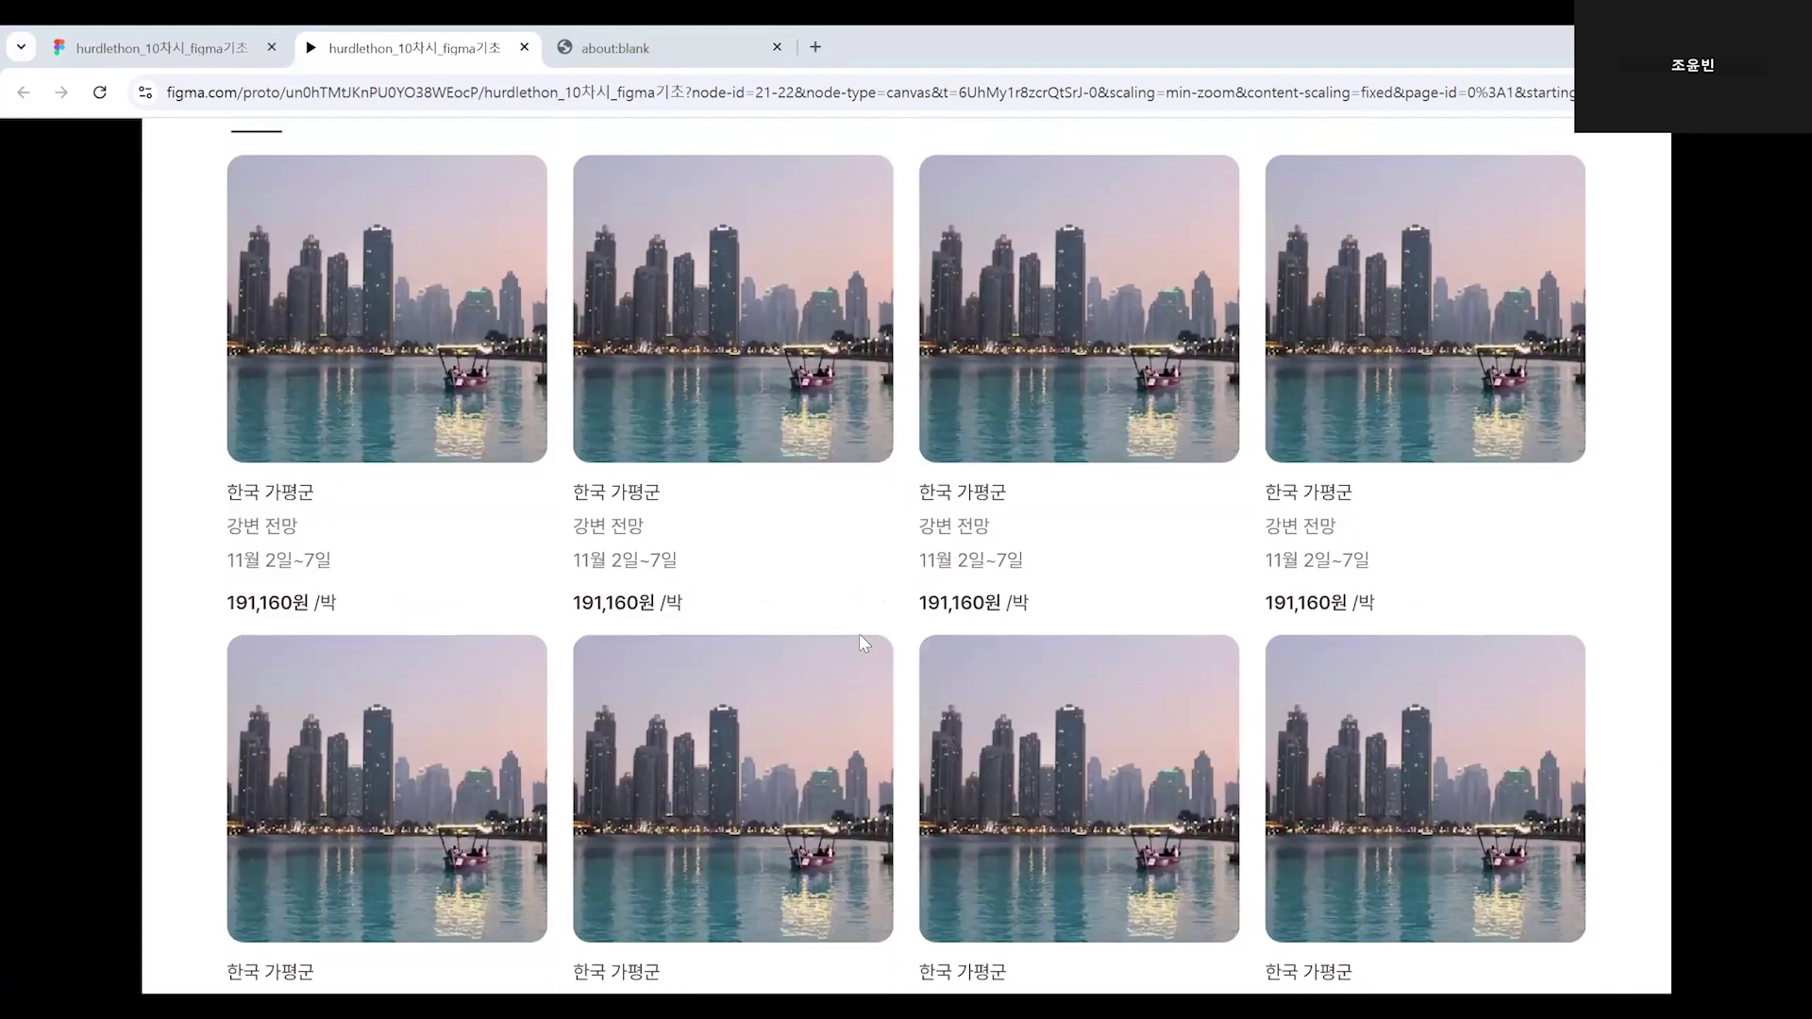
scroll(987, 196, up, 3)
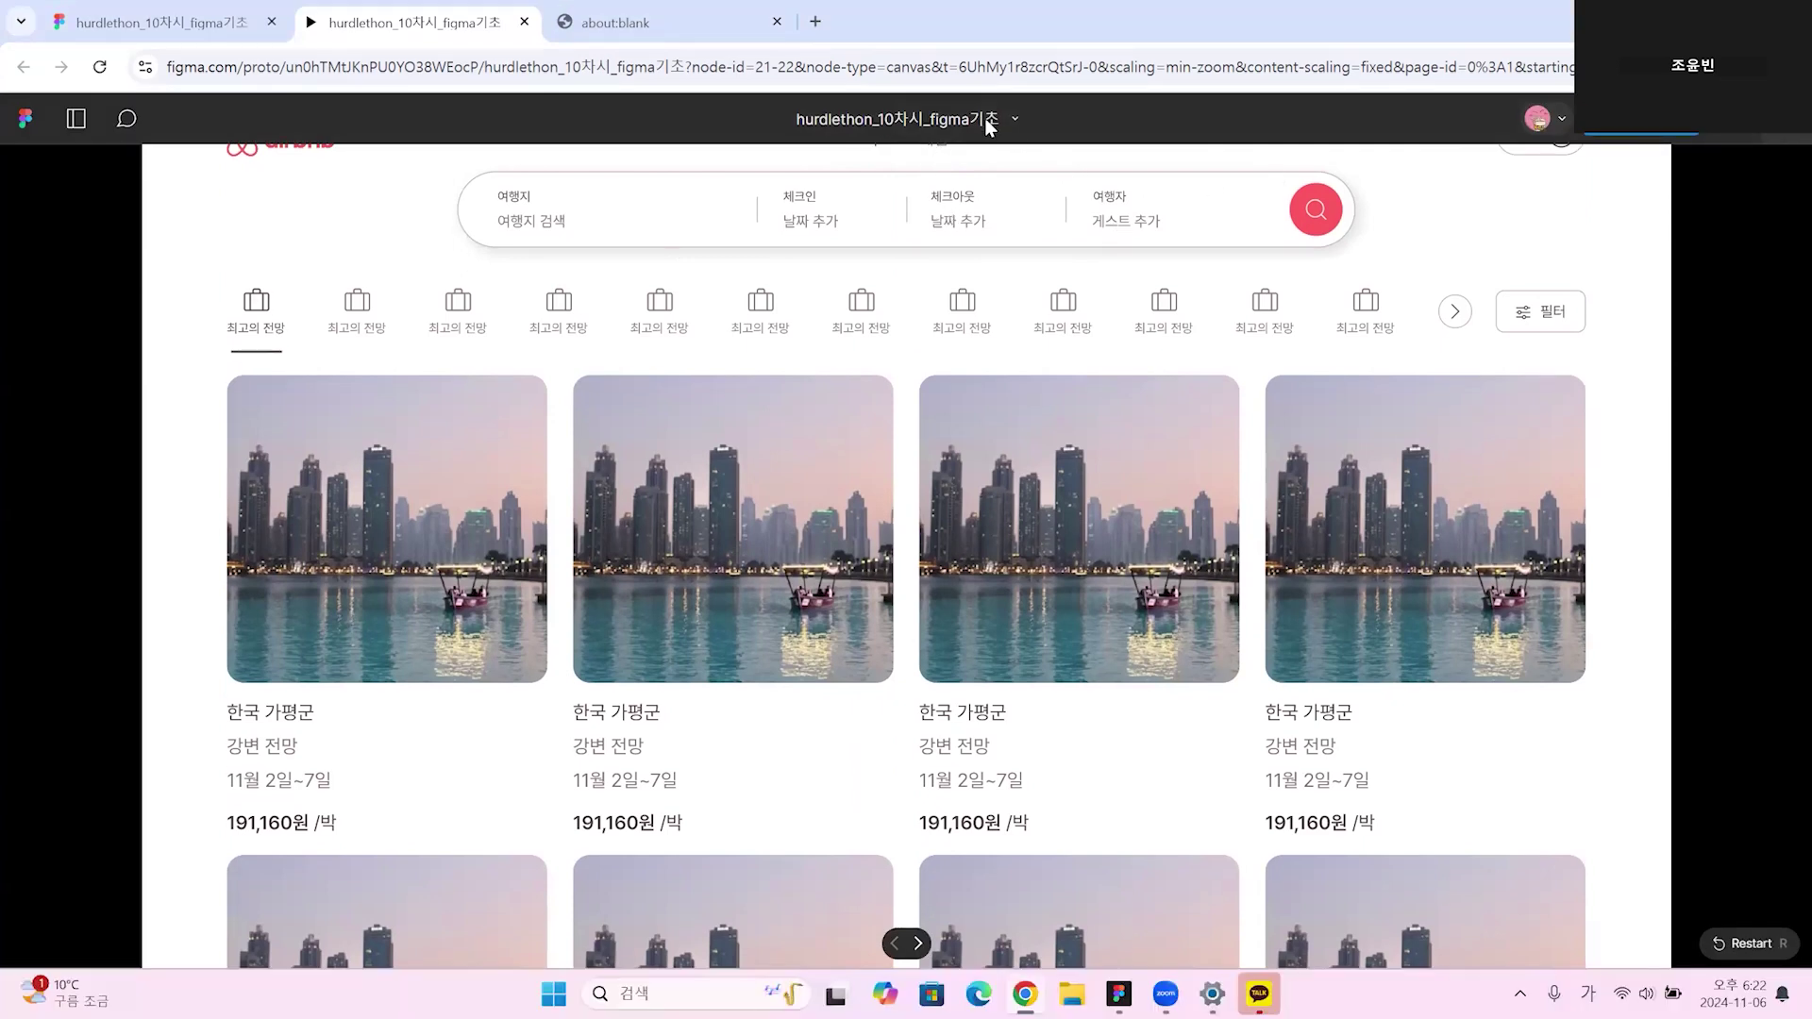
key(f)
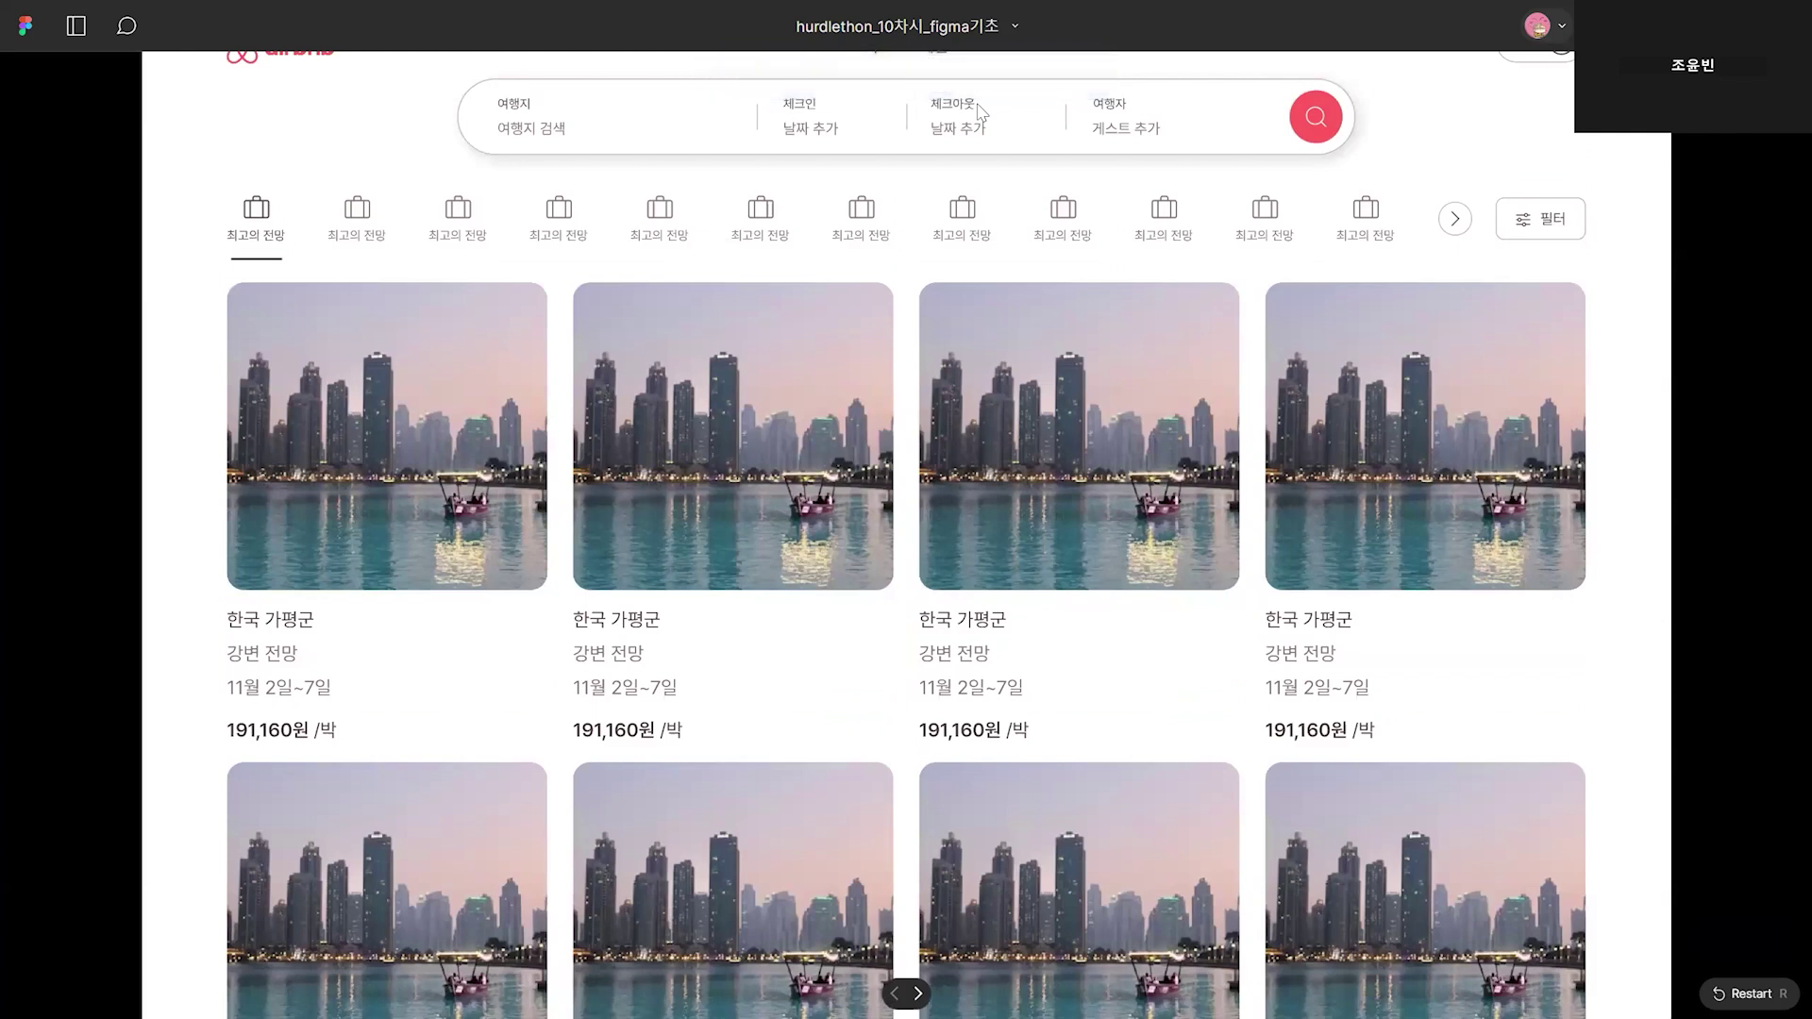
key(Right)
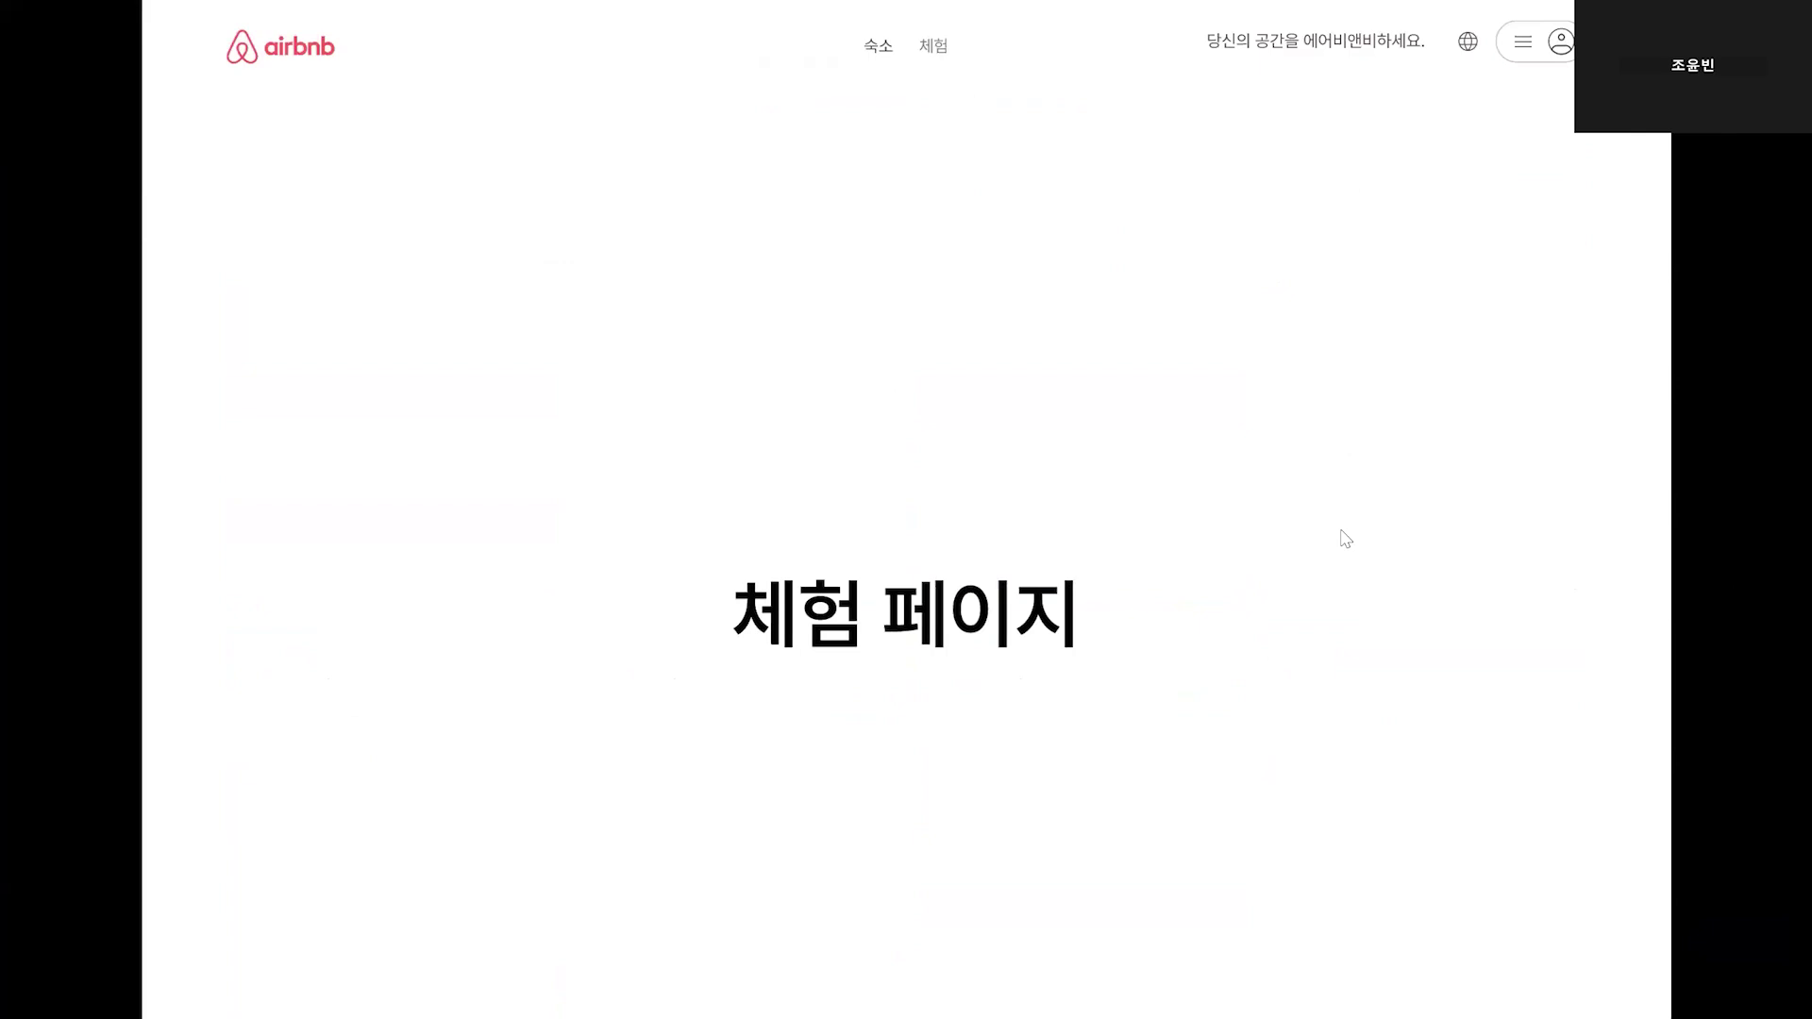
key(Escape)
Connect the Airbnb logo in Desktop - 2 back to Desktop - 1 with an On click, Navigate to interaction.
click(161, 47)
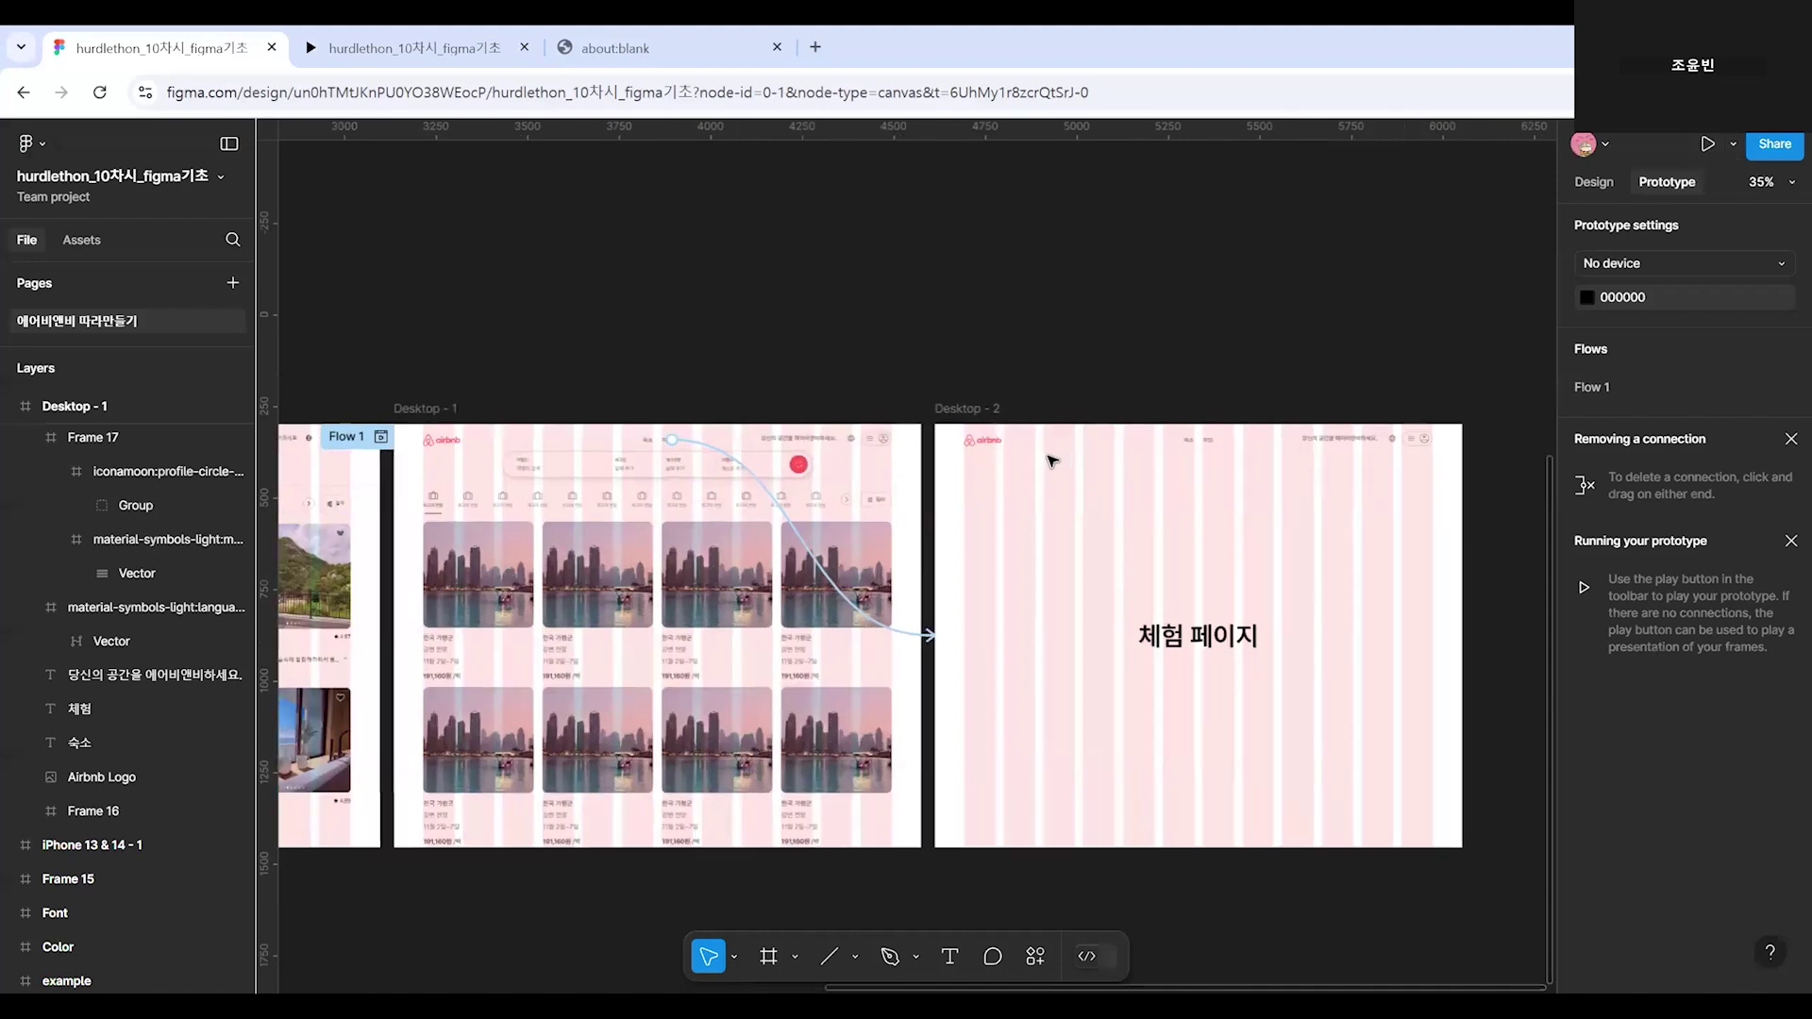
scroll(1043, 457, up, 5)
scroll(1145, 315, left, 5)
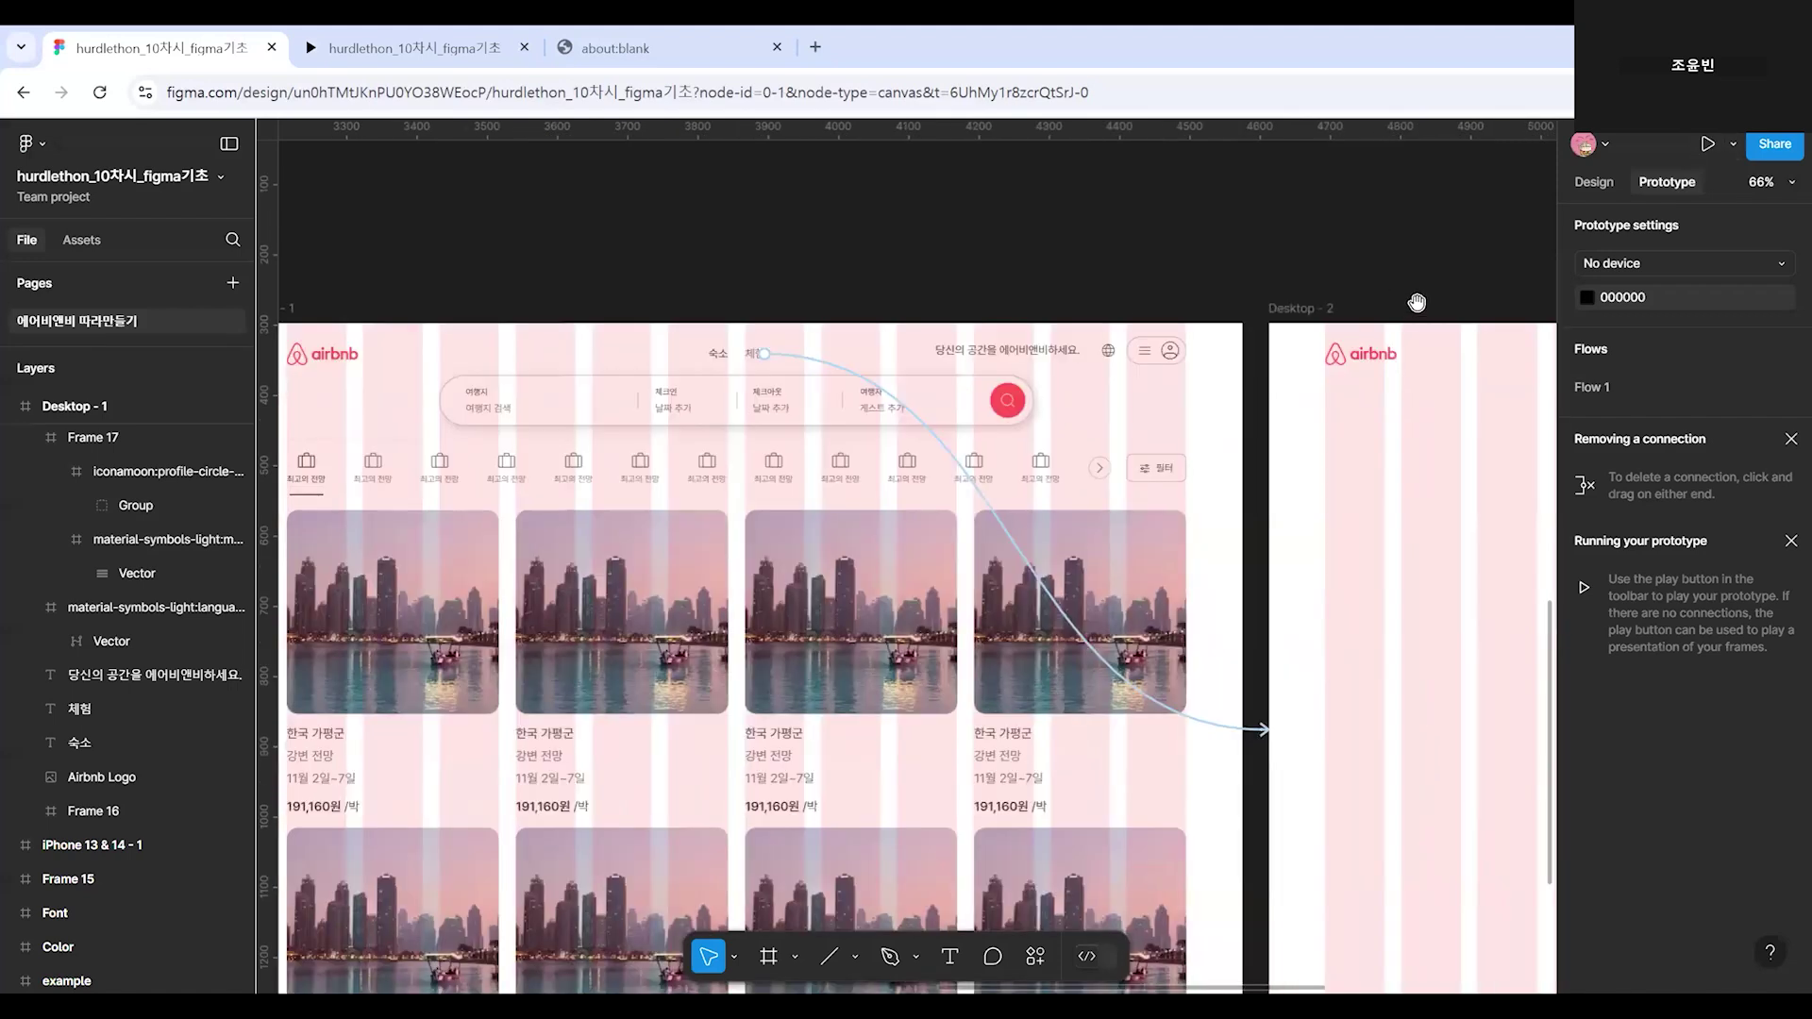
scroll(1417, 302, right, 3)
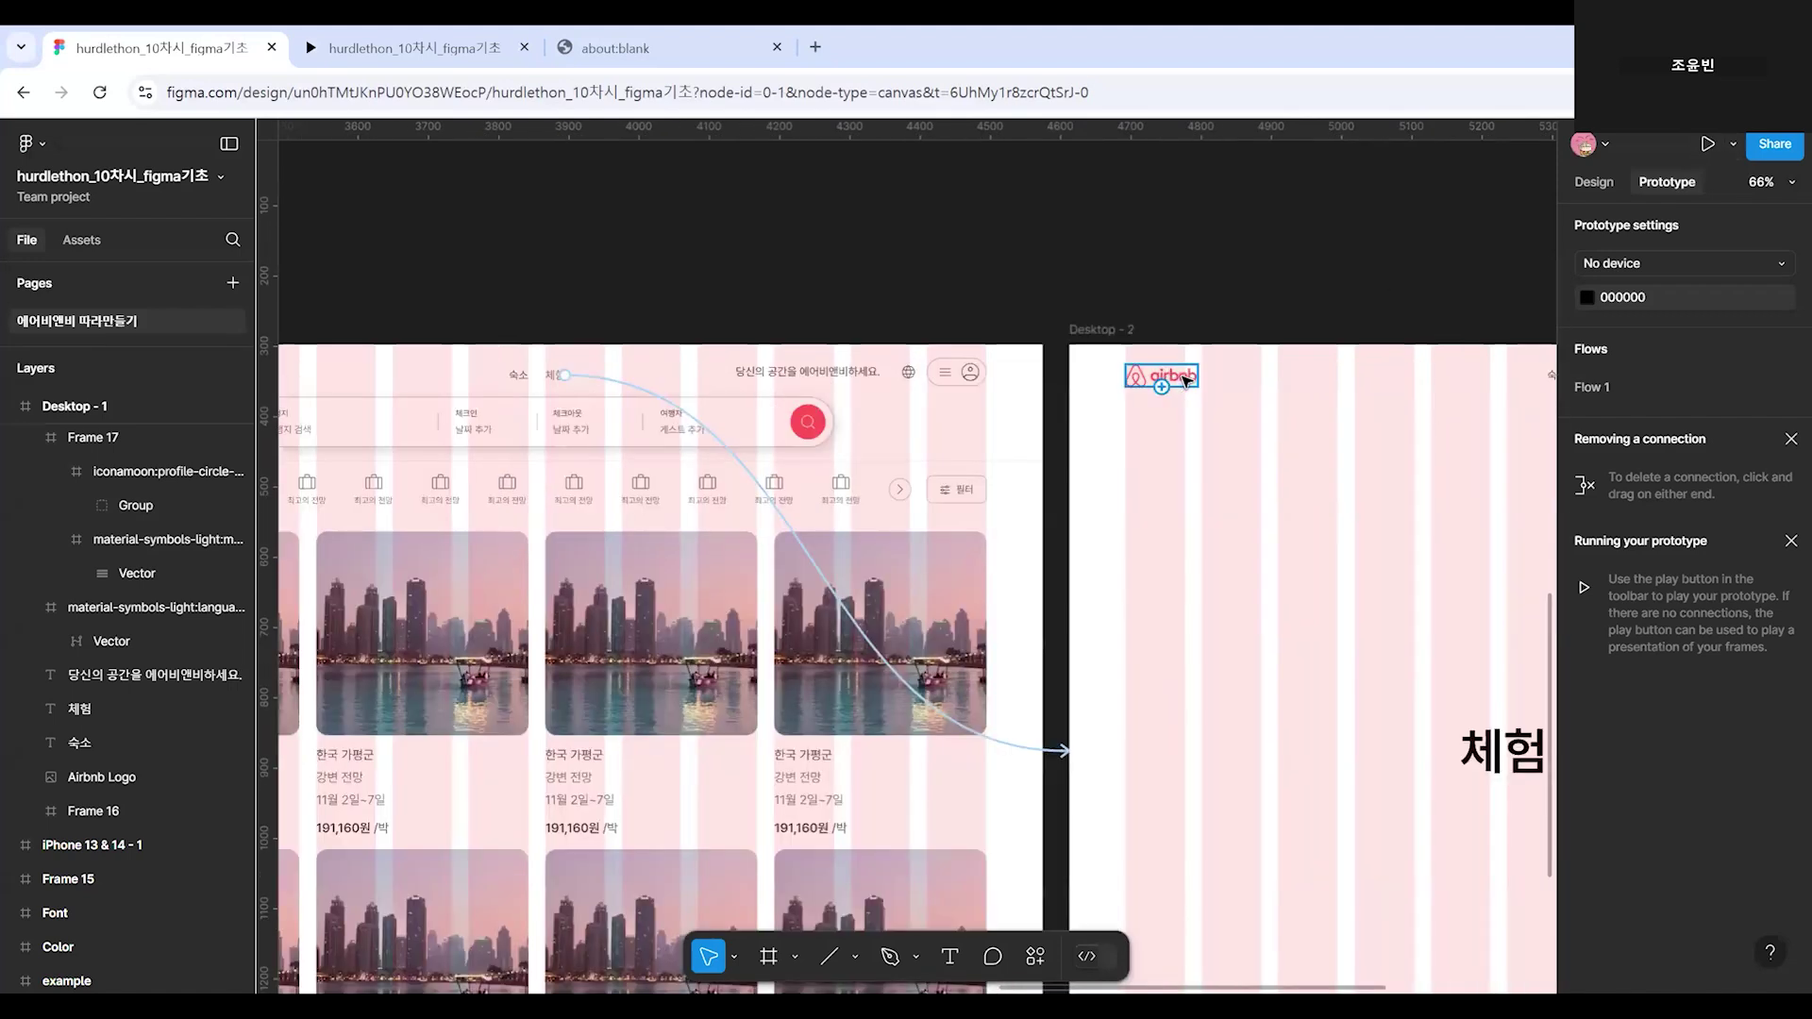
click(1186, 380)
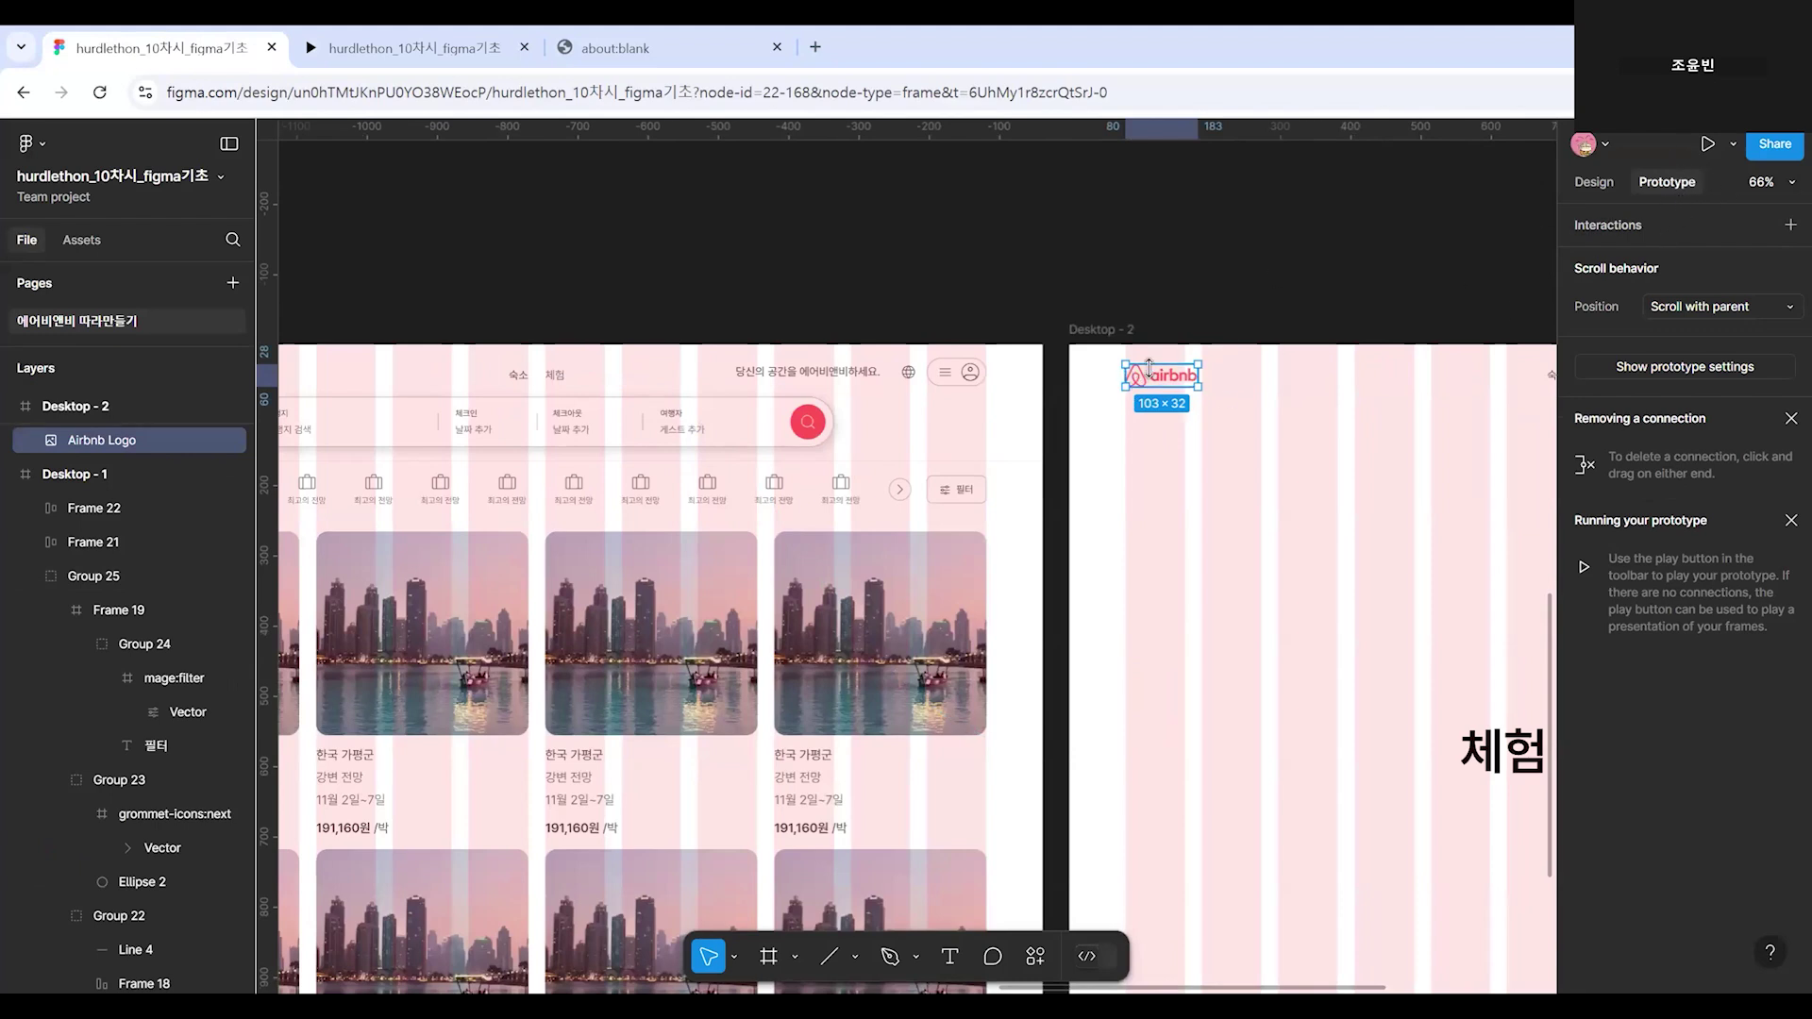
drag(1132, 376, 1018, 552)
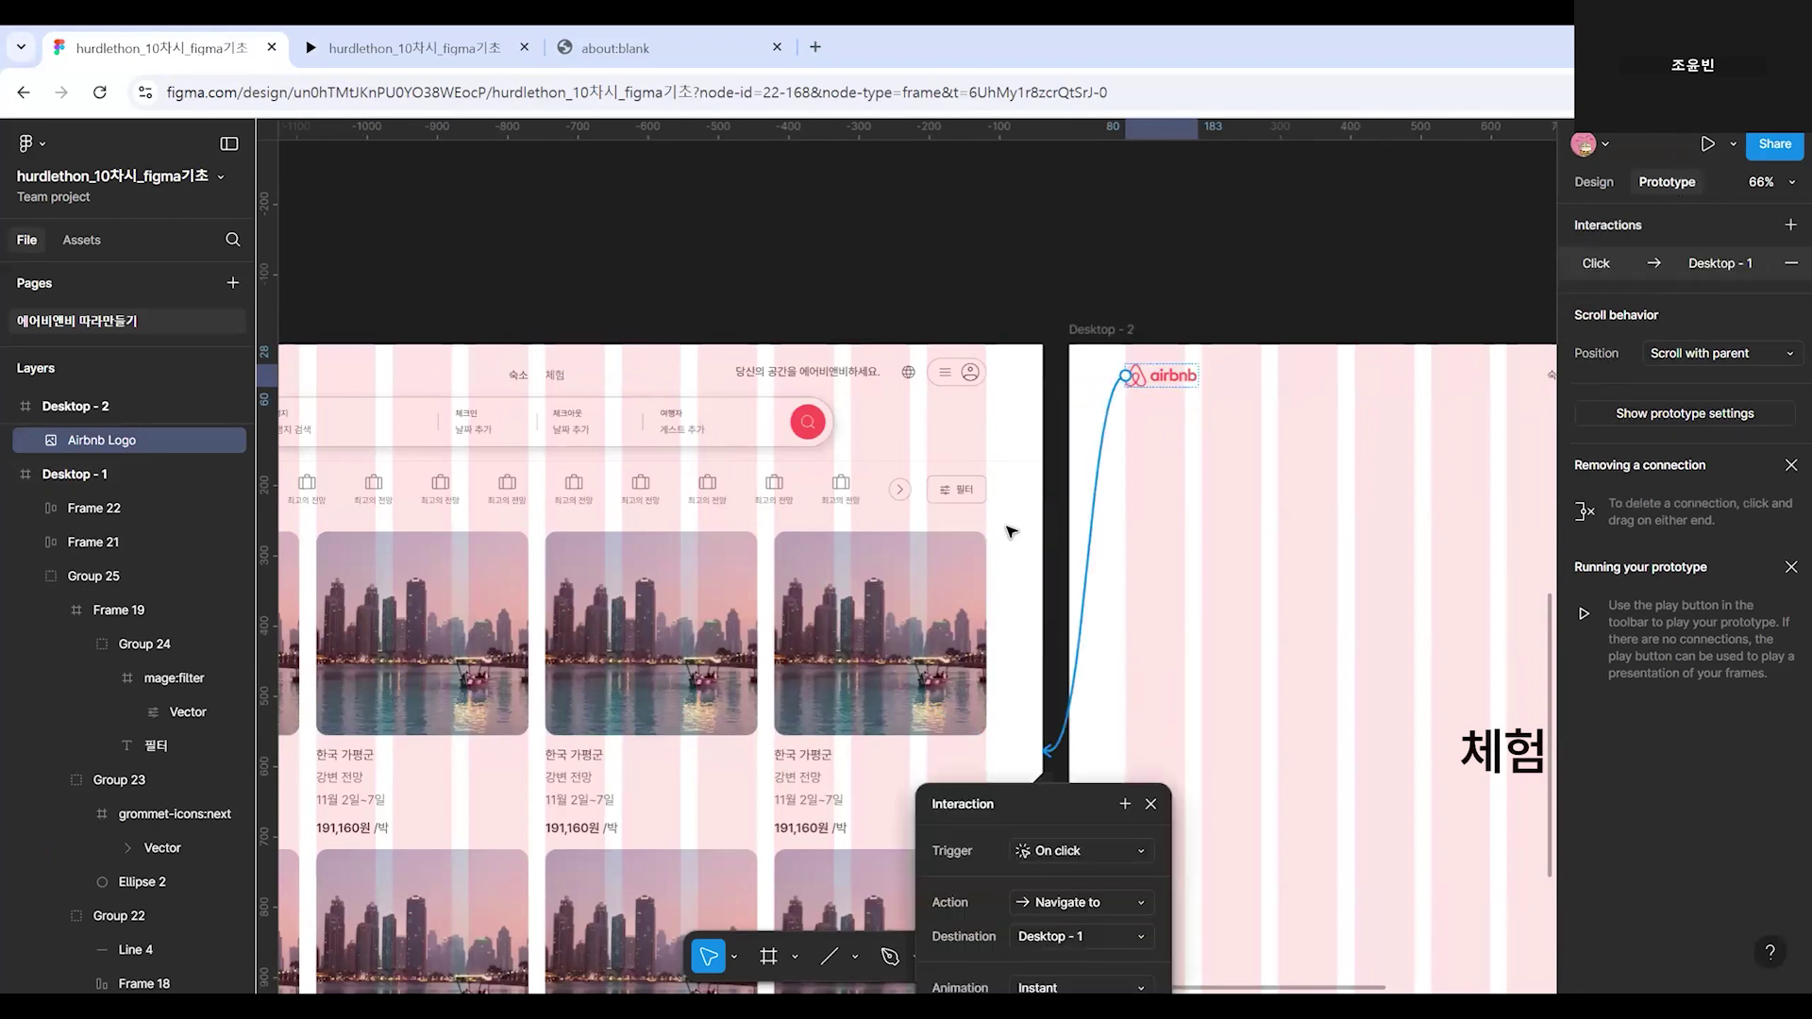
scroll(1012, 531, down, 3)
key(Escape)
Test the Airbnb logo link from the 체험 페이지 screen in the running prototype and scroll through the home page.
click(412, 33)
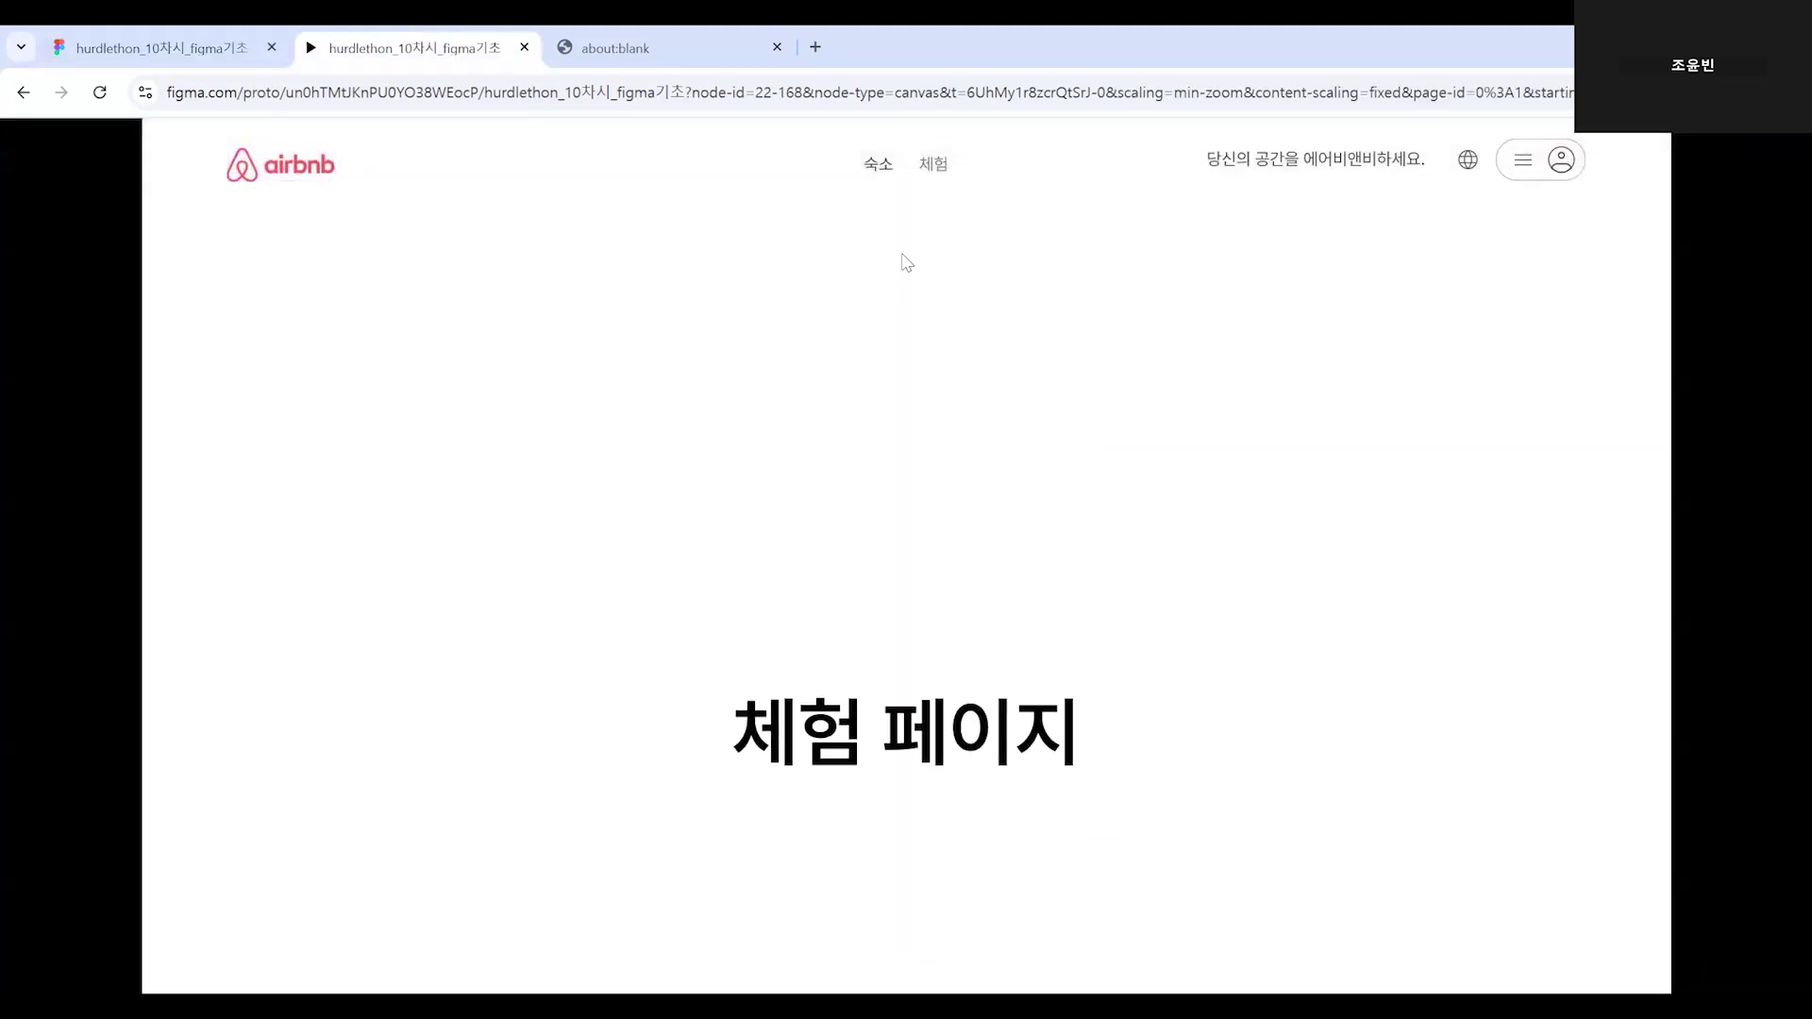
click(271, 179)
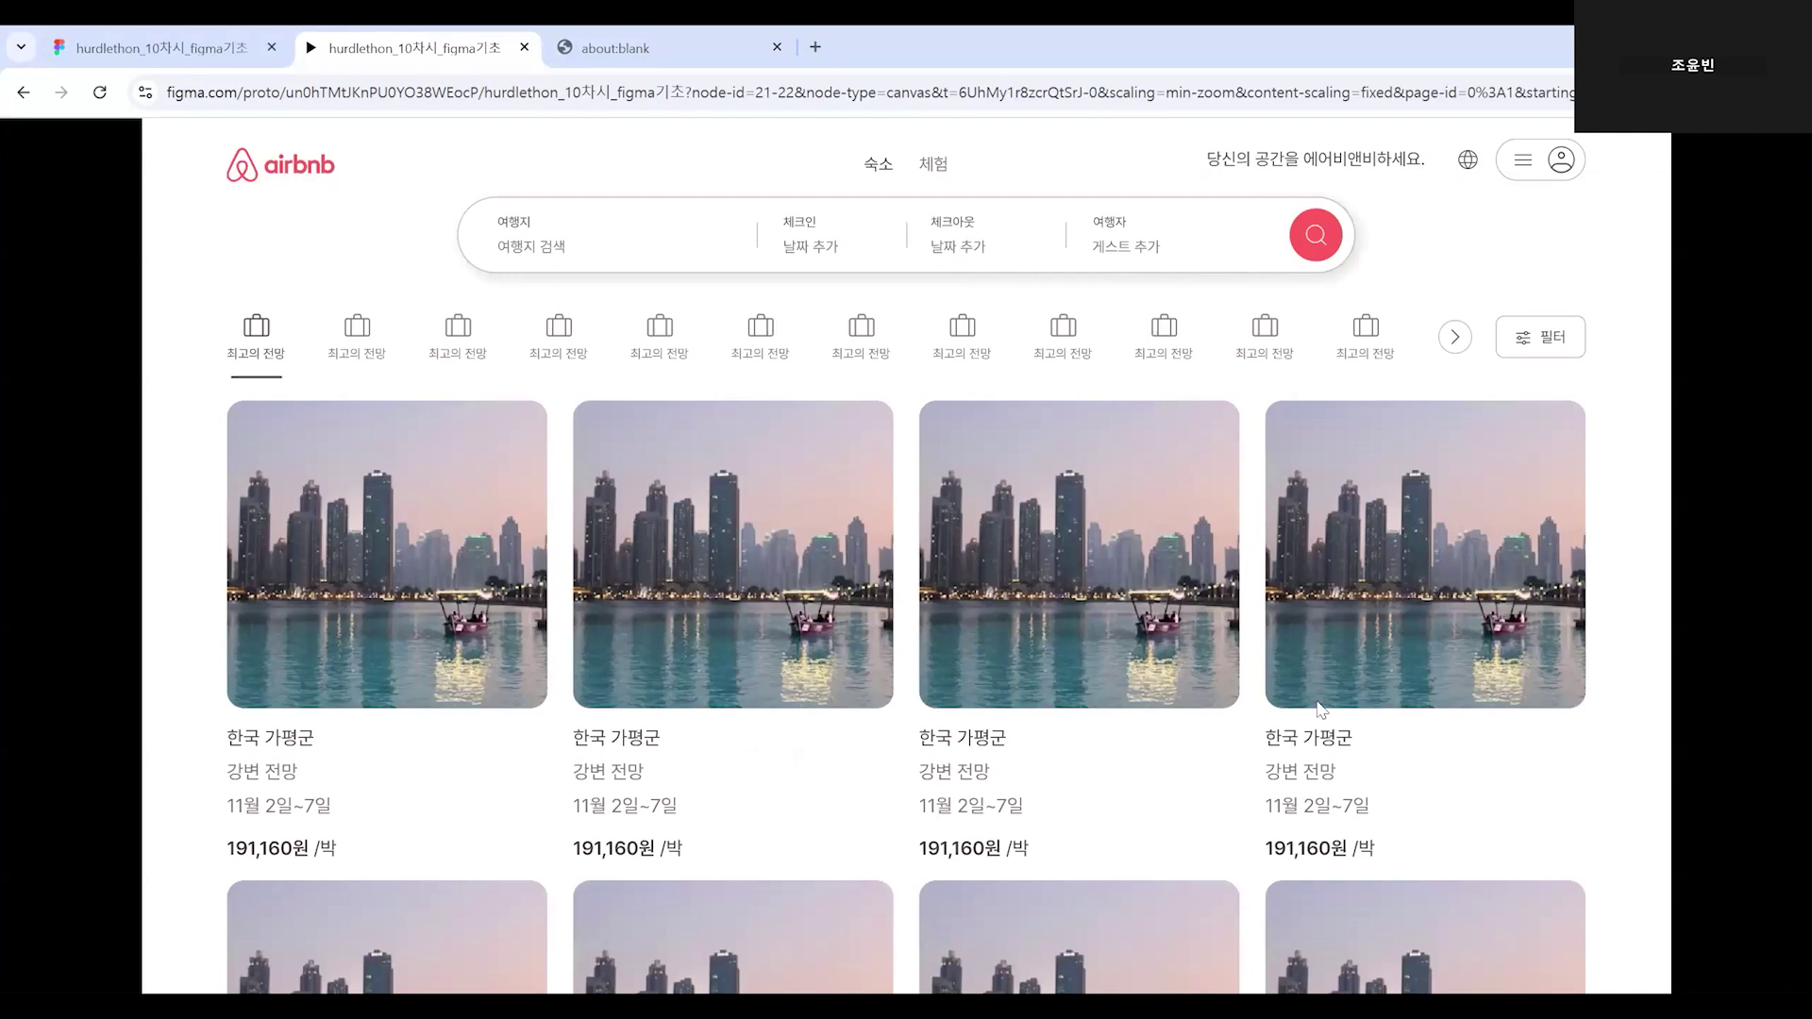
scroll(1325, 665, down, 4)
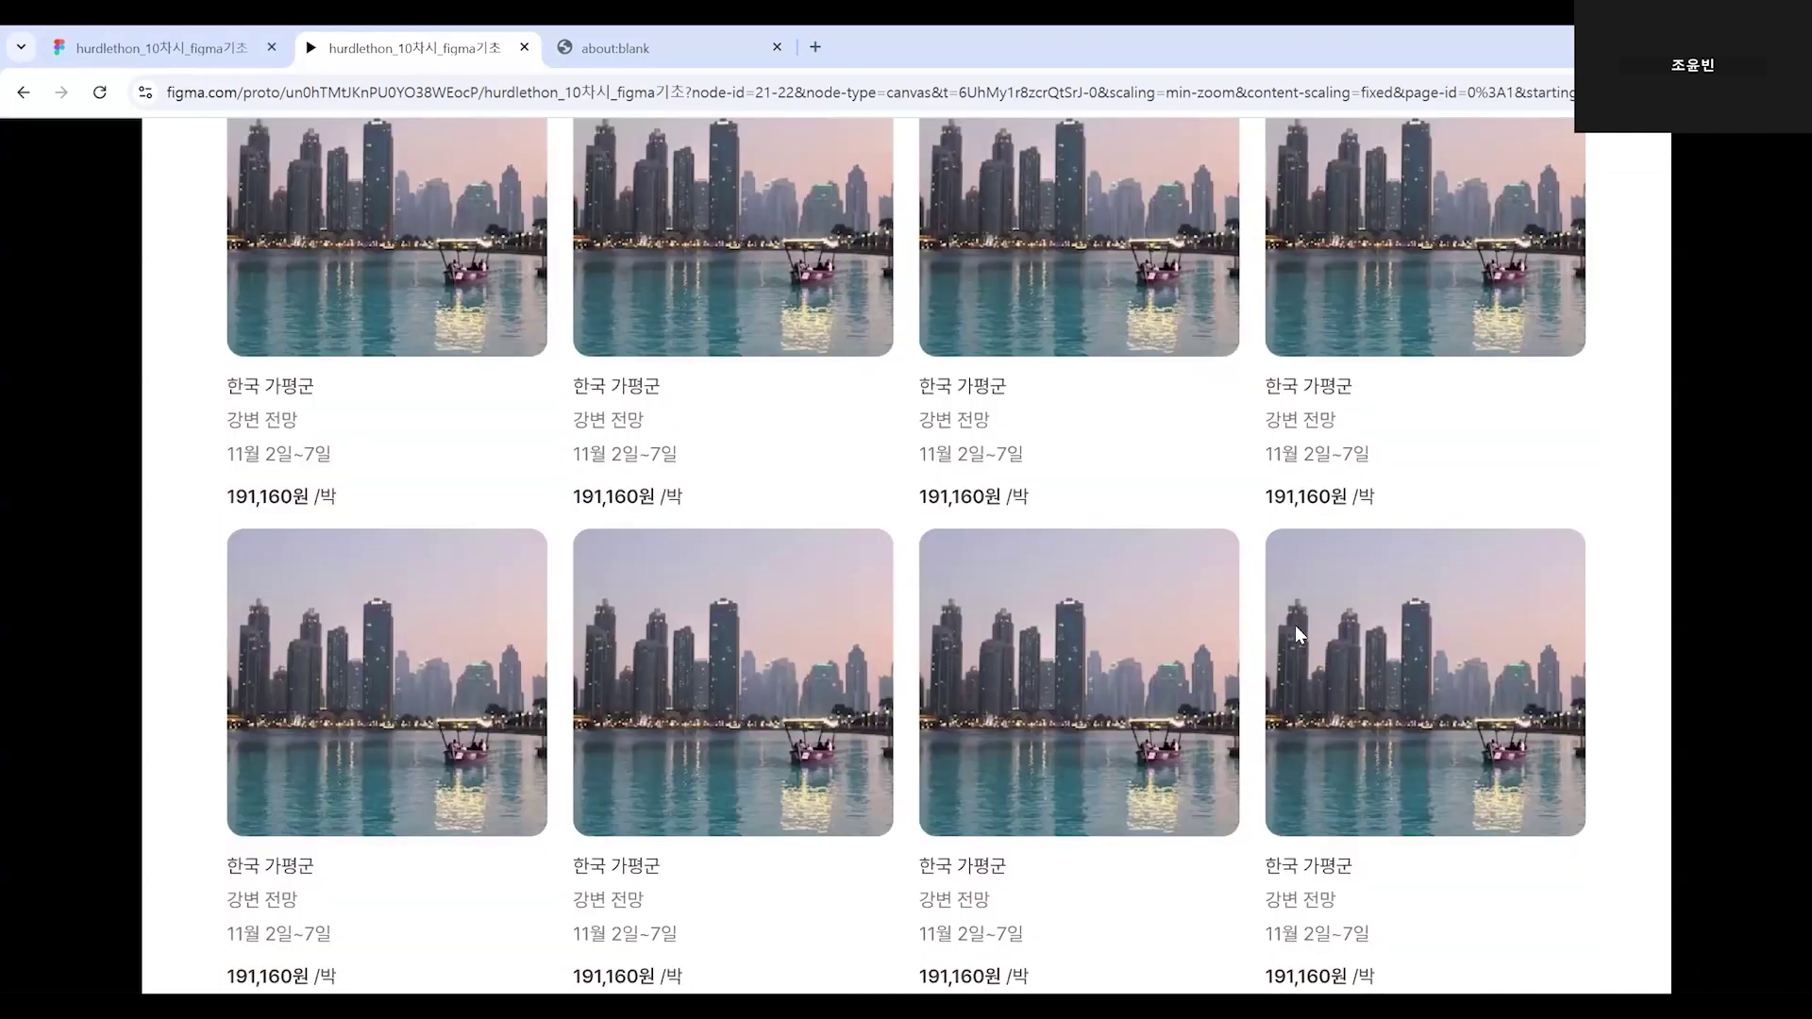
scroll(1295, 625, up, 4)
Return to the design file and review the connections between Desktop - 1 and Desktop - 2.
click(161, 47)
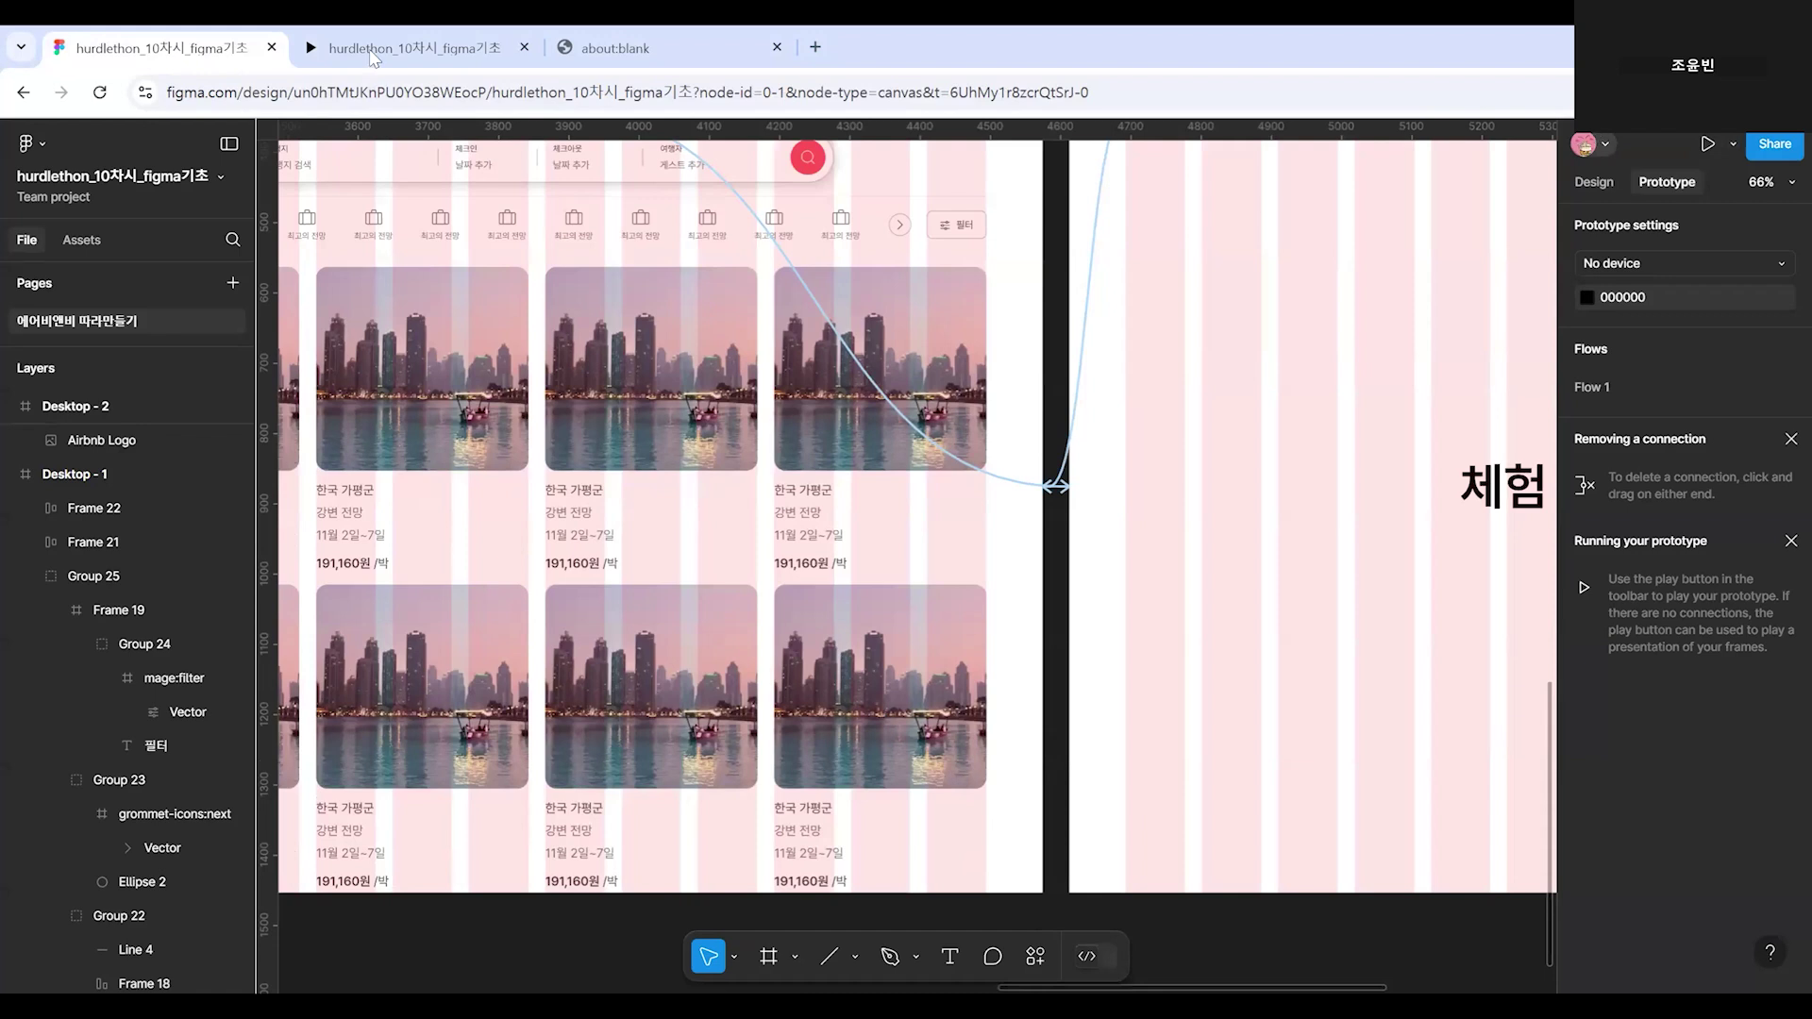
key(ctrl+Tab)
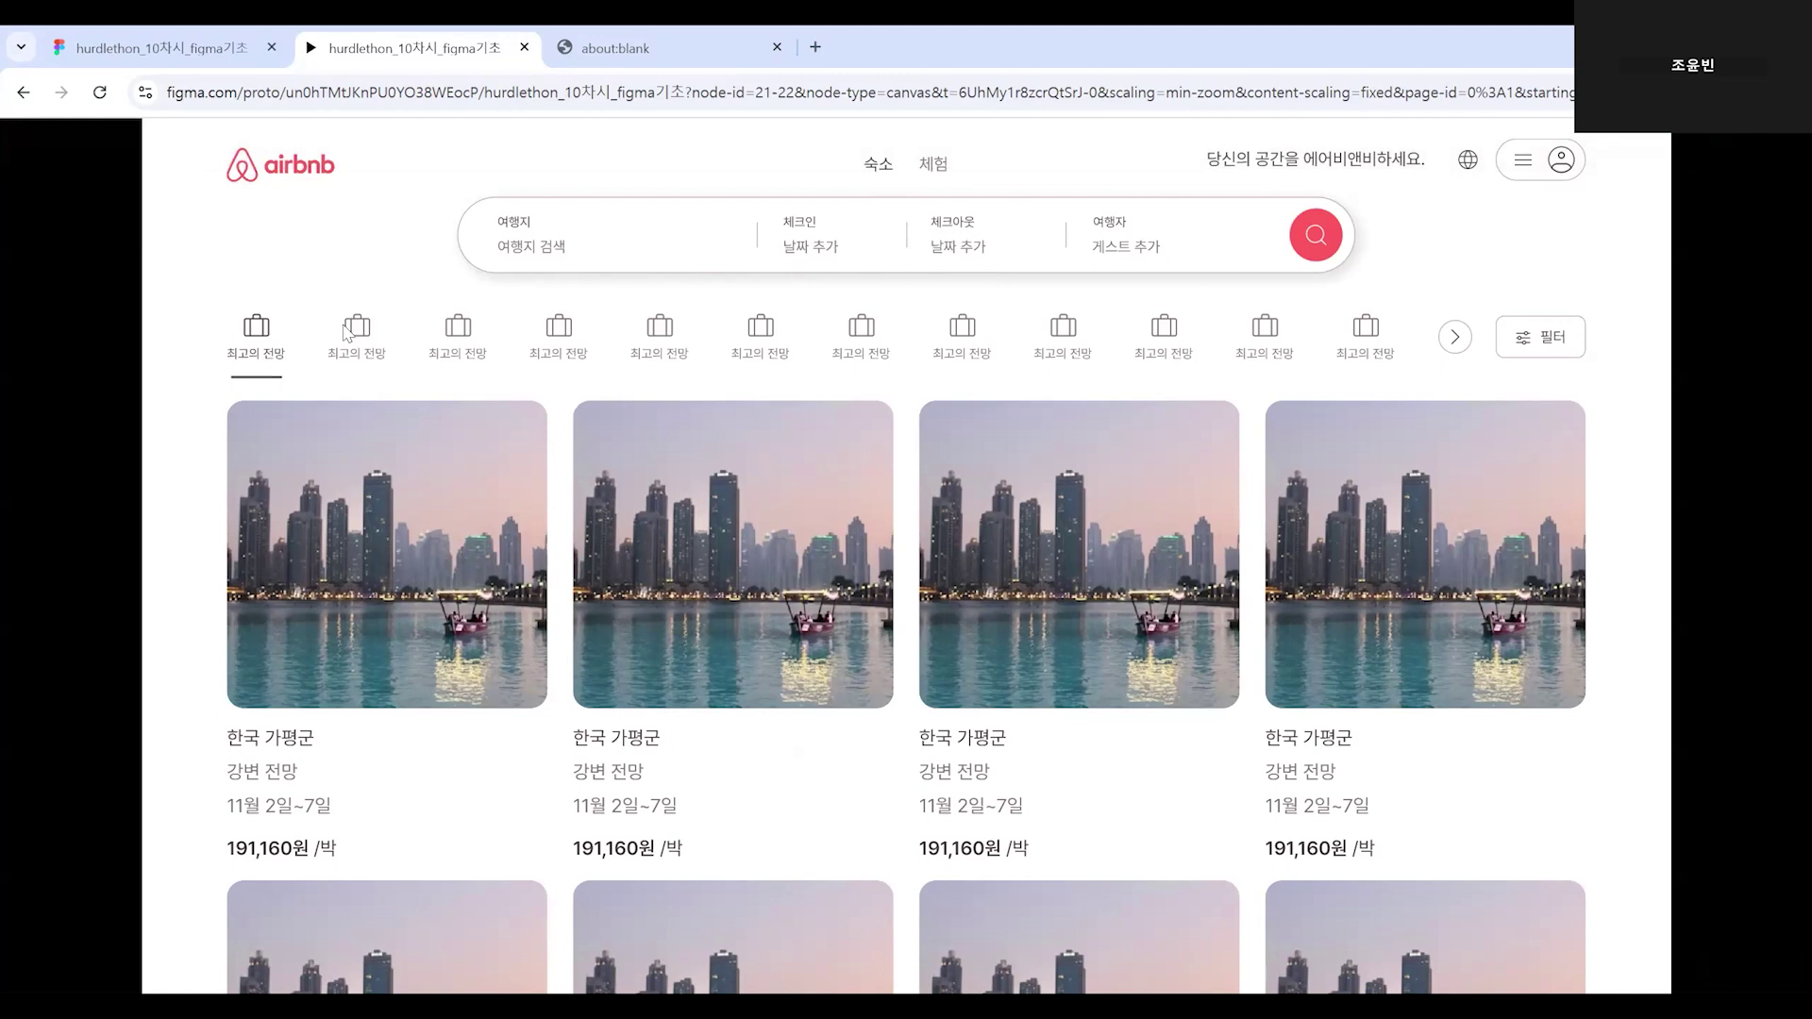
click(142, 49)
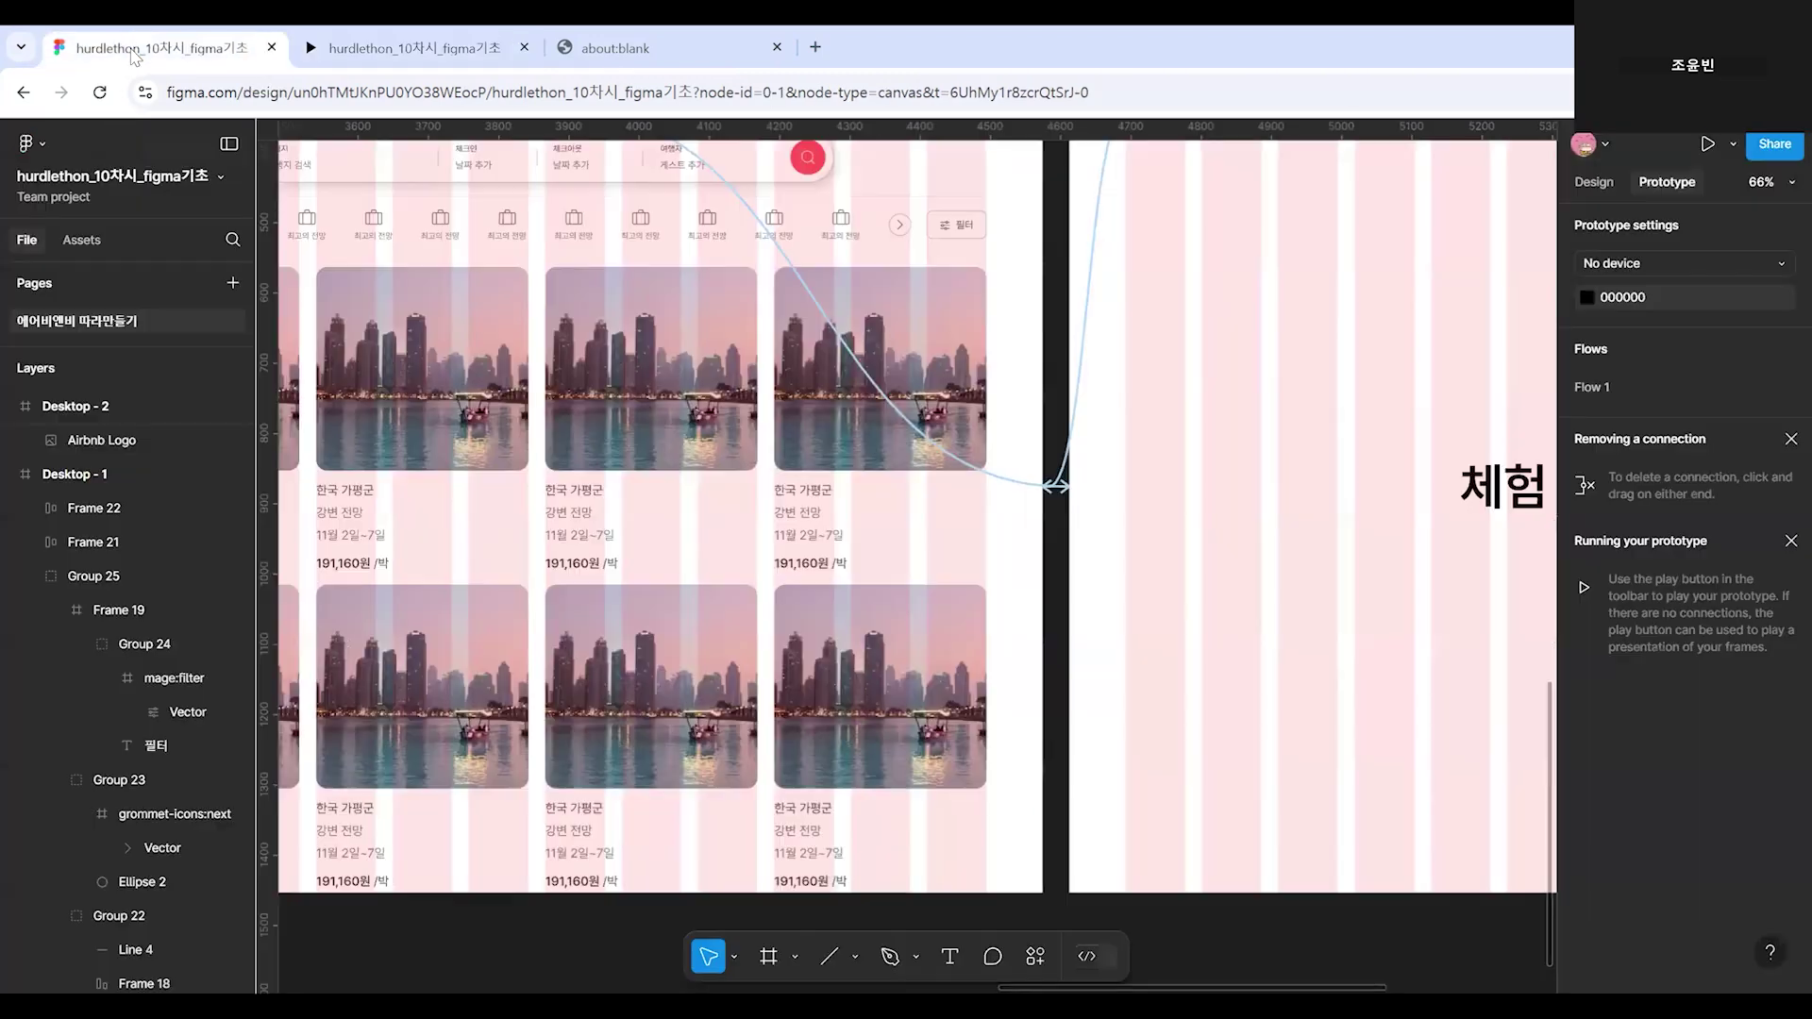
scroll(1396, 939, down, 3)
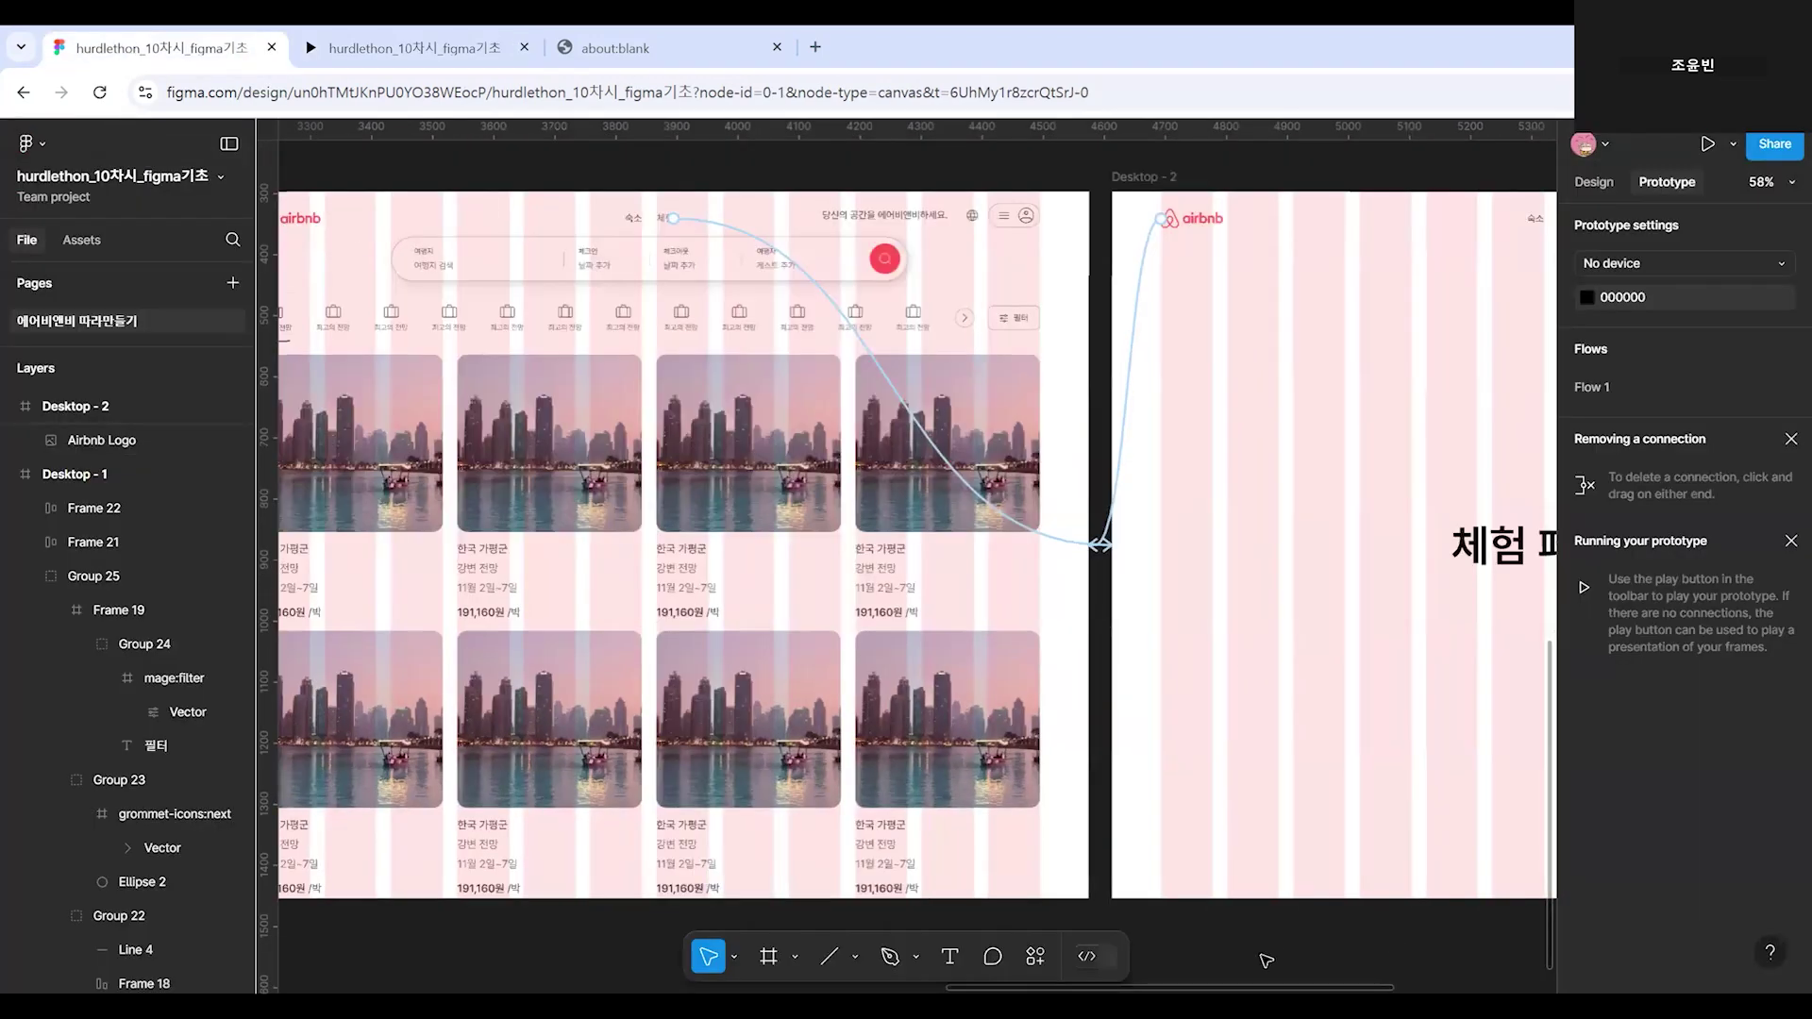
scroll(1349, 952, down, 2)
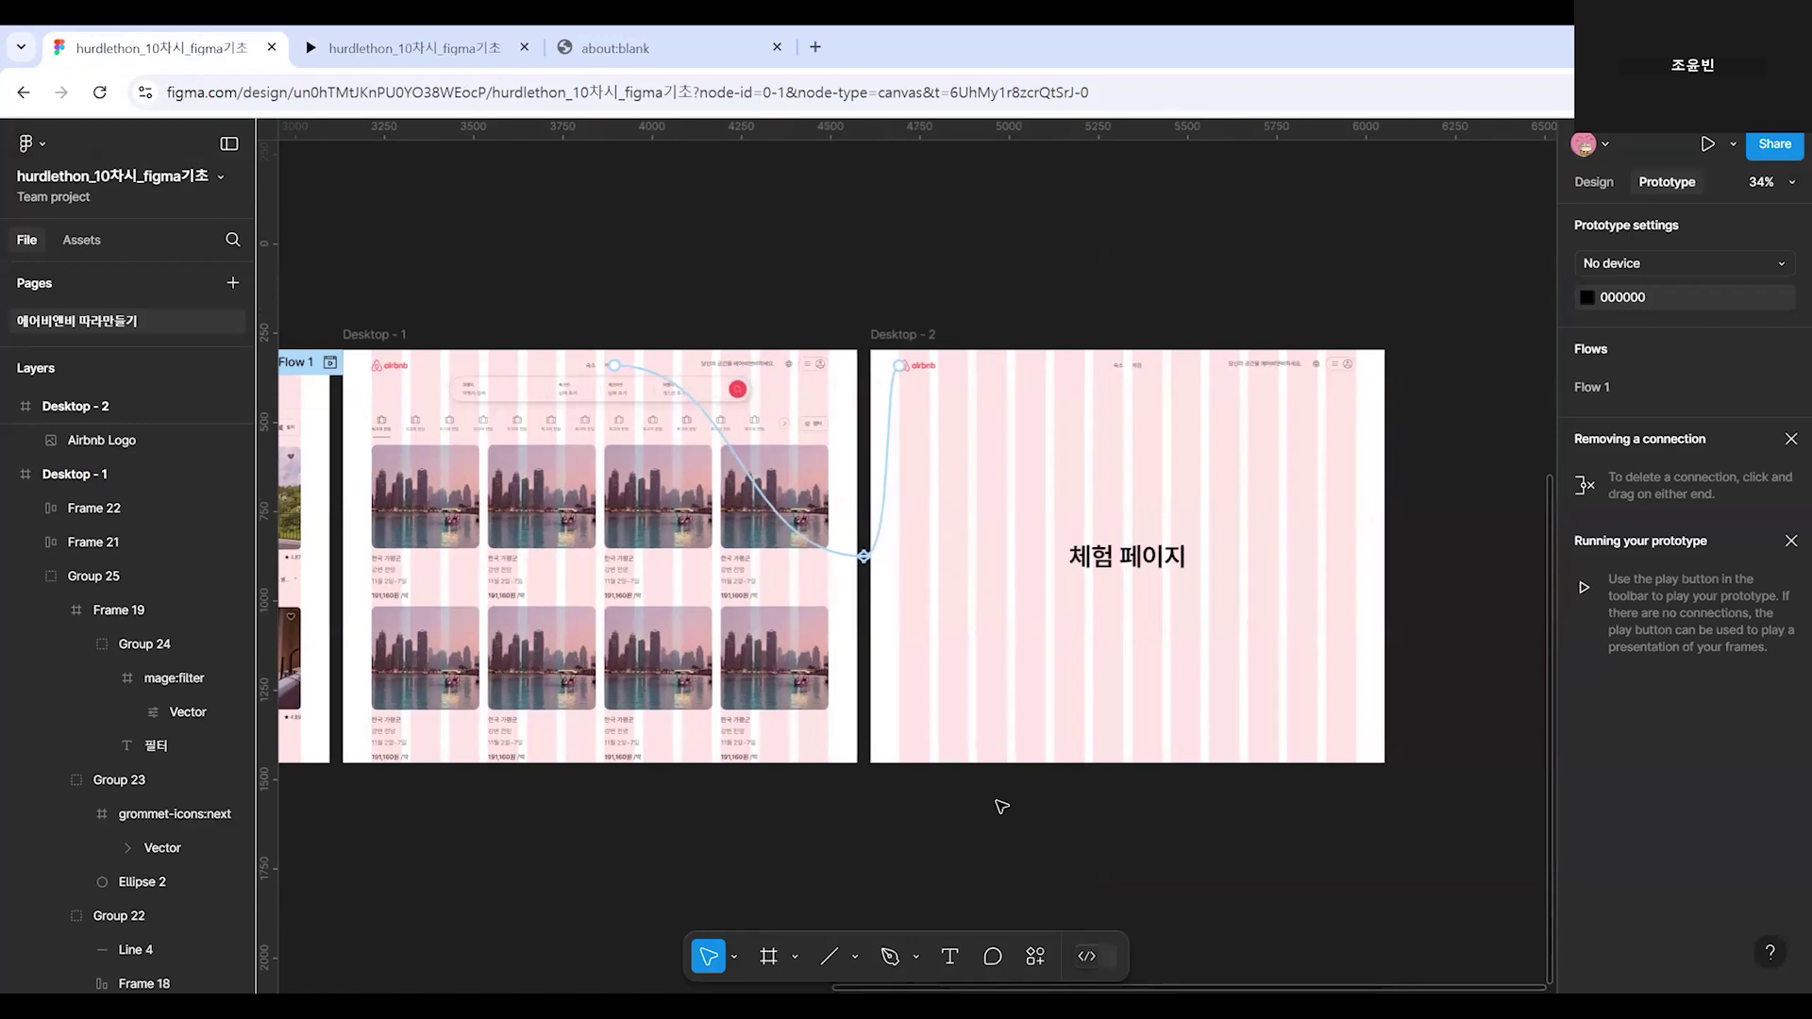
Open the running prototype's sharing options, copy its link and close the dialog.
click(412, 49)
click(1657, 144)
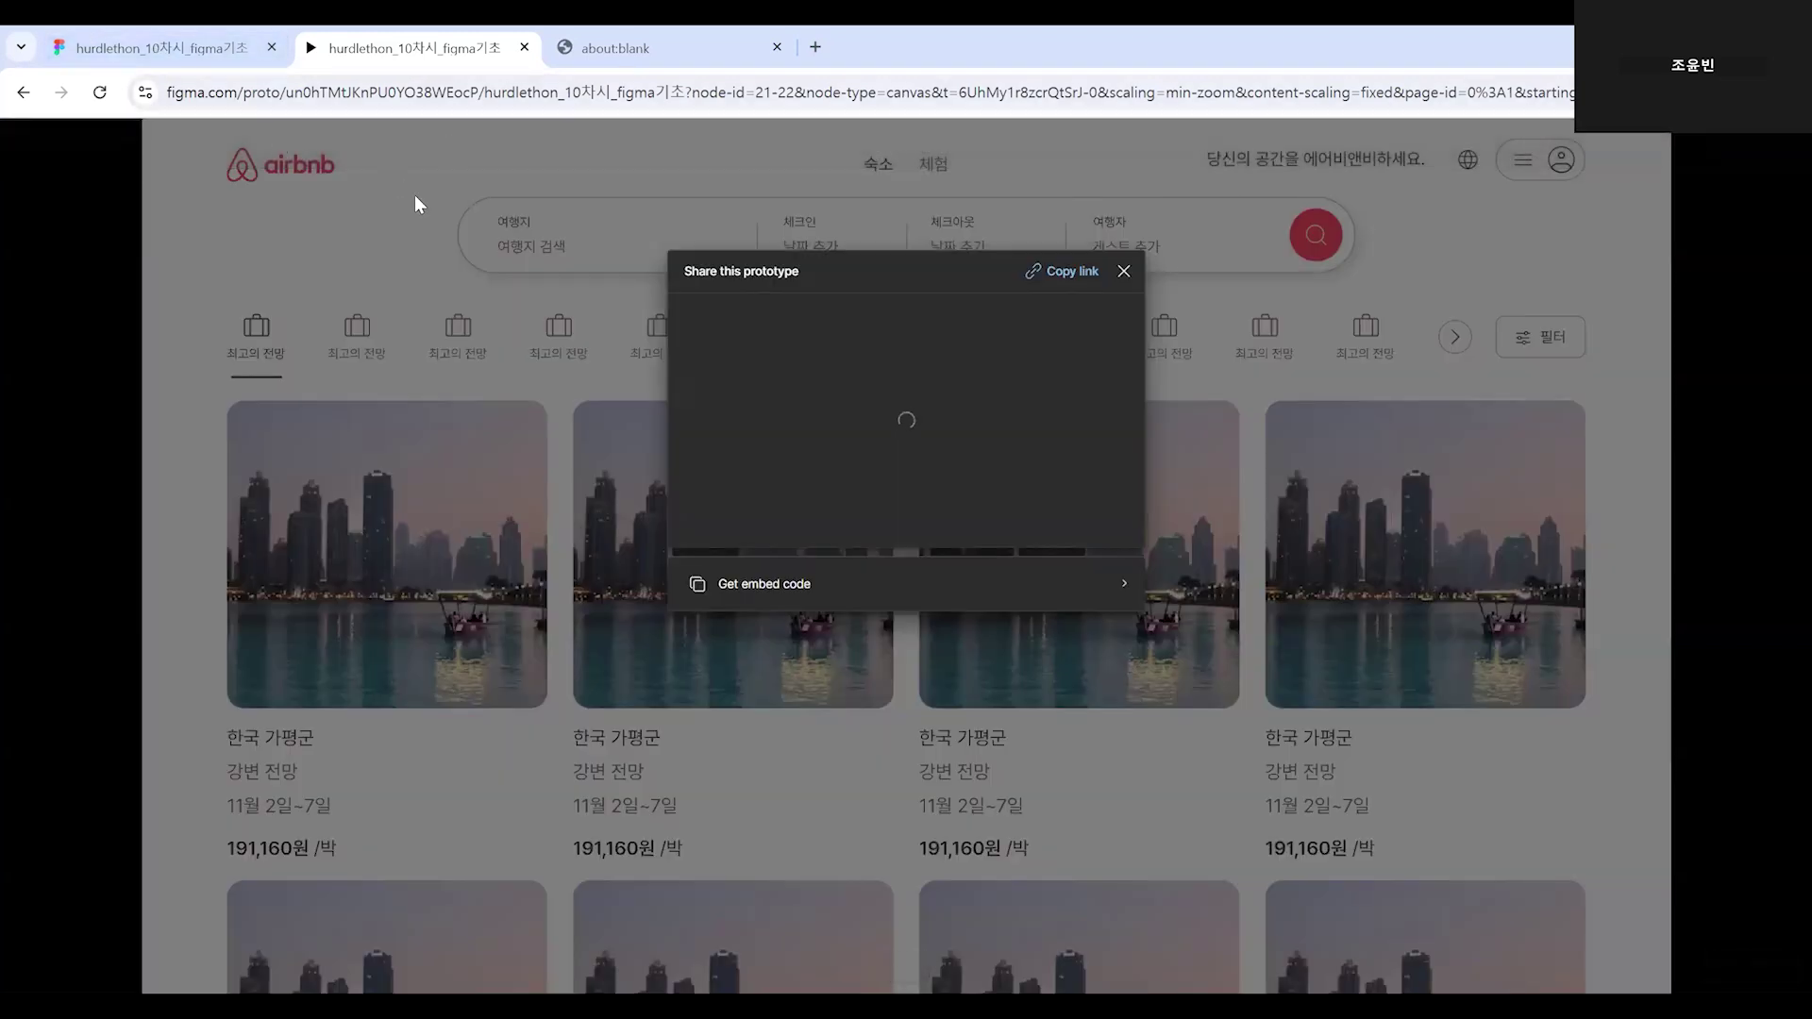
click(1060, 274)
click(191, 32)
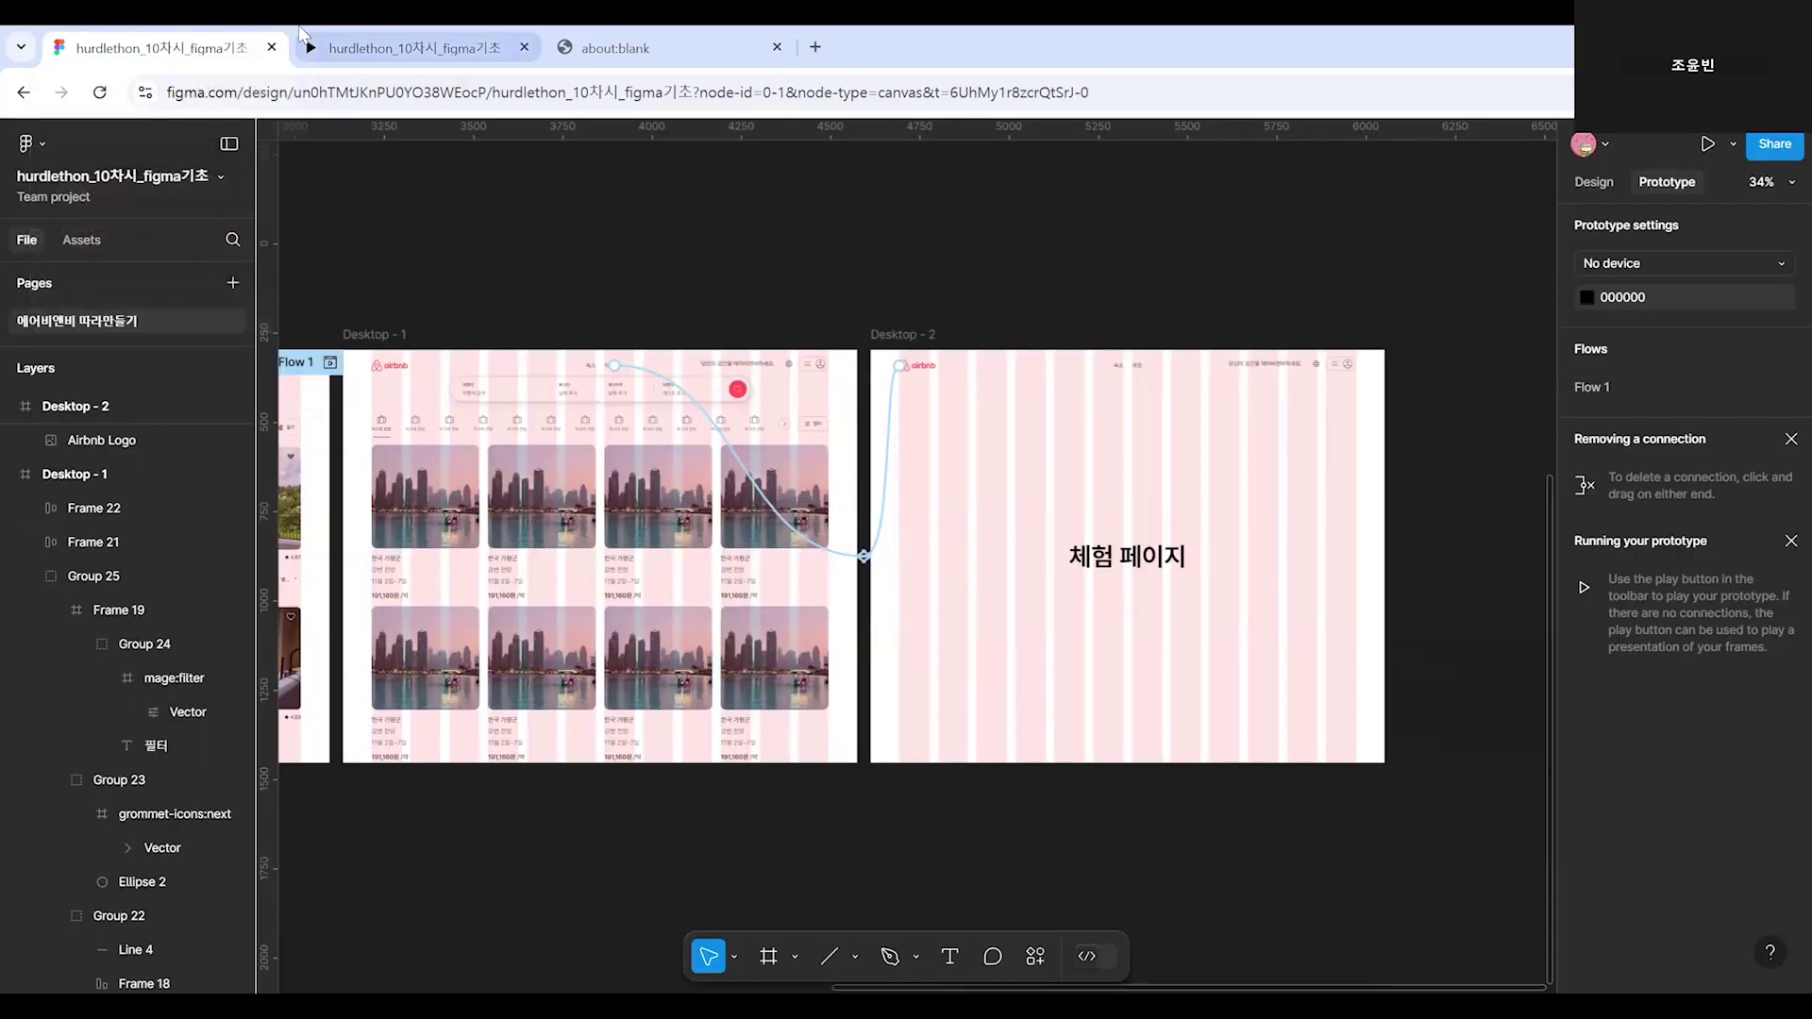
click(304, 40)
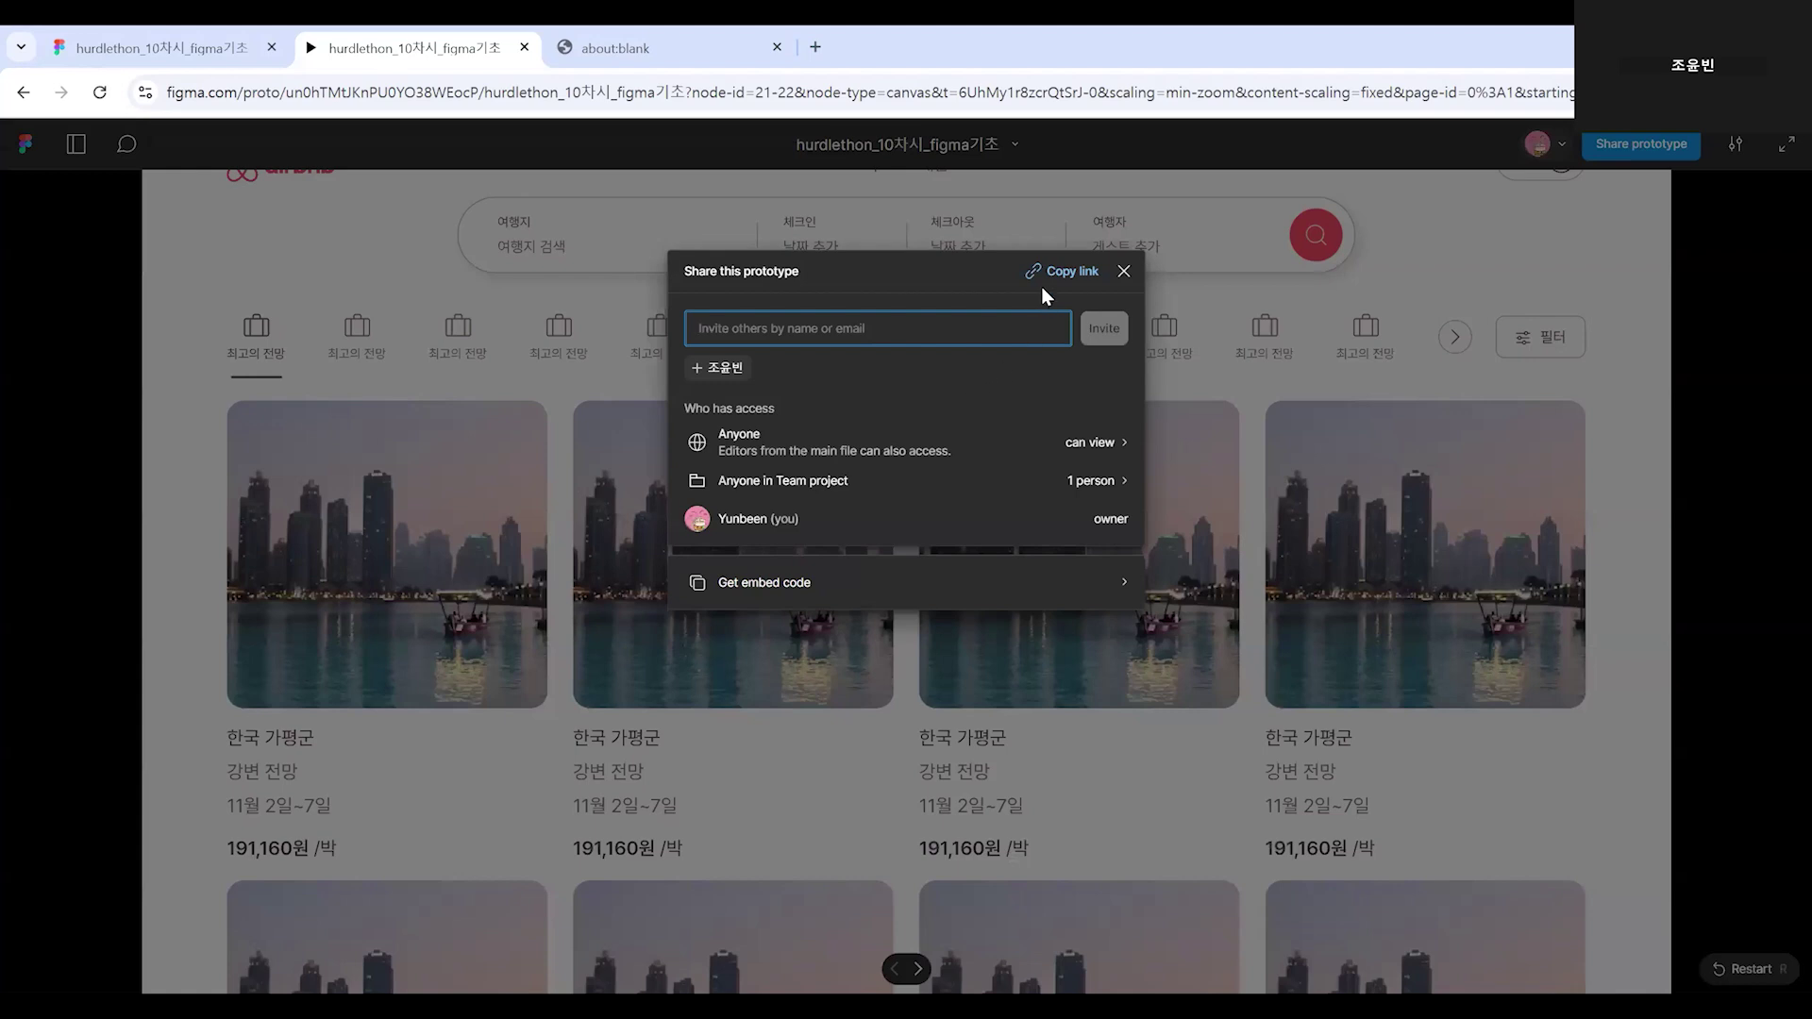
click(1123, 271)
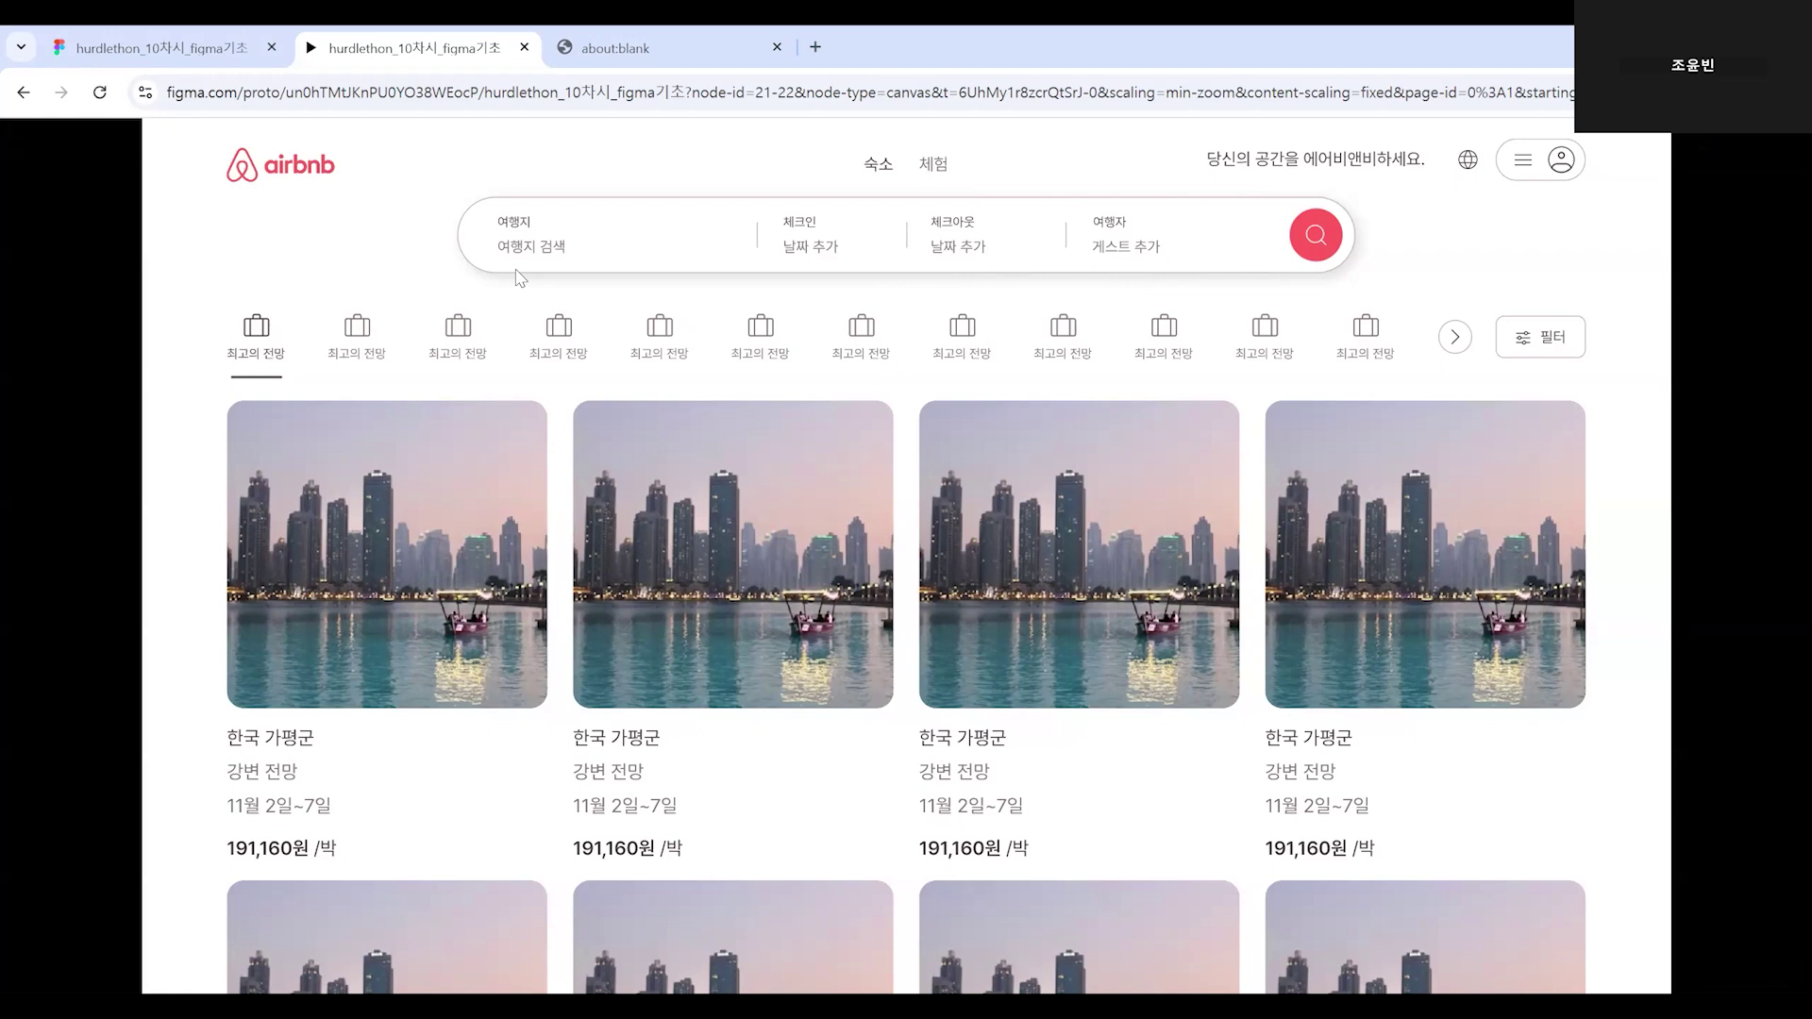
mouse_move(1056, 139)
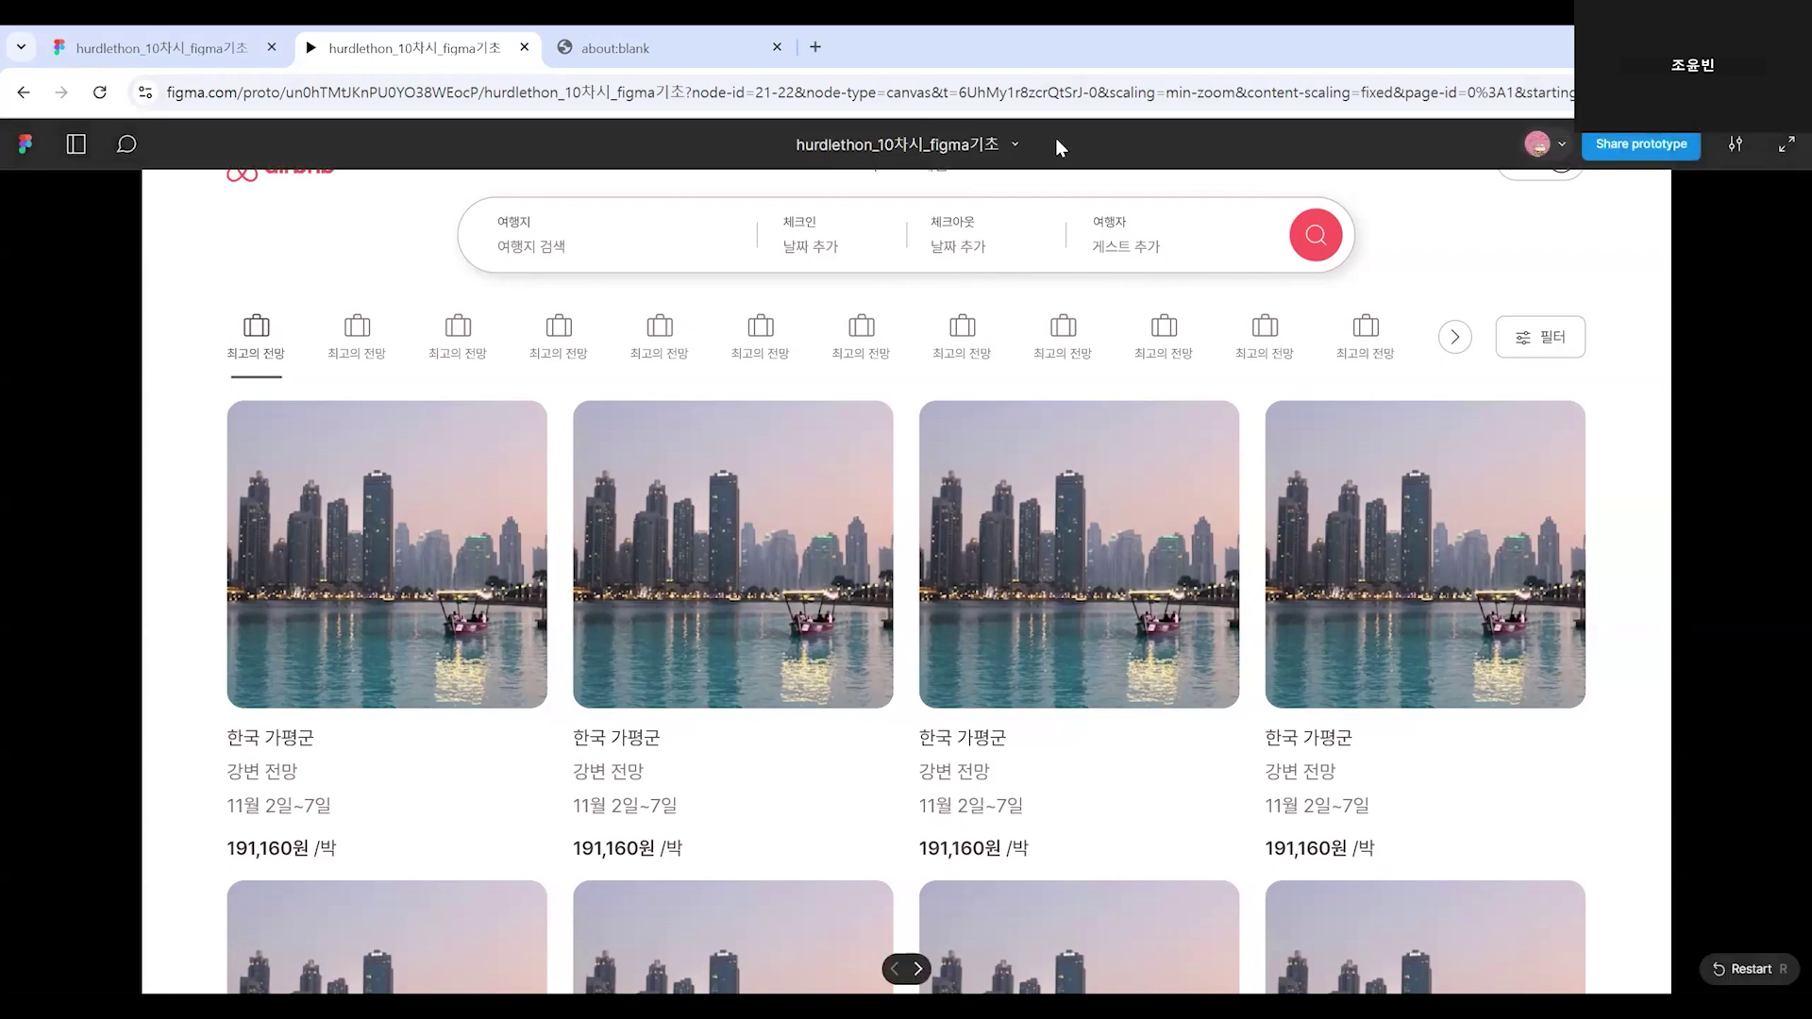